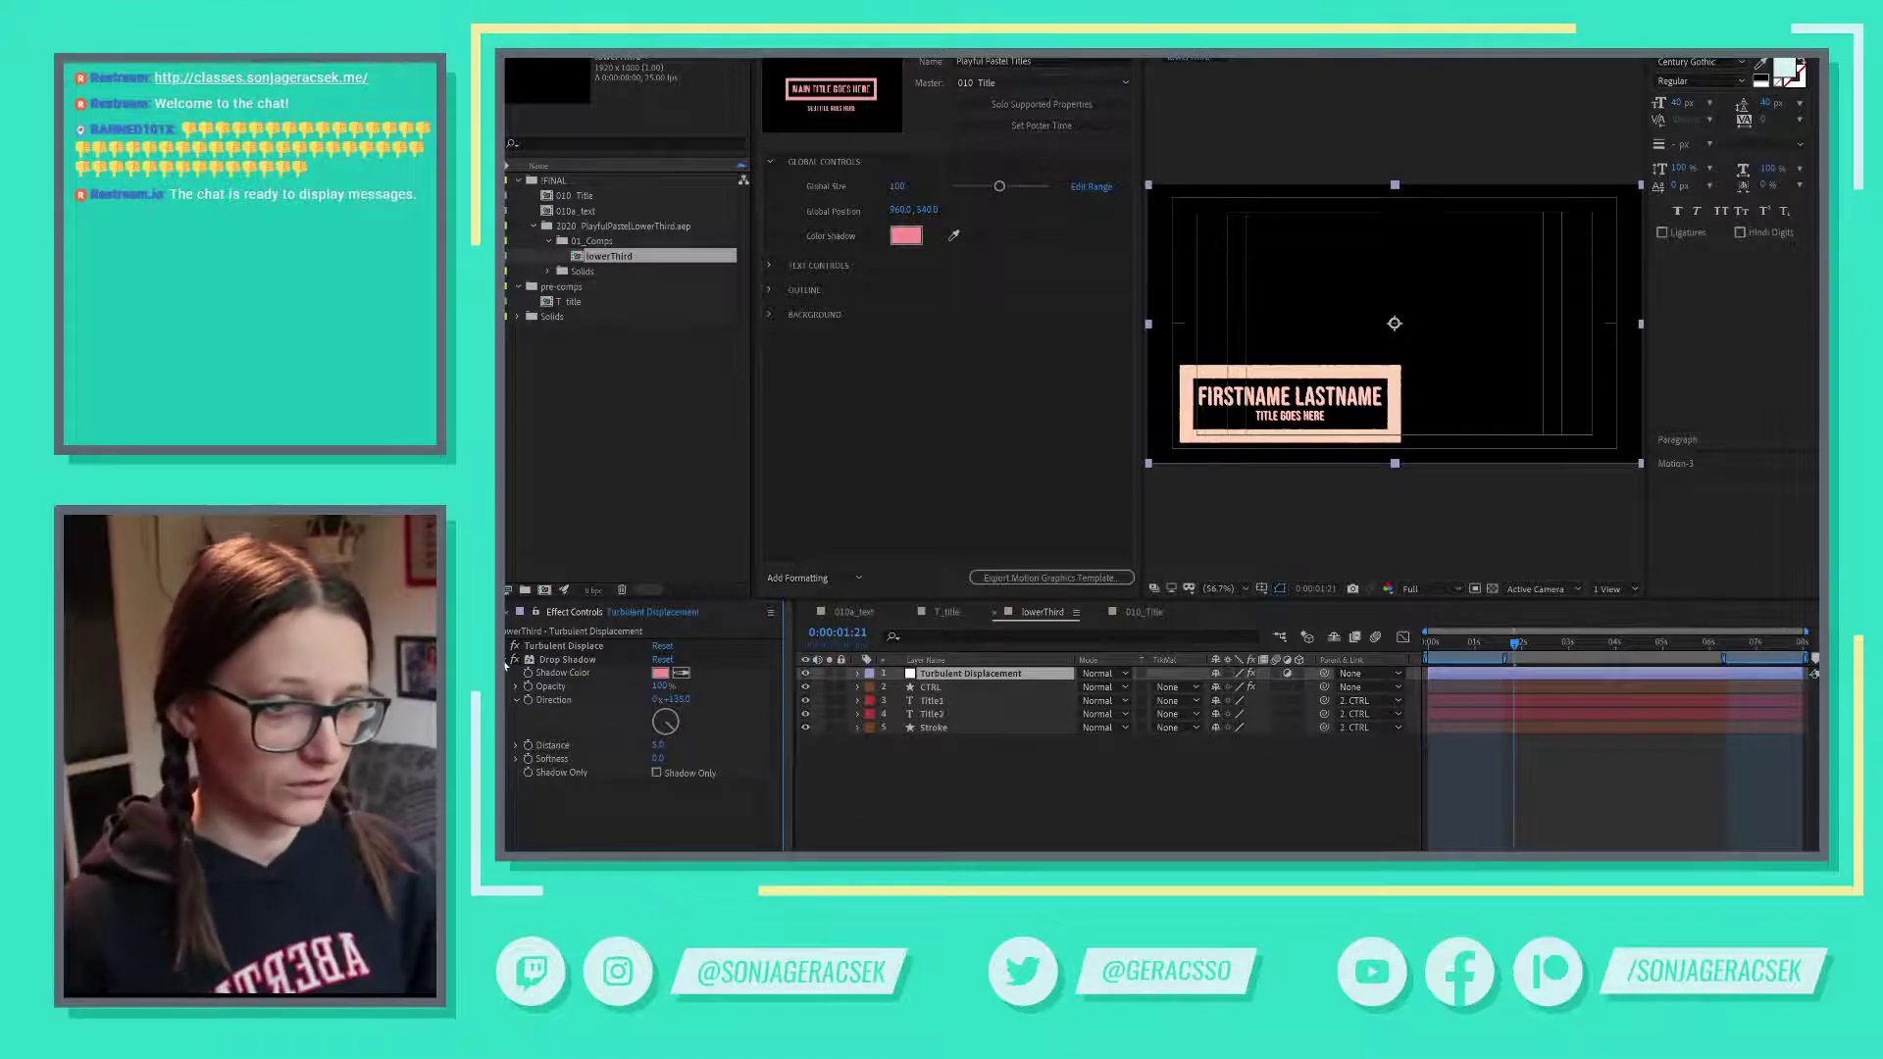
# - Examine the lowerThird layers and scrub through the T_title animation, comparing it with the 010_Title composition
pyautogui.click(506, 665)
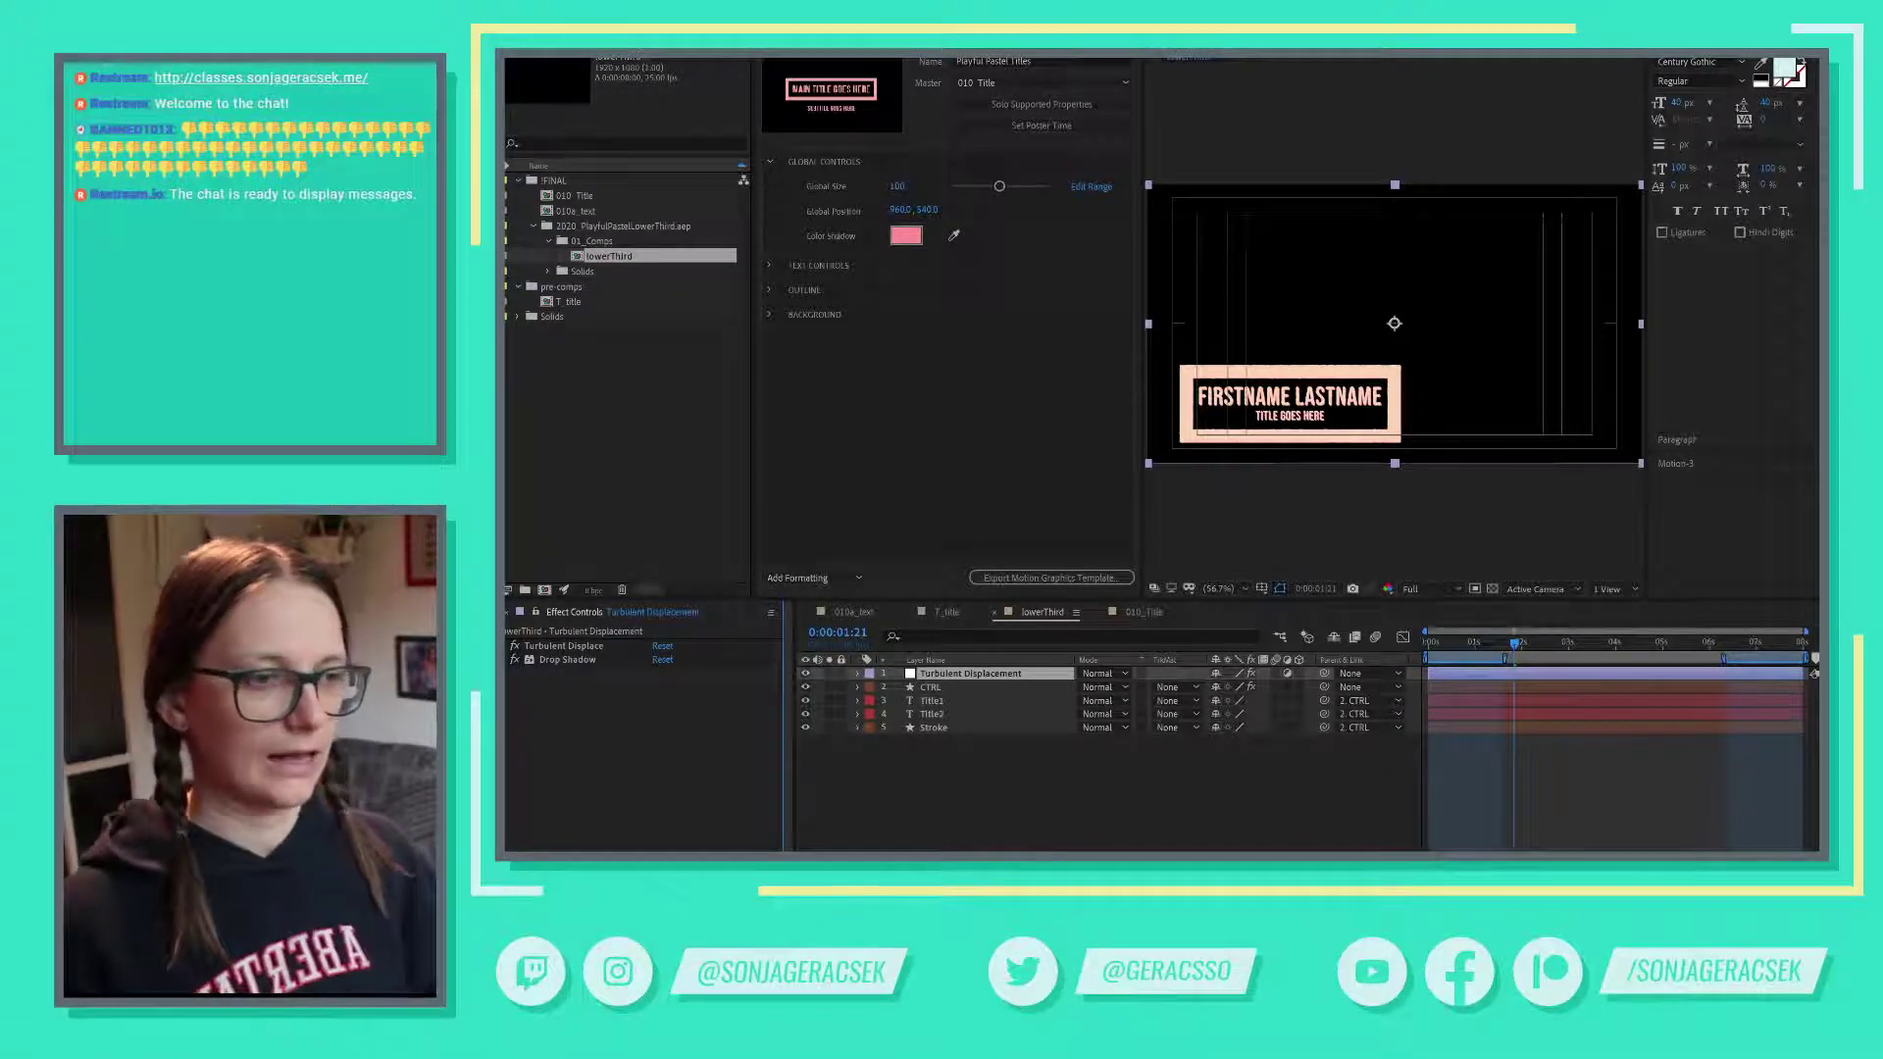
pyautogui.click(931, 727)
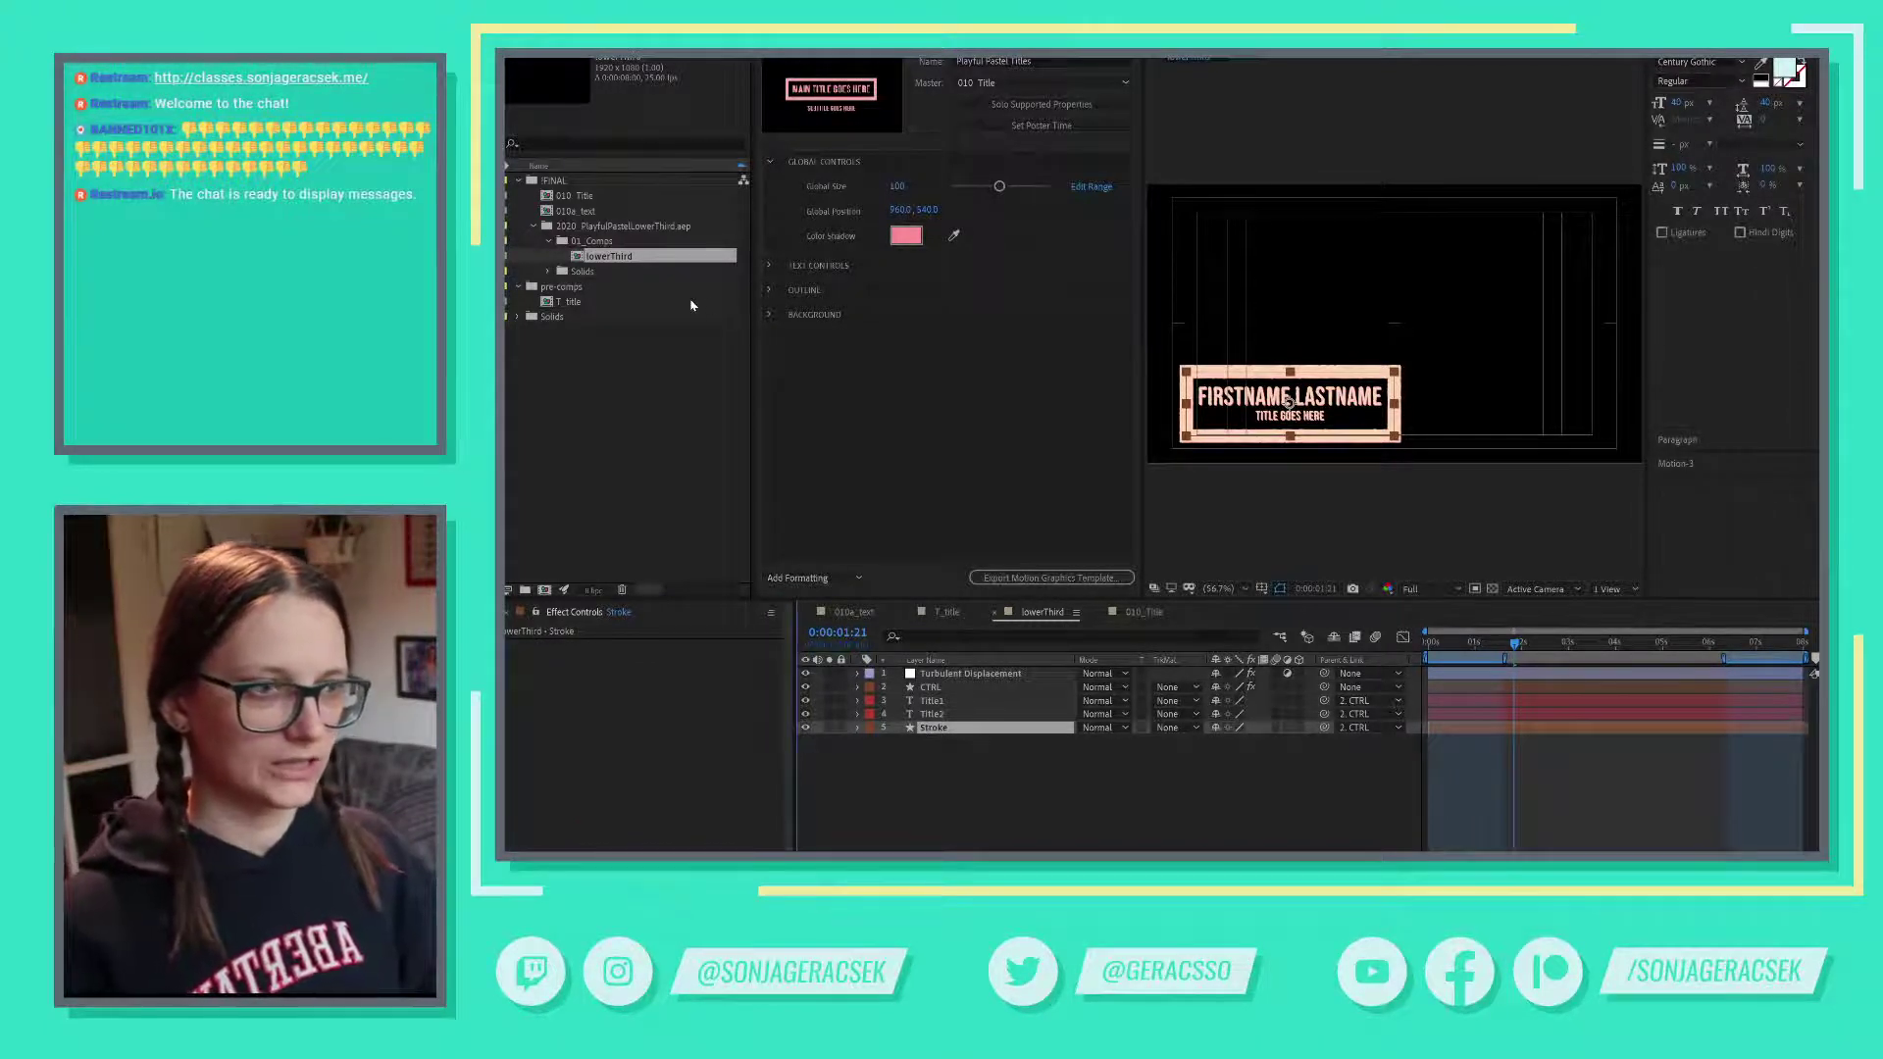
pyautogui.doubleClick(569, 303)
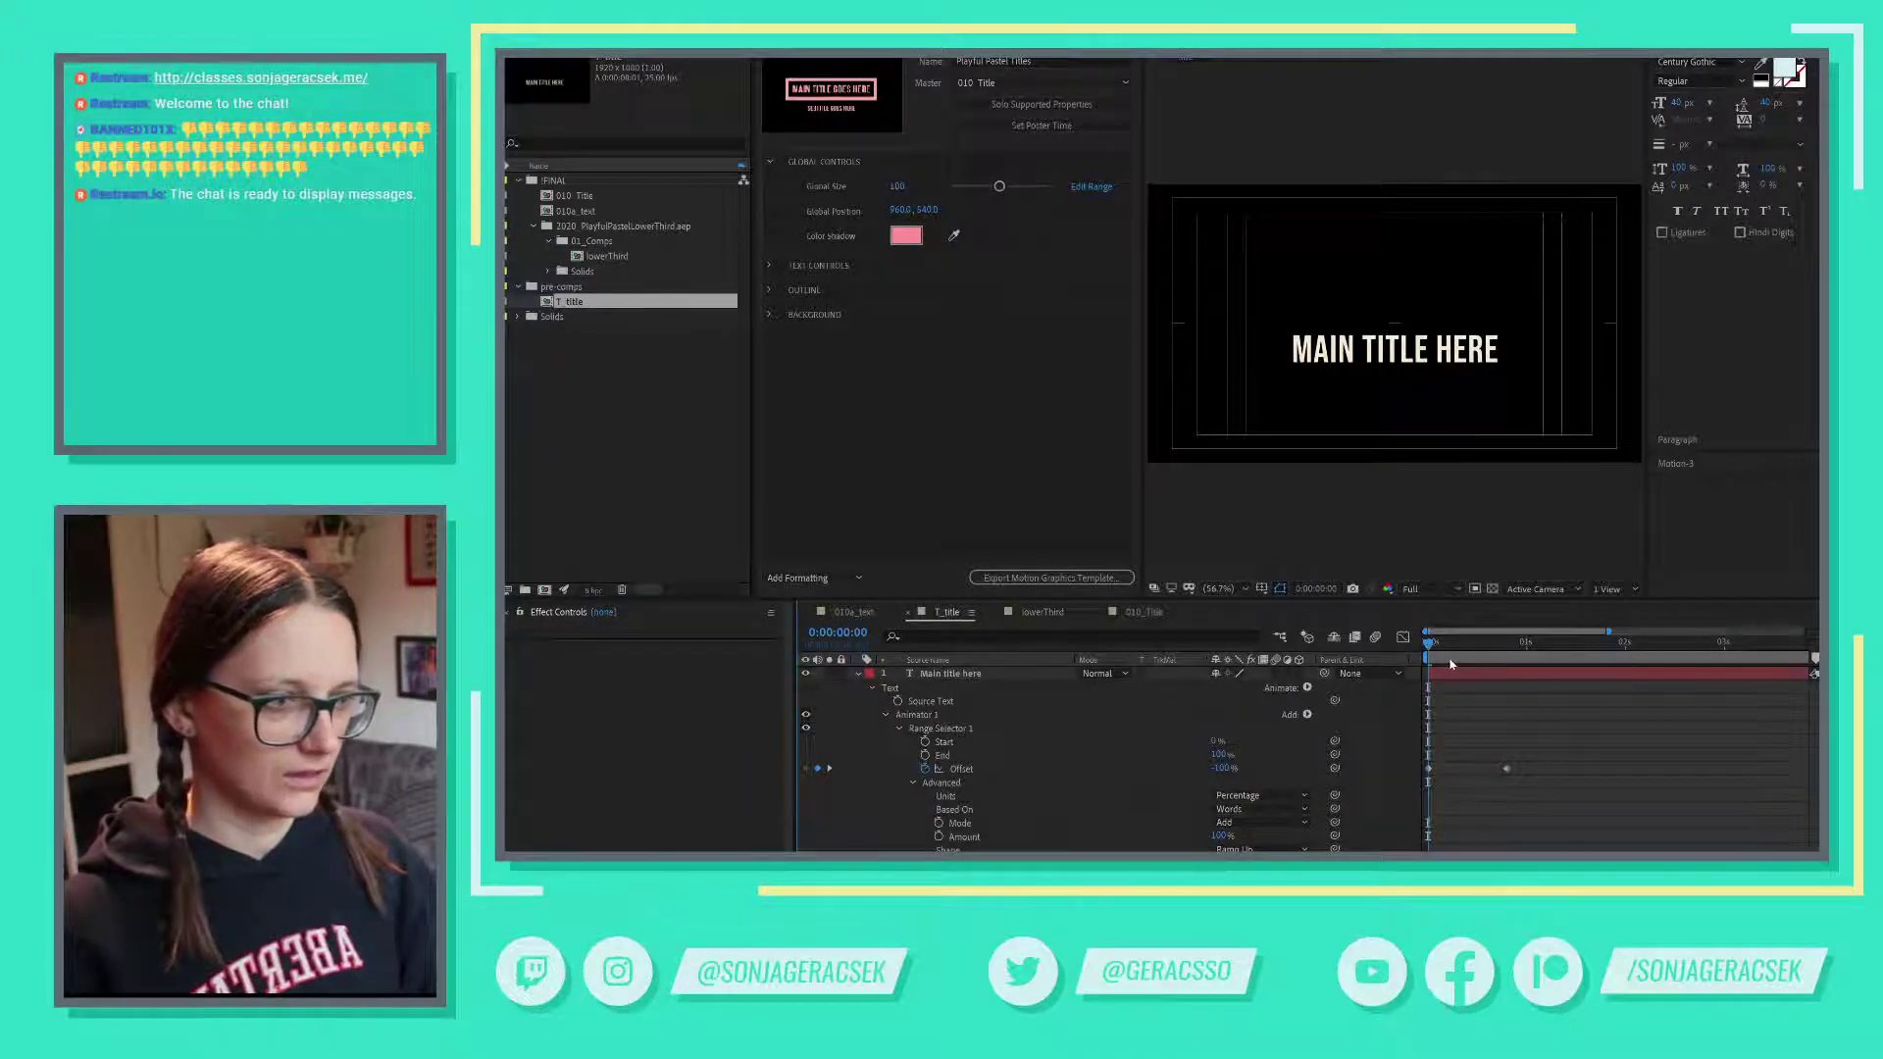
pyautogui.moveTo(1467, 649); pyautogui.dragTo(1696, 652)
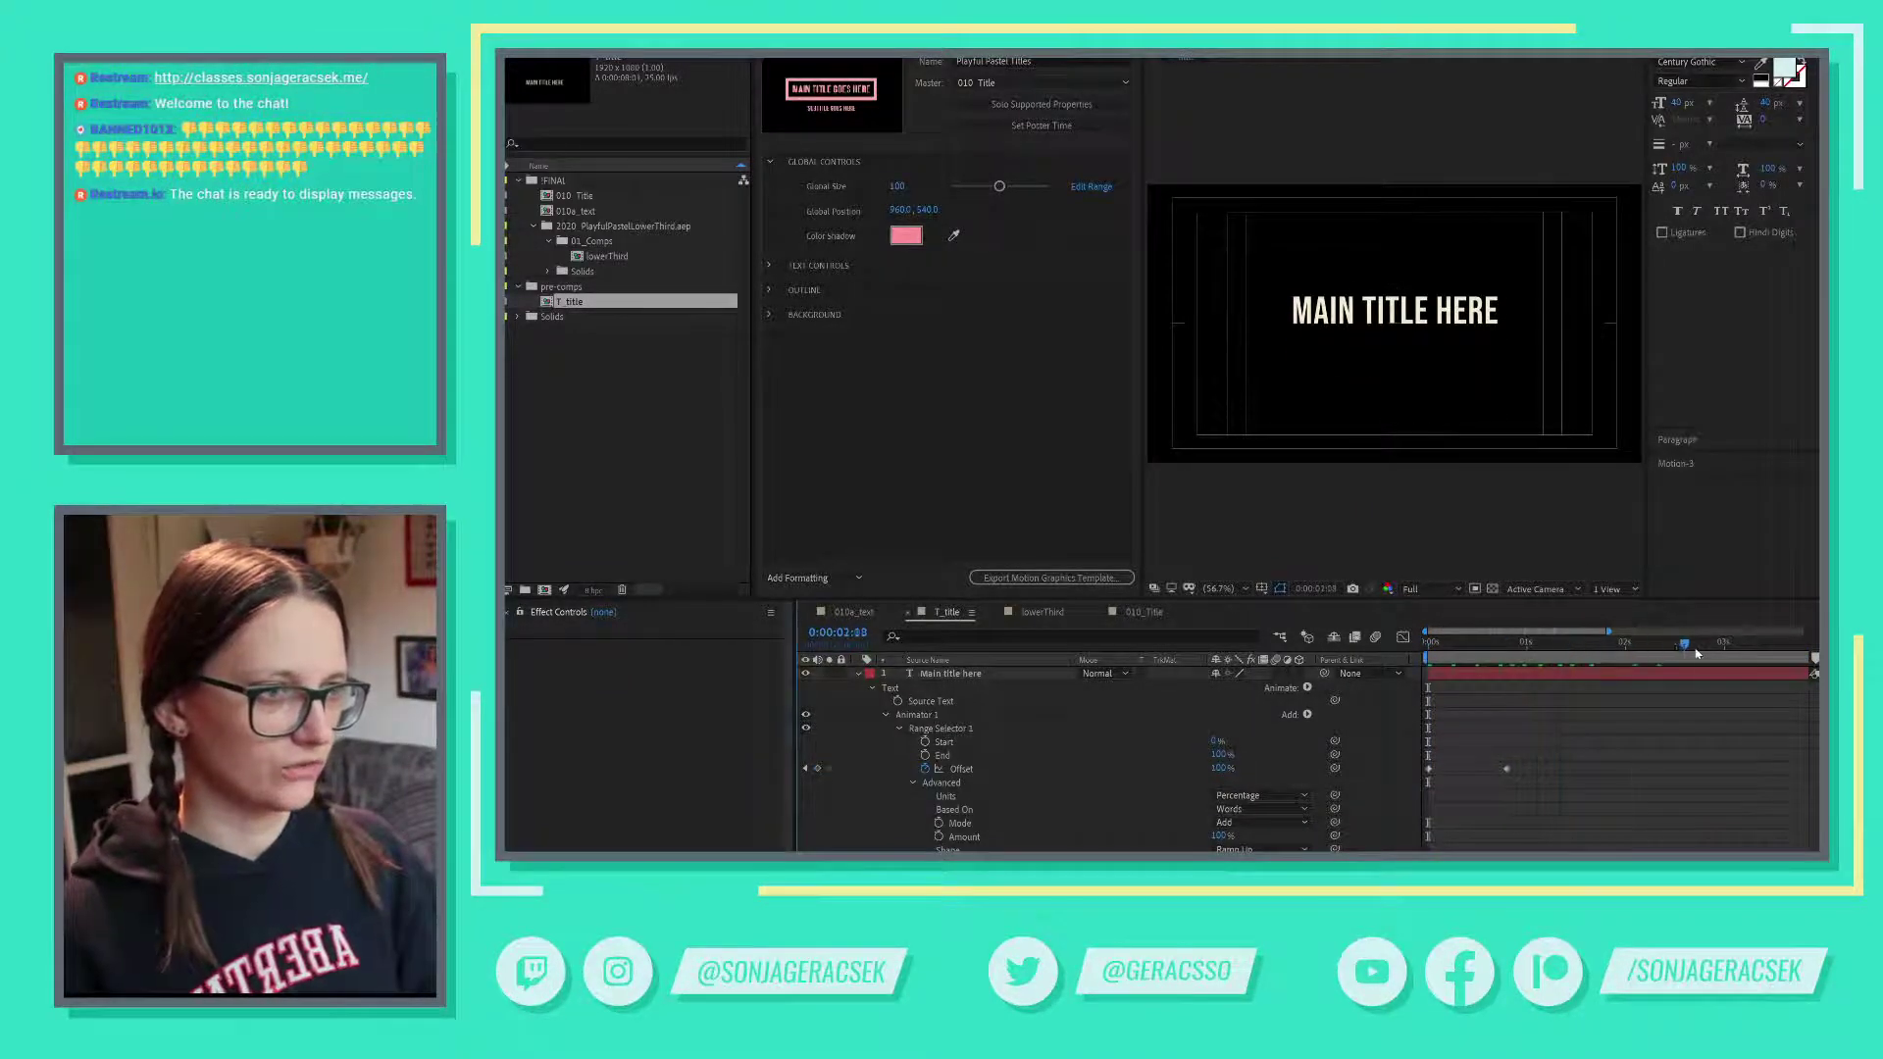
pyautogui.scroll(-2, 1660, 773)
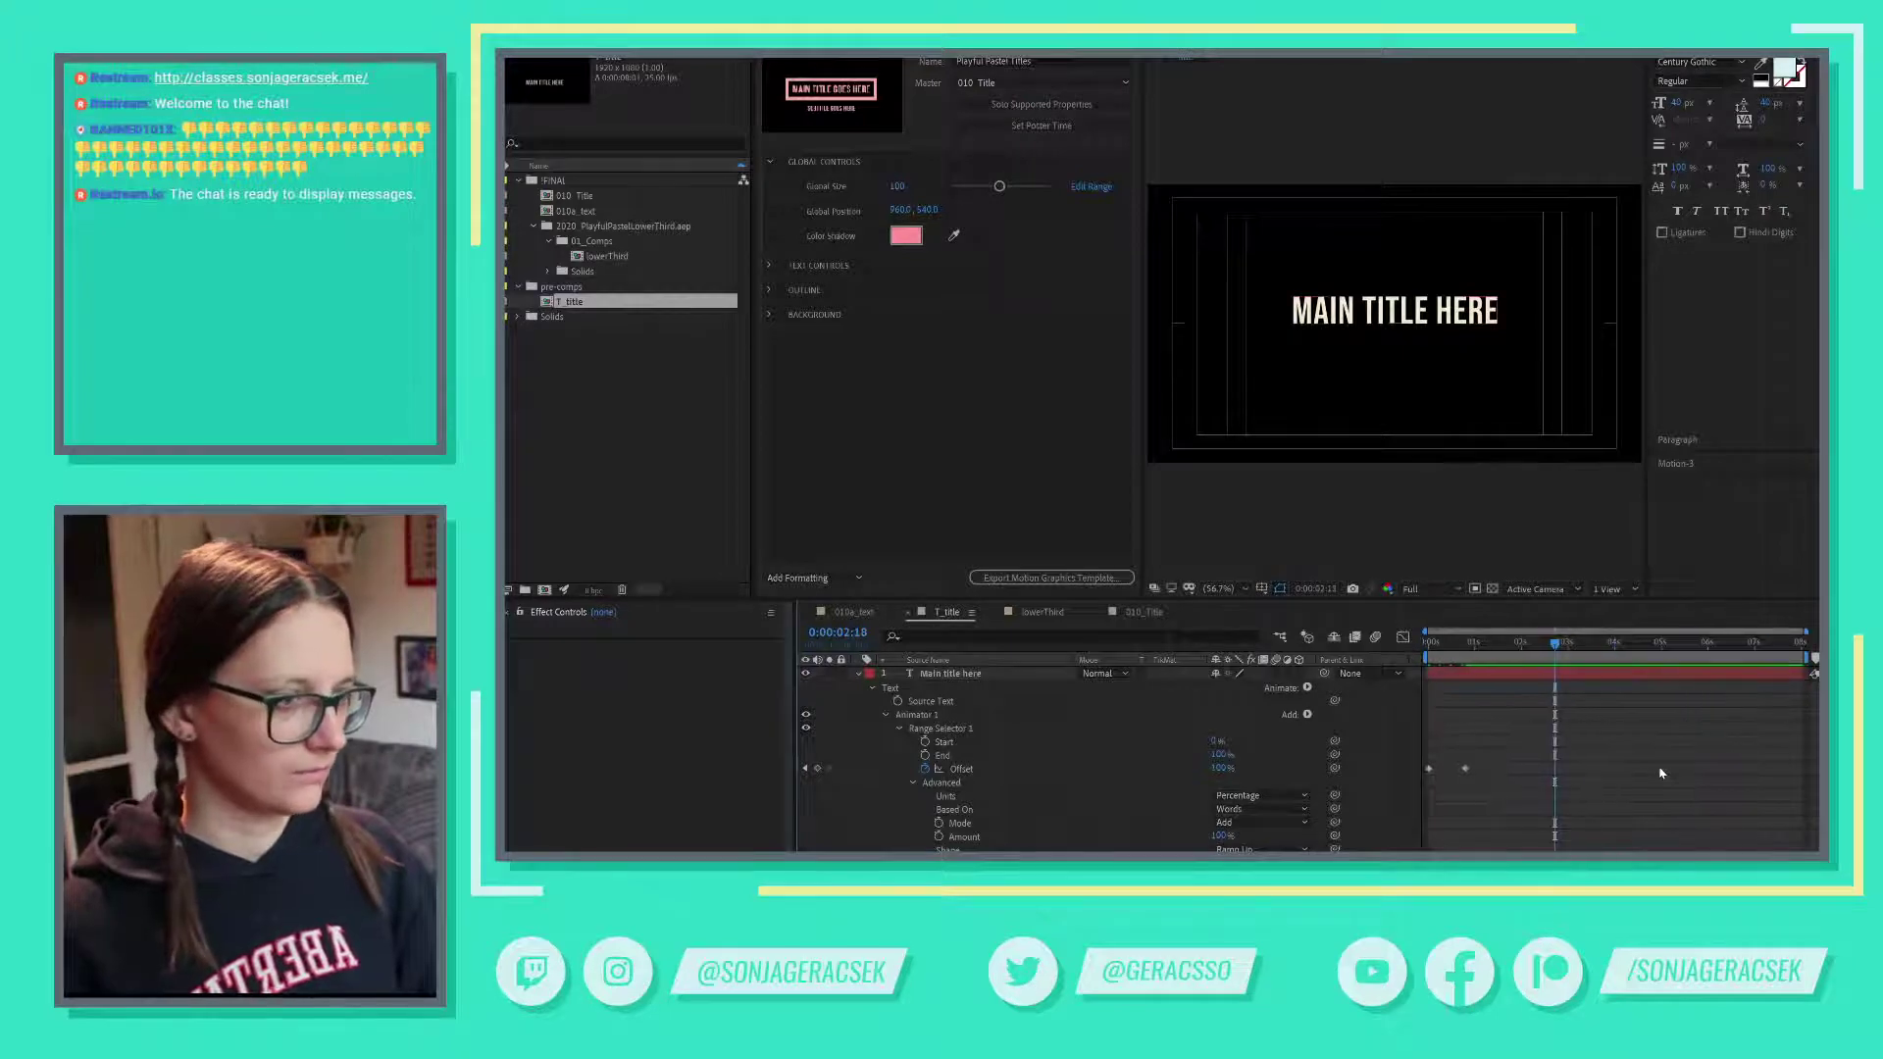
pyautogui.moveTo(1476, 644); pyautogui.dragTo(1526, 644)
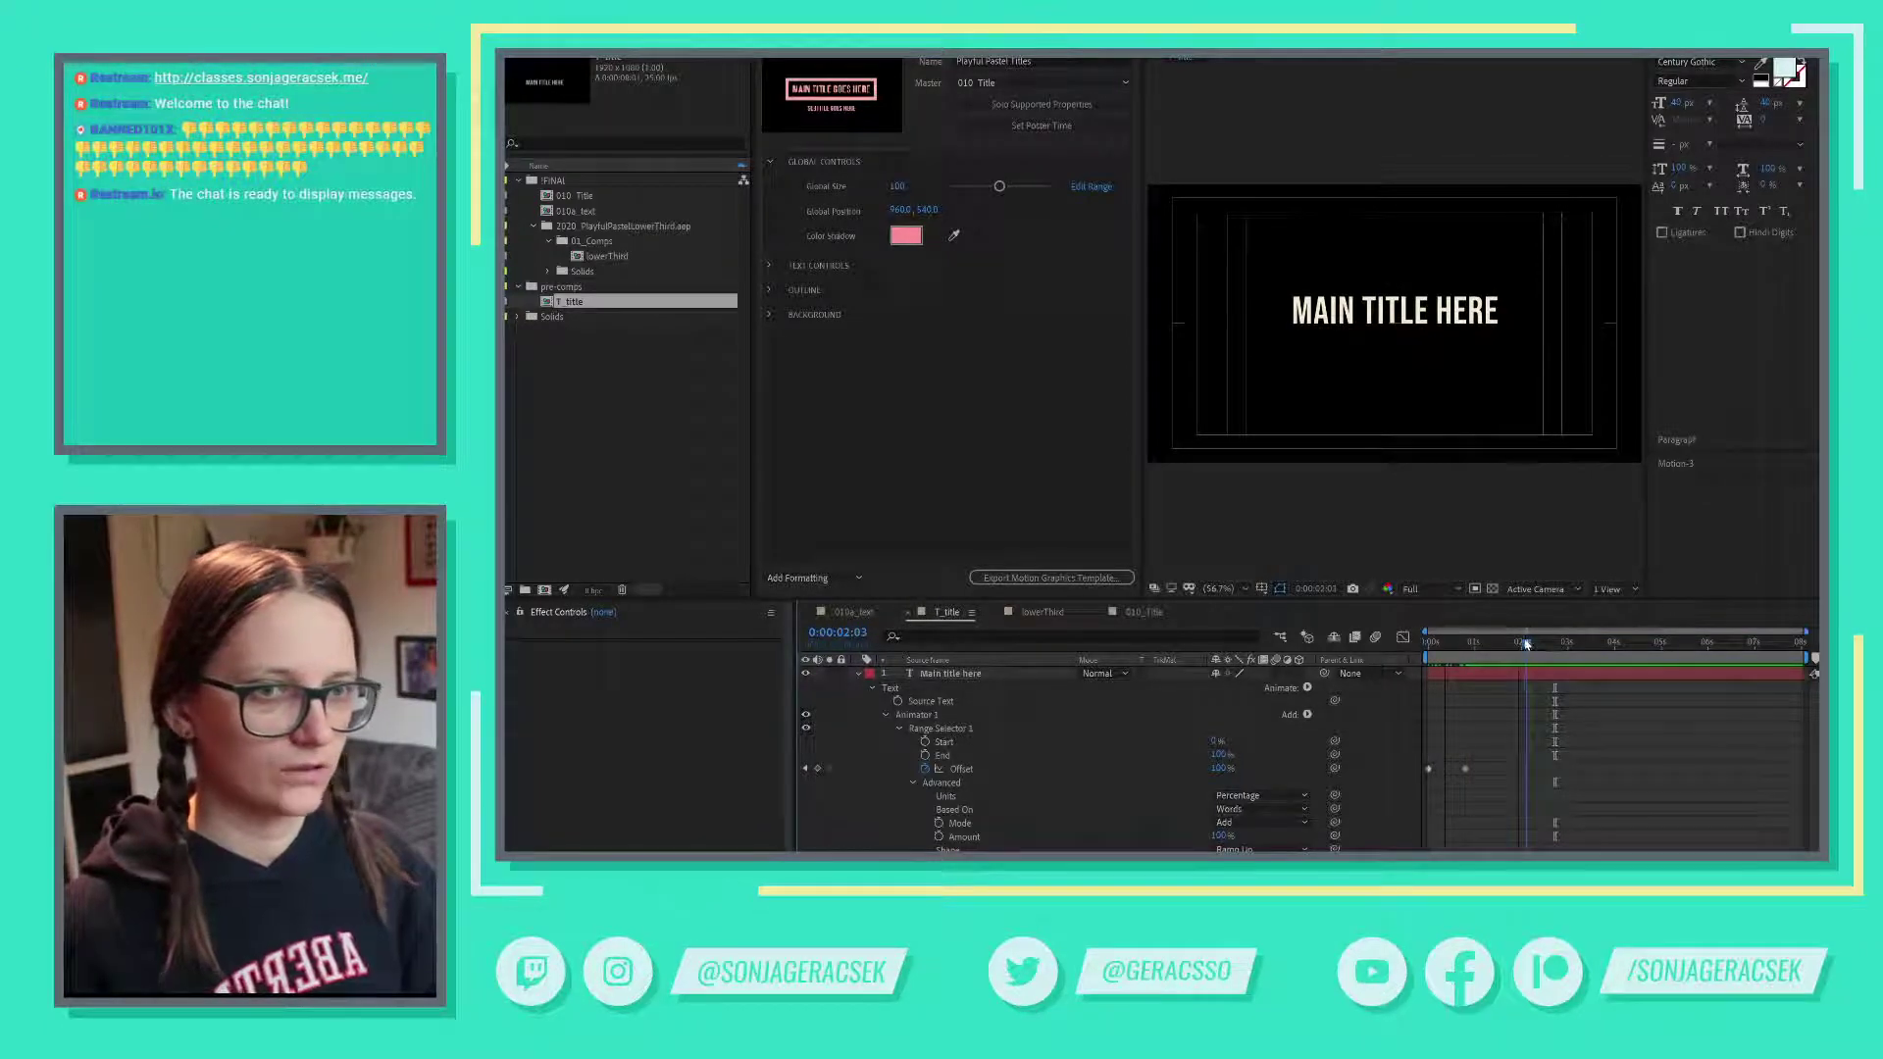
pyautogui.doubleClick(576, 196)
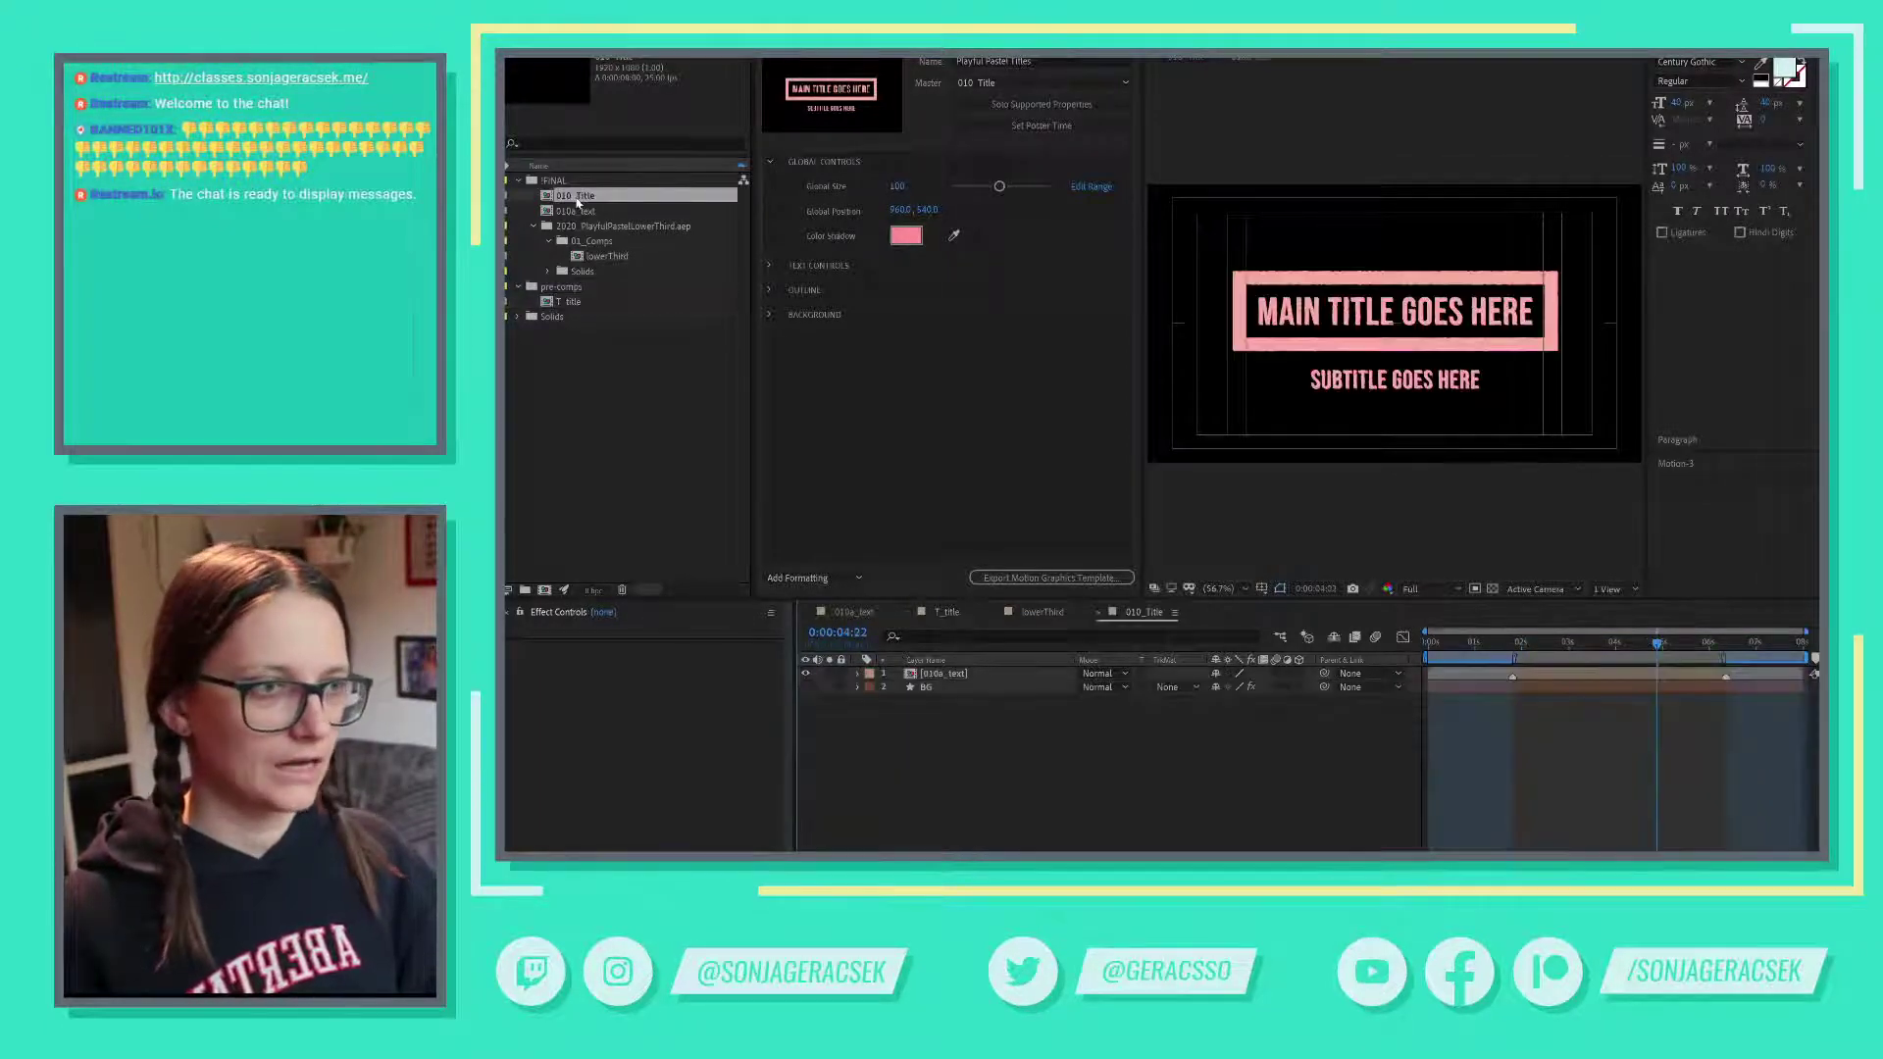
pyautogui.doubleClick(571, 302)
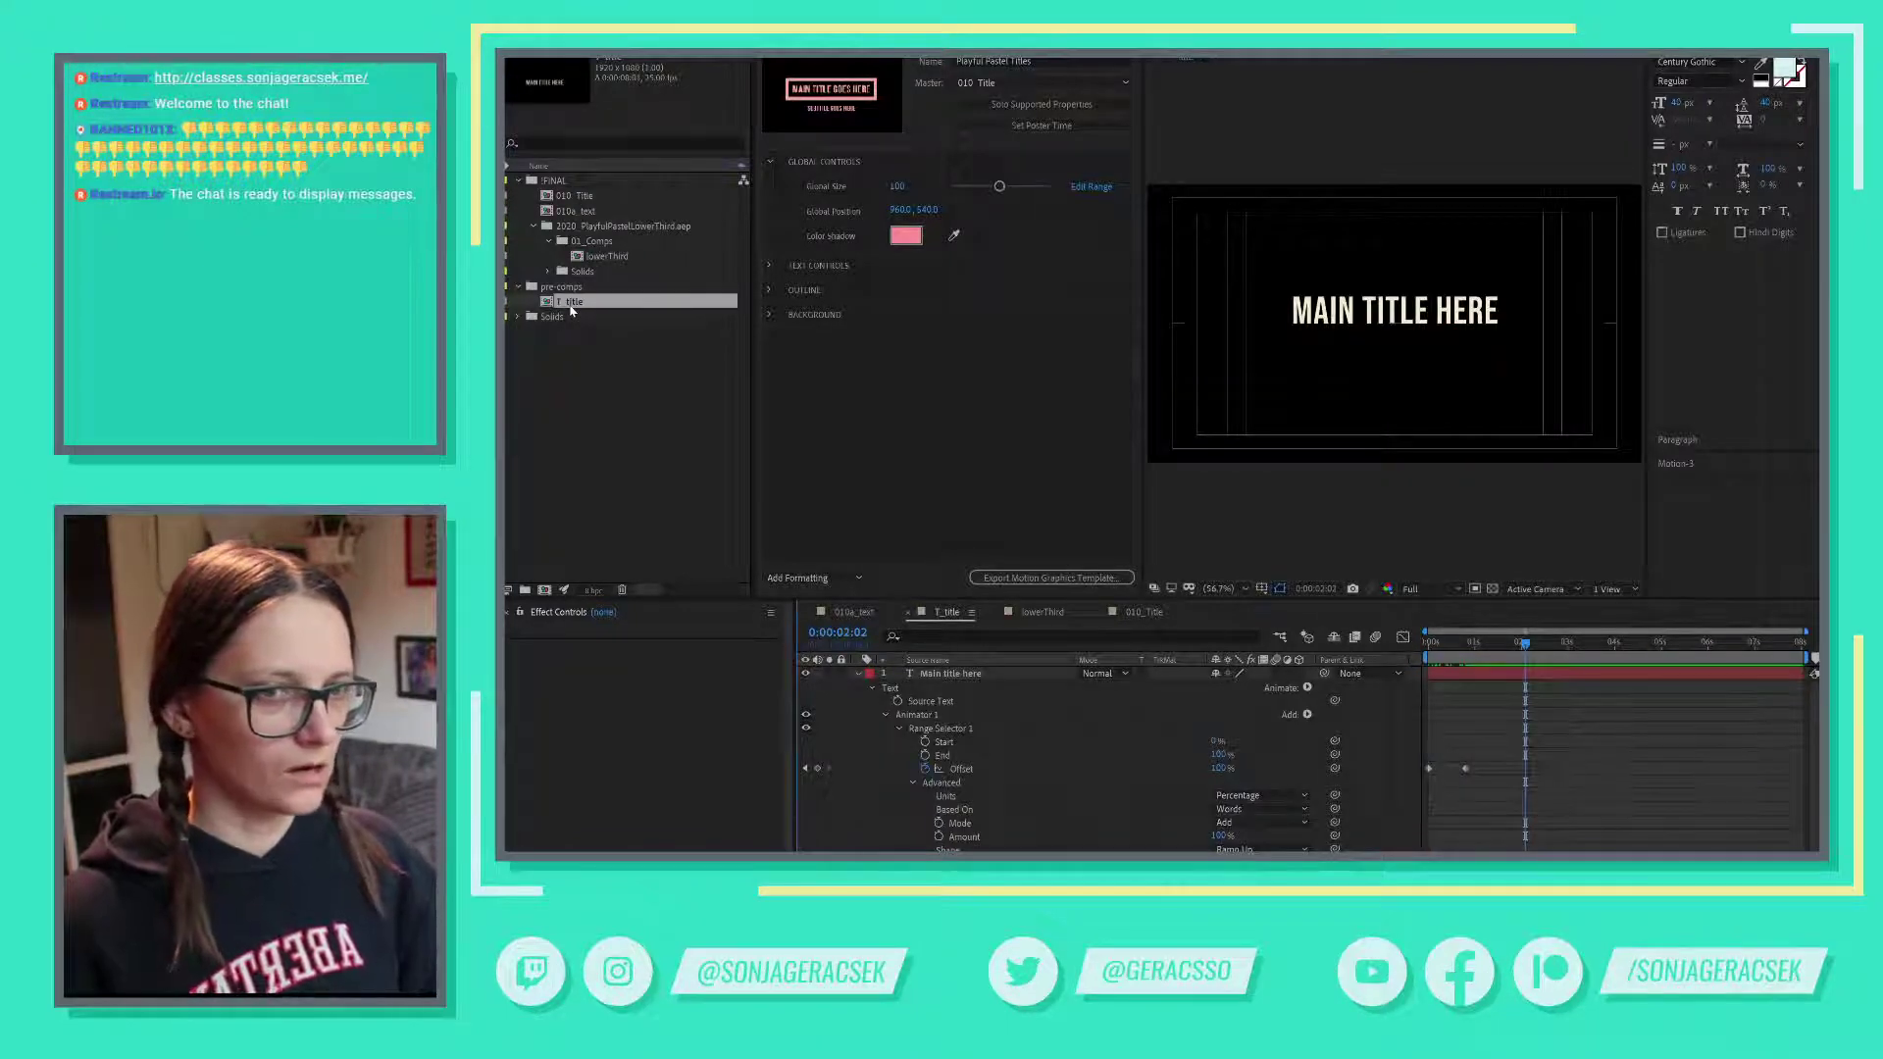
# - Switch to File Explorer and open the chapterSaves folder inside 08_MogrtLowerThird's 03_class project files to check its contents
pyautogui.hotkey('alt', 'Tab')
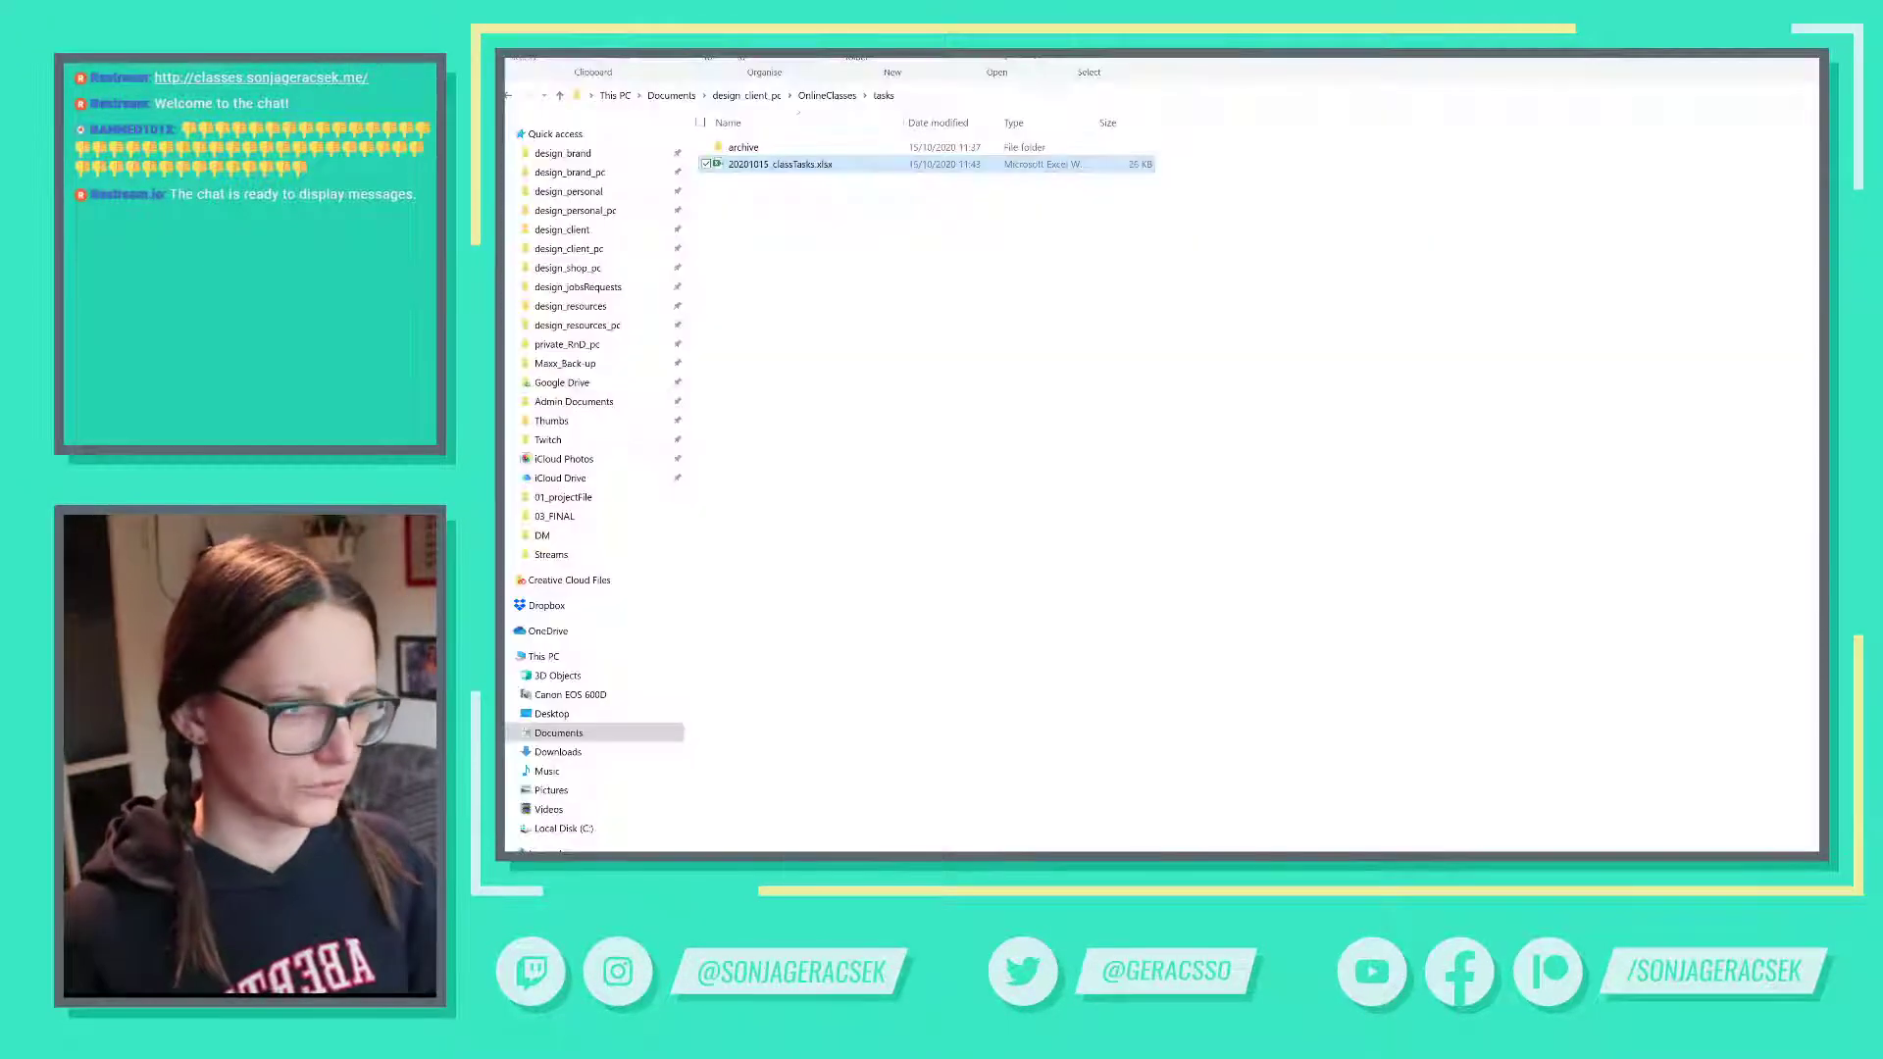
pyautogui.click(827, 95)
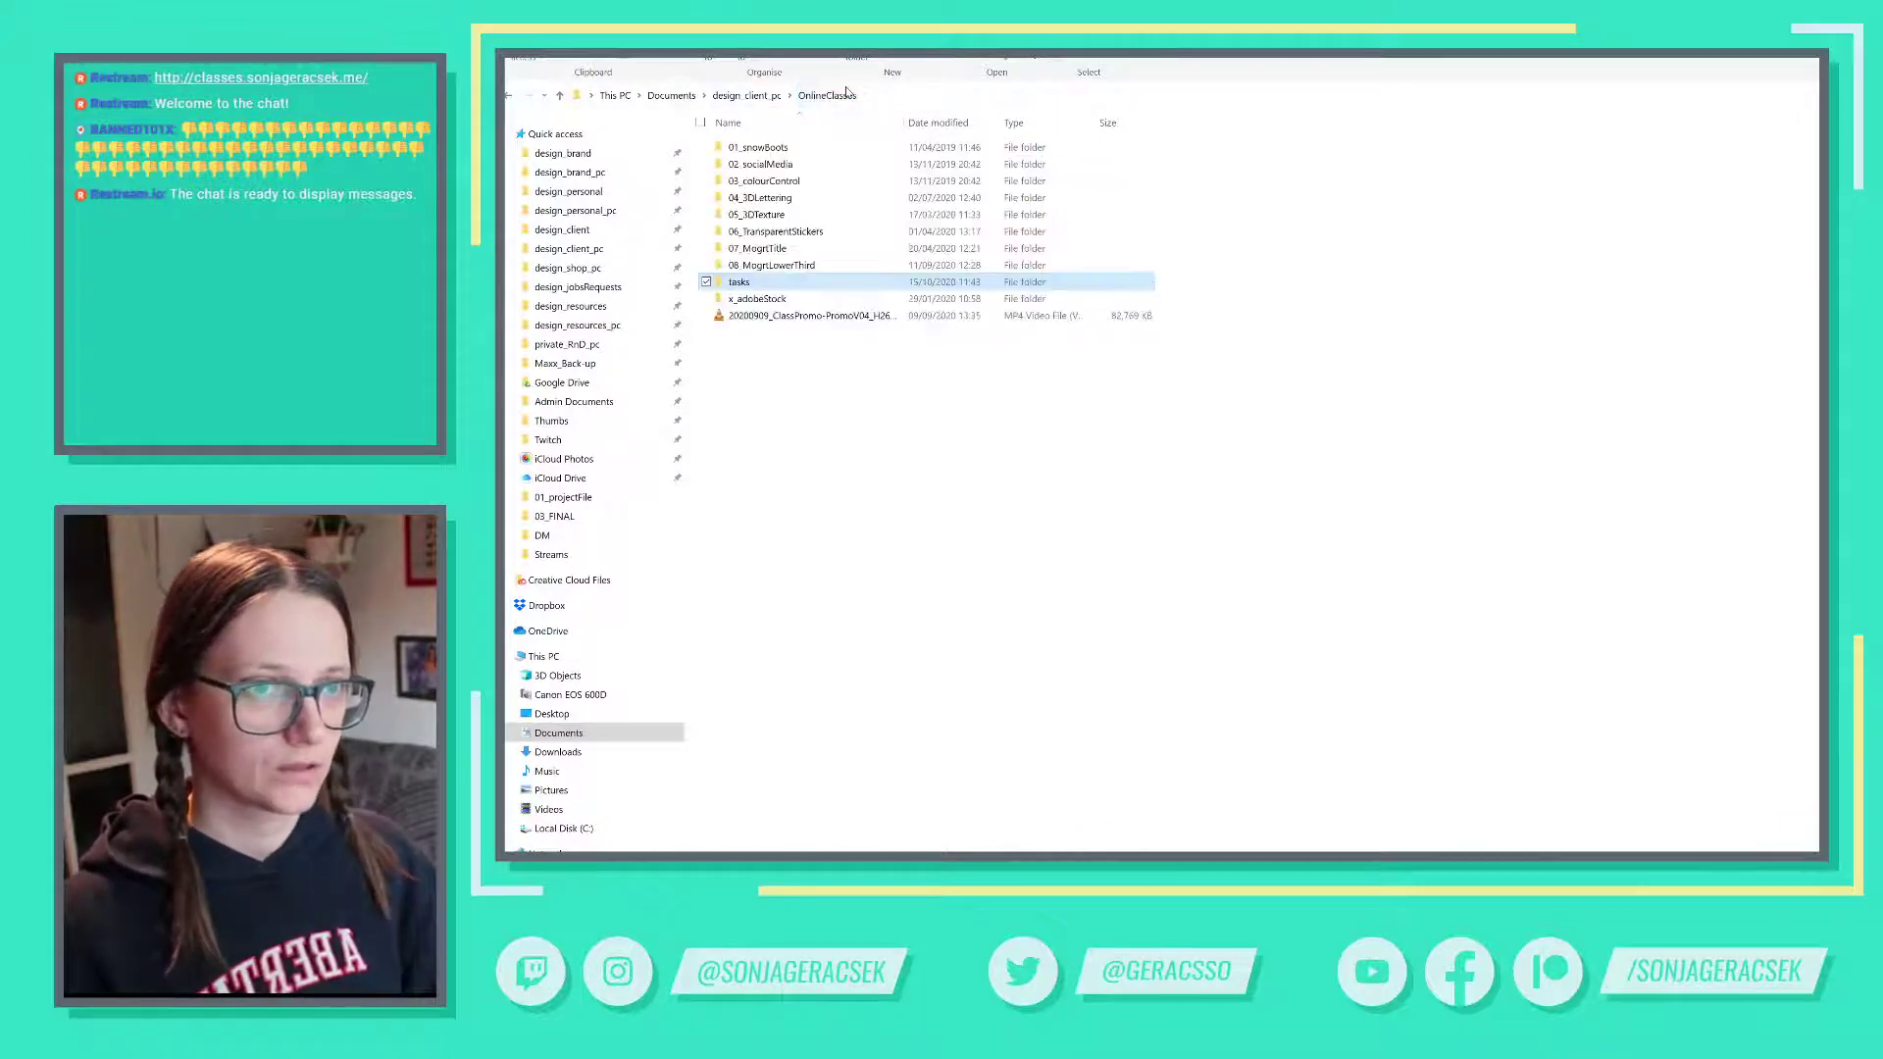
pyautogui.doubleClick(791, 265)
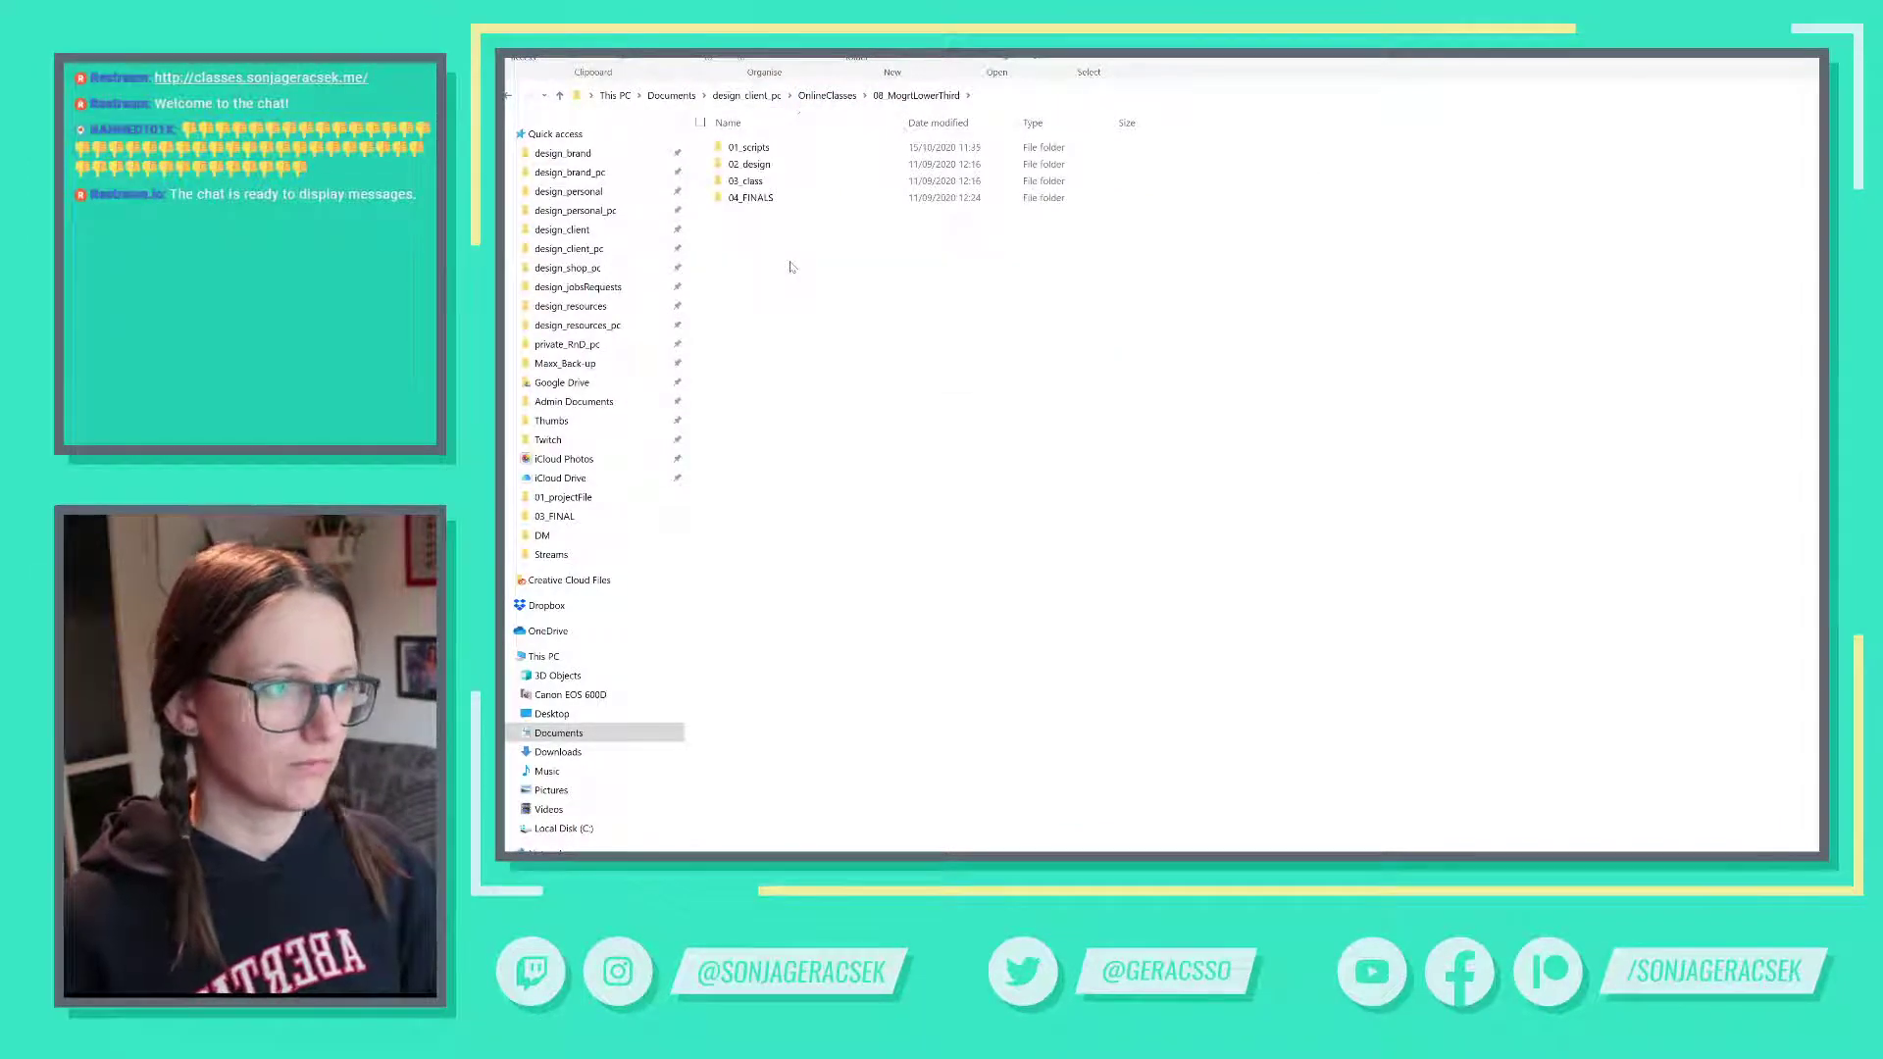
pyautogui.click(763, 184)
pyautogui.doubleClick(765, 182)
pyautogui.doubleClick(766, 167)
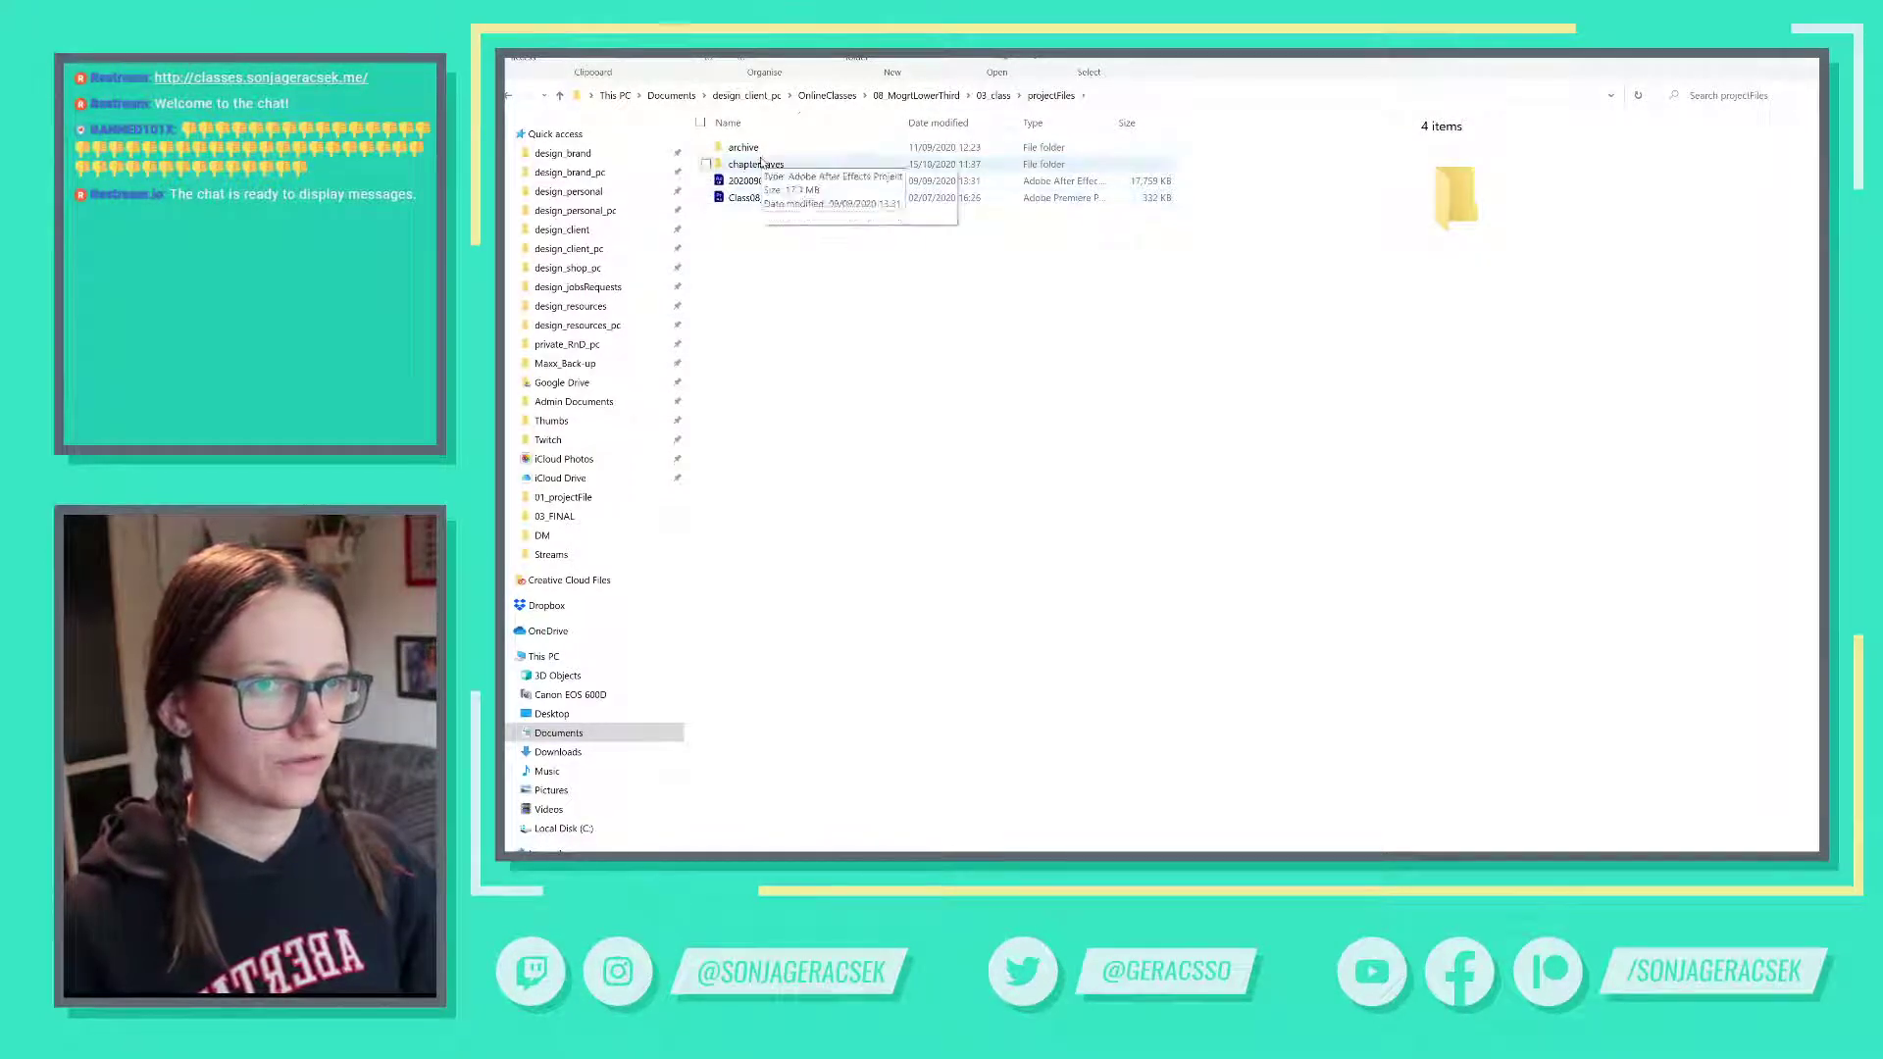
pyautogui.click(762, 165)
pyautogui.doubleClick(762, 165)
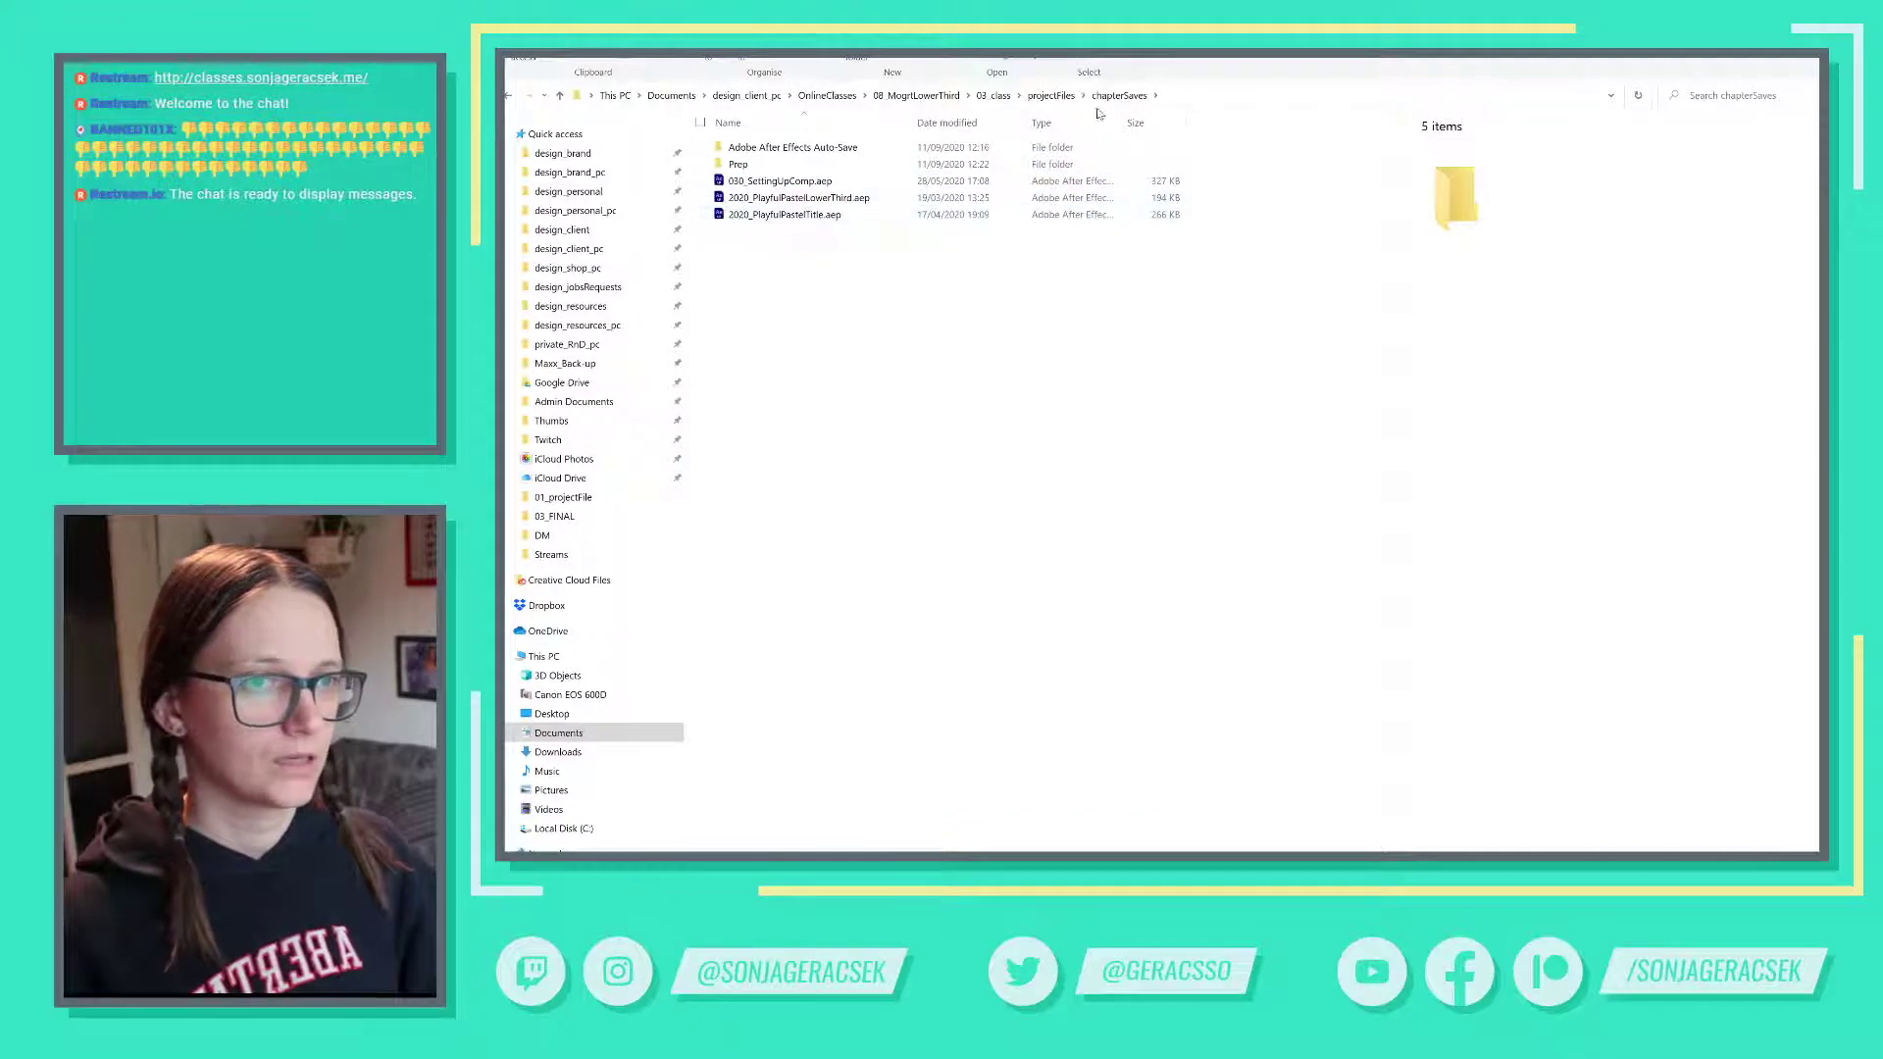
# - Open the chapterSaves folder of the 07_MogrtTitle class and copy 120_UsingTemplateInAfterEffects.aep
pyautogui.click(829, 95)
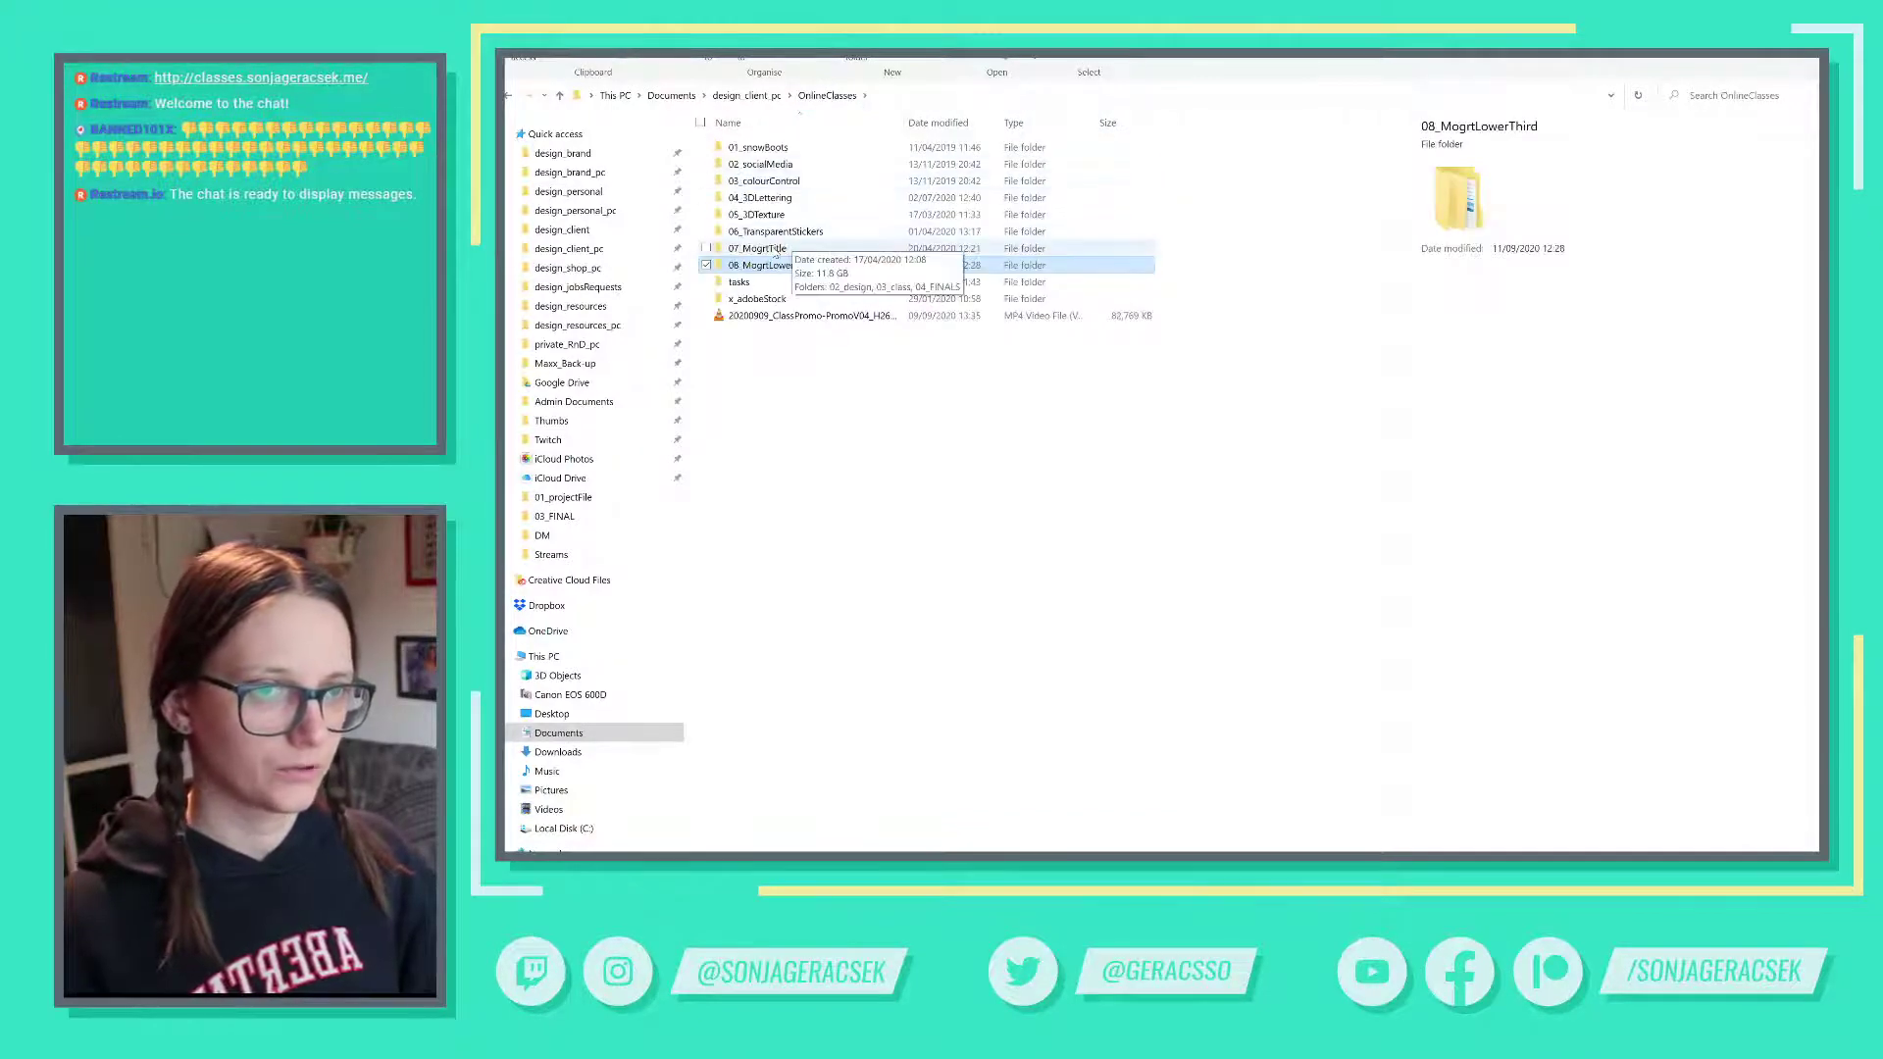
pyautogui.doubleClick(774, 254)
pyautogui.doubleClick(745, 163)
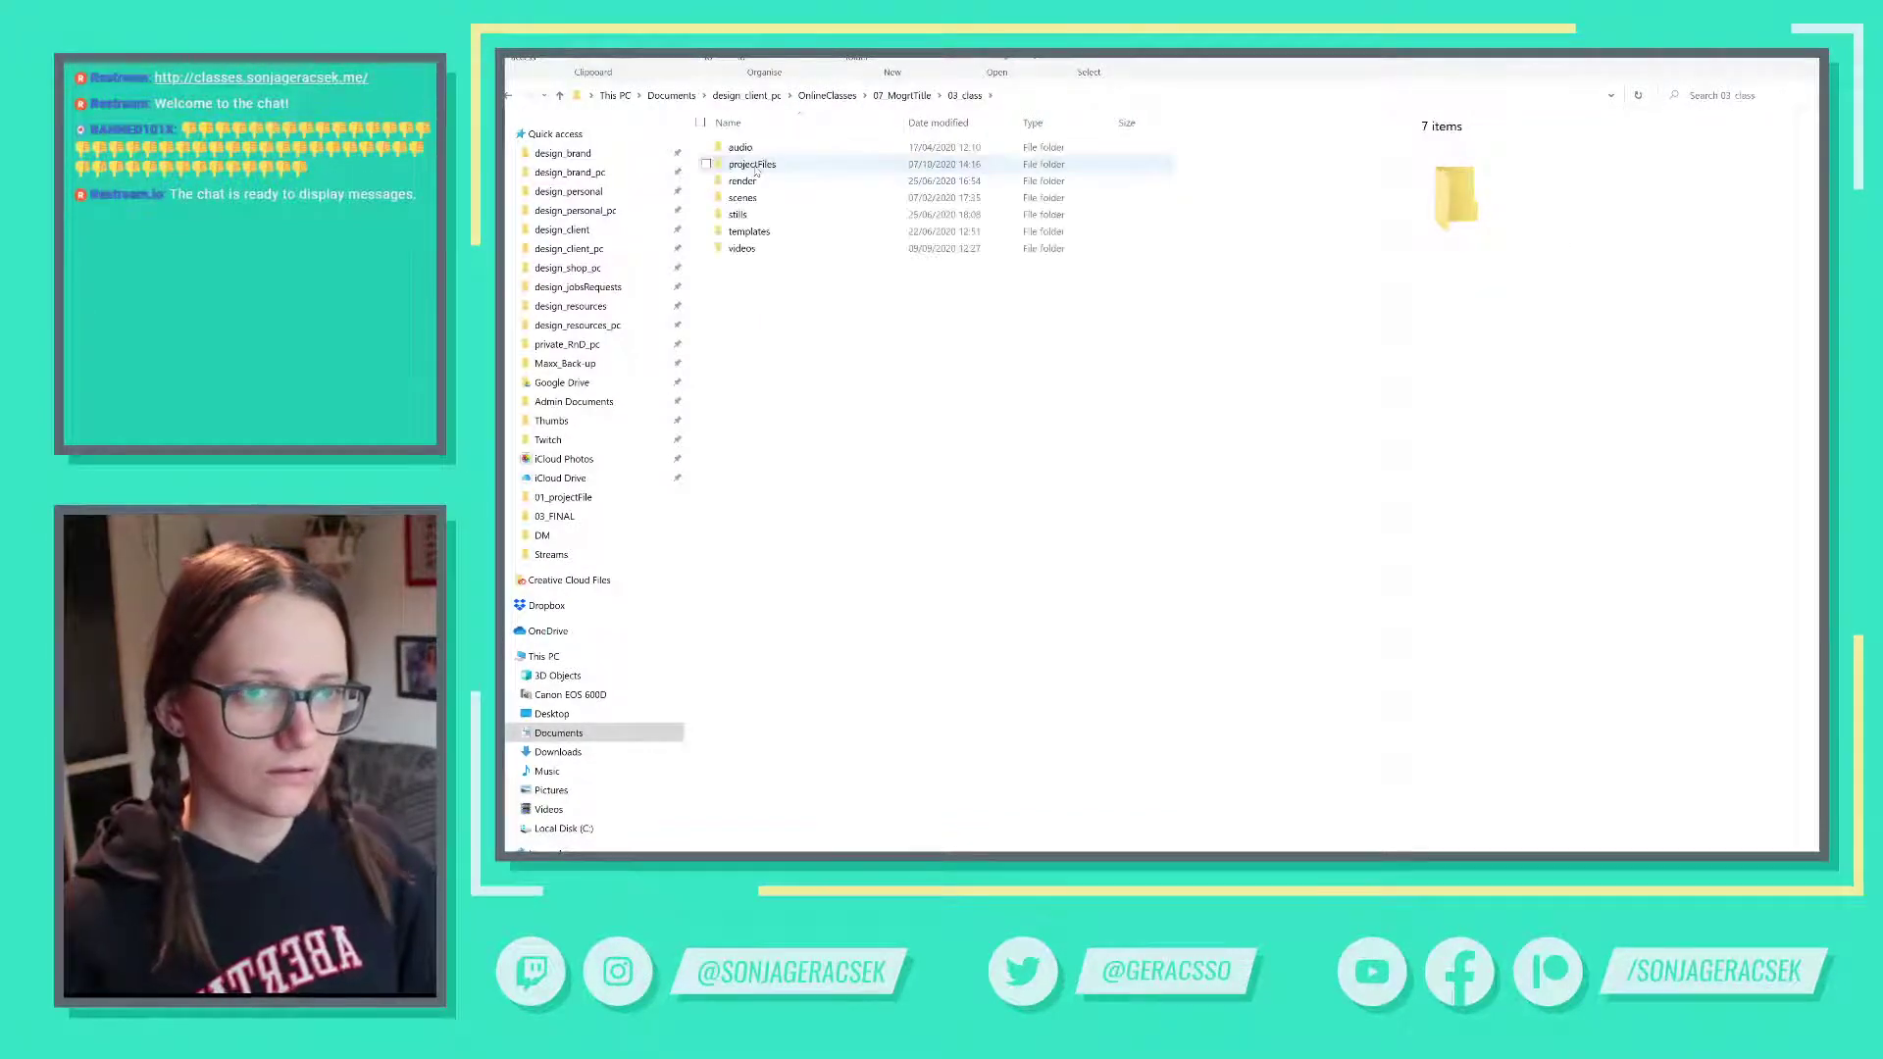
pyautogui.click(754, 168)
pyautogui.doubleClick(755, 169)
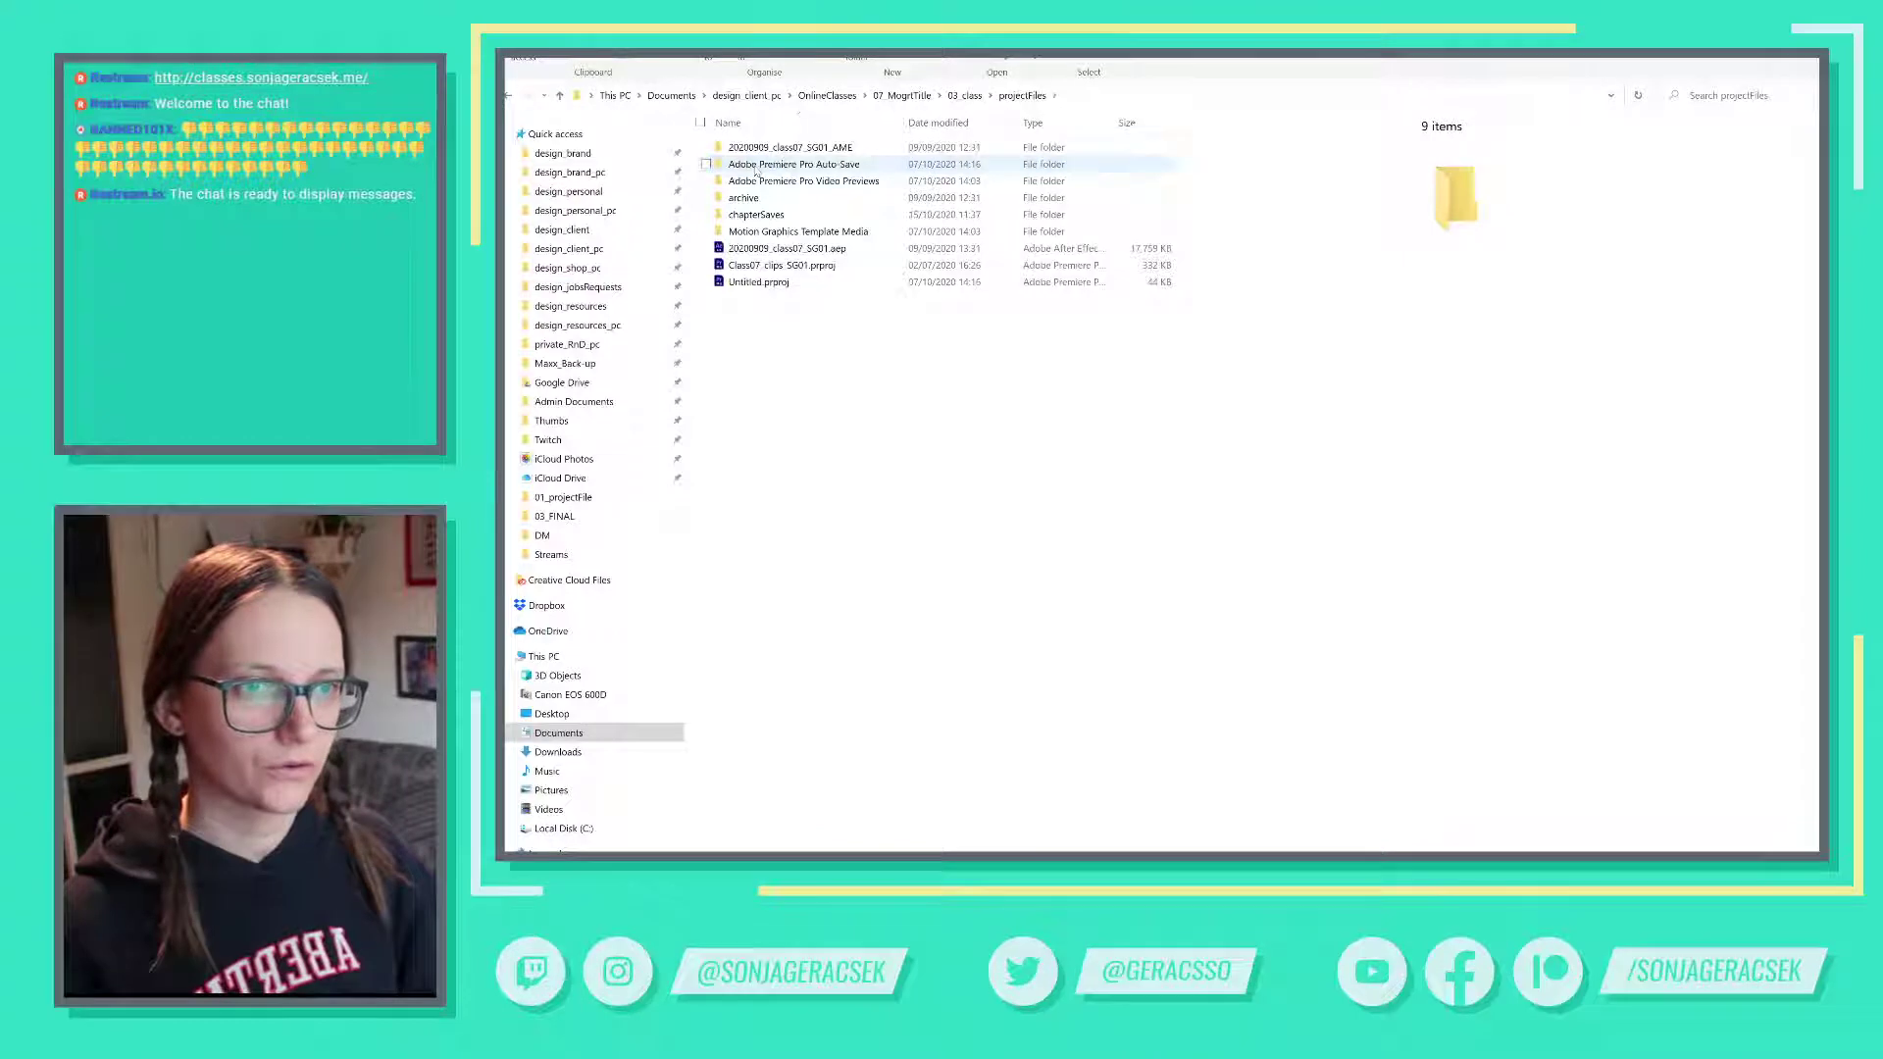
pyautogui.doubleClick(793, 214)
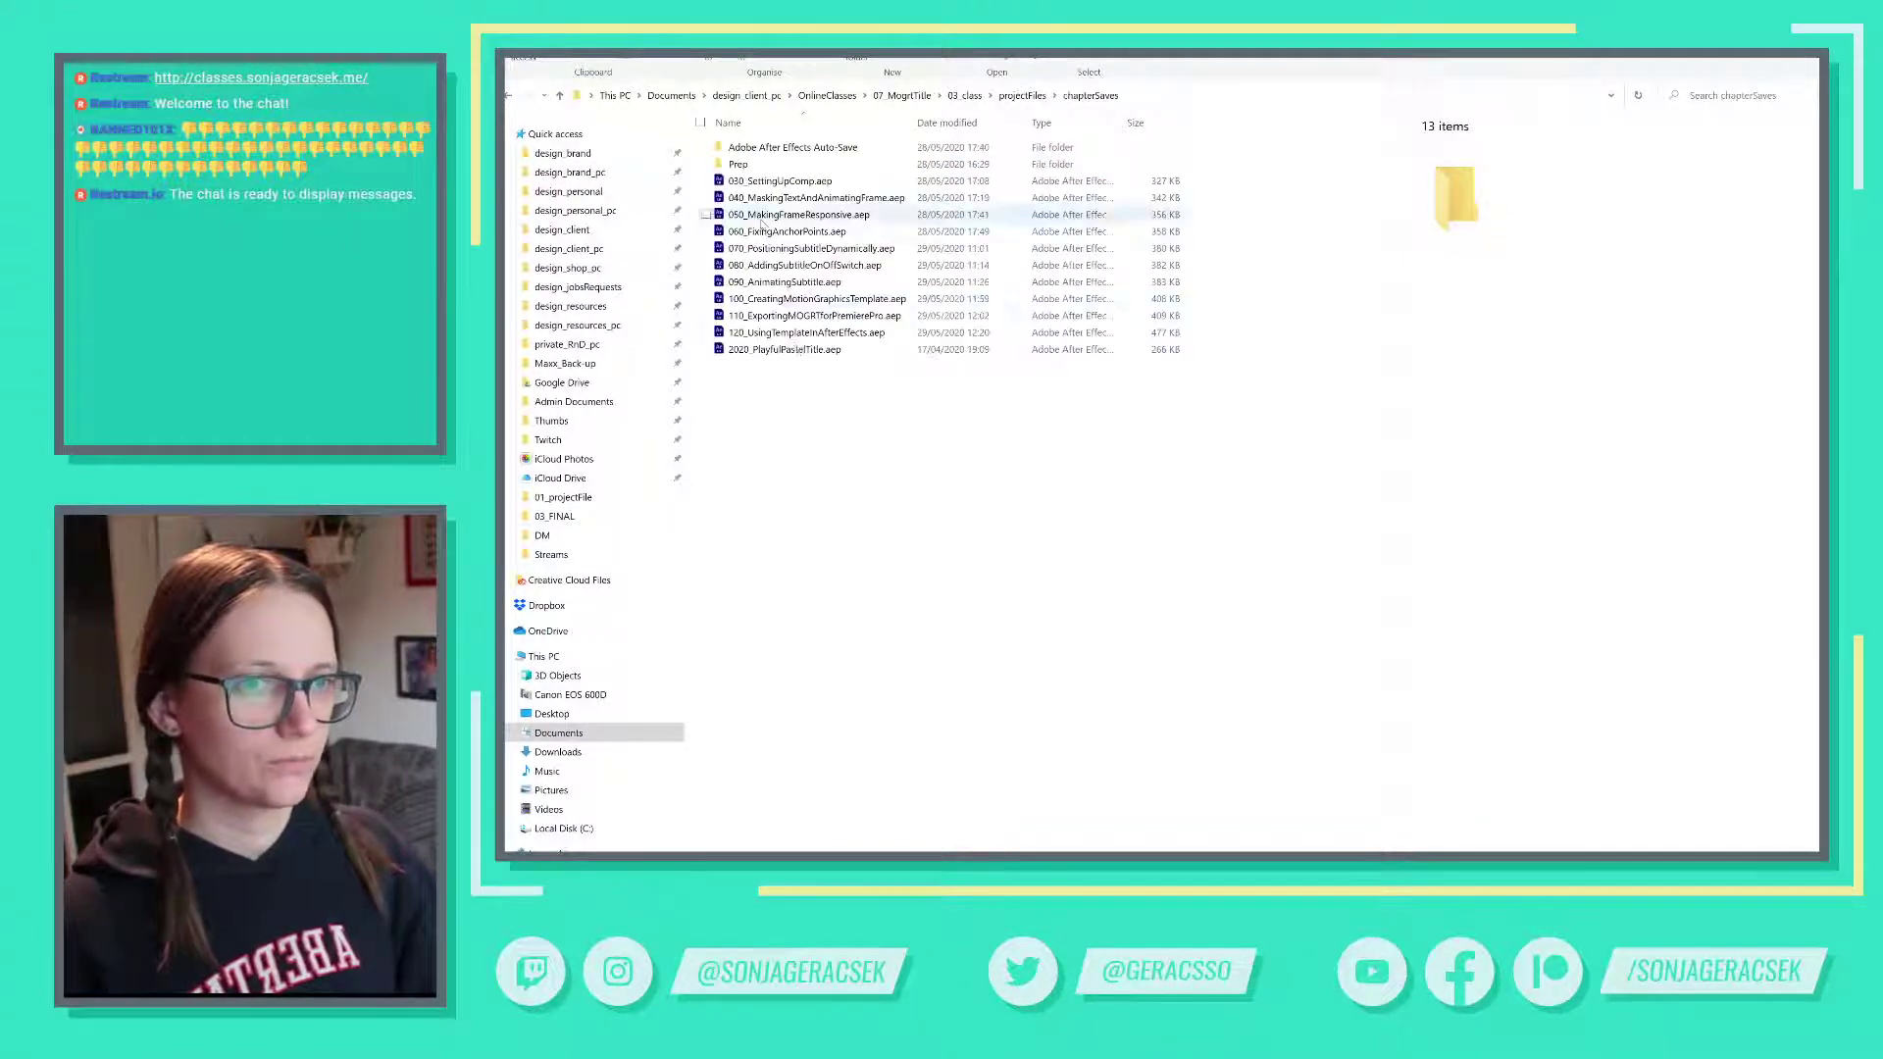
pyautogui.click(847, 334)
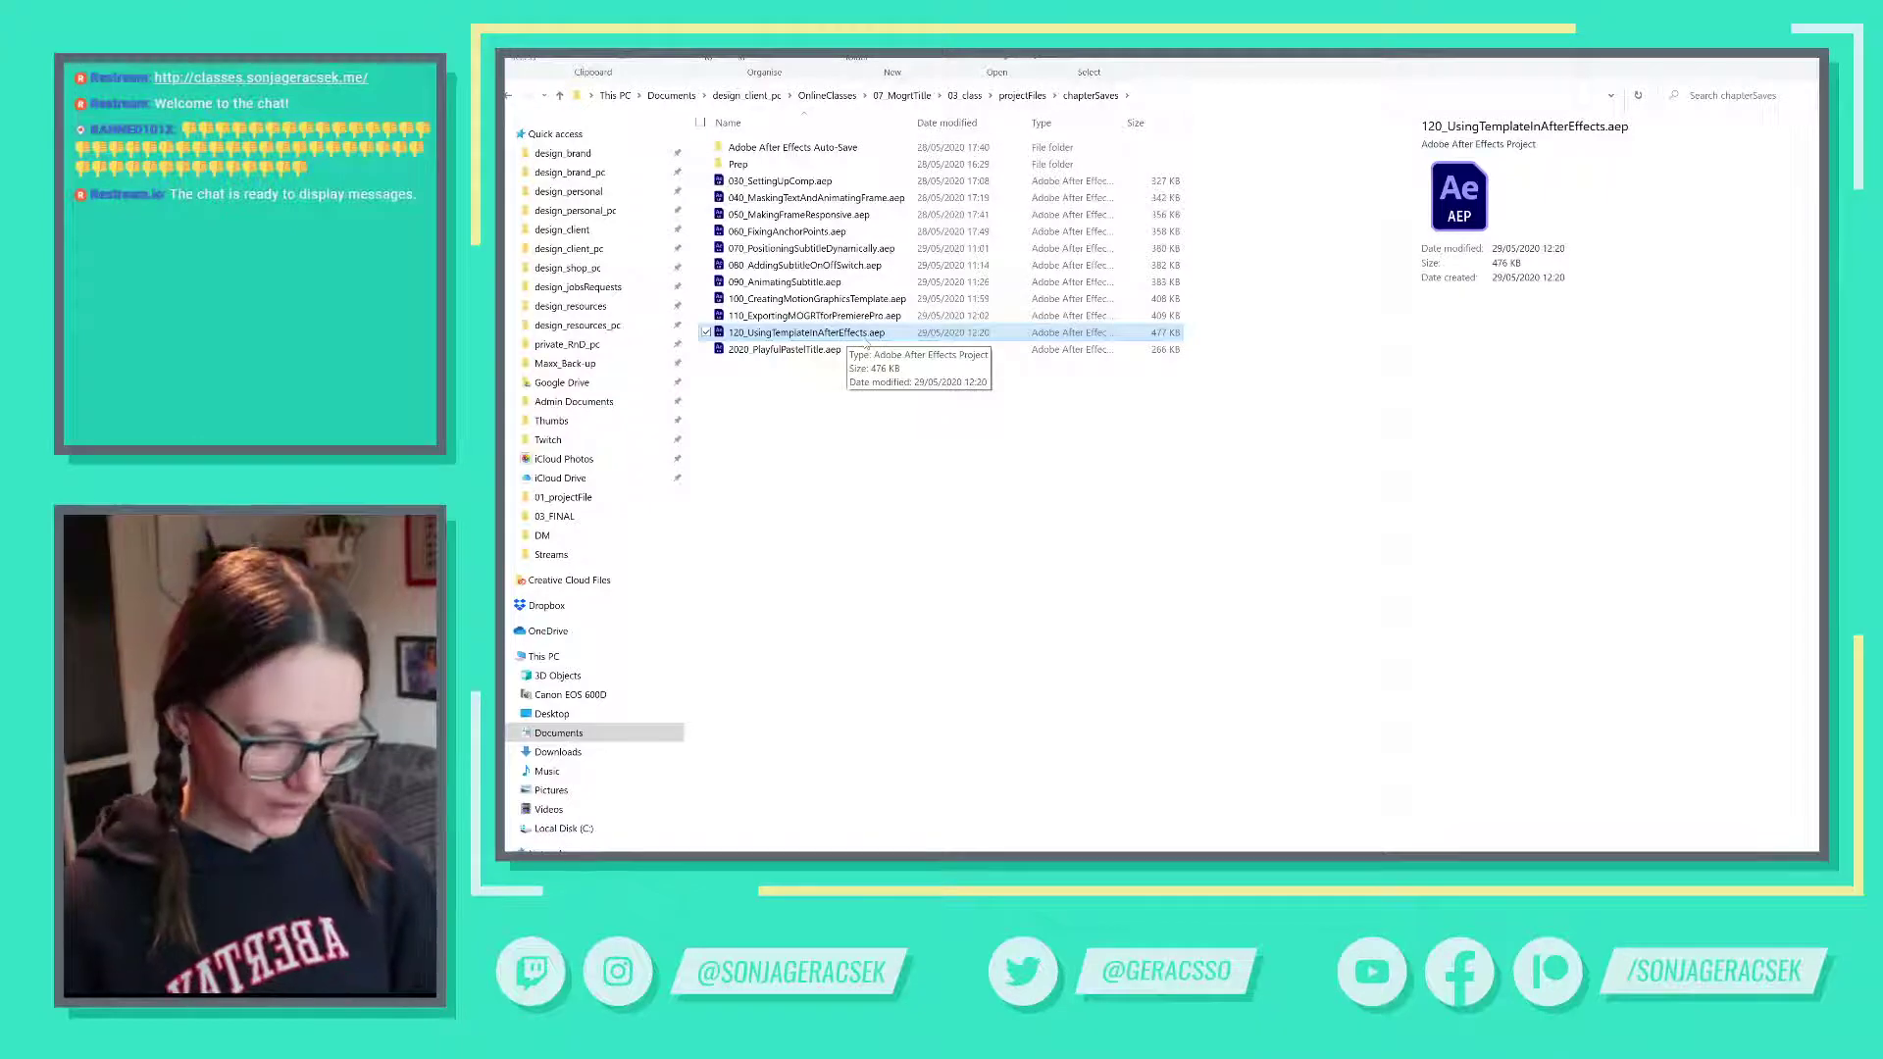
# - Paste 120_UsingTemplateInAfterEffects.aep into the chapterSaves folder of the 08_MogrtLowerThird class
pyautogui.click(867, 97)
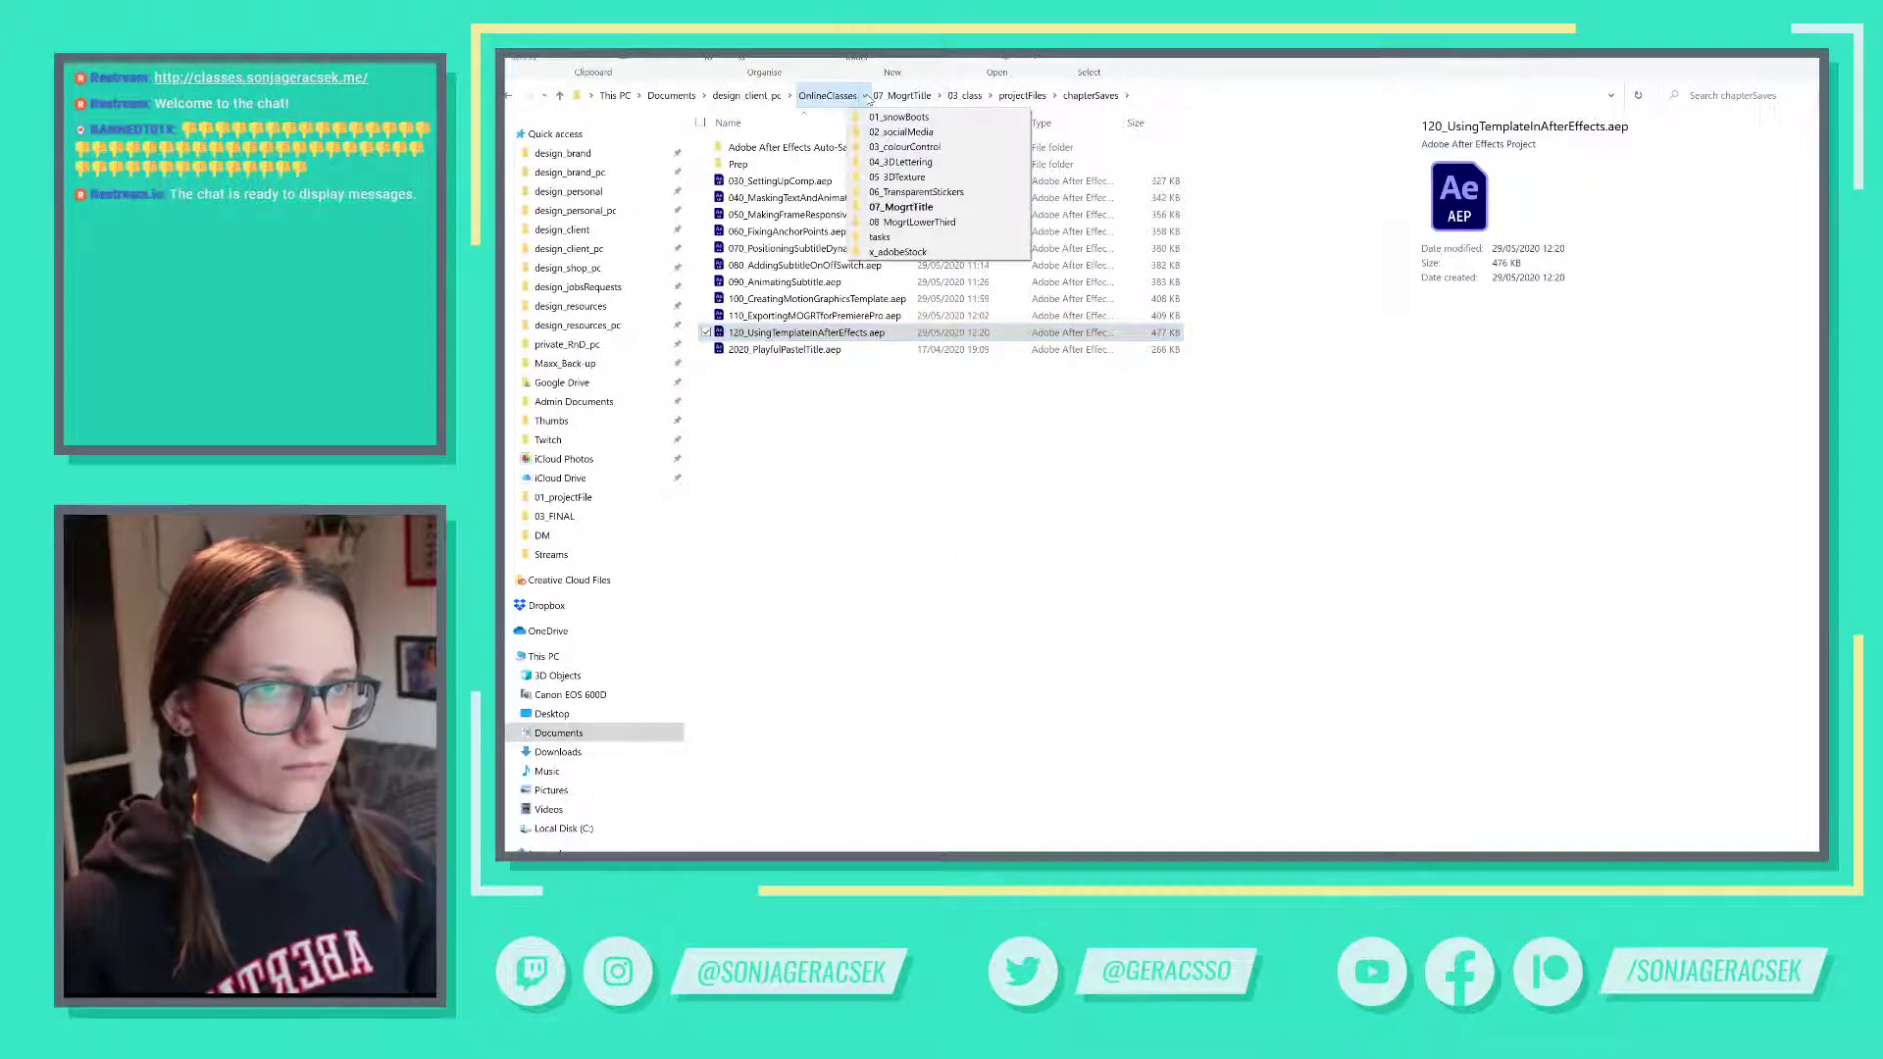
pyautogui.click(900, 223)
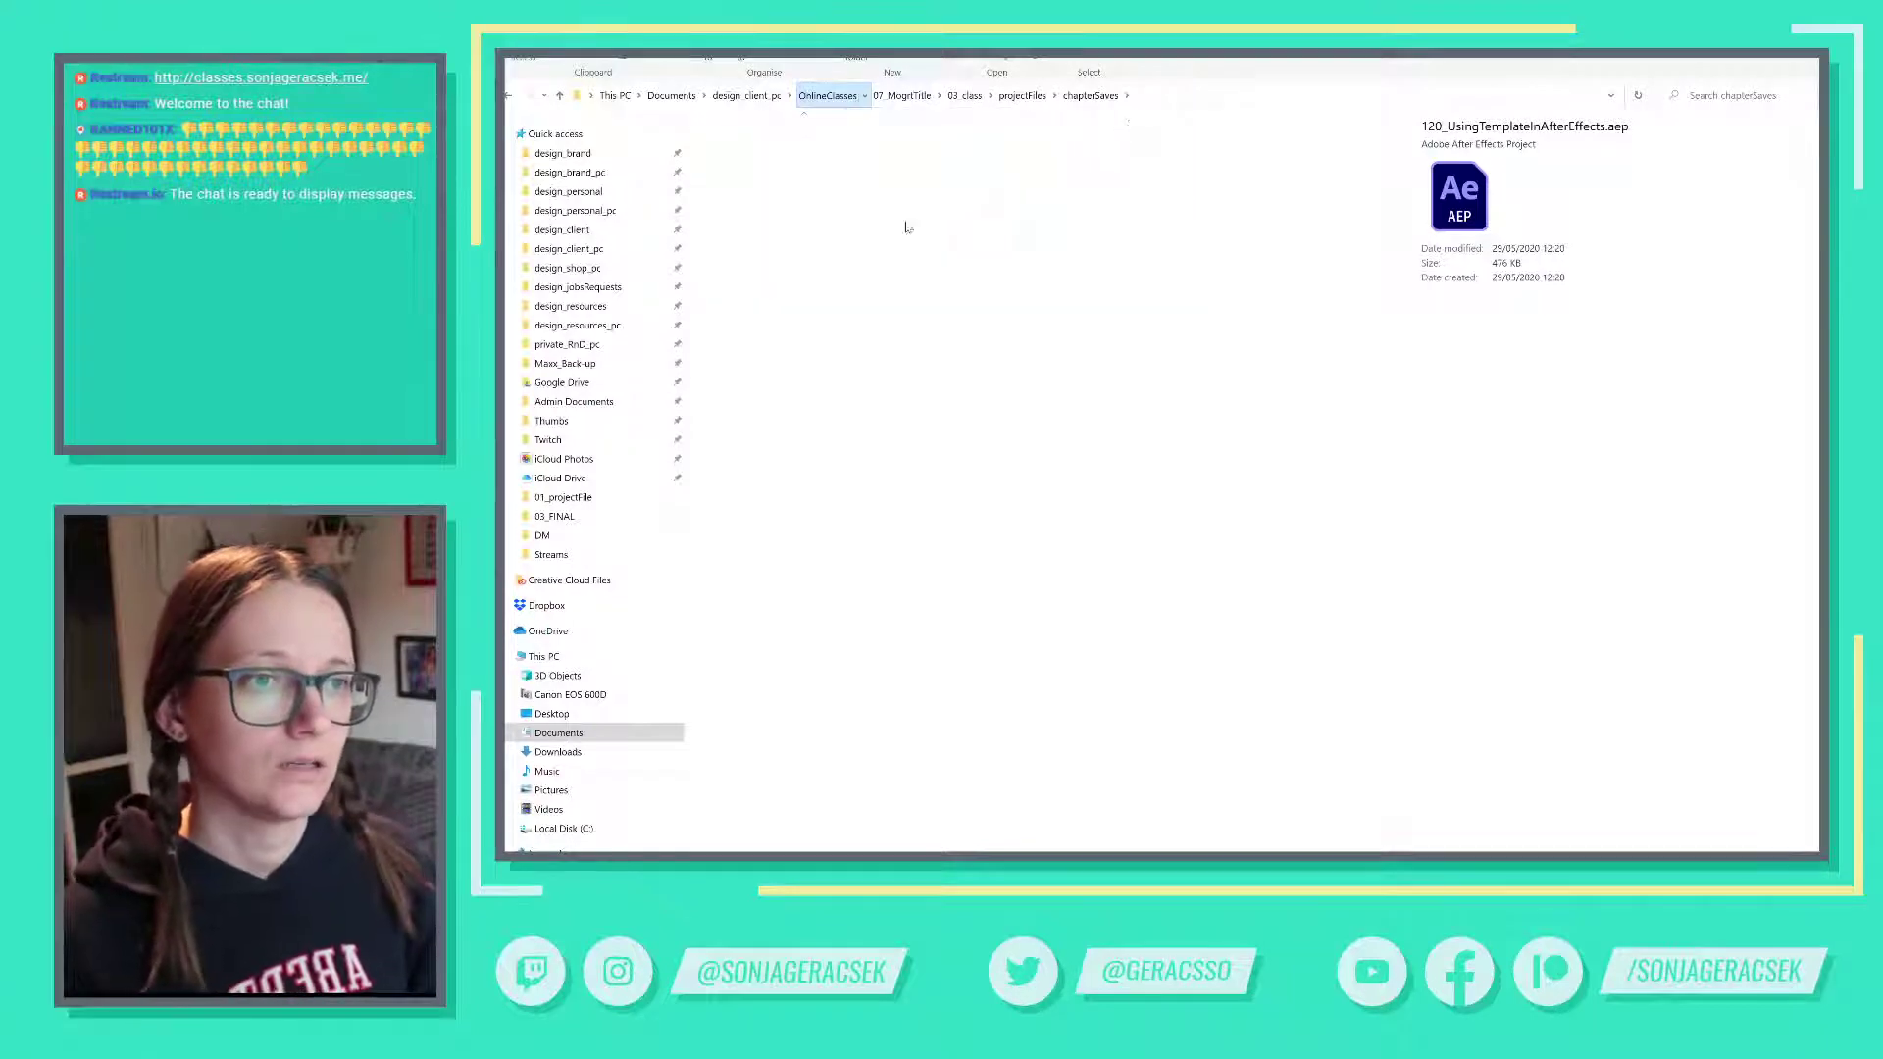
pyautogui.doubleClick(745, 180)
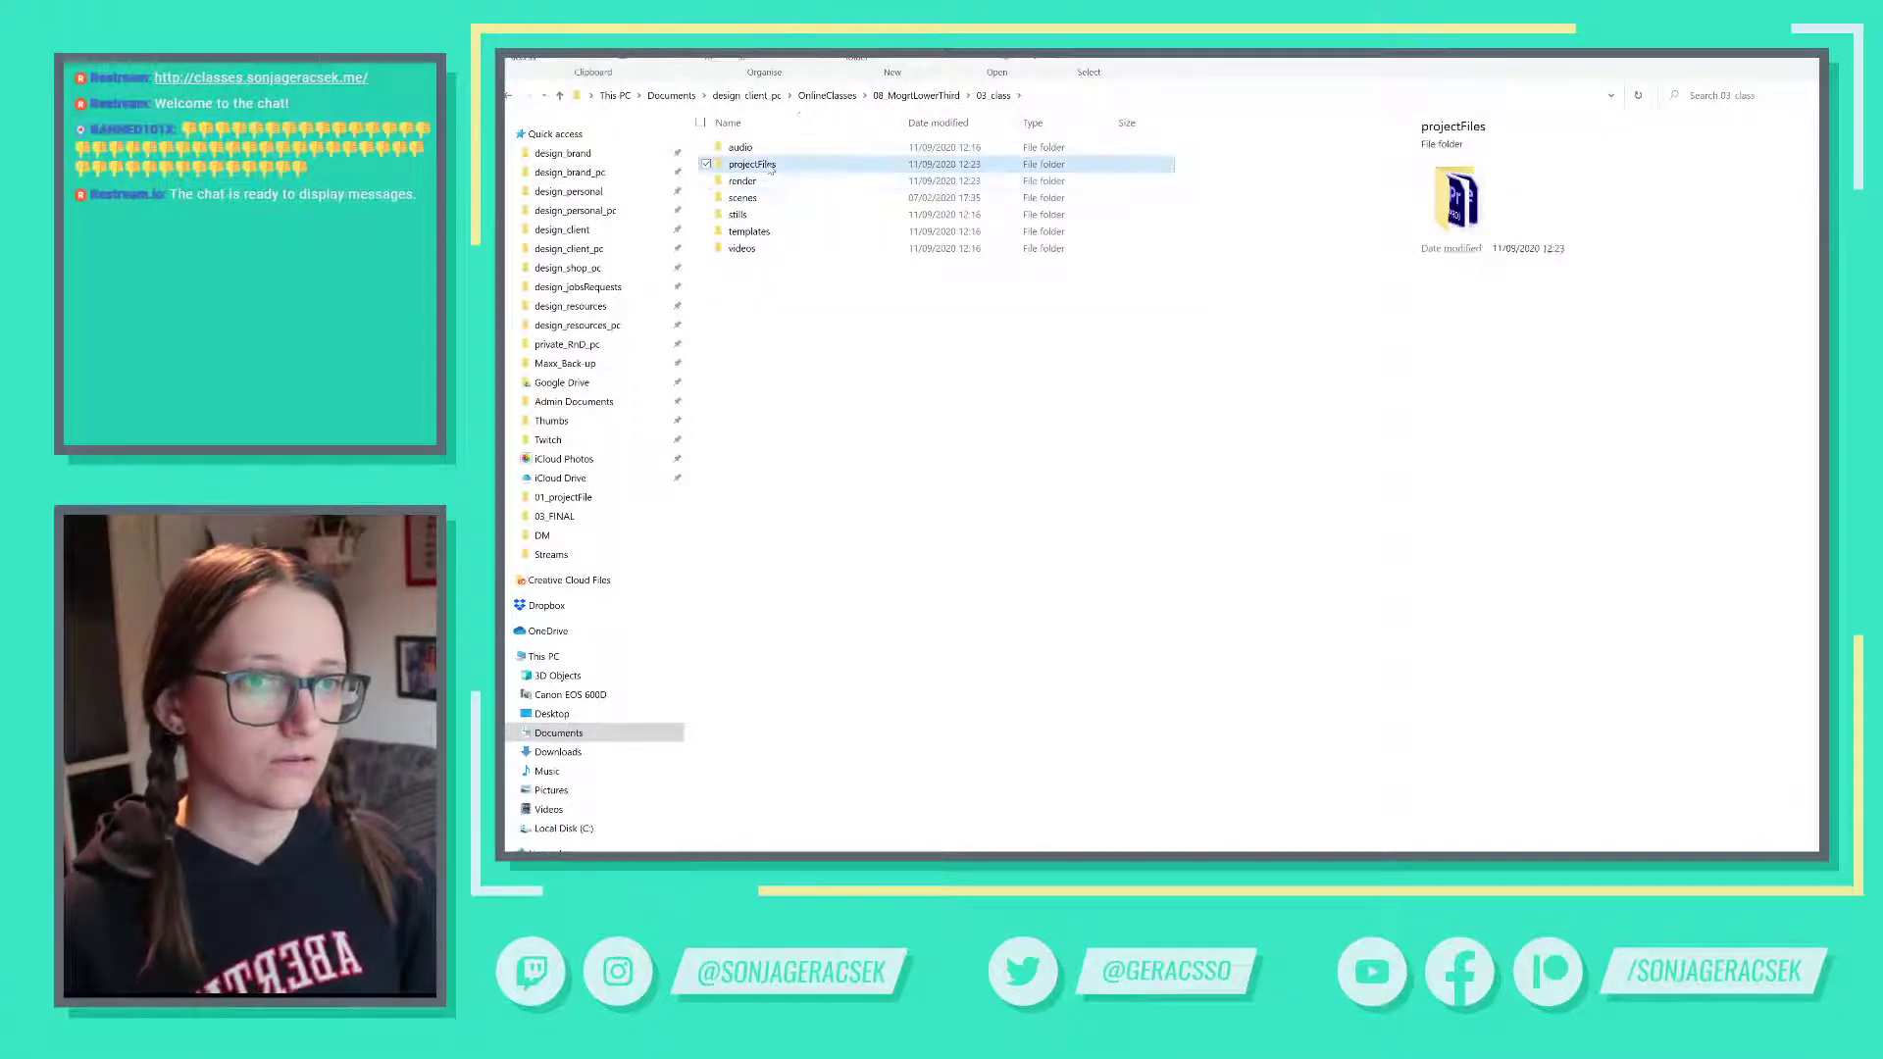
pyautogui.doubleClick(757, 164)
pyautogui.doubleClick(772, 166)
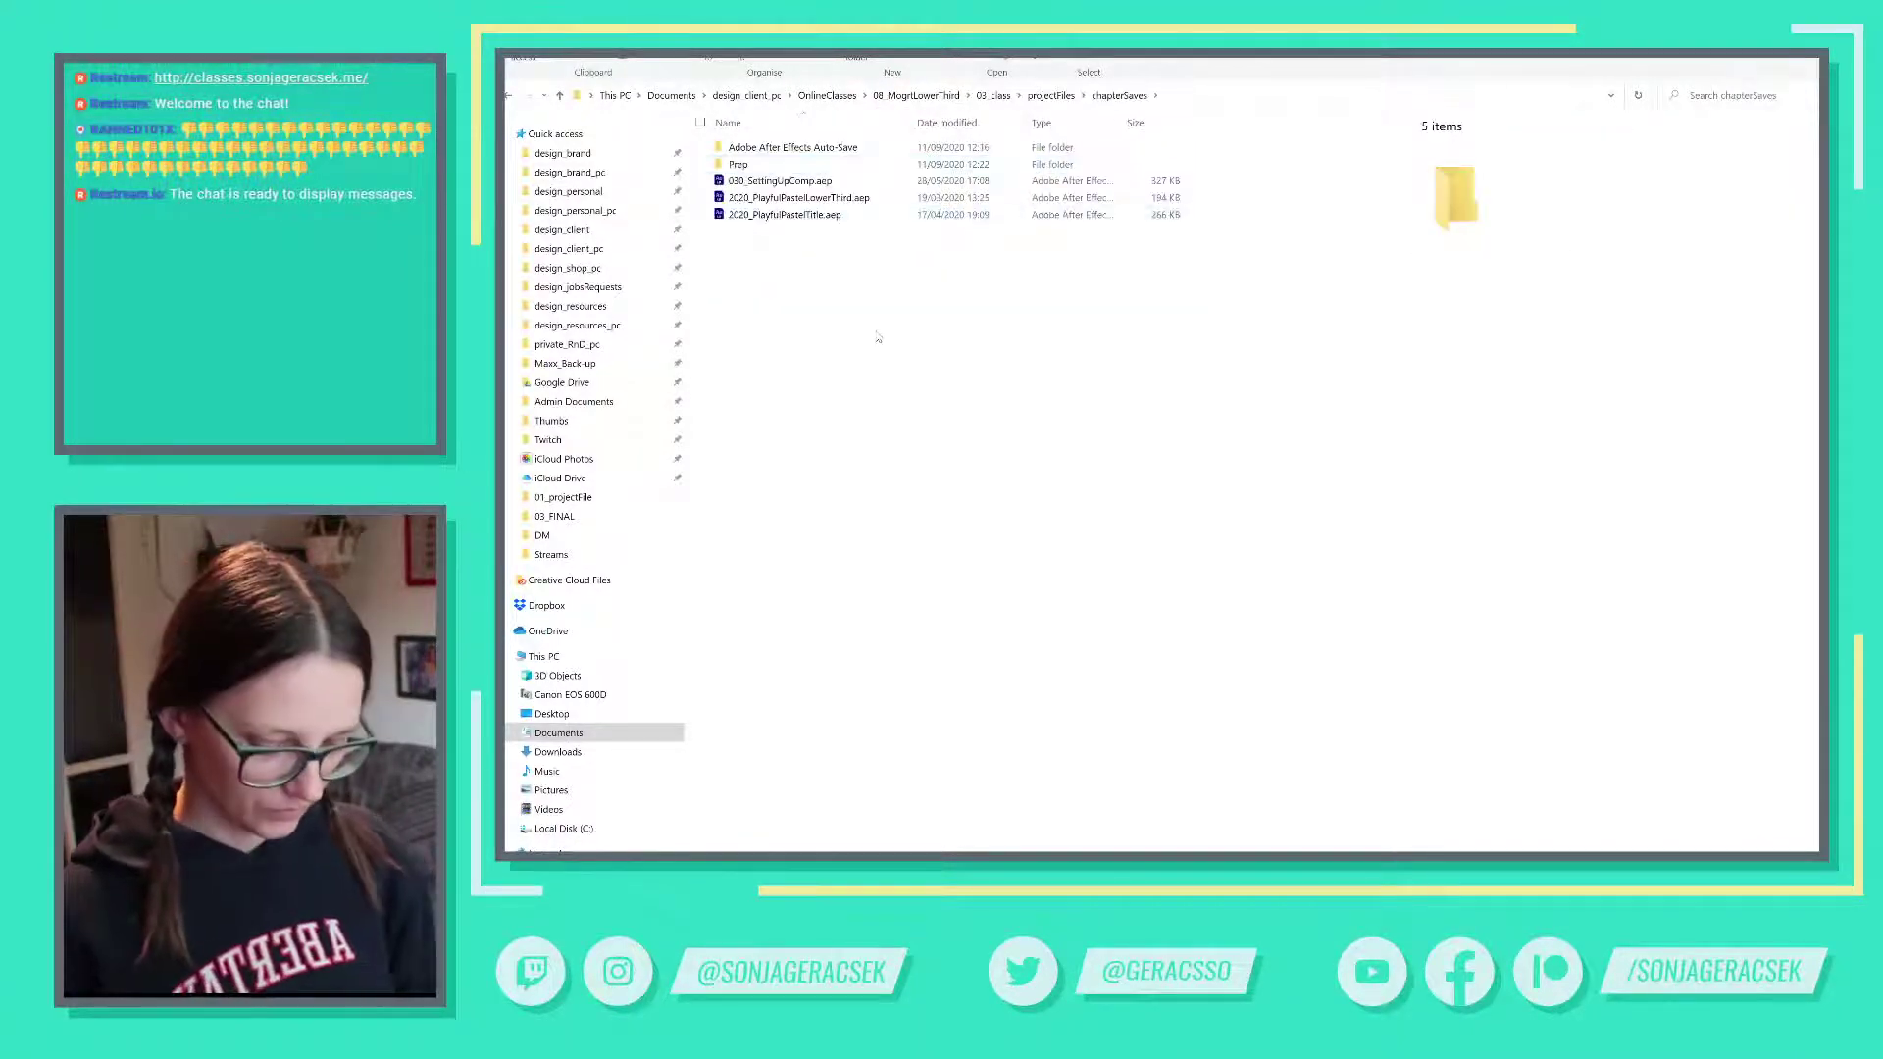
pyautogui.press('End')
pyautogui.press('Up')
pyautogui.press('Up')
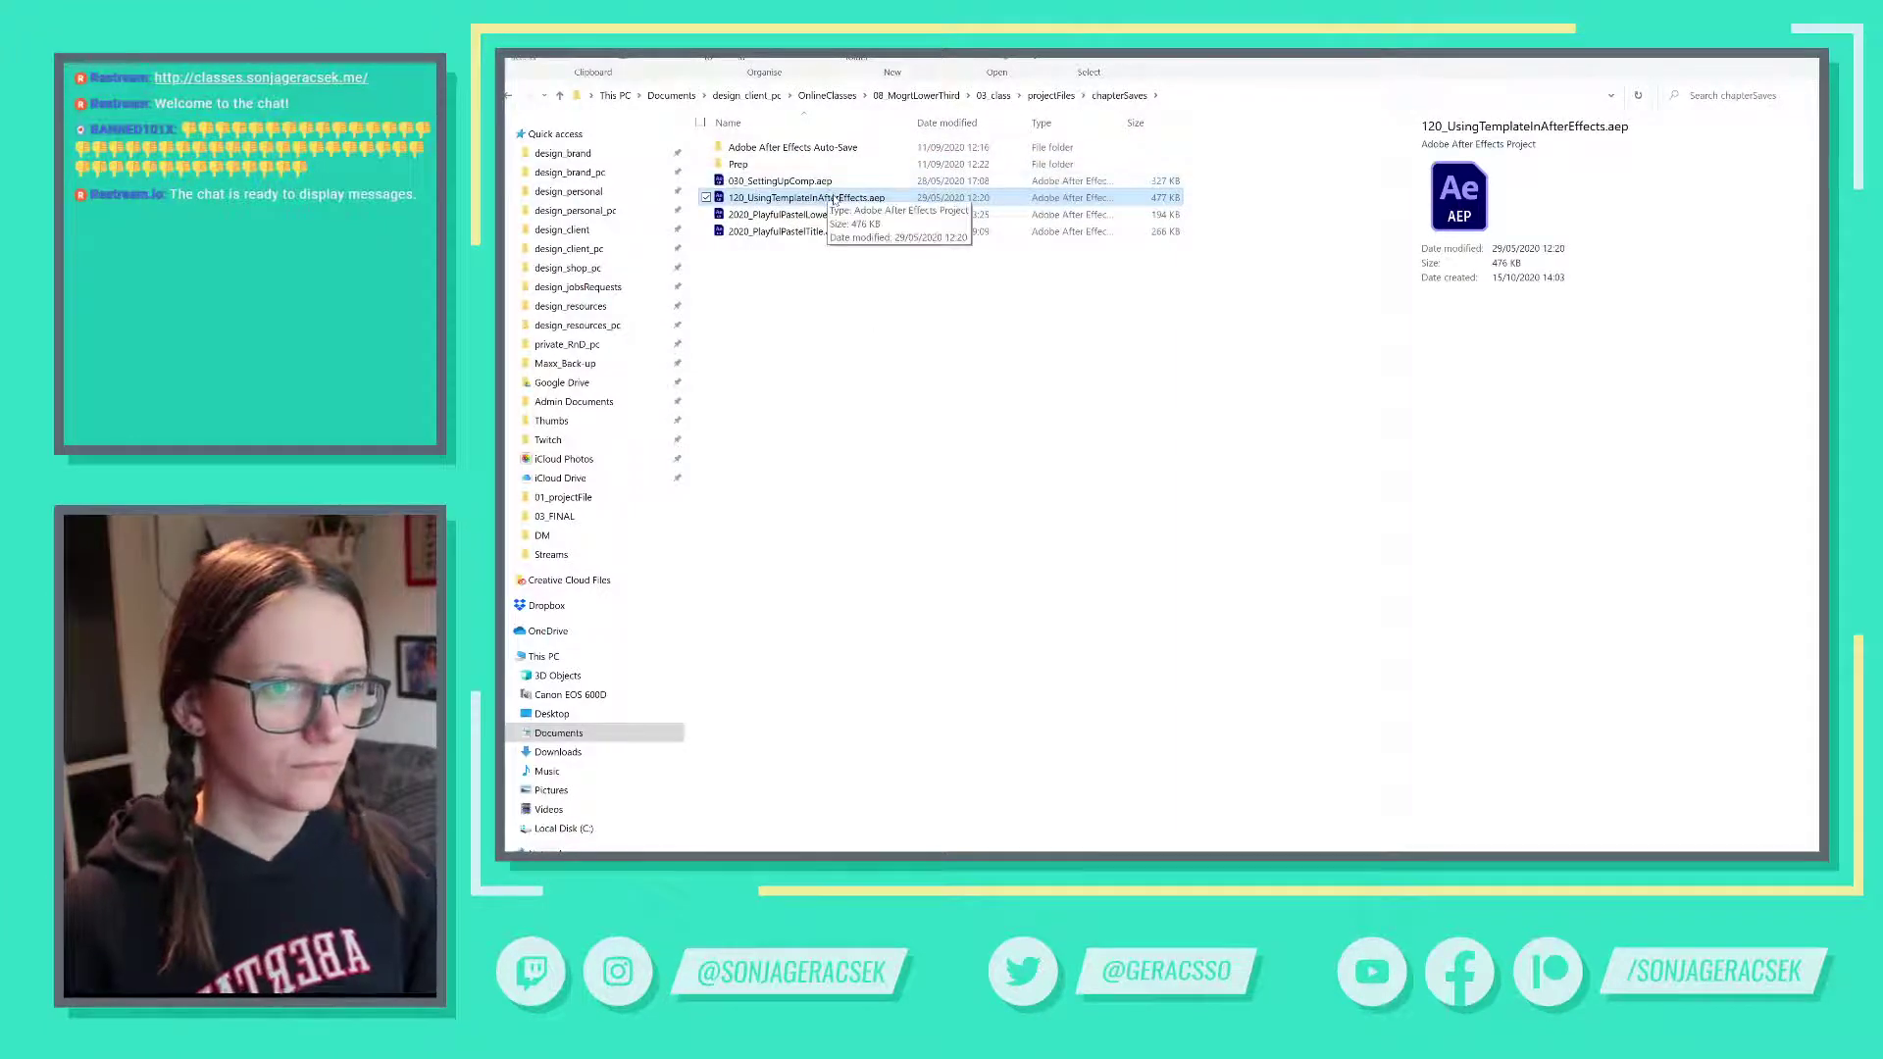
# - Import 120_UsingTemplateInAfterEffects.aep into the After Effects project and preview its MAIN composition
pyautogui.moveTo(806, 197); pyautogui.dragTo(619, 294)
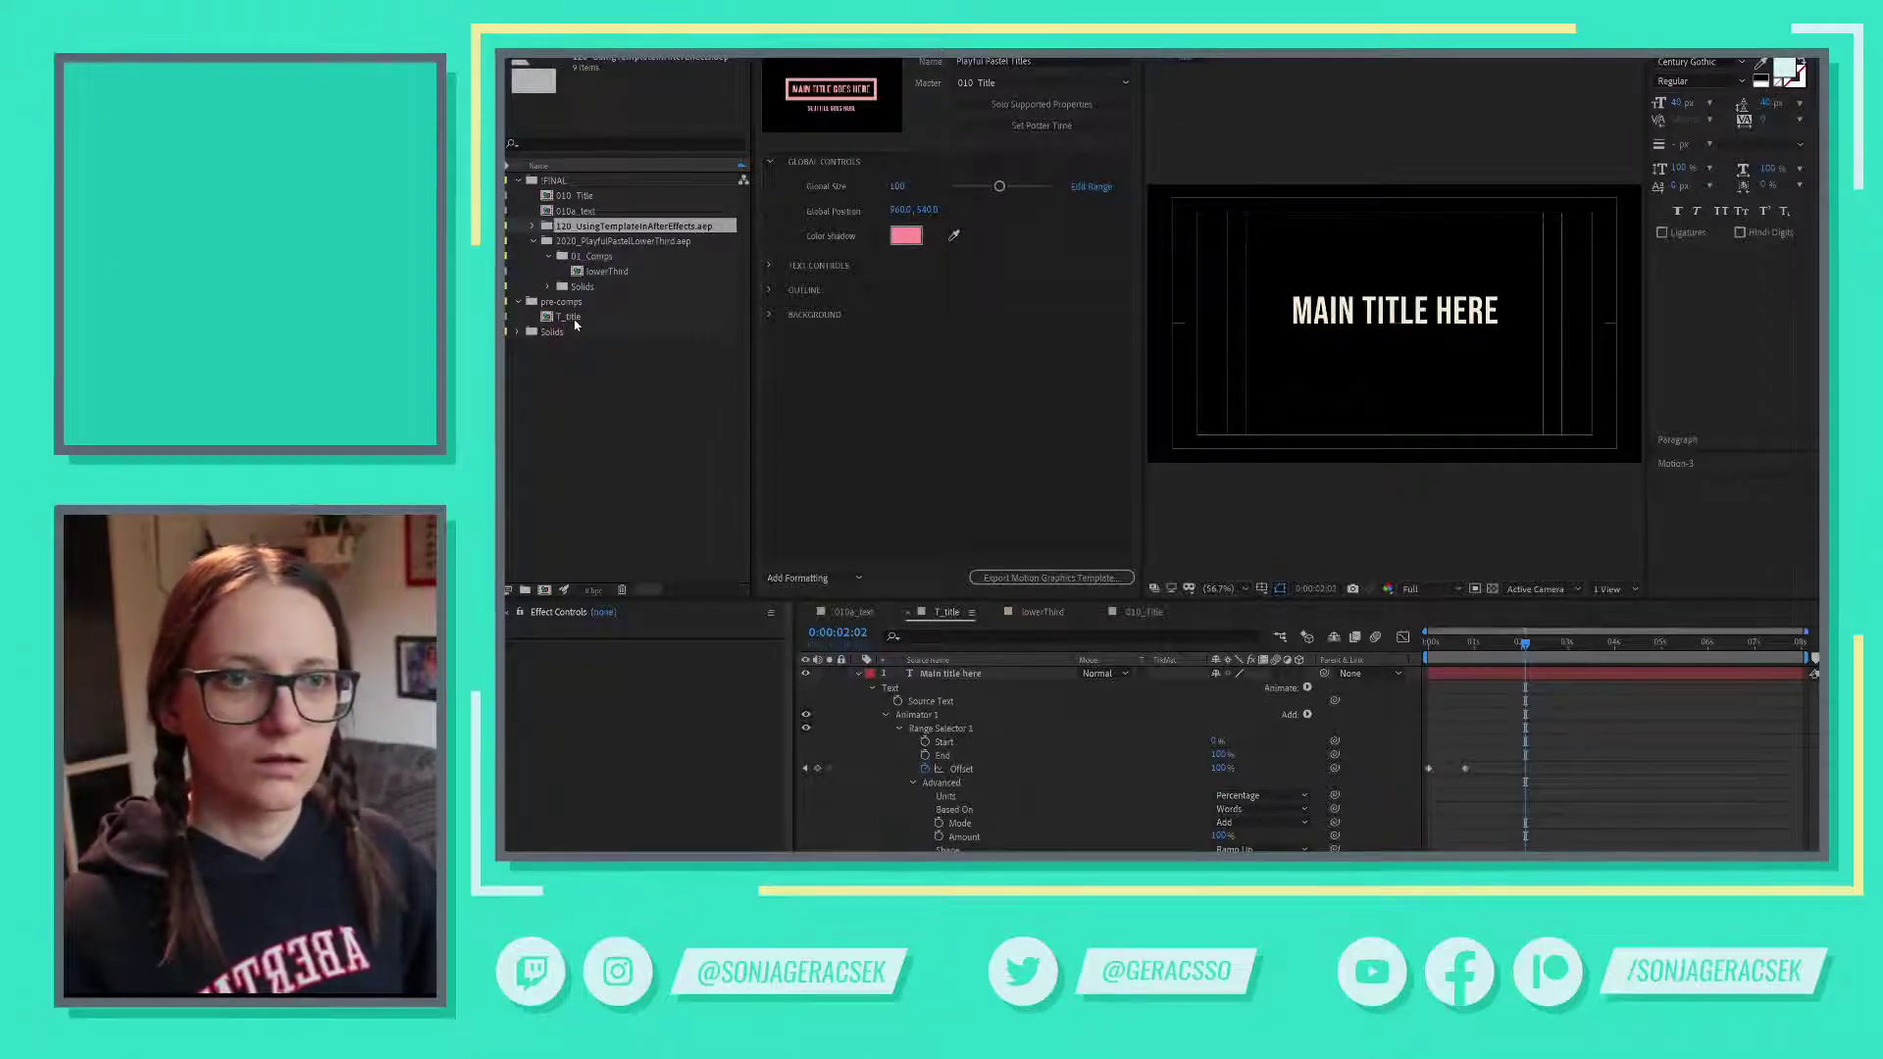
pyautogui.click(531, 226)
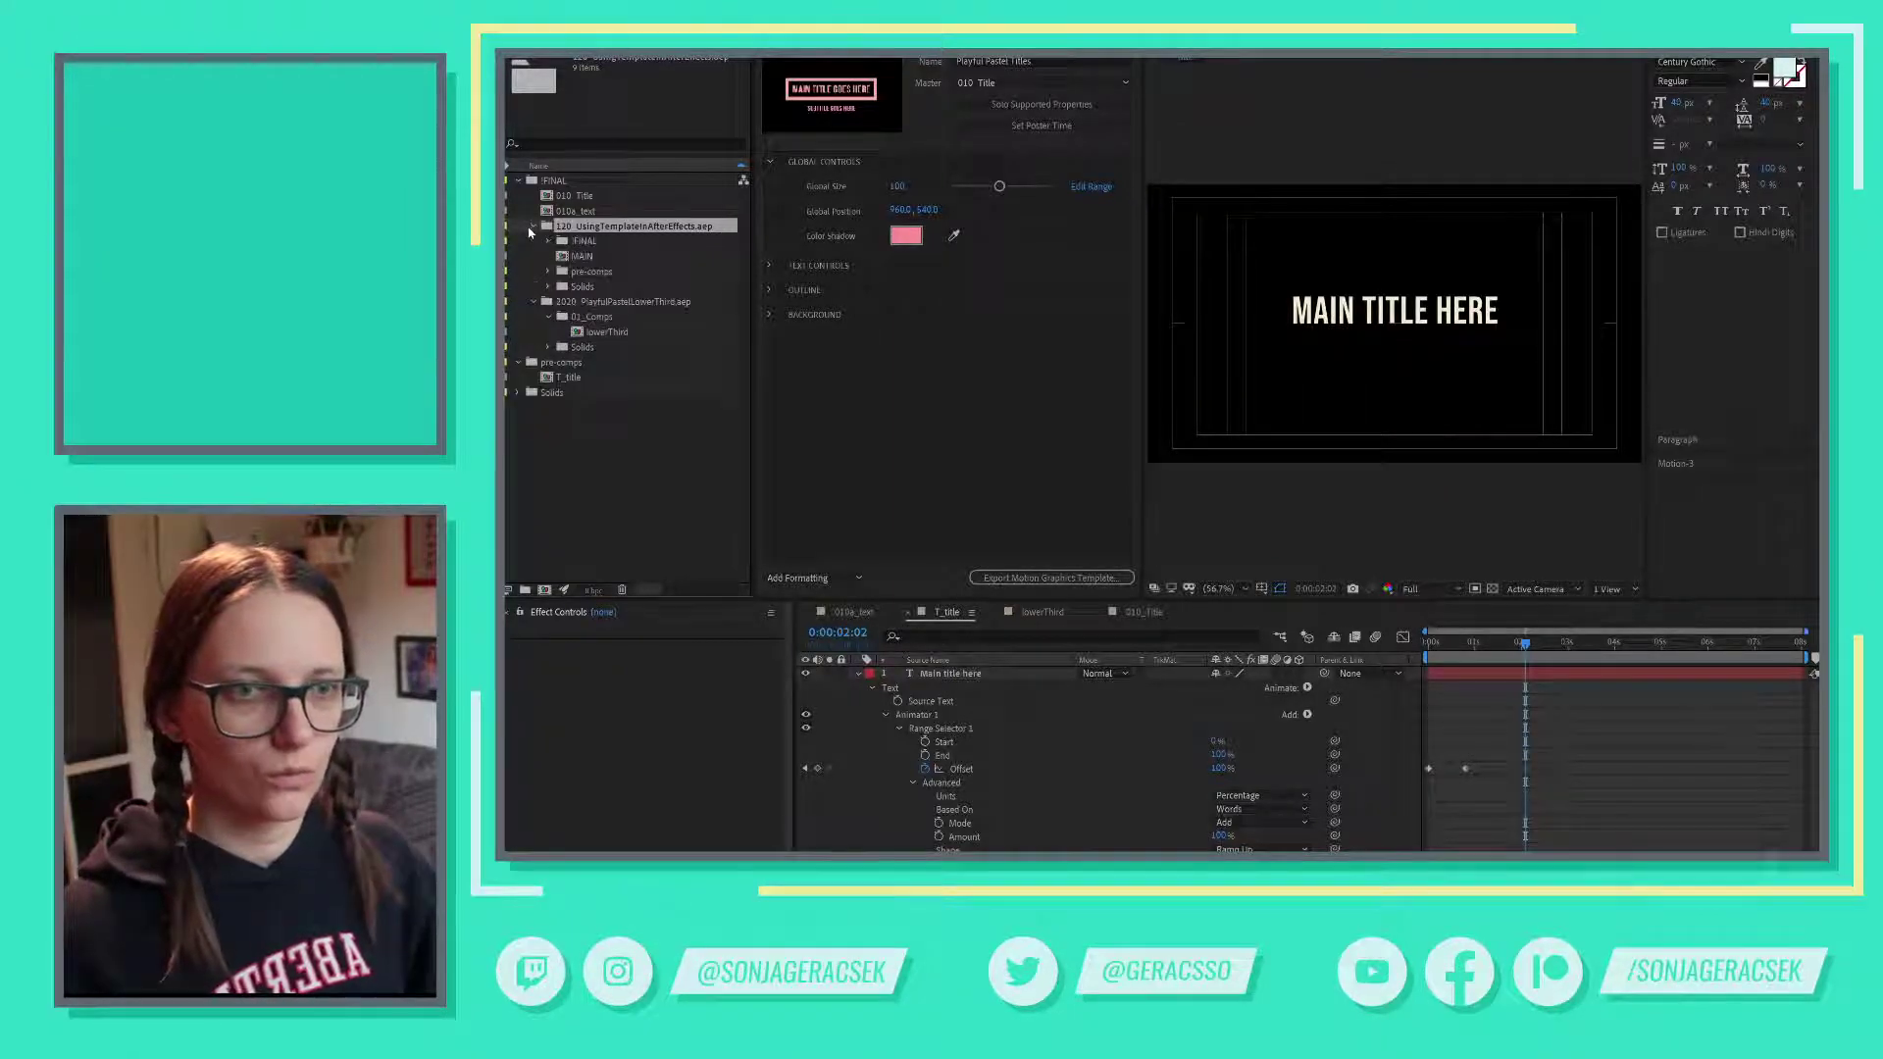
pyautogui.doubleClick(569, 257)
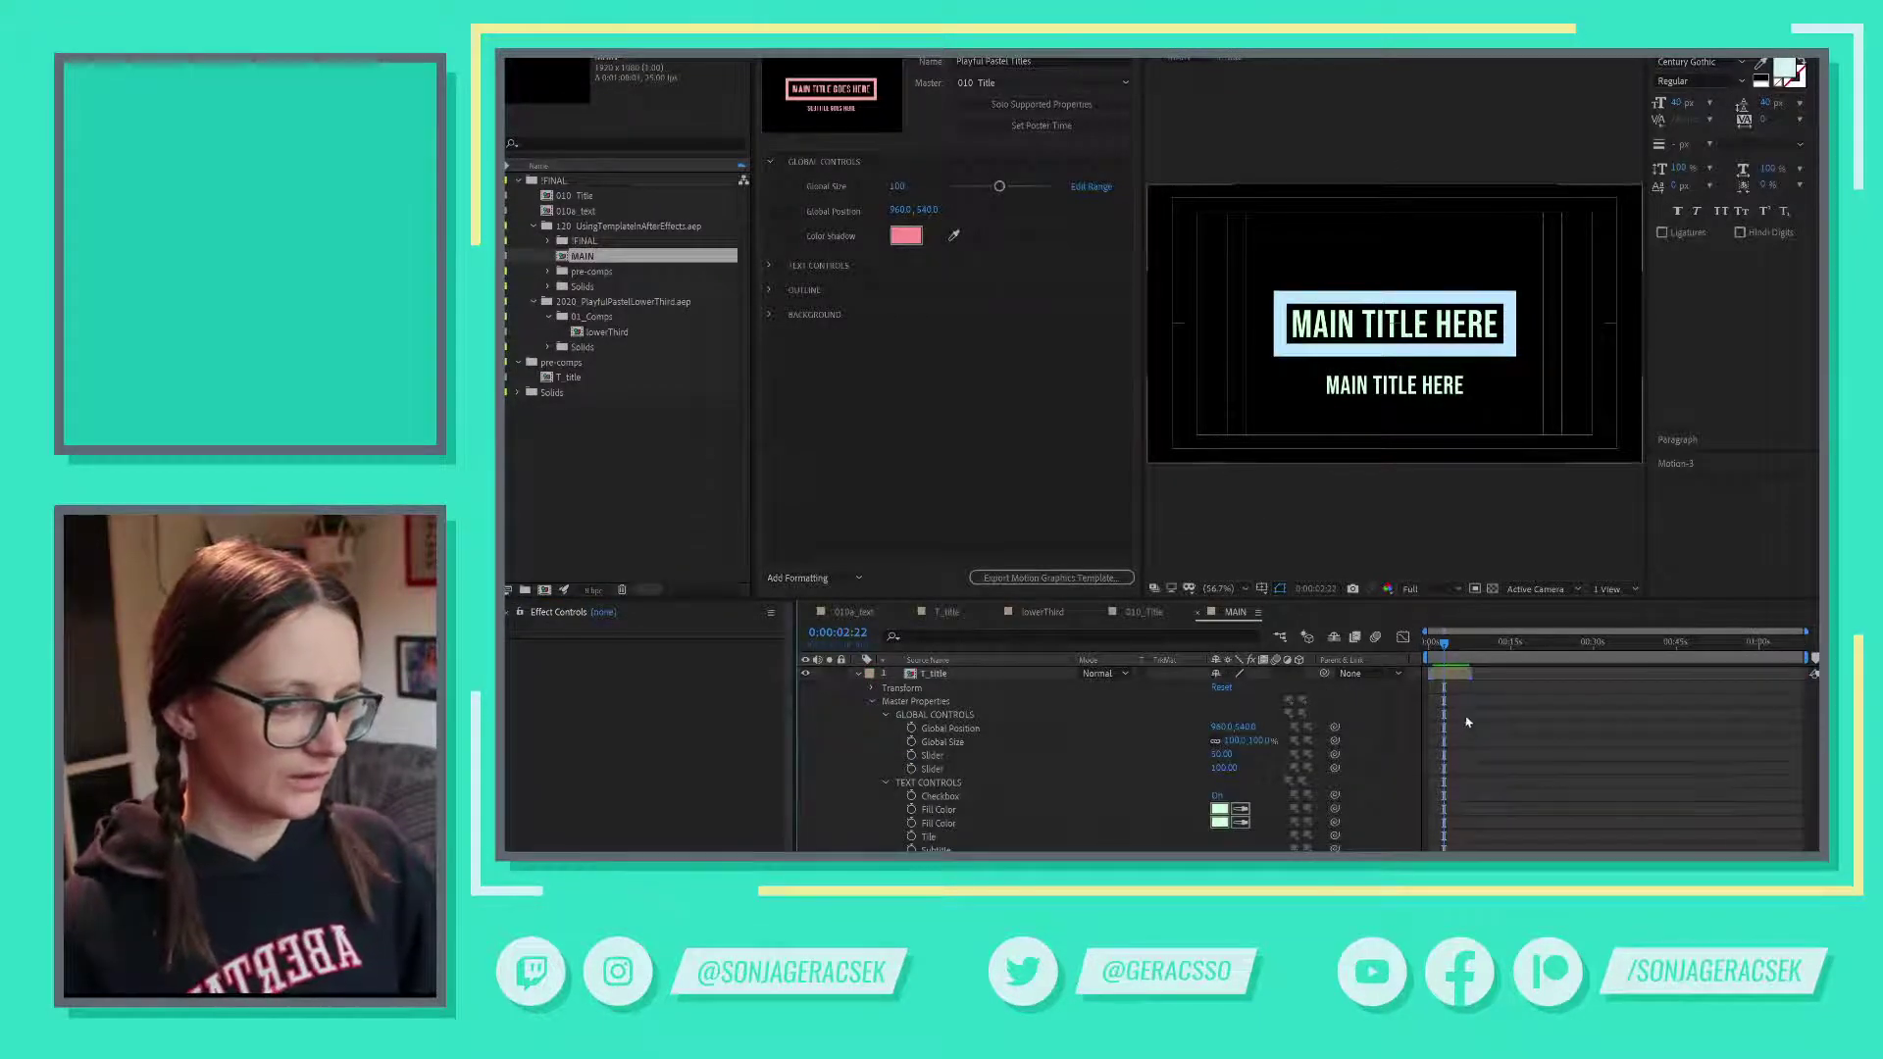
pyautogui.scroll(3, 1472, 708)
pyautogui.scroll(4, 1471, 708)
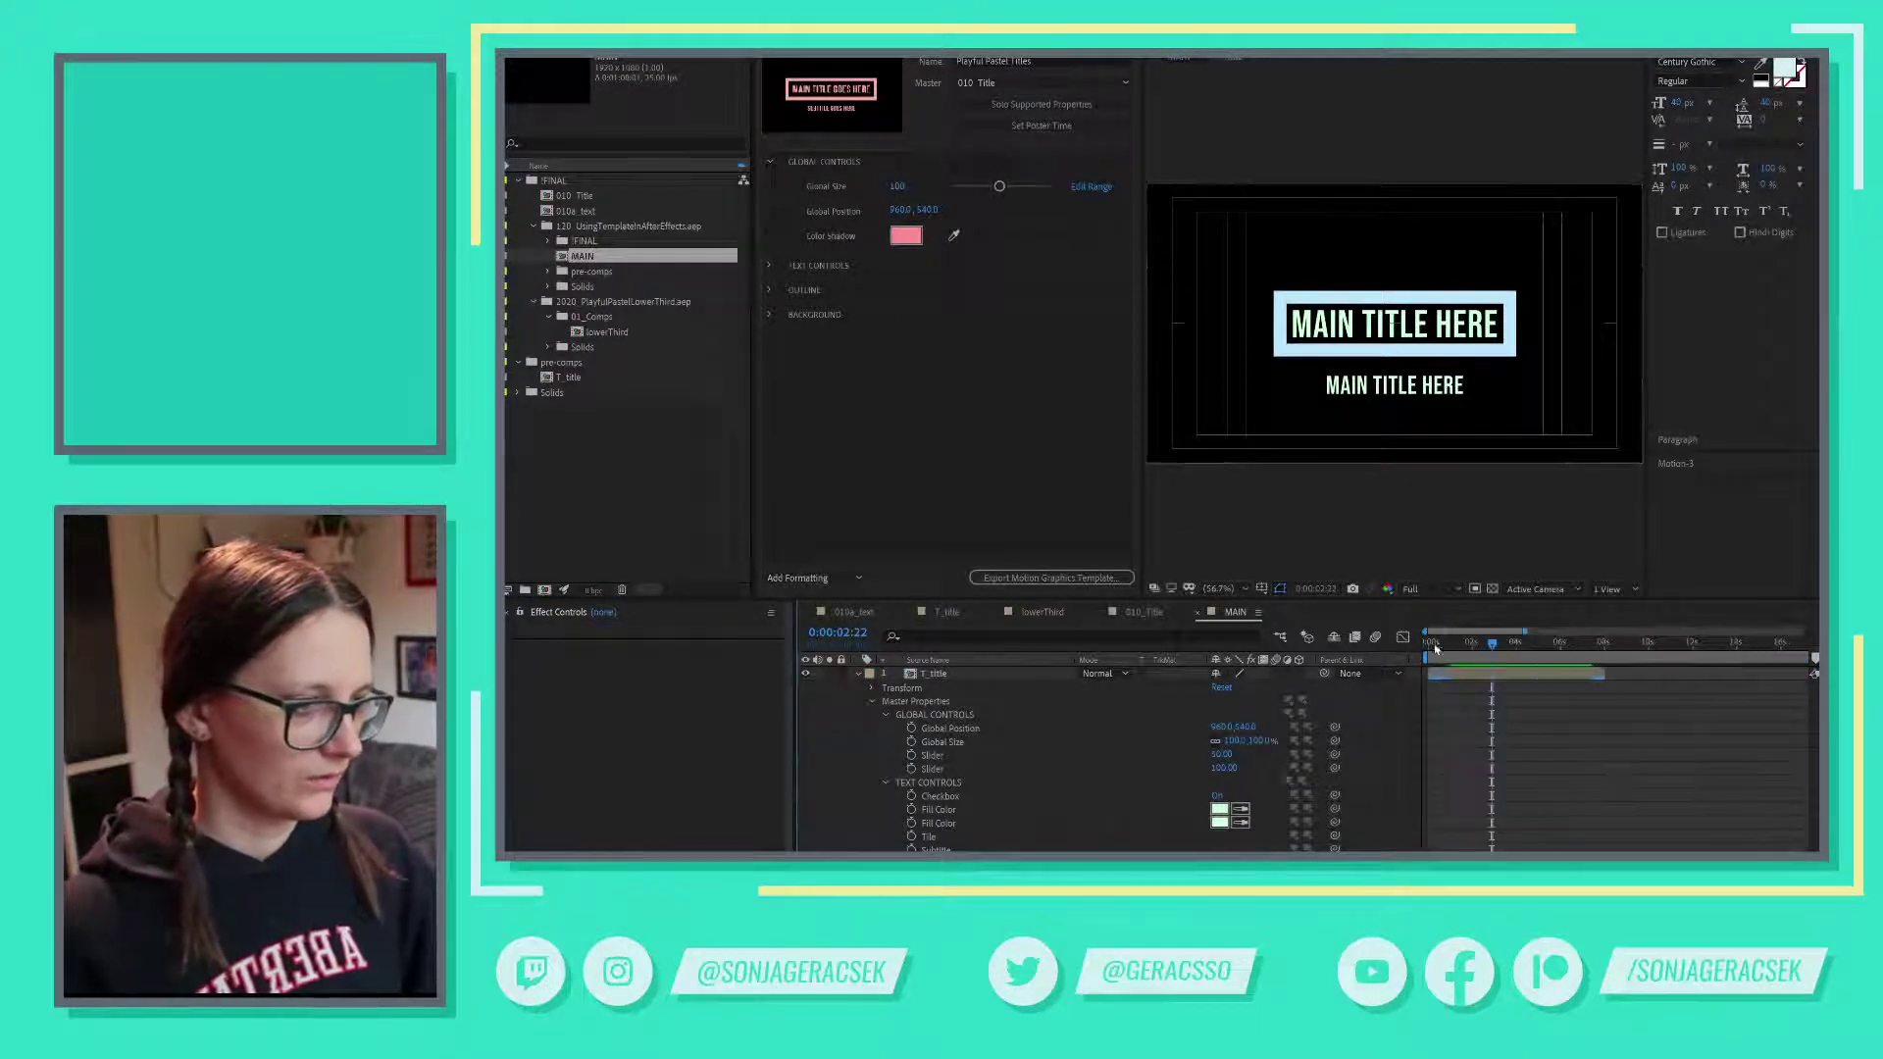
pyautogui.moveTo(1438, 644); pyautogui.dragTo(1493, 644)
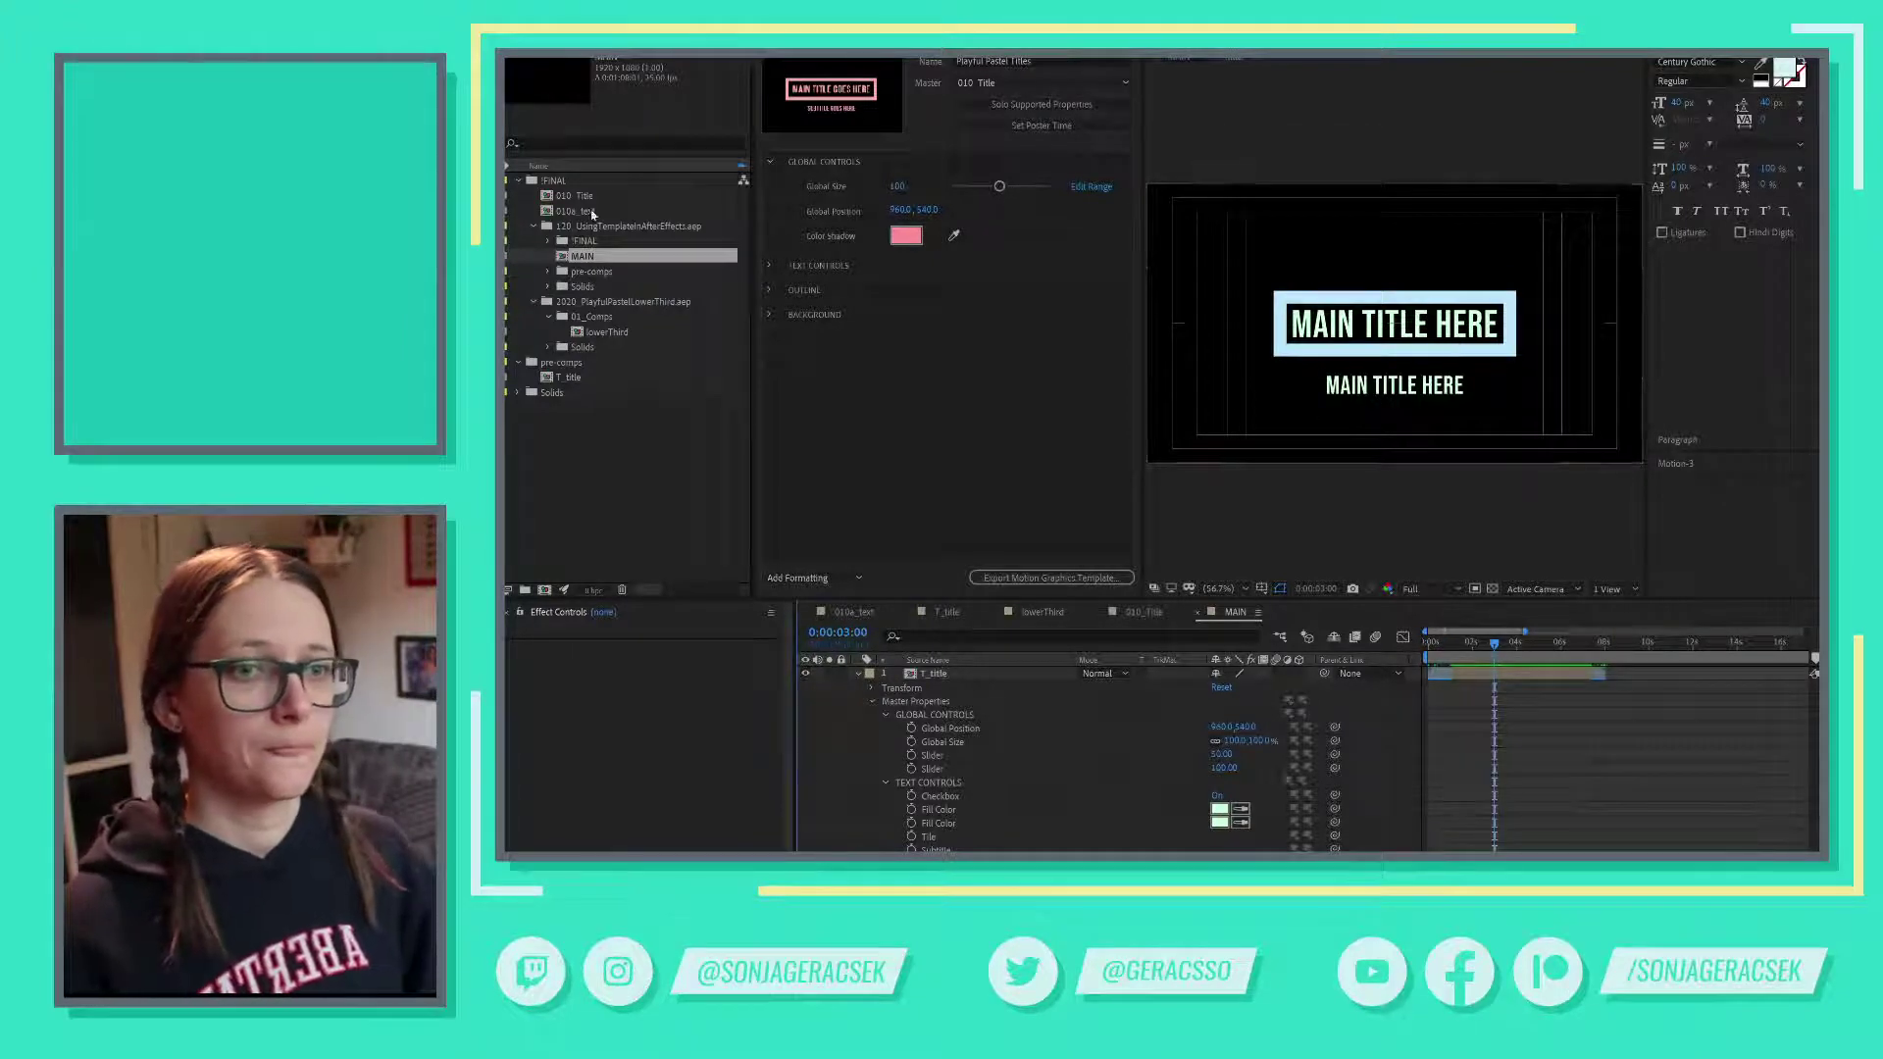
# - Delete the T_title composition from the project's own top-level pre-comps folder and select that folder
pyautogui.click(559, 378)
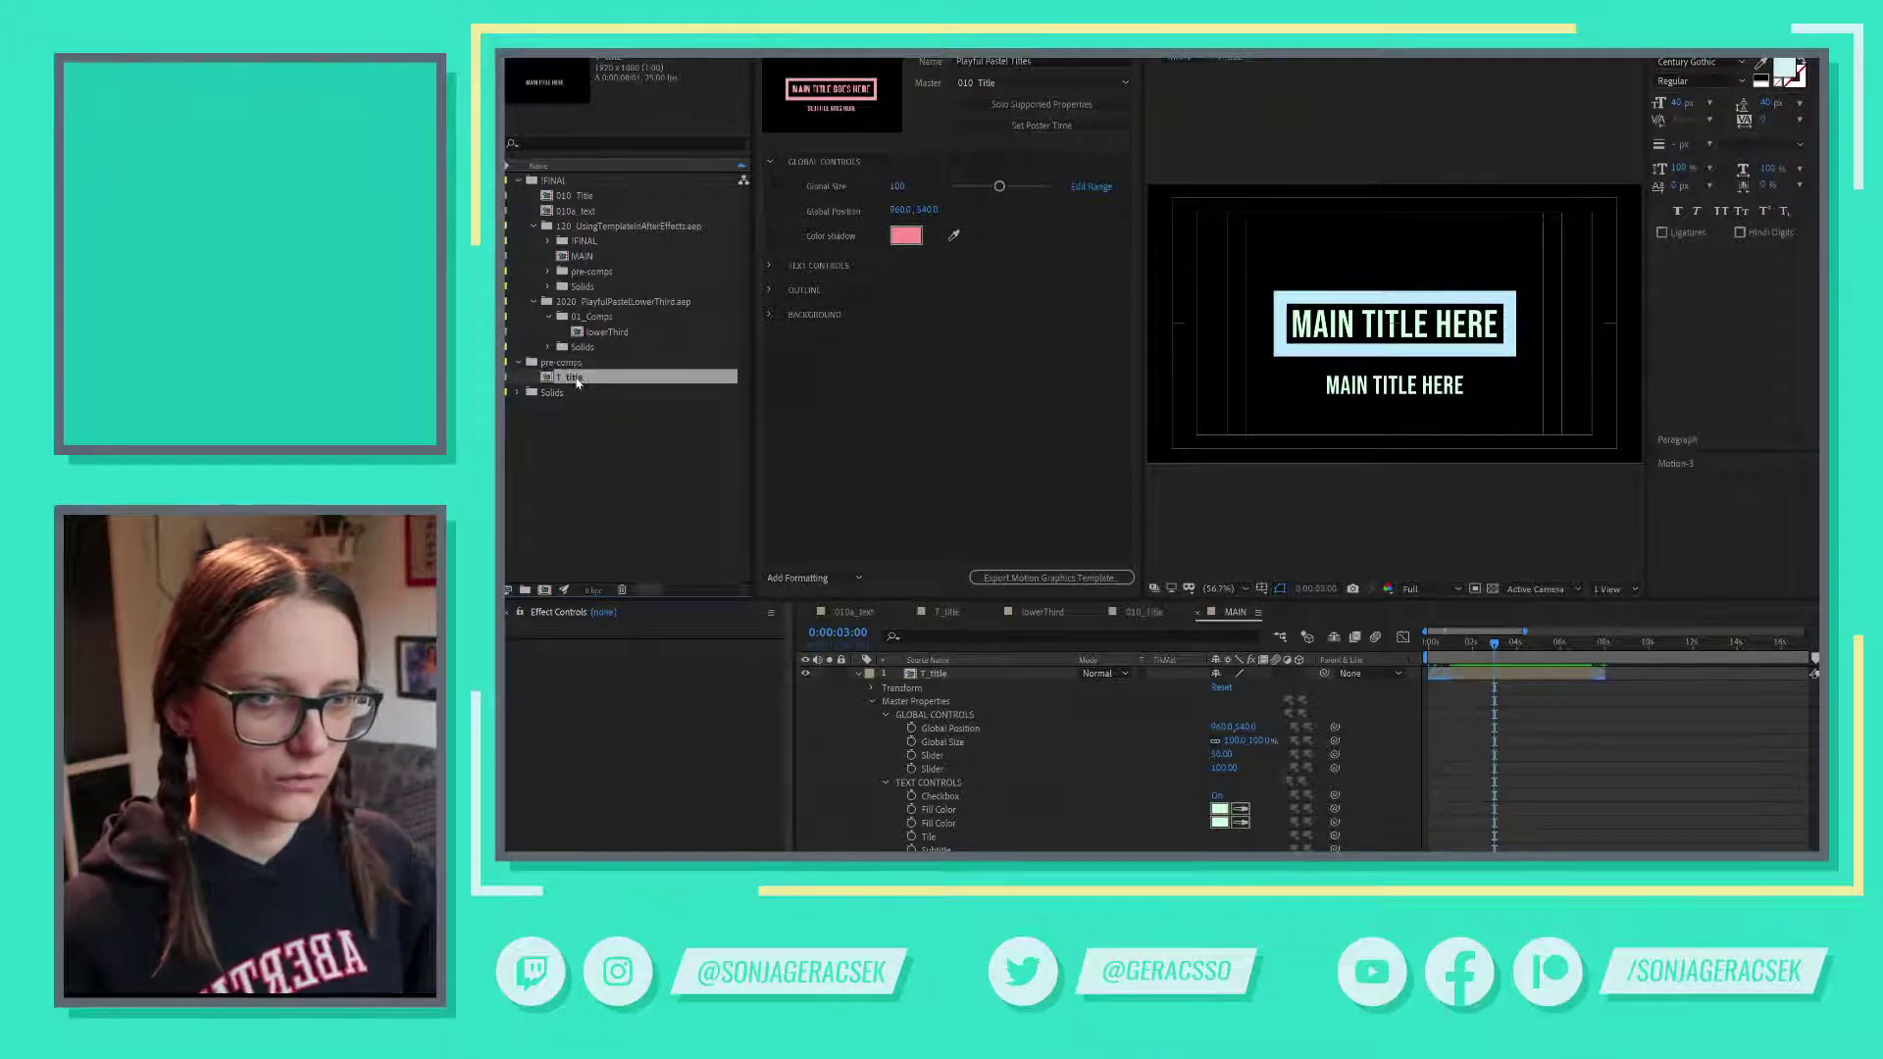
pyautogui.press('Delete')
pyautogui.click(1186, 472)
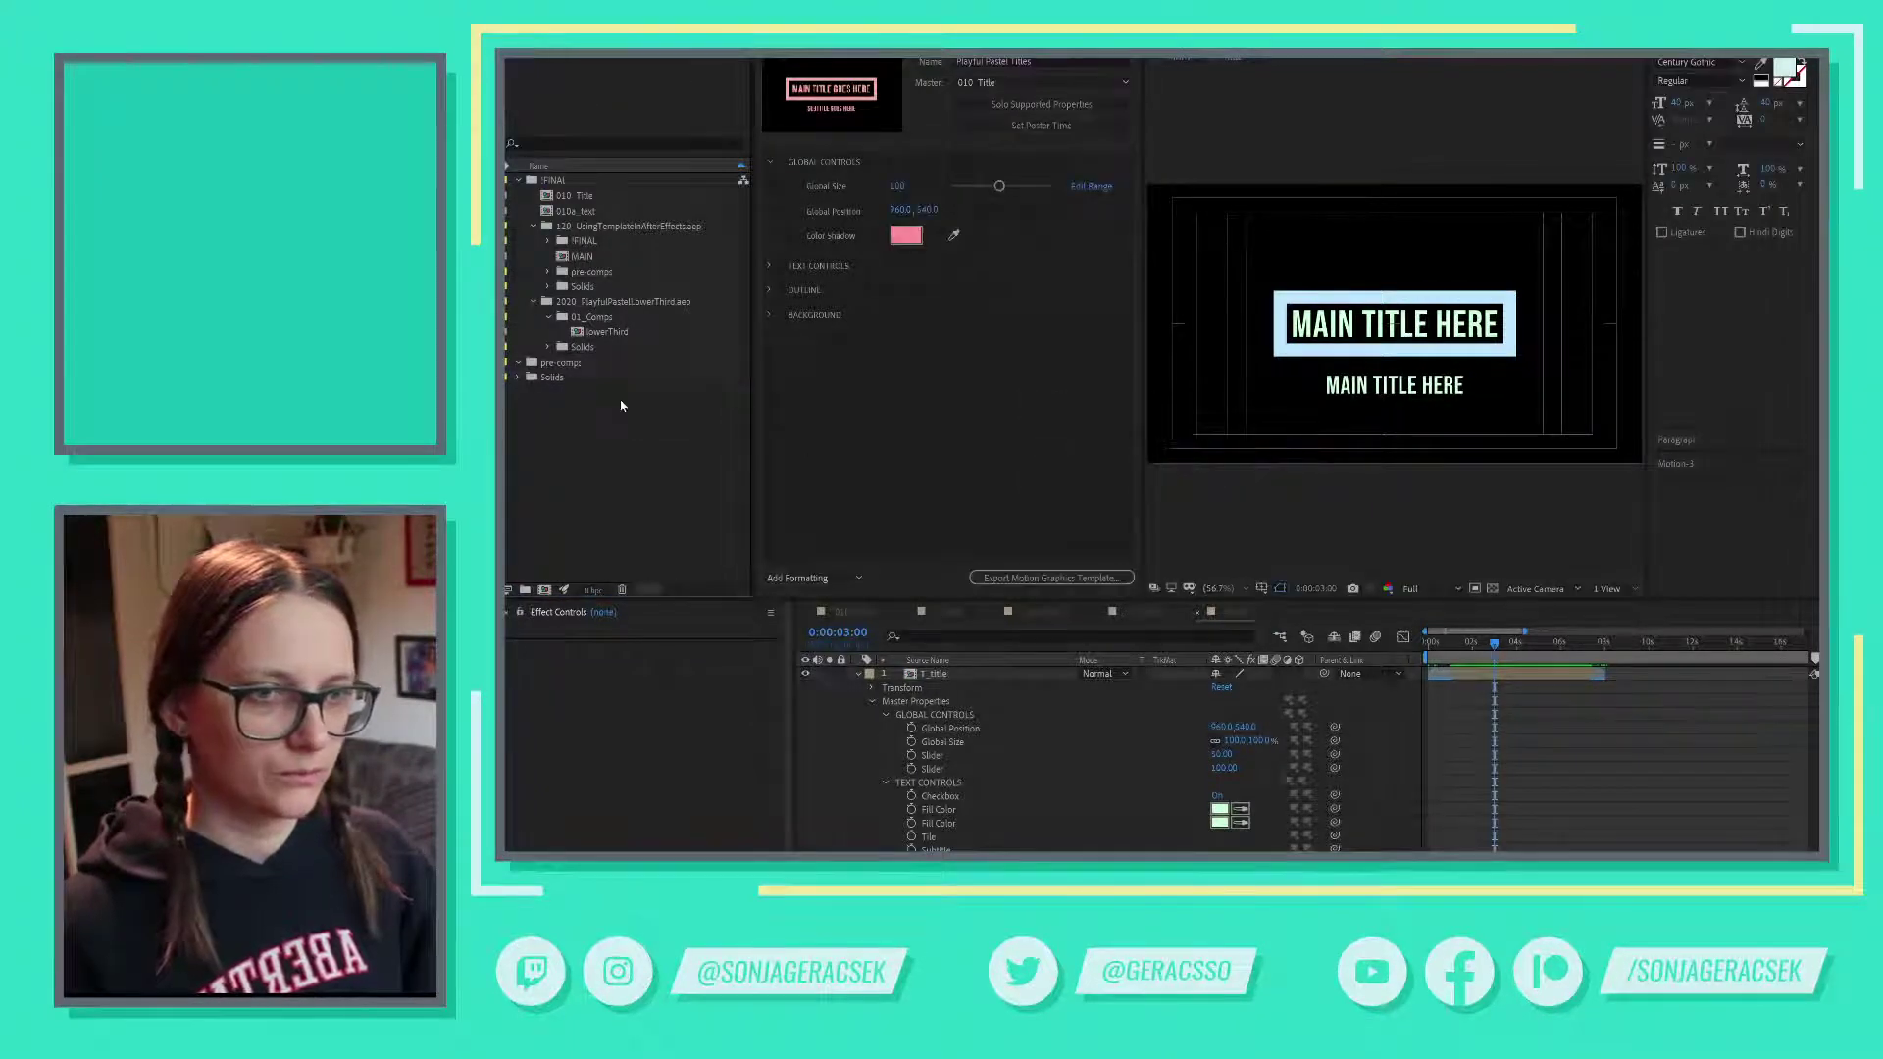
pyautogui.click(593, 367)
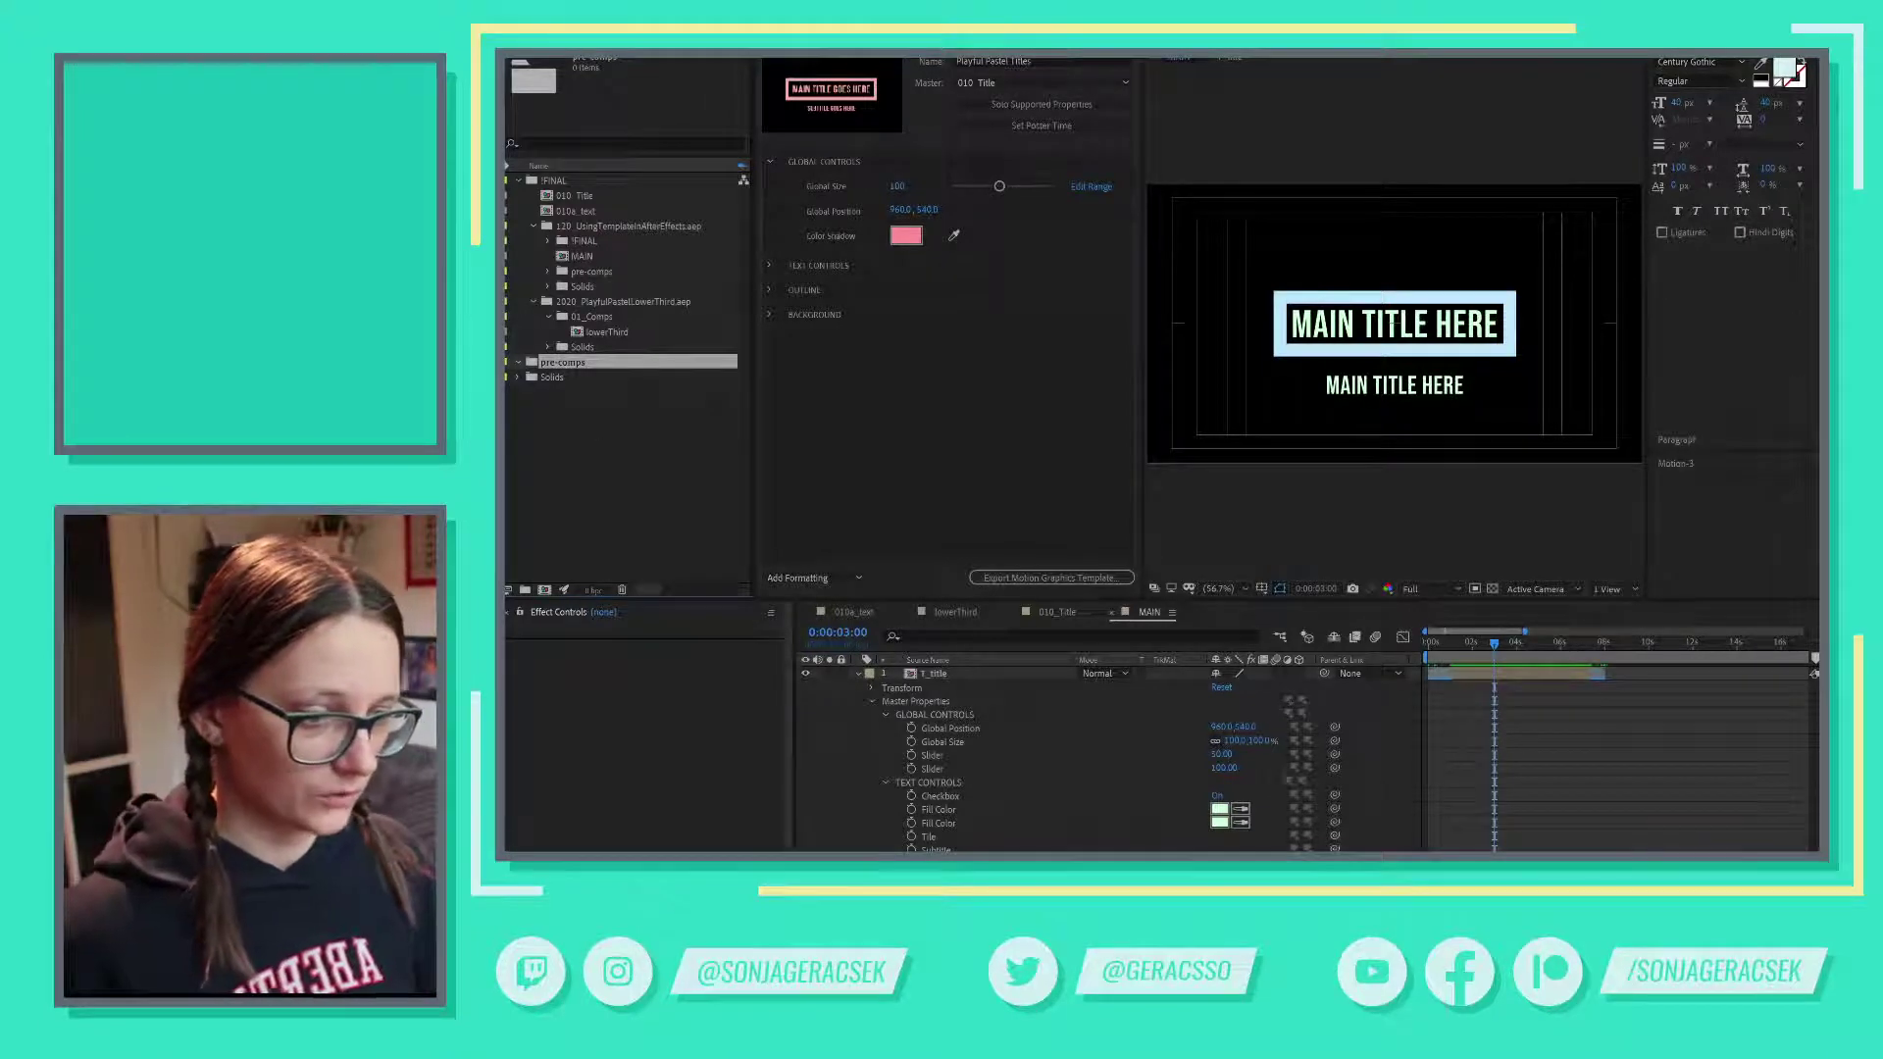
# - Switch to the Excel class outline and shorten the scene 3 class title to "Setting up Comp"
pyautogui.hotkey('alt', 'Tab')
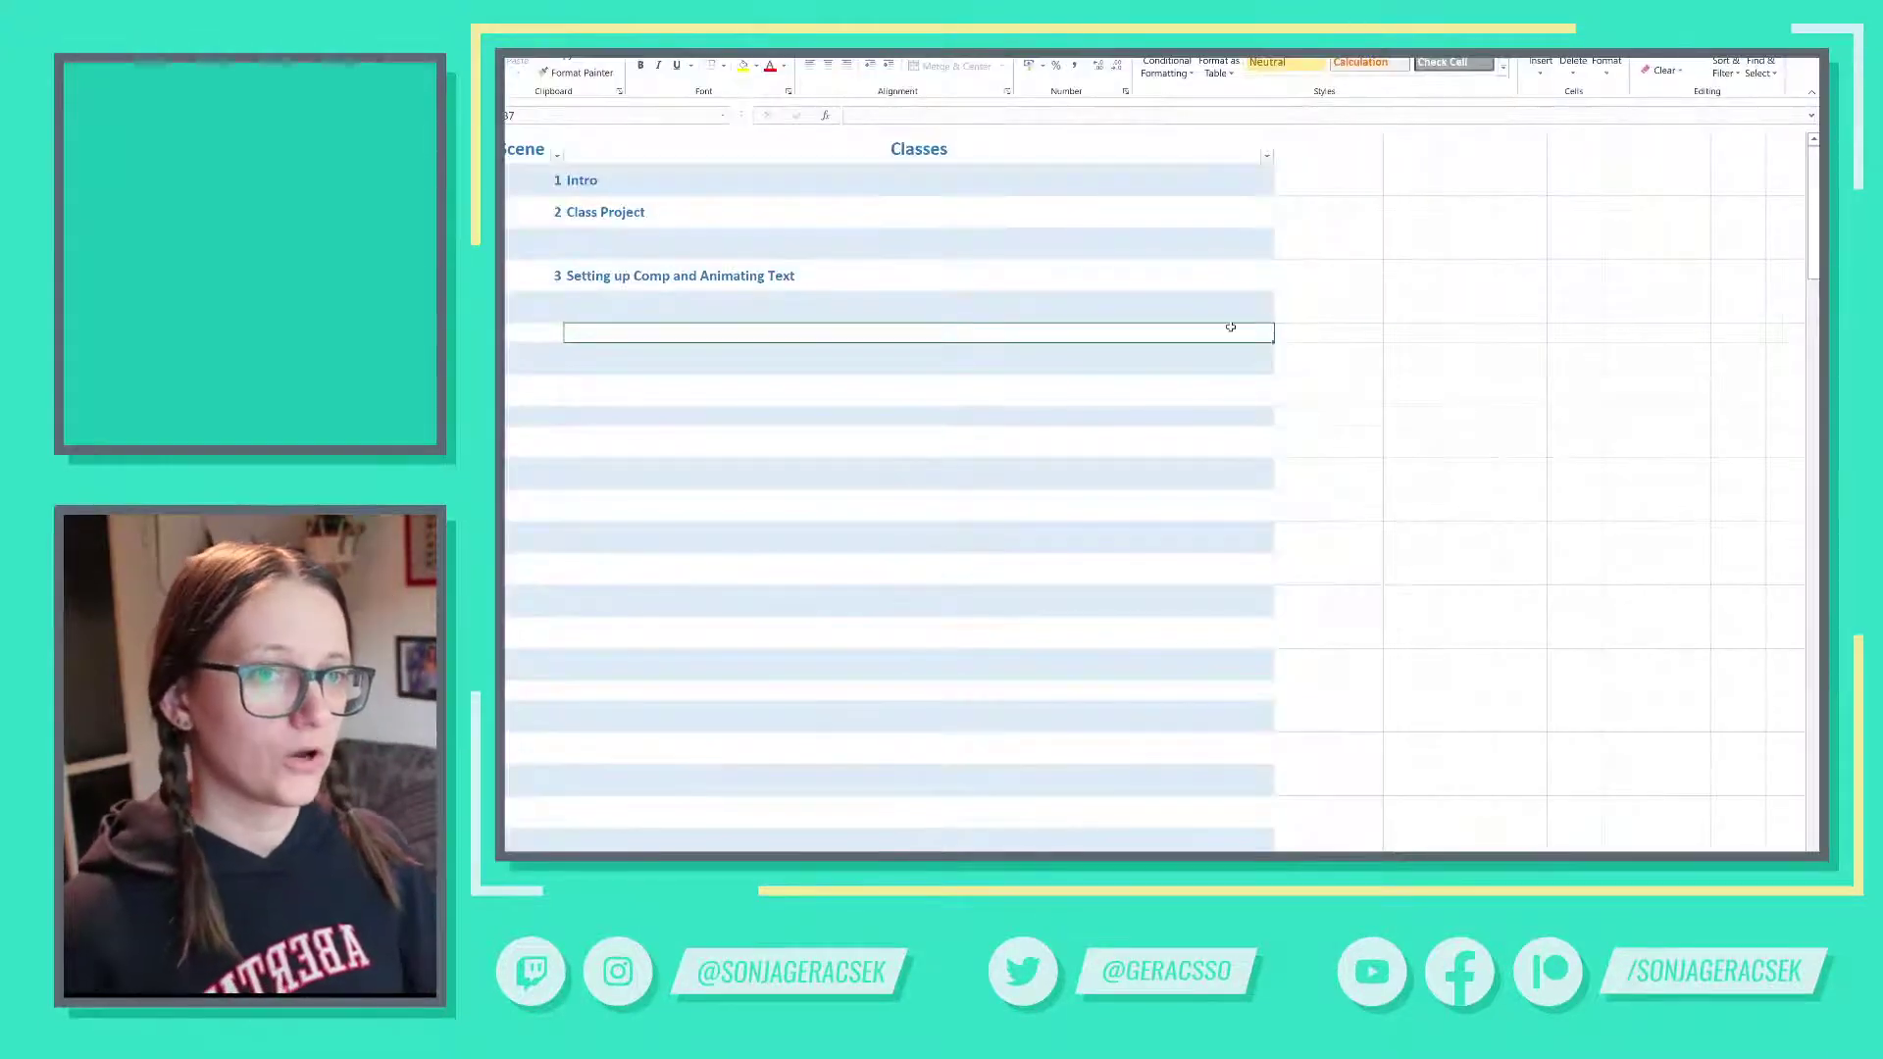
pyautogui.doubleClick(621, 276)
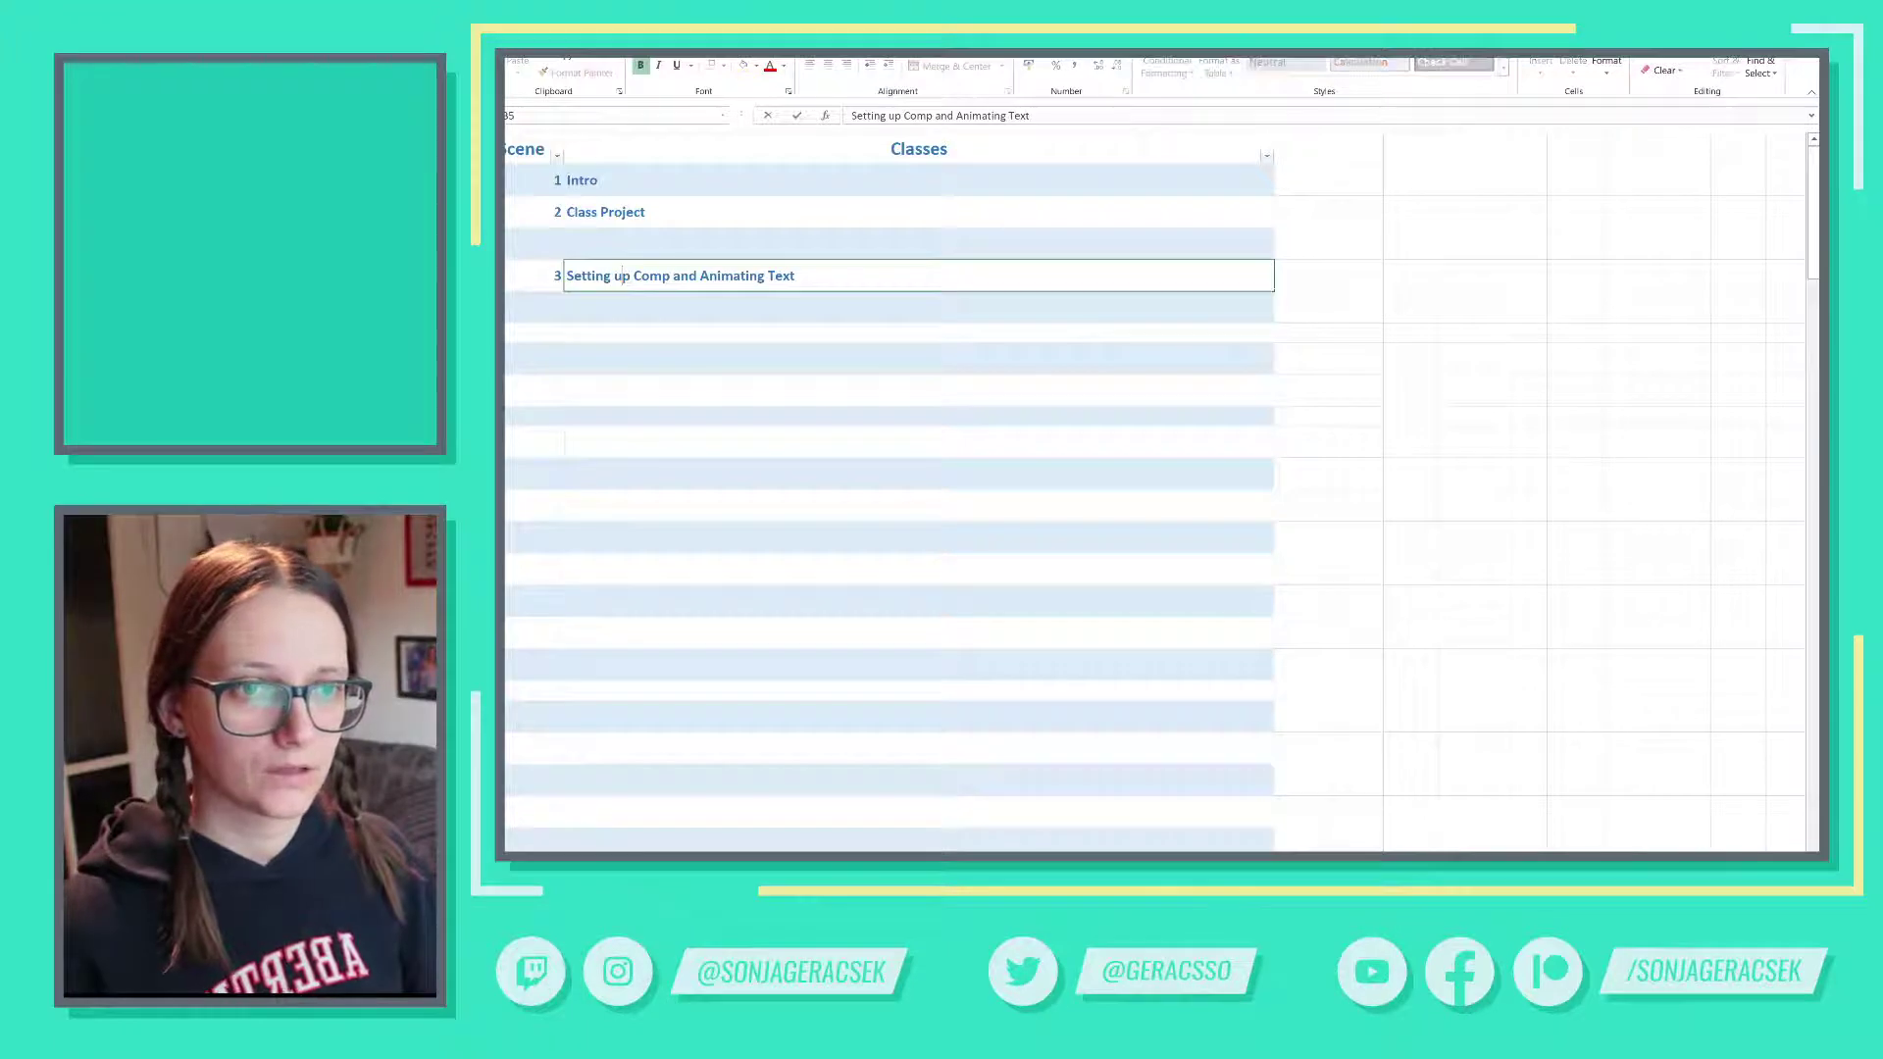
pyautogui.moveTo(671, 275); pyautogui.dragTo(794, 276)
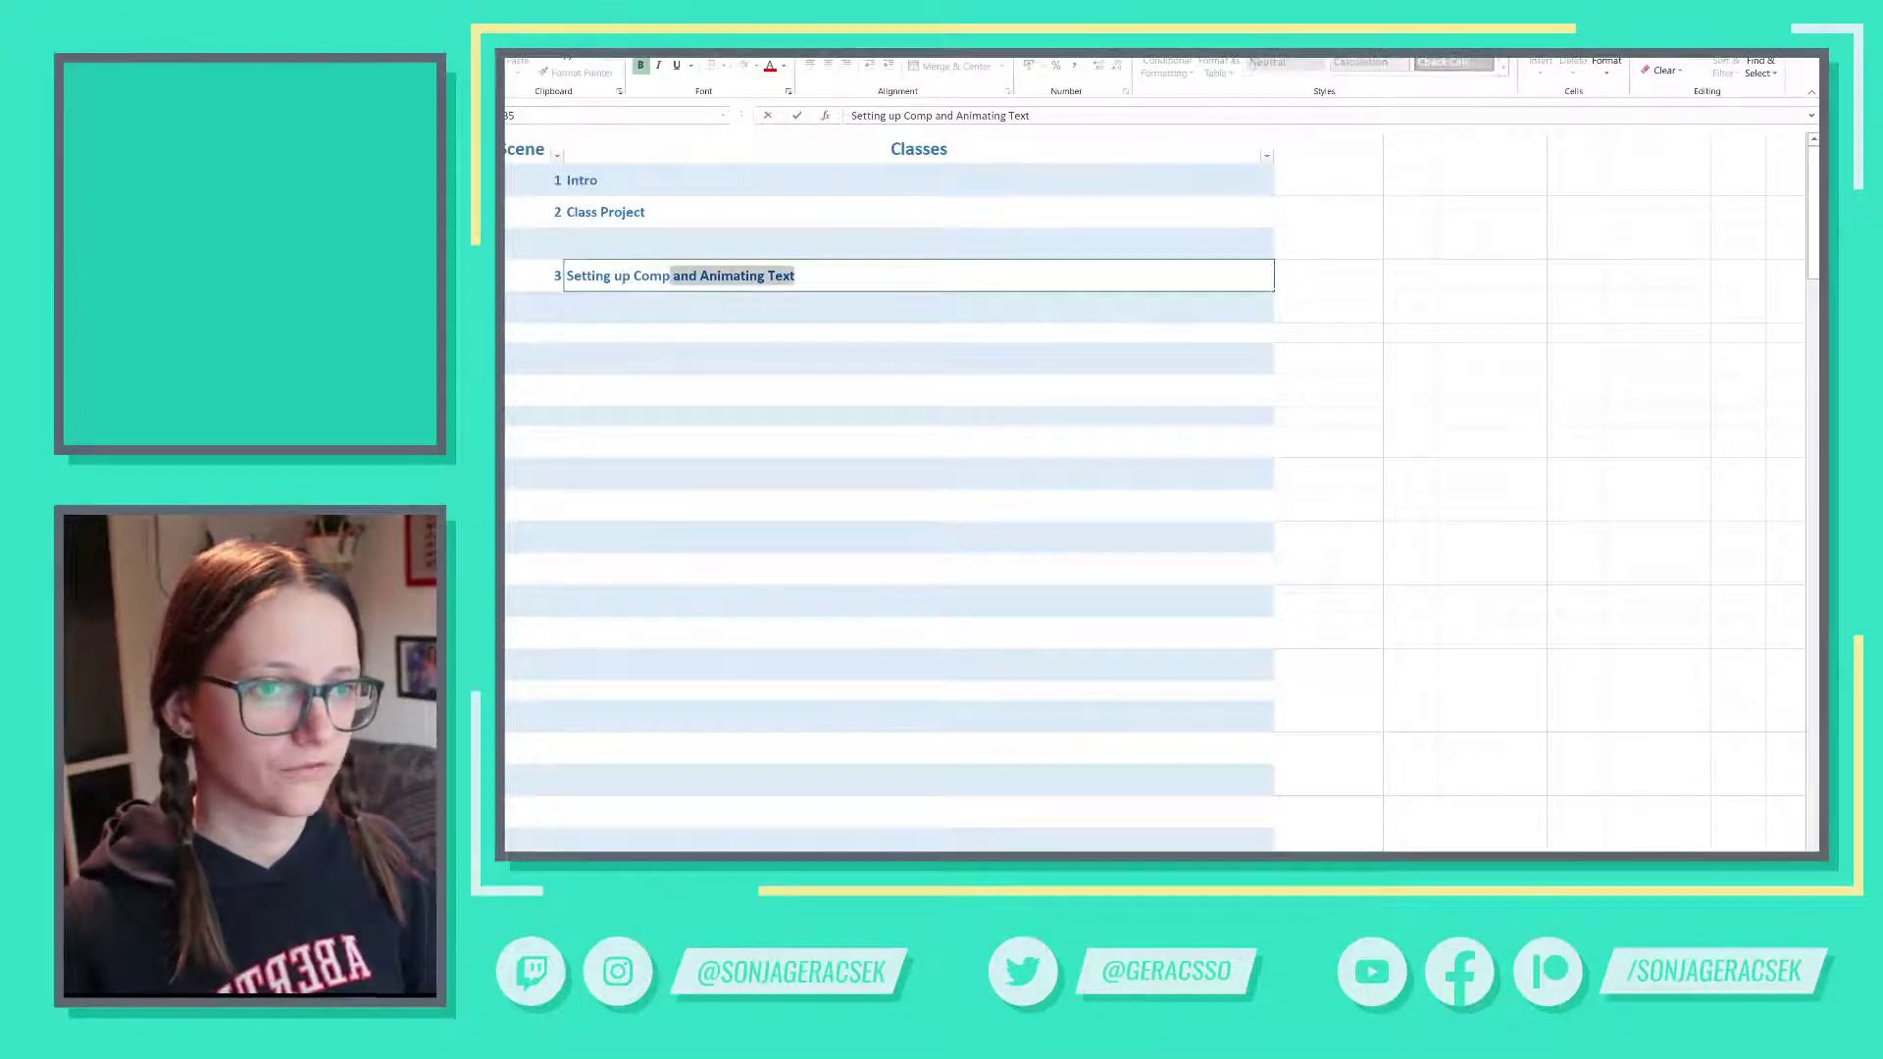
pyautogui.press('BackSpace')
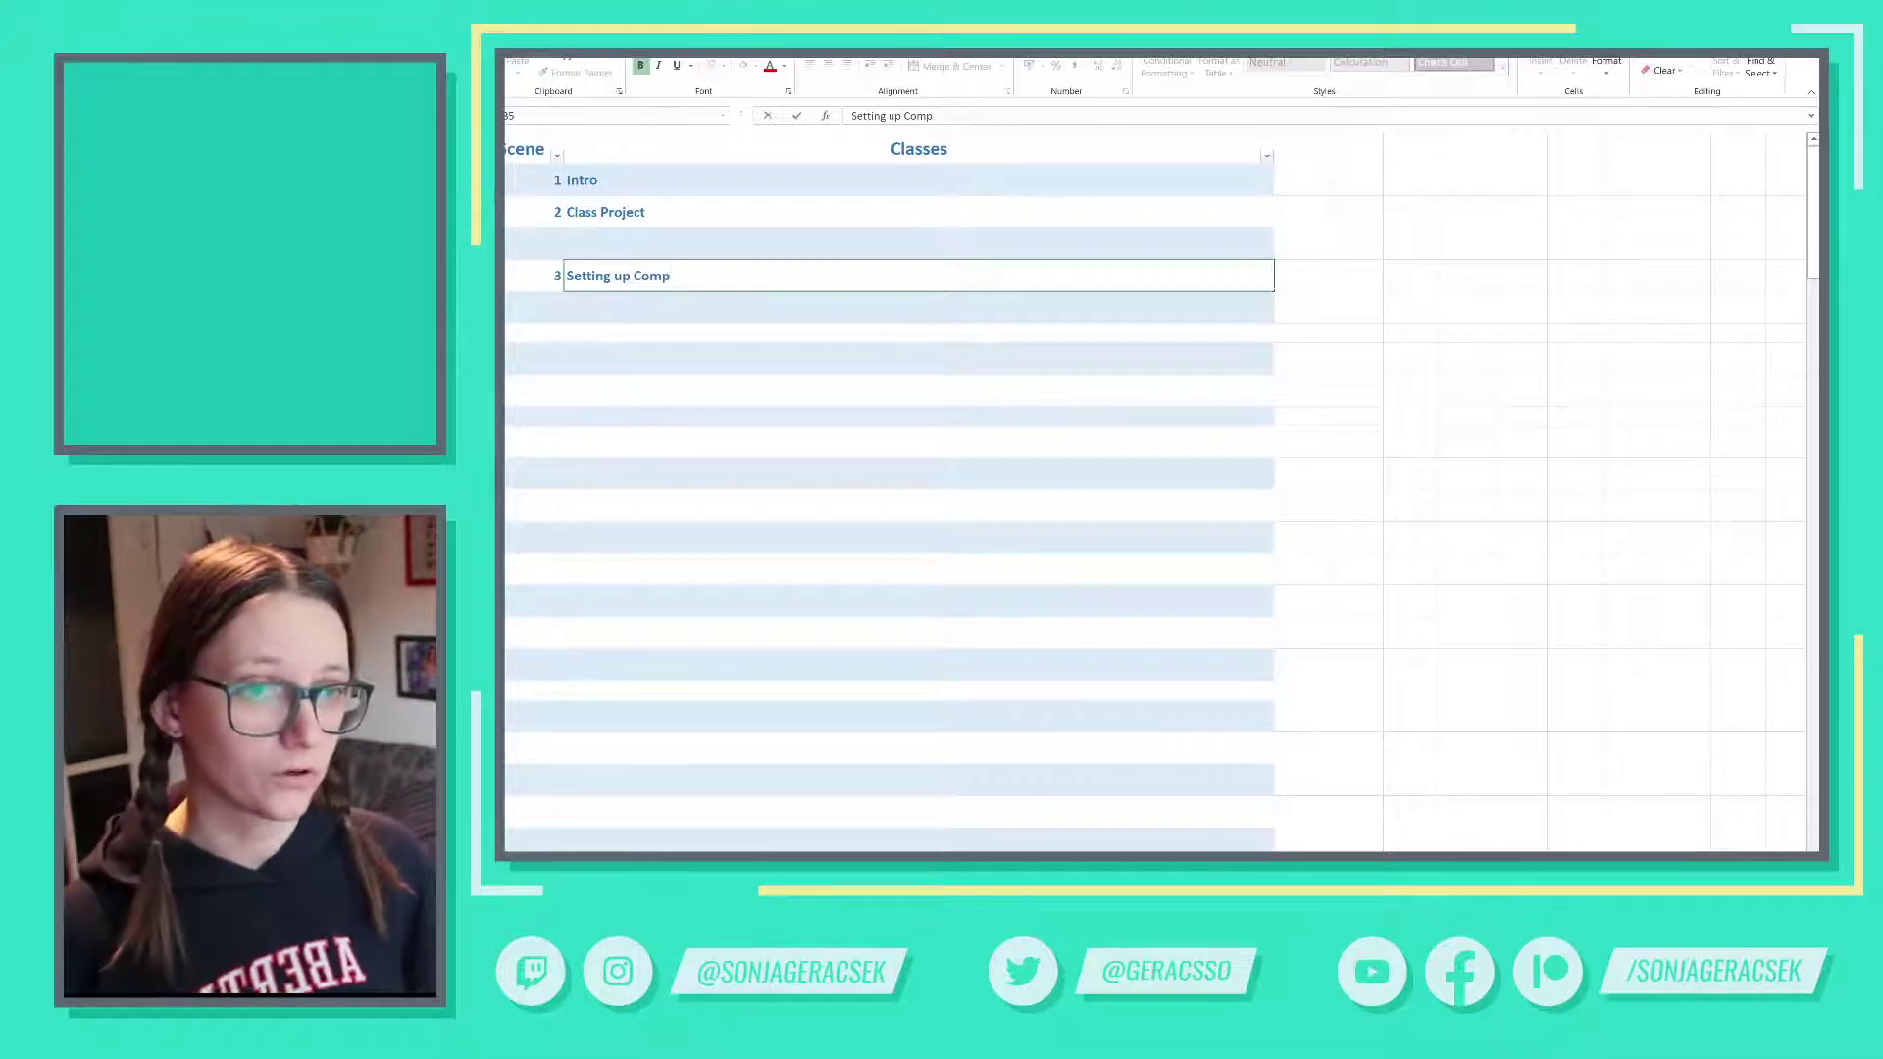
pyautogui.click(906, 327)
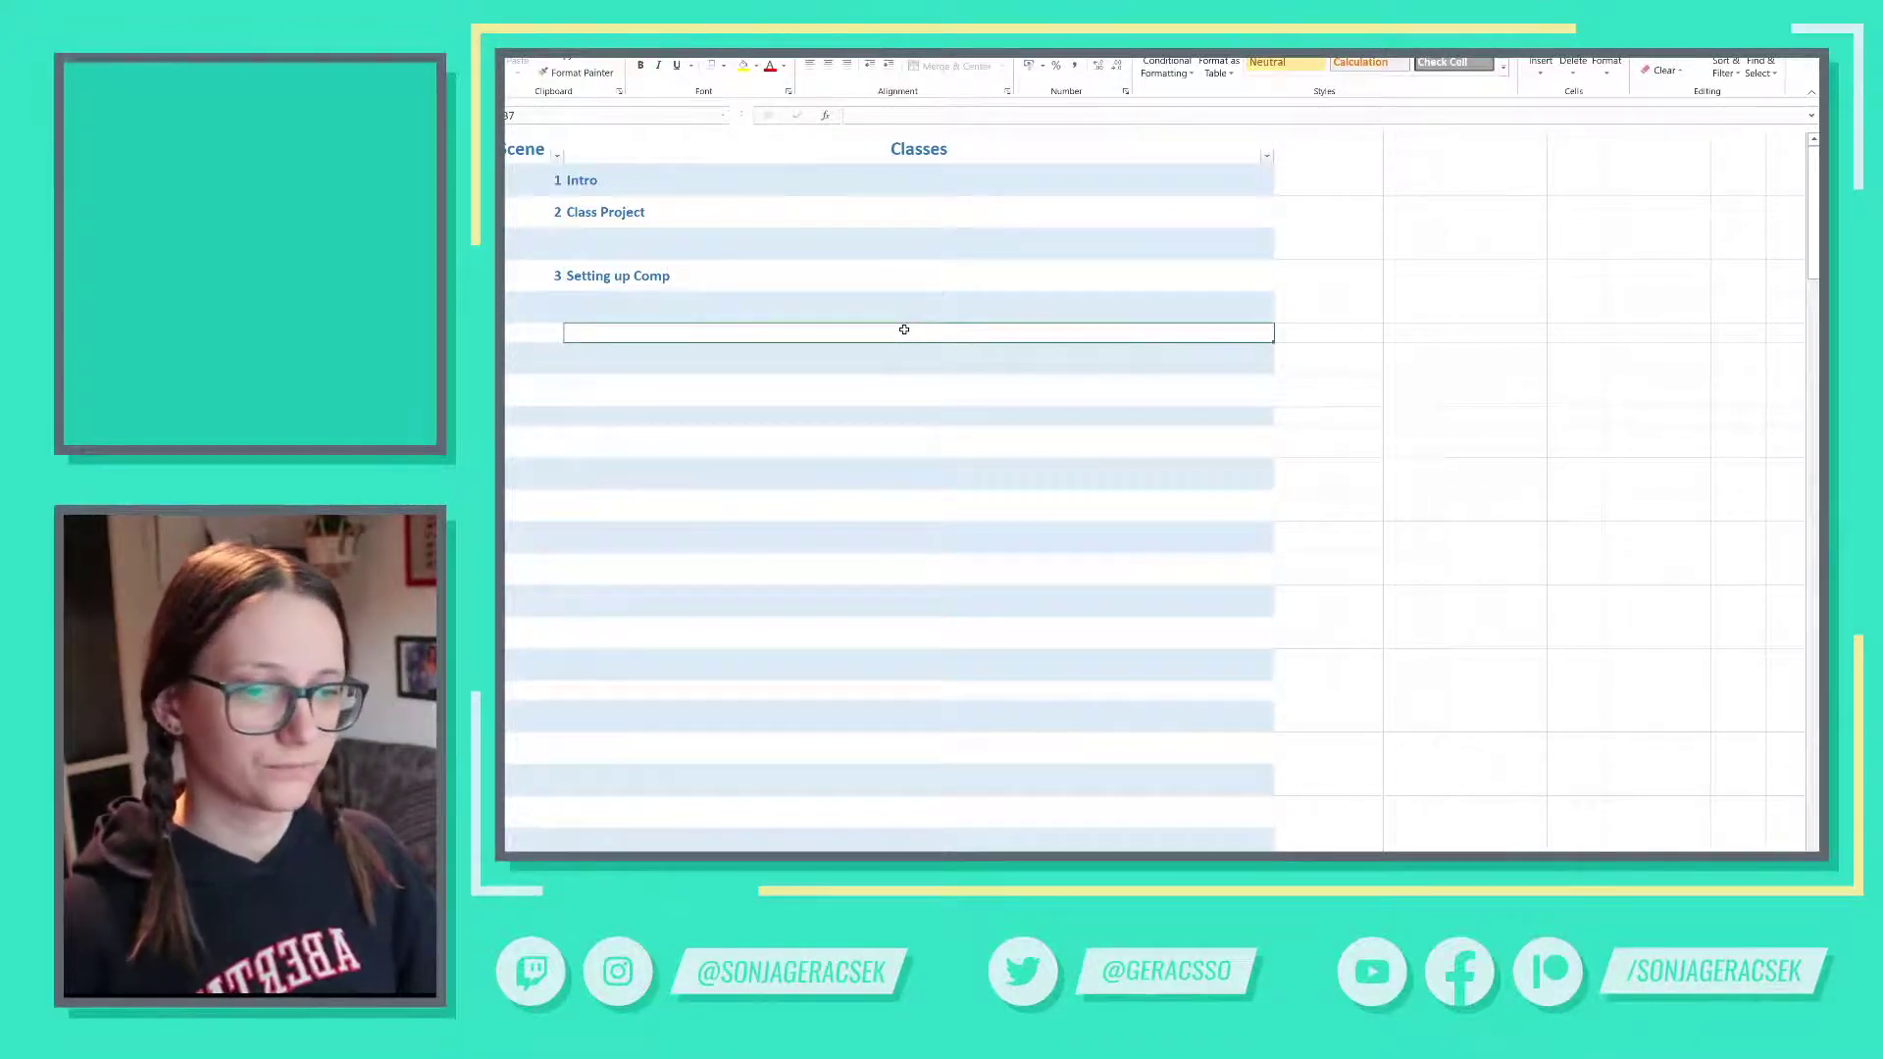
# - Look through Excel's list of recent workbooks and return to the class outline
pyautogui.hotkey('alt', 'Tab')
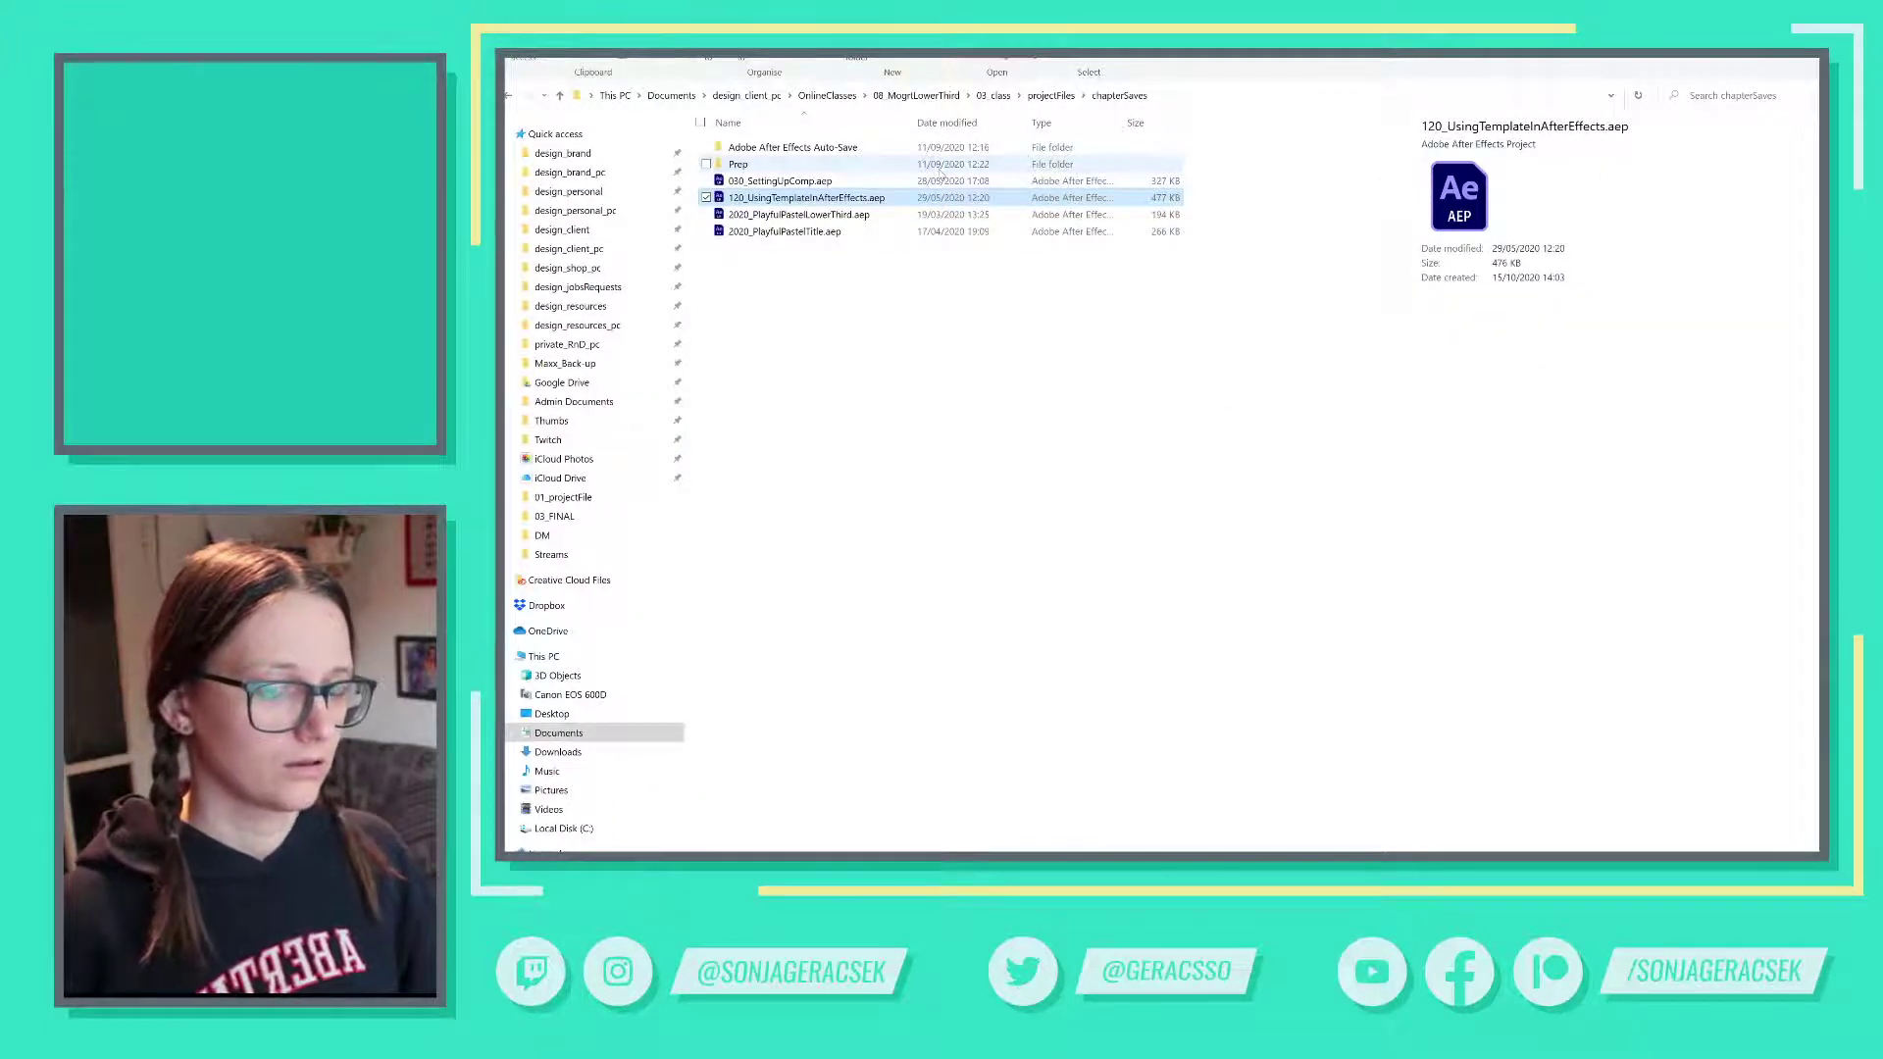
pyautogui.hotkey('alt', 'Tab')
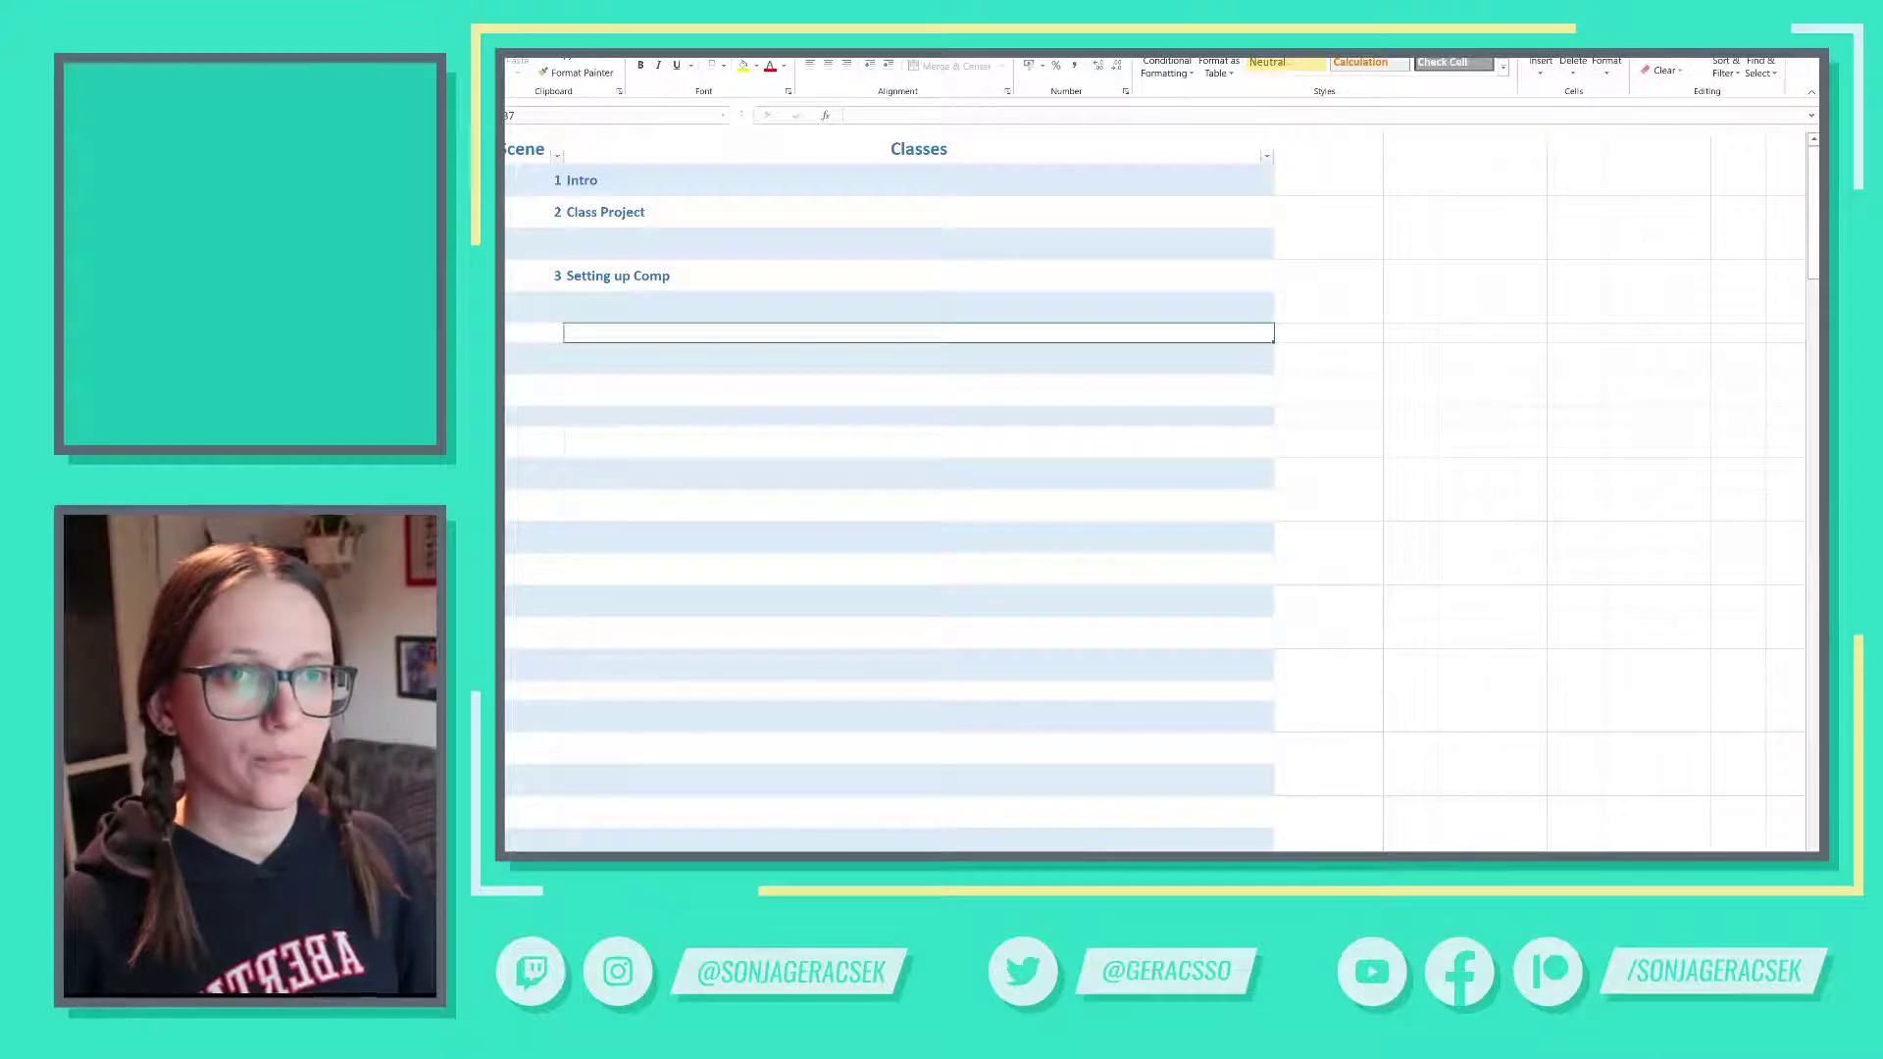
pyautogui.hotkey('alt', 'f')
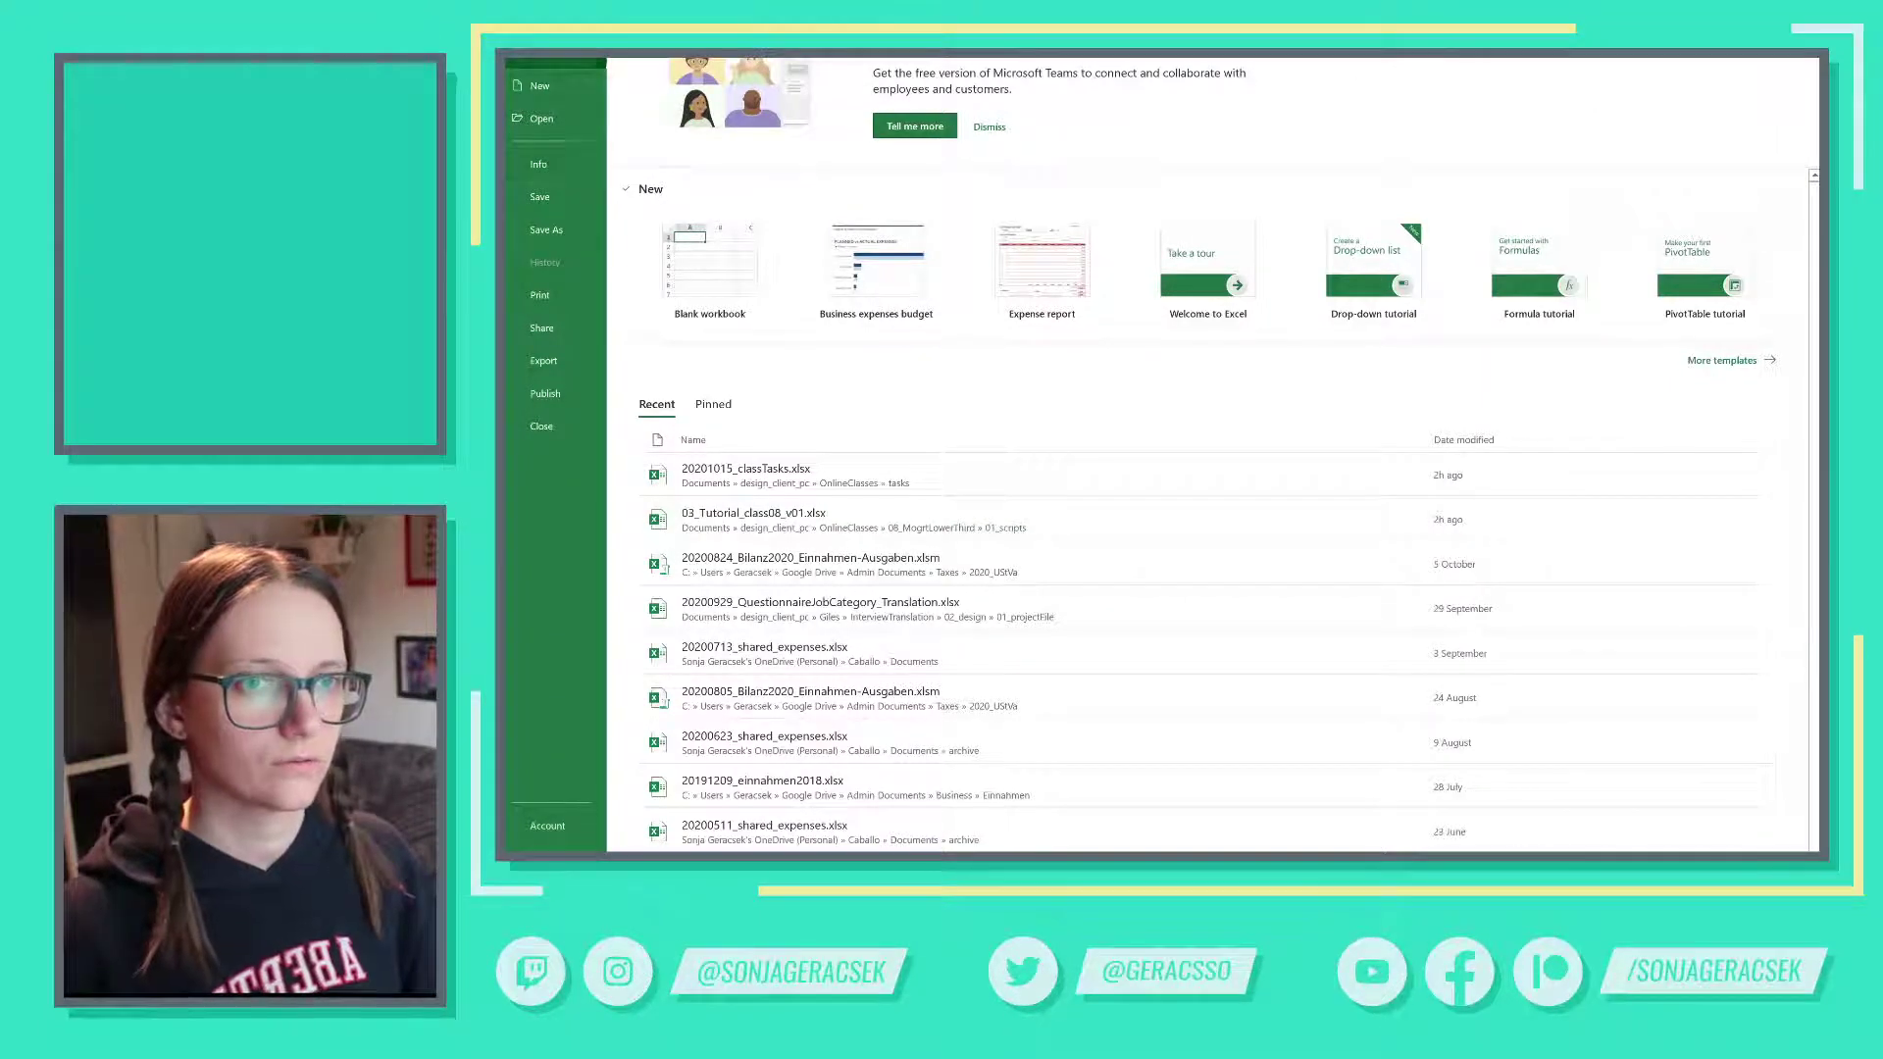
pyautogui.click(522, 62)
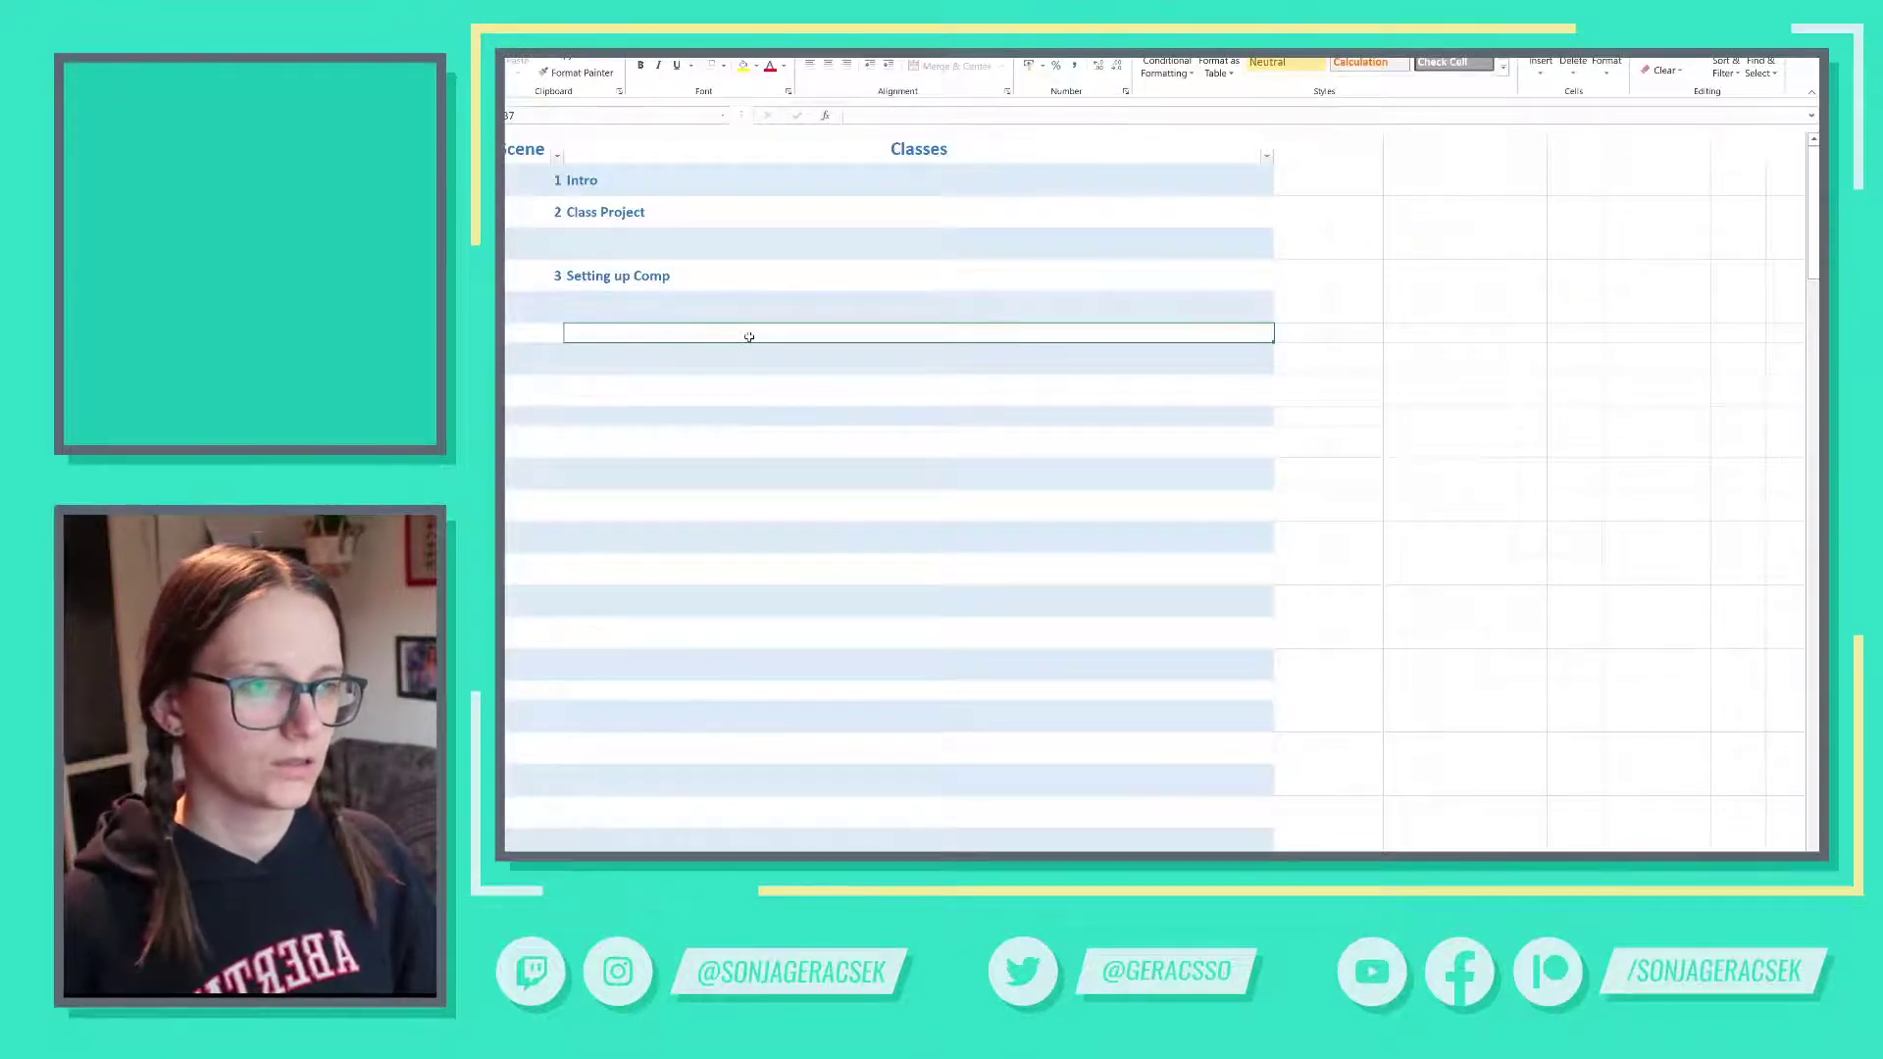
# - Switch to File Explorer and look through the 03_class and projectFiles folders of the 07_MogrtTitle class
pyautogui.hotkey('alt', 'Tab')
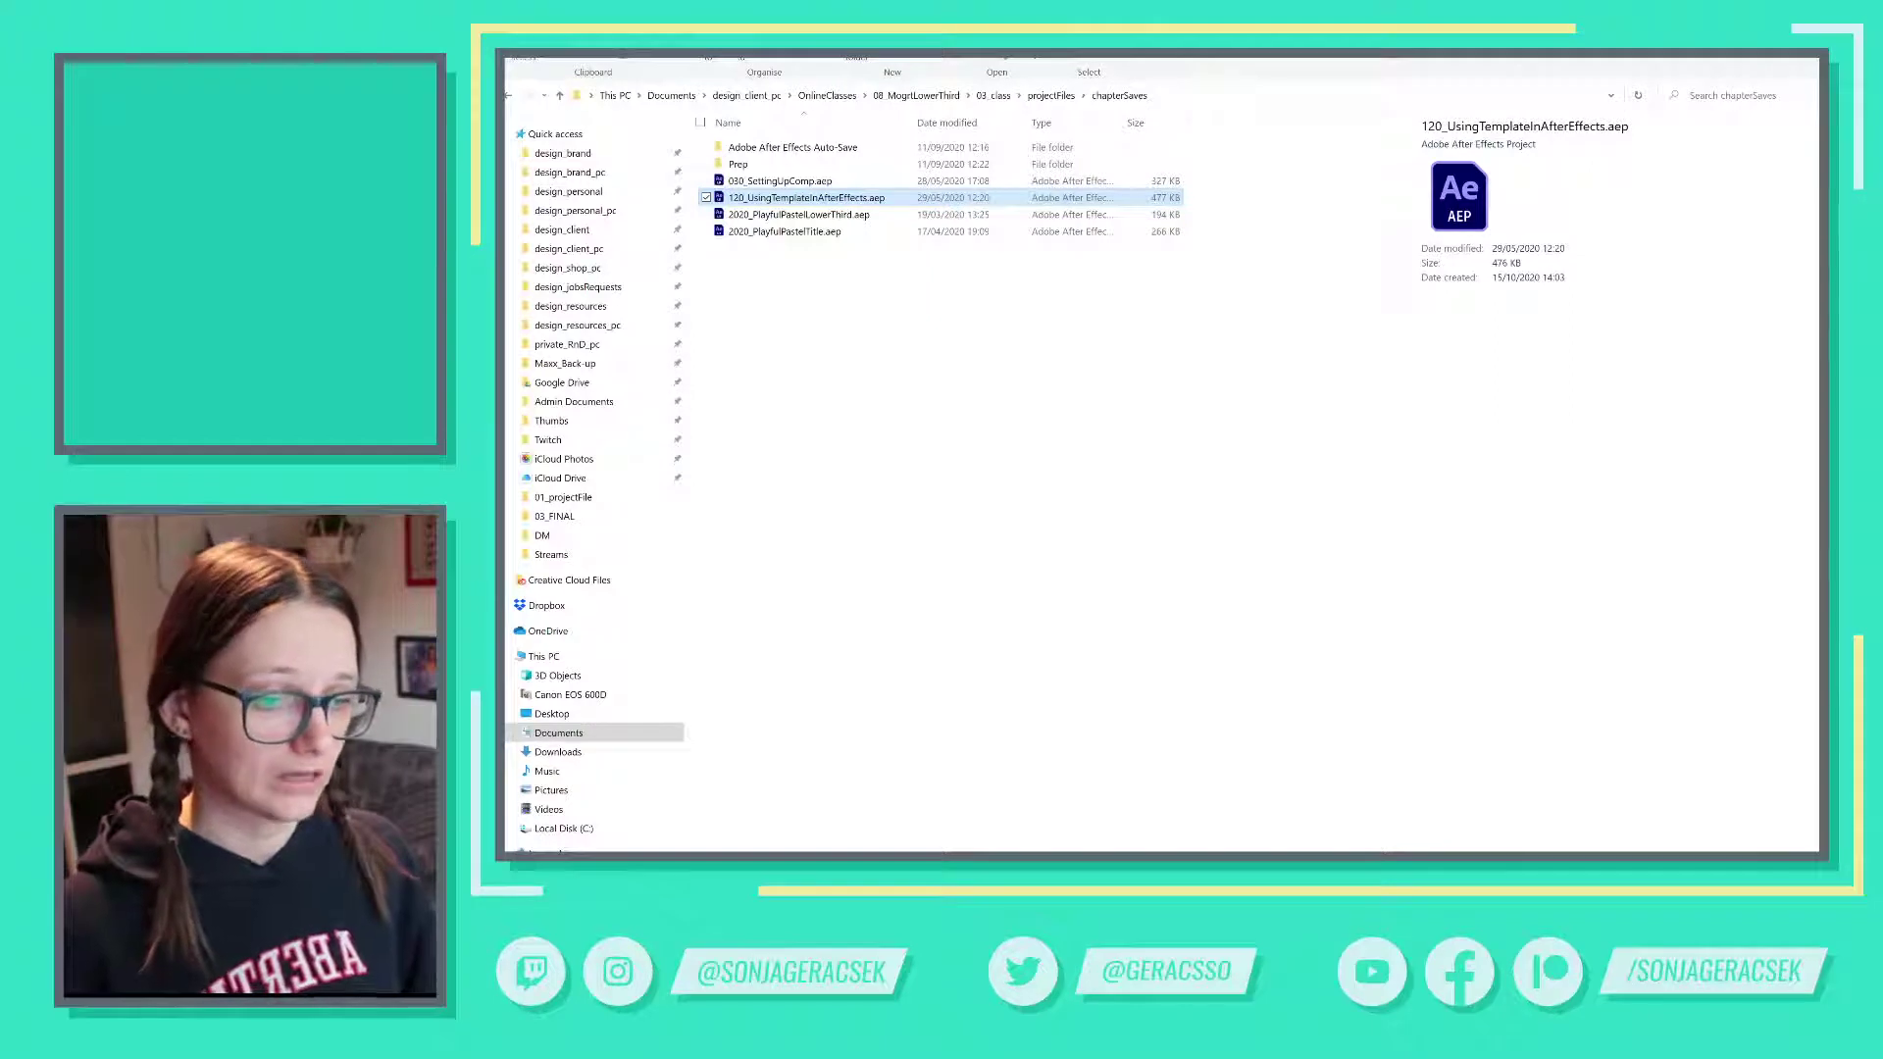
pyautogui.moveTo(930, 839)
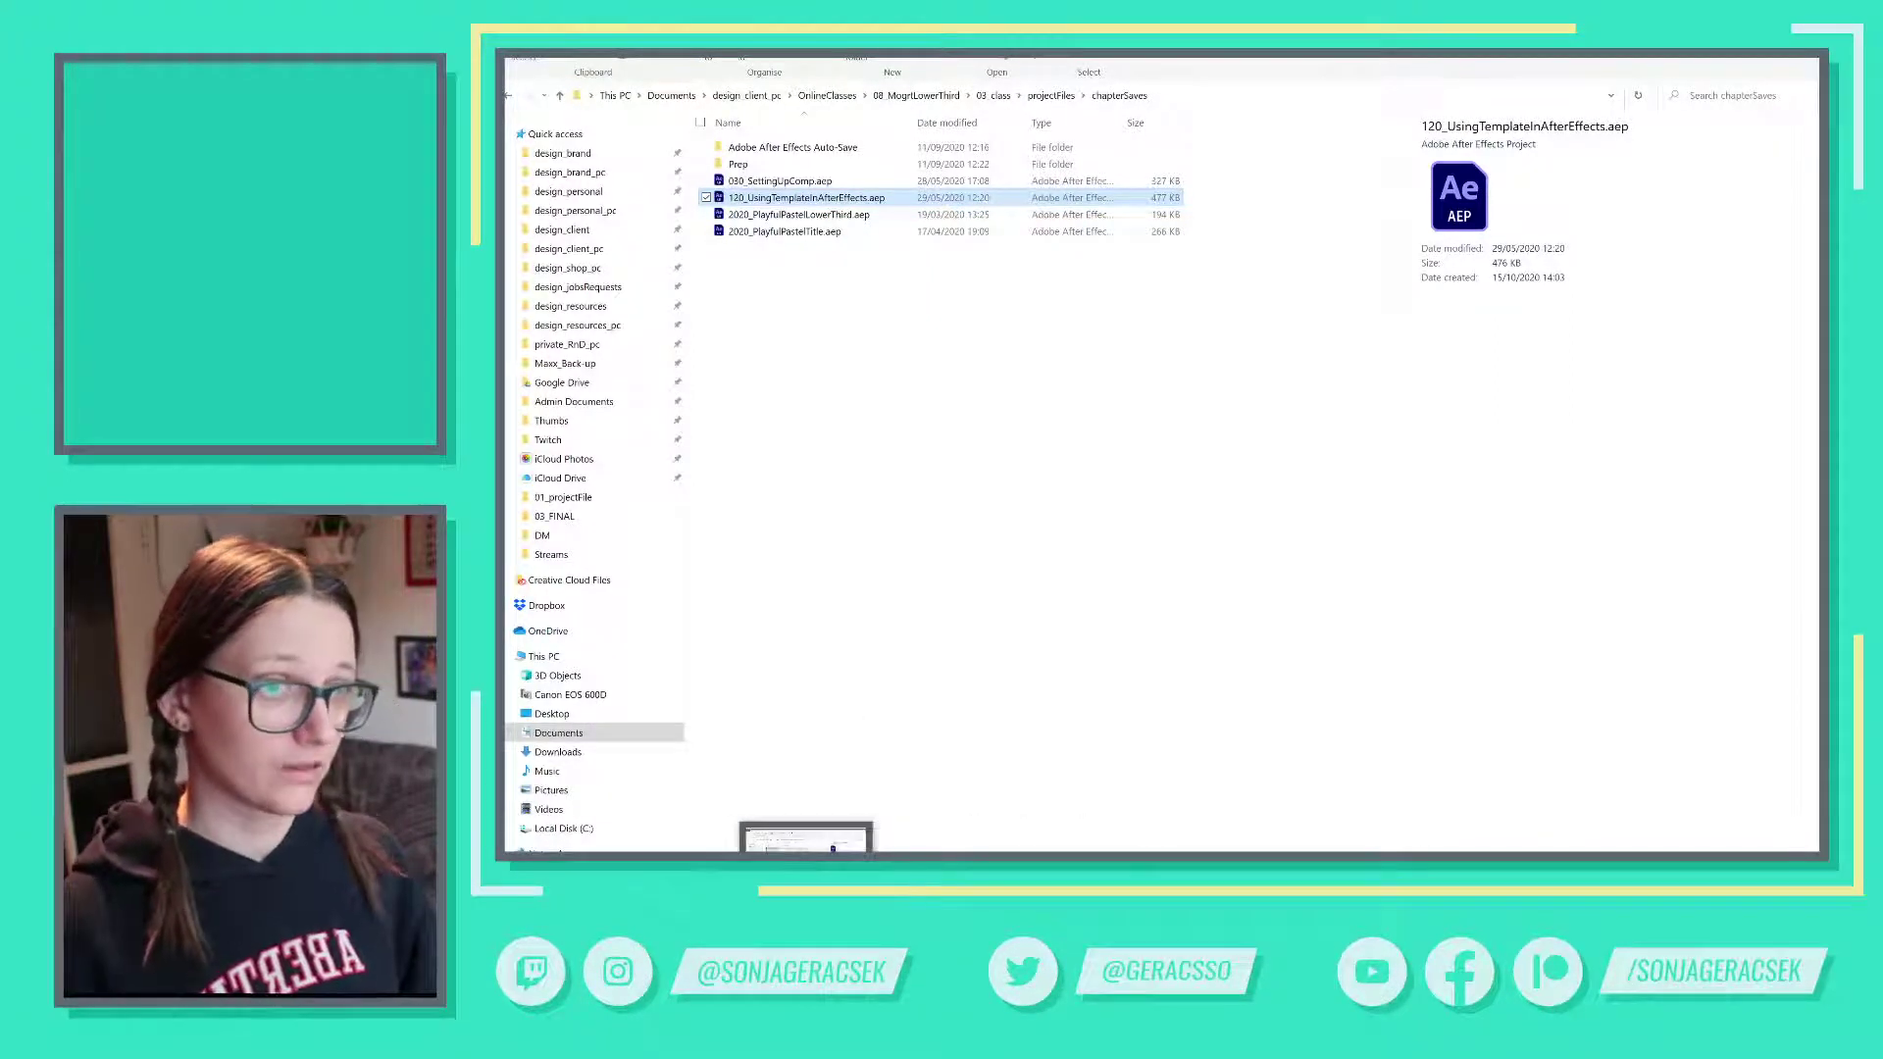
pyautogui.click(848, 101)
pyautogui.doubleClick(775, 249)
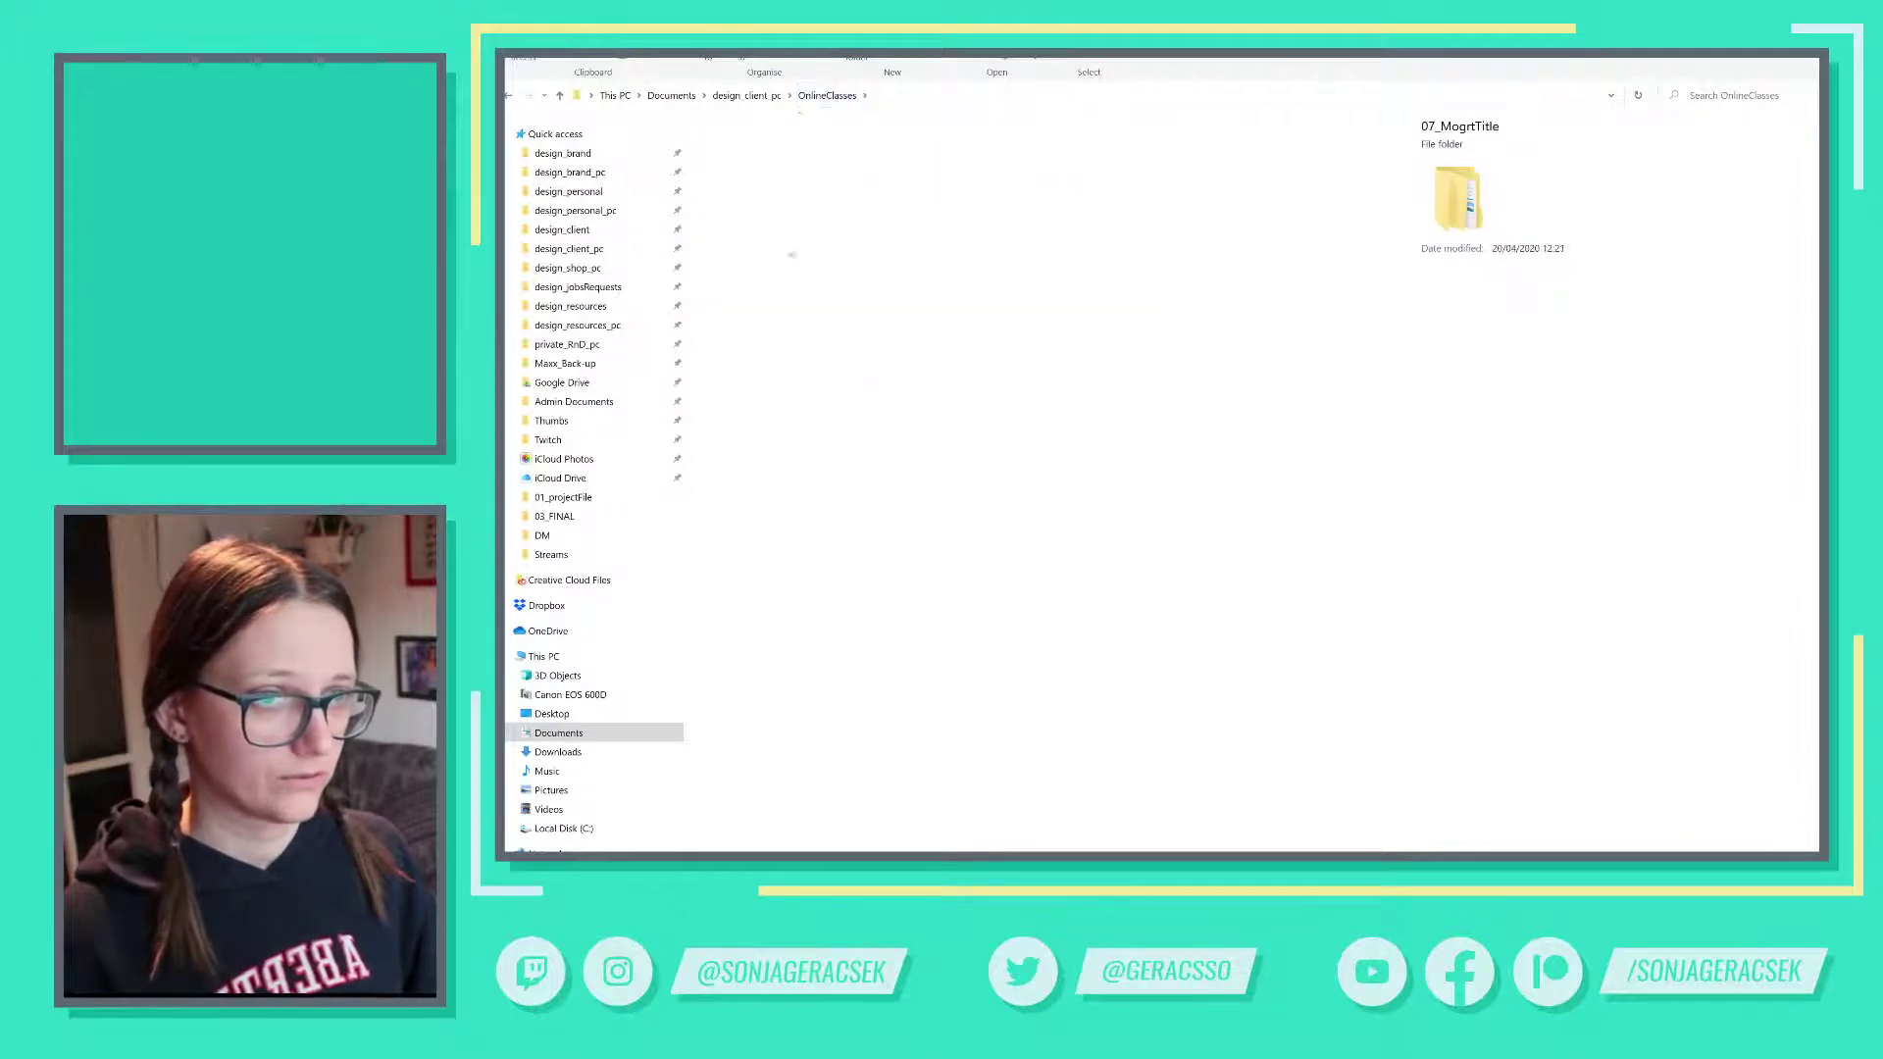
pyautogui.click(768, 166)
pyautogui.doubleClick(768, 166)
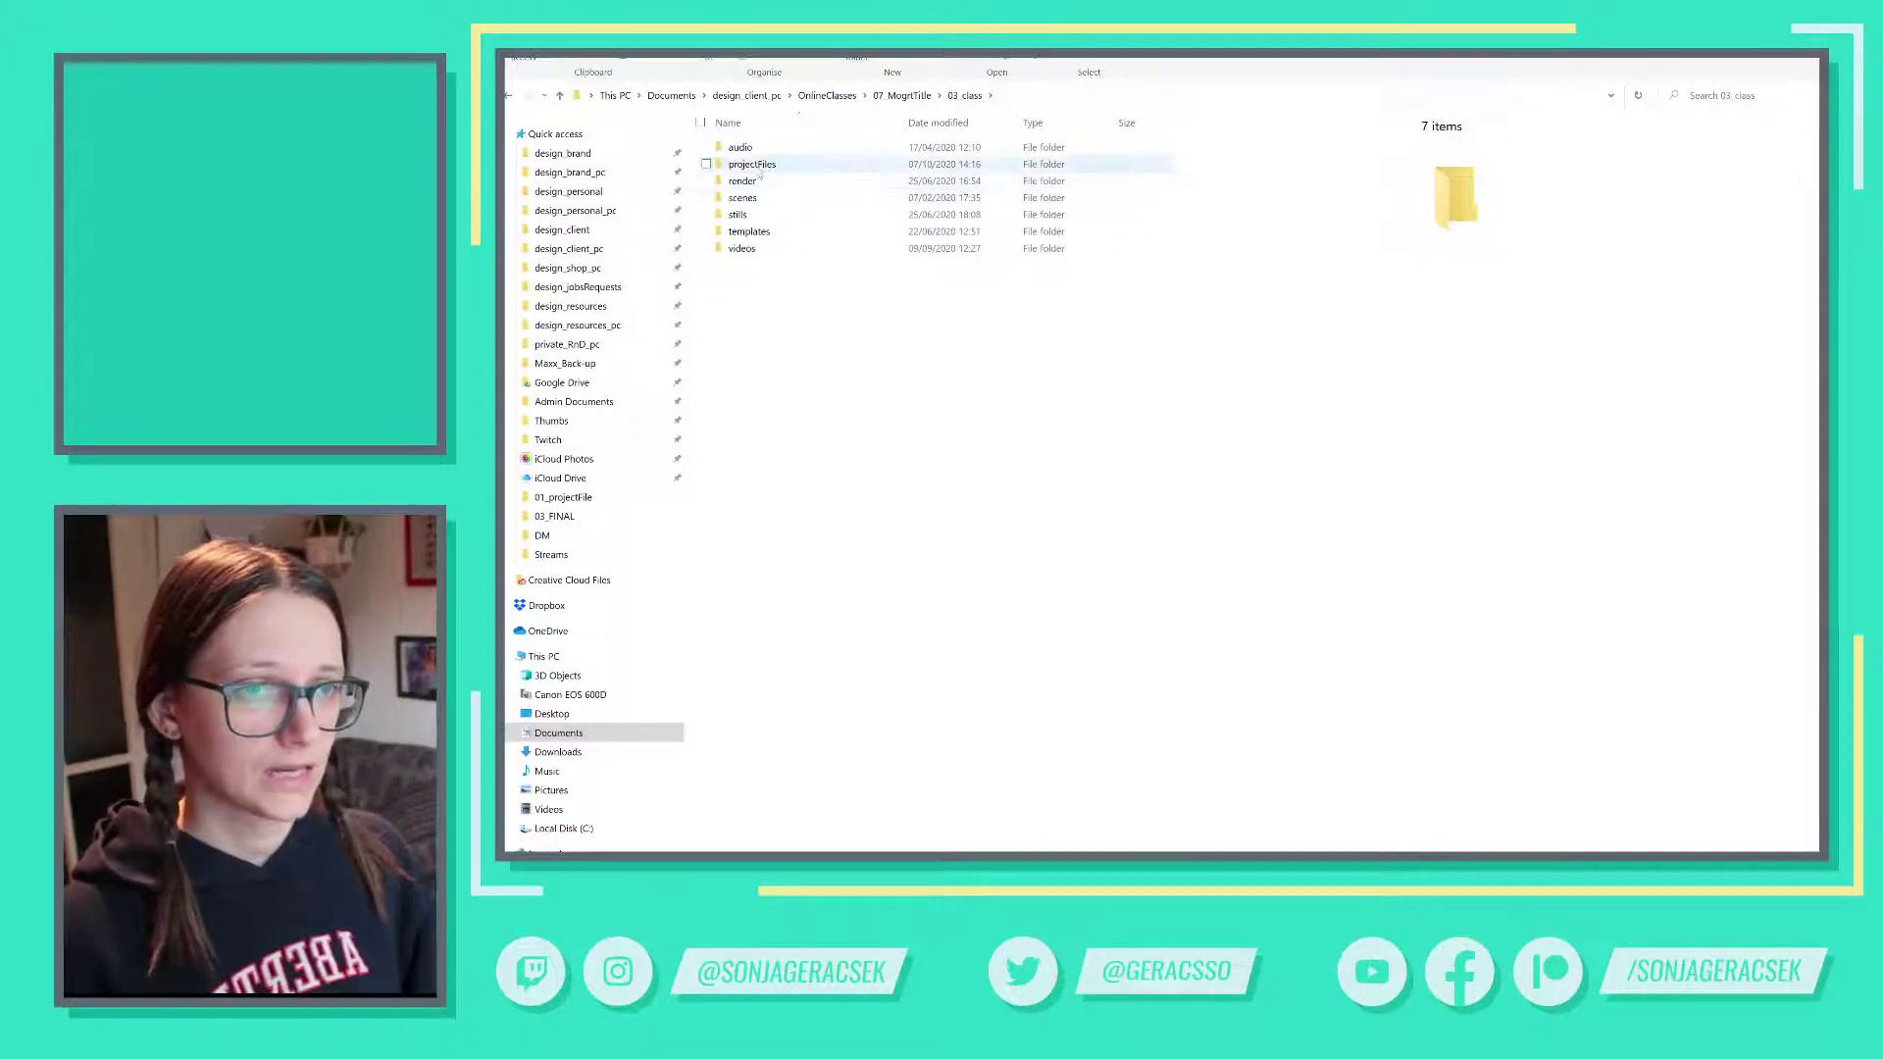
pyautogui.doubleClick(775, 169)
pyautogui.hotkey('alt', 'Left')
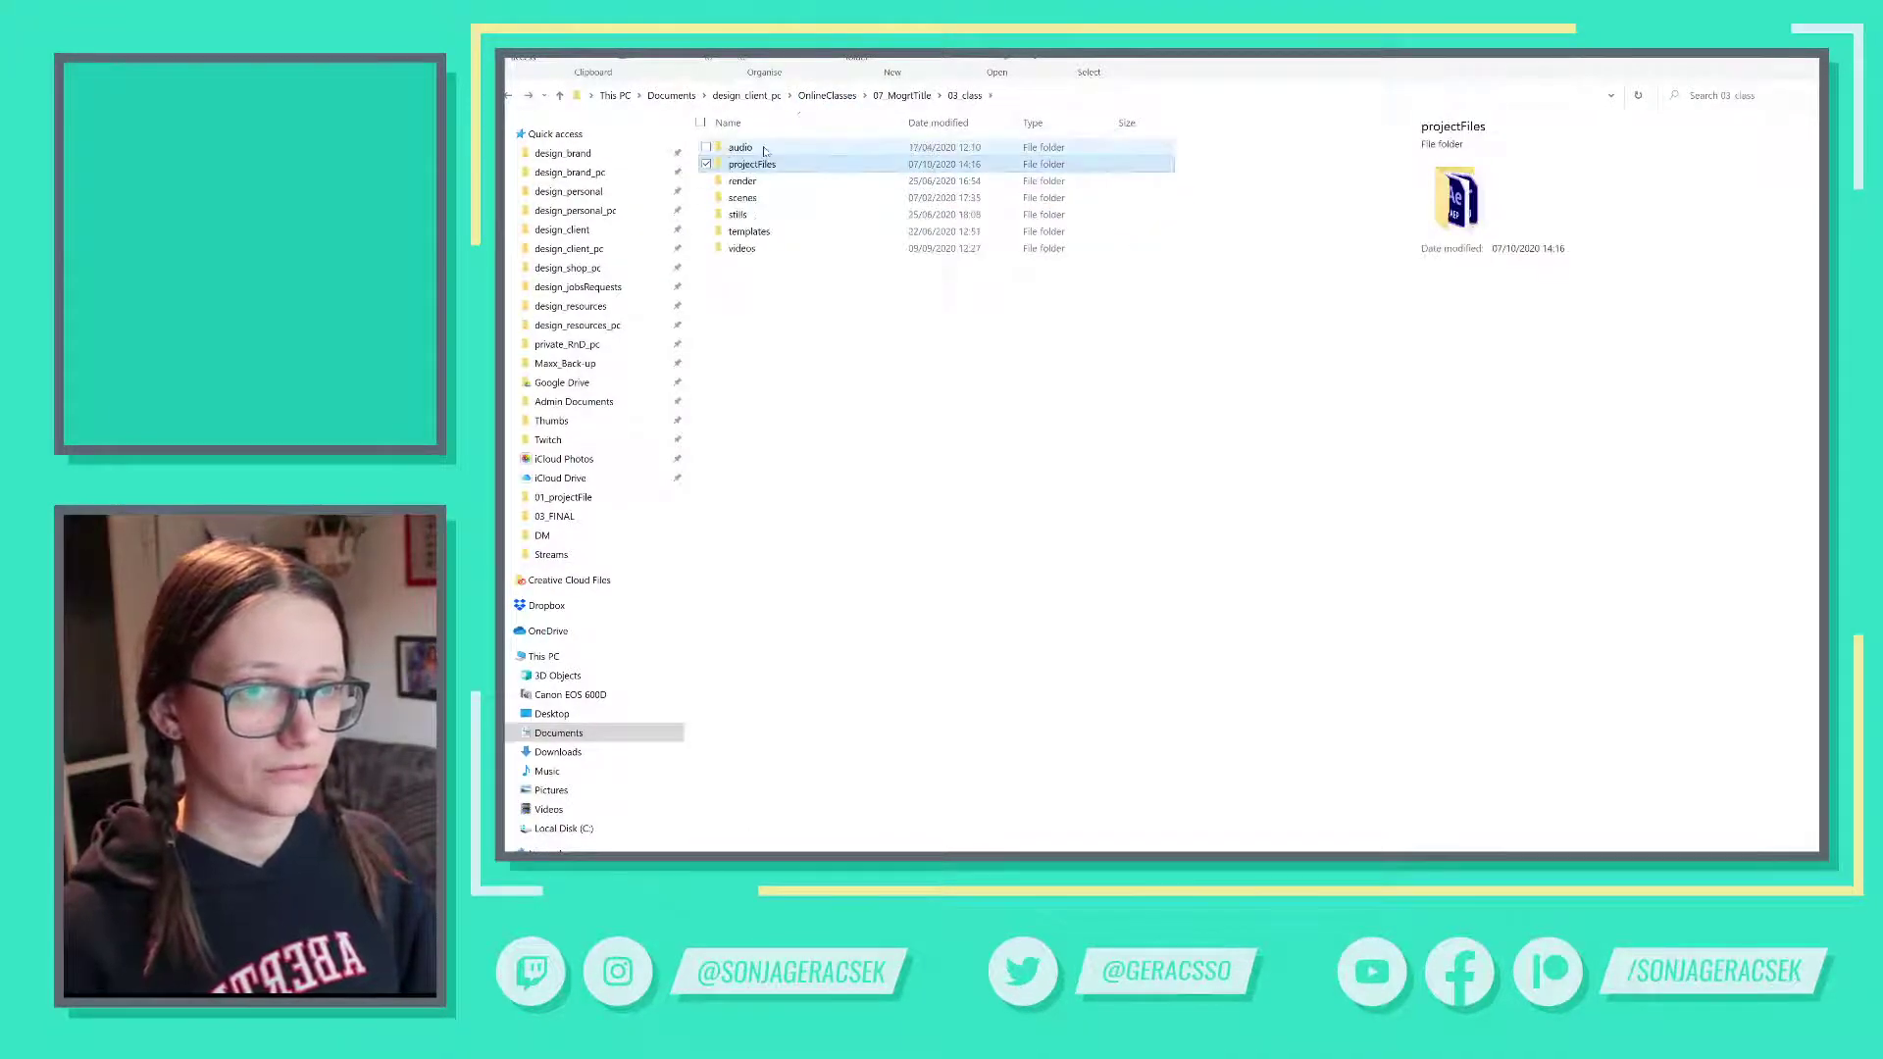
# - Check the 07_MogrtTitle folder in the Dropbox design_client OnlineClasses folder
pyautogui.click(594, 232)
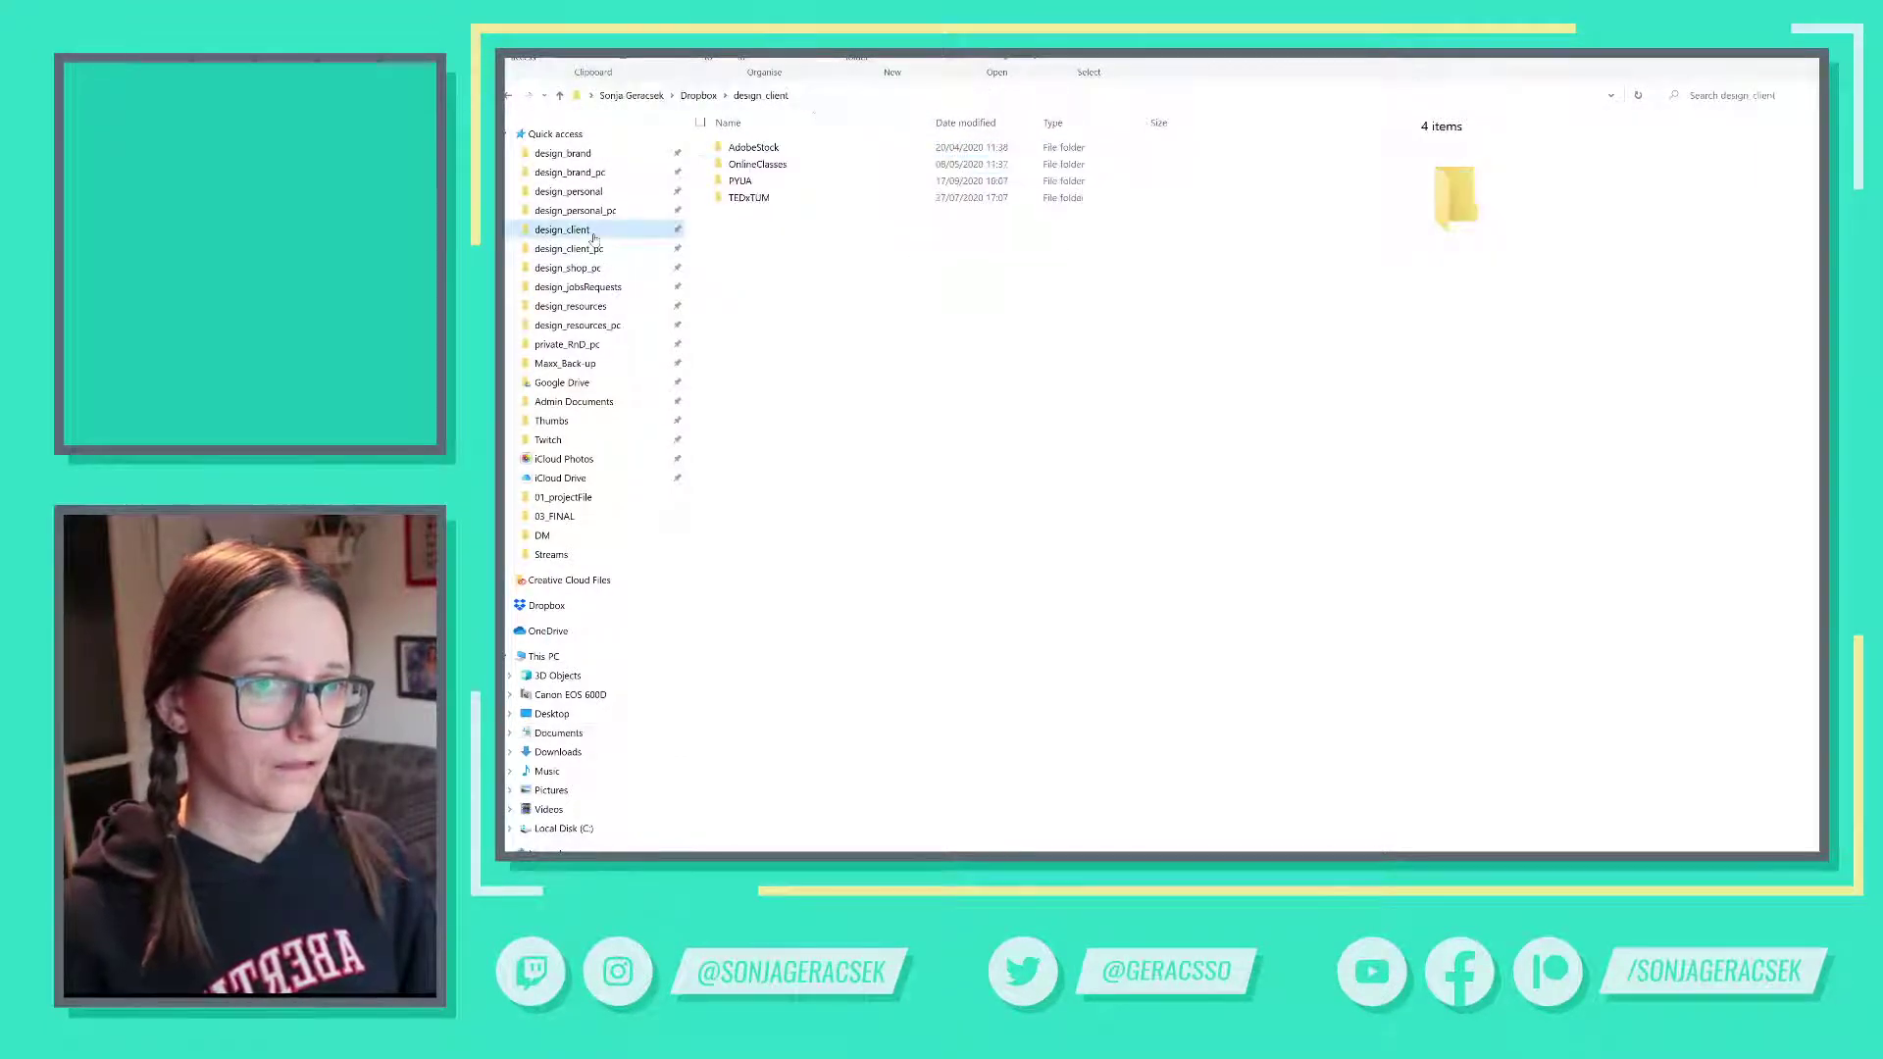
pyautogui.doubleClick(768, 165)
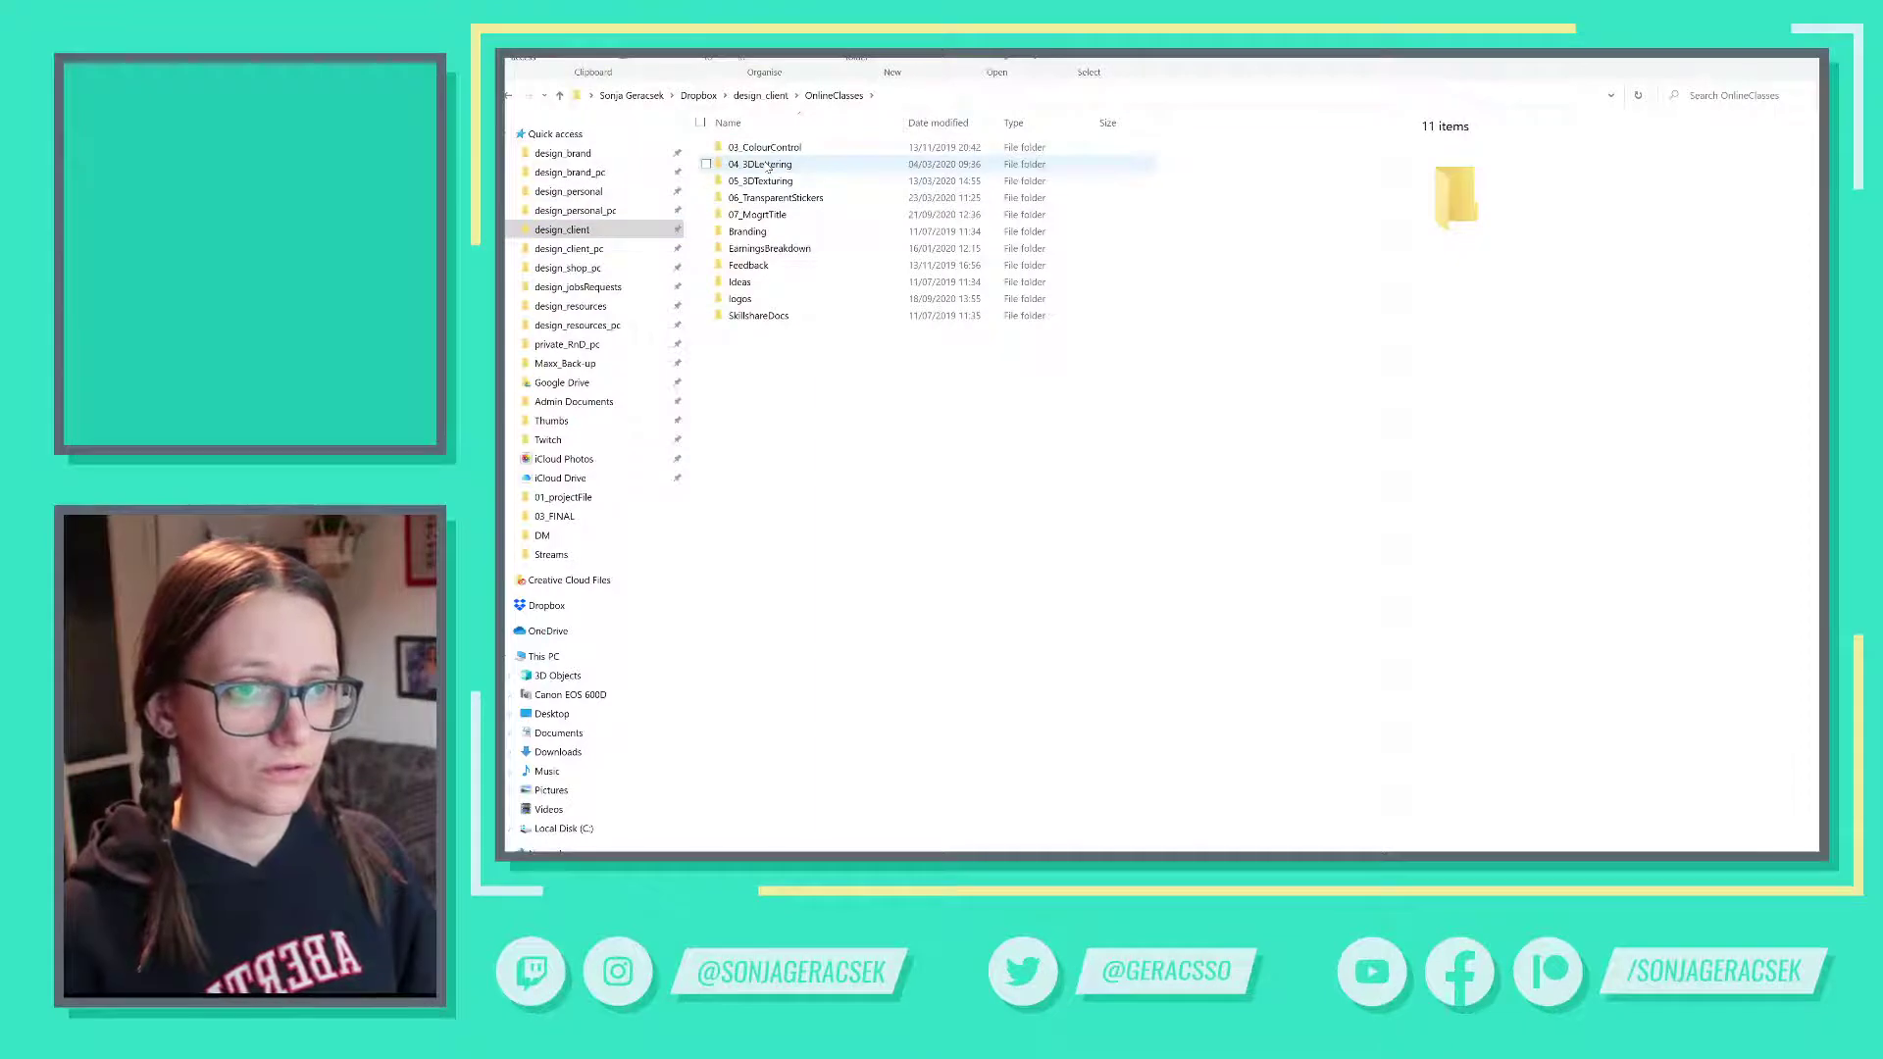
pyautogui.click(772, 216)
pyautogui.rightClick(773, 216)
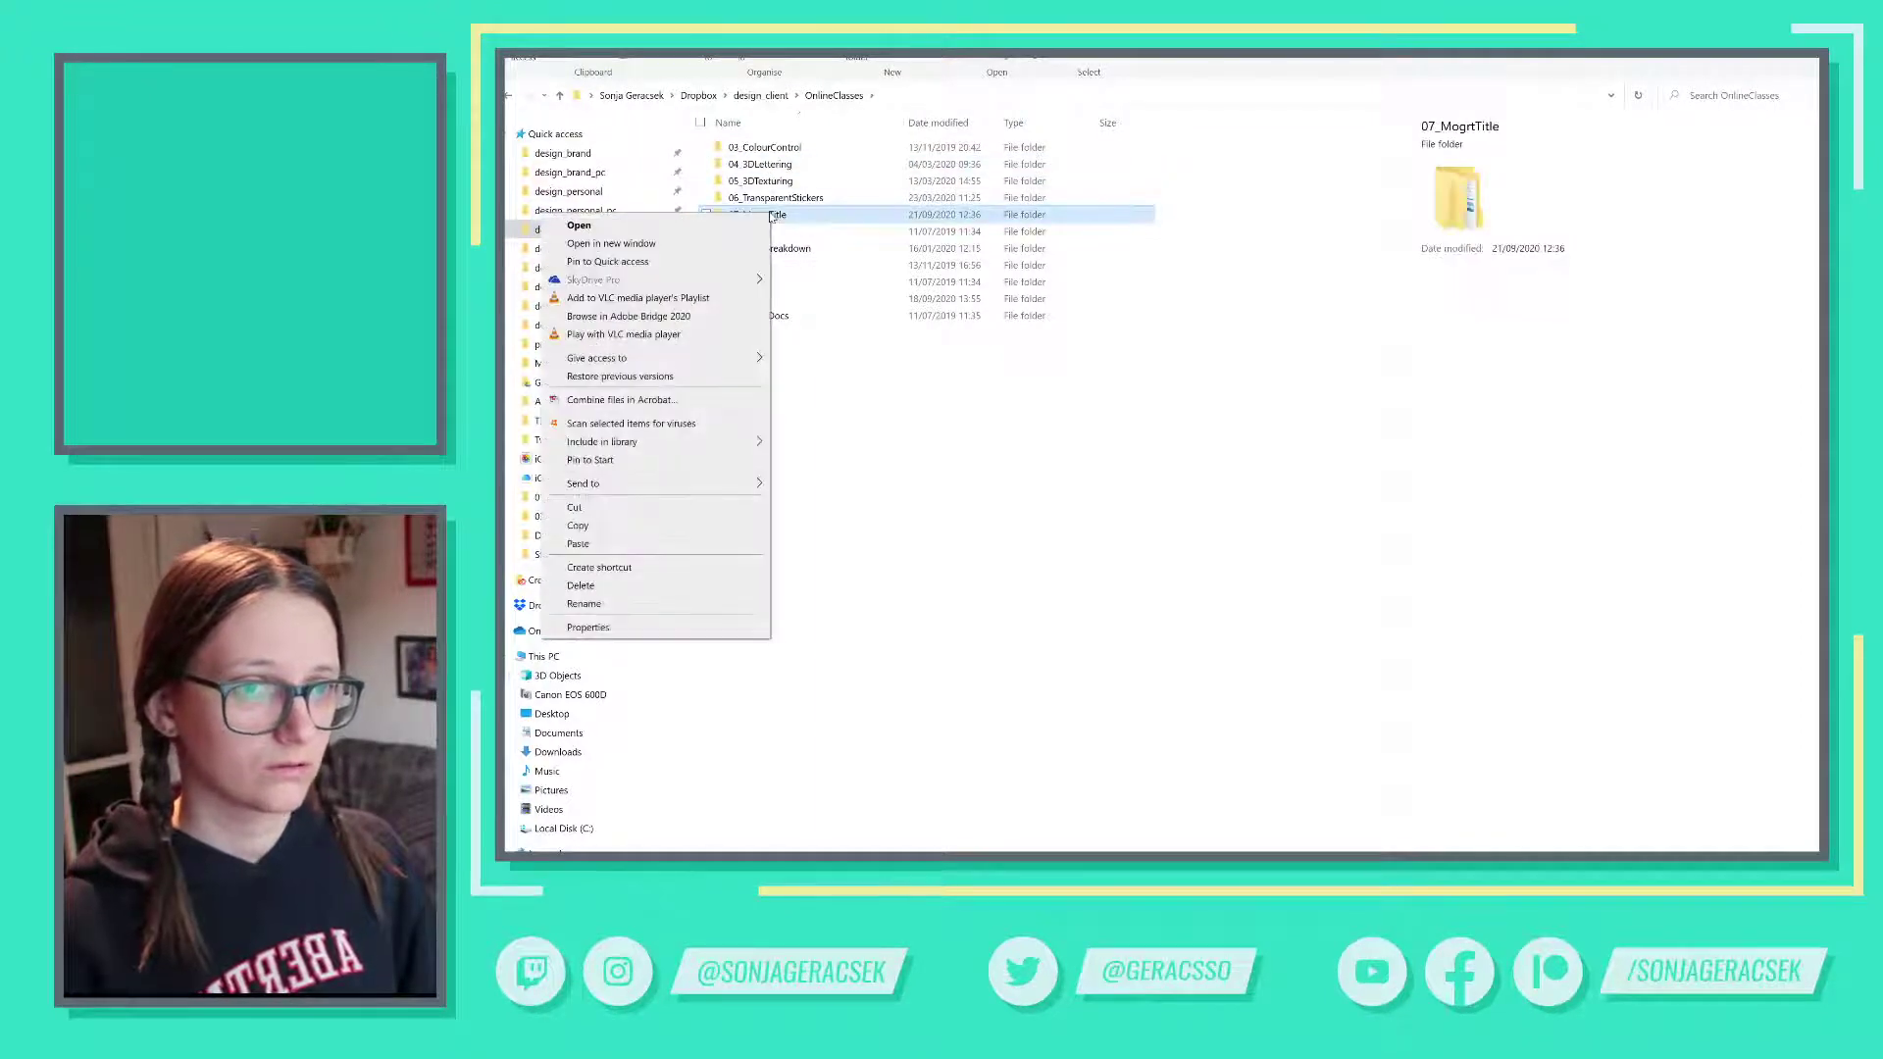
pyautogui.click(745, 222)
pyautogui.hotkey('alt', 'Left')
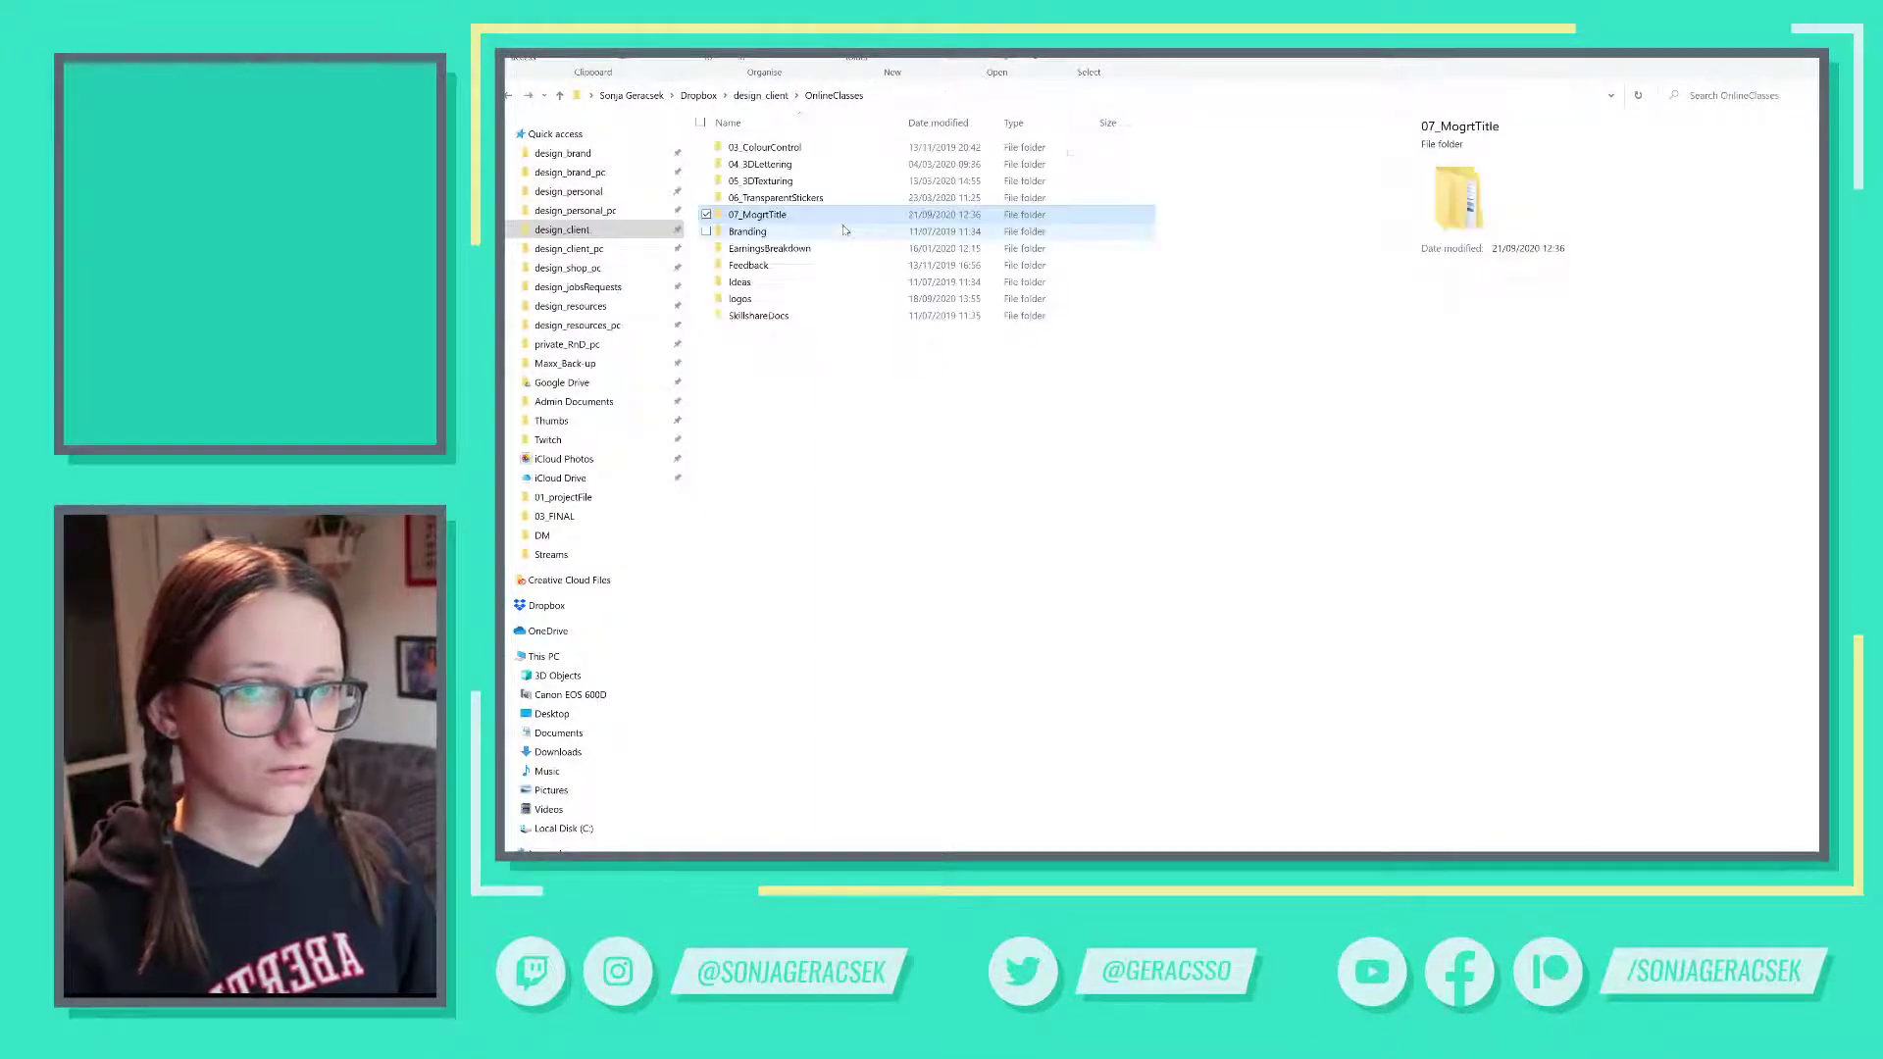
# - Look inside the 04_FINALS folder of 07_MogrtTitle under design_client_pc
pyautogui.click(580, 251)
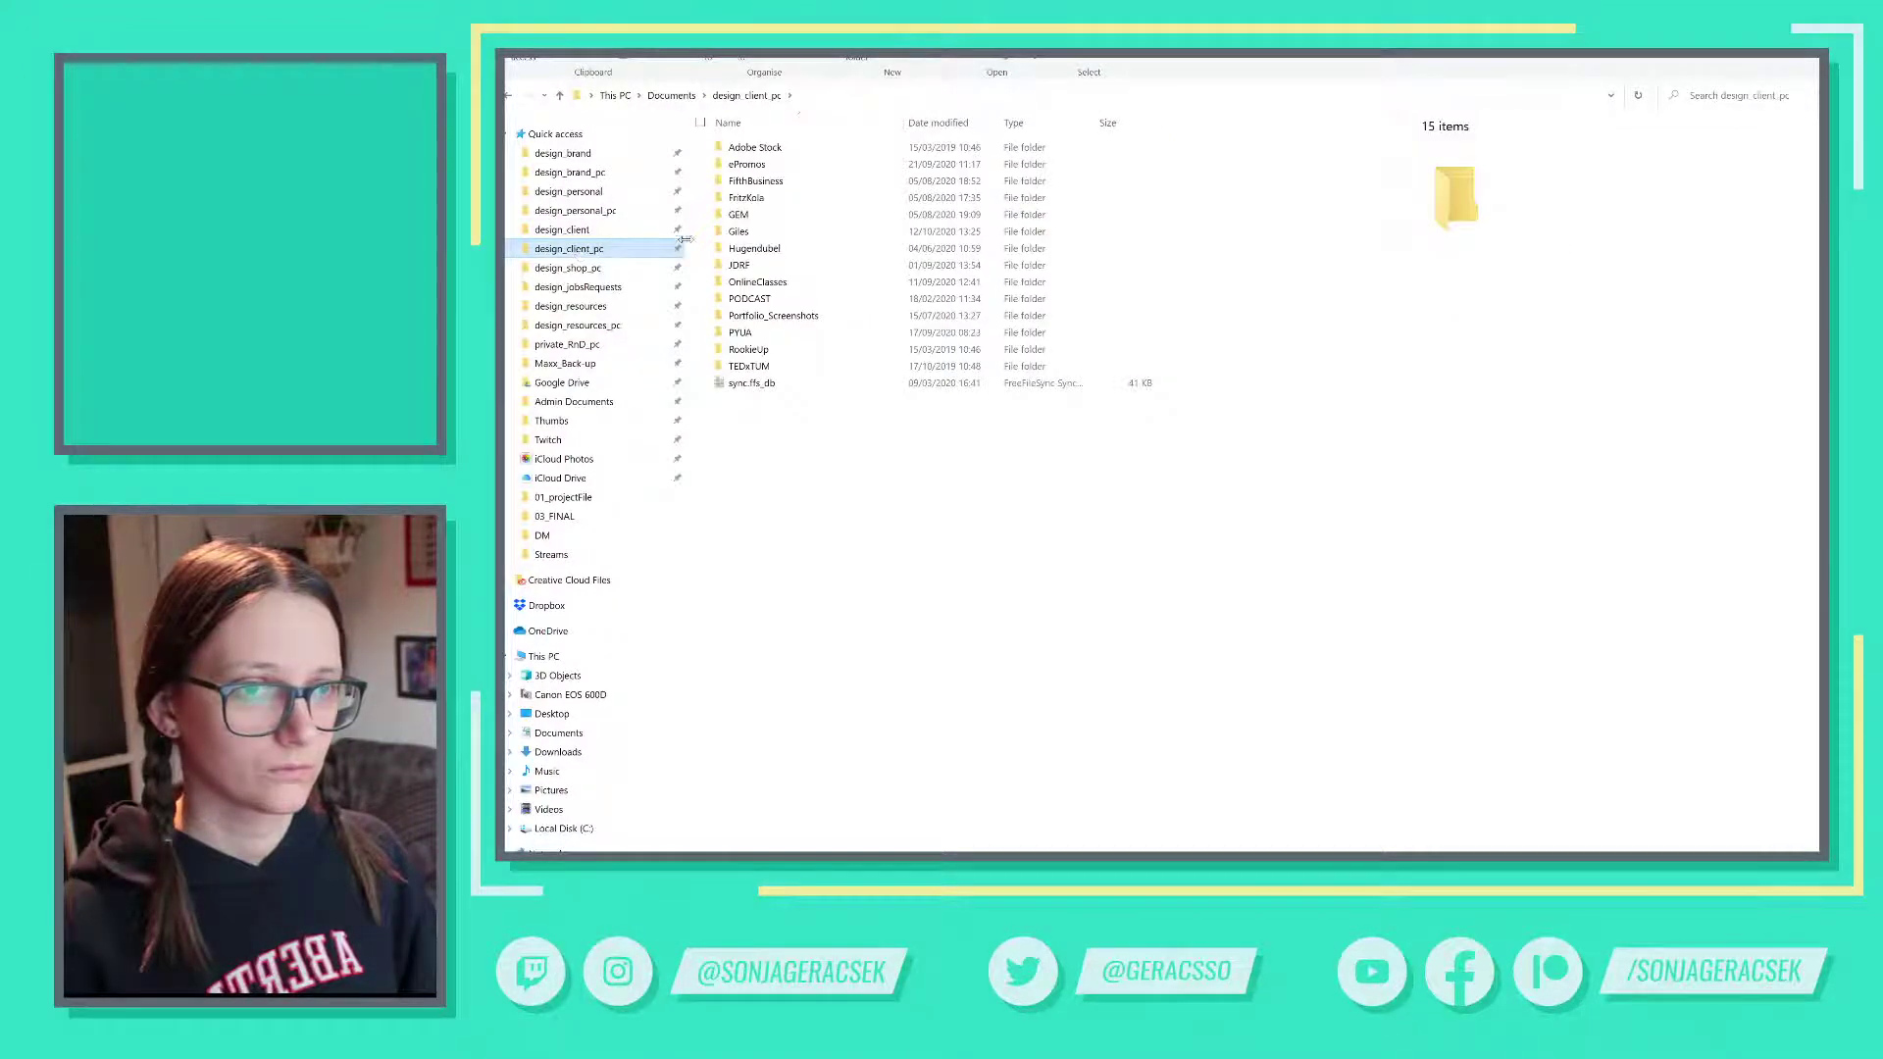
pyautogui.doubleClick(774, 282)
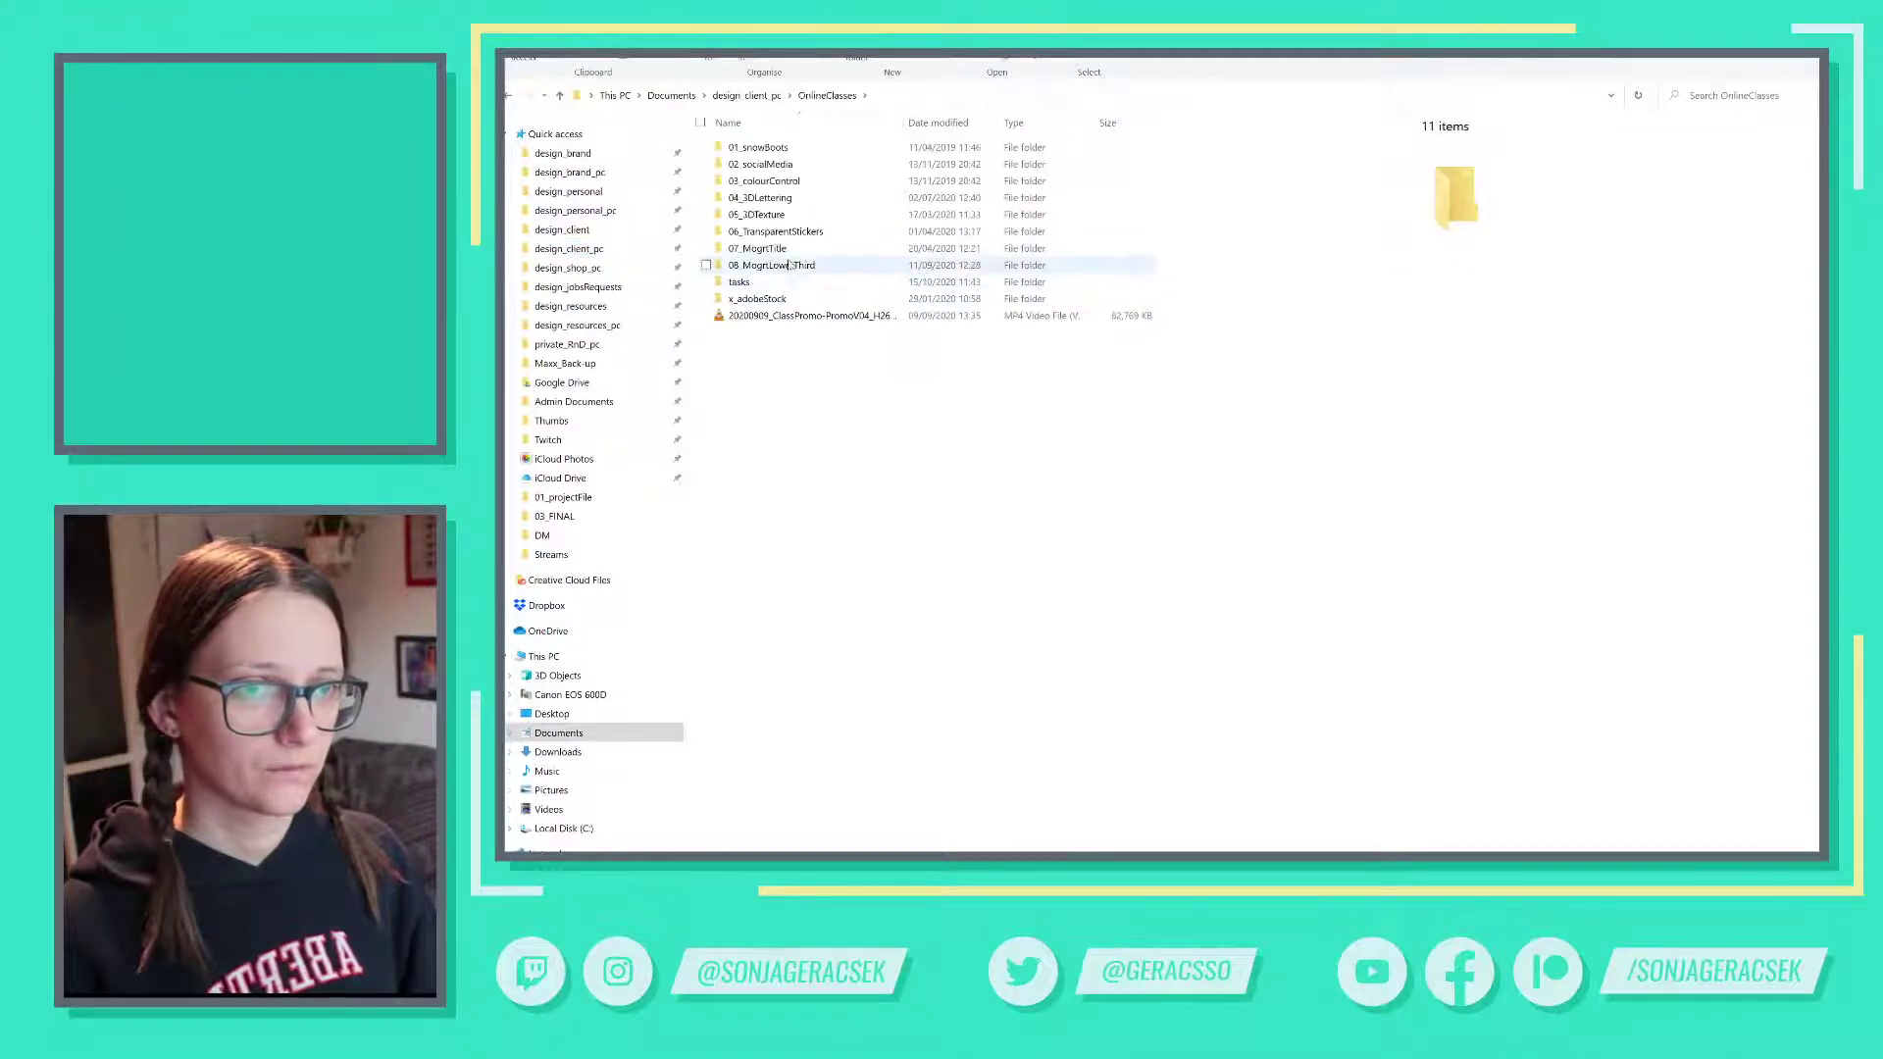
pyautogui.doubleClick(789, 251)
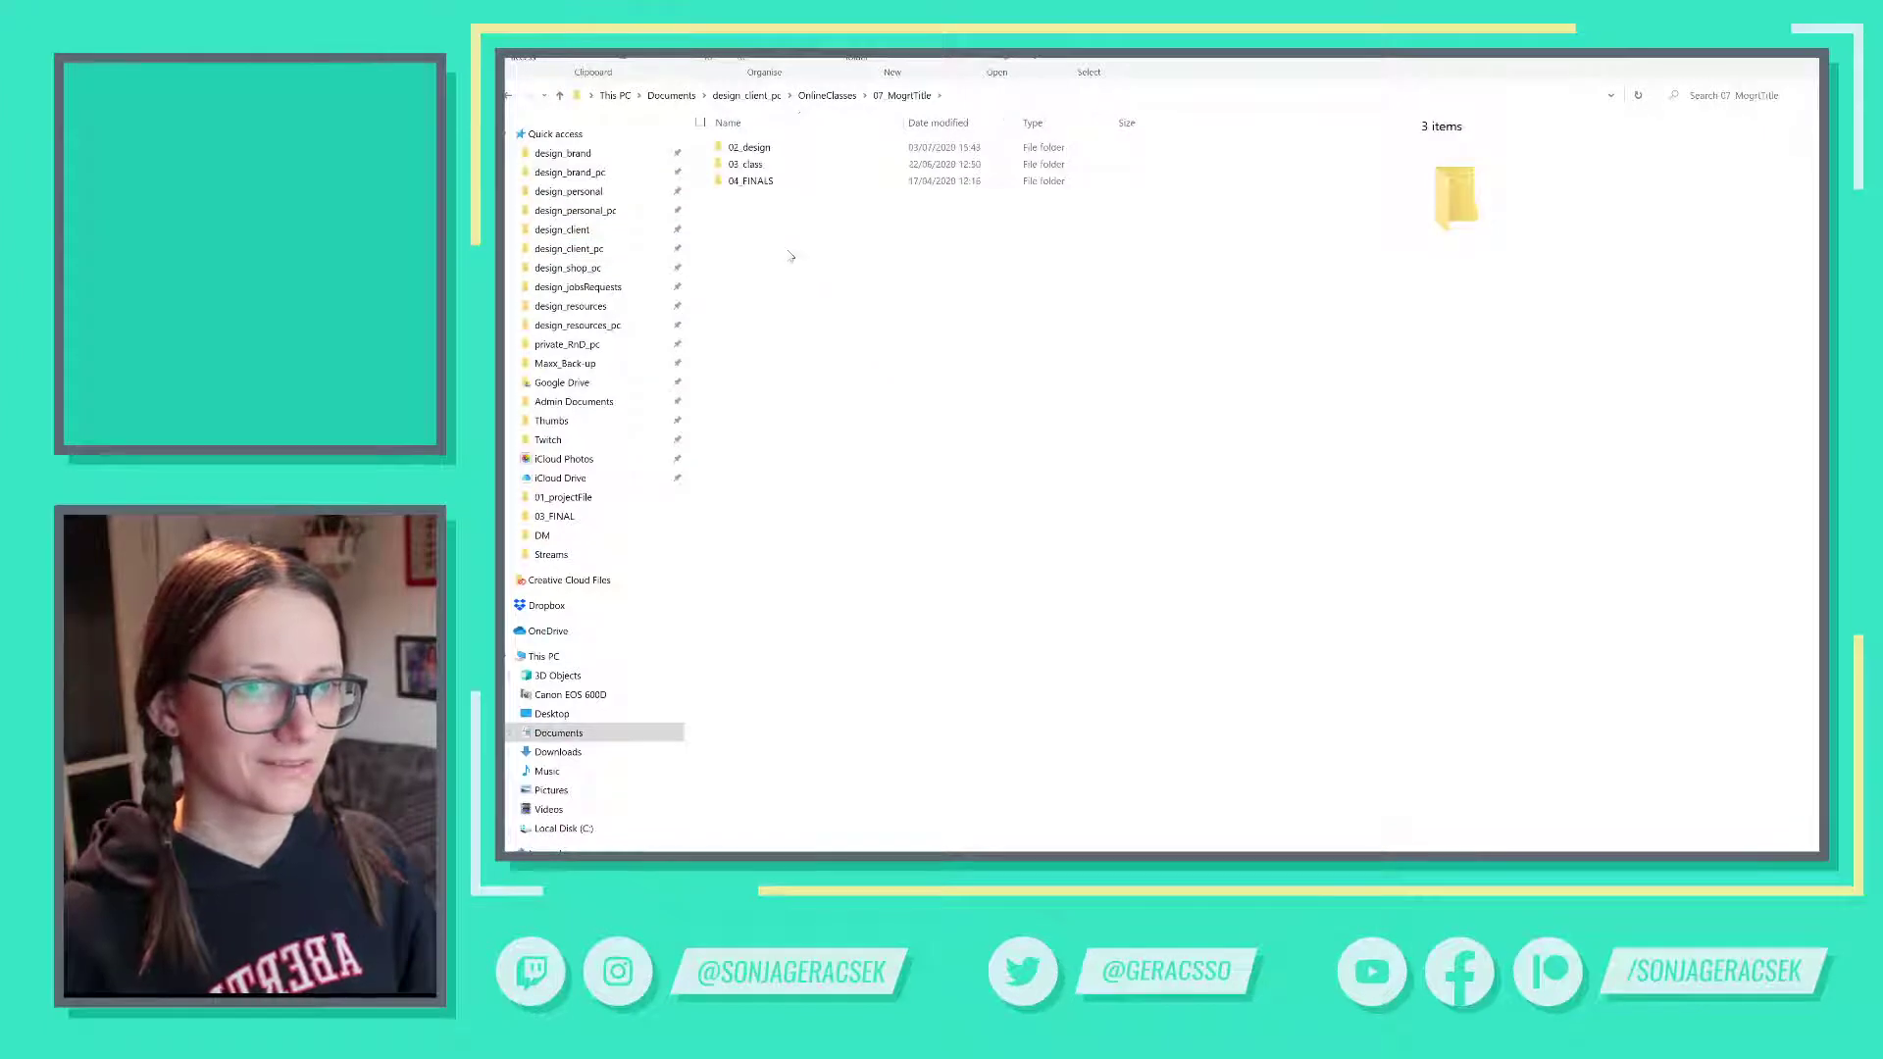
pyautogui.doubleClick(772, 184)
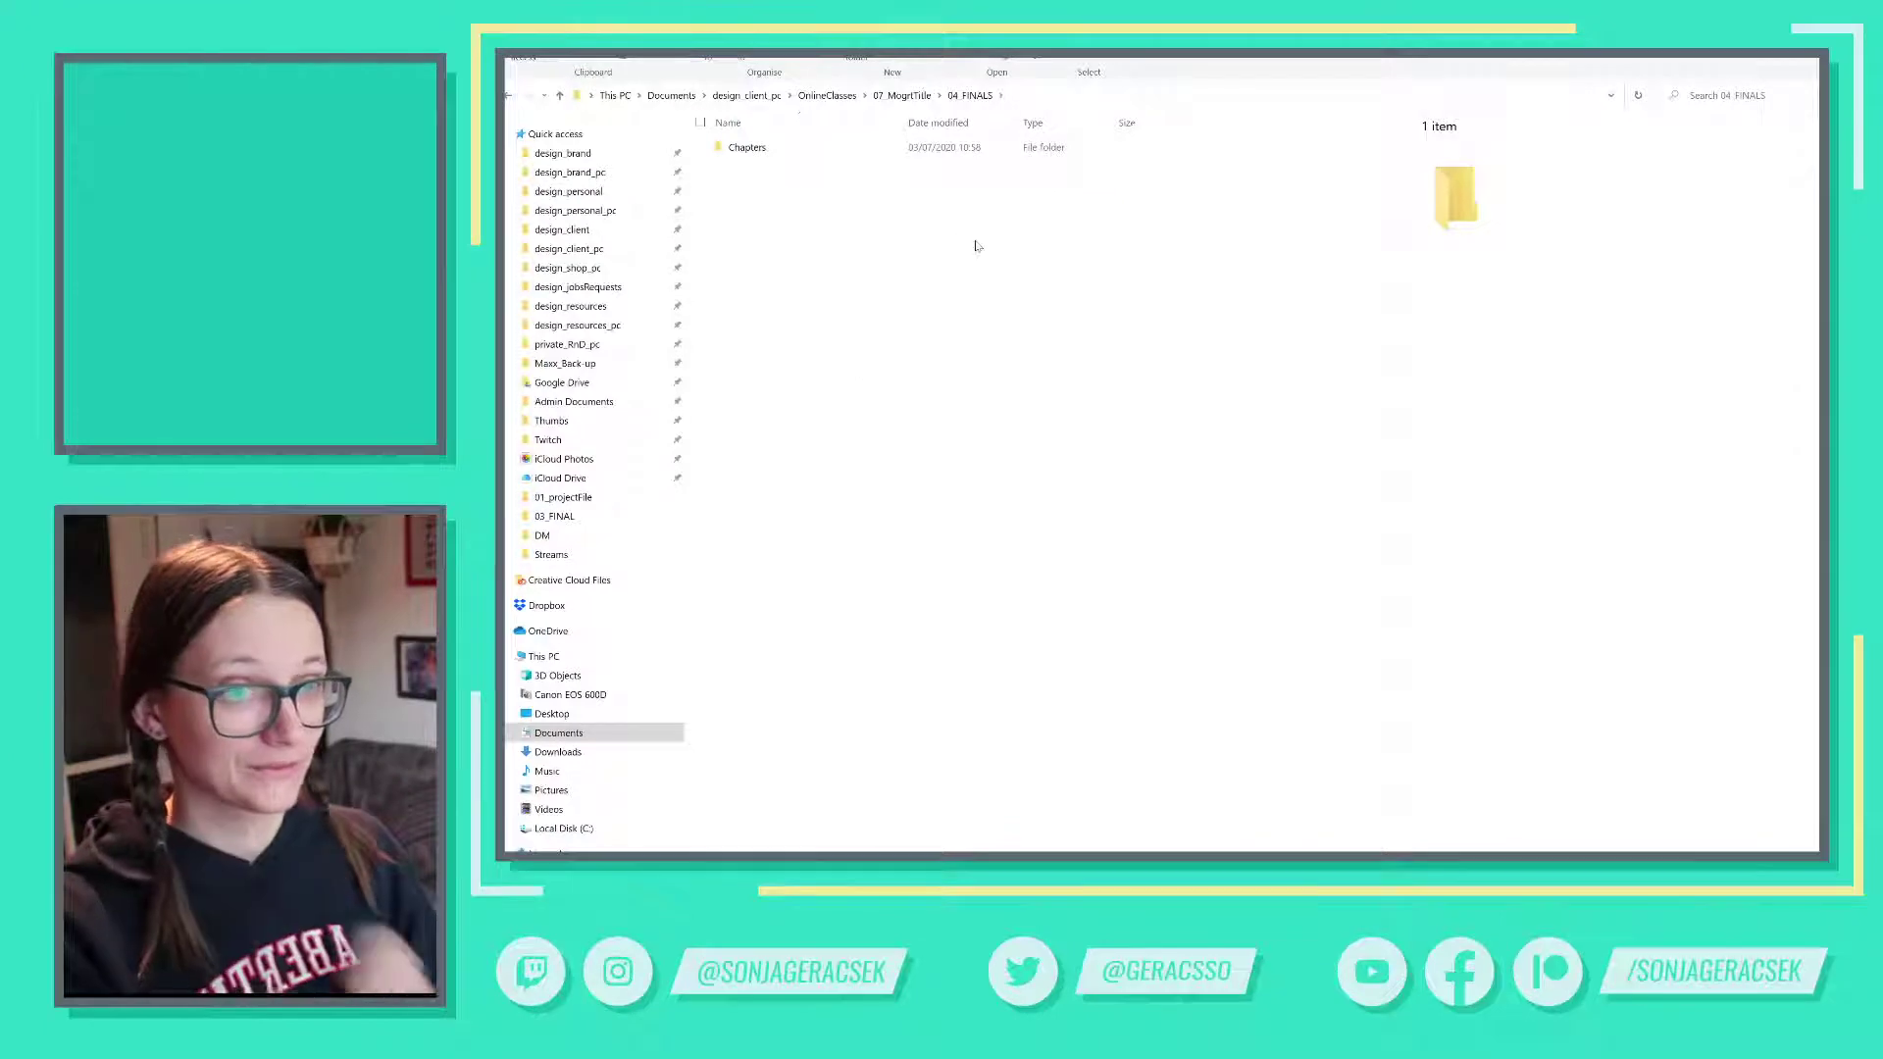
pyautogui.hotkey('alt', 'Left')
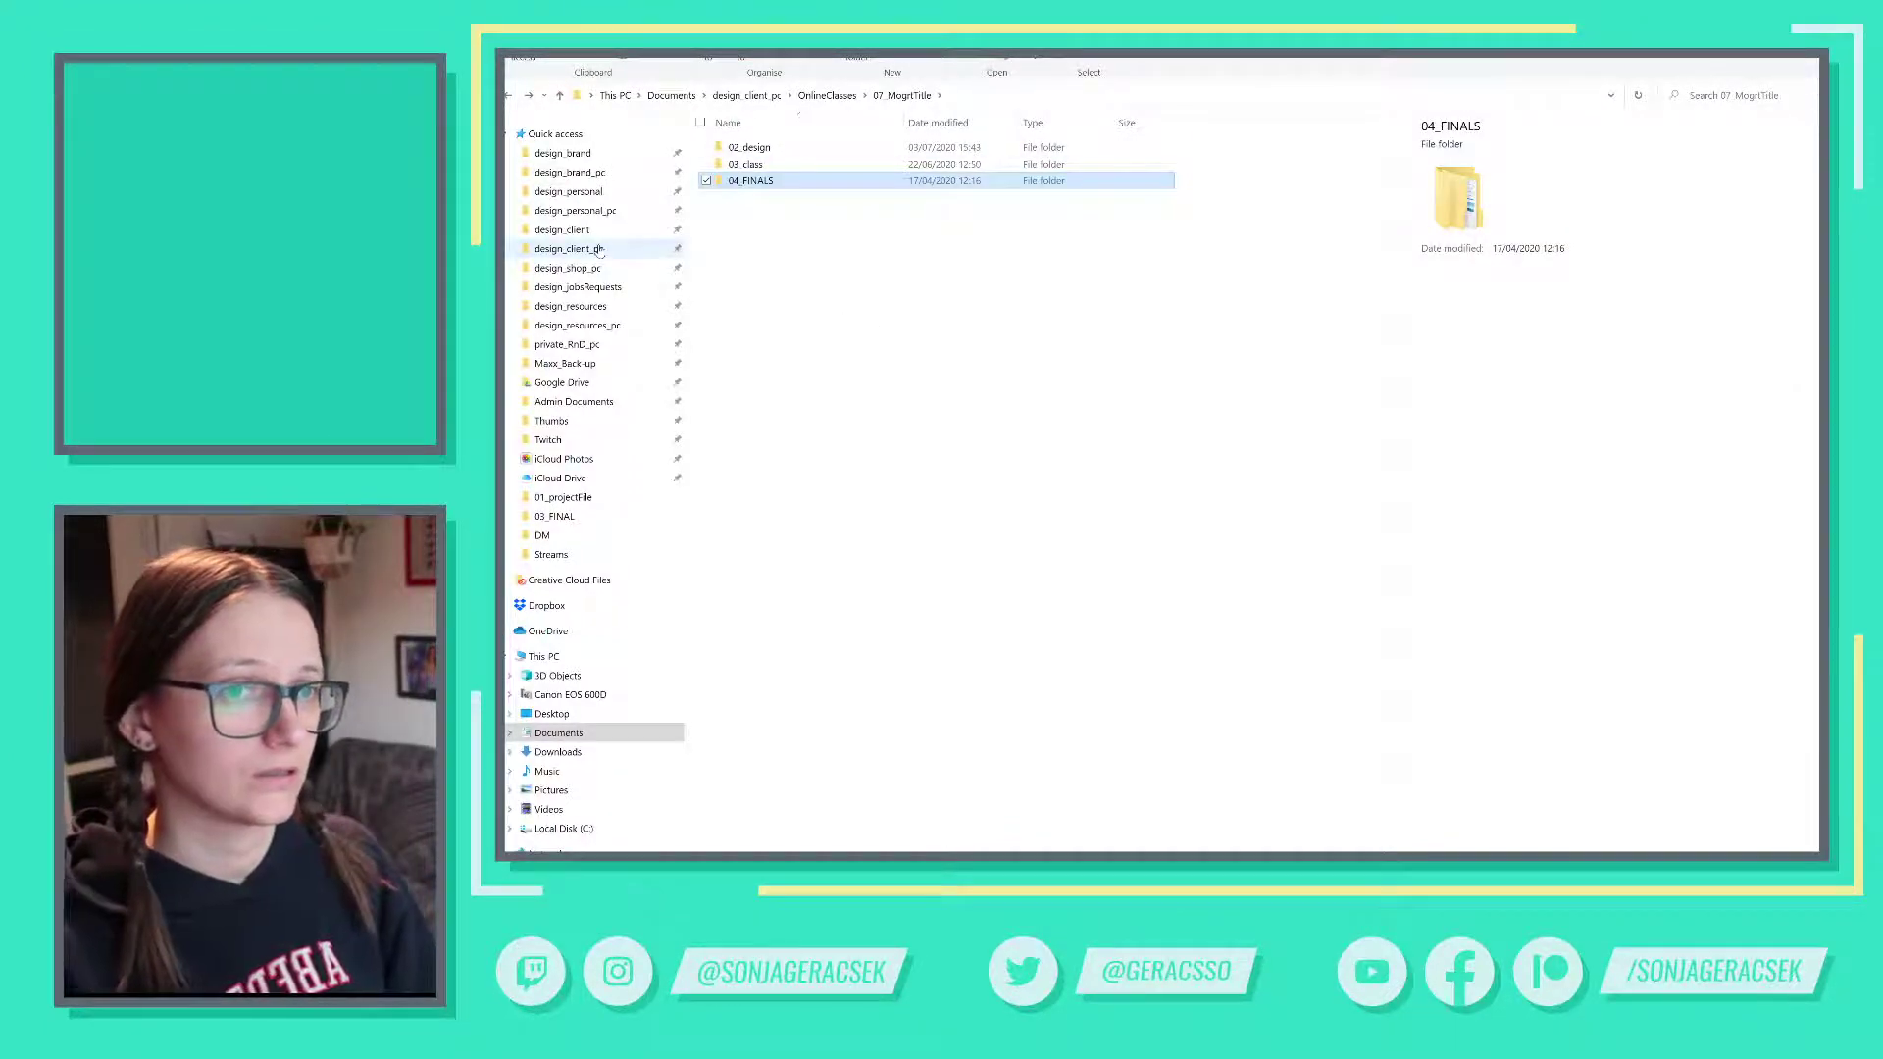
# - Reopen the Dropbox design_client copy of 07_MogrtTitle and examine its contents
pyautogui.click(573, 232)
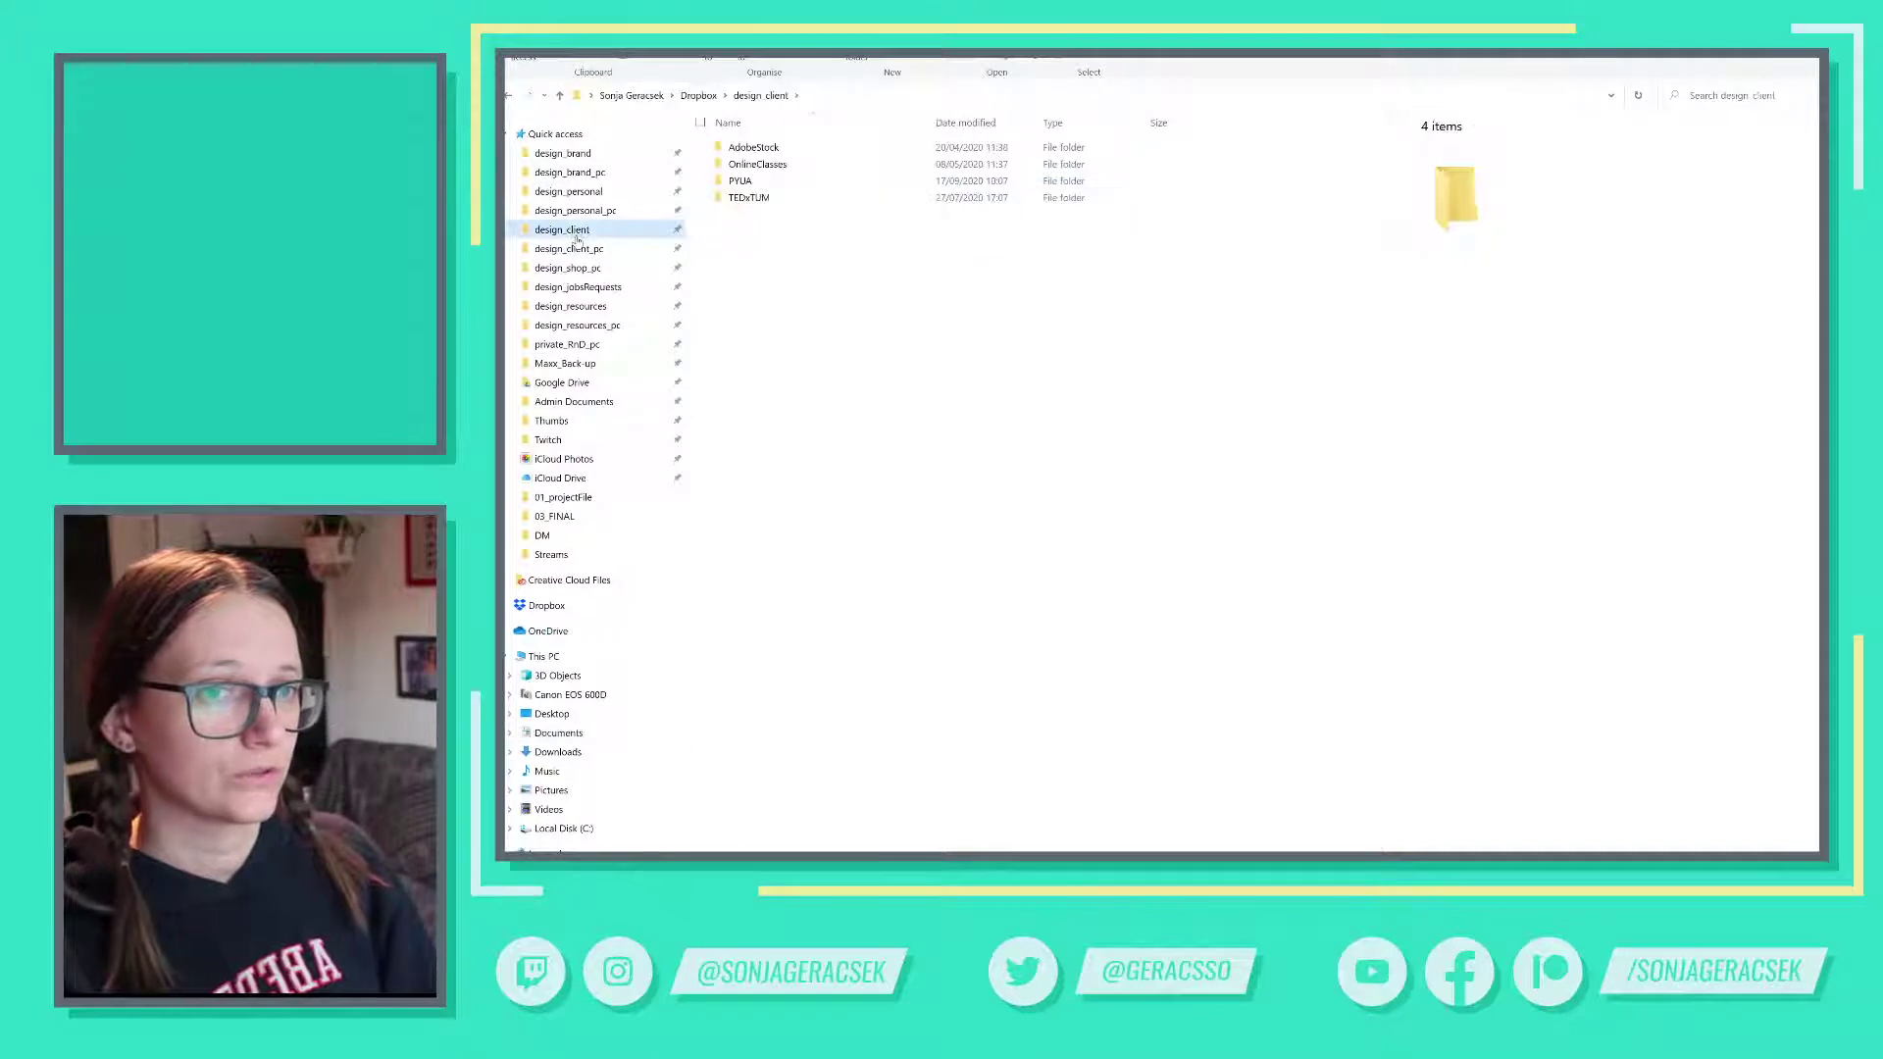
pyautogui.doubleClick(774, 164)
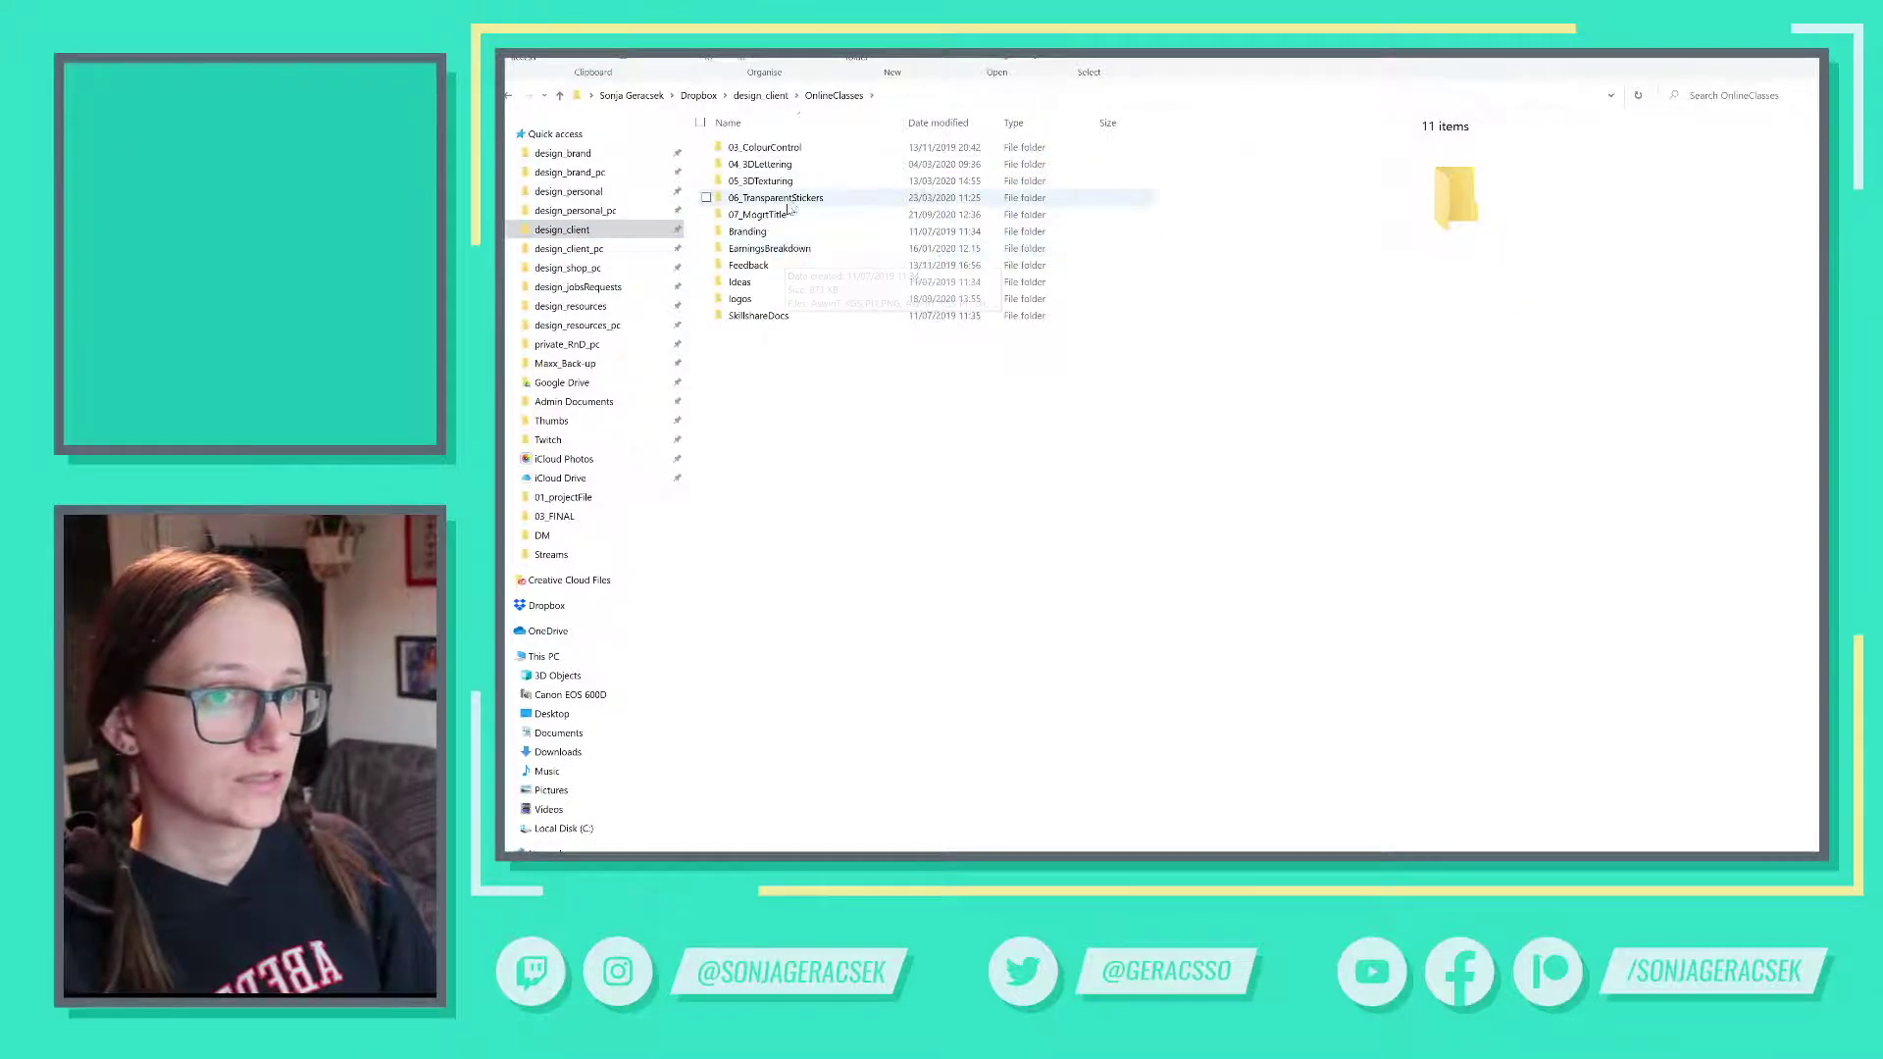
pyautogui.doubleClick(788, 213)
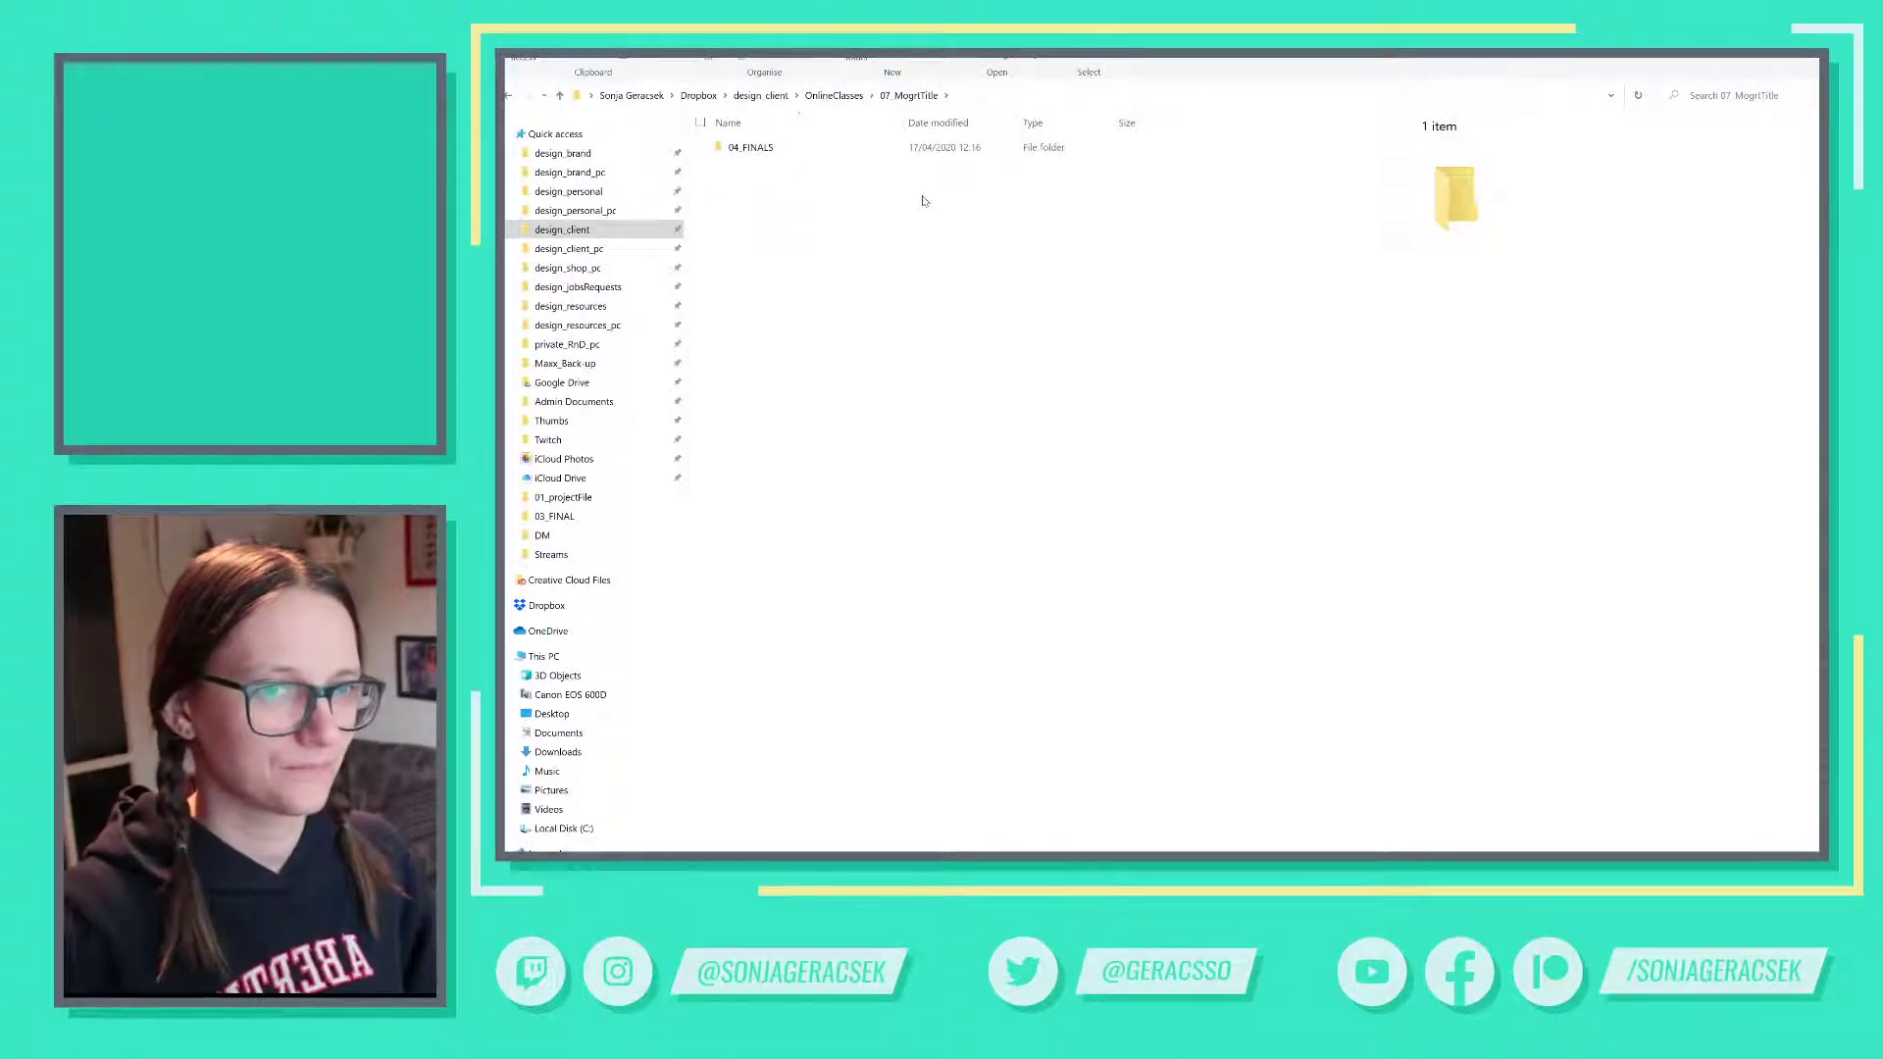
# - Open 03_Tutorial_class08_v01.xlsx from the 01_scripts folder of the 08_MogrtLowerThird class under design_client_pc
pyautogui.click(568, 248)
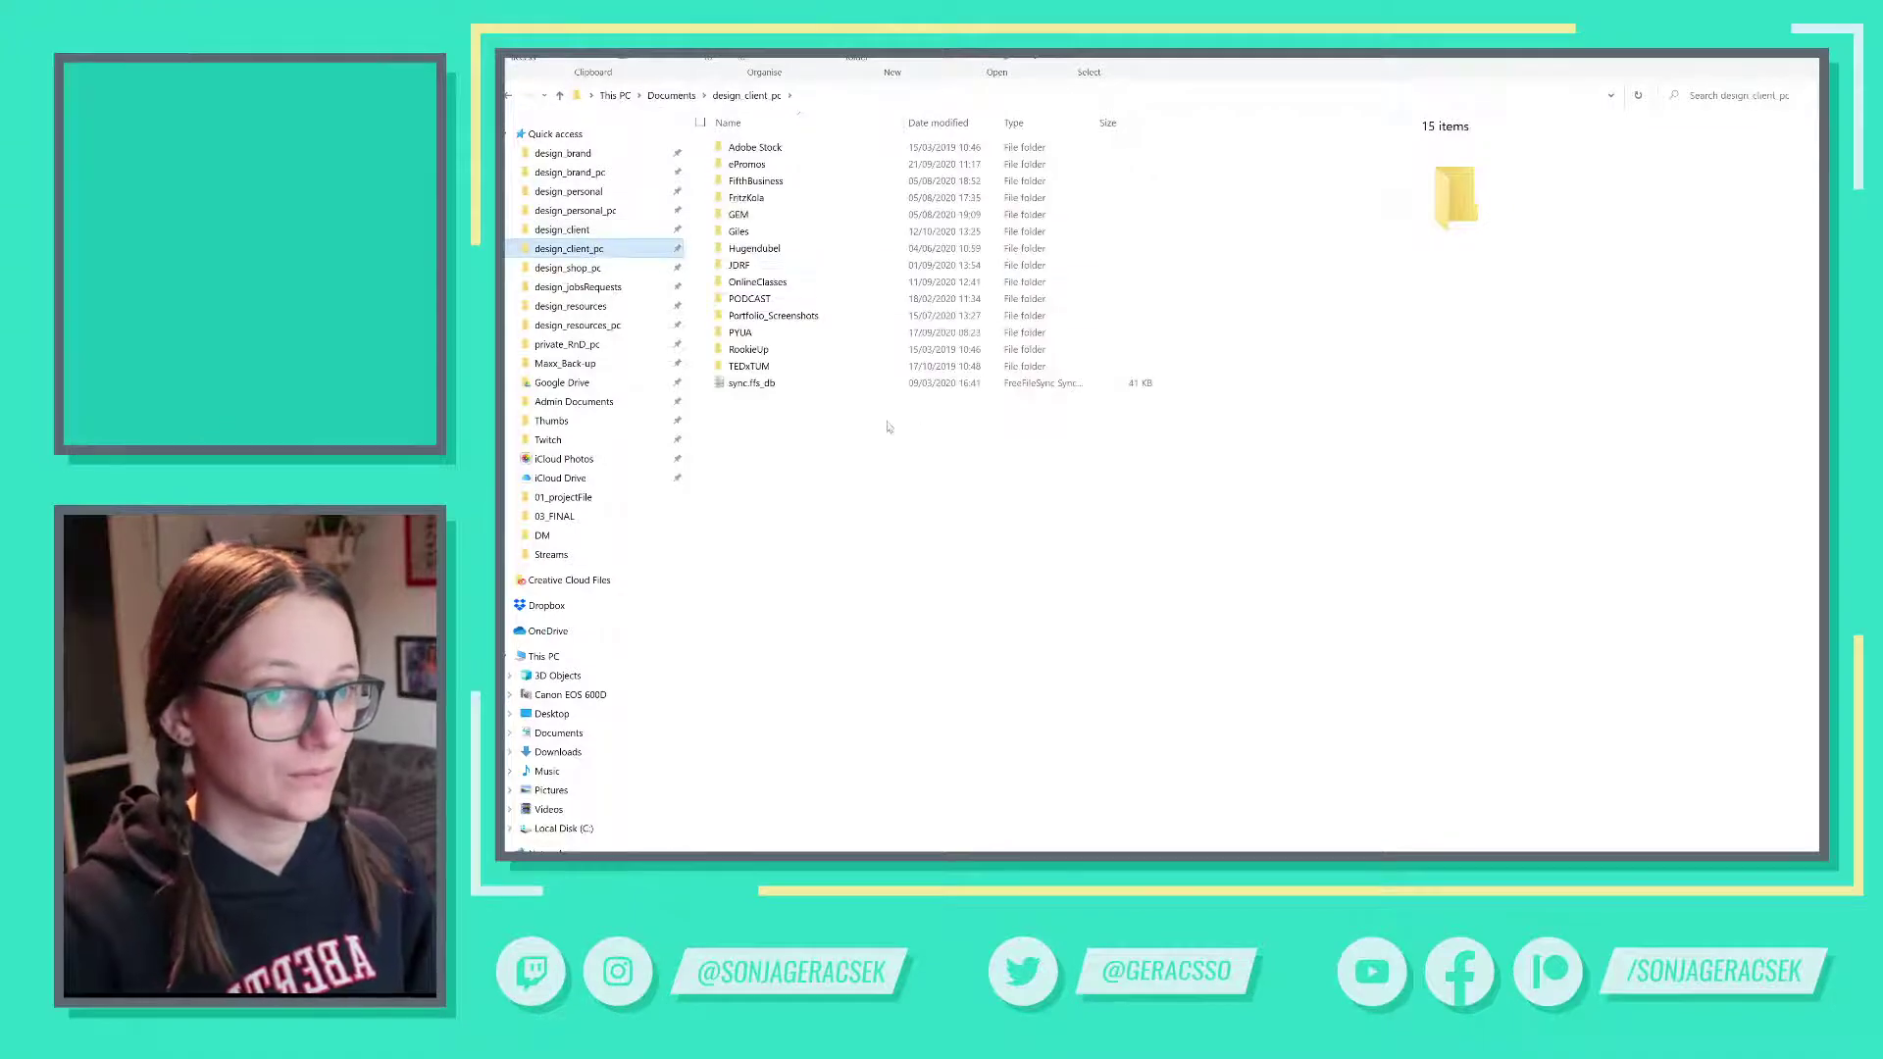
pyautogui.doubleClick(775, 282)
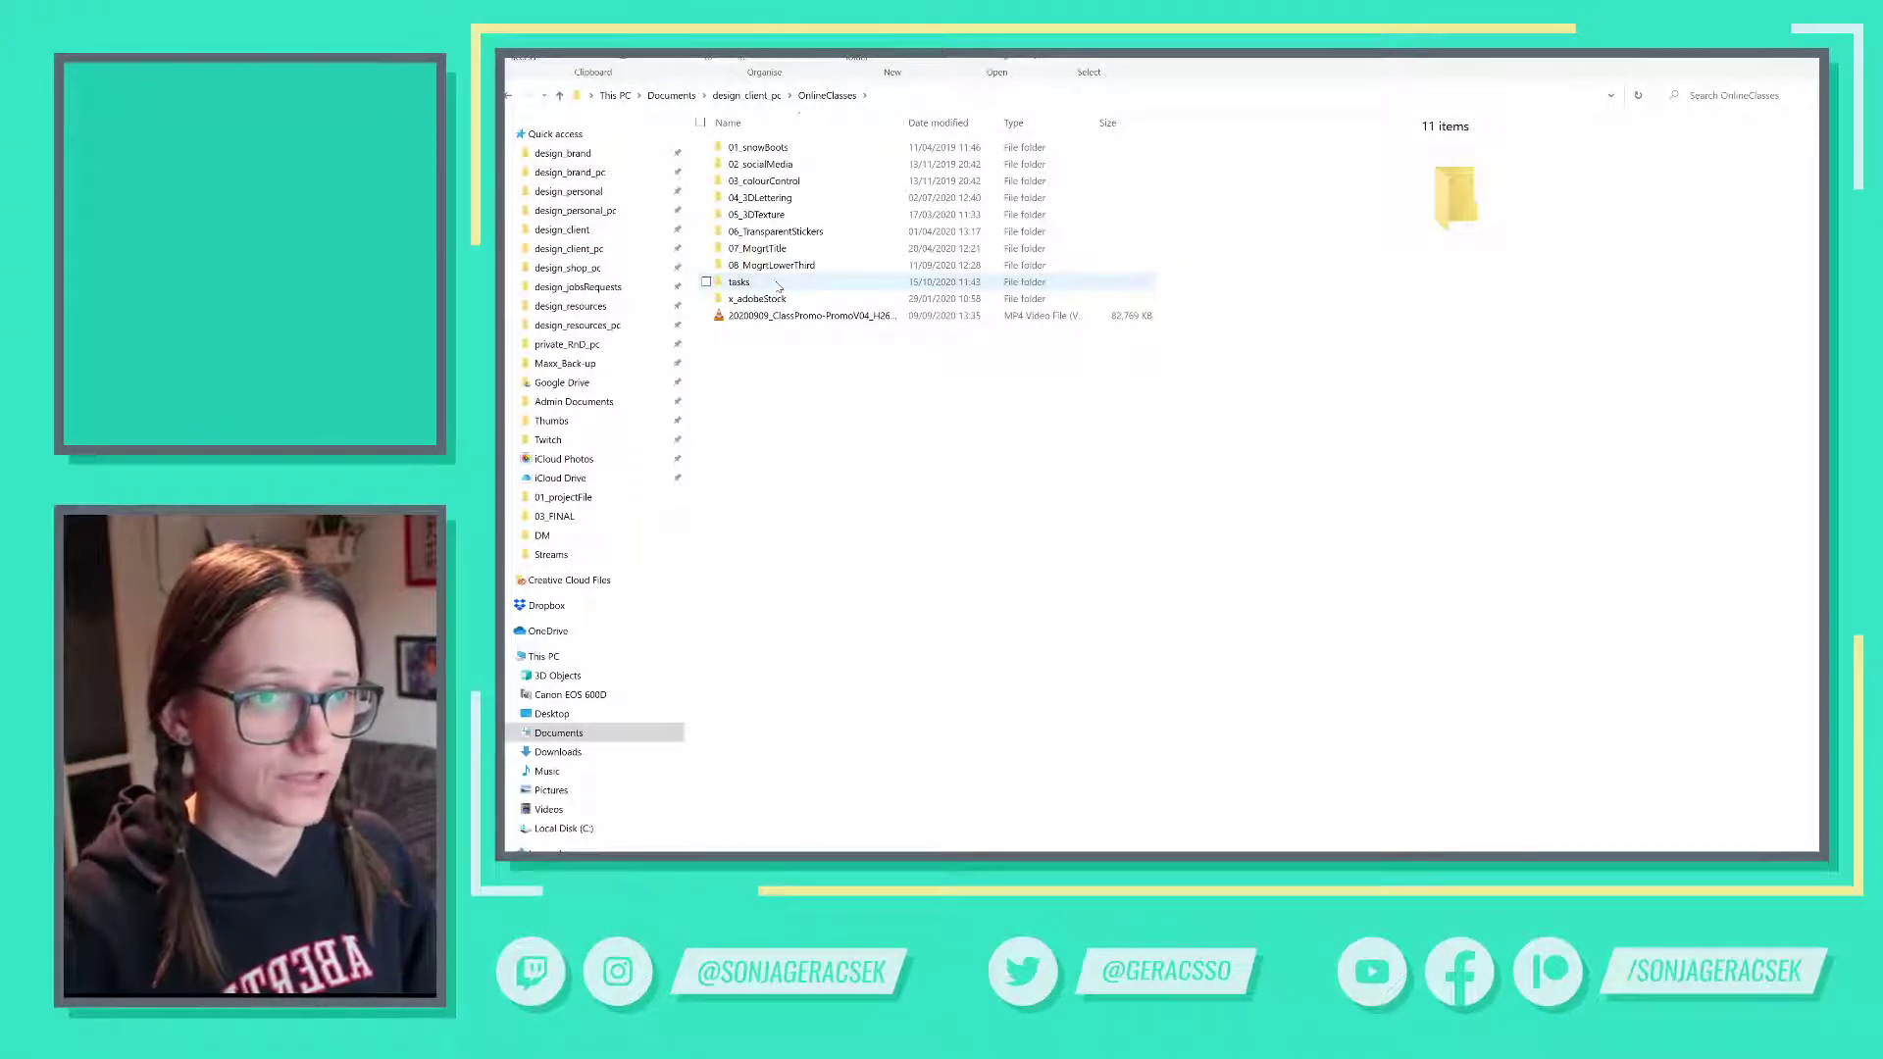
pyautogui.doubleClick(771, 264)
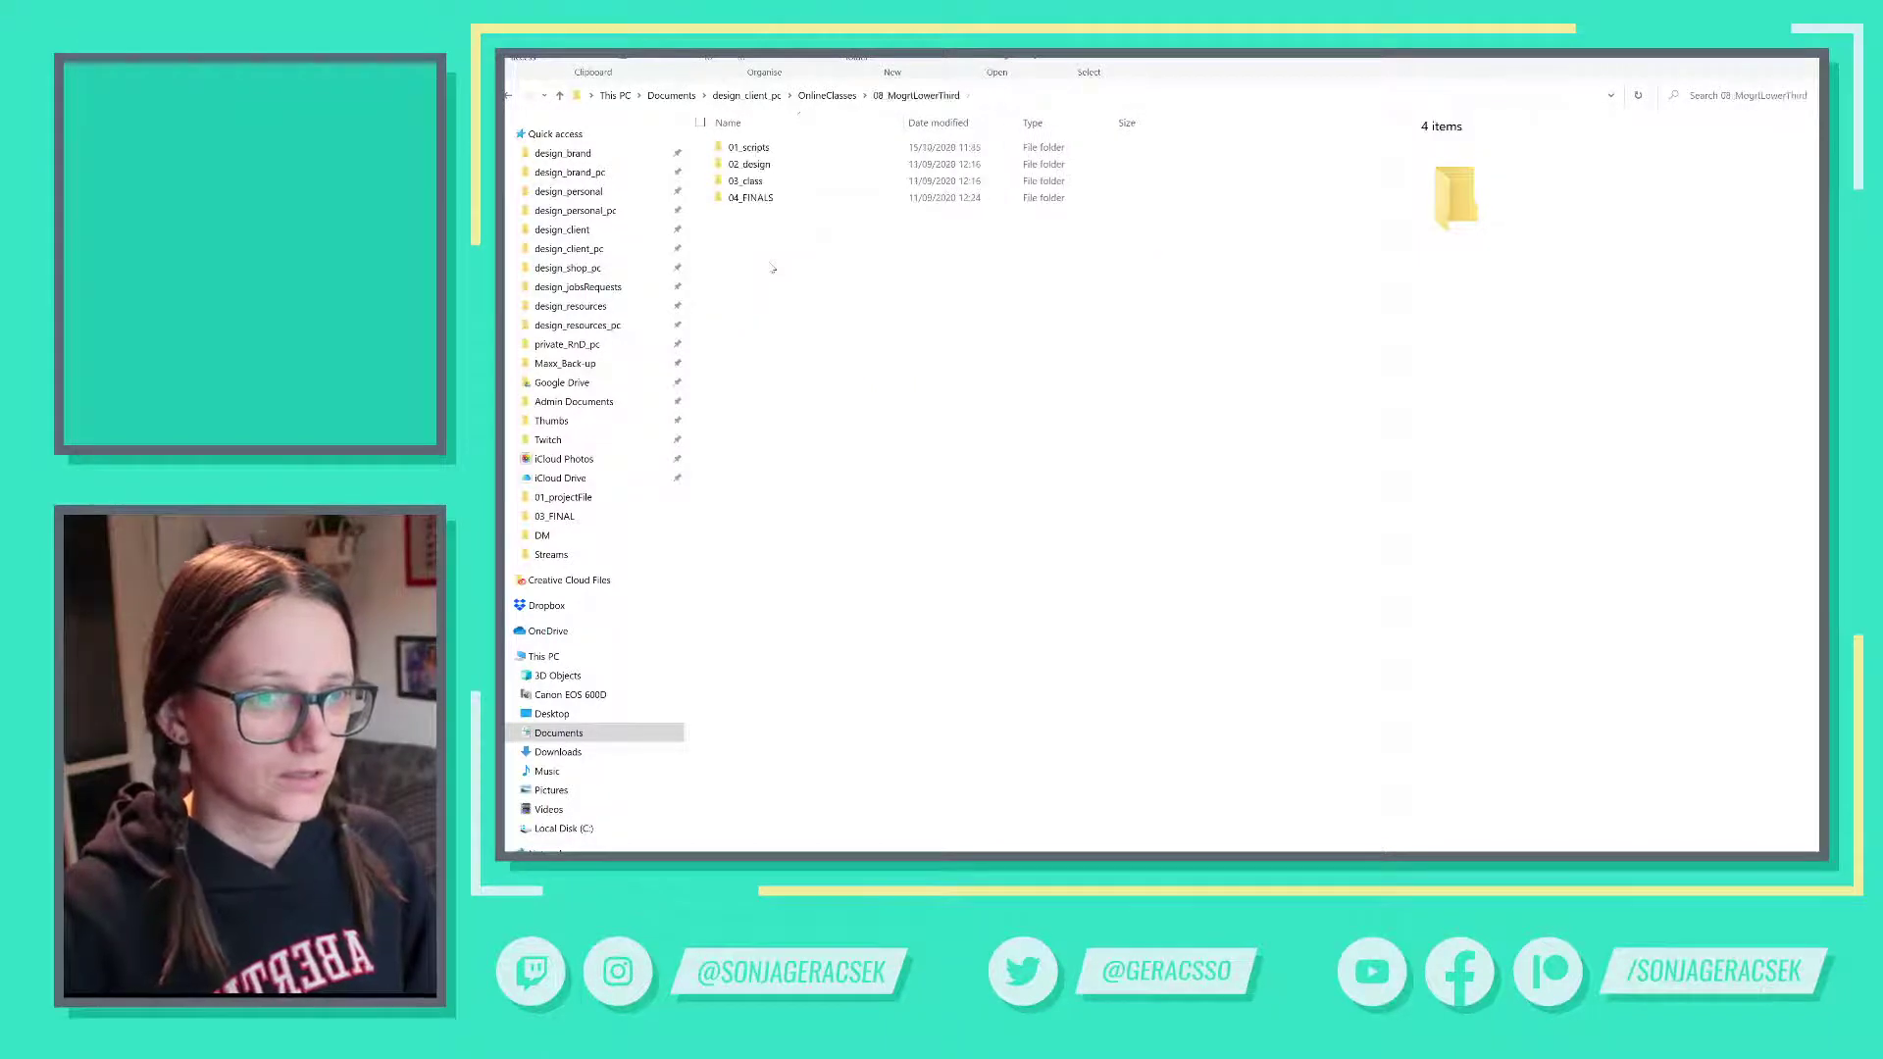
pyautogui.doubleClick(762, 147)
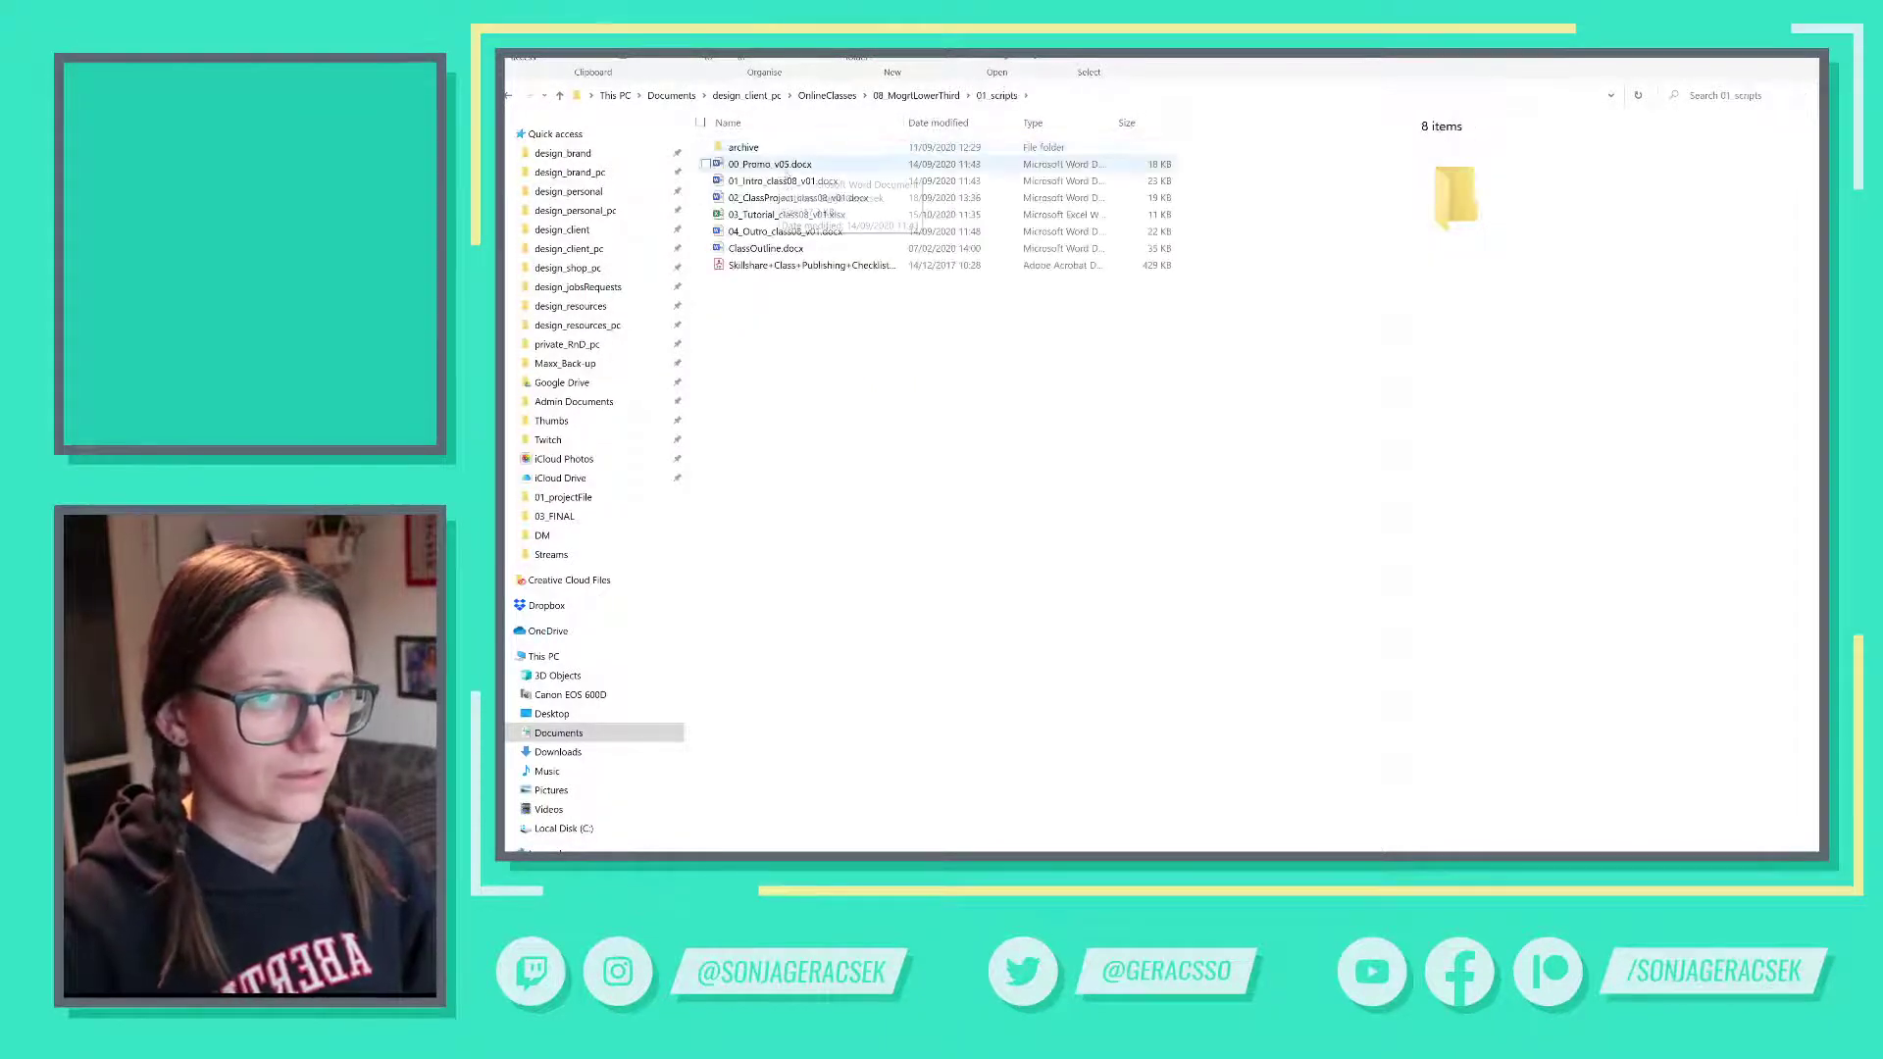
pyautogui.click(745, 147)
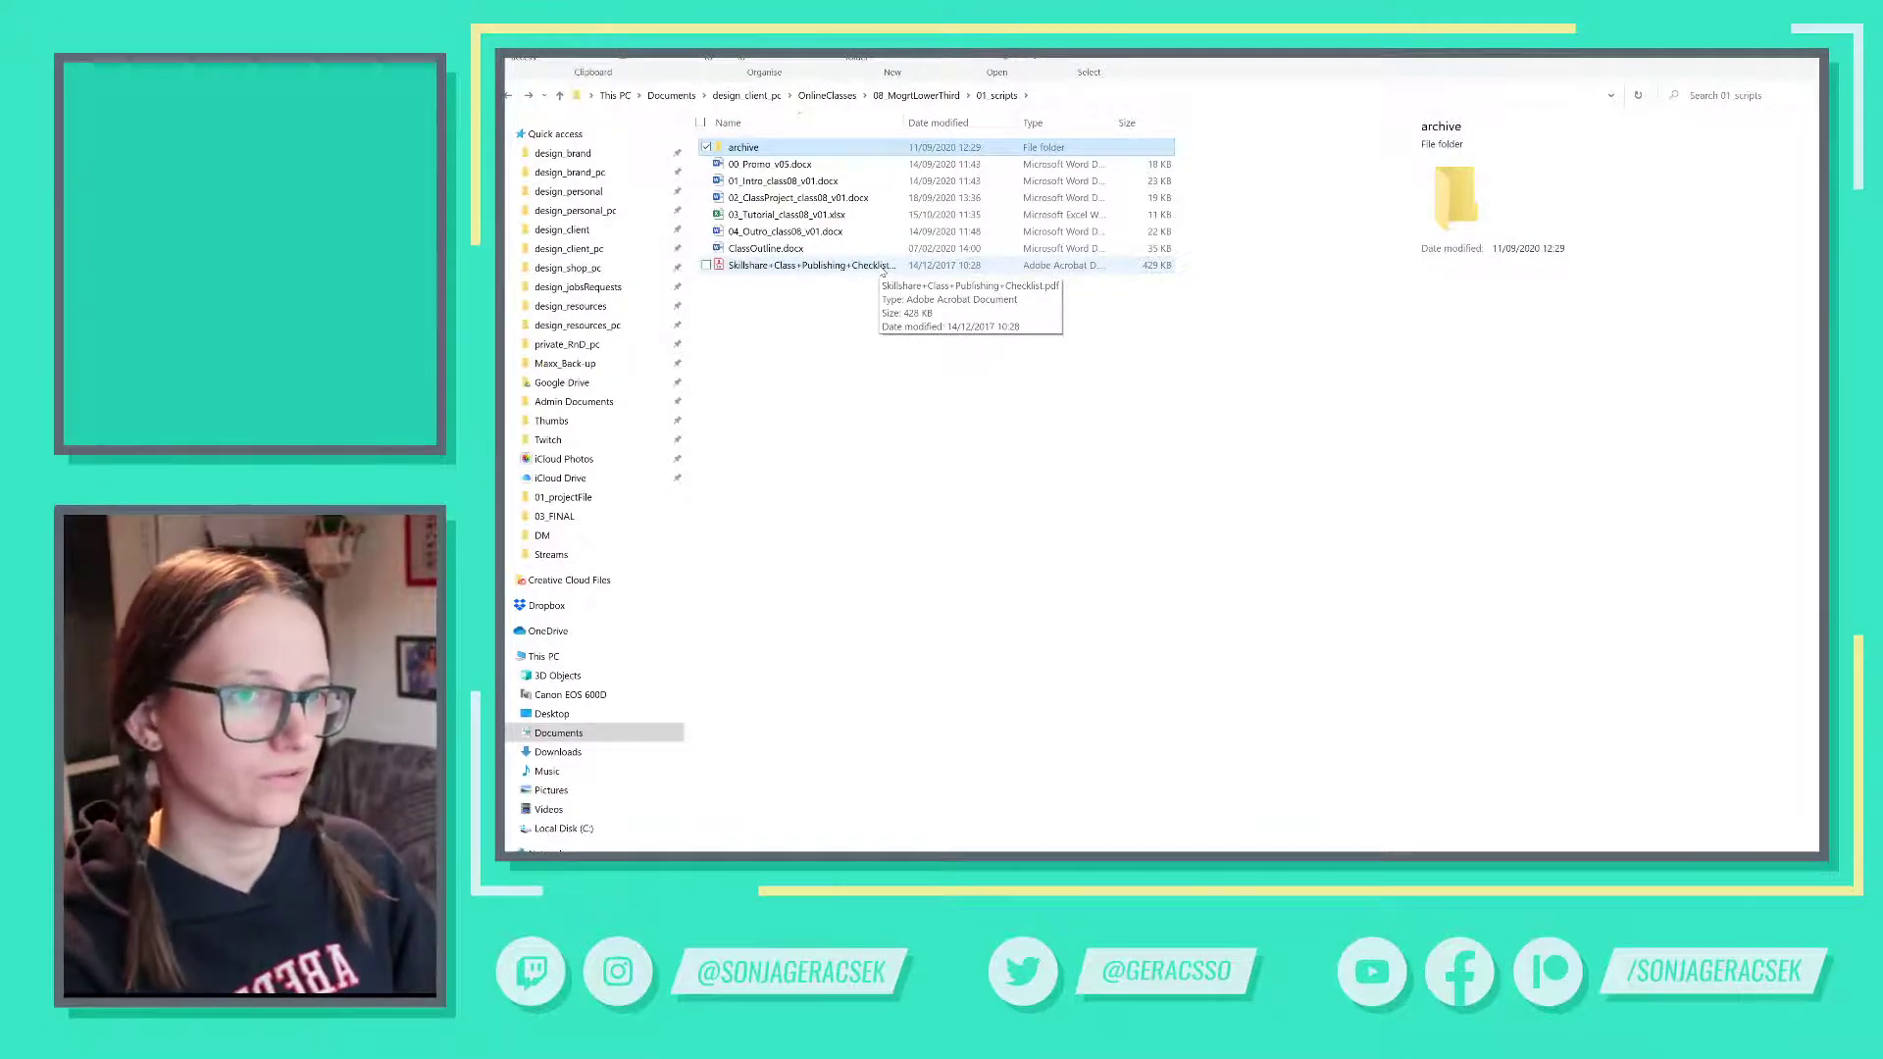
pyautogui.doubleClick(819, 216)
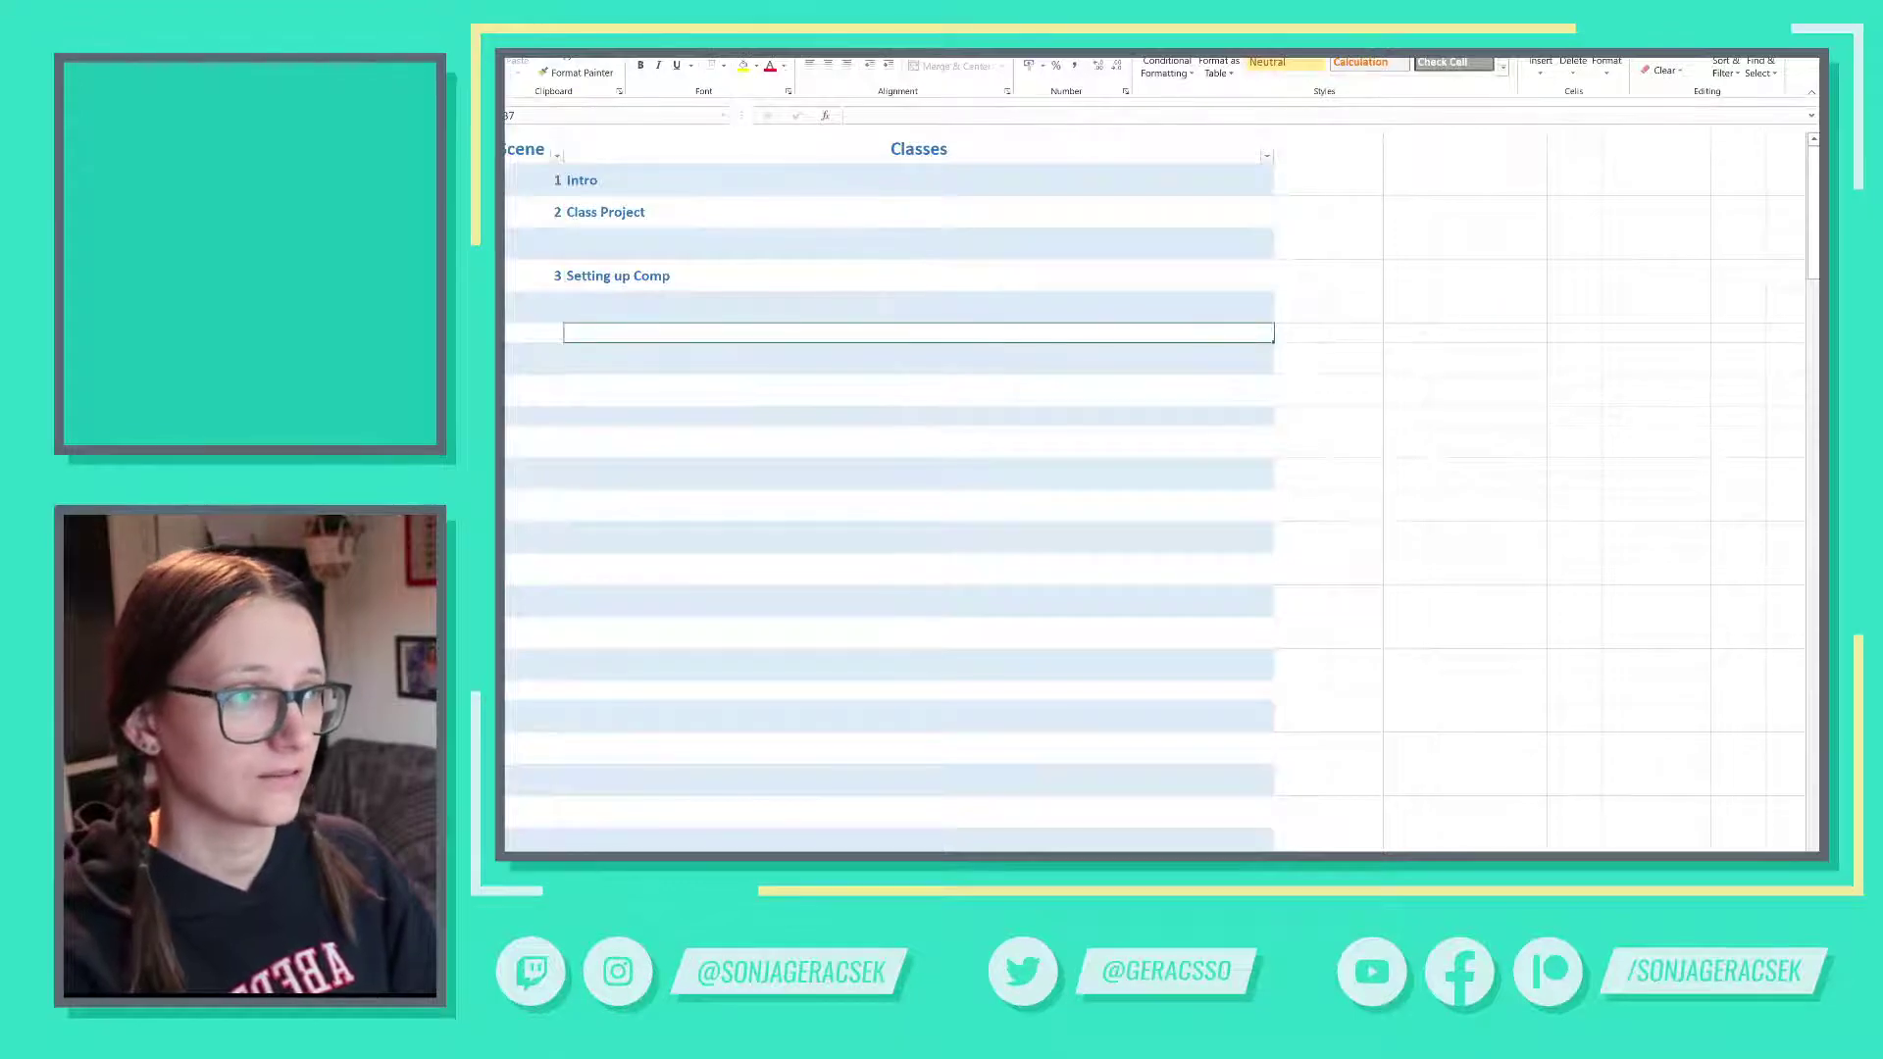
# - Look through the 02_design and 04_FINALS folders of 07_MogrtTitle in the design_client_pc OnlineClasses folder
pyautogui.hotkey('alt', 'Tab')
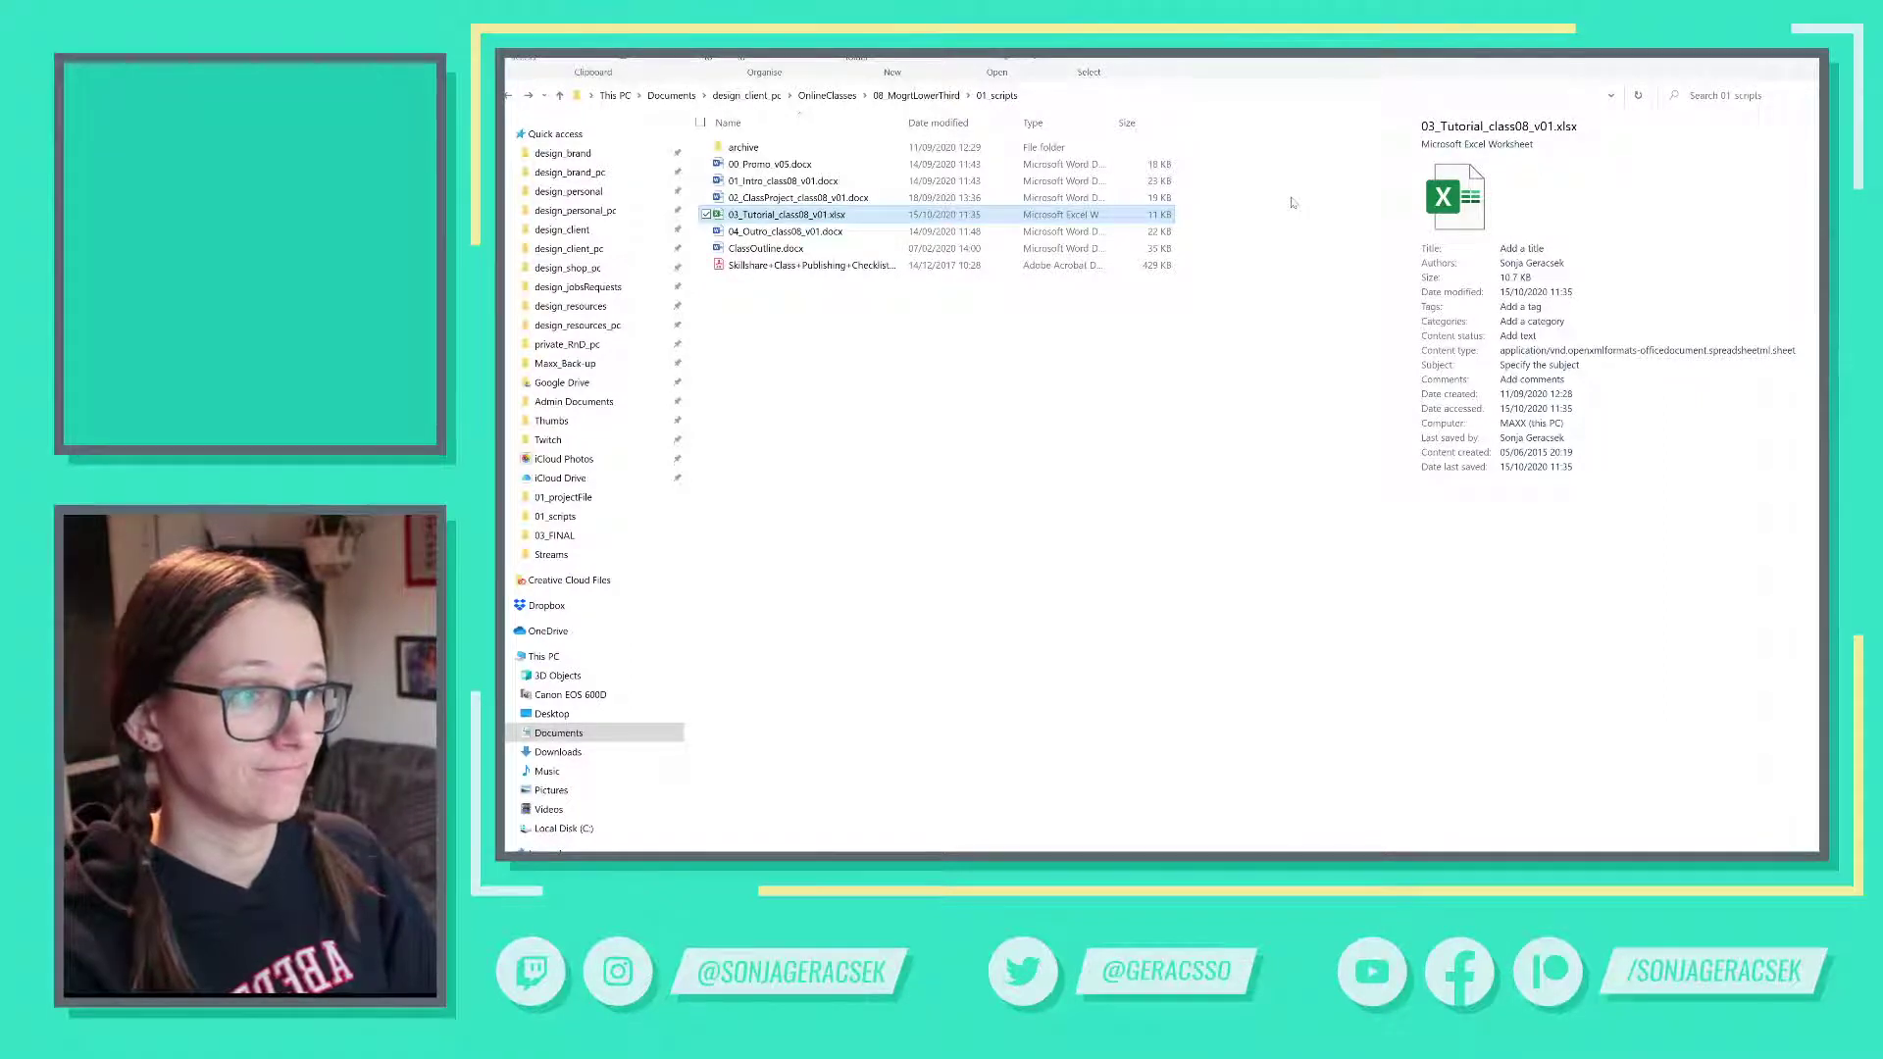
pyautogui.click(600, 251)
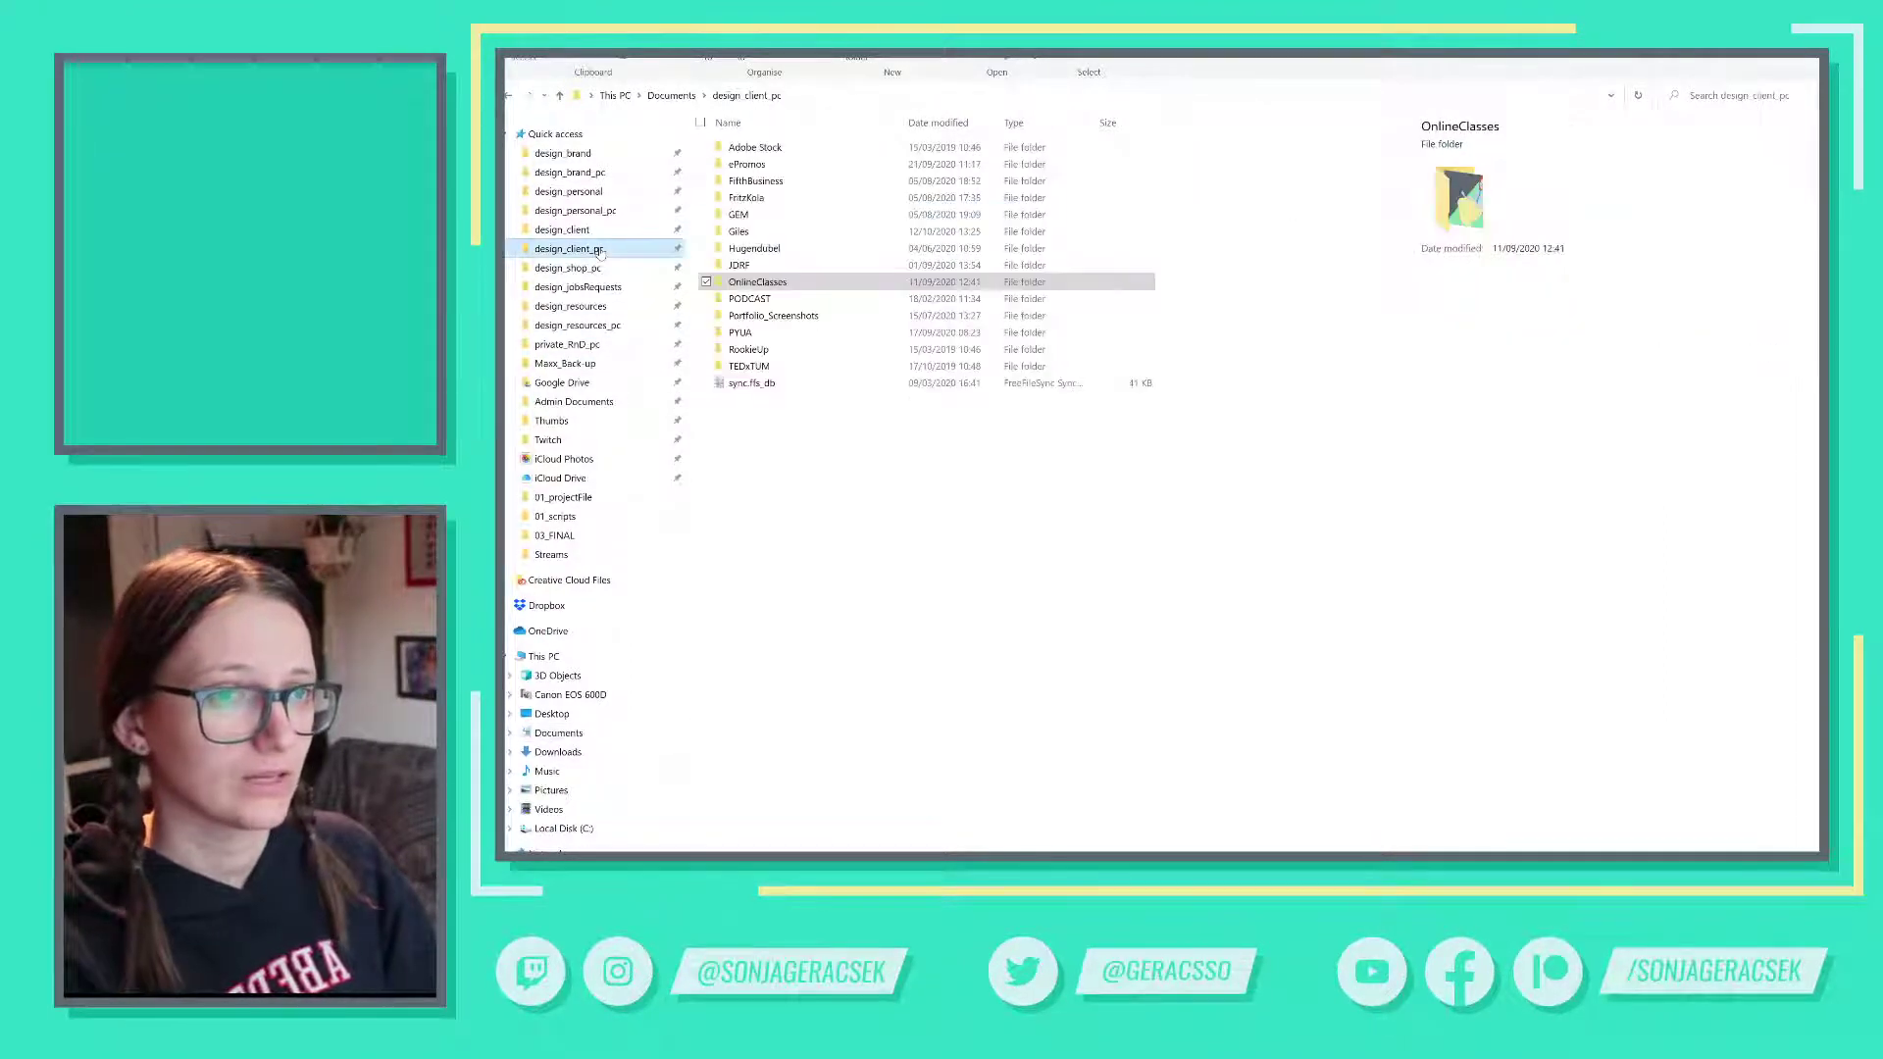
pyautogui.doubleClick(770, 283)
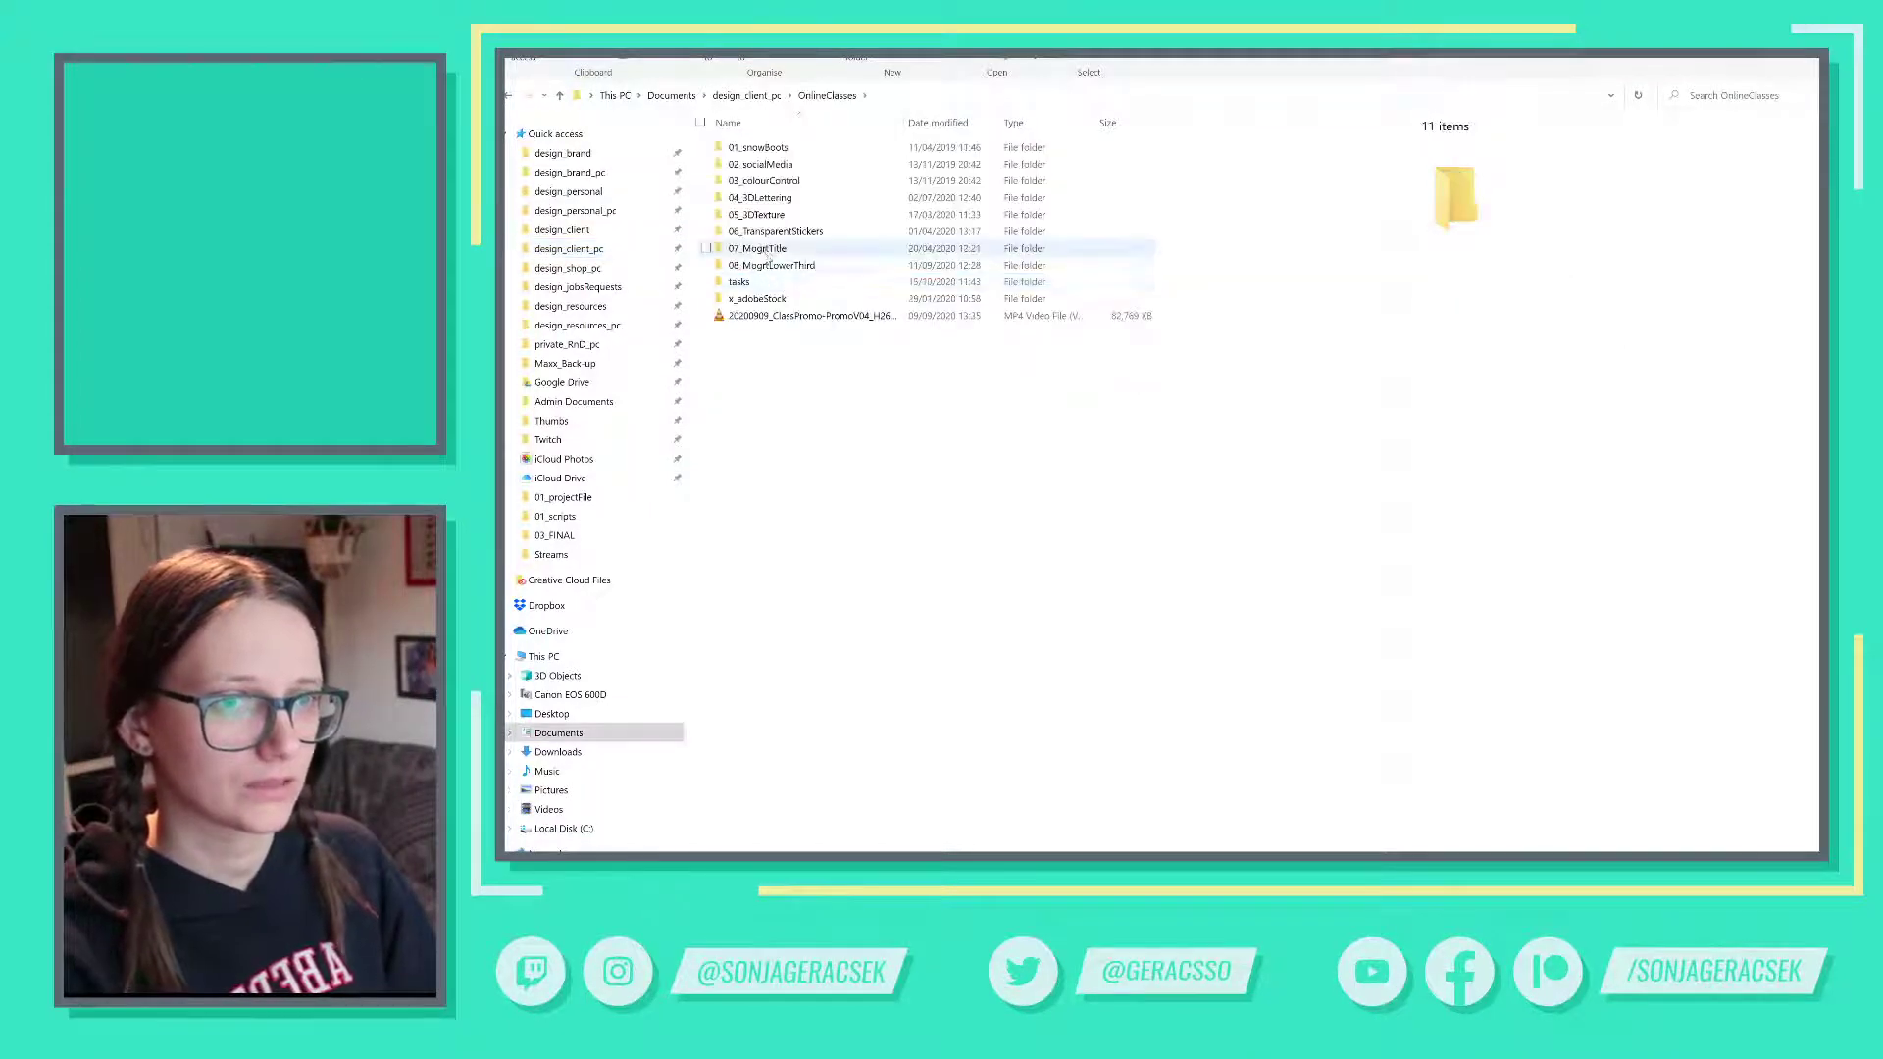
pyautogui.doubleClick(766, 253)
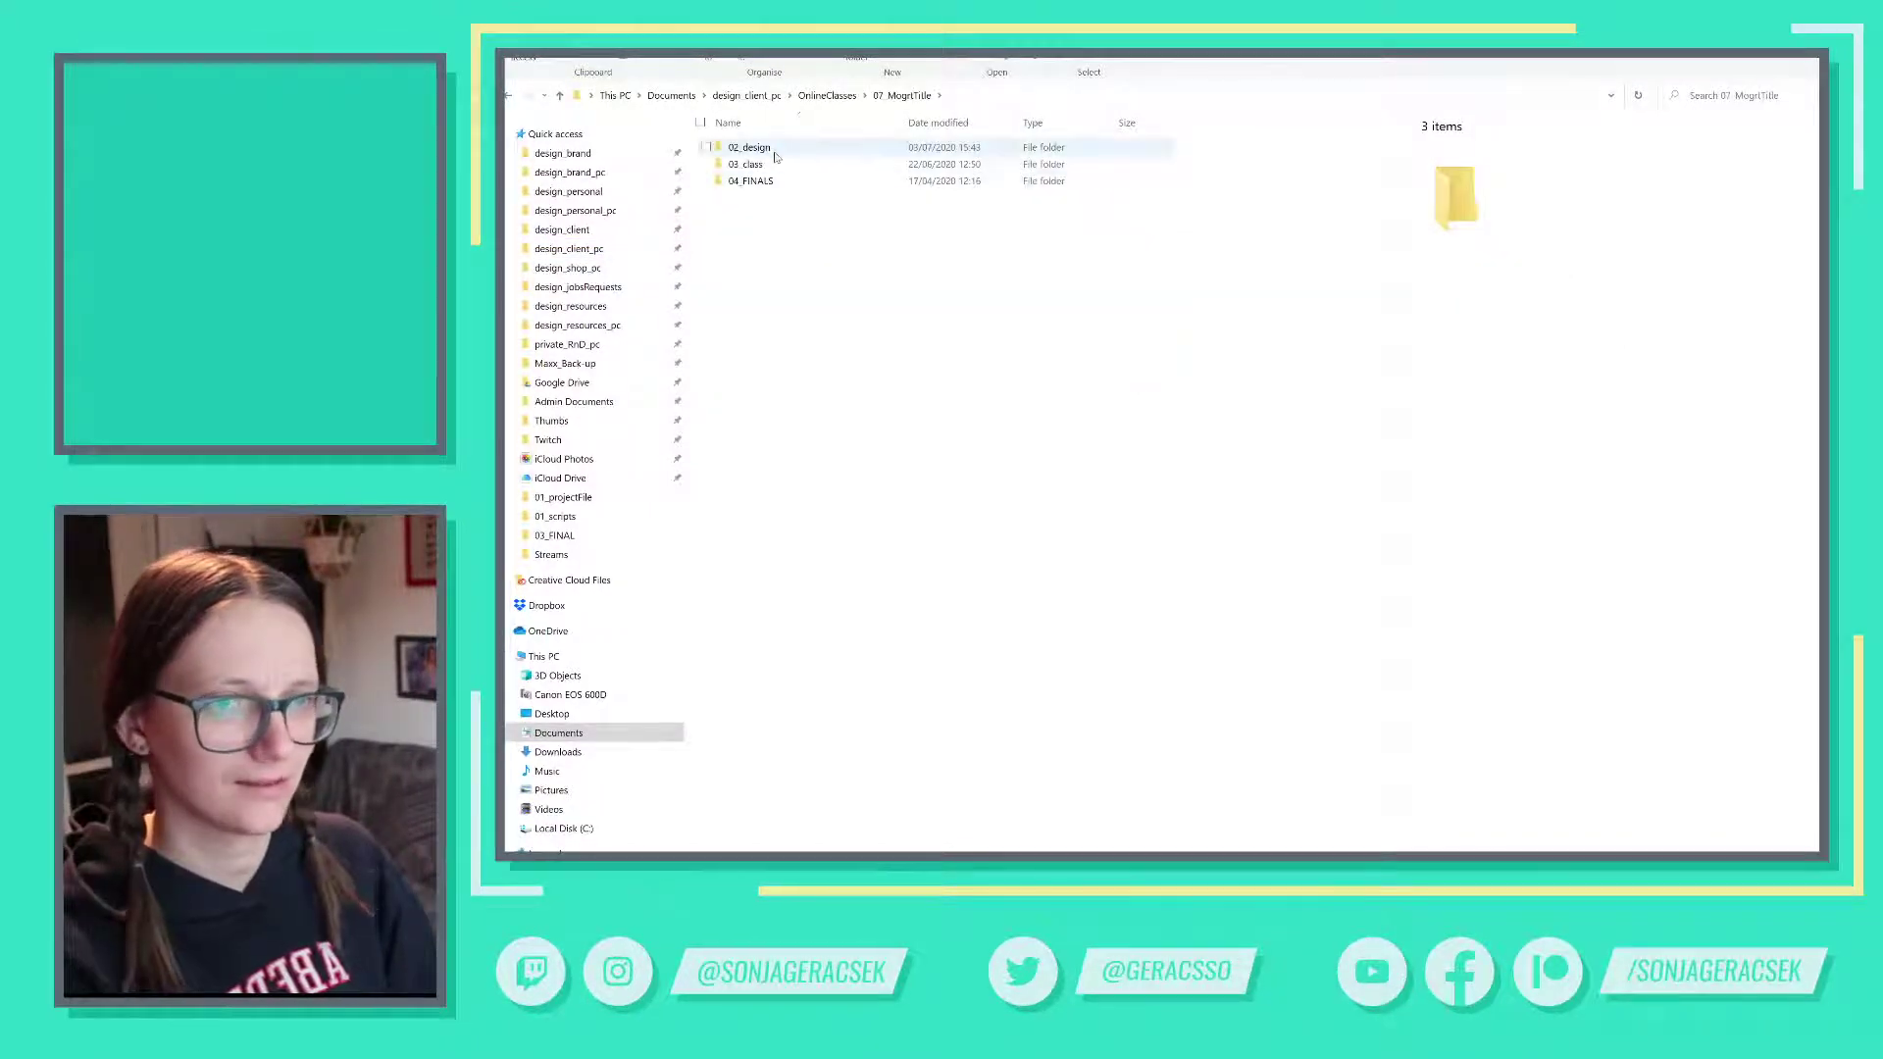
pyautogui.click(774, 152)
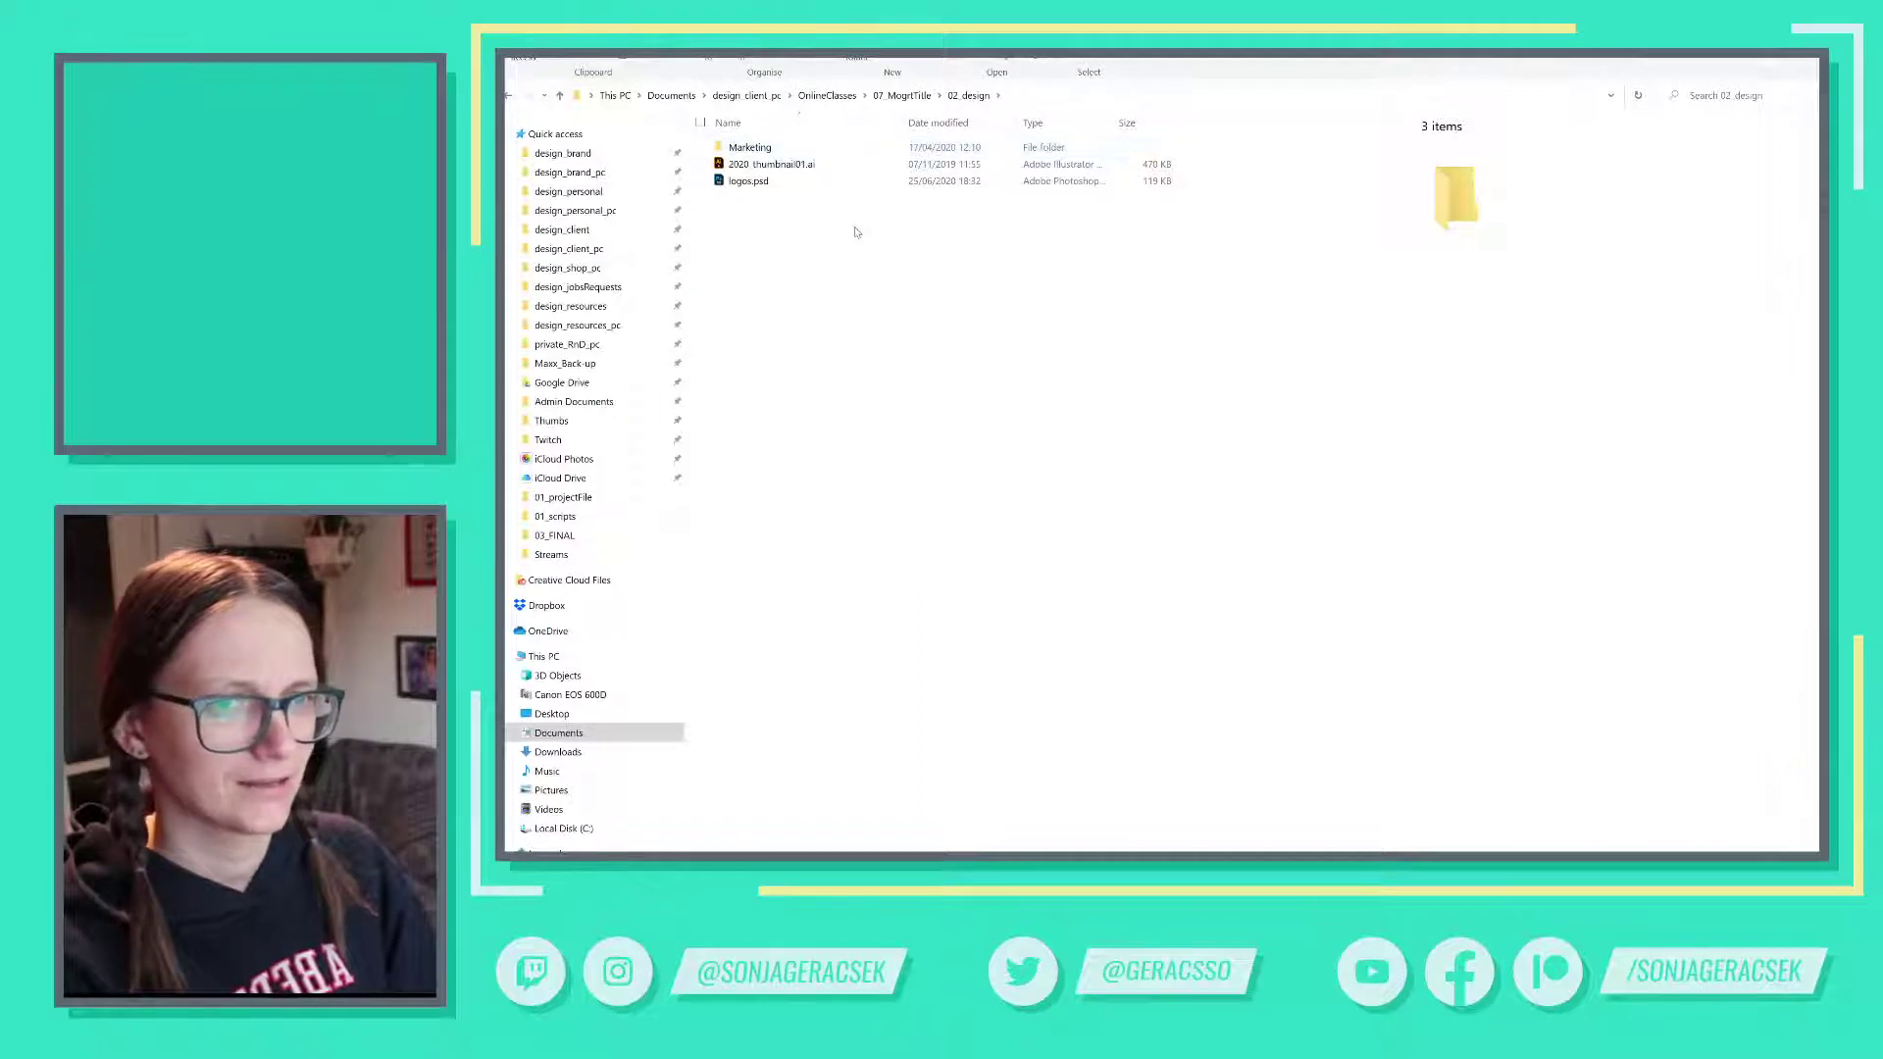
pyautogui.doubleClick(774, 183)
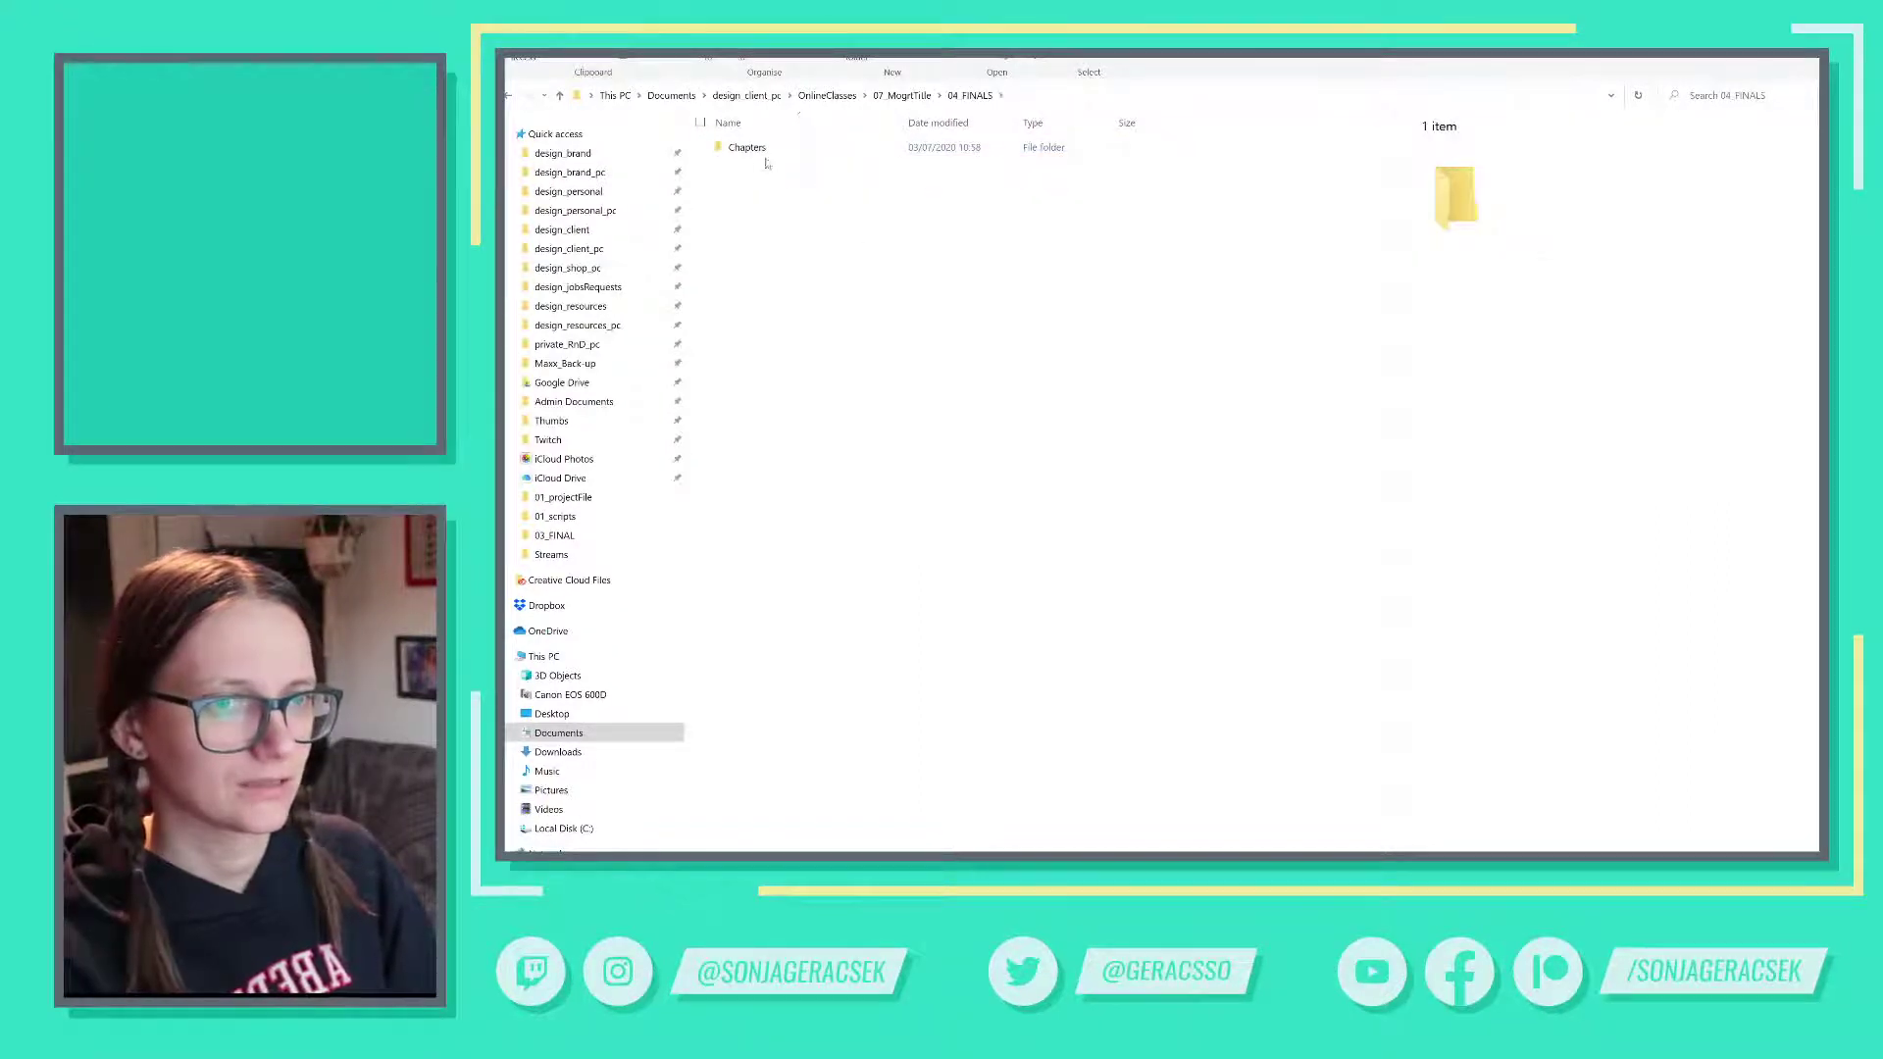
# - Check the Text folder inside 04_FINALS of 07_MogrtTitle in the Dropbox design_client OnlineClasses folder
pyautogui.click(562, 229)
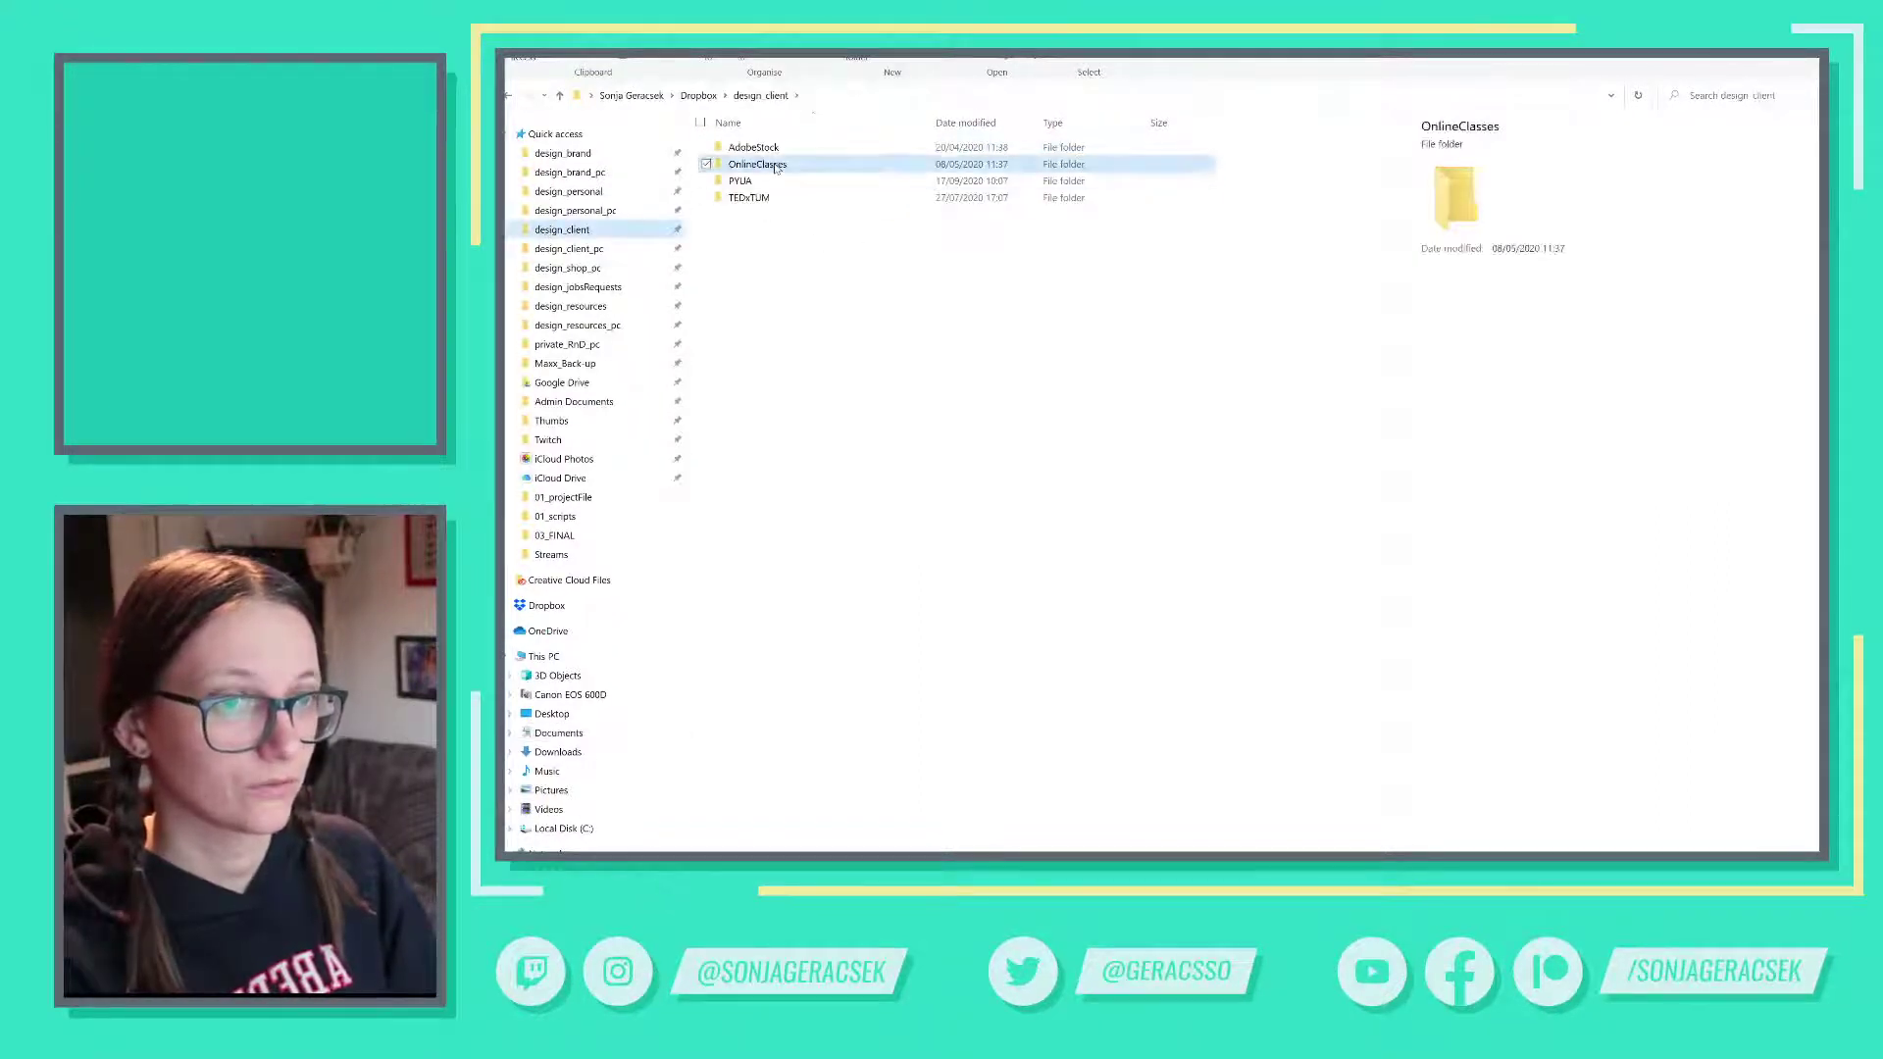
pyautogui.doubleClick(774, 165)
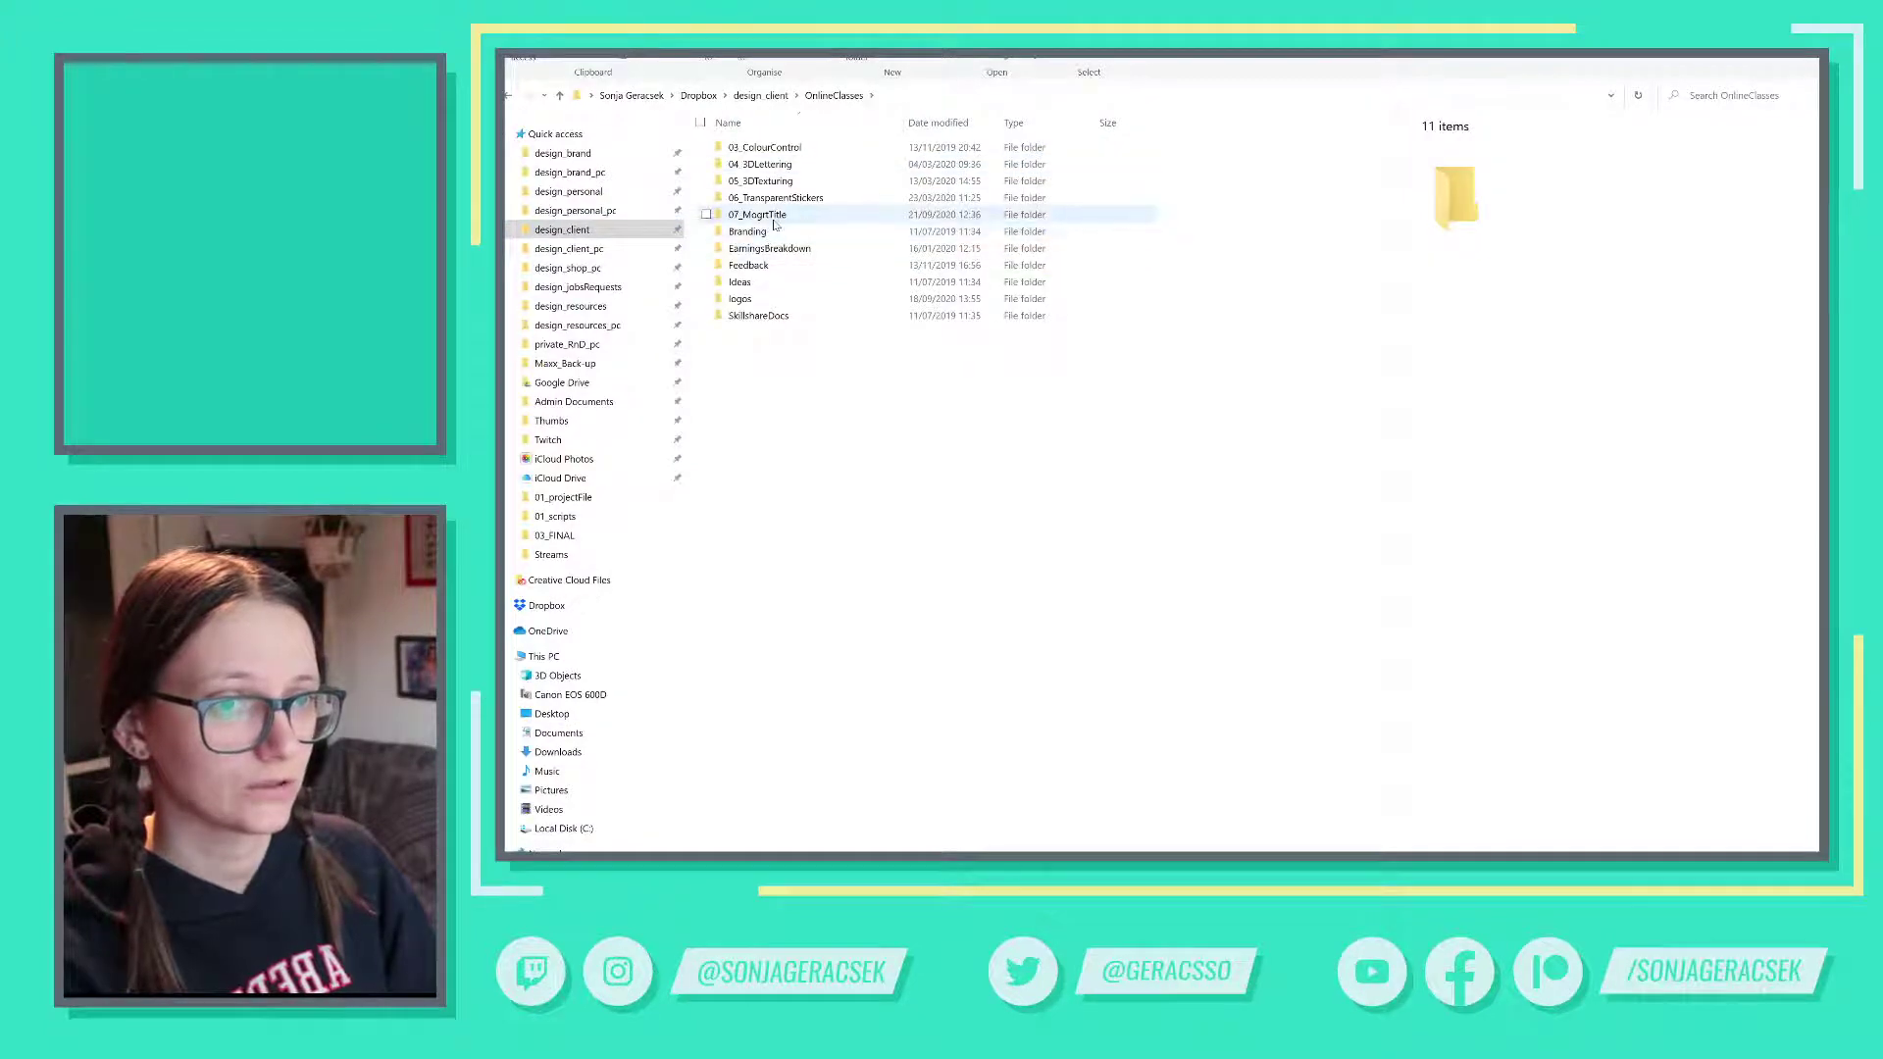
pyautogui.doubleClick(771, 214)
pyautogui.doubleClick(747, 148)
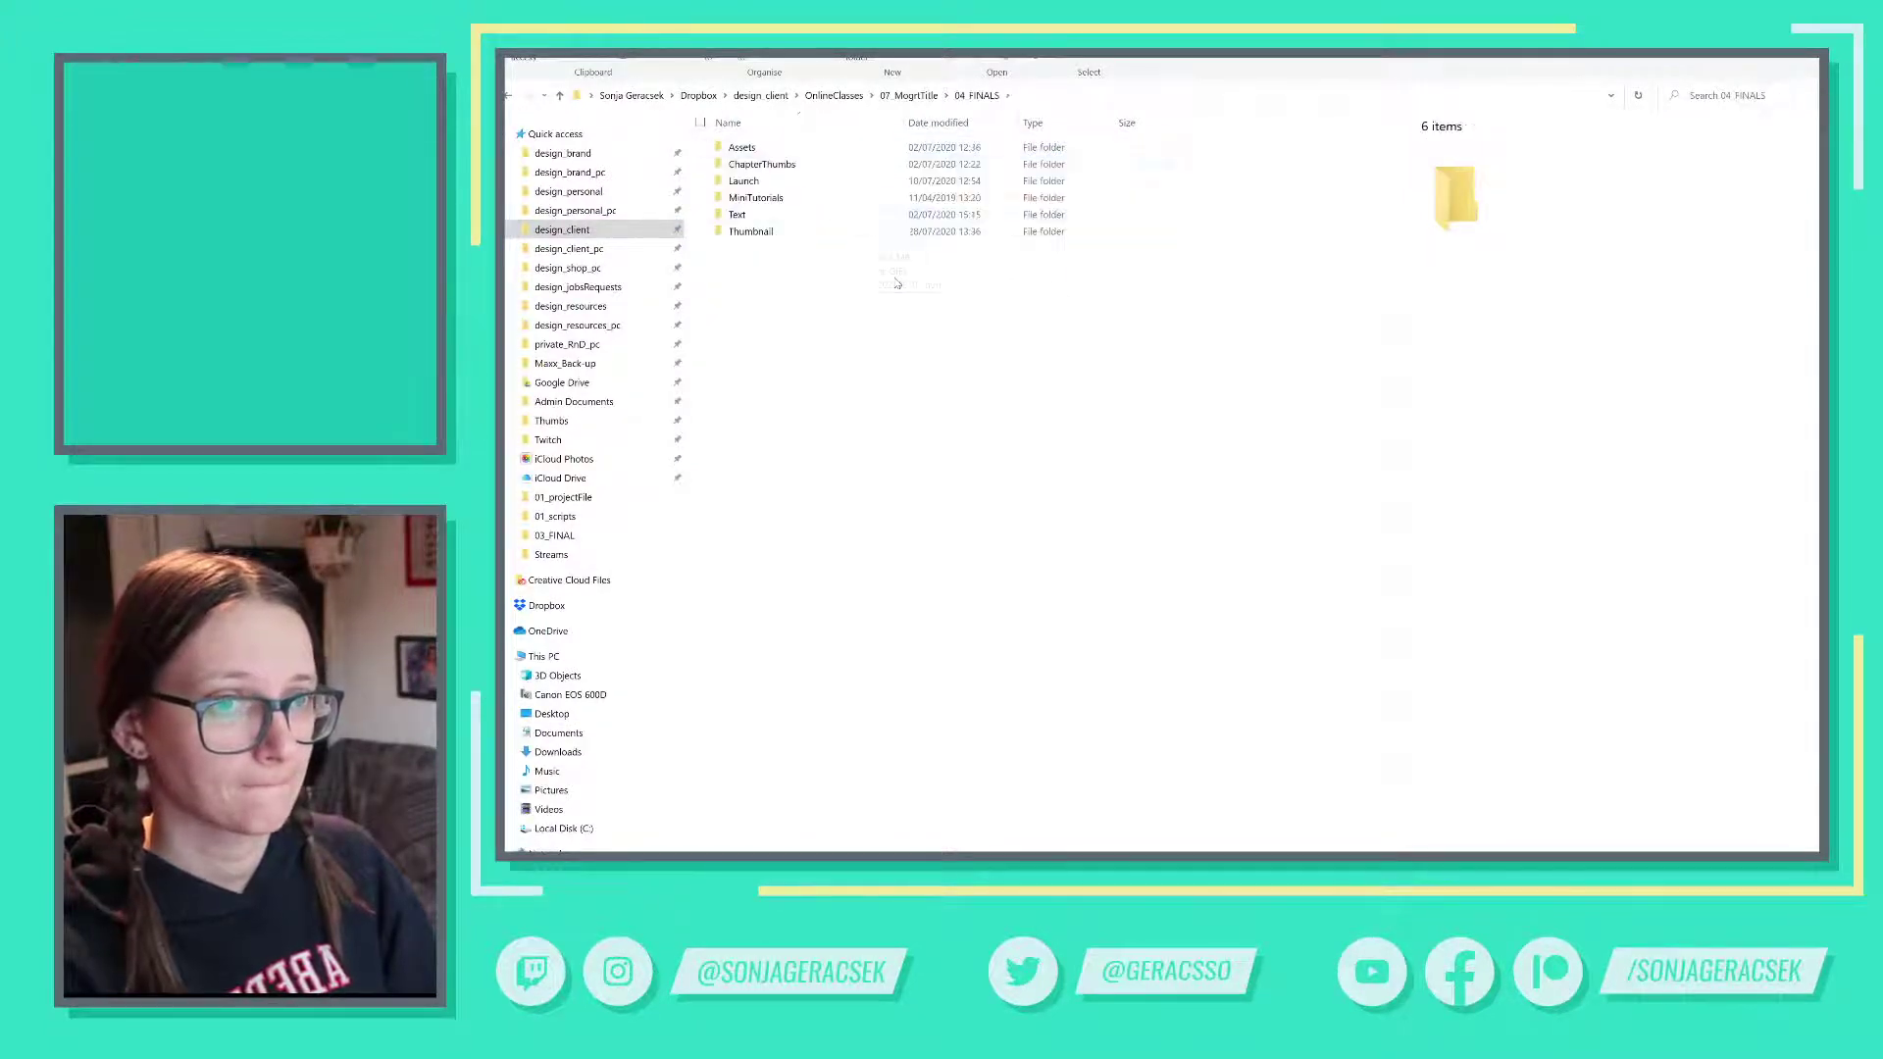
pyautogui.doubleClick(746, 215)
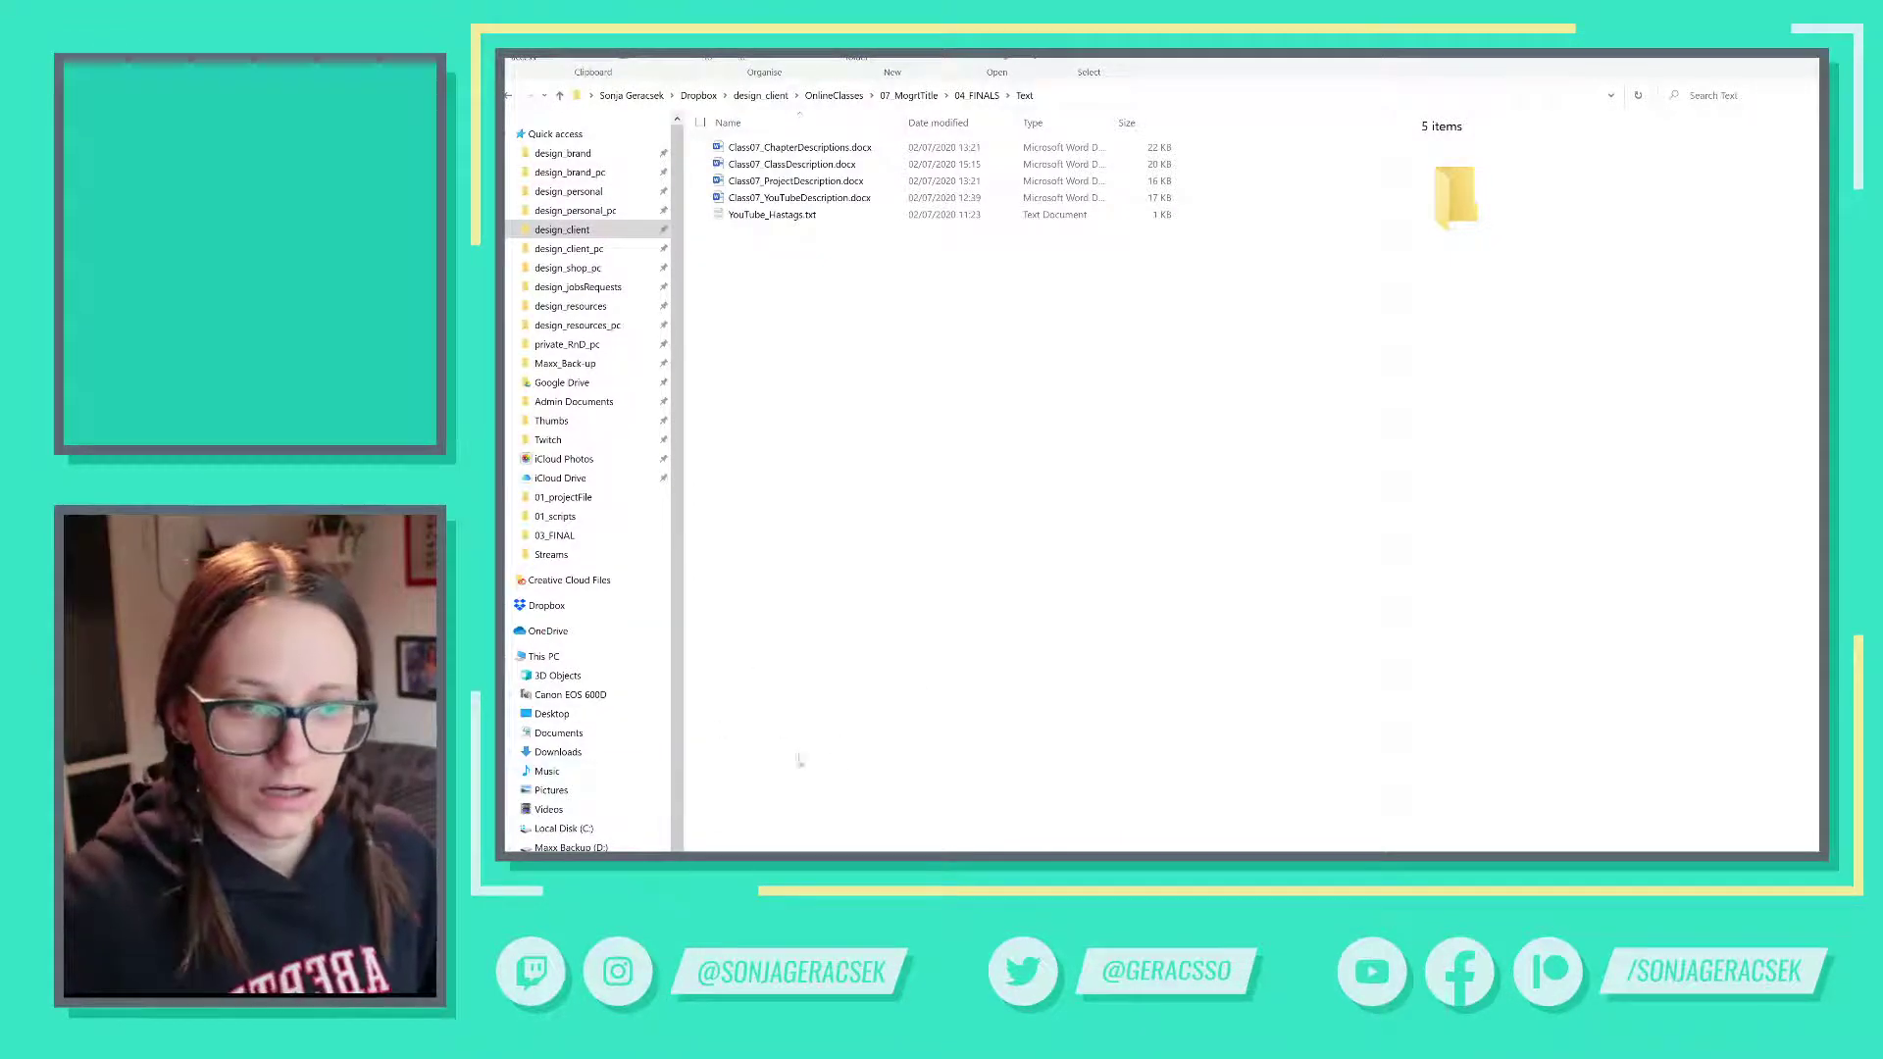
# - Look inside the 04_FINALS folder of 07_MogrtTitle under design_client_pc\OnlineClasses on the Maxx Backup (D:) drive
pyautogui.click(571, 847)
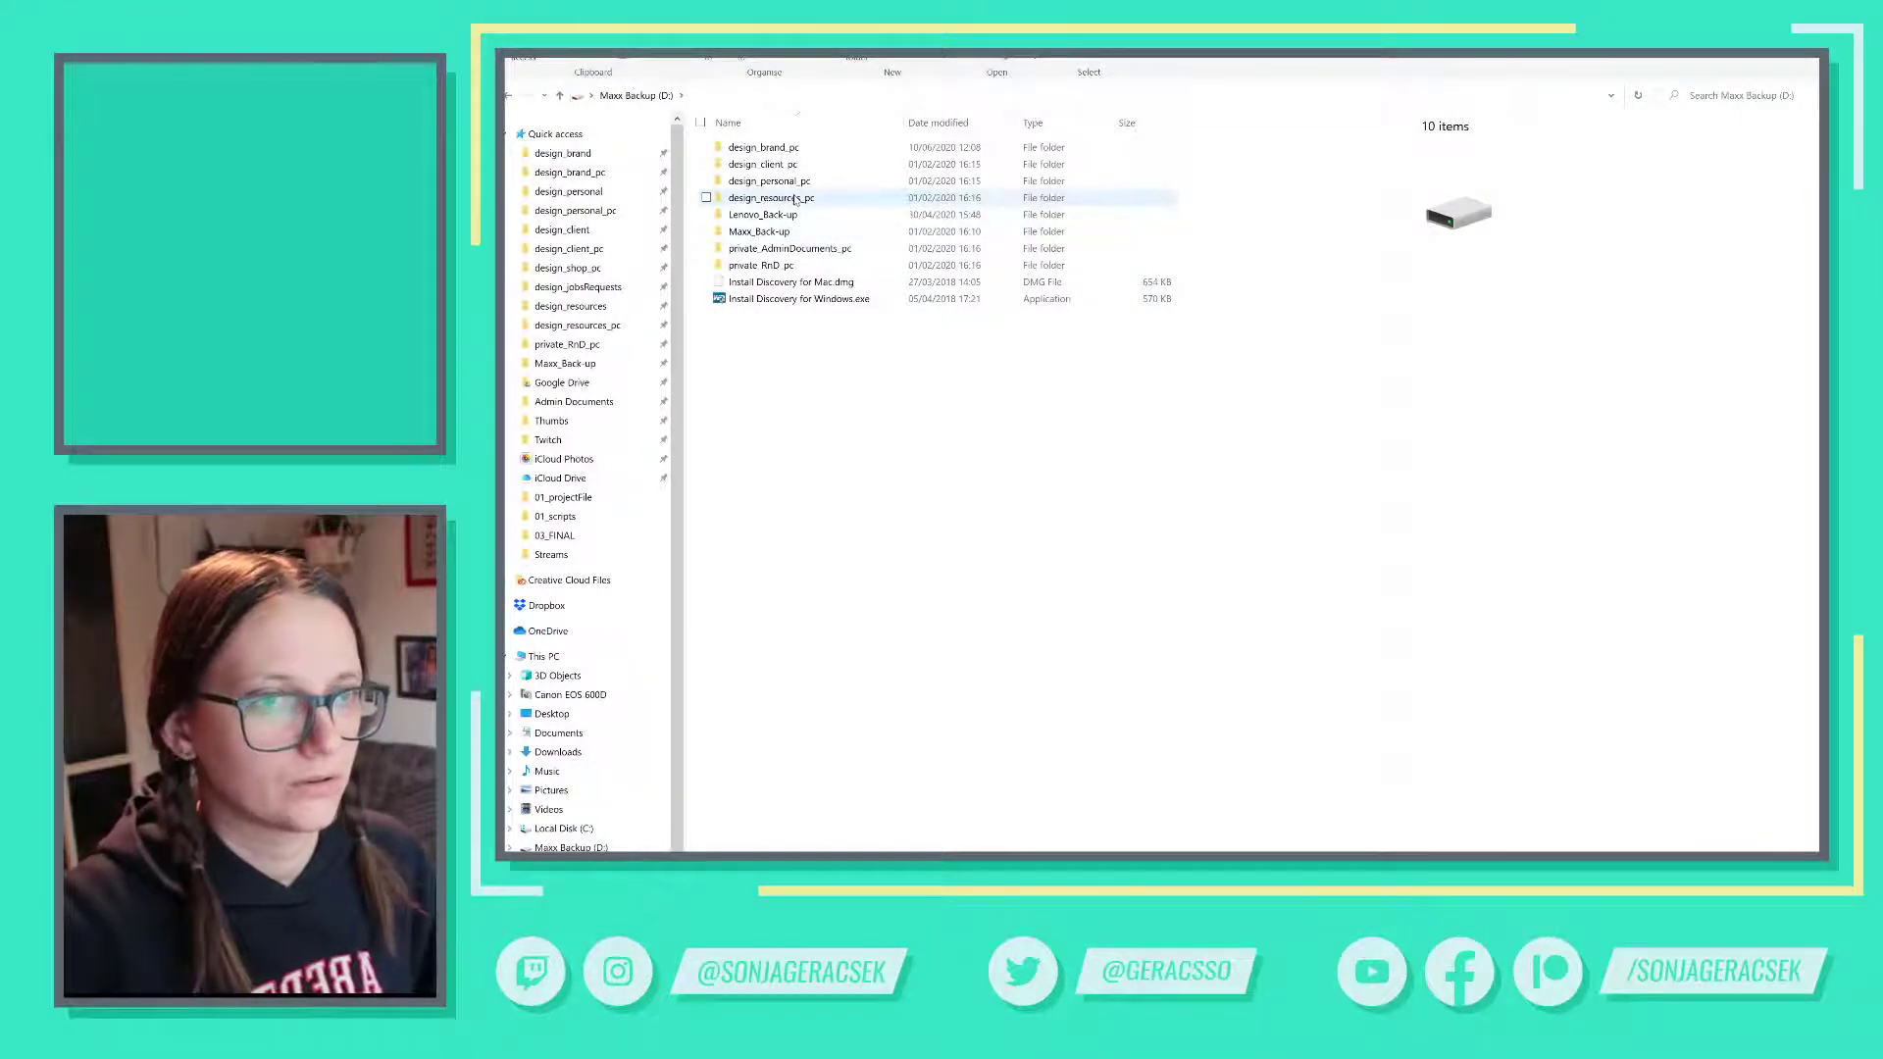
pyautogui.click(802, 165)
pyautogui.doubleClick(804, 165)
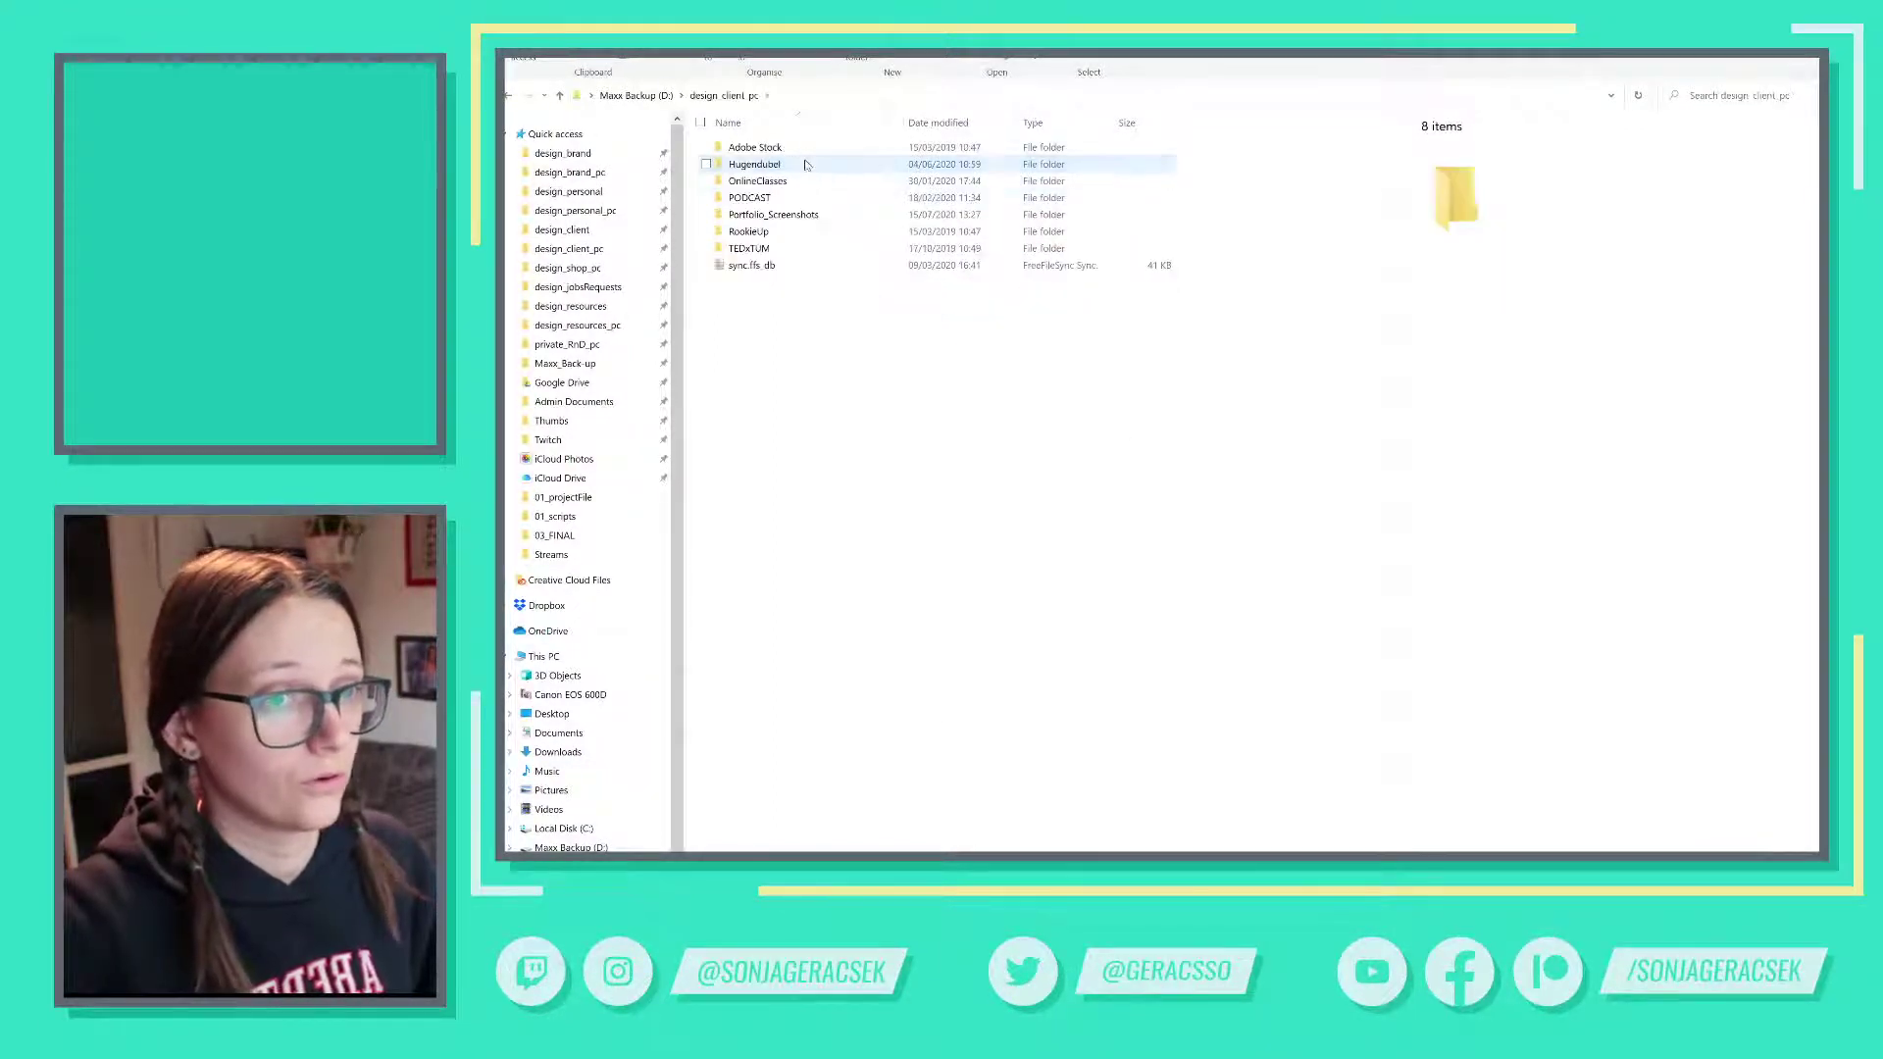
pyautogui.click(775, 182)
pyautogui.doubleClick(777, 182)
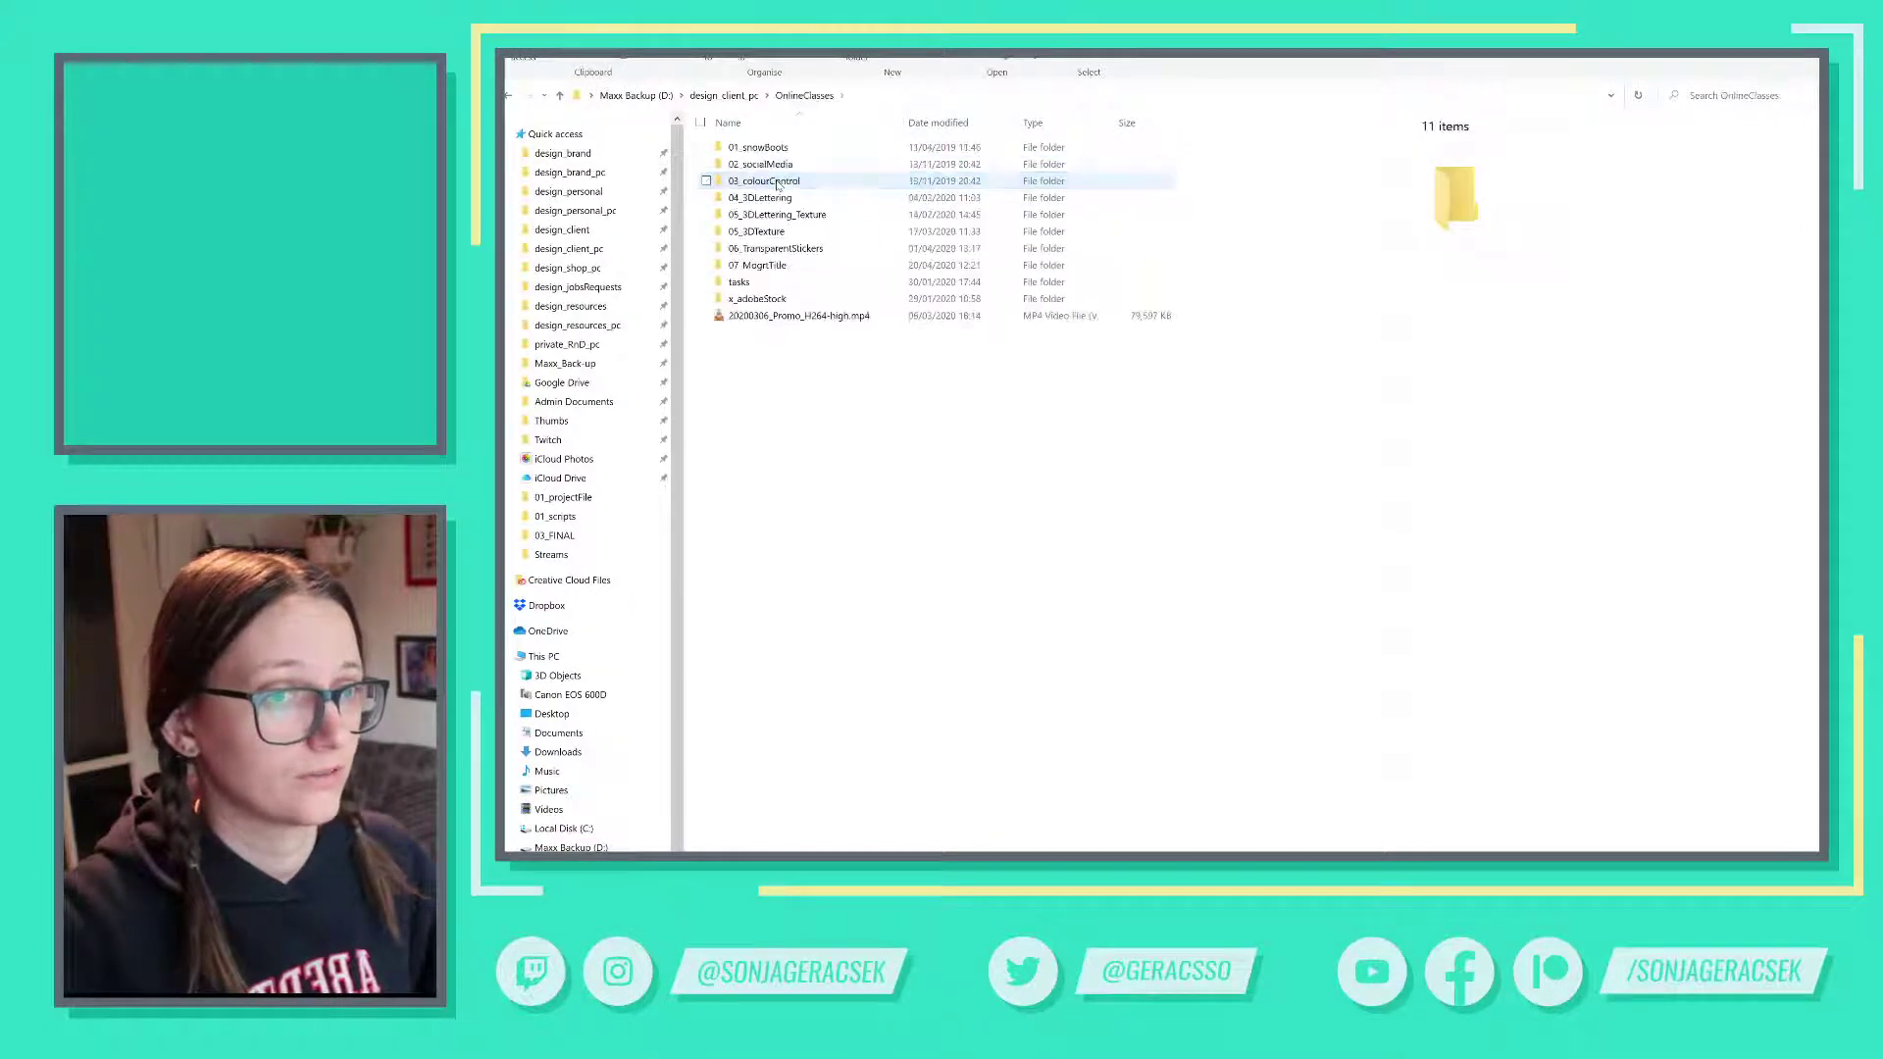
pyautogui.doubleClick(780, 265)
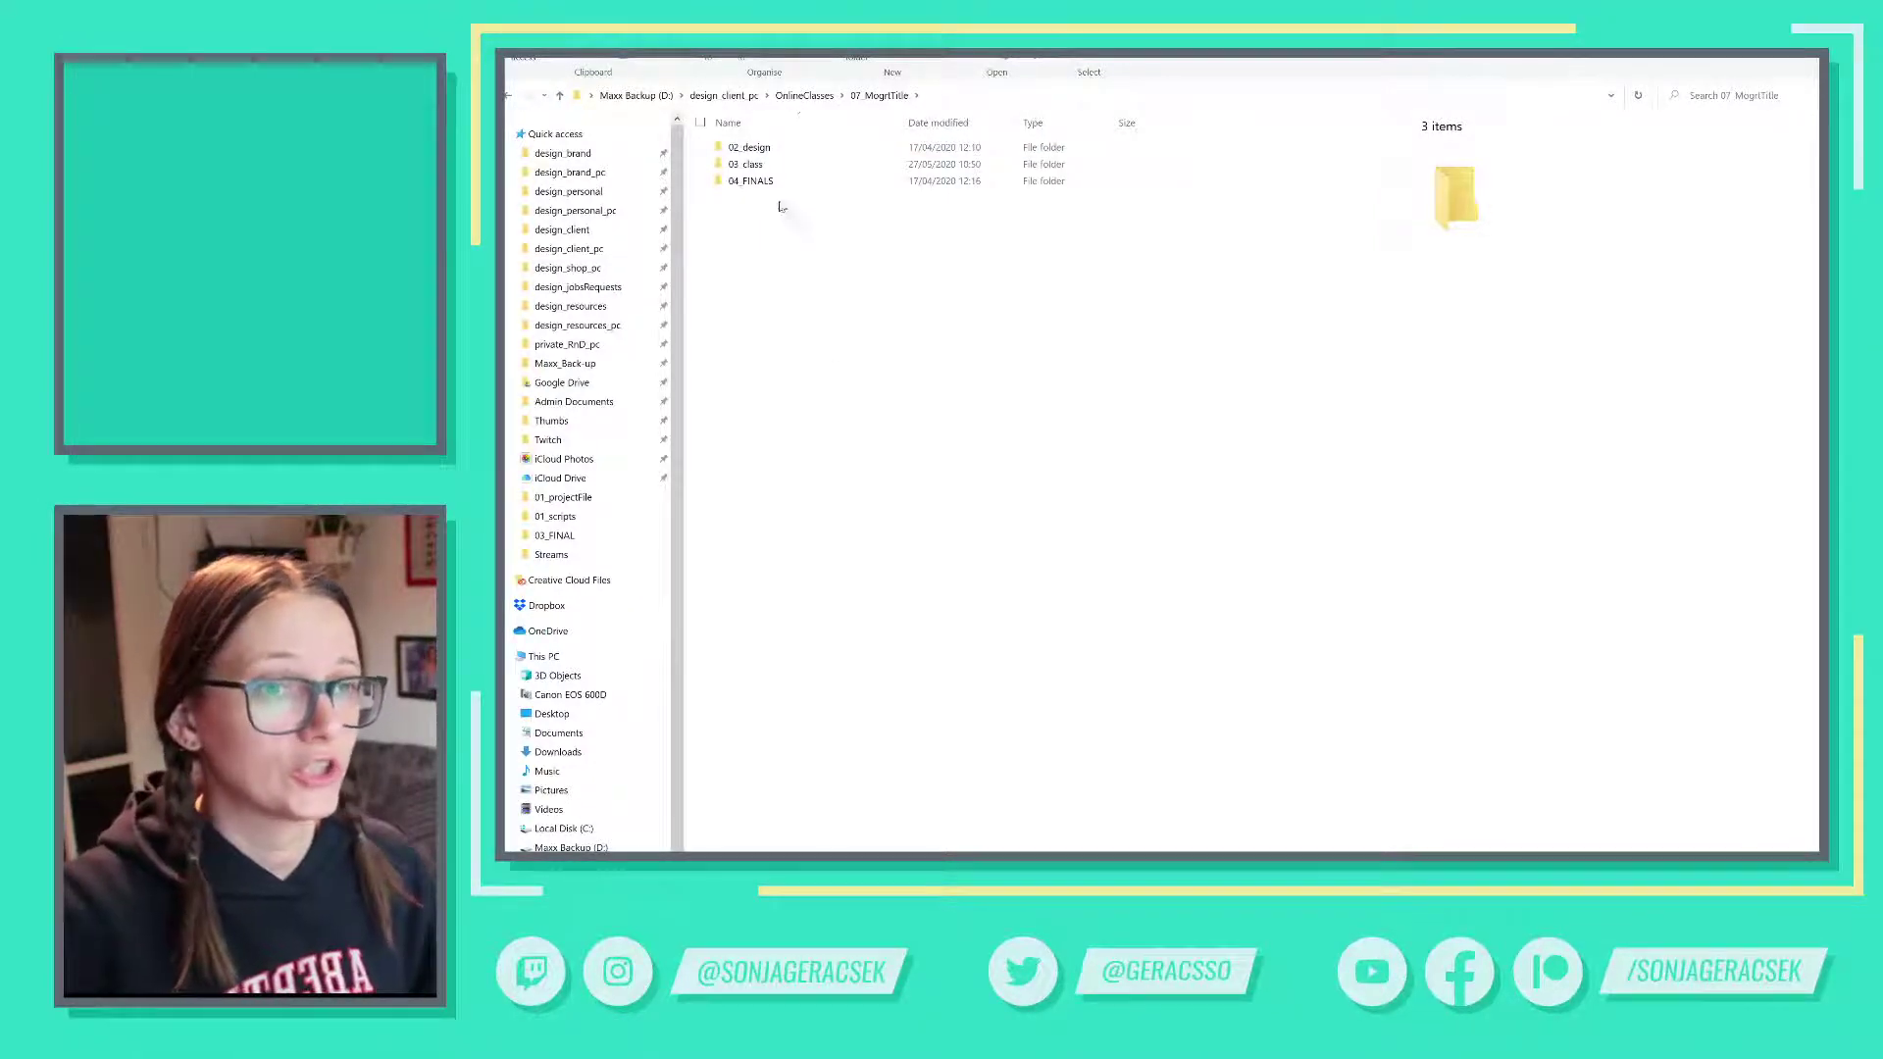
pyautogui.doubleClick(753, 184)
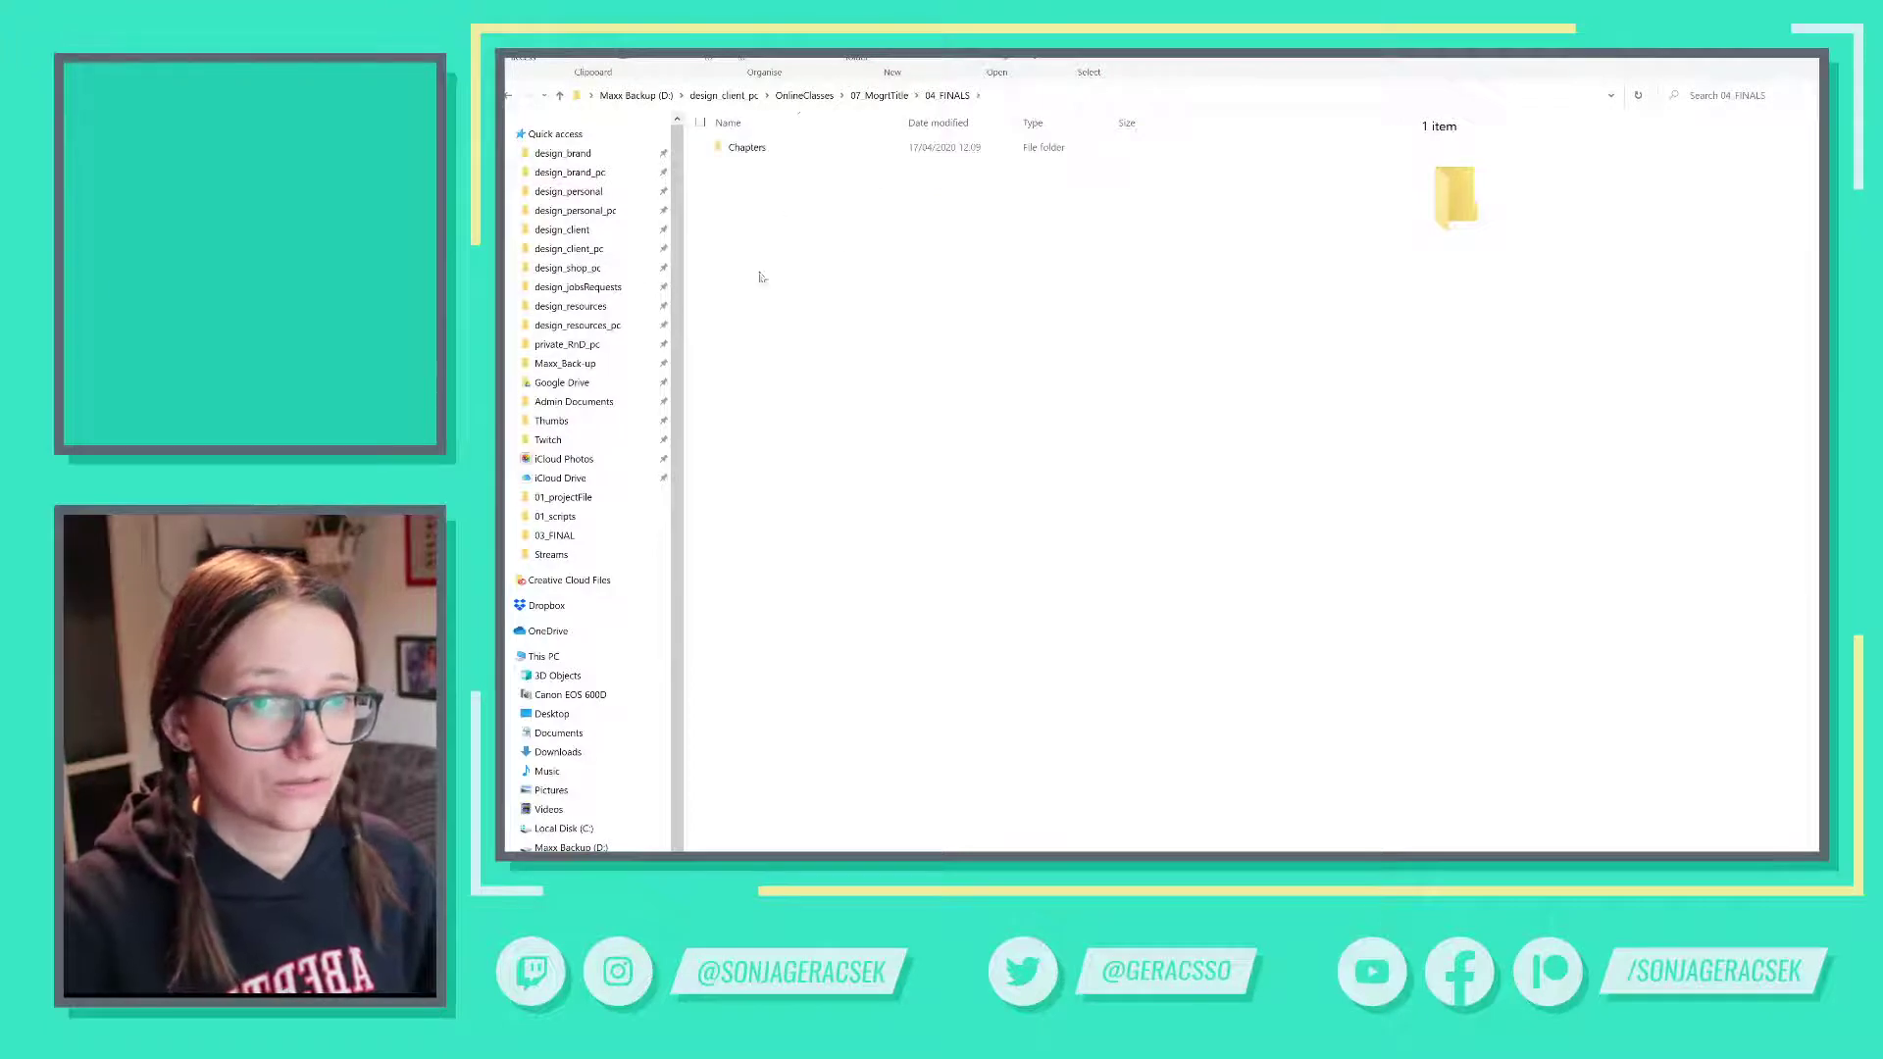
# - Check the local and Dropbox OnlineClasses folders and examine the 01_script folder of 06_TransparentStickers in the Dropbox copy
pyautogui.click(570, 251)
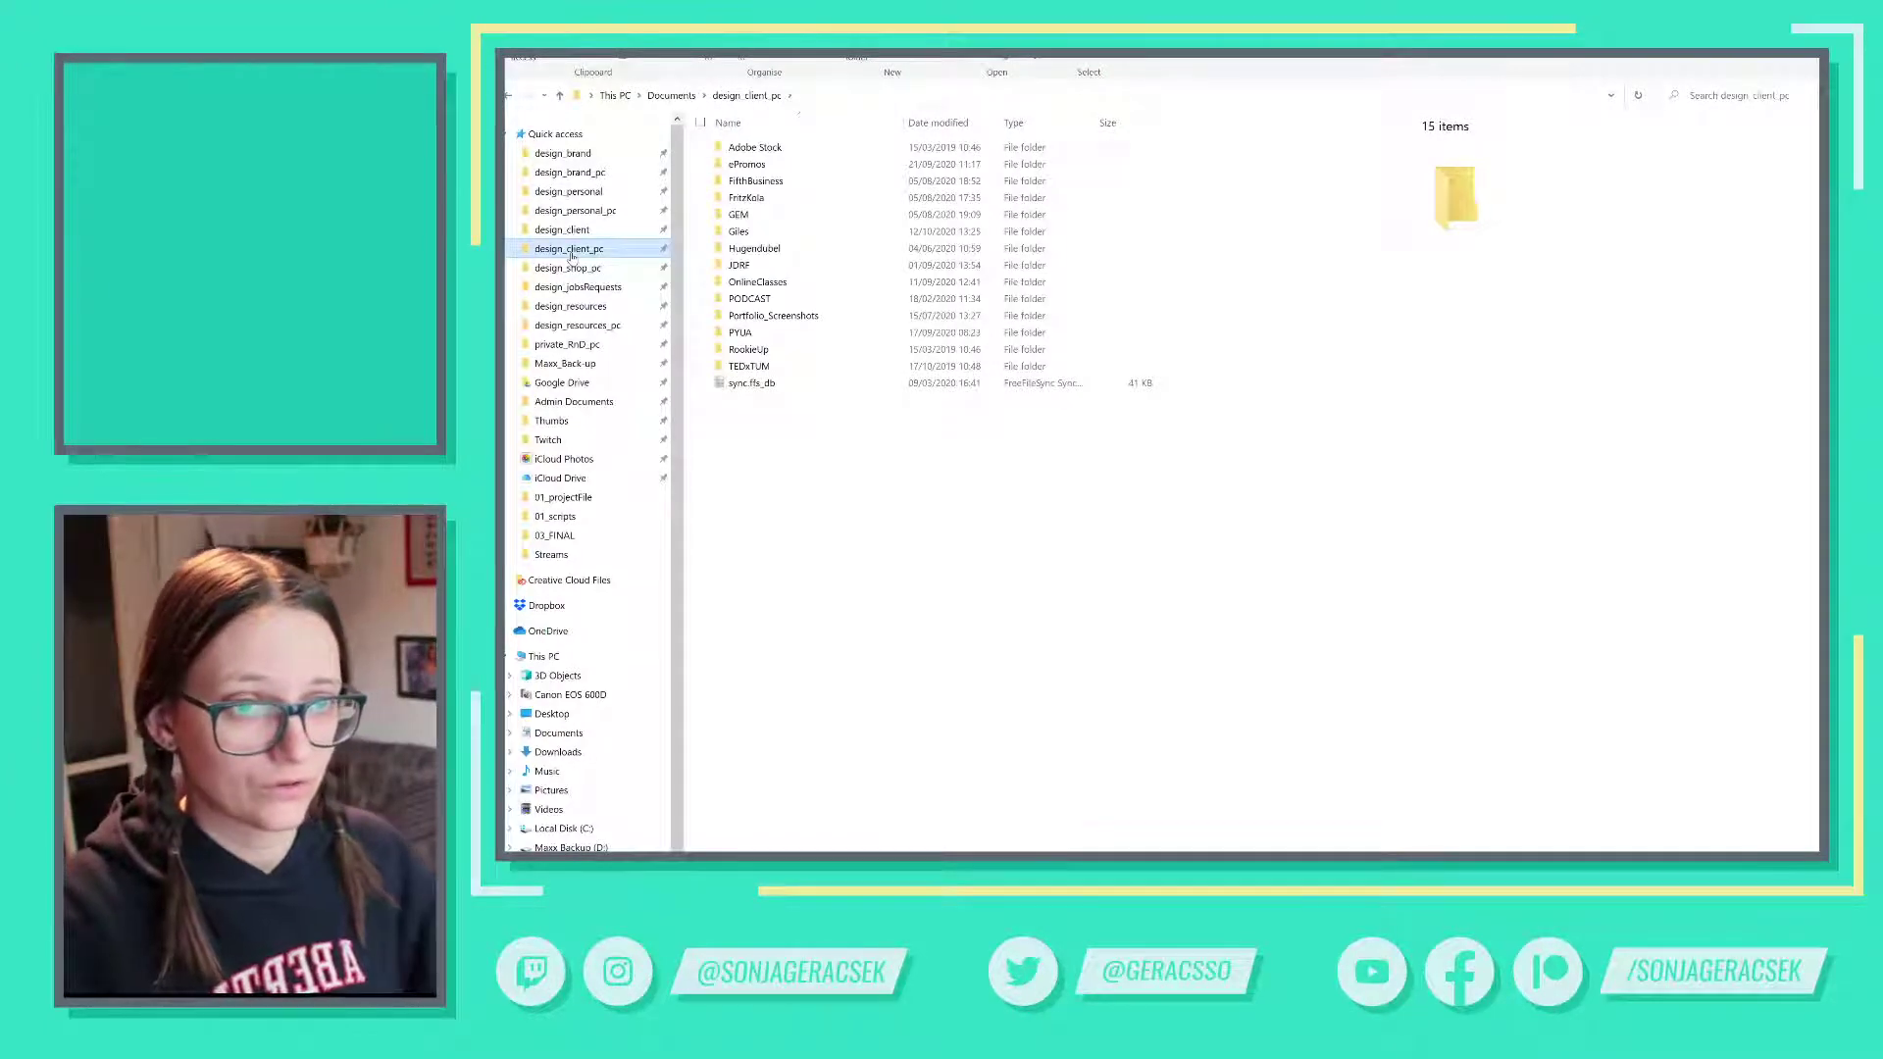
pyautogui.doubleClick(757, 284)
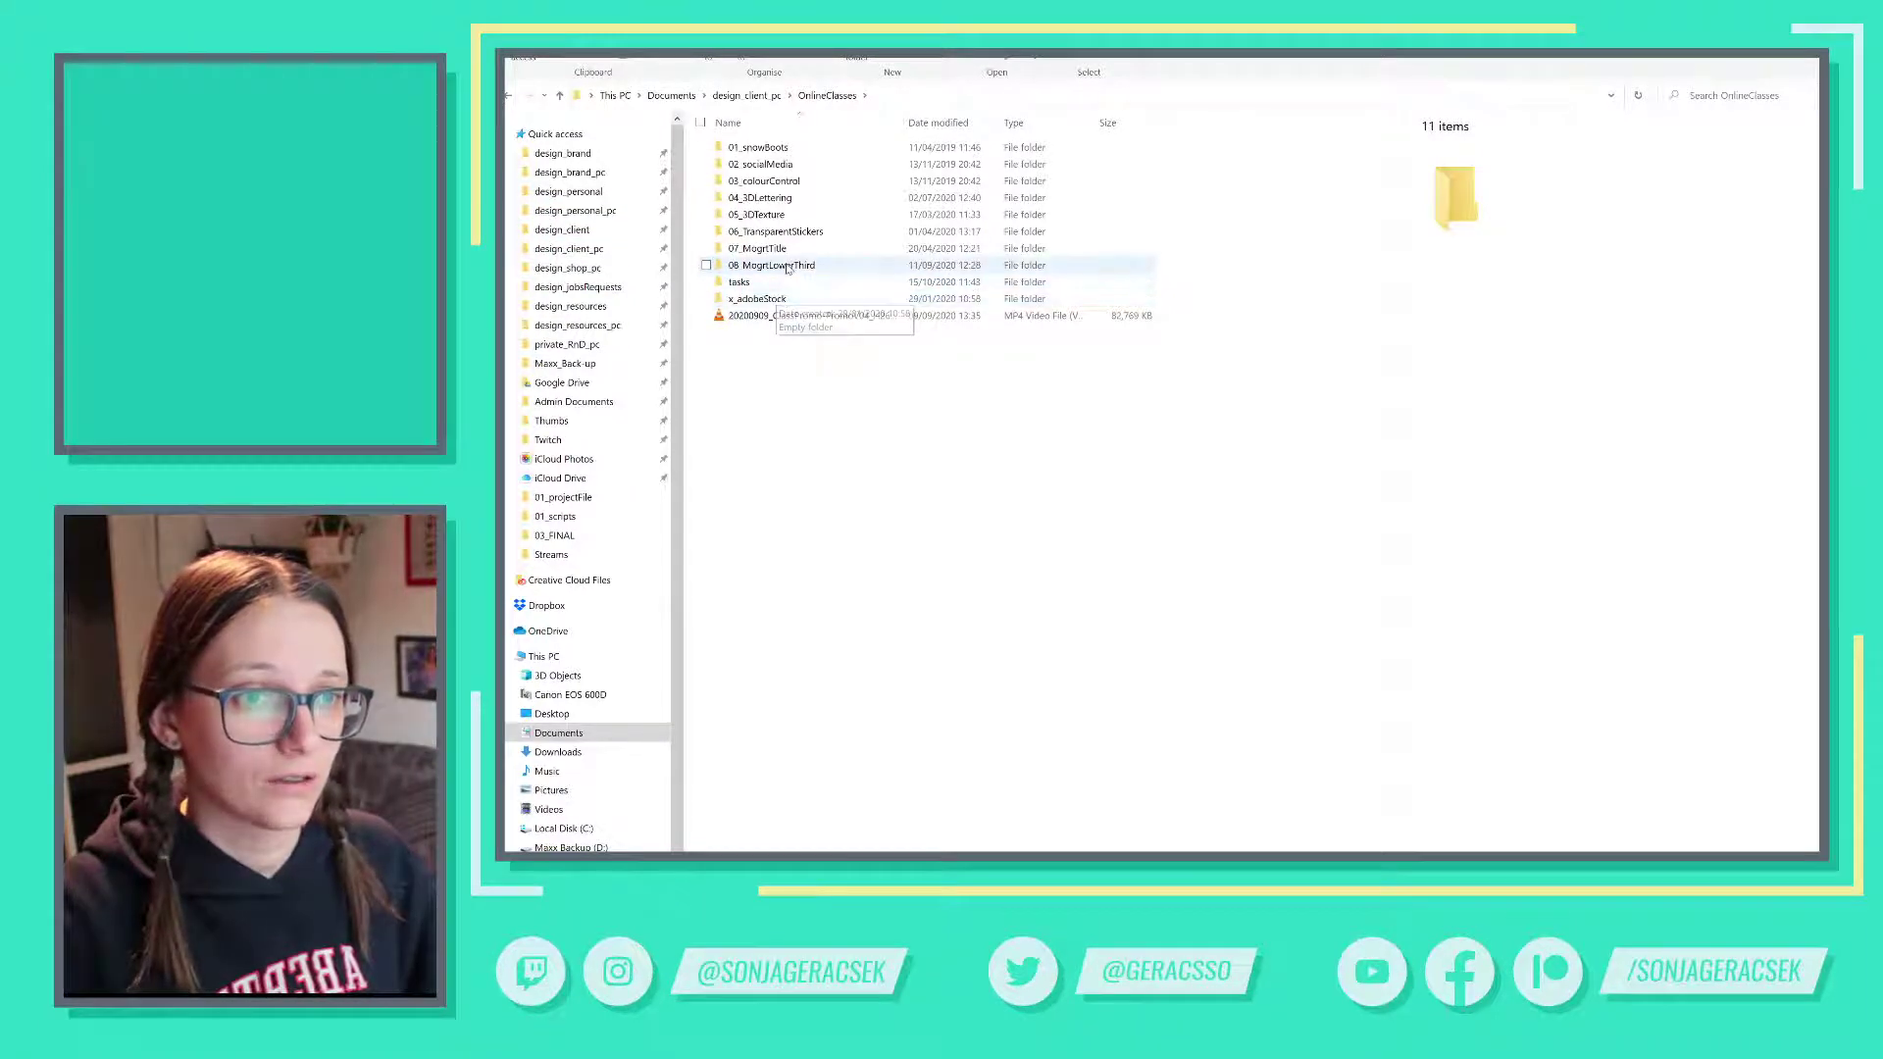
pyautogui.click(599, 231)
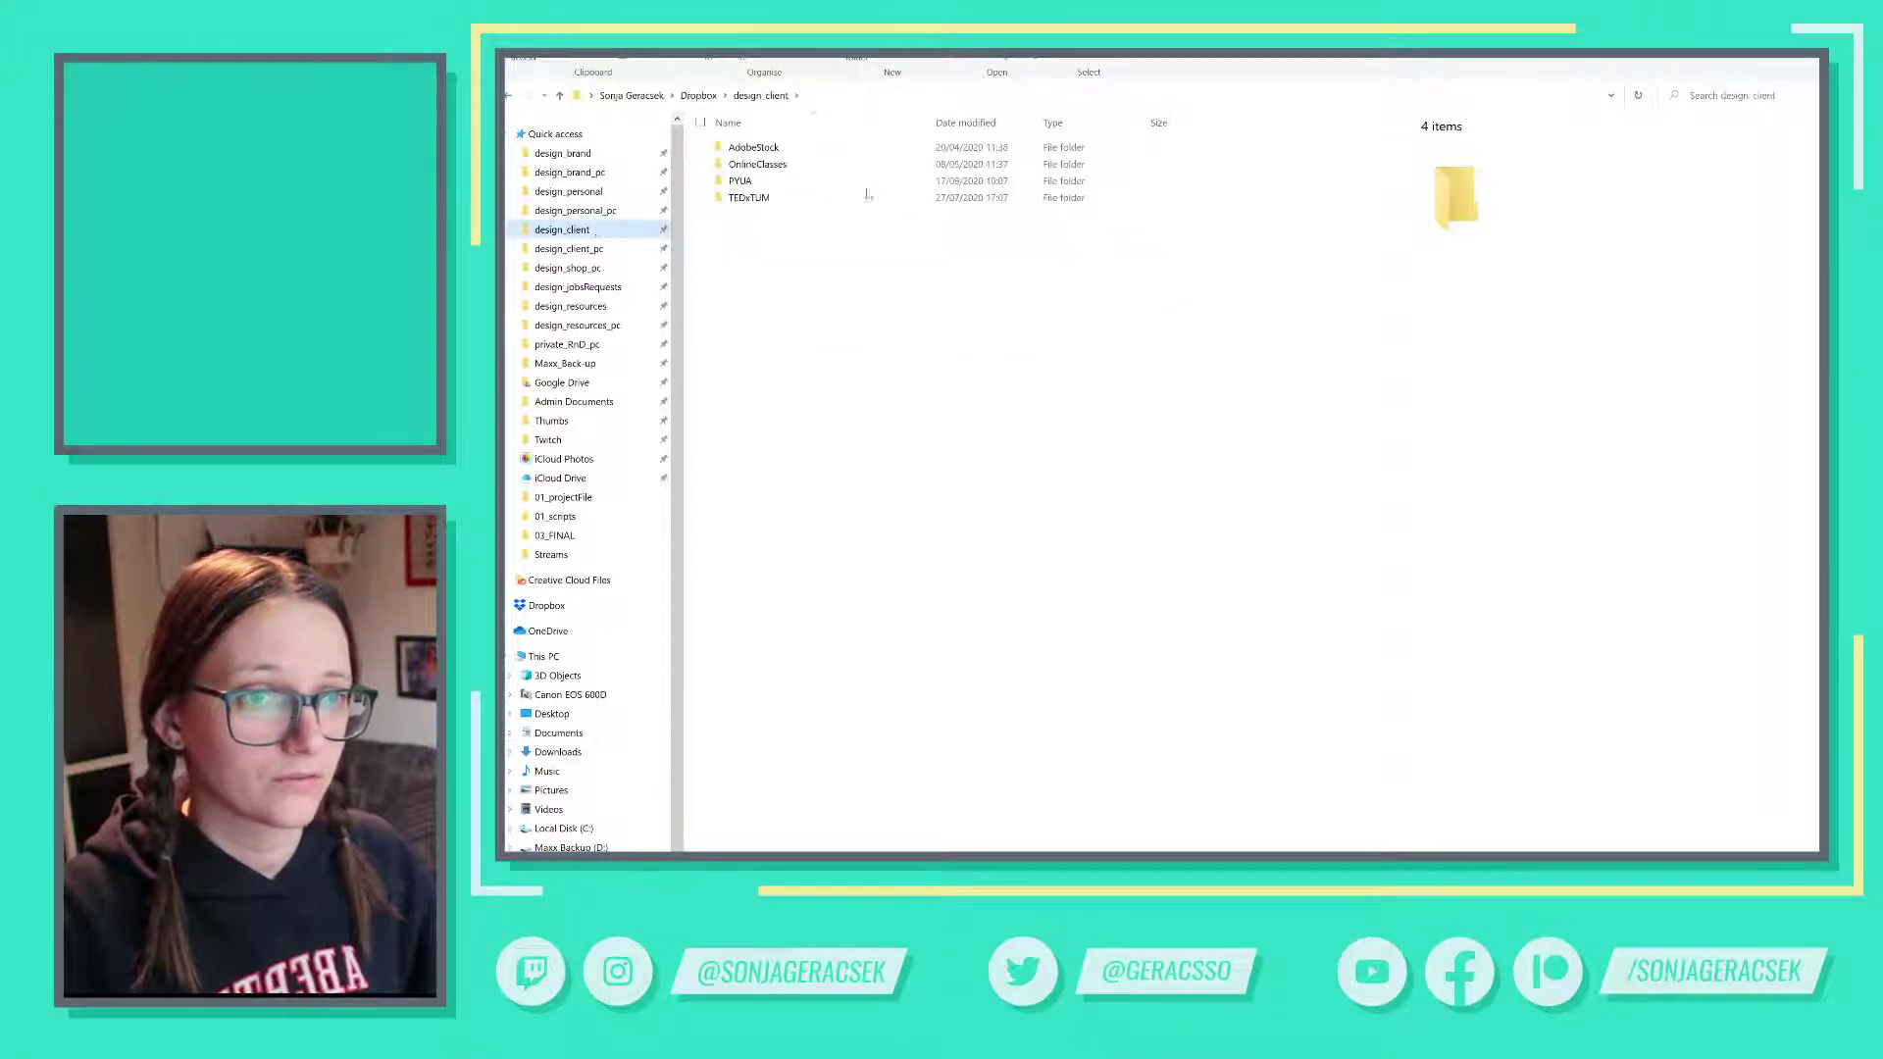
pyautogui.doubleClick(770, 165)
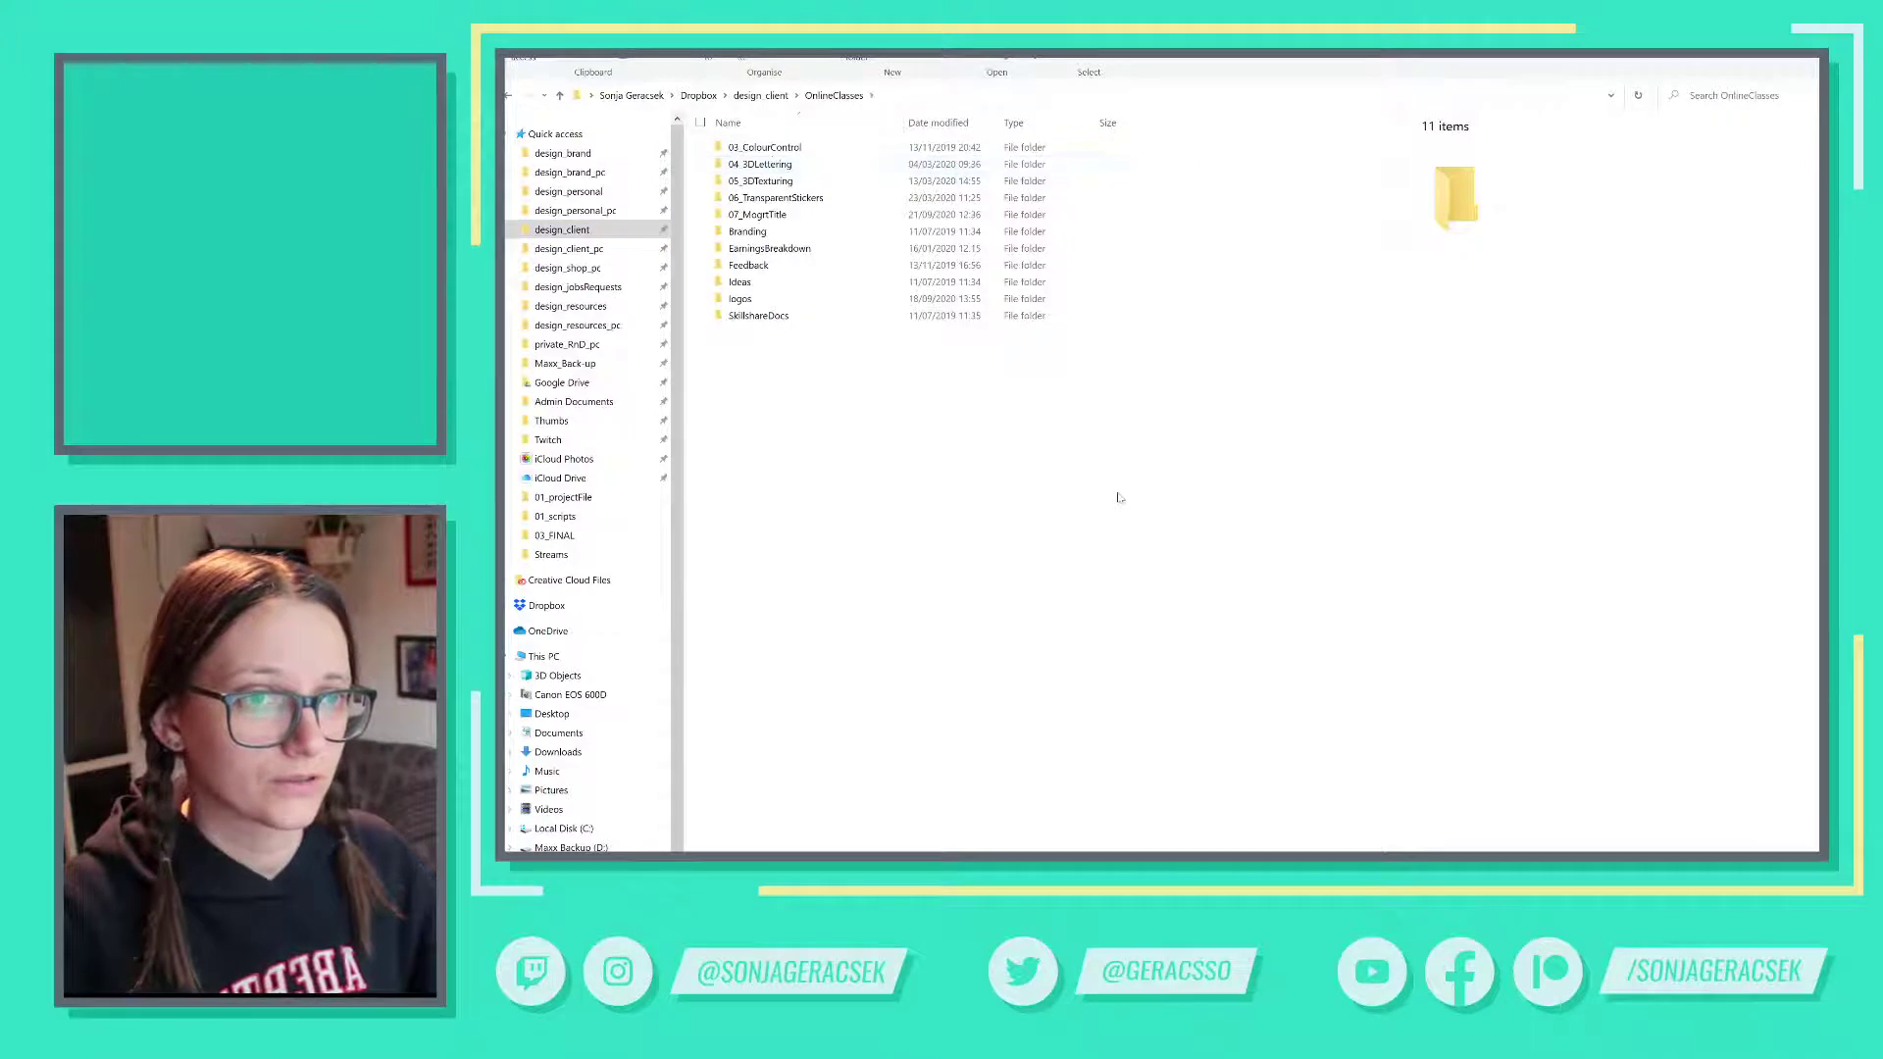
pyautogui.doubleClick(775, 197)
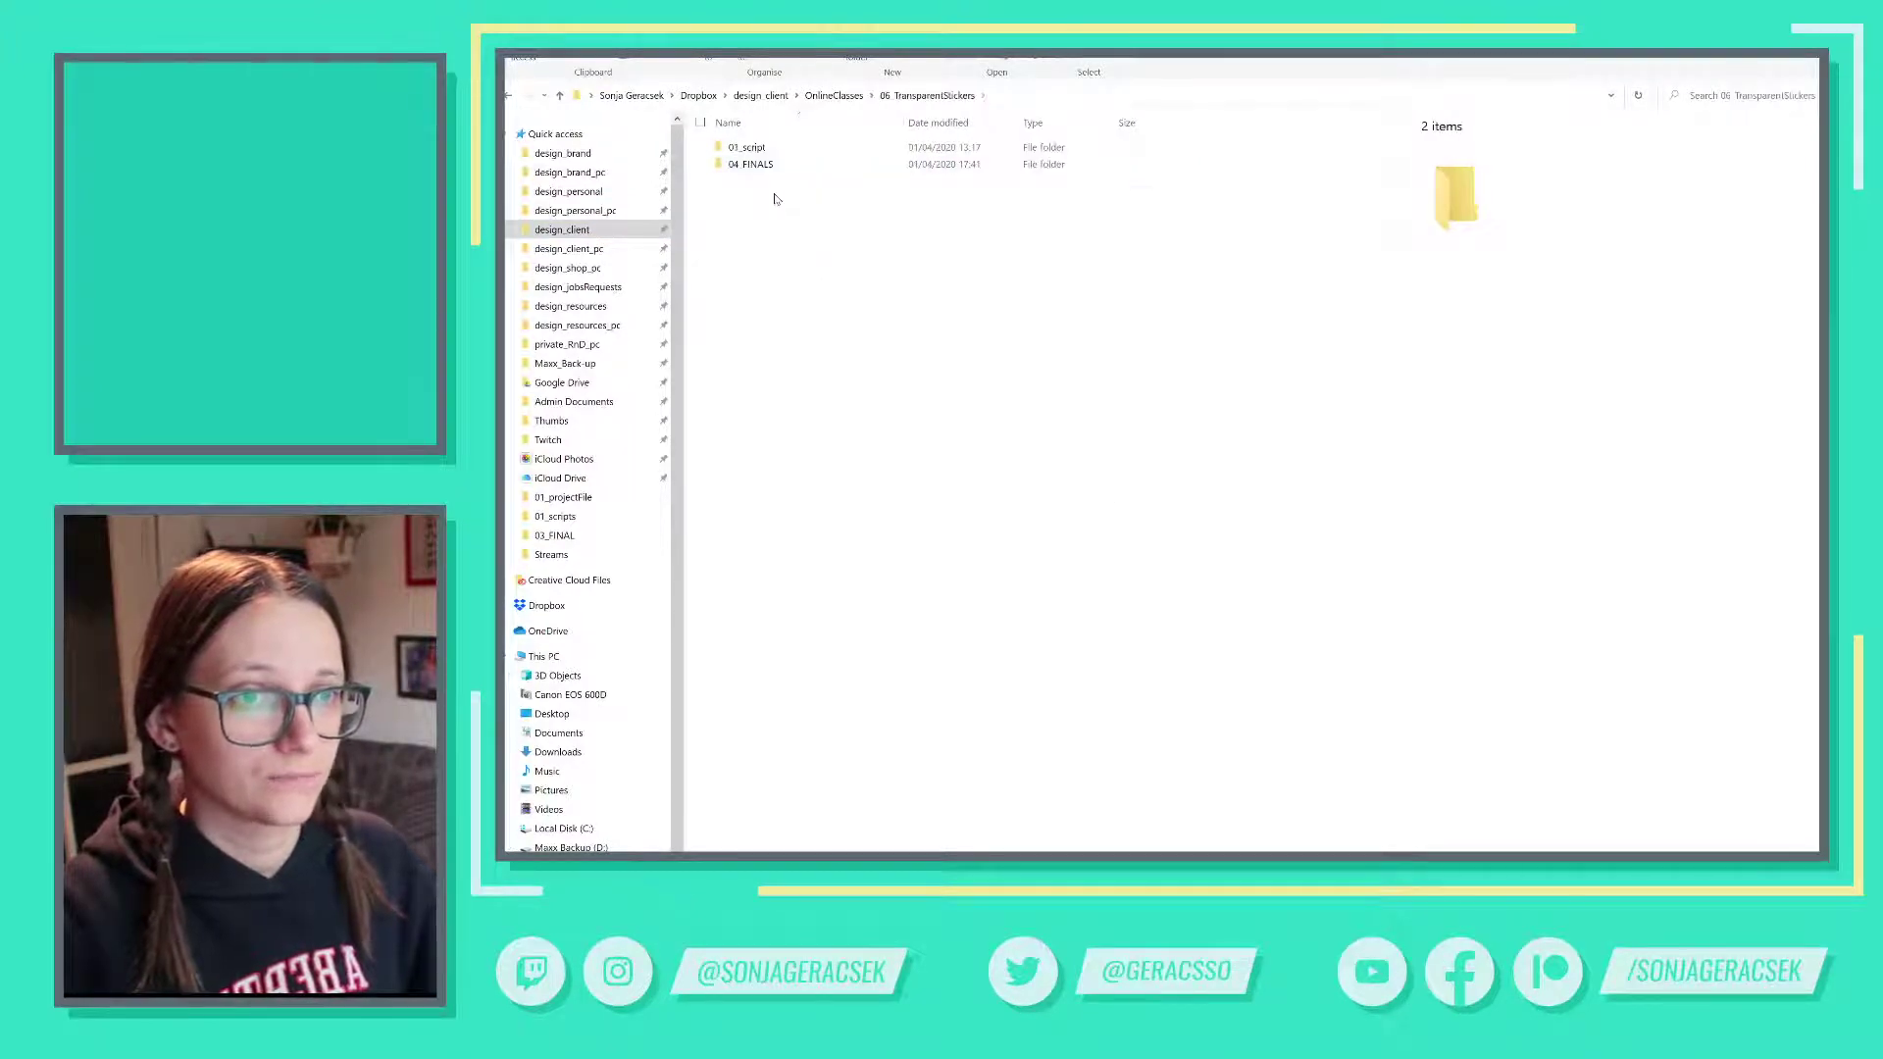
pyautogui.doubleClick(746, 147)
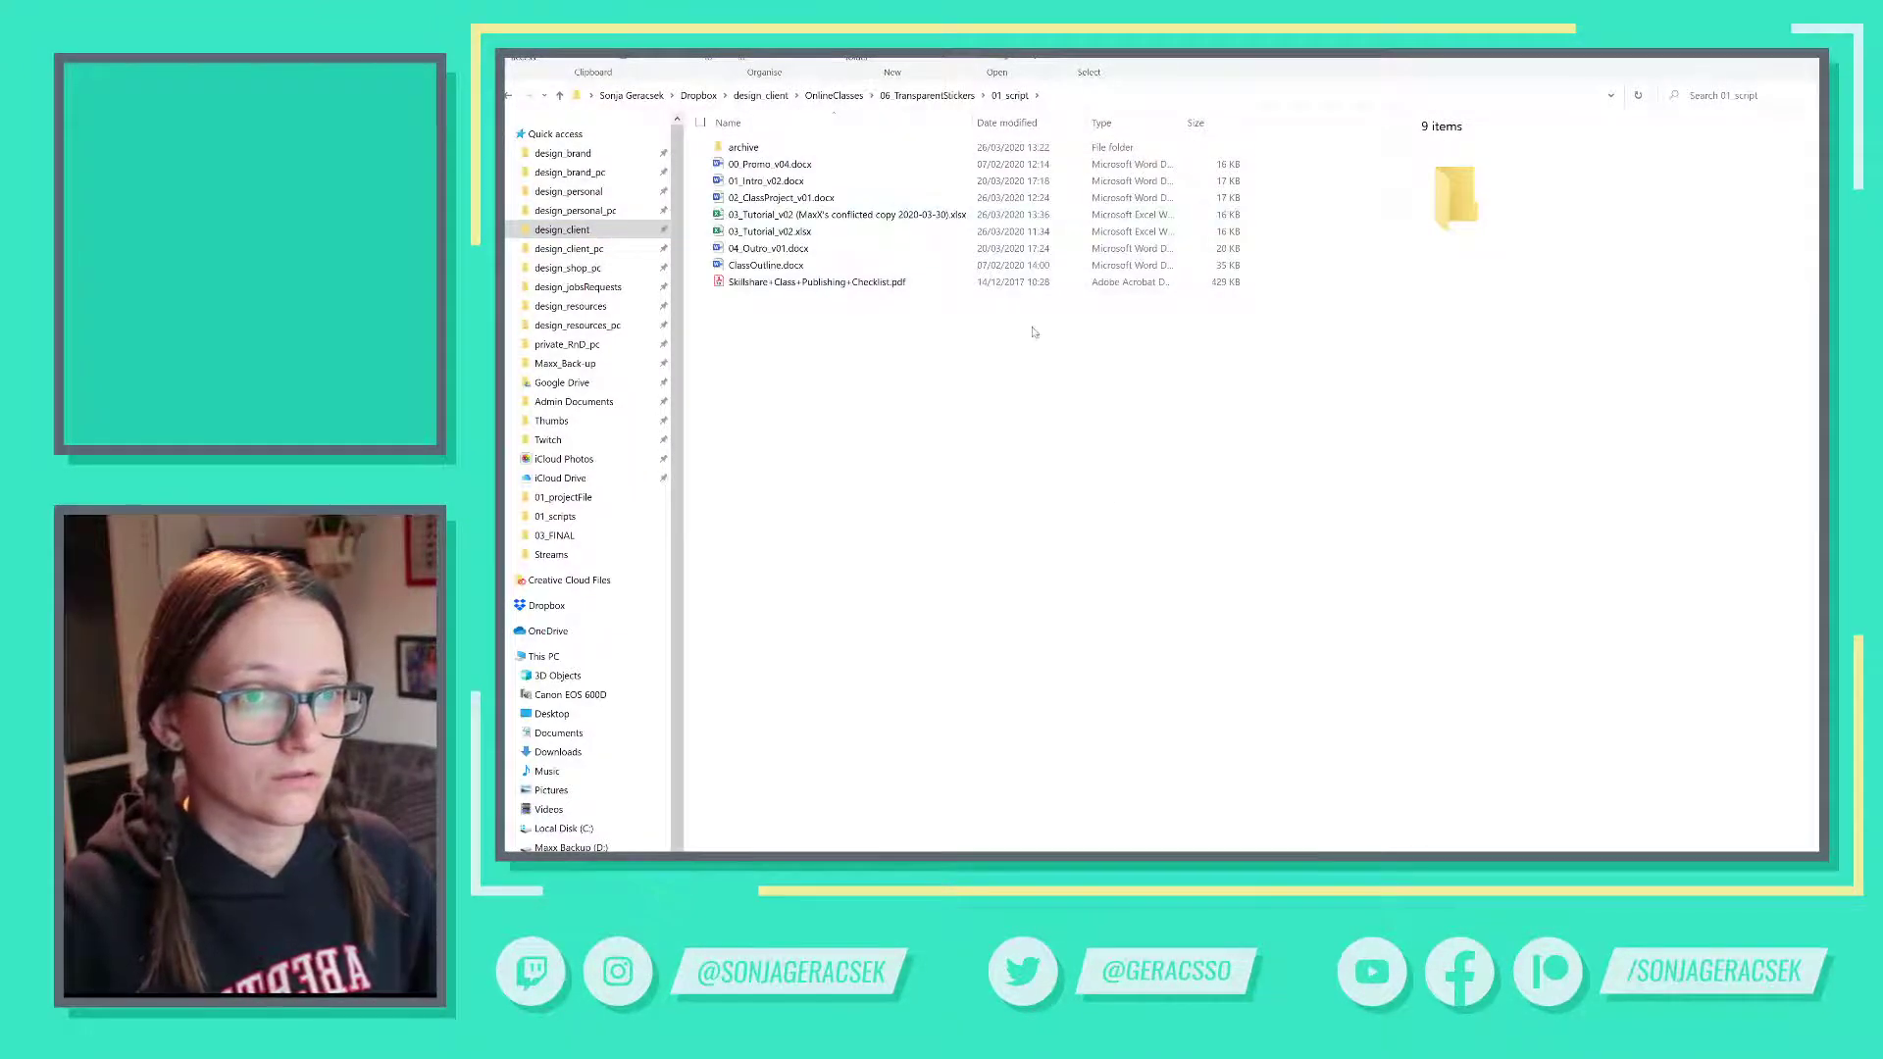
pyautogui.hotkey('alt', 'Left')
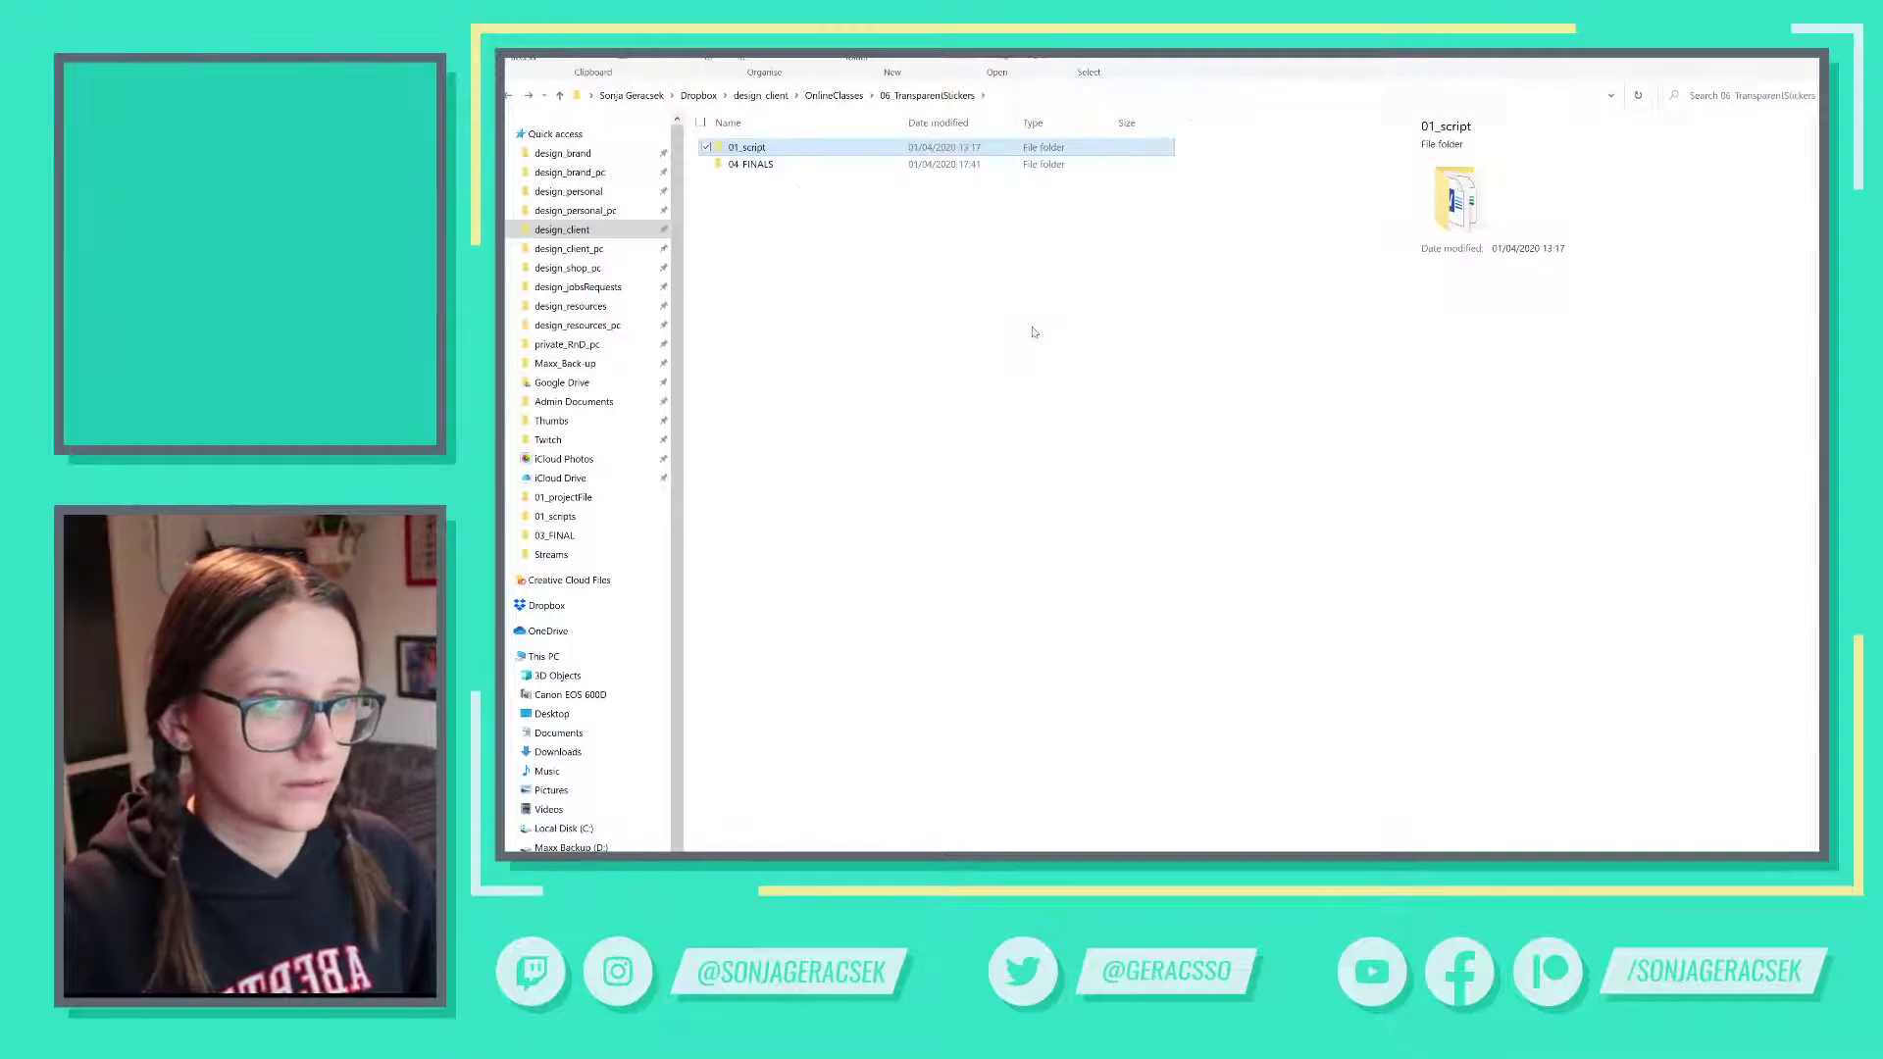
pyautogui.doubleClick(745, 147)
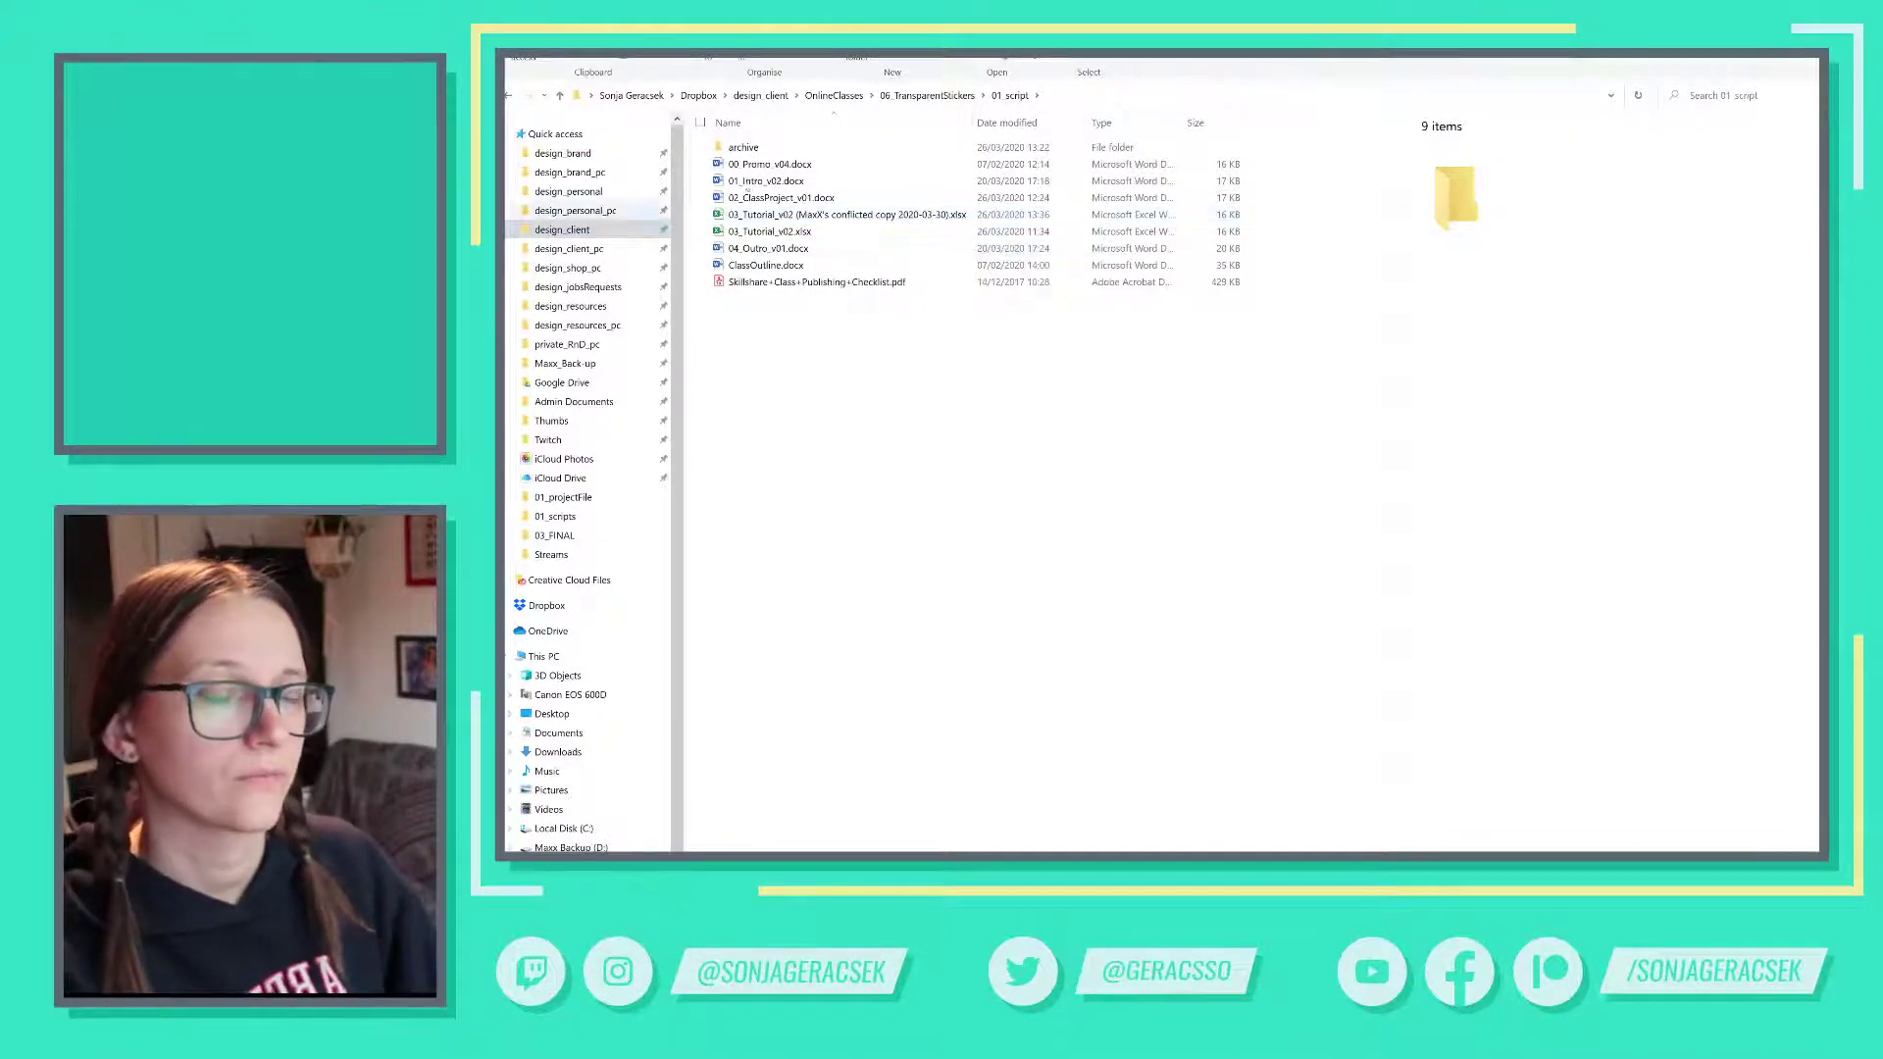
# - Close the file browser, show the desktop and open the Recycle Bin in a maximized window
pyautogui.hotkey('alt', 'F4')
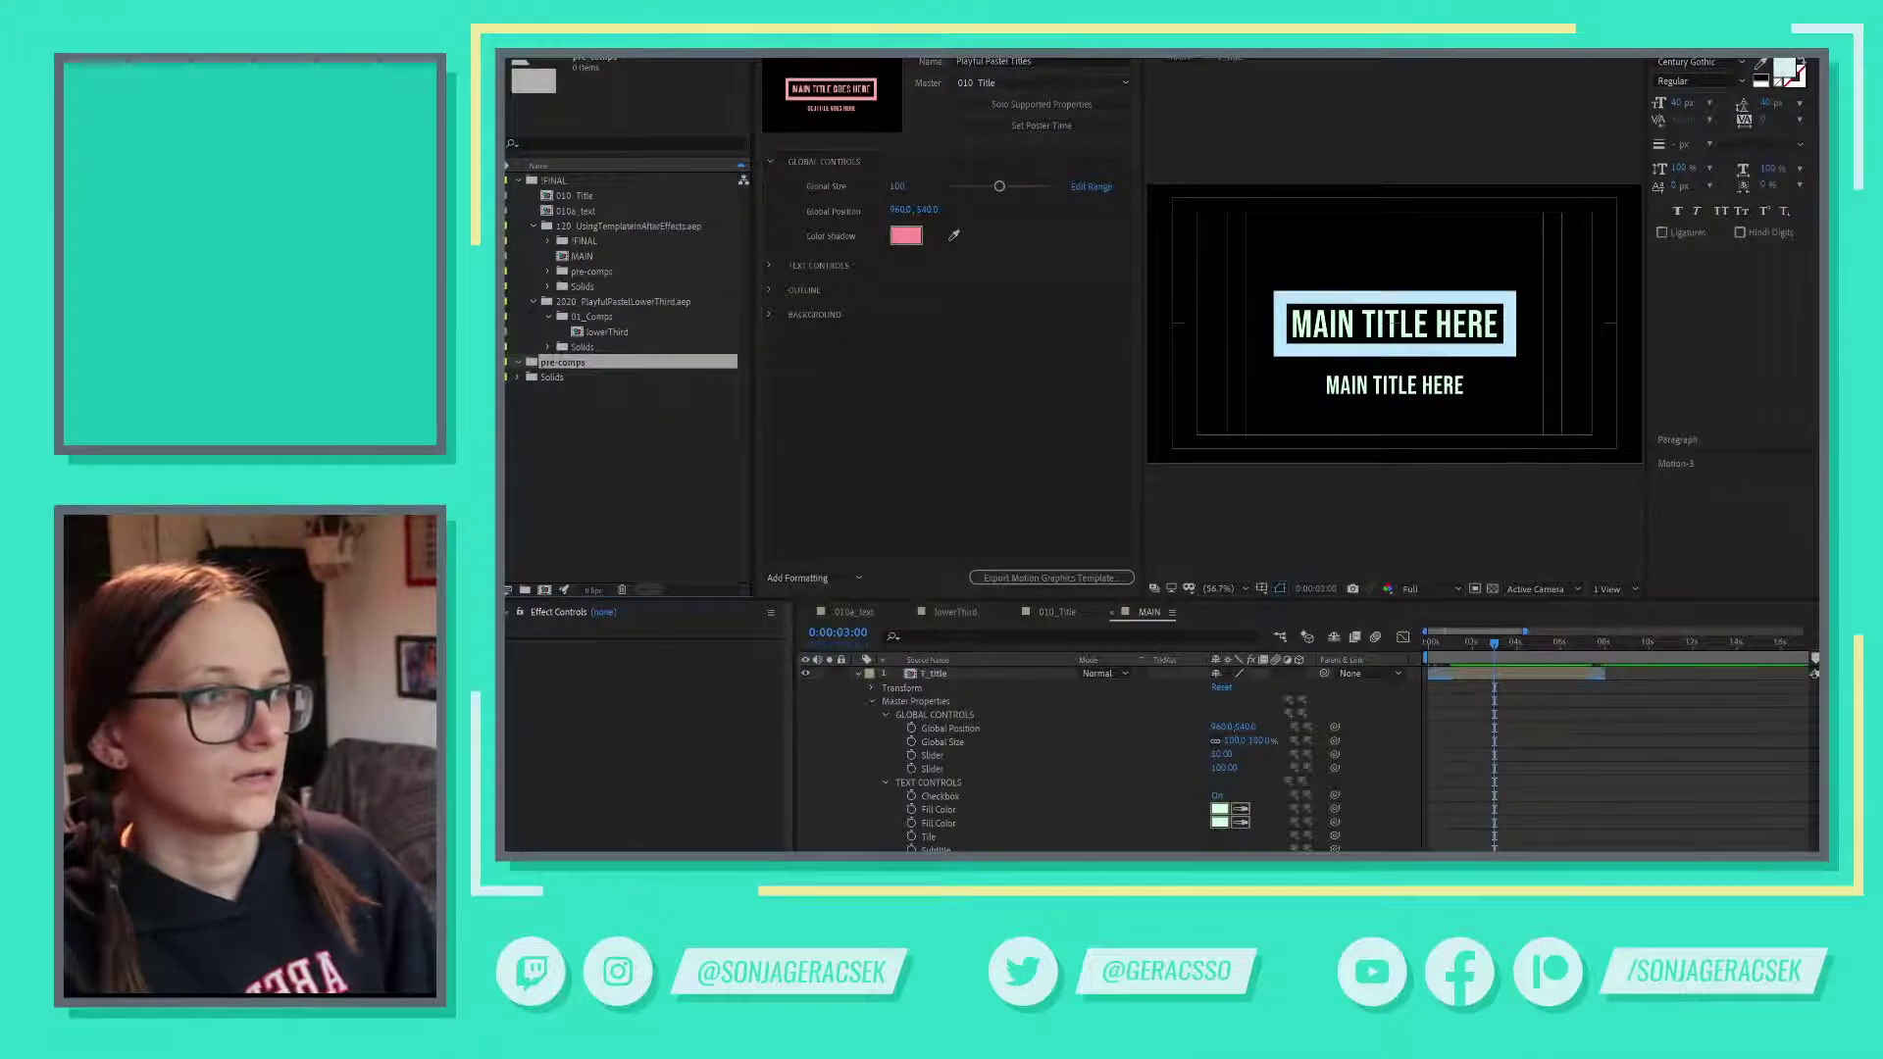
pyautogui.hotkey('alt', 'Tab')
pyautogui.press('super+d')
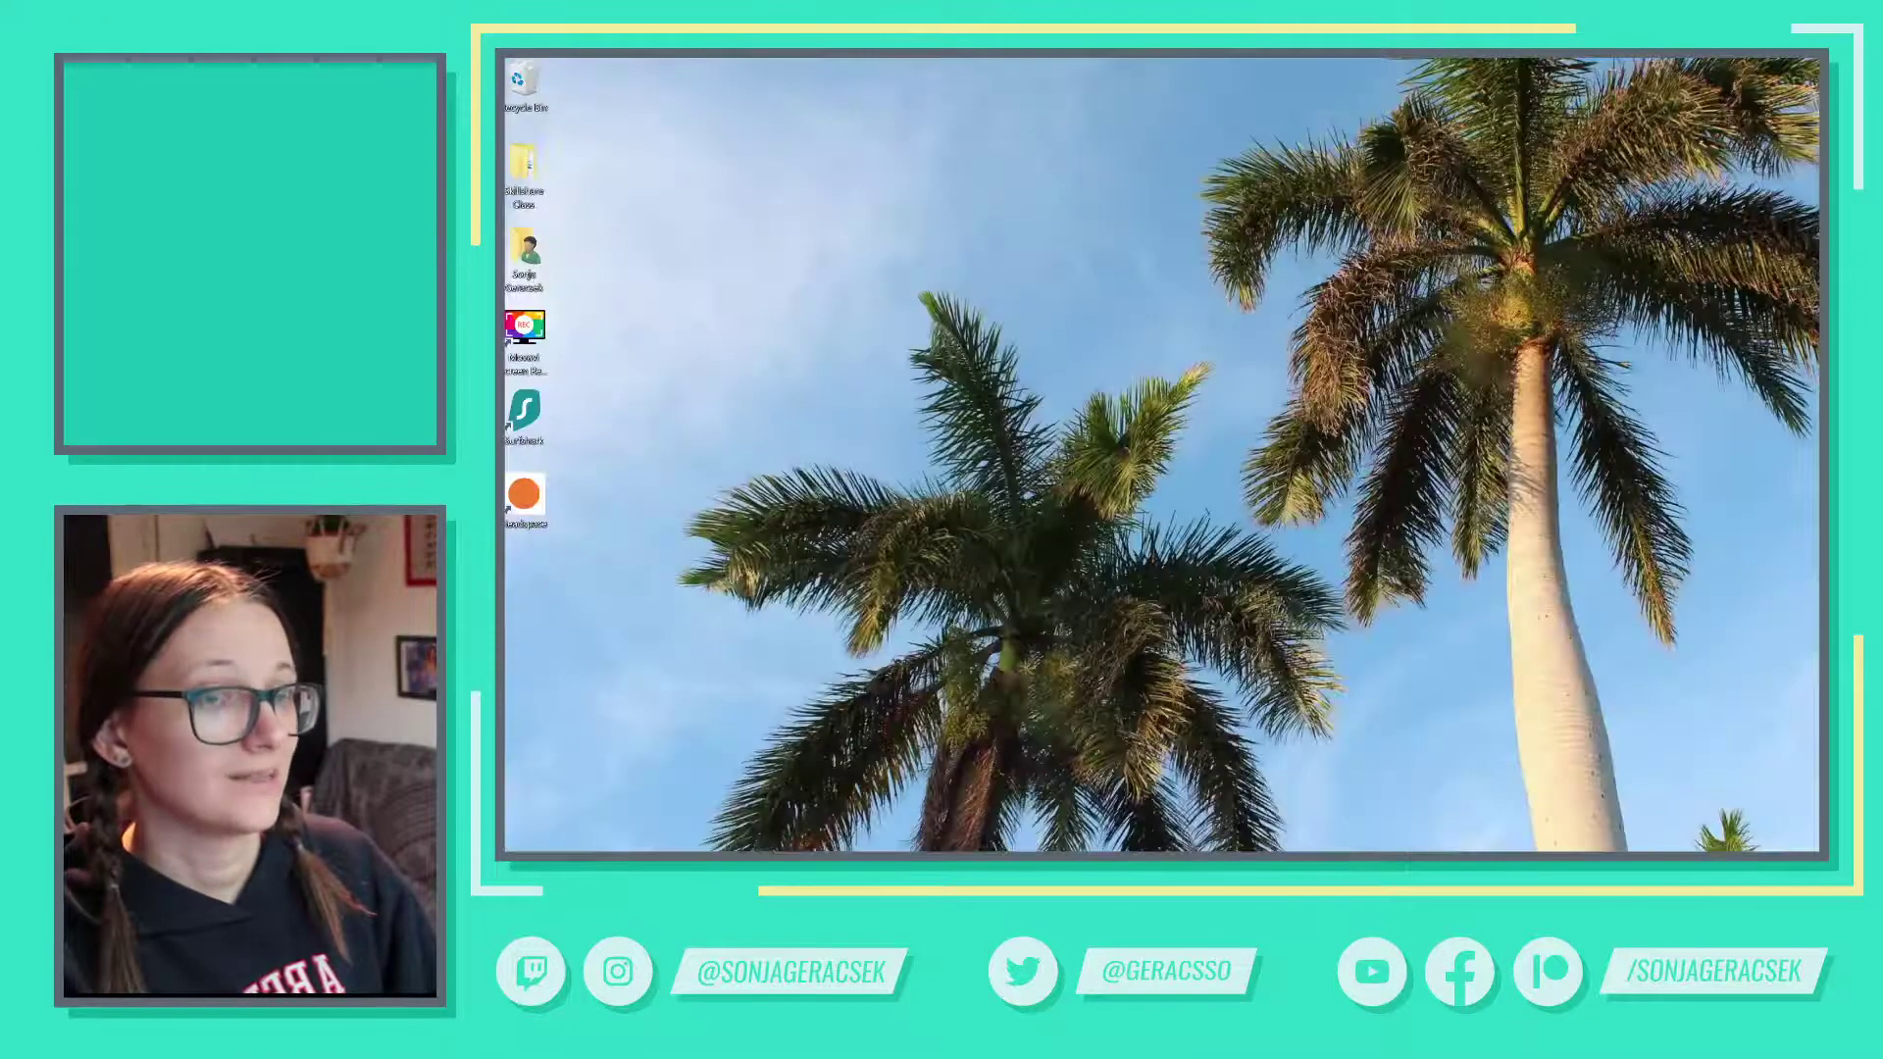
pyautogui.doubleClick(530, 106)
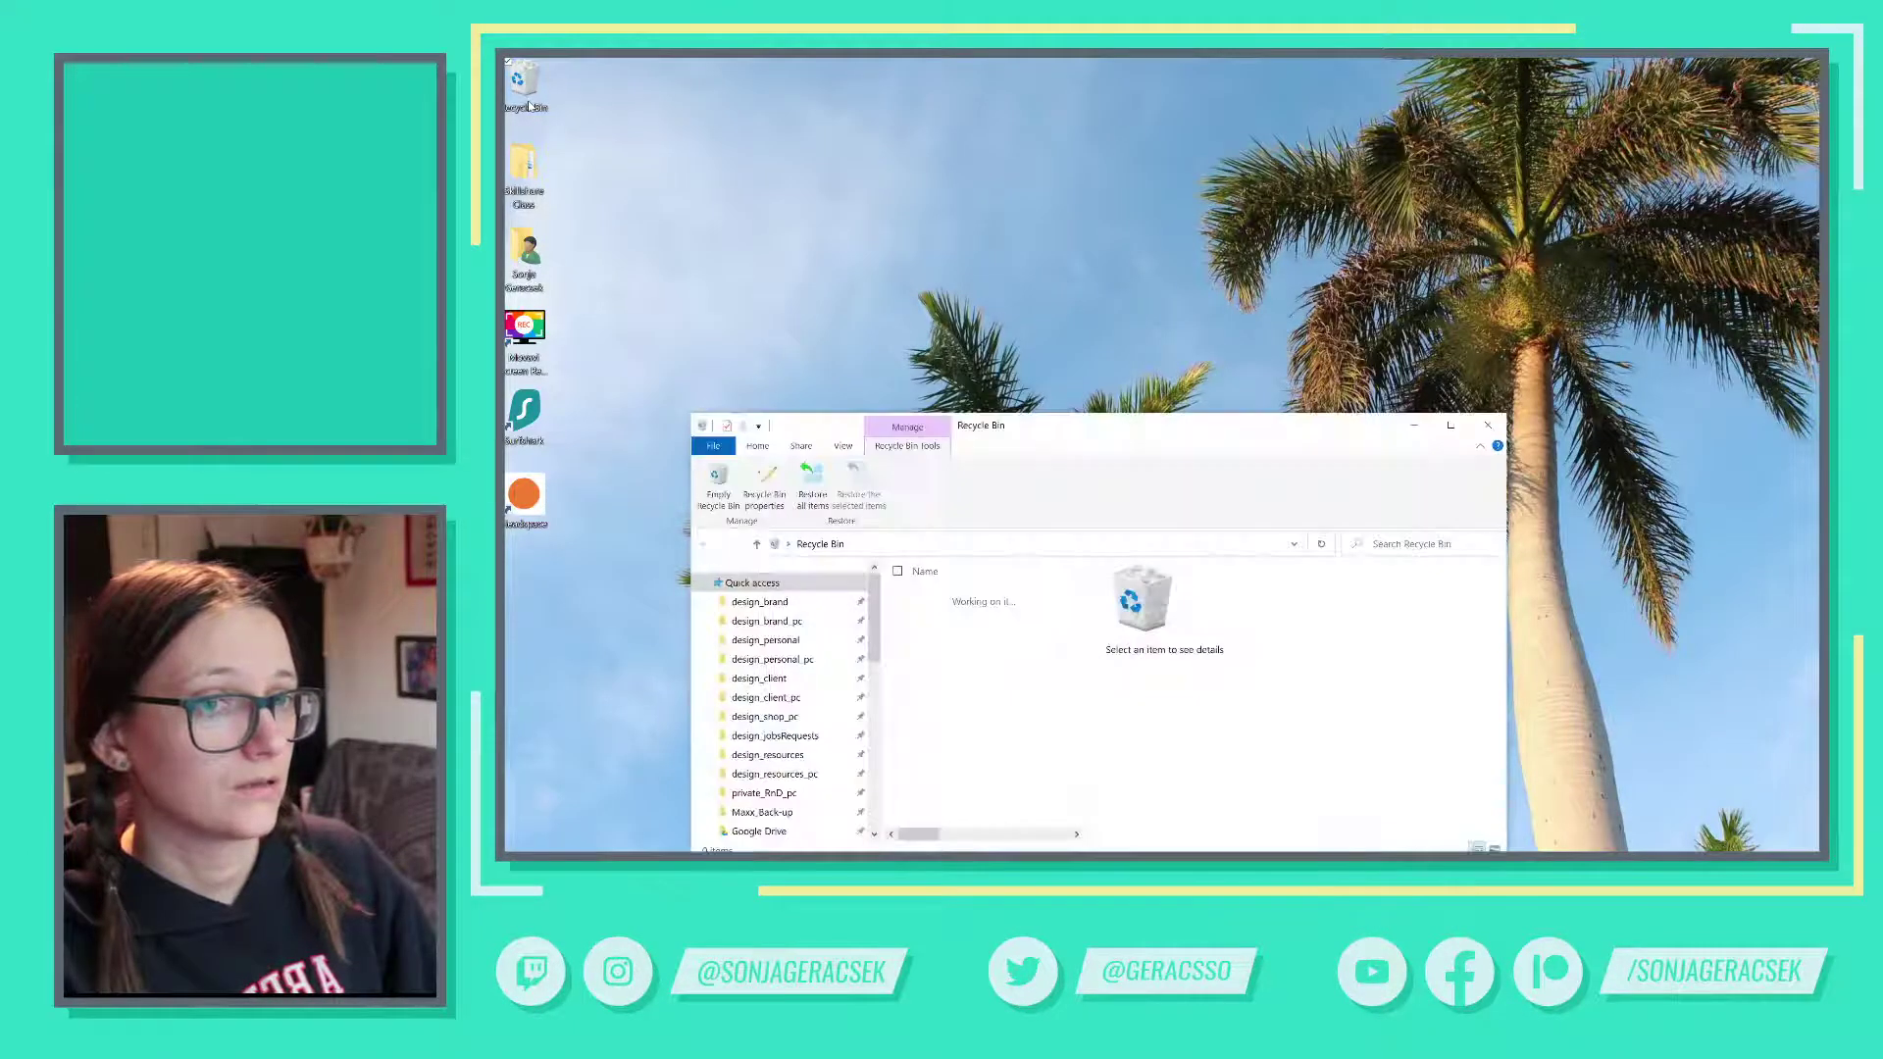
pyautogui.moveTo(1317, 429); pyautogui.dragTo(1323, 203)
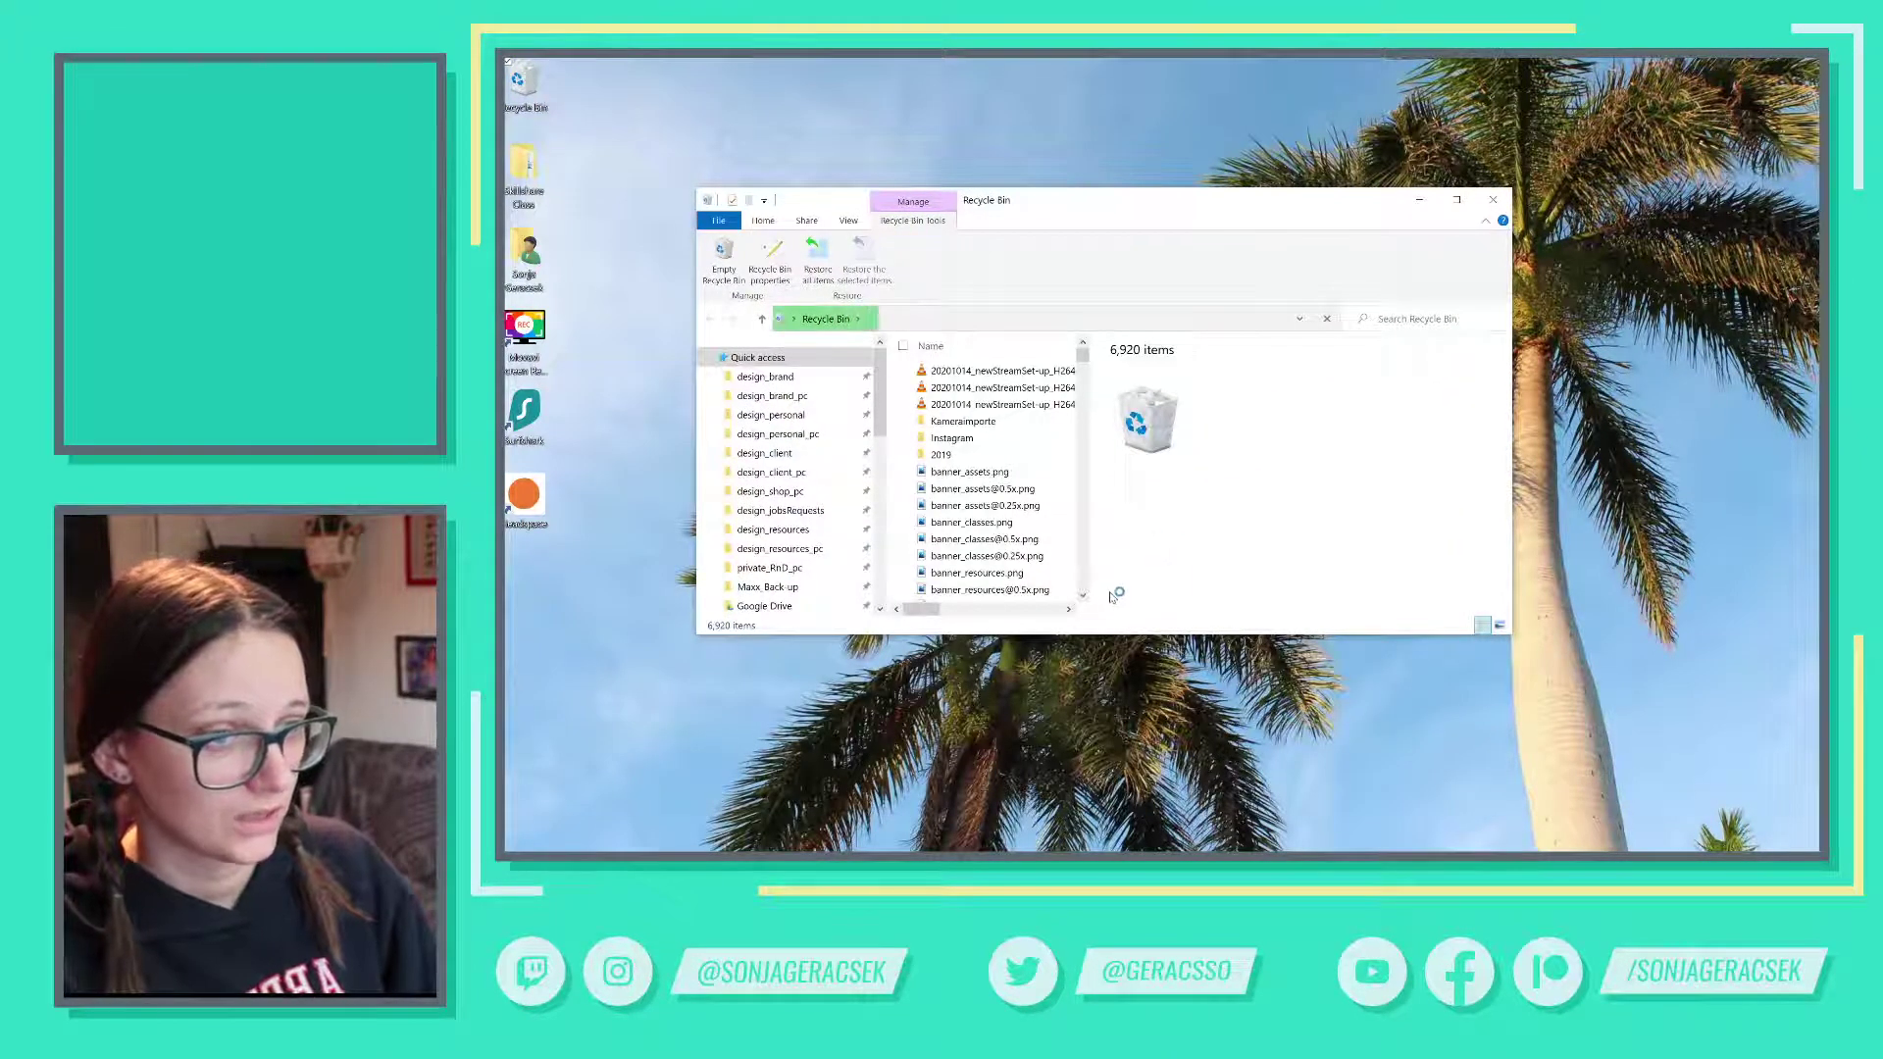
pyautogui.click(1457, 204)
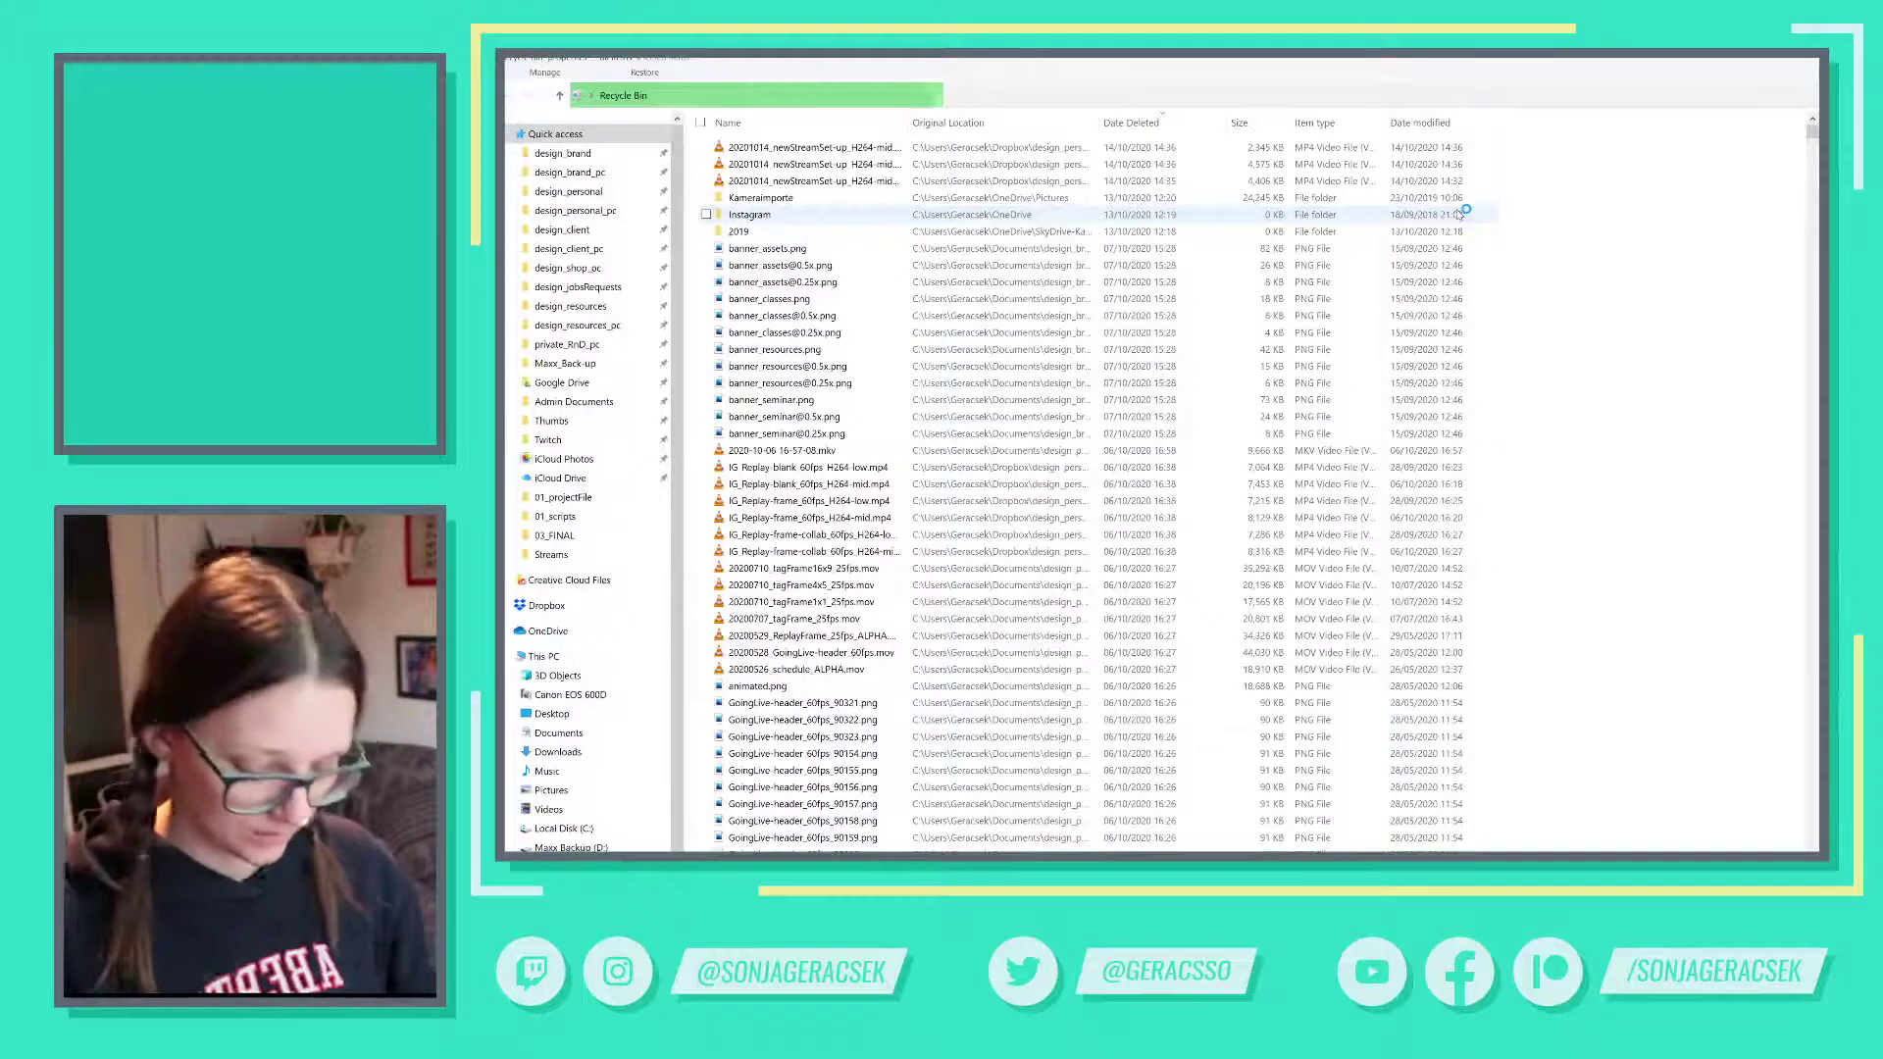
# - Search the Recycle Bin for deleted class files and widen the Original Location column to read the folder paths
pyautogui.scroll(-6, 1368, 412)
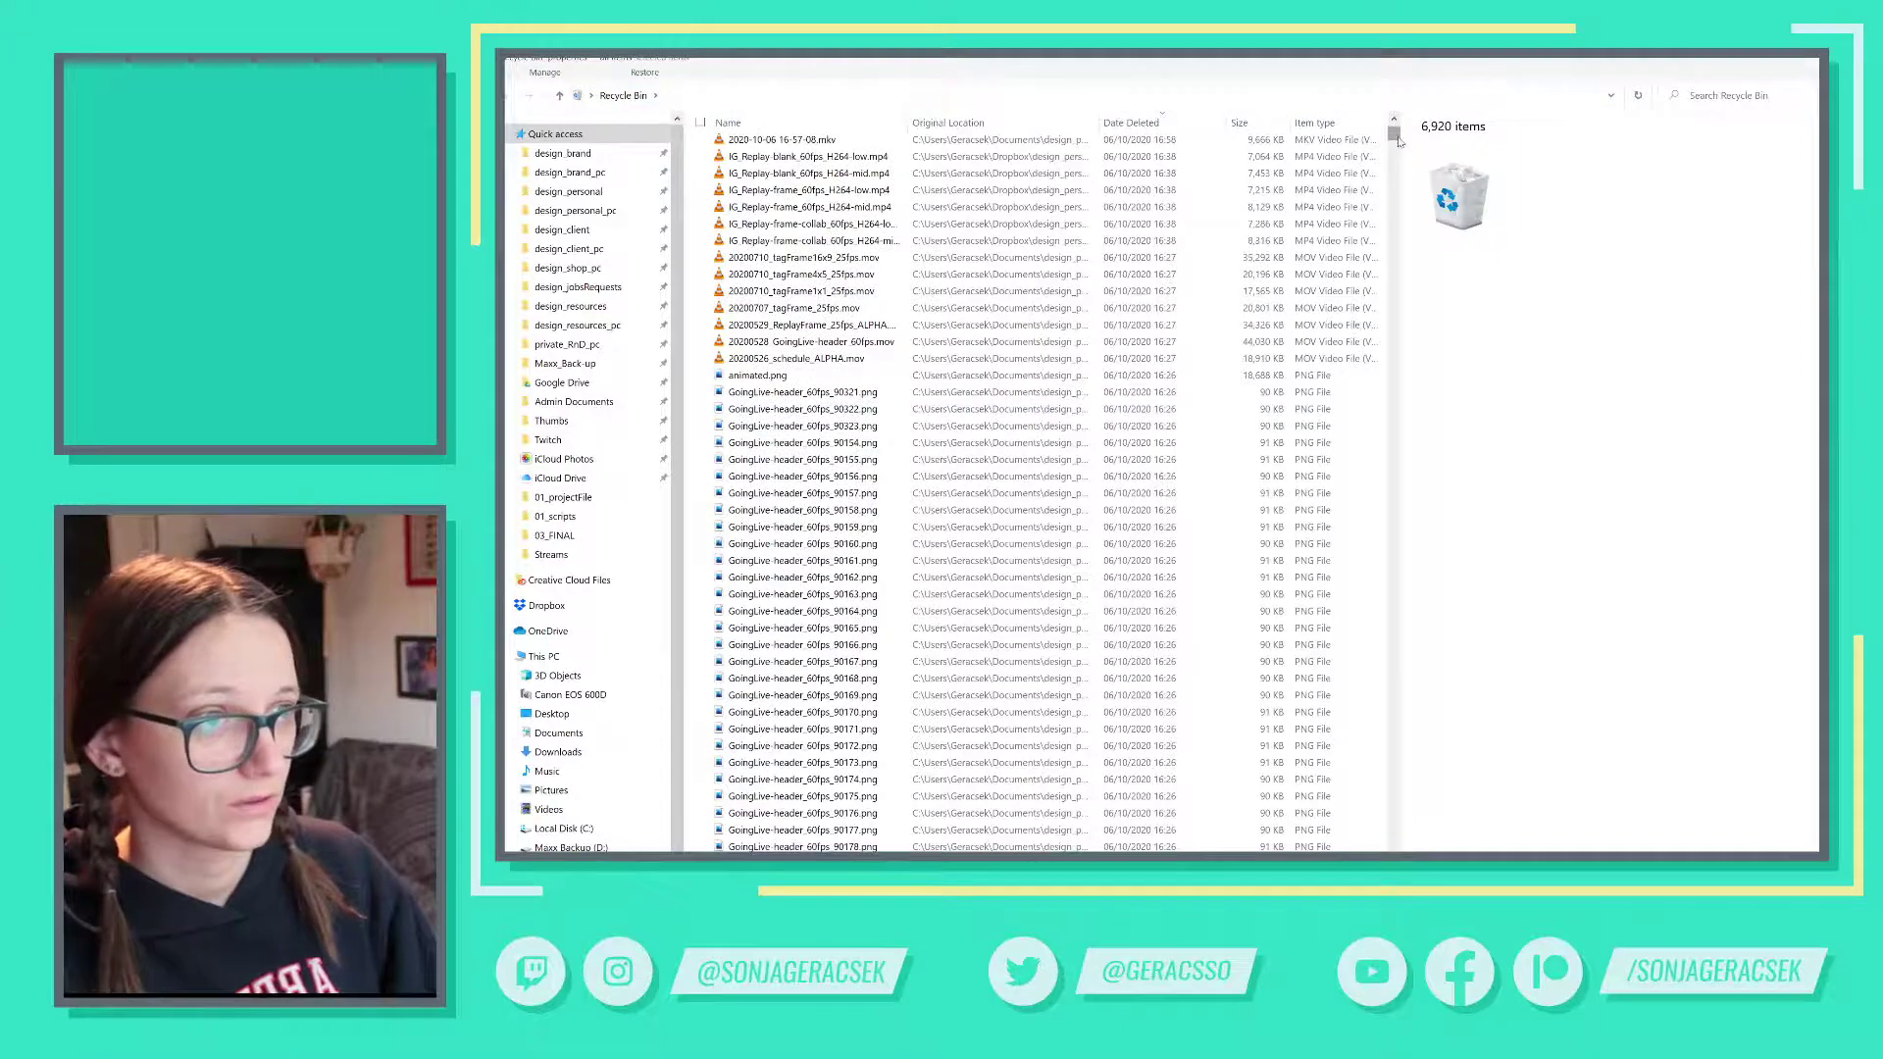
pyautogui.moveTo(1393, 136); pyautogui.dragTo(1391, 227)
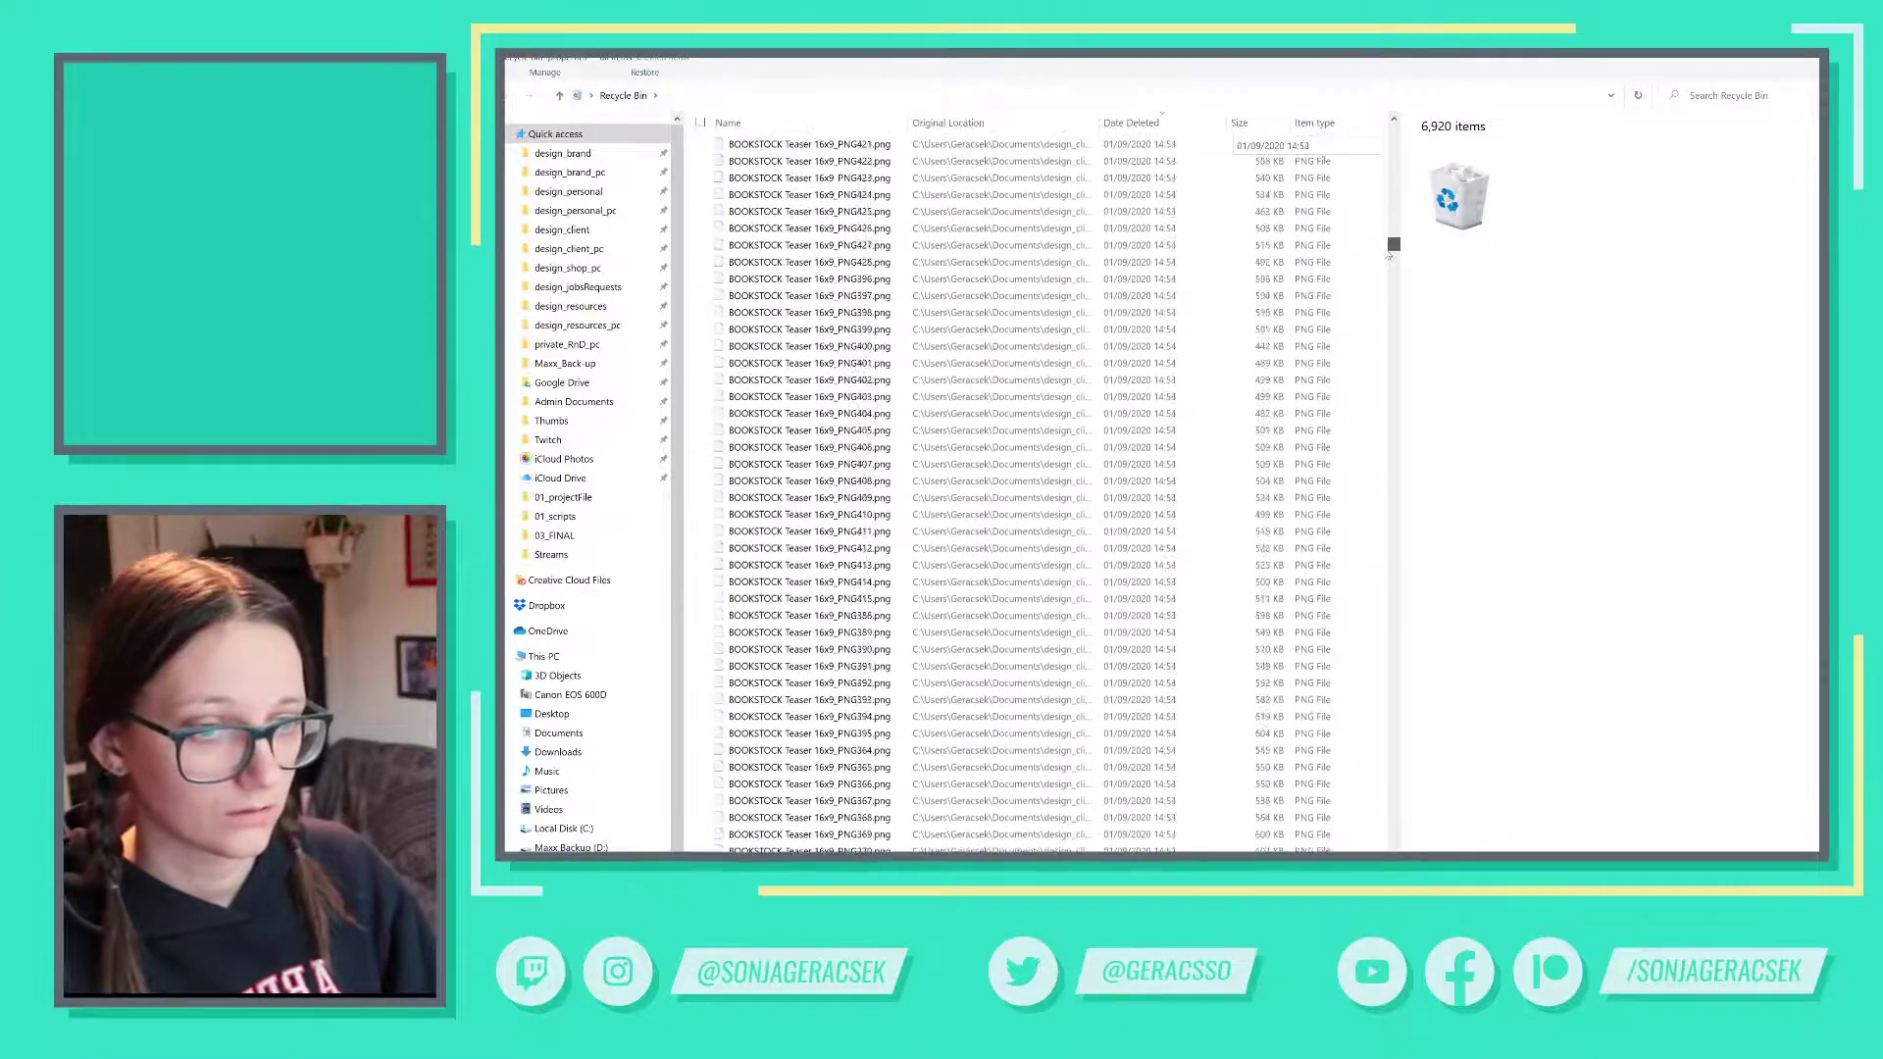
pyautogui.moveTo(1388, 287); pyautogui.dragTo(1387, 307)
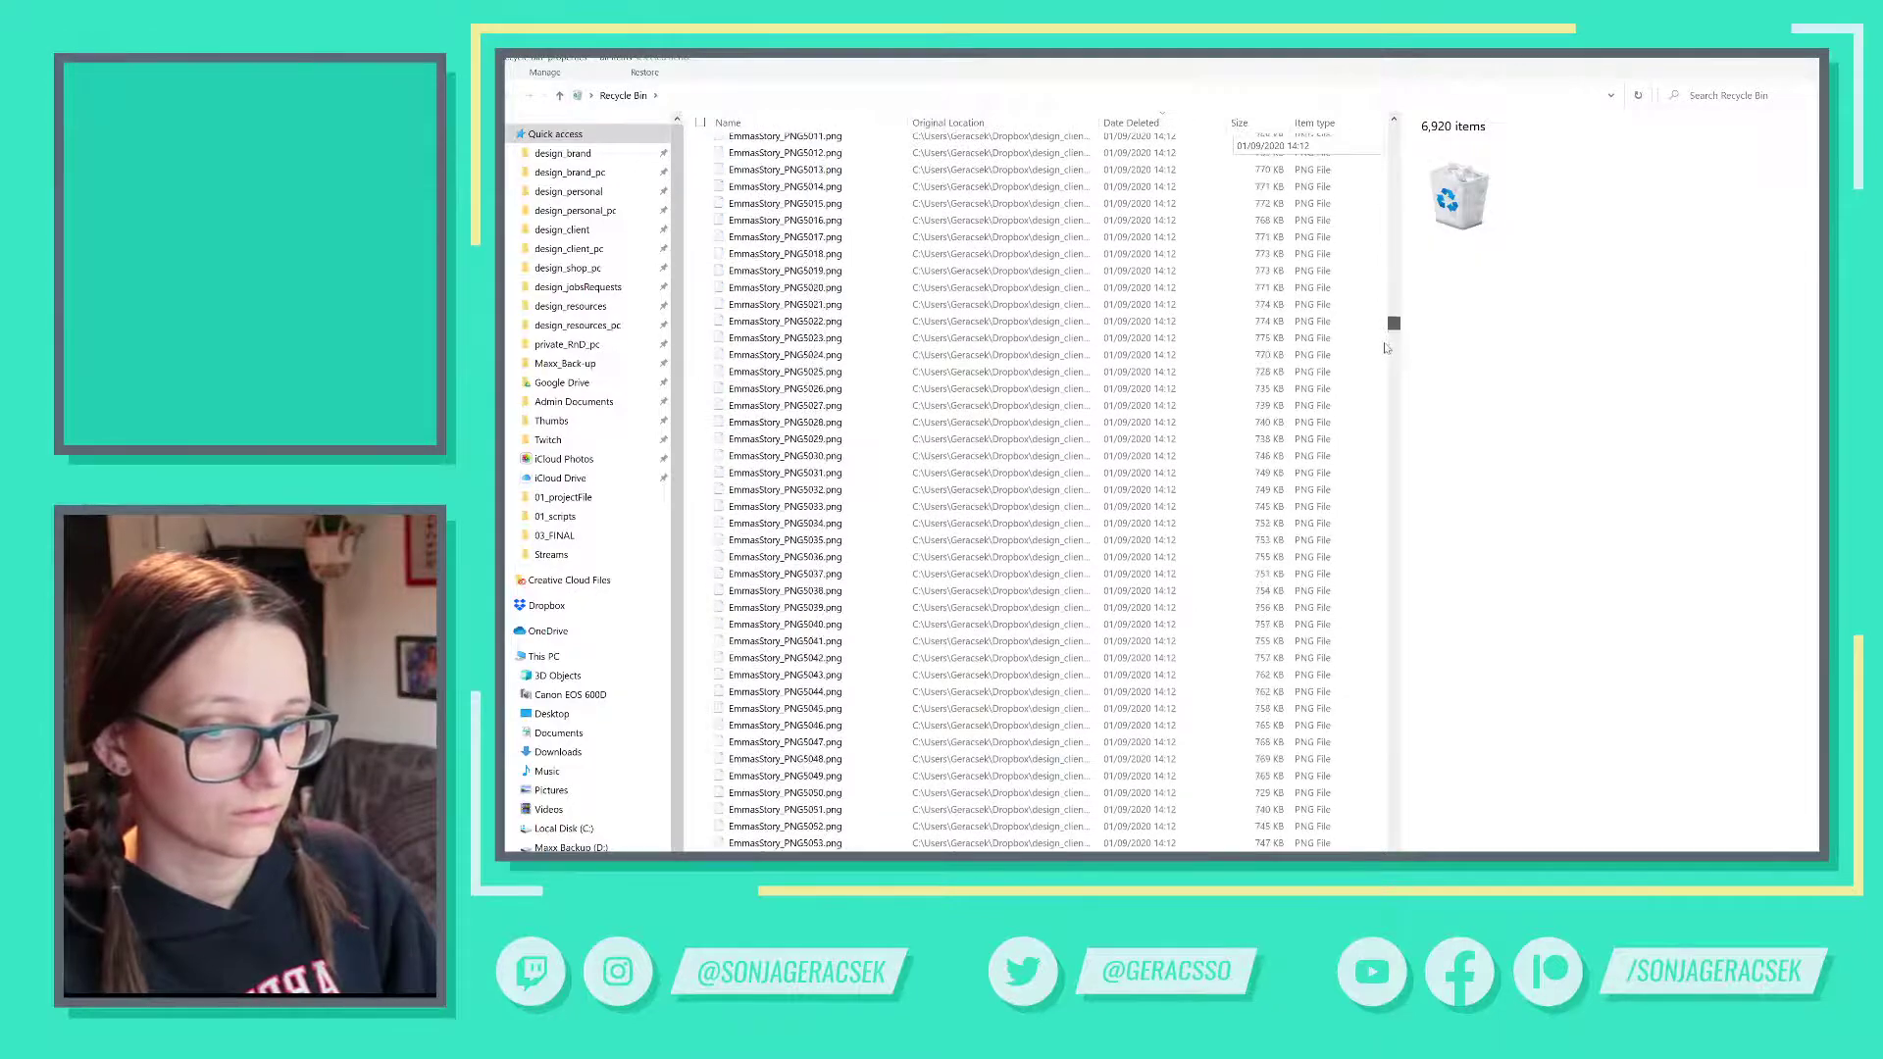
pyautogui.moveTo(1393, 449); pyautogui.dragTo(1402, 586)
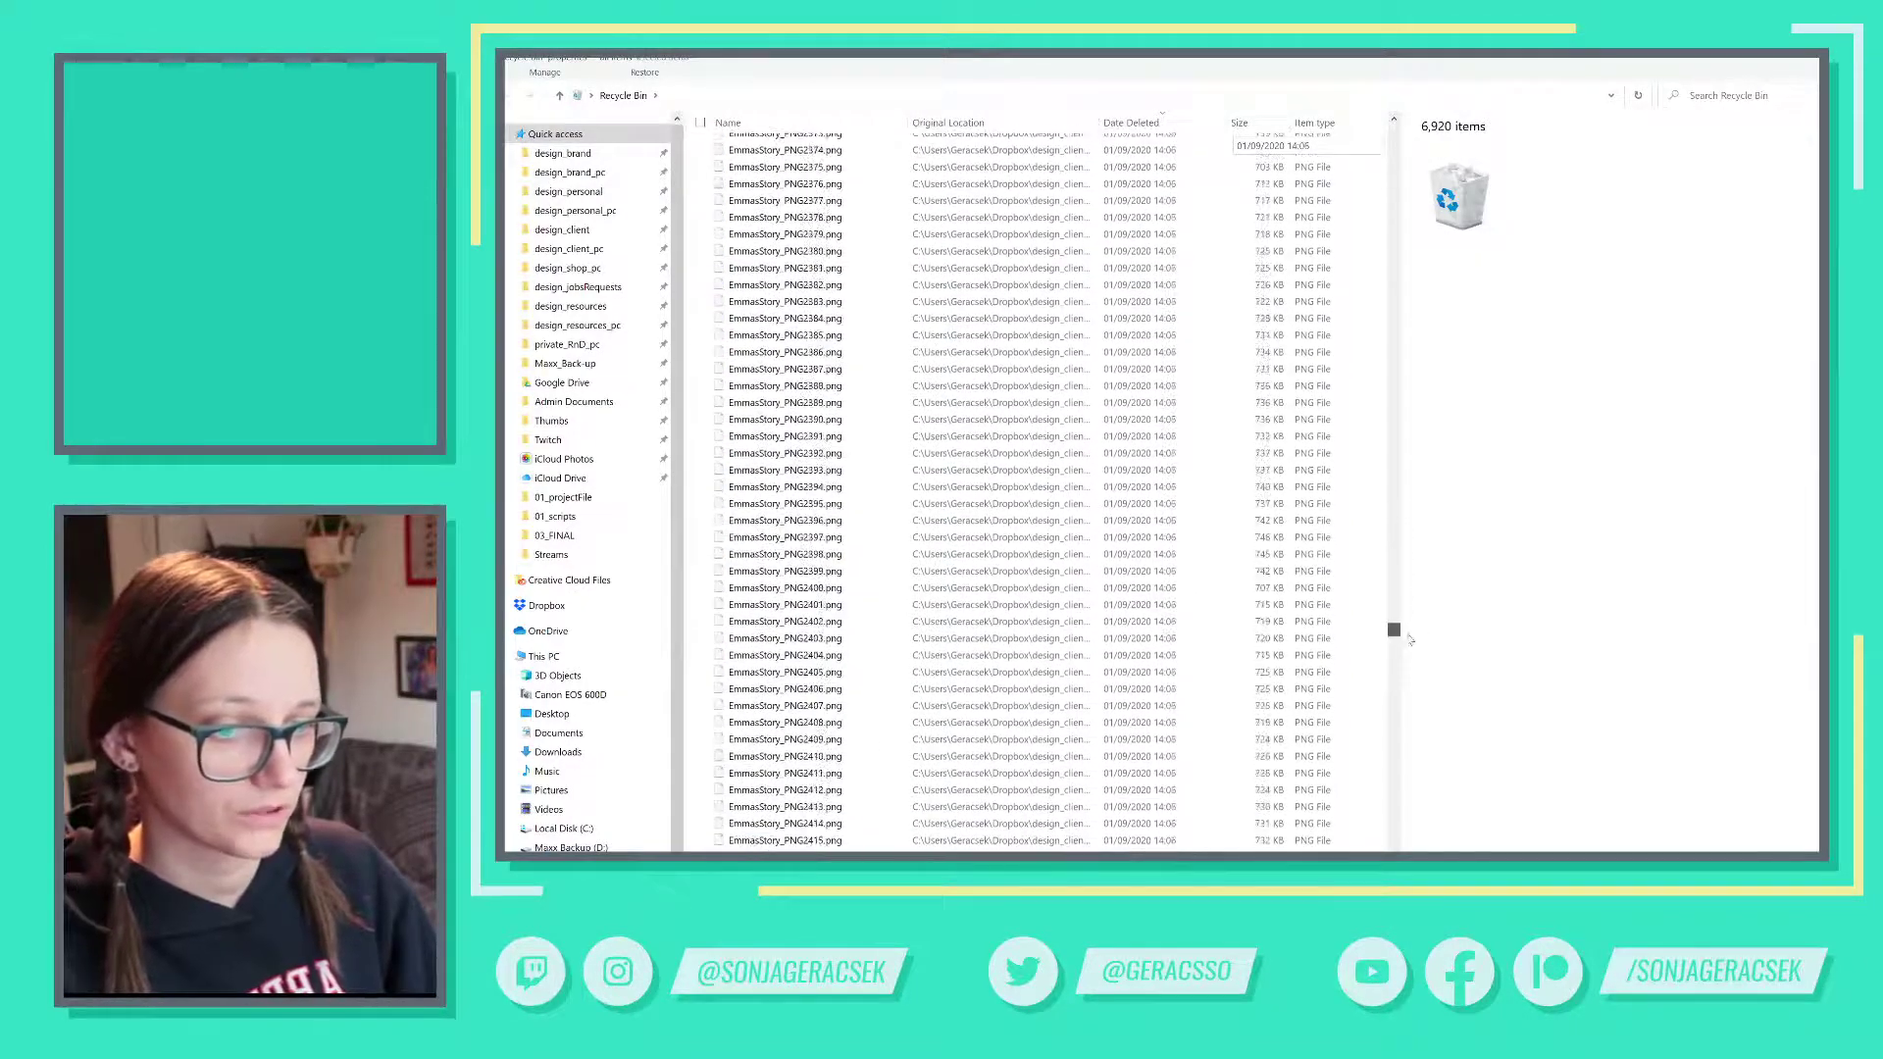
pyautogui.moveTo(1404, 719); pyautogui.dragTo(1408, 851)
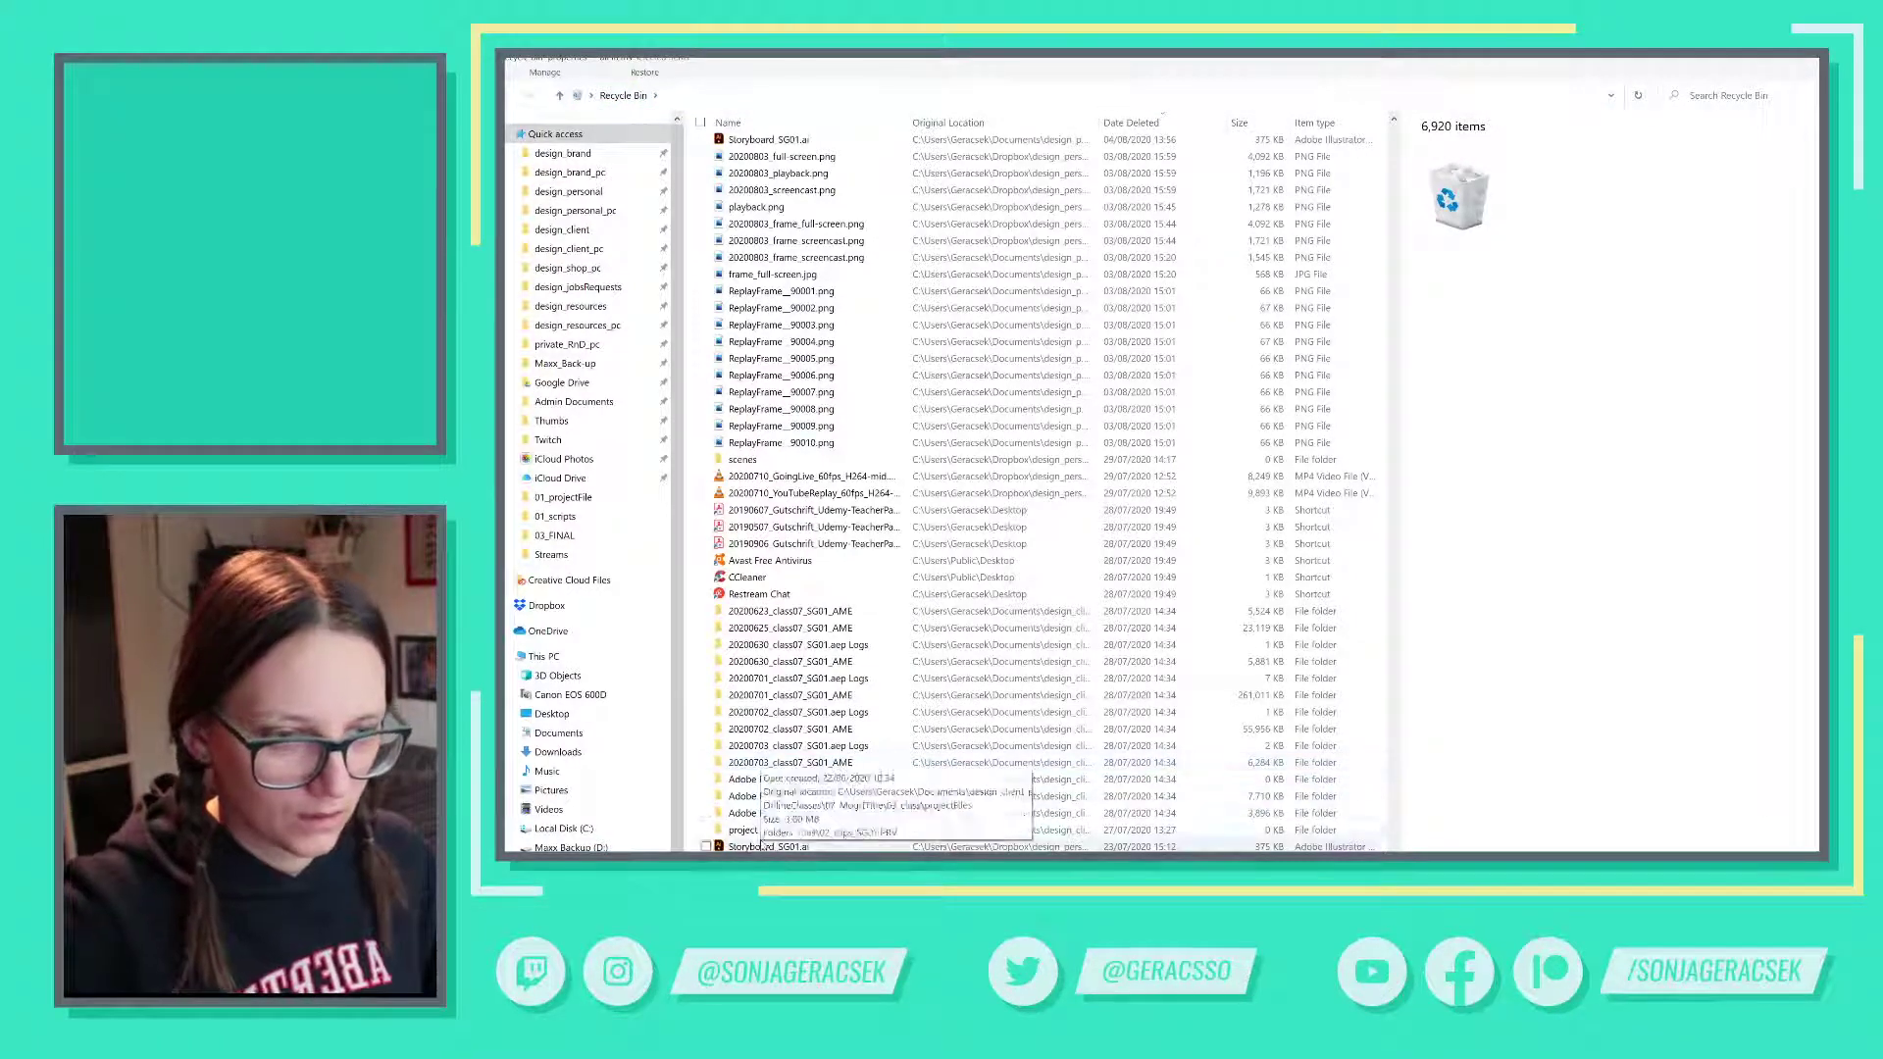
pyautogui.click(761, 831)
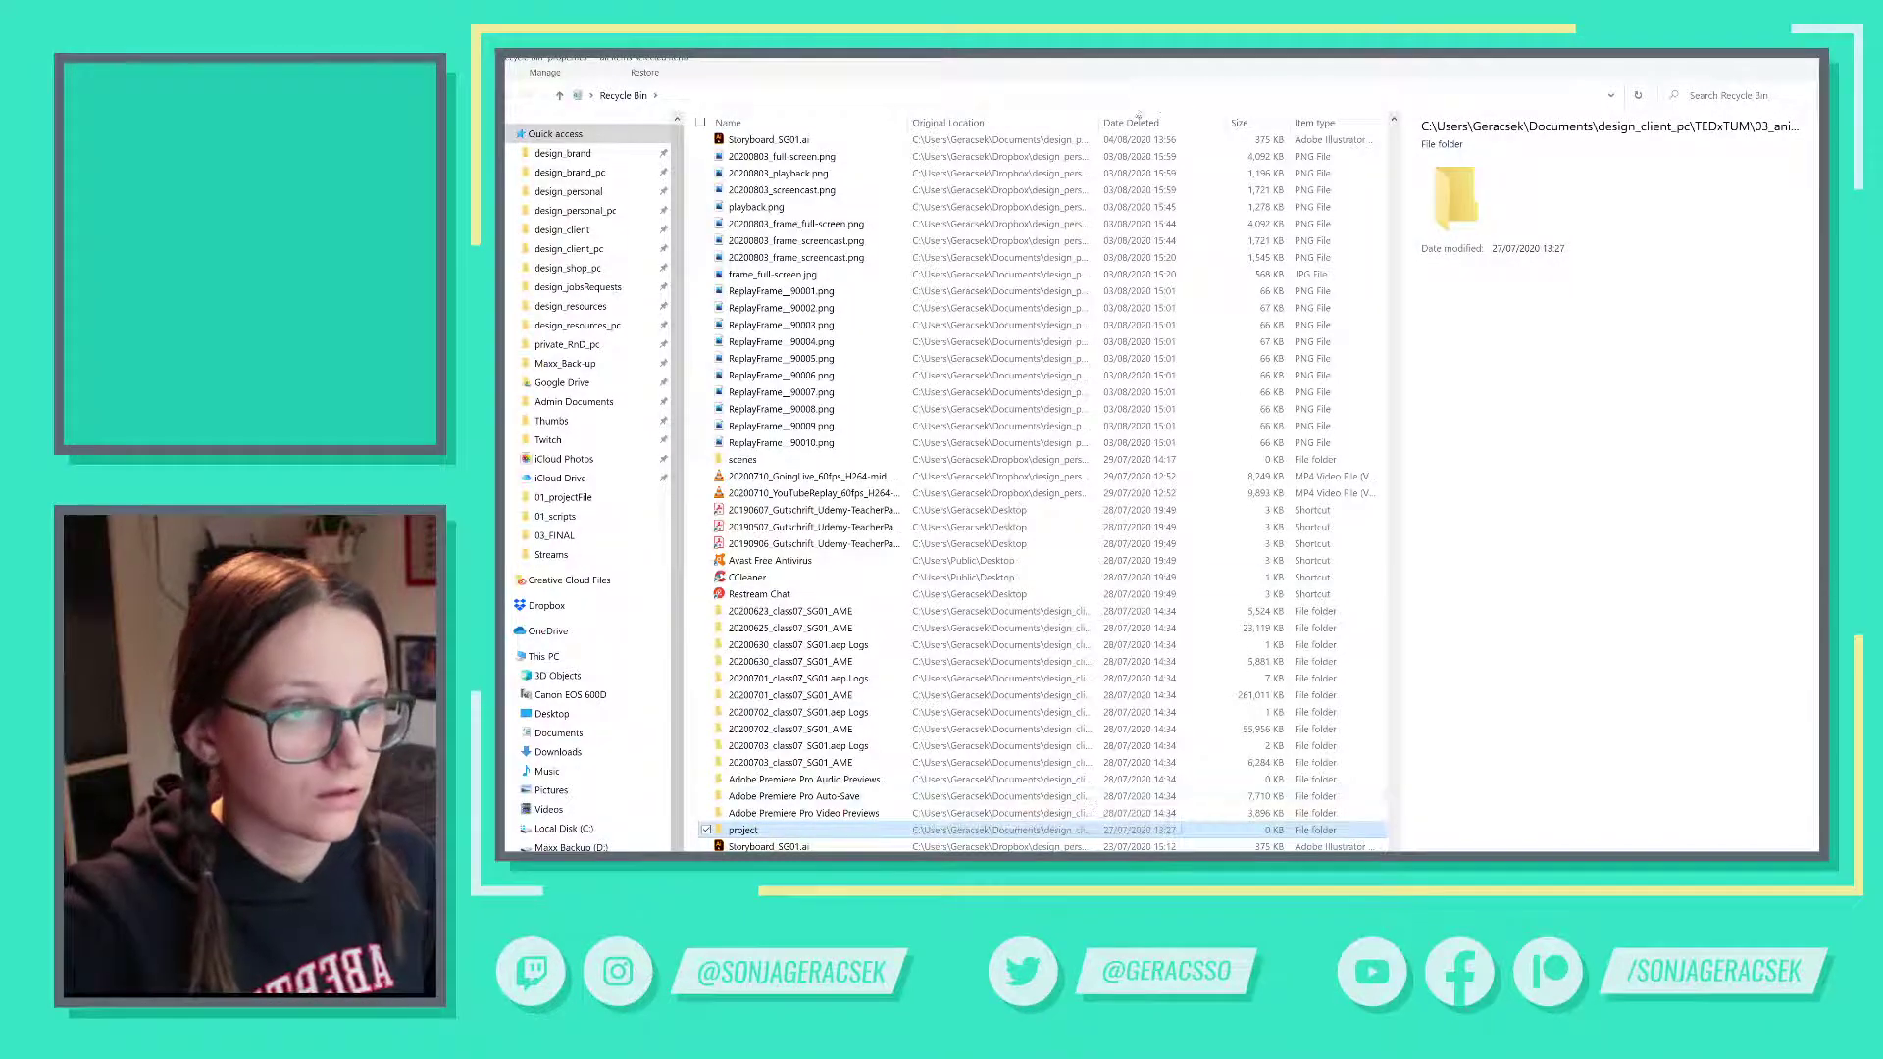
pyautogui.moveTo(1253, 120); pyautogui.dragTo(1264, 120)
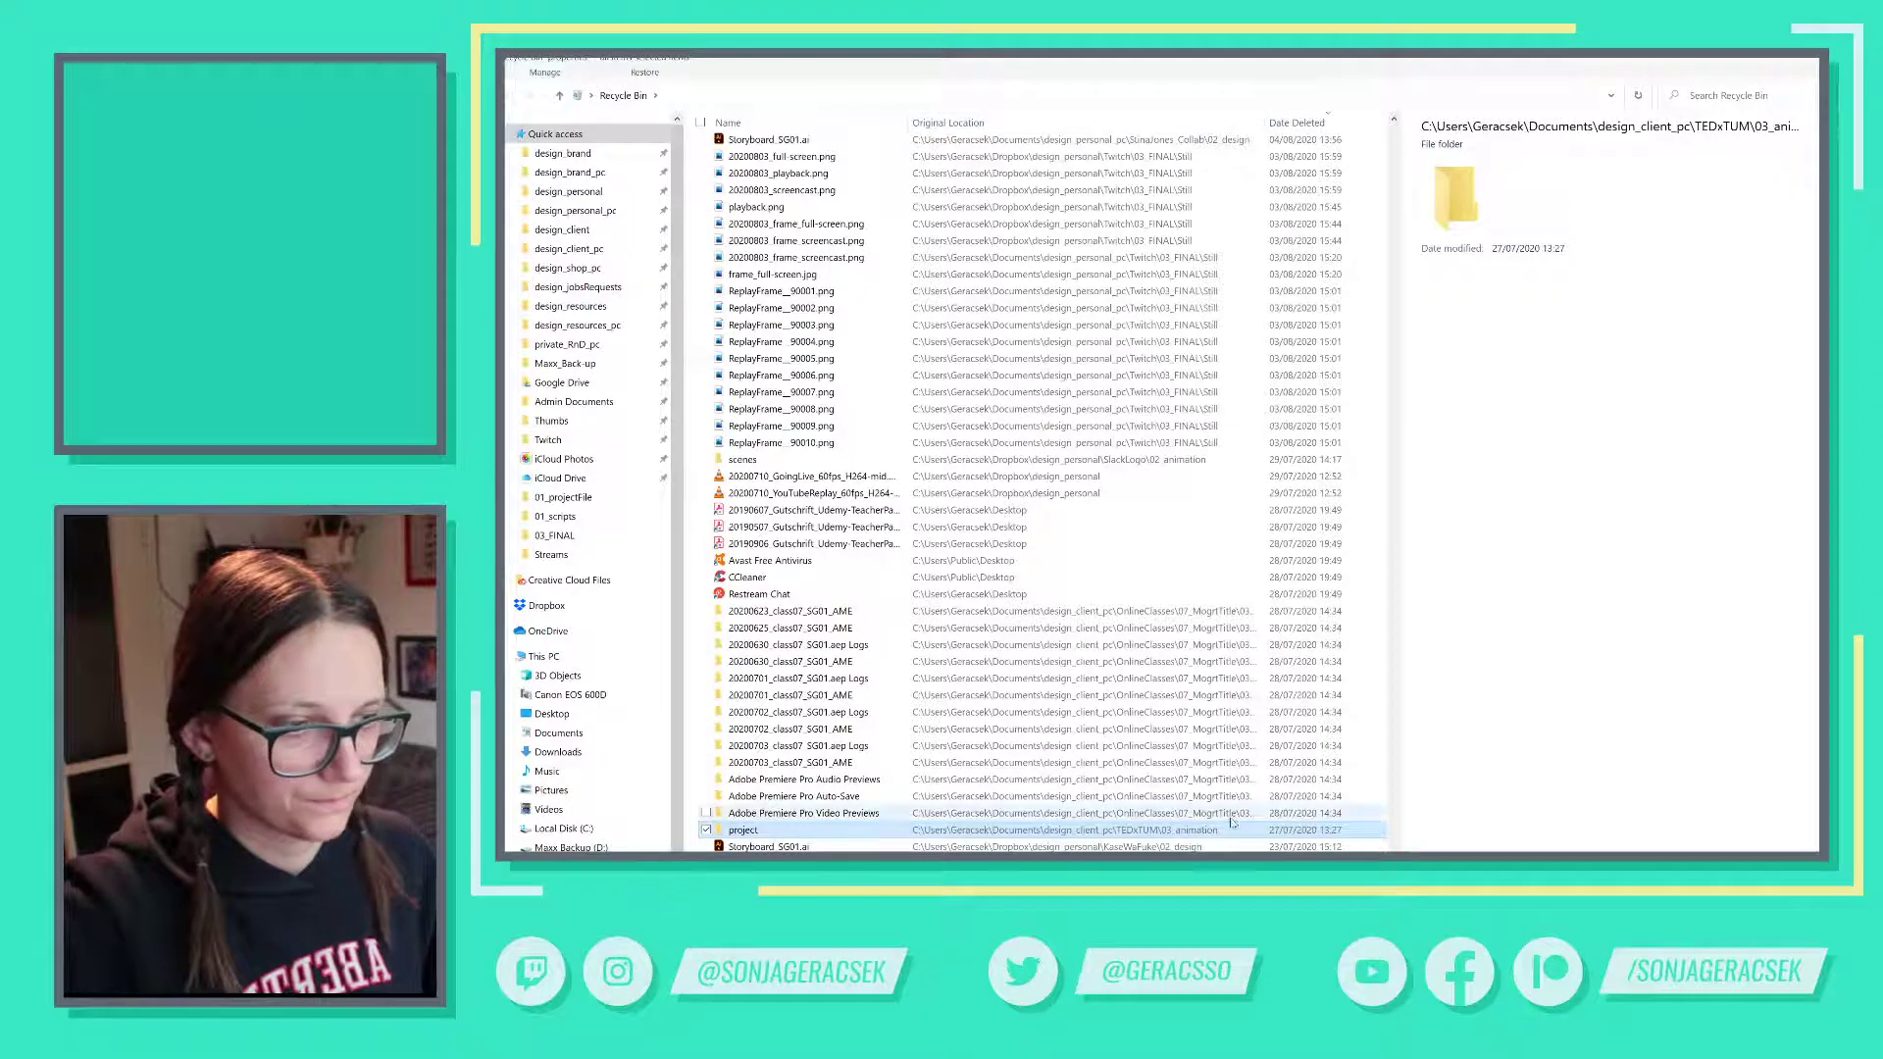
# - Step through the deleted class07 and Adobe Premiere Pro folders in the Recycle Bin to check what they are and where they came from
pyautogui.click(871, 816)
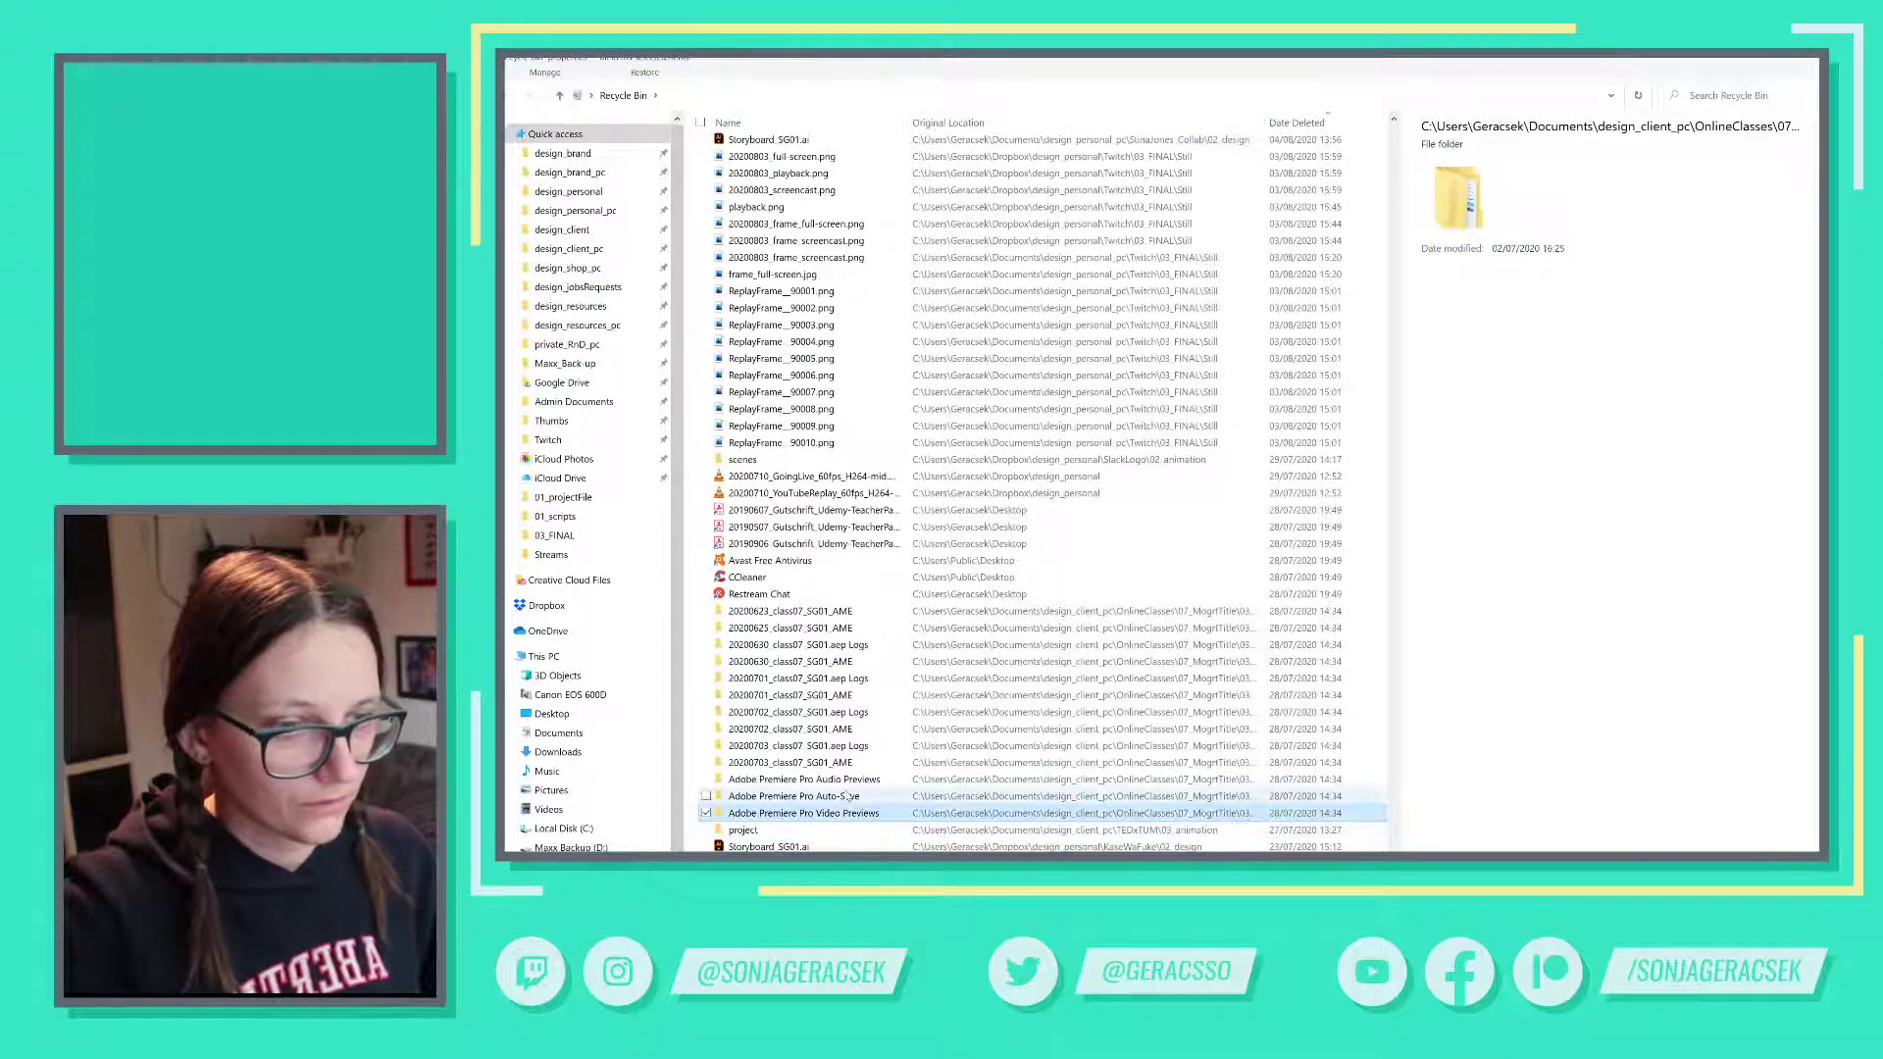
pyautogui.press('Up')
pyautogui.press('Up')
pyautogui.press('Up')
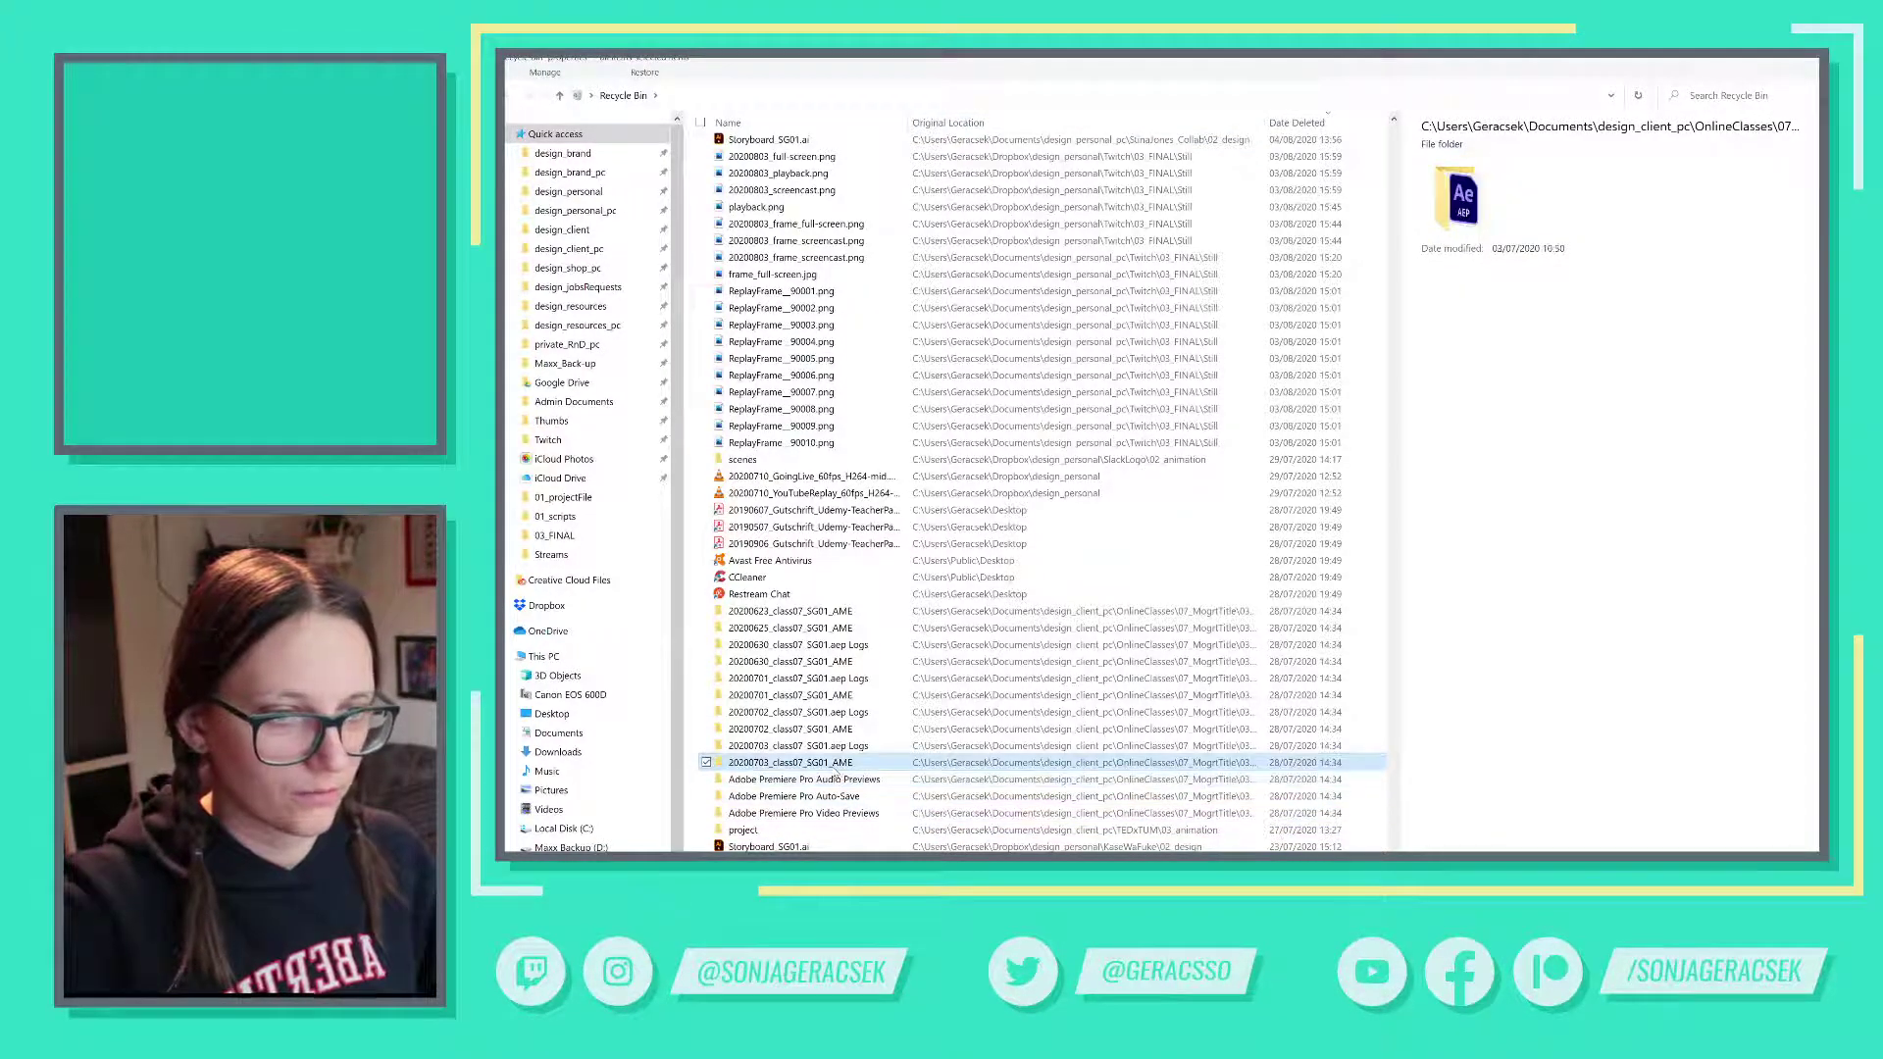
pyautogui.press('Up')
pyautogui.press('Up')
pyautogui.press('Up')
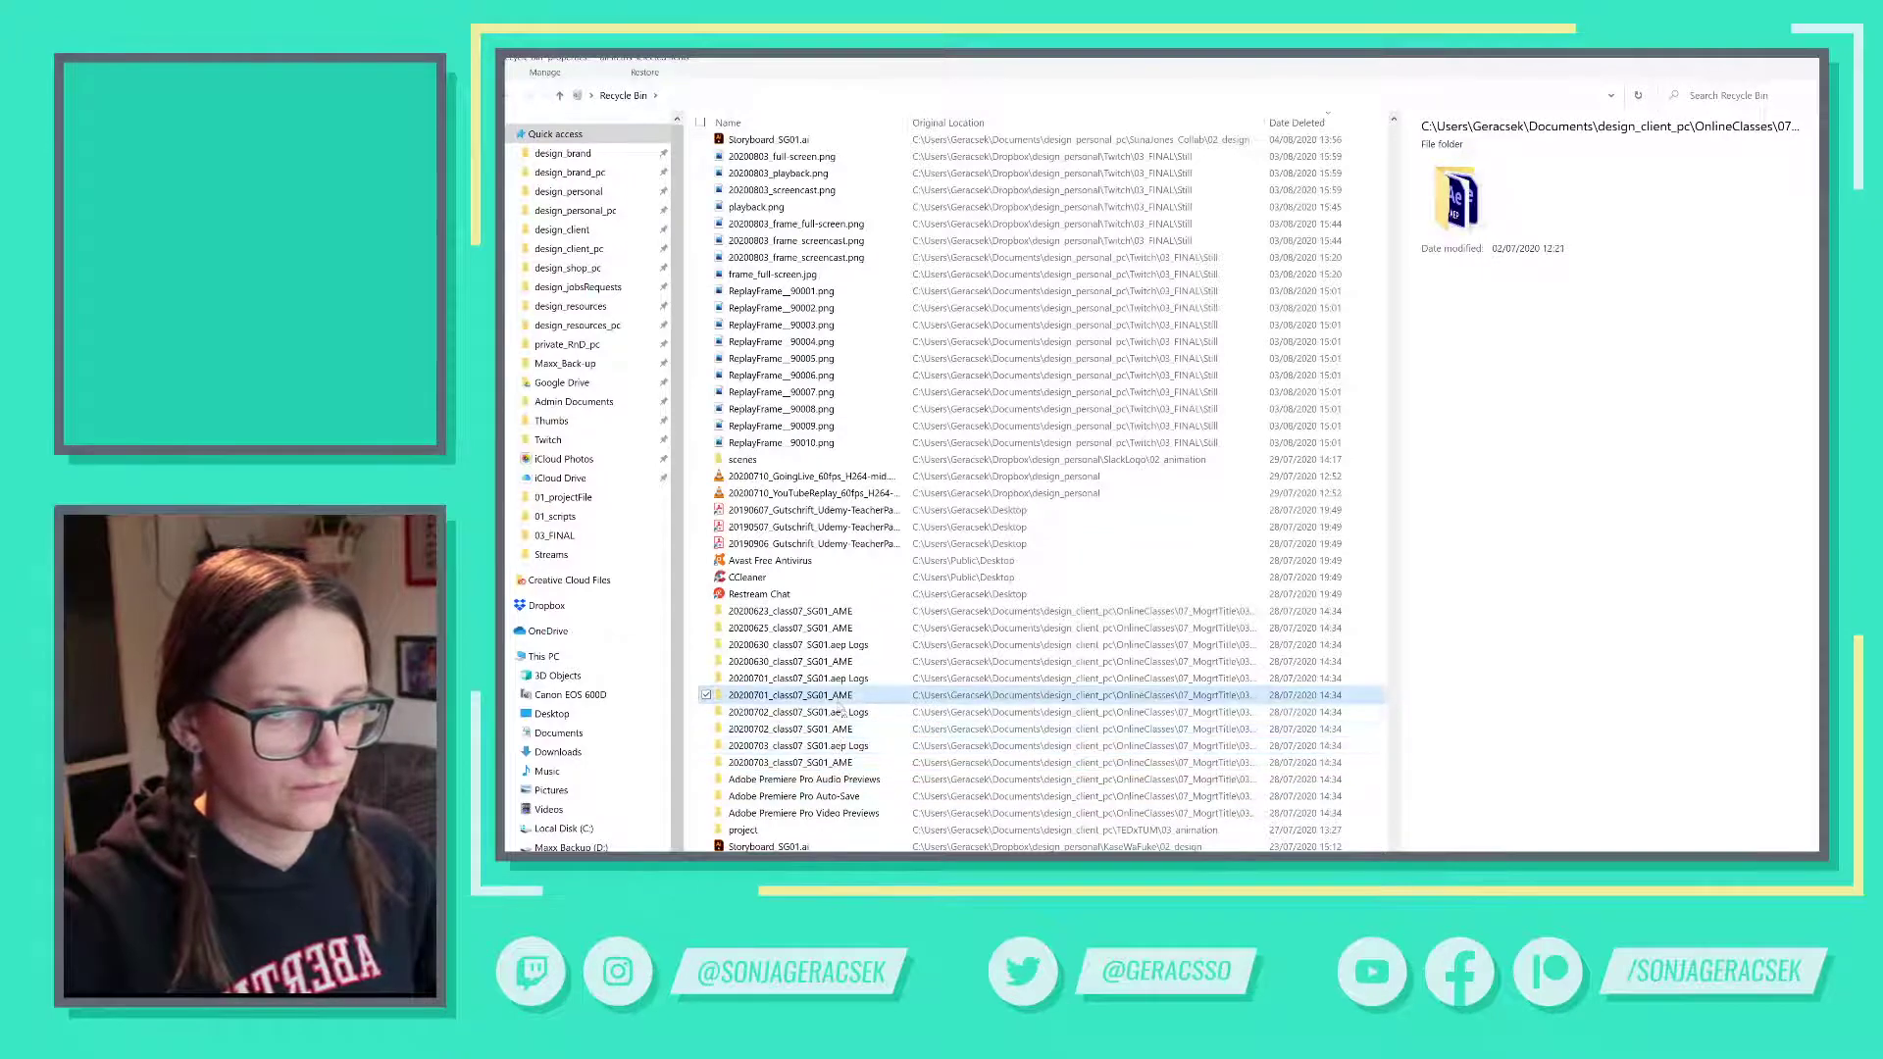
pyautogui.press('Up')
pyautogui.press('Up')
pyautogui.press('Up')
pyautogui.press('Up')
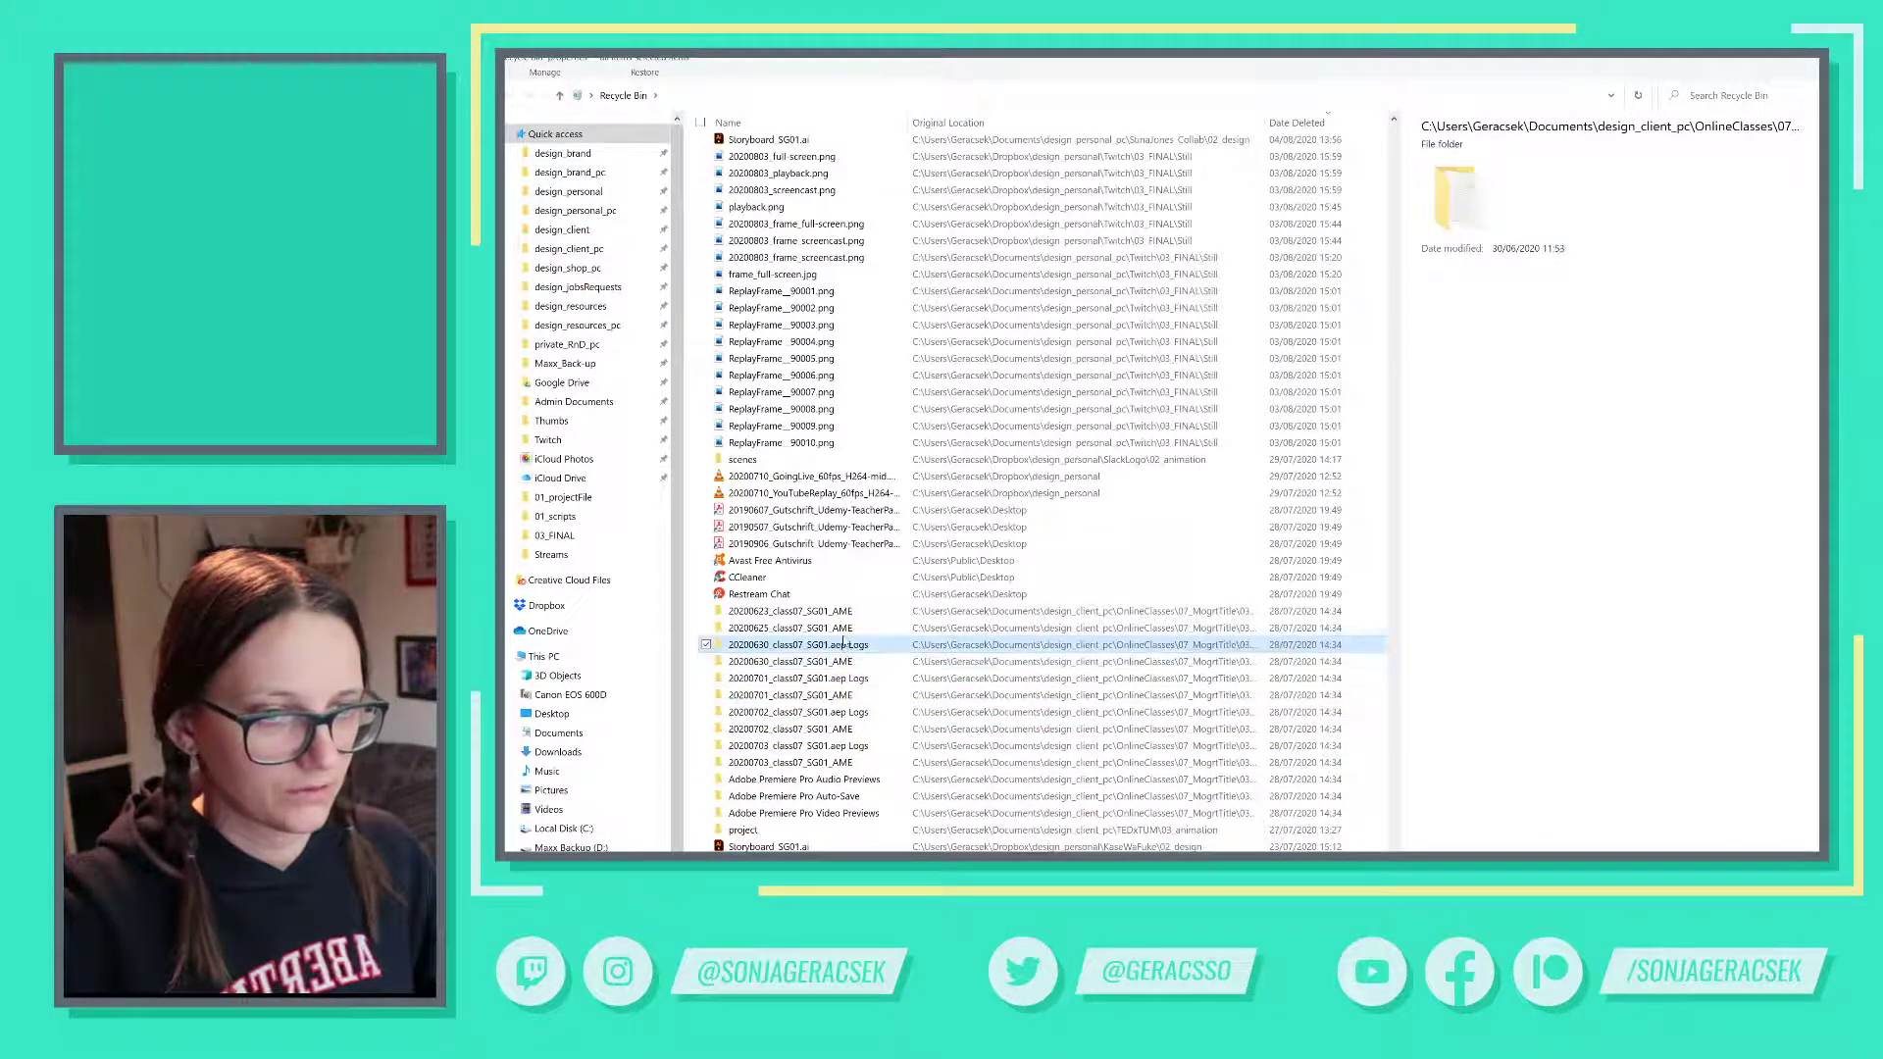
pyautogui.click(851, 614)
pyautogui.click(777, 460)
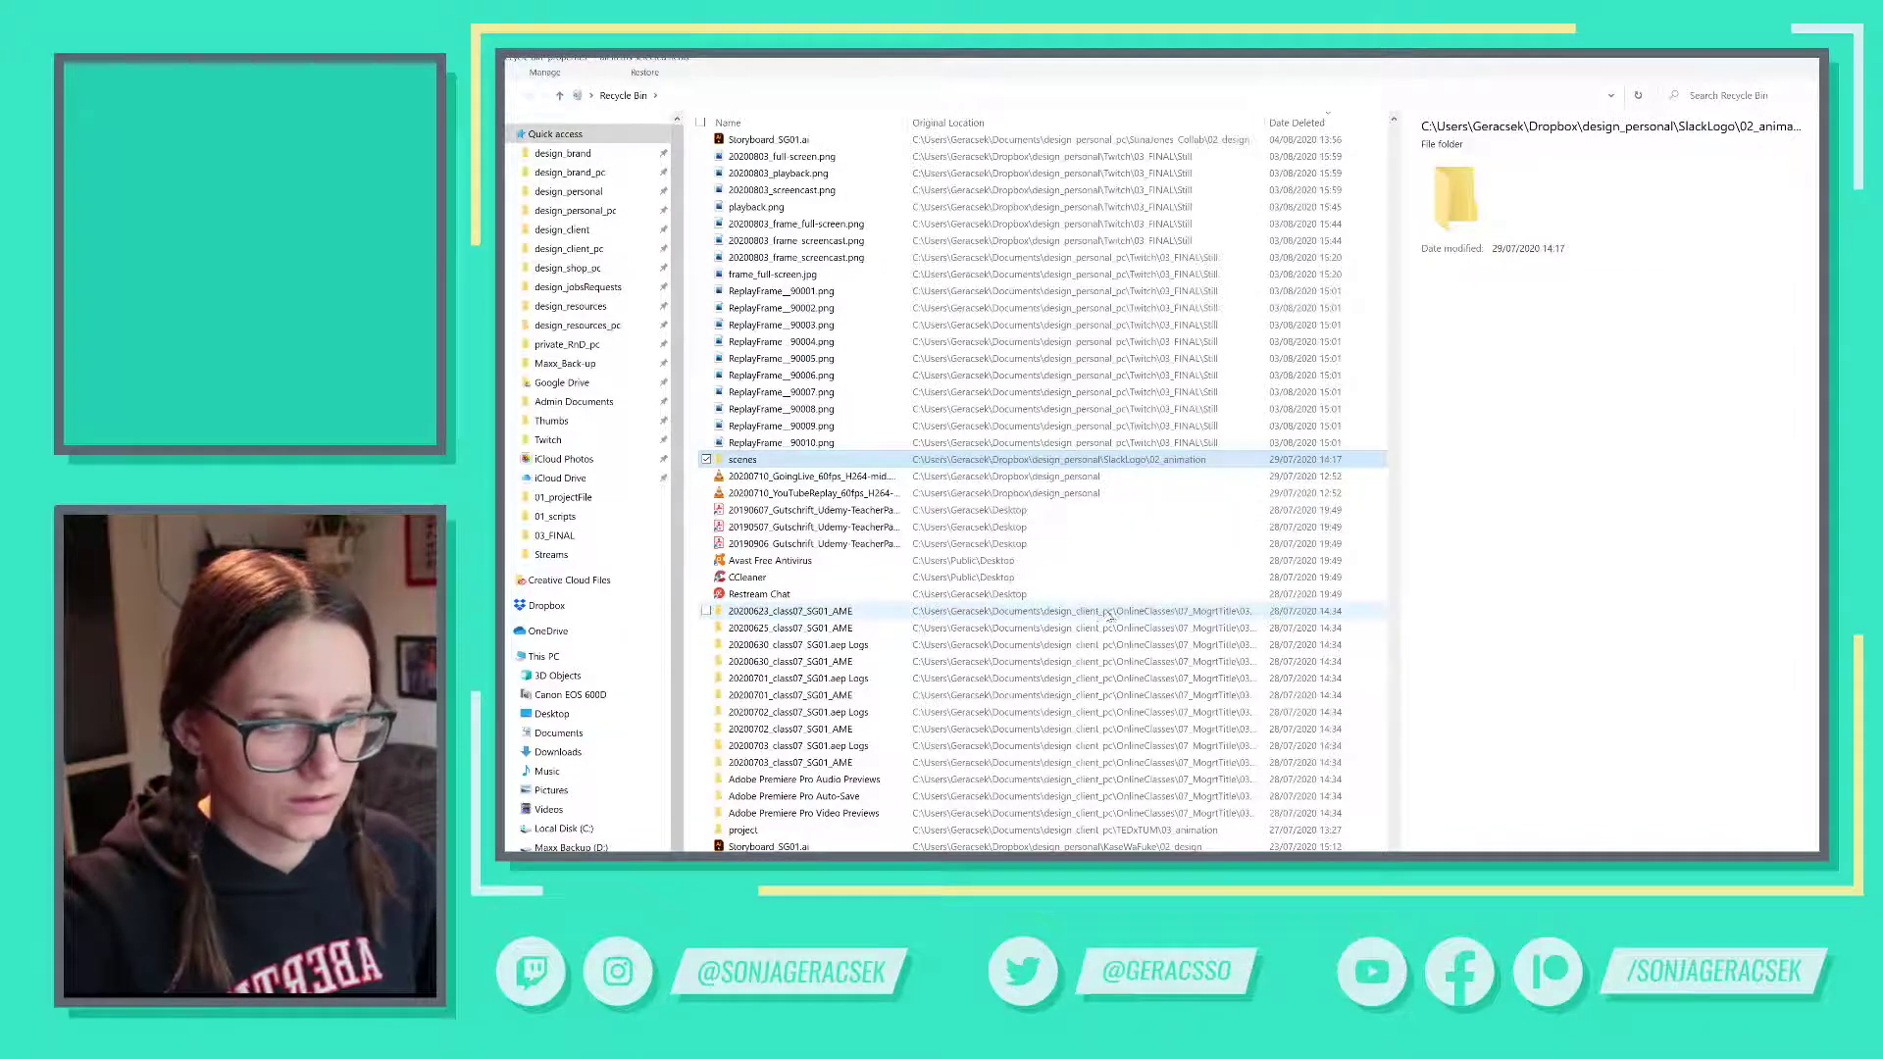
# - Look through the Recycle Bin entries with more recent deletion dates for script files from the 07_MogrtTitle class
pyautogui.scroll(8, 1115, 616)
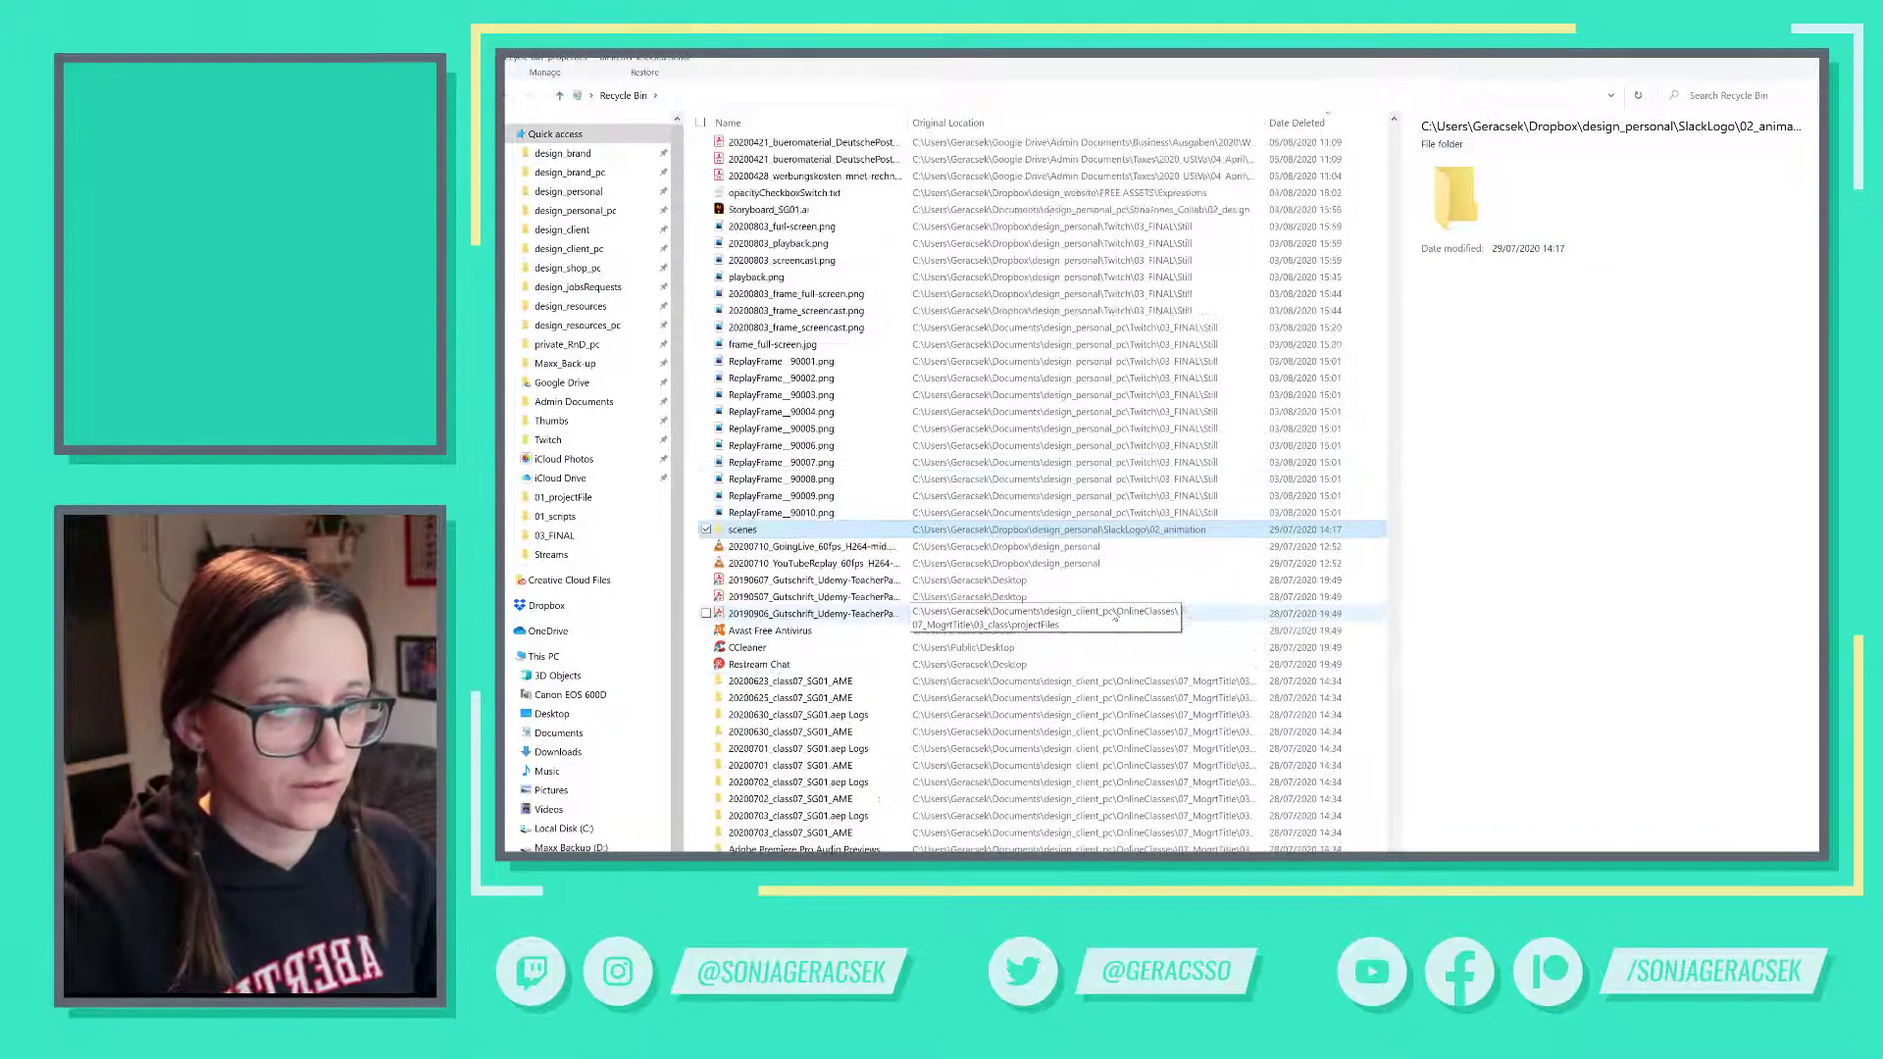
pyautogui.scroll(2, 1115, 614)
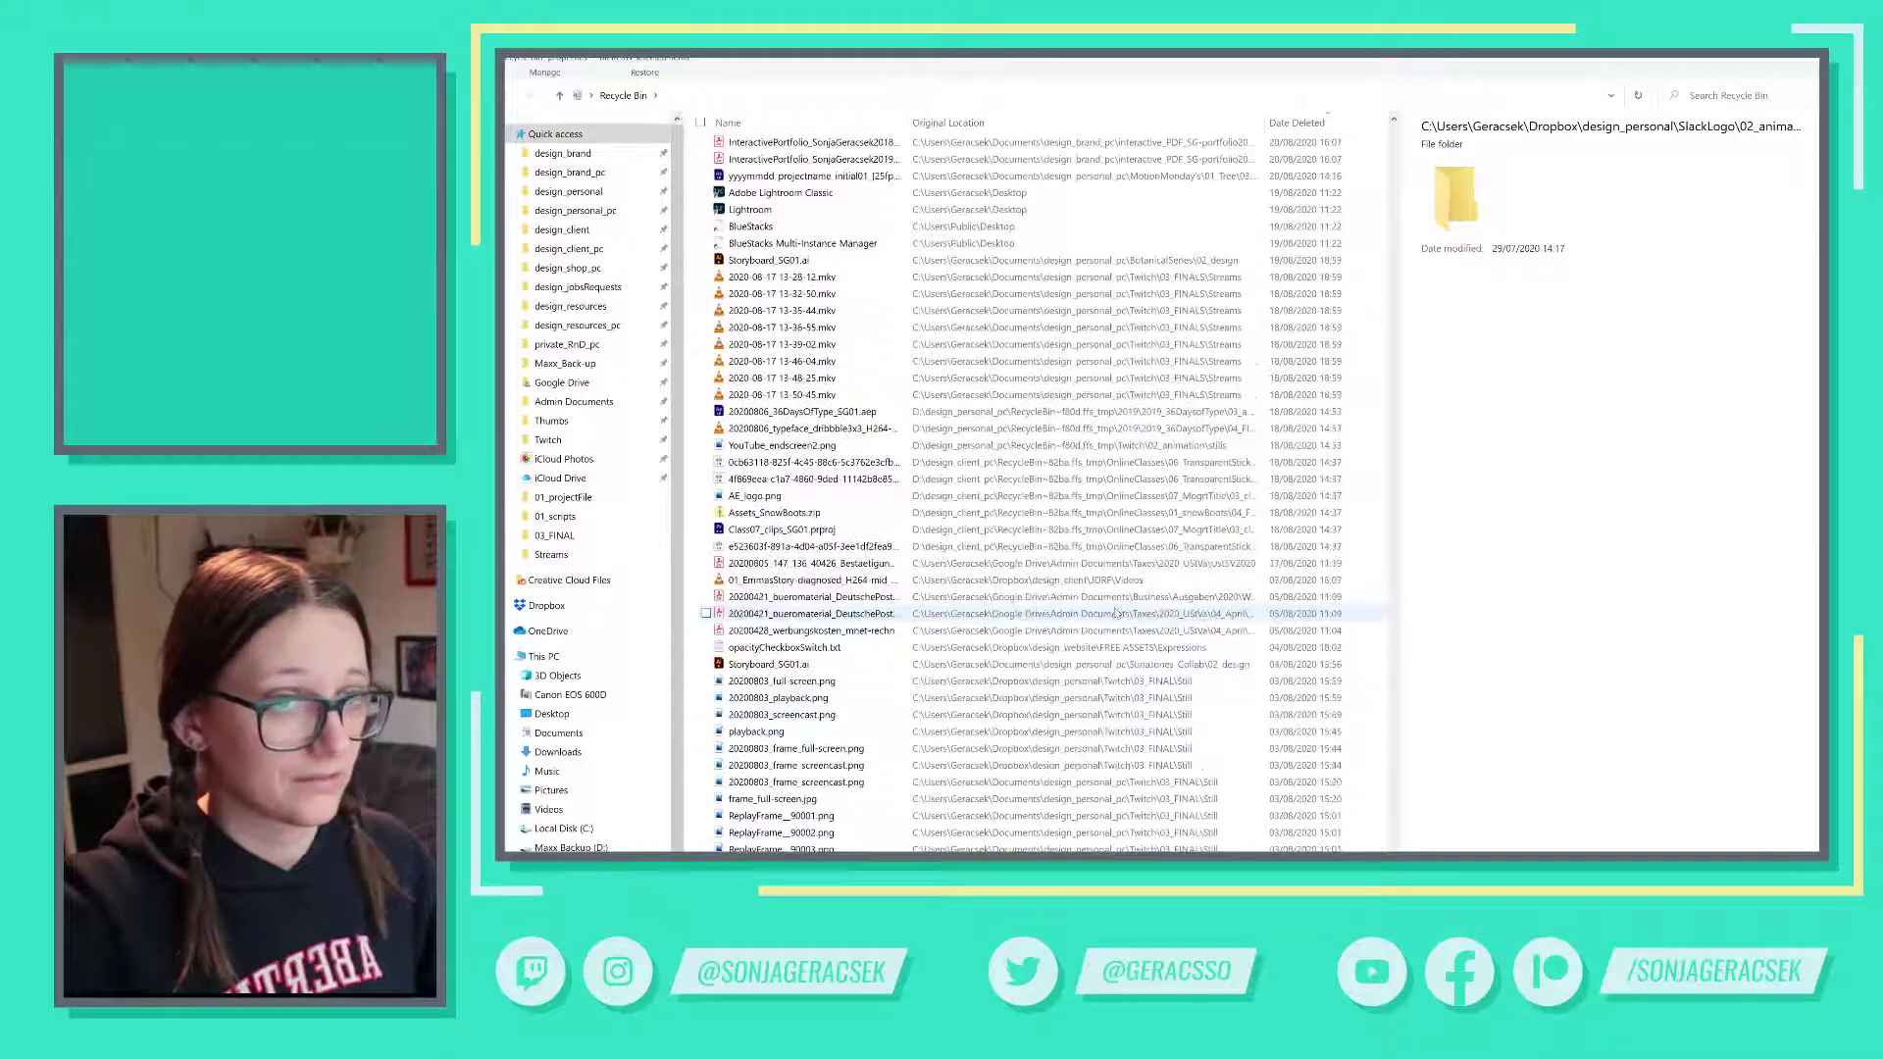
pyautogui.scroll(6, 1207, 500)
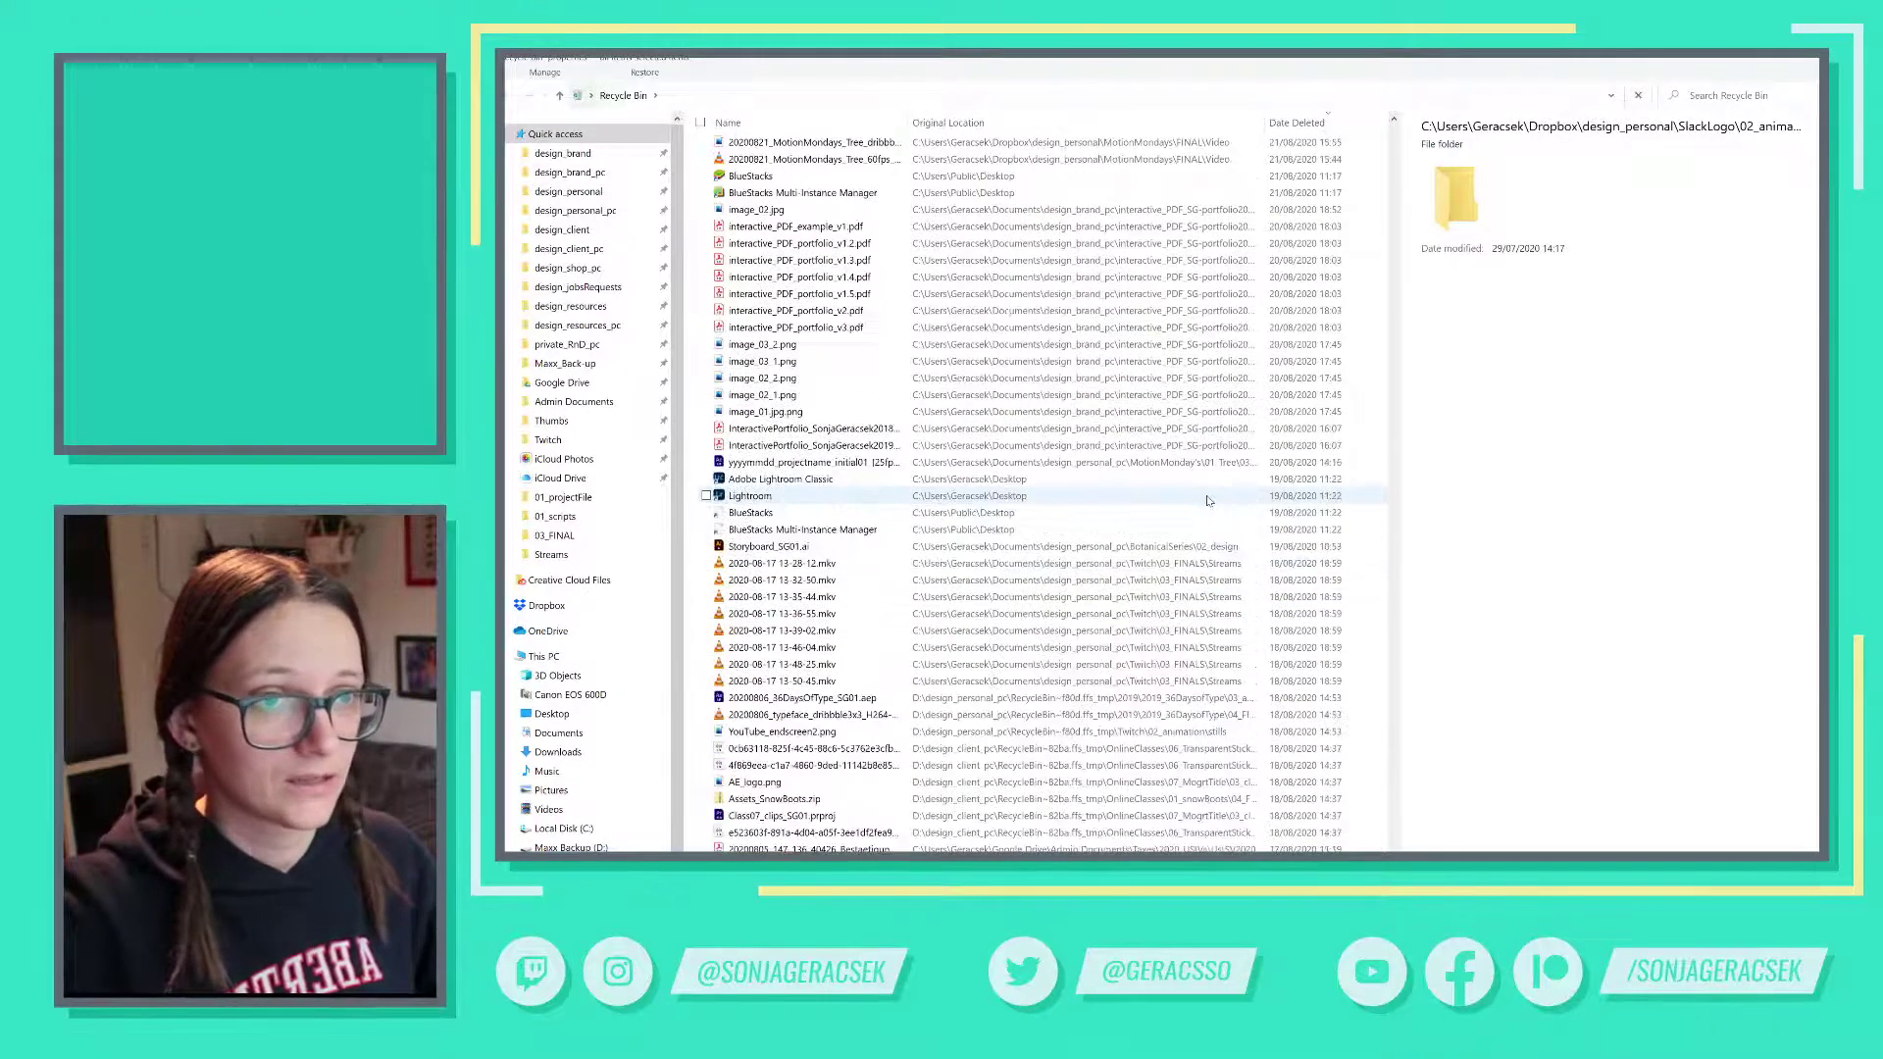
pyautogui.scroll(5, 1216, 529)
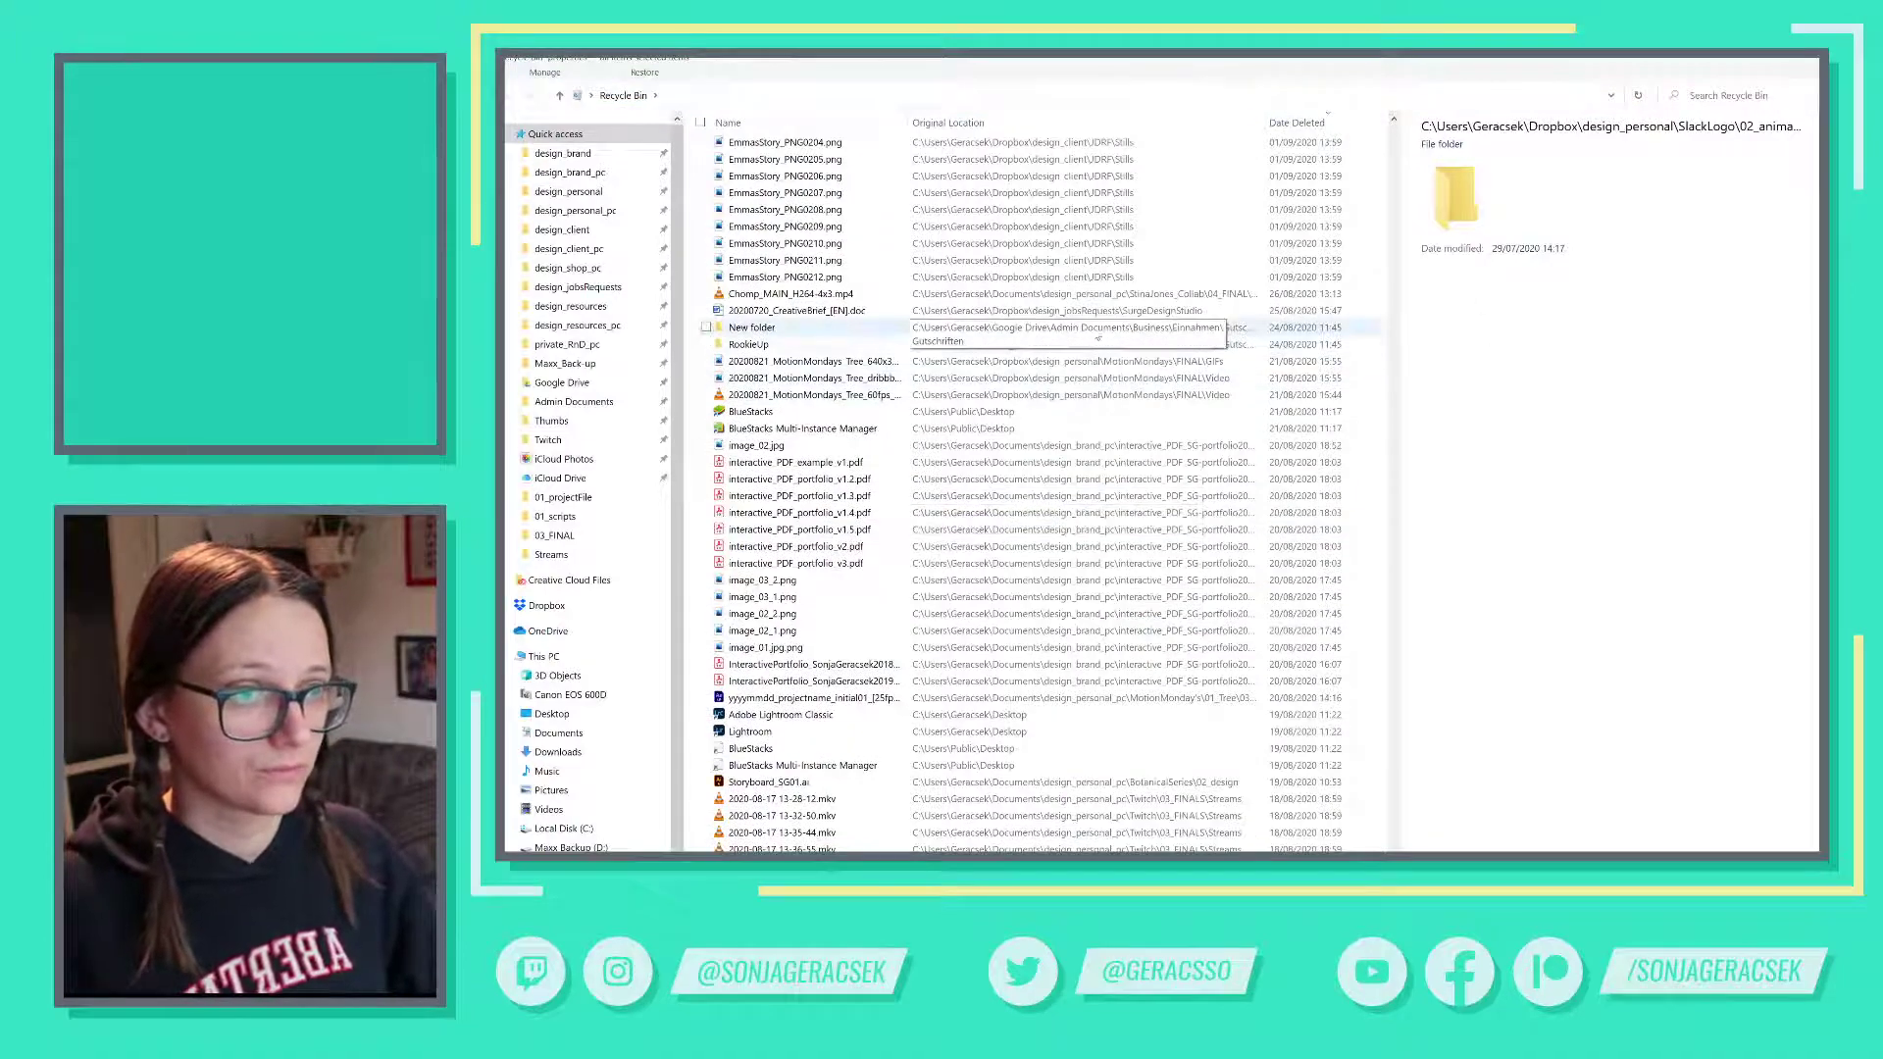
pyautogui.scroll(1, 1216, 490)
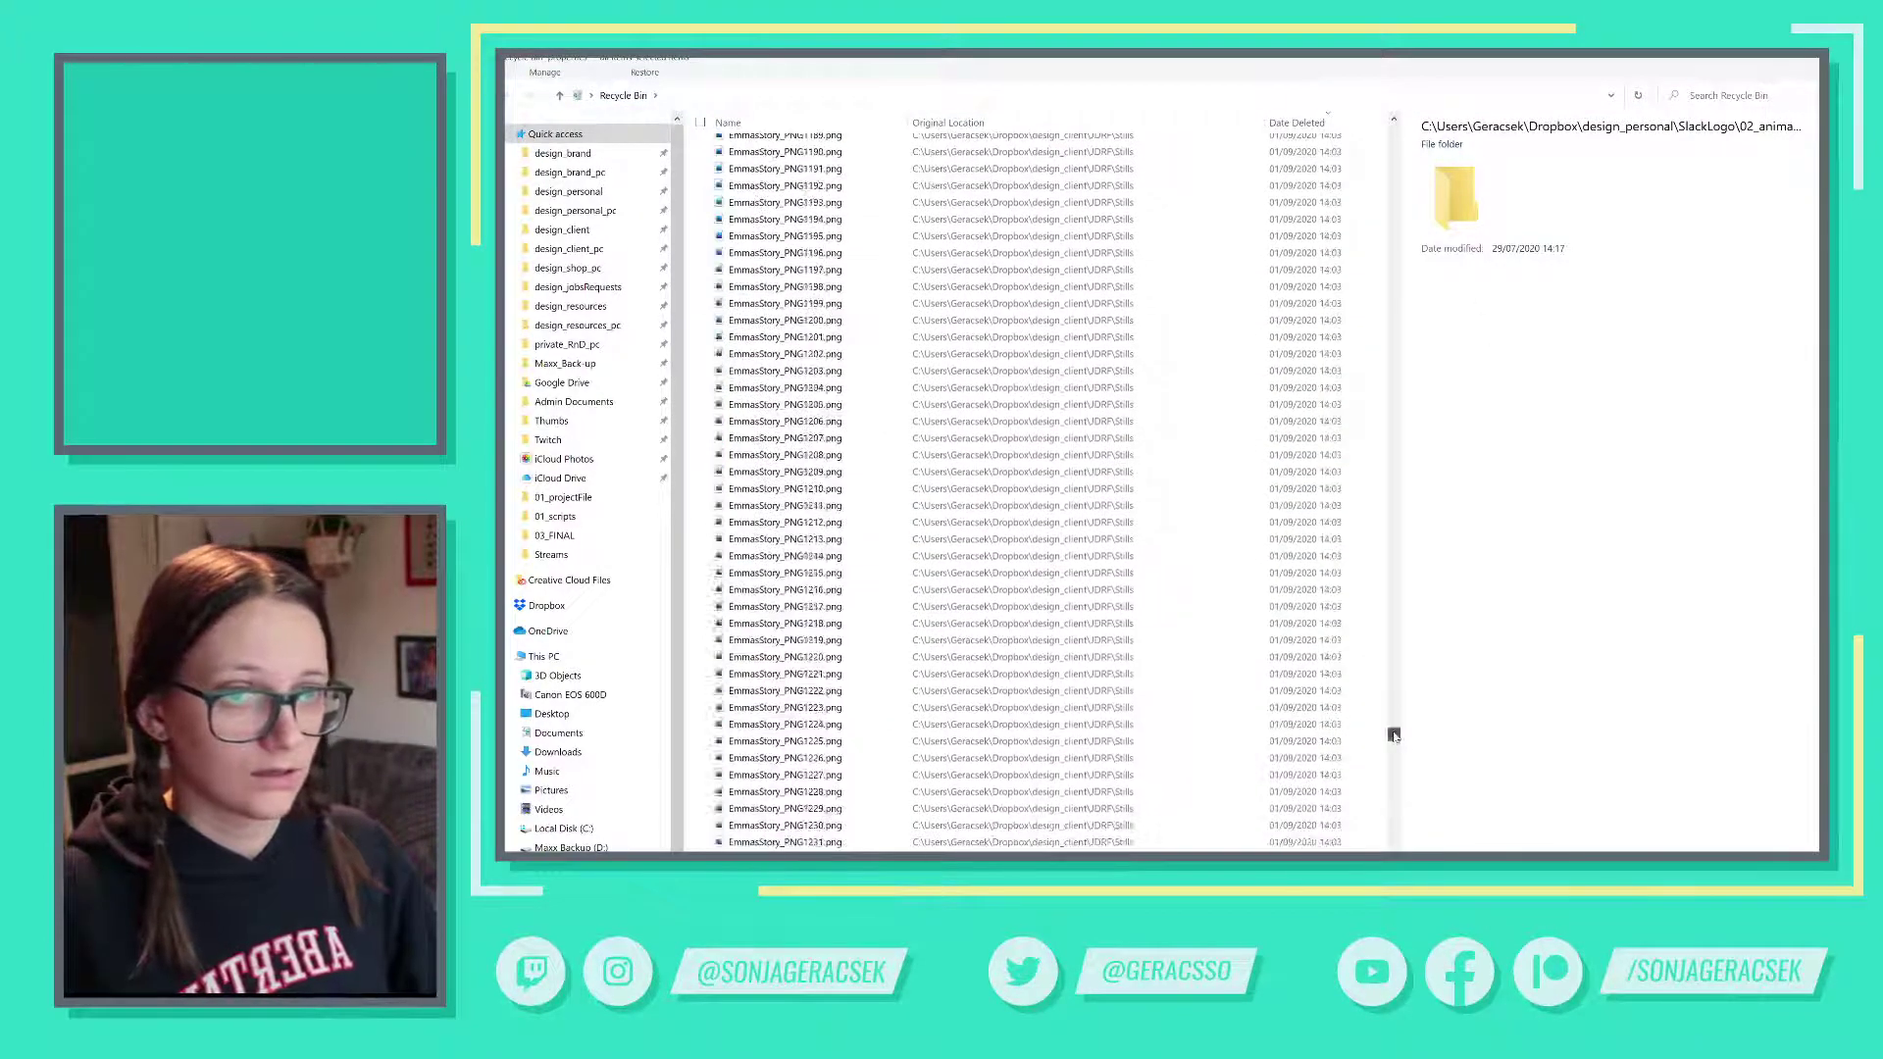
pyautogui.scroll(15, 1395, 232)
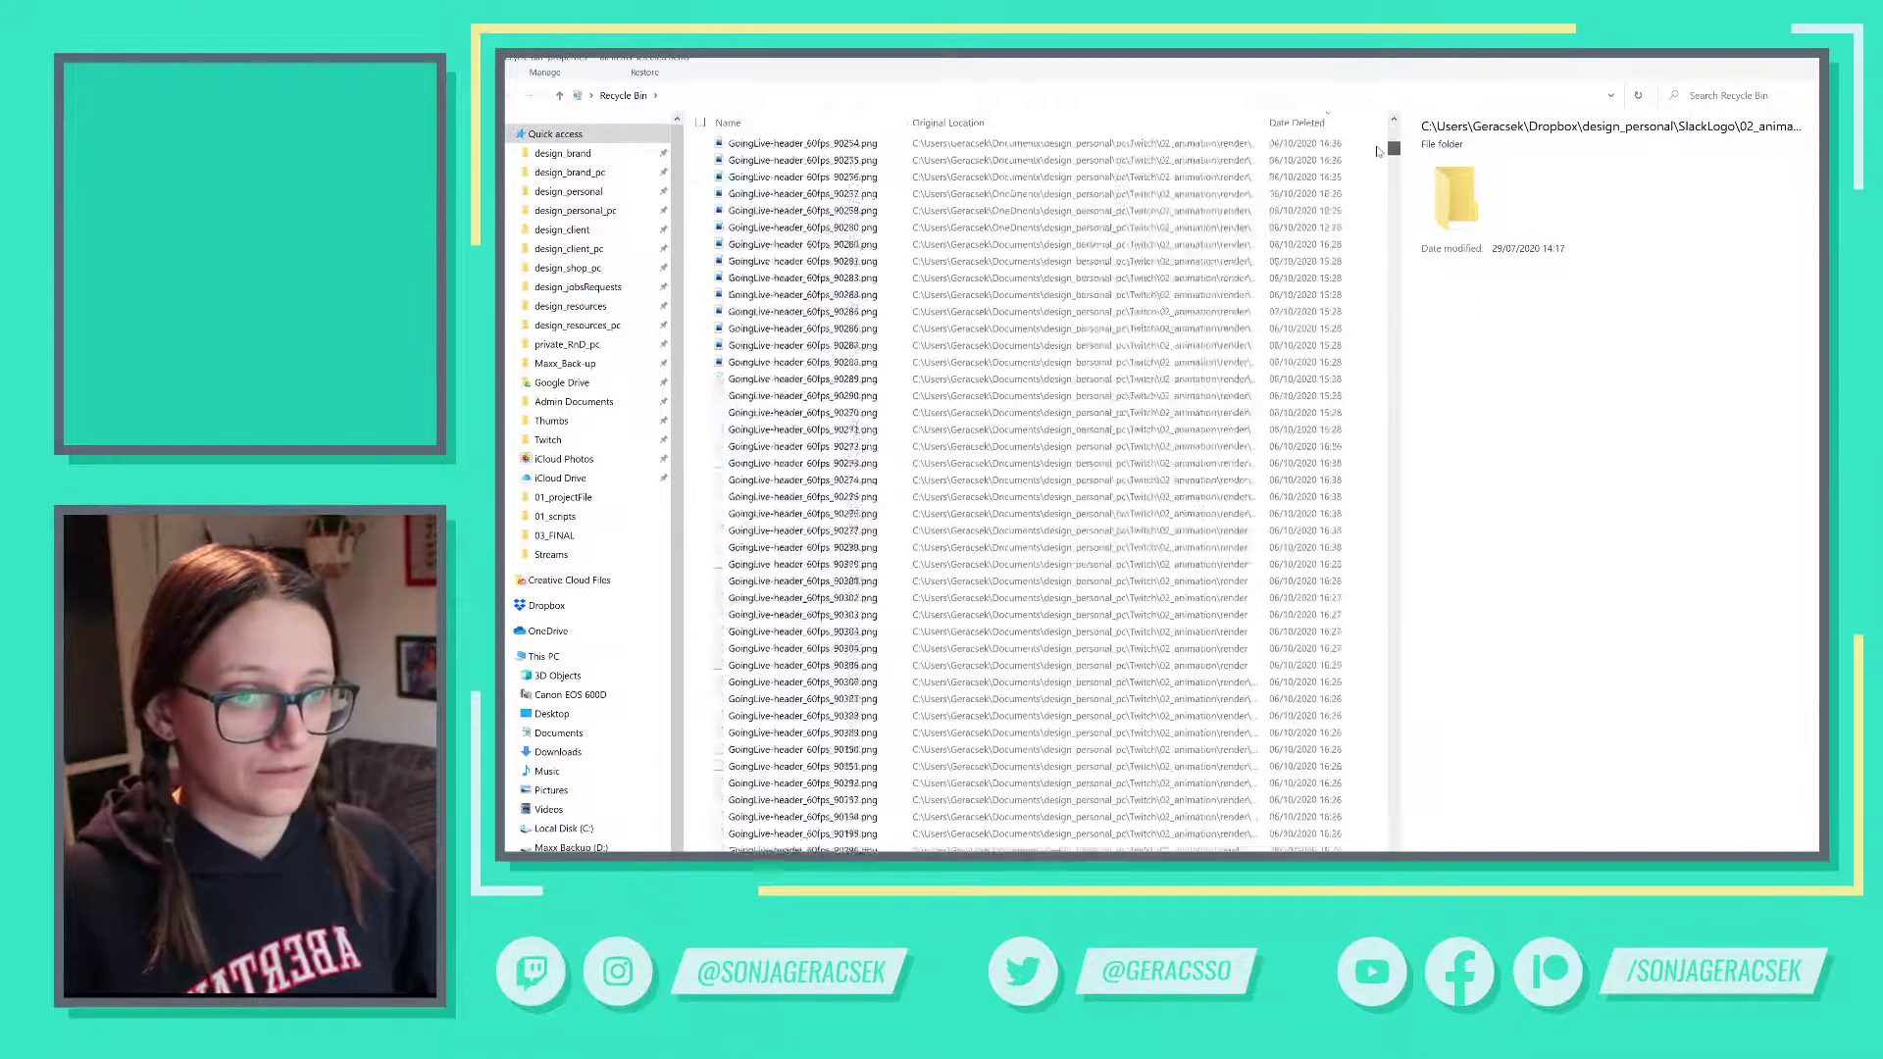
pyautogui.moveTo(1395, 233); pyautogui.dragTo(1456, 851)
pyautogui.scroll(-10, 1040, 491)
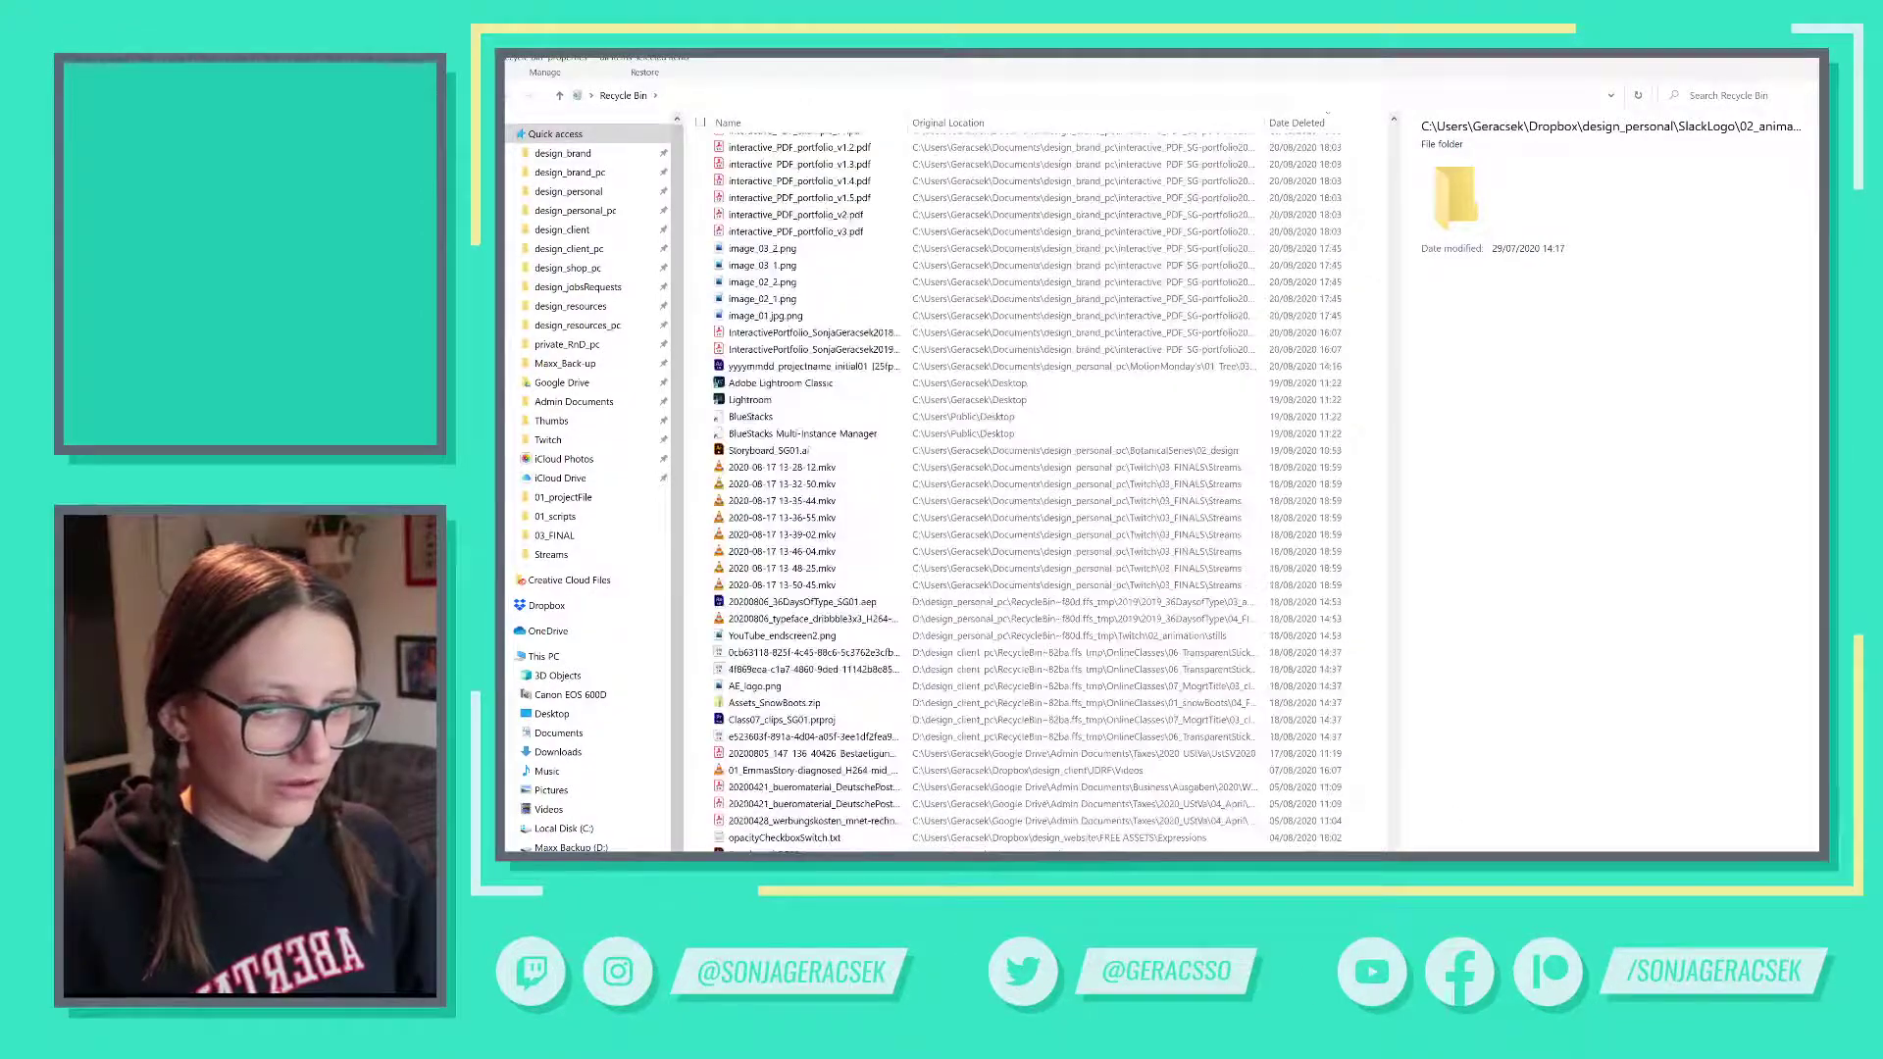
pyautogui.scroll(7, 1039, 490)
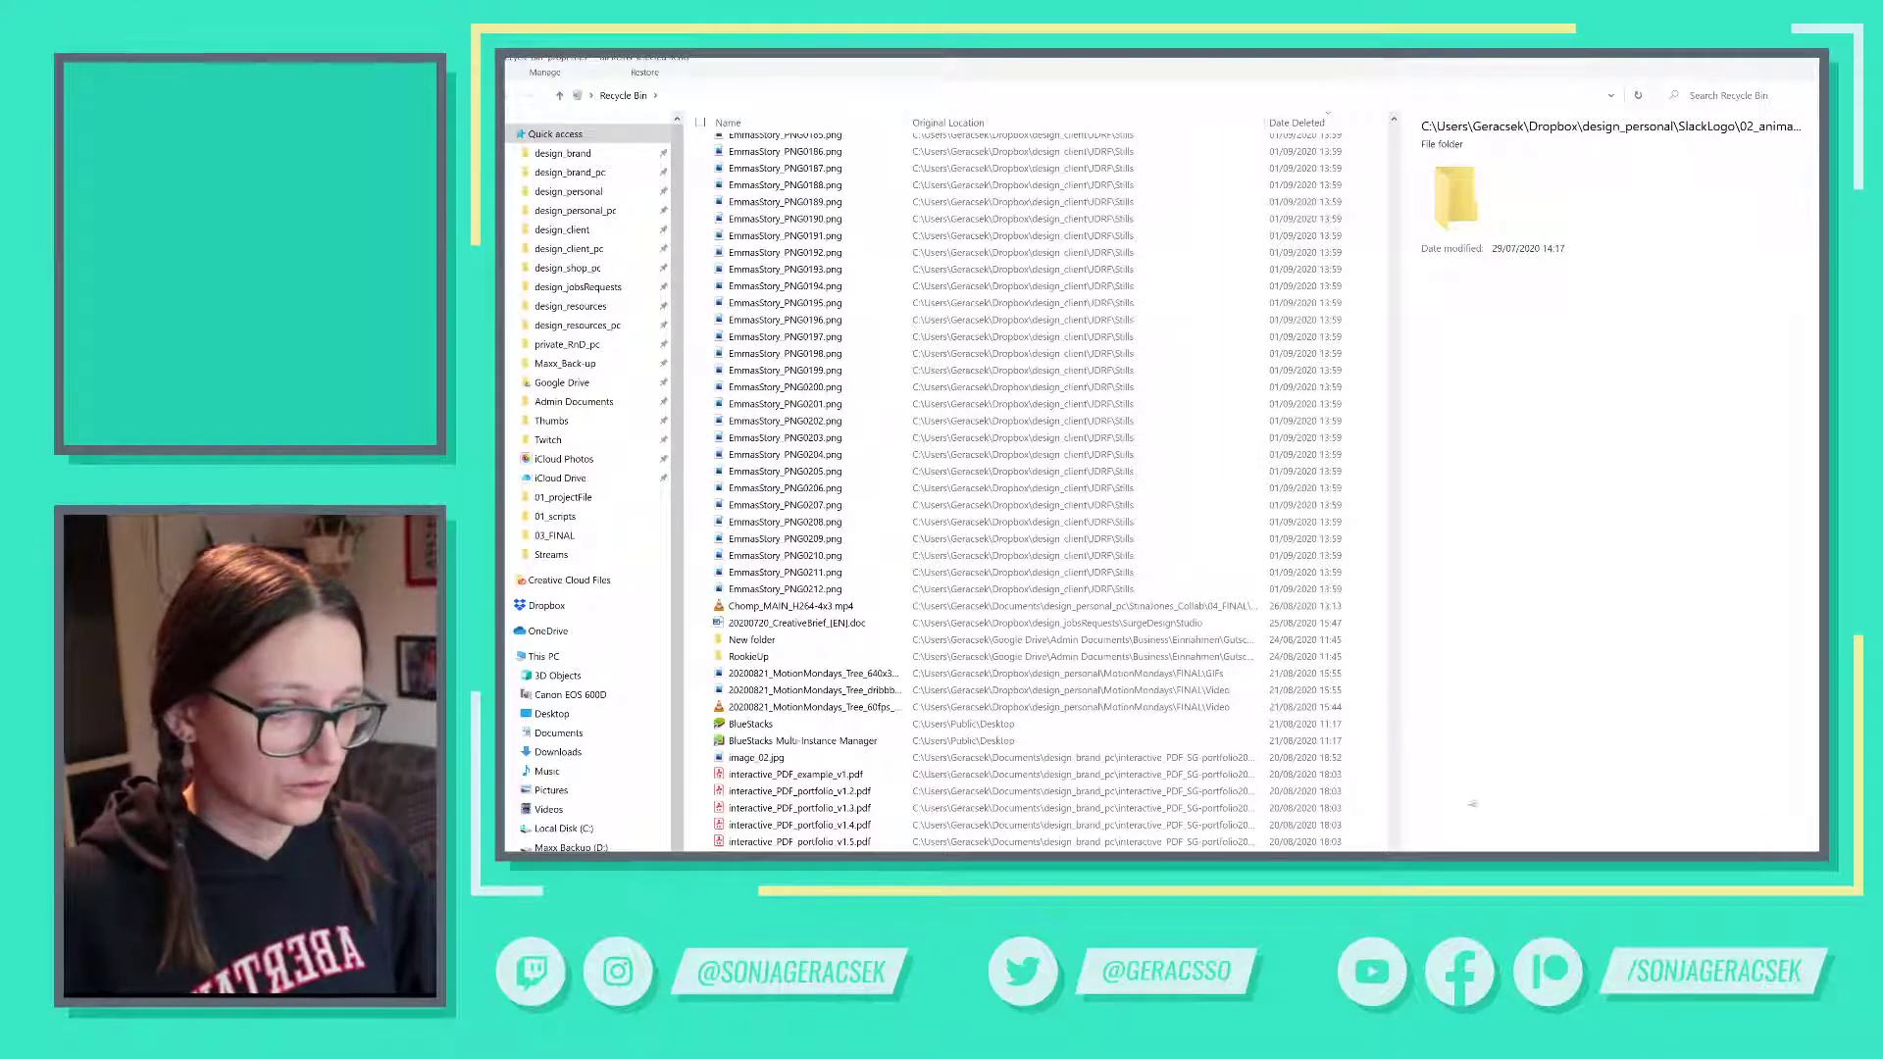
# - Switch to the Dropbox website and open its list of deleted files
pyautogui.hotkey('alt', 'Left')
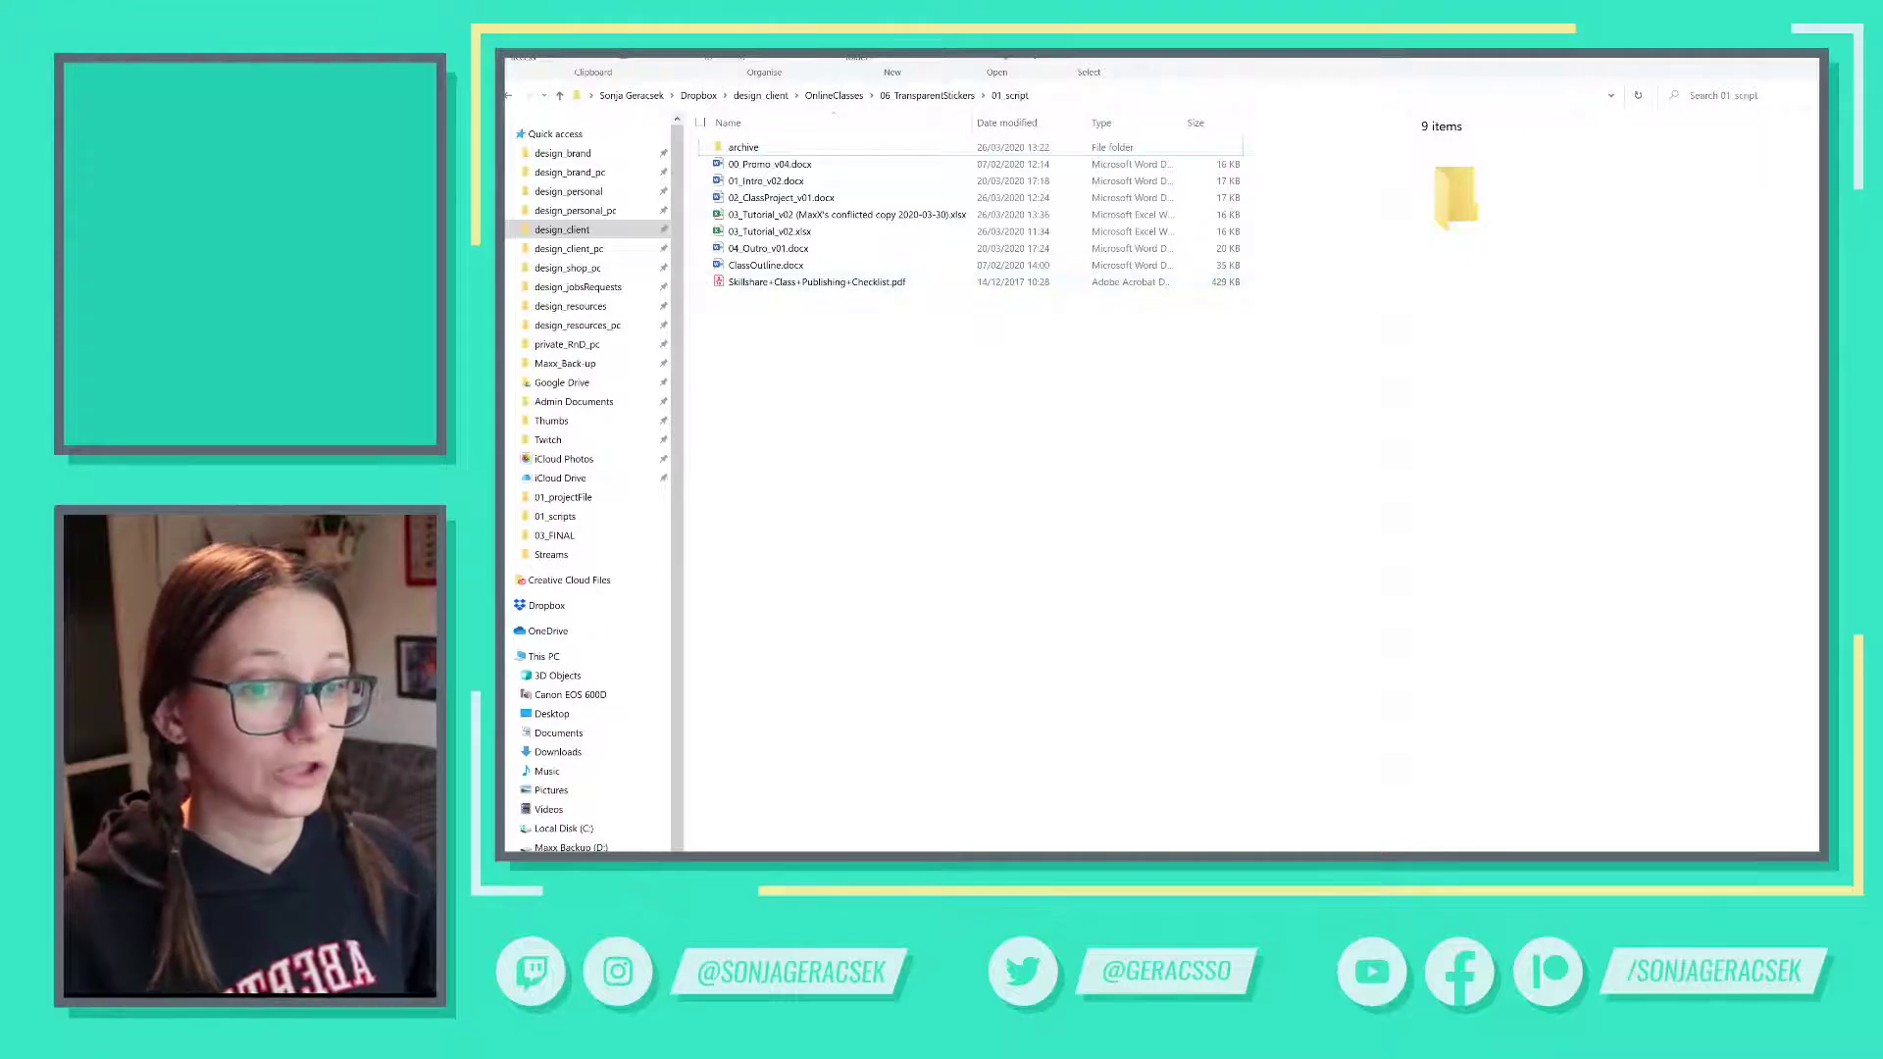
pyautogui.press('super')
pyautogui.hotkey('alt', 'Tab')
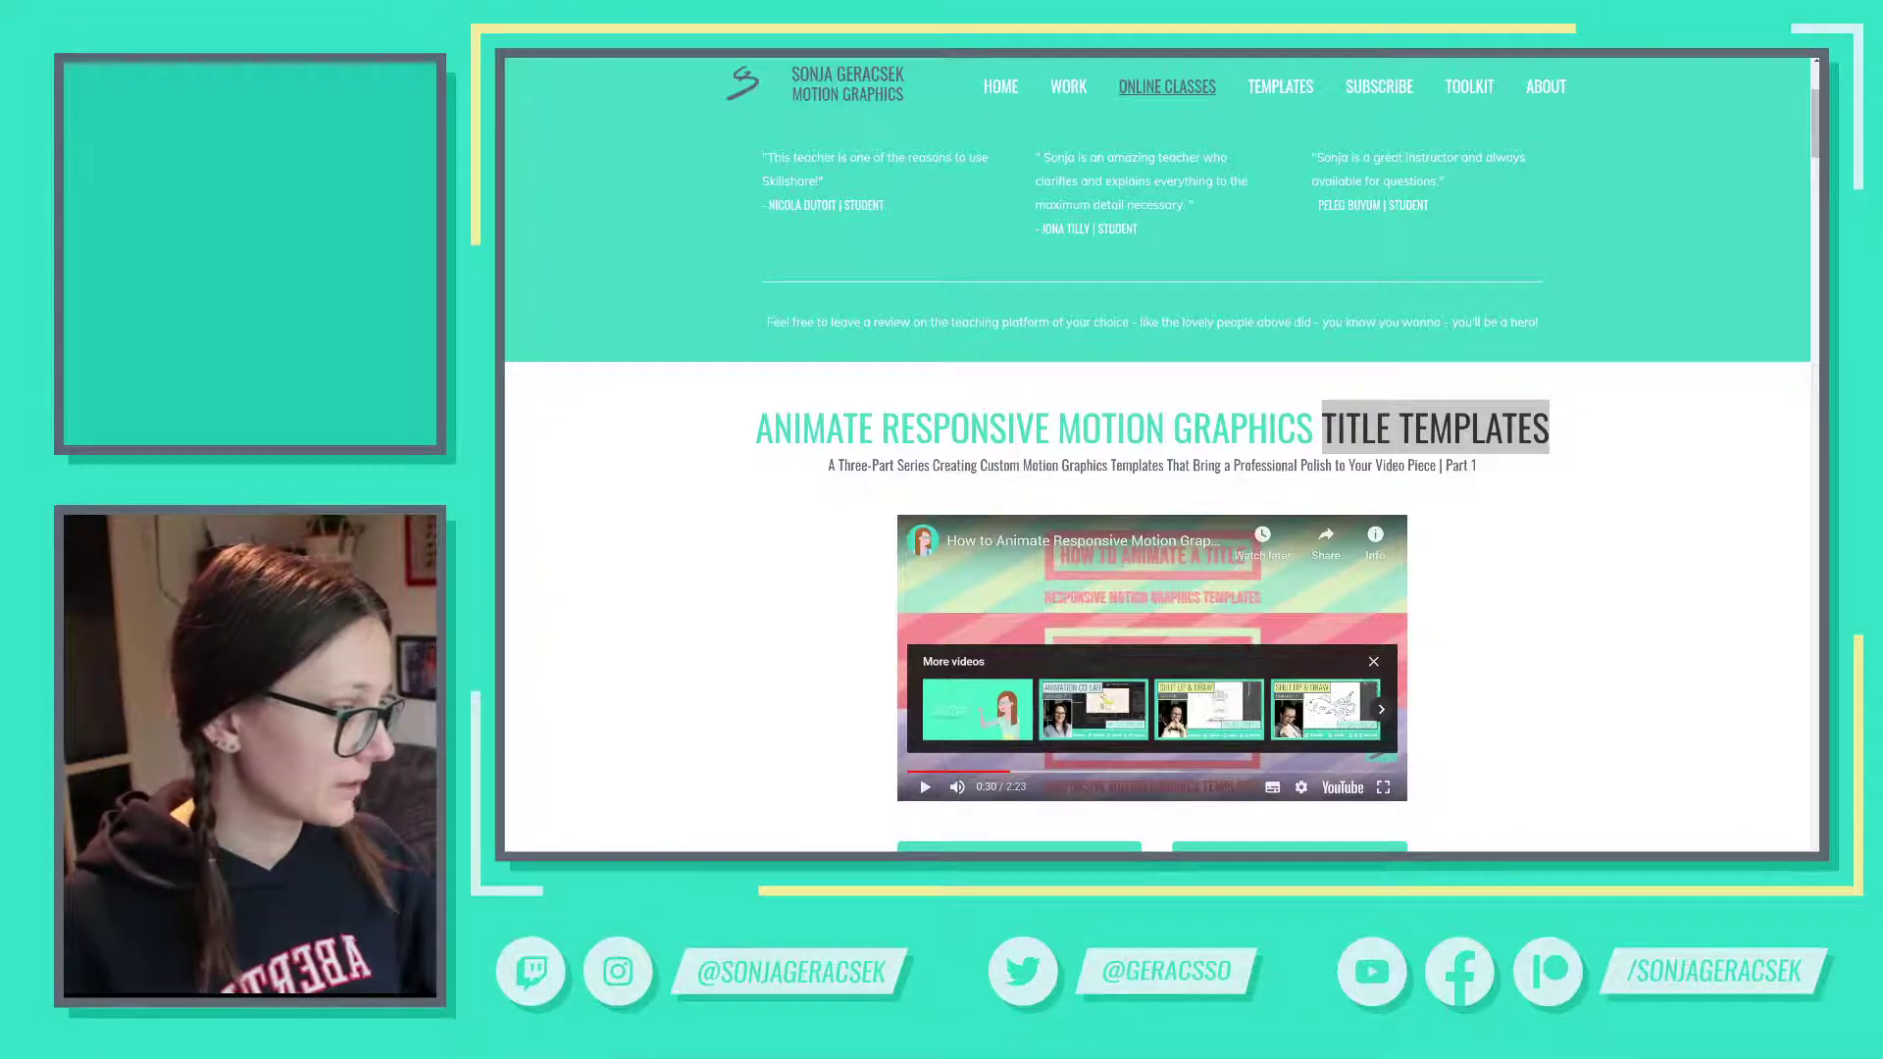
pyautogui.press('super')
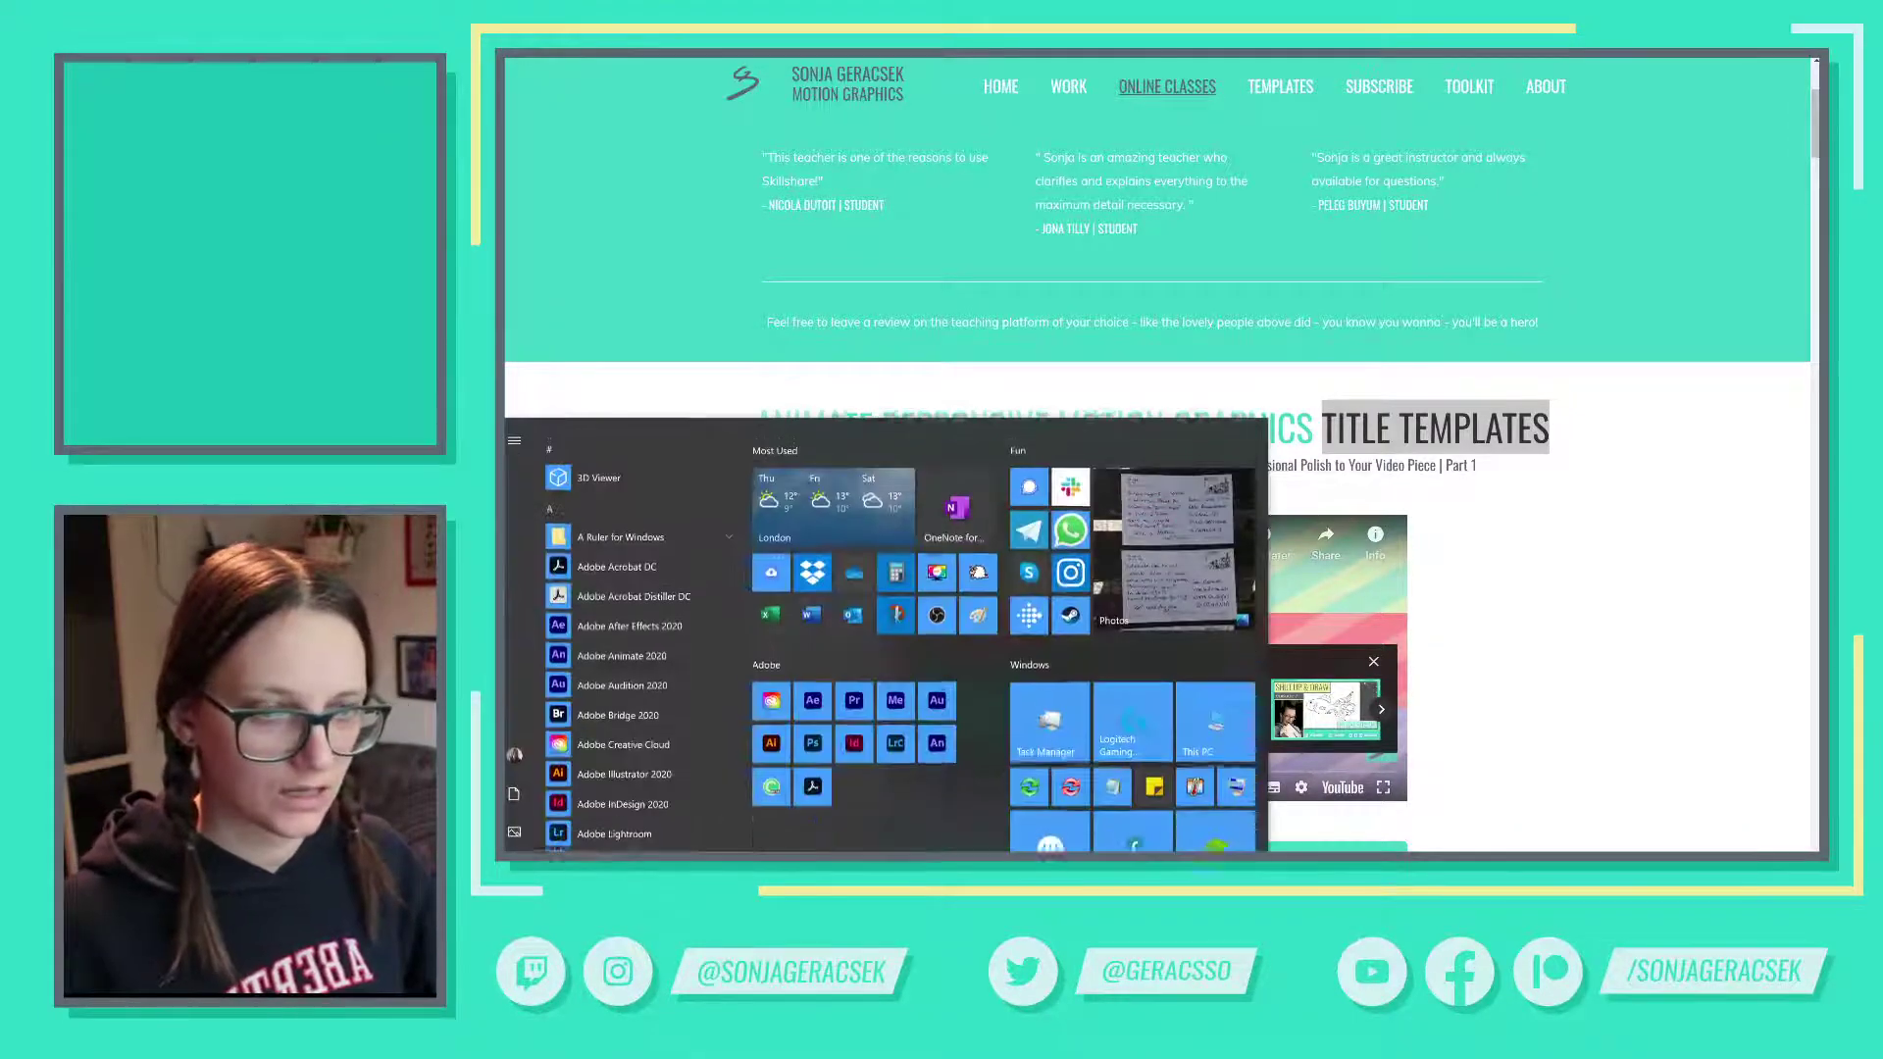
pyautogui.click(814, 520)
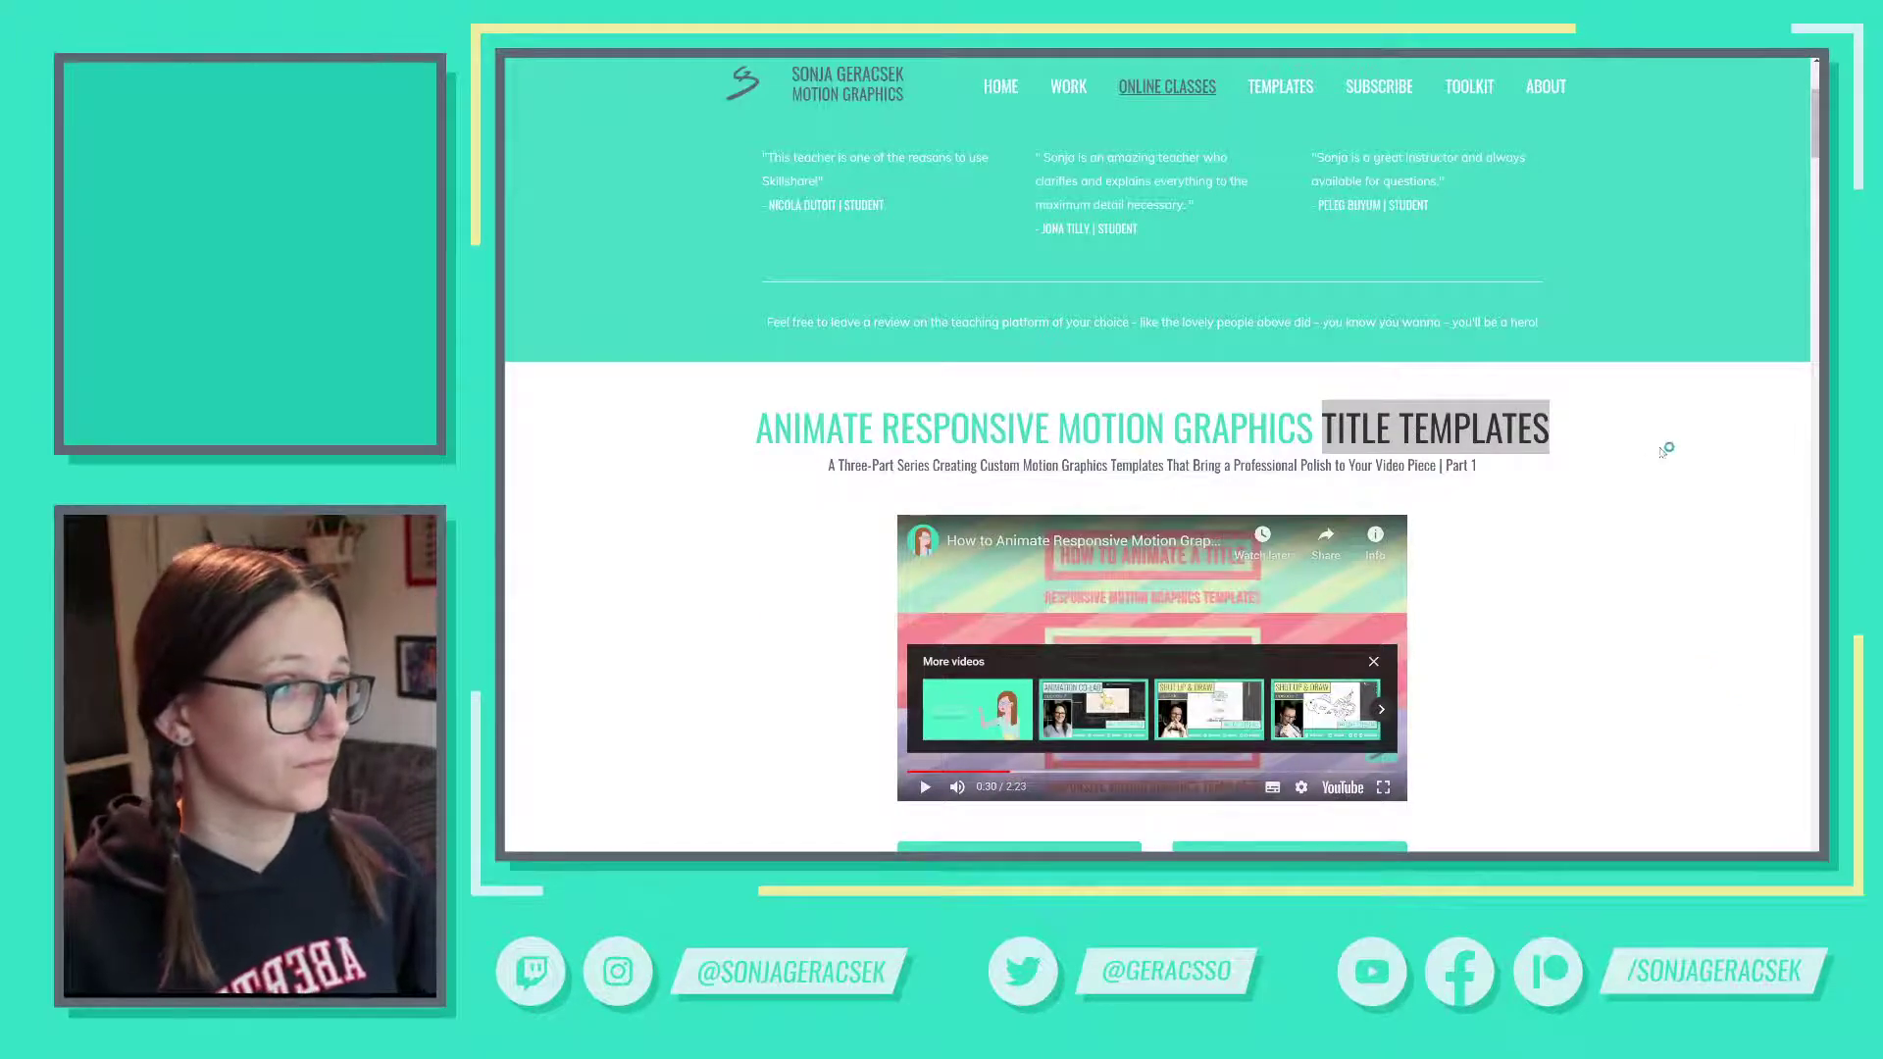
pyautogui.click(1579, 423)
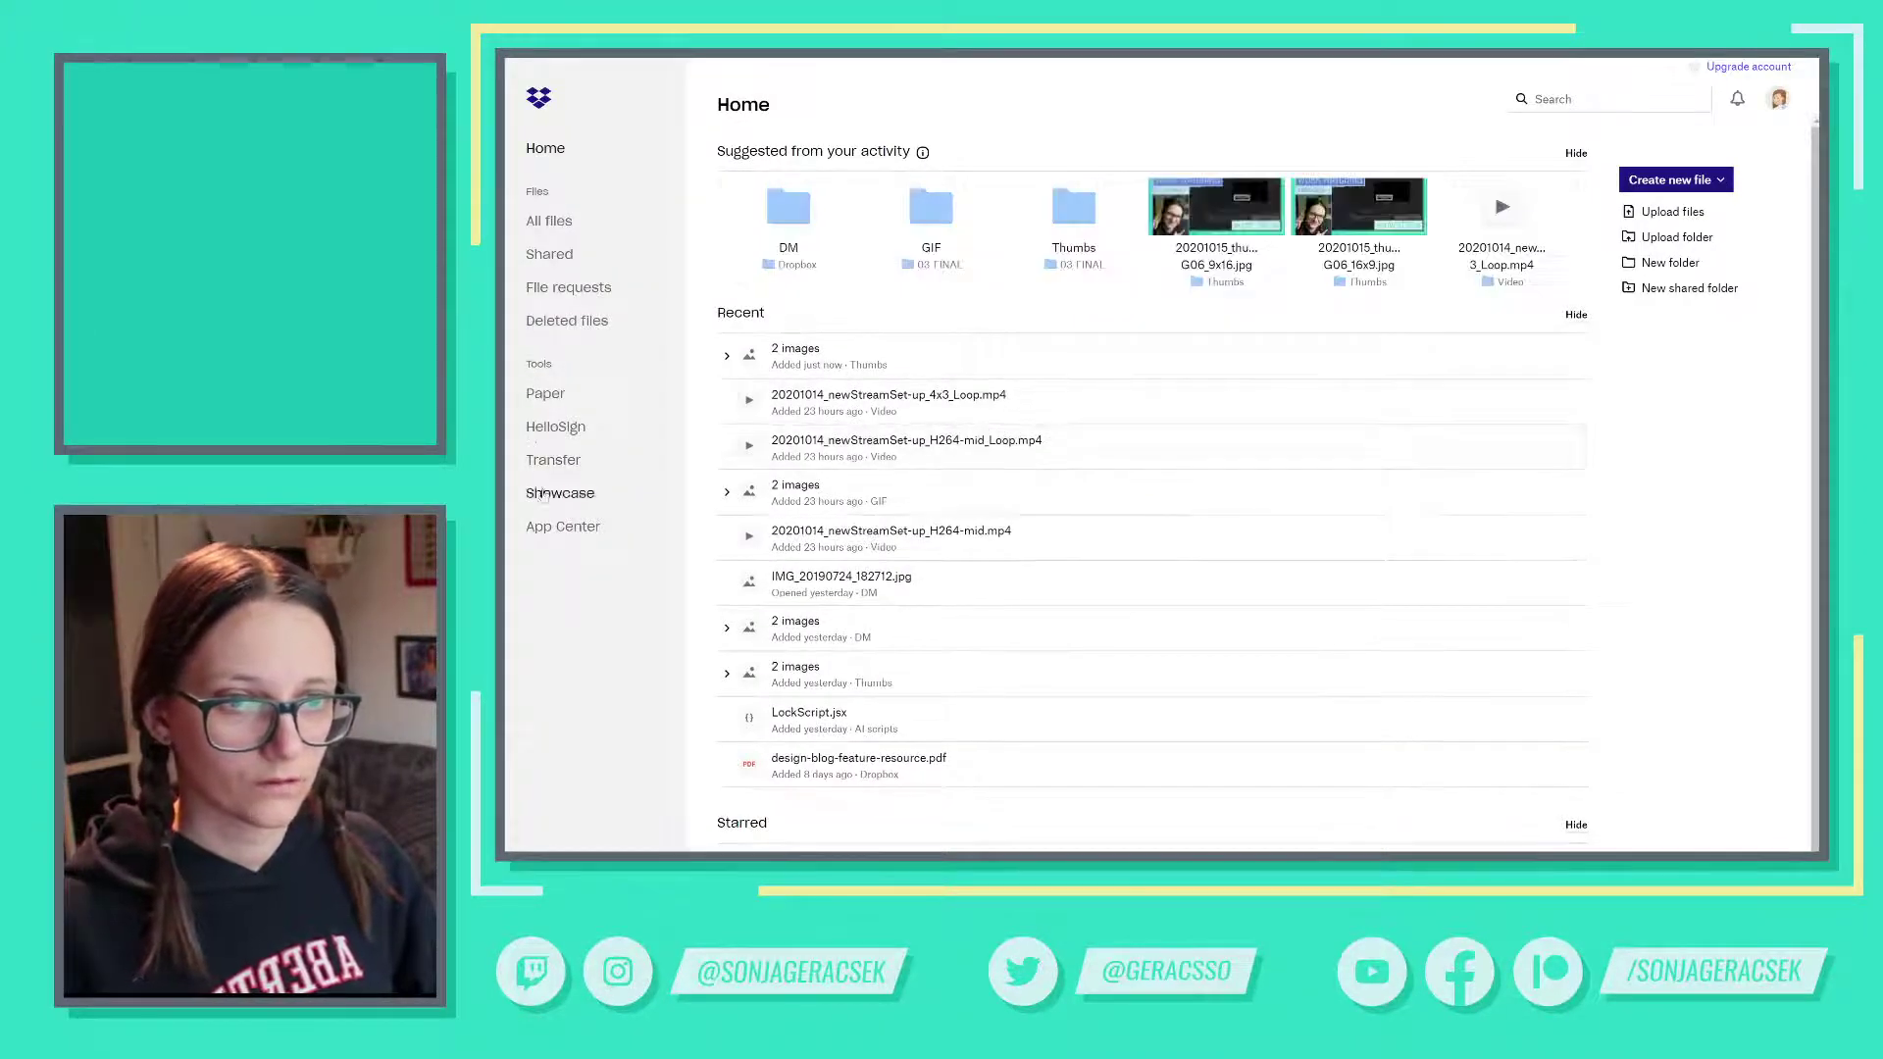
pyautogui.click(577, 326)
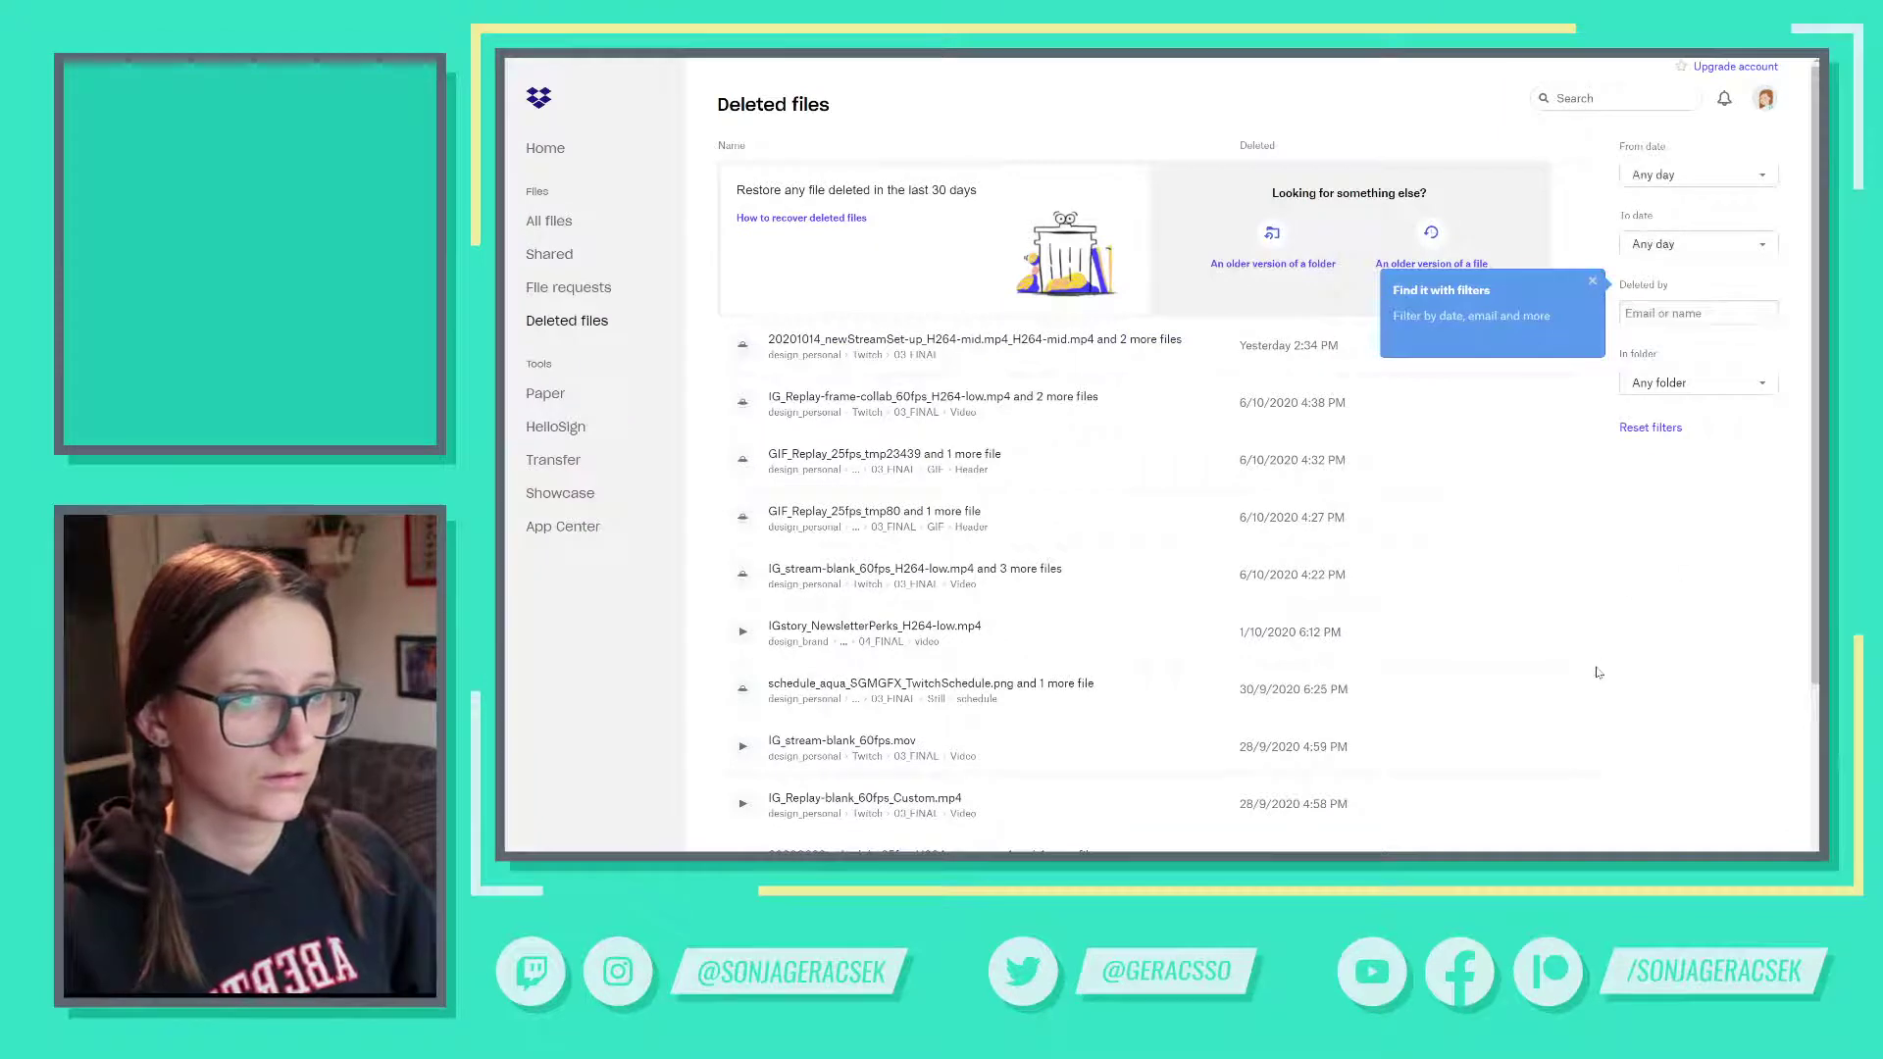
# - Inspect the deleted PodcastMarketingSeminar batch in the Dropbox deleted files and close it without restoring anything
pyautogui.scroll(-4, 1598, 673)
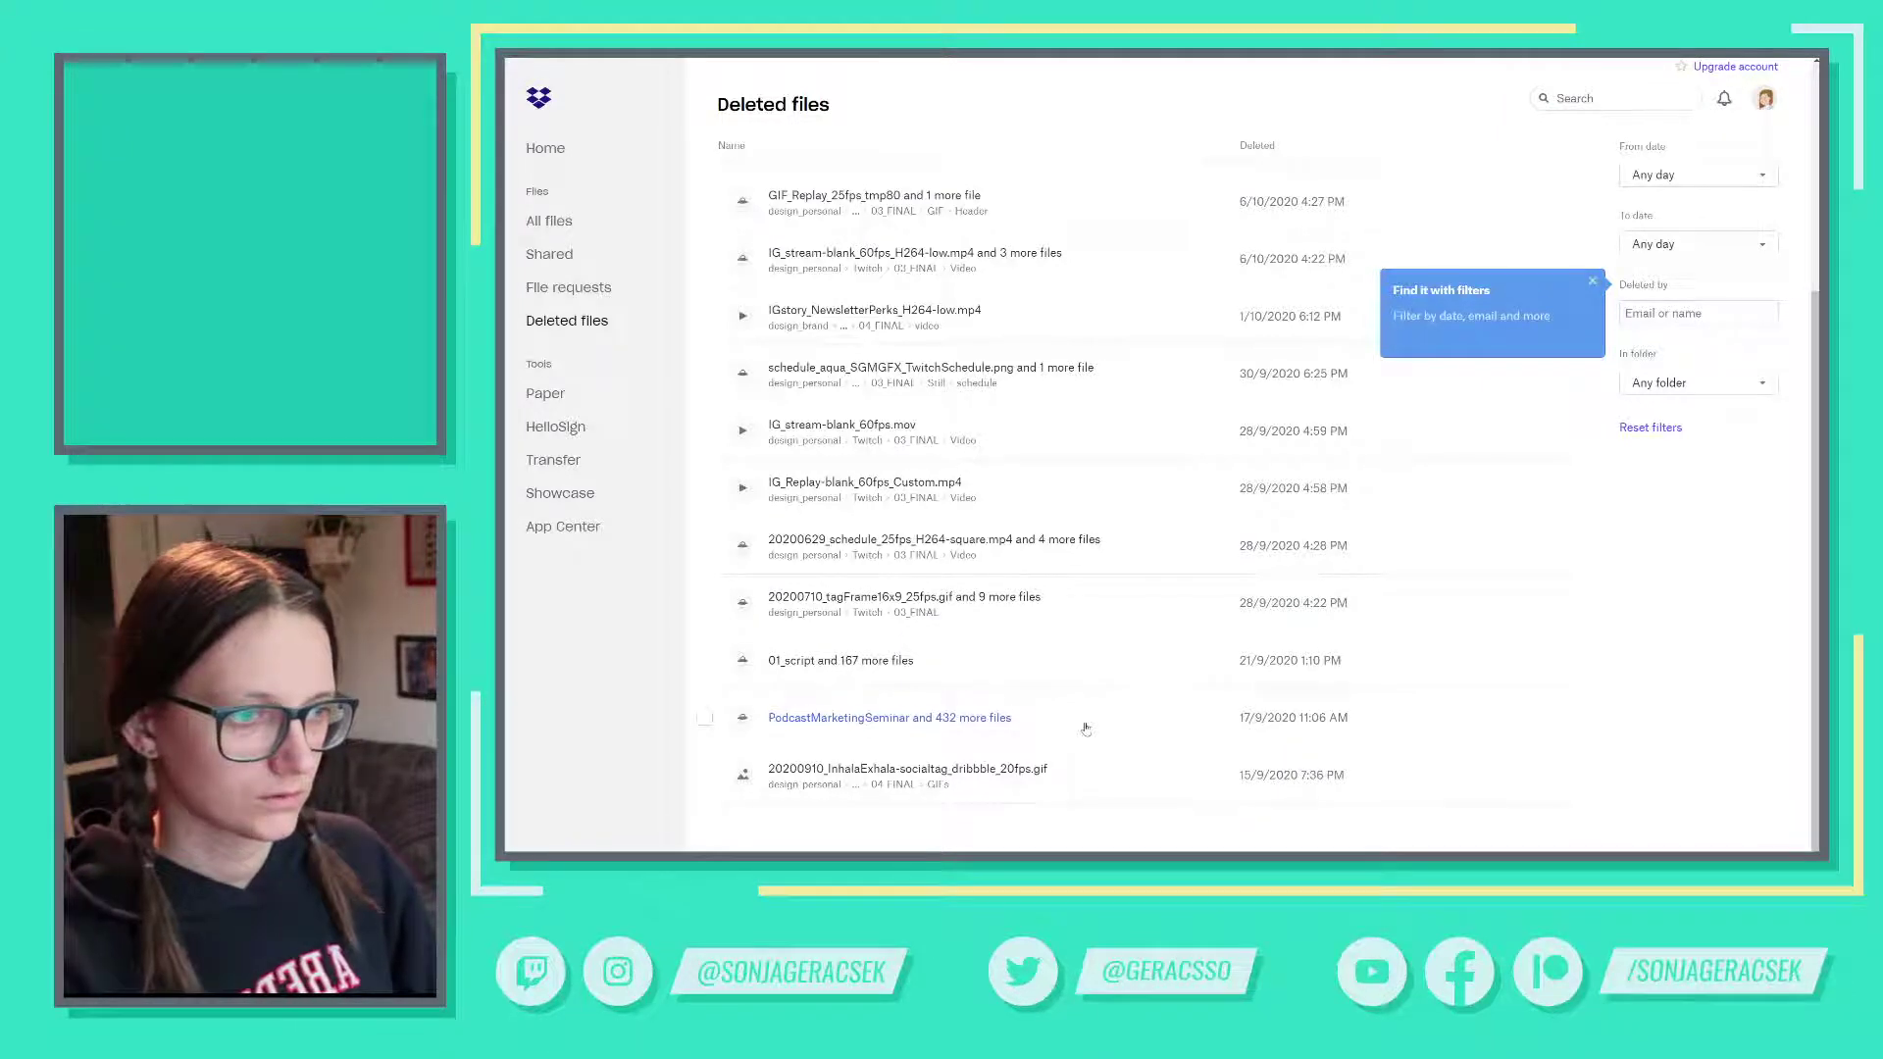
pyautogui.click(1004, 721)
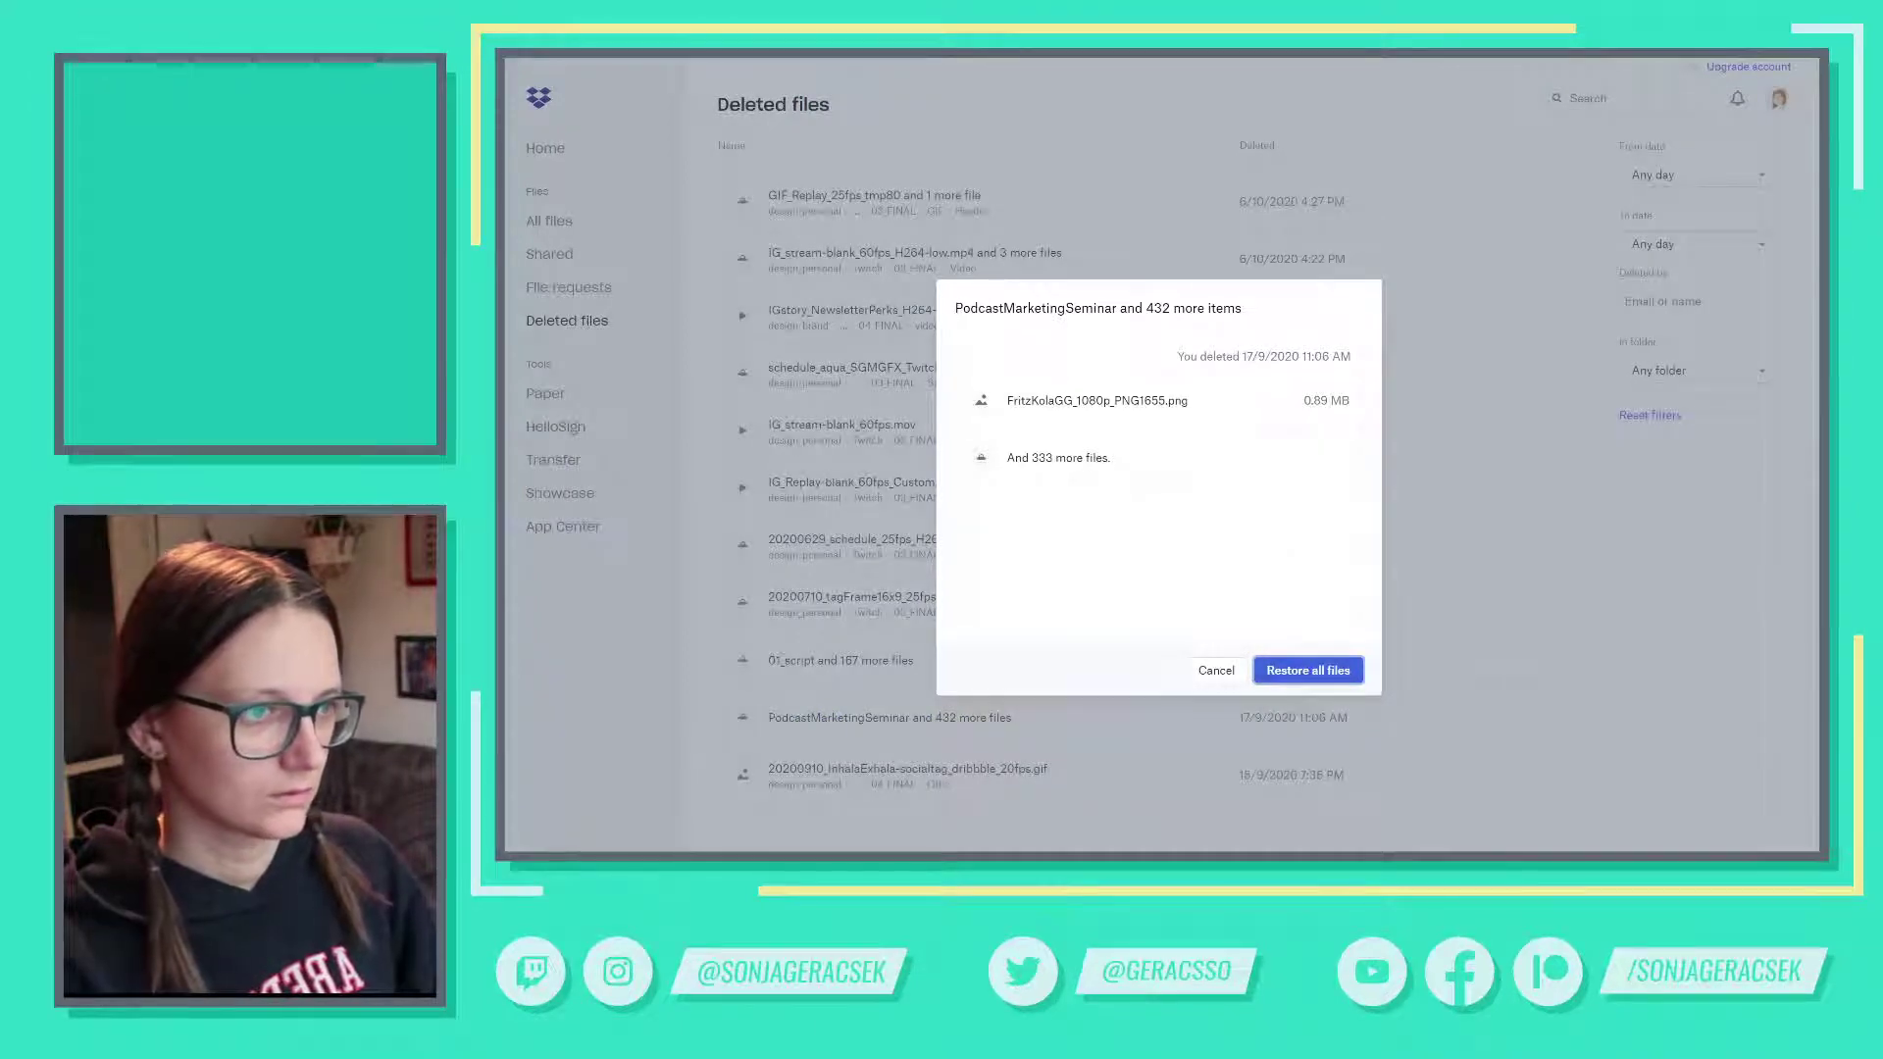
pyautogui.click(1212, 672)
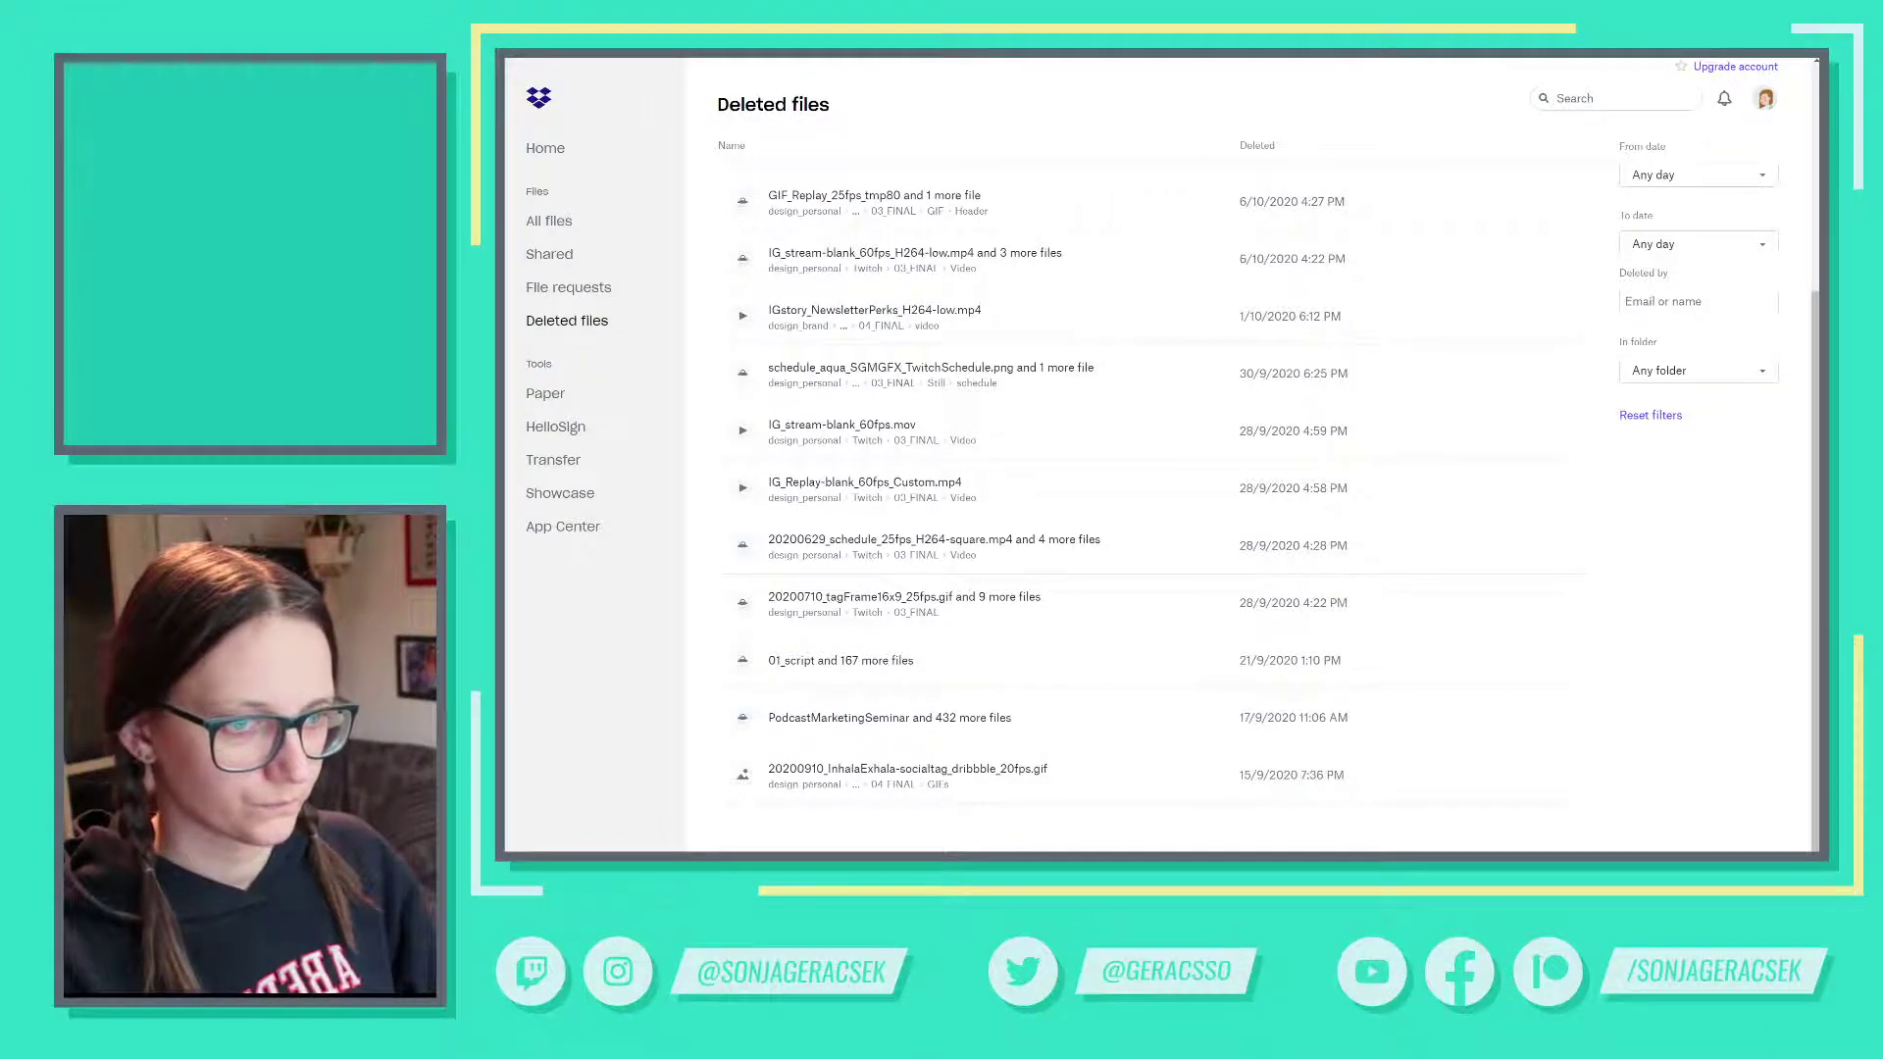
# - Compare the Recycle Bin with the Dropbox deleted files and review the deleted batches, including the 01_script one
pyautogui.moveTo(868, 849)
pyautogui.click(804, 841)
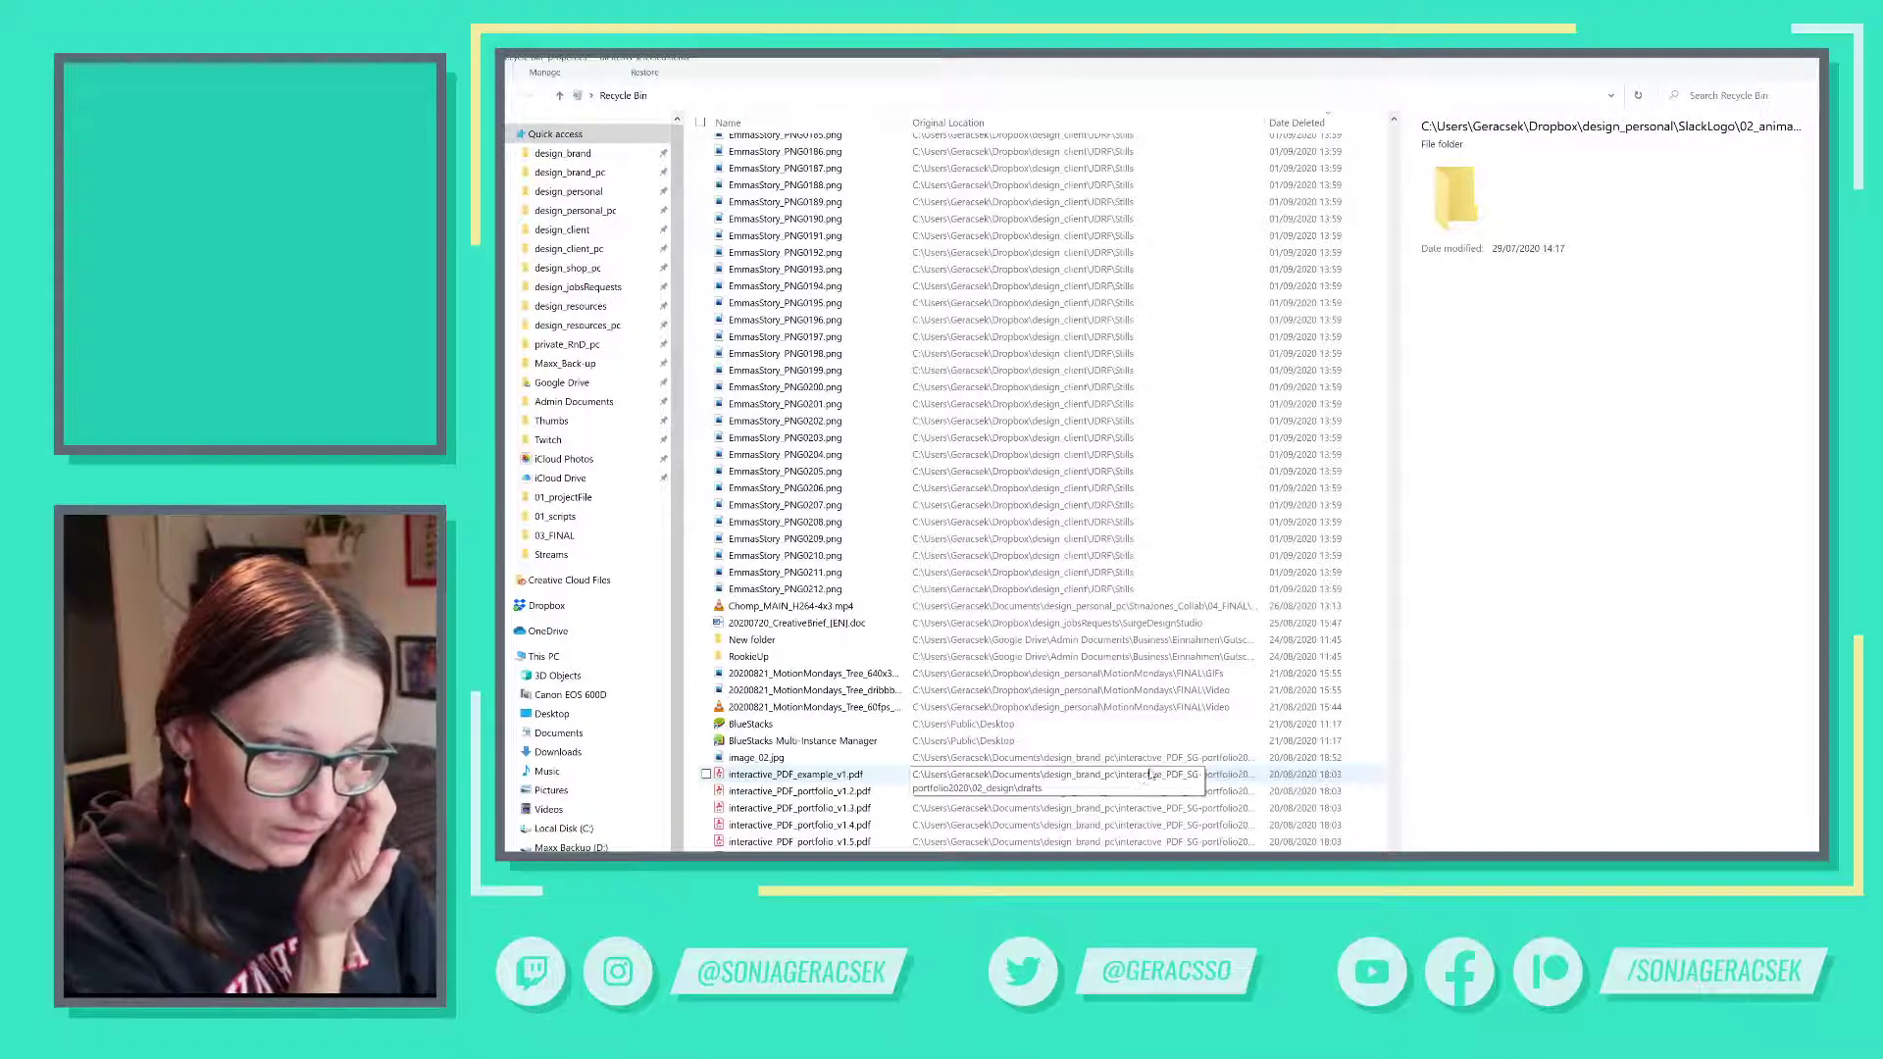
pyautogui.click(970, 833)
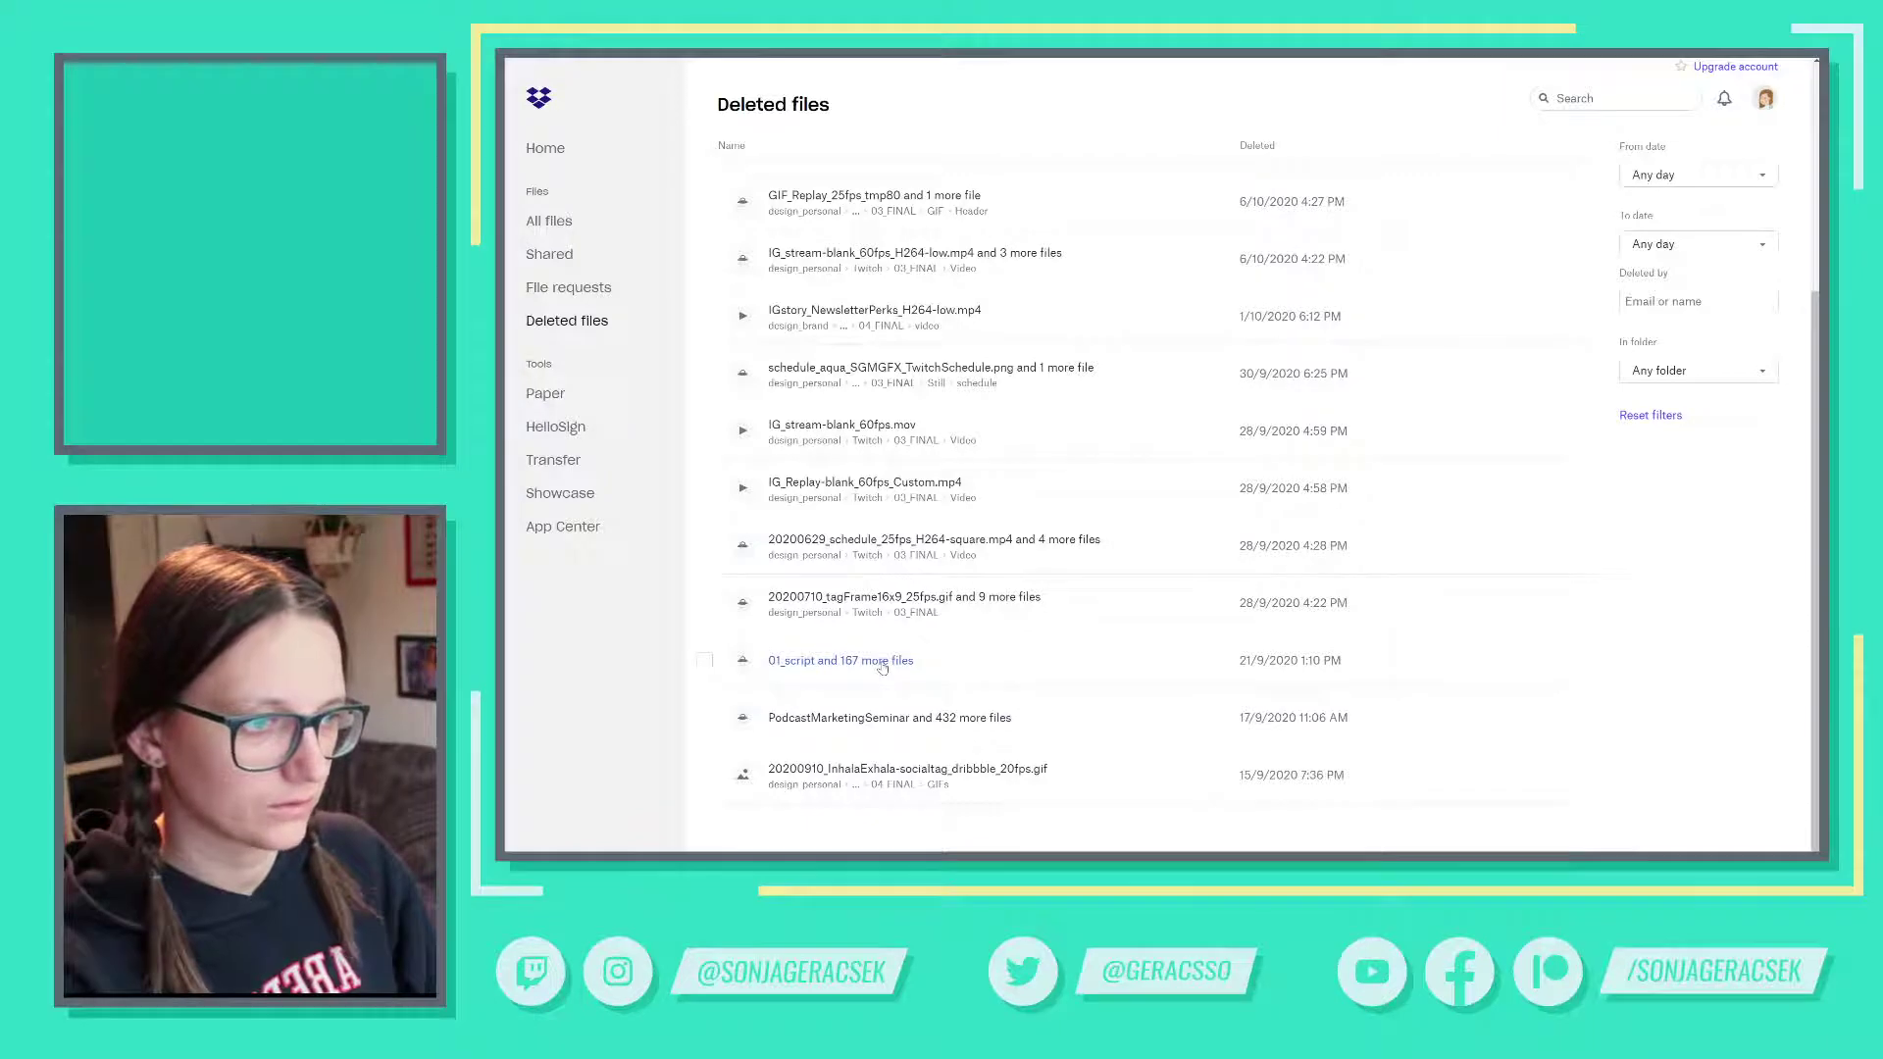
pyautogui.scroll(3, 881, 667)
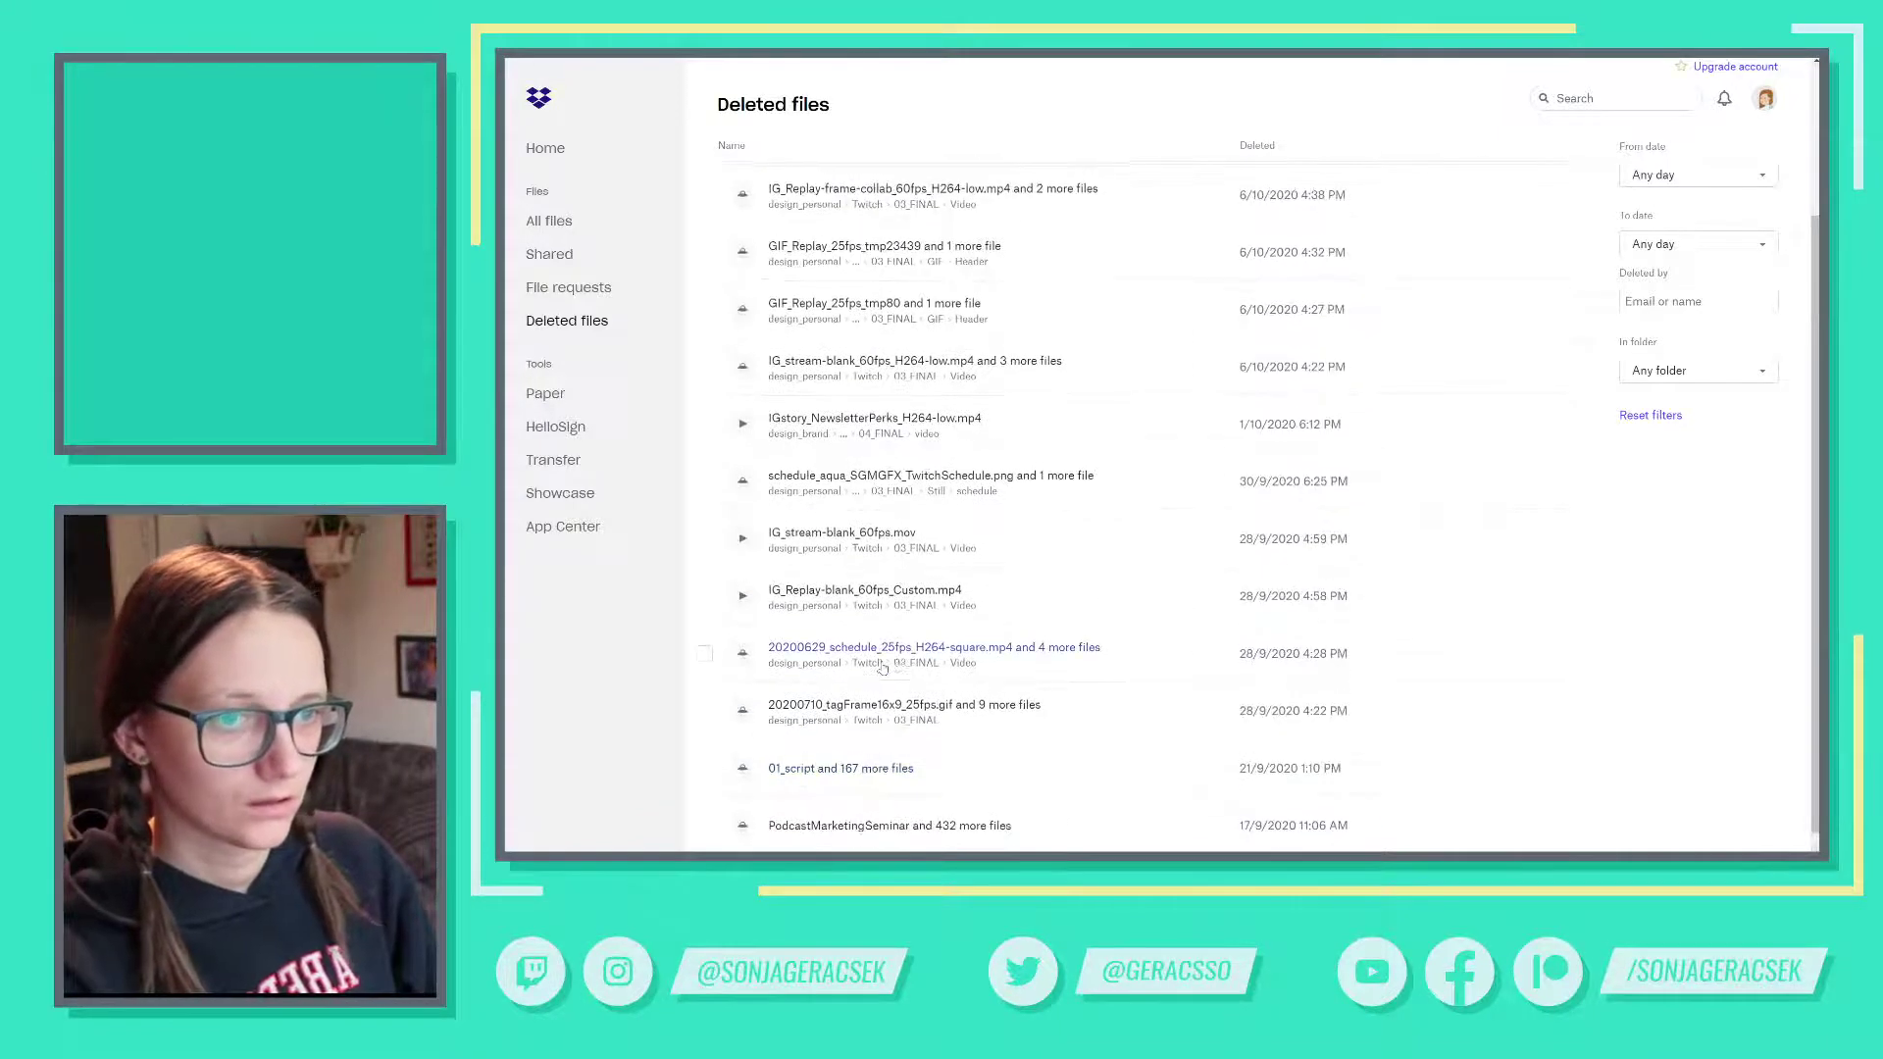
pyautogui.scroll(2, 881, 667)
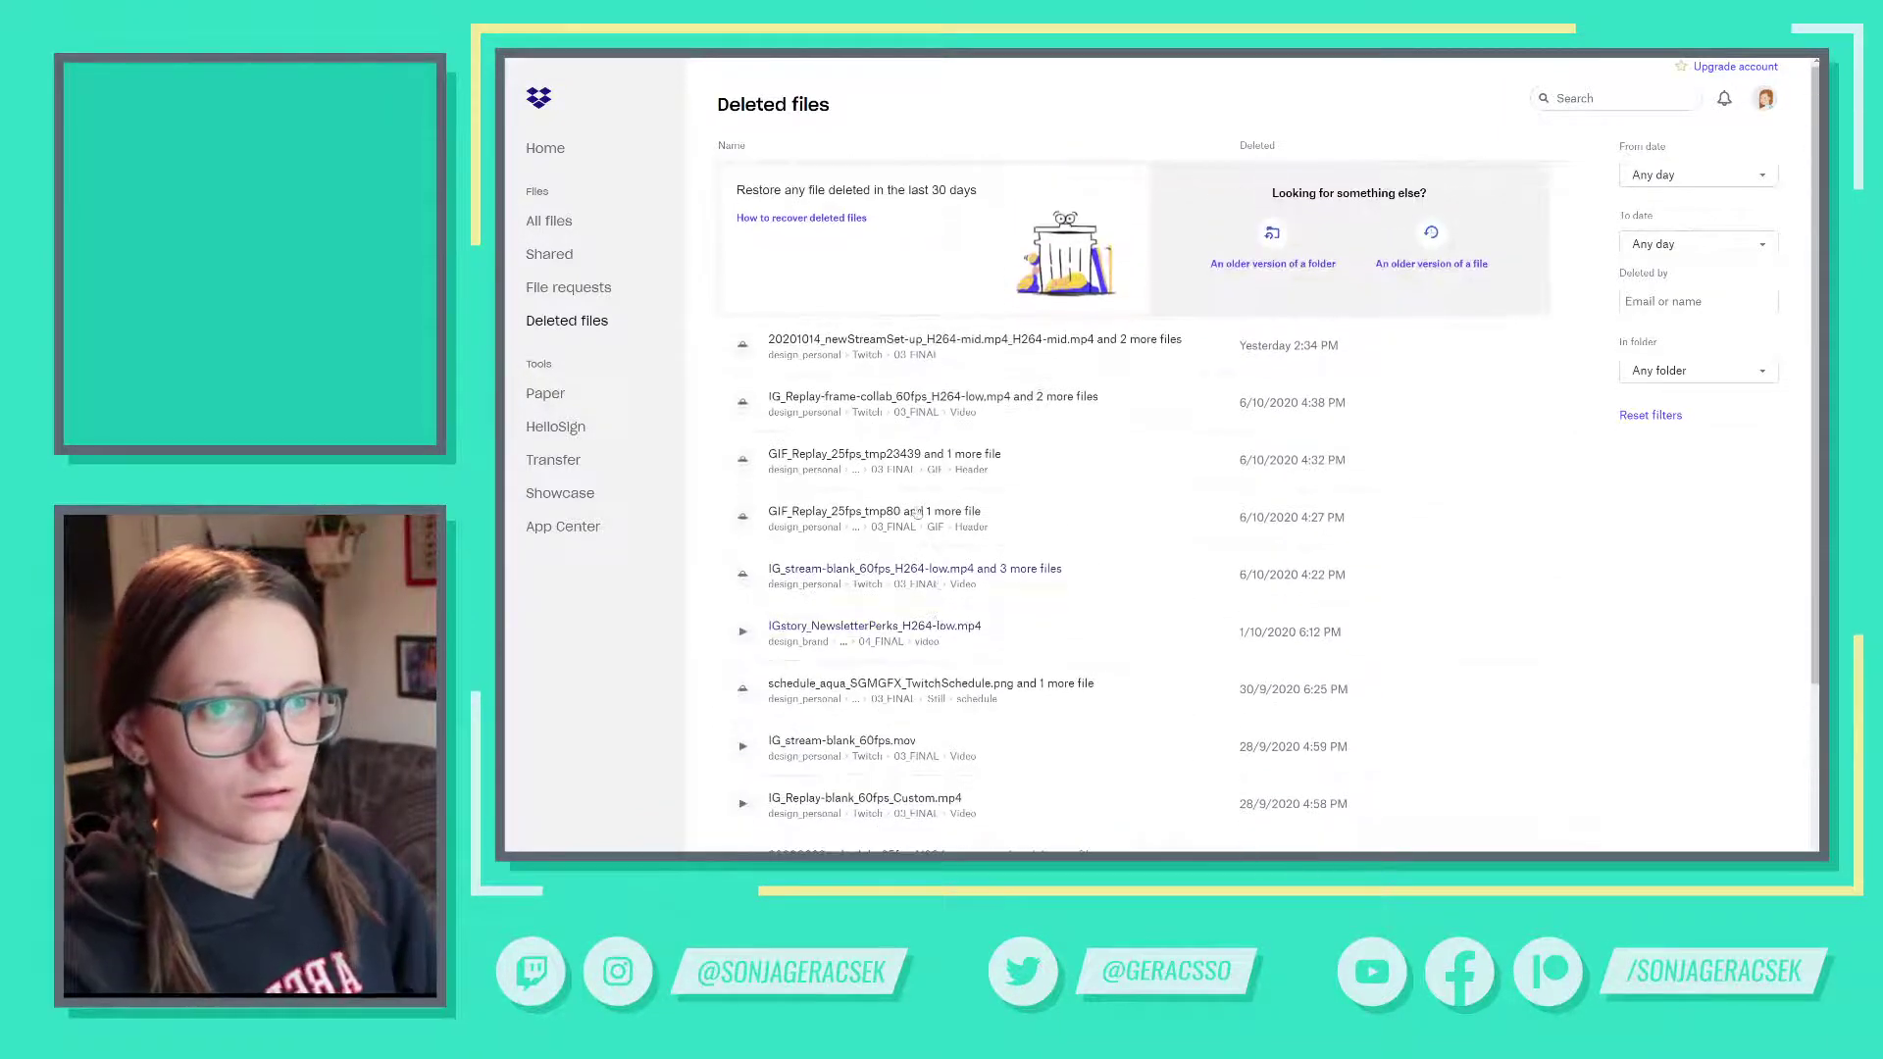
# - Check the file requests and shared folders on Dropbox, and show the overview of all files
pyautogui.click(565, 286)
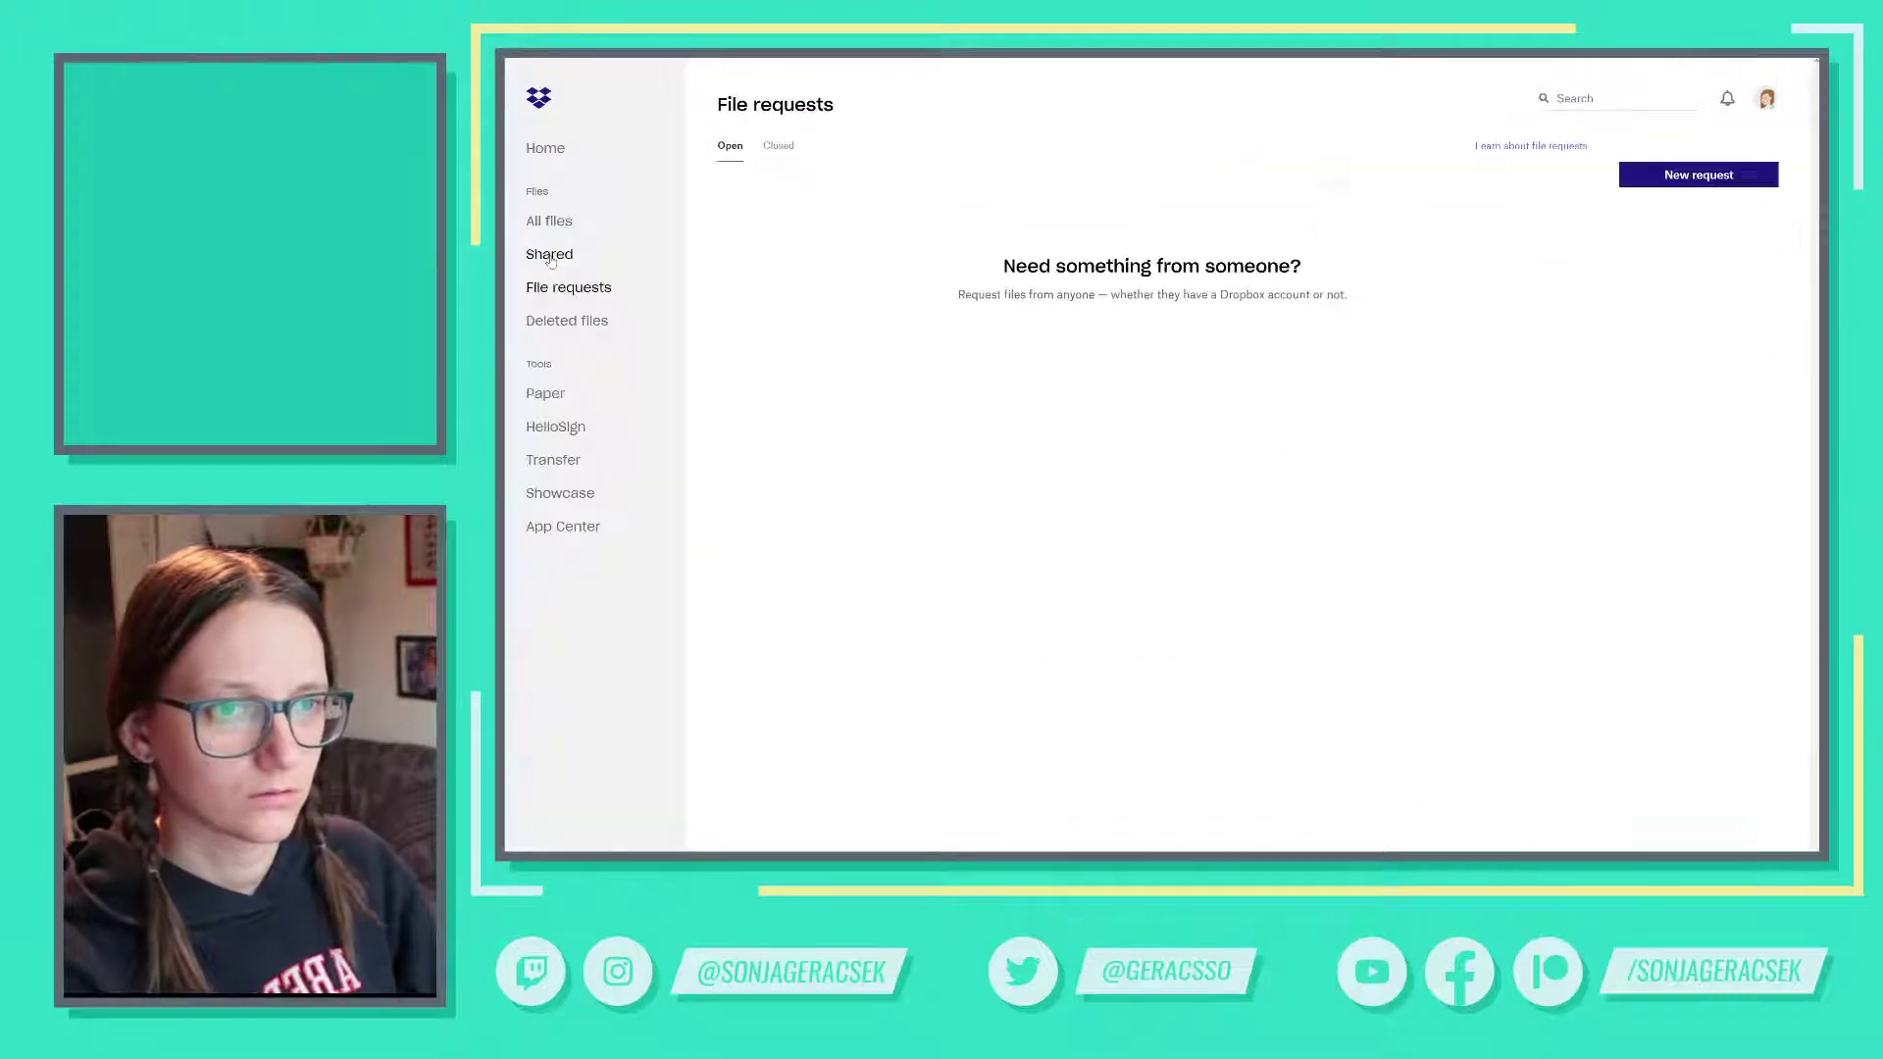
pyautogui.click(550, 256)
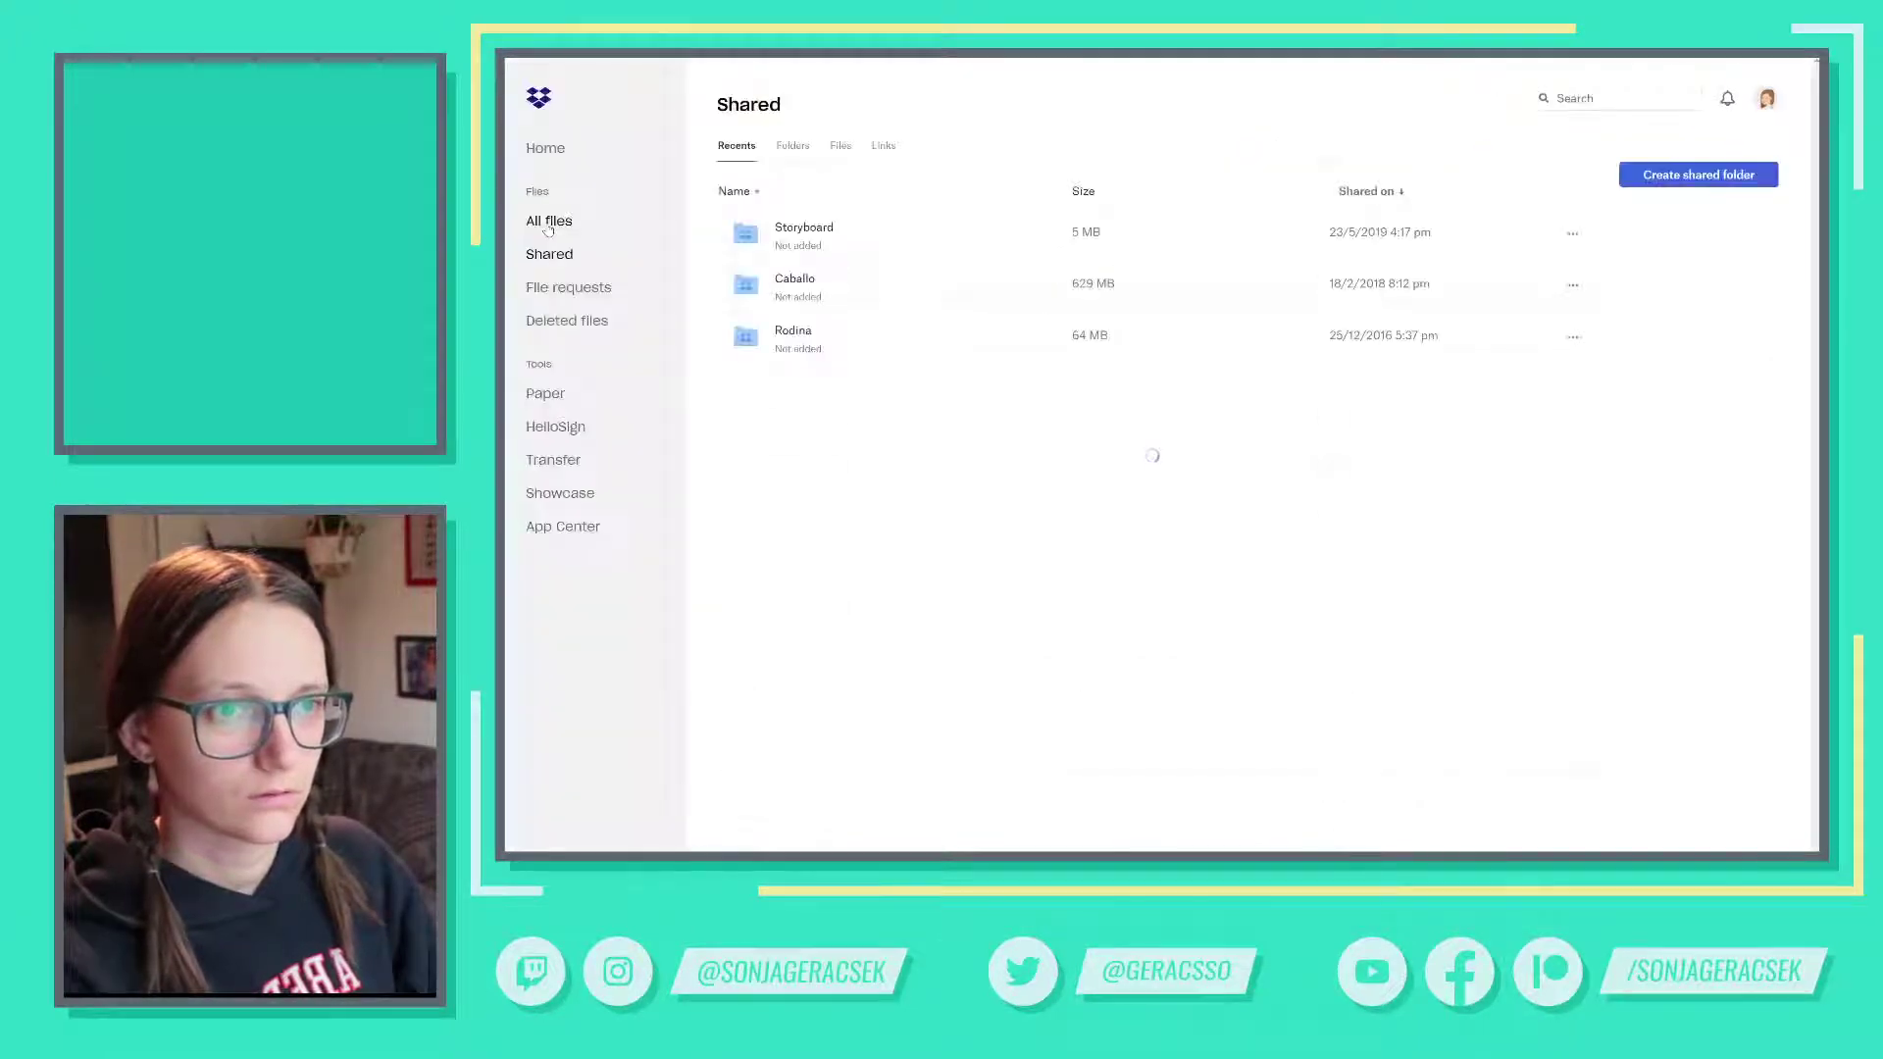
pyautogui.click(548, 225)
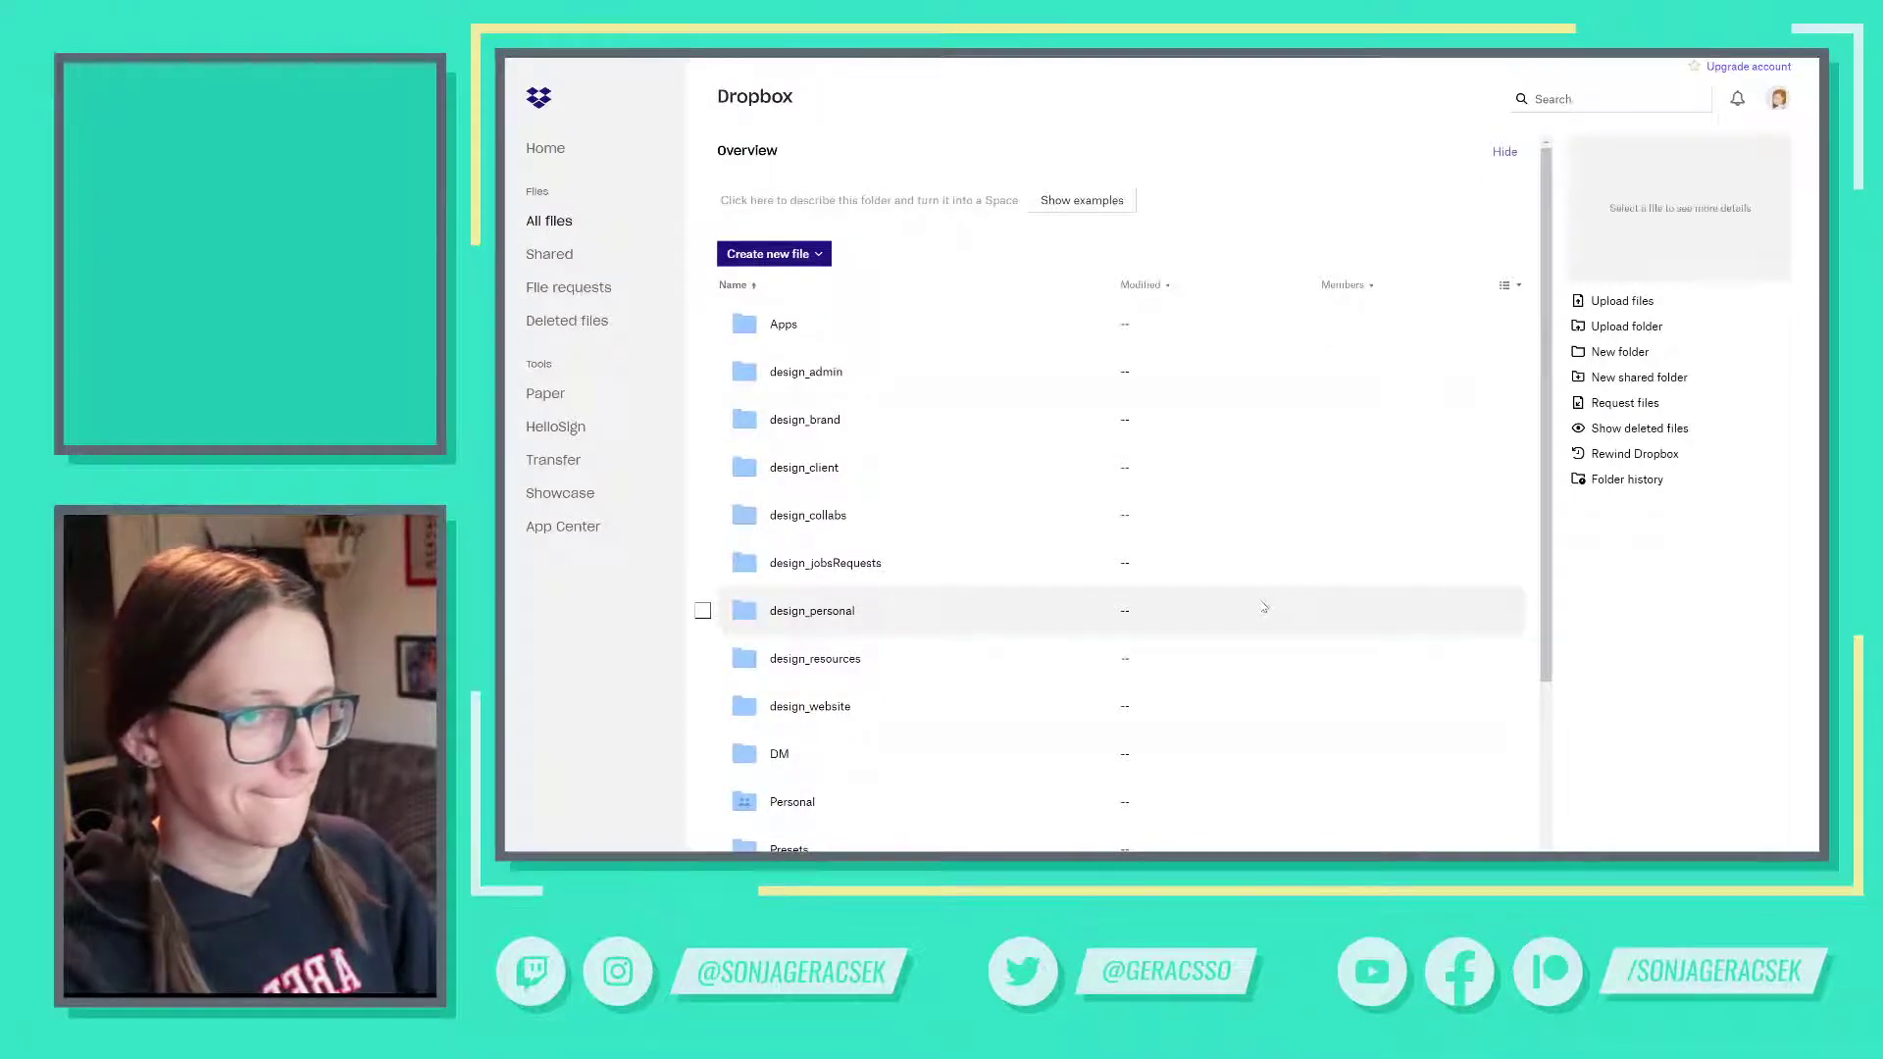
pyautogui.scroll(-2, 1261, 601)
pyautogui.scroll(2, 1261, 601)
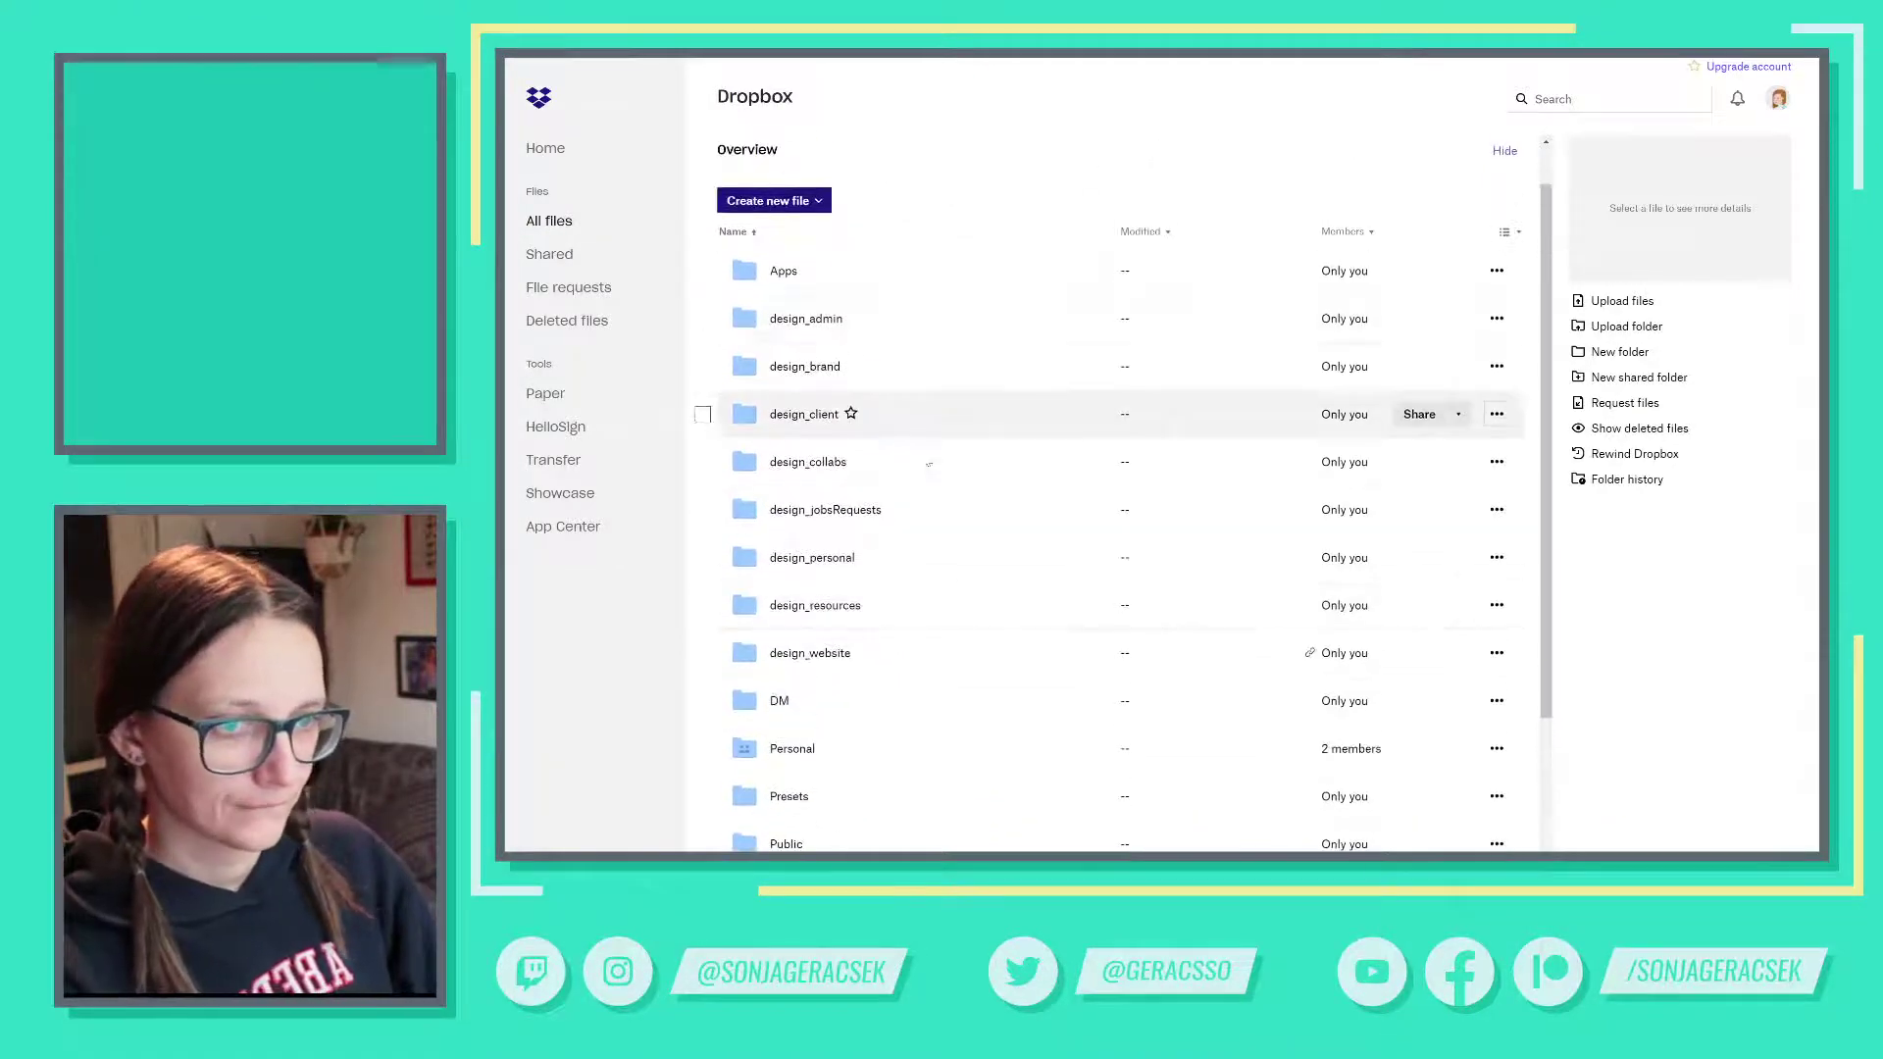
# - Open design_client > OnlineClasses > 07_MogrtTitle on Dropbox and try to rewind this folder to a previous time
pyautogui.click(806, 414)
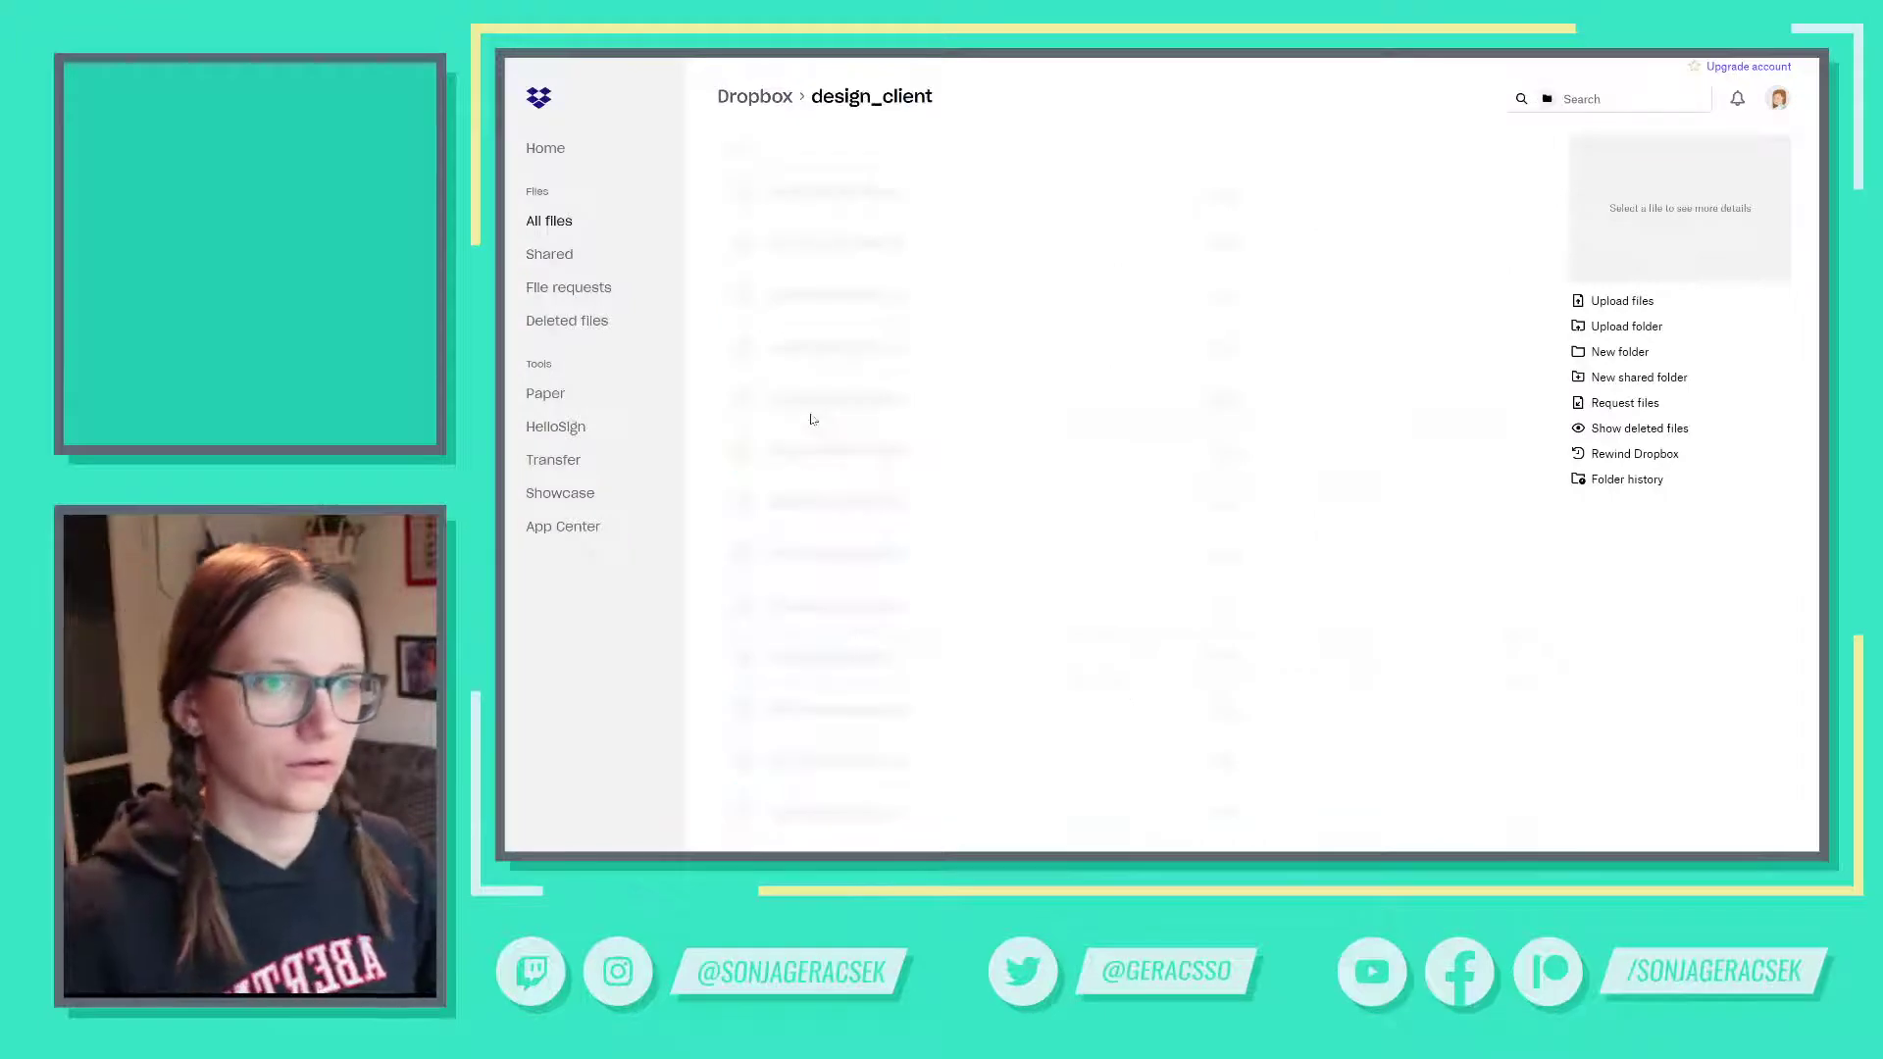
pyautogui.click(797, 380)
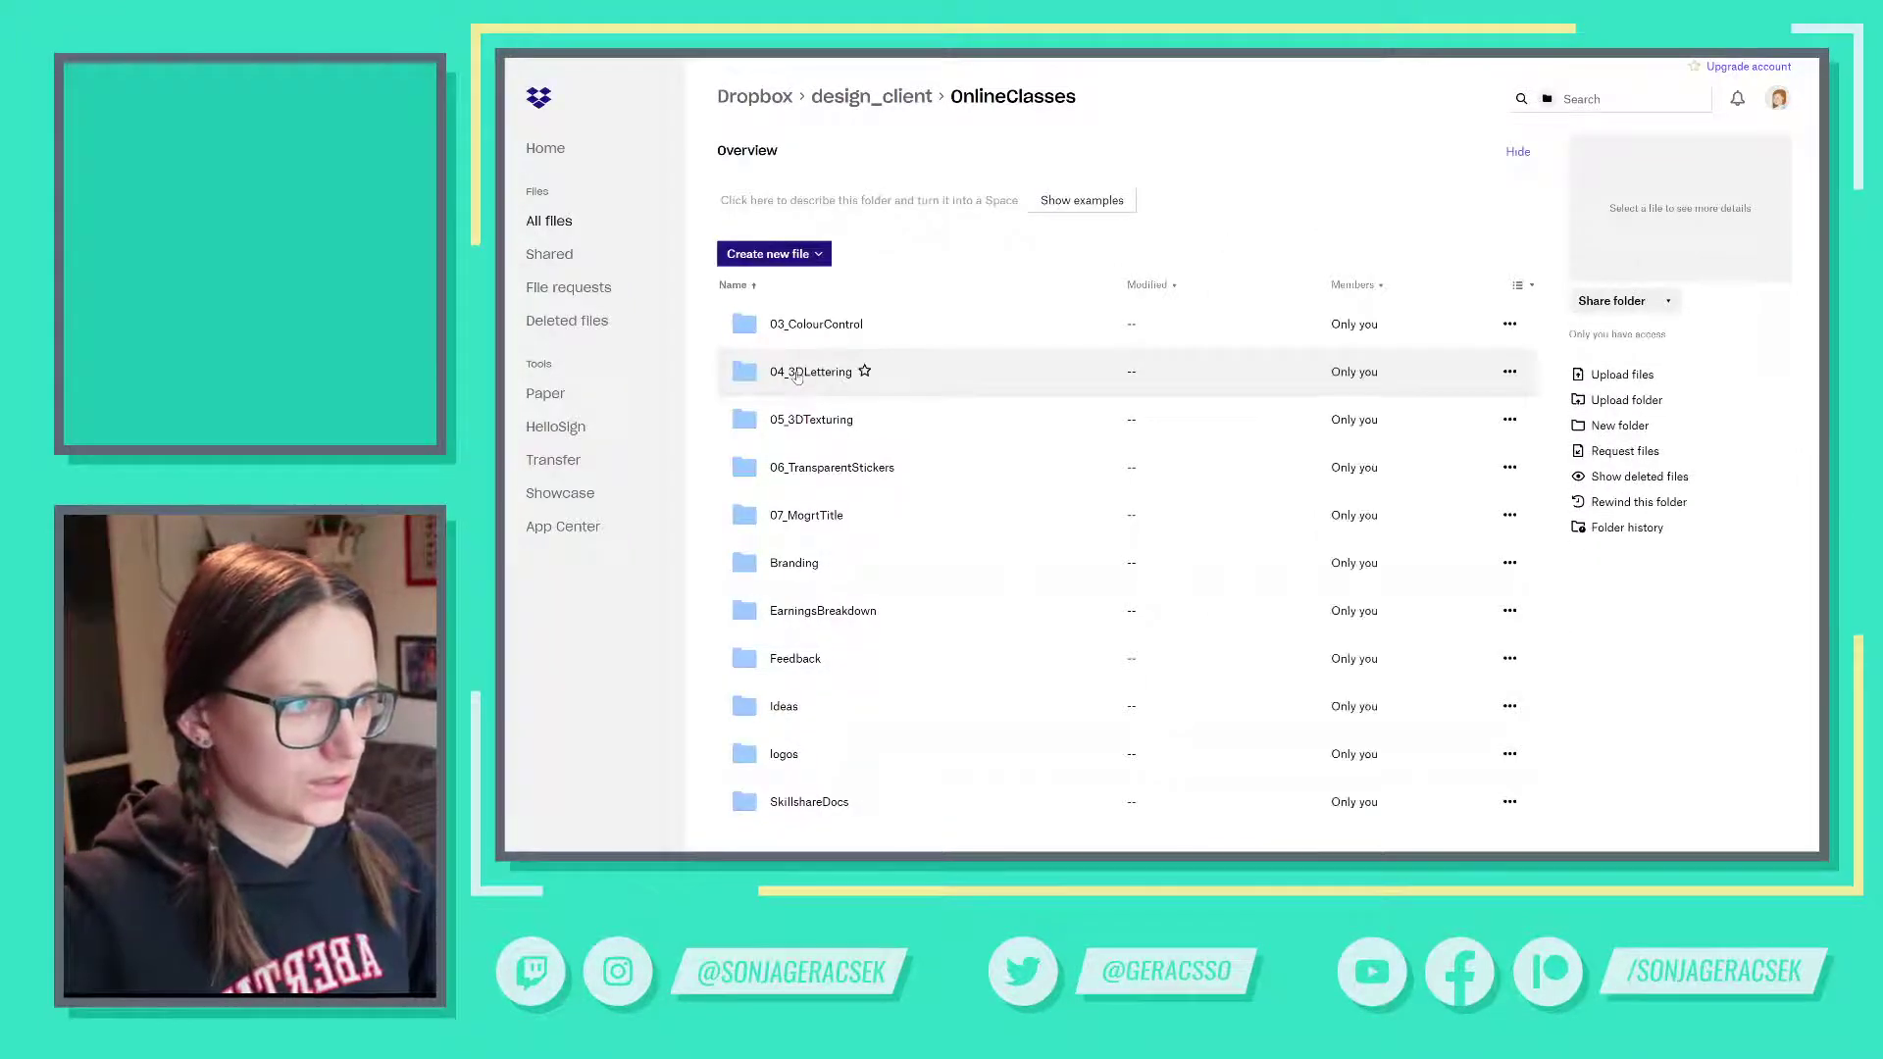
pyautogui.click(810, 517)
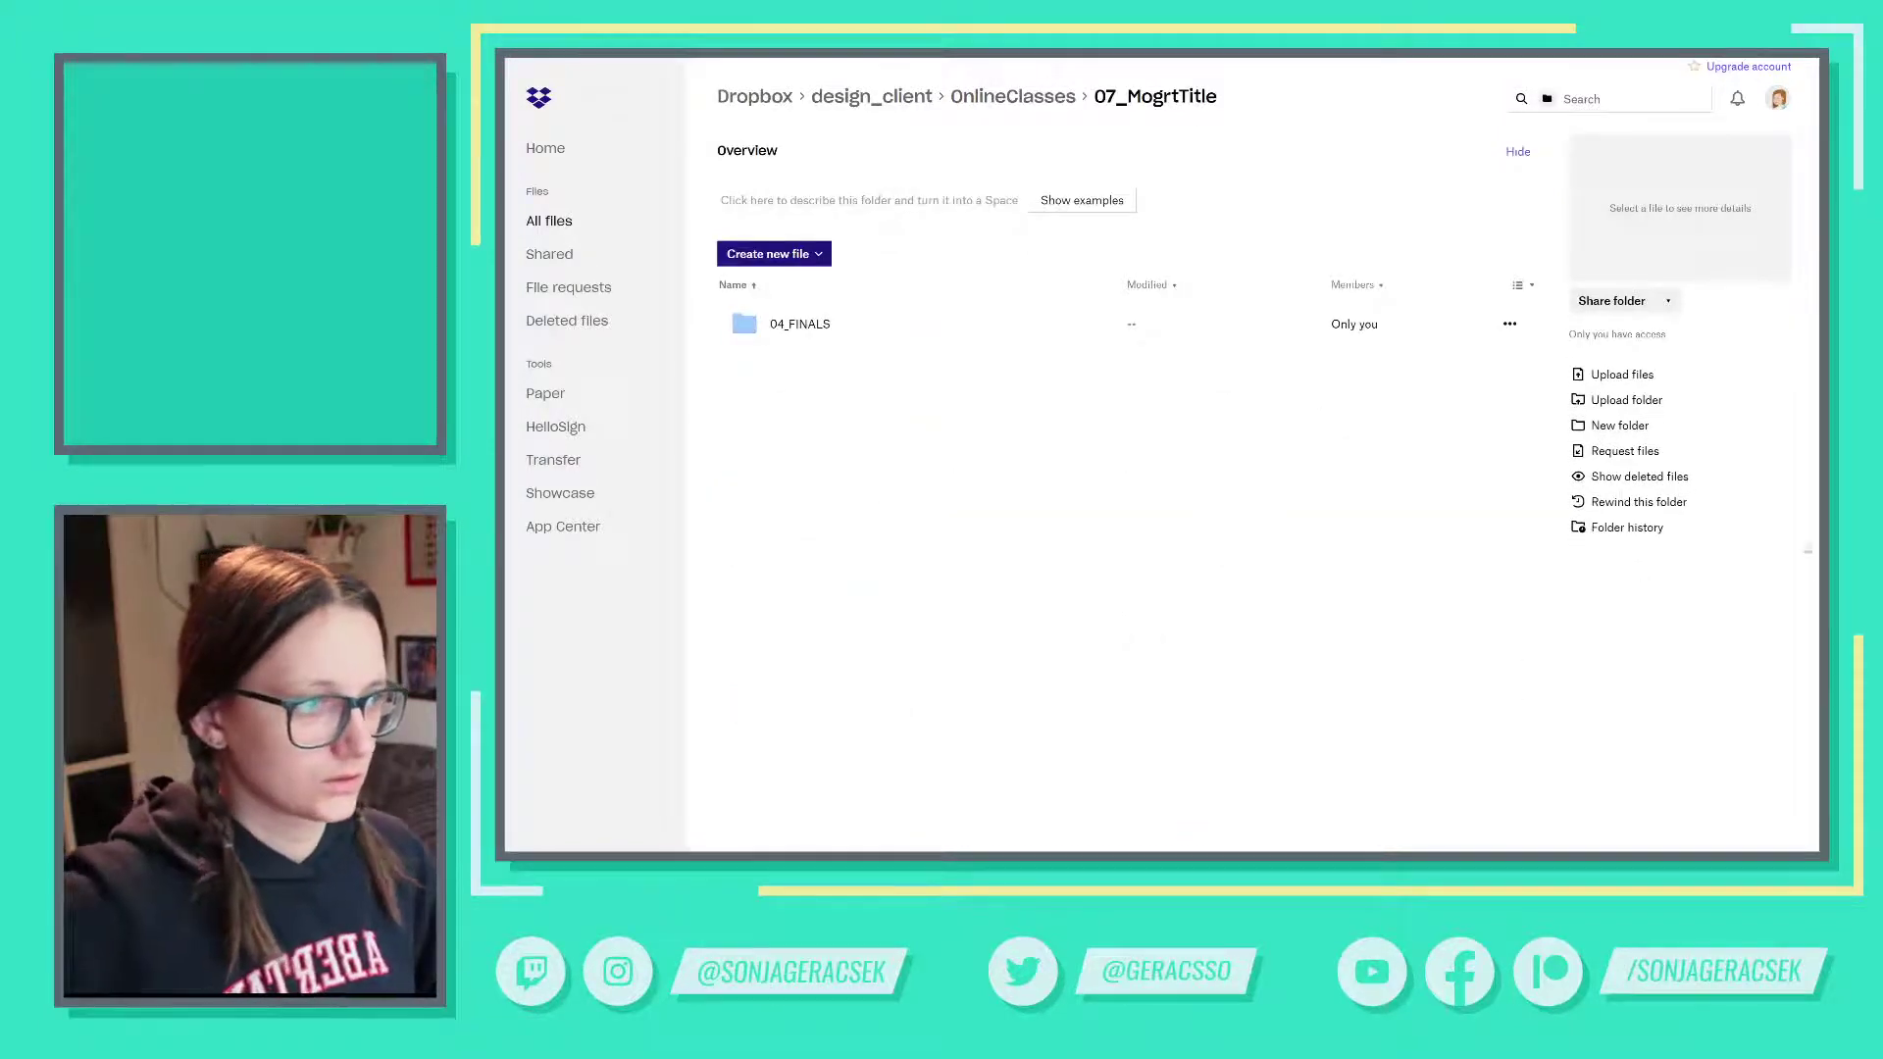
pyautogui.click(1679, 504)
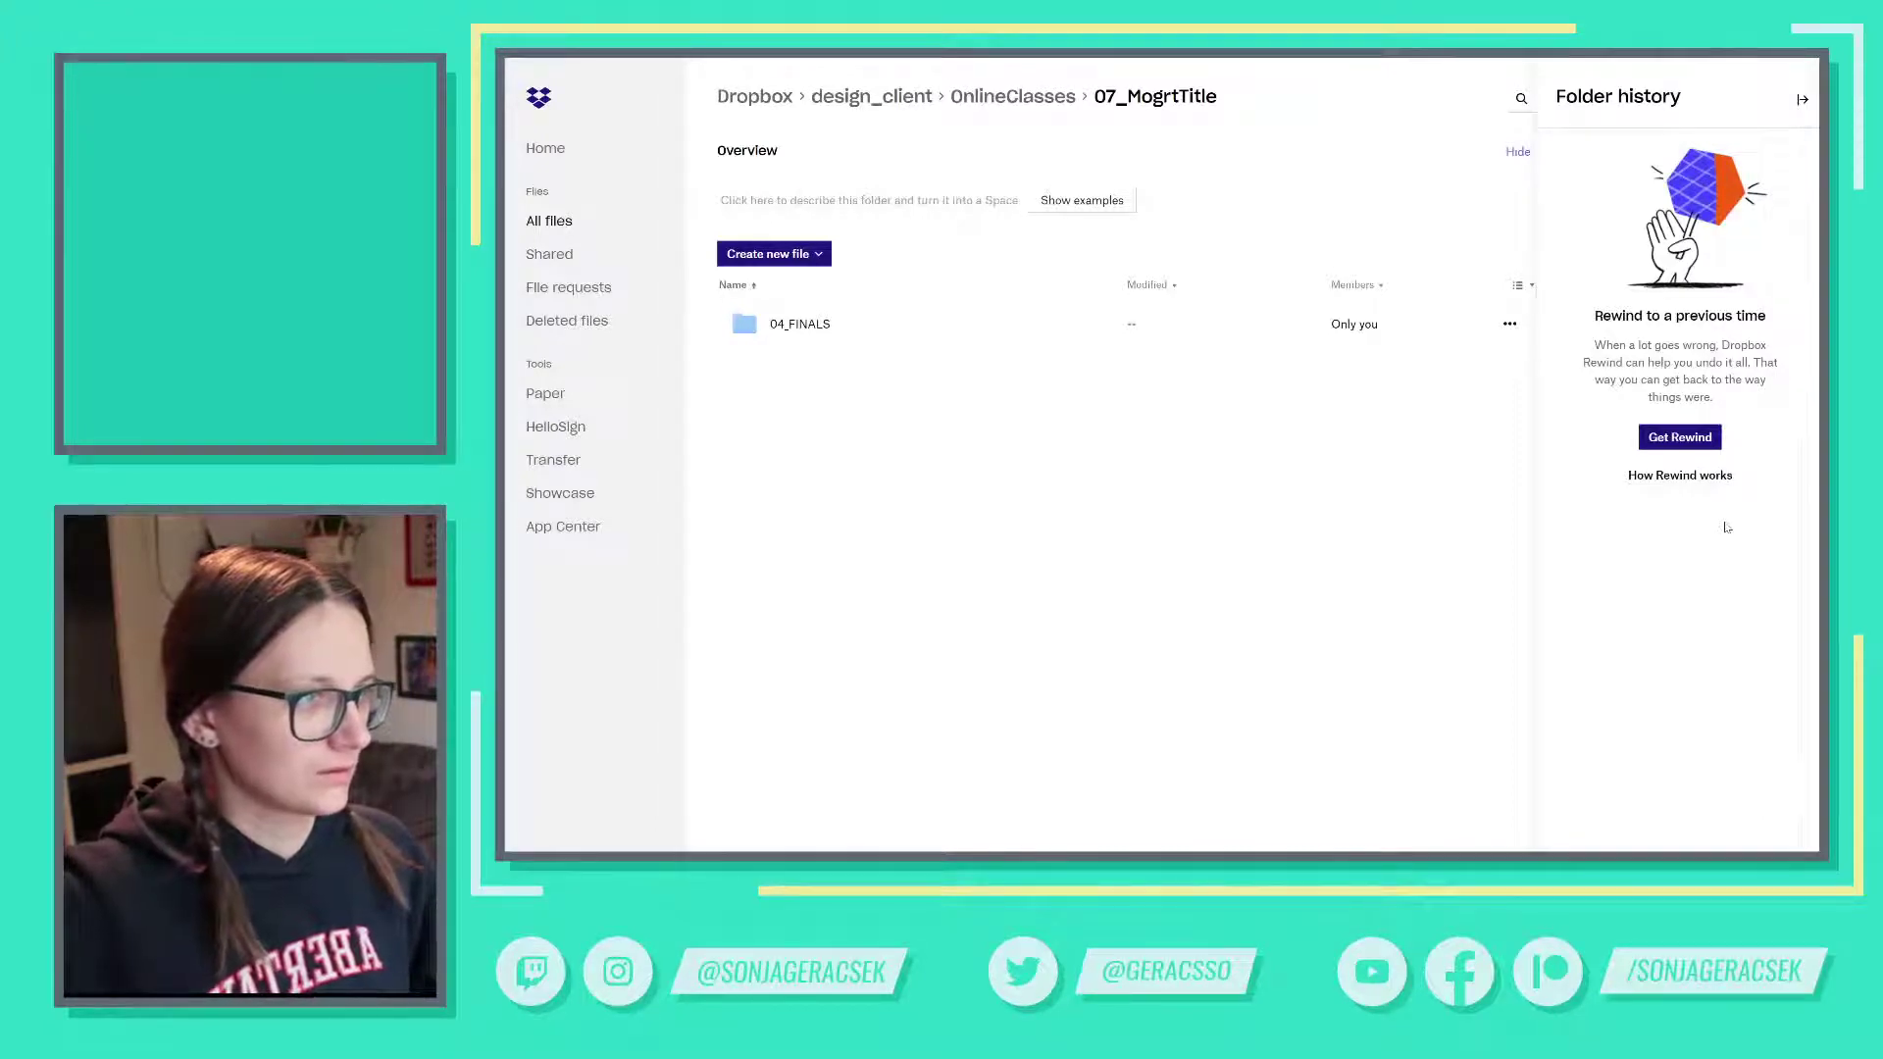
pyautogui.click(1682, 439)
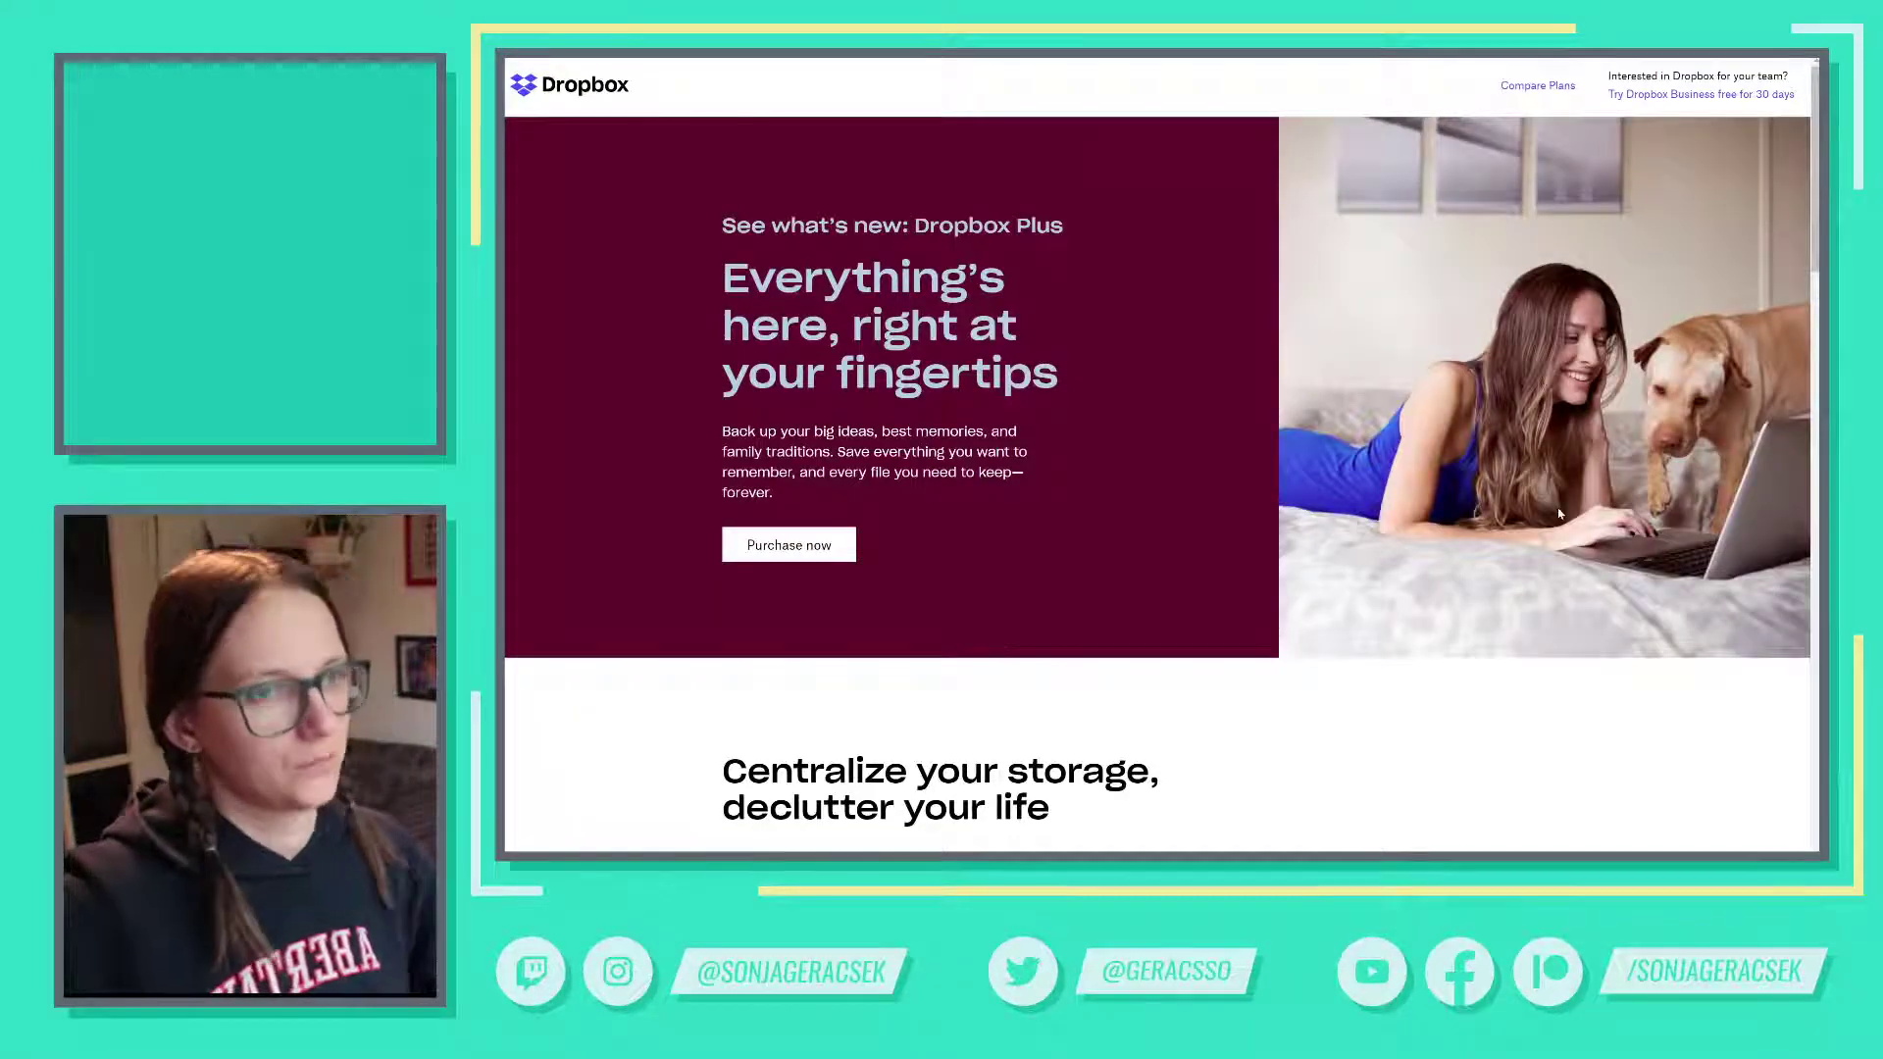
# - Leave Dropbox, switch to Excel and undo the recent edits across the lower-third outline and the class task workbook
pyautogui.hotkey('alt', 'Left')
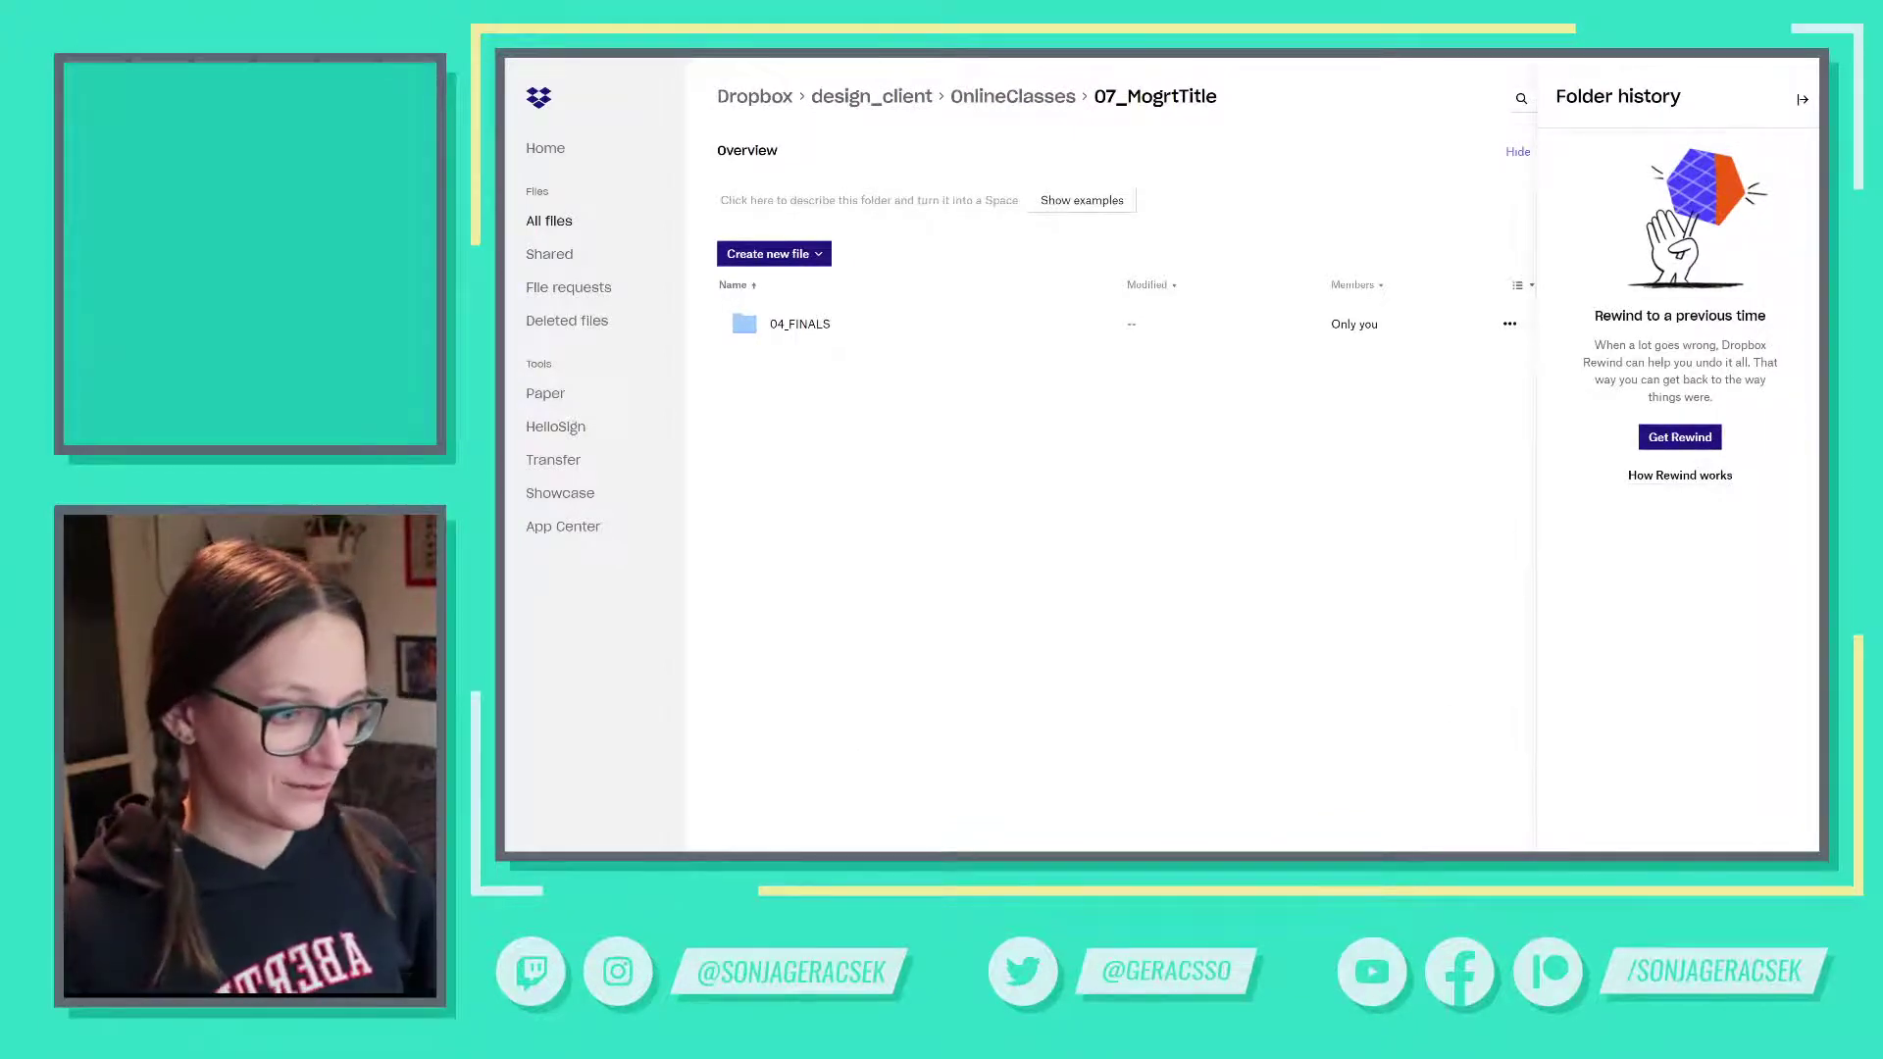
pyautogui.hotkey('alt', 'Tab')
pyautogui.hotkey('alt', 'Tab')
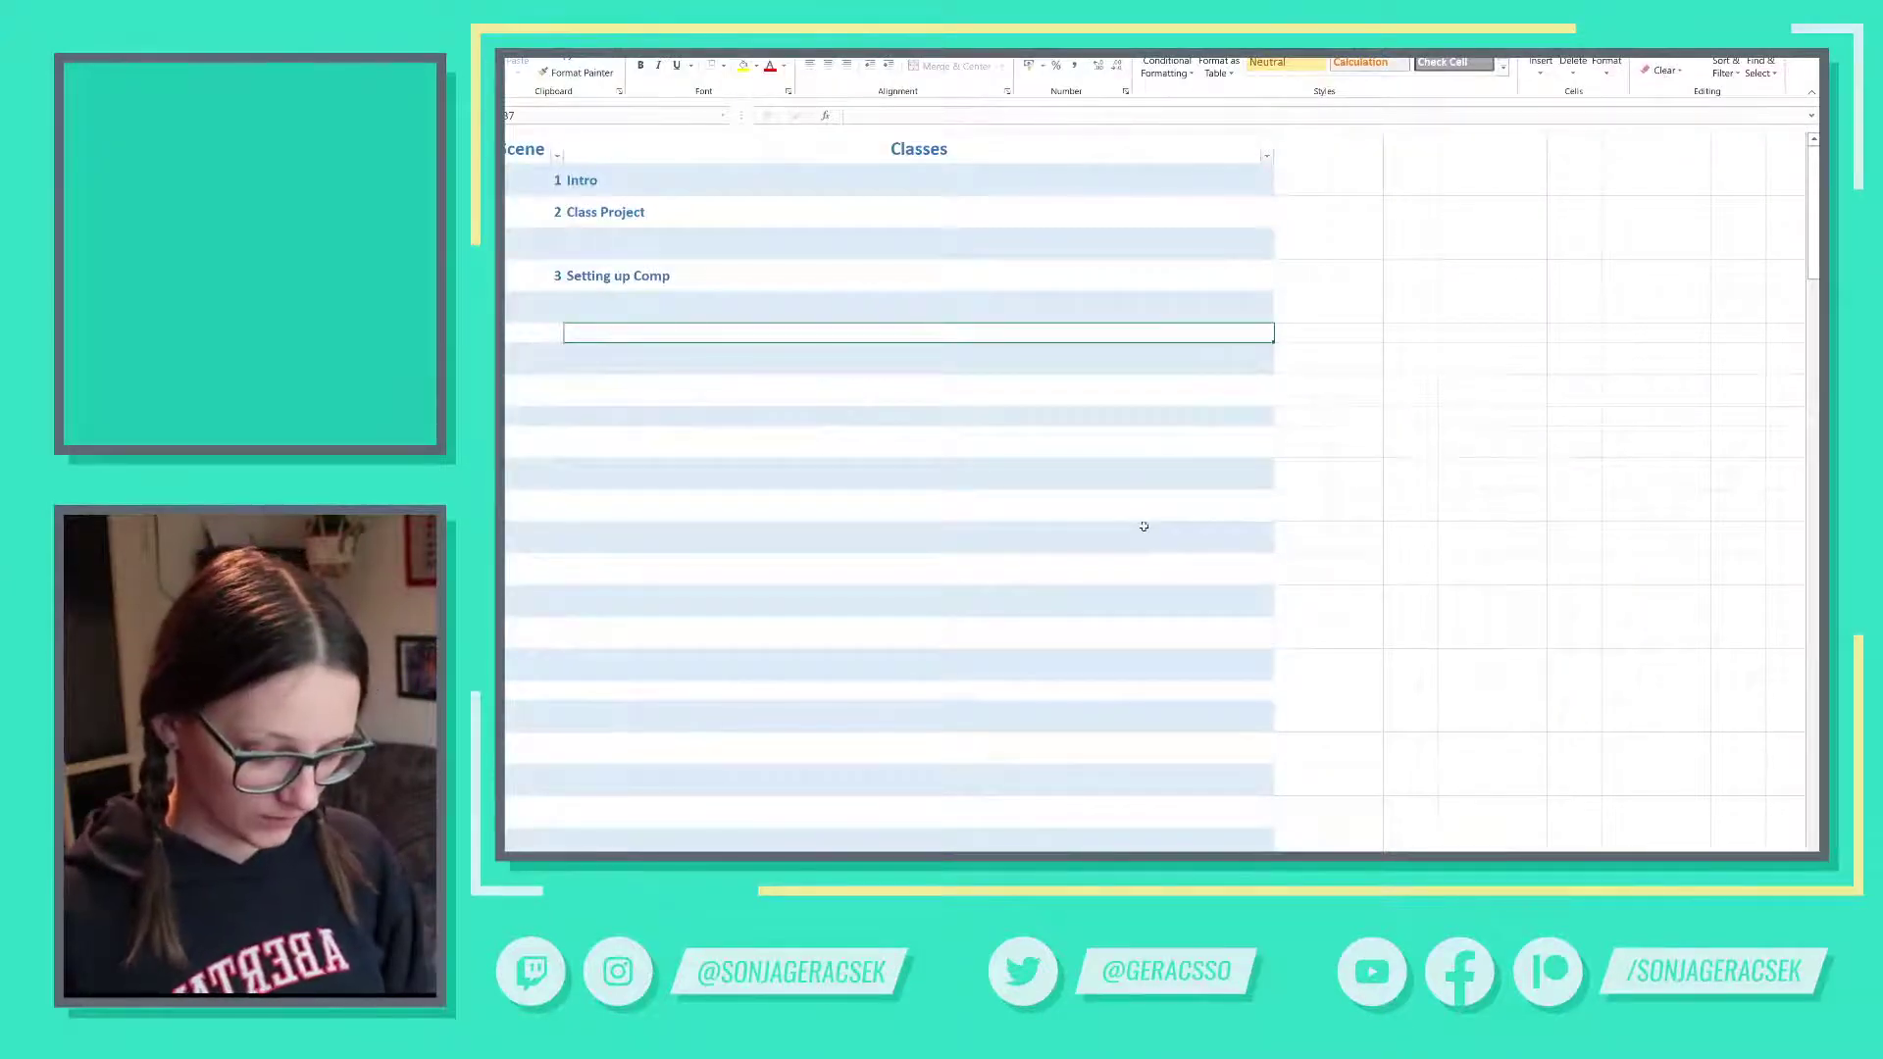
pyautogui.press('F2')
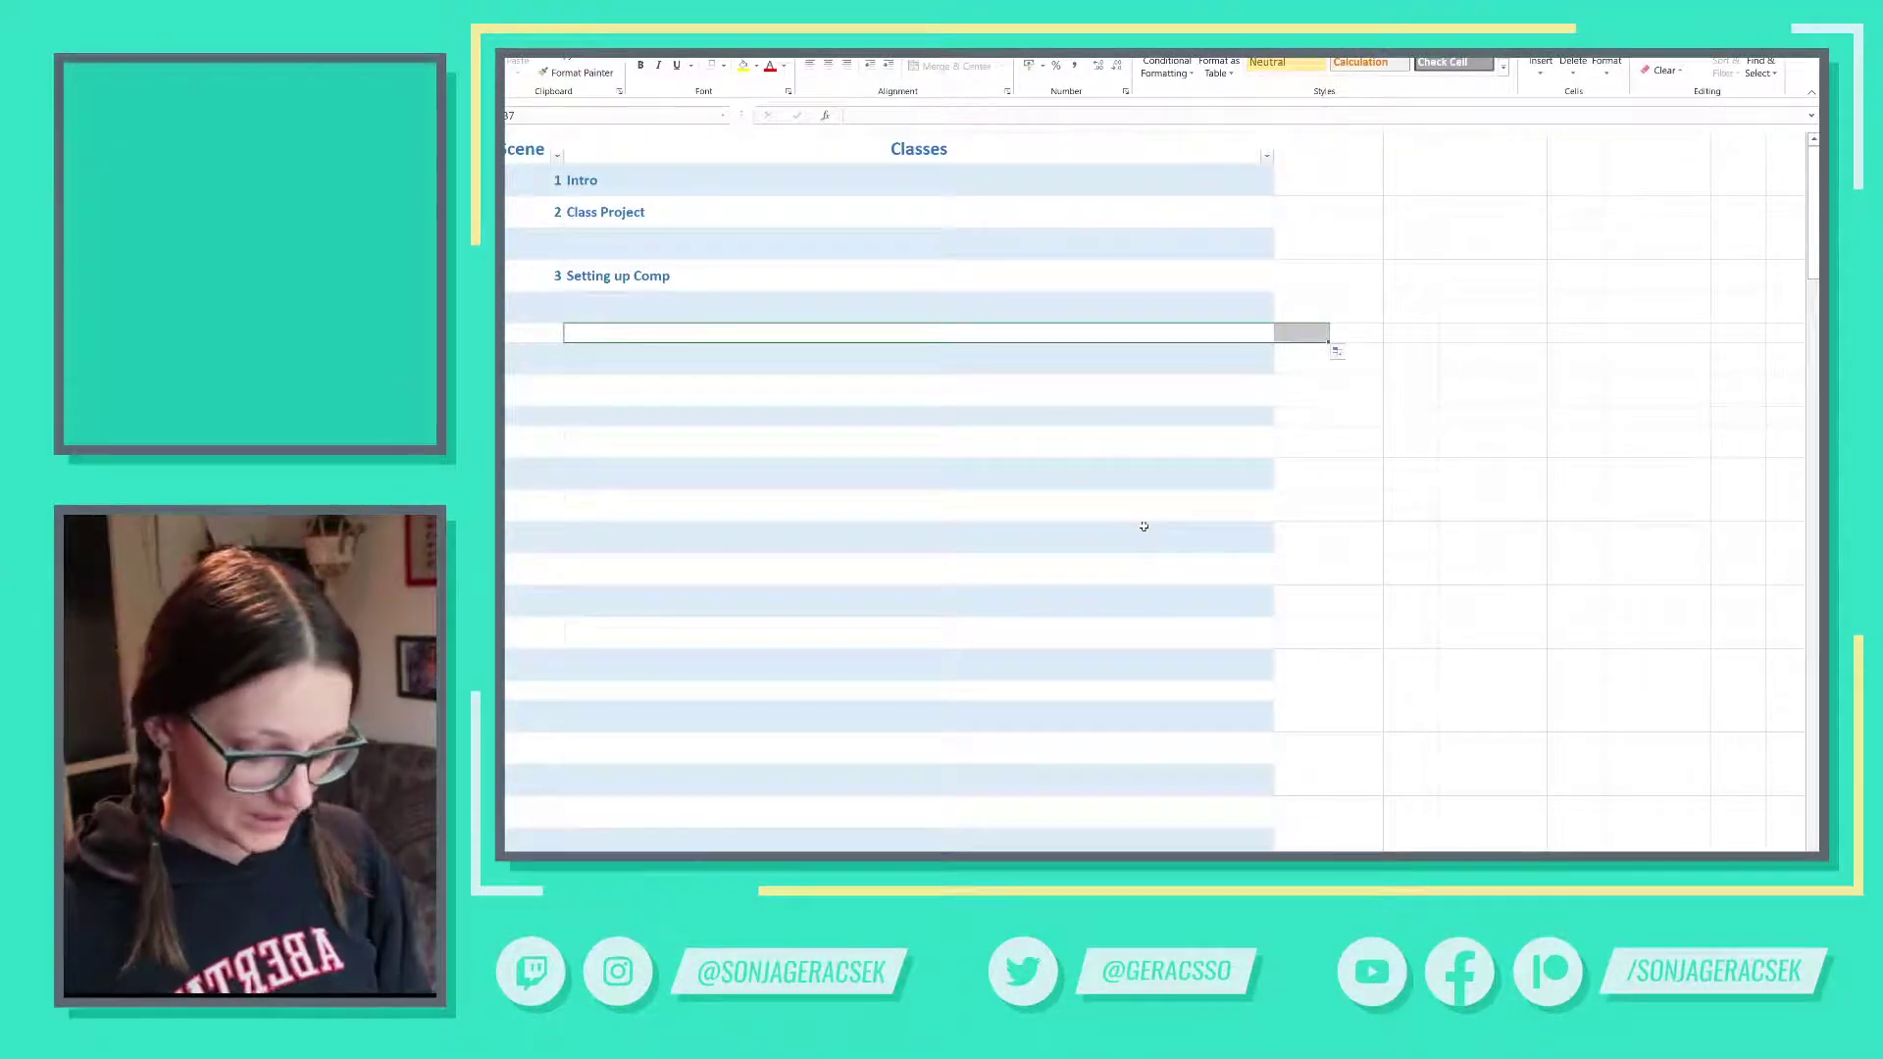
pyautogui.press('Return')
pyautogui.hotkey('alt', 'Tab')
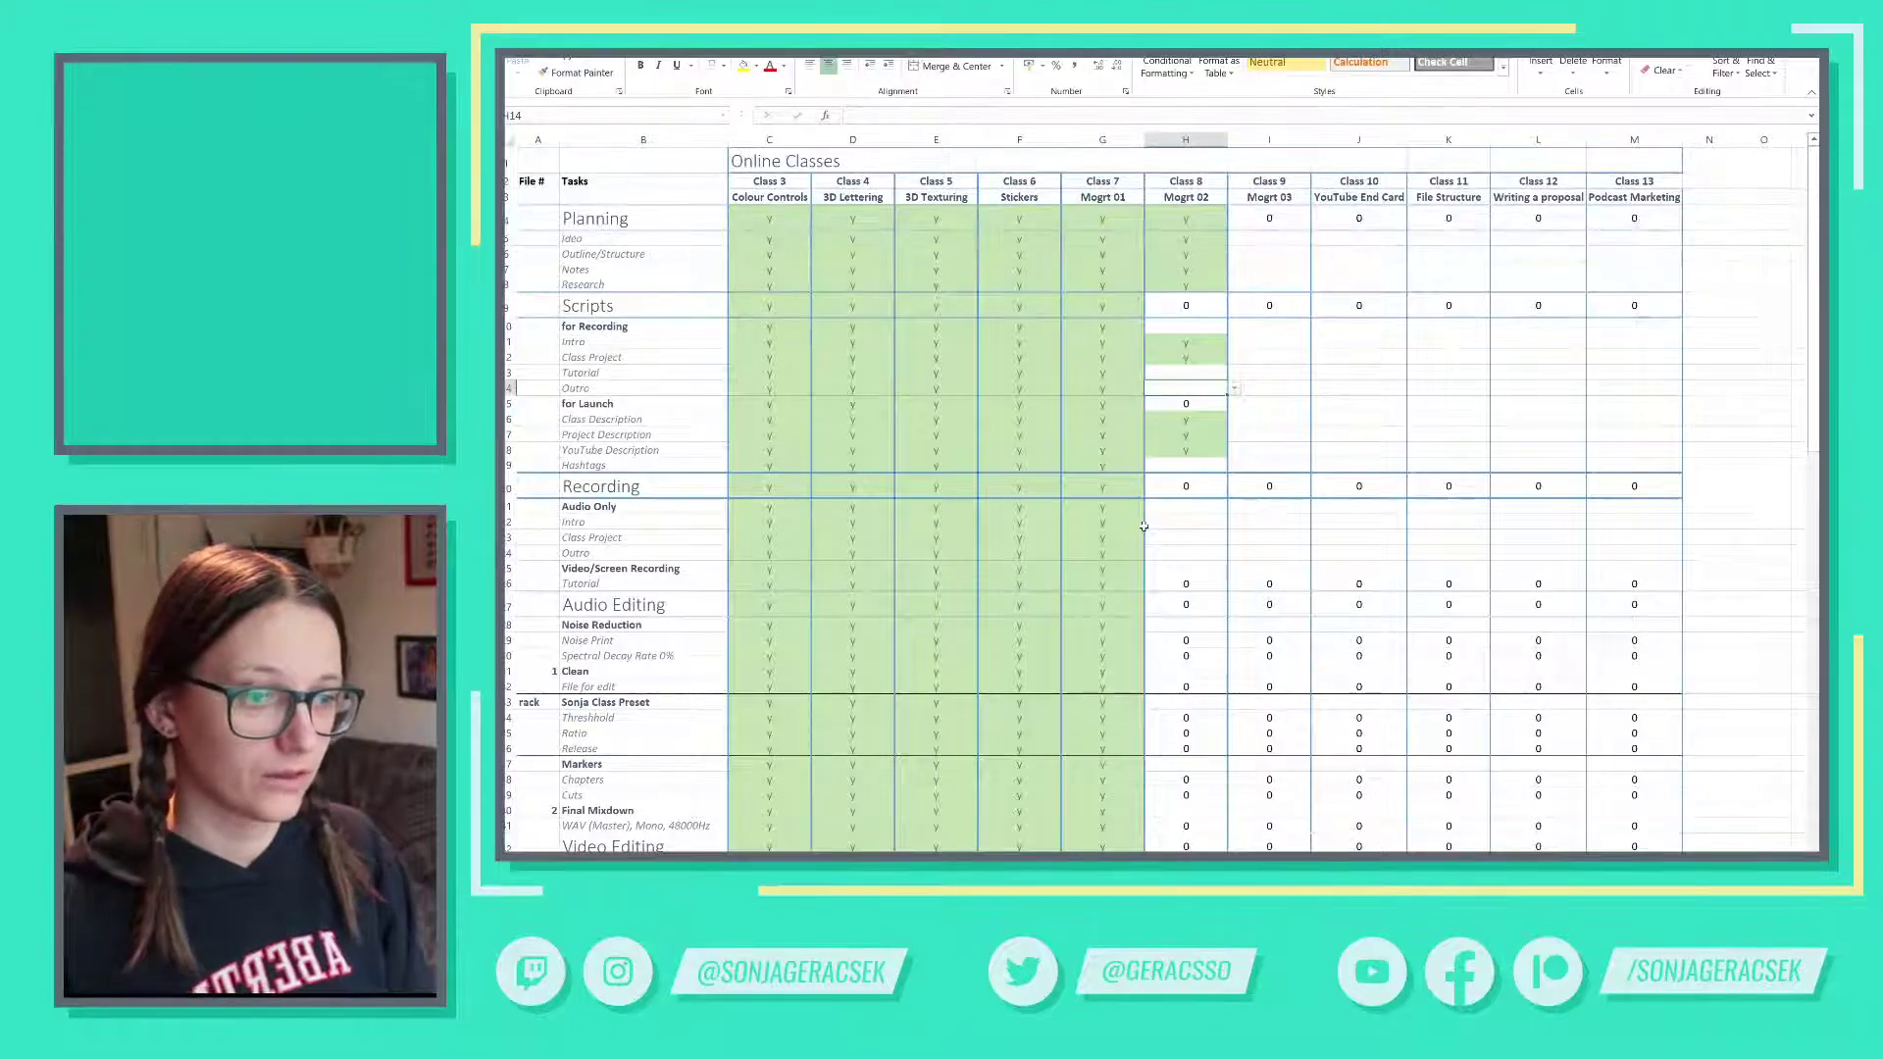
pyautogui.hotkey('alt', 'Tab')
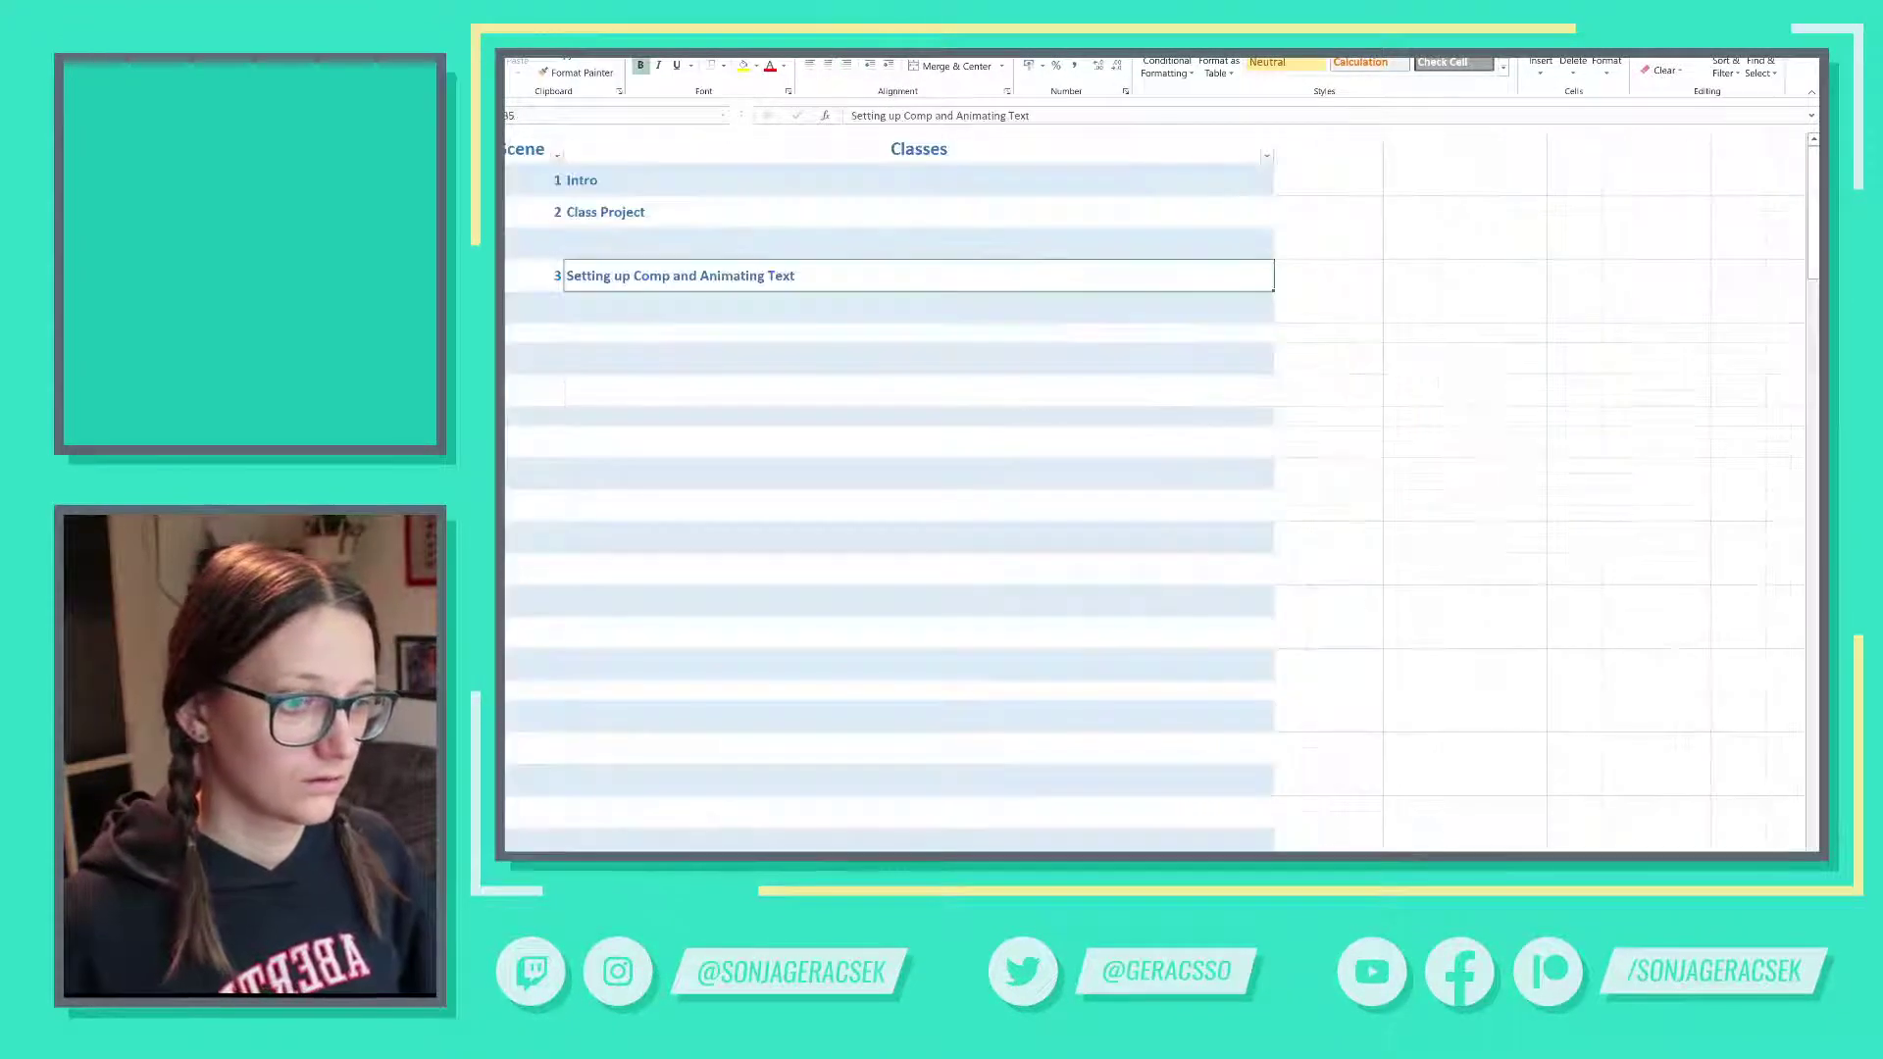
pyautogui.hotkey('alt', 'Tab')
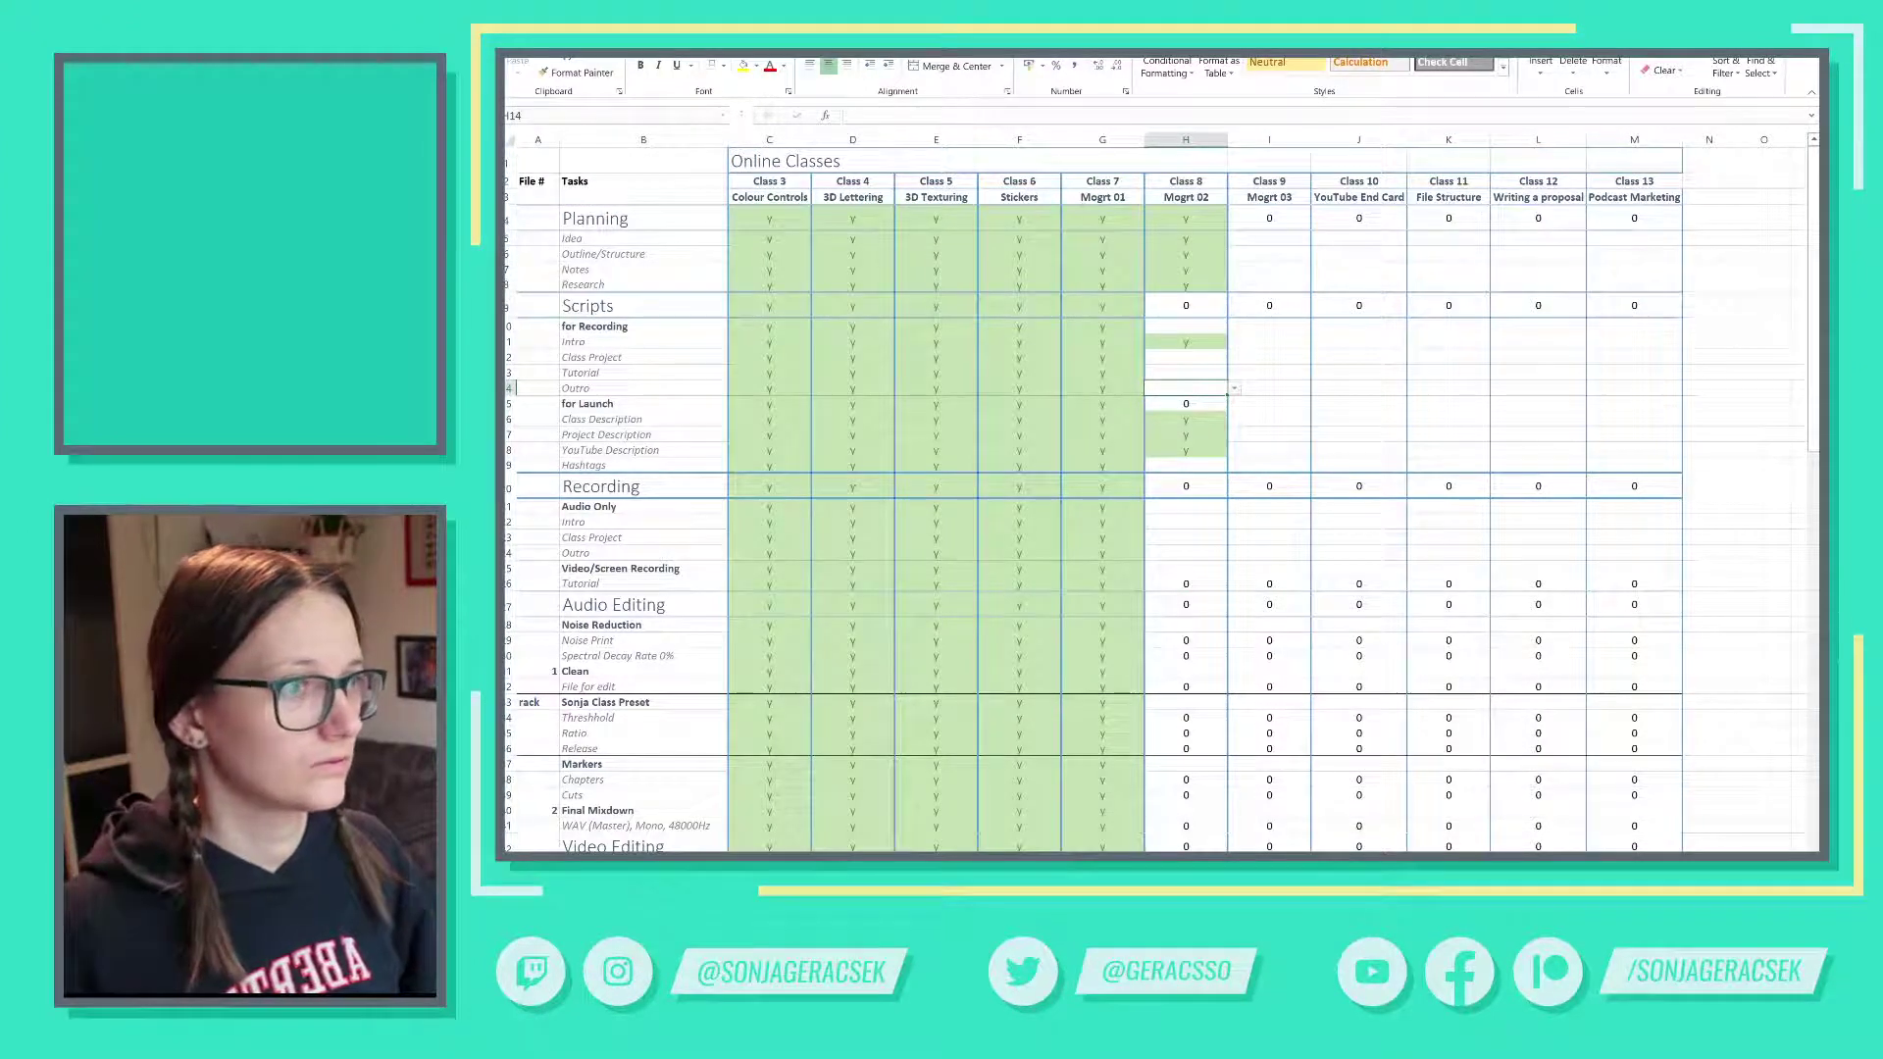
# - Close the class task workbook without saving, and undo the outline edits back to the full tutorial script under Setting up Comp and Animating Text
pyautogui.hotkey('ctrl', 'w')
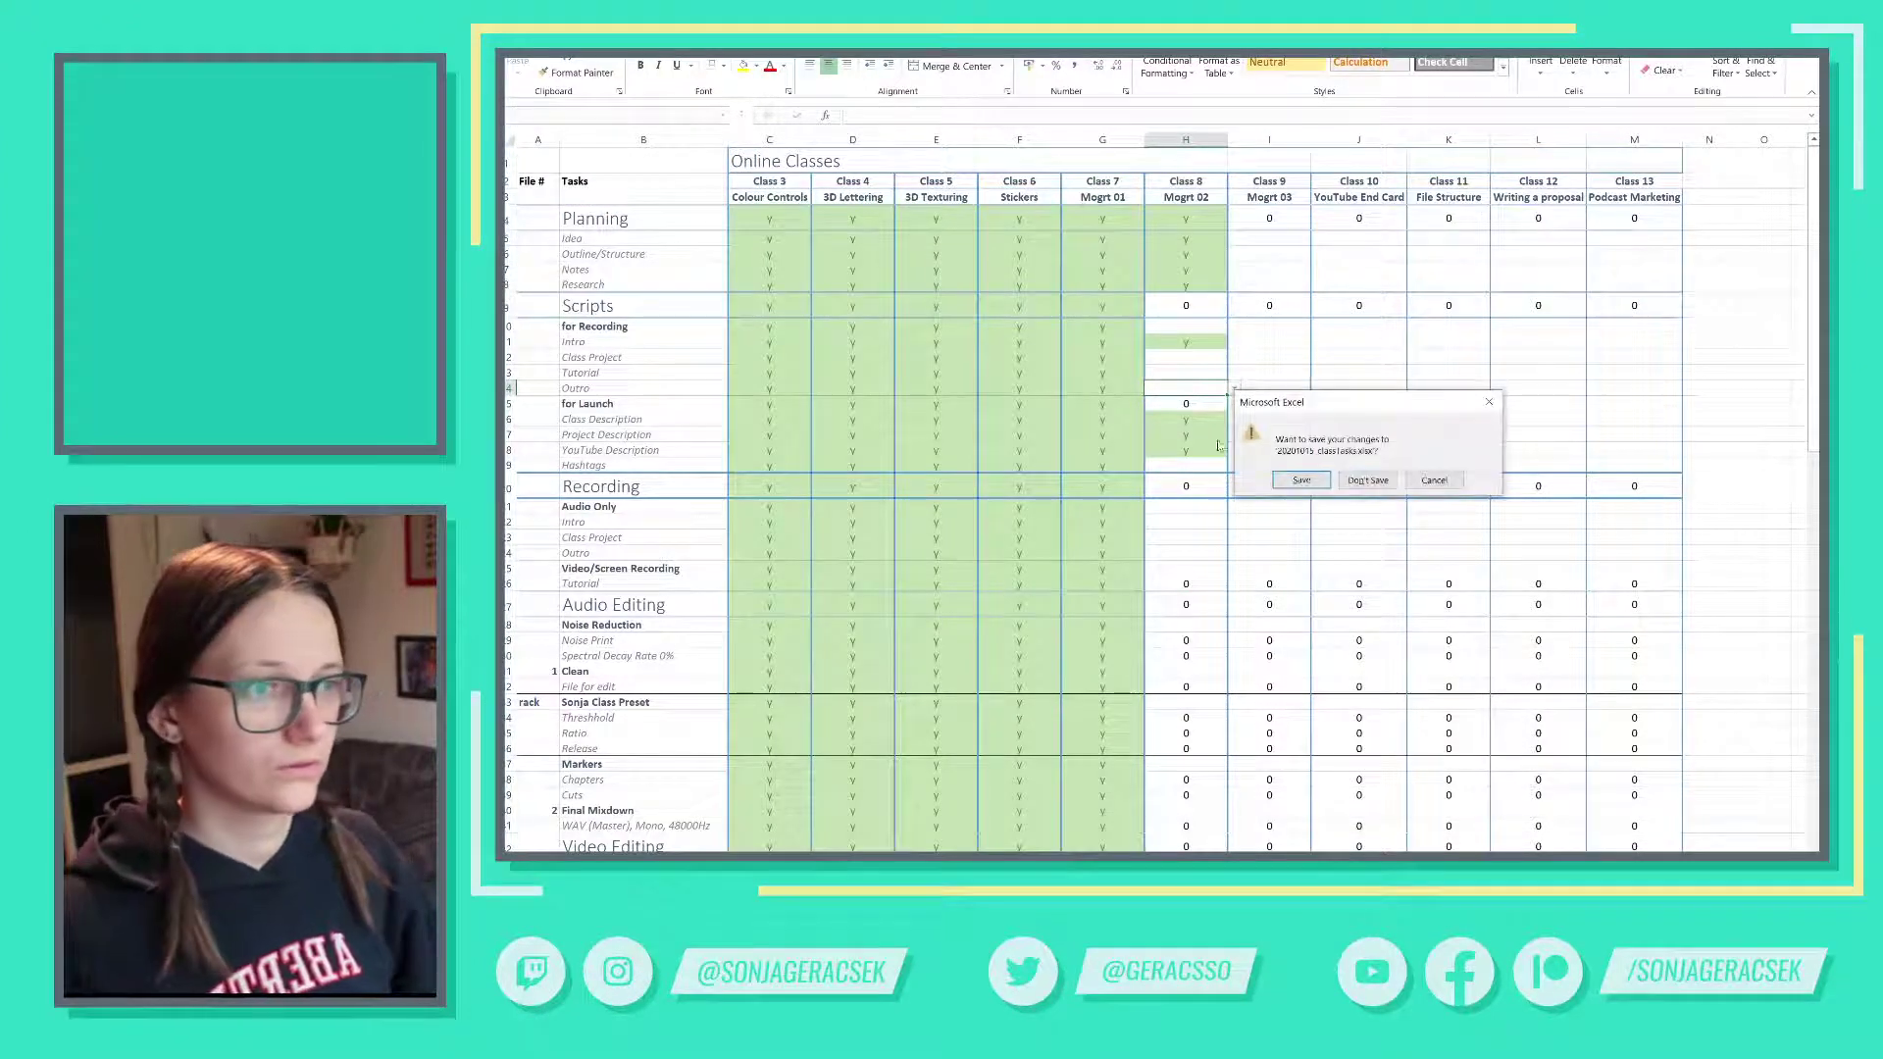
pyautogui.click(1433, 481)
pyautogui.hotkey('ctrl', 'w')
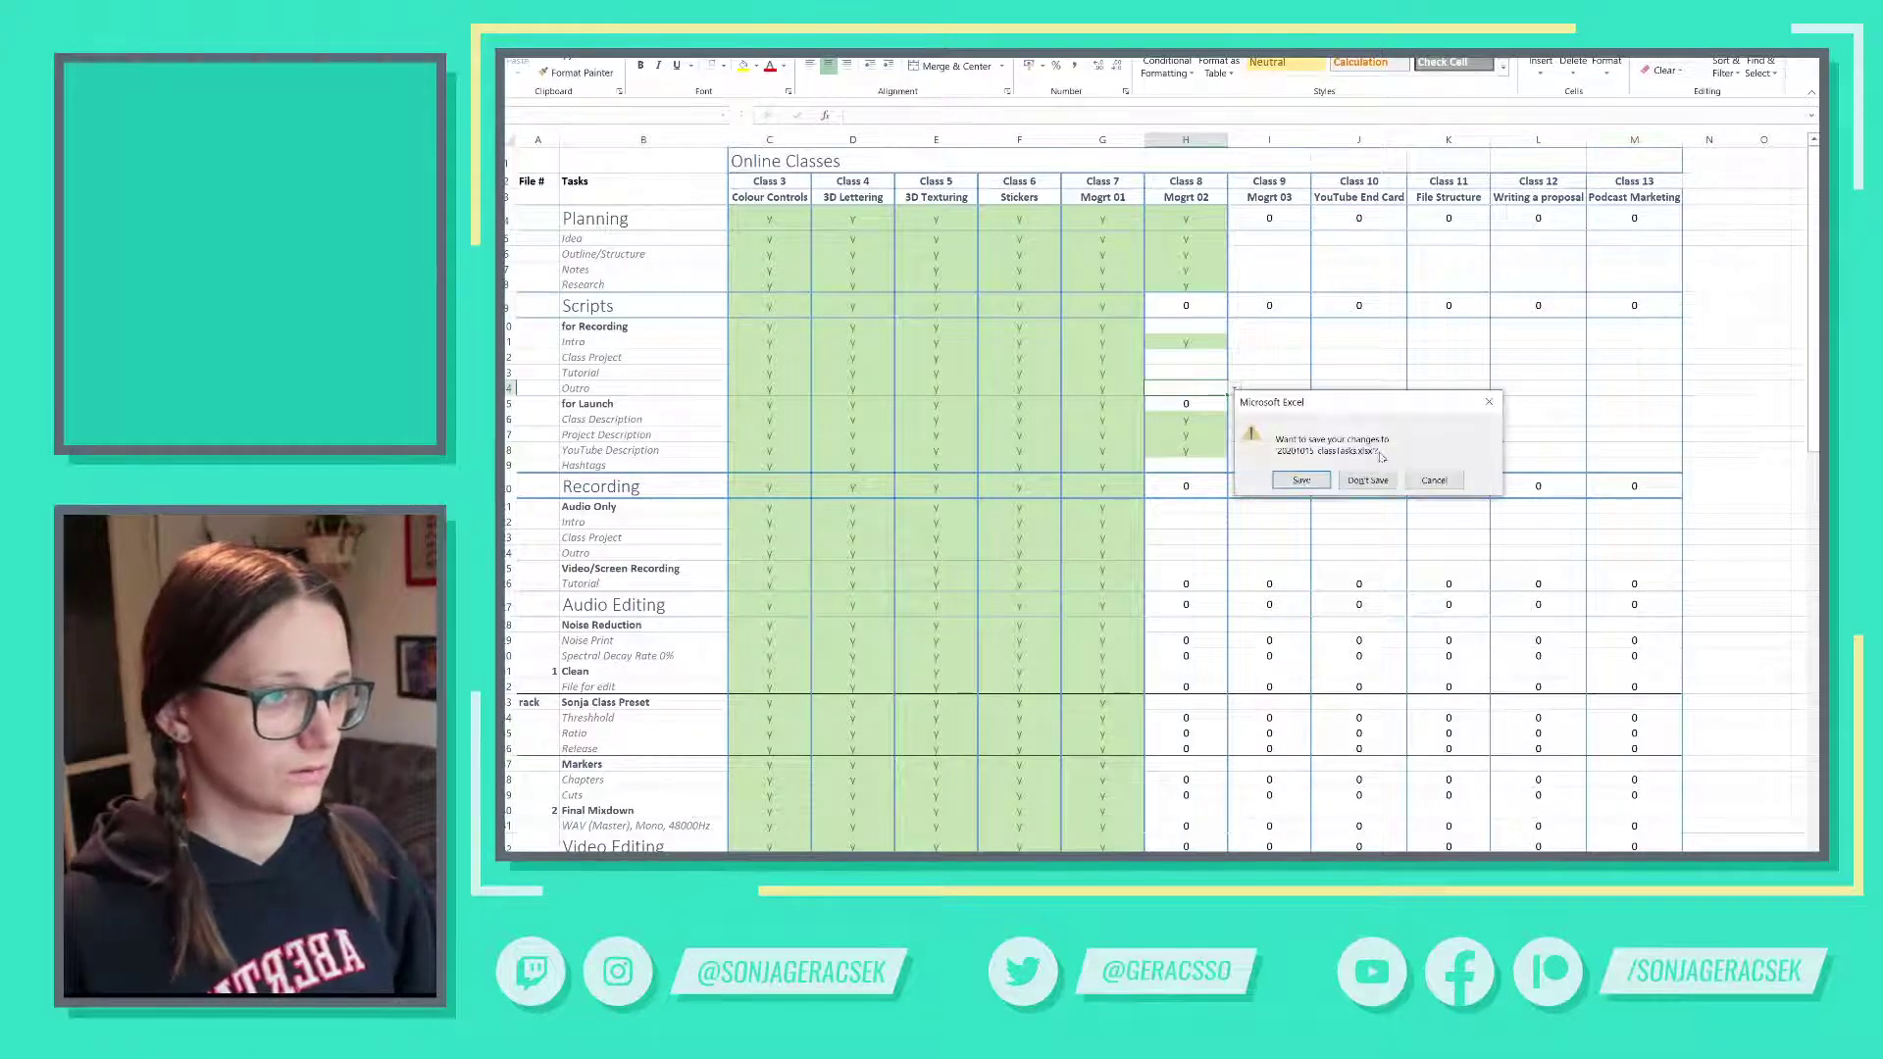
pyautogui.click(1369, 482)
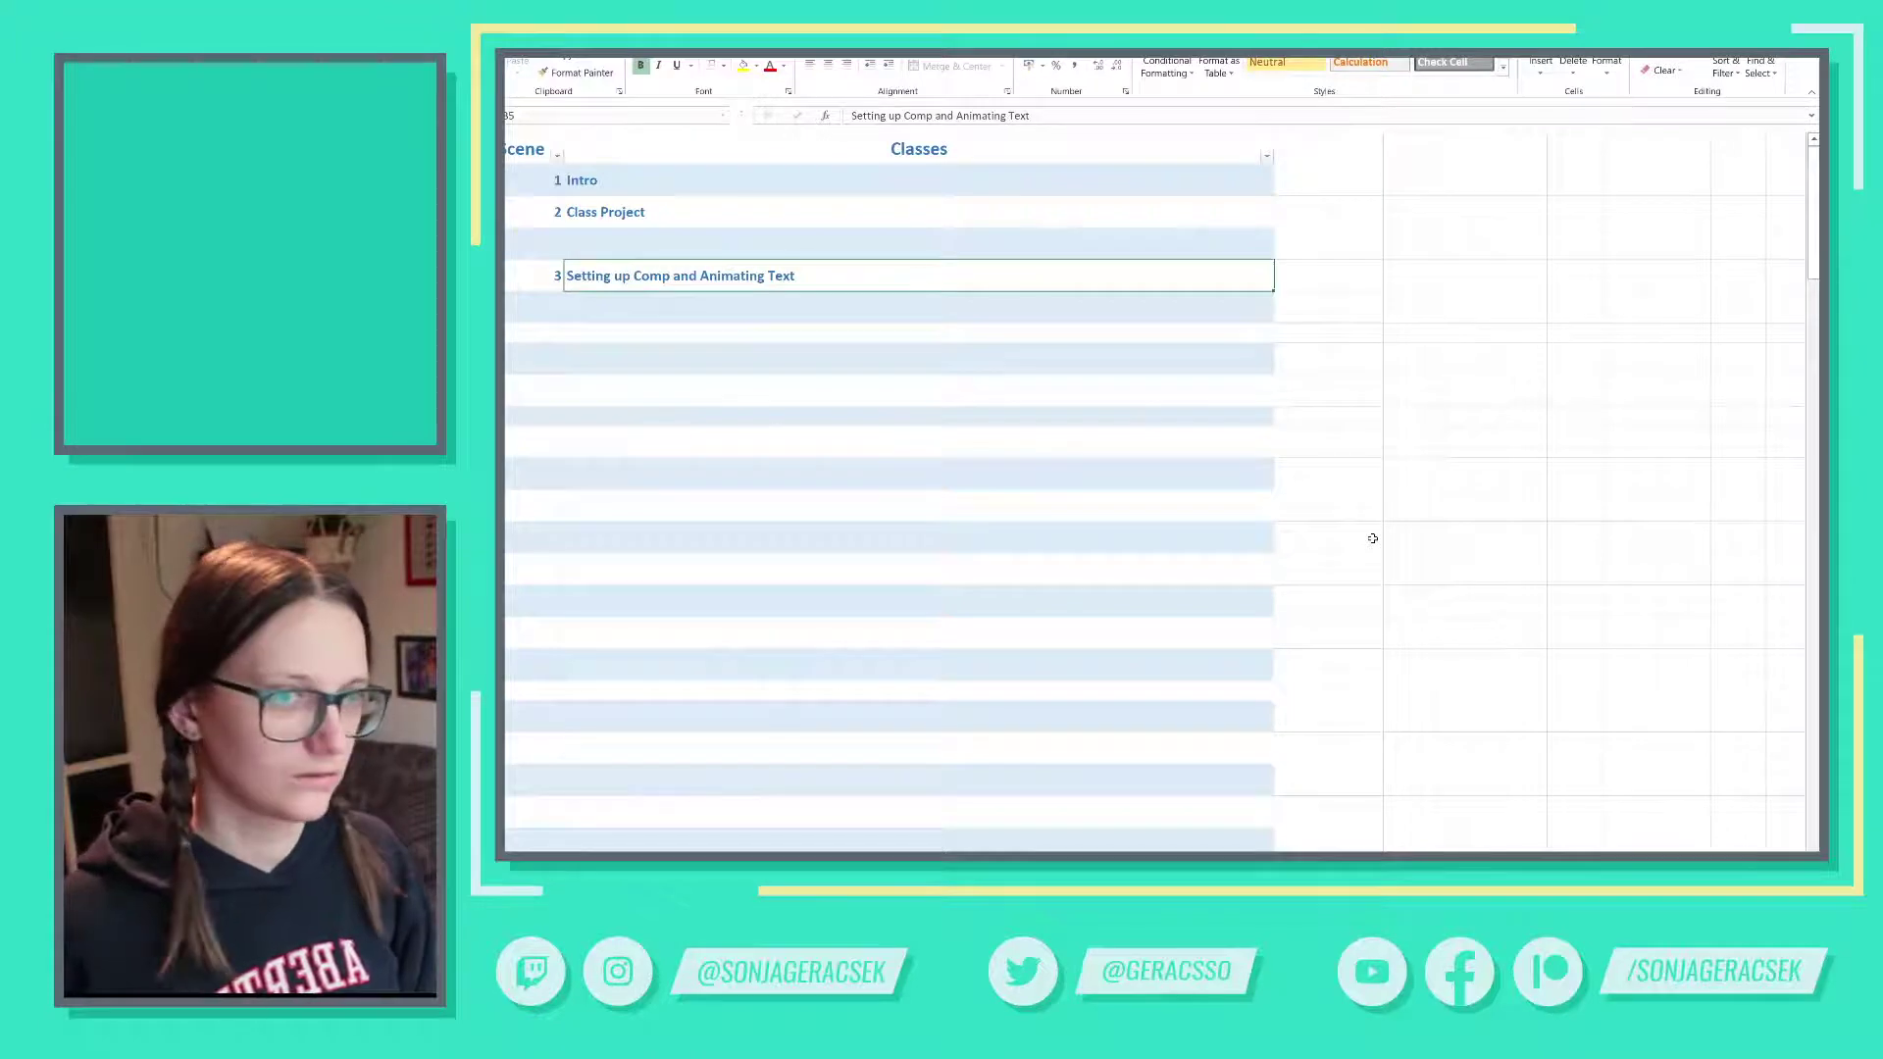
pyautogui.press('Down')
pyautogui.press('Down')
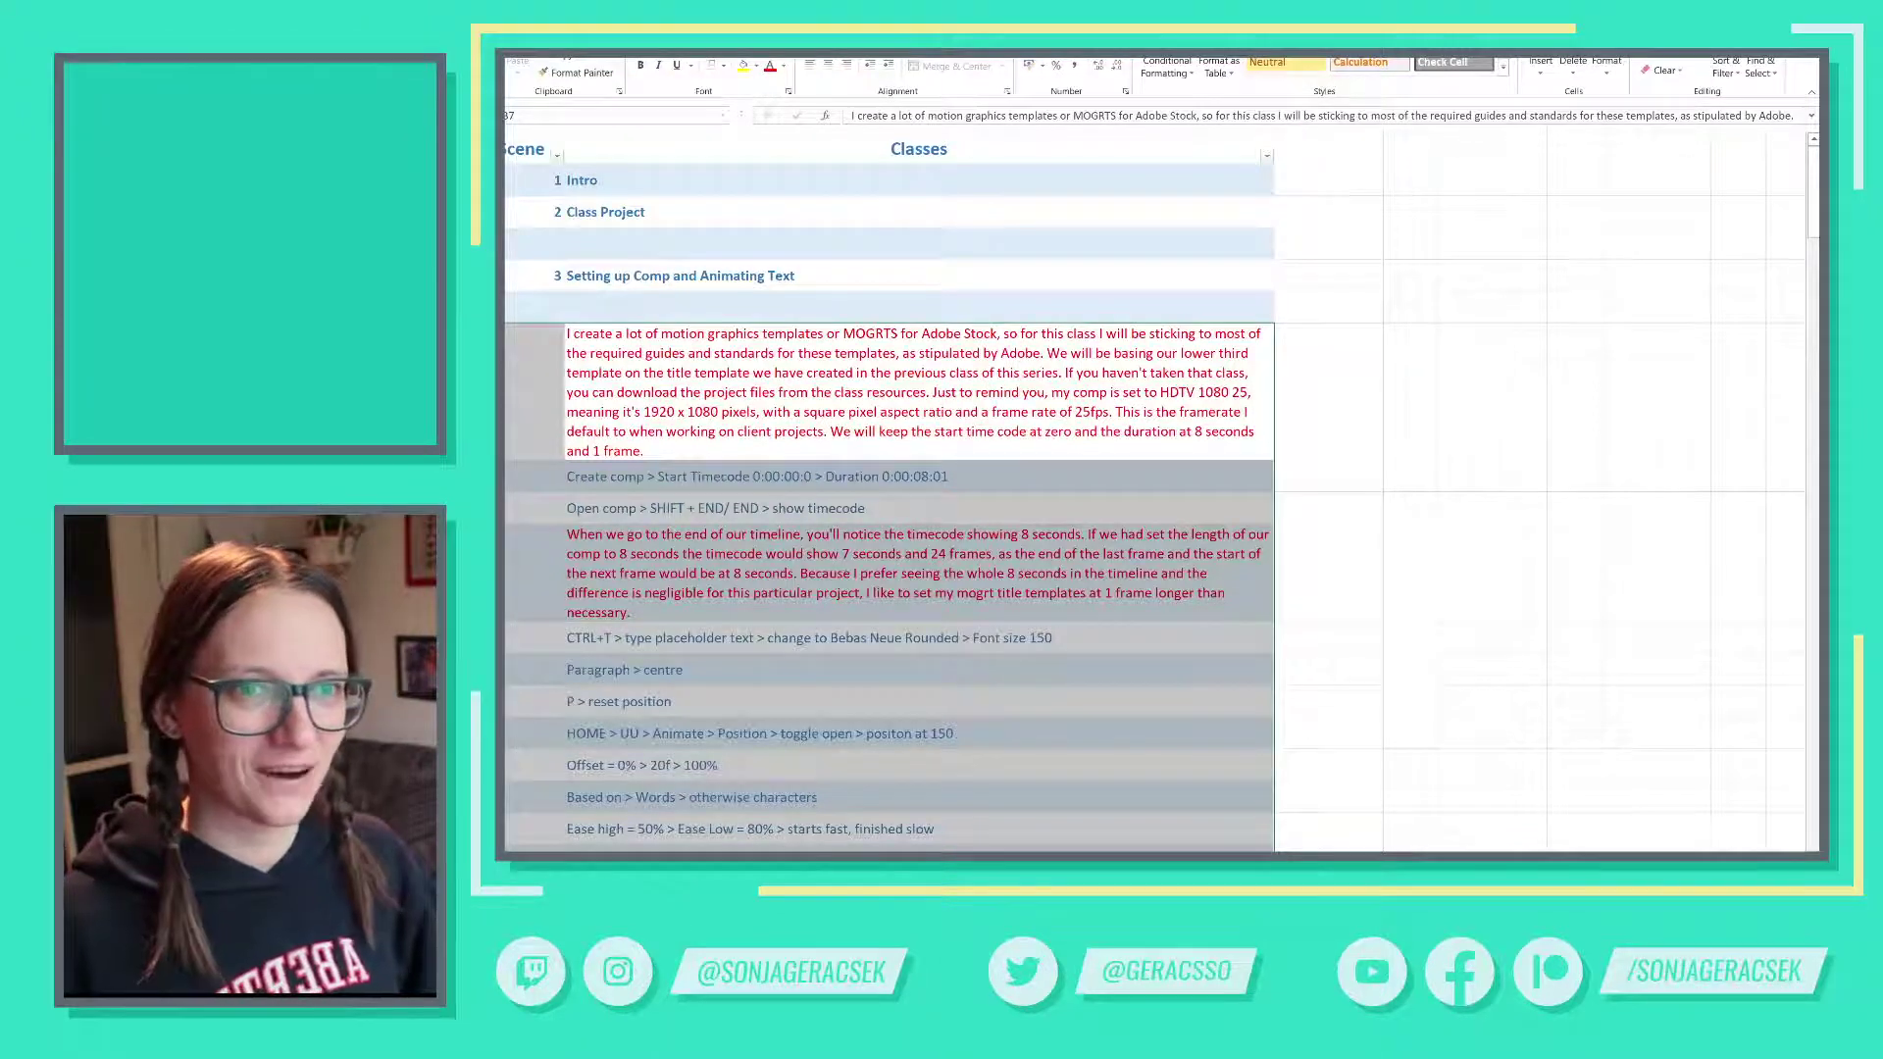
# - Start saving a copy of the recovered script workbook and browse to the OnlineClasses > 07_MogrtTitle folder
pyautogui.hotkey('alt', 'f')
pyautogui.click(568, 224)
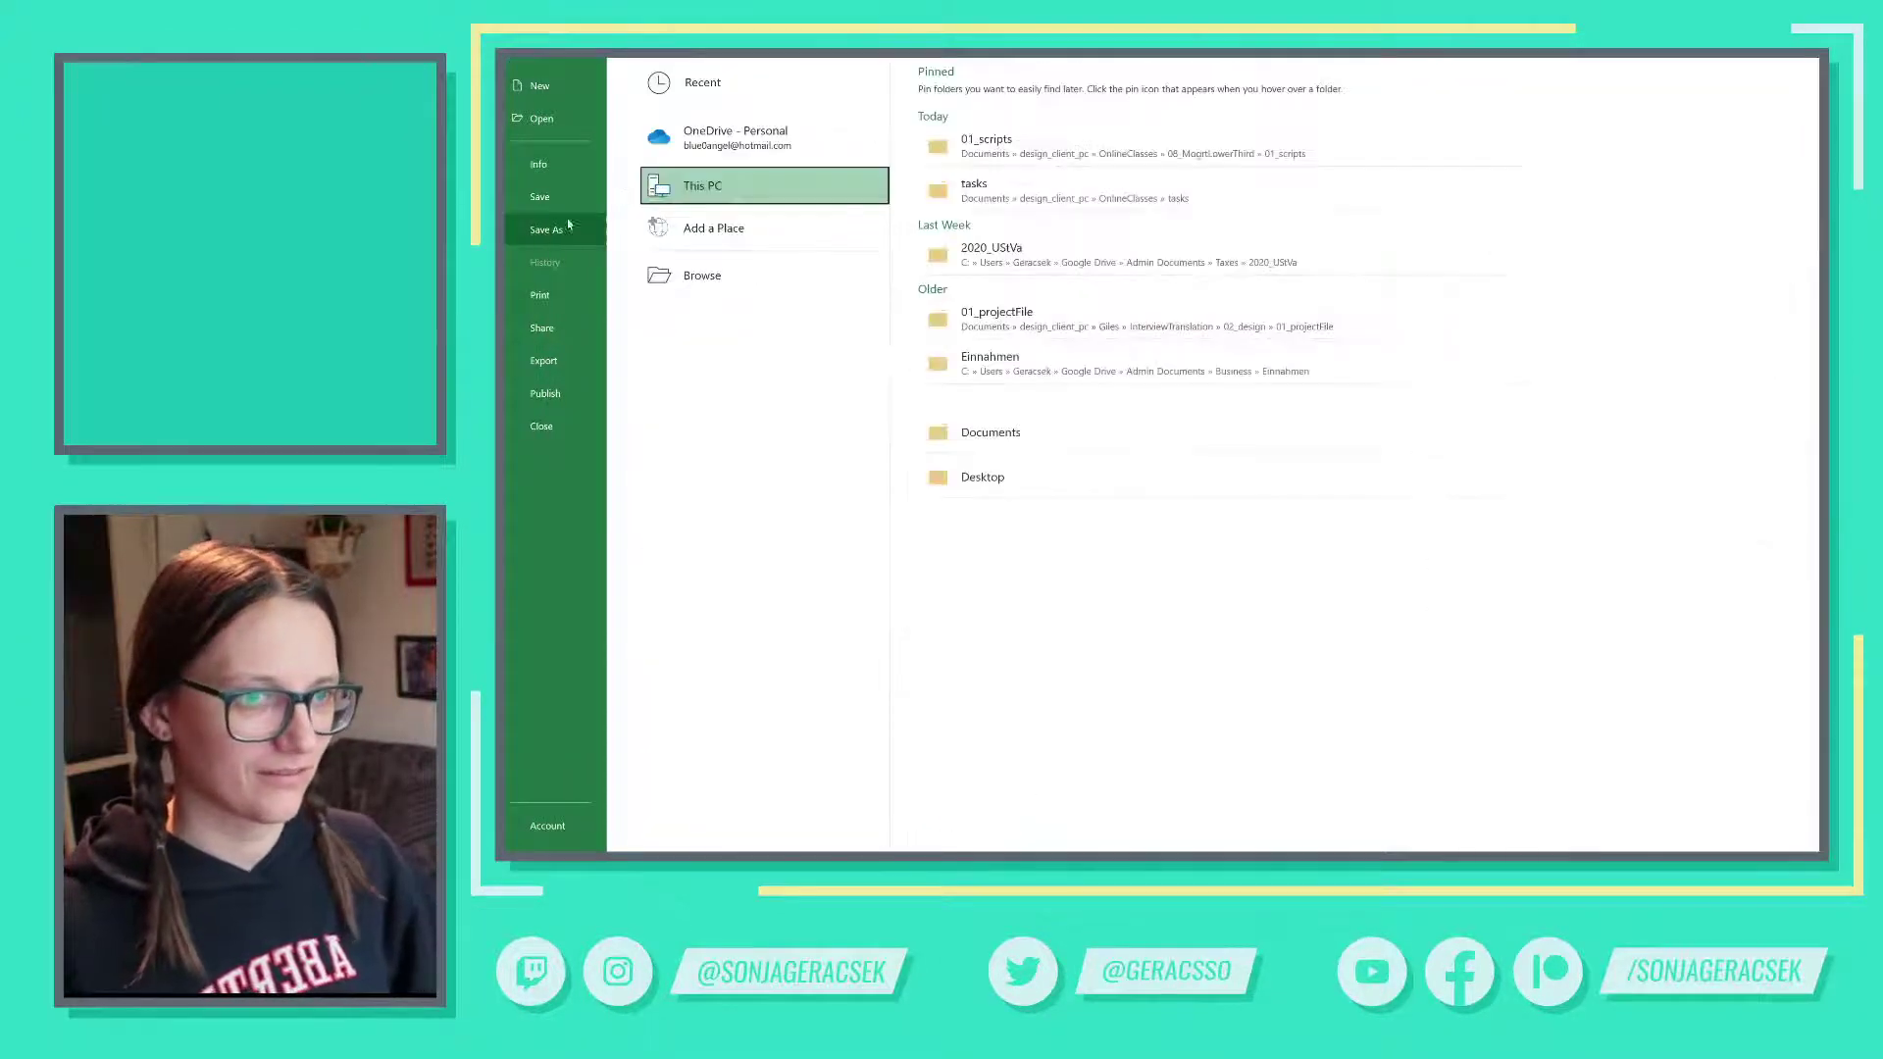
pyautogui.click(1068, 154)
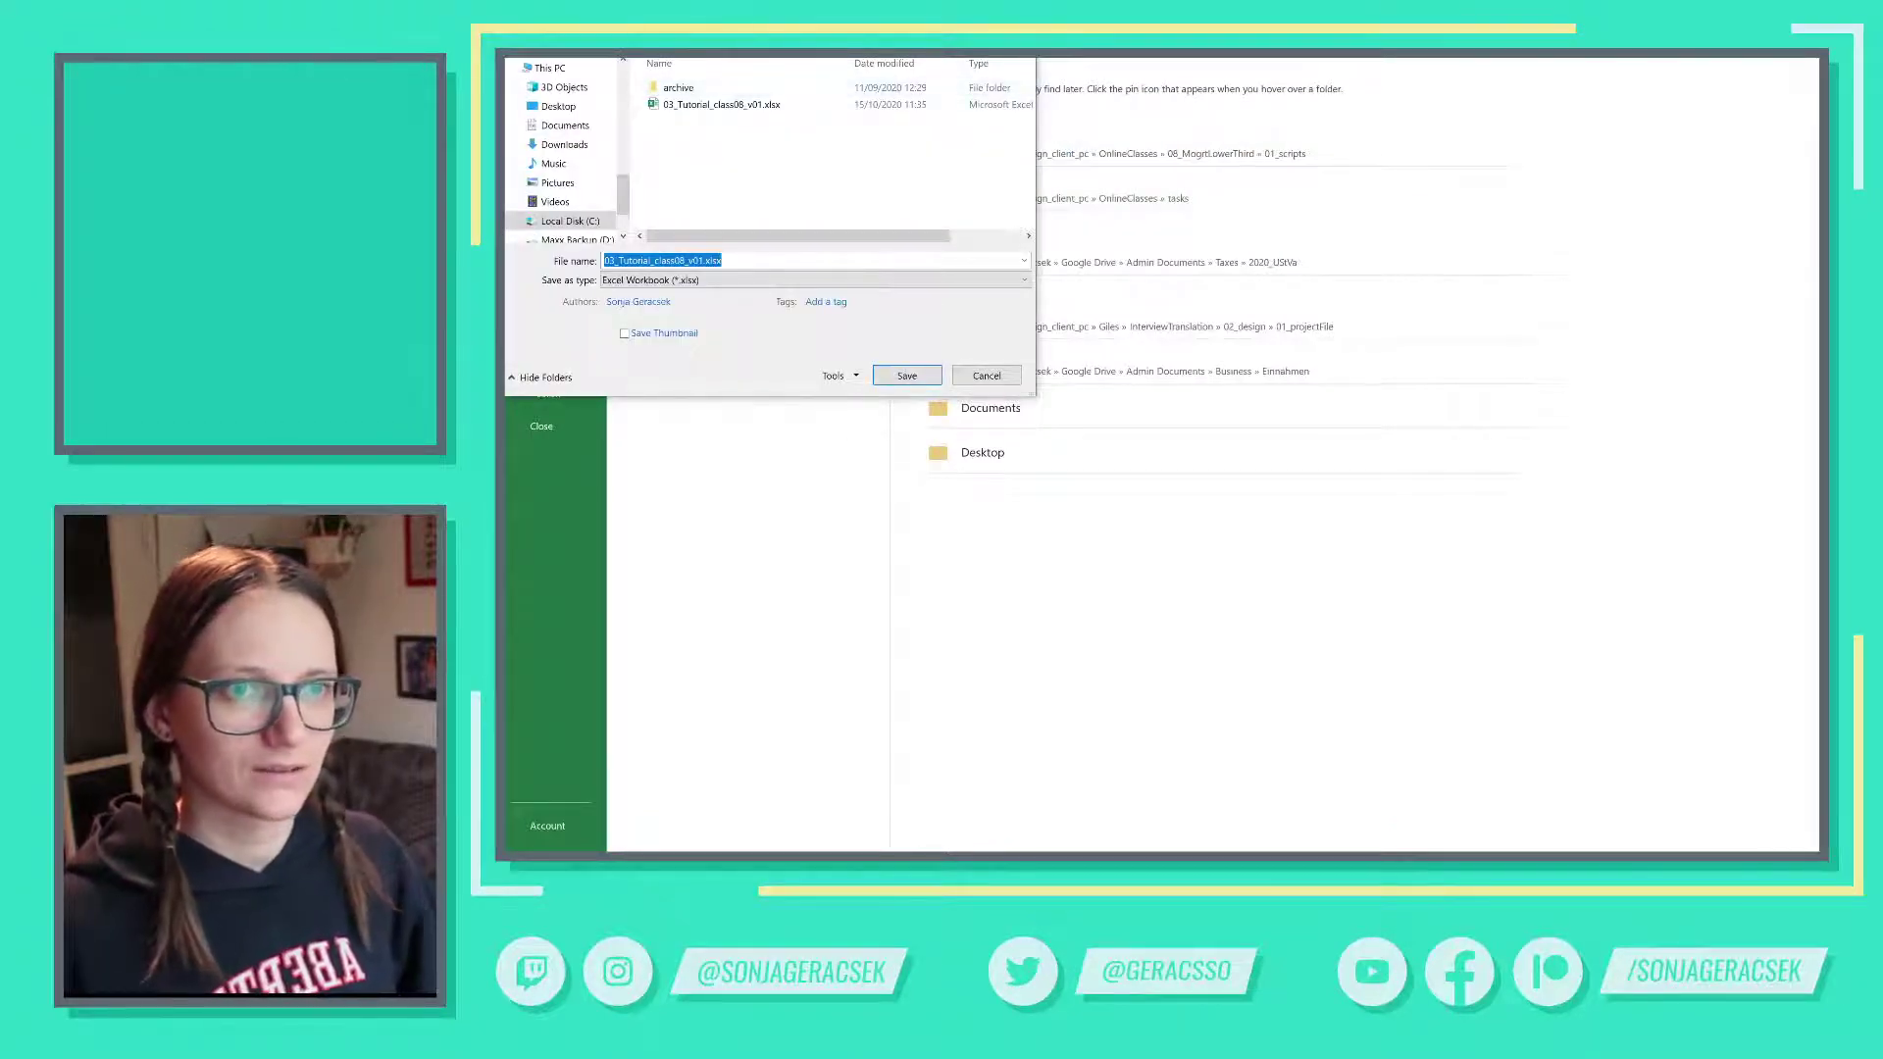
pyautogui.hotkey('alt', 'Up')
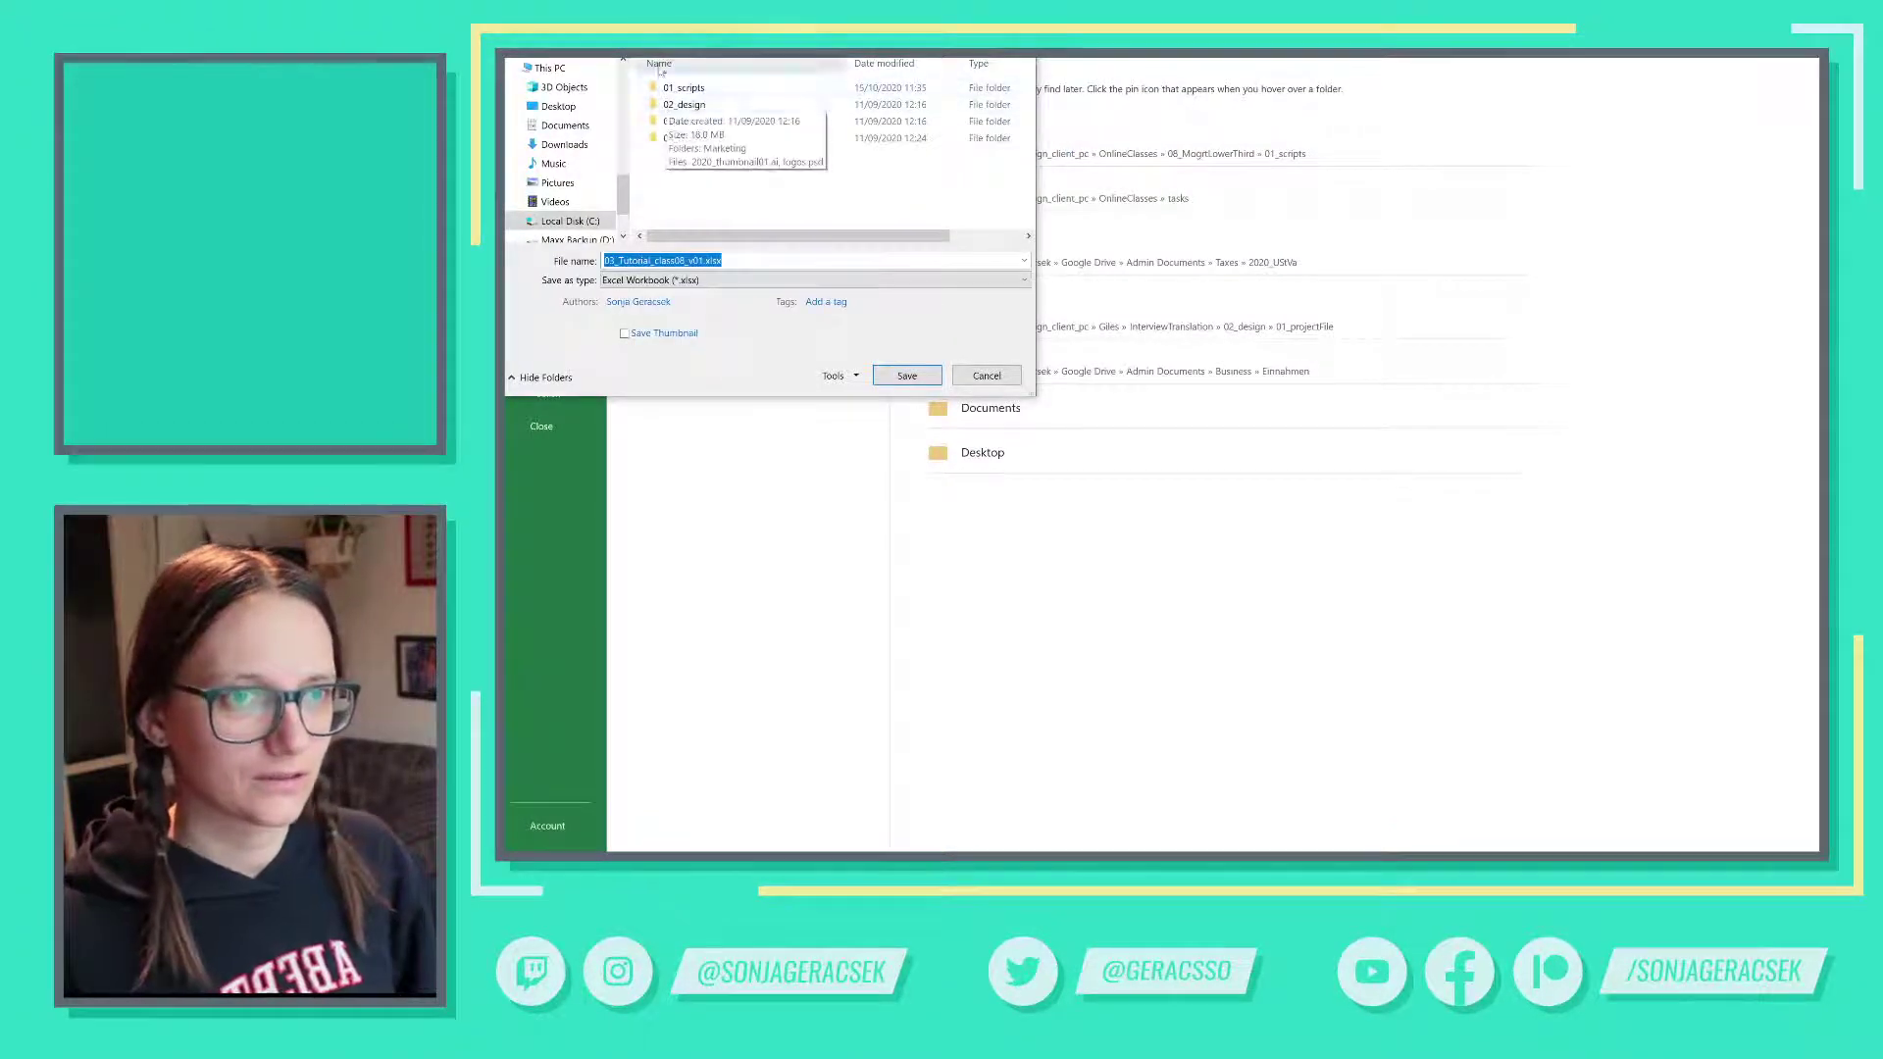
pyautogui.hotkey('alt', 'Up')
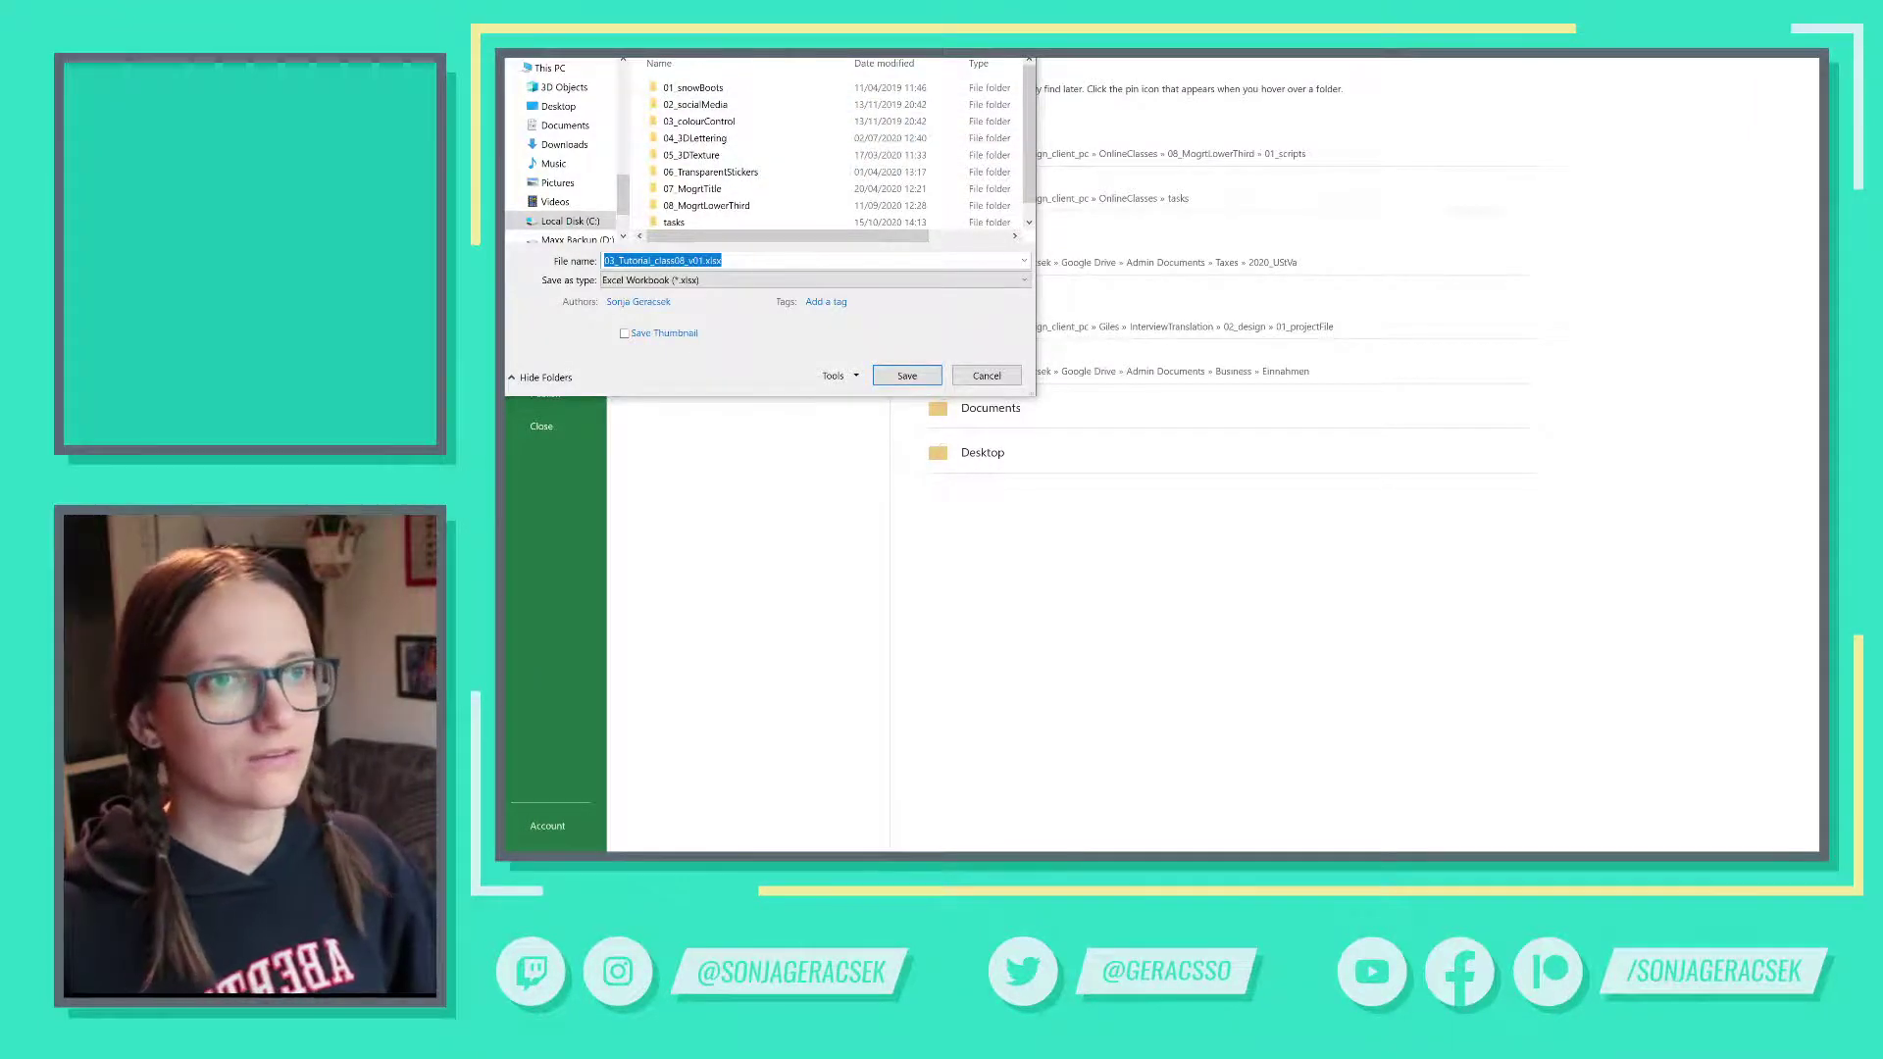
pyautogui.moveTo(608, 0); pyautogui.dragTo(900, 180)
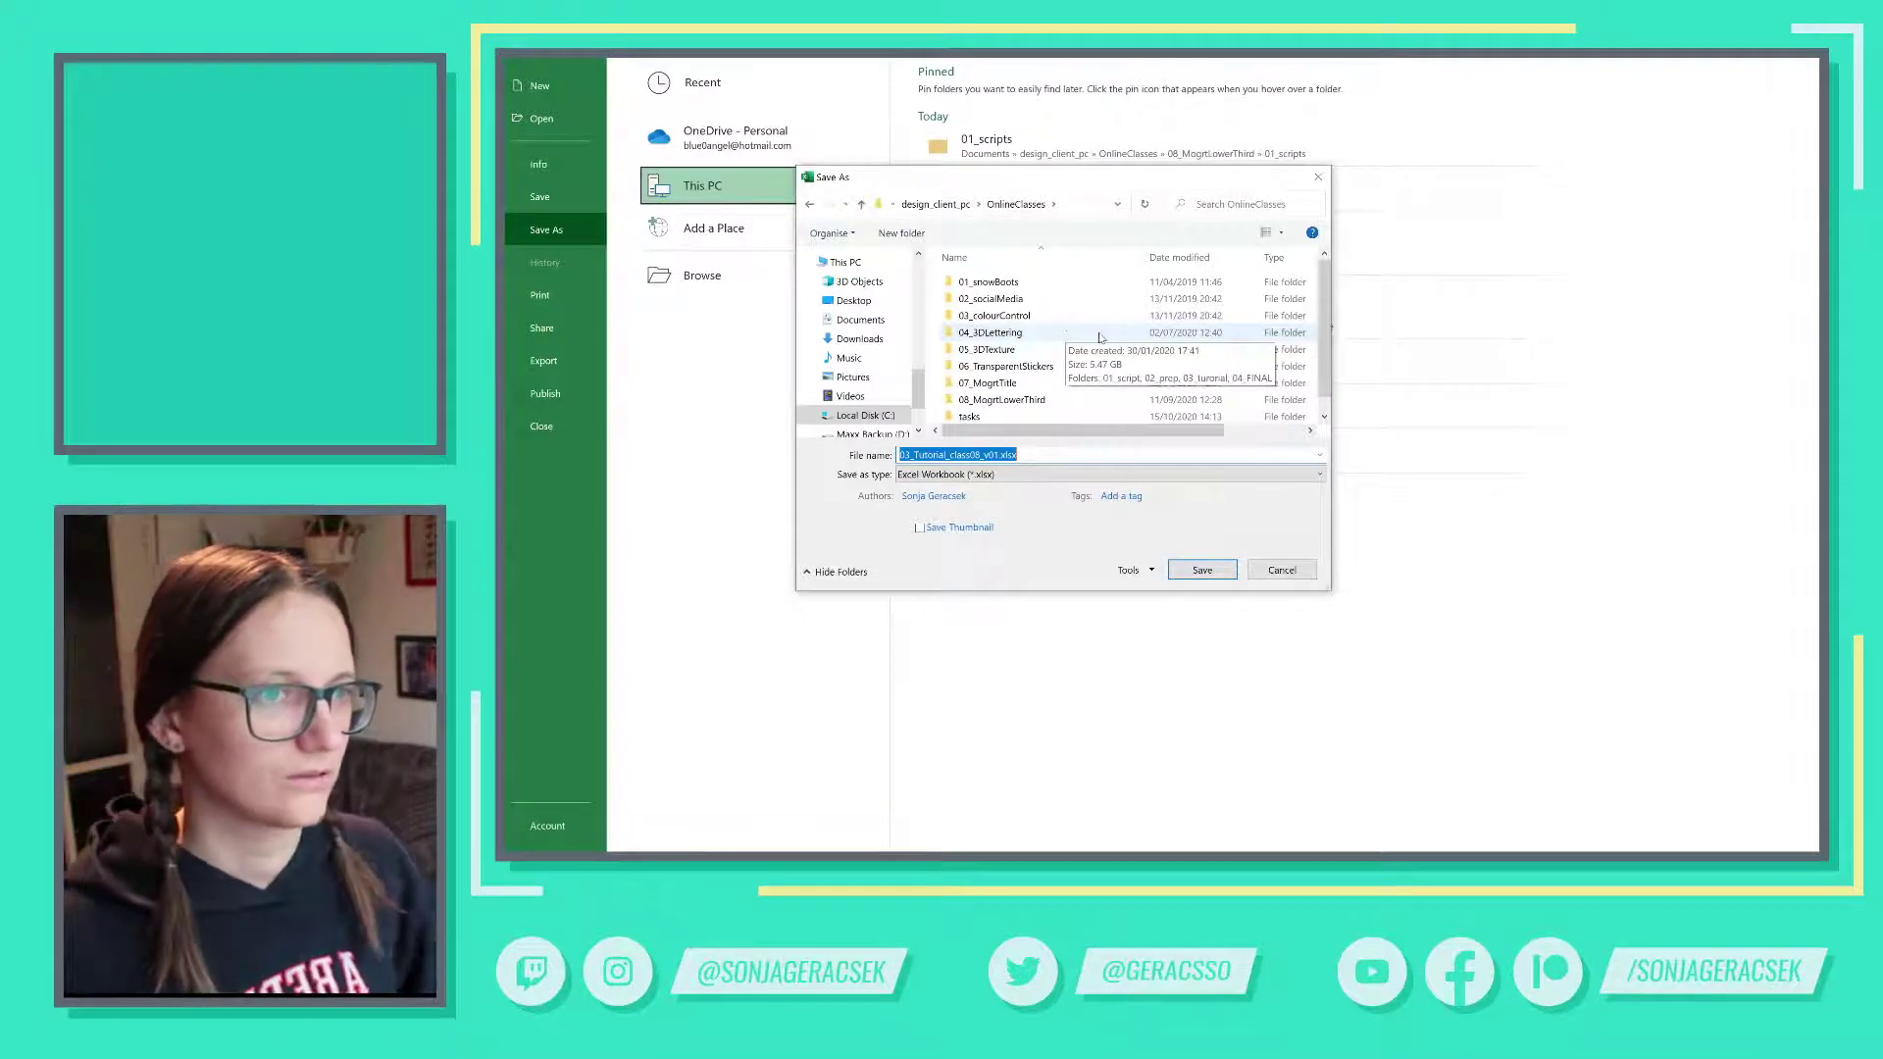
pyautogui.click(1011, 384)
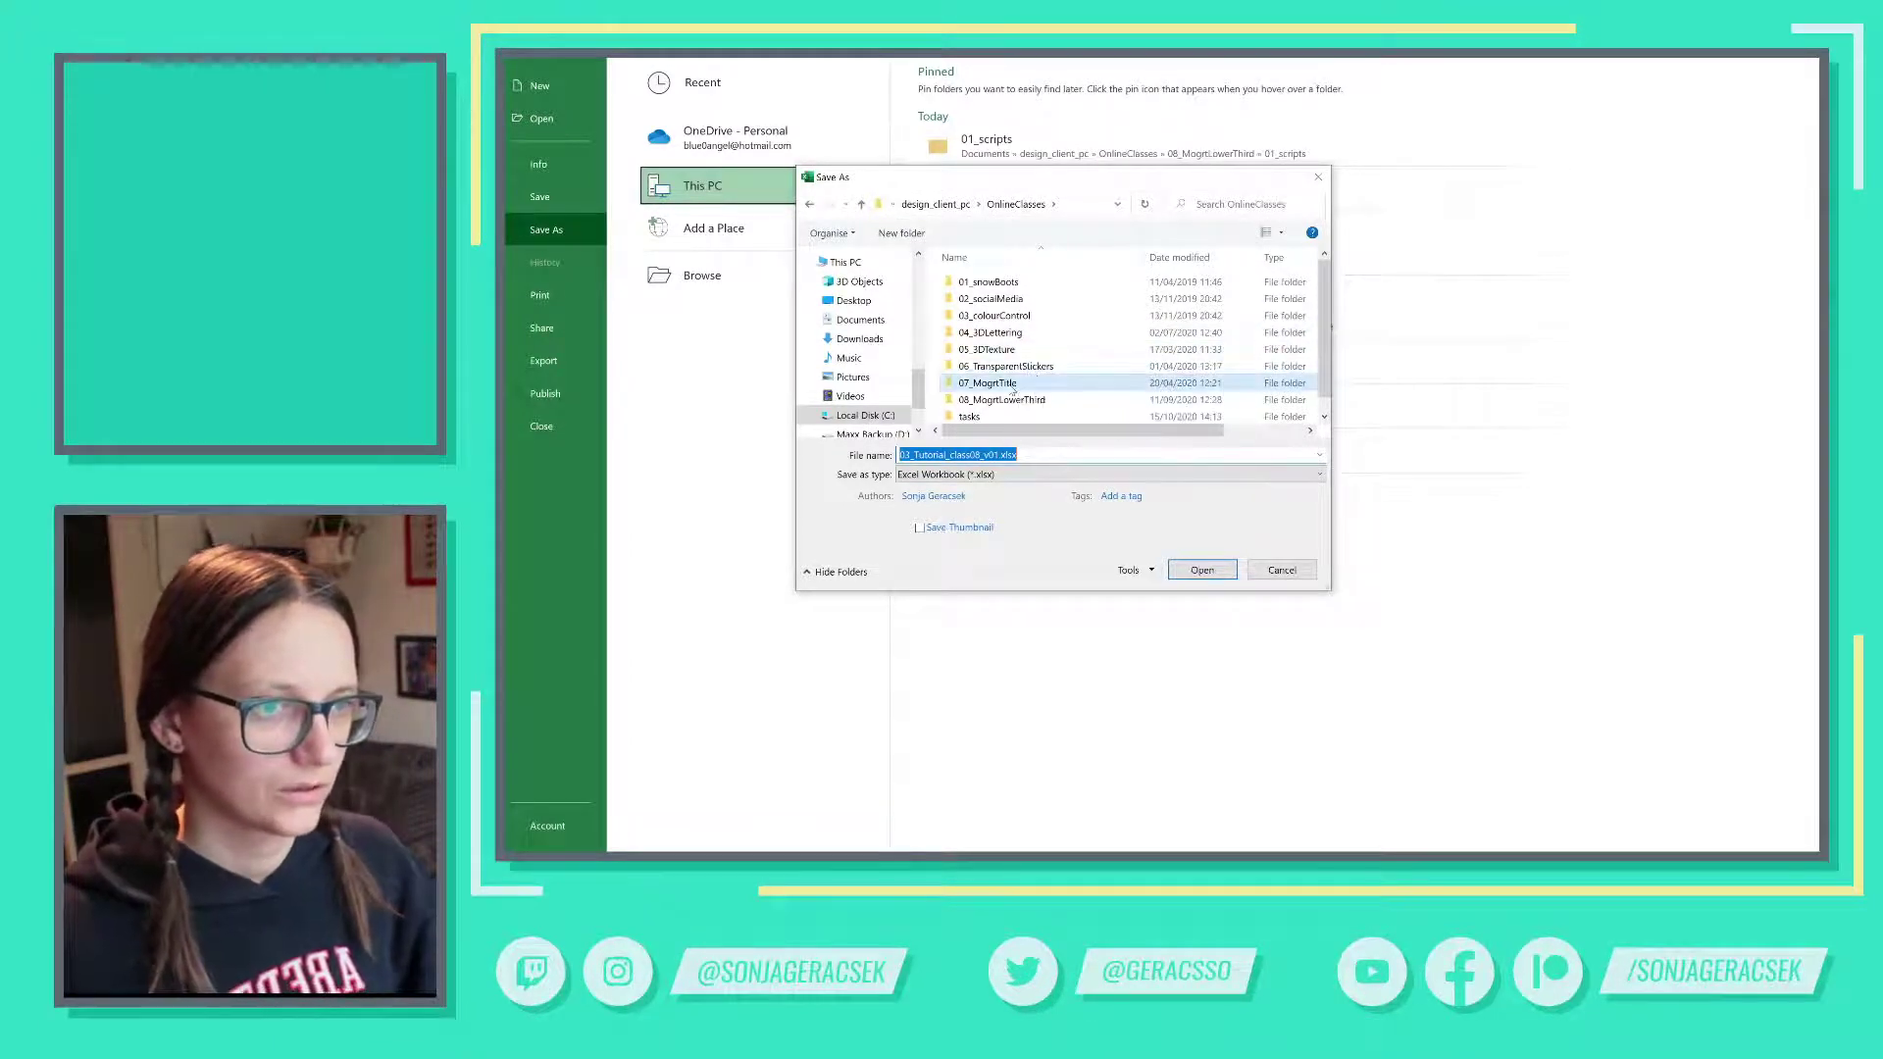
pyautogui.doubleClick(1010, 385)
# - Create a folder named 01_scripts inside 07_MogrtTitle and open it as the save location
pyautogui.click(900, 233)
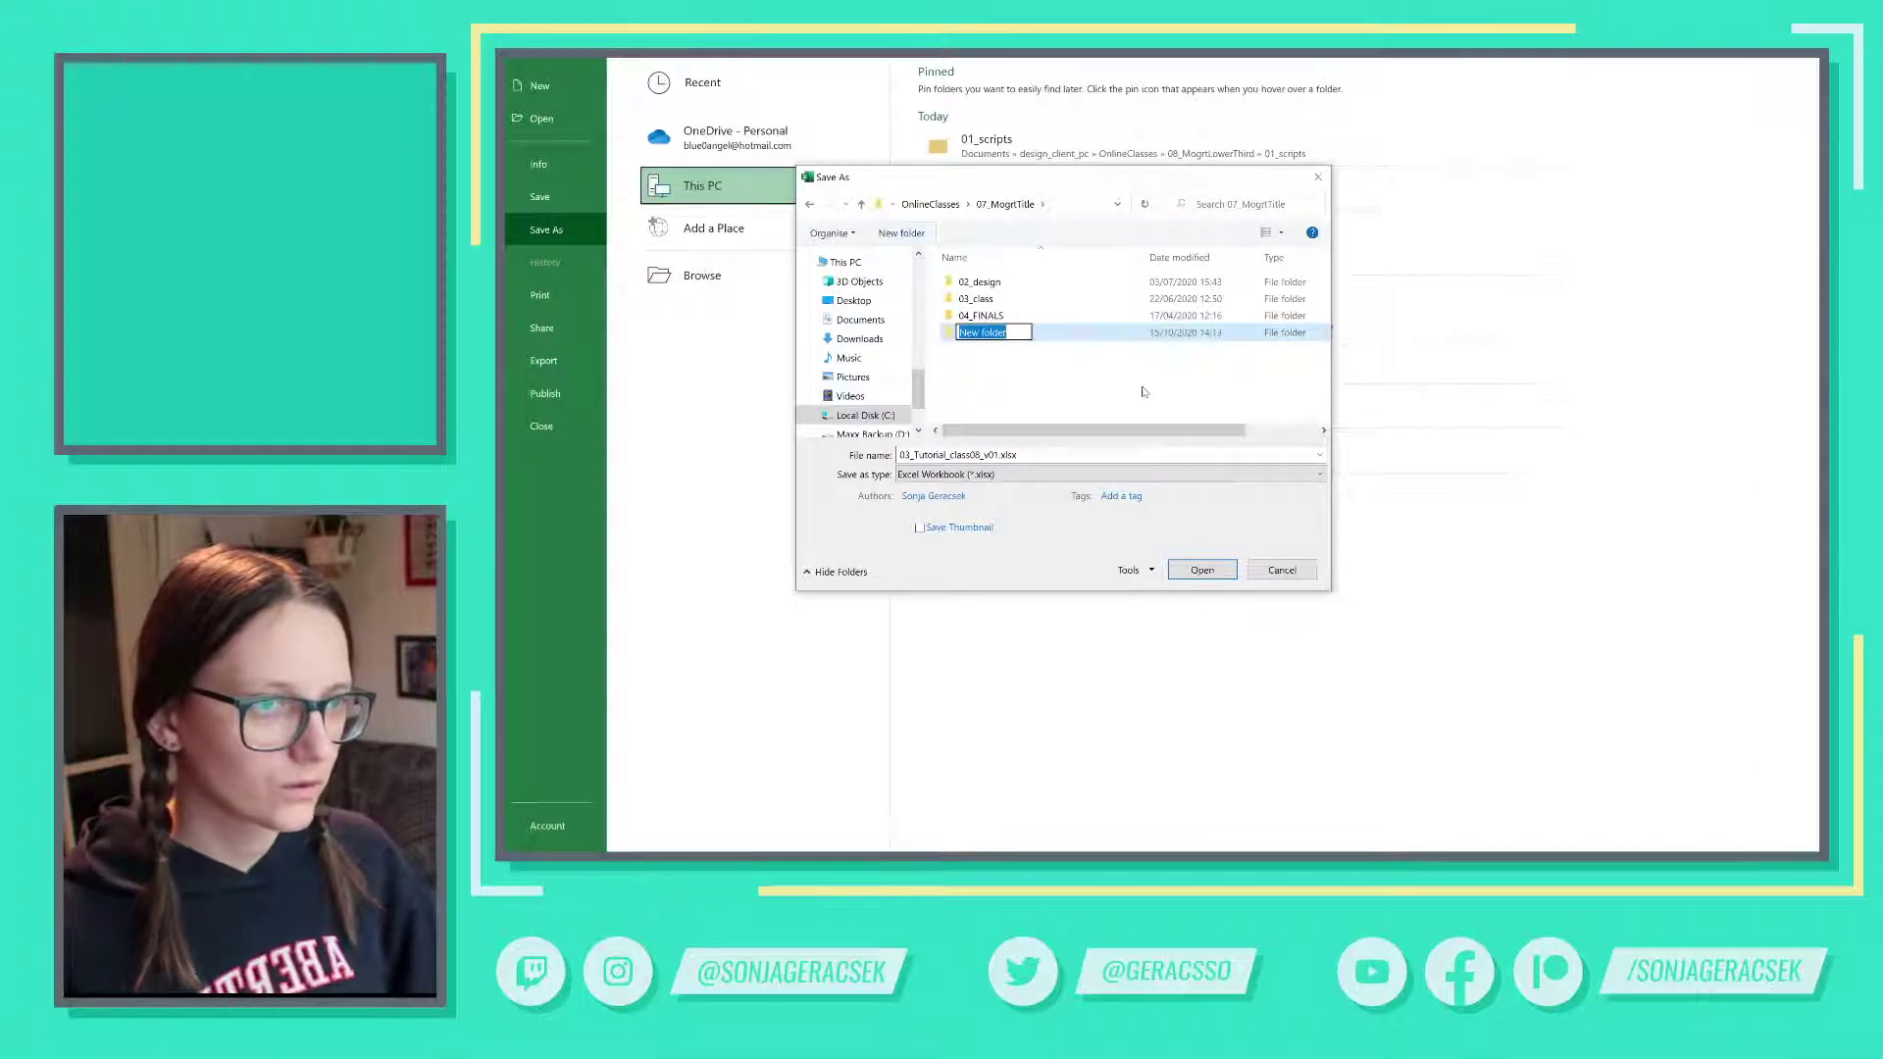
pyautogui.write('01_')
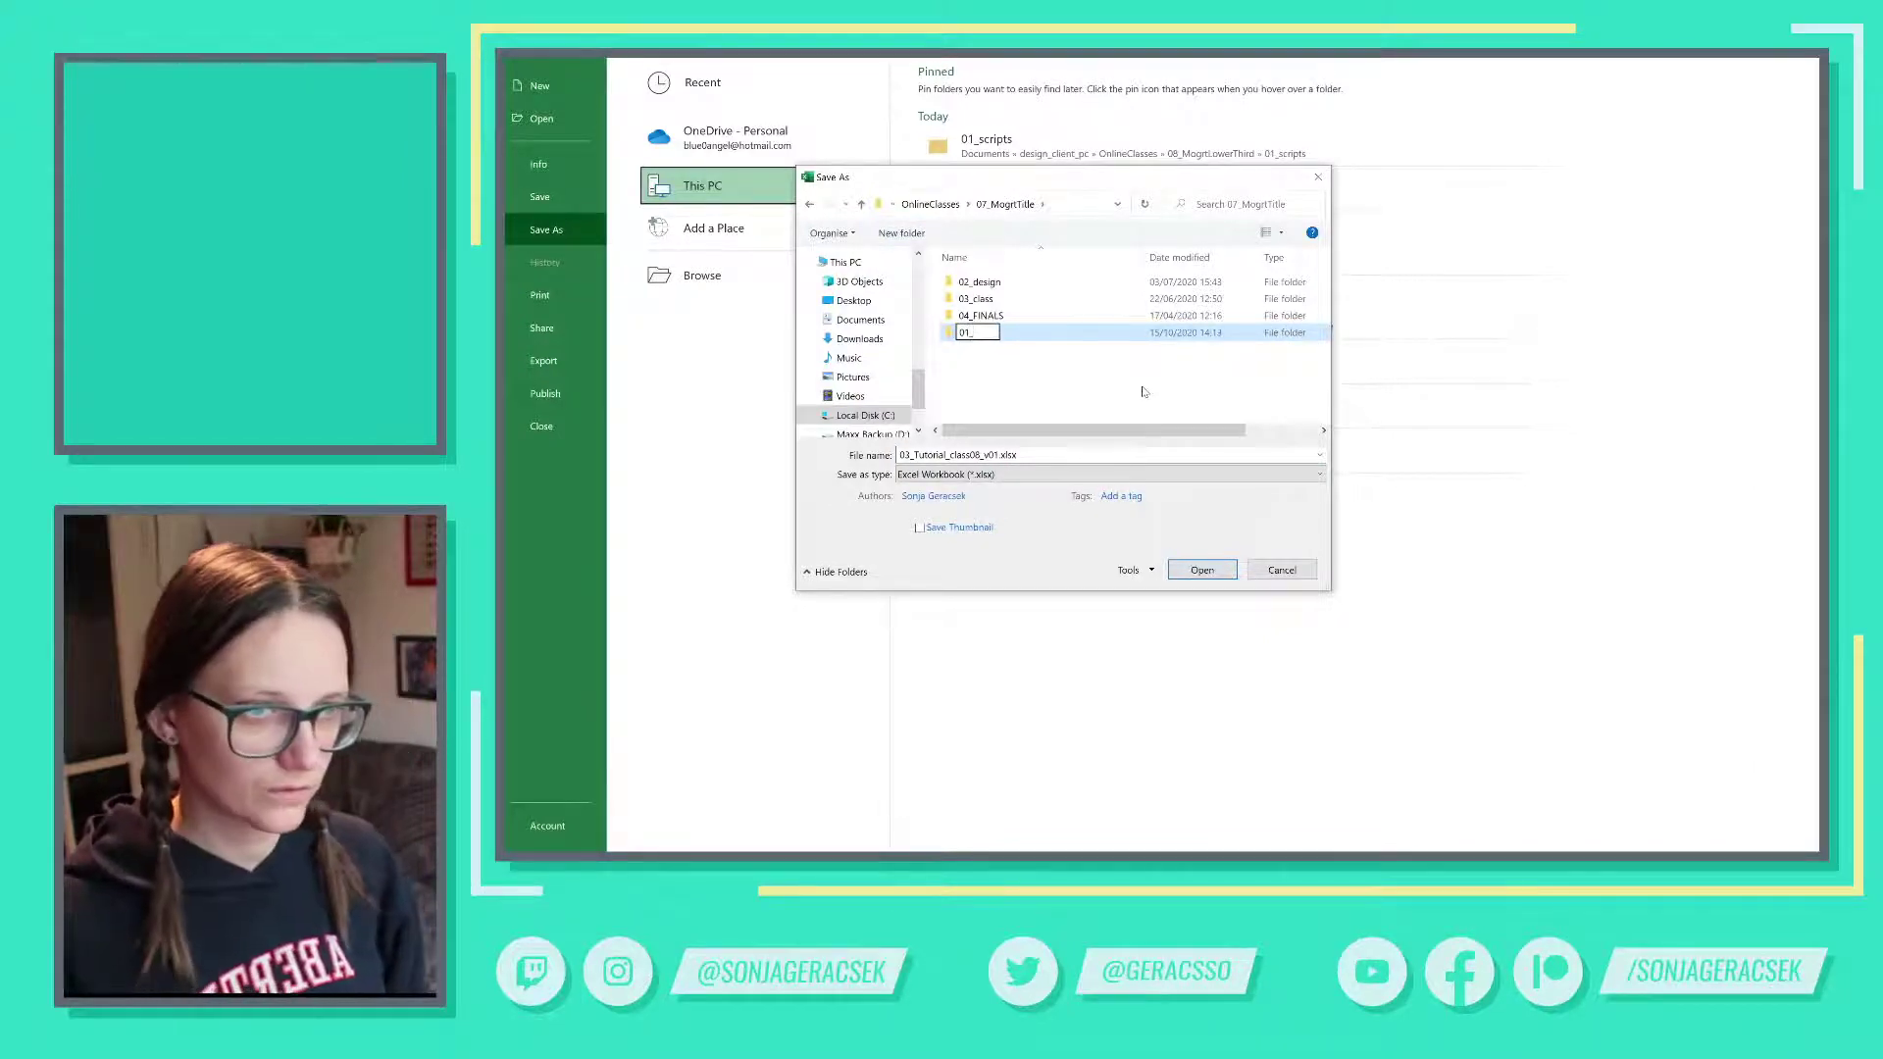
pyautogui.write('scripts')
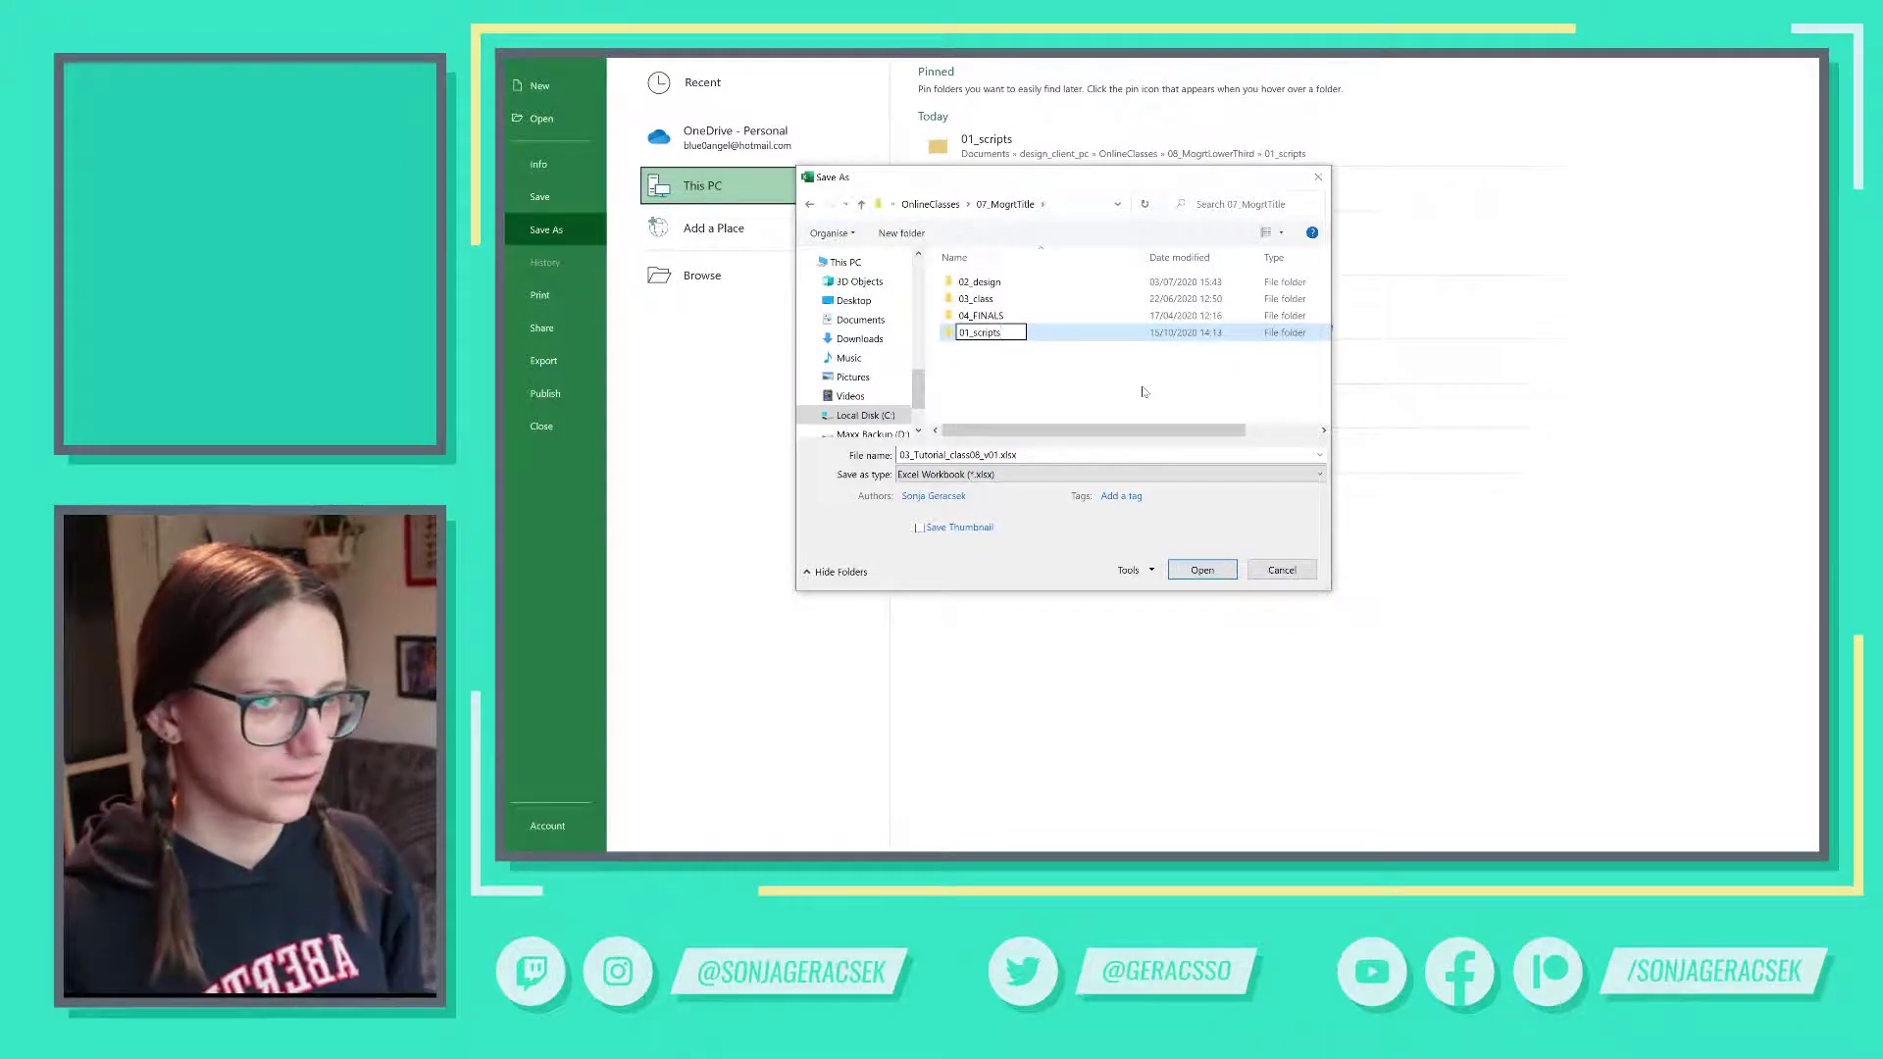
pyautogui.press('Return')
pyautogui.press('Return')
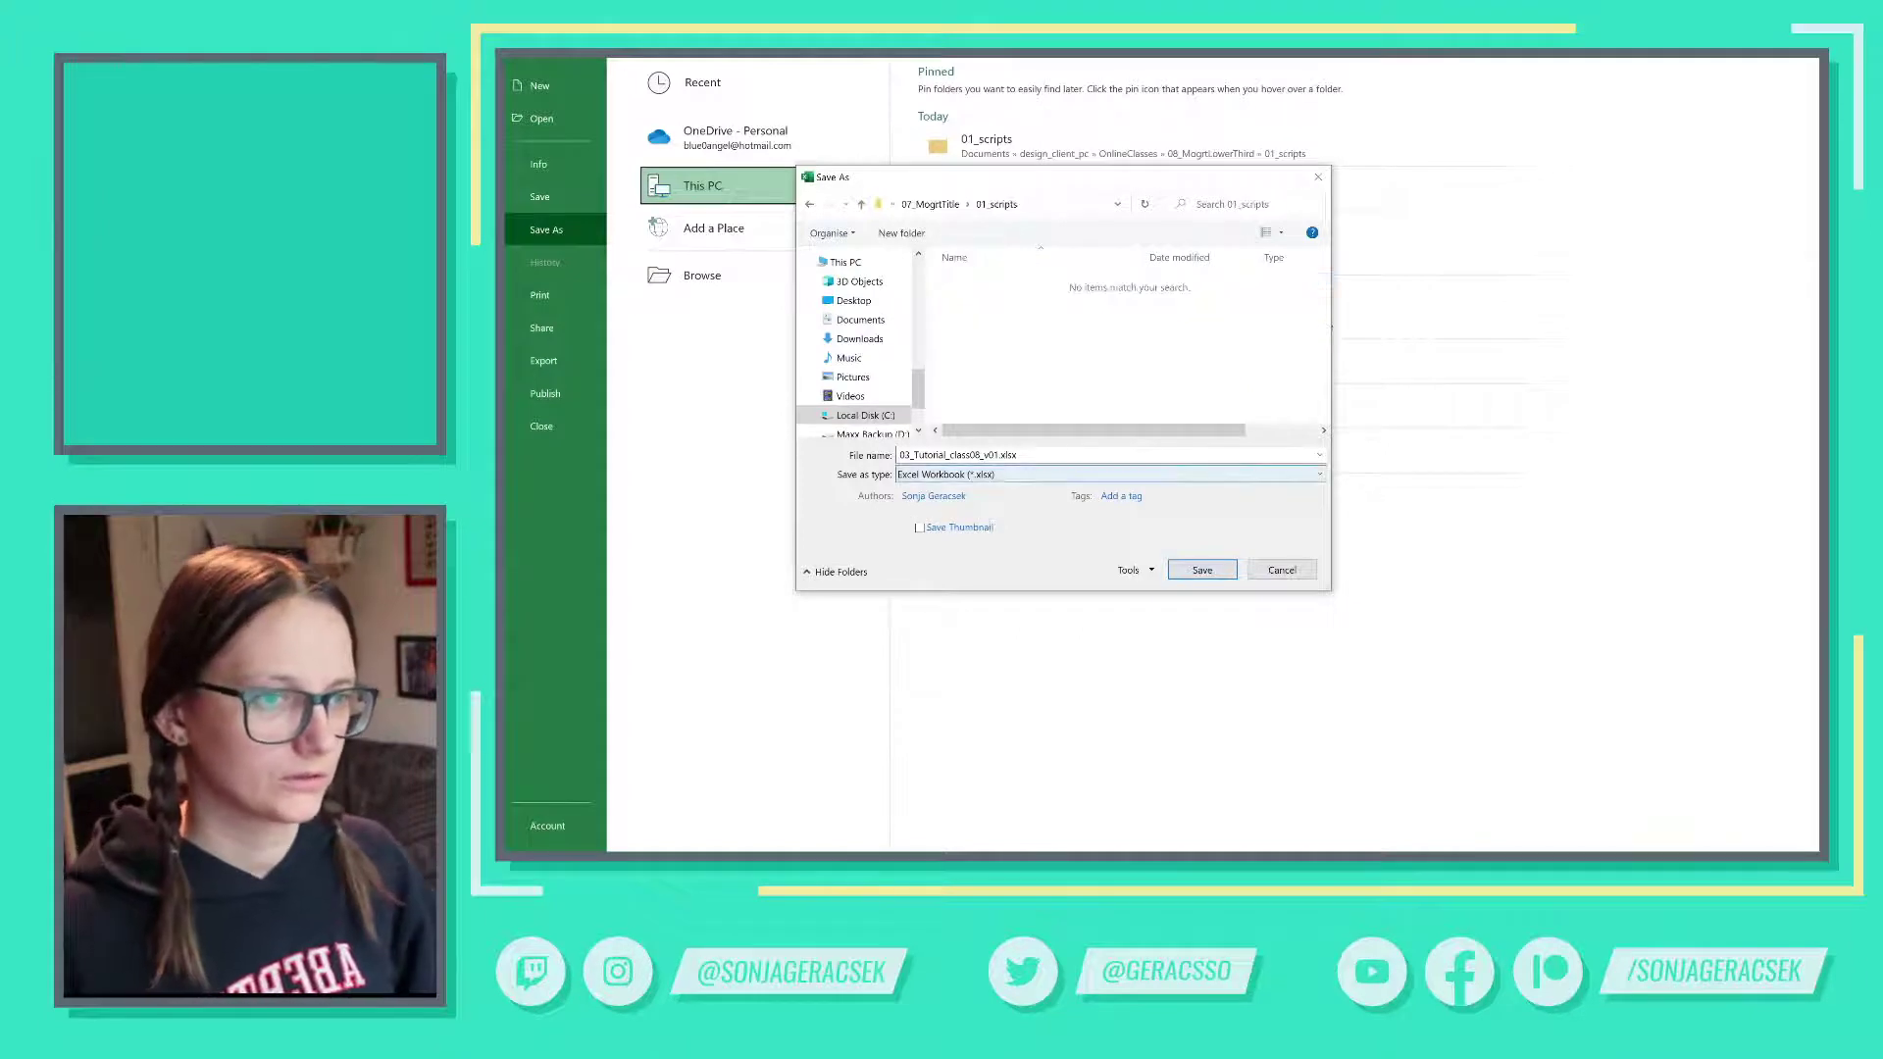
# - Save the workbook copy in 01_scripts as 03_Tutorial_class07_v01.xlsx
pyautogui.click(980, 454)
pyautogui.press('BackSpace')
pyautogui.write('7')
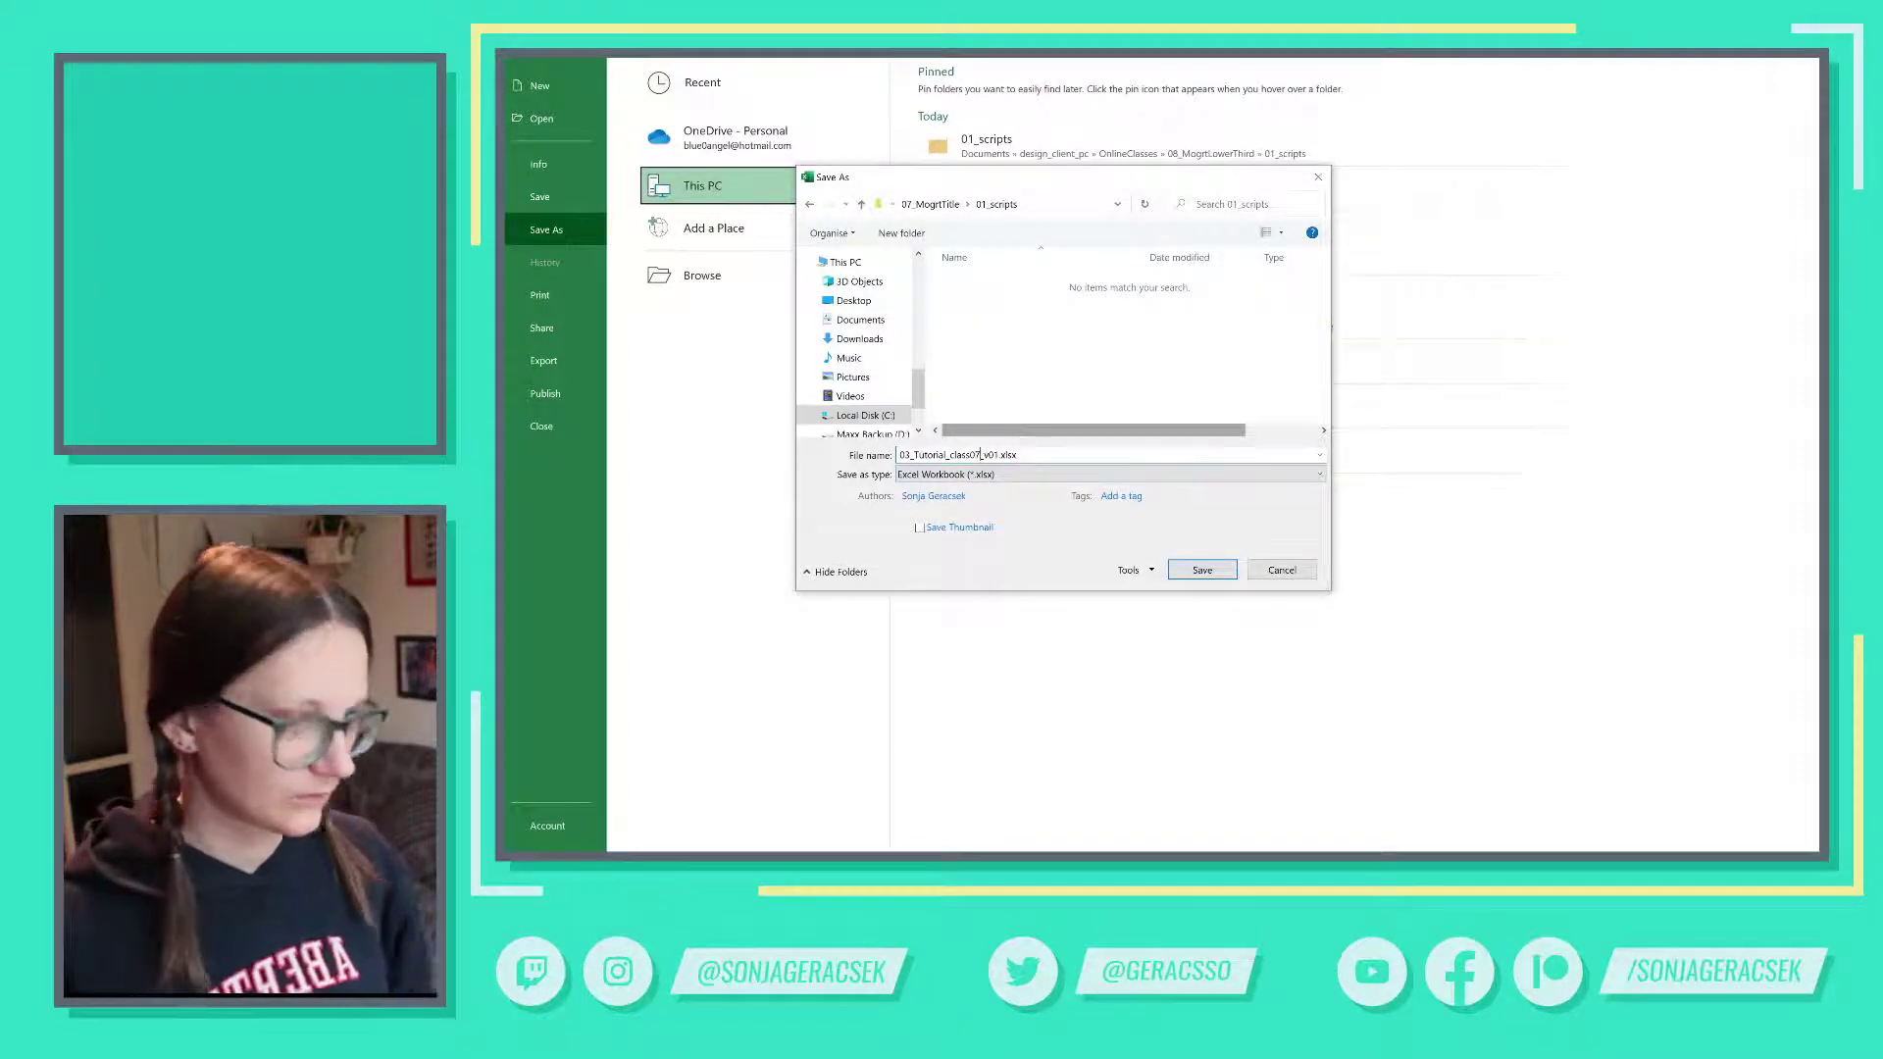
pyautogui.click(1203, 571)
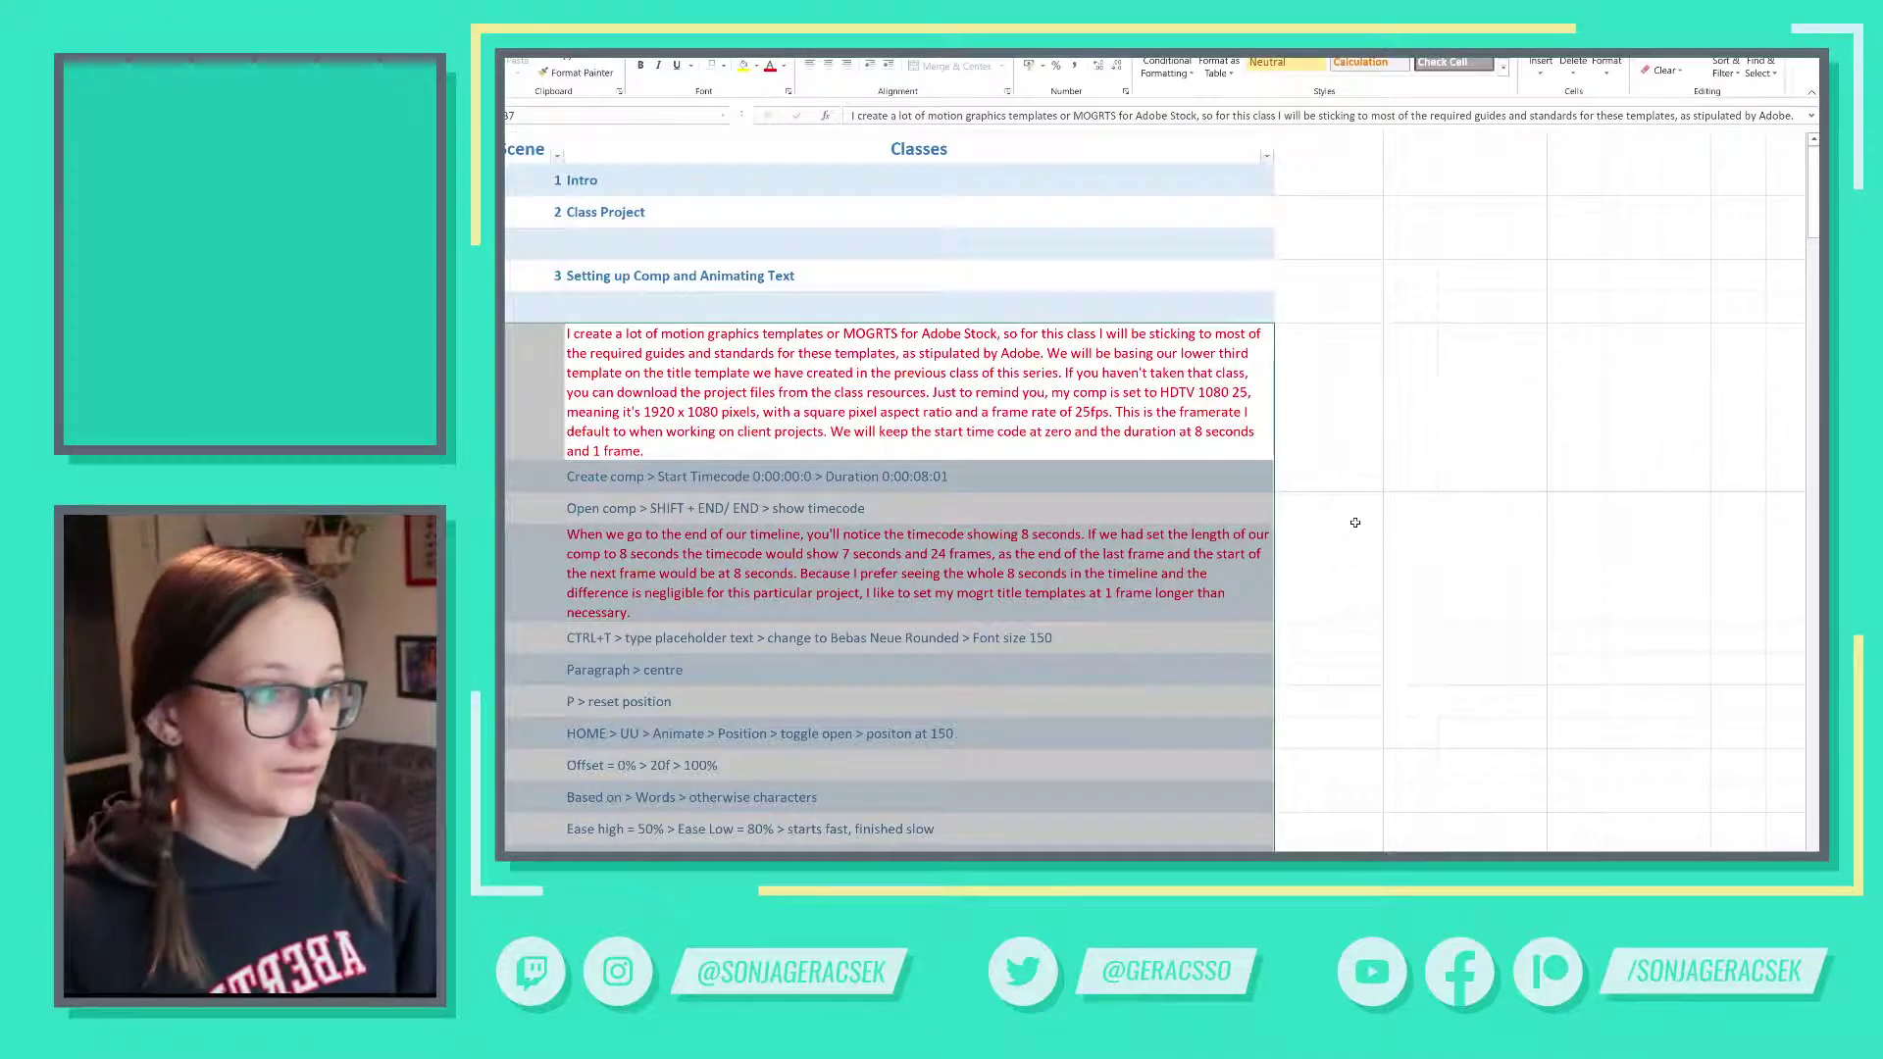
# - Clear the script rows below the opening paragraph of Setting up Comp and Animating Text
pyautogui.moveTo(545, 475); pyautogui.dragTo(958, 496)
pyautogui.scroll(1, 958, 496)
pyautogui.click(1078, 417)
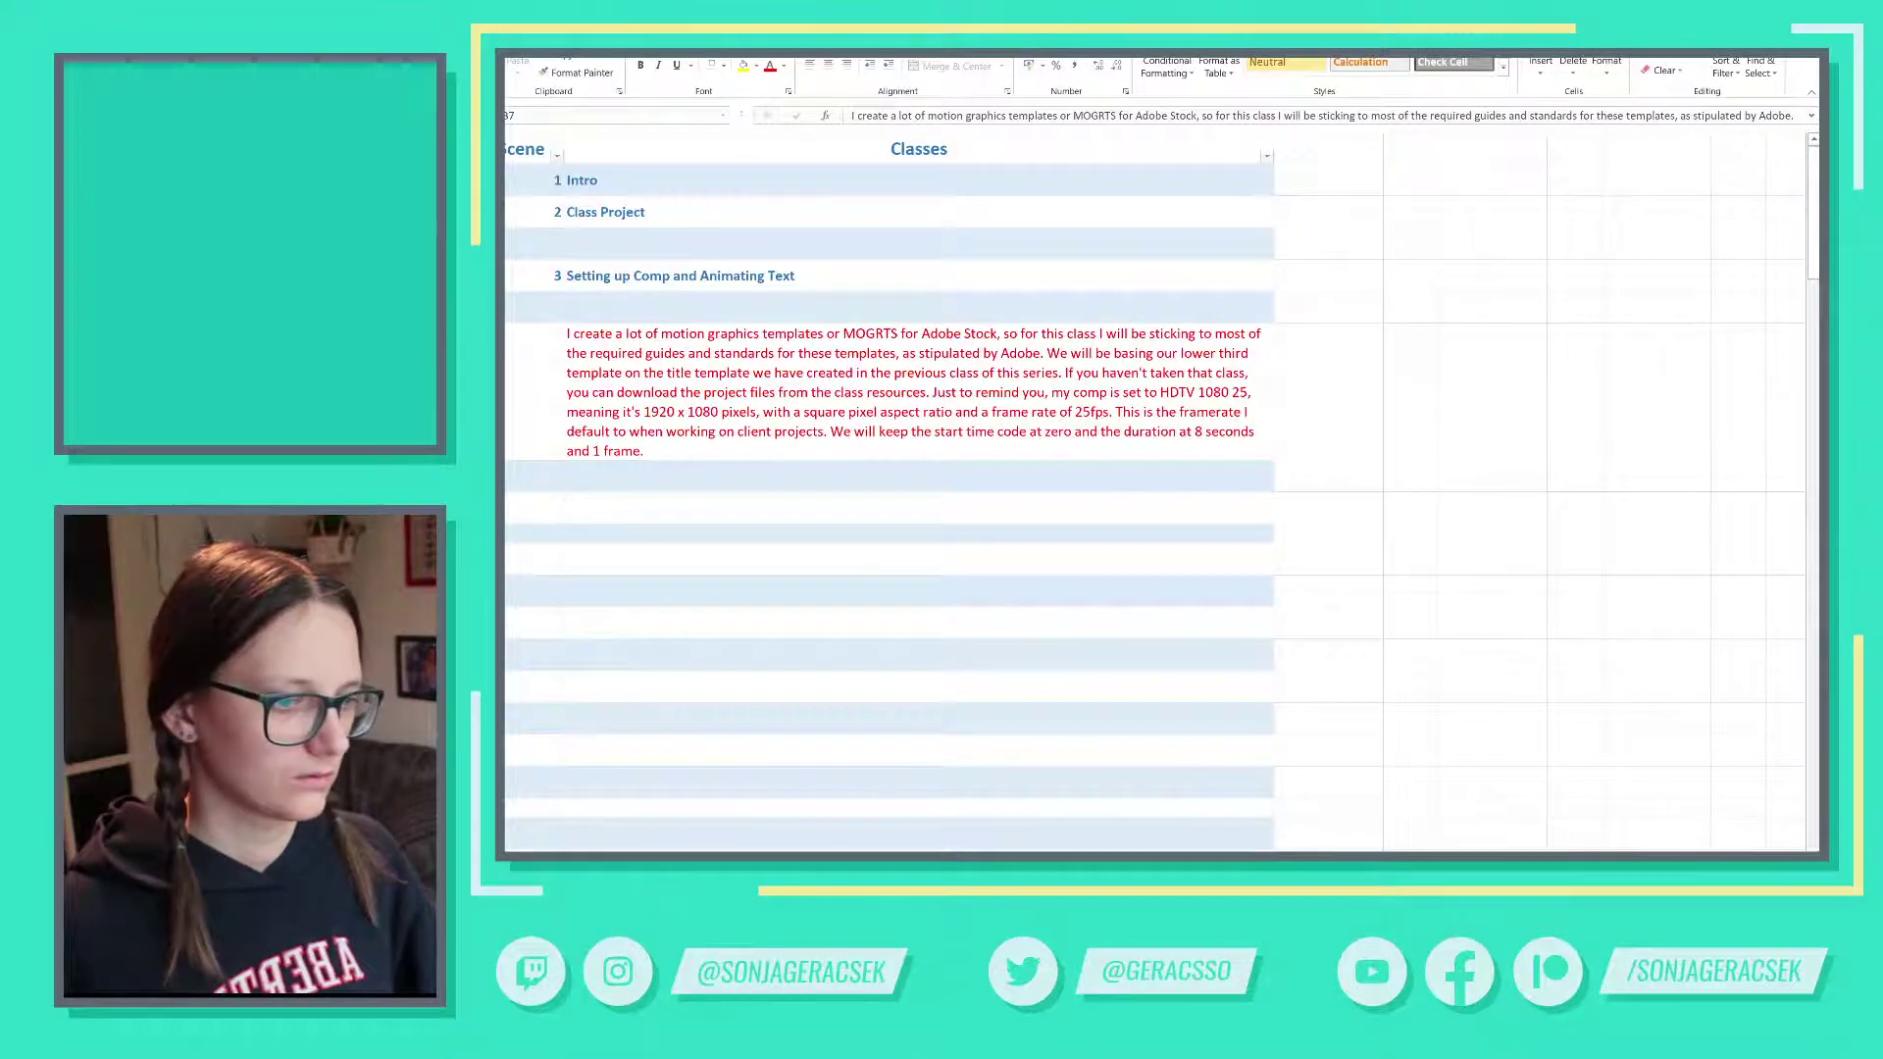
pyautogui.hotkey('alt', 'Tab')
pyautogui.hotkey('alt', 'Tab')
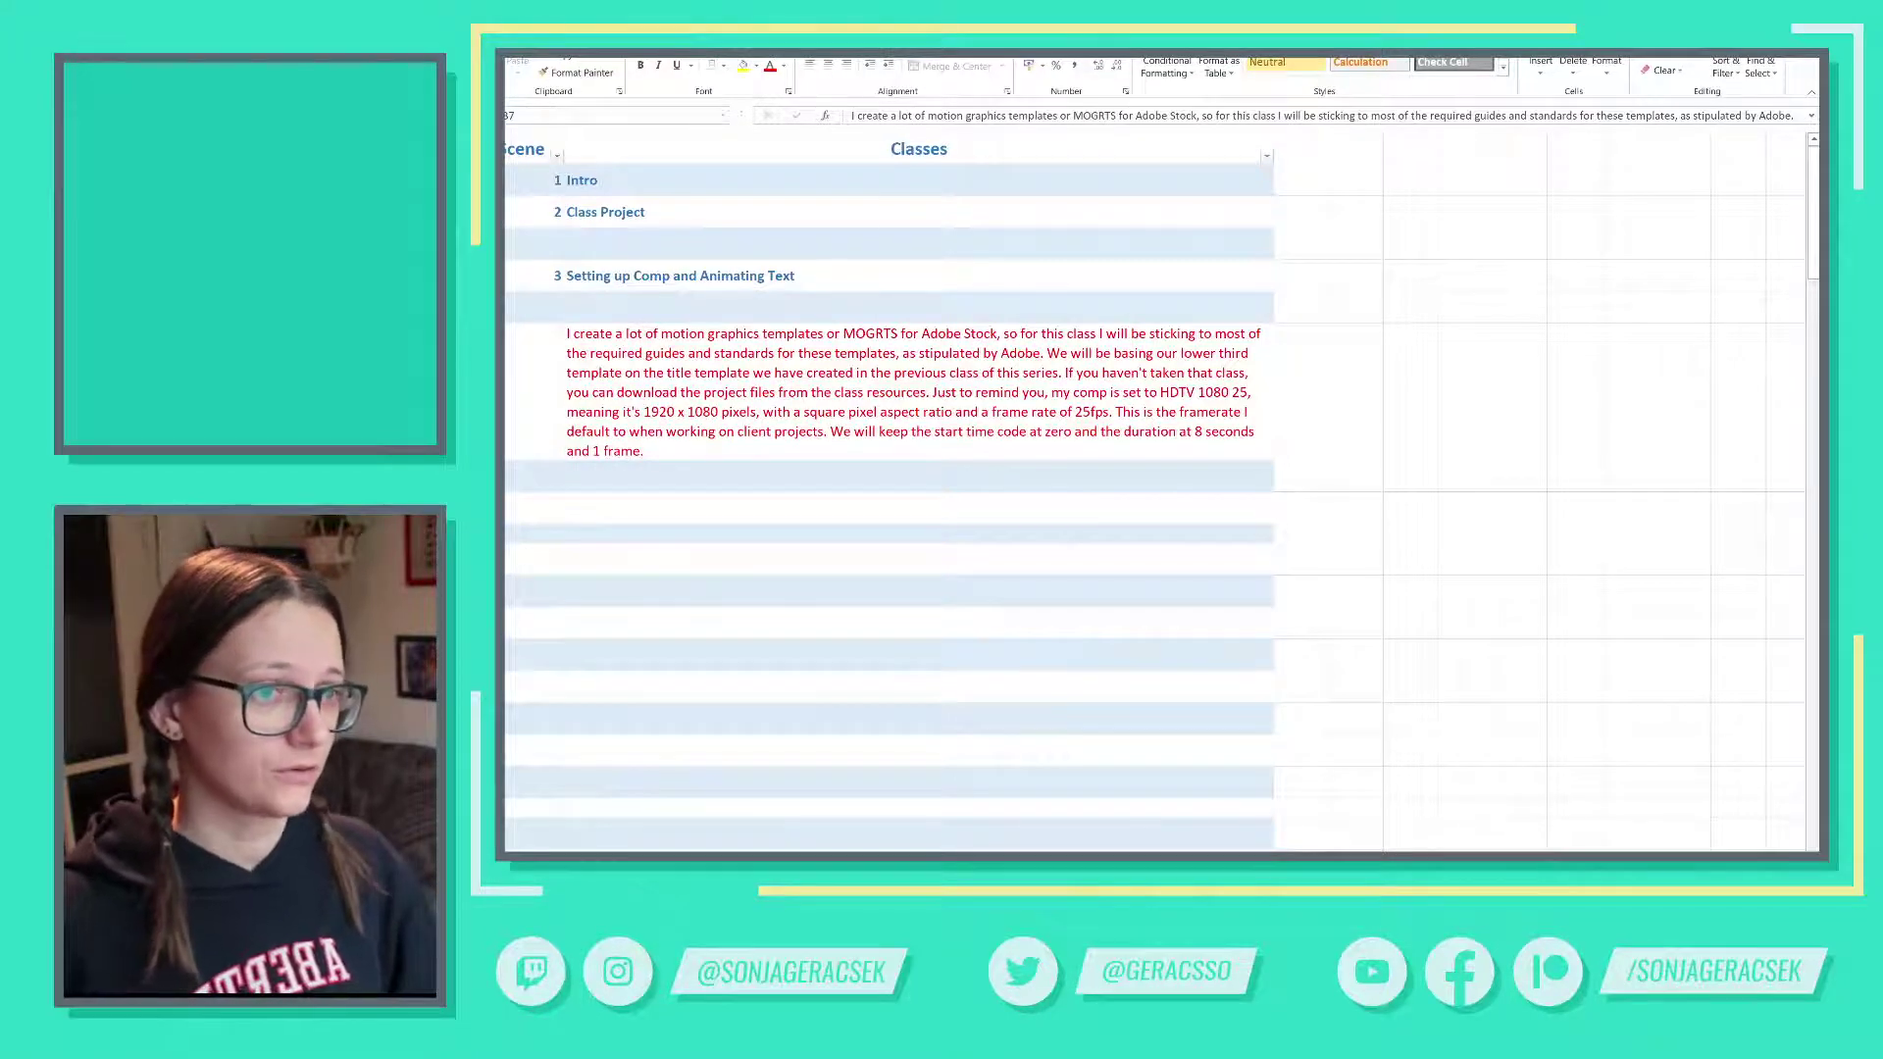
# - Insert blank lines above the existing text in the opening paragraph cell of Setting up Comp and Animating Text
pyautogui.click(1015, 383)
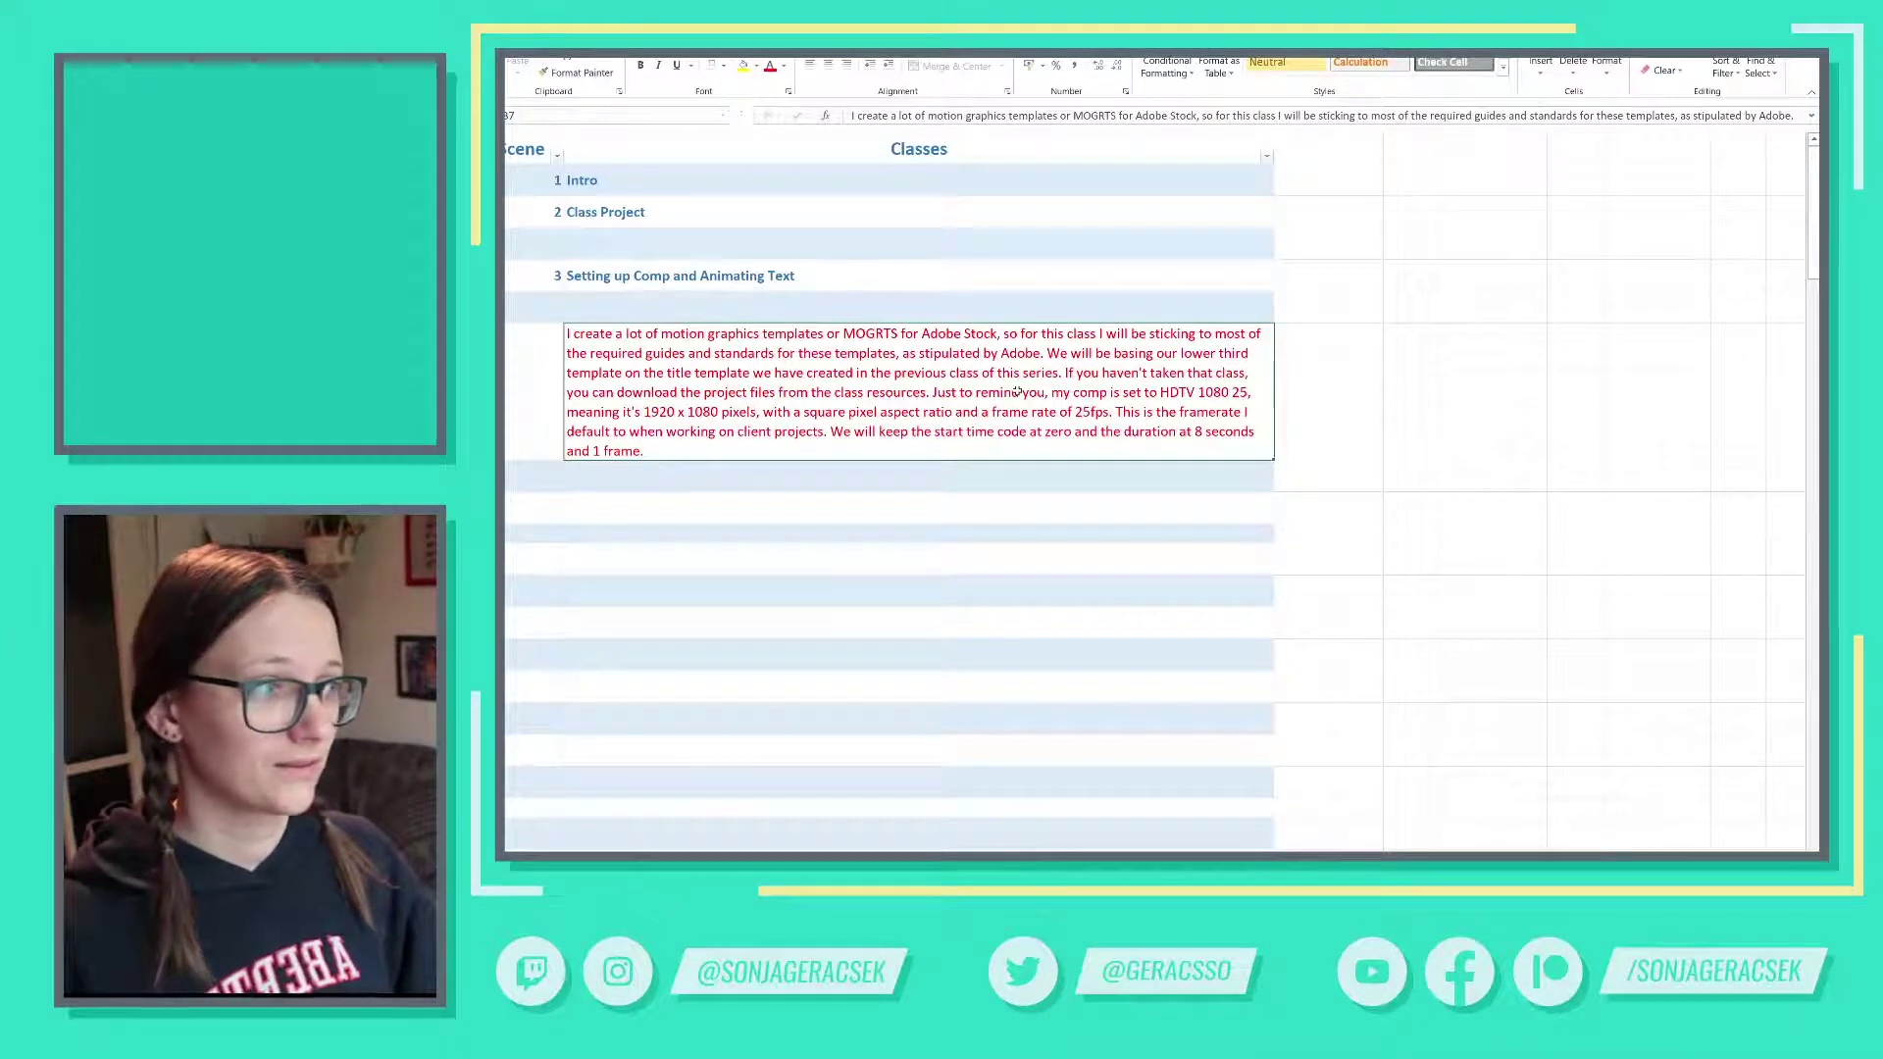
pyautogui.doubleClick(742, 351)
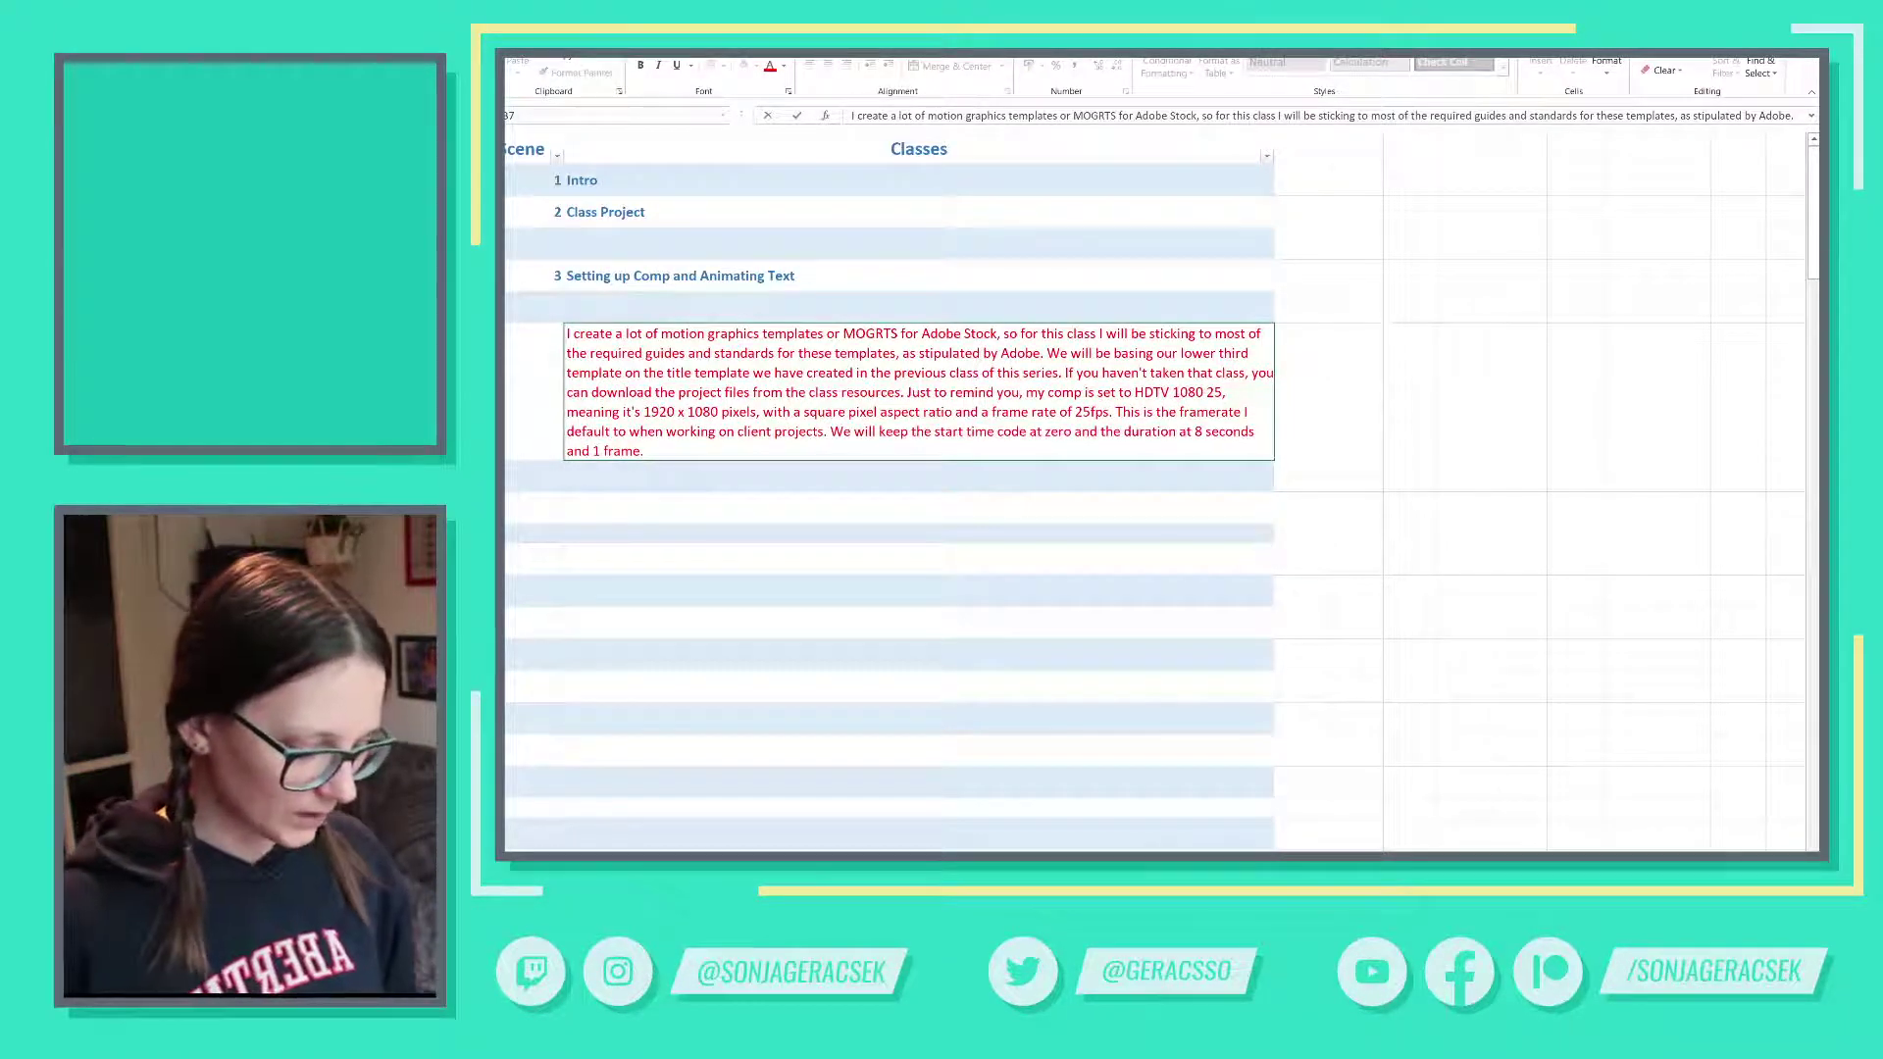
pyautogui.hotkey('alt', 'Return')
pyautogui.hotkey('alt', 'Return')
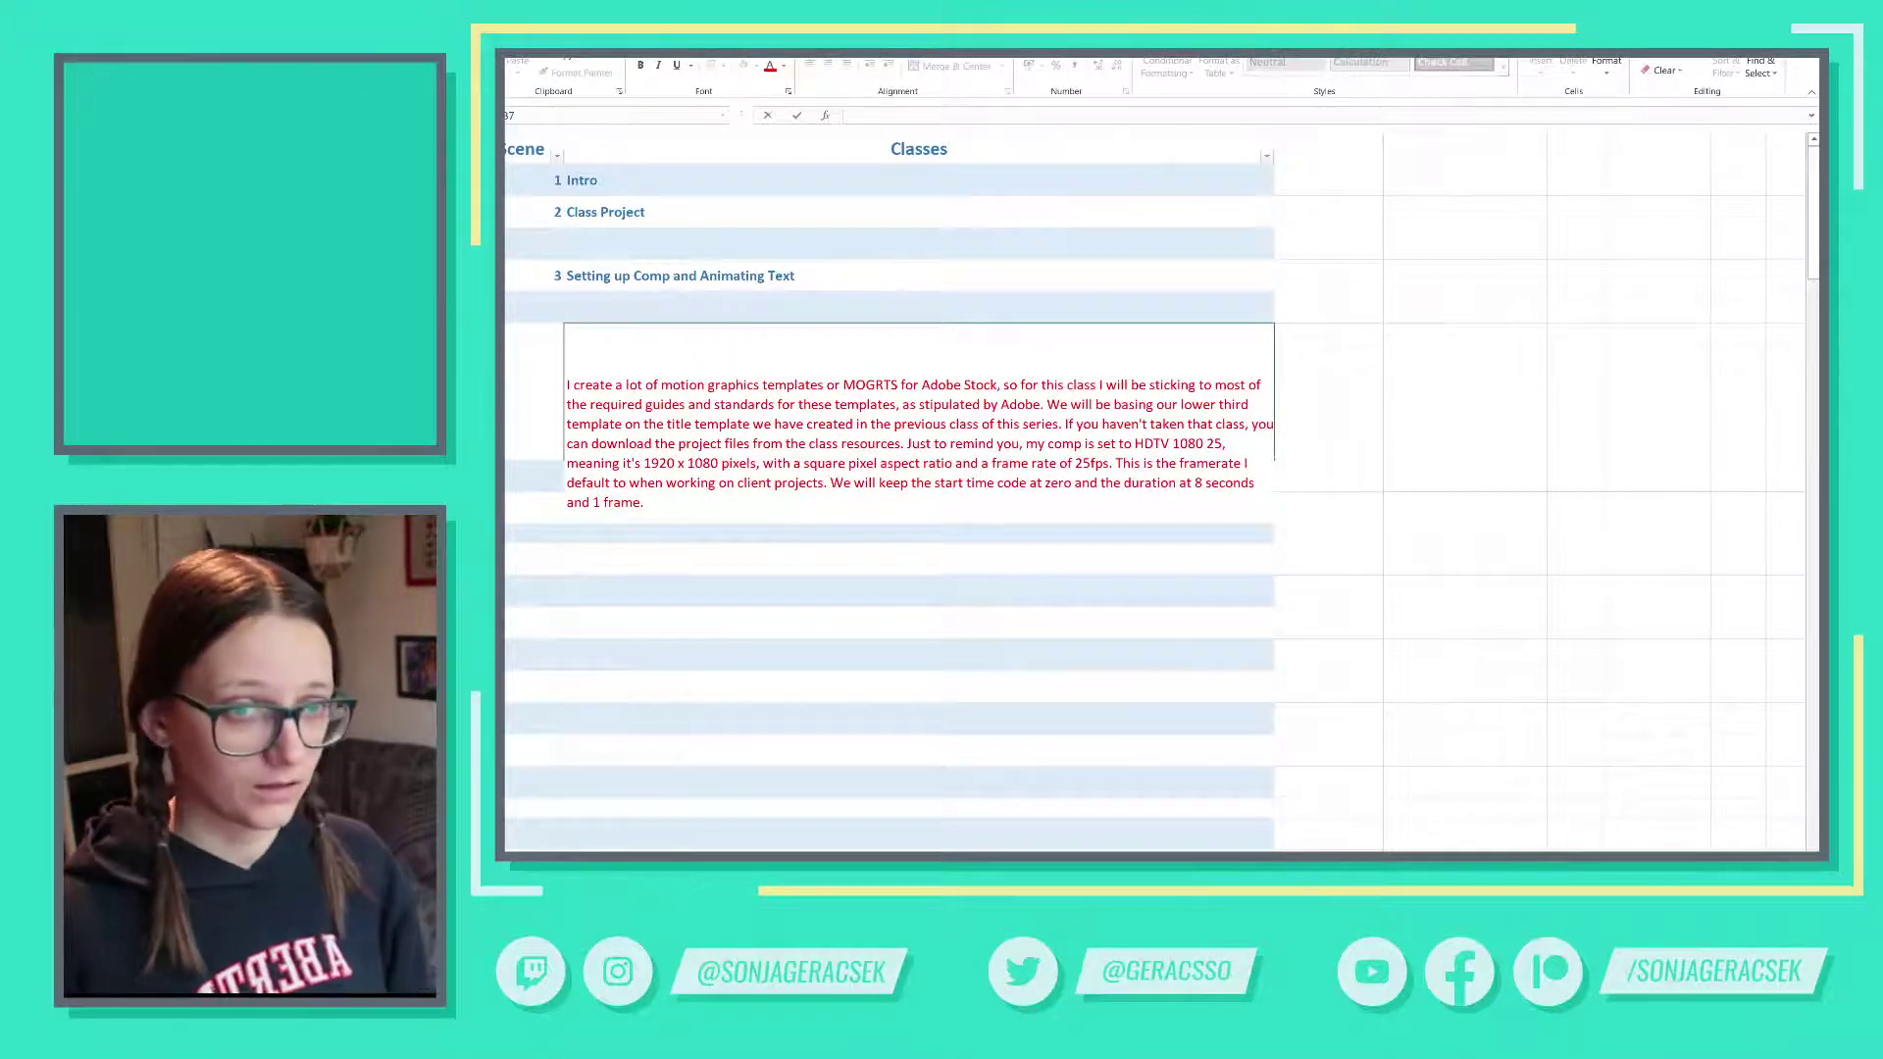
# - Write "This class is based on the previous part of this class series." above the existing text in the opening paragraph cell
pyautogui.write('This ')
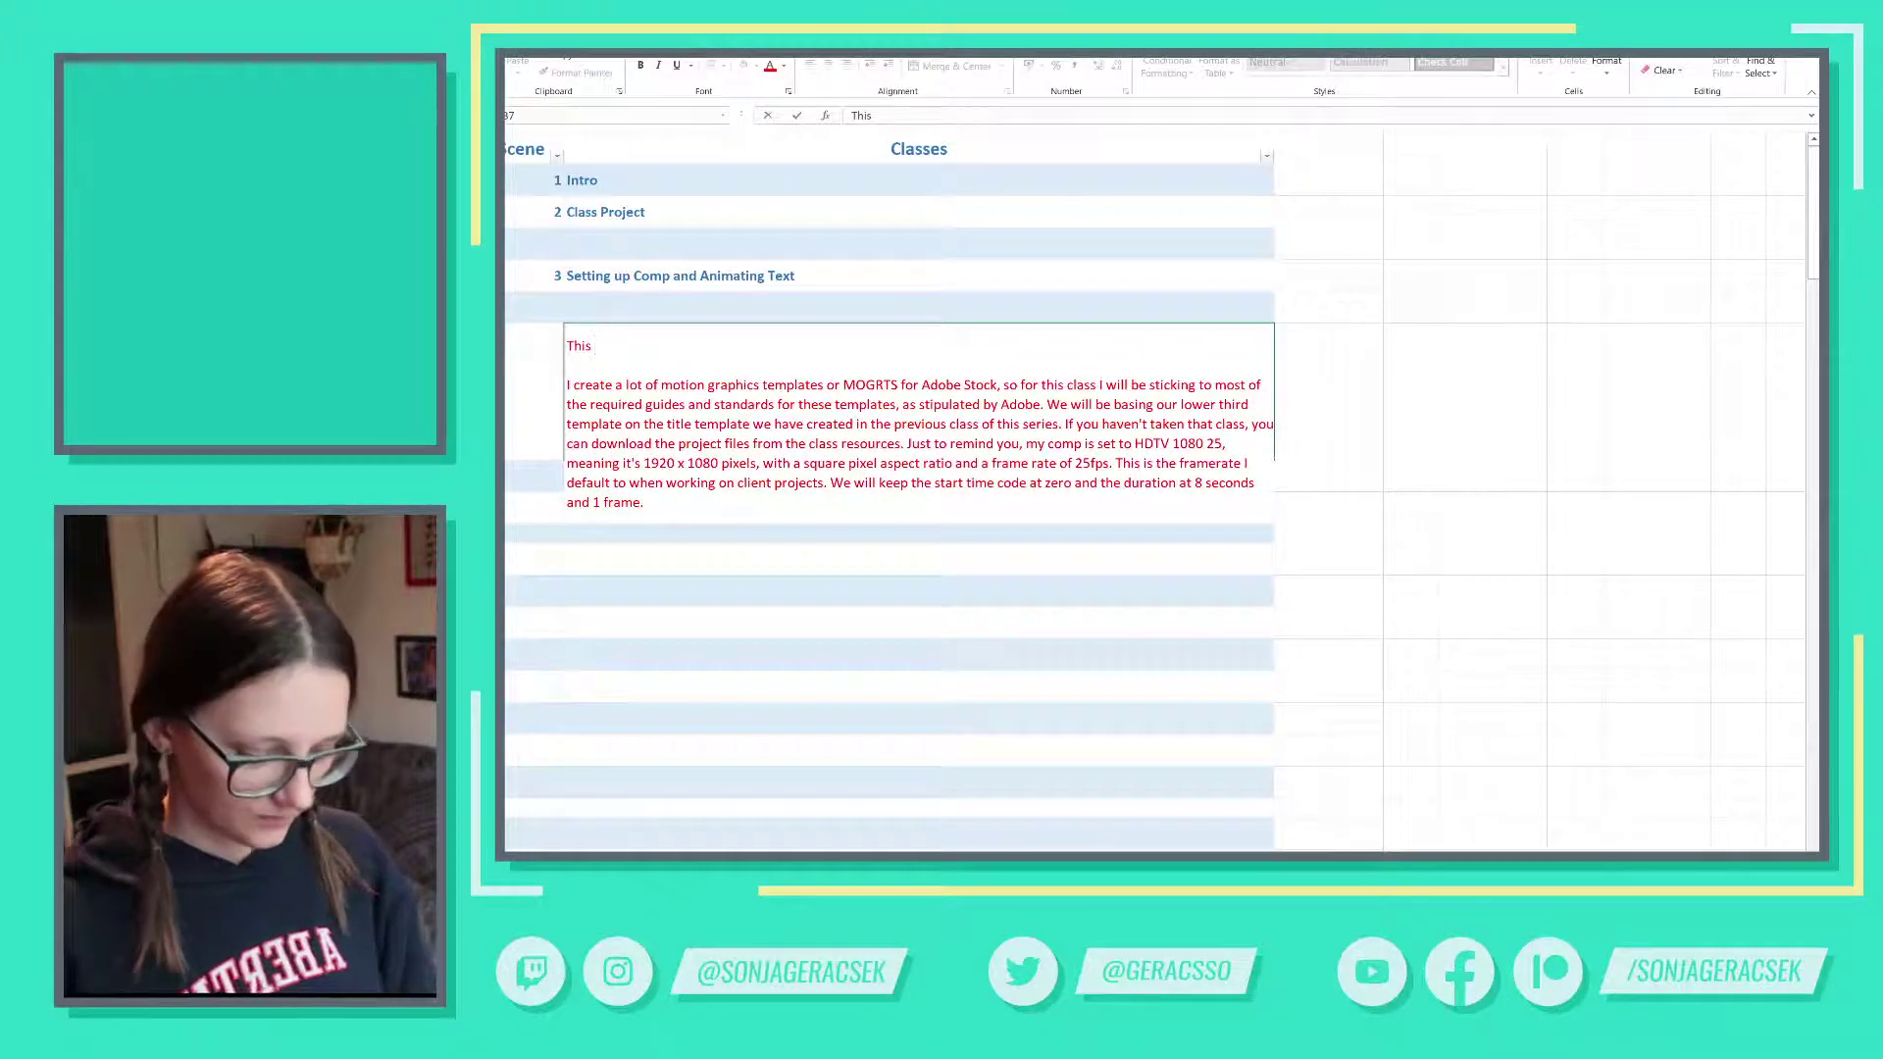
pyautogui.write('class is based on th')
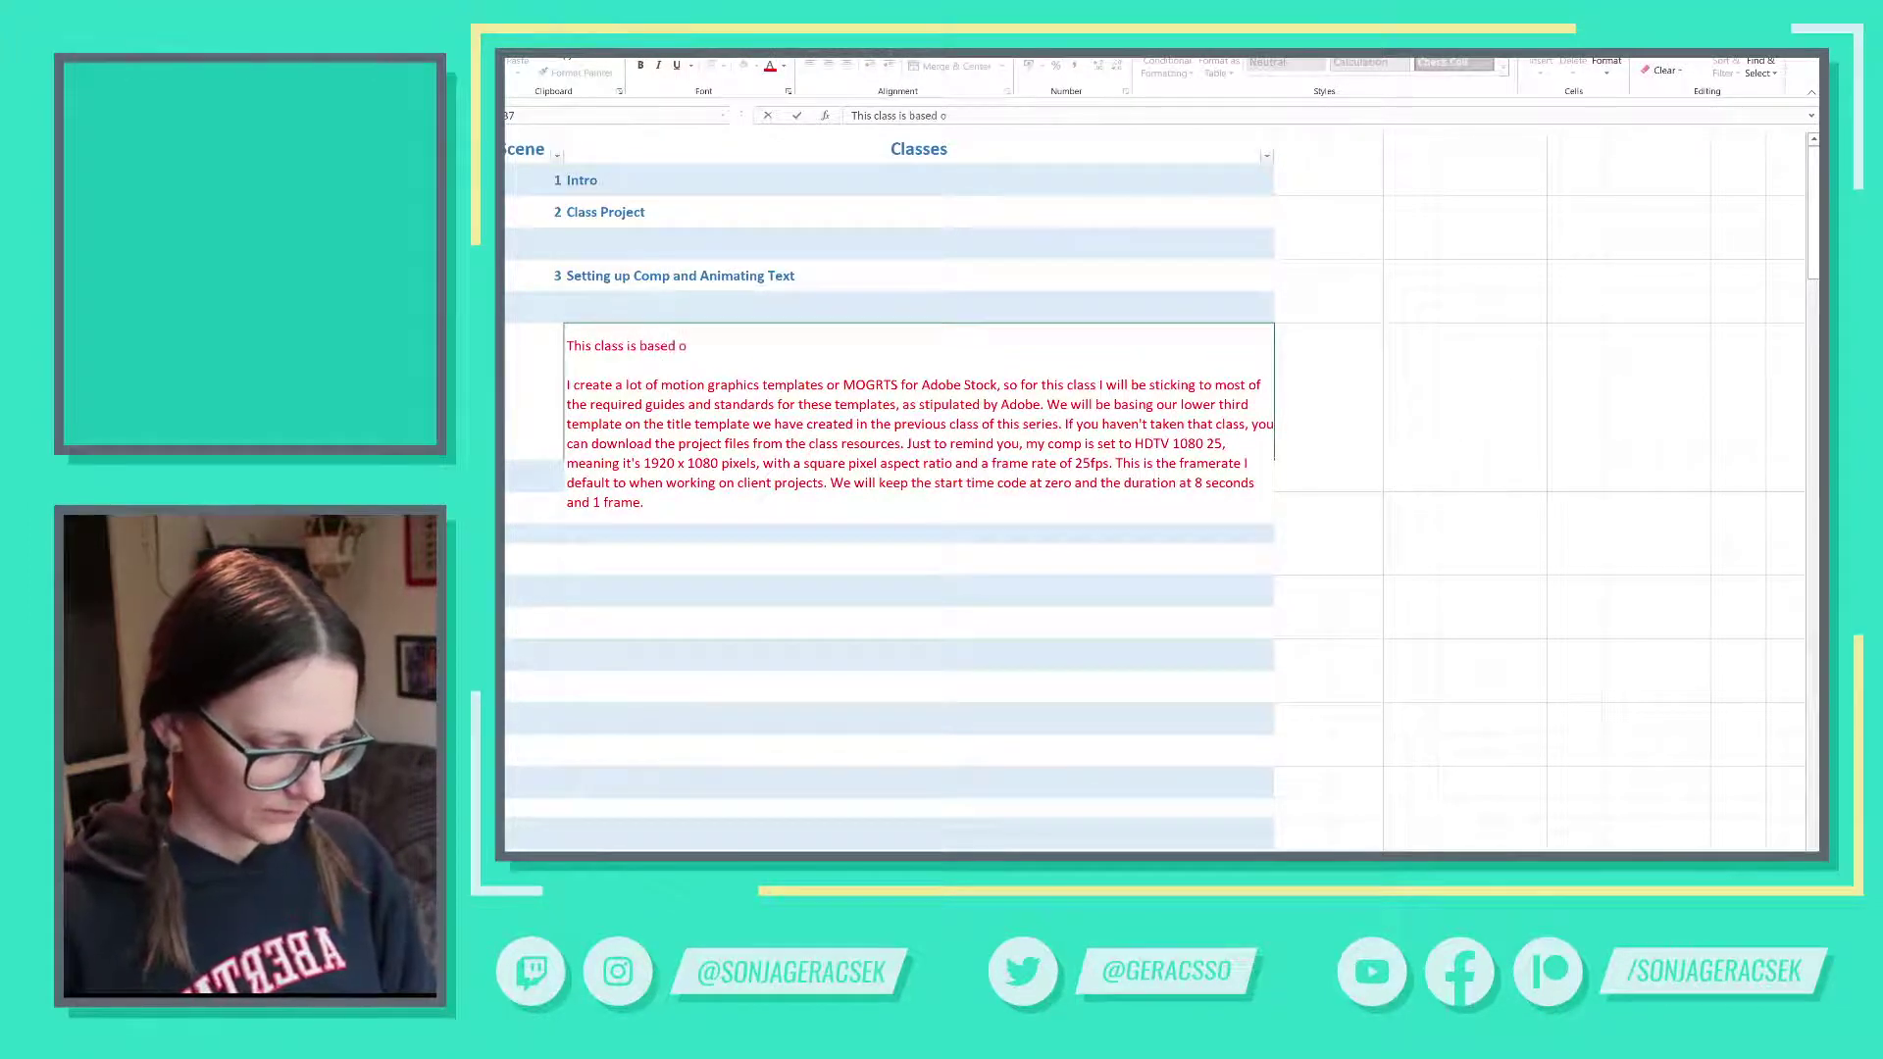
pyautogui.write('viou')
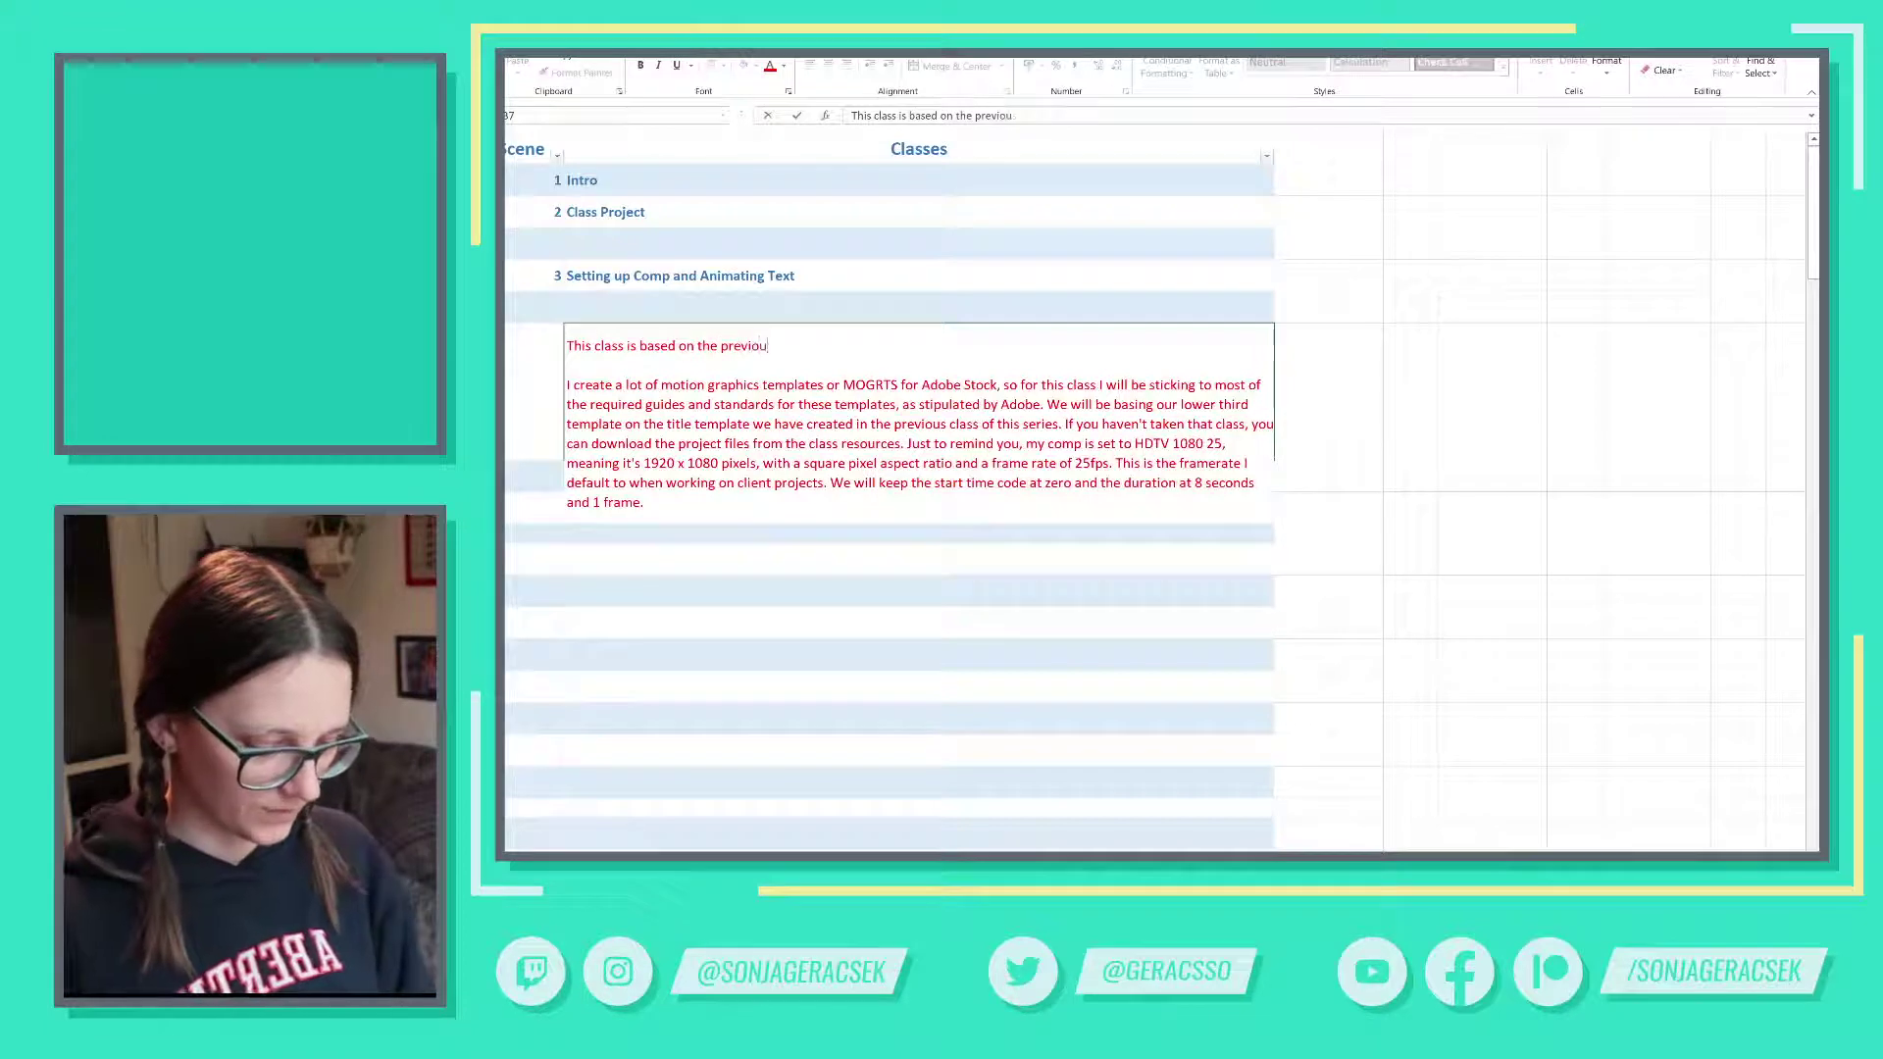
pyautogui.write('s part of this')
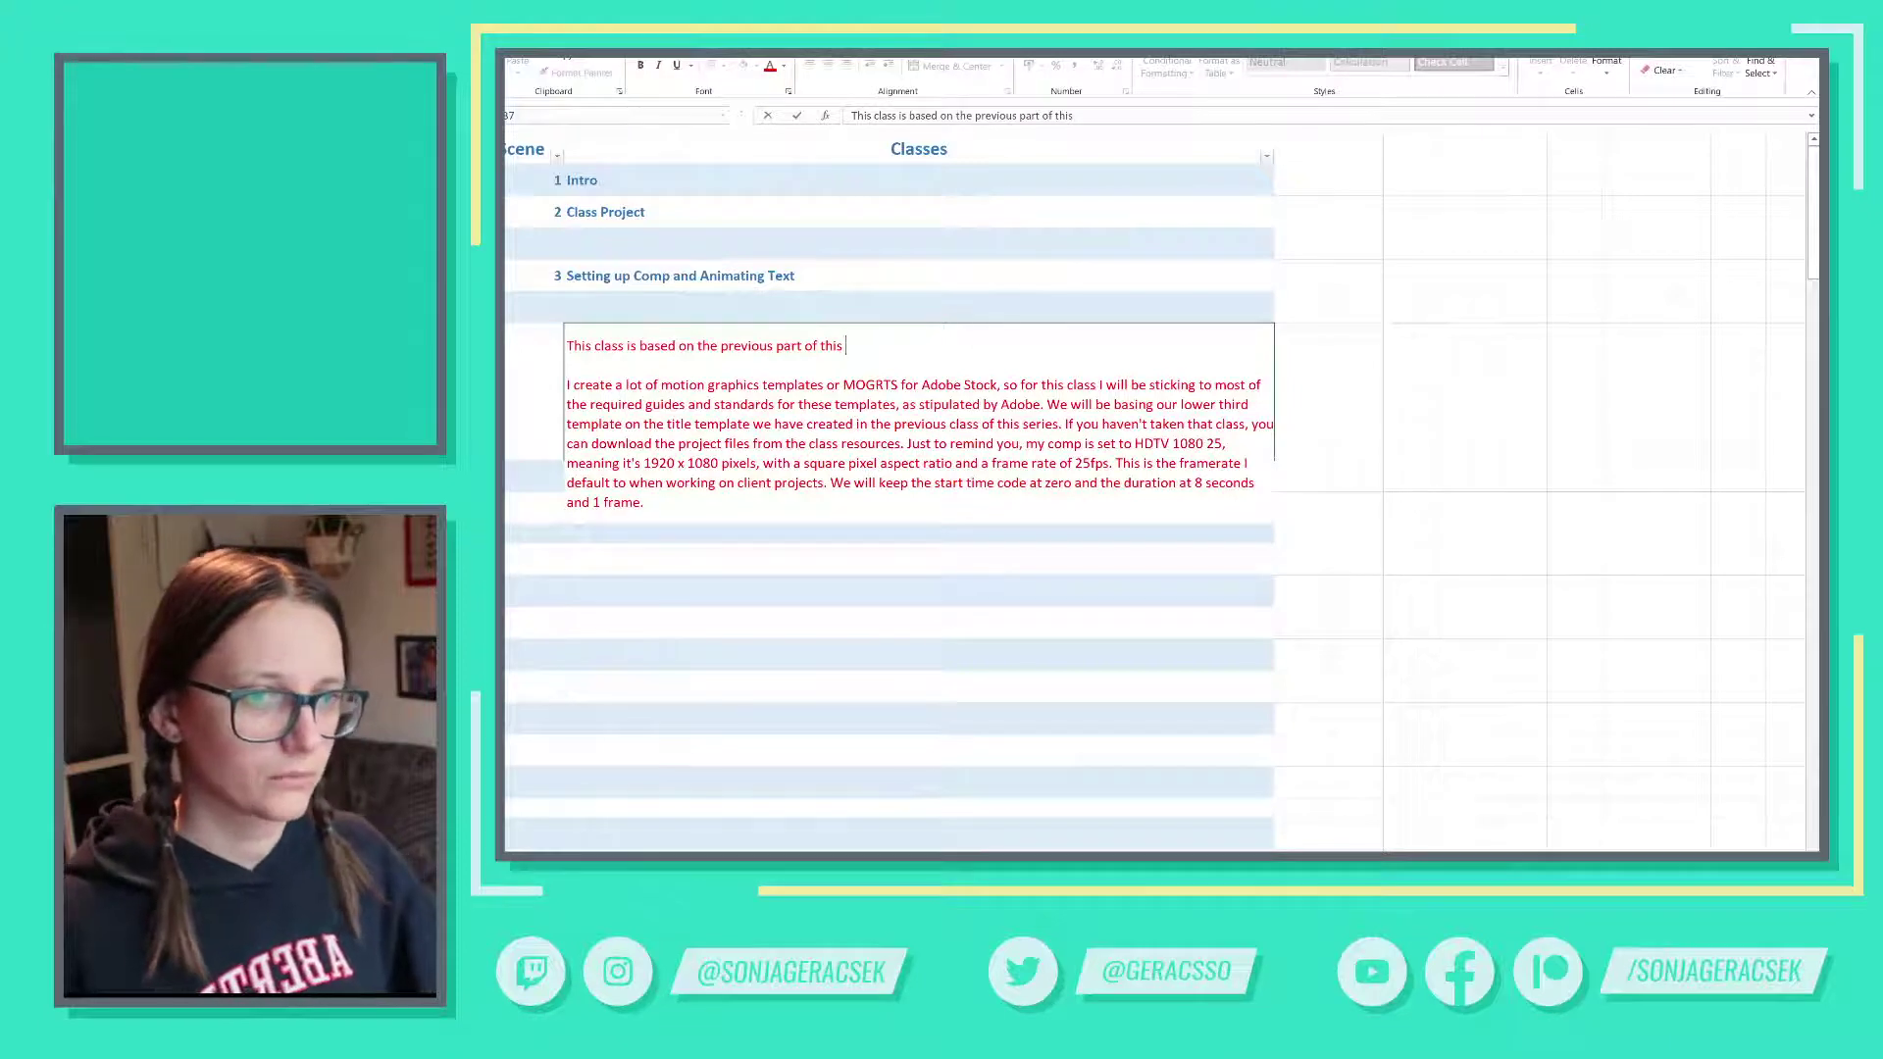
pyautogui.write('cl')
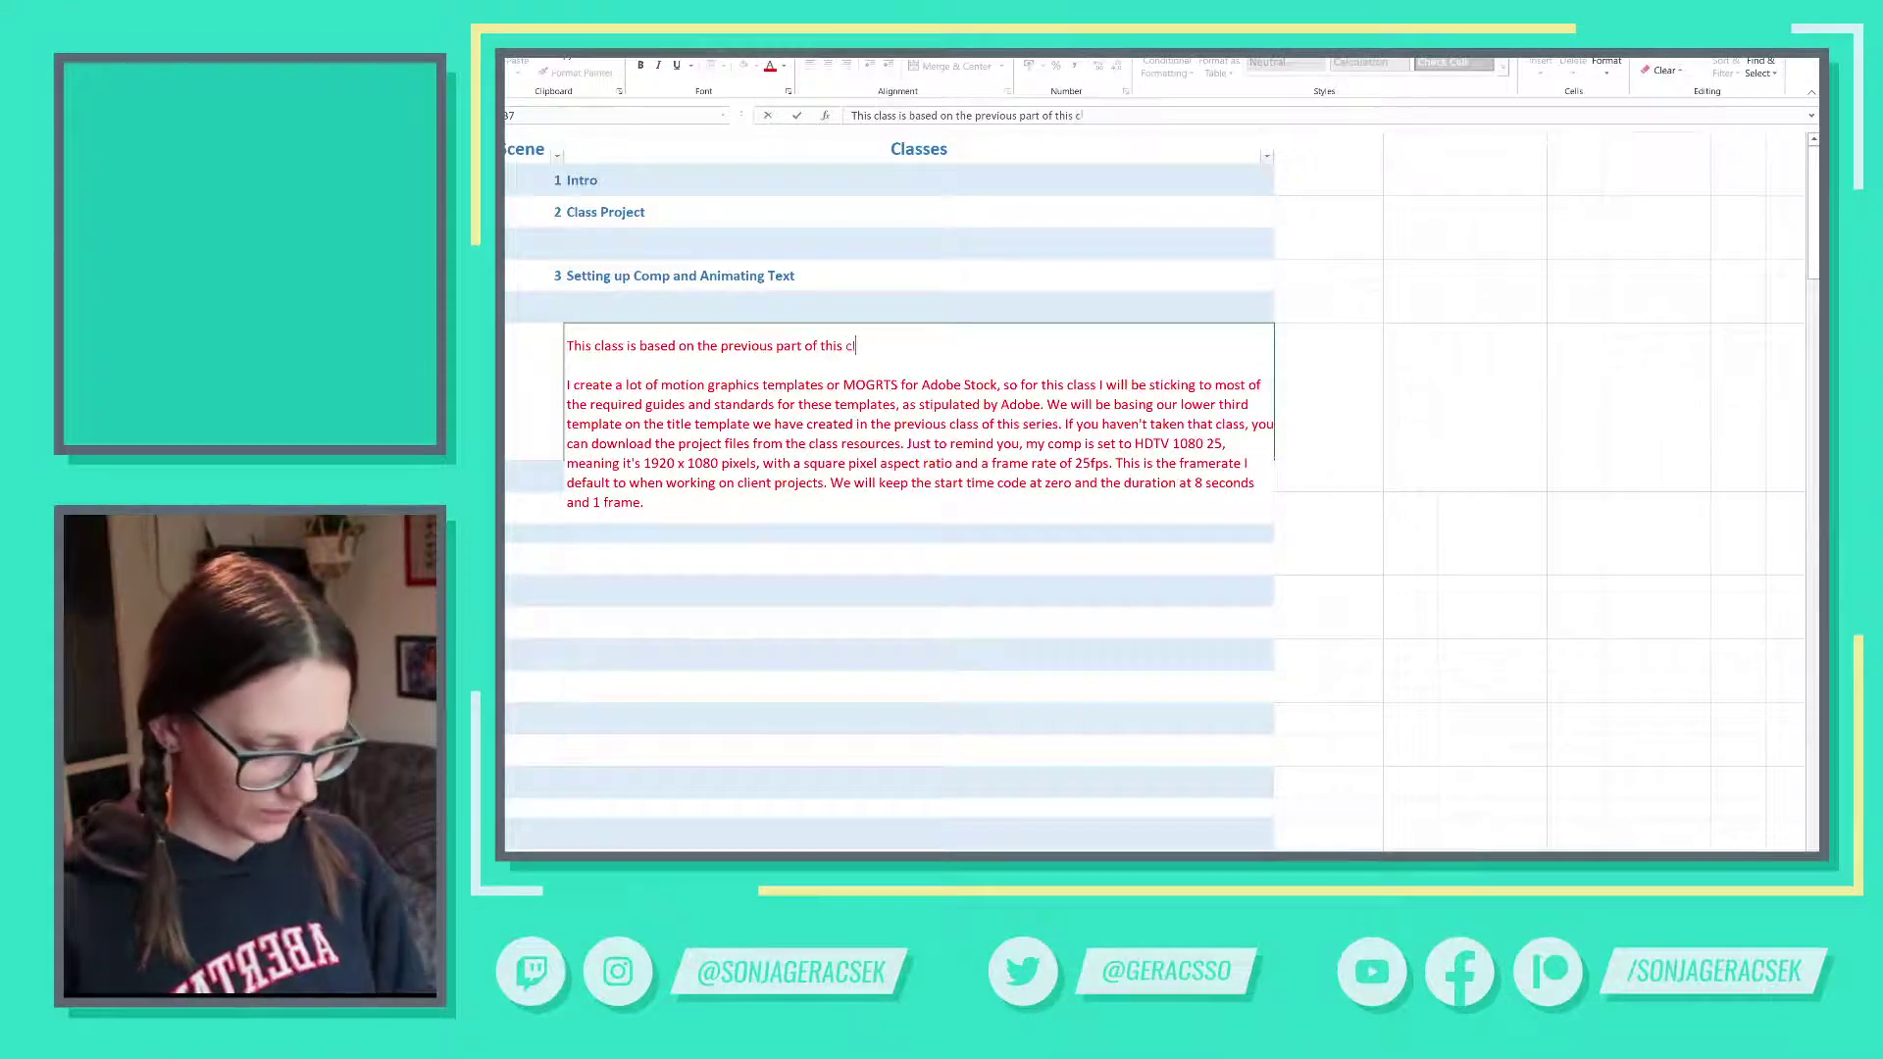
pyautogui.write('ass')
pyautogui.write(' ser')
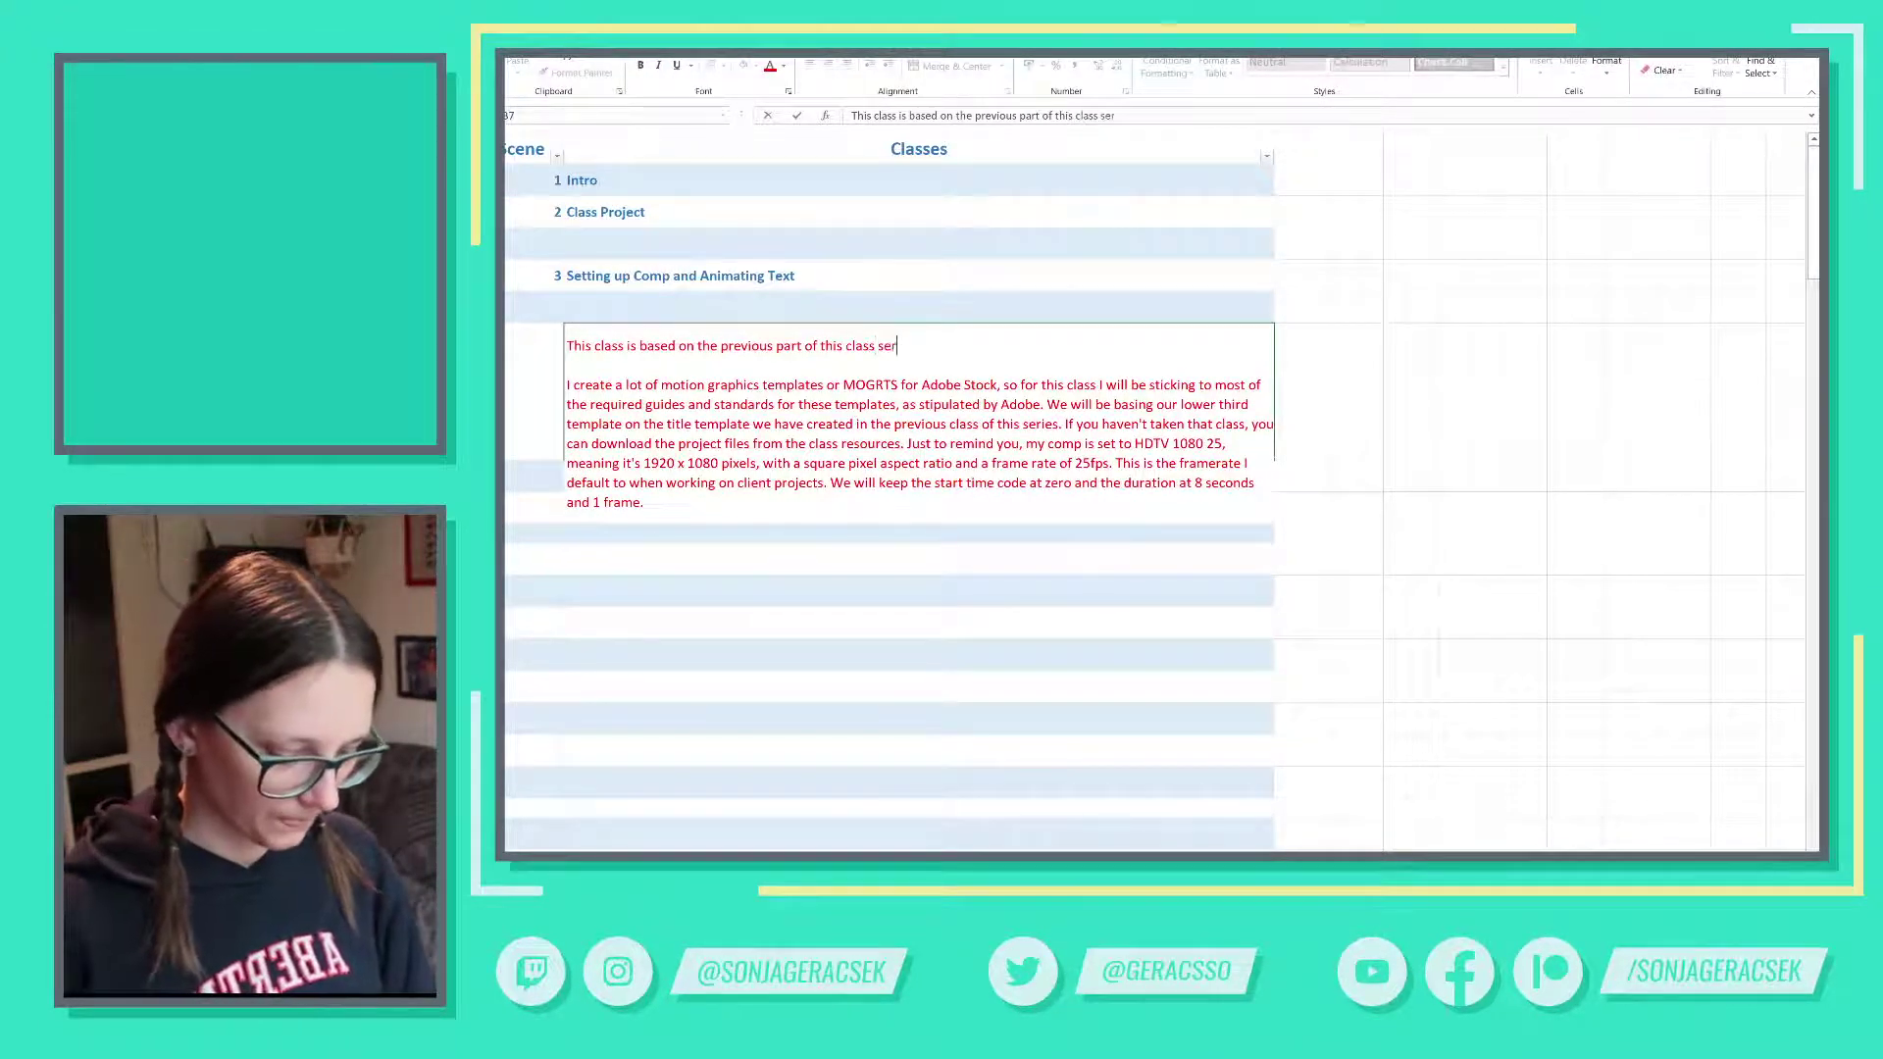
pyautogui.write("ies. If you haven't")
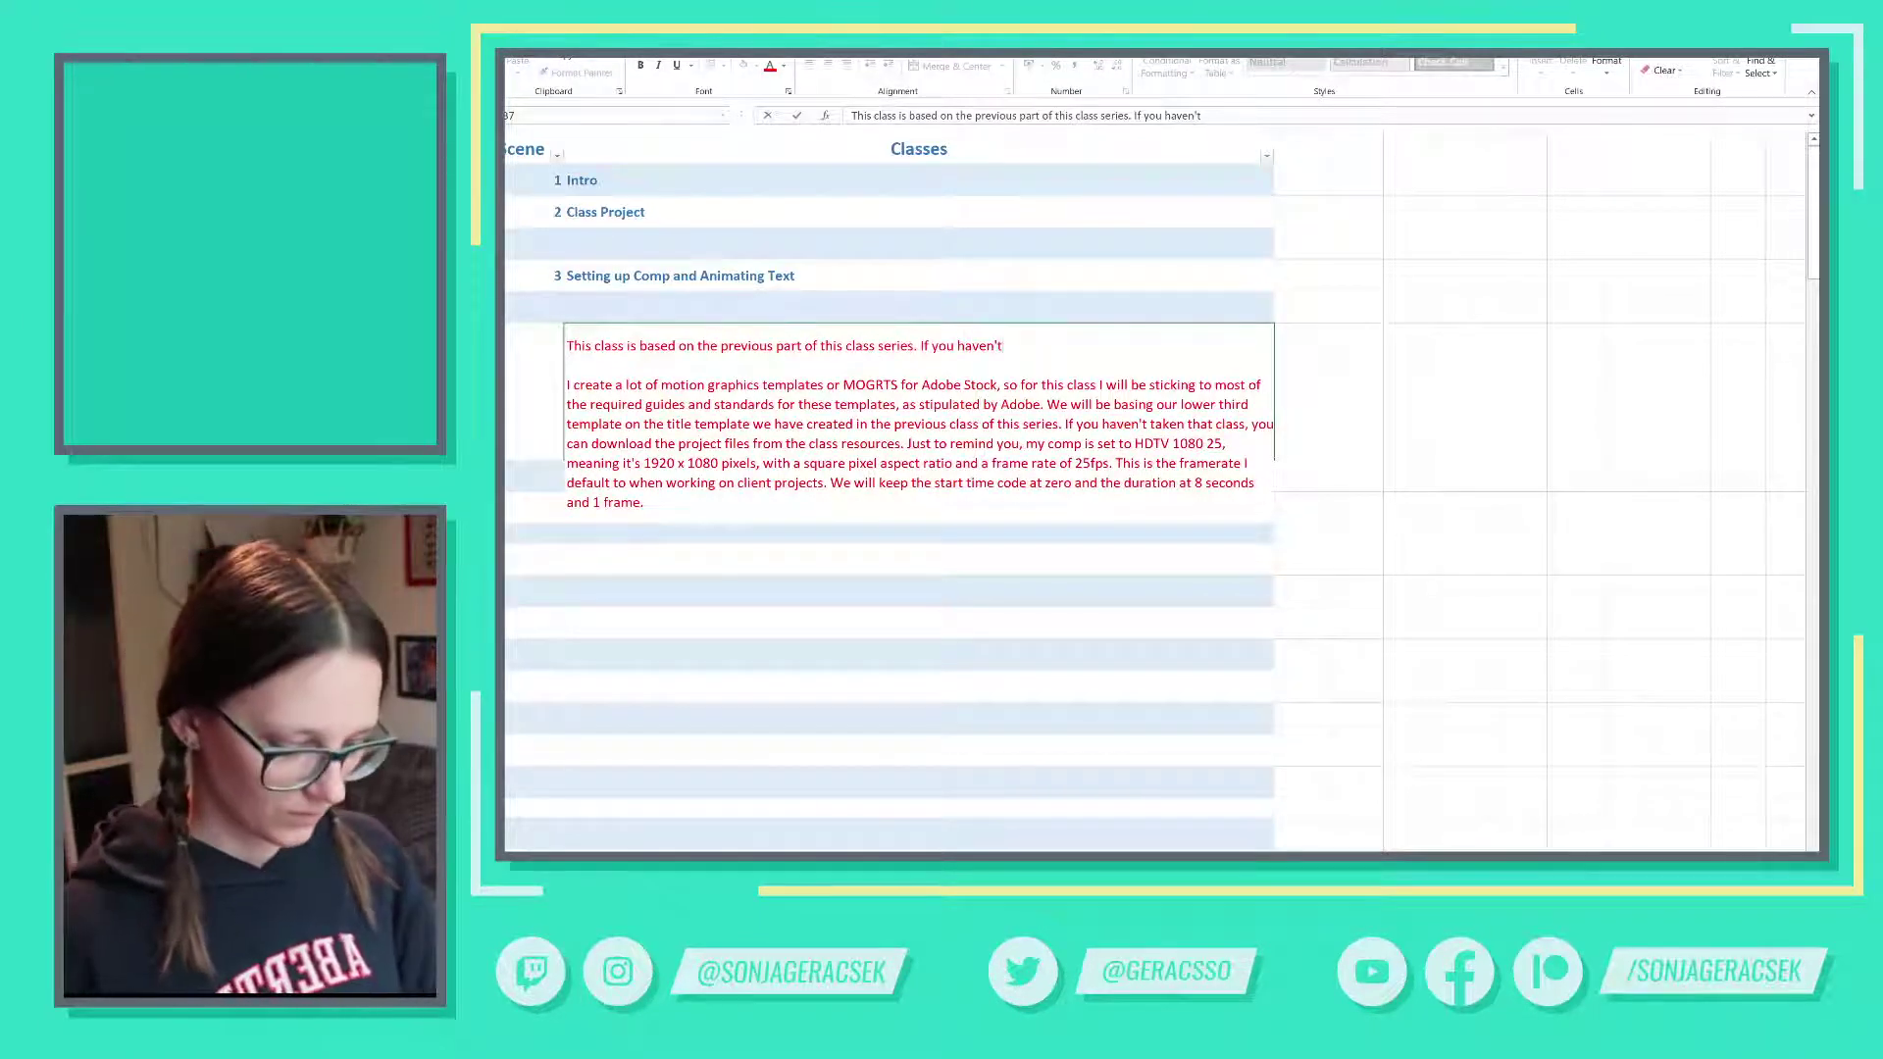
# - Continue the paragraph with "If you have taken that class, go ahead and use the project file form that class."
pyautogui.press('BackSpace')
pyautogui.press('BackSpace')
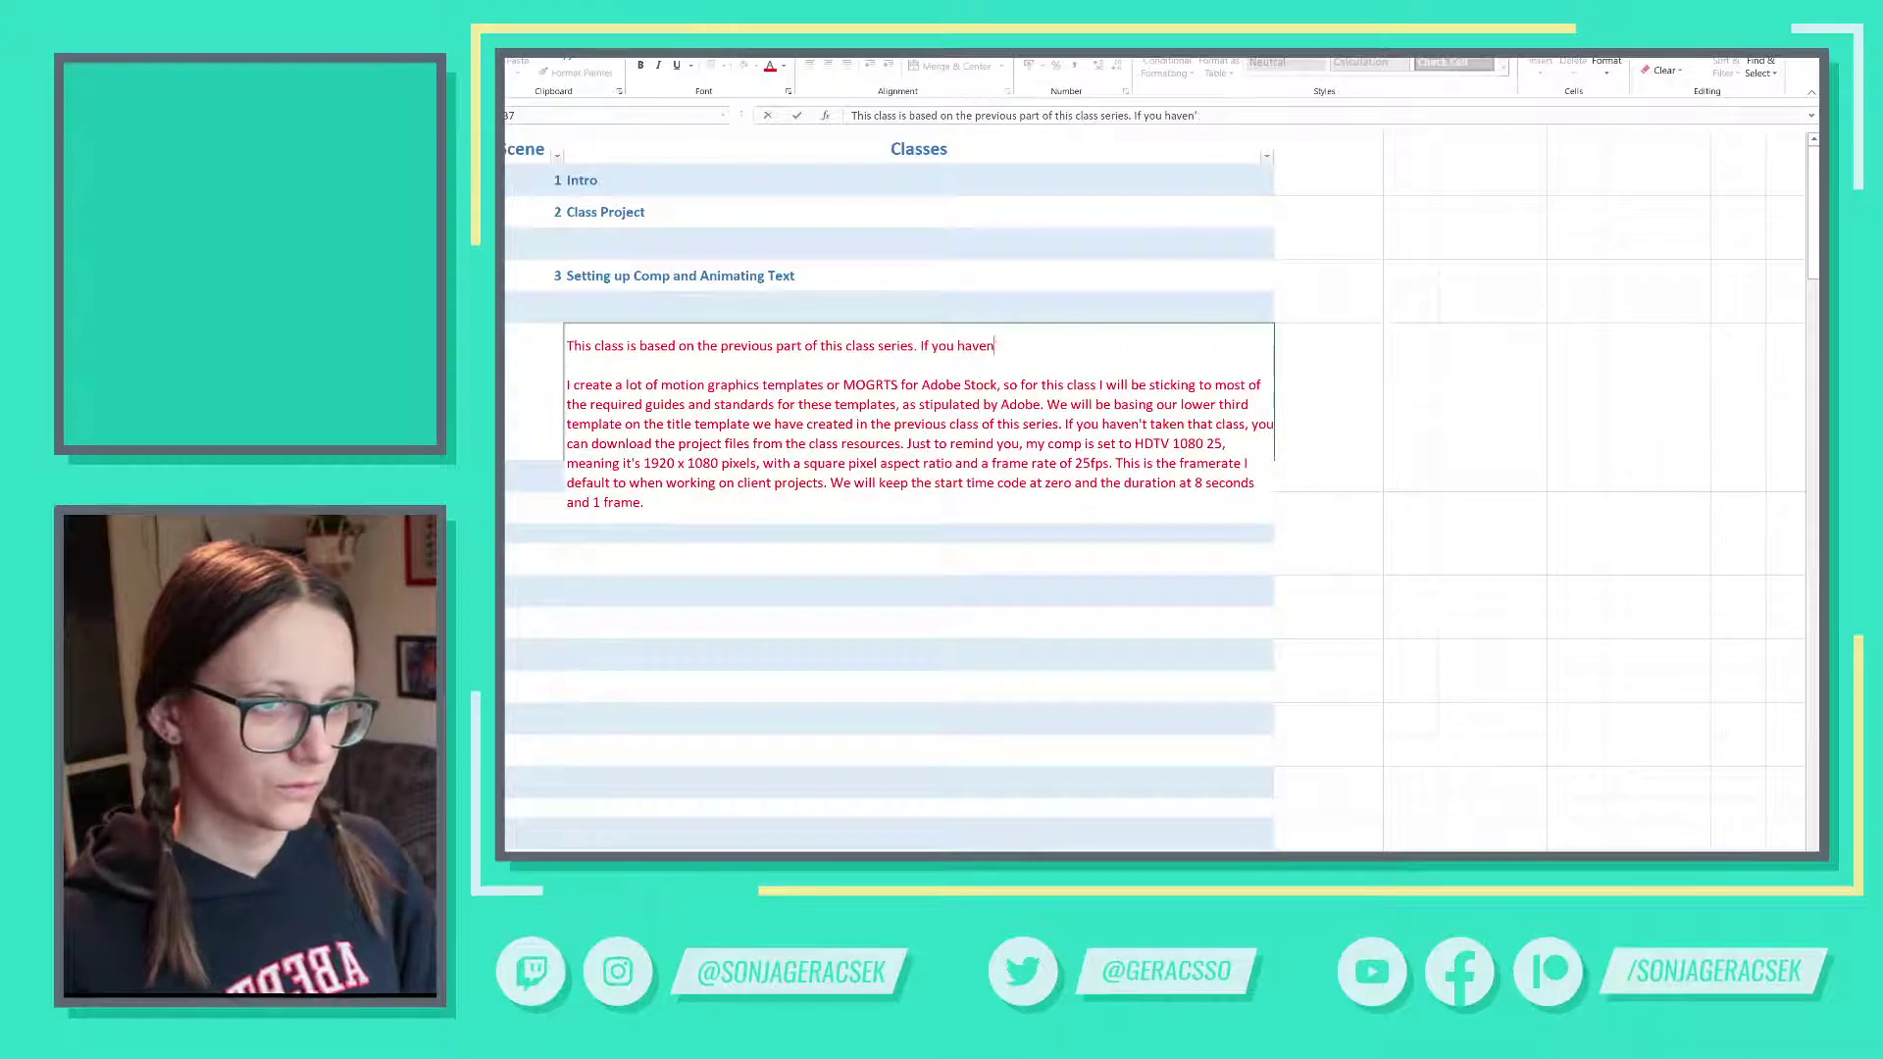
pyautogui.write('t')
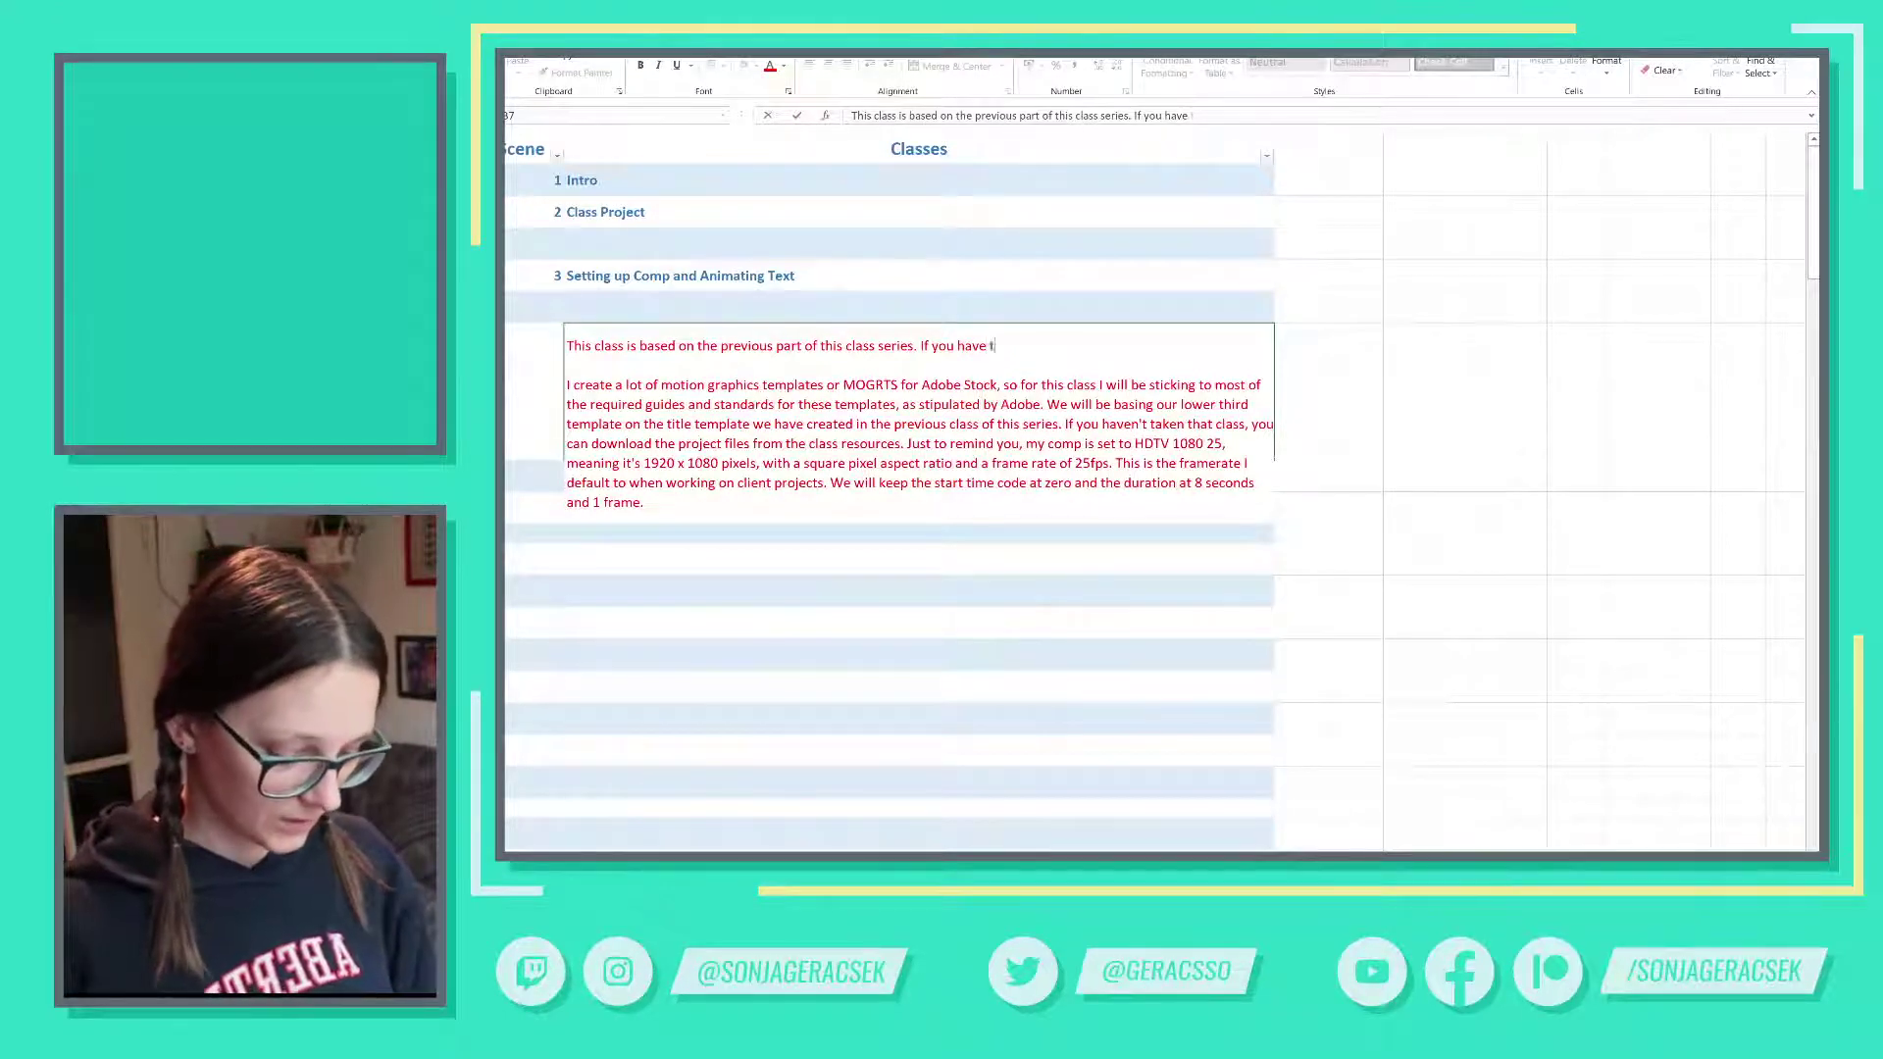
pyautogui.write('aken that class,')
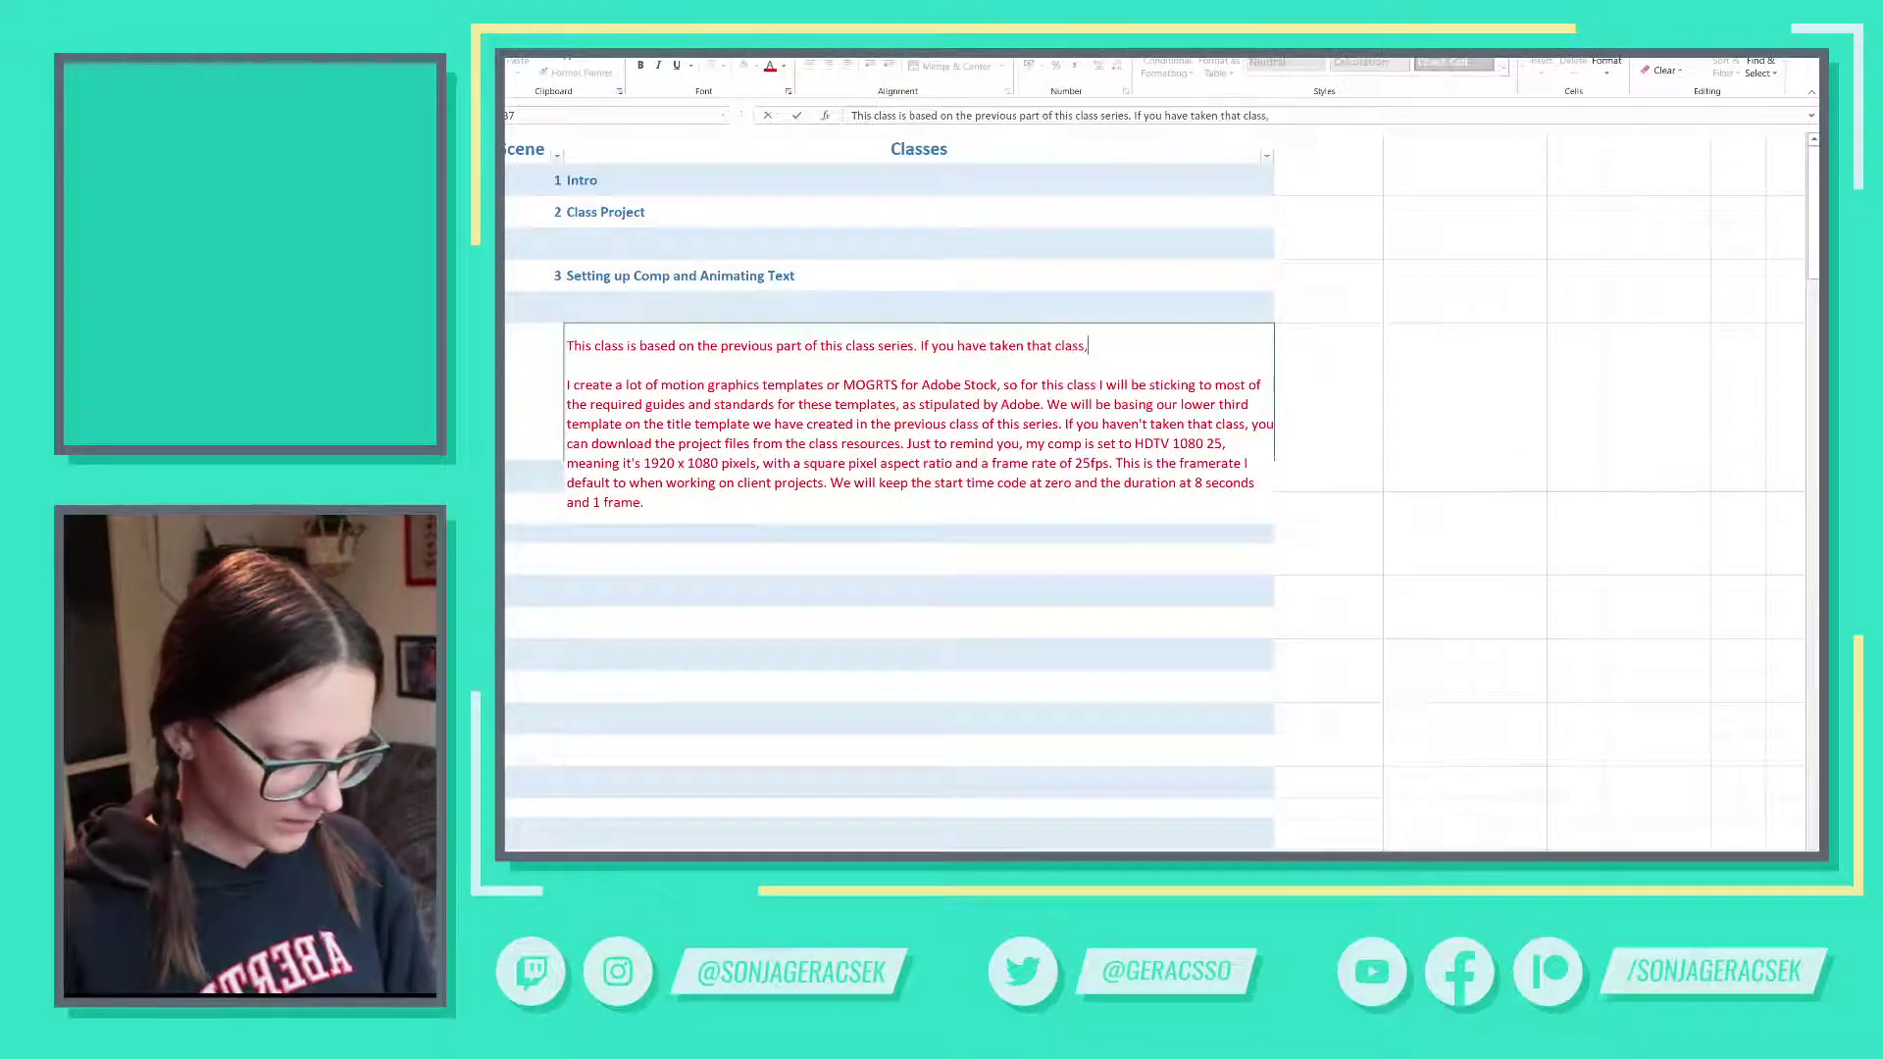
pyautogui.write(' go ahead and')
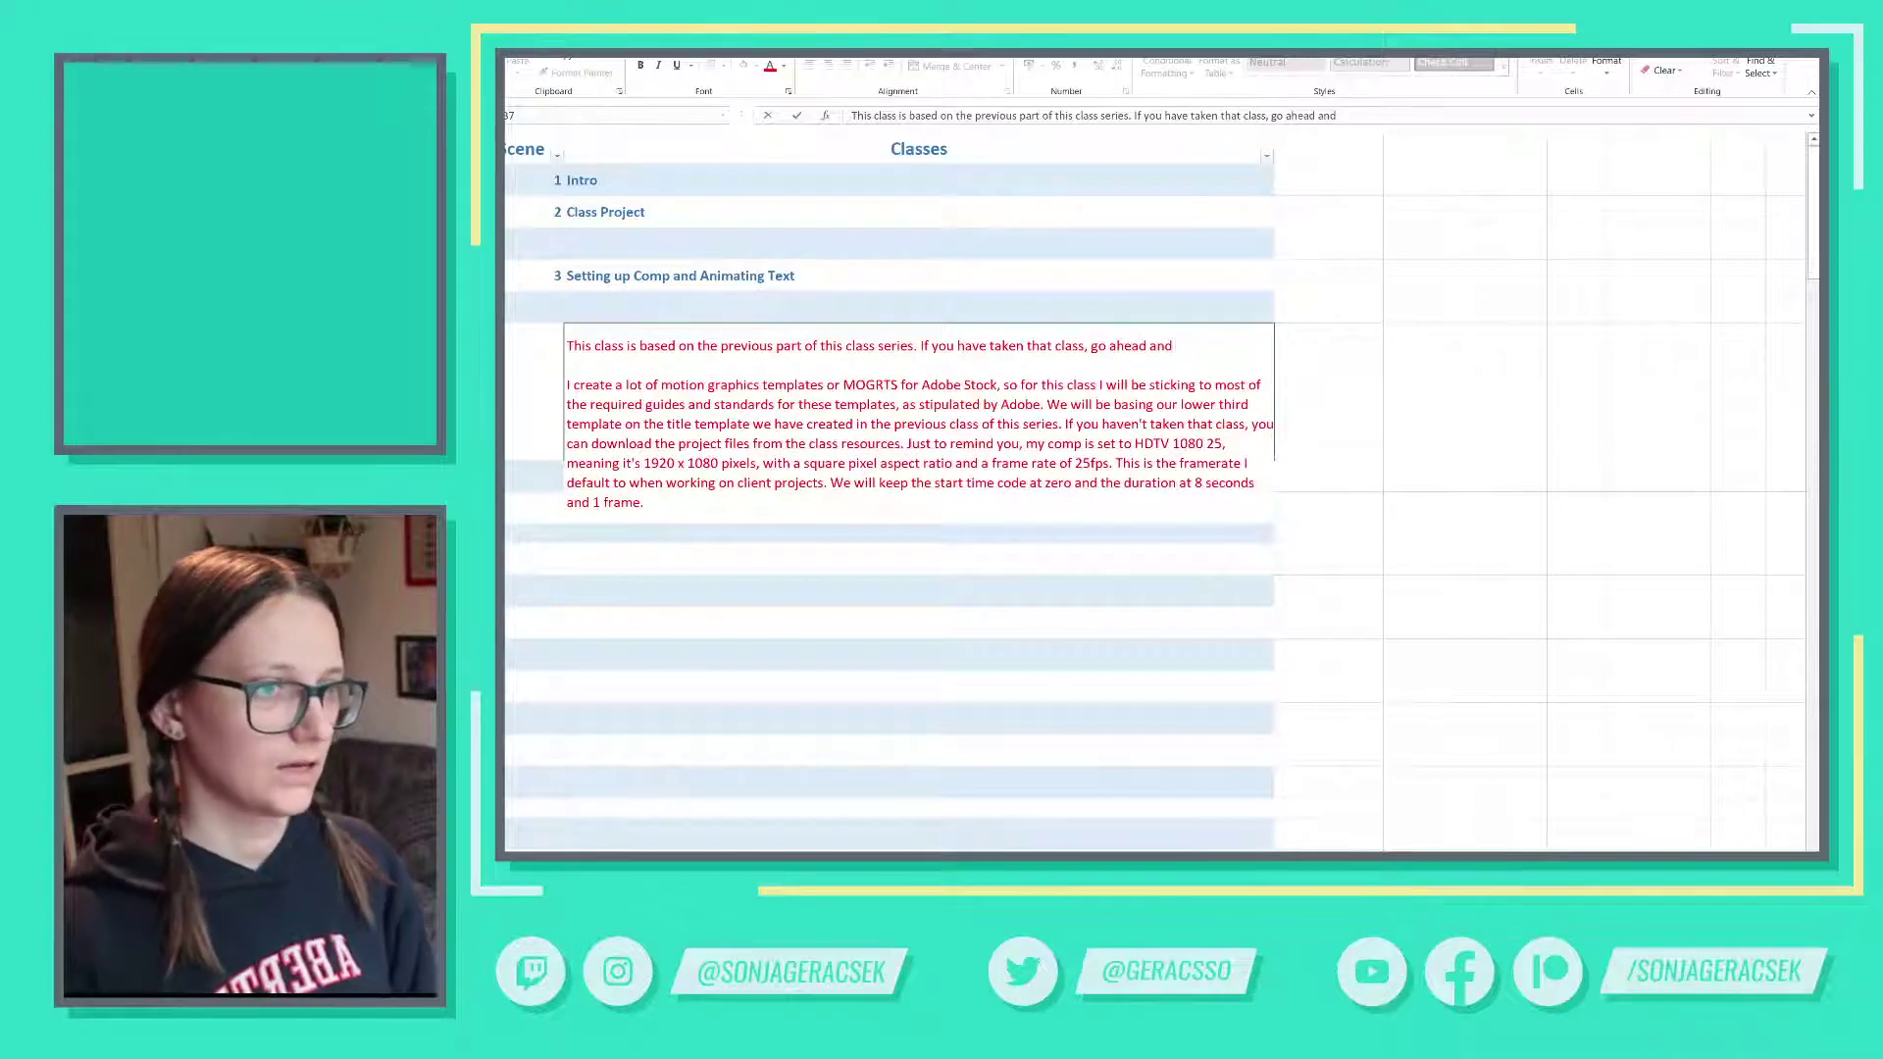
pyautogui.write(' use the')
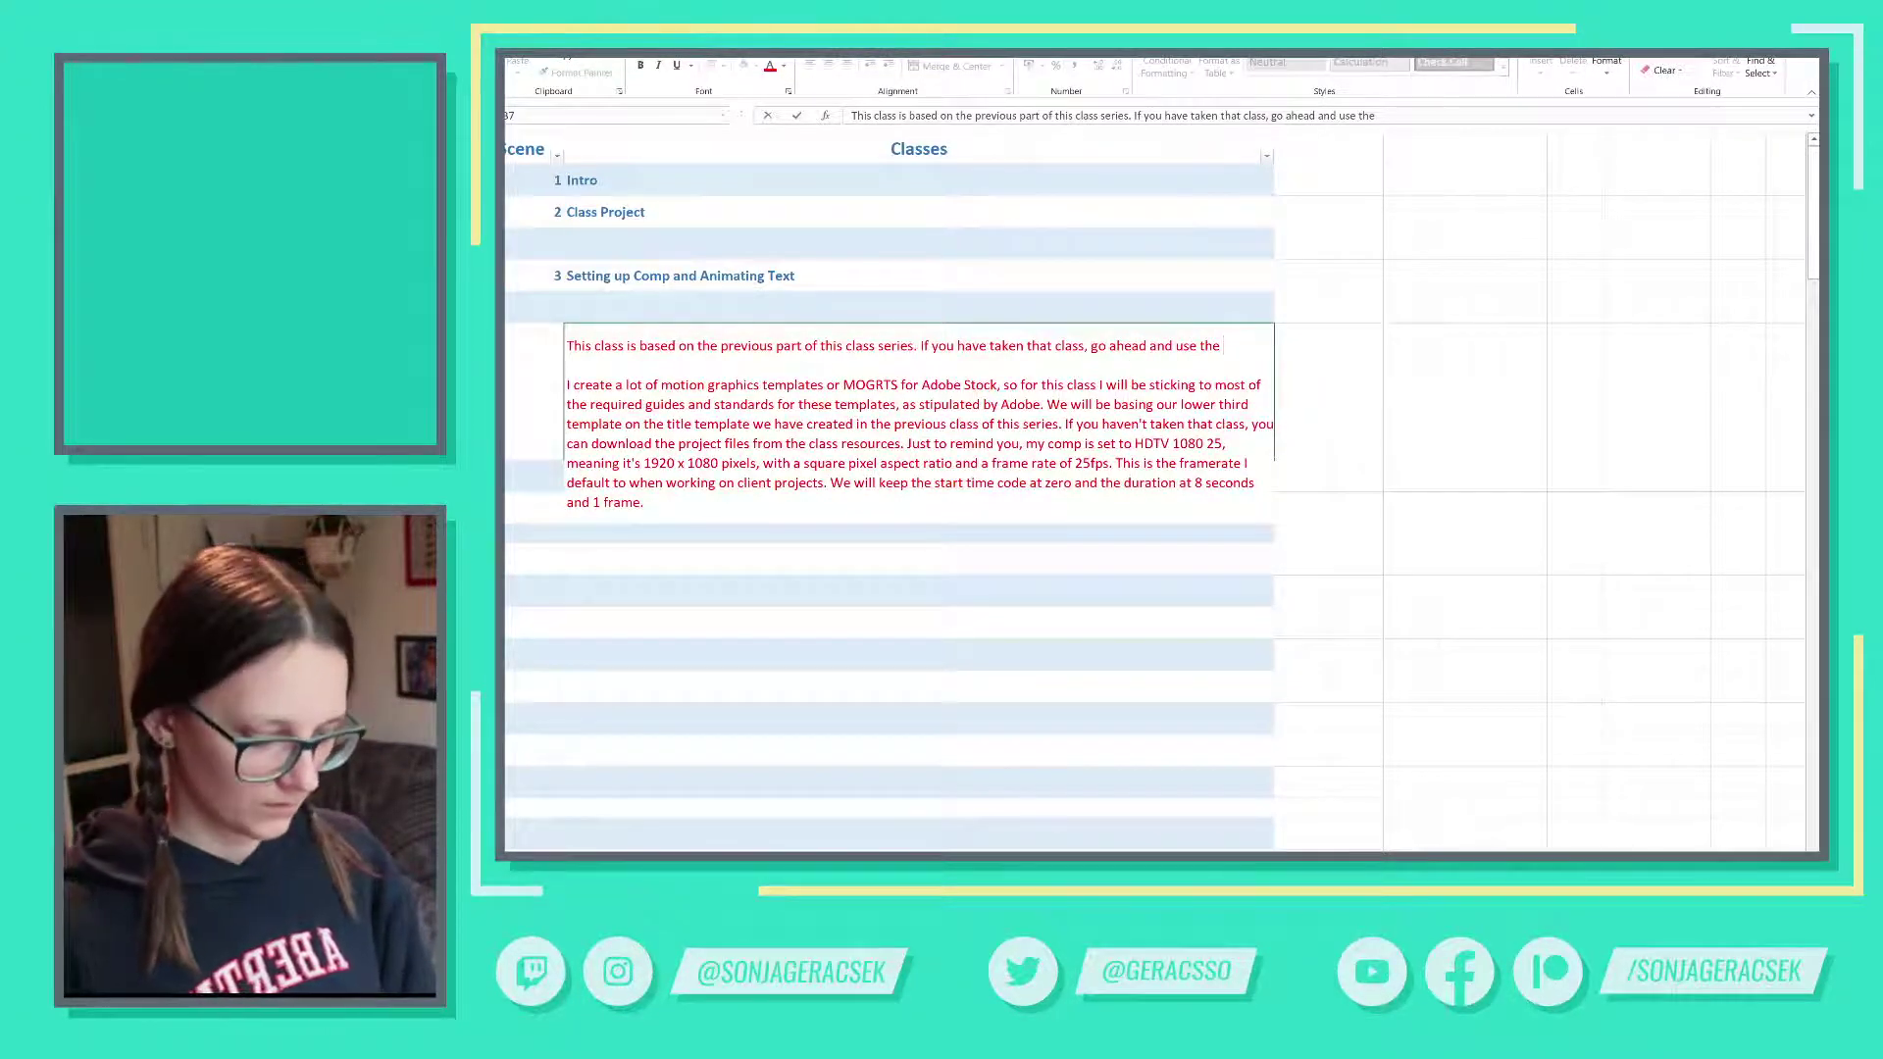
pyautogui.write(' project file f')
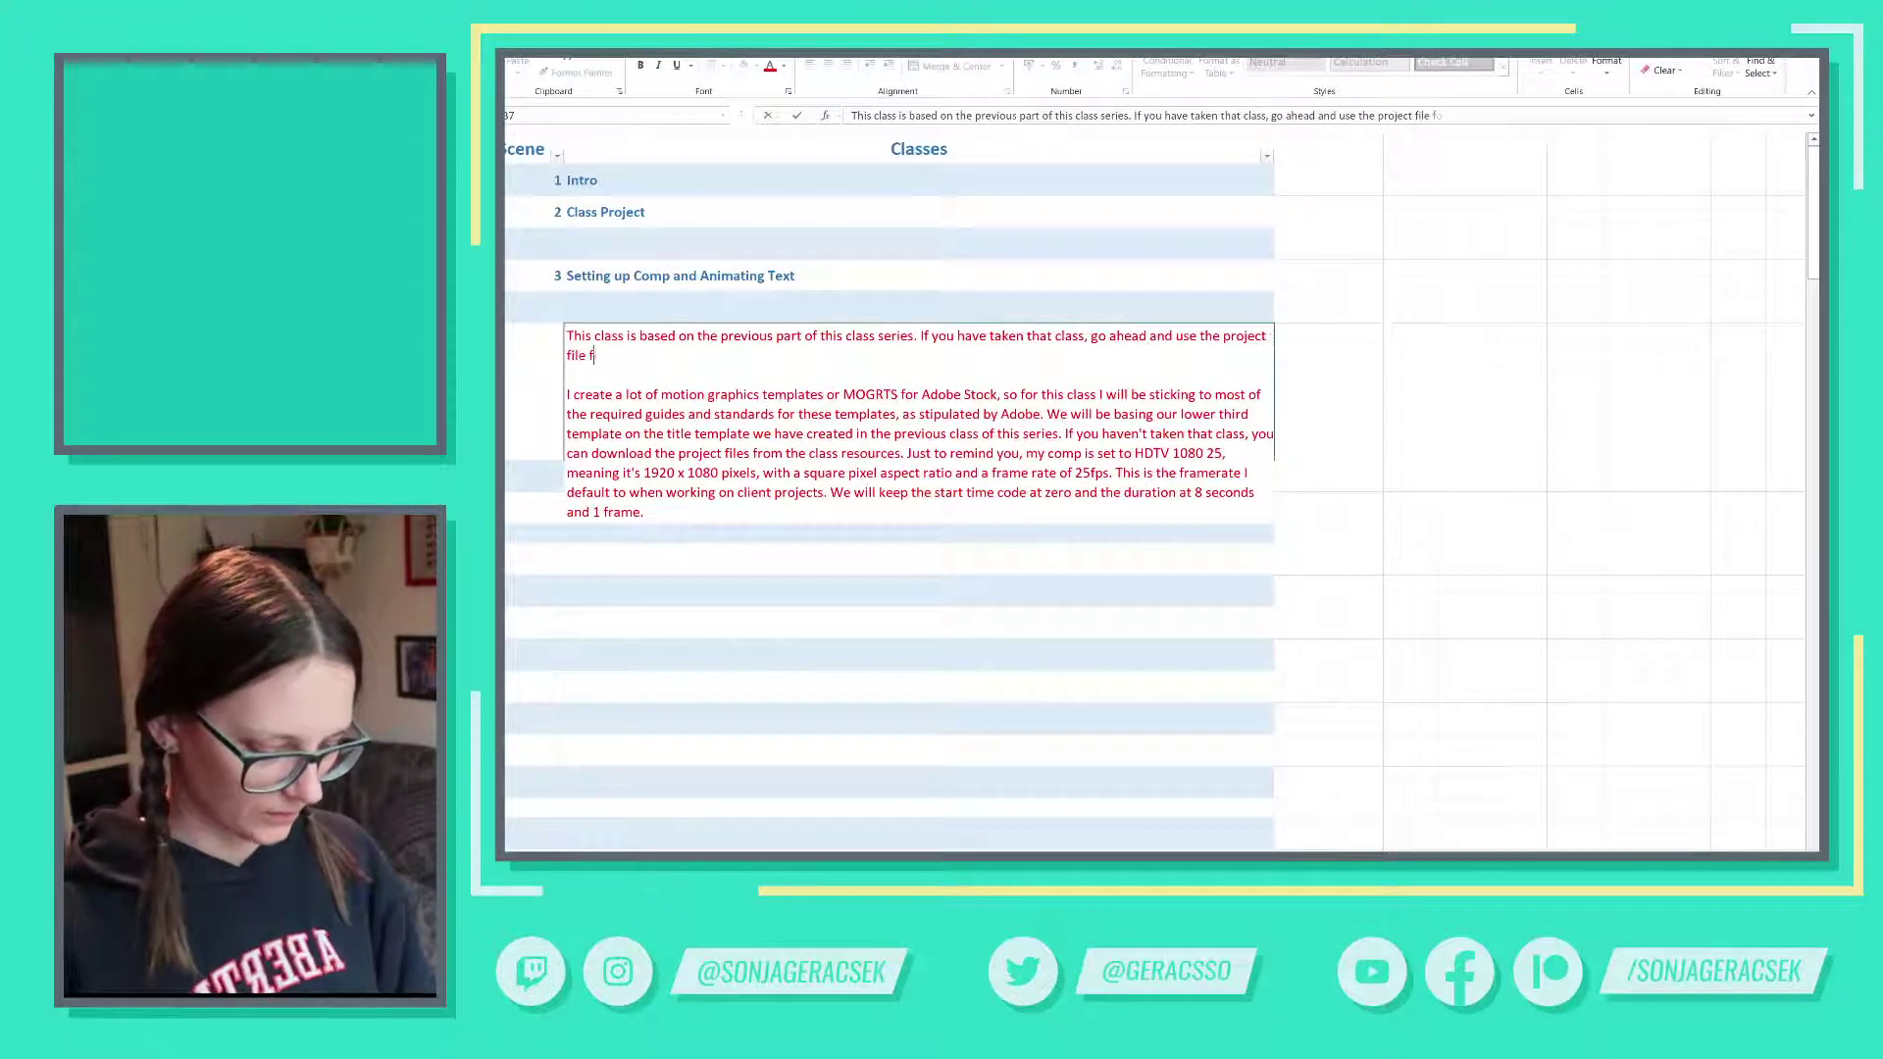
pyautogui.write('orm thet')
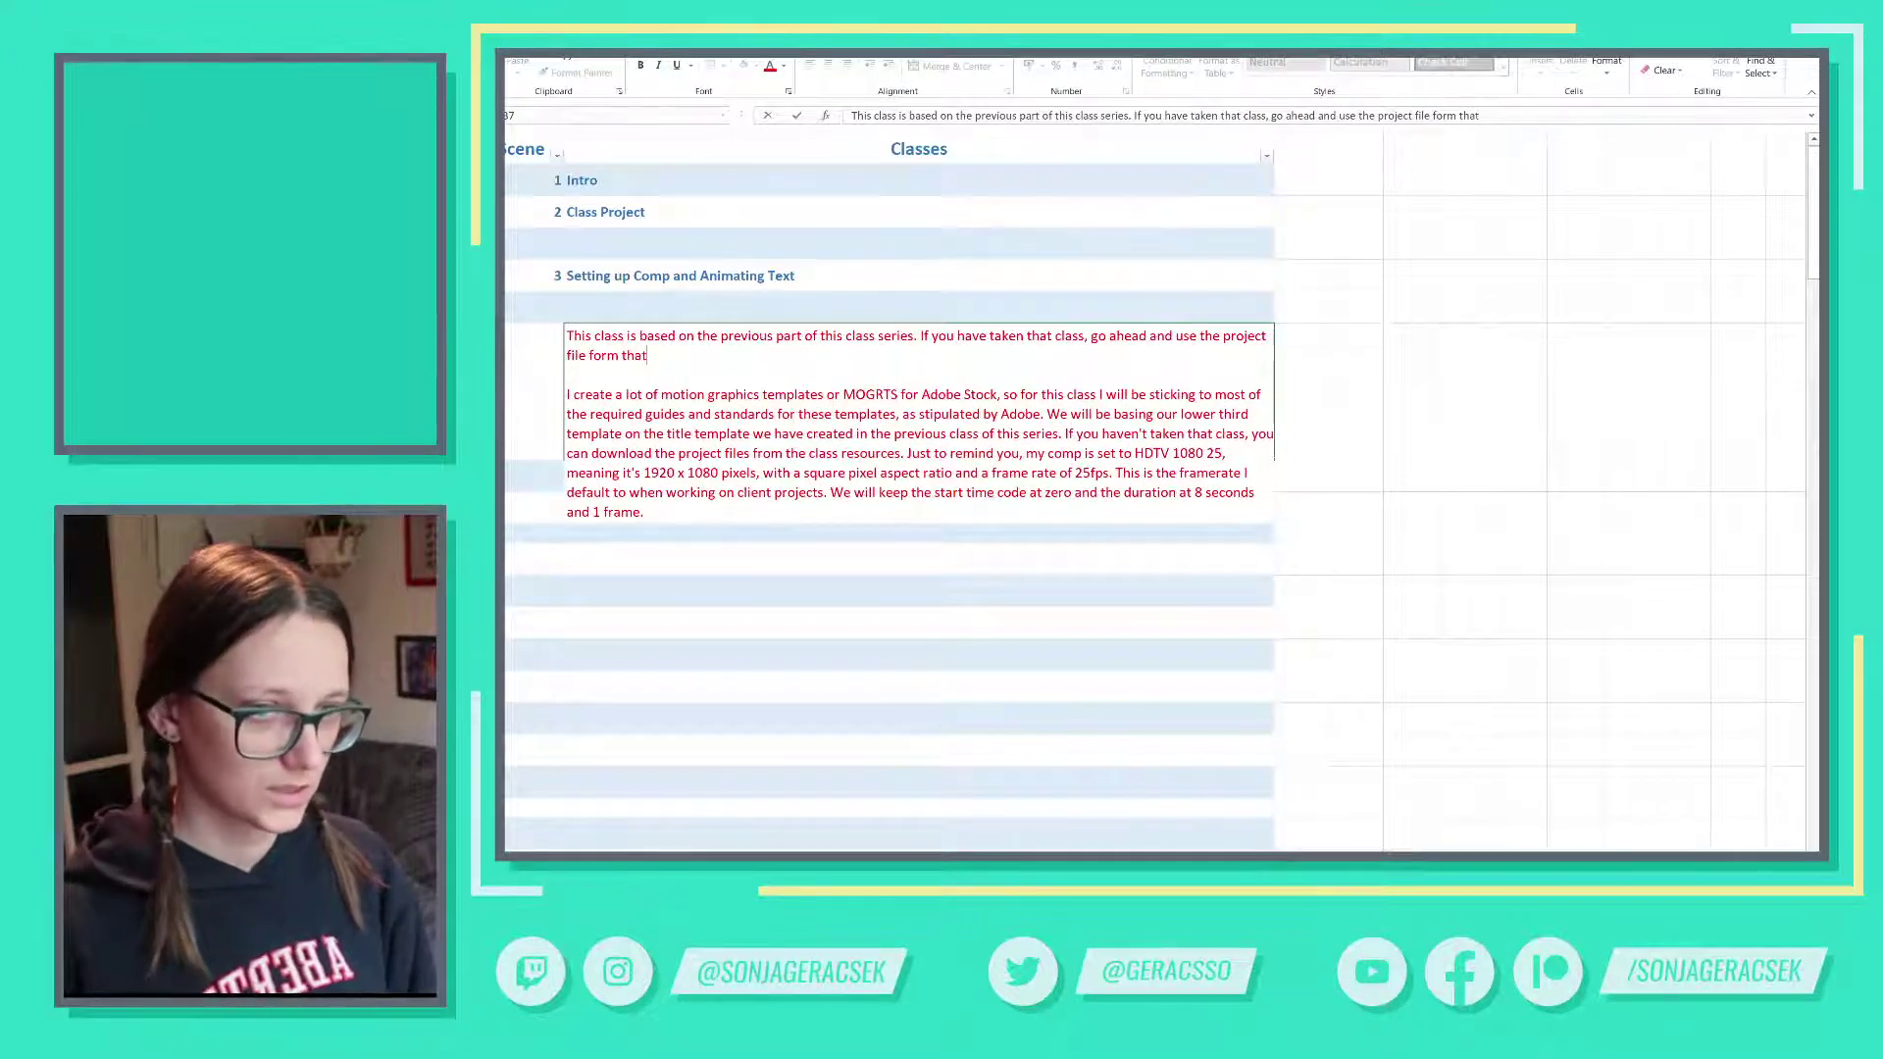
pyautogui.write(' class. If you')
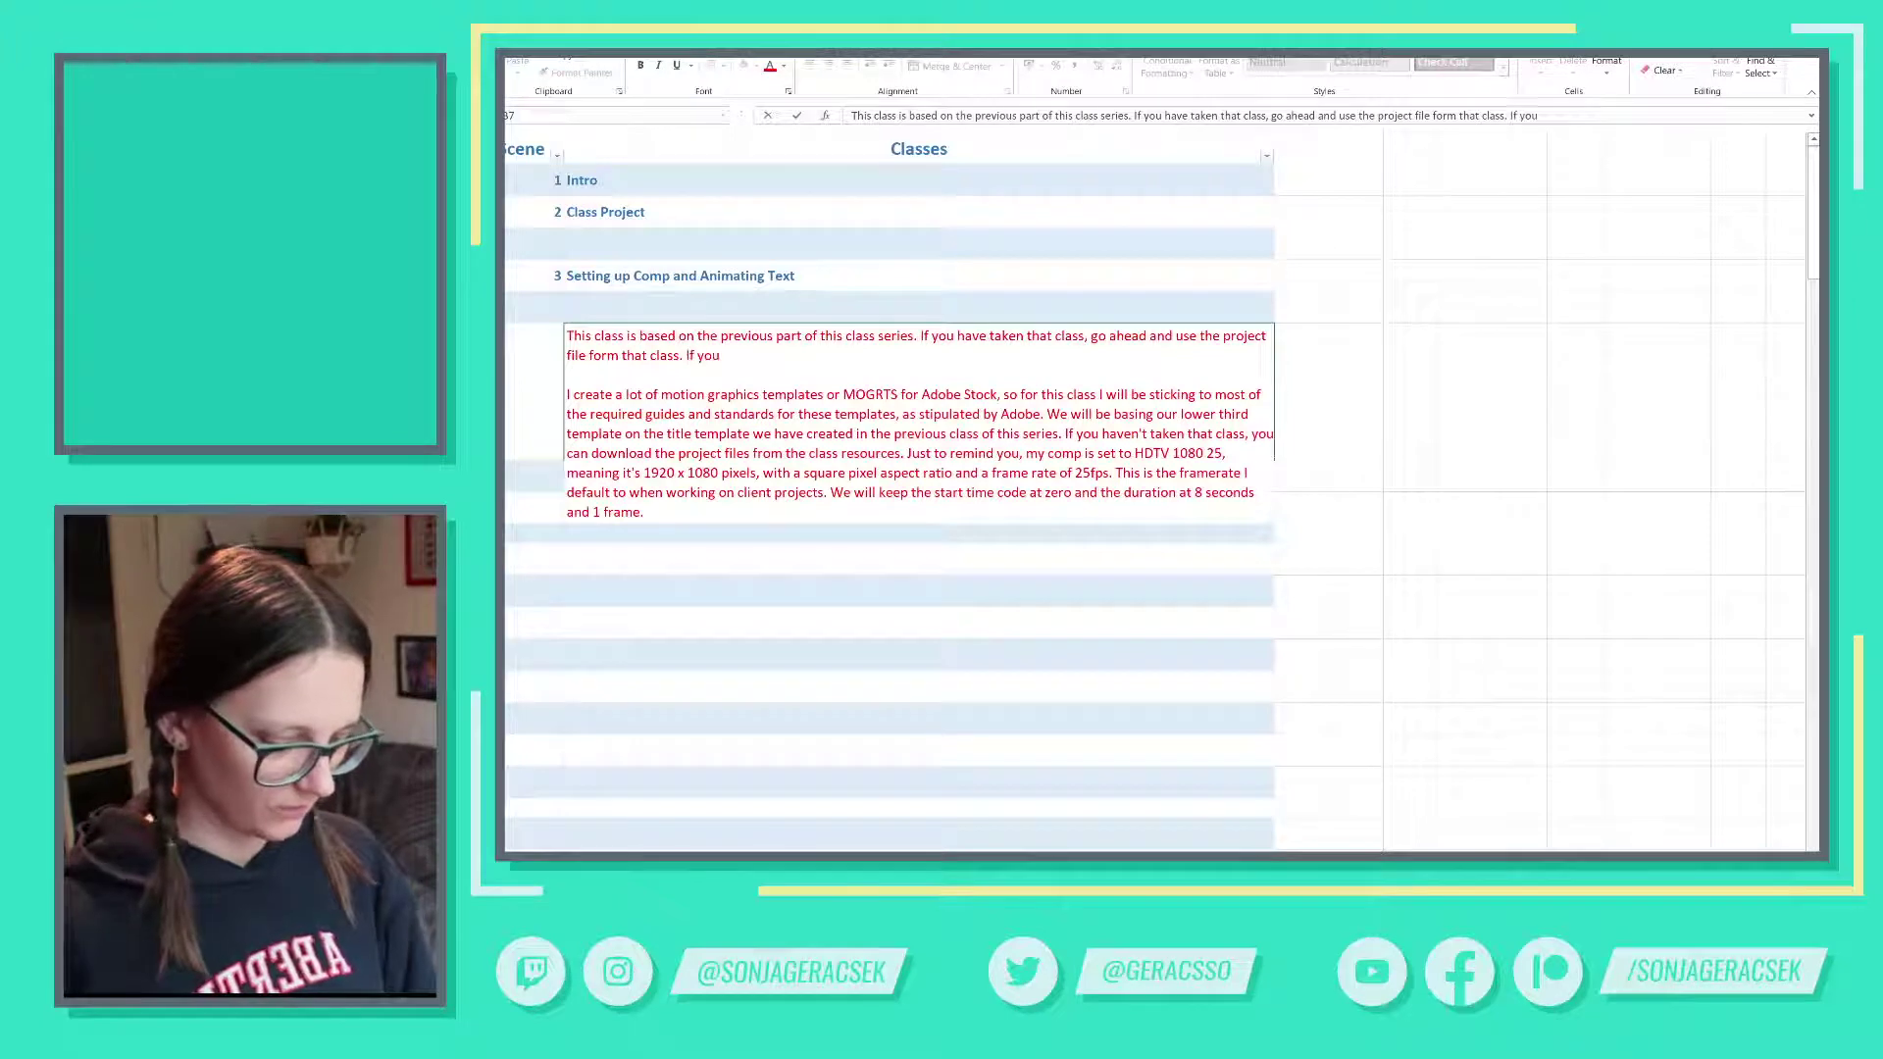
# - Continue the paragraph with "If you haven't, you can download the assets needed in the project"
pyautogui.write(" haven't, you")
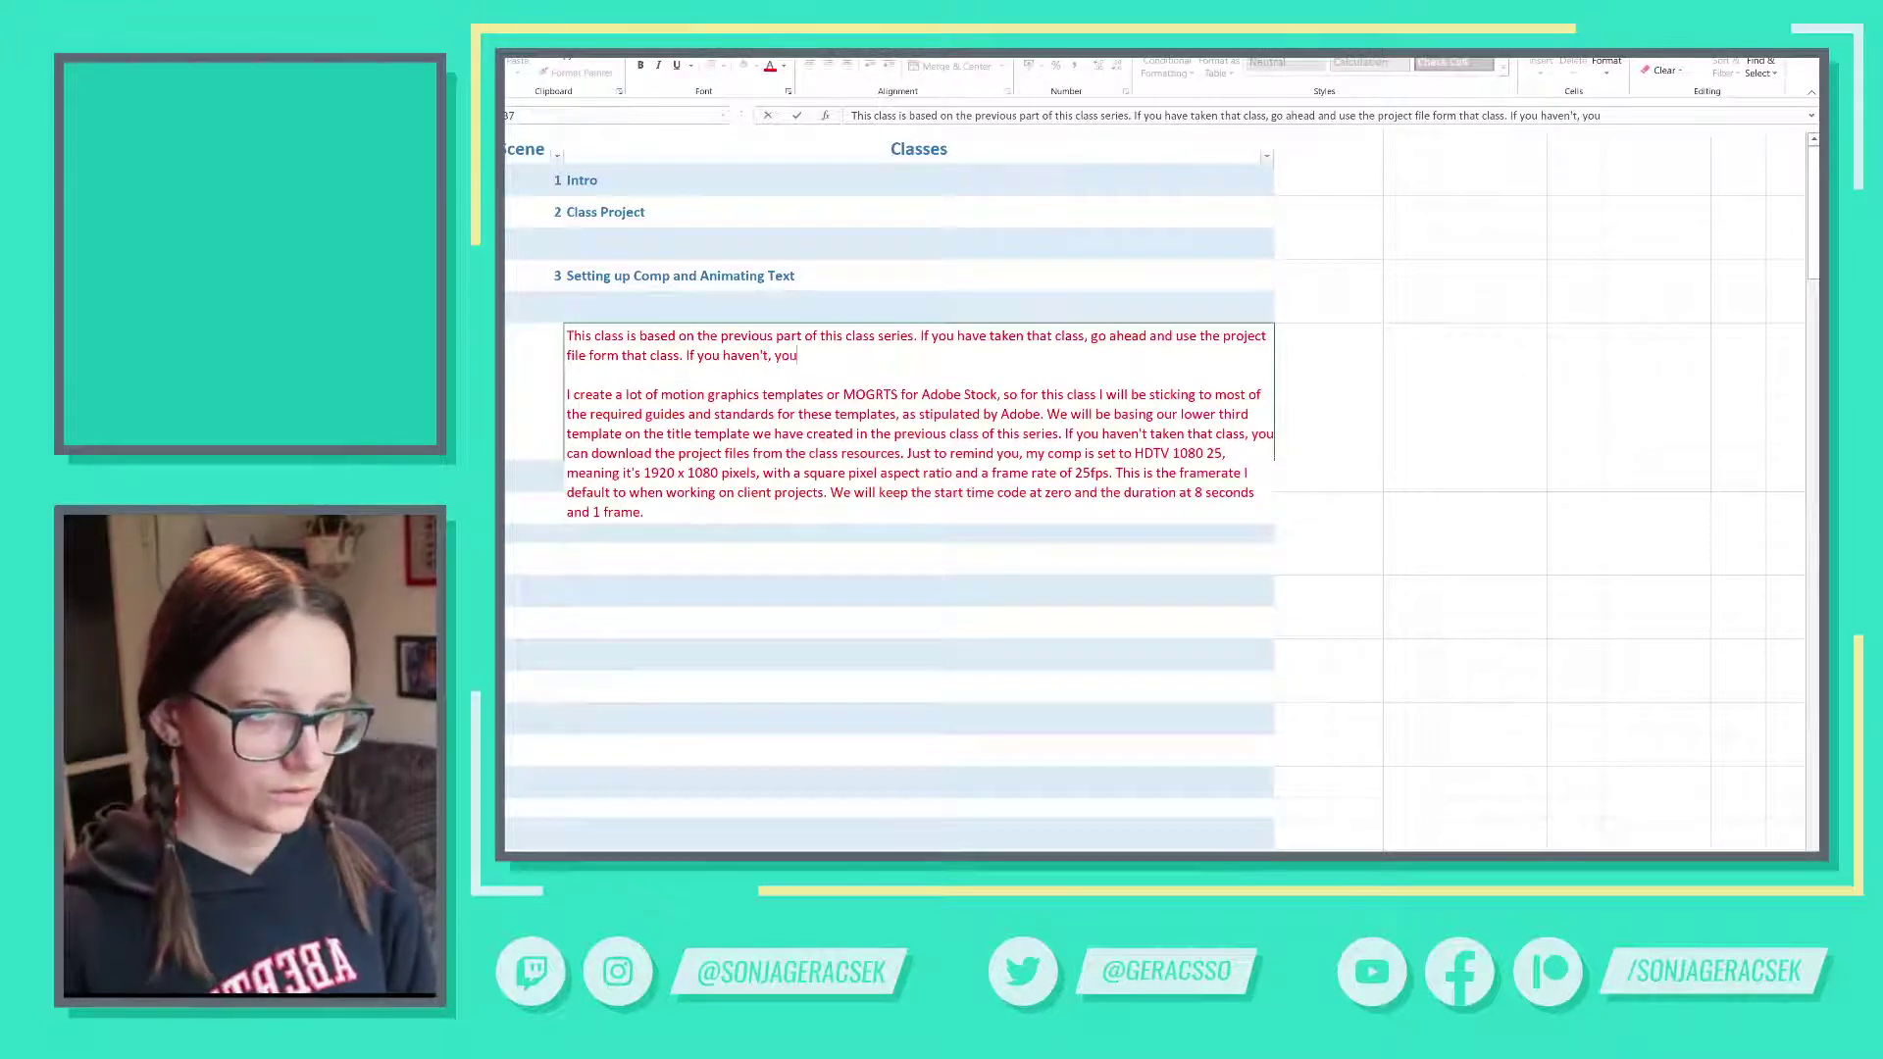
pyautogui.write(' can do')
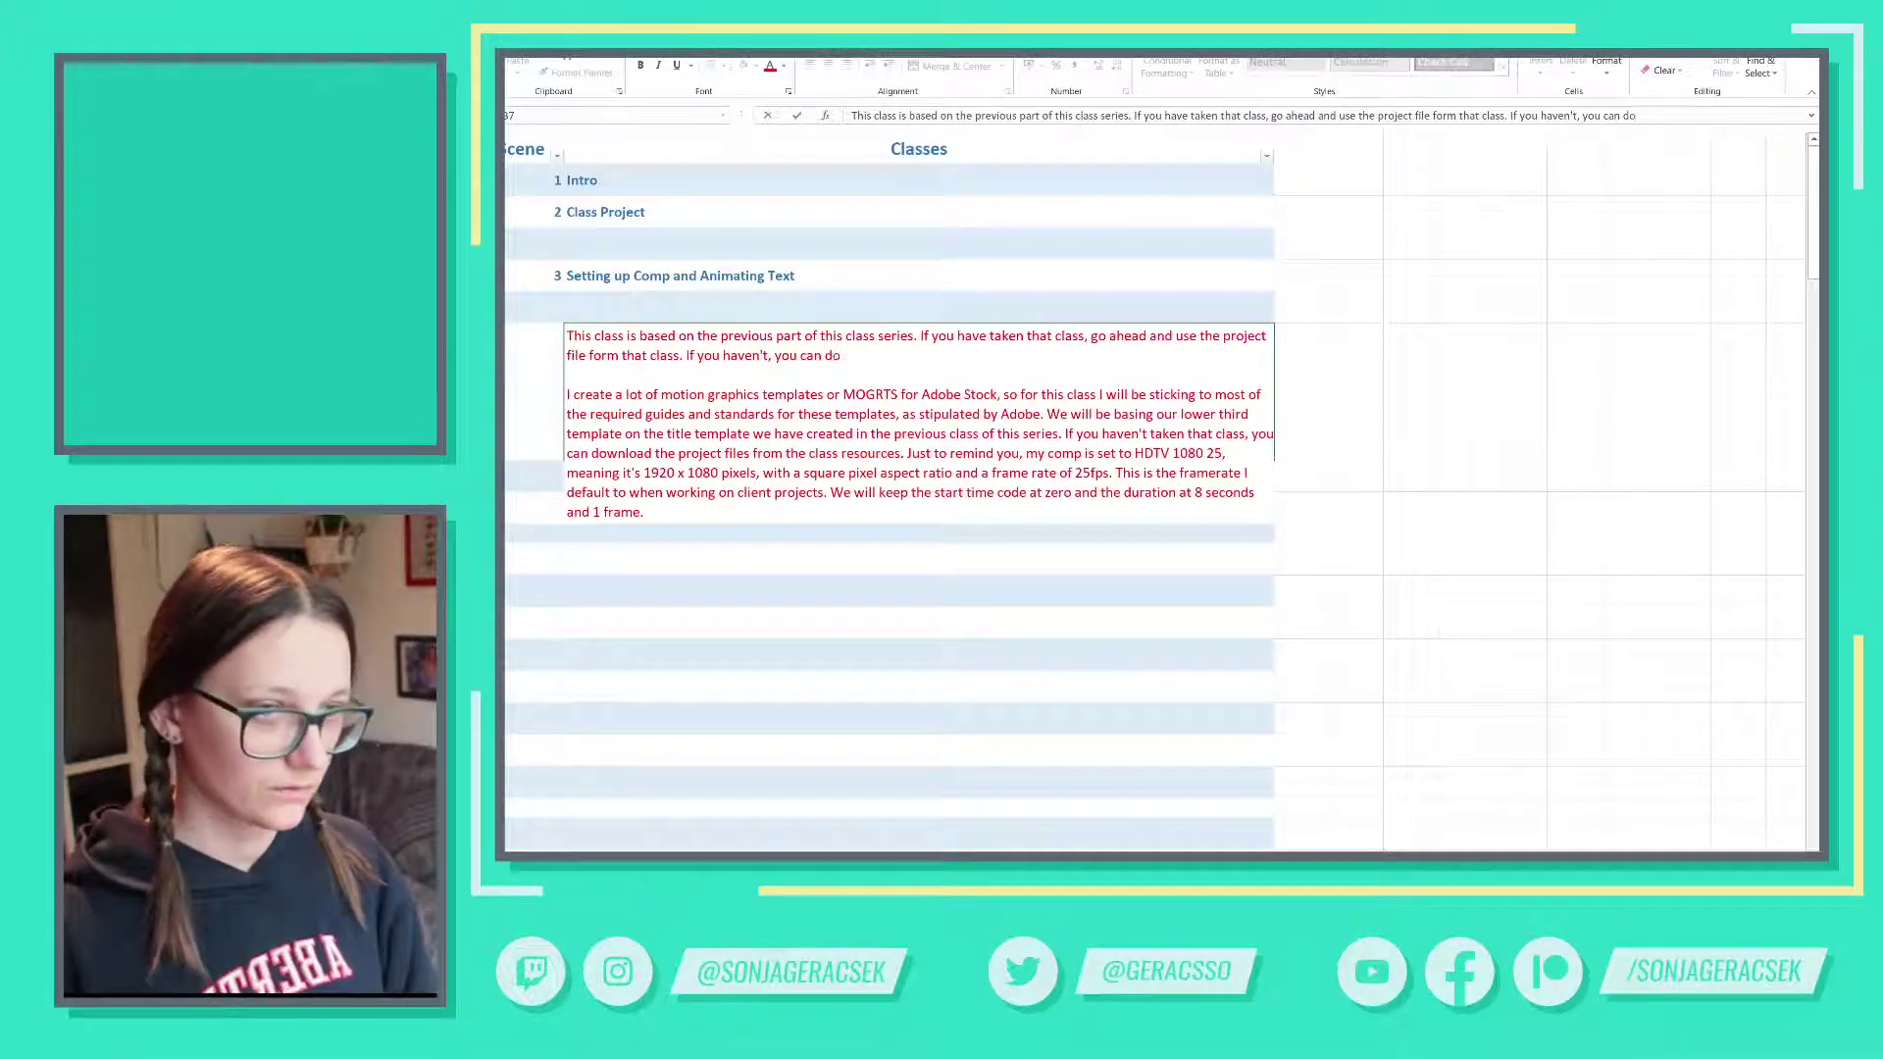
pyautogui.write('wnload the asset')
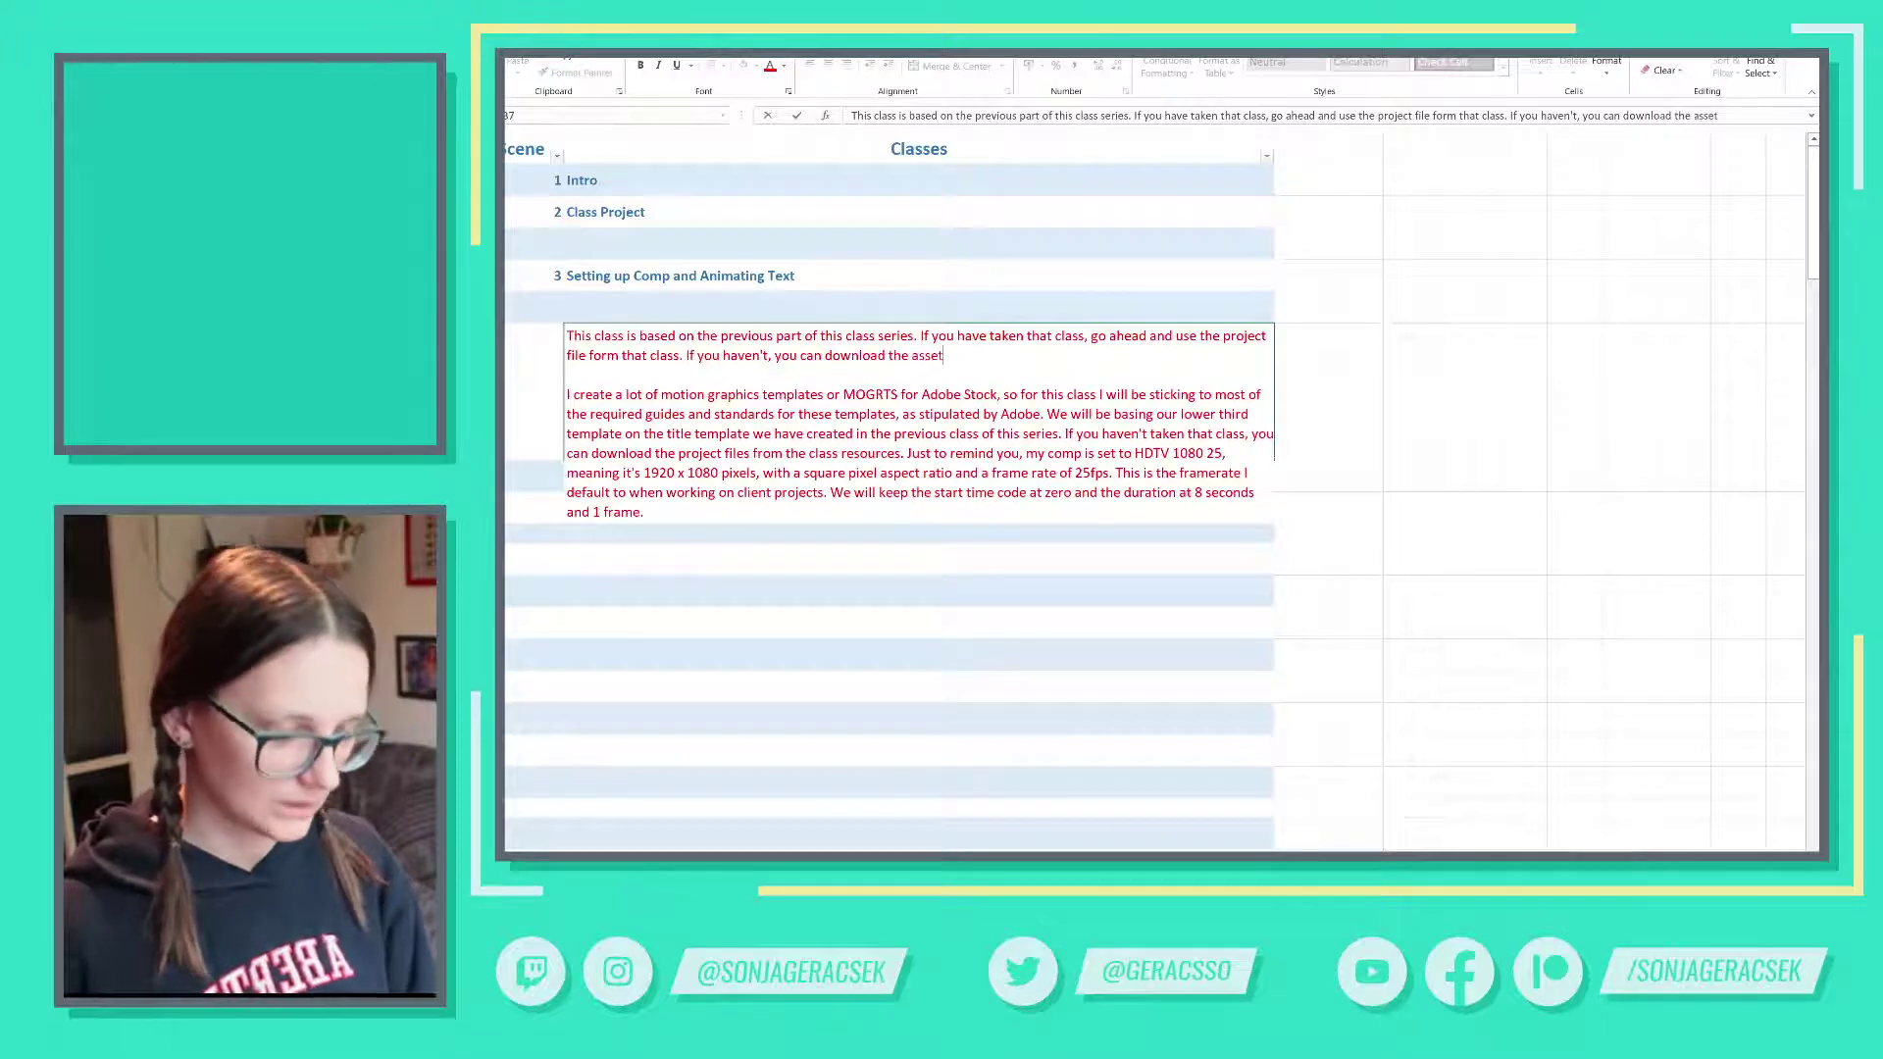
pyautogui.write('s needed')
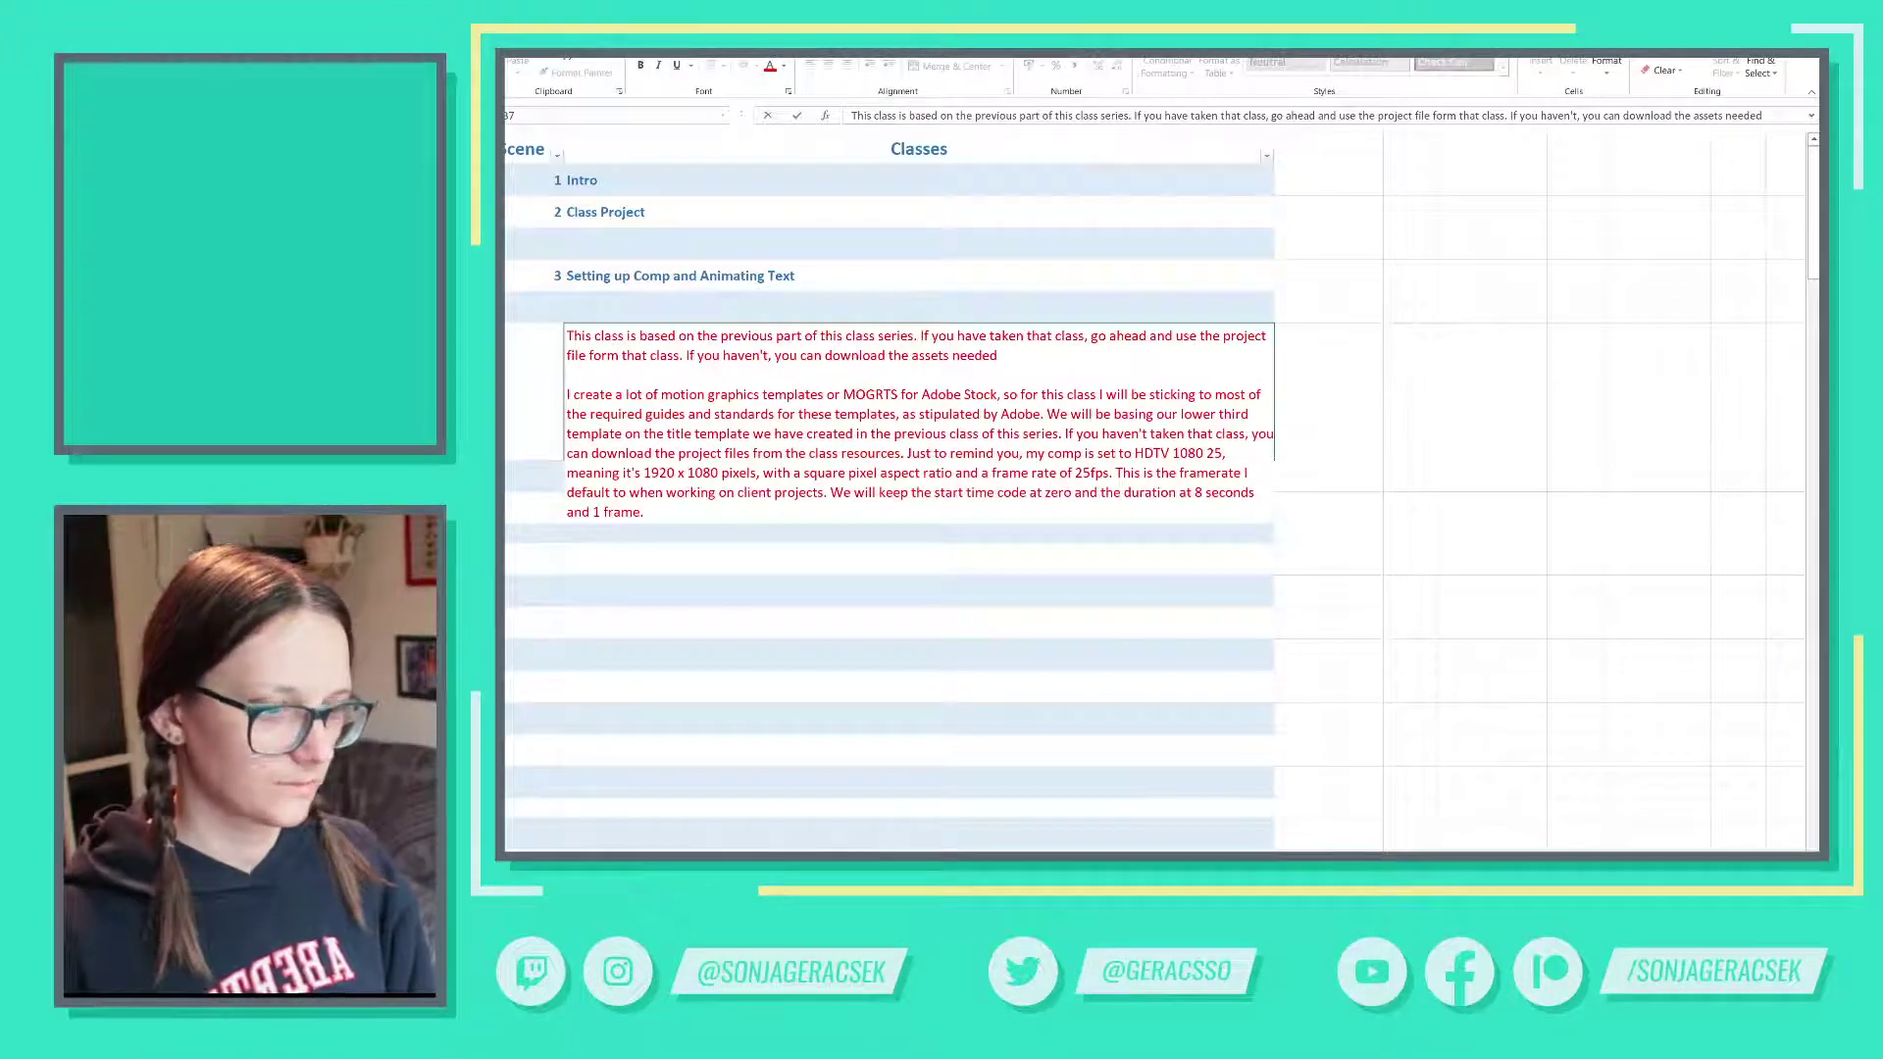
pyautogui.write(' in')
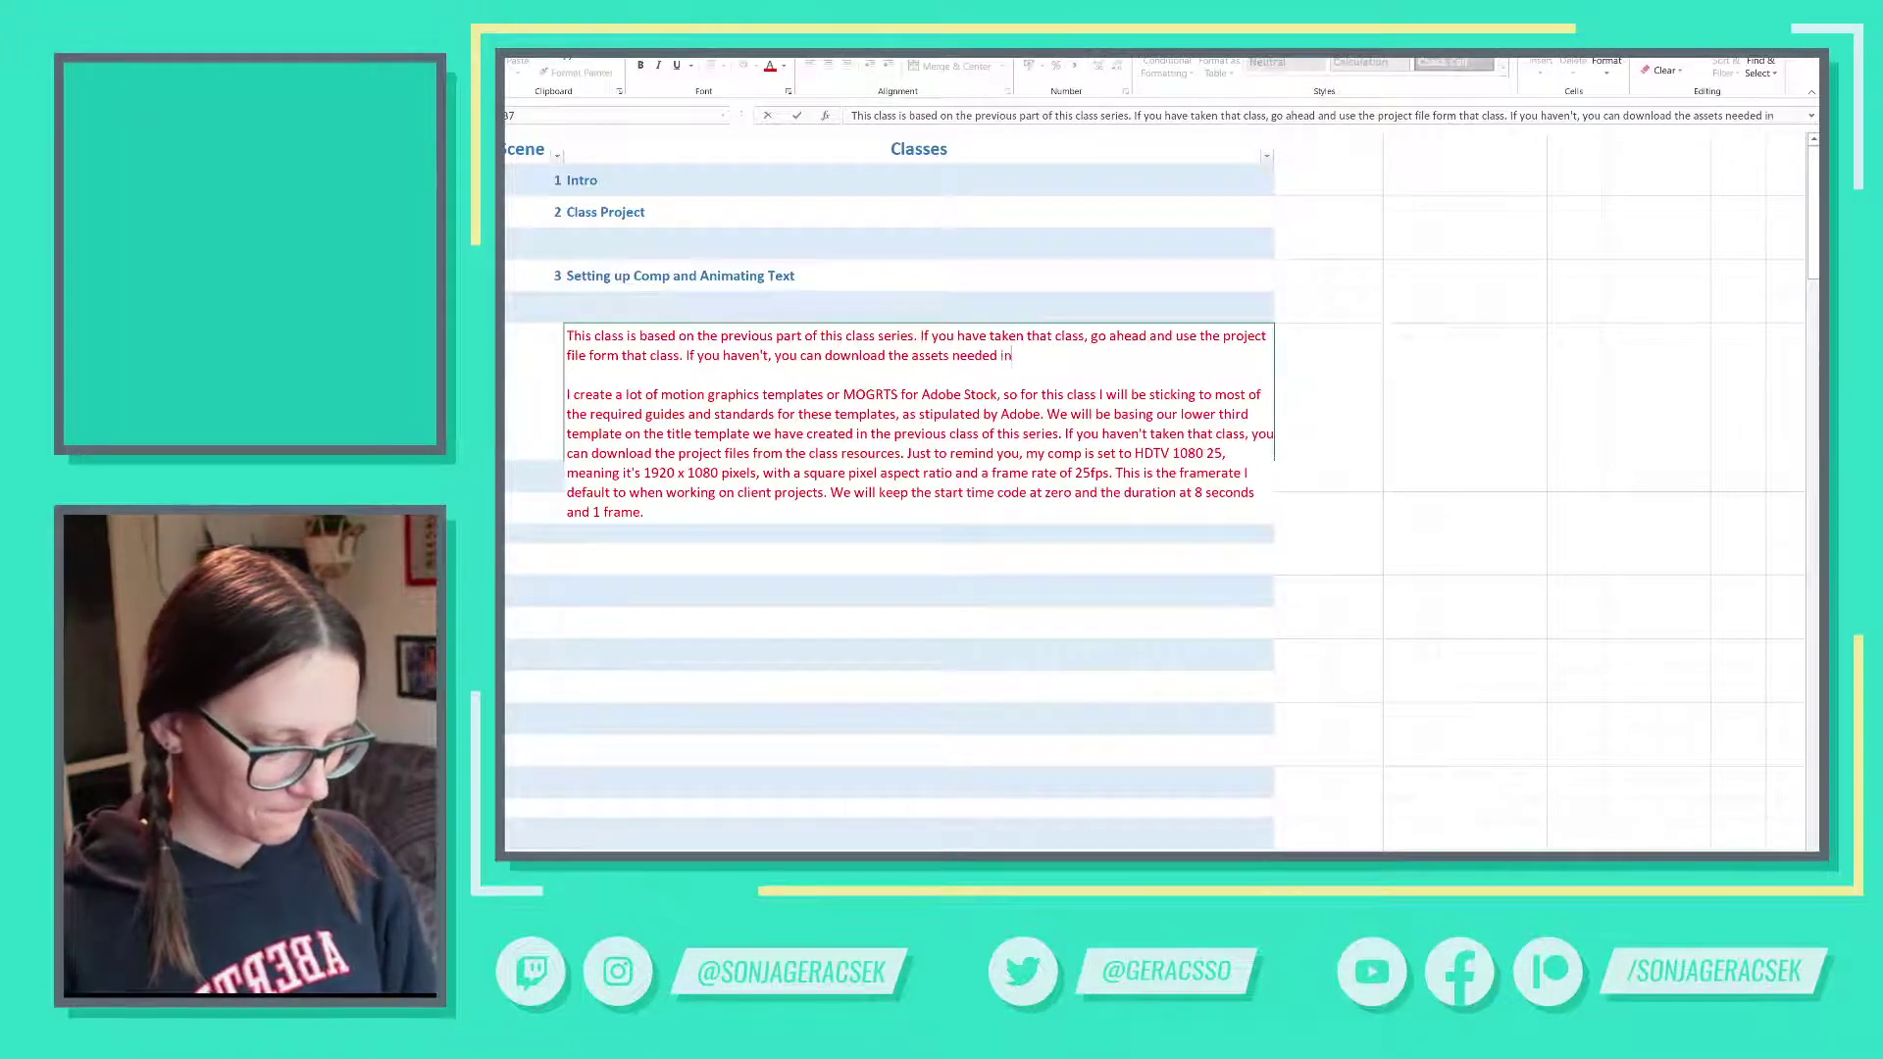
pyautogui.write(' the ')
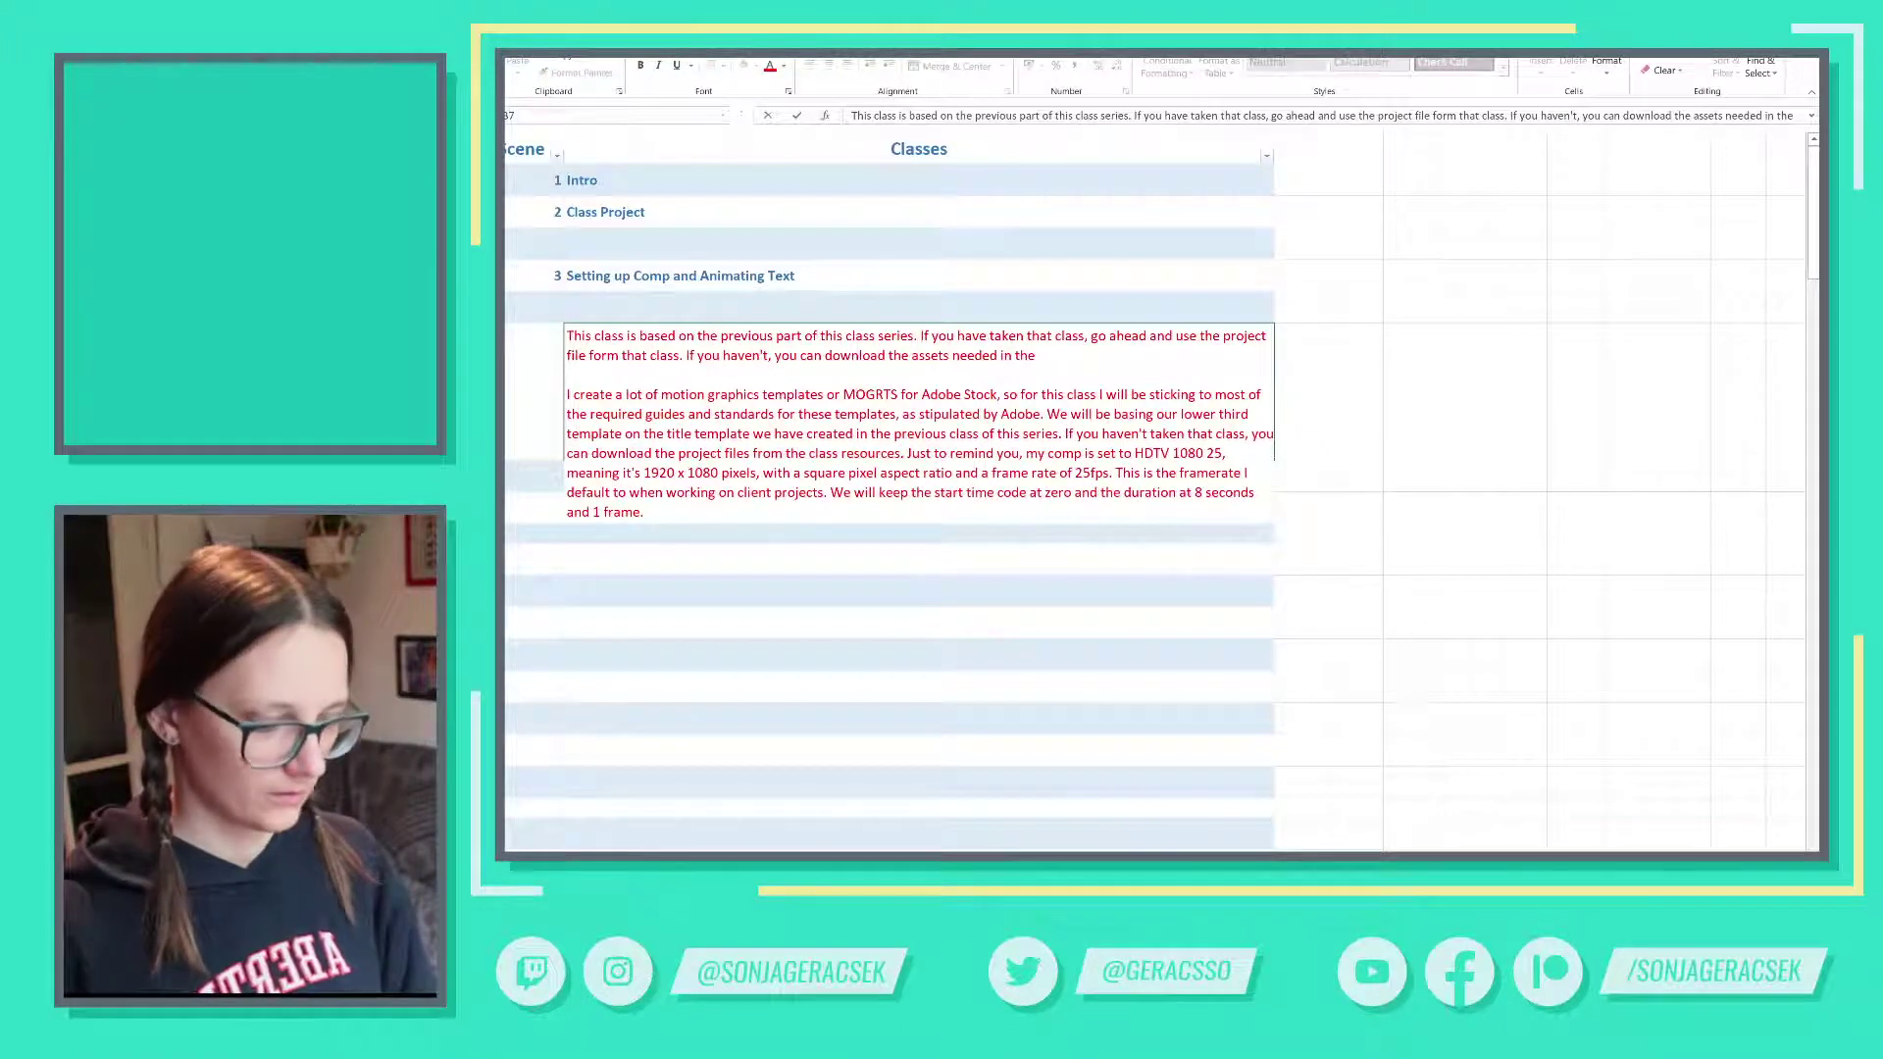
pyautogui.write('project descri')
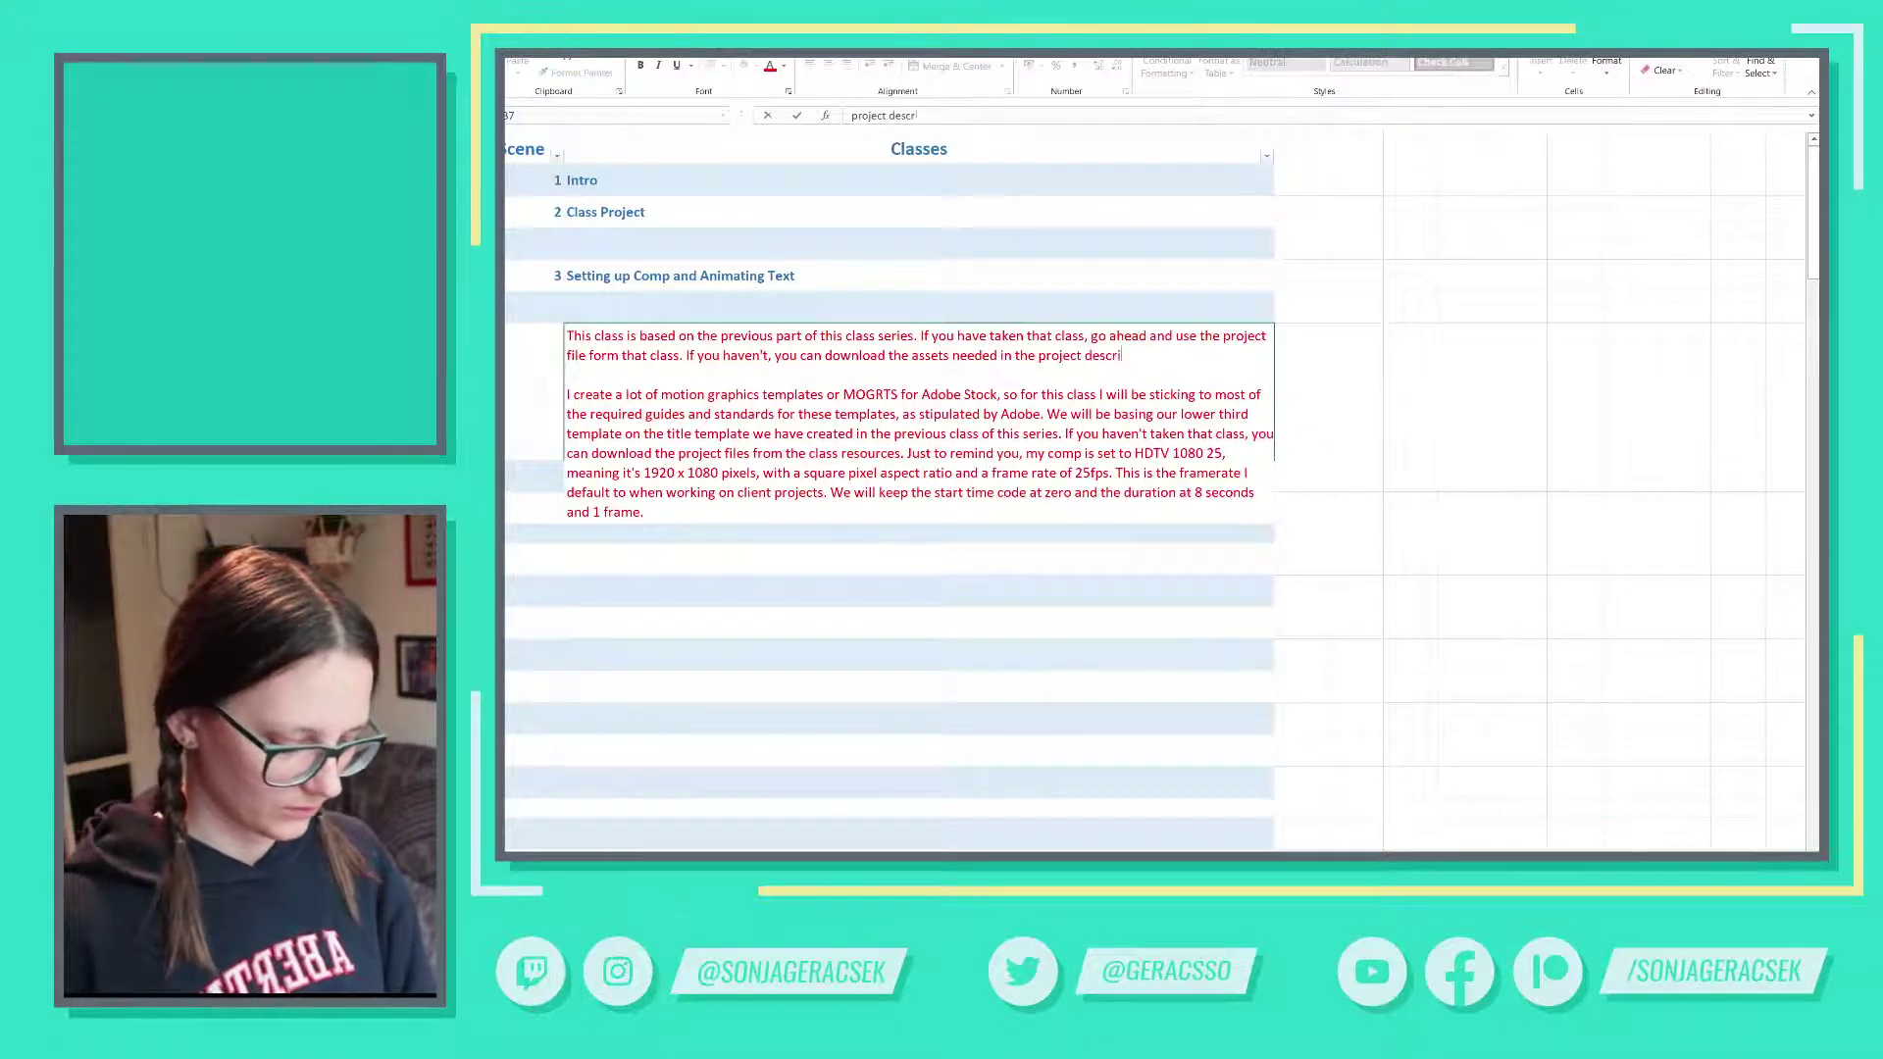
pyautogui.write('ption')
pyautogui.hotkey('ctrl', 'shift', 'Left')
pyautogui.press('BackSpace')
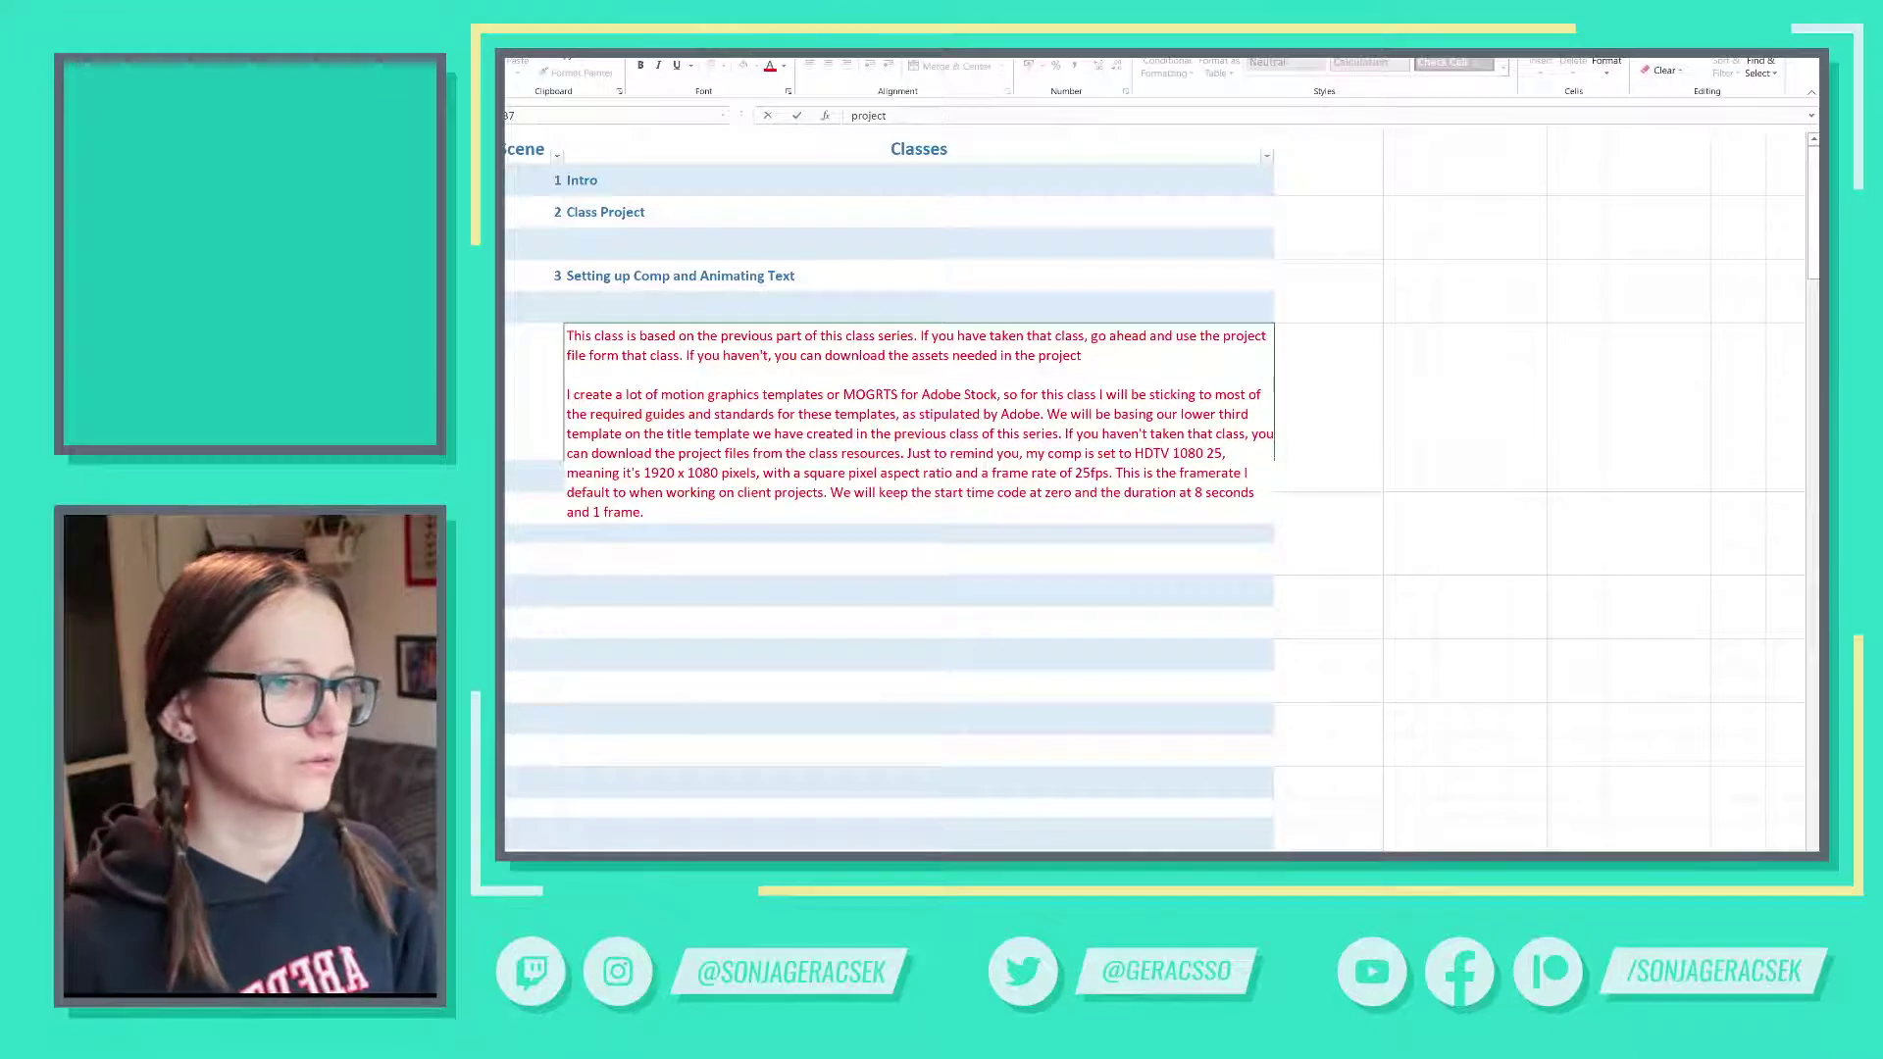
# - Switch to the browser and open the taught class How to Animate Responsive Motion Graphics Title Templates in Adobe After Effects on Skillshare
pyautogui.hotkey('alt', 'Tab')
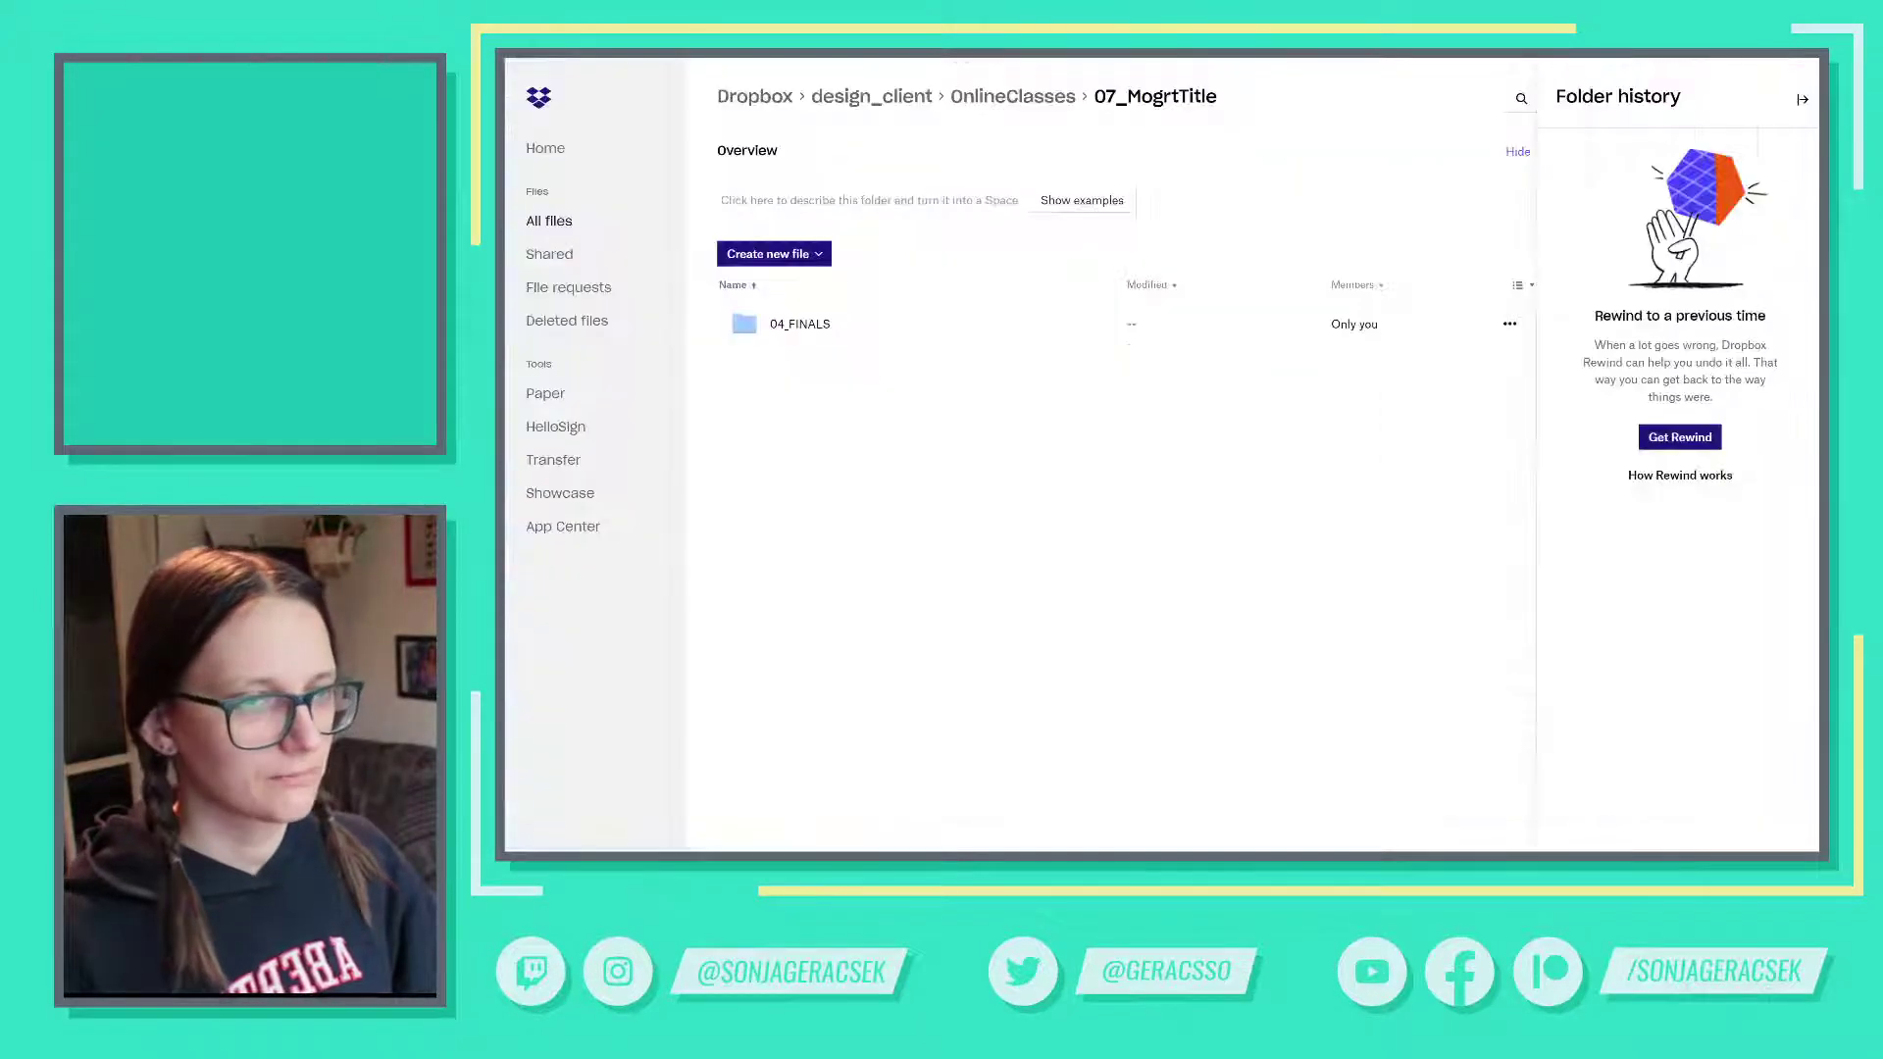
pyautogui.hotkey('ctrl', 't')
pyautogui.write('skill')
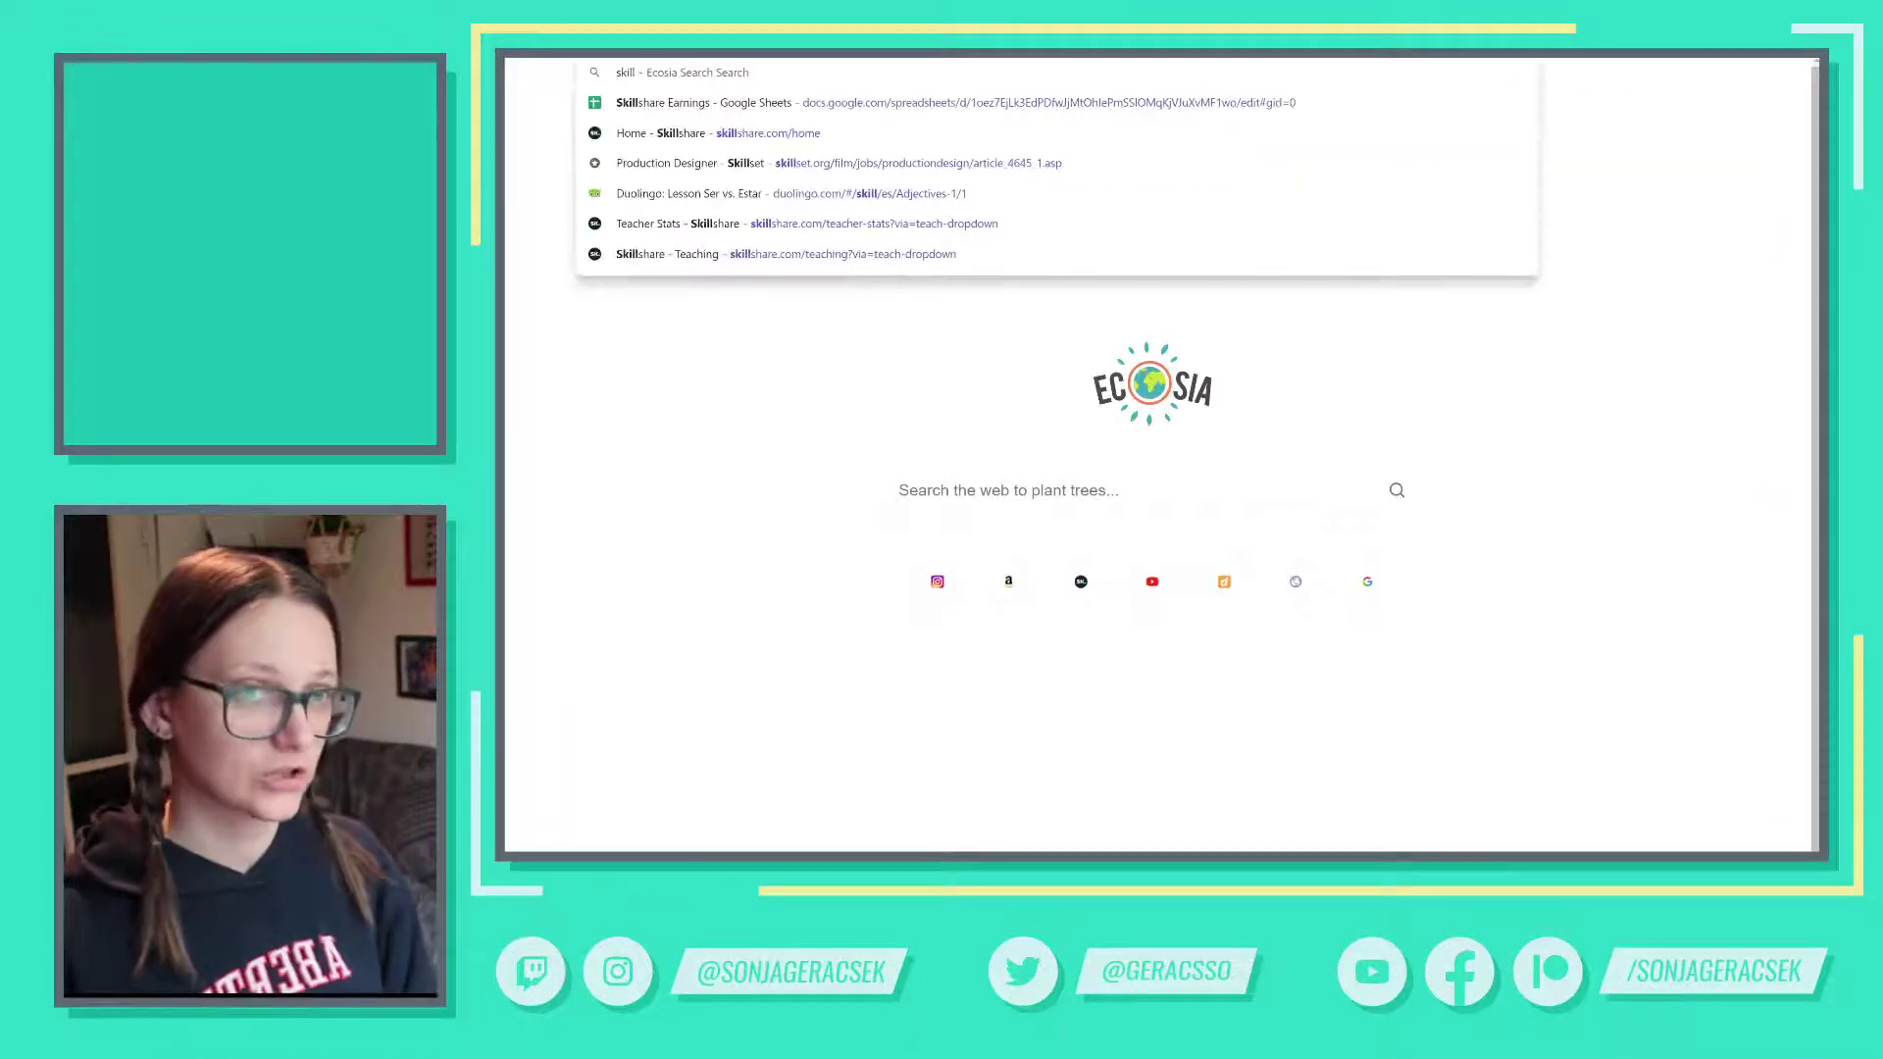
pyautogui.press('Return')
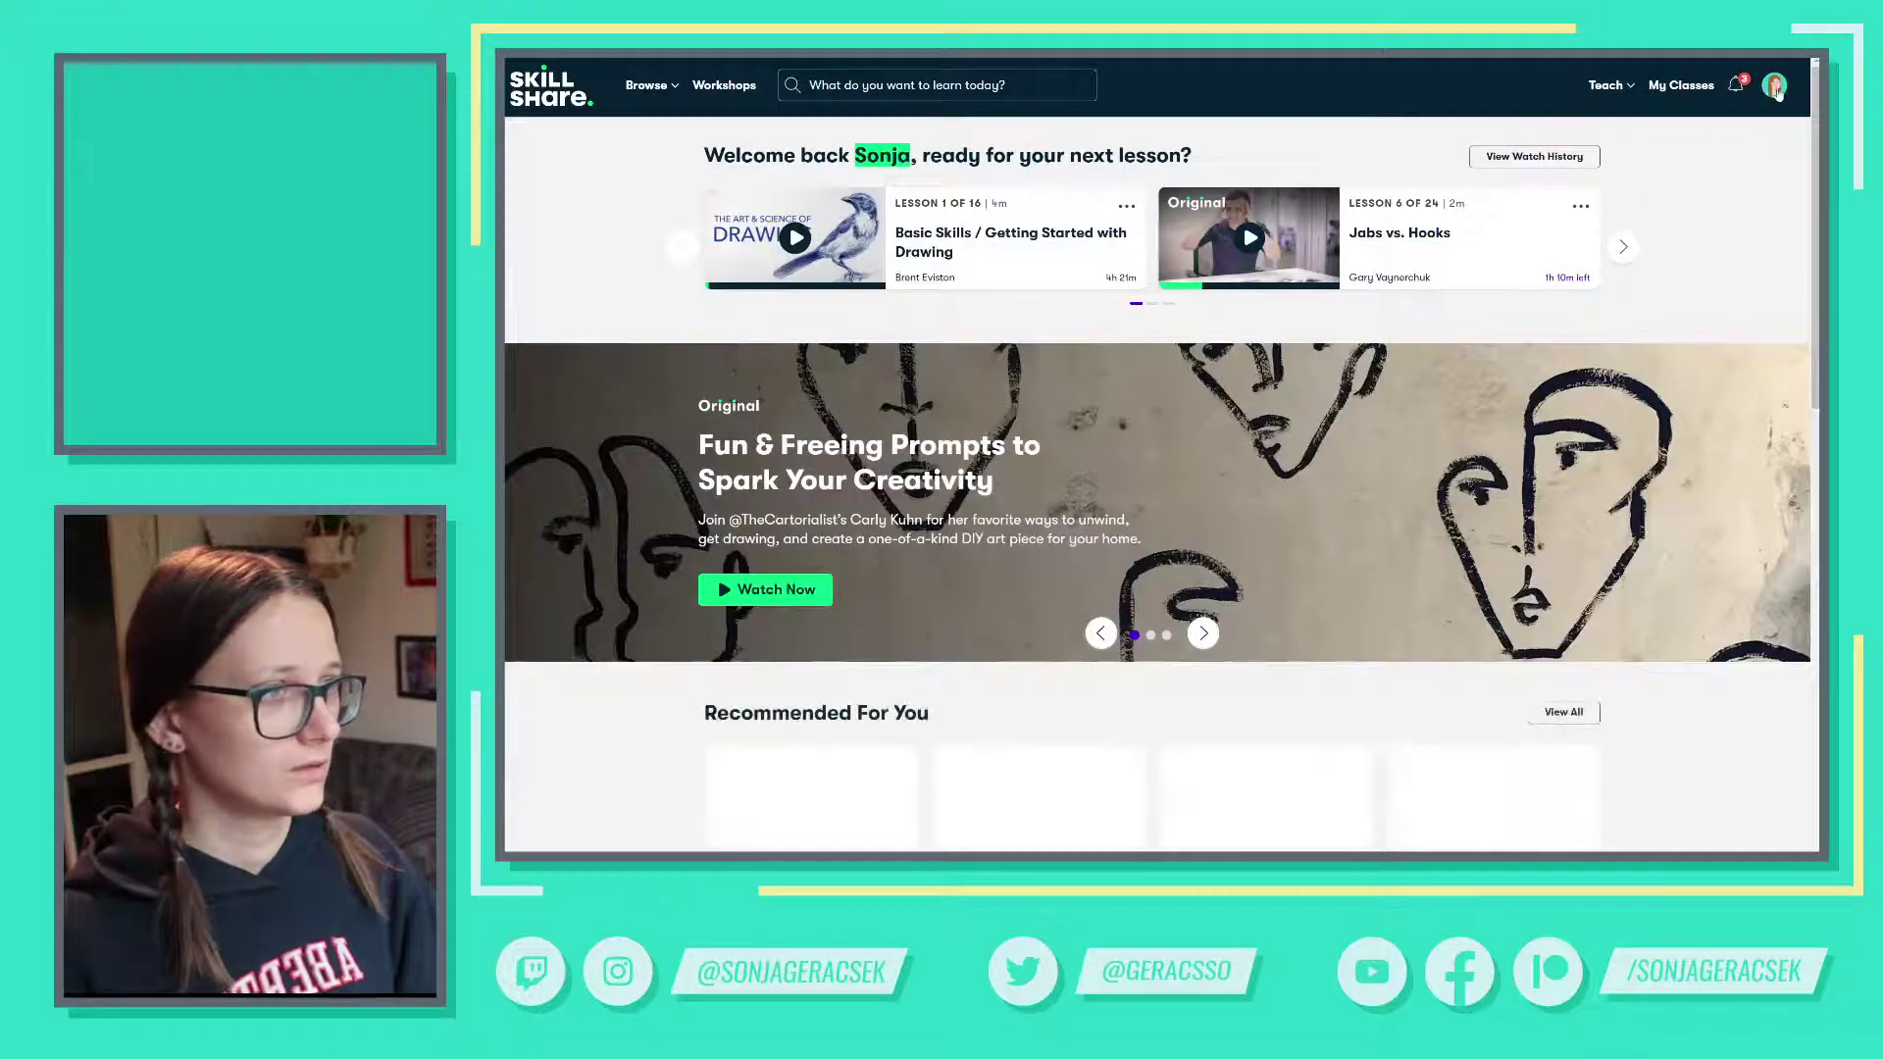
pyautogui.click(1777, 89)
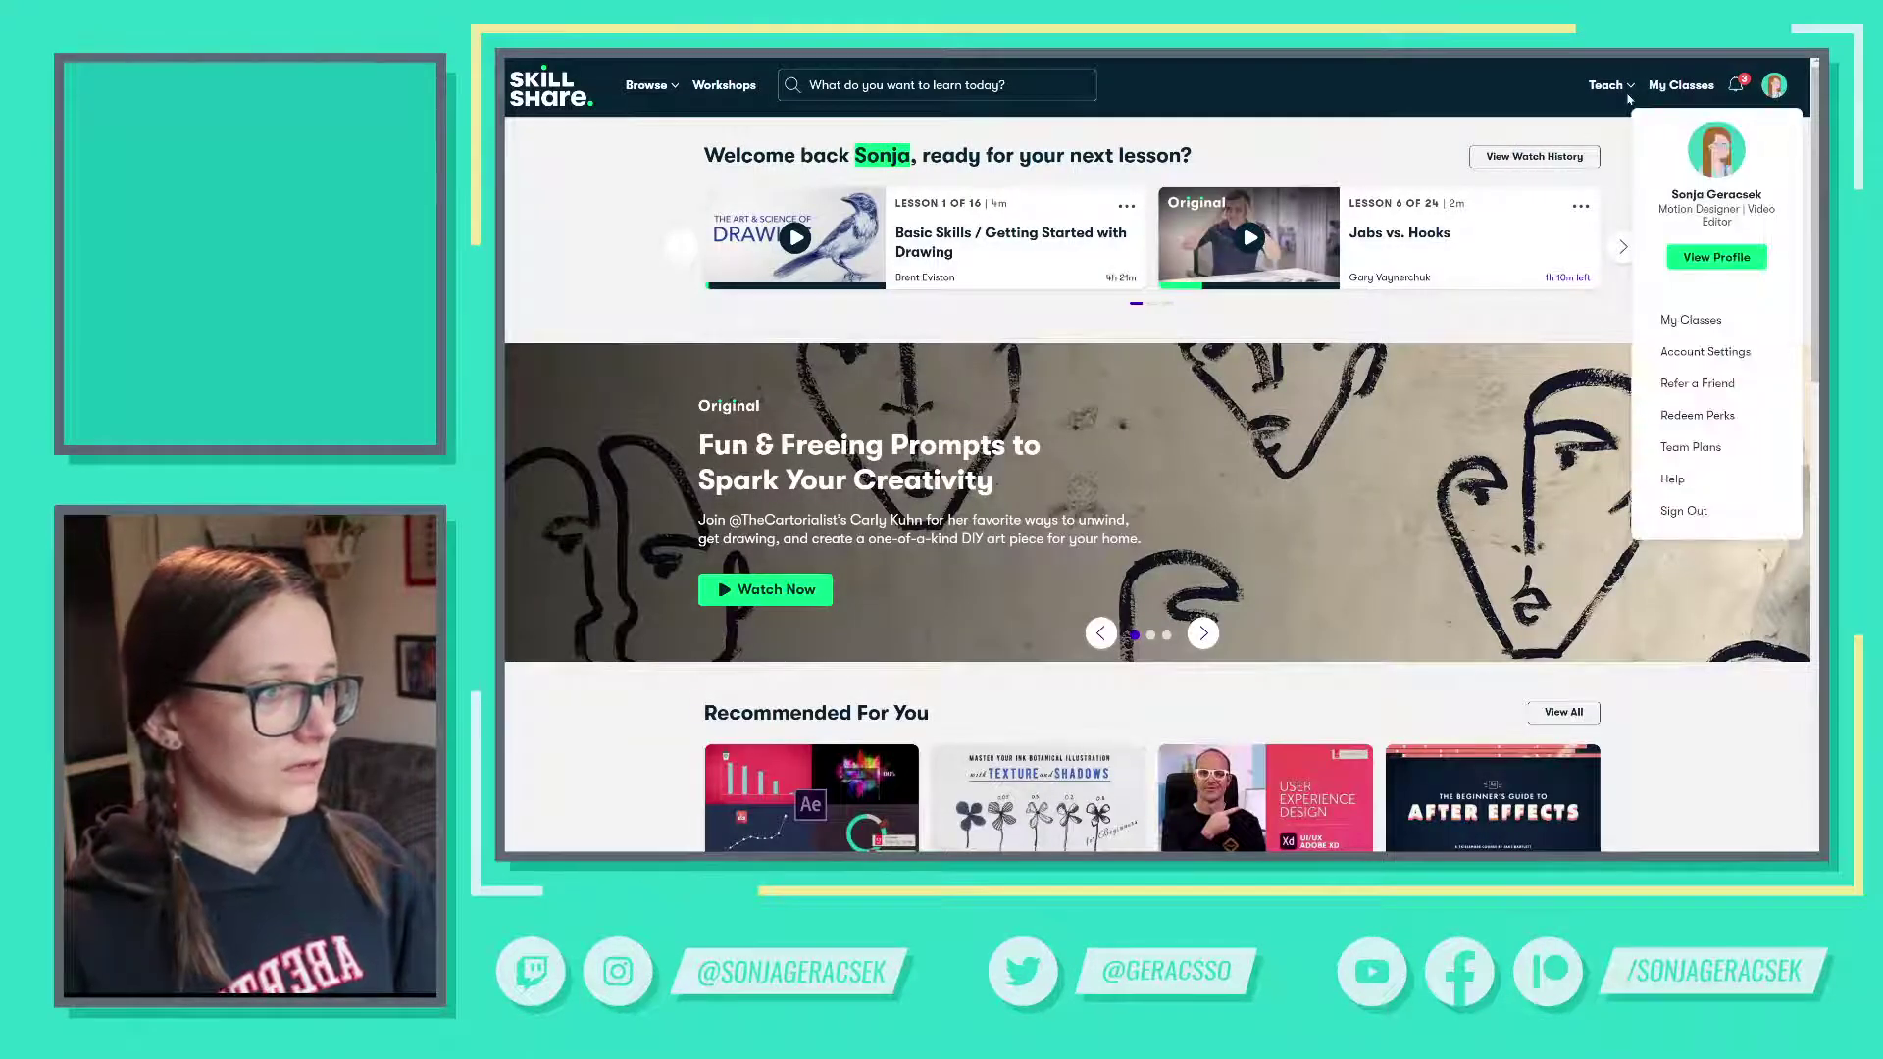
pyautogui.moveTo(1636, 88)
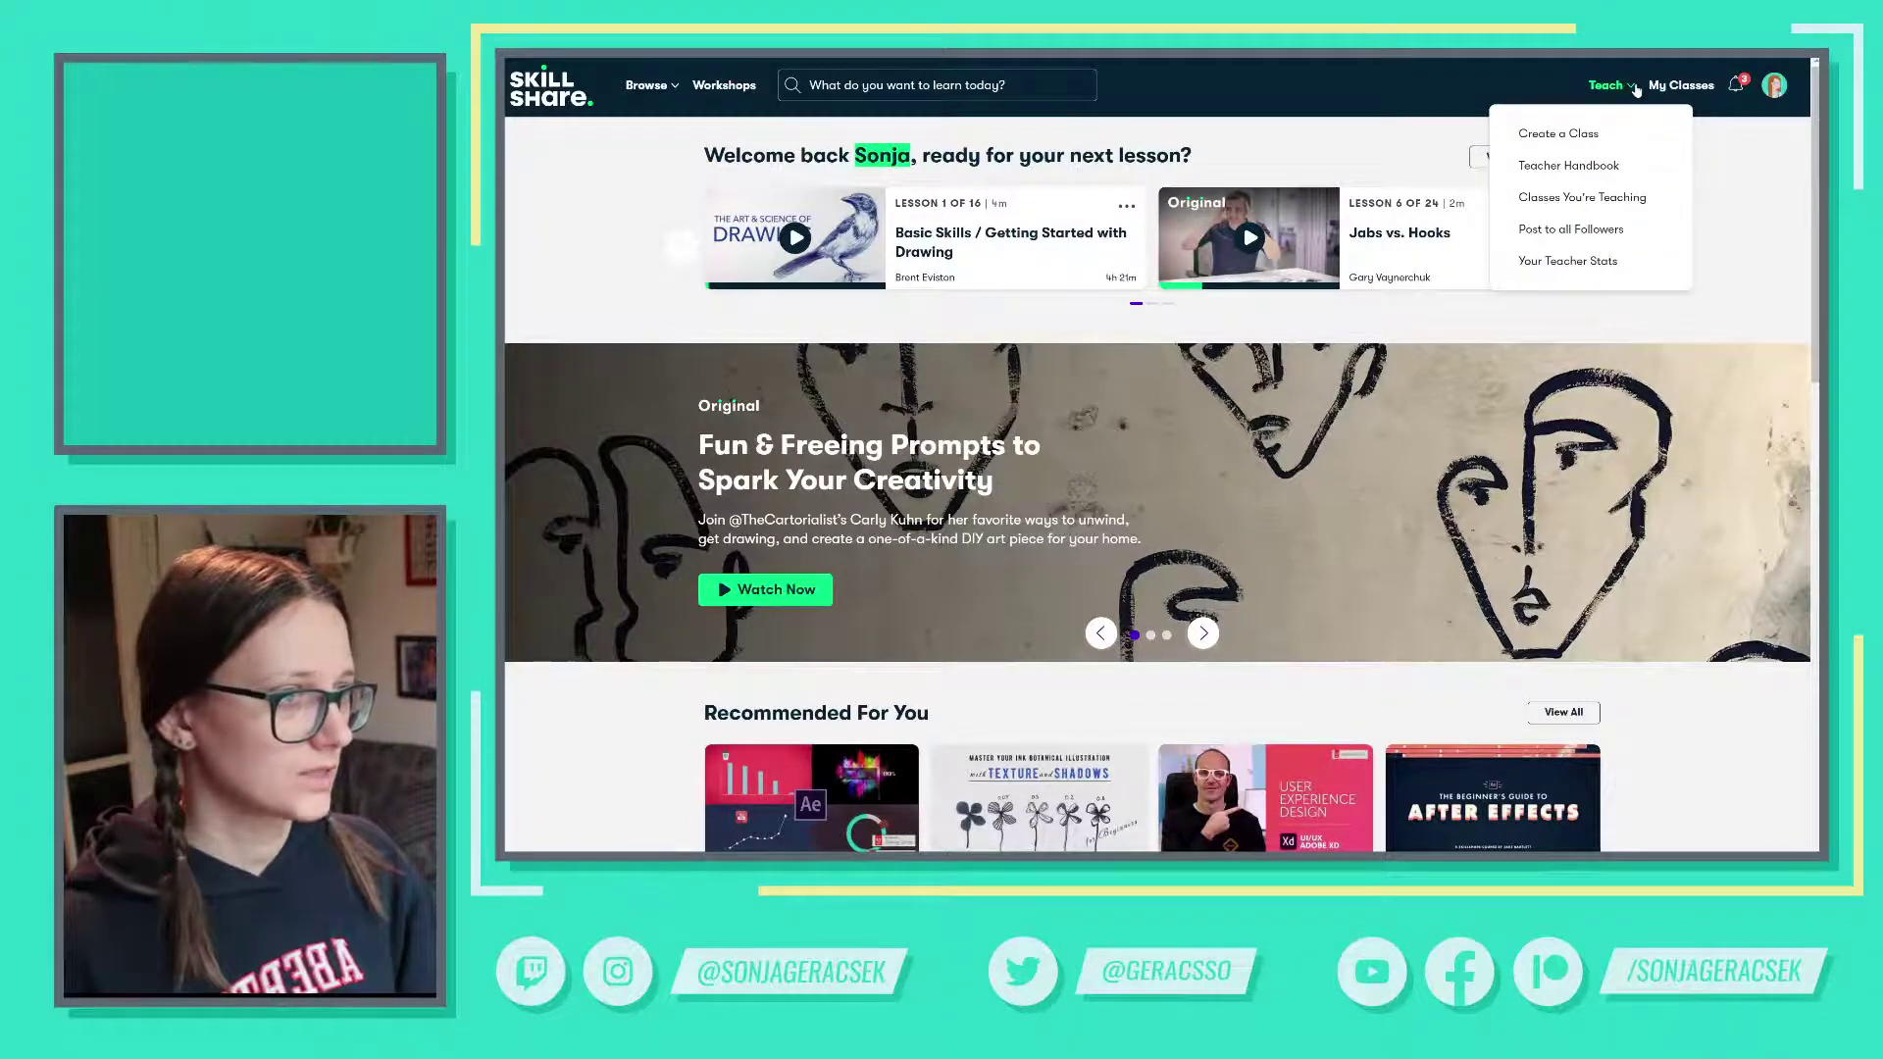
pyautogui.click(1637, 197)
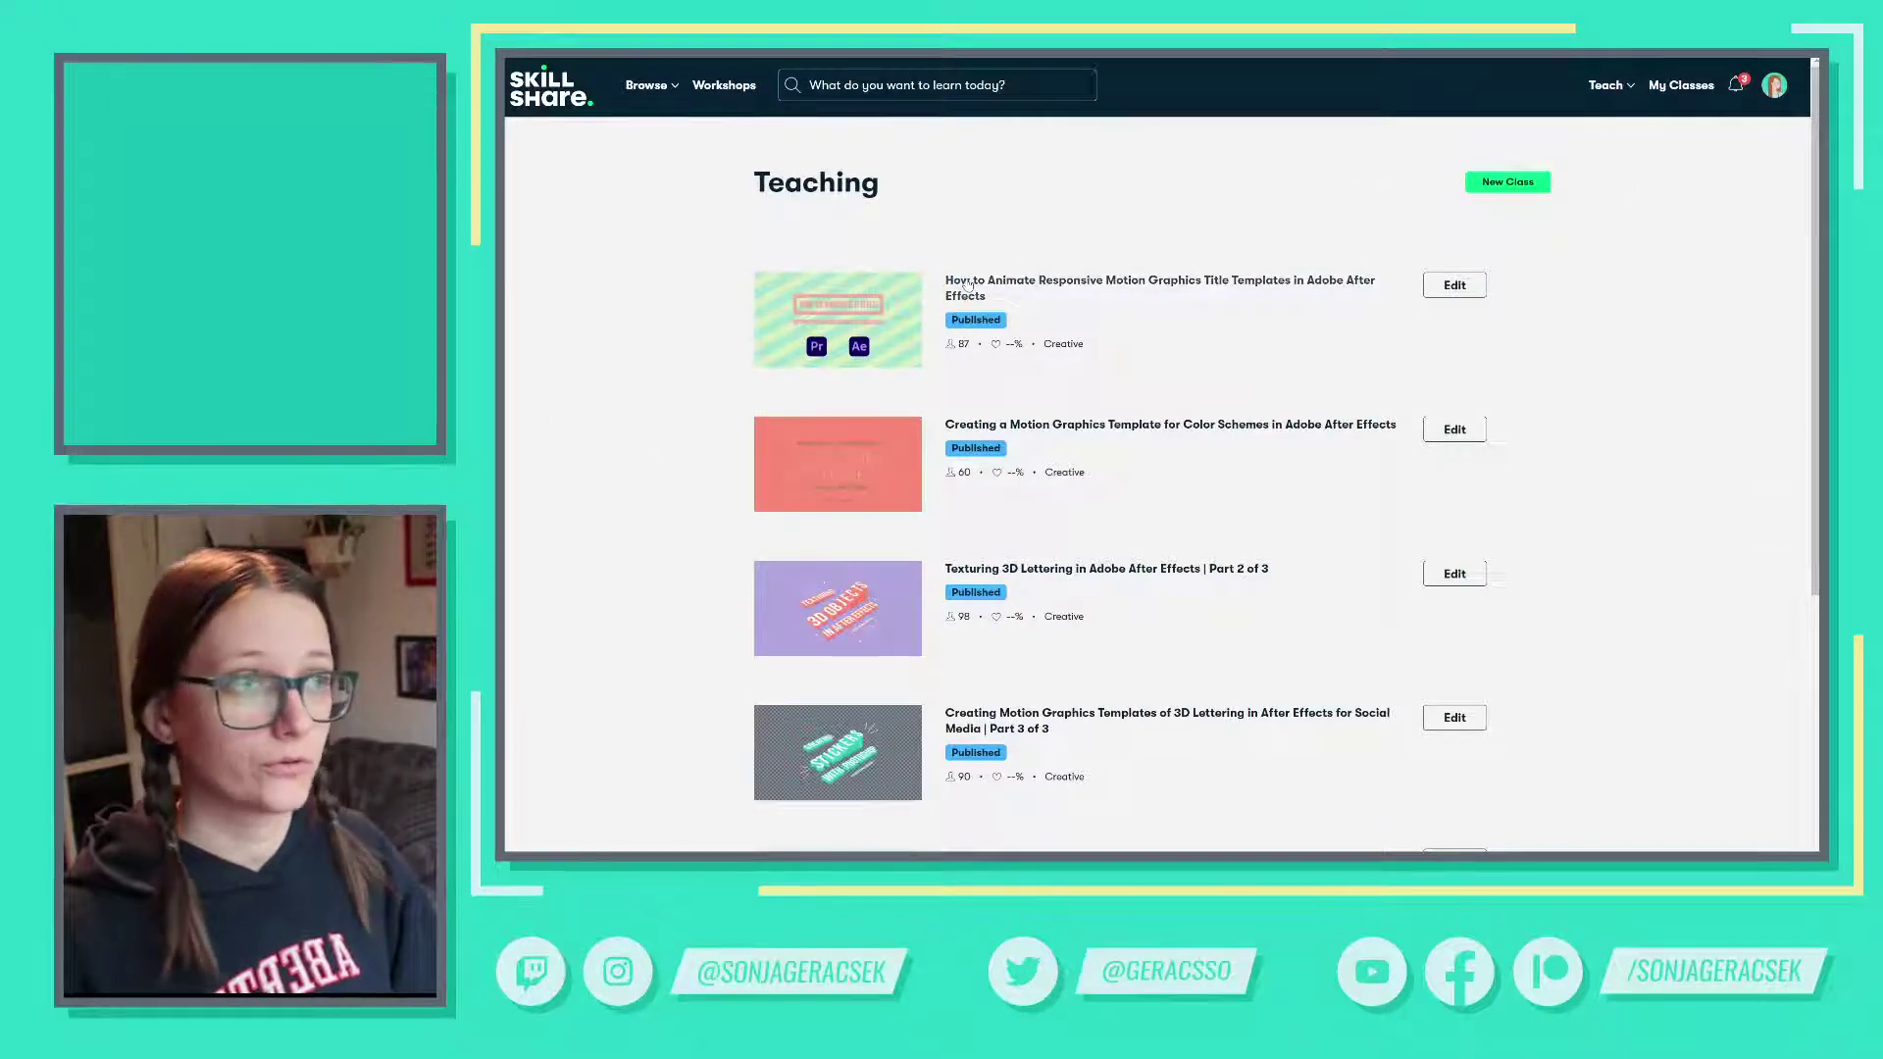
pyautogui.click(967, 284)
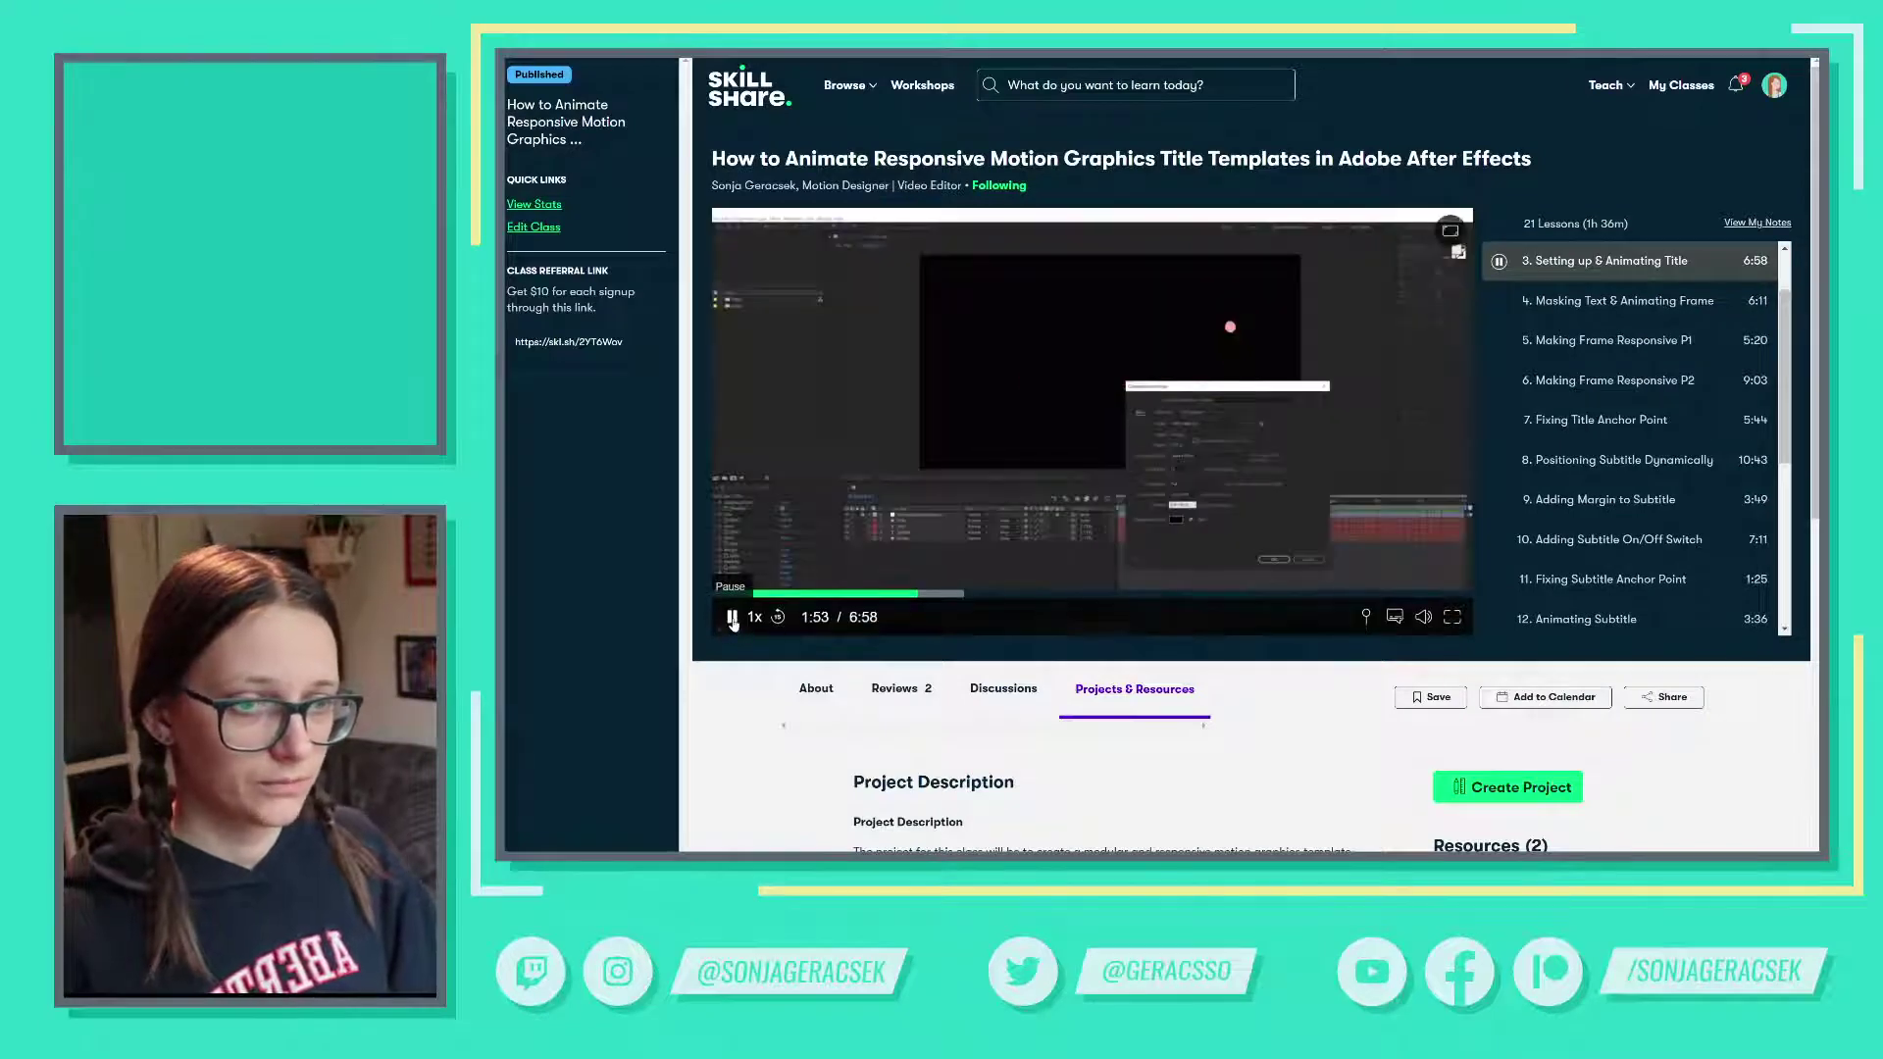
# - Pause the lesson video, expand the full project description, and examine where the class's downloadable resources are listed
pyautogui.click(732, 618)
pyautogui.scroll(-2, 1198, 704)
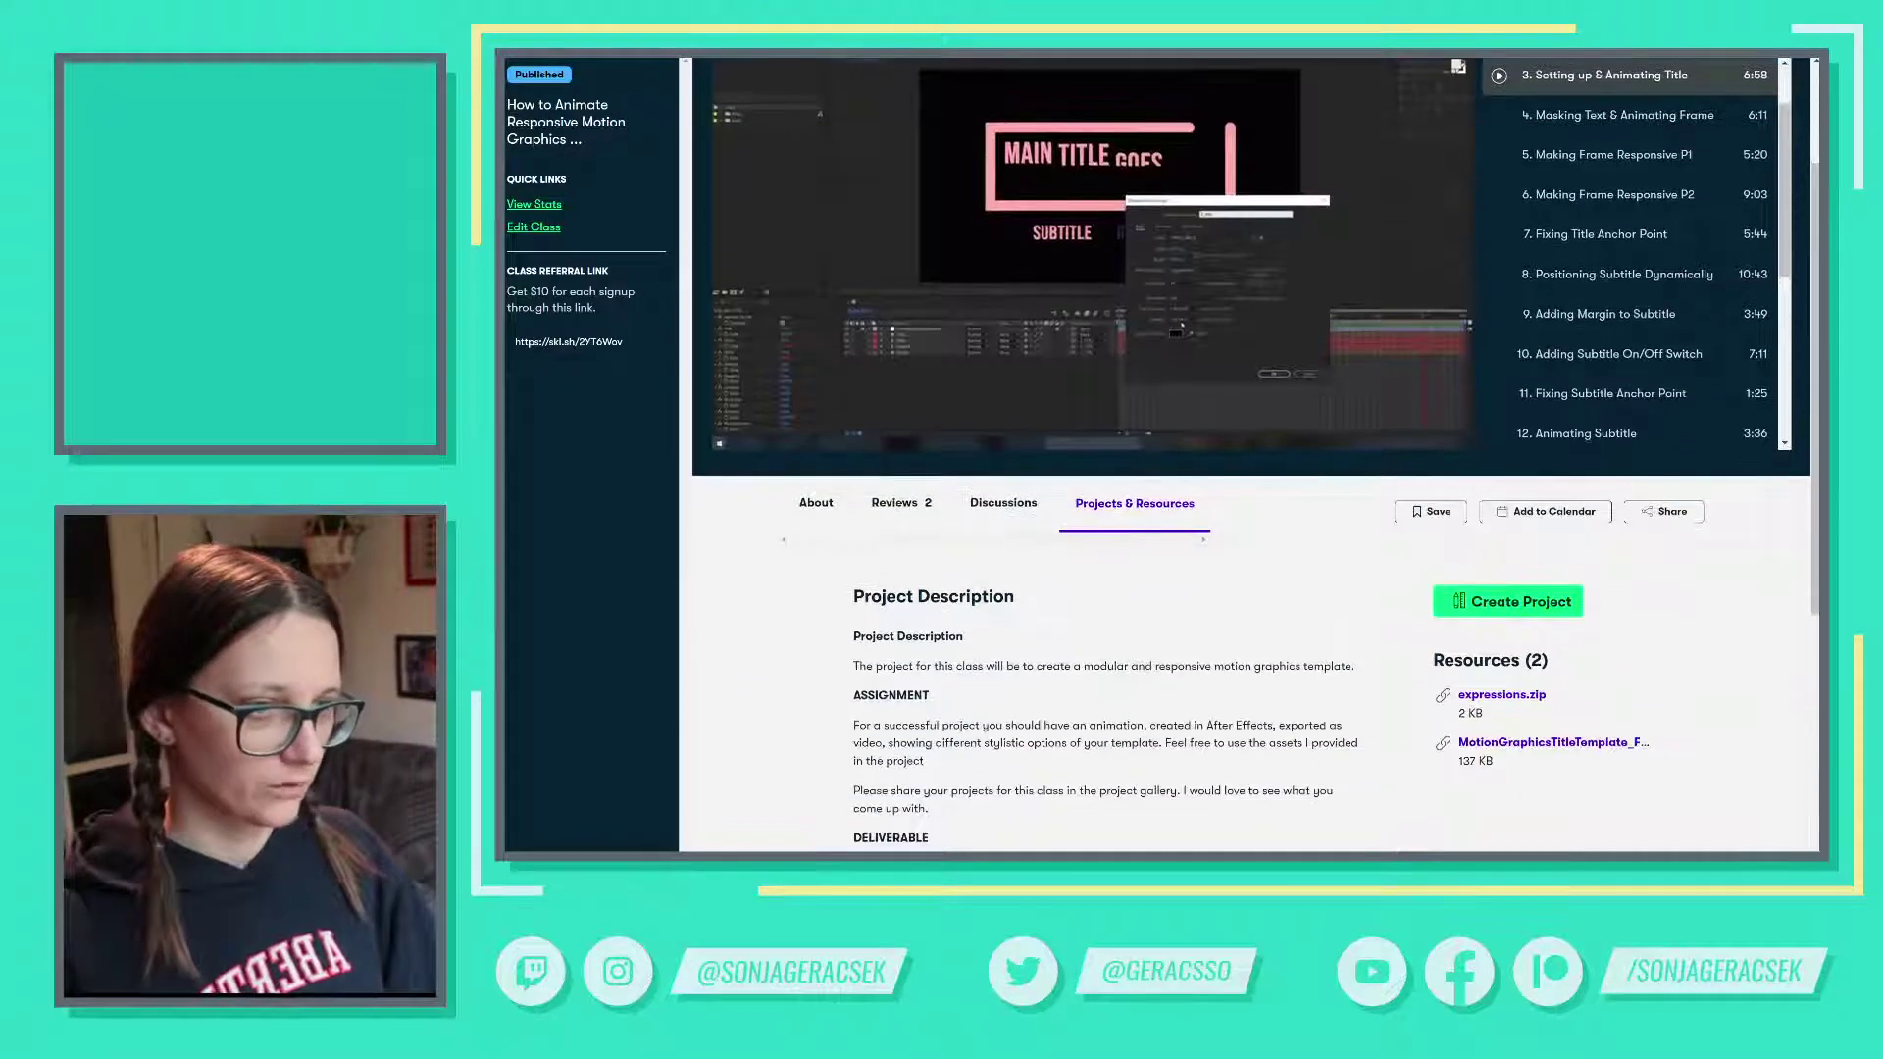
pyautogui.scroll(-3, 1300, 632)
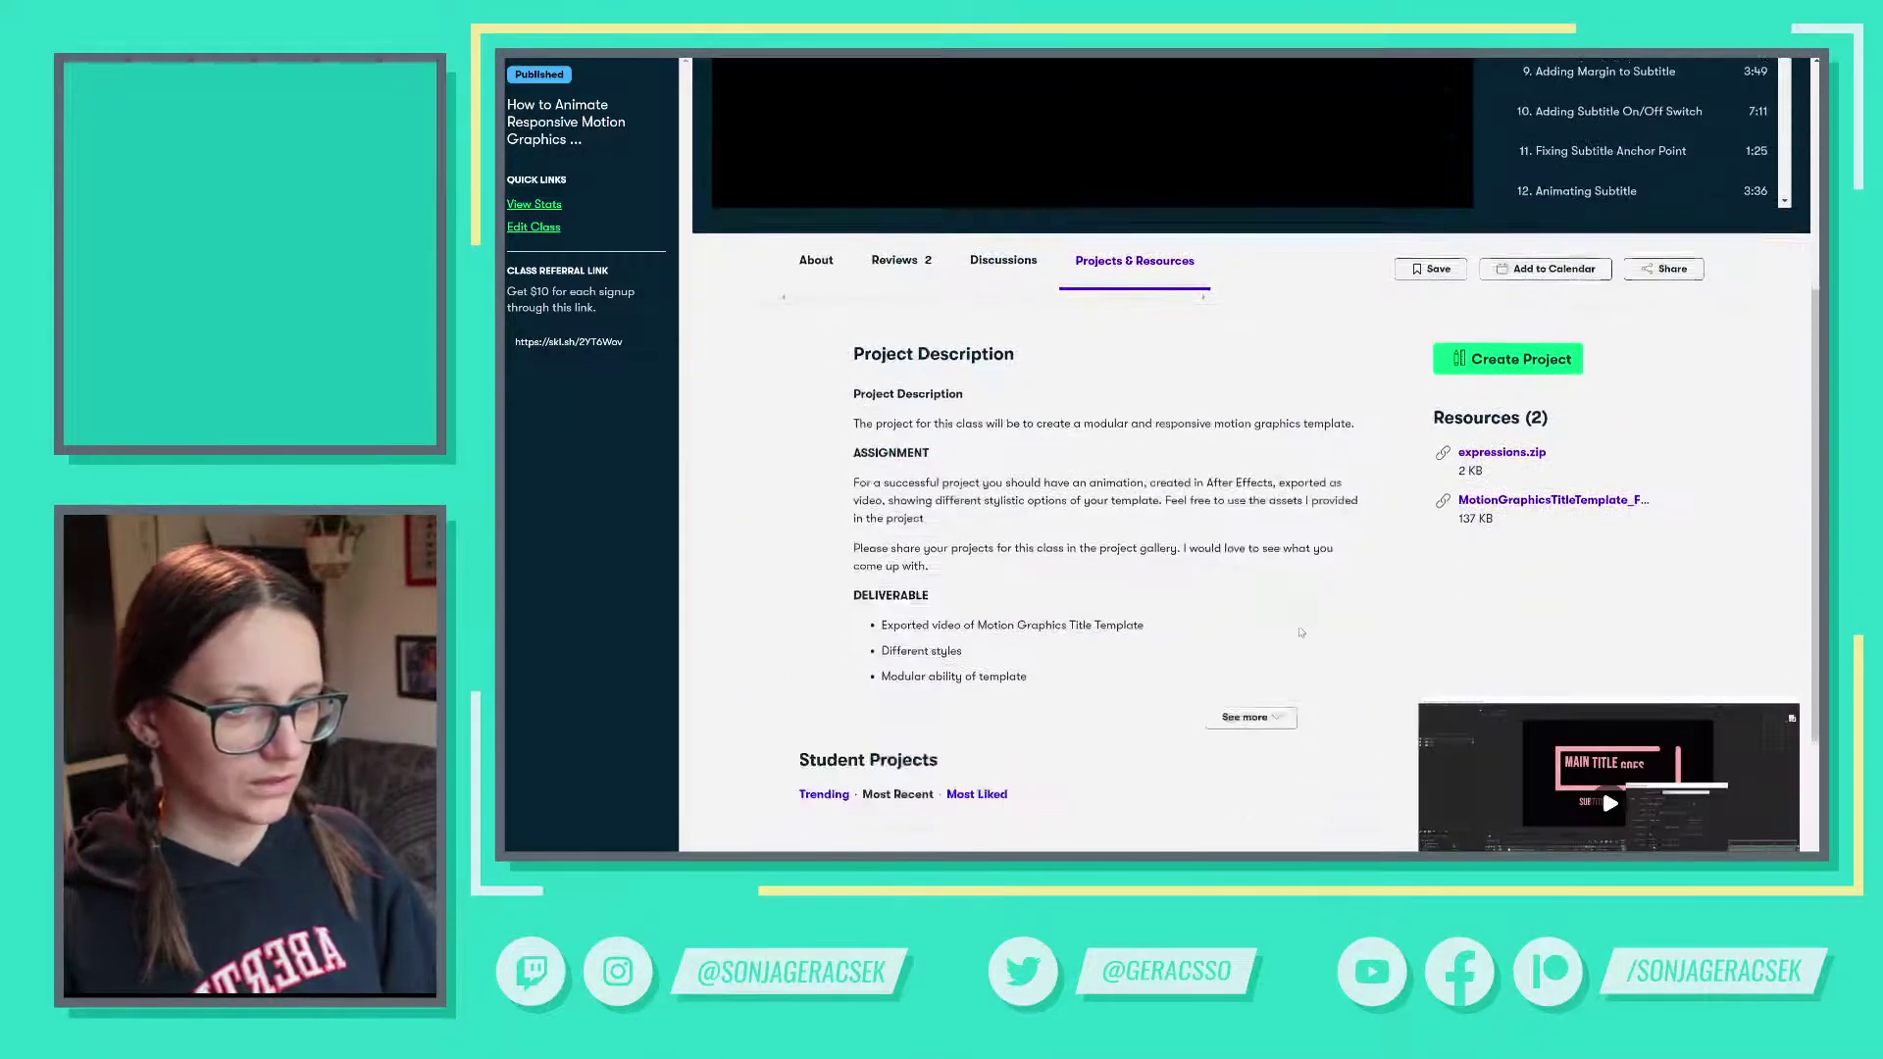
pyautogui.click(1777, 731)
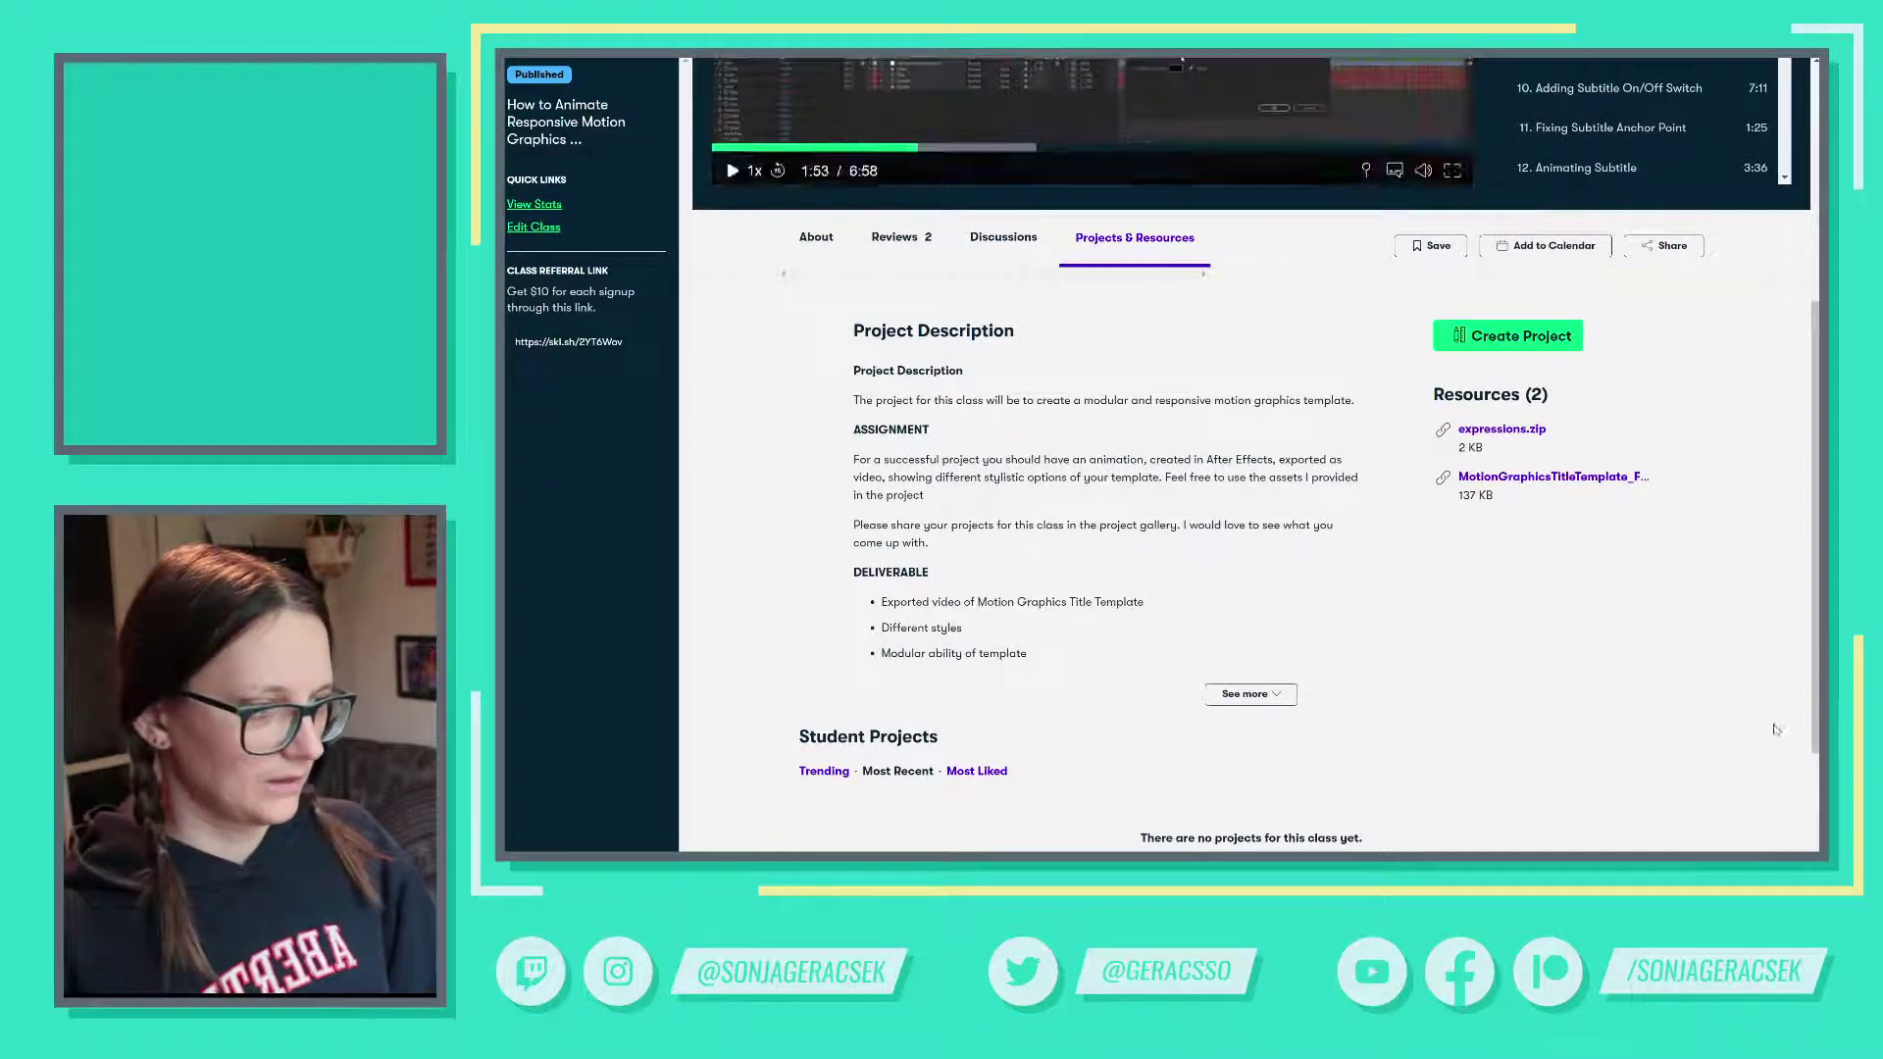
pyautogui.click(1251, 696)
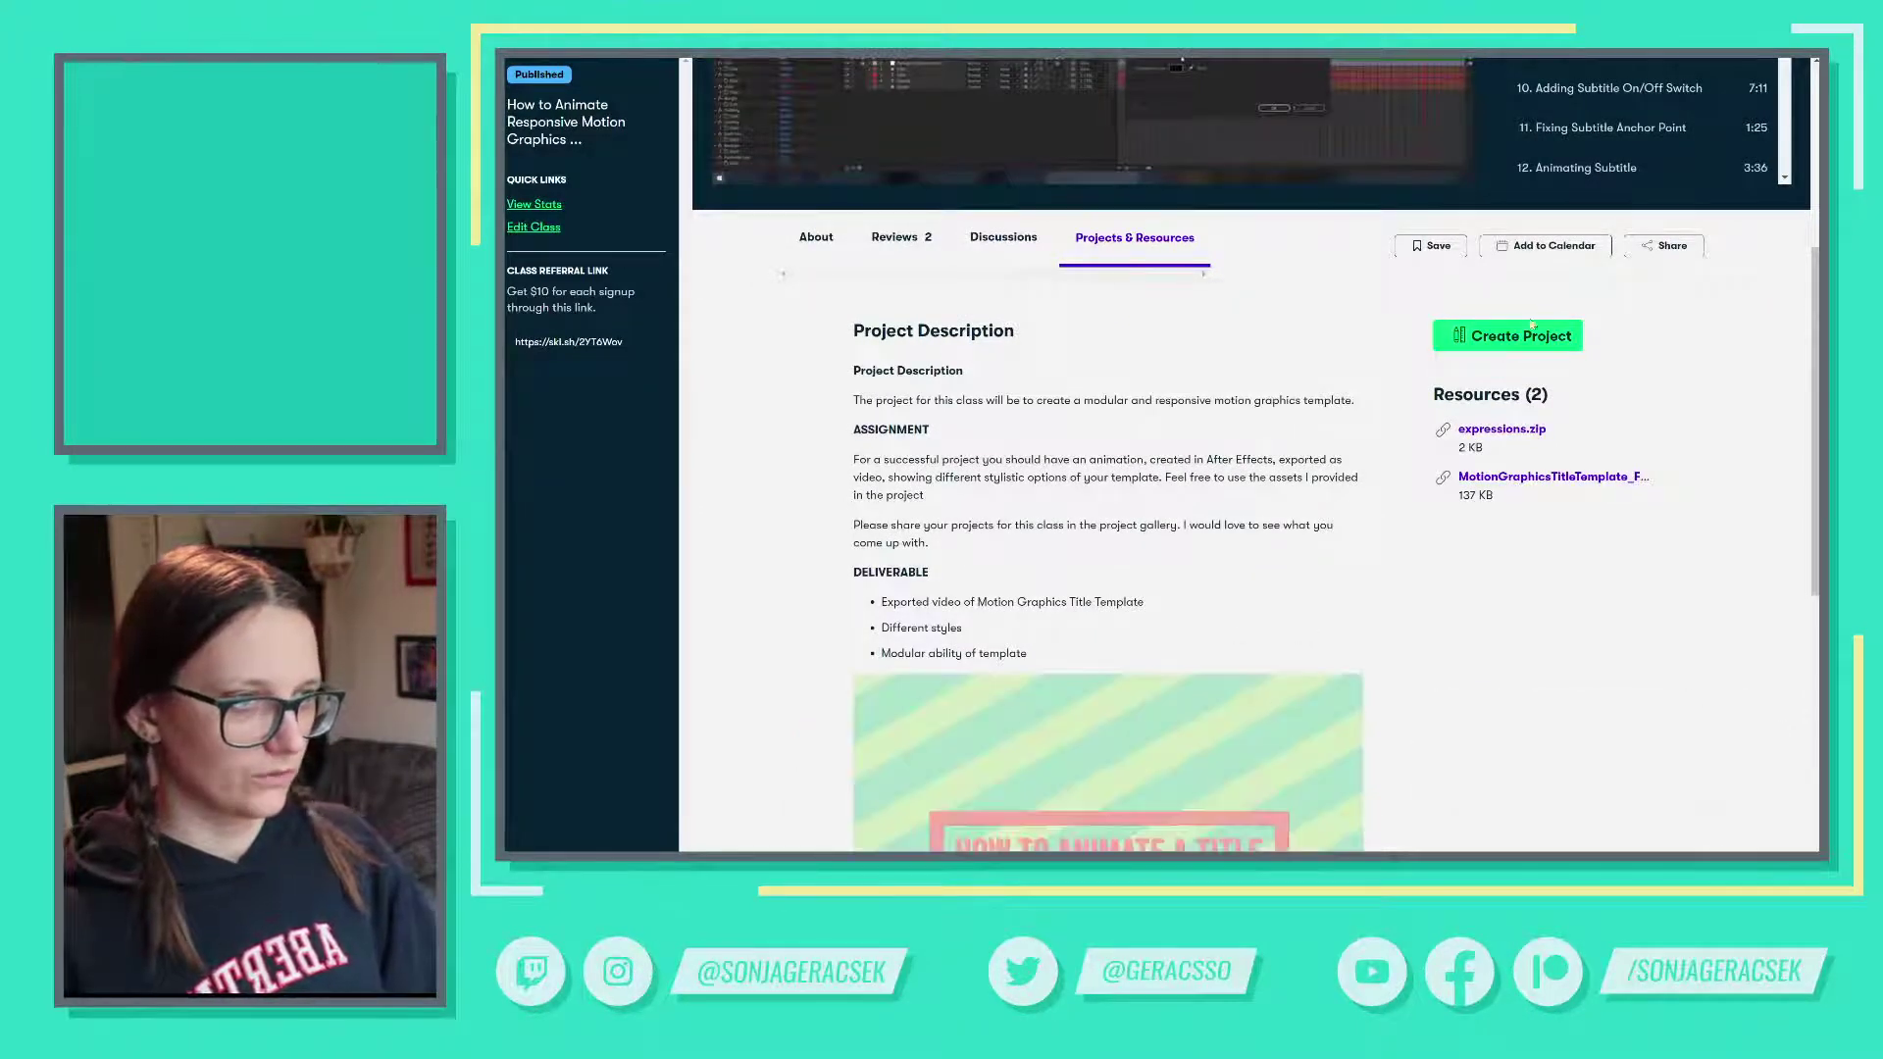
pyautogui.scroll(2, 1487, 561)
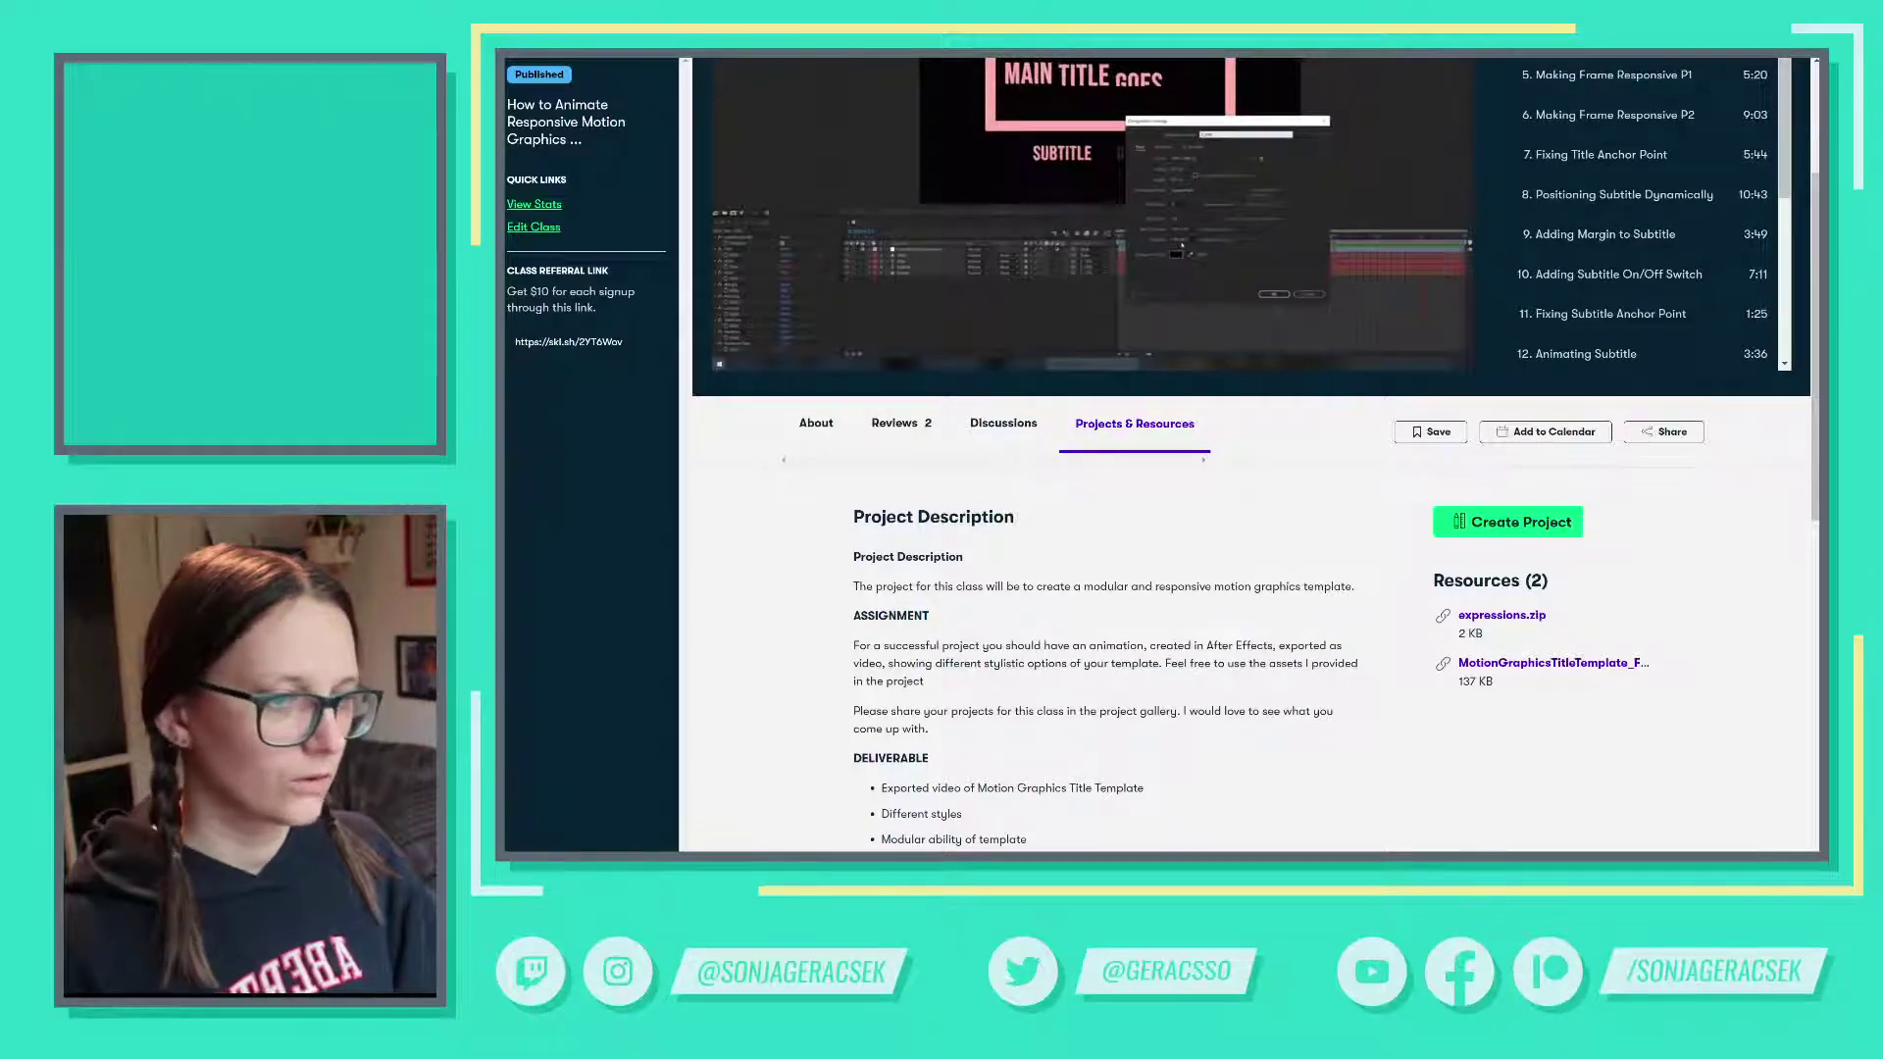
# - Switch back to the Excel script and reword the second sentence to end "use the project file you created in that class."
pyautogui.hotkey('alt', 'Tab')
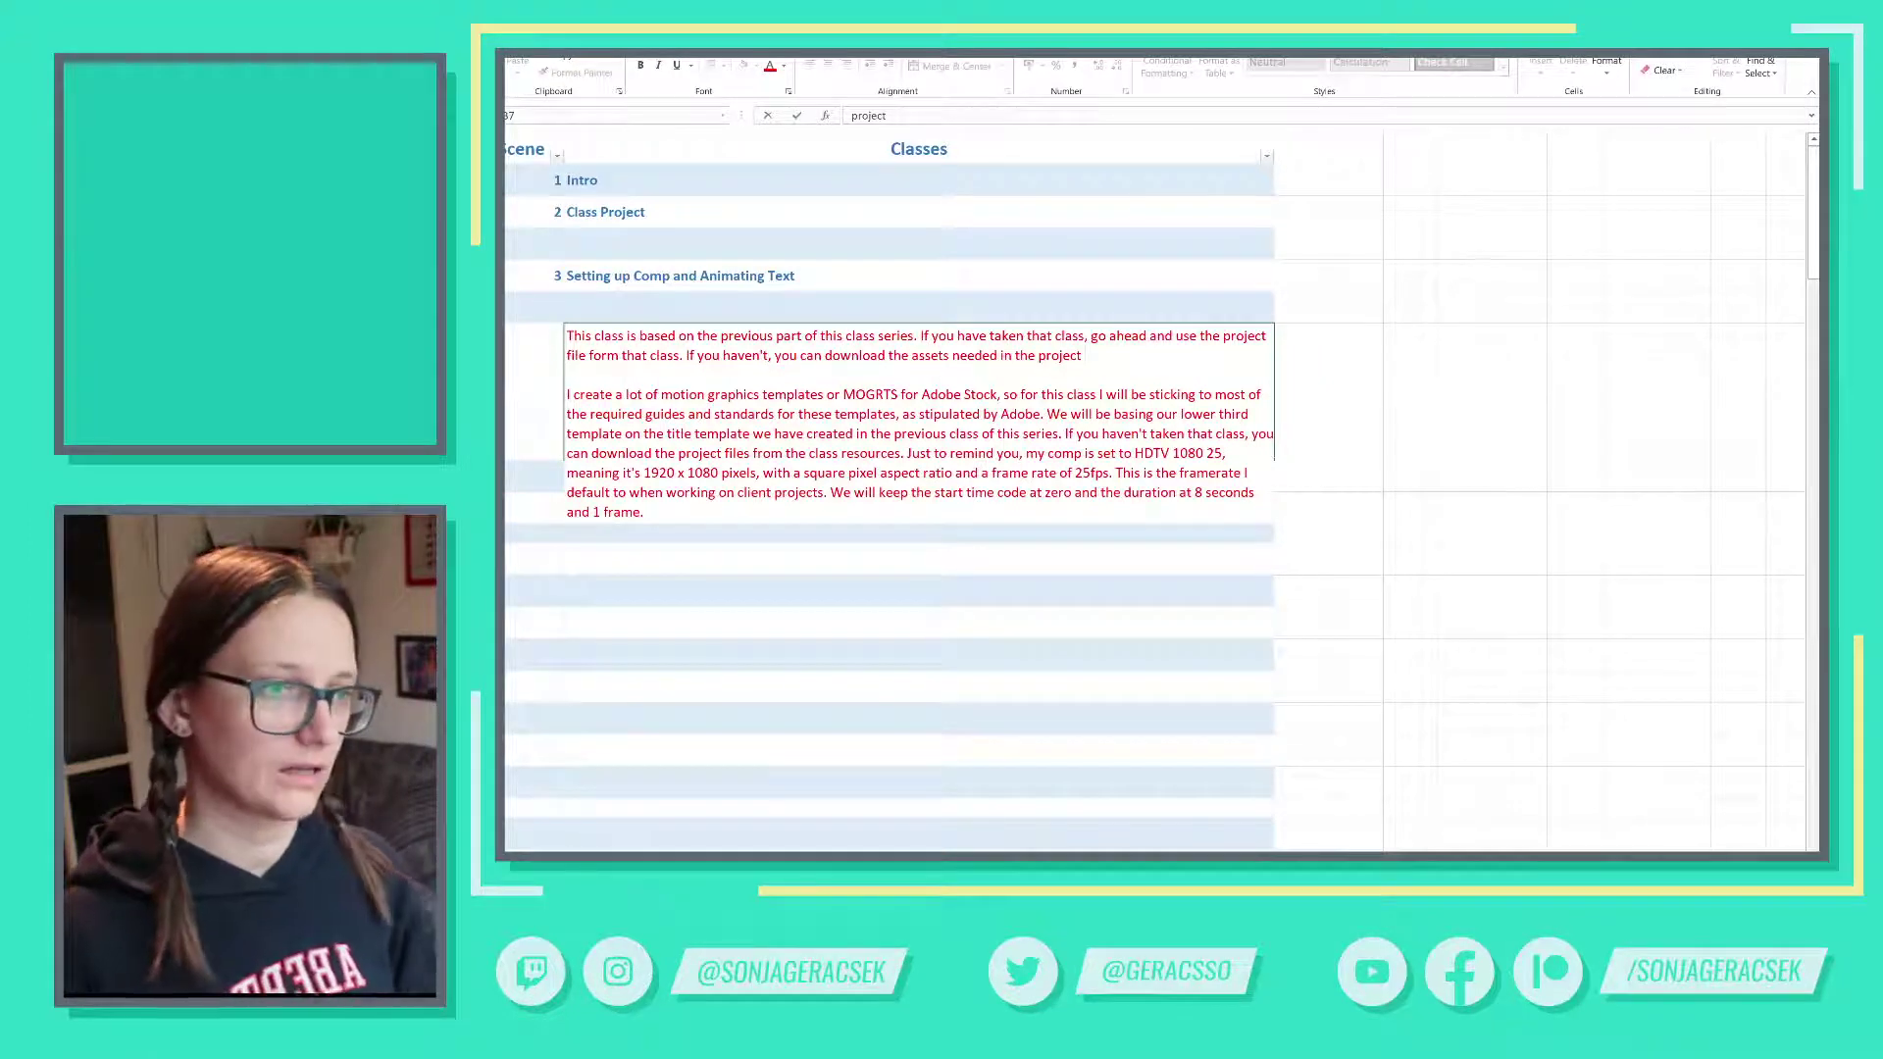
pyautogui.hotkey('alt', 'Tab')
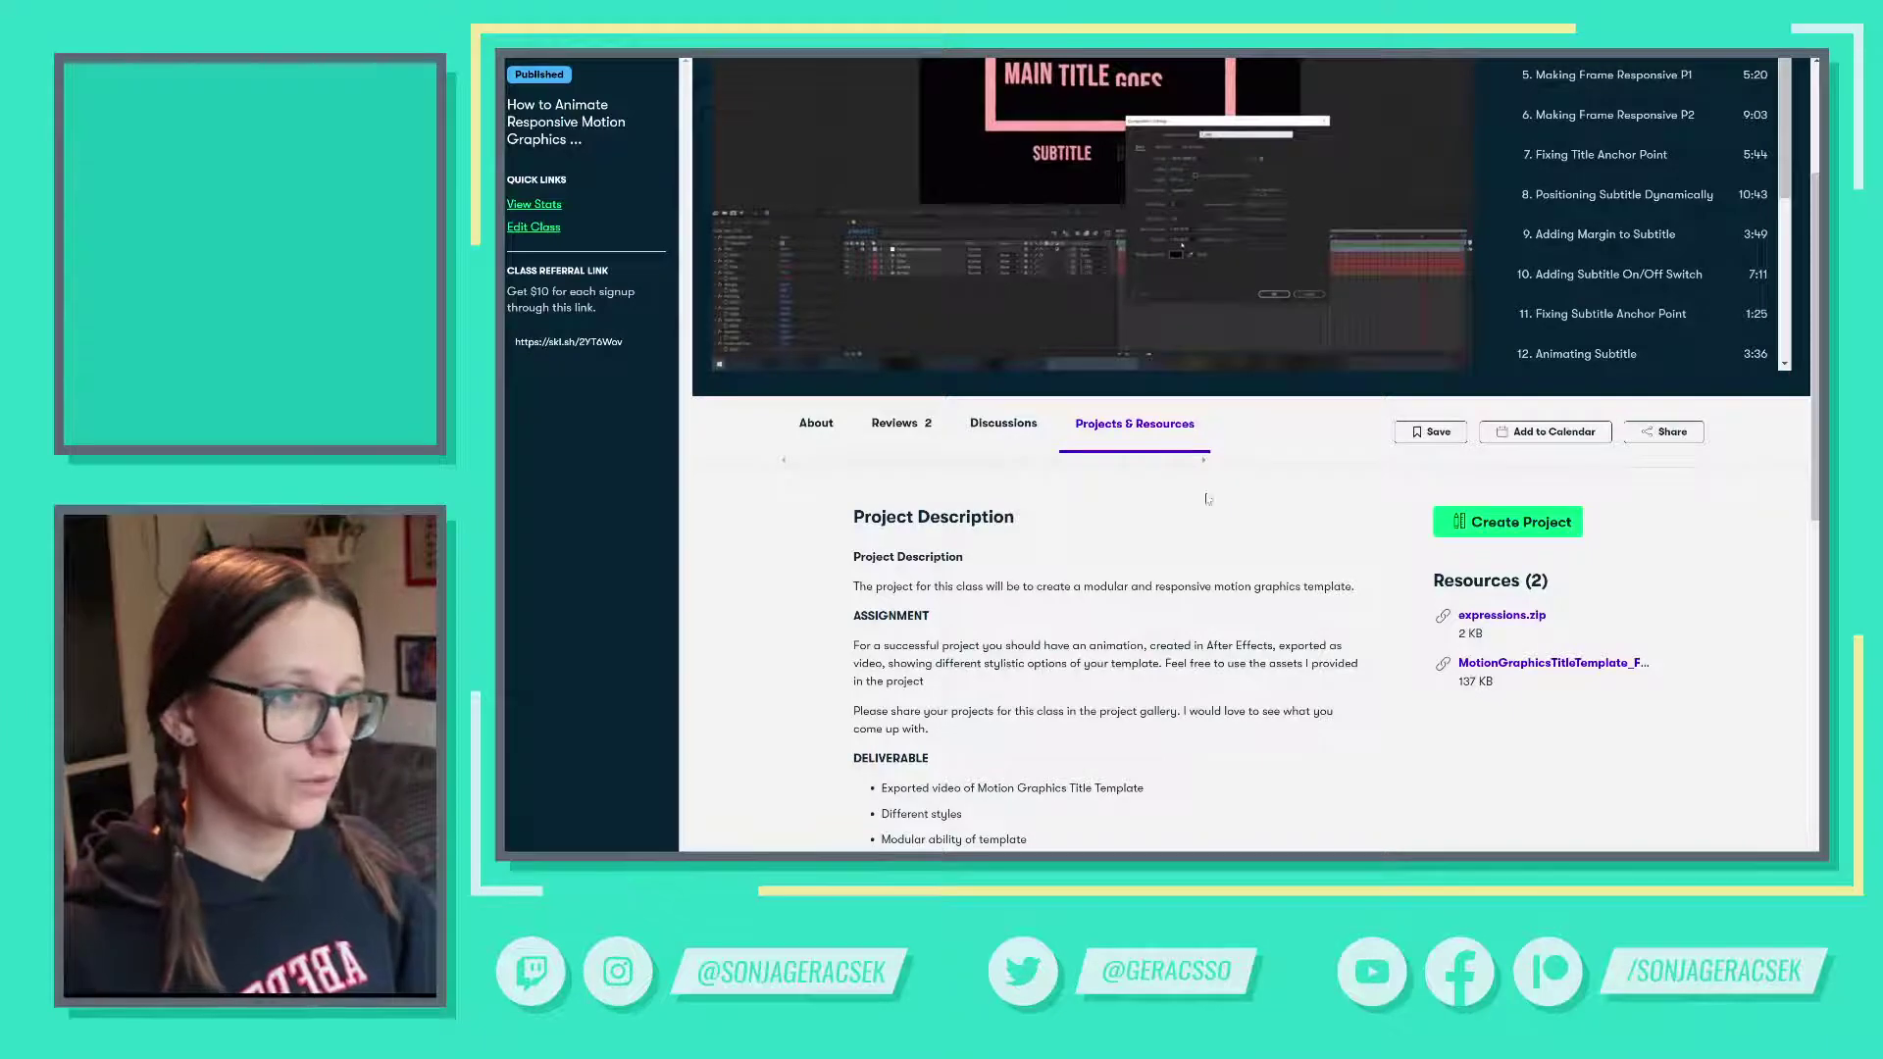
pyautogui.hotkey('alt', 'Tab')
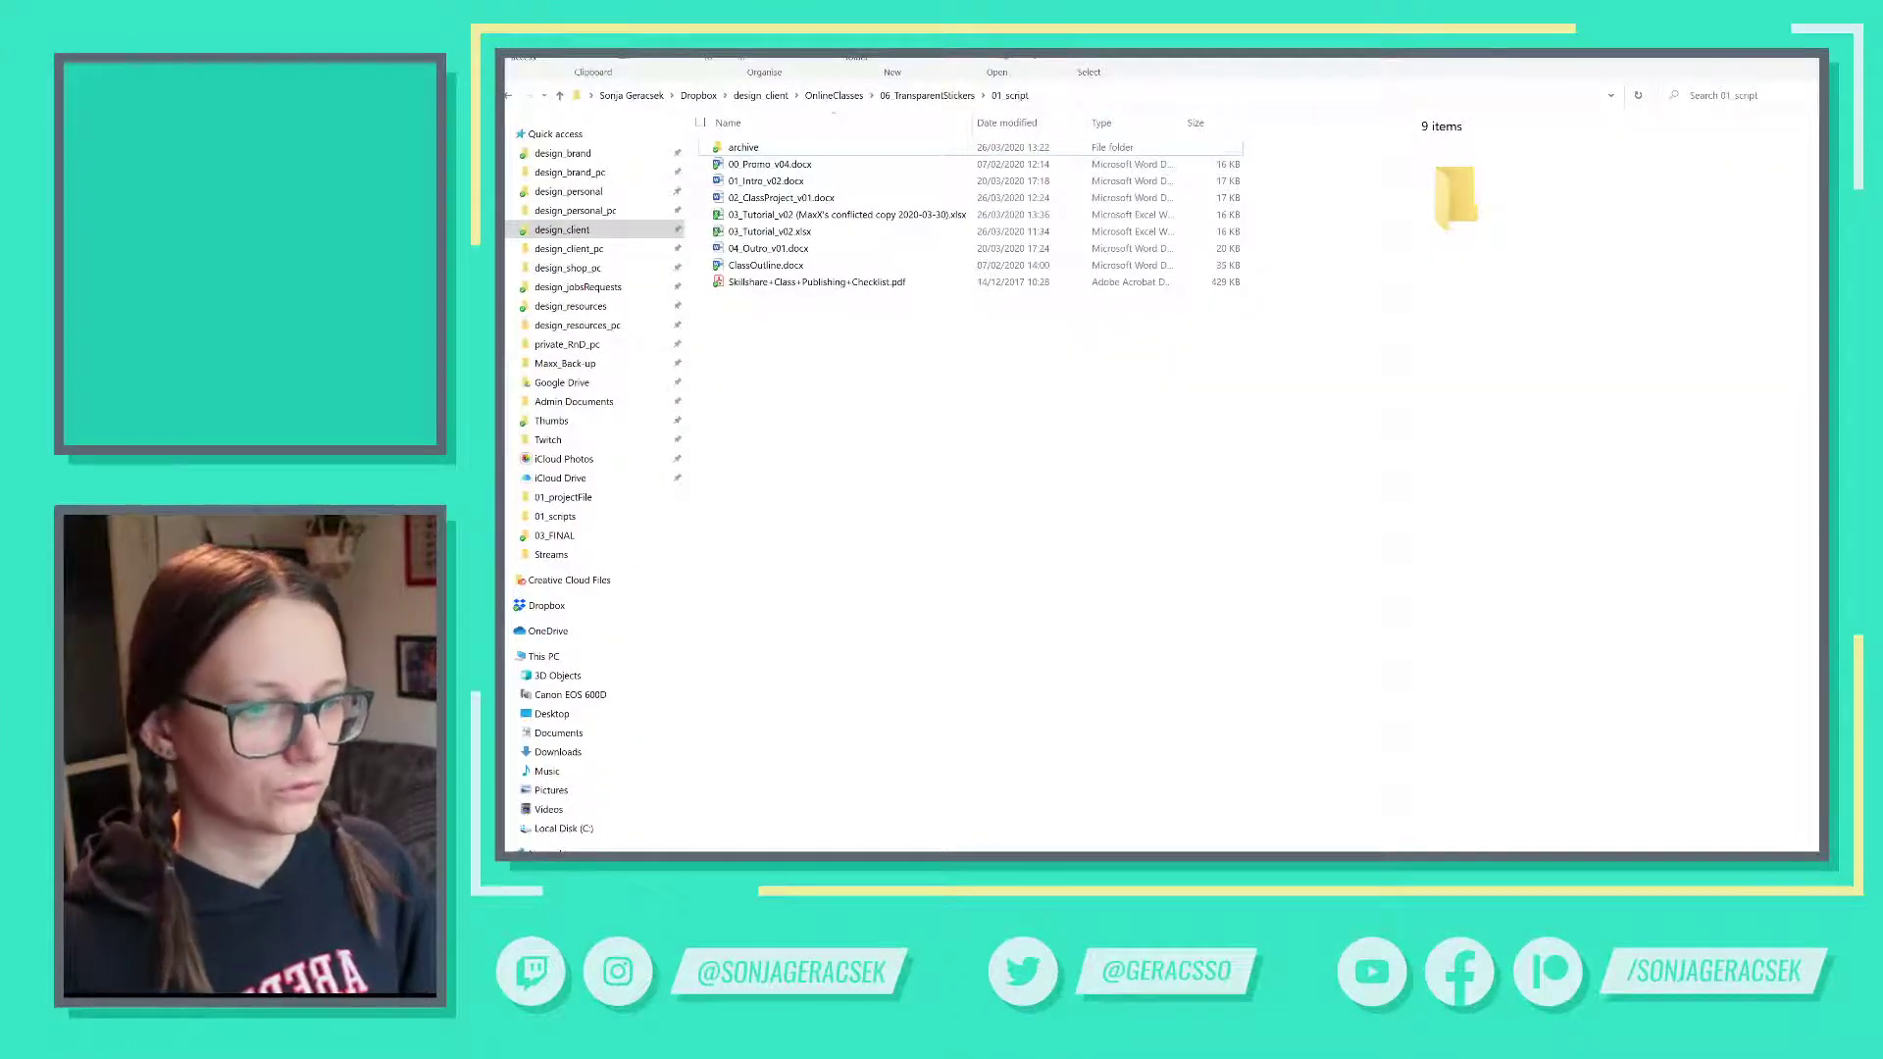
pyautogui.hotkey('alt', 'Tab')
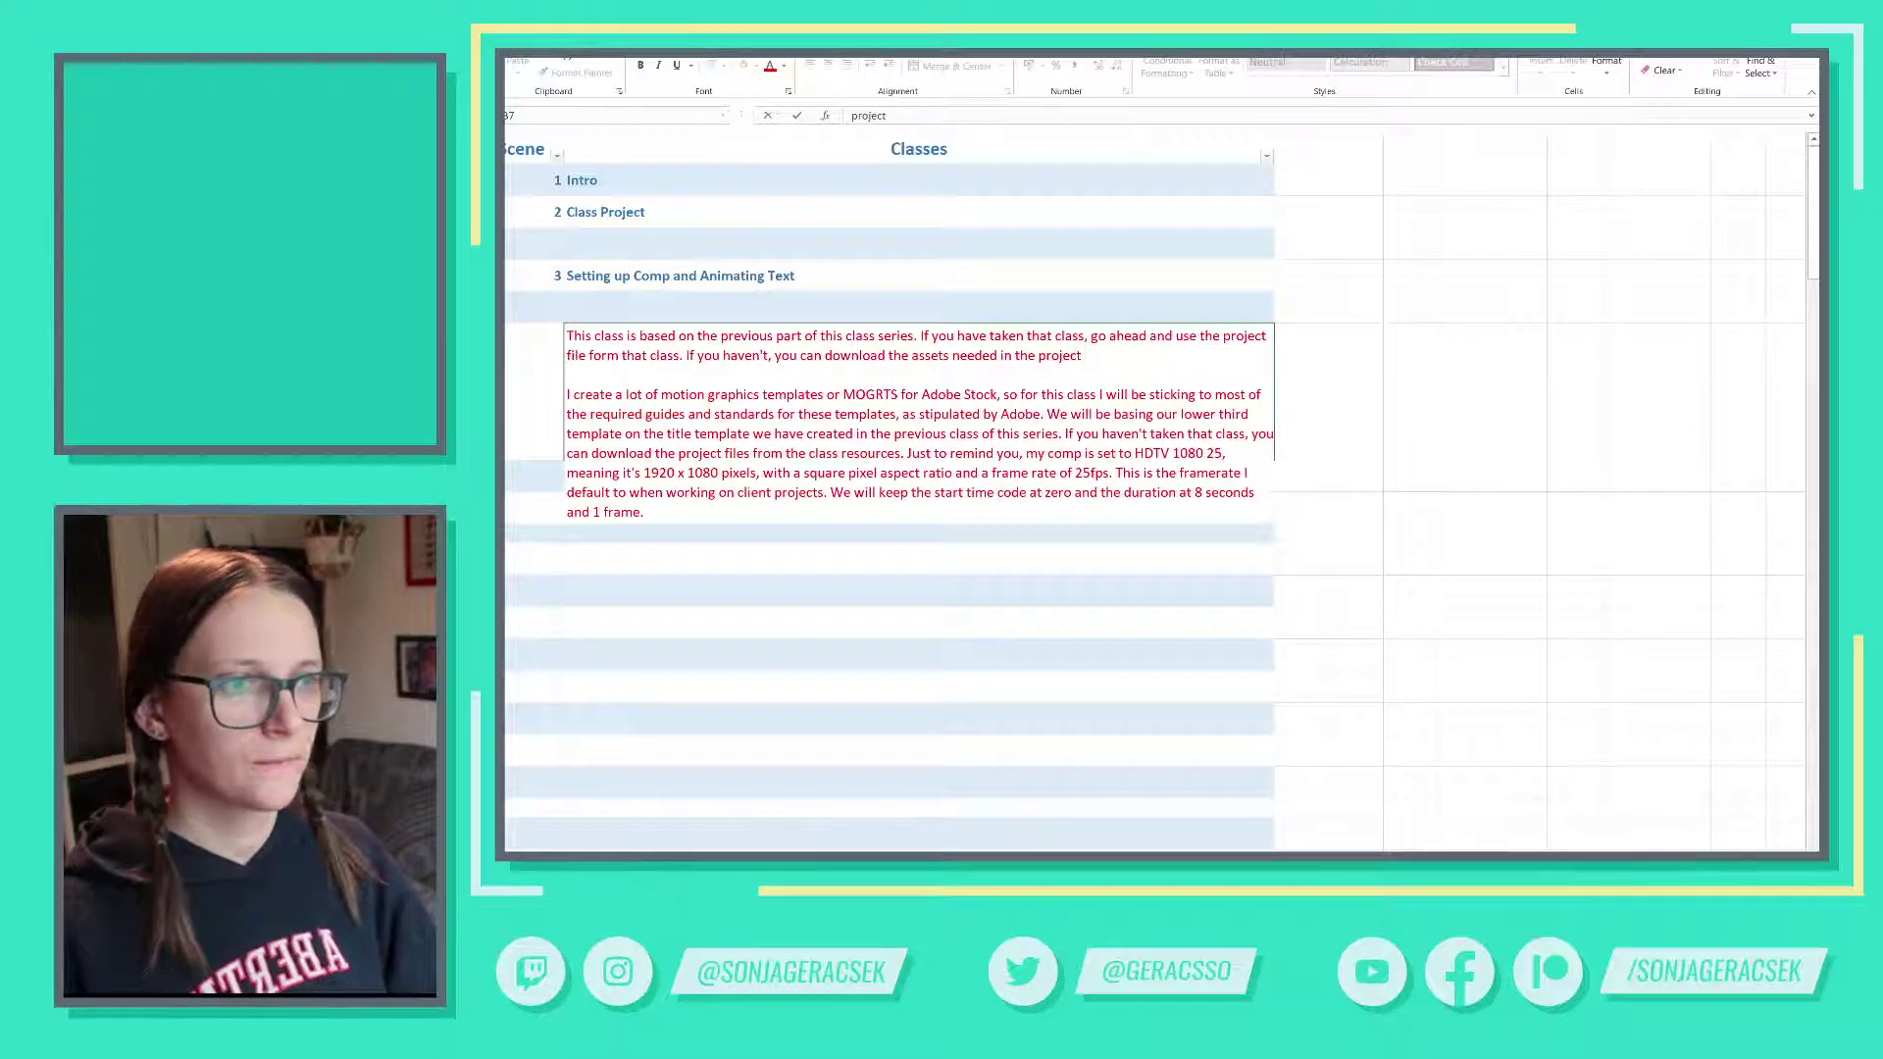
pyautogui.click(603, 355)
pyautogui.doubleClick(603, 355)
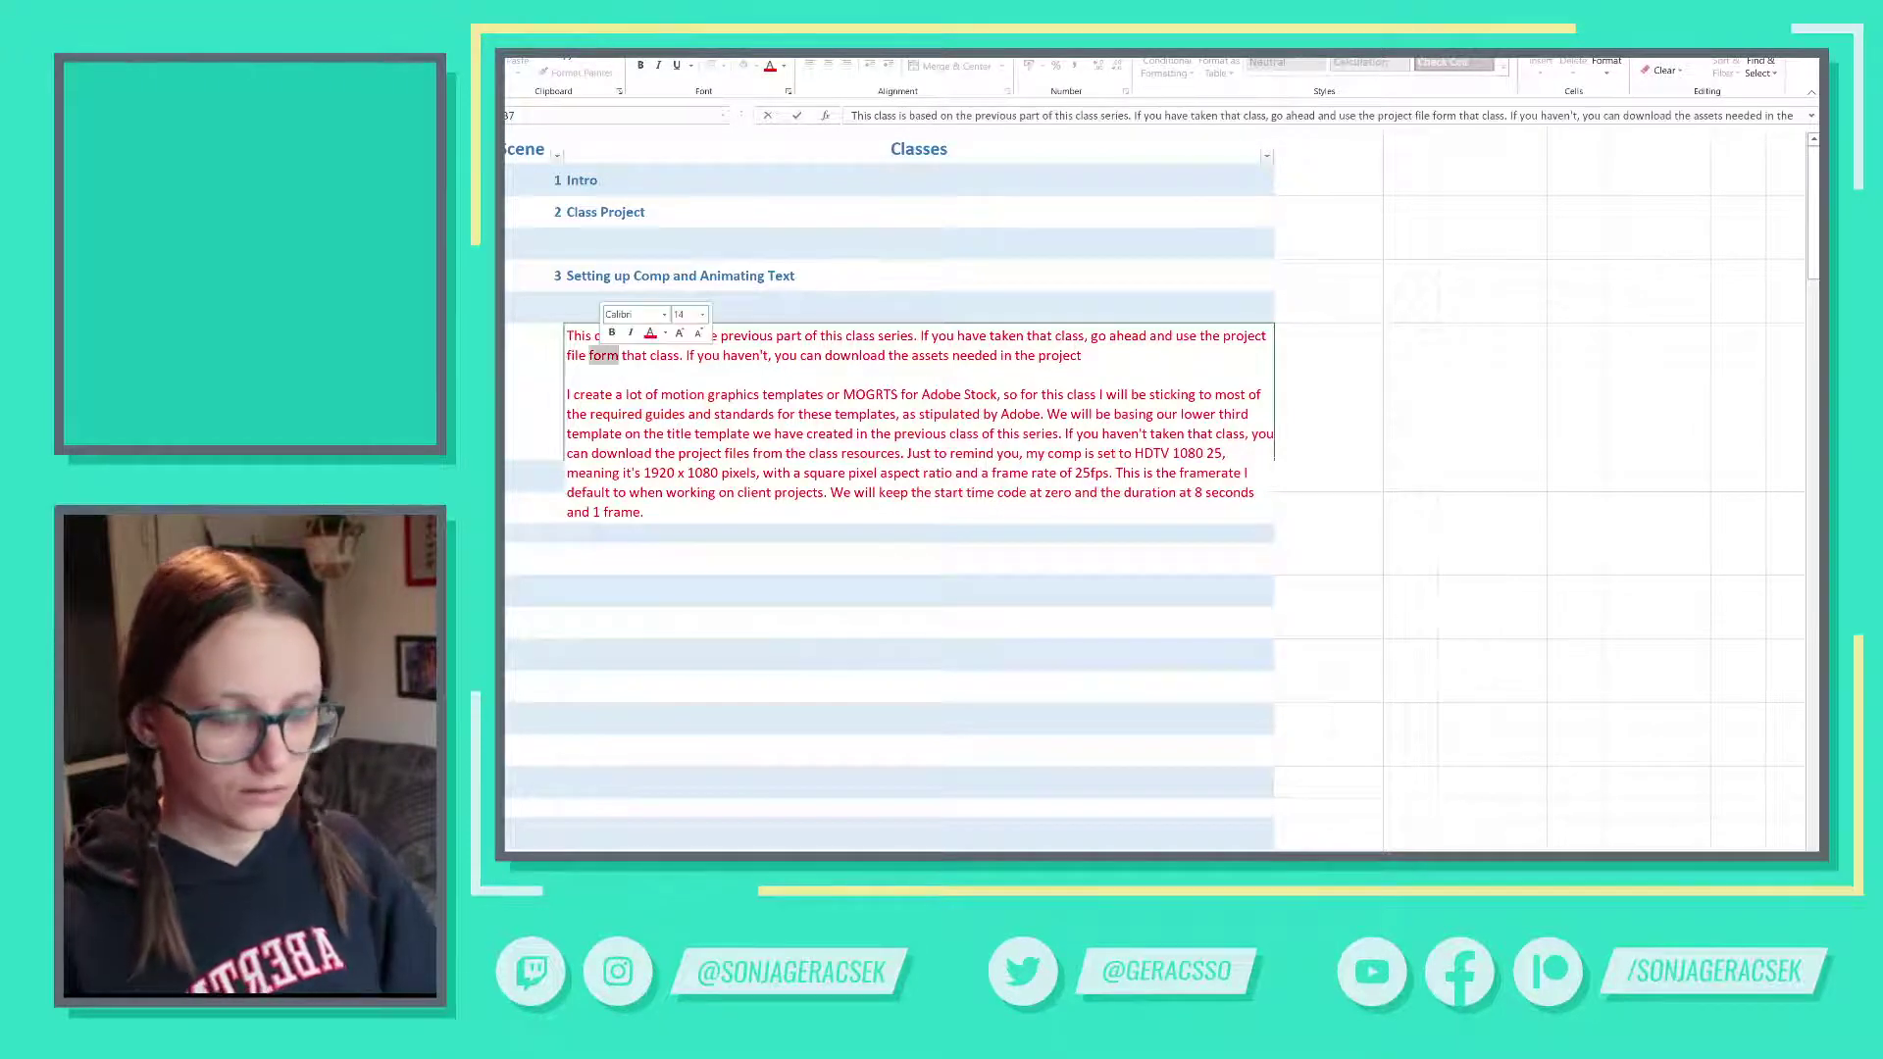
pyautogui.write('you created')
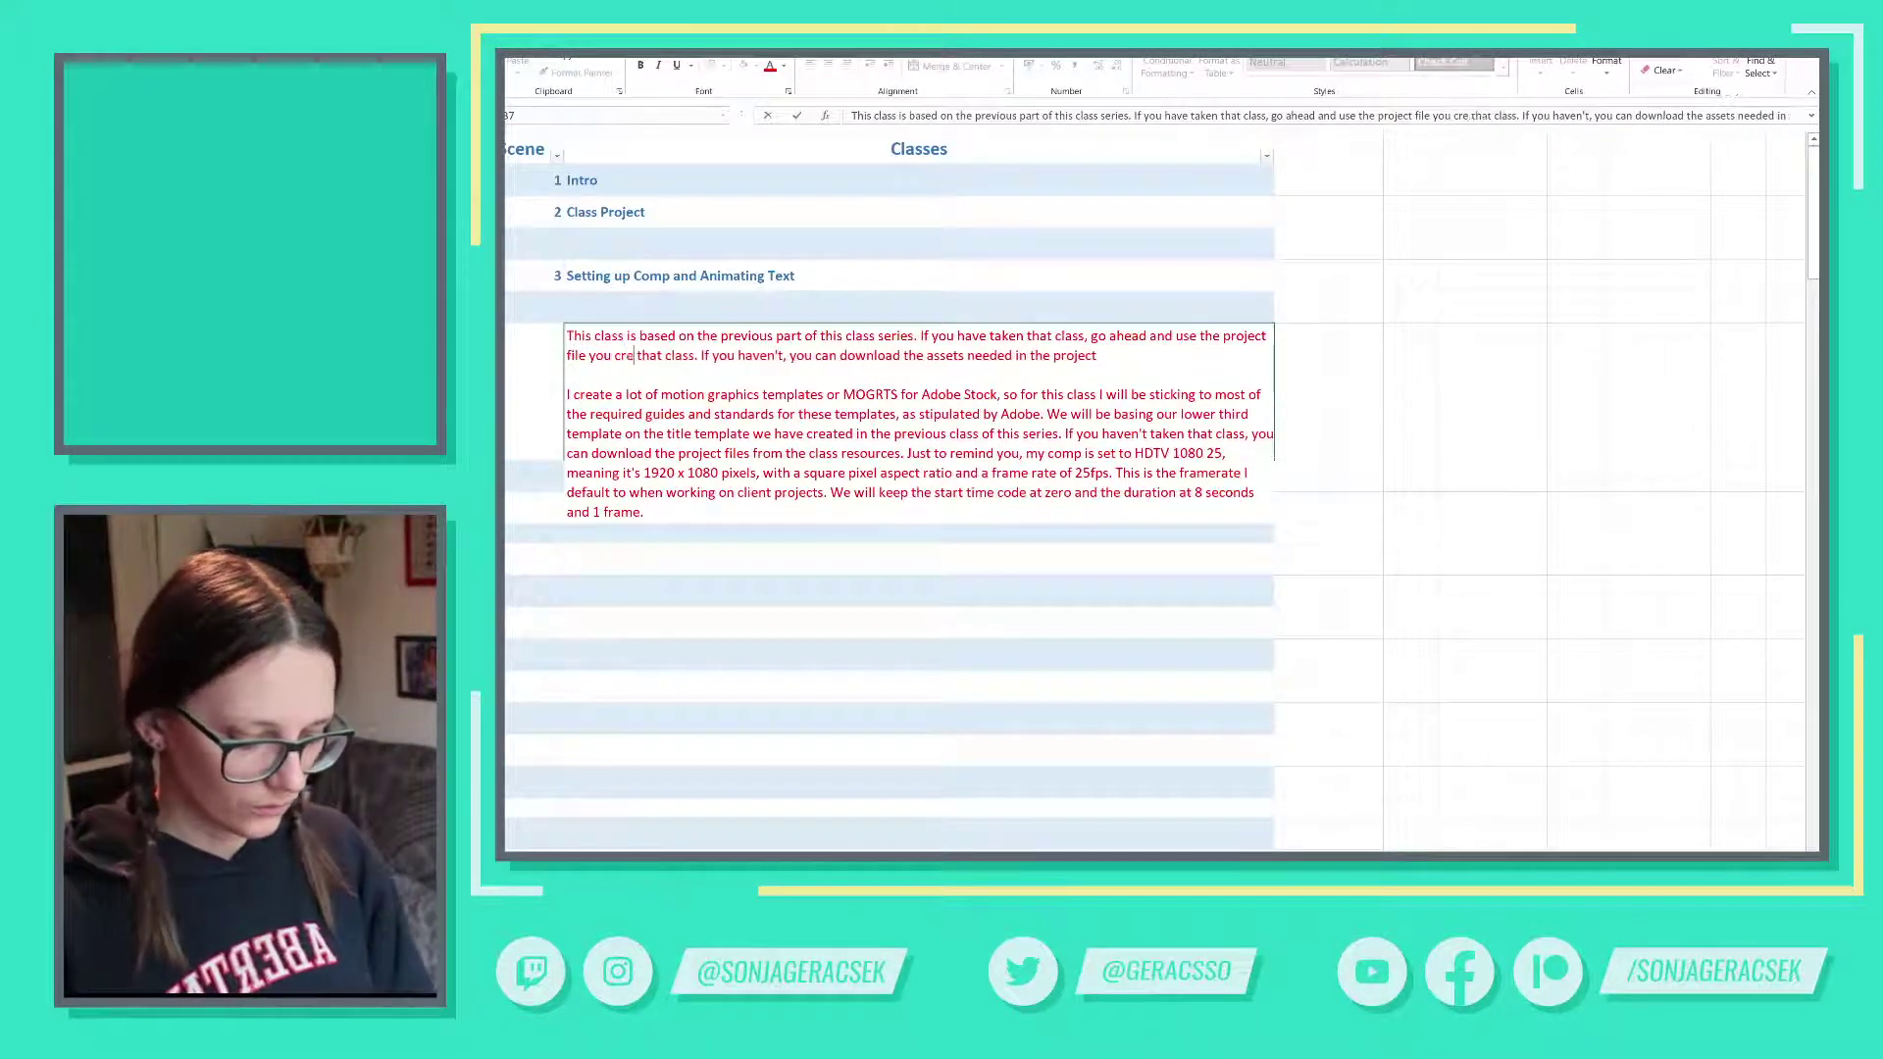
pyautogui.write(' in')
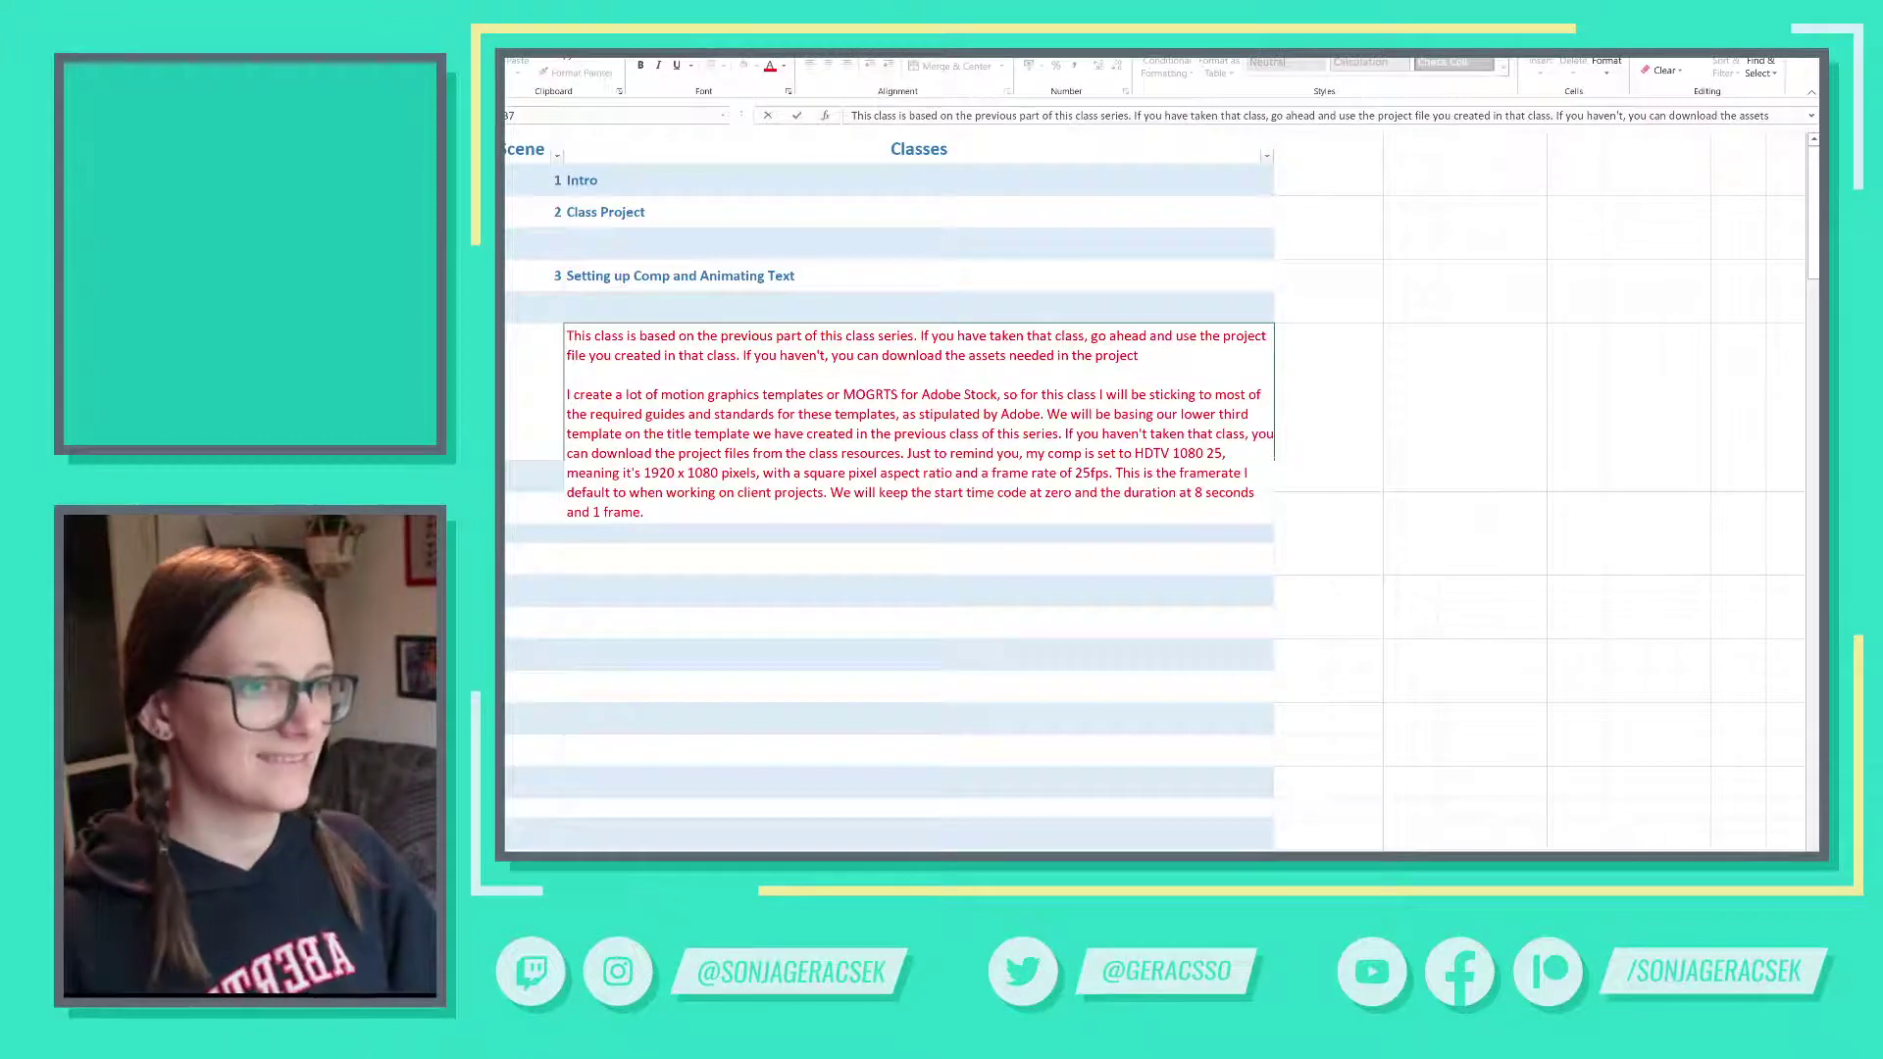
# - Replace "in the project" at the end of the first paragraph with "from the resources."
pyautogui.hotkey('ctrl', 'shift', 'Left')
pyautogui.hotkey('ctrl', 'shift', 'Left')
pyautogui.hotkey('ctrl', 'shift', 'Left')
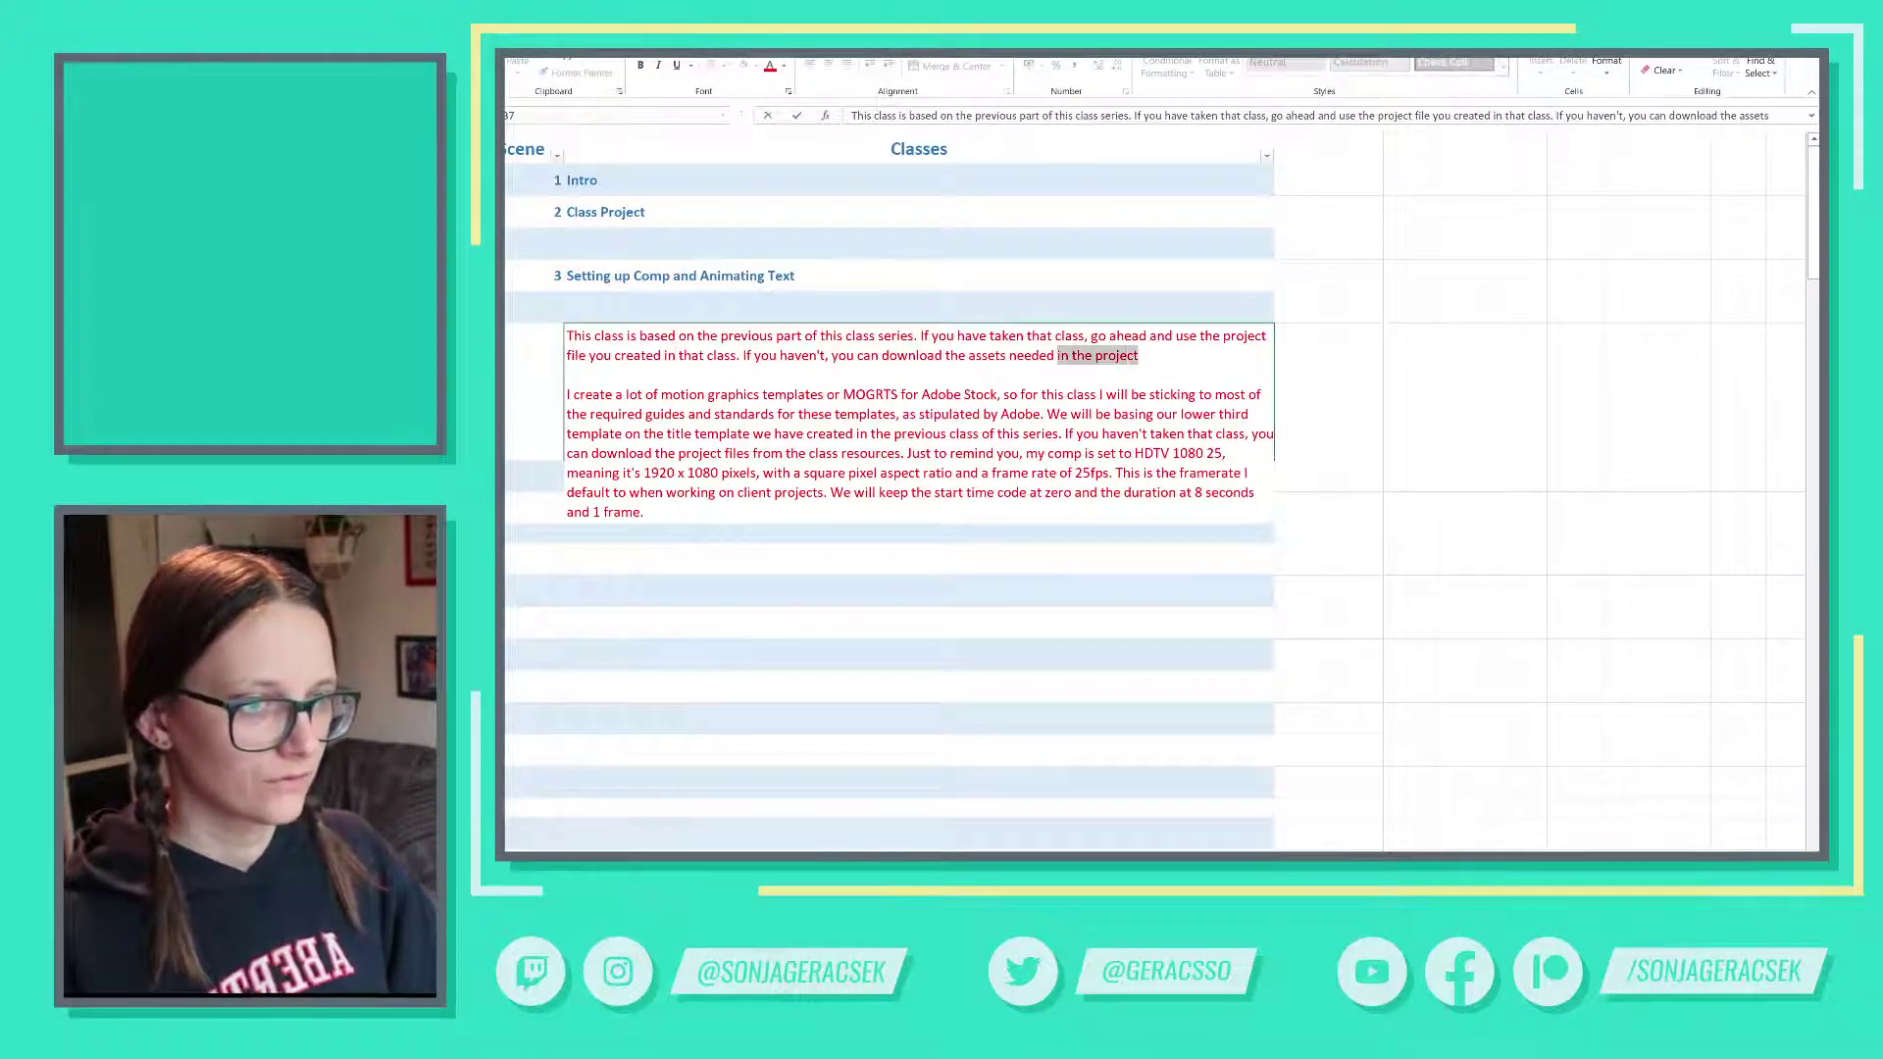
pyautogui.write('from the resou')
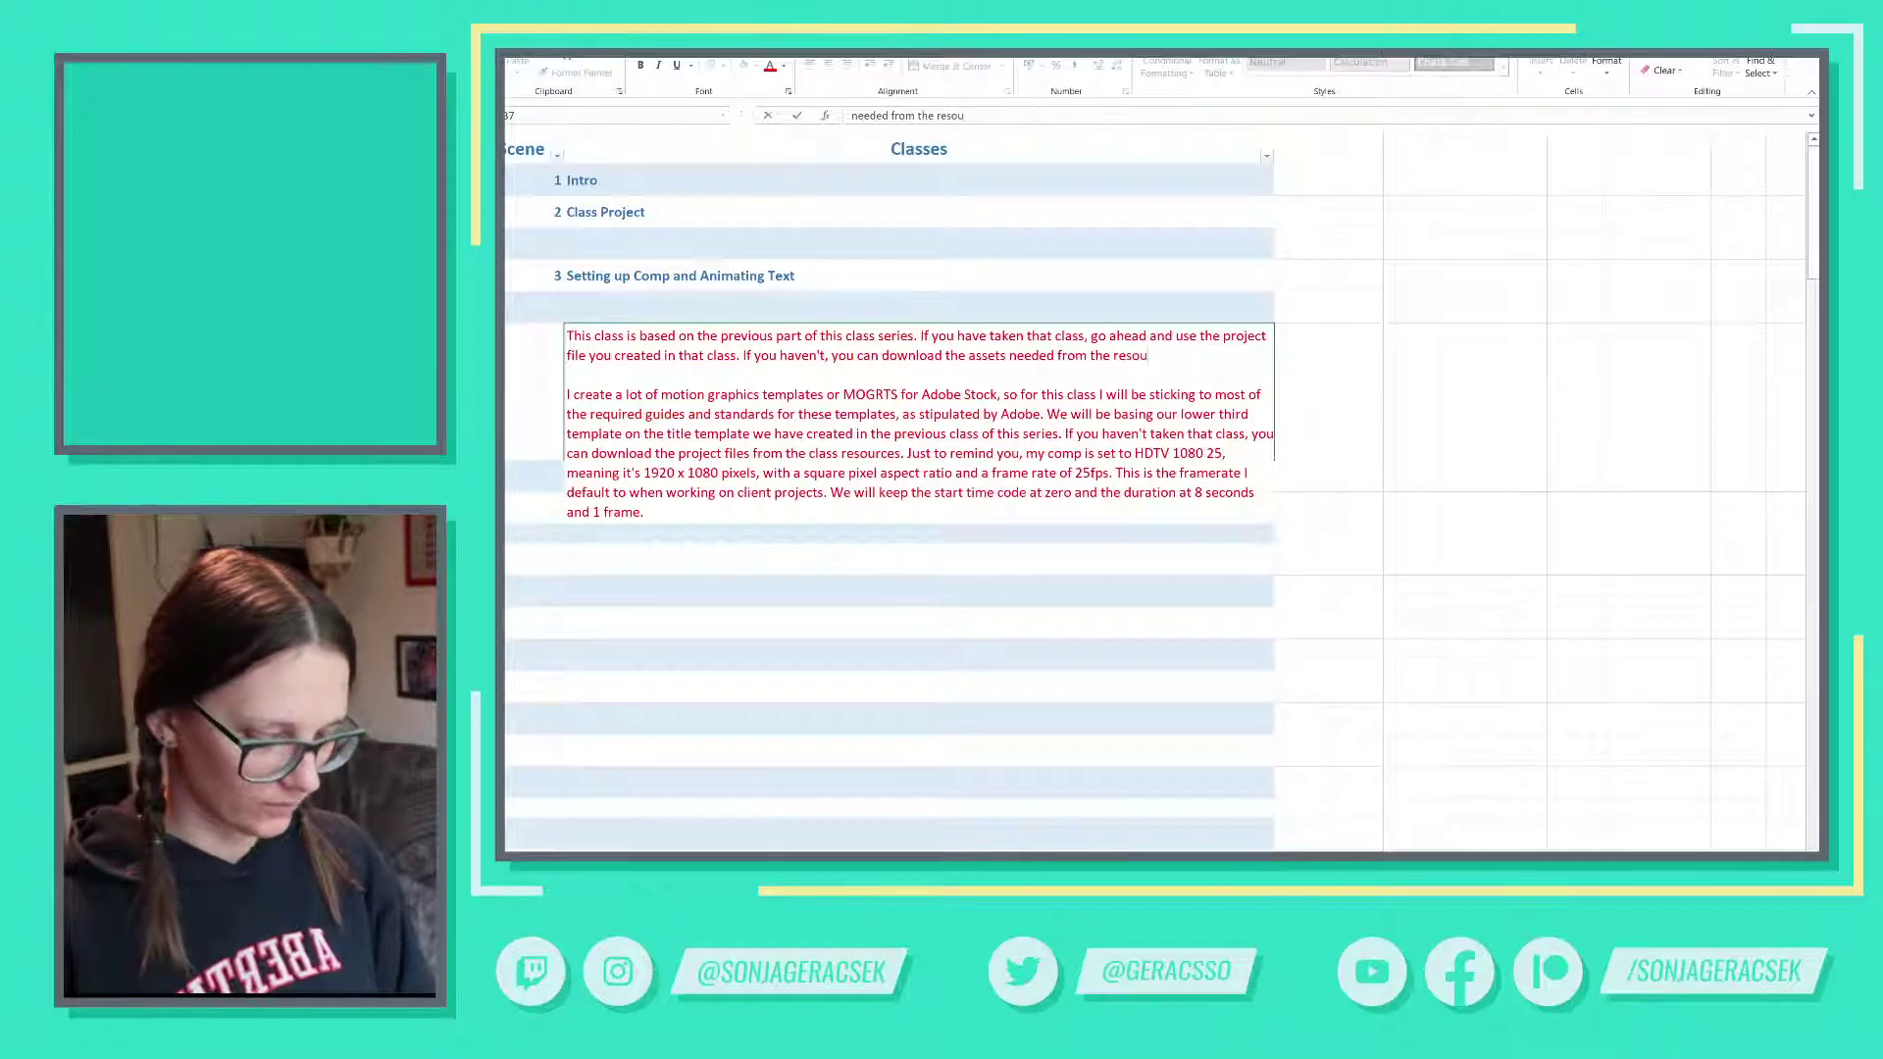
pyautogui.write('rces.')
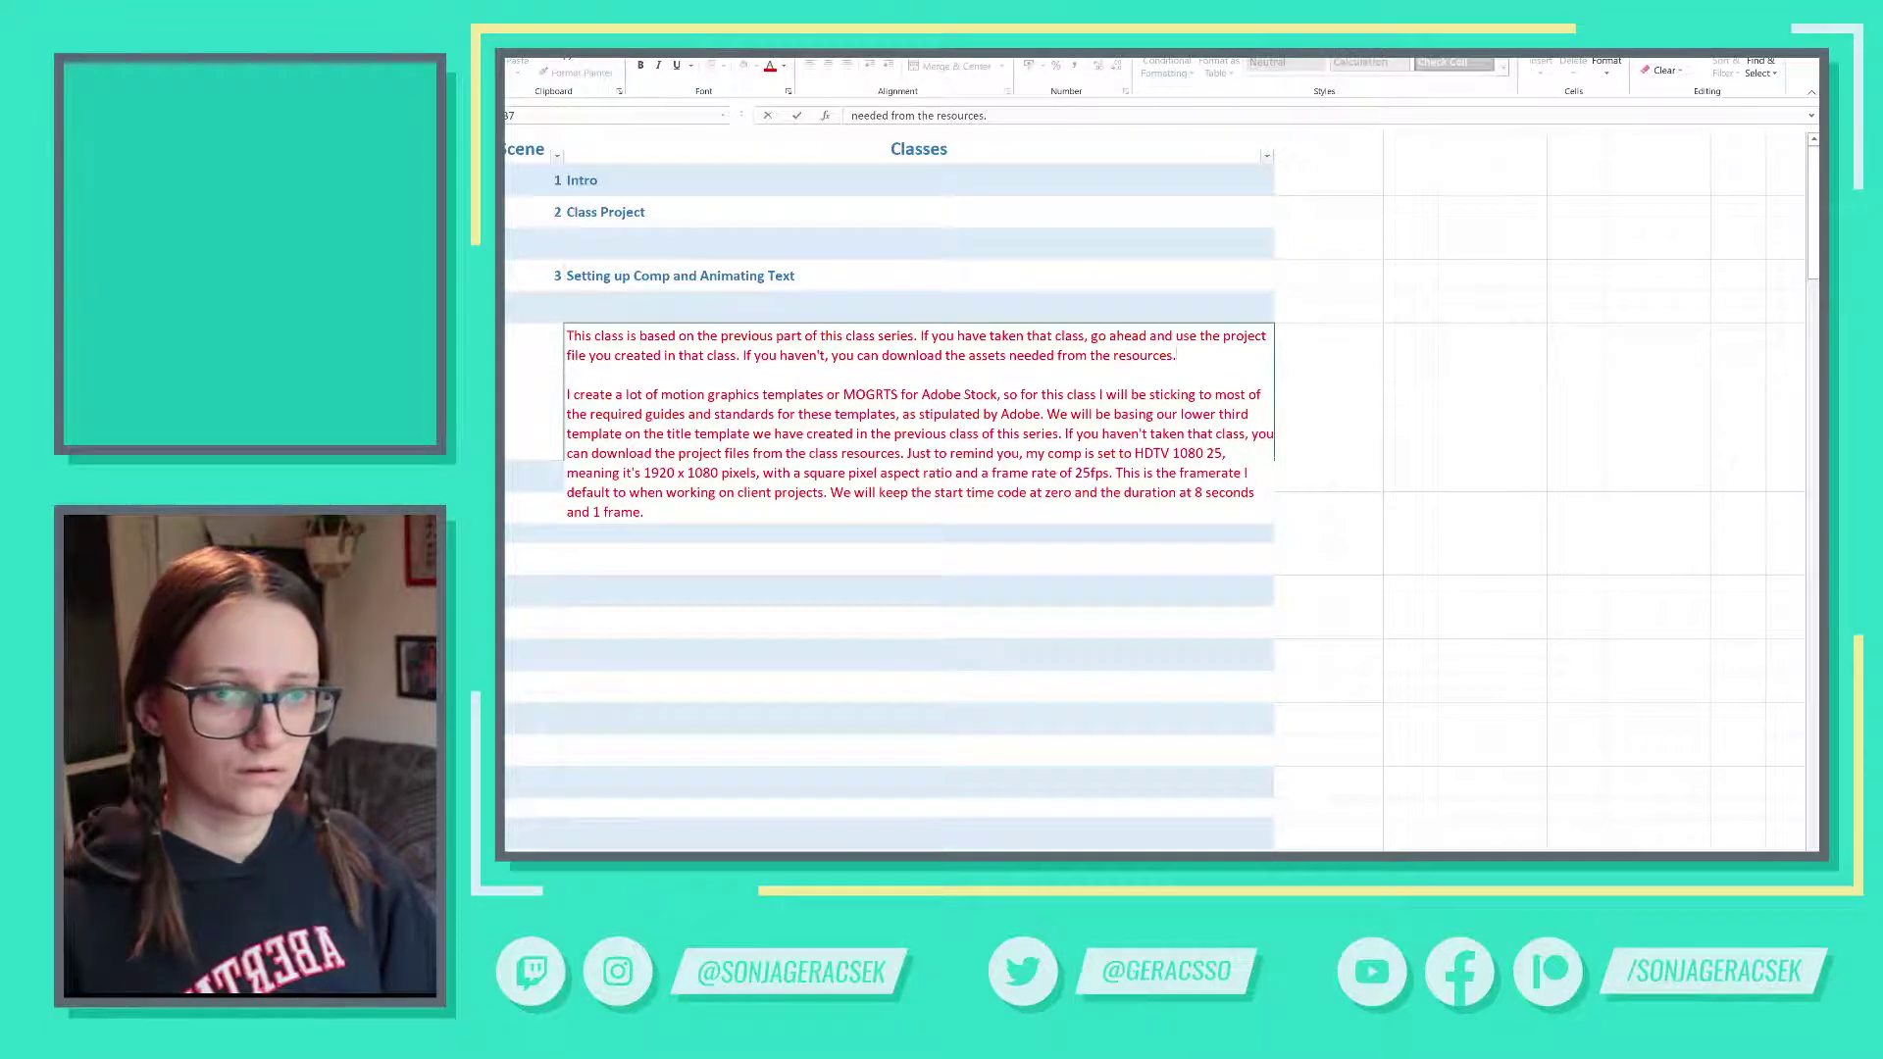
# - Delete the old paragraph text from "I create a lot of motion graphics templates" up to "Just to remind you"
pyautogui.moveTo(566, 395); pyautogui.dragTo(644, 512)
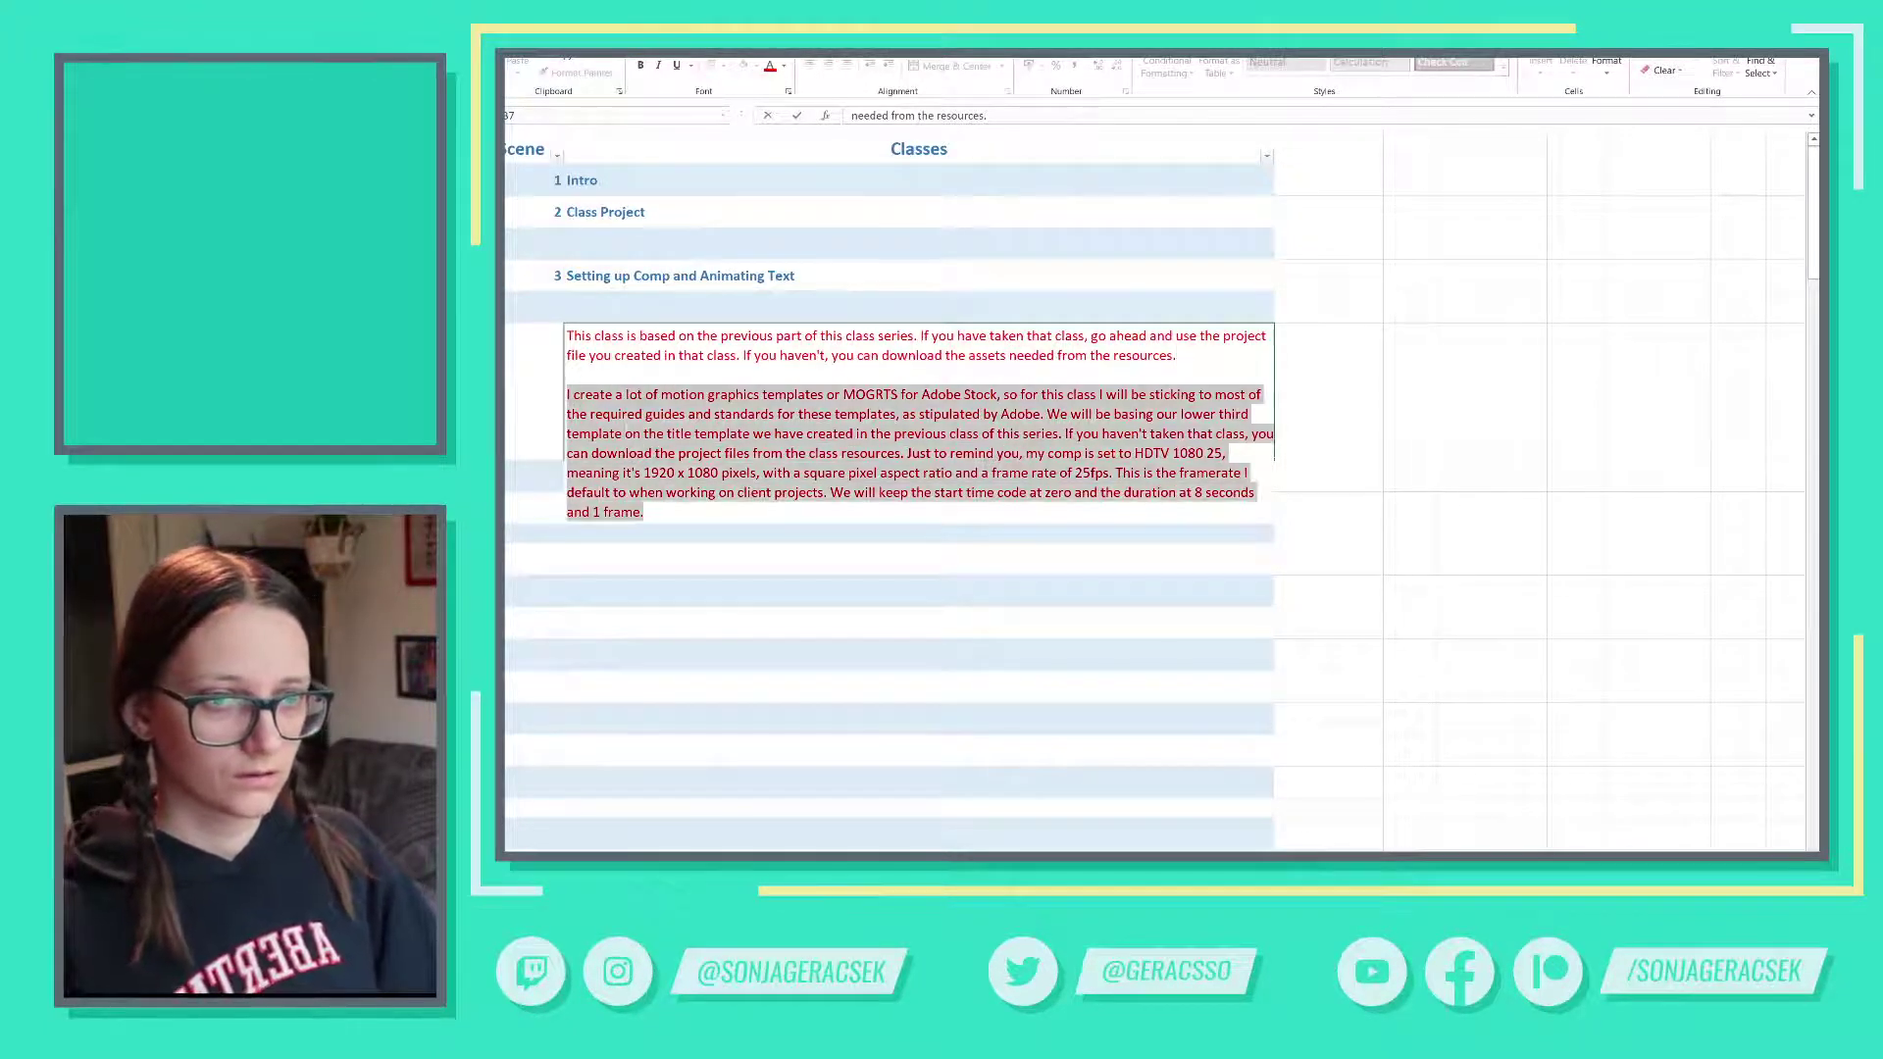
pyautogui.click(1079, 414)
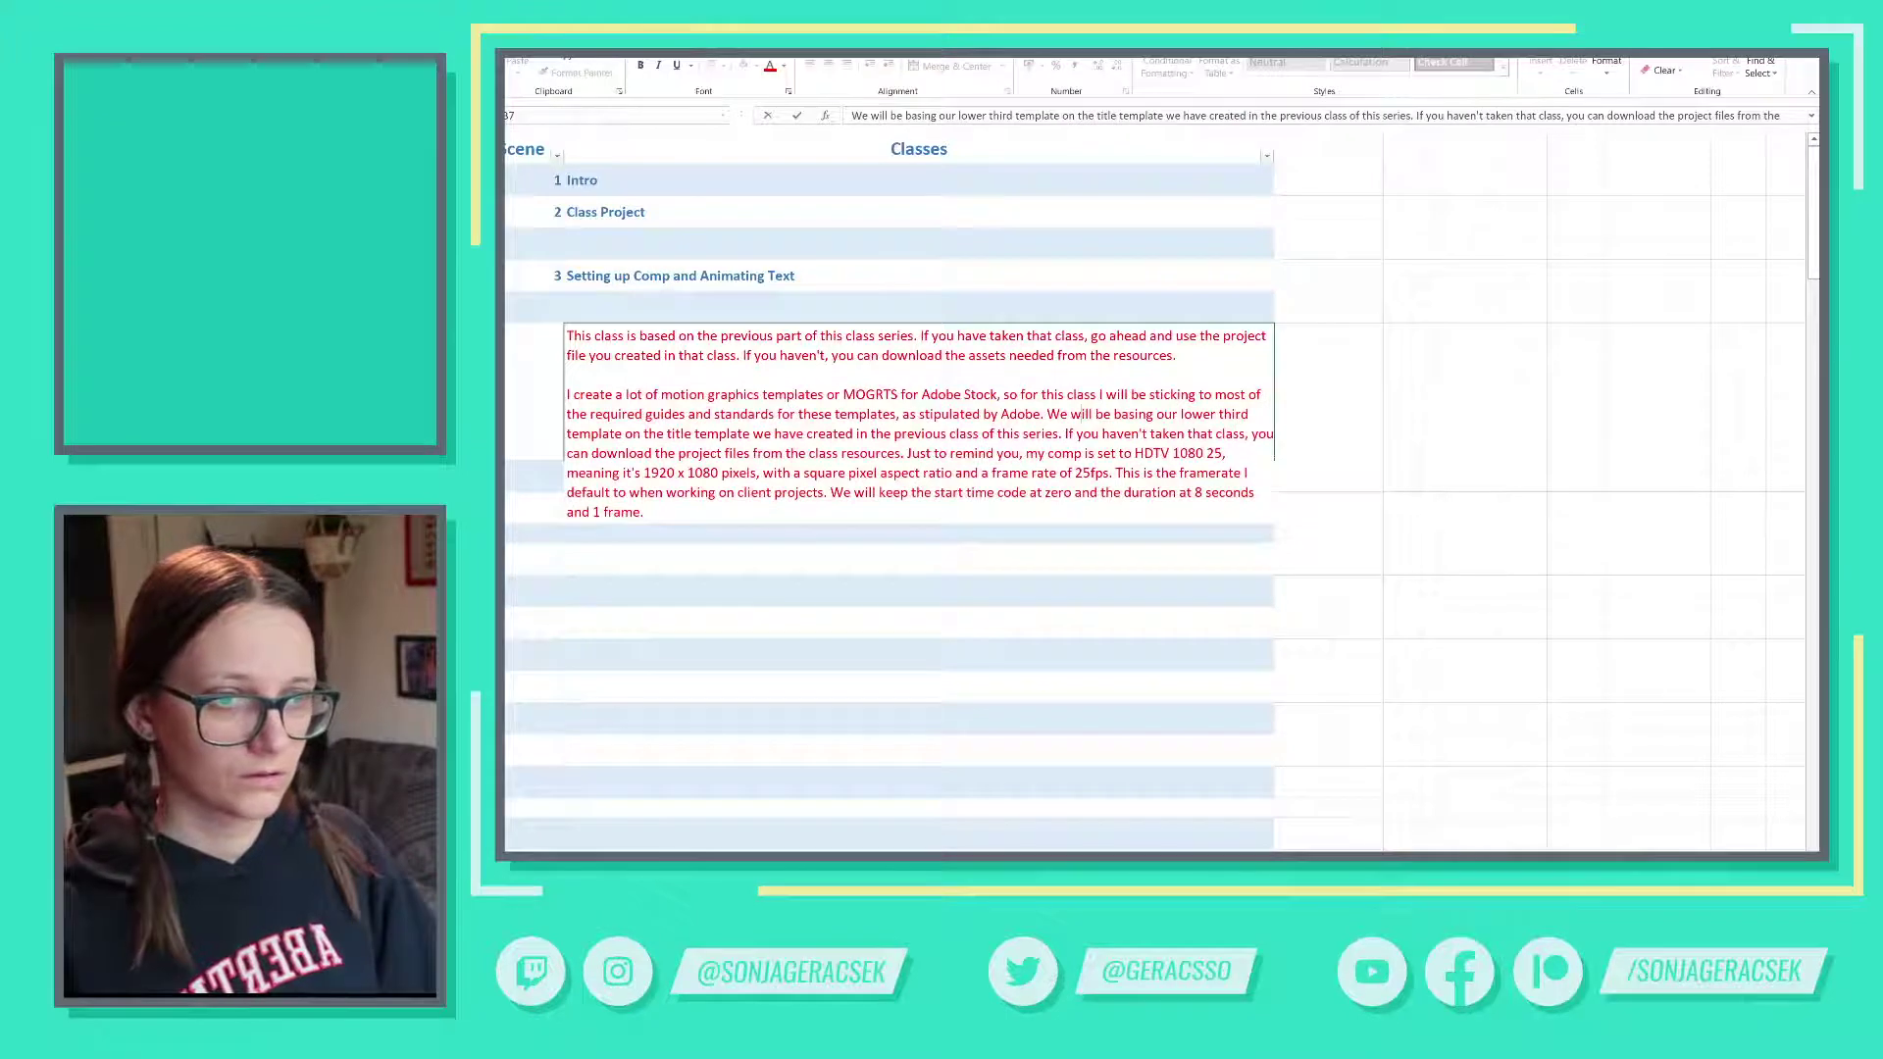
pyautogui.moveTo(904, 453); pyautogui.dragTo(541, 384)
pyautogui.press('BackSpace')
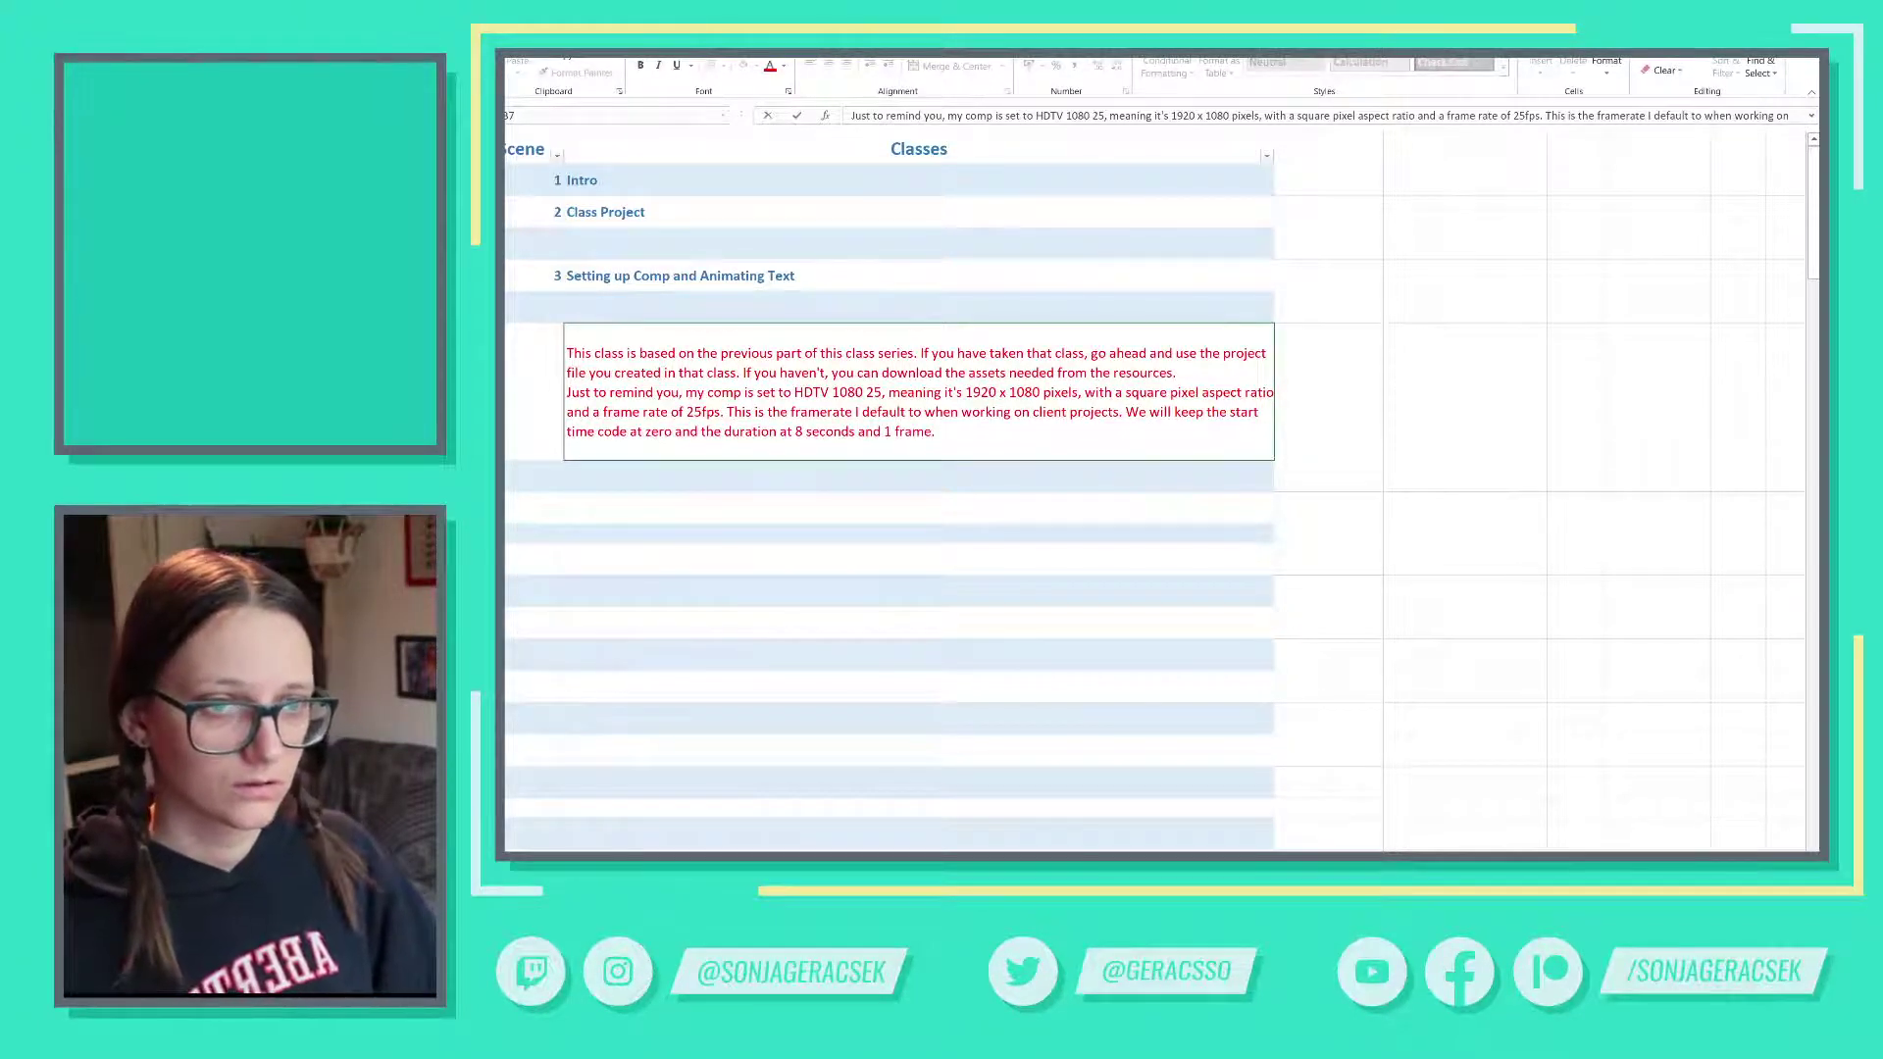
# - Remove "Just to remind you, my comp is set to" and join the HDTV 1080 25 text onto the first paragraph
pyautogui.moveTo(790, 392); pyautogui.dragTo(567, 393)
pyautogui.press('BackSpace')
pyautogui.write('You')
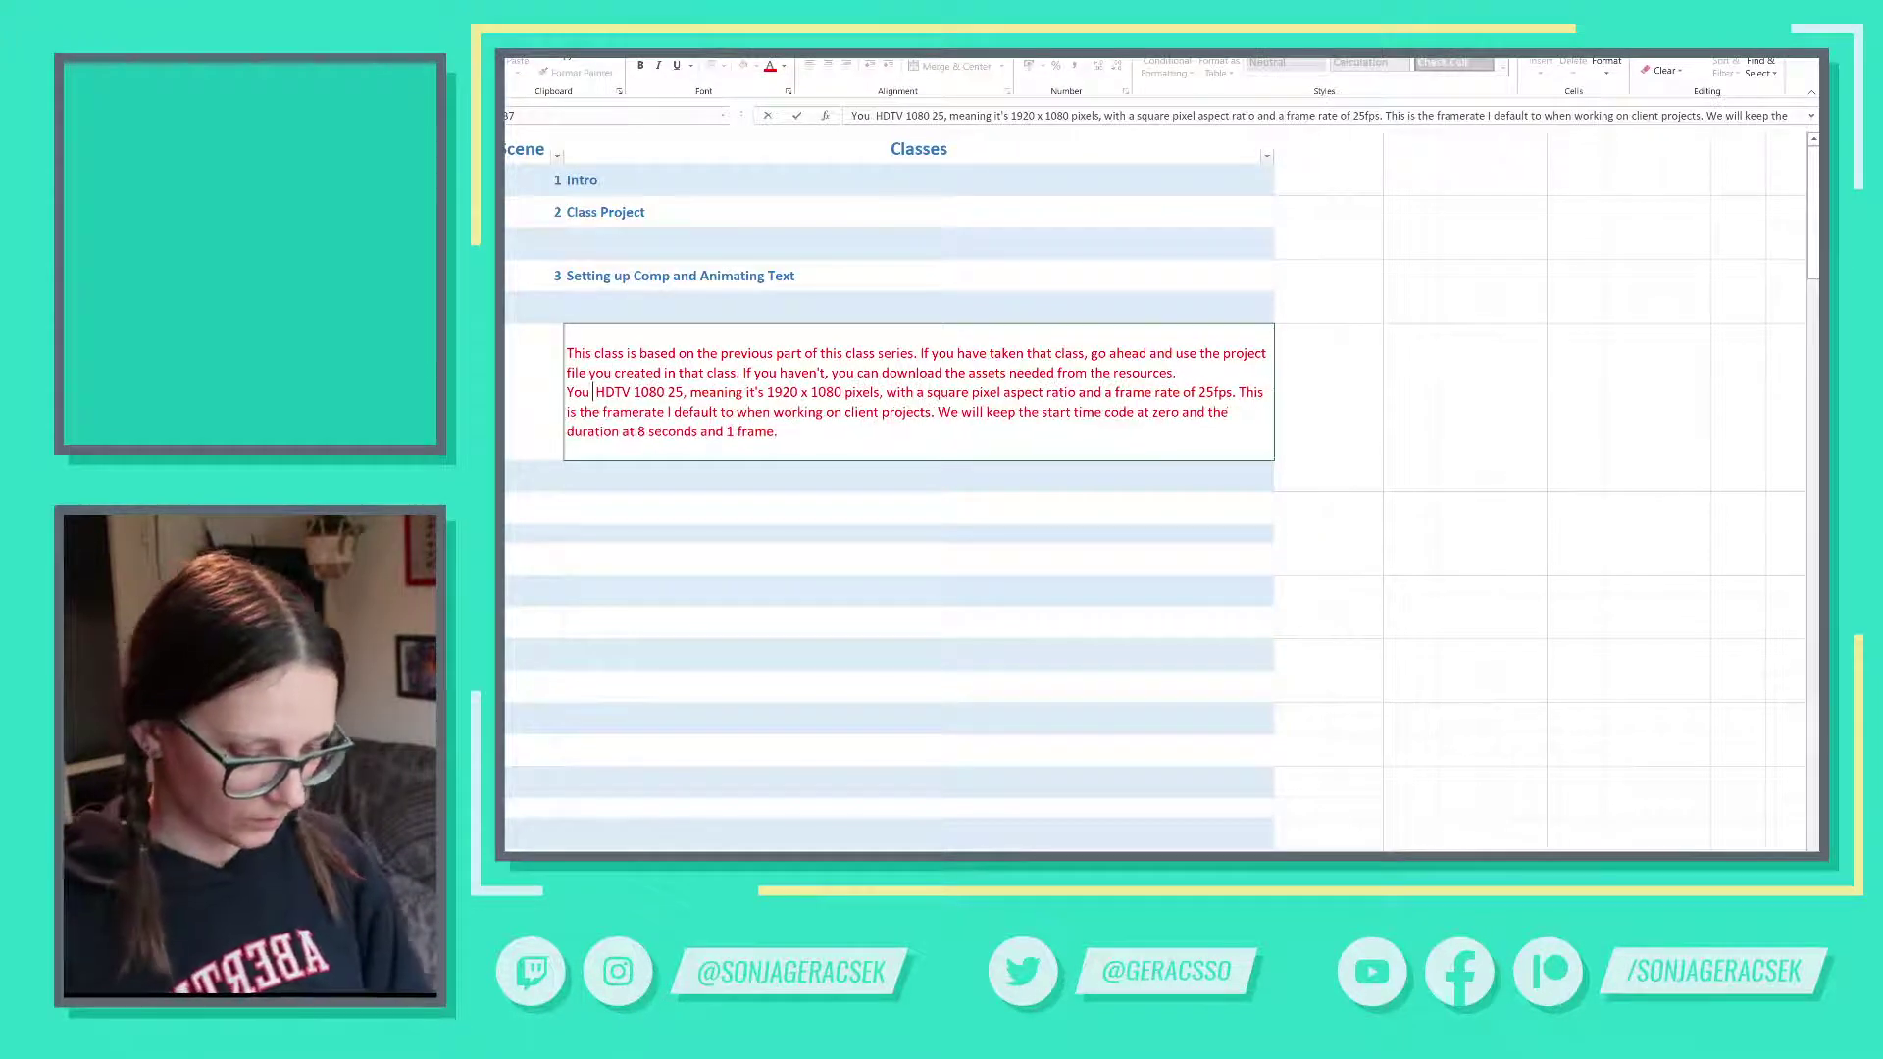
pyautogui.press('BackSpace')
pyautogui.press('BackSpace')
pyautogui.press('BackSpace')
pyautogui.press('BackSpace')
pyautogui.press('BackSpace')
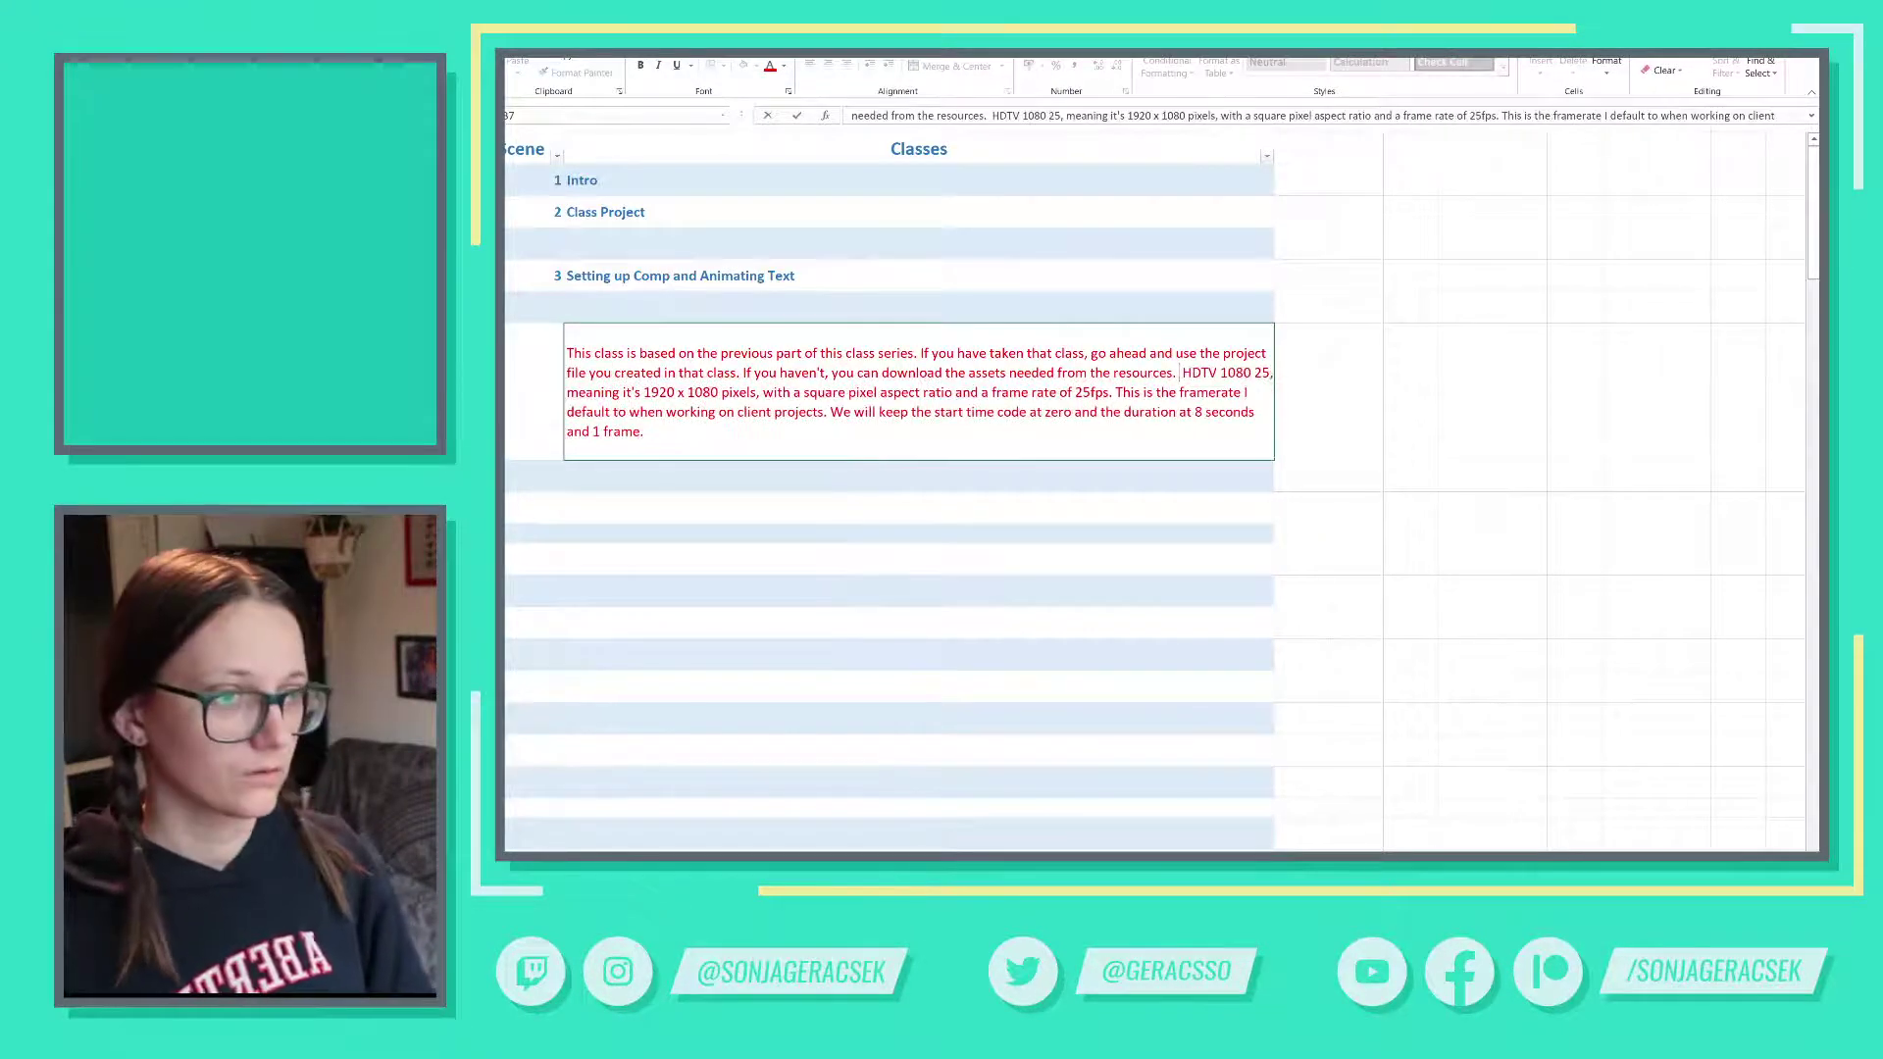
pyautogui.press('Return')
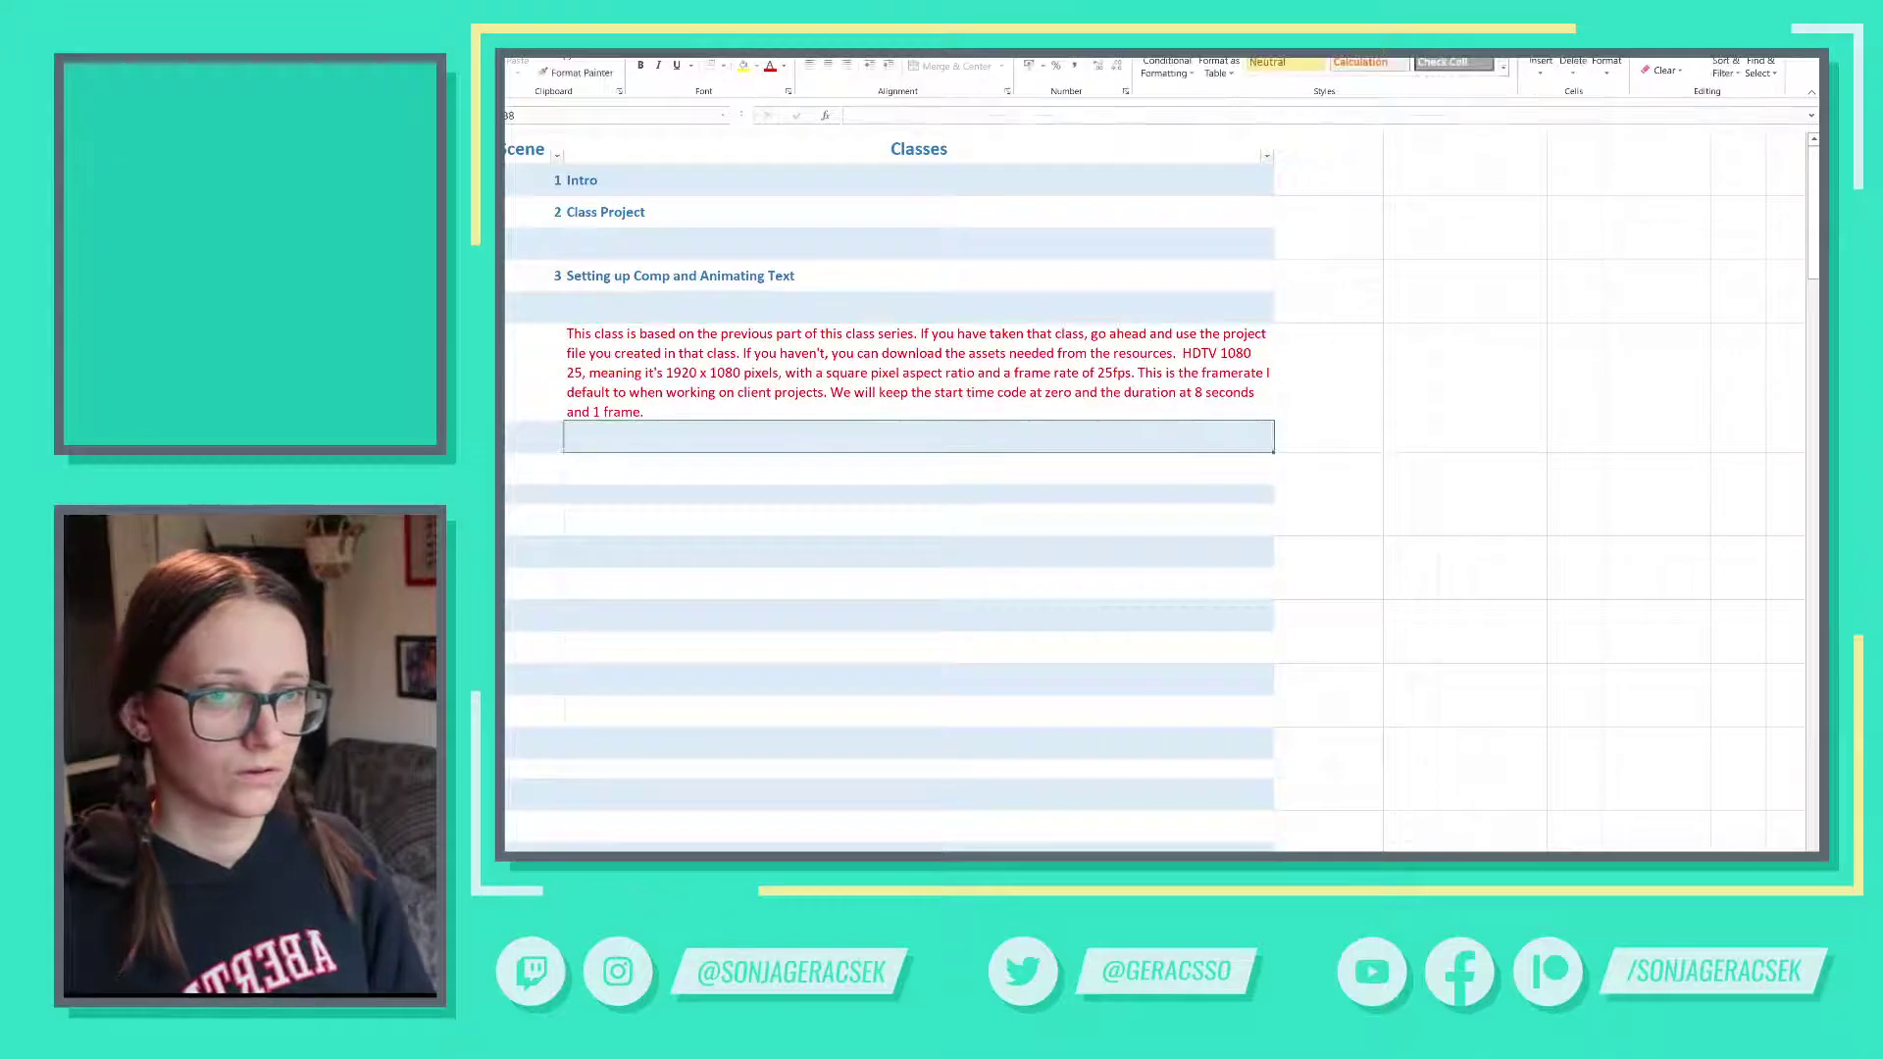
# - Insert "Go ahead and create a new composition with the following settings:" before "HDTV 1080 25" in the script cell
pyautogui.doubleClick(1179, 353)
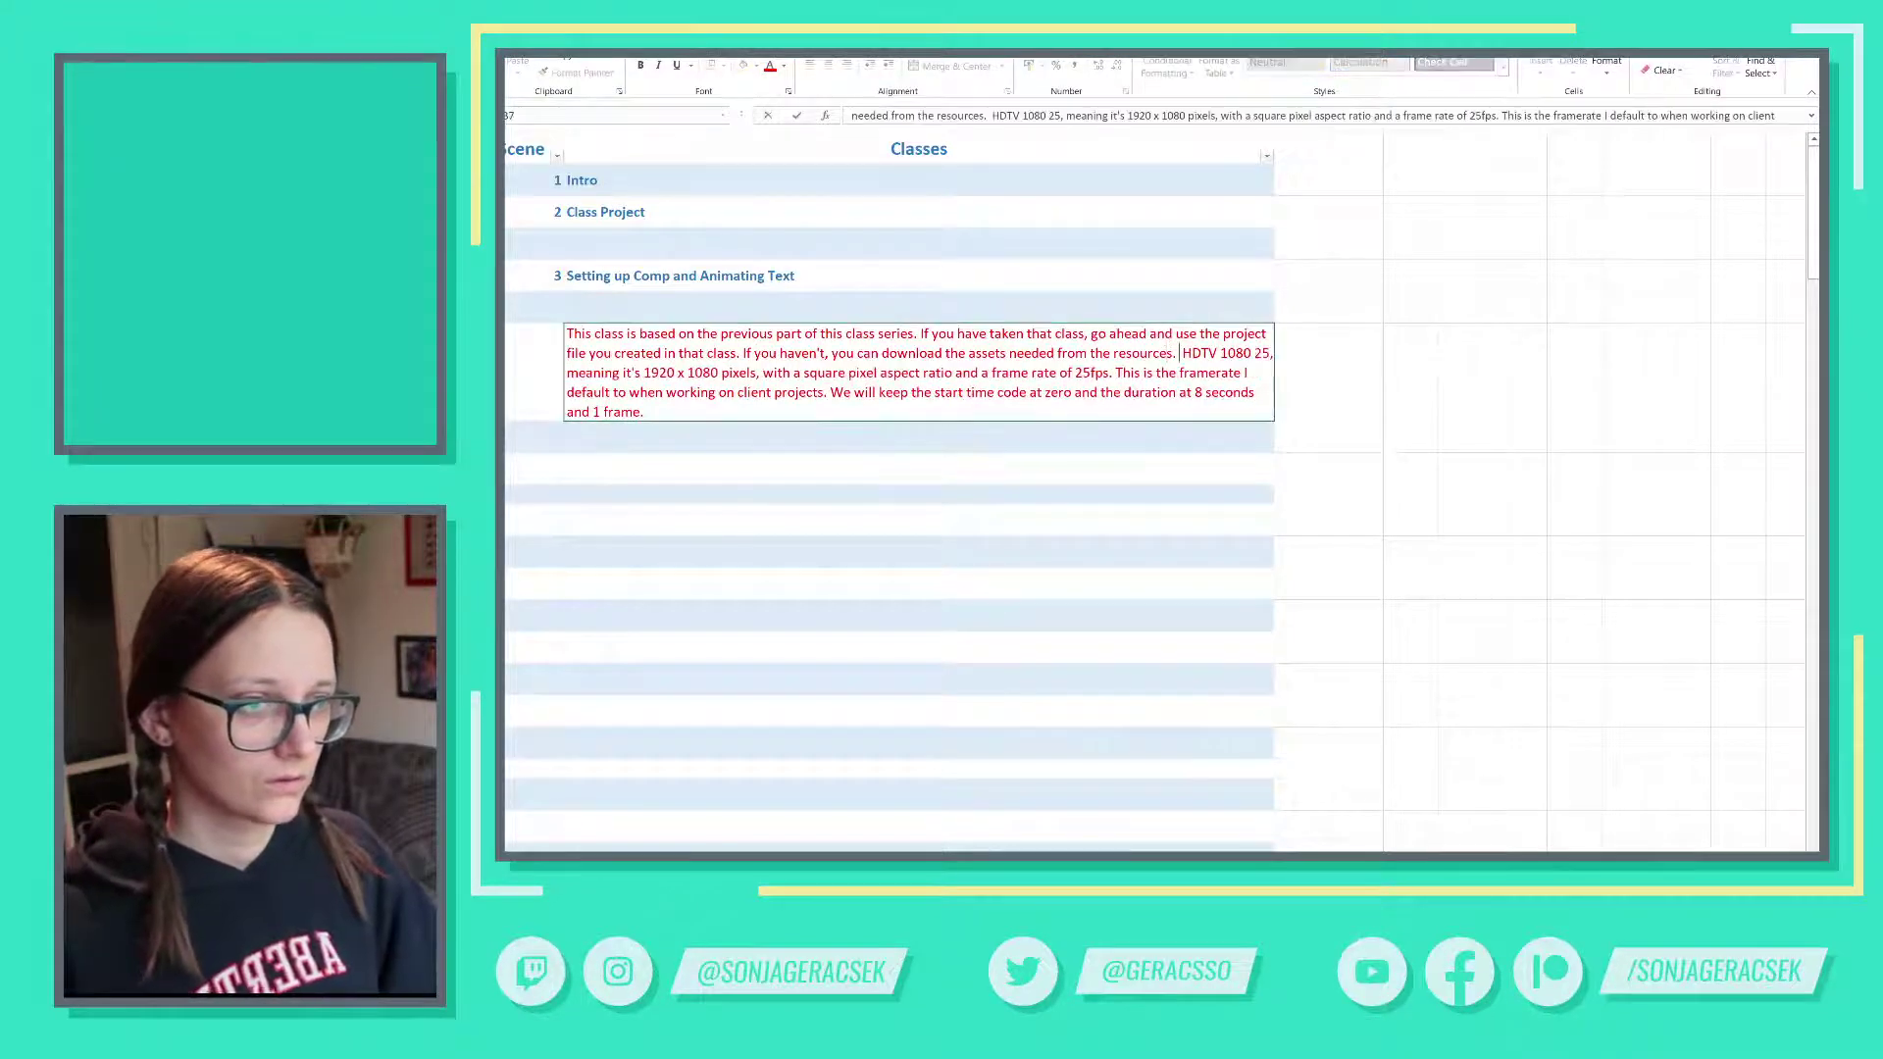
pyautogui.write('Go ahead and ')
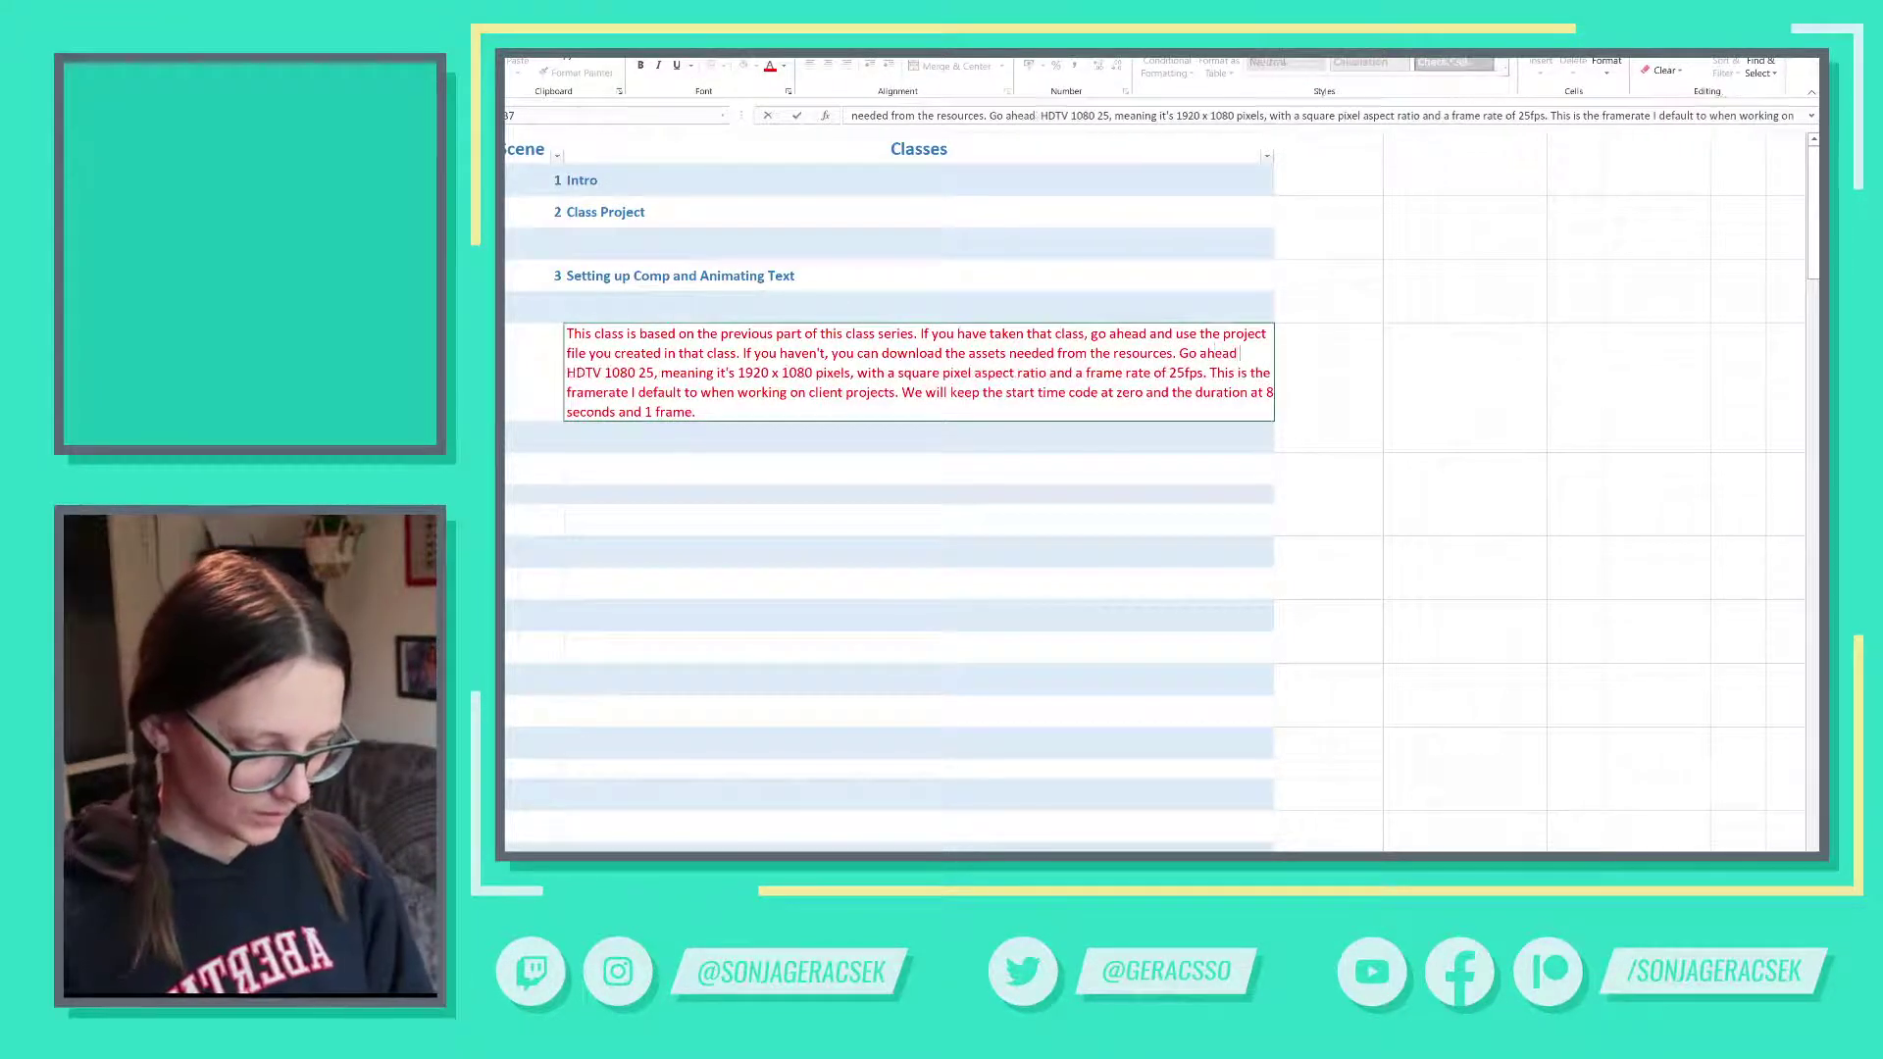
pyautogui.write('crea')
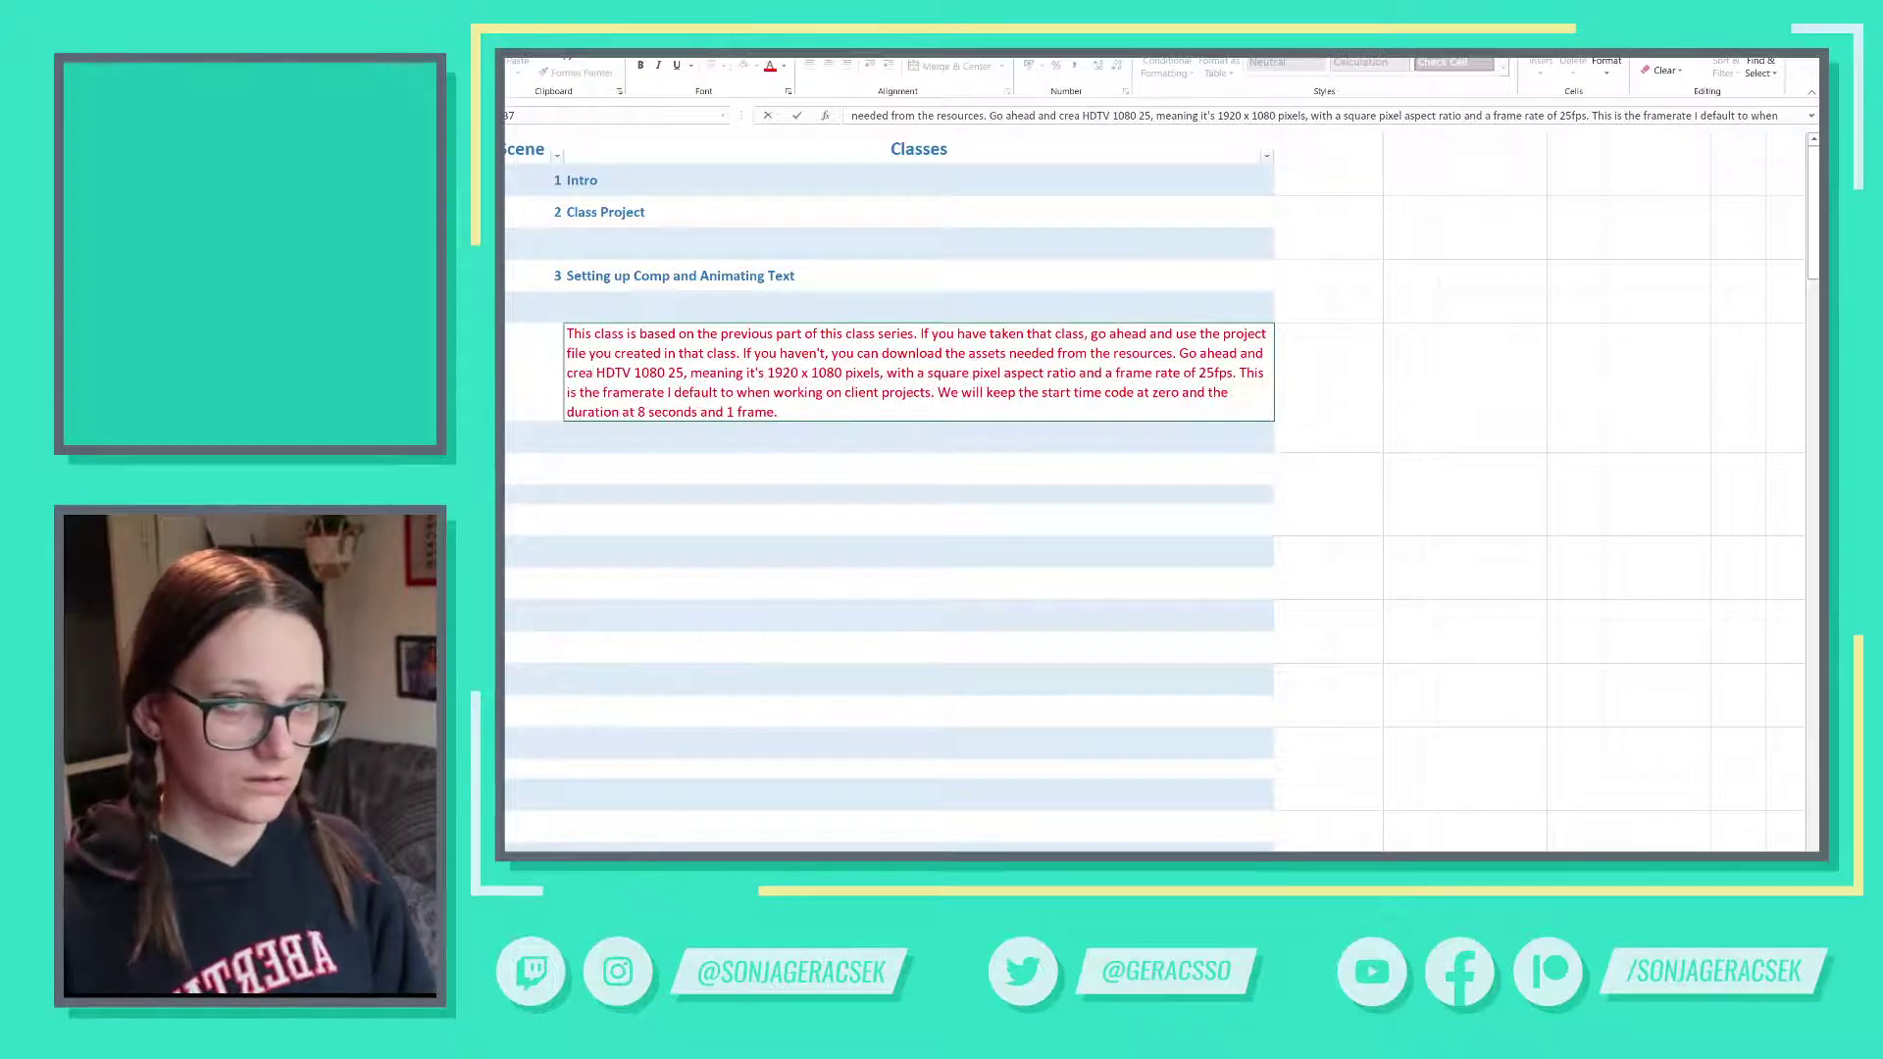
pyautogui.write('te a new compo')
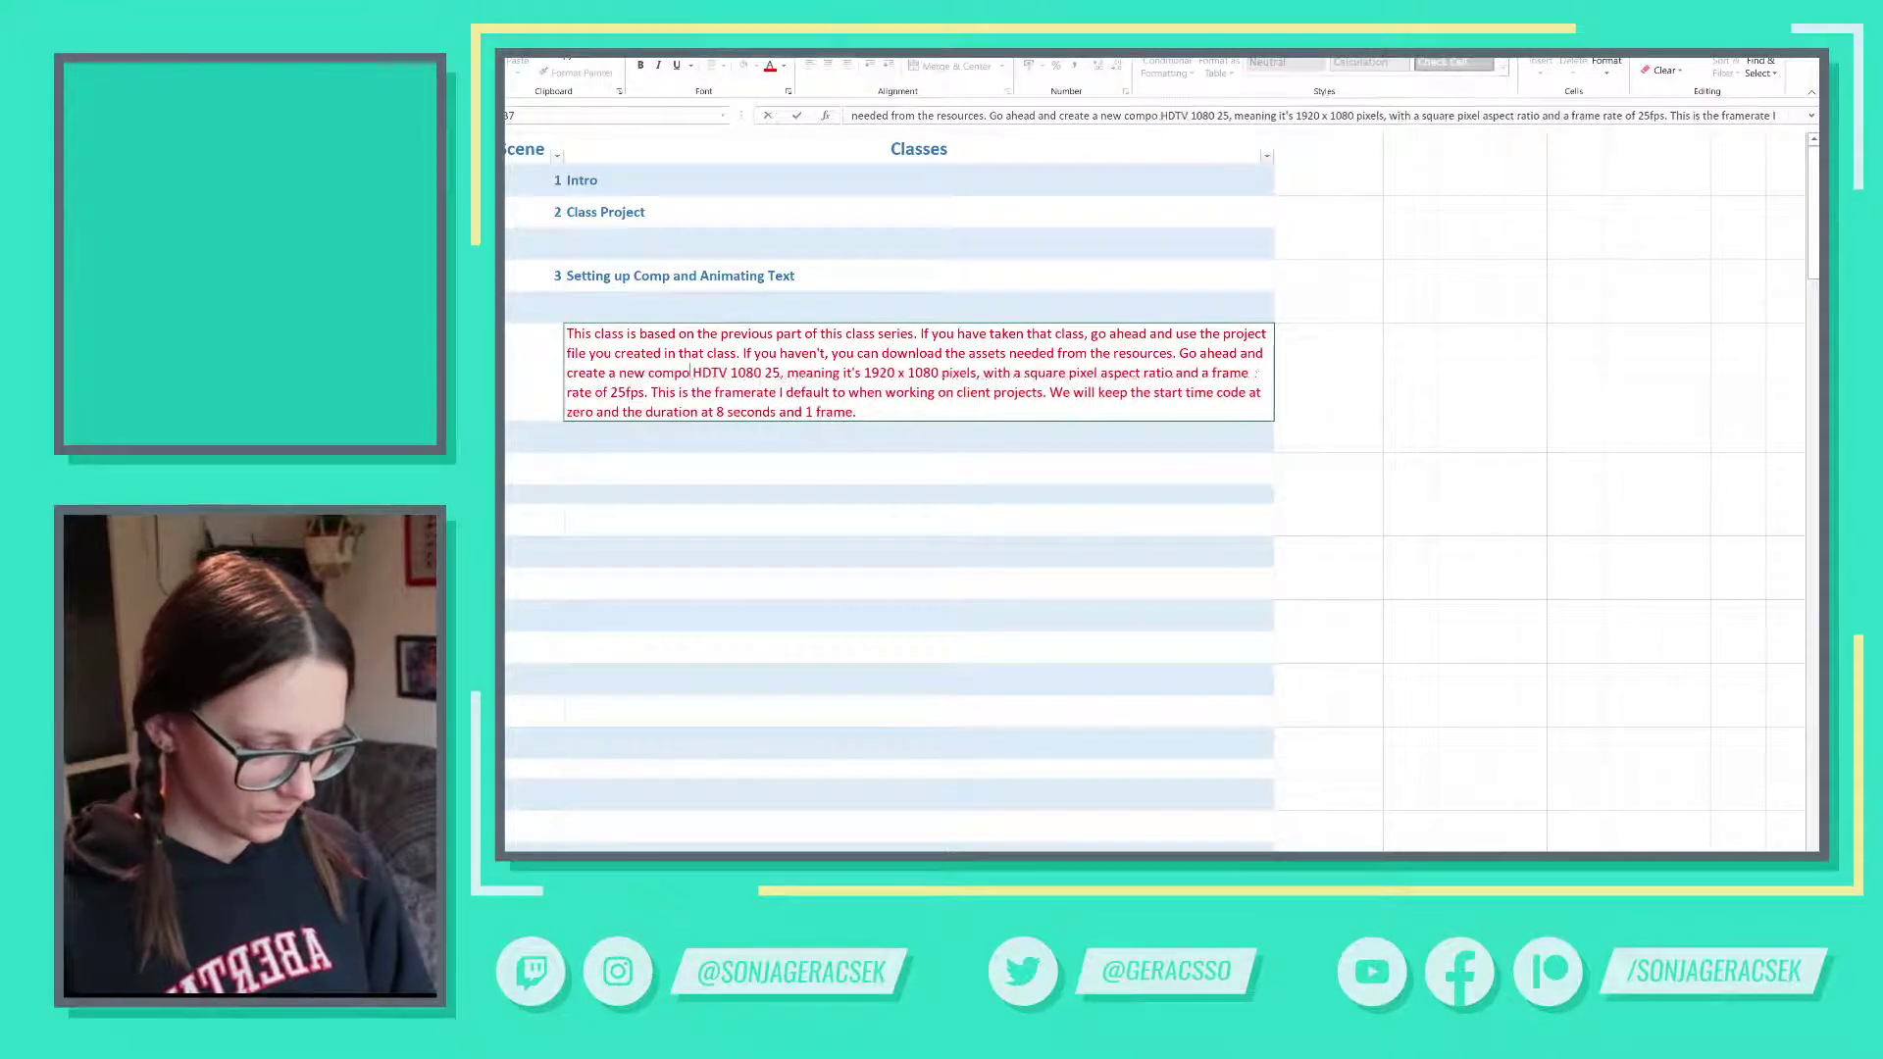
pyautogui.write('sition with the ')
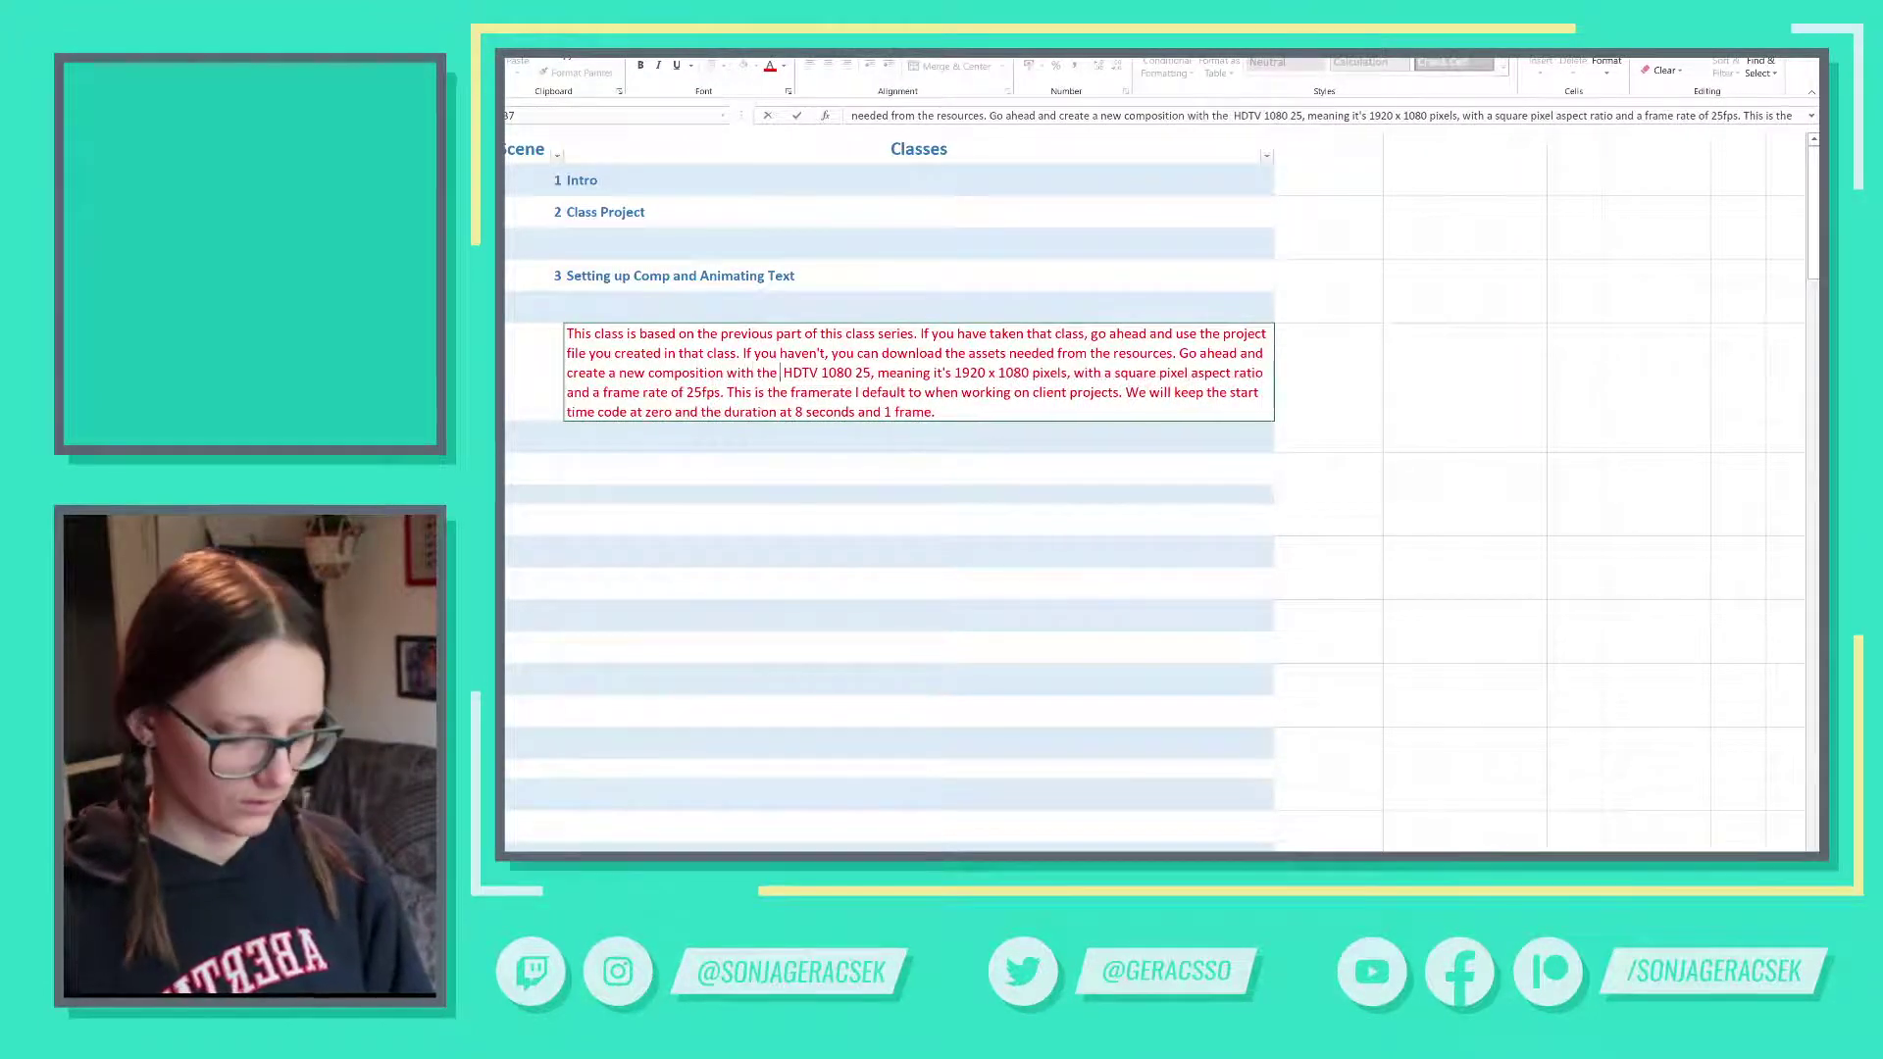
pyautogui.write('following set')
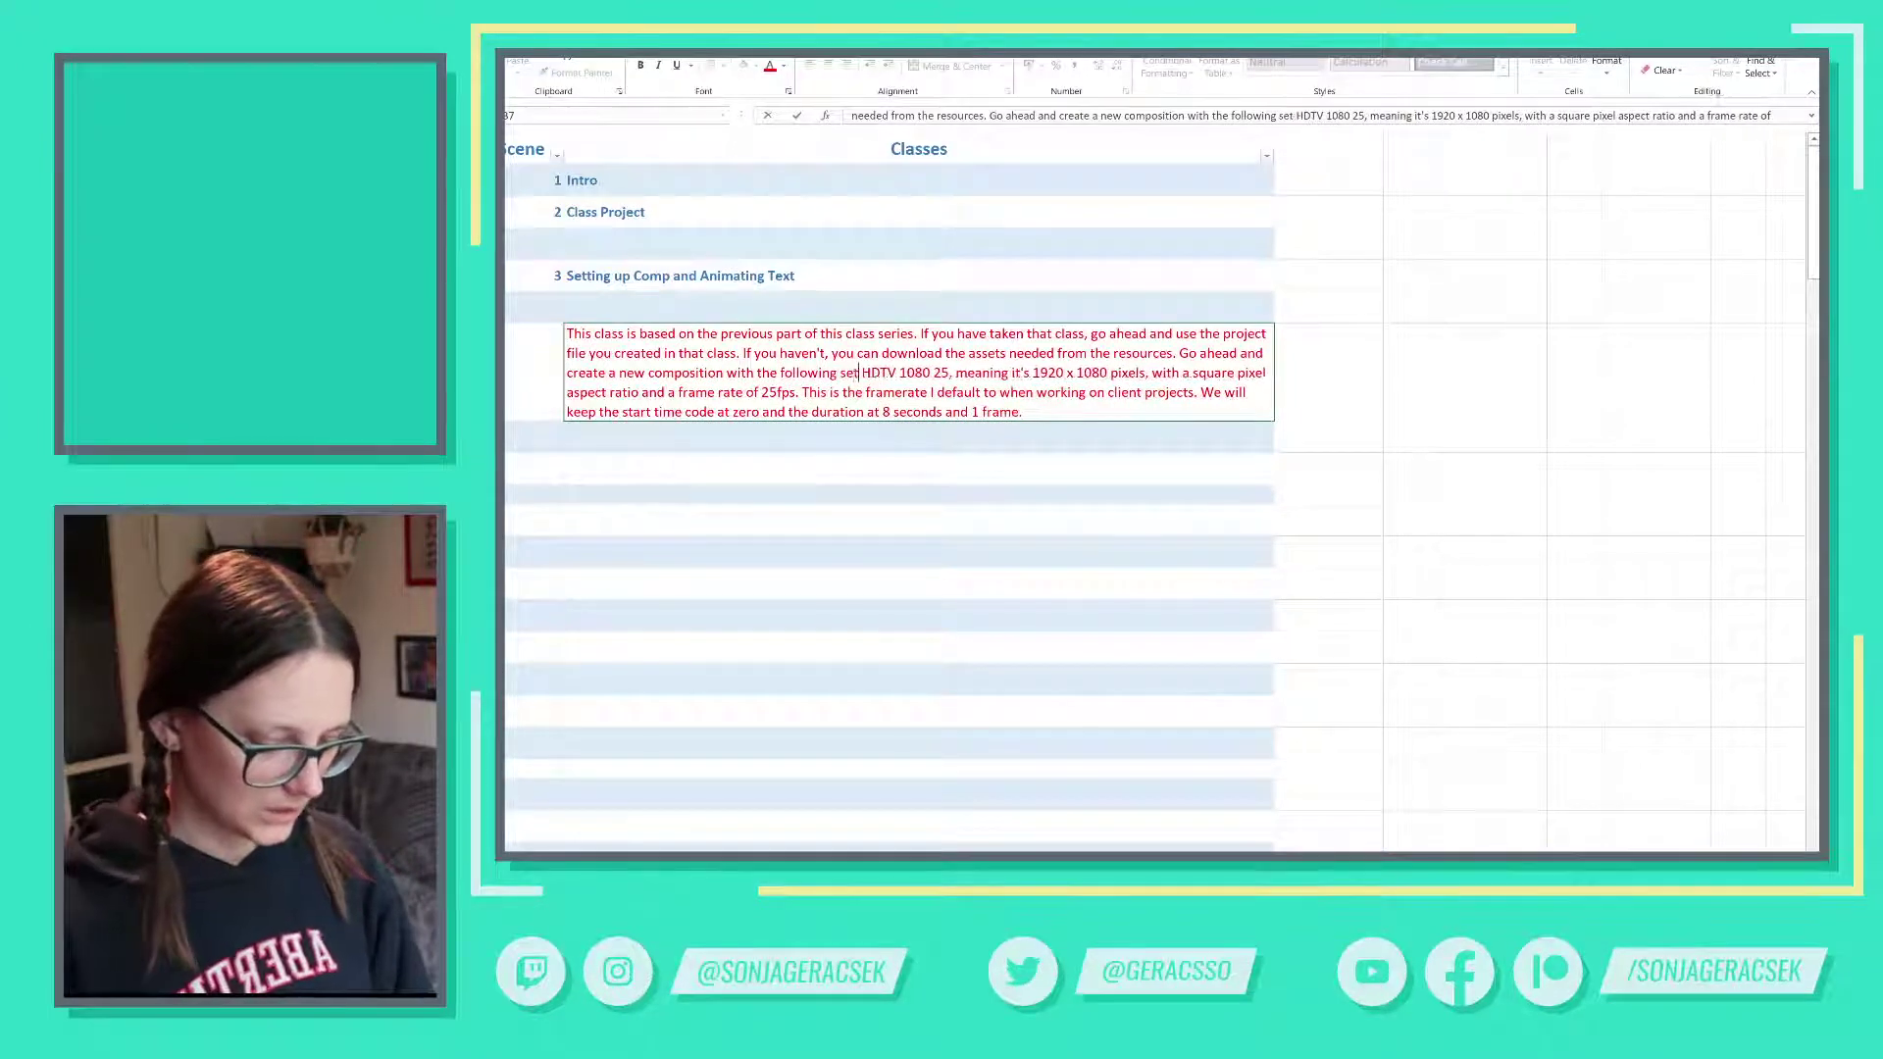
pyautogui.write('tings')
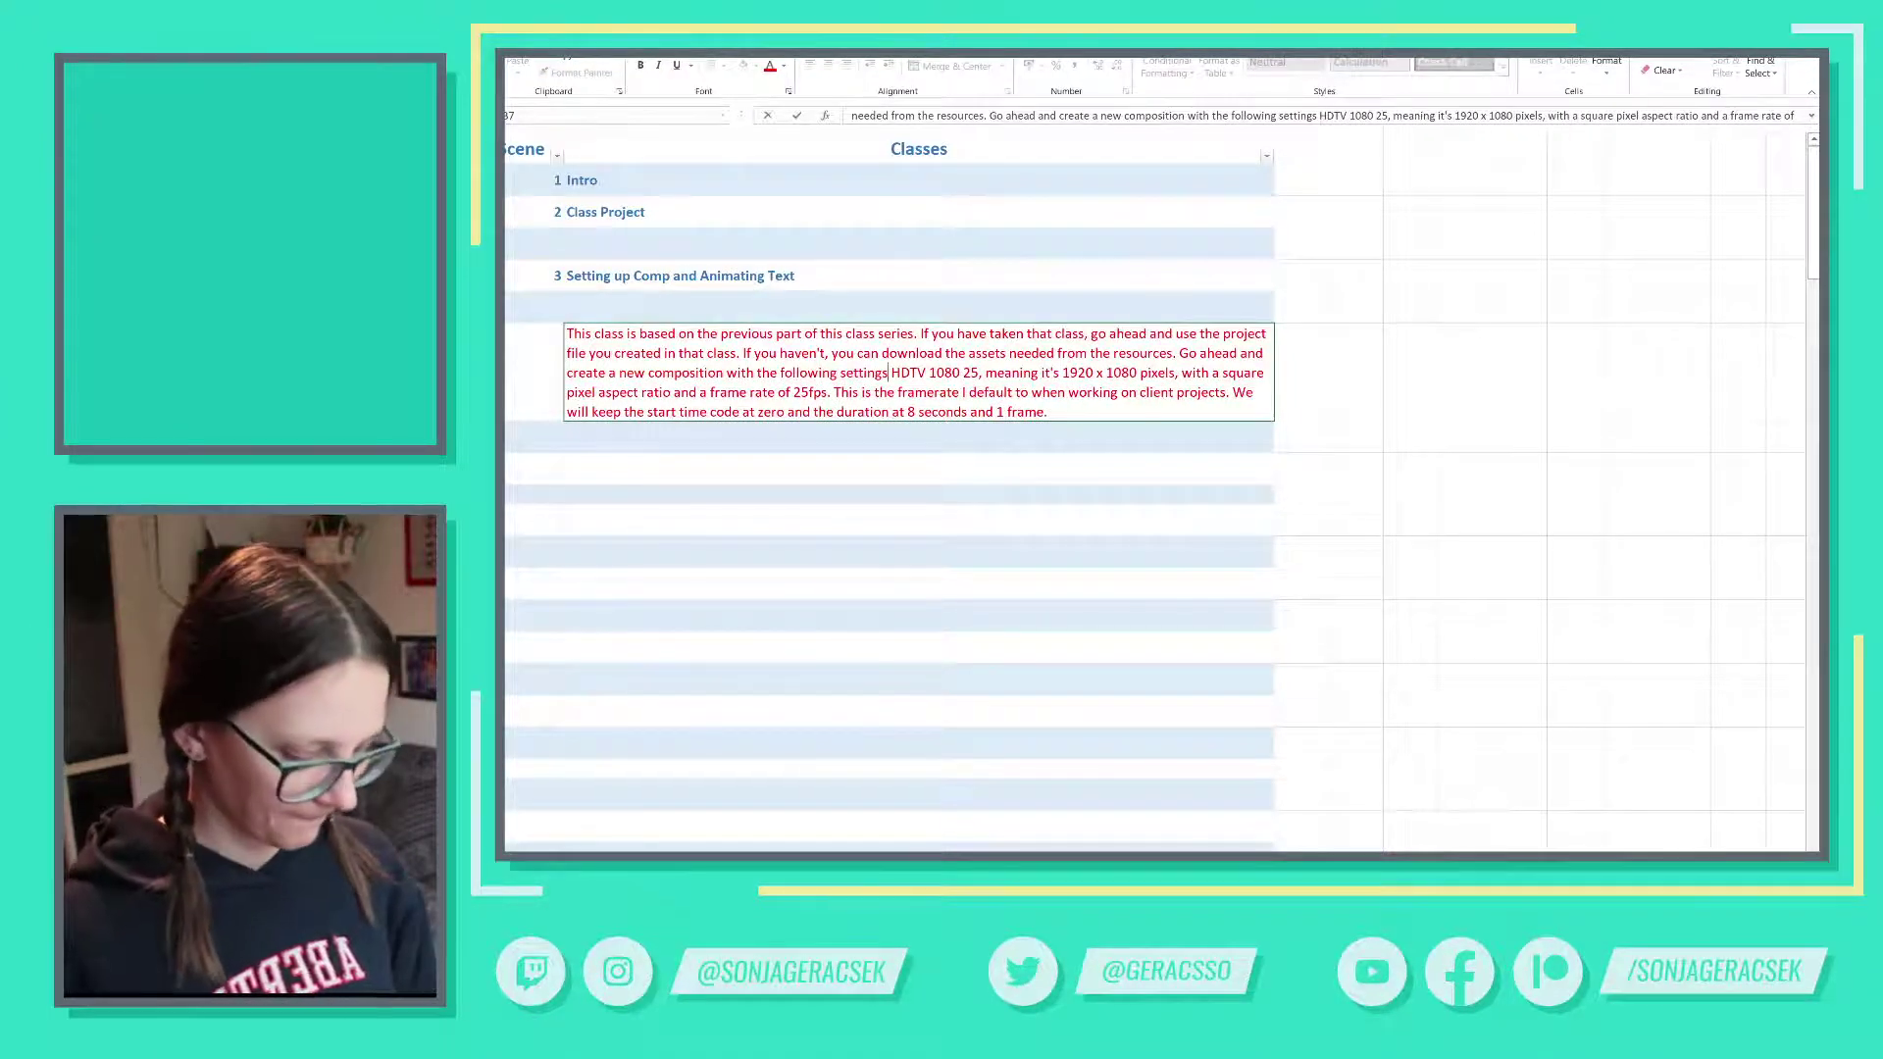
pyautogui.write(':')
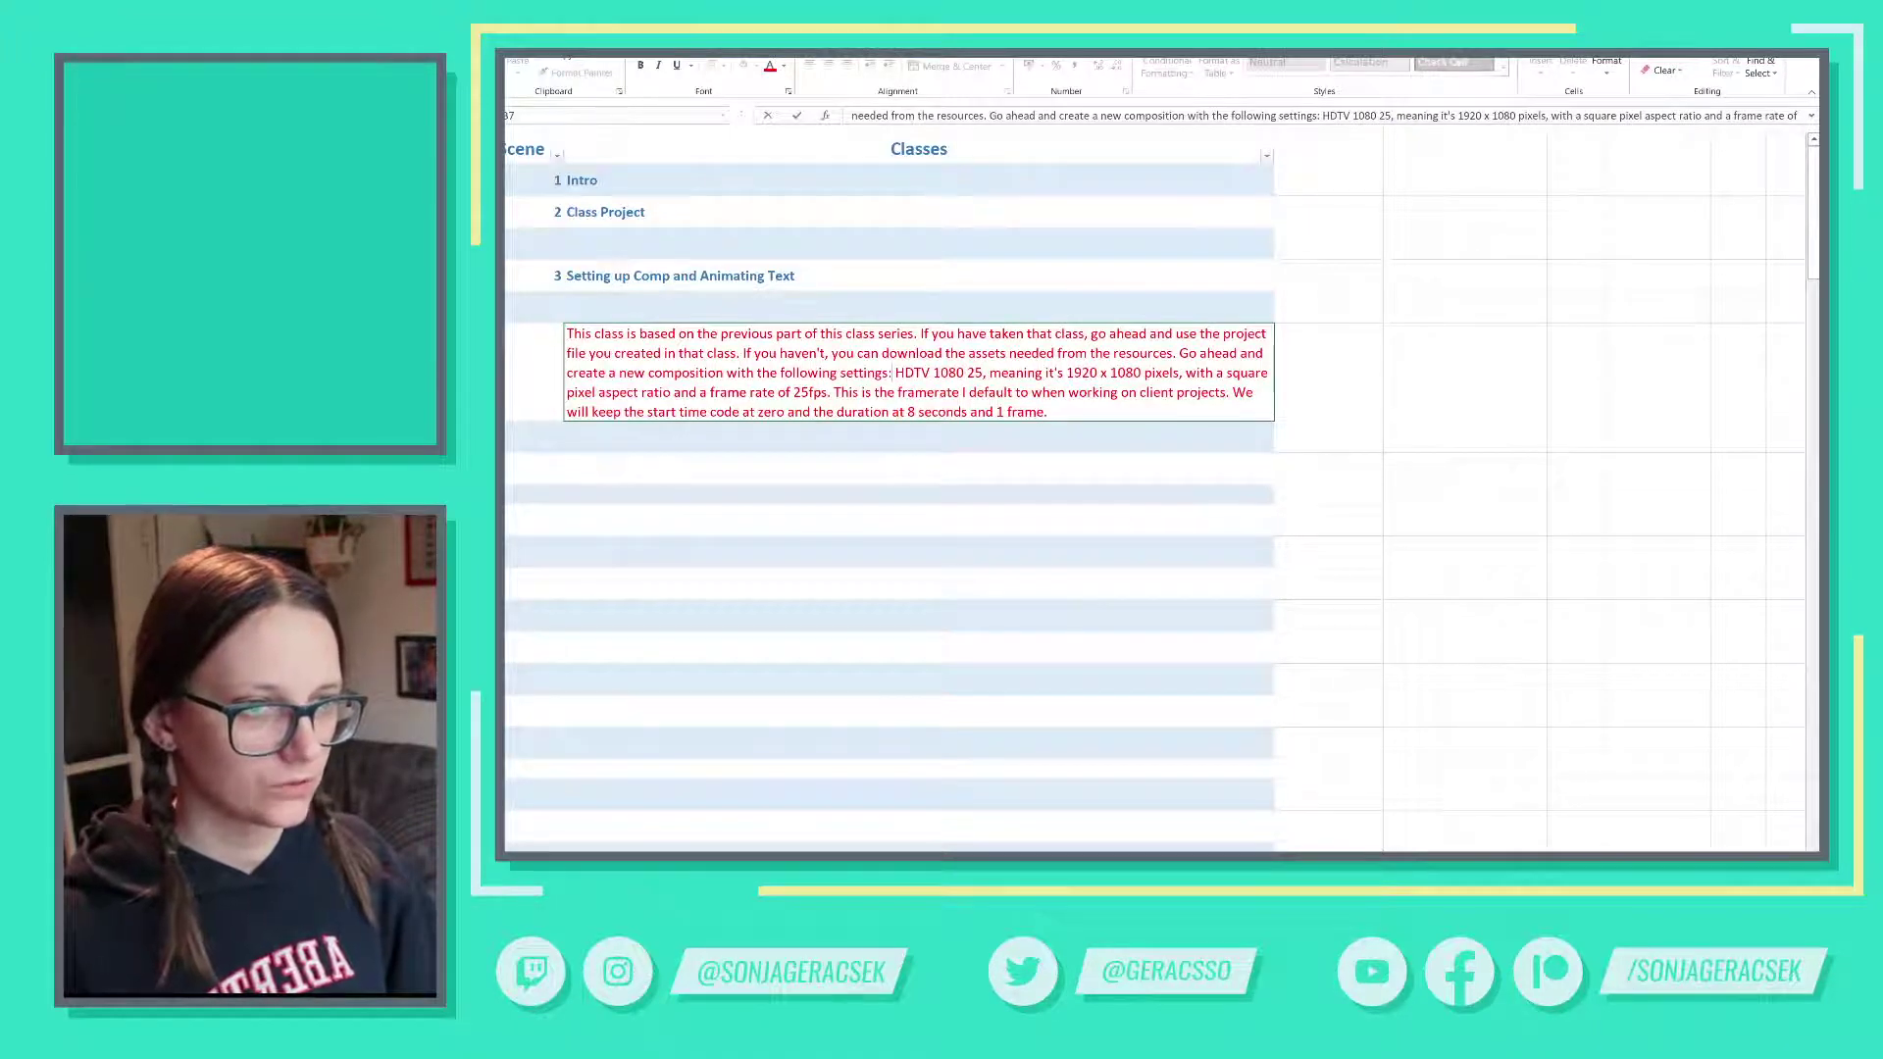
# - Delete the phrase "meaning it's 1920 x 1080 pixels," from the composition settings sentence
pyautogui.hotkey('shift', 'Right')
pyautogui.hotkey('shift', 'Right')
pyautogui.hotkey('shift', 'Right')
pyautogui.hotkey('shift', 'Right')
pyautogui.hotkey('shift', 'Right')
pyautogui.hotkey('shift', 'Right')
pyautogui.hotkey('shift', 'Right')
pyautogui.hotkey('shift', 'Right')
pyautogui.hotkey('shift', 'Right')
pyautogui.hotkey('shift', 'Right')
pyautogui.hotkey('shift', 'Right')
pyautogui.hotkey('shift', 'Right')
pyautogui.hotkey('shift', 'Right')
pyautogui.hotkey('shift', 'Right')
pyautogui.hotkey('shift', 'Right')
pyautogui.hotkey('shift', 'Right')
pyautogui.hotkey('shift', 'Right')
pyautogui.hotkey('shift', 'Right')
pyautogui.hotkey('shift', 'Right')
pyautogui.hotkey('shift', 'Right')
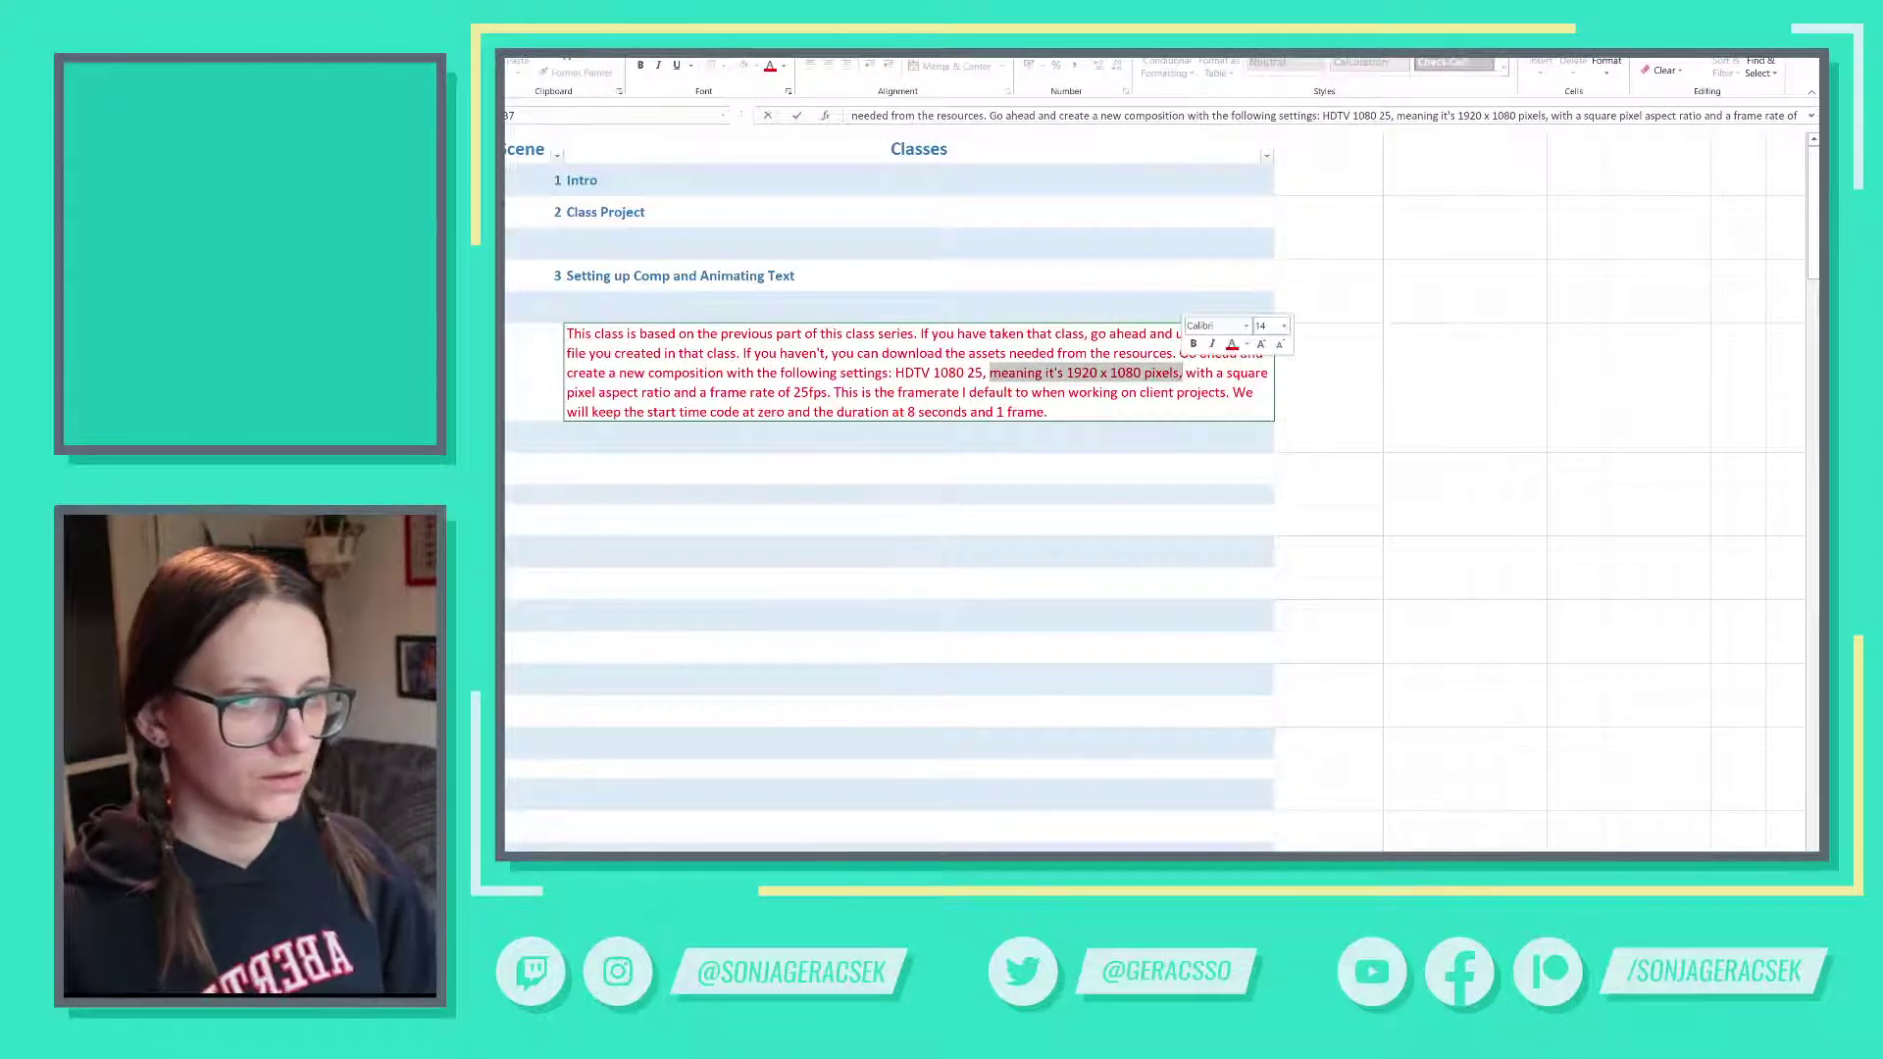
pyautogui.press('BackSpace')
pyautogui.press('BackSpace')
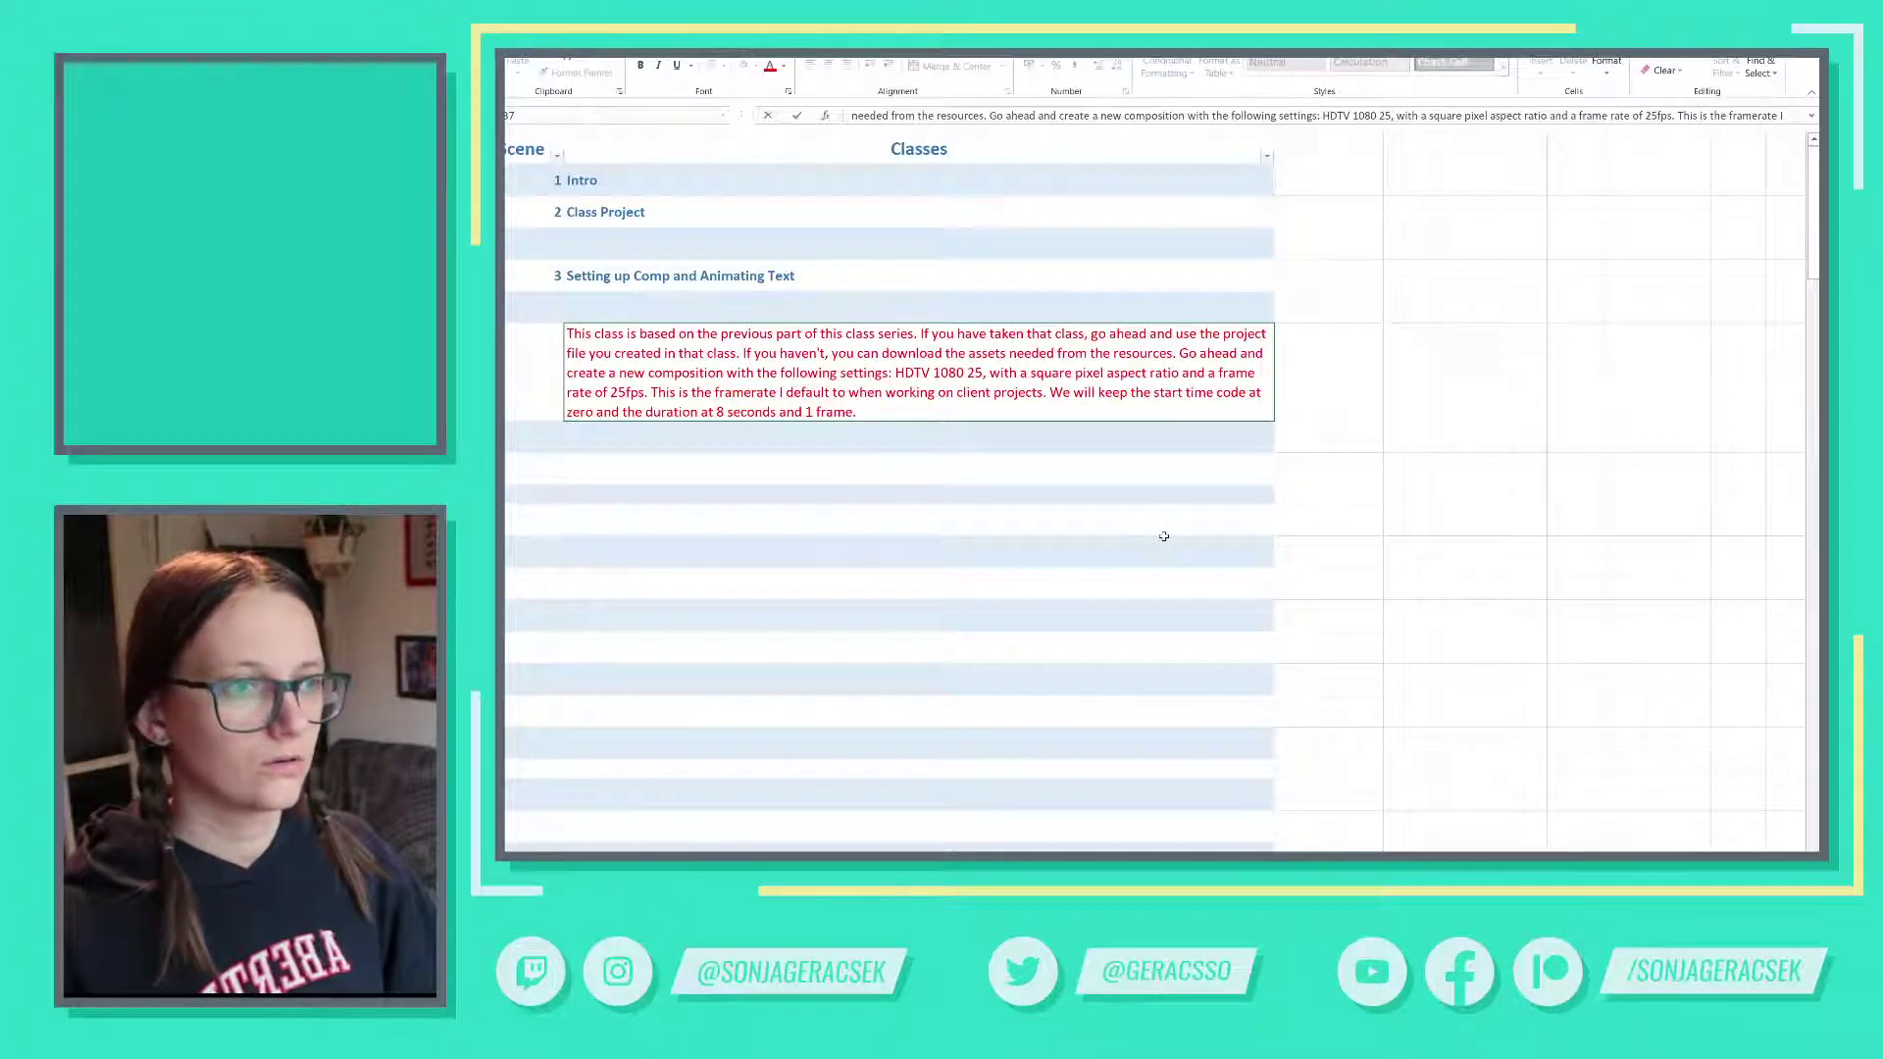
# - Finish the cell edit and save the workbook over 03_Tutorial_class08_v01.xlsx in the 08_MogrtLowerThird 01_scripts folder
pyautogui.click(917, 550)
pyautogui.hotkey('alt', 'f')
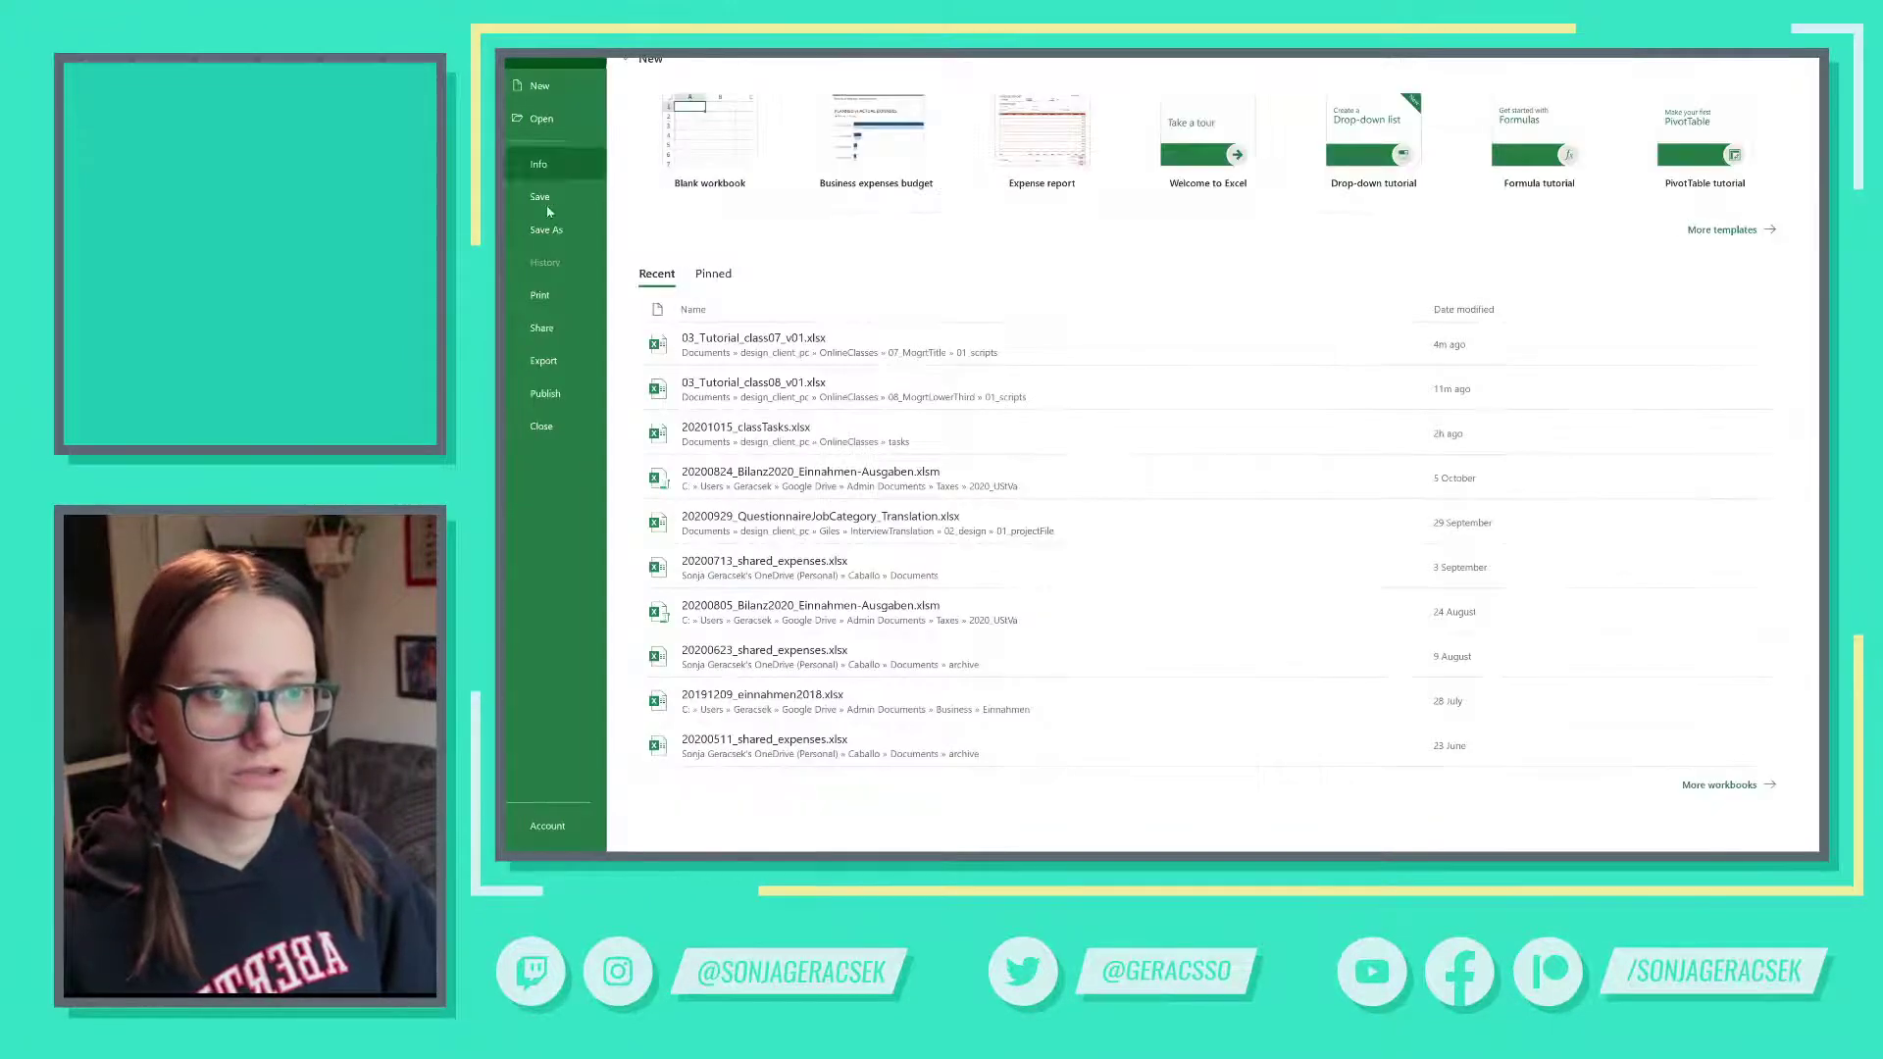
pyautogui.click(544, 230)
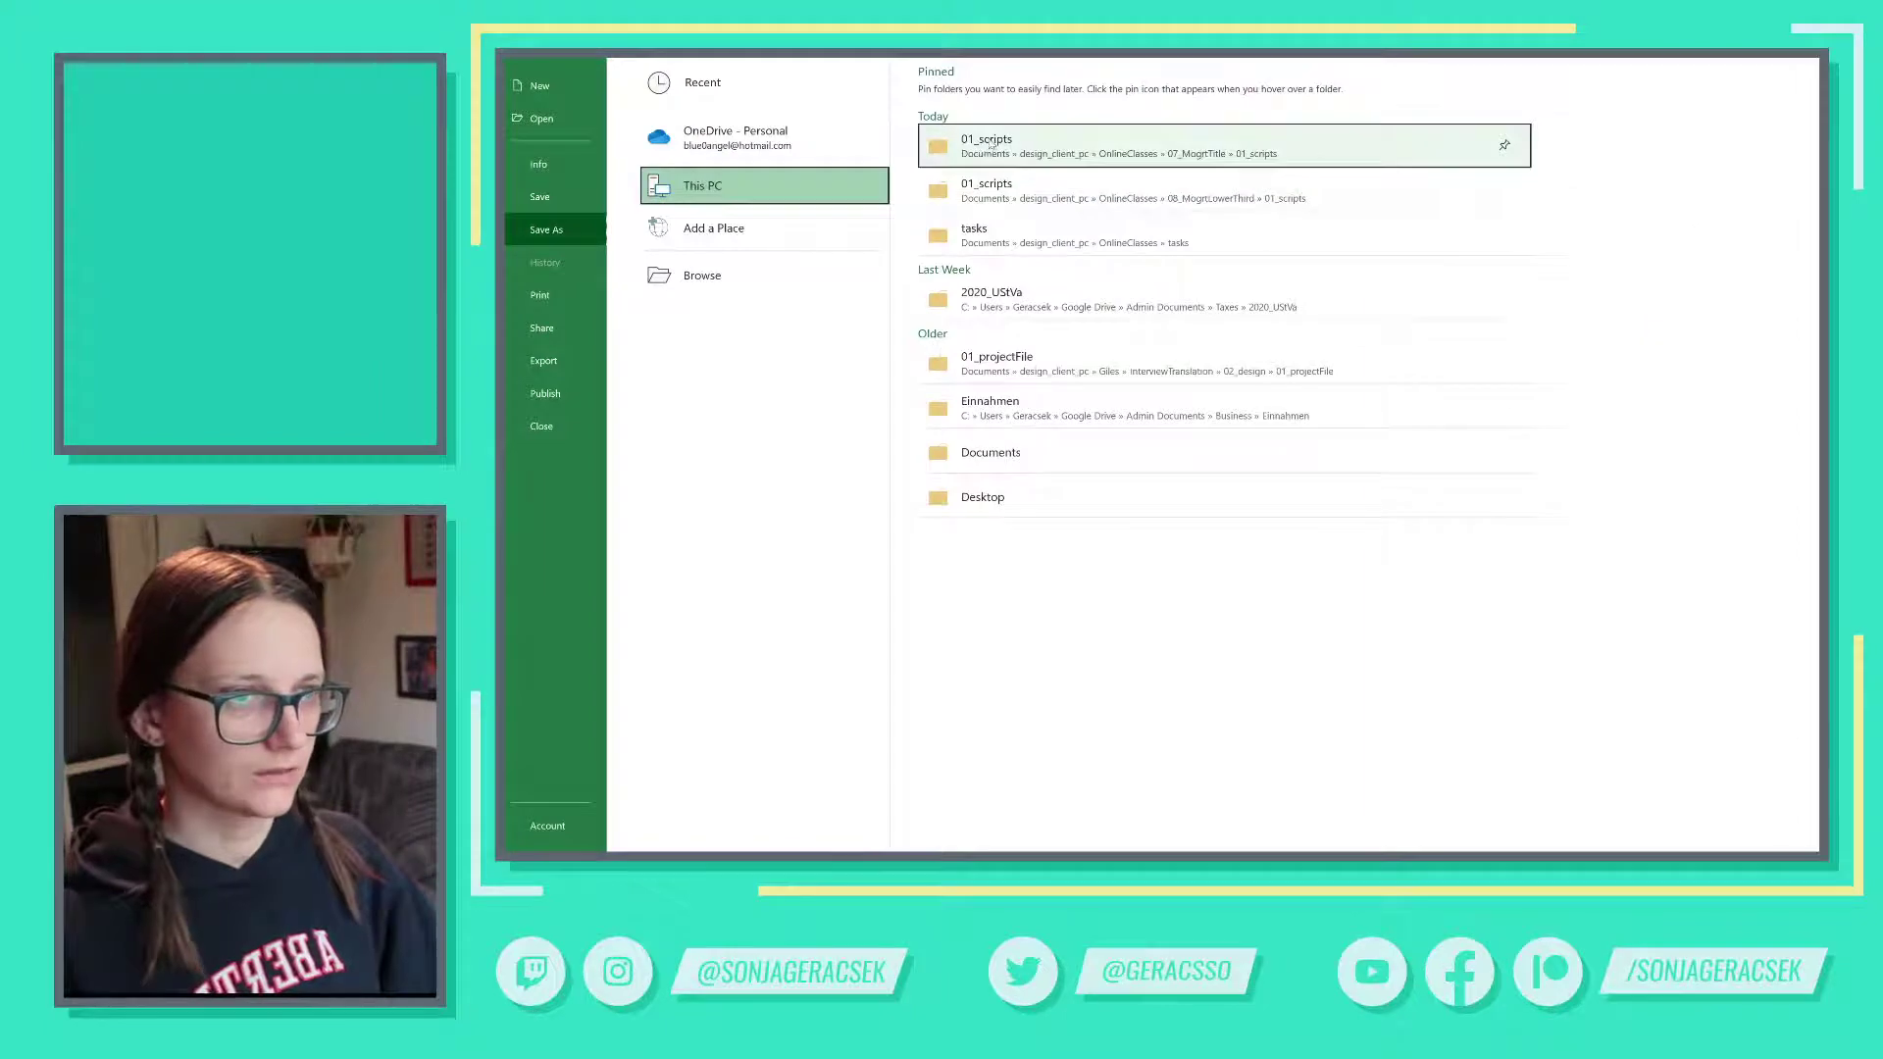
pyautogui.click(1028, 201)
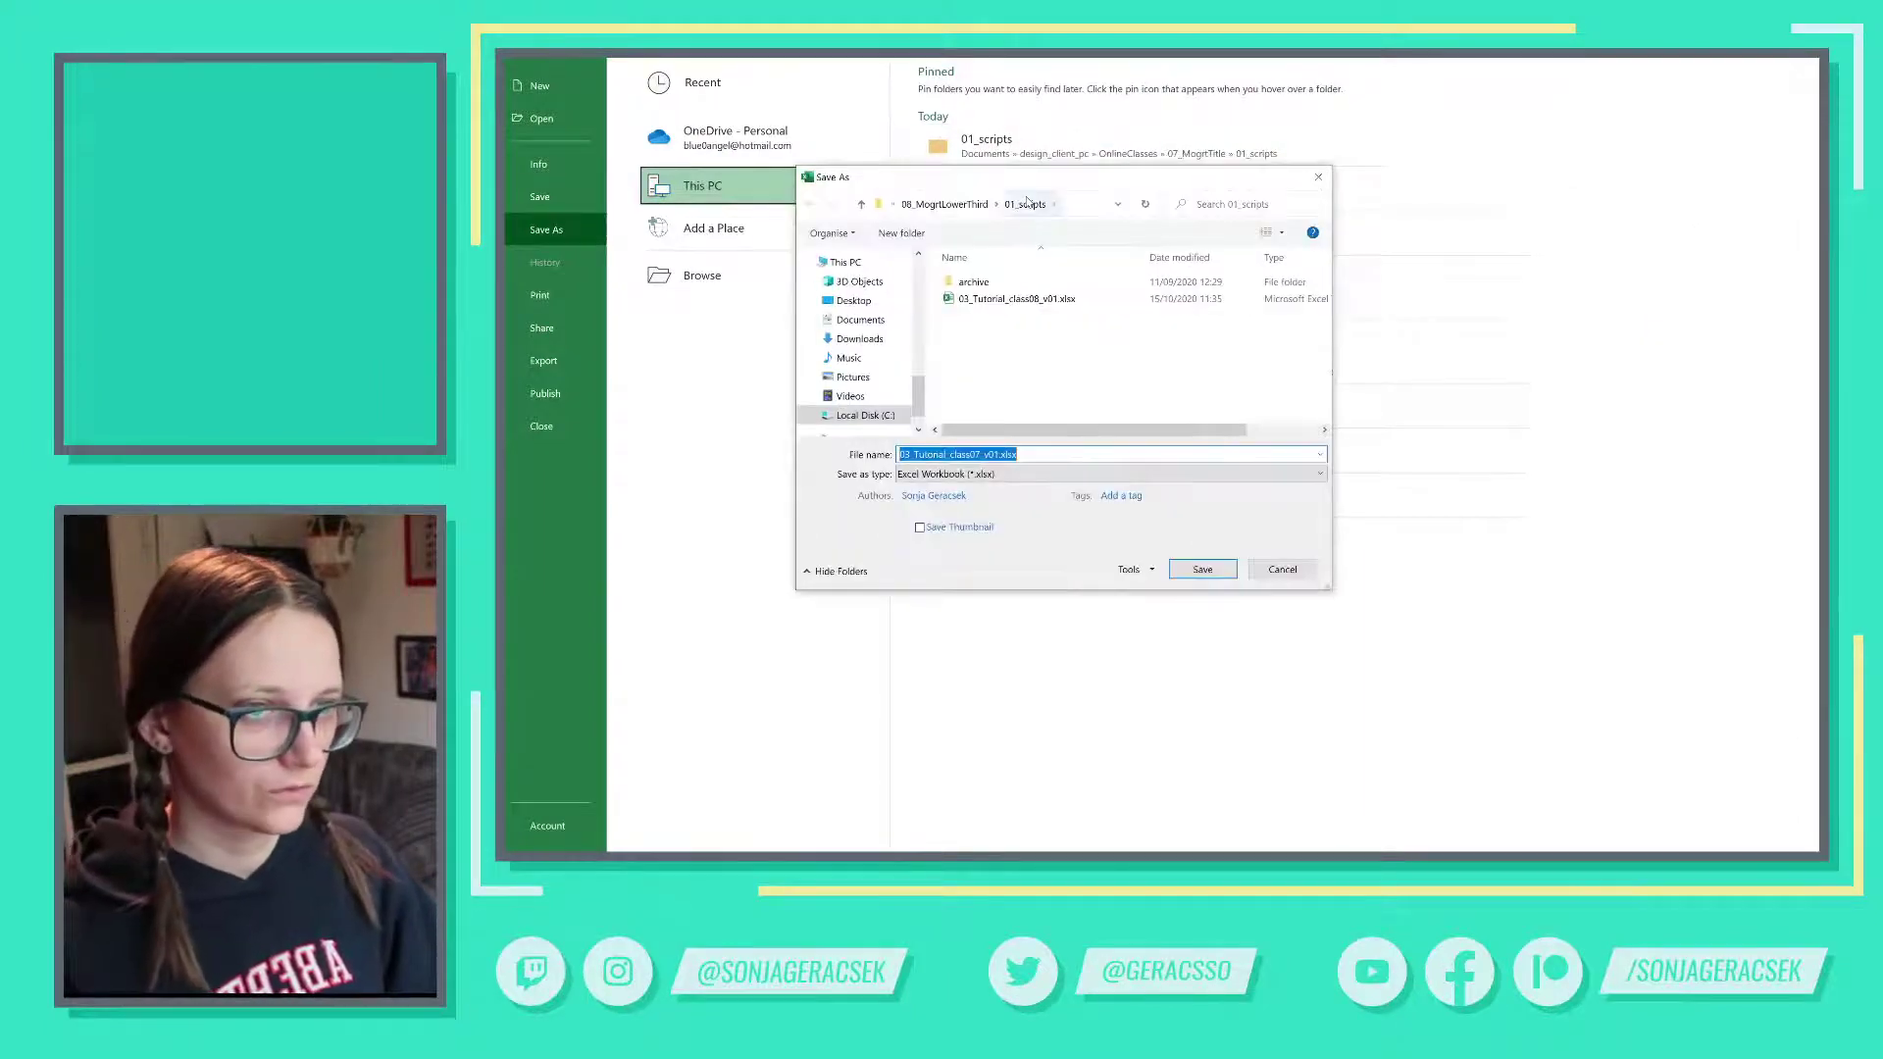
pyautogui.click(1039, 300)
pyautogui.click(1214, 563)
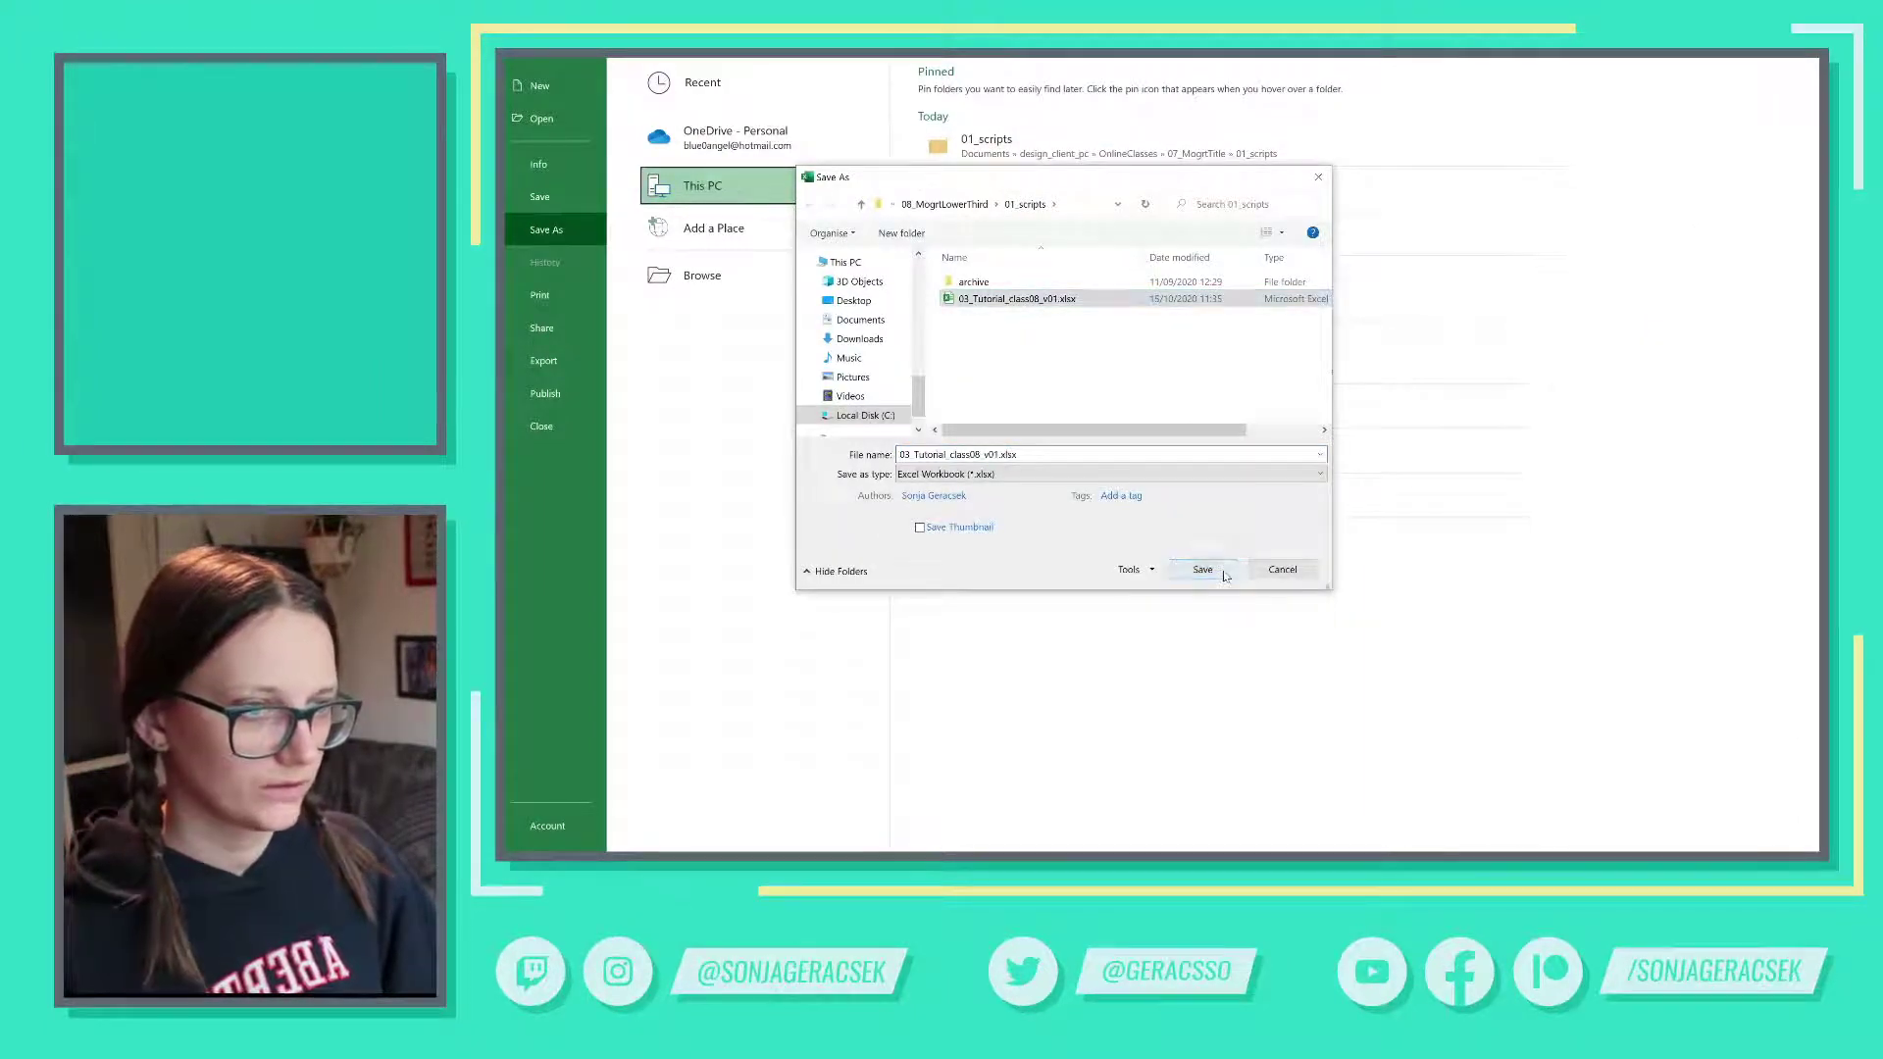
pyautogui.click(1420, 458)
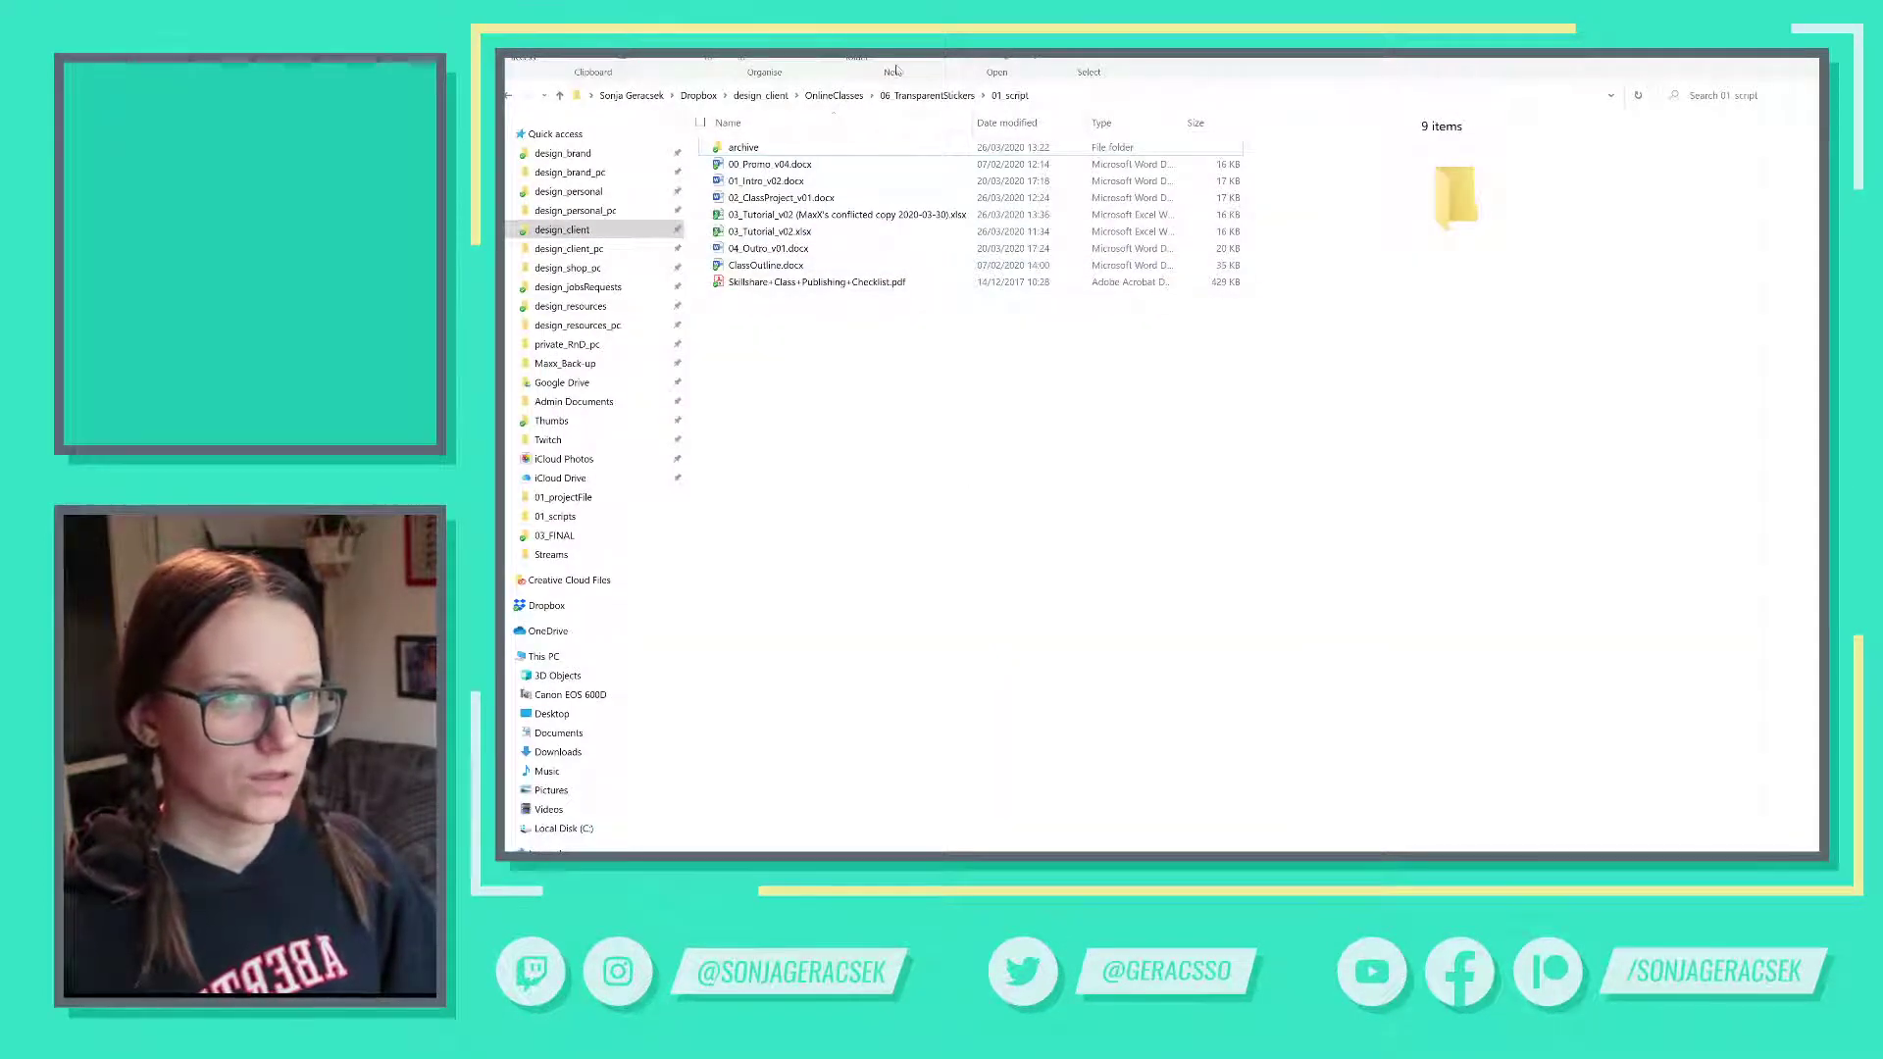
# - Open 03_Tutorial_class07_v01.xlsx from design_client_pc > OnlineClasses > 07_MogrtTitle > 01_scripts and maximise its window
pyautogui.click(836, 95)
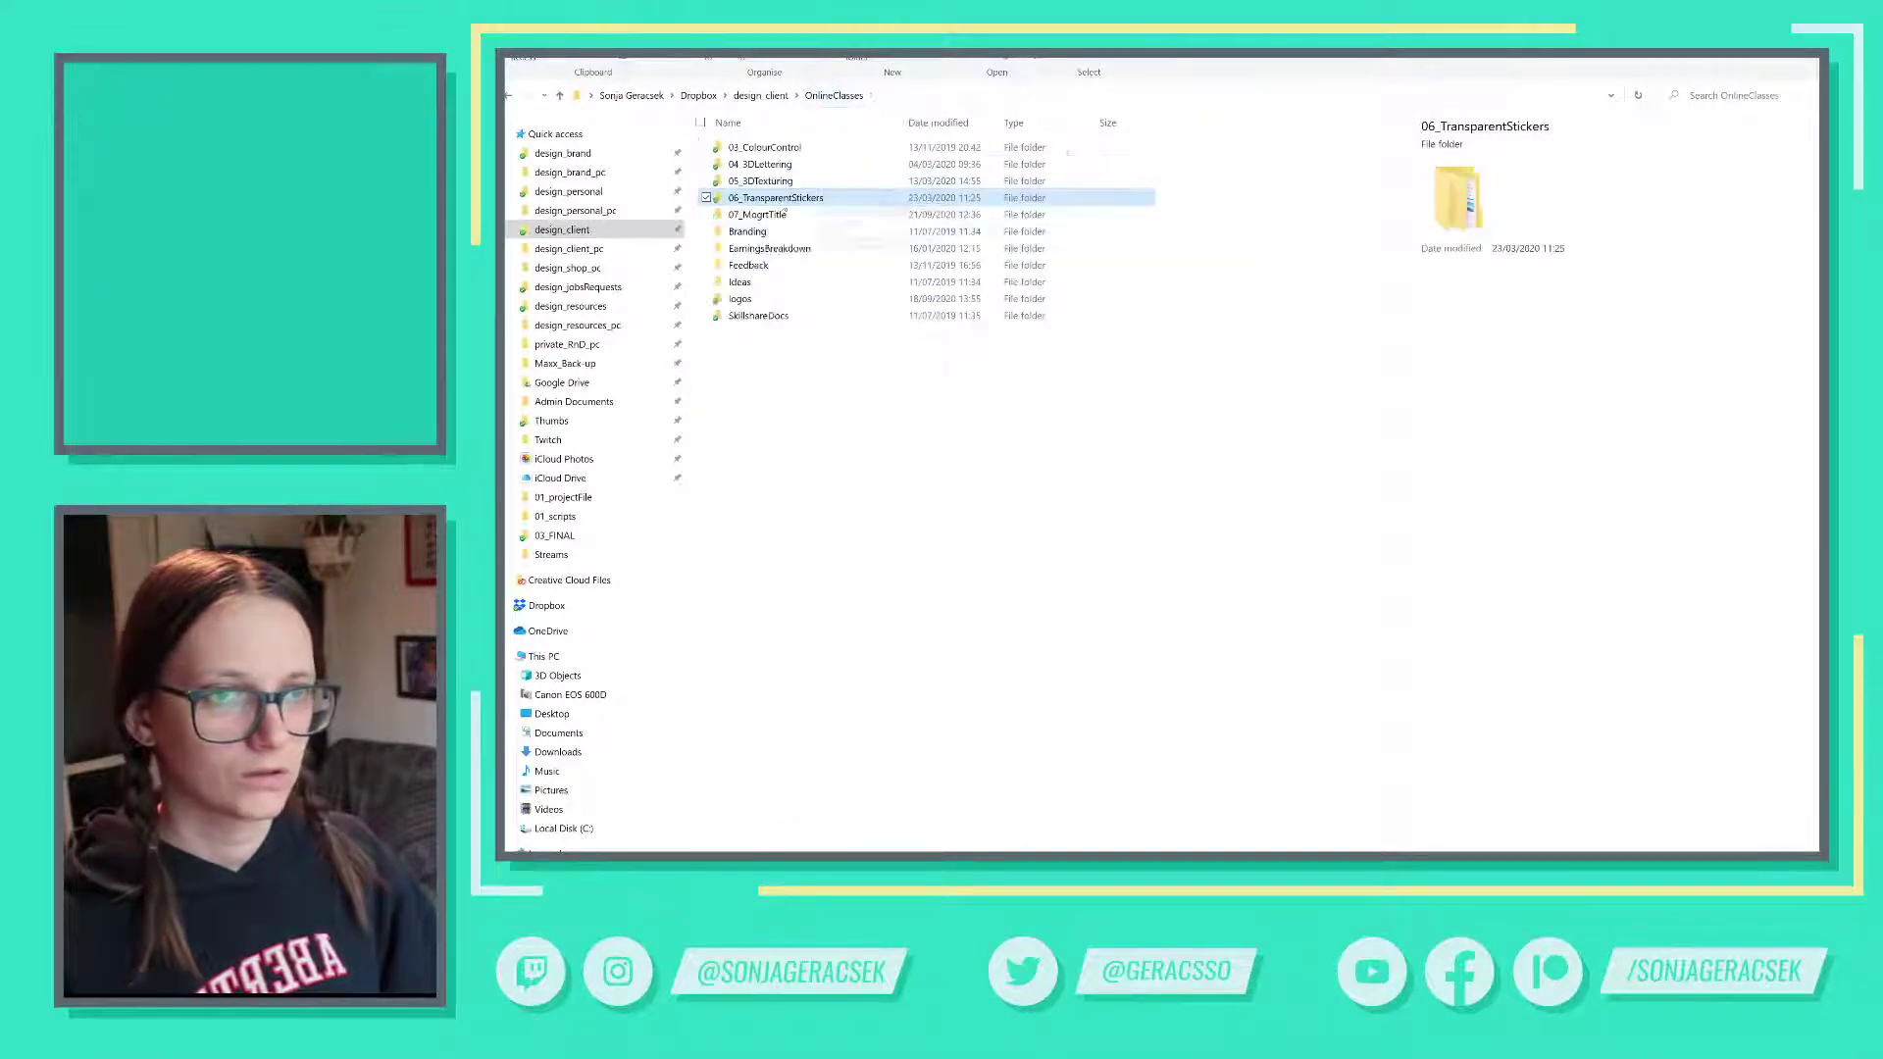
pyautogui.doubleClick(778, 214)
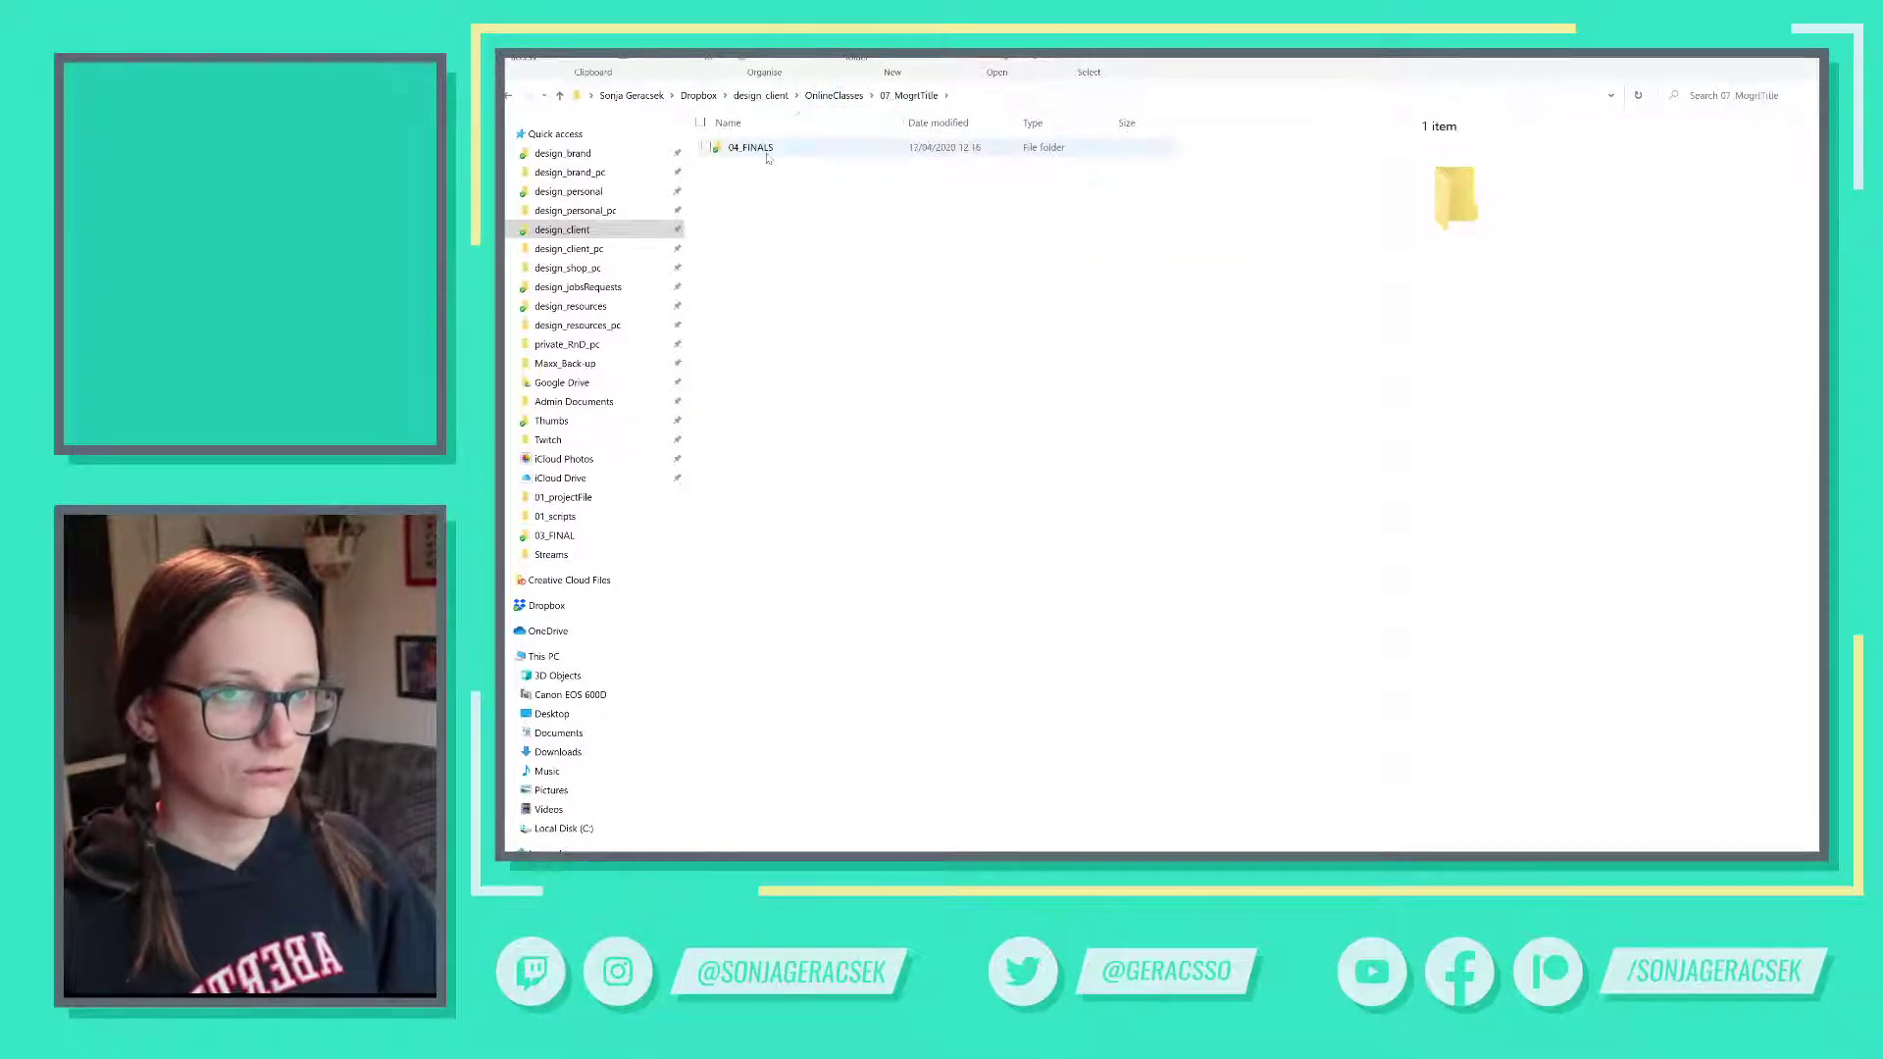
pyautogui.click(569, 248)
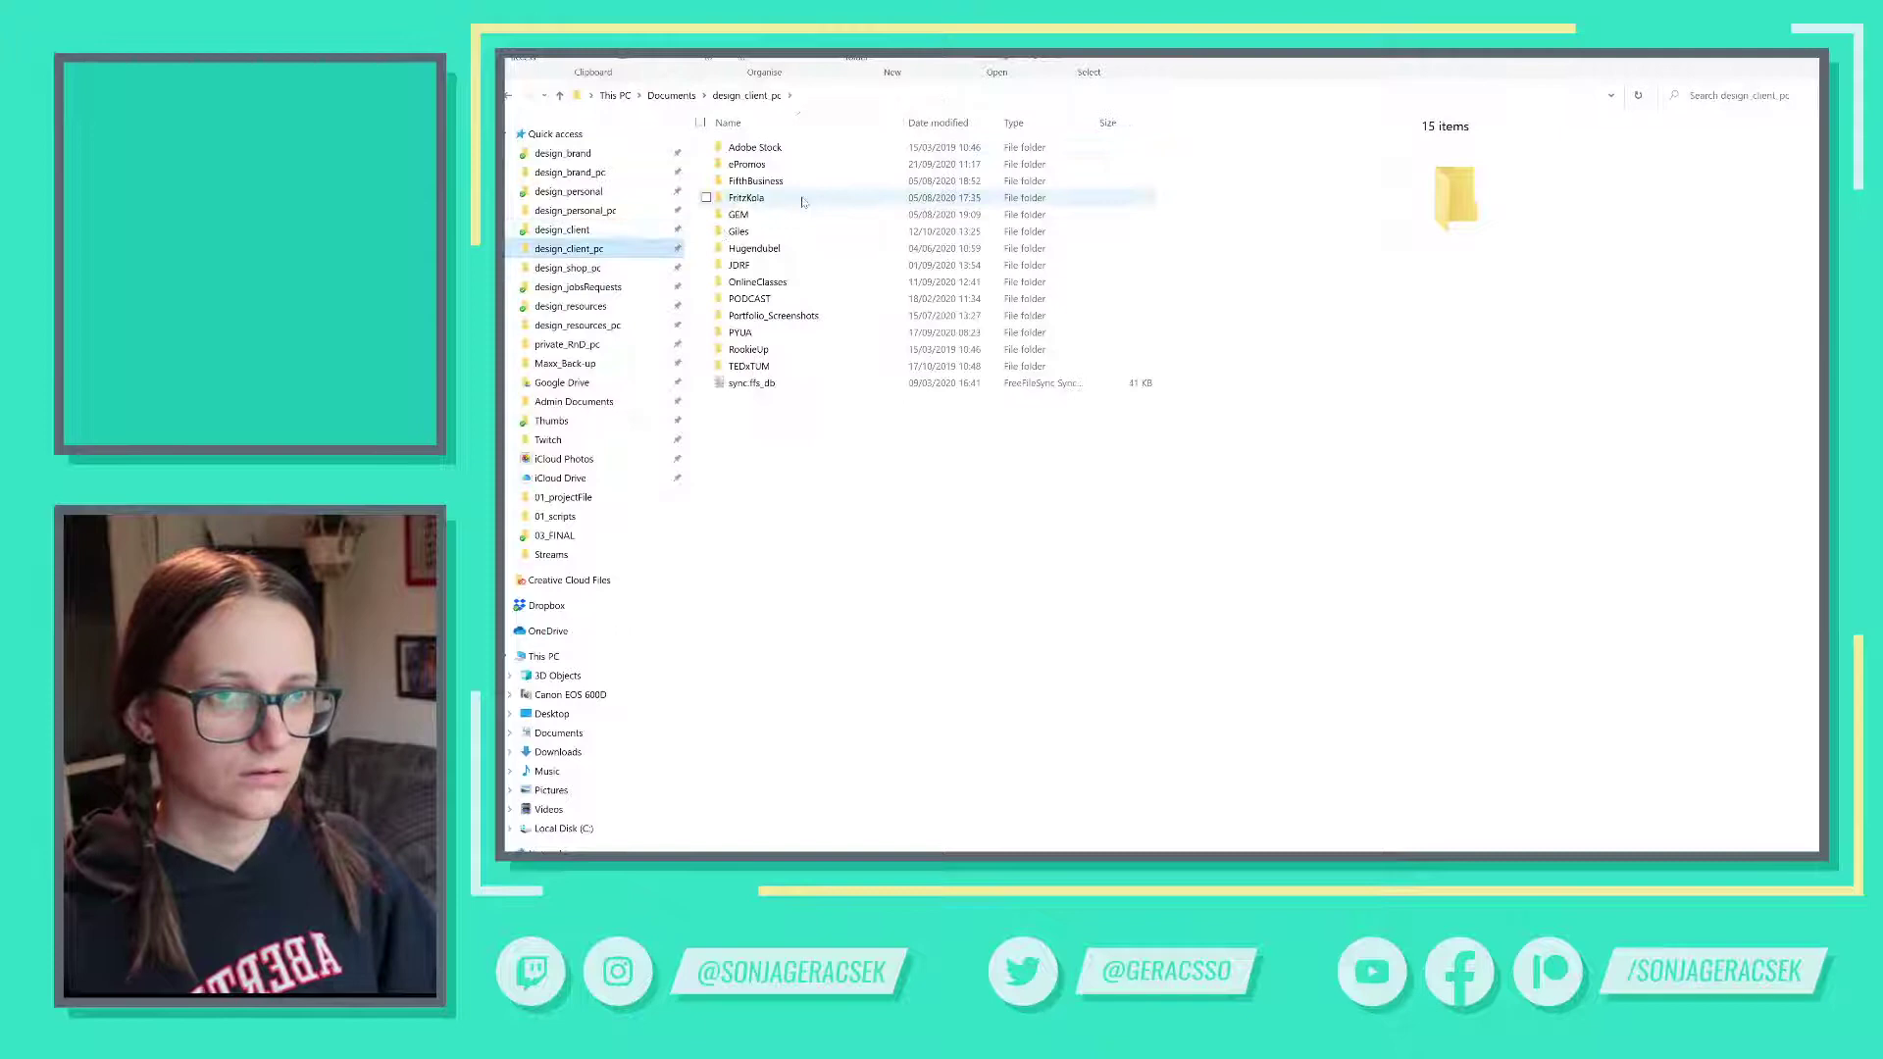
pyautogui.doubleClick(757, 281)
pyautogui.doubleClick(780, 248)
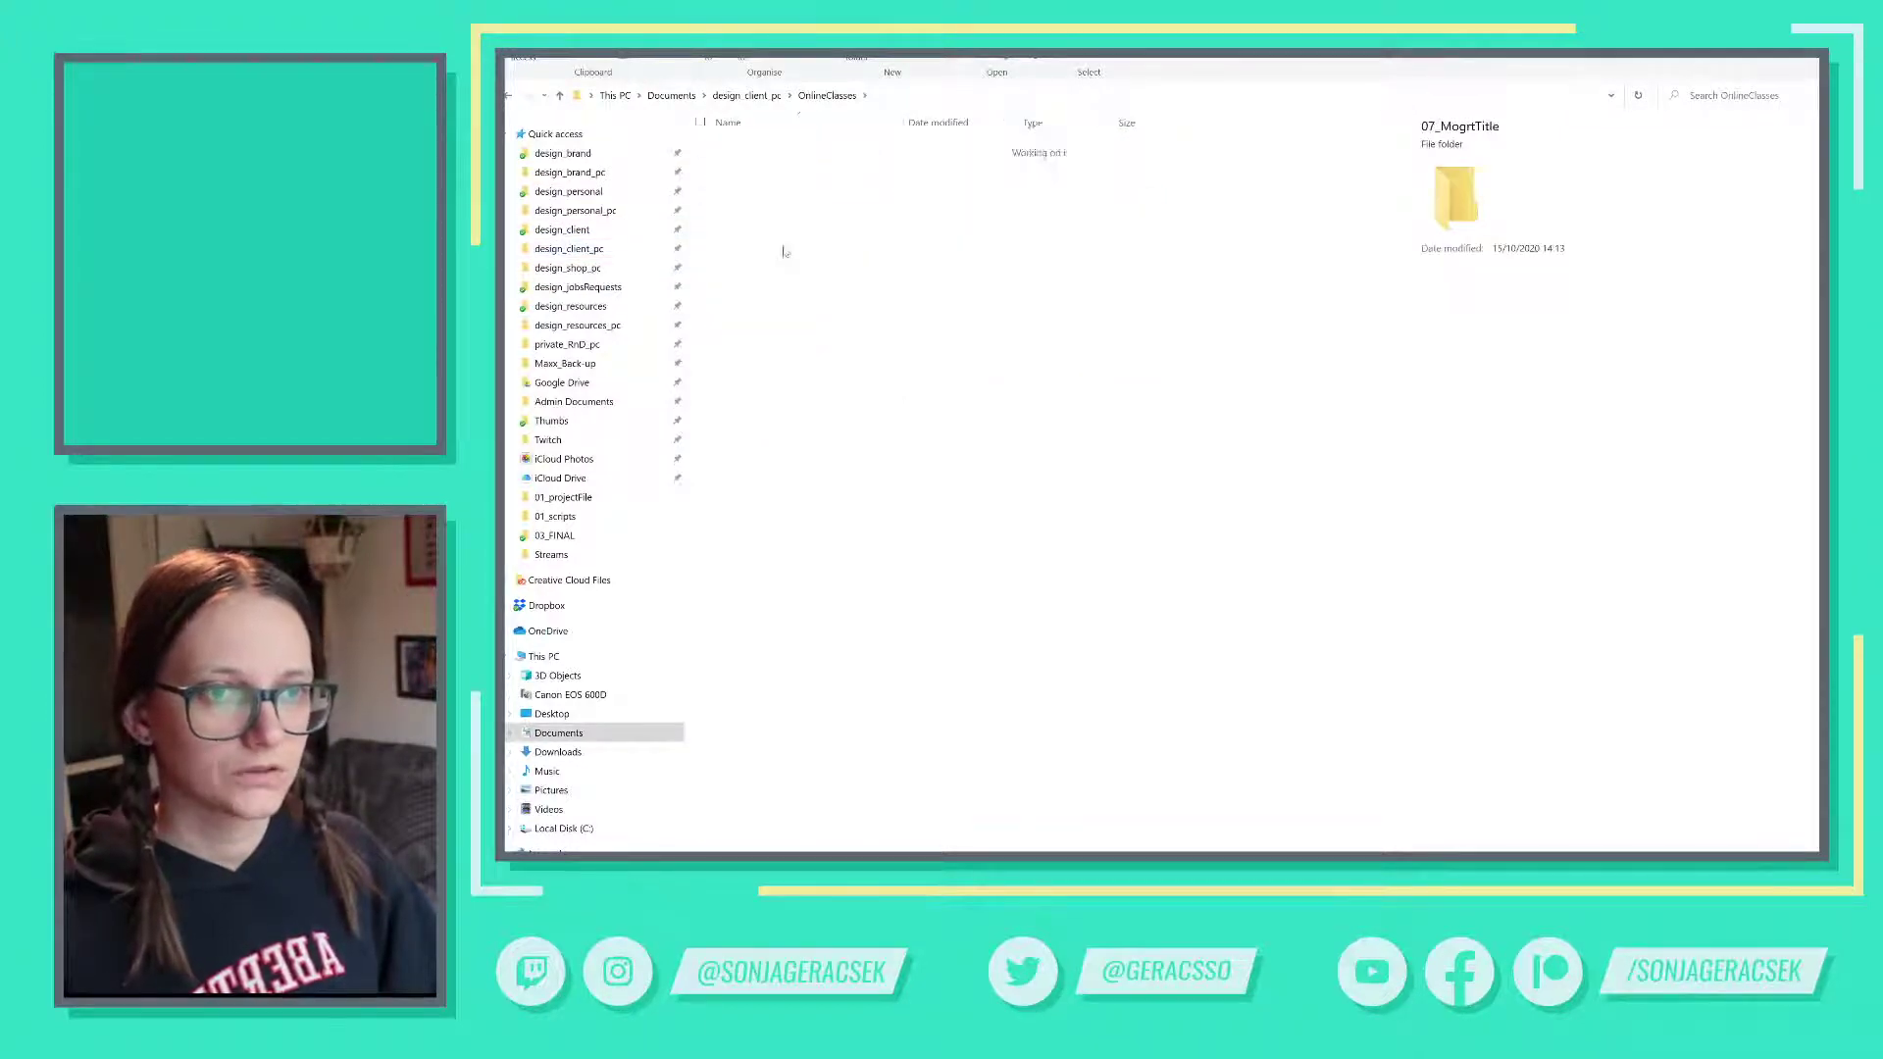
pyautogui.click(760, 150)
pyautogui.doubleClick(761, 149)
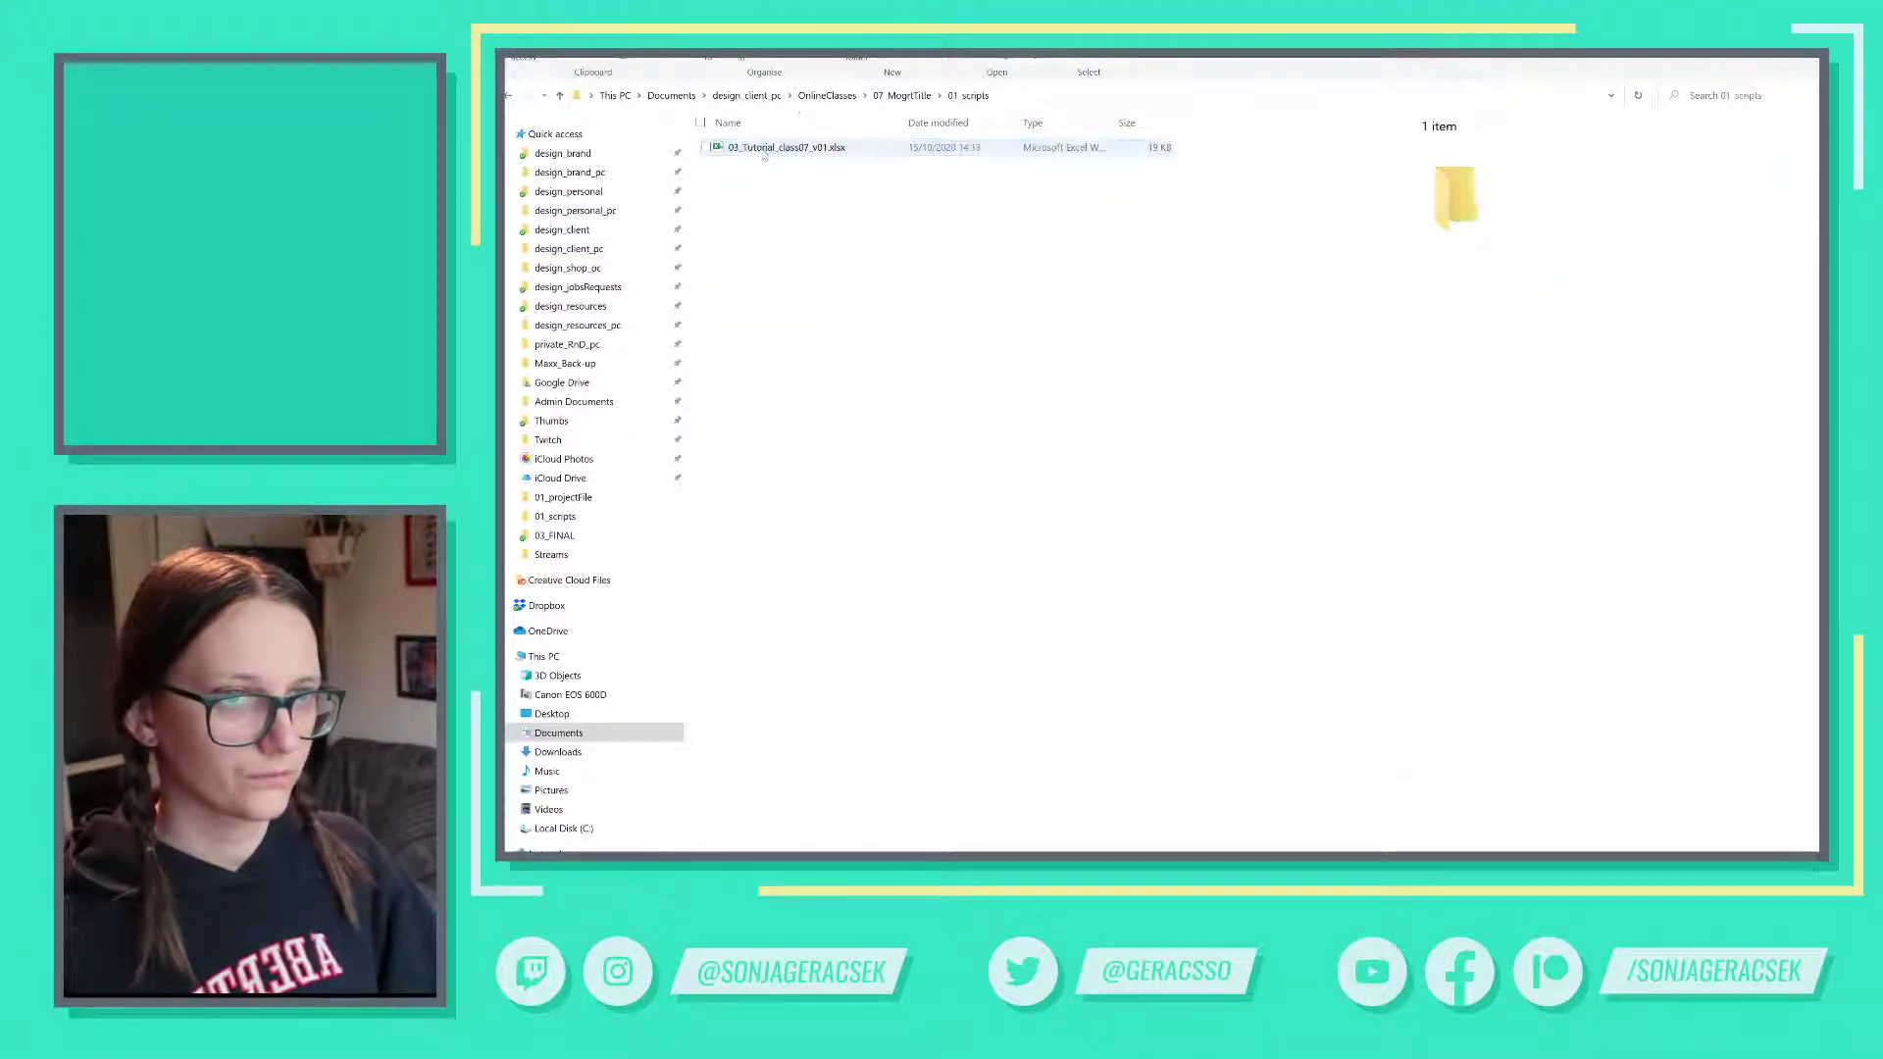
pyautogui.doubleClick(761, 149)
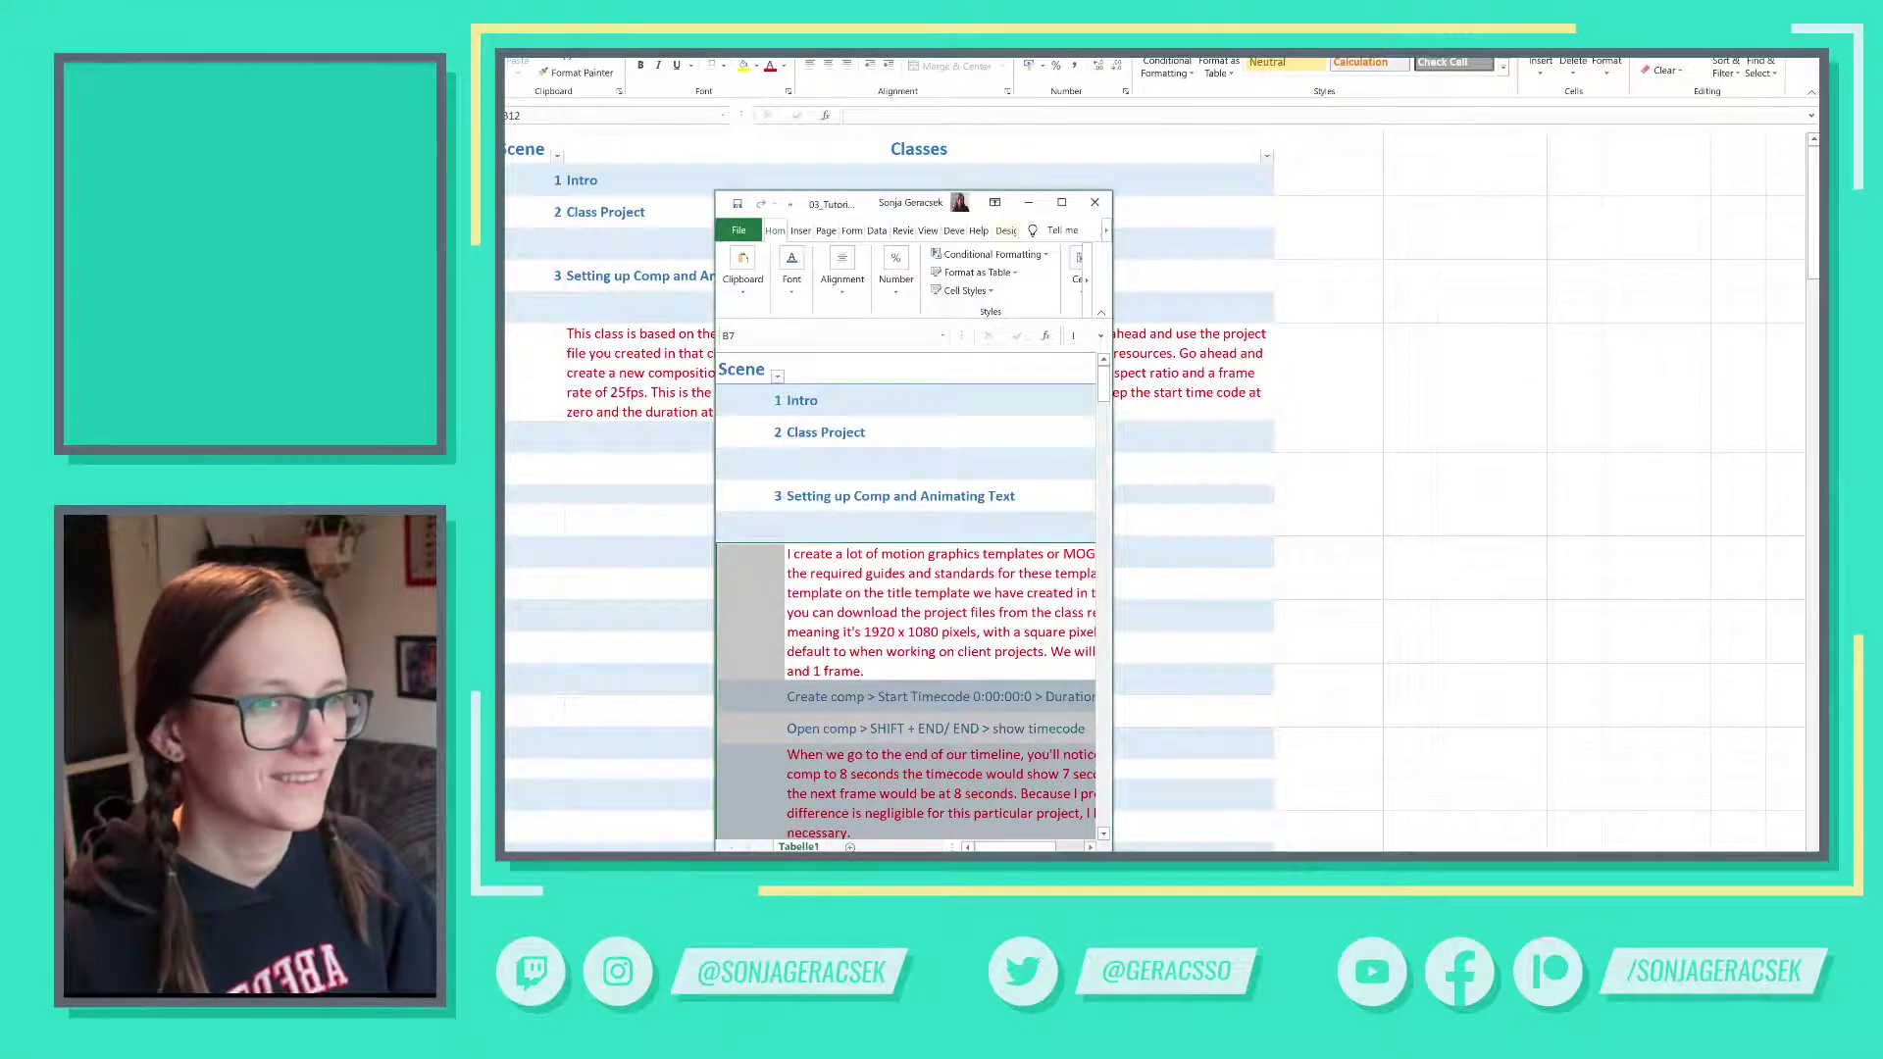
pyautogui.click(1061, 202)
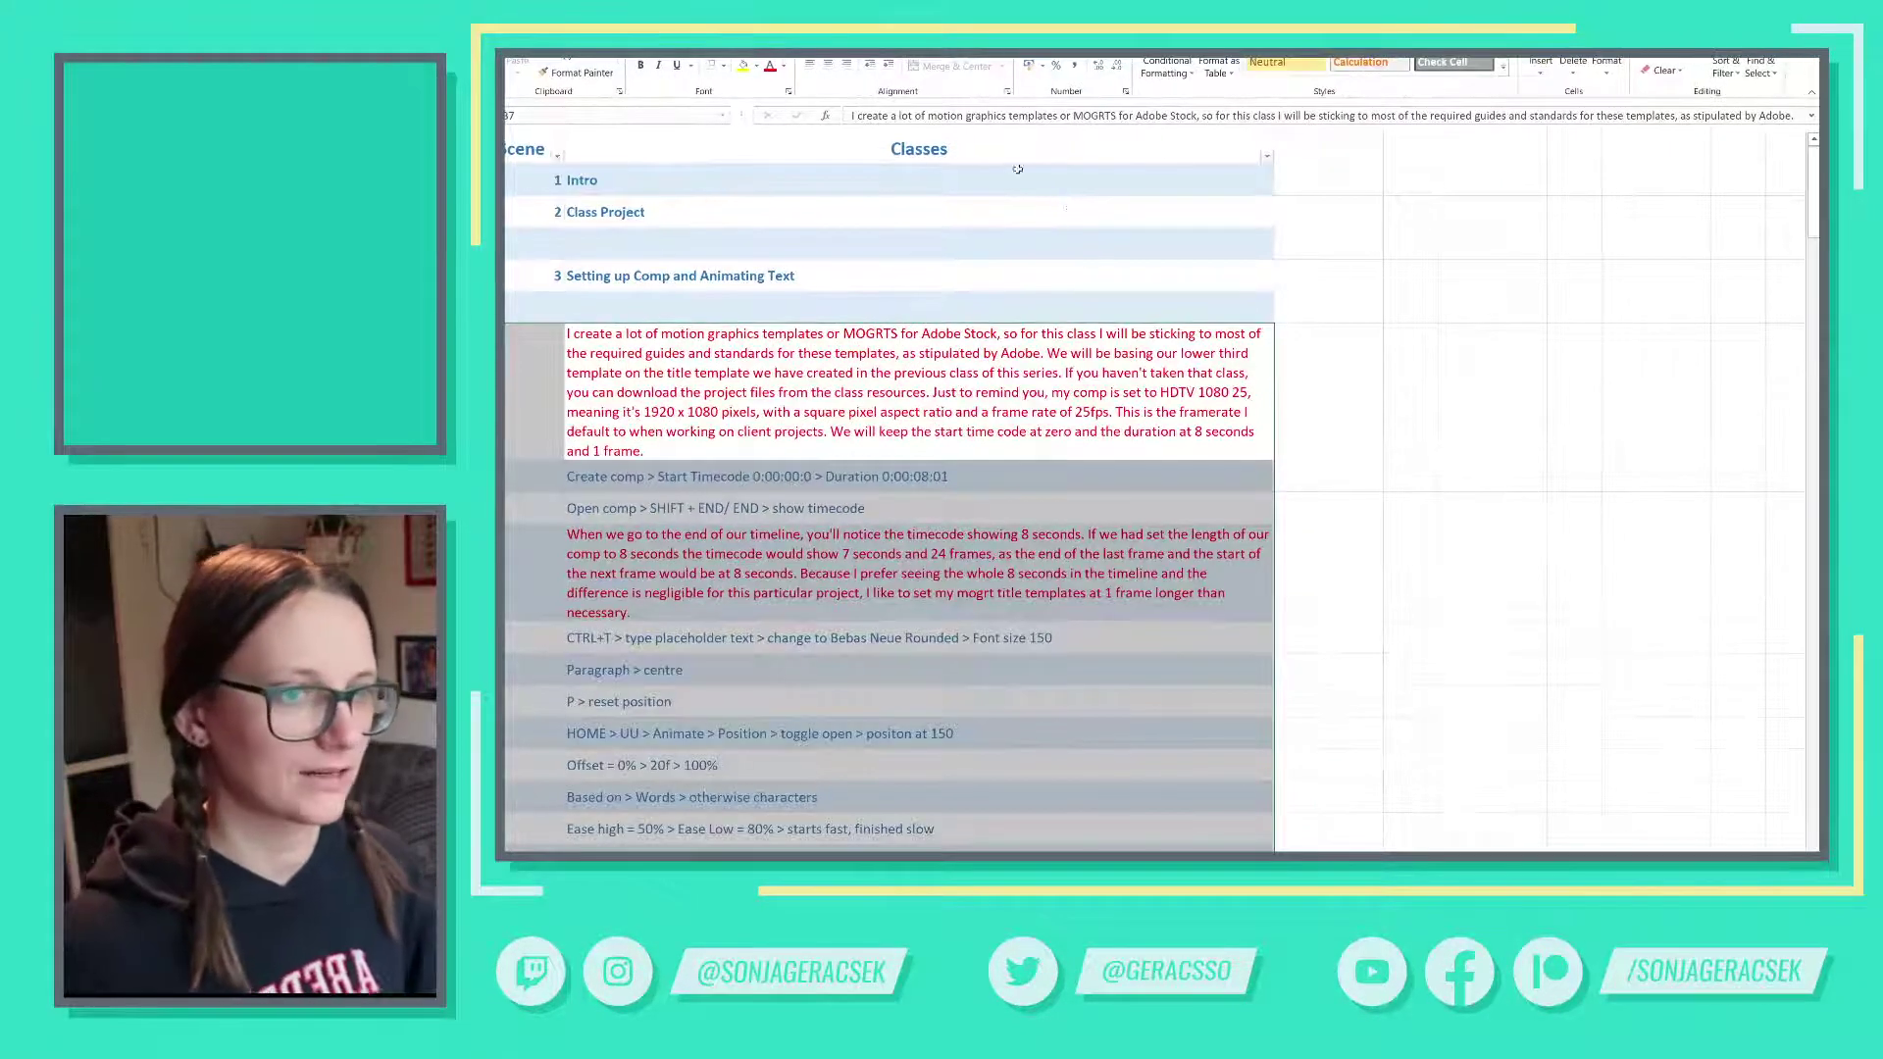
pyautogui.click(1412, 397)
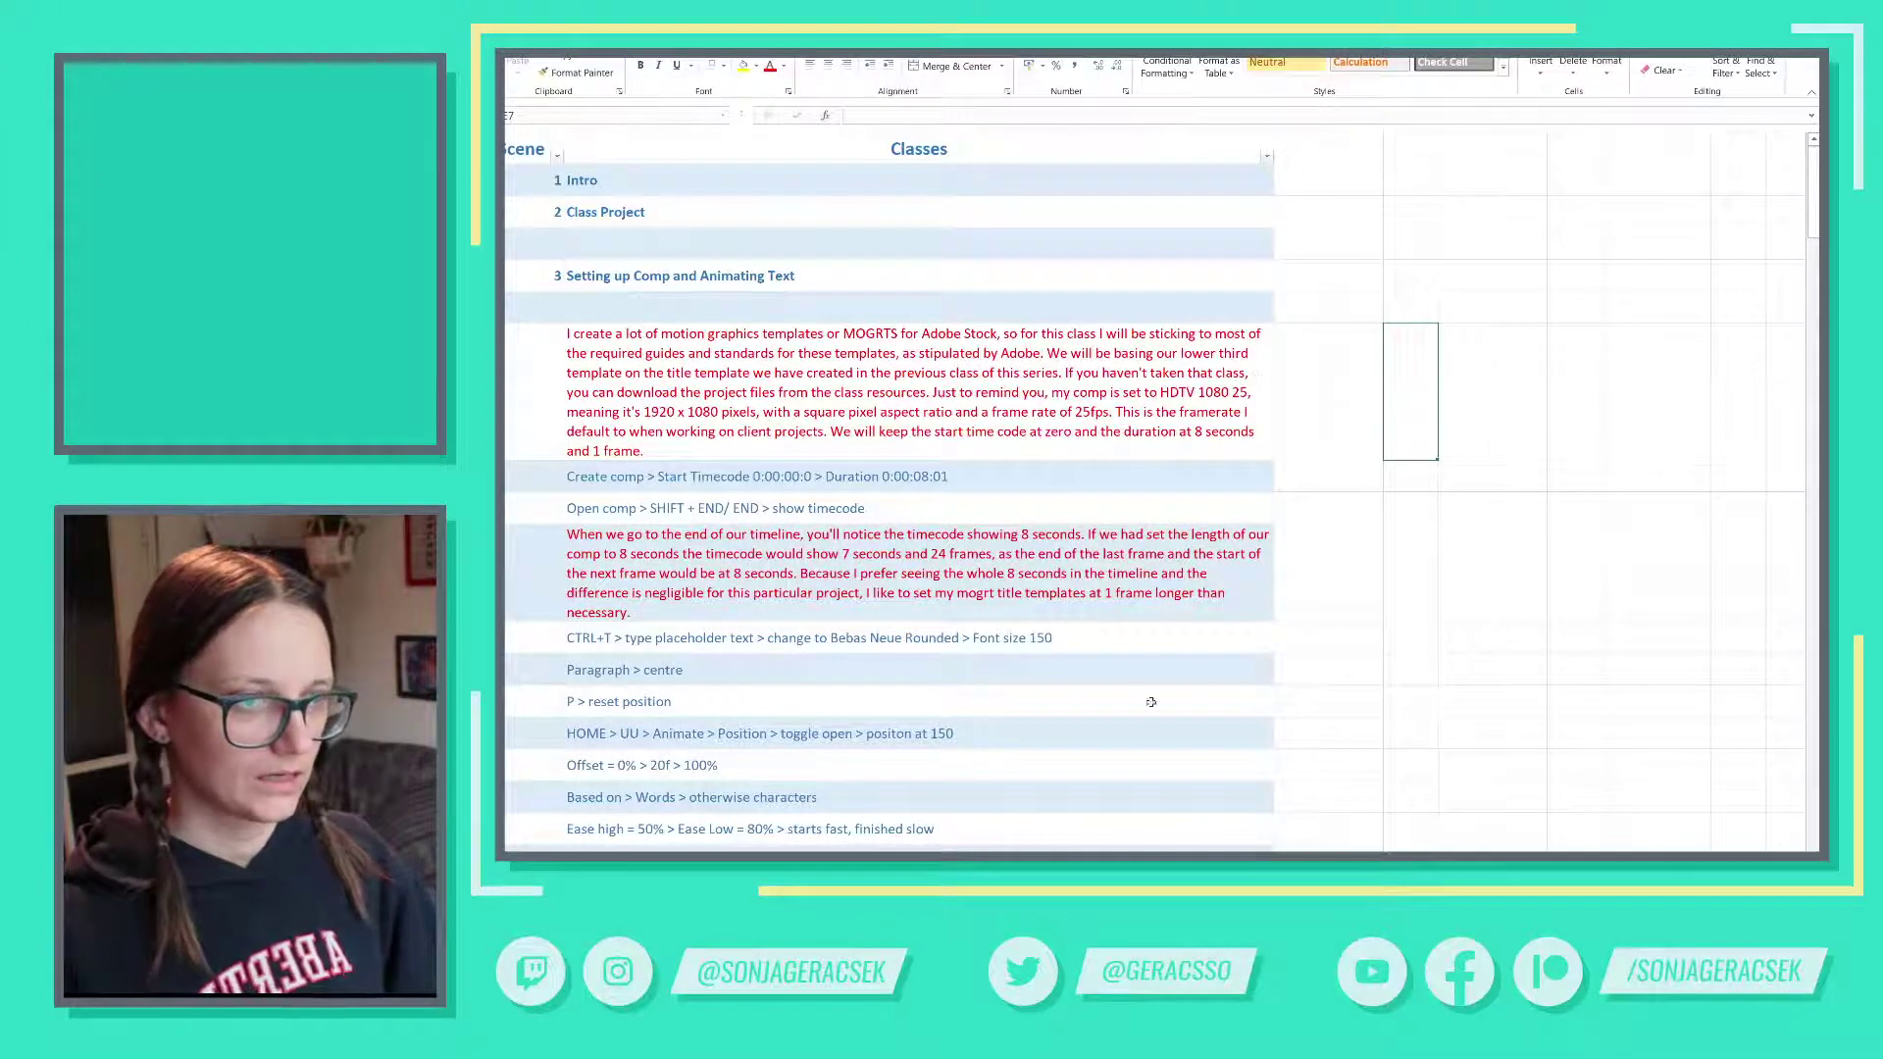
# - Copy the "Create comp" and "Open comp" rows from the class 07 script into the cells below the lower-third intro paragraph
pyautogui.hotkey('ctrl', 'pagedown')
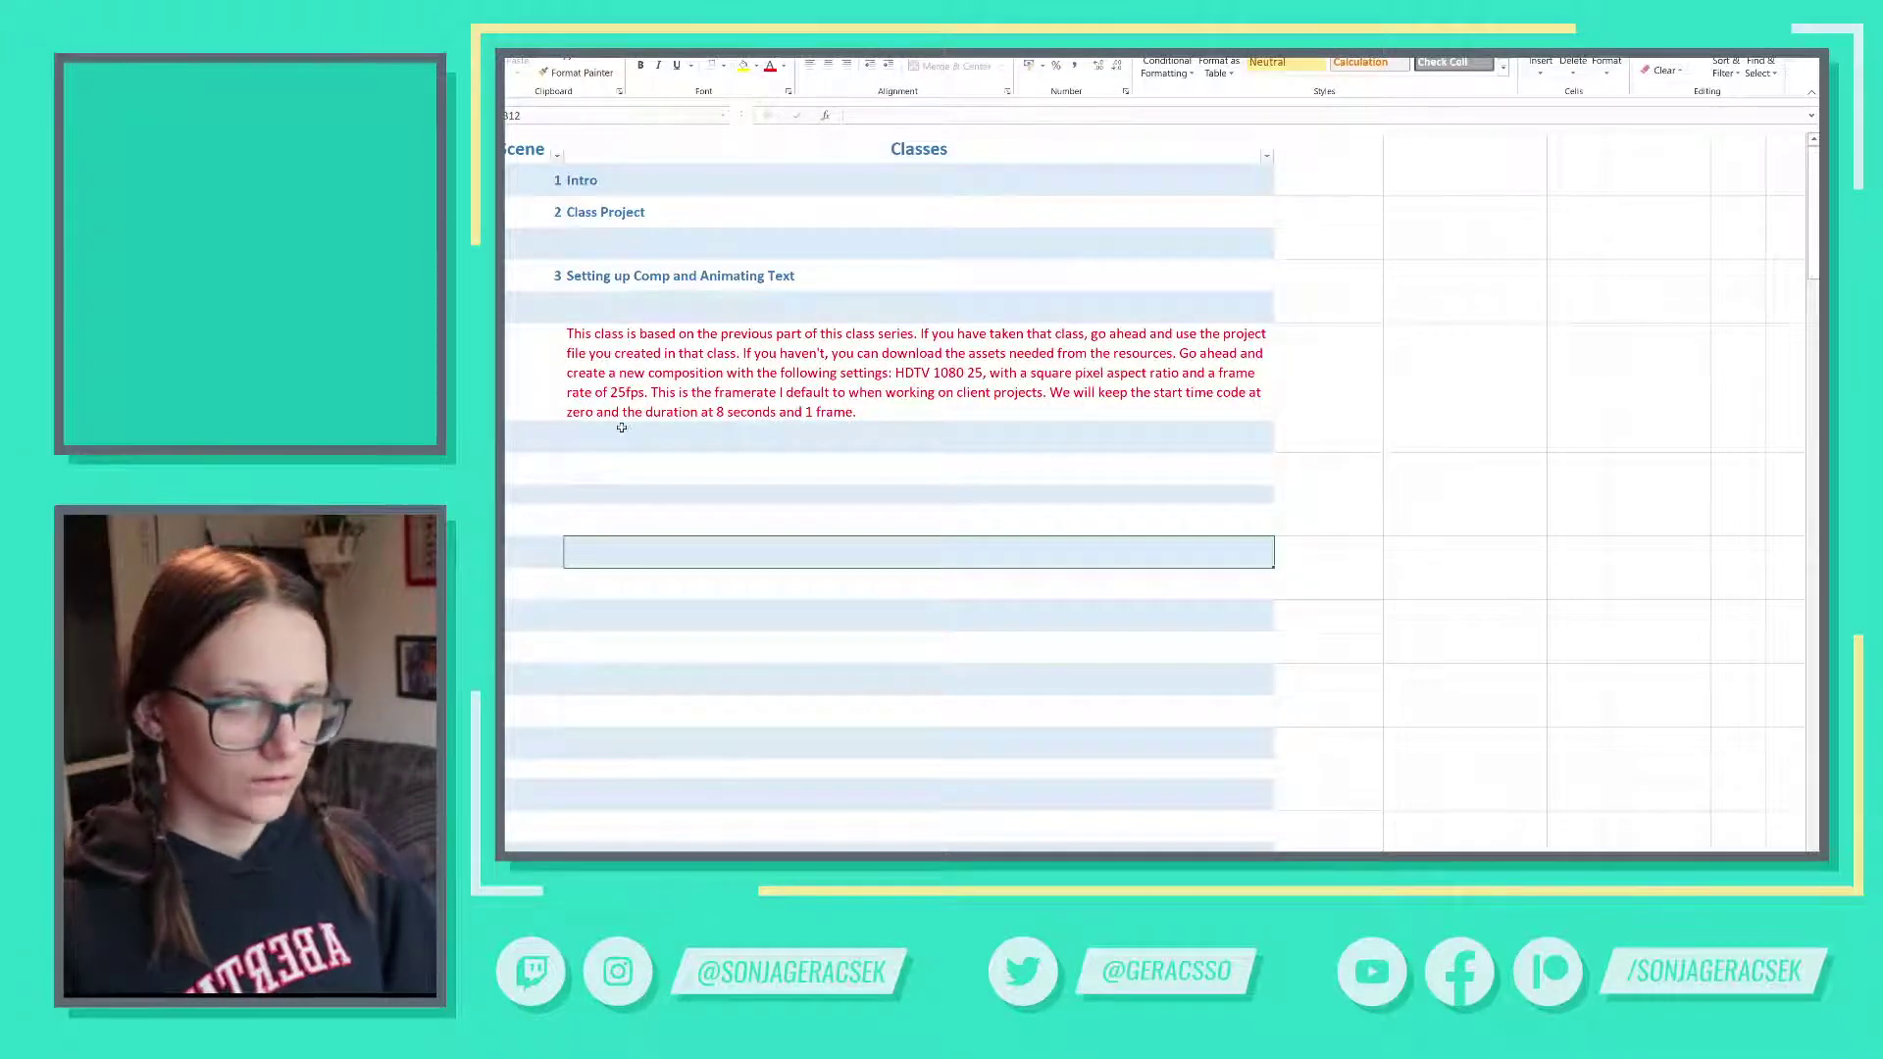
pyautogui.doubleClick(690, 393)
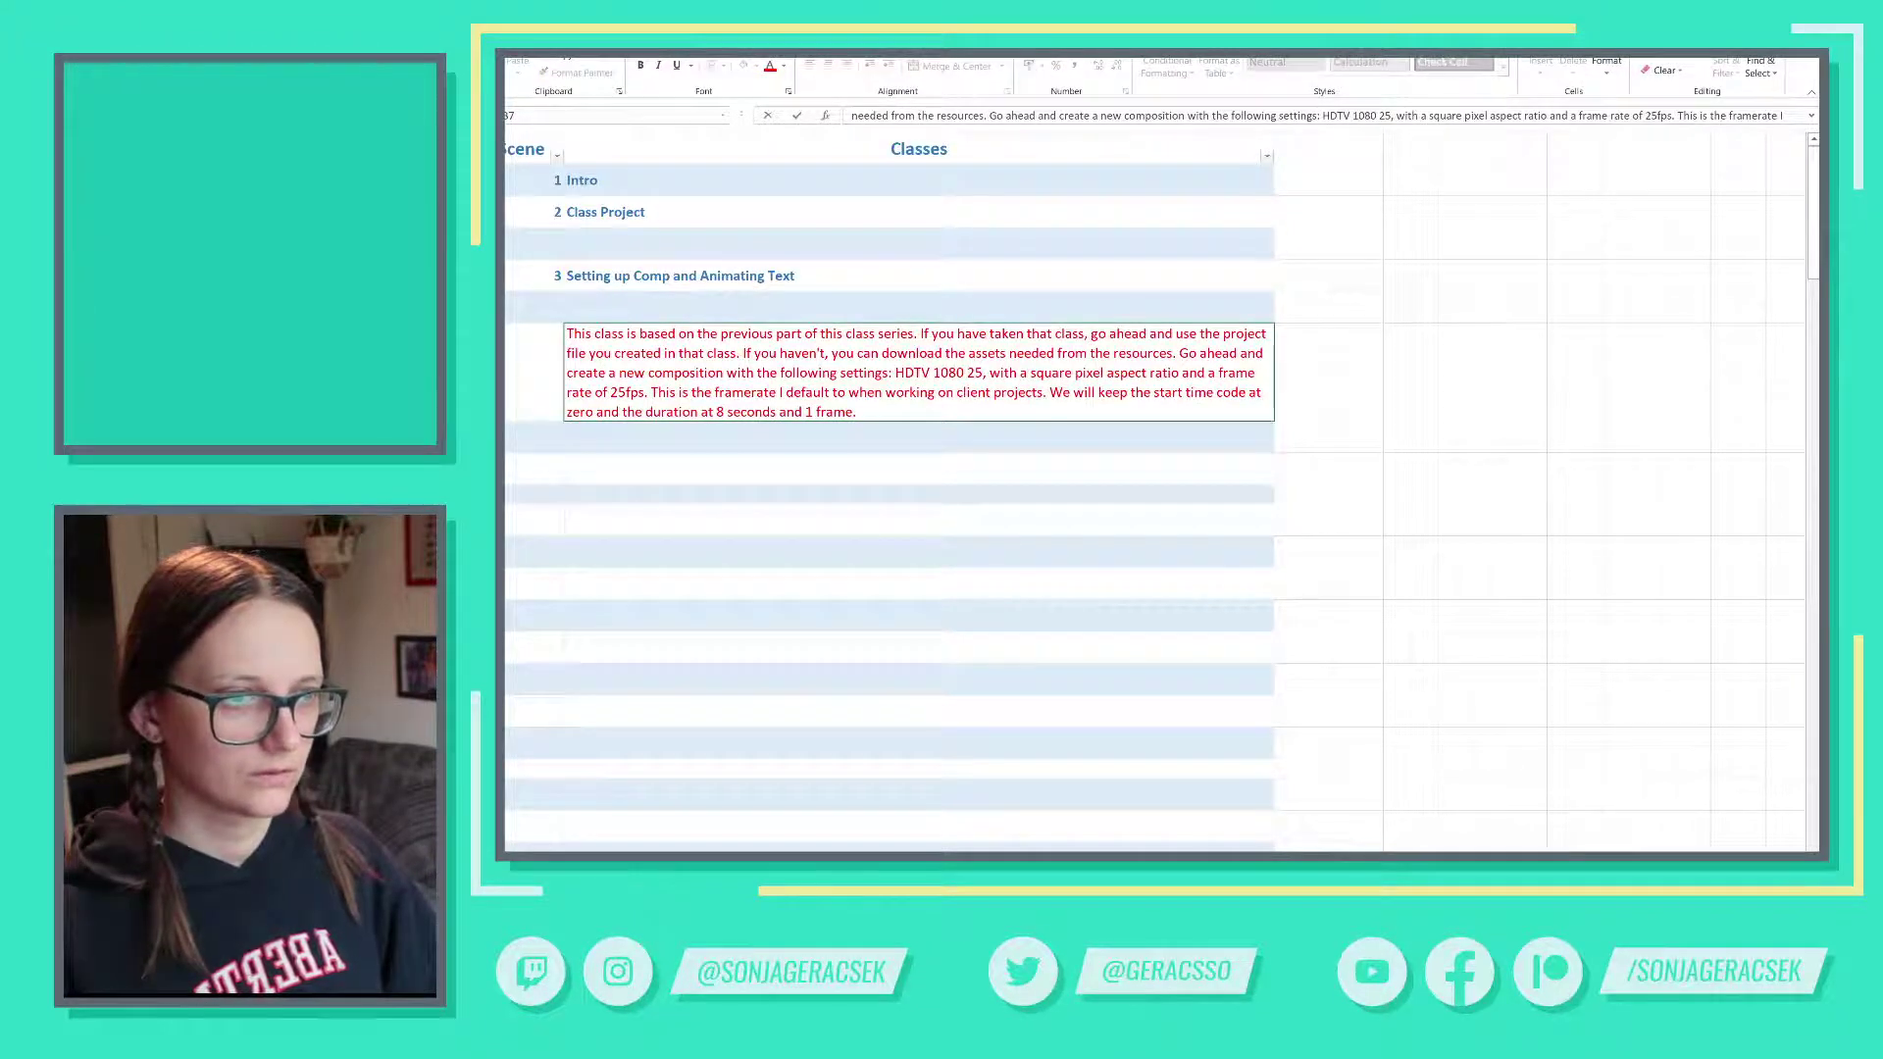
pyautogui.click(913, 437)
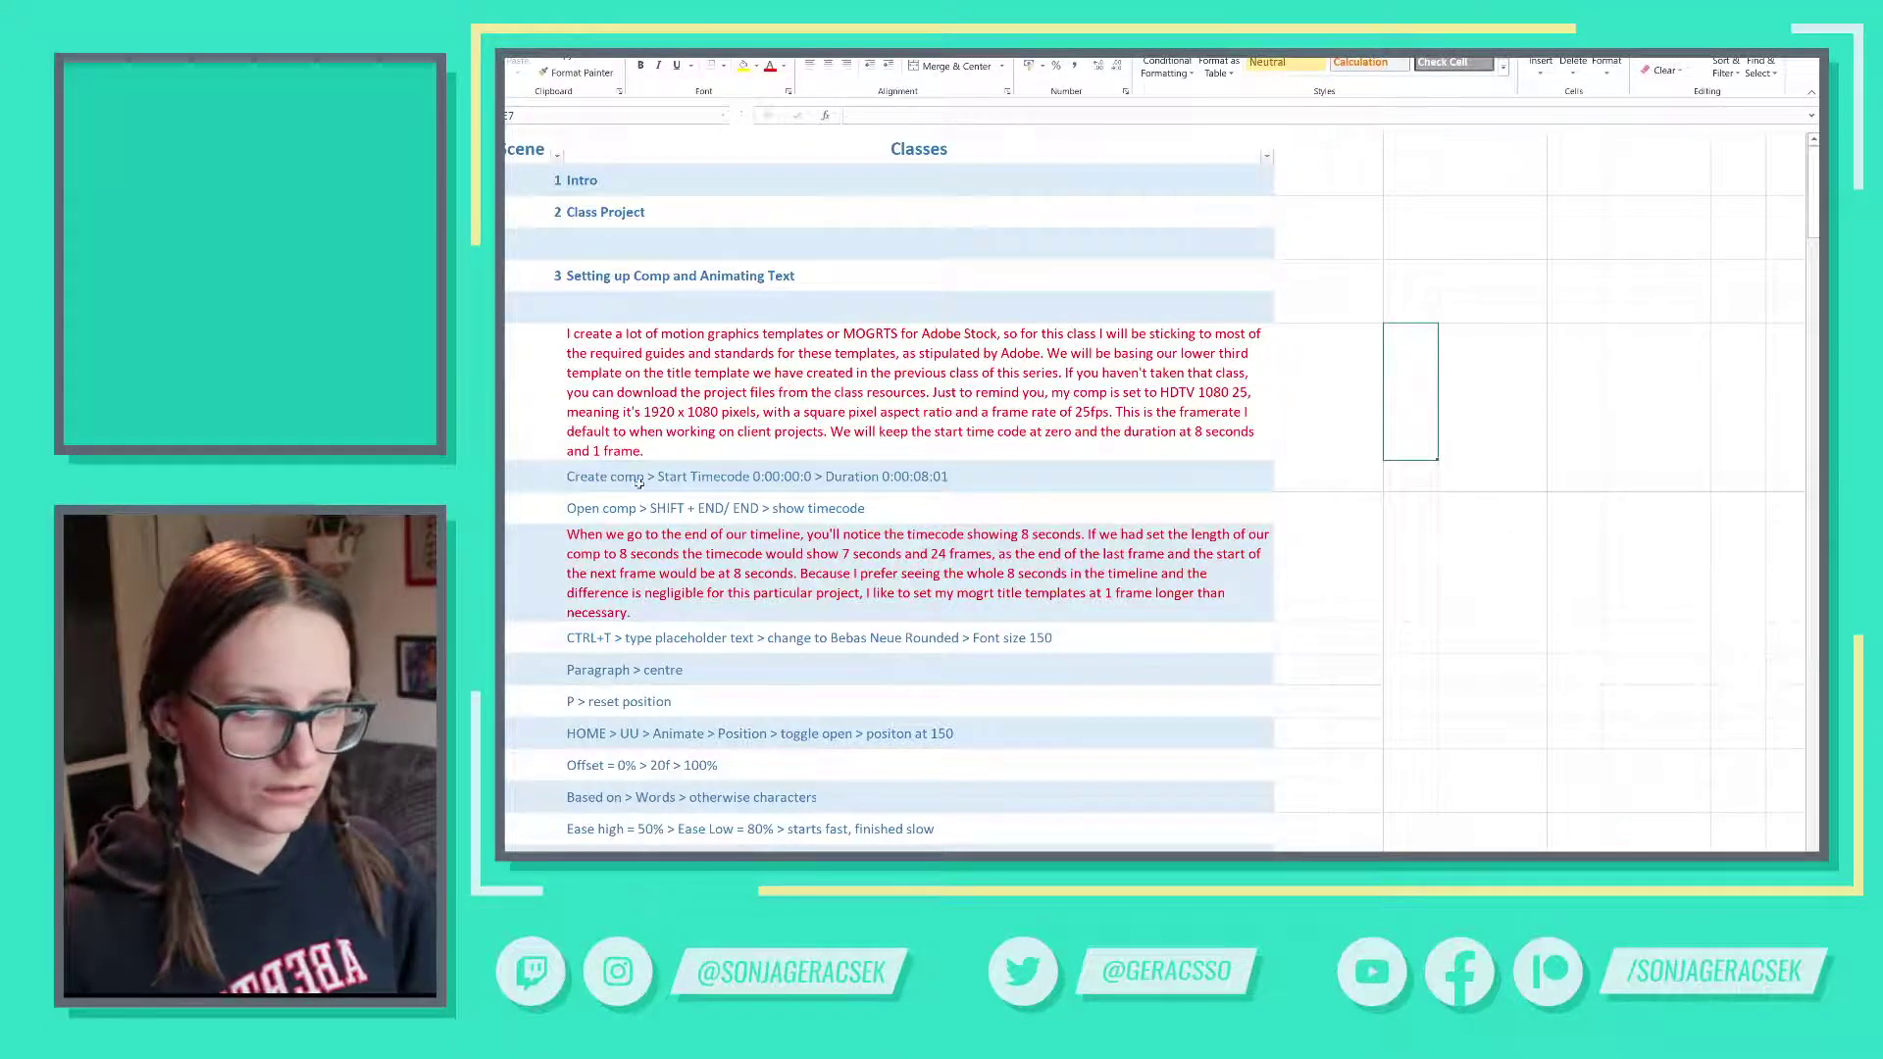
pyautogui.moveTo(638, 477); pyautogui.dragTo(643, 504)
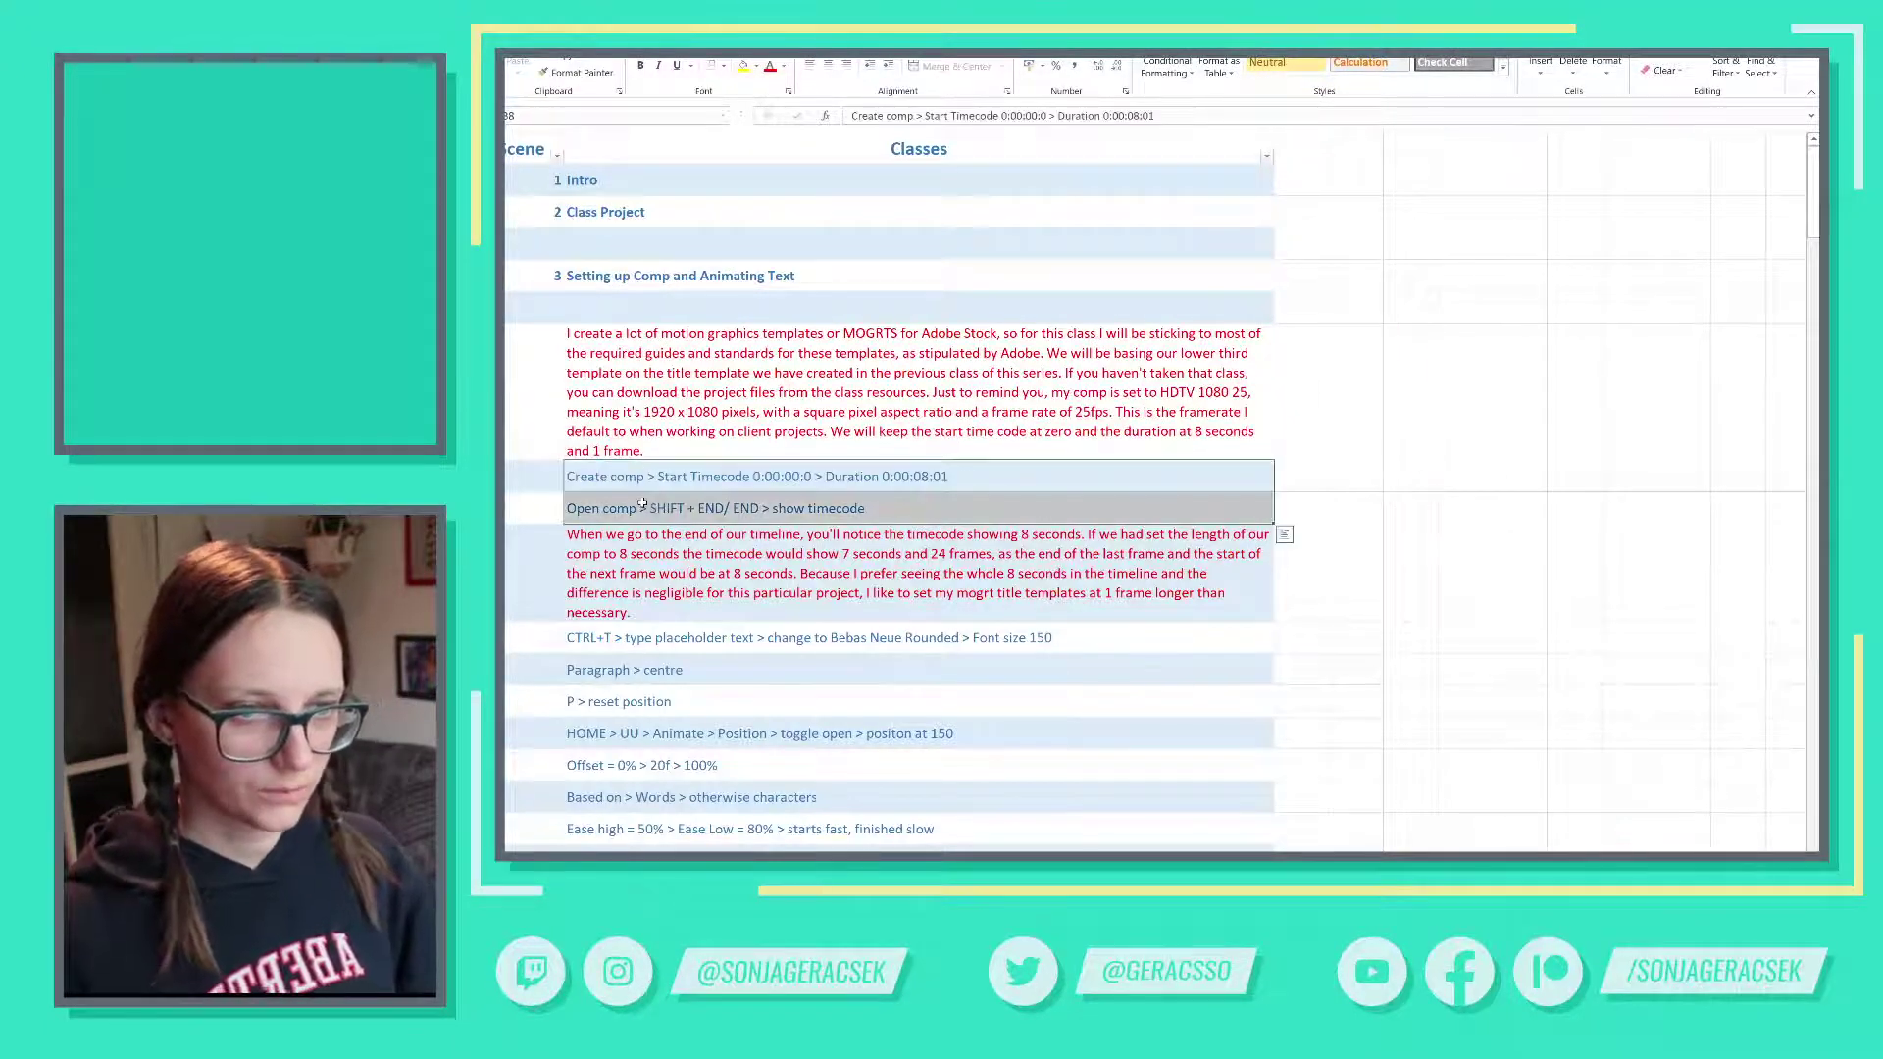
pyautogui.hotkey('ctrl', 'c')
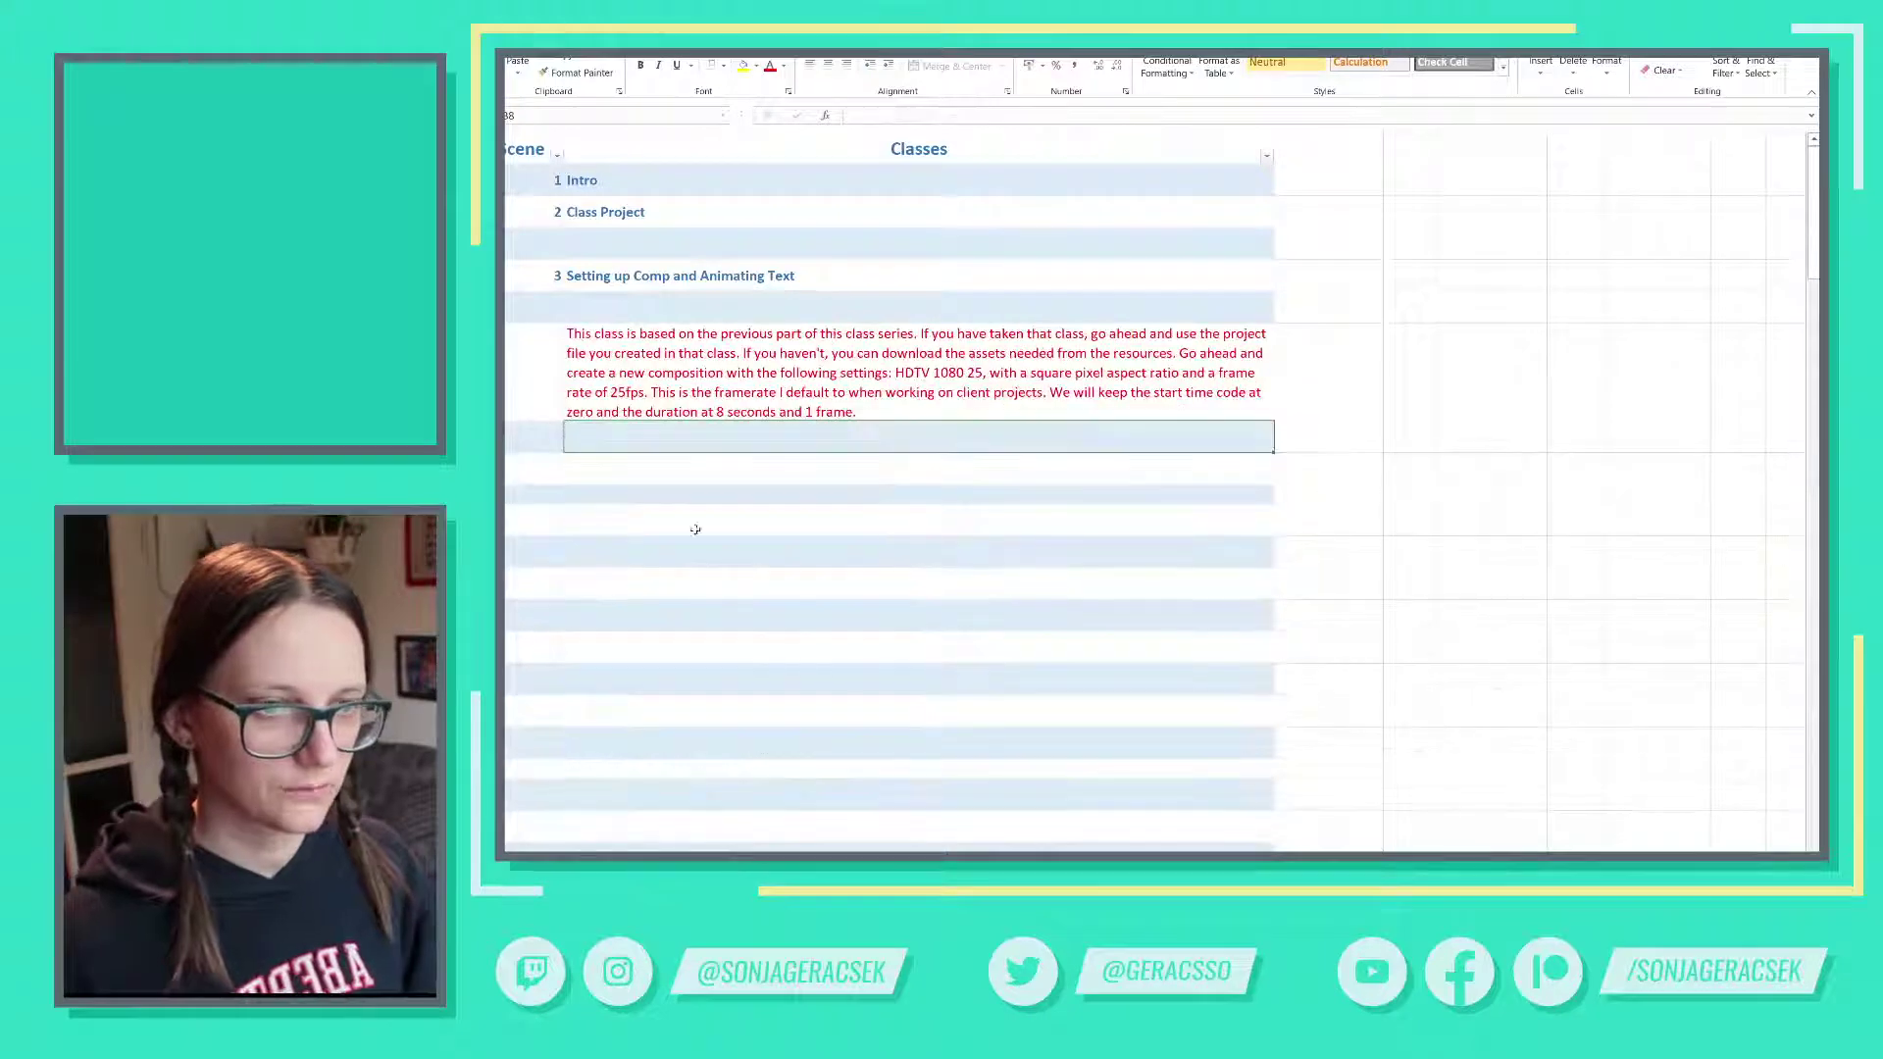
pyautogui.hotkey('ctrl', 'v')
pyautogui.click(700, 517)
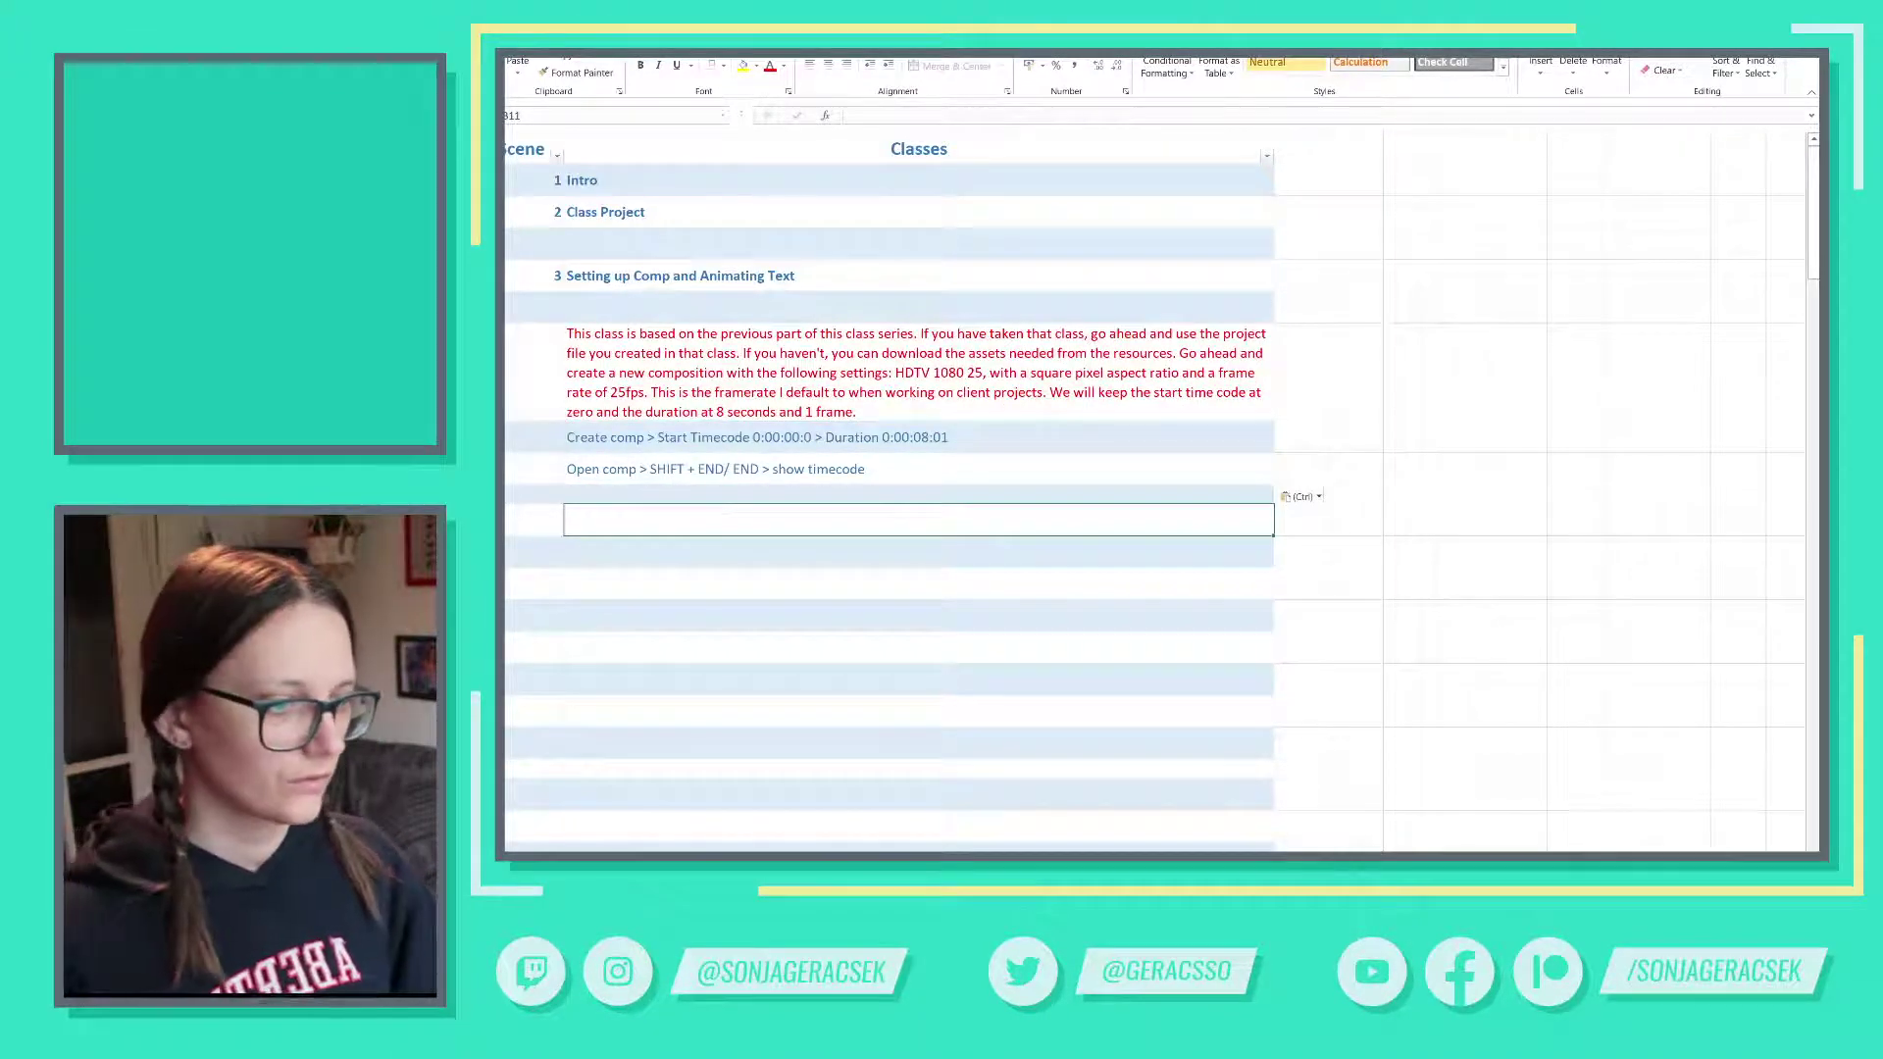
# - Switch to After Effects to check the settings for a new composition, and return to the Excel scripts
pyautogui.hotkey('alt', 'Tab')
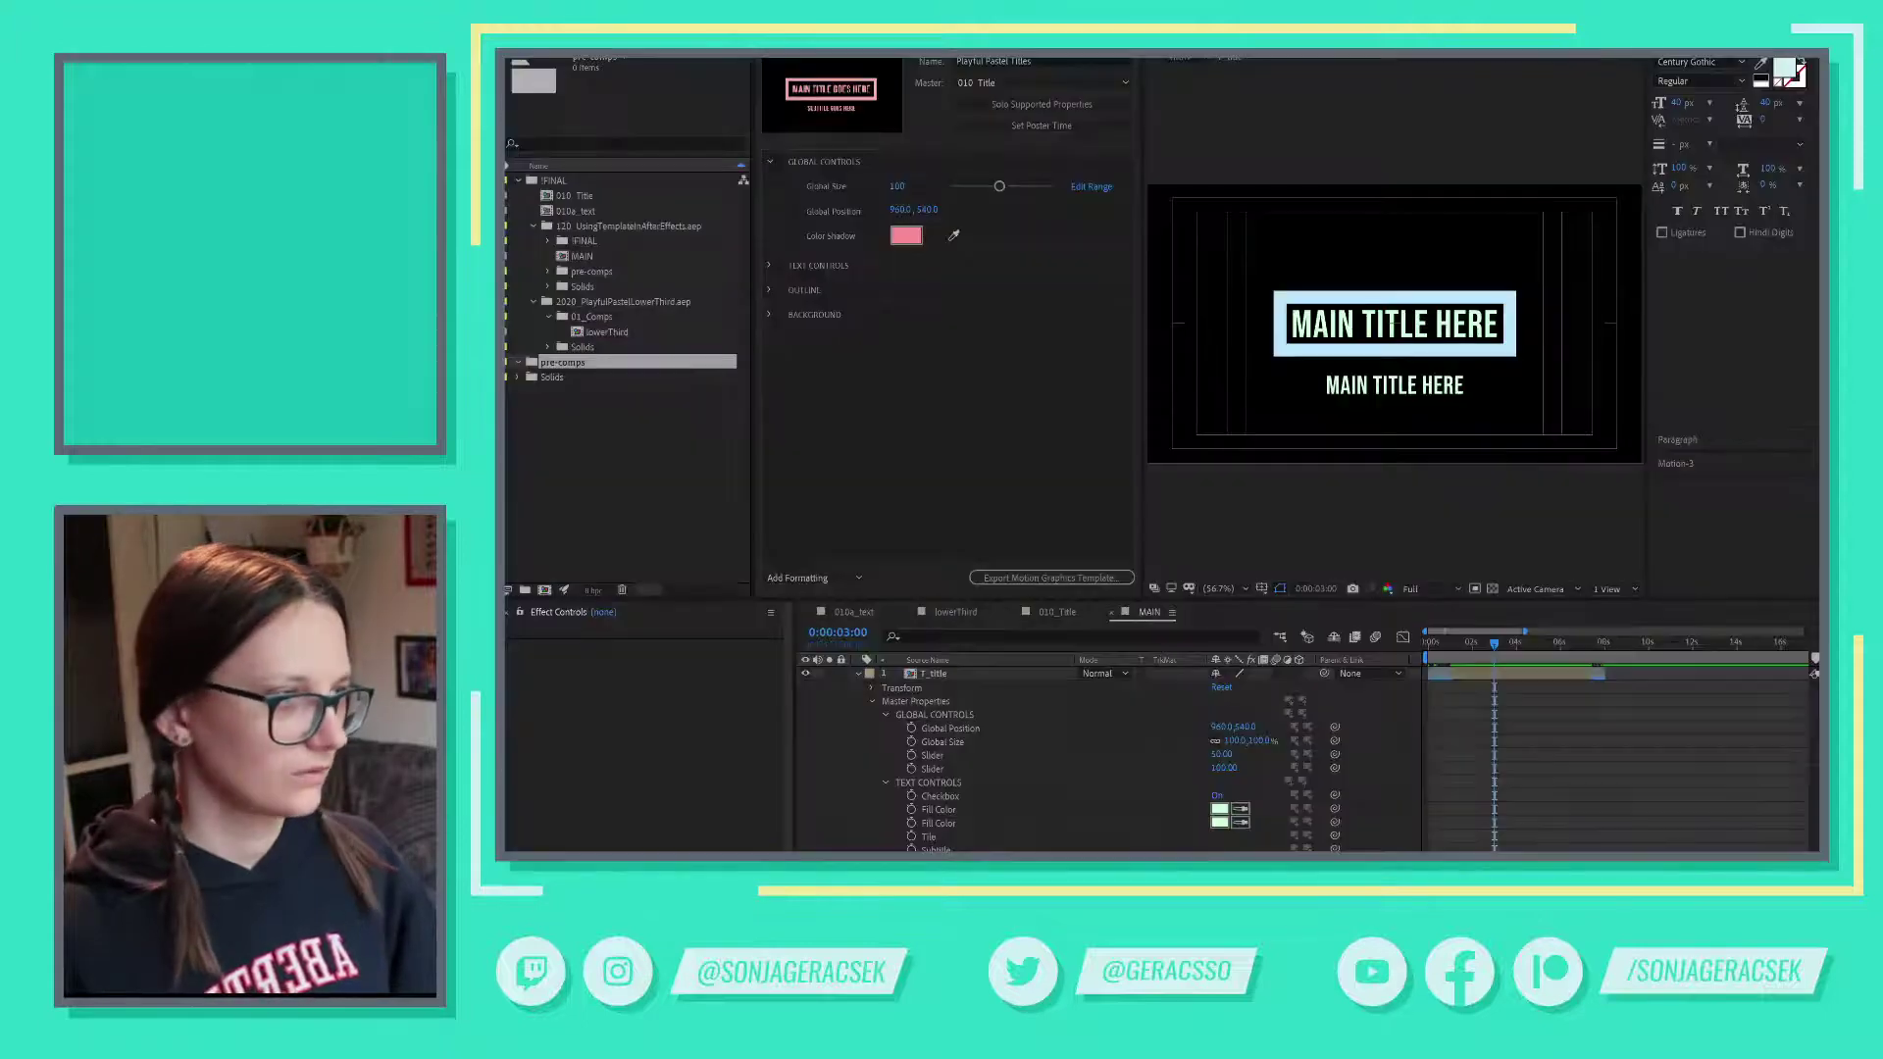
pyautogui.click(543, 592)
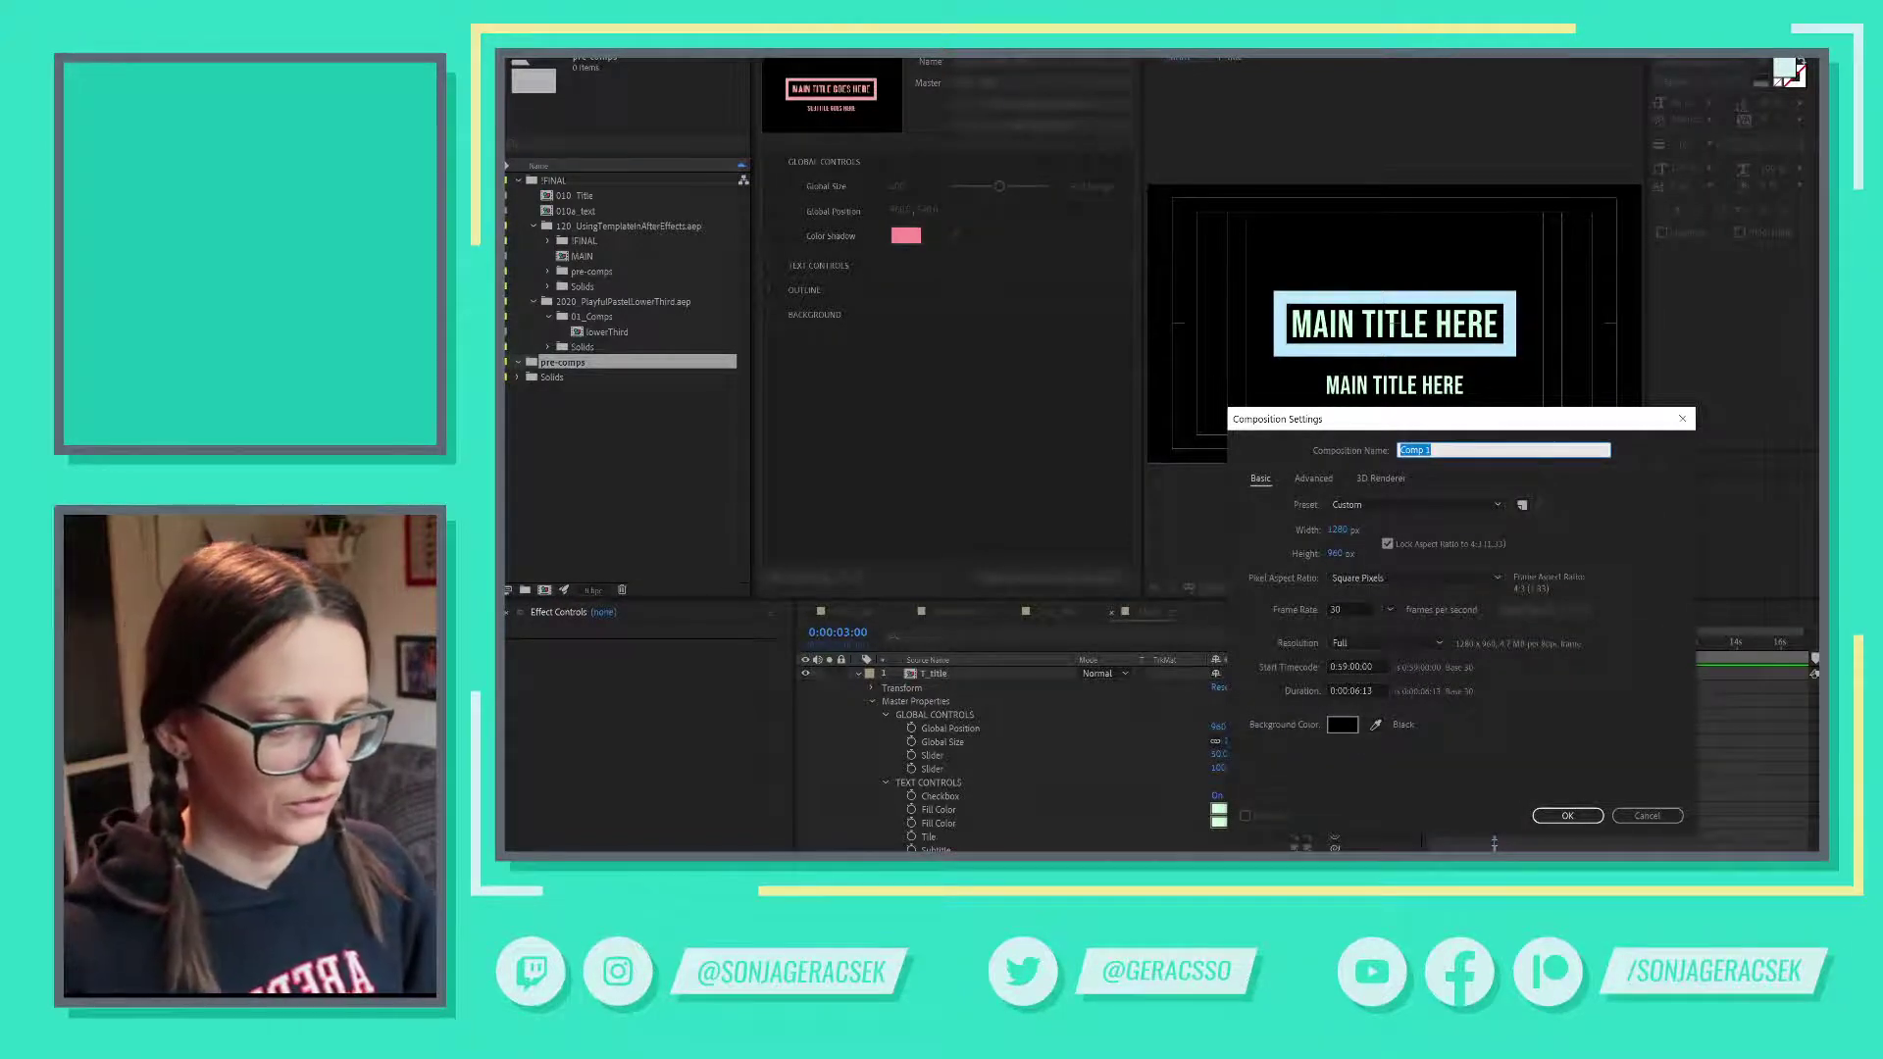
pyautogui.hotkey('alt', 'Tab')
pyautogui.click(919, 573)
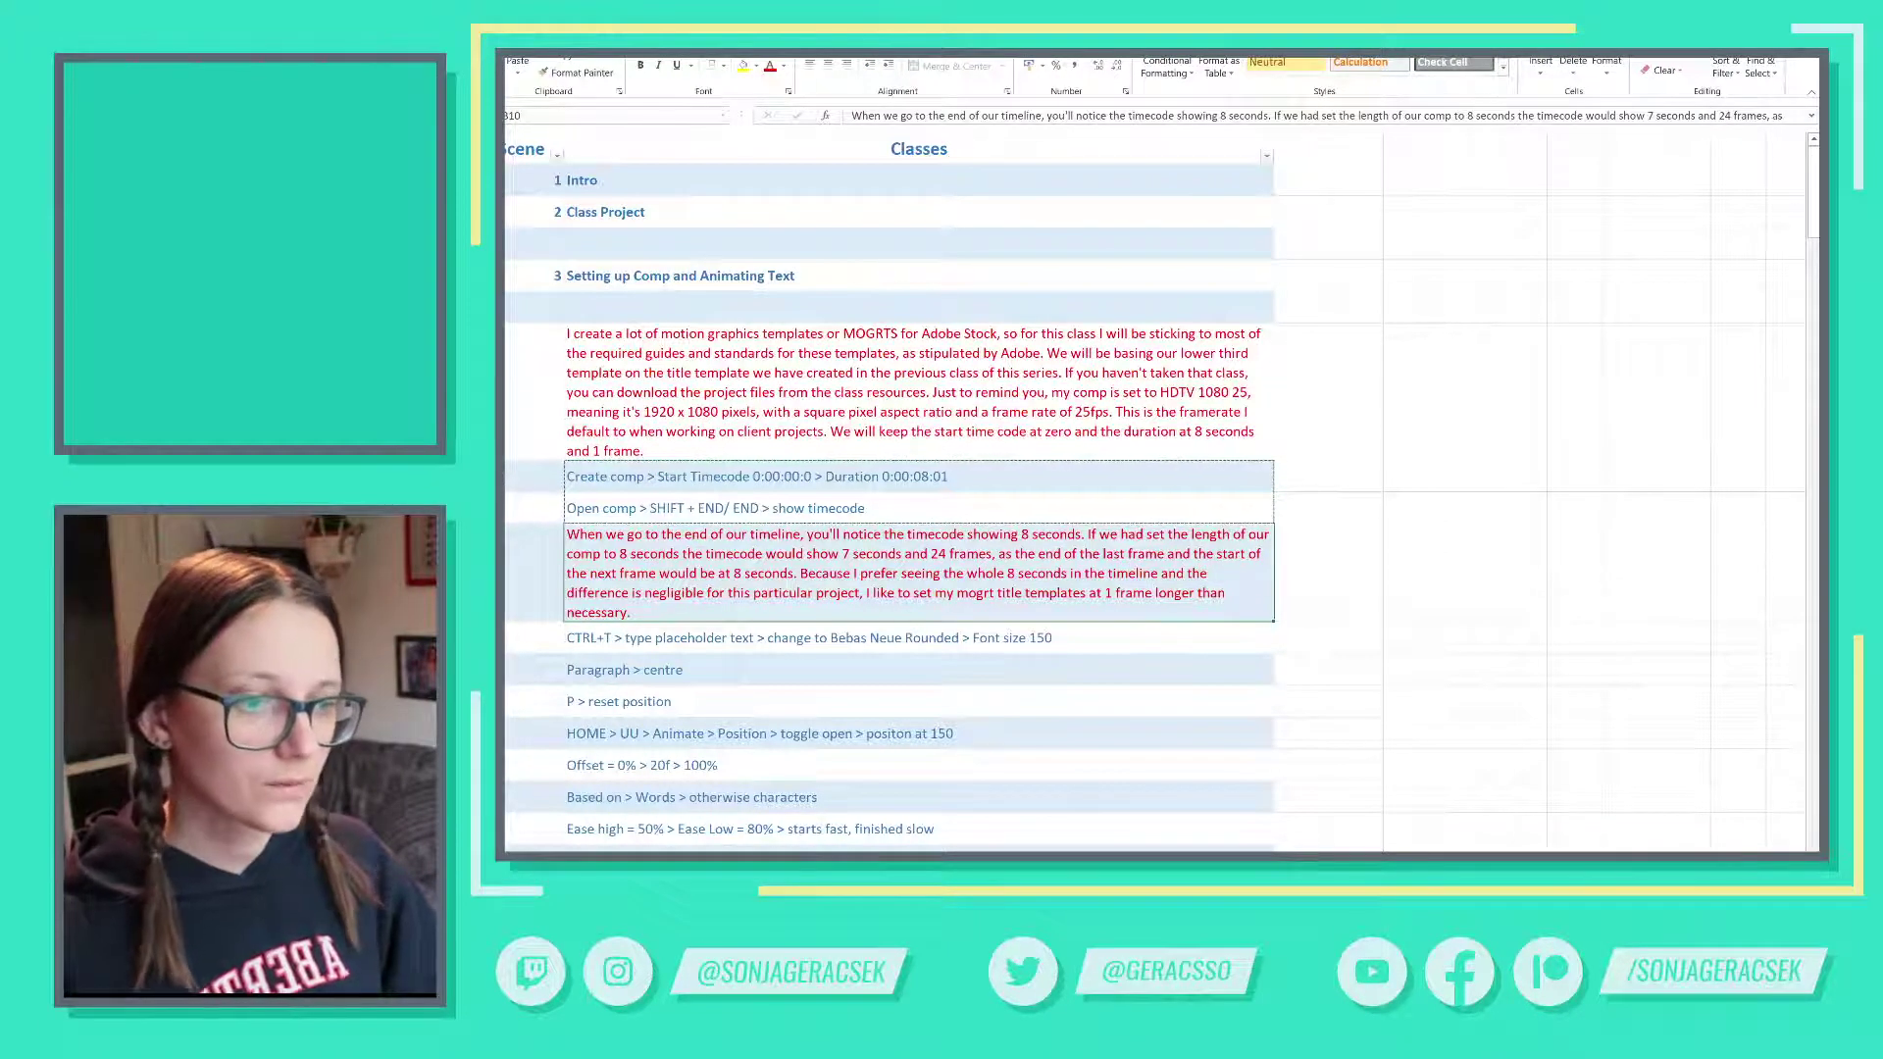
pyautogui.hotkey('ctrl', 'v')
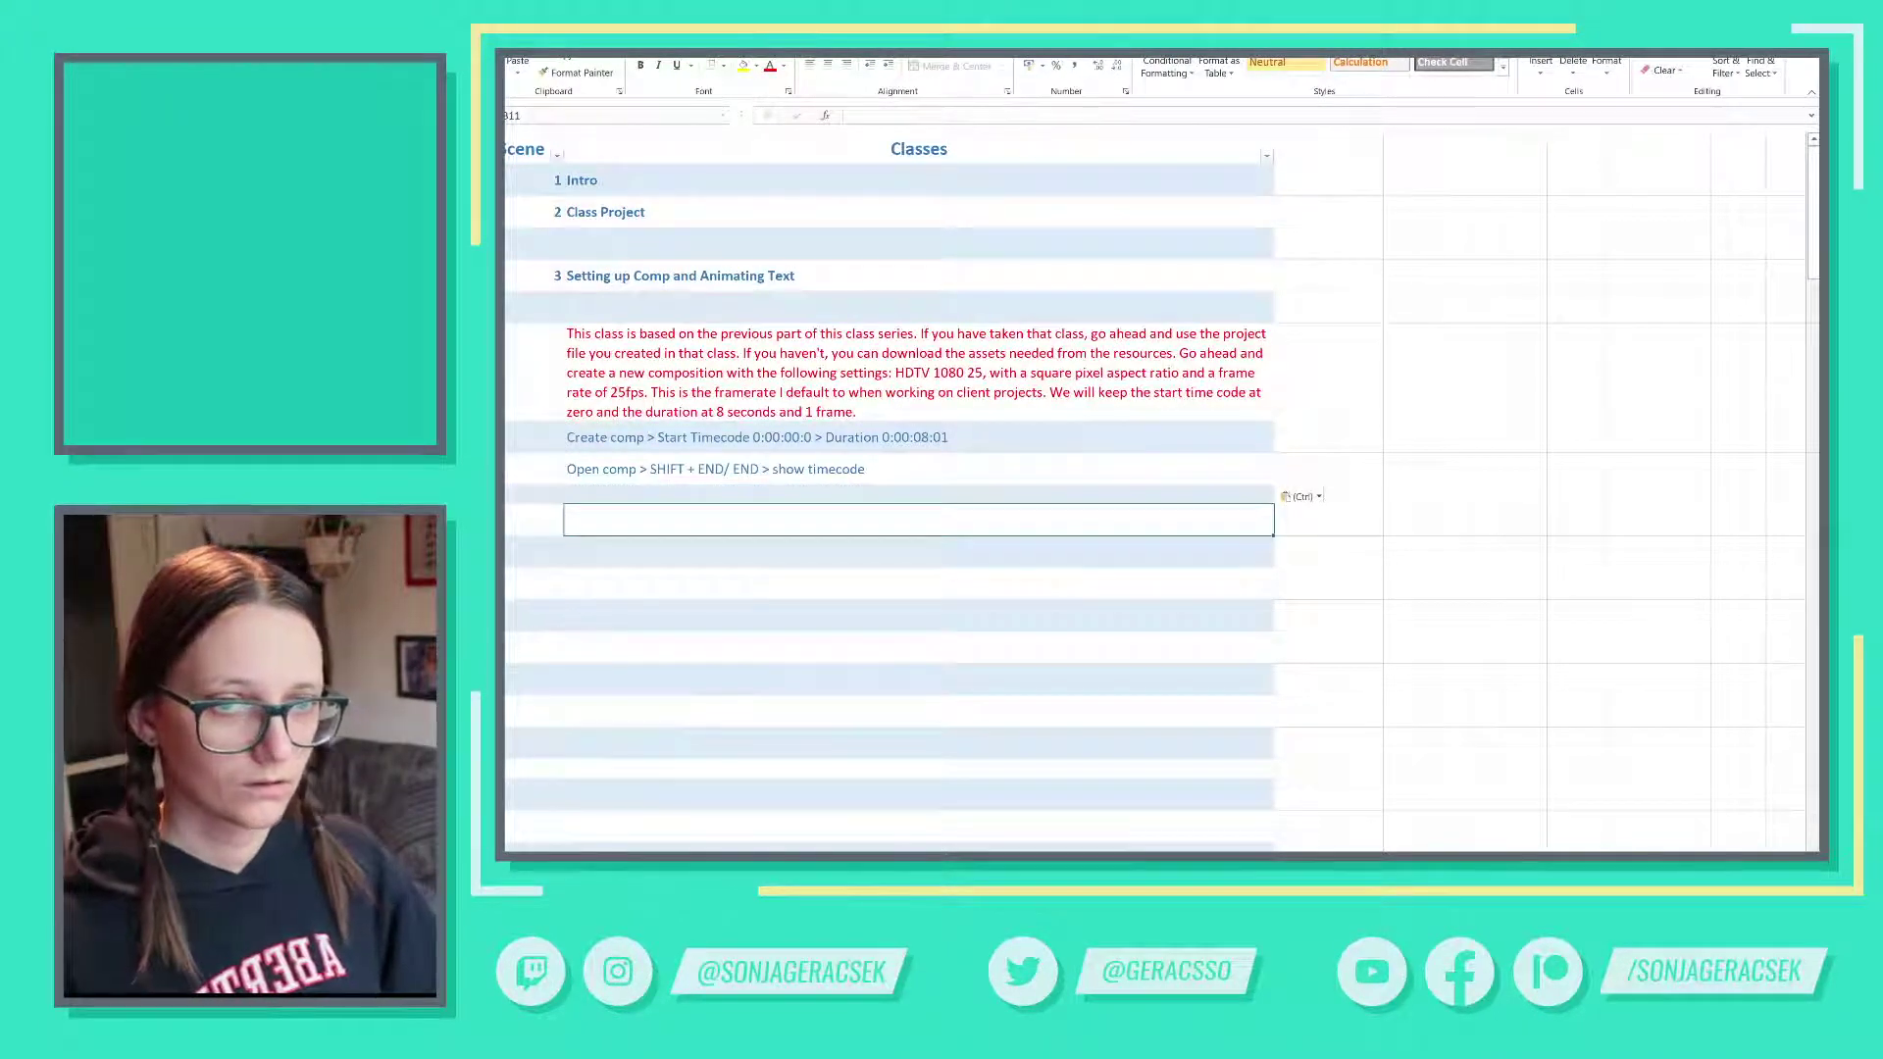
# - Insert "name T_lowerThird >" before "Start Timecode" in the "Create comp" row
pyautogui.rightClick(515, 438)
pyautogui.moveTo(514, 437); pyautogui.dragTo(796, 438)
pyautogui.doubleClick(659, 438)
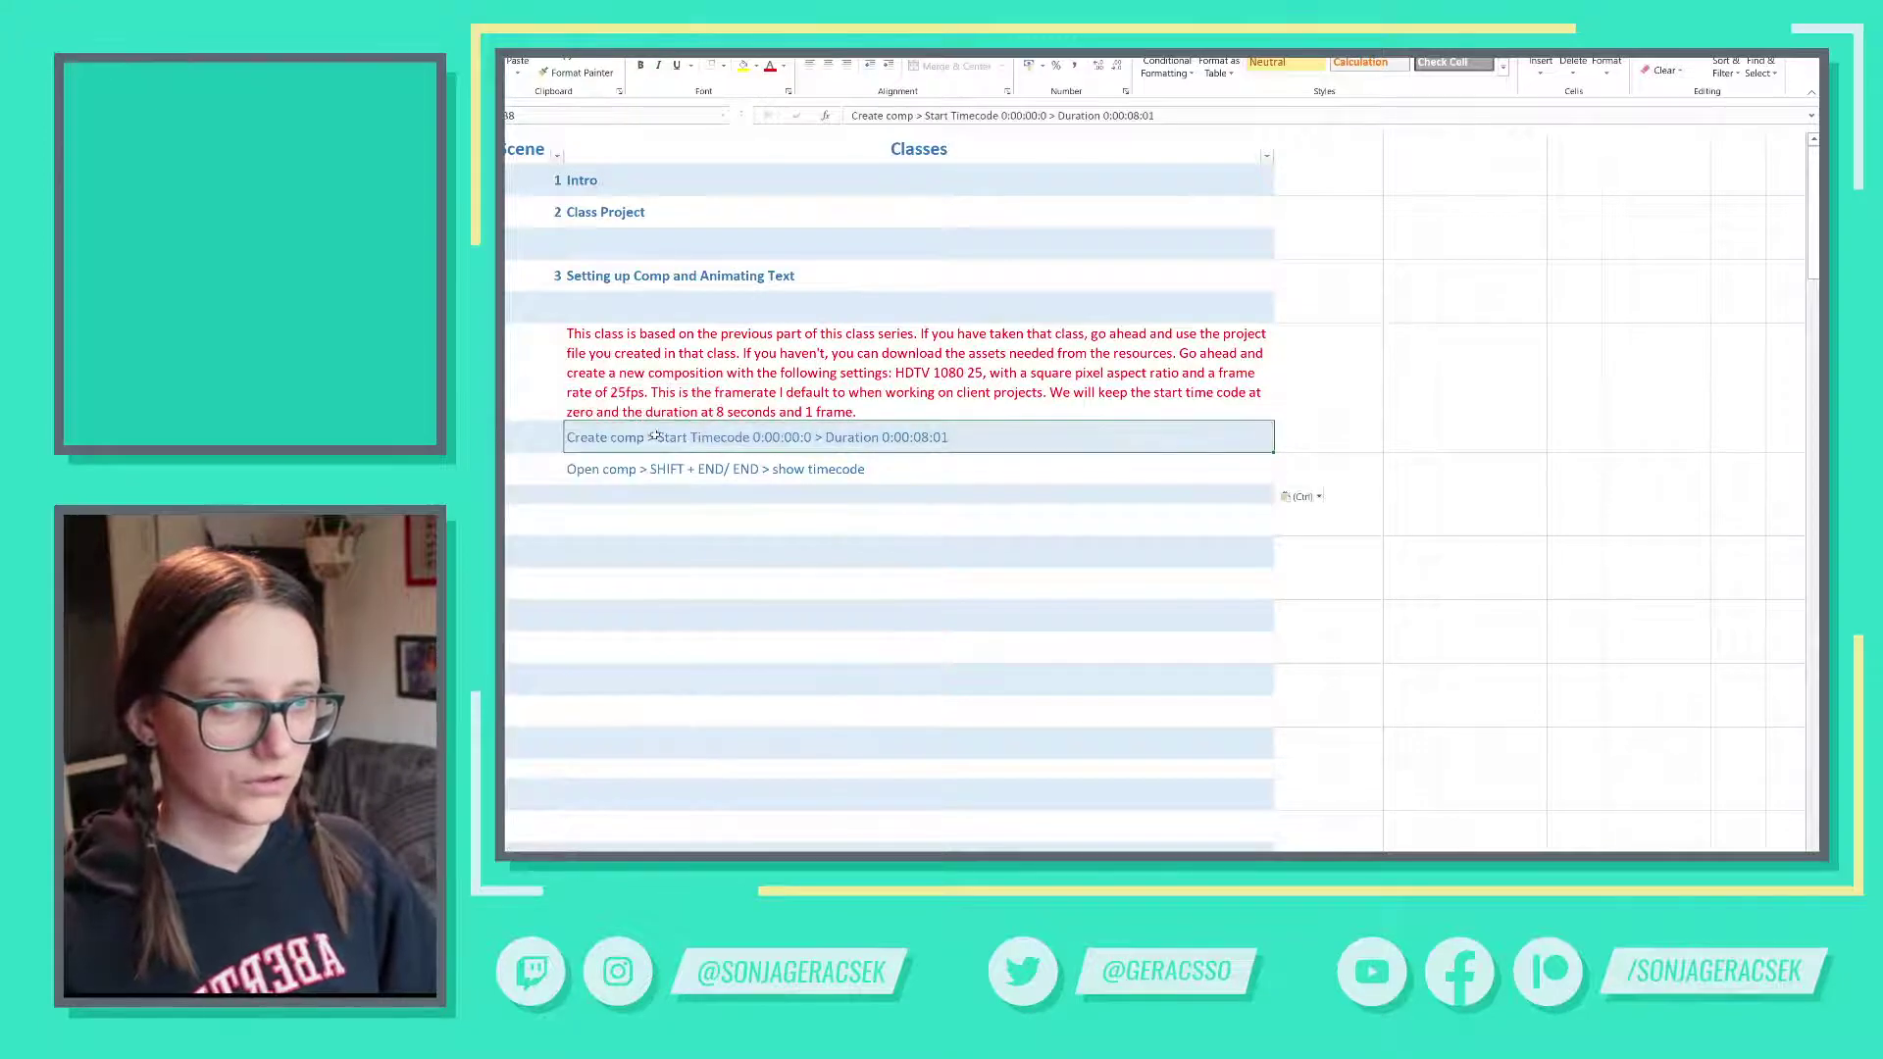
pyautogui.write('naem')
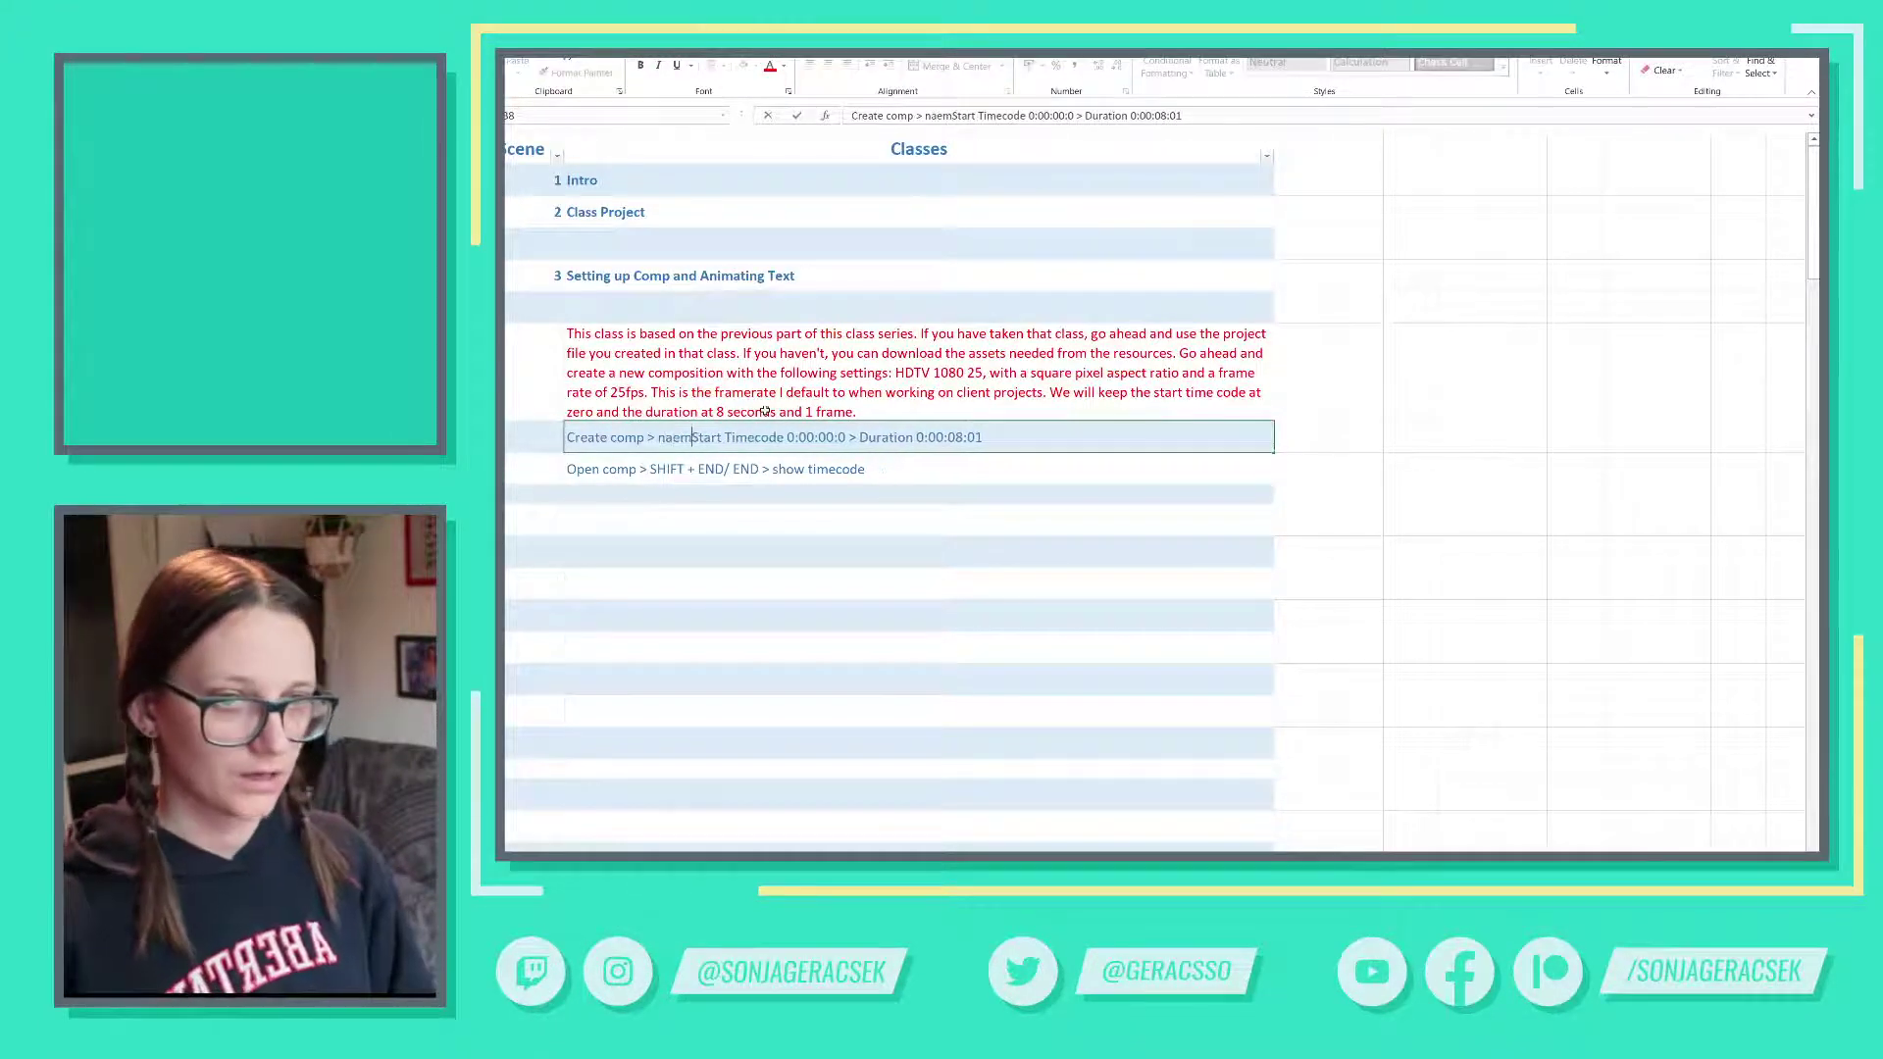
pyautogui.press('BackSpace')
pyautogui.press('BackSpace')
pyautogui.write('me T_')
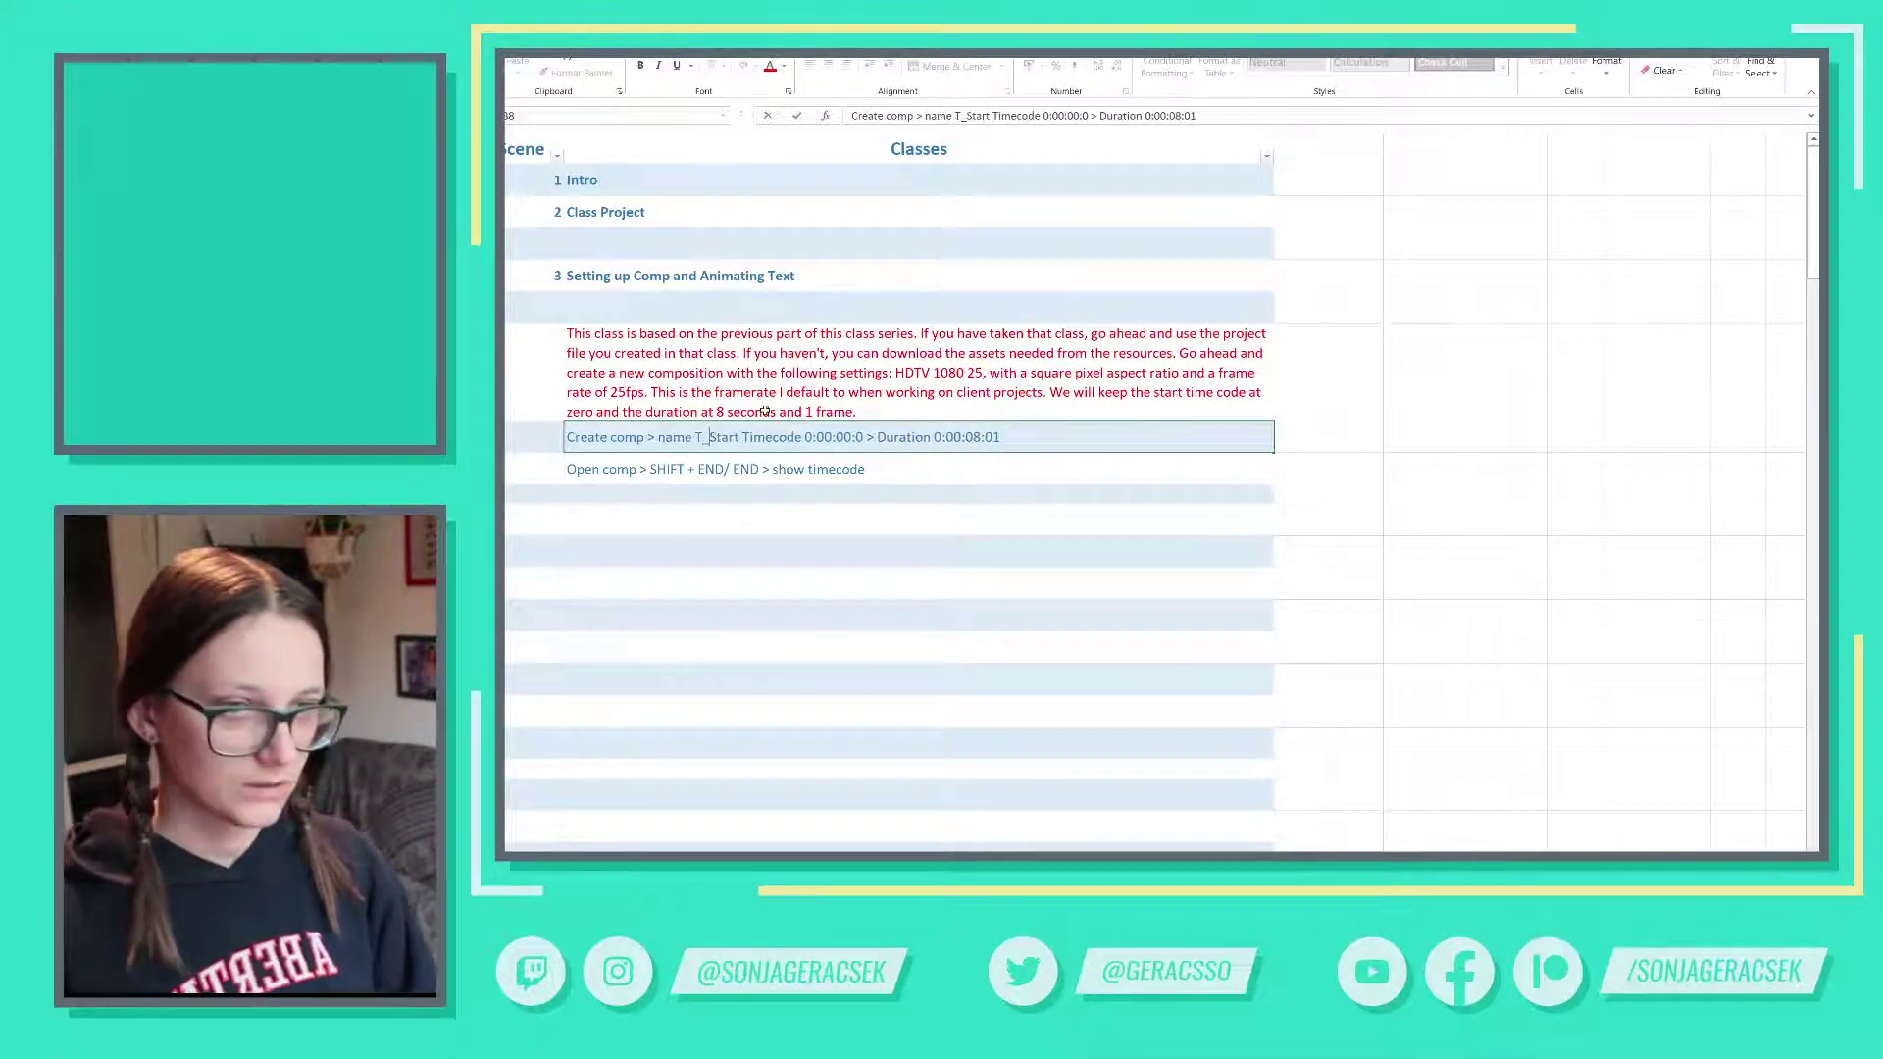
pyautogui.write('lowerThird')
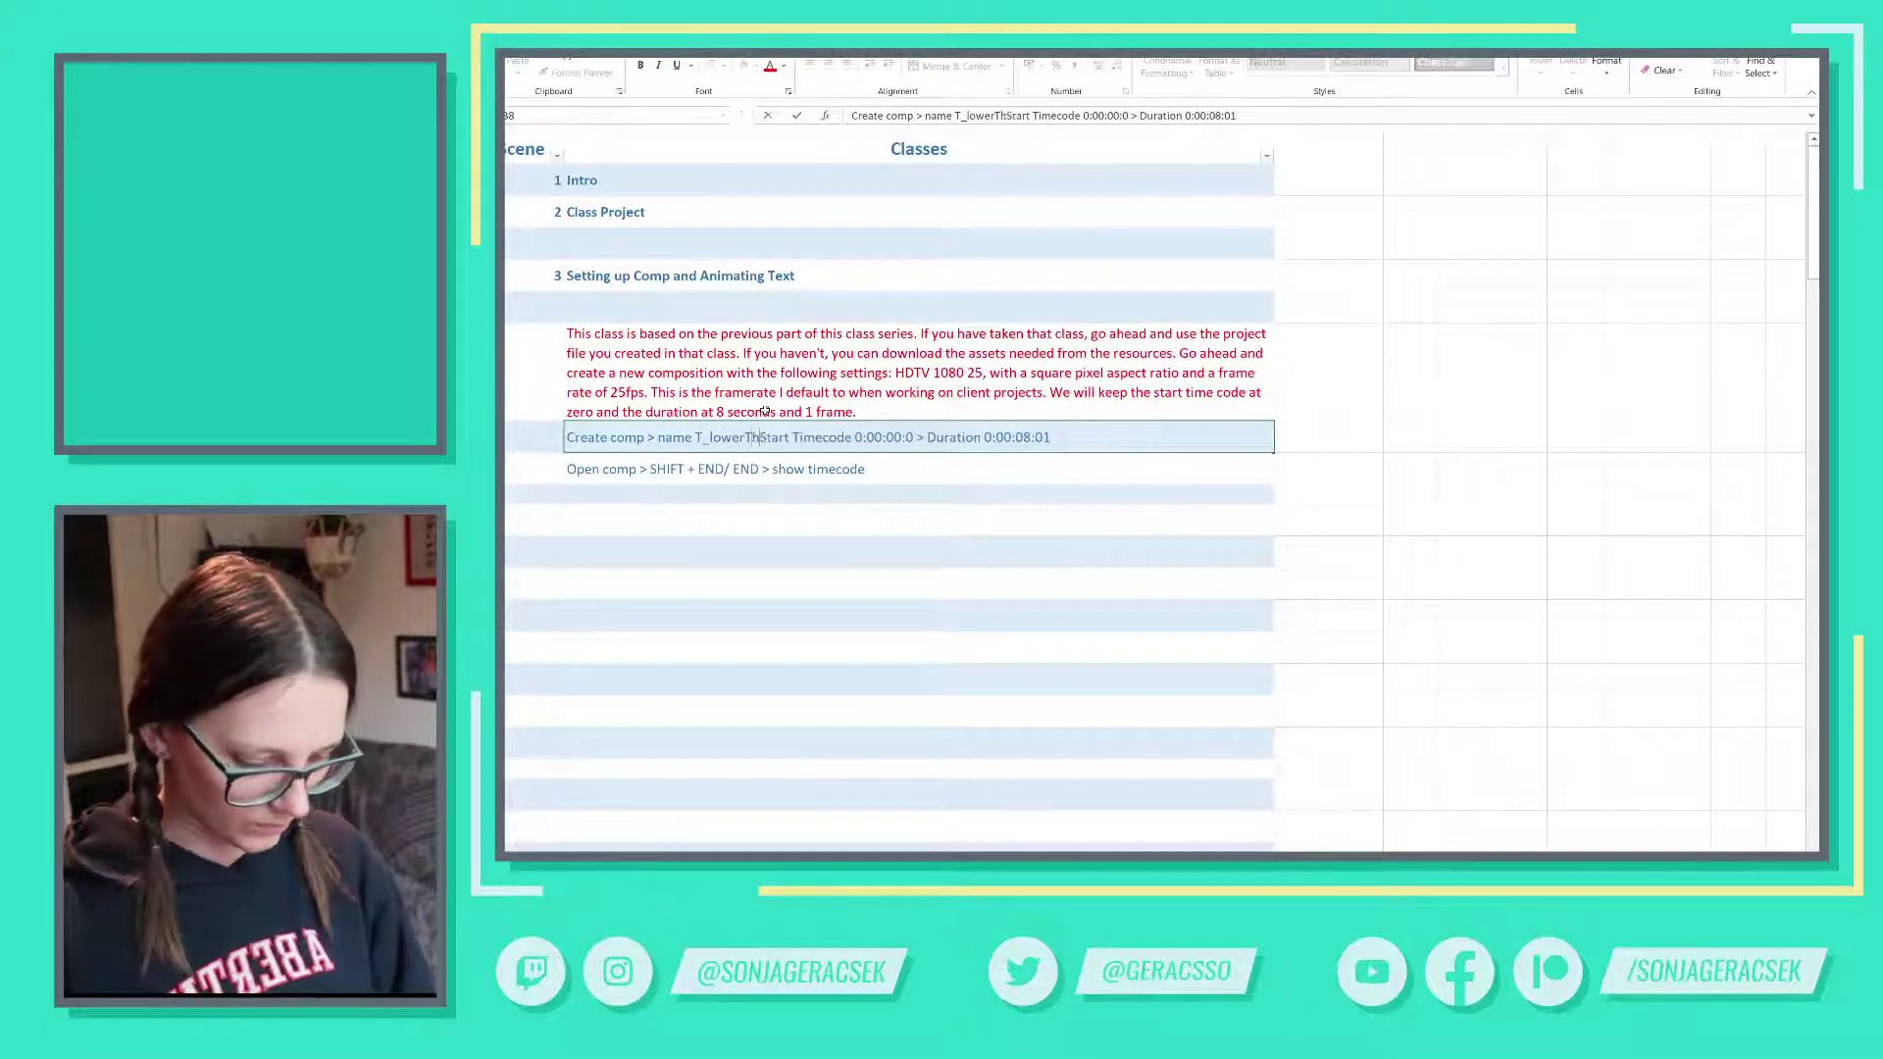
pyautogui.write(' >')
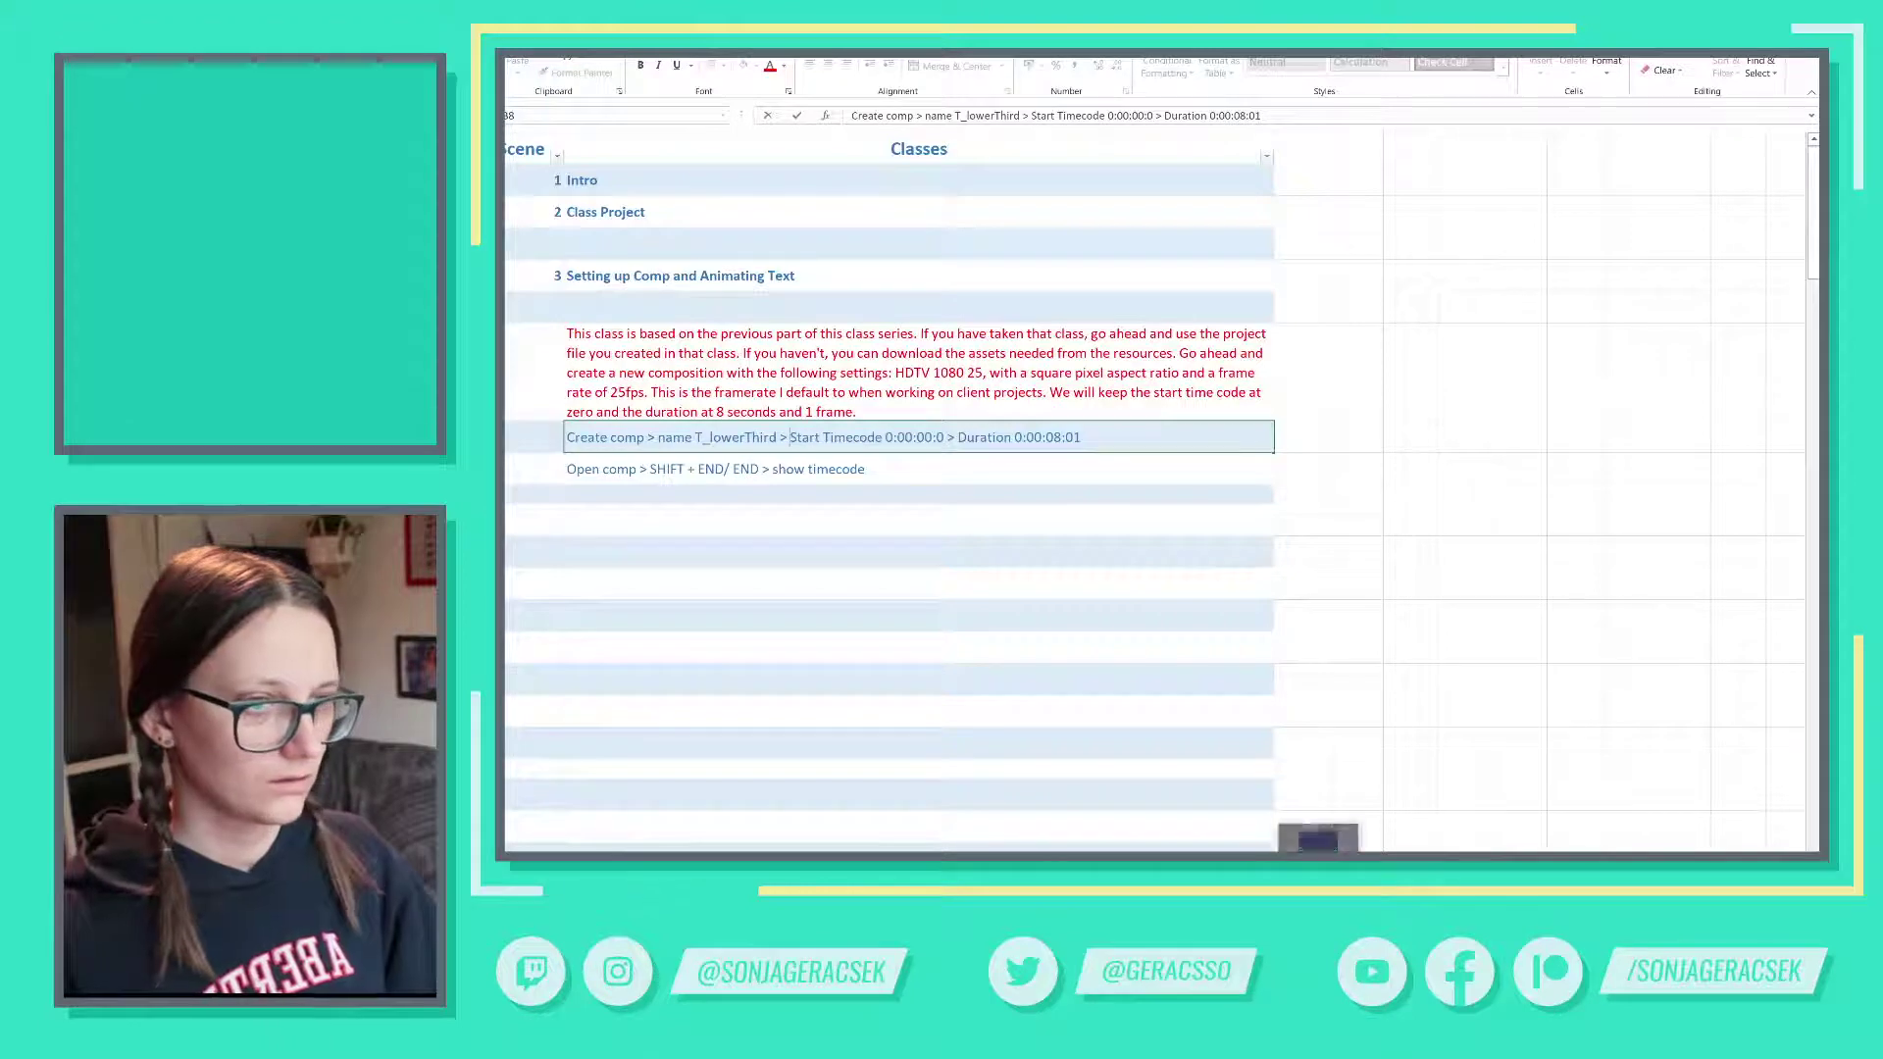
pyautogui.press('Return')
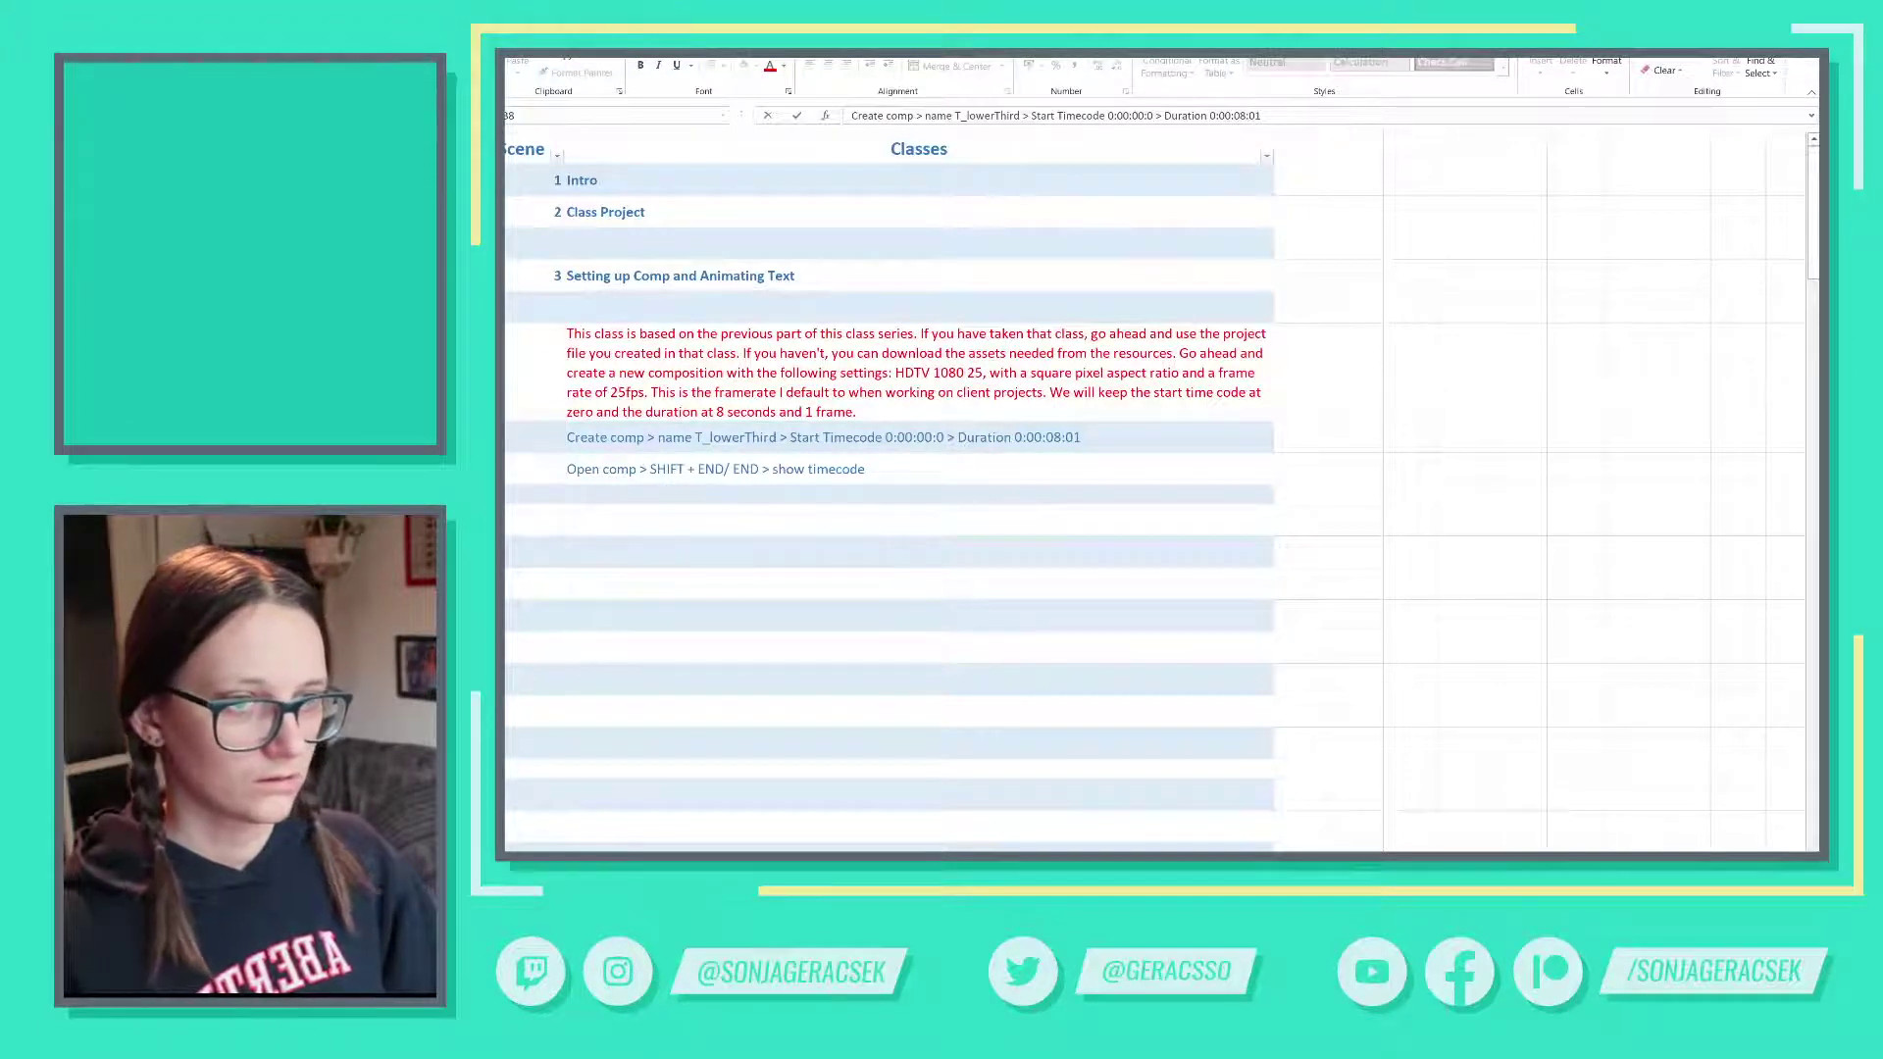
# - Add "Preset > HDTV 1080 25 >" before "Start Timecode" in the "Create comp" row and put ">" between "name" and "T_lowerThird"
pyautogui.click(831, 432)
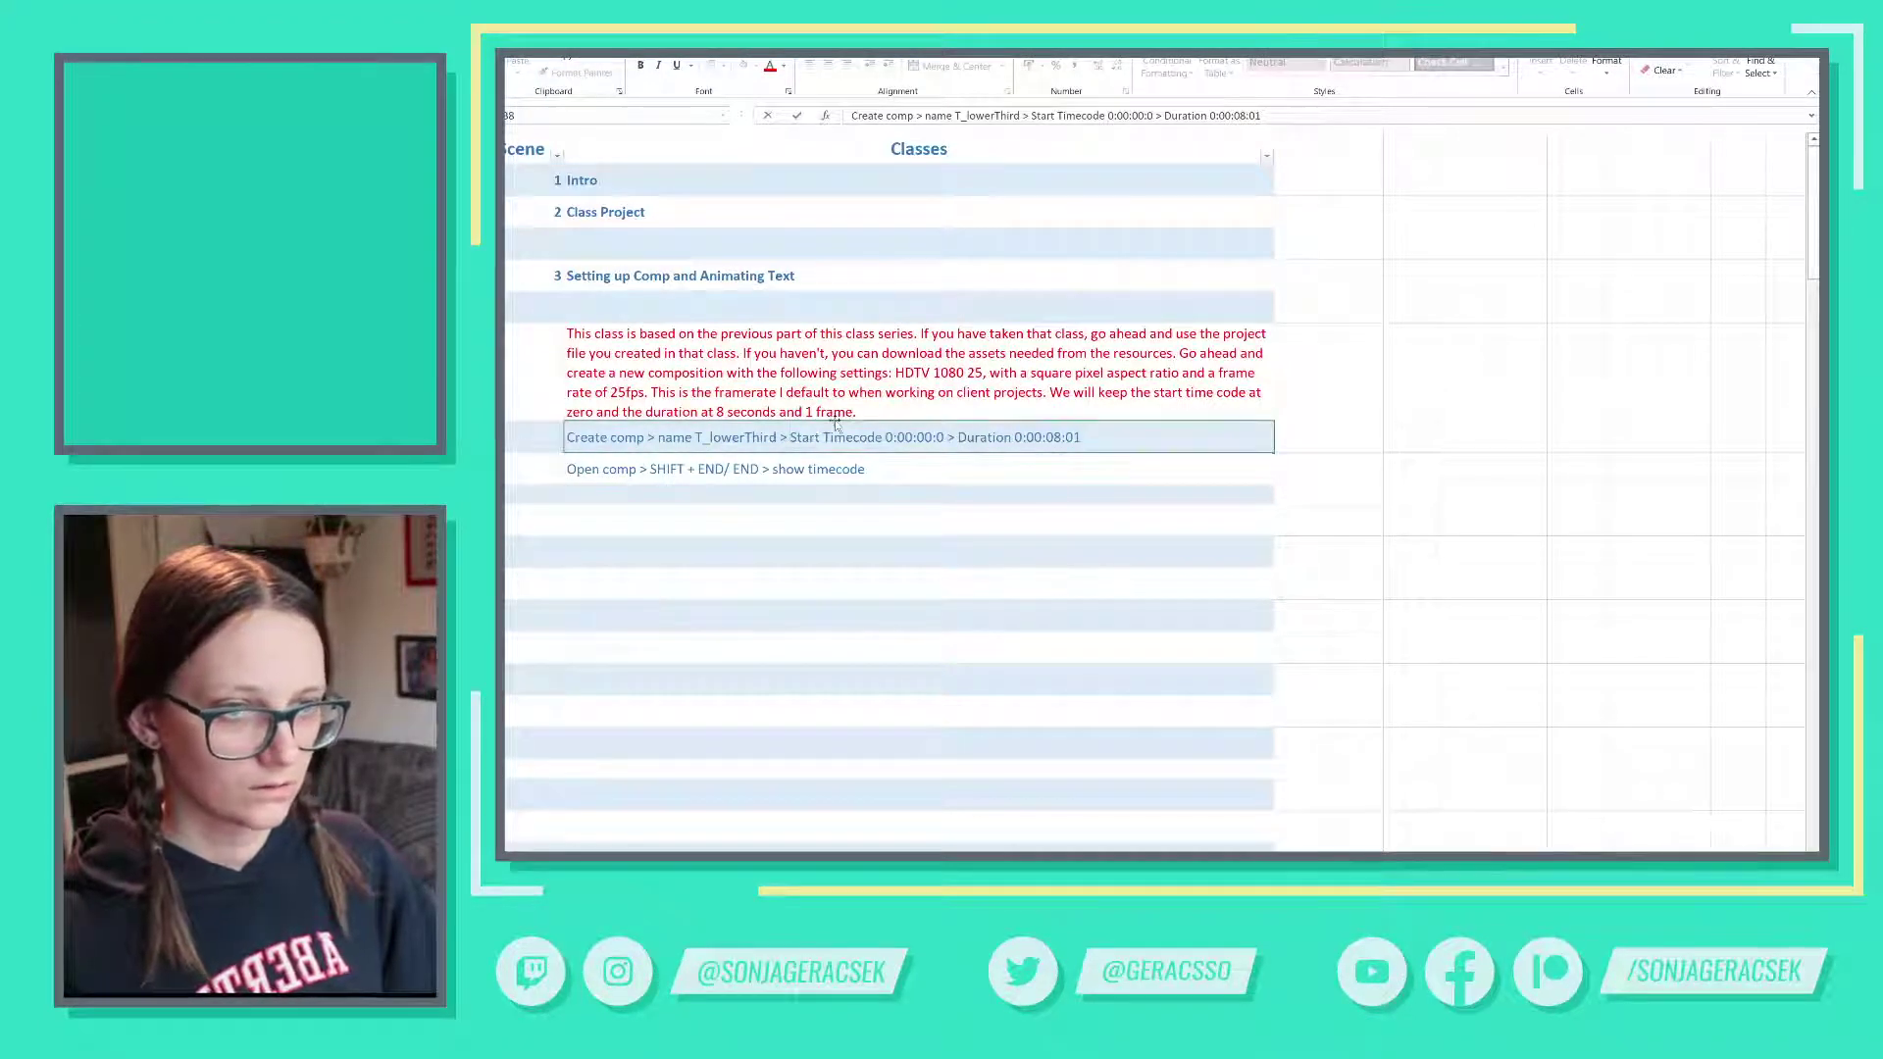
pyautogui.doubleClick(900, 372)
pyautogui.moveTo(895, 373); pyautogui.dragTo(981, 374)
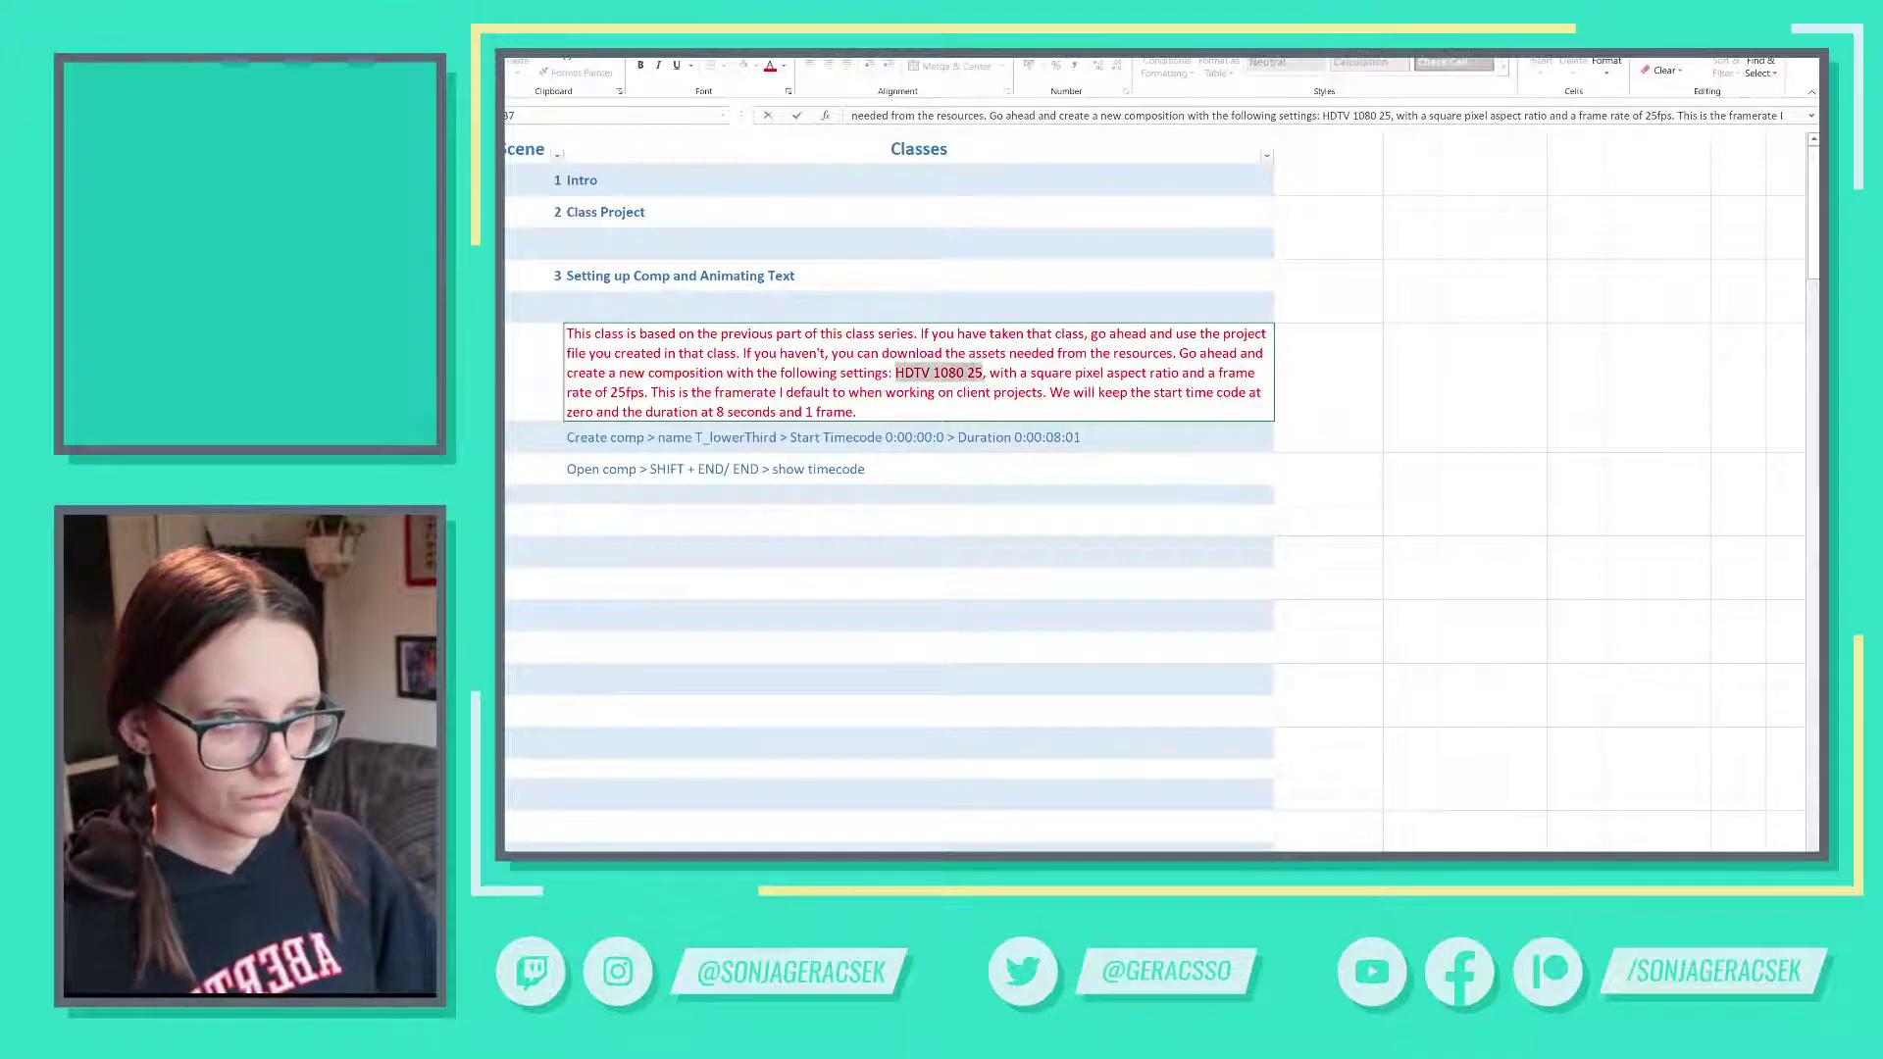
pyautogui.click(795, 437)
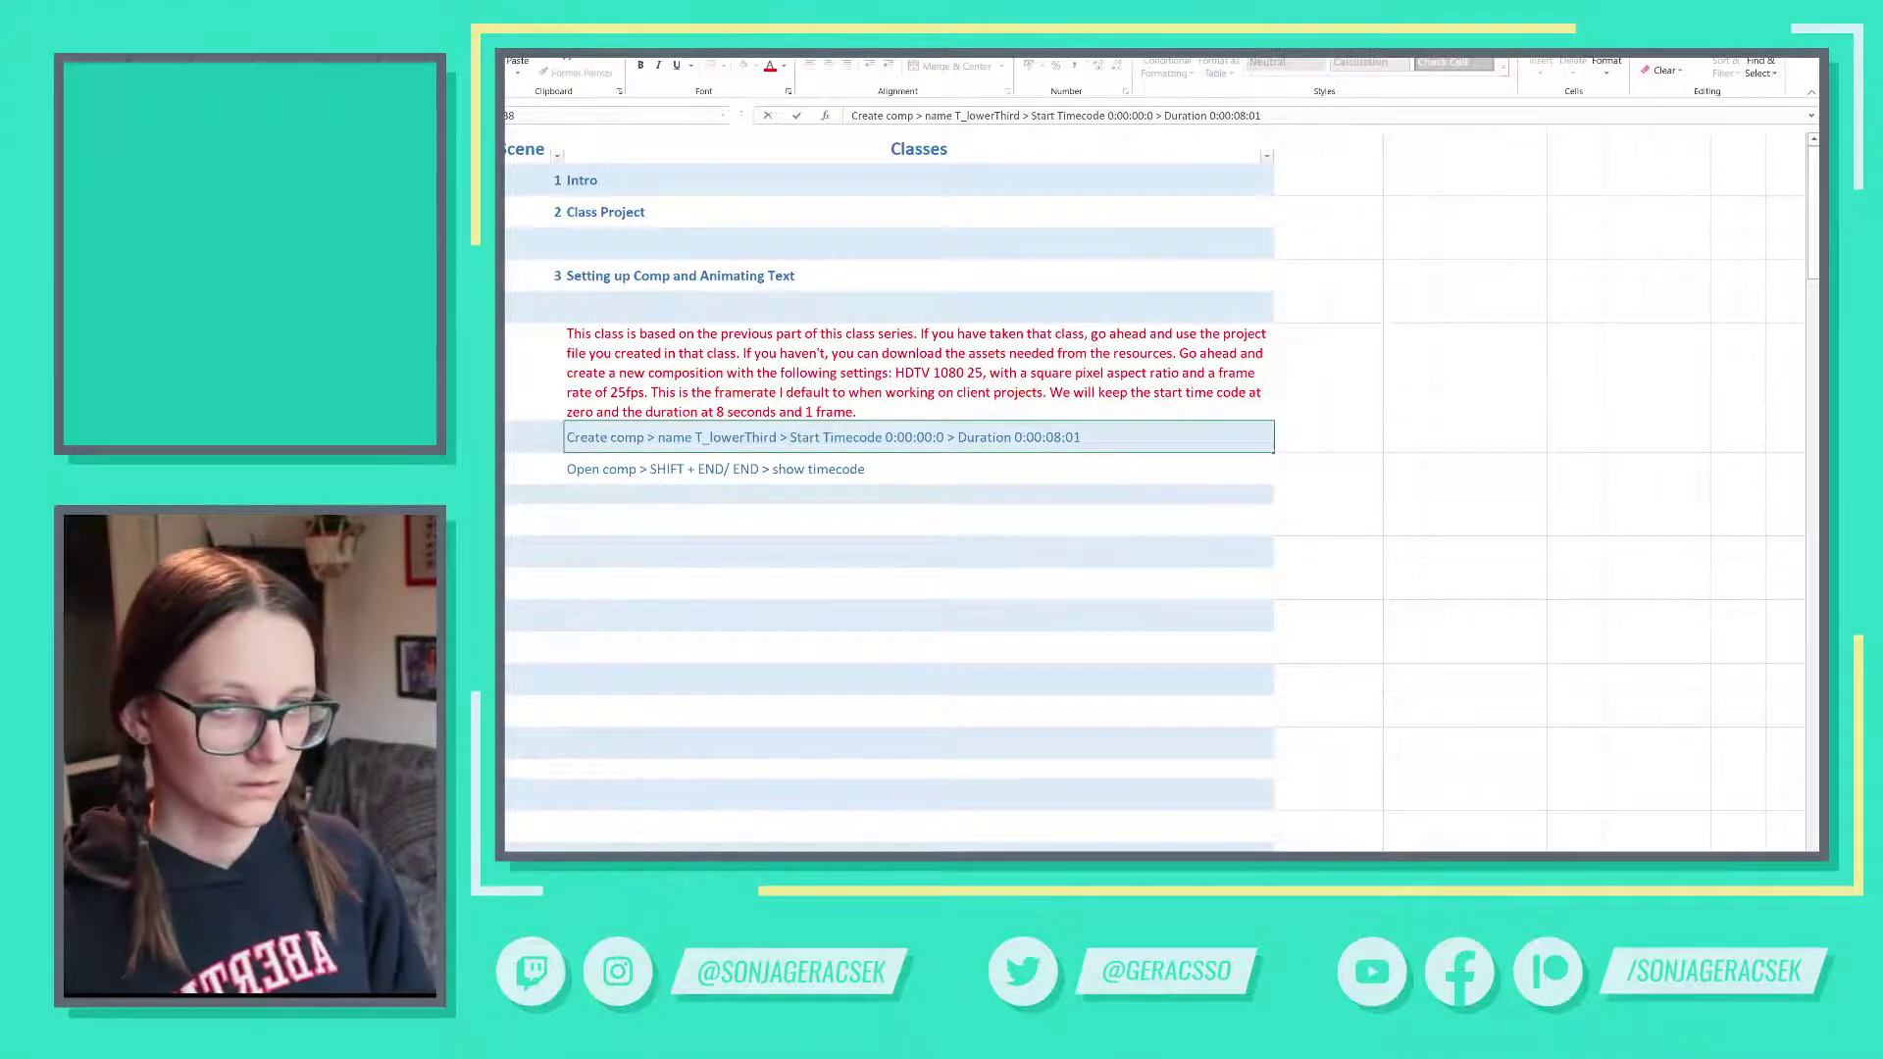
pyautogui.doubleClick(795, 437)
pyautogui.write('> ')
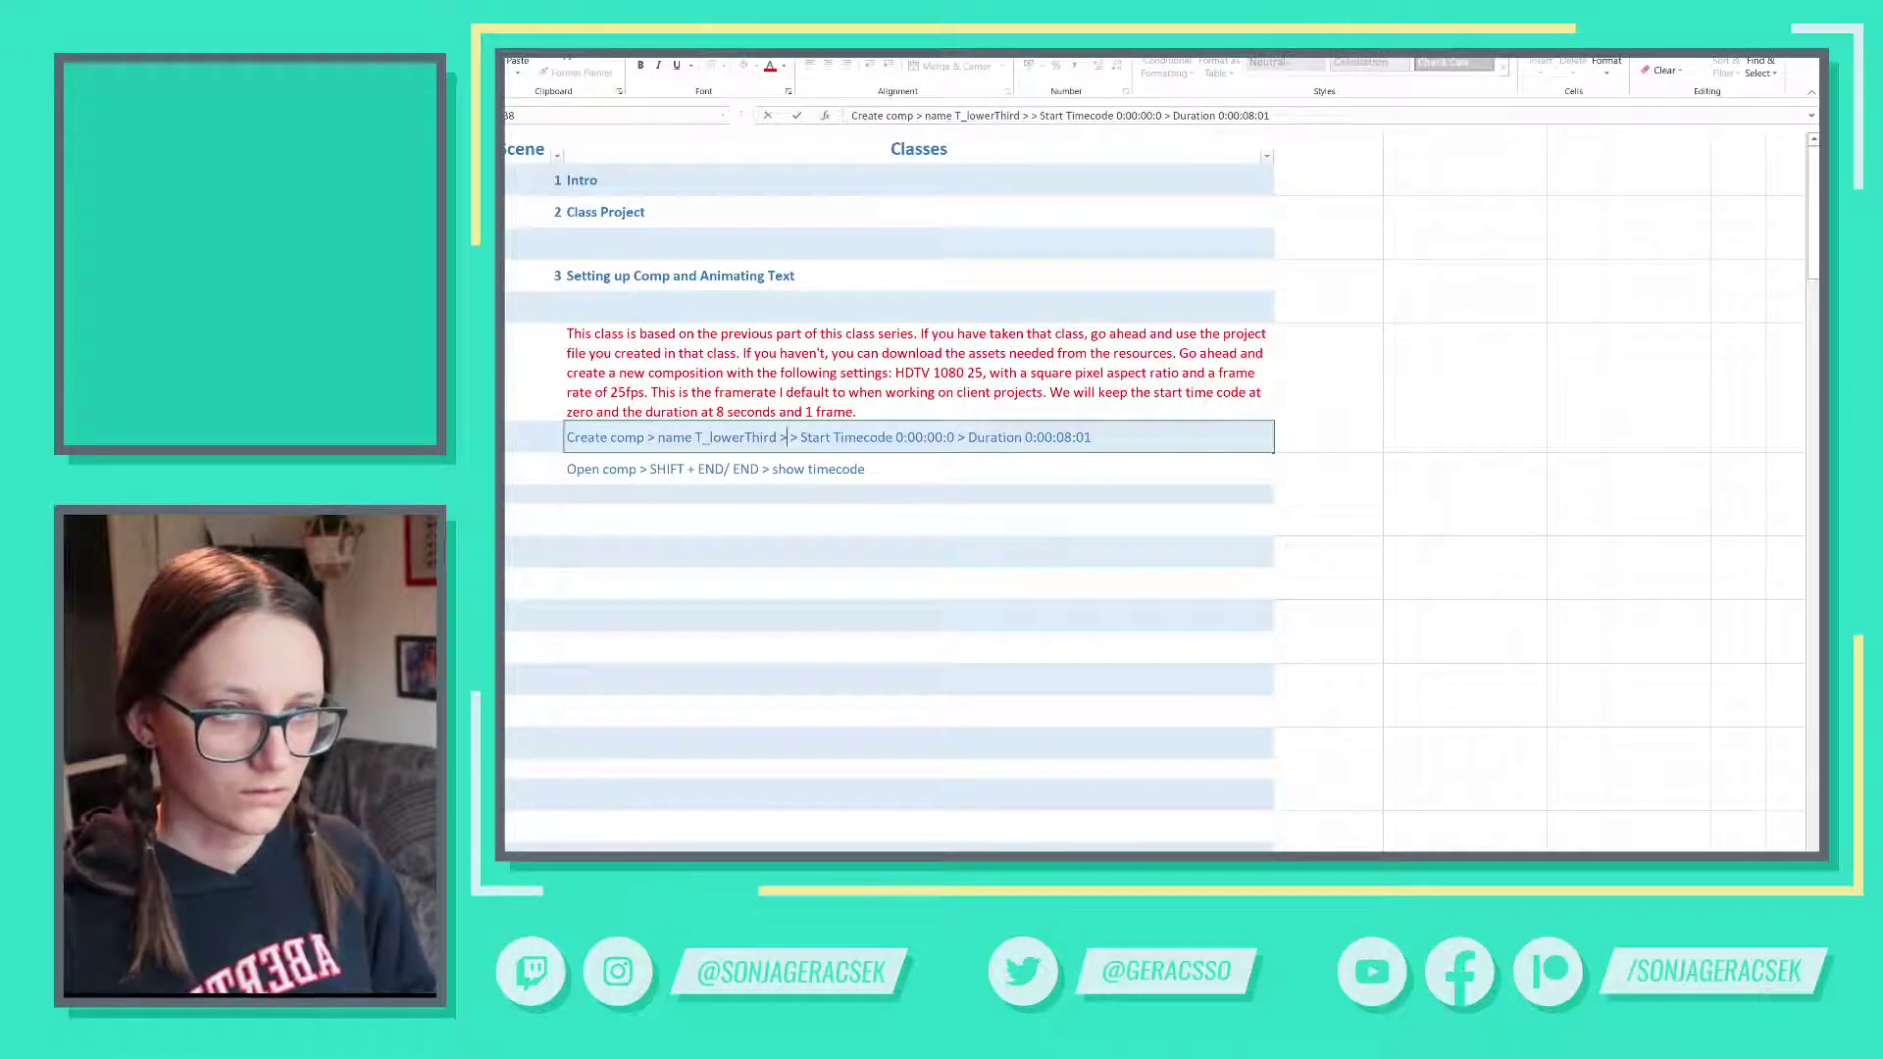
pyautogui.write('HDTV 1080 25')
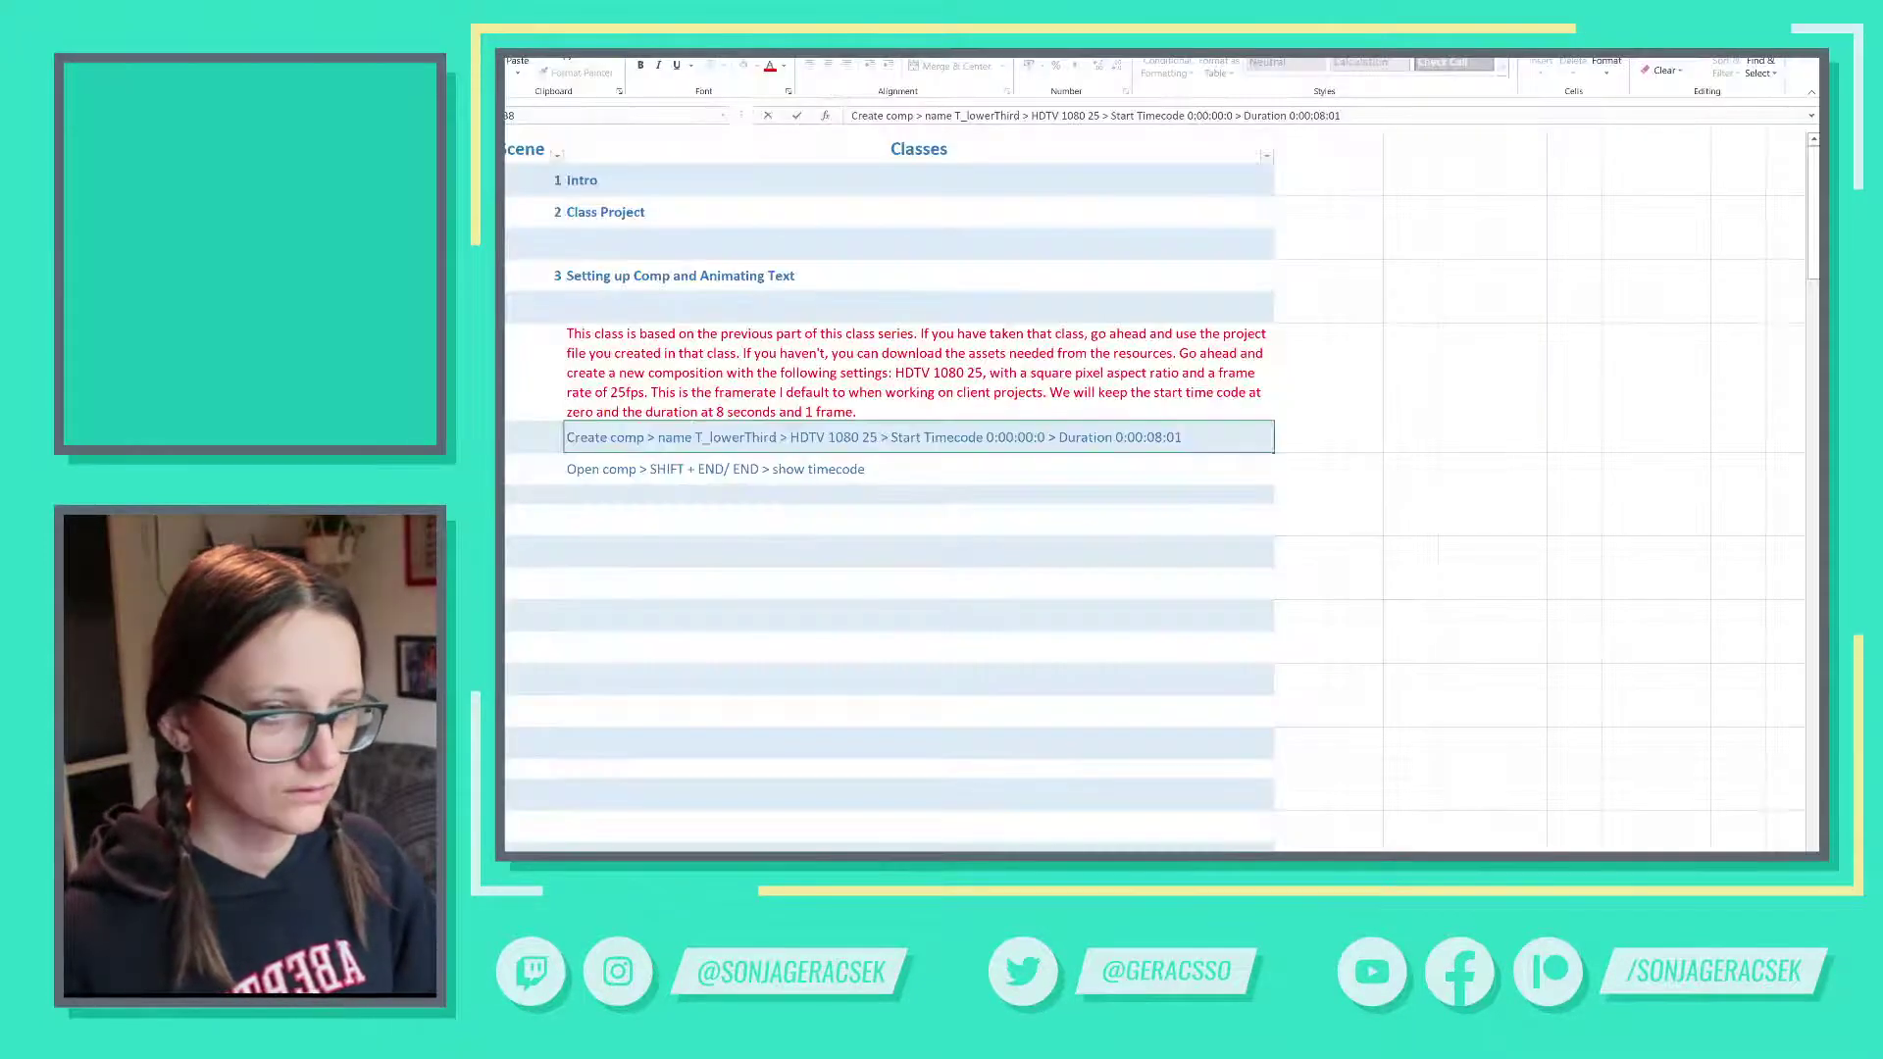
pyautogui.write('Preset ')
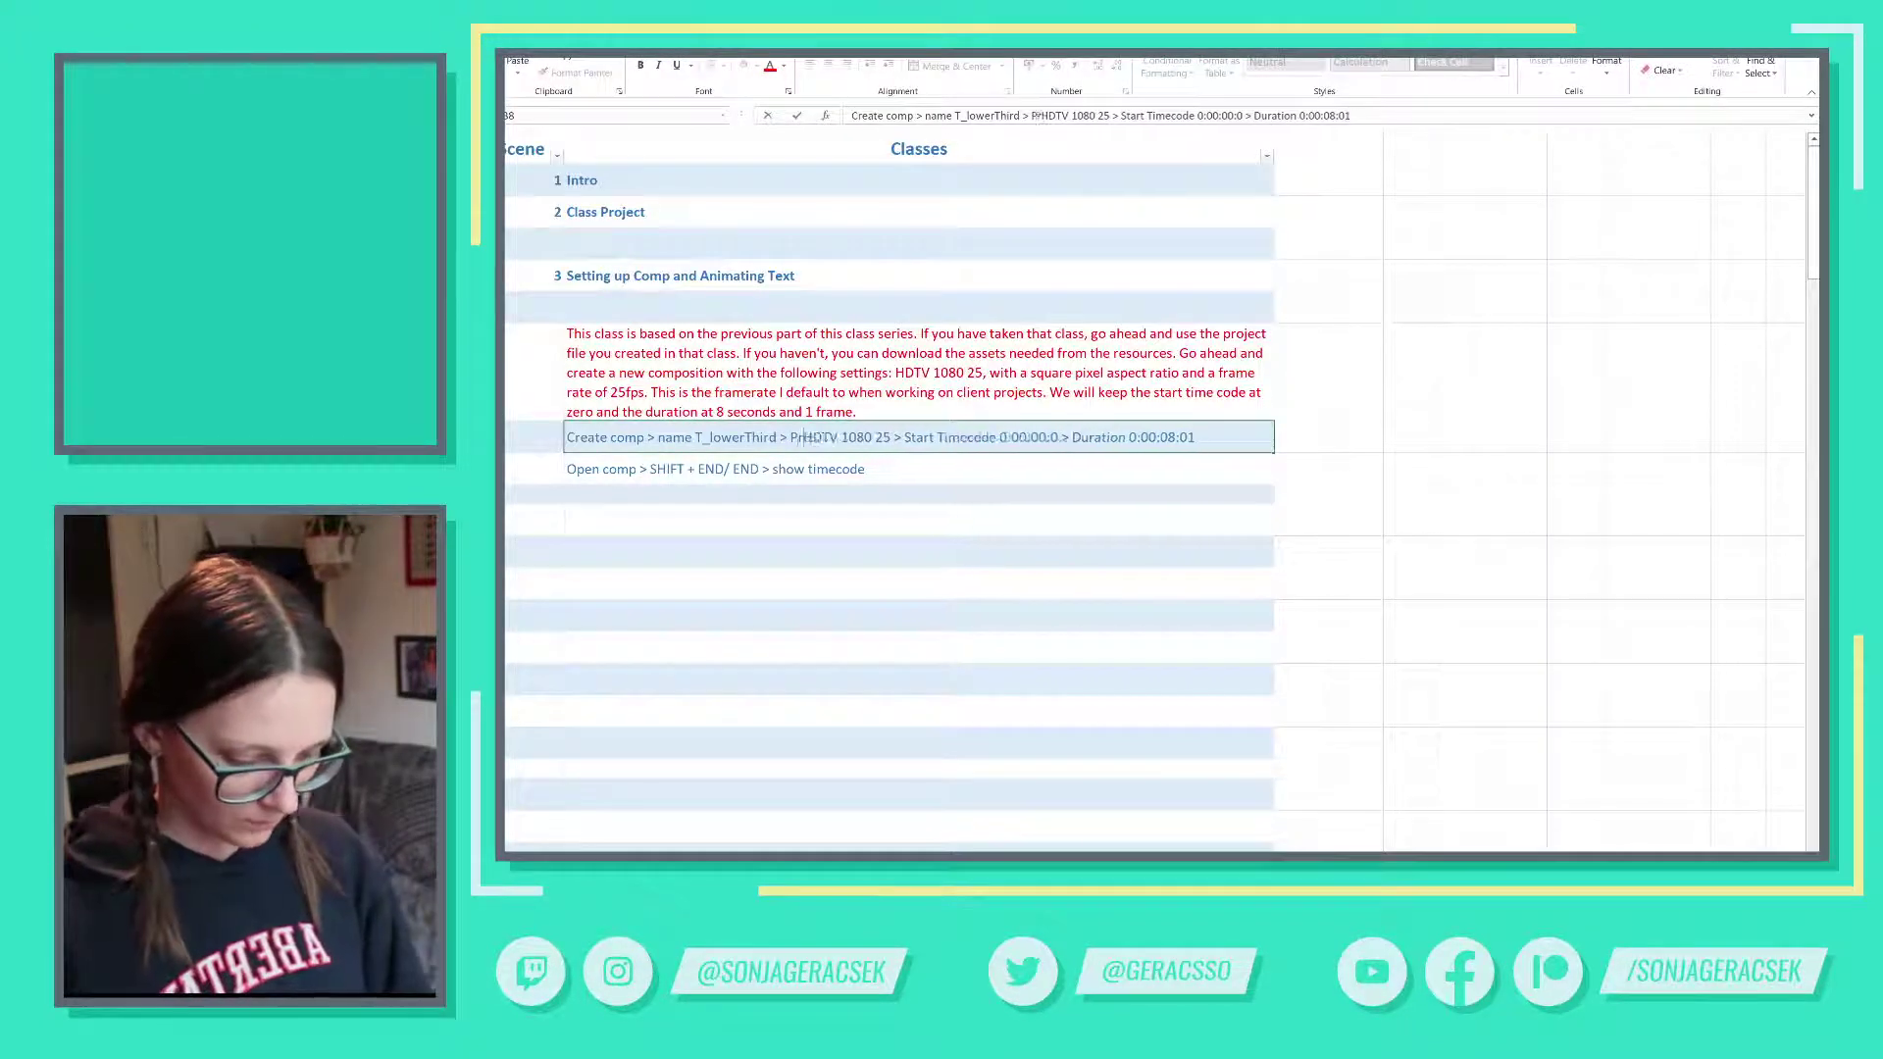
pyautogui.write('>')
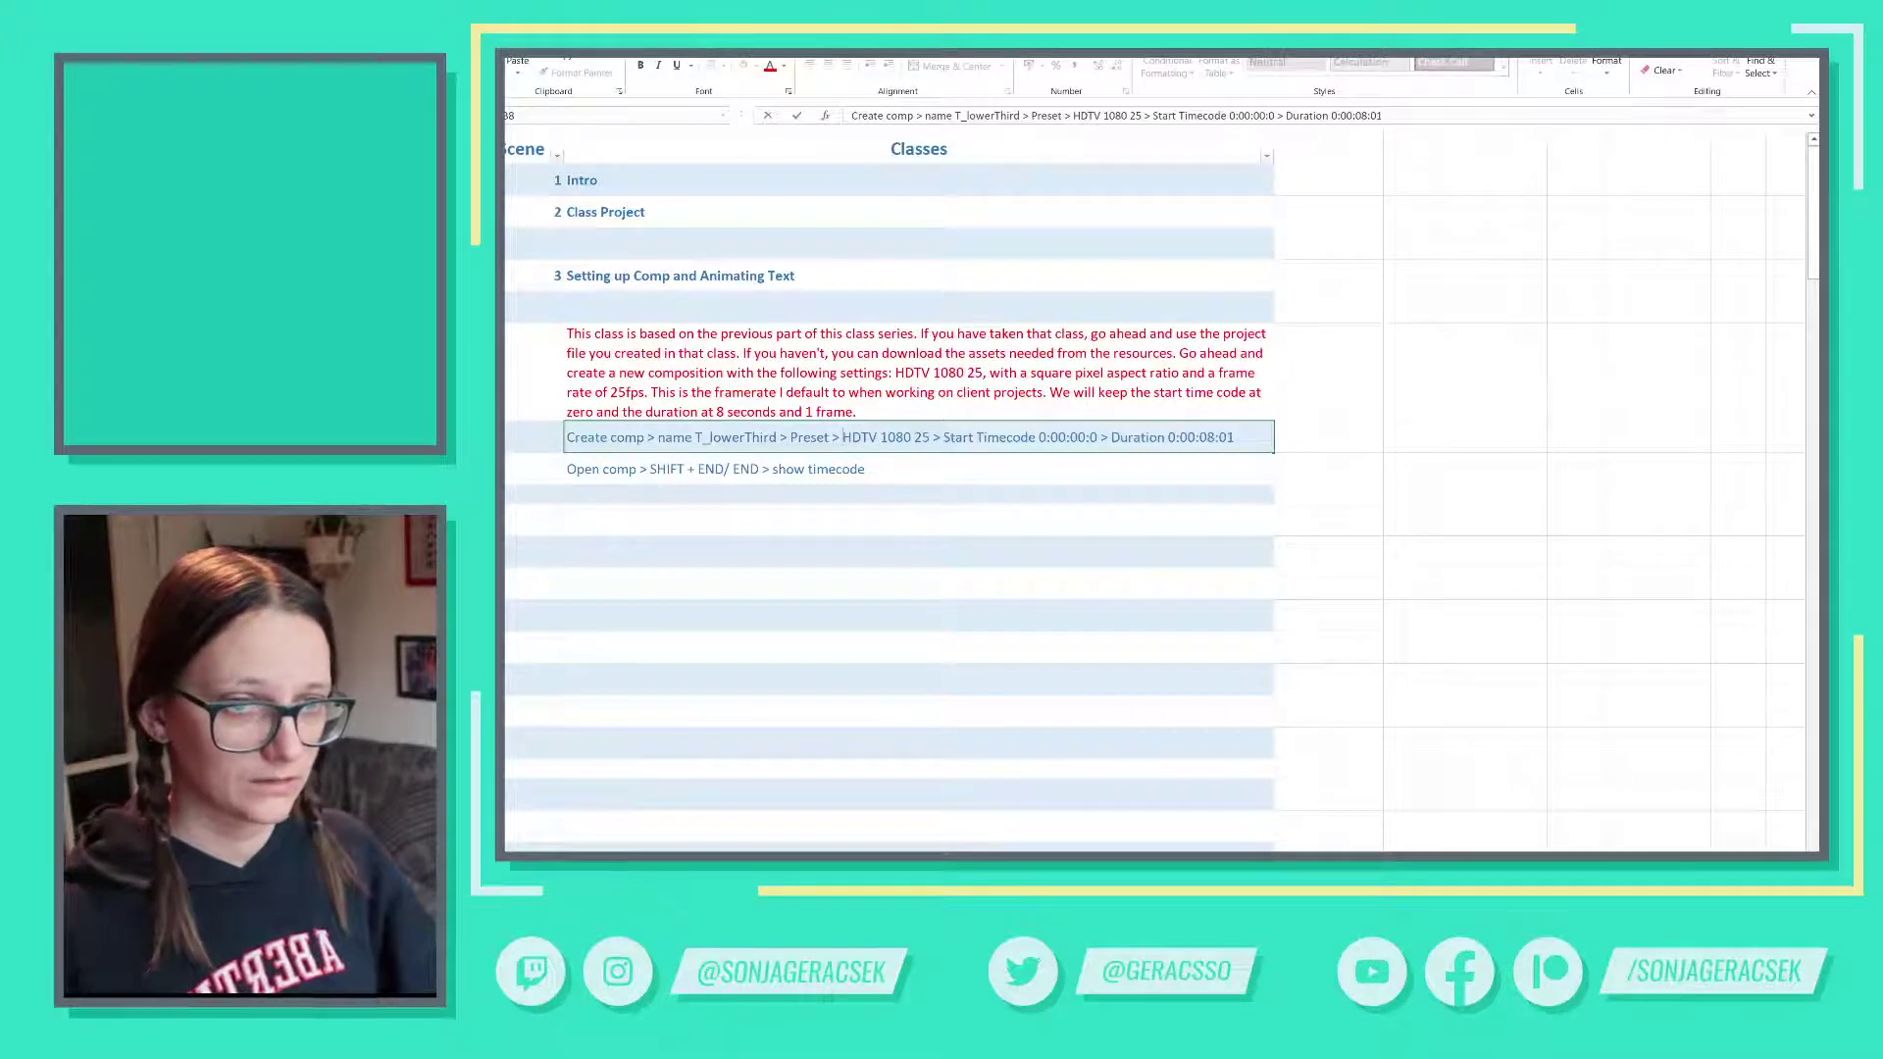
pyautogui.write('>')
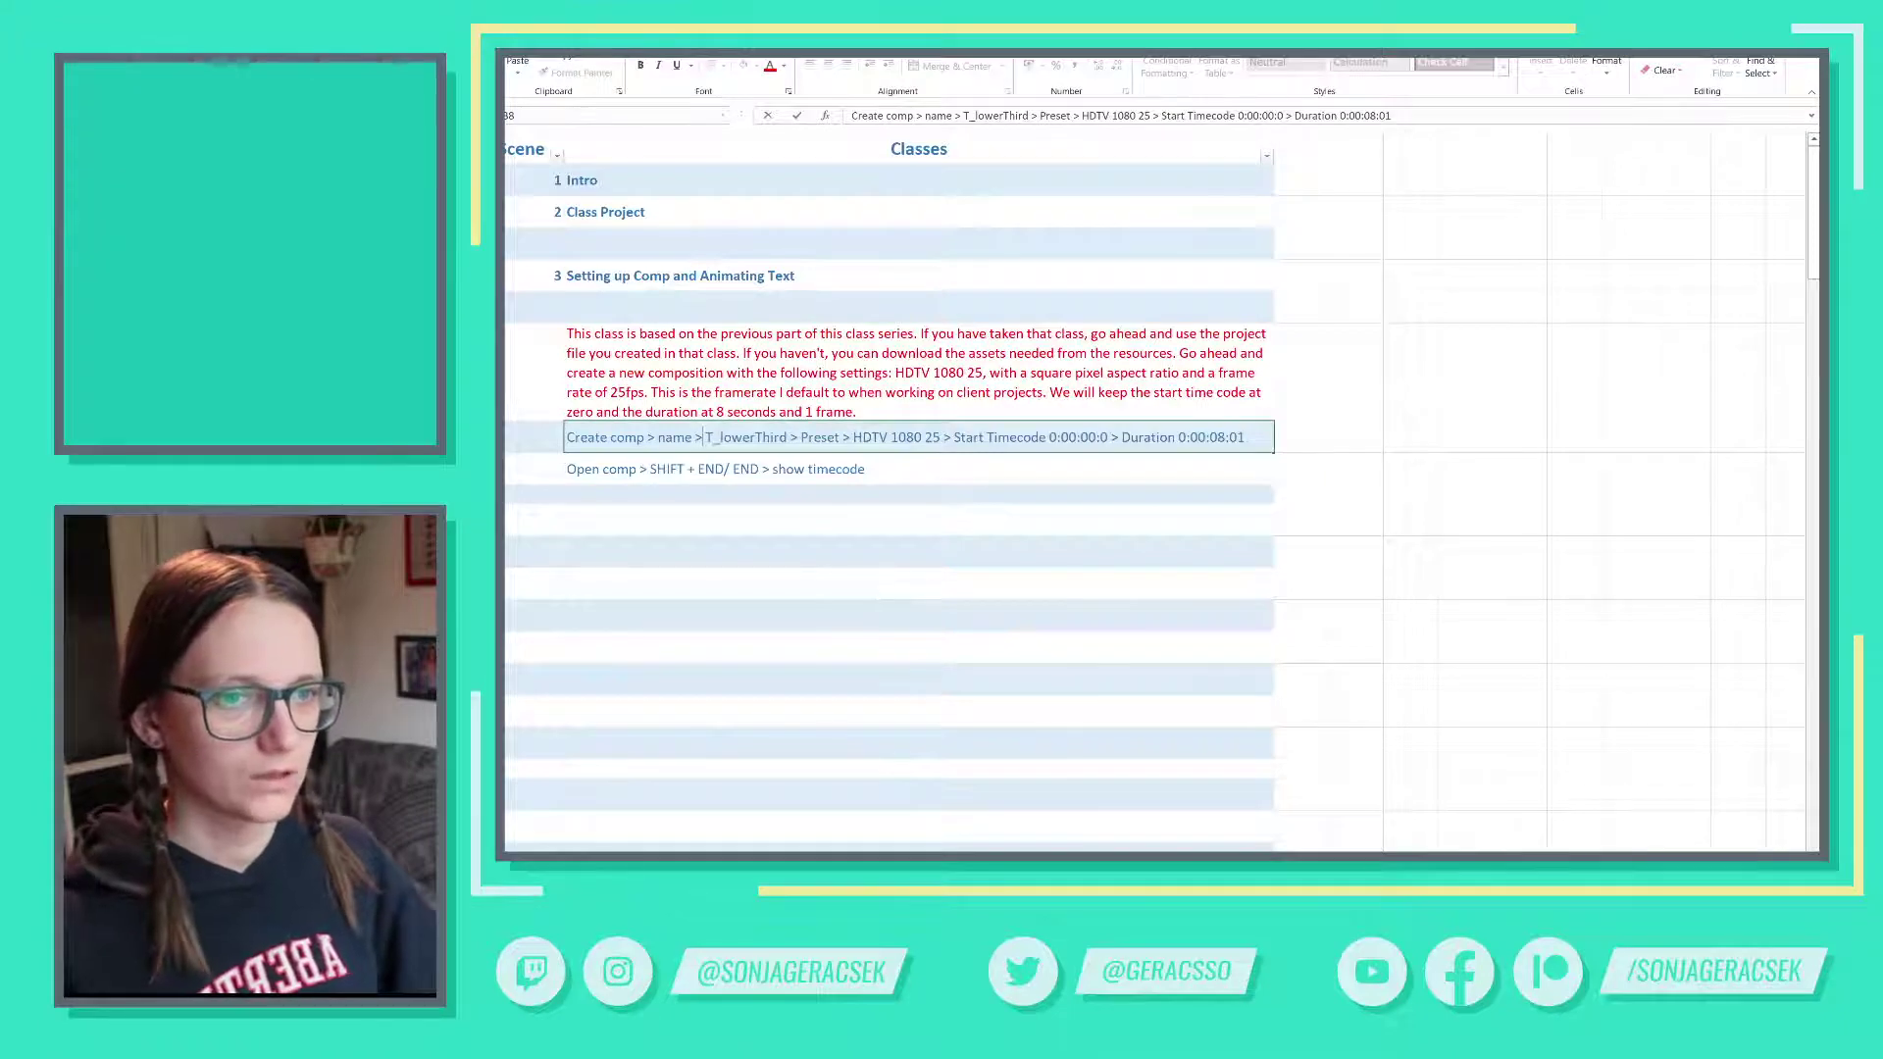
# - Take the preset, start timecode and duration text out of the "Create comp" row and insert an empty cell above the "Open comp" row
pyautogui.moveTo(802, 438); pyautogui.dragTo(1274, 436)
pyautogui.press('BackSpace')
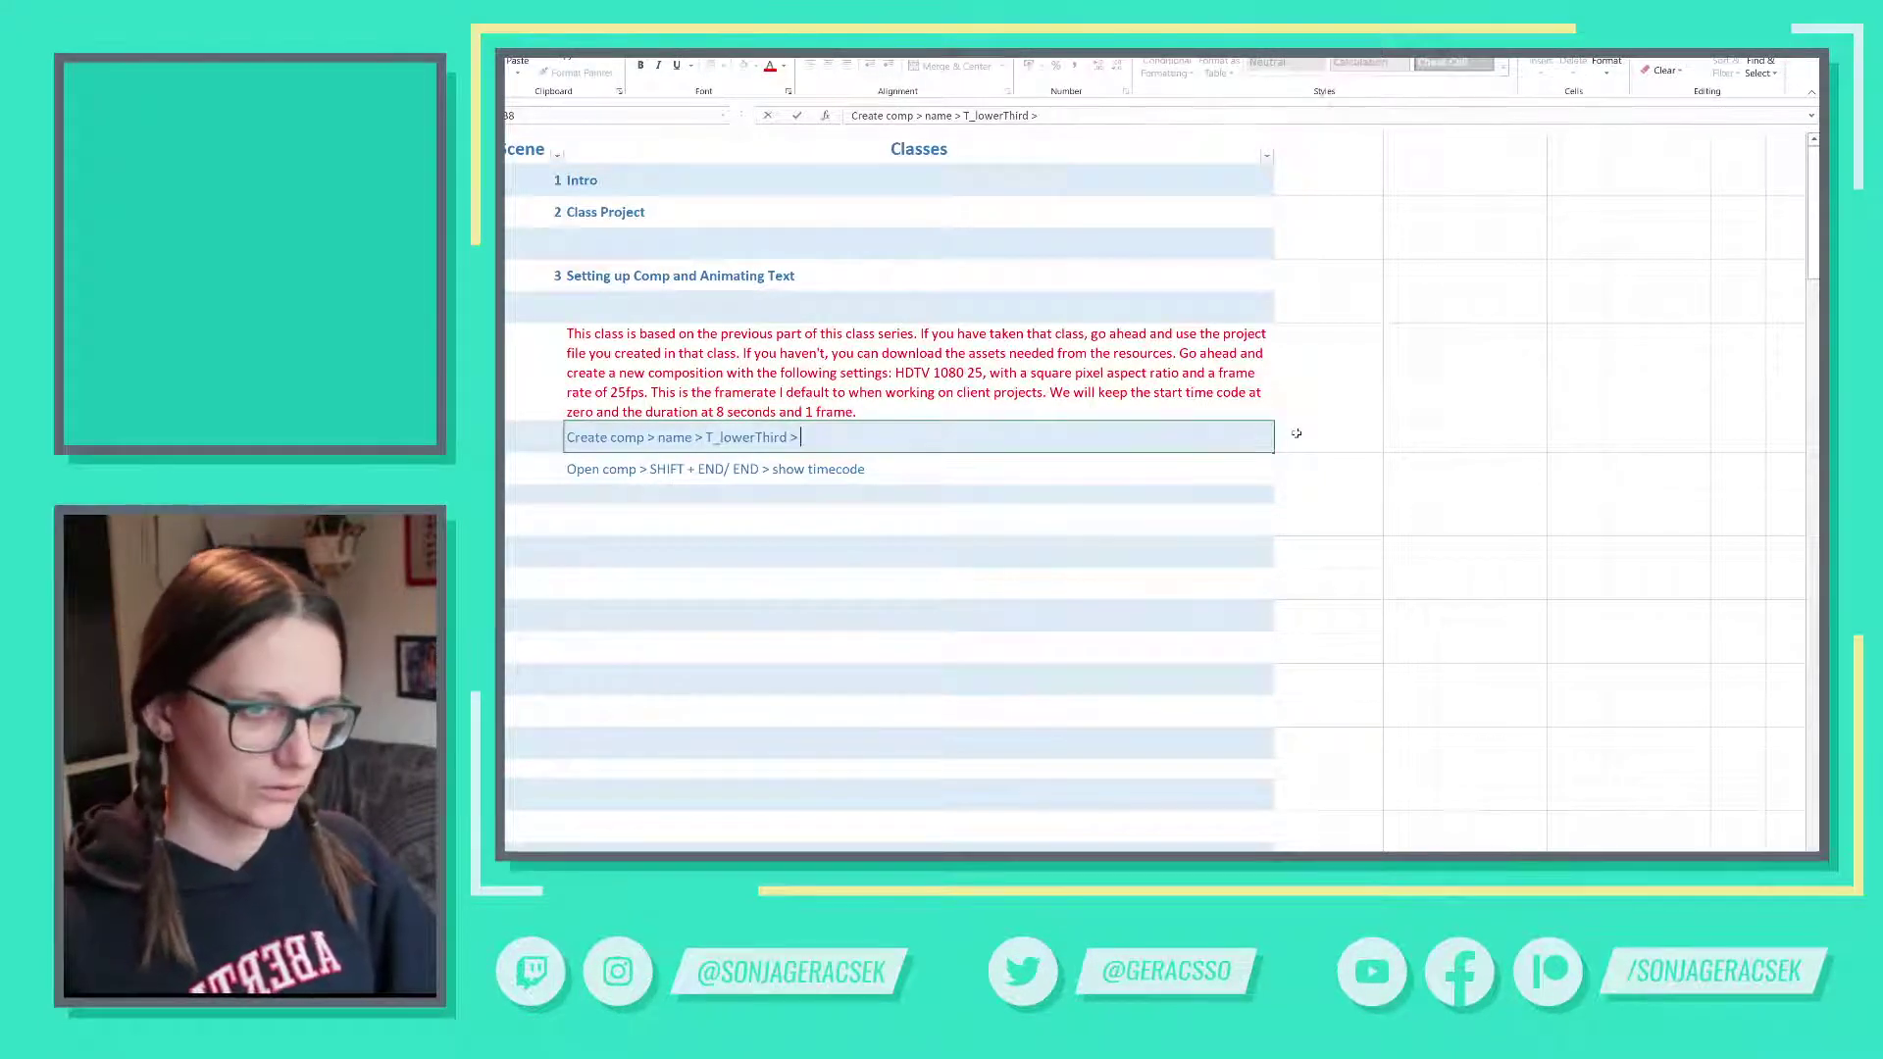
pyautogui.click(622, 473)
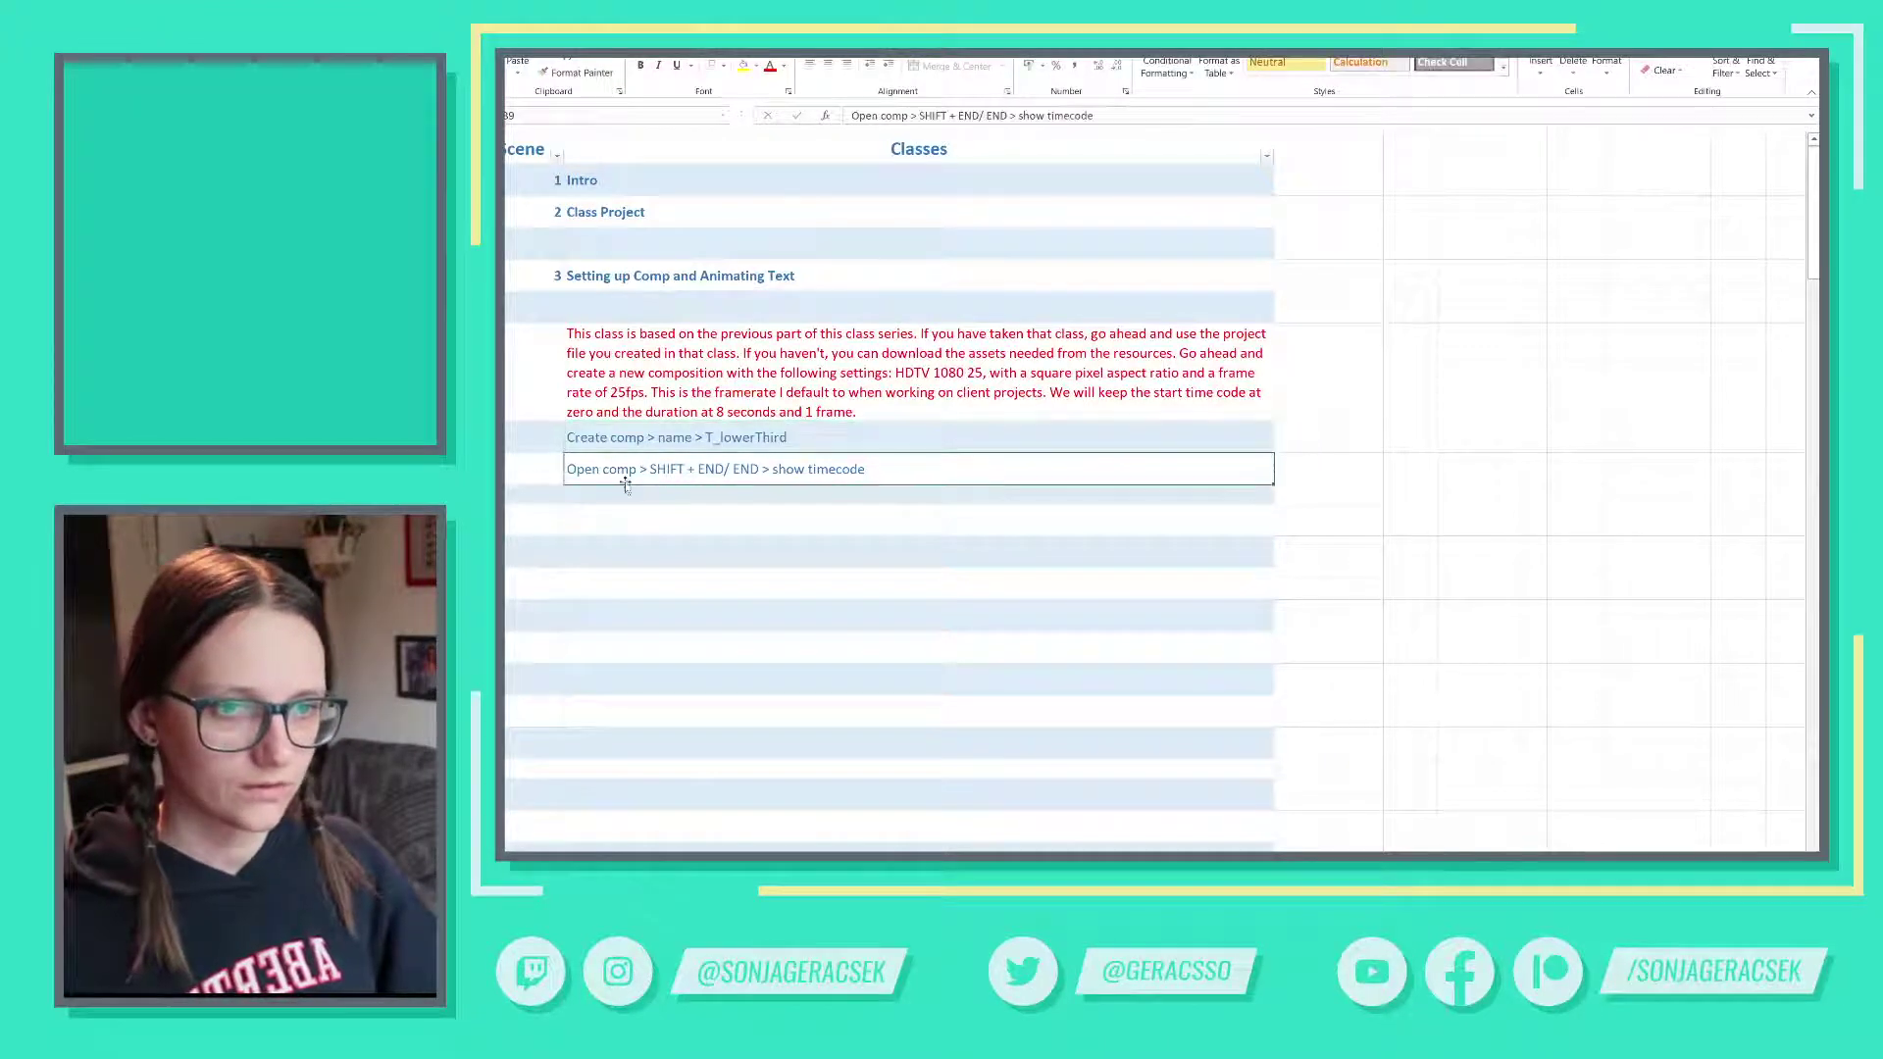
pyautogui.hotkey('ctrl', 'shift', '=')
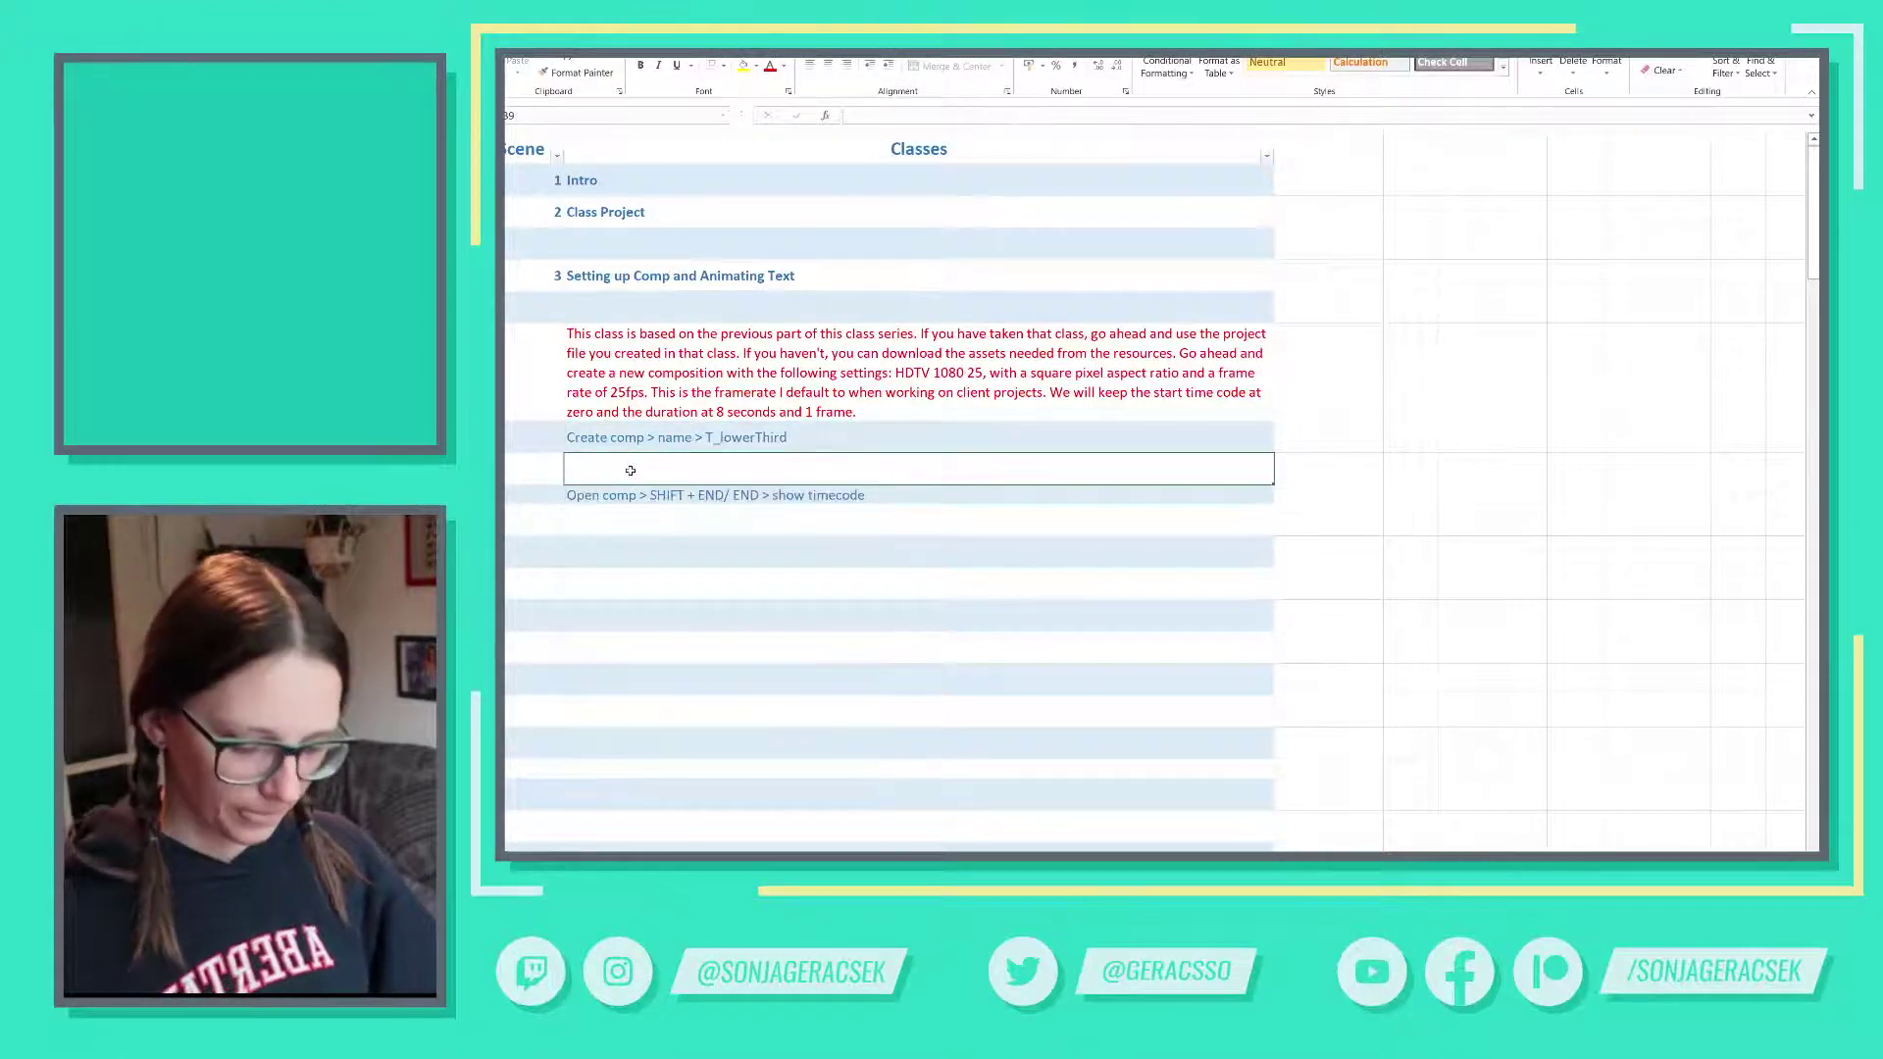
# - Restore the start timecode and duration text in the "Create comp" row and insert an empty cell above the "Open comp" row
pyautogui.doubleClick(789, 438)
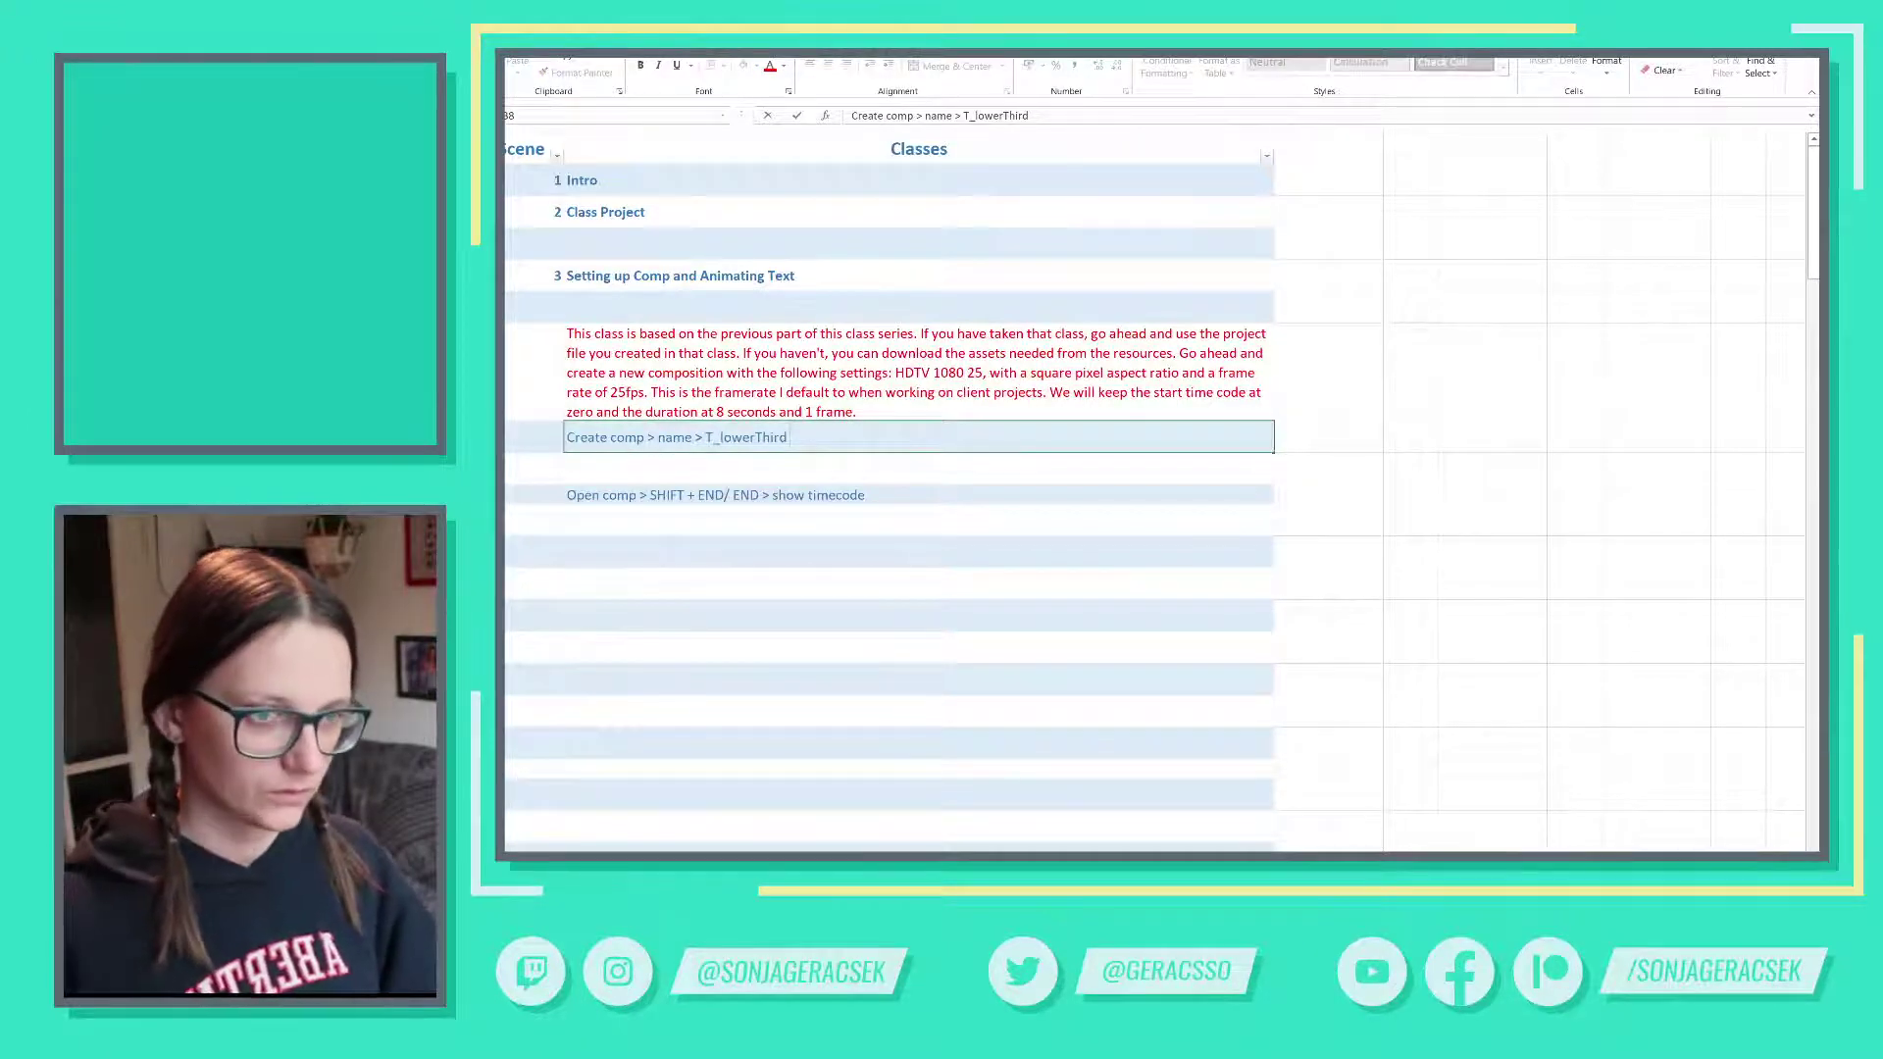
pyautogui.click(812, 469)
pyautogui.hotkey('ctrl', '-')
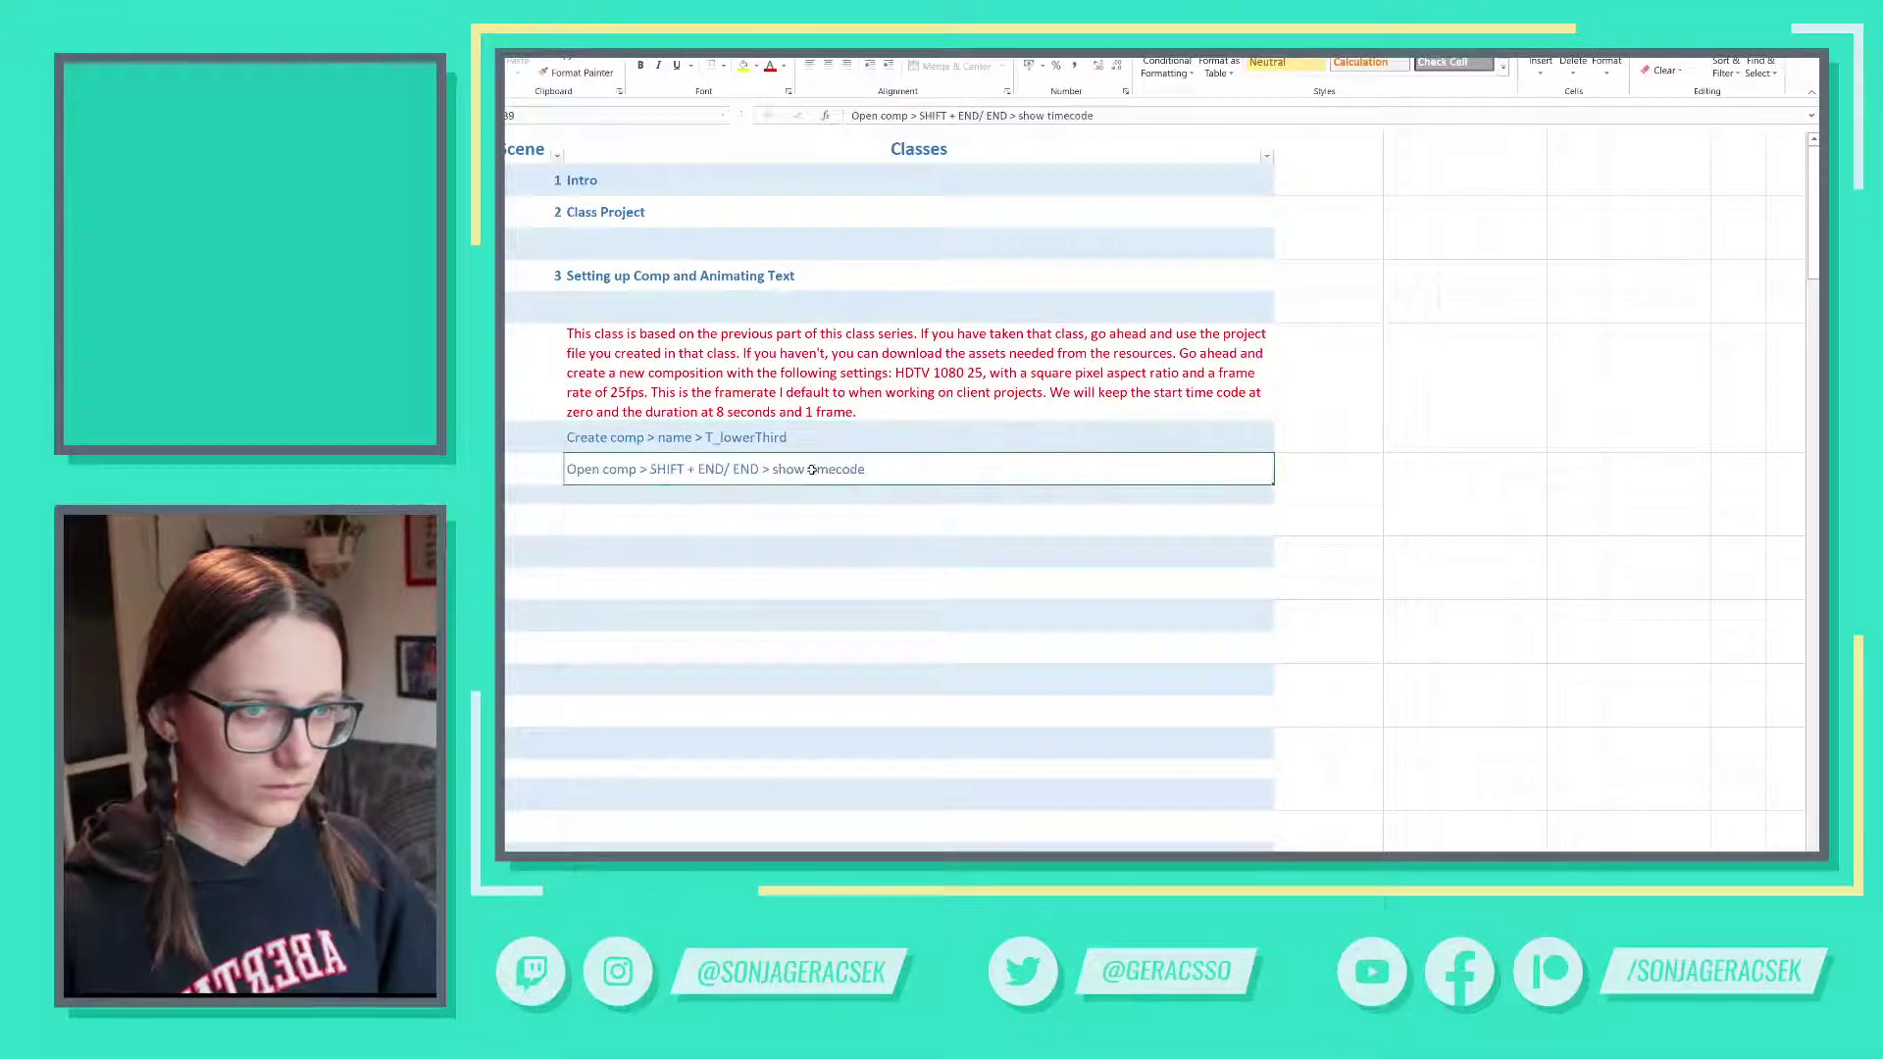
pyautogui.hotkey('ctrl', 'z')
pyautogui.moveTo(790, 437); pyautogui.dragTo(1081, 438)
pyautogui.click(621, 483)
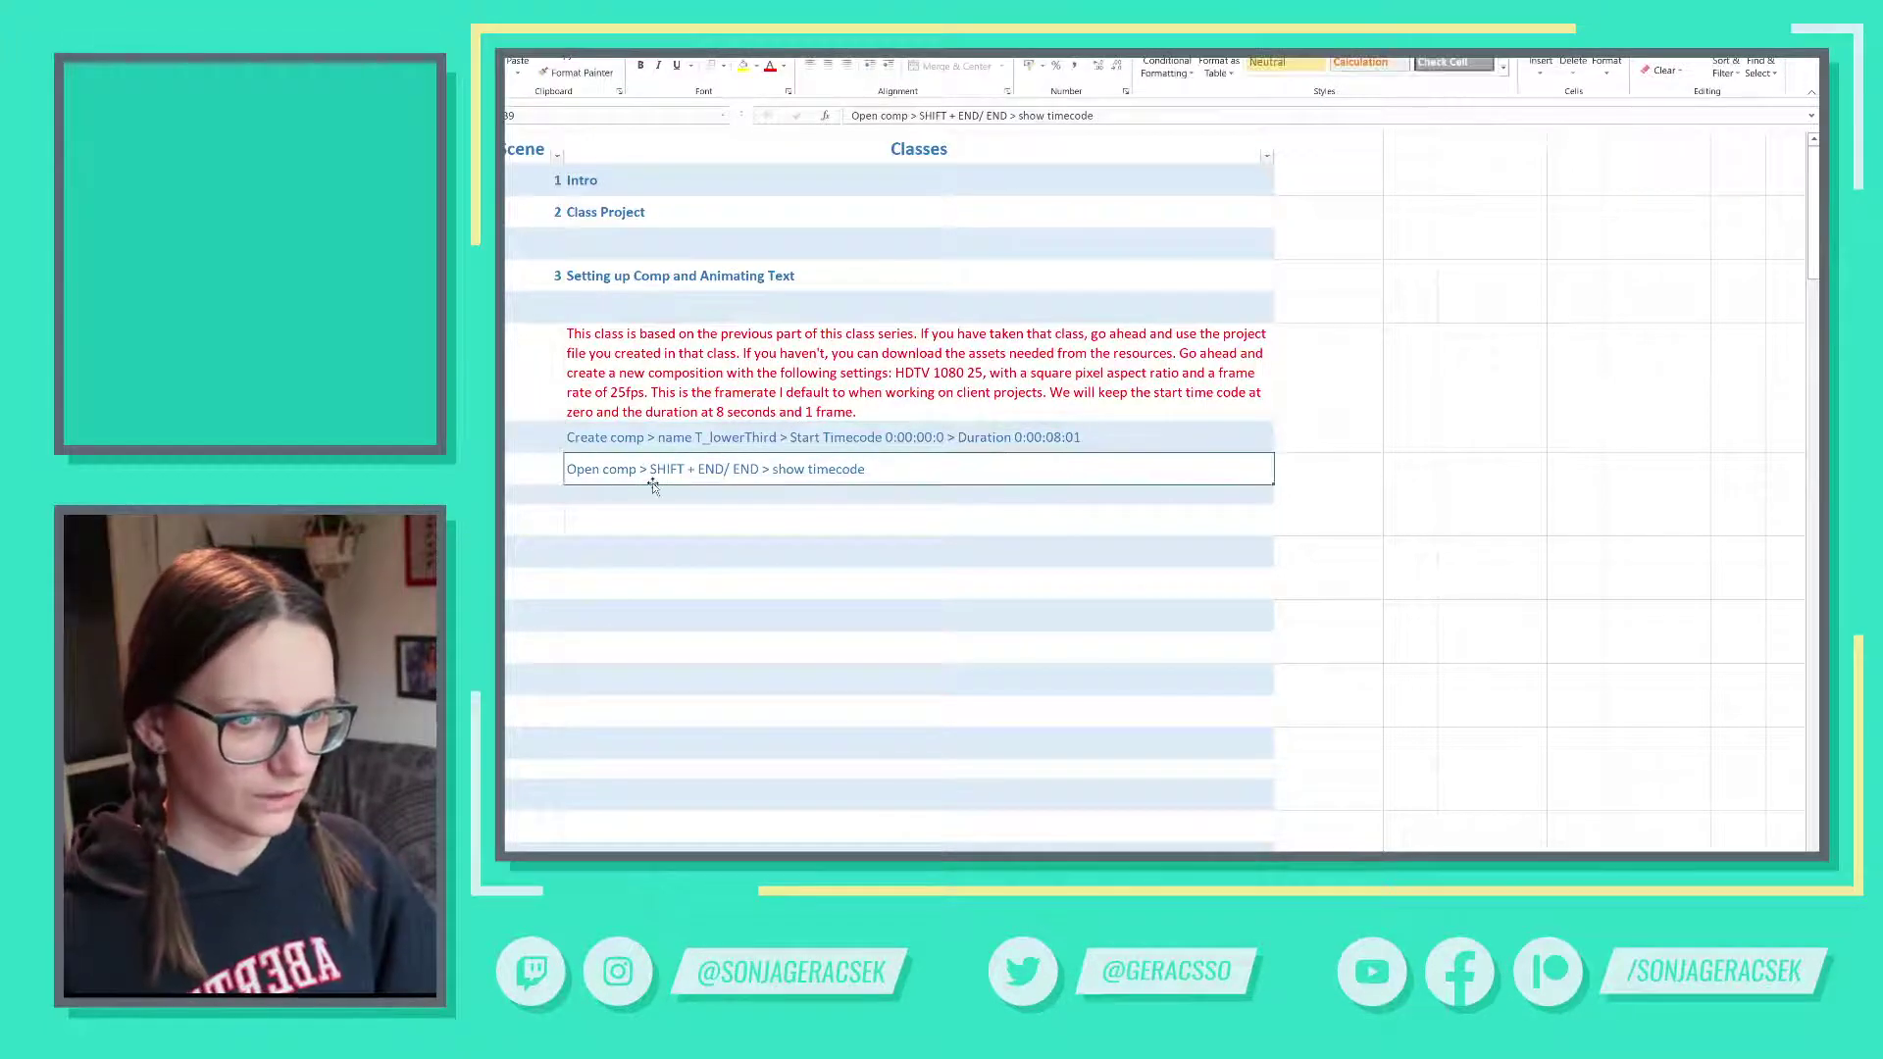
pyautogui.hotkey('ctrl', '+')
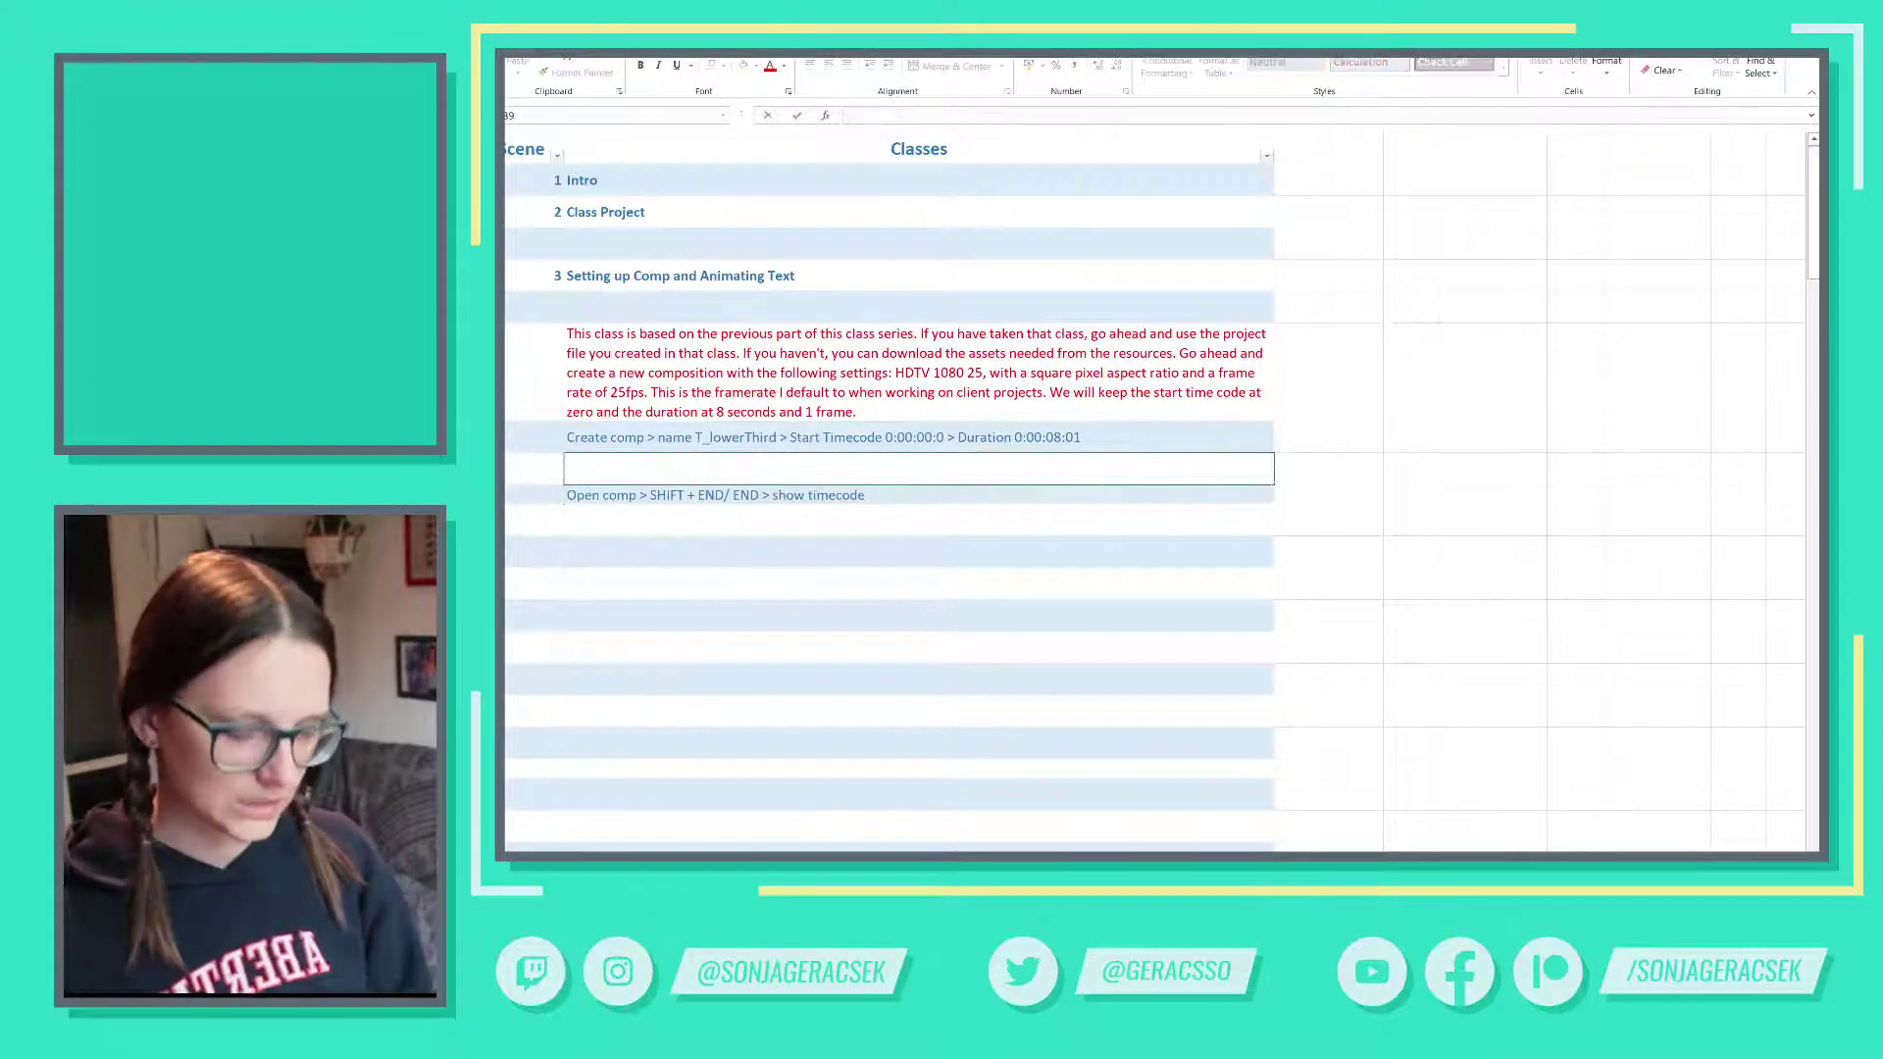
# - Copy "Start Timecode 0:00:00:0 > Duration 0:00:08:01" into the empty cell above "Open comp" and add ">" after "Start Timecode"
pyautogui.click(840, 441)
pyautogui.moveTo(791, 438); pyautogui.dragTo(1081, 437)
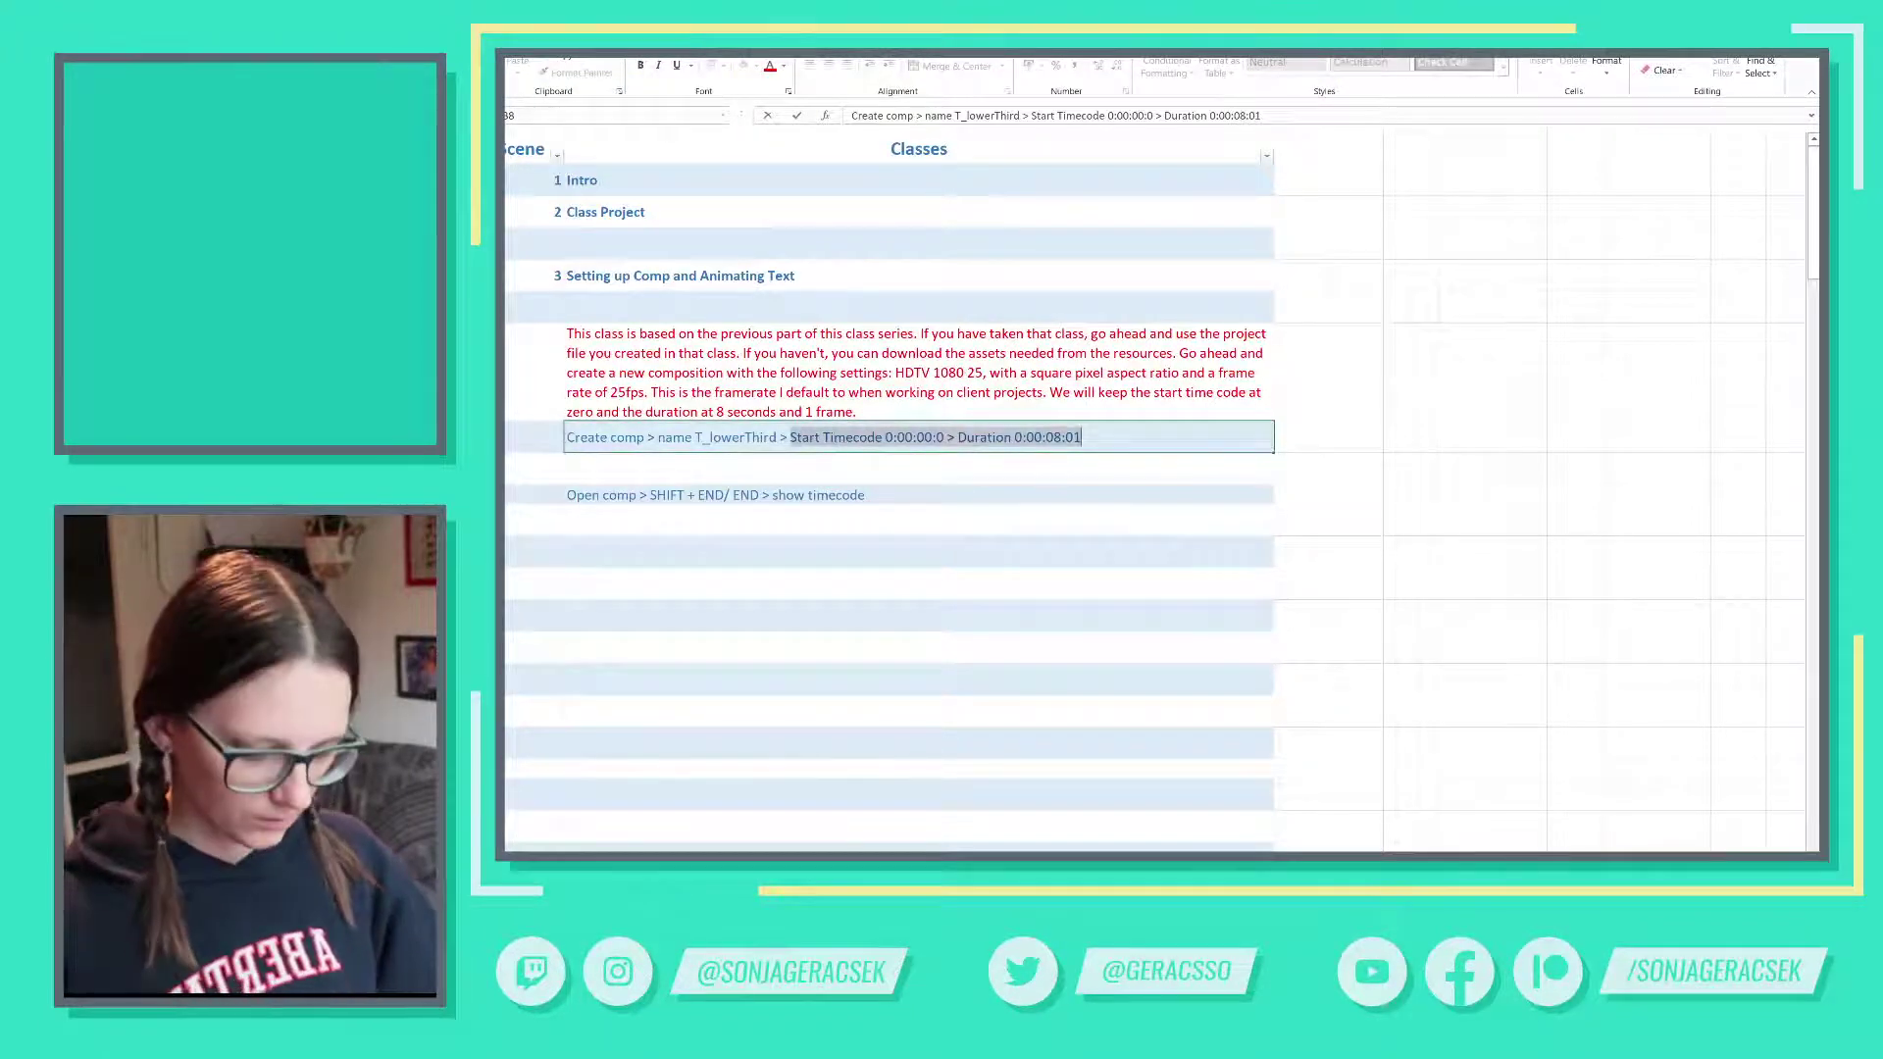
pyautogui.hotkey('ctrl', 'c')
pyautogui.click(779, 467)
pyautogui.hotkey('ctrl', 'v')
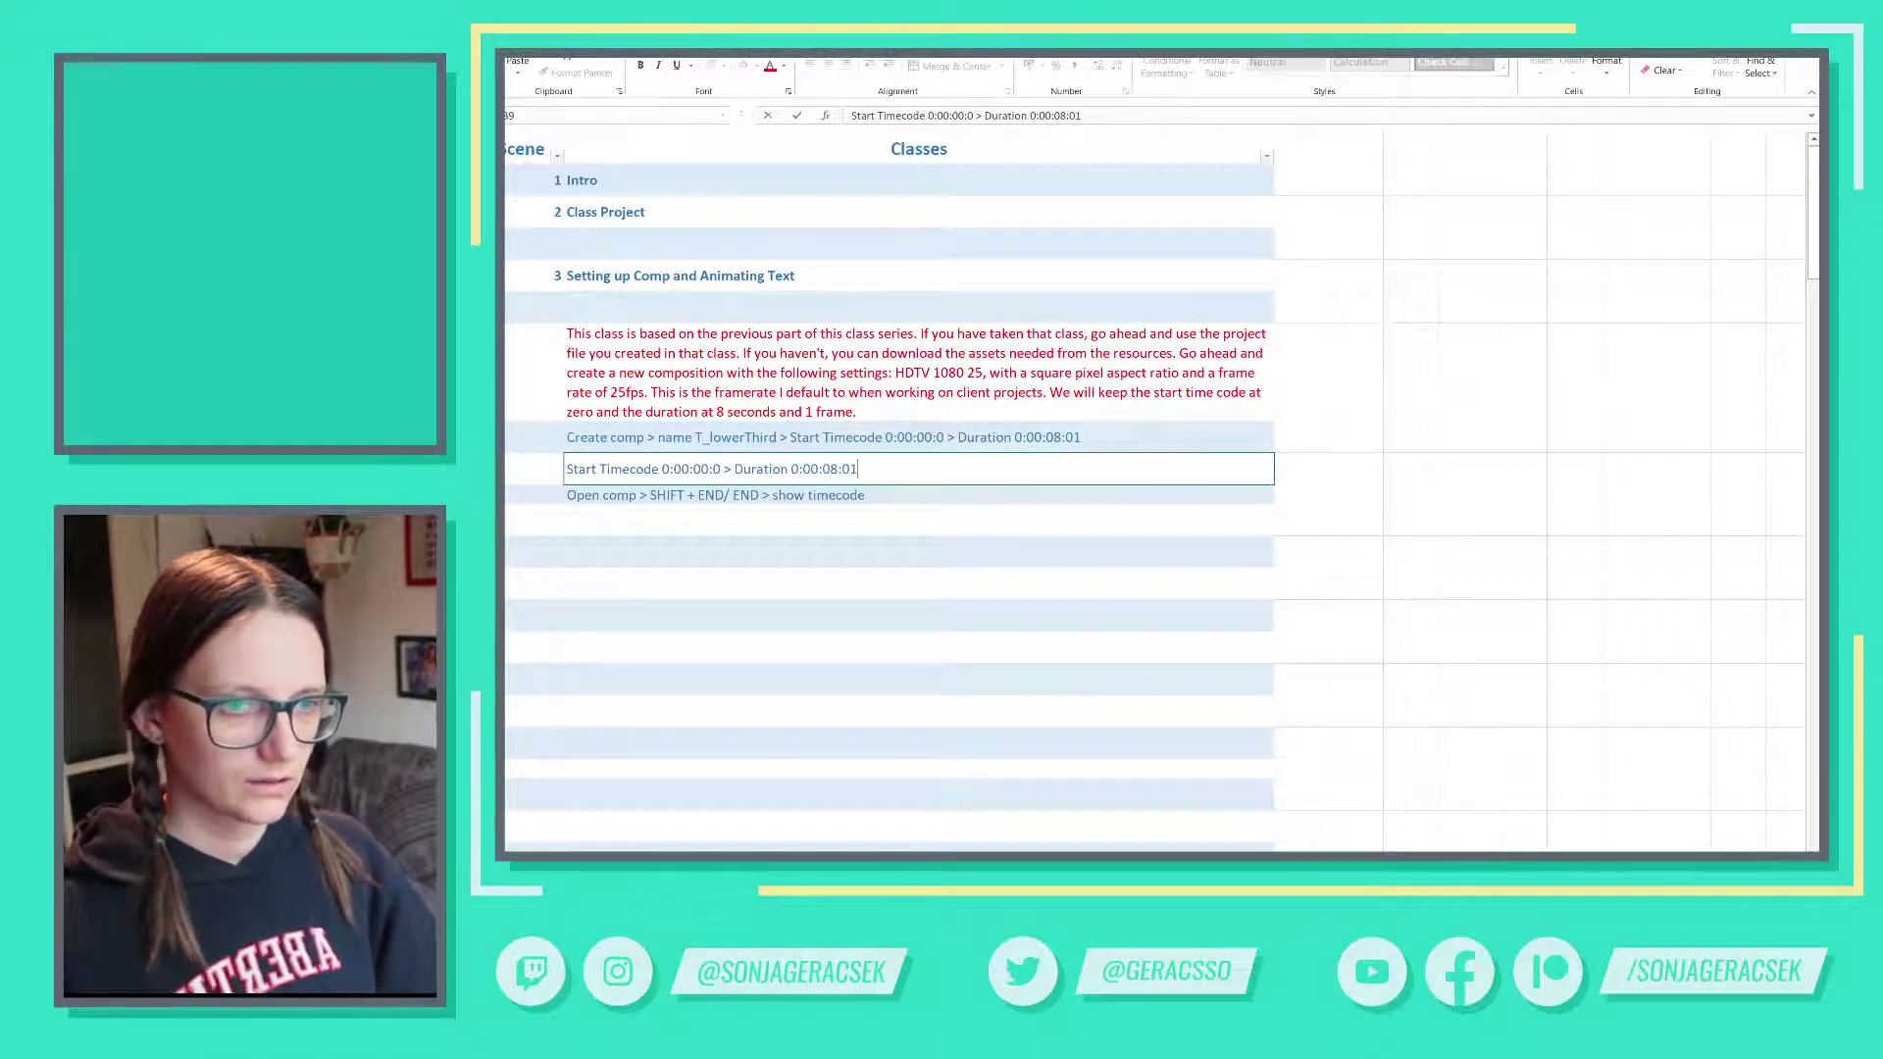
pyautogui.write('>')
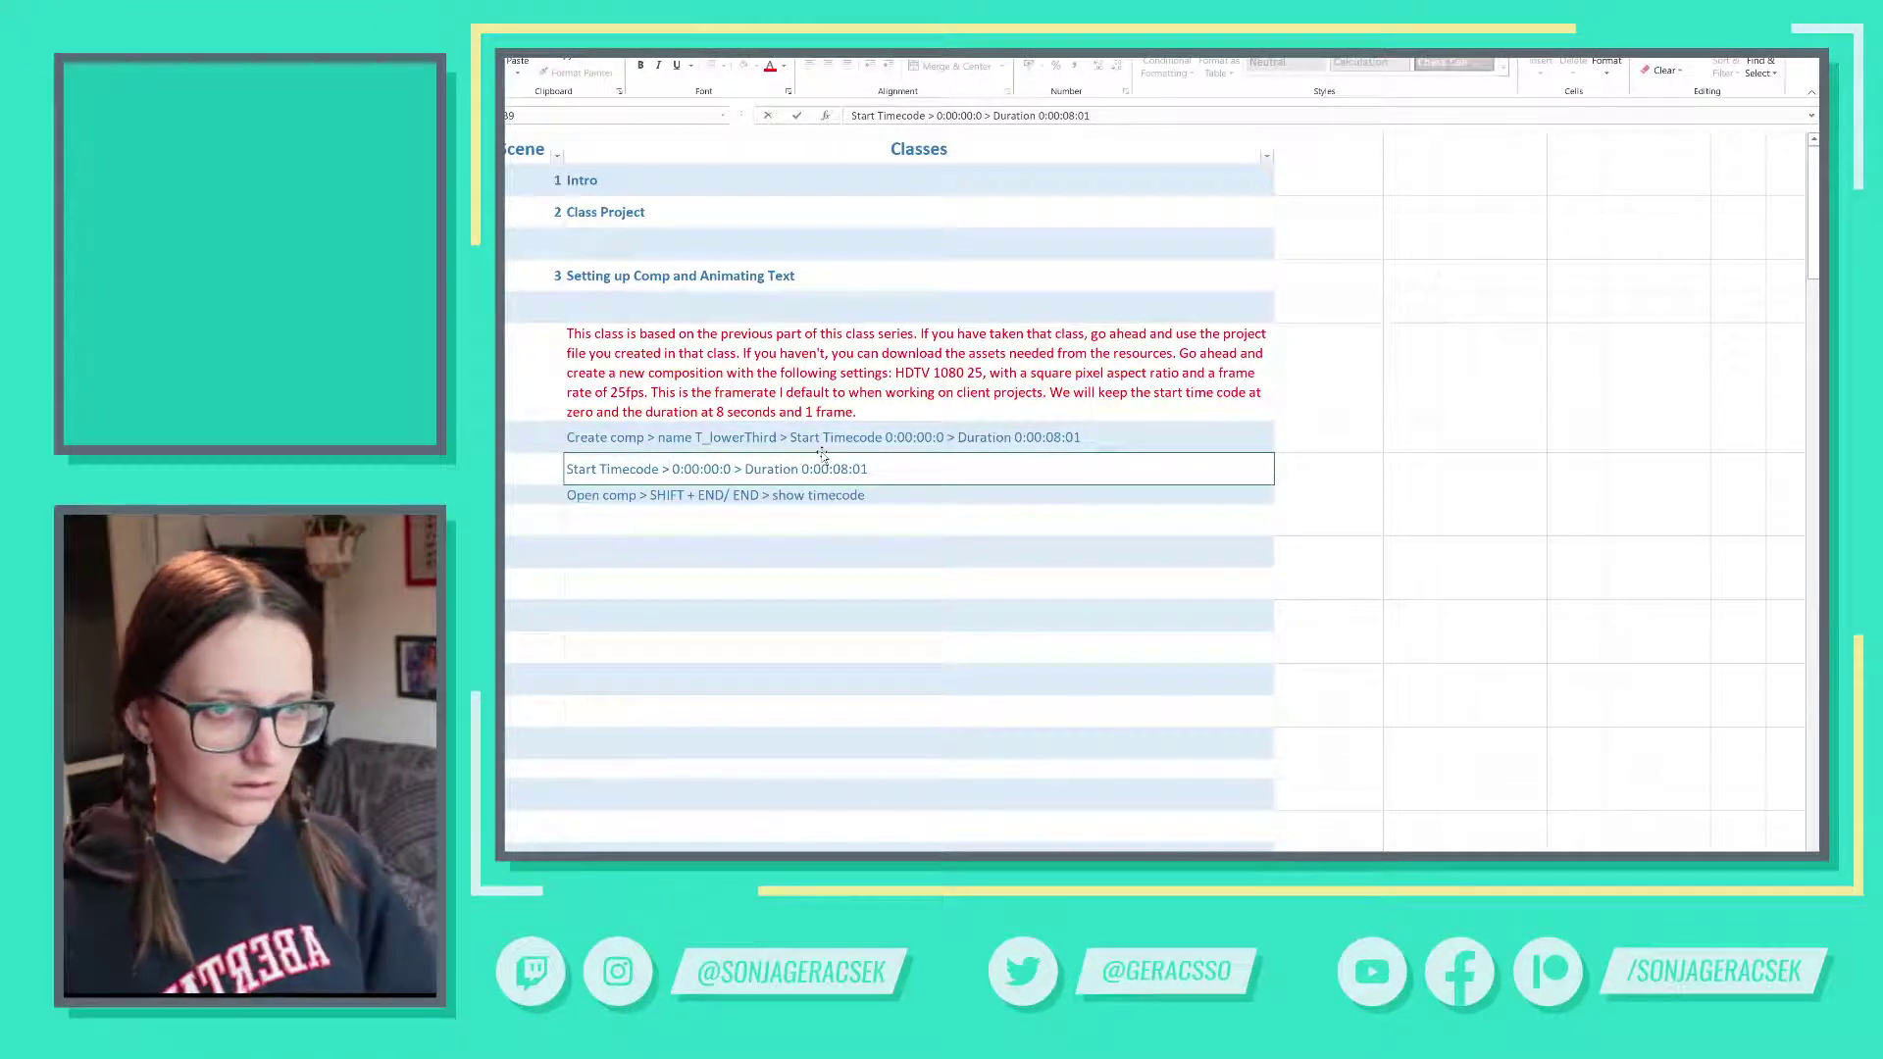
pyautogui.press('End')
pyautogui.hotkey('ctrl', 'shift', 'Left')
pyautogui.hotkey('ctrl', 'shift', 'Left')
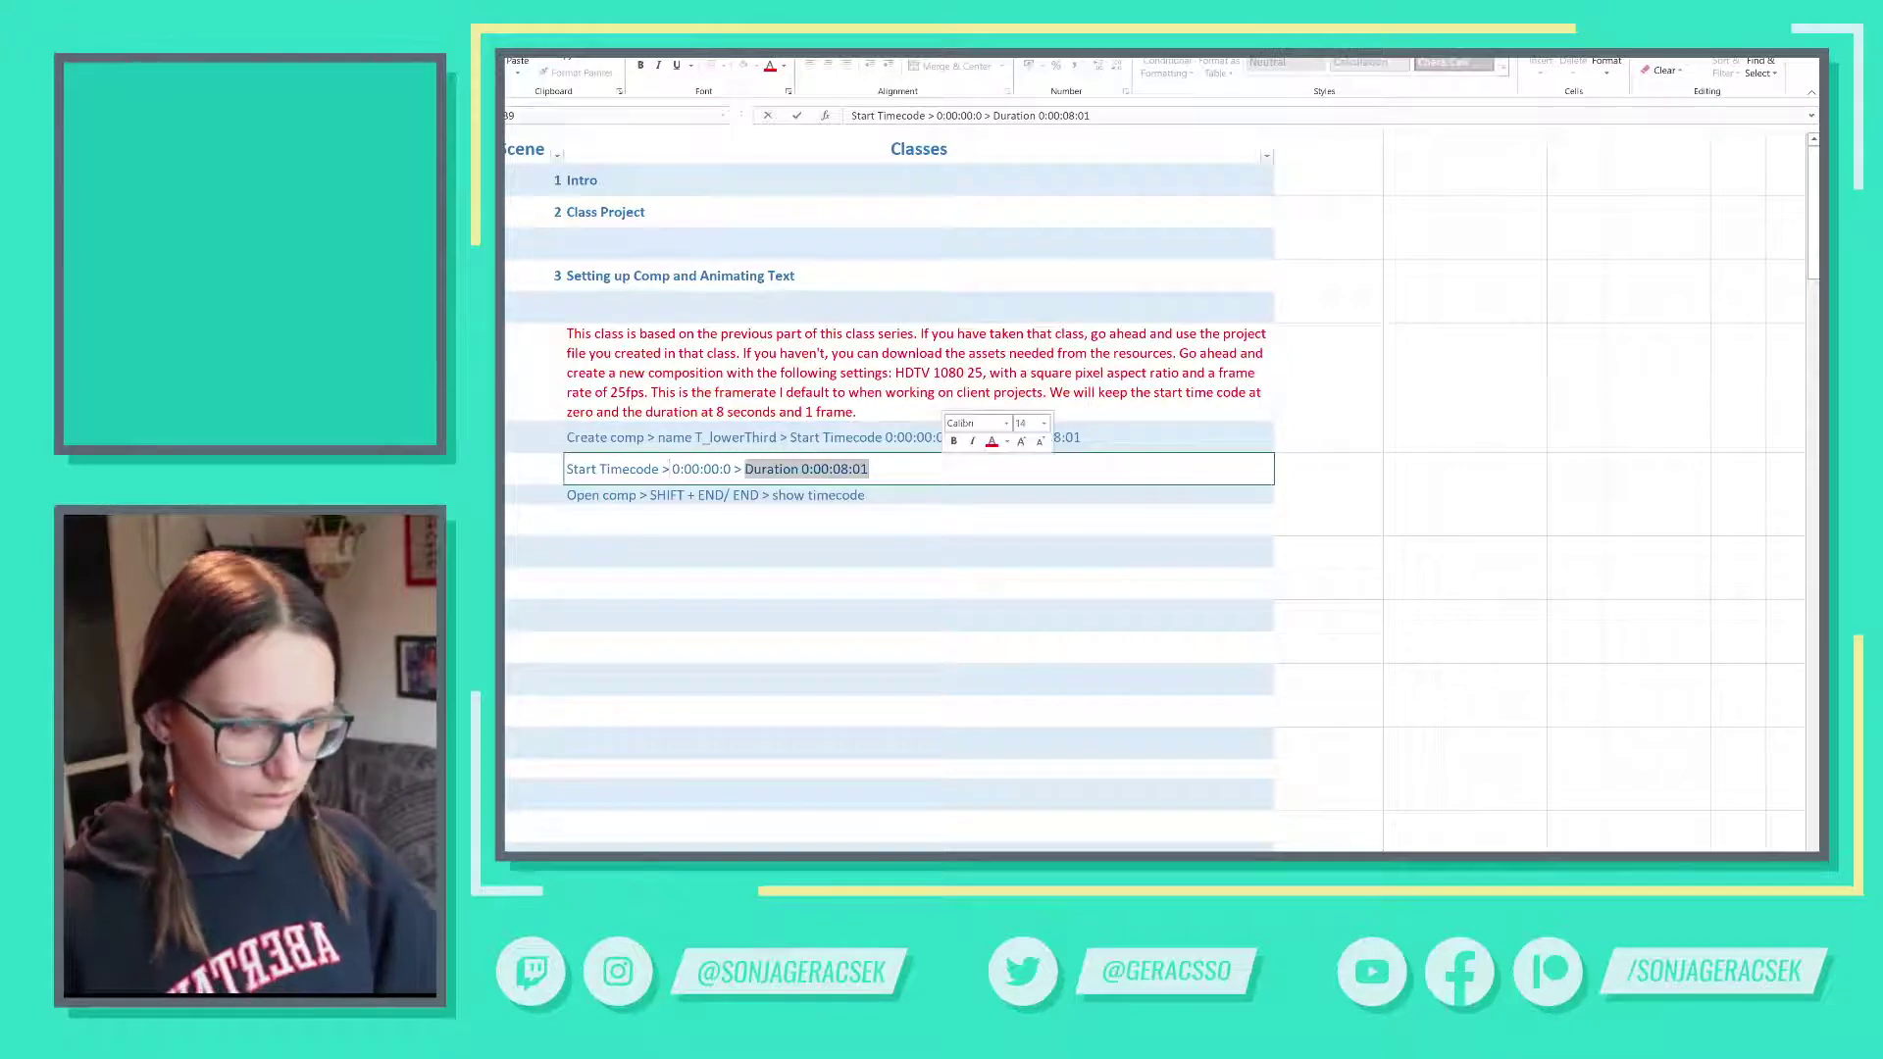
# - Delete "> Start Timecode 0:00:00:0 > Duration 0:00:08:01" from the end of the "Create comp" row
pyautogui.click(868, 434)
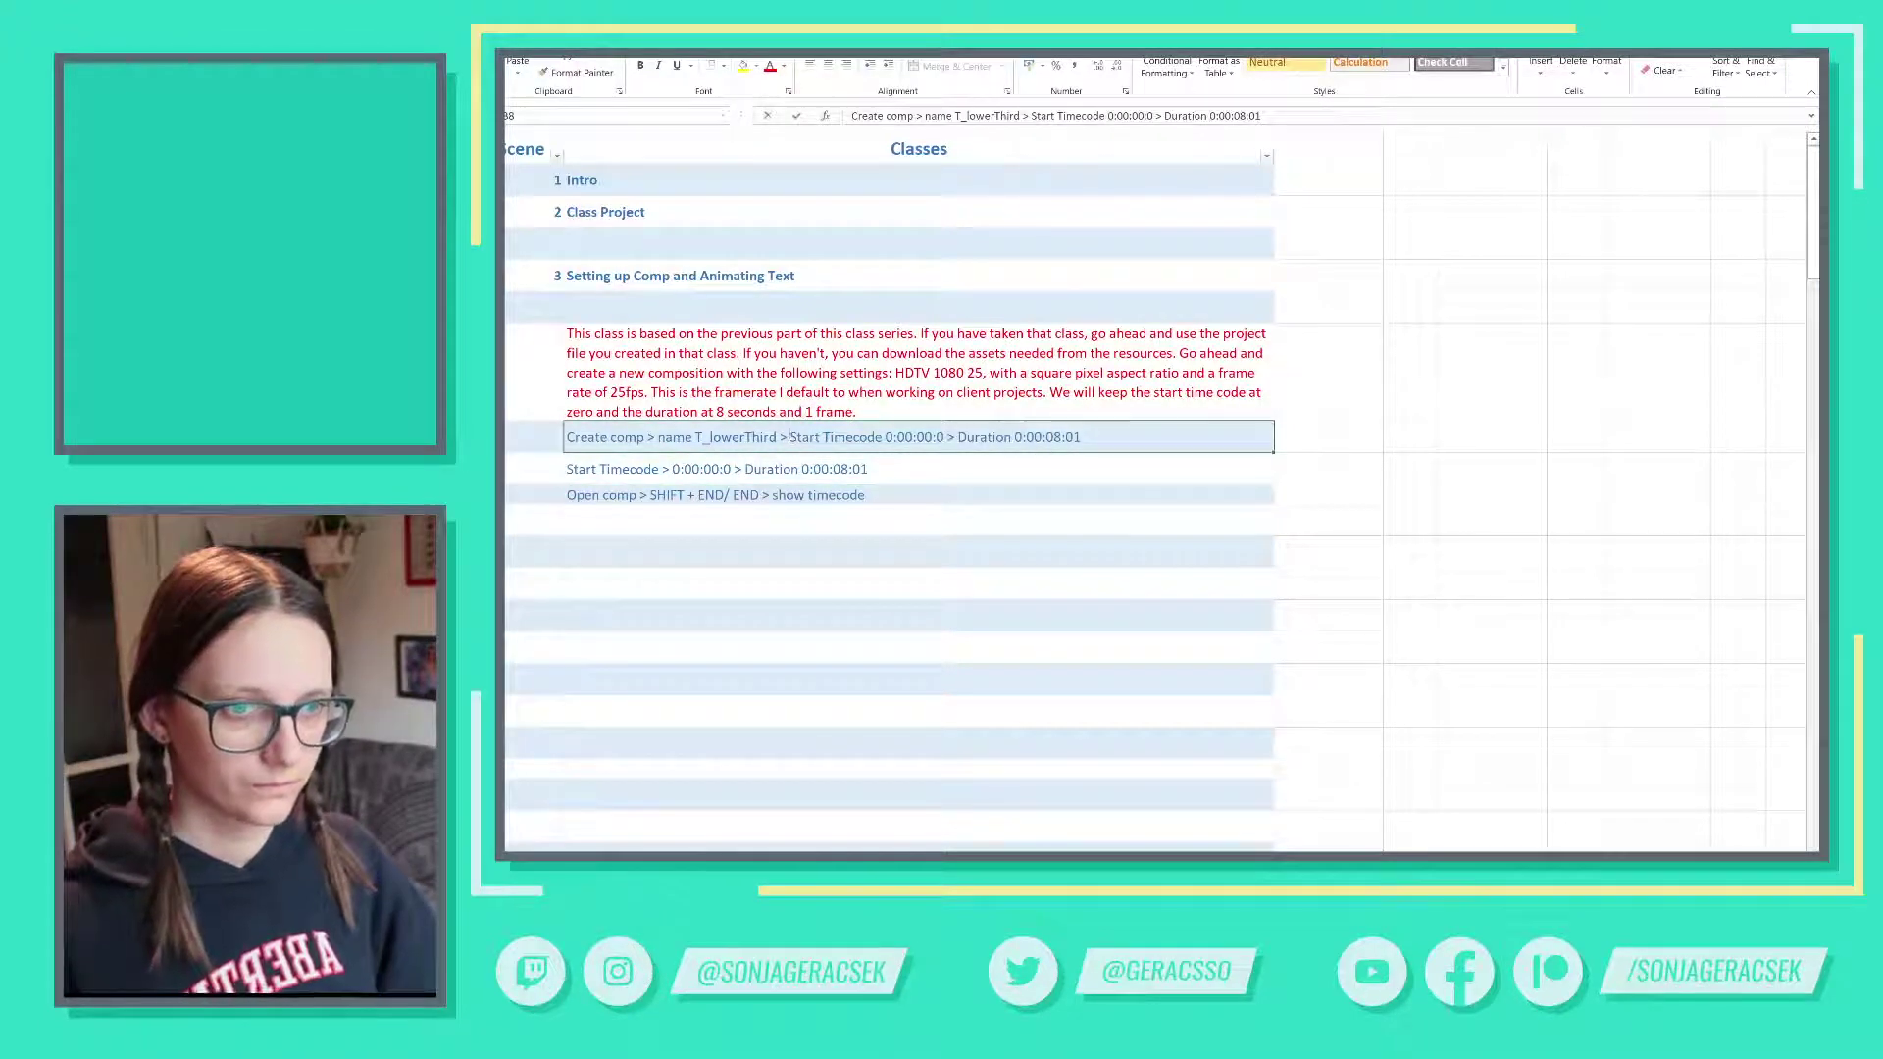
pyautogui.doubleClick(777, 437)
pyautogui.moveTo(777, 437); pyautogui.dragTo(567, 437)
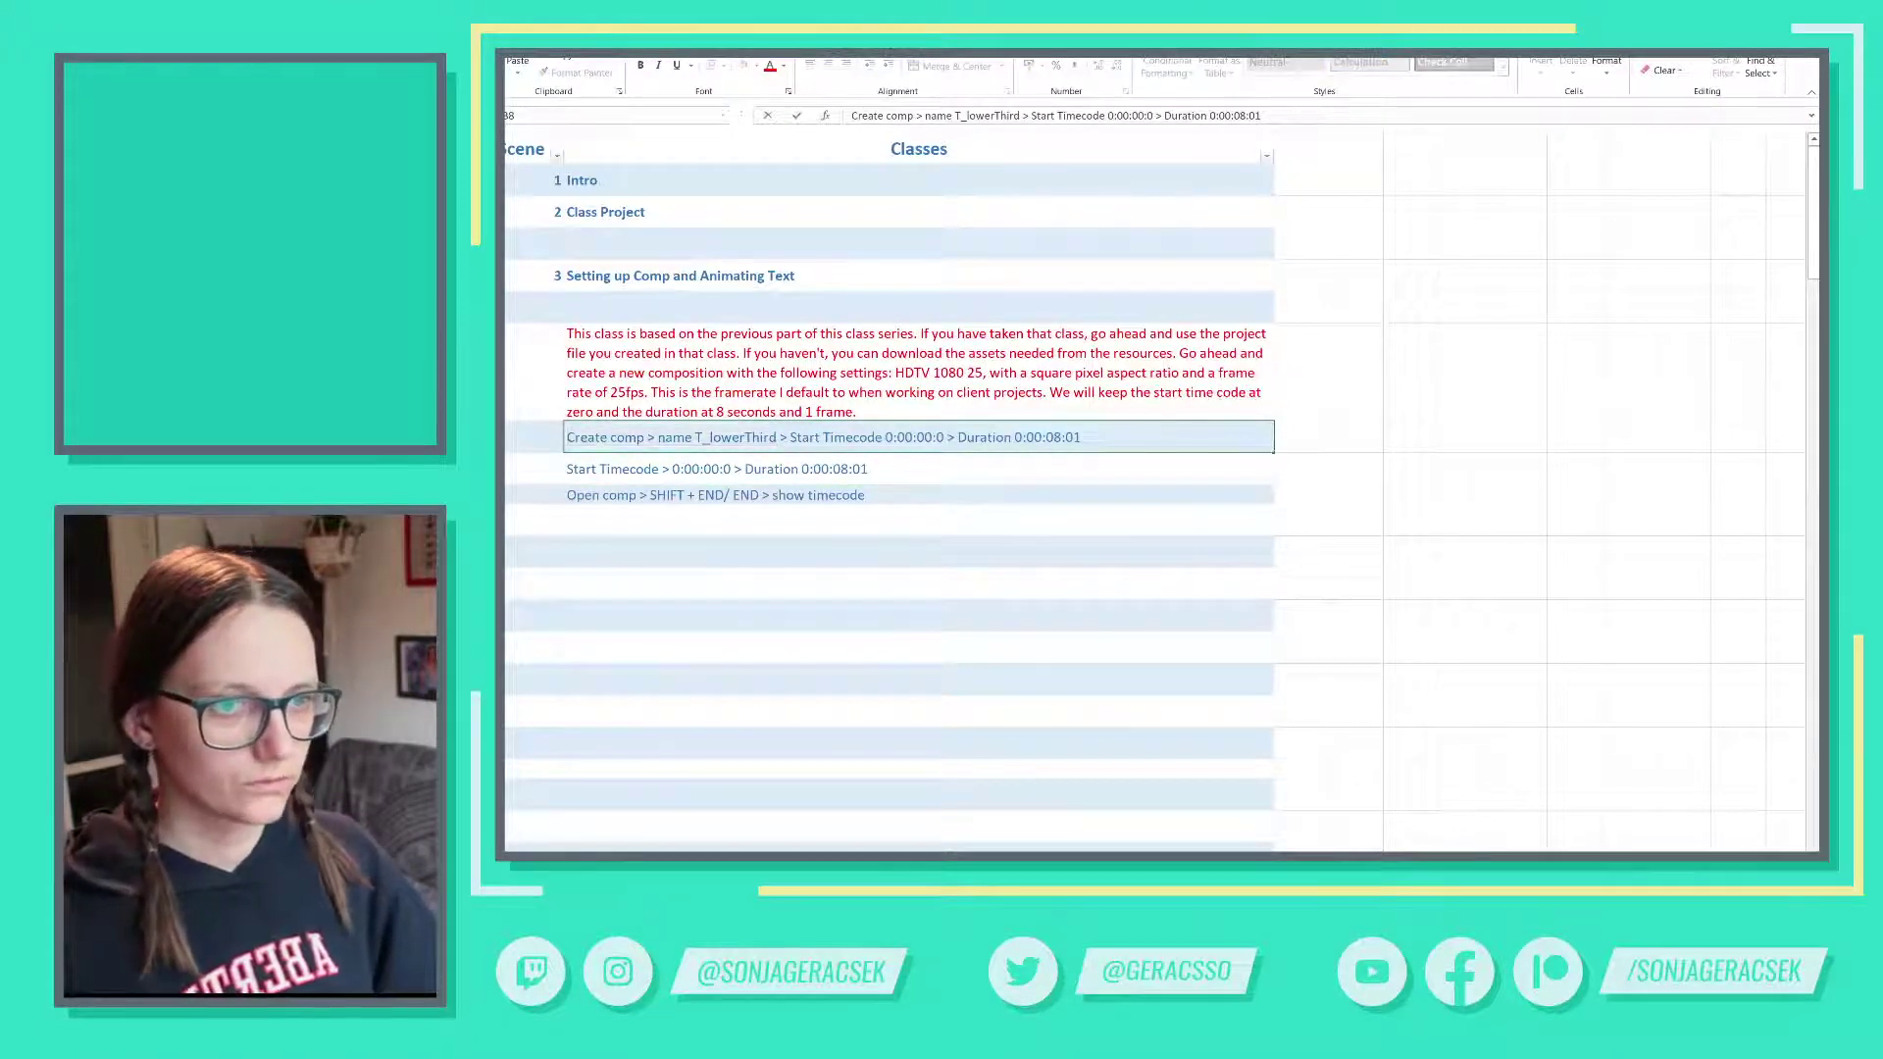
pyautogui.moveTo(1082, 437); pyautogui.dragTo(780, 437)
pyautogui.press('BackSpace')
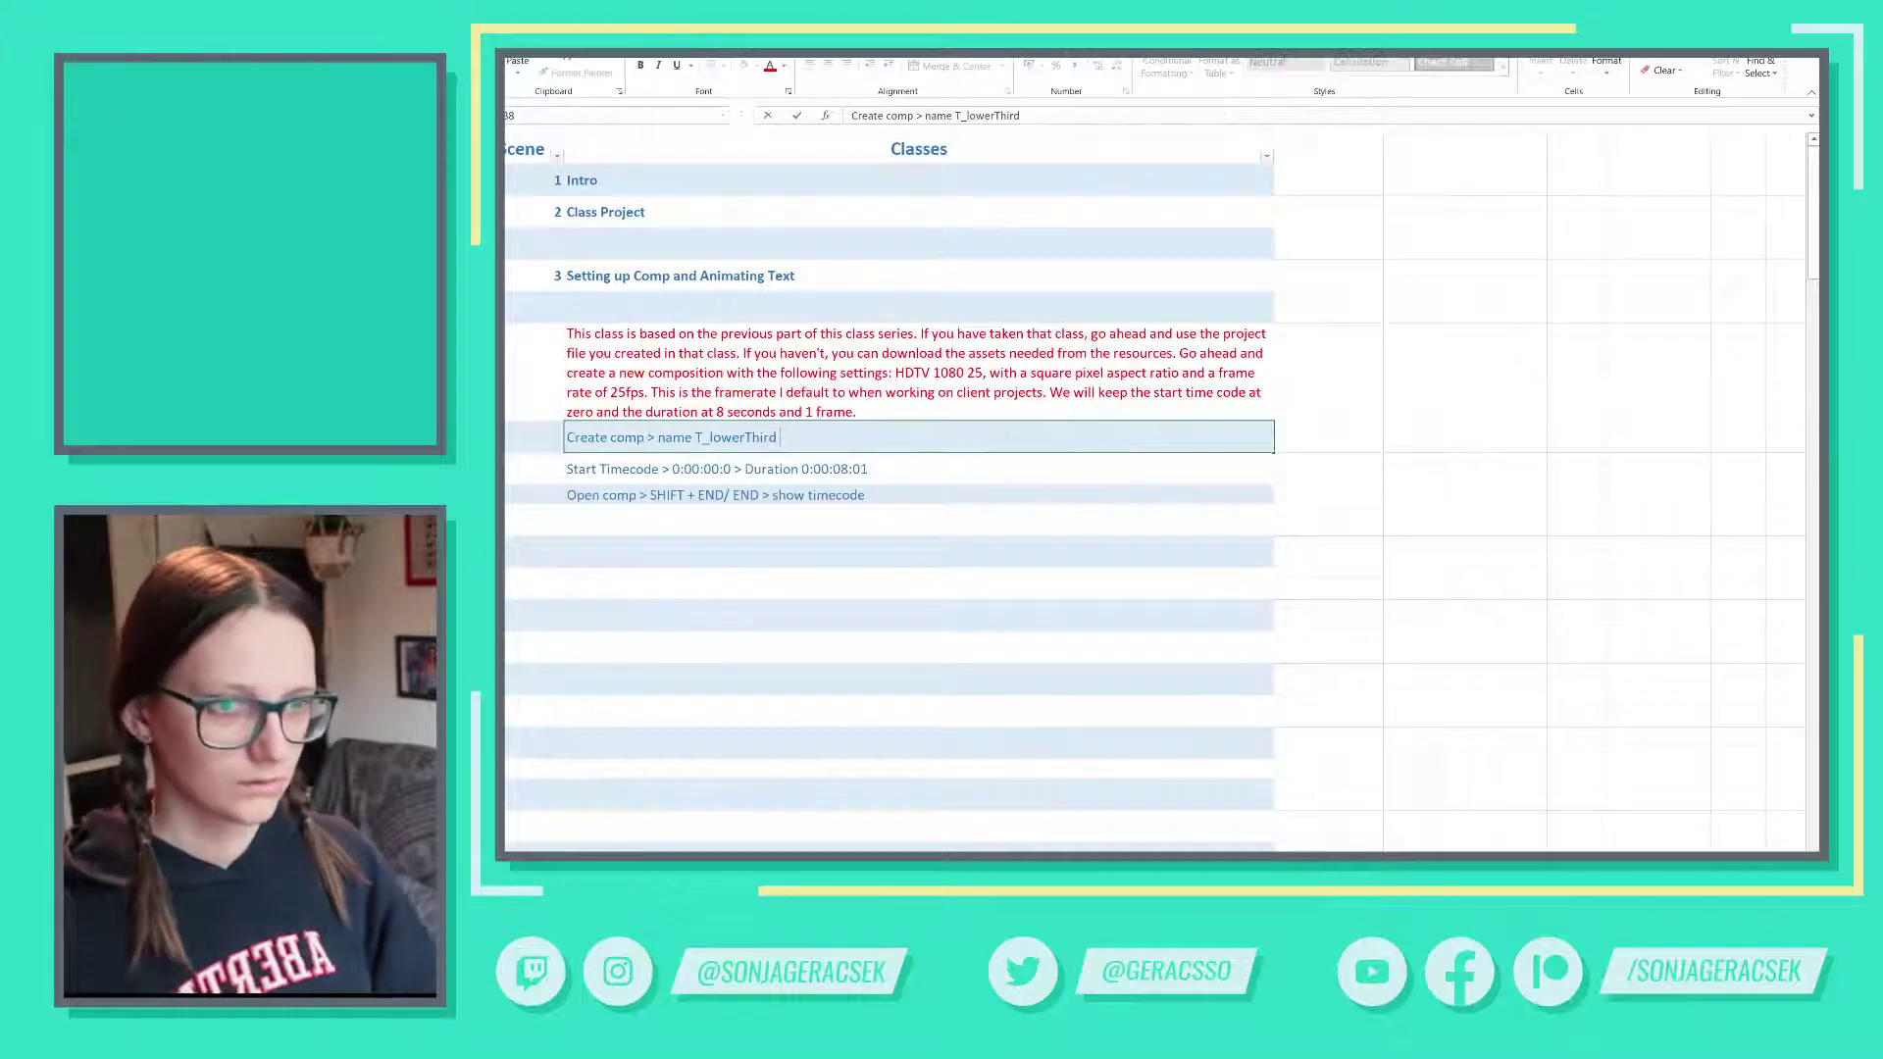
# - Insert a cell above the "Open comp" row and move "Duration 0:00:08:01" into it from the "Start Timecode" row
pyautogui.click(819, 495)
pyautogui.hotkey('ctrl', 'shift', '+')
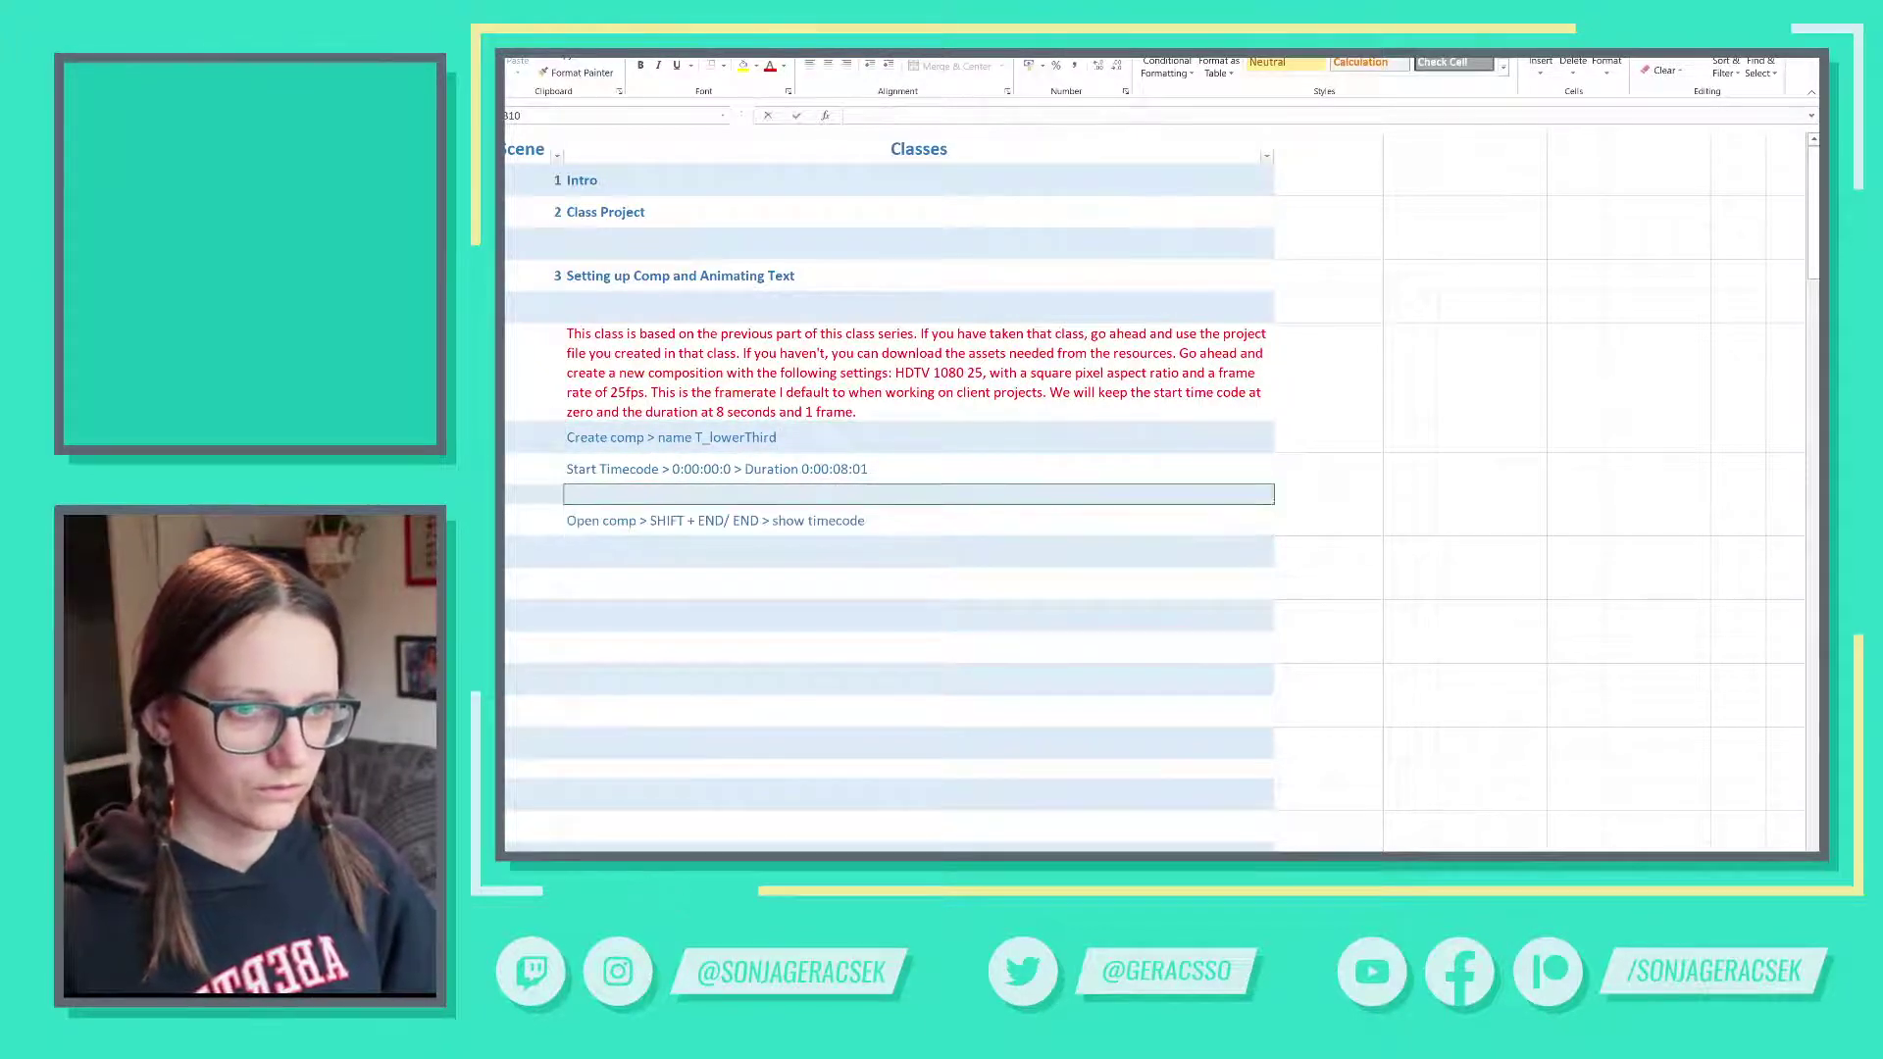
pyautogui.press('F2')
pyautogui.doubleClick(762, 468)
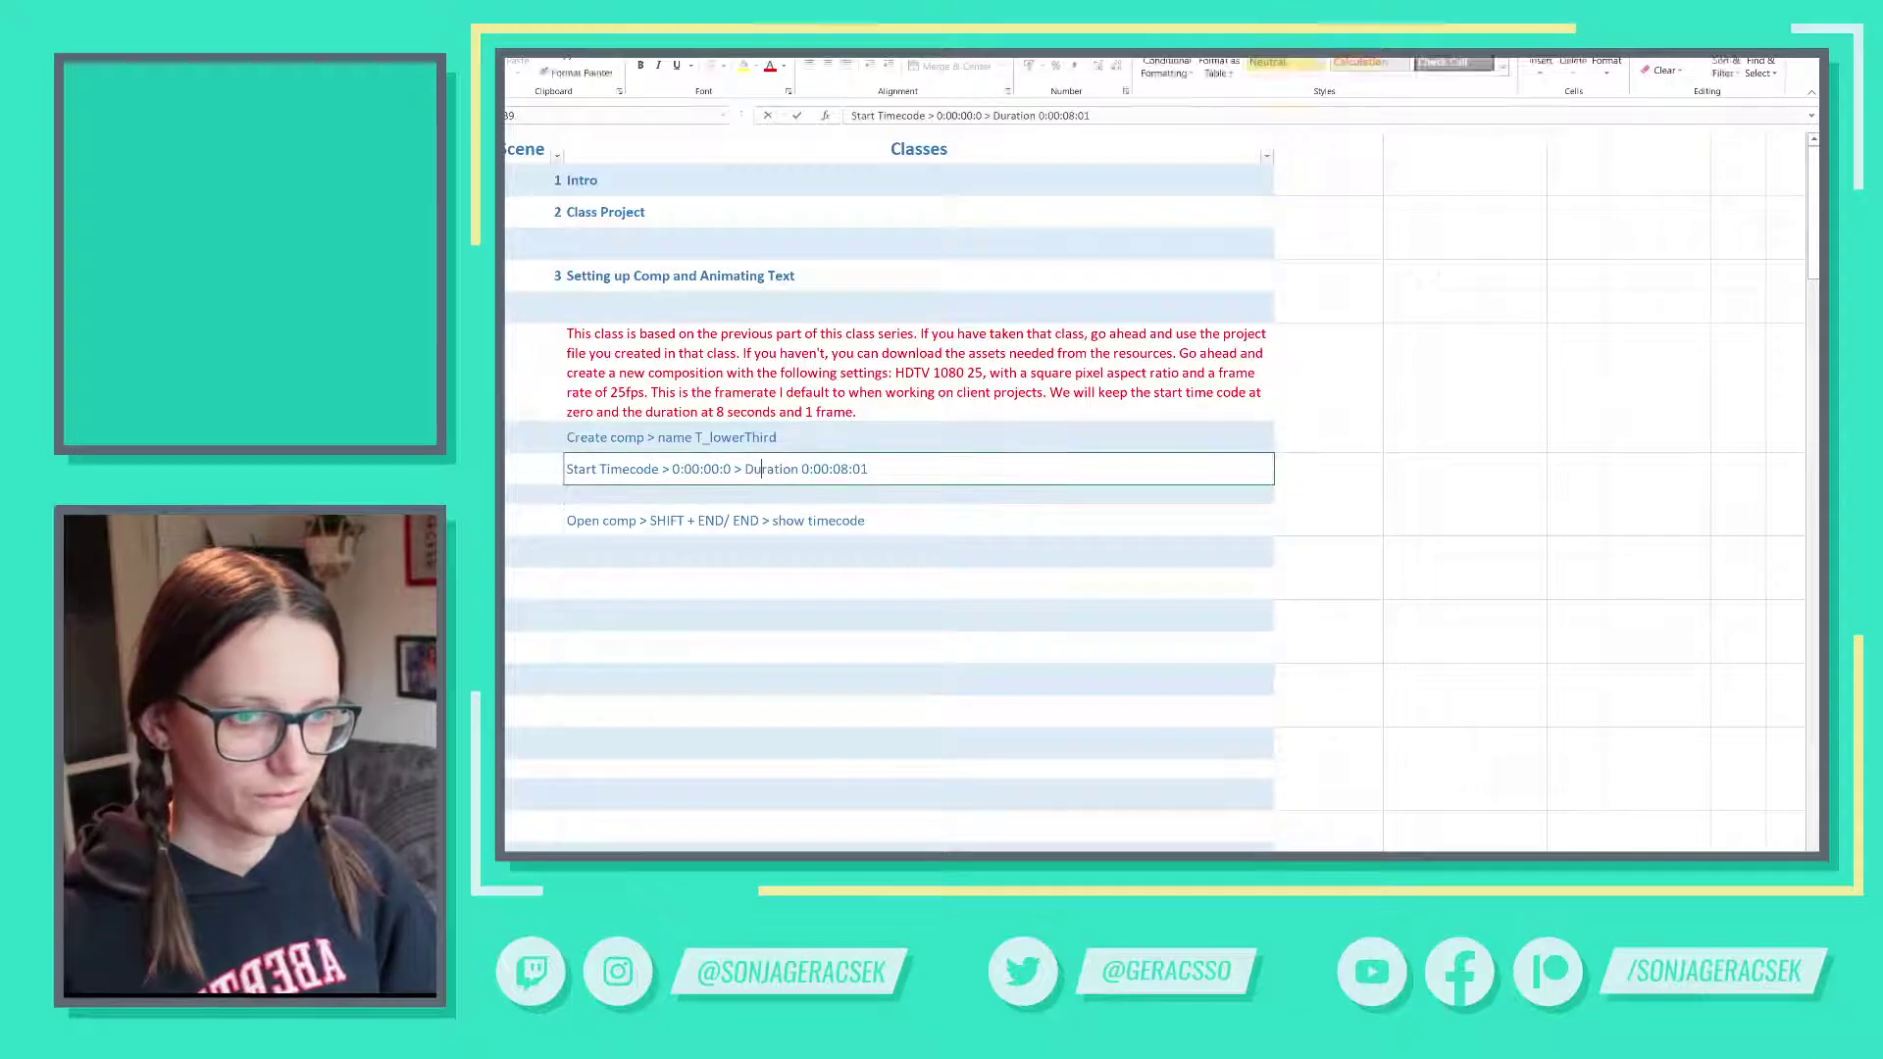
pyautogui.moveTo(744, 468); pyautogui.dragTo(868, 468)
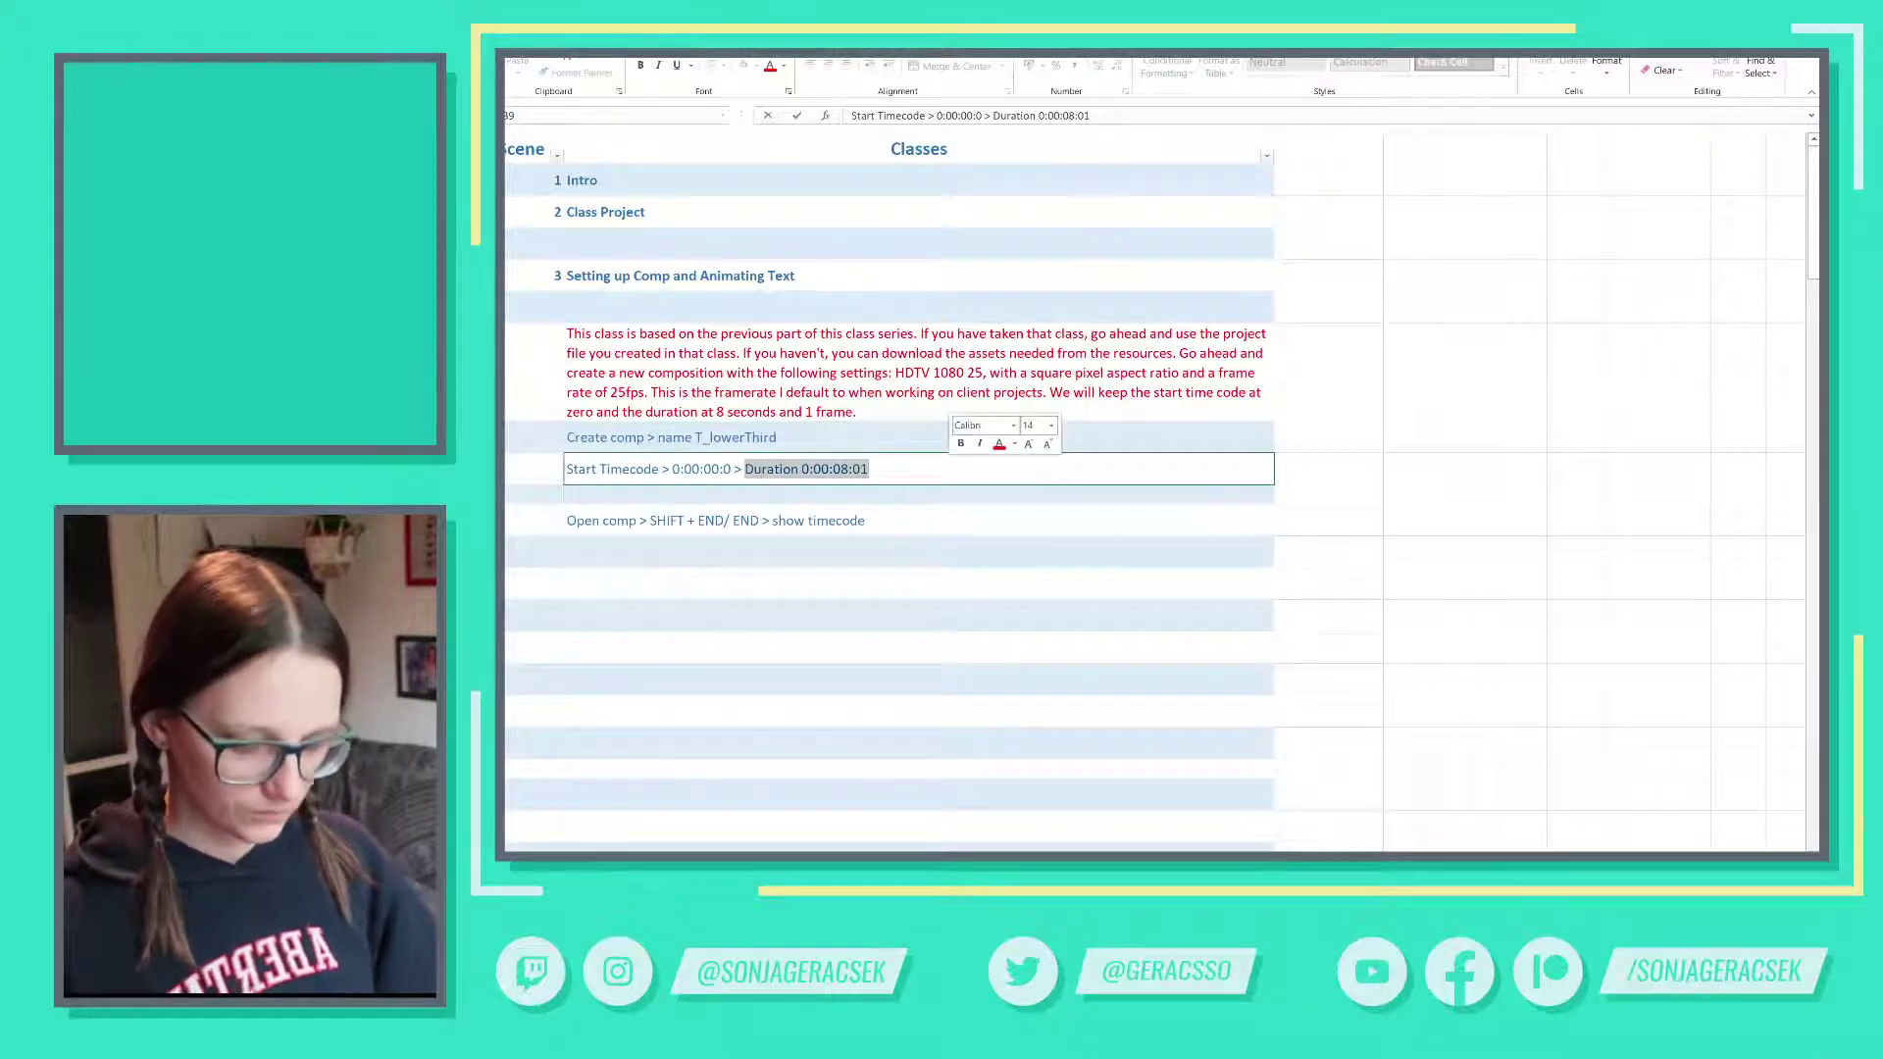
pyautogui.hotkey('ctrl', 'x')
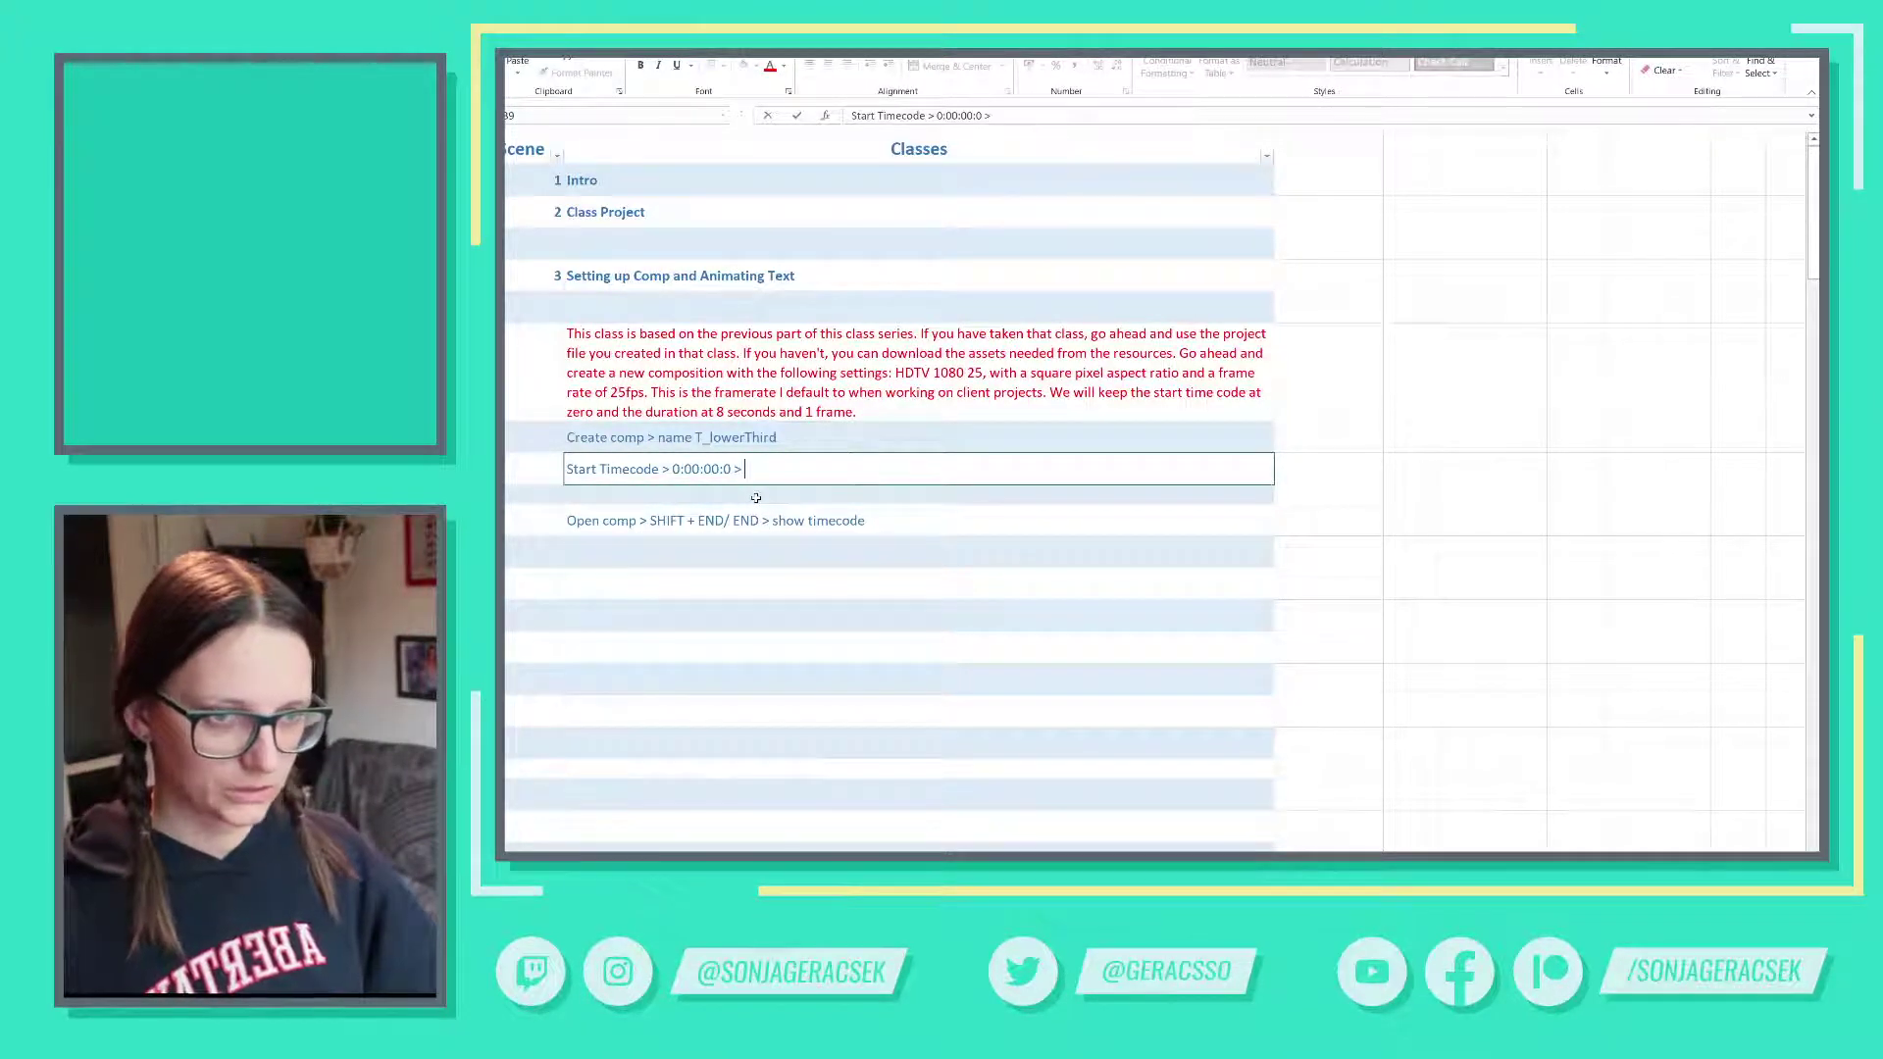
pyautogui.doubleClick(756, 498)
pyautogui.hotkey('ctrl', 'v')
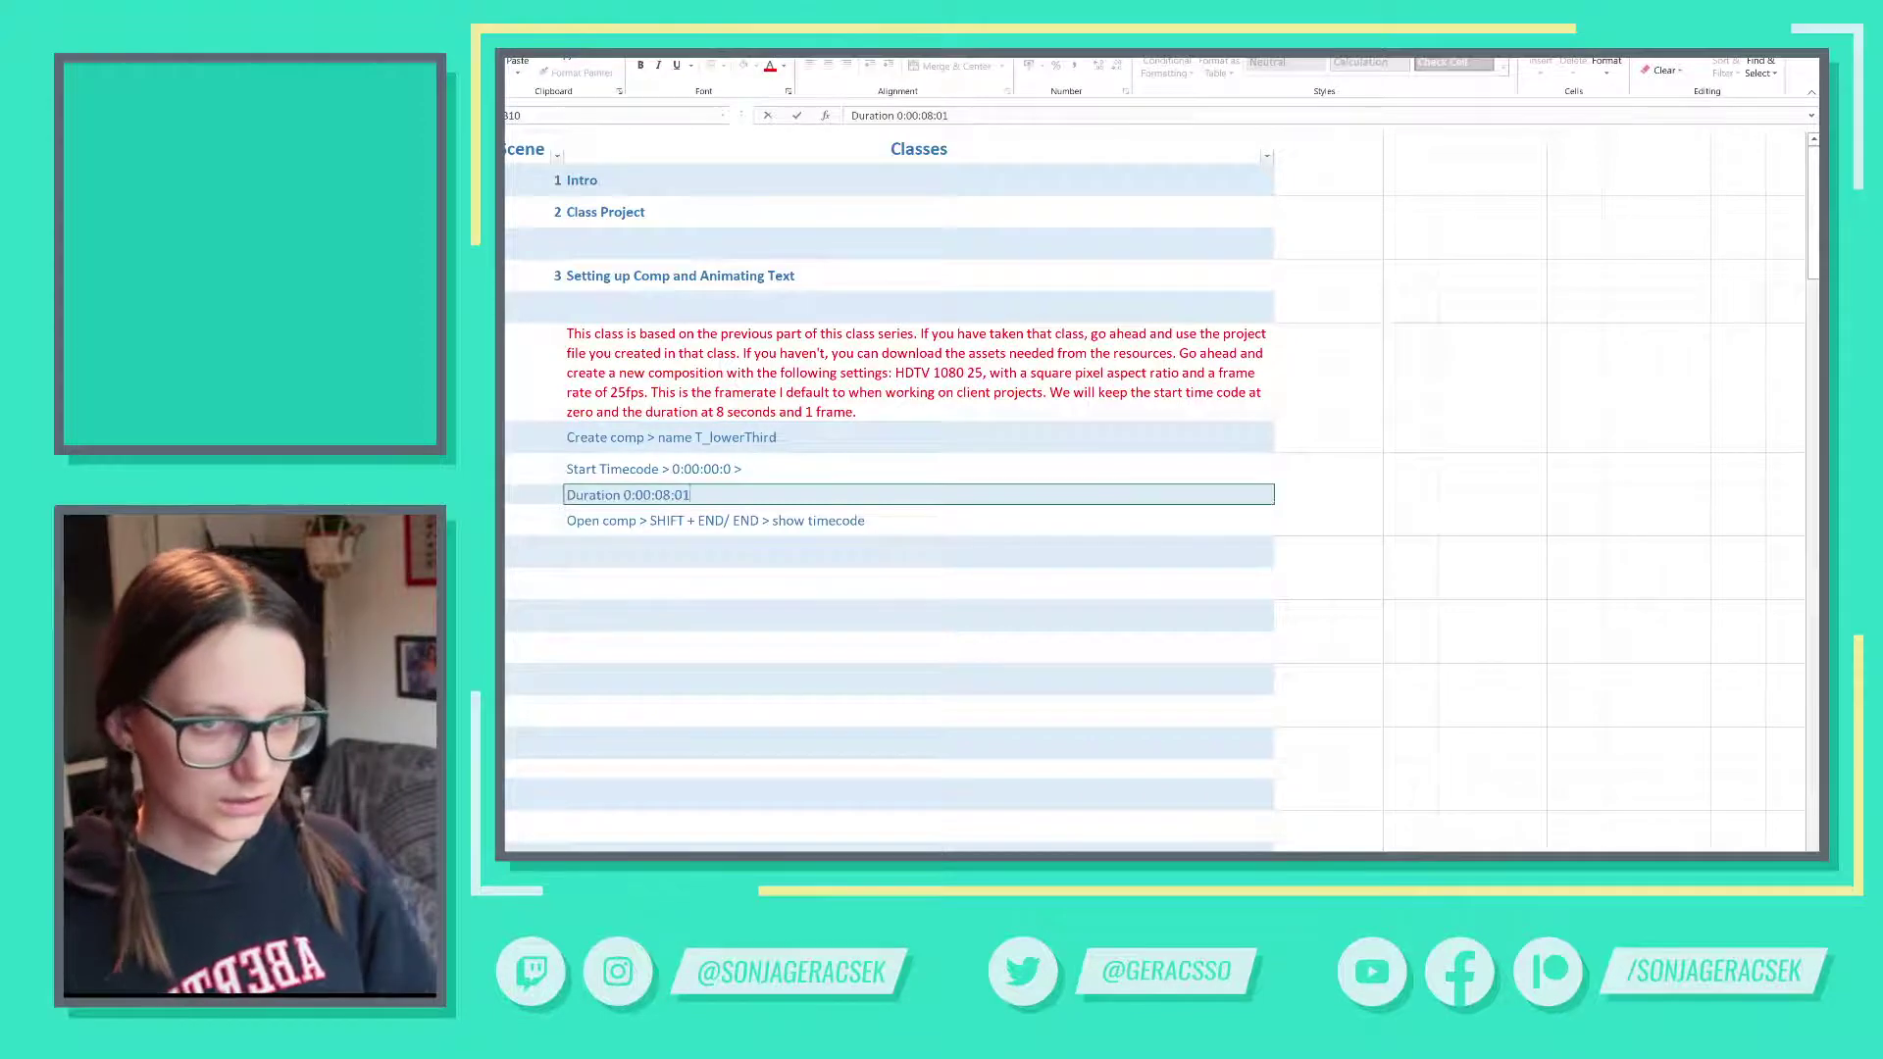
# - Remove the trailing ">" from the "Start Timecode" row and put ">" between "Duration" and "0:00:08:01"
pyautogui.doubleClick(761, 469)
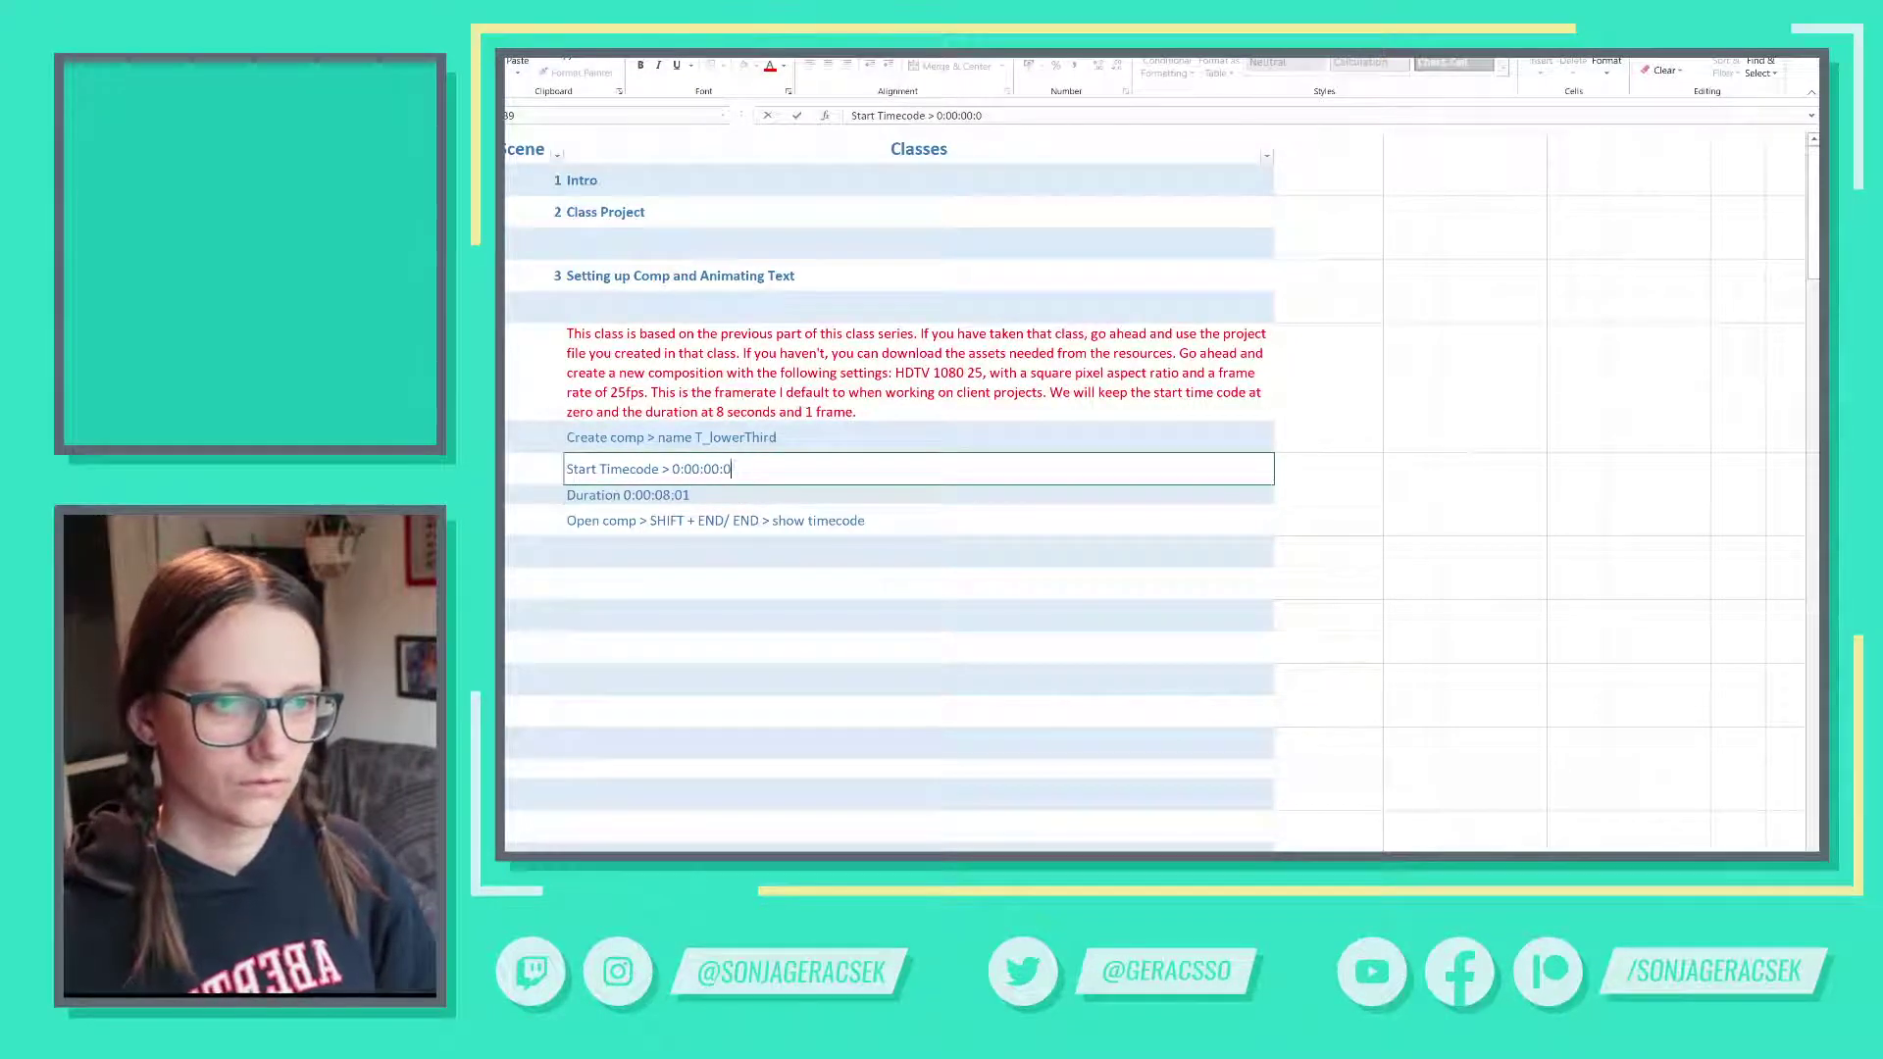
pyautogui.press('Return')
pyautogui.doubleClick(620, 495)
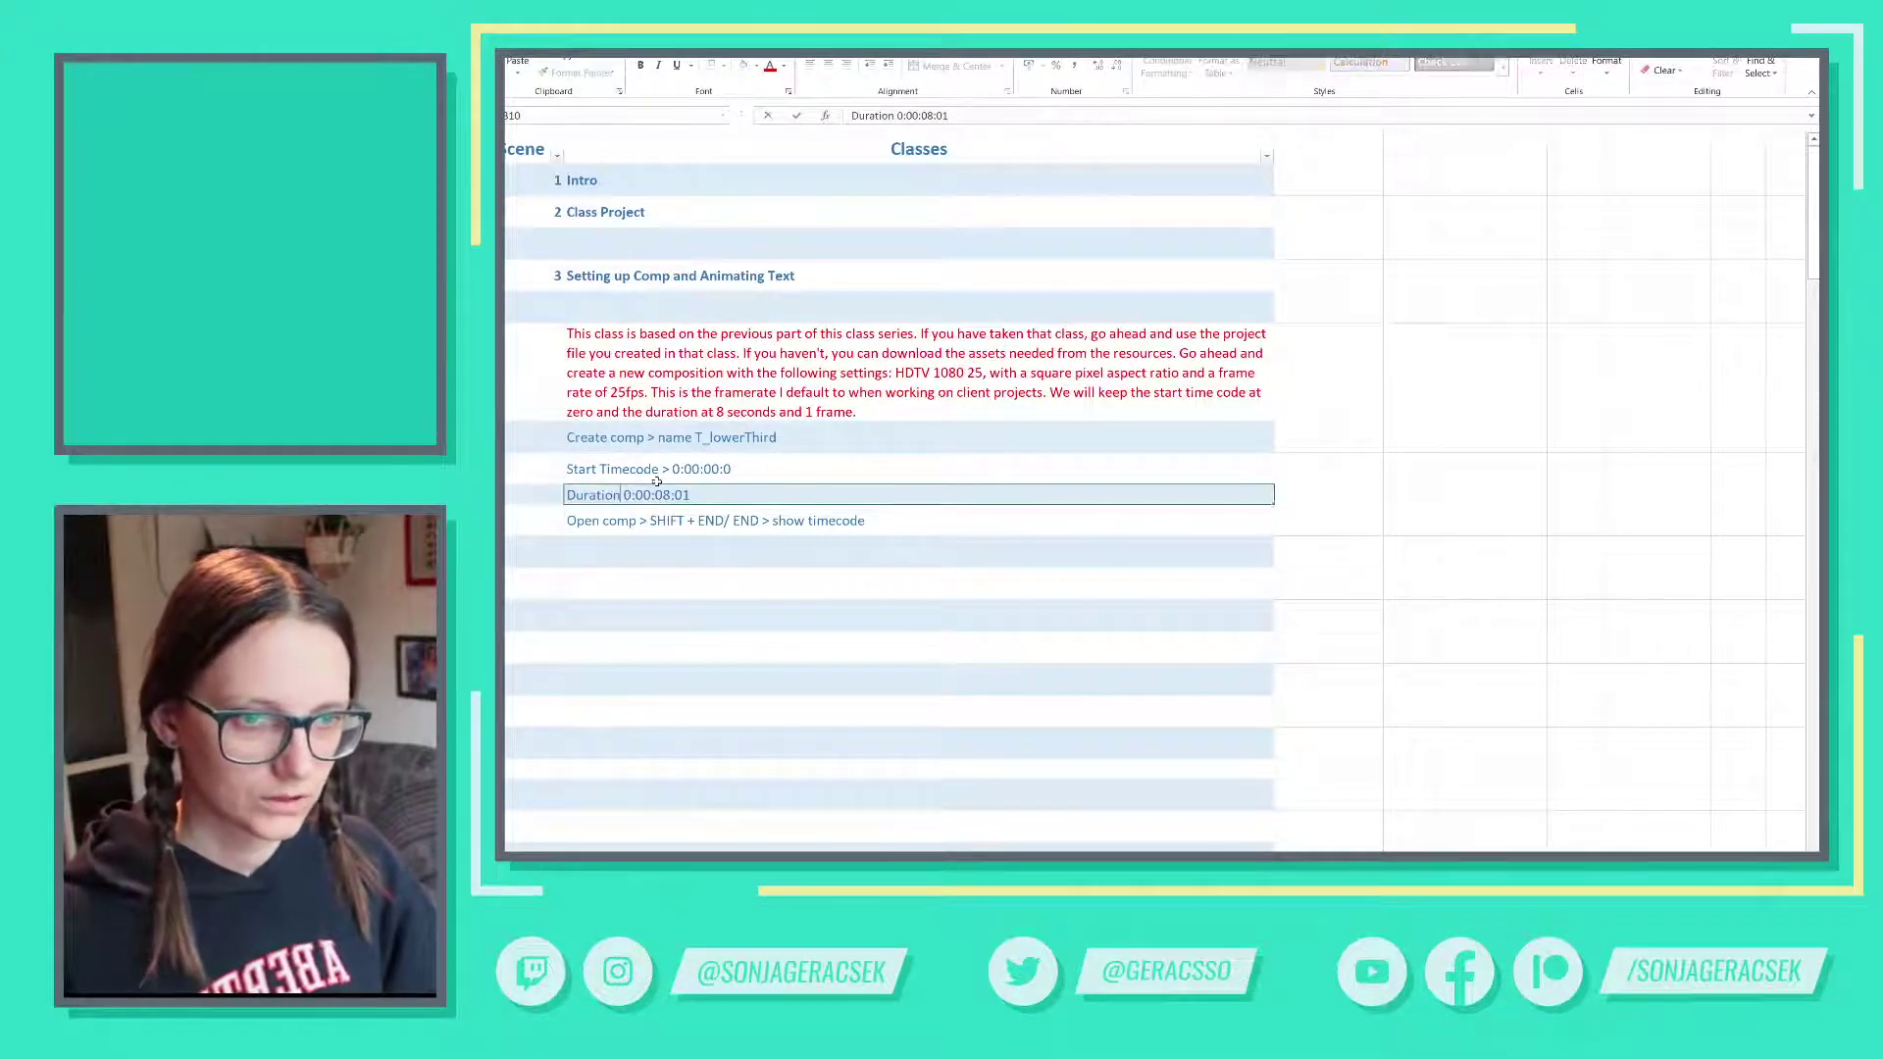
pyautogui.write('>')
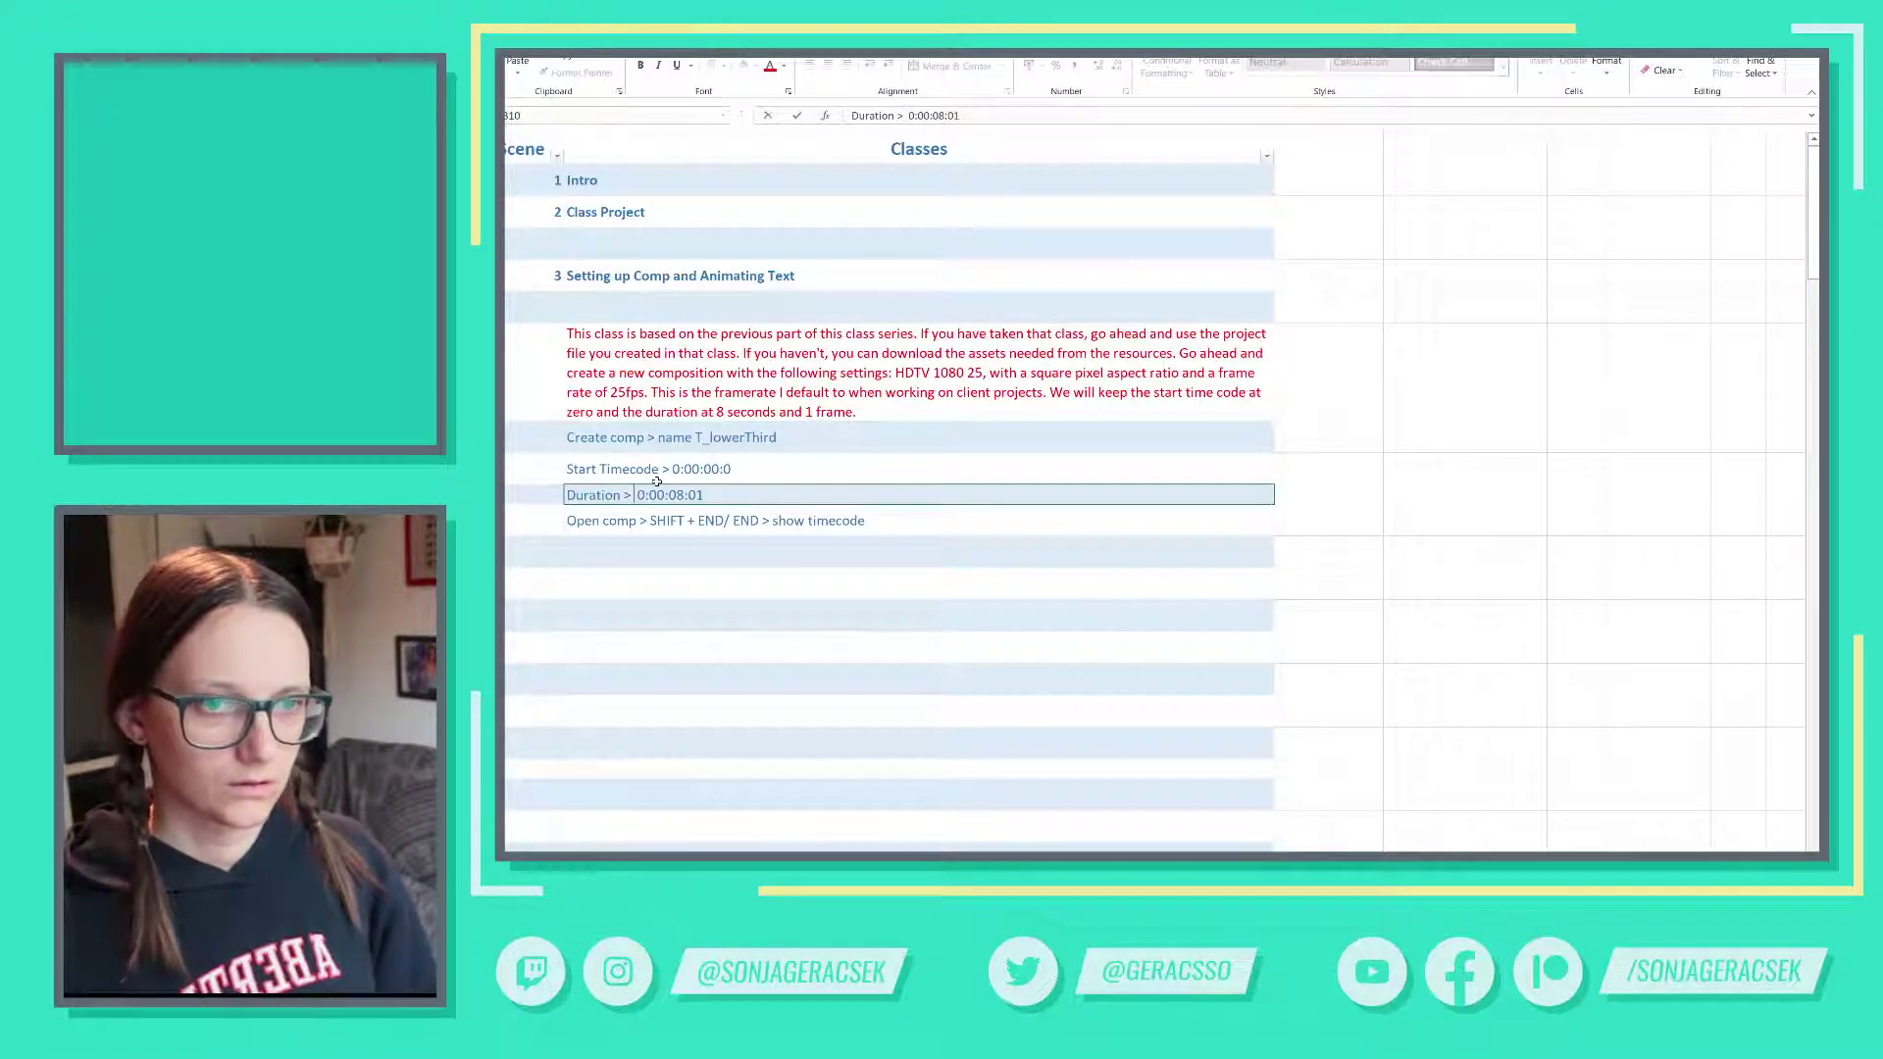
pyautogui.press('Delete')
pyautogui.click(715, 562)
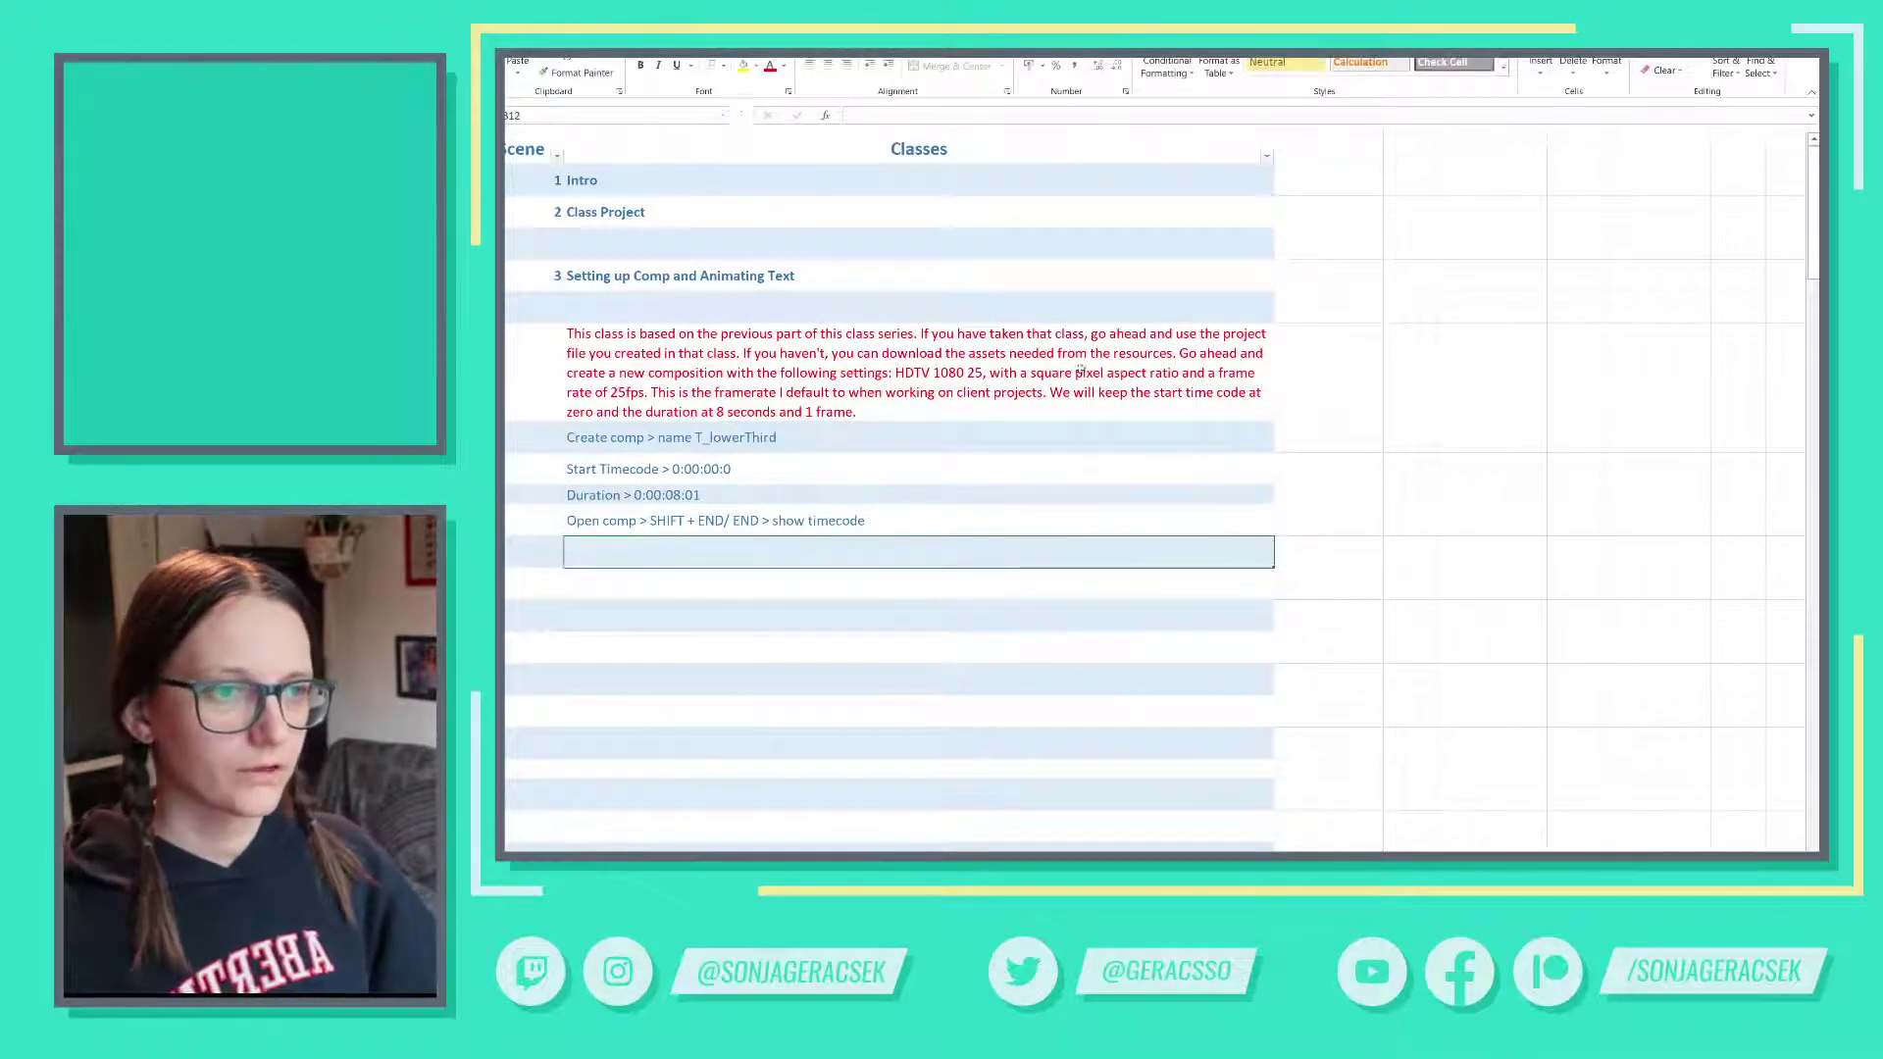
# - Add "Click >" in front of "Create comp" in the row below the red class script
pyautogui.click(1039, 384)
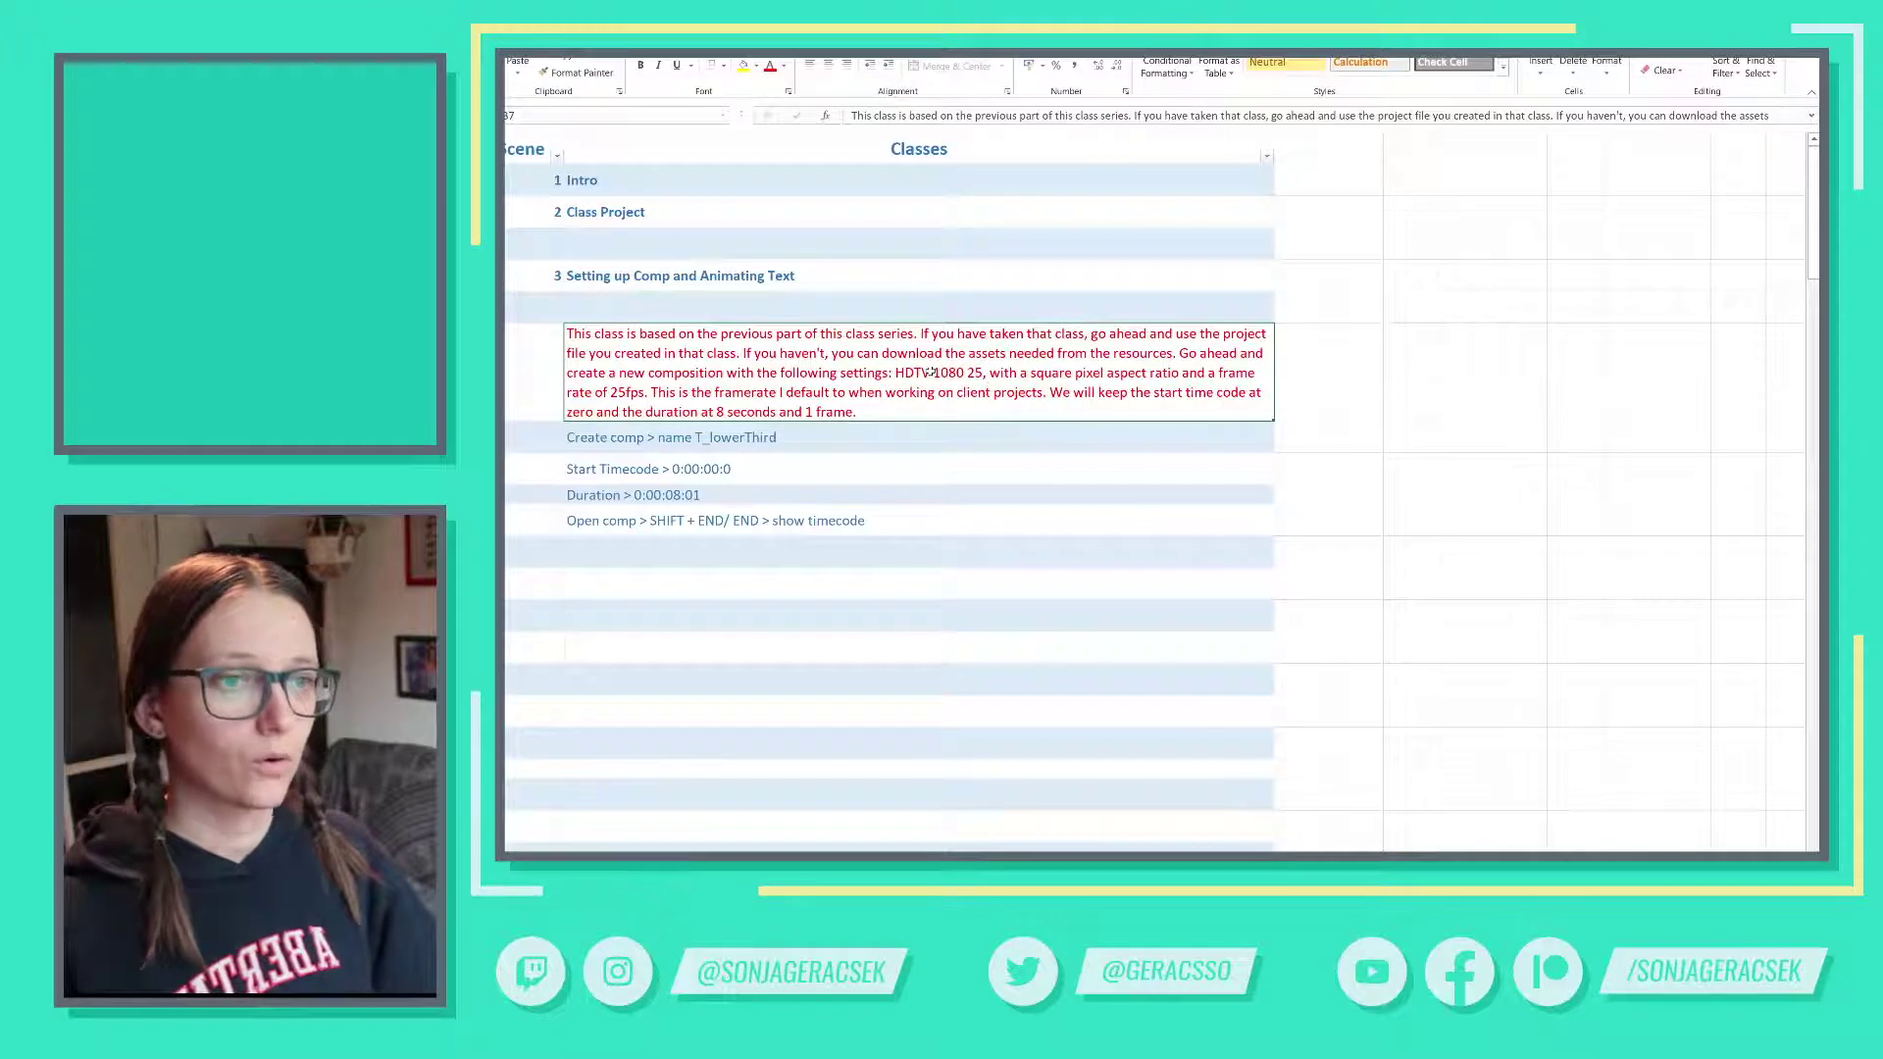
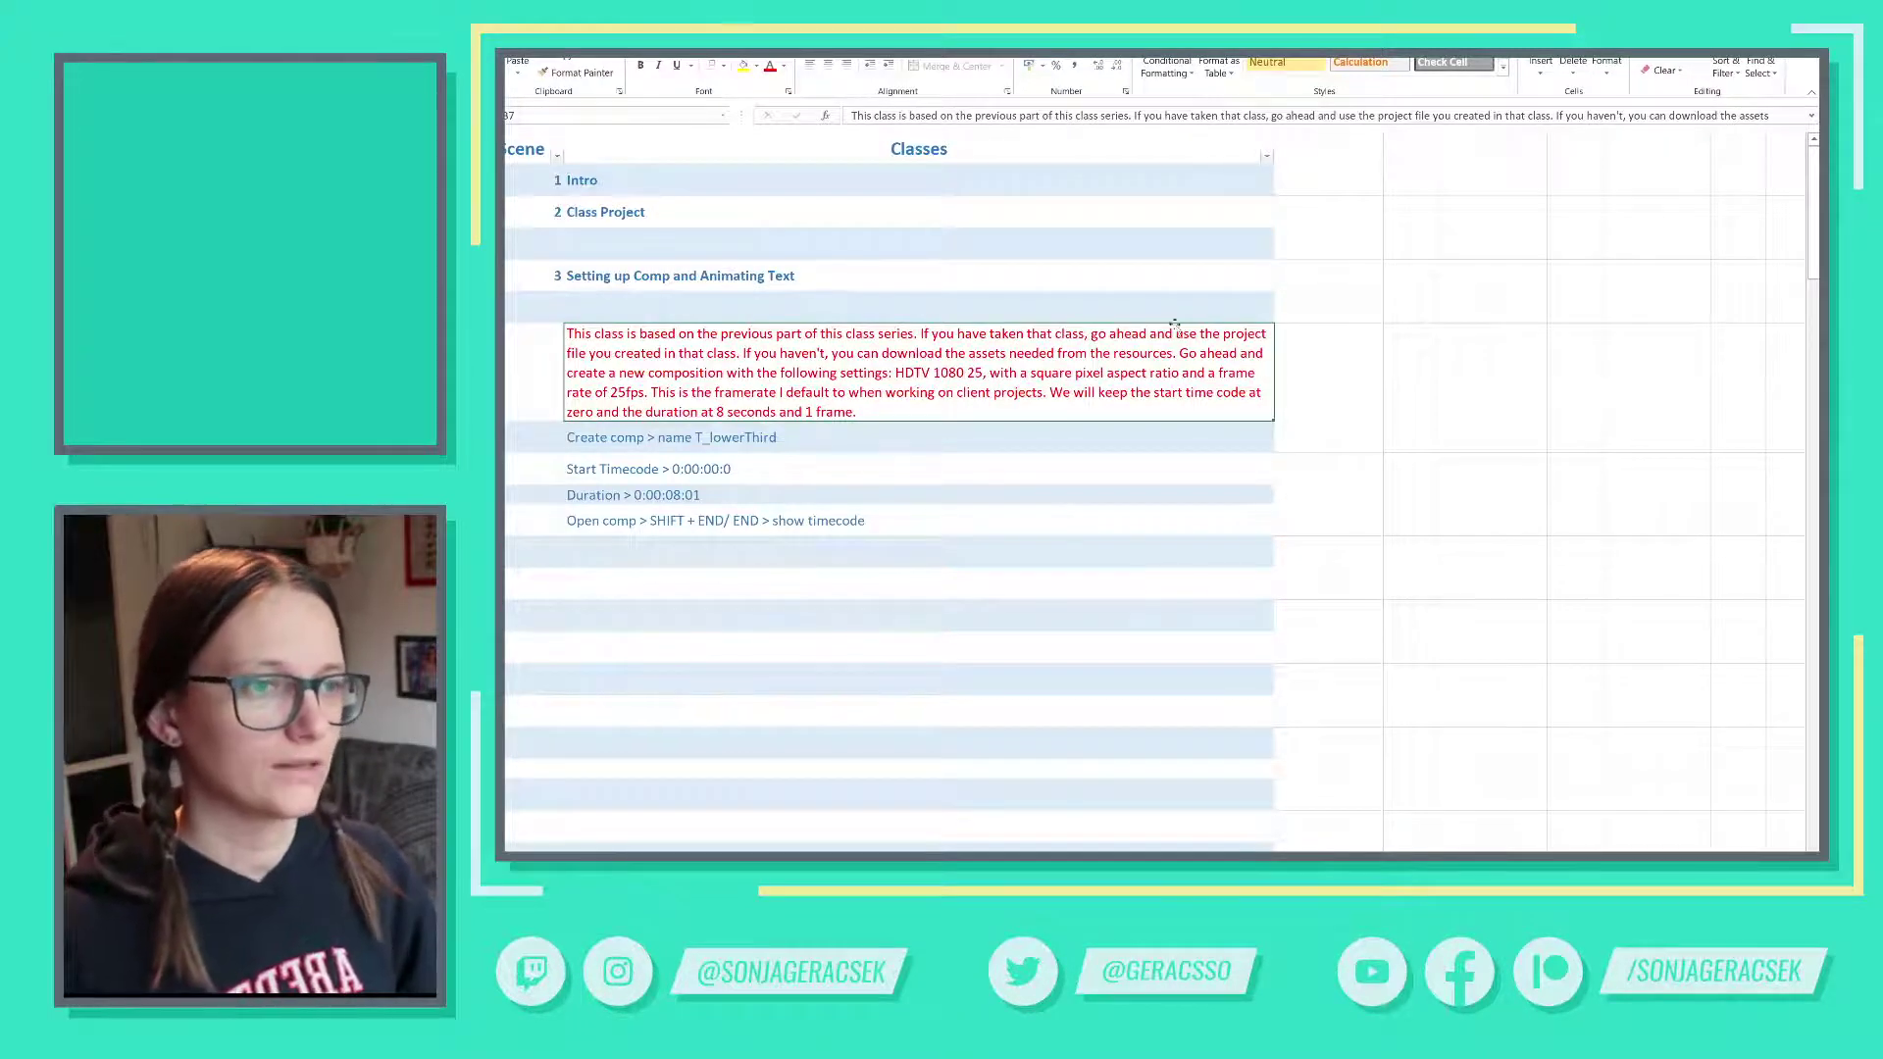
pyautogui.click(804, 437)
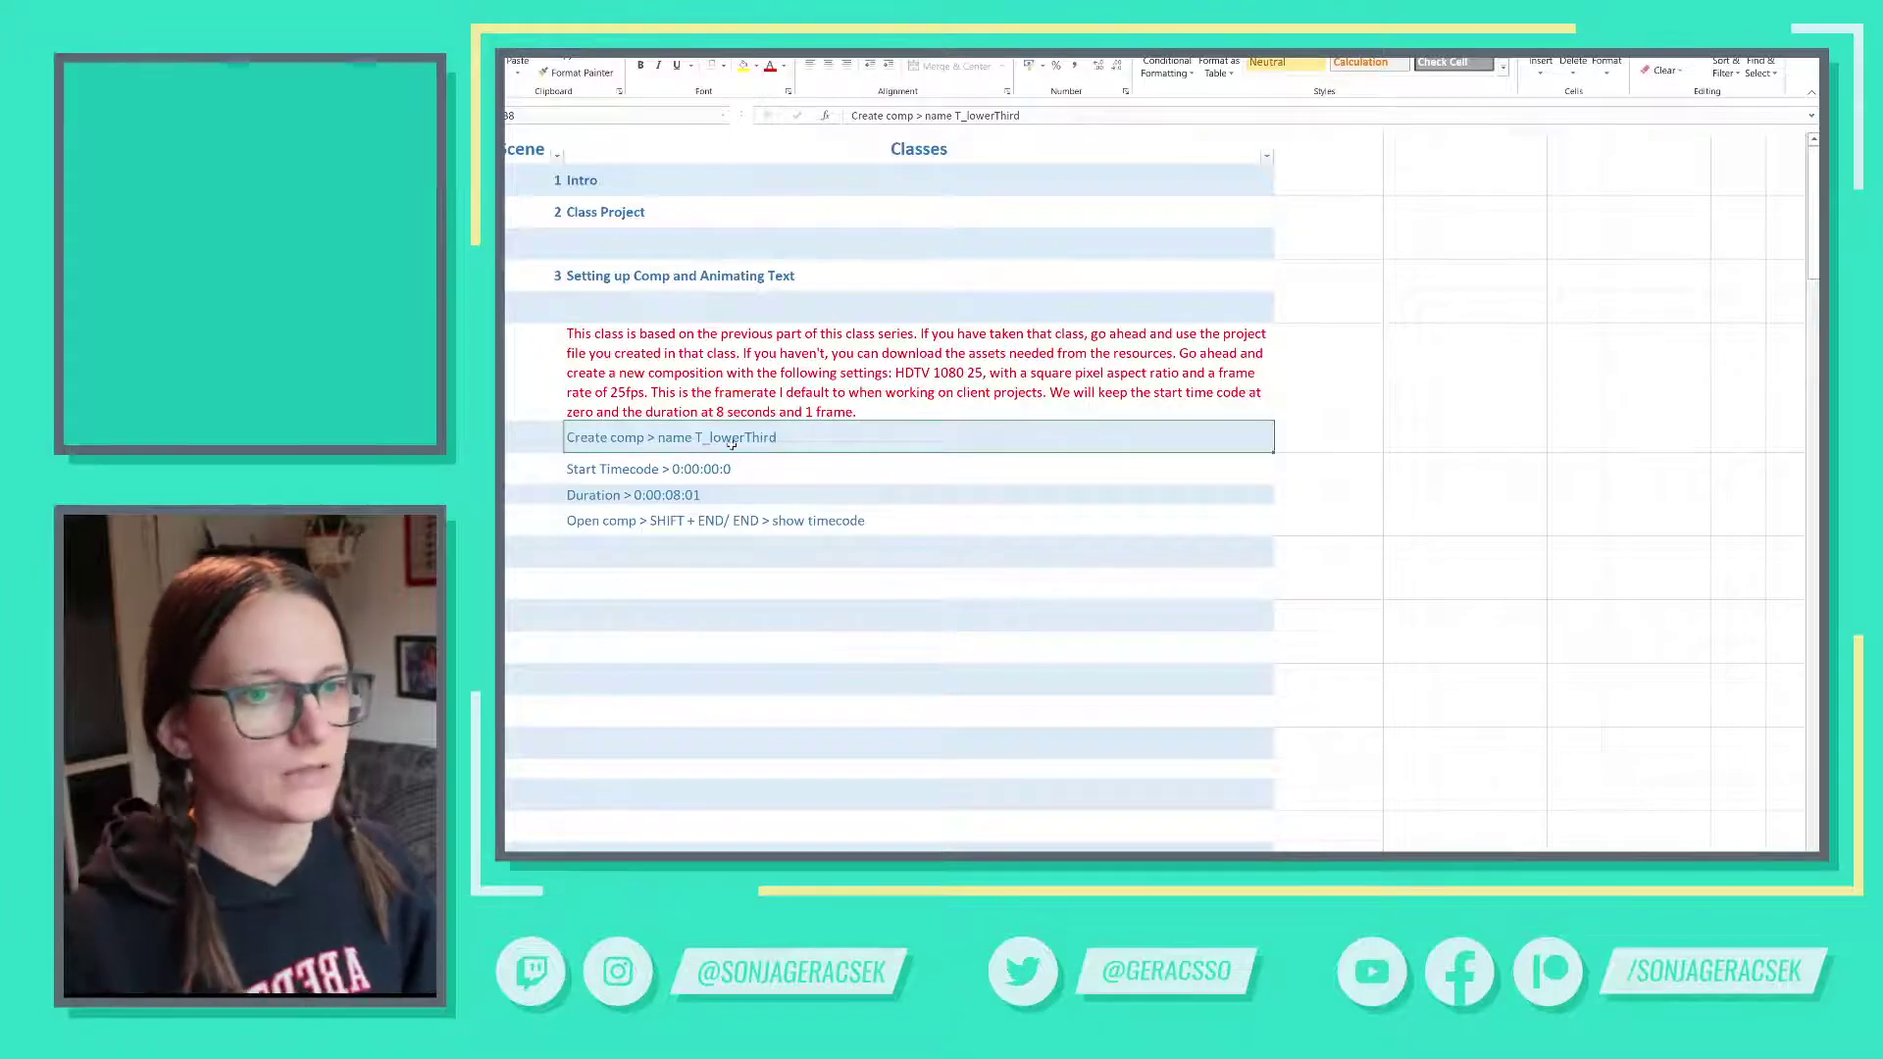
pyautogui.doubleClick(567, 437)
pyautogui.write('Click')
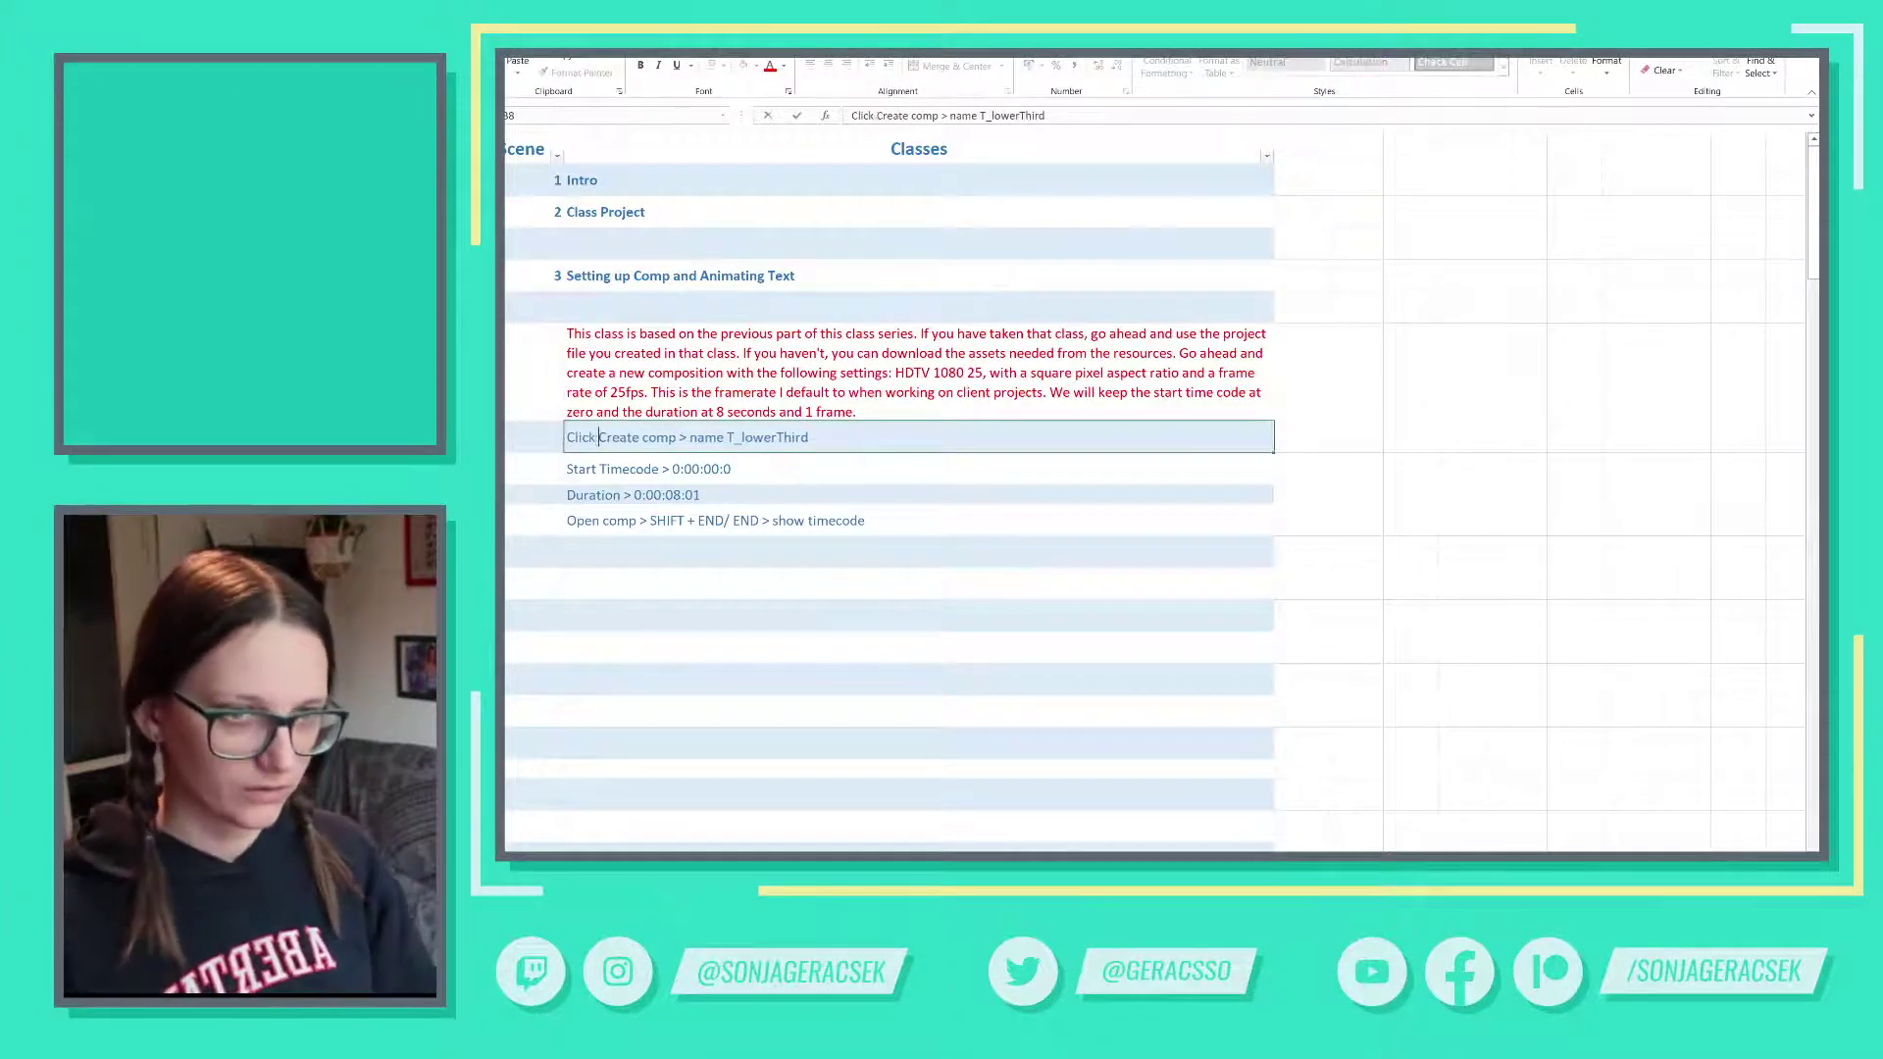
pyautogui.press('Return')
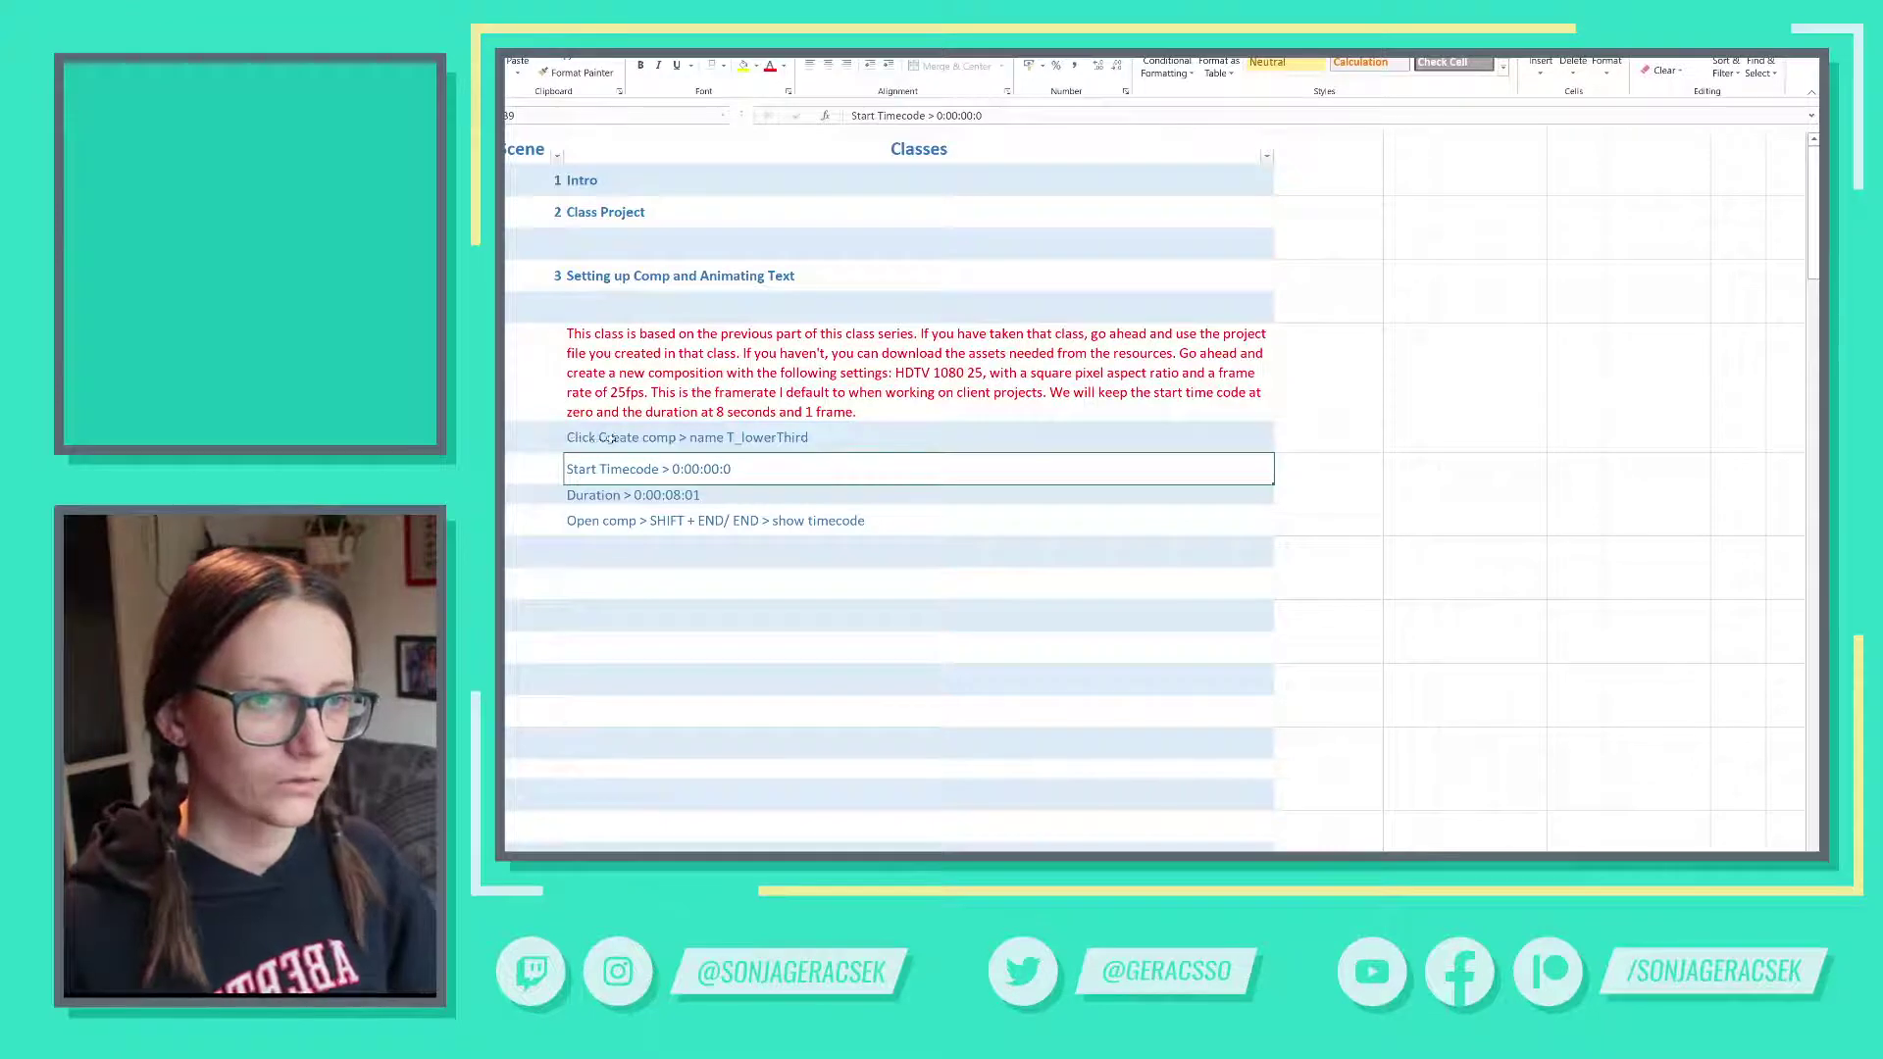
pyautogui.doubleClick(597, 438)
pyautogui.write('>')
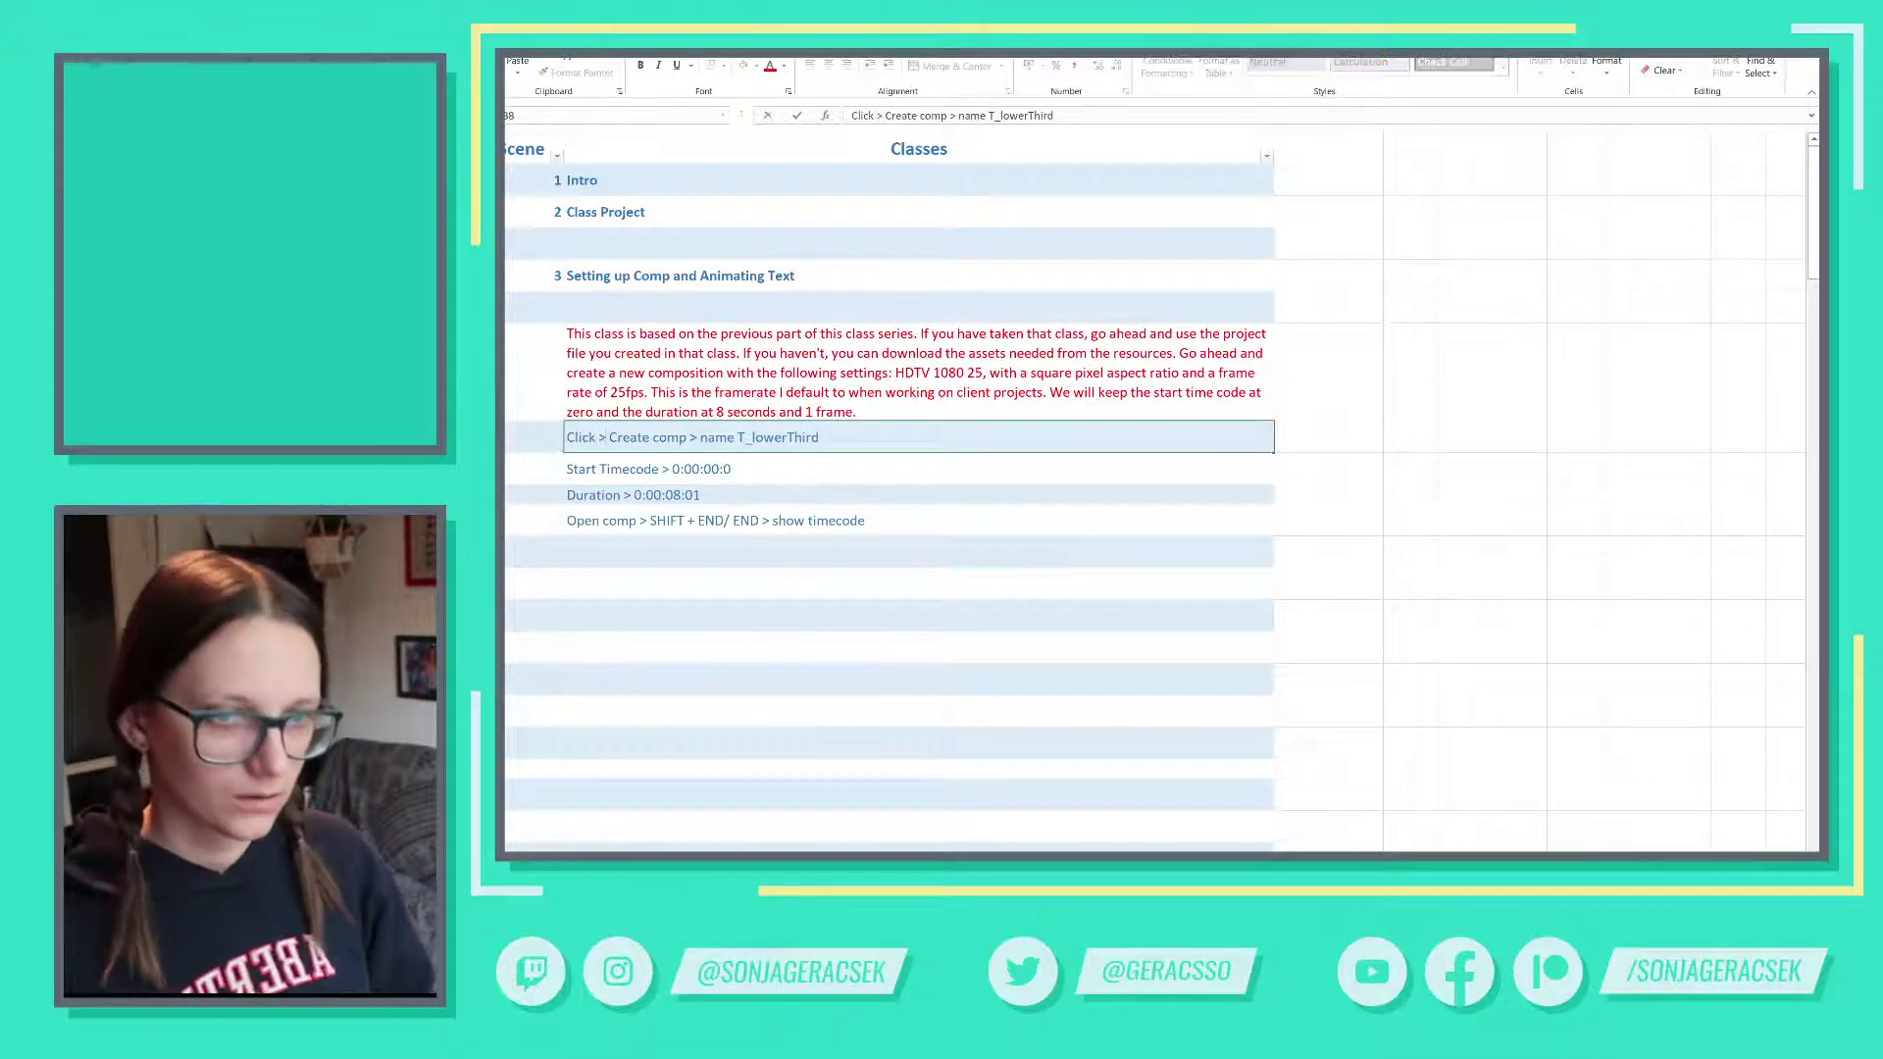
pyautogui.press('Return')
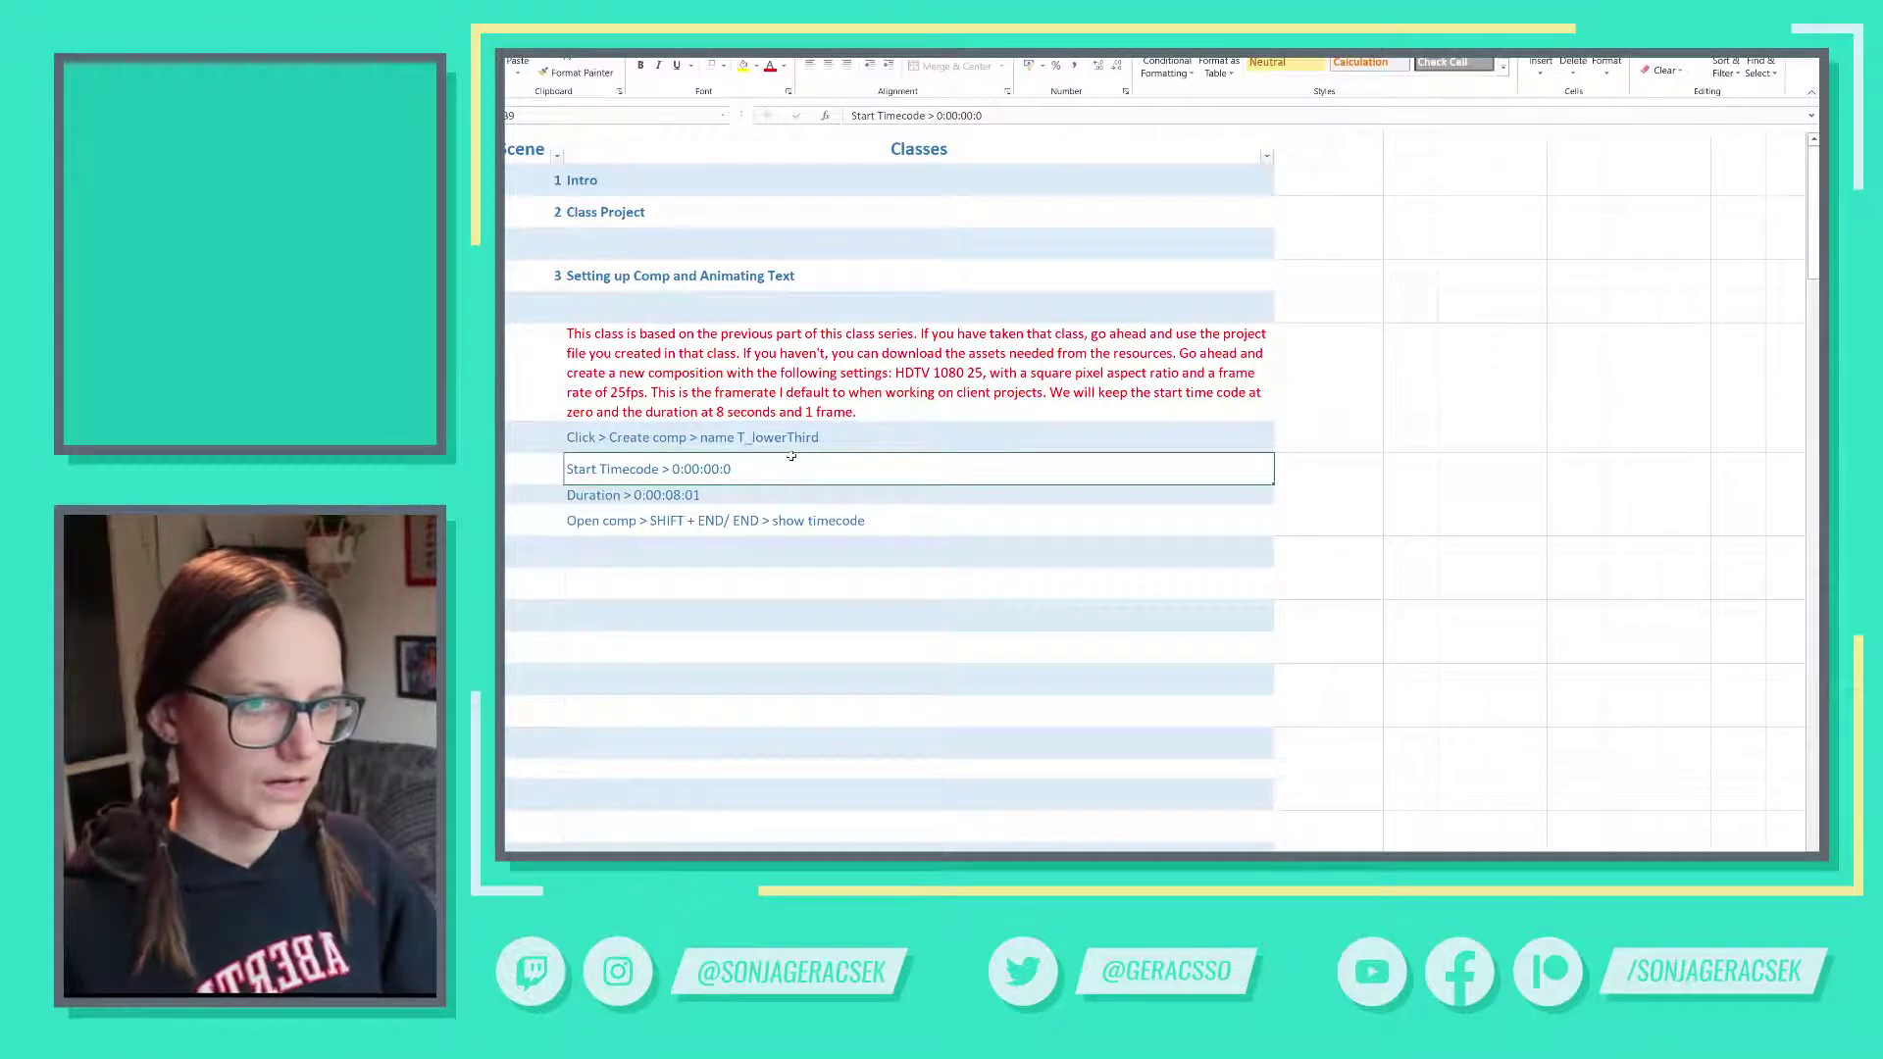
# - Put ">" between "name" and "T_lowerThird" in the "Create comp" row and copy the text "T_lowerThird"
pyautogui.doubleClick(737, 438)
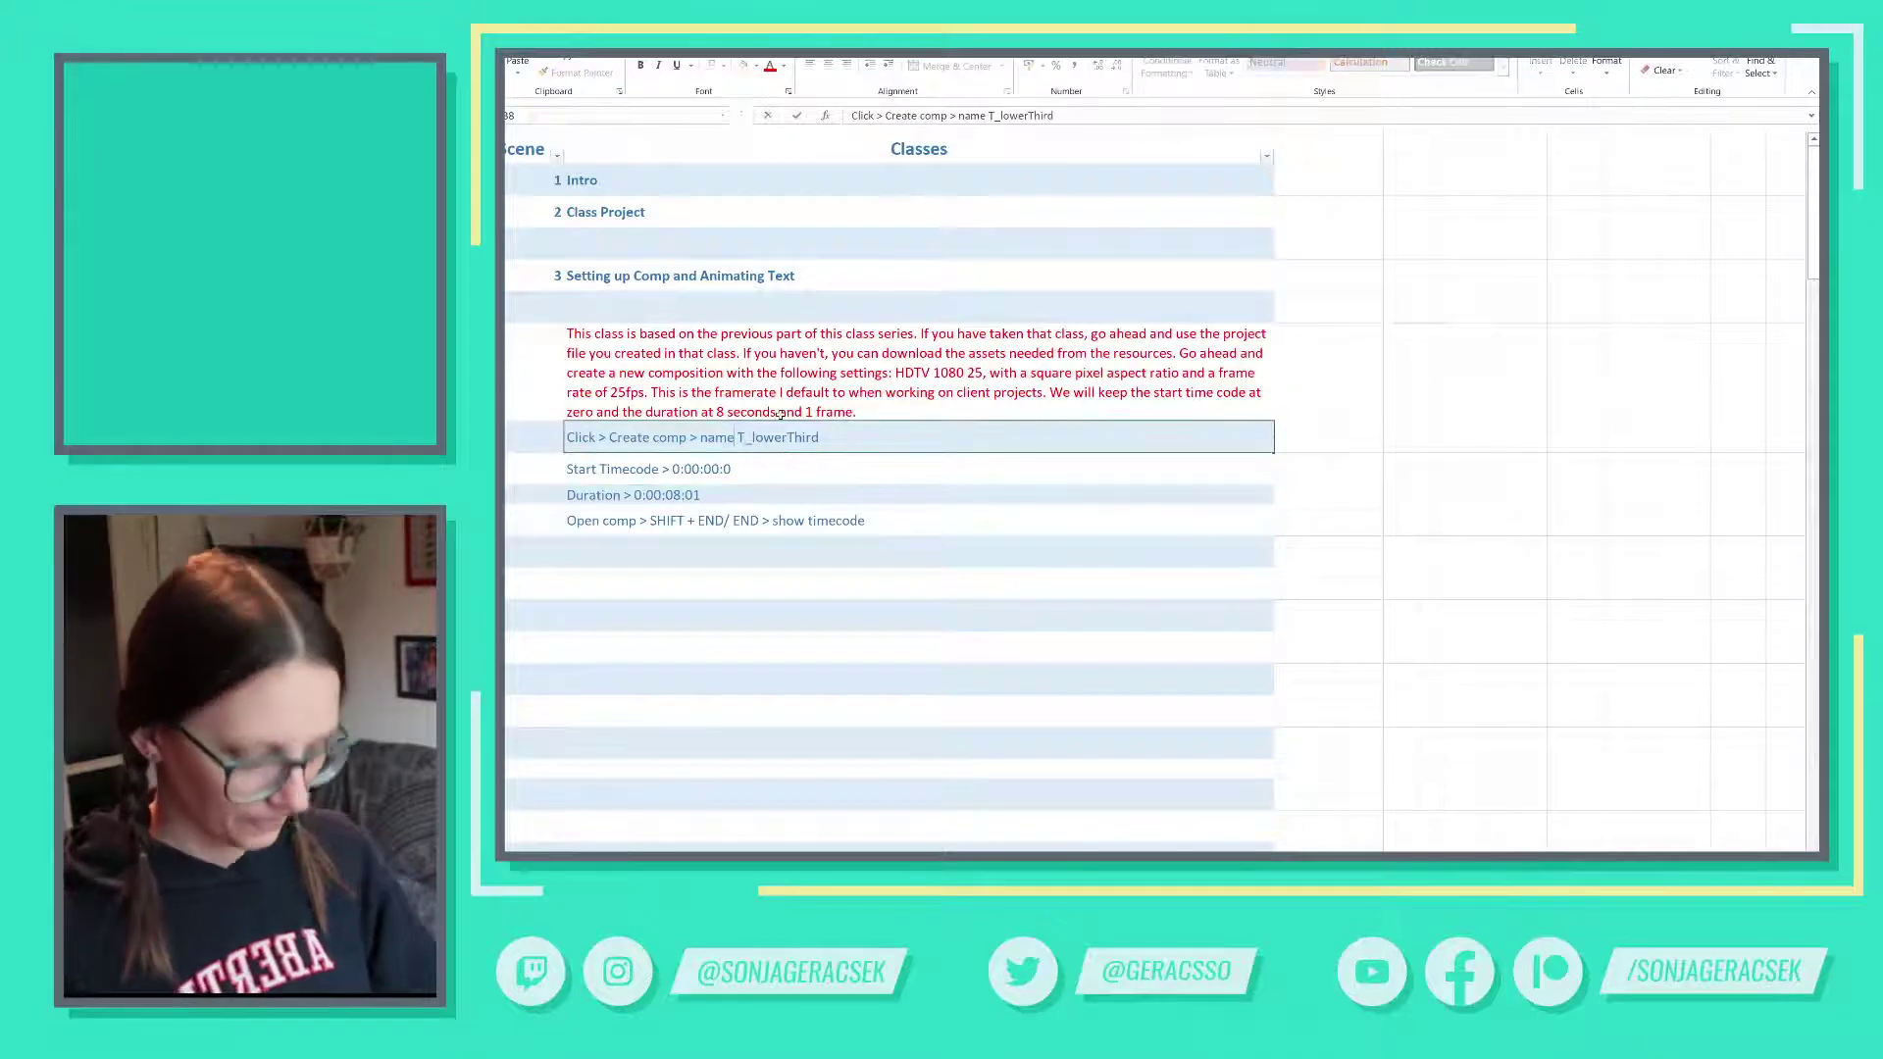
pyautogui.write('>')
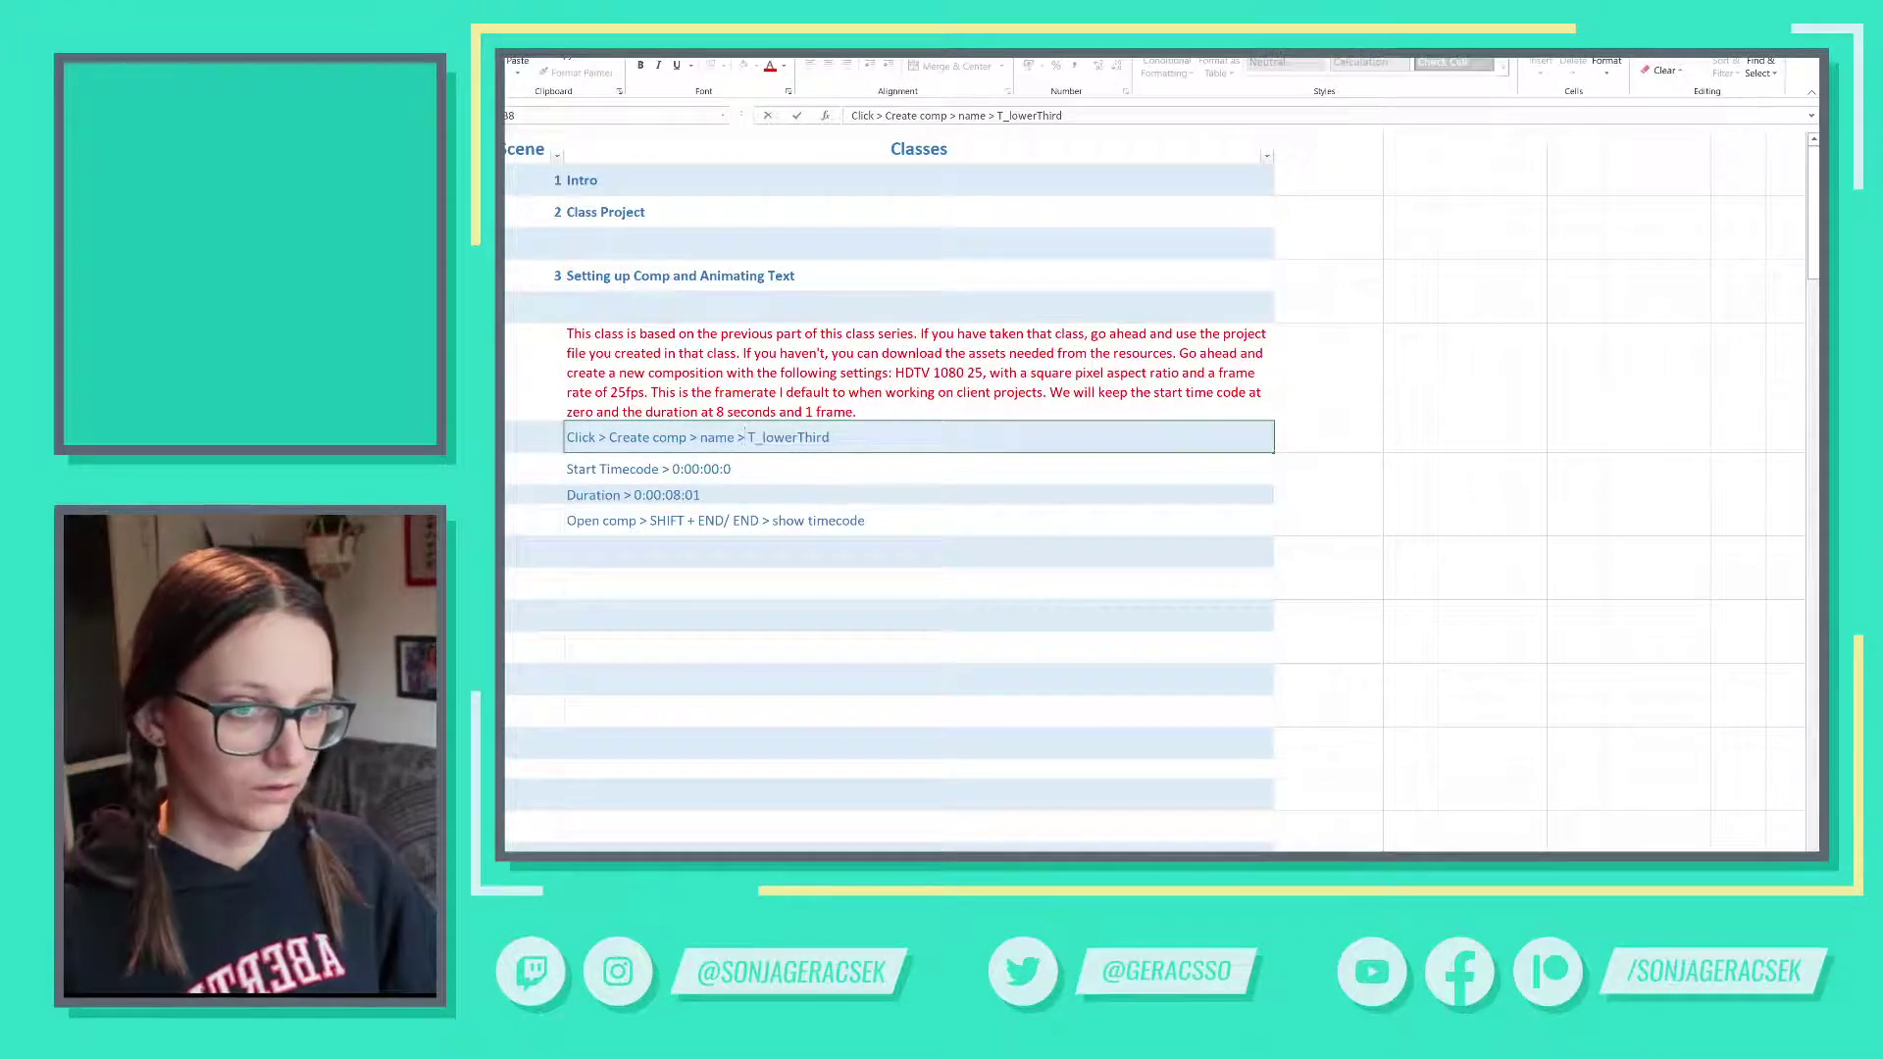
pyautogui.hotkey('shift', 'End')
pyautogui.hotkey('ctrl', 'c')
pyautogui.press('Return')
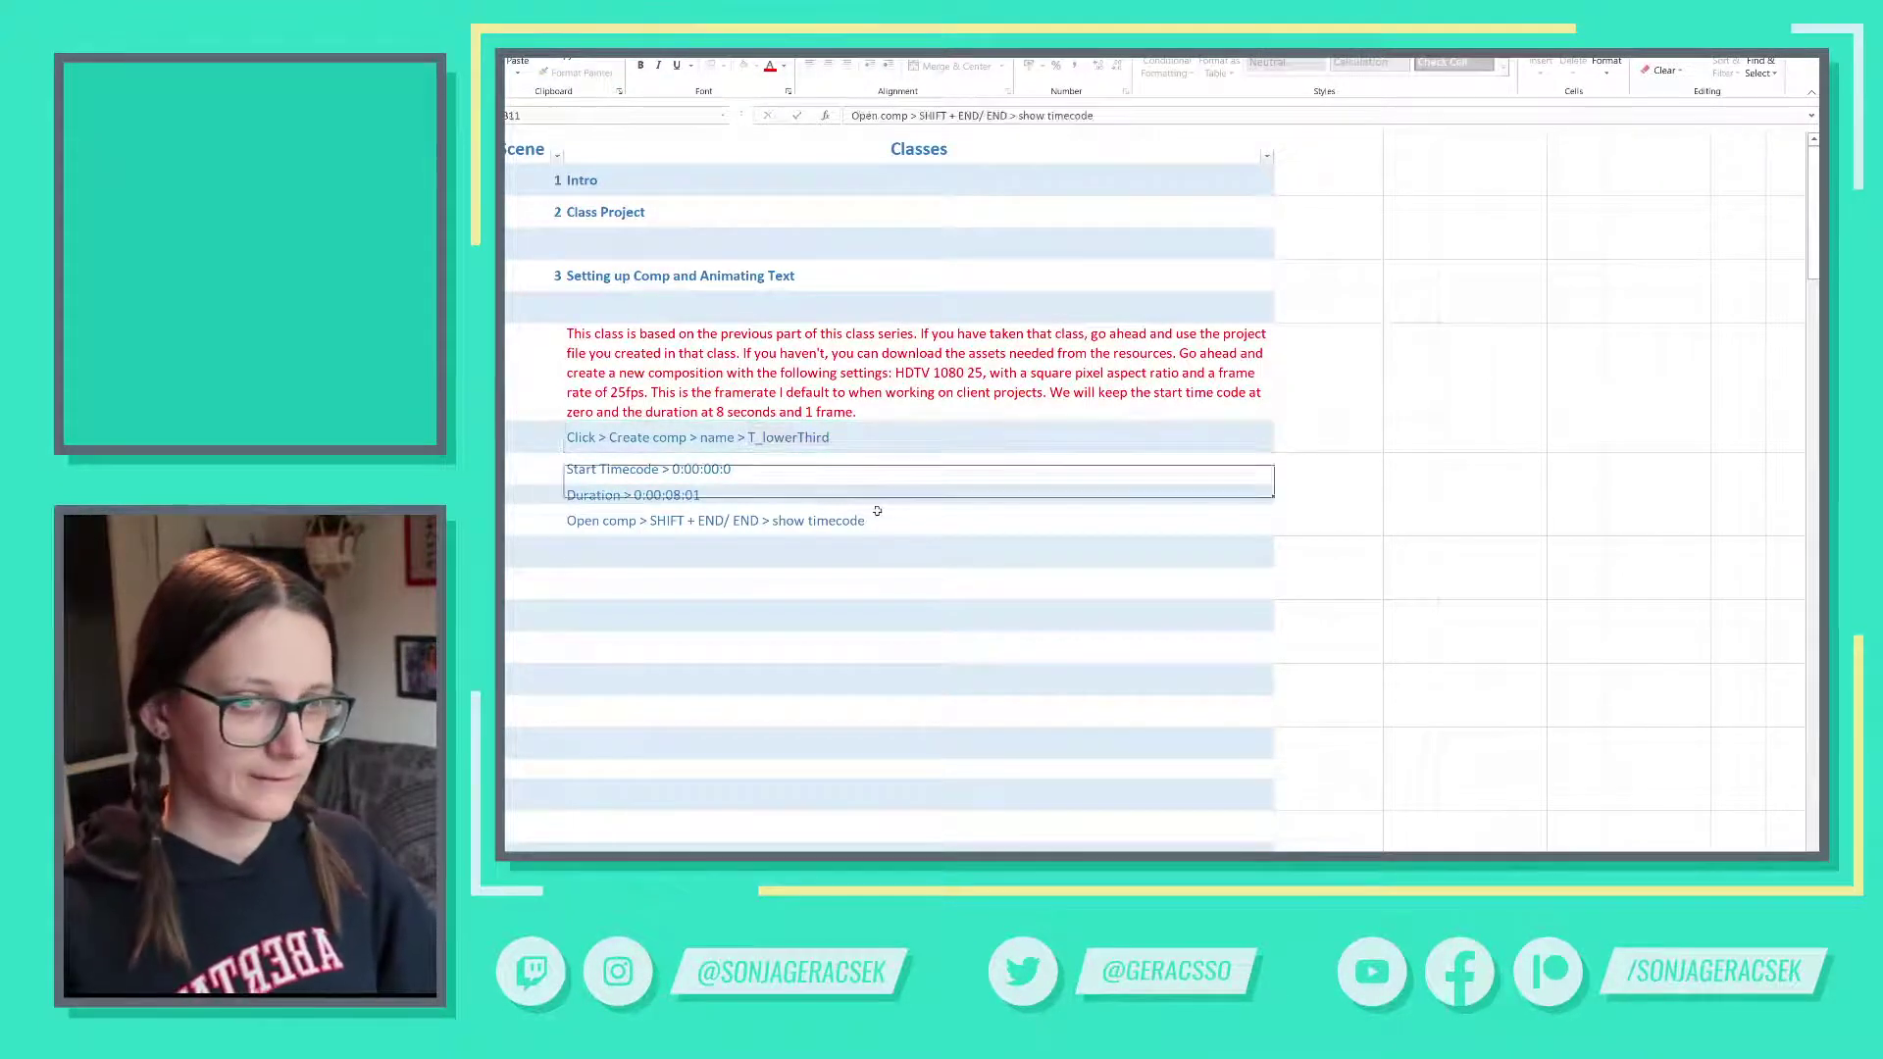
pyautogui.press('Return')
pyautogui.press('Return')
# - Switch to After Effects and give the new composition the name T_lowerThird and the HDTV 1080 25 preset
pyautogui.hotkey('alt', 'Tab')
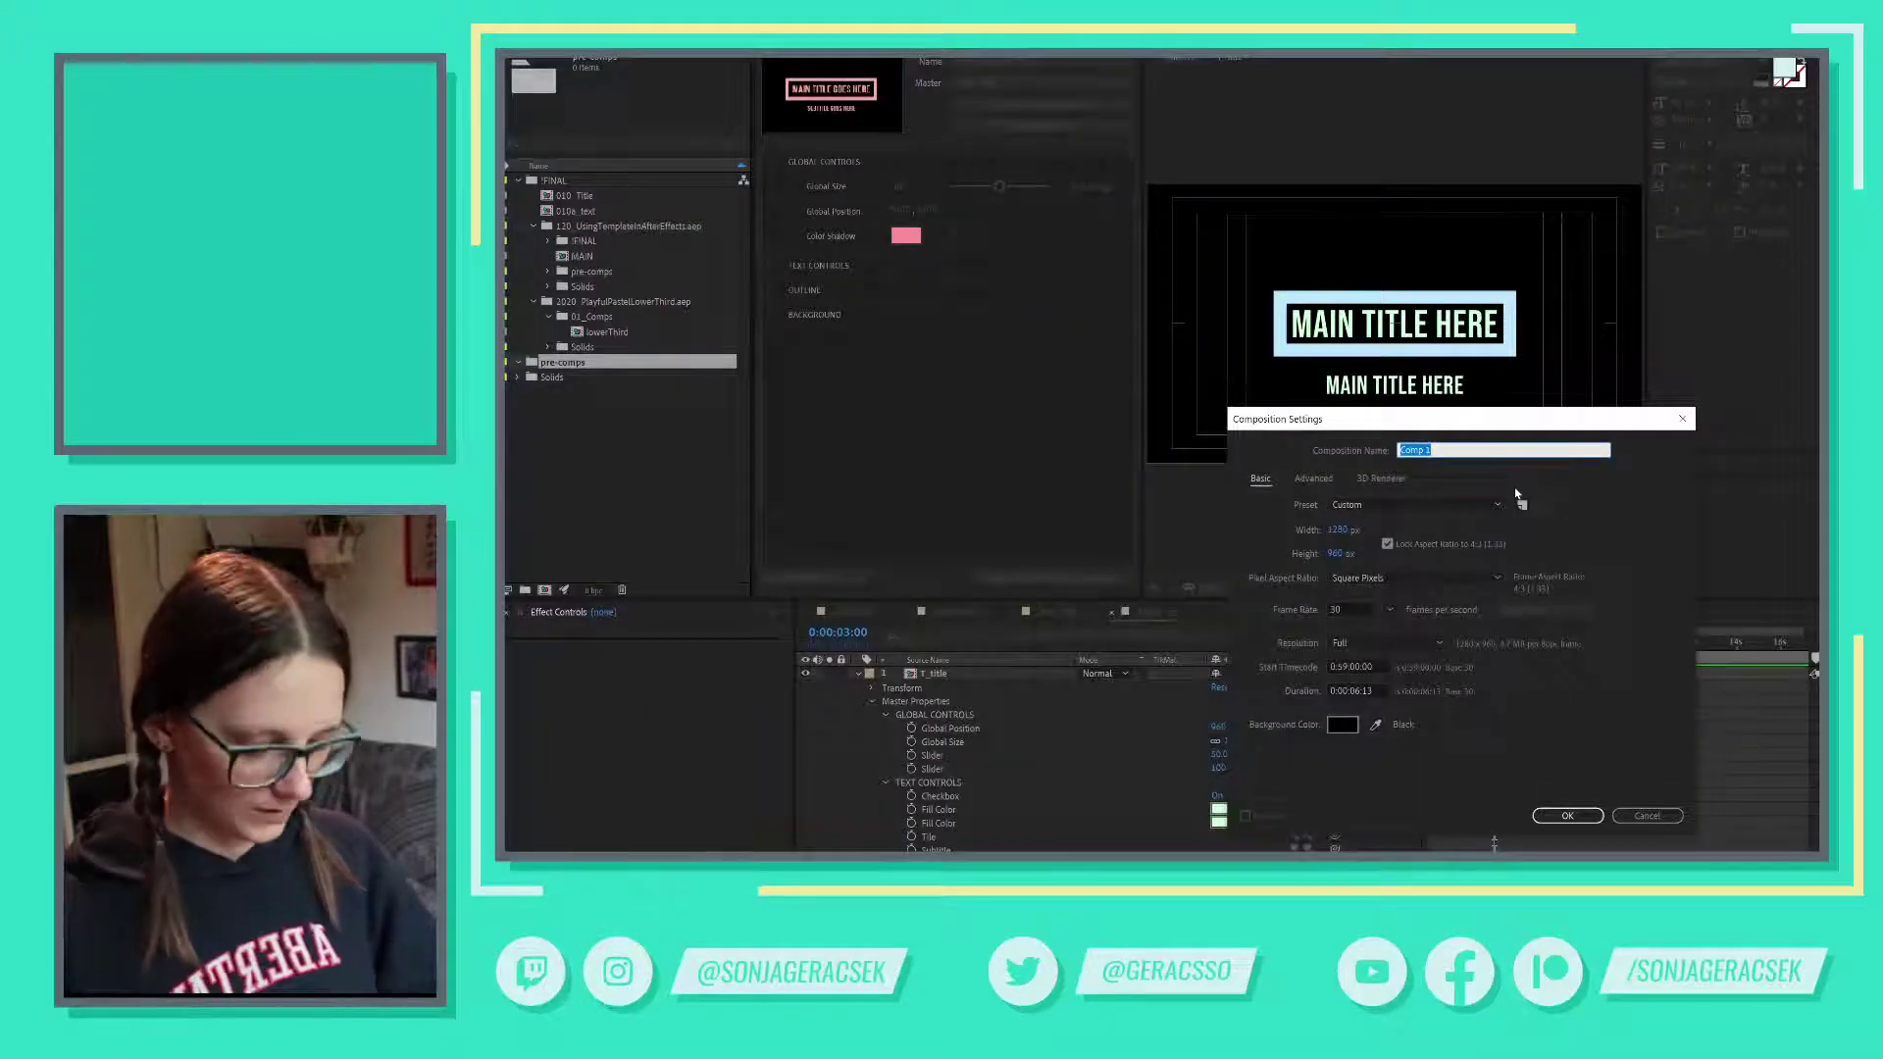
pyautogui.hotkey('ctrl', 'v')
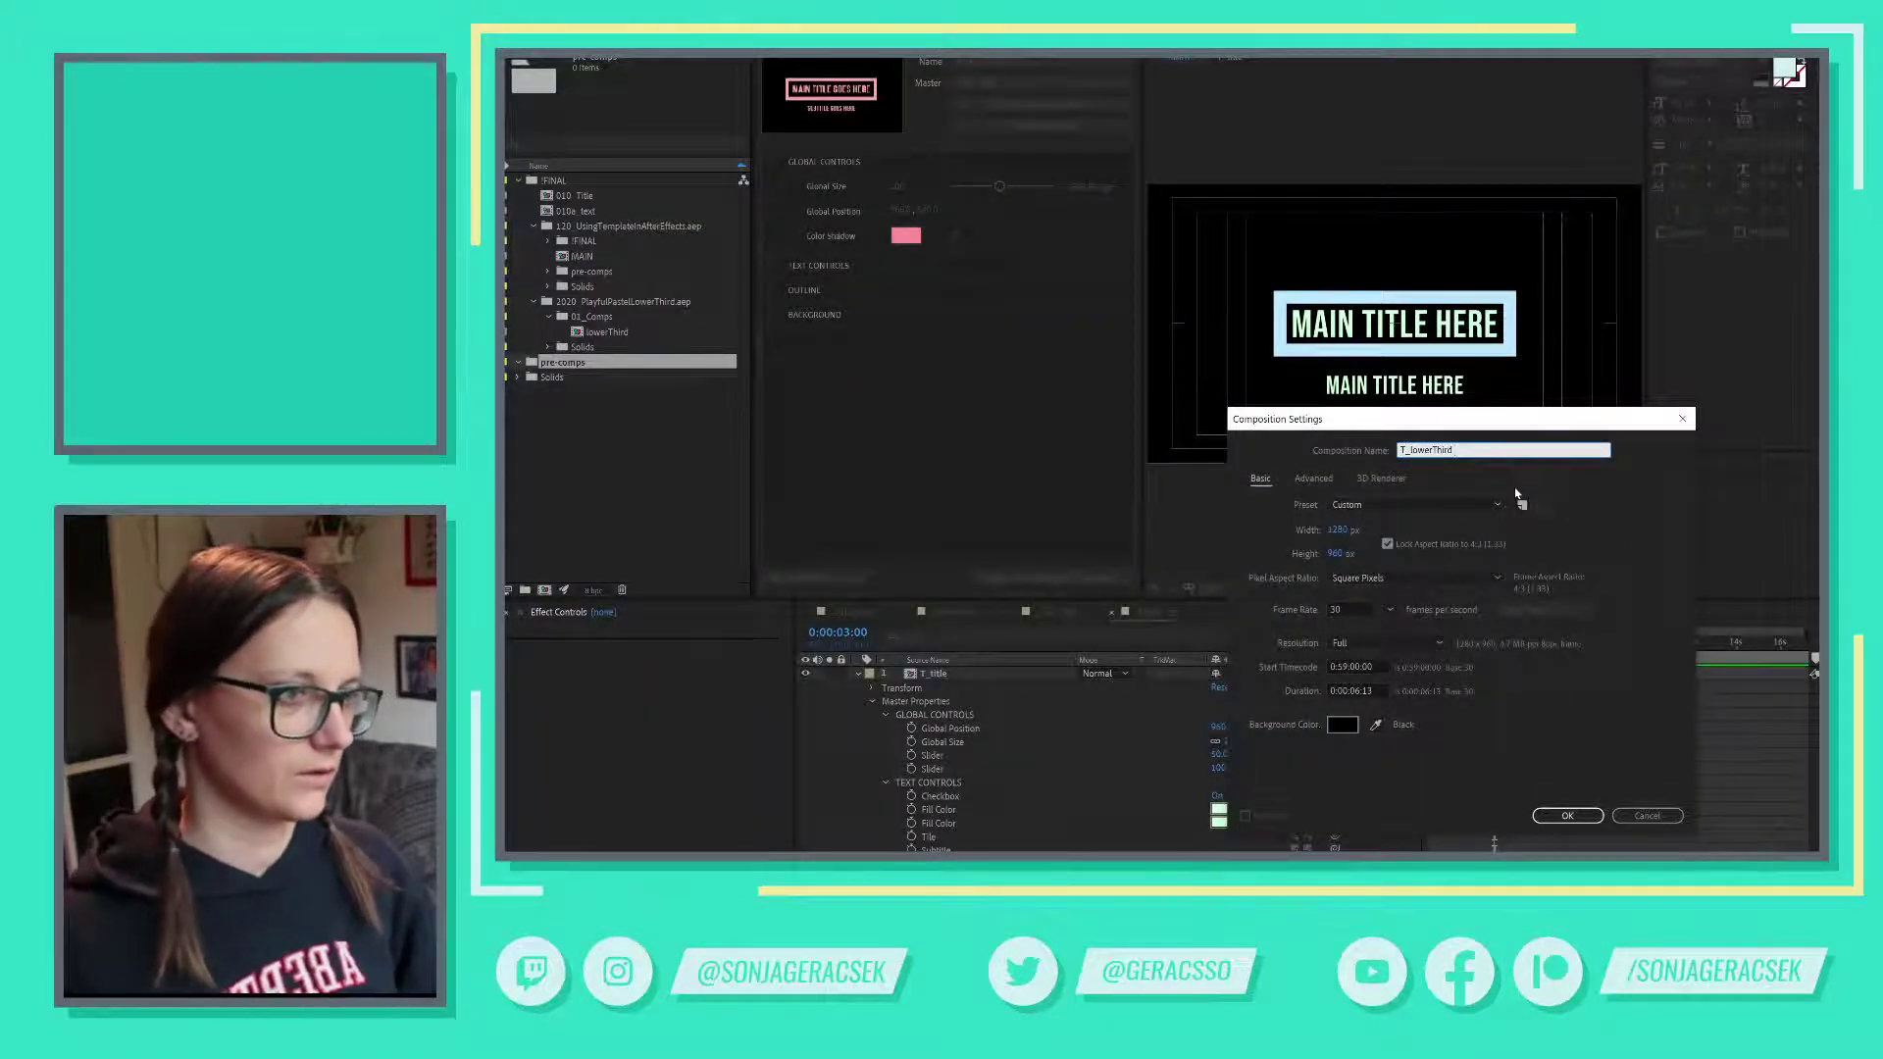
pyautogui.click(1452, 505)
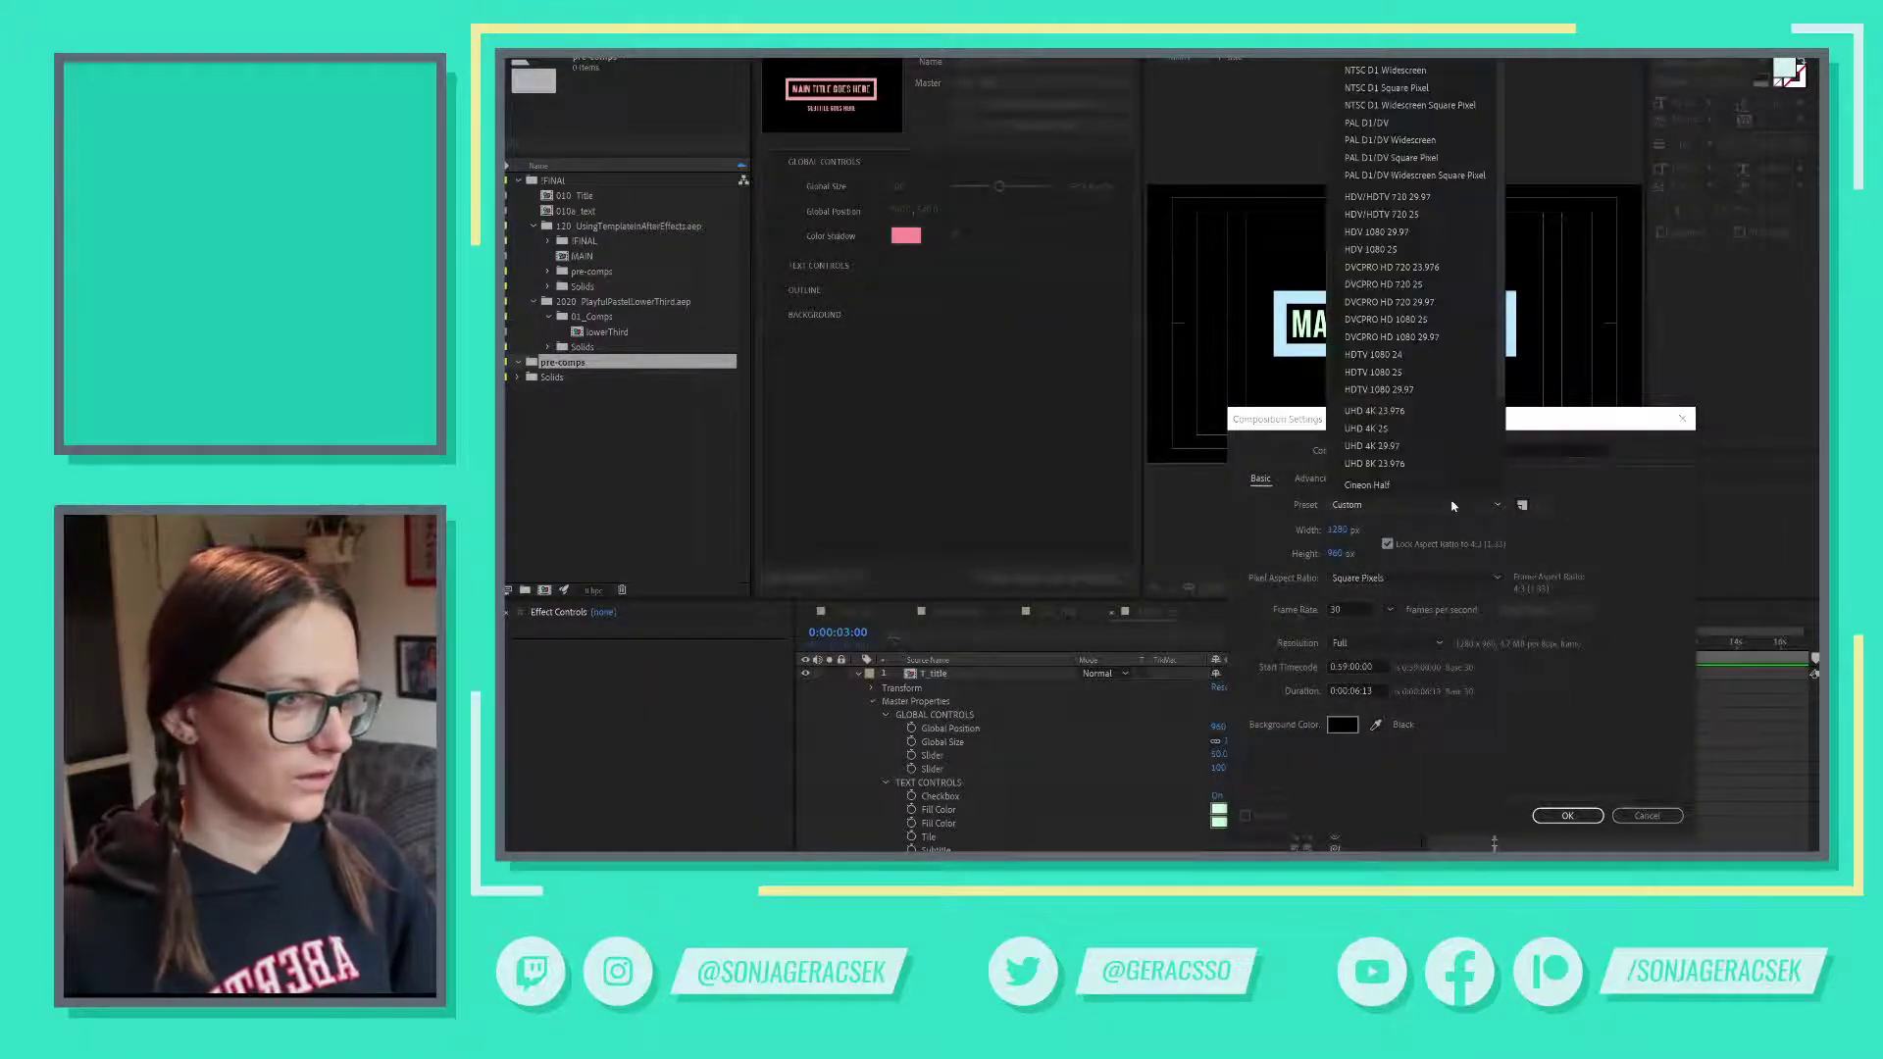
pyautogui.click(1380, 373)
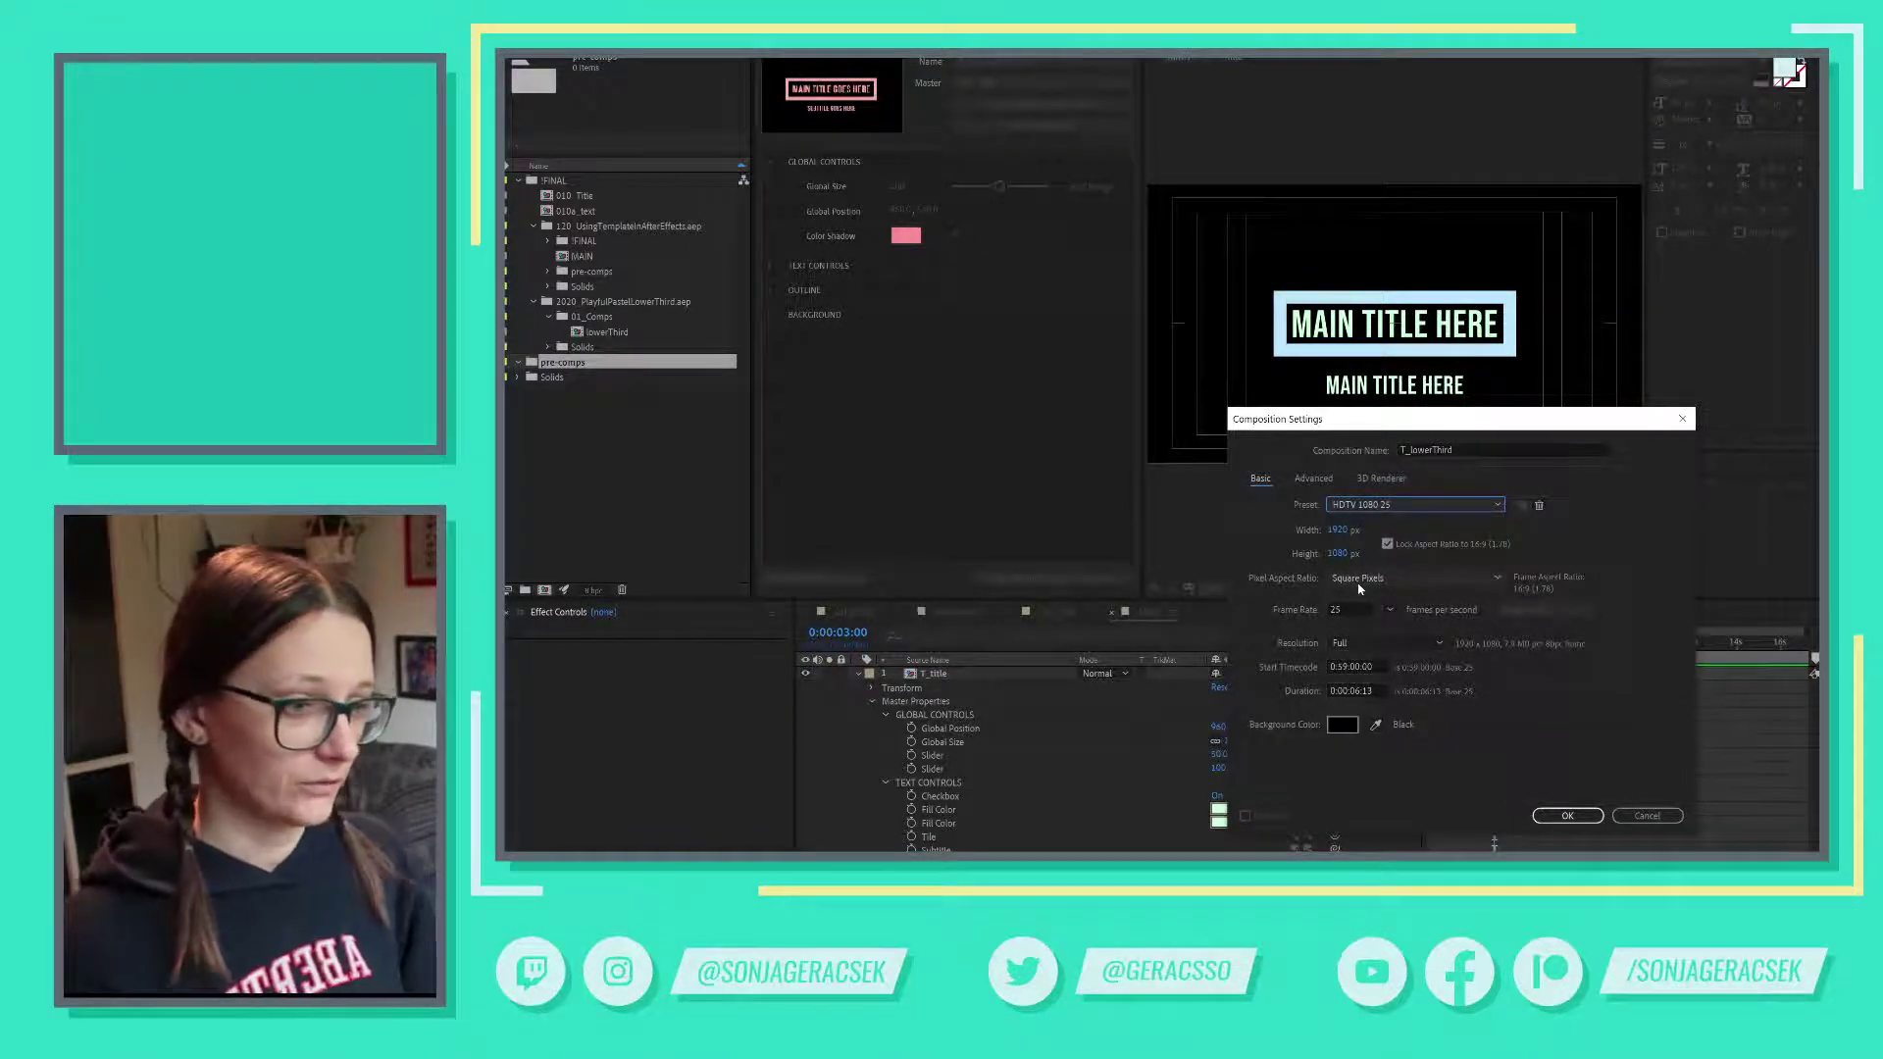
# - Set the start timecode to 0:00:00:00 and the duration to 0:00:08:01, and create the composition
pyautogui.click(1351, 666)
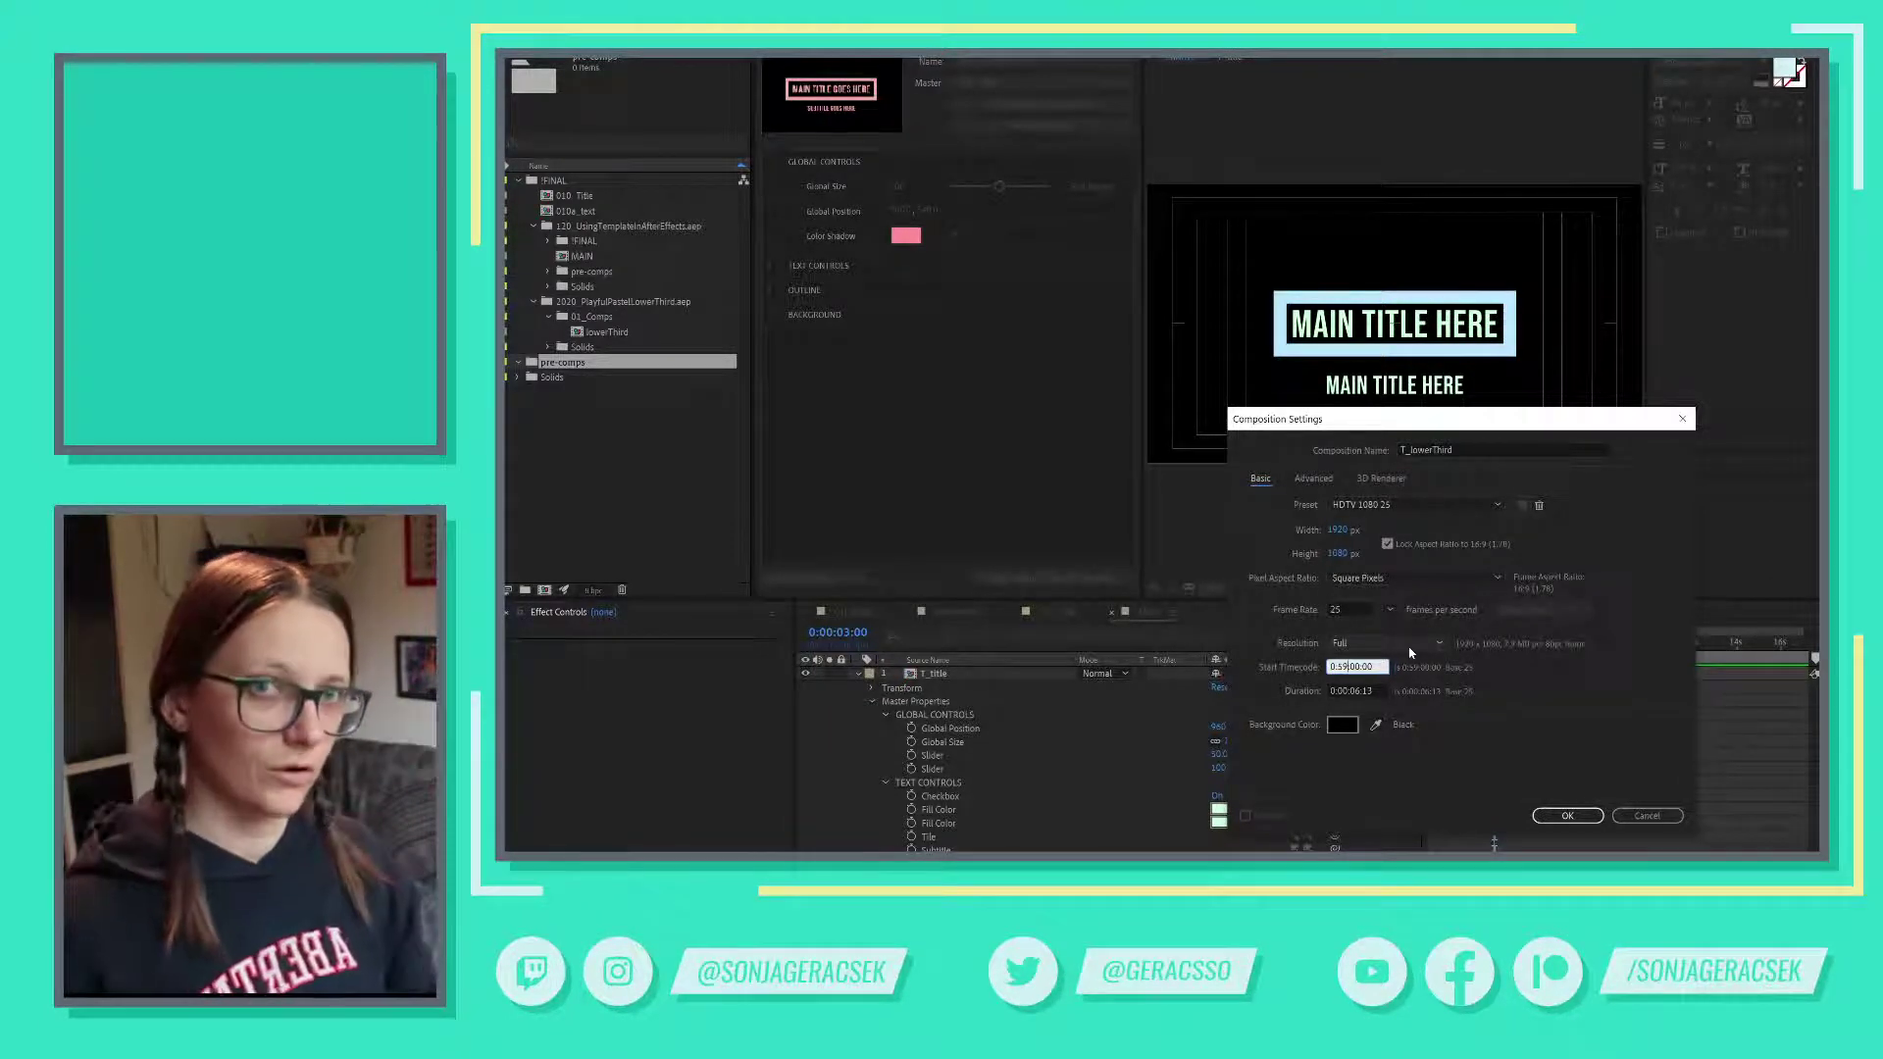
pyautogui.write('00')
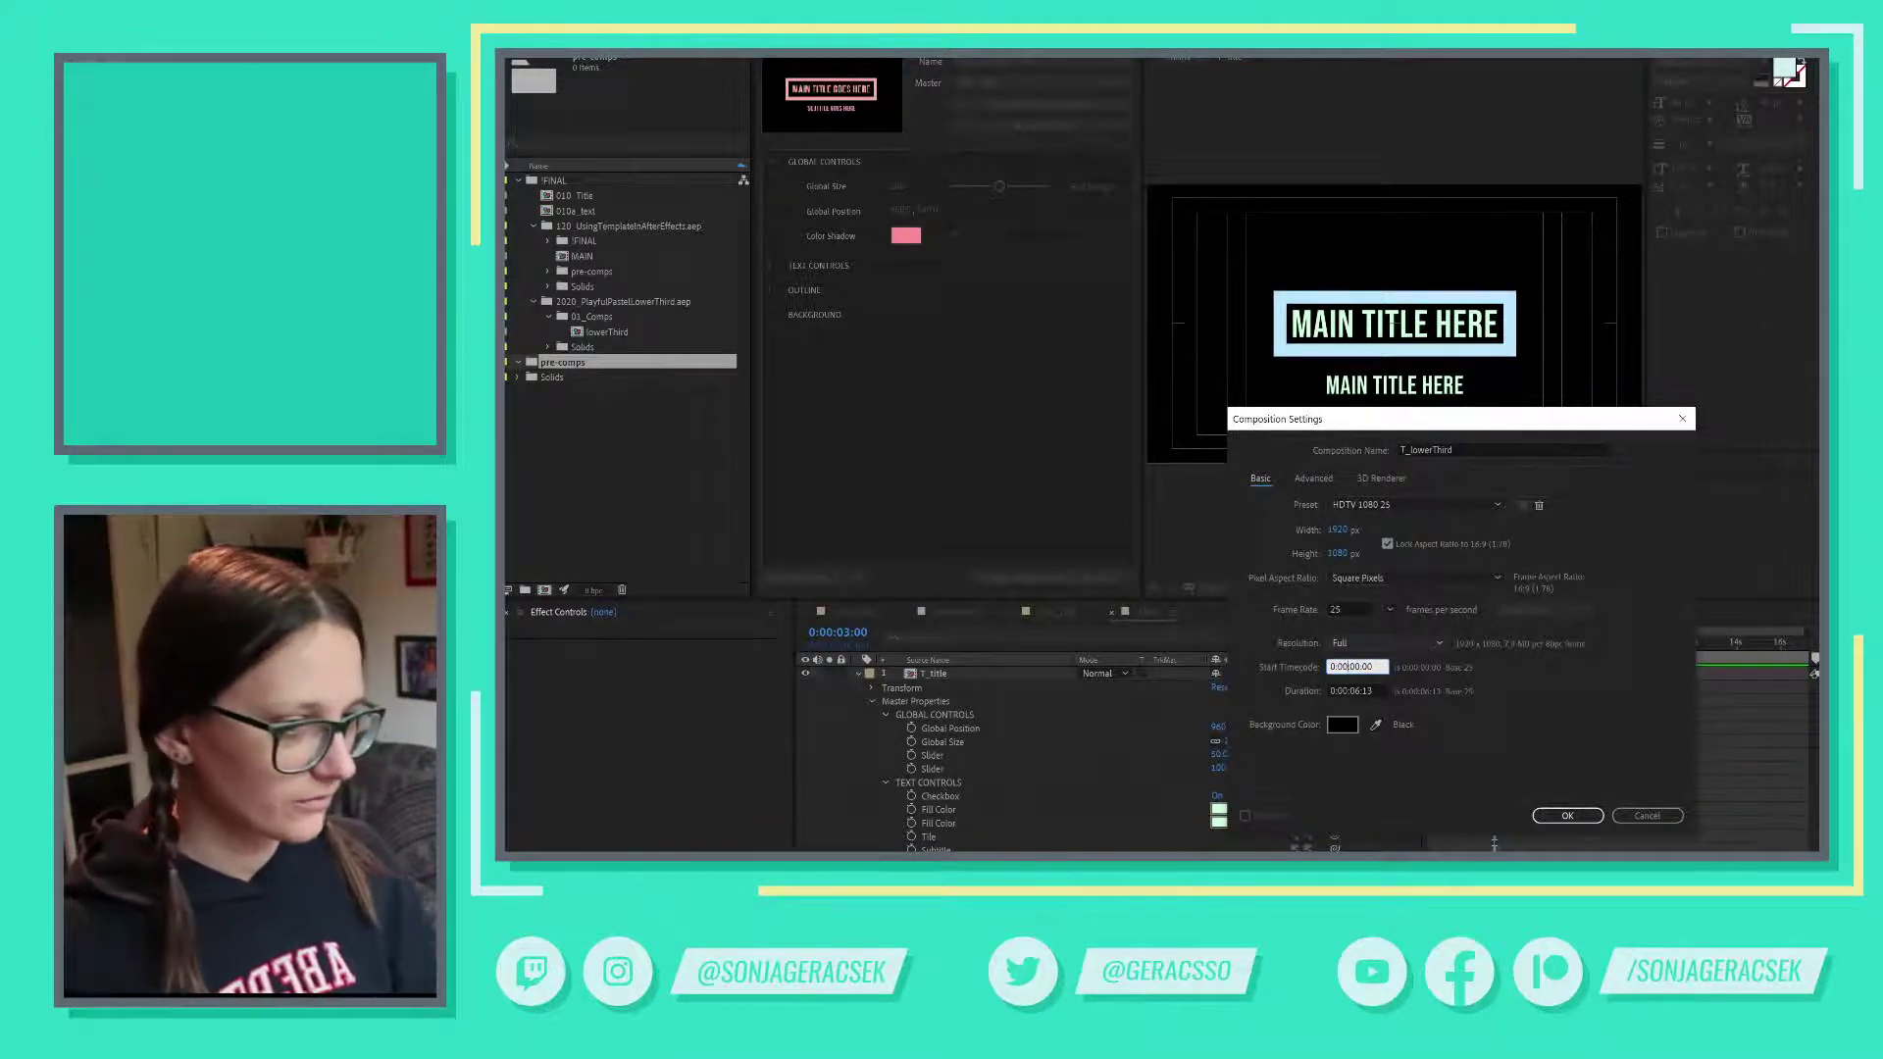
pyautogui.click(1365, 689)
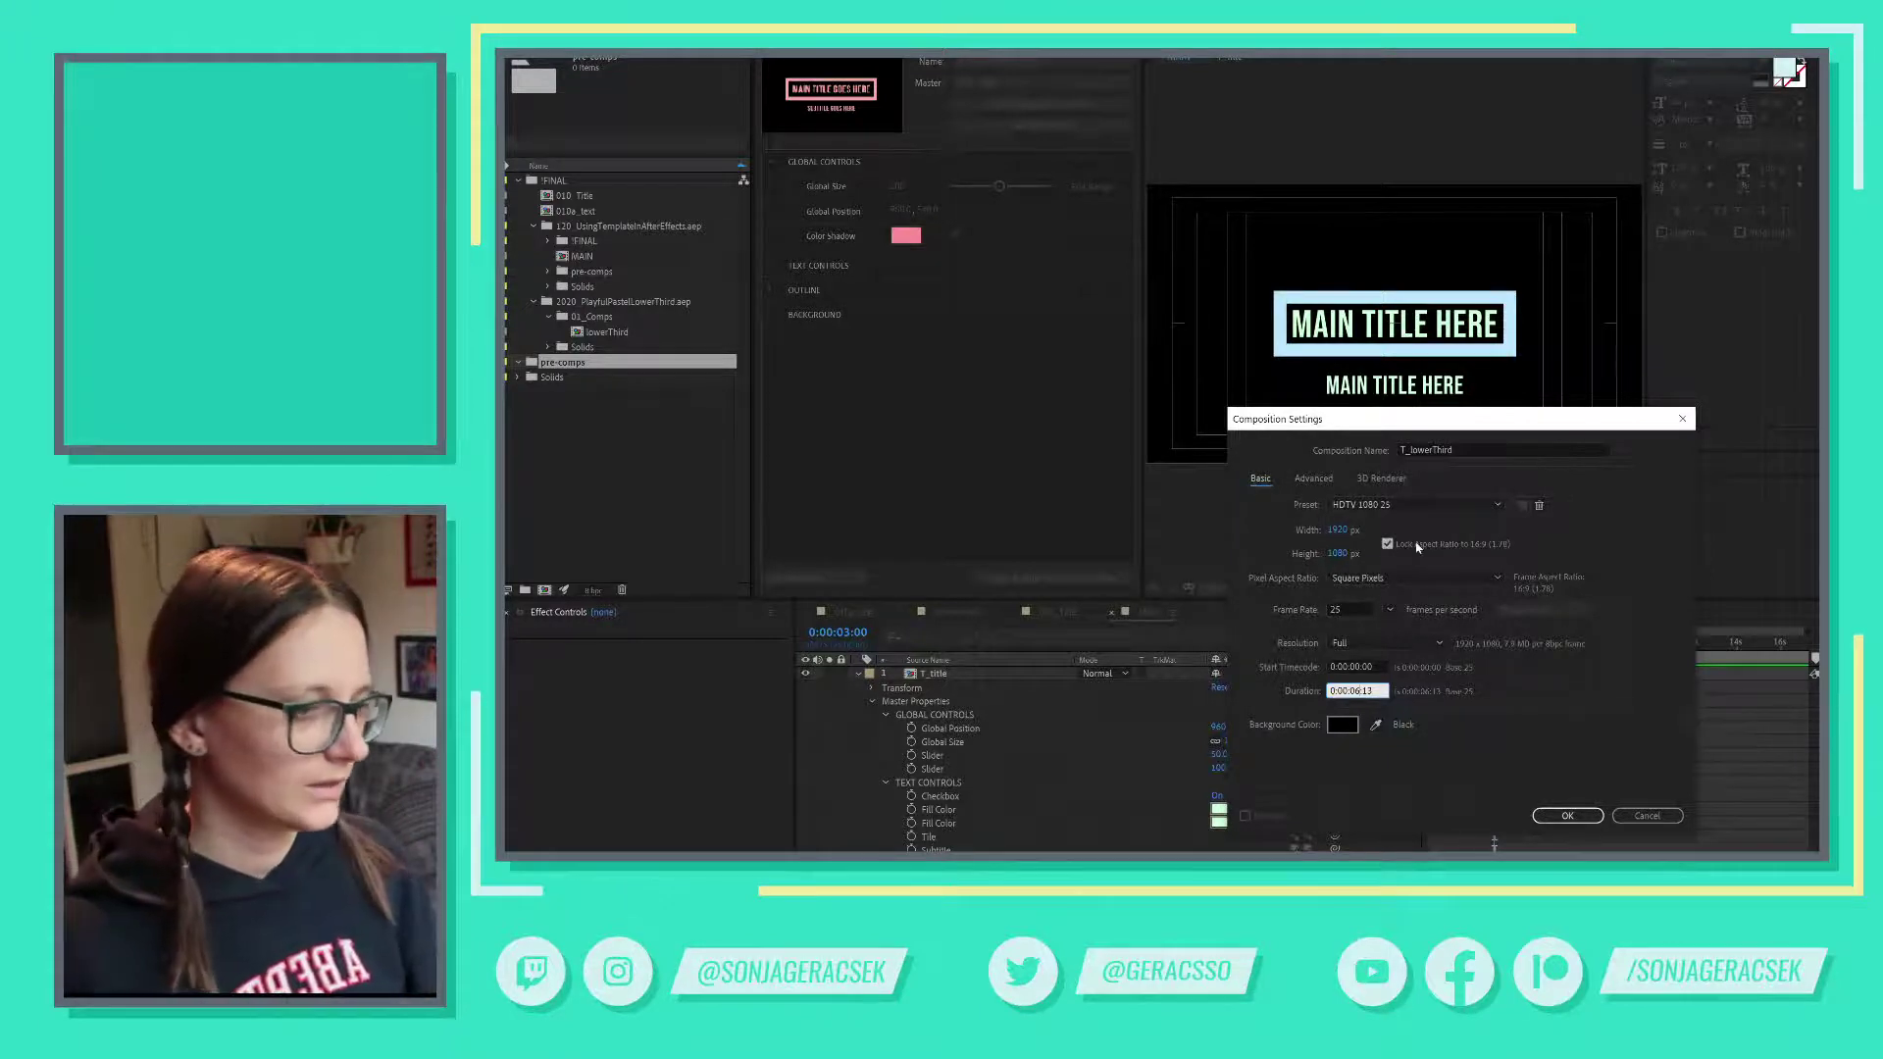
pyautogui.press('BackSpace')
pyautogui.press('BackSpace')
pyautogui.press('BackSpace')
pyautogui.write('08:')
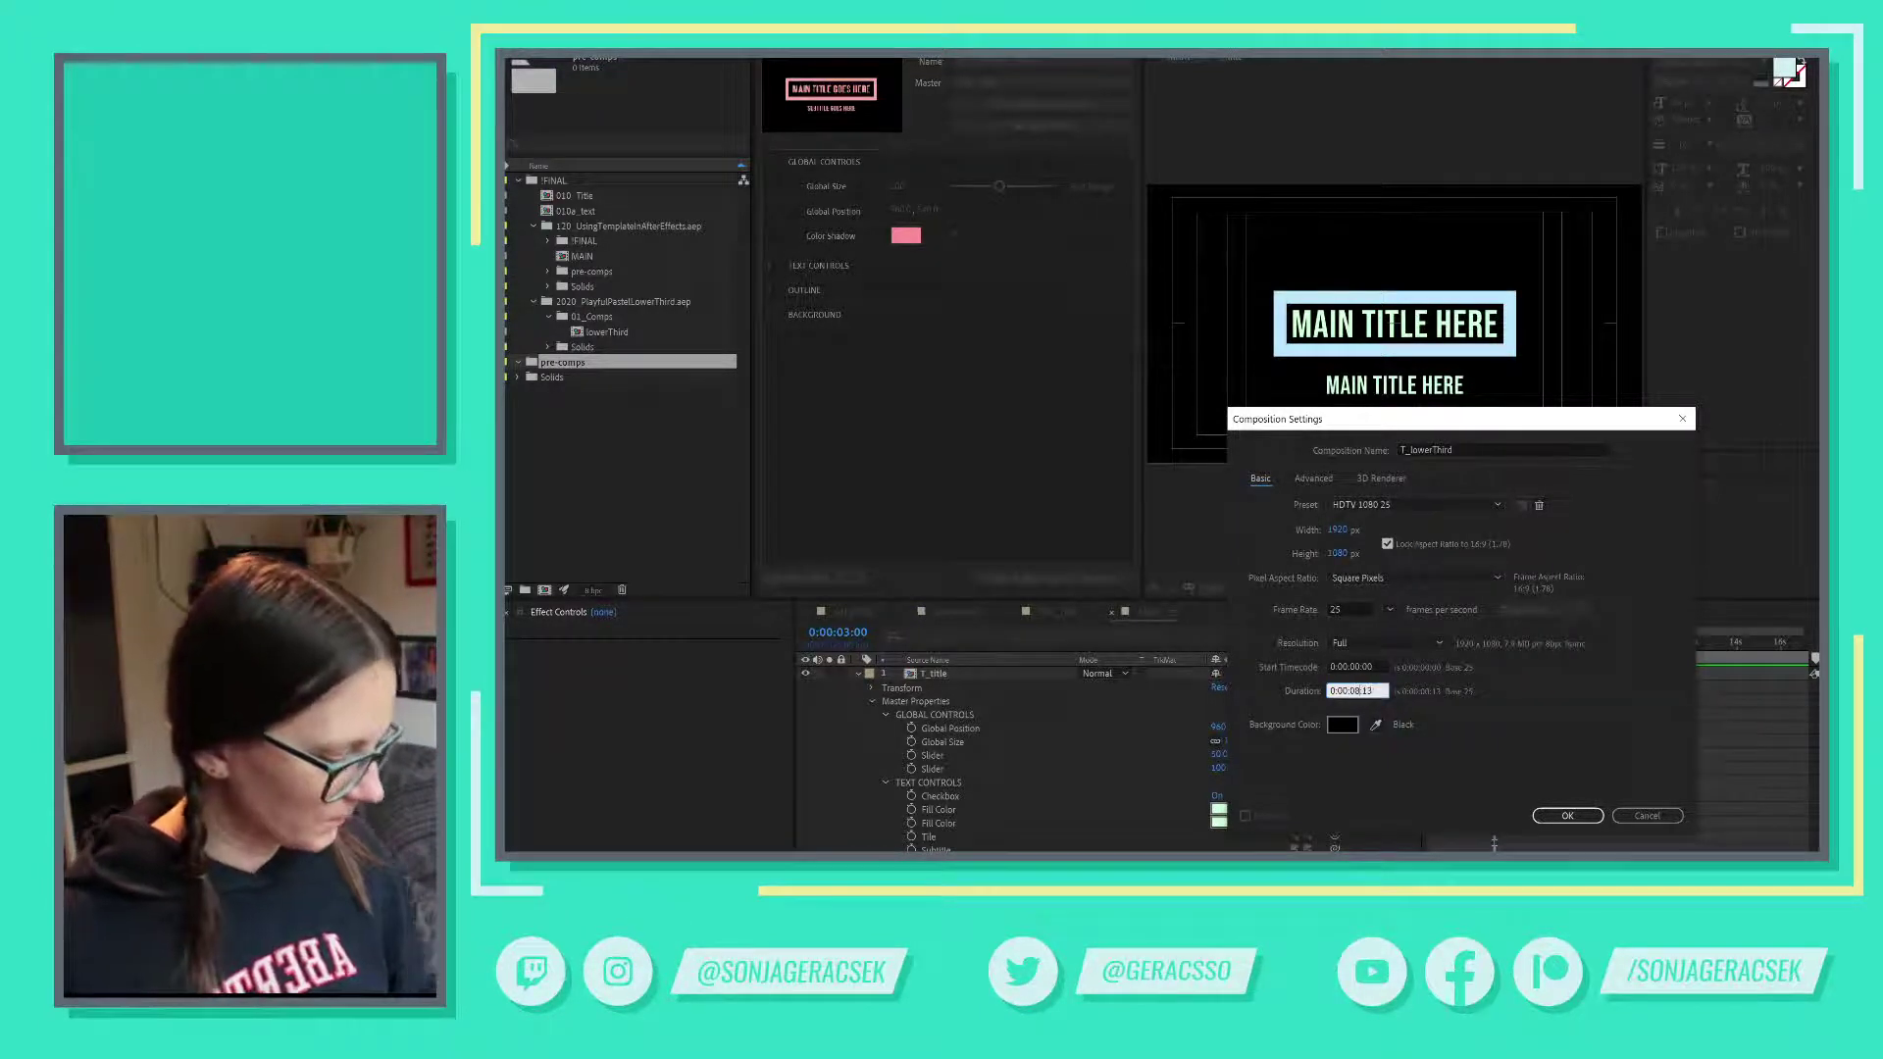
pyautogui.write('01')
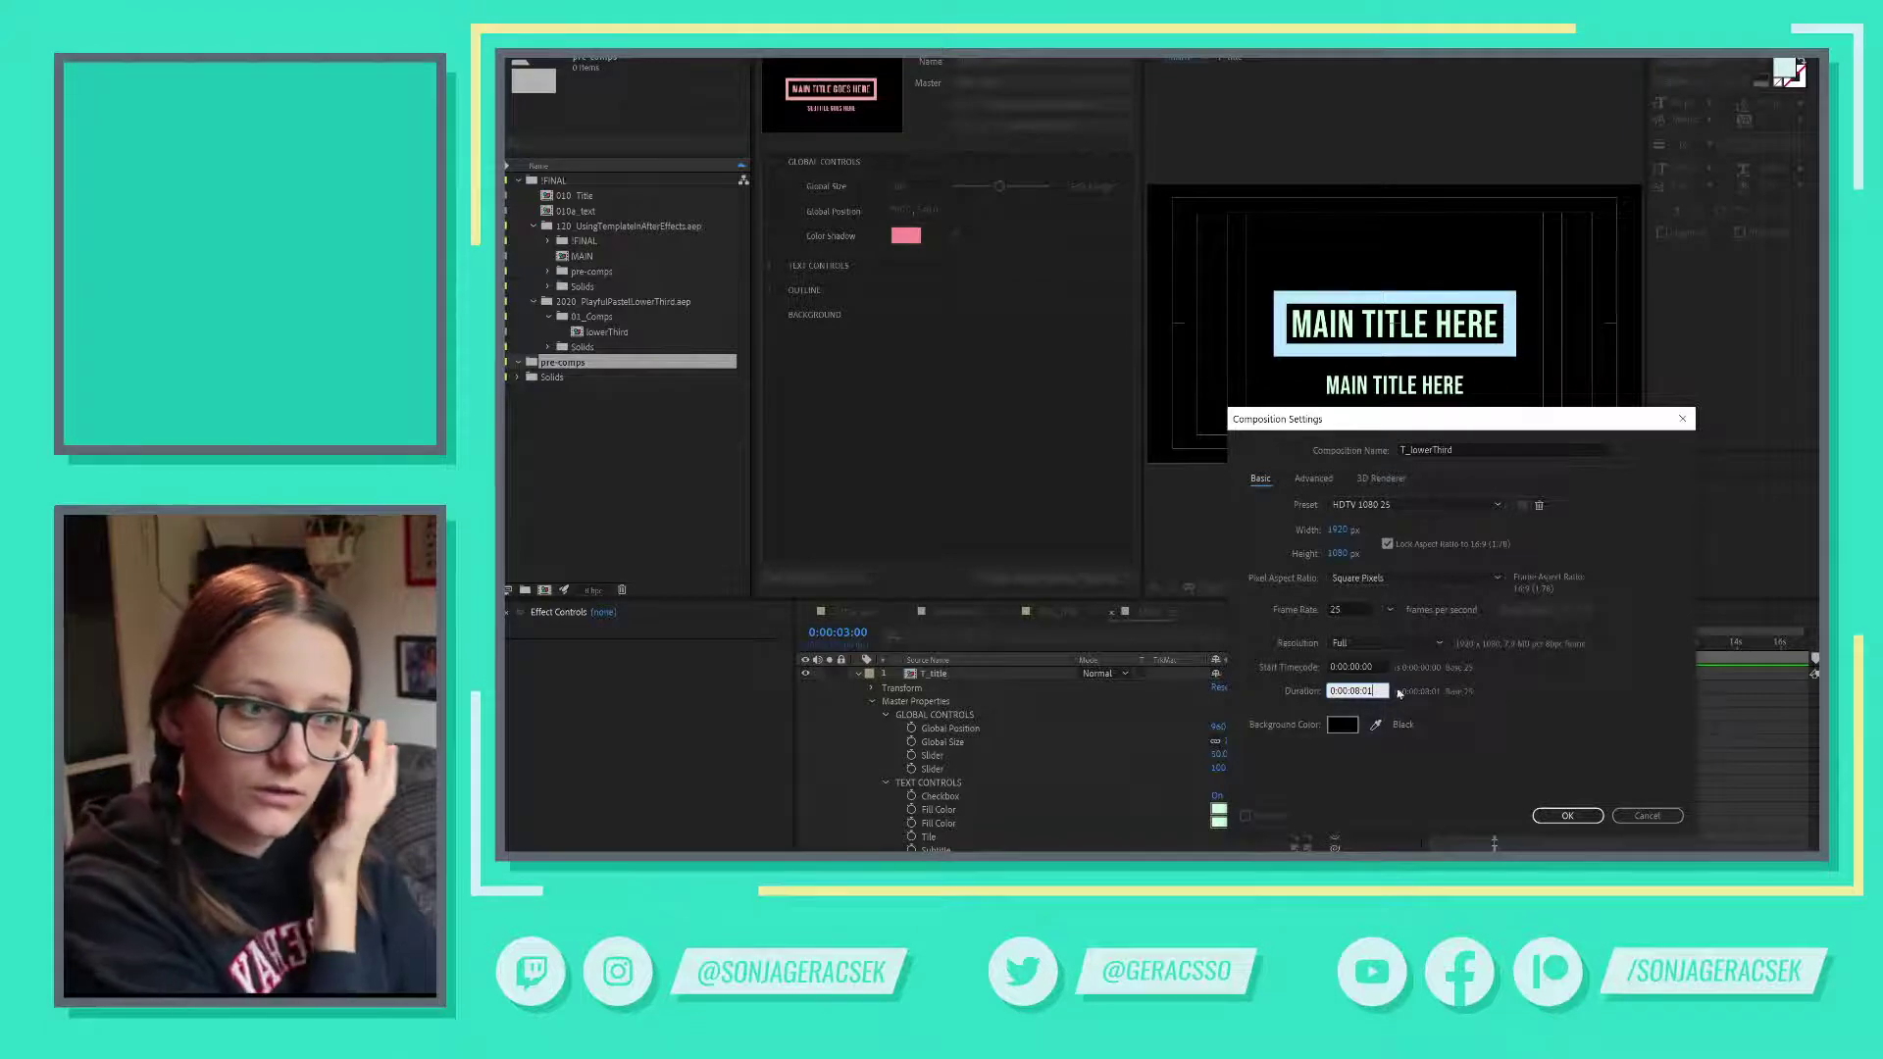
pyautogui.click(1570, 816)
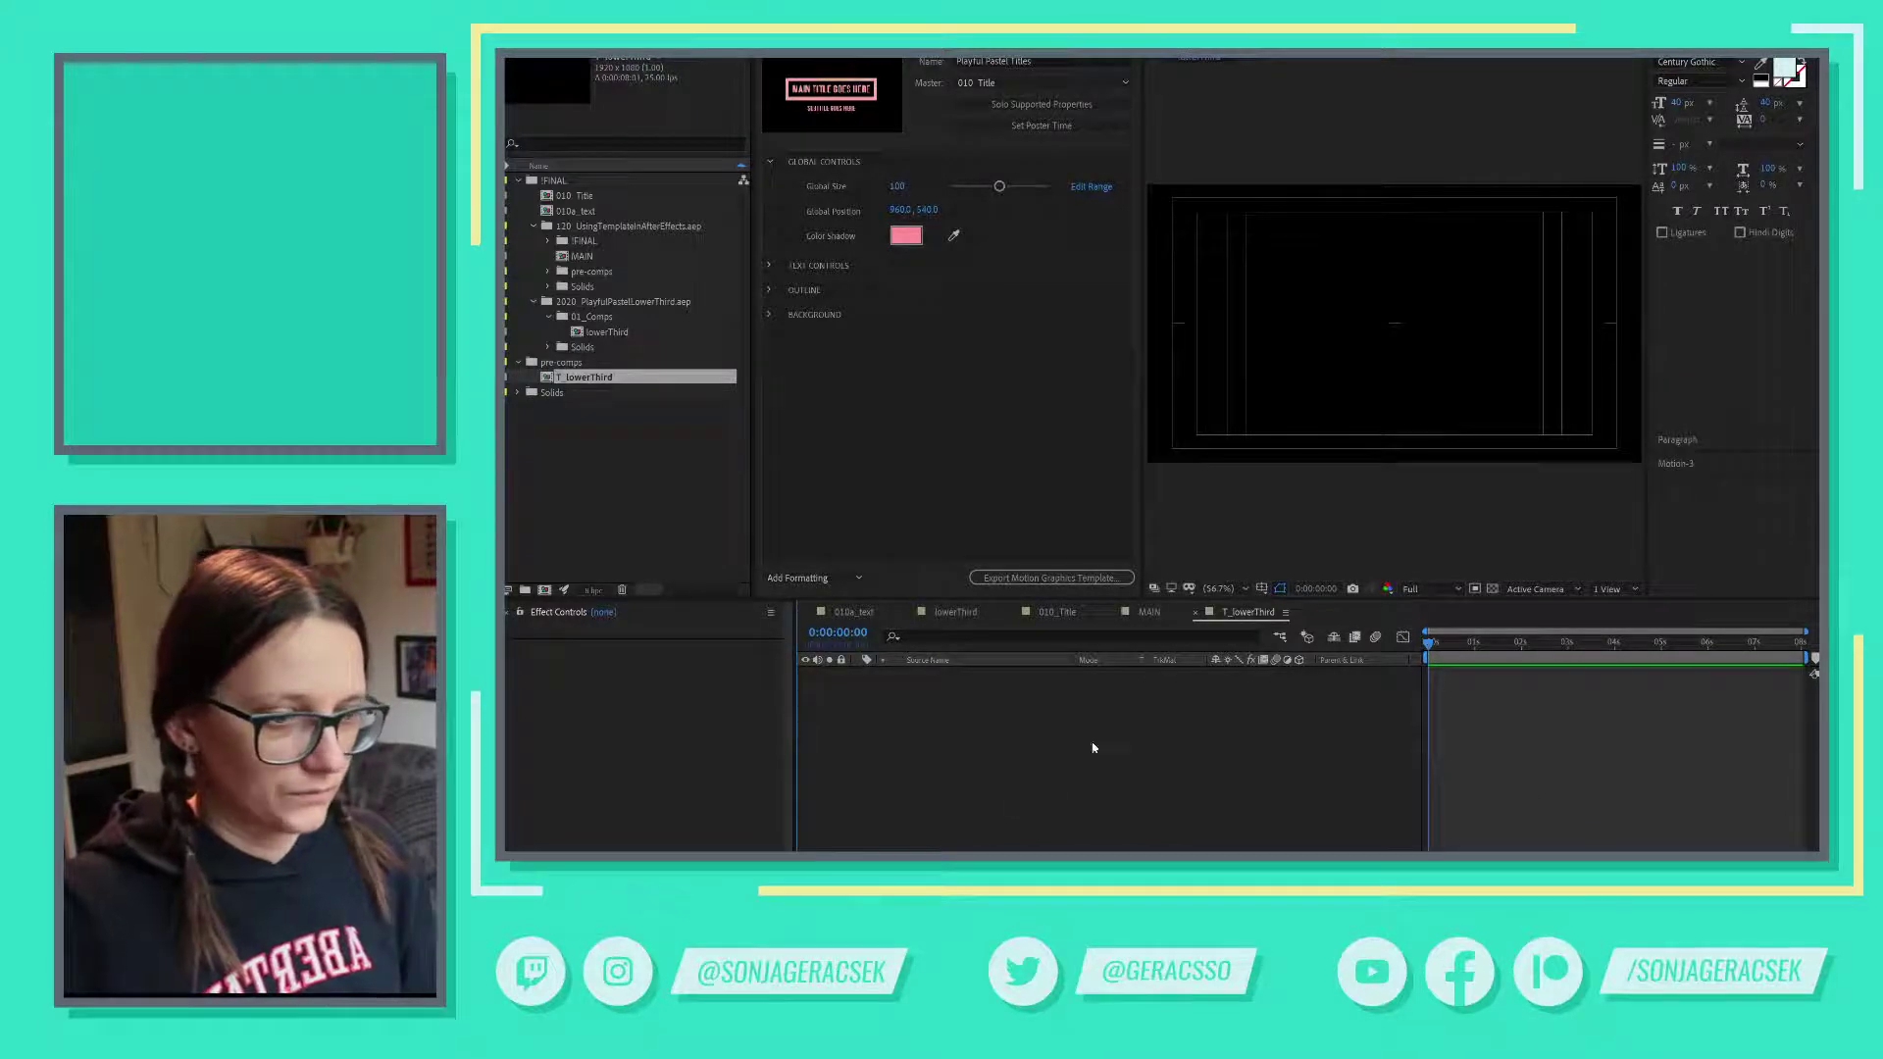
# - Switch to the Excel outline and clear the "Open comp > SHIFT + END/ END > show timecode" row
pyautogui.hotkey('alt', 'Tab')
pyautogui.hotkey('alt', 'Tab')
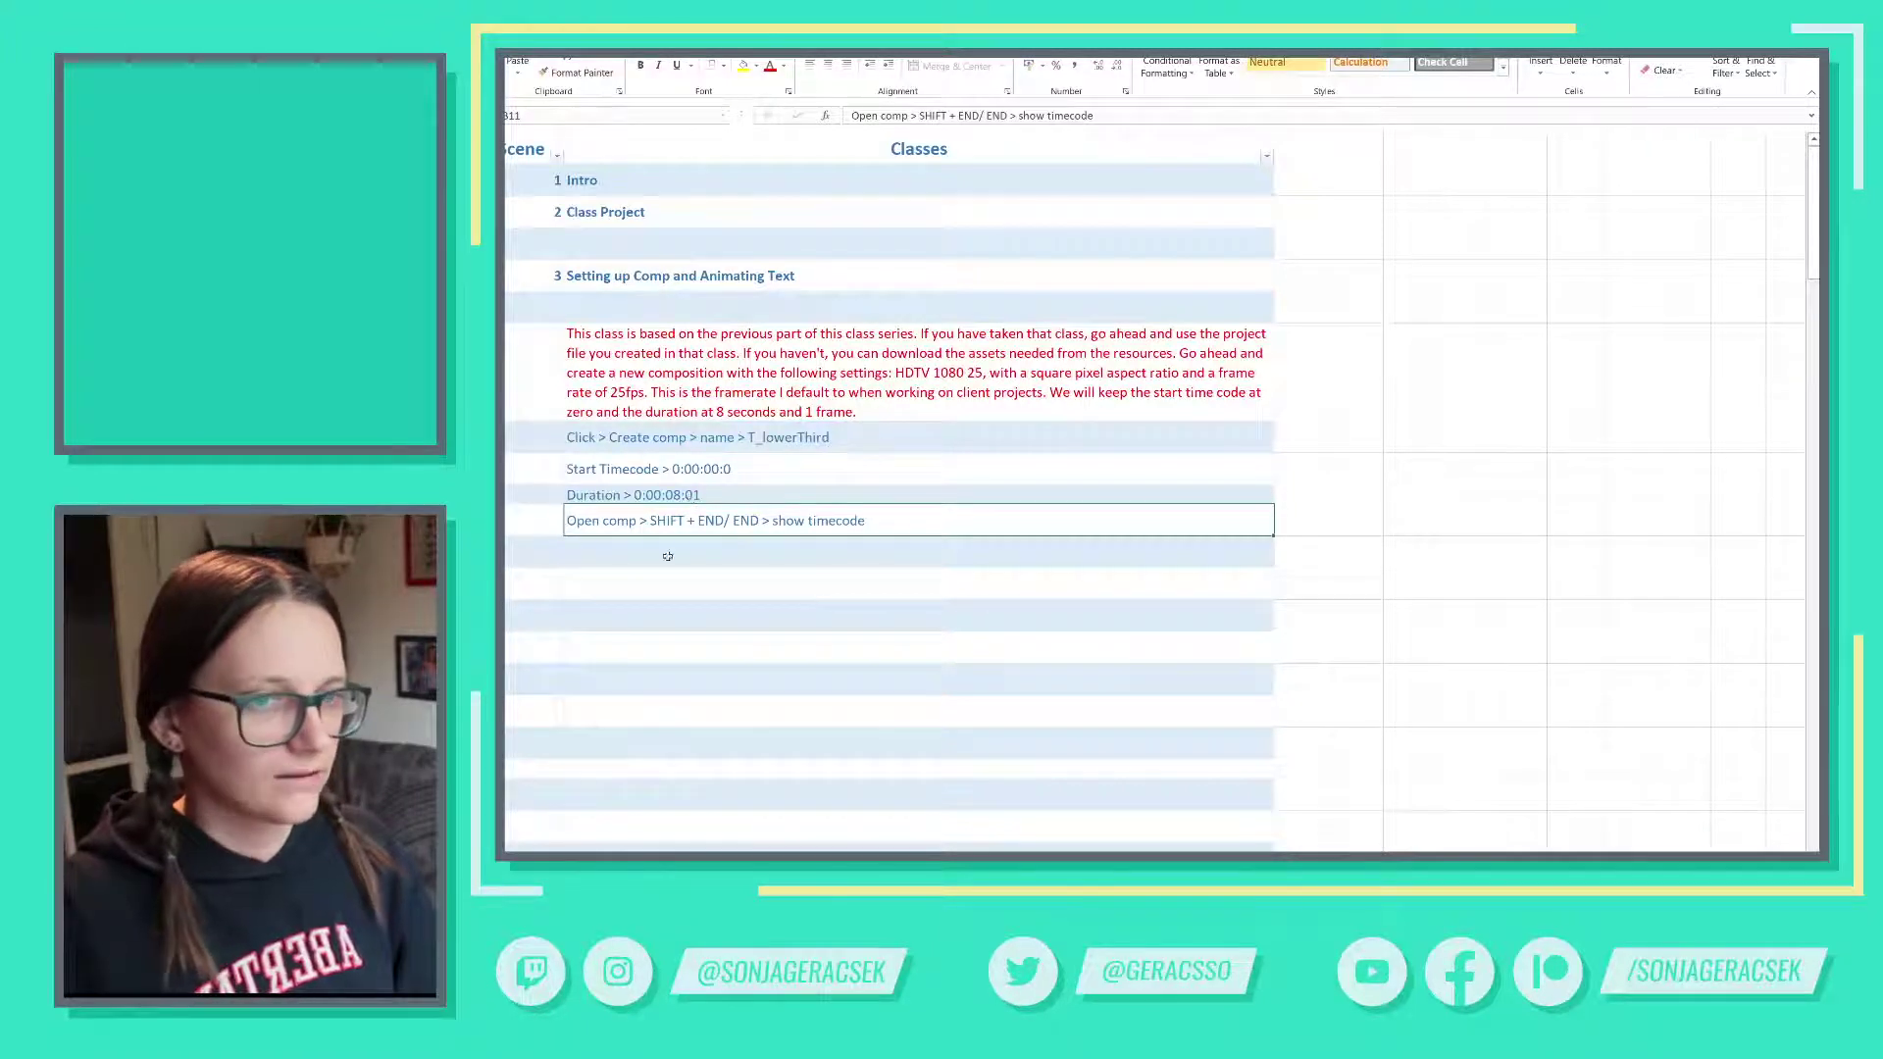
pyautogui.press('Delete')
pyautogui.click(761, 588)
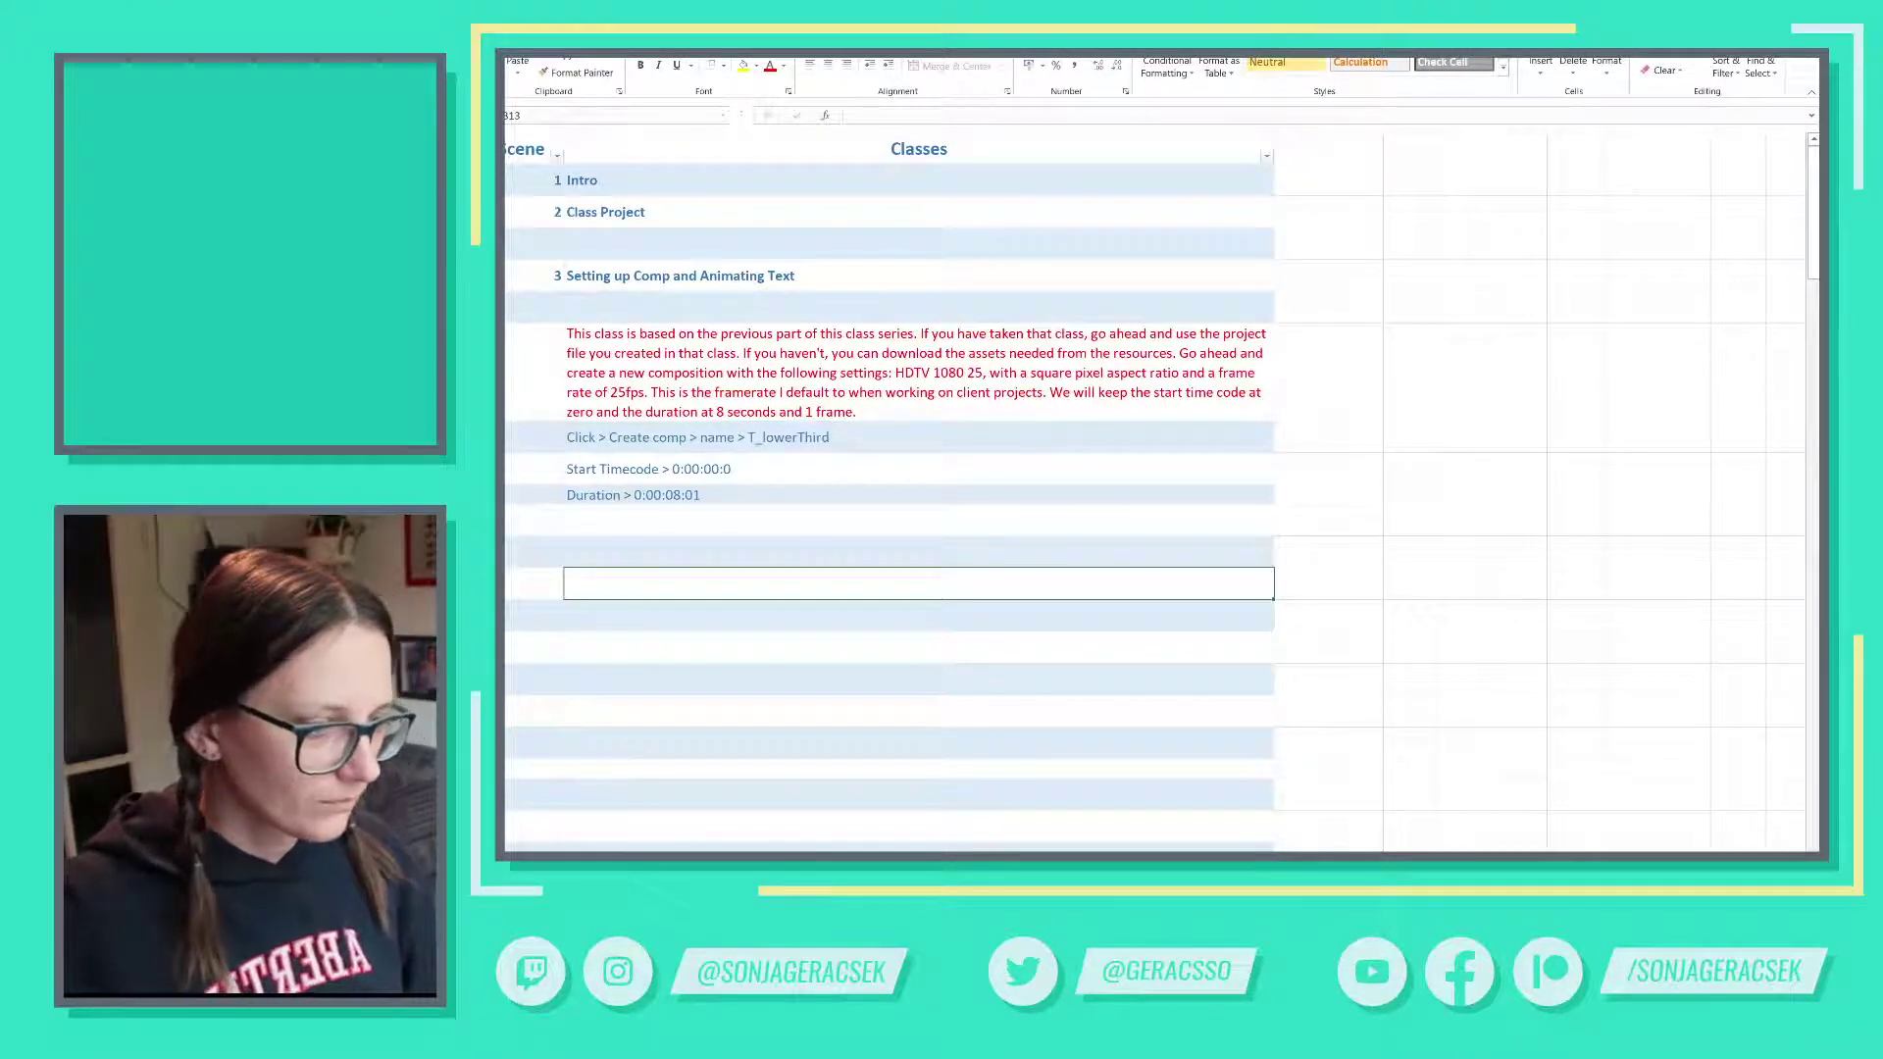
# - Check the earlier title template script, then switch to After Effects and collapse the FINAL folder in the project
pyautogui.hotkey('alt', 'Tab')
pyautogui.hotkey('alt', 'Tab')
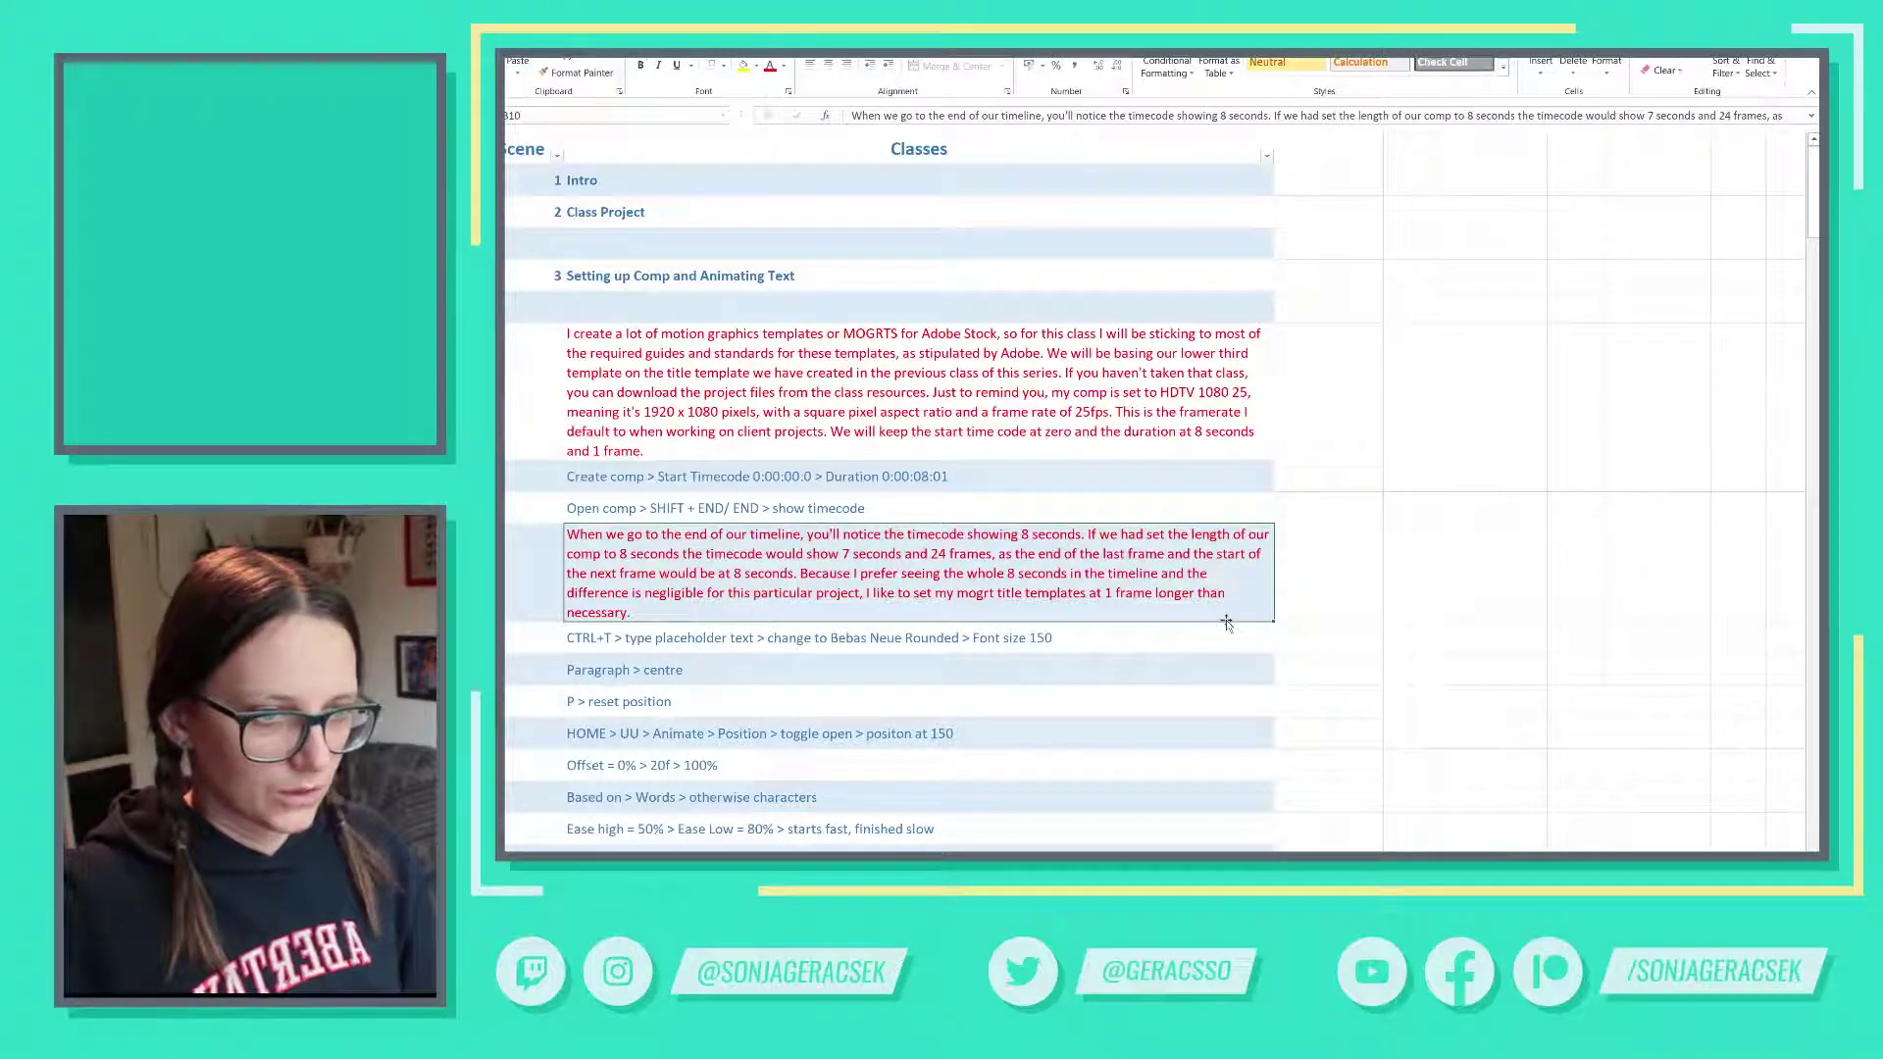
pyautogui.hotkey('alt', 'Tab')
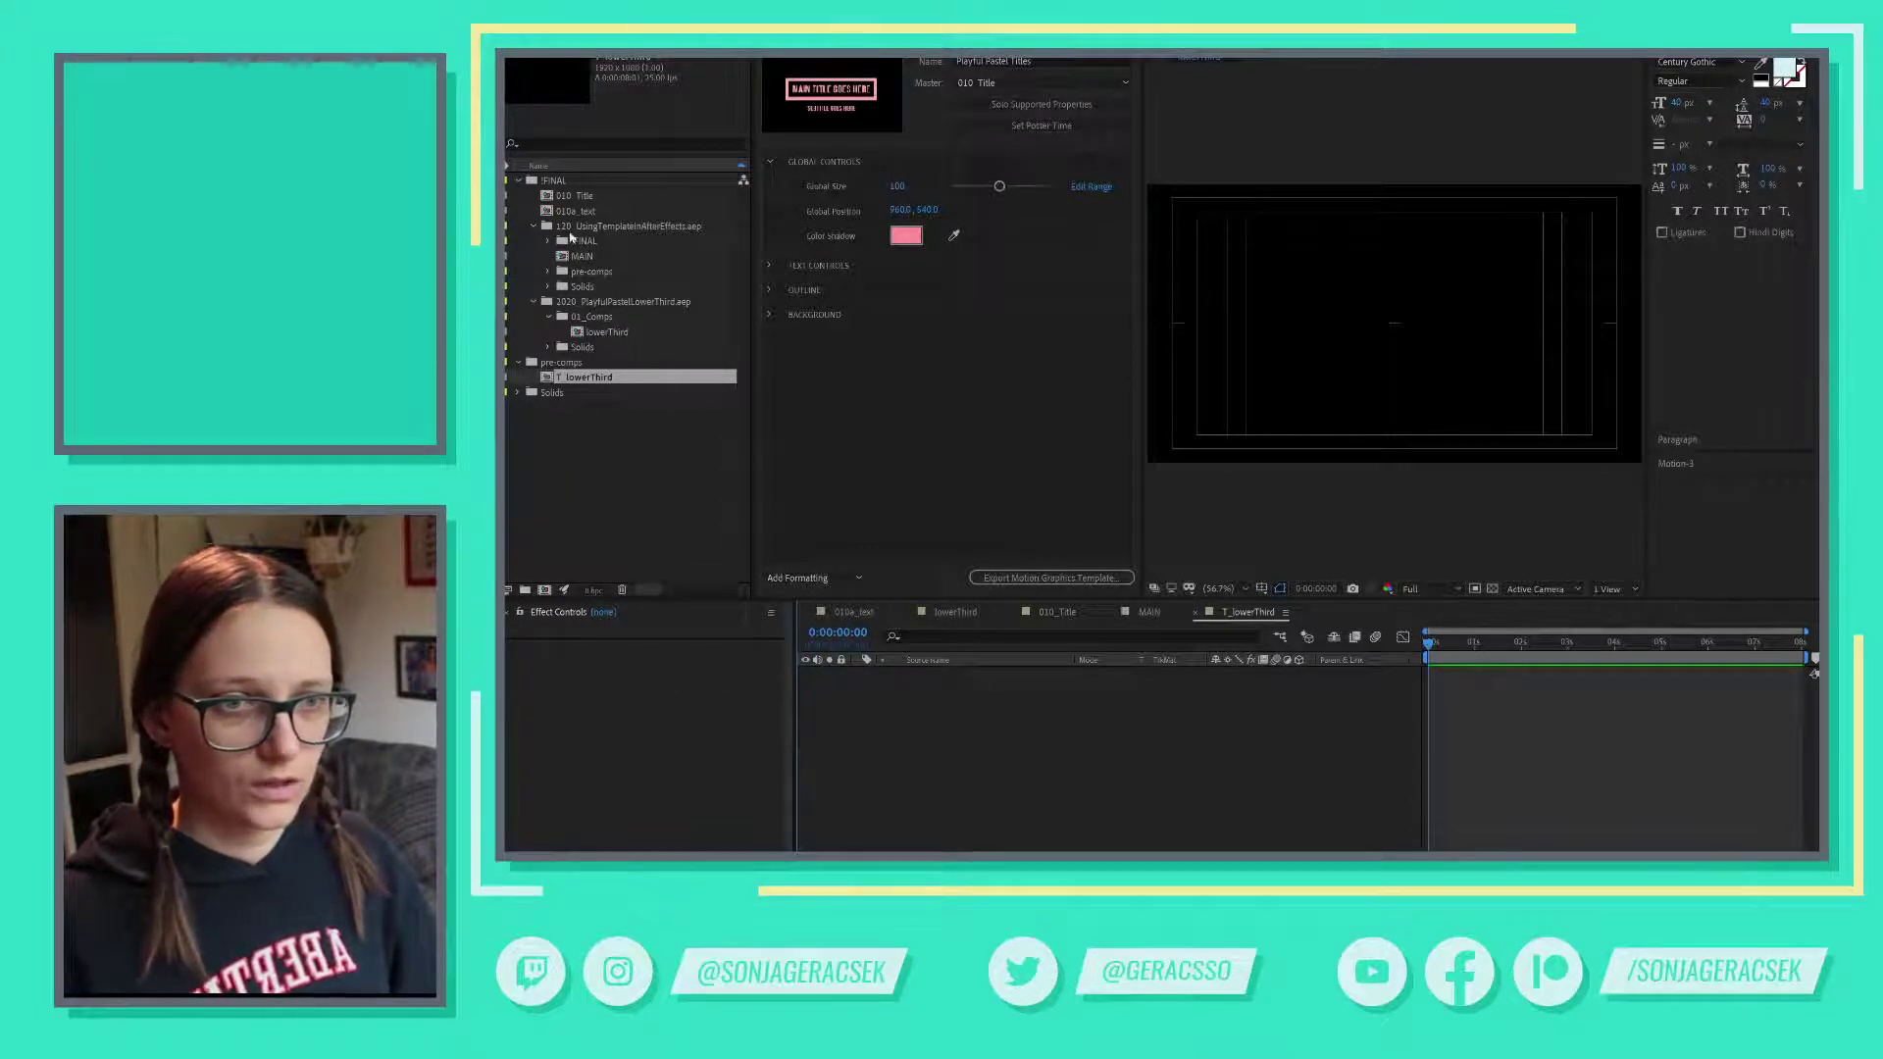
pyautogui.click(567, 440)
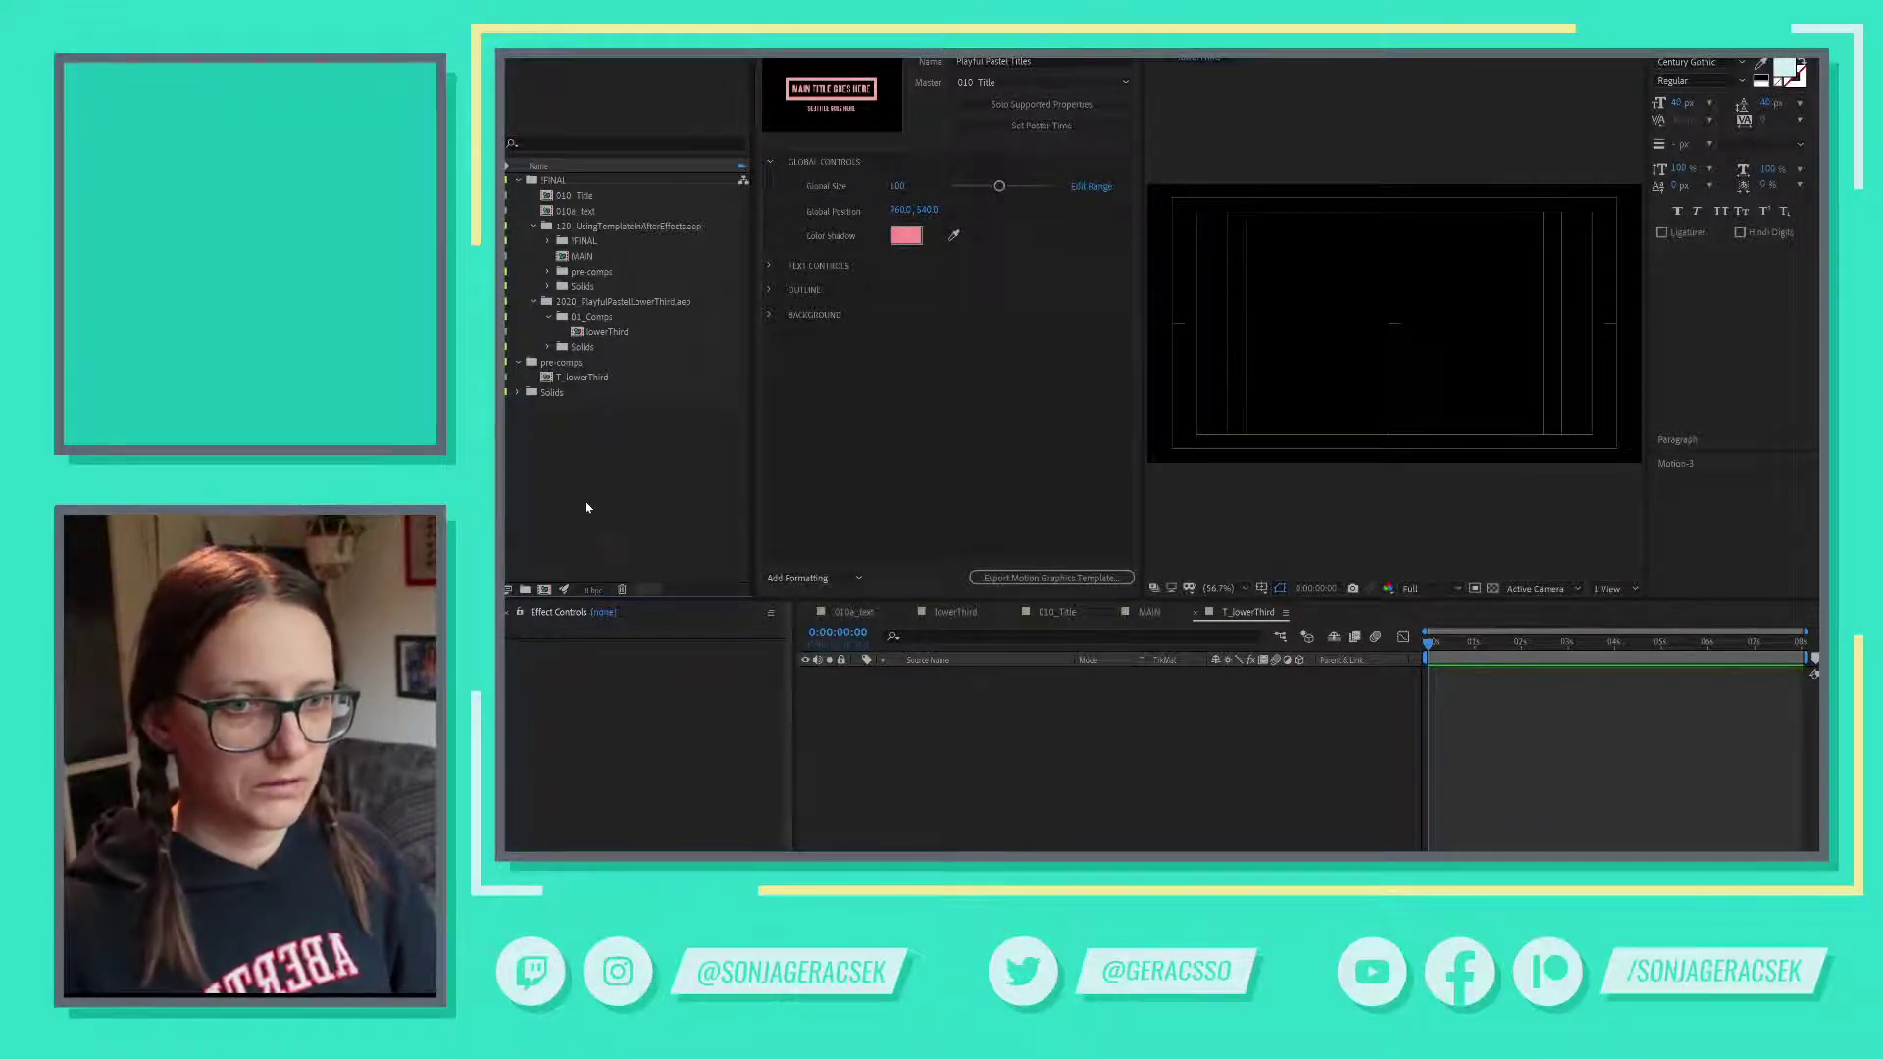
pyautogui.click(519, 180)
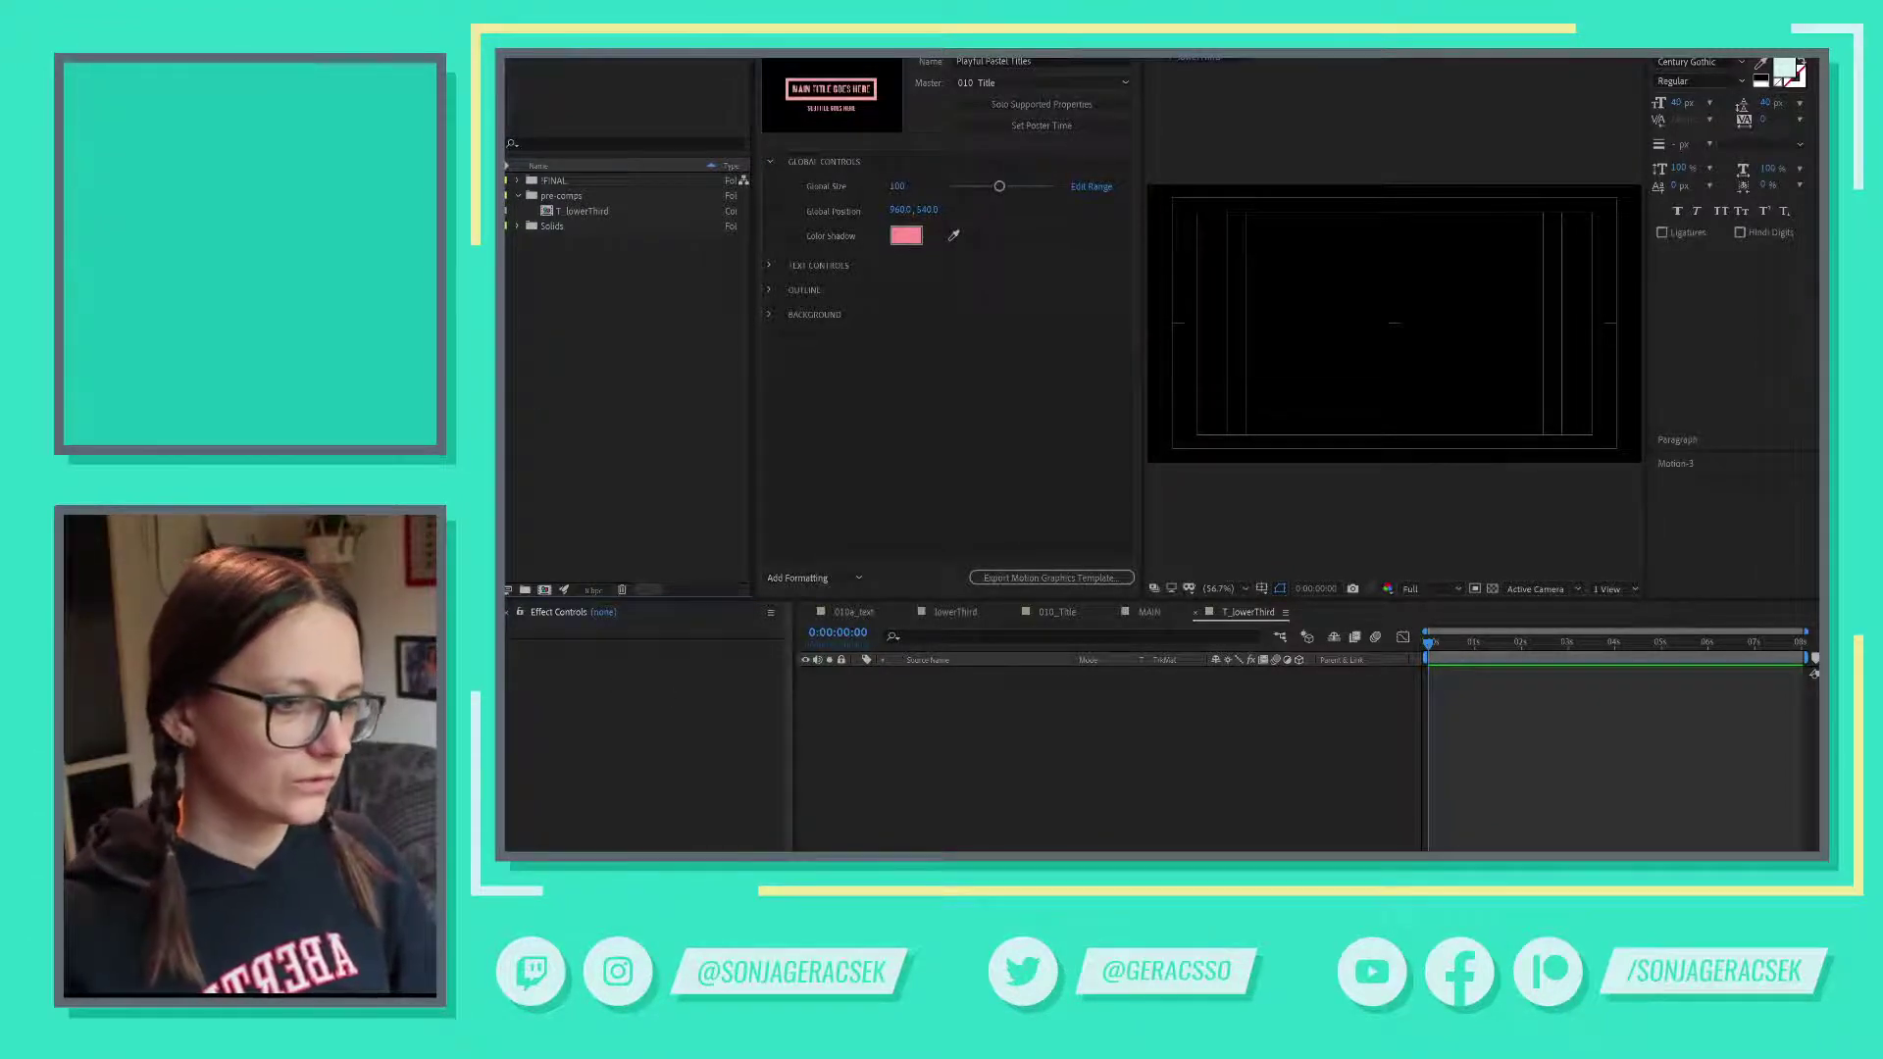
# - Switch to the Excel outline and enter "Click > Create New Folder" below the "Duration" row
pyautogui.hotkey('alt', 'Tab')
pyautogui.hotkey('alt', 'Tab')
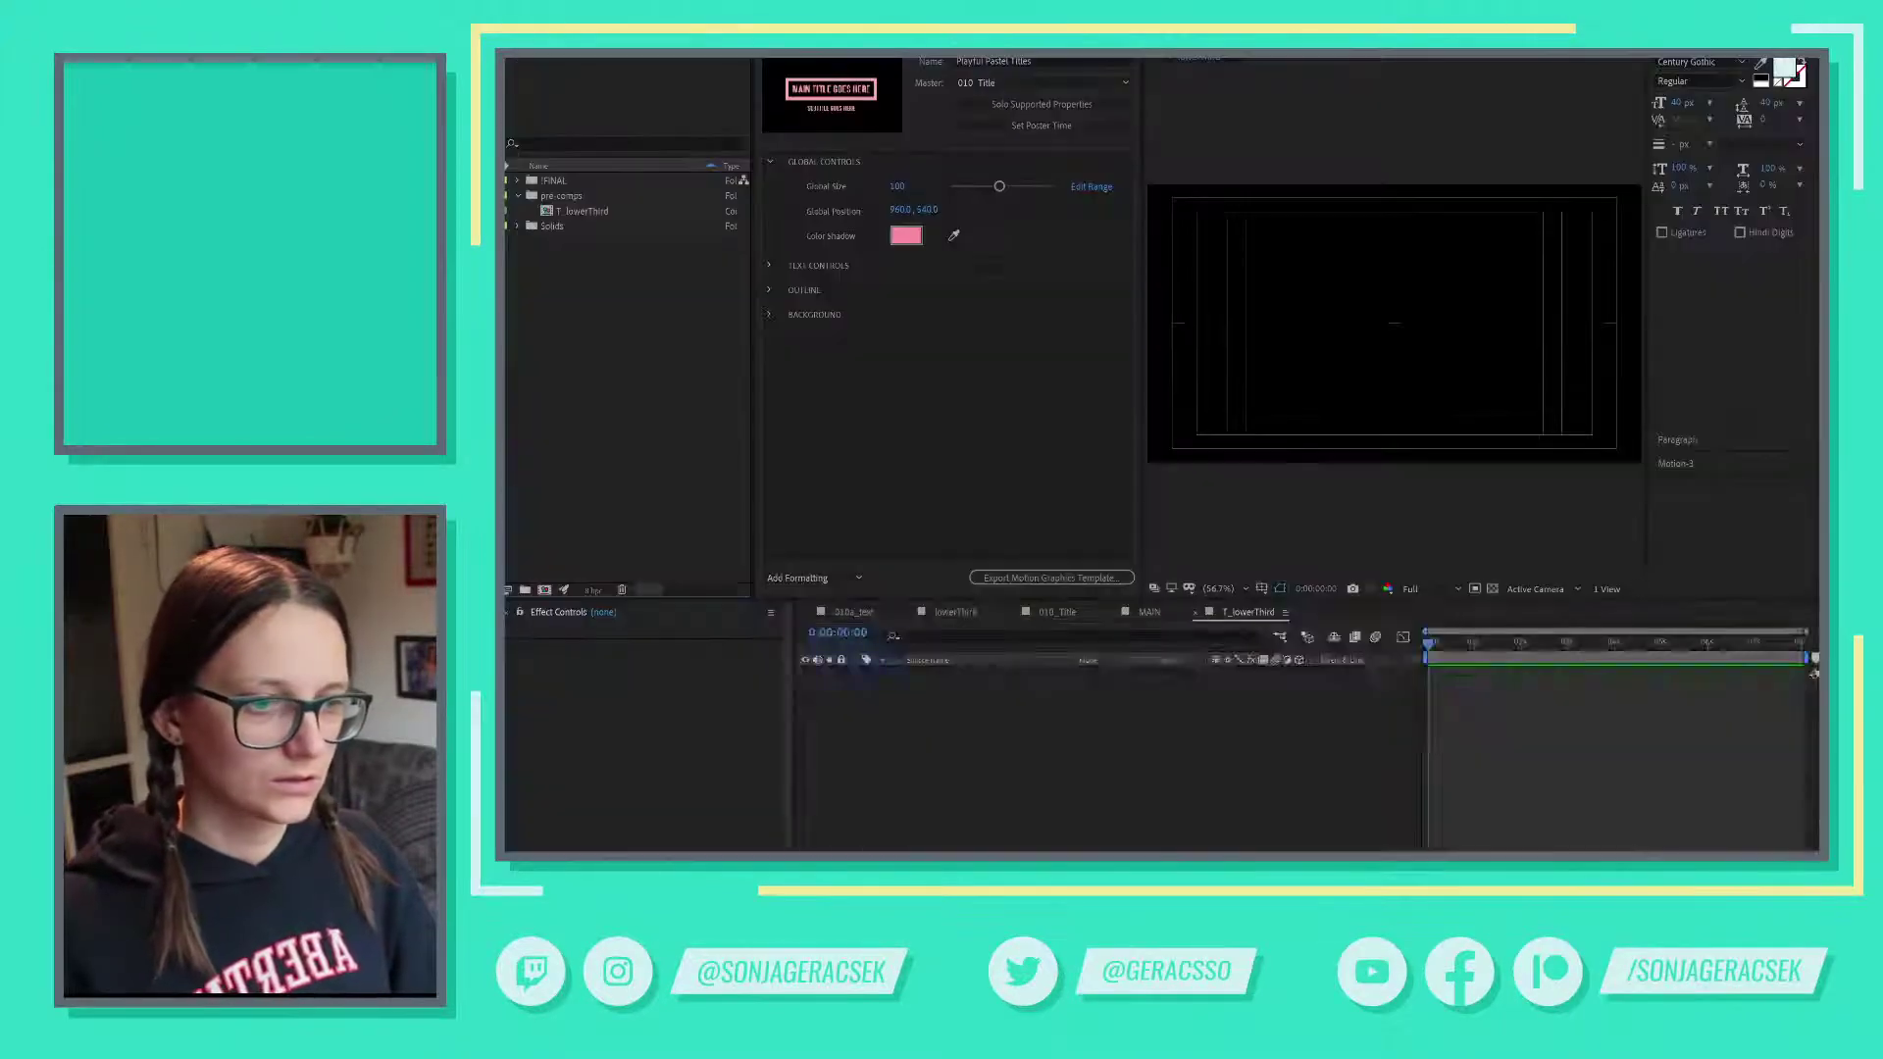
pyautogui.hotkey('alt', 'Tab')
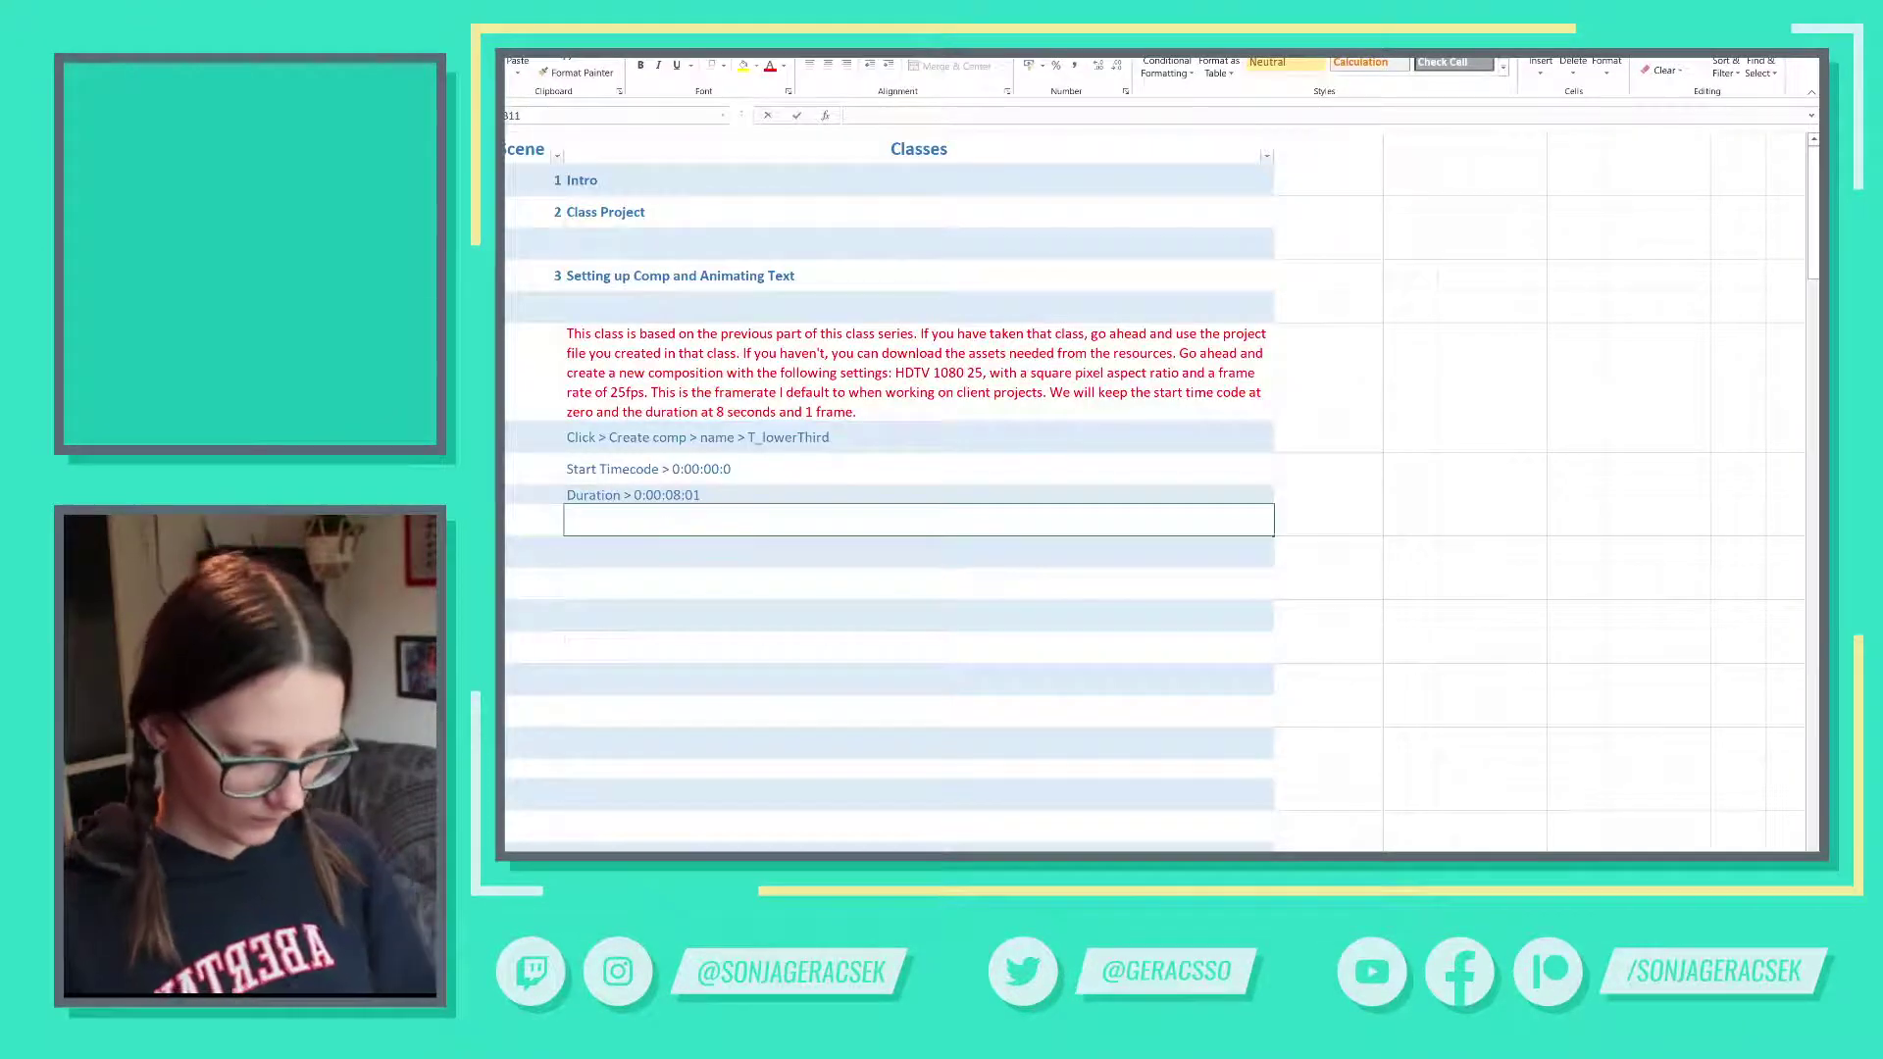
pyautogui.write('Click > ')
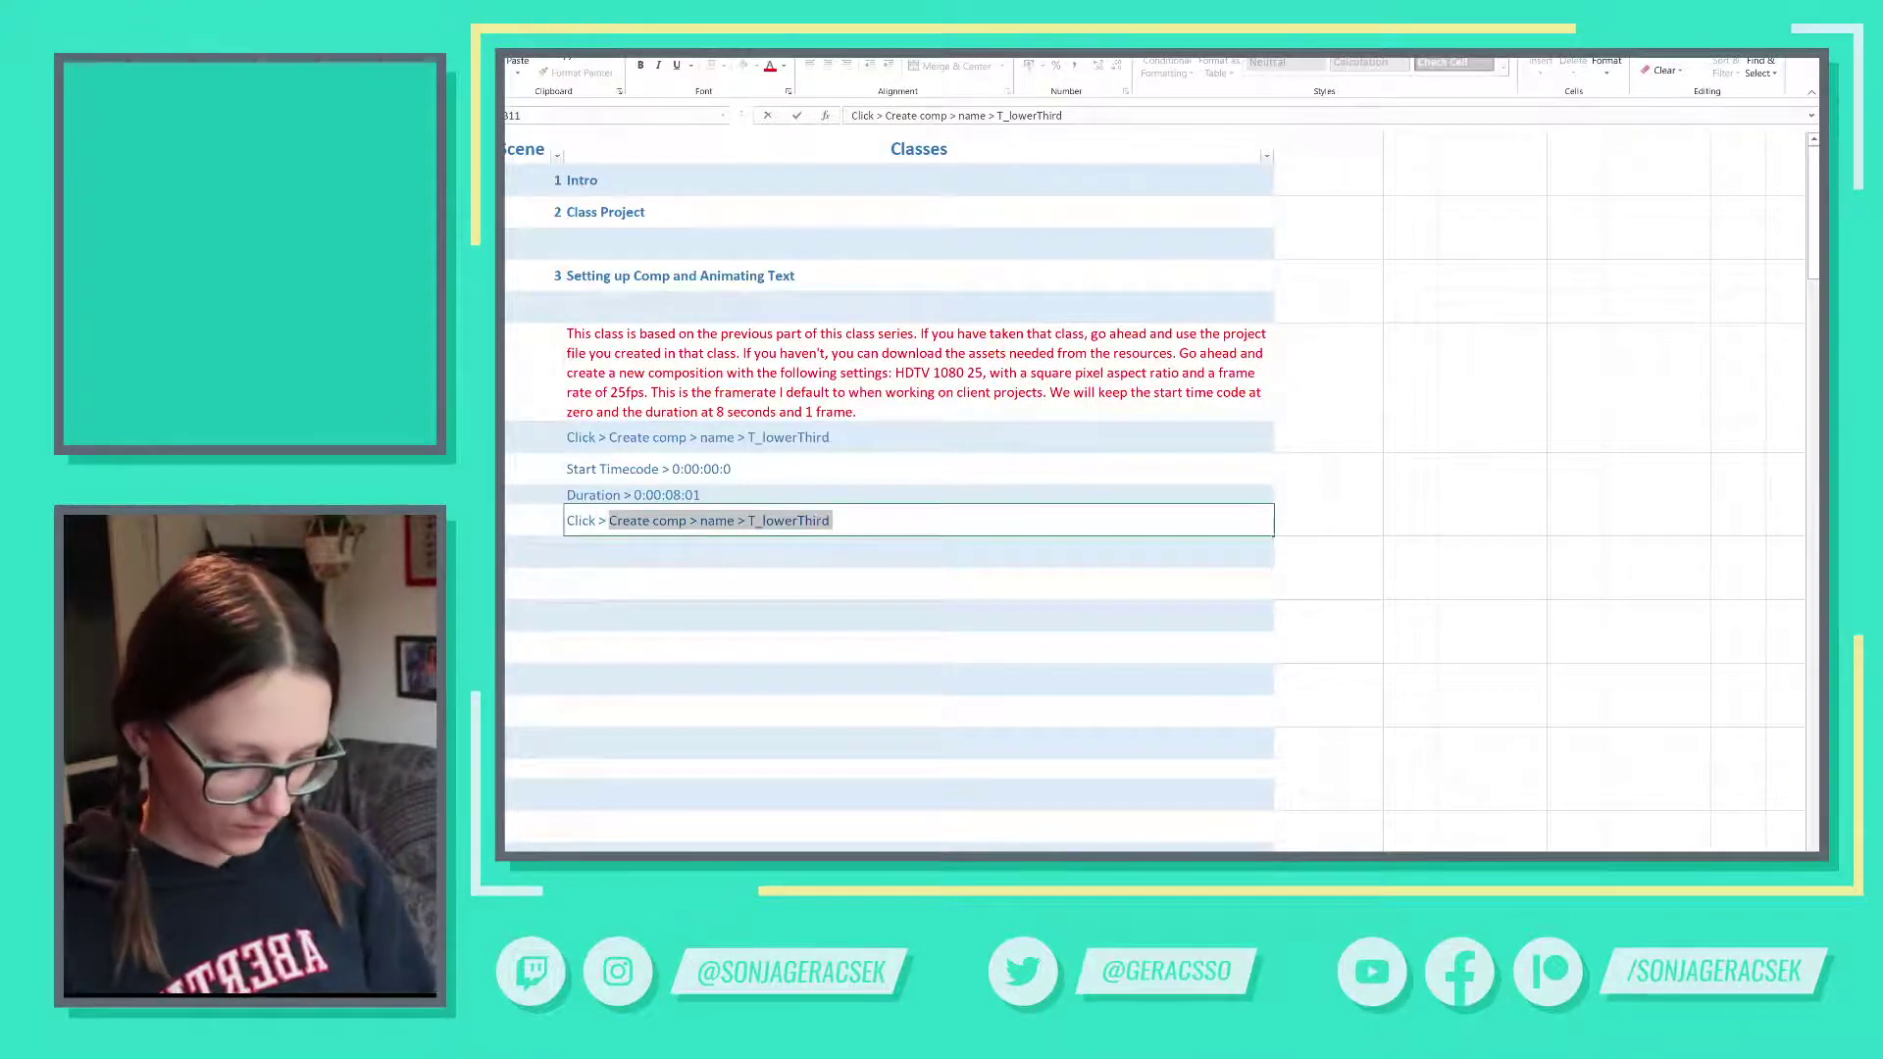
pyautogui.write('Create New')
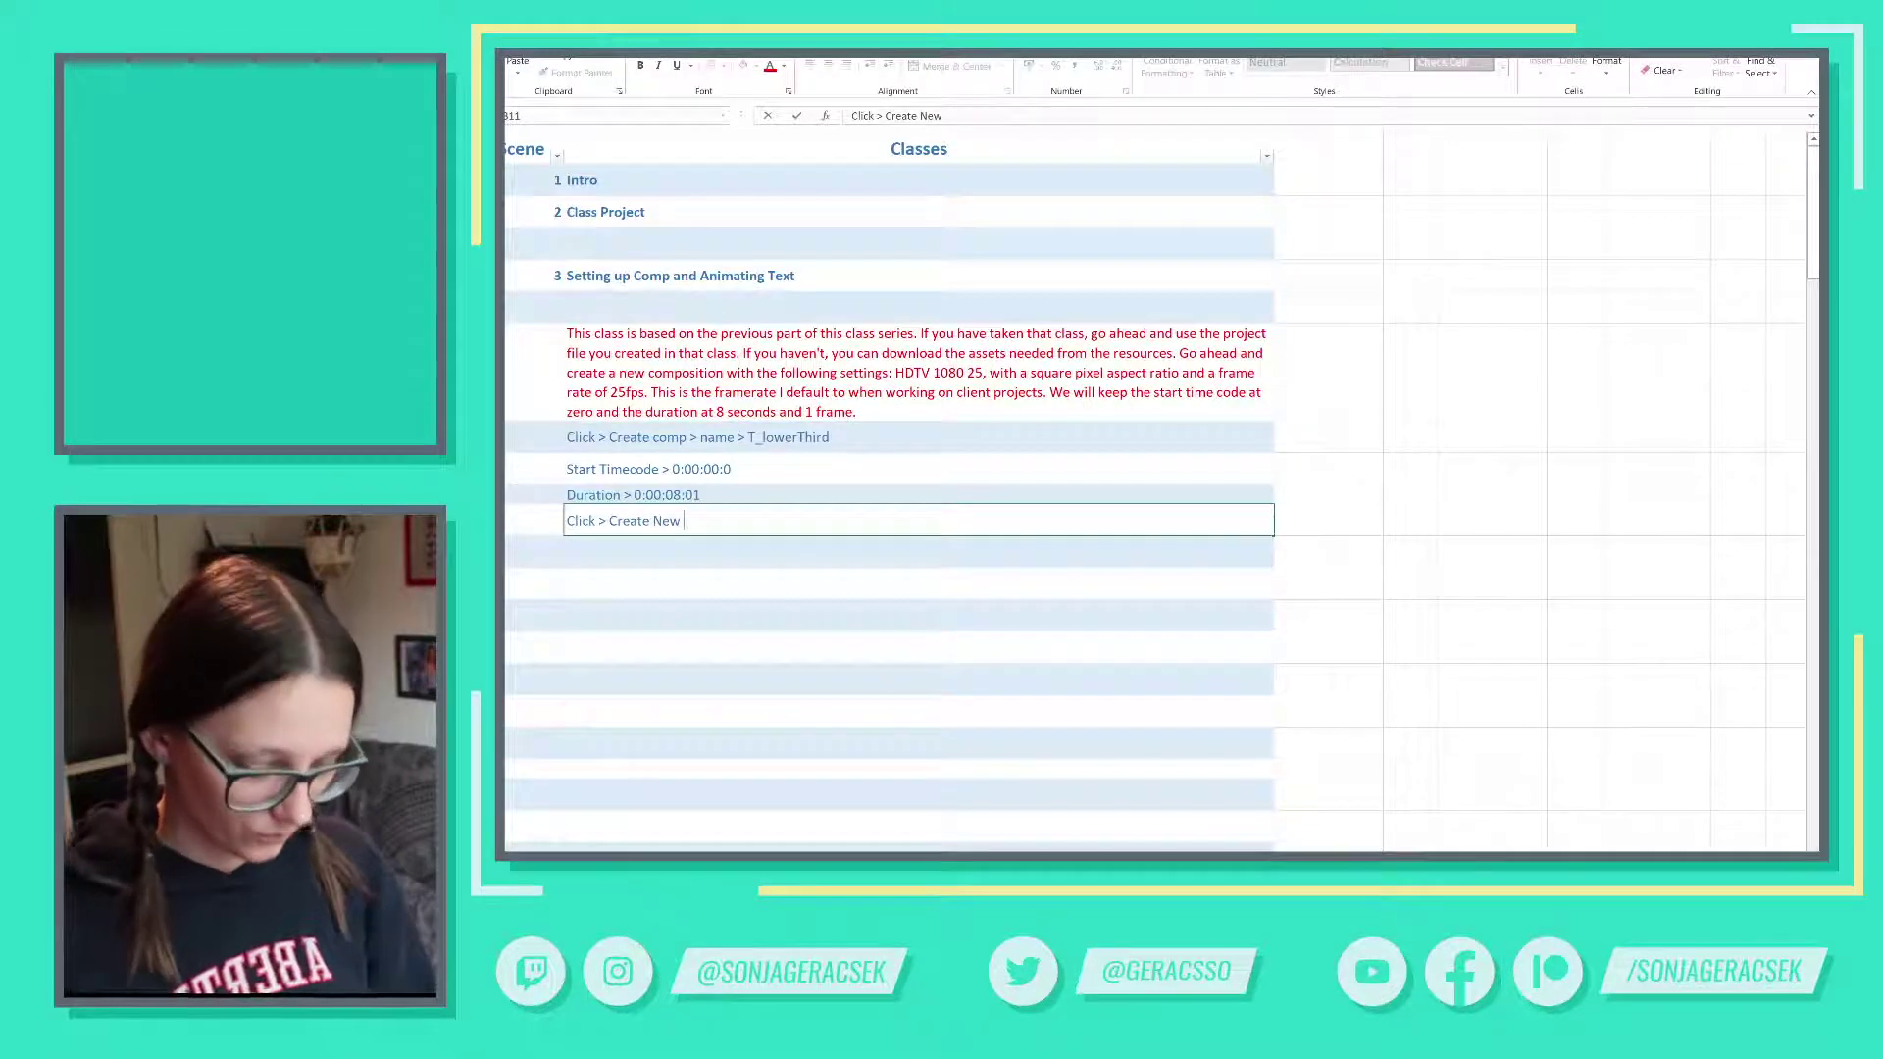
pyautogui.write(' Folder')
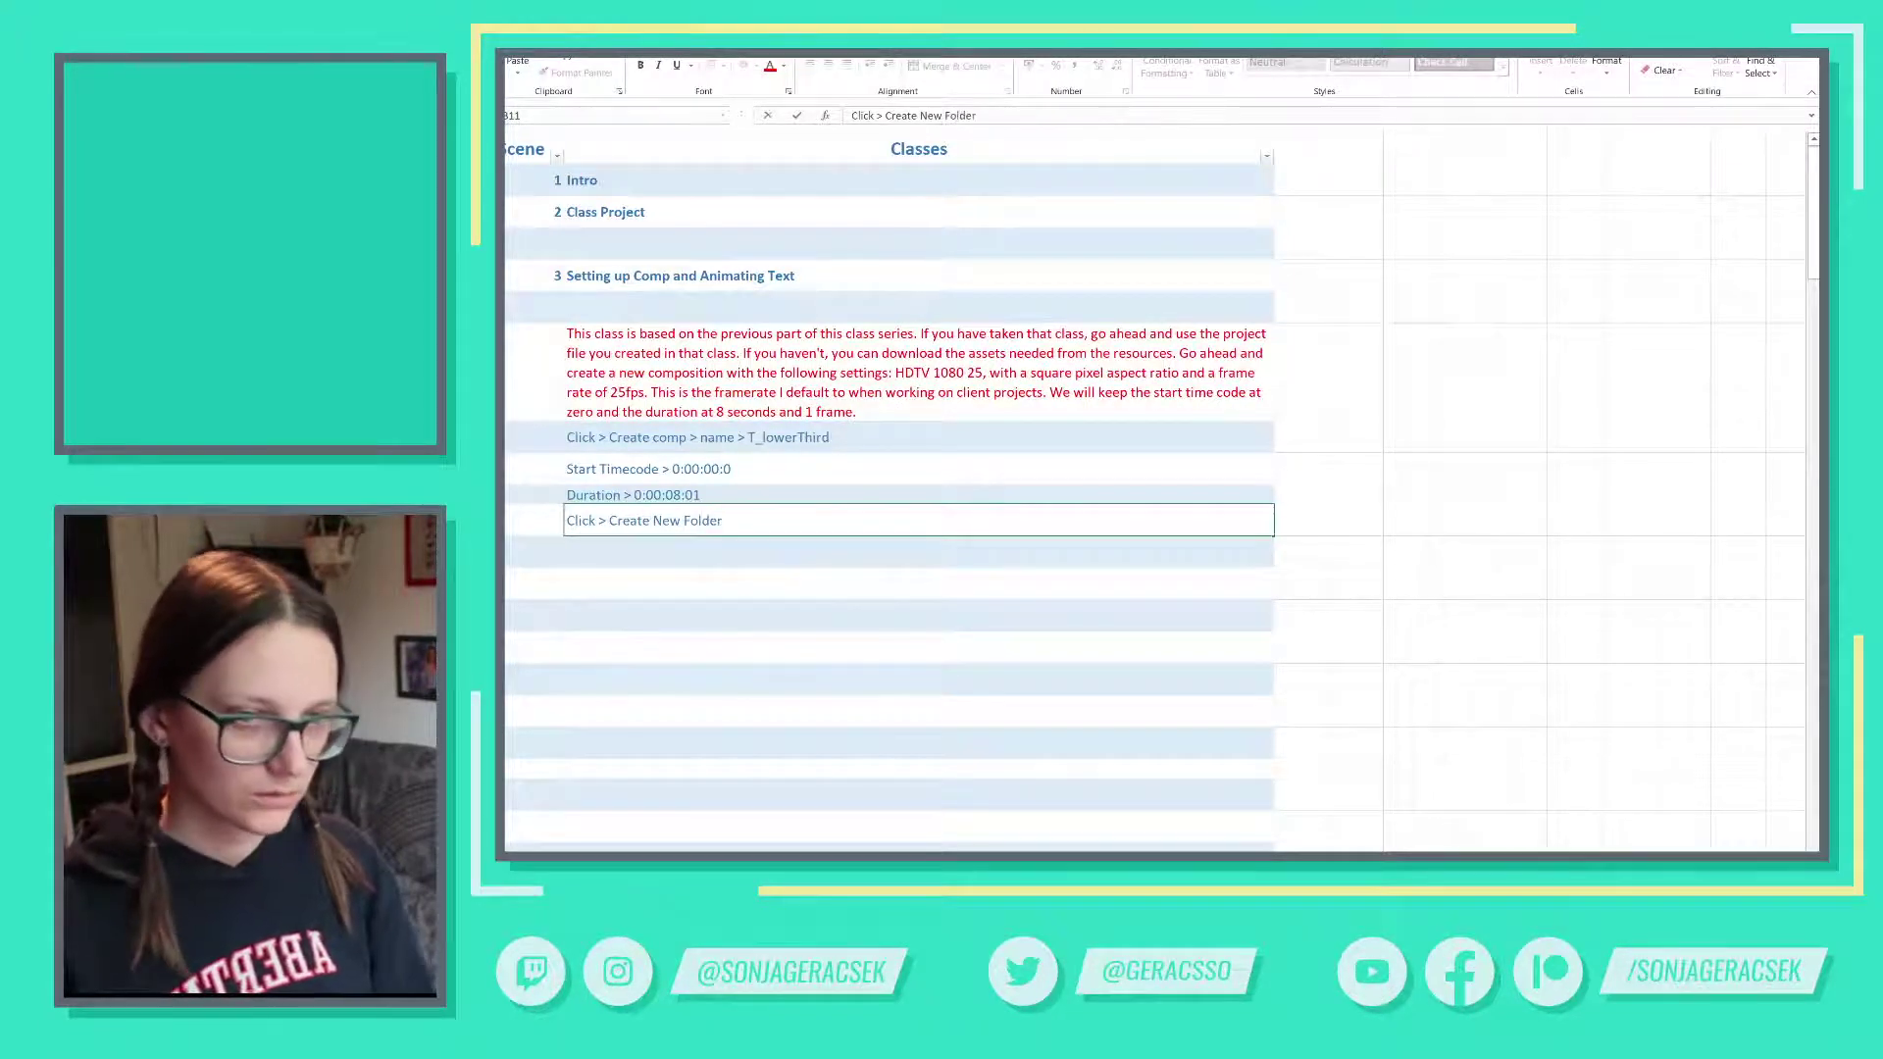
pyautogui.press('Return')
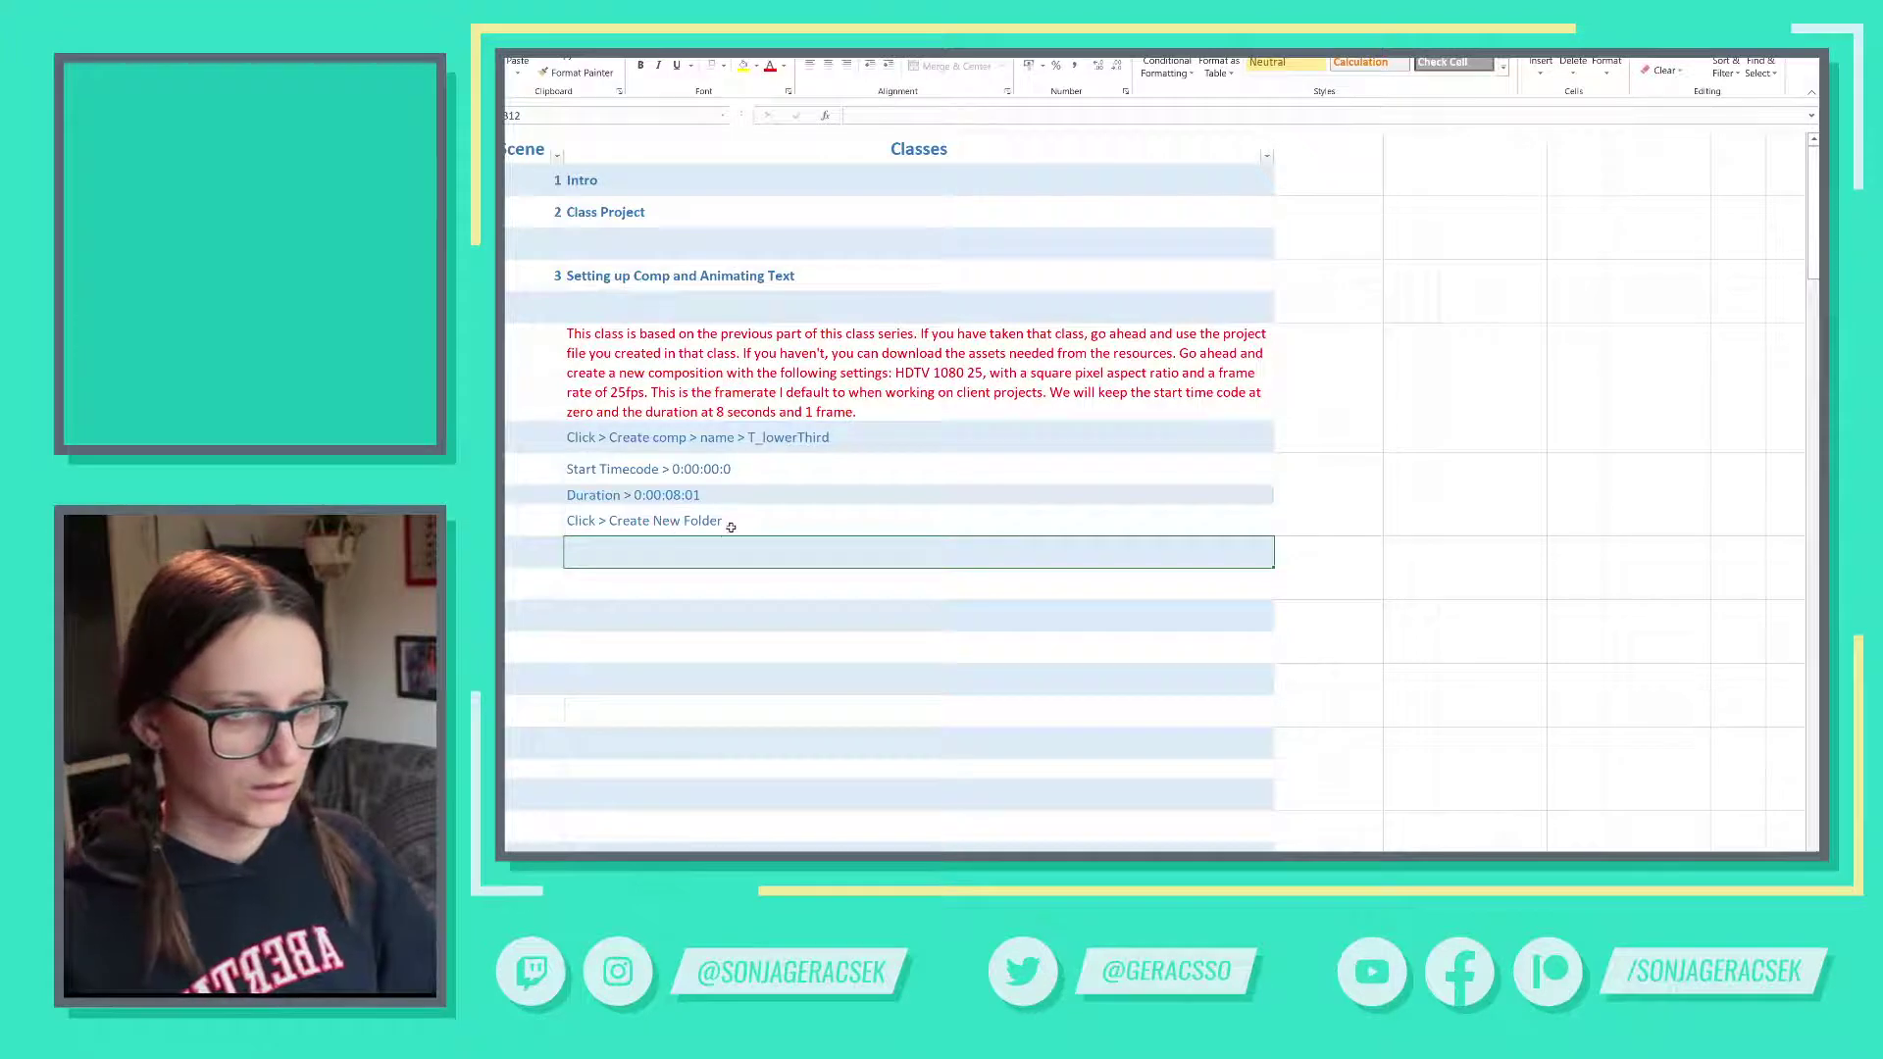
# - Append "> Enter > Assets" to the "Click > Create New Folder" row
pyautogui.doubleClick(666, 524)
pyautogui.write('> Rename')
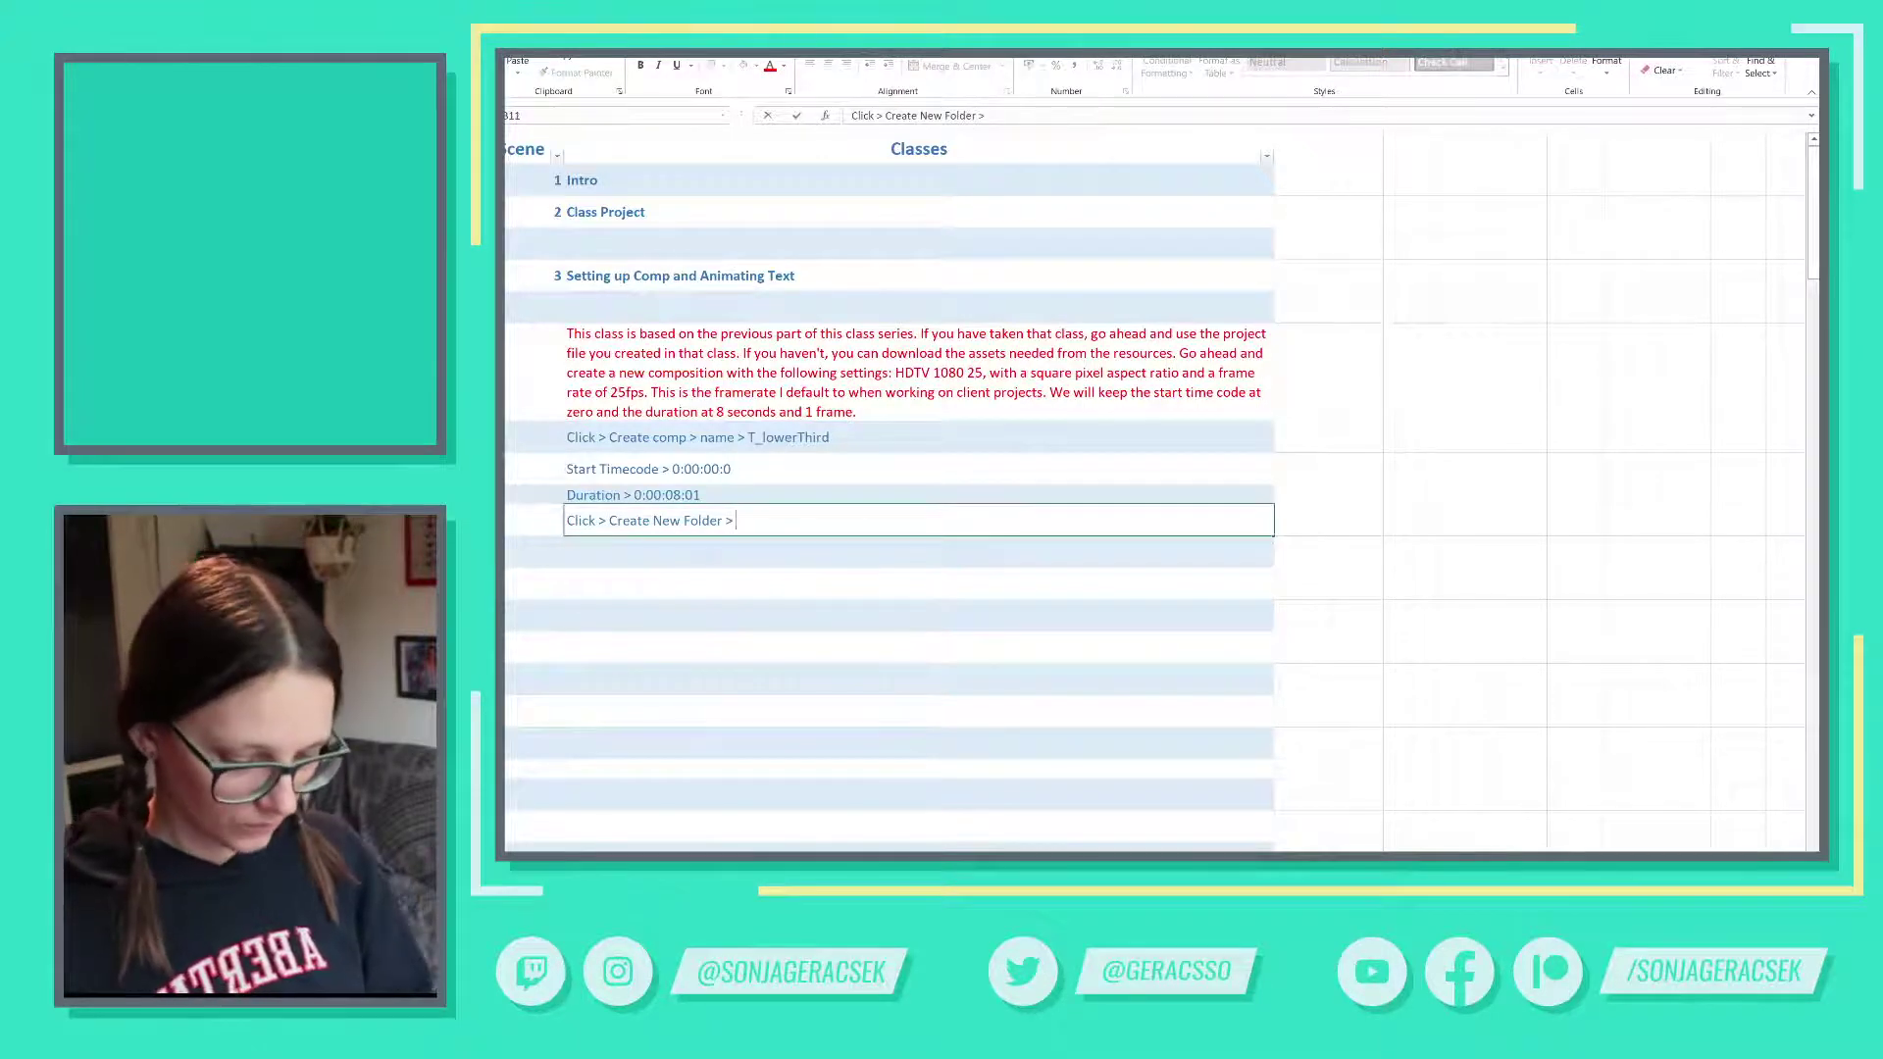
pyautogui.press('BackSpace')
pyautogui.press('BackSpace')
pyautogui.press('BackSpace')
pyautogui.press('BackSpace')
pyautogui.press('BackSpace')
pyautogui.press('BackSpace')
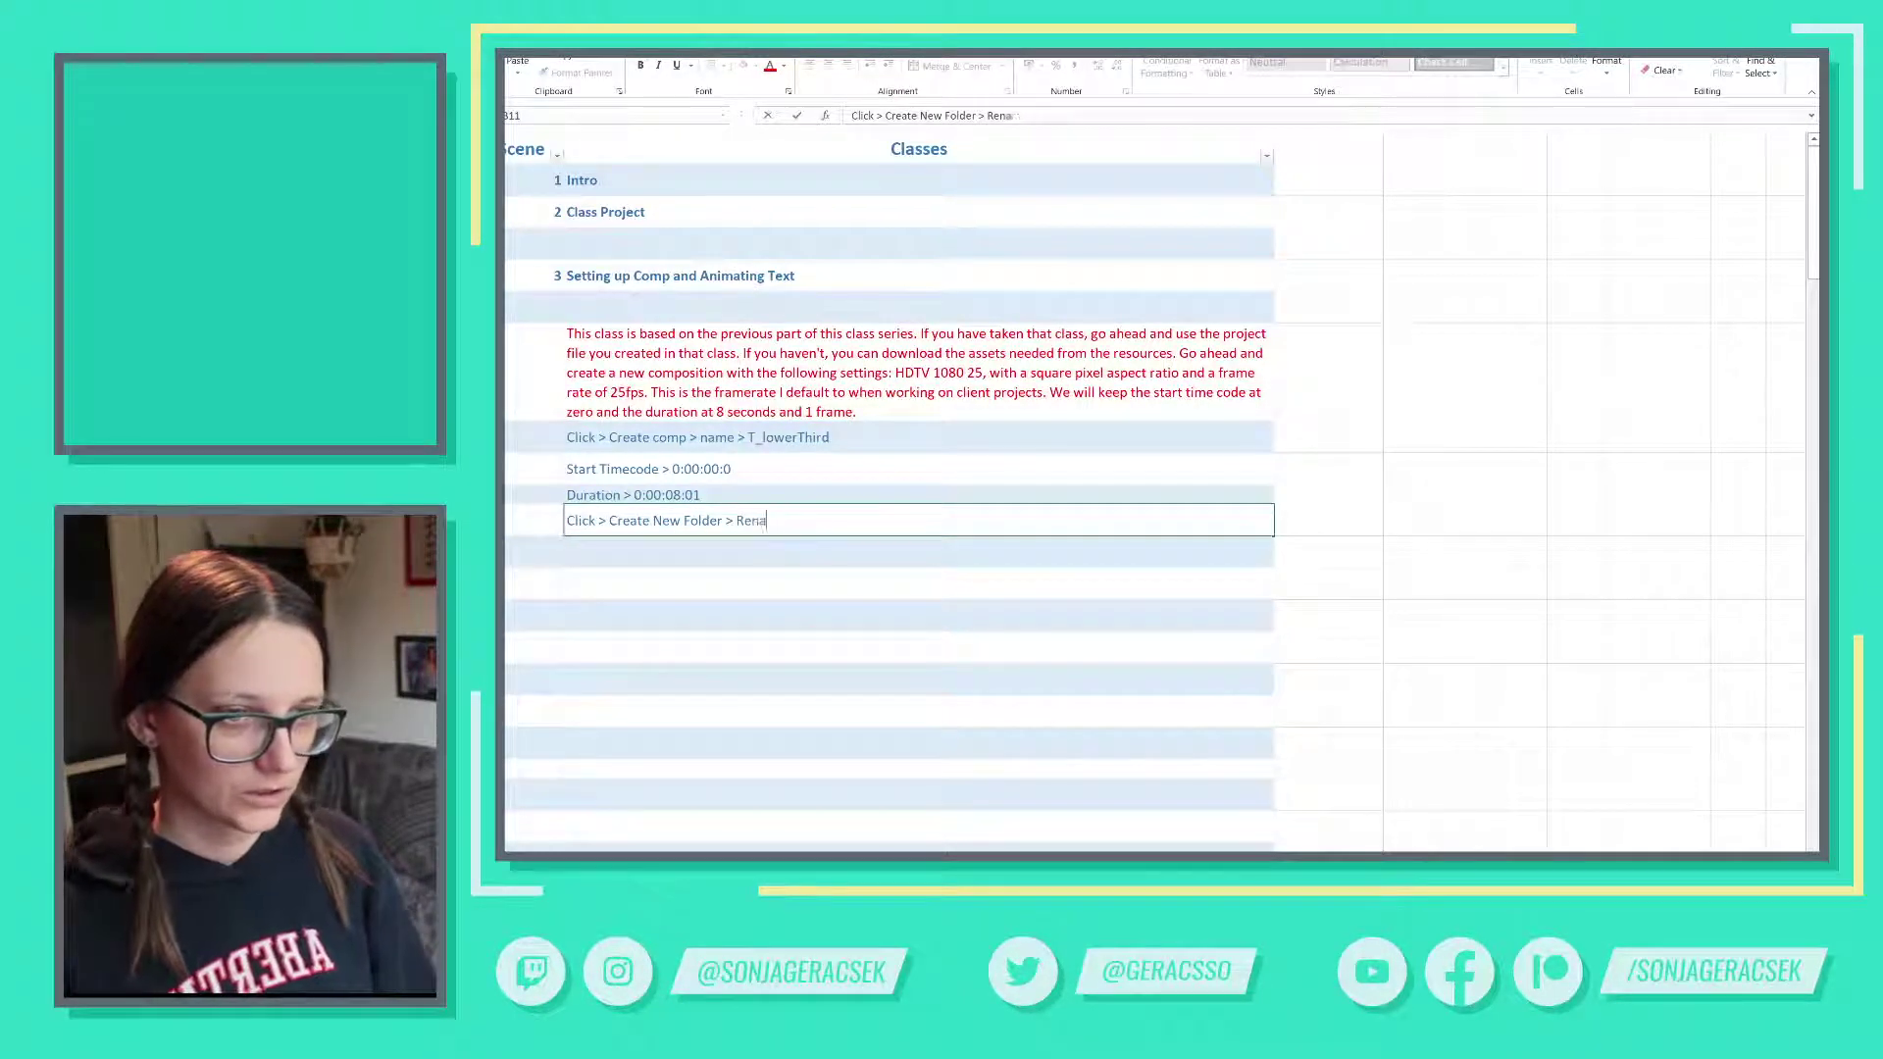
pyautogui.write('Enter')
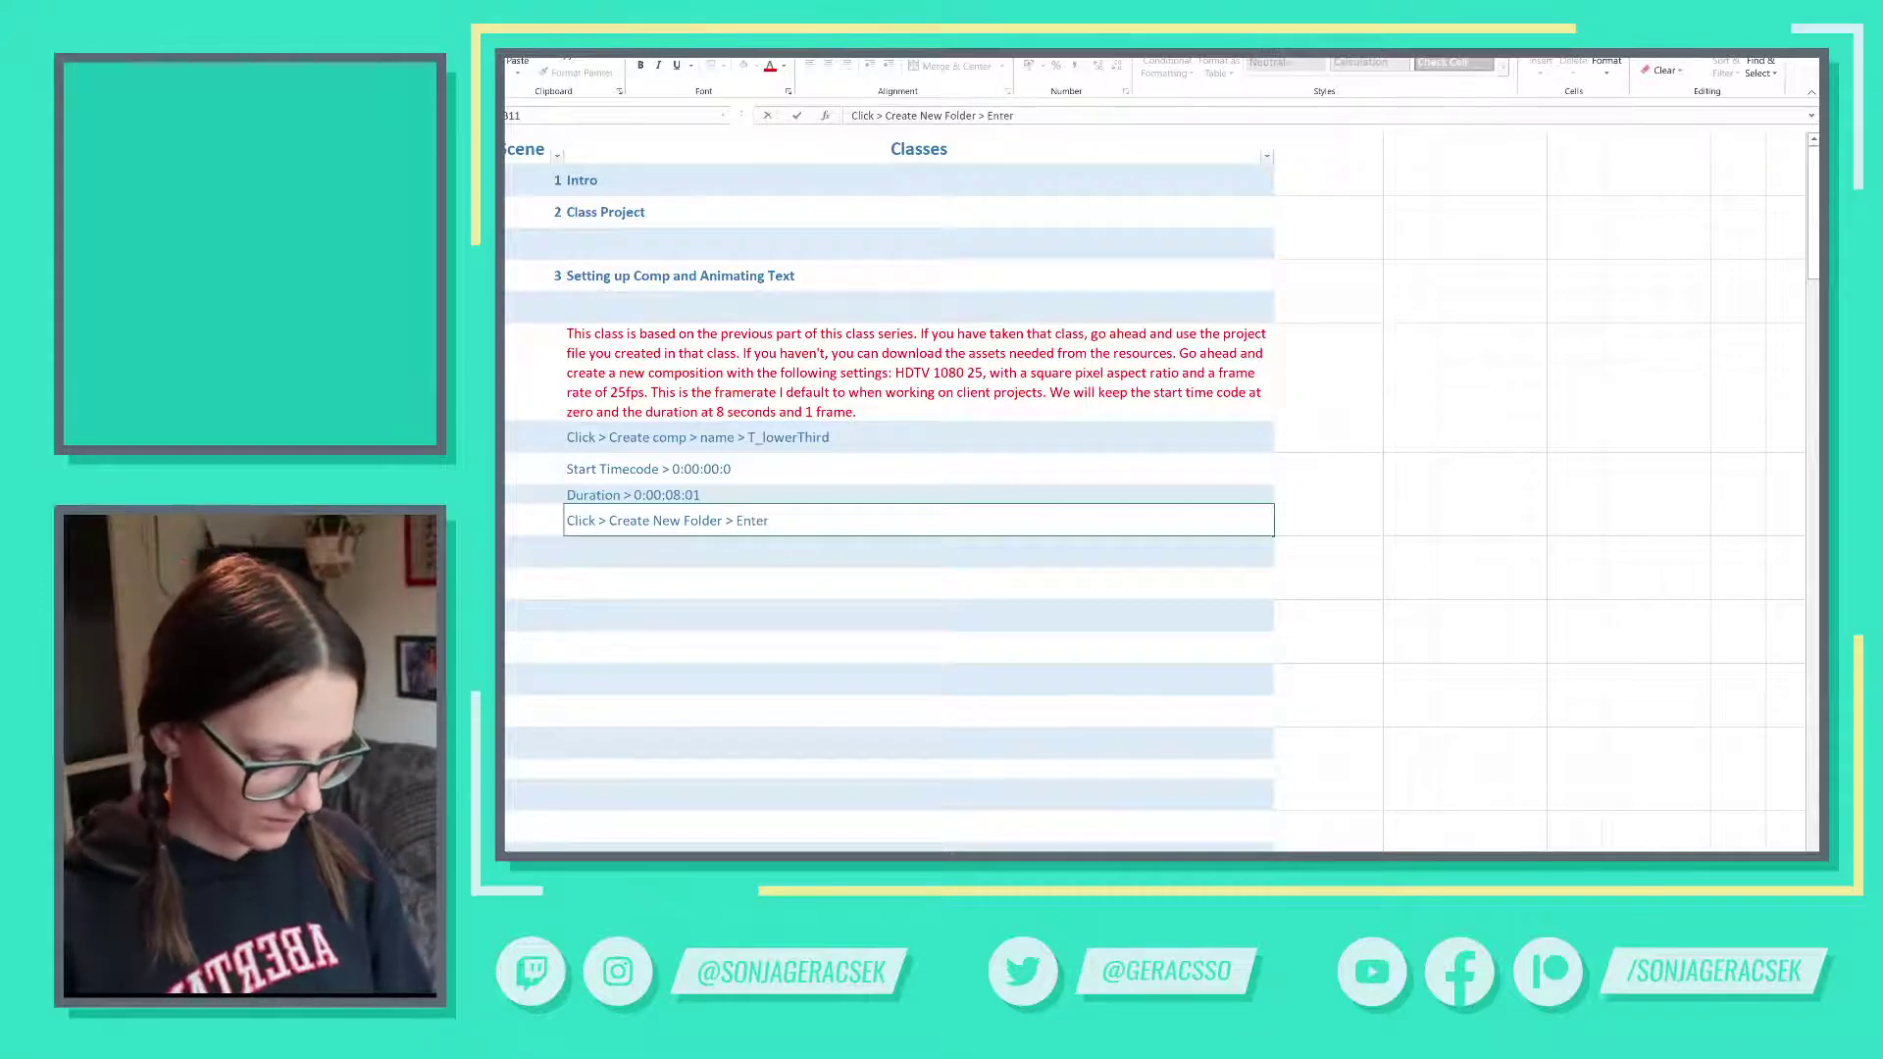
pyautogui.write(' >')
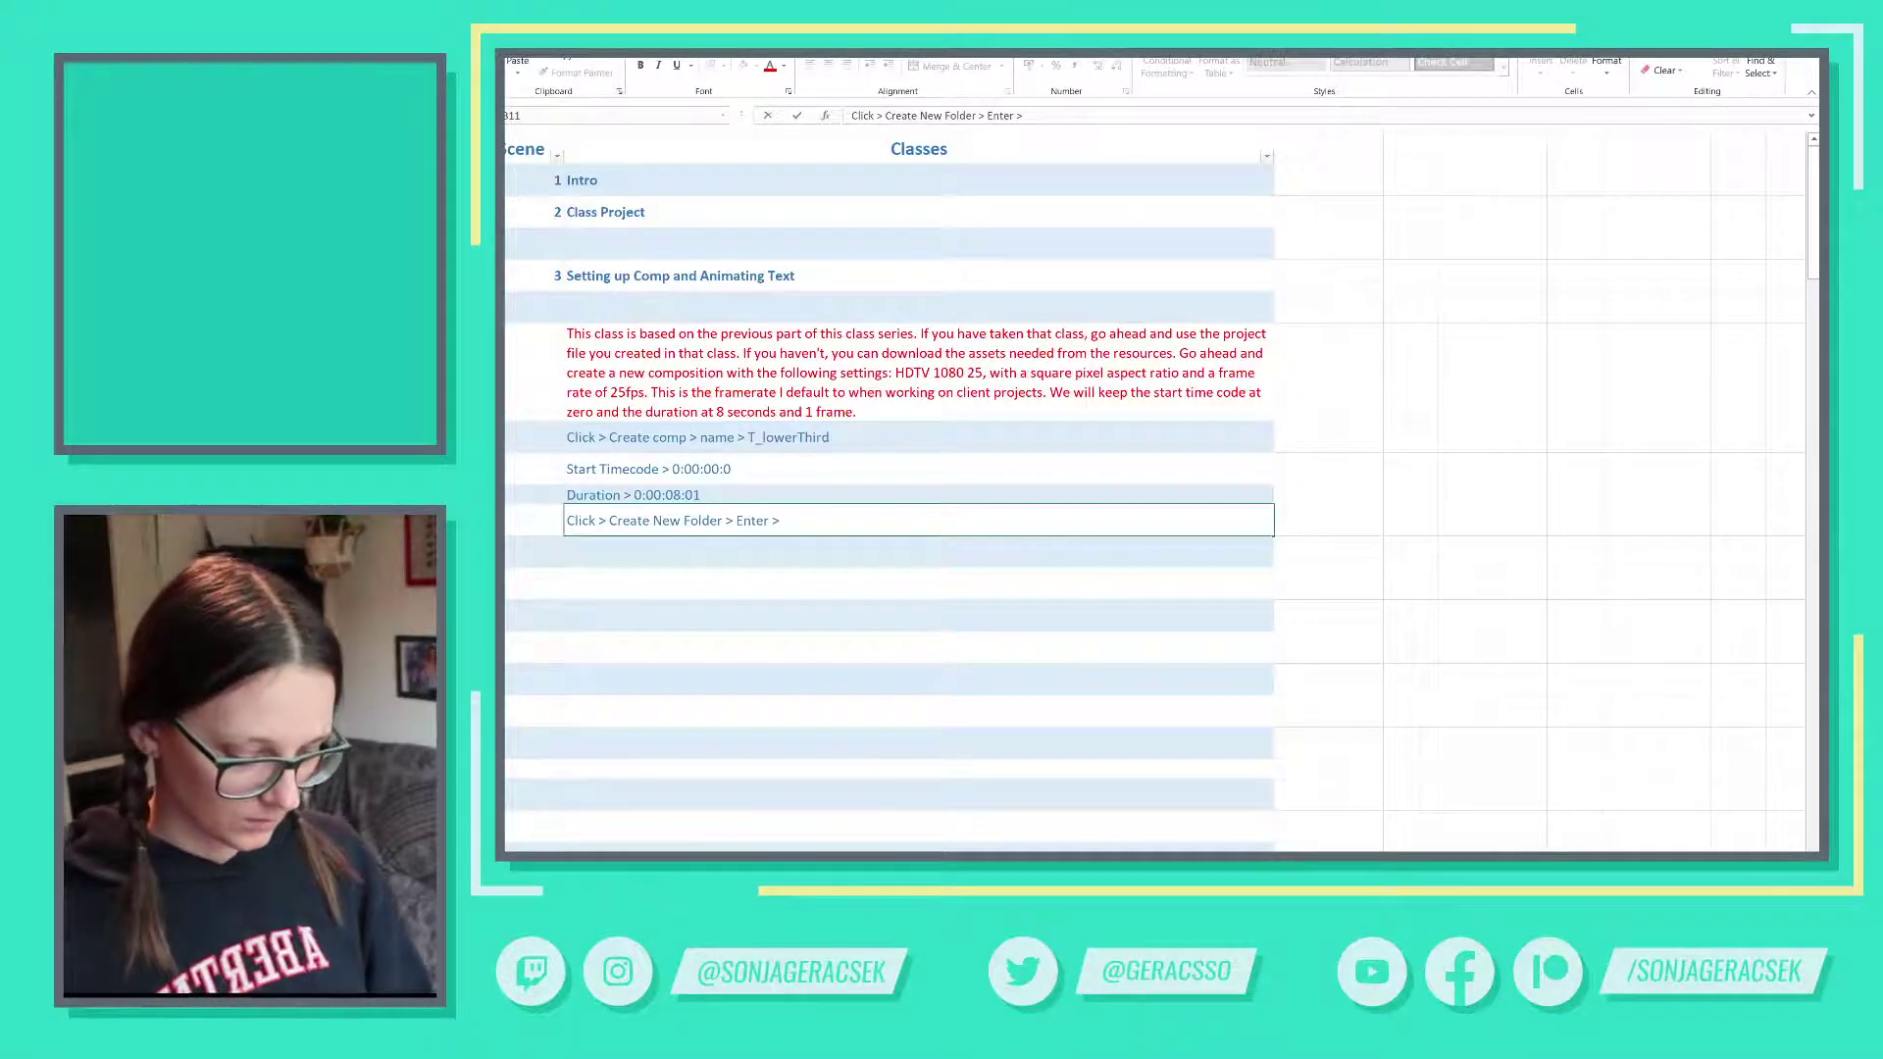
pyautogui.write(' Assets')
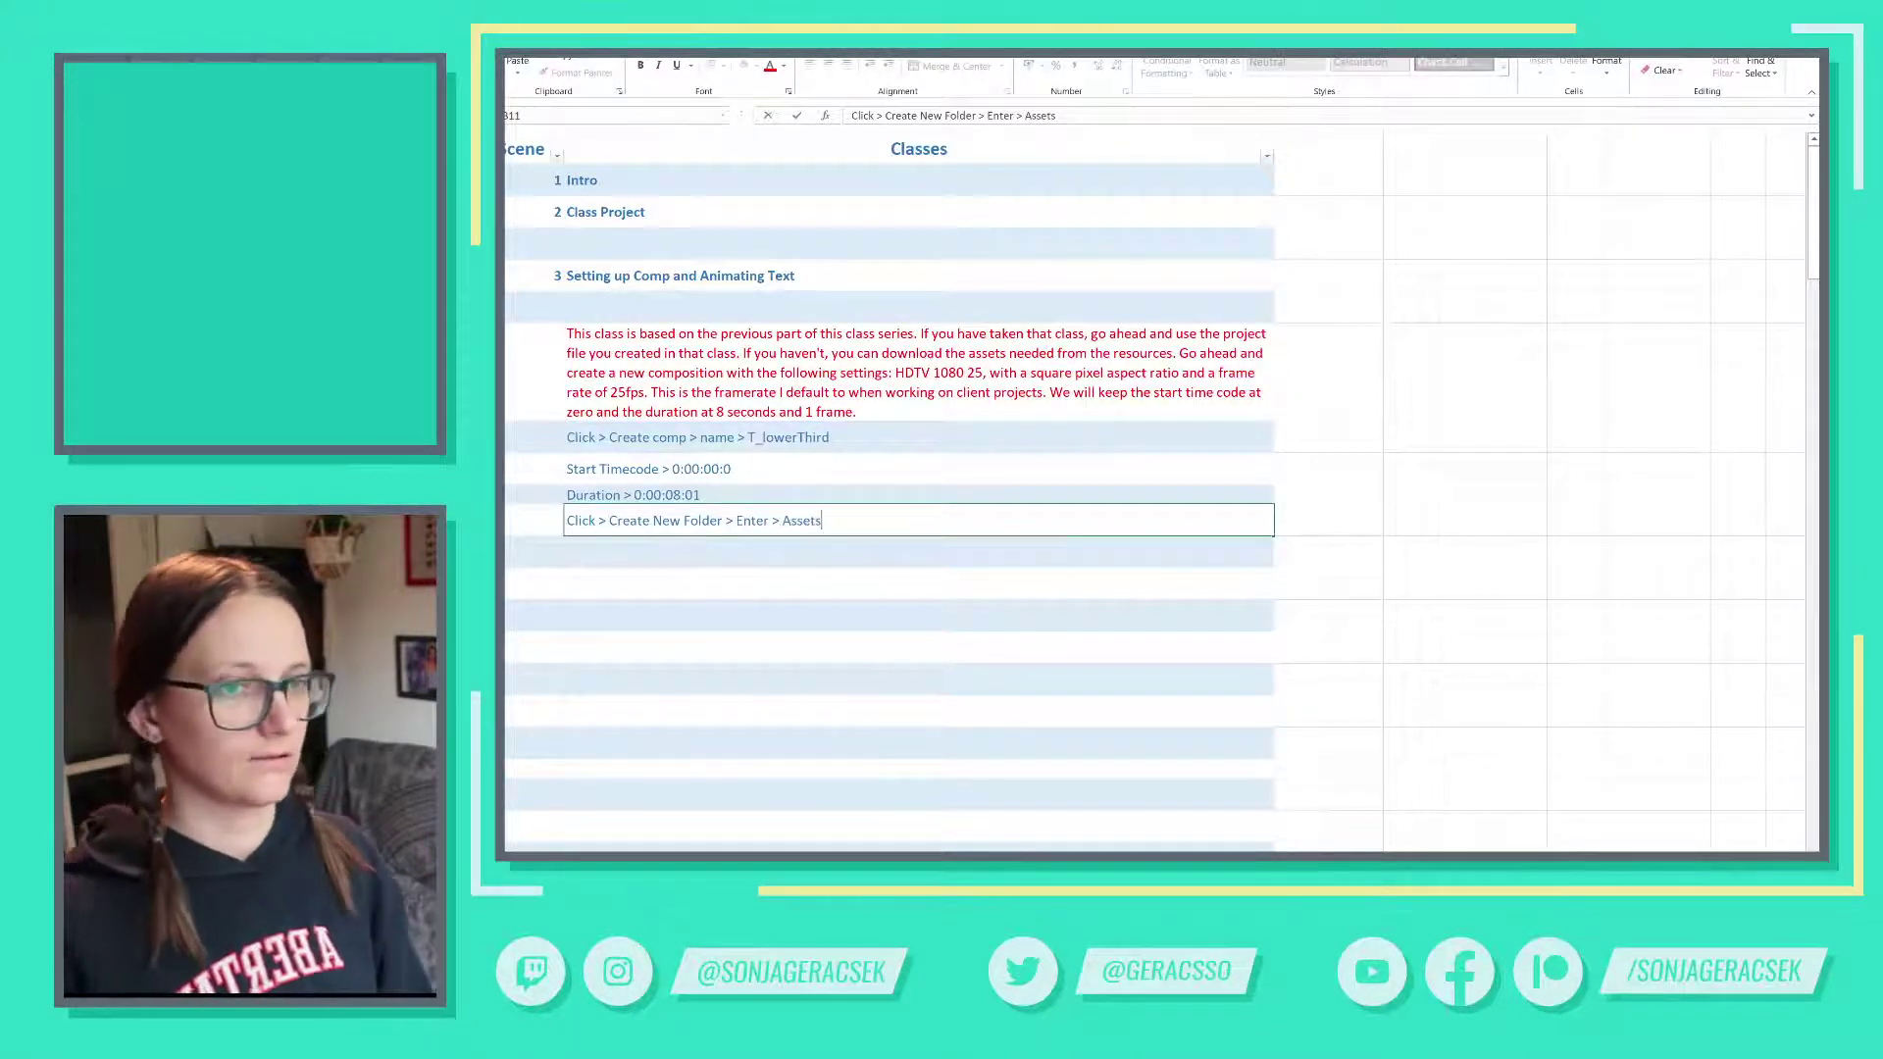
pyautogui.press('Return')
# - Switch to After Effects and create a new project folder named "assets"
pyautogui.hotkey('alt', 'Tab')
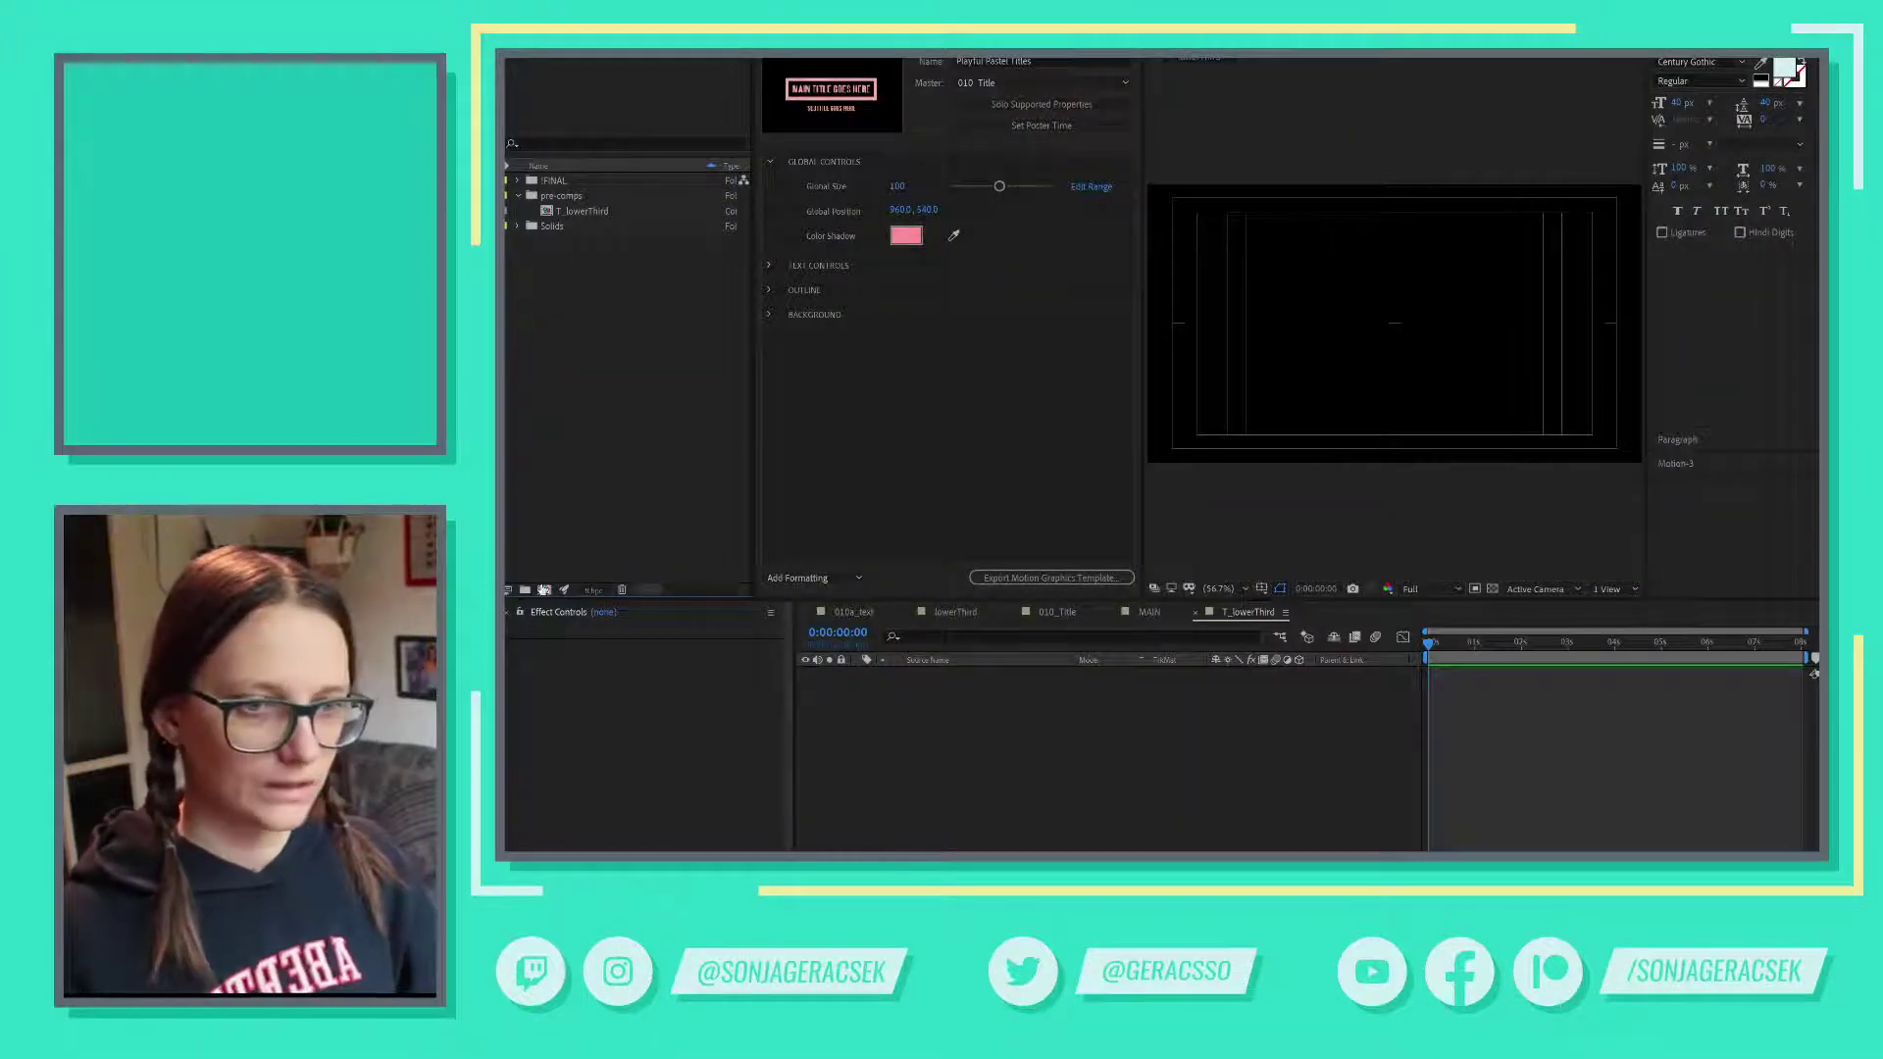
pyautogui.click(525, 594)
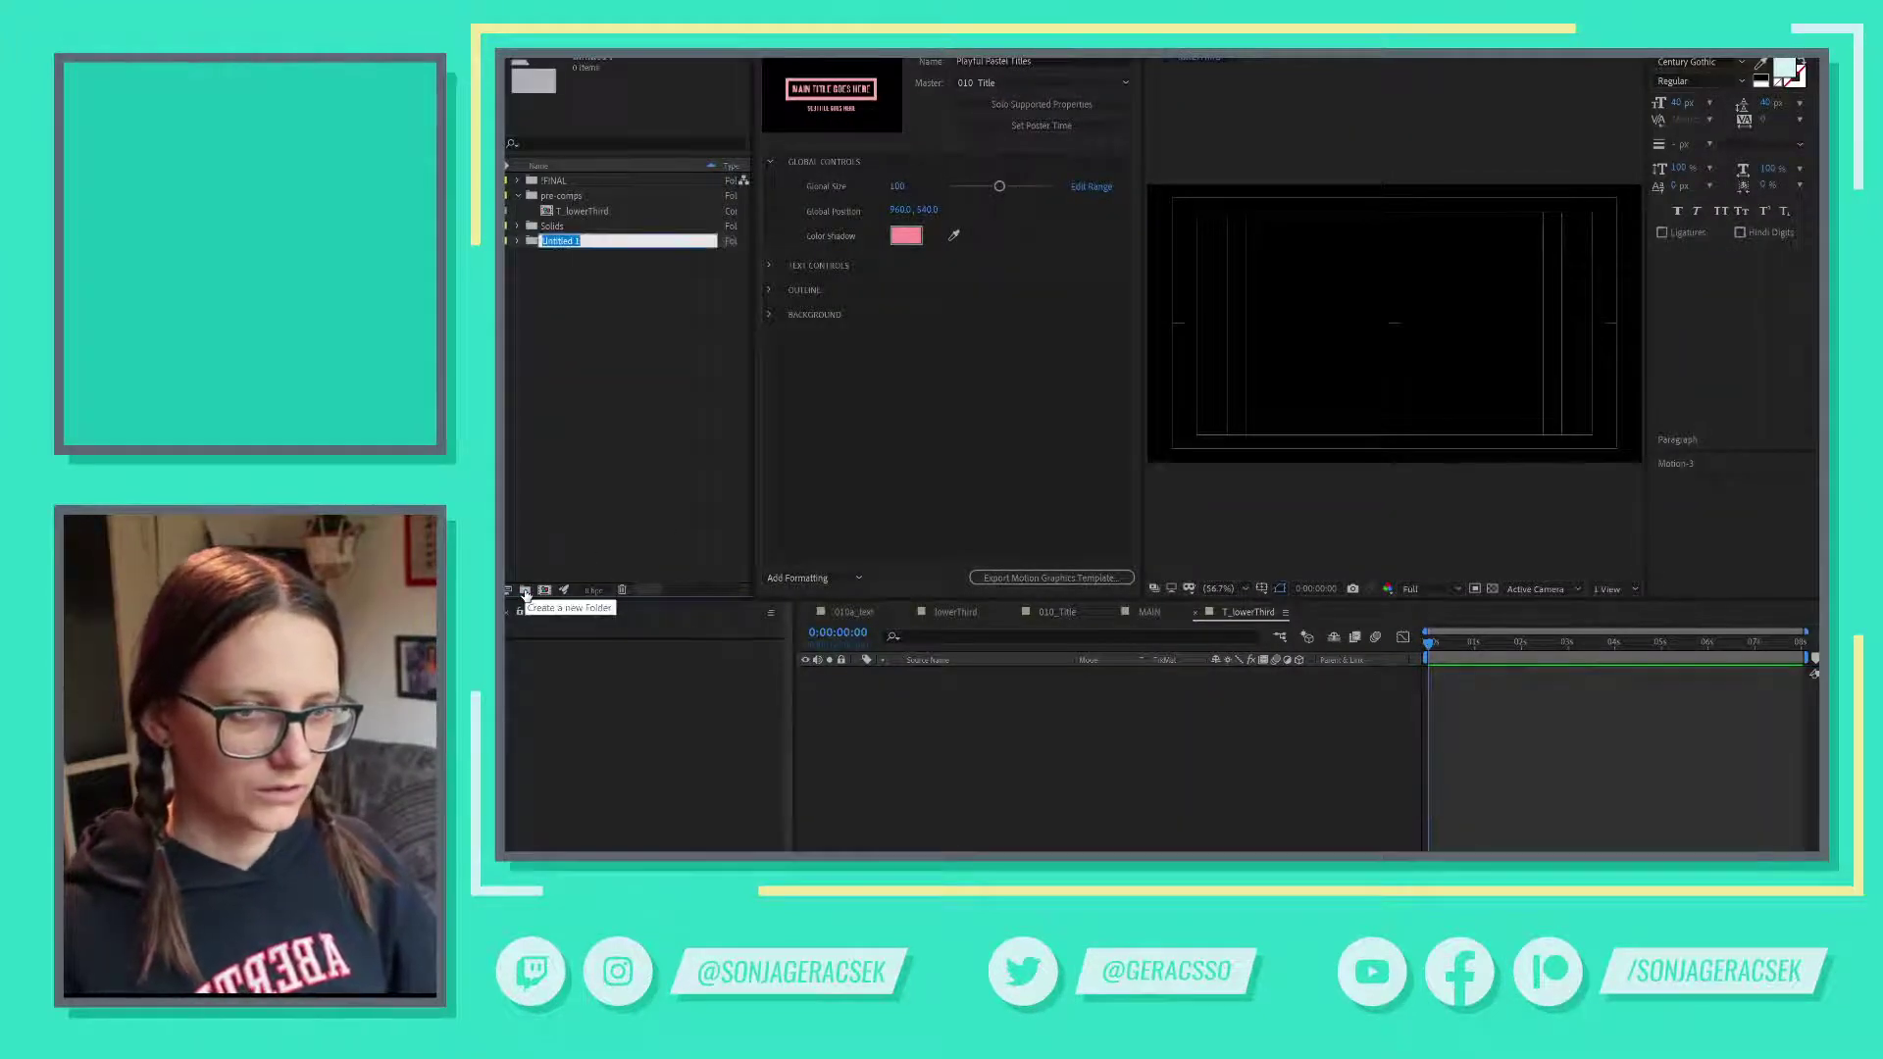
pyautogui.write('Assets')
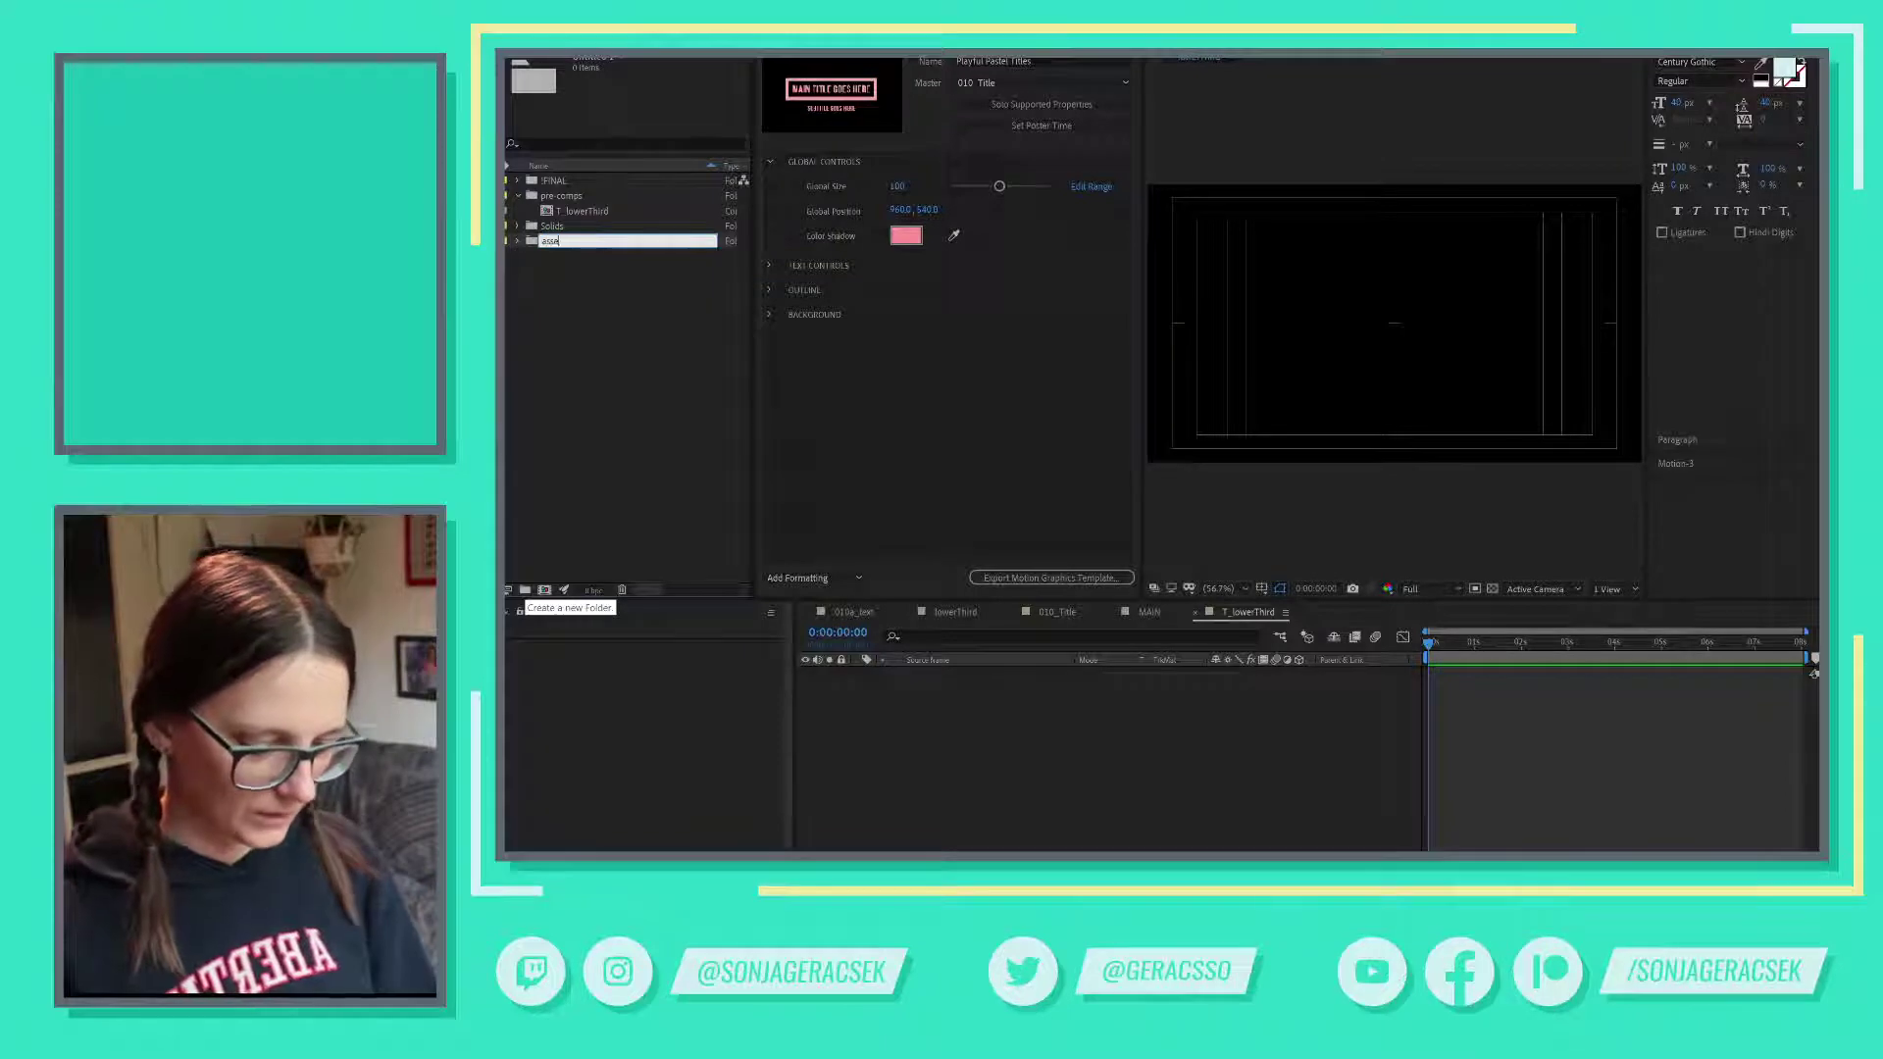
pyautogui.press('Return')
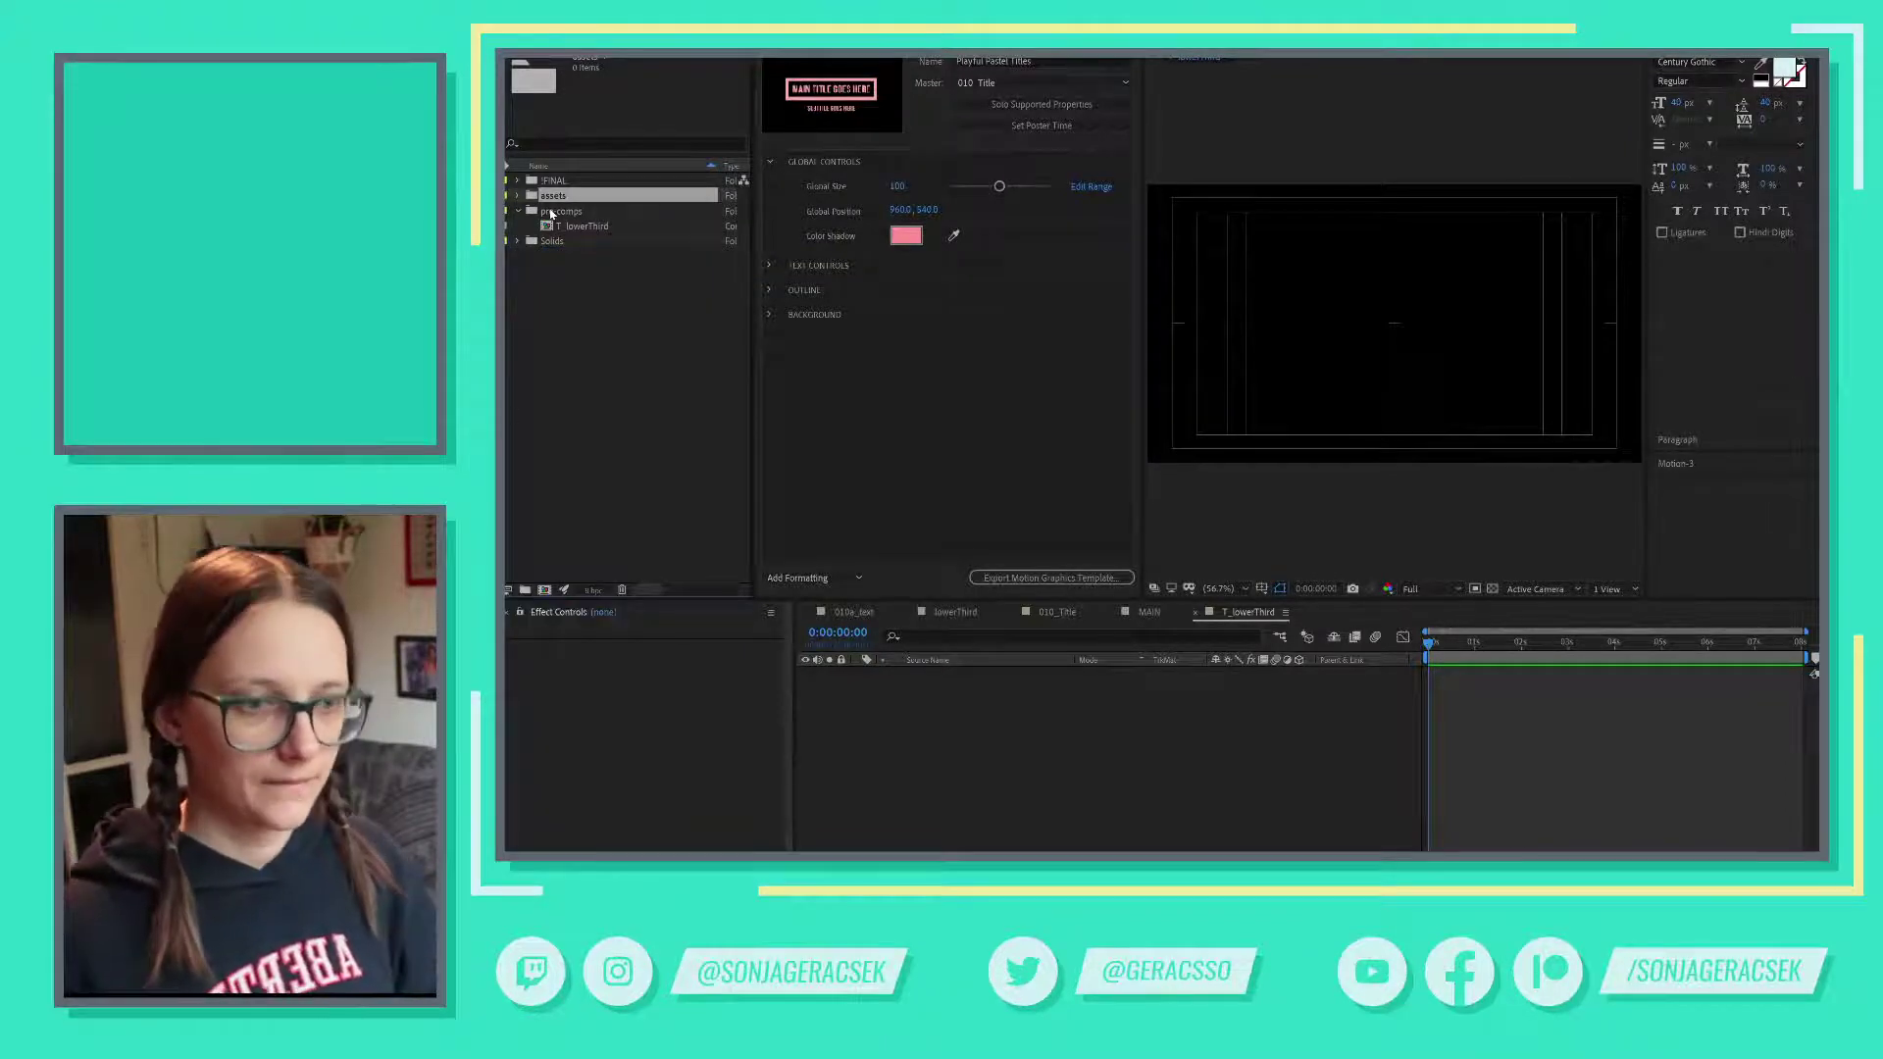
# - Switch to the Excel outline and enter "CTRL + I > Import Title Template Project File" below the "Create New Folder" row
pyautogui.hotkey('alt', 'Tab')
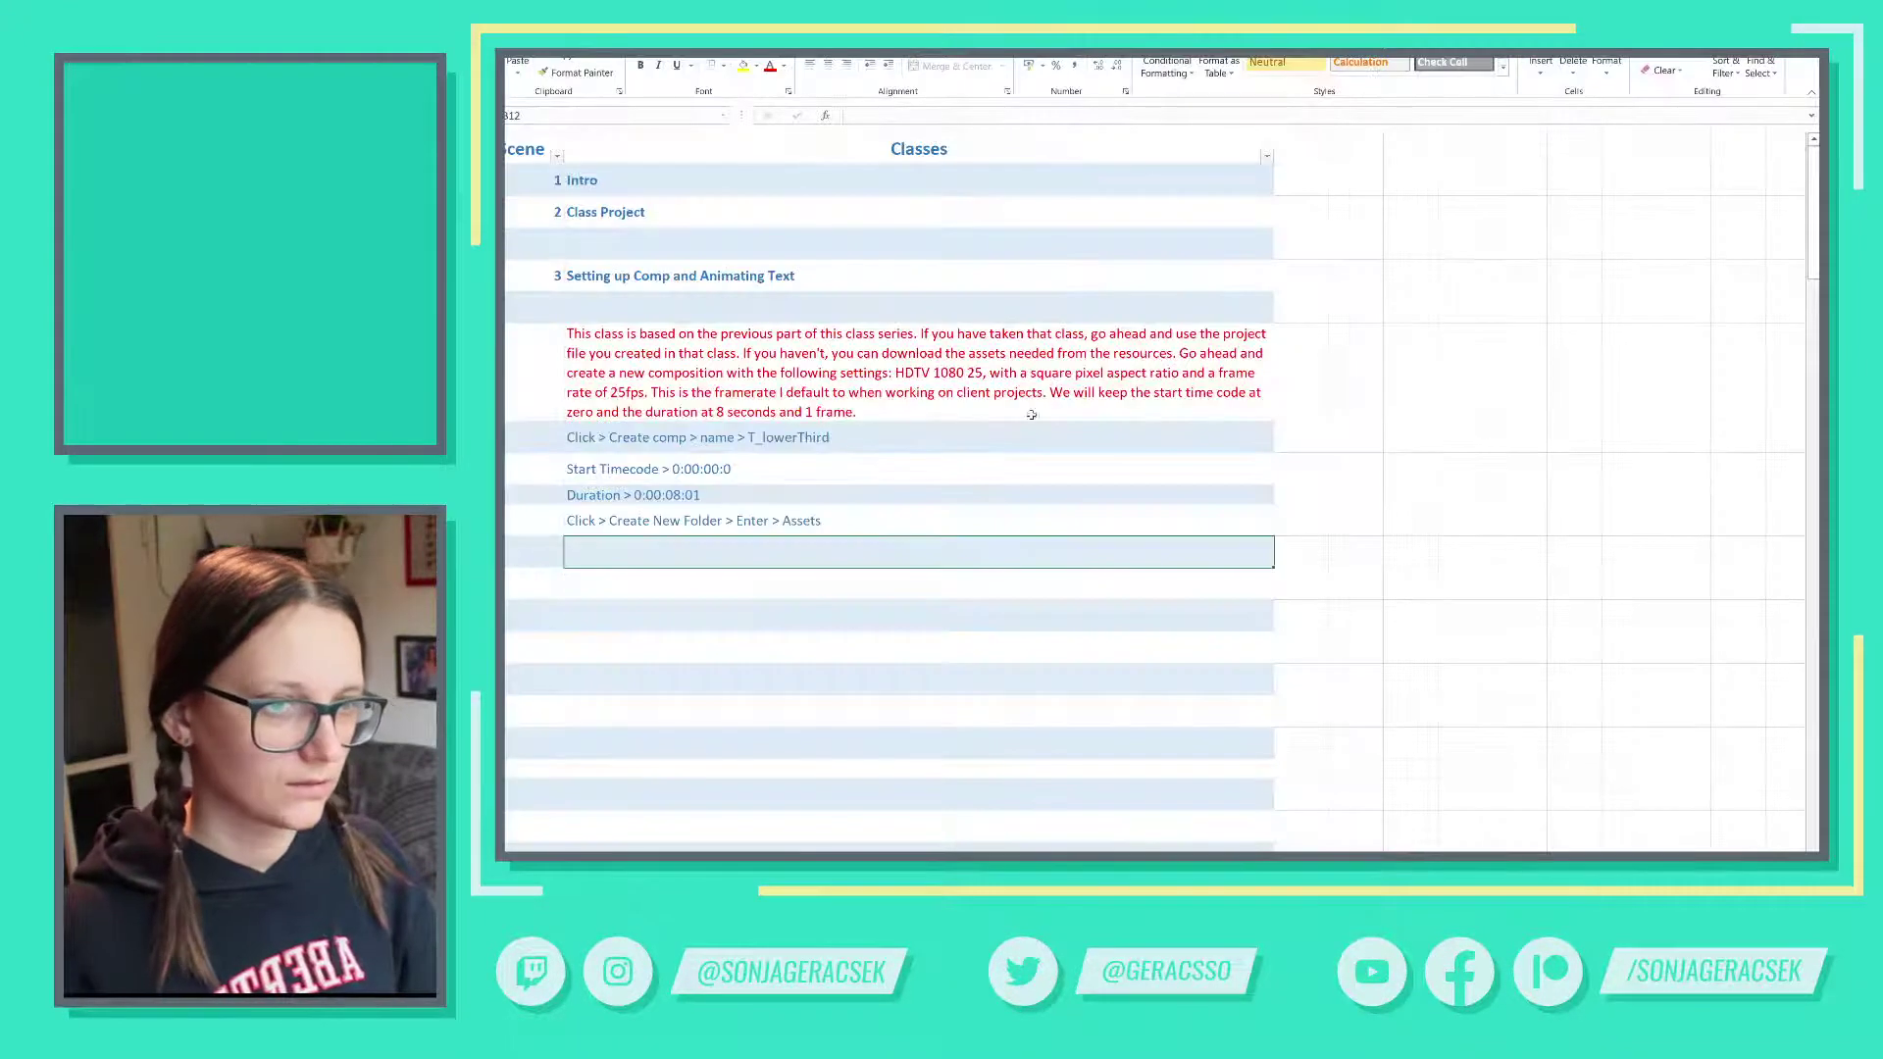
pyautogui.write('CTRL + I')
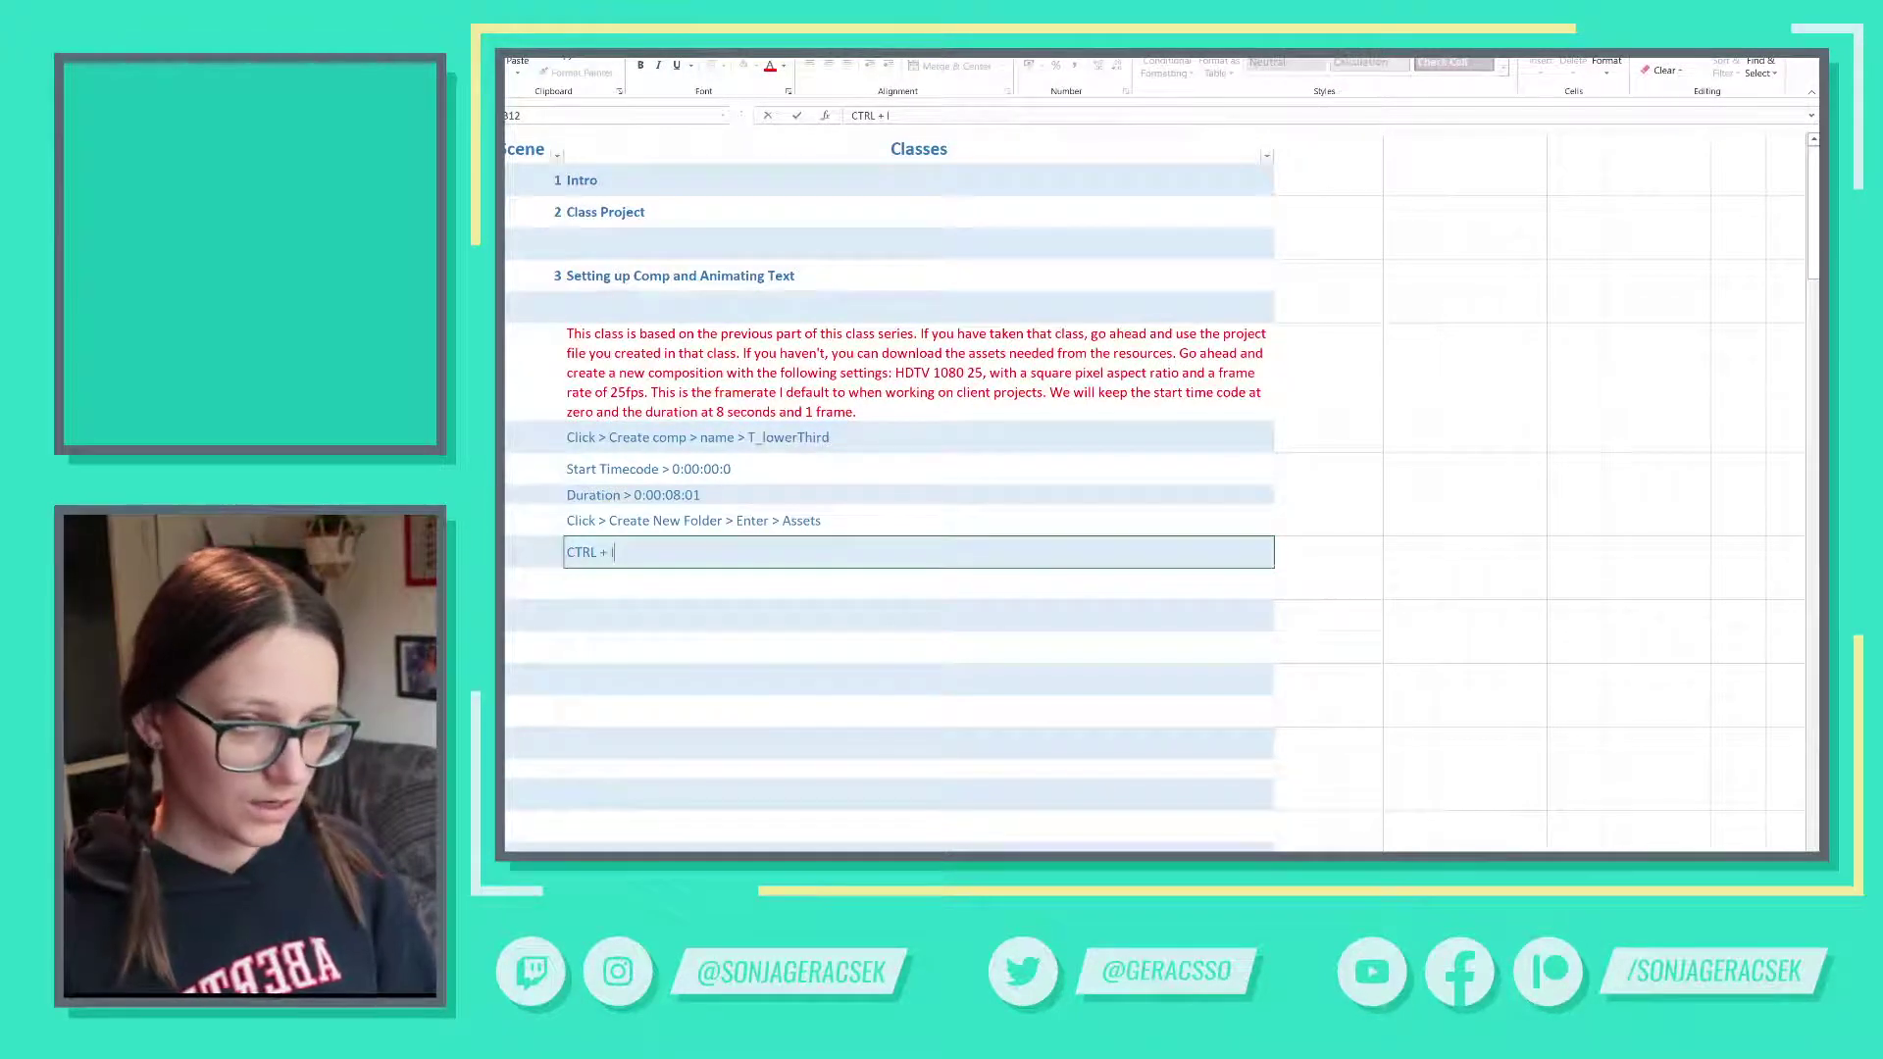
pyautogui.write(' > Import')
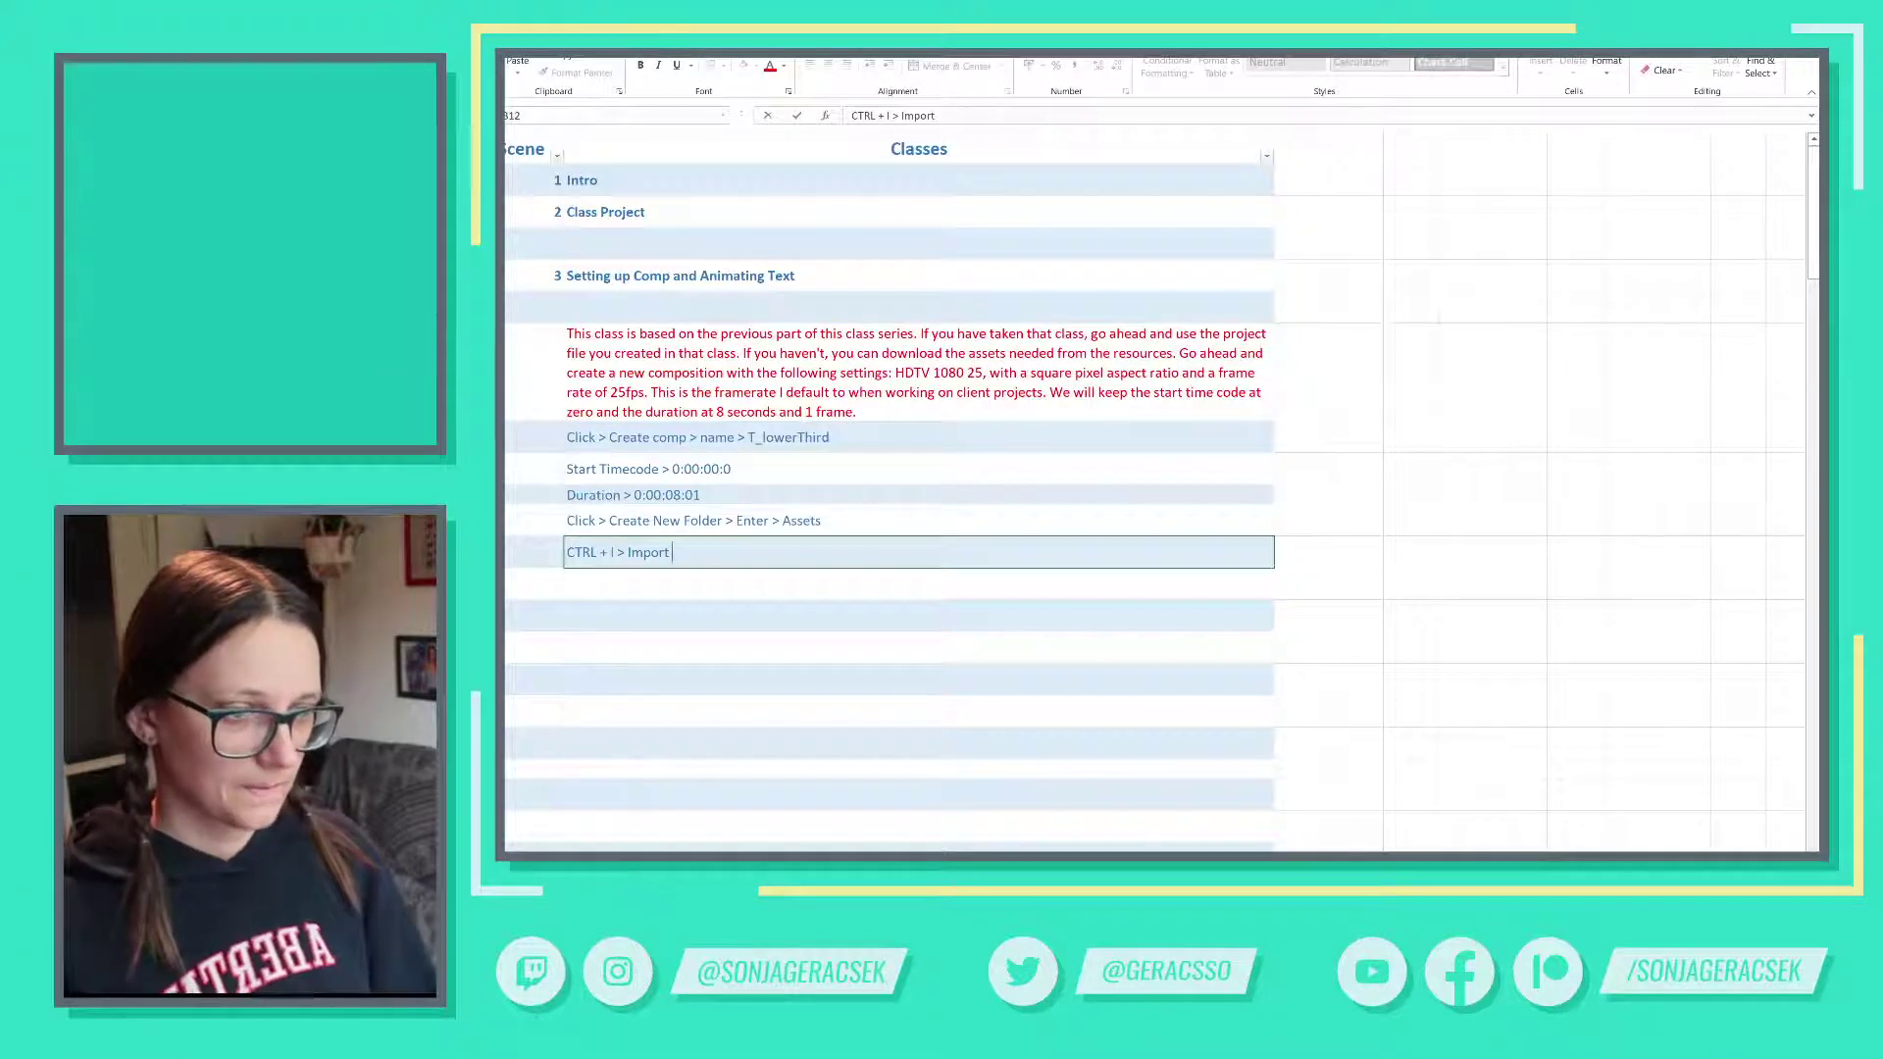
pyautogui.write(' T')
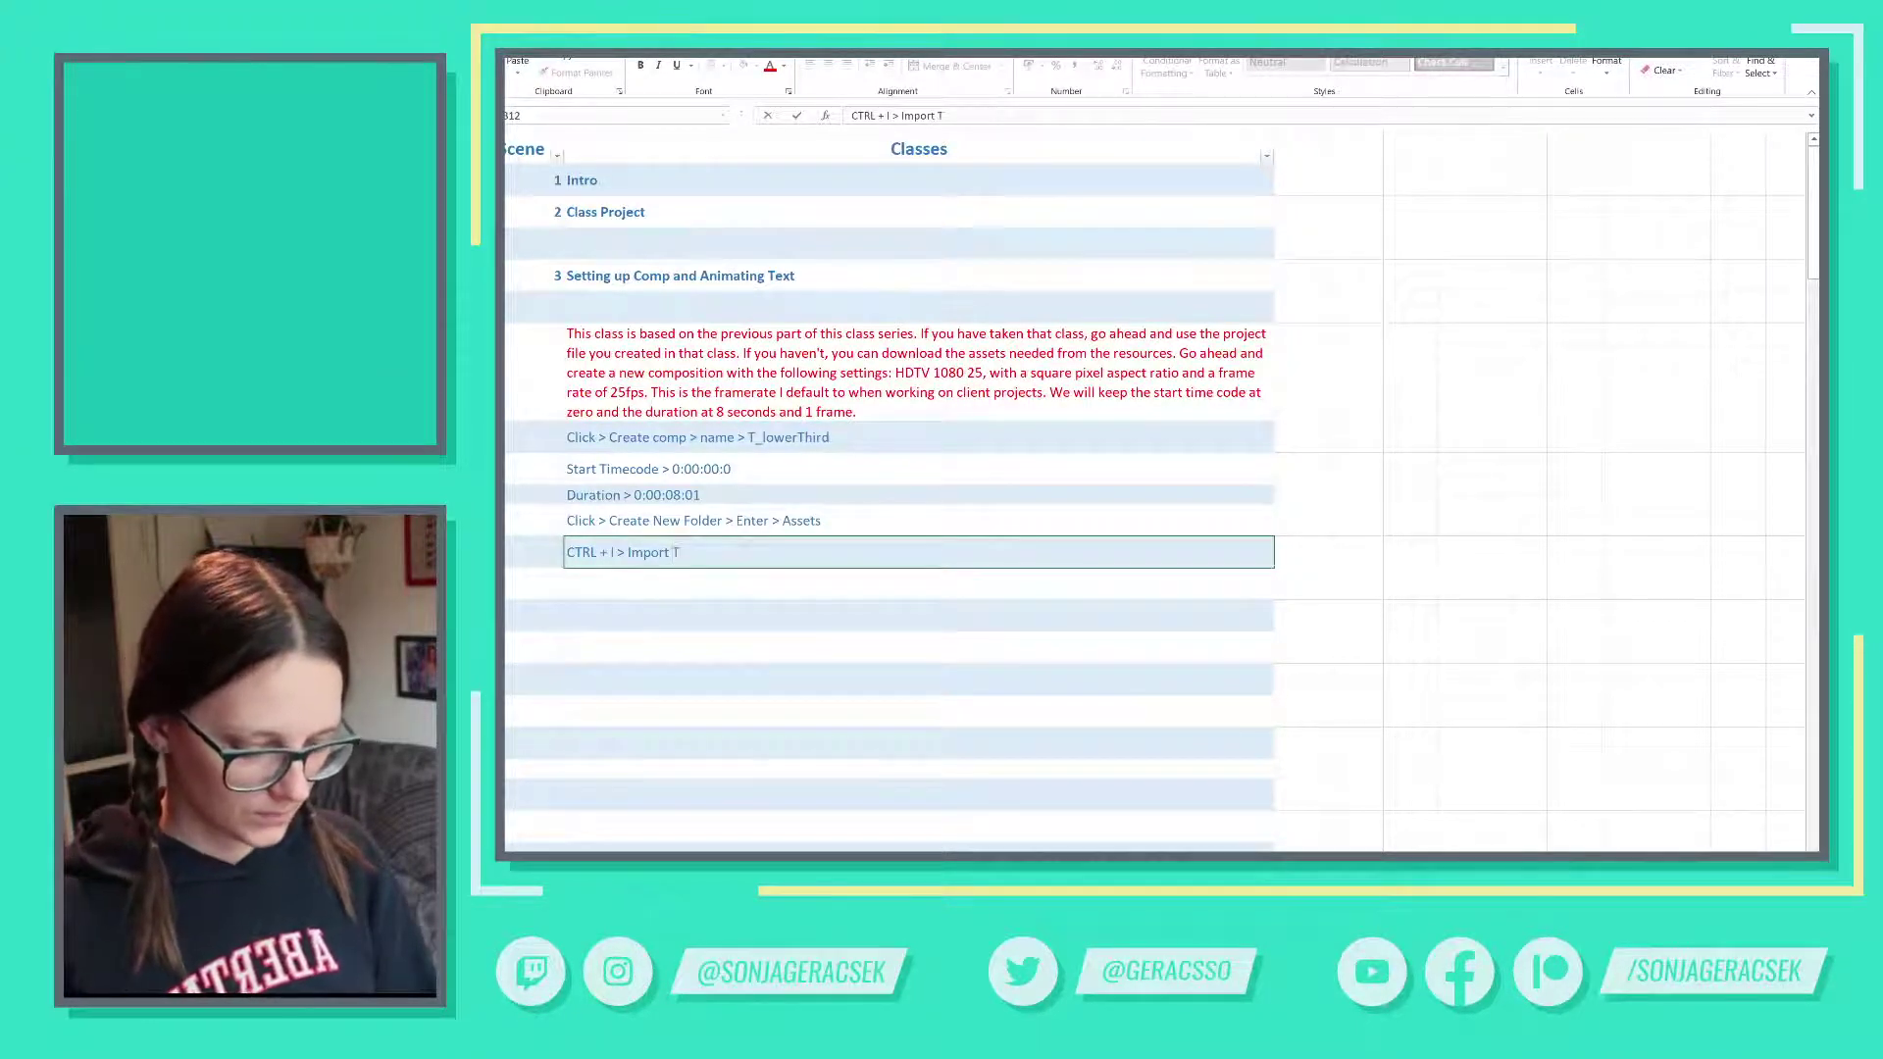
pyautogui.write('itle Tem')
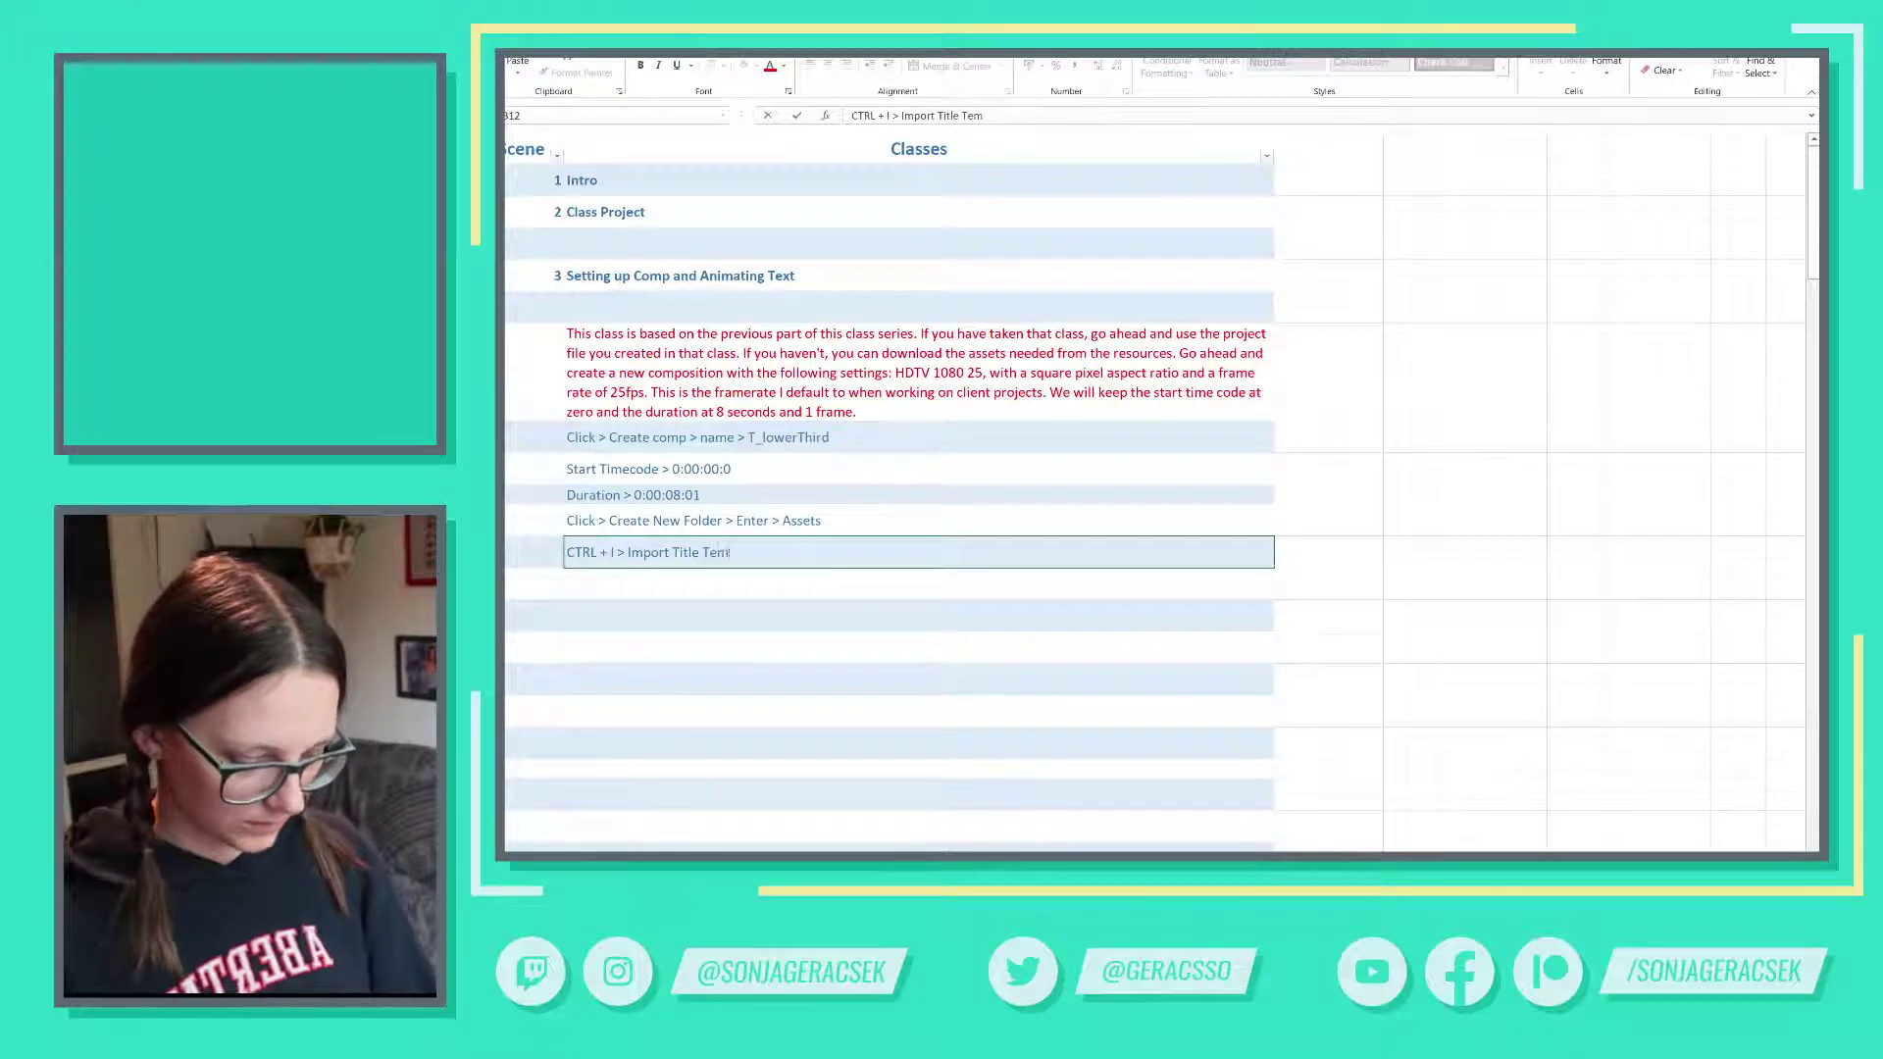
pyautogui.write('plate')
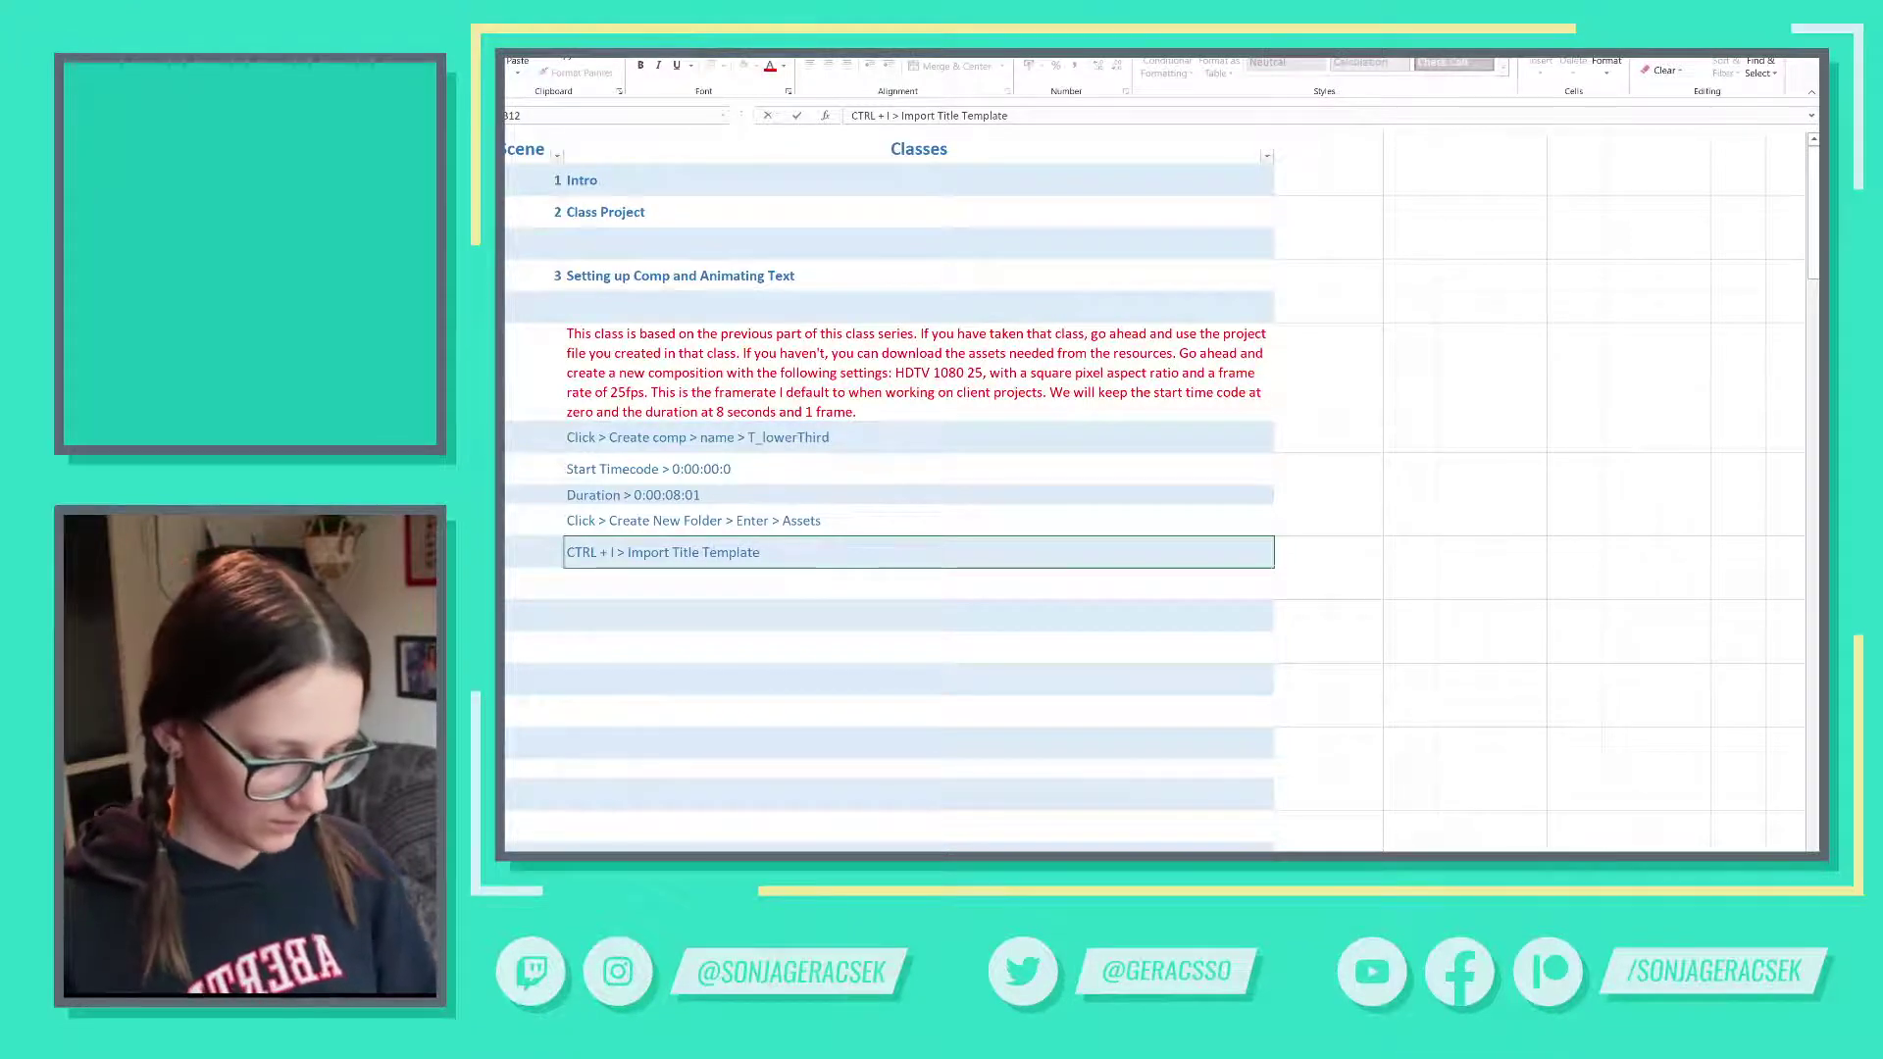
pyautogui.write(' Project File')
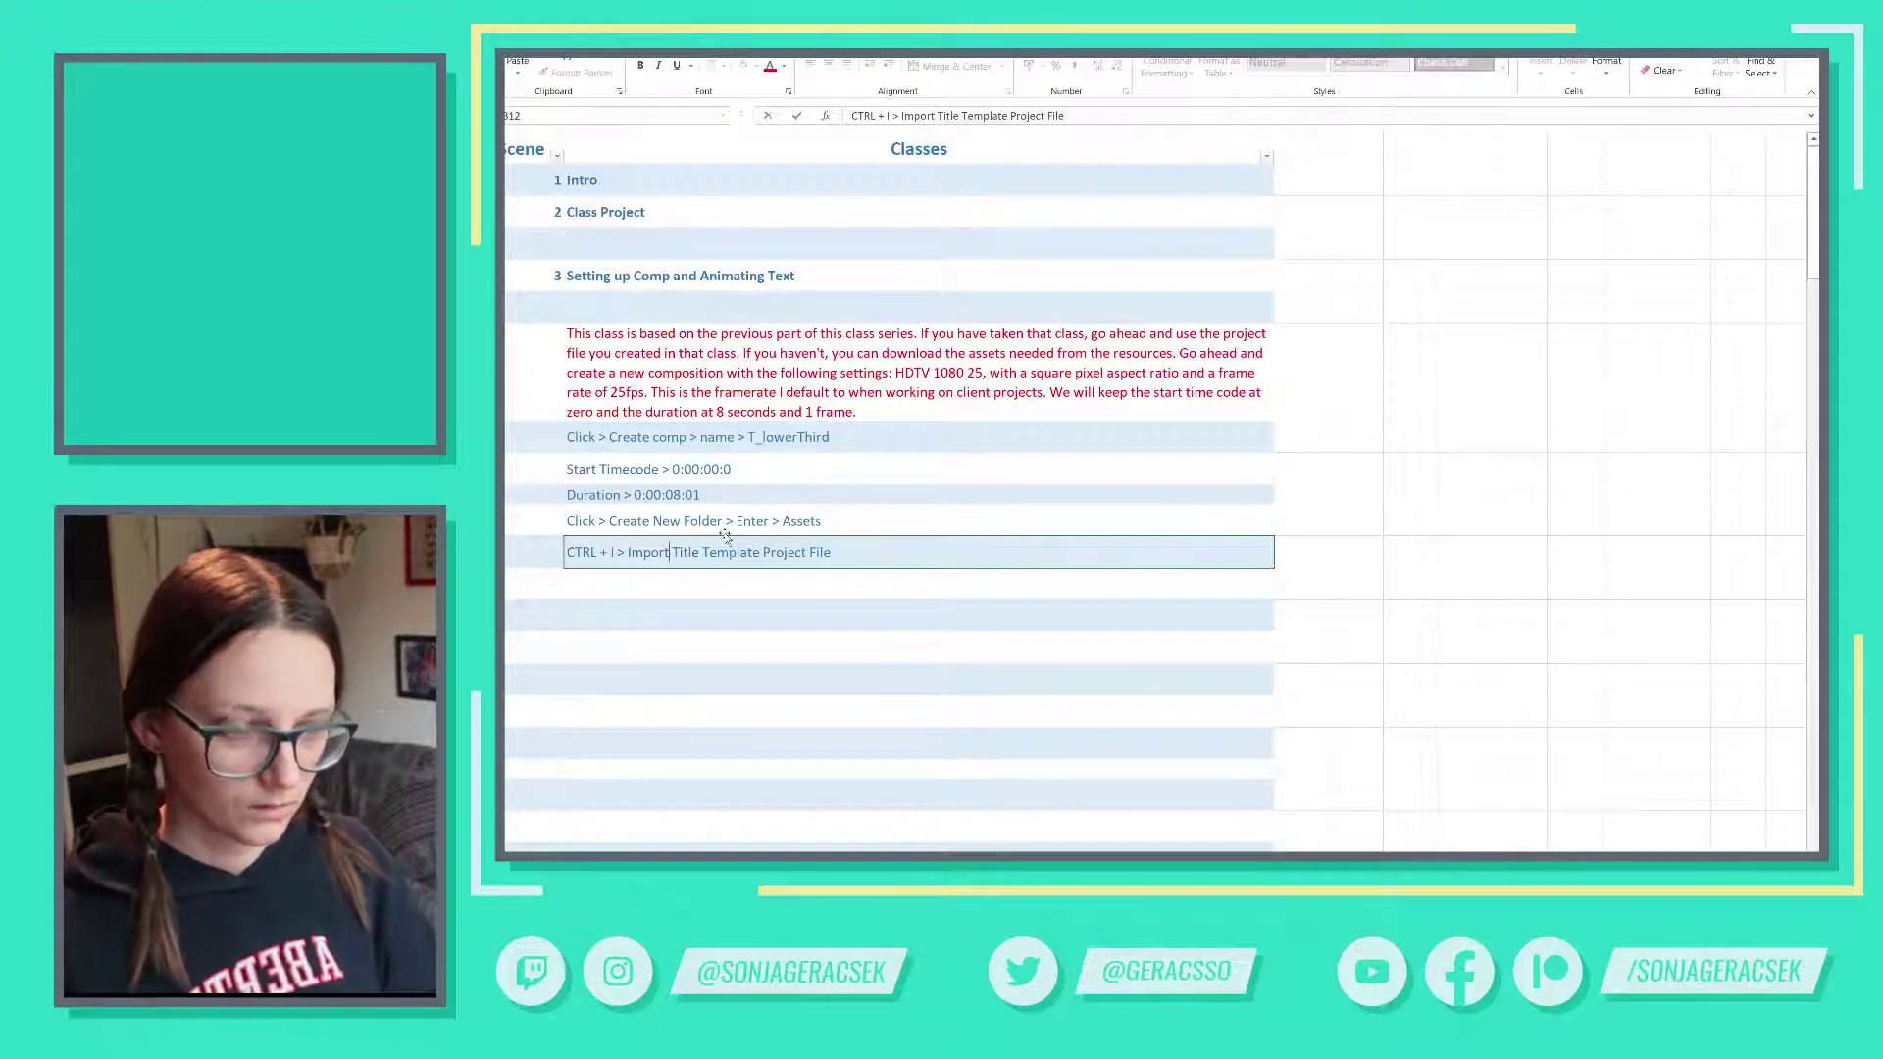
# - Insert ">" after "Import" in the "CTRL + I" row and commit the entry
pyautogui.hotkey('ctrl', 'Left')
pyautogui.hotkey('ctrl', 'Left')
pyautogui.hotkey('ctrl', 'Left')
pyautogui.hotkey('ctrl', 'Left')
pyautogui.write('>')
pyautogui.press('Return')
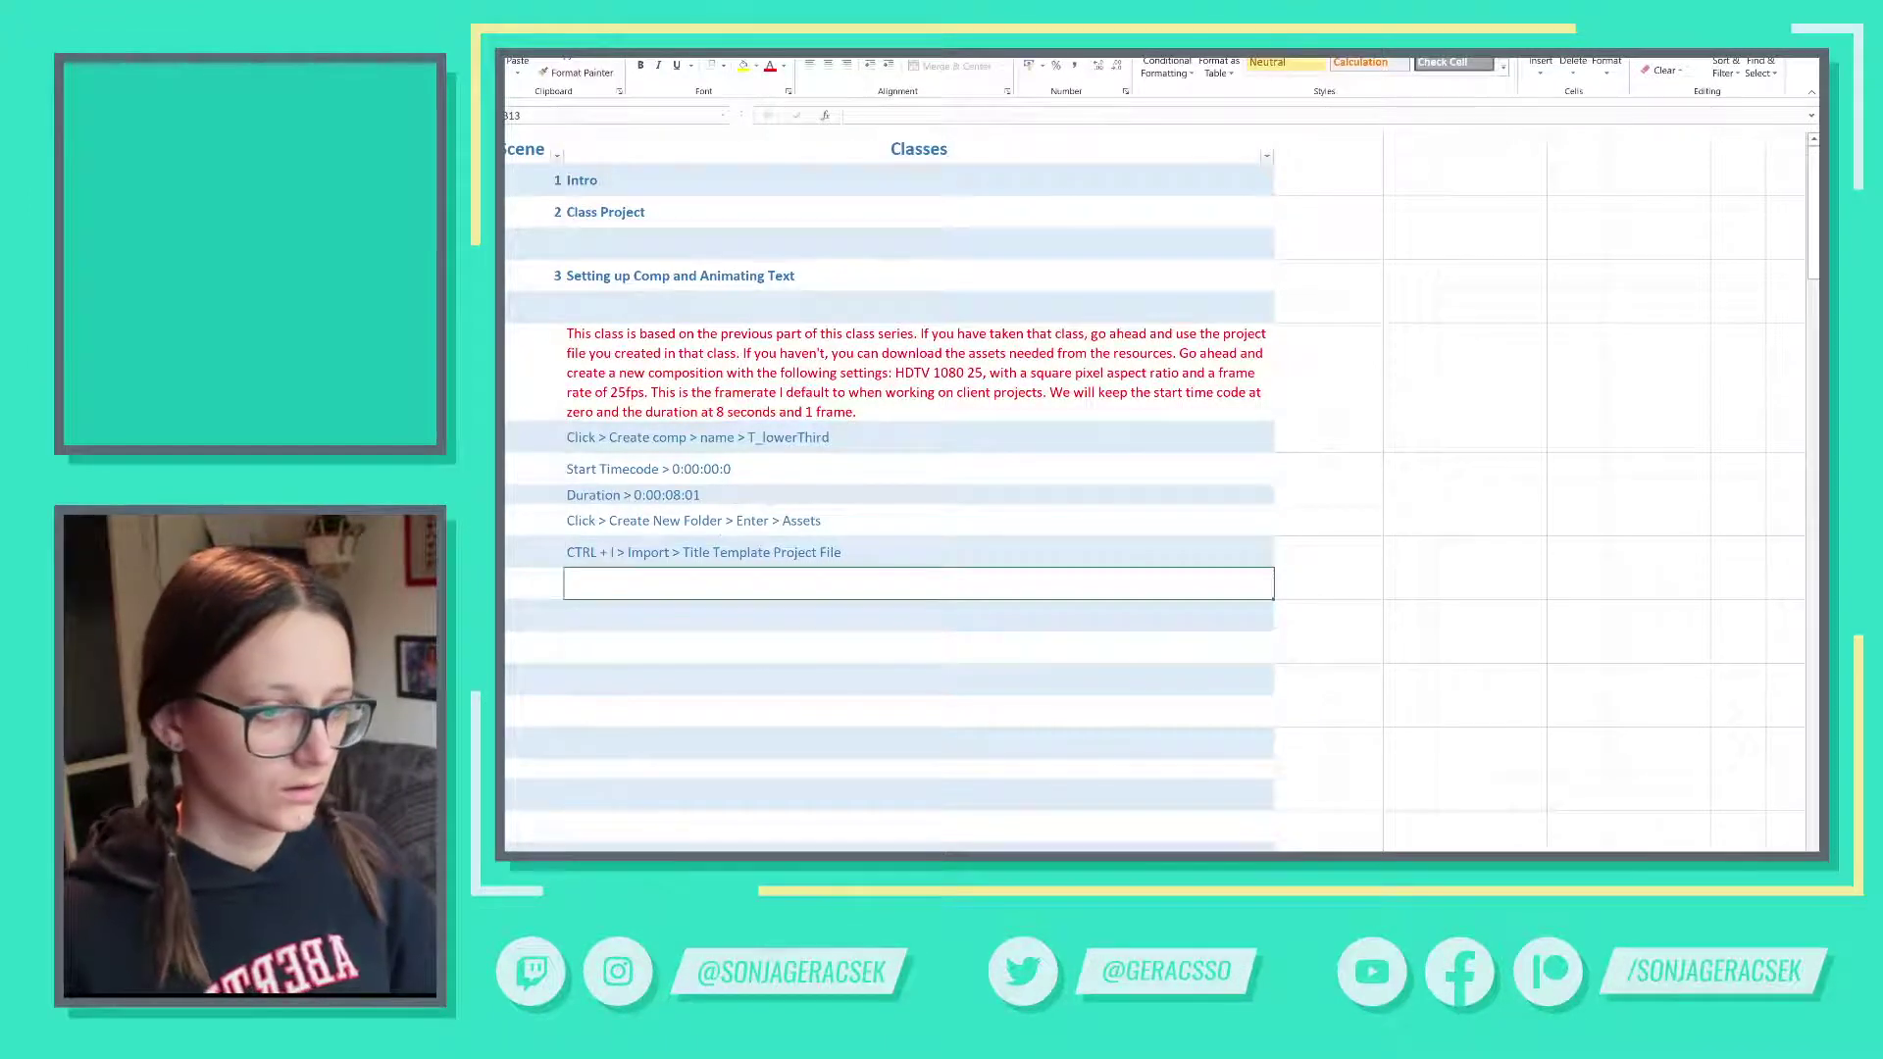
# - Switch to After Effects, try moving the MAIN comp into the assets folder, and undo the move
pyautogui.hotkey('alt', 'Tab')
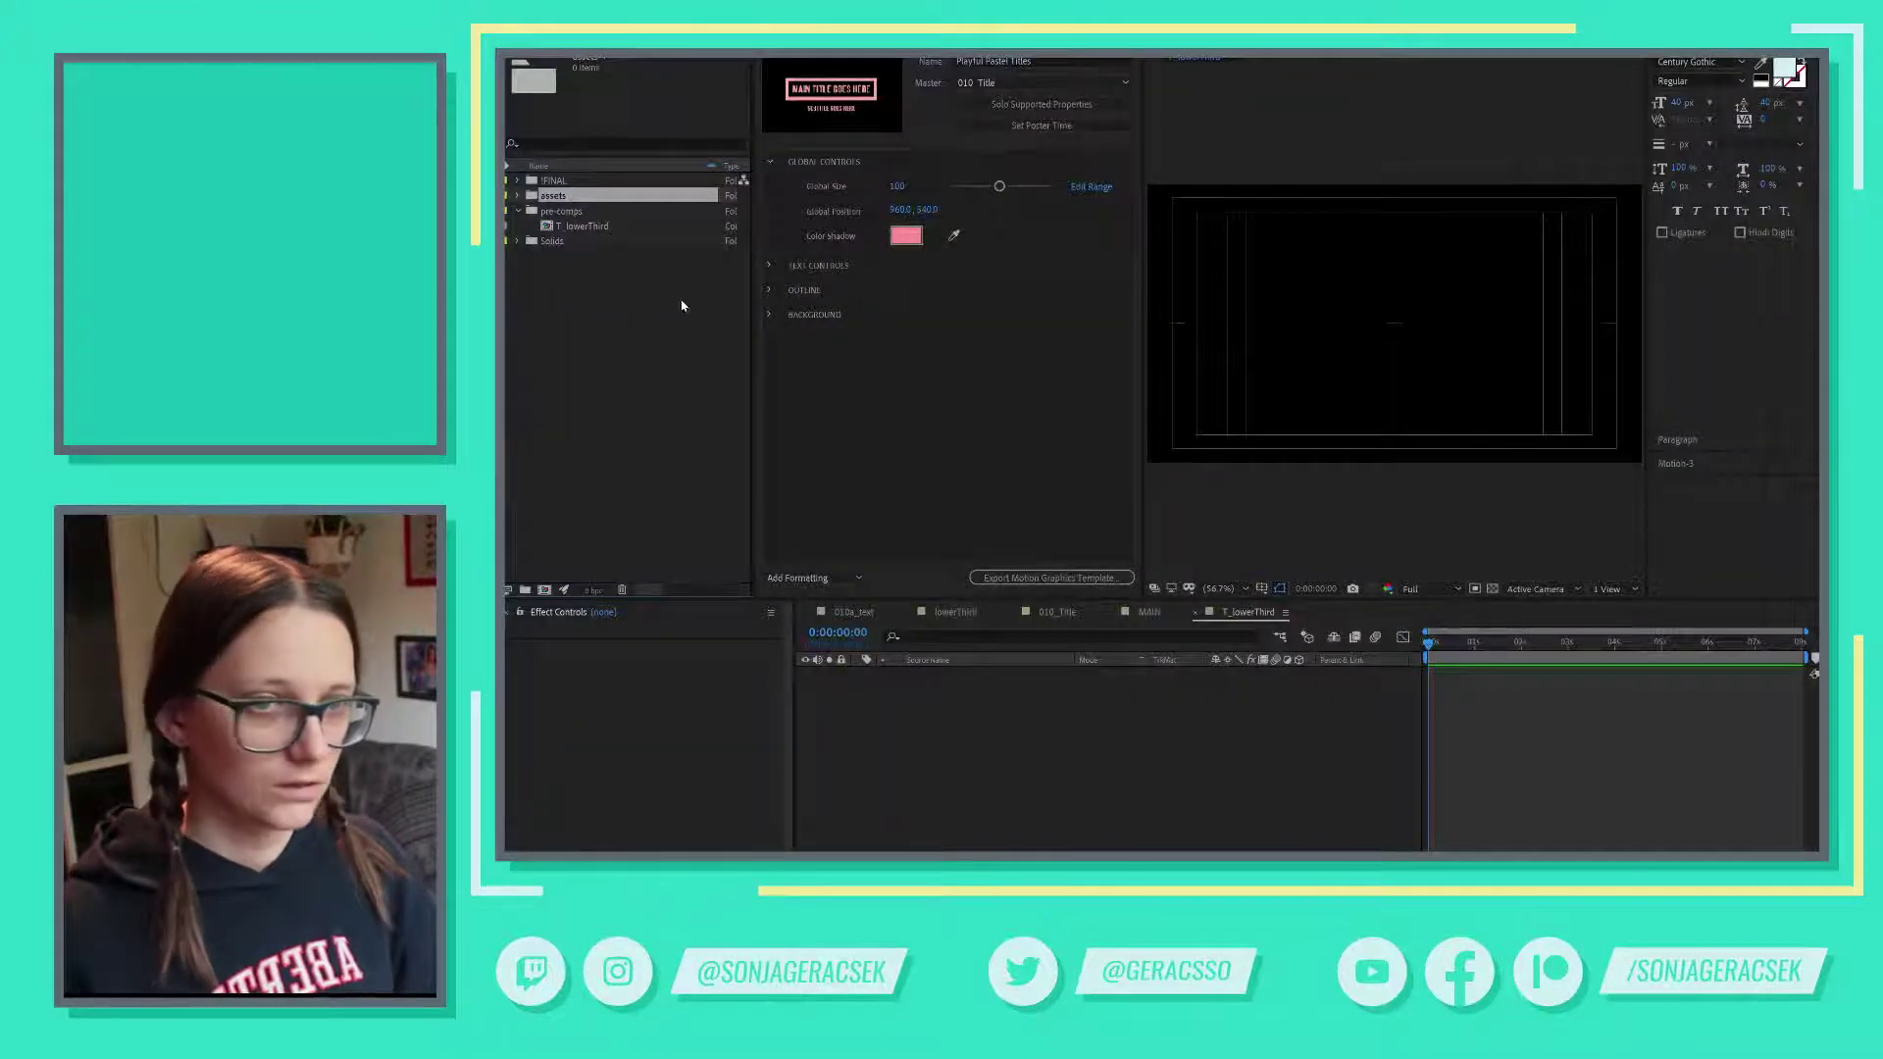
pyautogui.click(519, 182)
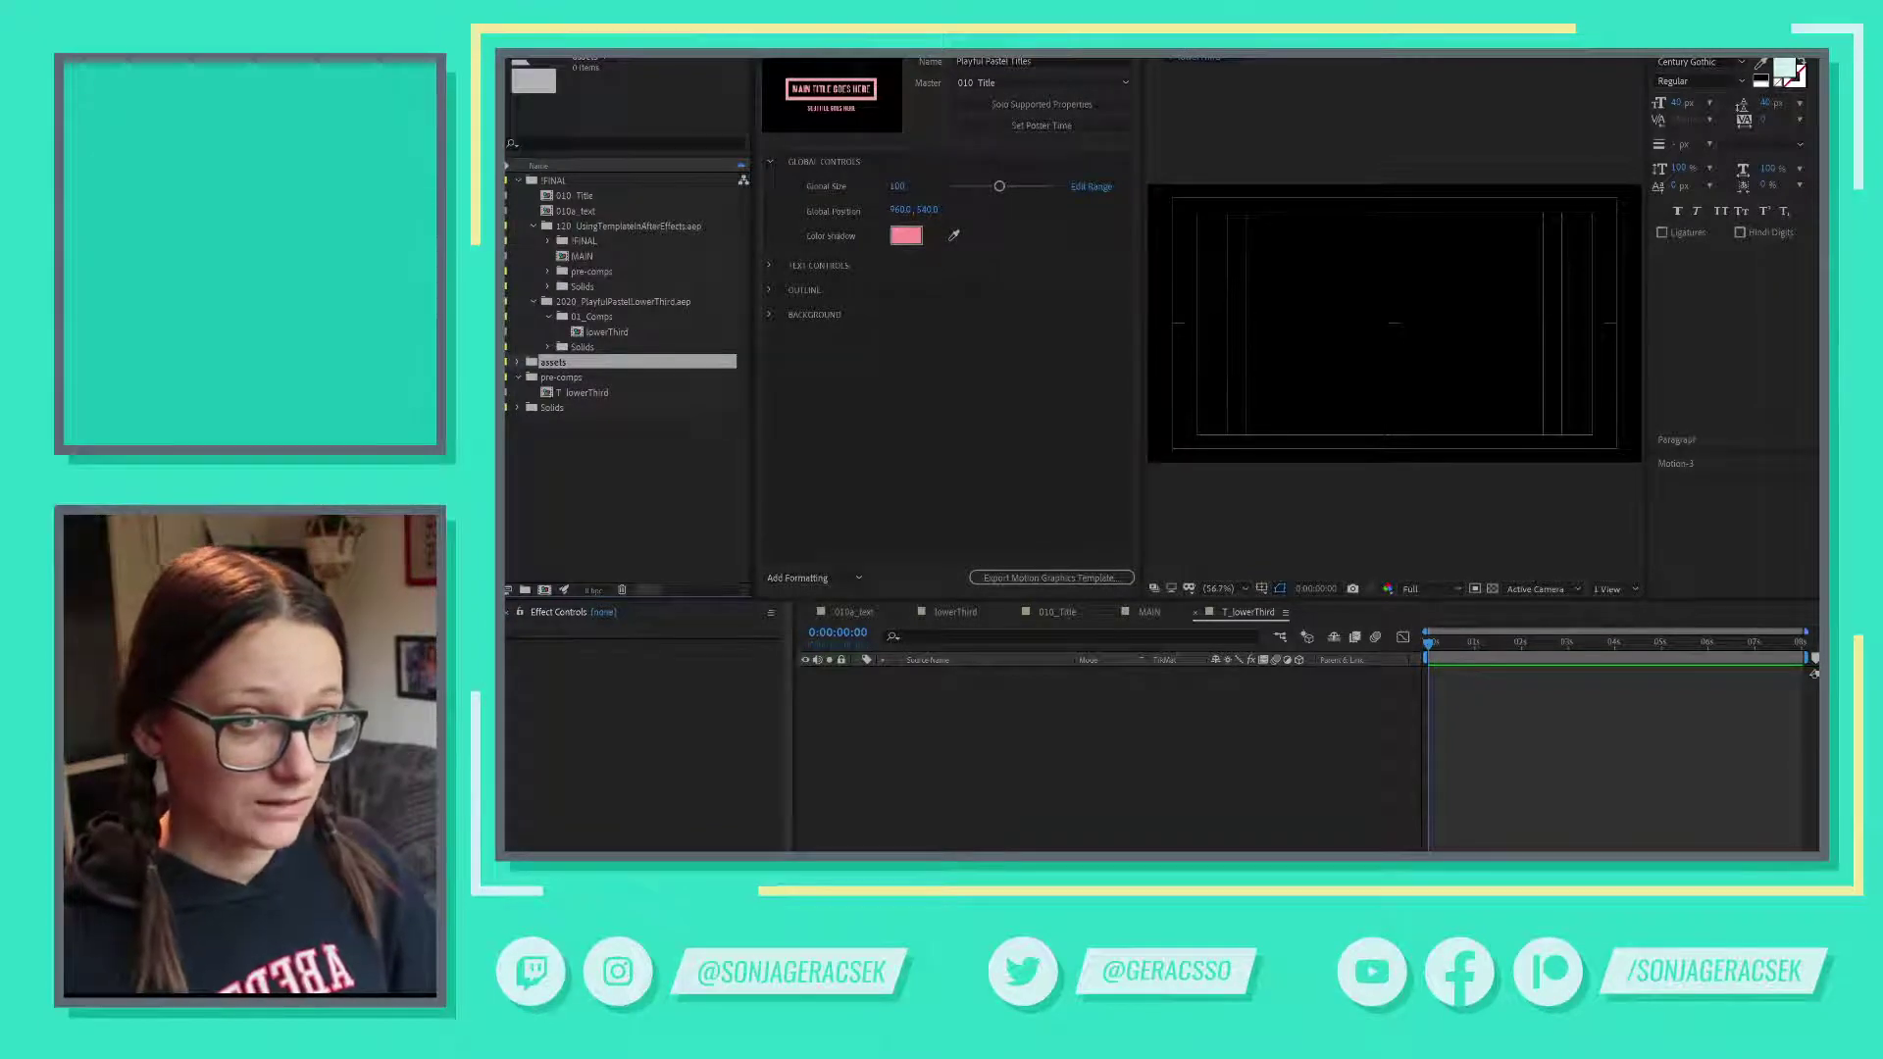
pyautogui.moveTo(561, 260); pyautogui.dragTo(580, 351)
pyautogui.click(517, 181)
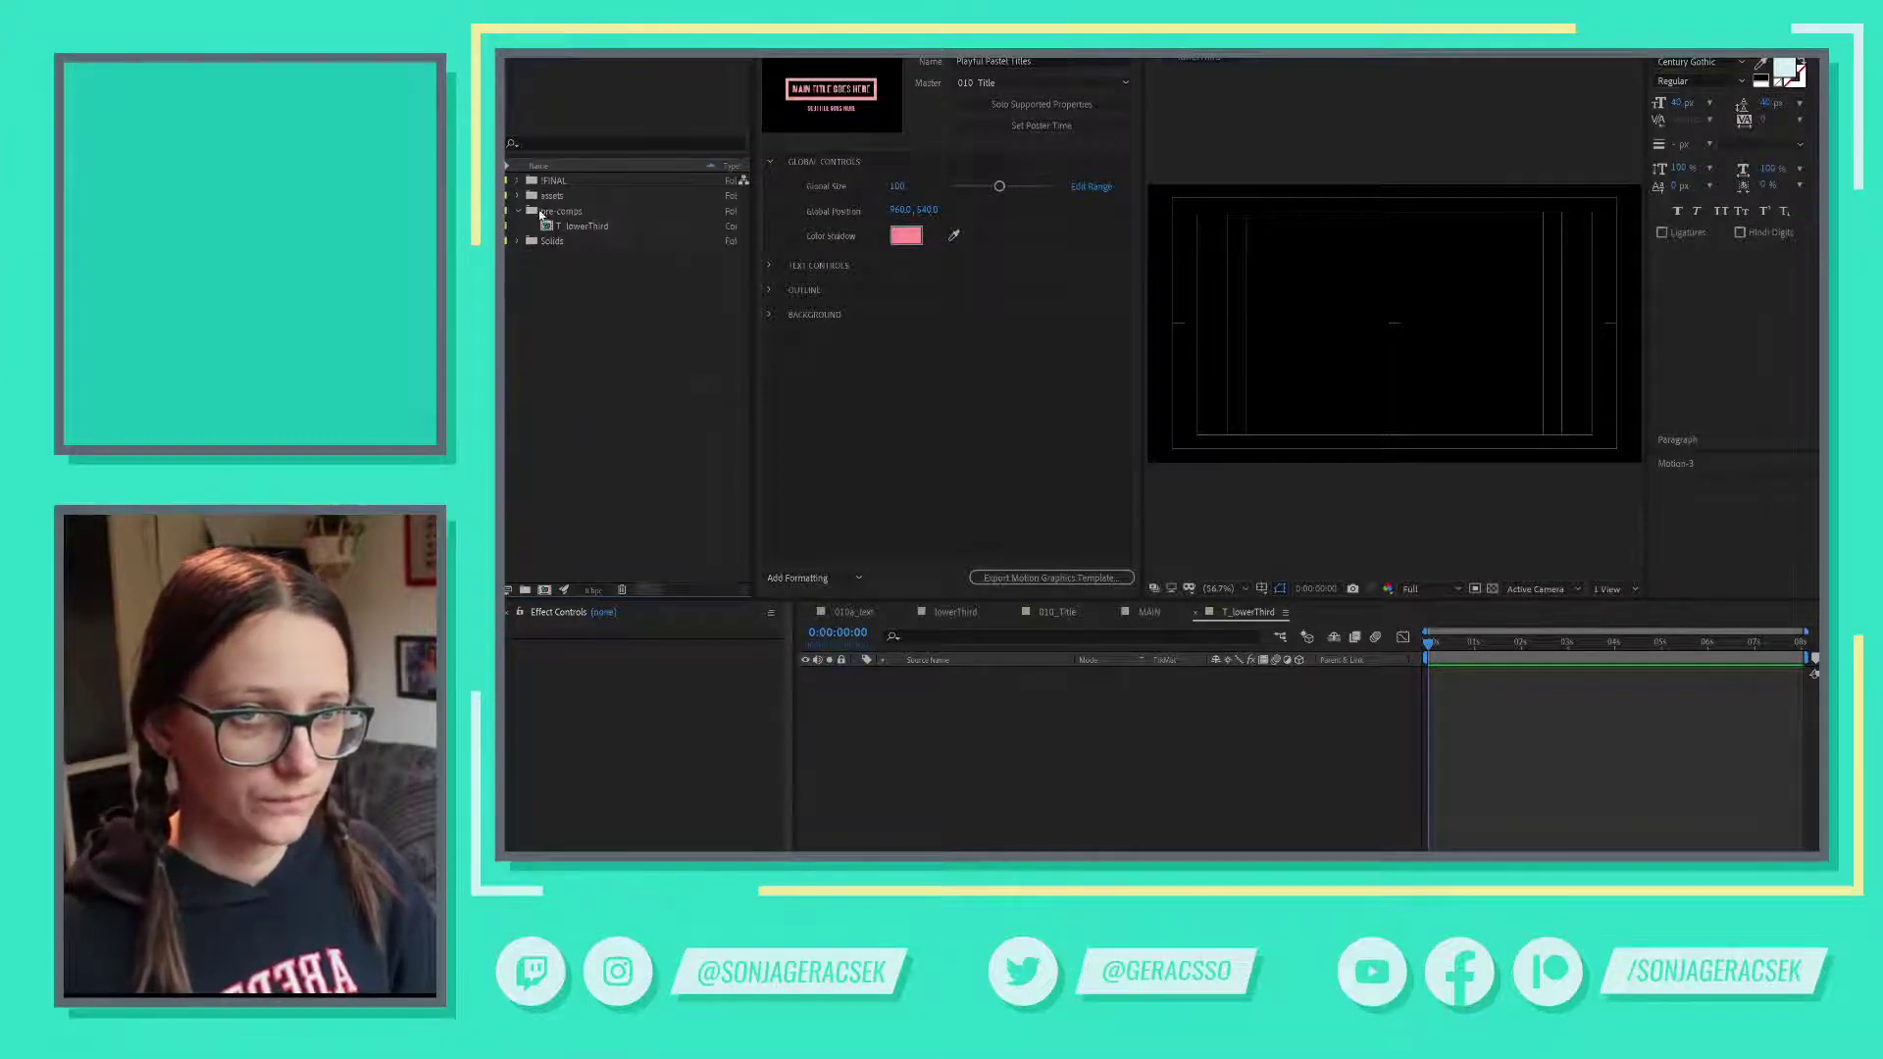
pyautogui.click(517, 196)
pyautogui.click(553, 197)
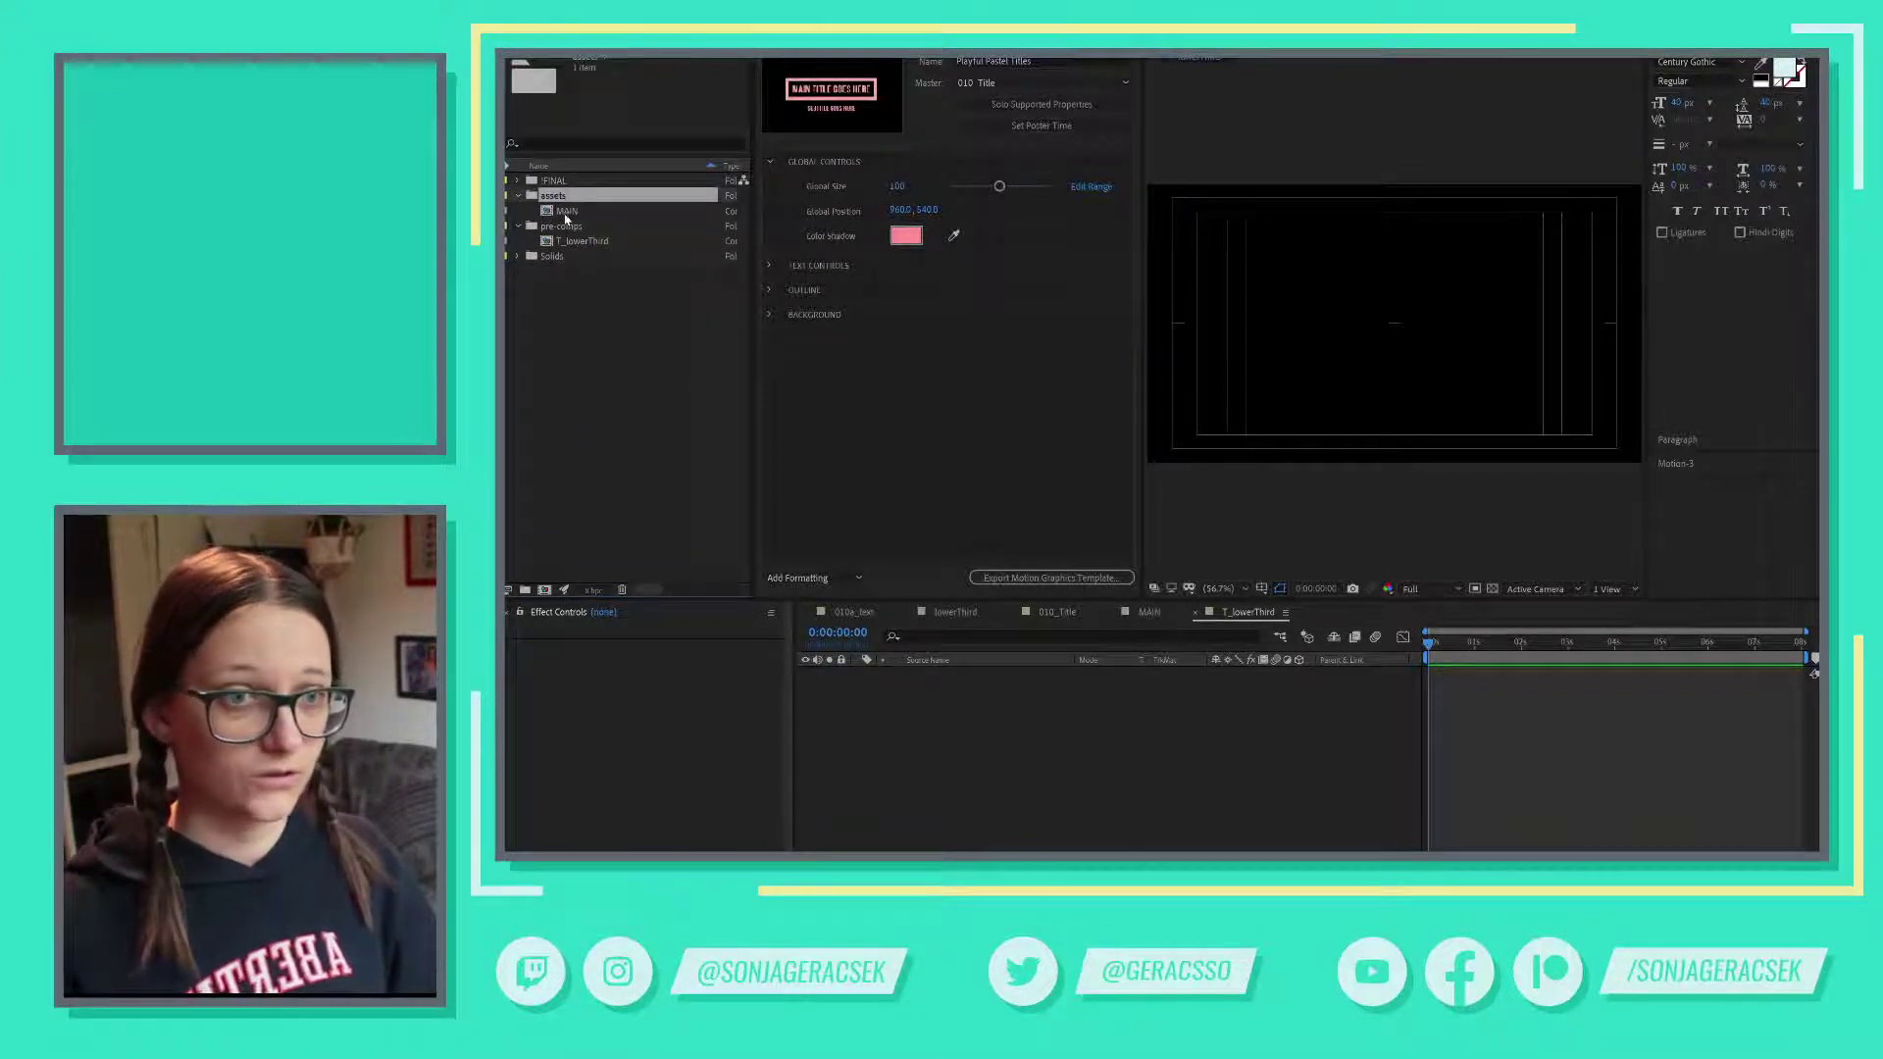
pyautogui.click(565, 213)
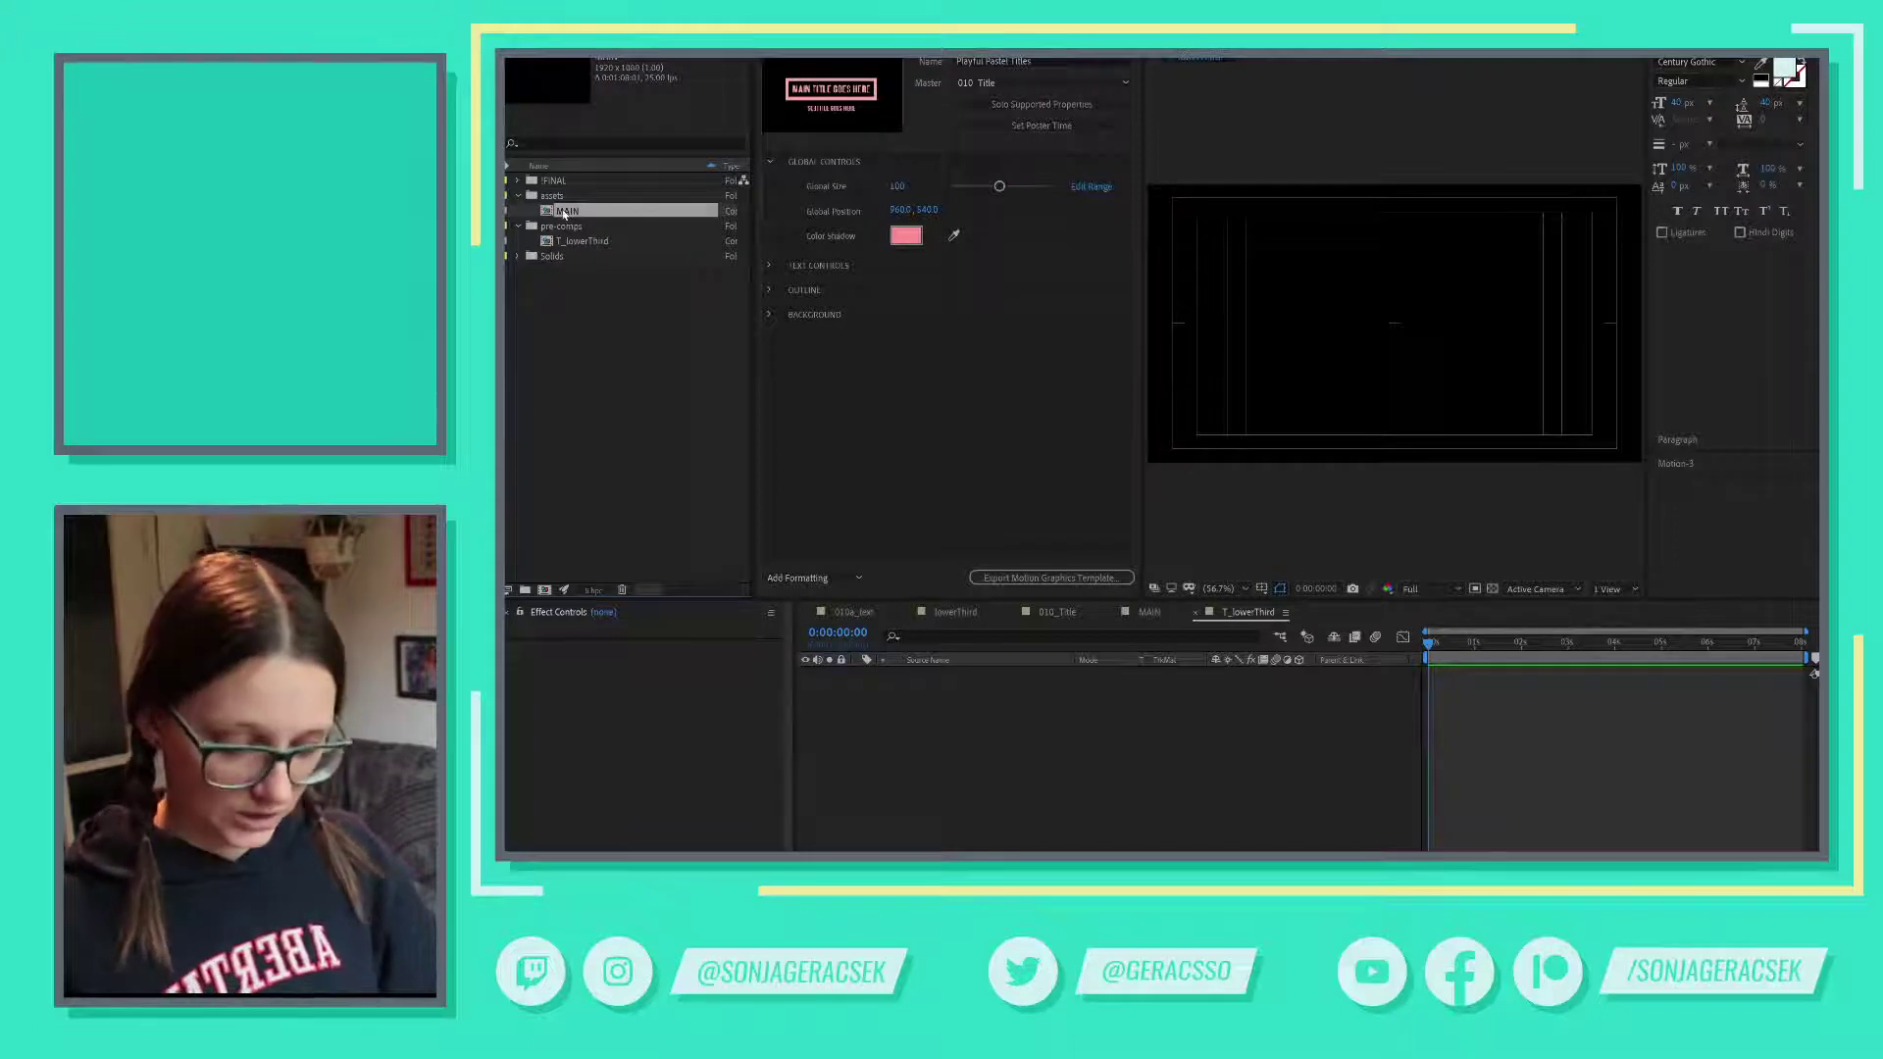
pyautogui.hotkey('ctrl', 'z')
# - Move the T_title comp from the pre-comps folder of 120_UsingTemplateInAfterEffects.aep into the assets folder
pyautogui.click(517, 181)
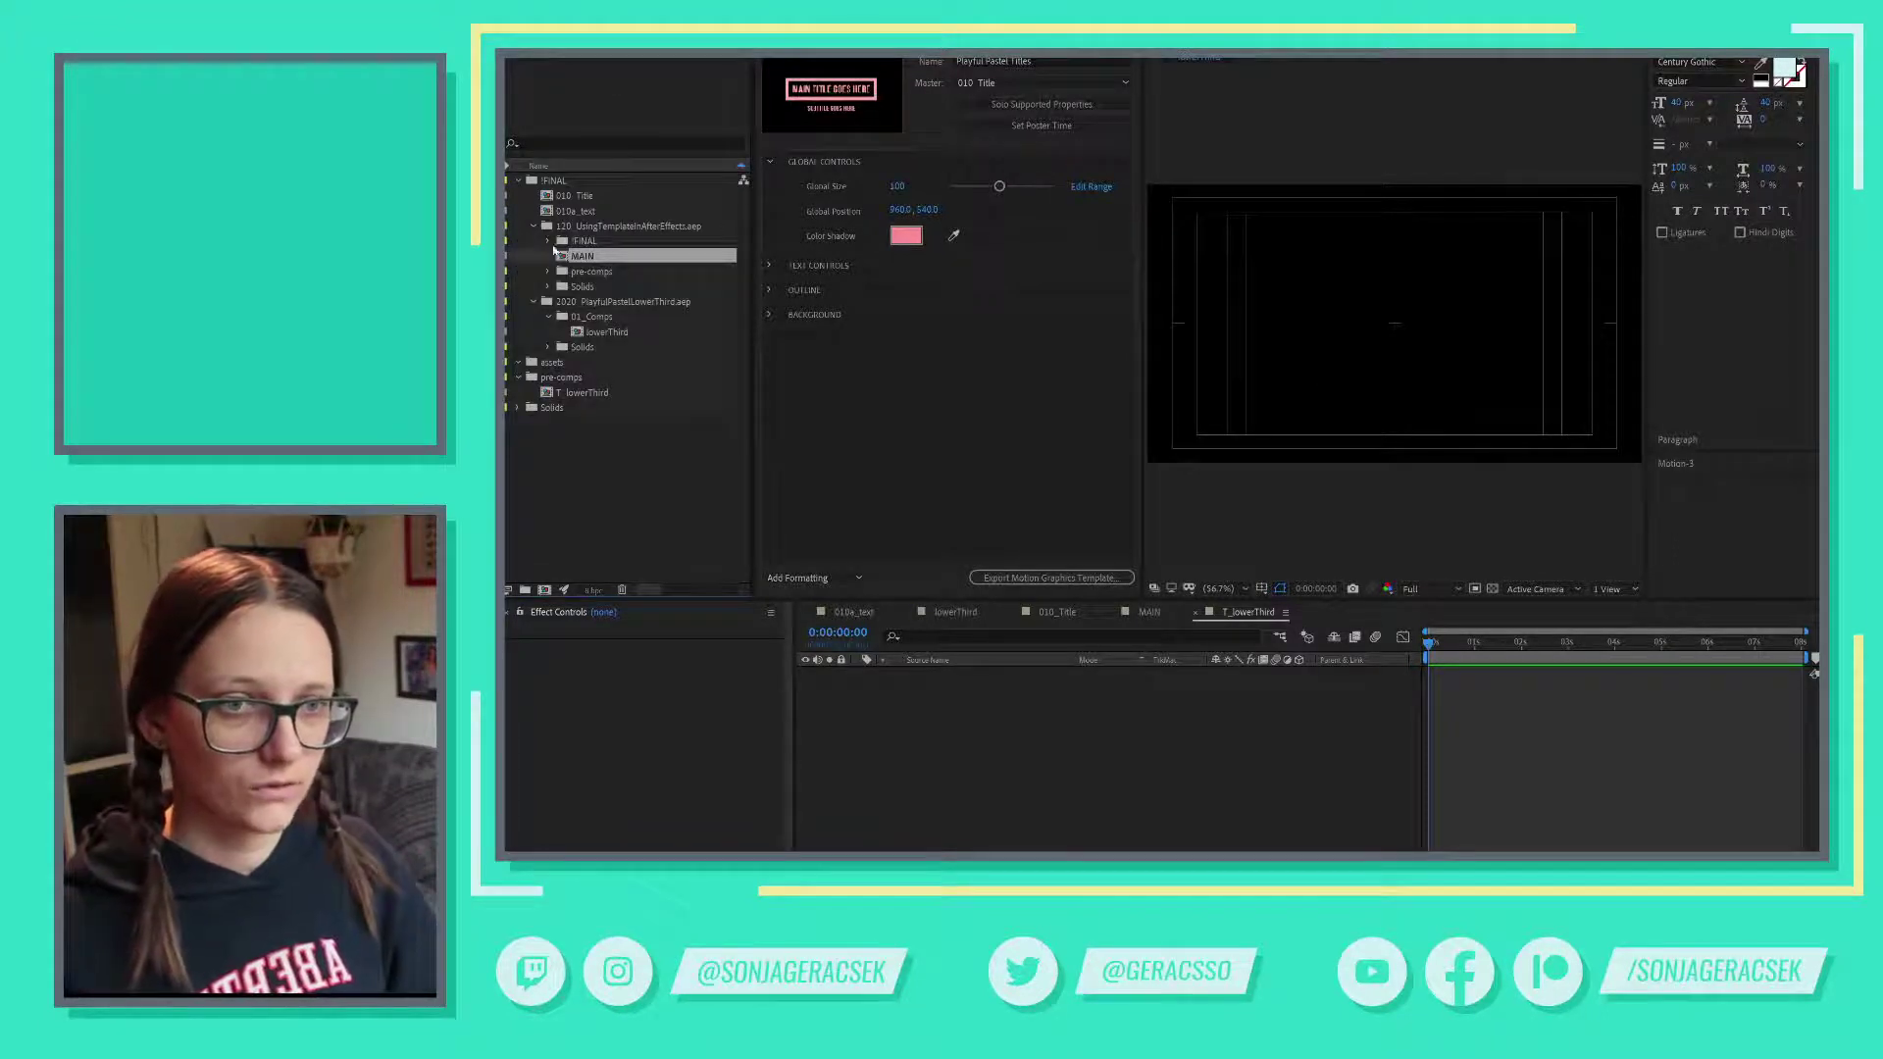
pyautogui.click(547, 240)
pyautogui.click(610, 257)
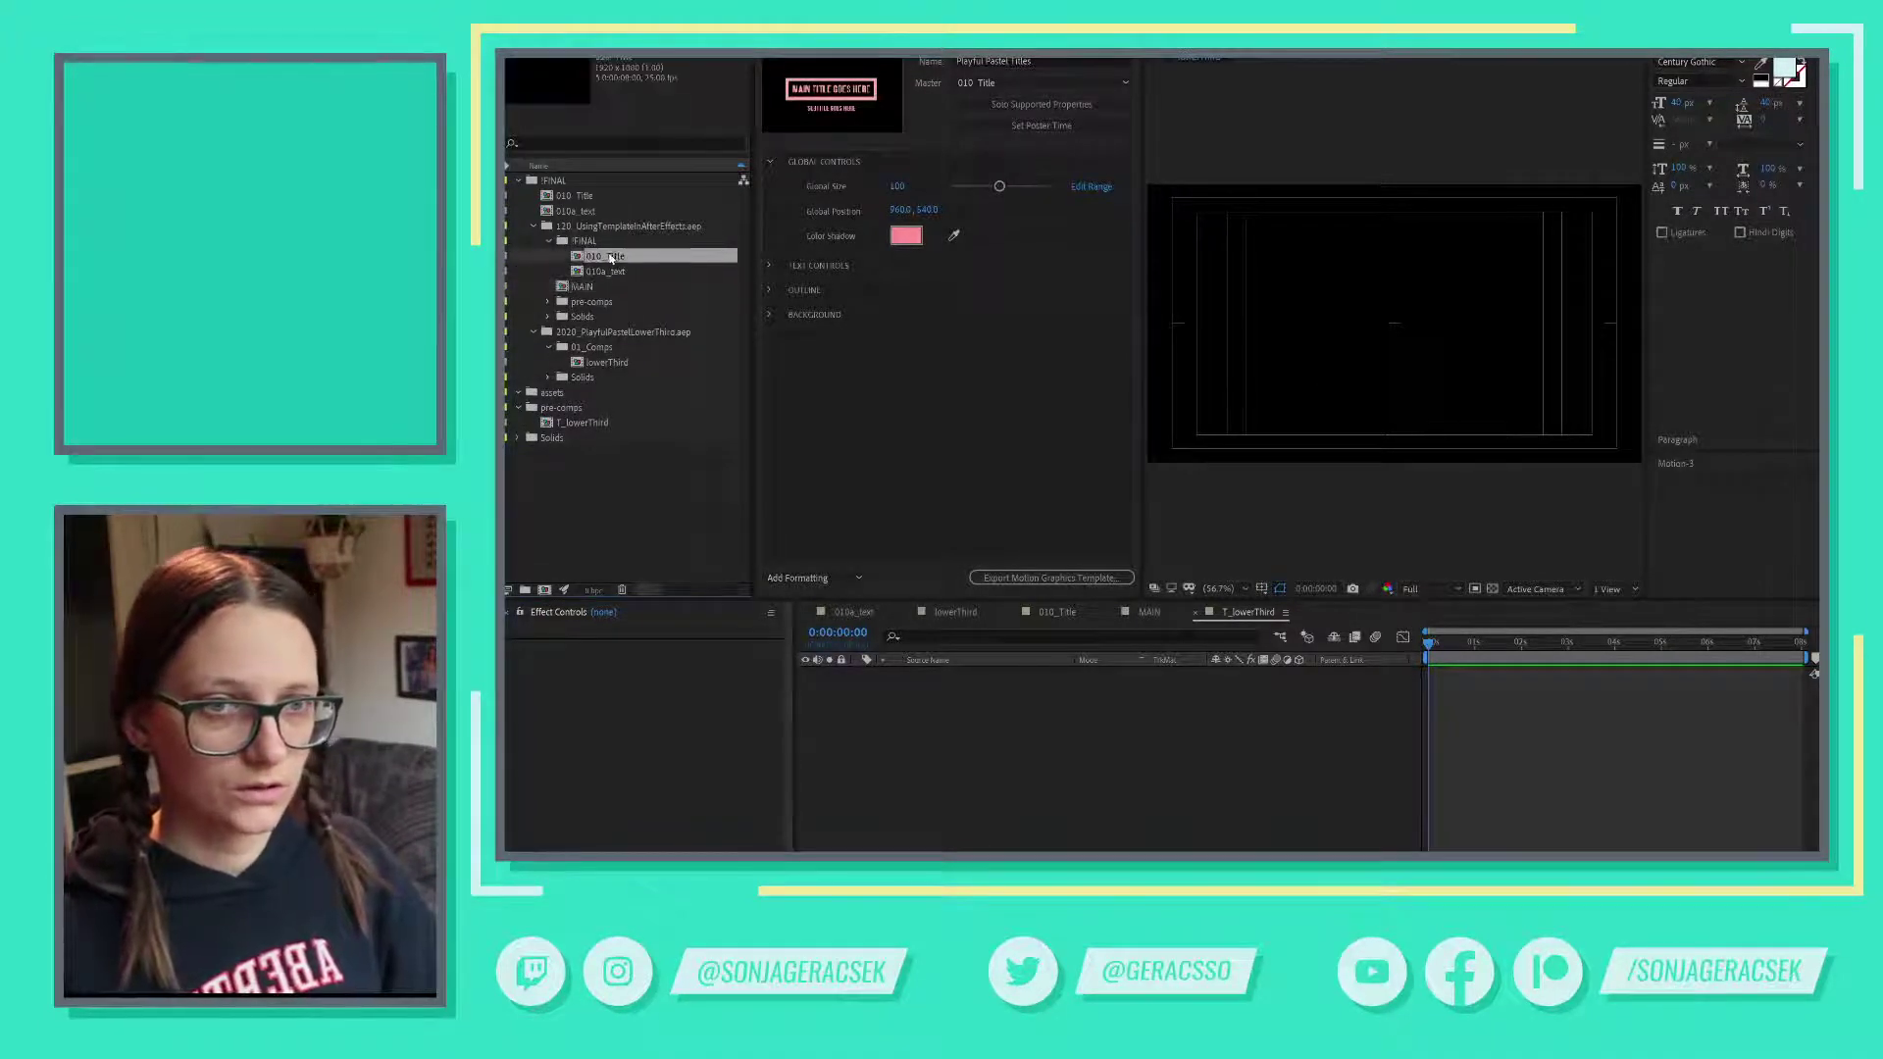
pyautogui.click(548, 301)
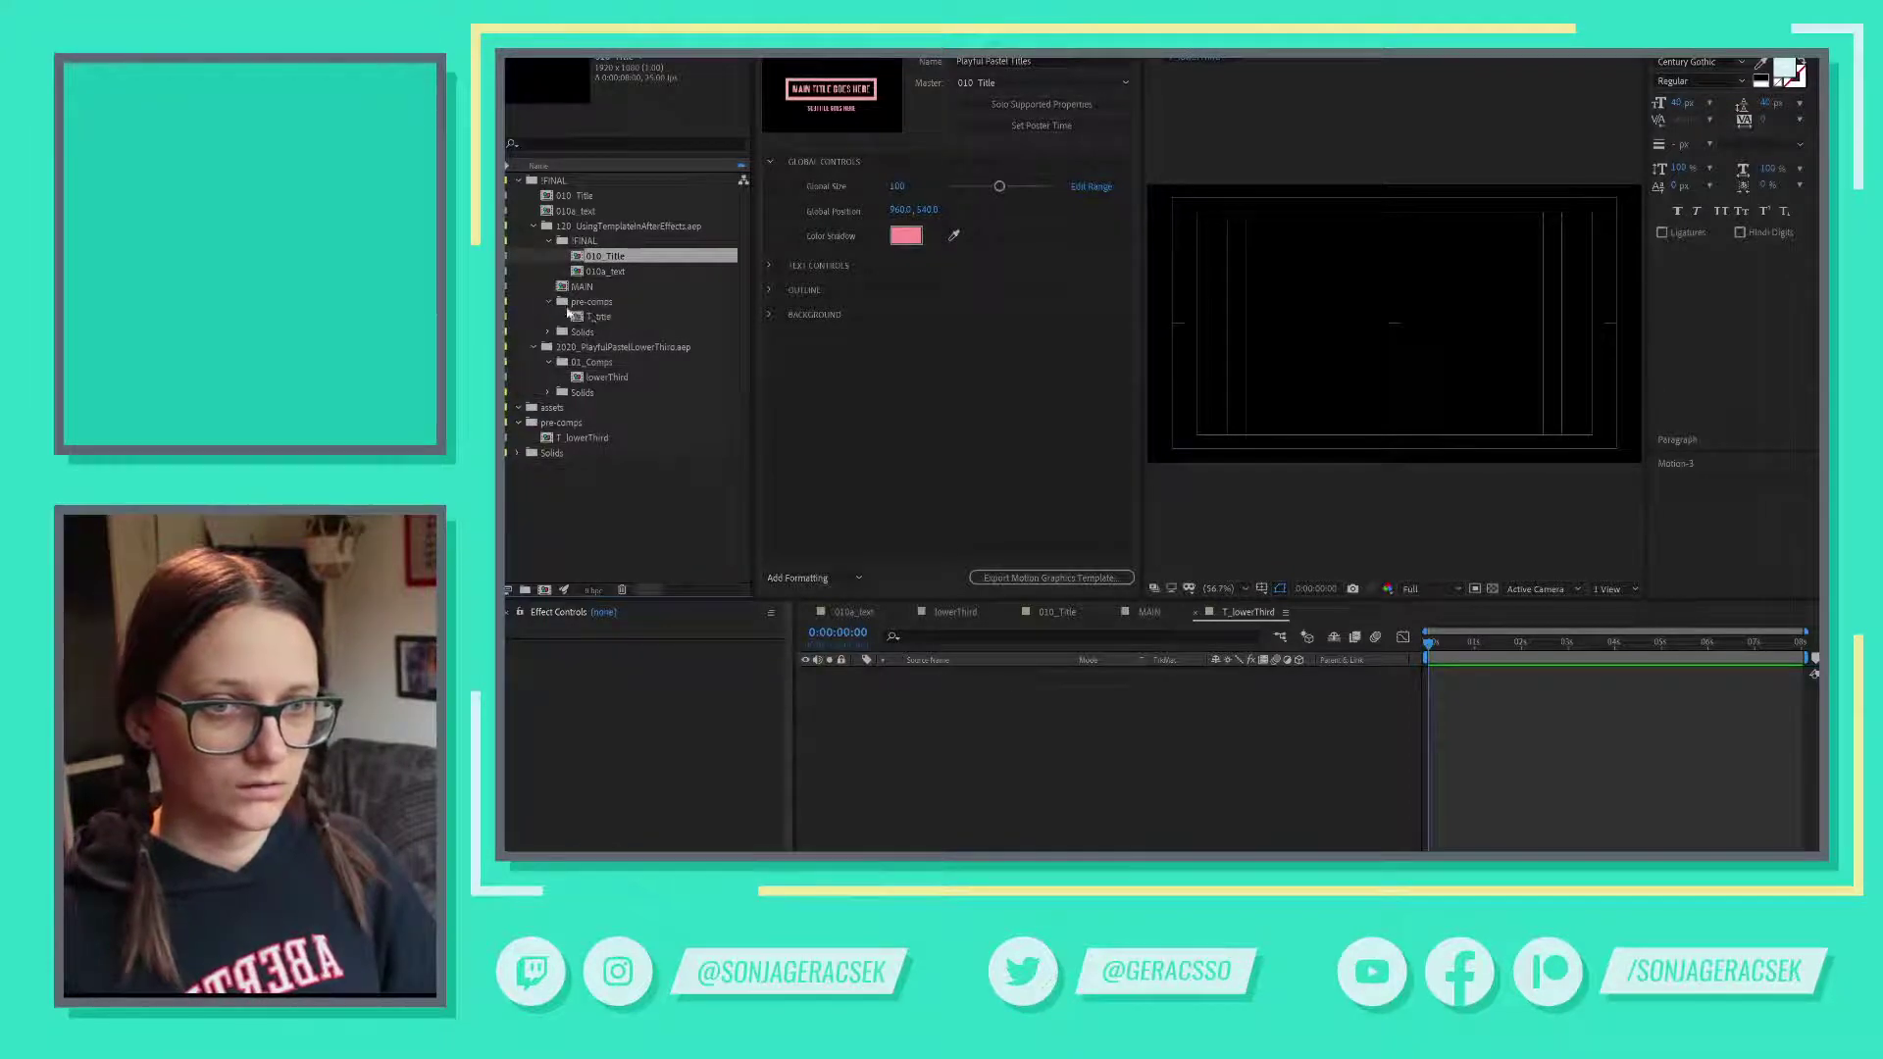
pyautogui.moveTo(589, 316); pyautogui.dragTo(586, 412)
# - Collapse the FINAL folder, keeping the project items sorted by ascending name, and open the T_title comp from assets
pyautogui.click(508, 181)
pyautogui.click(623, 184)
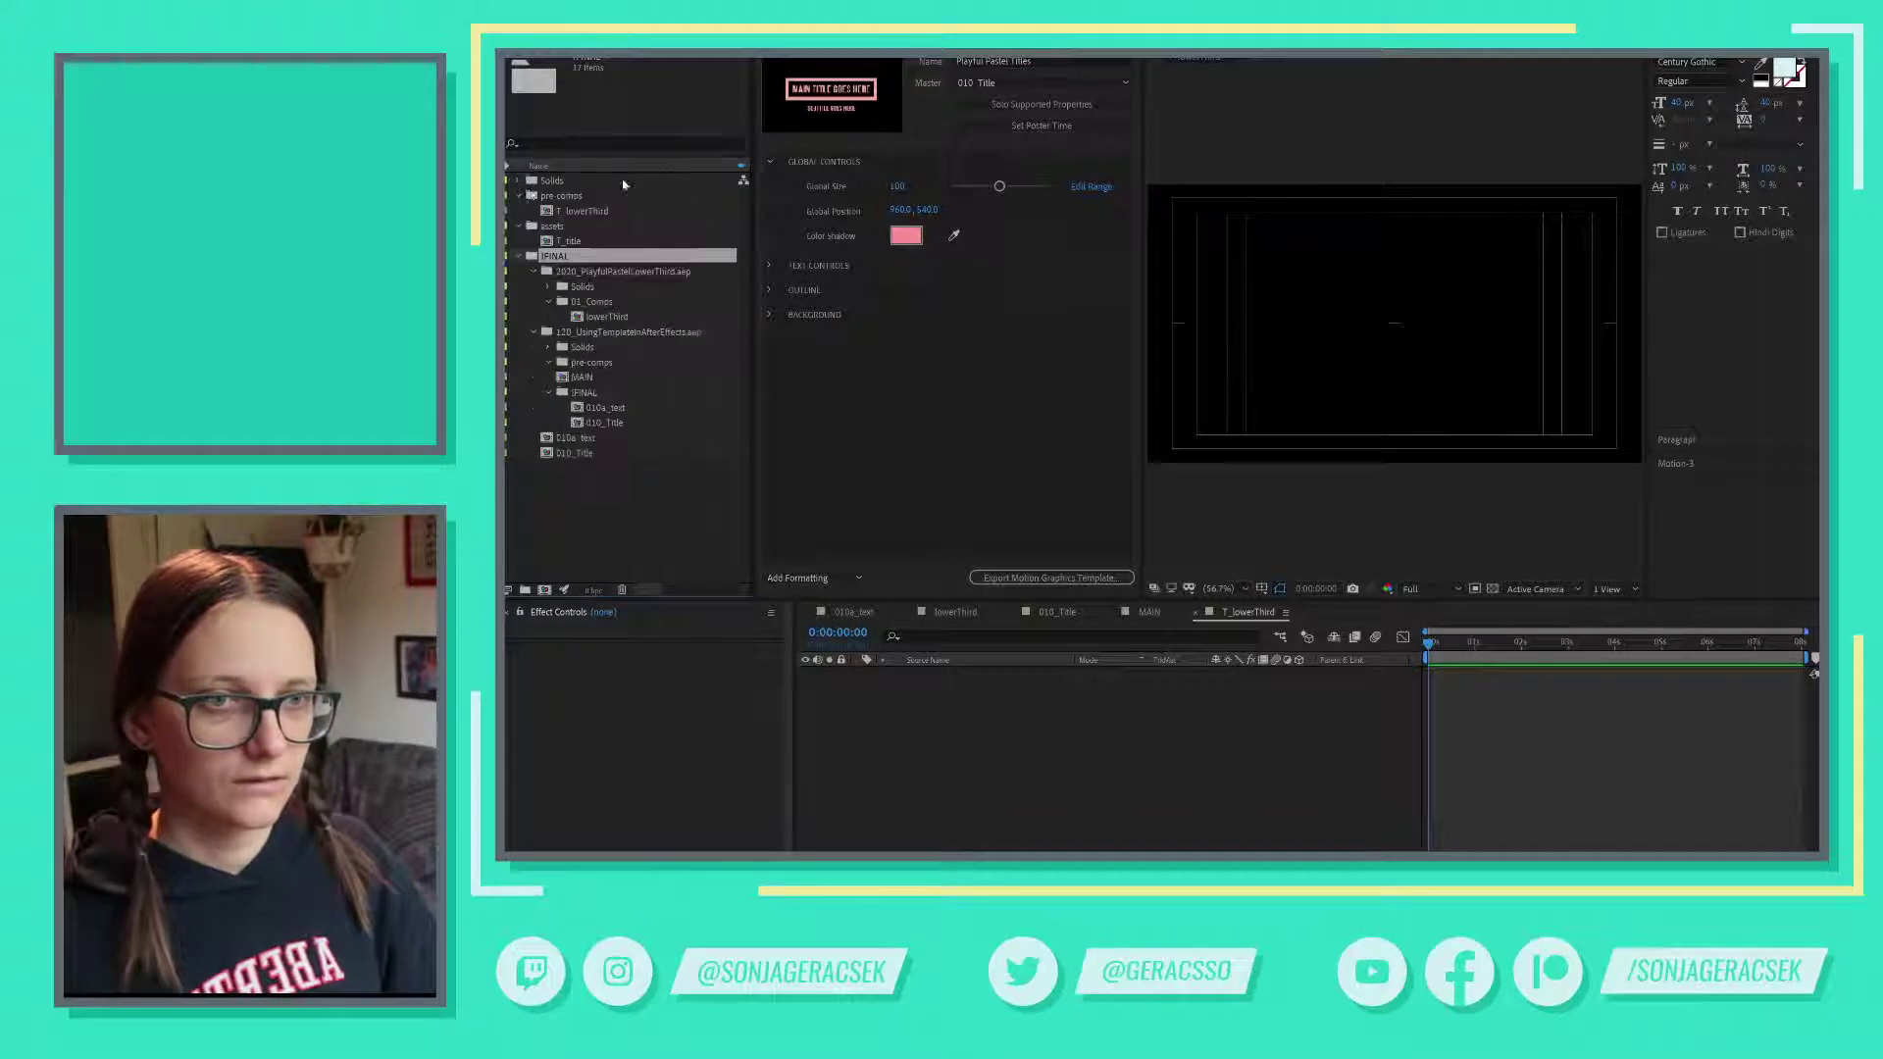
pyautogui.click(518, 182)
pyautogui.click(552, 169)
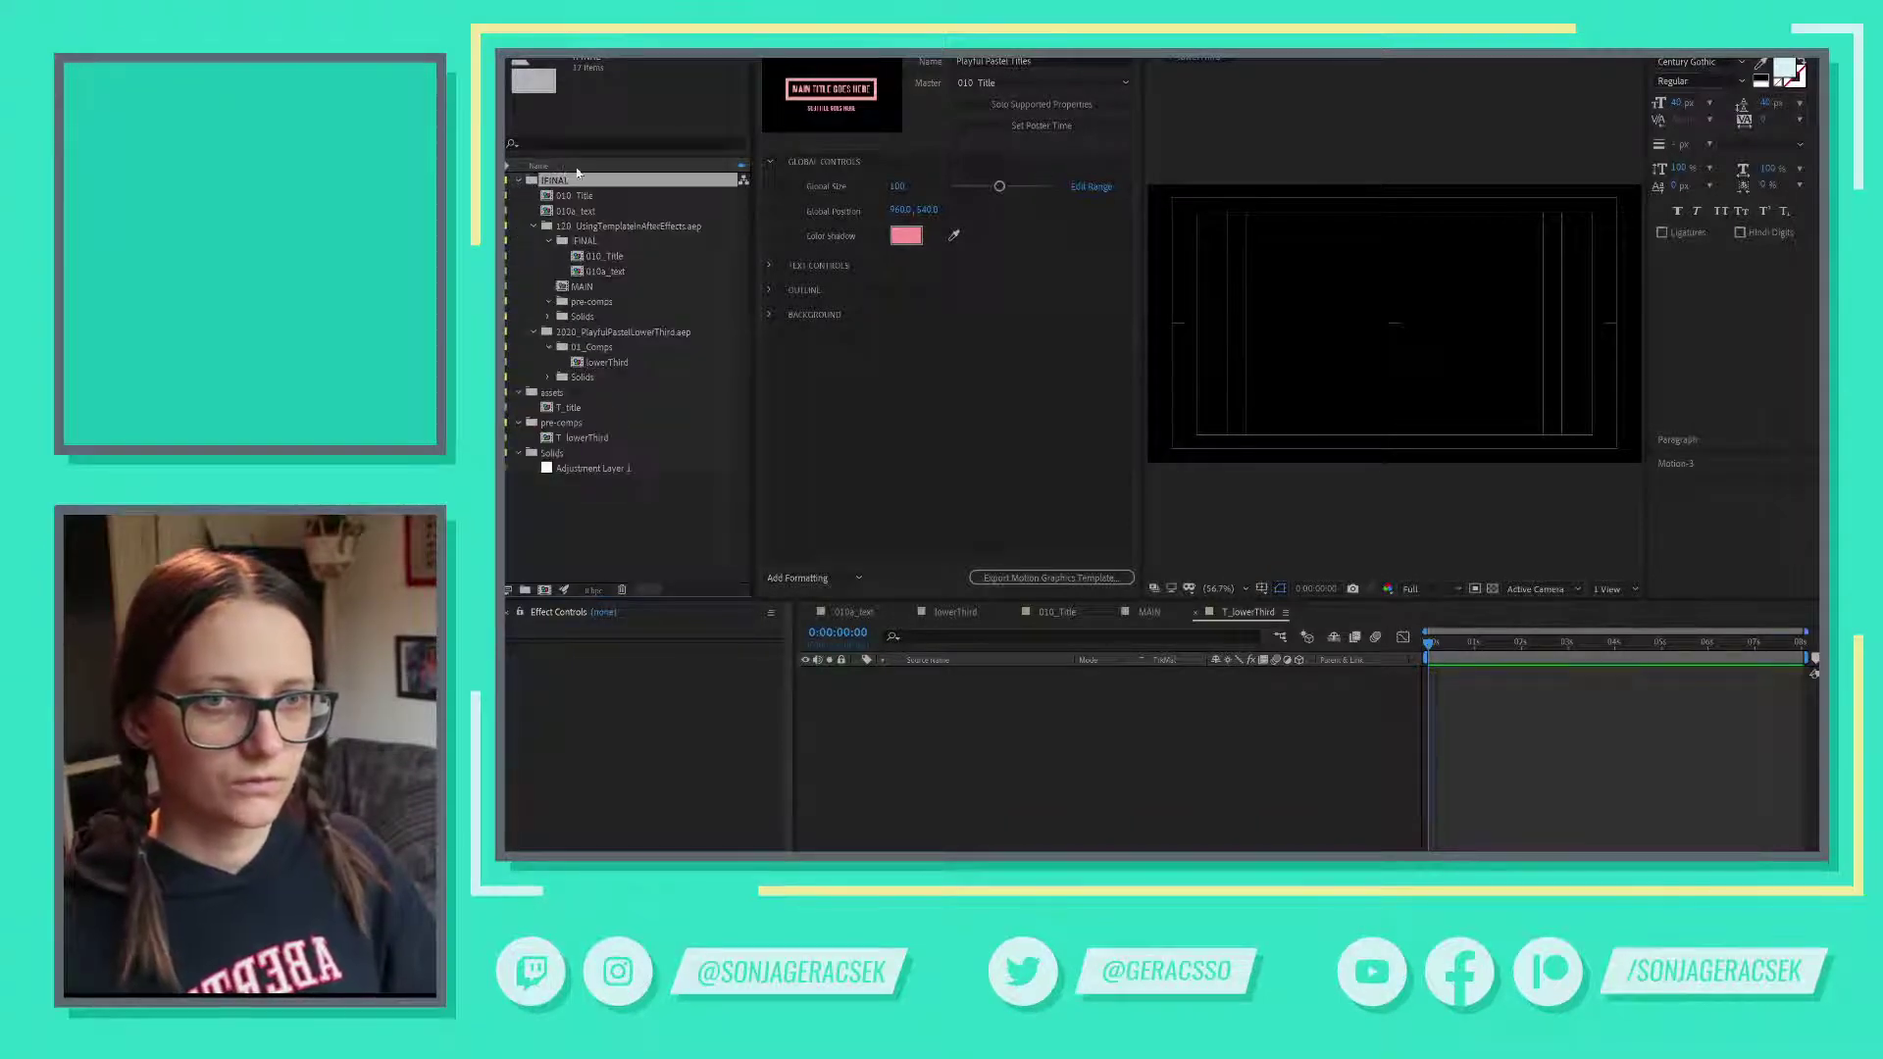
pyautogui.click(518, 181)
pyautogui.doubleClick(576, 212)
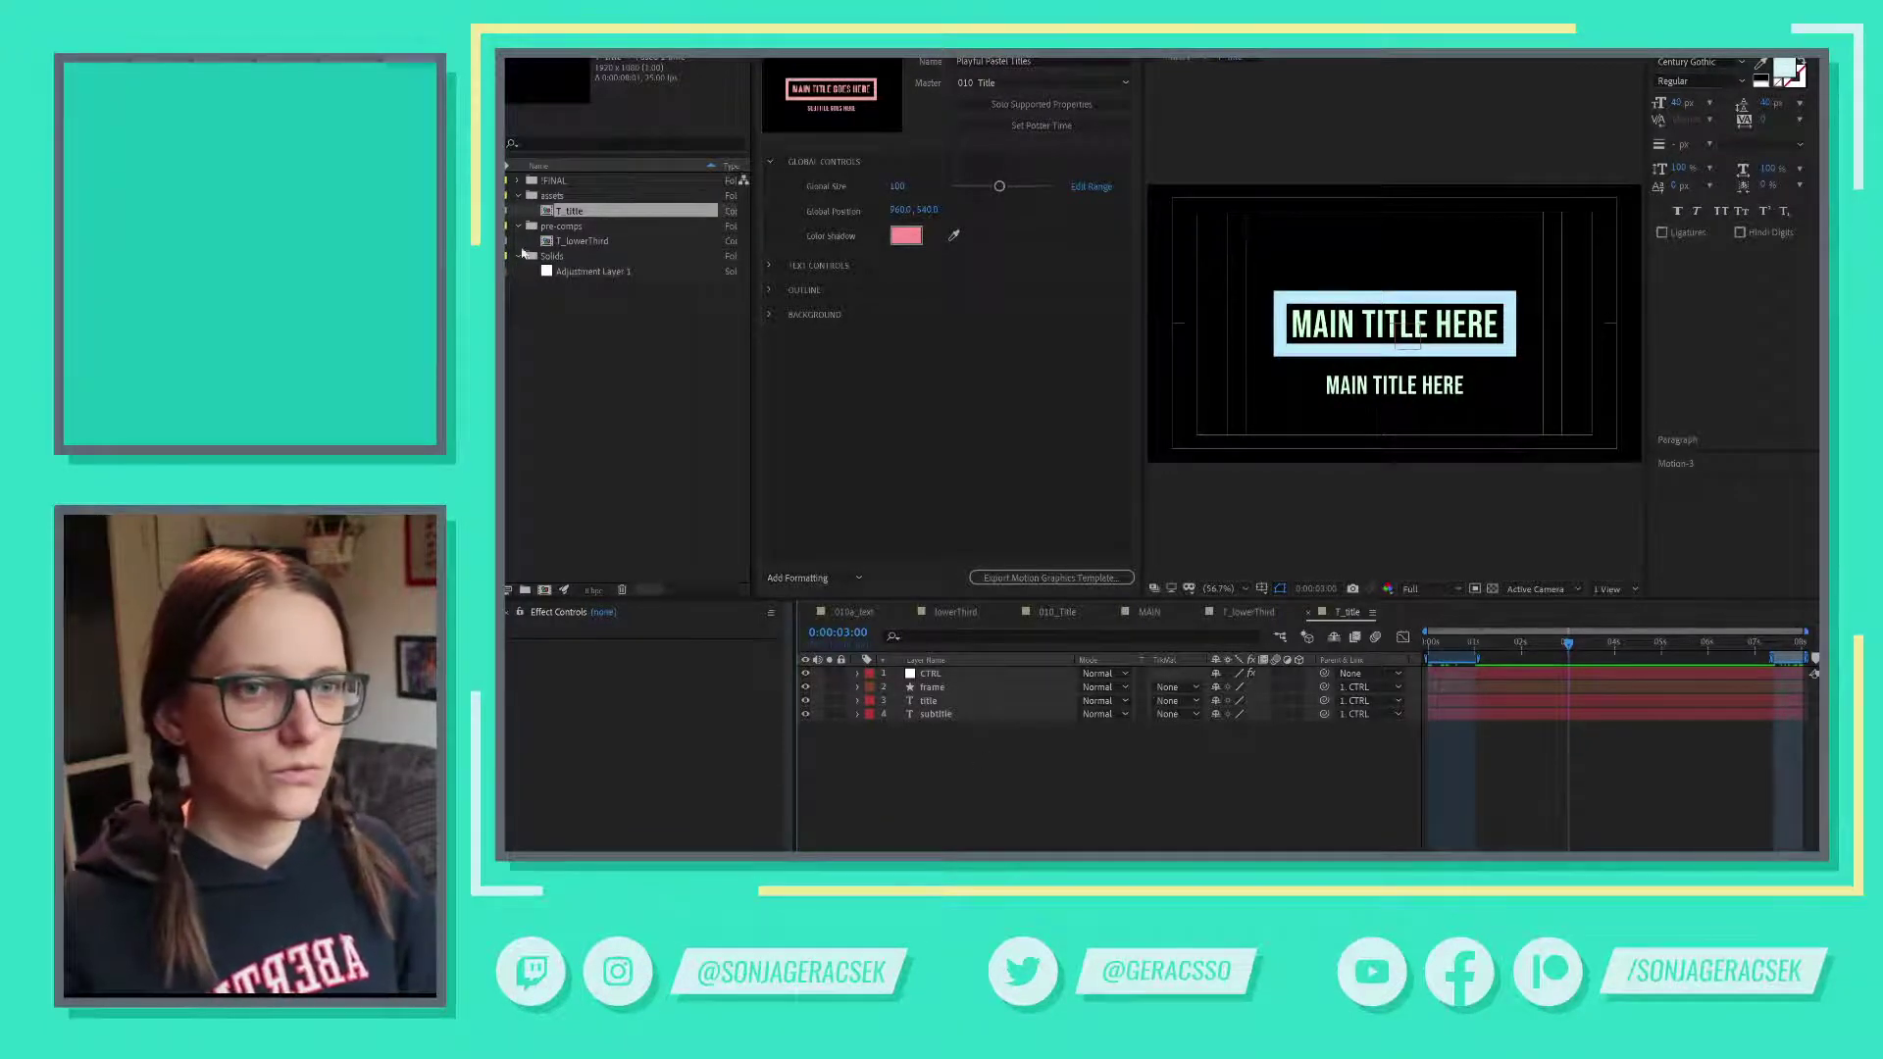
pyautogui.click(579, 242)
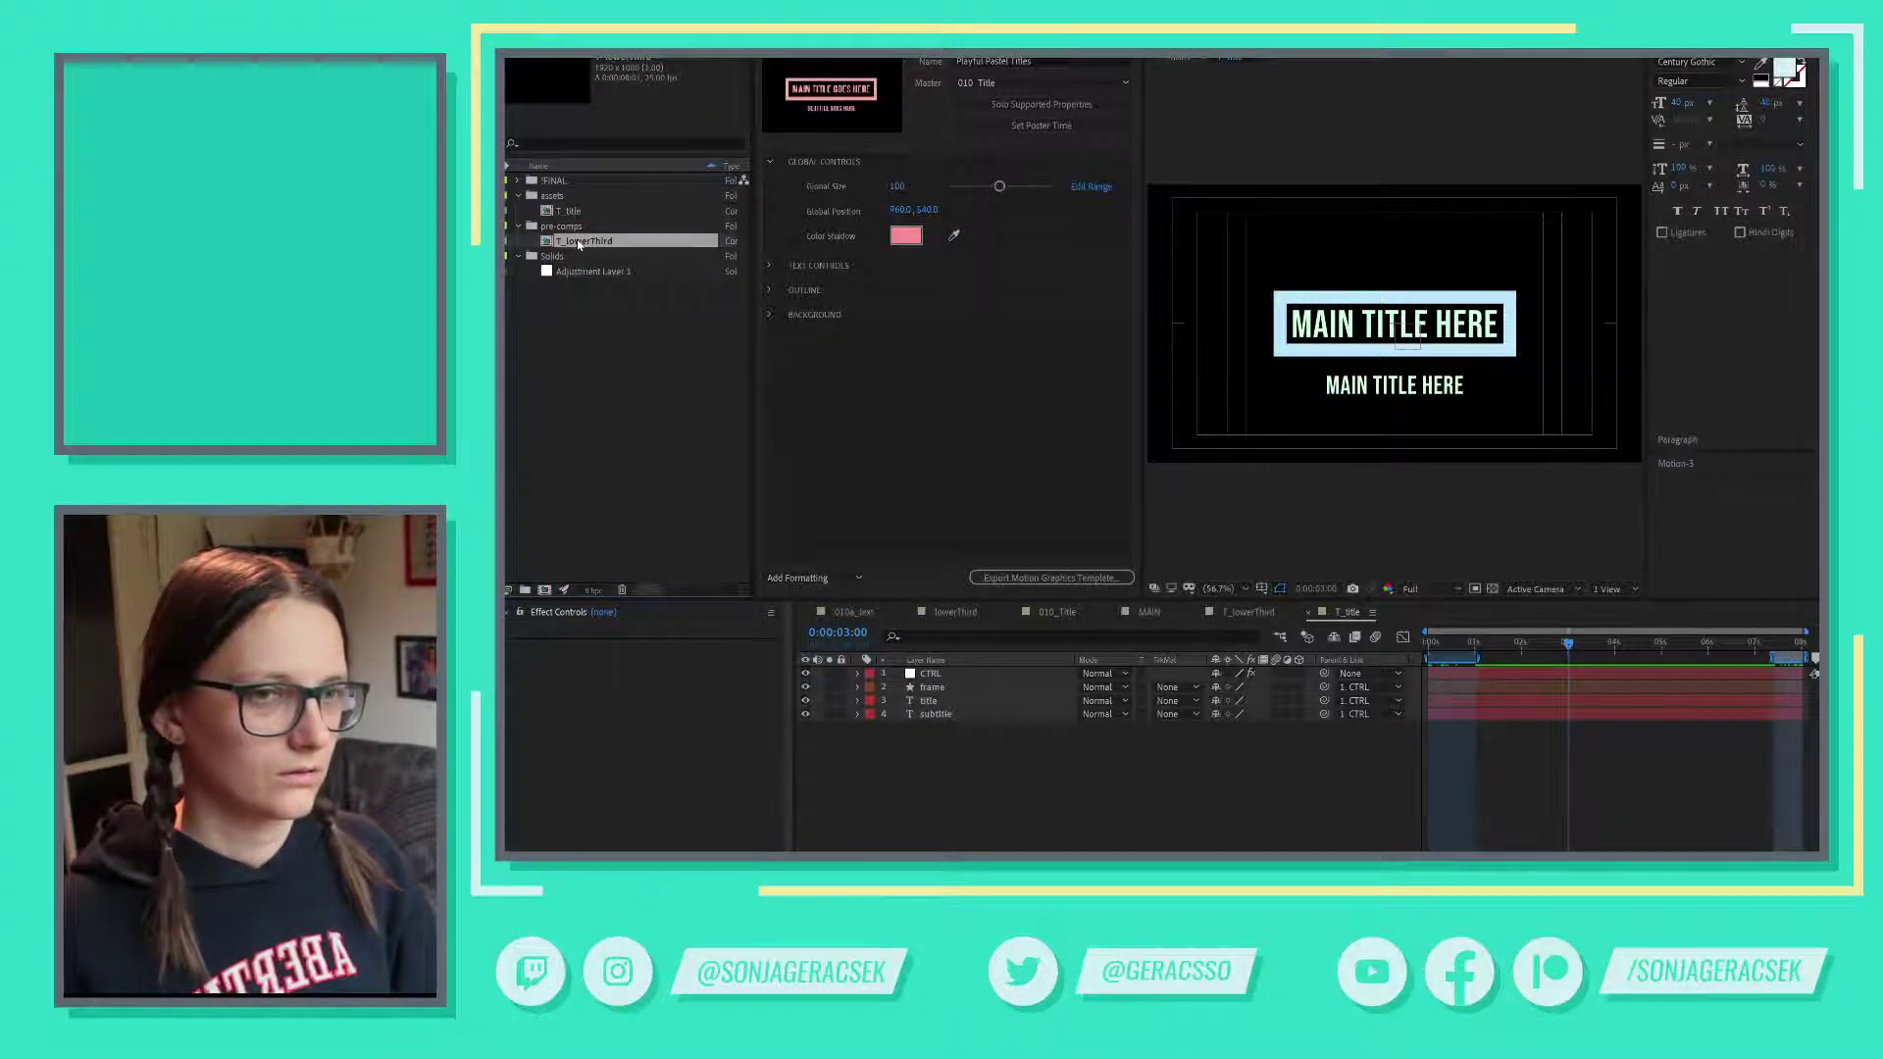
pyautogui.click(572, 214)
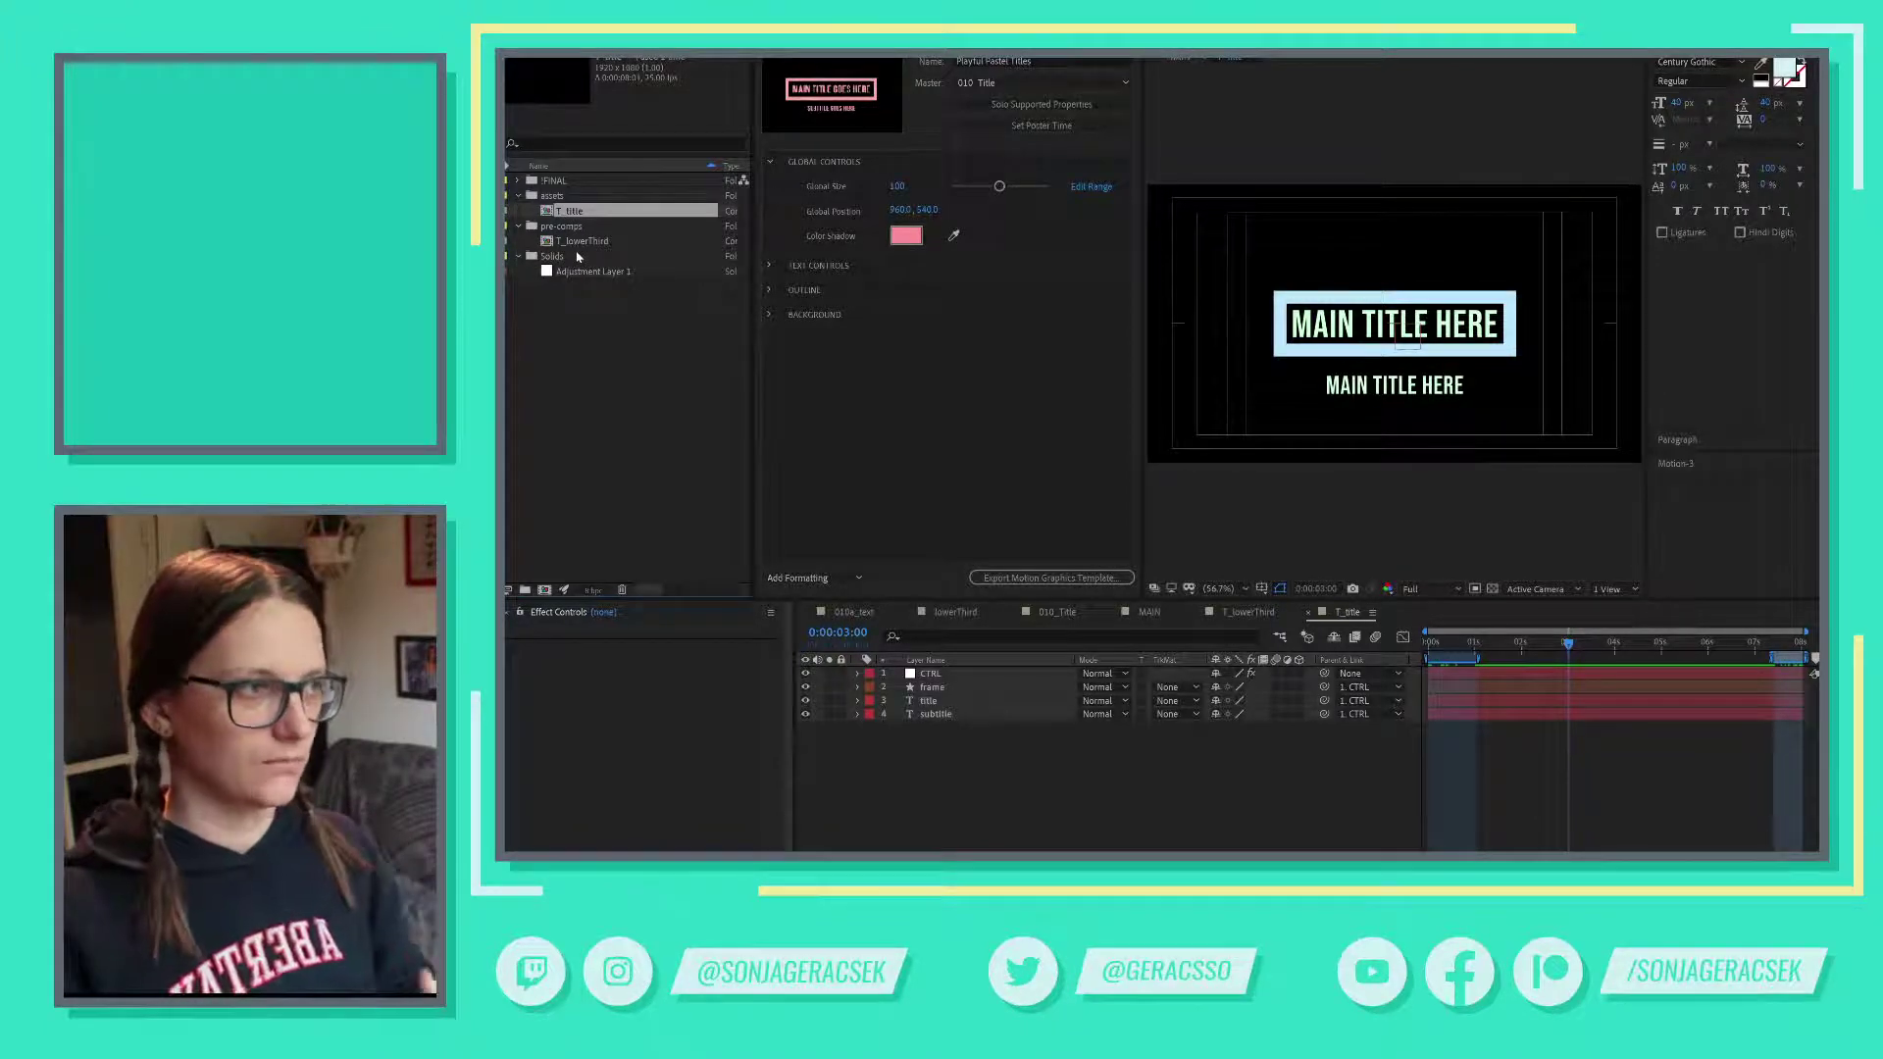
# - Switch to the Excel outline and replace the new-composition, HDTV and framerate text in the red paragraph with "Let's import the title template project file."
pyautogui.hotkey('alt', 'Tab')
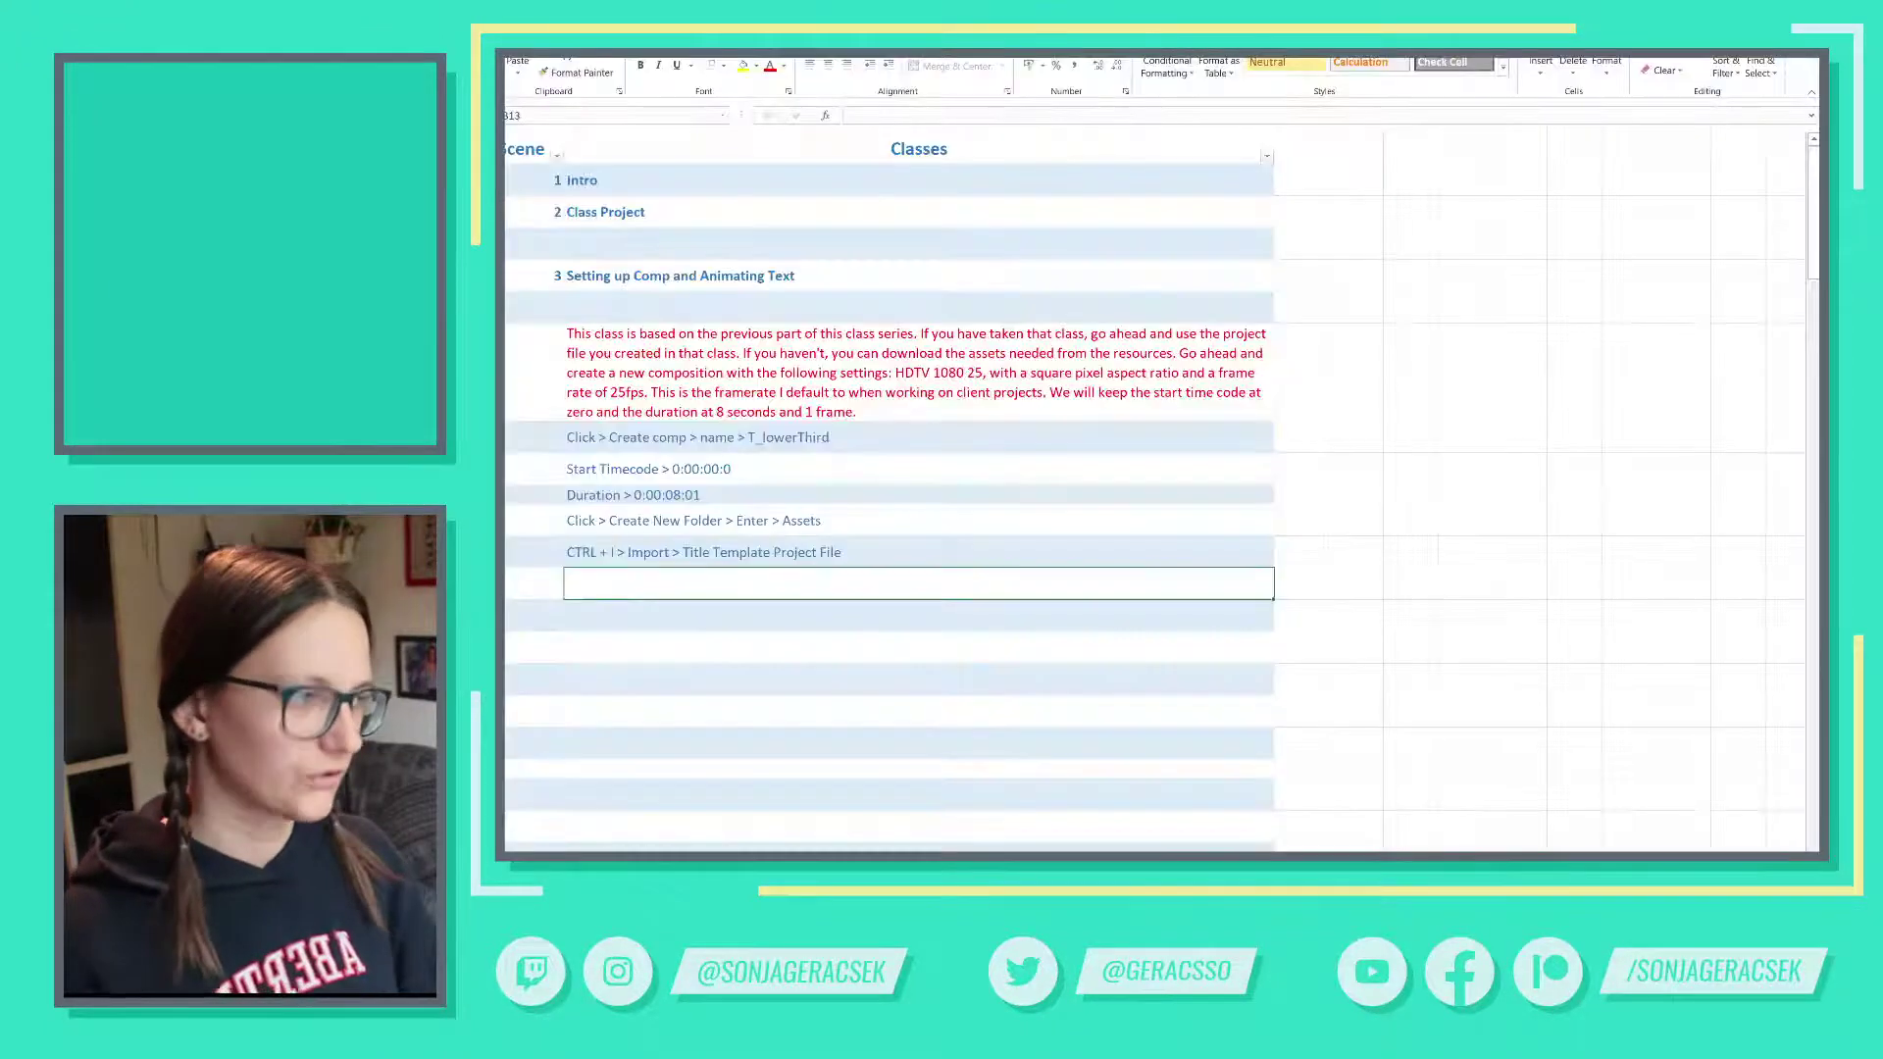
pyautogui.click(869, 410)
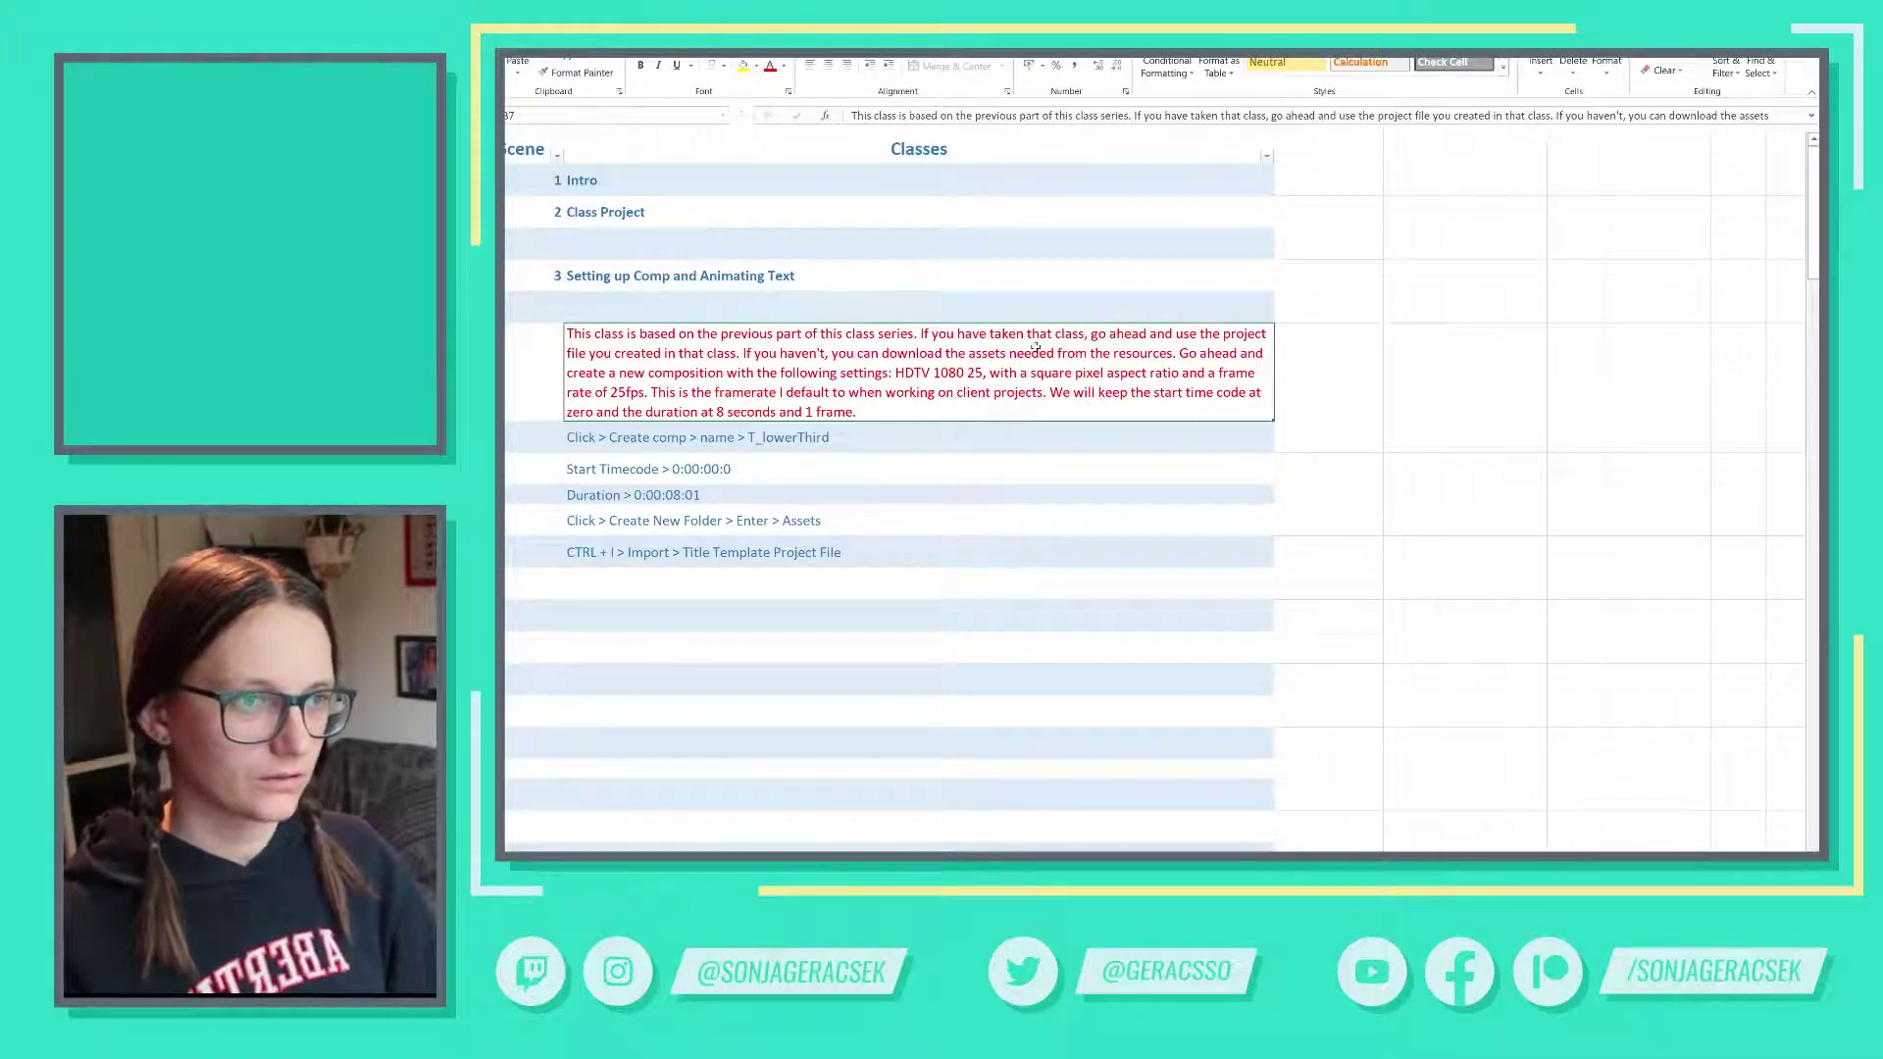
pyautogui.doubleClick(1184, 353)
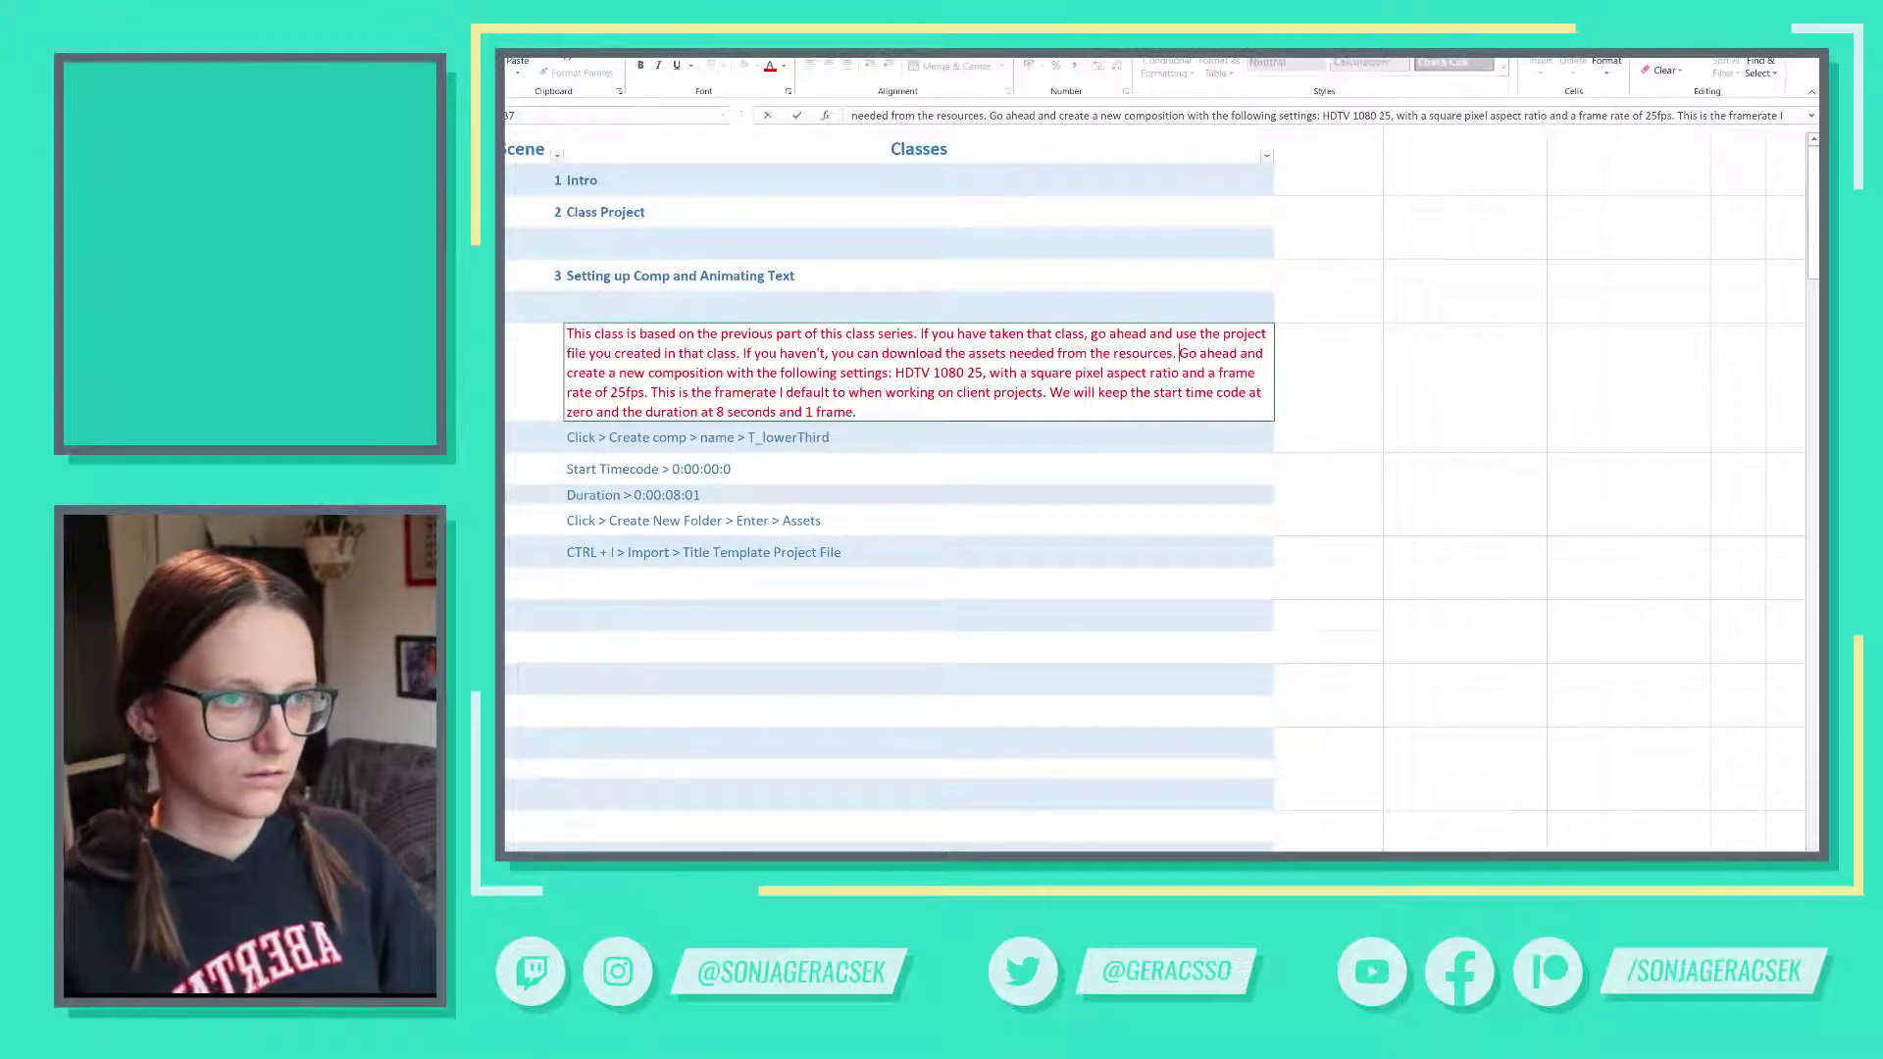
pyautogui.moveTo(1179, 353); pyautogui.dragTo(891, 372)
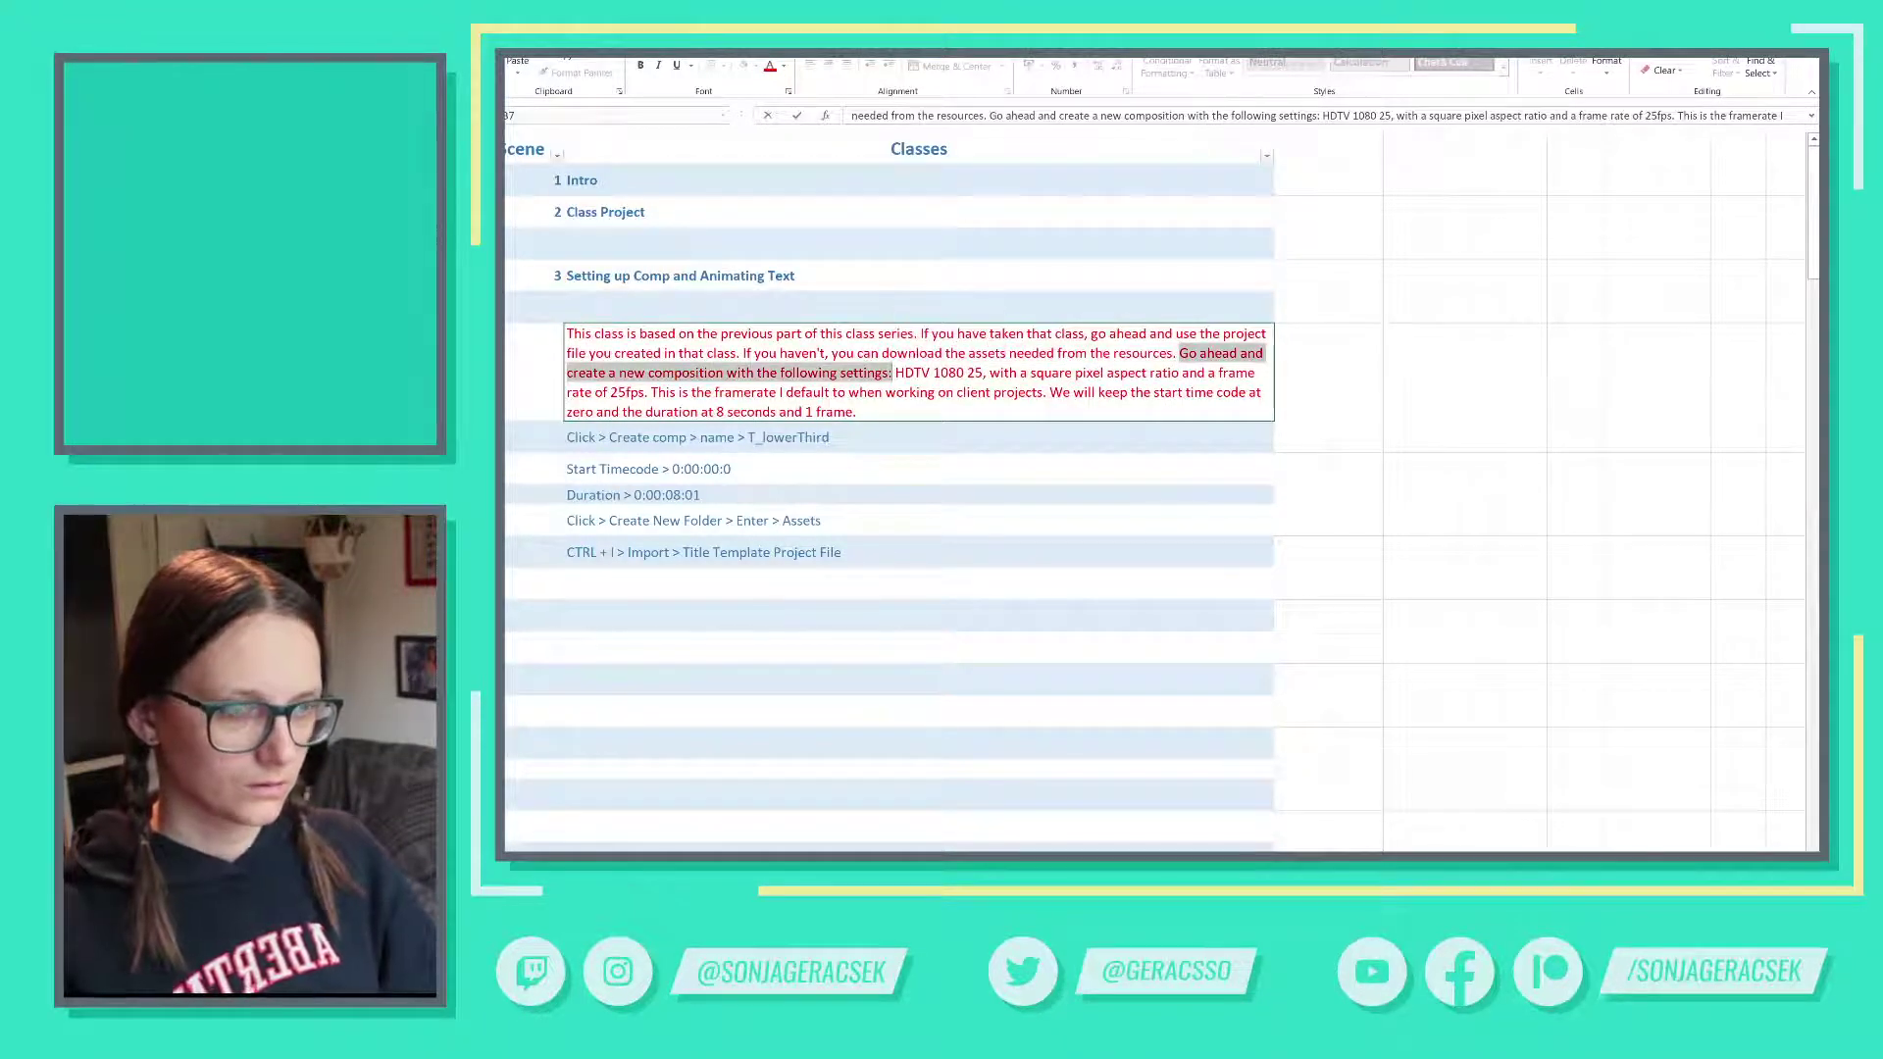
pyautogui.write("Let's import that")
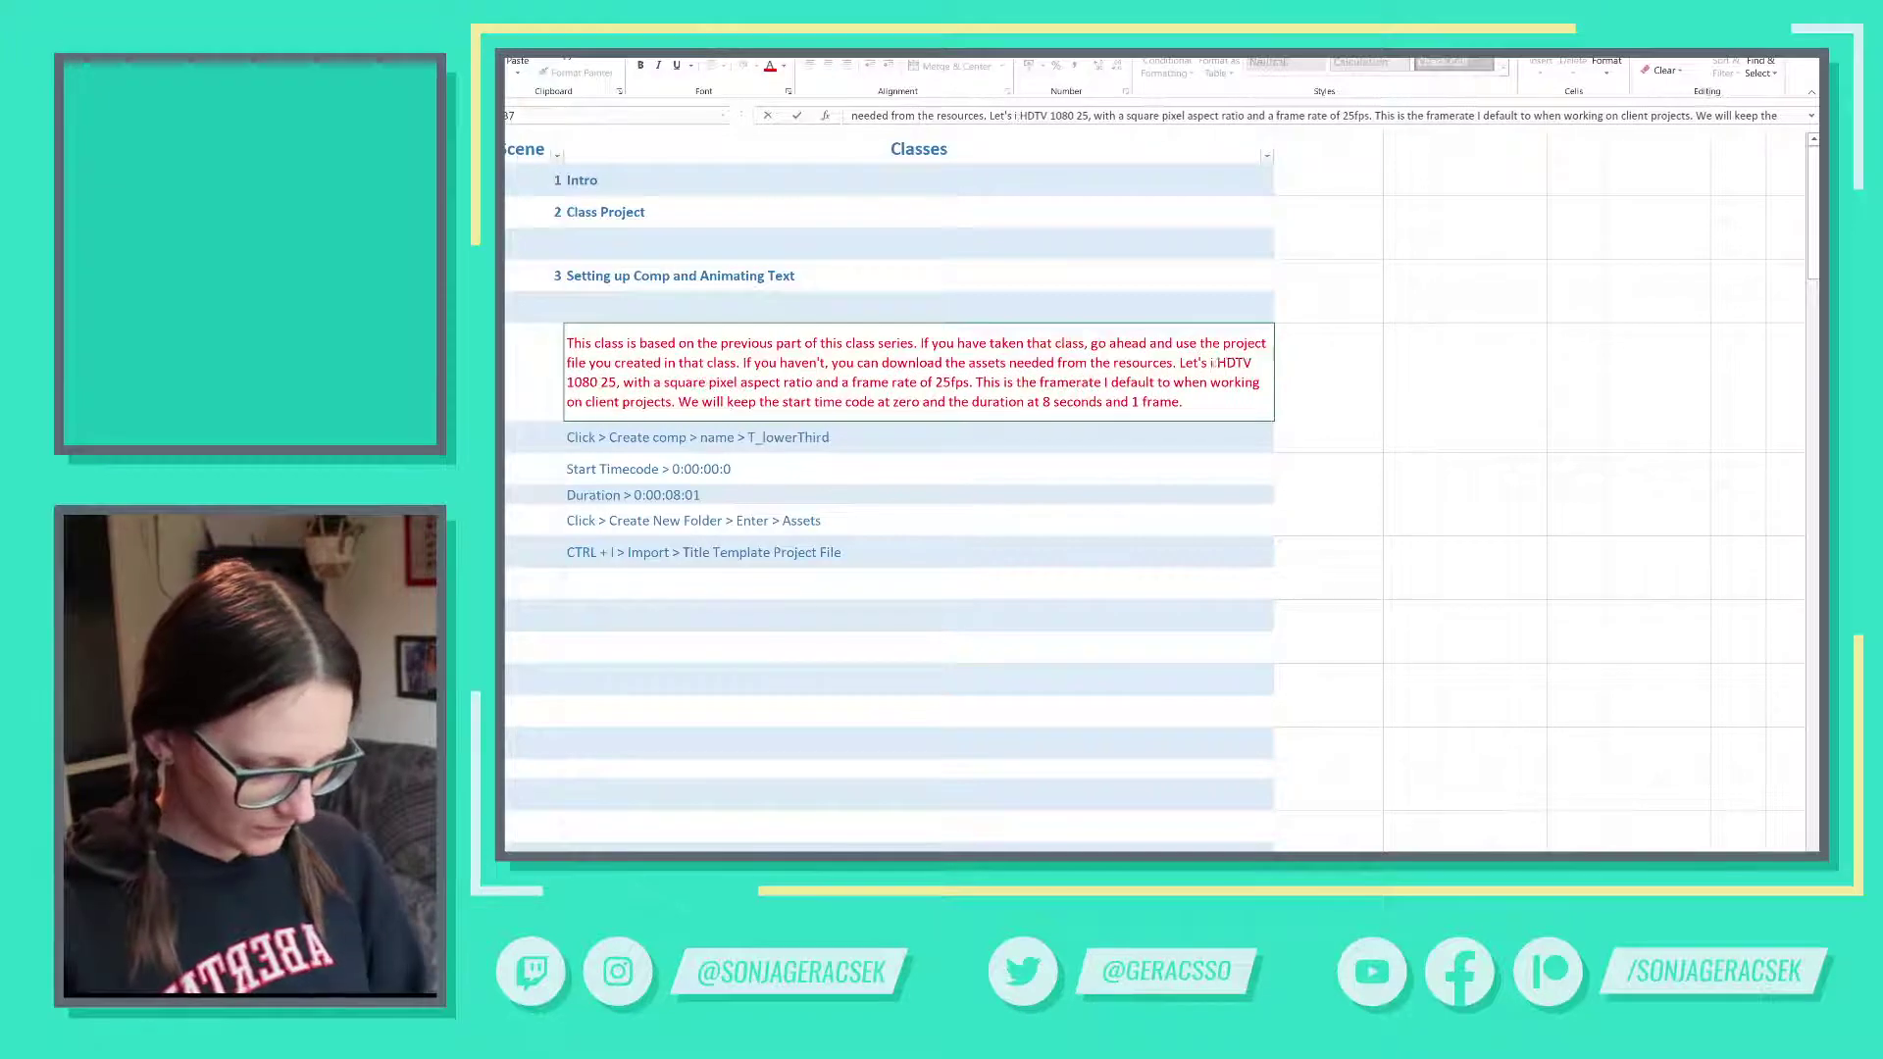
pyautogui.write(' project file')
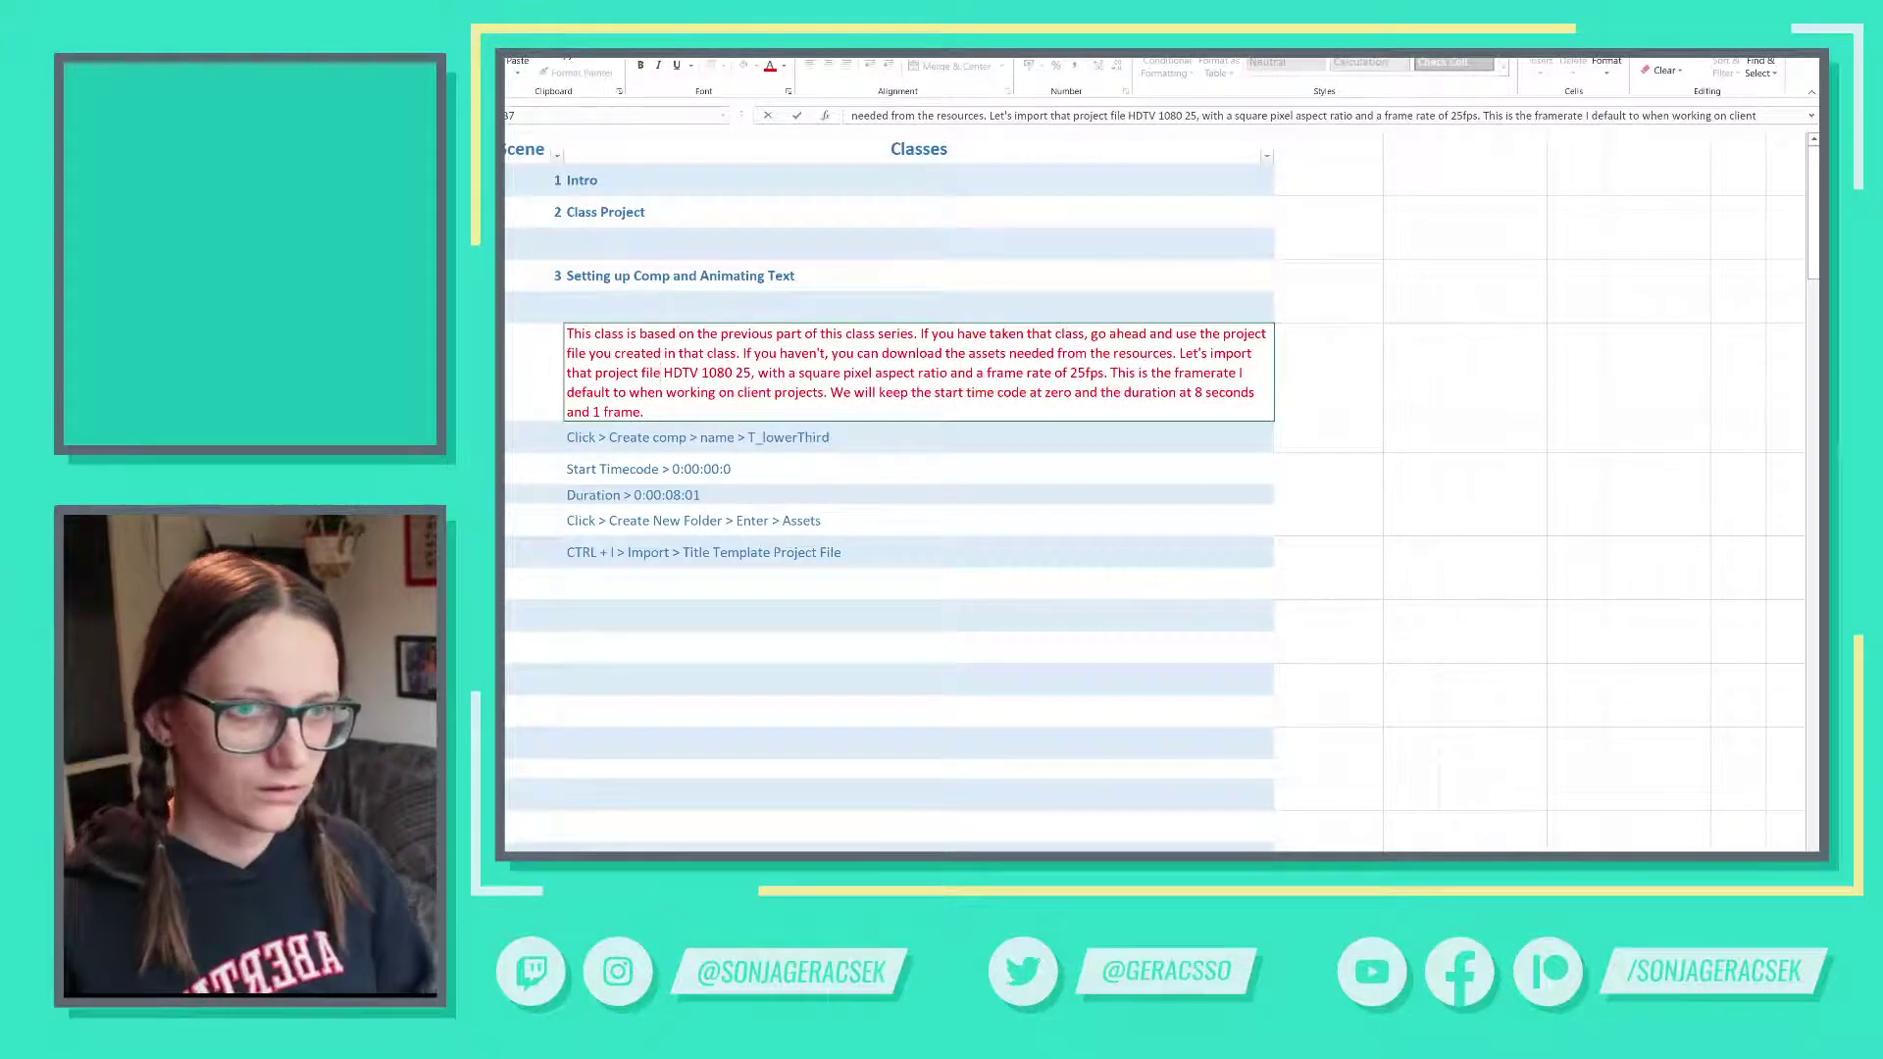
pyautogui.write('.')
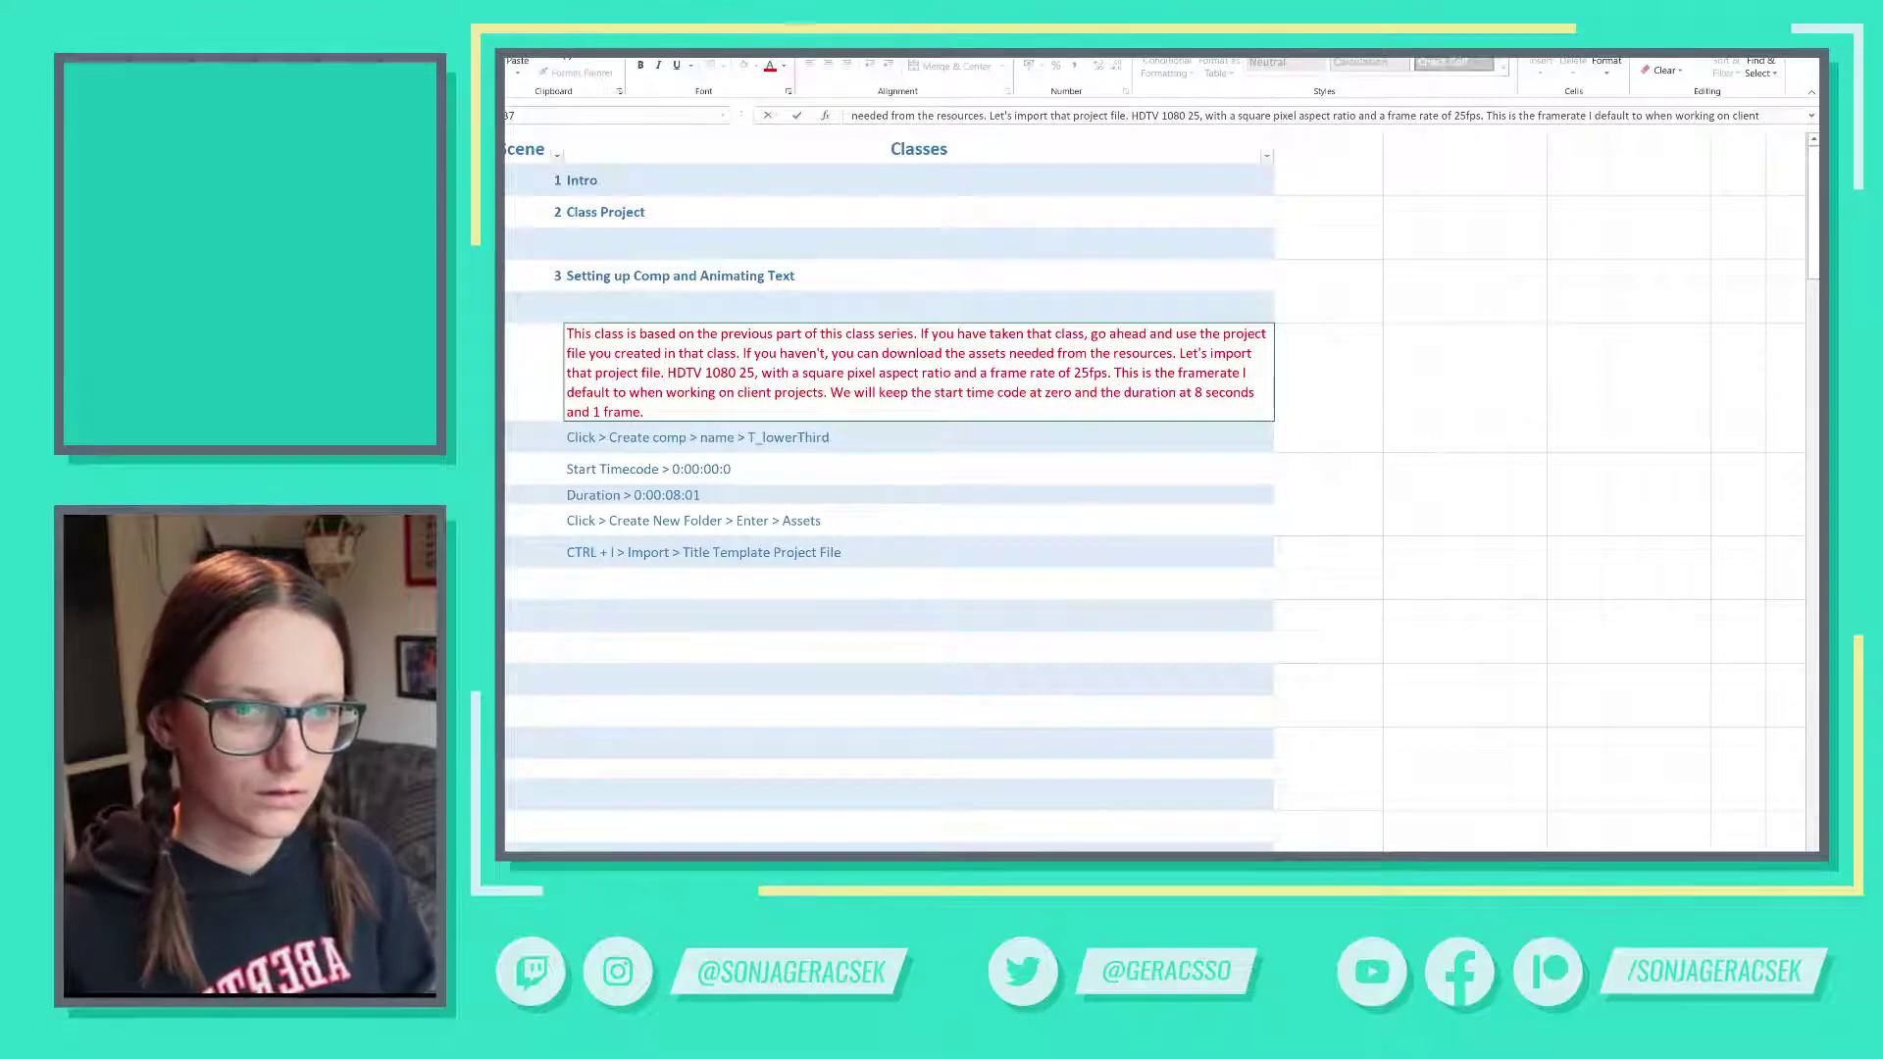
pyautogui.hotkey('ctrl', 'shift', 'Left')
pyautogui.write('the title template')
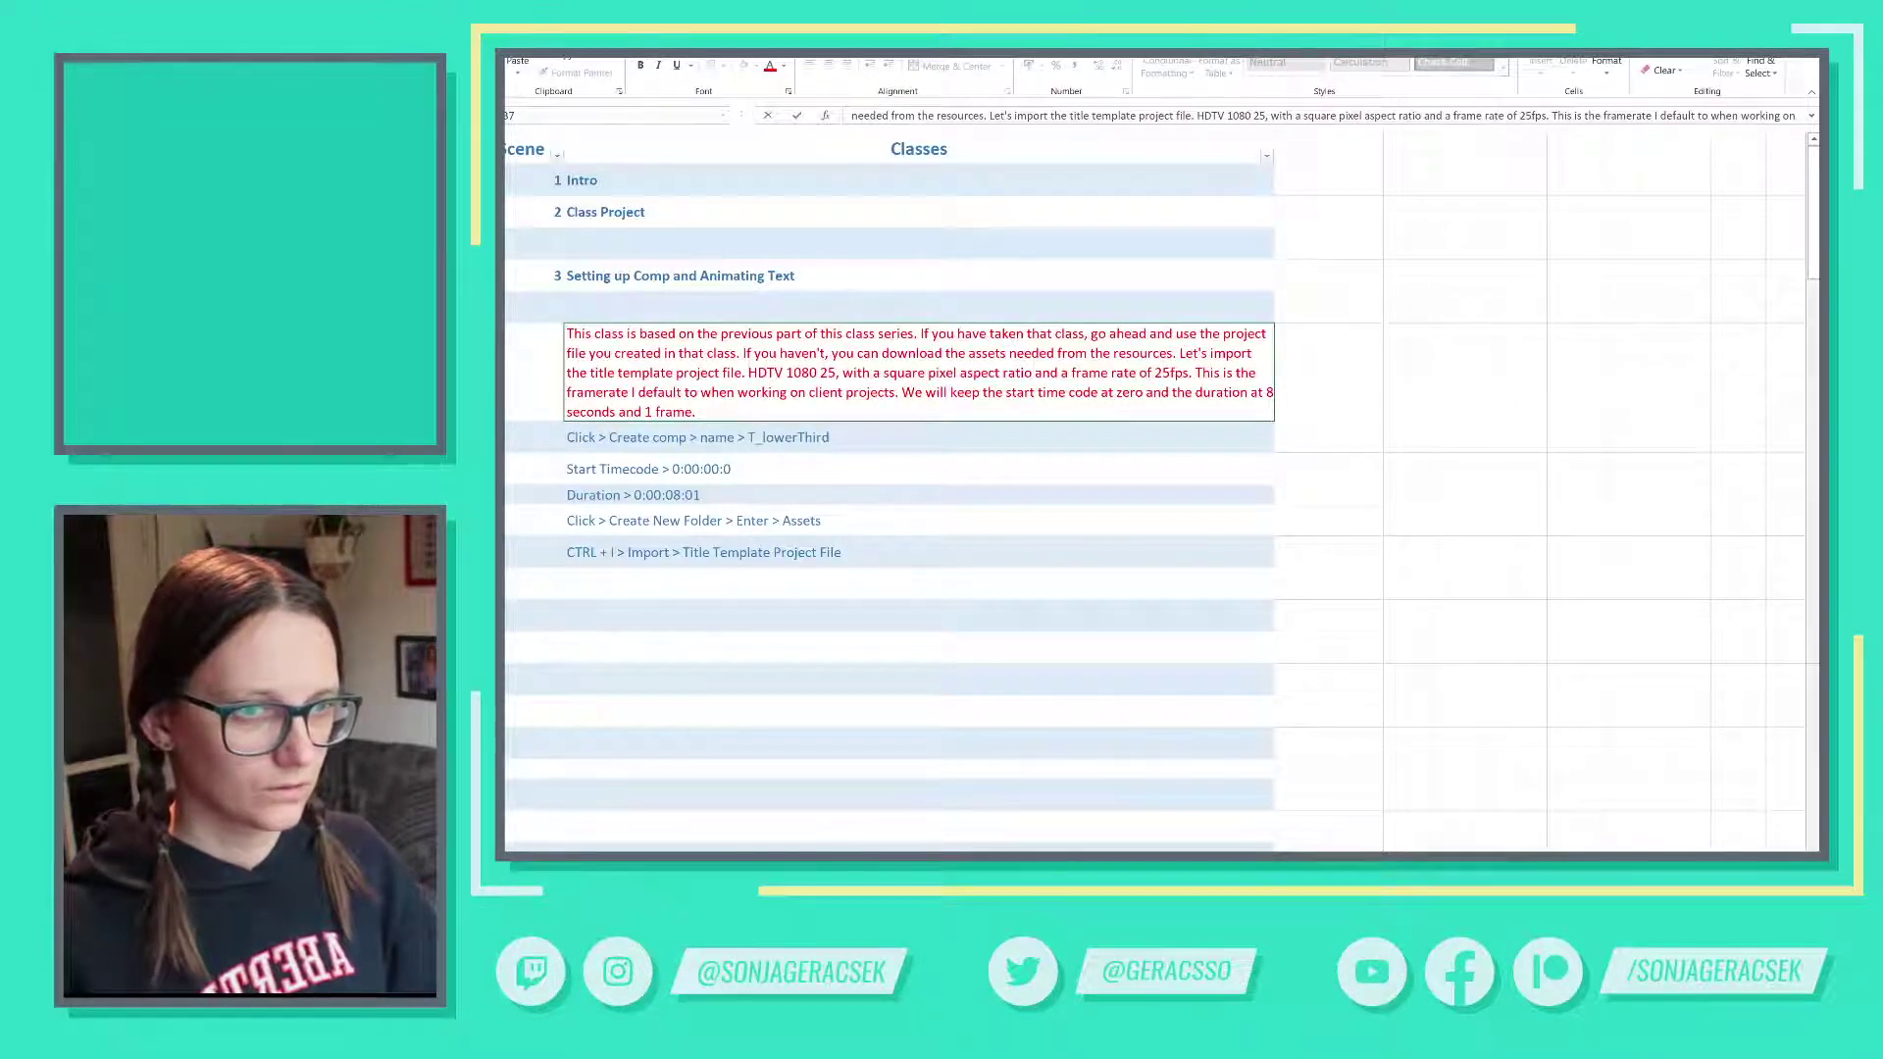
pyautogui.moveTo(899, 392); pyautogui.dragTo(748, 373)
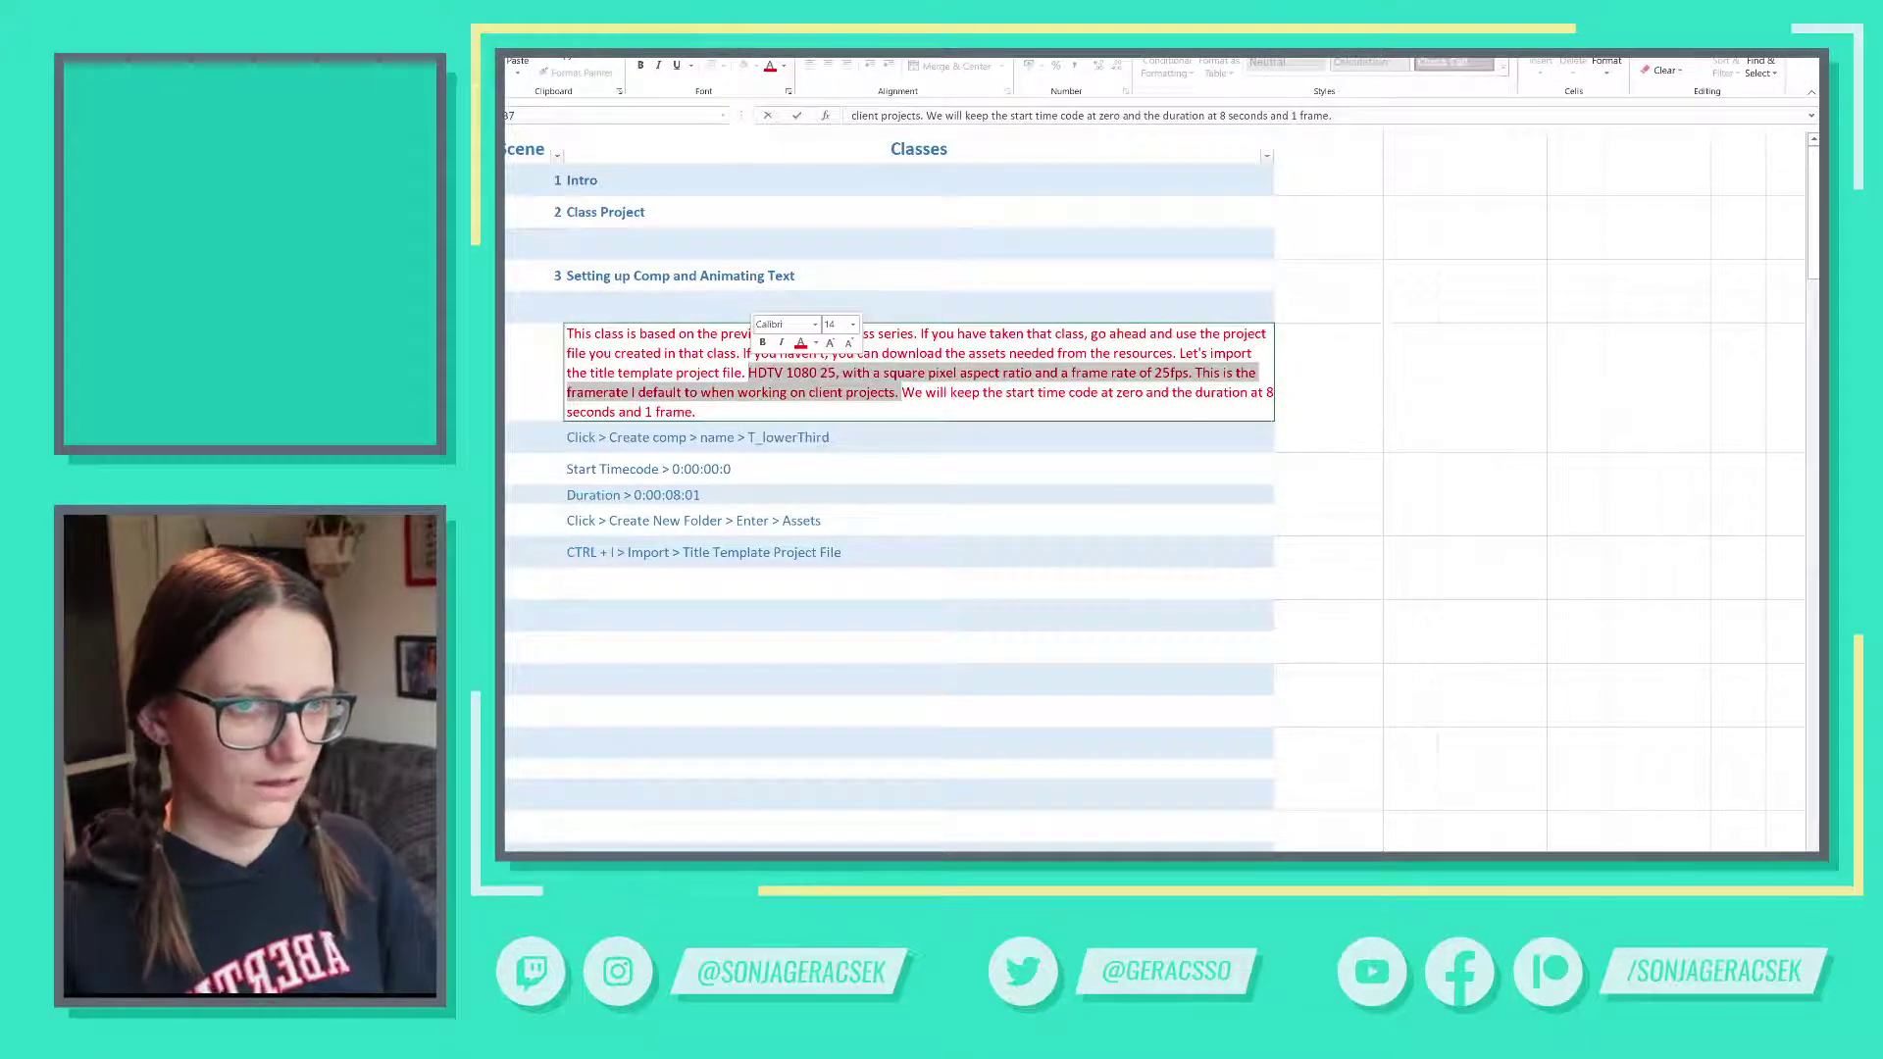
pyautogui.press('BackSpace')
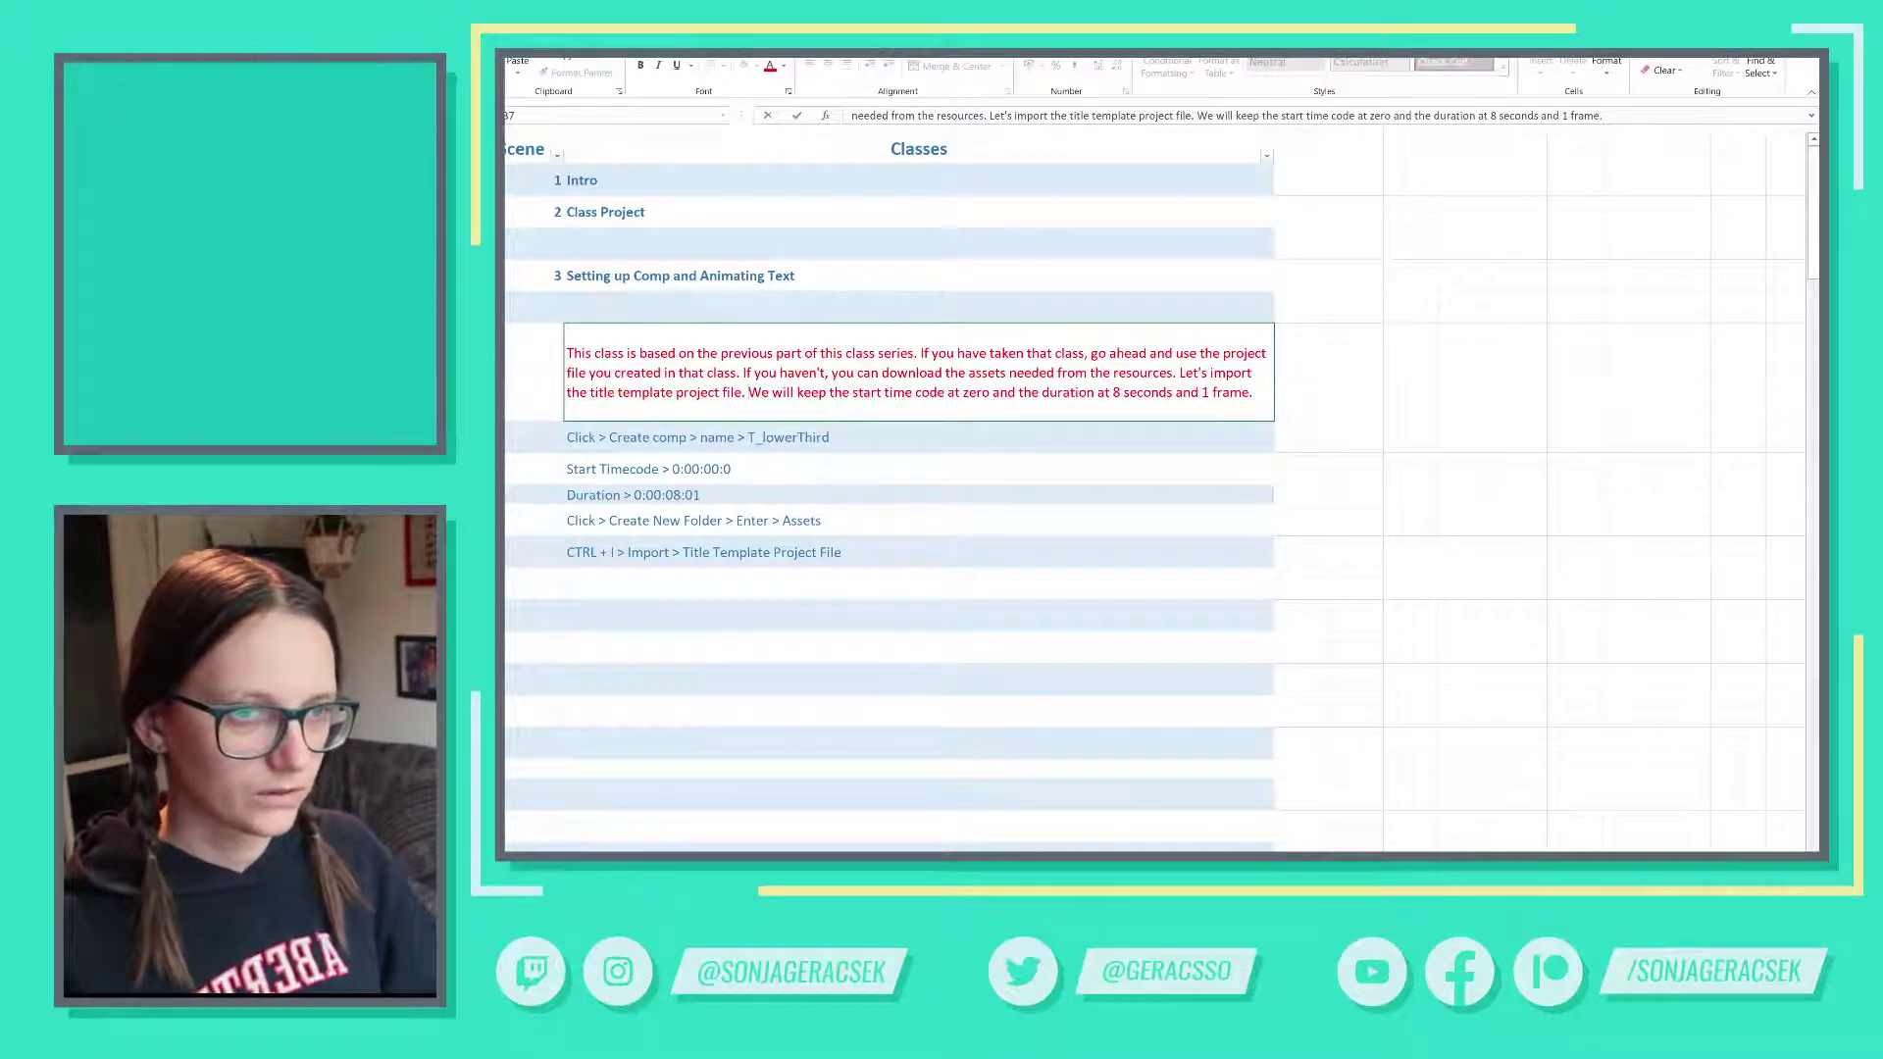
# - Replace the start time code wording in the red paragraph so it reads "We will keep the composition settings the same"
pyautogui.moveTo(856, 392); pyautogui.dragTo(991, 393)
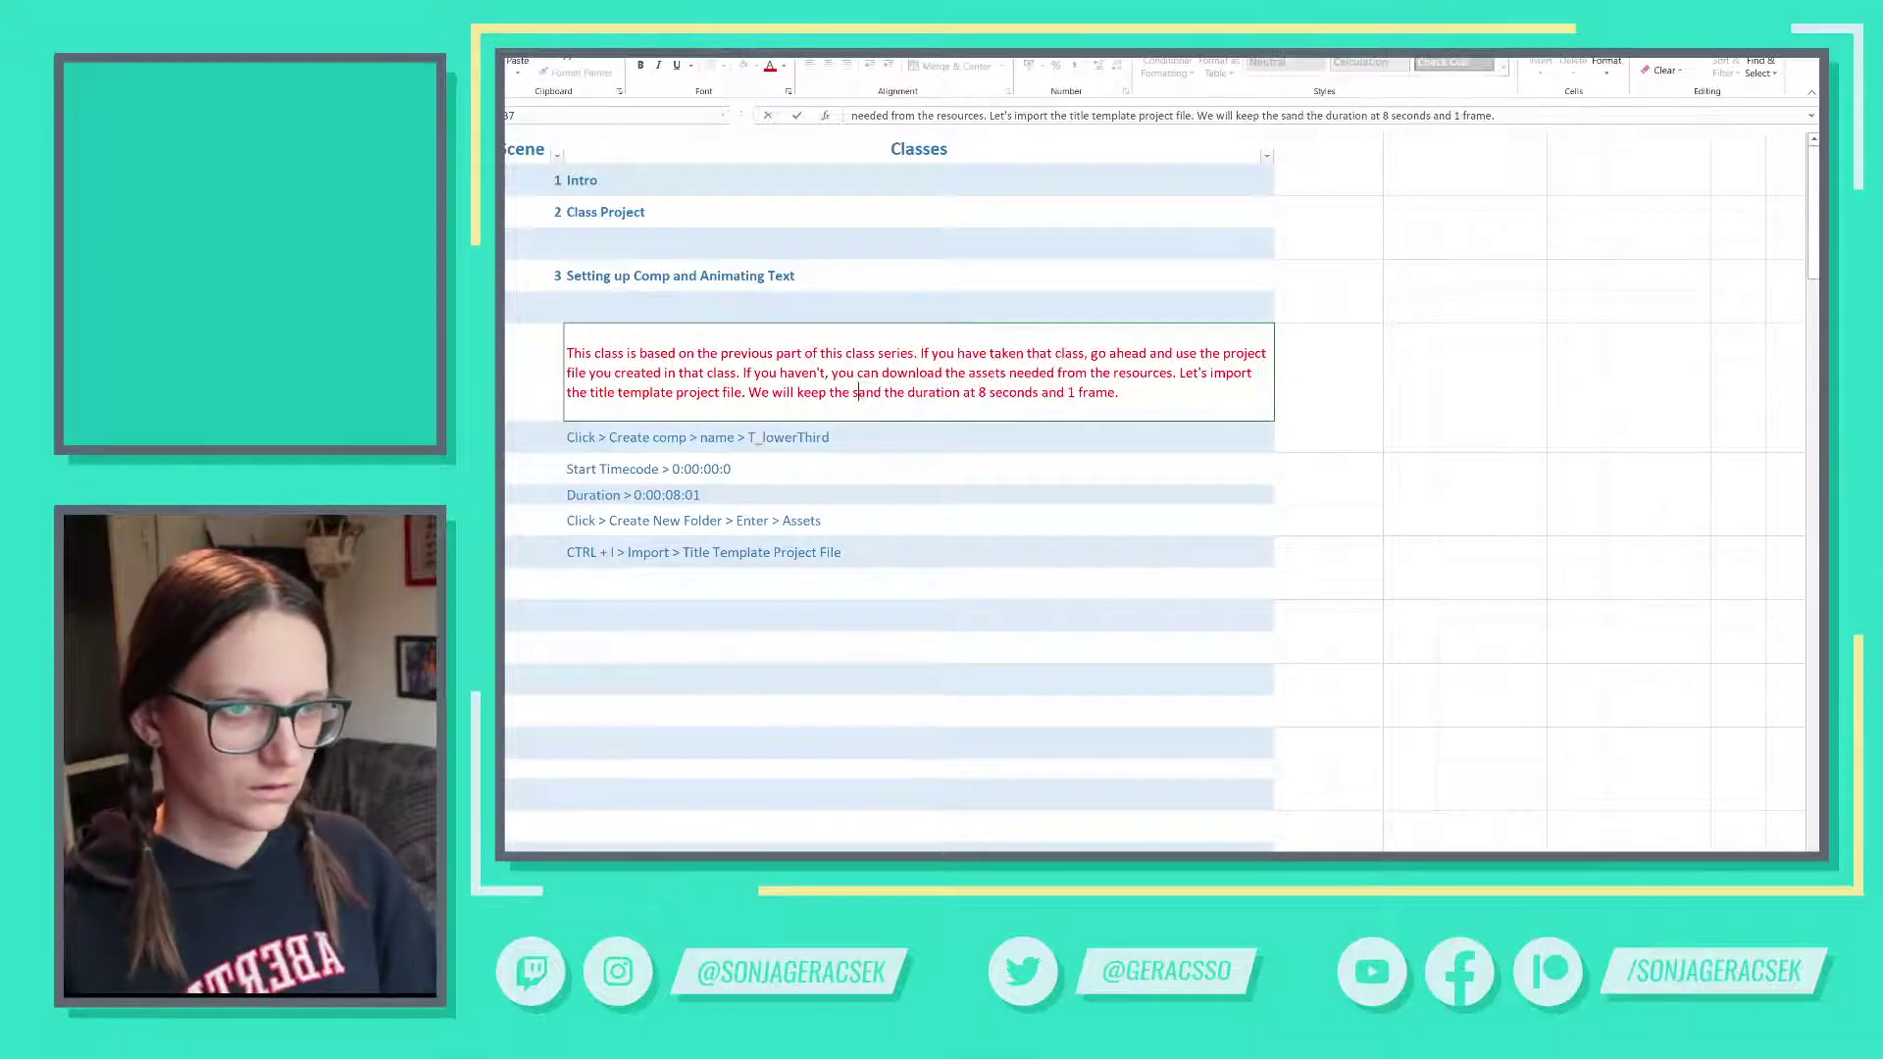
pyautogui.write('compositi')
pyautogui.write('on settings the')
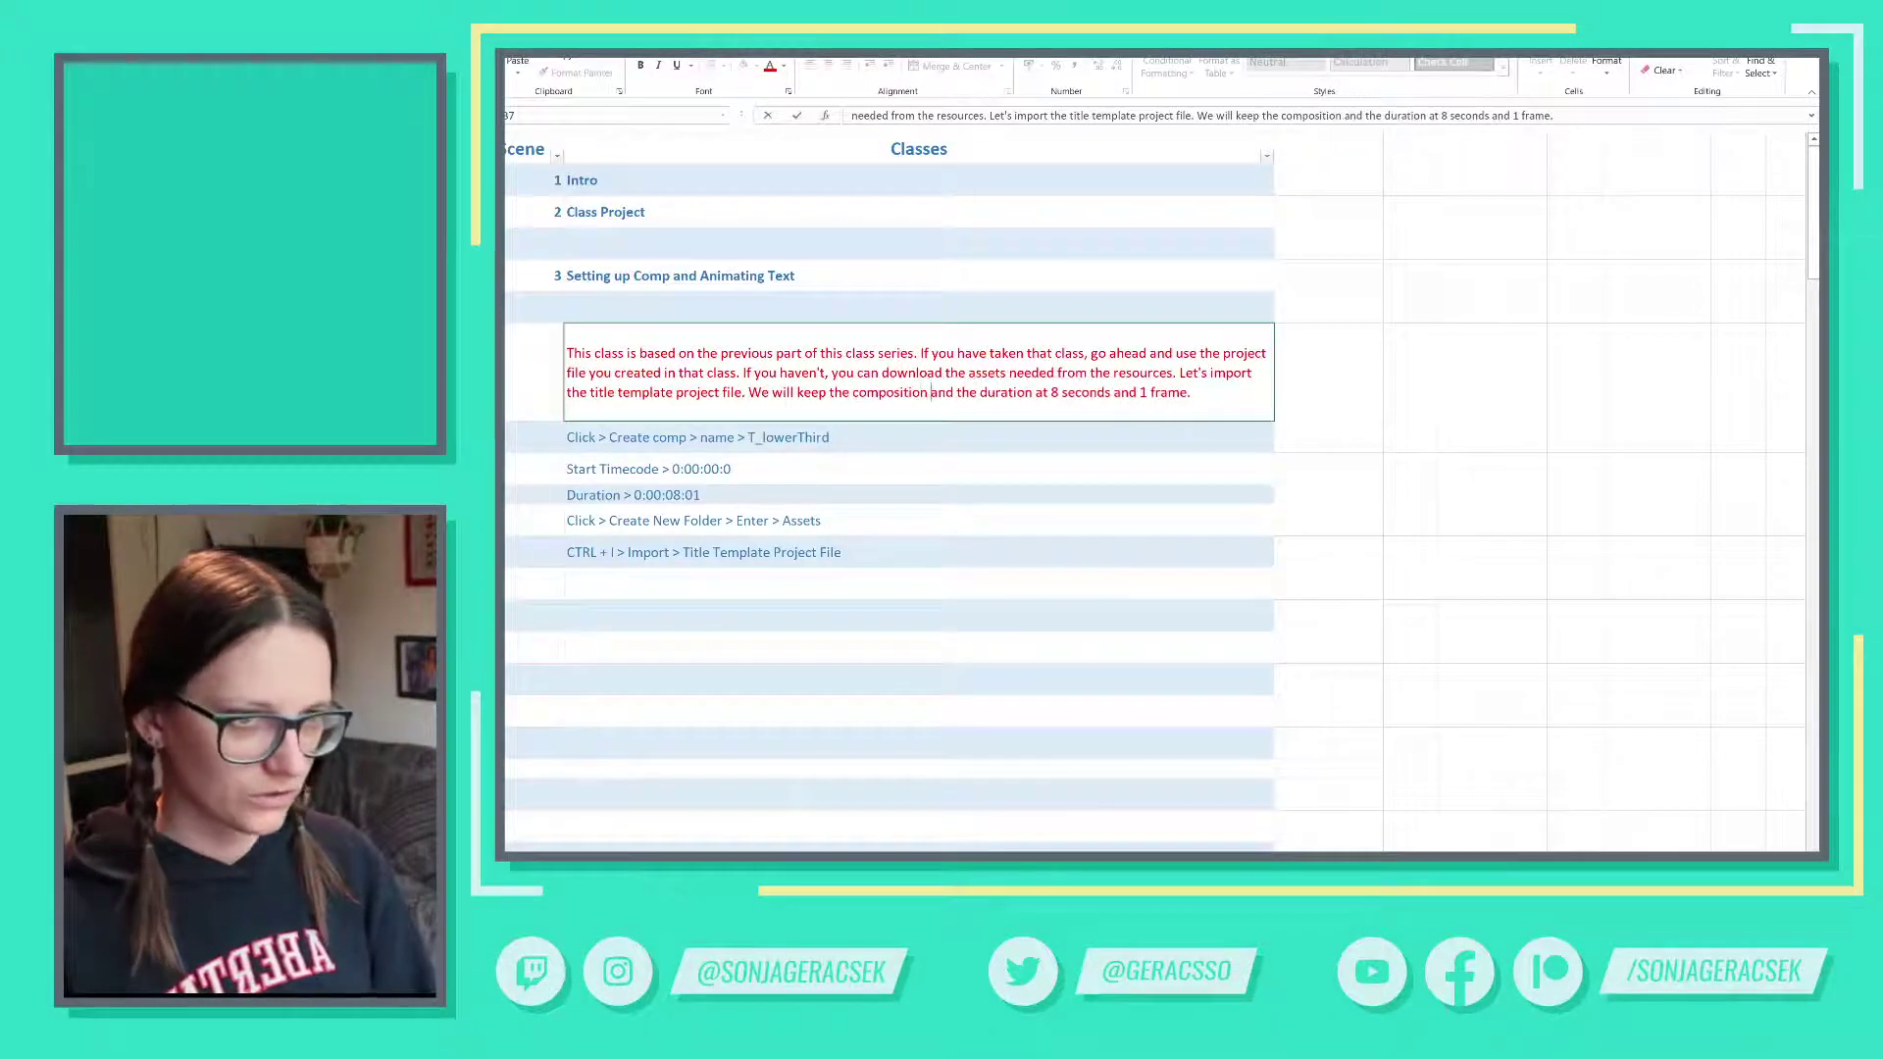
pyautogui.write(' same')
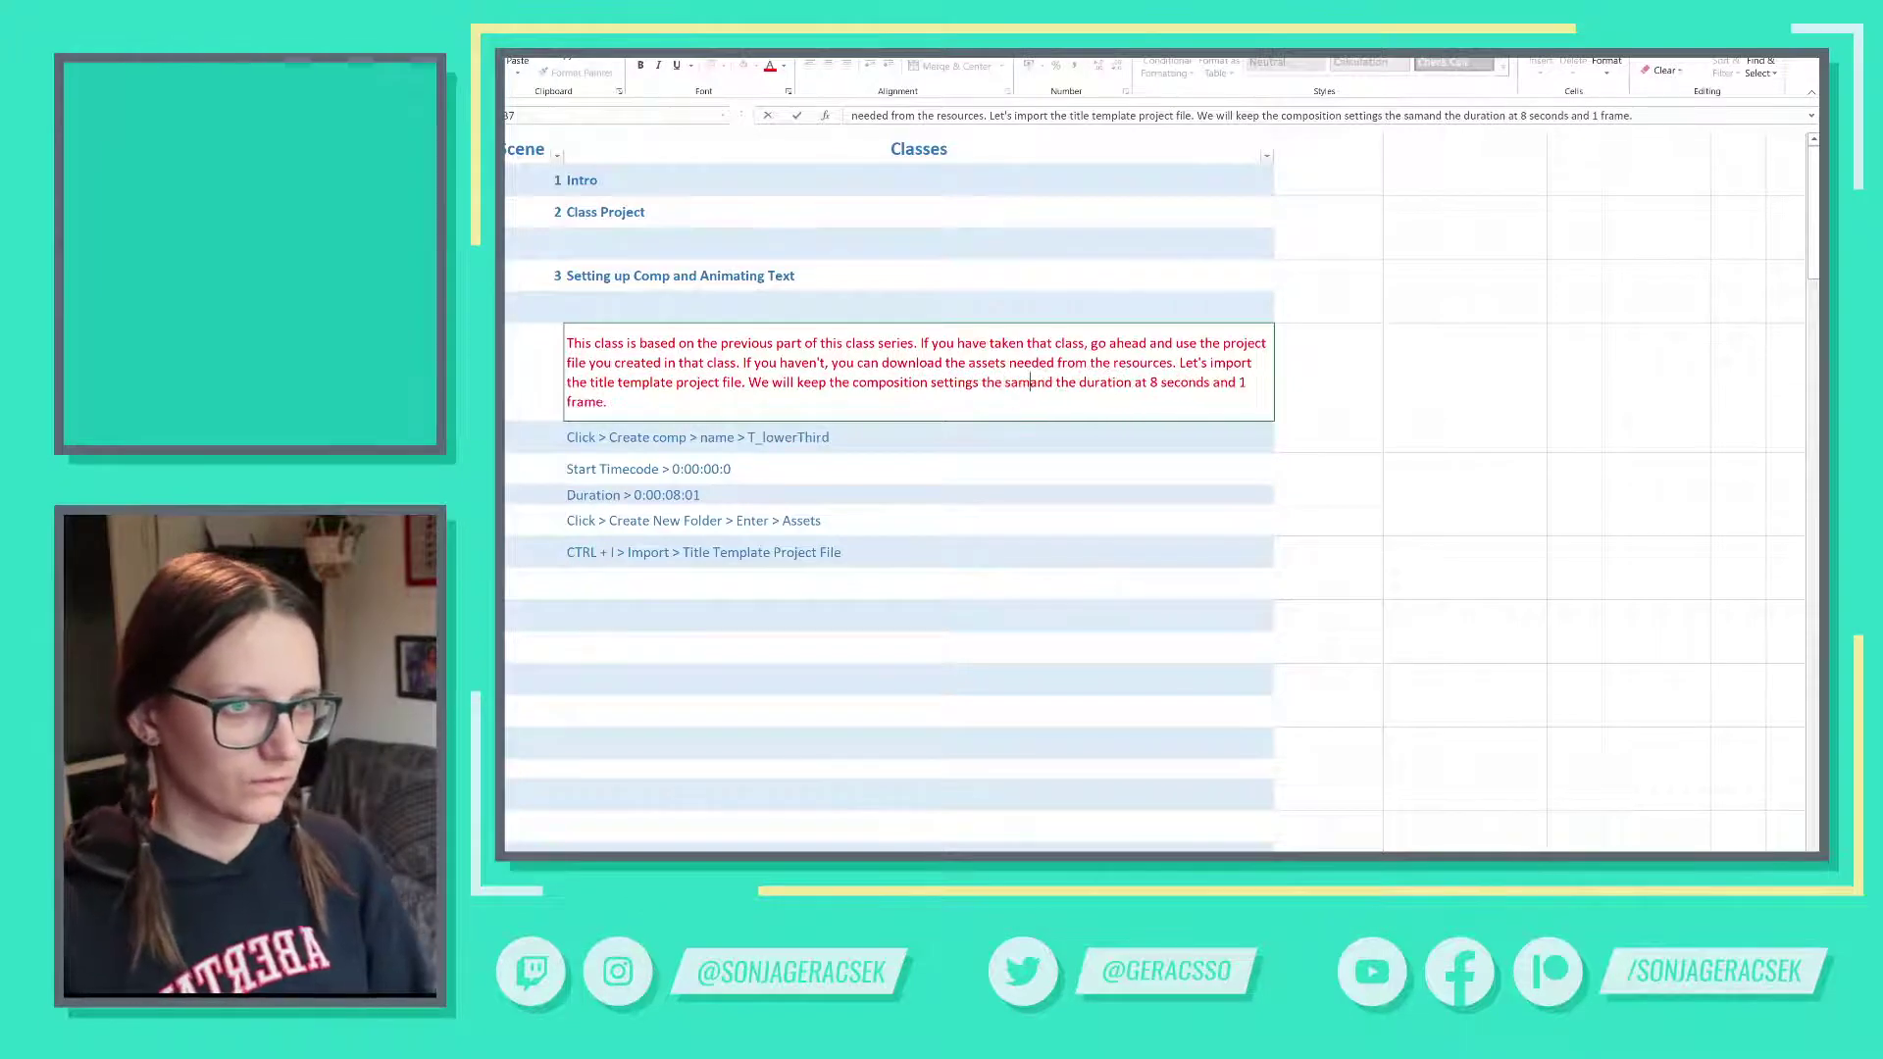
# - Reword the end of the red paragraph to "including the duration of 8 seconds and 1 frame" and commit the cell
pyautogui.hotkey('shift', 'Right')
pyautogui.hotkey('shift', 'Right')
pyautogui.hotkey('shift', 'Right')
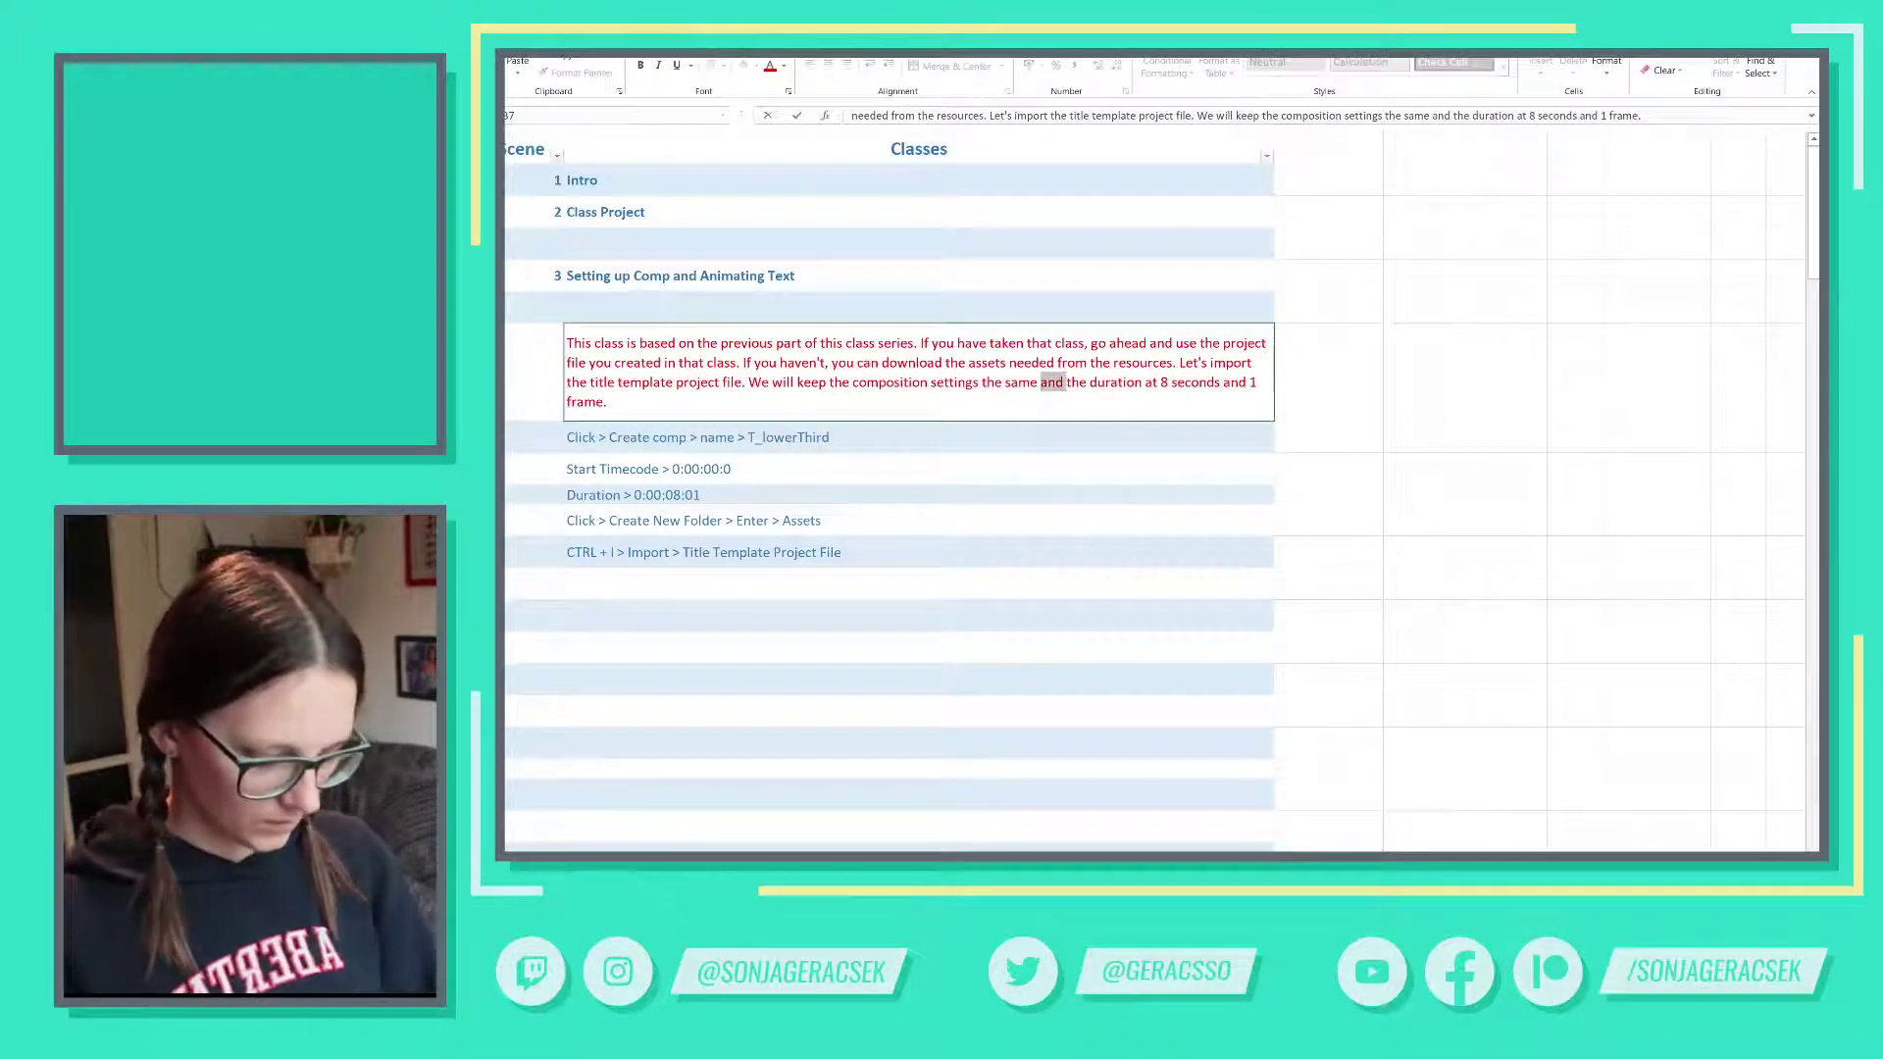
pyautogui.write('including')
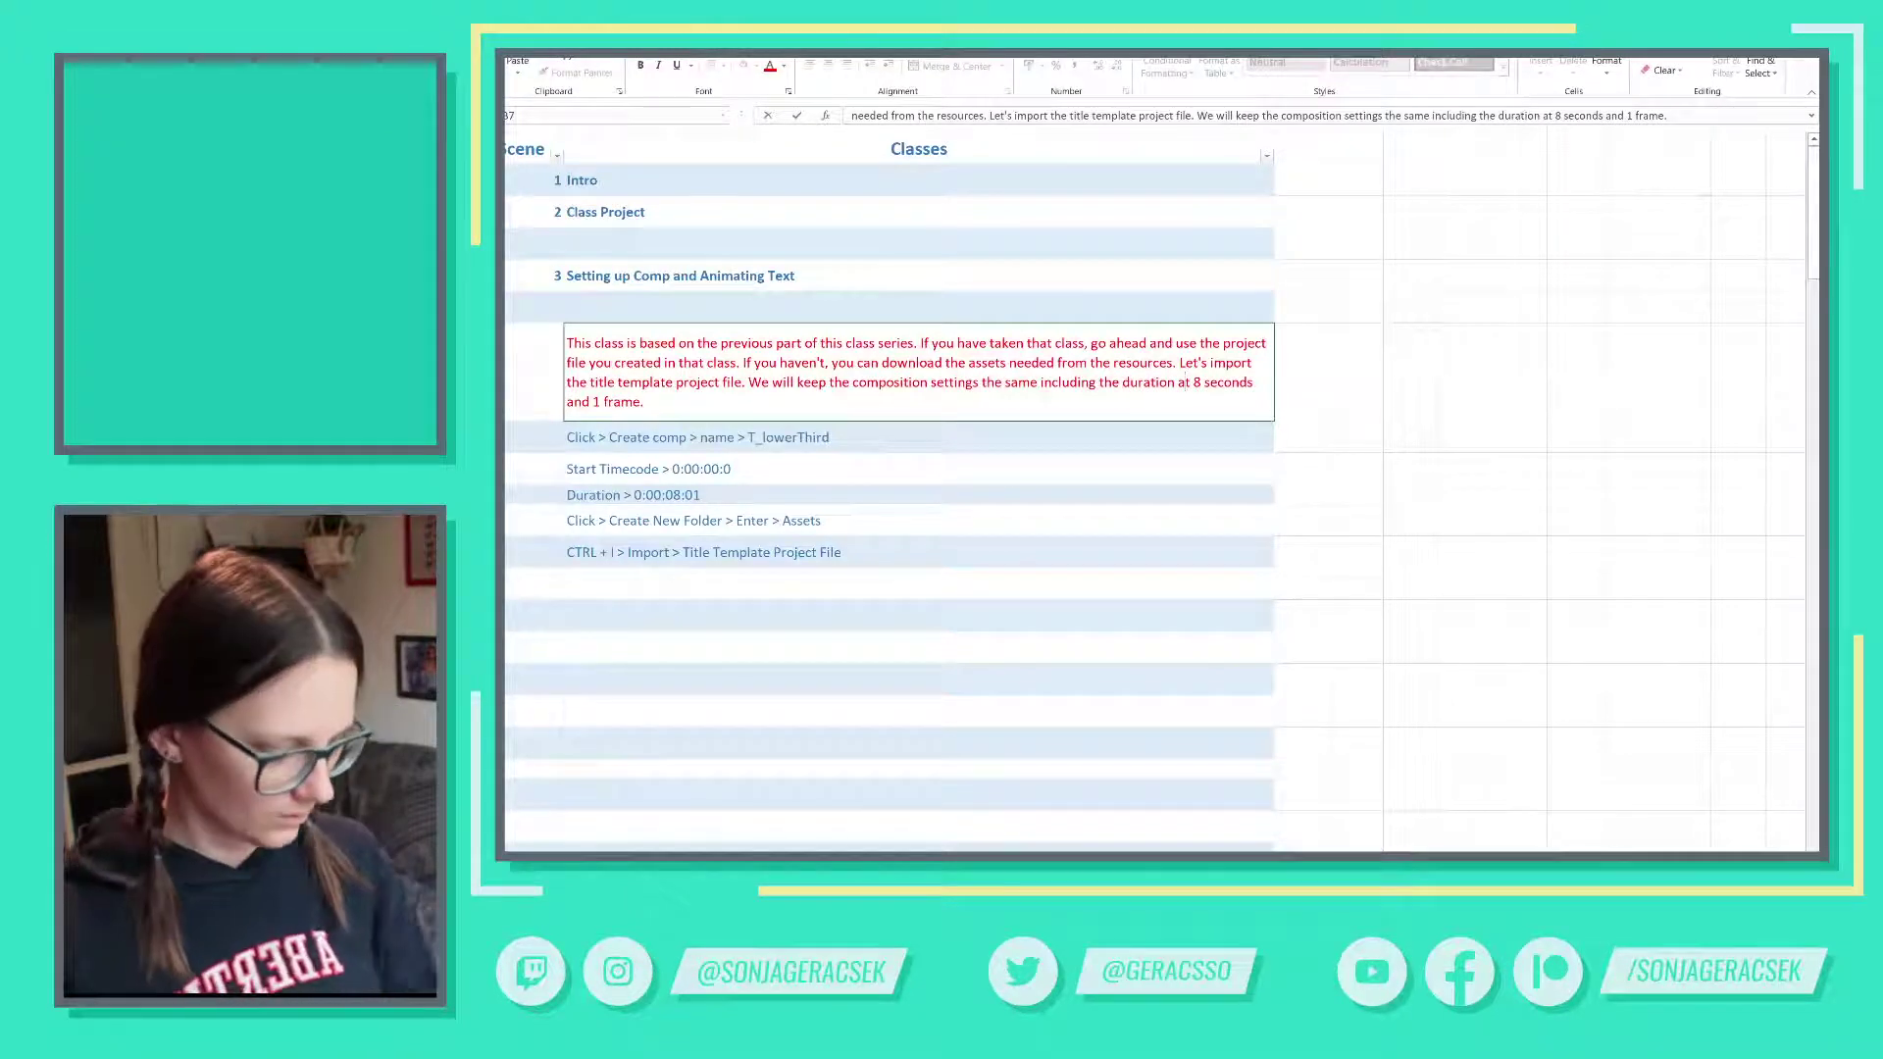
pyautogui.press('BackSpace')
pyautogui.press('Delete')
pyautogui.write('of')
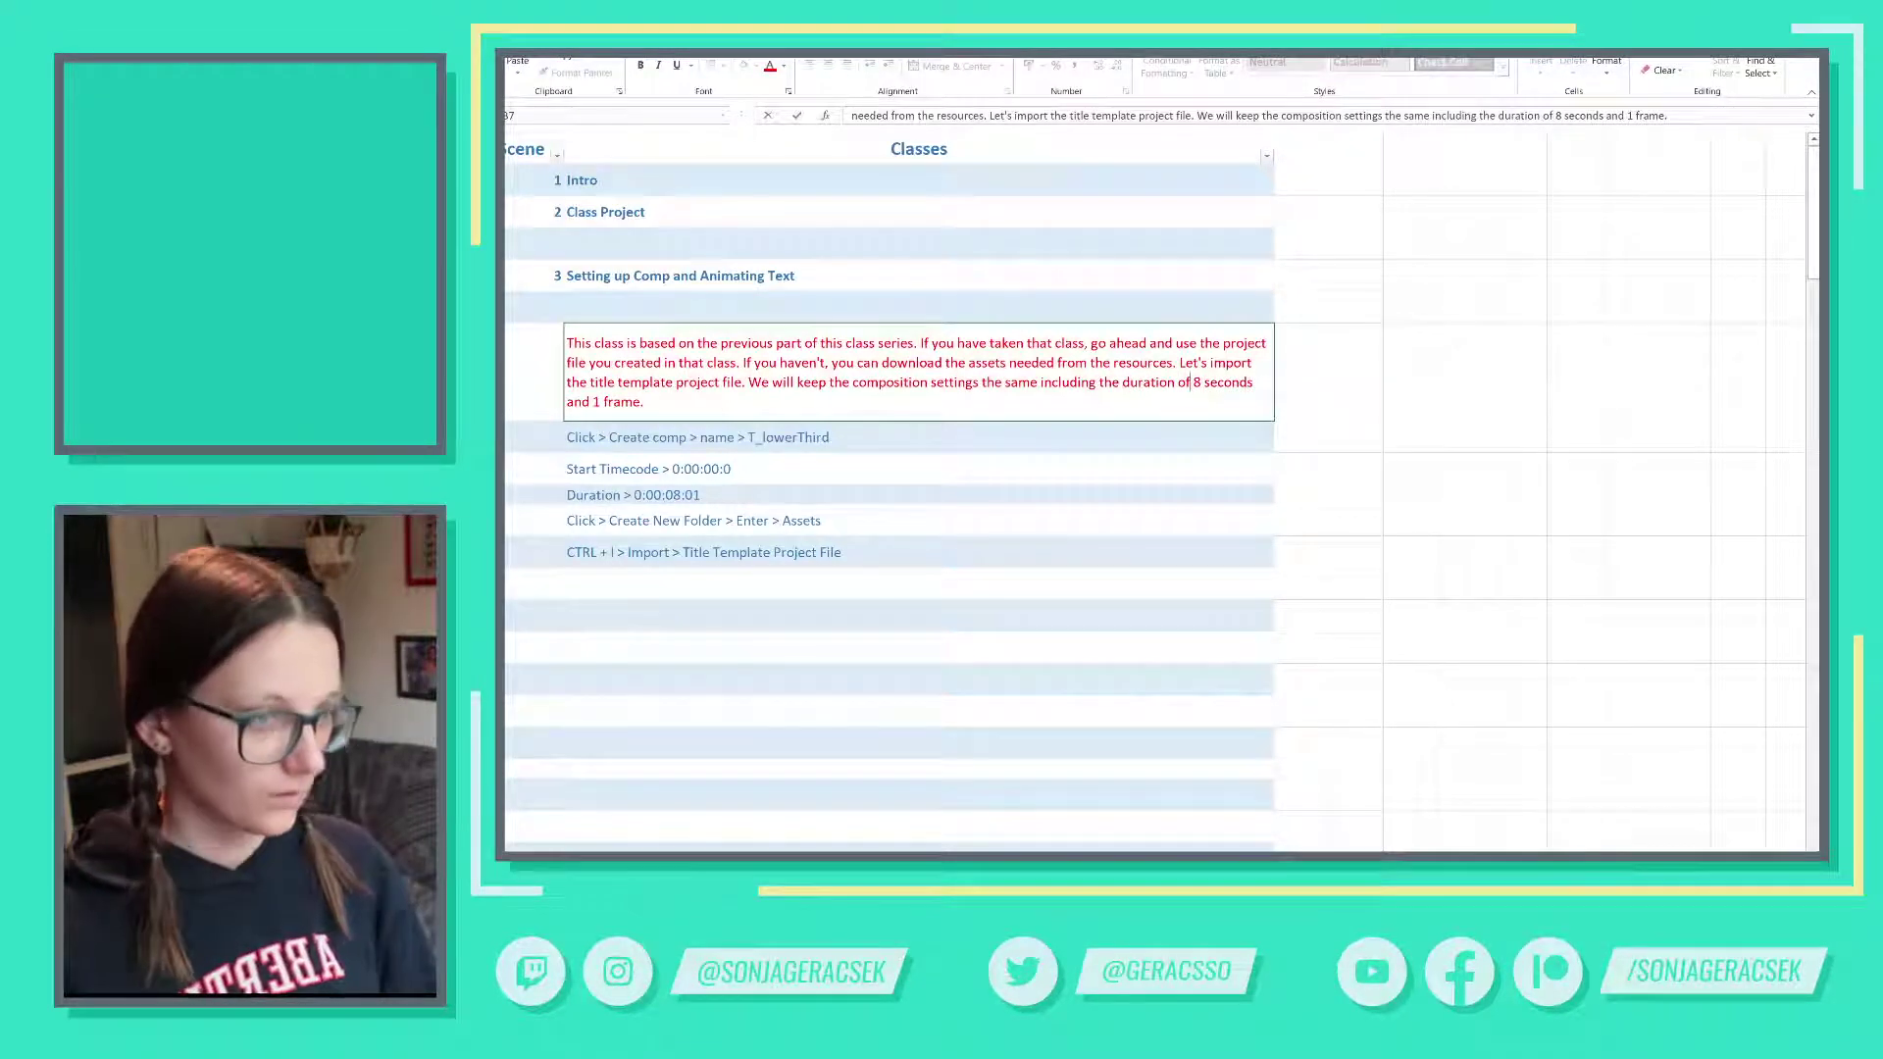
pyautogui.click(698, 434)
# - Show the row and column headings and delete the four rows covering comp creation, start timecode, duration and new folder
pyautogui.click(803, 451)
pyautogui.click(666, 483)
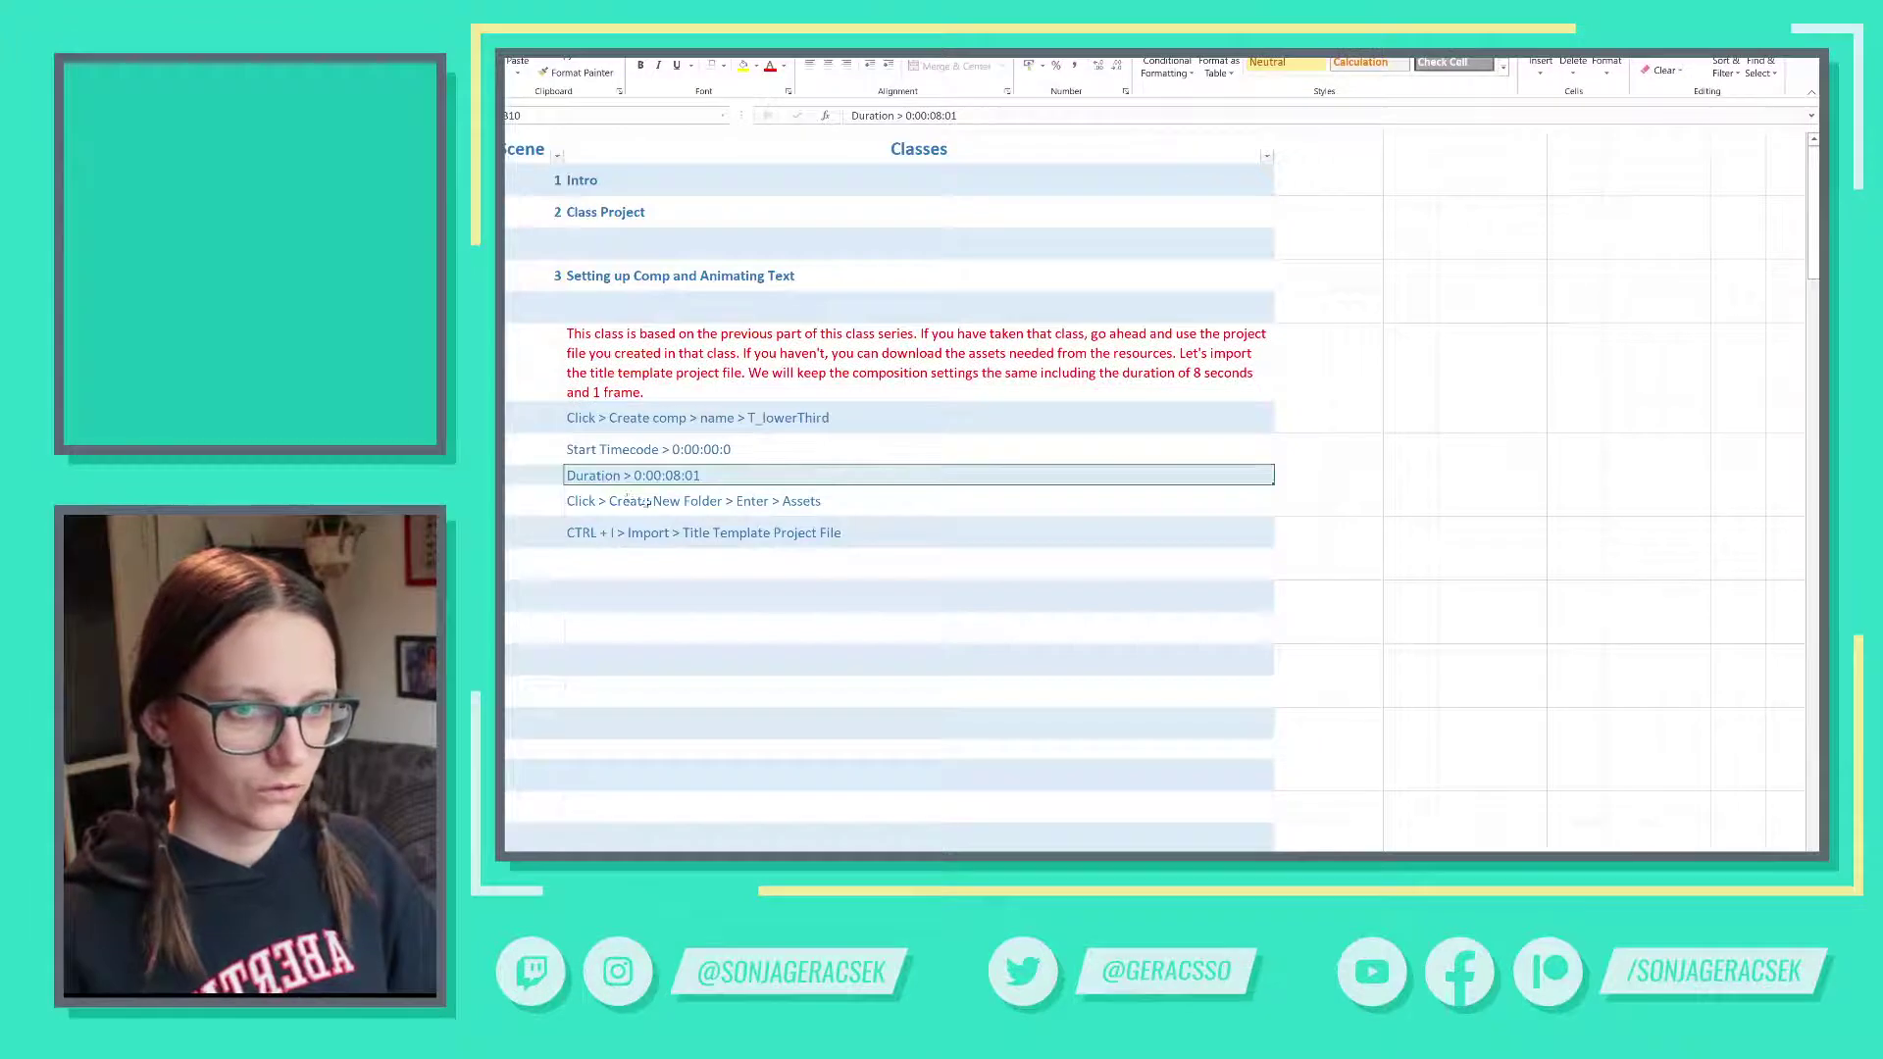
pyautogui.moveTo(648, 502); pyautogui.dragTo(659, 404)
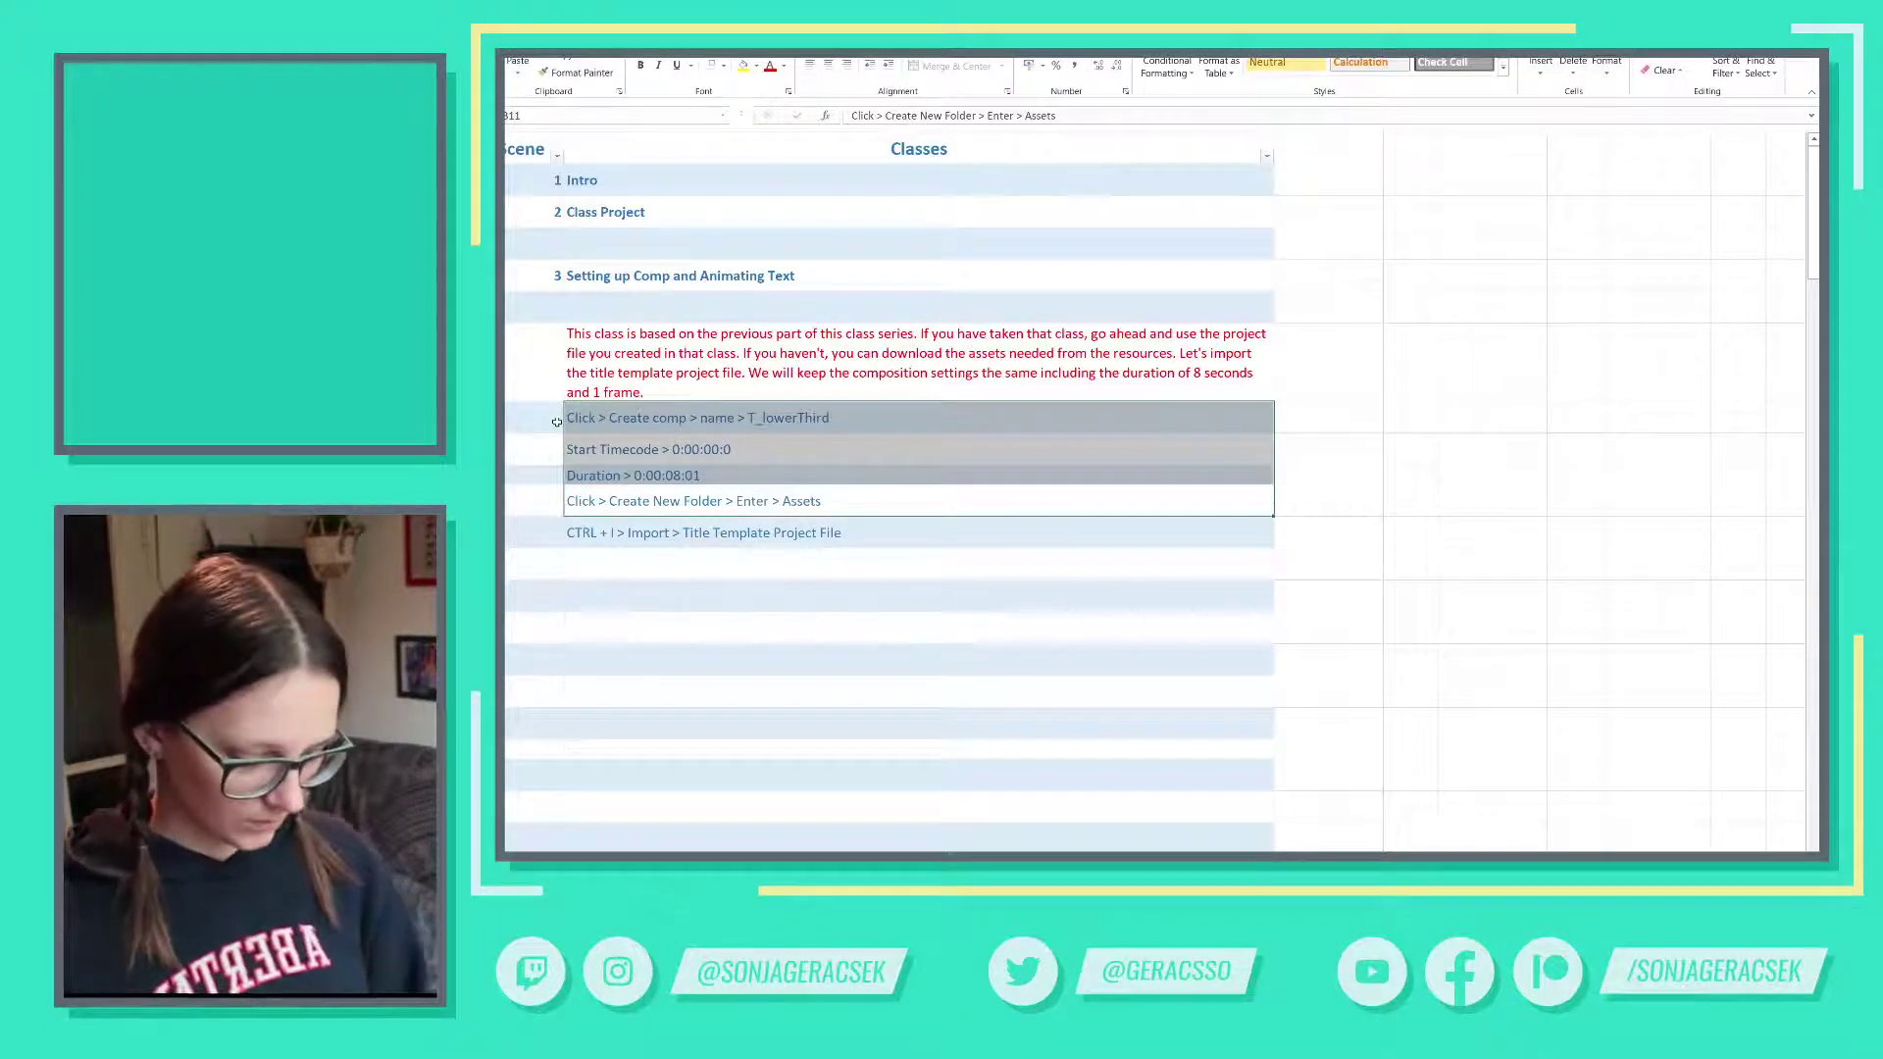
pyautogui.hotkey('alt', 'w')
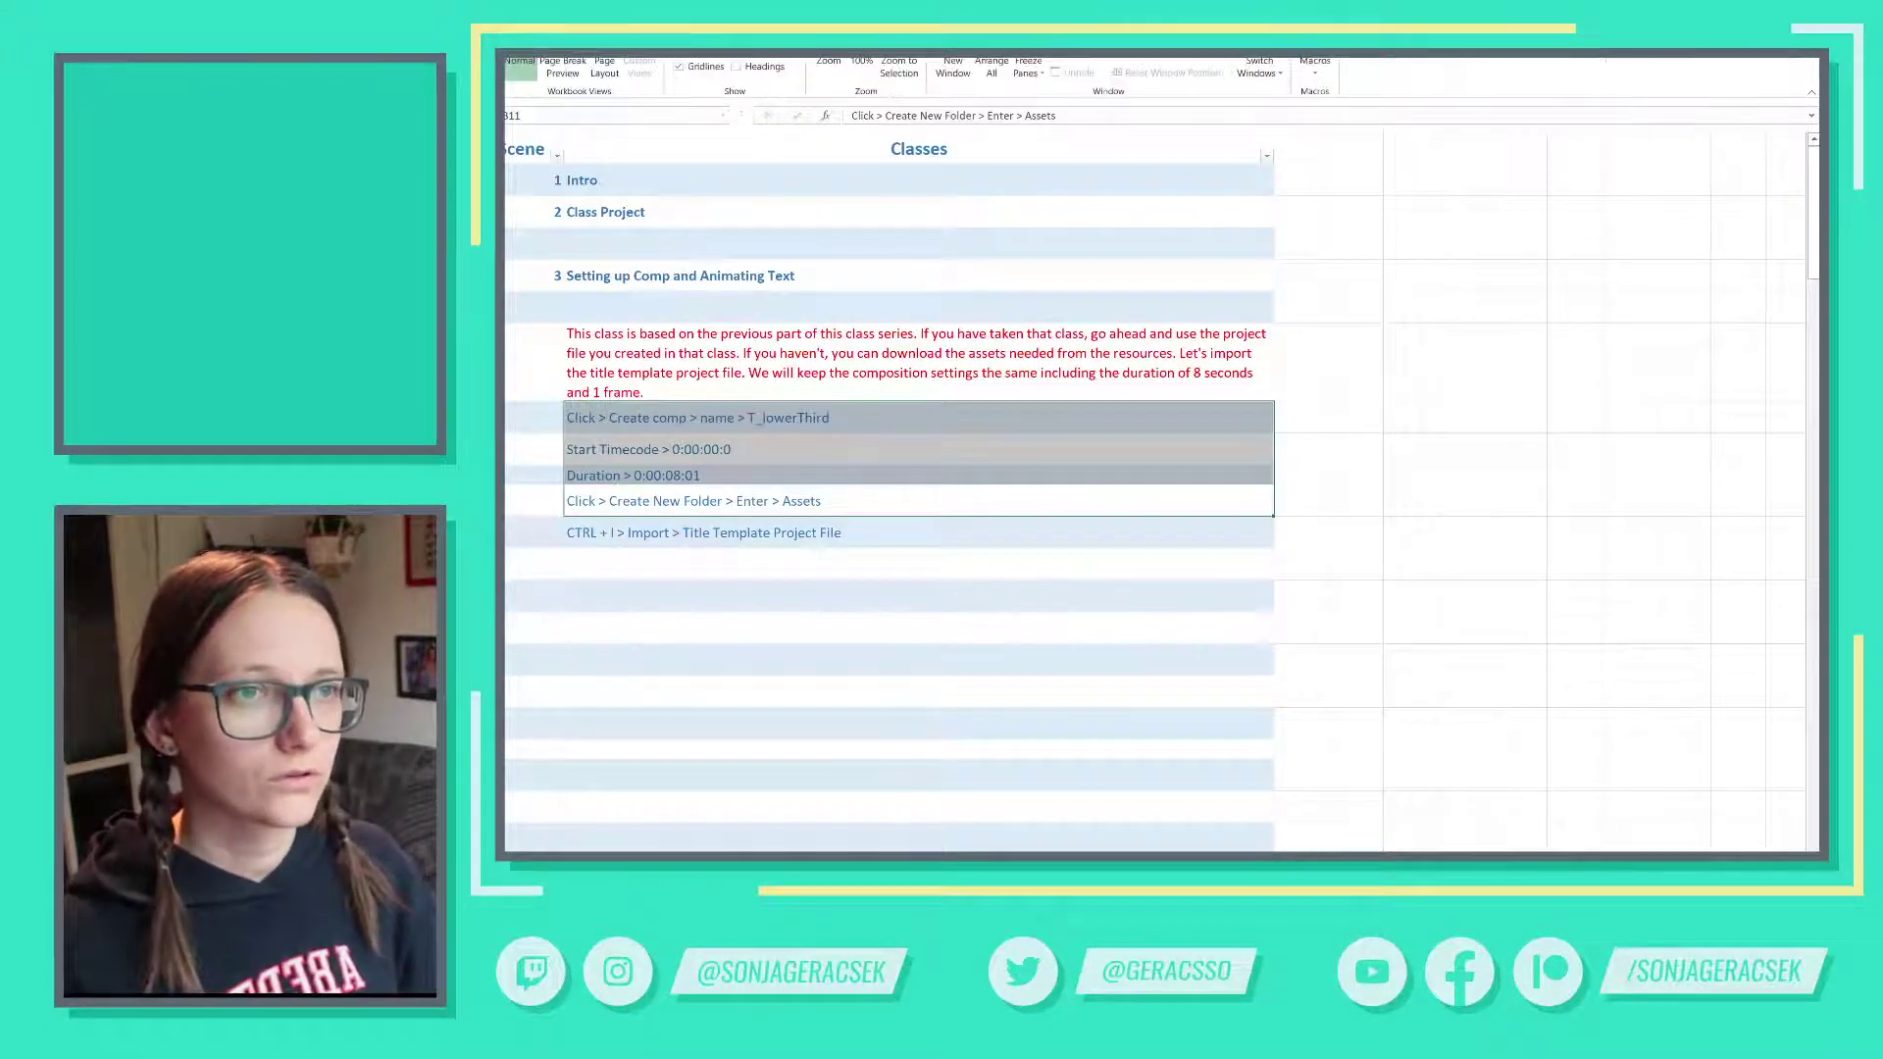
pyautogui.click(760, 71)
pyautogui.click(517, 513)
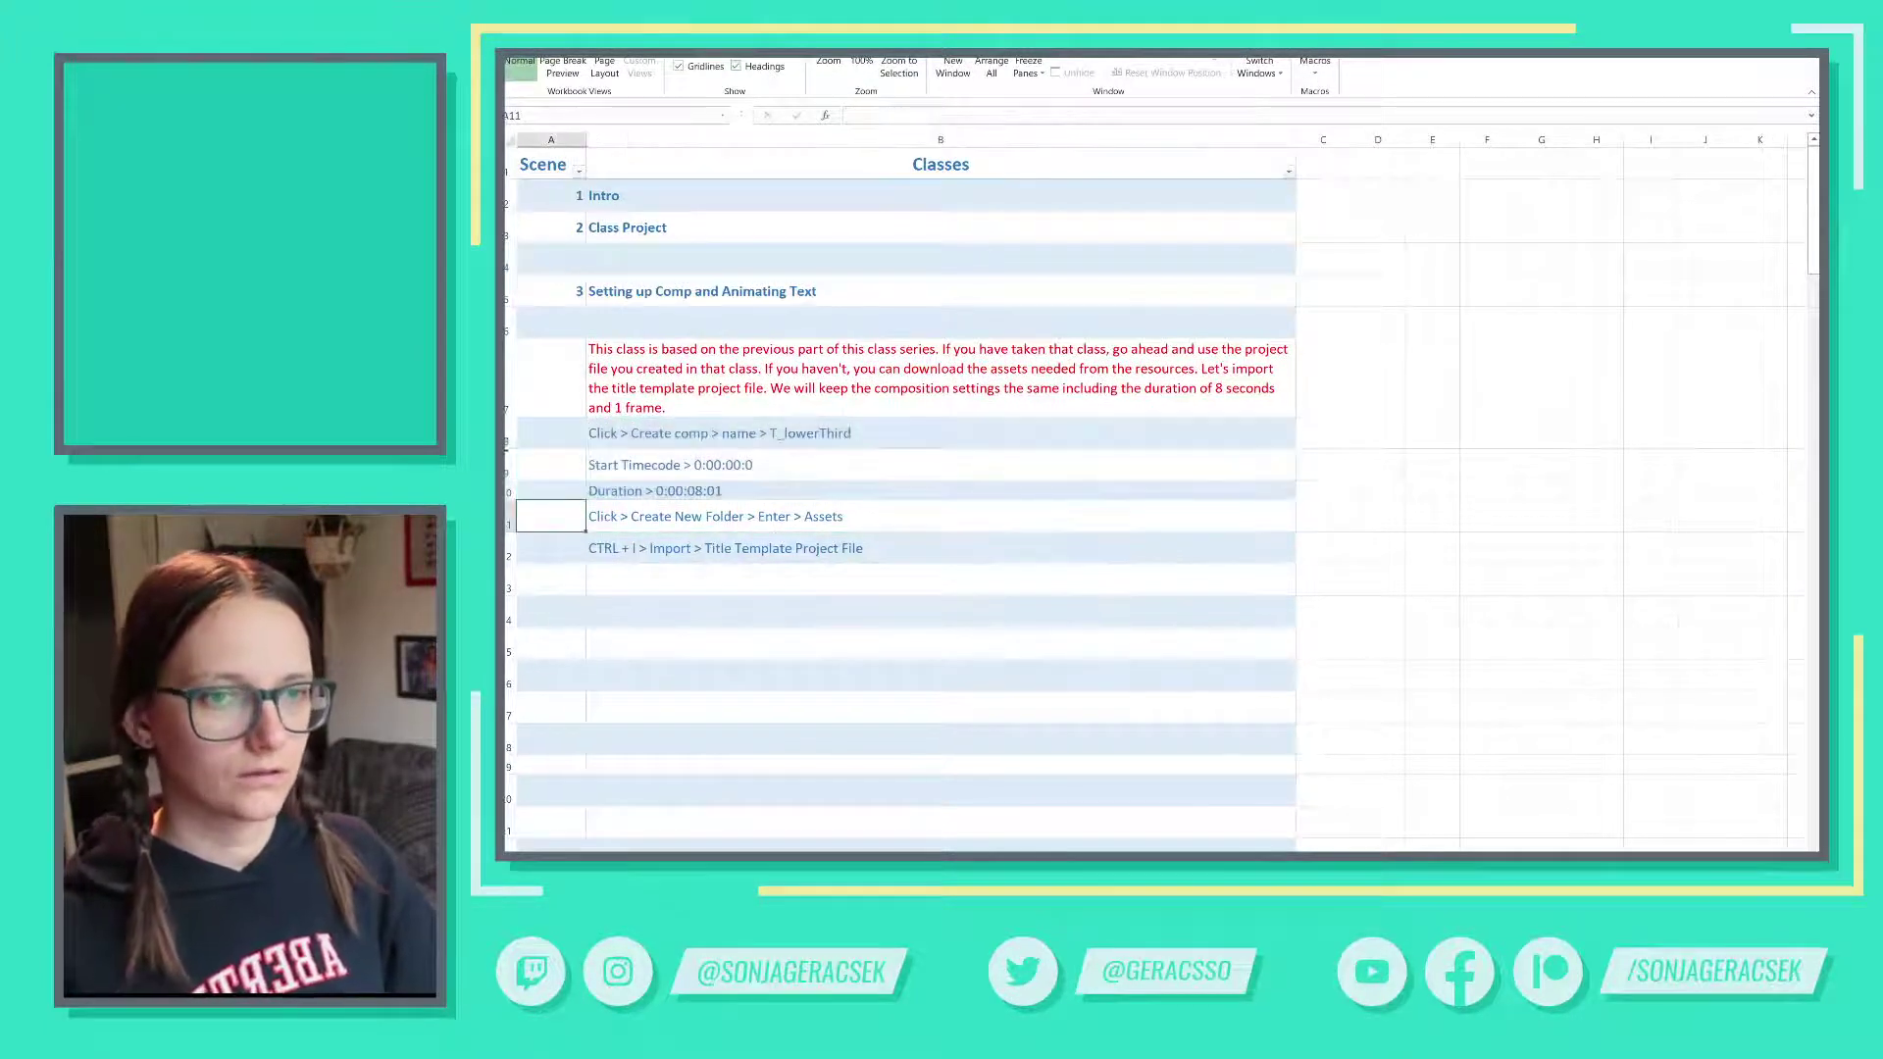
pyautogui.moveTo(508, 433); pyautogui.dragTo(508, 520)
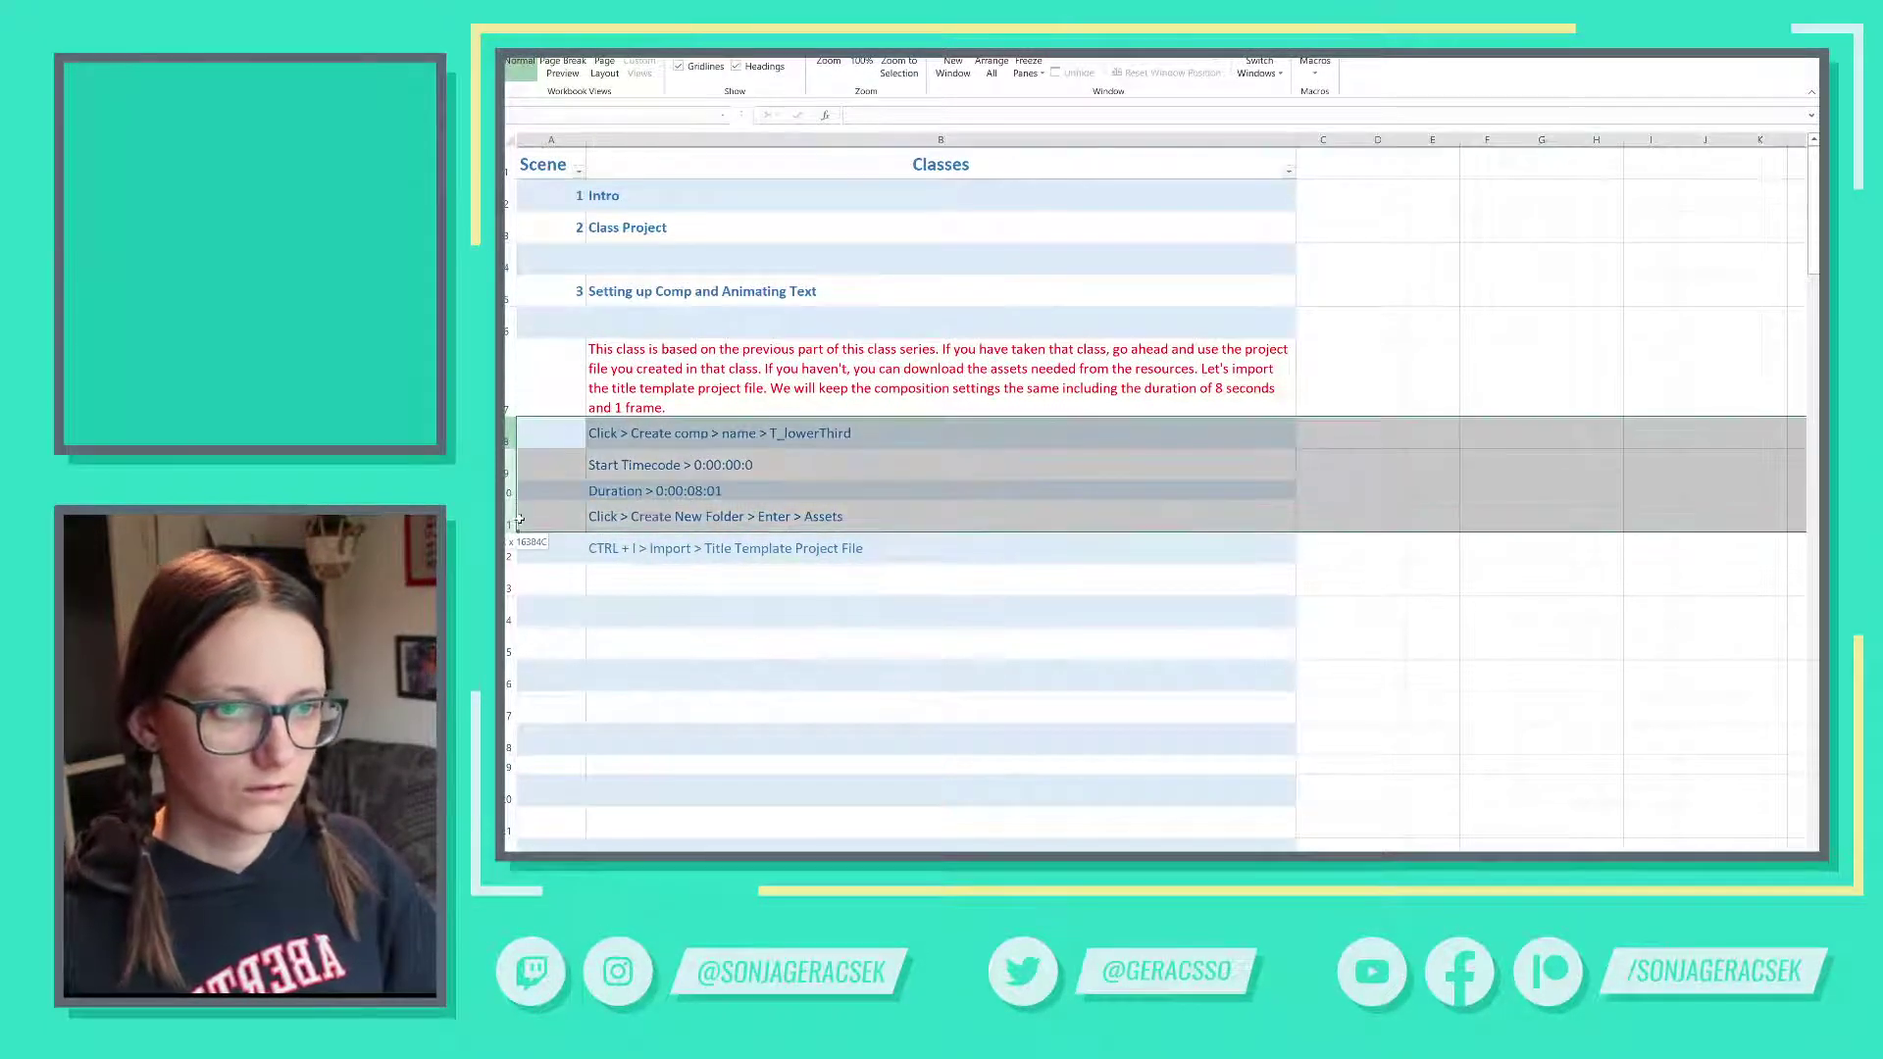
pyautogui.rightClick(593, 461)
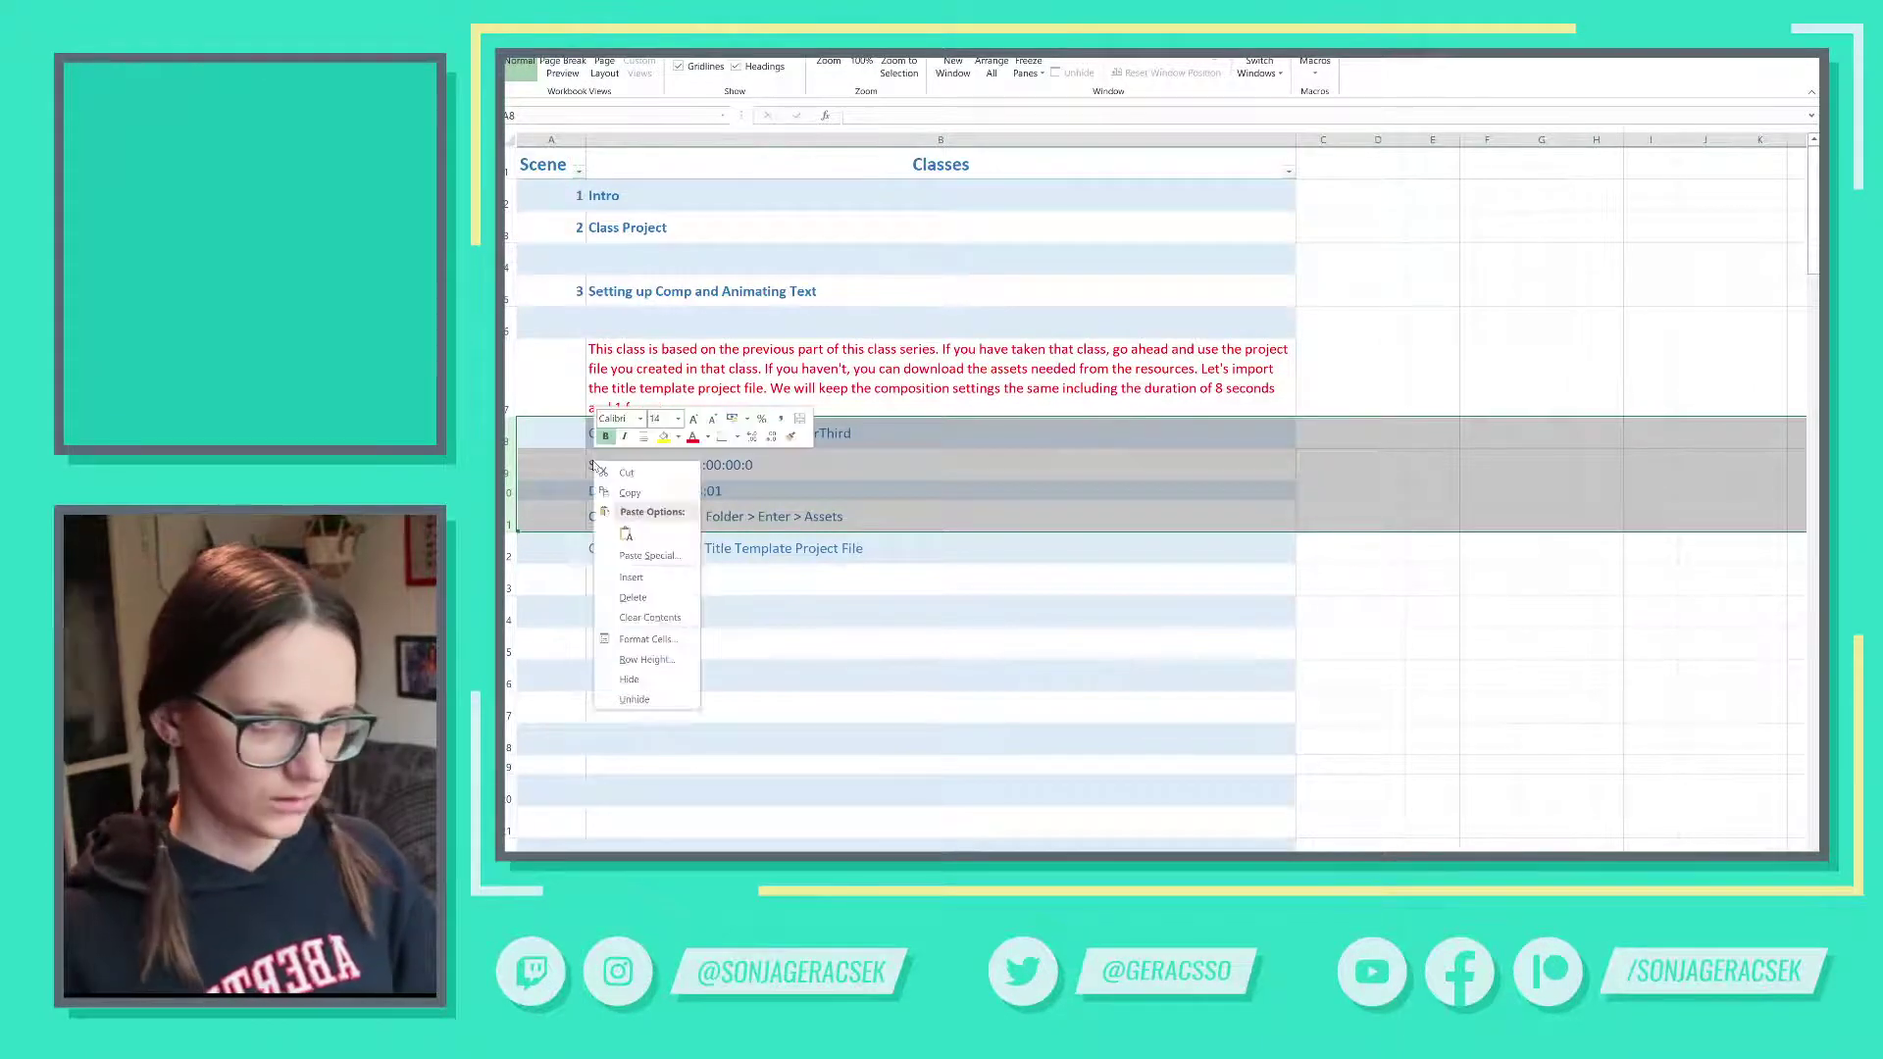
pyautogui.click(647, 598)
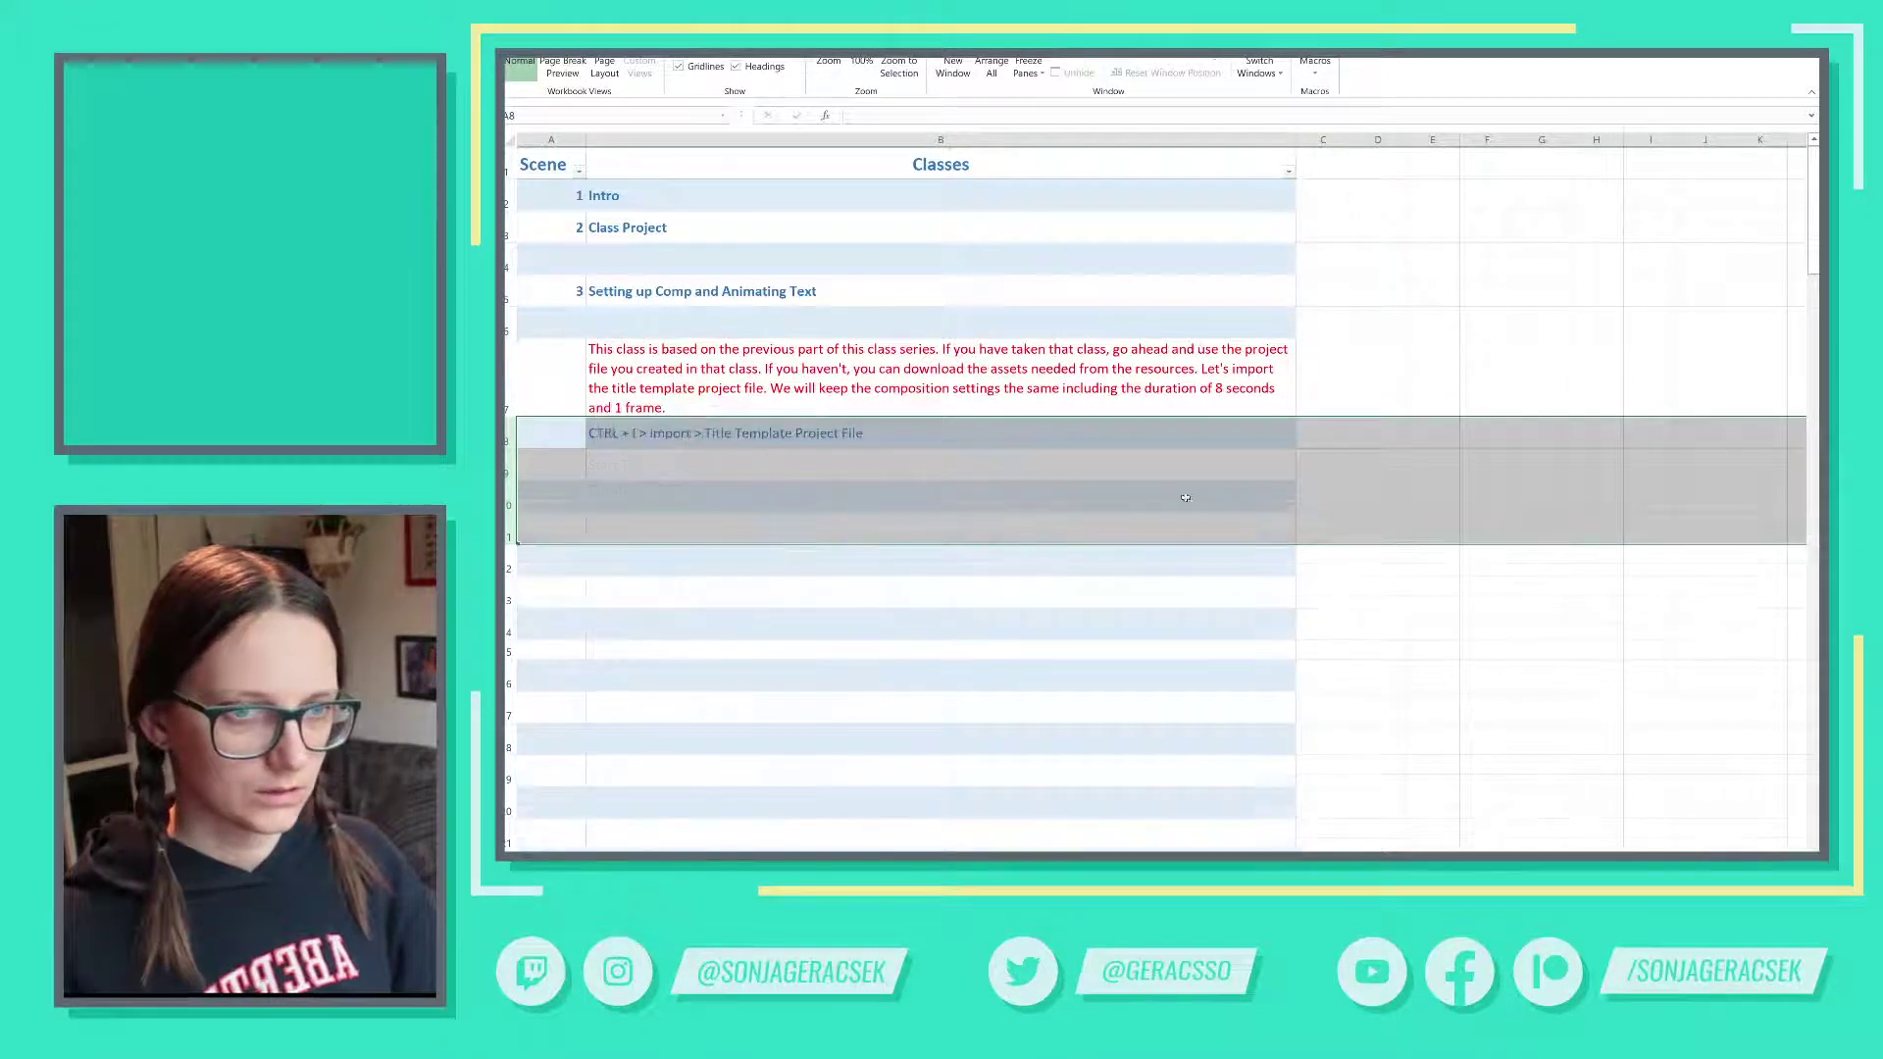
# - Add the line "Highlight comp > enter > T_lowerThird" below the Title Template Project File import line
pyautogui.click(694, 432)
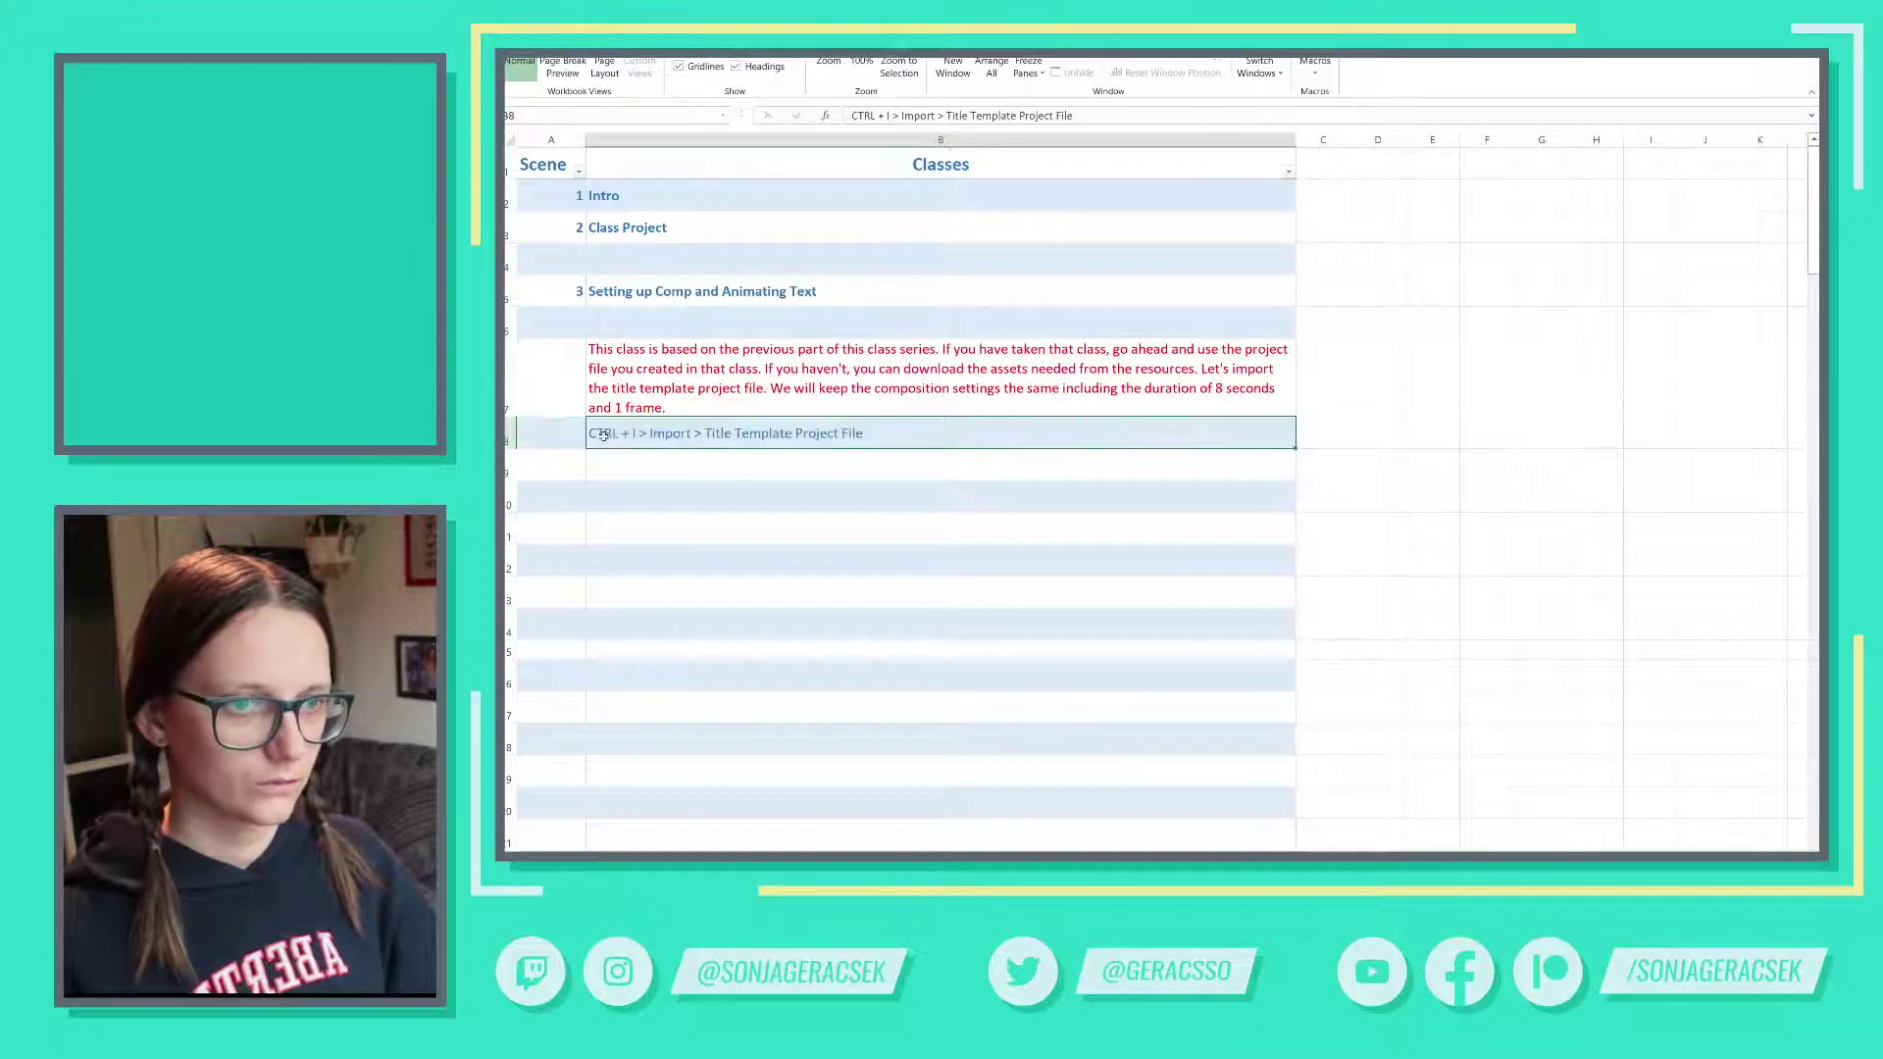
pyautogui.click(715, 463)
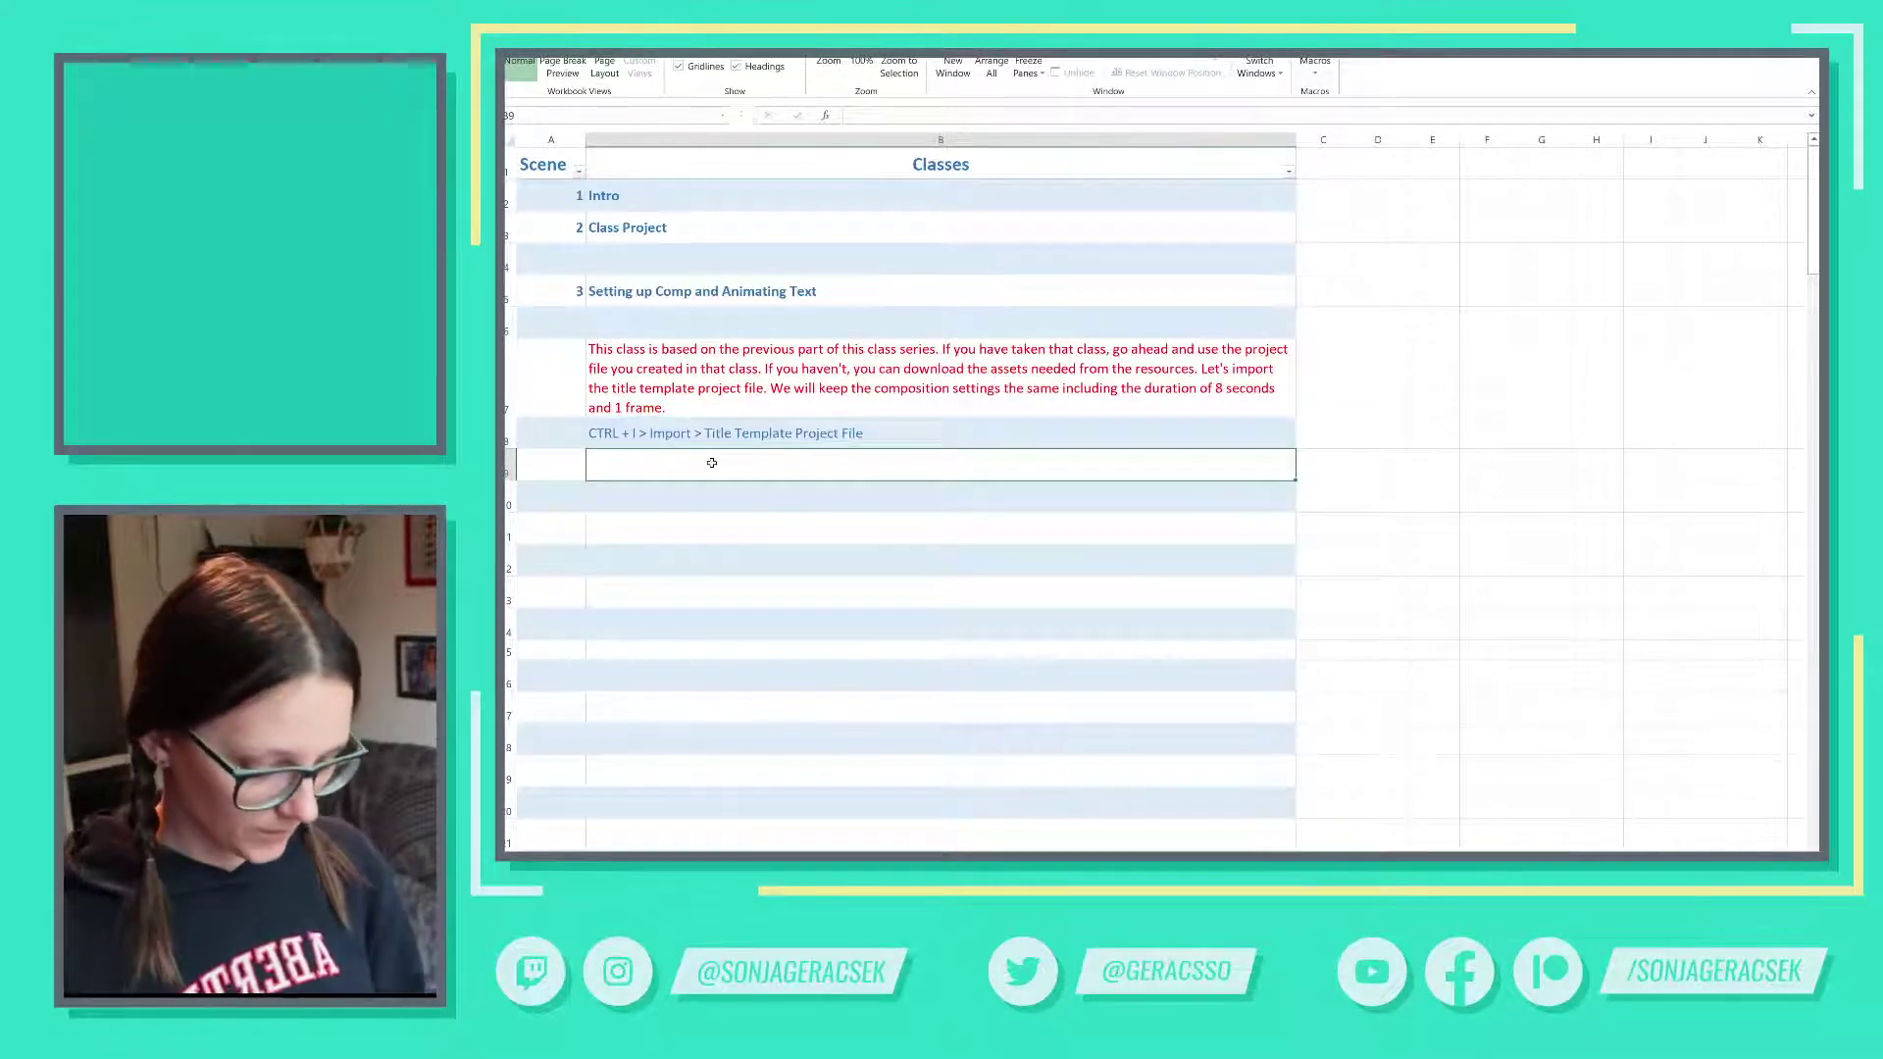
pyautogui.write('Highlight comp > ')
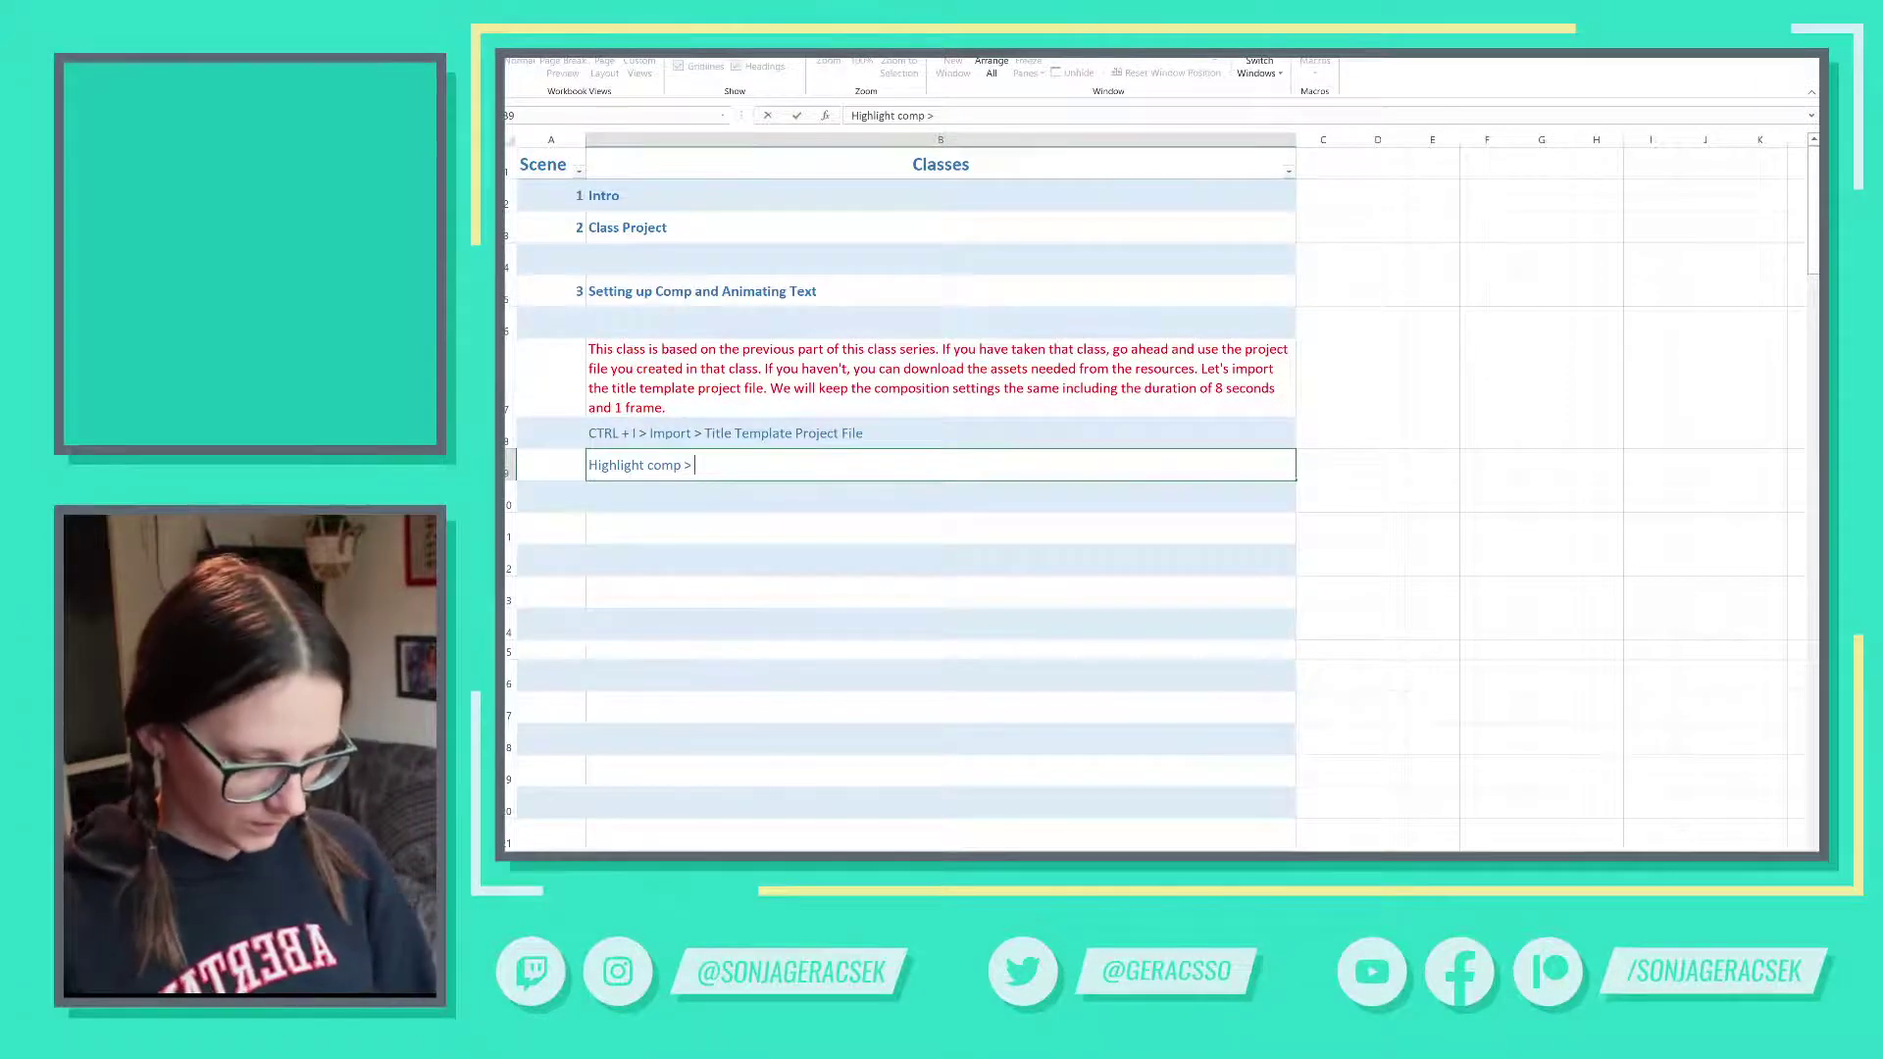
pyautogui.write('enter >')
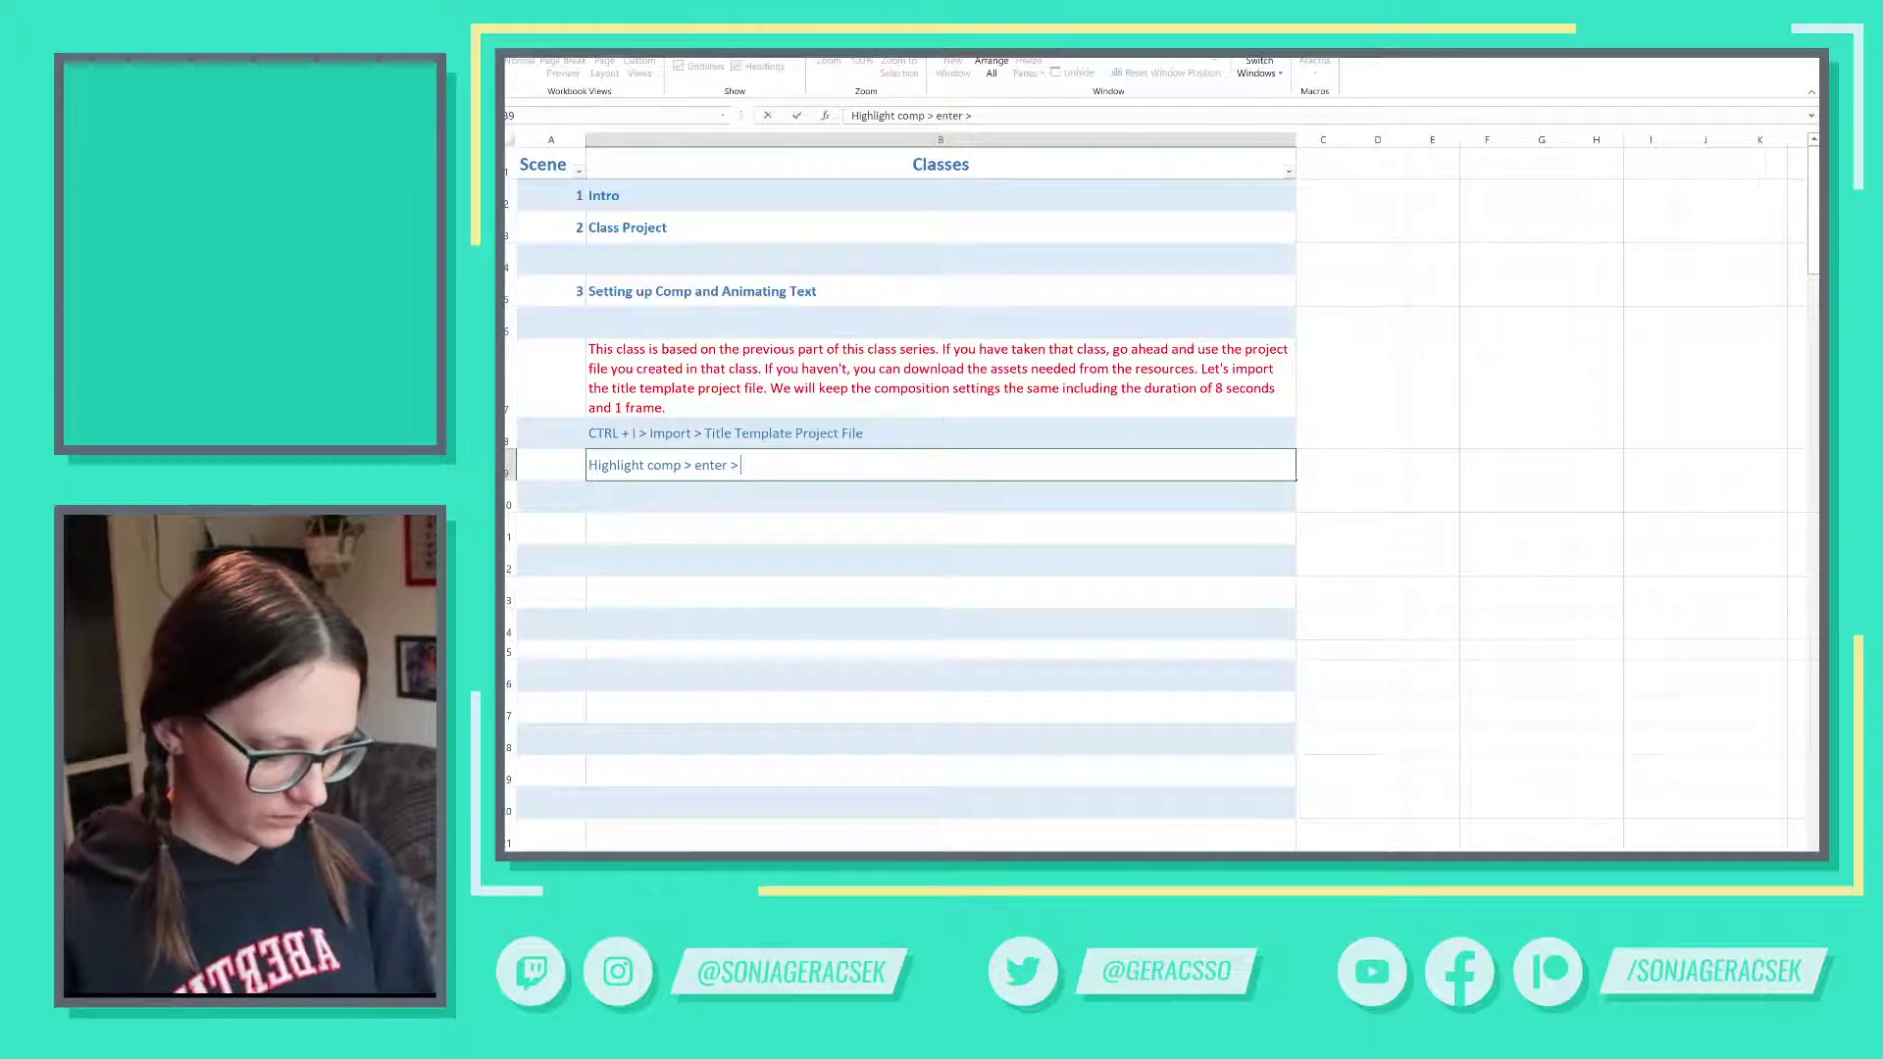
pyautogui.write('T_lo')
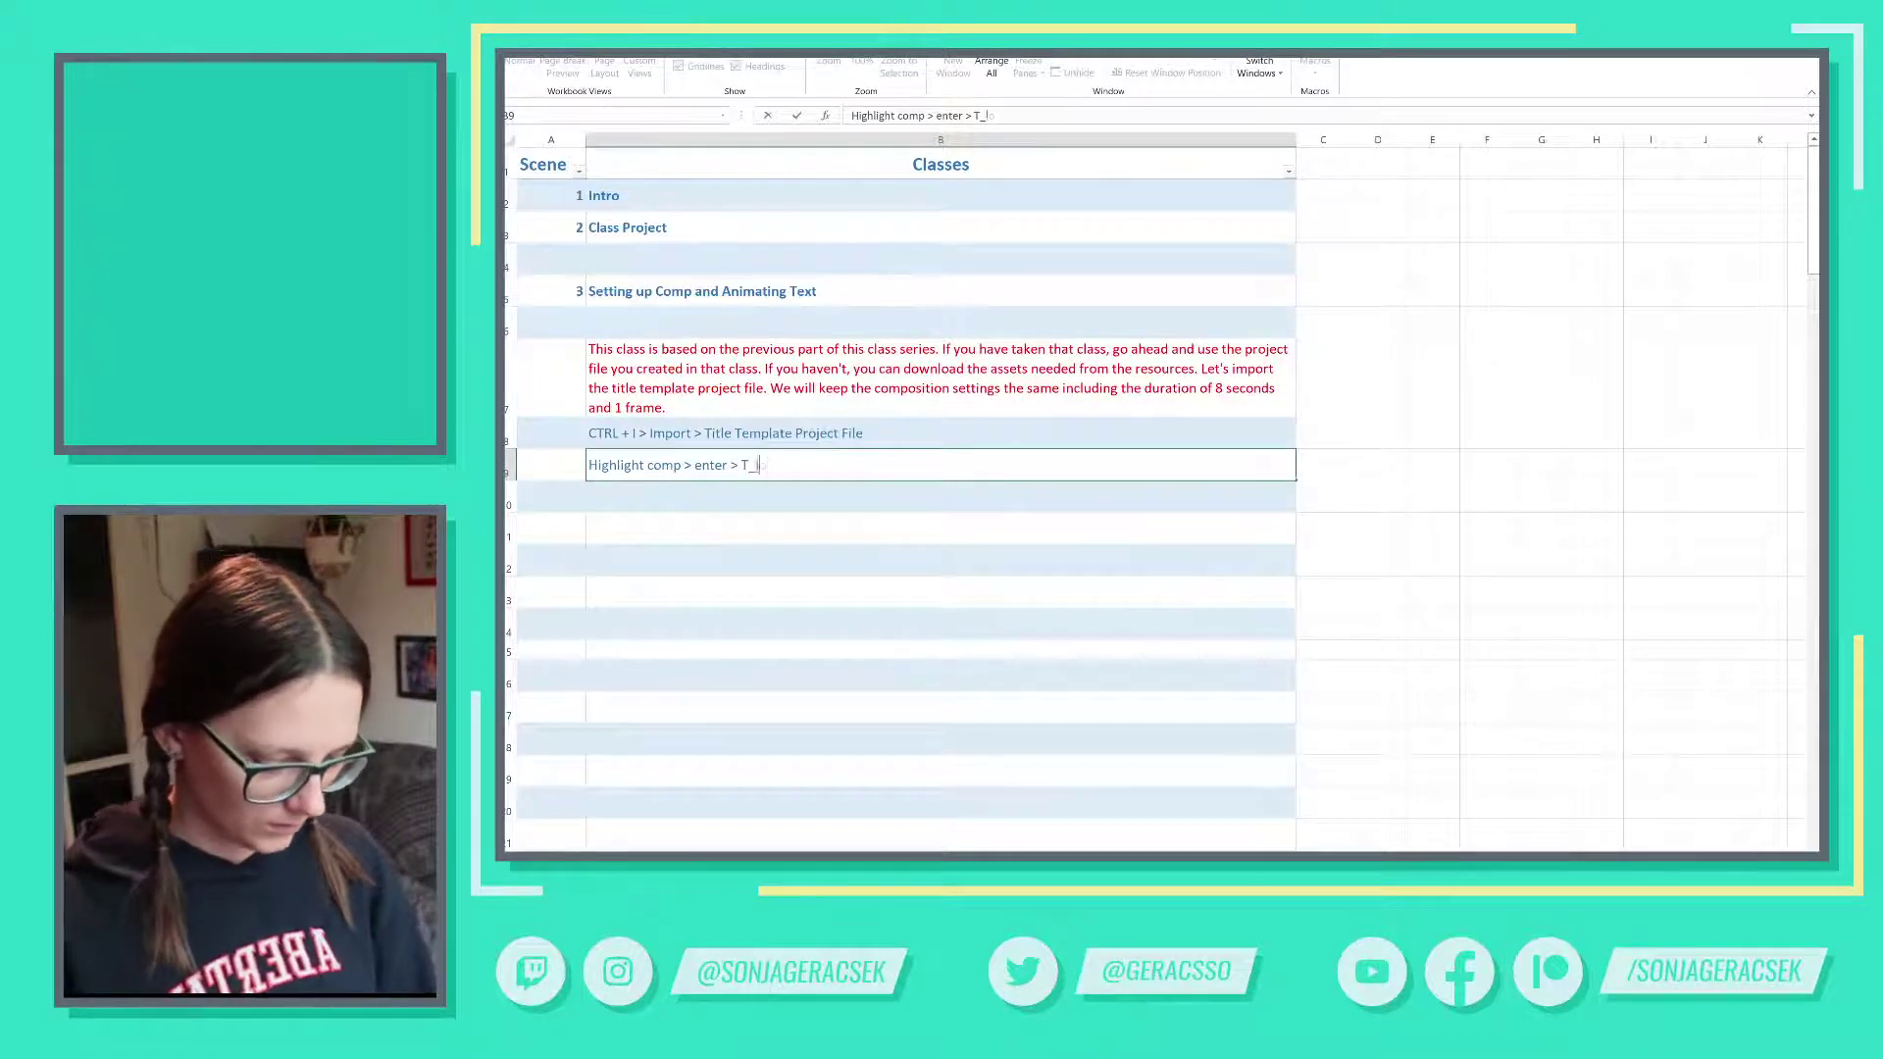
pyautogui.write('werThird')
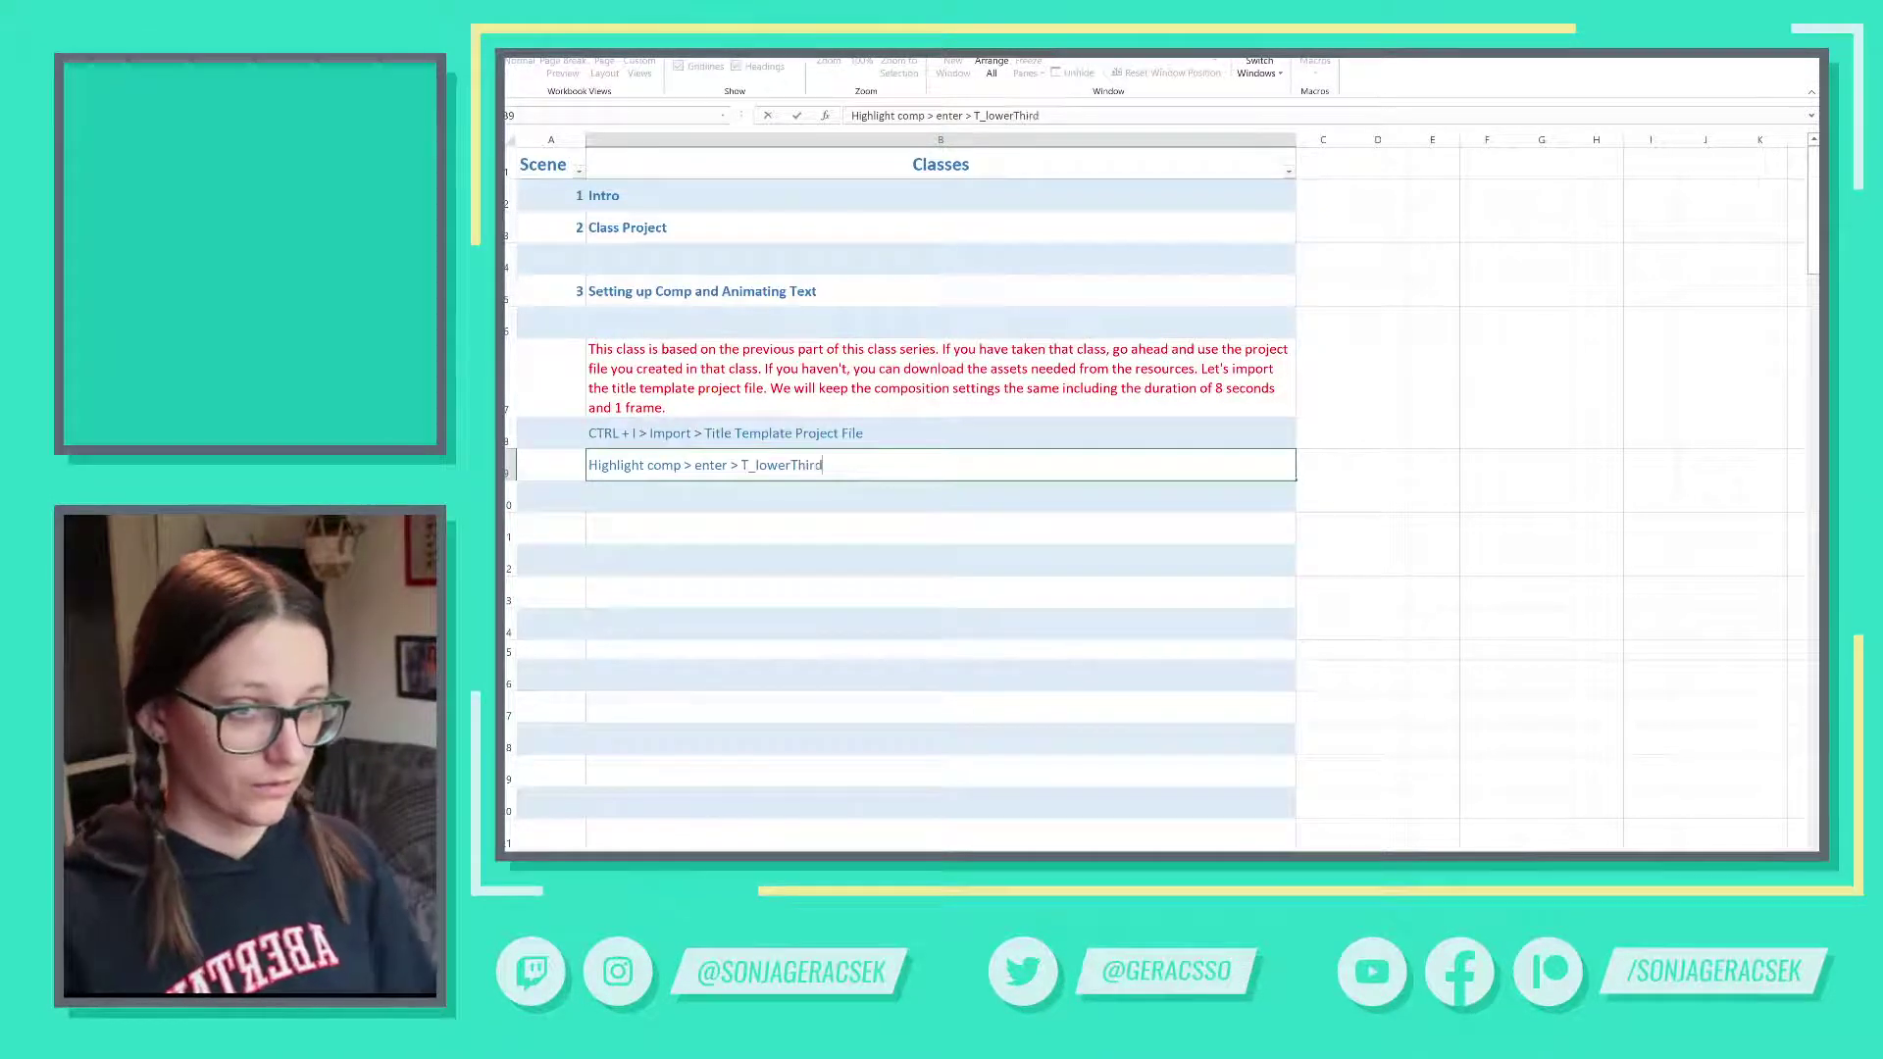
pyautogui.press('Return')
# - Switch to After Effects and delete the T_lowerThird comp from the pre-comps folder
pyautogui.hotkey('alt', 'Tab')
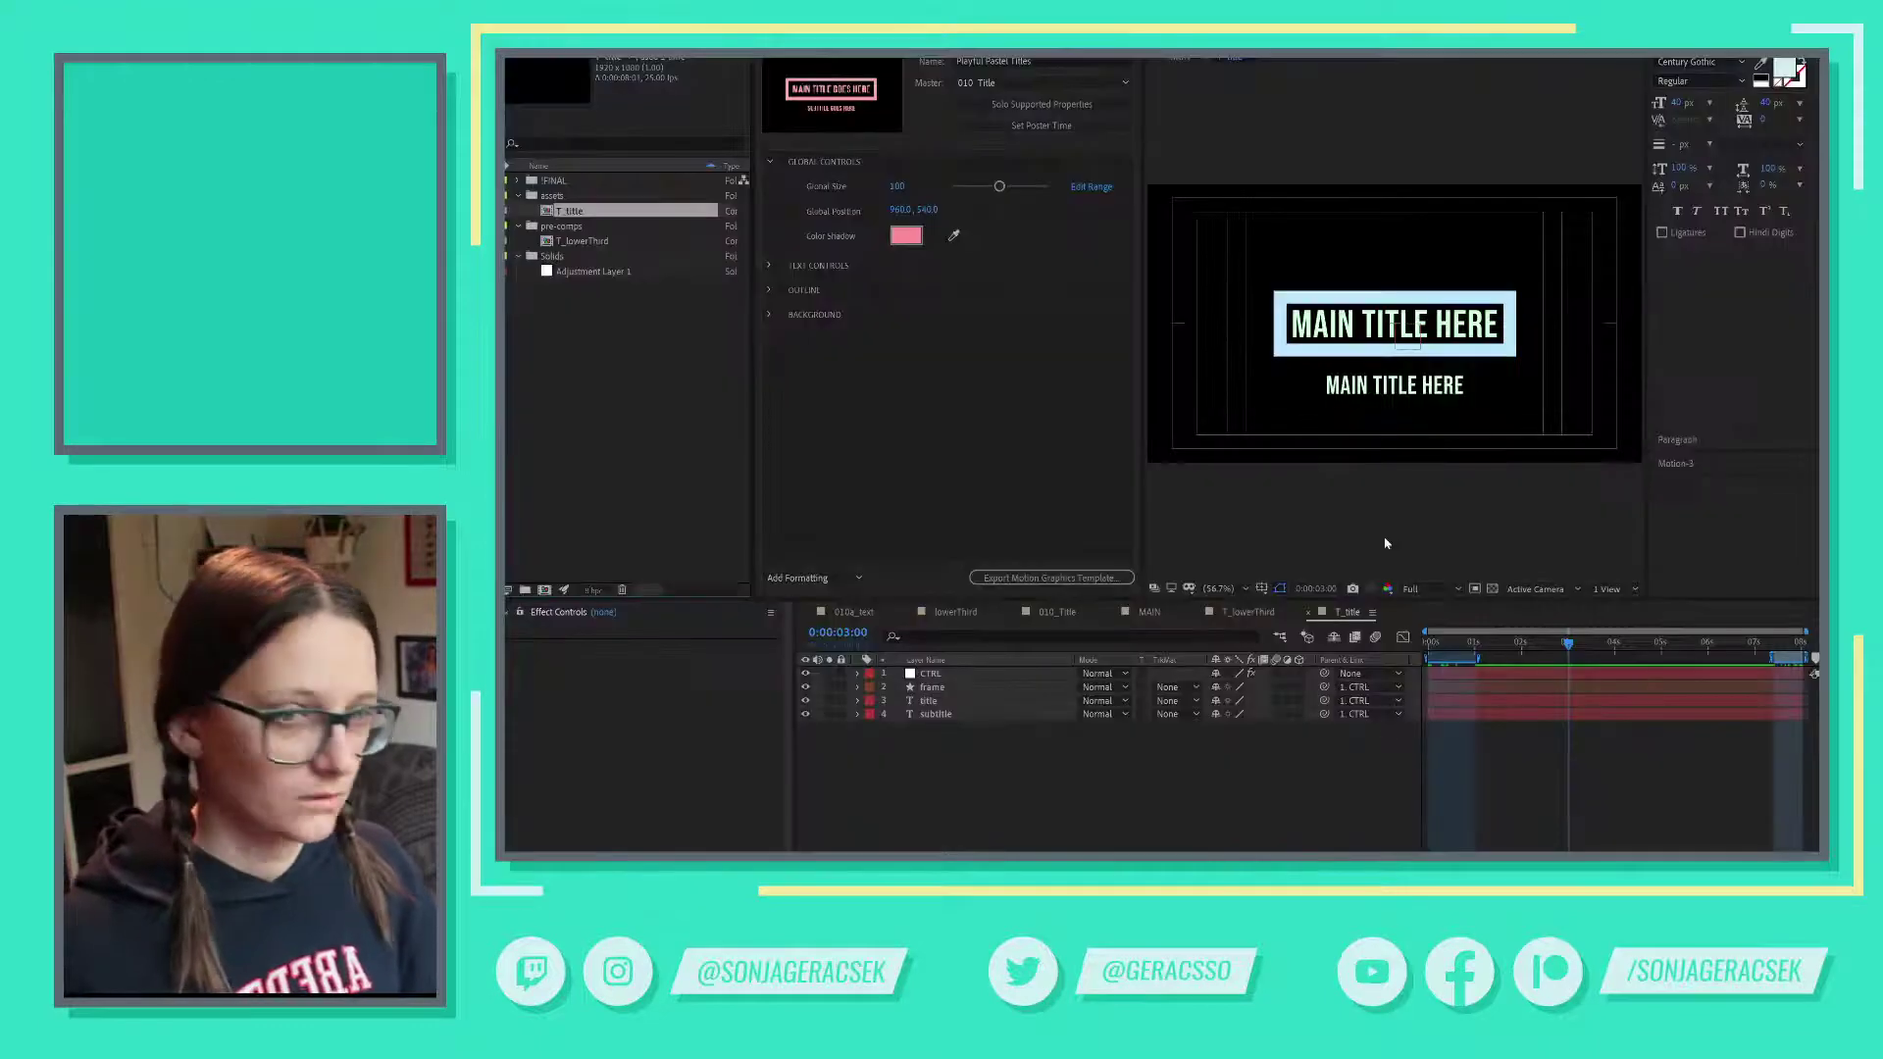
pyautogui.click(584, 241)
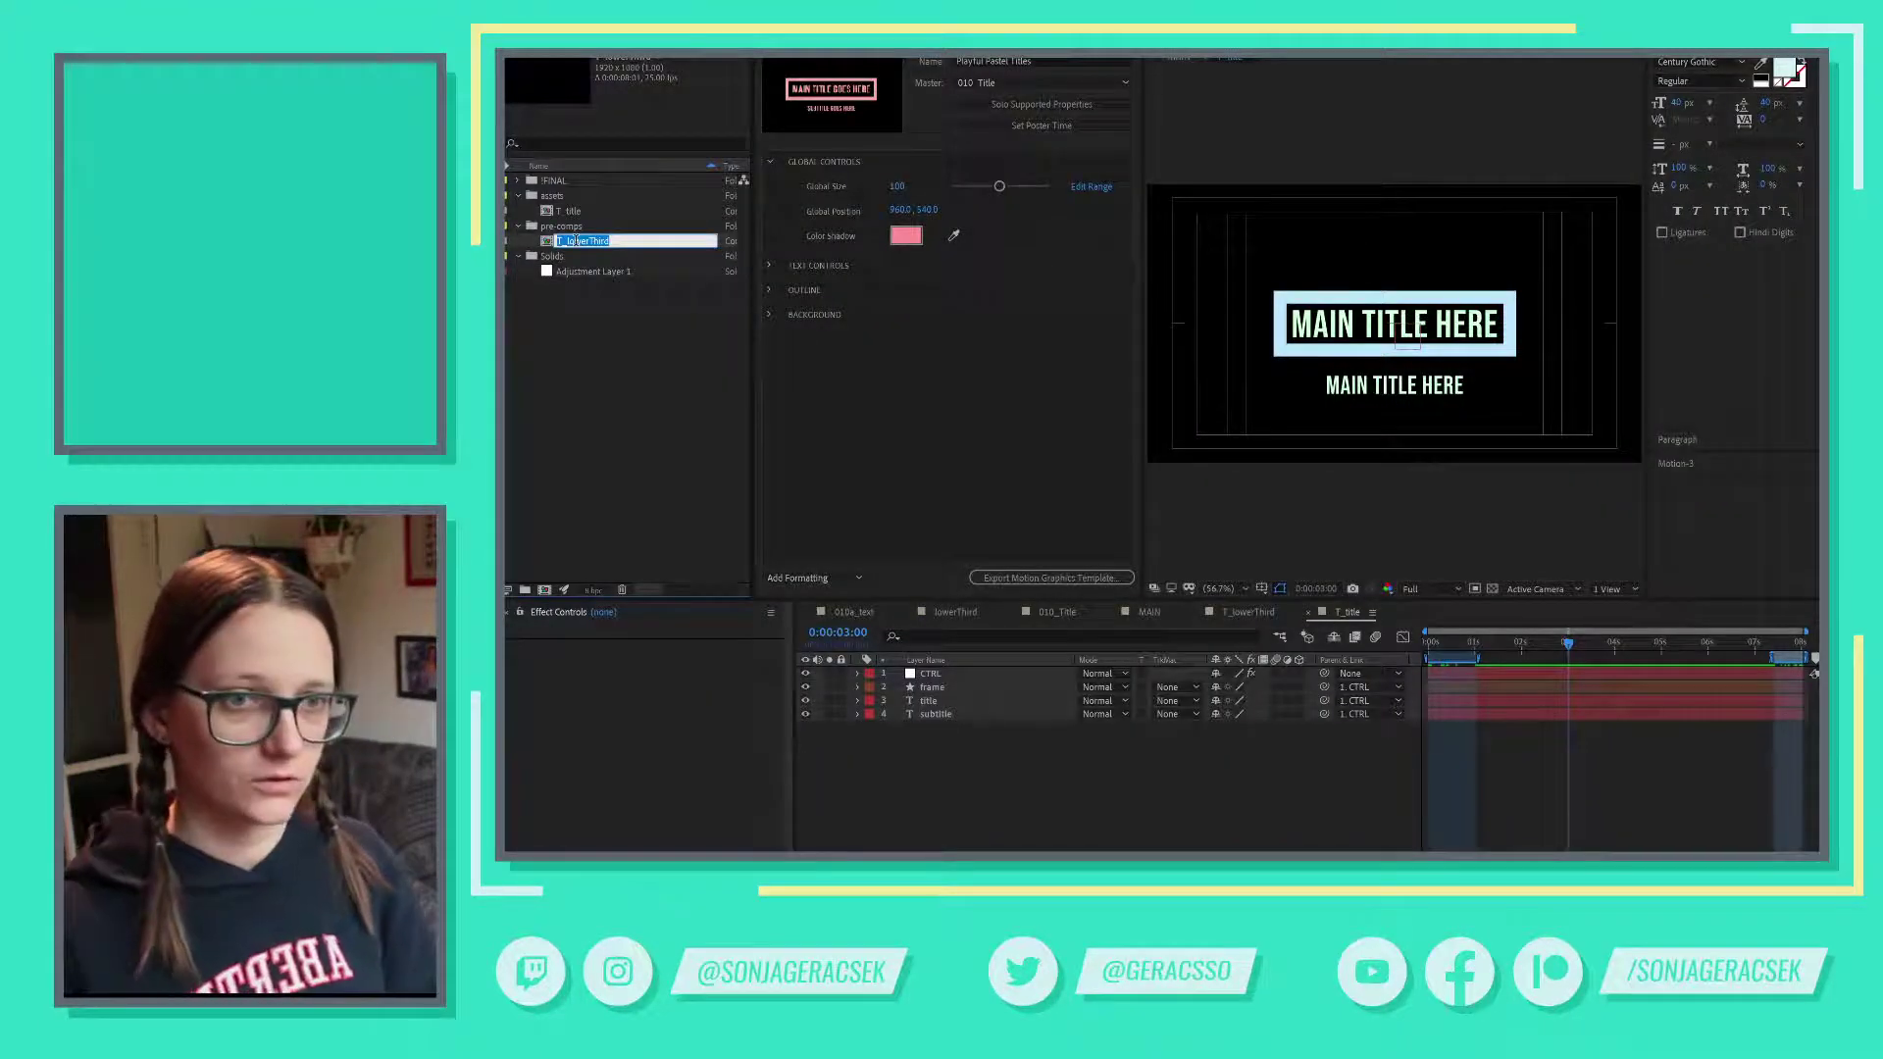
pyautogui.press('Delete')
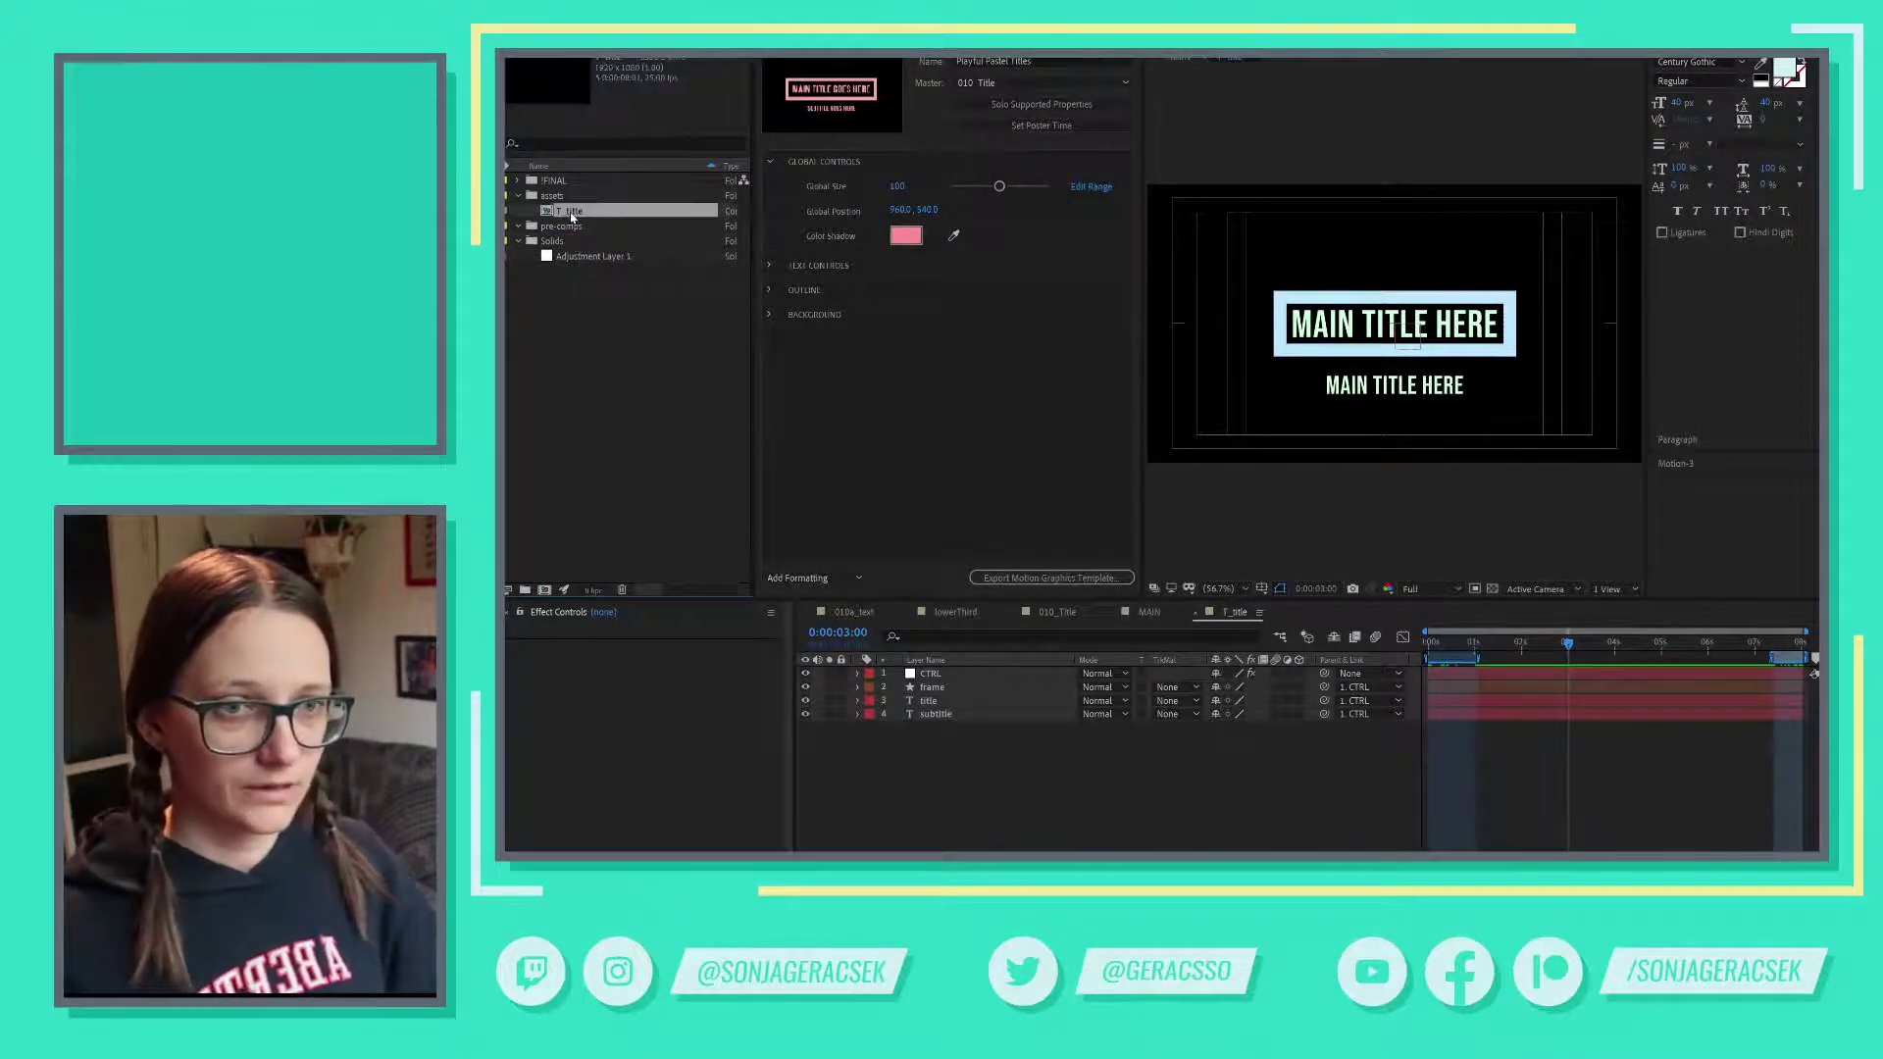
# - Return T_title to the pre-comps folder of 120_UsingTemplateInAfterEffects.aep and move that imported folder out of FINAL to the project root
pyautogui.click(571, 212)
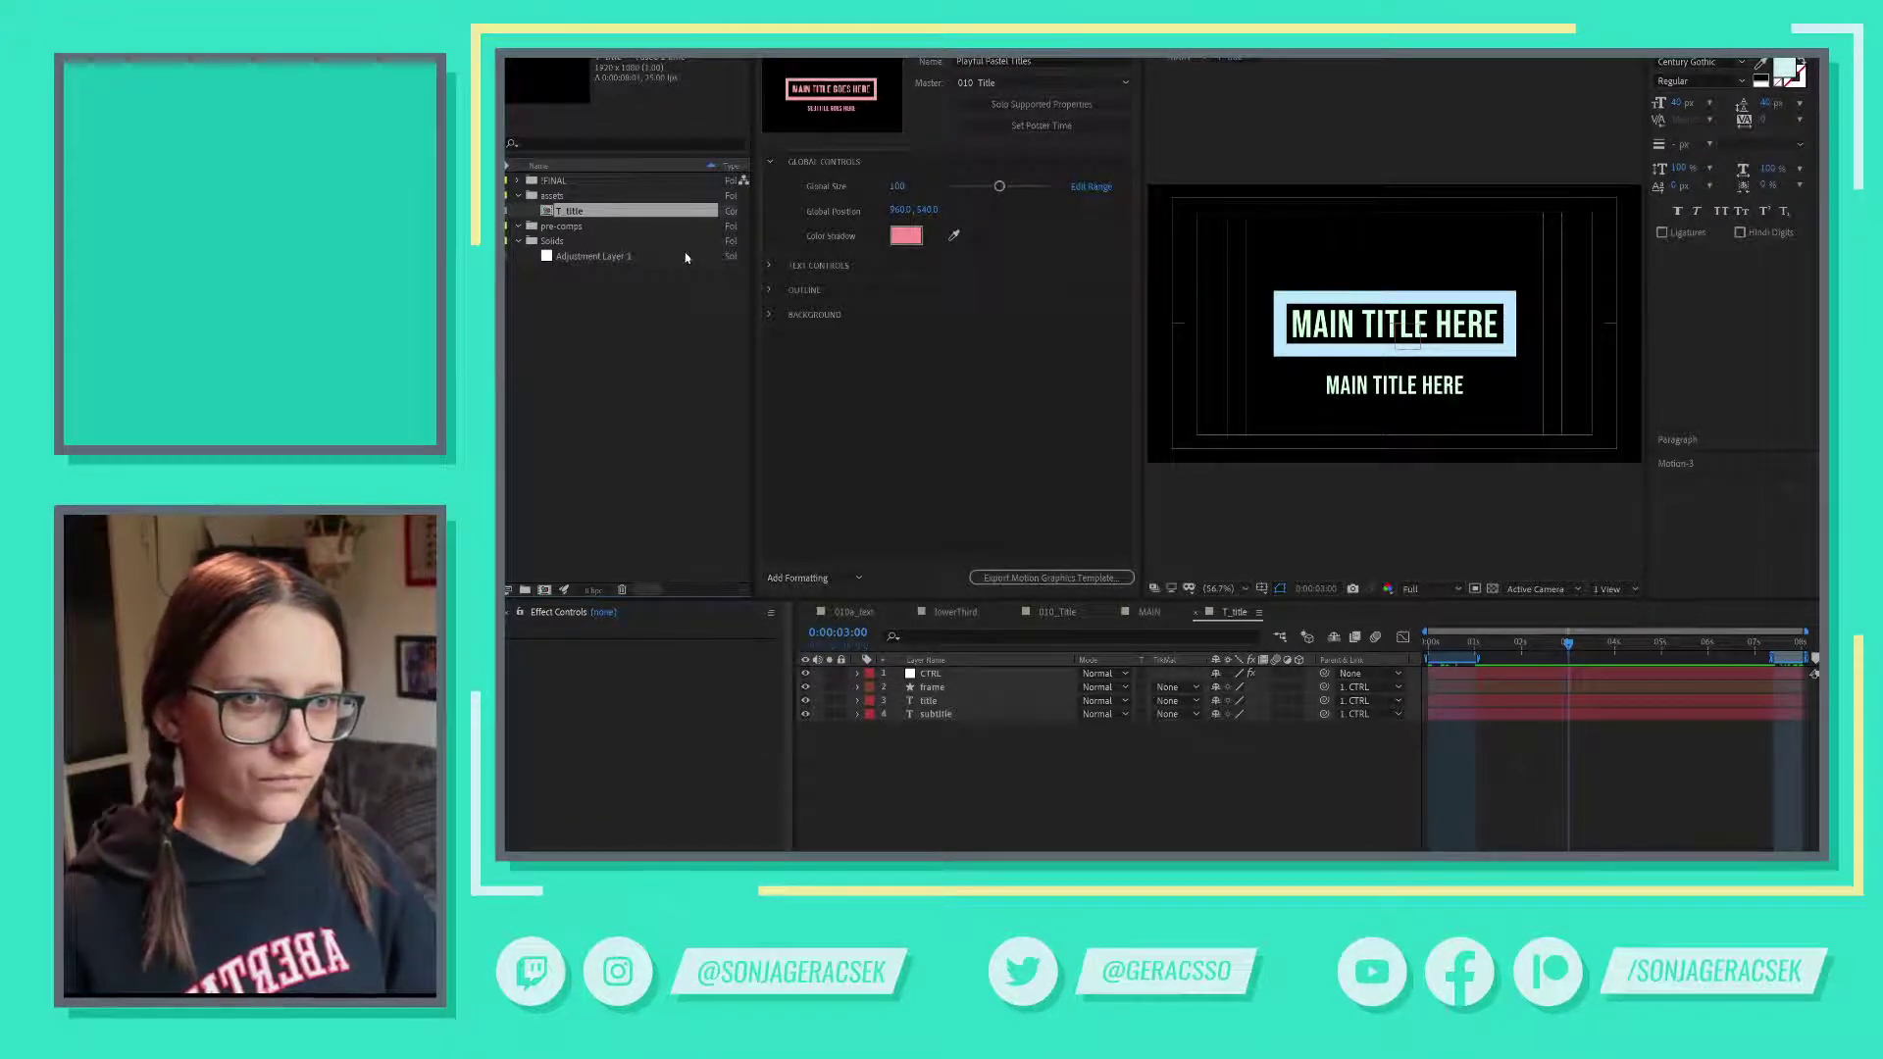
pyautogui.click(518, 182)
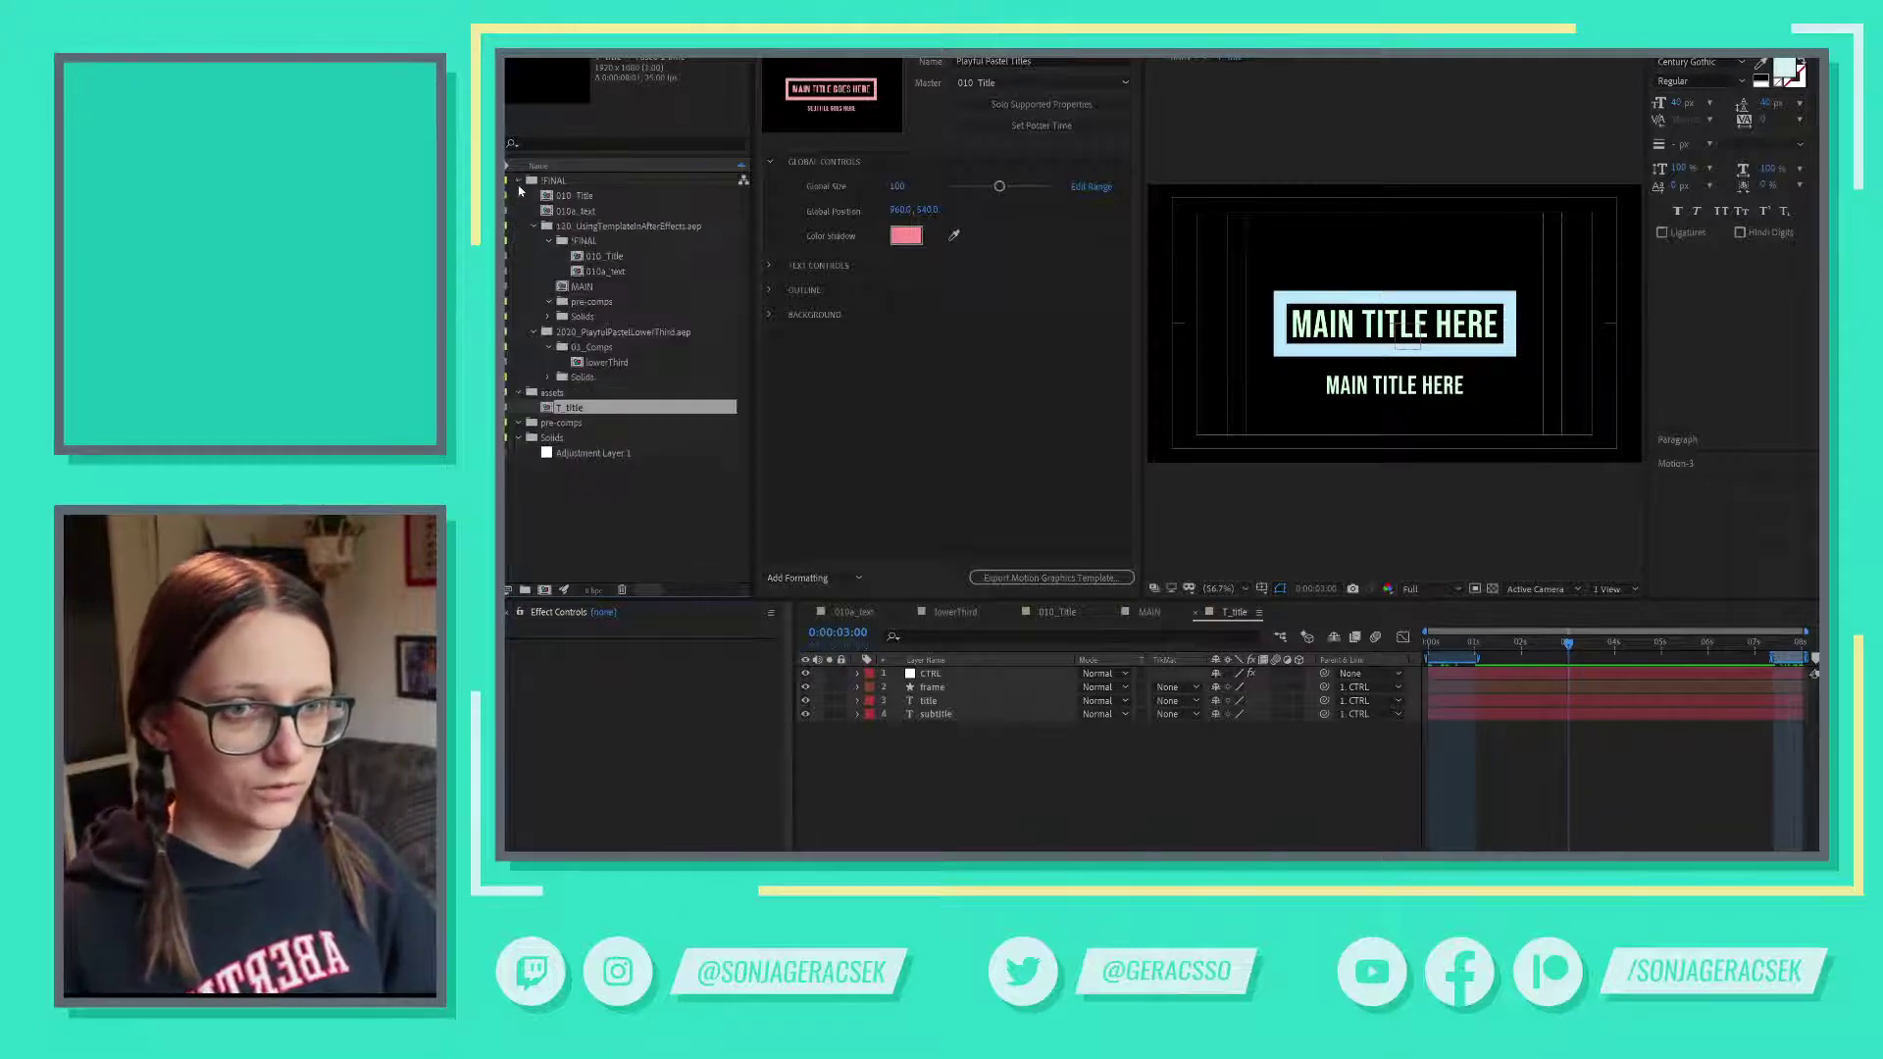
pyautogui.moveTo(600, 411); pyautogui.dragTo(604, 307)
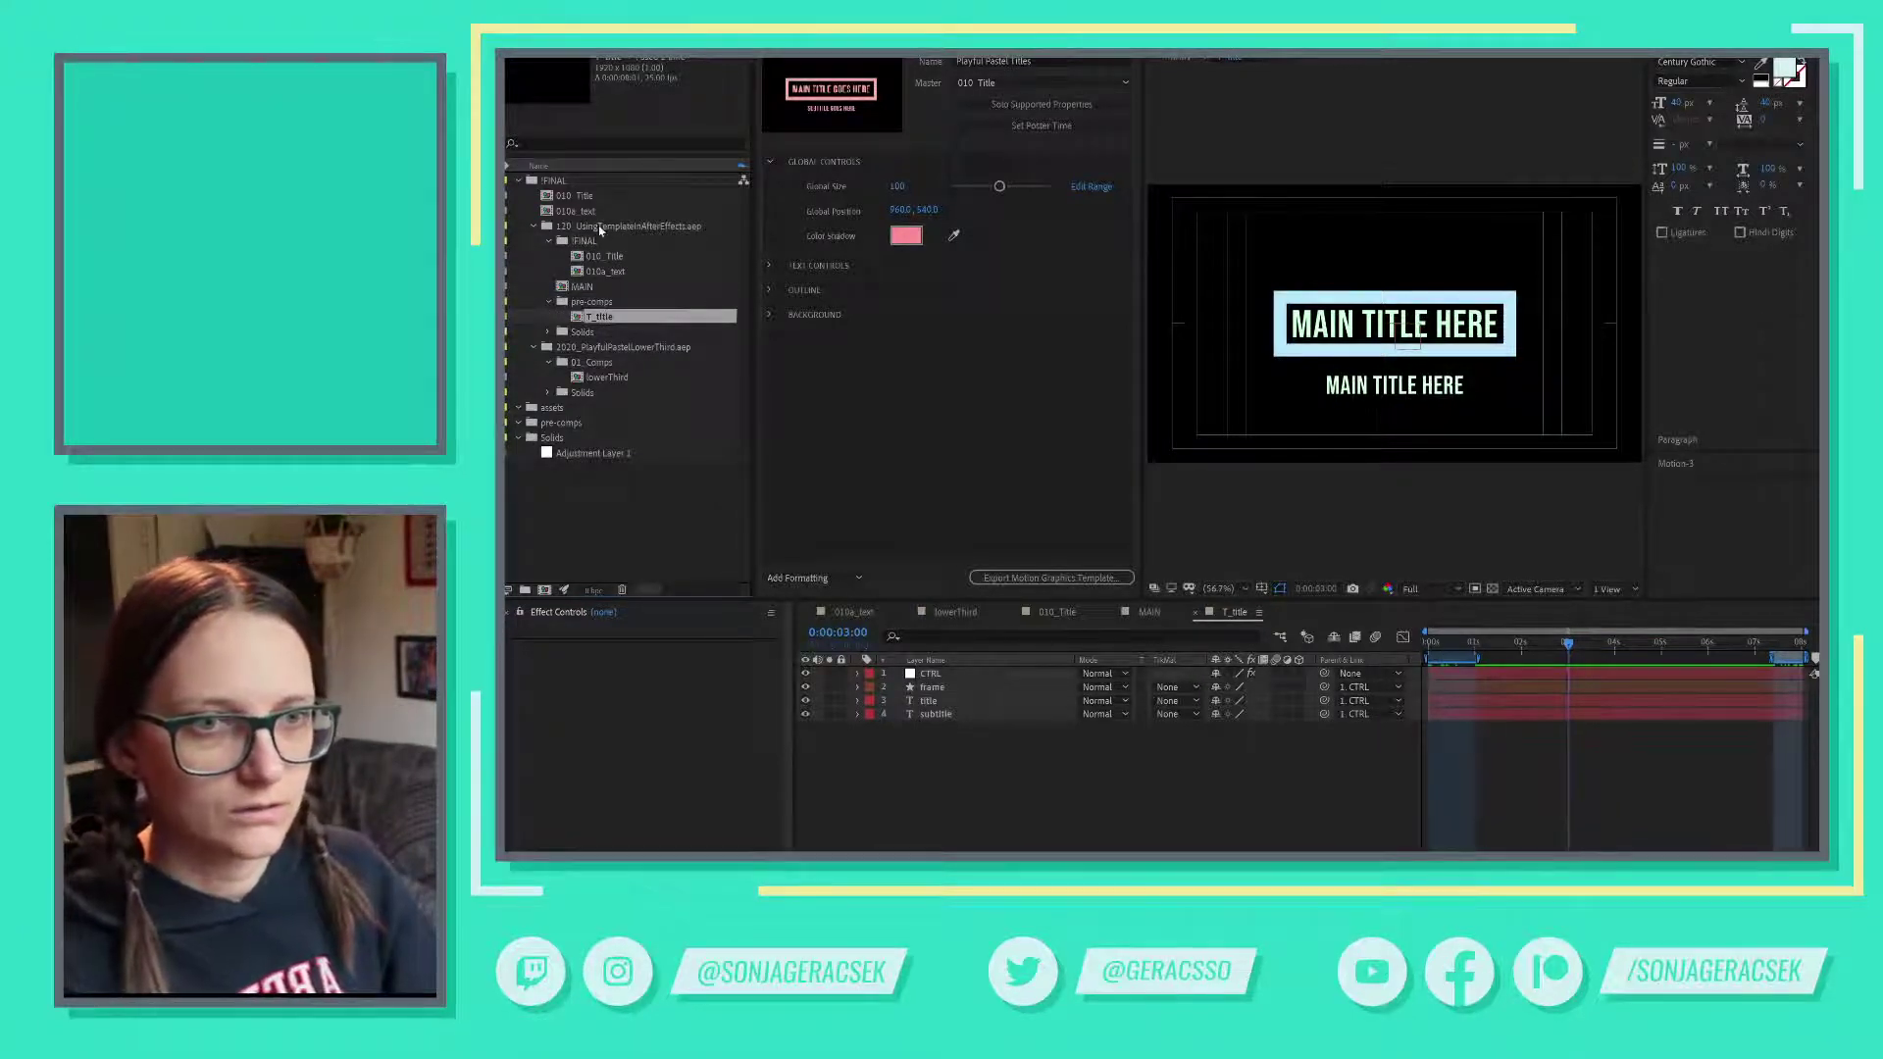
pyautogui.moveTo(601, 227); pyautogui.dragTo(591, 521)
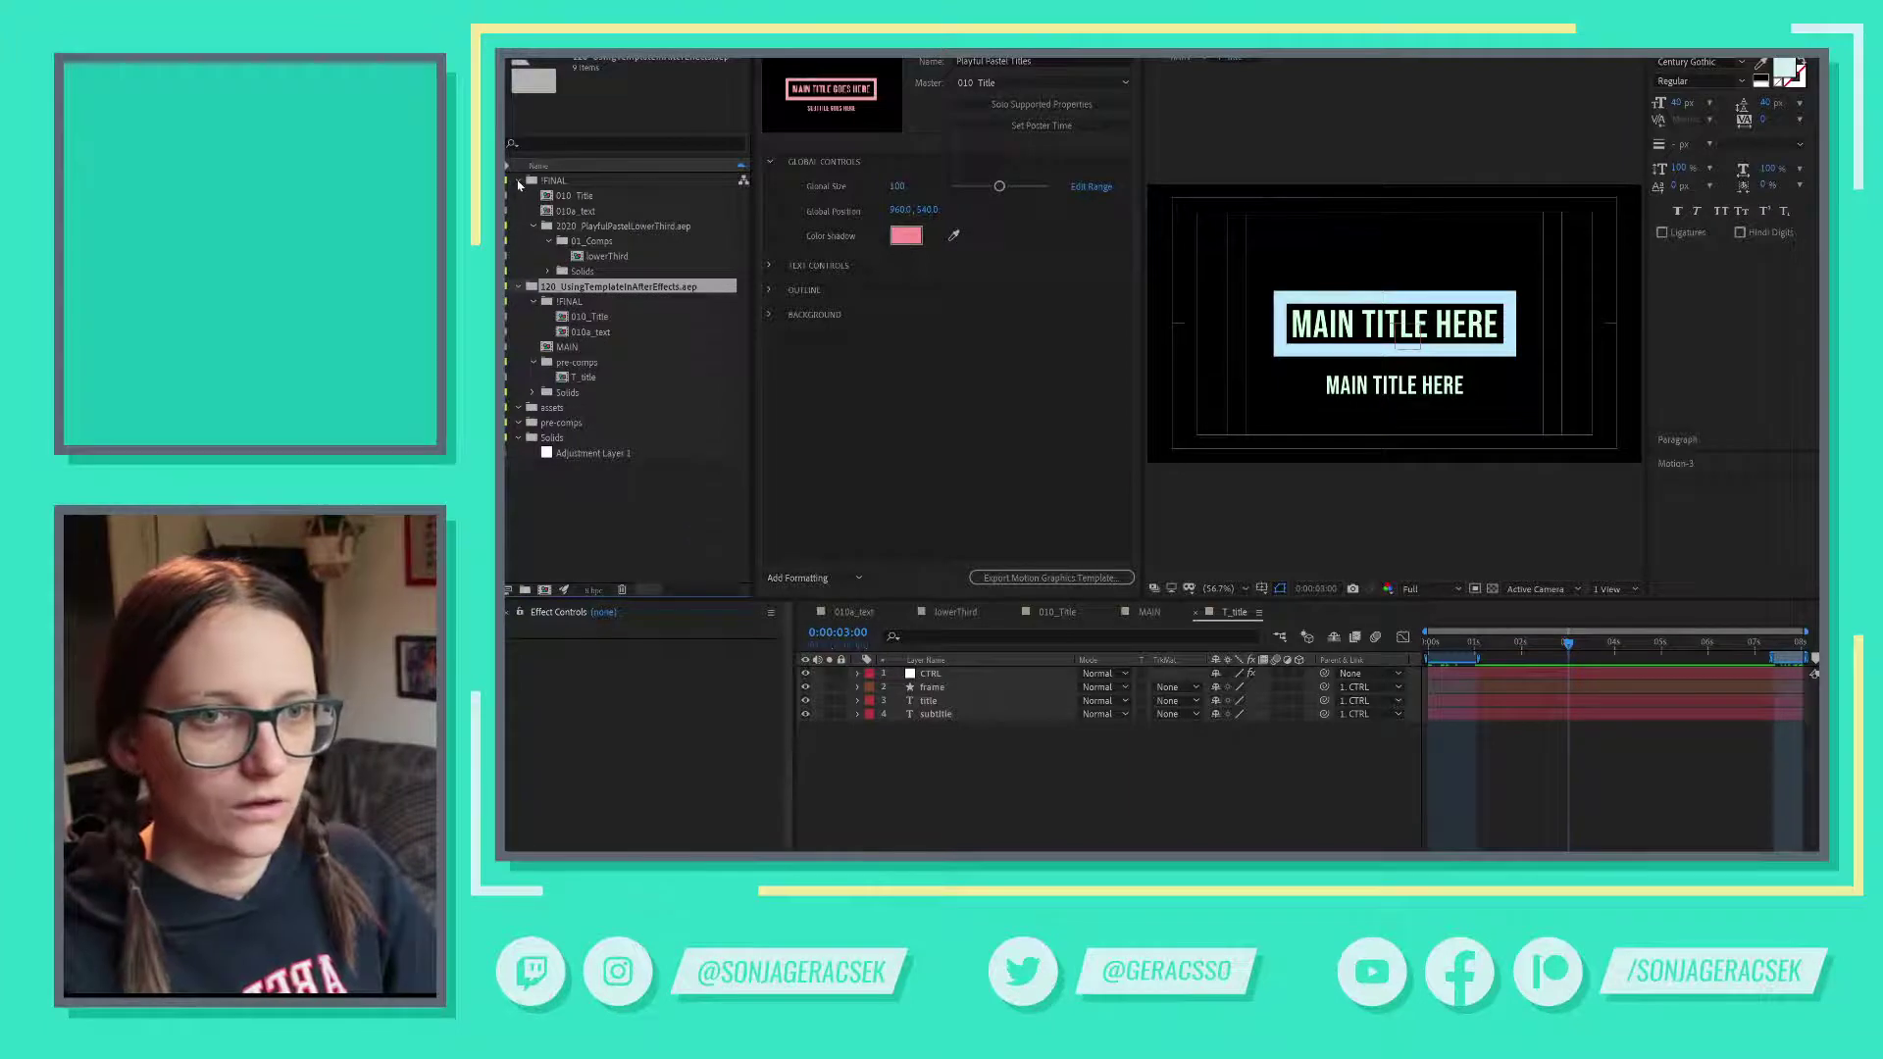
# - Collapse the FINAL and 120_UsingTemplateInAfterEffects.aep folders, and delete the empty assets and pre-comps folders from the project root
pyautogui.click(518, 180)
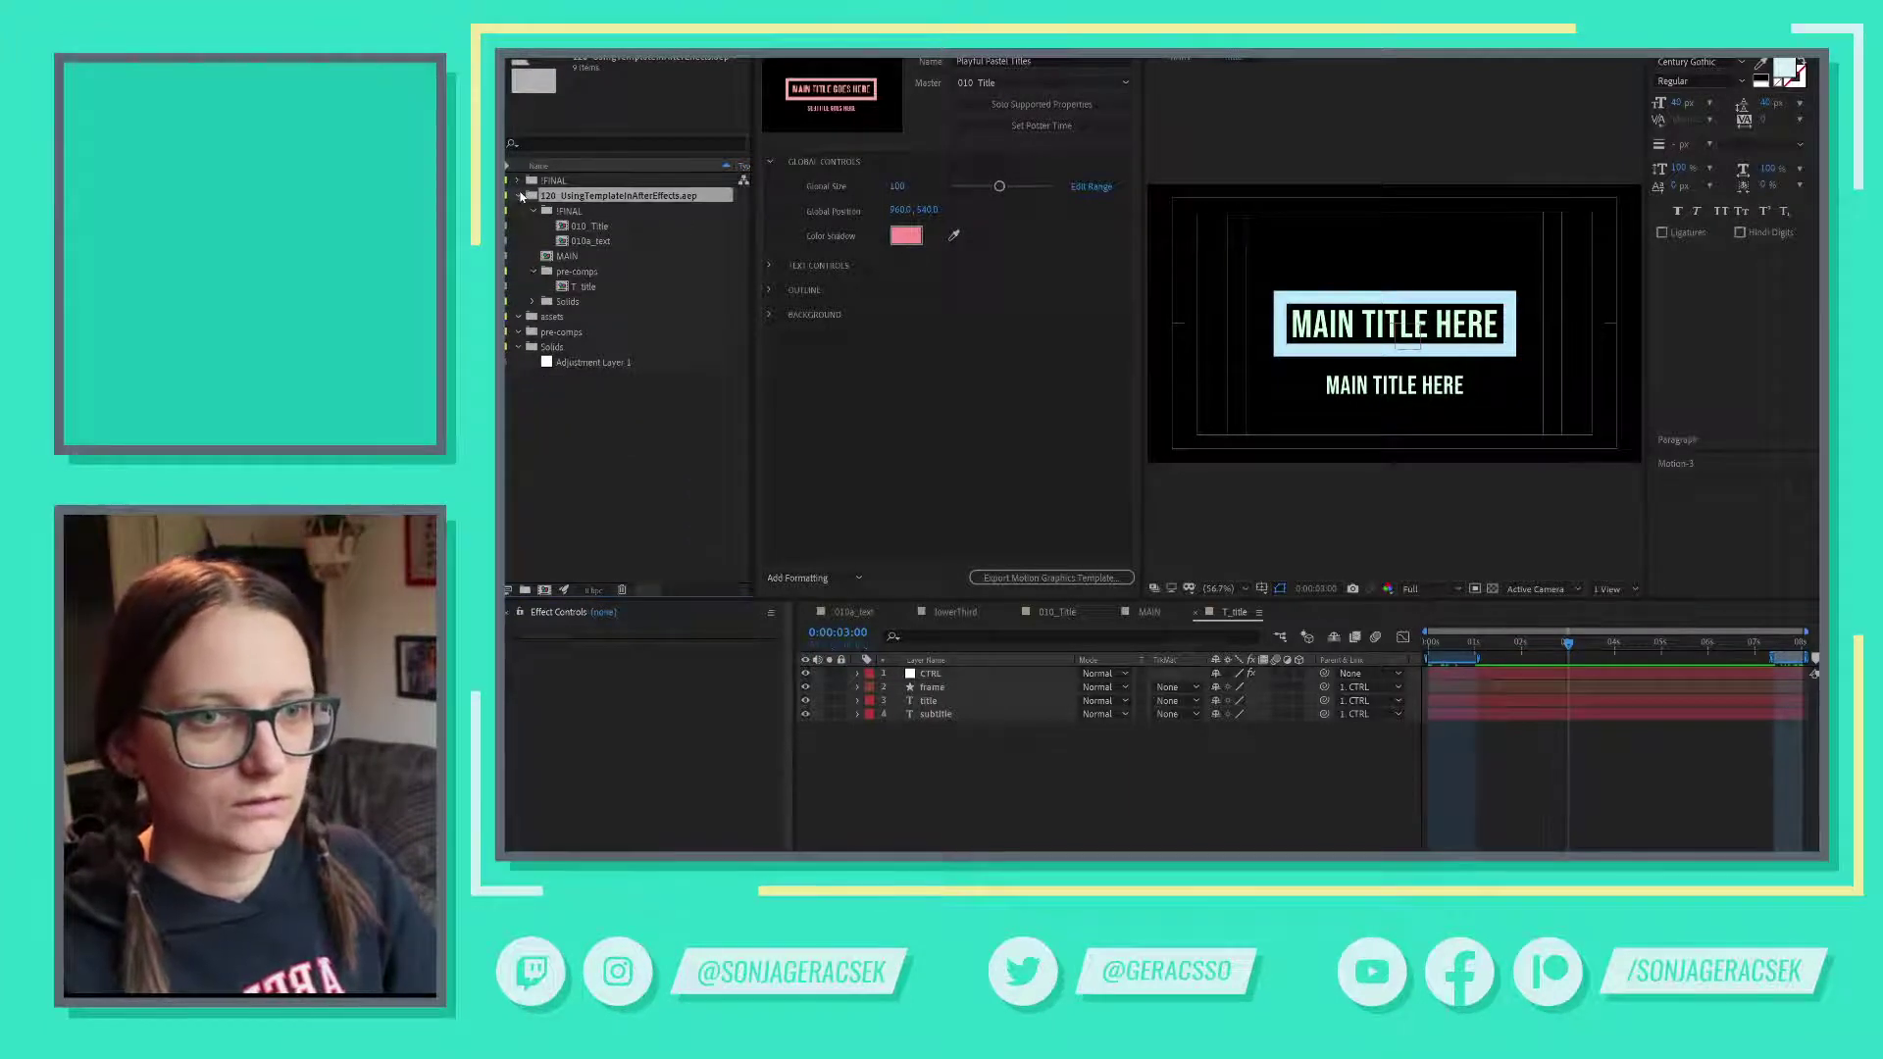
pyautogui.click(520, 196)
pyautogui.click(555, 212)
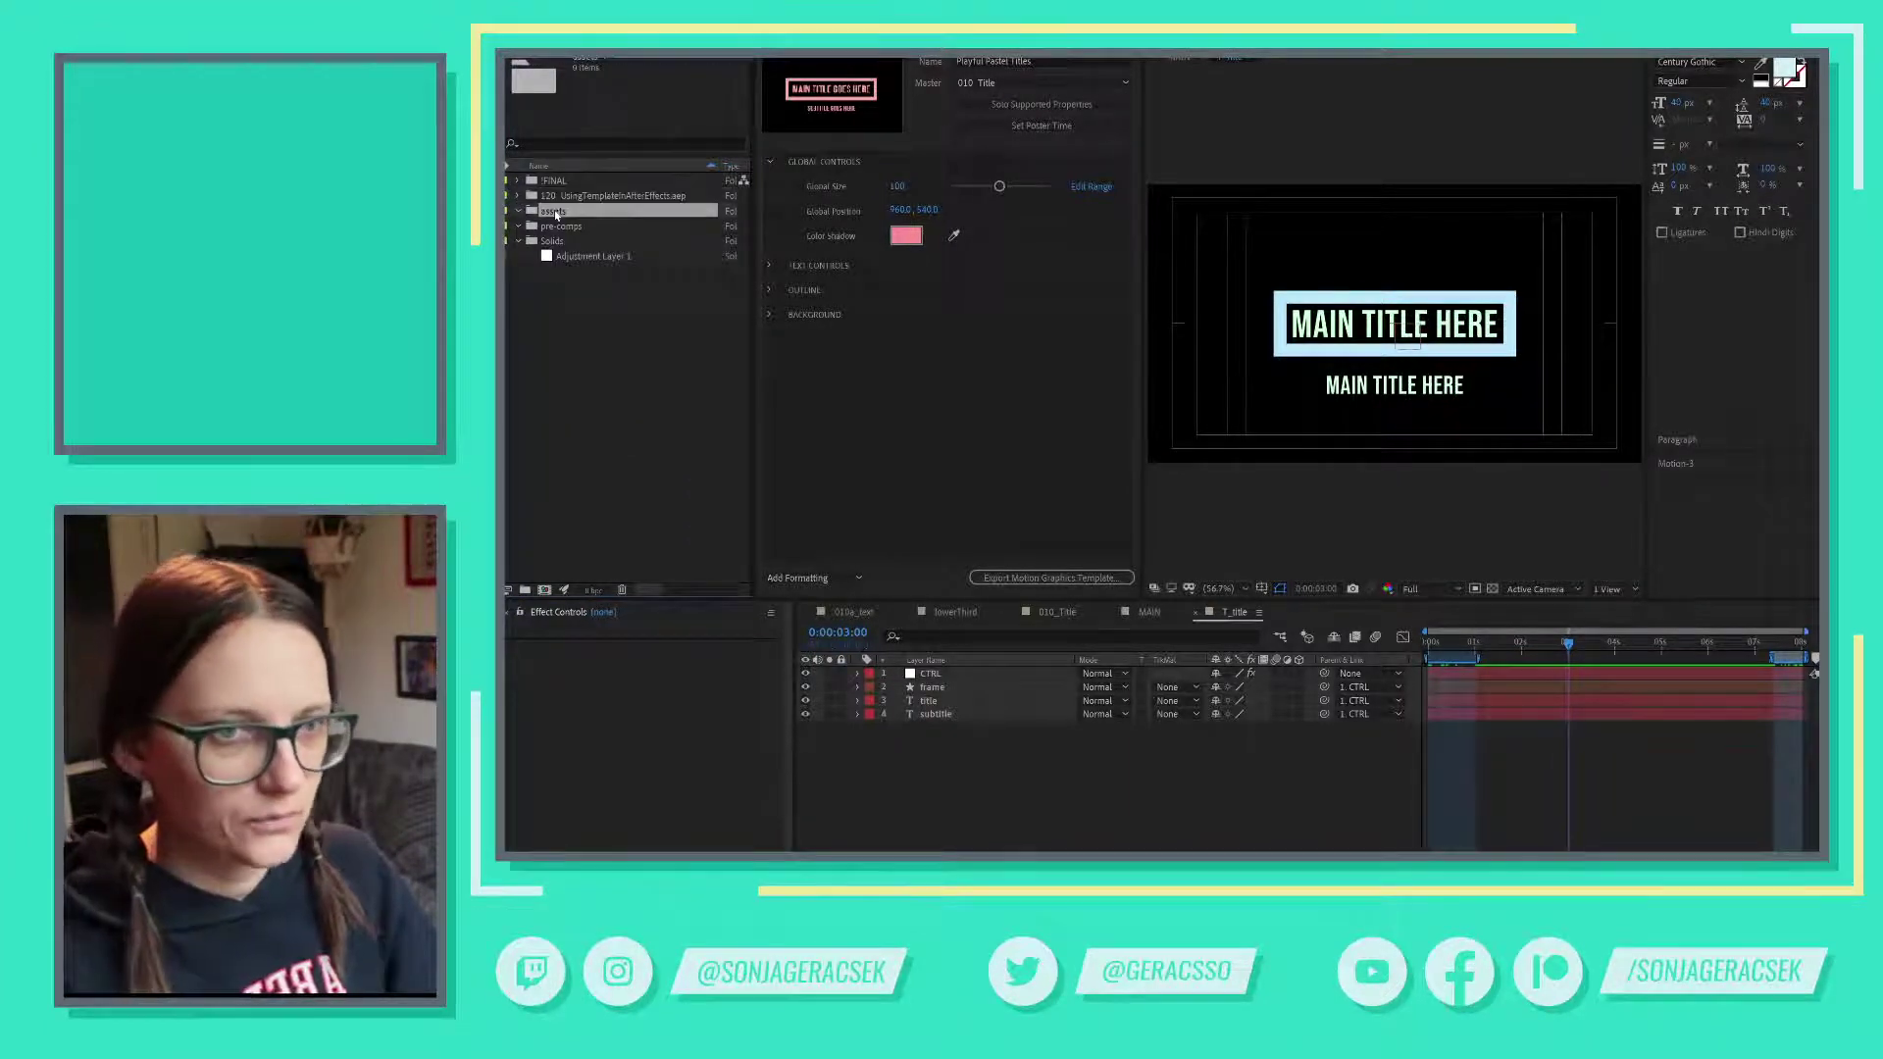
pyautogui.press('Delete')
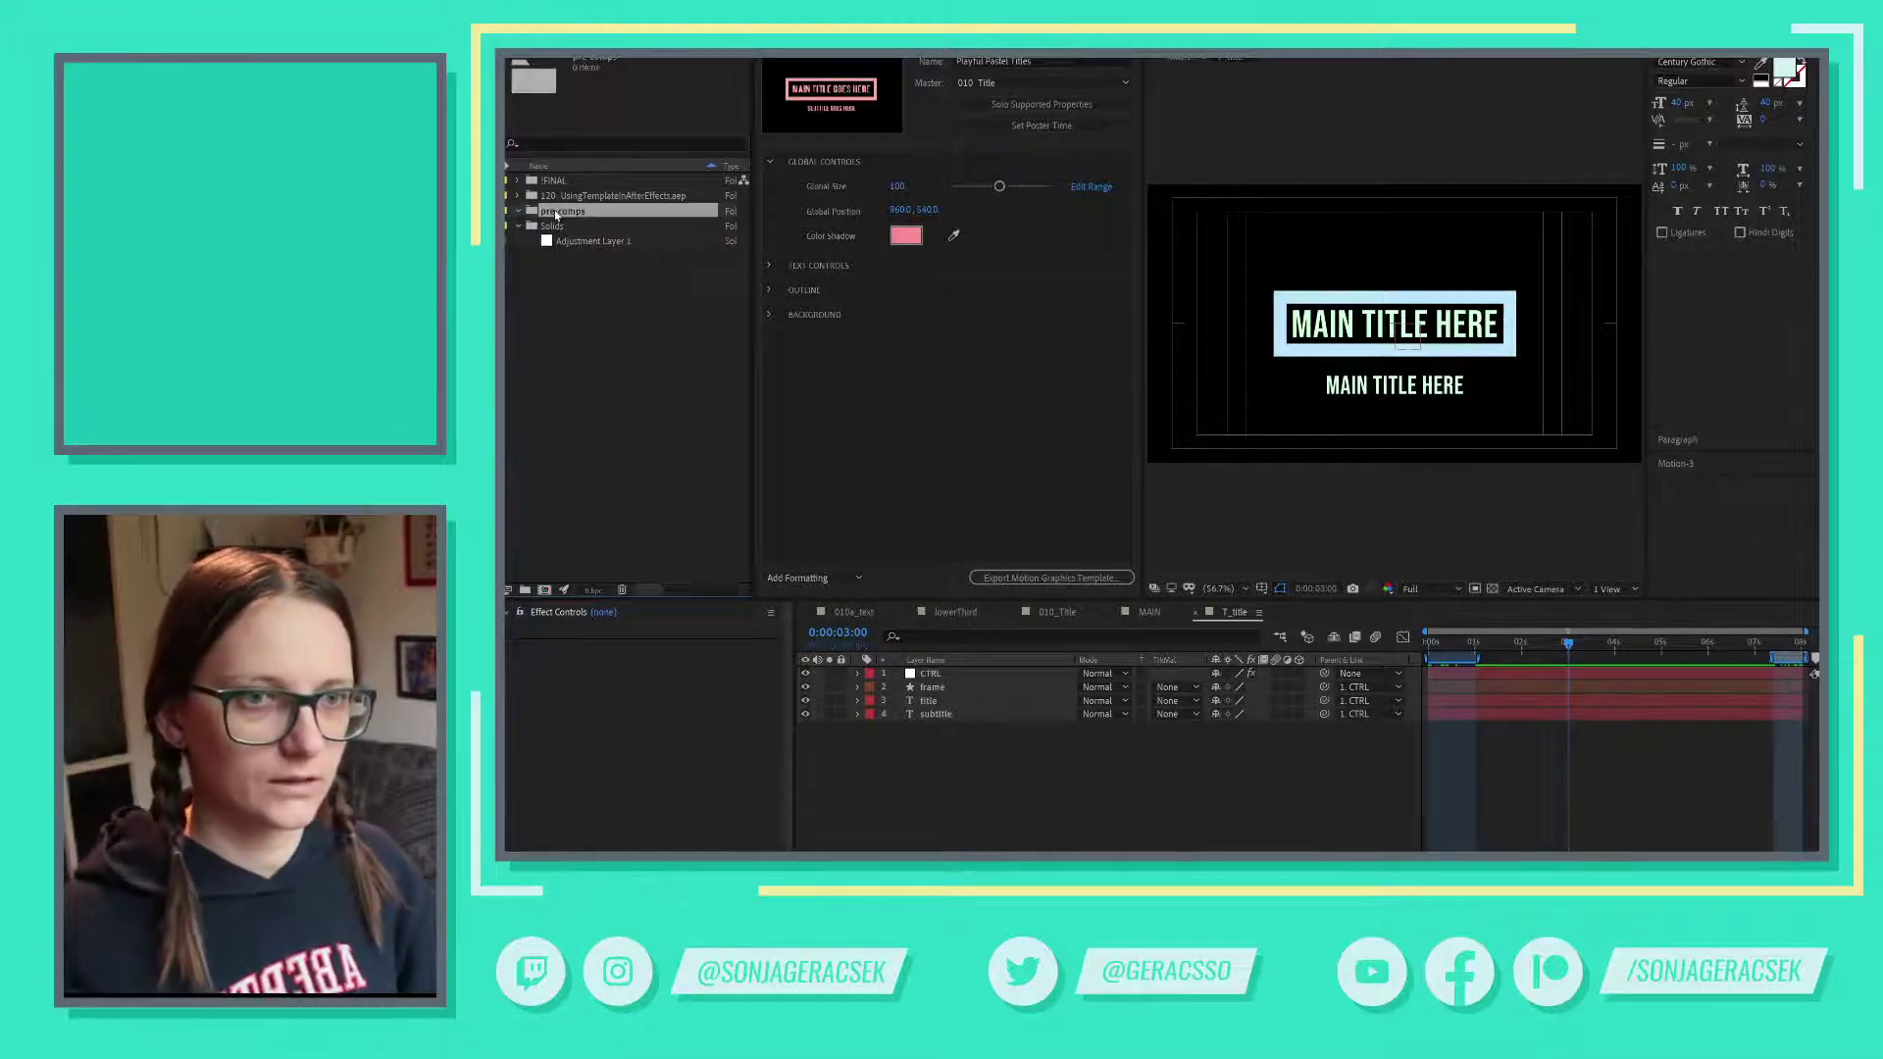
pyautogui.press('Delete')
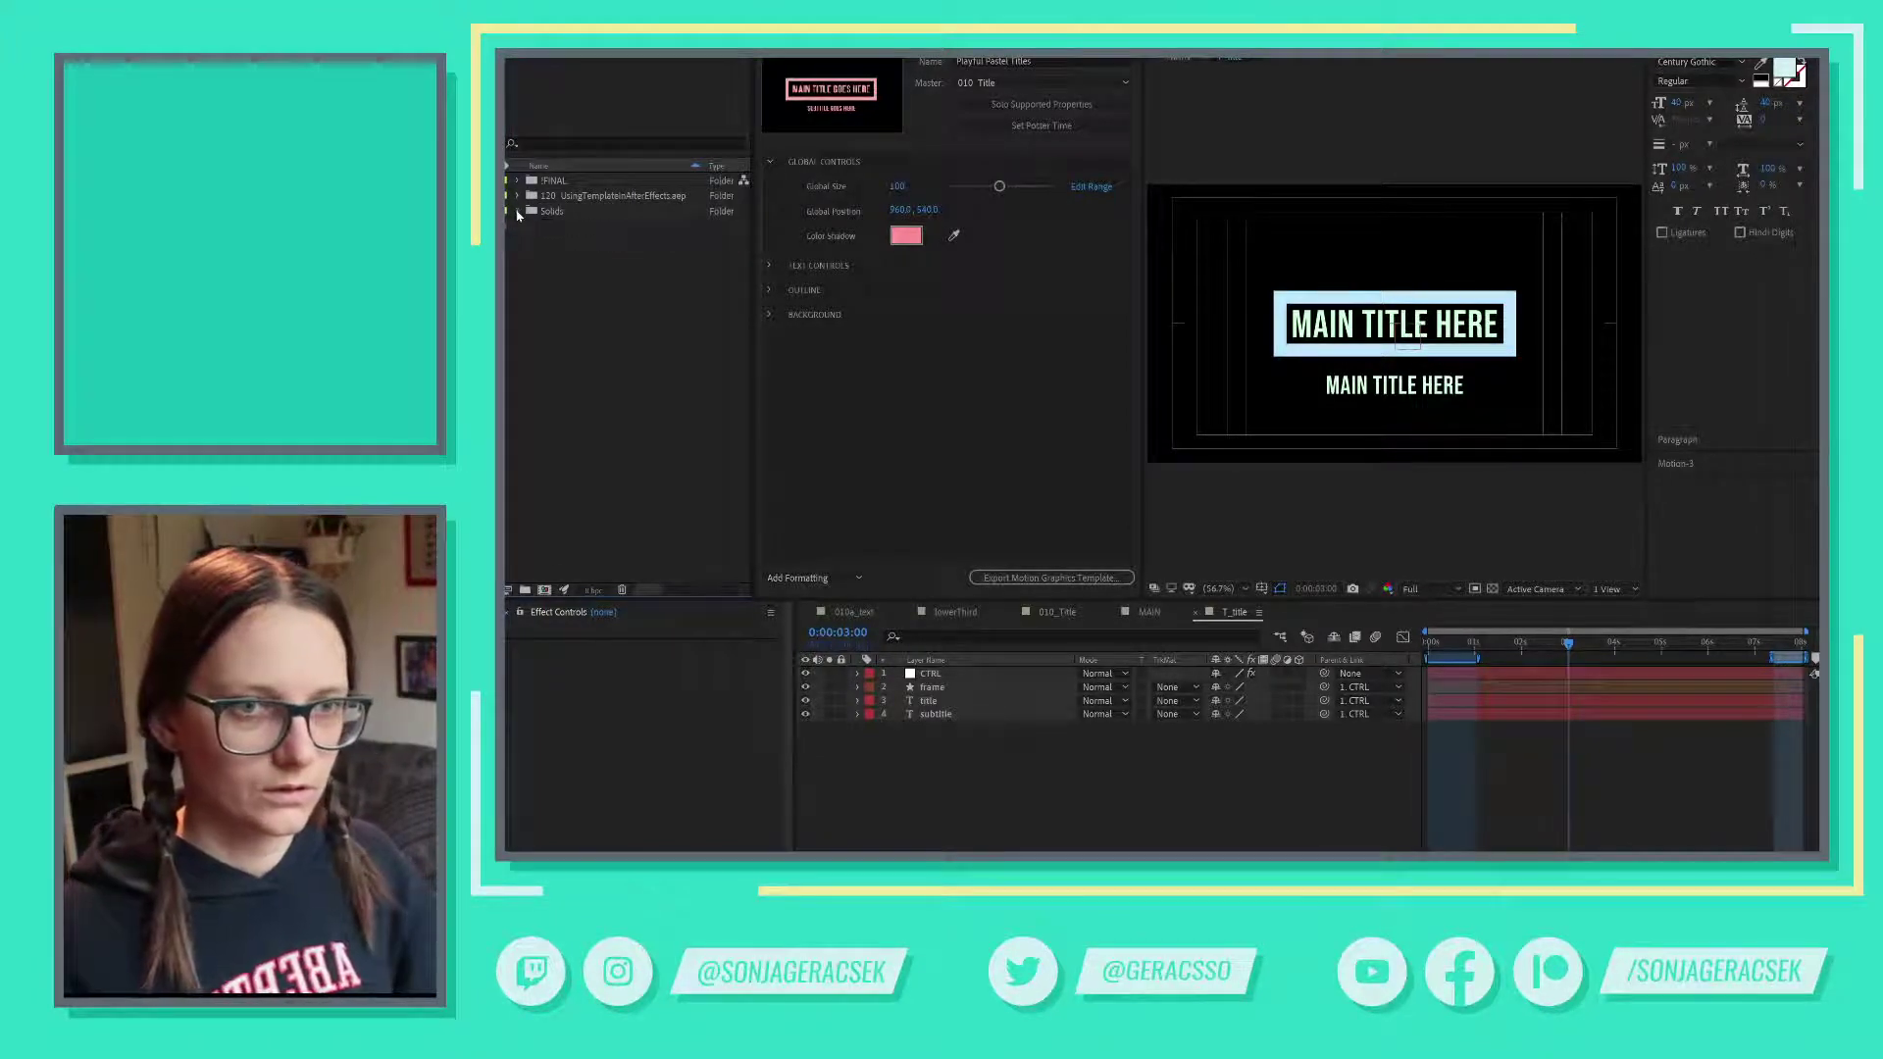
# - Undo the deletion of the pre-comps and assets folders, and redo both deletions
pyautogui.click(611, 197)
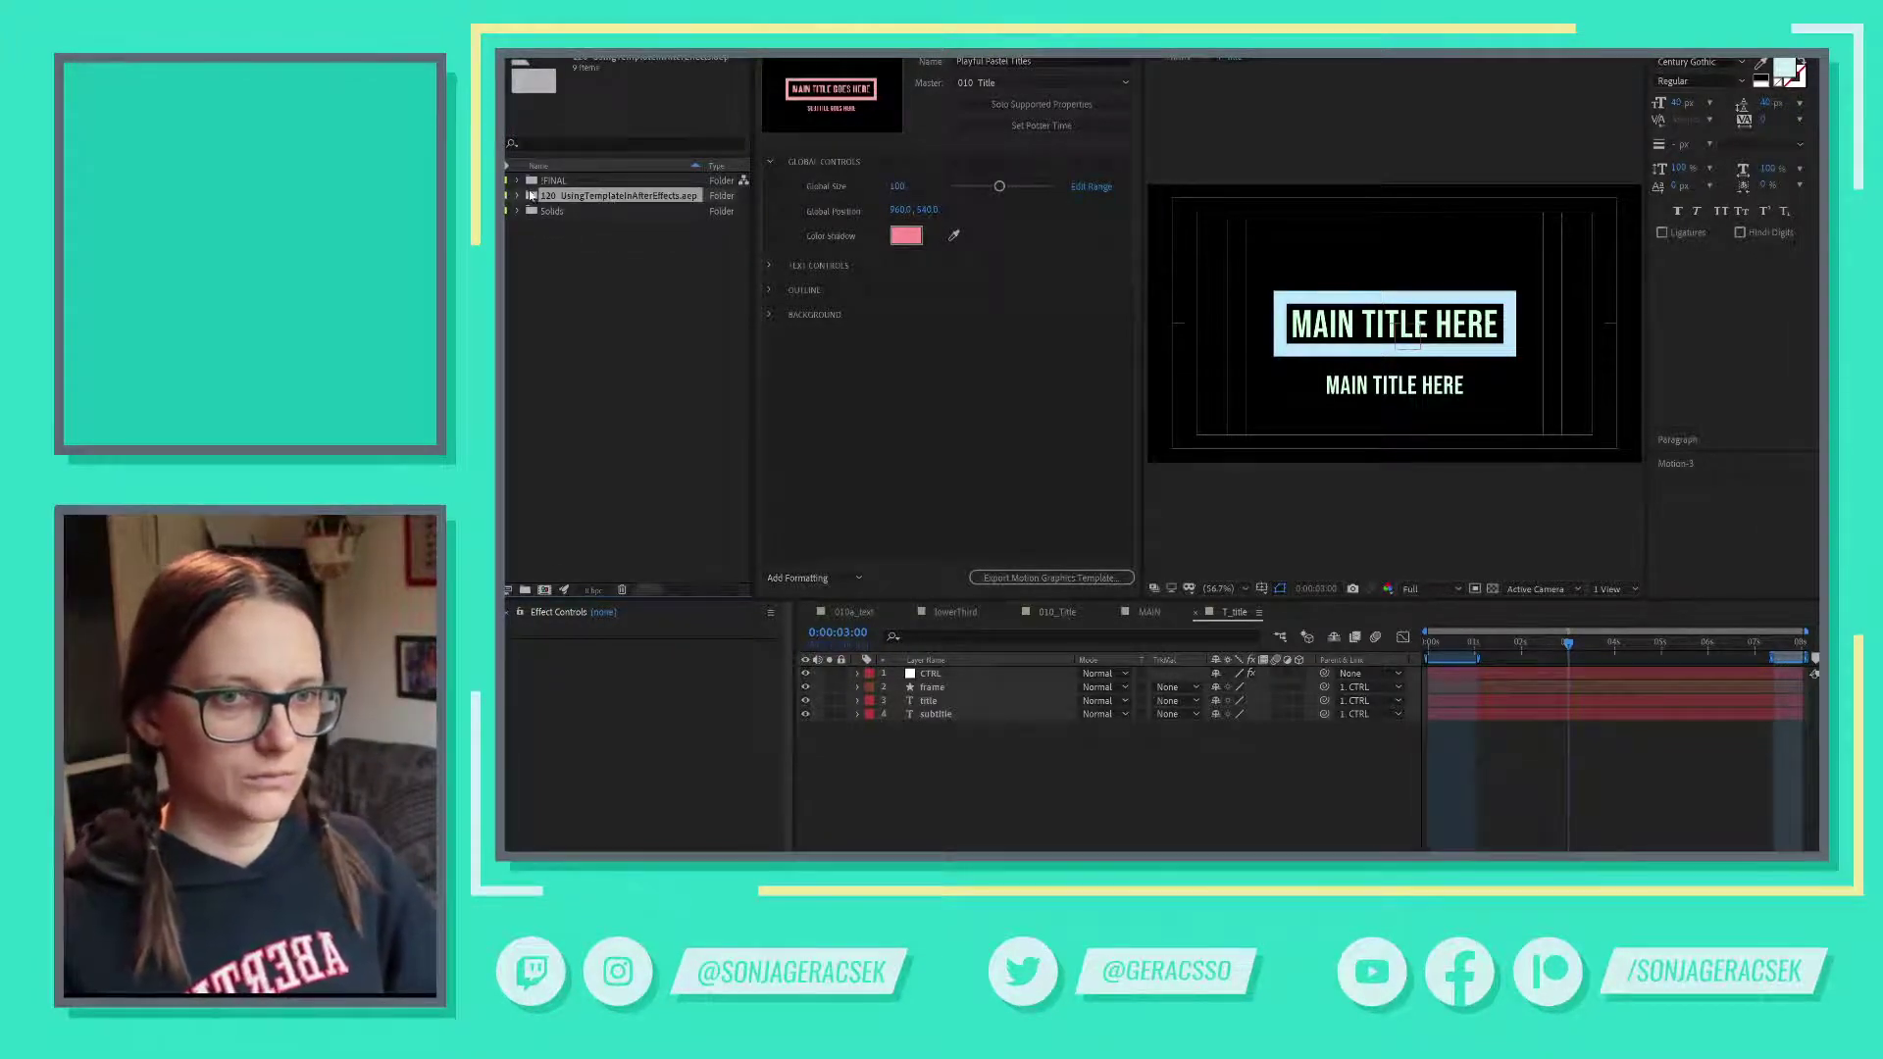
pyautogui.hotkey('ctrl', 'z')
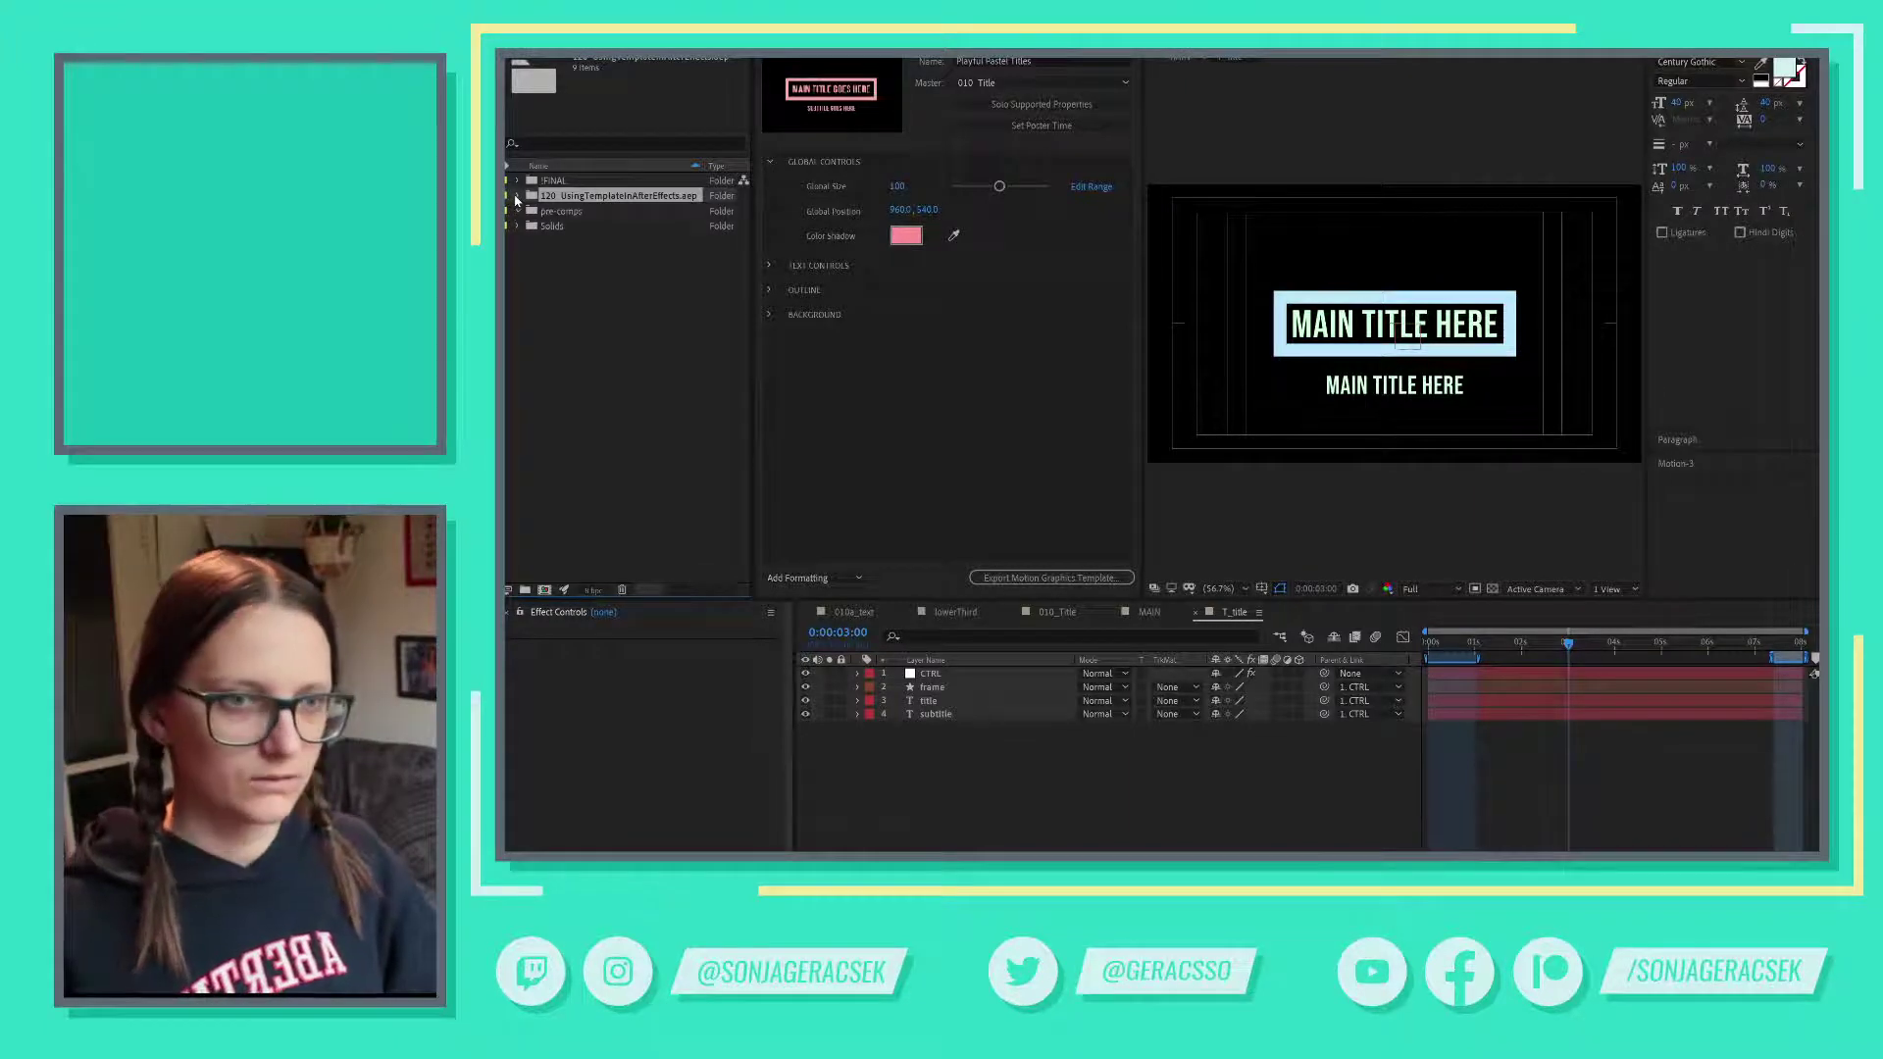
pyautogui.hotkey('ctrl', 'z')
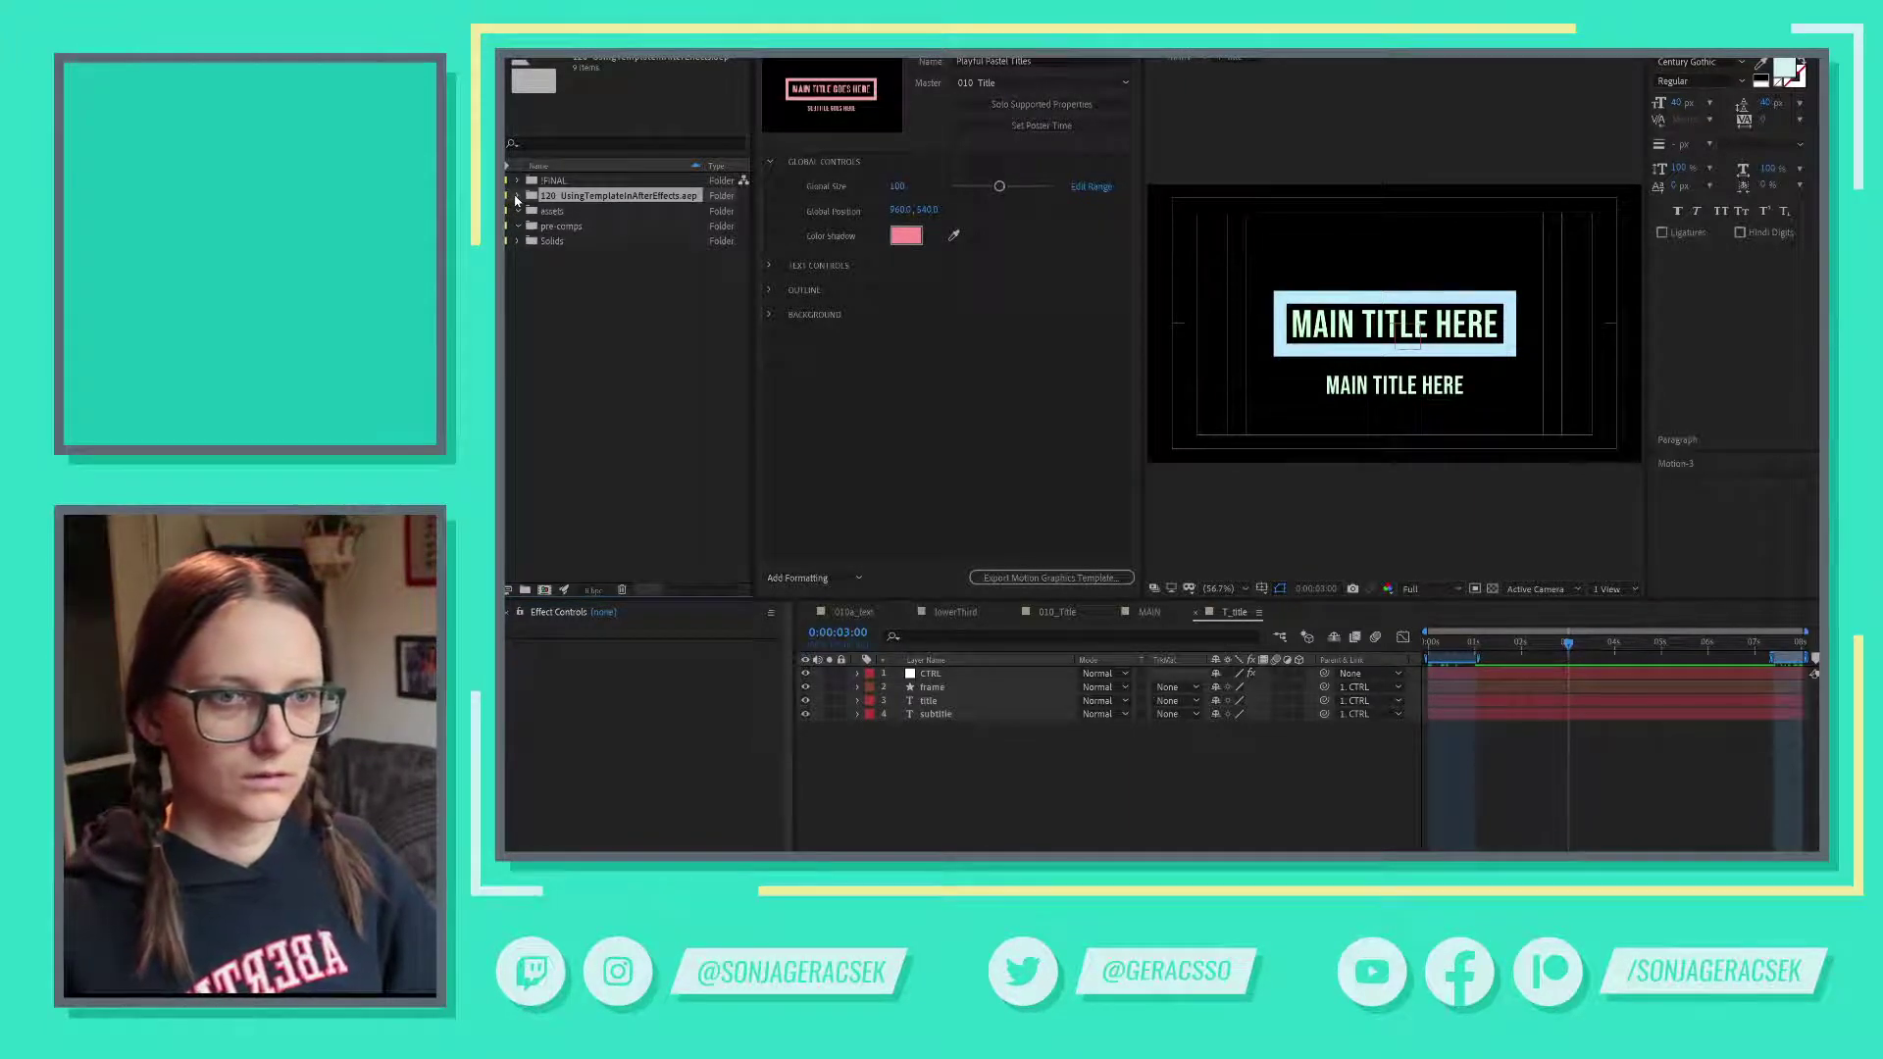
pyautogui.hotkey('ctrl', 'shift', 'z')
pyautogui.hotkey('ctrl', 'shift', 'z')
# - Expand the FINAL folder and move the 120_UsingTemplateInAfterEffects.aep folder back into it
pyautogui.click(518, 196)
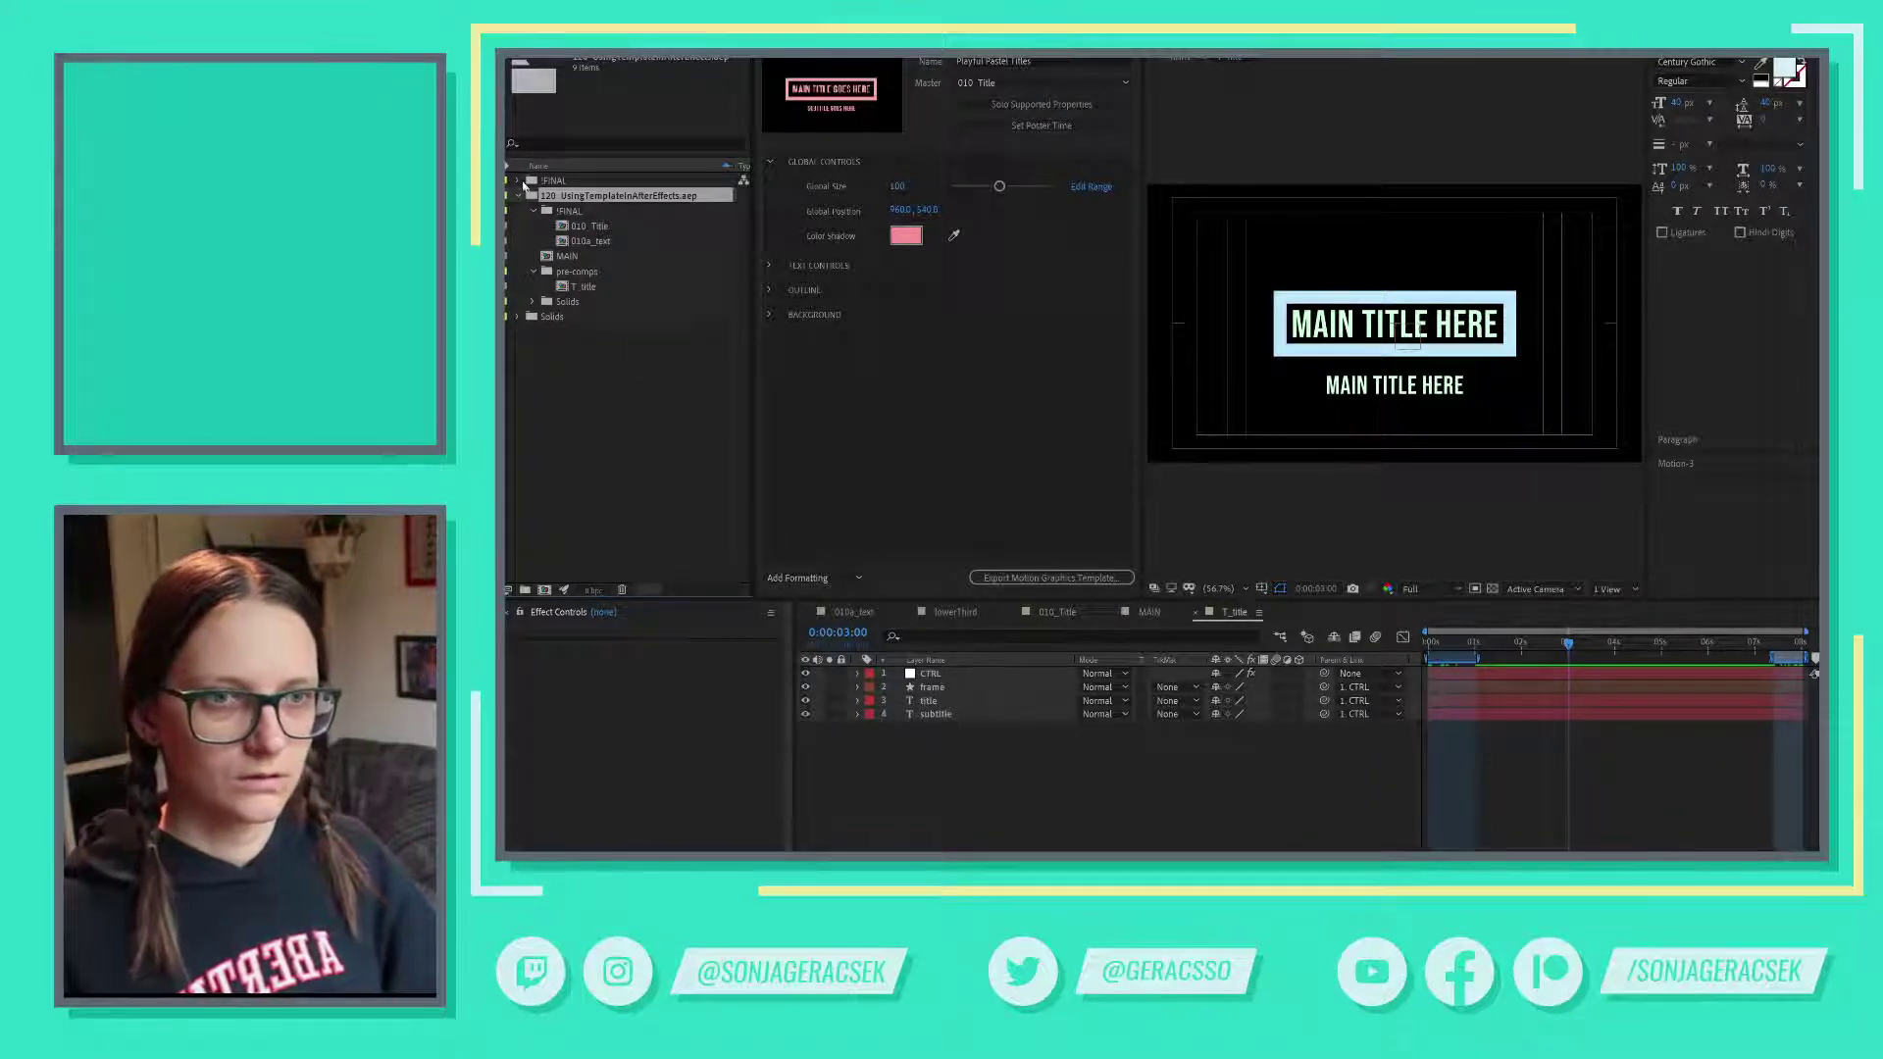
pyautogui.click(518, 182)
pyautogui.moveTo(591, 284); pyautogui.dragTo(649, 186)
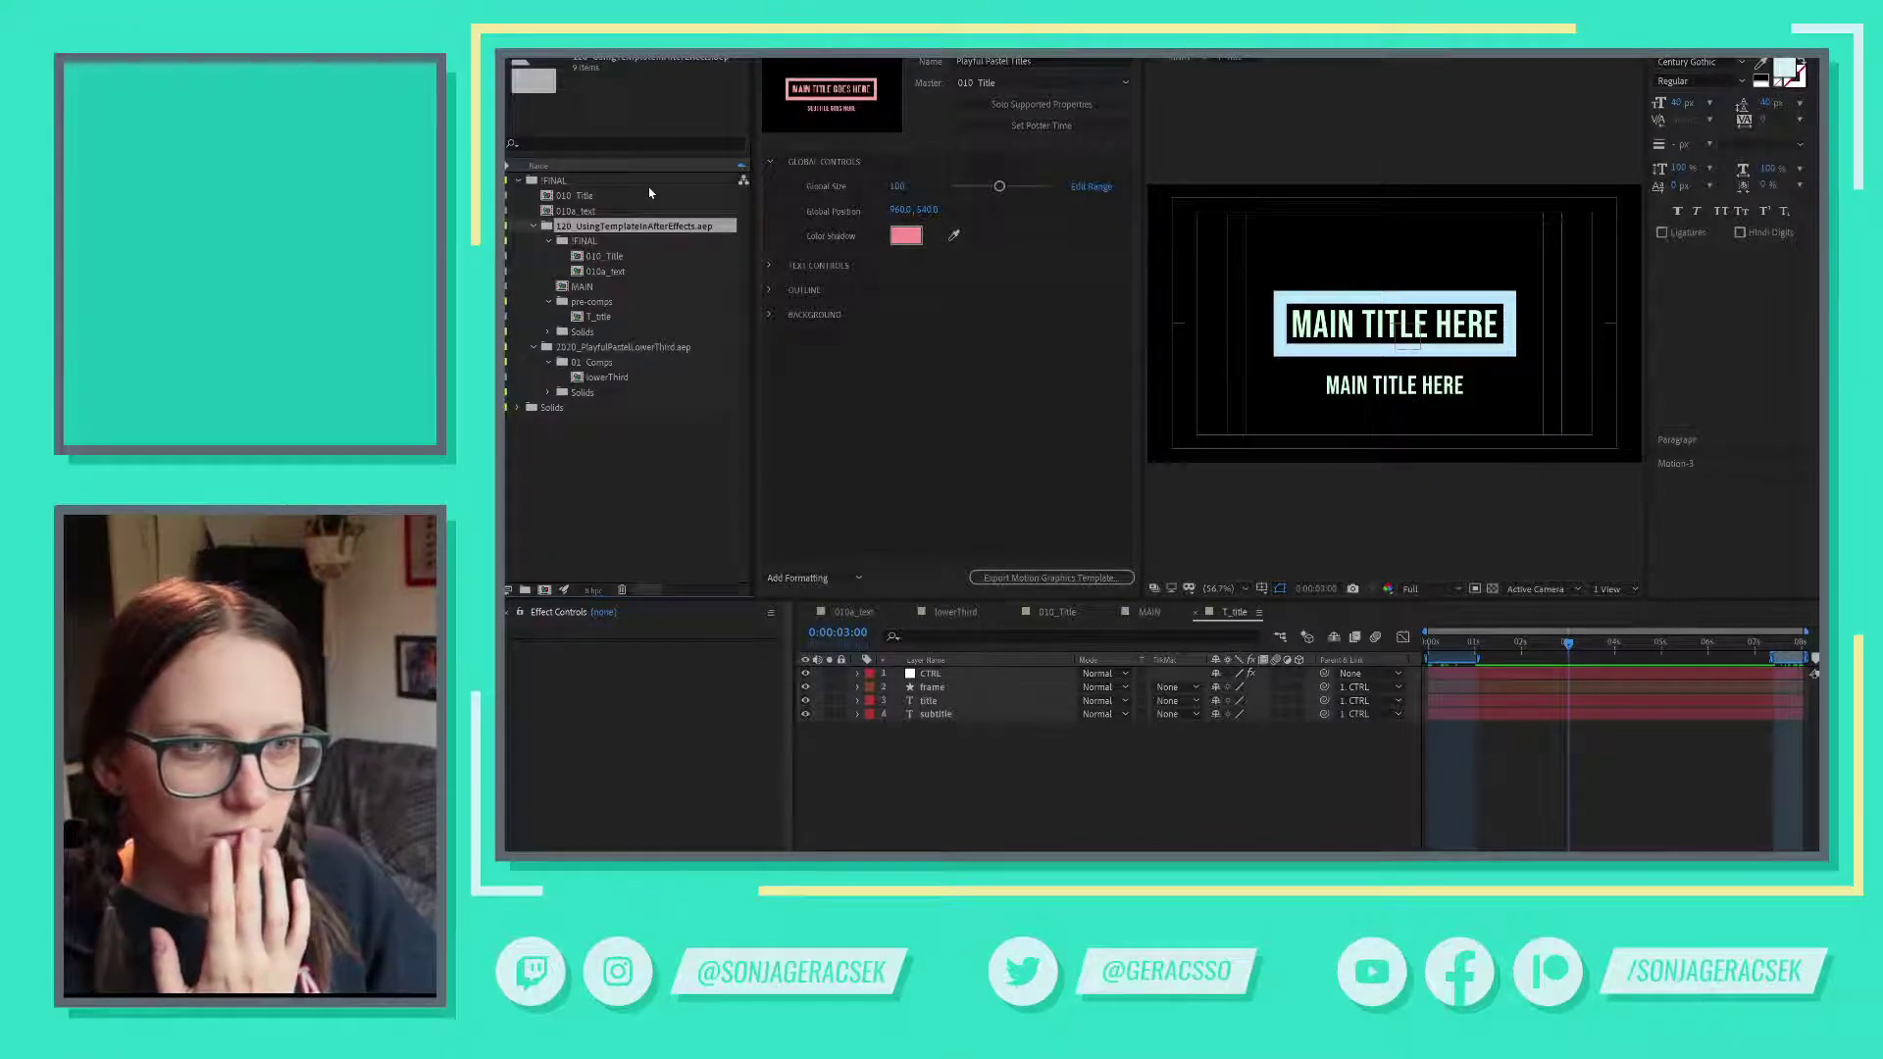
# - Collapse the two imported project folders and import 2020_PlayfulPastelTitle.aep into the top !FINAL folder
pyautogui.click(612, 378)
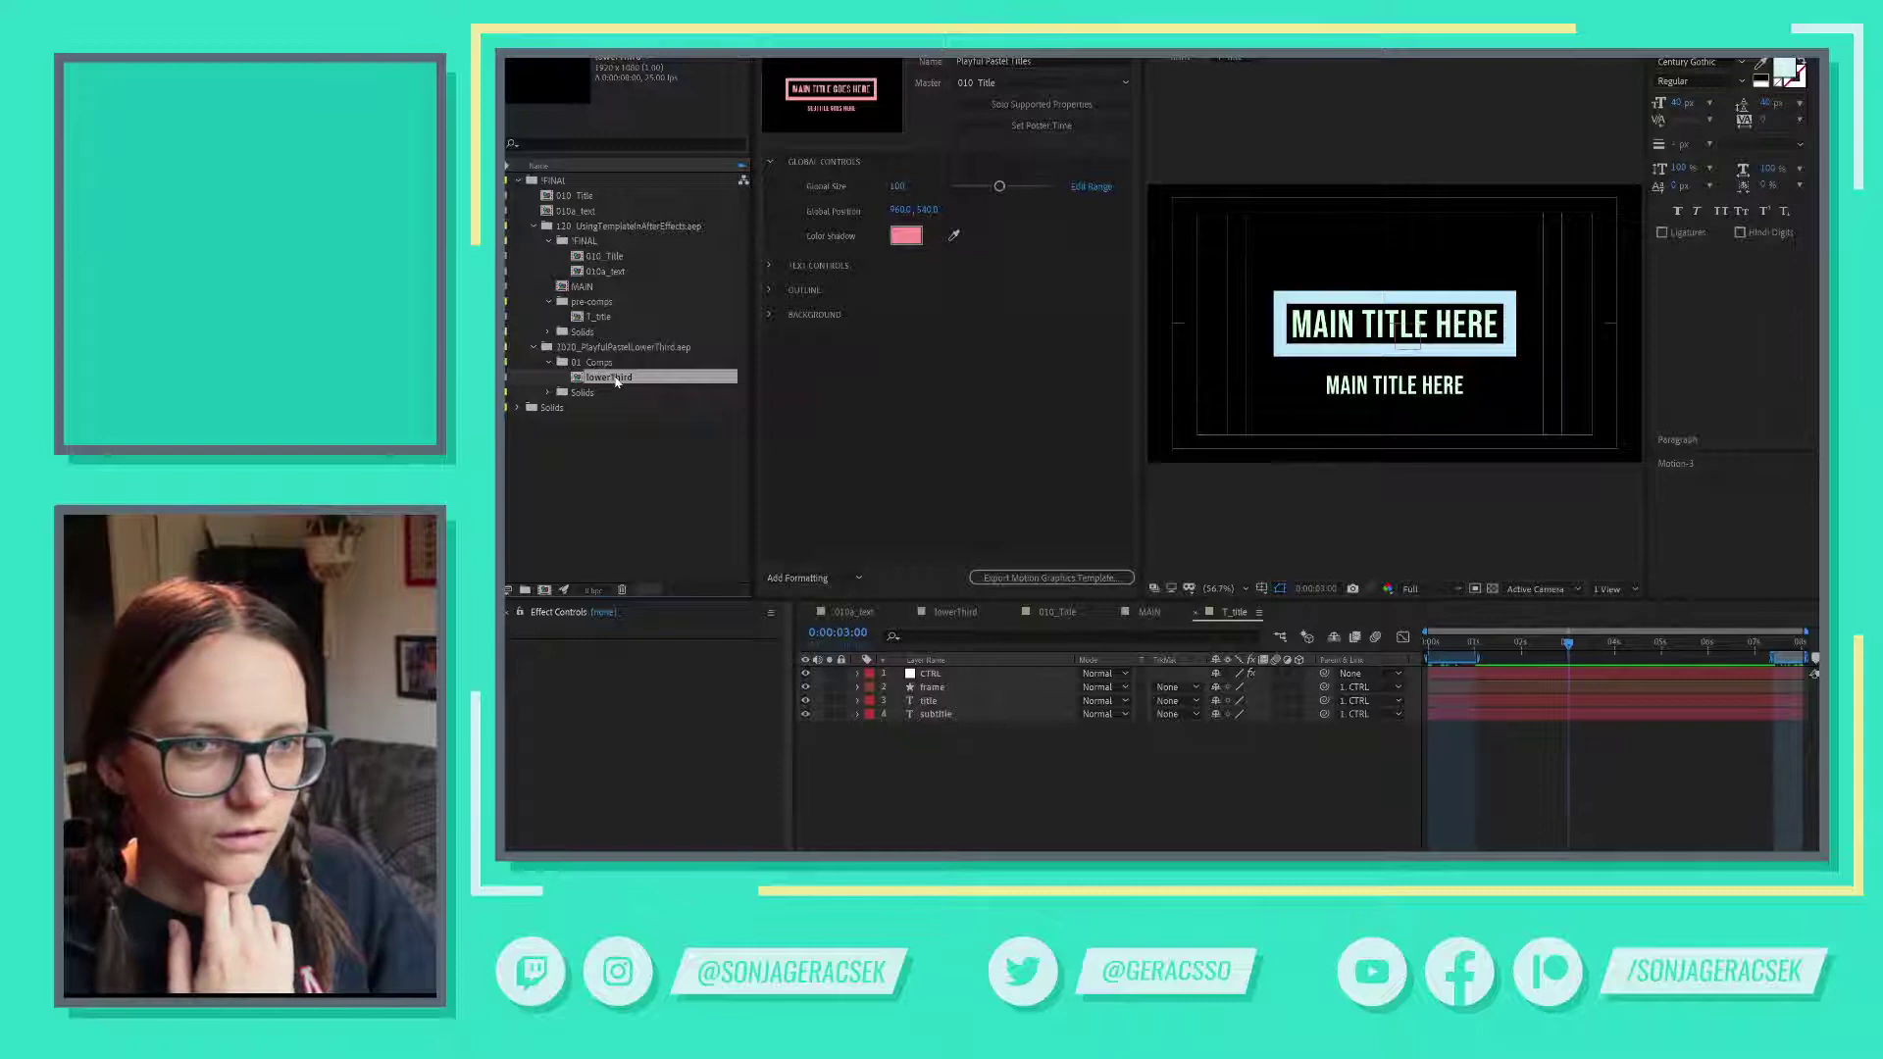
pyautogui.click(533, 226)
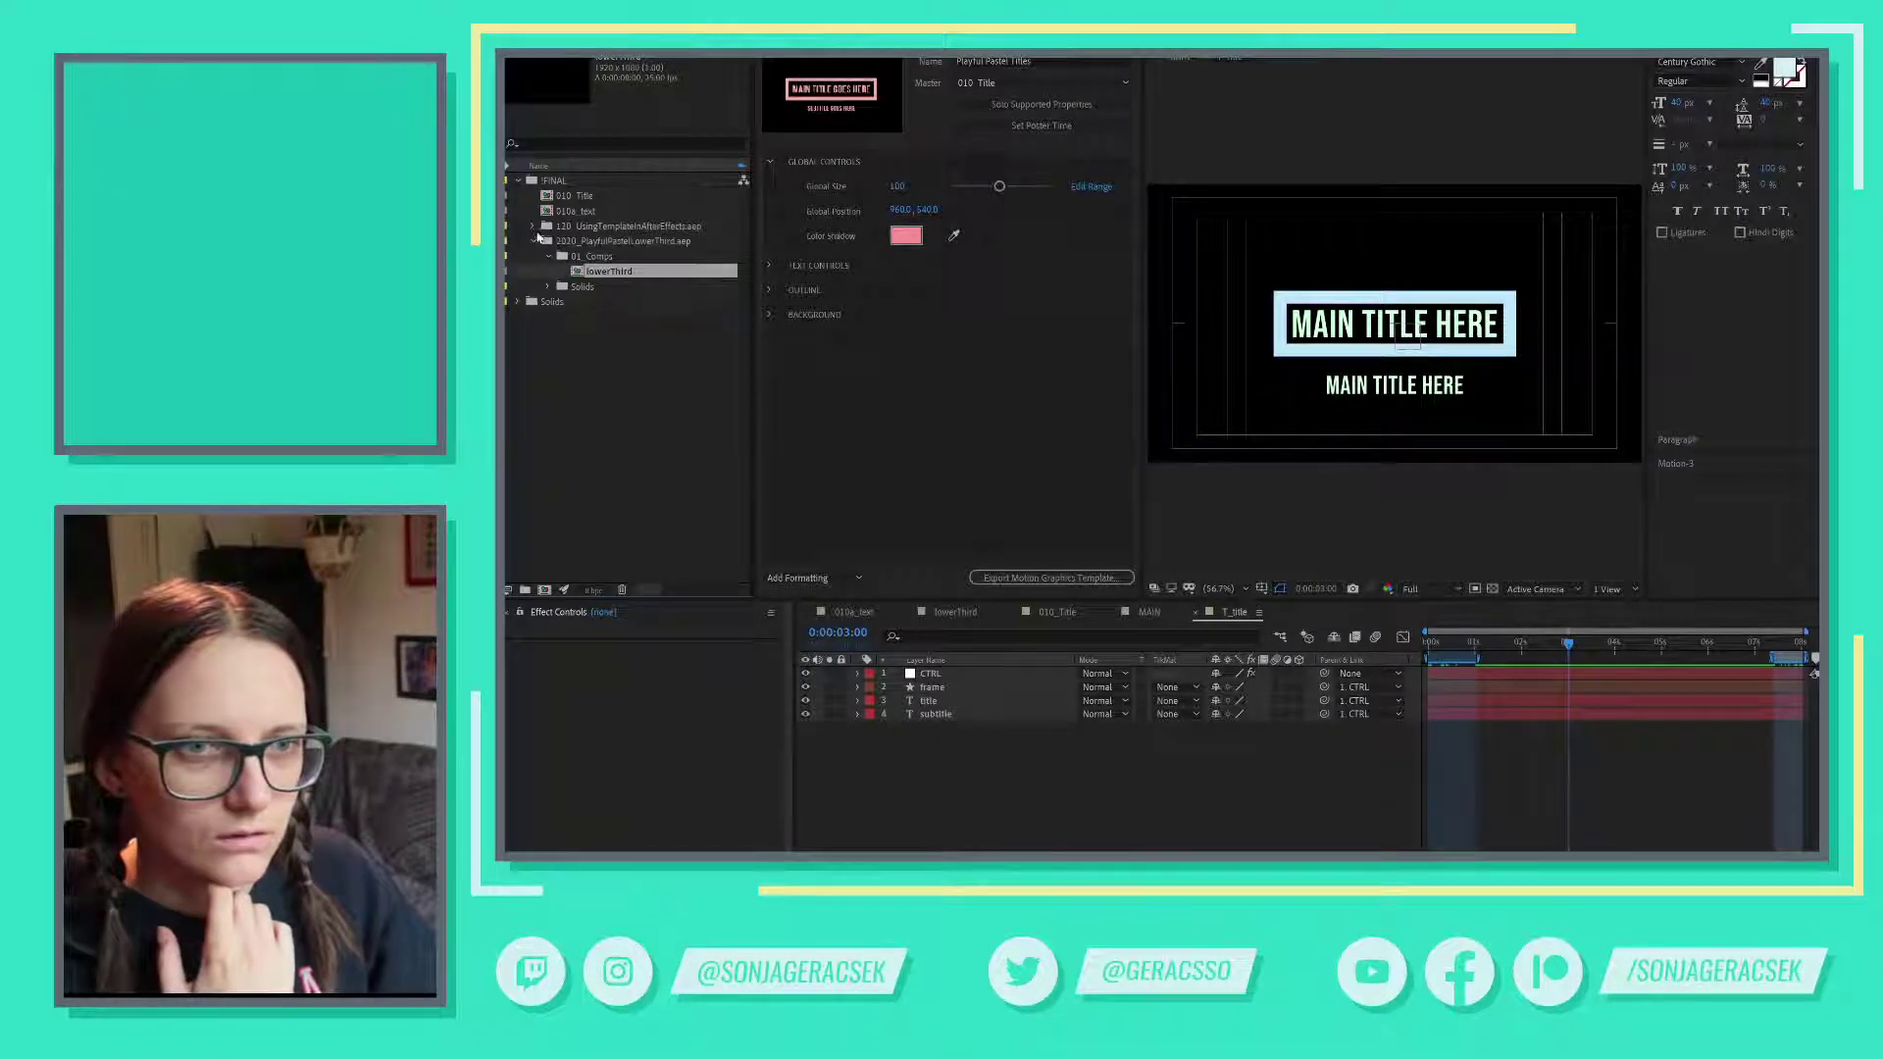
pyautogui.click(534, 241)
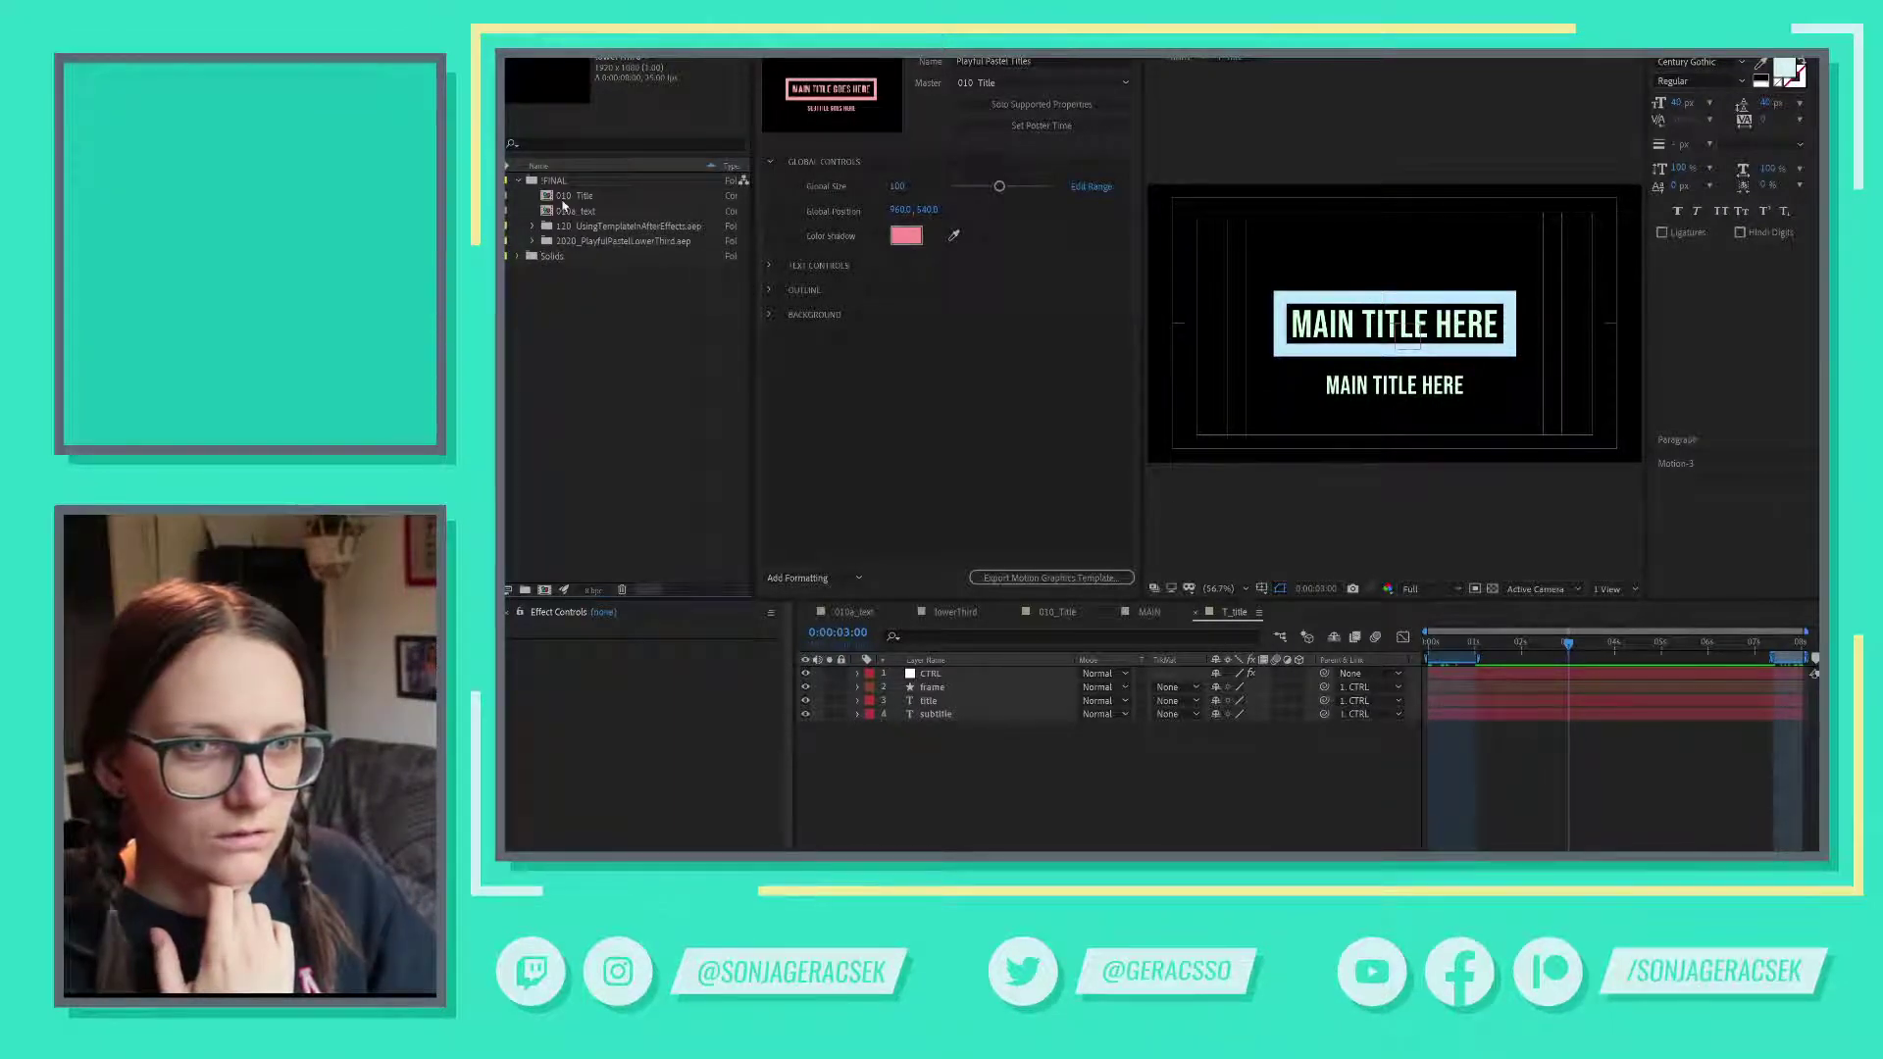
pyautogui.click(573, 199)
pyautogui.click(555, 181)
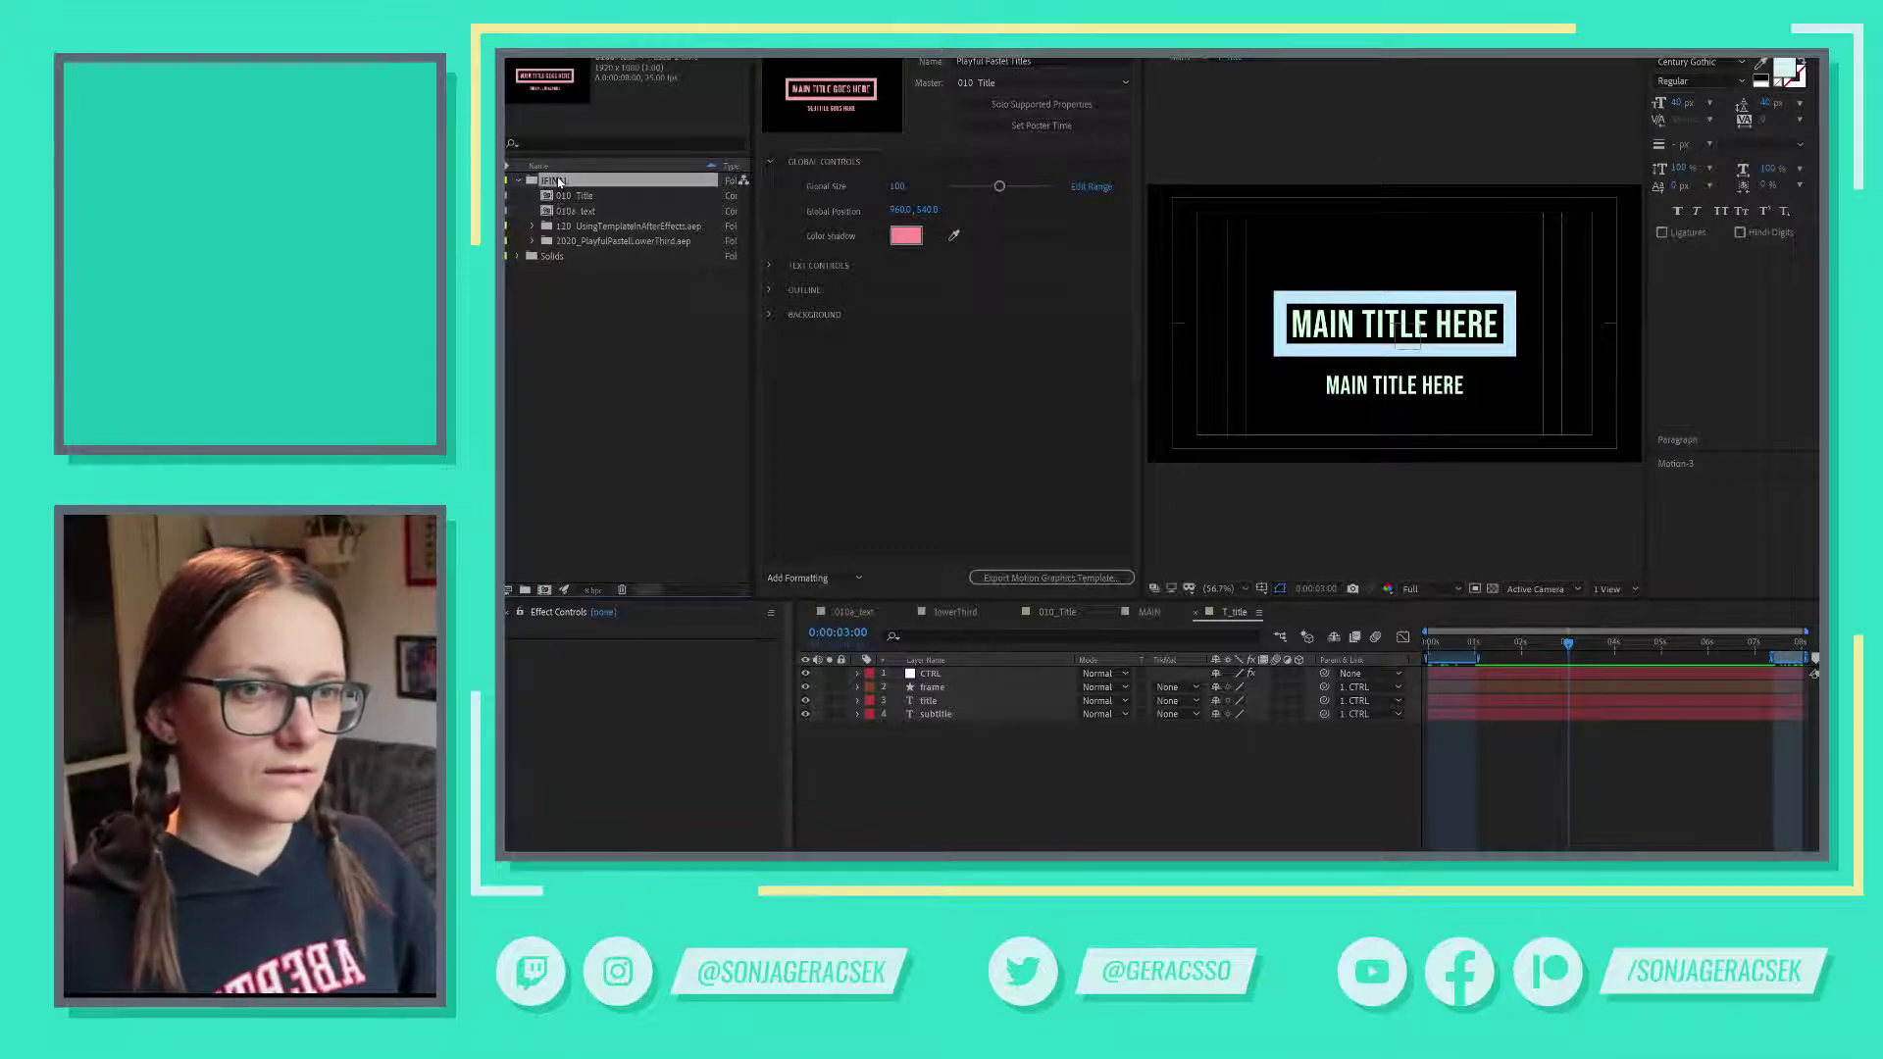
pyautogui.hotkey('ctrl', 'i')
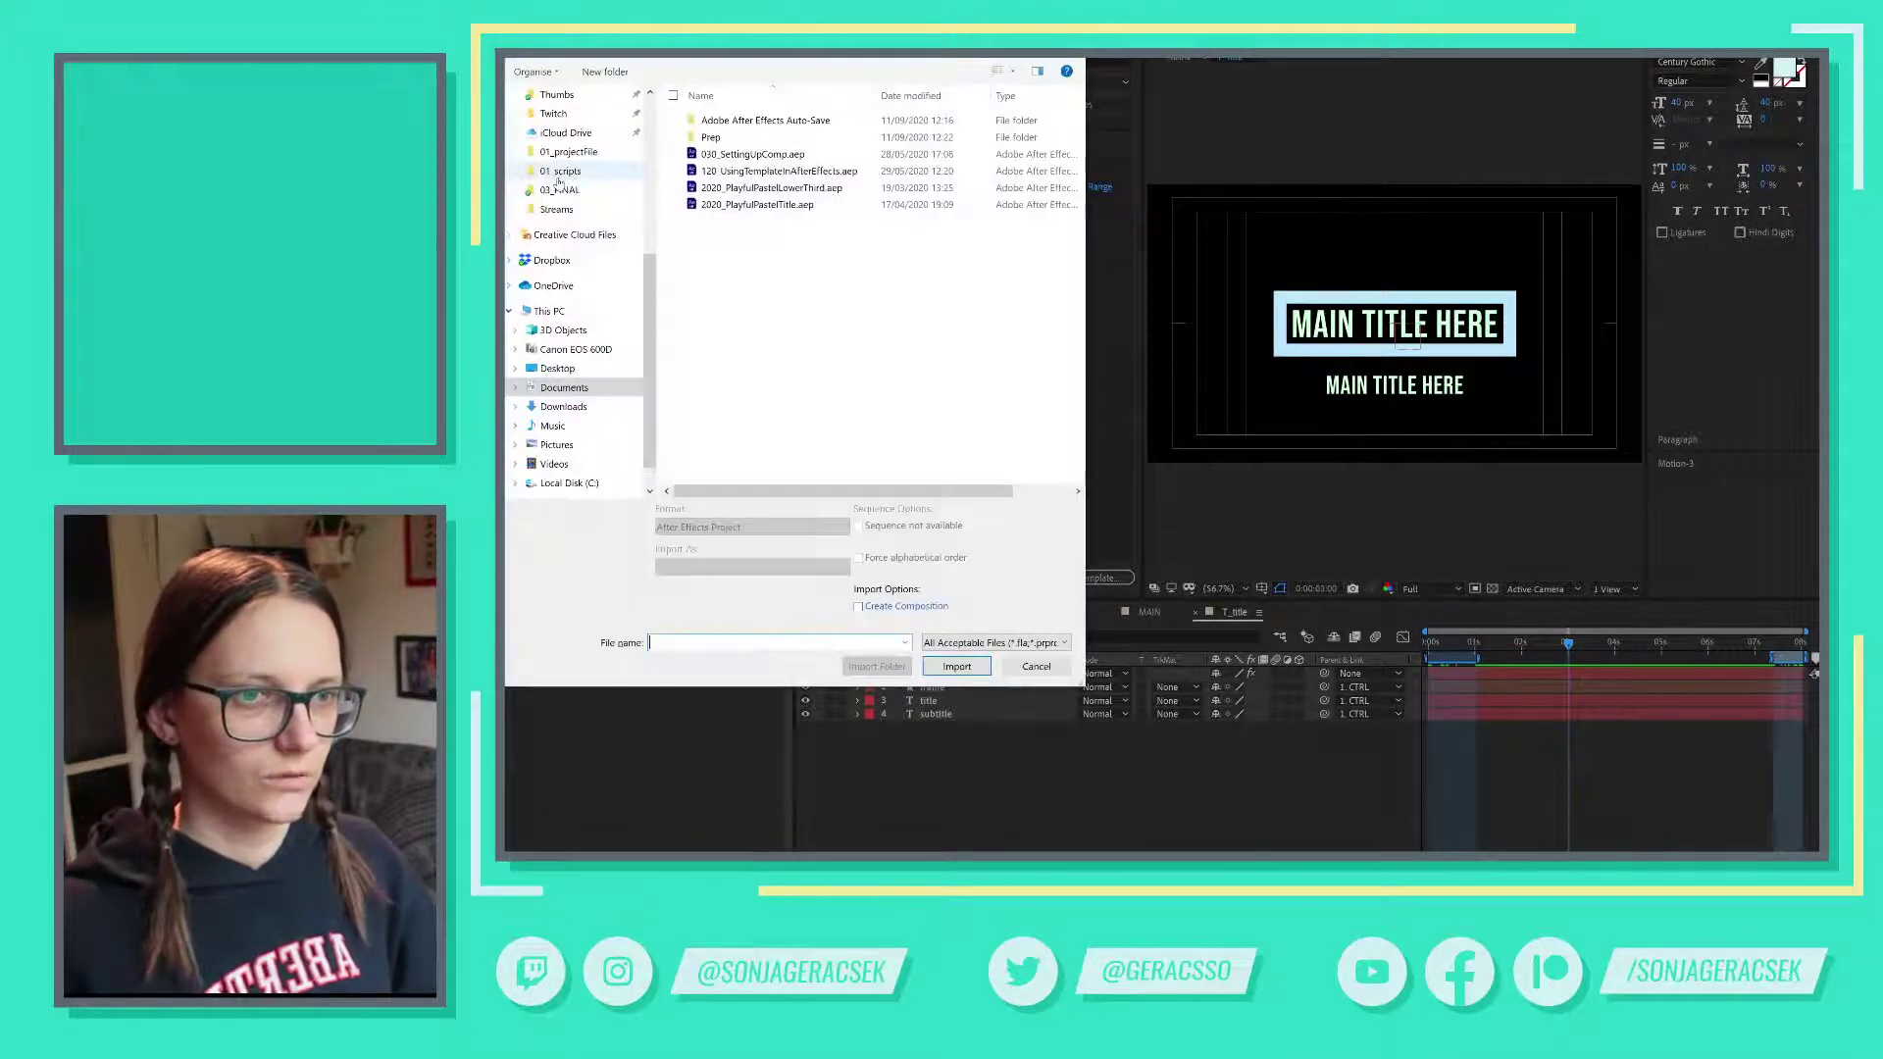
pyautogui.click(793, 205)
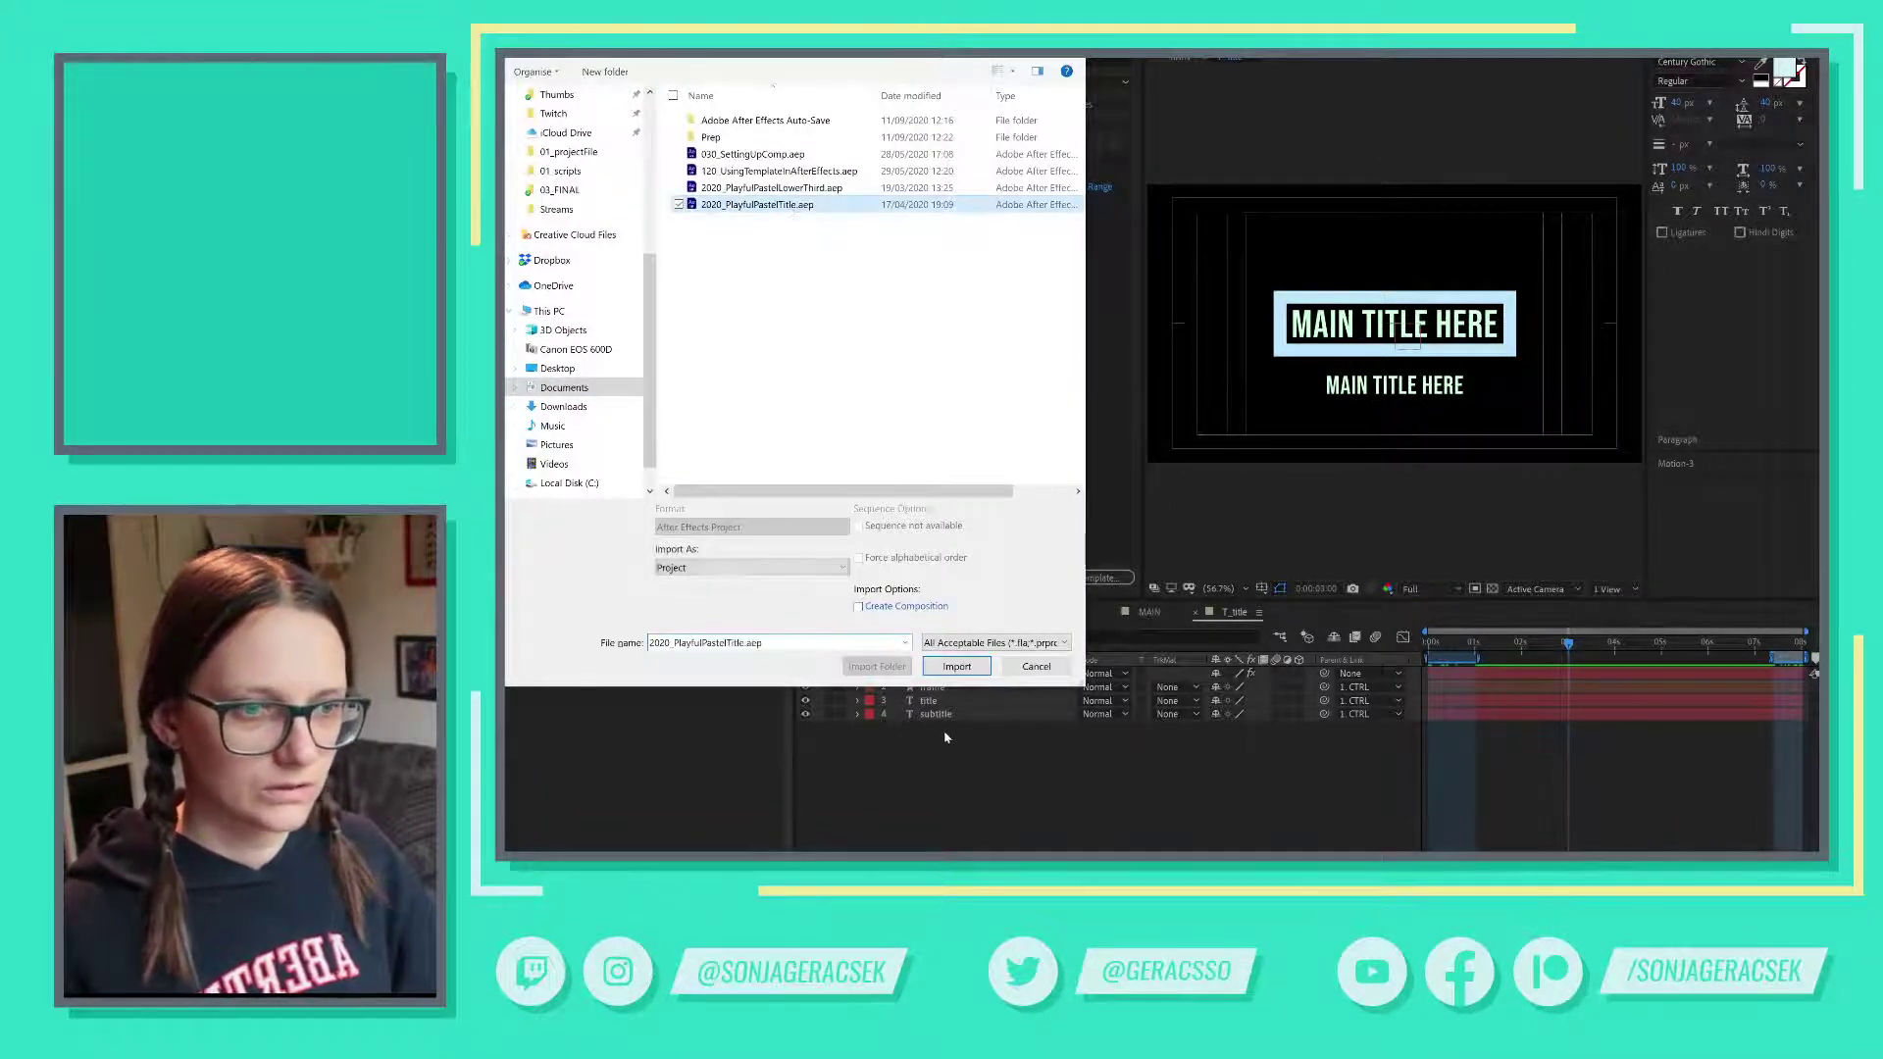
pyautogui.click(956, 665)
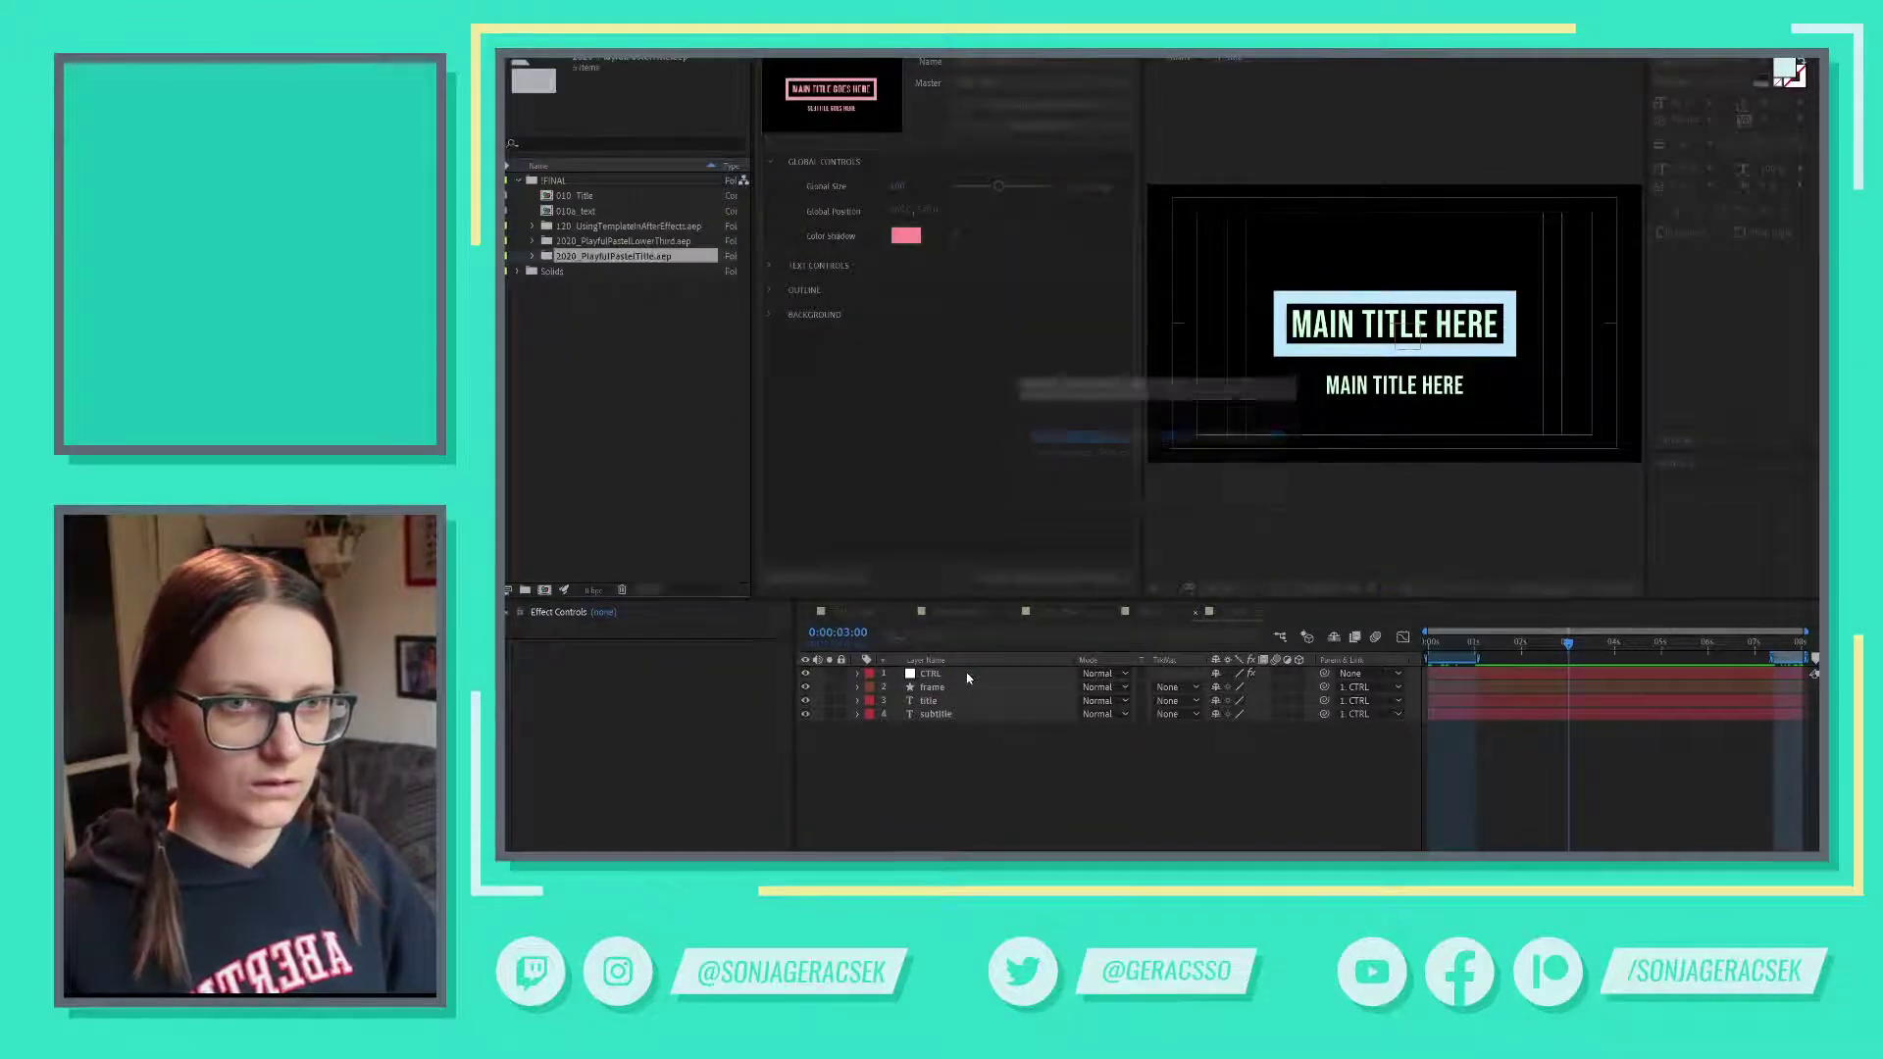
# - Expand the imported 2020_PlayfulPastelTitle.aep folder and delete the old 010_Title and 010a_text compositions directly inside !FINAL
pyautogui.click(532, 256)
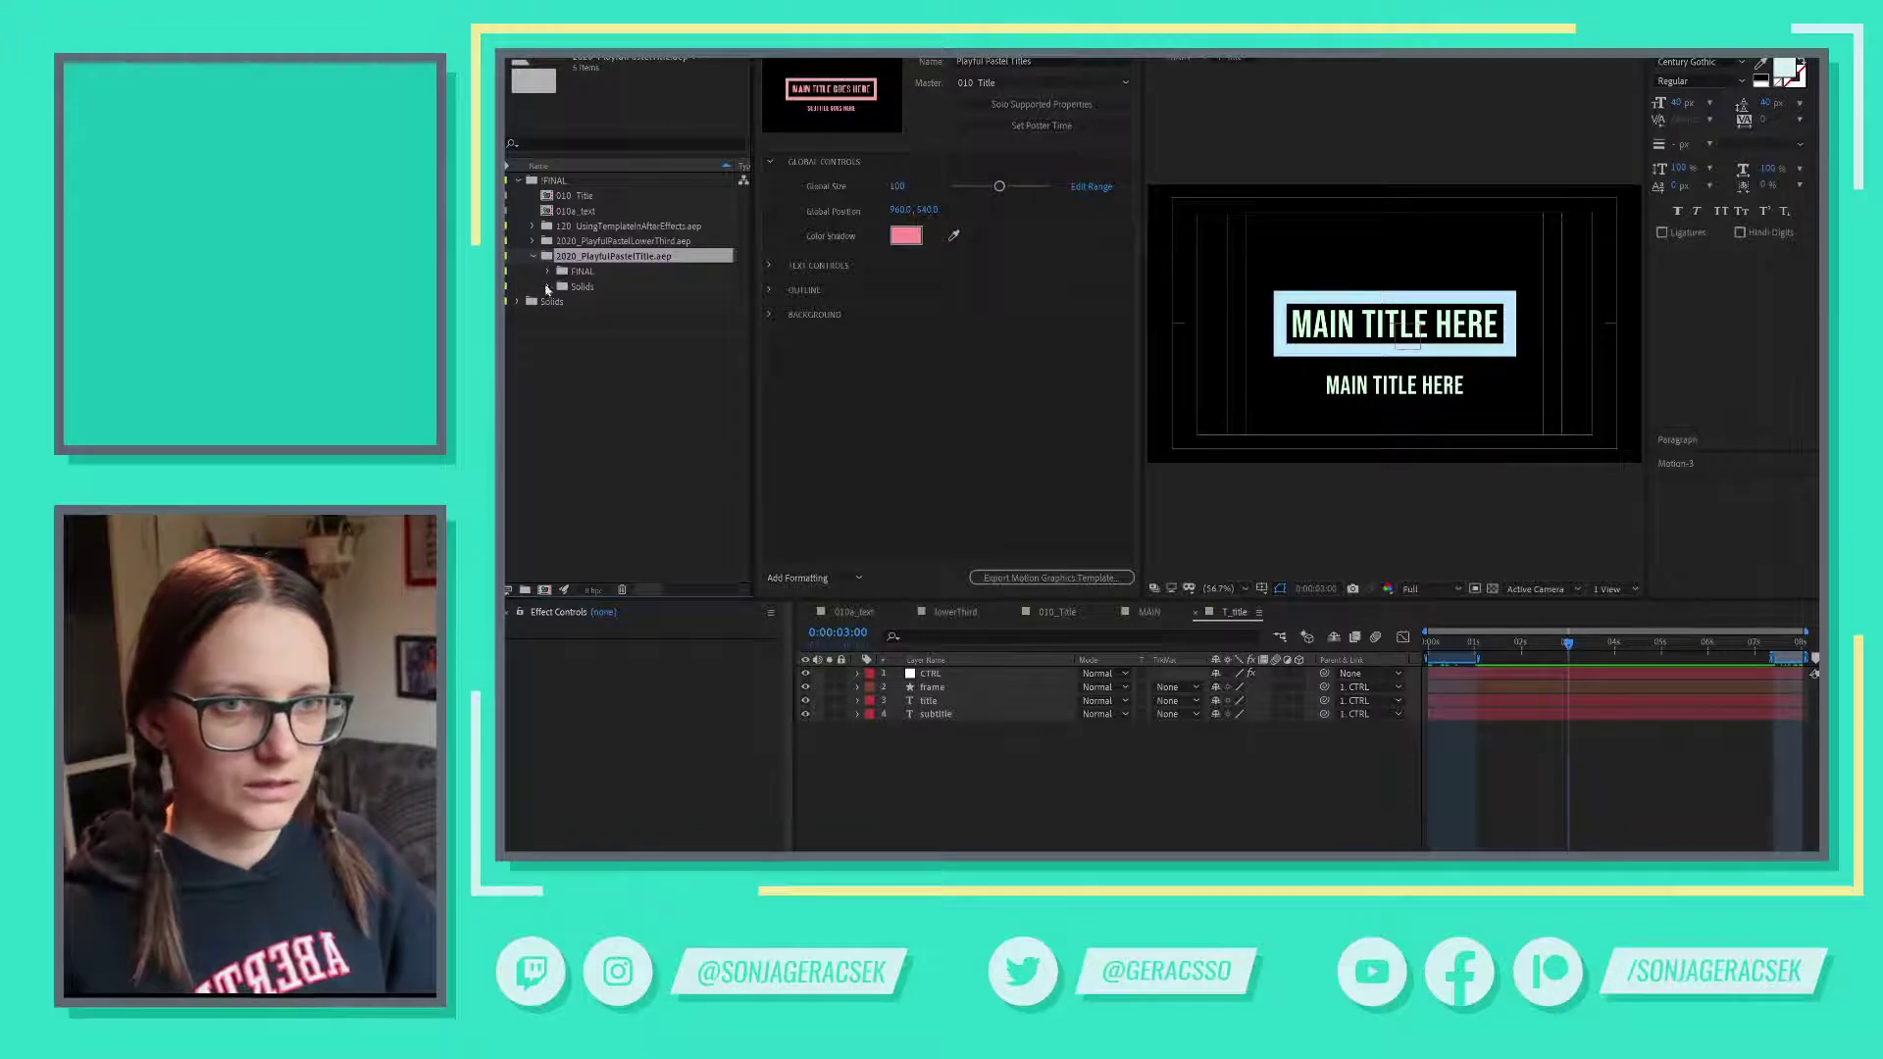
pyautogui.click(546, 272)
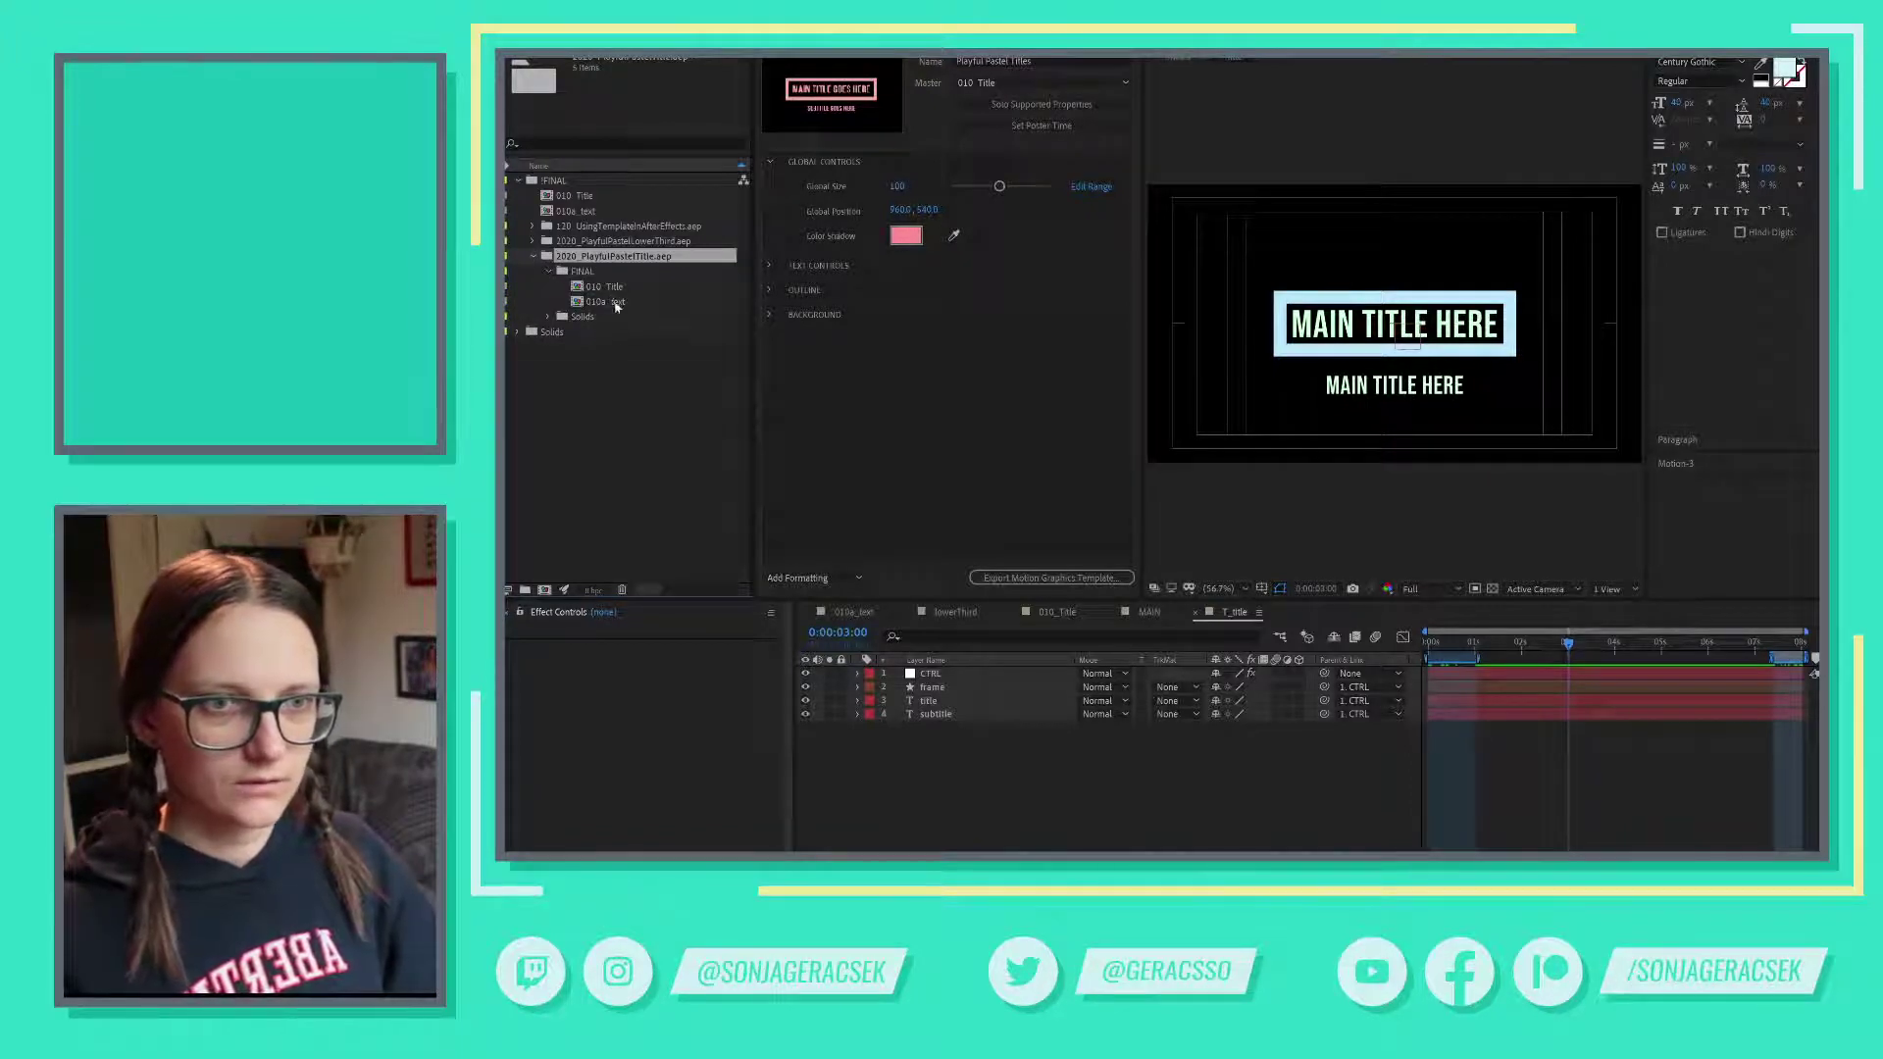
pyautogui.click(588, 211)
pyautogui.keyDown('shift'); pyautogui.click(579, 195); pyautogui.keyUp('shift')
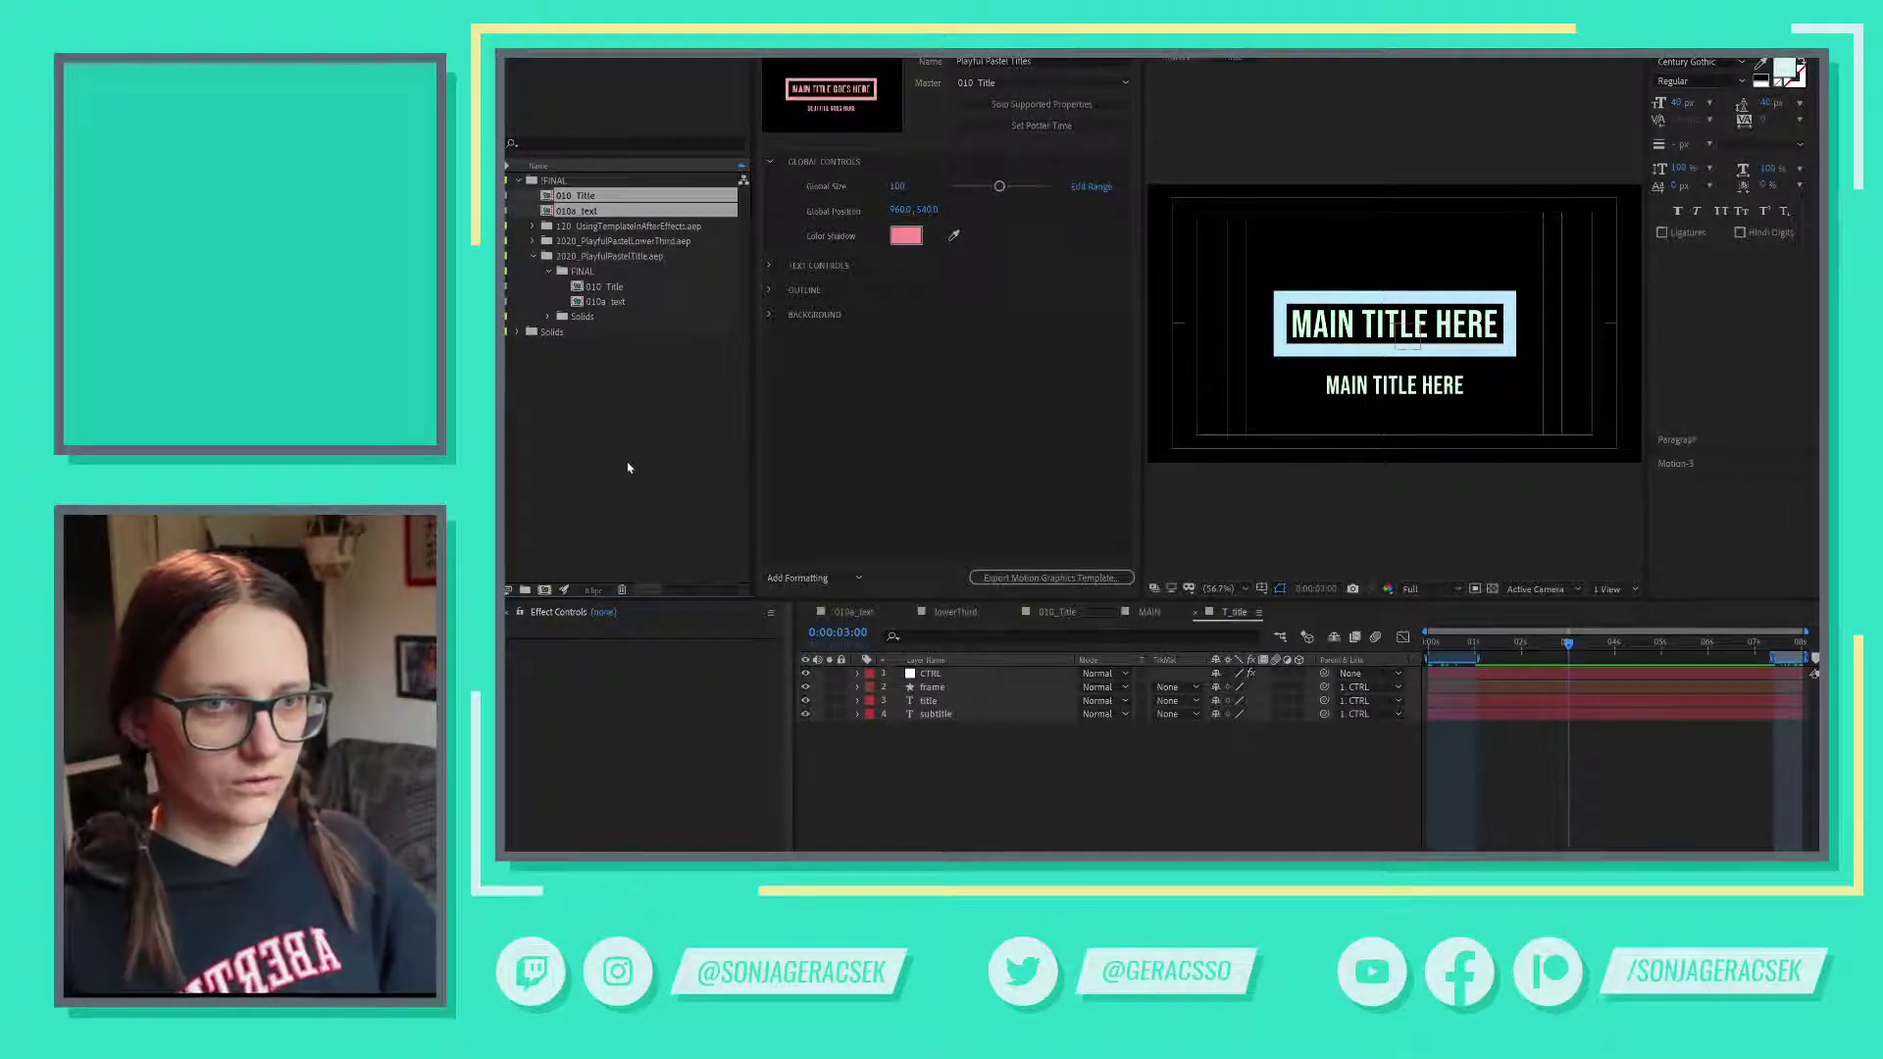
pyautogui.press('Delete')
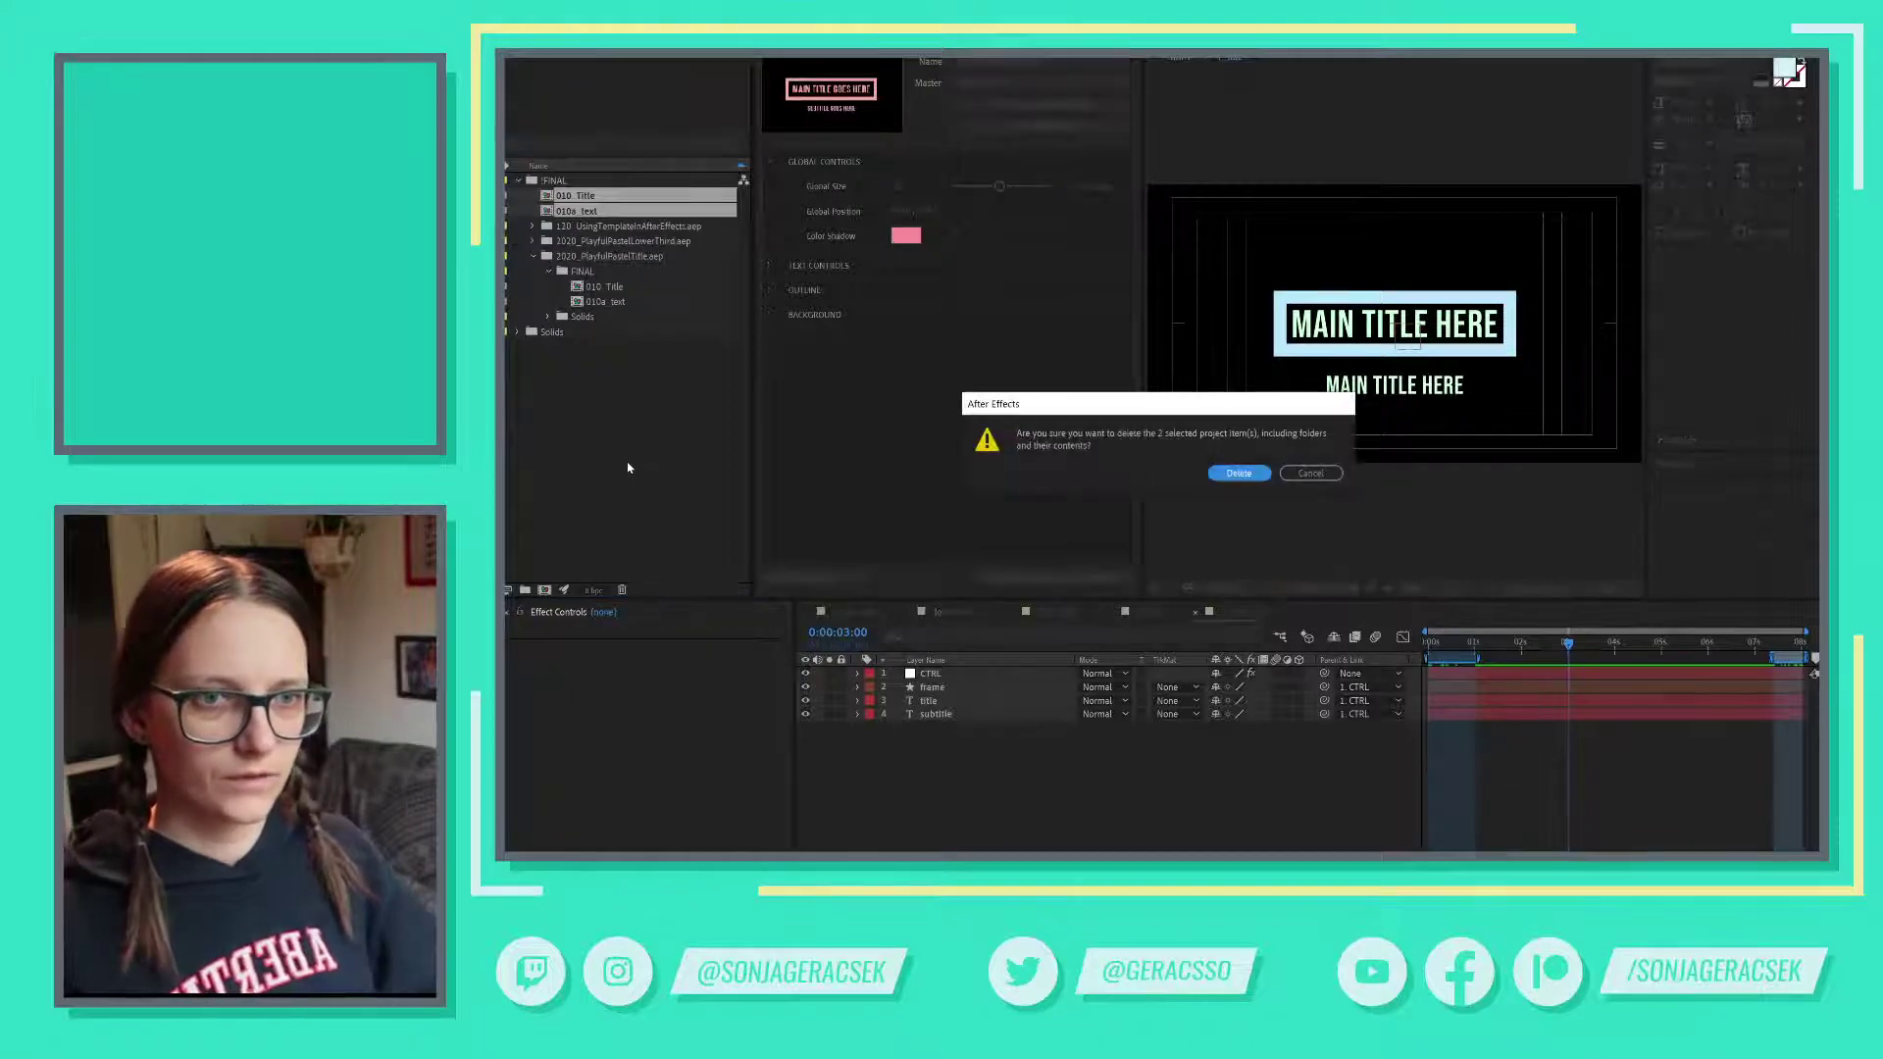
pyautogui.click(1249, 477)
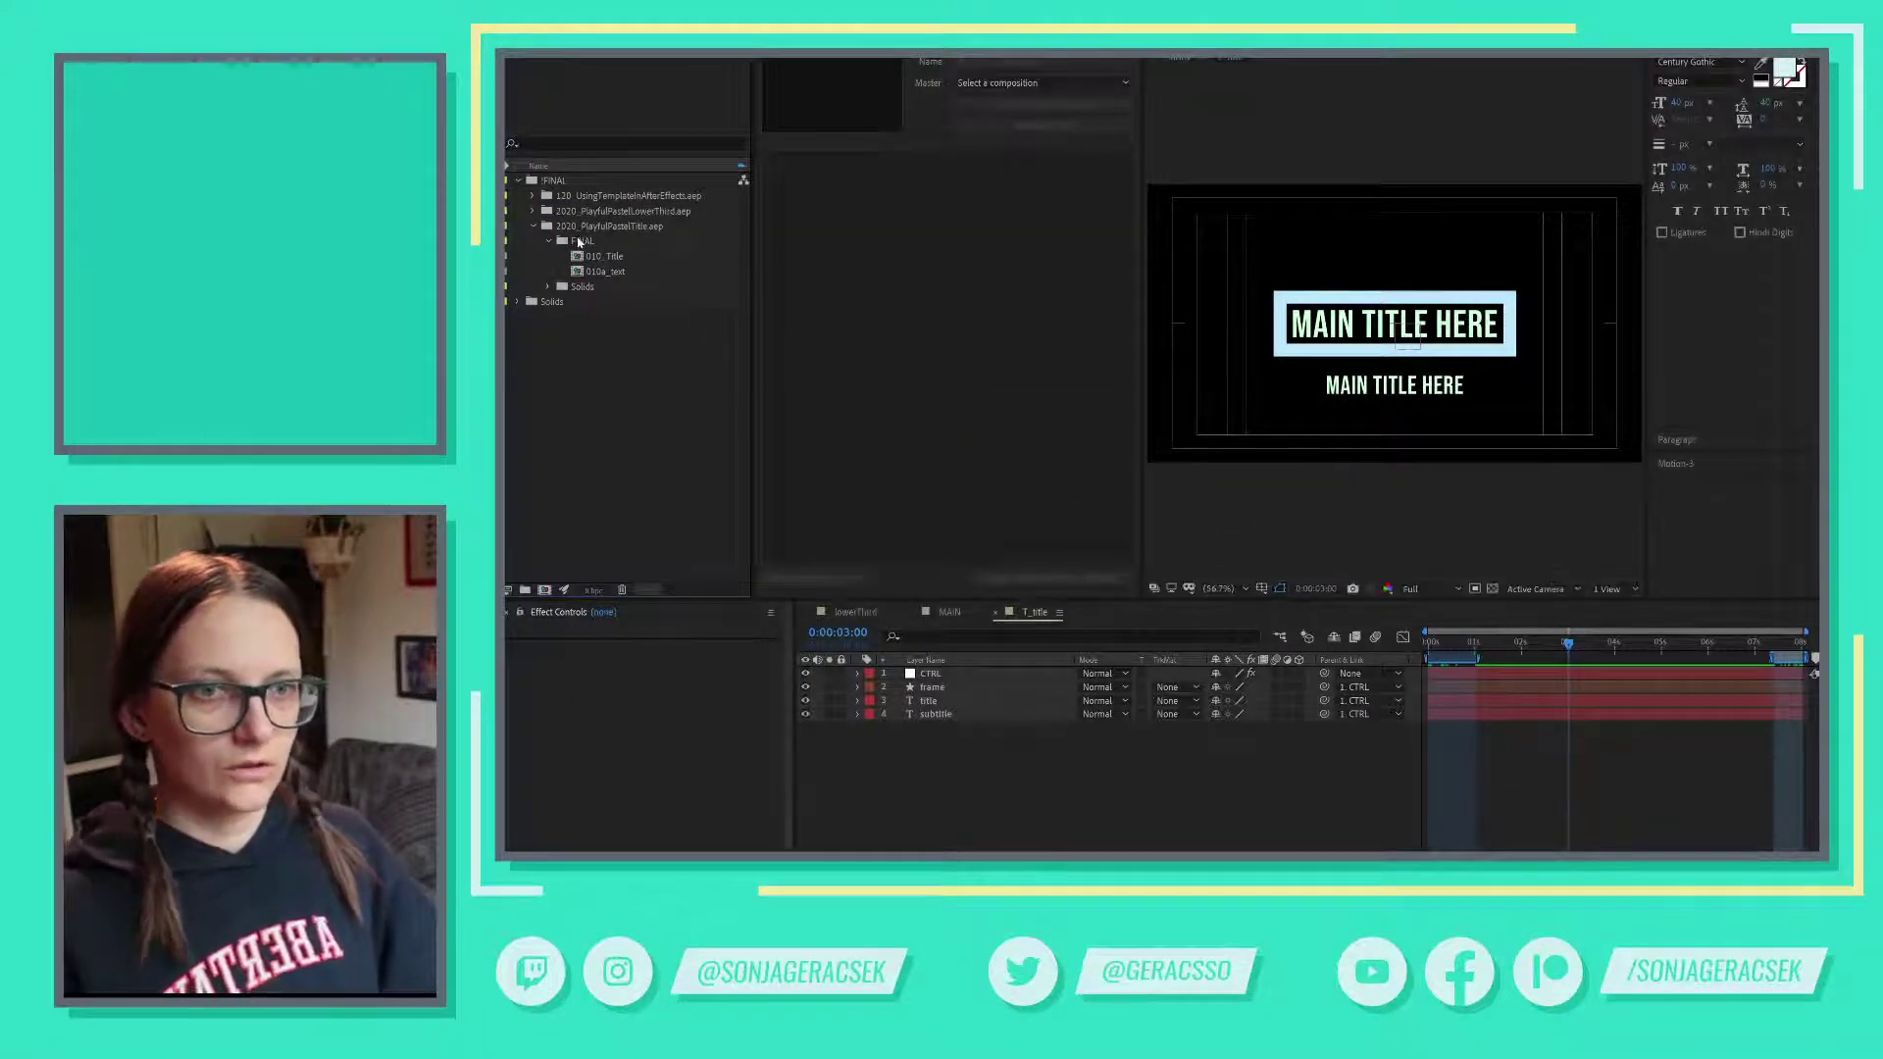
# - Move the 2020_PlayfulPastelTitle.aep folder out of !FINAL to the project's top level and collapse !FINAL
pyautogui.moveTo(608, 226); pyautogui.dragTo(552, 214)
pyautogui.click(519, 181)
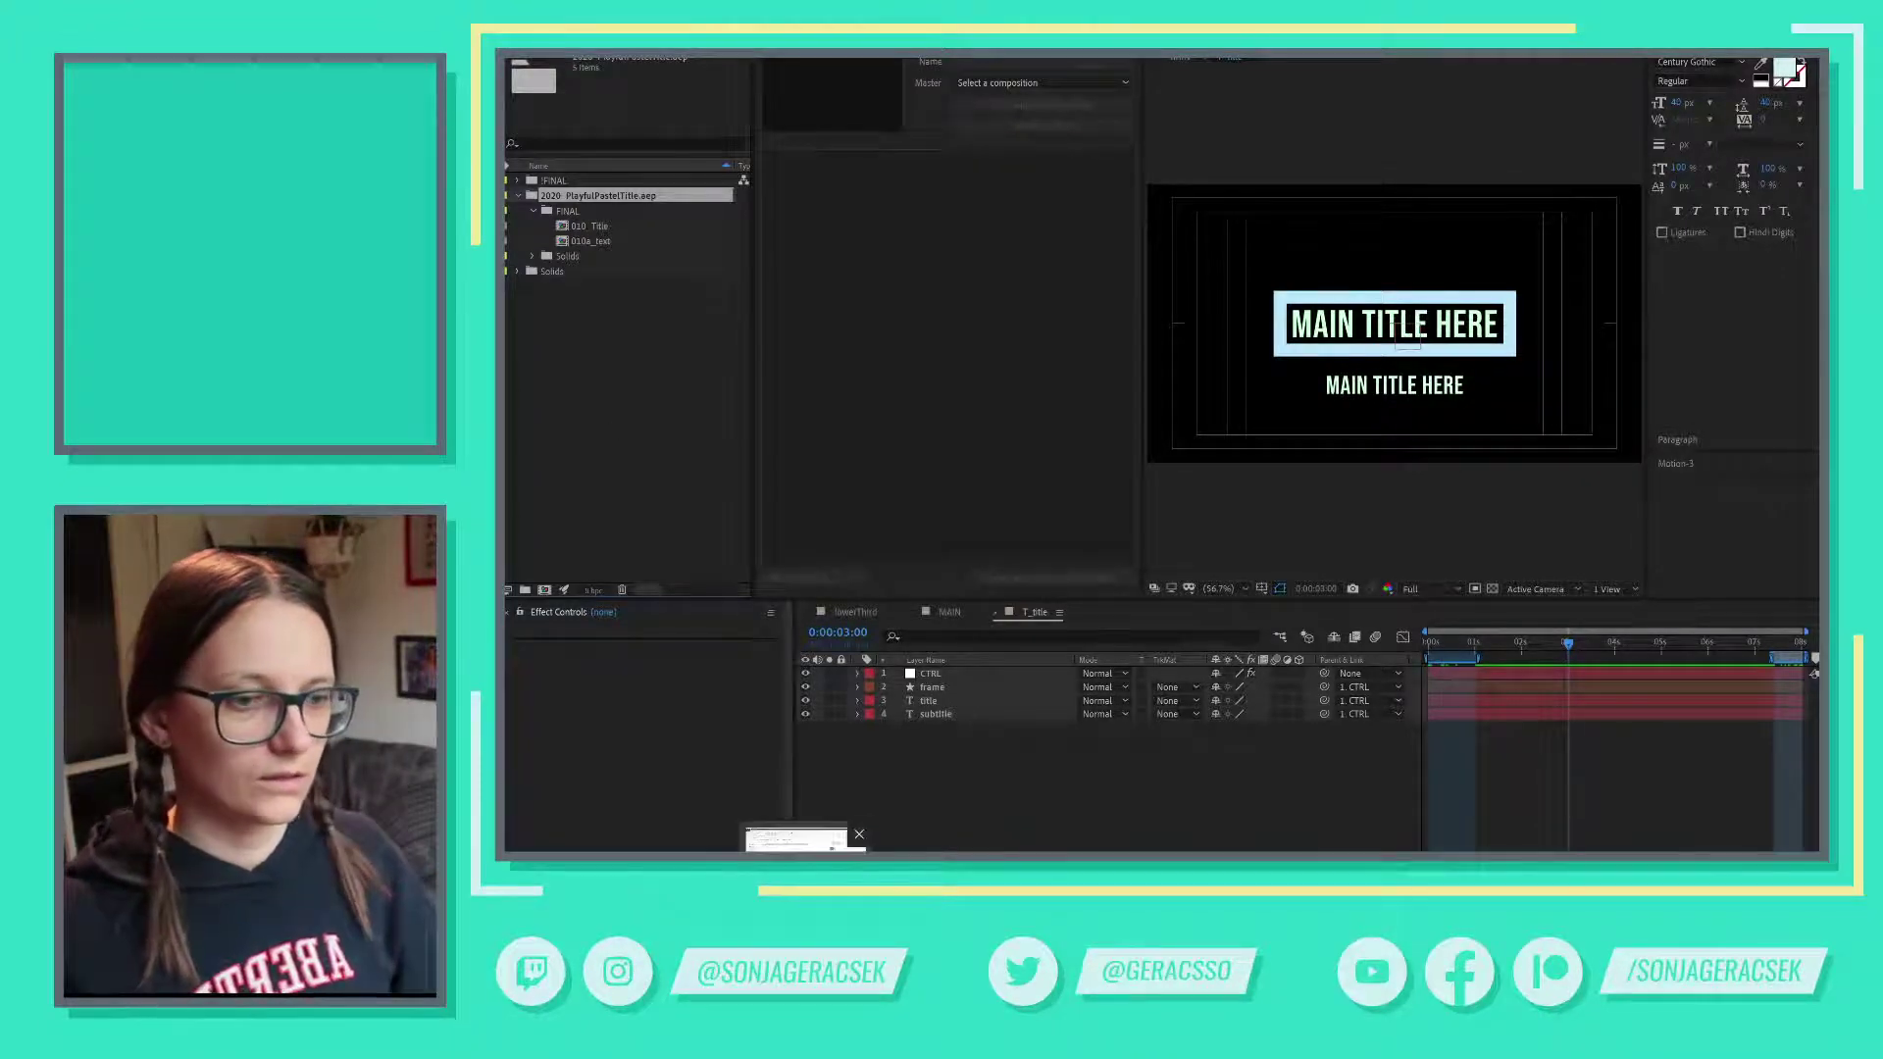
pyautogui.hotkey('alt', 'Tab')
pyautogui.hotkey('alt', 'Tab')
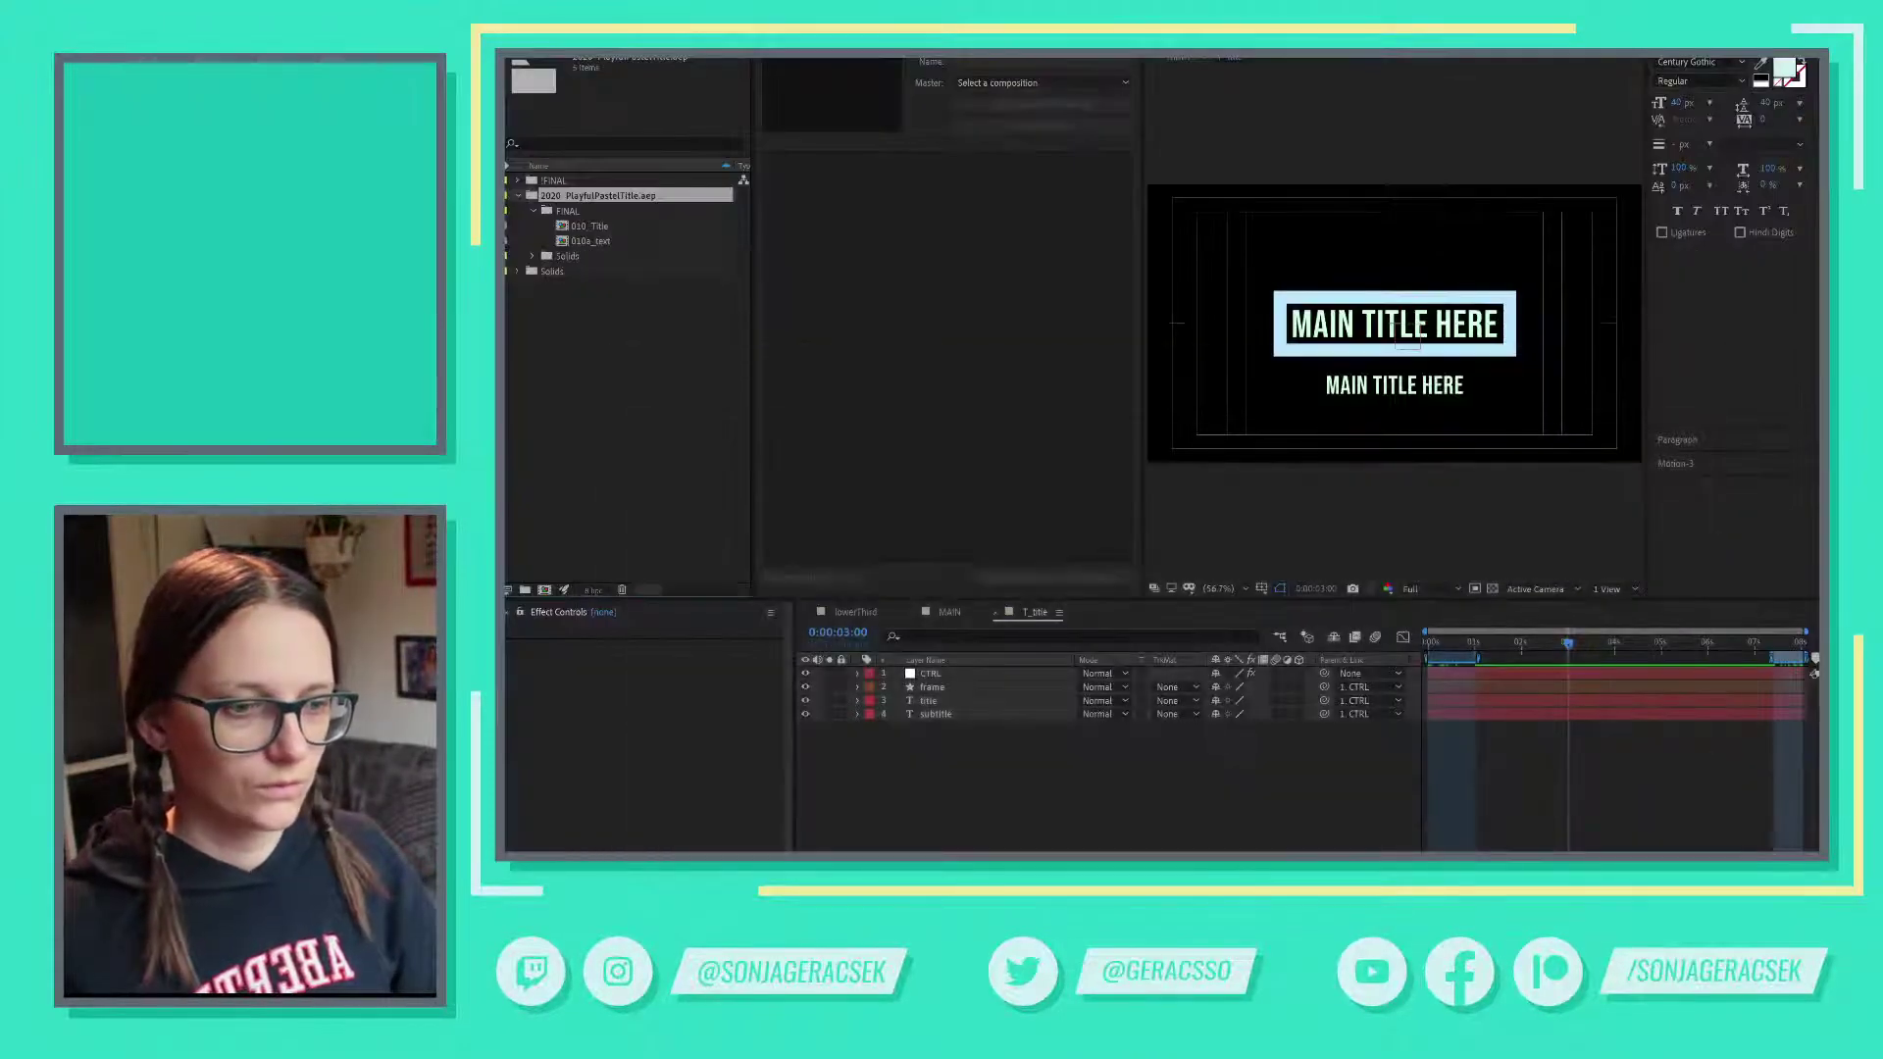
pyautogui.moveTo(997, 851)
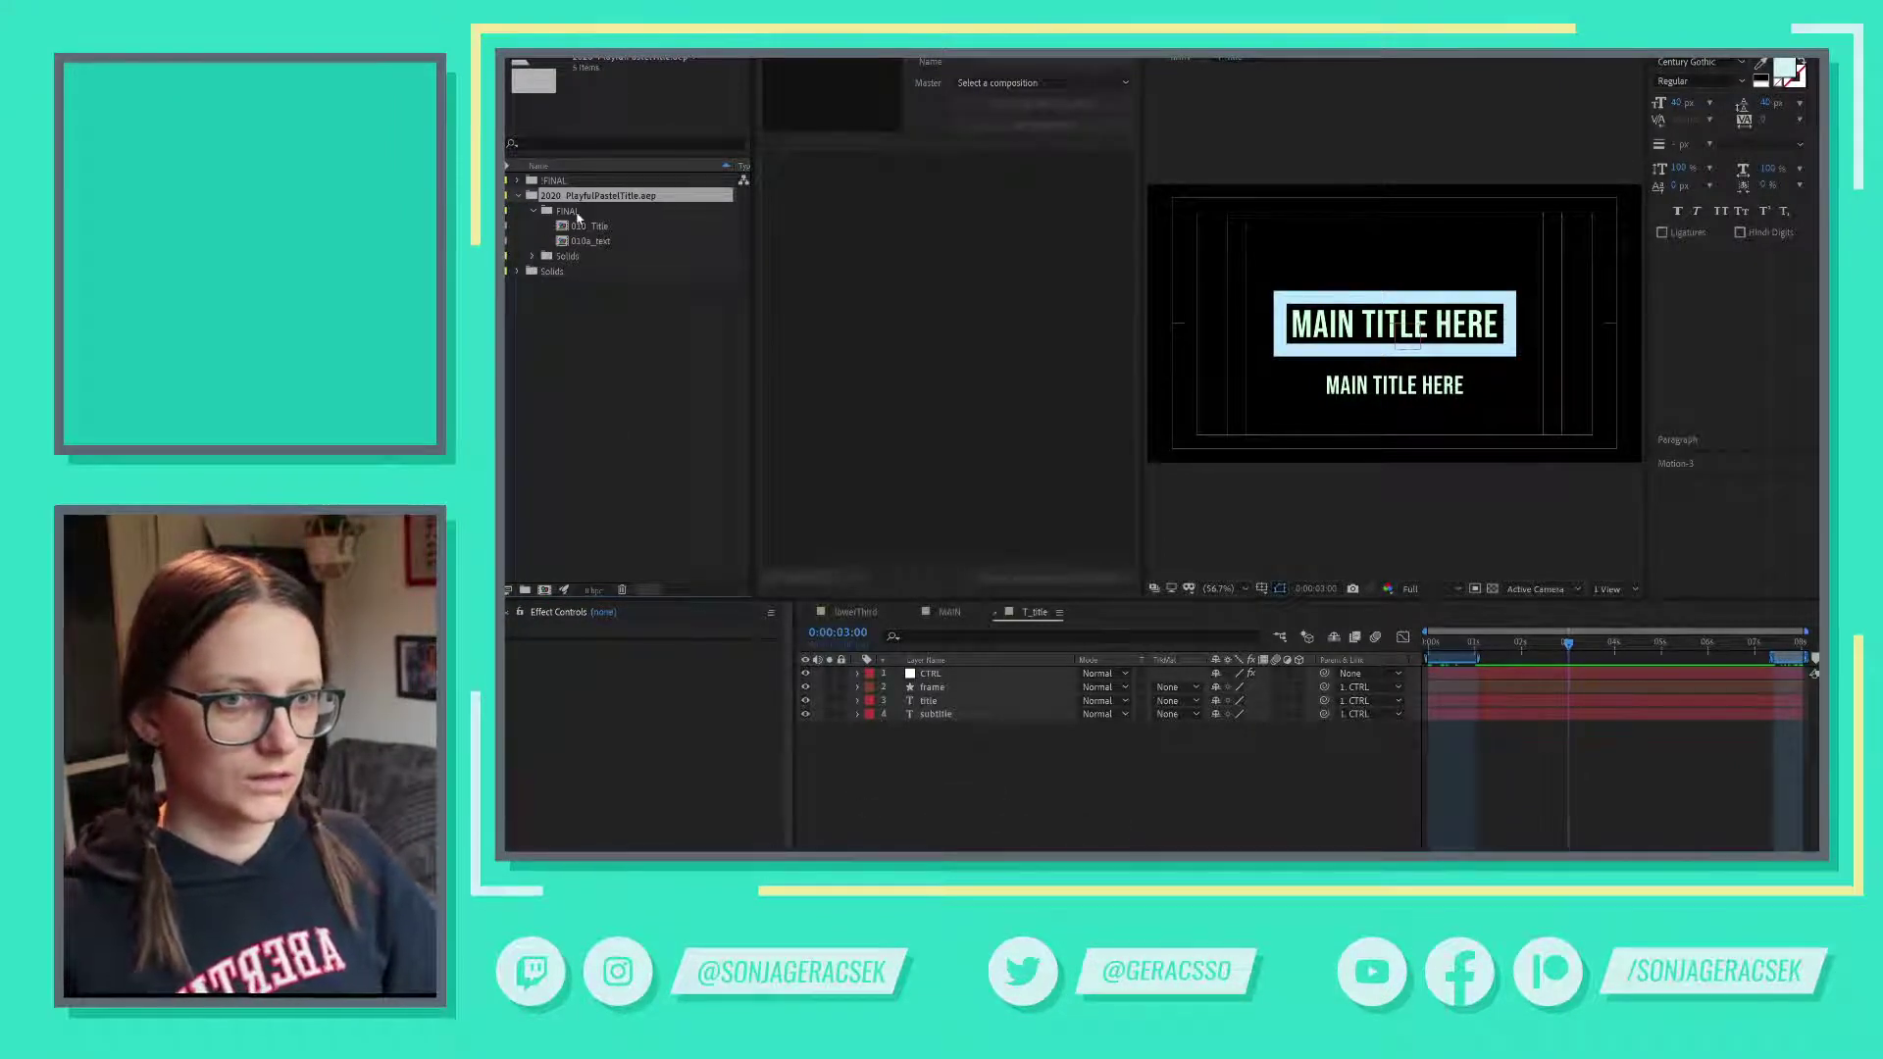
# - Move the FINAL folder out of 2020_PlayfulPastelTitle.aep to the project's top level, keeping its Solids folder inside
pyautogui.click(568, 211)
pyautogui.keyDown('ctrl'); pyautogui.click(574, 256); pyautogui.keyUp('ctrl')
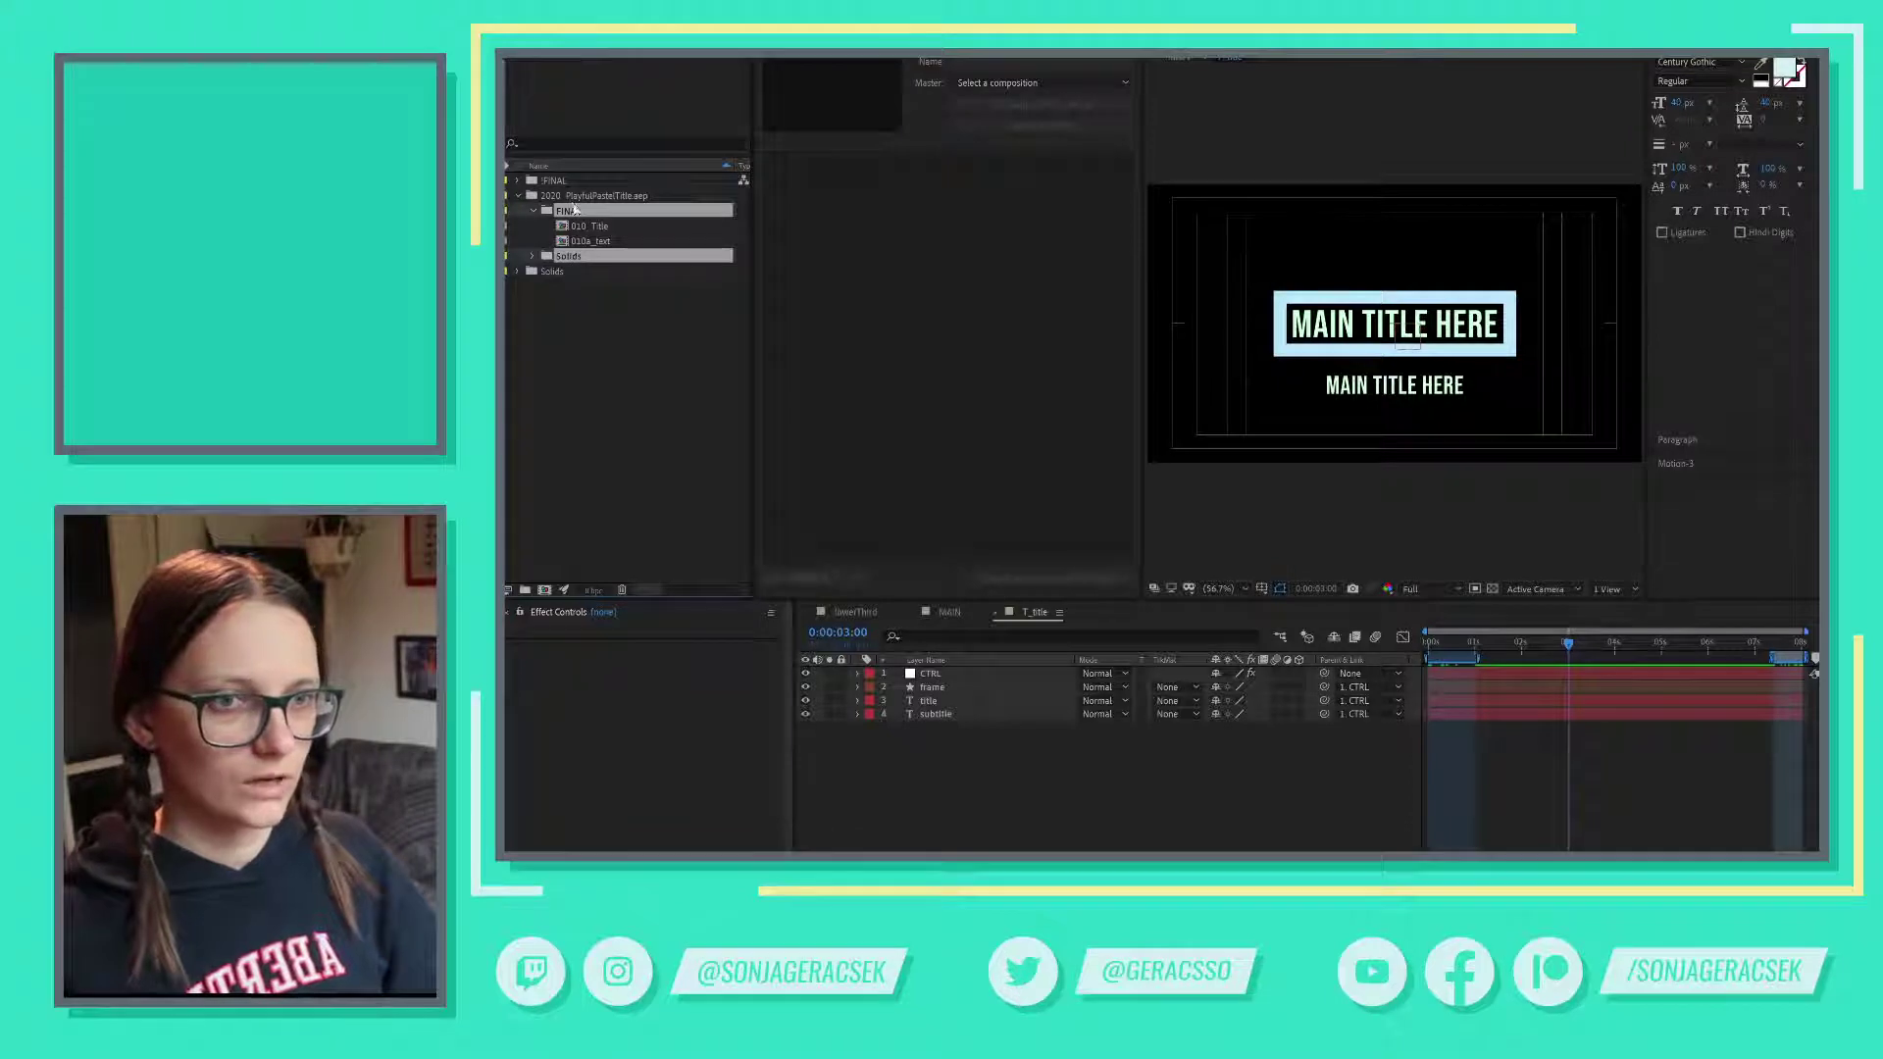
pyautogui.moveTo(575, 256); pyautogui.dragTo(603, 359)
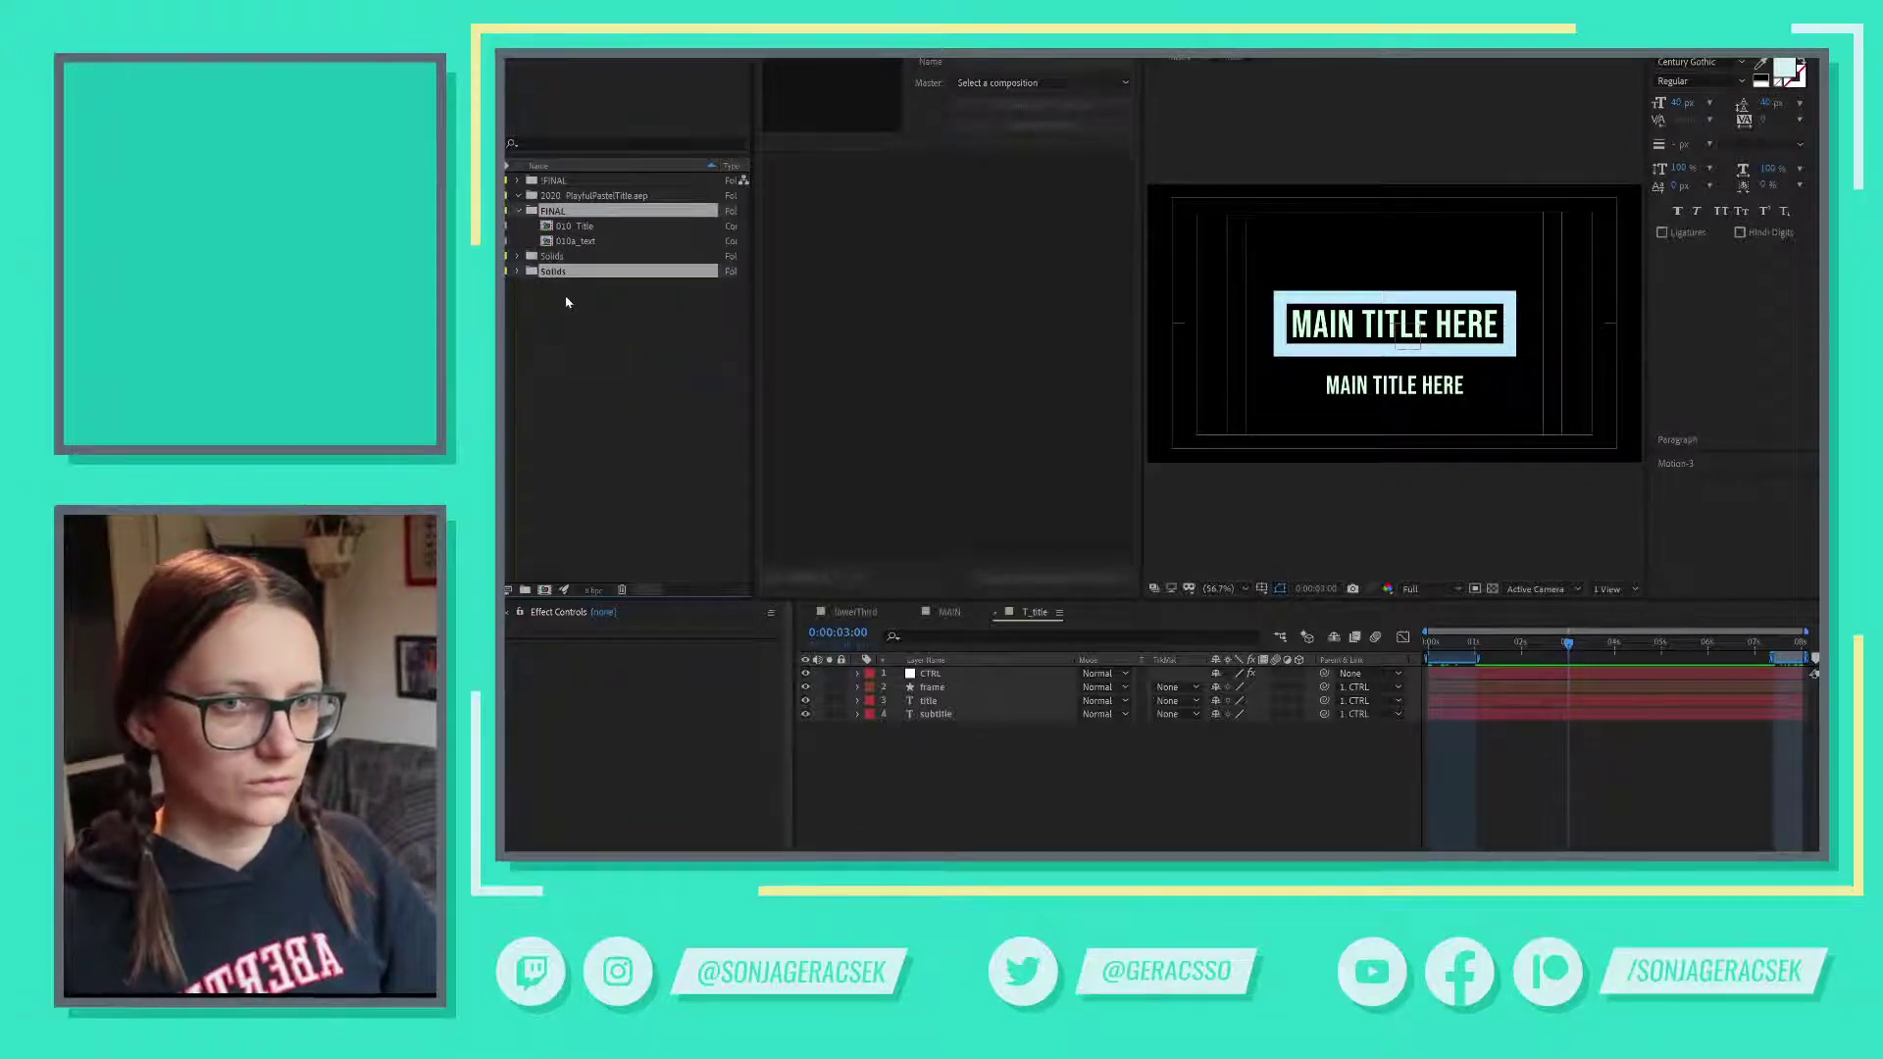
pyautogui.click(579, 286)
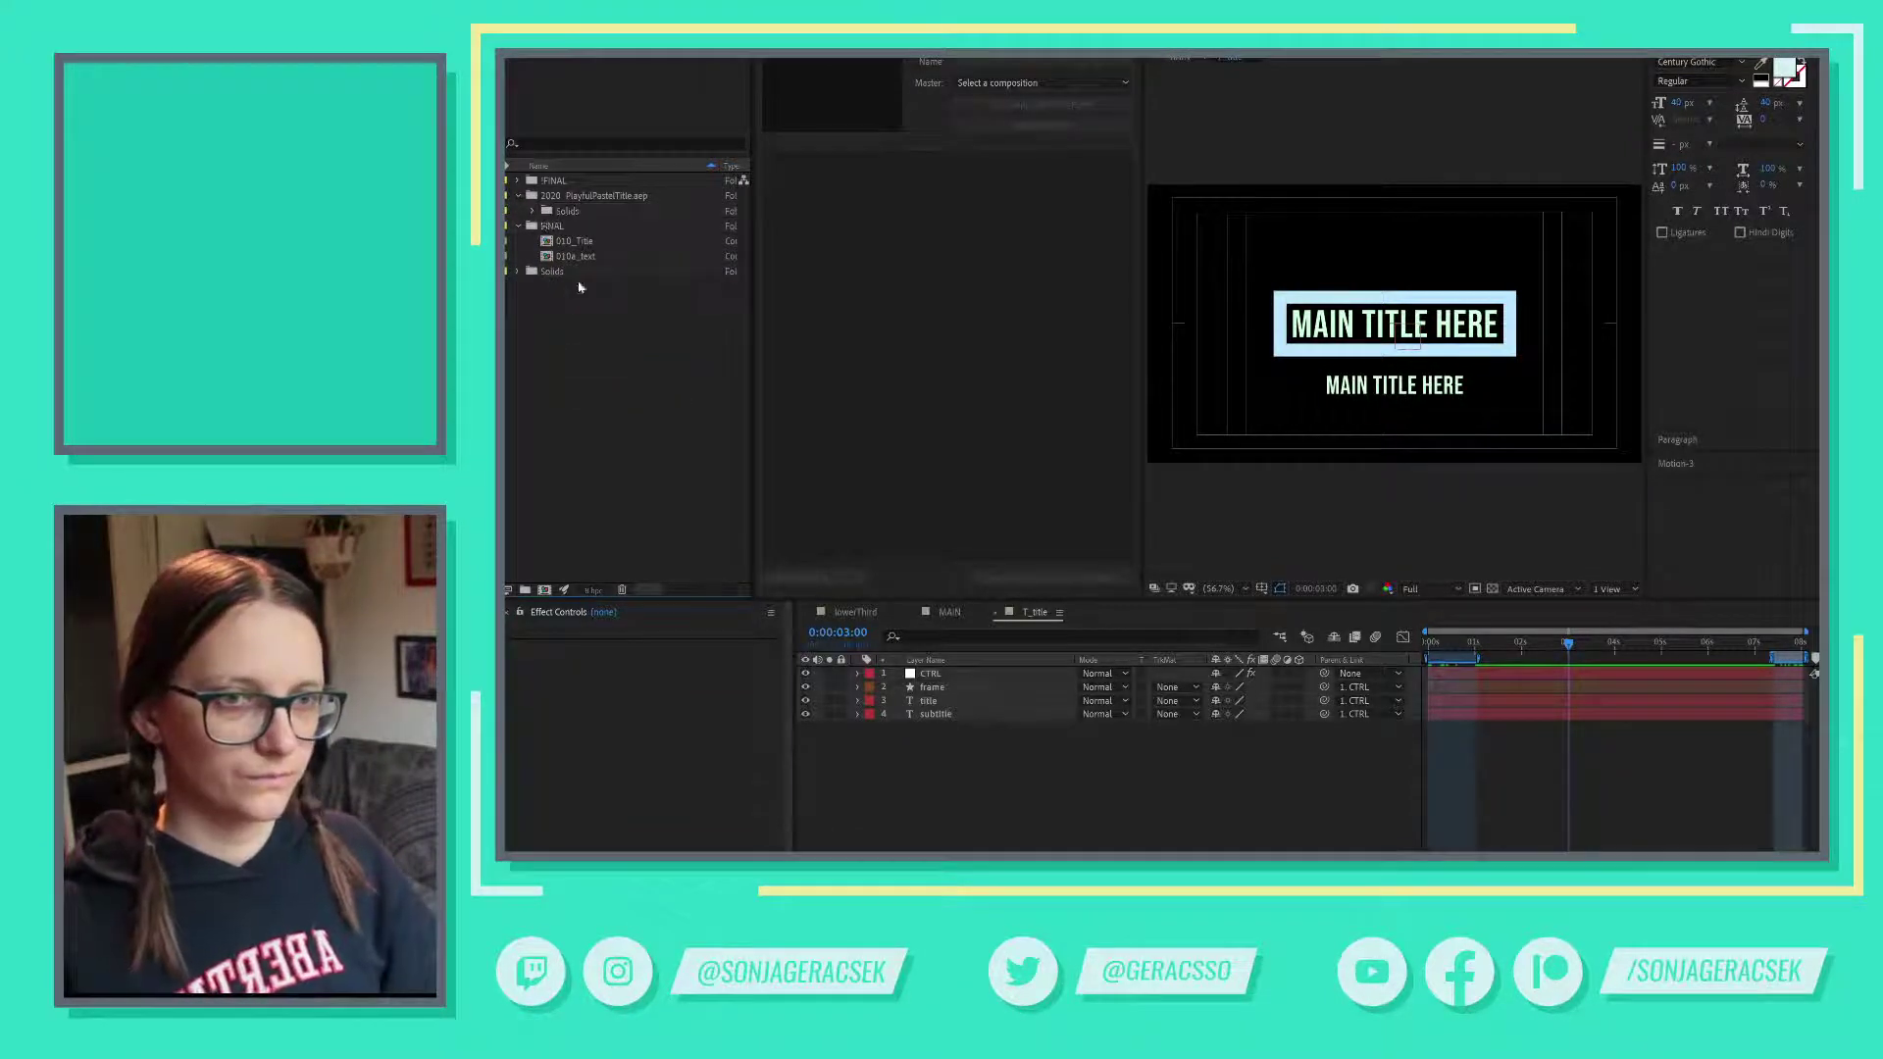
pyautogui.click(533, 214)
pyautogui.click(532, 214)
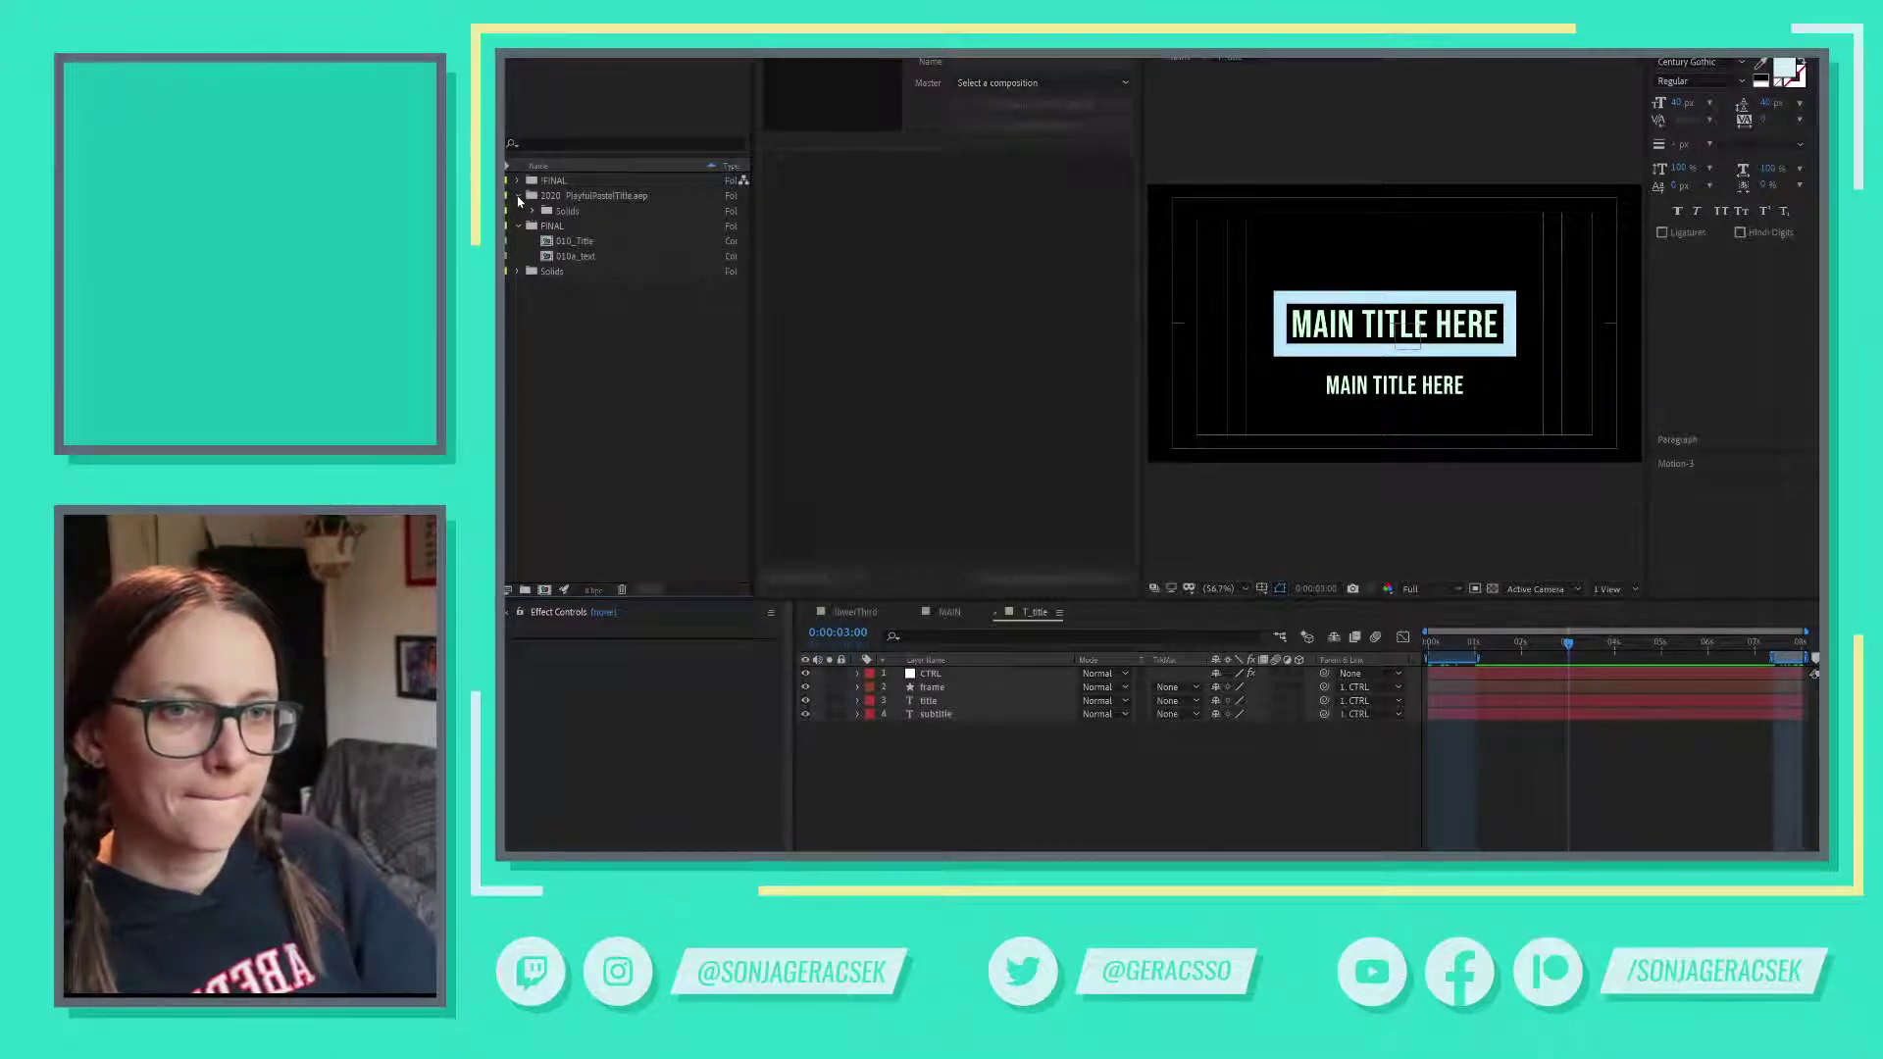
# - Open the 010_Title composition from FINAL and delete the 2020_PlayfulPastelTitle.aep folder with its contents
pyautogui.click(579, 199)
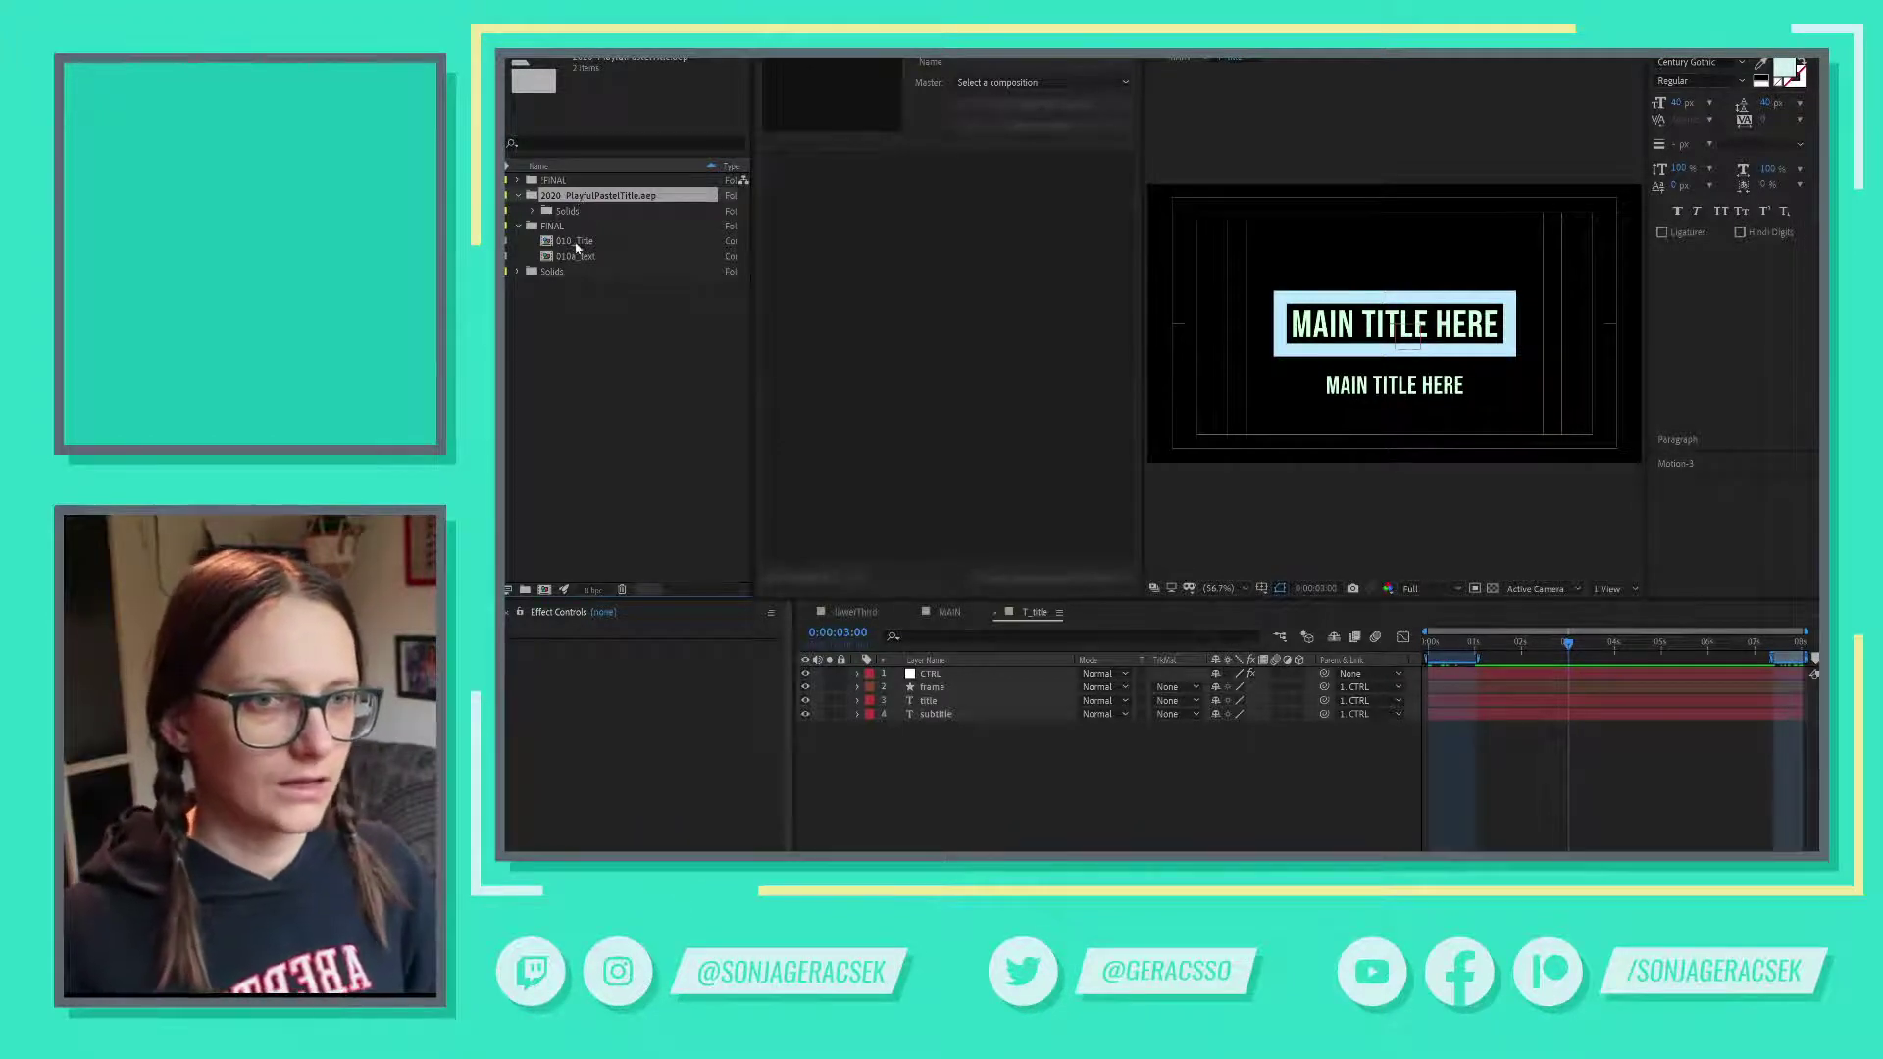
pyautogui.doubleClick(576, 243)
pyautogui.click(582, 197)
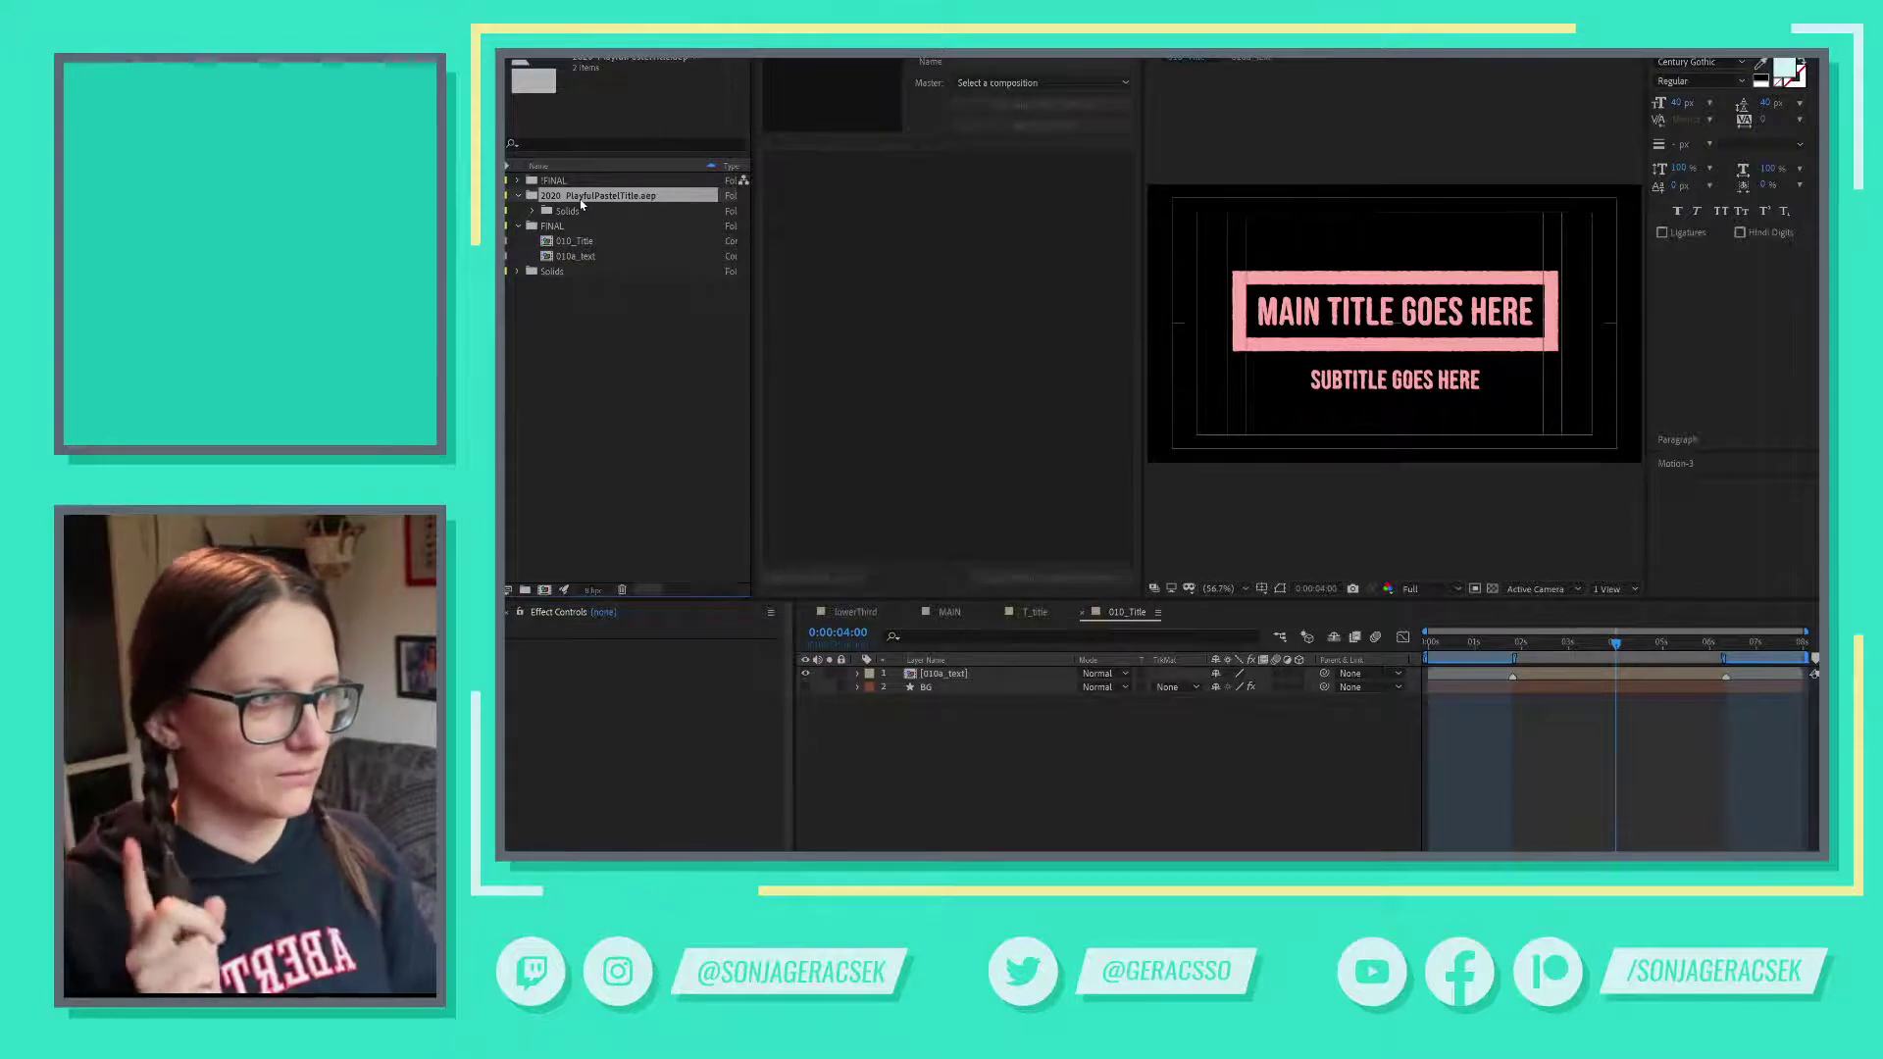
pyautogui.press('Delete')
pyautogui.click(1237, 473)
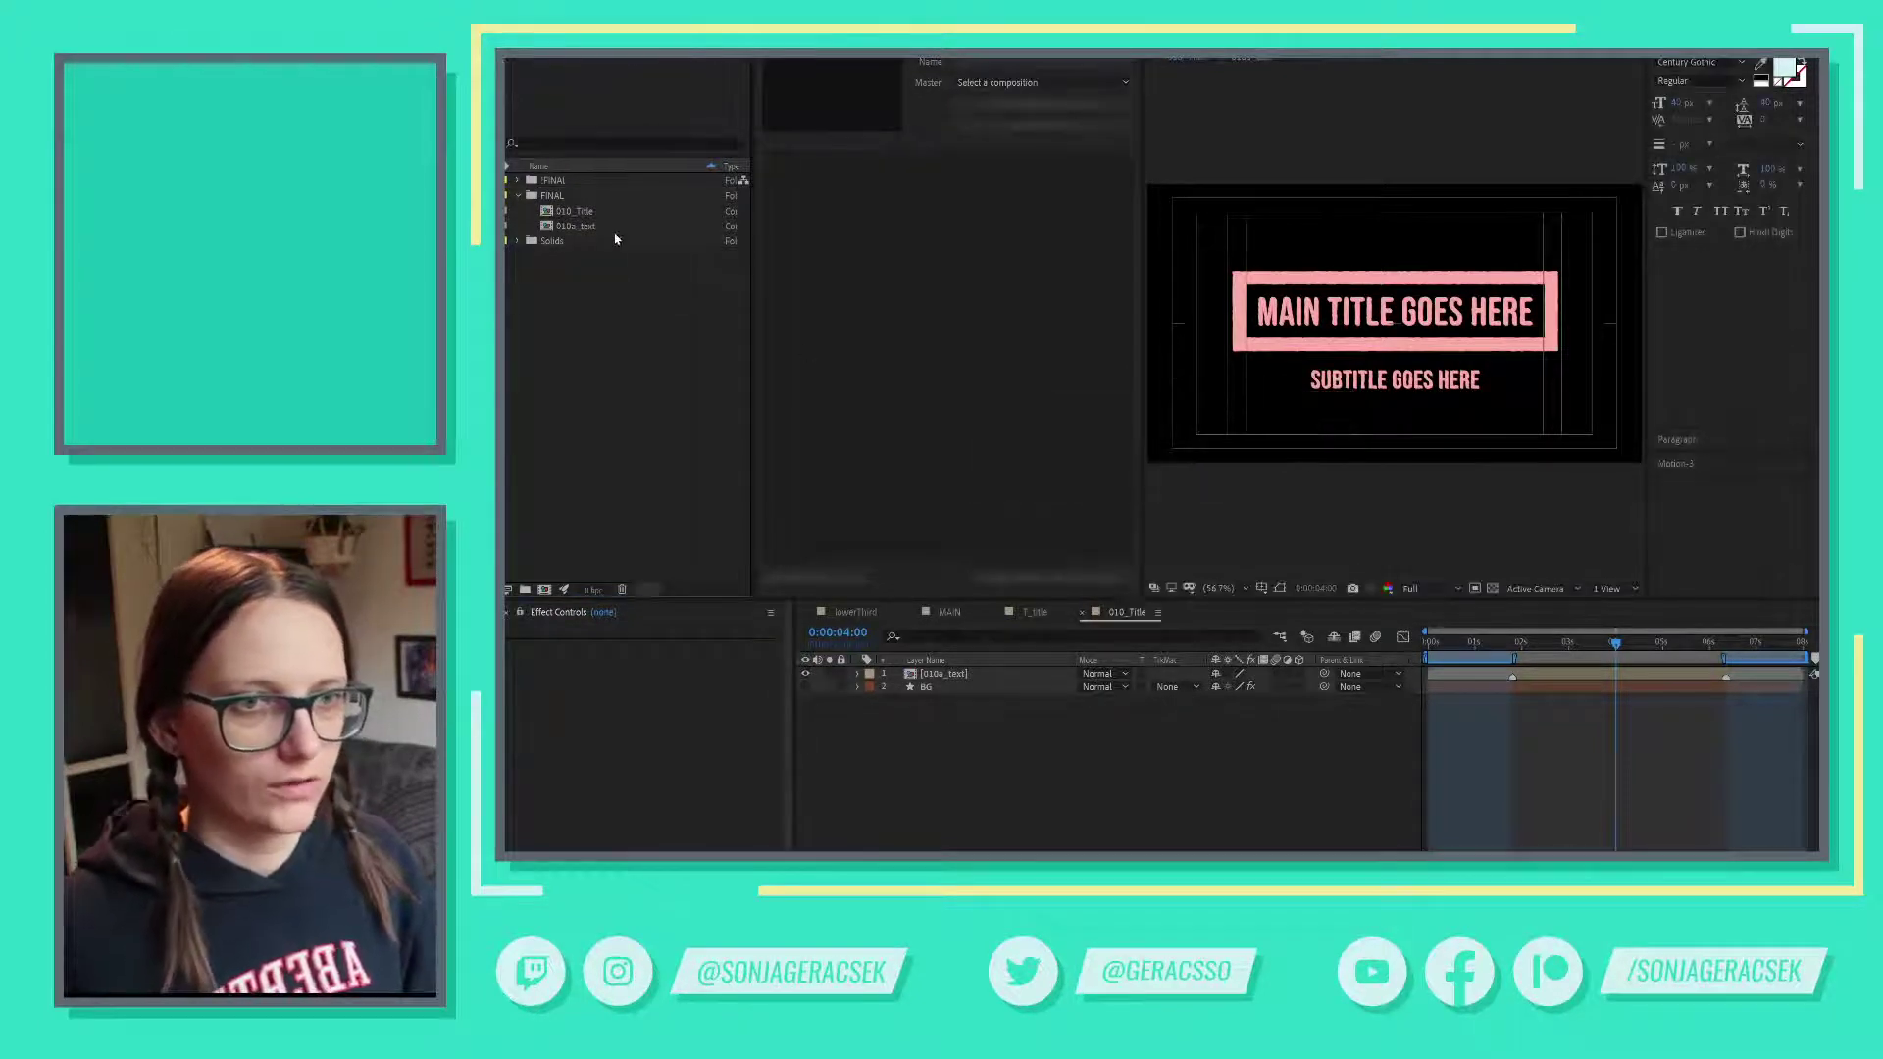
# - Move the 120_UsingTemplateInAfterEffects.aep folder out of !FINAL to the project's top level and collapse !FINAL
pyautogui.click(515, 182)
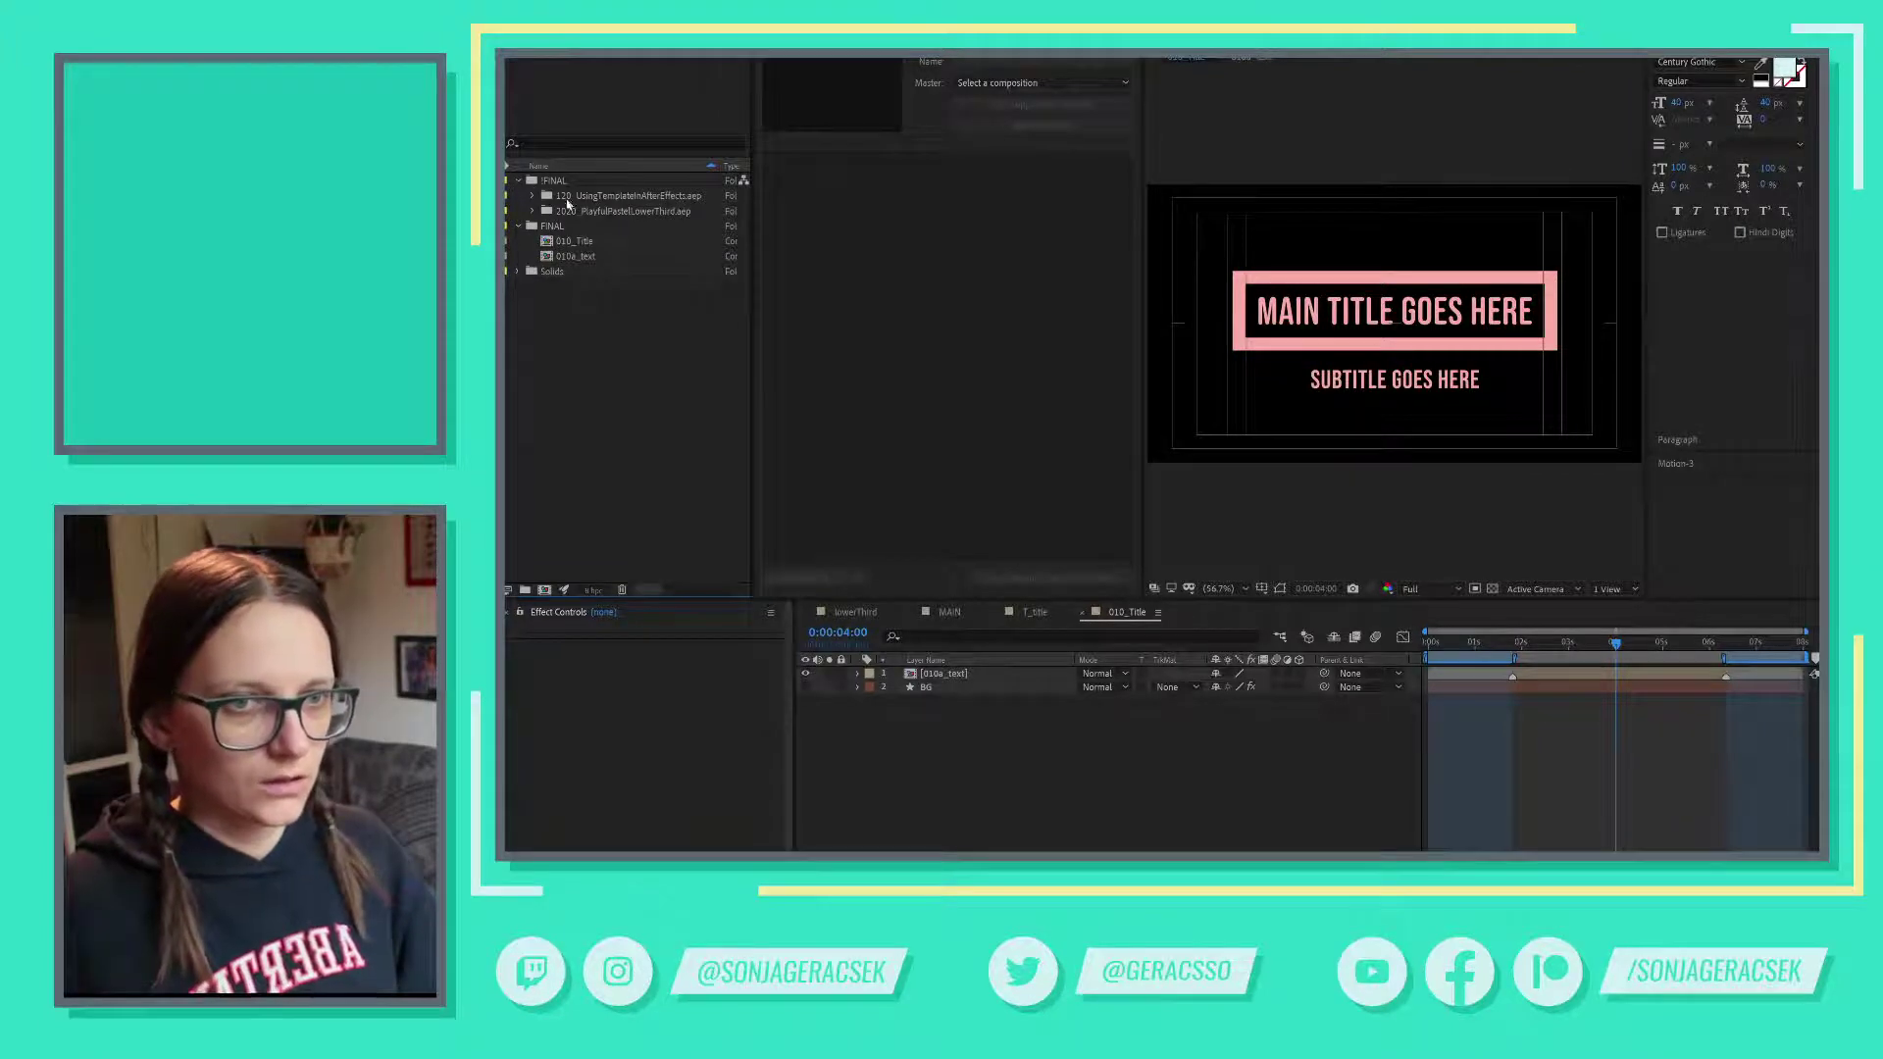
pyautogui.click(573, 200)
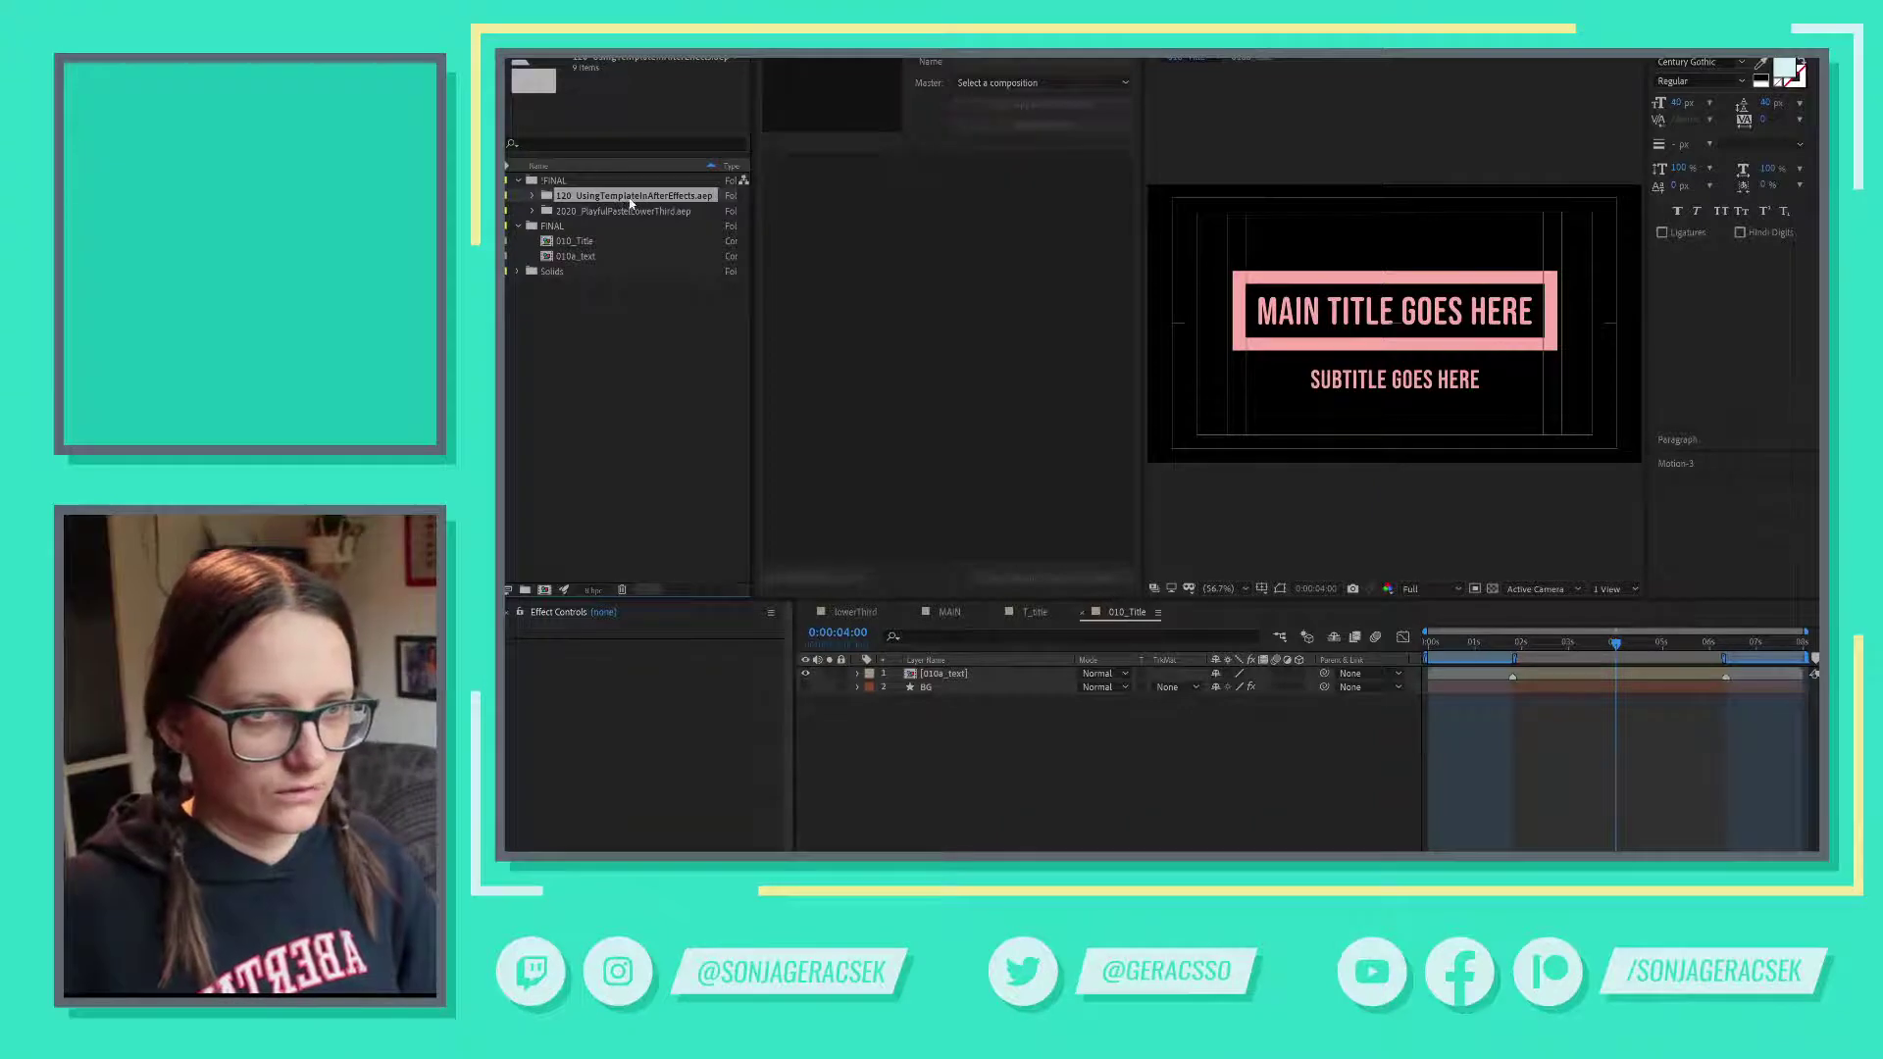
pyautogui.click(534, 197)
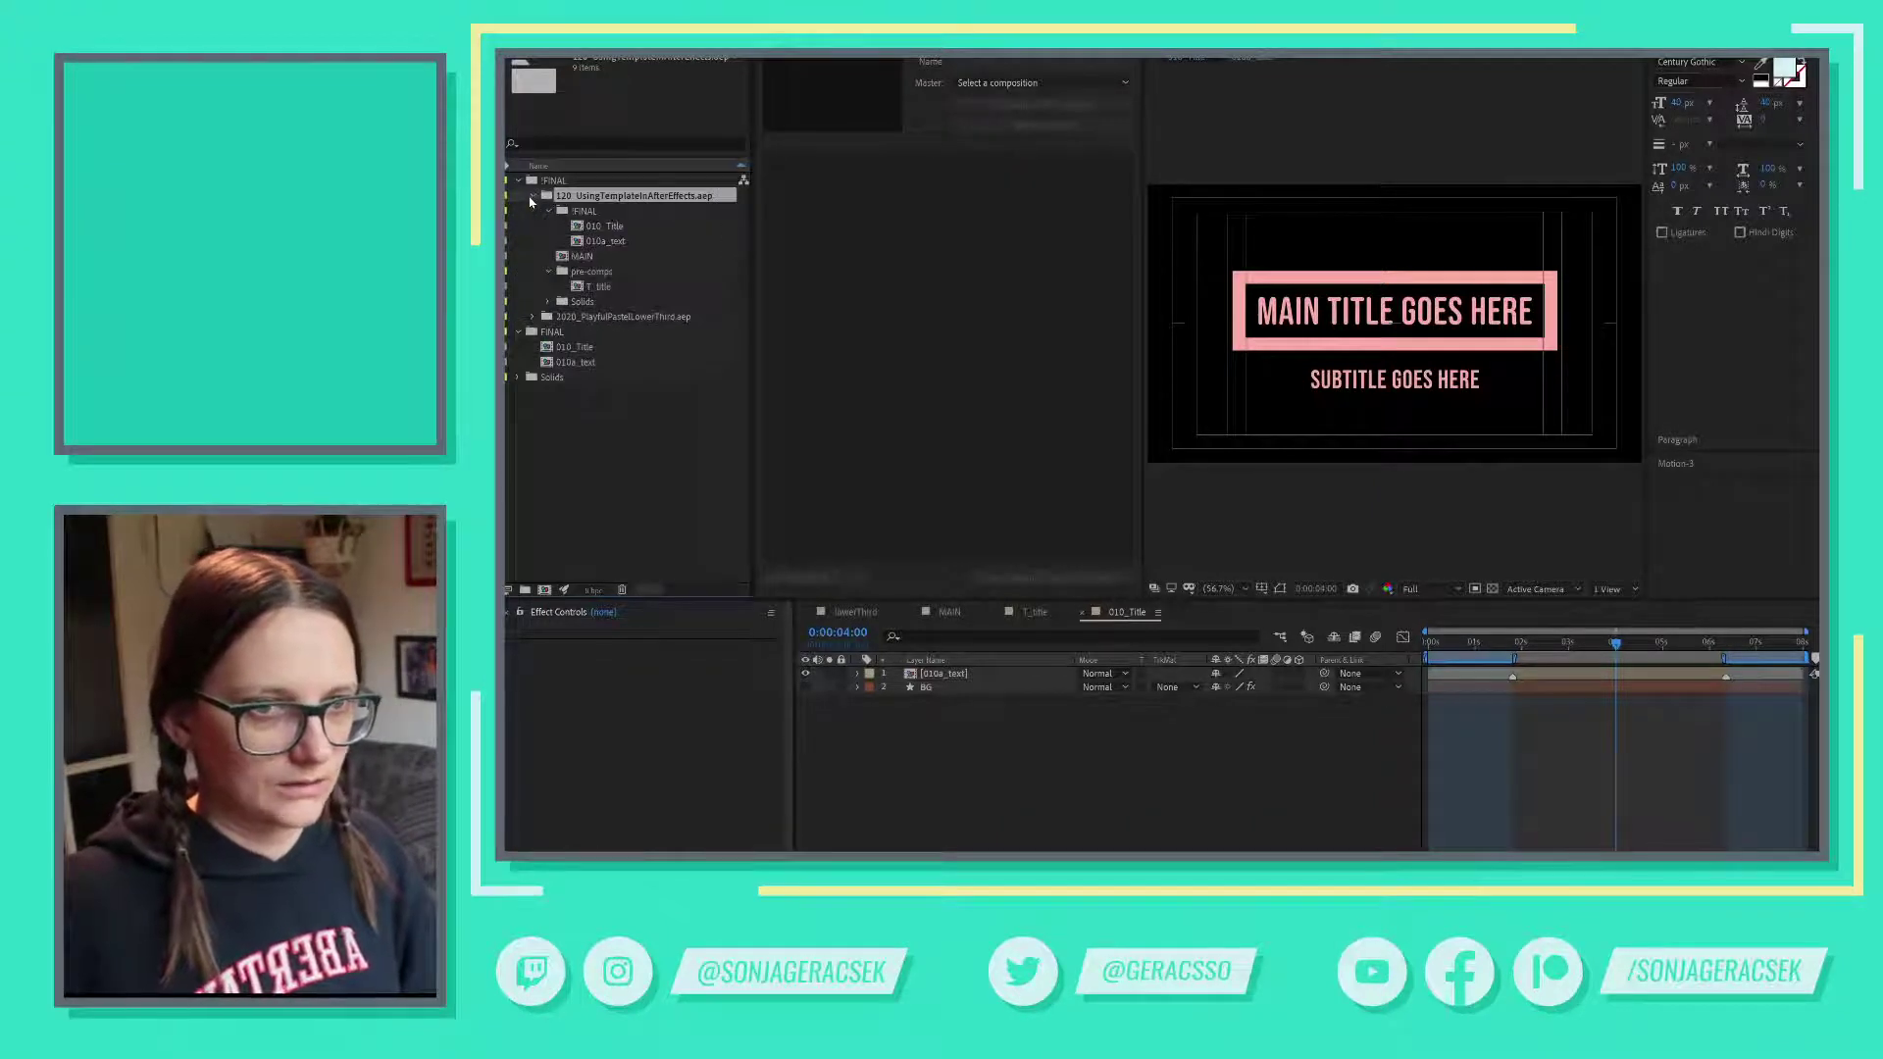
pyautogui.moveTo(567, 200); pyautogui.dragTo(585, 416)
pyautogui.click(518, 182)
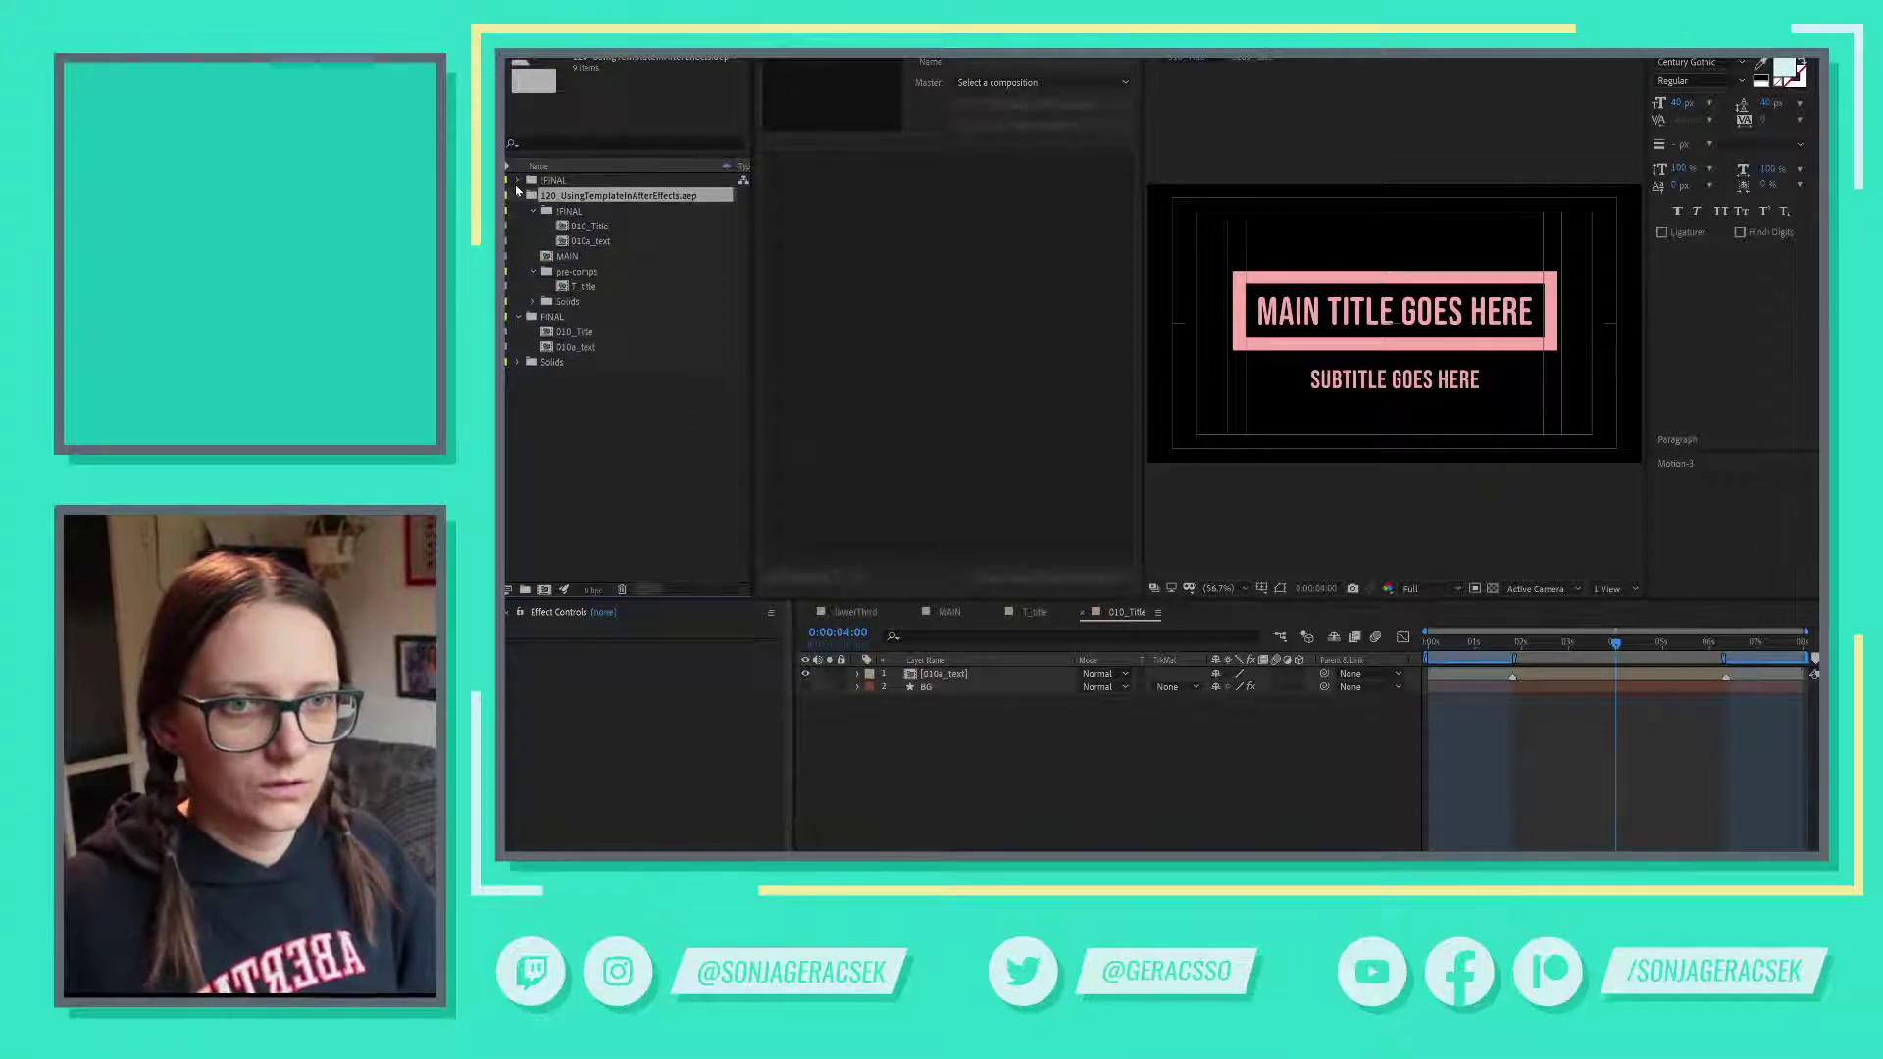
# - Delete the !FINAL subfolder inside 120_UsingTemplateInAfterEffects.aep together with its compositions
pyautogui.click(567, 211)
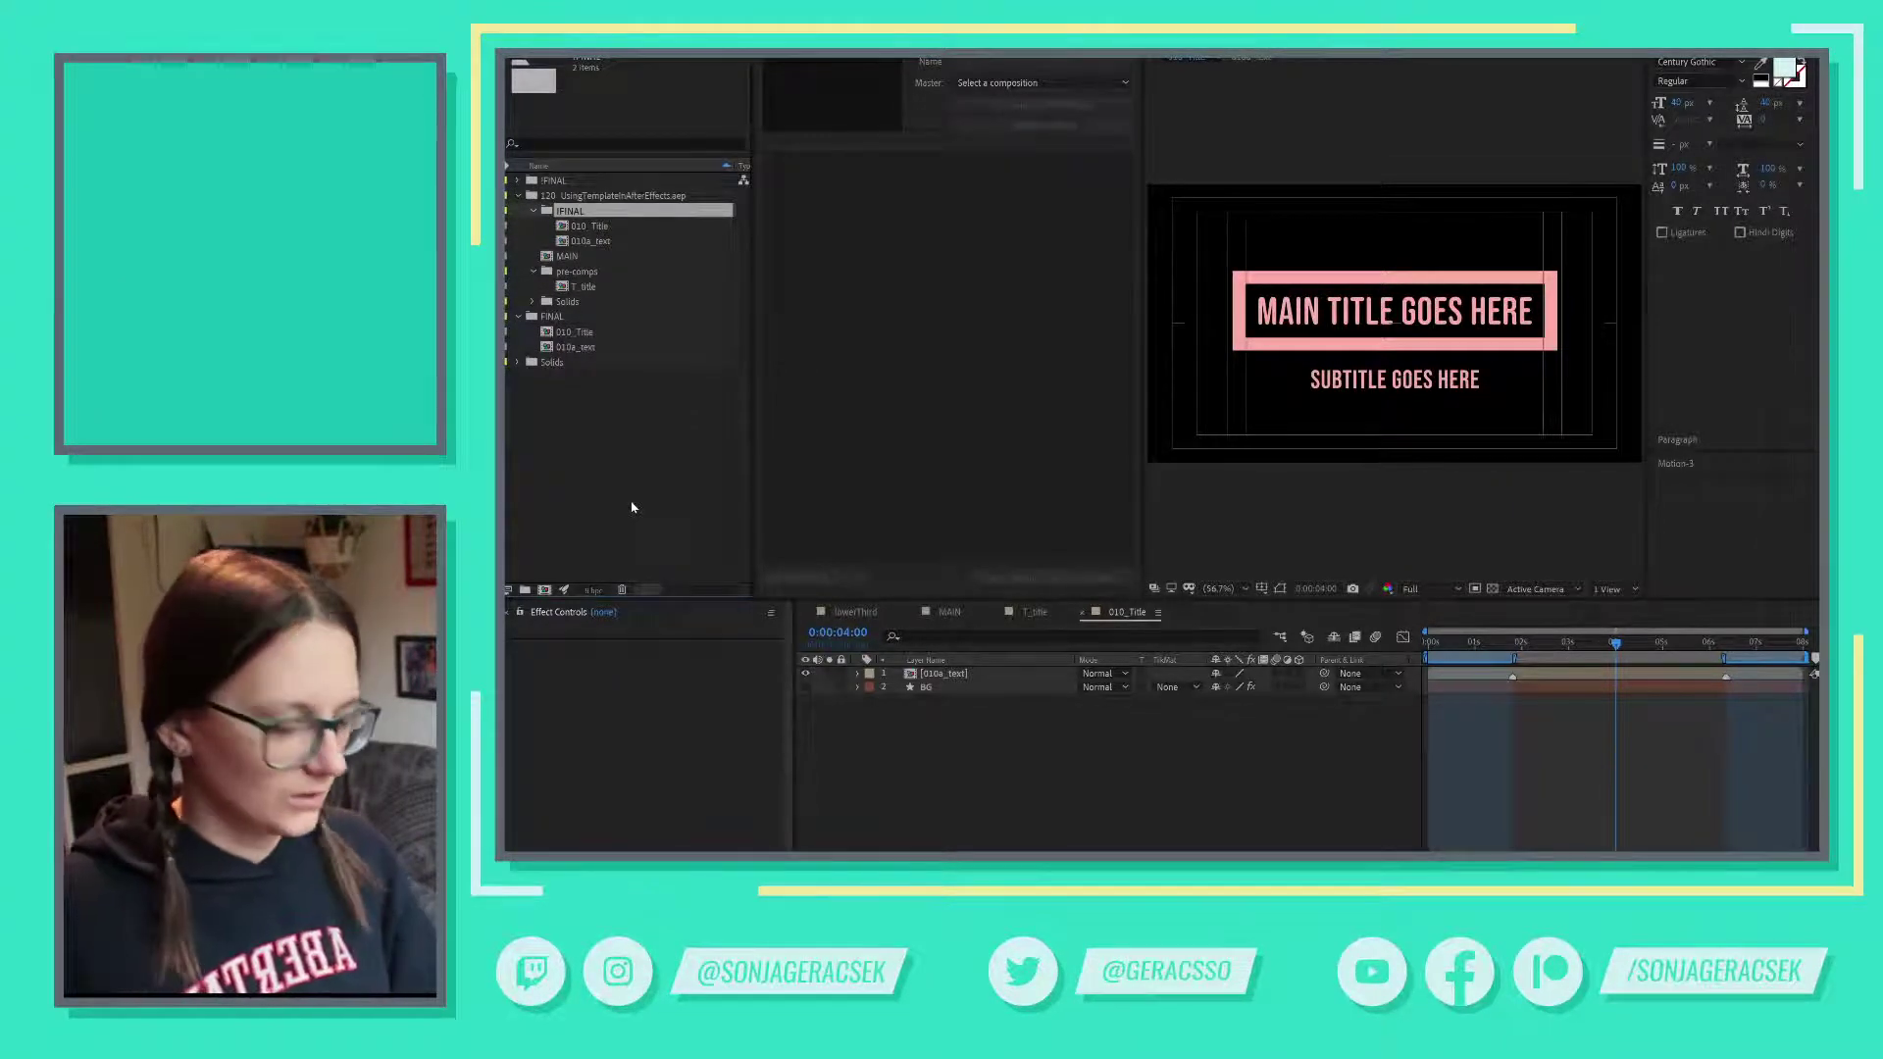
pyautogui.press('Delete')
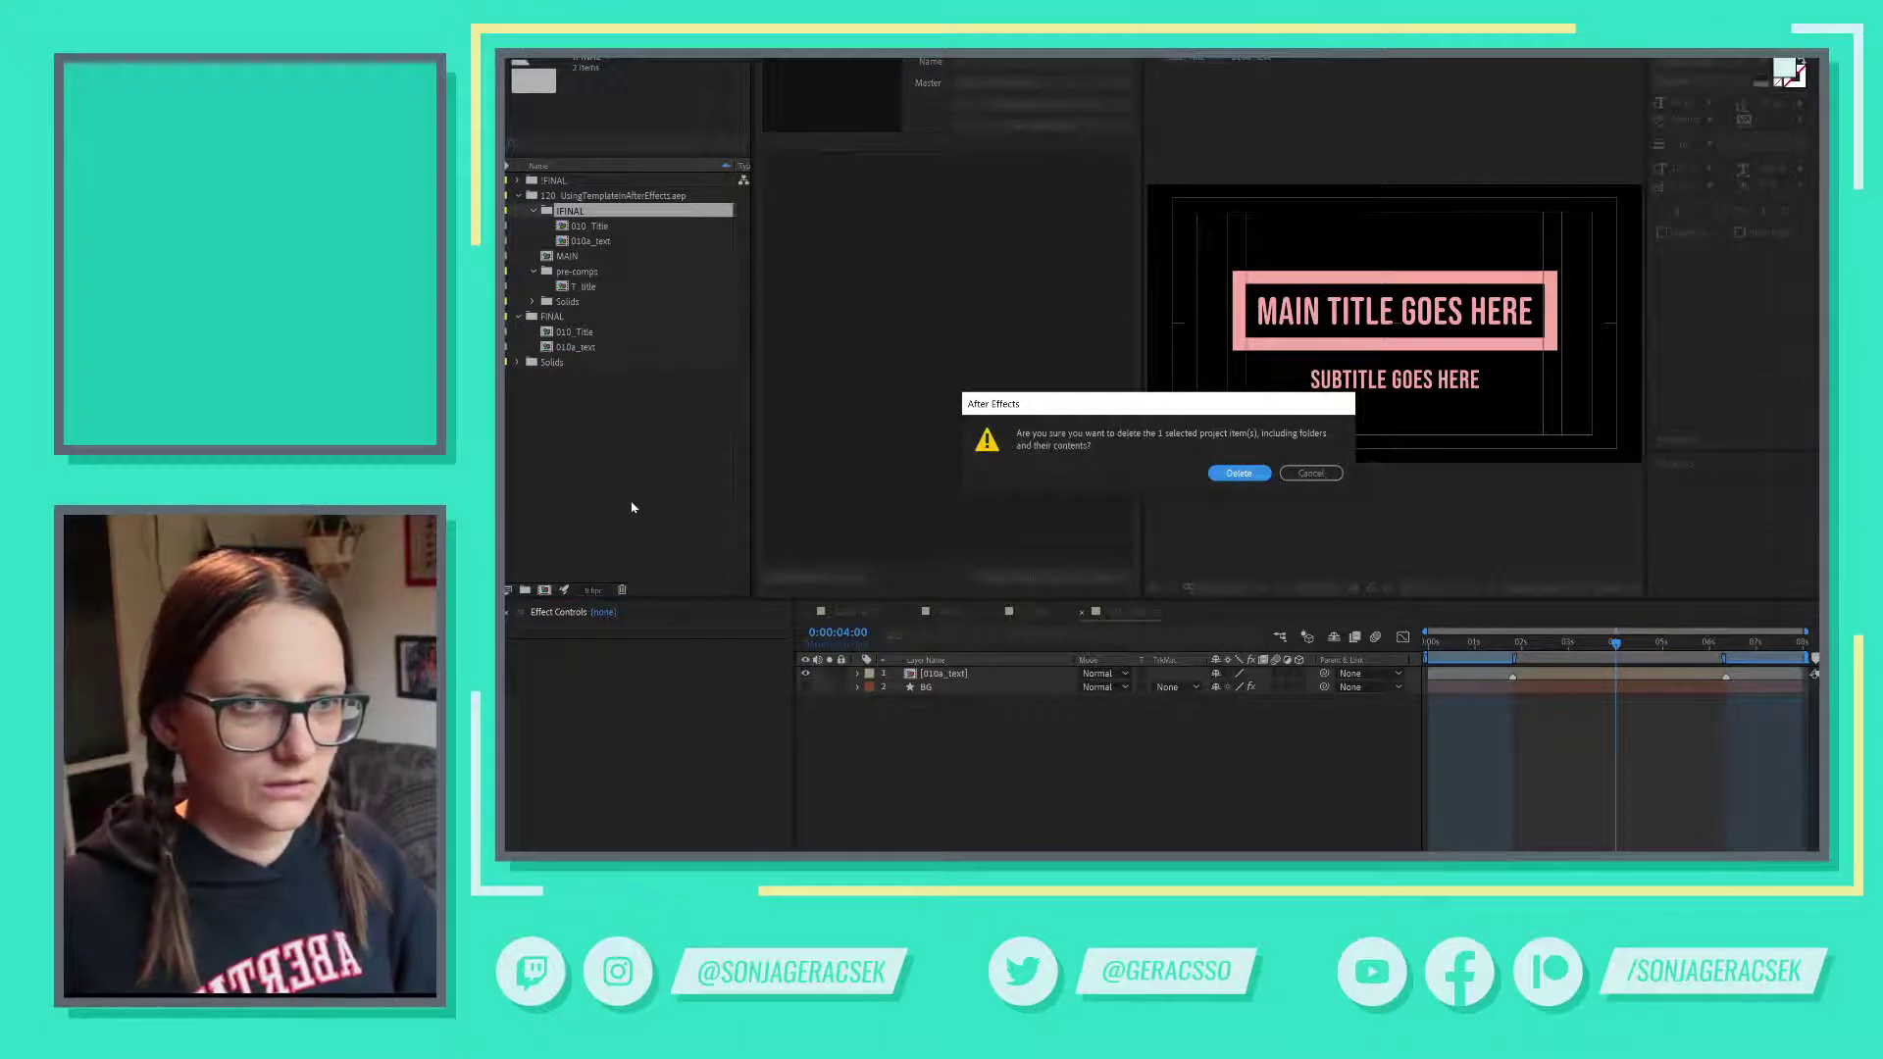
pyautogui.click(1225, 475)
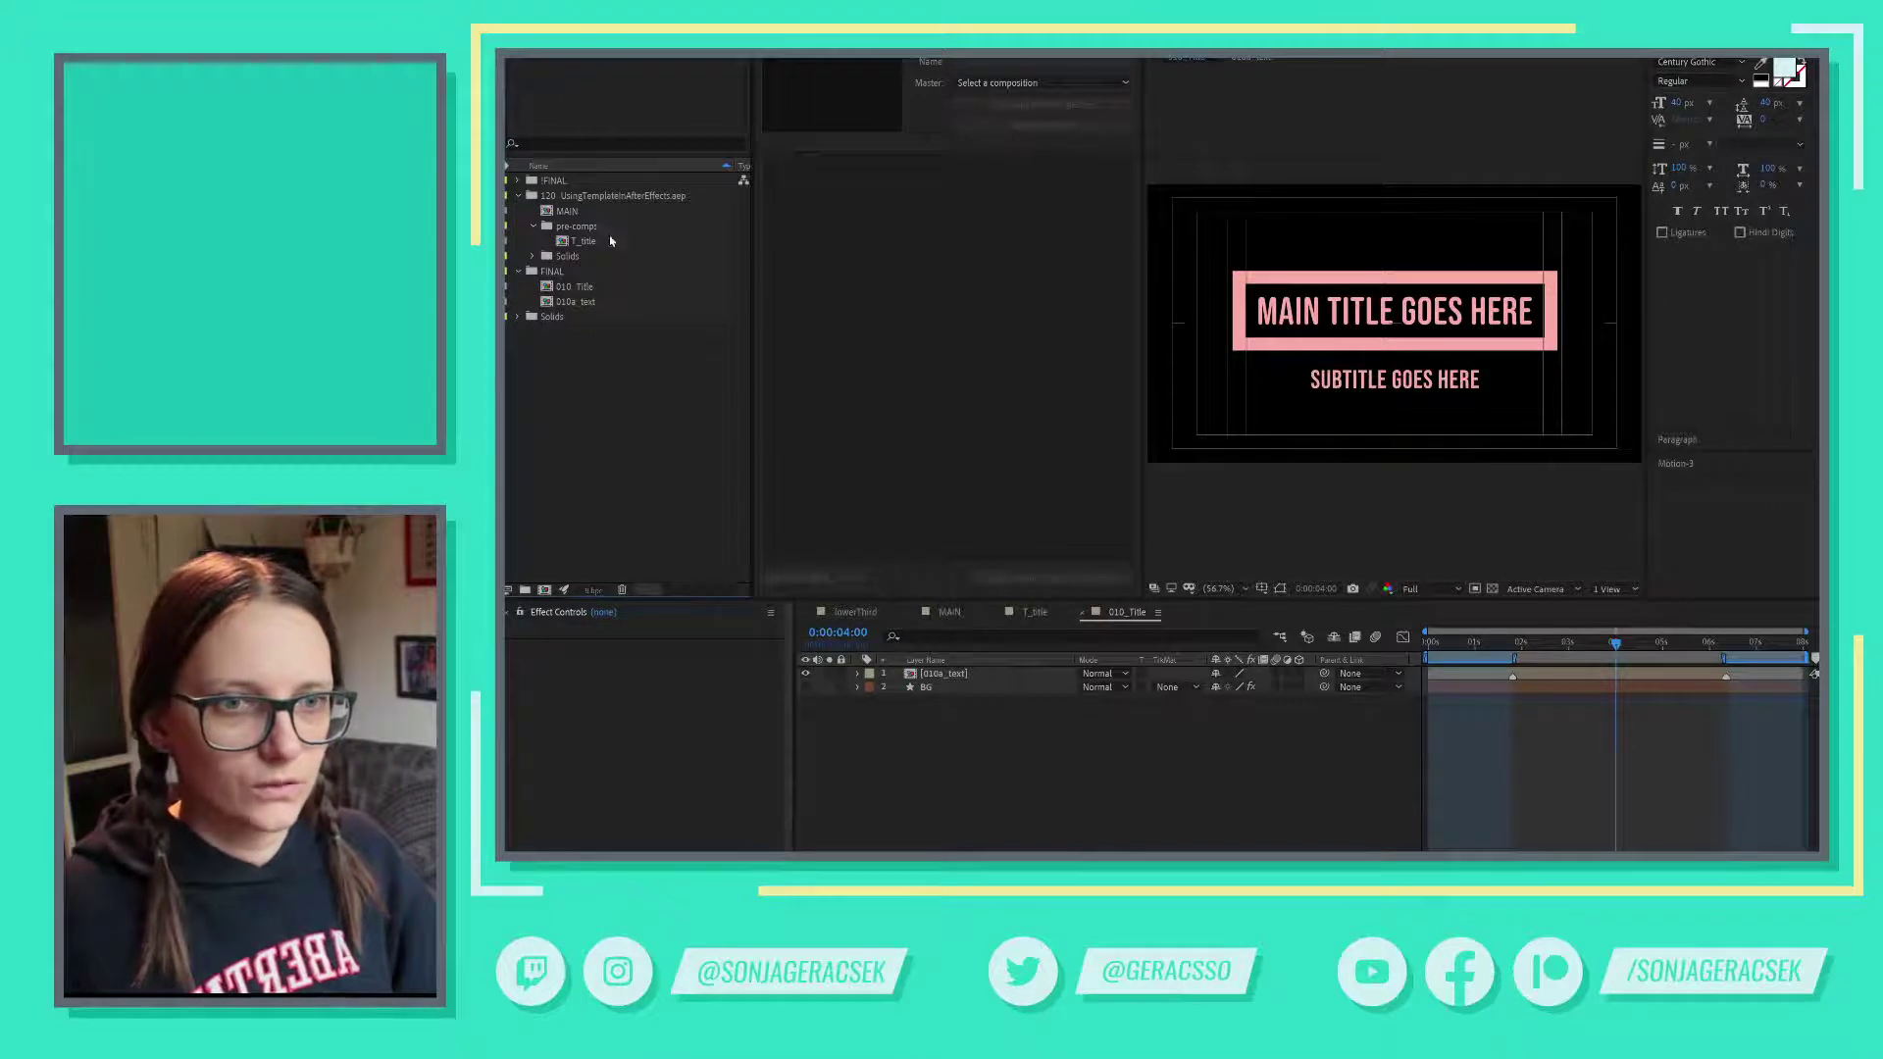
# - Open the T_title pre-comp and examine the remaining contents of 120_UsingTemplateInAfterEffects.aep, including its Solids folder
pyautogui.click(586, 241)
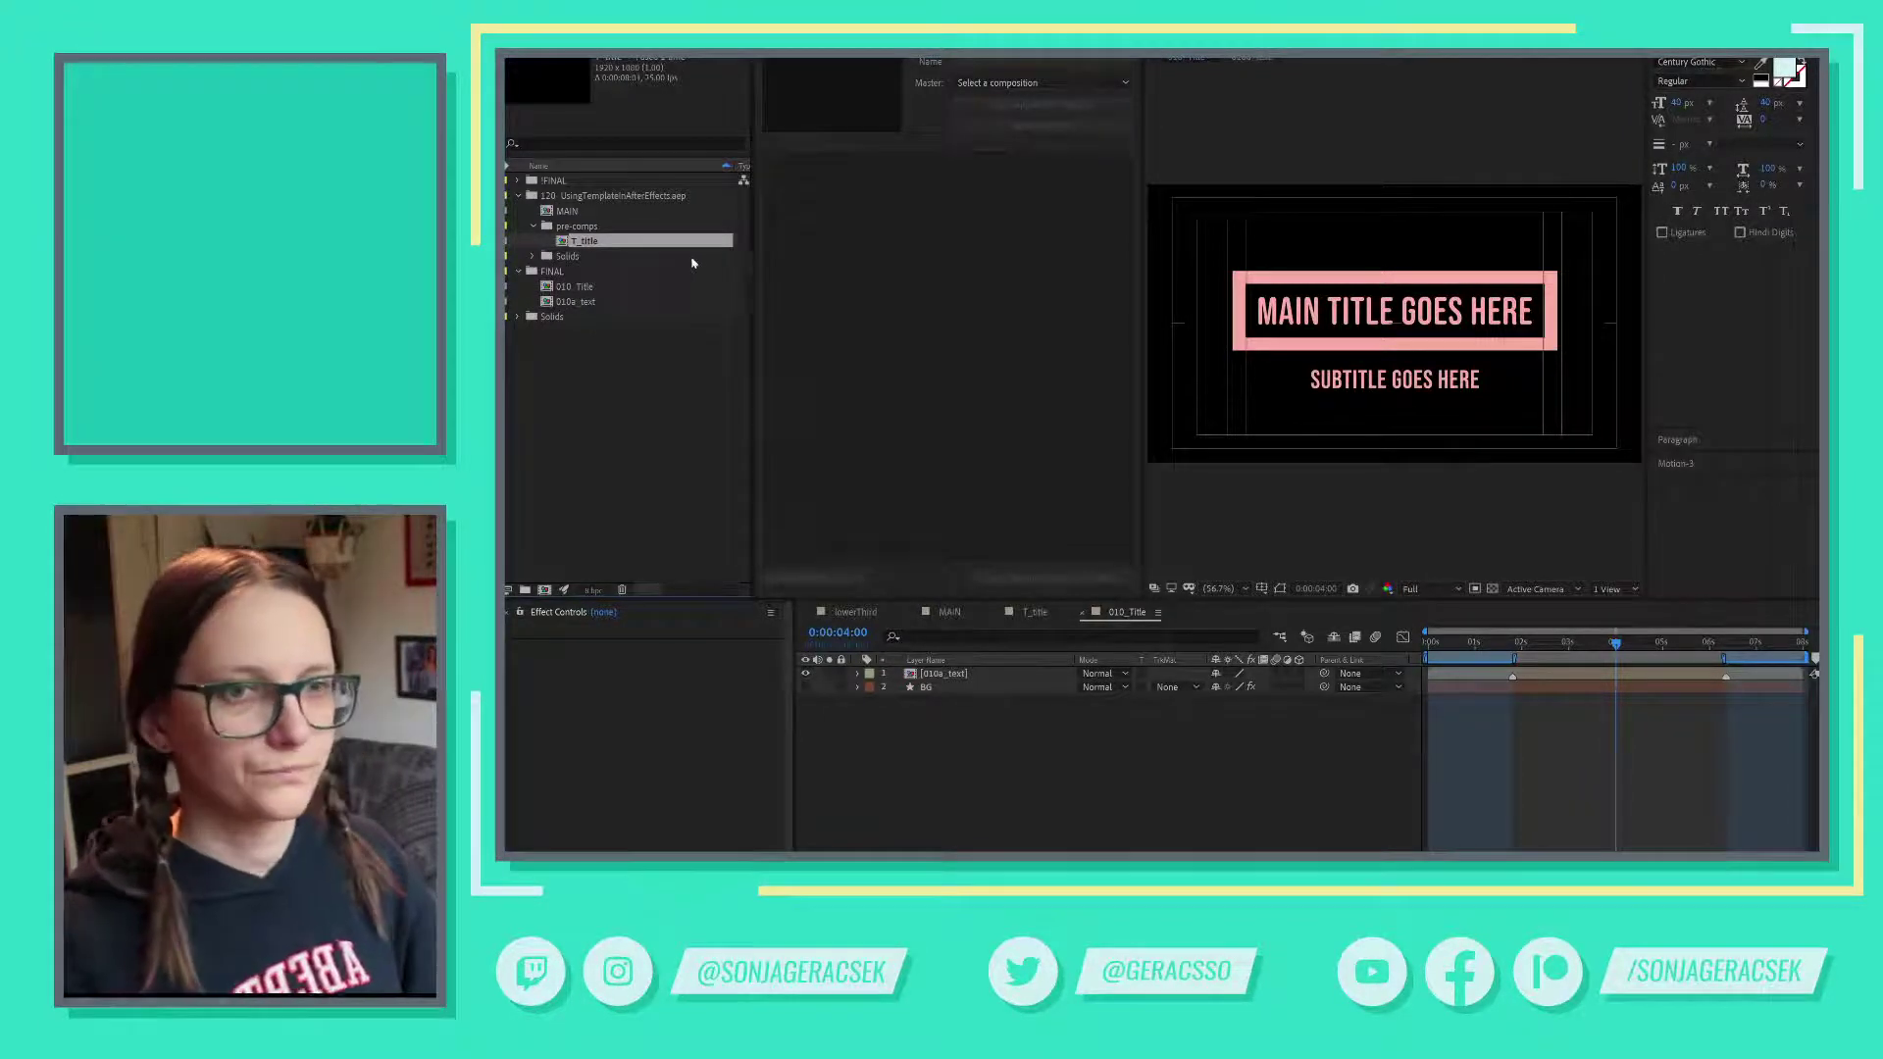
pyautogui.click(533, 256)
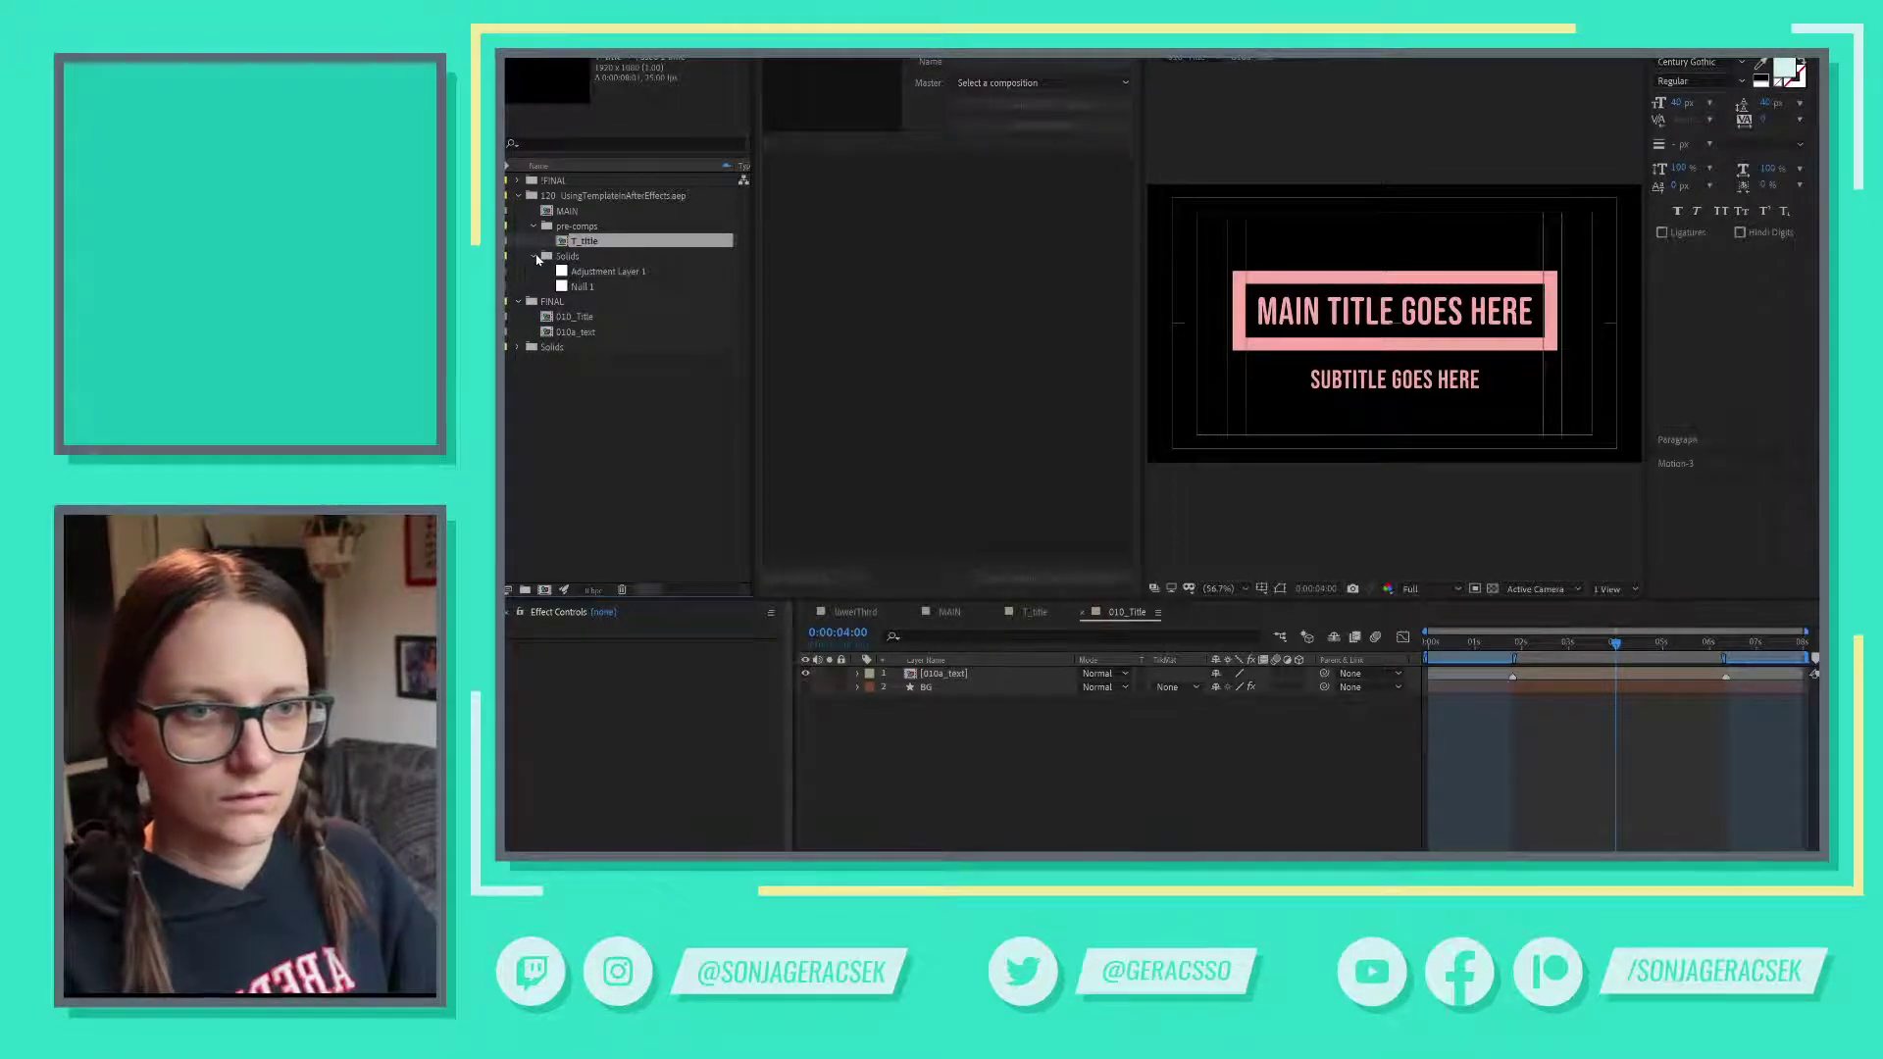
pyautogui.doubleClick(610, 244)
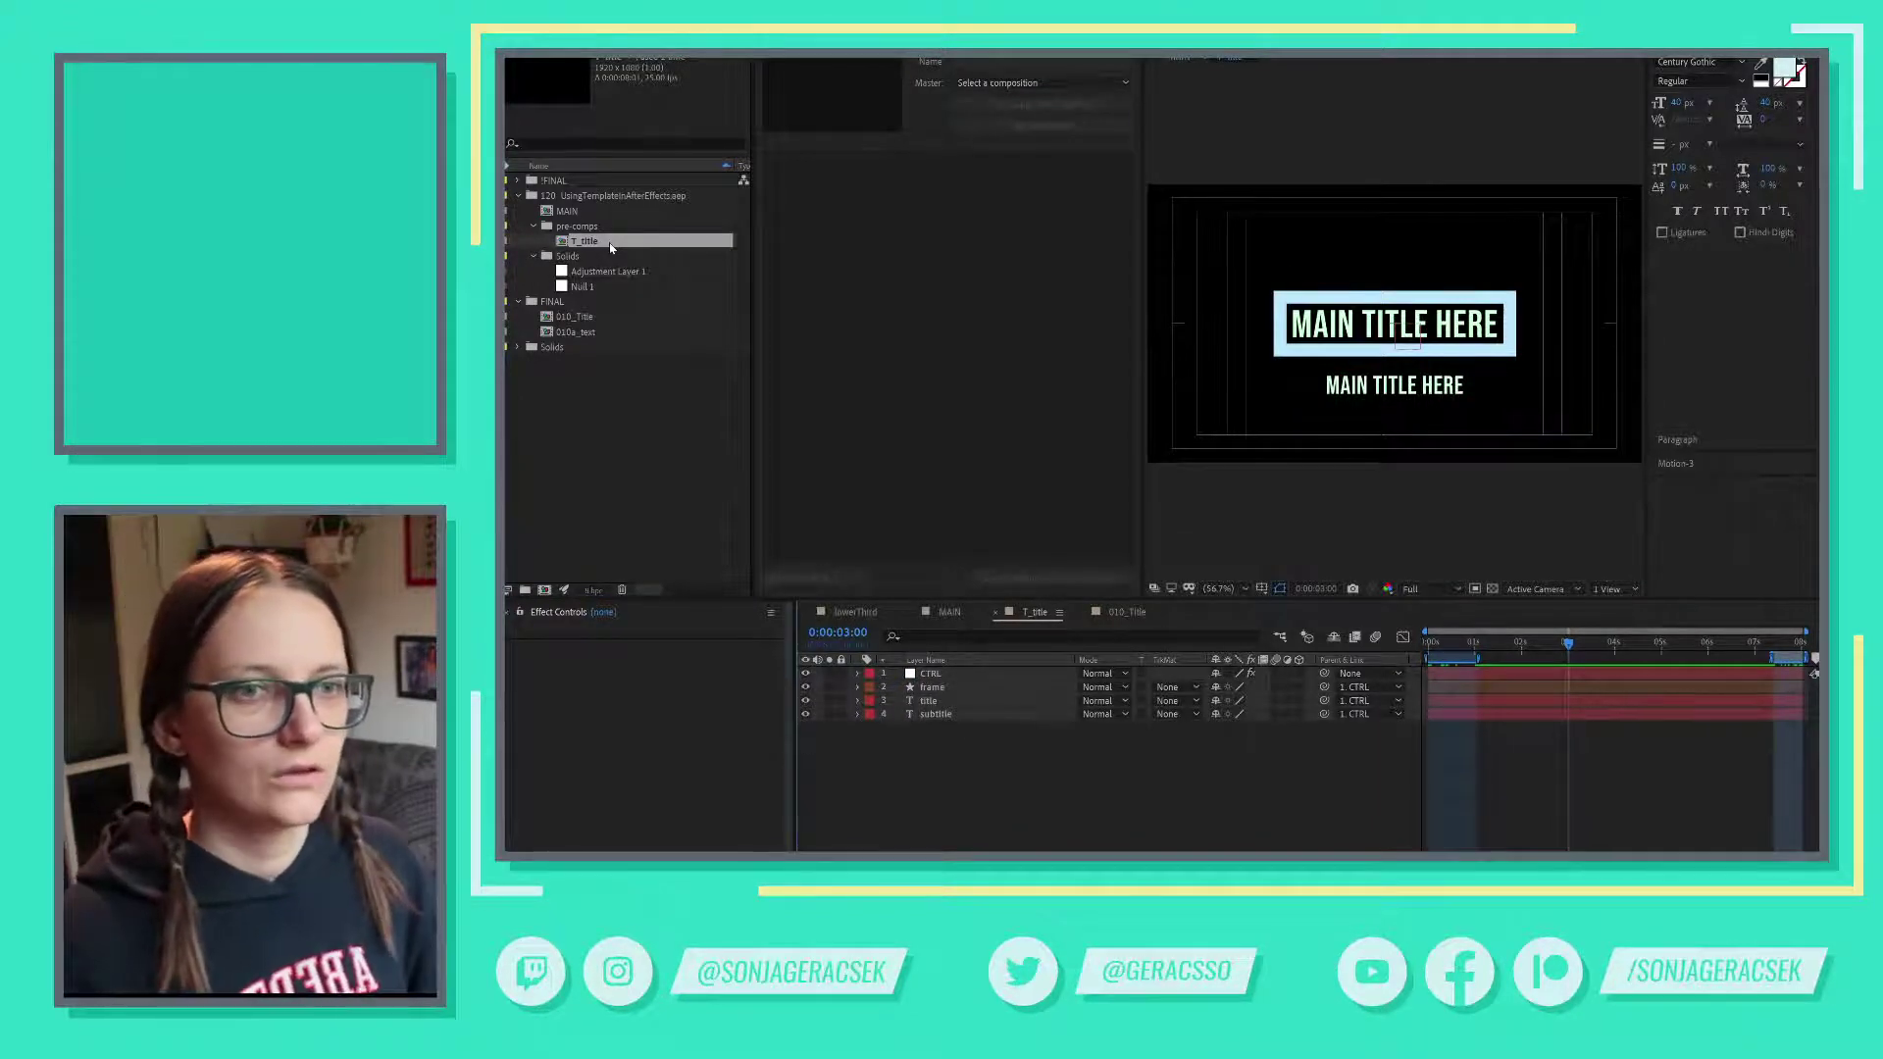
pyautogui.click(639, 400)
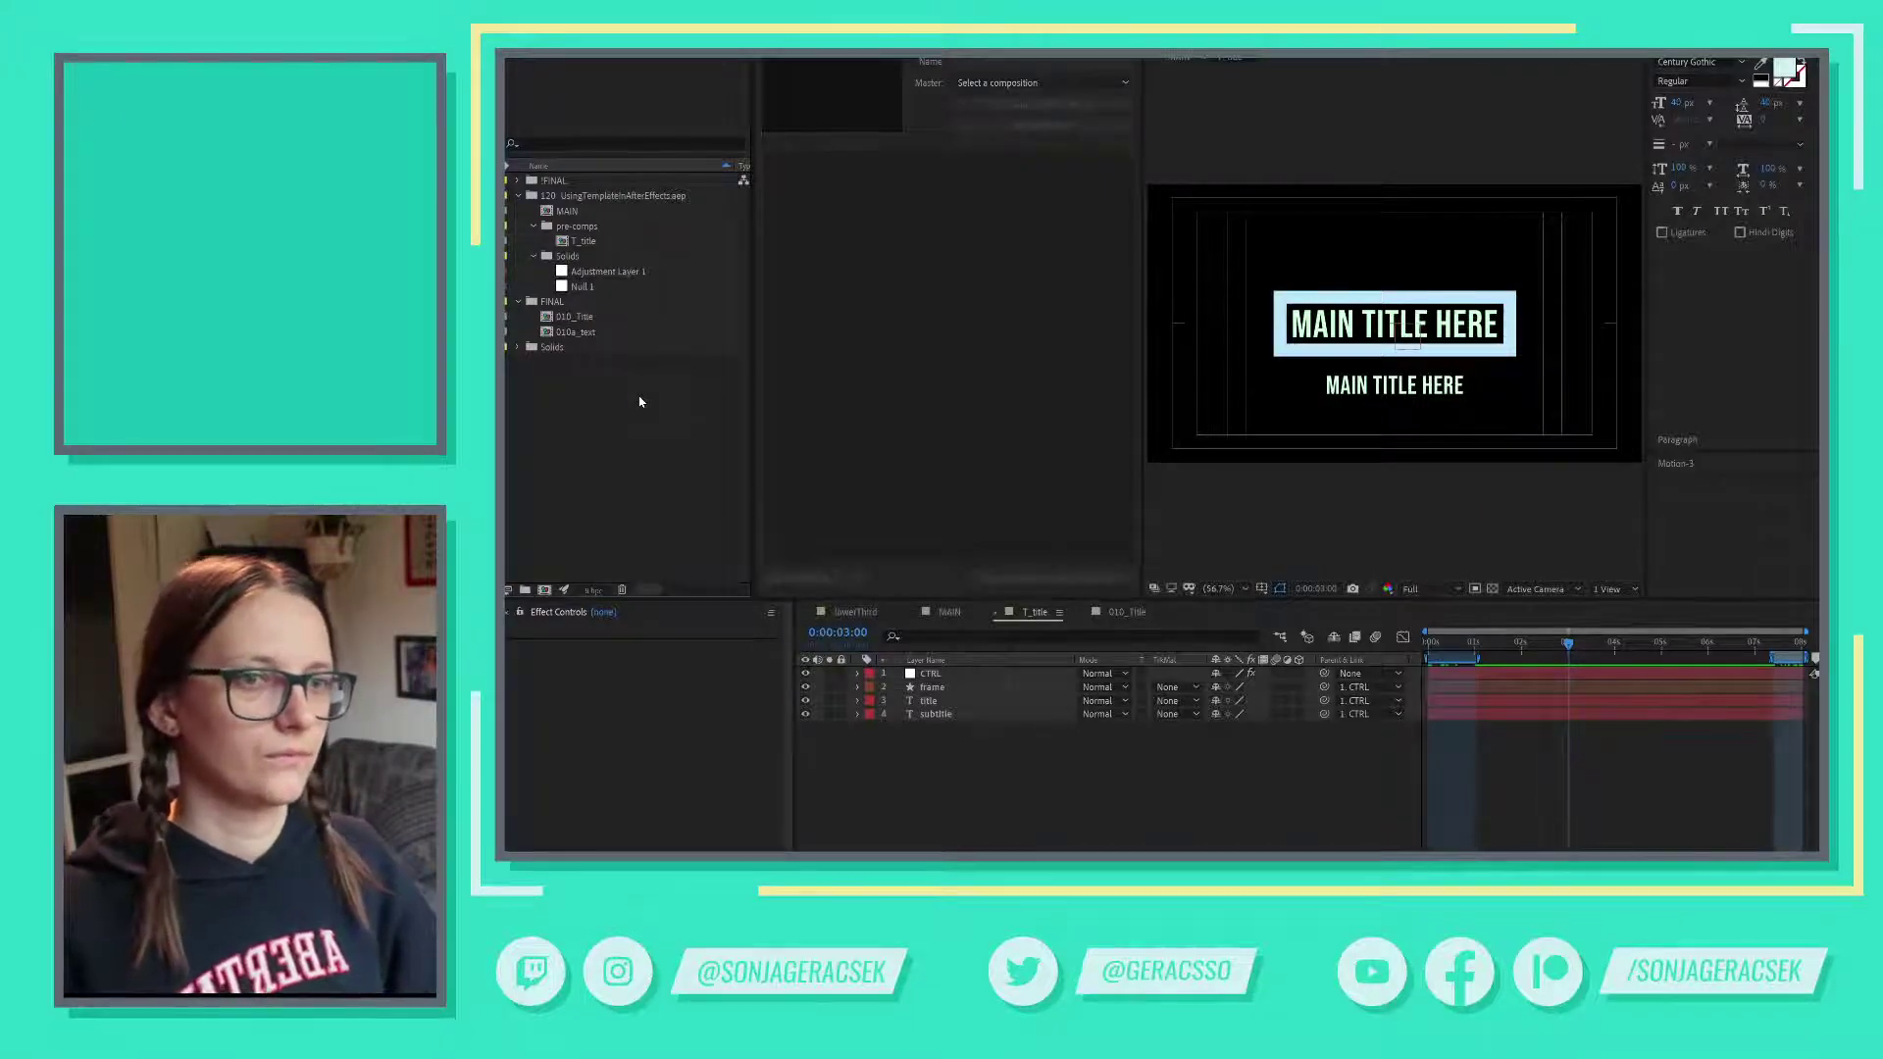
pyautogui.click(519, 196)
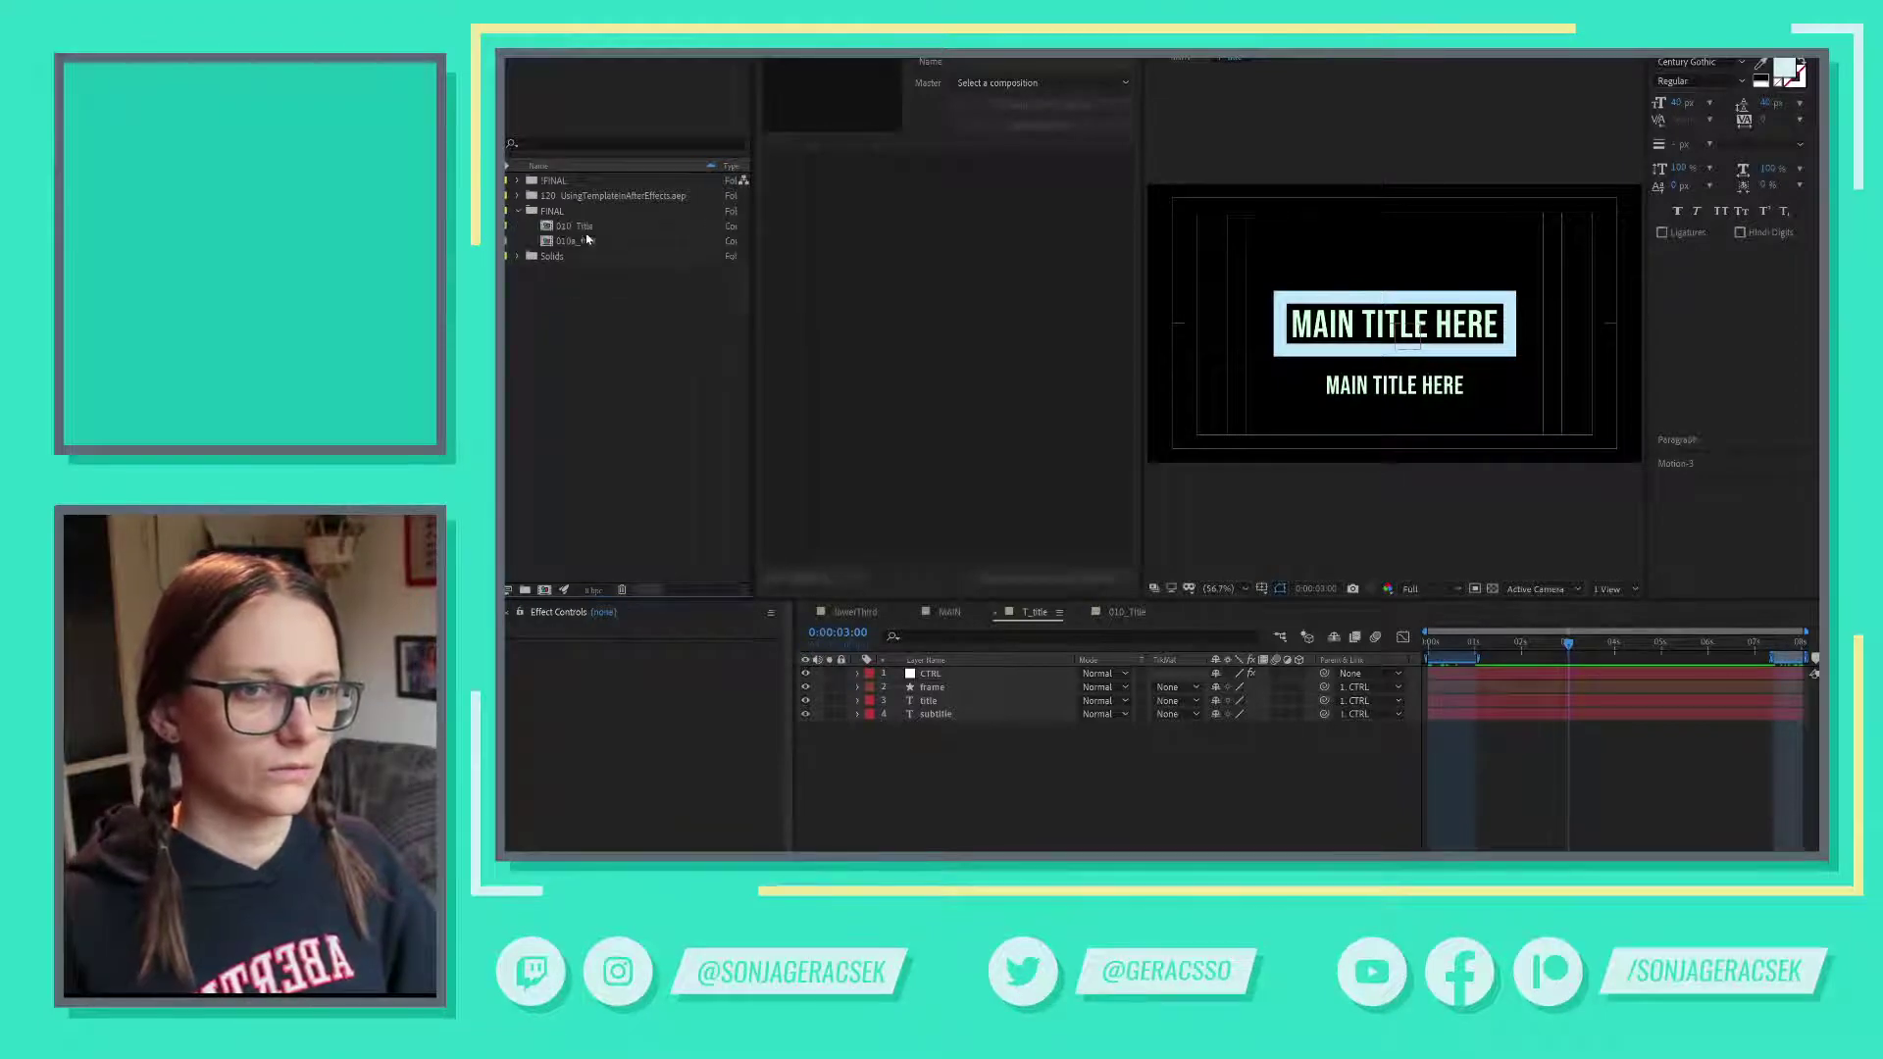
pyautogui.click(519, 196)
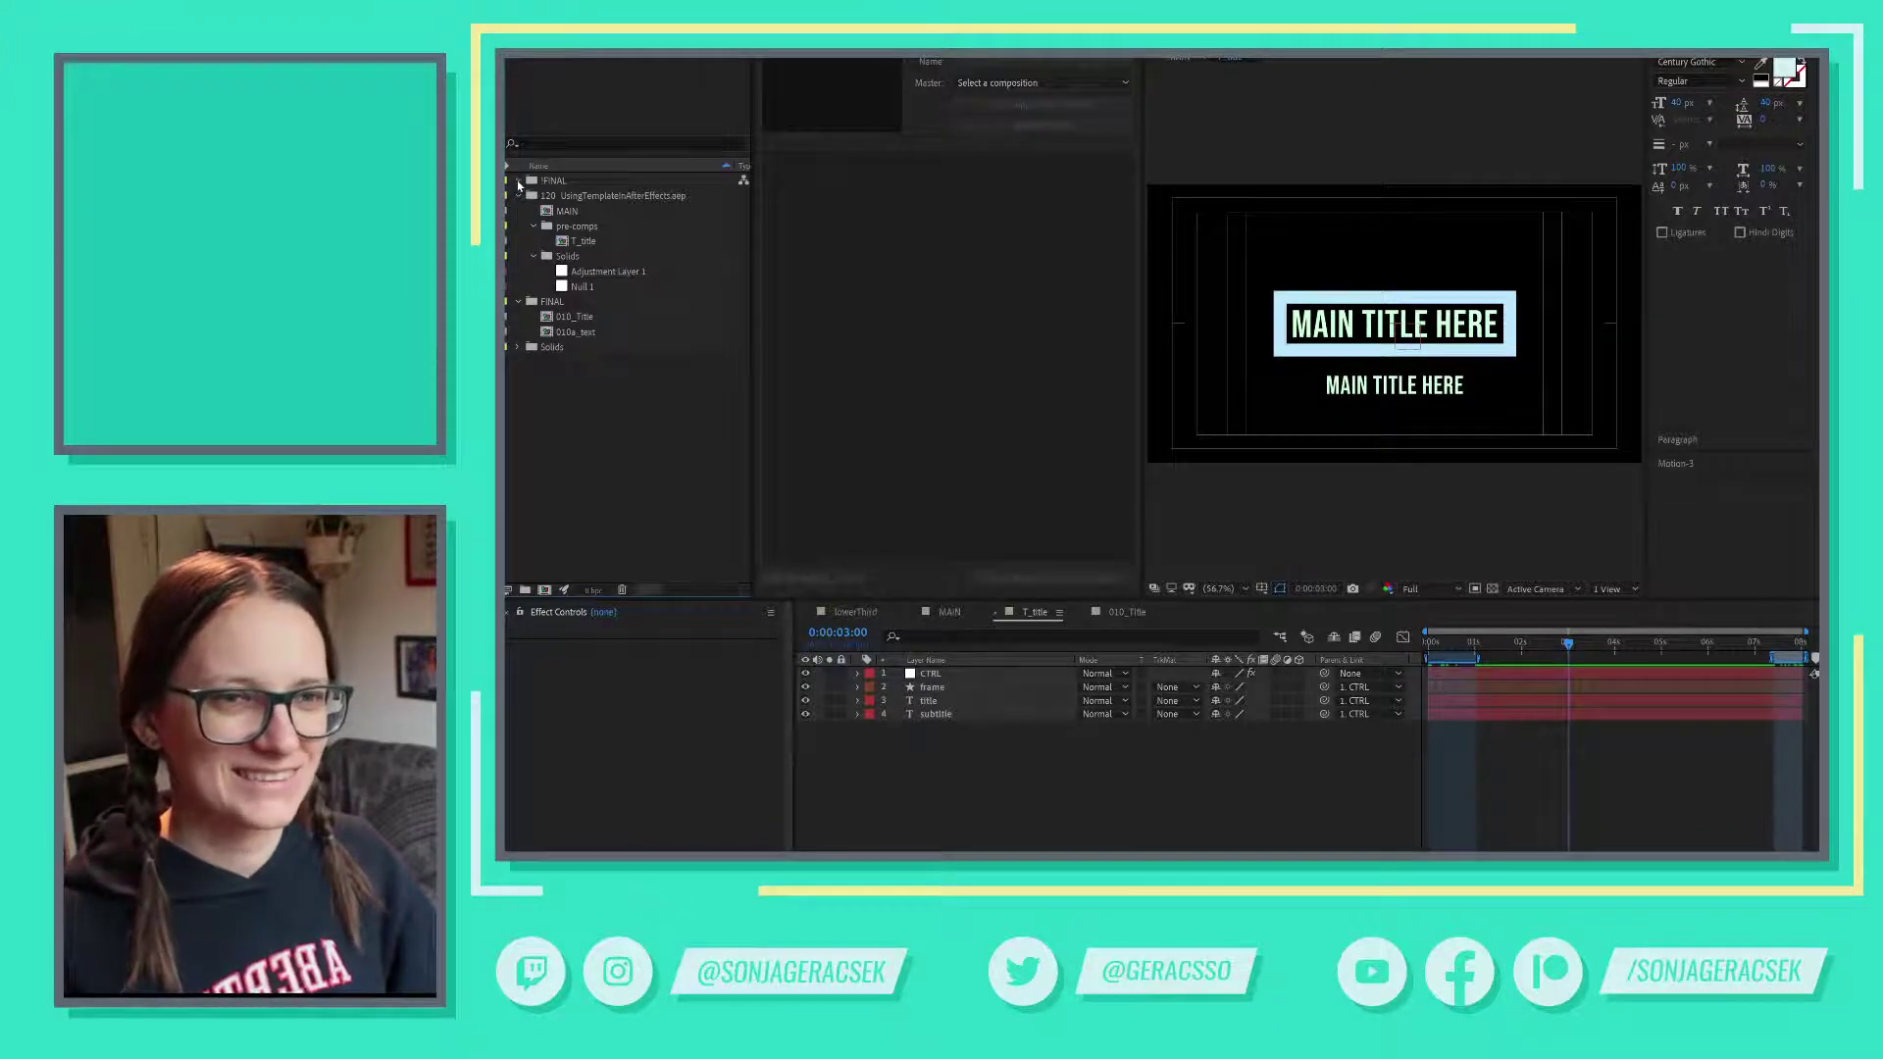
# - Move the 2020_PlayfulPastelTitle.aep folder into !FINAL and delete it together with its contents
pyautogui.click(518, 181)
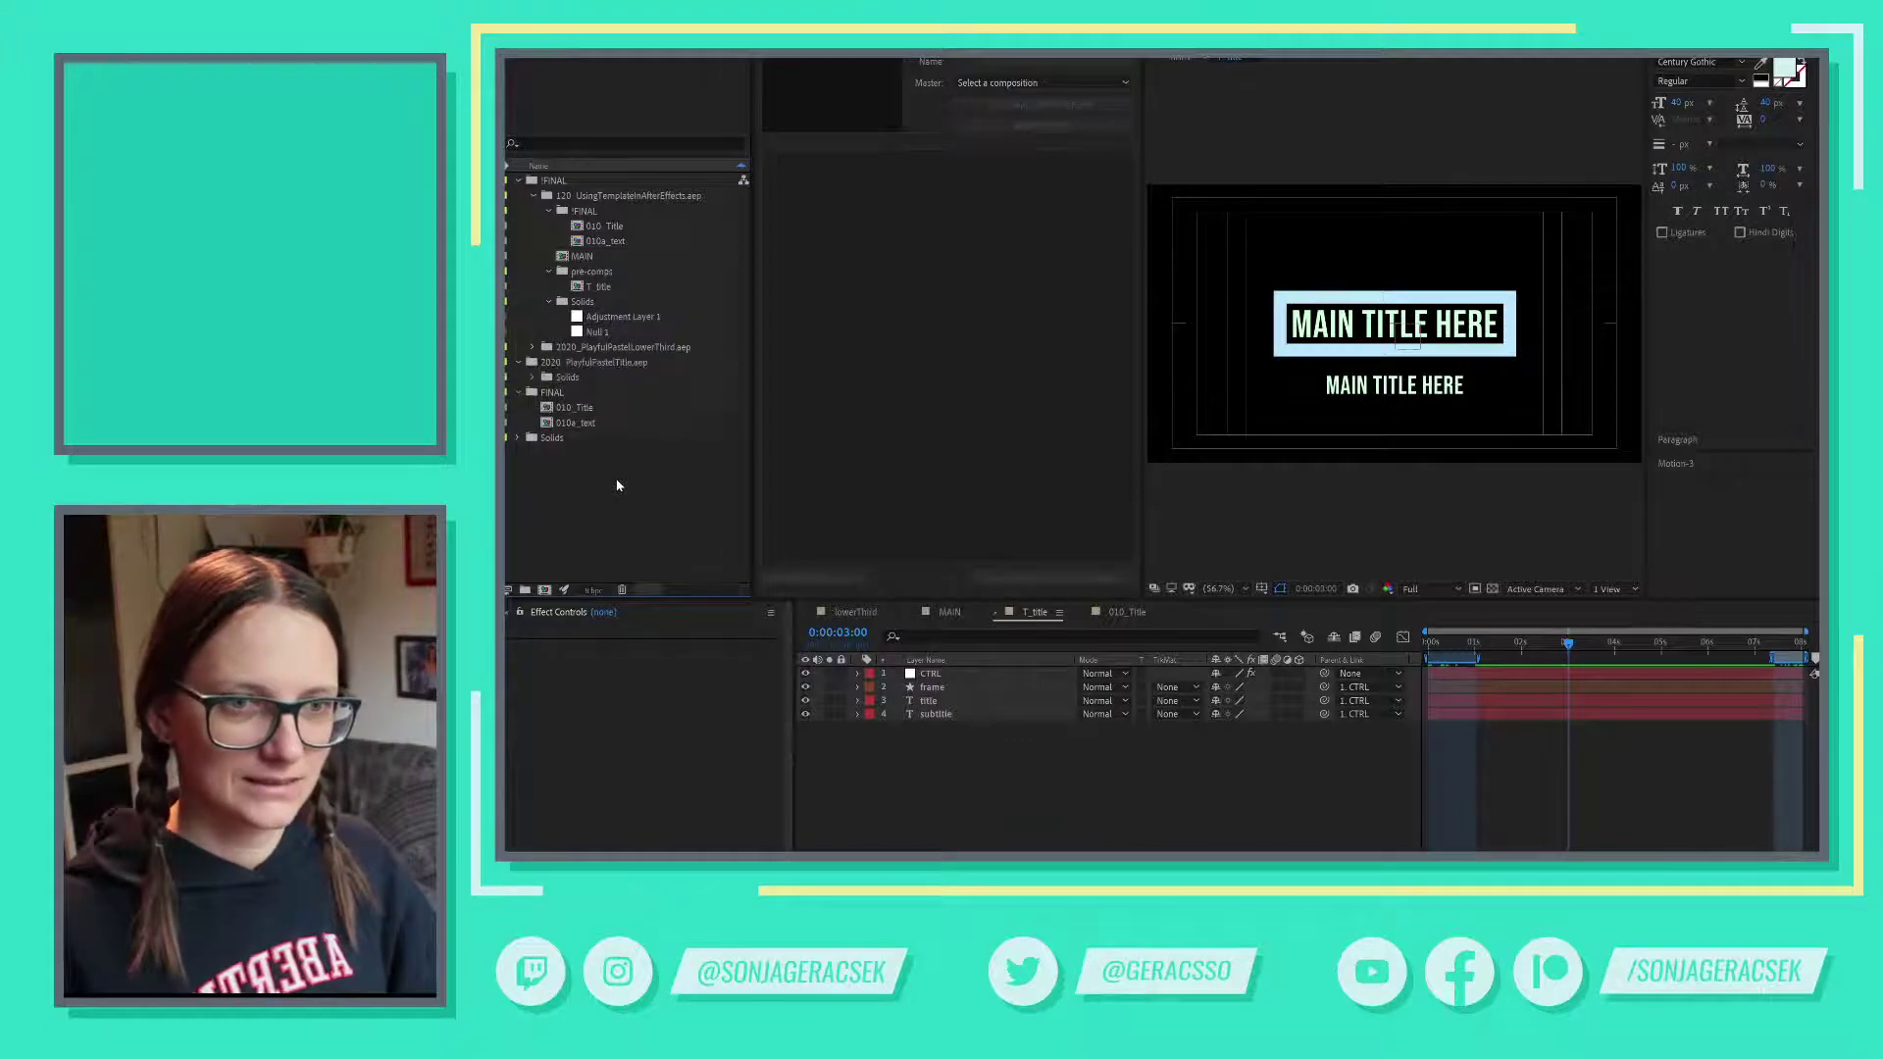
pyautogui.click(517, 363)
pyautogui.click(590, 362)
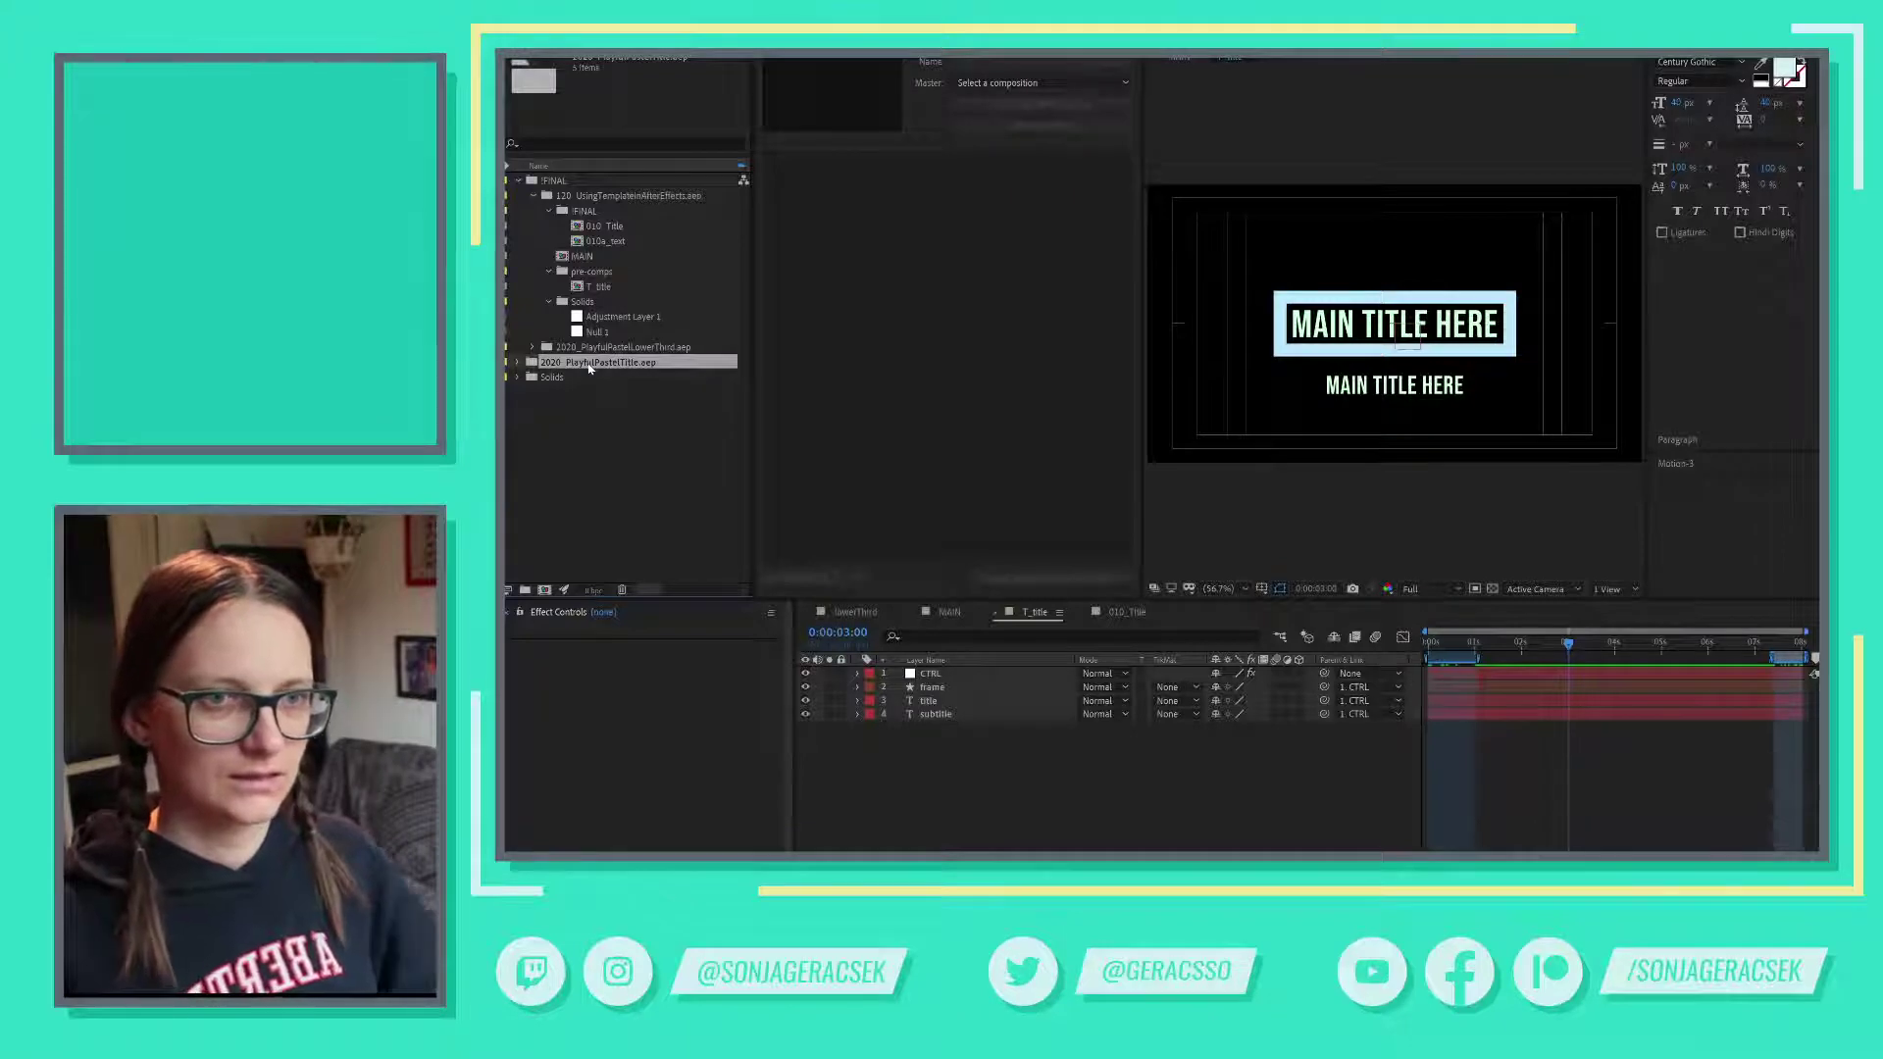
pyautogui.moveTo(625, 364); pyautogui.dragTo(606, 182)
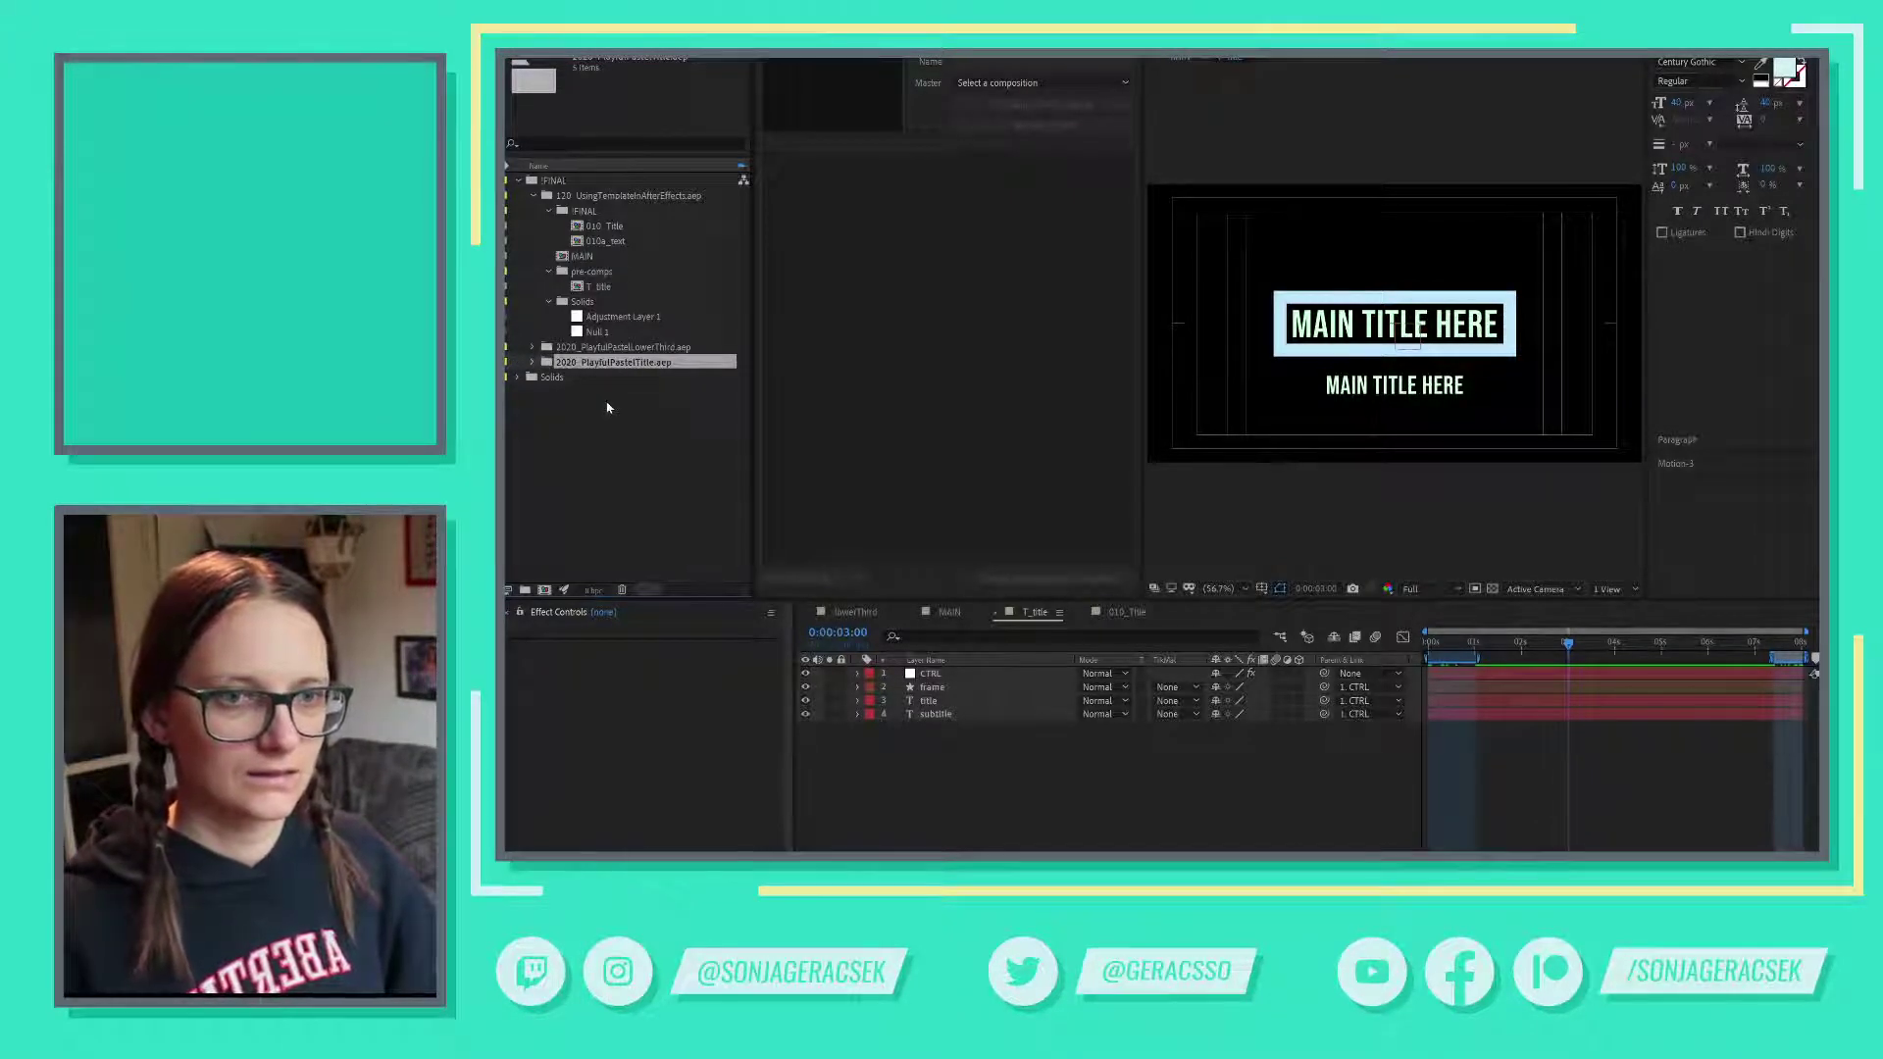
pyautogui.press('Delete')
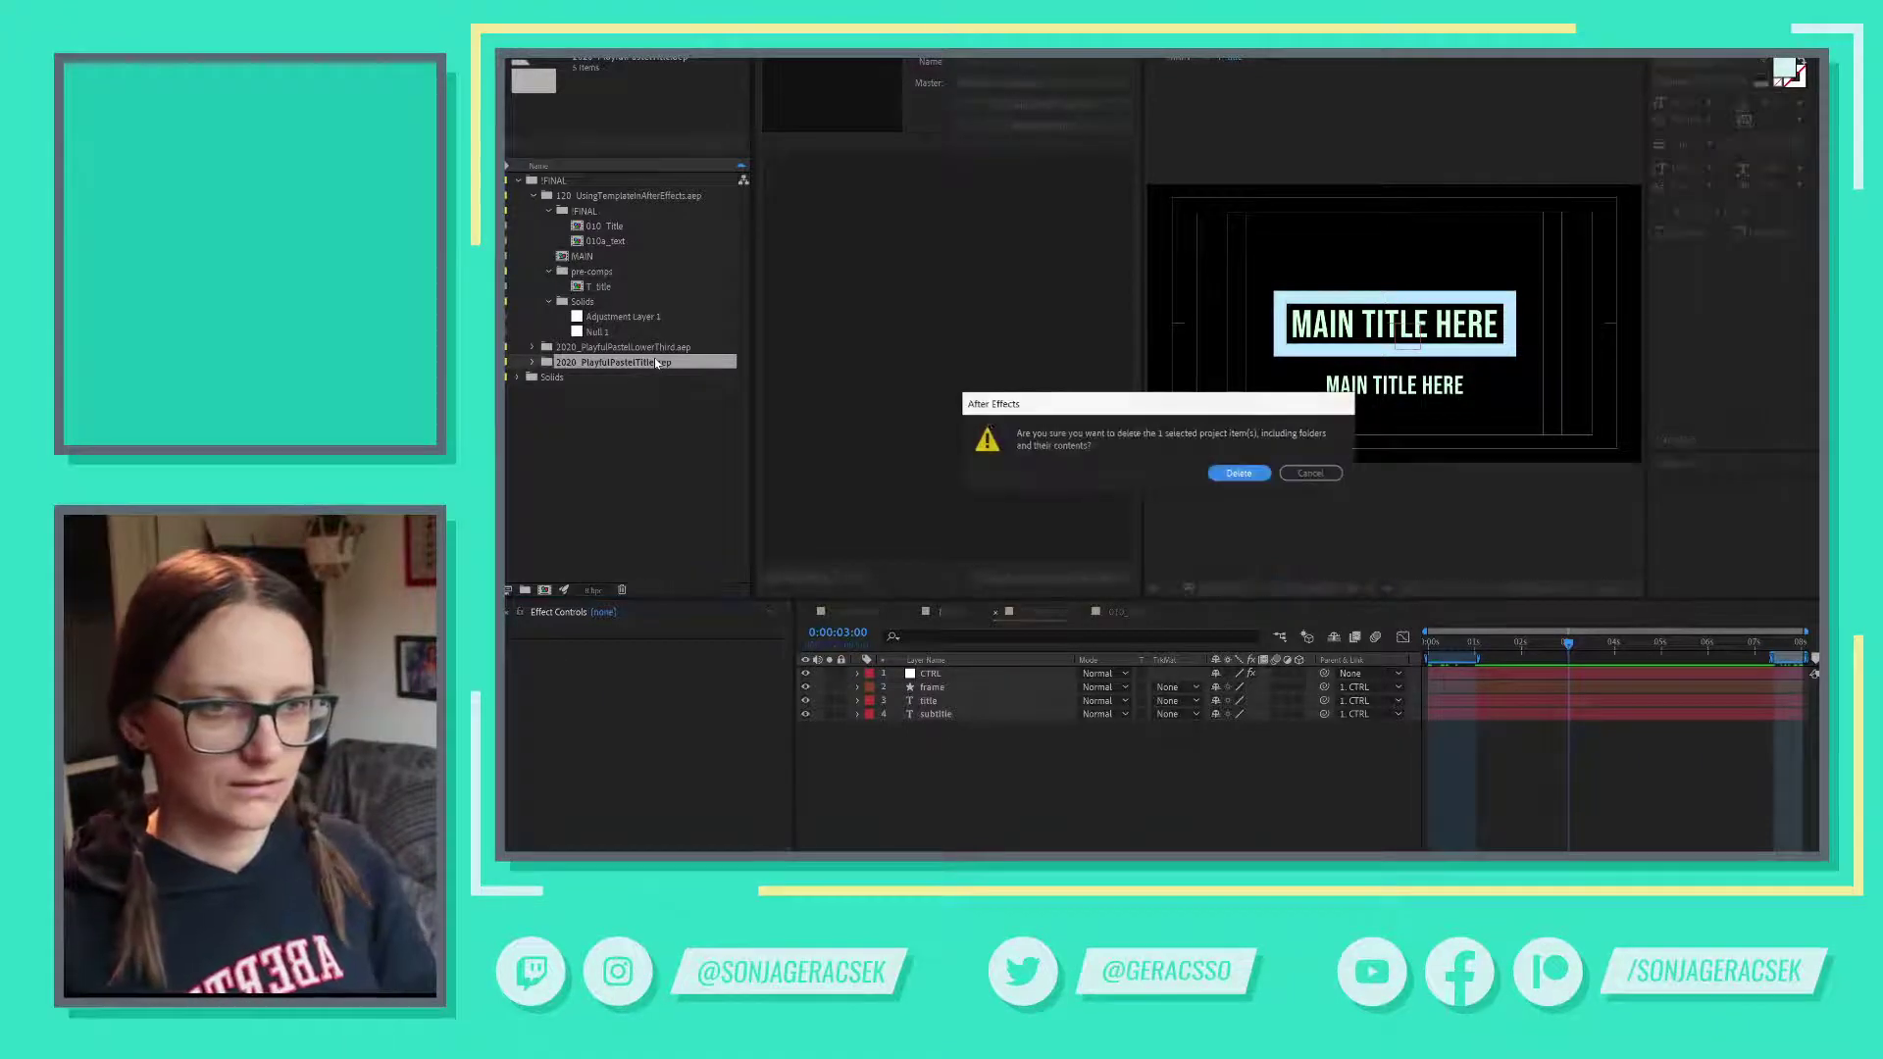
pyautogui.click(1257, 477)
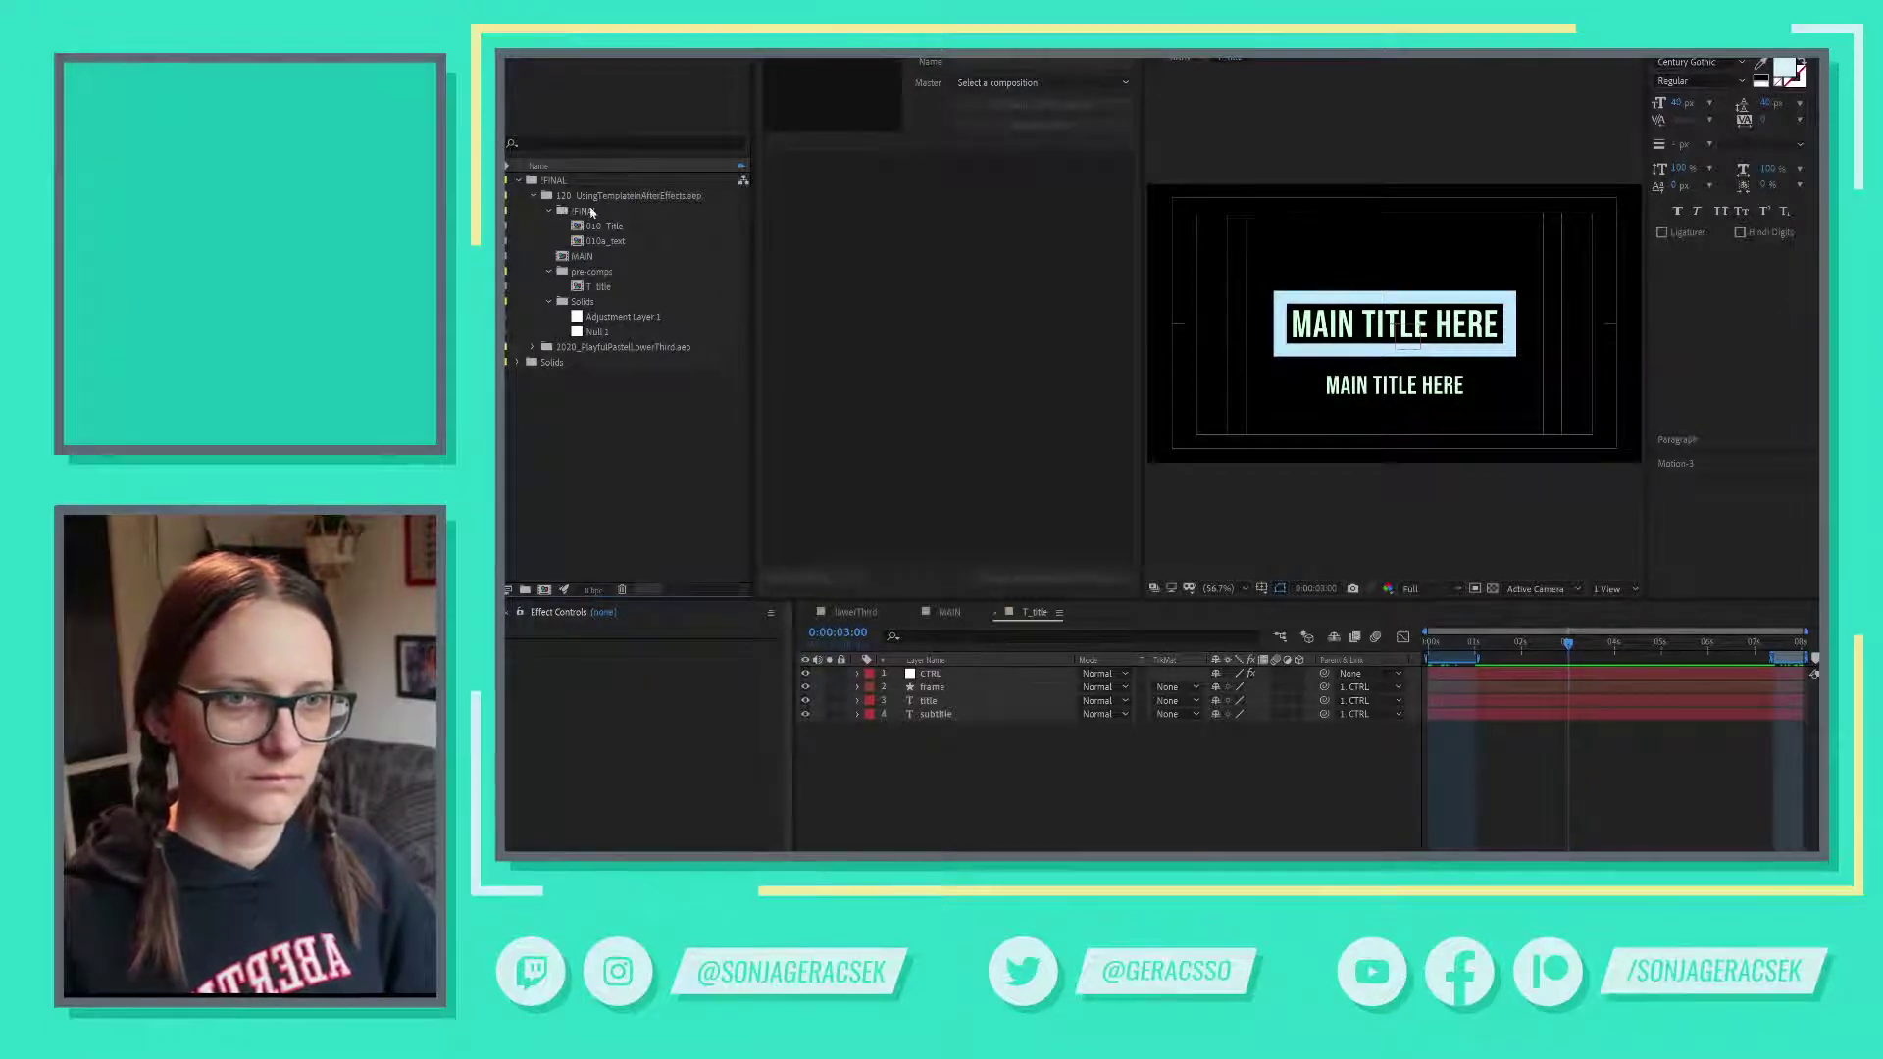
# - Delete the nested !FINAL subfolder from 120_UsingTemplateInAfterEffects.aep and move that folder out of the main !FINAL to the project's top level
pyautogui.click(591, 211)
pyautogui.press('Delete')
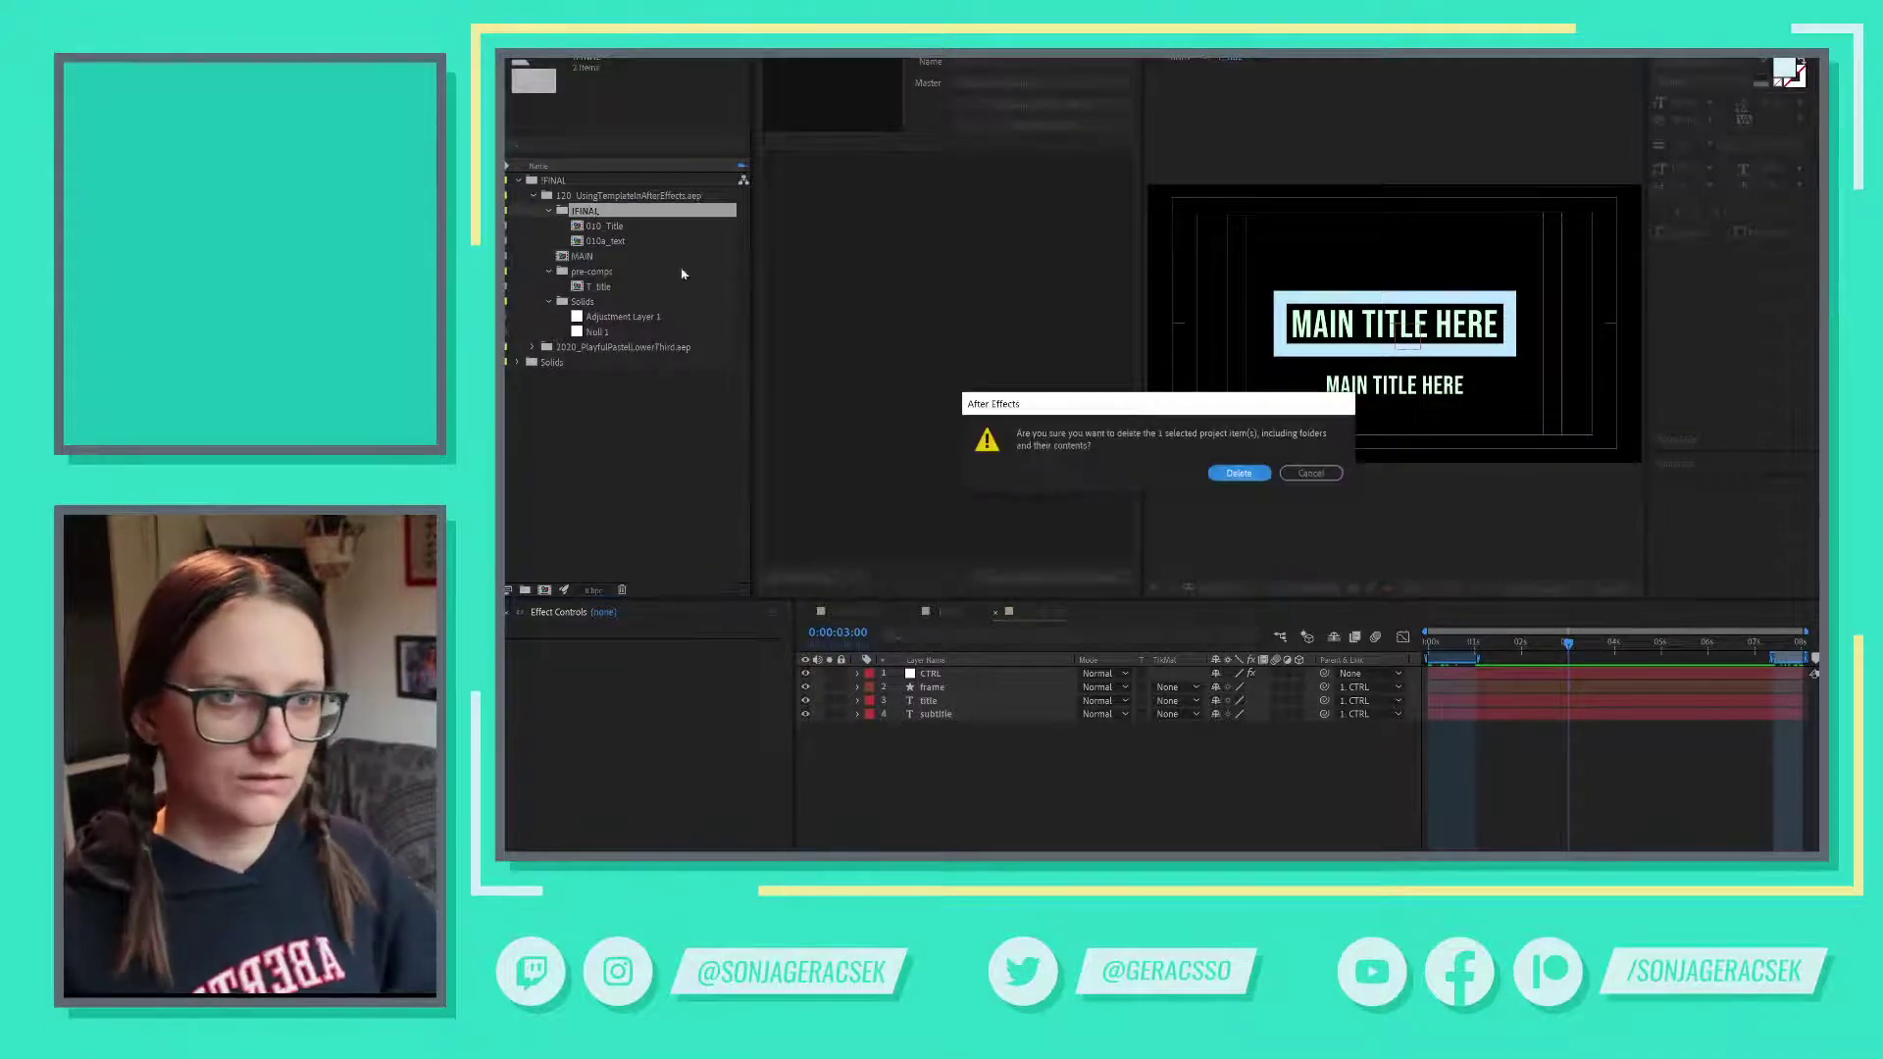
pyautogui.click(1263, 477)
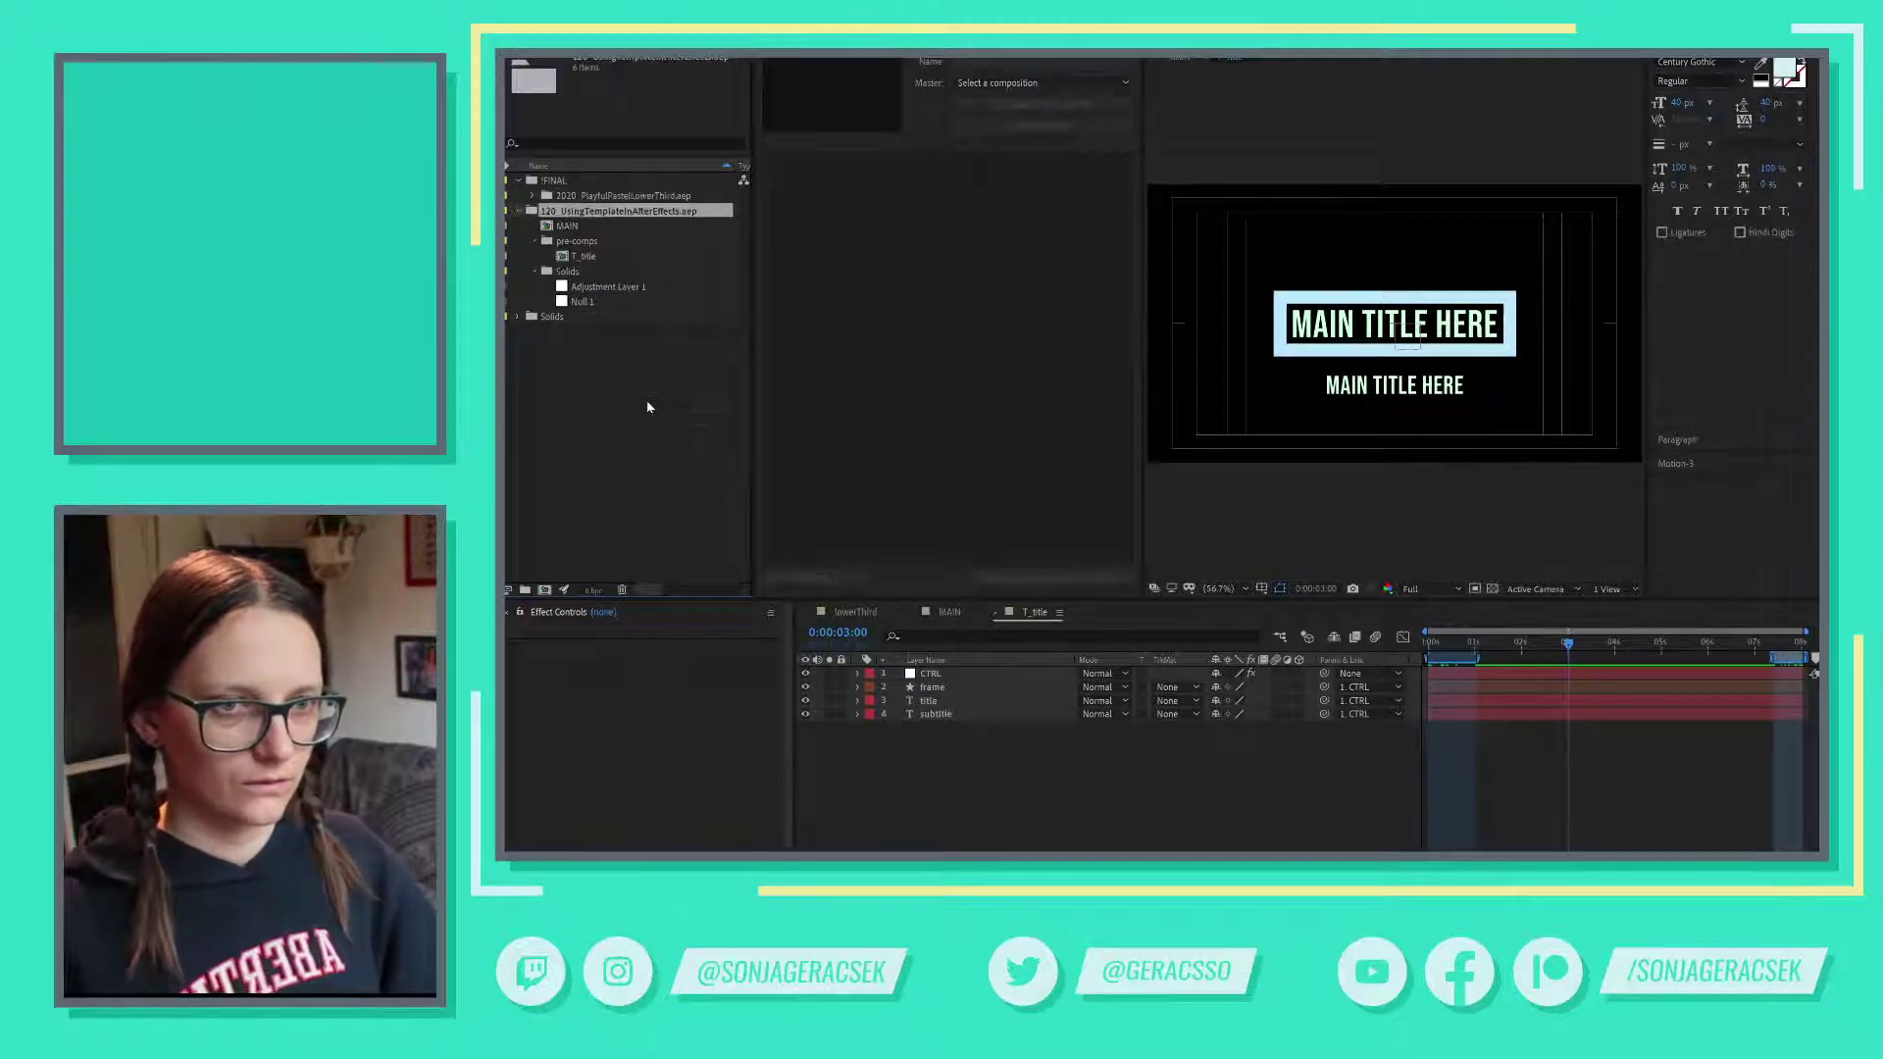
pyautogui.click(520, 181)
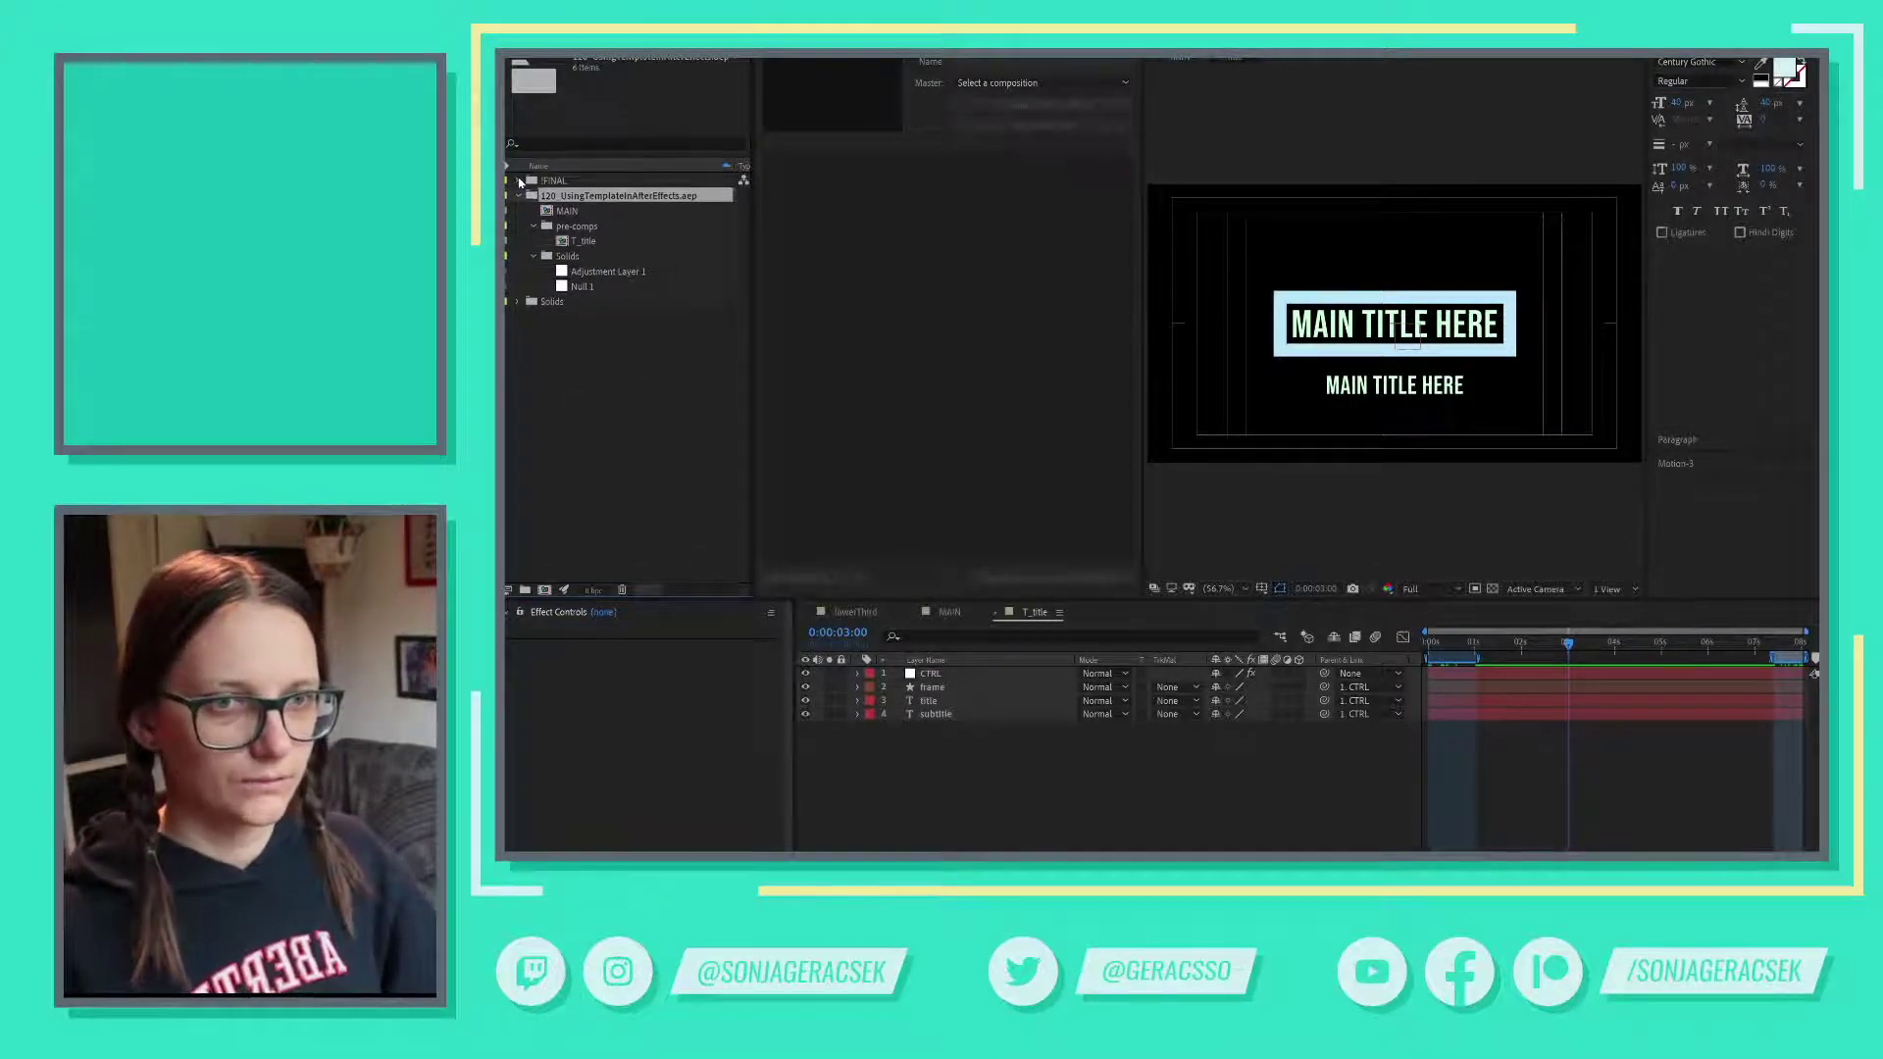
pyautogui.click(534, 256)
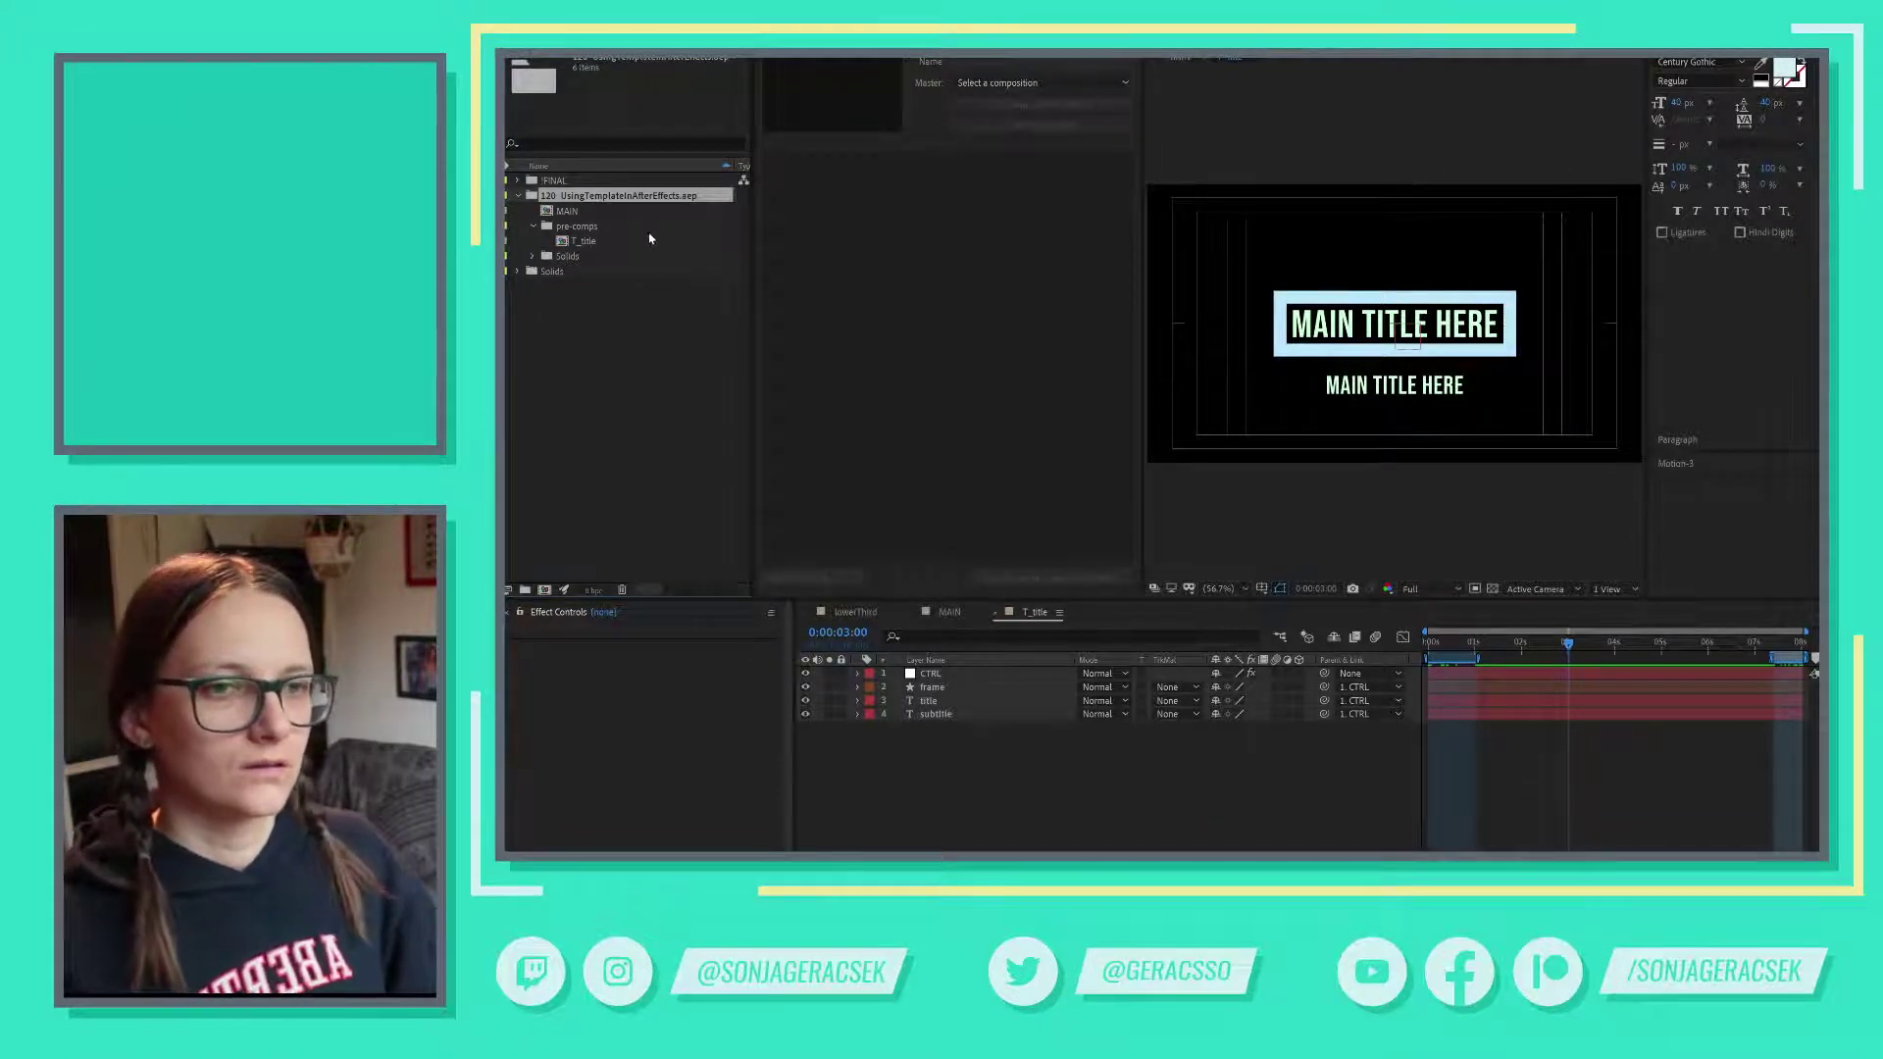
pyautogui.click(591, 241)
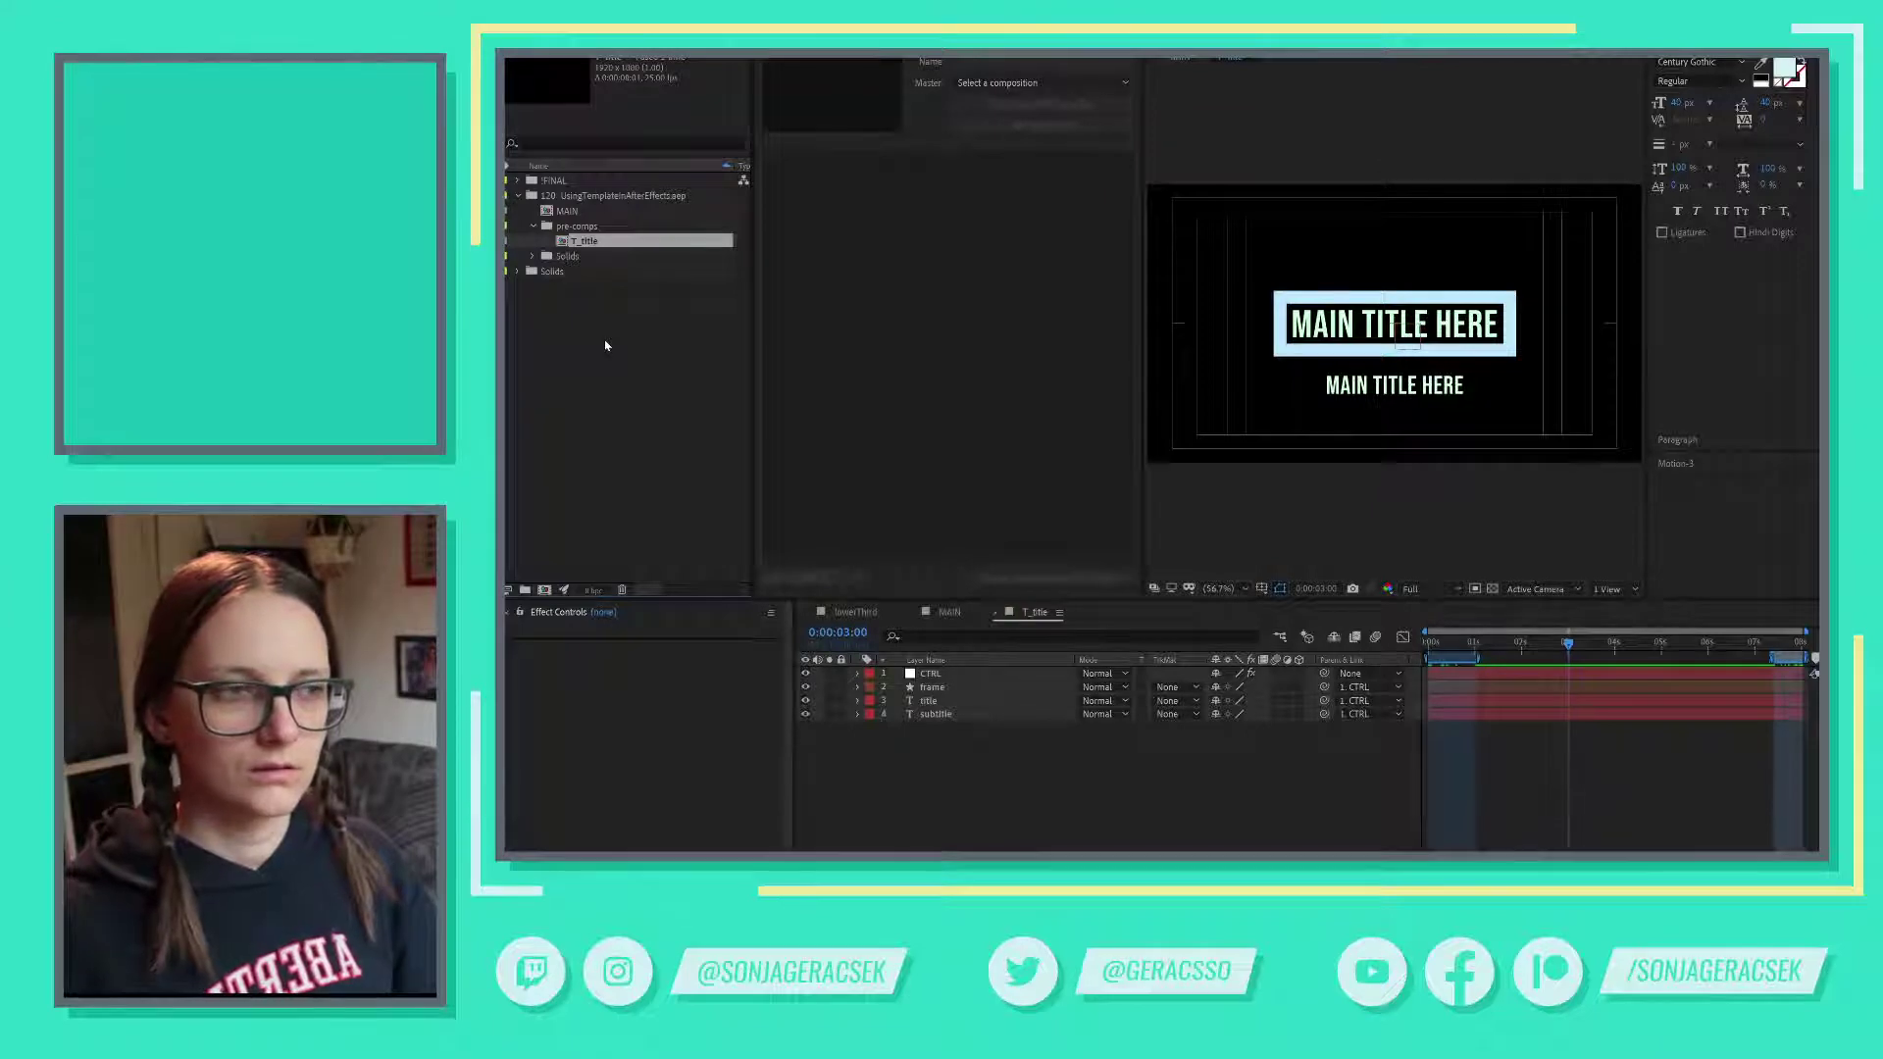
# - Switch to the Excel class outline and move the "Highlight comp > enter > T_lowerThird" note one row down
pyautogui.hotkey('alt', 'Tab')
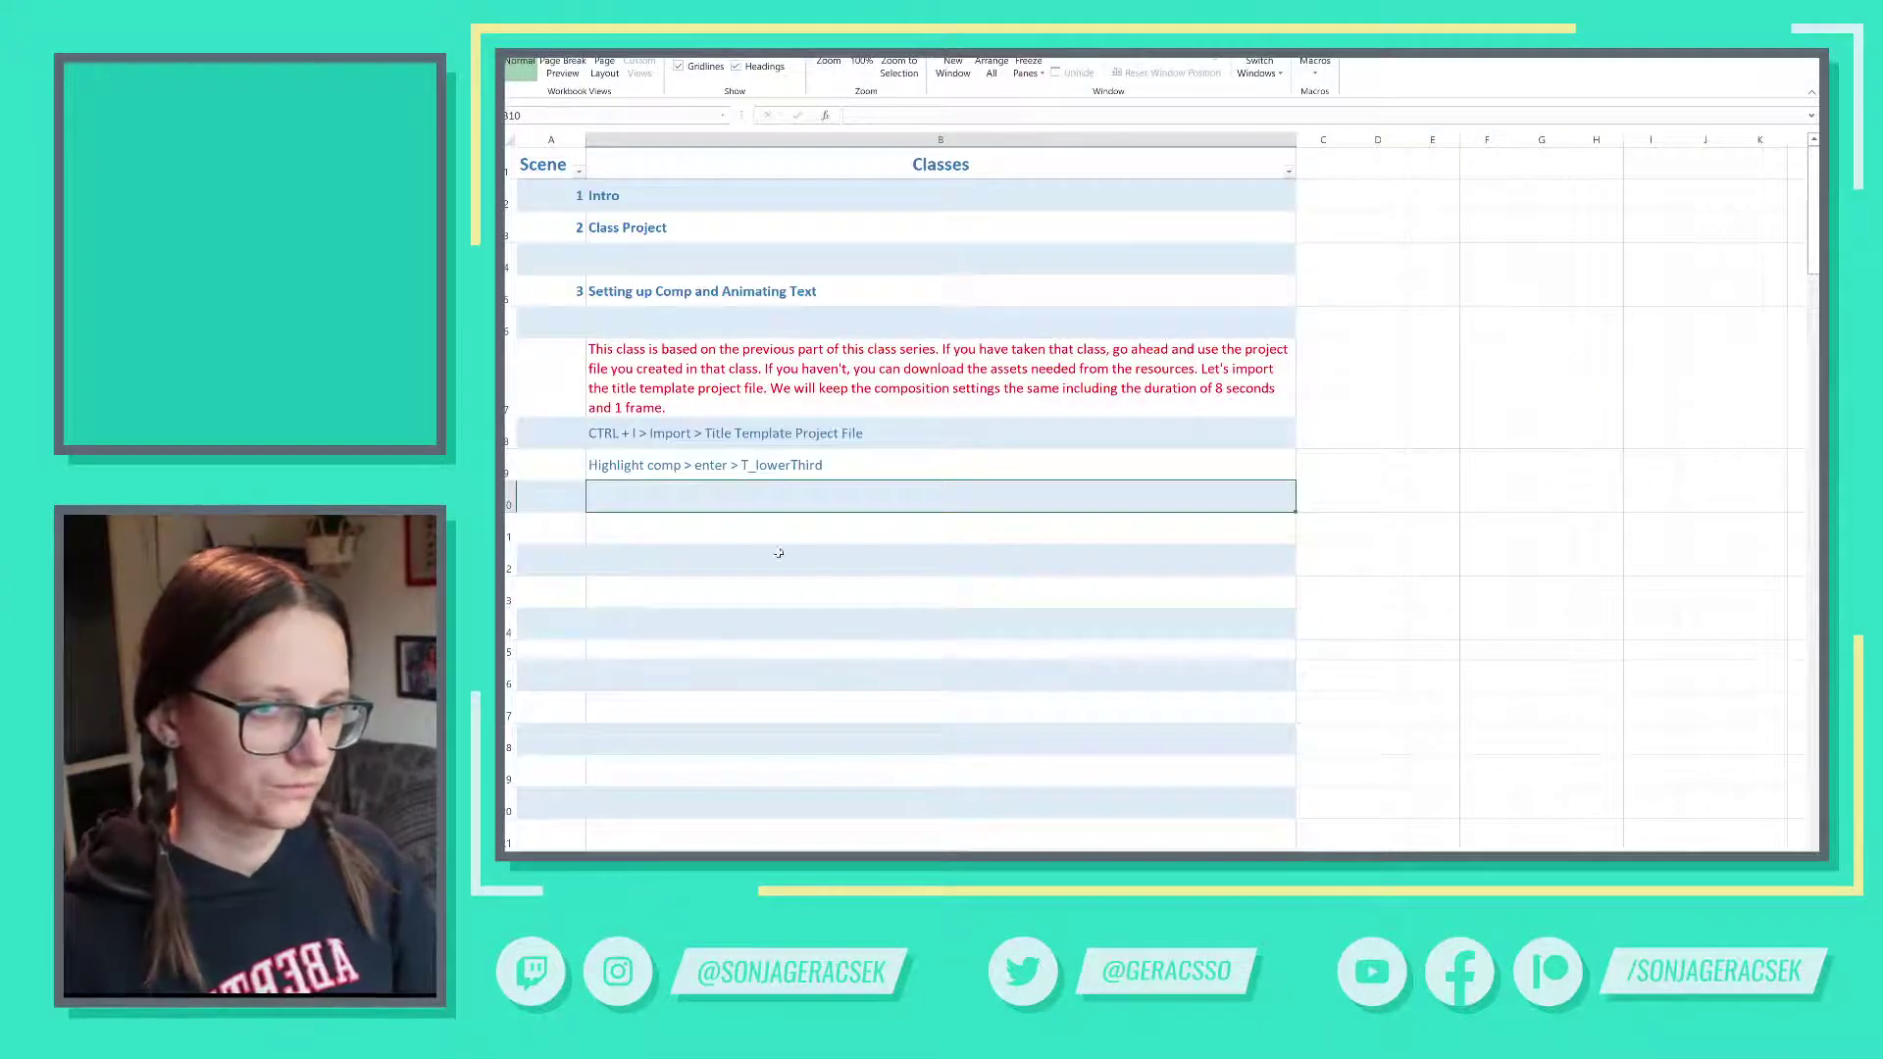
pyautogui.click(722, 433)
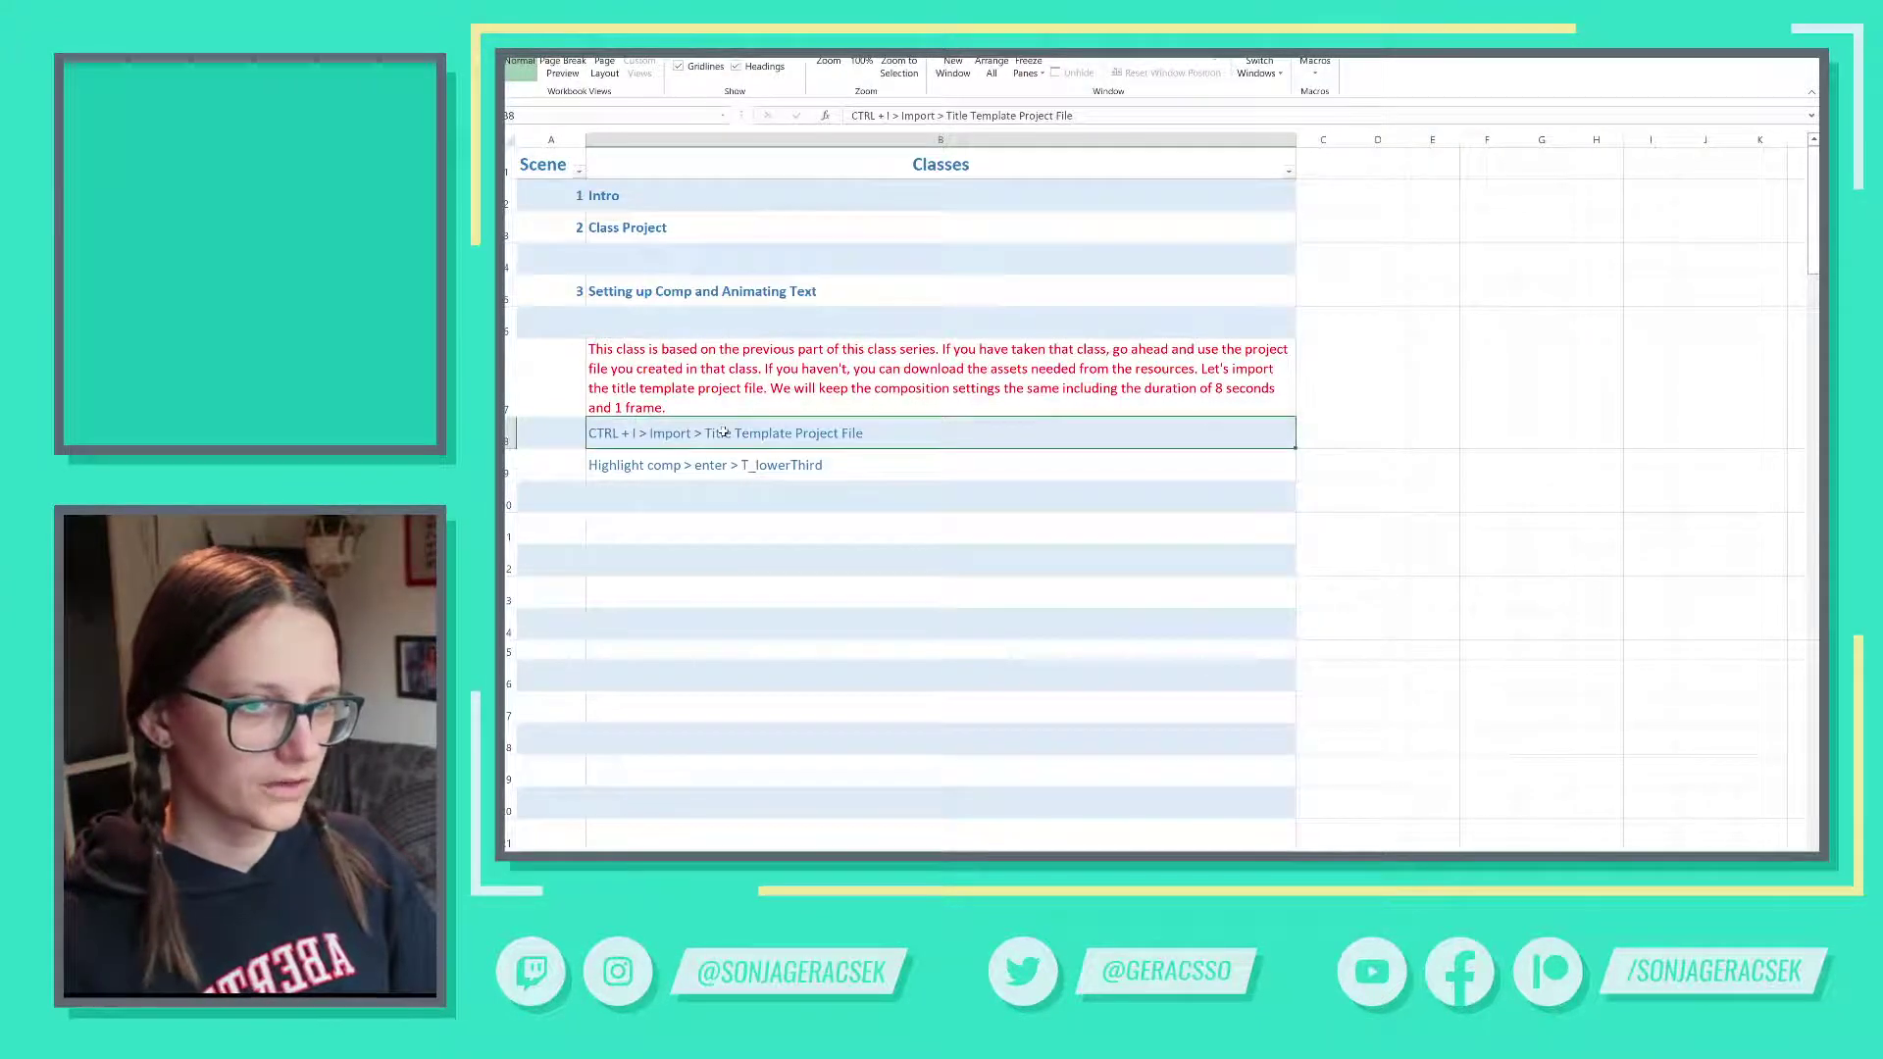
pyautogui.click(758, 467)
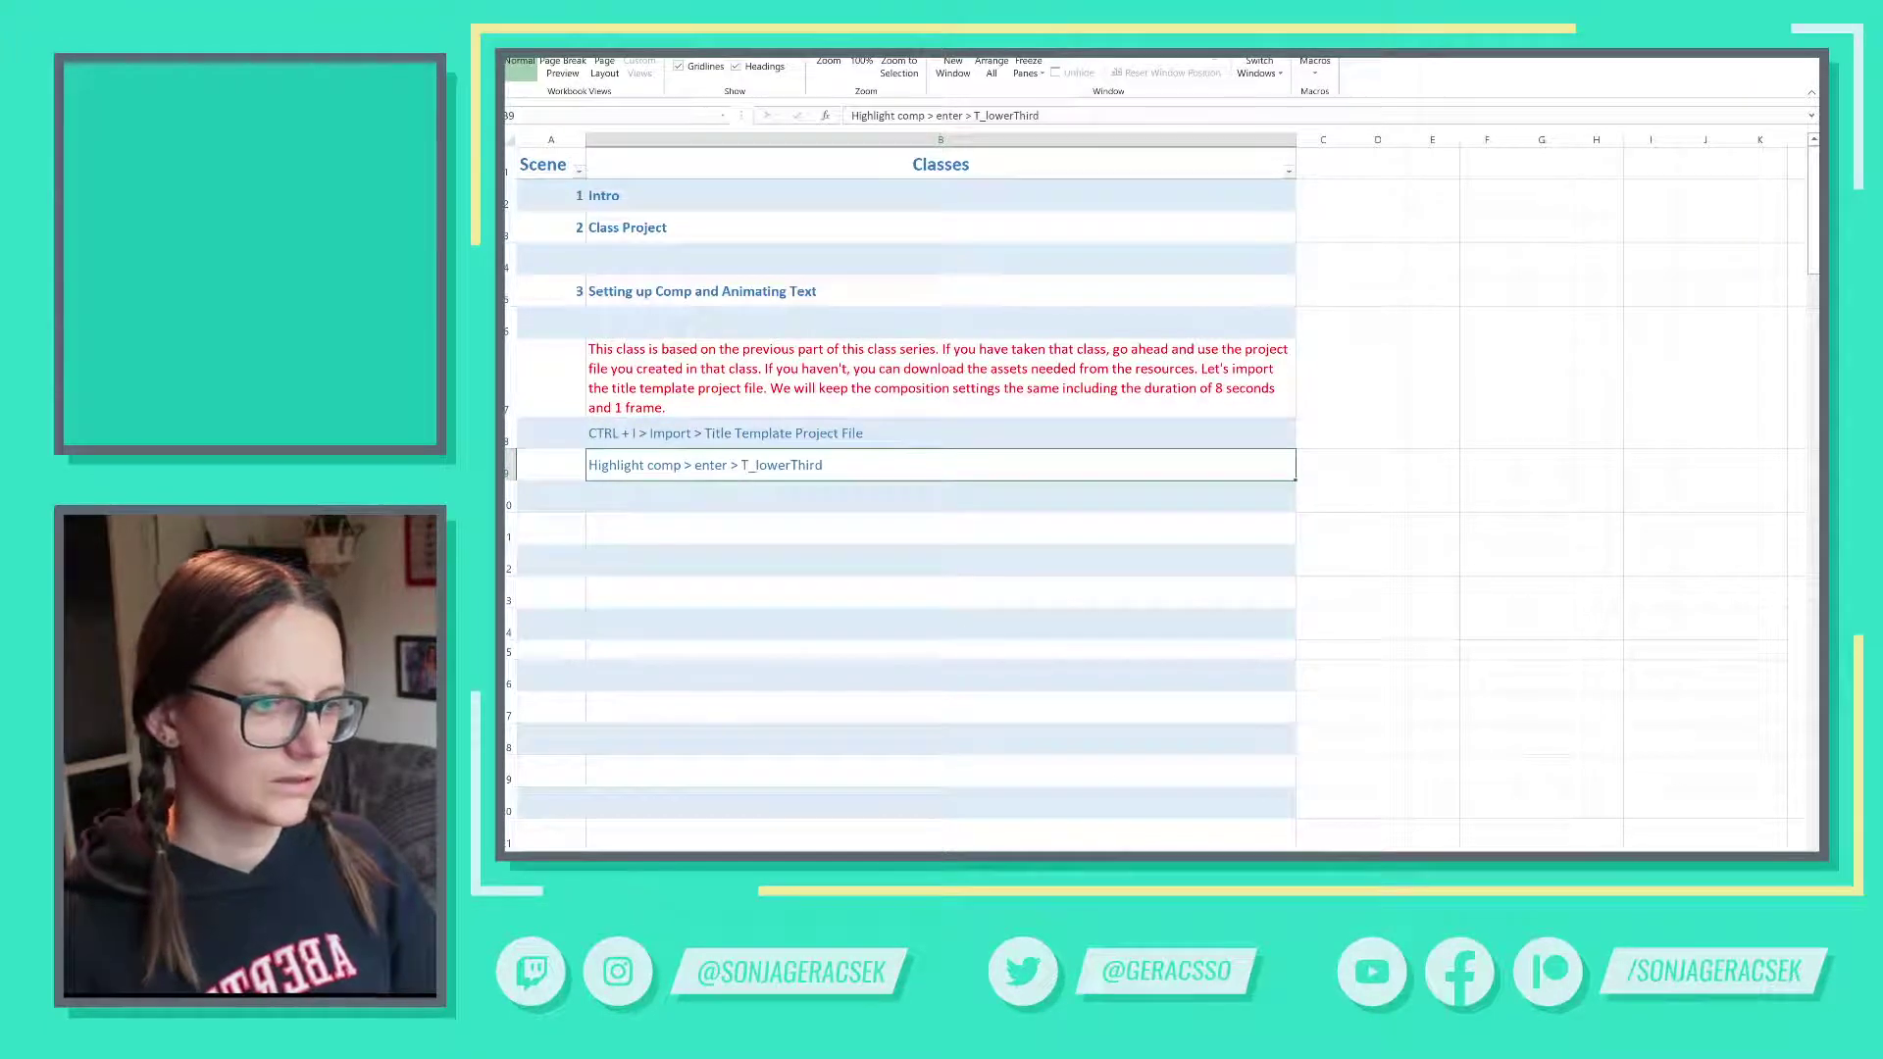
pyautogui.hotkey('ctrl', 'c')
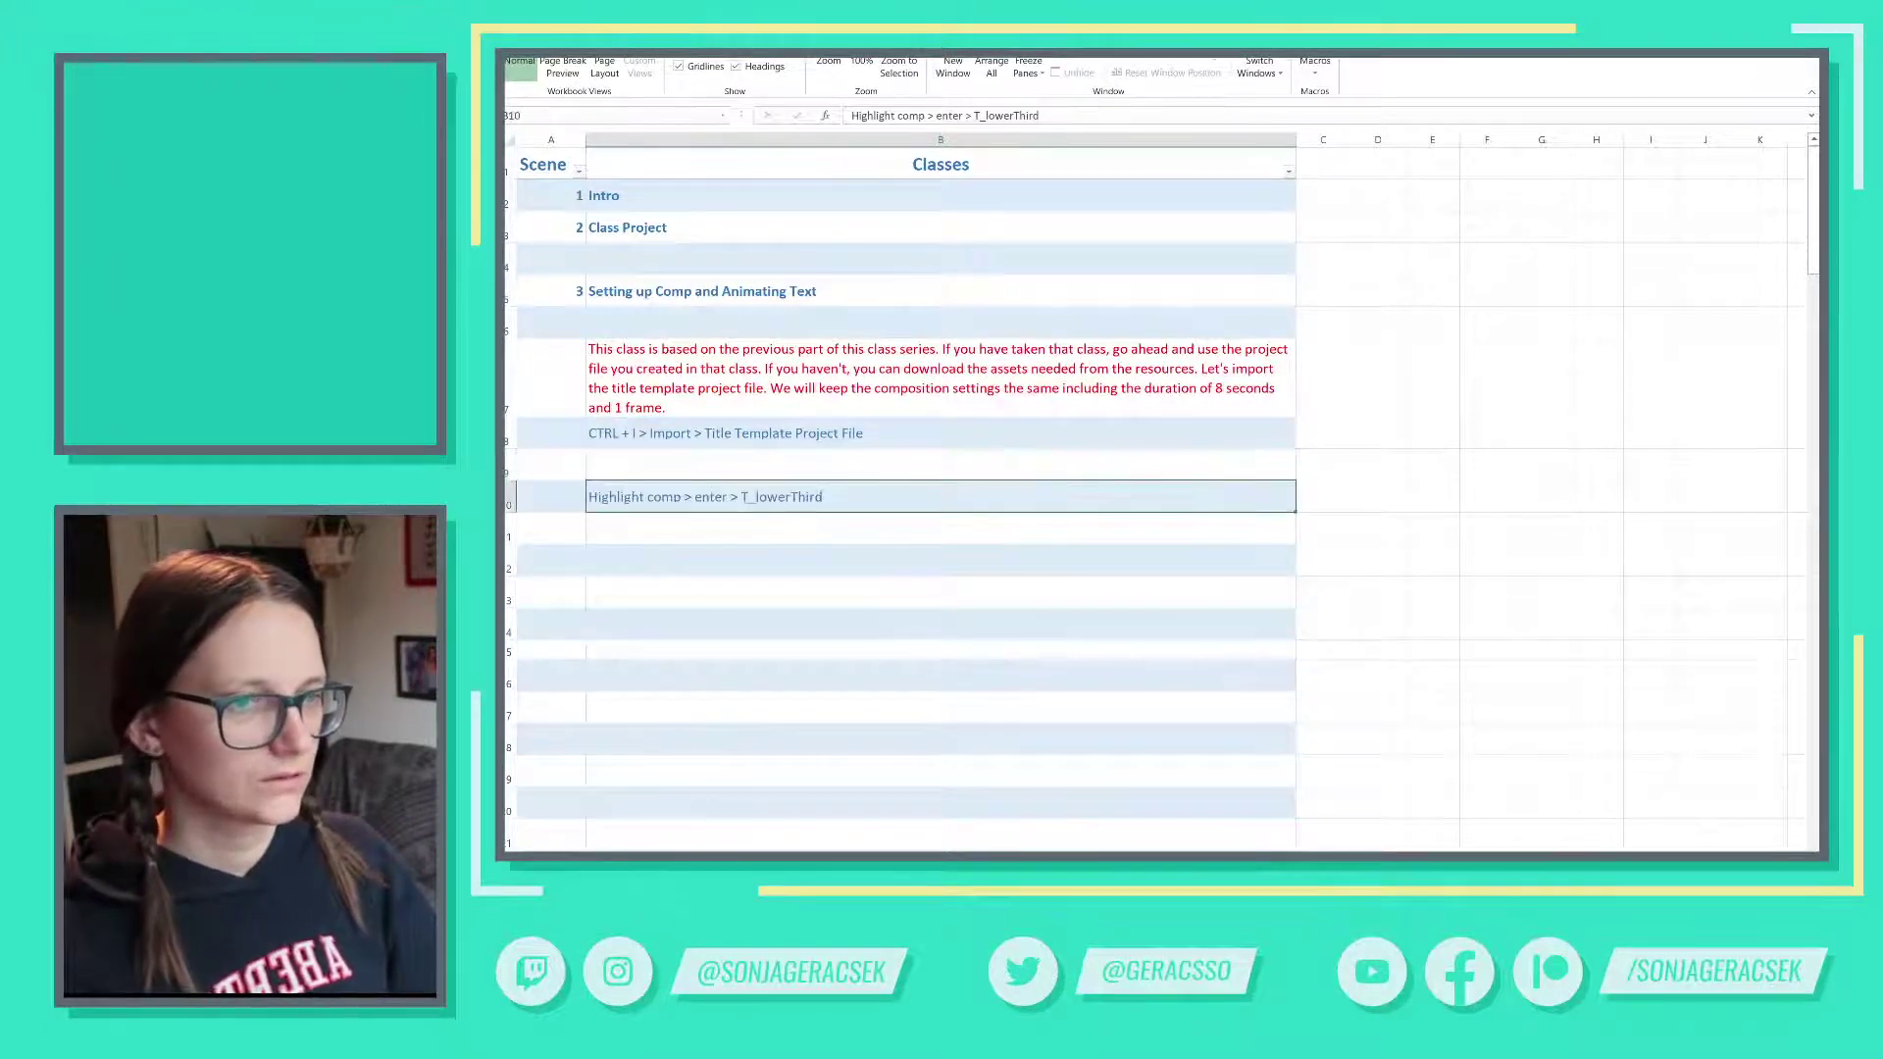
# - Switch back to After Effects and examine Adjustment Layer 1 in the top-level Solids folder and the commands available for it
pyautogui.hotkey('alt', 'Tab')
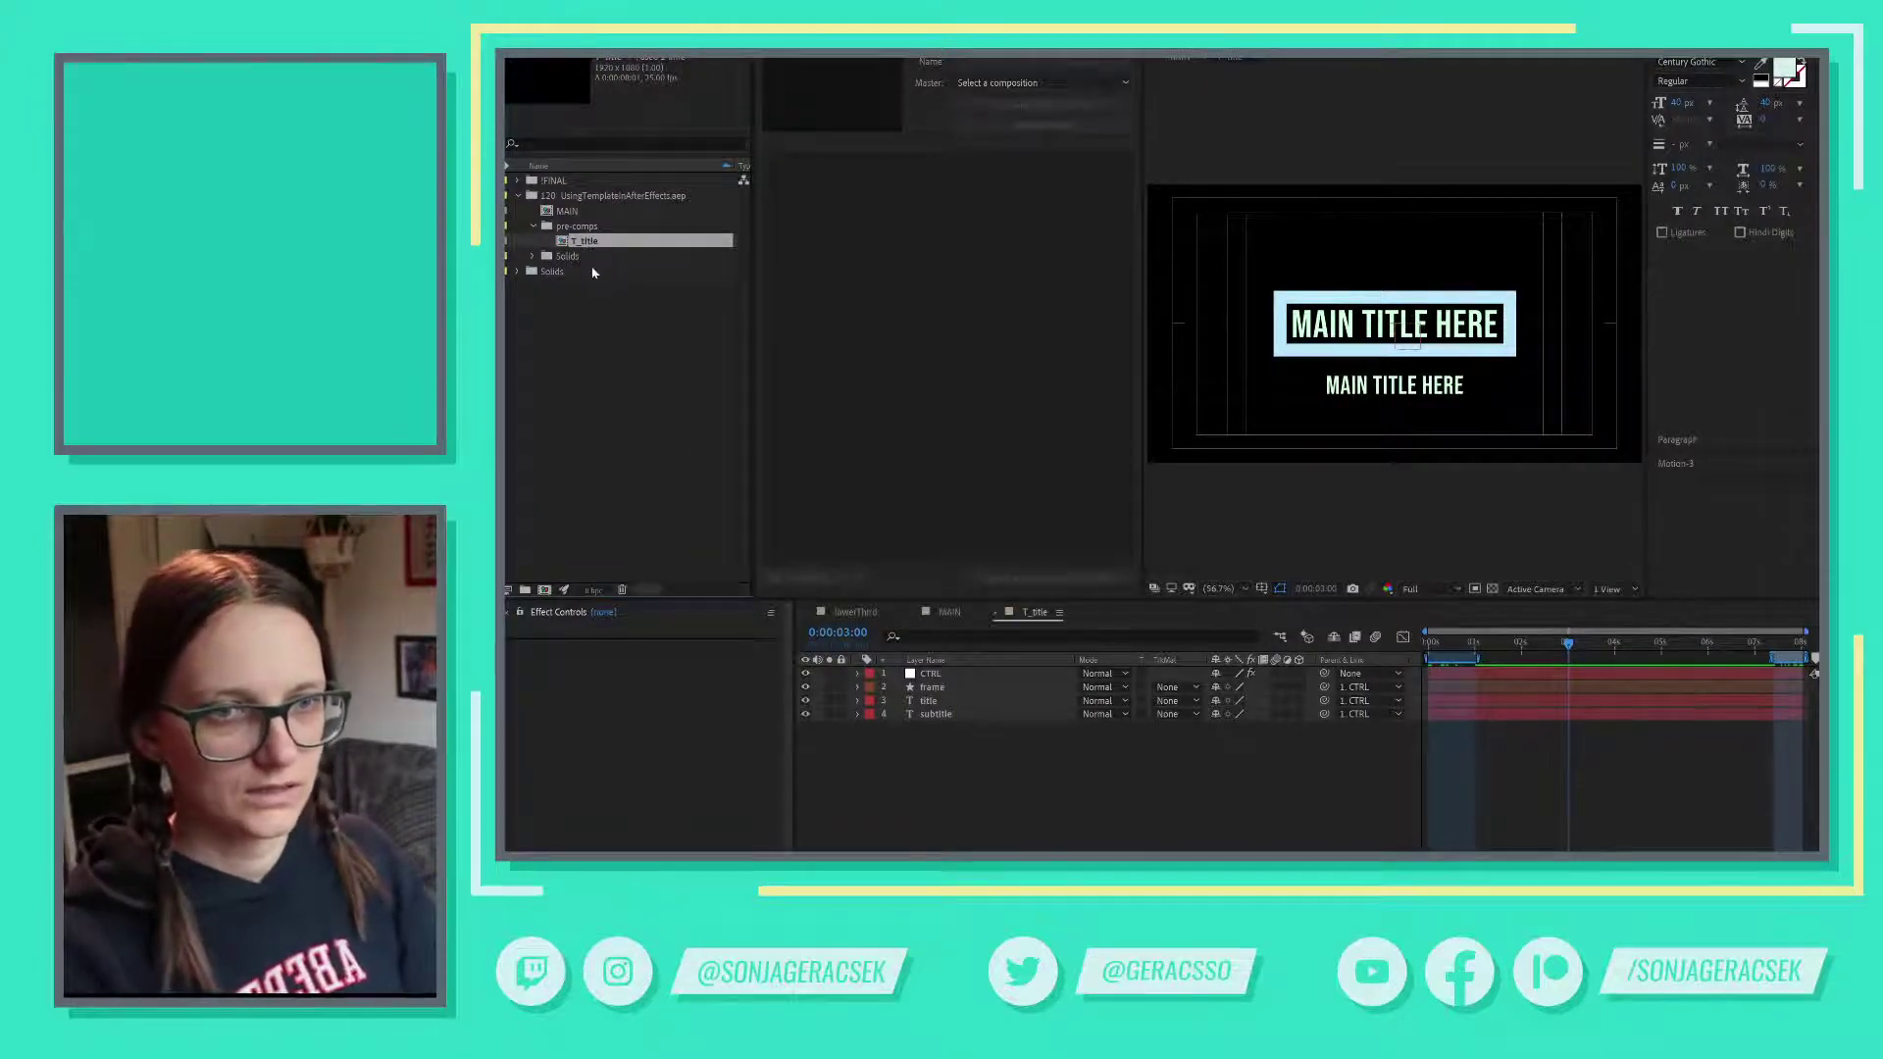
pyautogui.click(519, 272)
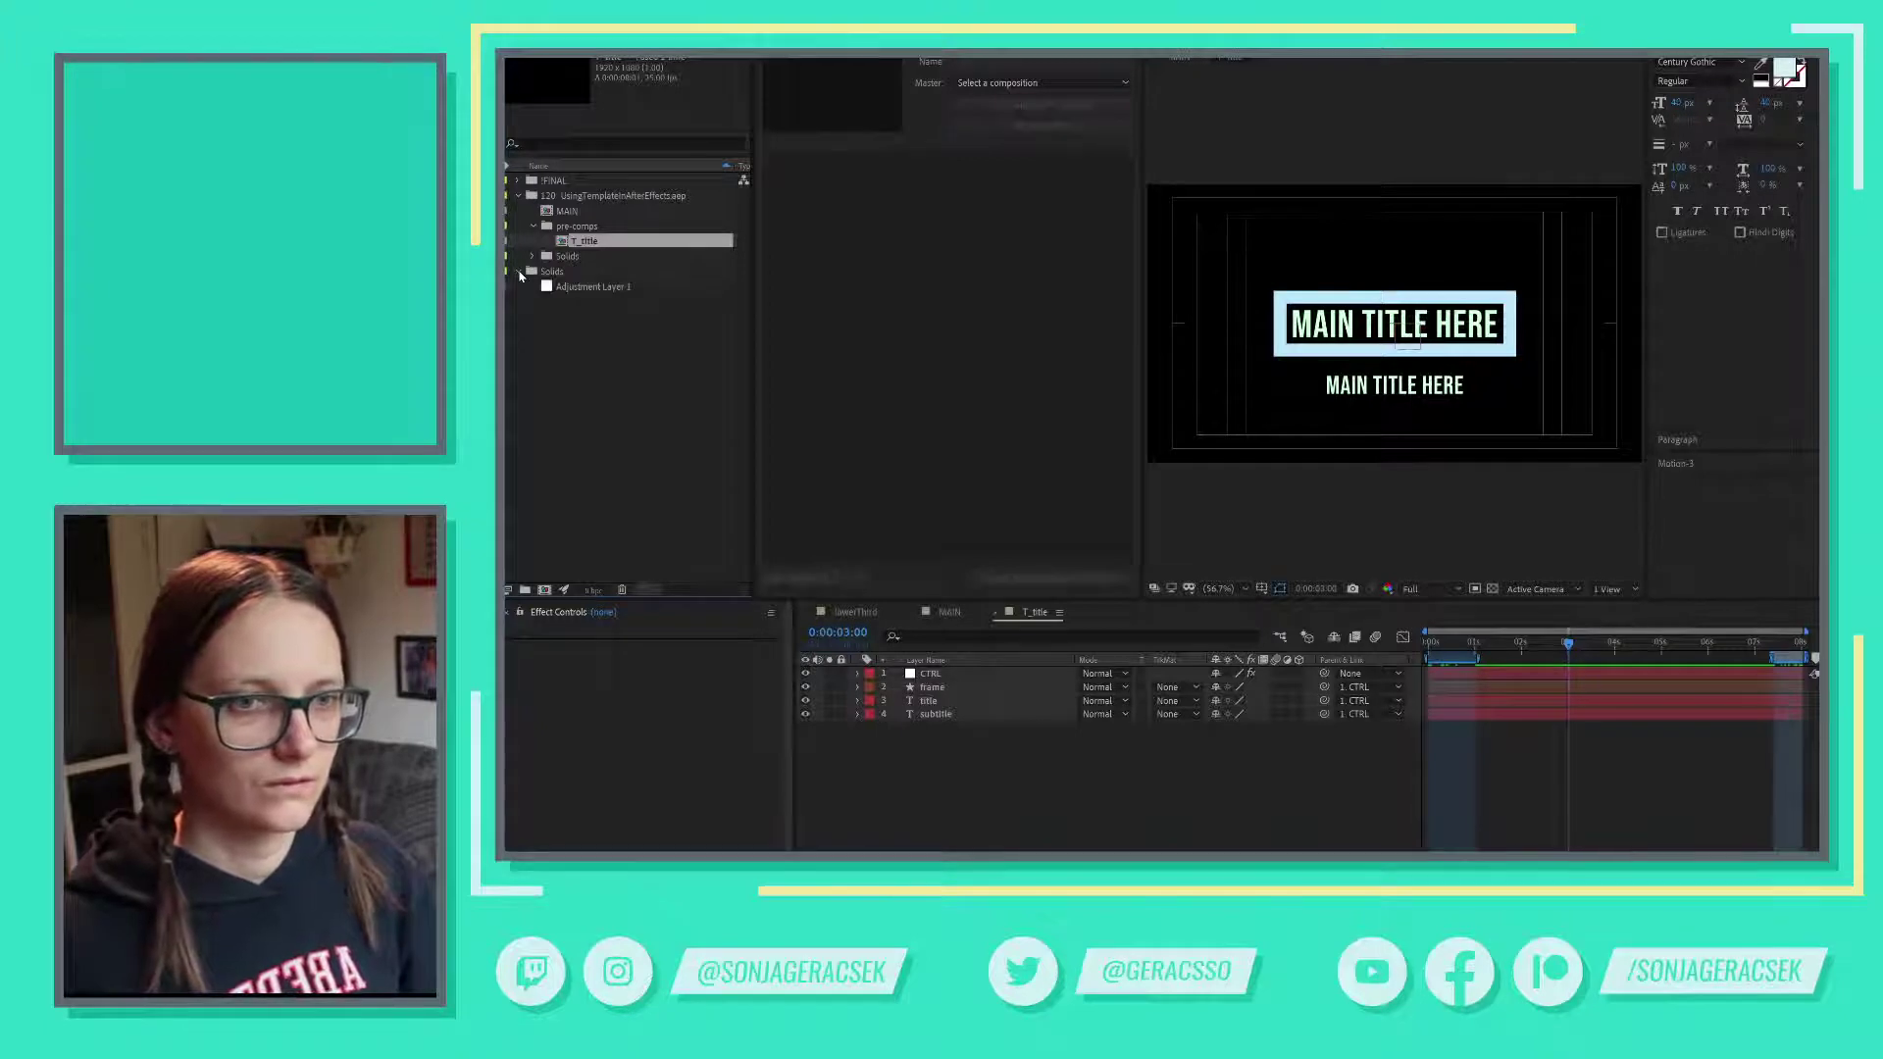
pyautogui.rightClick(552, 286)
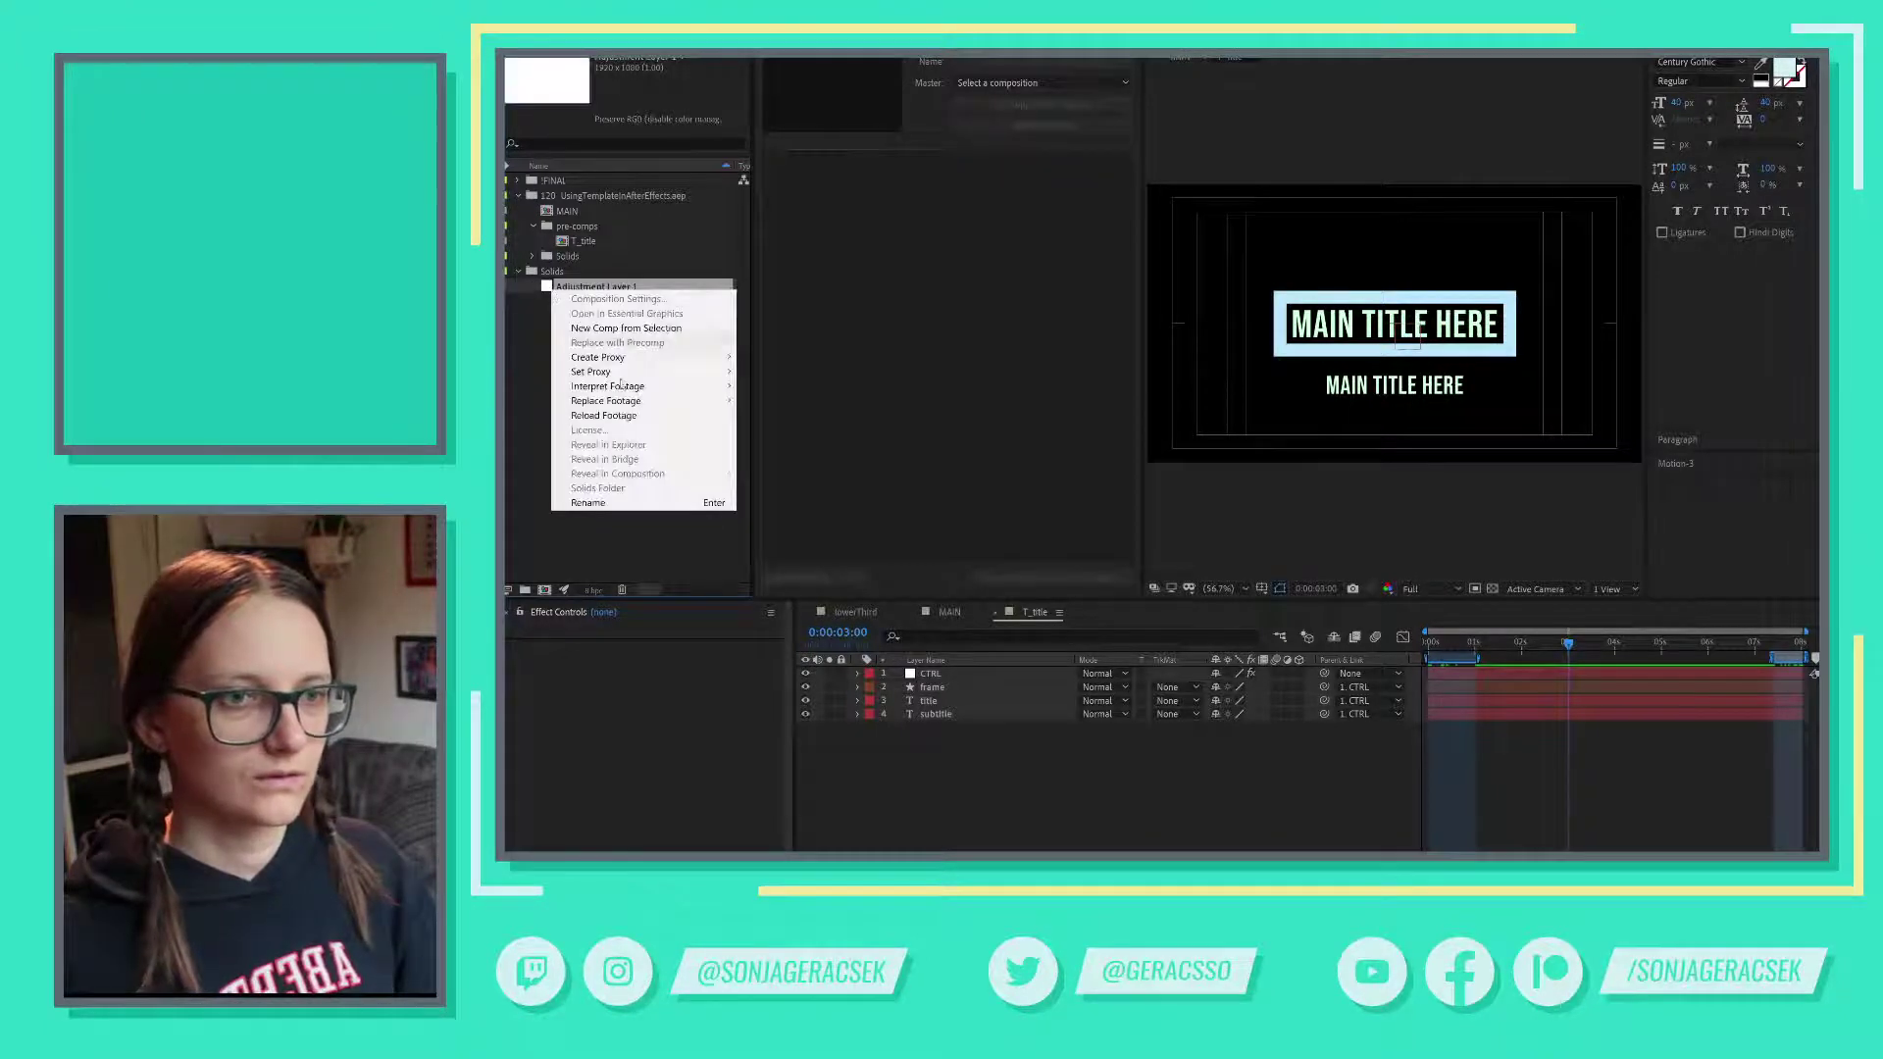
pyautogui.click(530, 419)
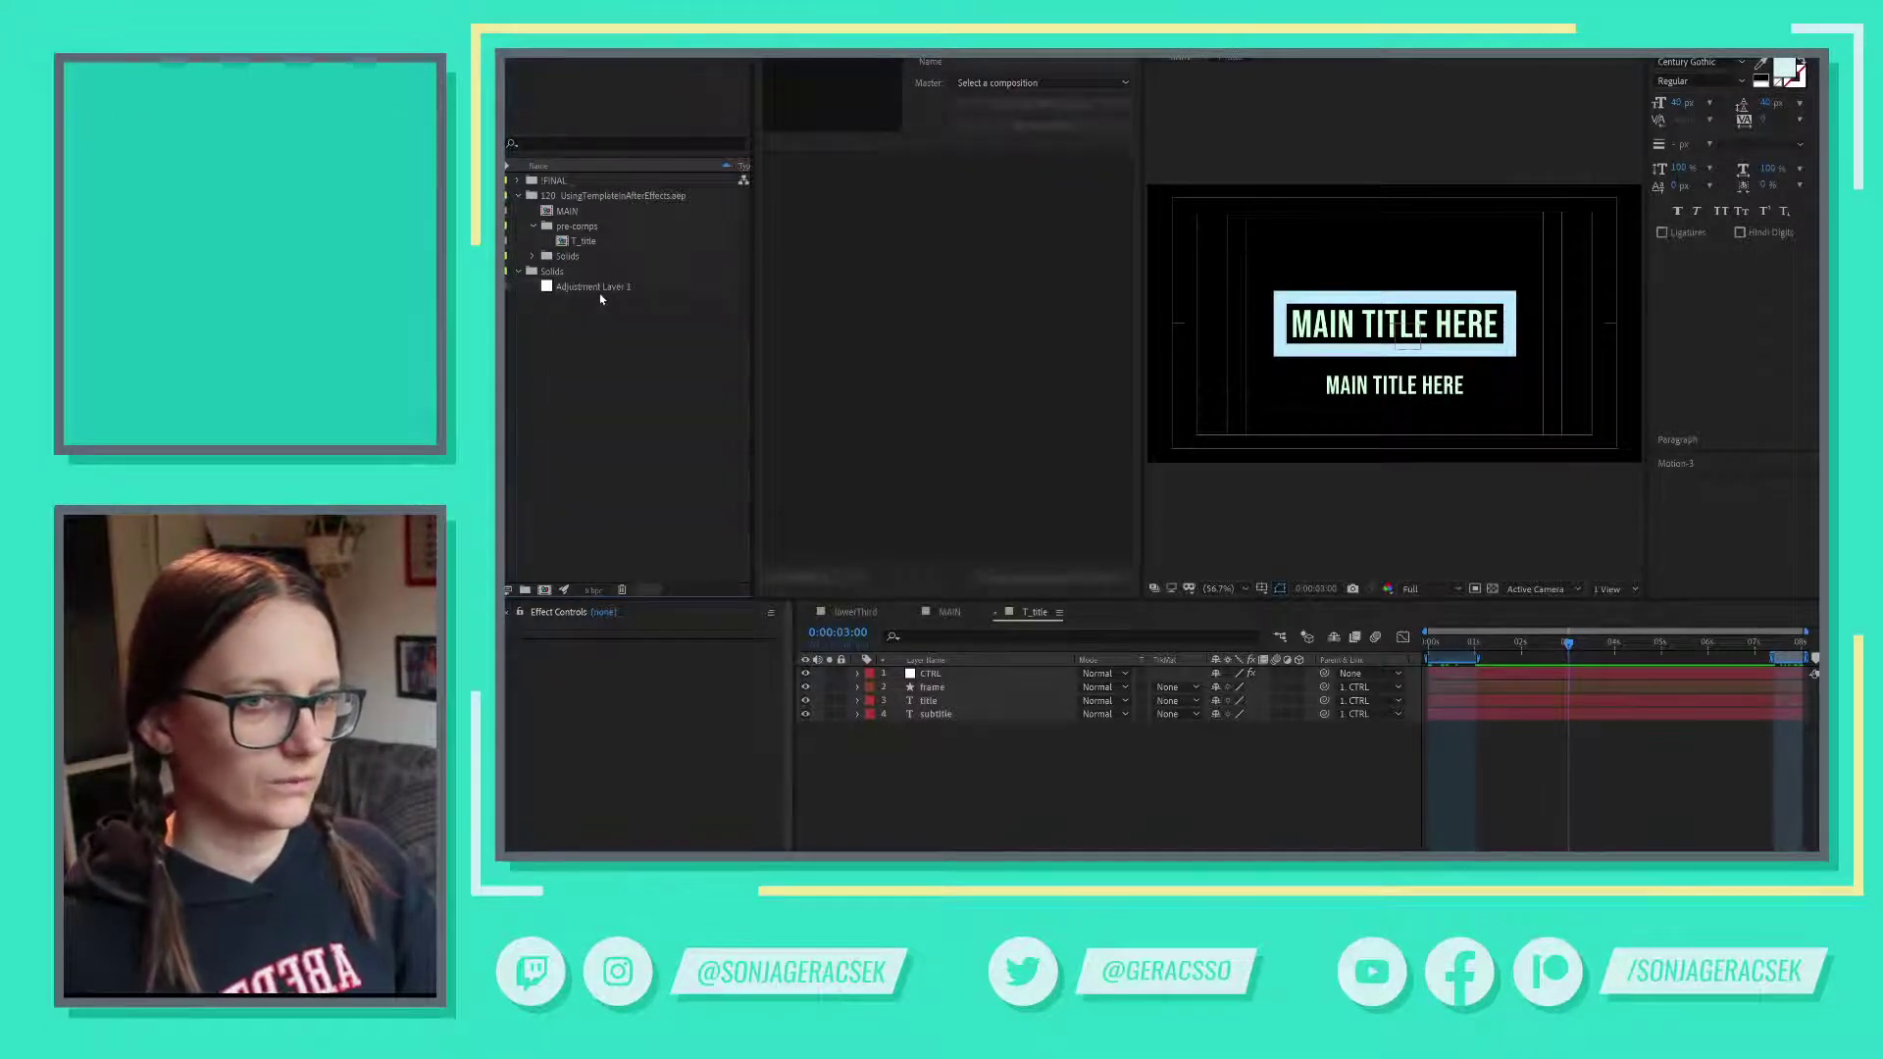
pyautogui.click(600, 287)
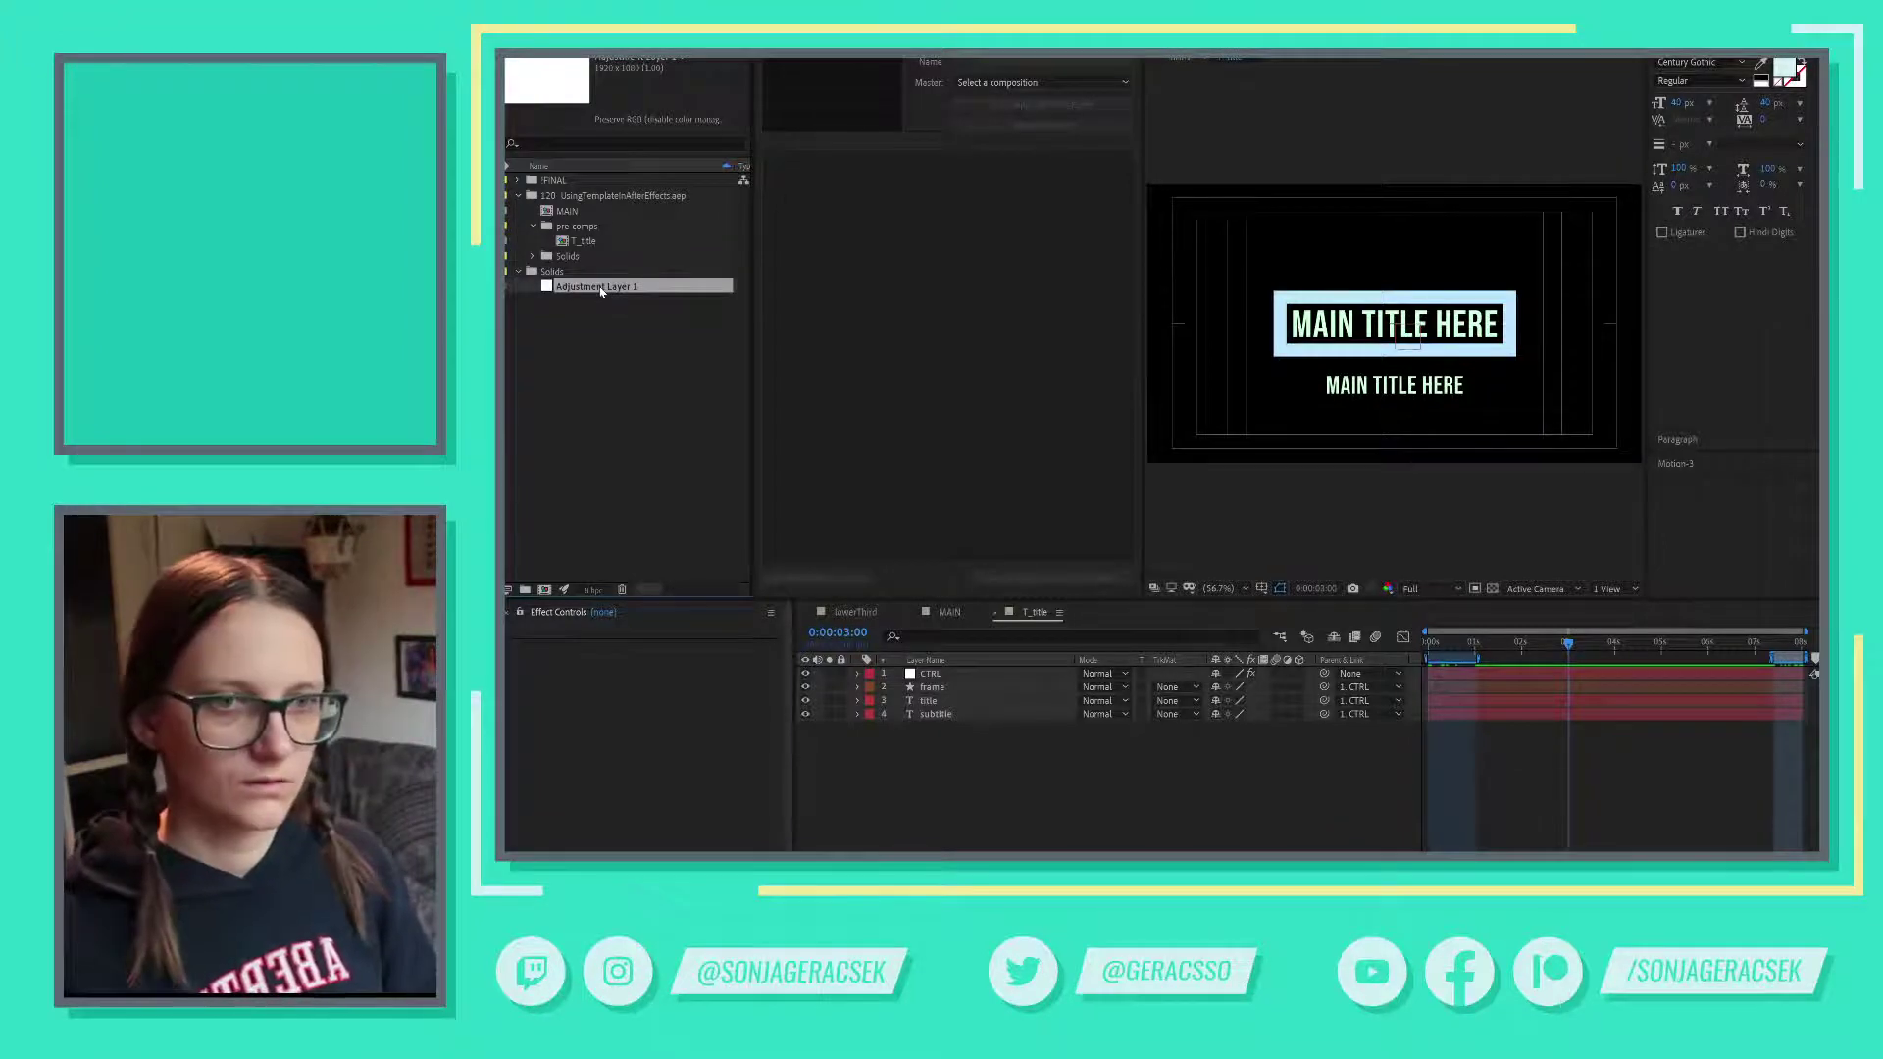
pyautogui.click(577, 274)
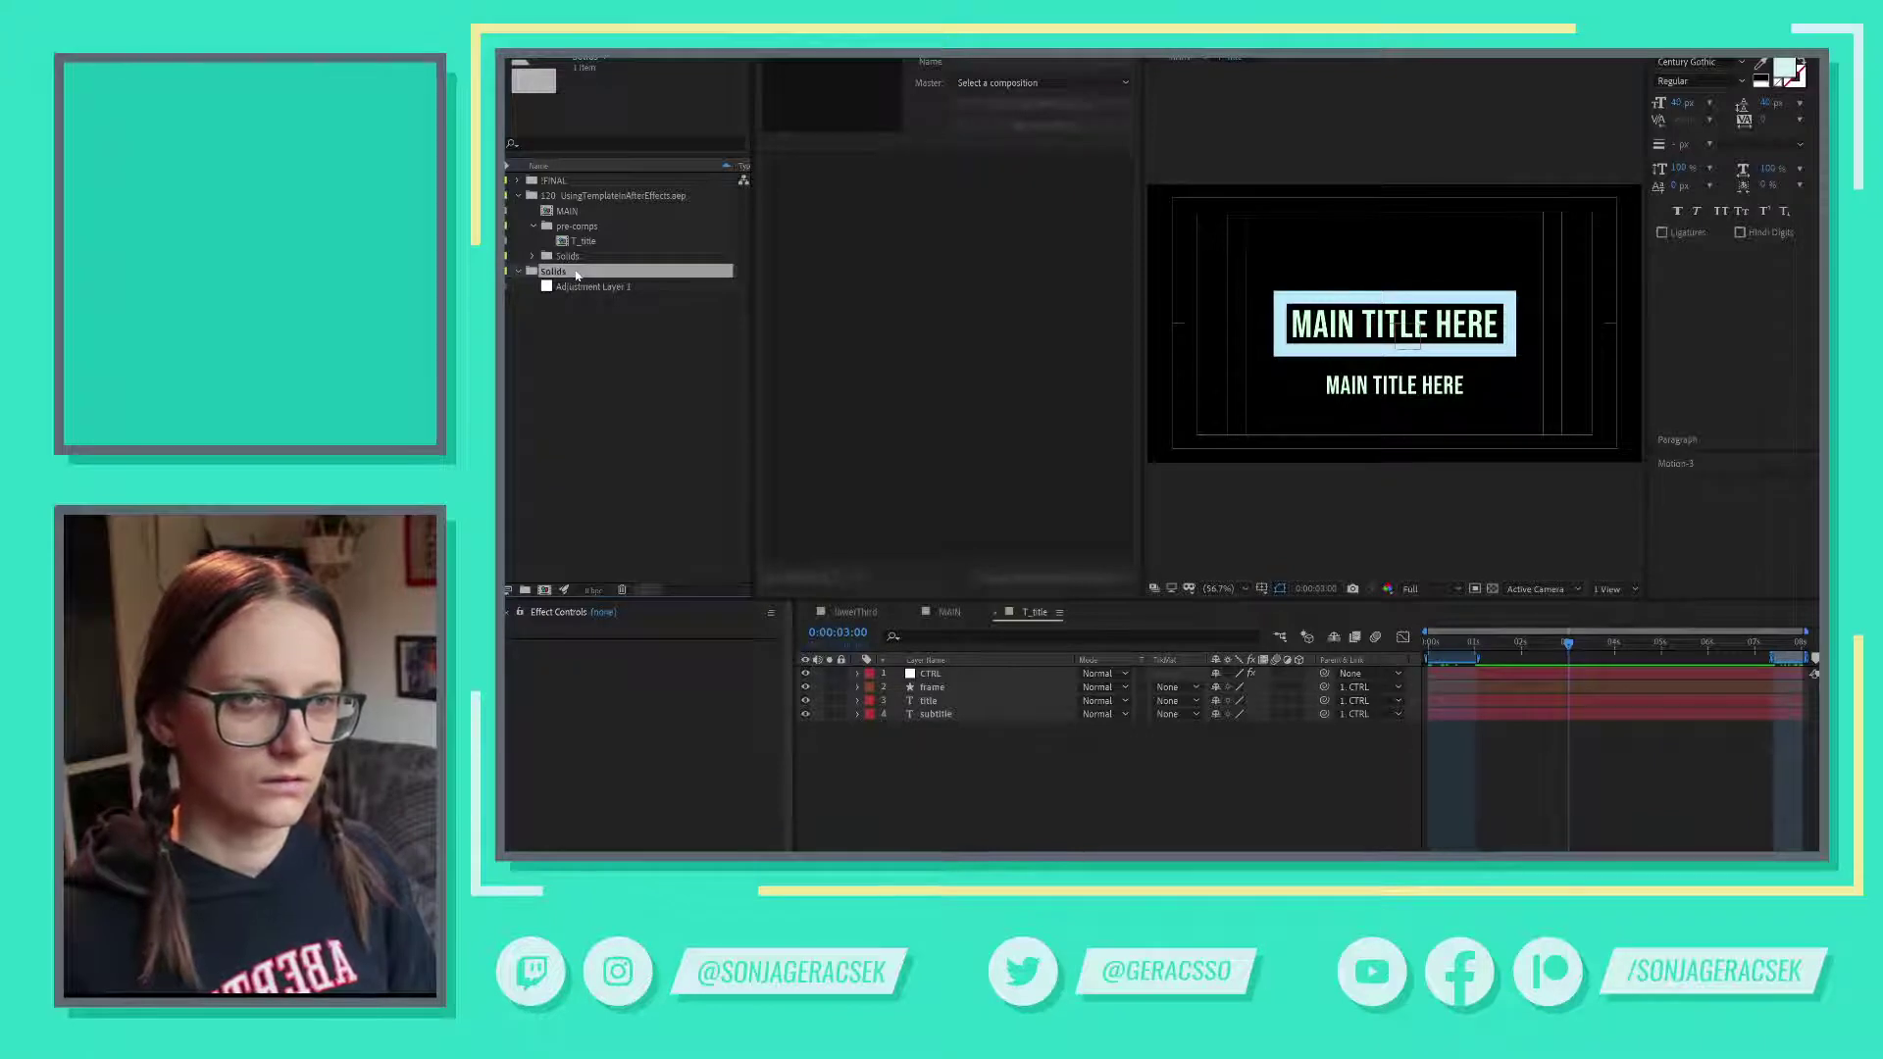
pyautogui.rightClick(609, 289)
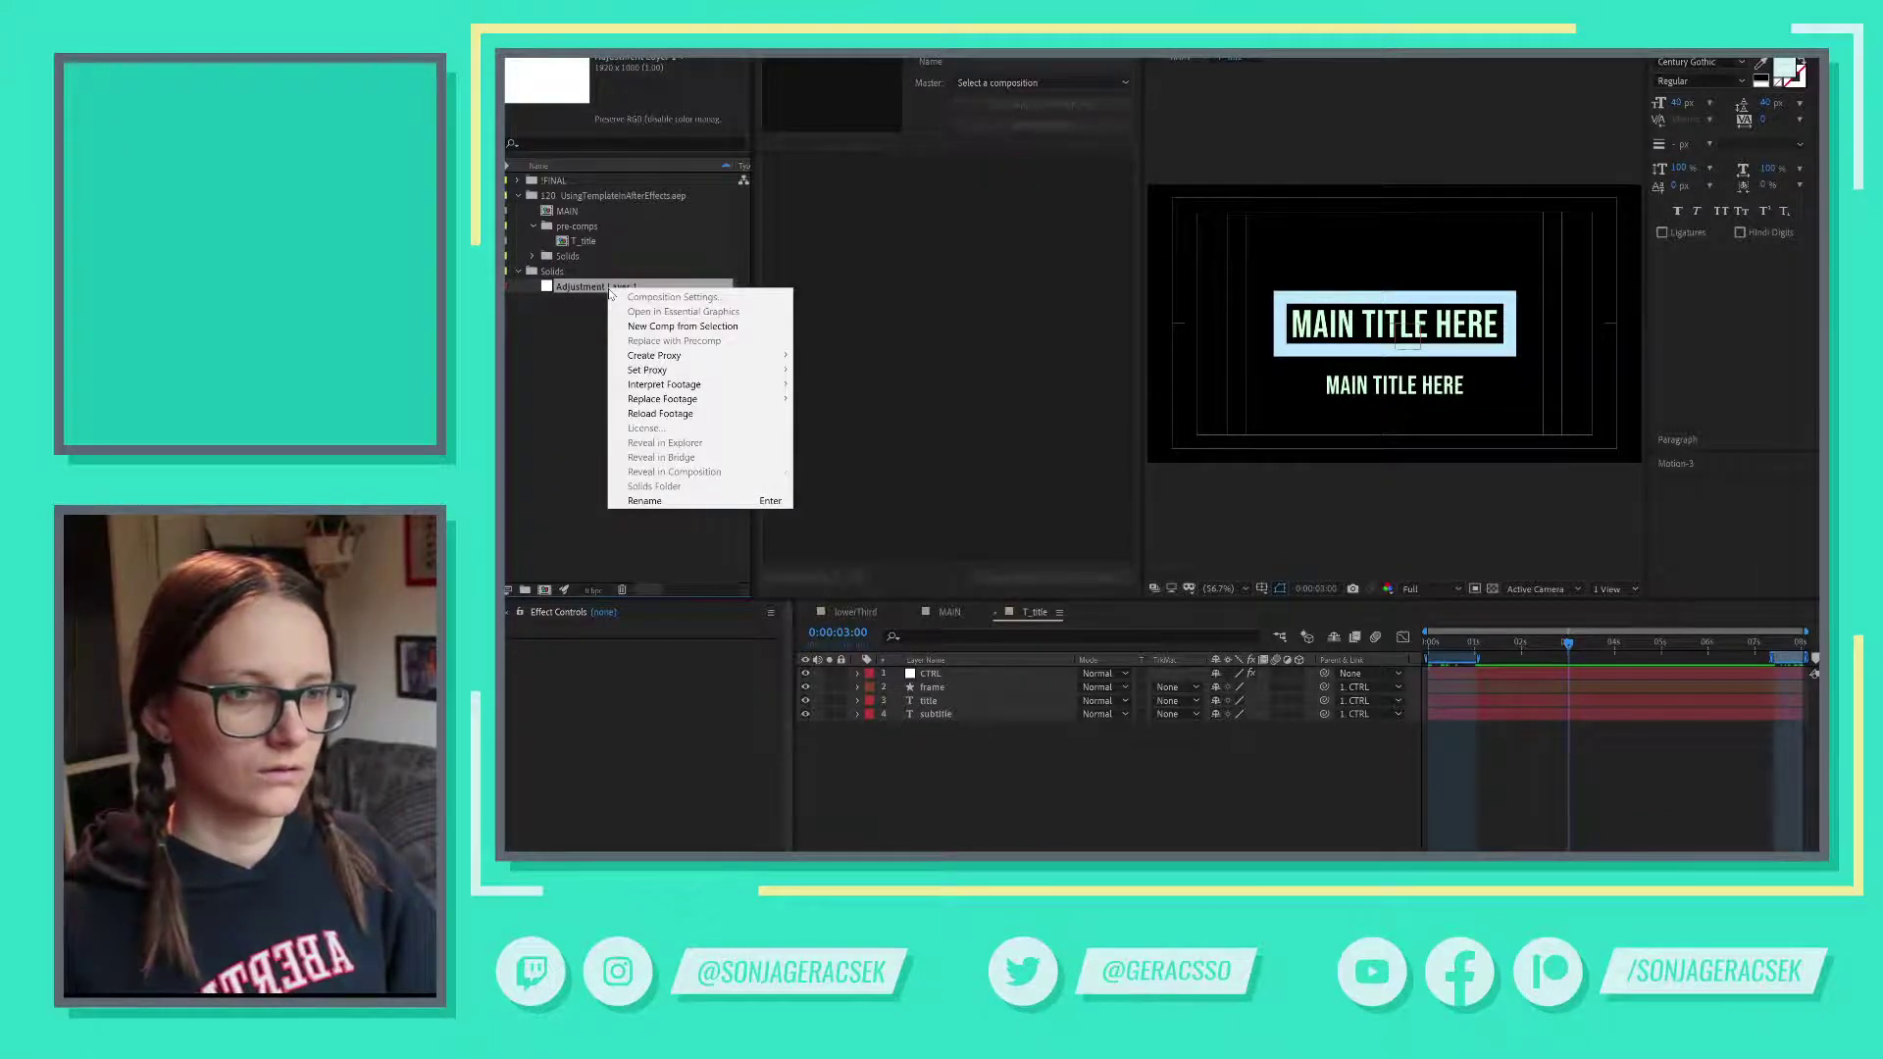
pyautogui.click(543, 373)
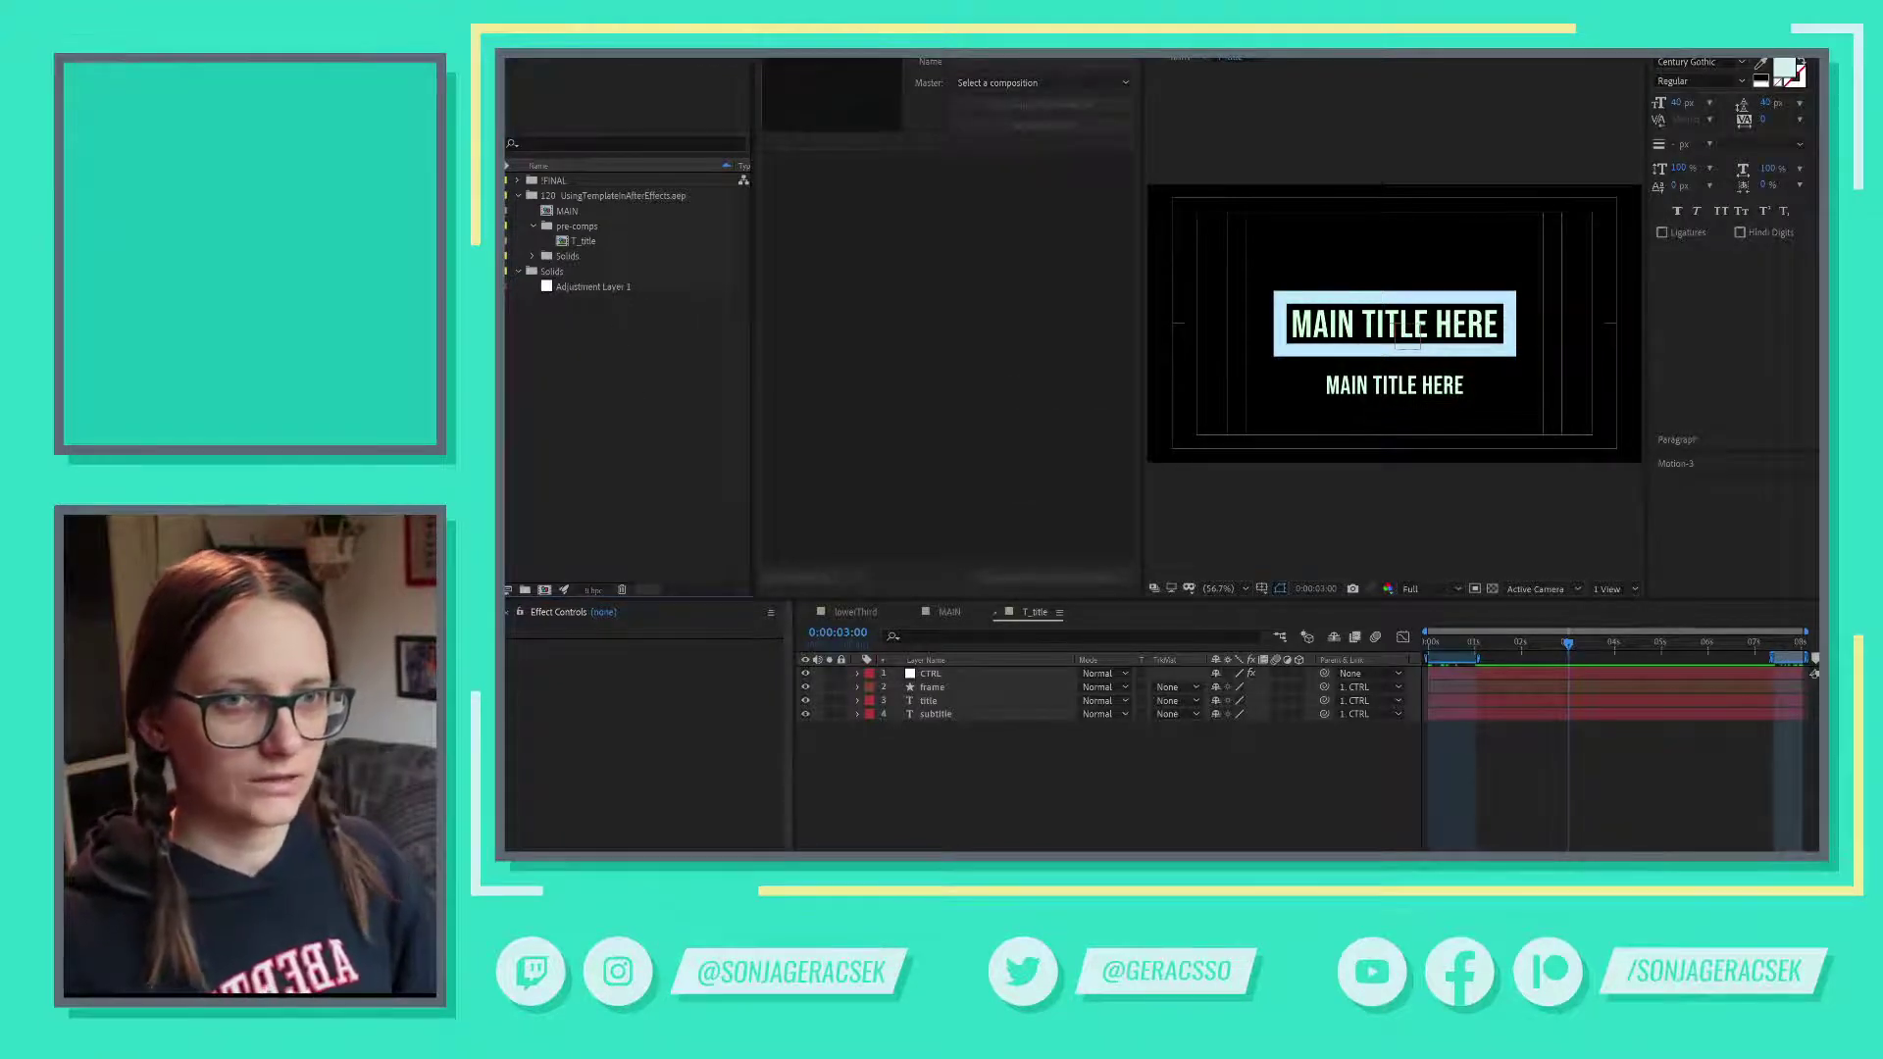
# - Start a new empty project and widen the Project panel
pyautogui.hotkey('alt', 'f')
pyautogui.press('n')
pyautogui.press('Return')
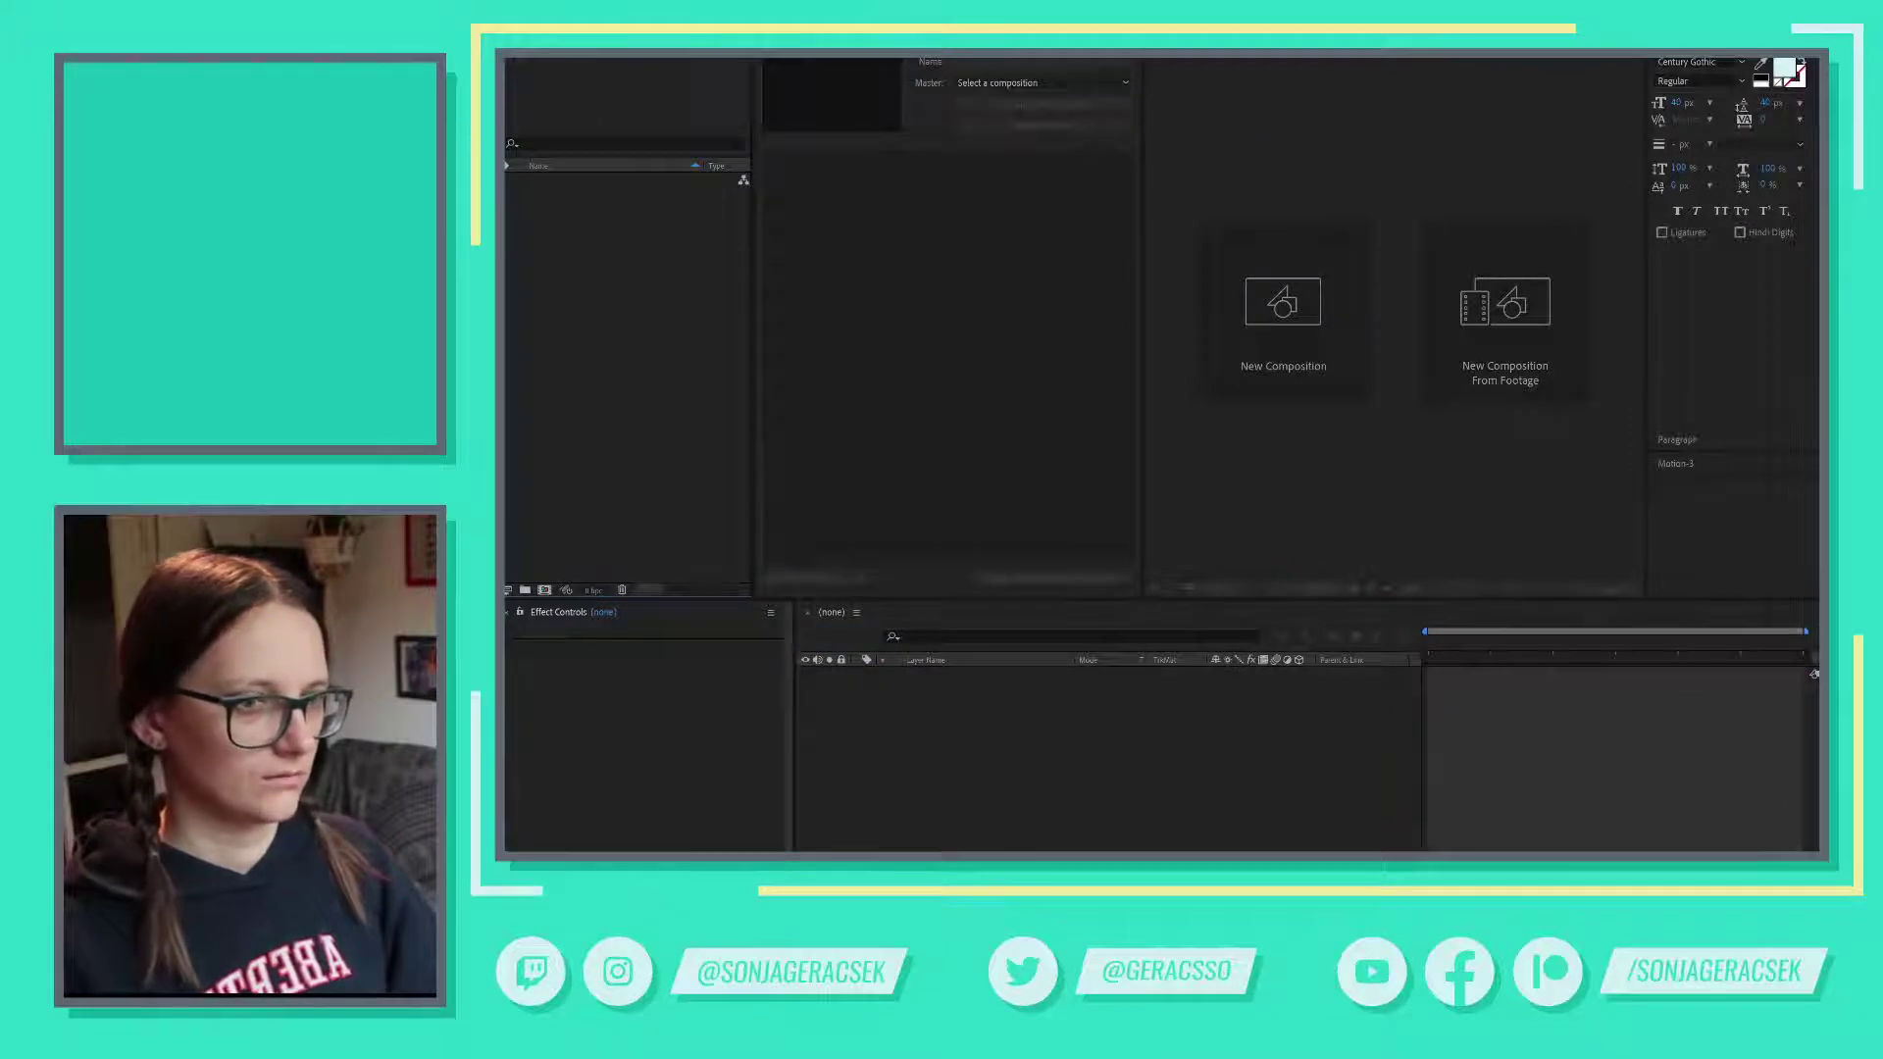
pyautogui.moveTo(751, 324); pyautogui.dragTo(794, 326)
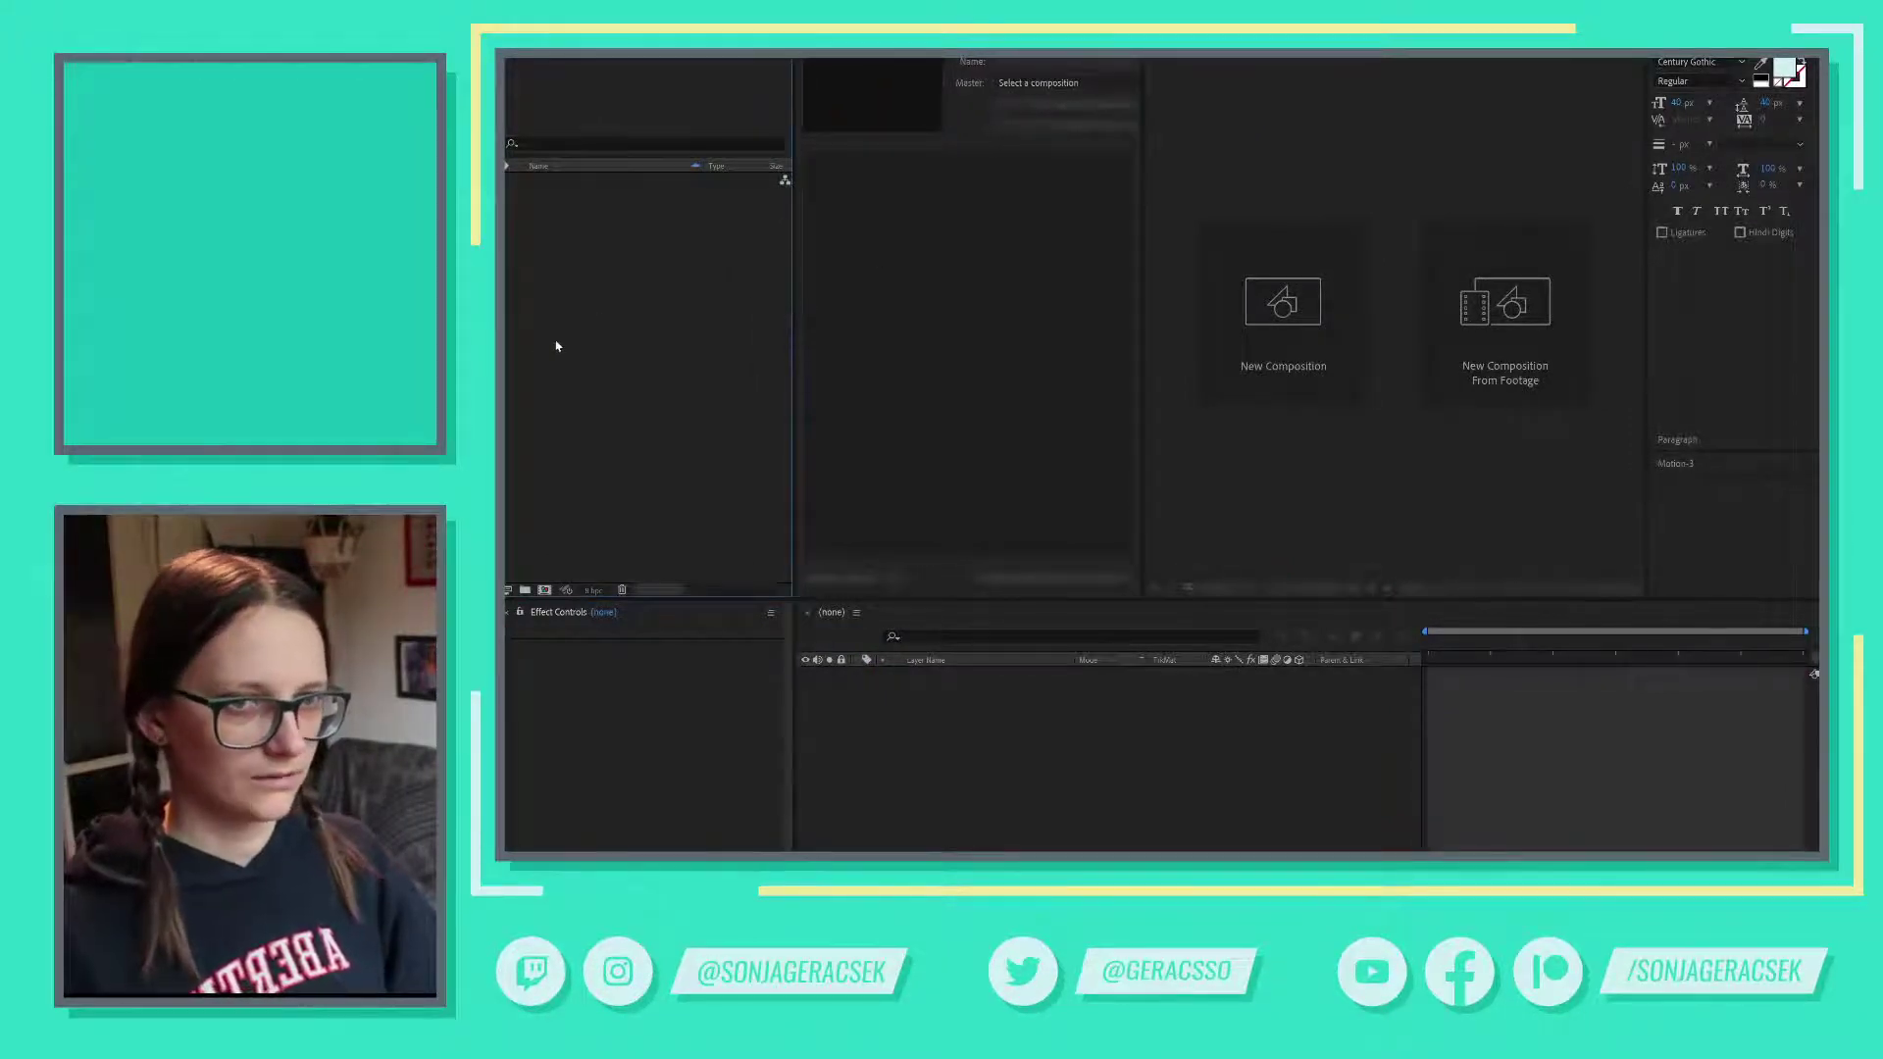
pyautogui.hotkey('alt', 'Tab')
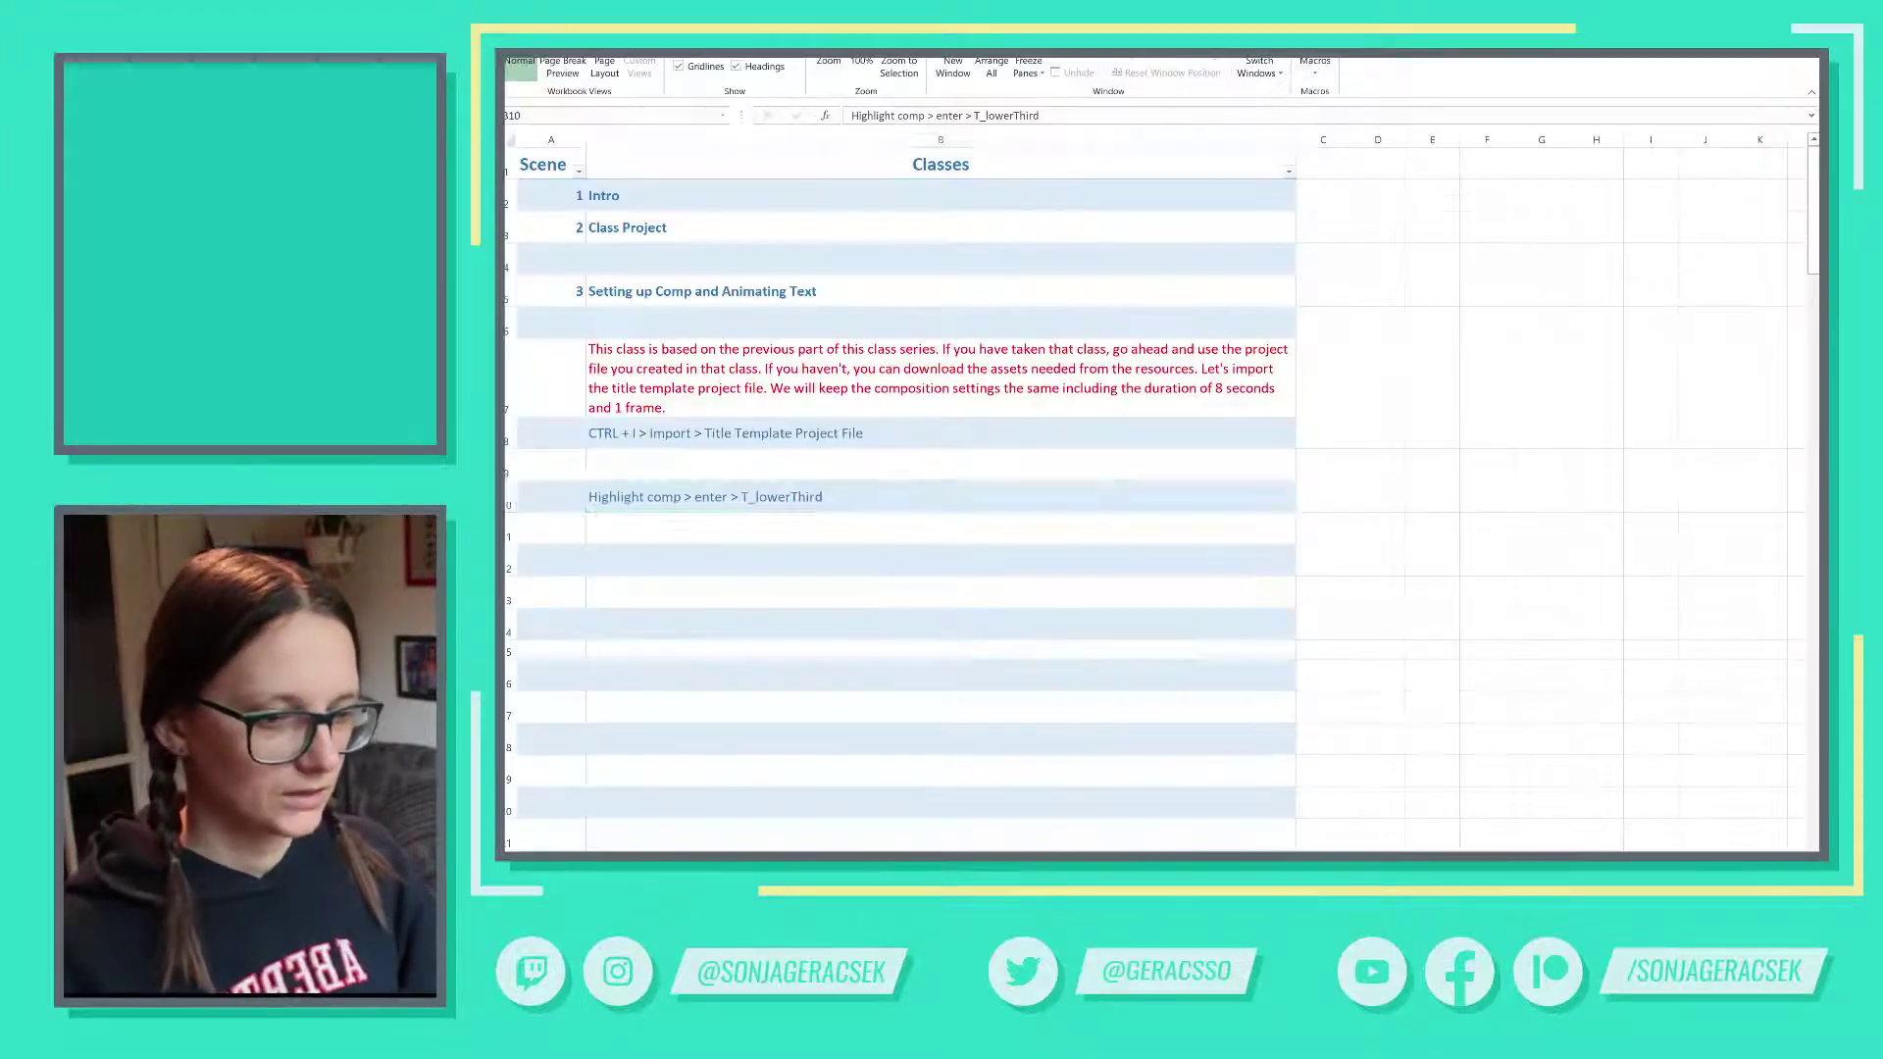
pyautogui.hotkey('alt', 'Tab')
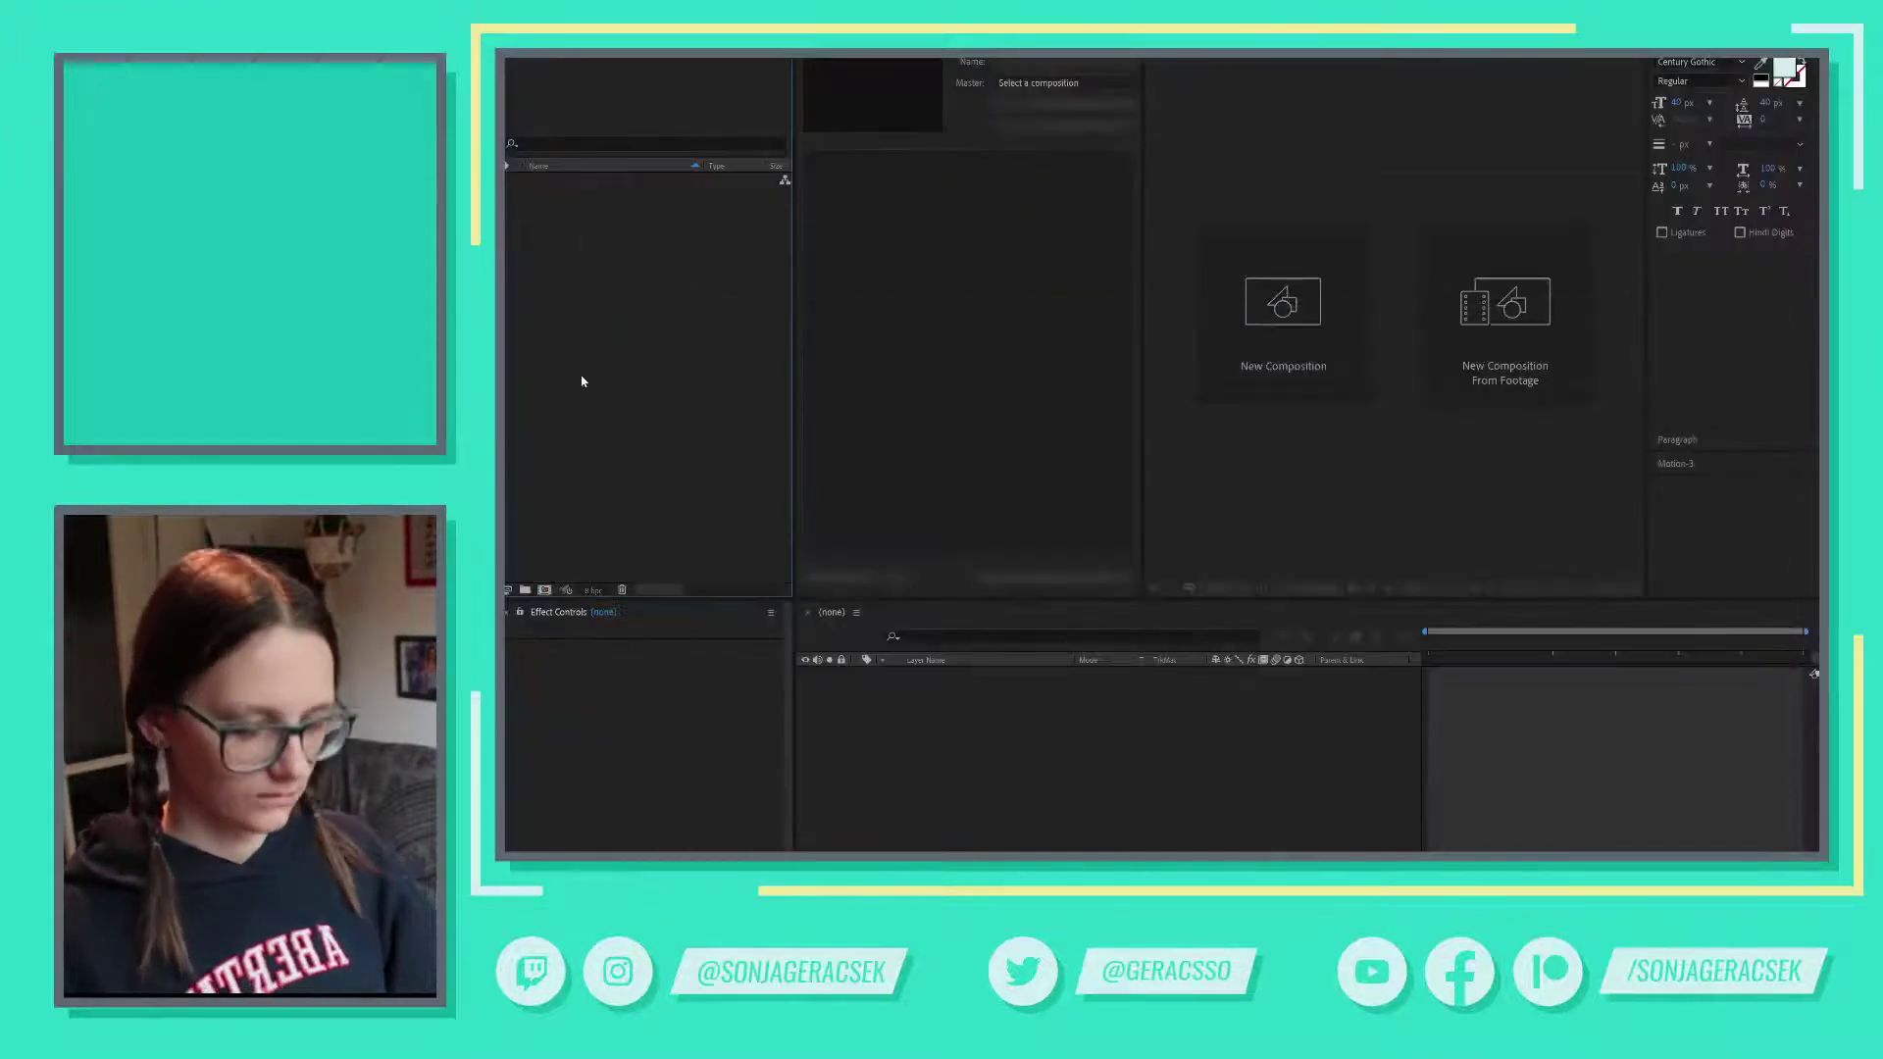
# - Import the 030_SettingUpComp.aep project, expand its folder to check the contents, and delete the imported folder
pyautogui.doubleClick(579, 383)
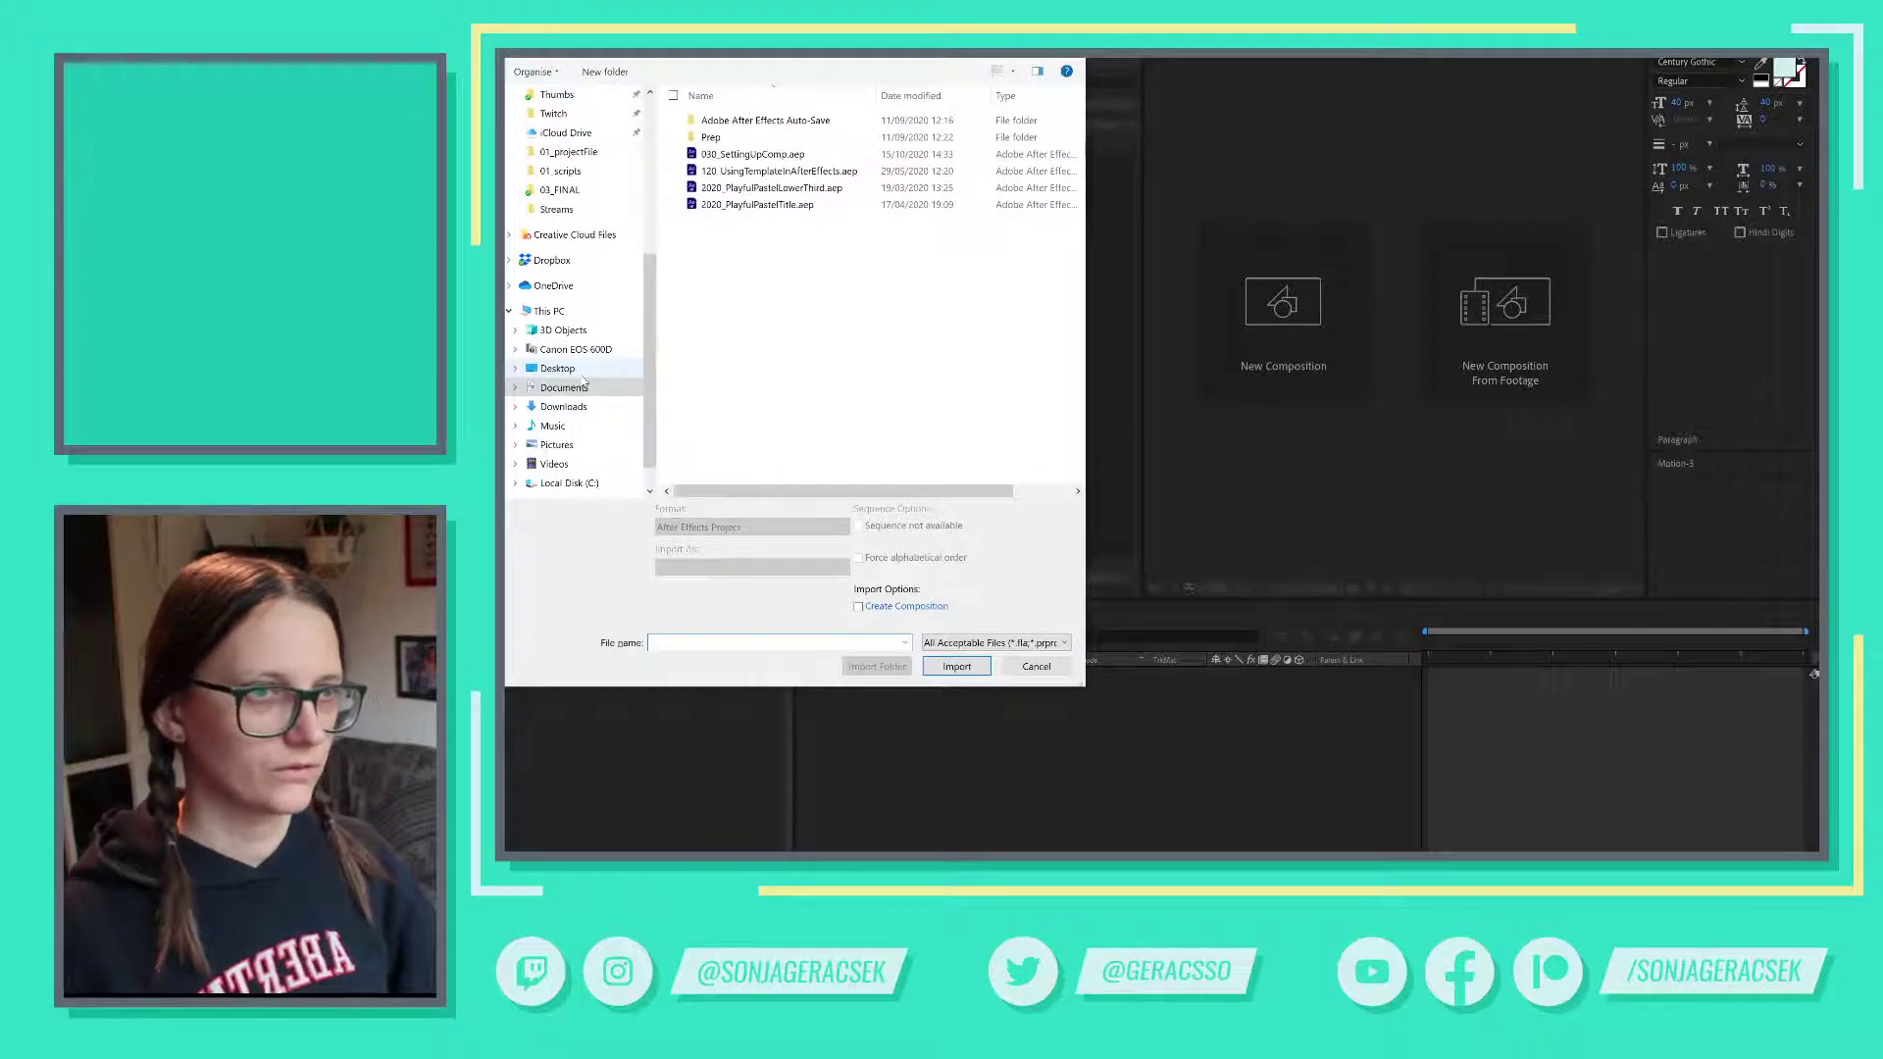
pyautogui.click(794, 157)
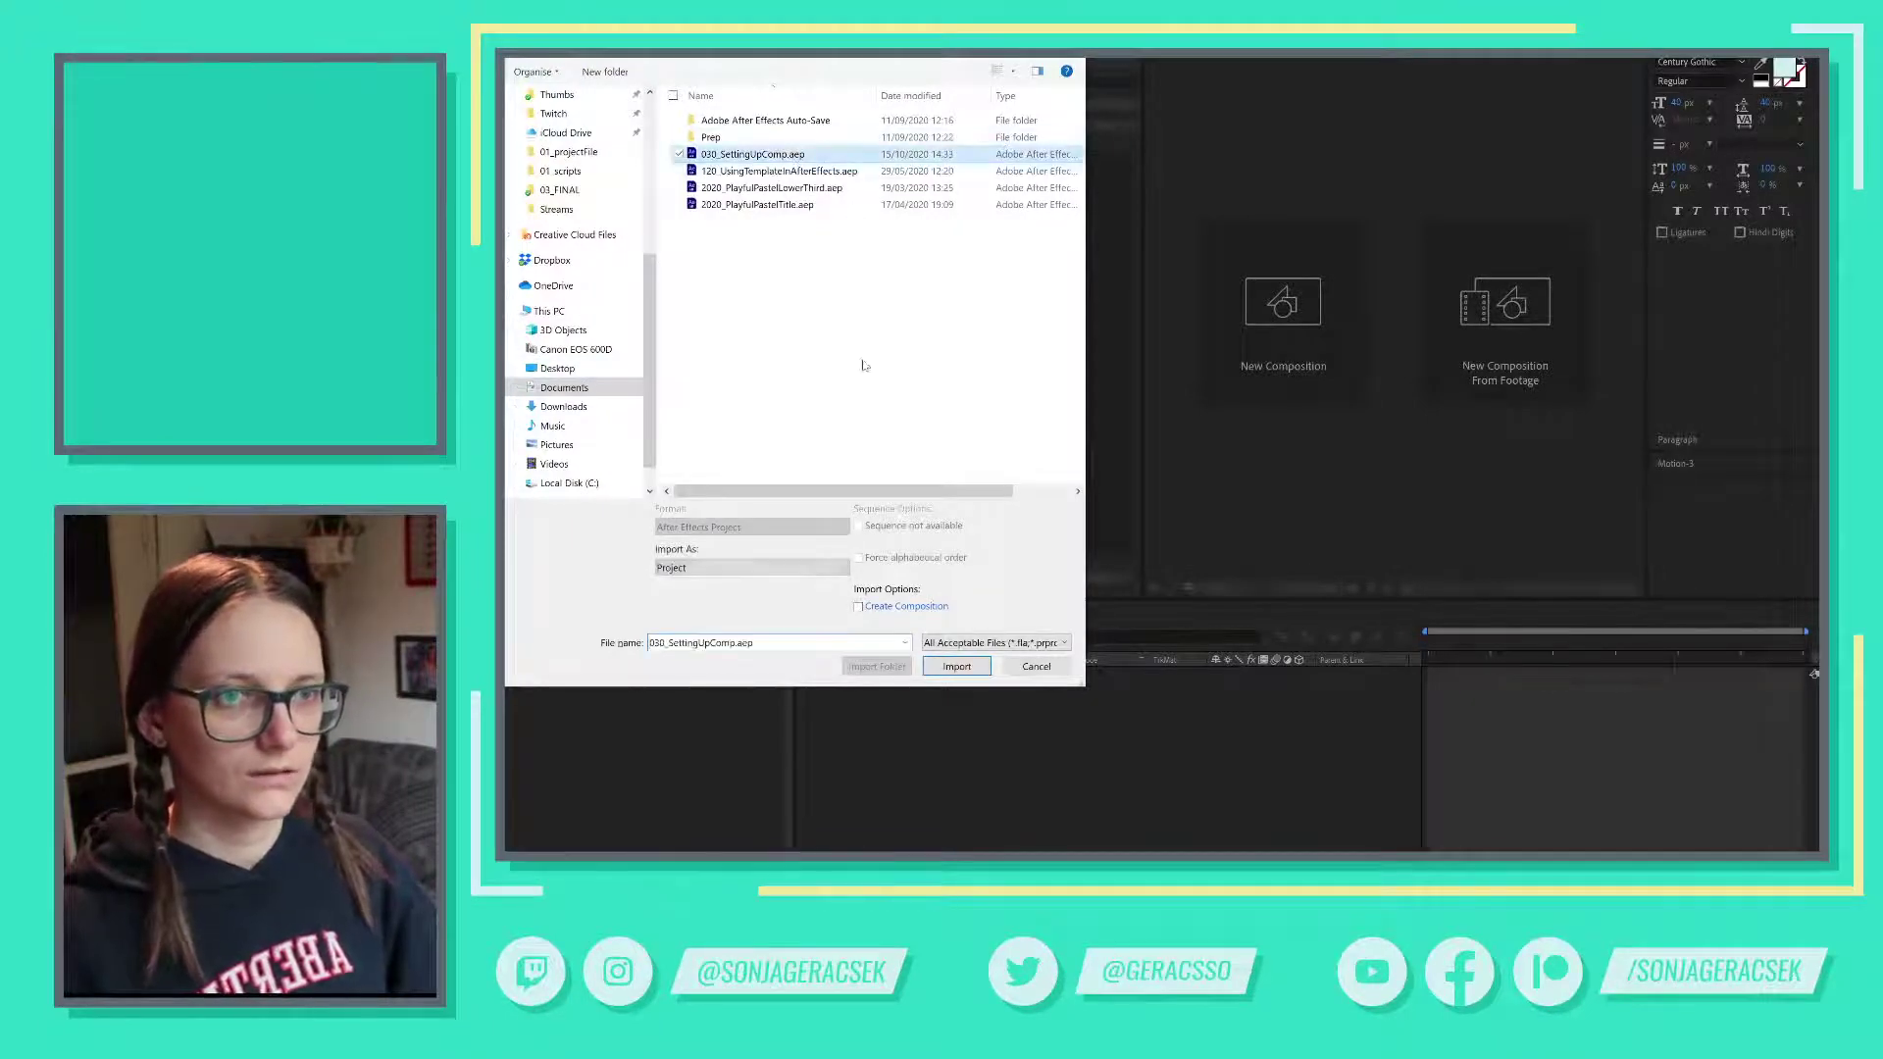
pyautogui.click(956, 665)
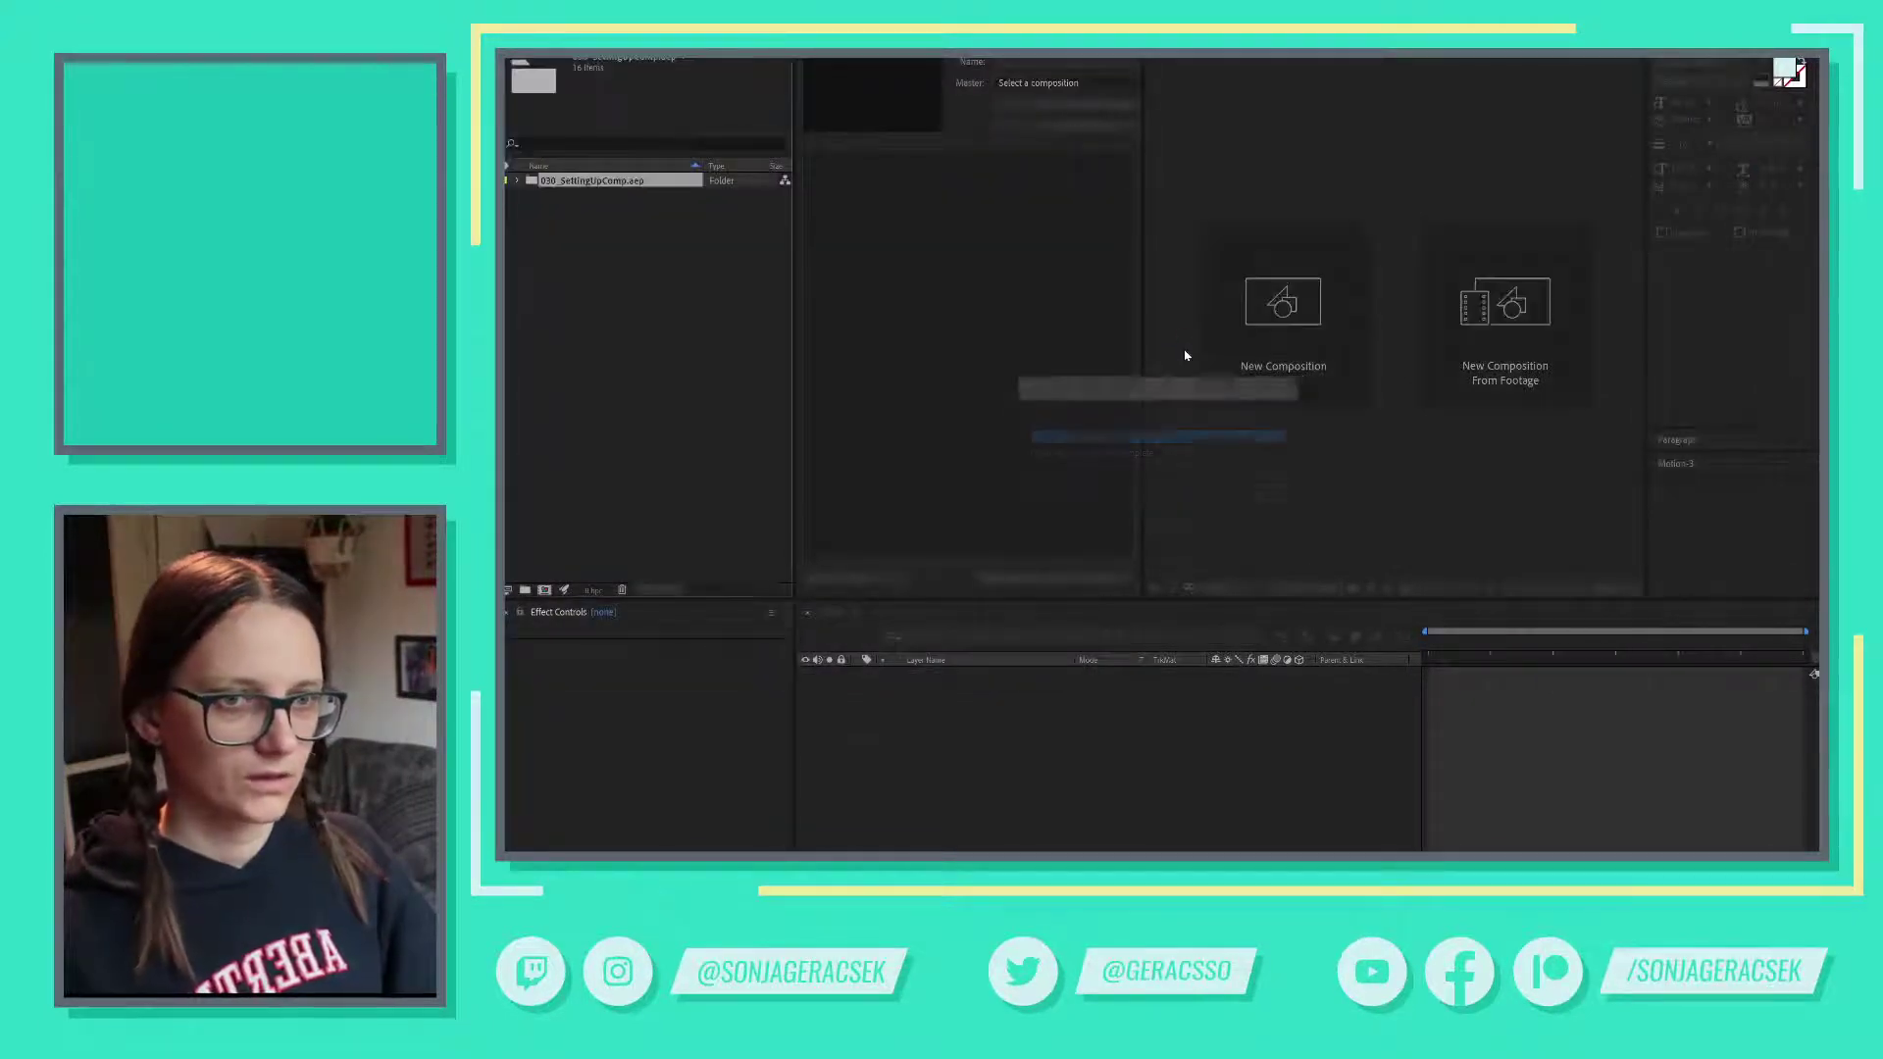
pyautogui.click(518, 183)
pyautogui.click(609, 186)
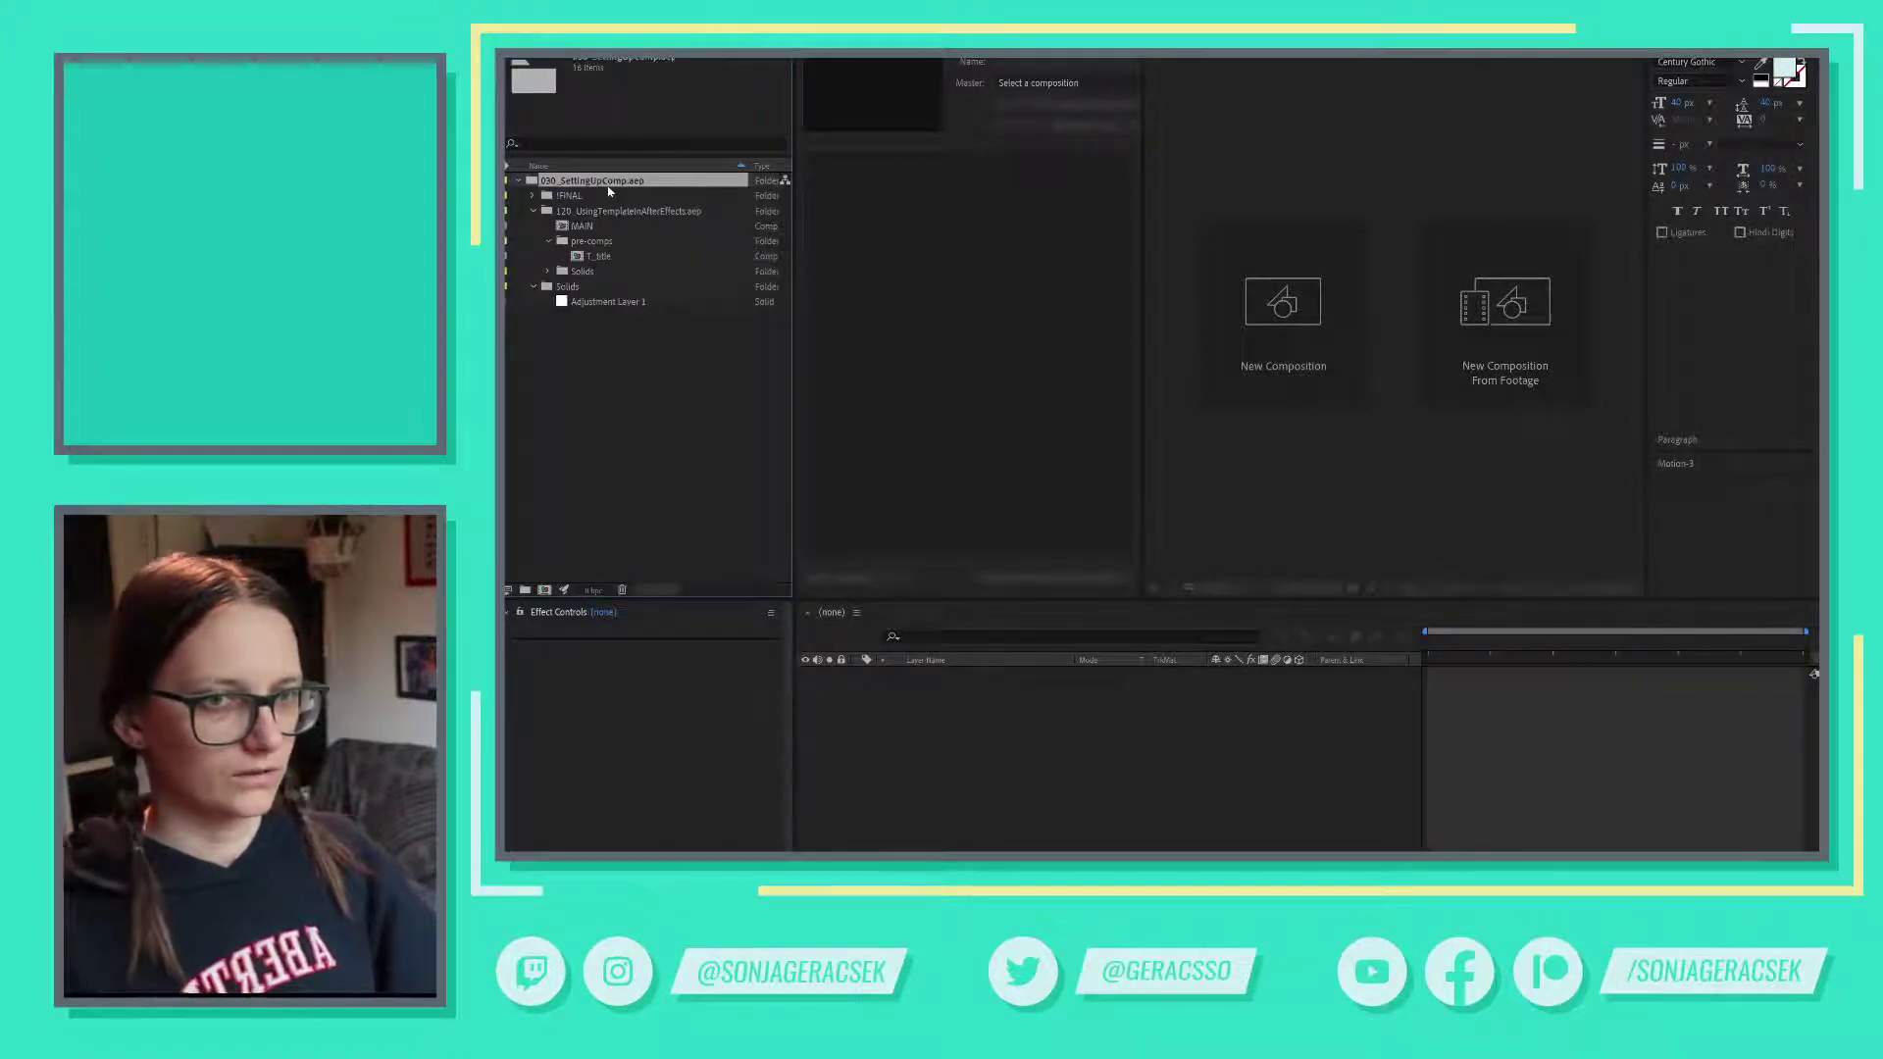
pyautogui.press('Delete')
pyautogui.click(1239, 474)
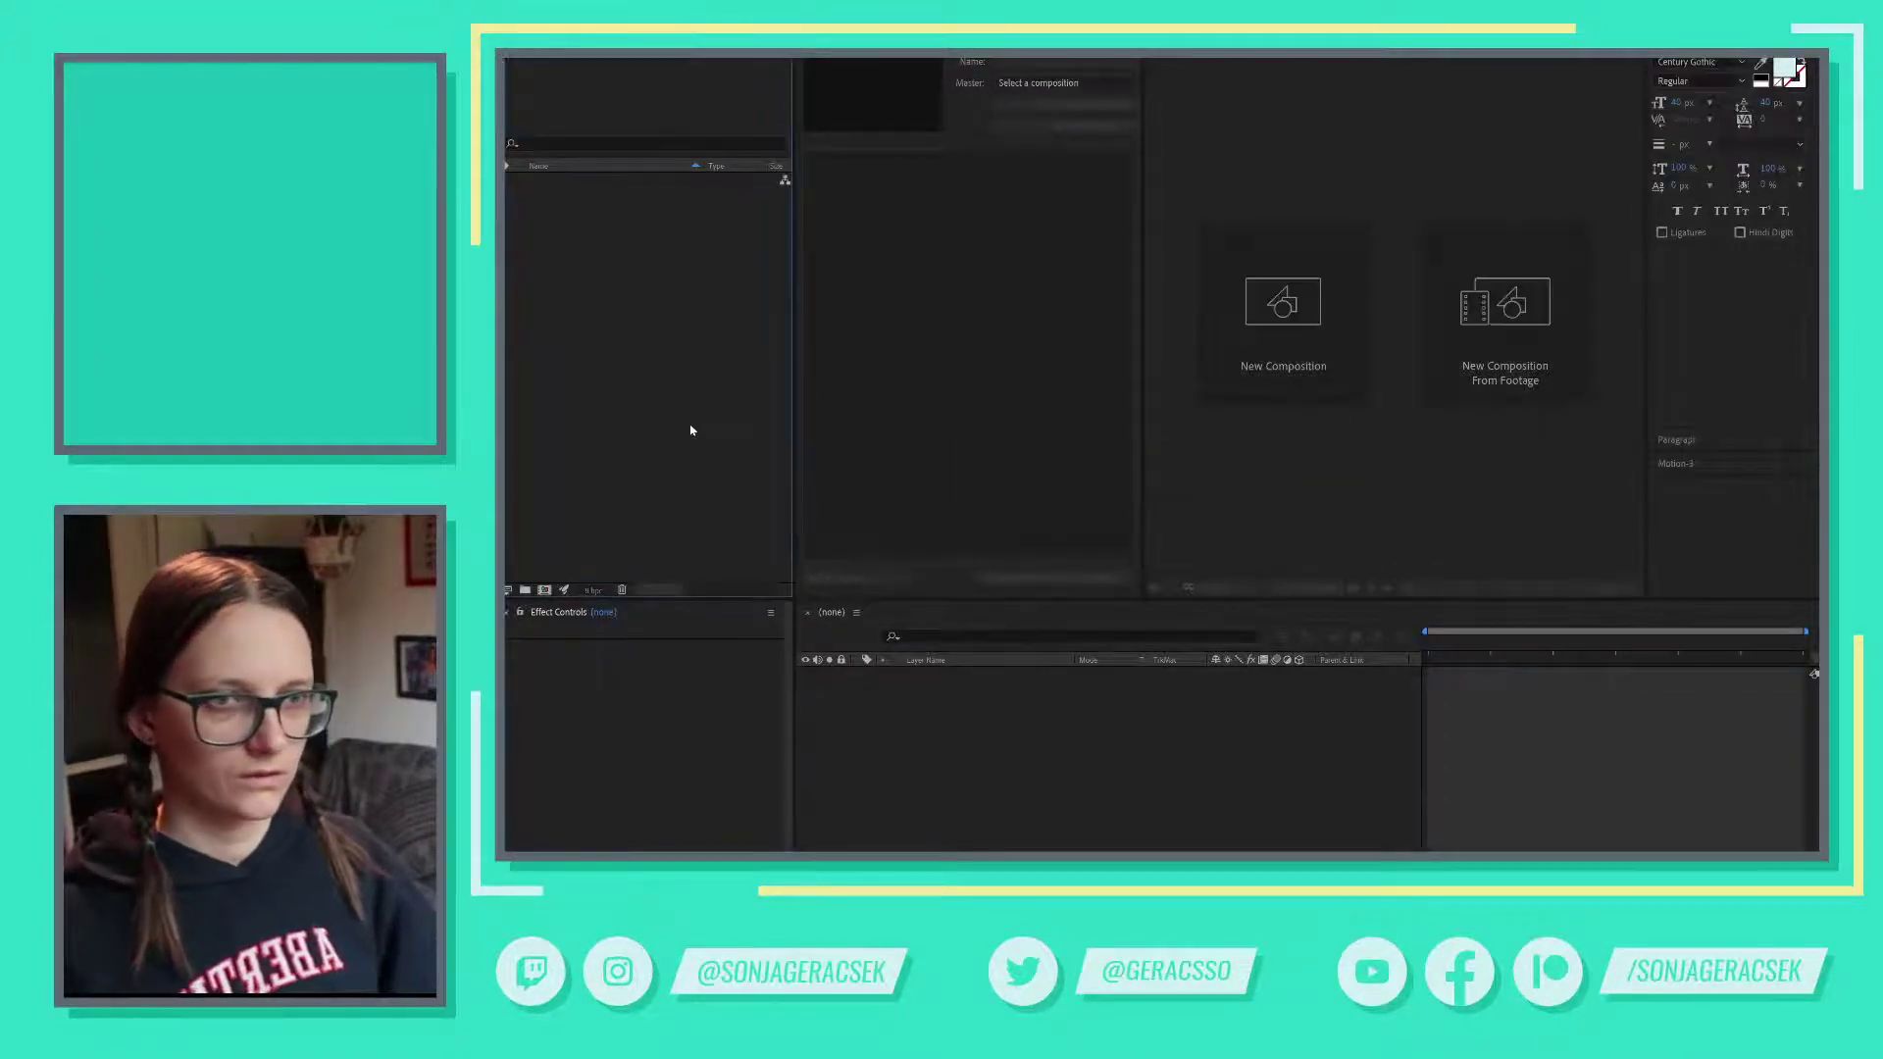
# - Save the empty project as 030_SettingUpComp.aep, replacing the existing file
pyautogui.hotkey('ctrl', 'shift', 's')
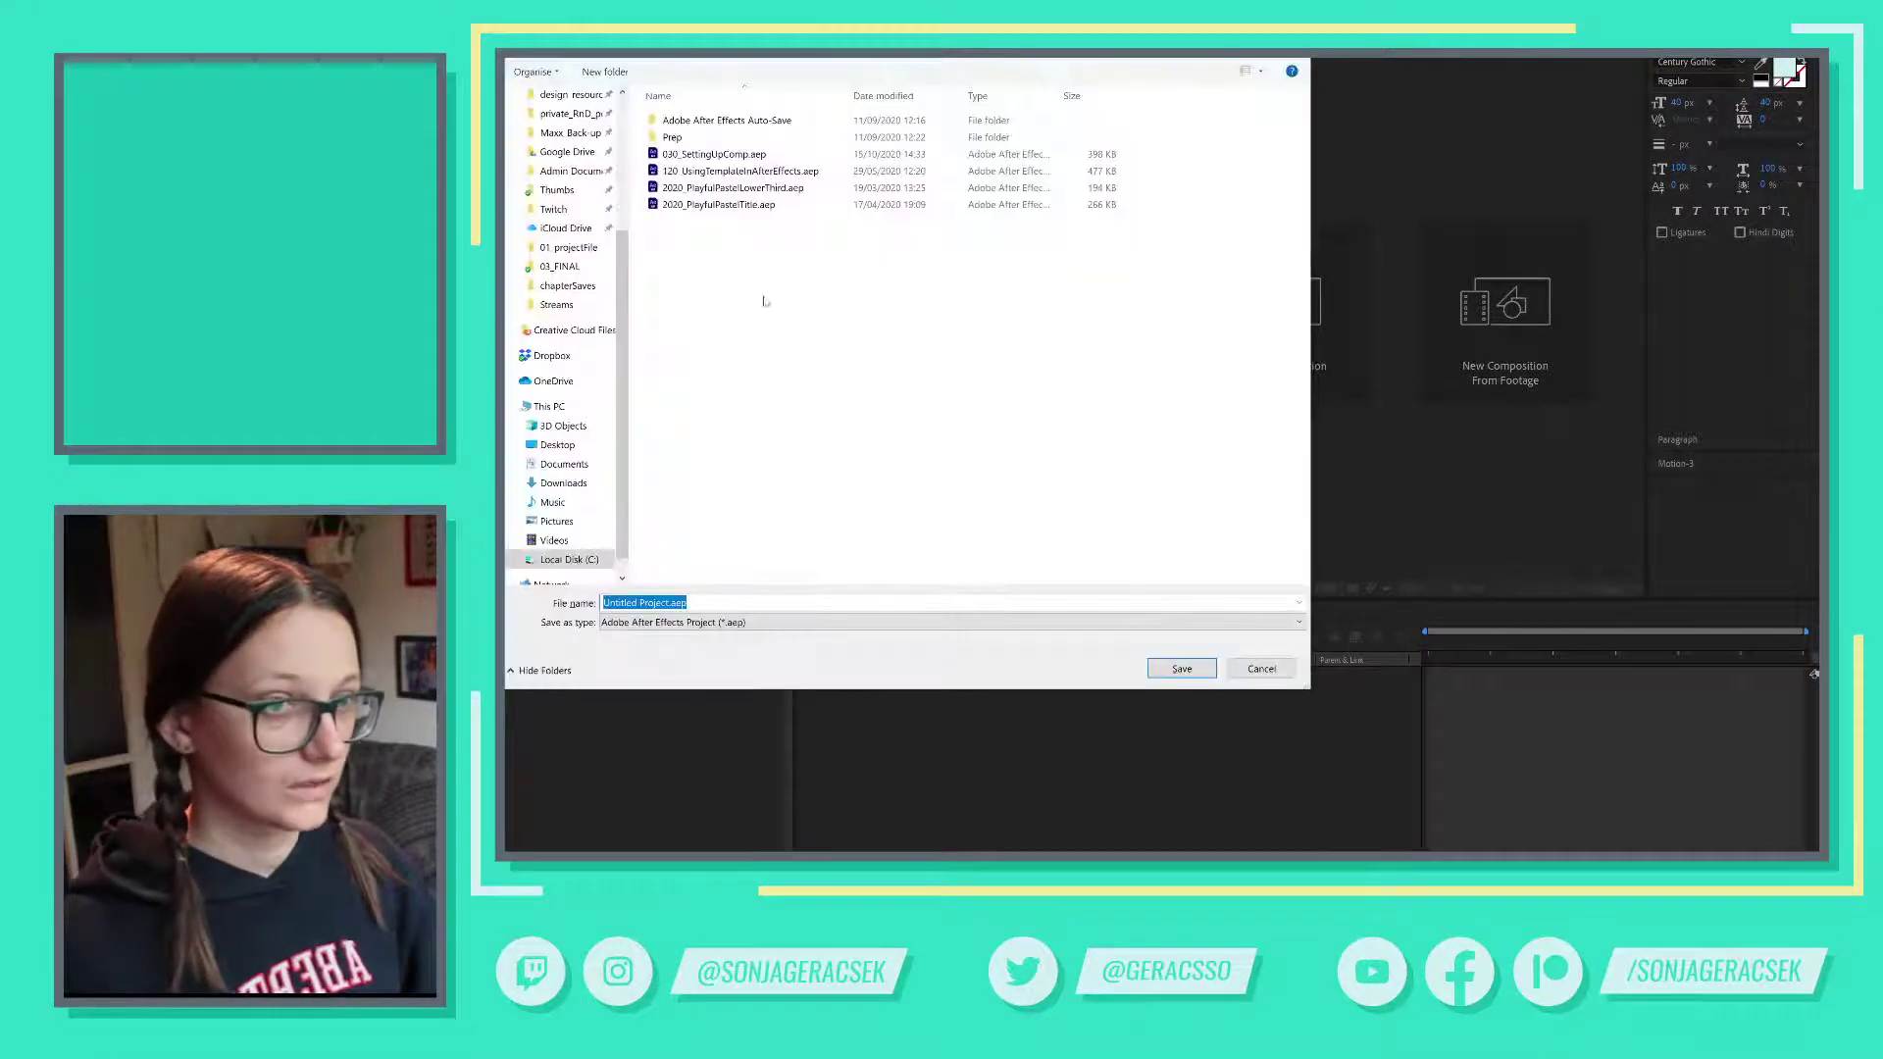
pyautogui.click(714, 154)
pyautogui.click(1179, 670)
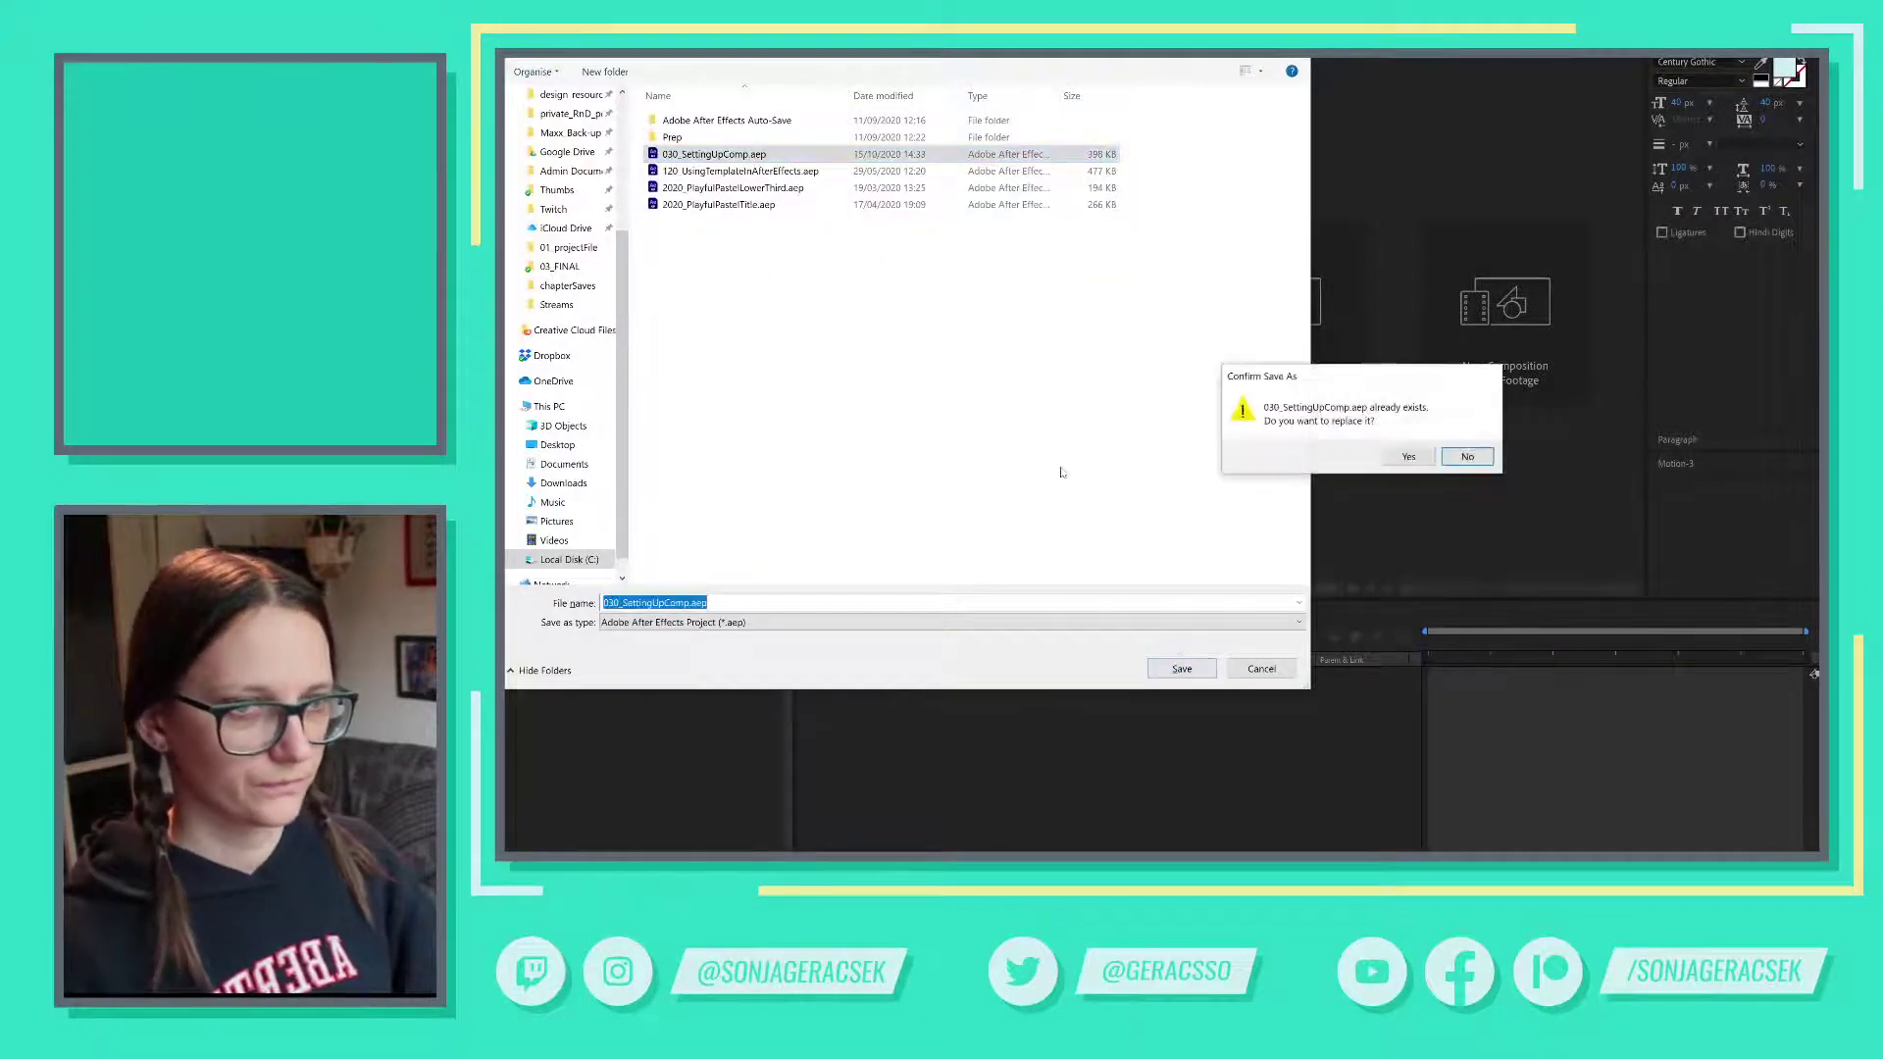
pyautogui.click(1409, 458)
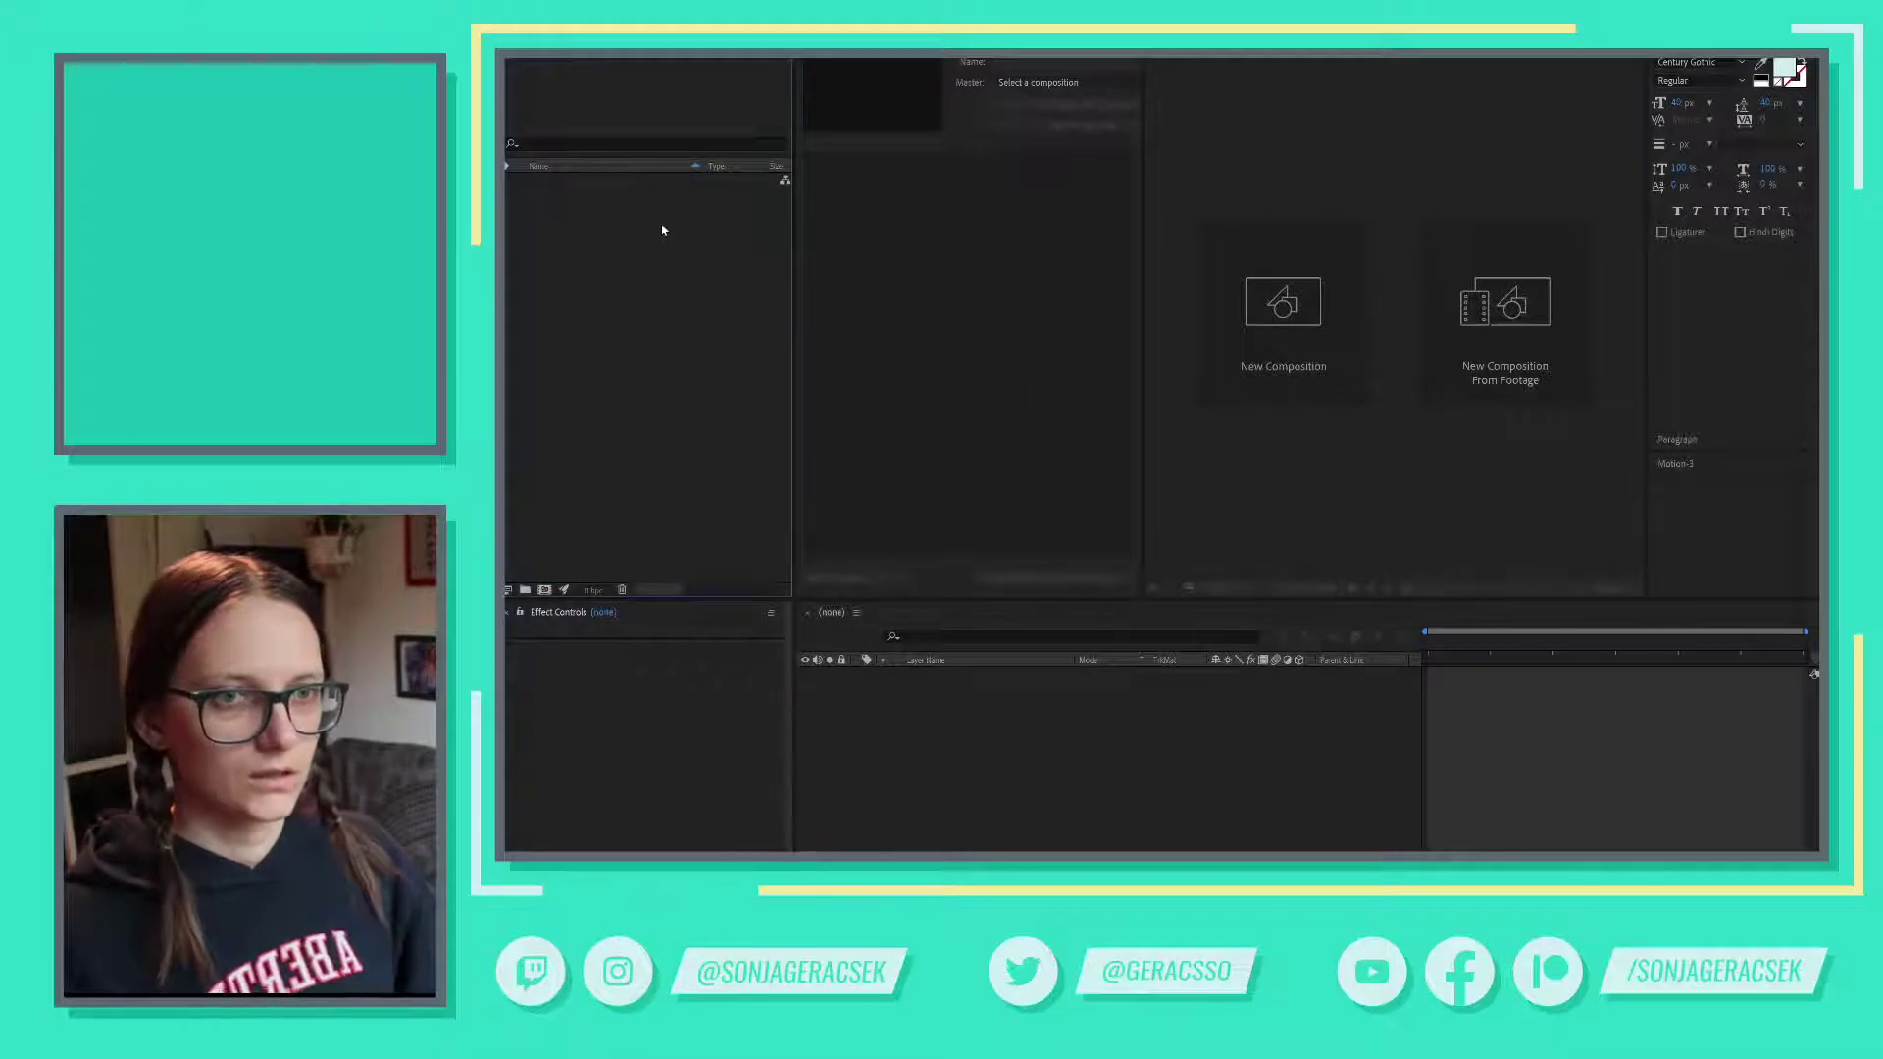
# - Import the 120_UsingTemplateInAfterEffects.aep project and expand its folder in the Project panel
pyautogui.doubleClick(662, 231)
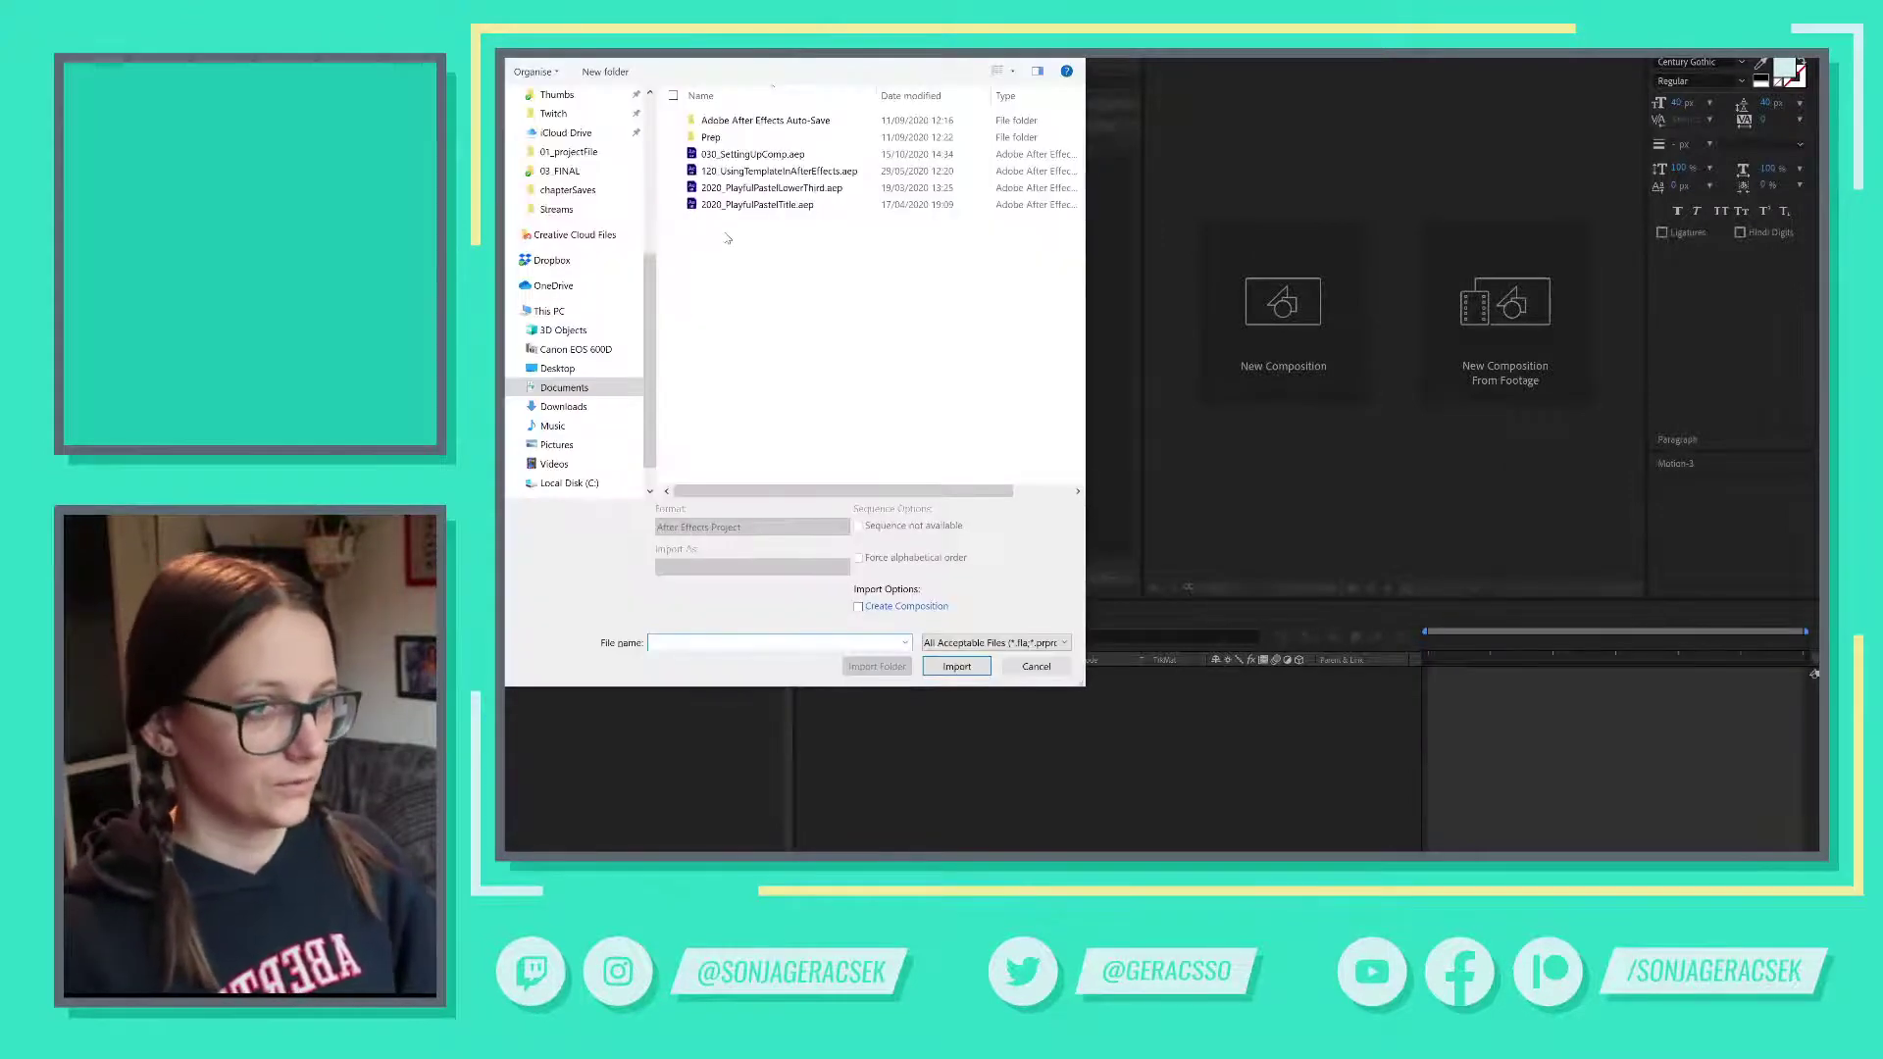
pyautogui.click(775, 171)
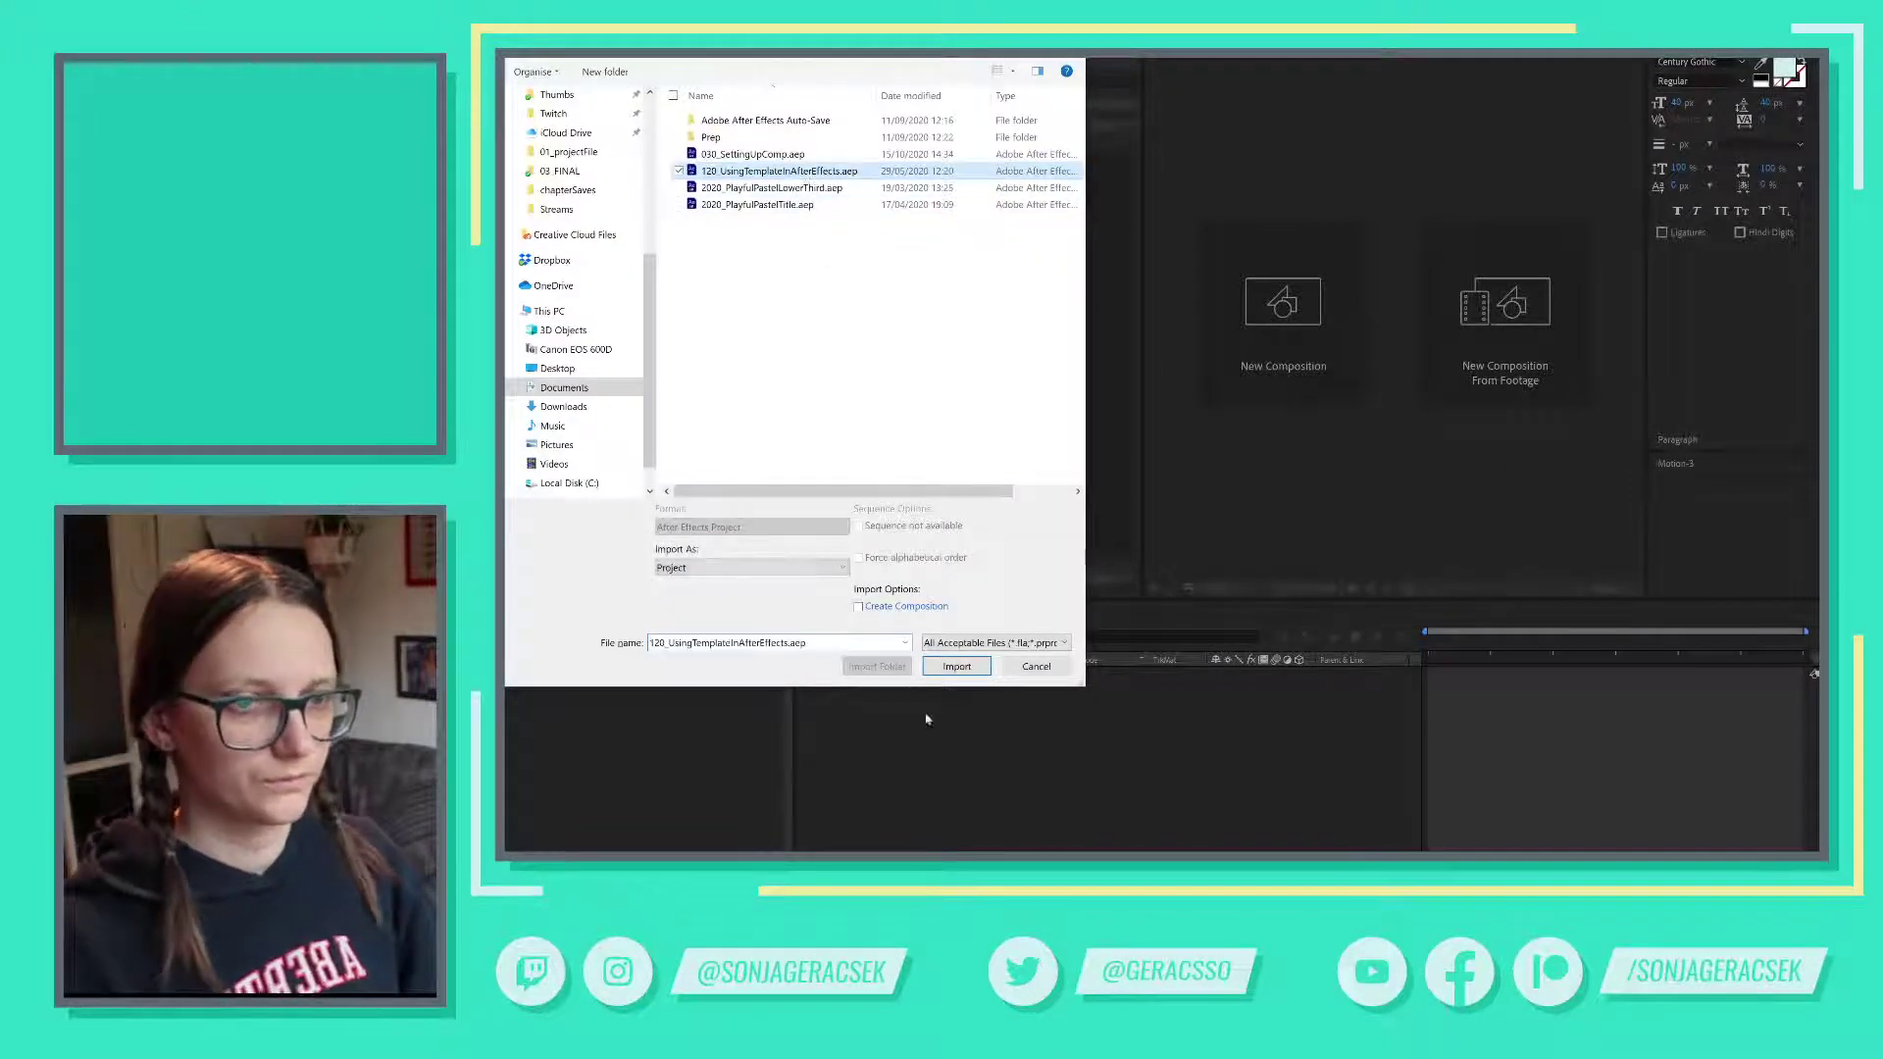
pyautogui.click(956, 666)
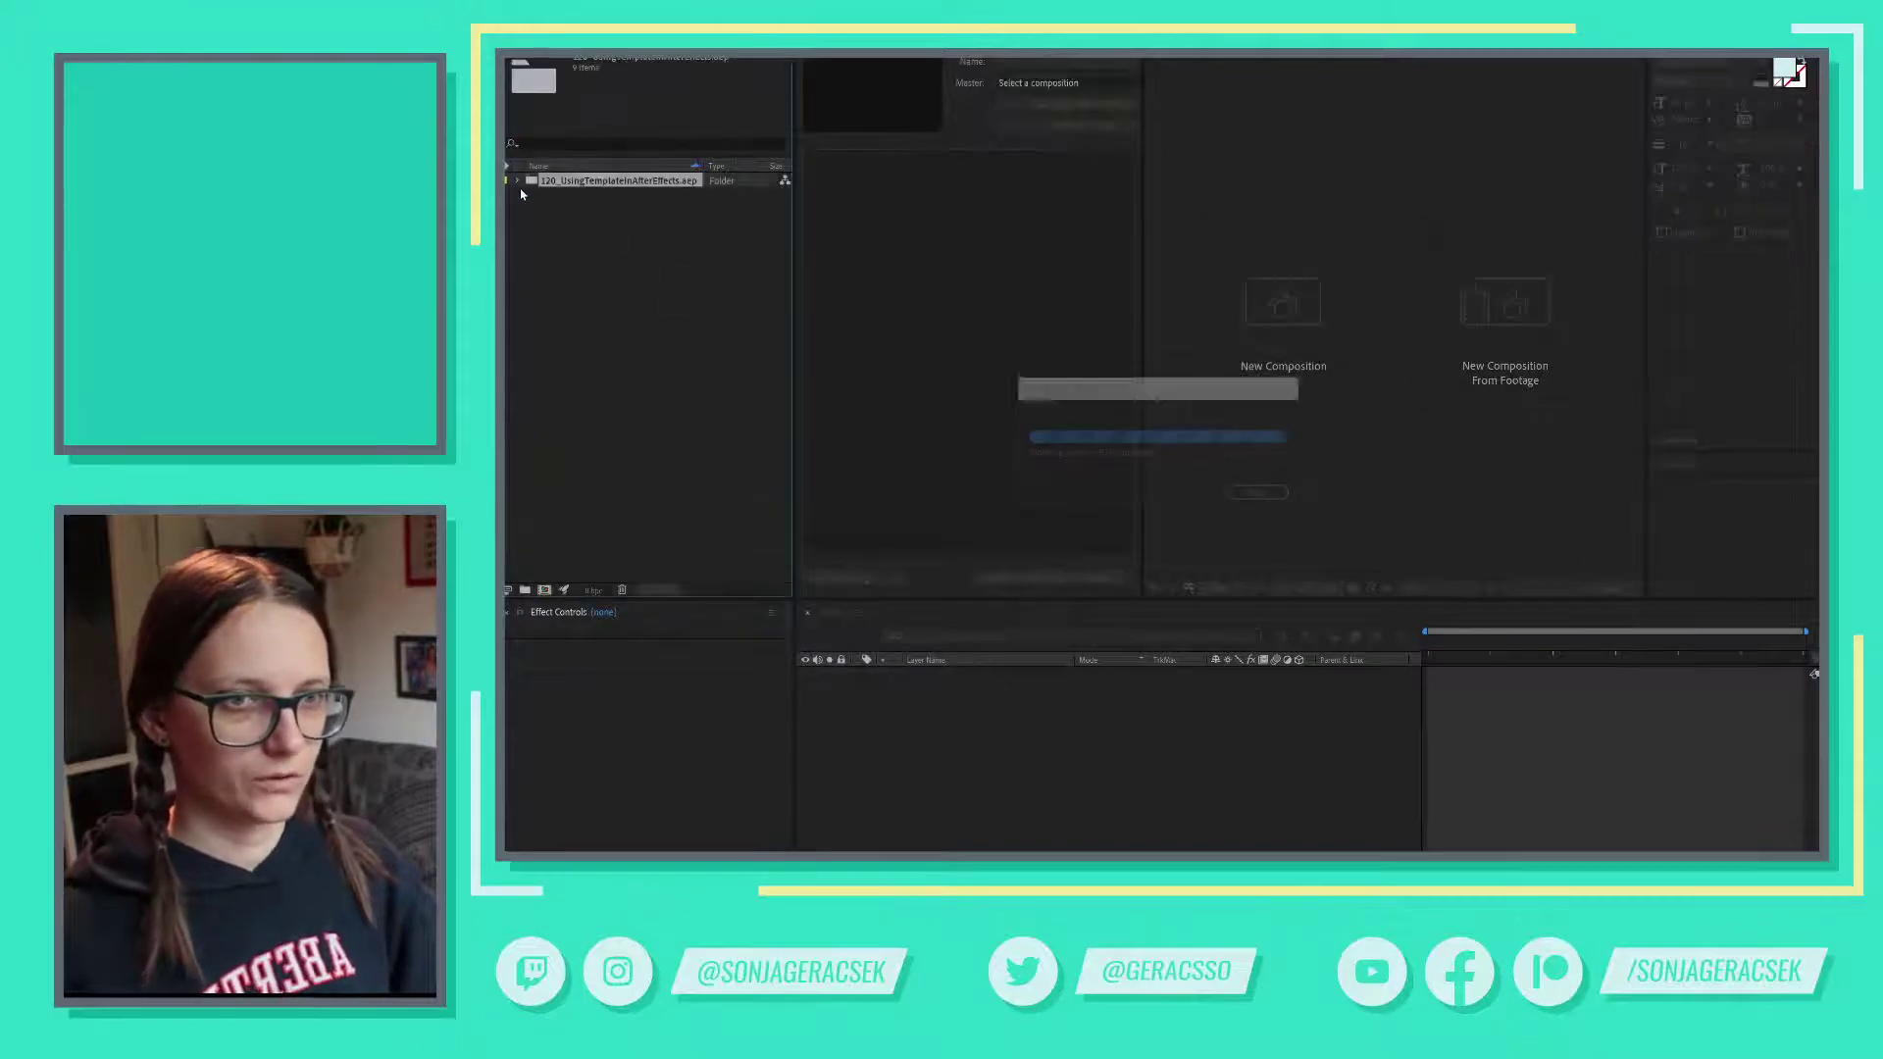
pyautogui.click(516, 182)
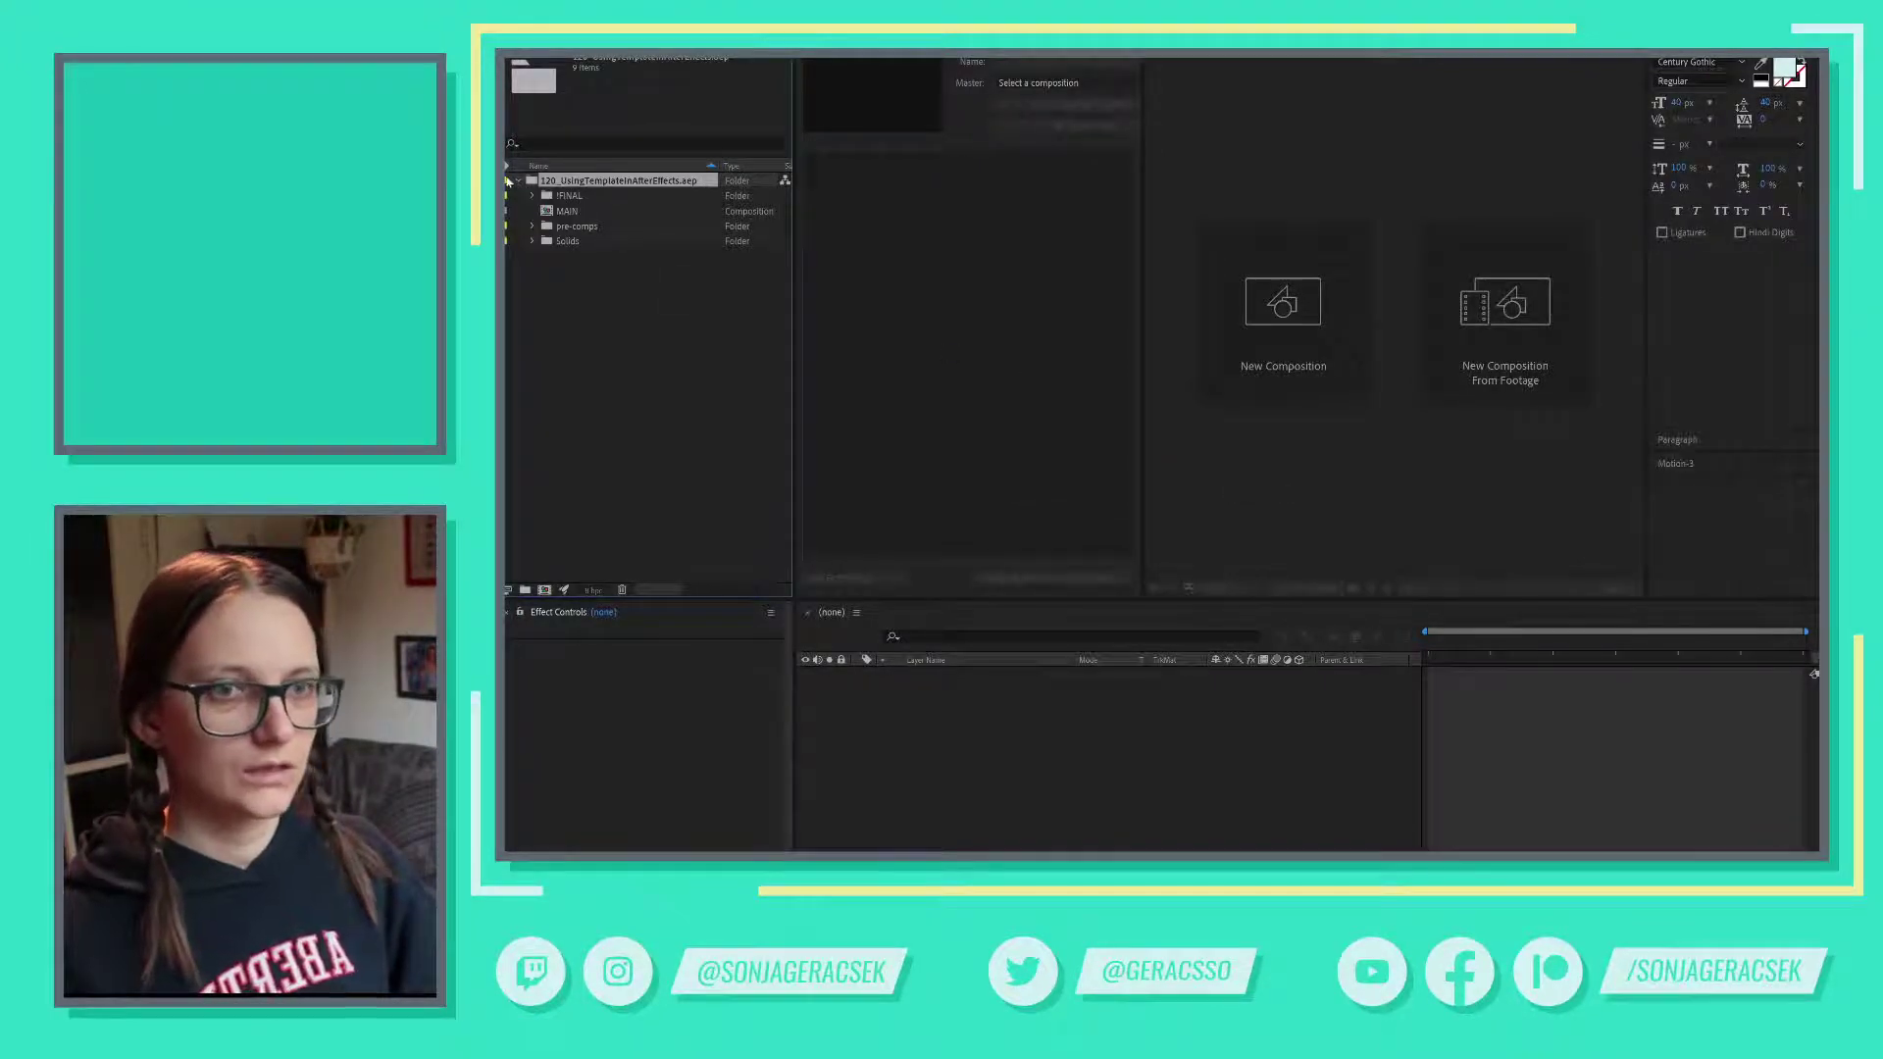
# - Delete the FINAL folder and its contents from the imported project, and select the pre-comps folder
pyautogui.click(595, 200)
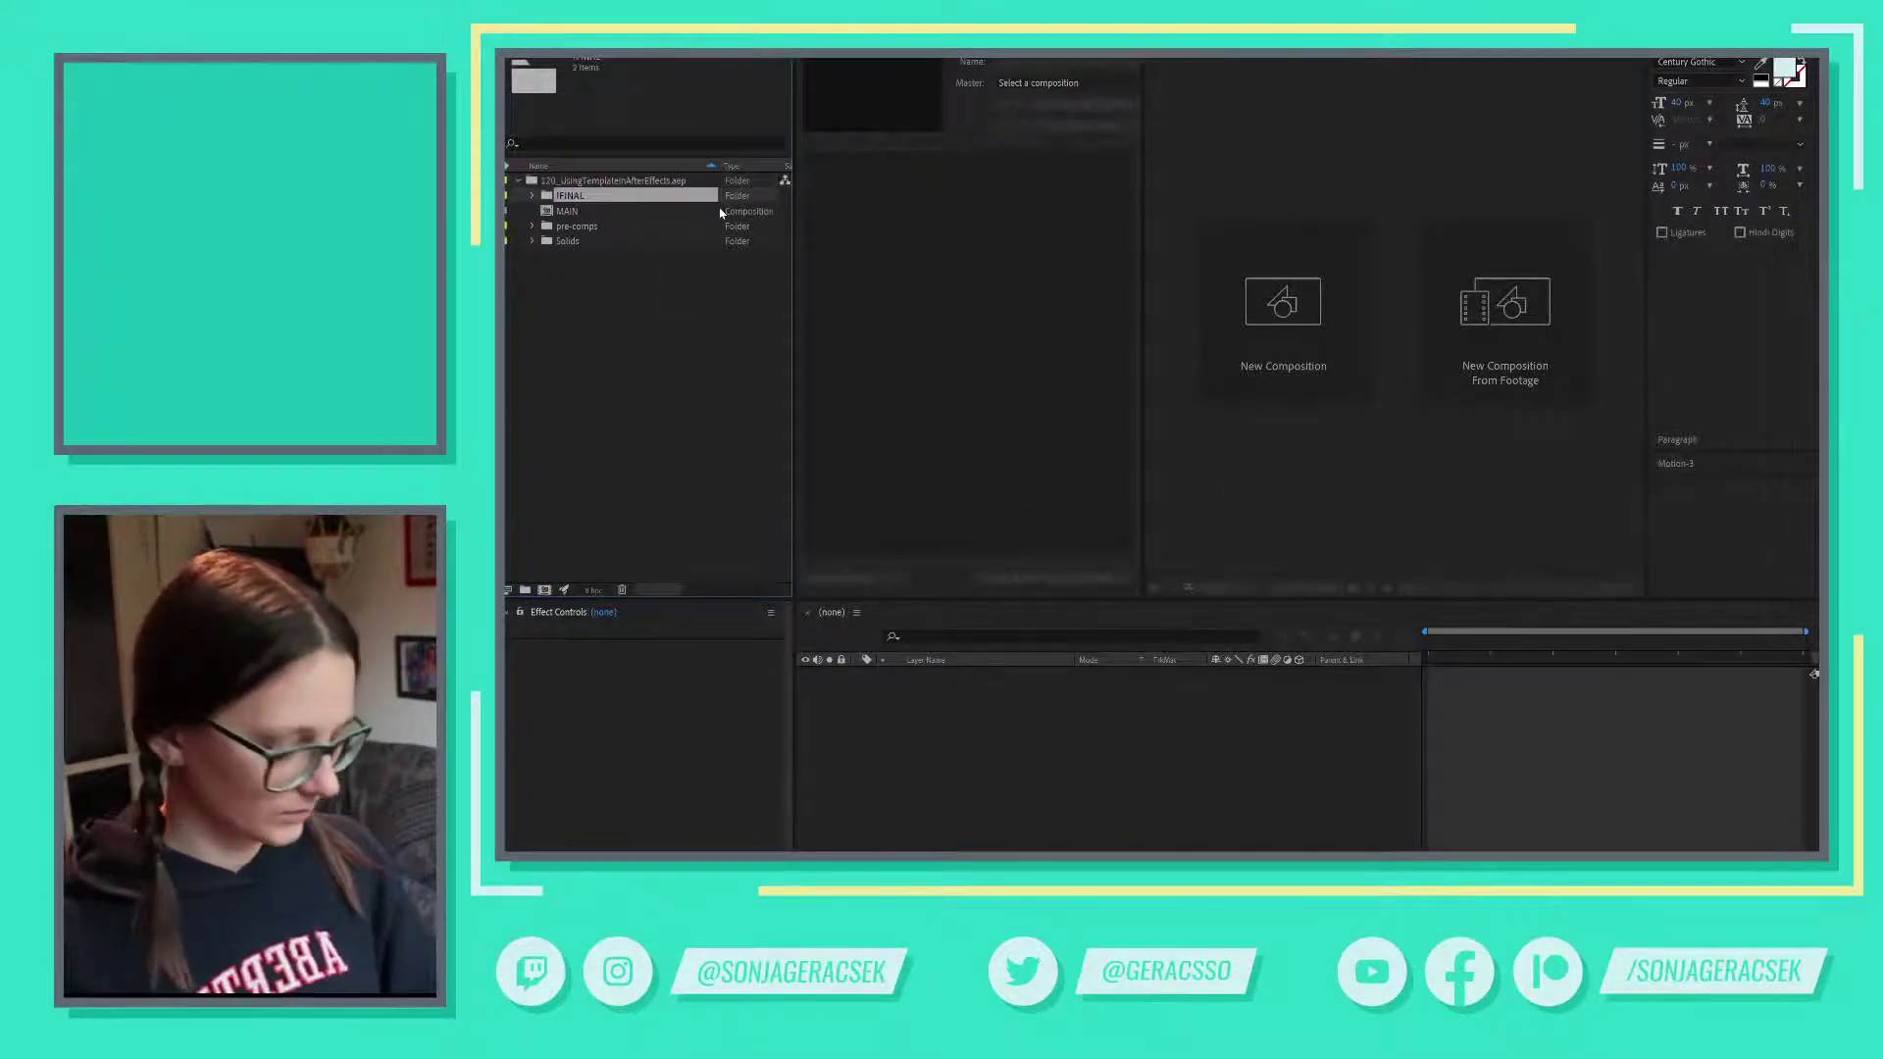
pyautogui.press('Delete')
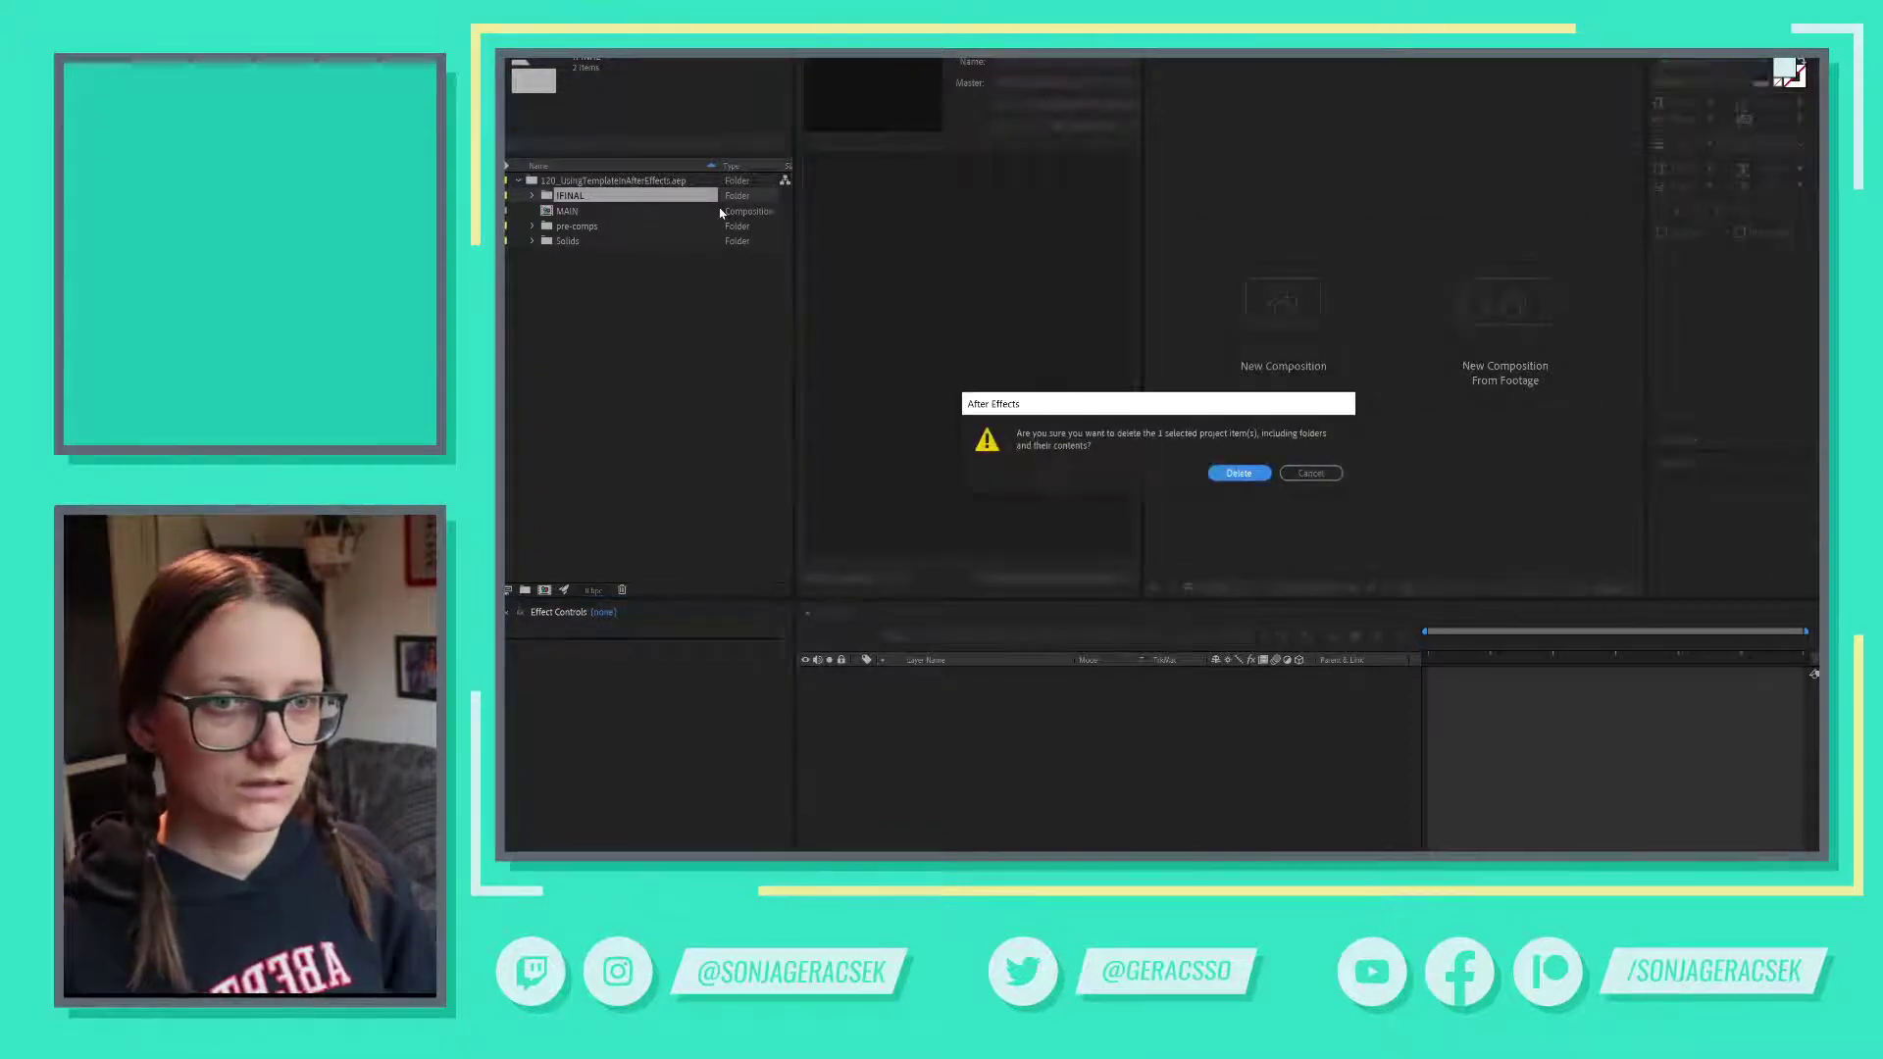
pyautogui.click(1241, 473)
pyautogui.click(568, 196)
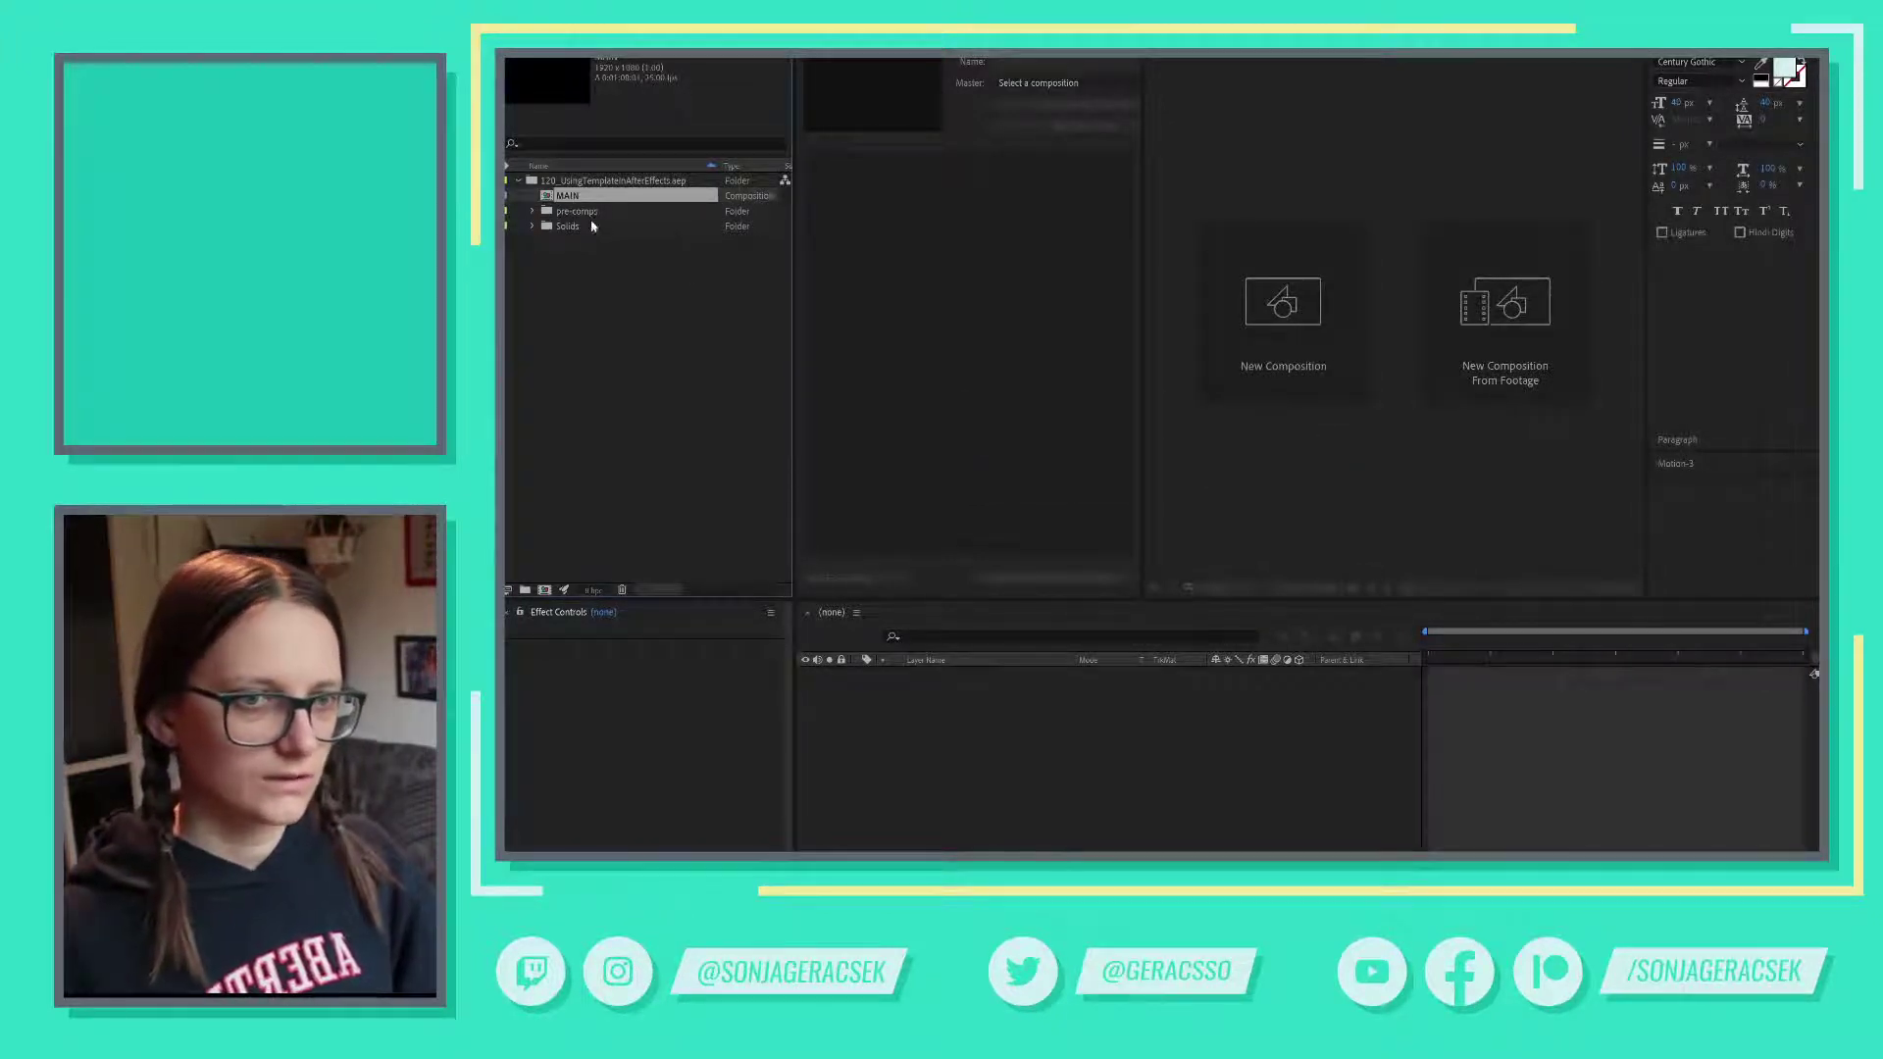
pyautogui.click(587, 212)
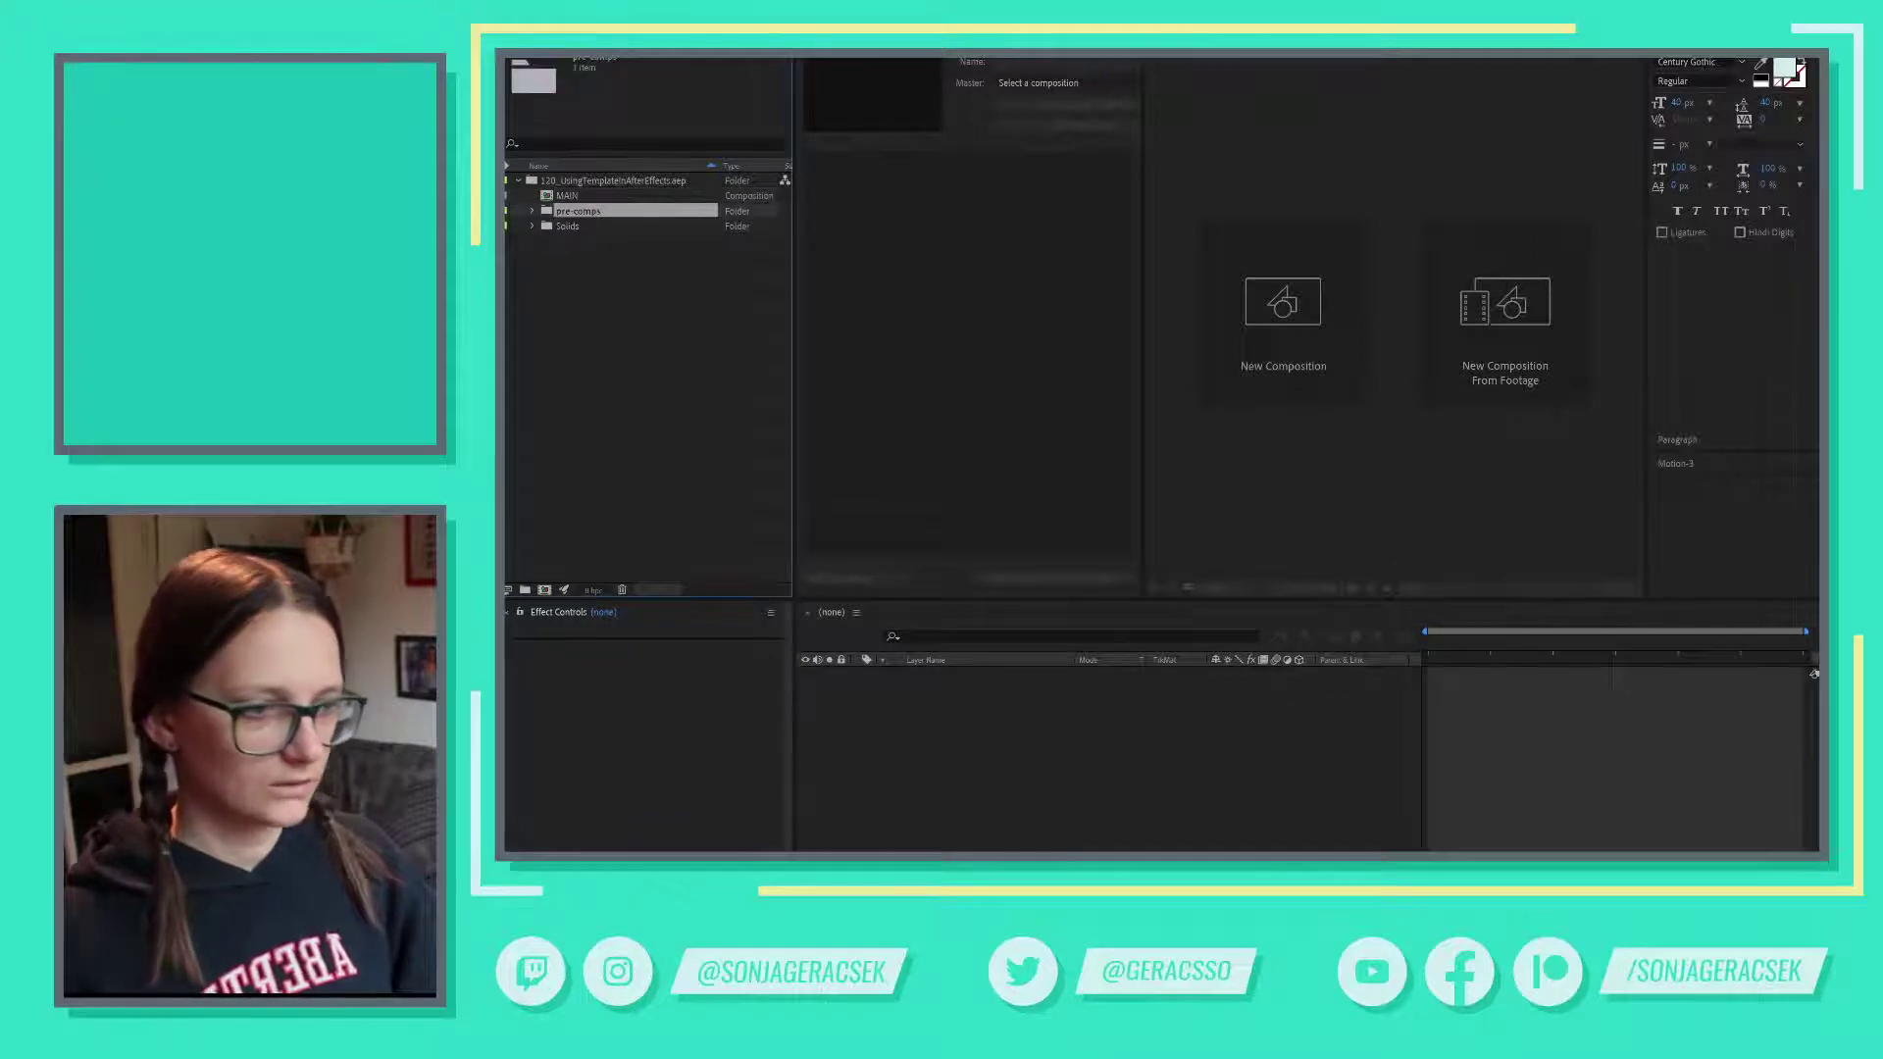
# - Switch to the Excel outline and enter "twirdl down > folder > drag/drop pre-comps" in the empty row below the import instruction
pyautogui.hotkey('alt', 'Tab')
pyautogui.click(656, 463)
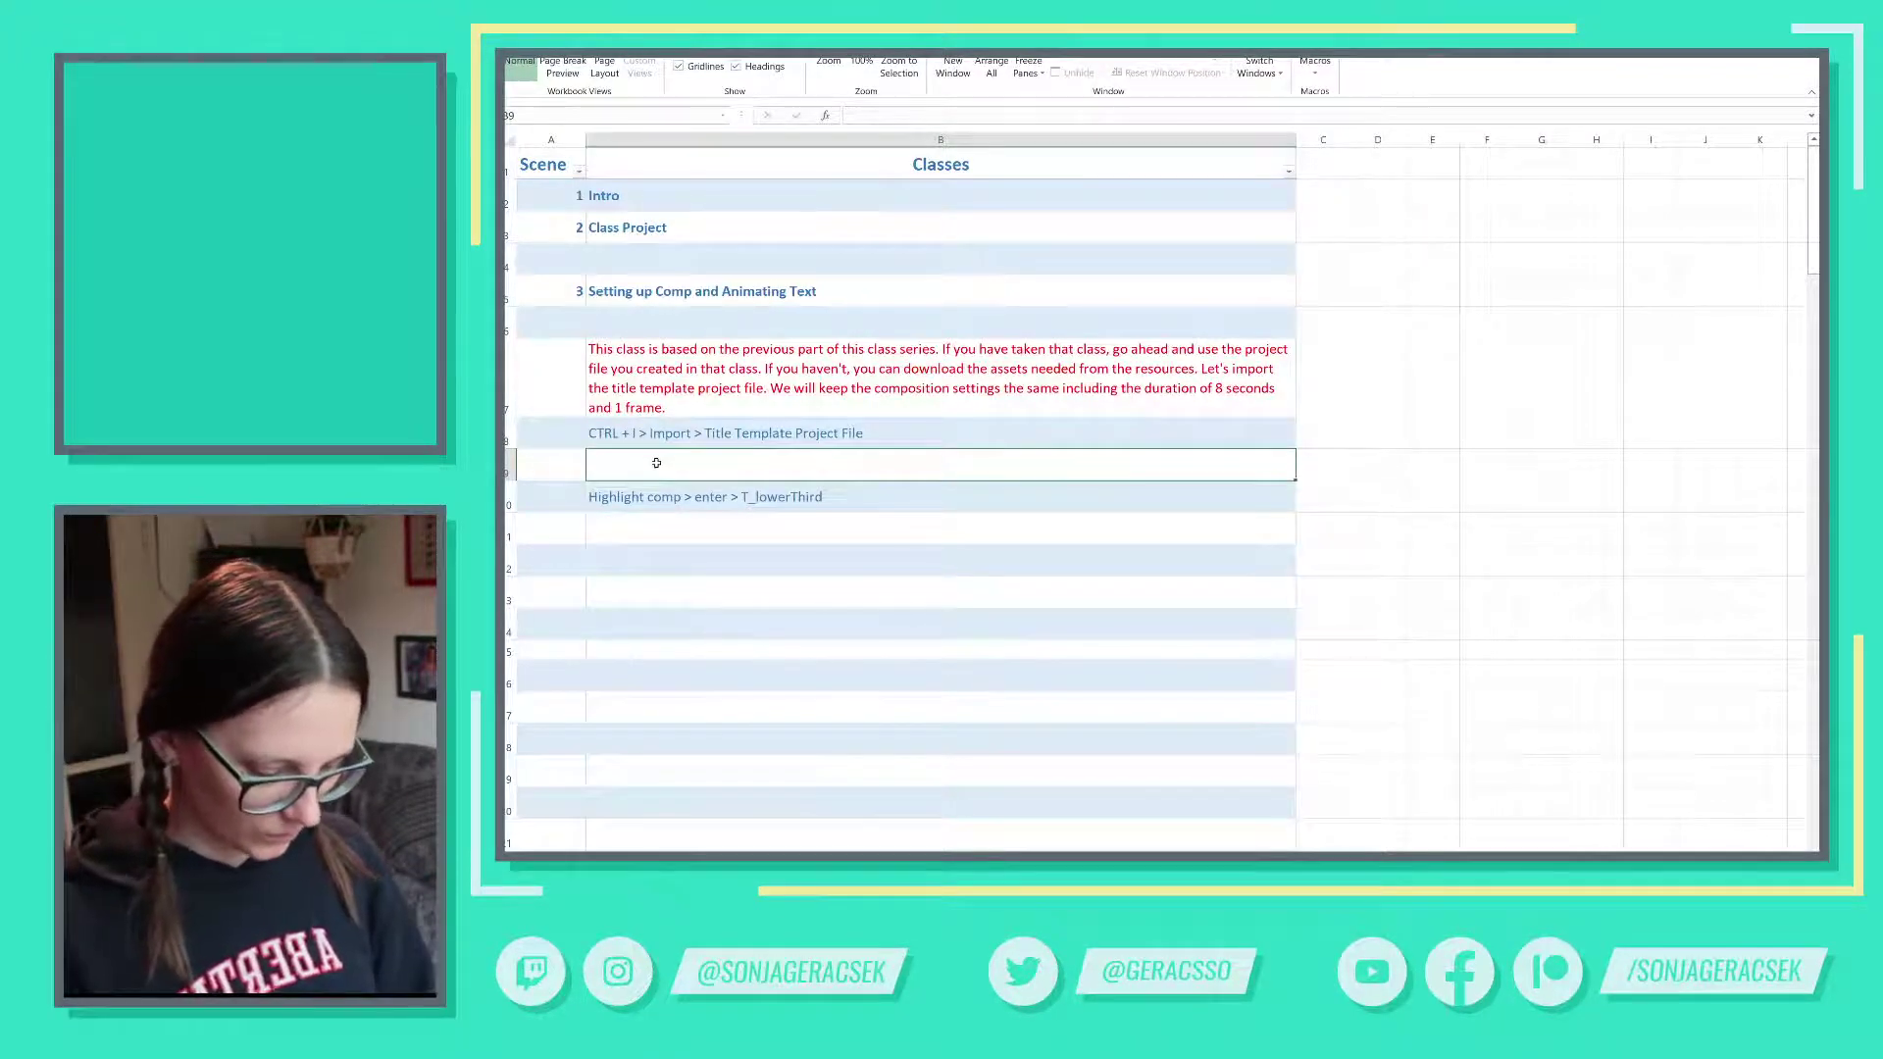
pyautogui.write('twir')
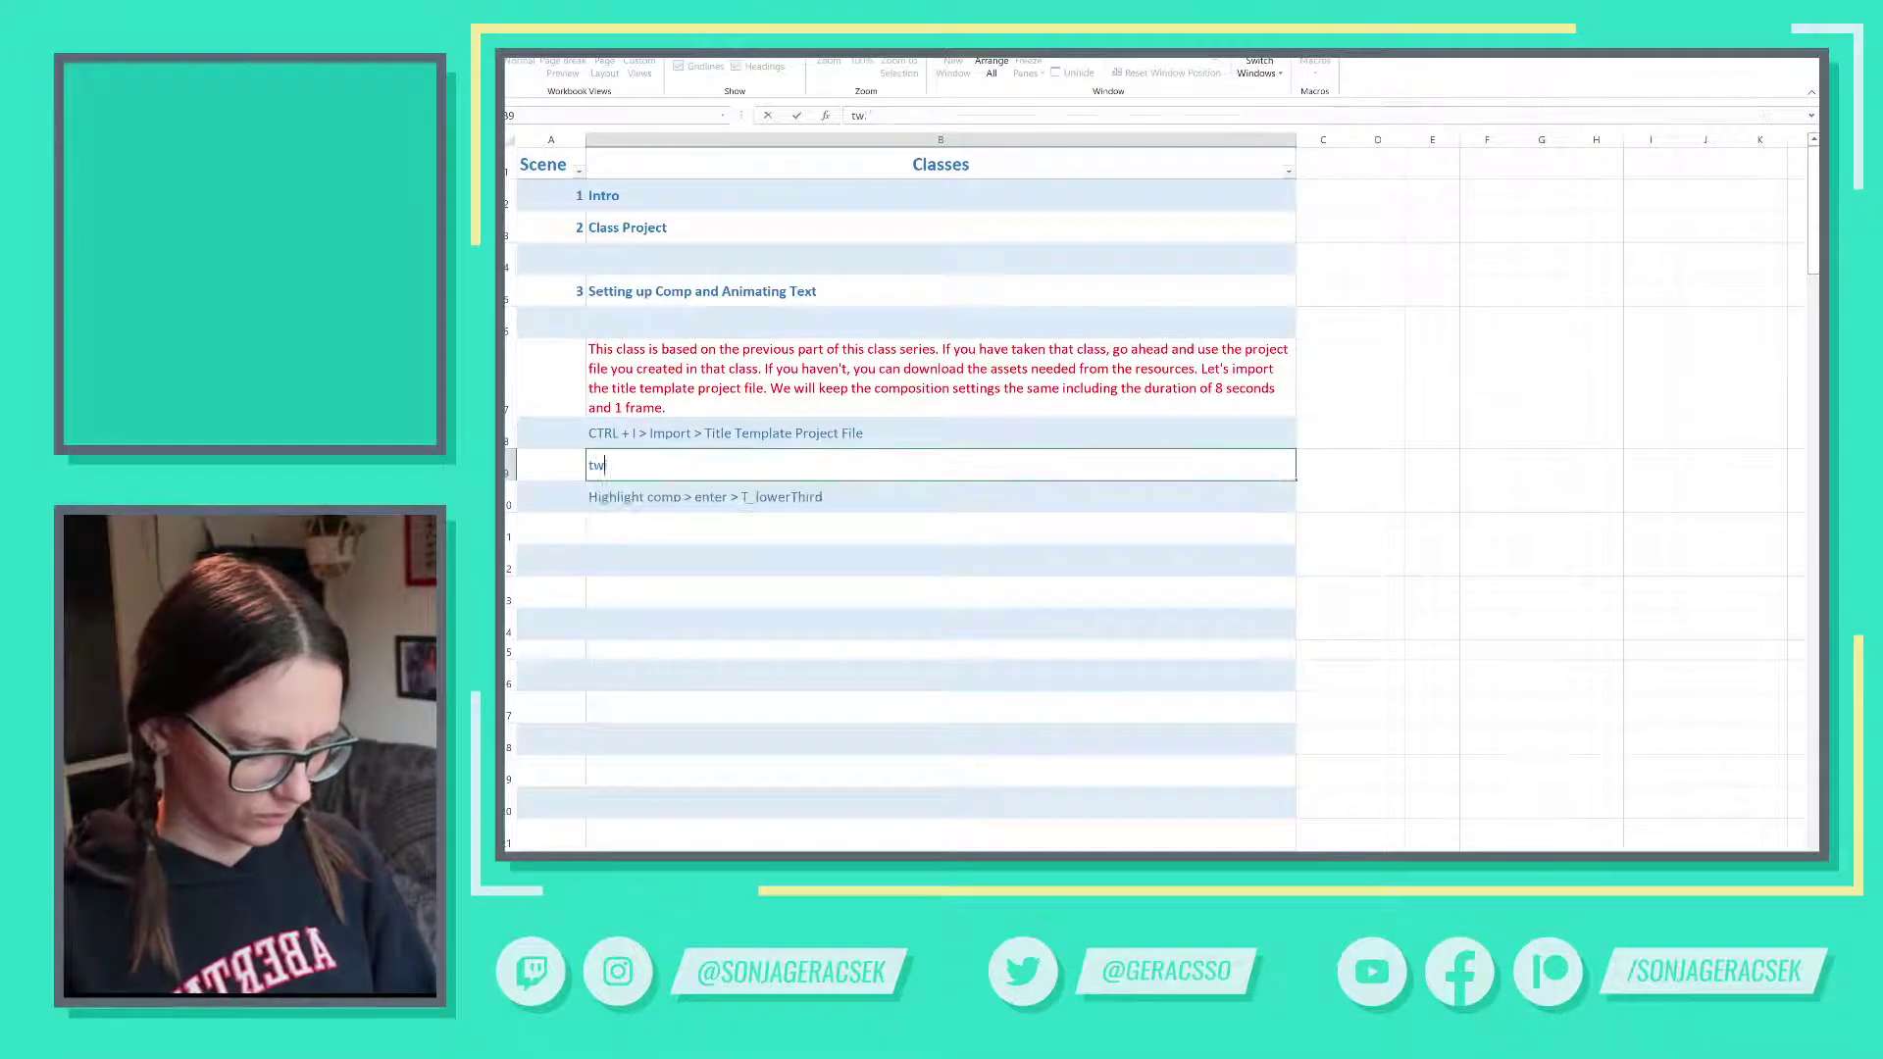
pyautogui.write('dl down :>')
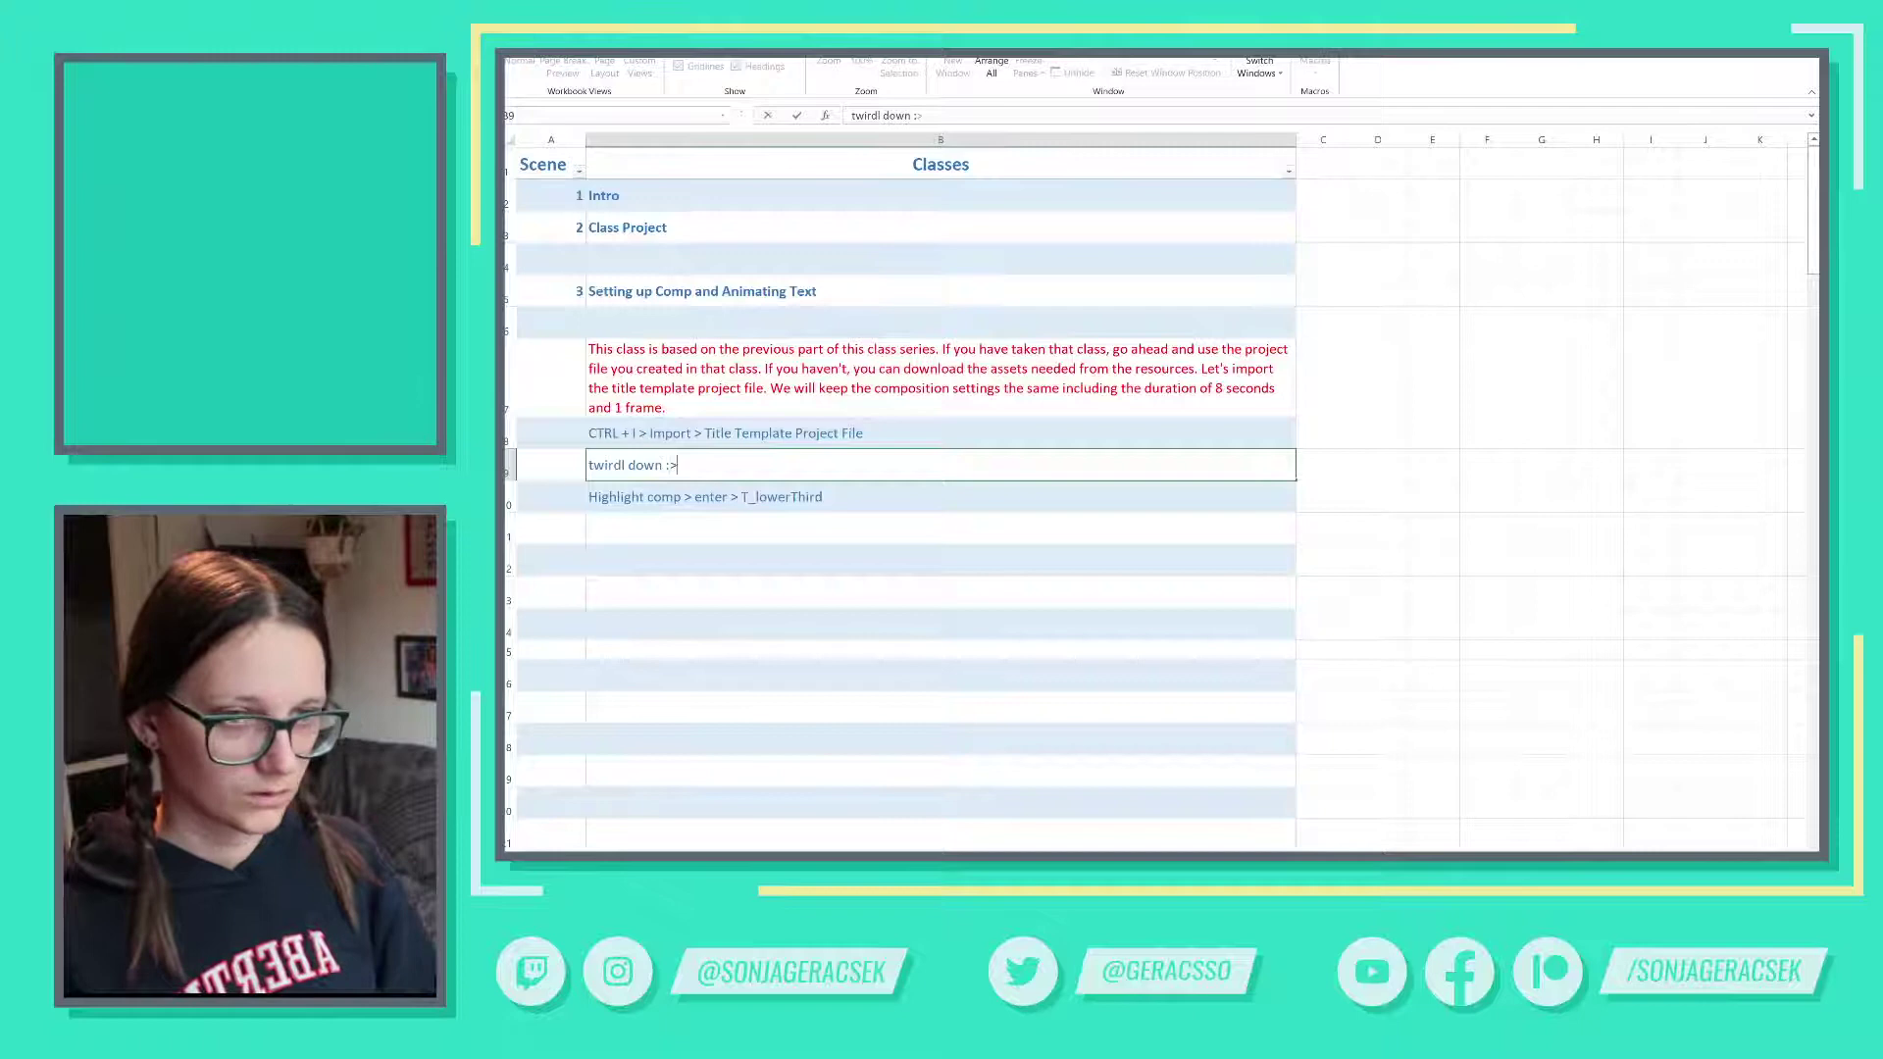
pyautogui.press('BackSpace')
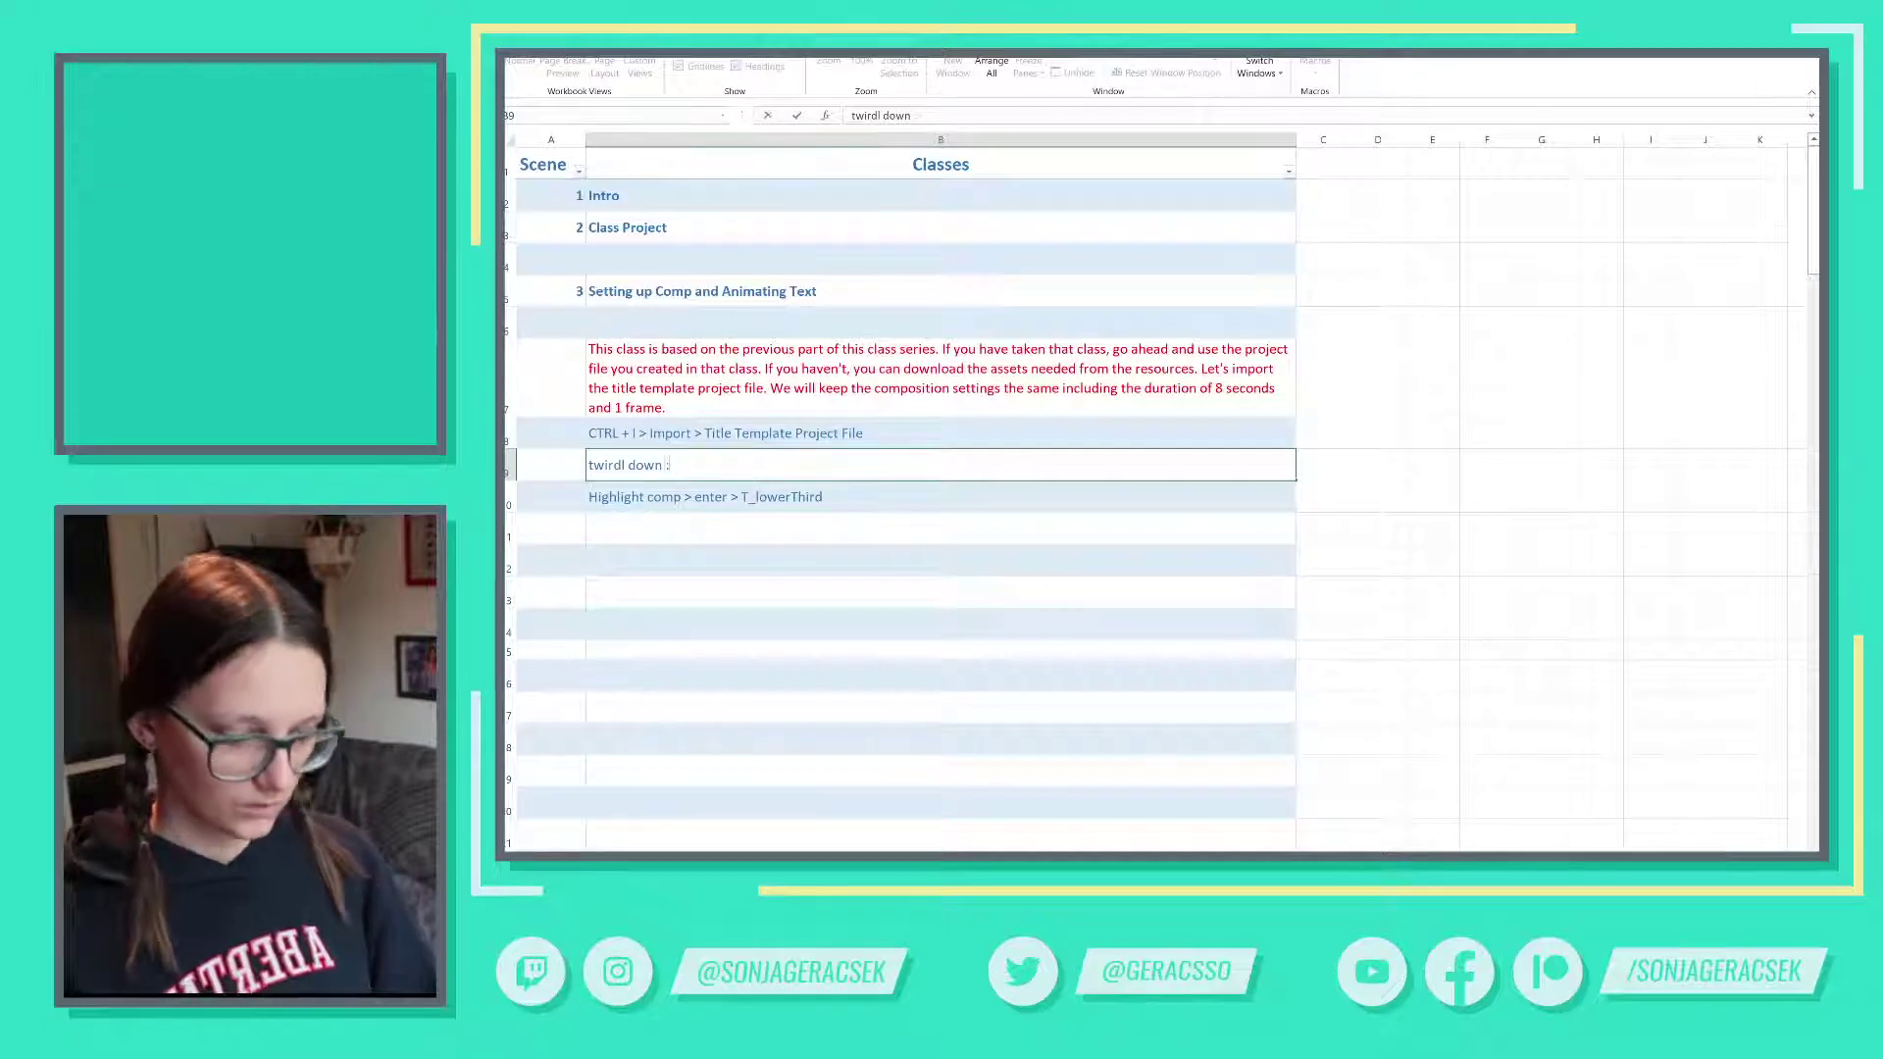
pyautogui.write('> folder')
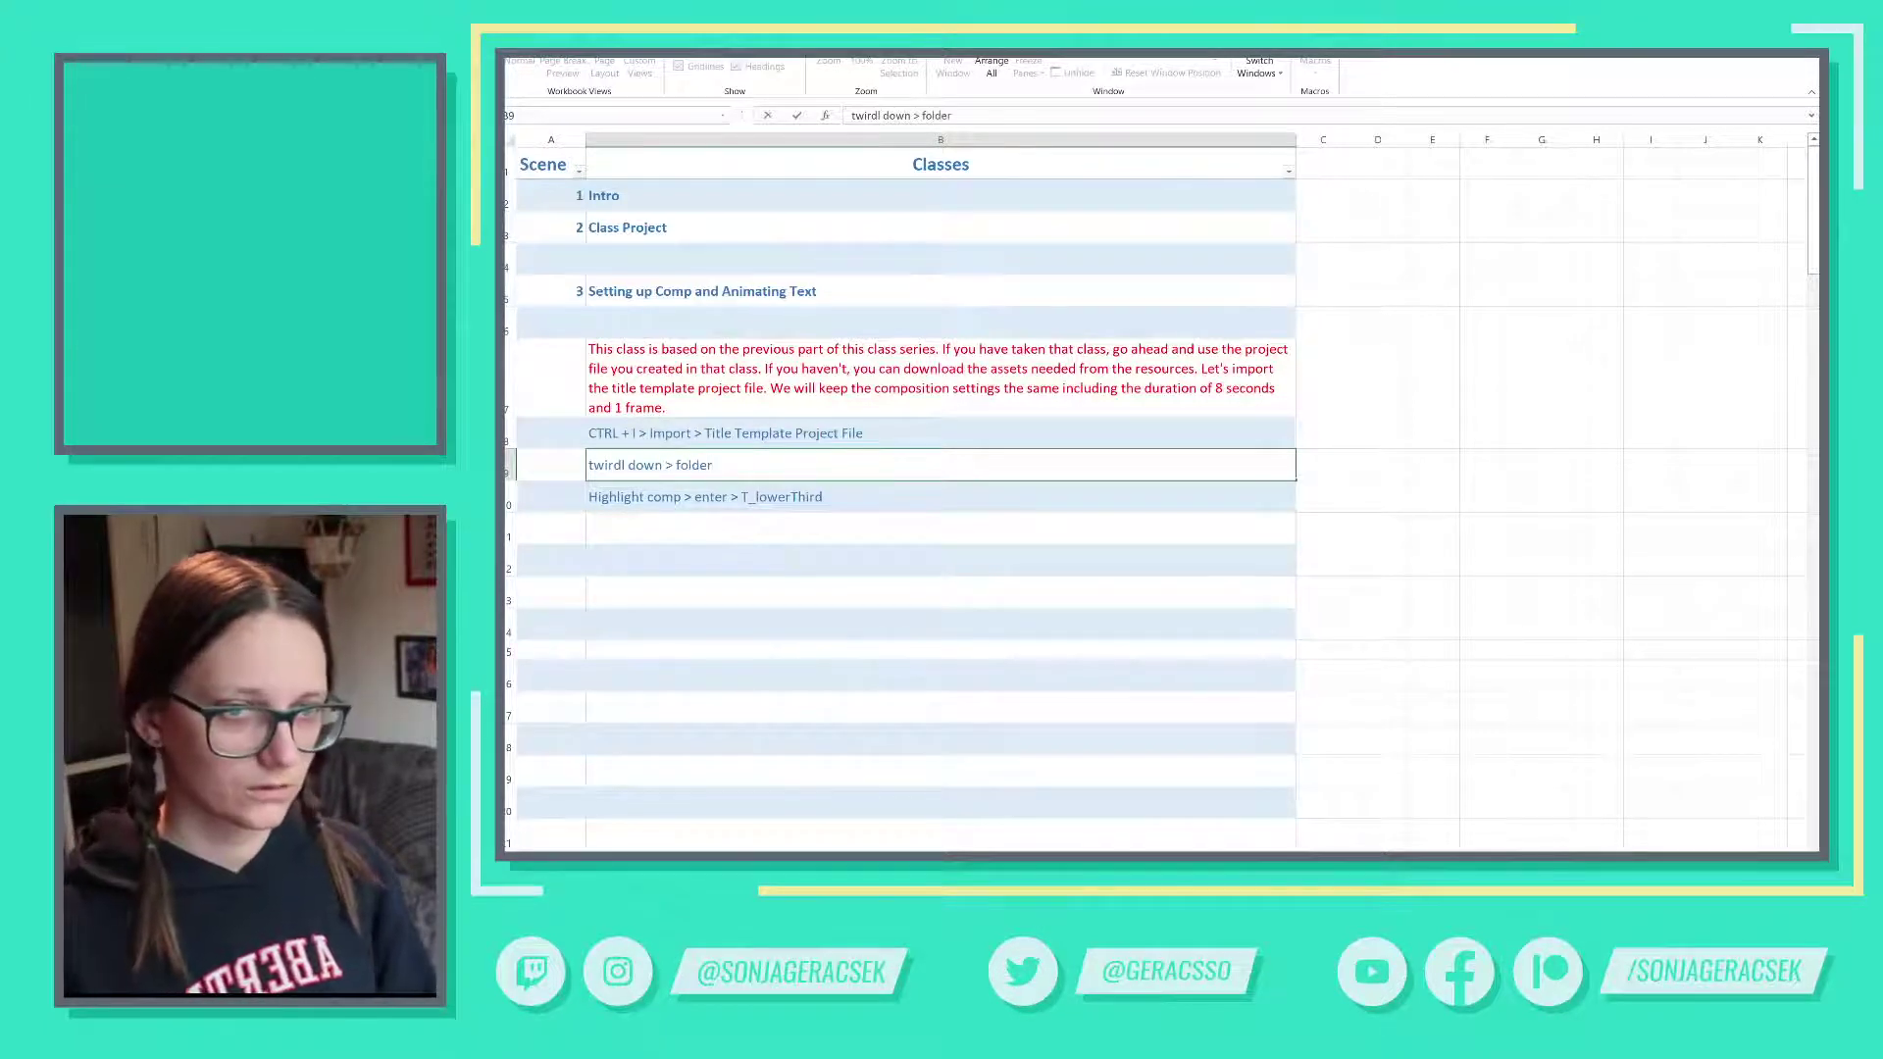
pyautogui.write(' > drag')
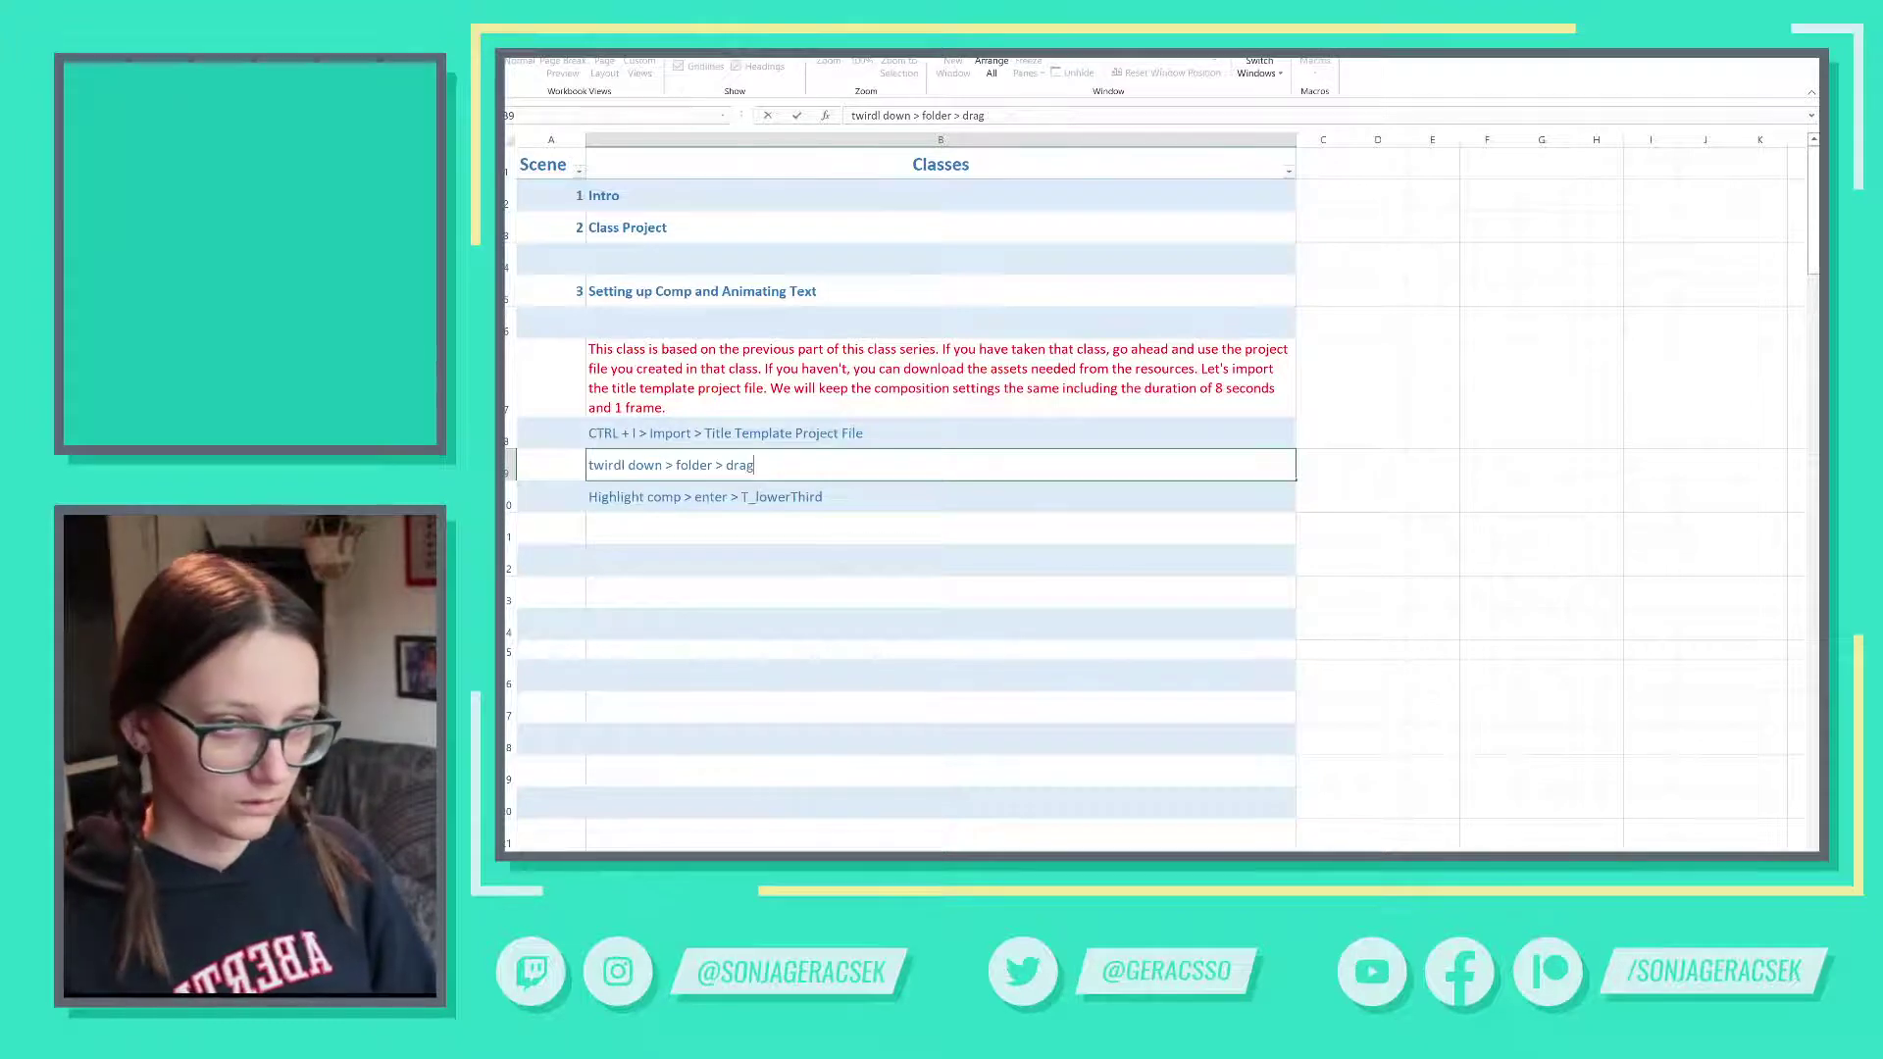
pyautogui.write('/drop')
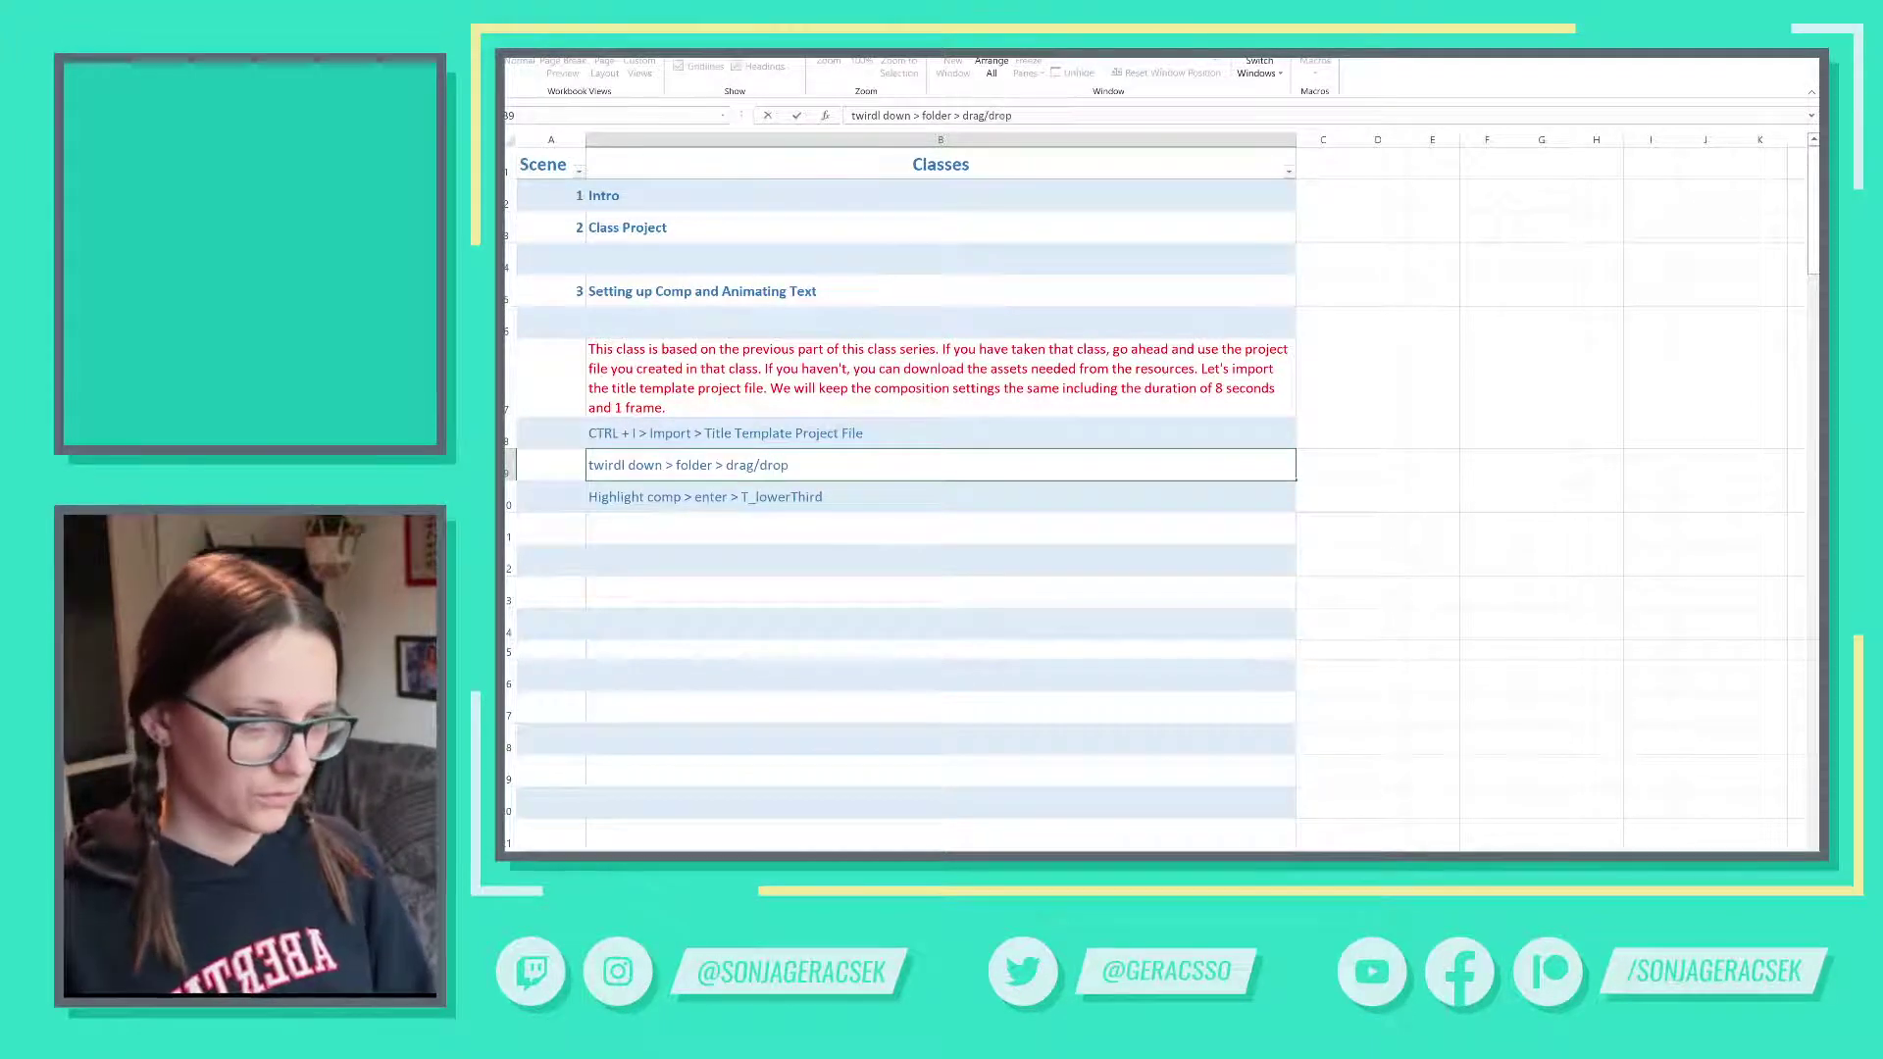
pyautogui.write(' pre-comps')
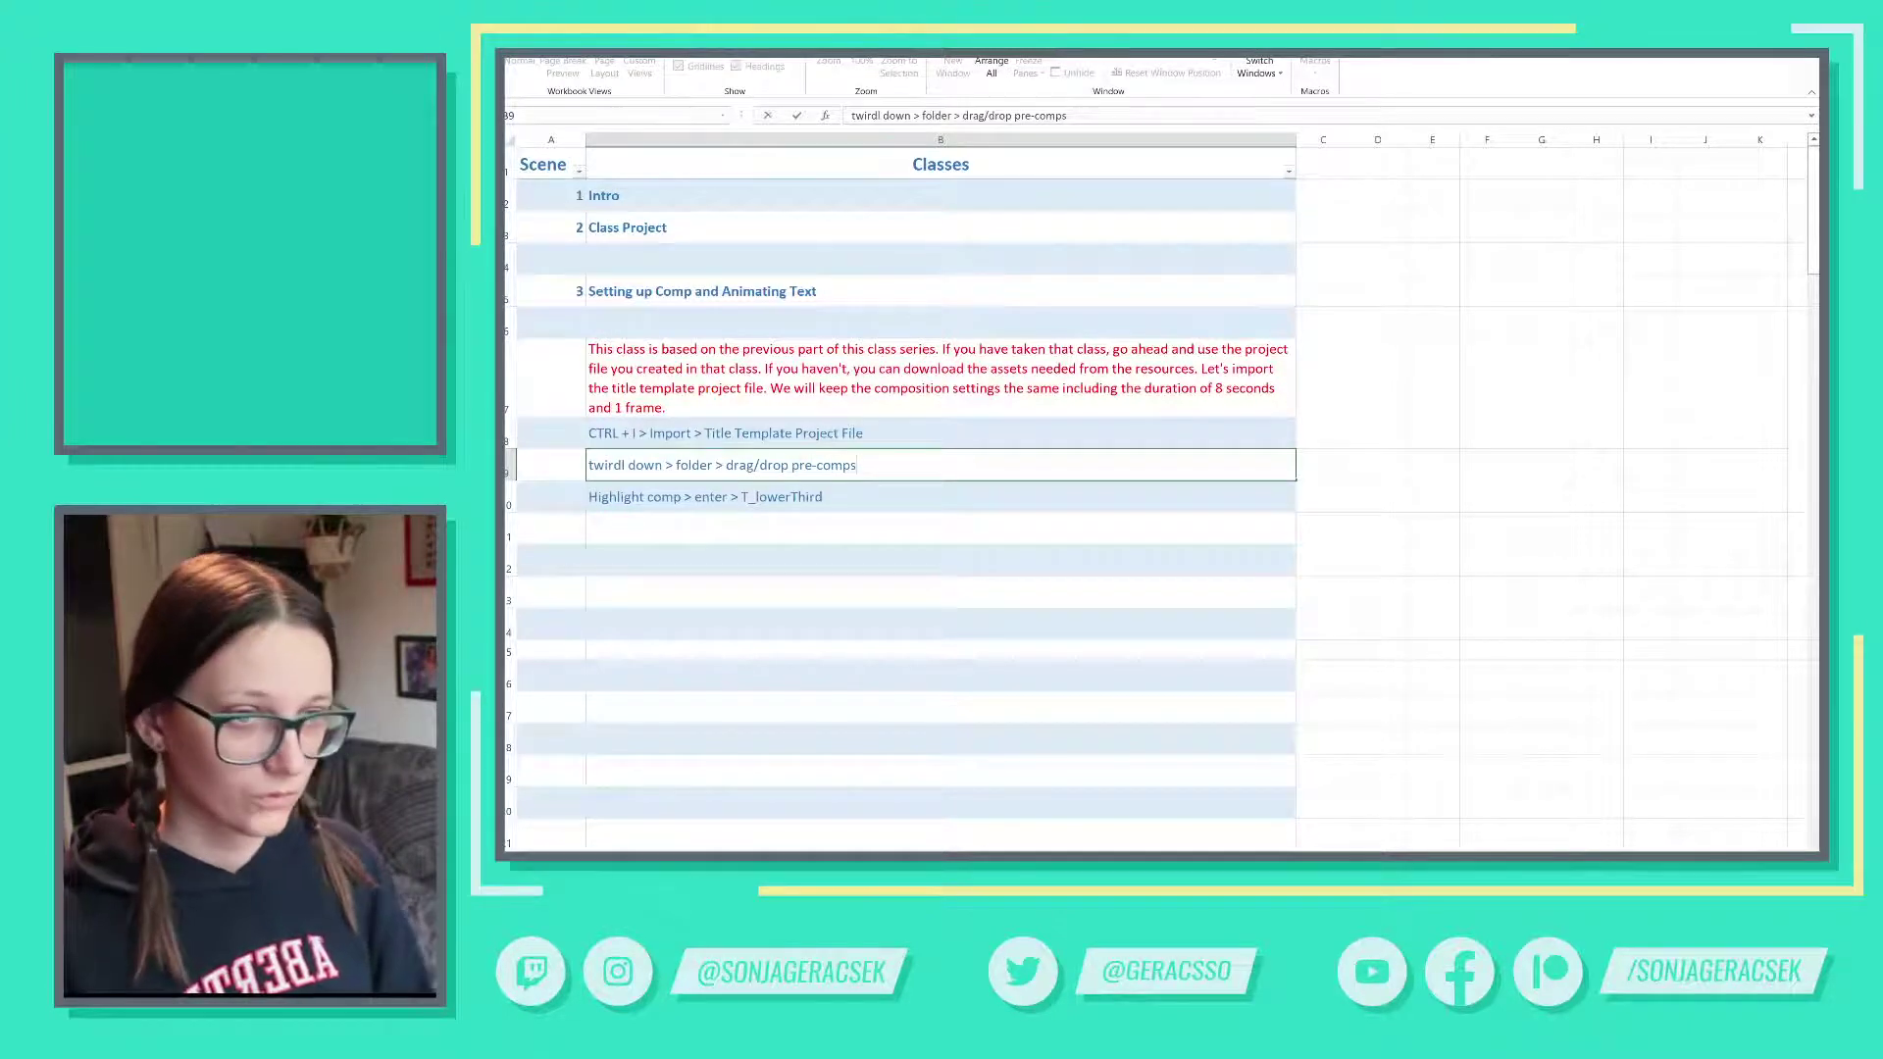
# - Insert a ">" separator before "pre-comps" in the new outline line
pyautogui.press('Left')
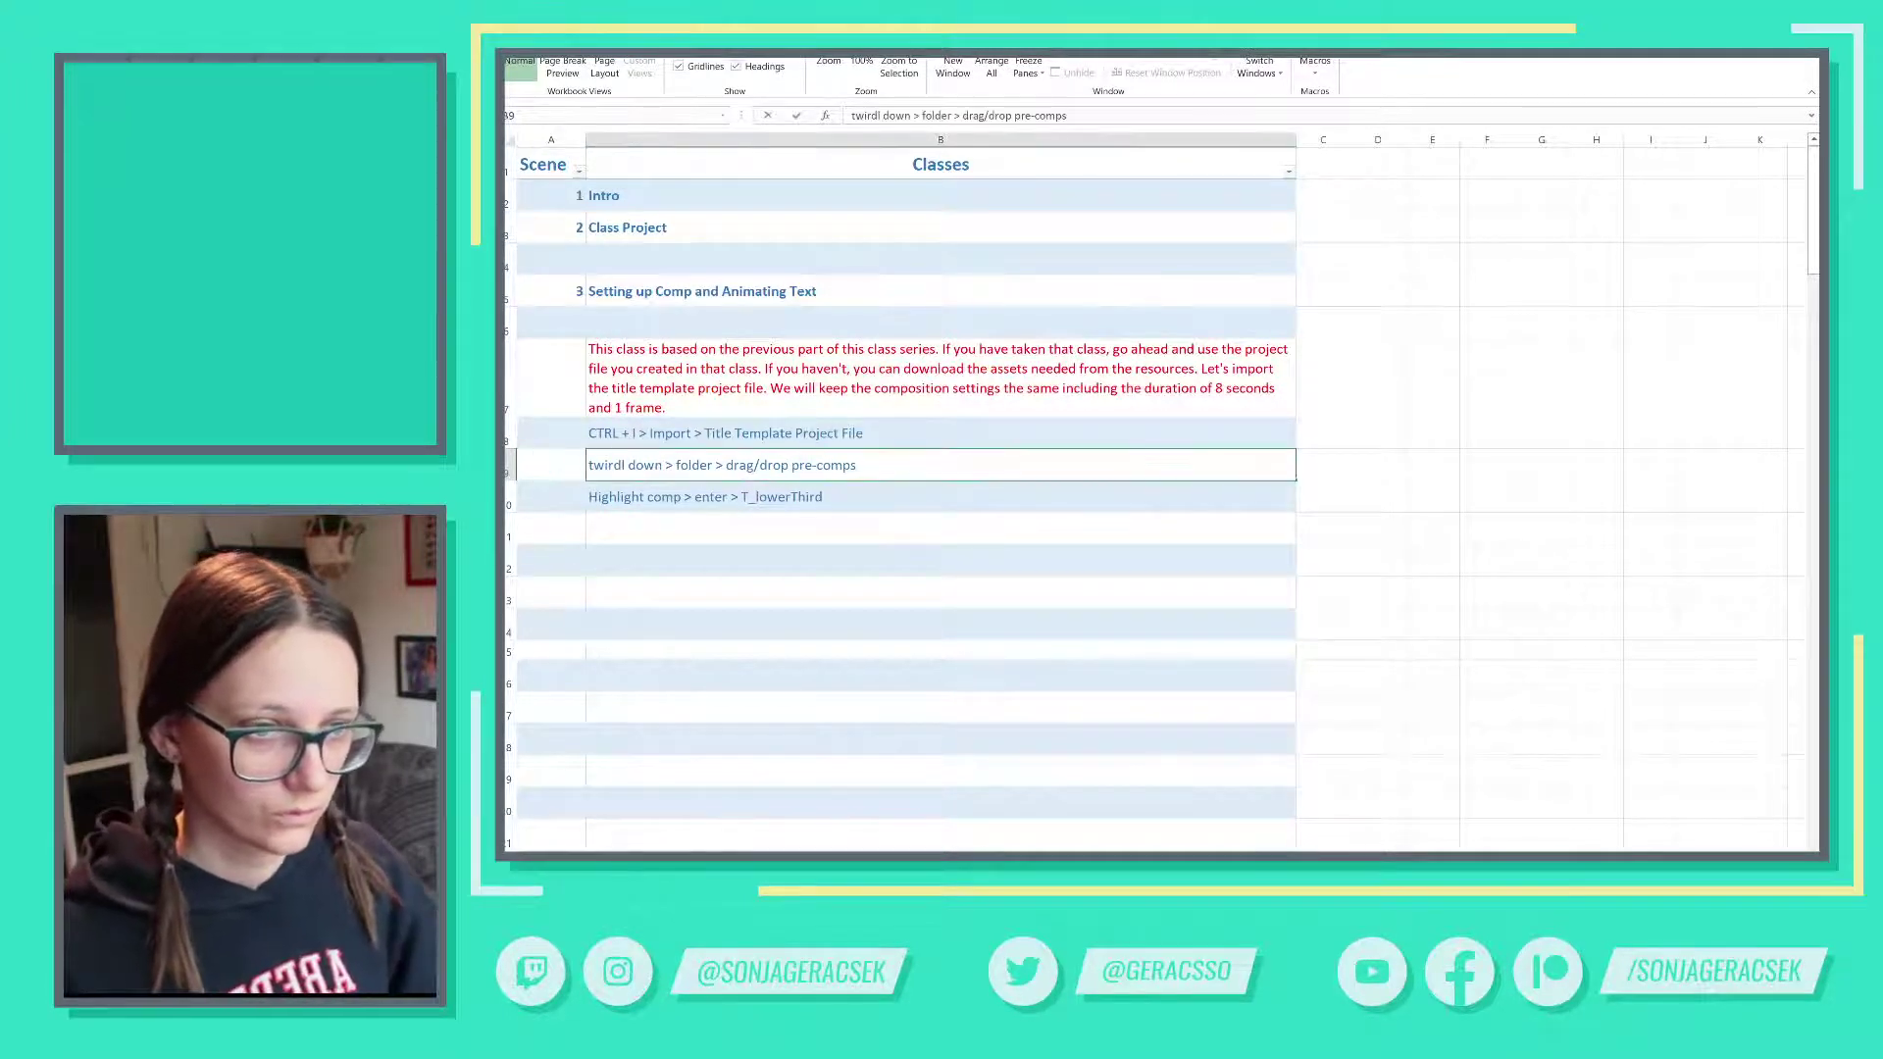
pyautogui.doubleClick(790, 465)
pyautogui.write('>')
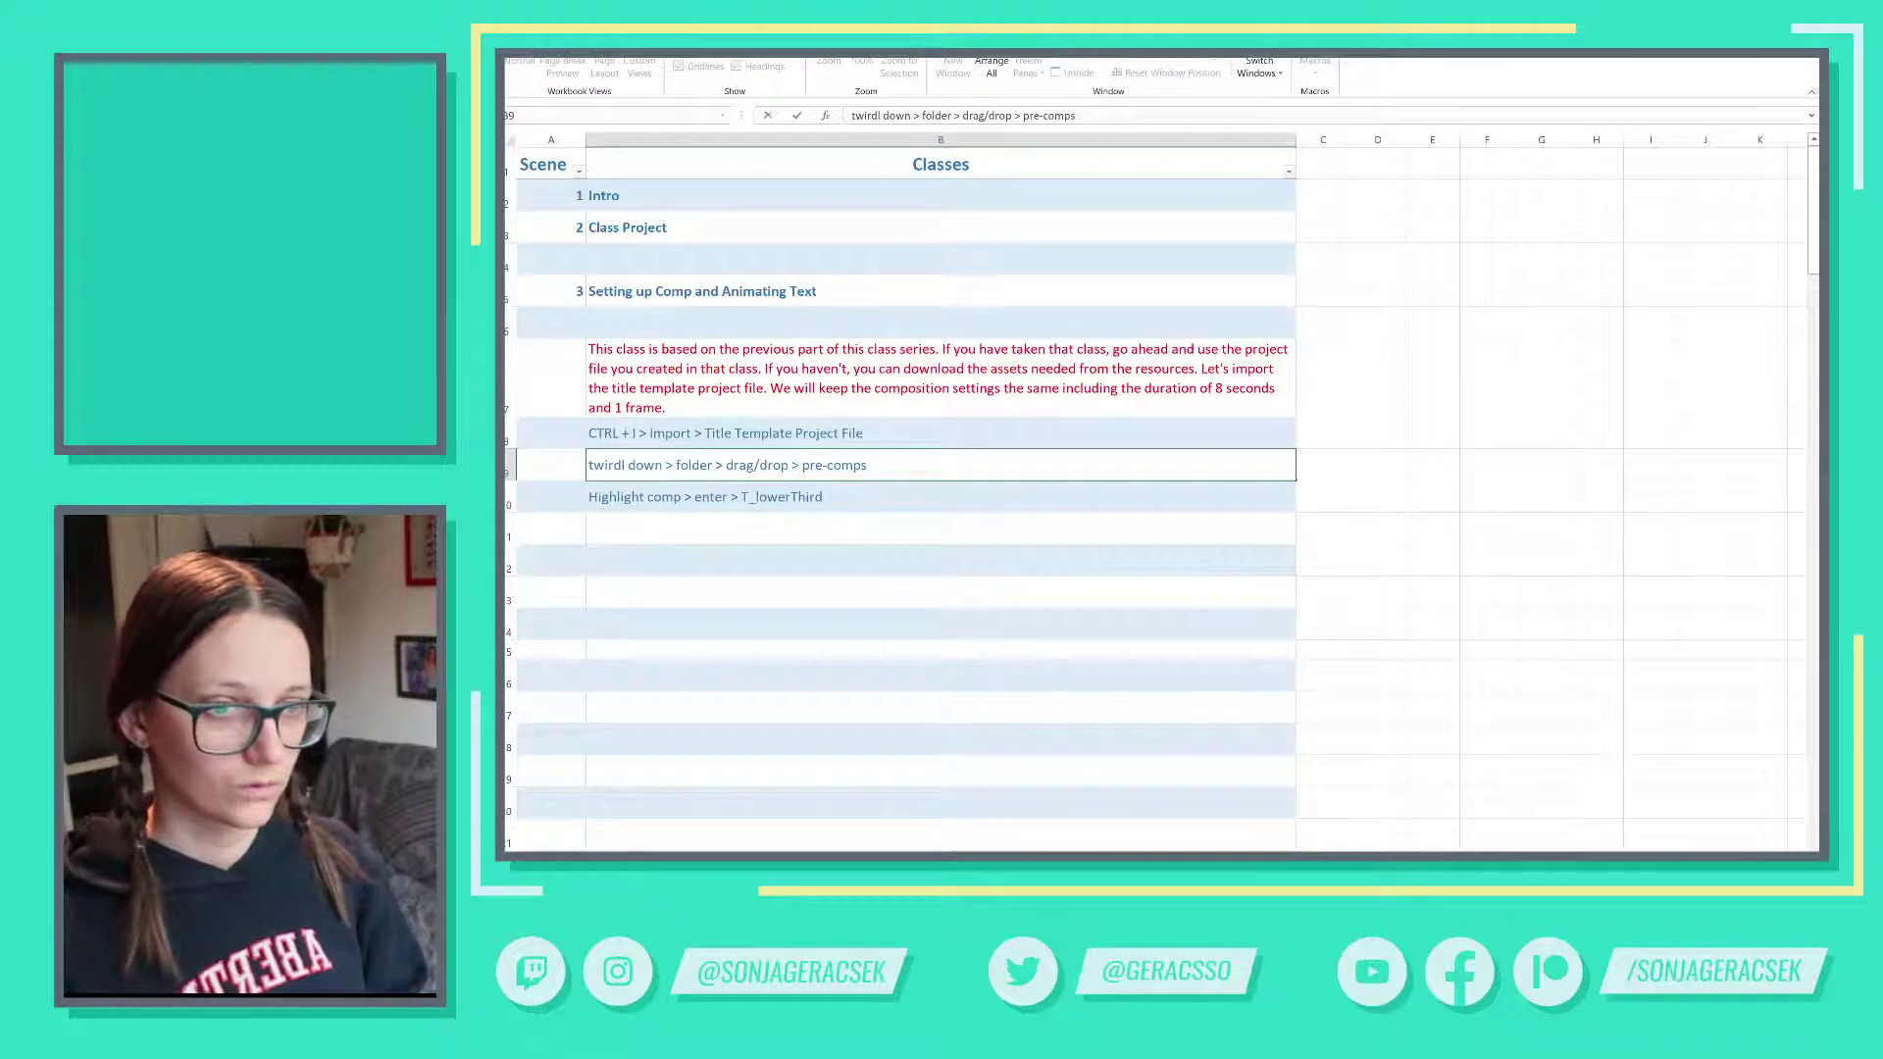
pyautogui.click(868, 465)
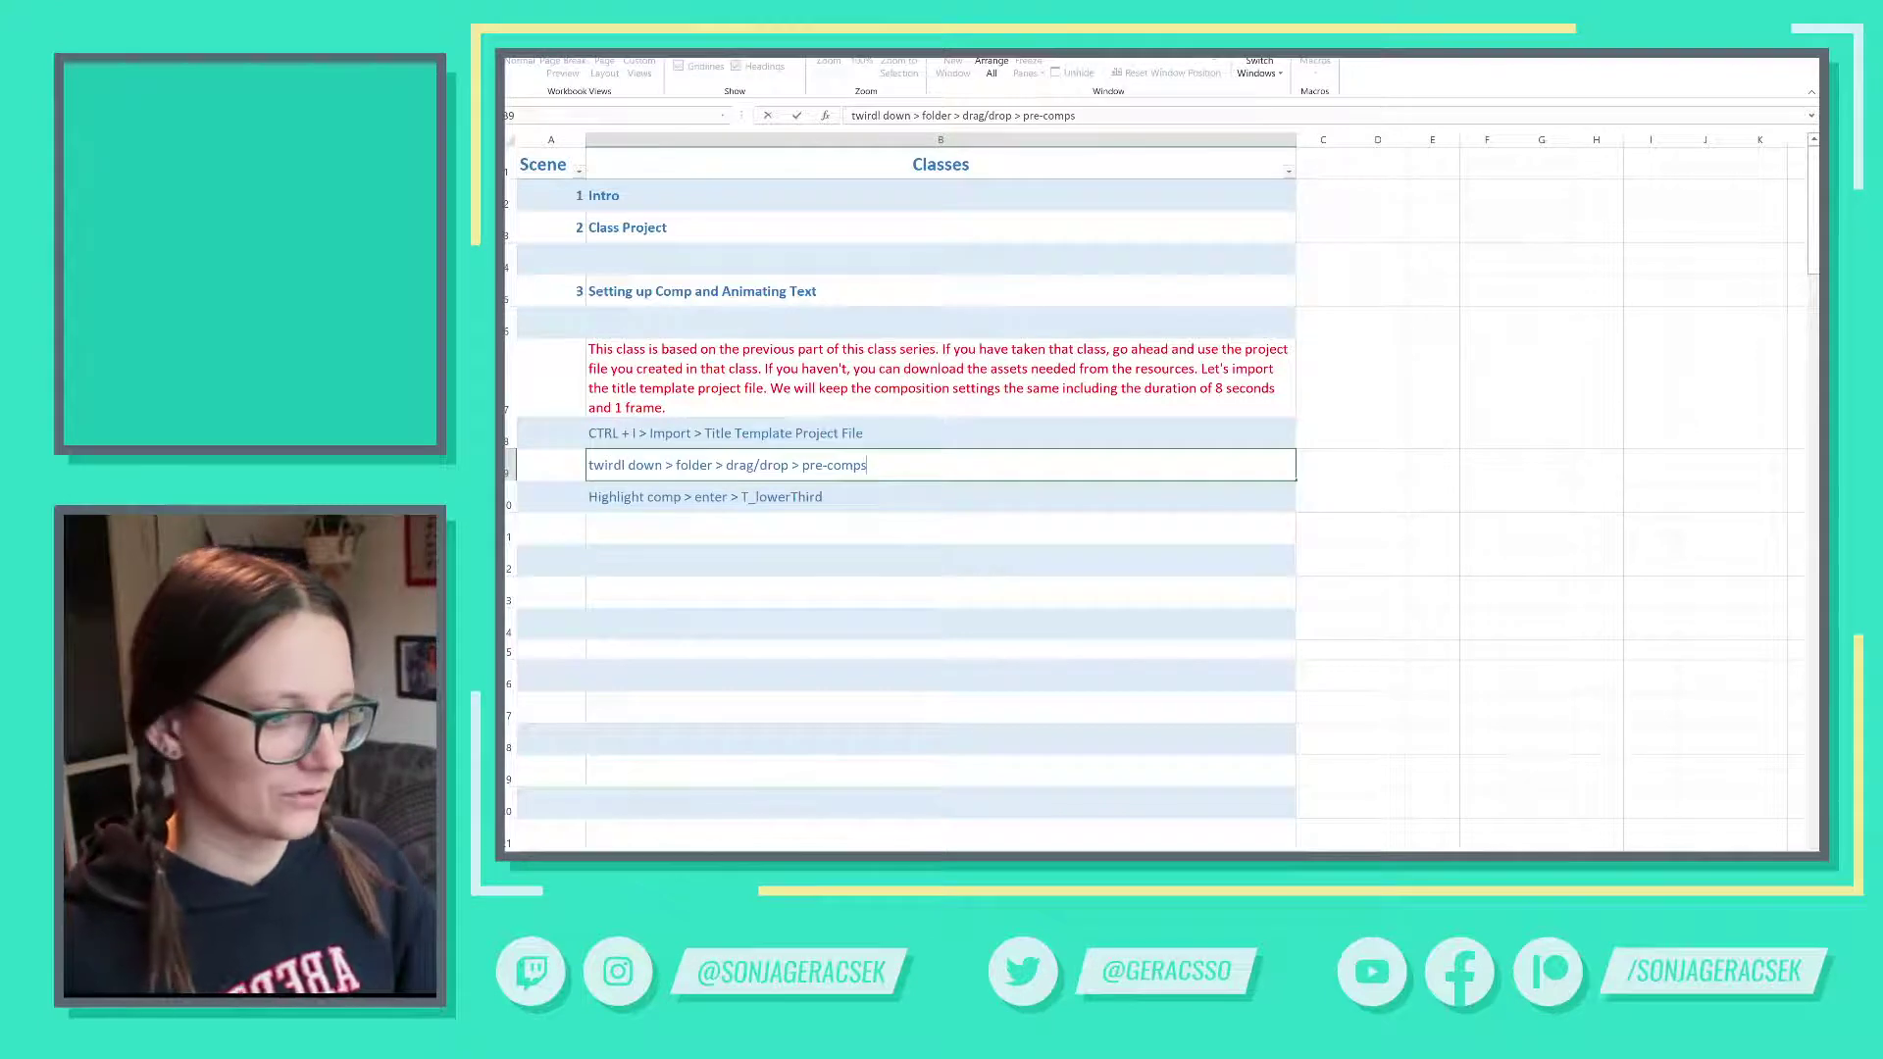
# - Switch to YouTube in the browser and open the signed-in account's own channel page
pyautogui.moveTo(1188, 845)
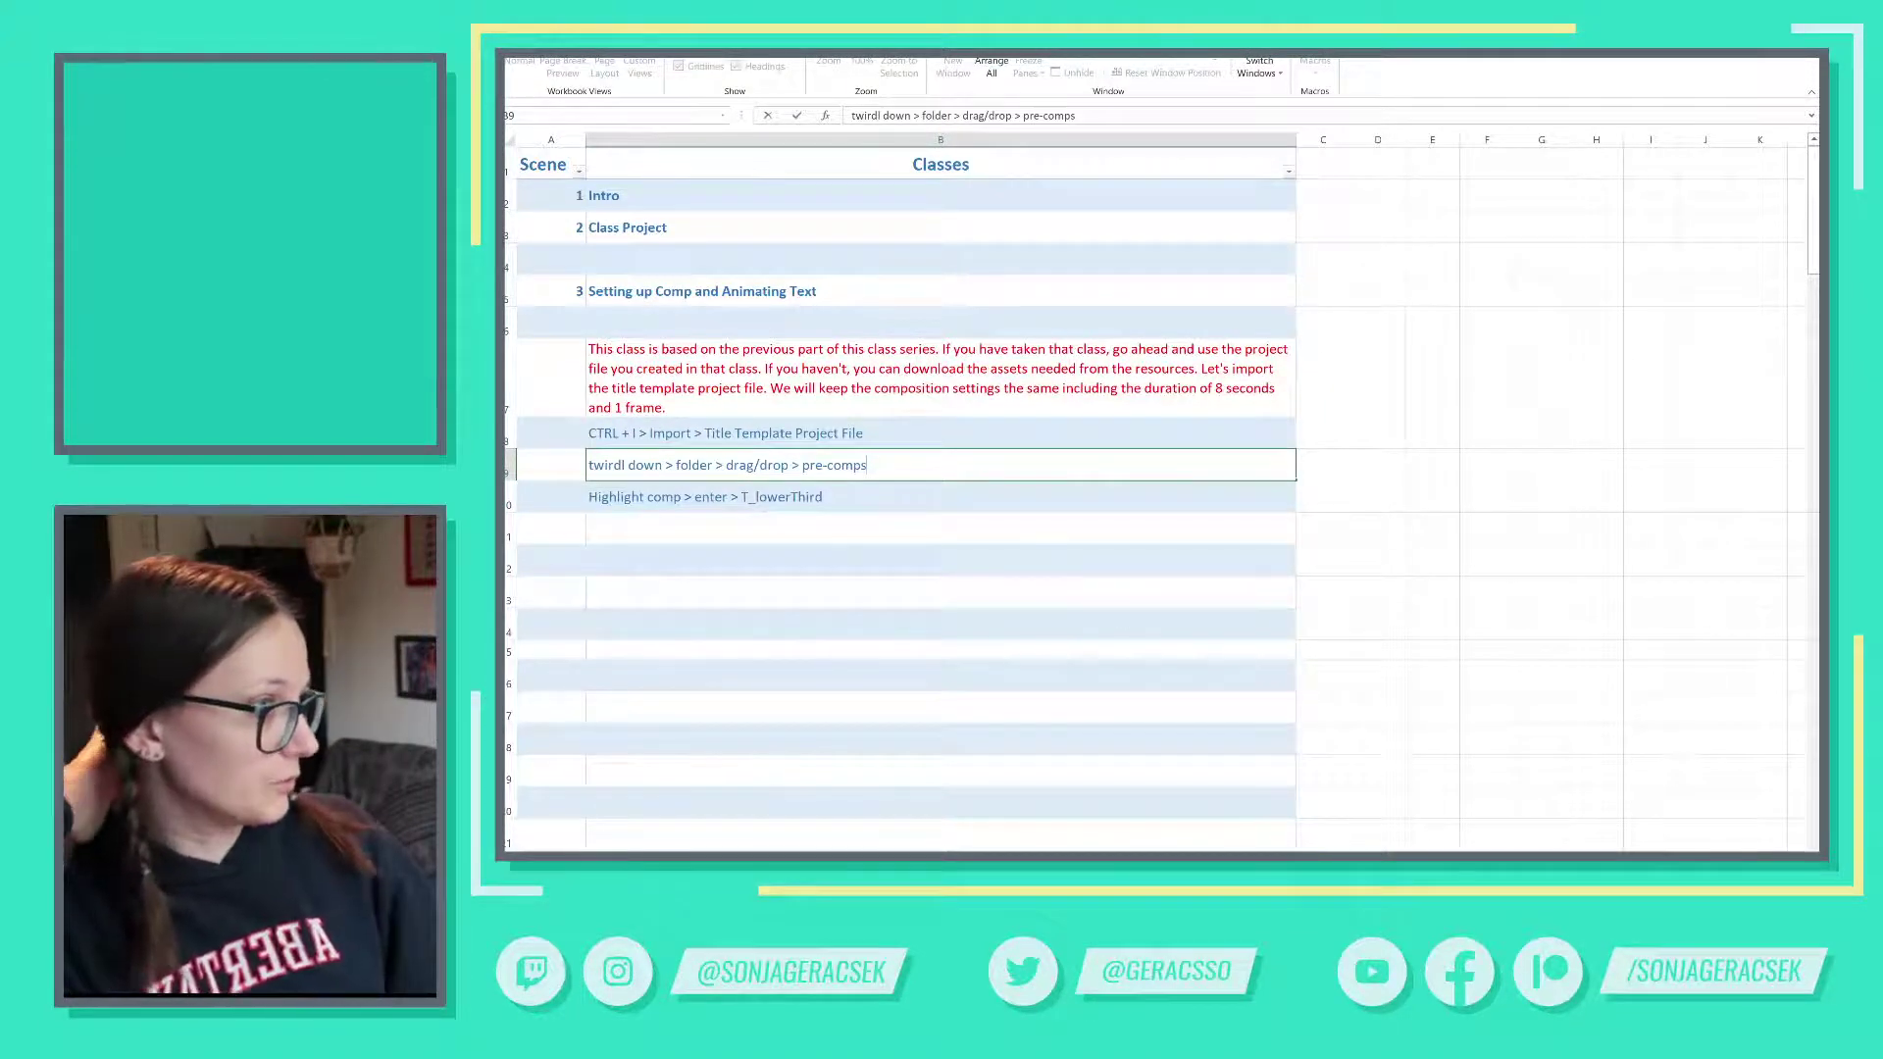
pyautogui.hotkey('alt', 'Tab')
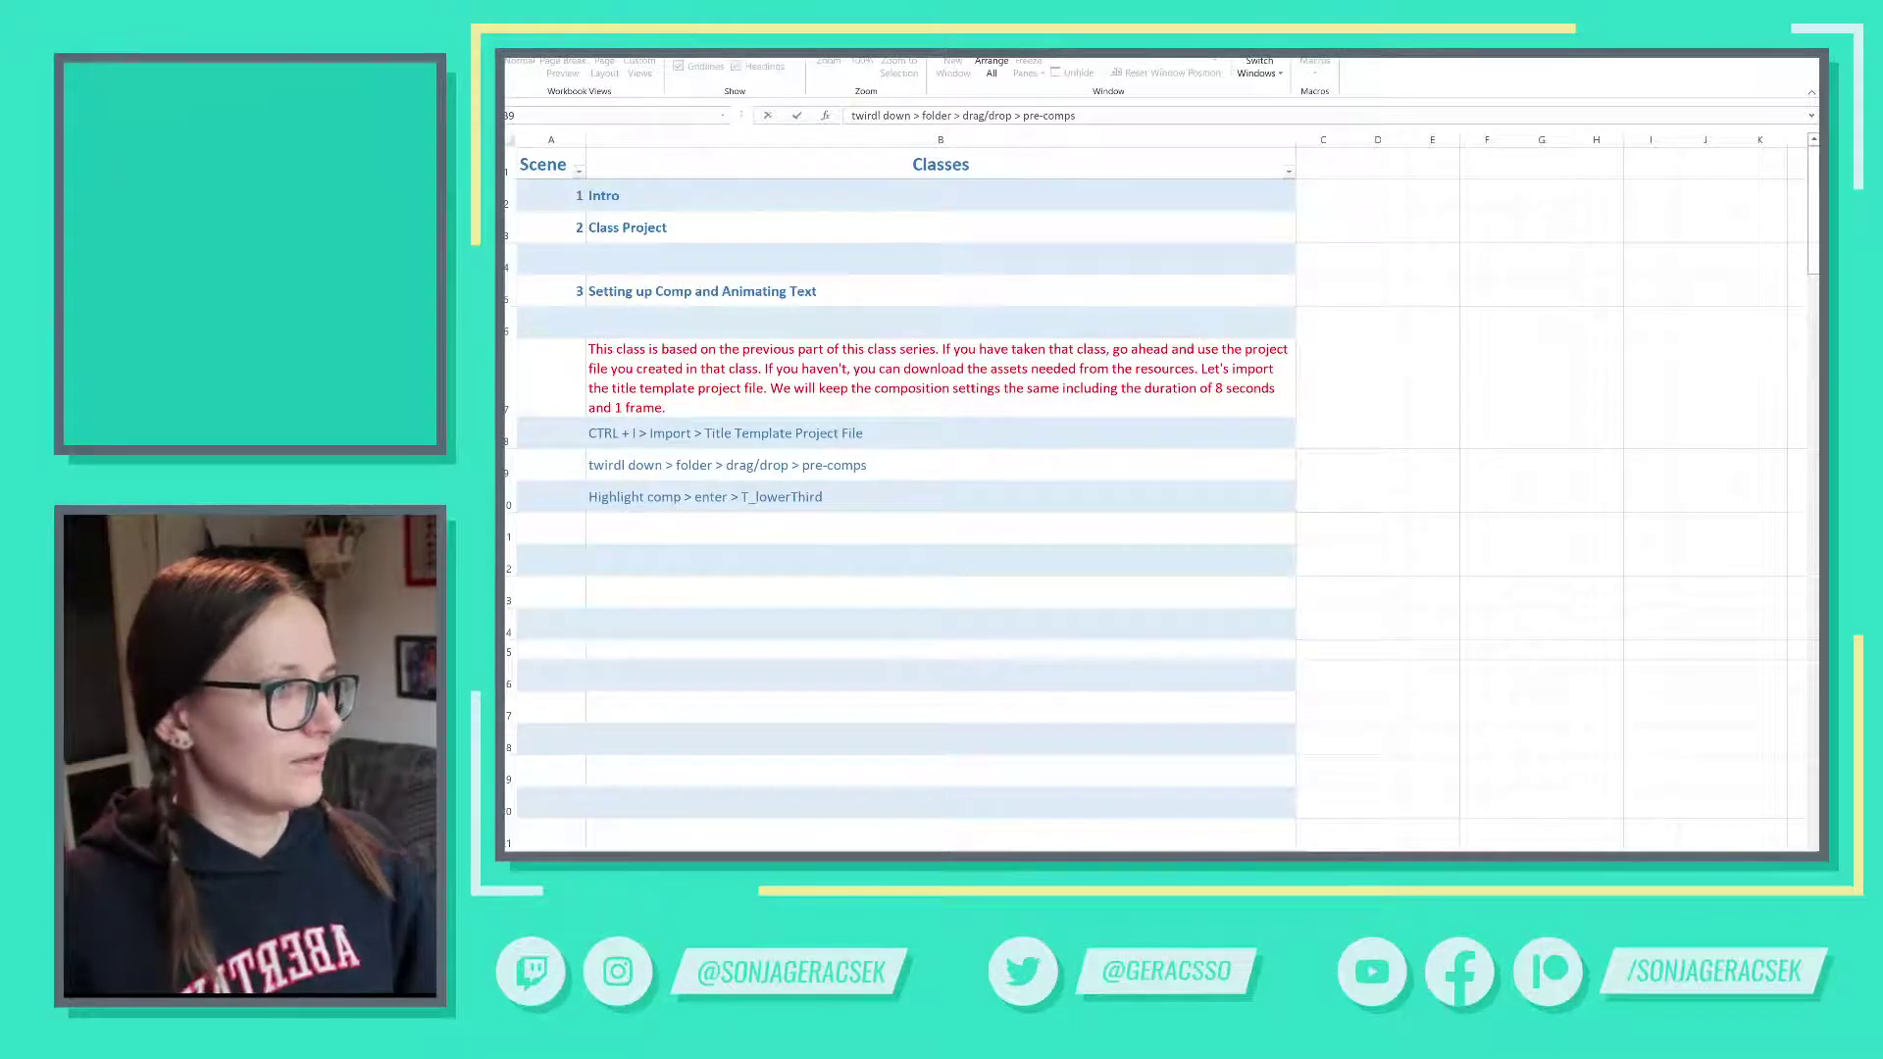
pyautogui.hotkey('alt', 'Tab')
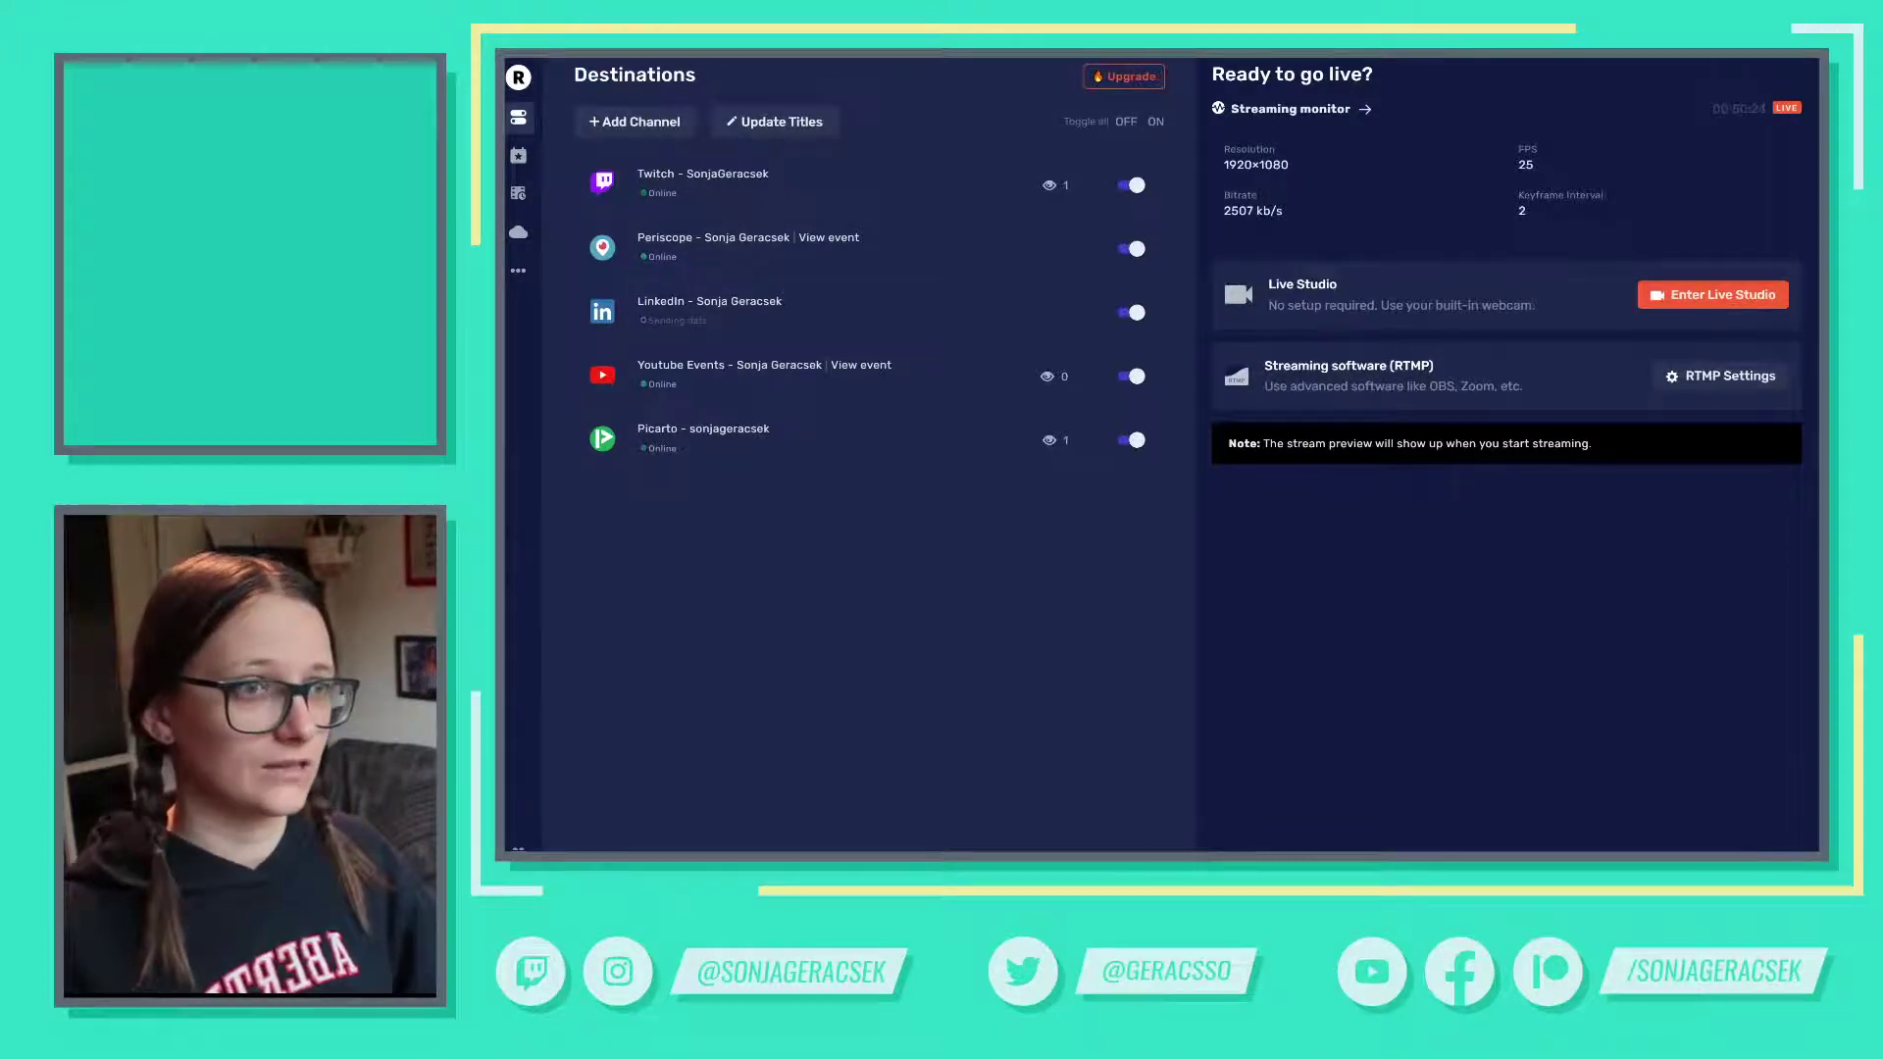
pyautogui.hotkey('alt', 'Tab')
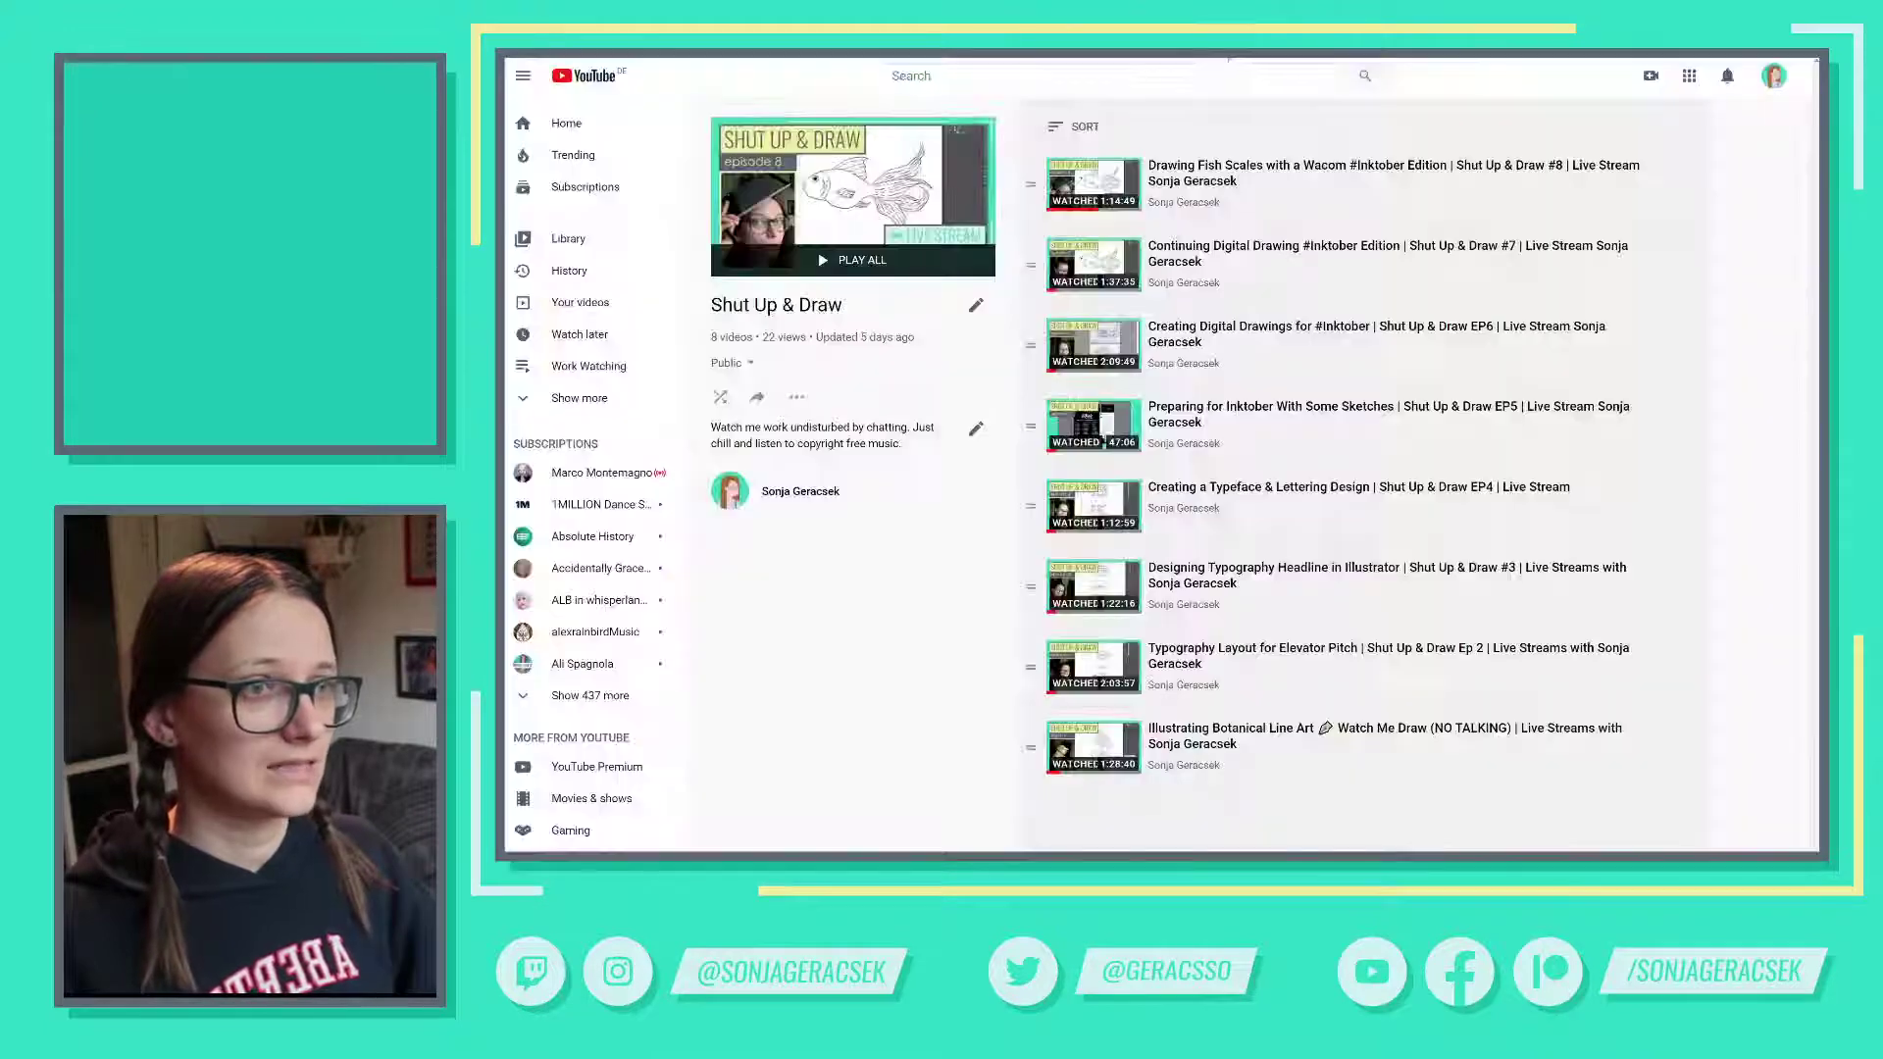
pyautogui.click(1772, 78)
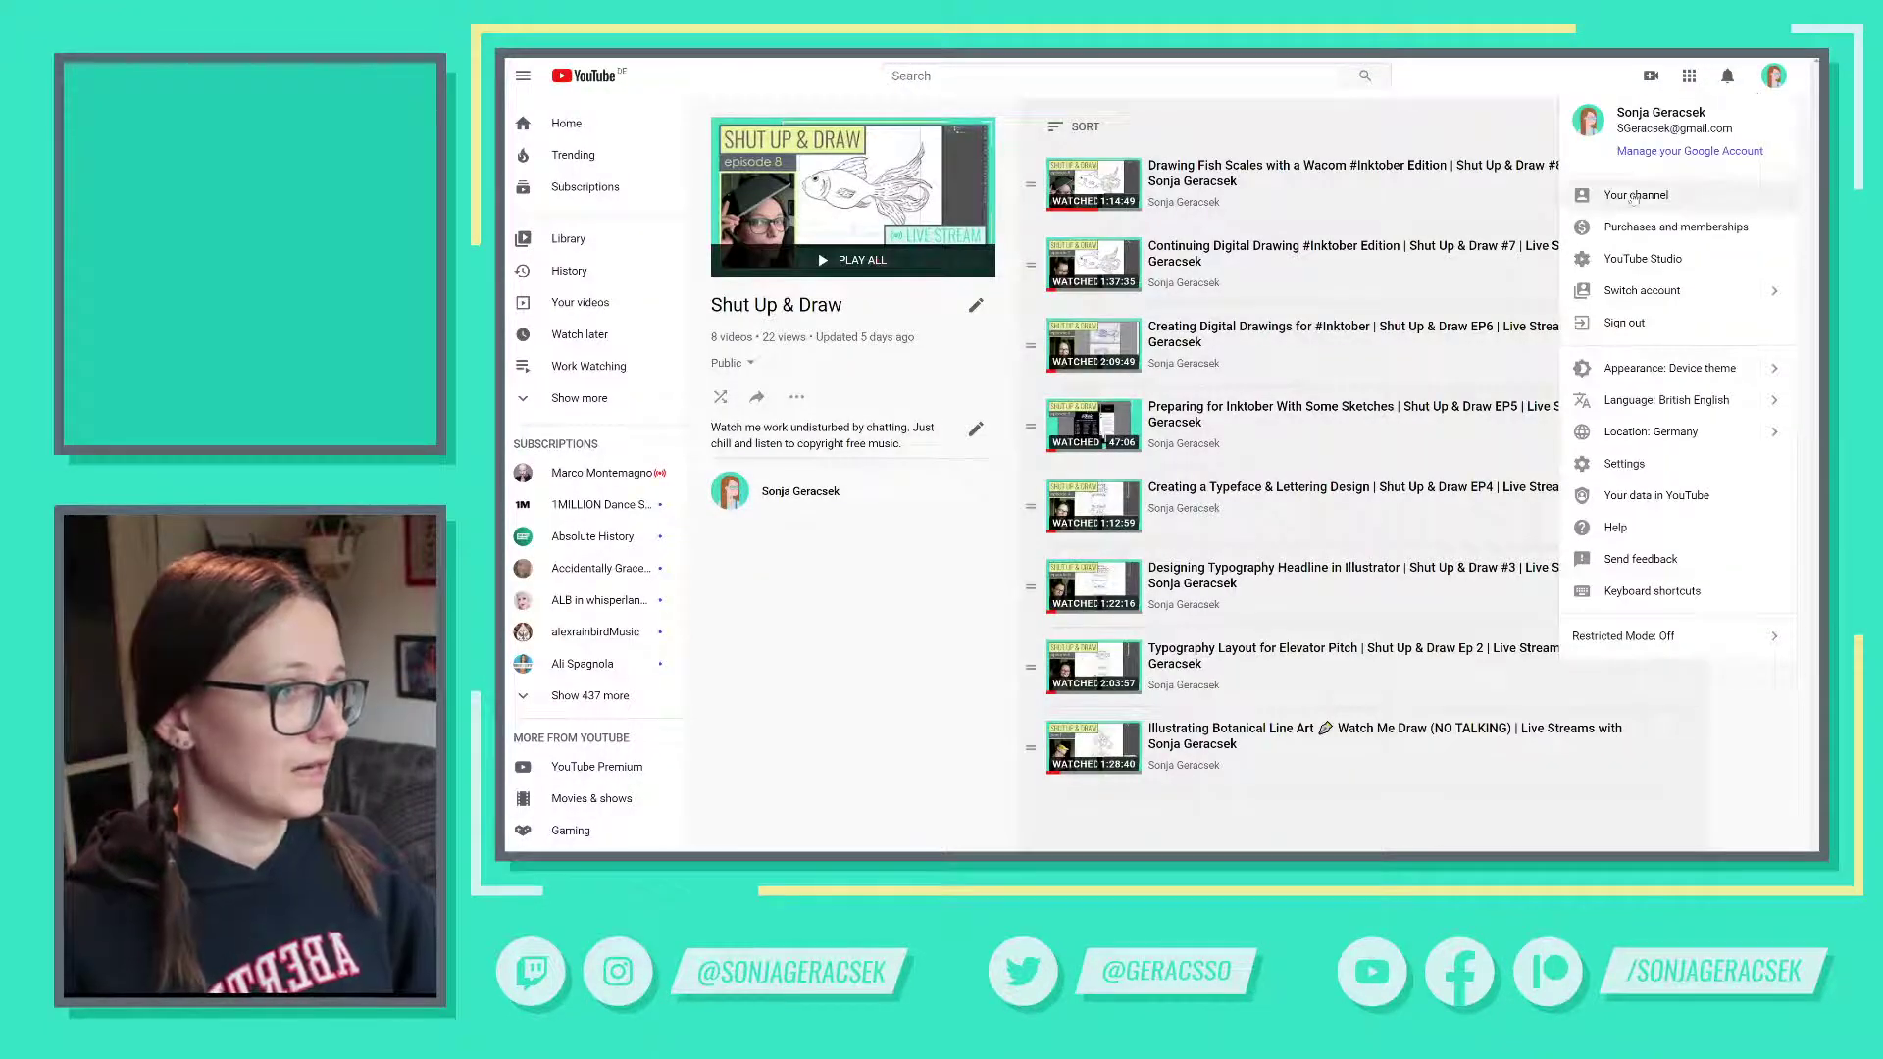
pyautogui.press('Escape')
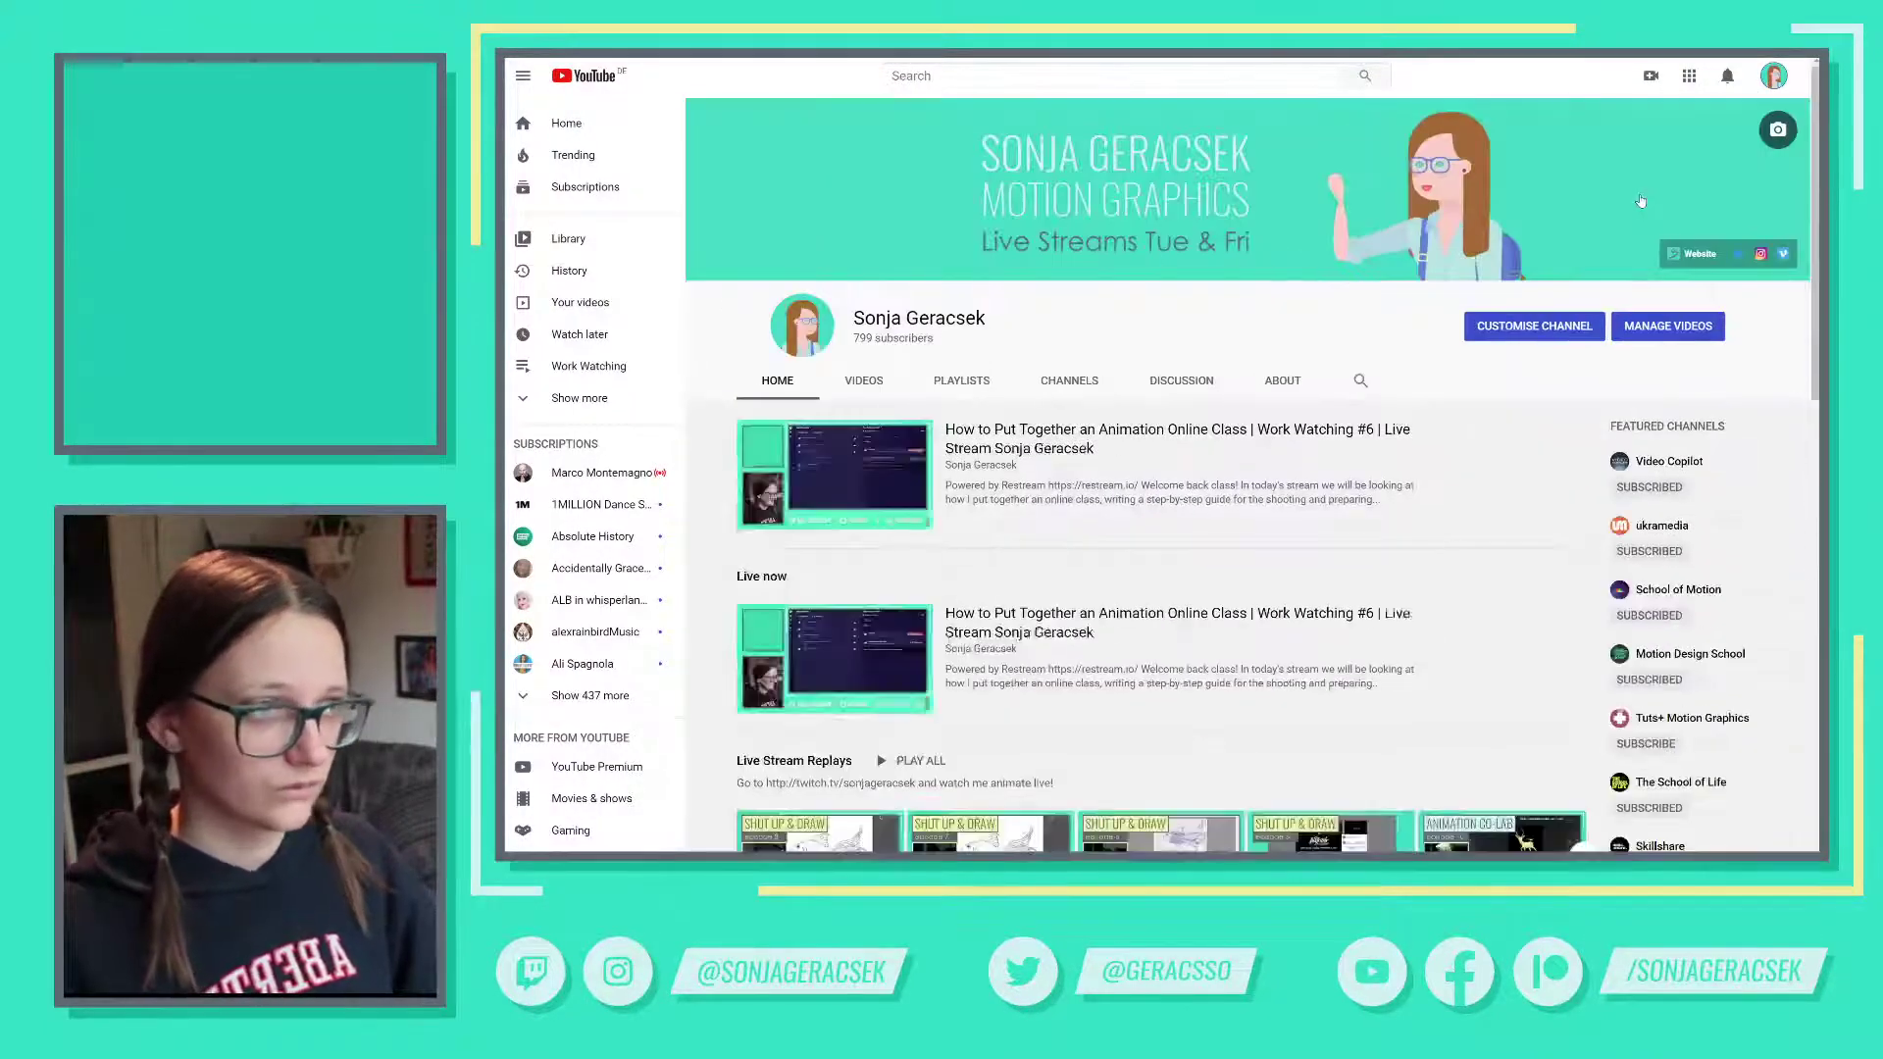
pyautogui.click(918, 647)
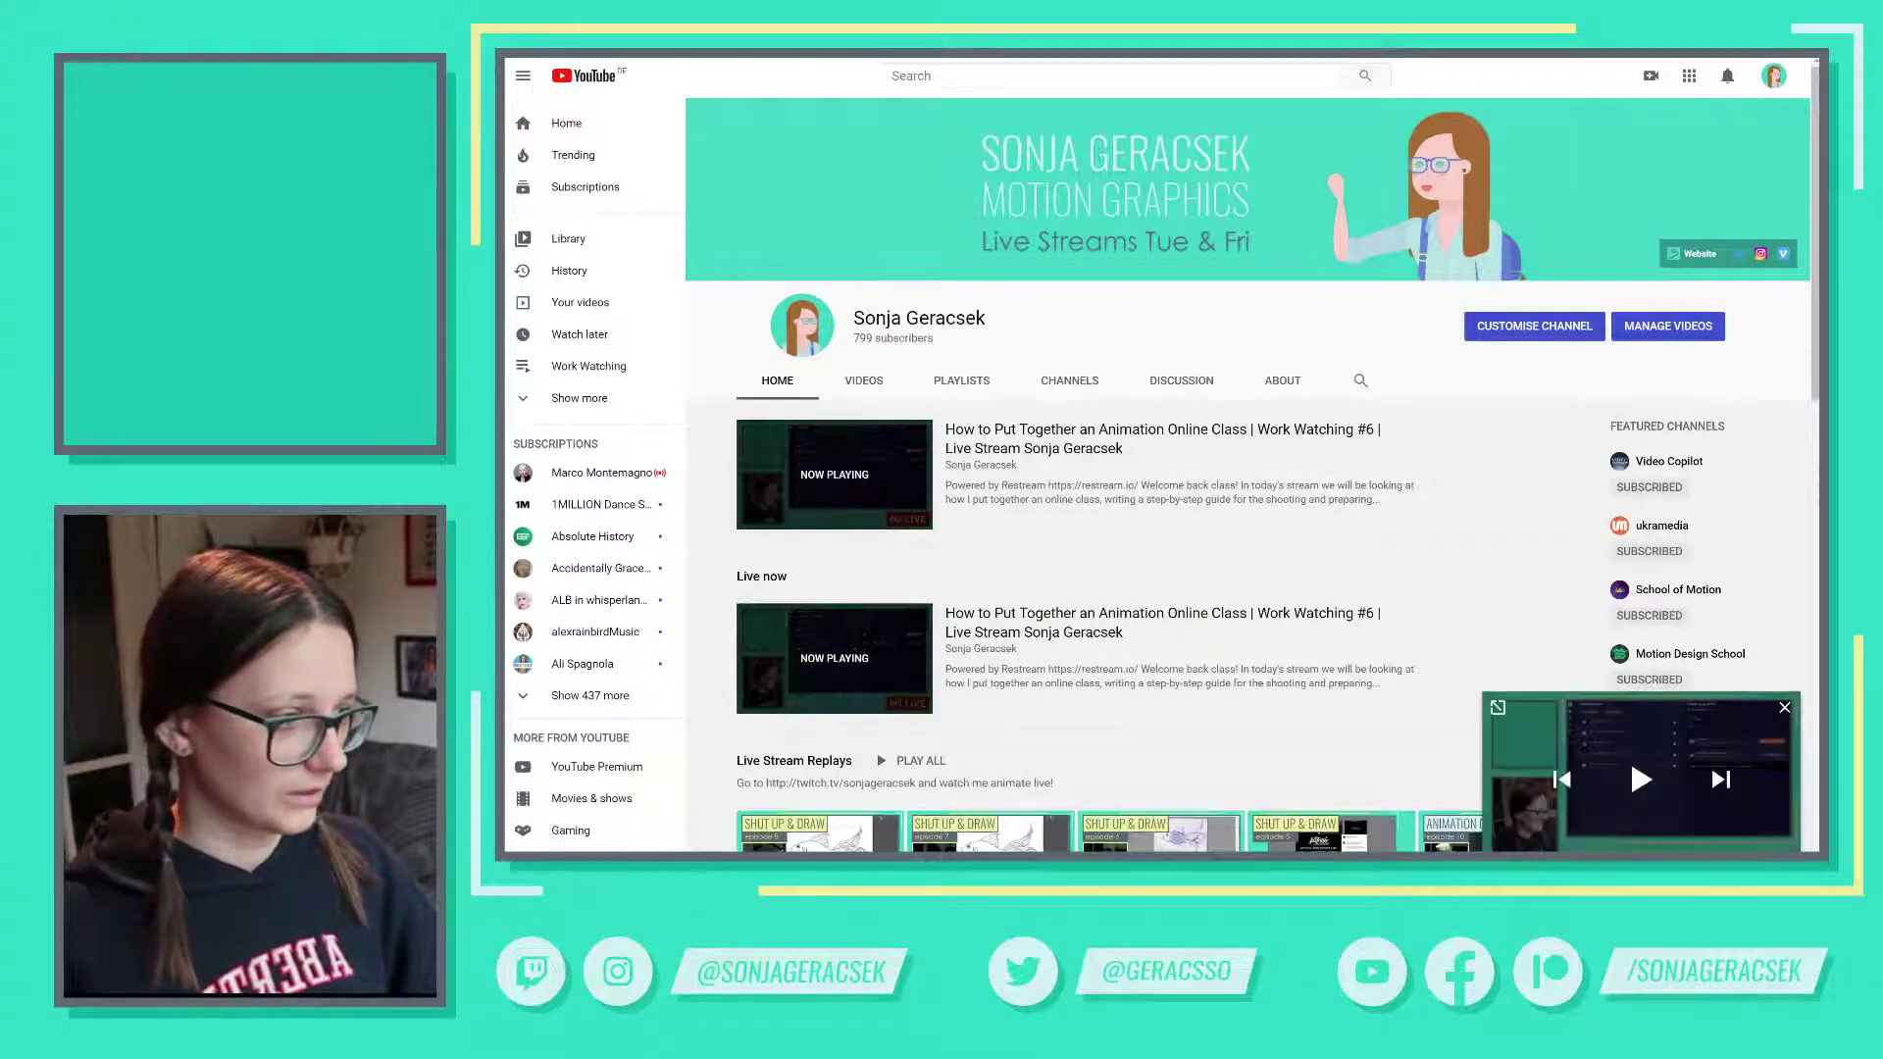
pyautogui.click(1784, 707)
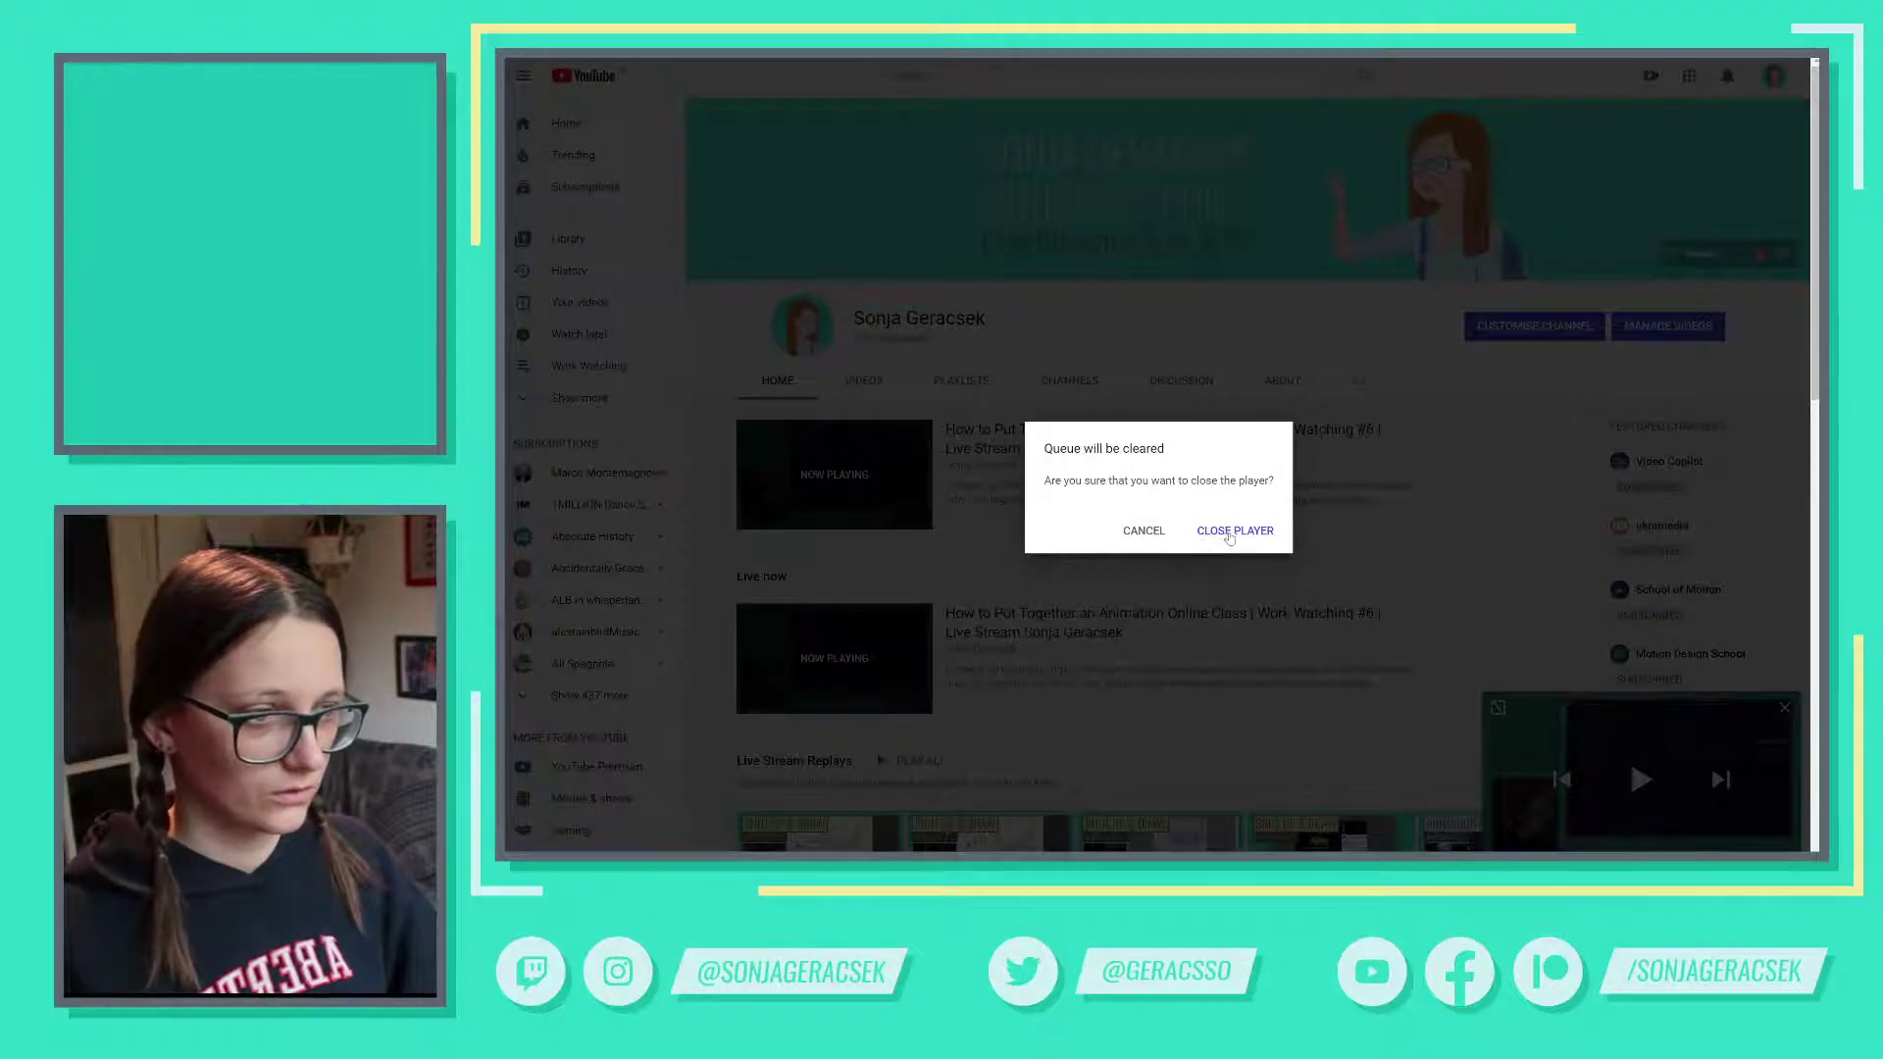
pyautogui.click(1234, 530)
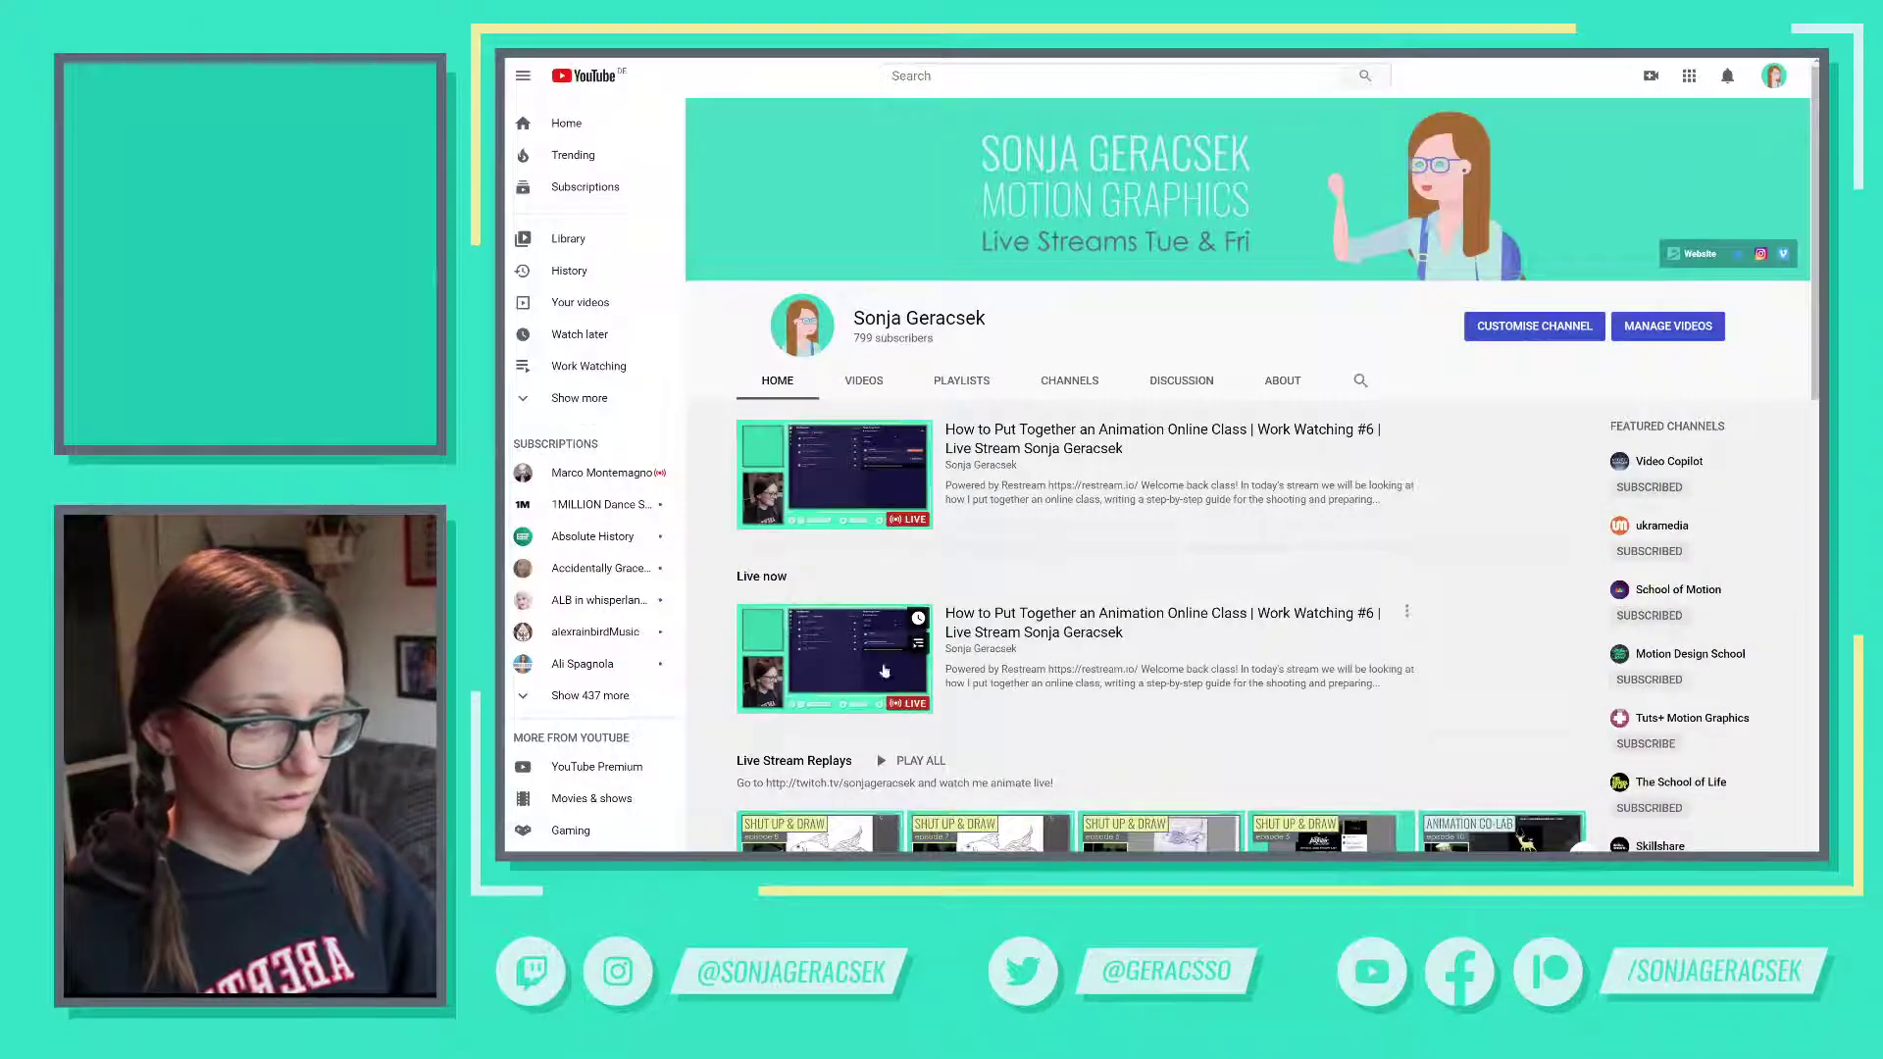
# - Save the current live stream to the Live Stream Replays and Work Watching playlists
pyautogui.click(1407, 611)
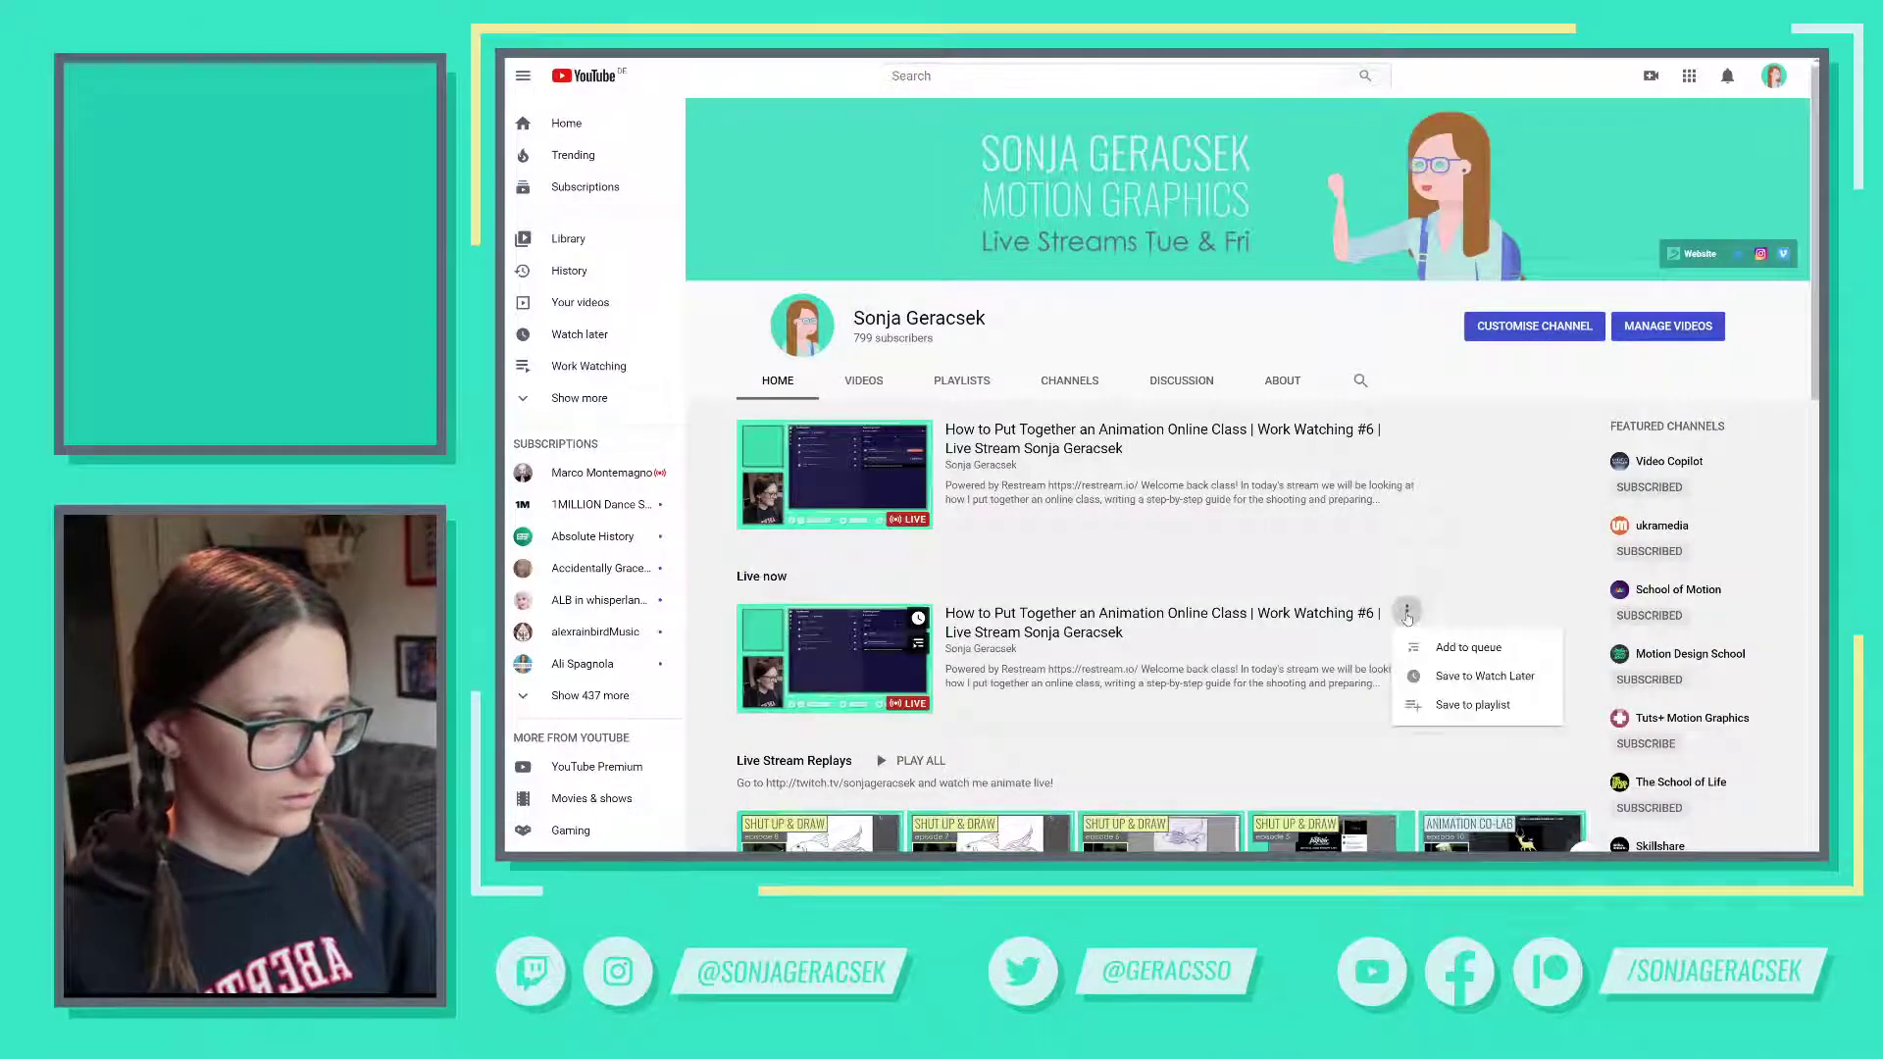
pyautogui.click(1480, 703)
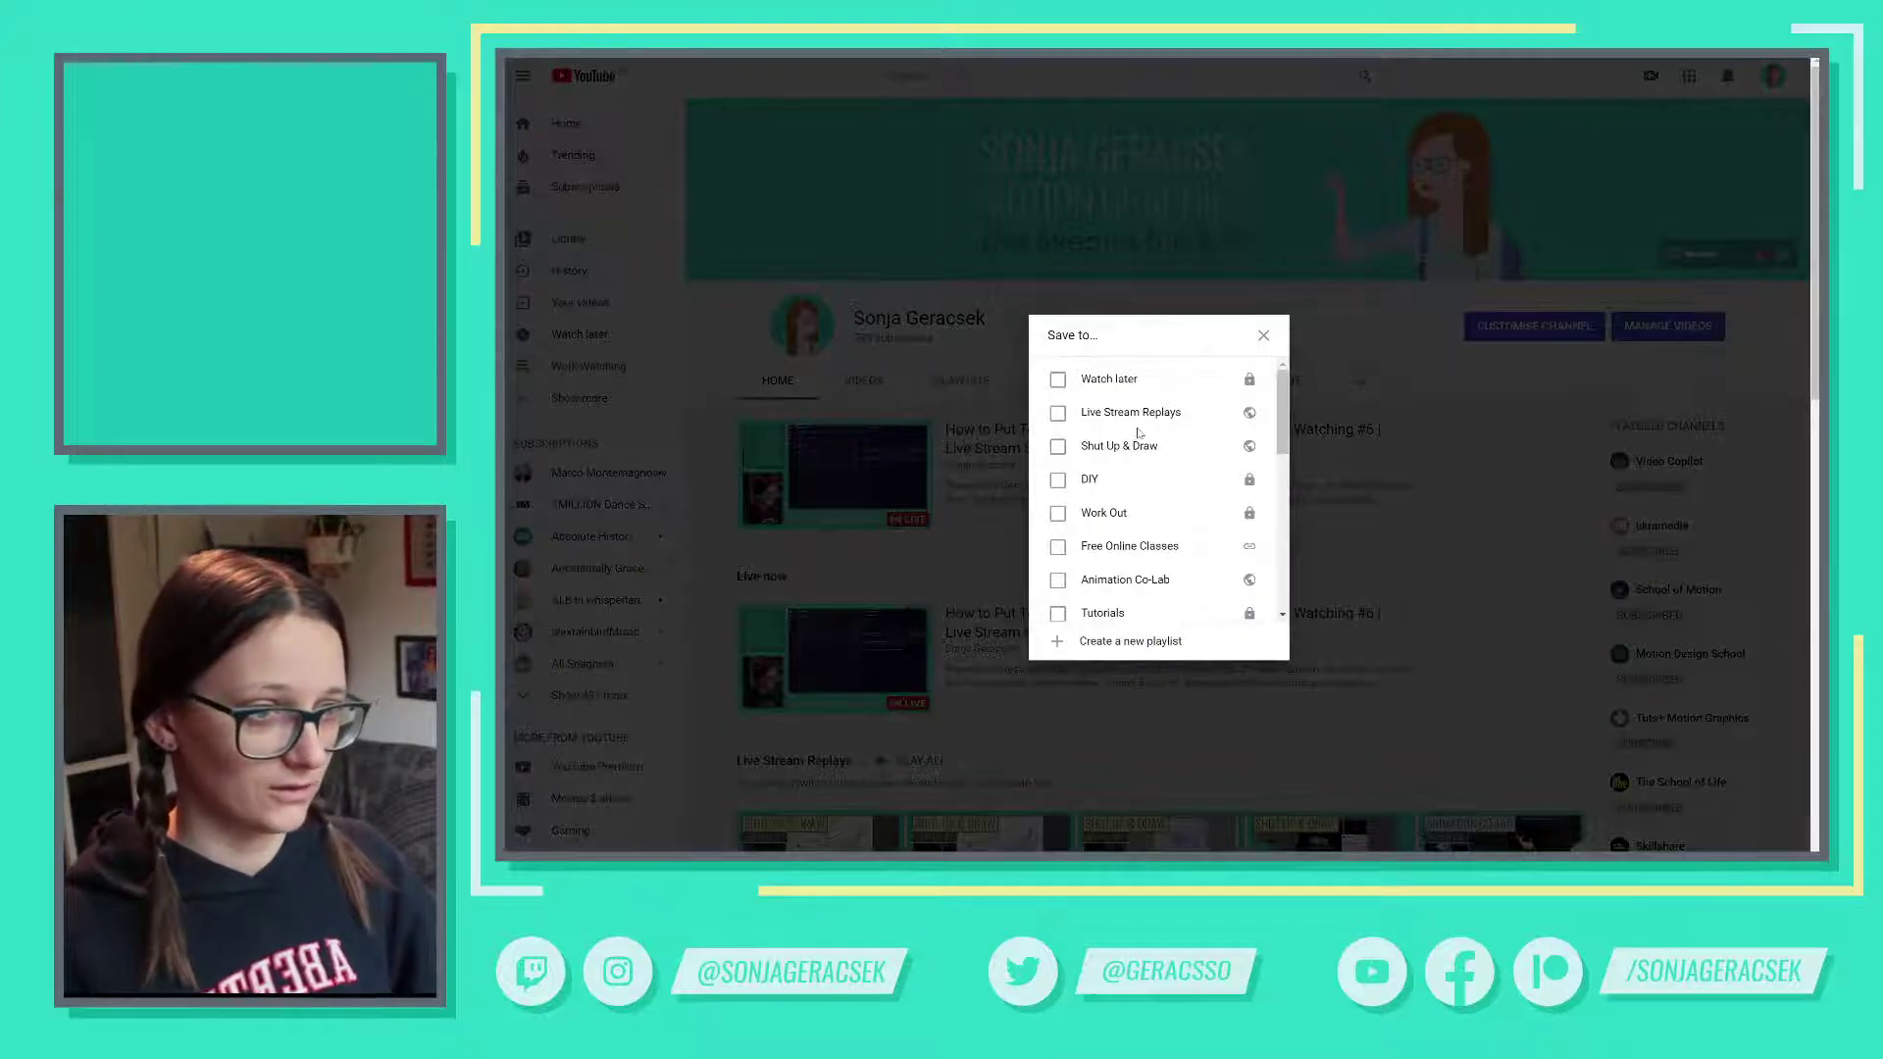
pyautogui.click(1058, 412)
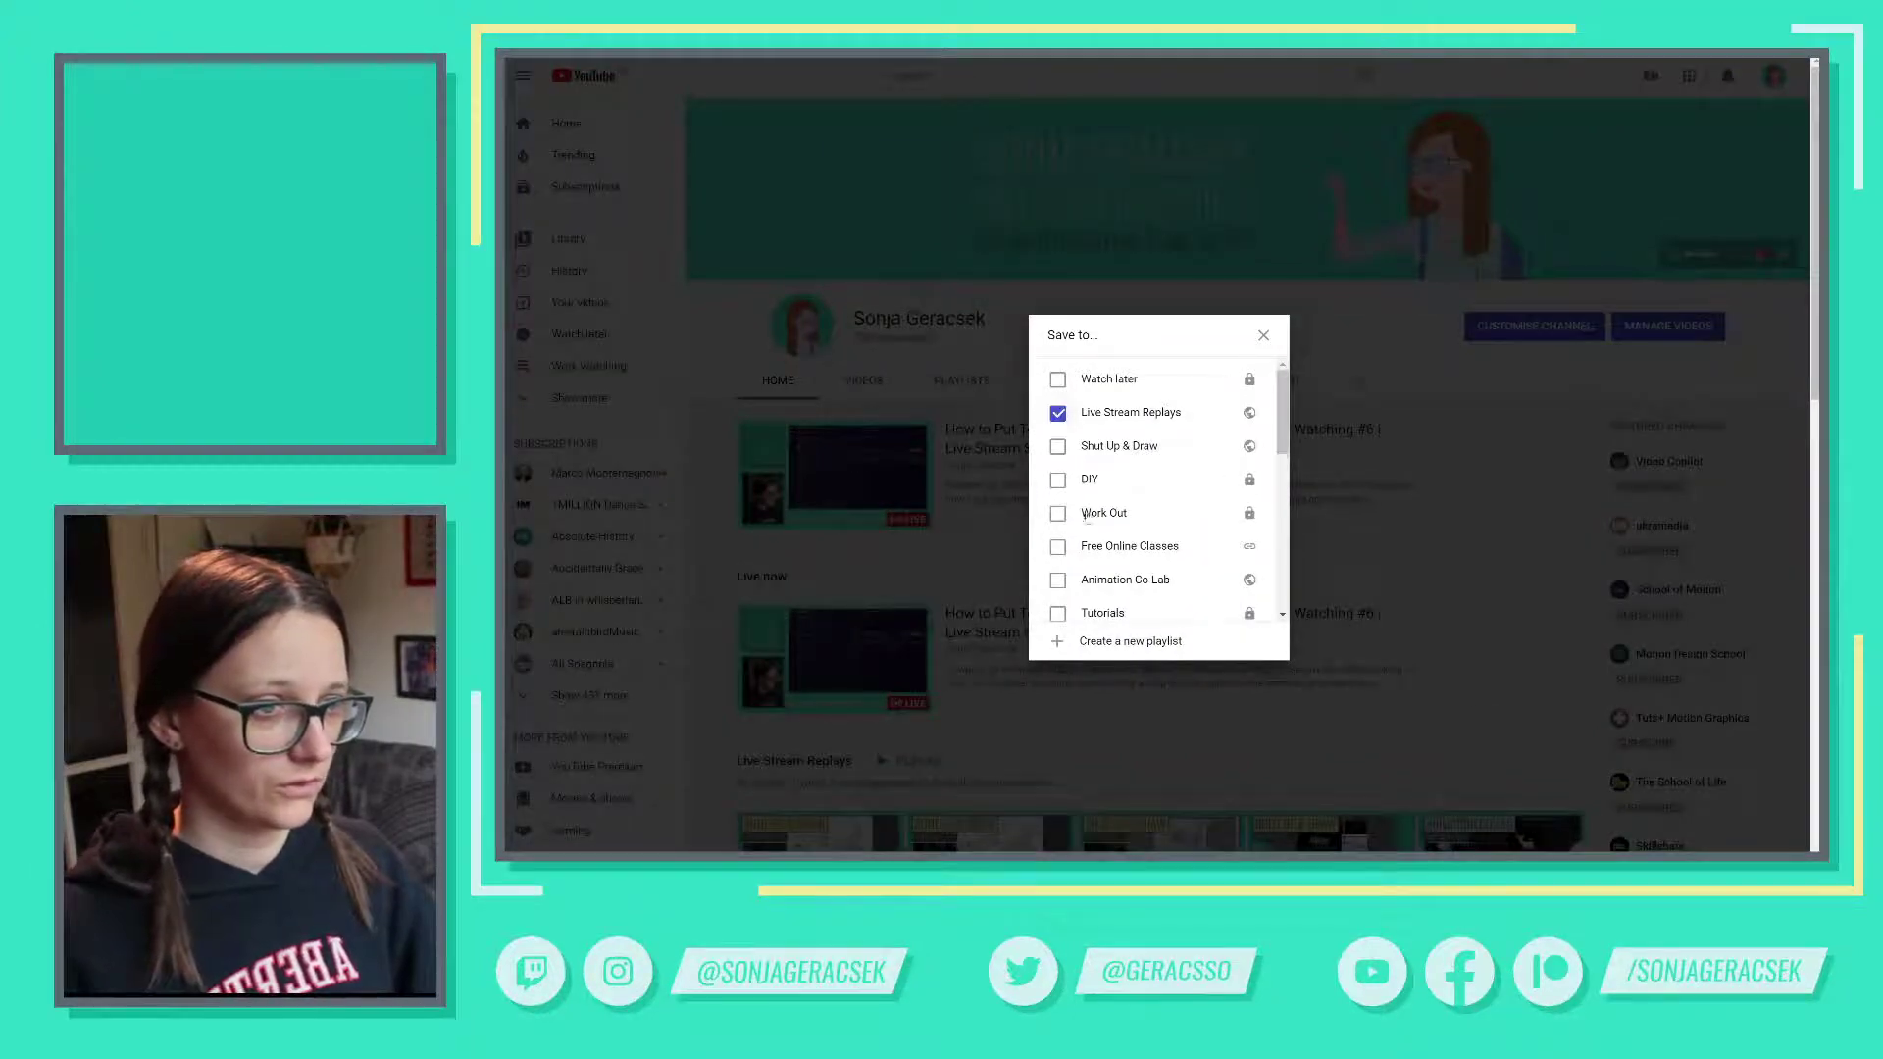
pyautogui.scroll(-2, 1171, 532)
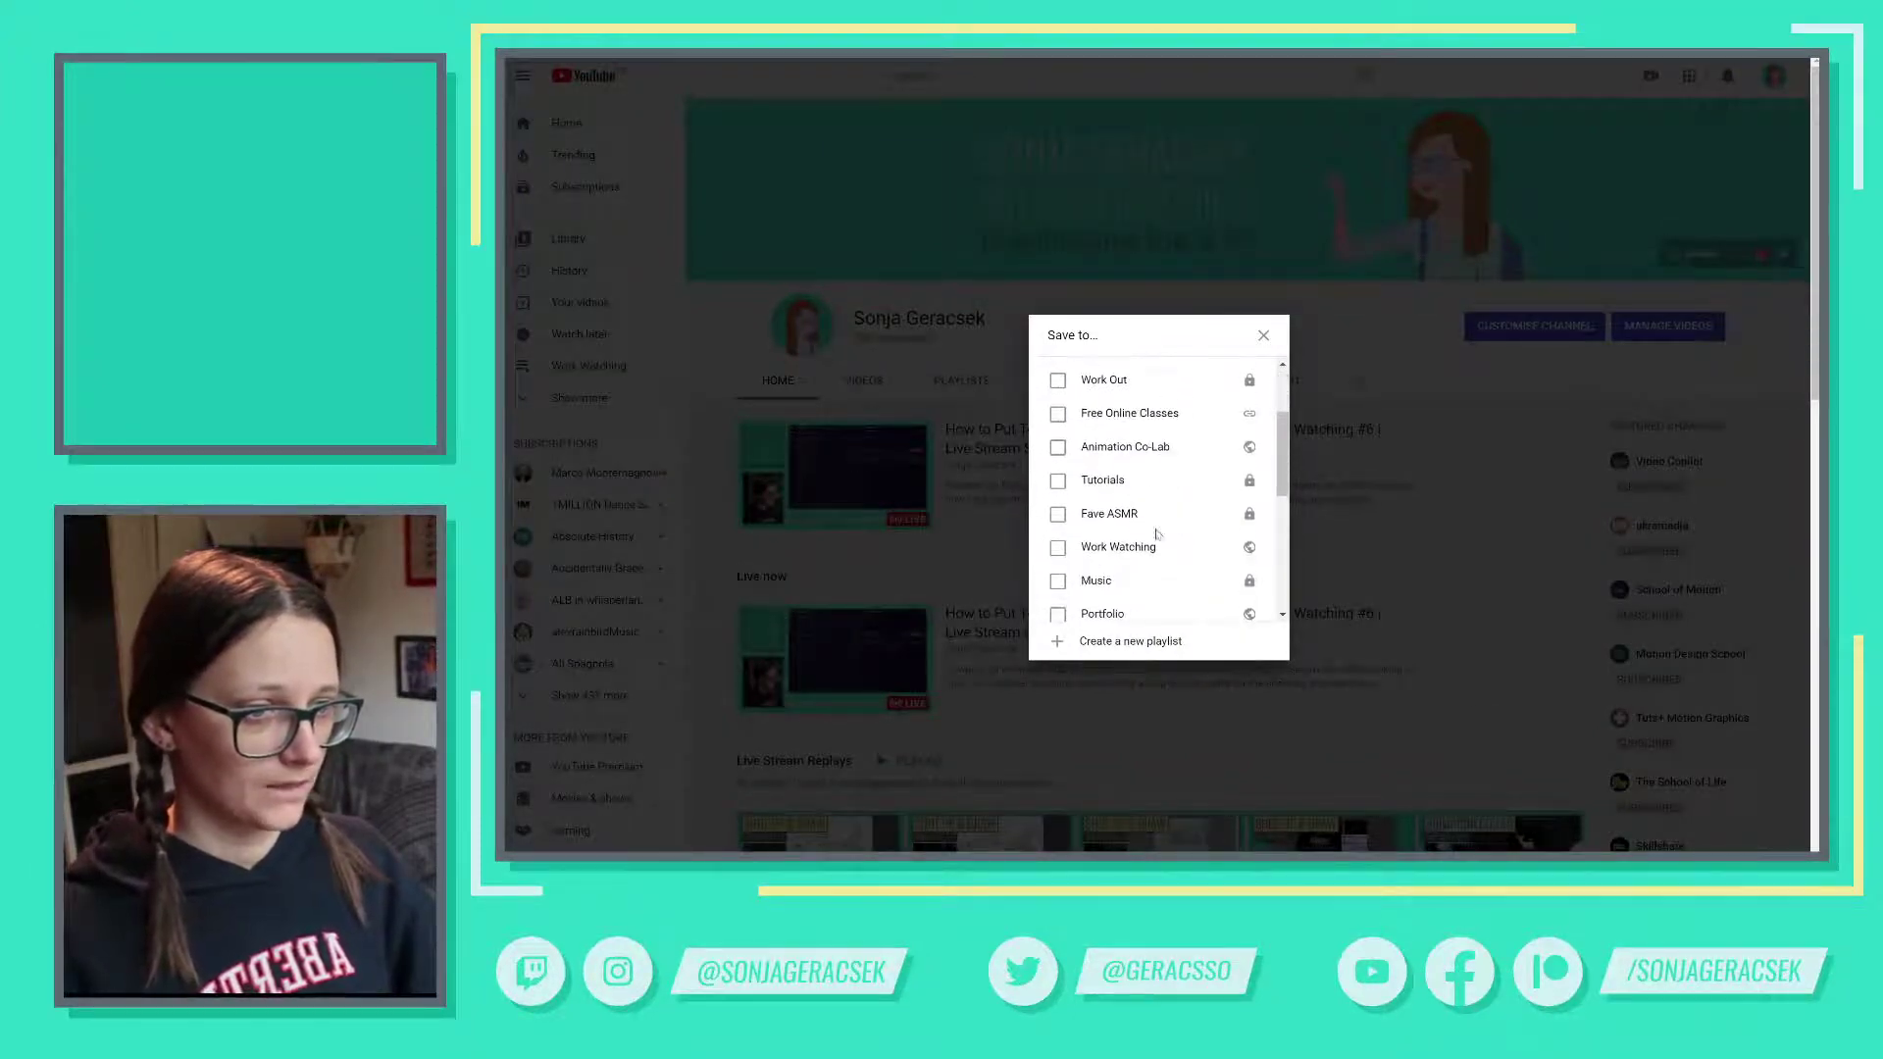
pyautogui.click(1122, 549)
pyautogui.click(1263, 335)
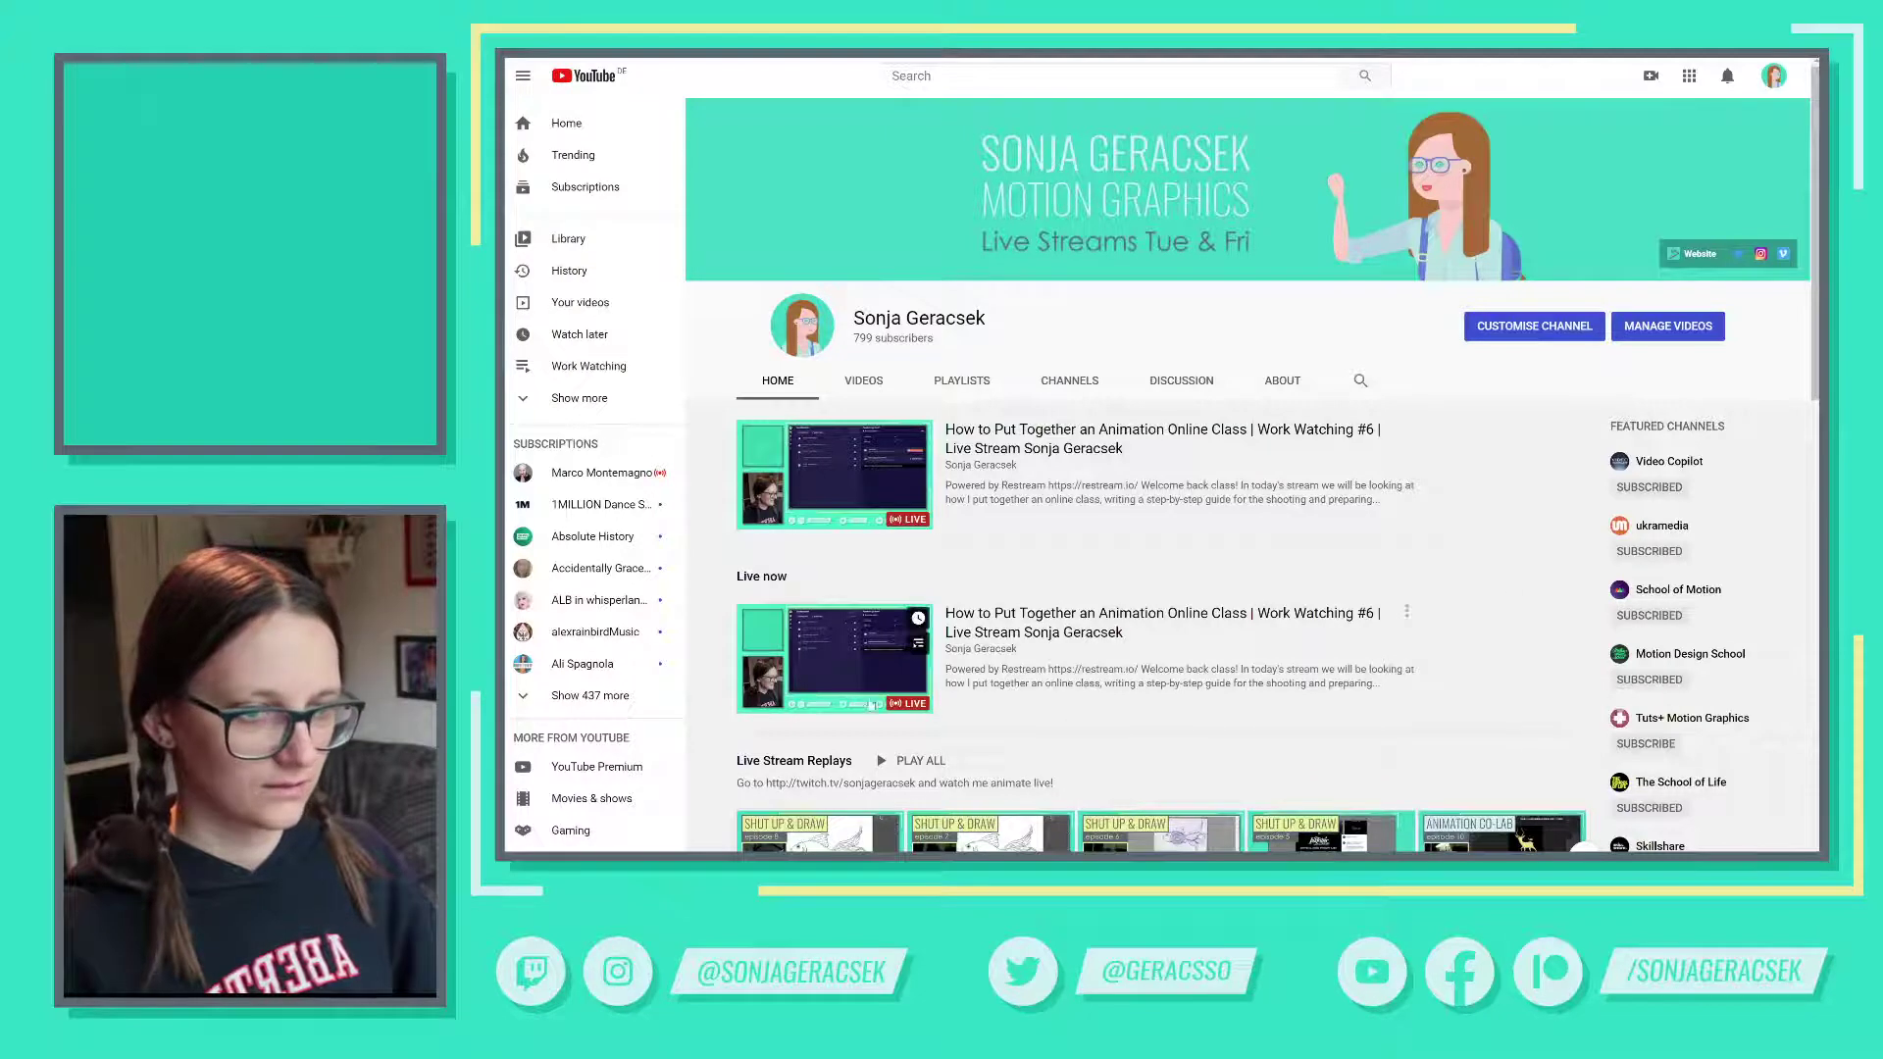
# - Open the current live stream's watch page and pause its playback
pyautogui.click(812, 642)
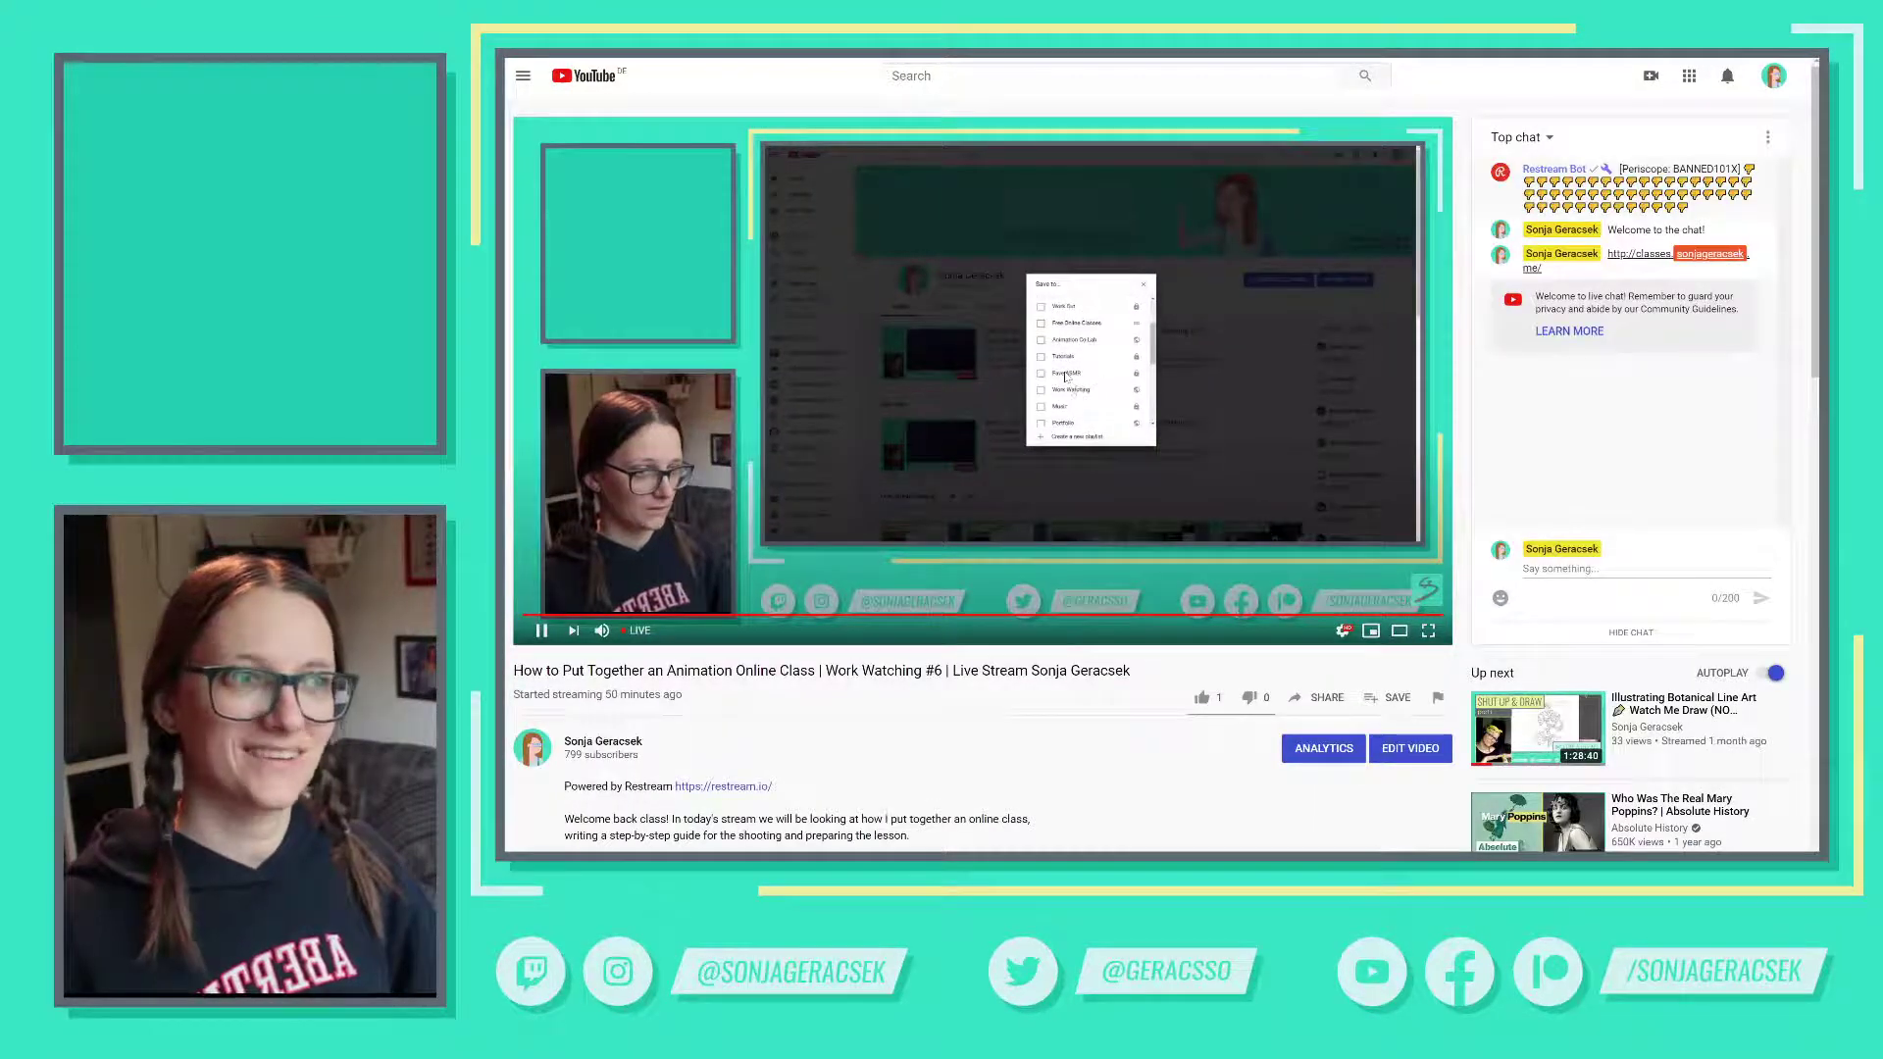
pyautogui.click(1109, 478)
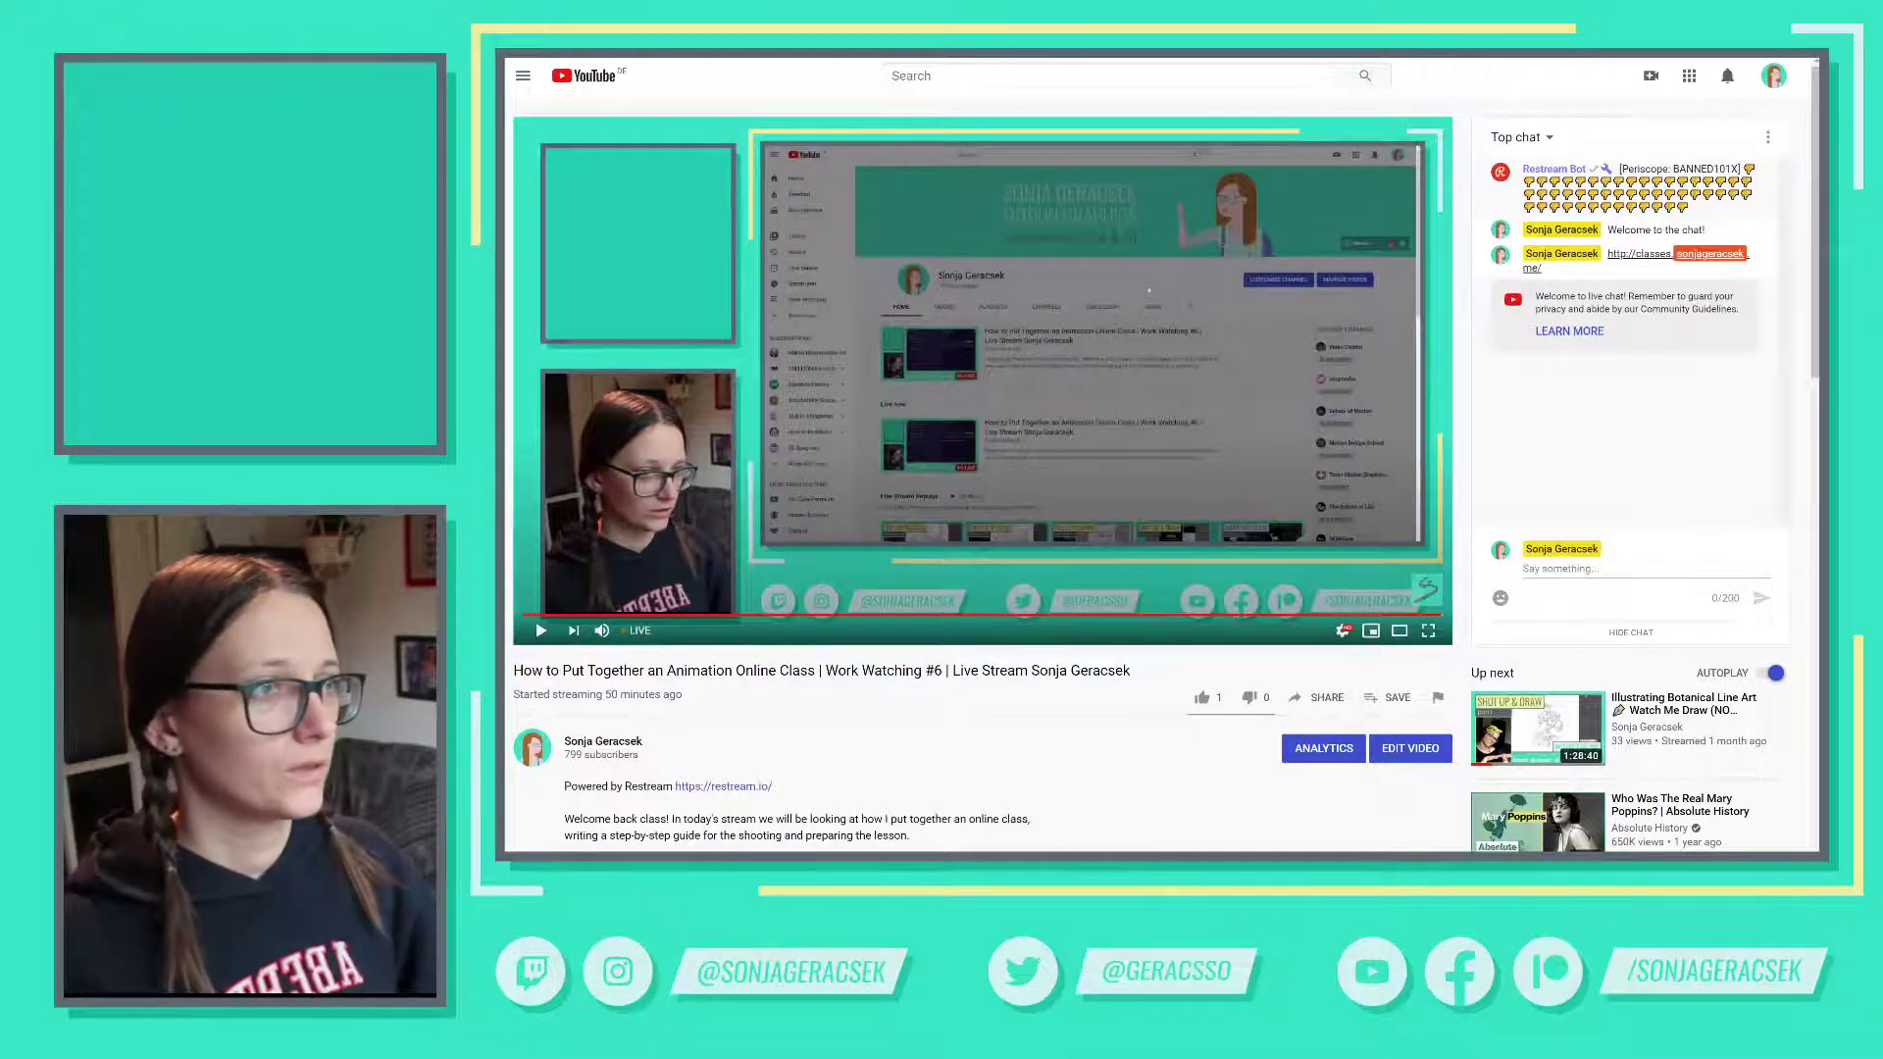
# - Switch to Excel and correct the folder outline line to "twirl down > folder > drag/drop > pre-comps/solids"
pyautogui.hotkey('ctrl', 'Tab')
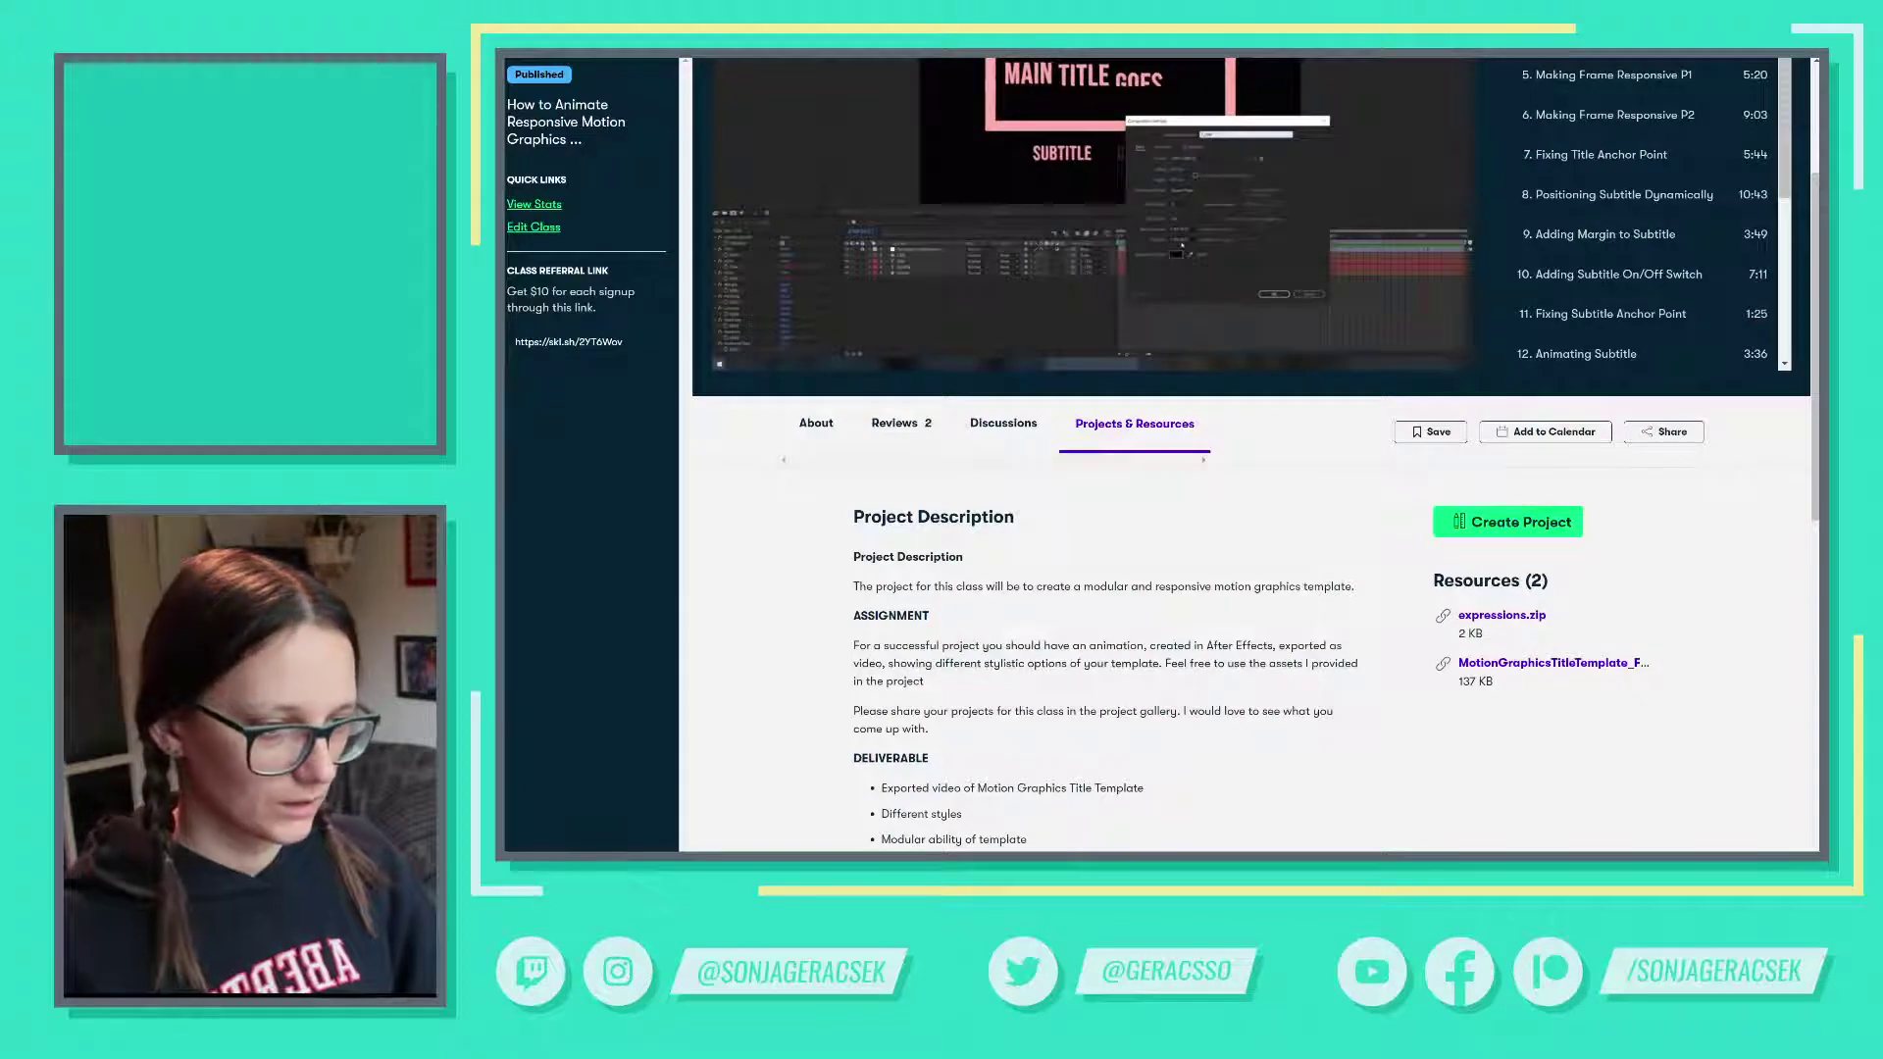
pyautogui.hotkey('alt', 'Tab')
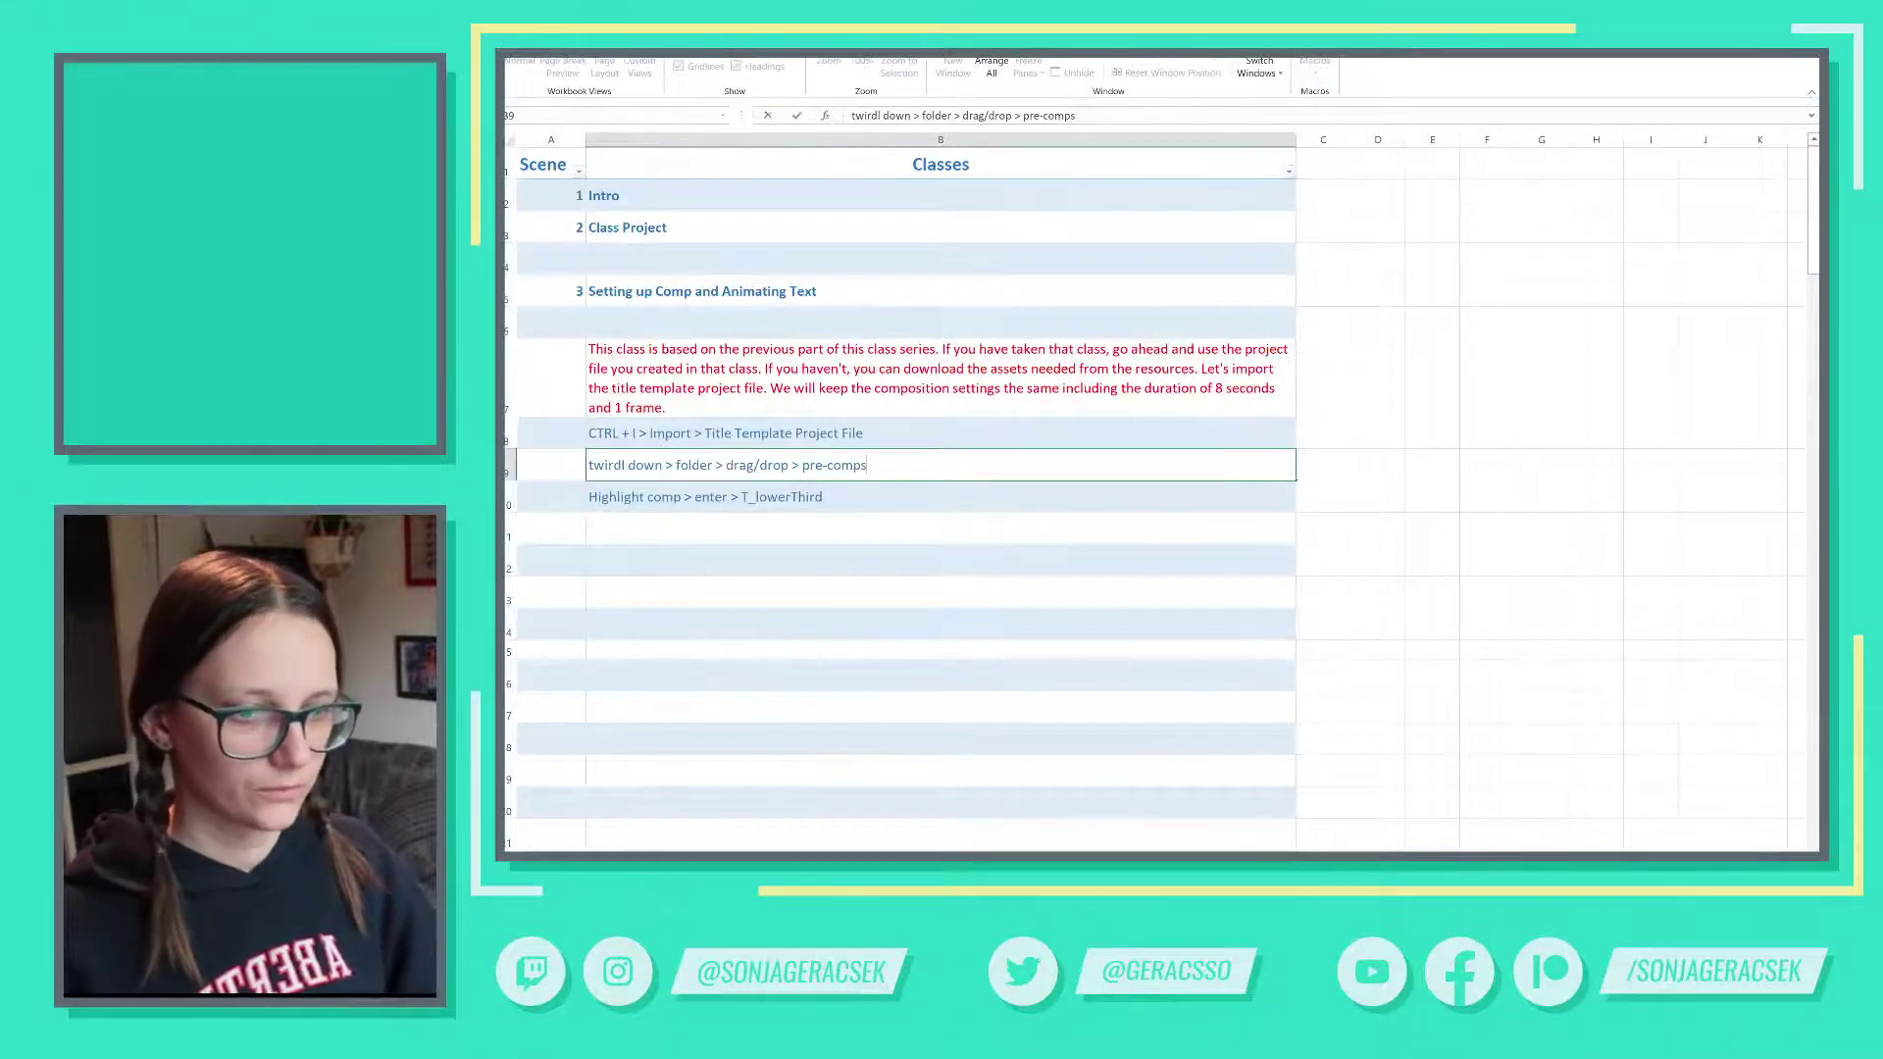
pyautogui.hotkey('alt', 'Tab')
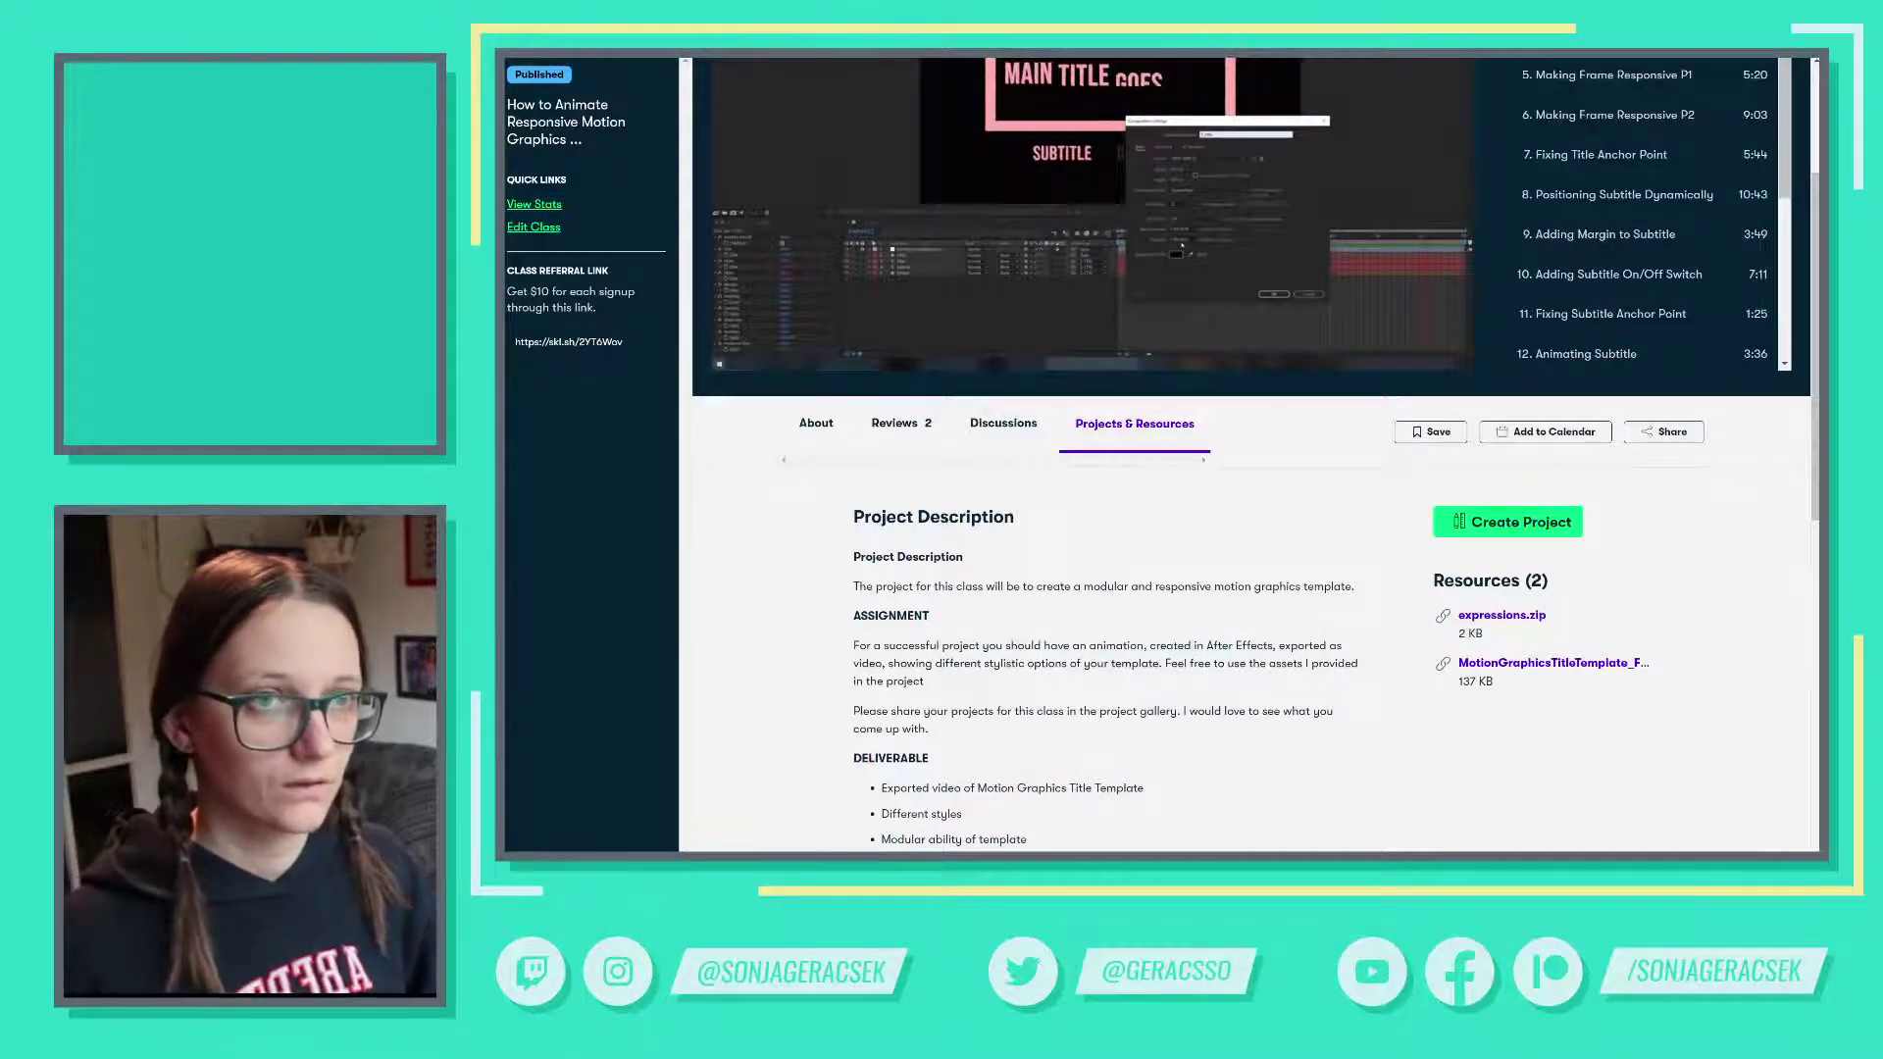
pyautogui.hotkey('alt', 'Tab')
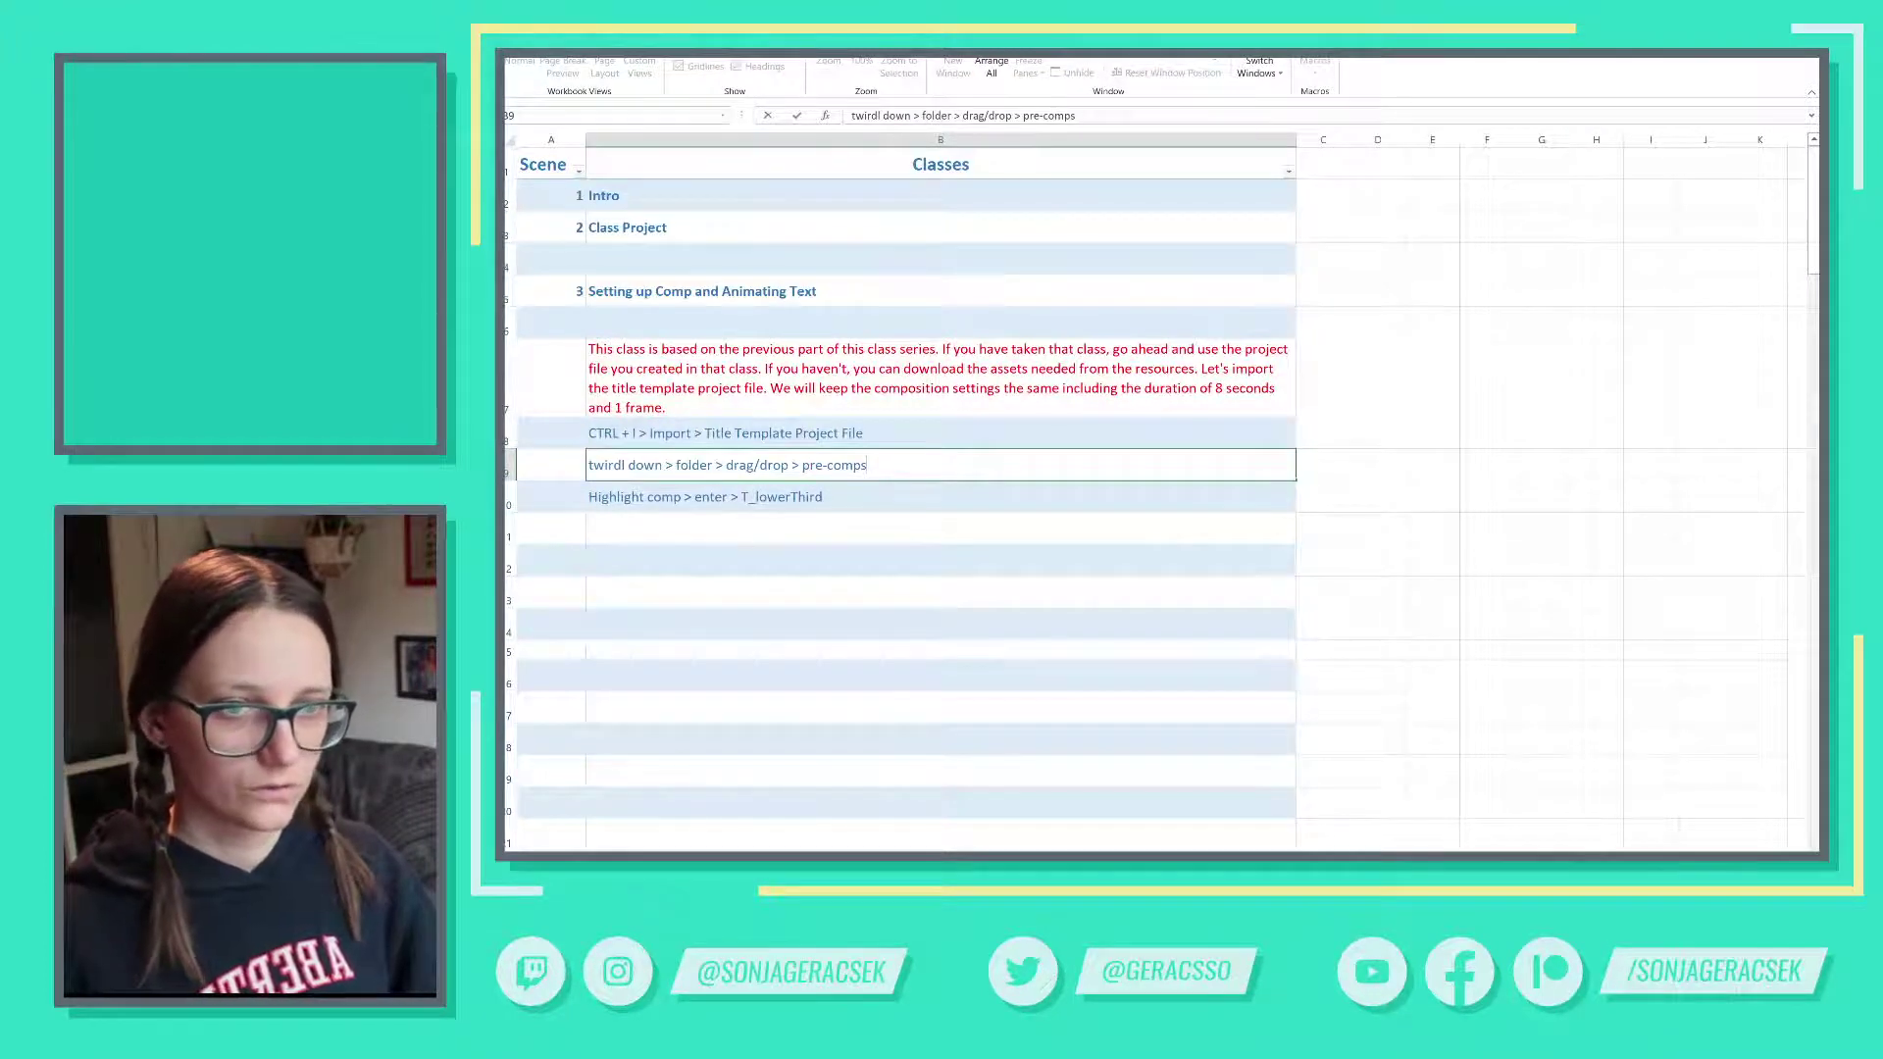
pyautogui.doubleClick(606, 465)
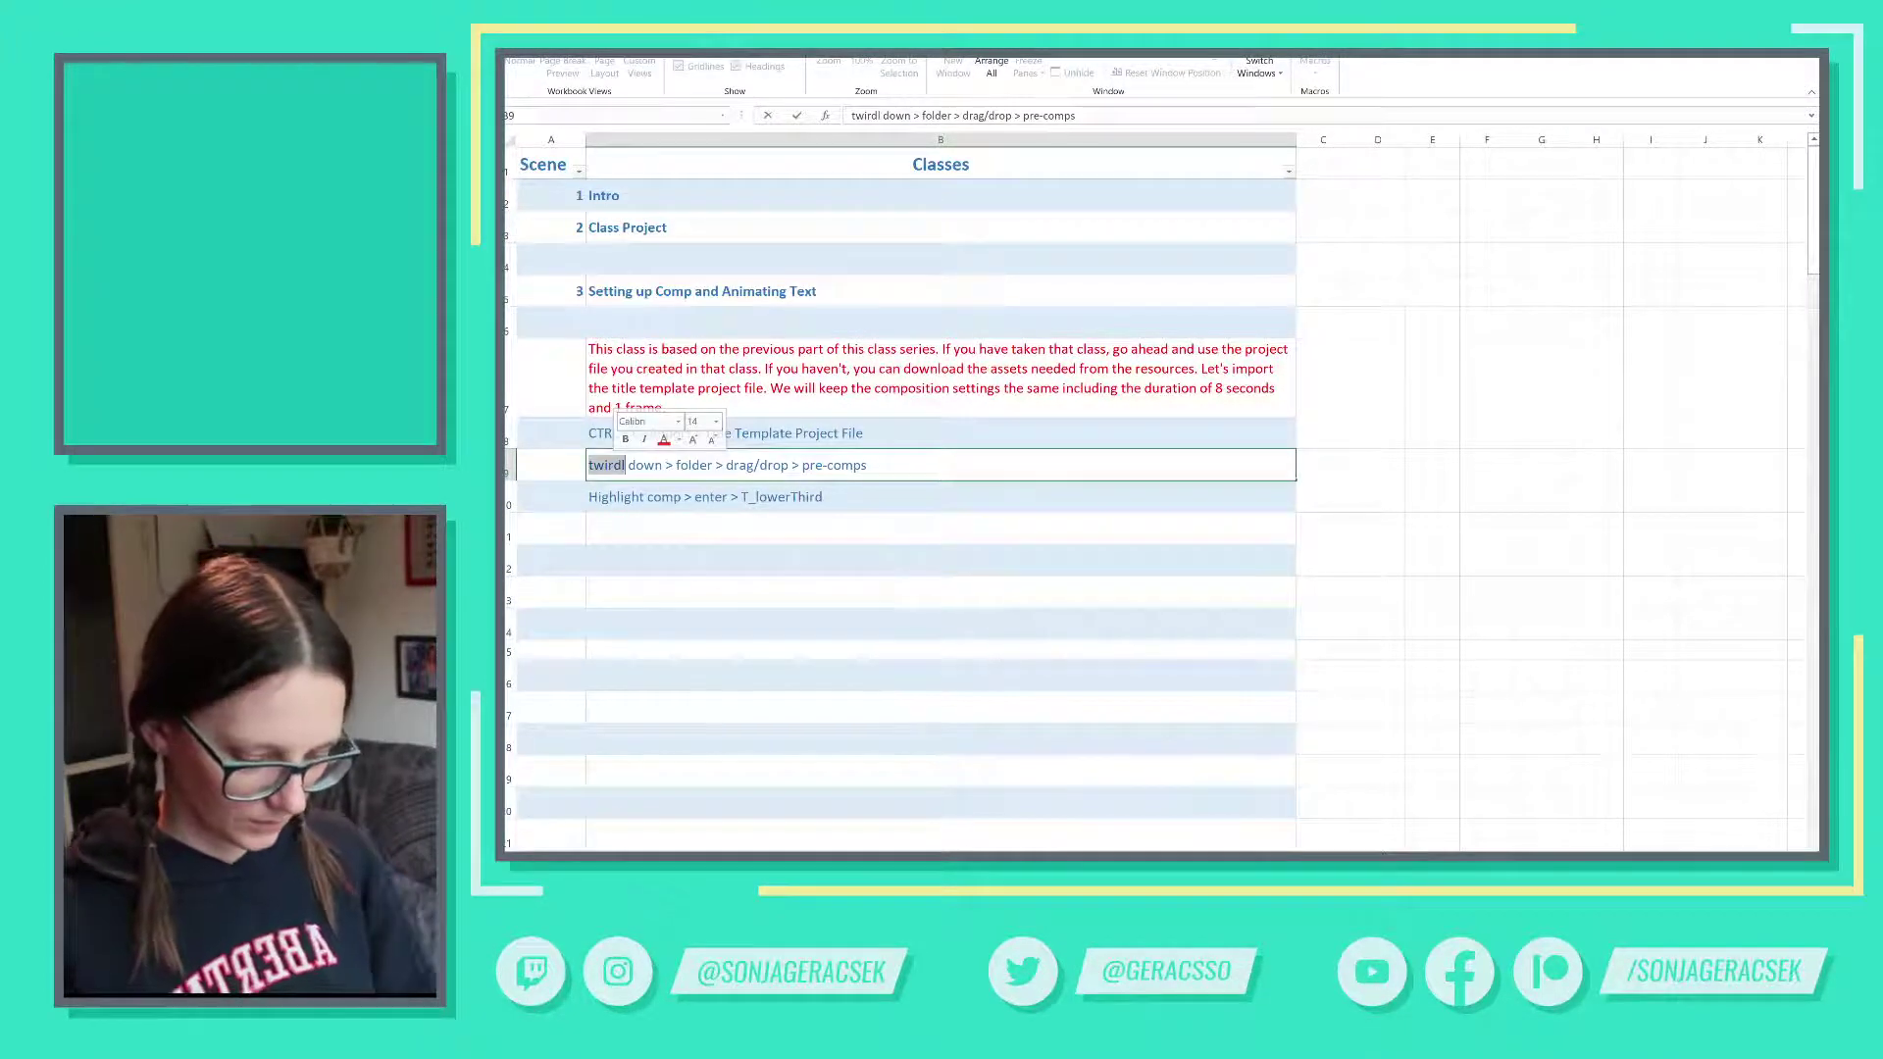
pyautogui.write('twirl')
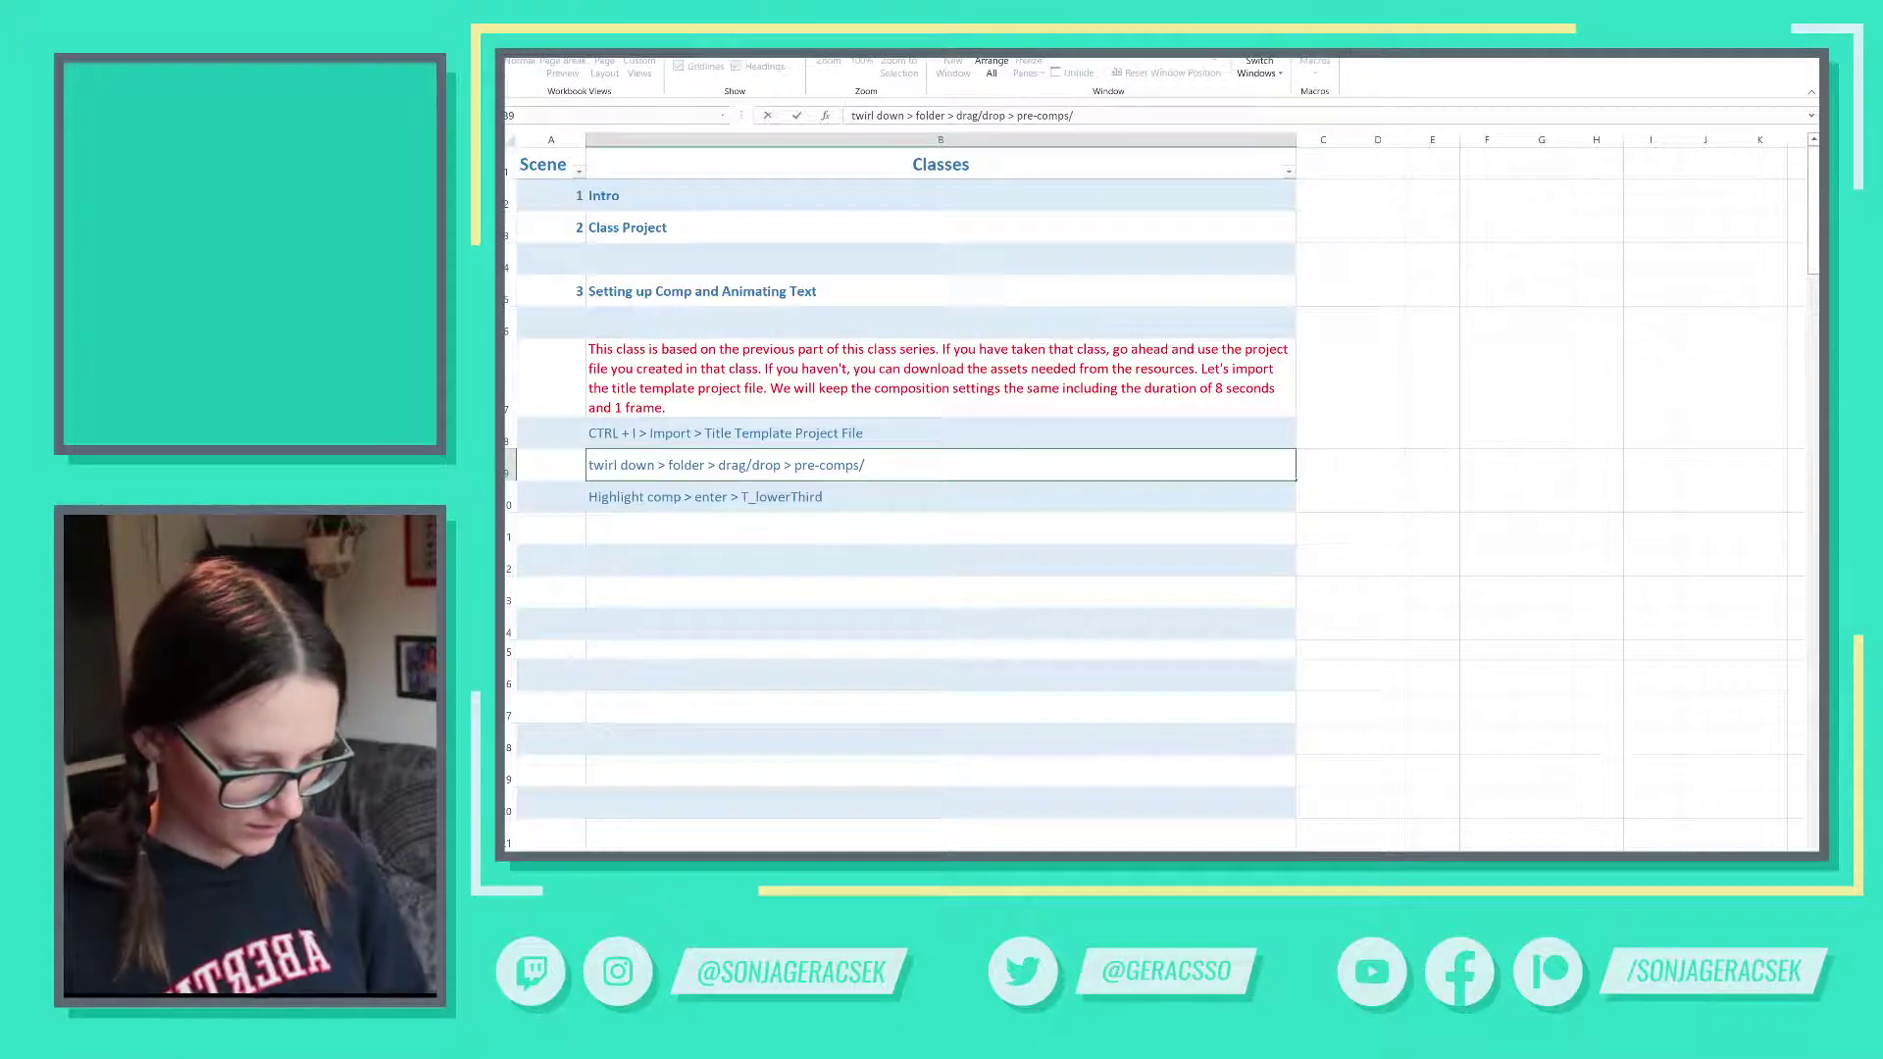
pyautogui.write('solids')
pyautogui.press('Return')
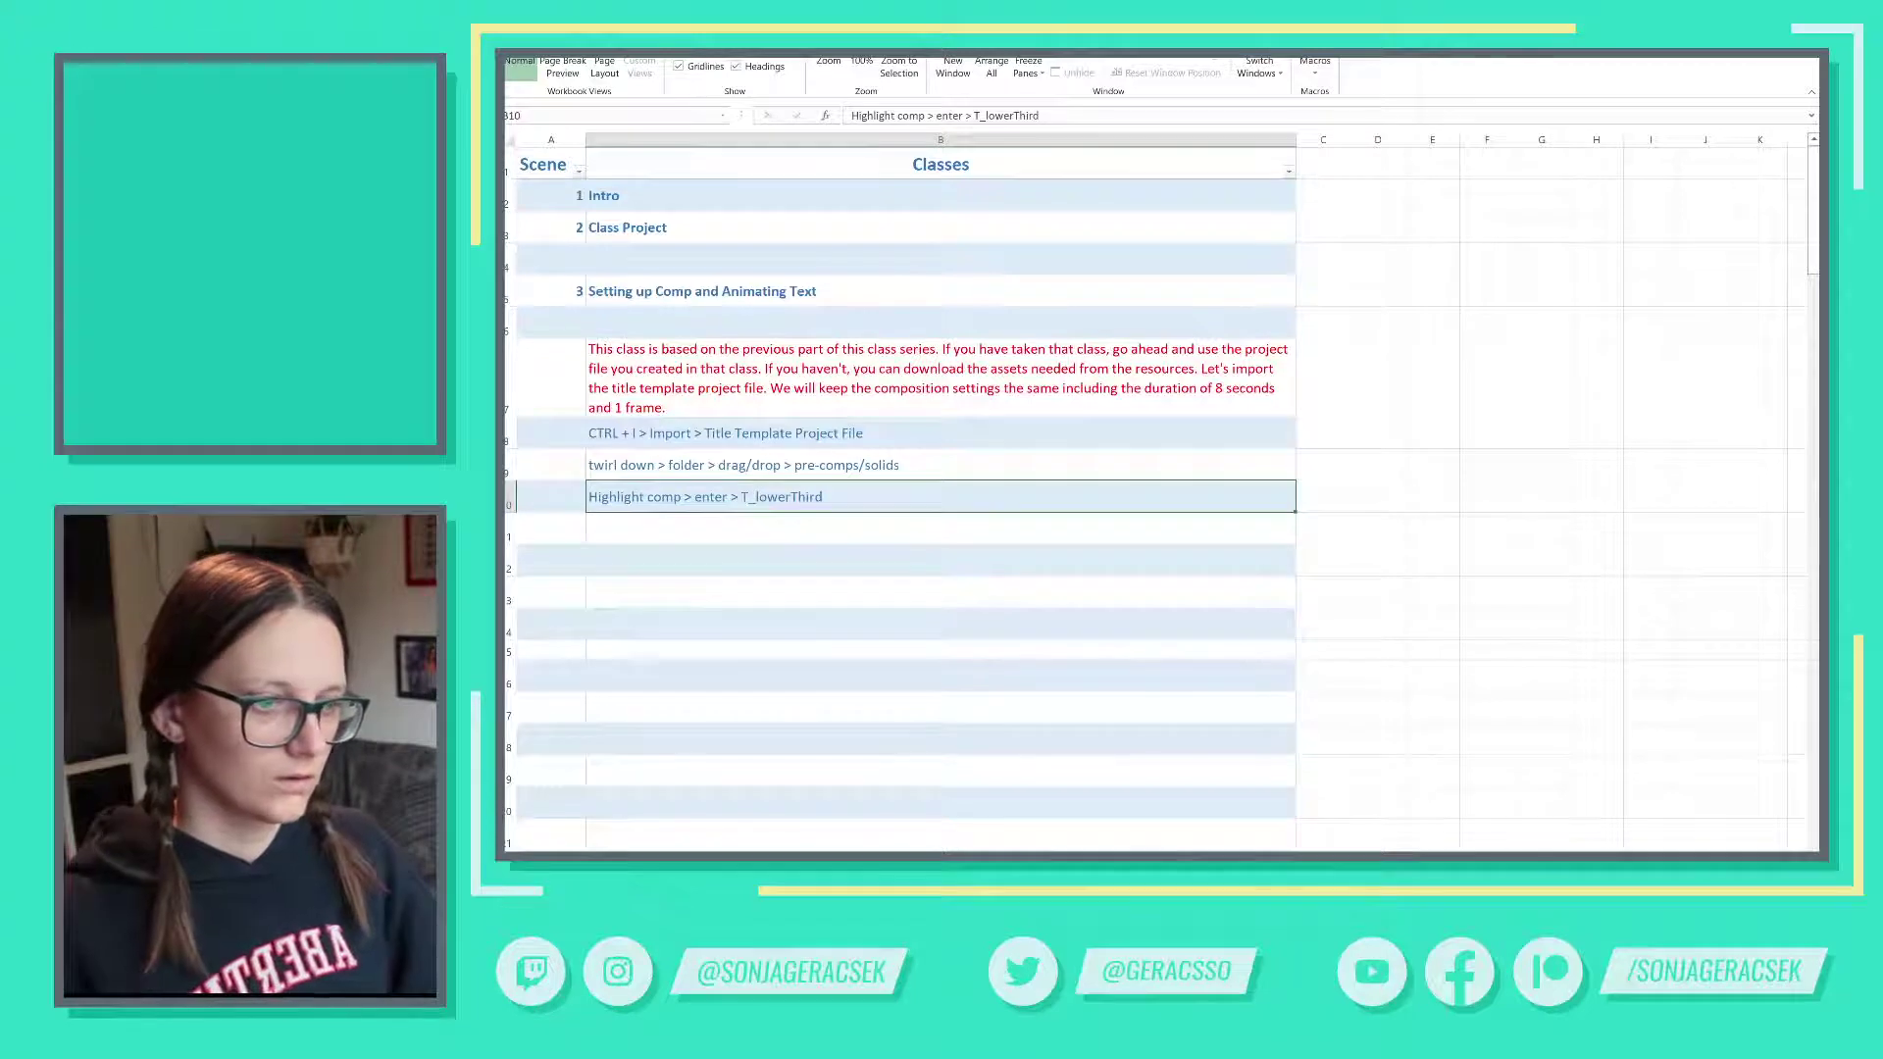
# - Switch to After Effects, move the pre-comps and Solids folders out to the project root, and select the imported template folder
pyautogui.hotkey('alt', 'Tab')
pyautogui.keyDown('shift'); pyautogui.click(559, 226); pyautogui.keyUp('shift')
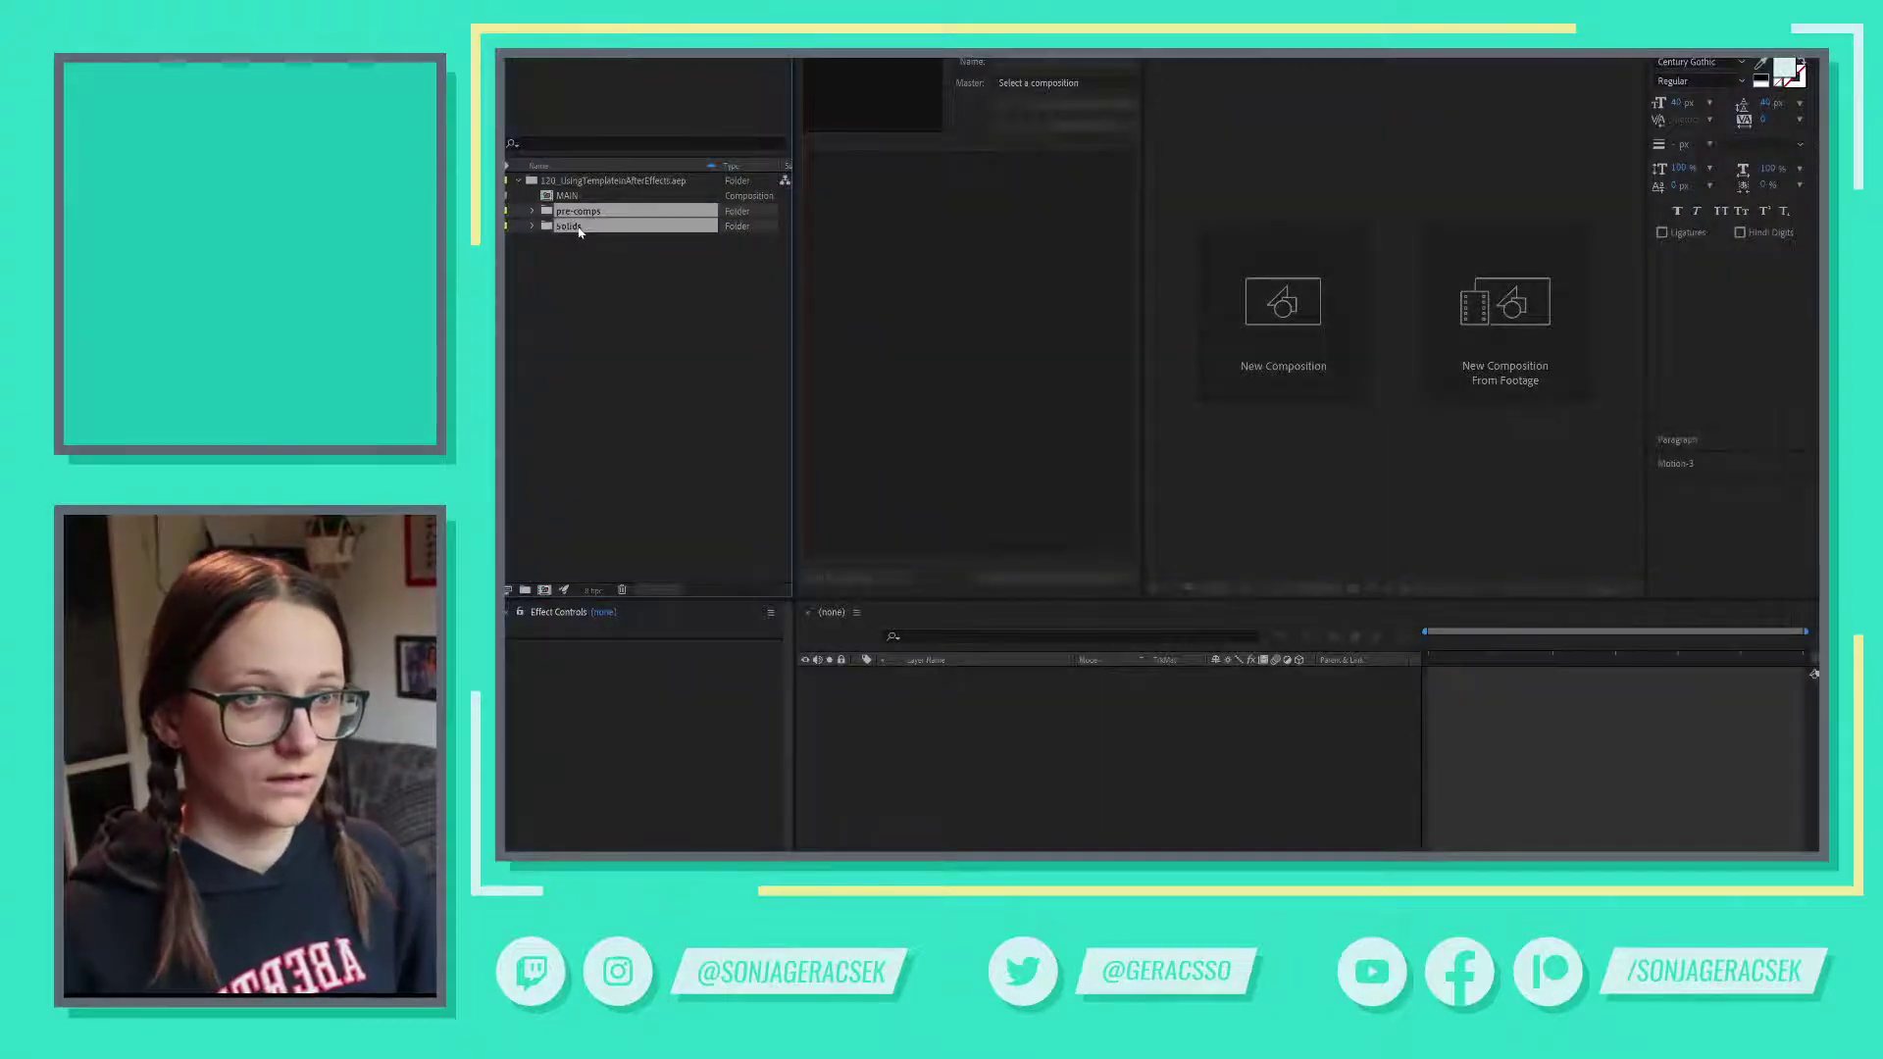
pyautogui.moveTo(608, 210); pyautogui.dragTo(596, 390)
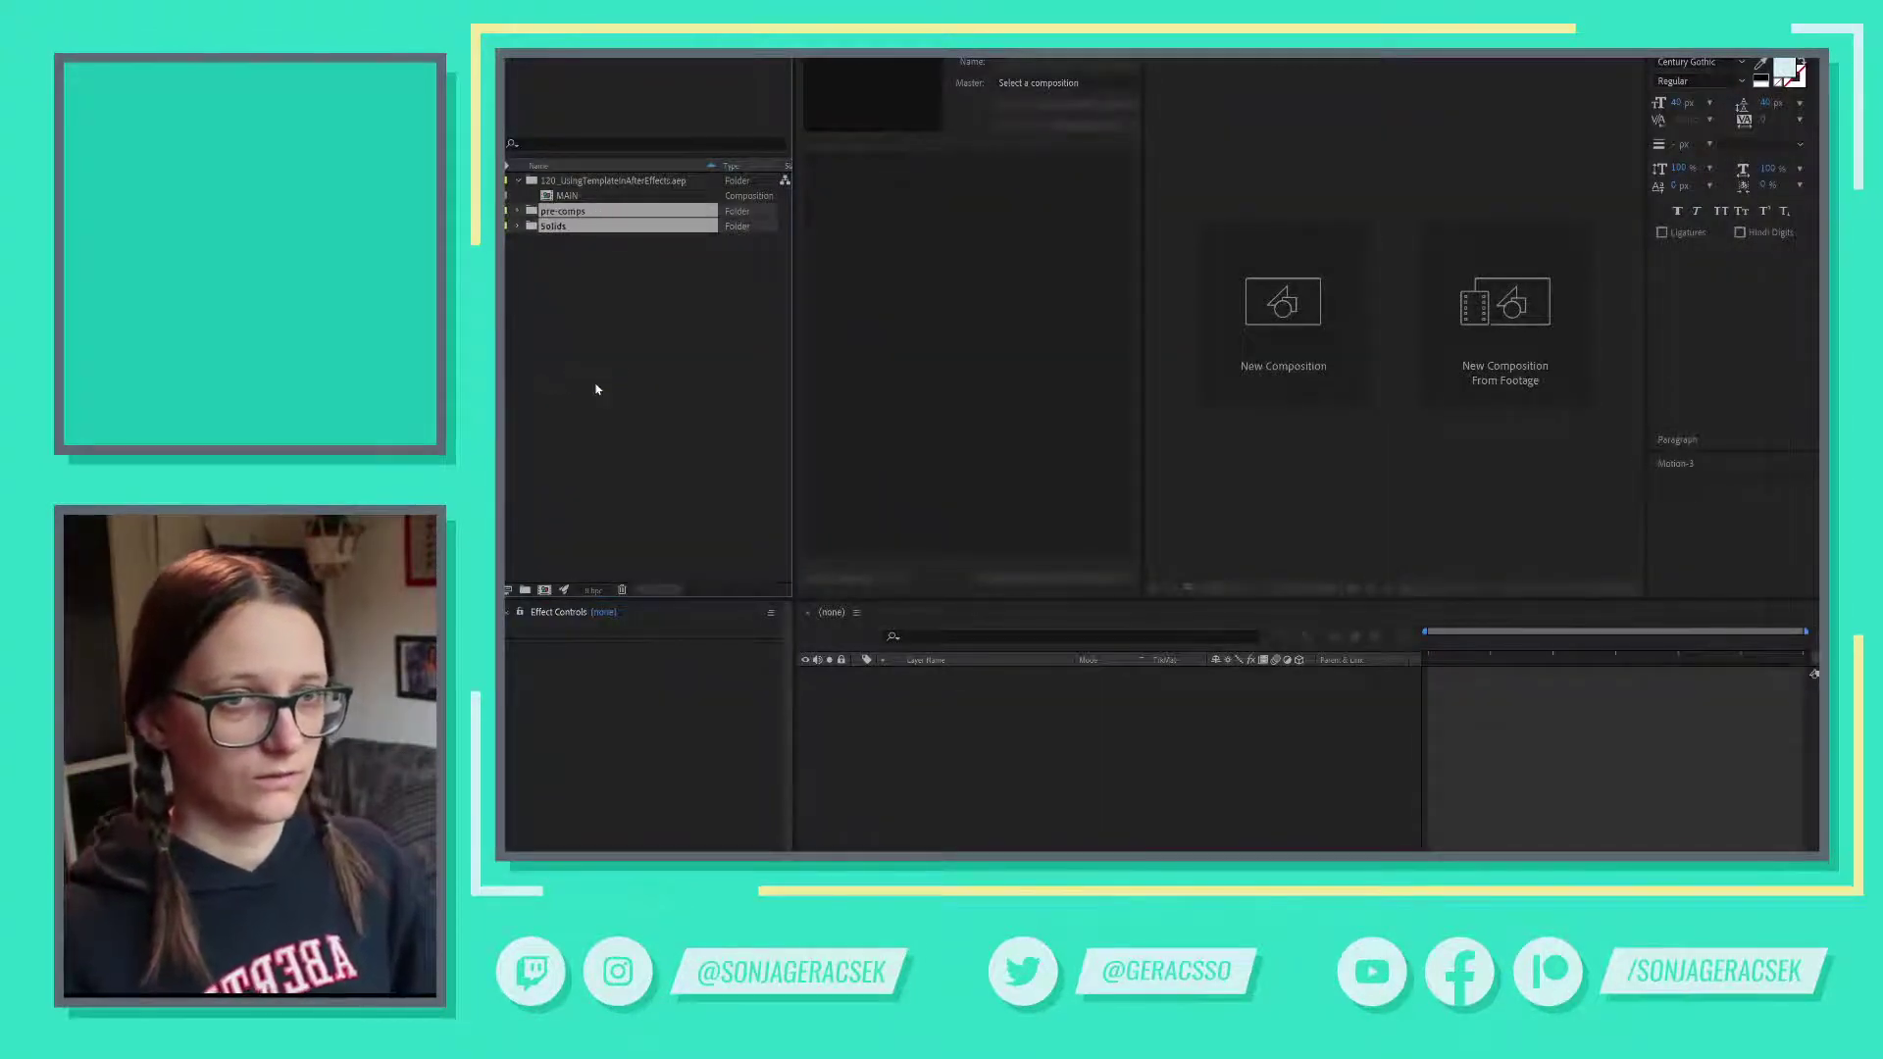
pyautogui.click(618, 181)
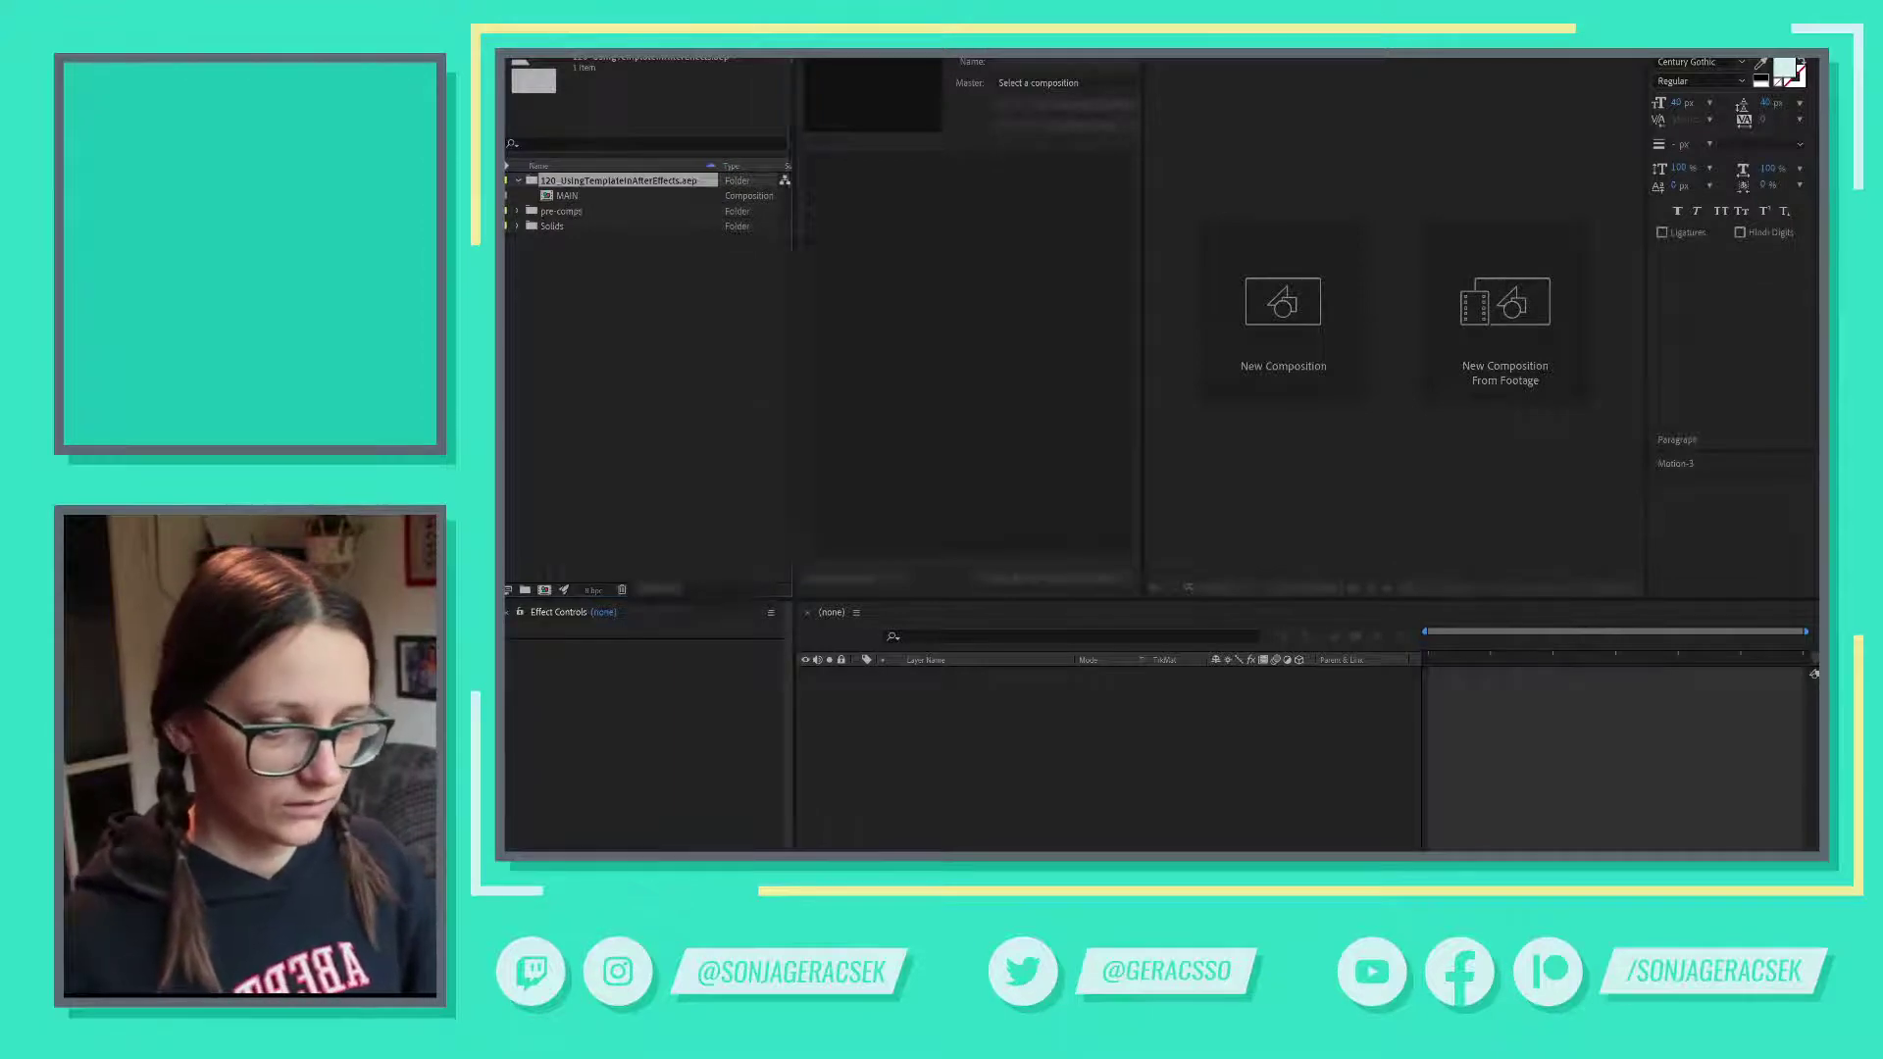
# - Switch to Excel and append "> delete imported folder" to the outline line ending in "pre-comps/solids"
pyautogui.hotkey('alt', 'Tab')
pyautogui.hotkey('alt', 'Tab')
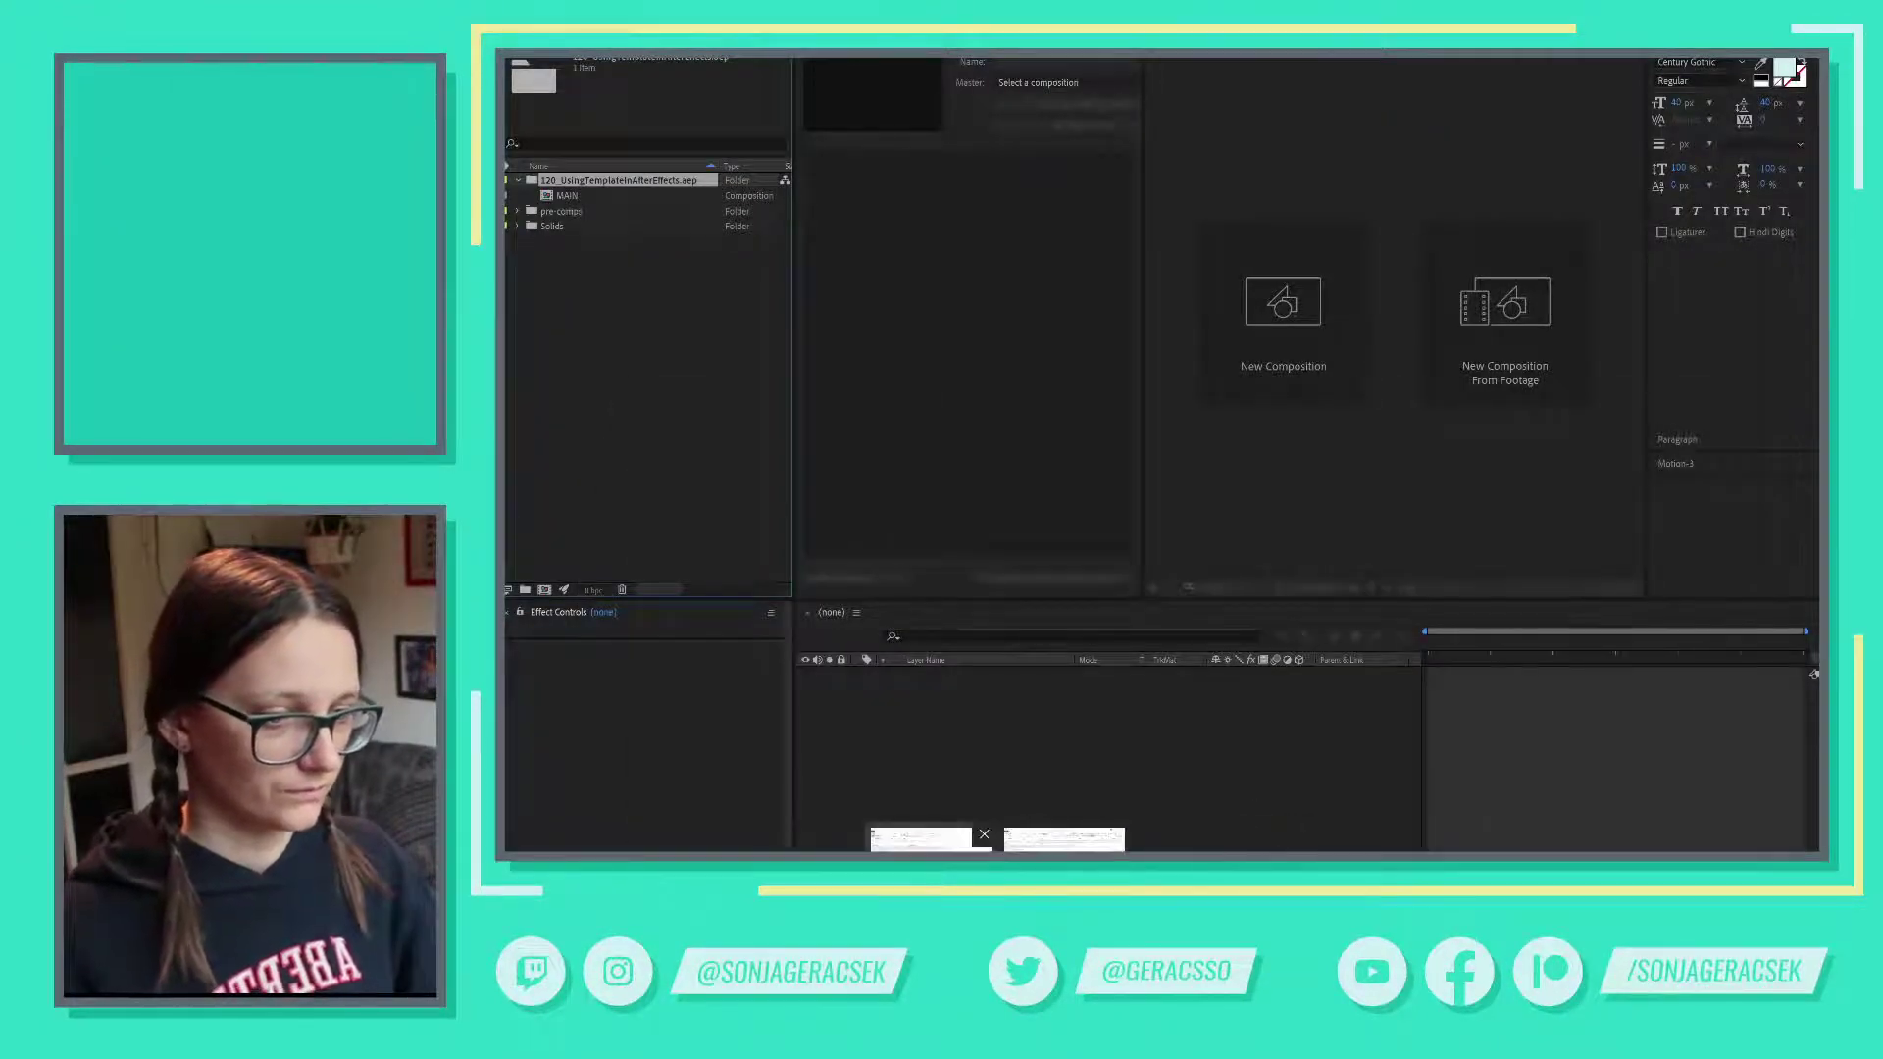
pyautogui.click(941, 834)
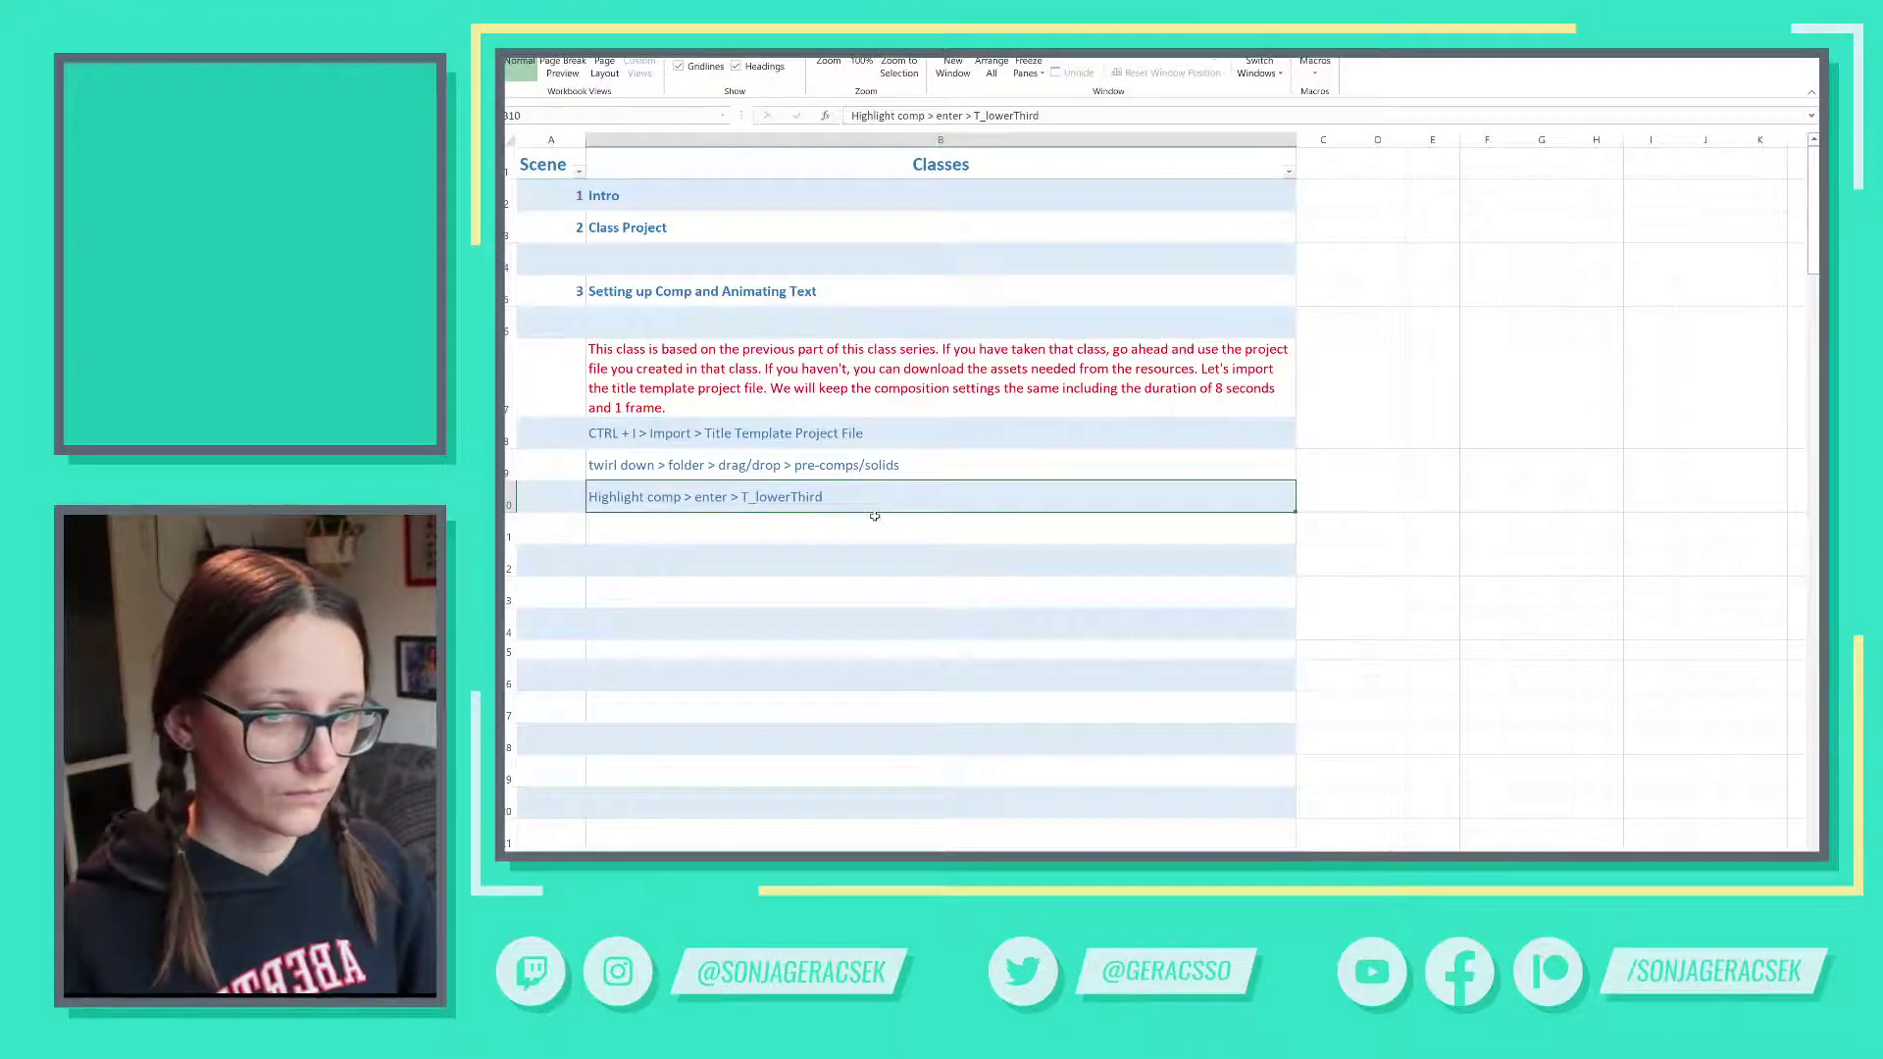
pyautogui.click(929, 467)
pyautogui.doubleClick(930, 467)
pyautogui.write('> delete')
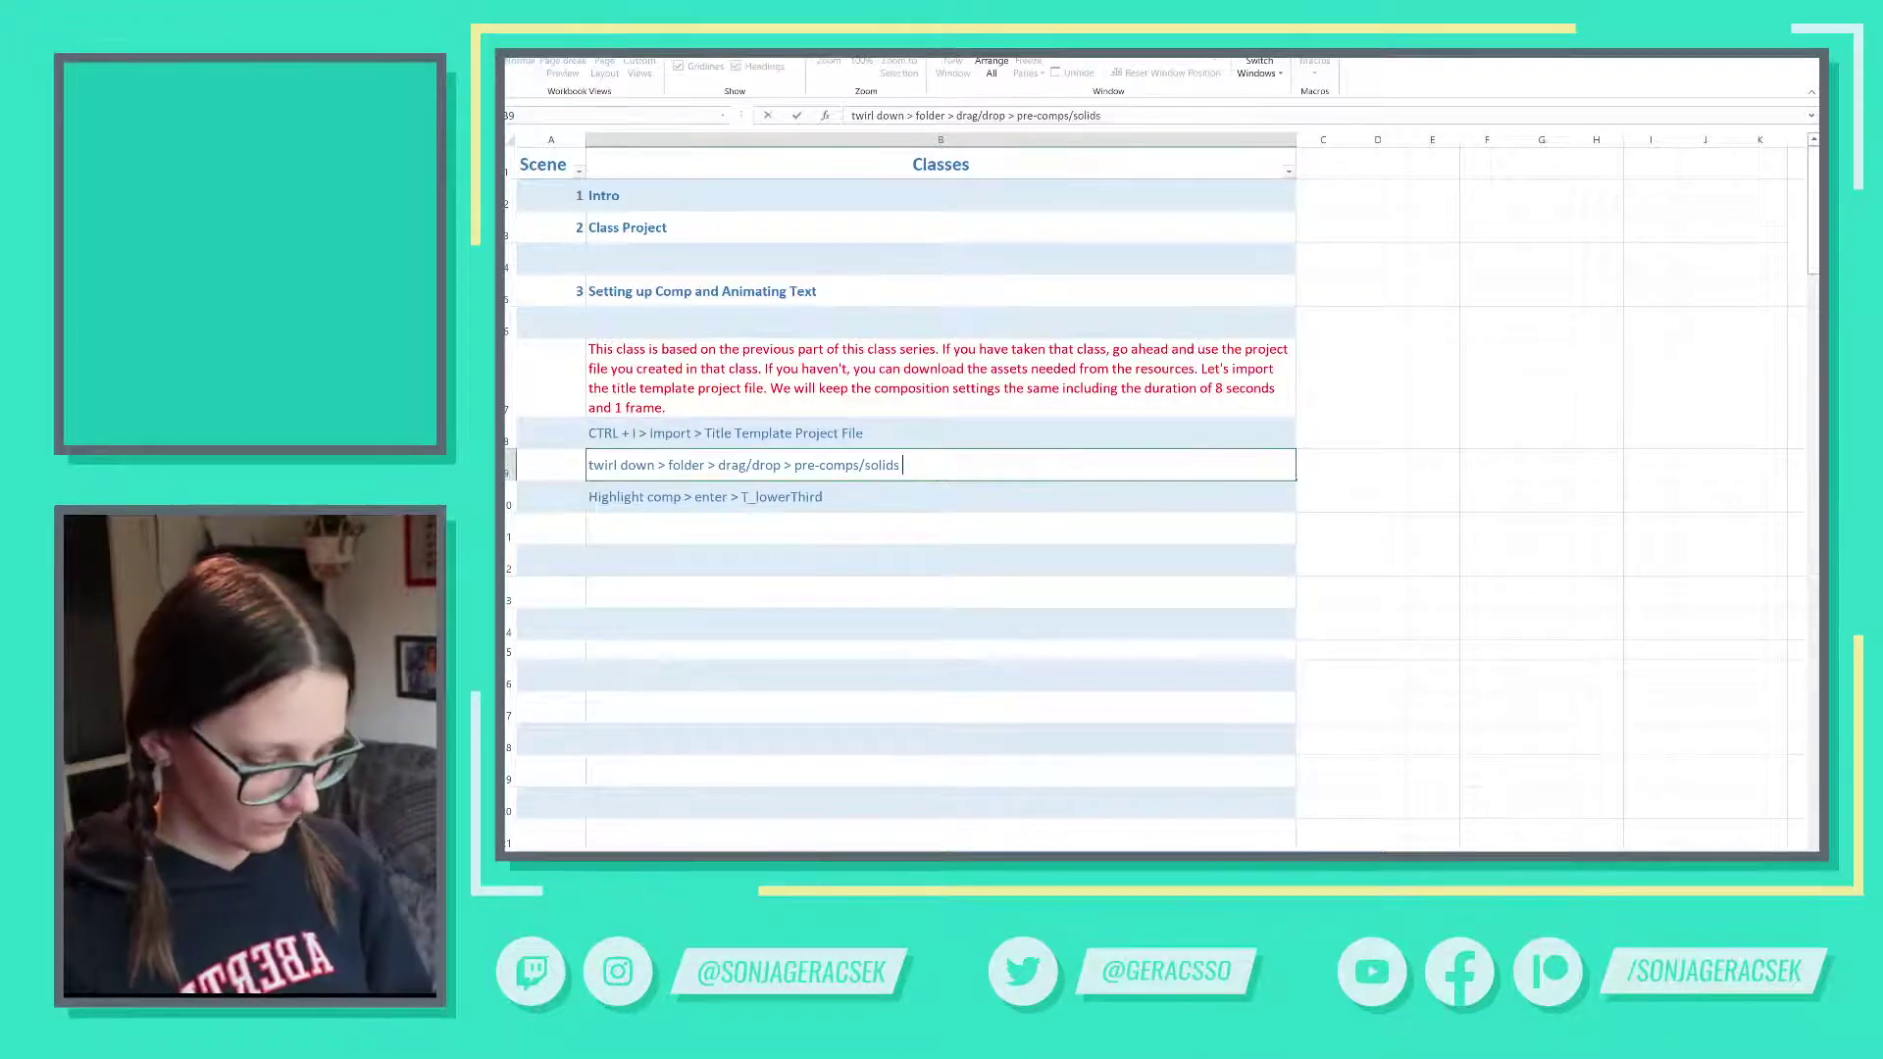
pyautogui.write(' imported folder')
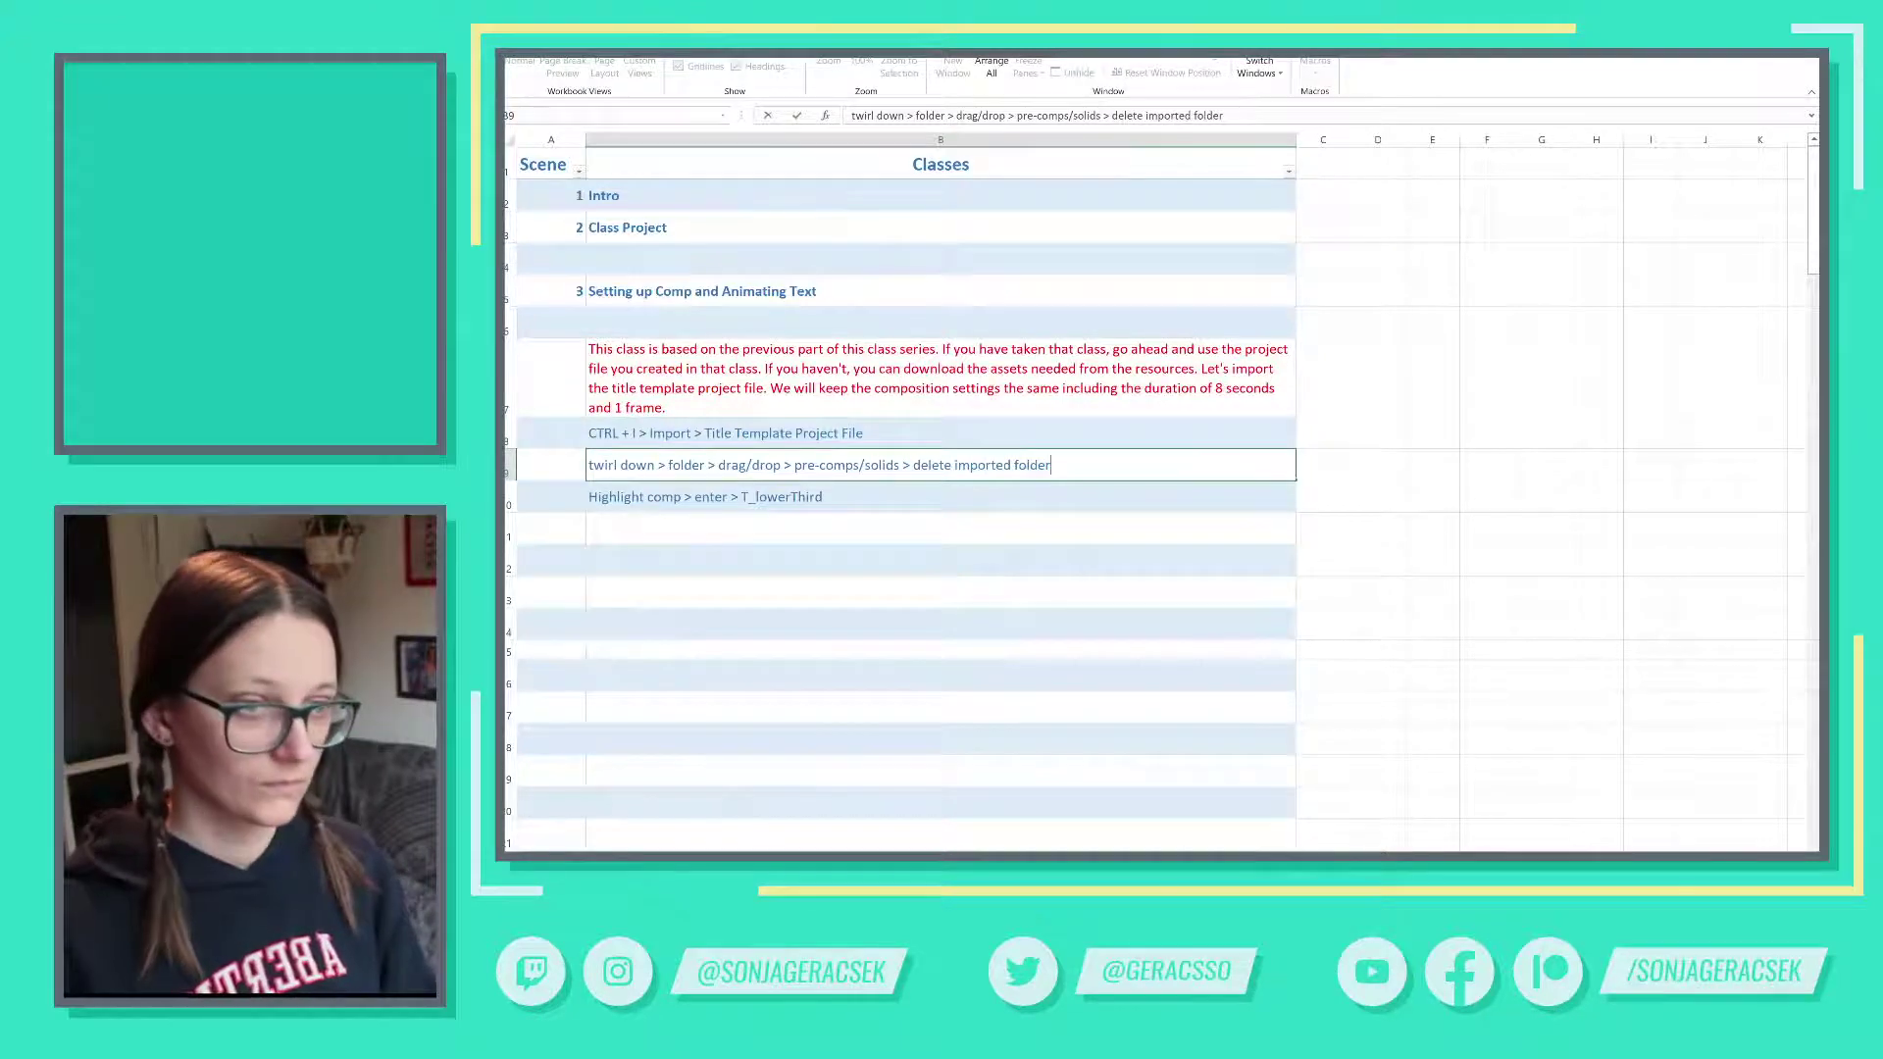
pyautogui.press('Return')
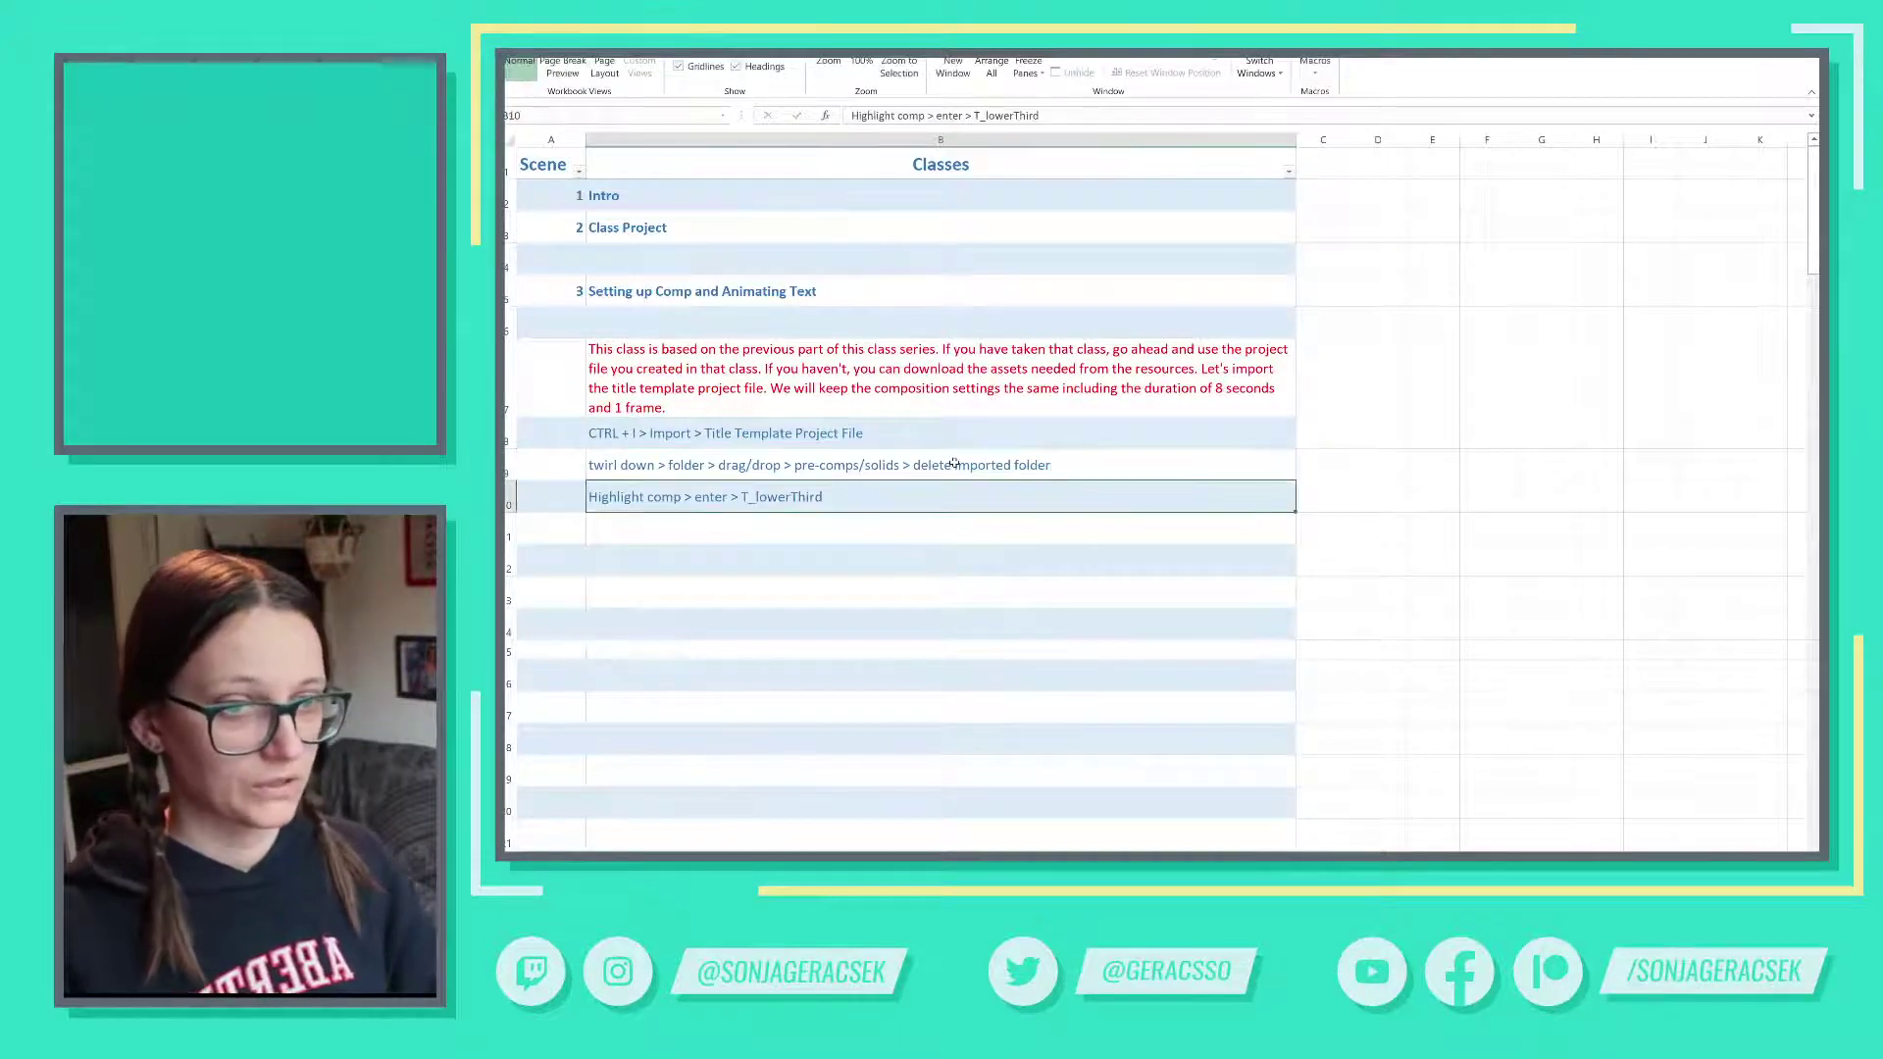
# - Switch to After Effects and delete the imported 120_UsingTemplateInAfterEffects.aep folder with its contents, keeping the project items in ascending name order
pyautogui.hotkey('alt', 'Tab')
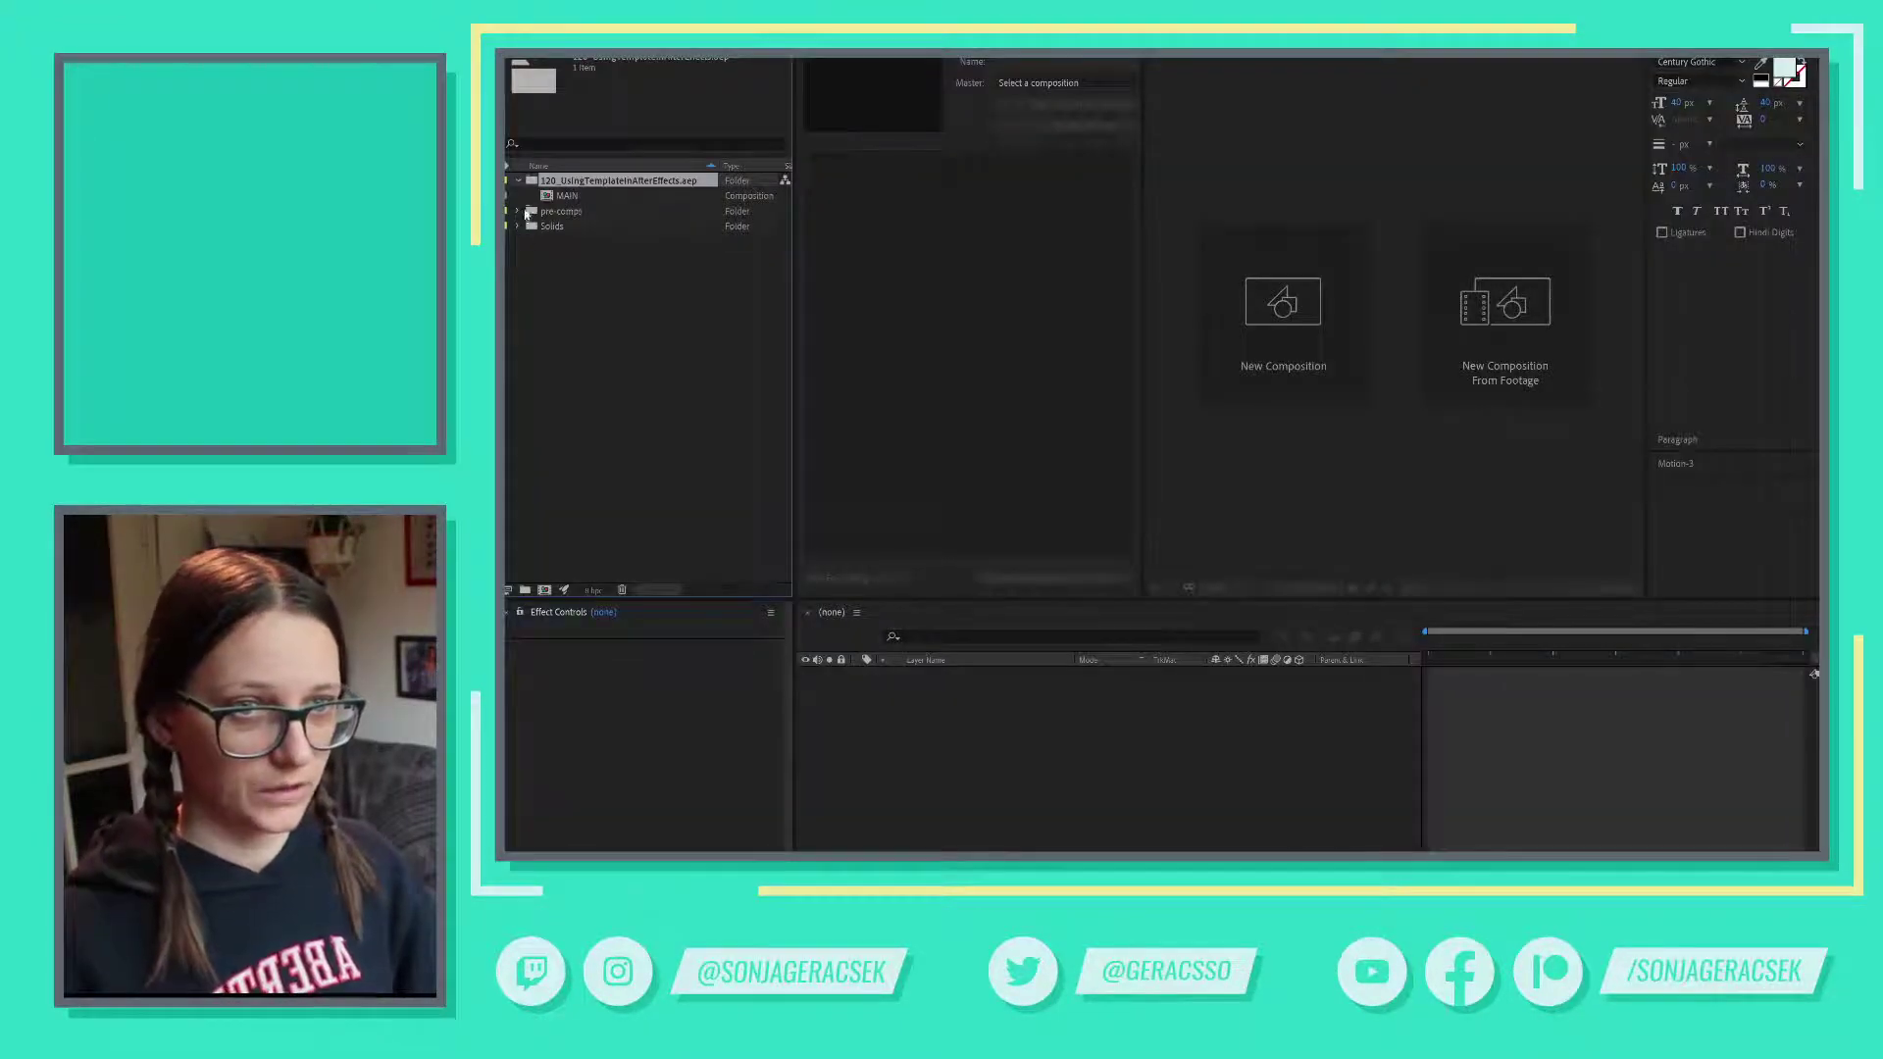
pyautogui.click(603, 167)
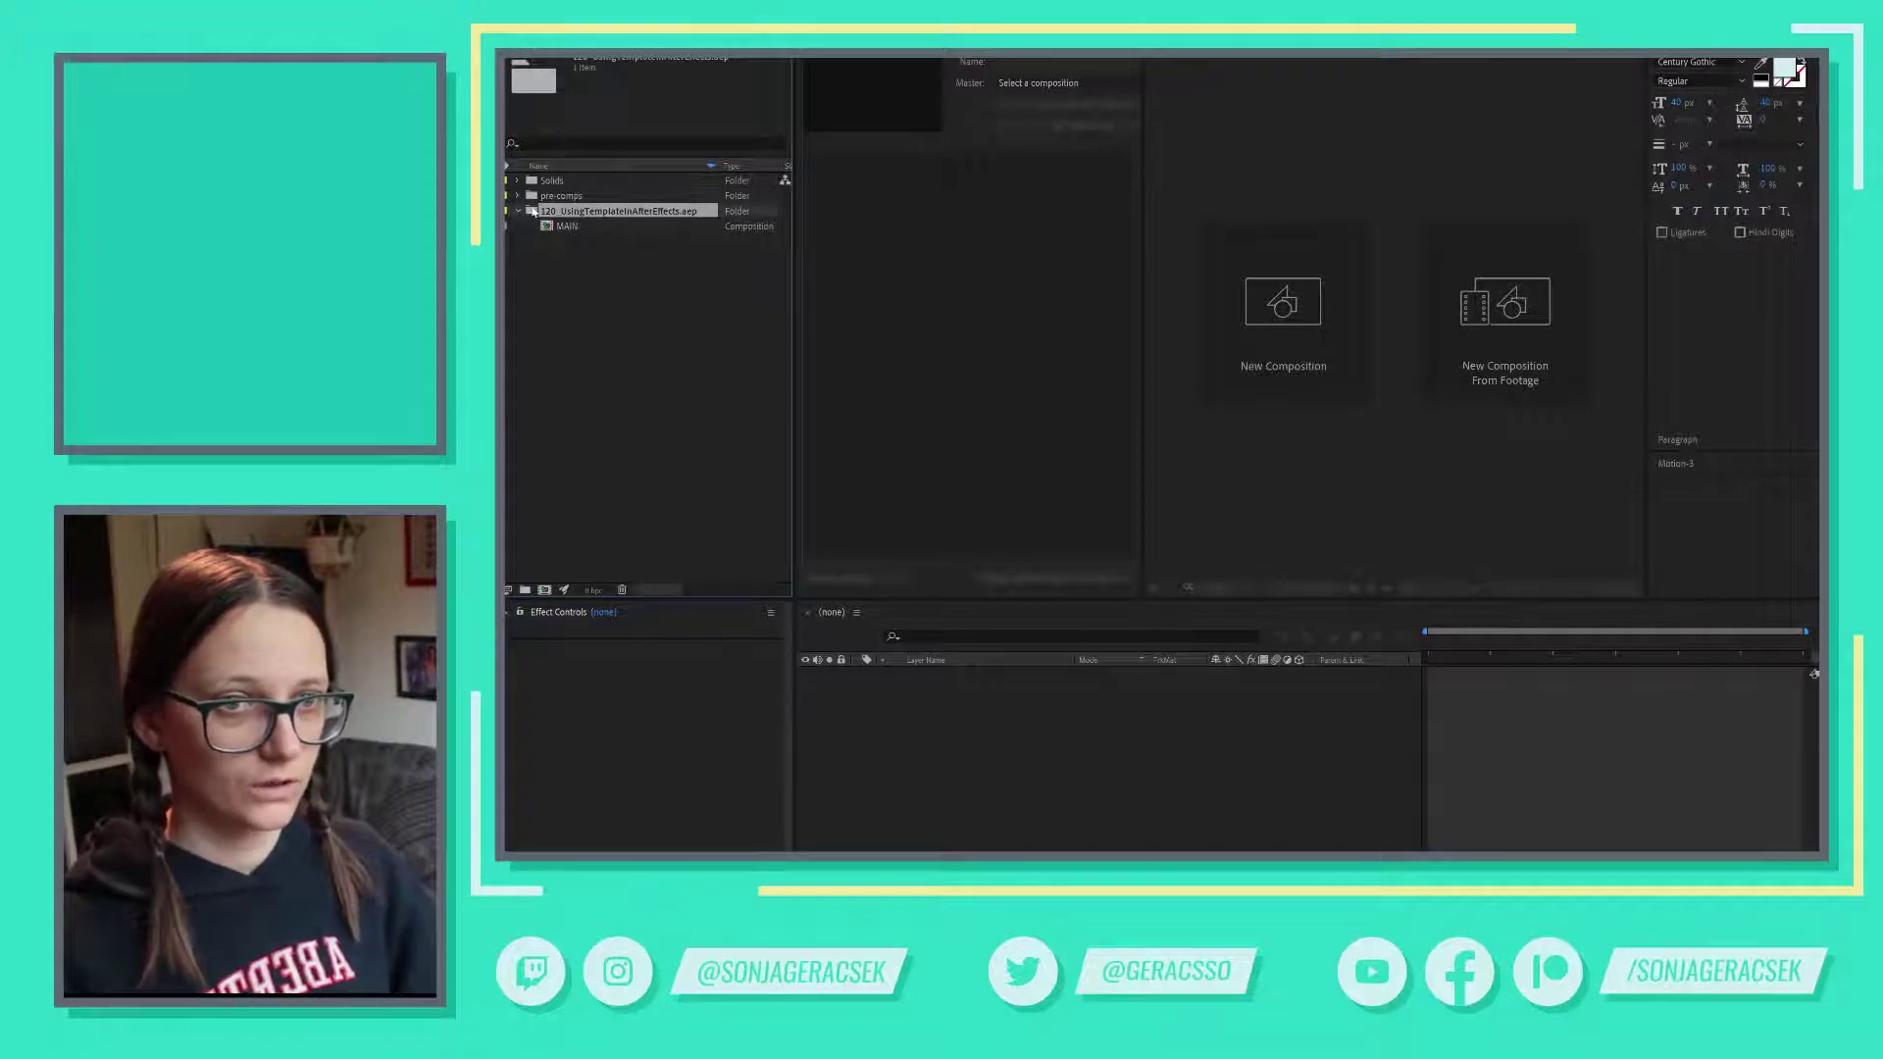
pyautogui.press('Delete')
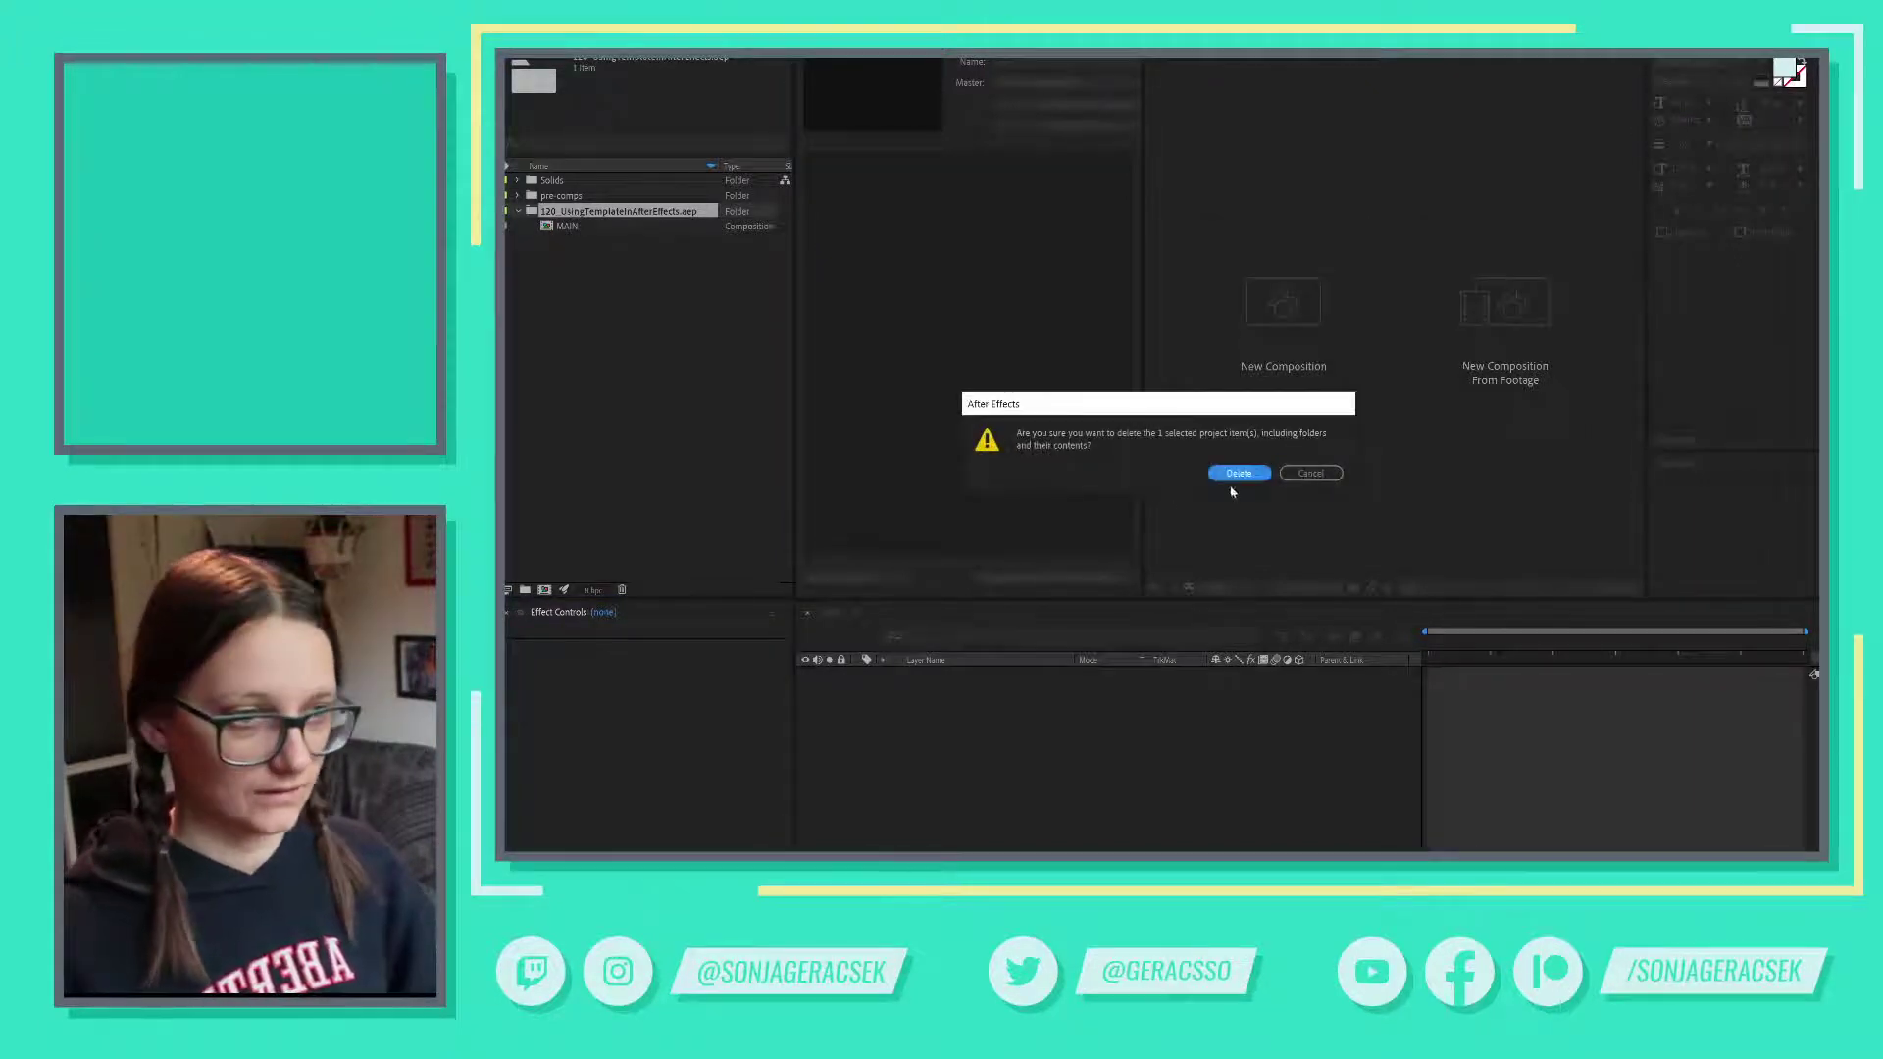
pyautogui.press('Return')
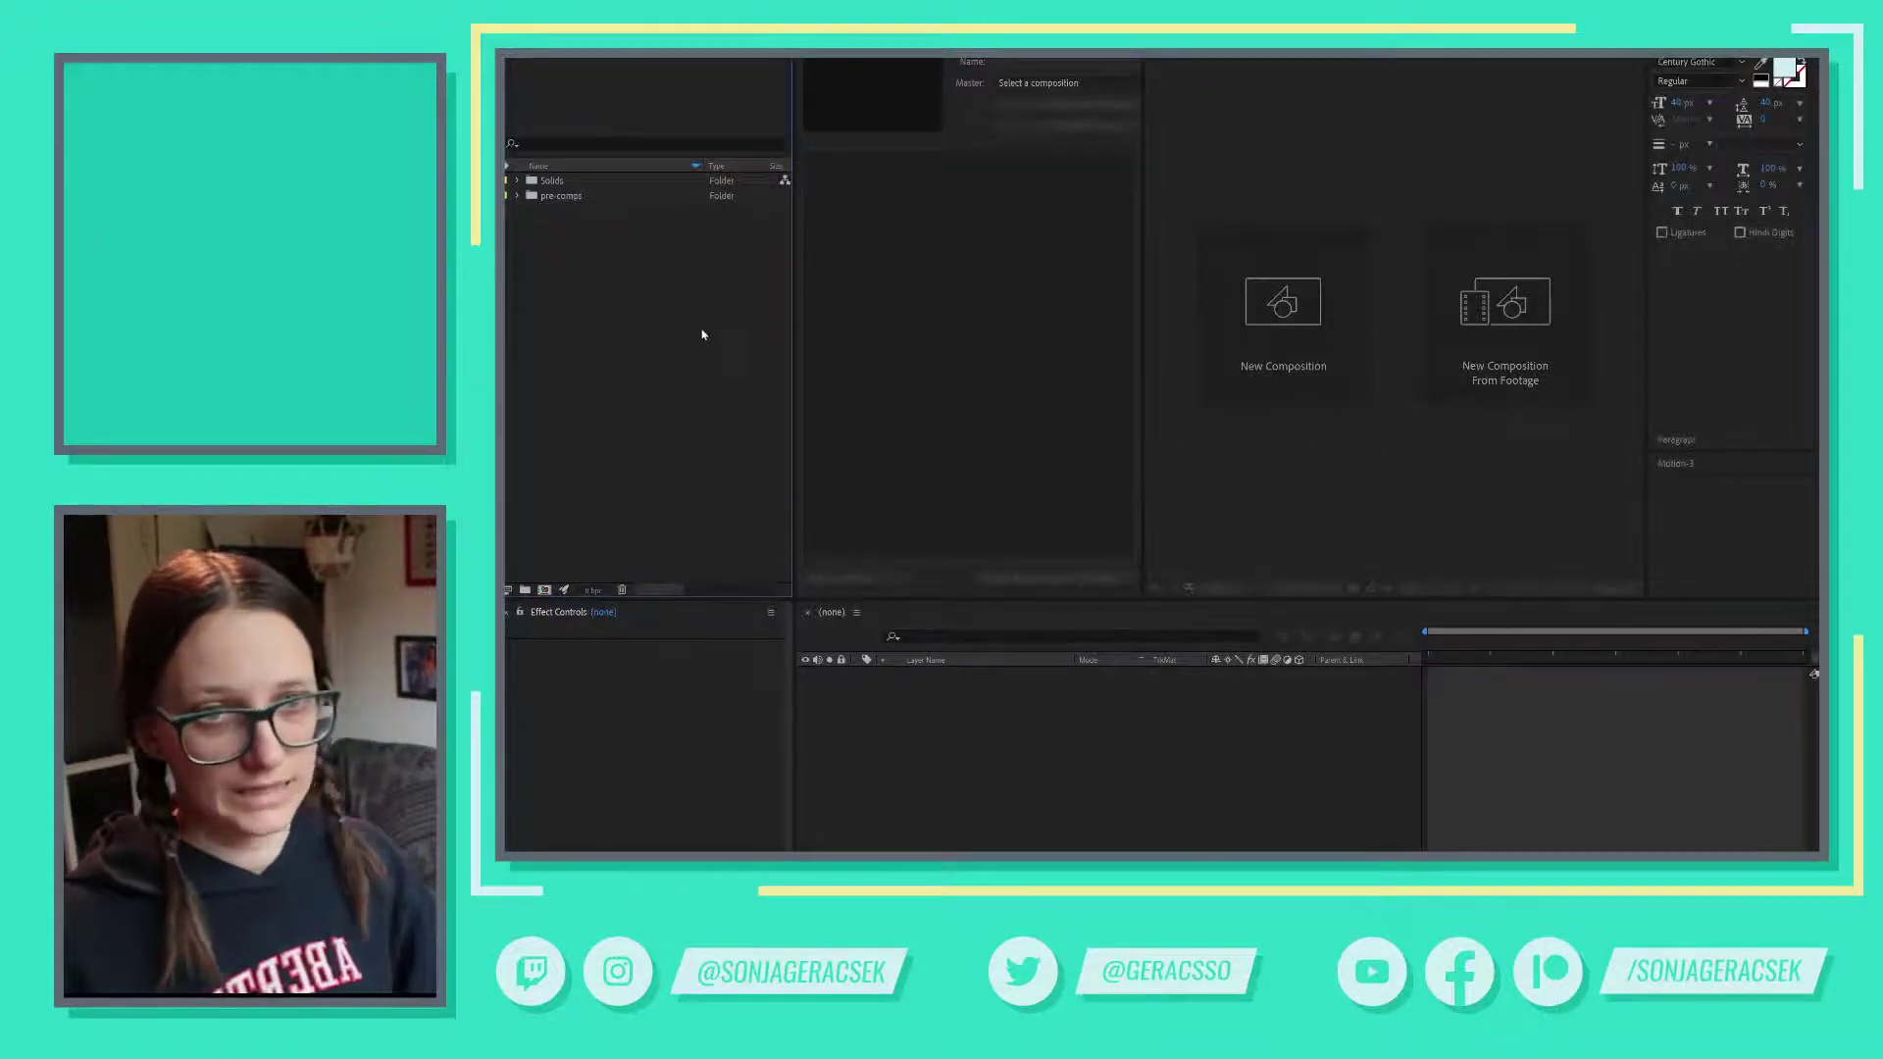
pyautogui.click(584, 167)
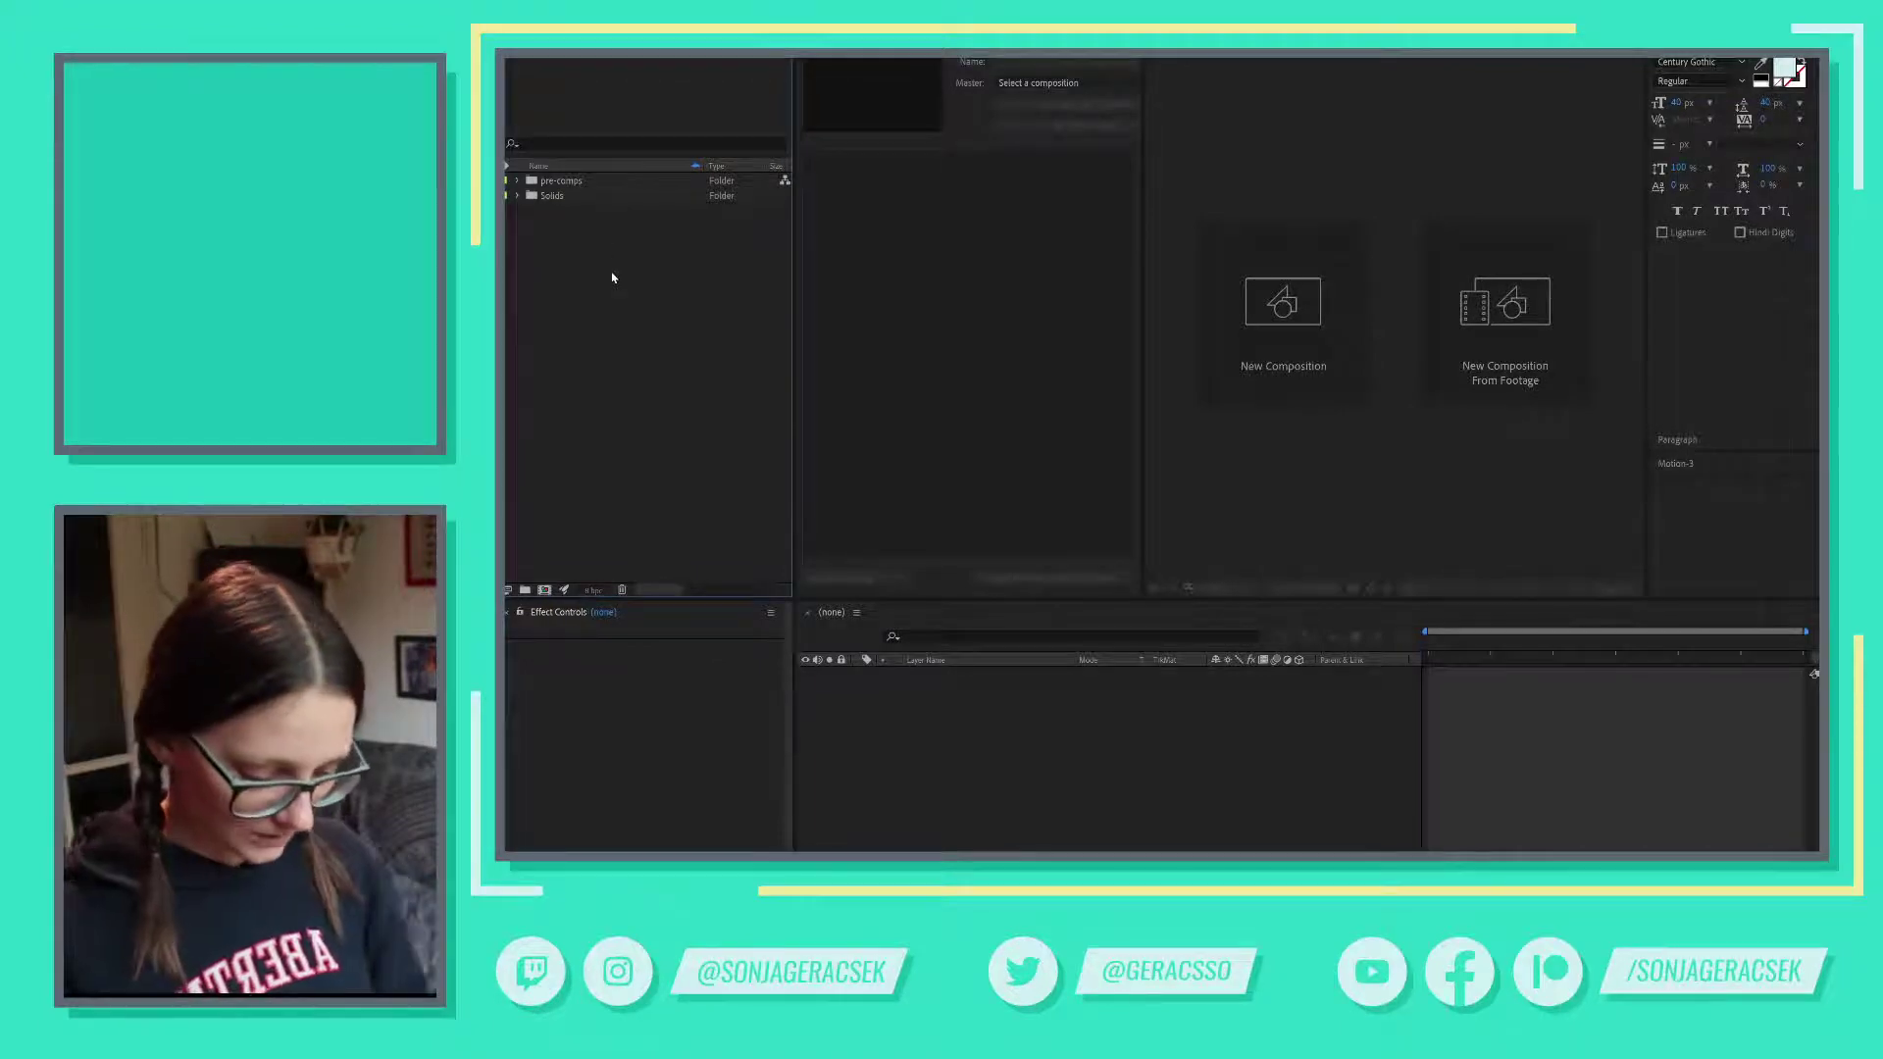
# - Create a new project folder named !FINAL
pyautogui.click(526, 589)
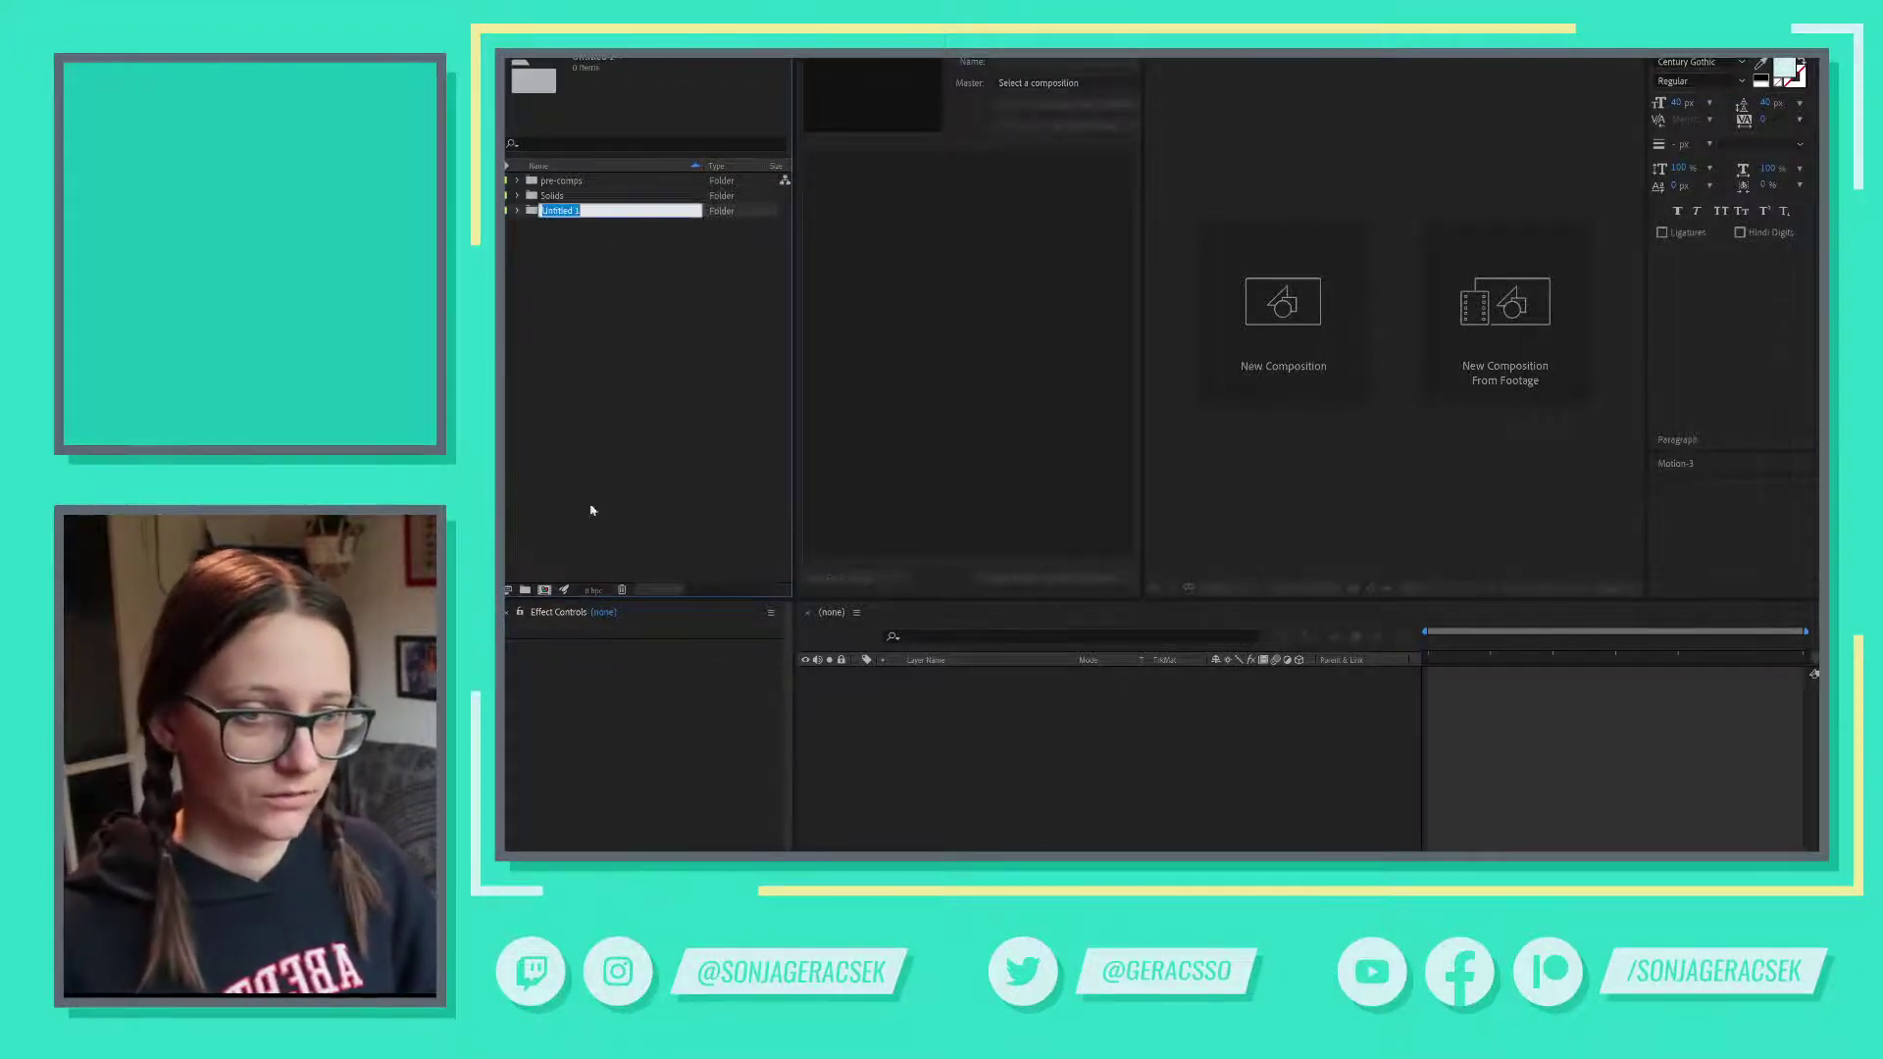
pyautogui.press('BackSpace')
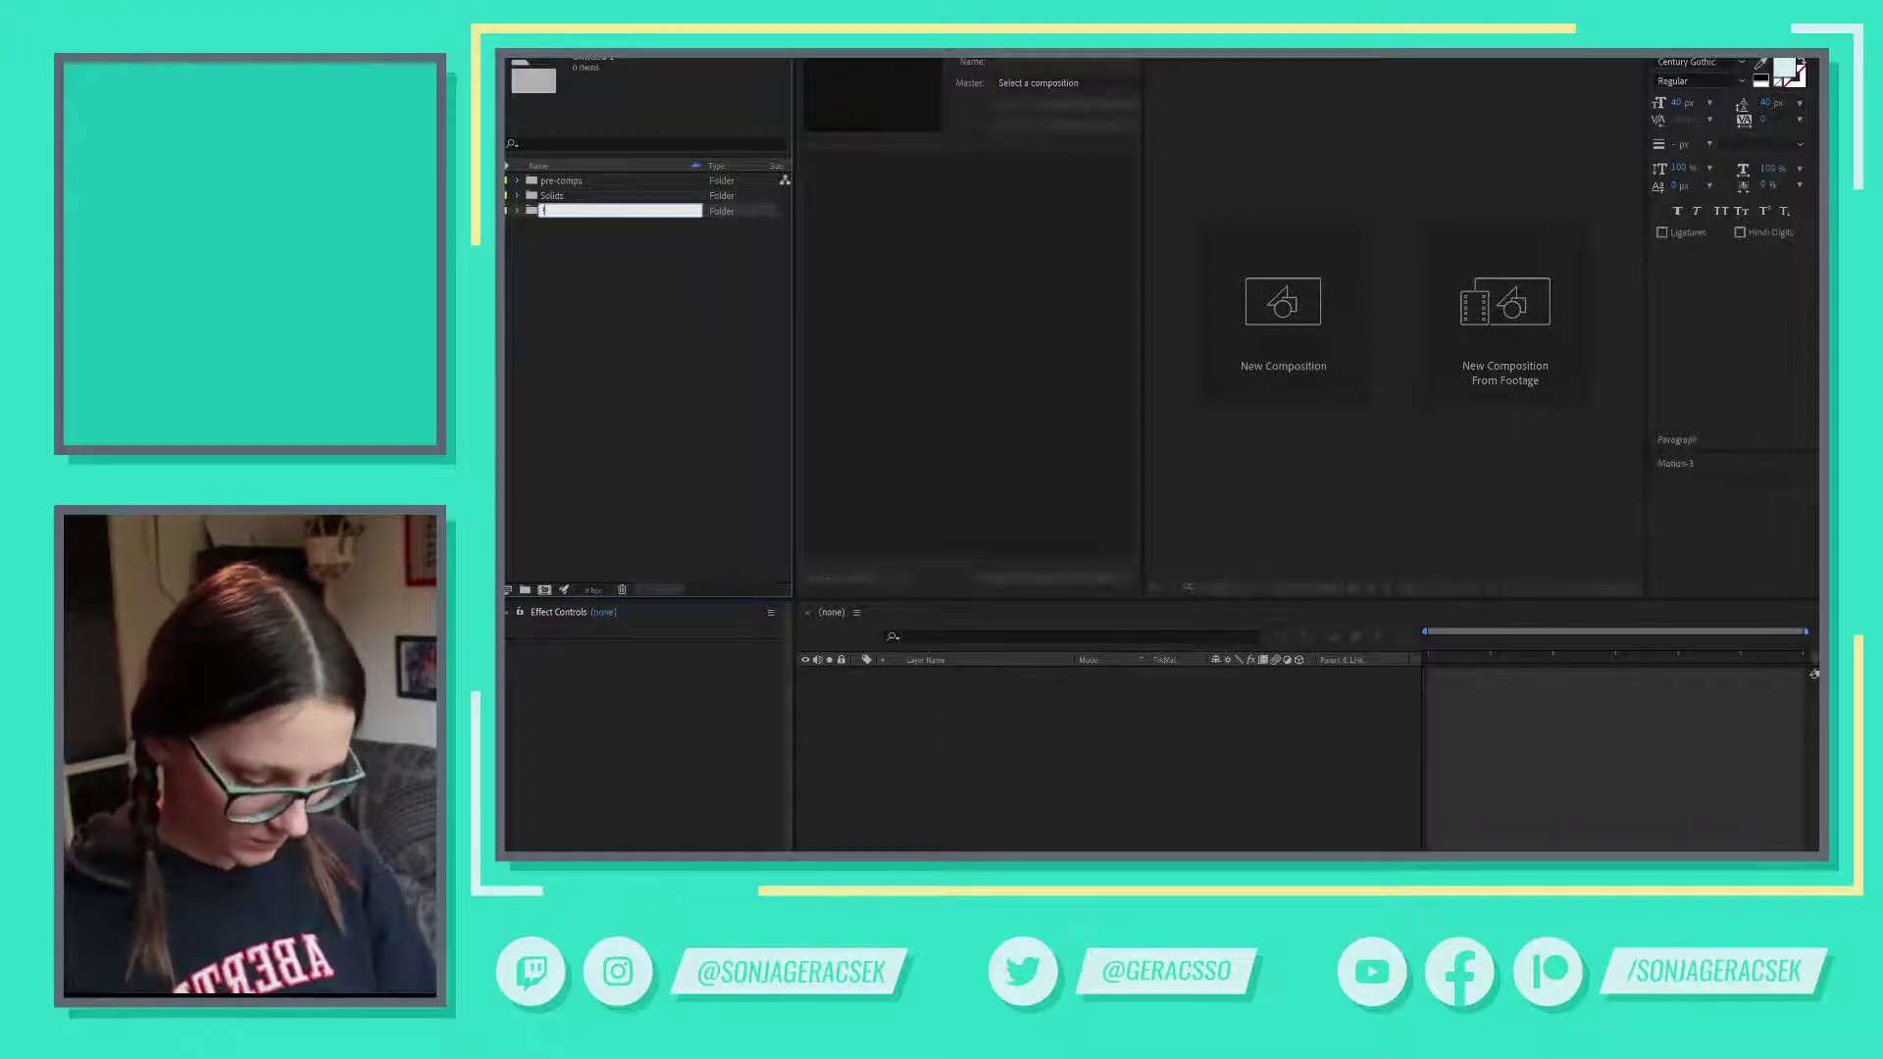
pyautogui.write('!FINAL')
pyautogui.press('Return')
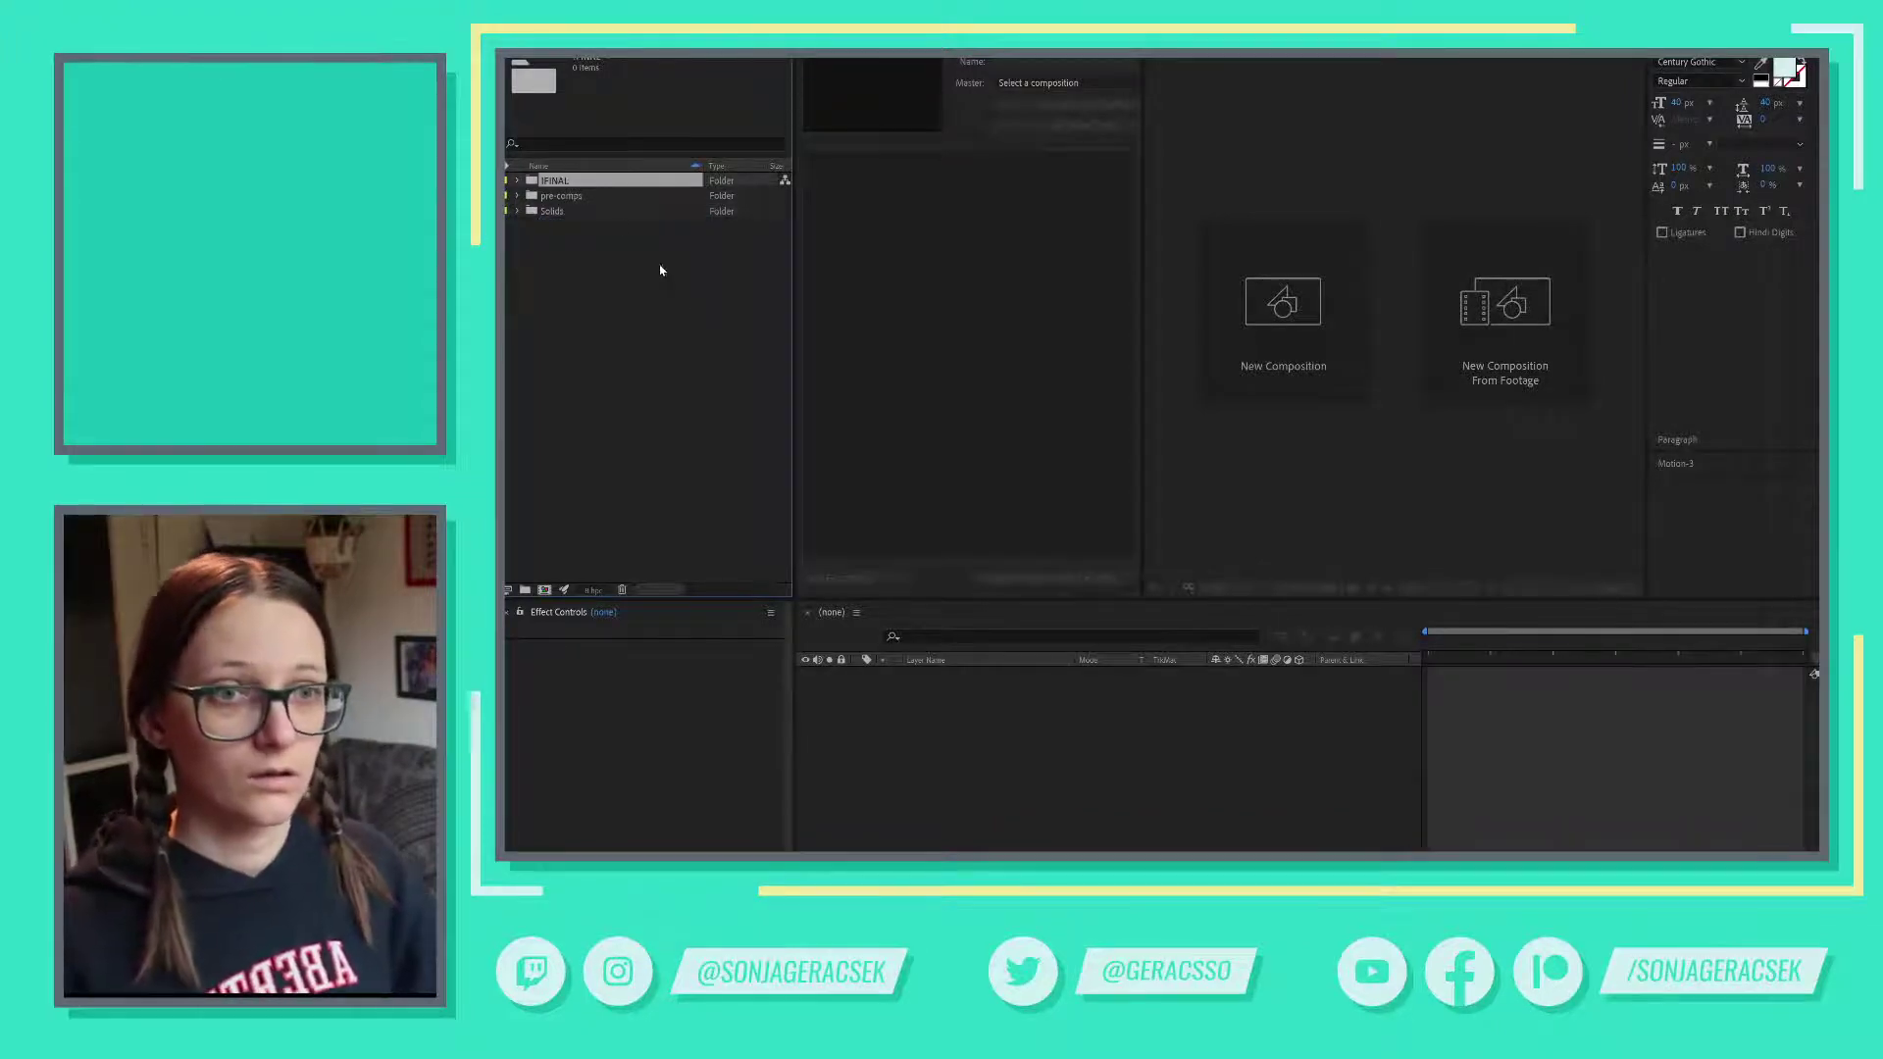
# - Import 2020_PlayfulPastelLowerThird.aep into the !FINAL folder and expand the pre-comps folder
pyautogui.hotkey('ctrl', 'i')
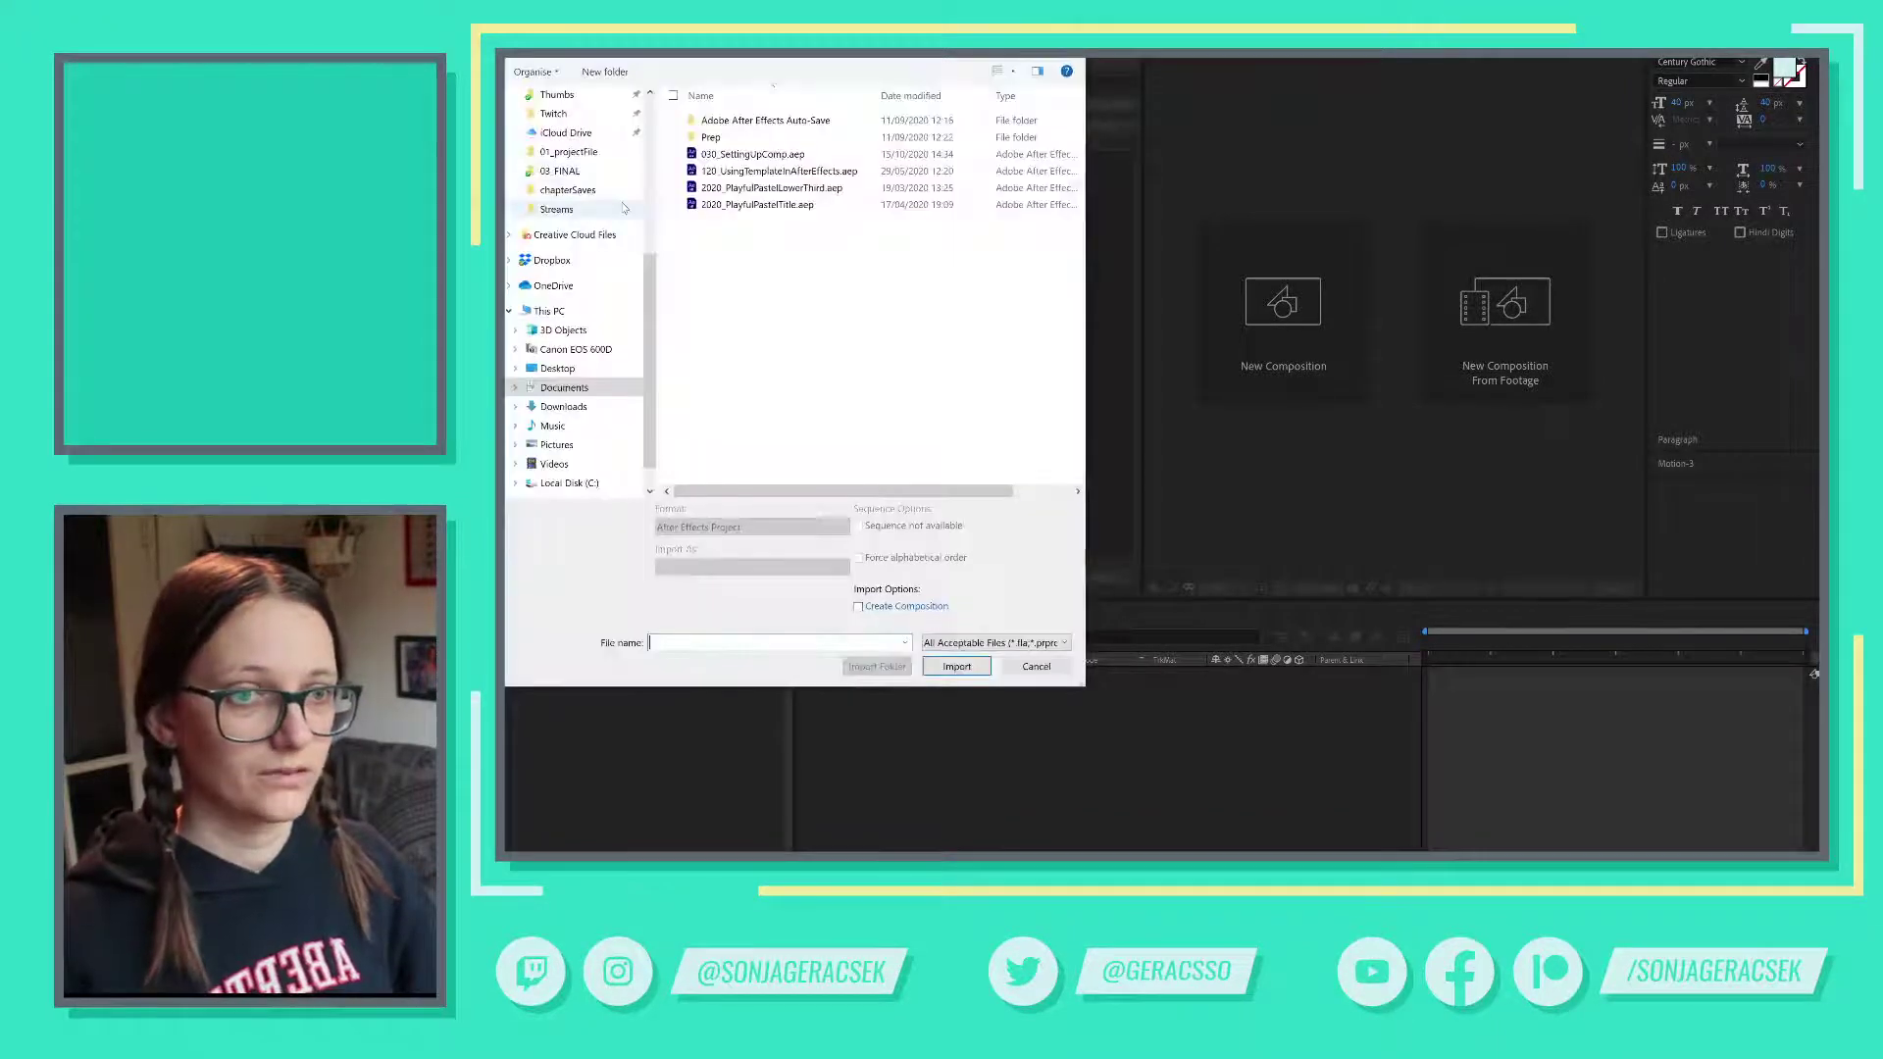
pyautogui.click(799, 187)
pyautogui.click(956, 667)
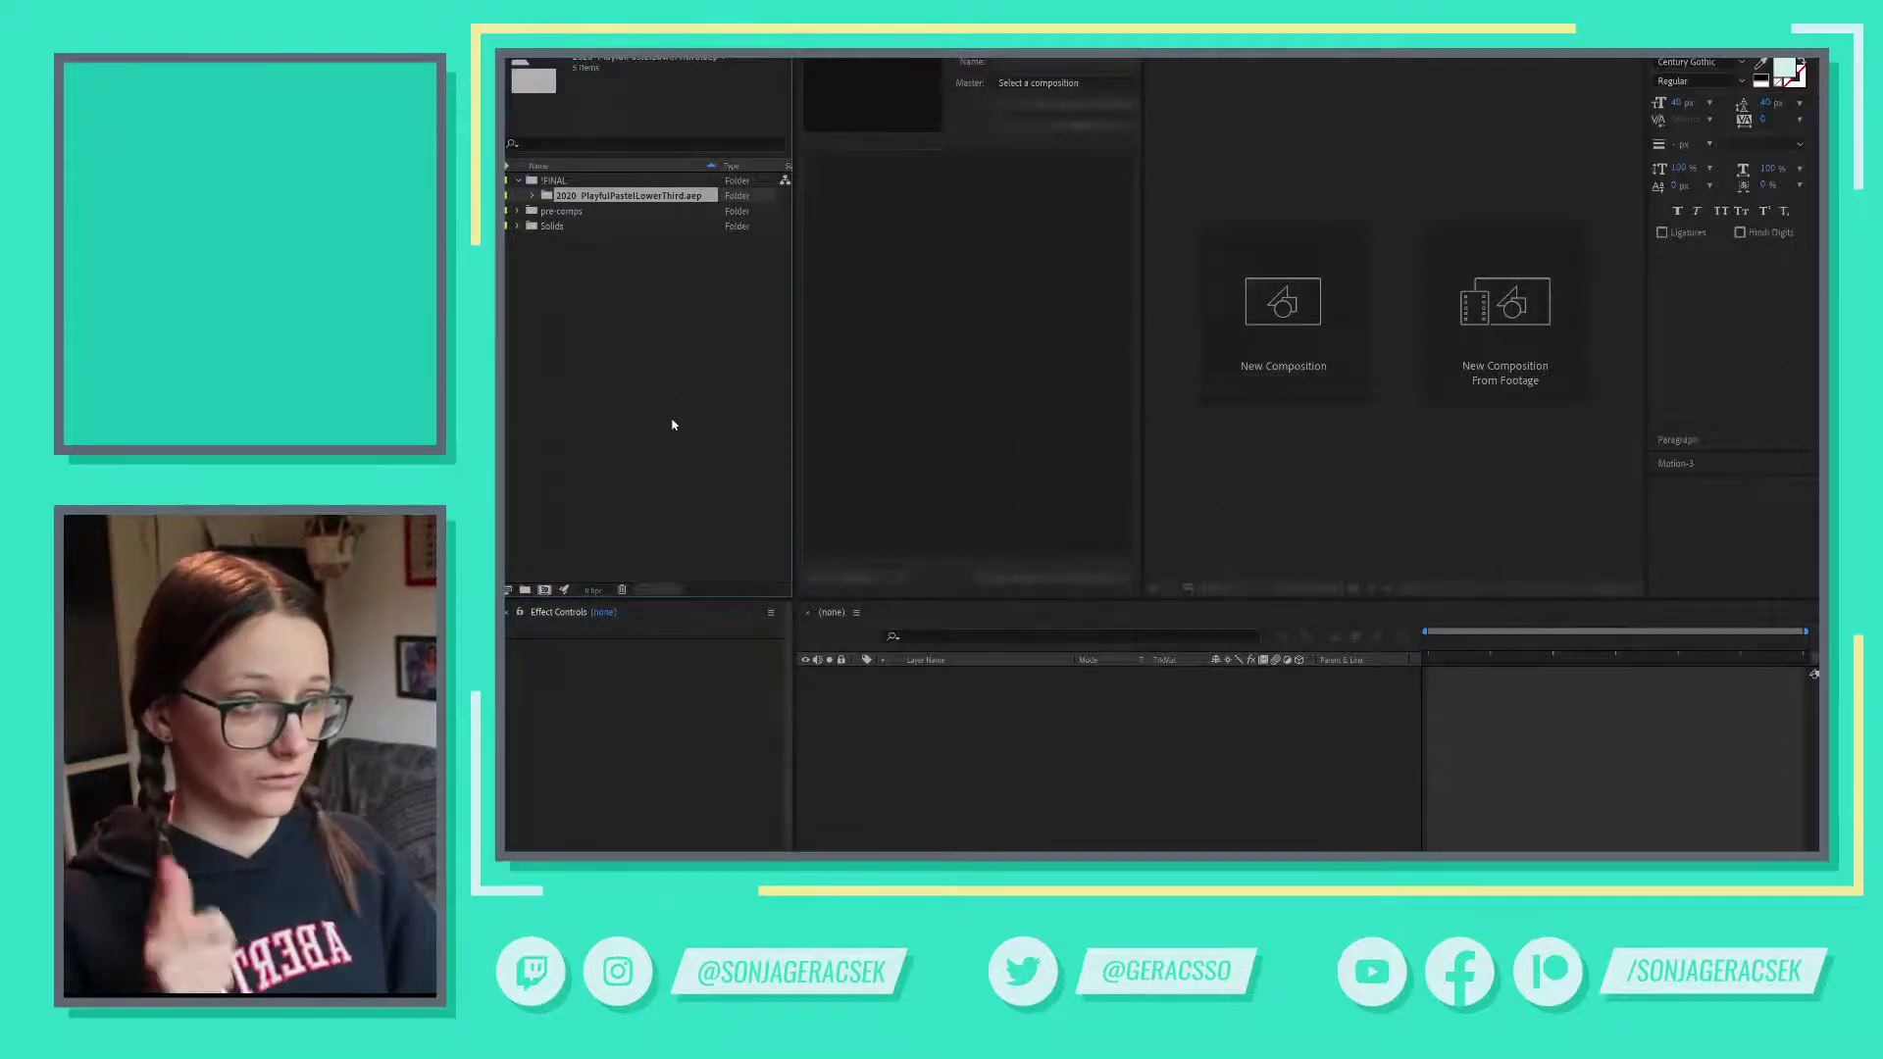
pyautogui.click(517, 212)
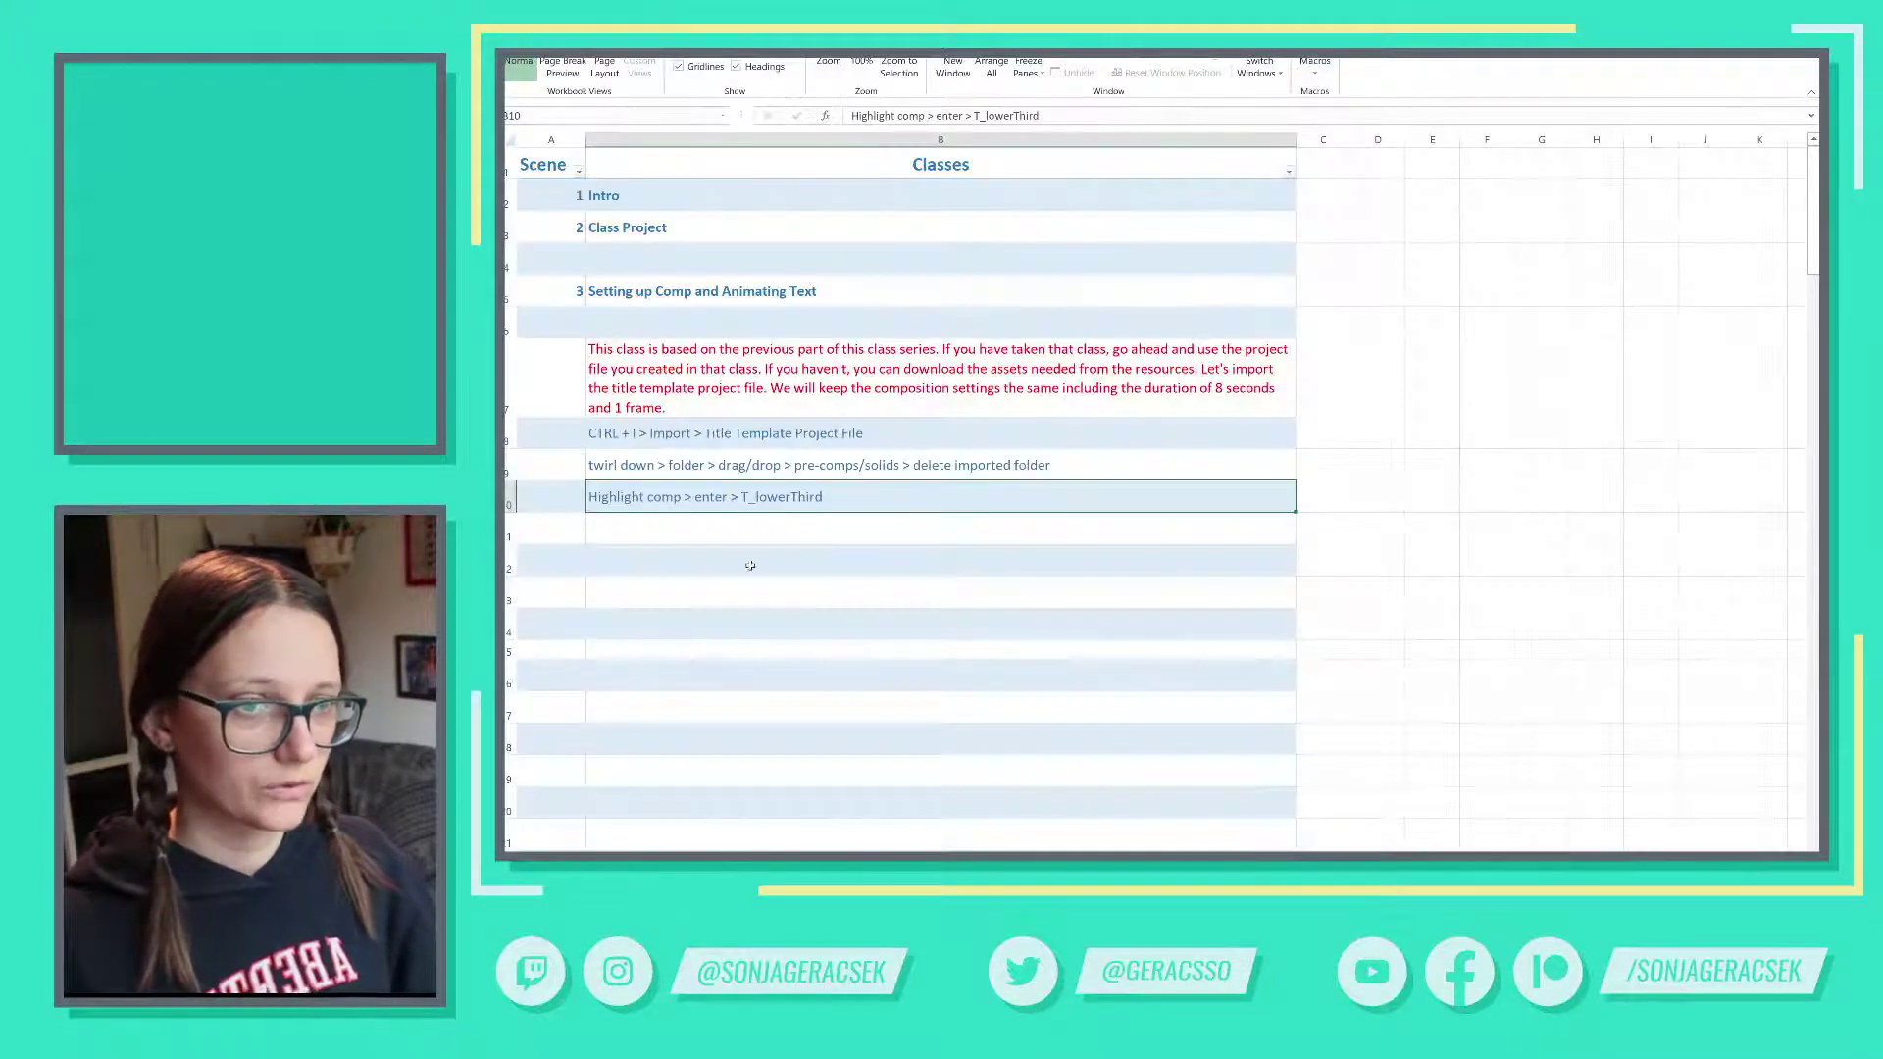
# - In the Excel outline, move the "Highlight comp" line down one row and enter "twirl down > folder > pre-comps" in the freed row
pyautogui.moveTo(696, 483); pyautogui.dragTo(696, 500)
pyautogui.click(697, 499)
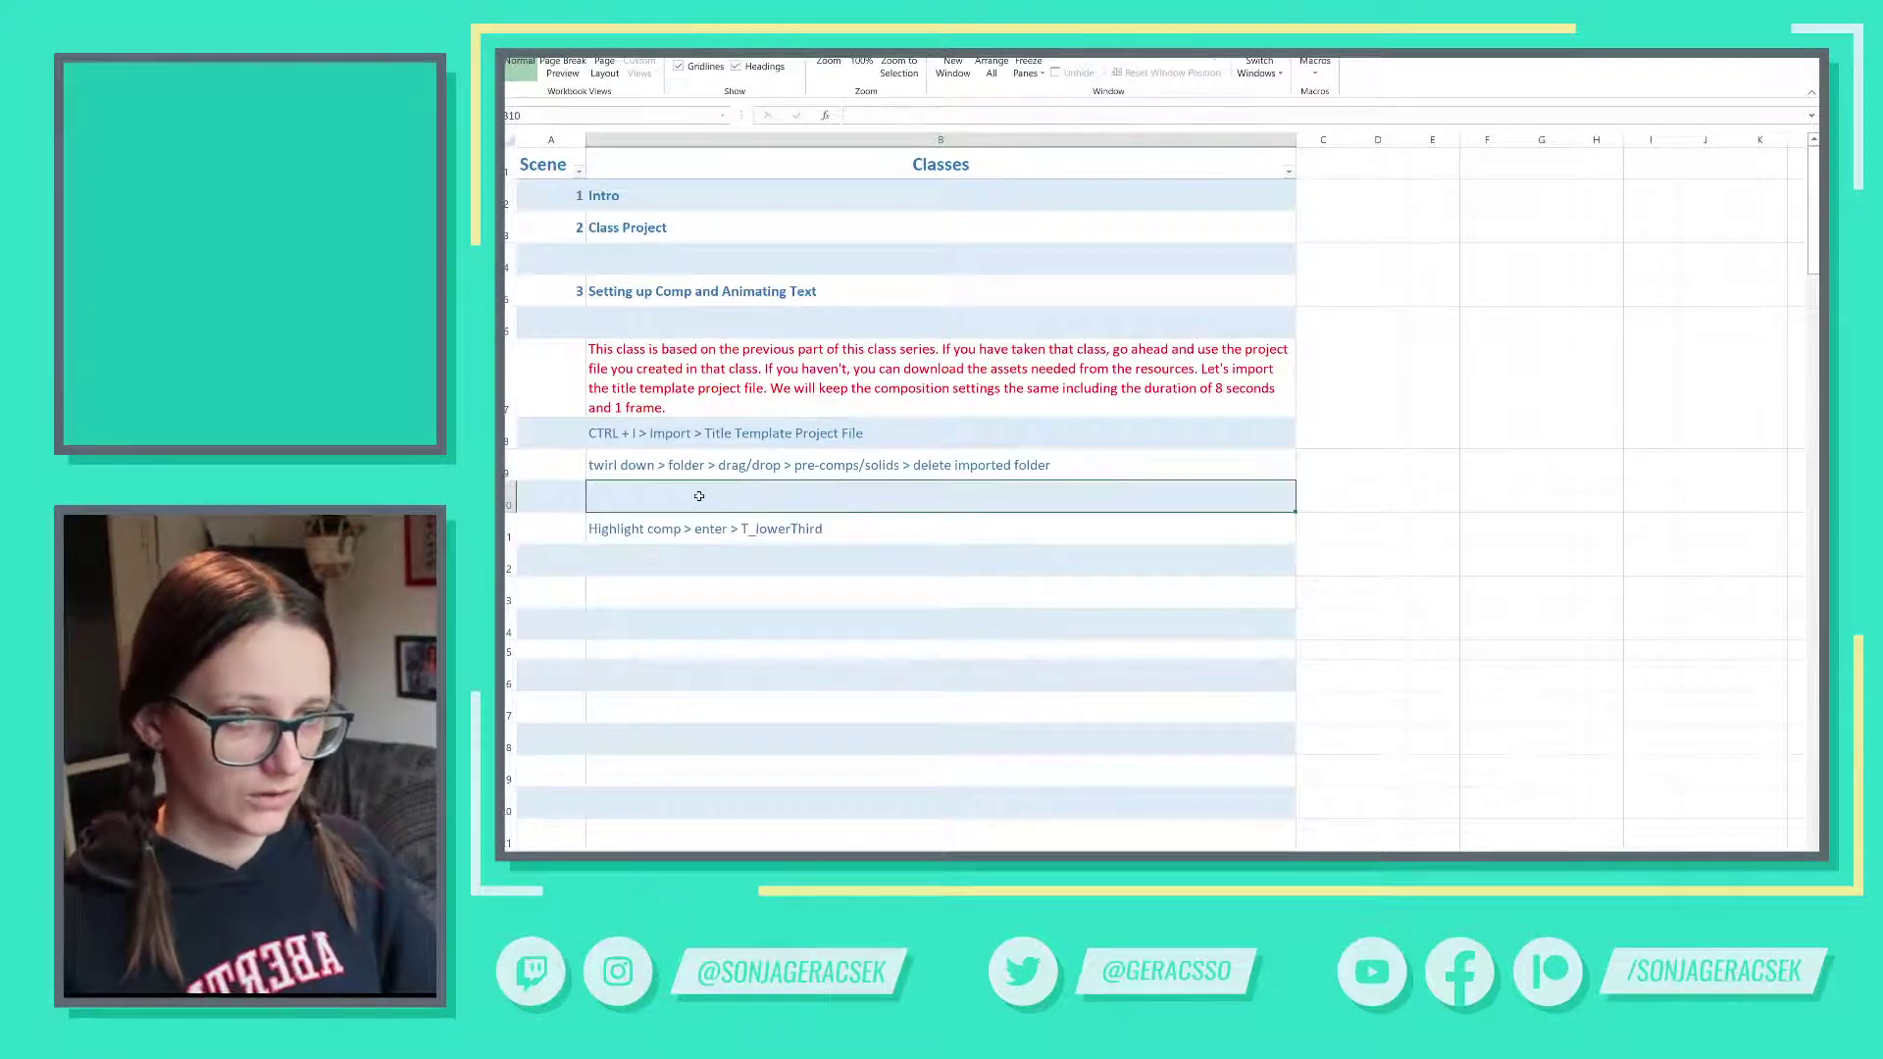
pyautogui.write('twirl down >')
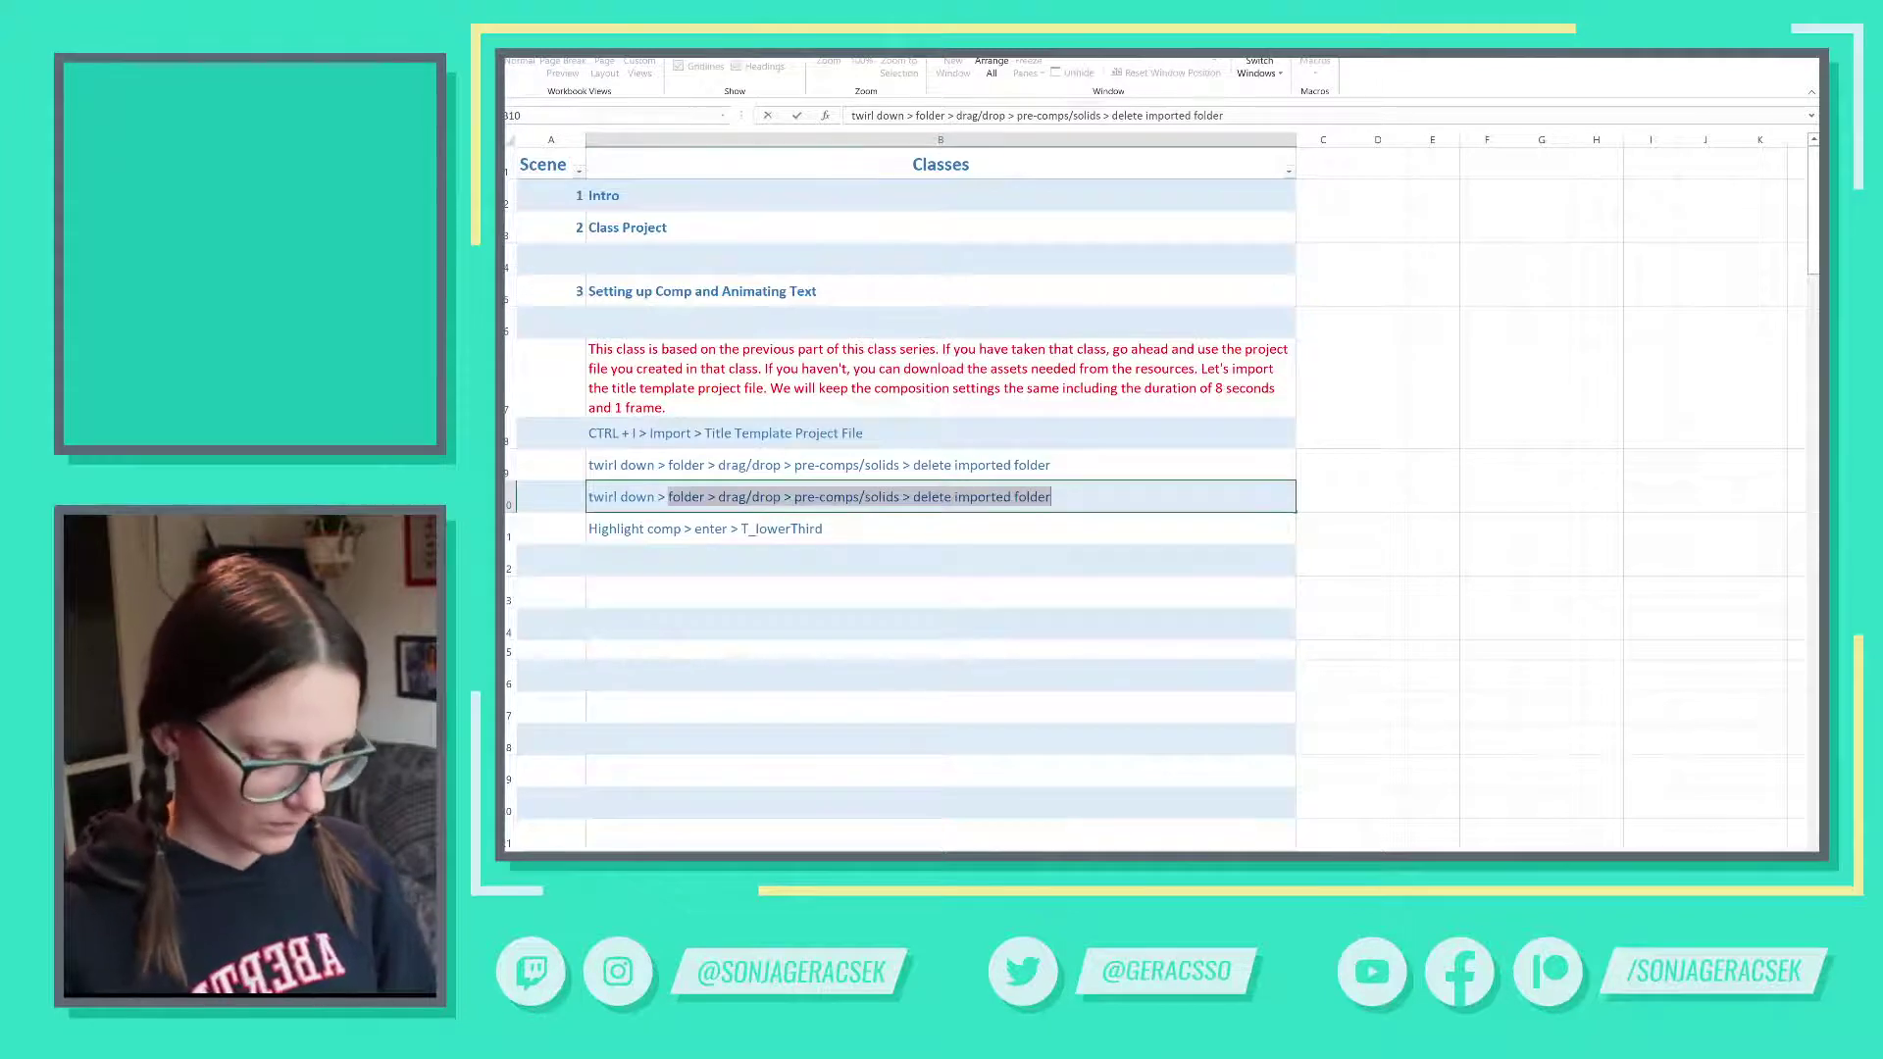
pyautogui.press('Tab')
pyautogui.doubleClick(726, 499)
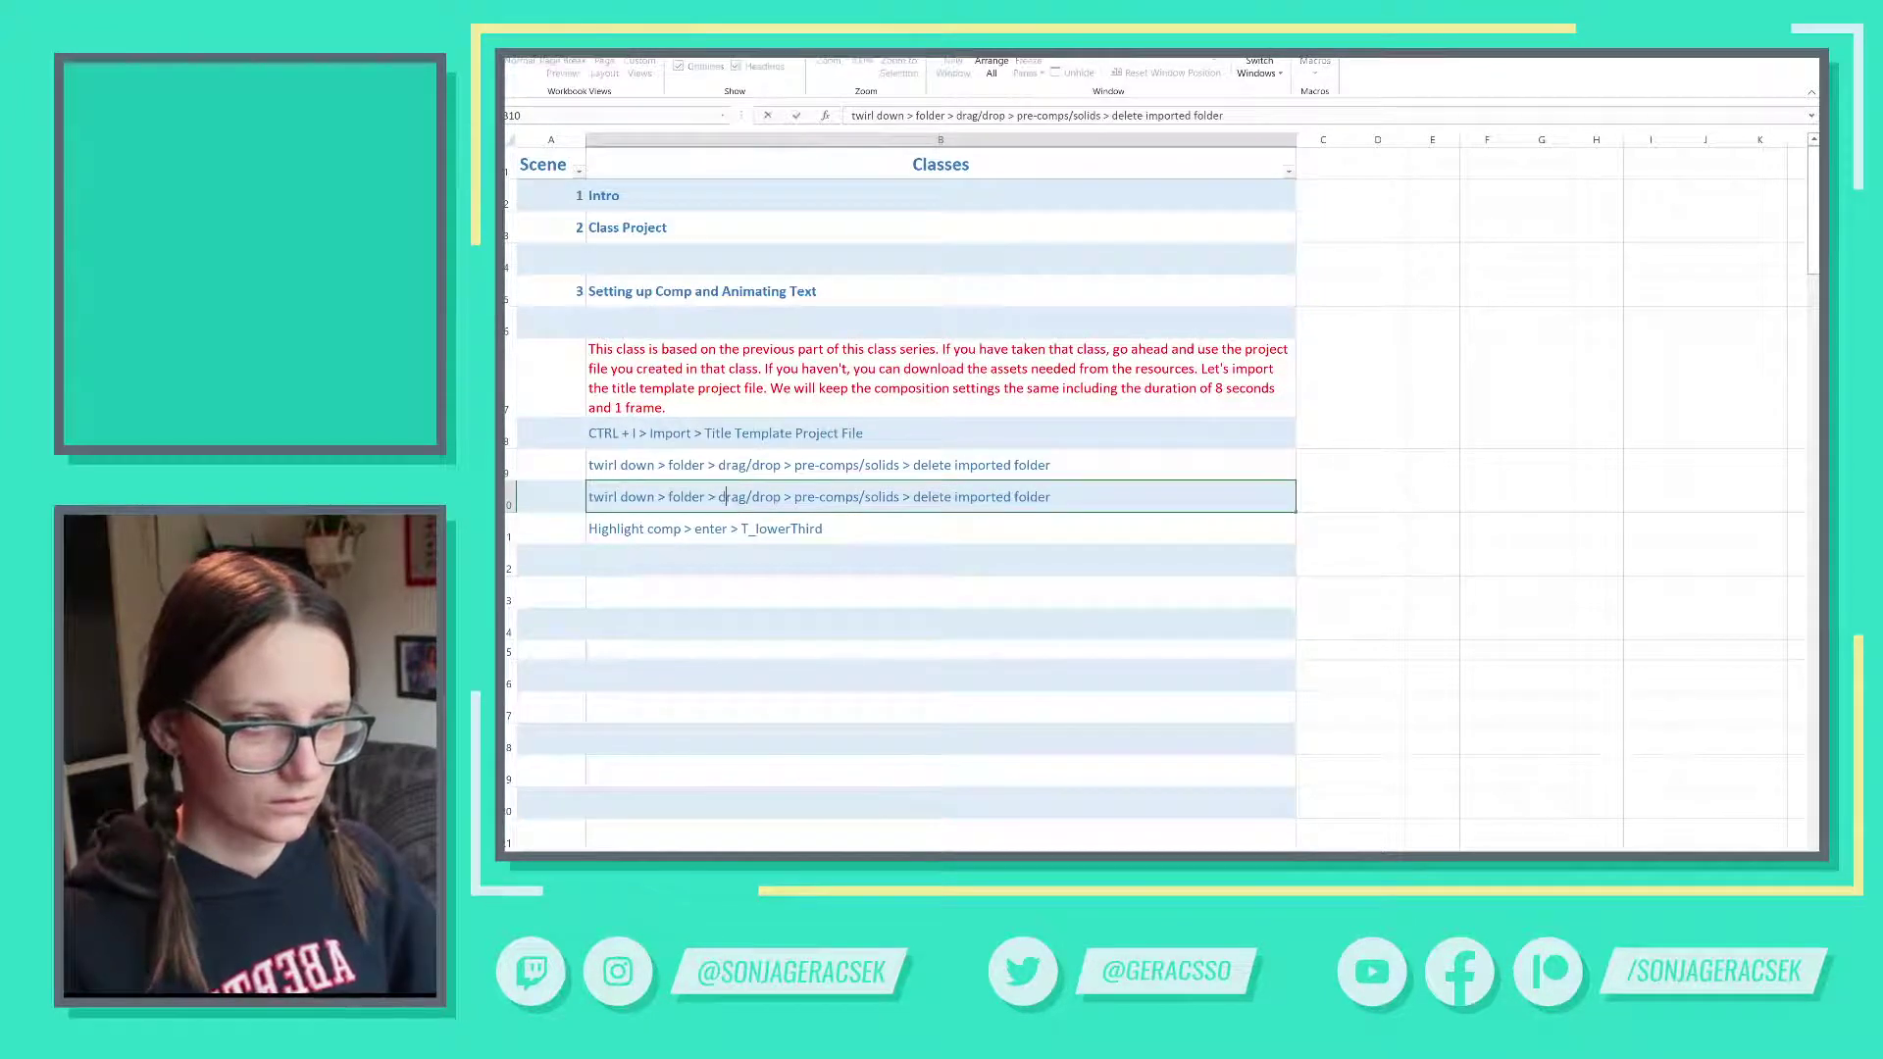
pyautogui.moveTo(719, 498); pyautogui.dragTo(1050, 498)
pyautogui.write('pre')
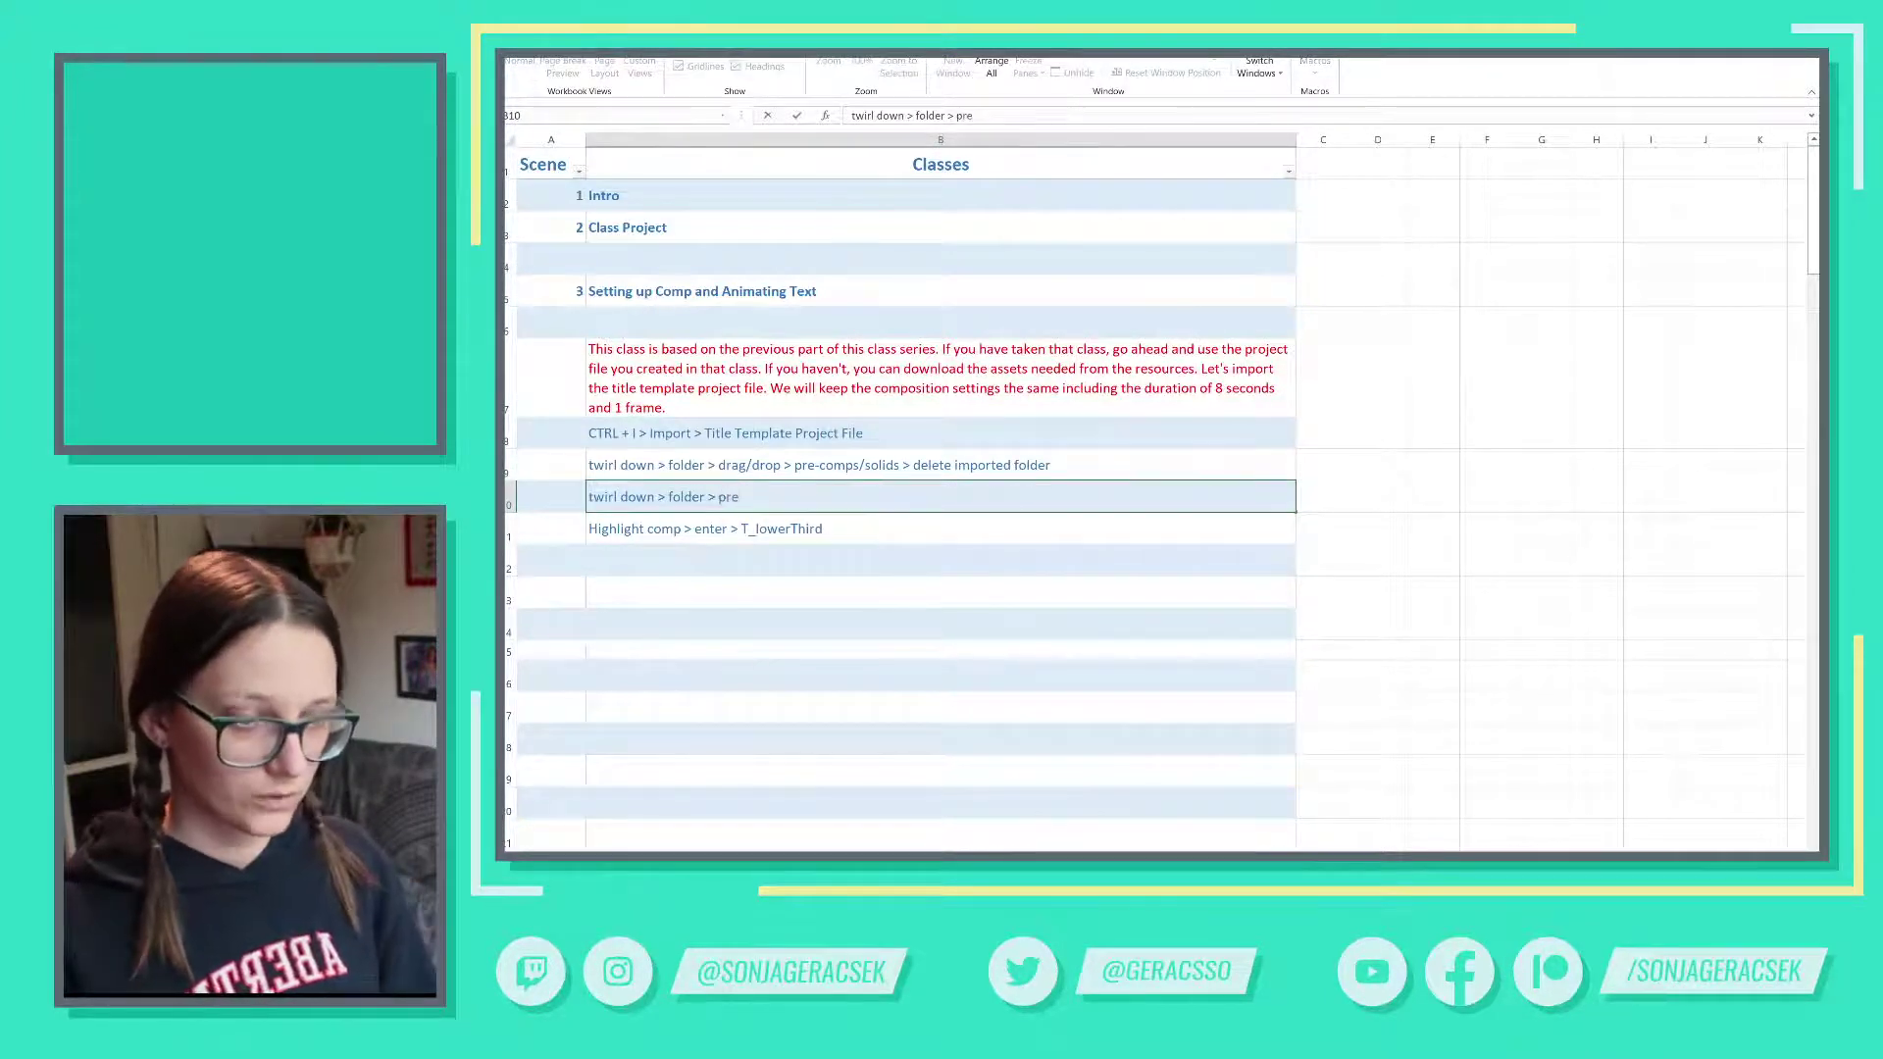
pyautogui.write('-comps')
pyautogui.press('Return')
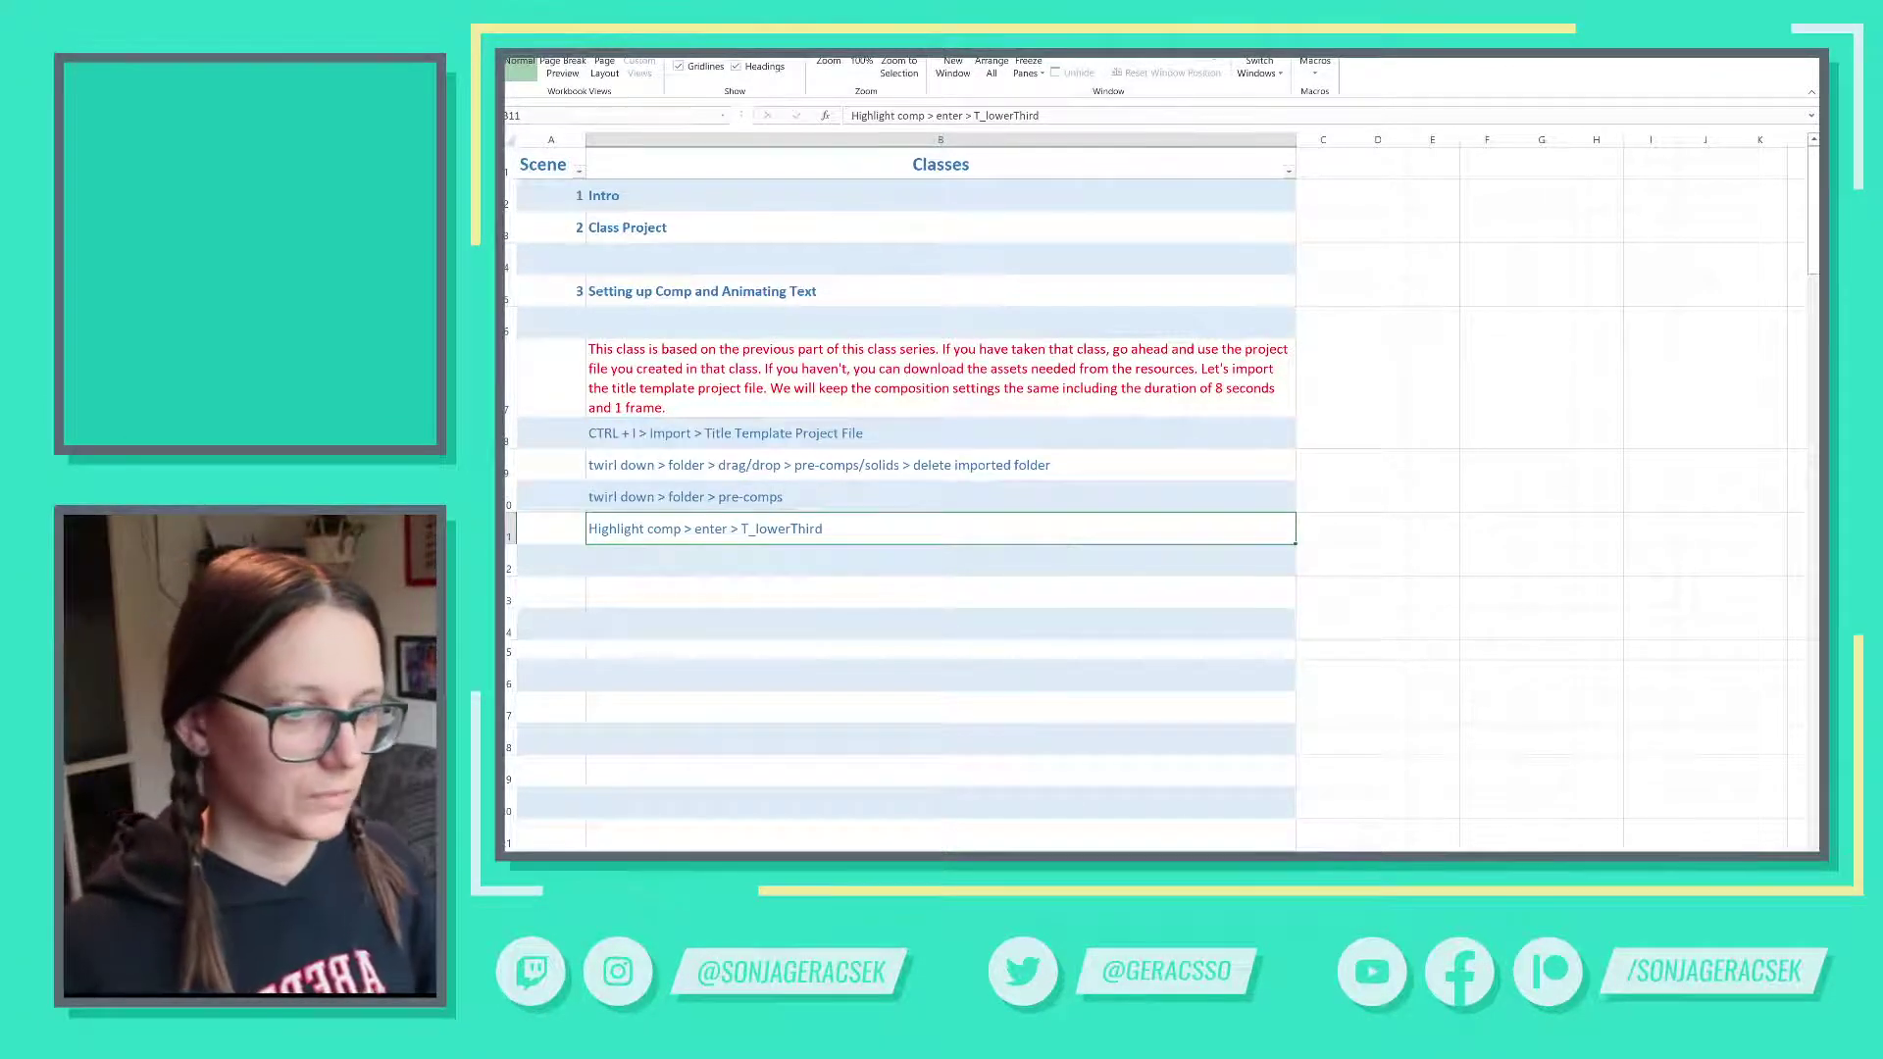
# - Switch to After Effects, rename the title composition in the pre-comps folder to T_lowerThird, and open it
pyautogui.hotkey('alt', 'Tab')
pyautogui.click(577, 227)
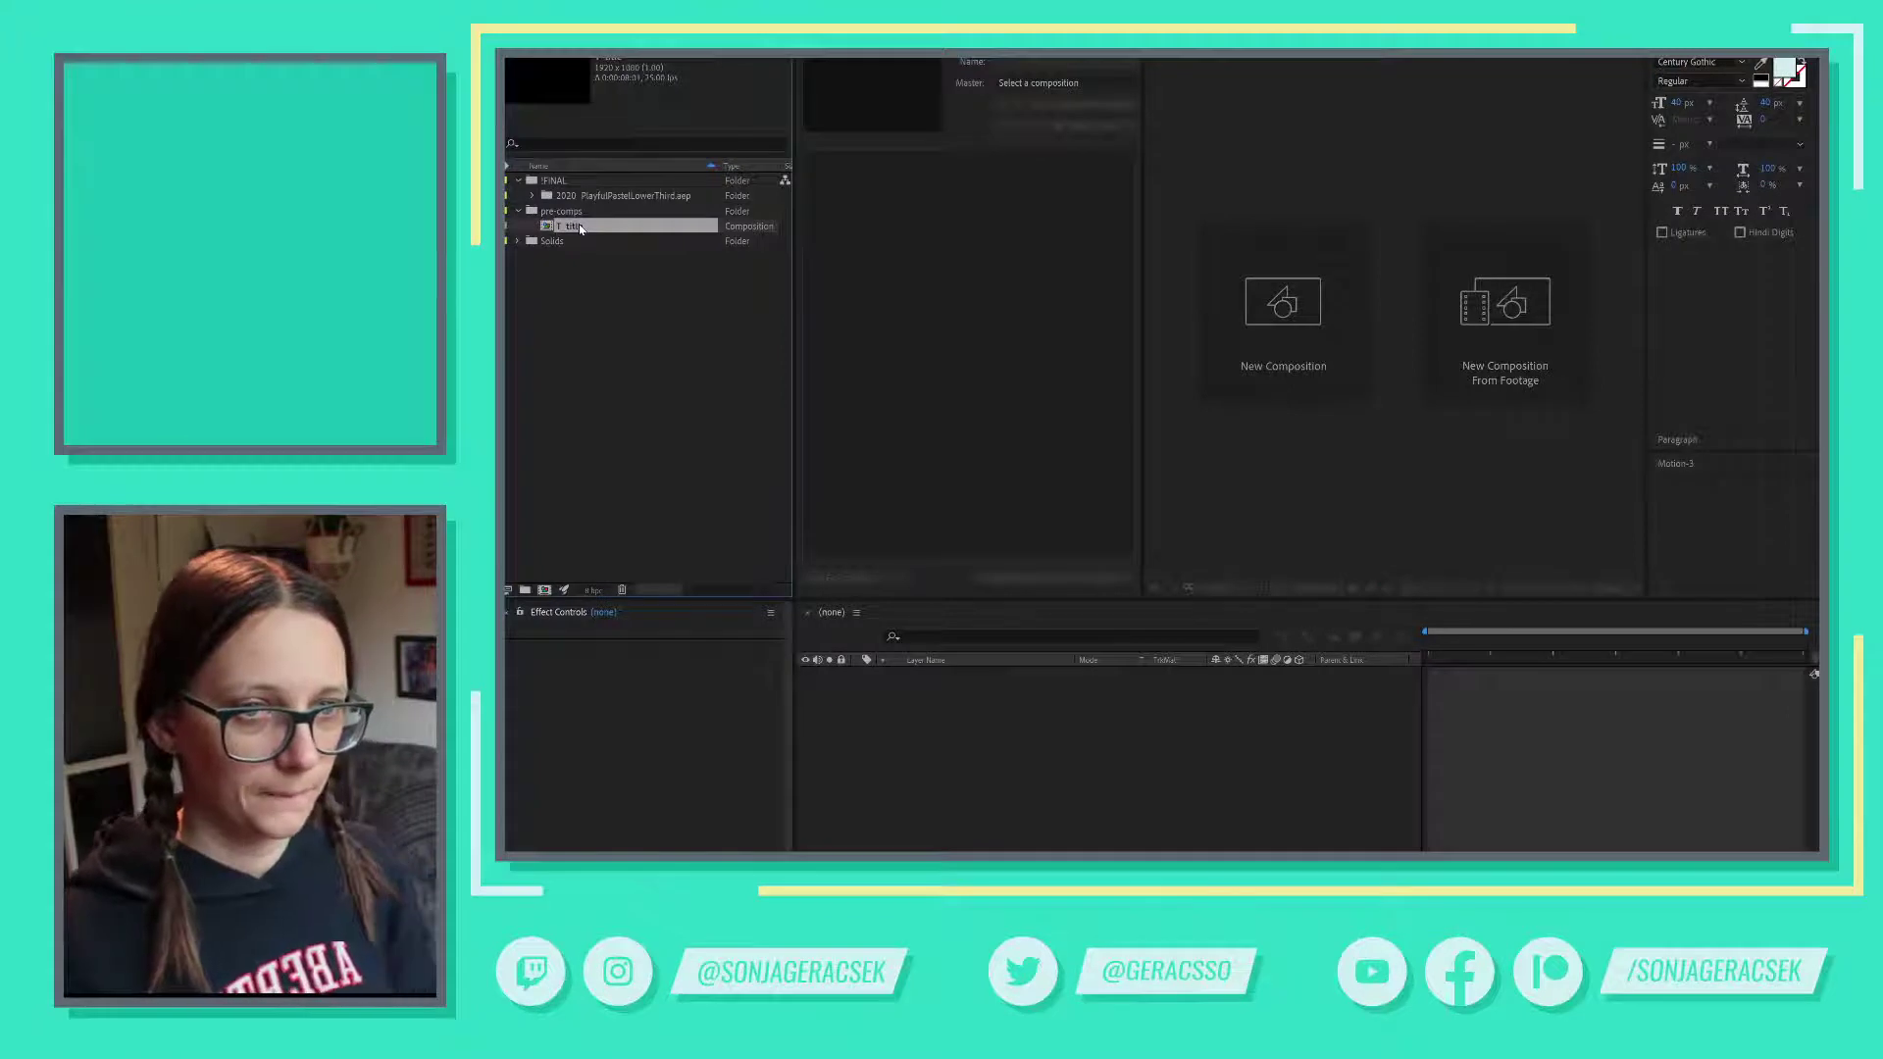
pyautogui.press('Return')
pyautogui.write('T_t')
pyautogui.press('BackSpace')
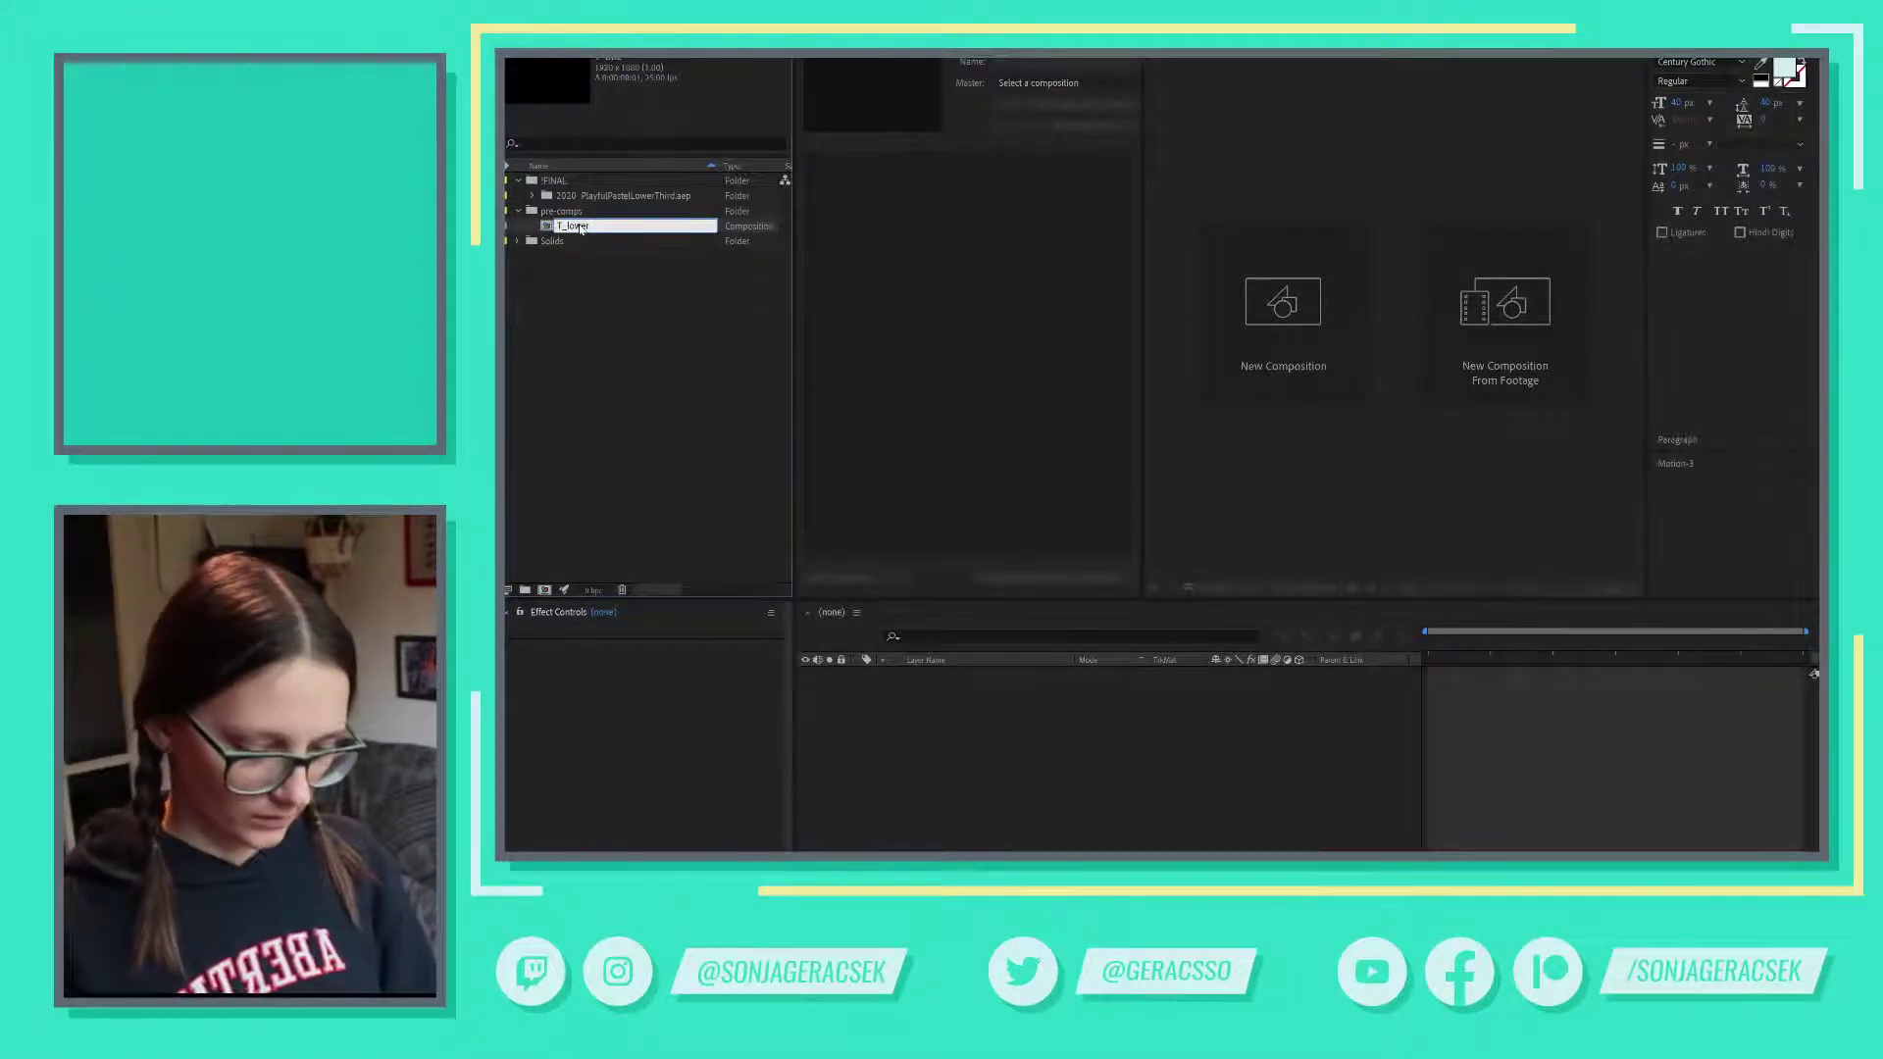
pyautogui.write('lowerThird')
pyautogui.press('Return')
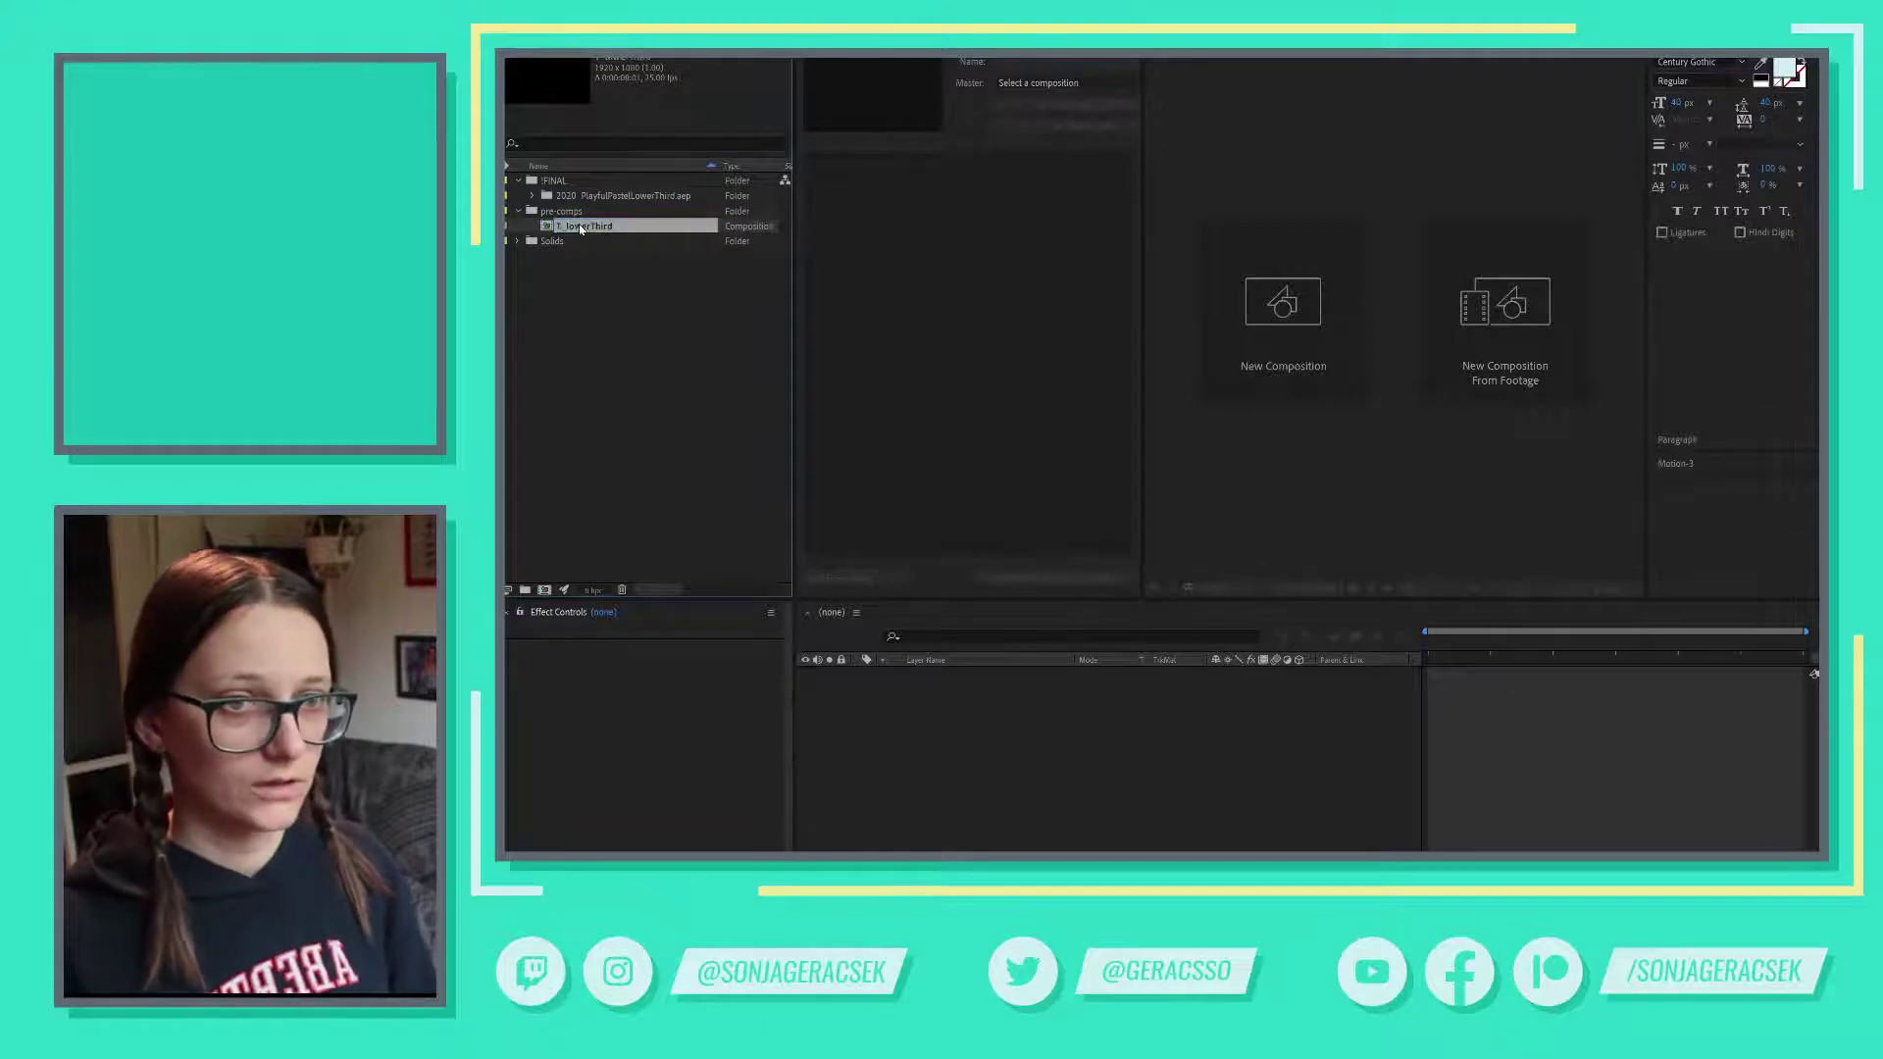
pyautogui.doubleClick(588, 226)
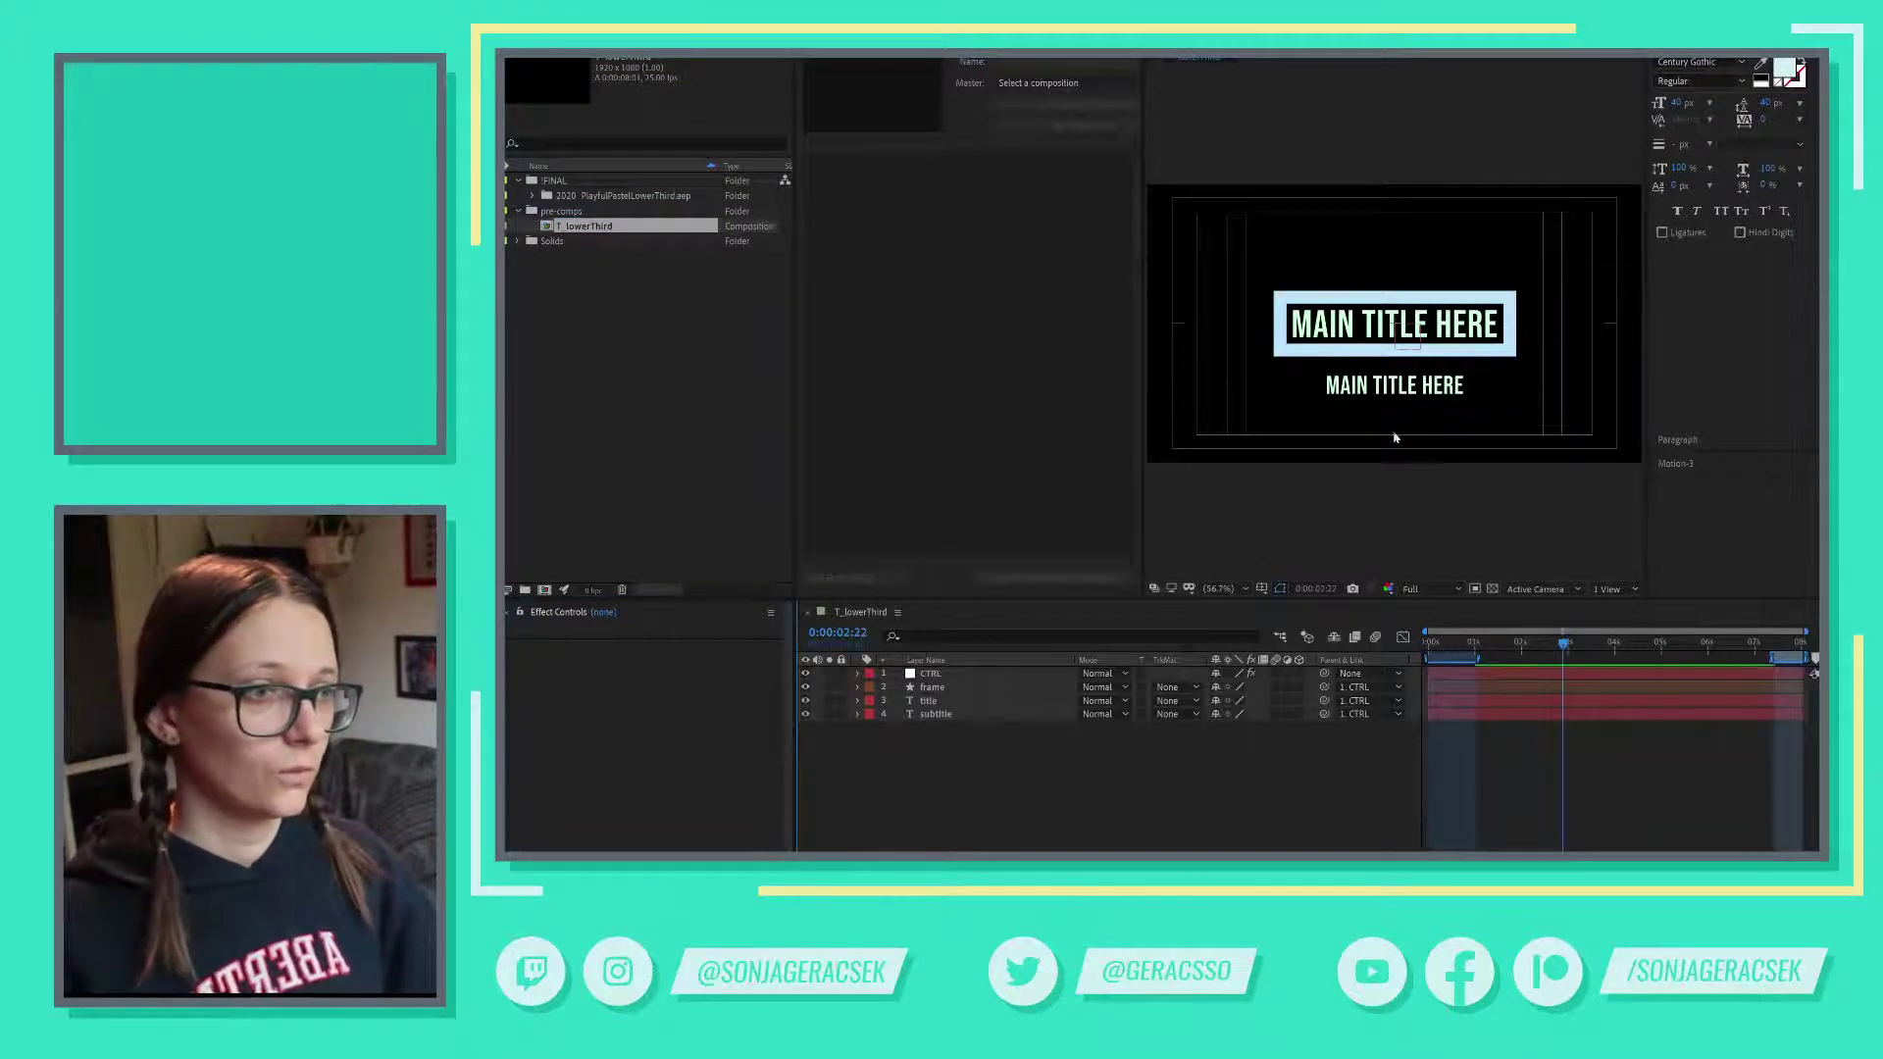
# - Try replacing the title layer's text in T_lowerThird with a long random string to test the frame, and undo the text change
pyautogui.moveTo(1490, 649); pyautogui.dragTo(1662, 641)
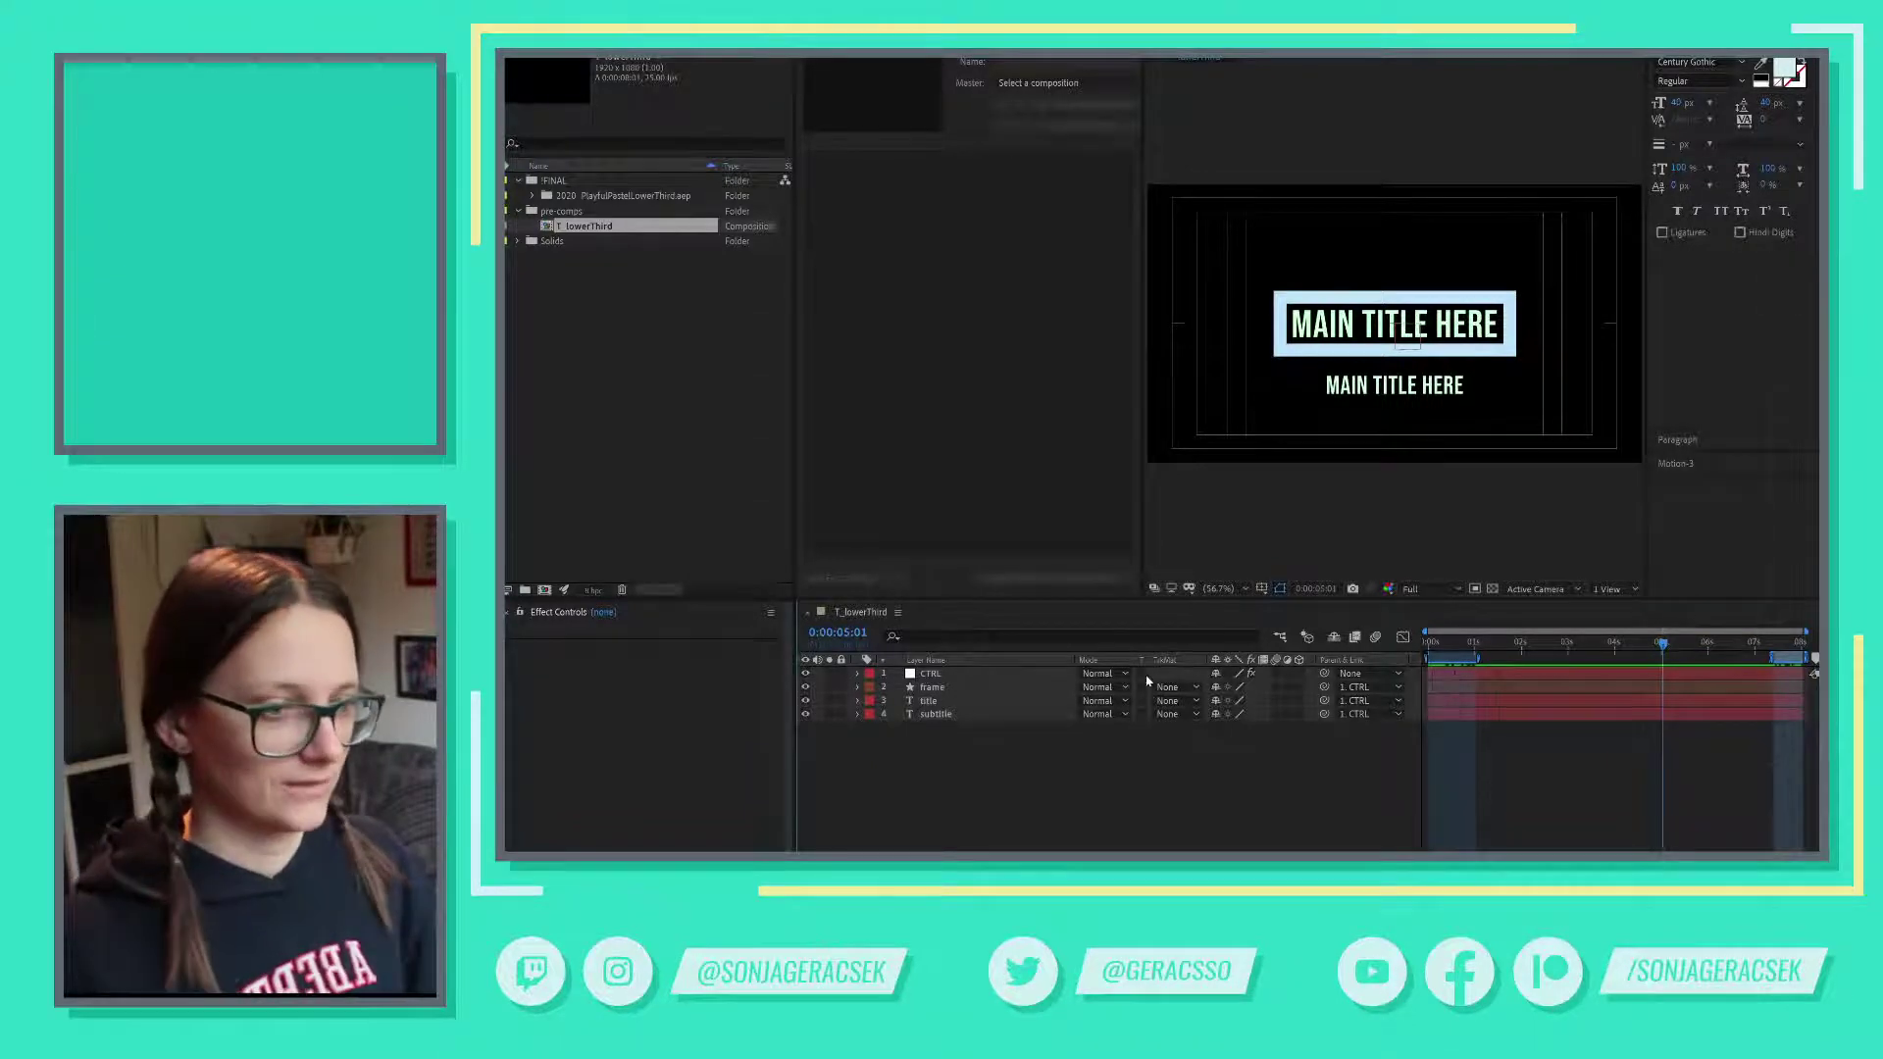
pyautogui.click(930, 701)
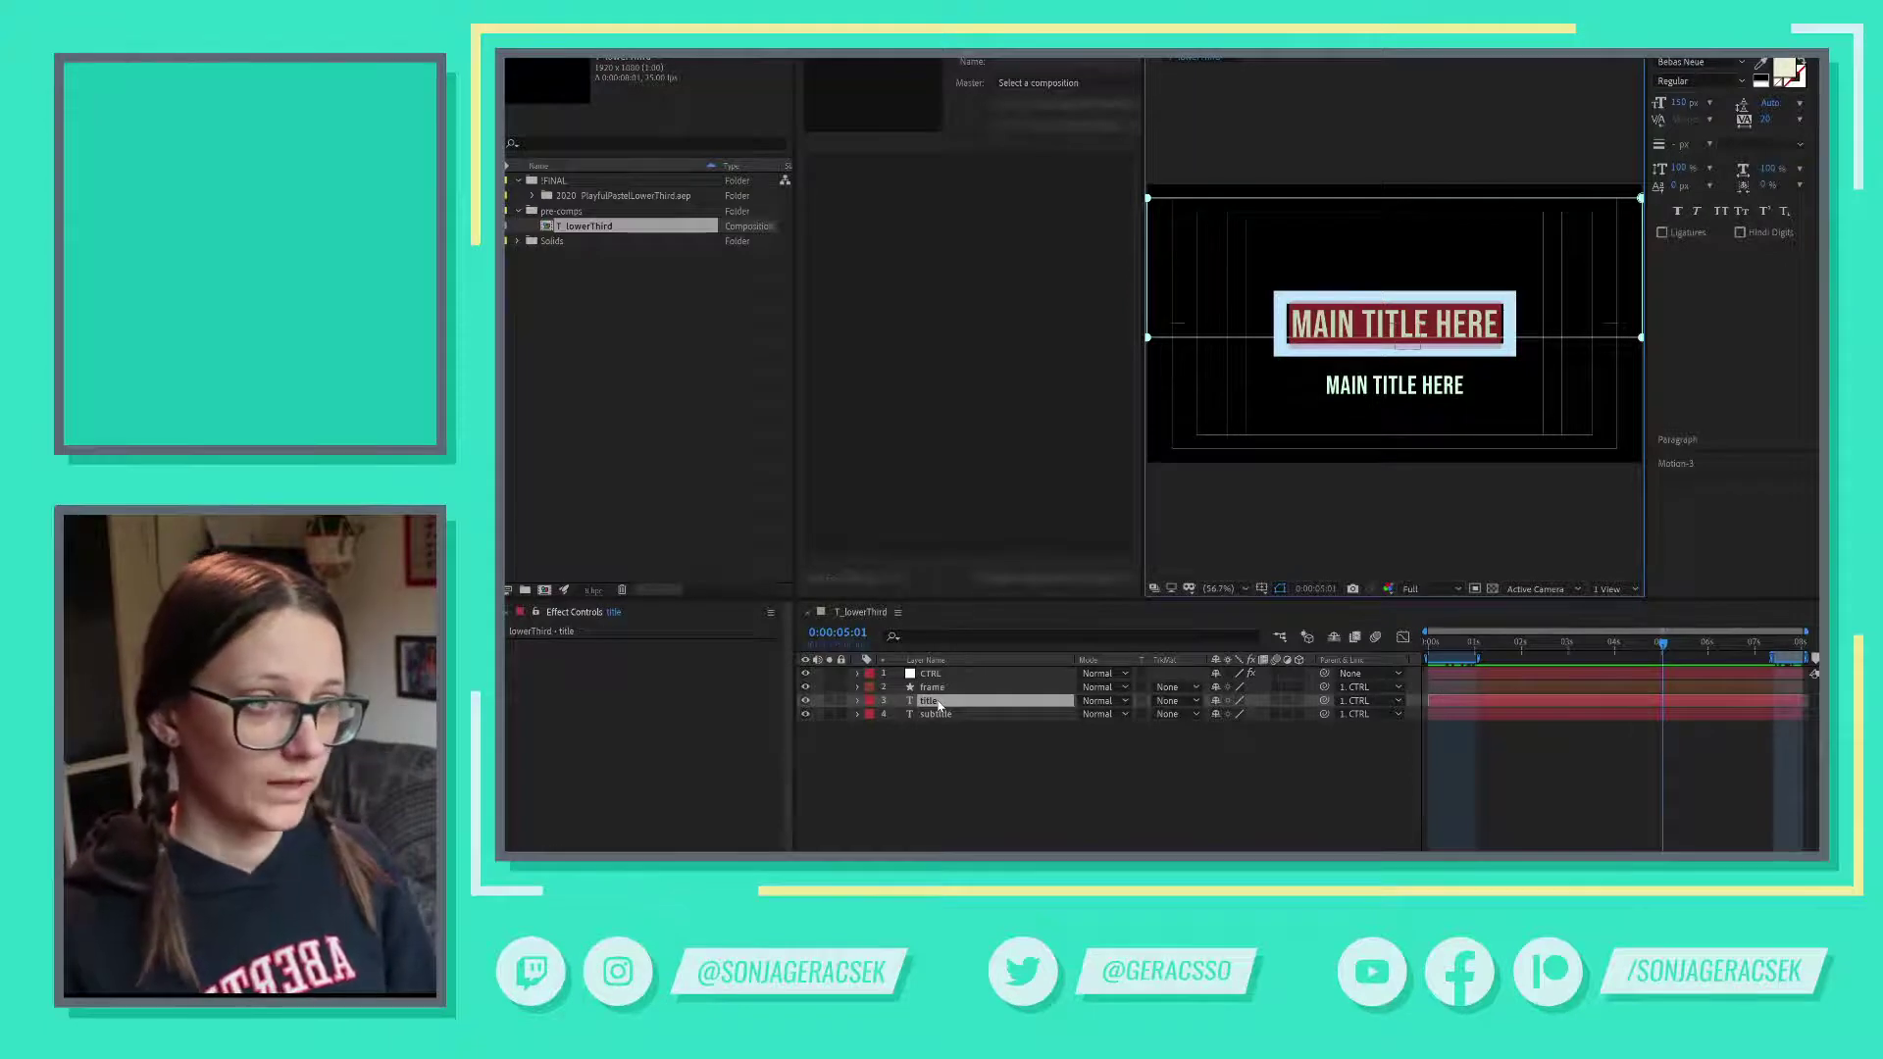
pyautogui.write('ANSFCASNC:\\SNVC:S')
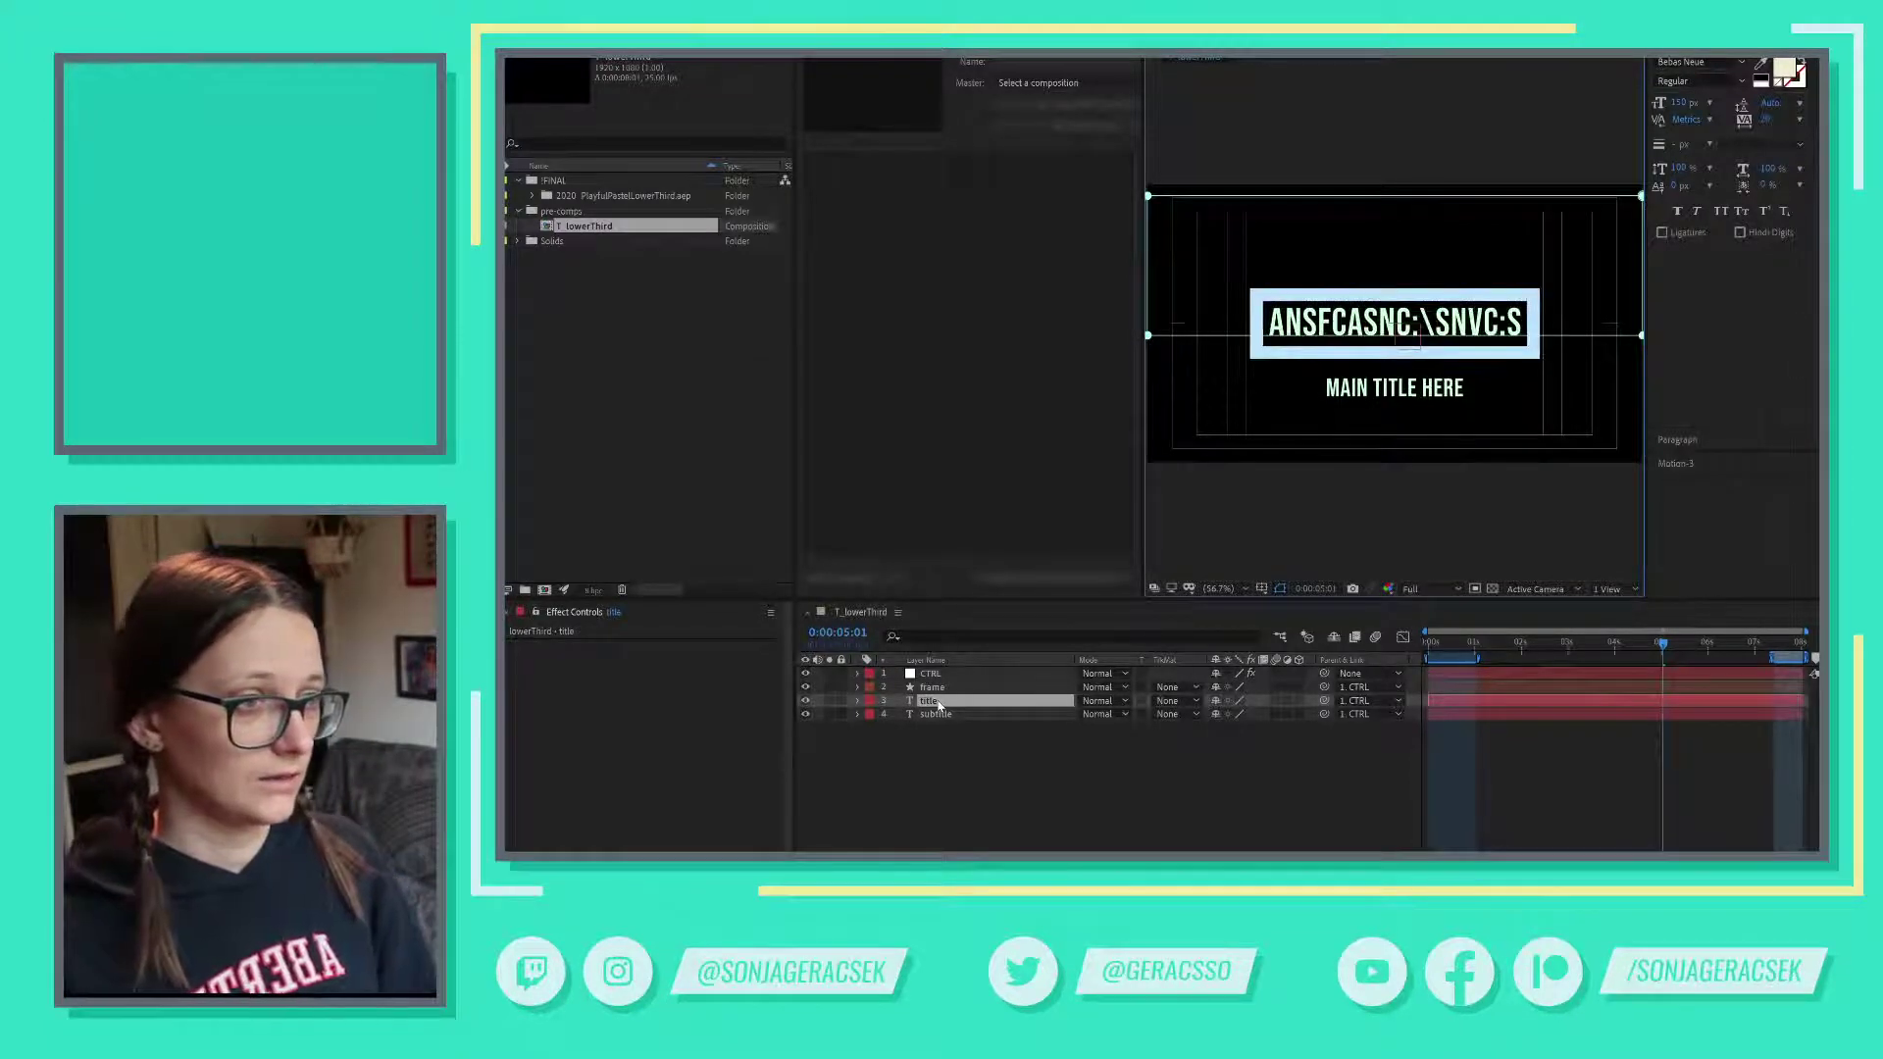
pyautogui.write('NSC:NSZVZ:LVZ:VLNX')
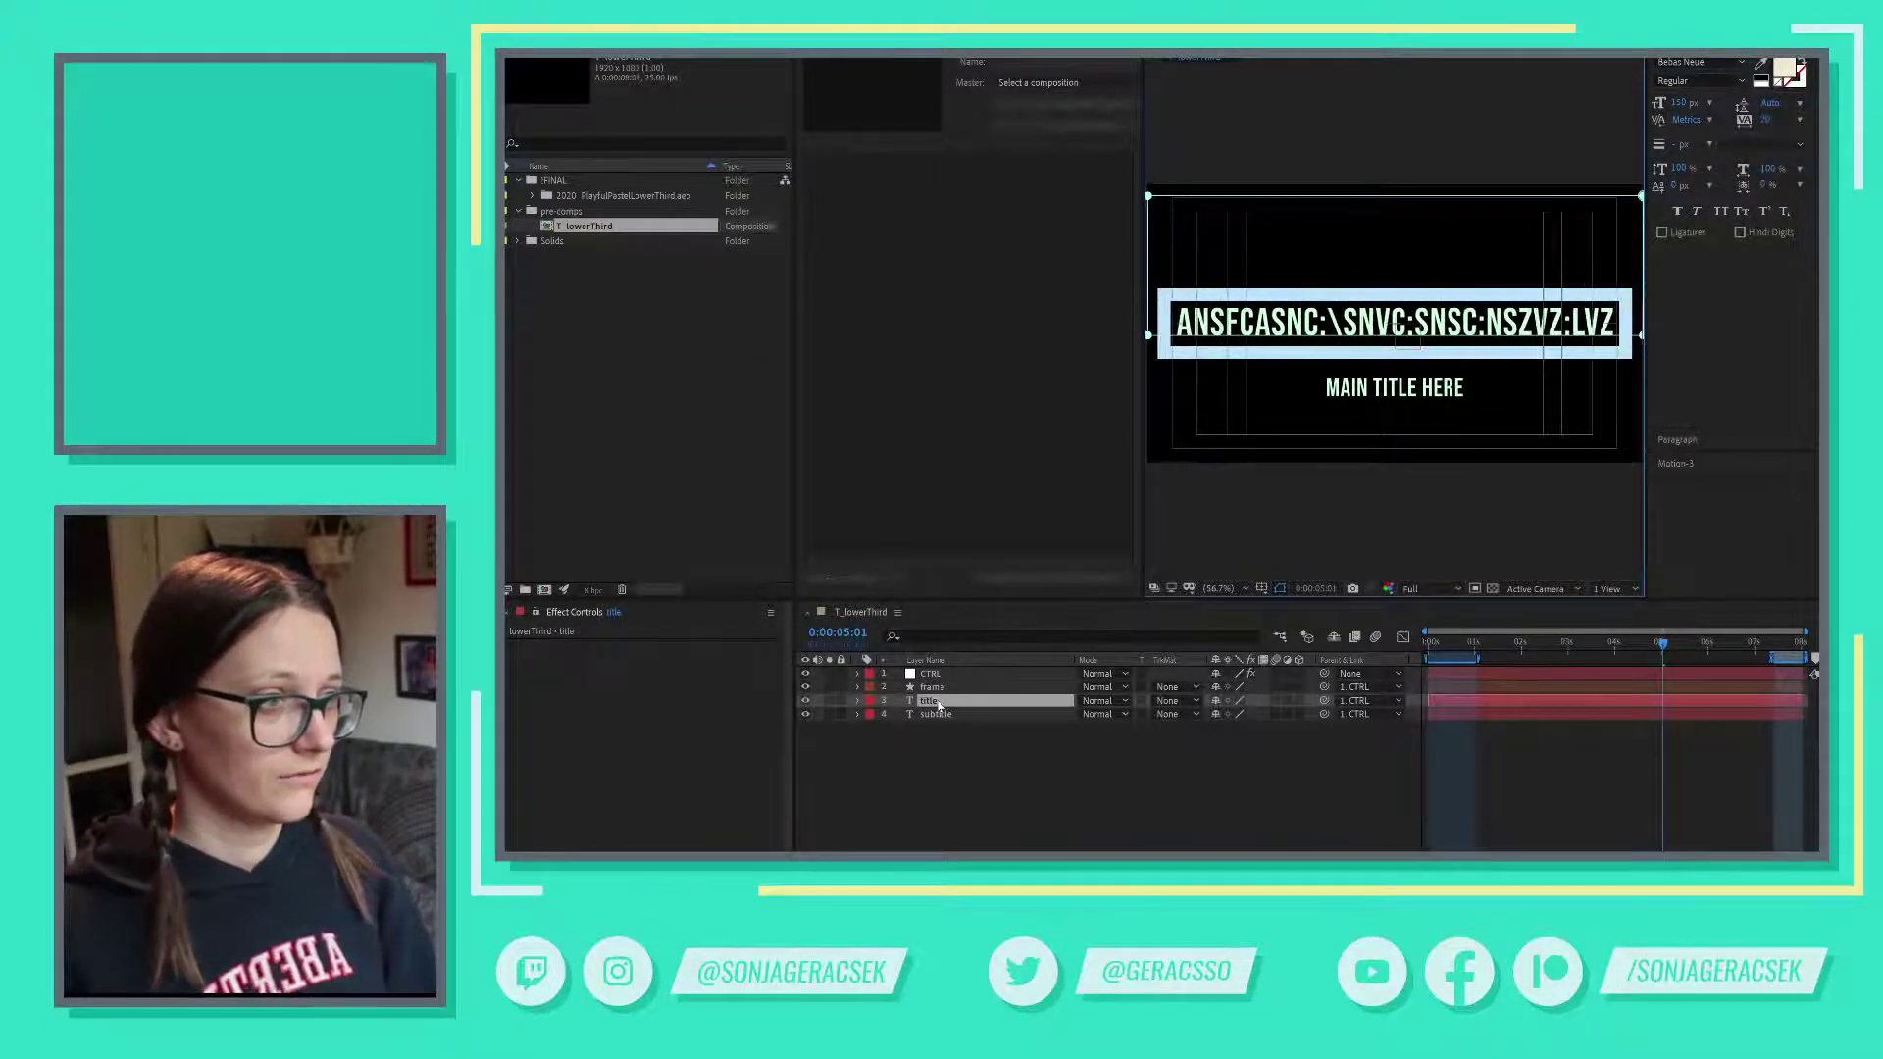
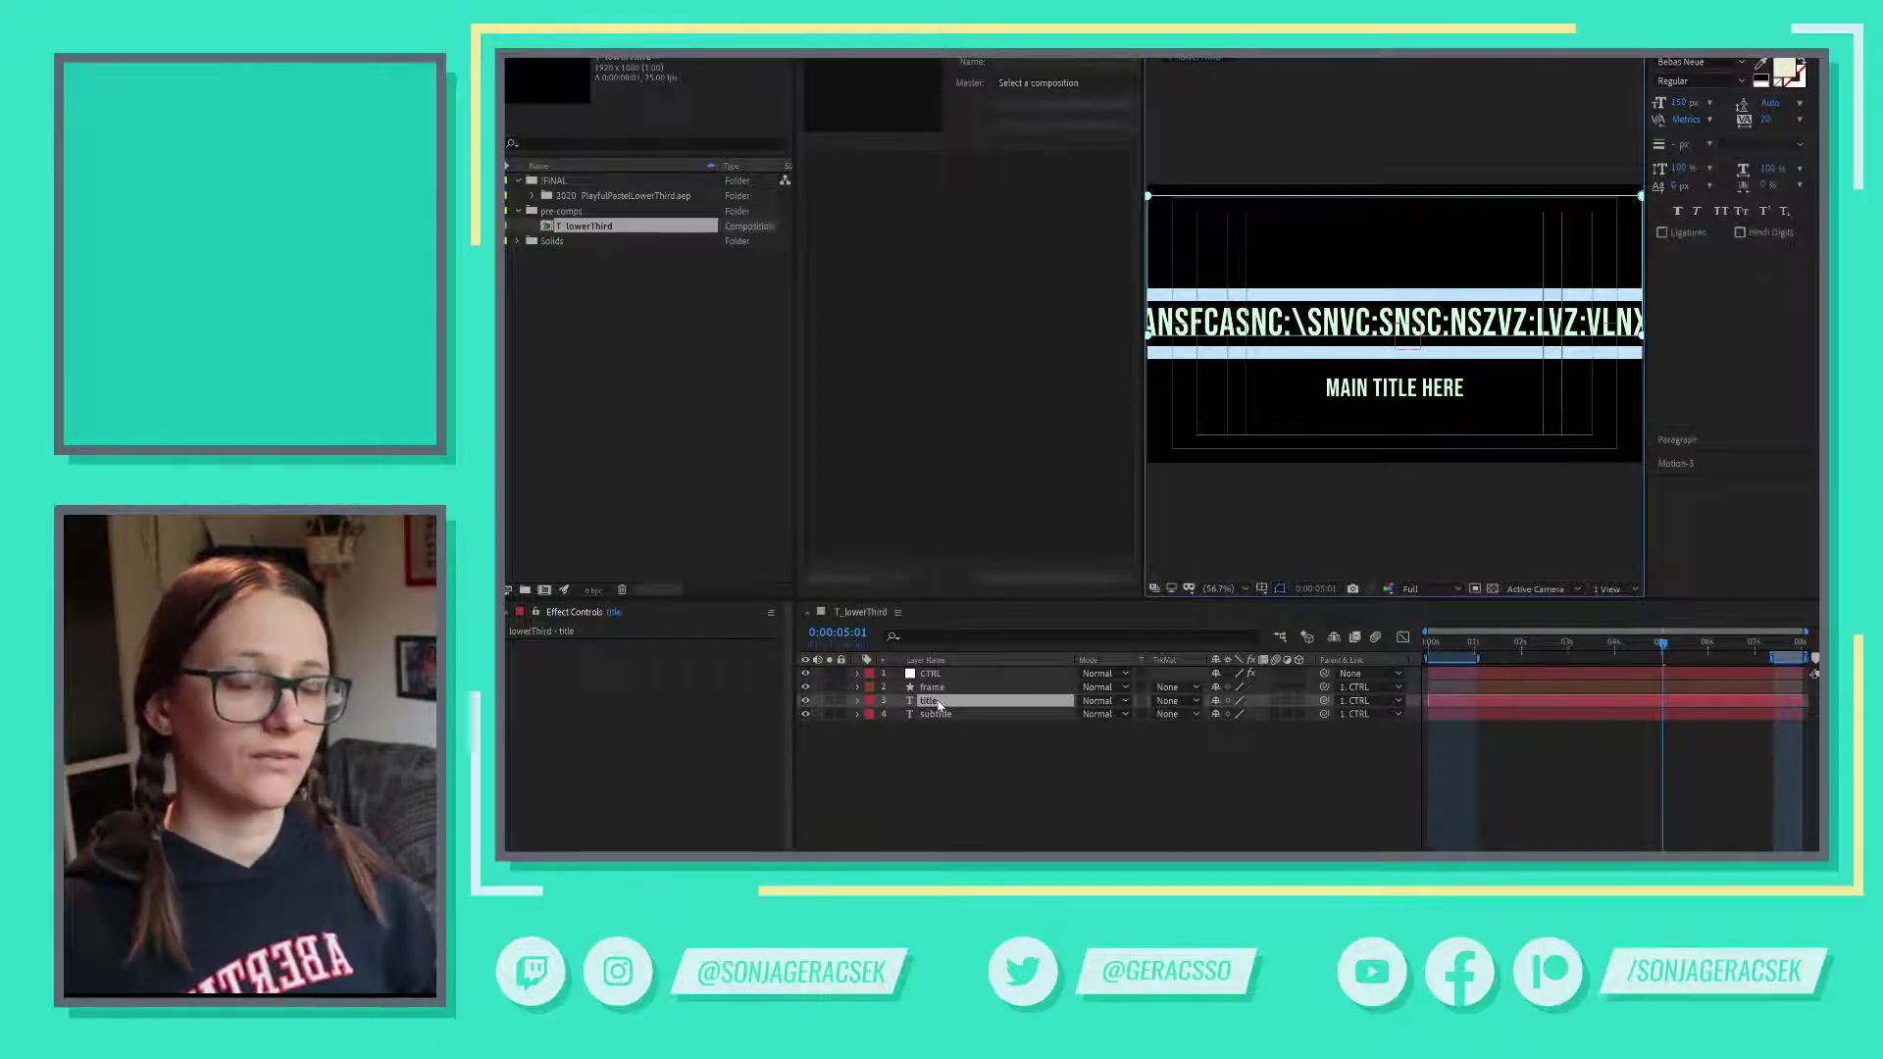
pyautogui.hotkey('ctrl', 'z')
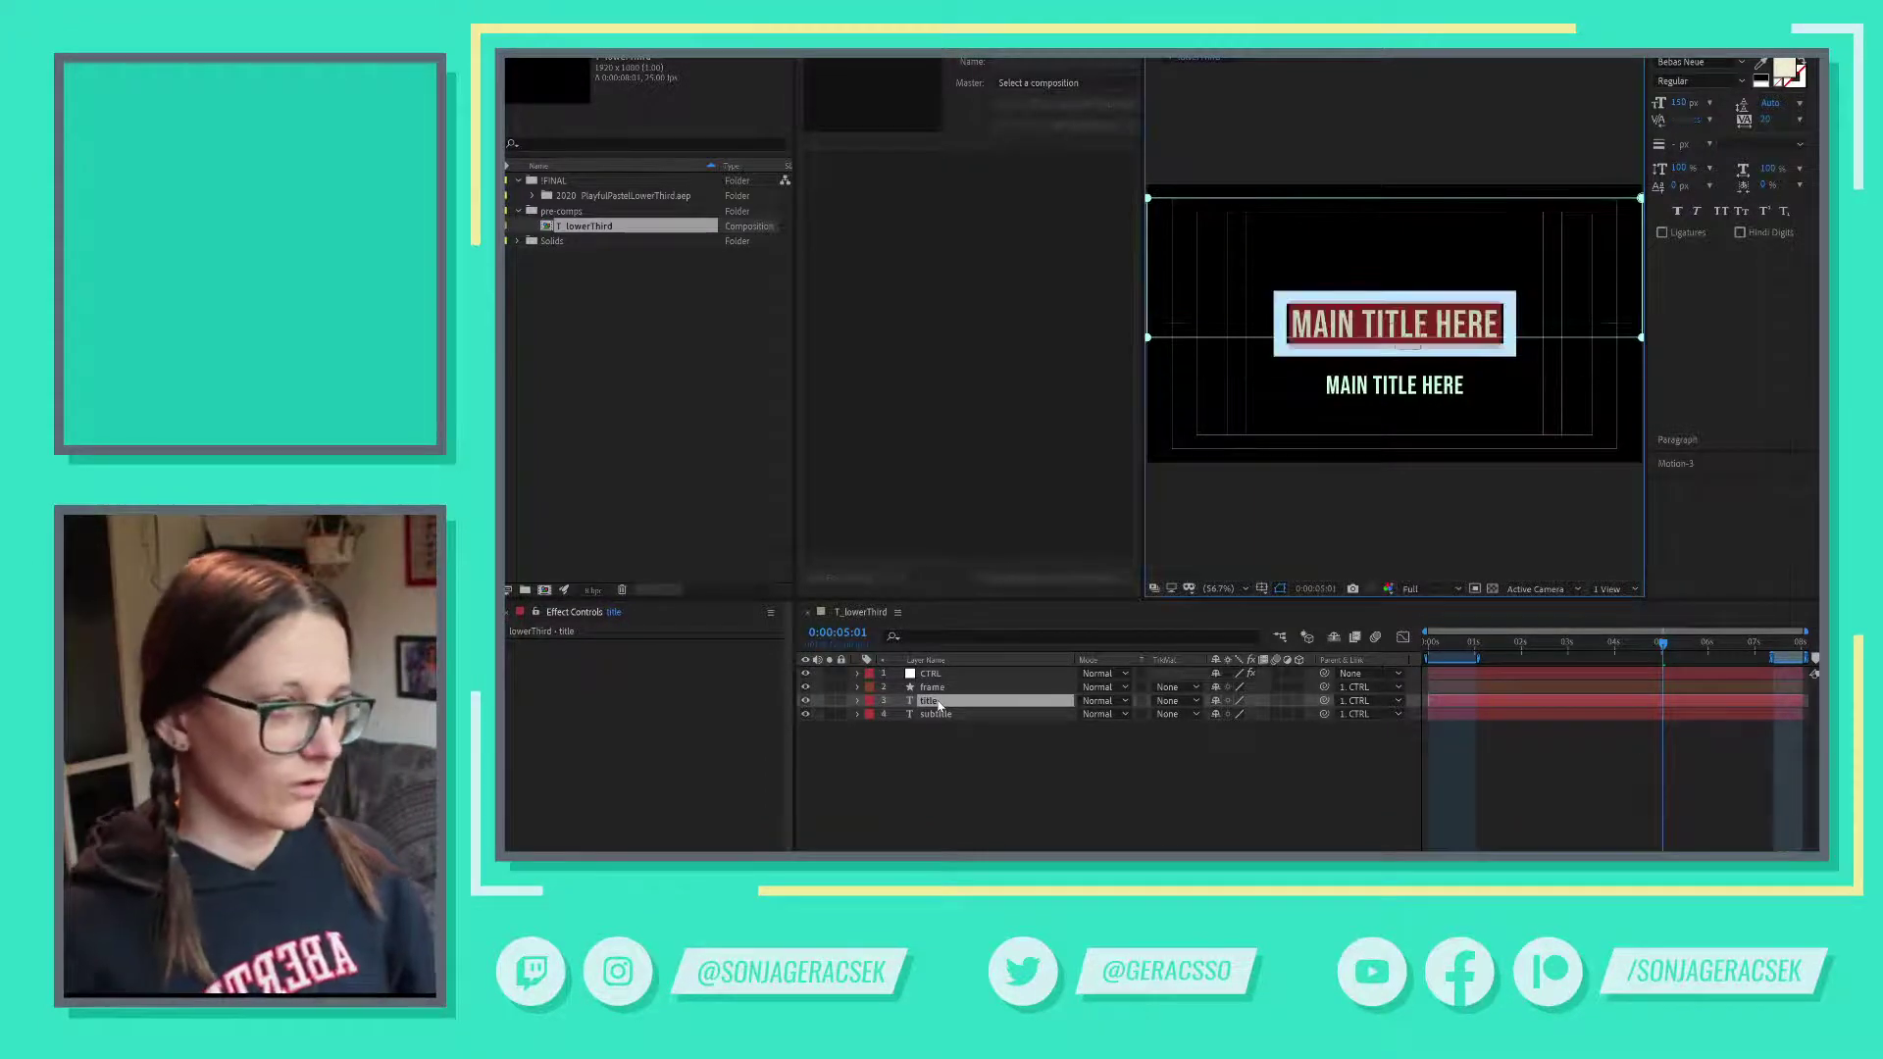
pyautogui.click(1623, 802)
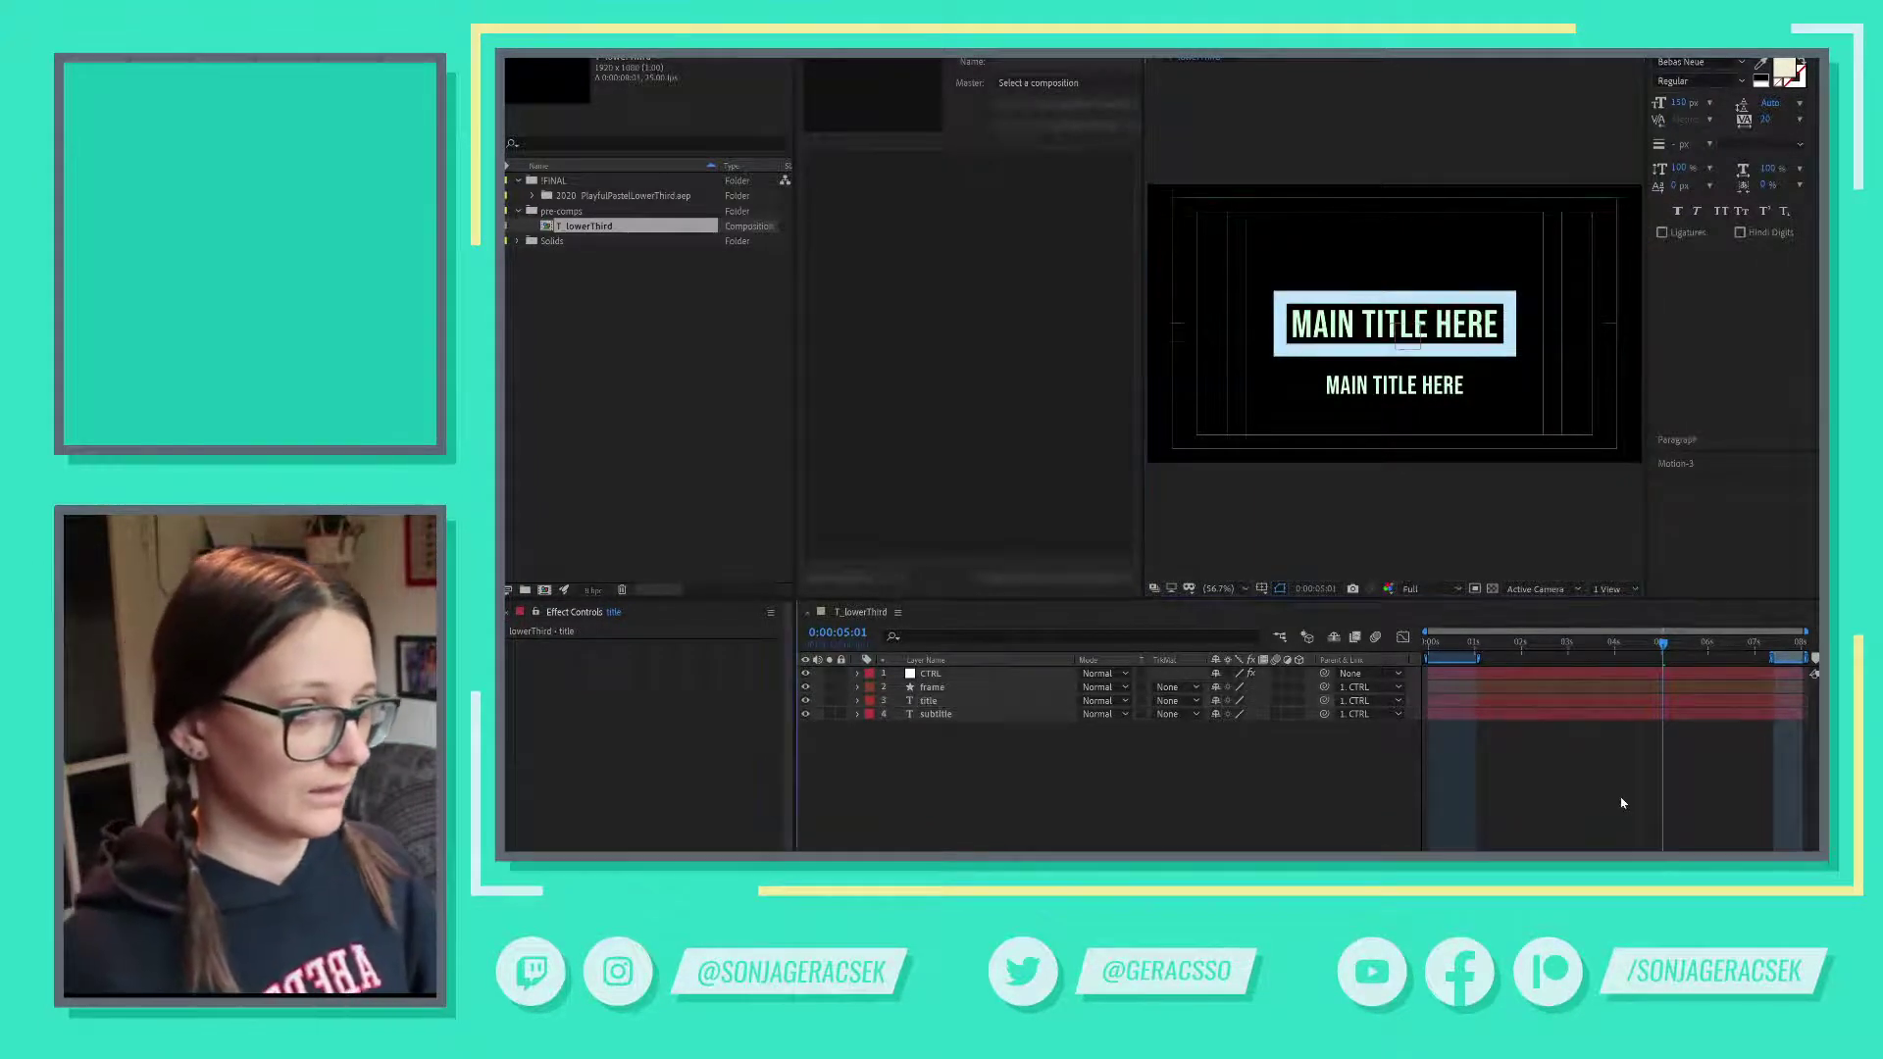
# - Preview the title's intro animation up to 0:00:00:17 and inspect the settings of the first protected-region composition marker
pyautogui.click(950, 705)
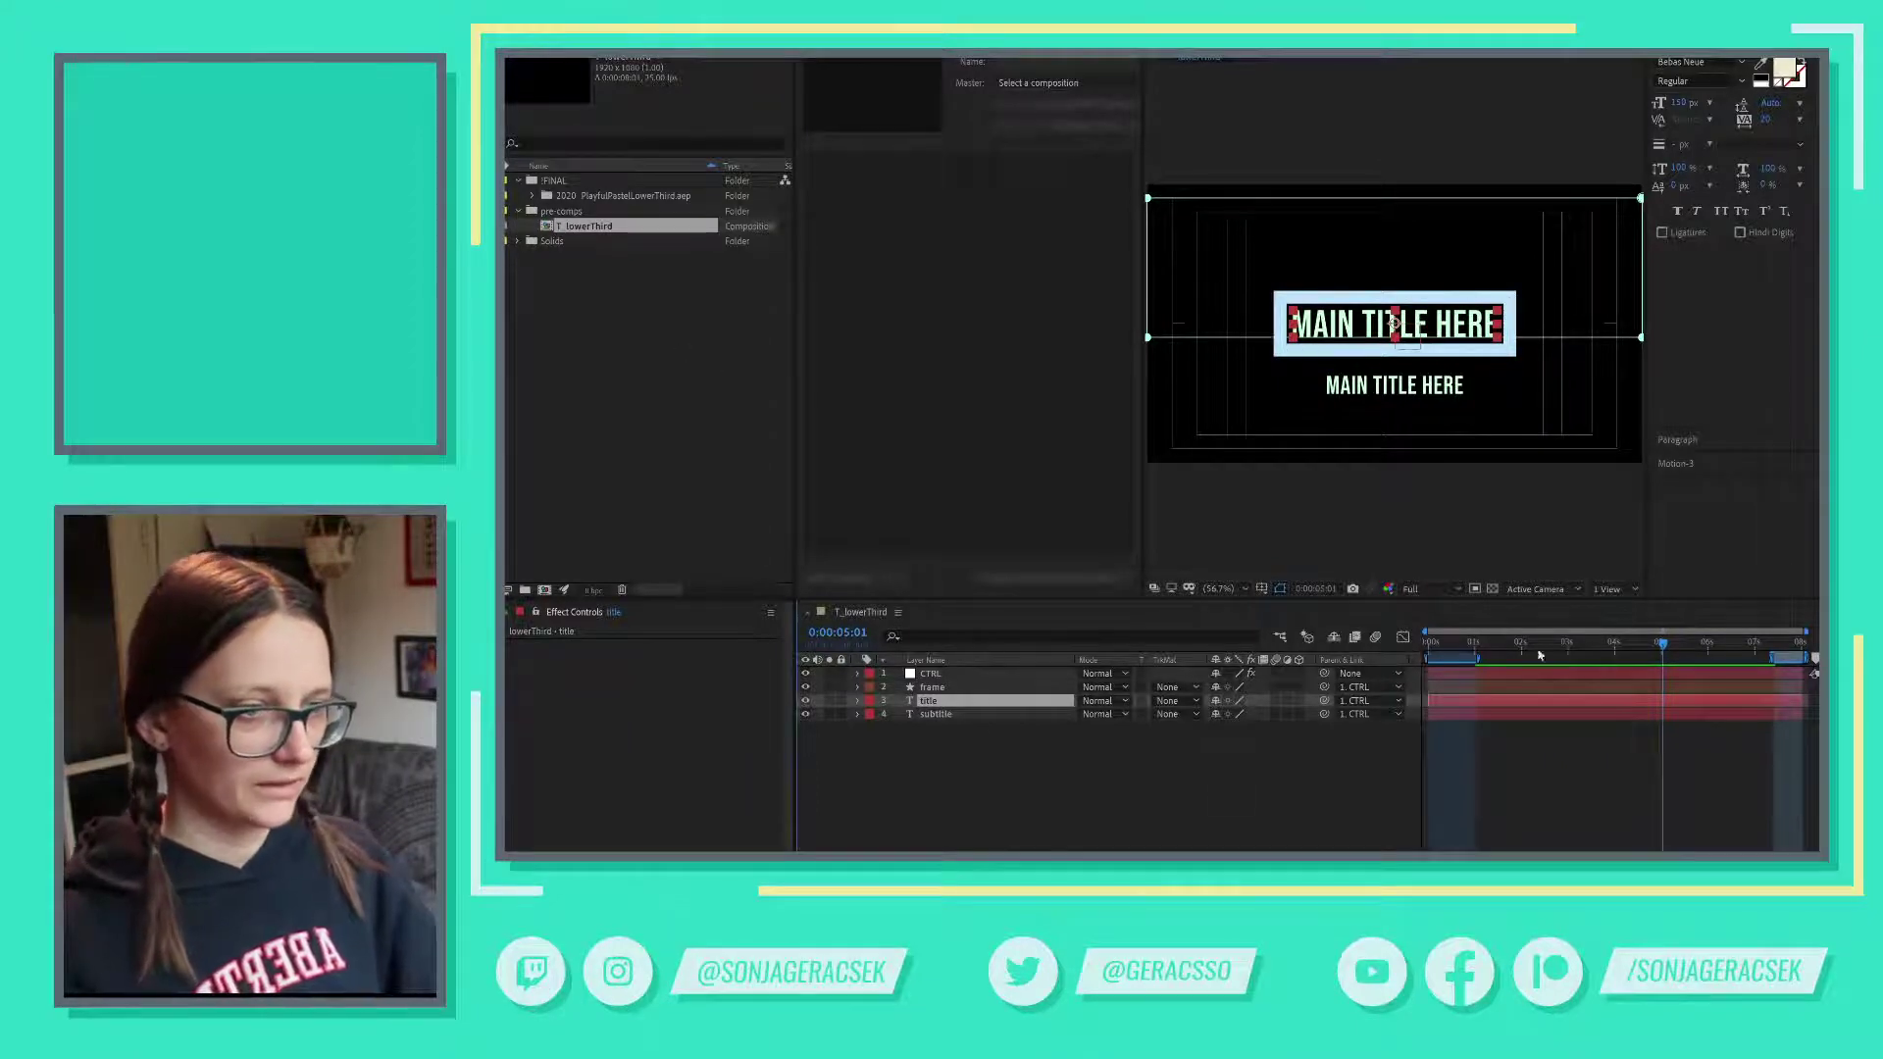
pyautogui.click(1448, 648)
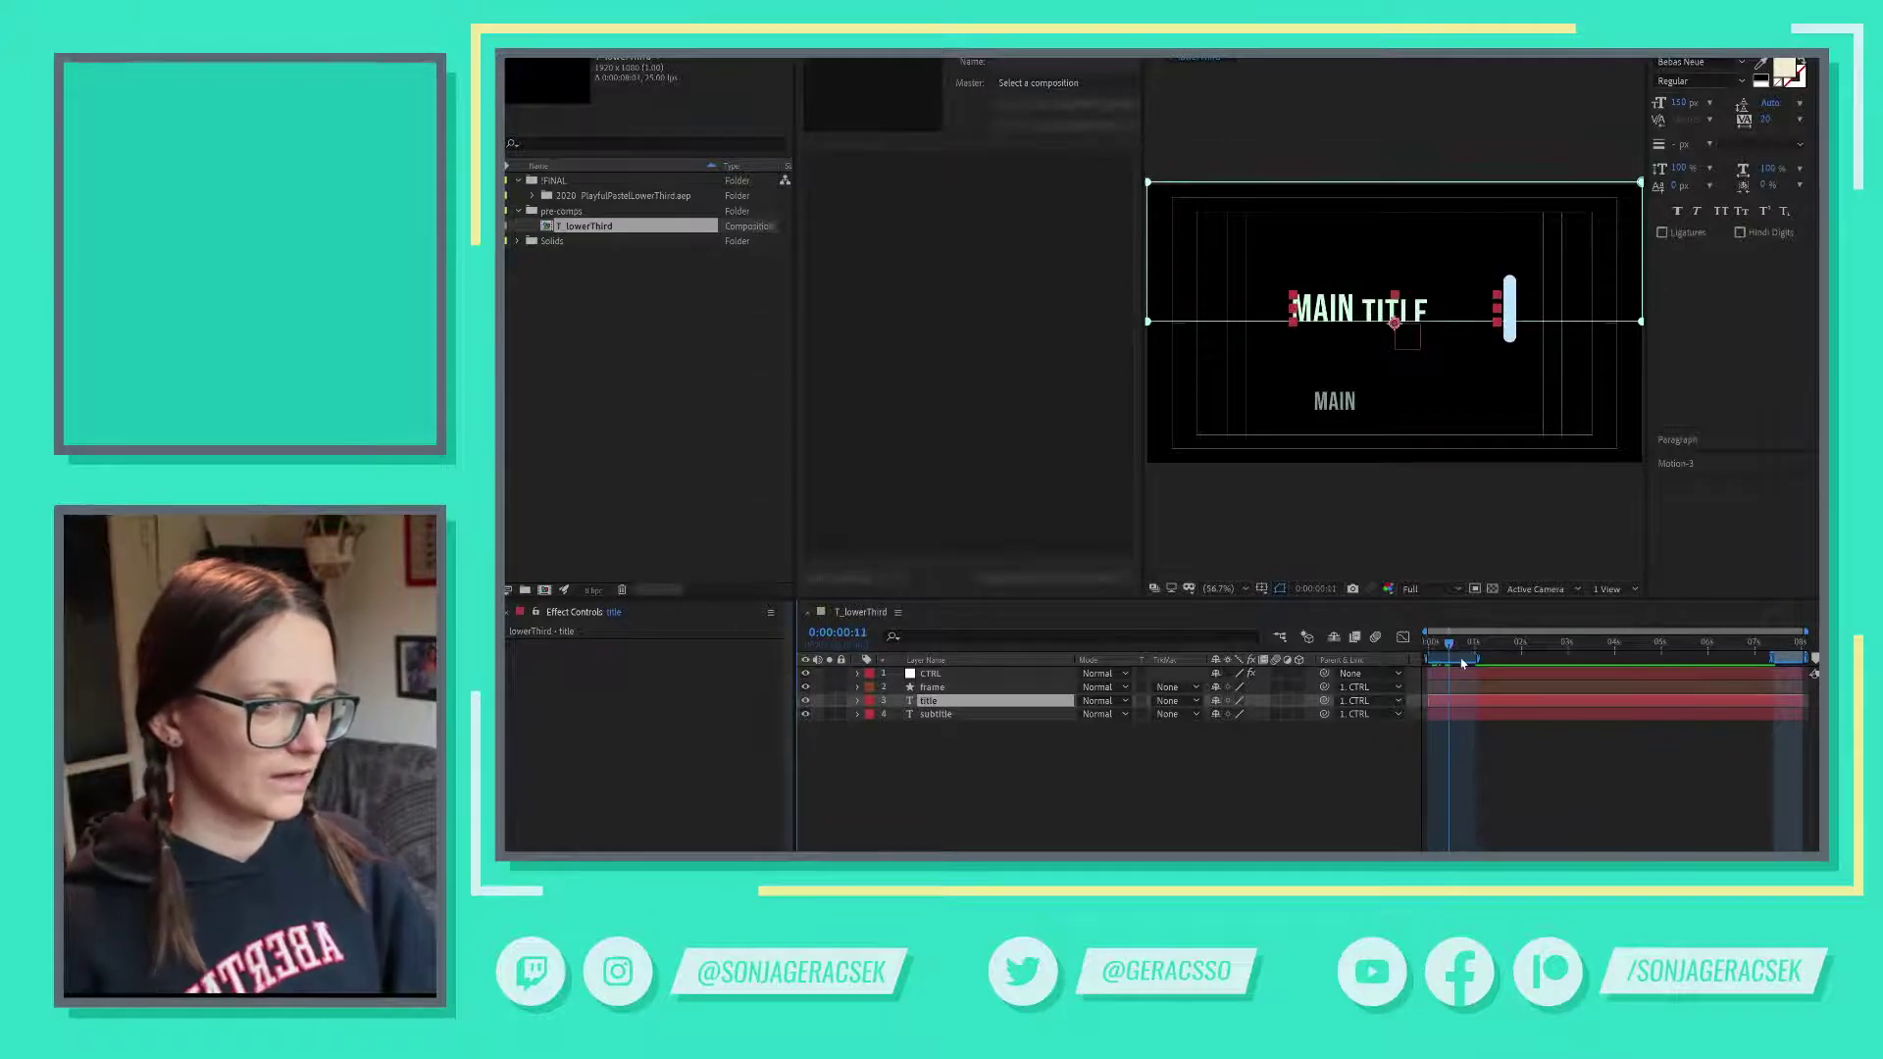
pyautogui.click(1460, 649)
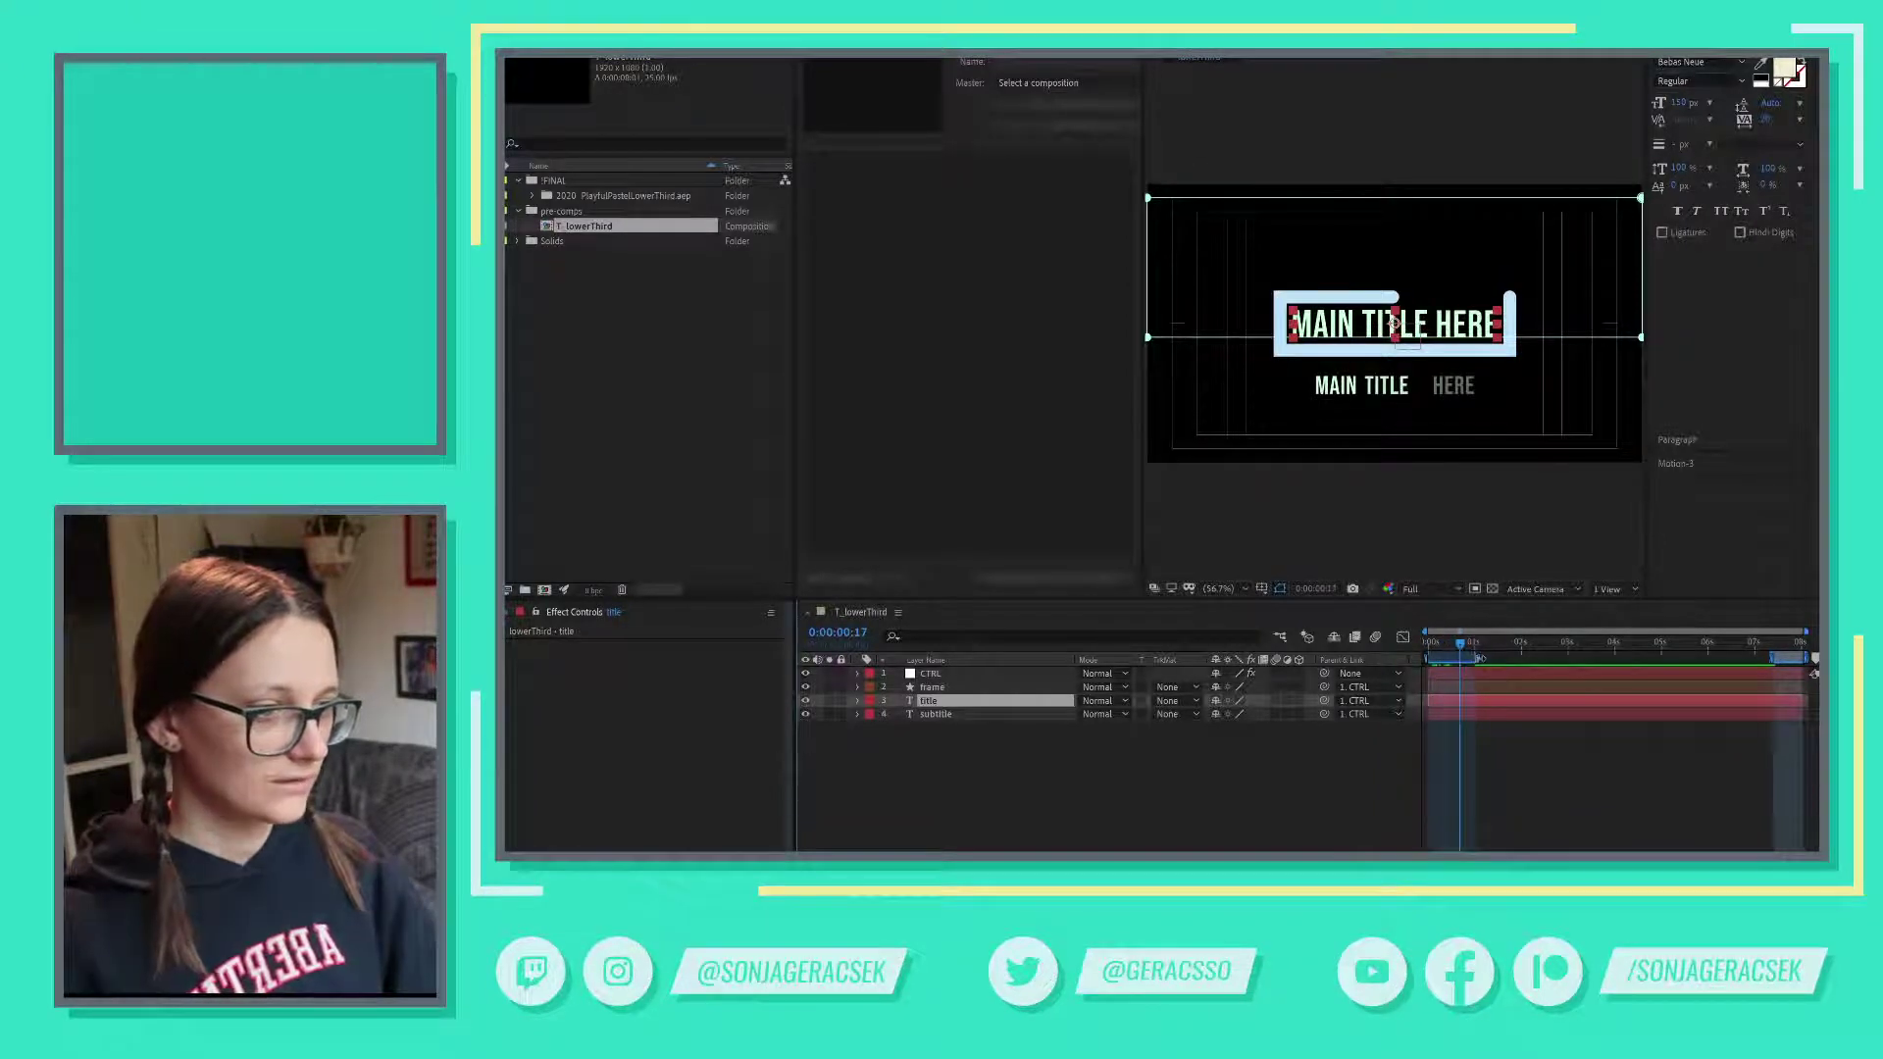
pyautogui.rightClick(1479, 664)
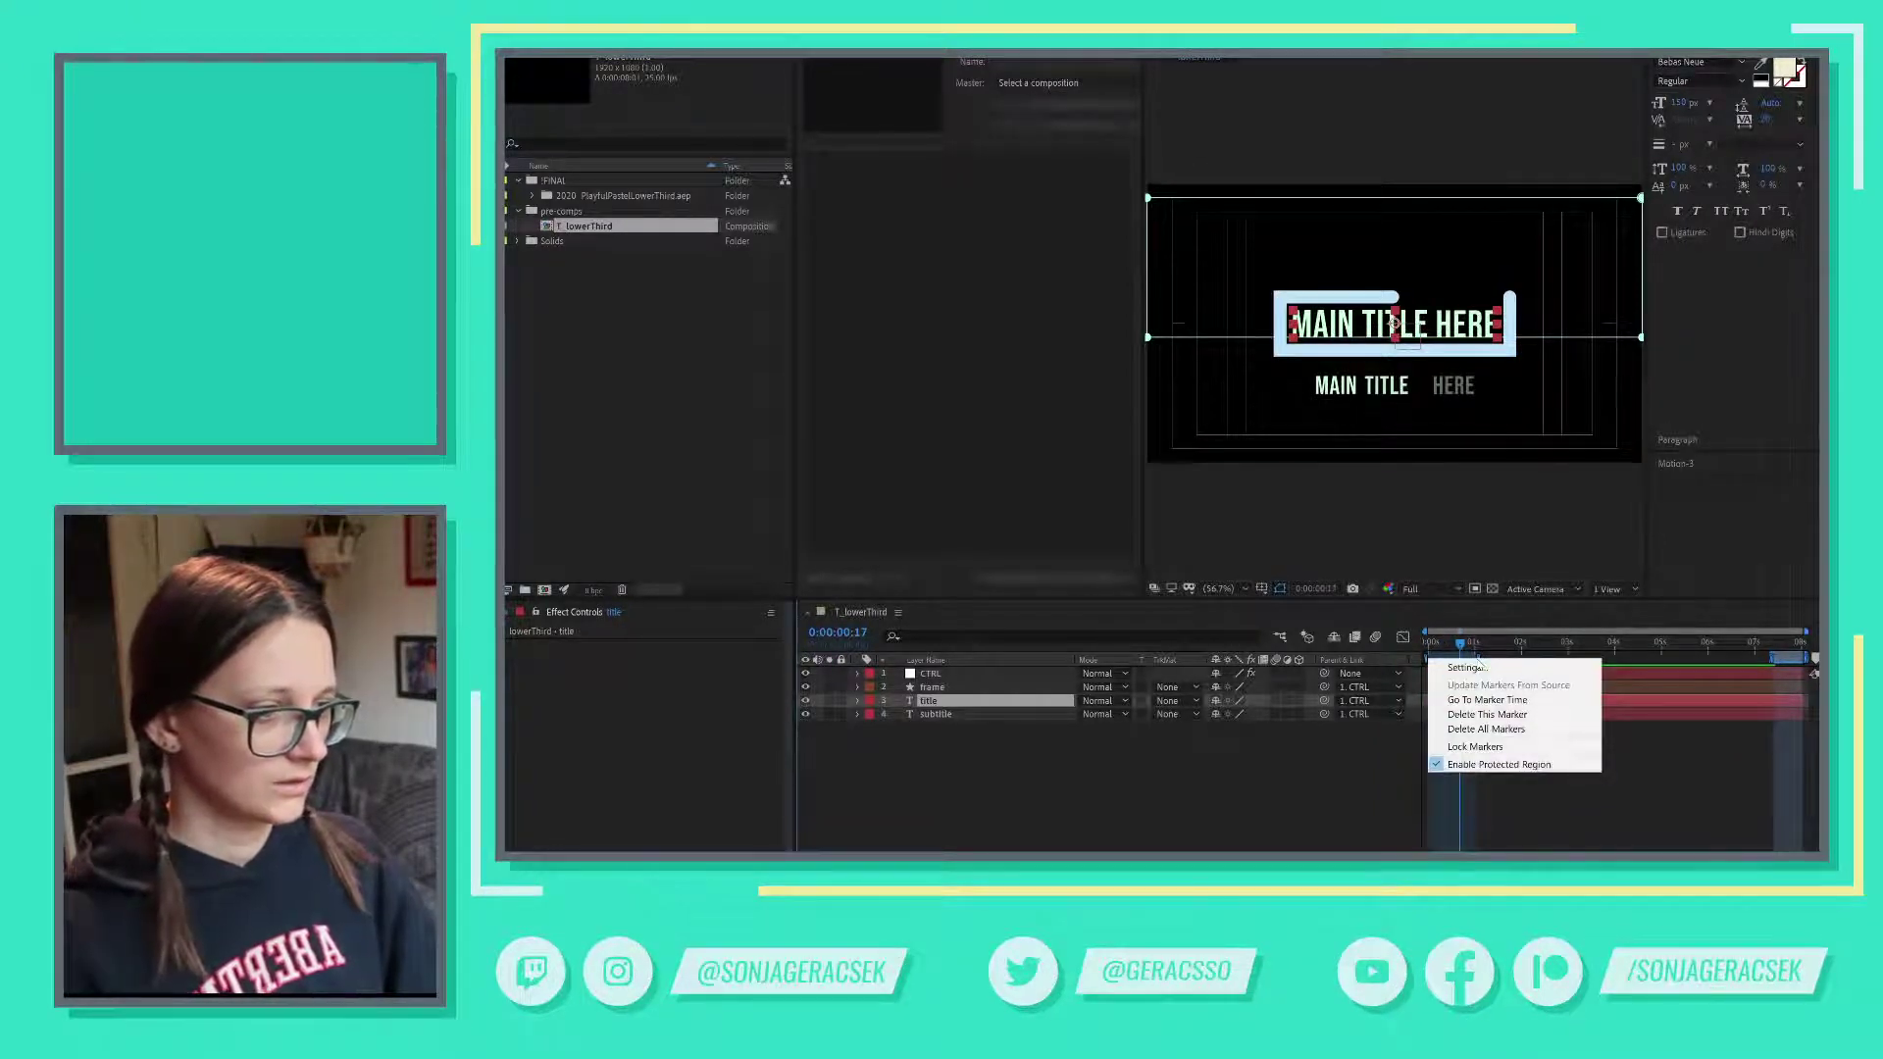
pyautogui.click(1495, 764)
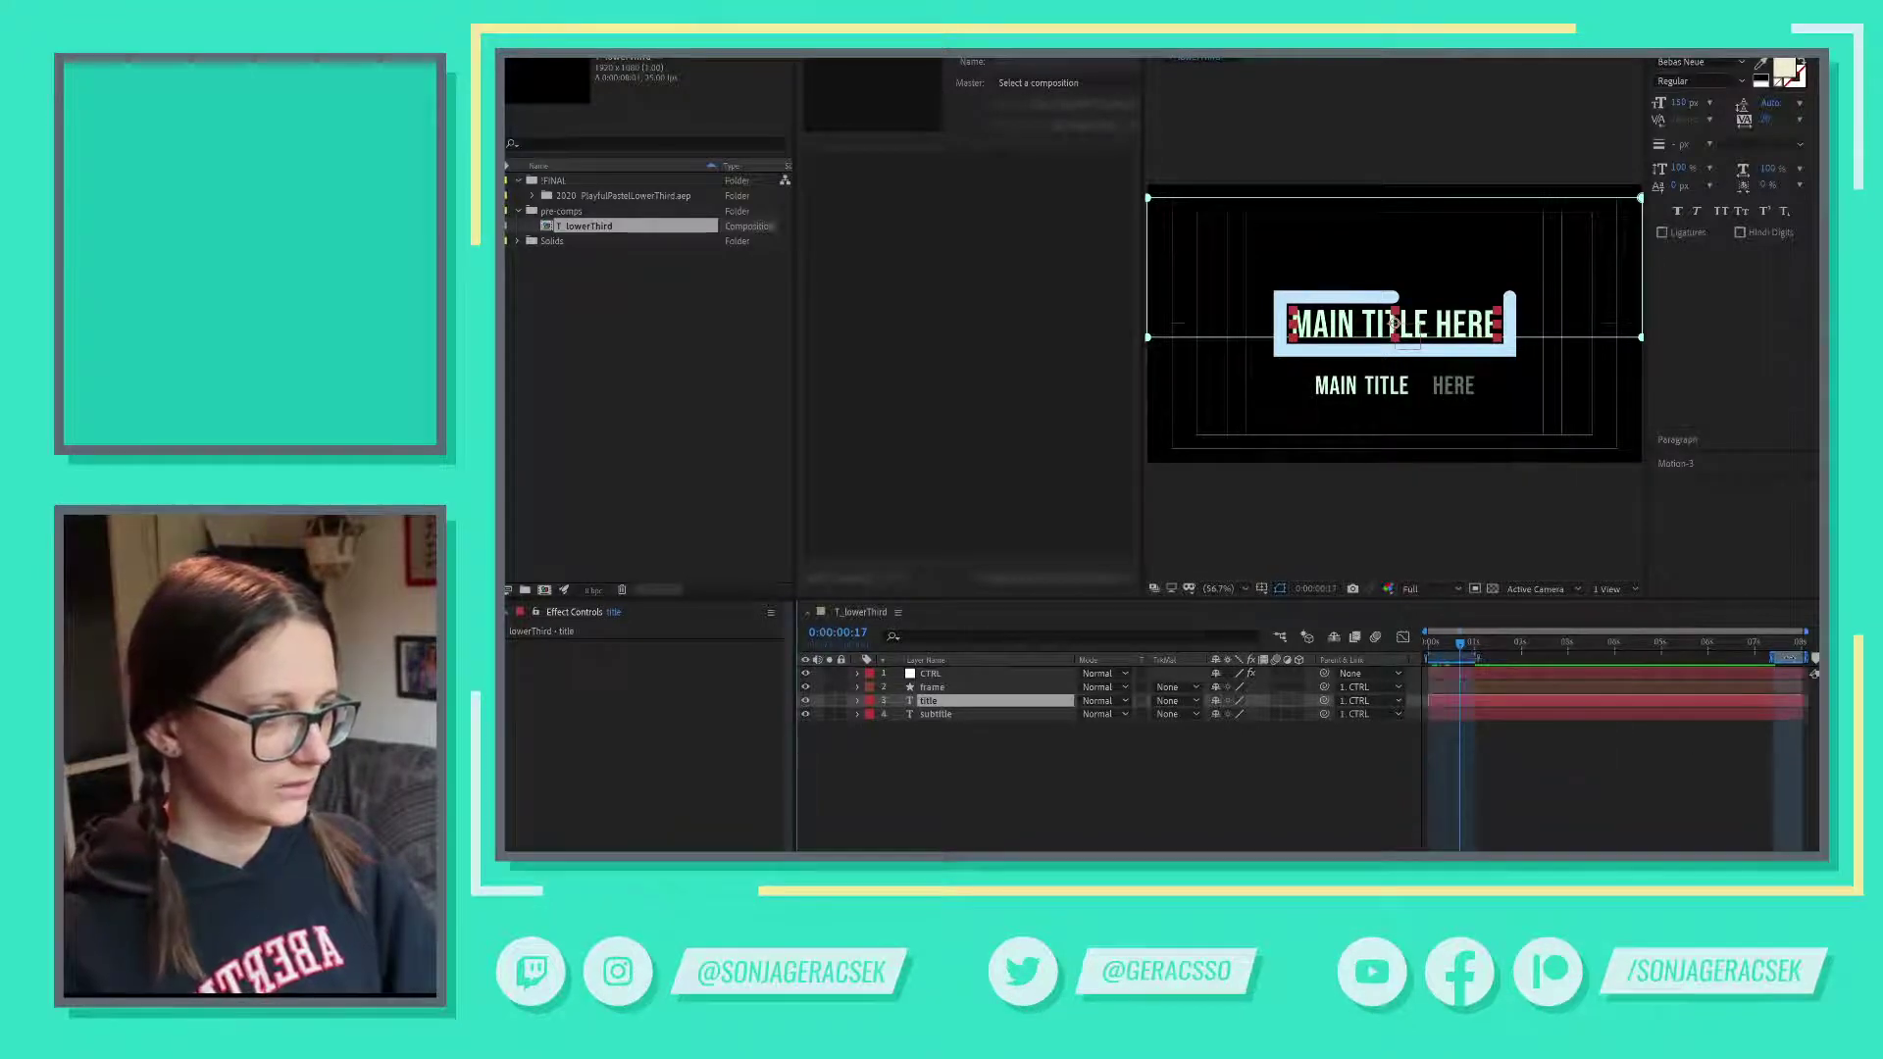
pyautogui.doubleClick(1481, 661)
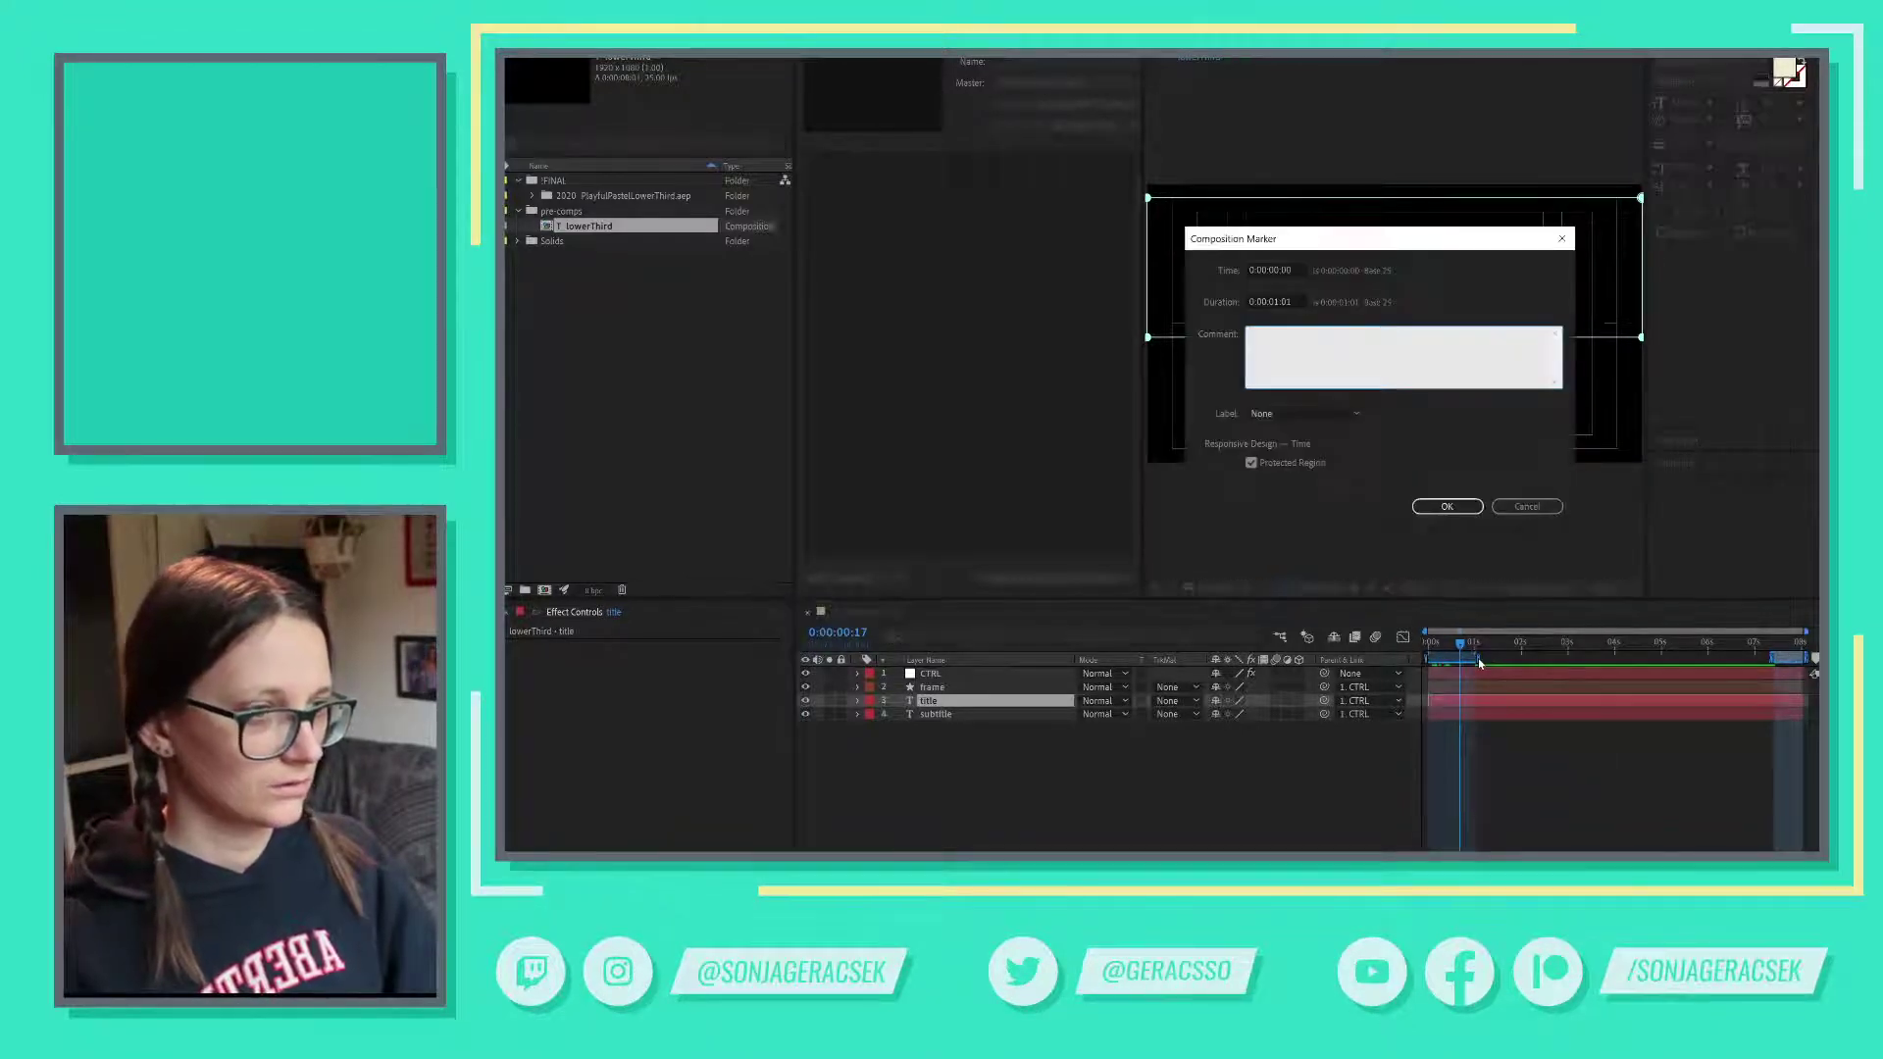
pyautogui.click(1553, 507)
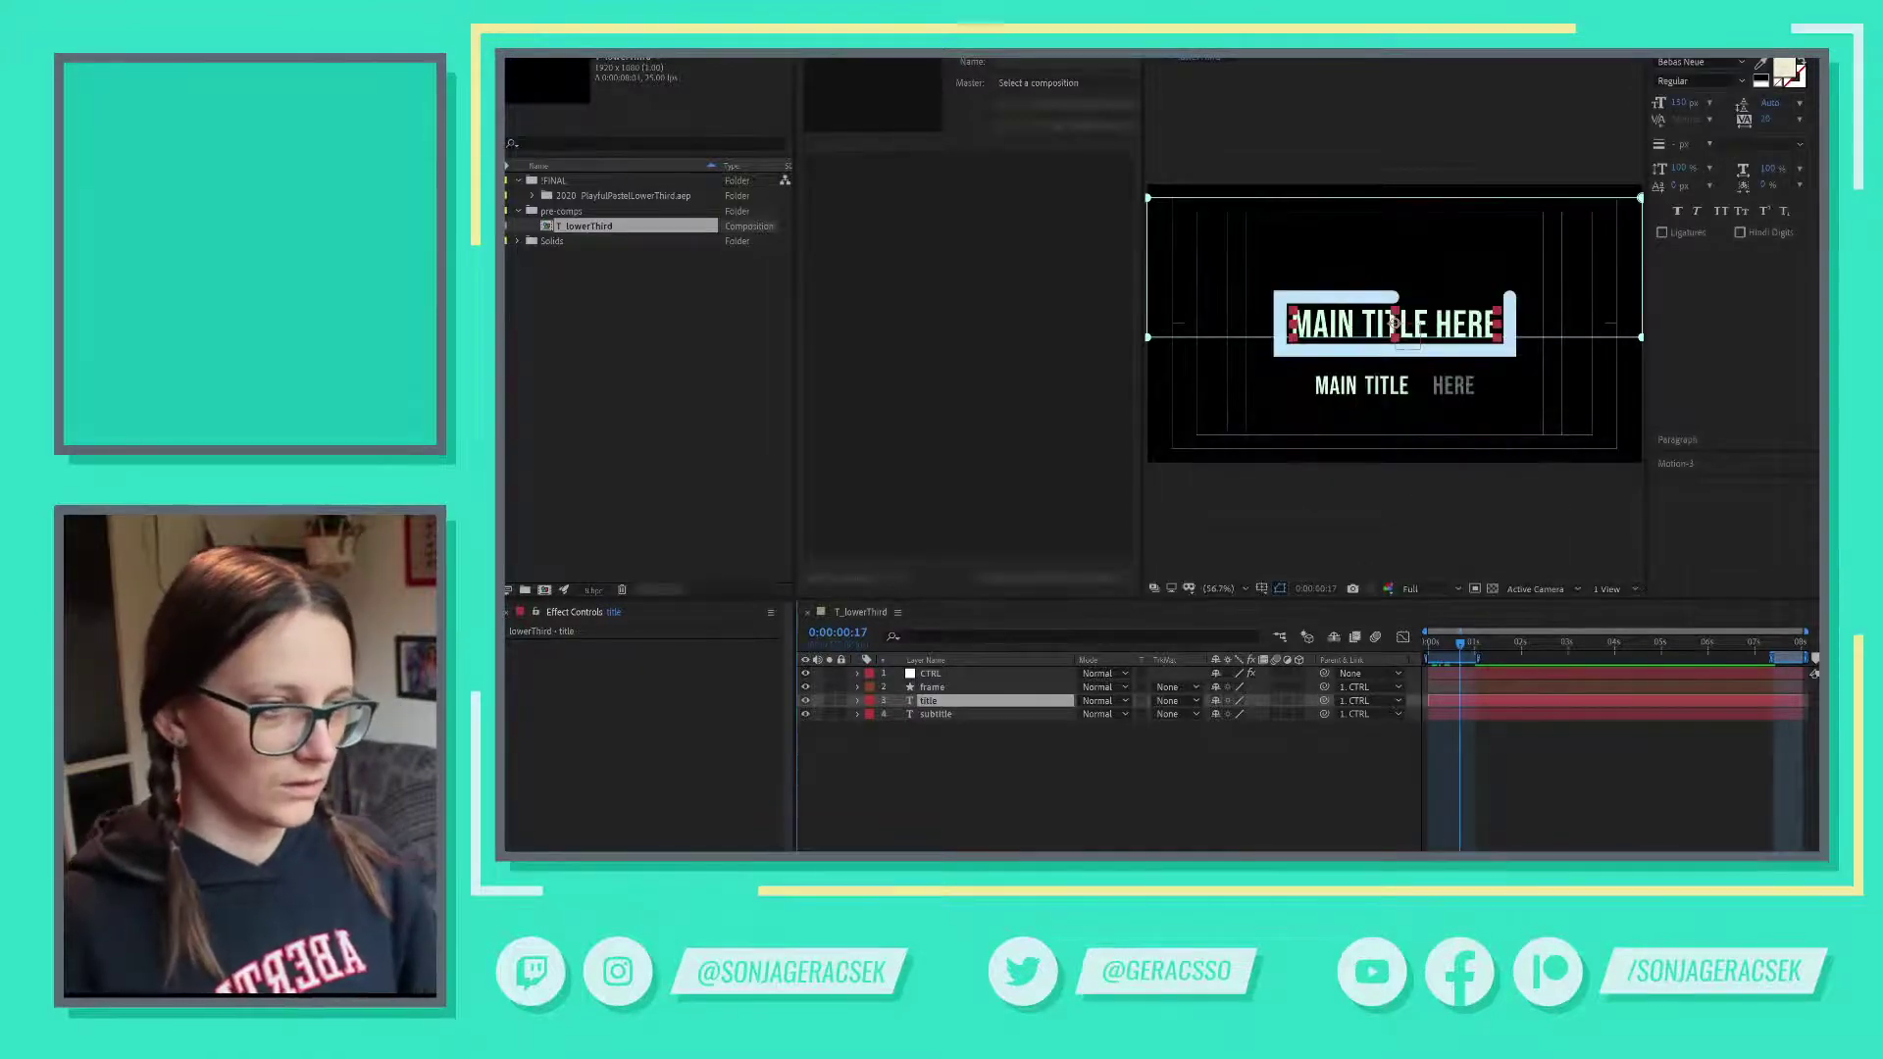
# - Switch to the Excel outline and append "> open comp" to the "Highlight comp > enter > T_lowerThird" line
pyautogui.hotkey('alt', 'Tab')
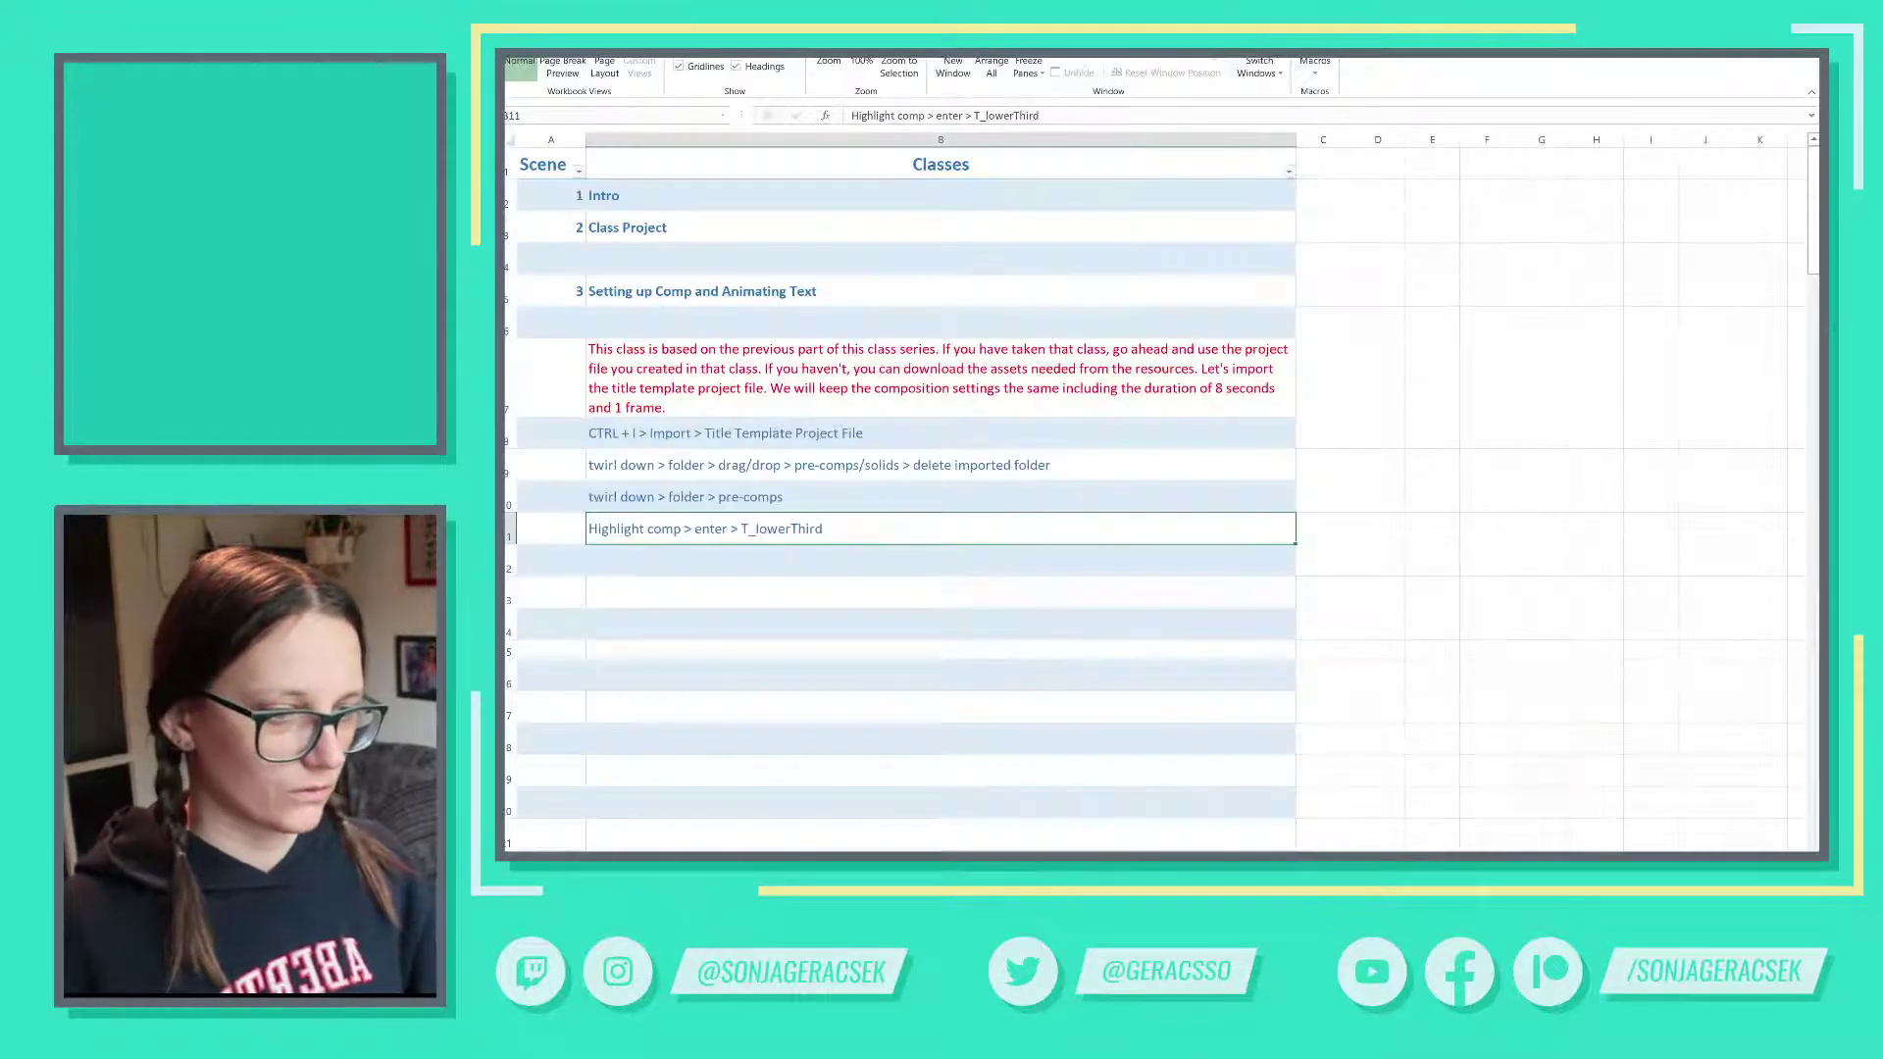
pyautogui.click(979, 566)
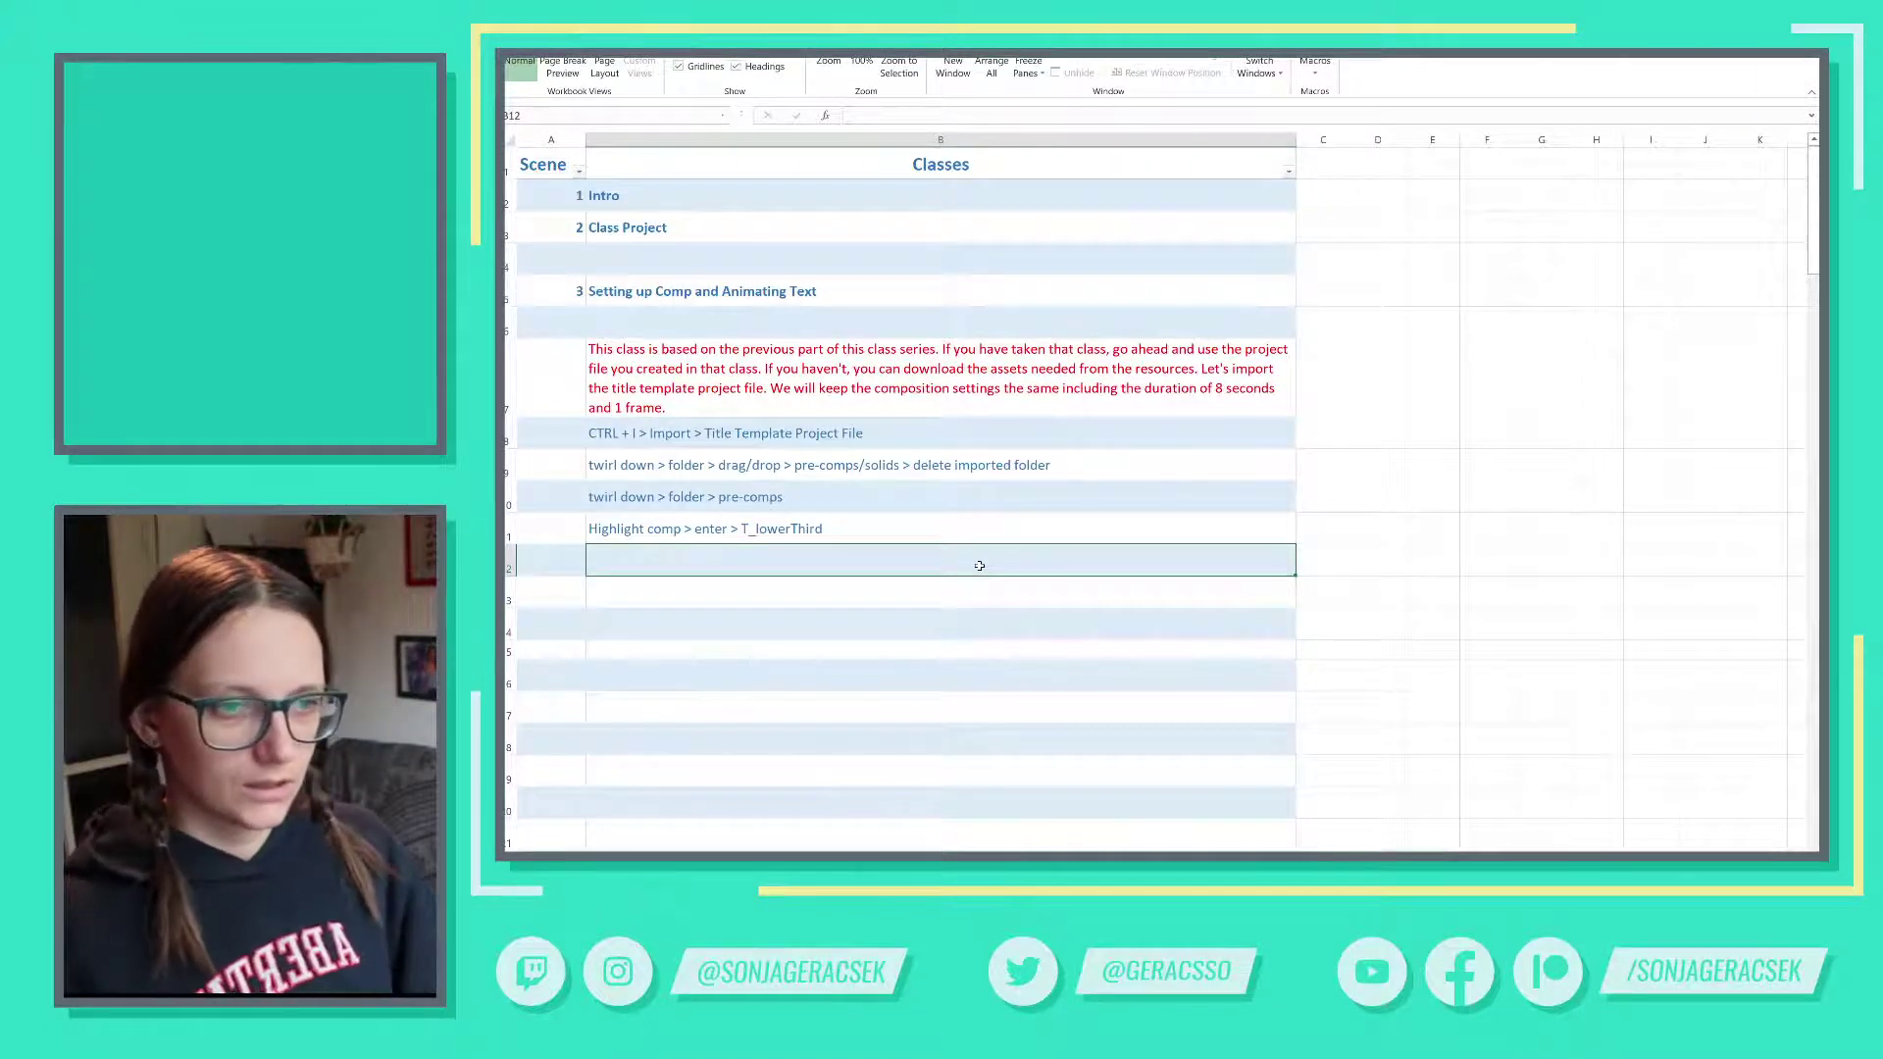
pyautogui.press('F2')
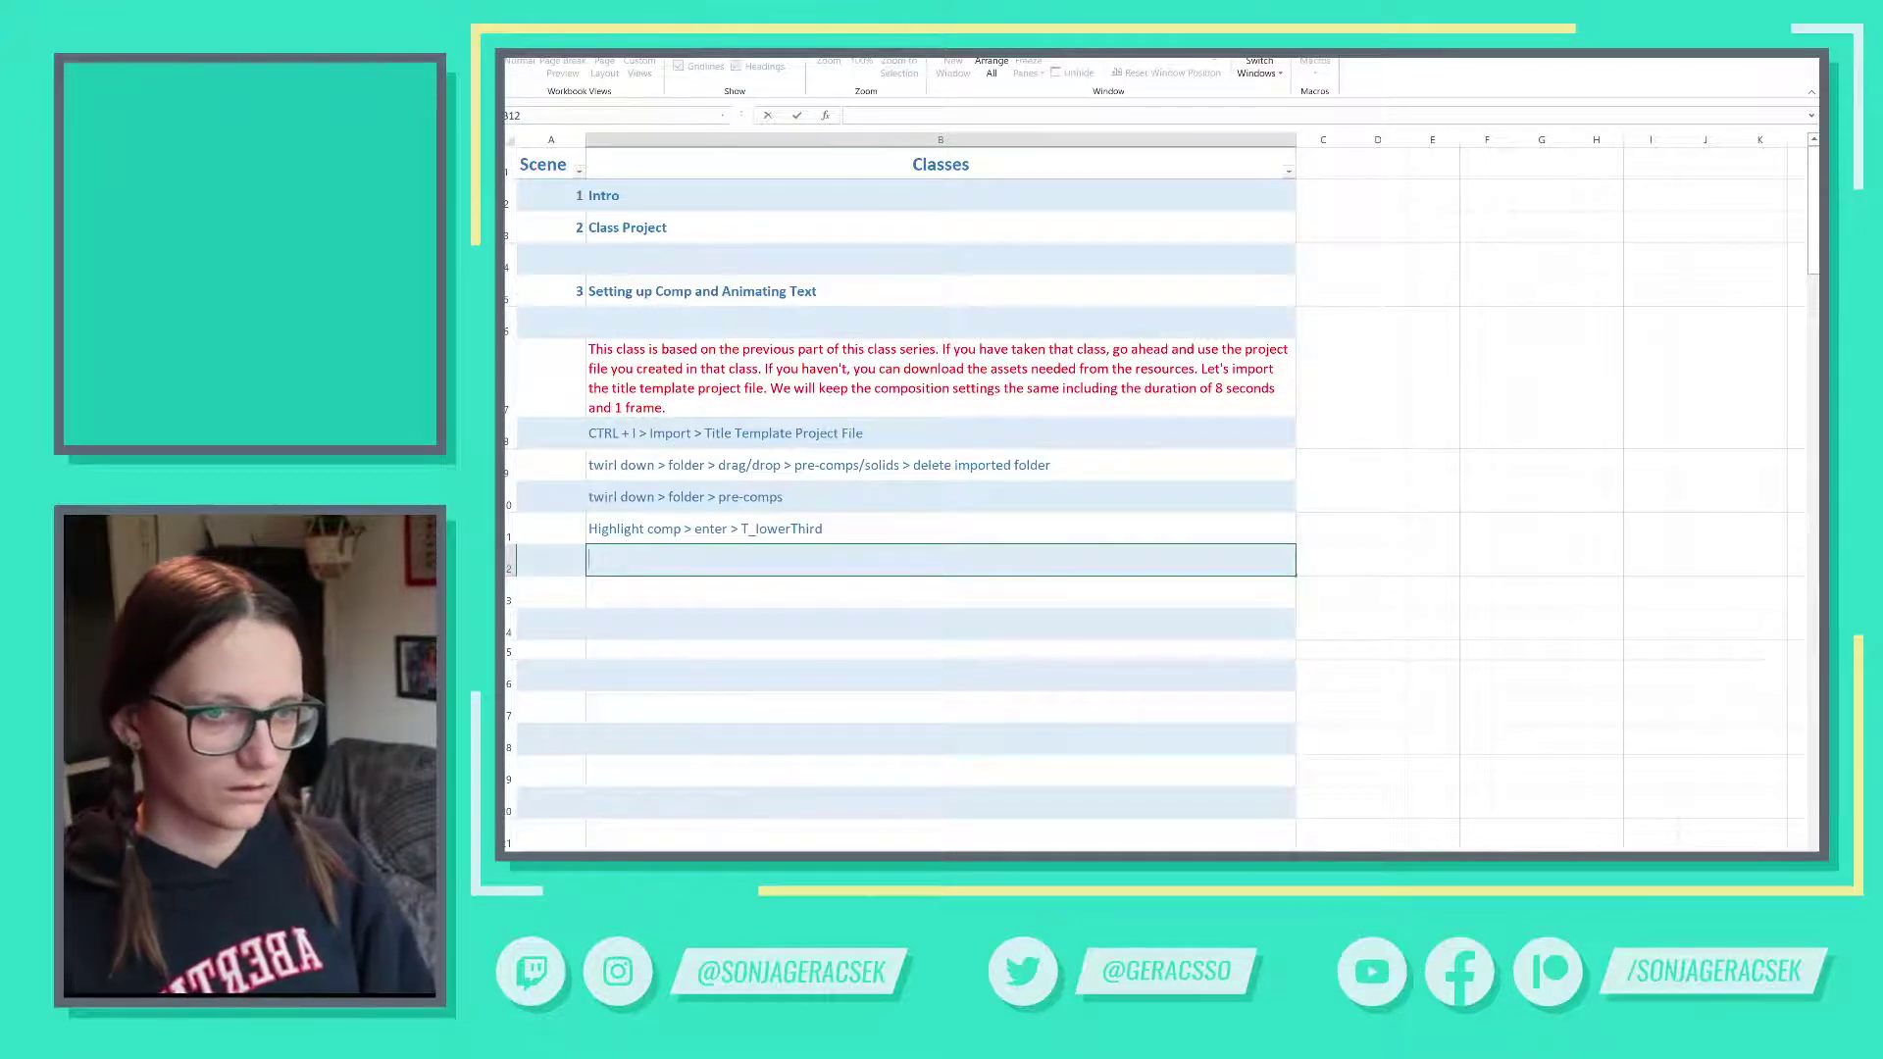
pyautogui.click(915, 526)
pyautogui.press('F2')
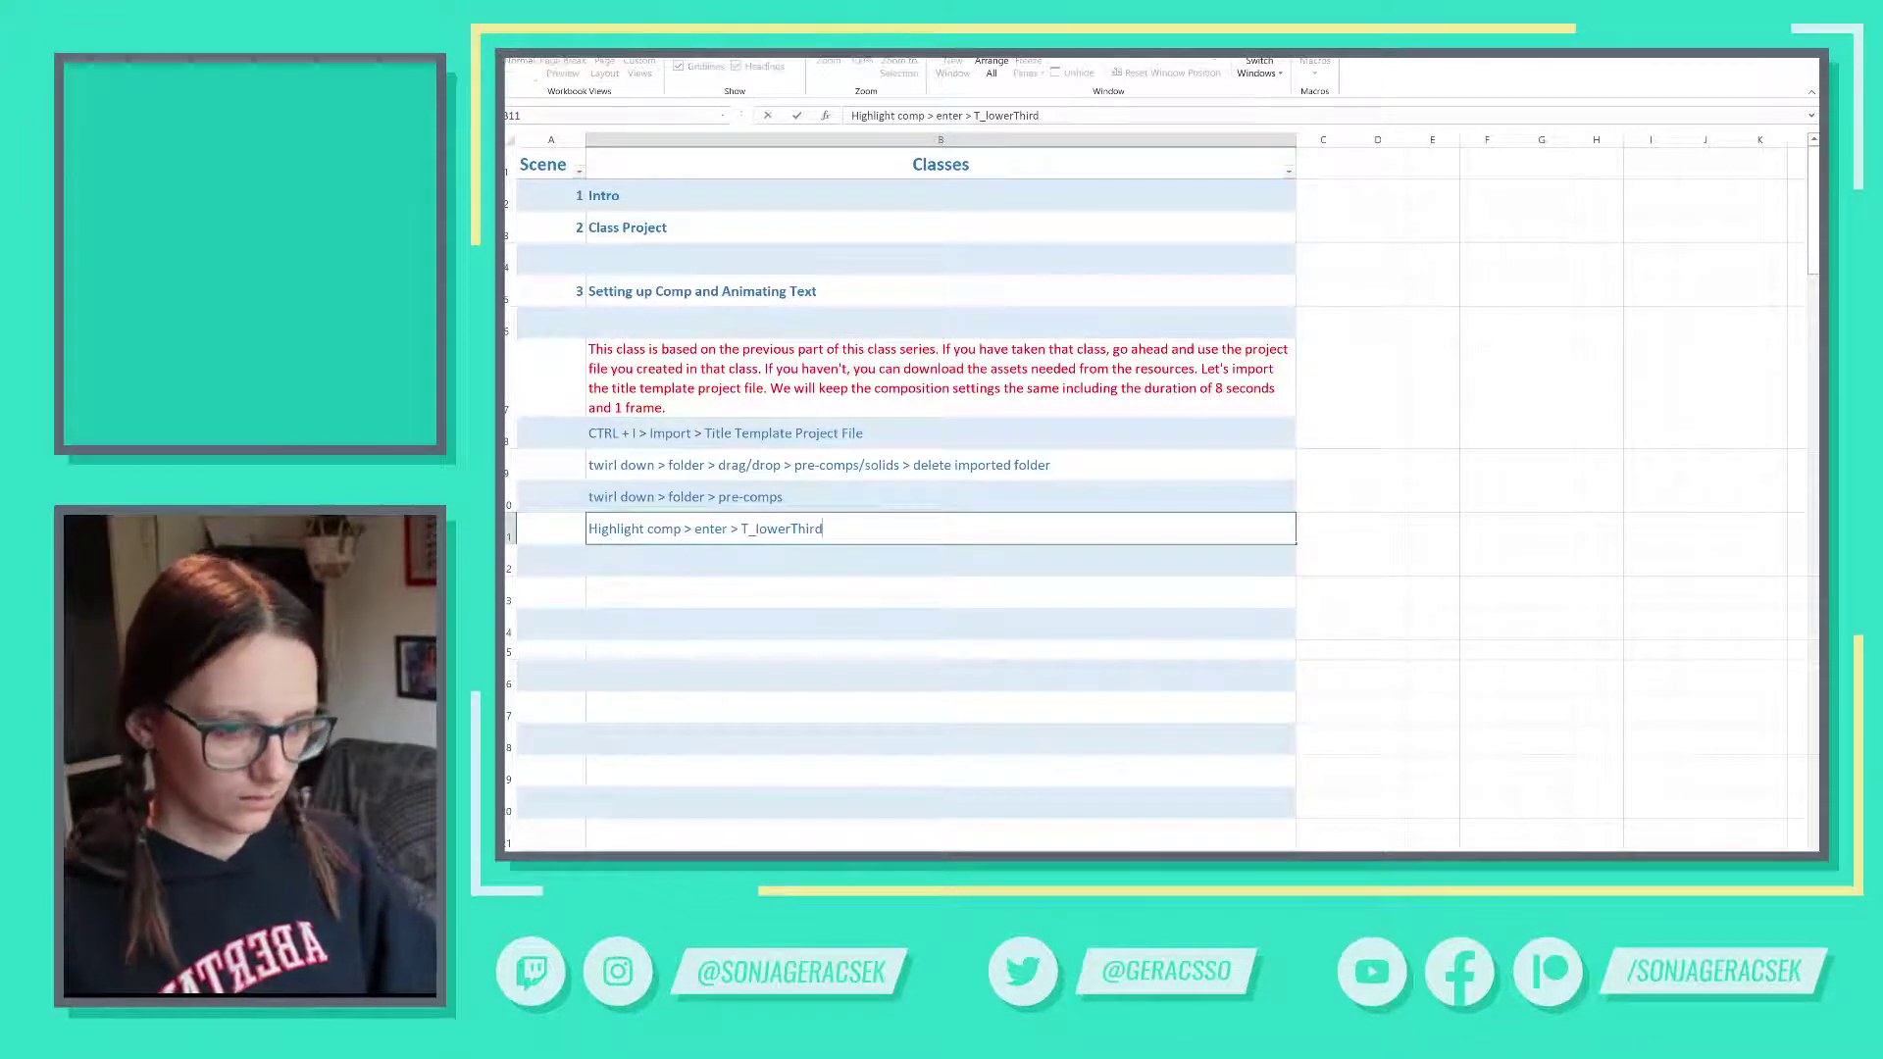
pyautogui.write('> open comp')
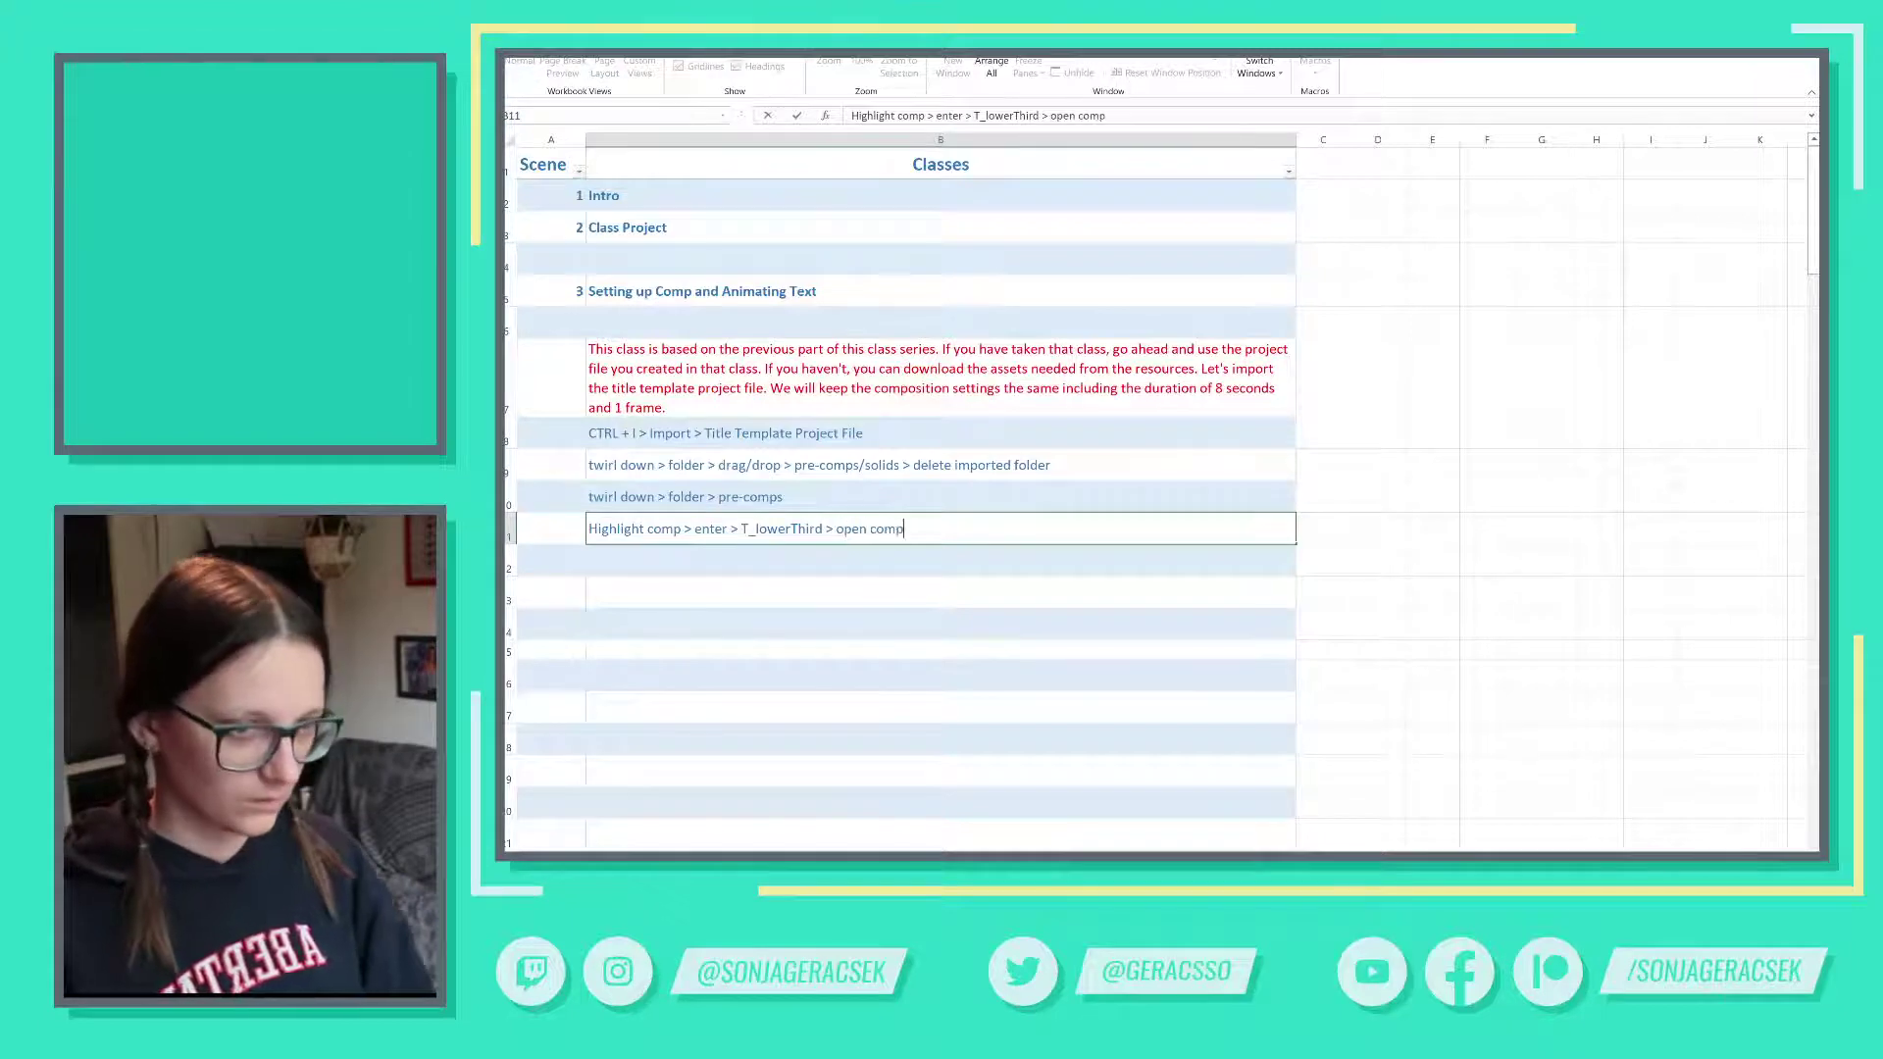
pyautogui.press('Return')
# - In the first empty outline row, enter "The blue markers you can see on the timeline are protected regions."
pyautogui.press('F2')
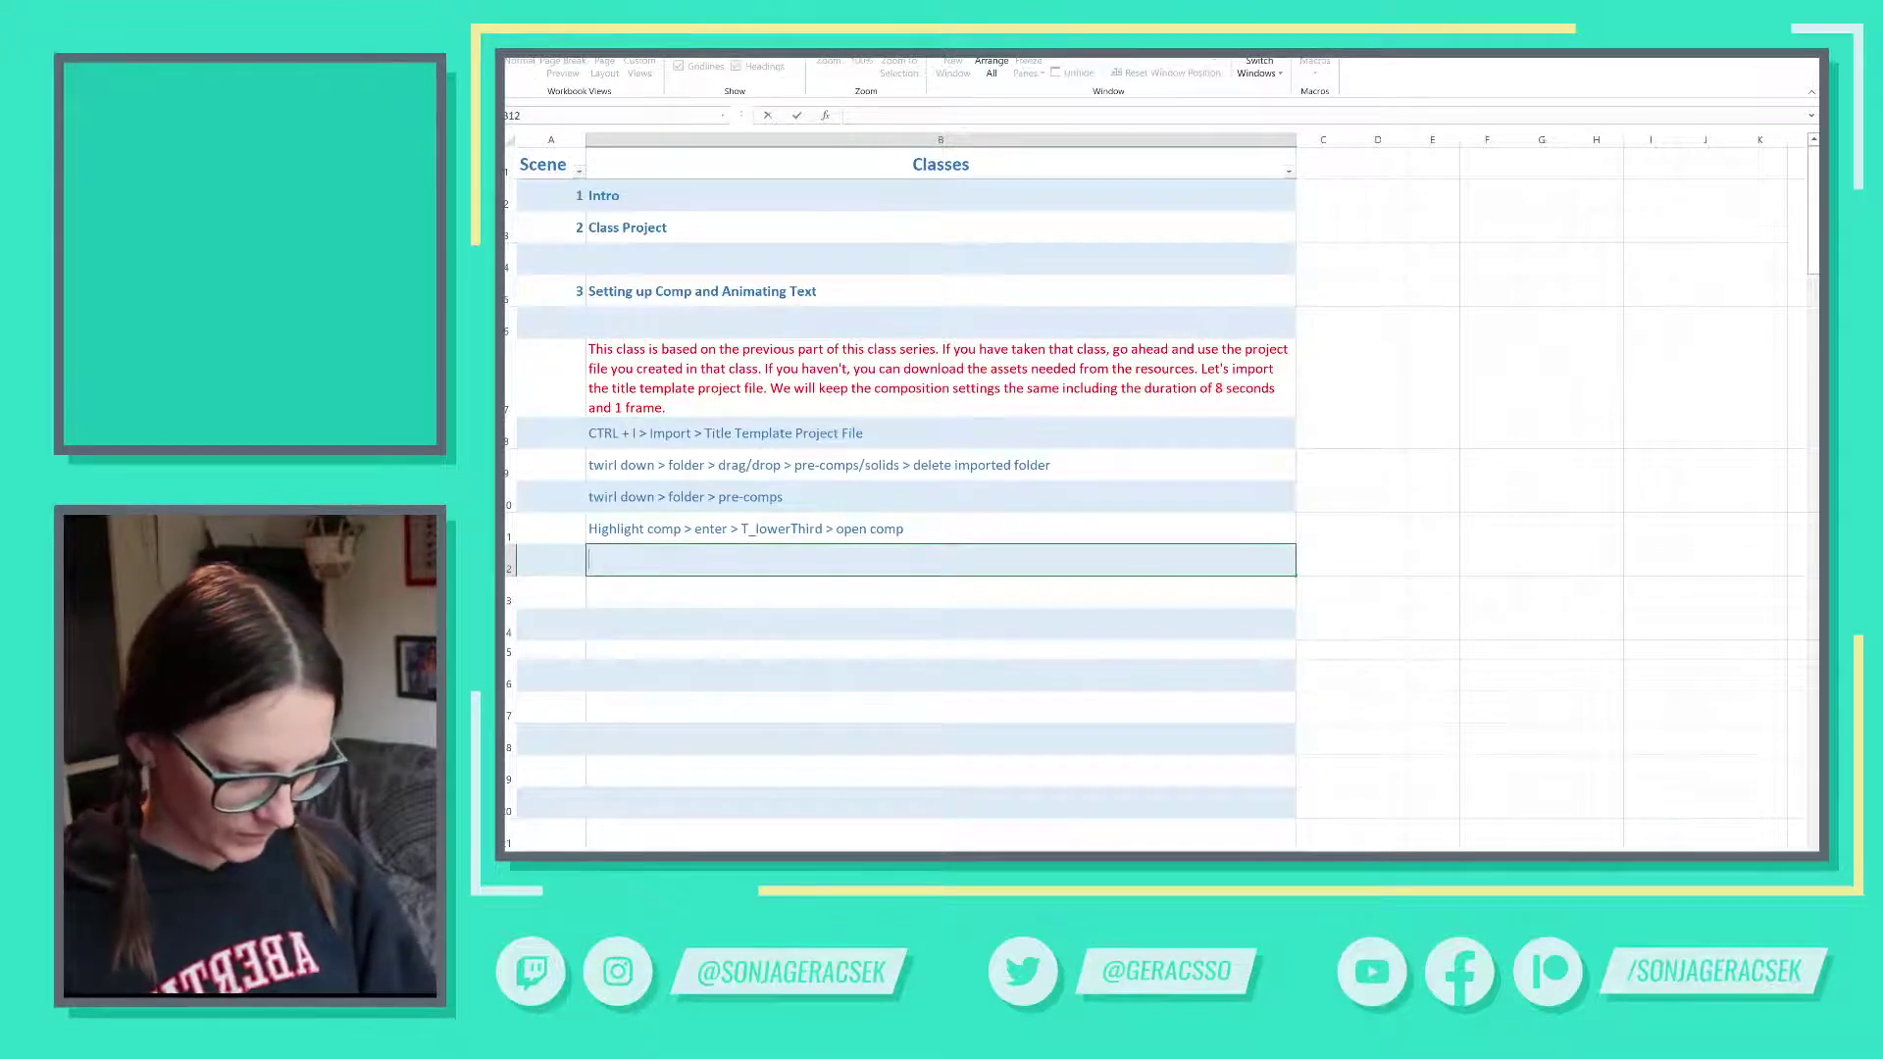
pyautogui.write('The blue')
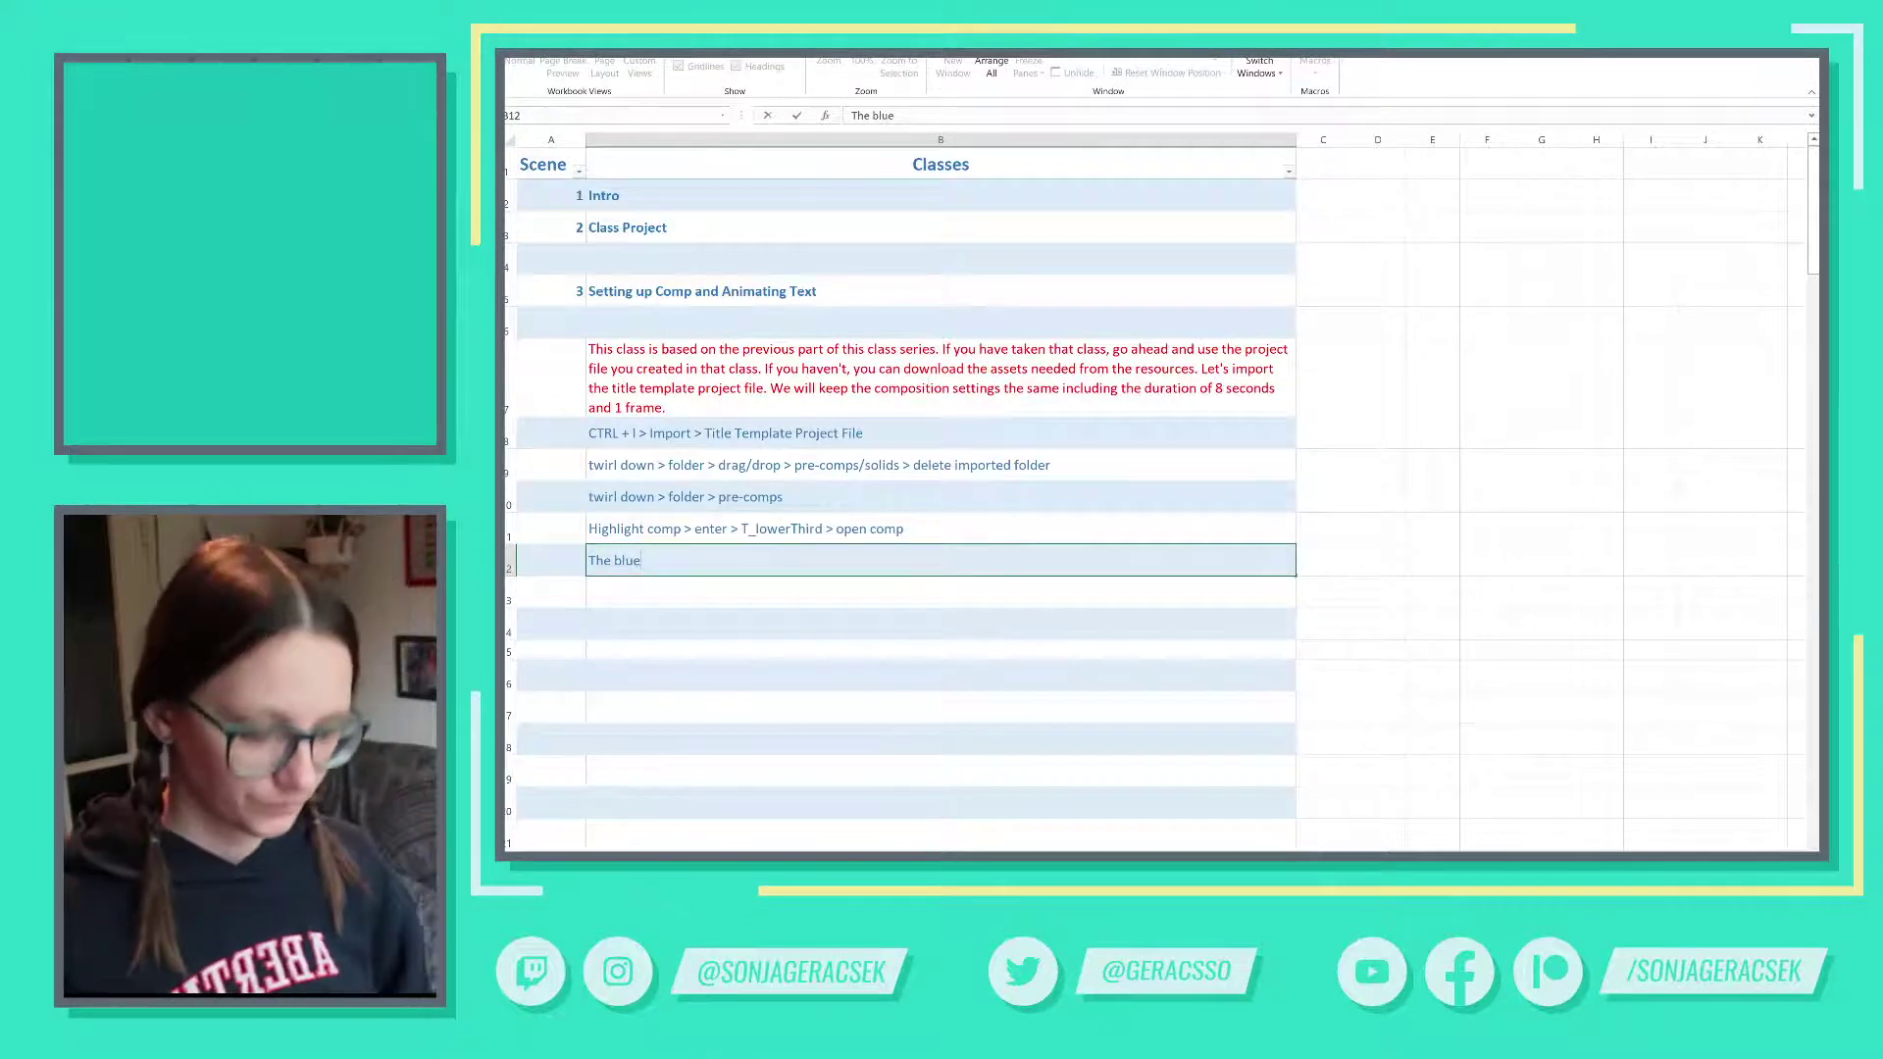
pyautogui.write(' markers you can see on')
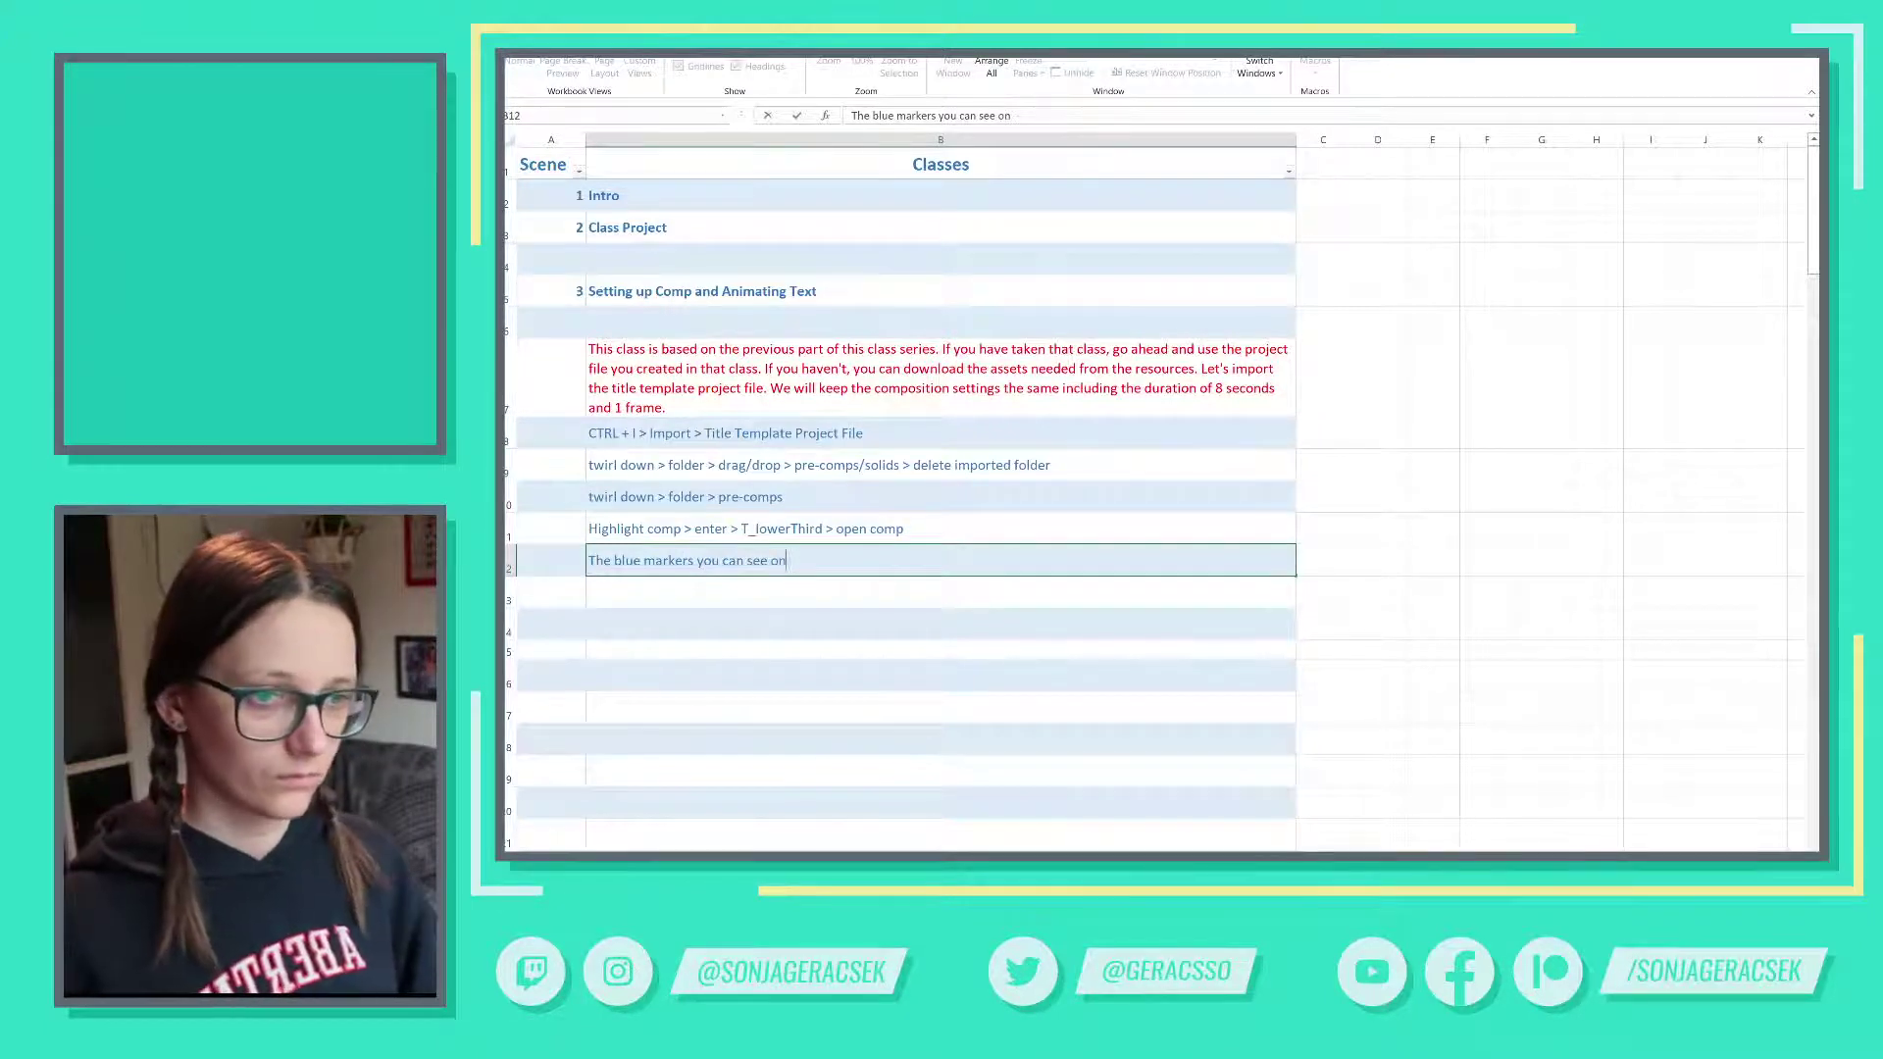
pyautogui.write(' the timelin')
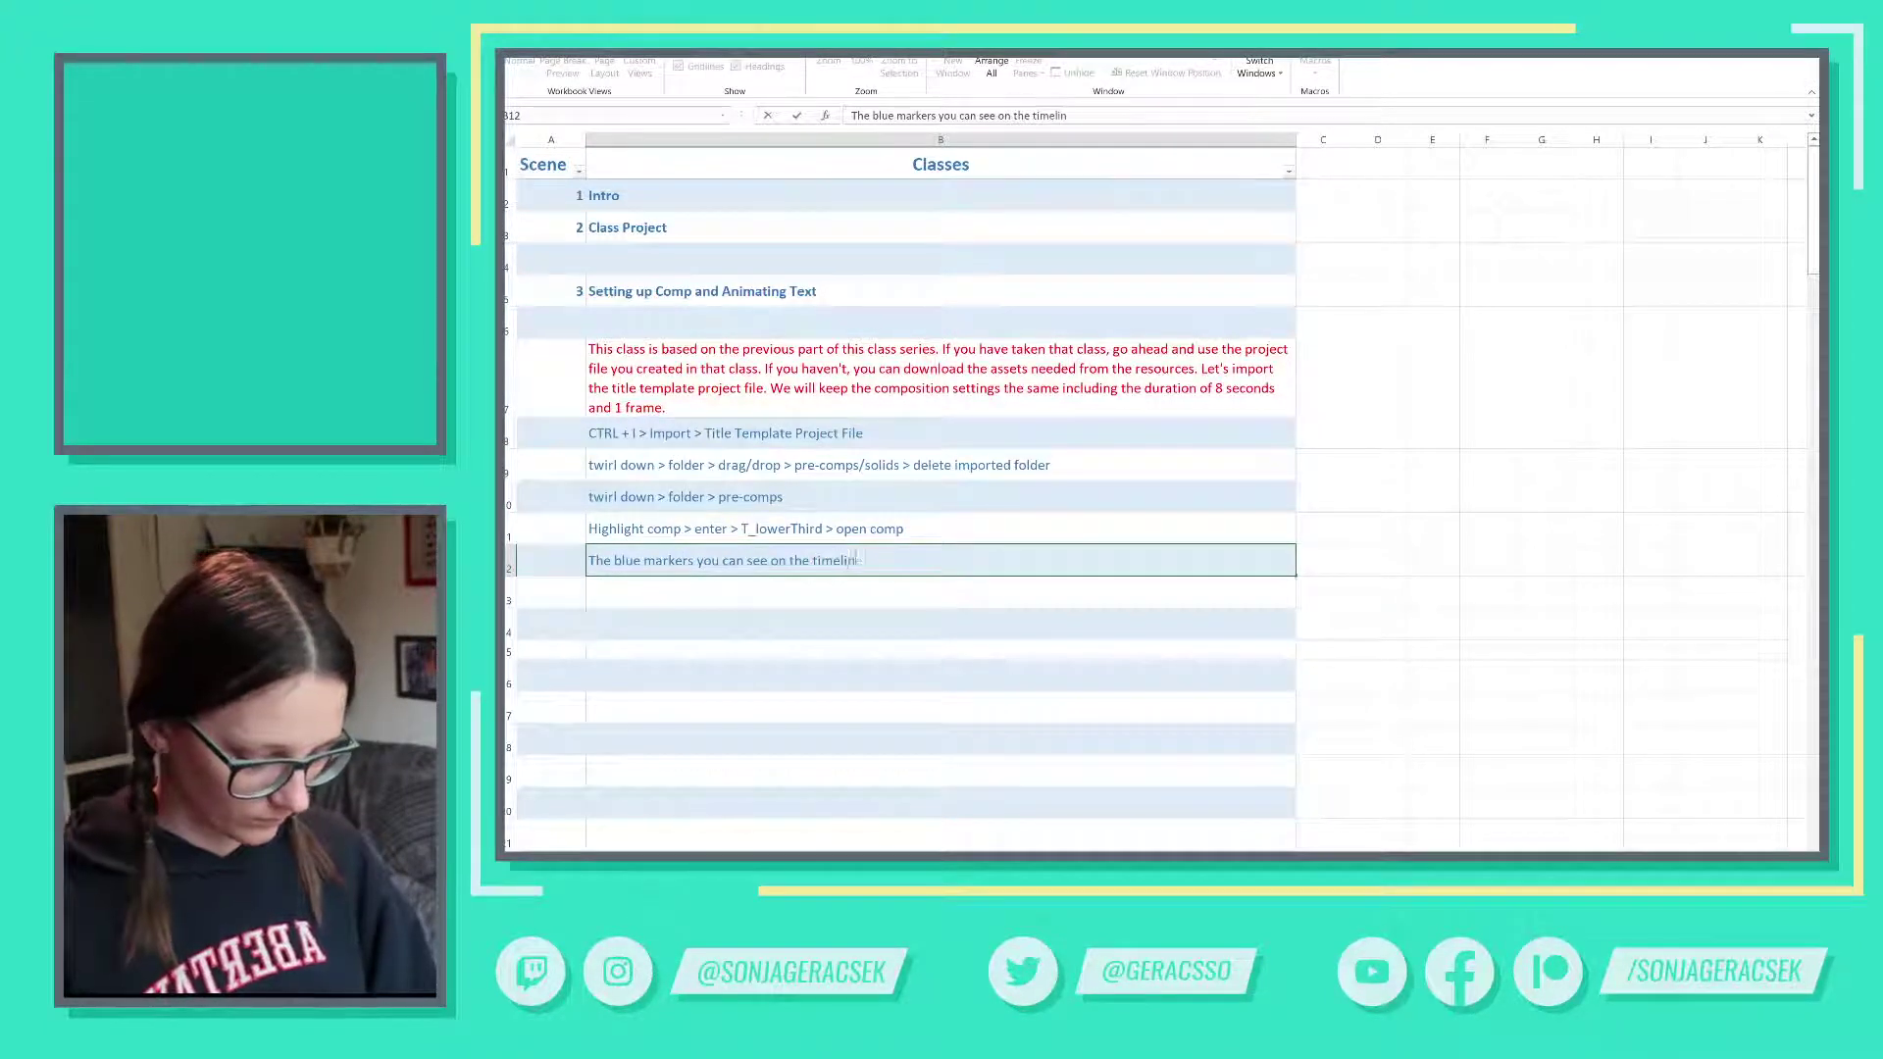
pyautogui.write('e are protected')
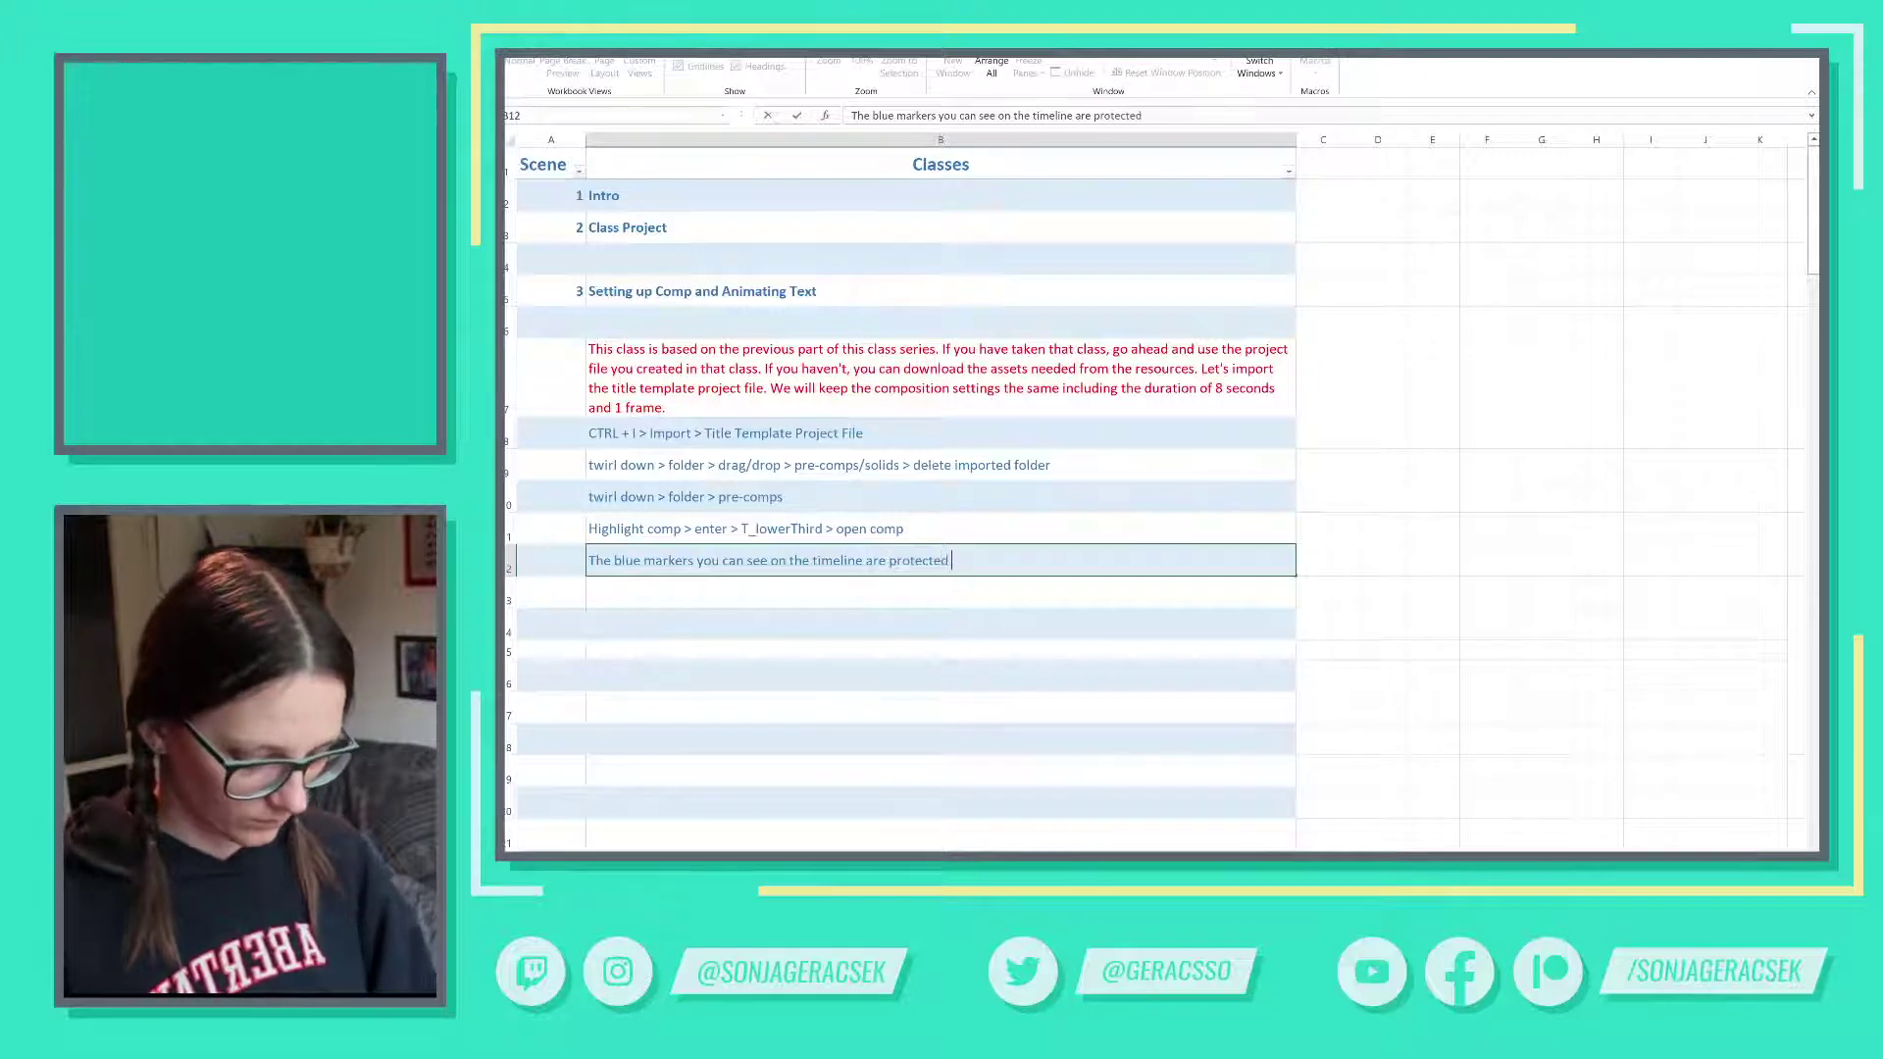
pyautogui.write(' regions.')
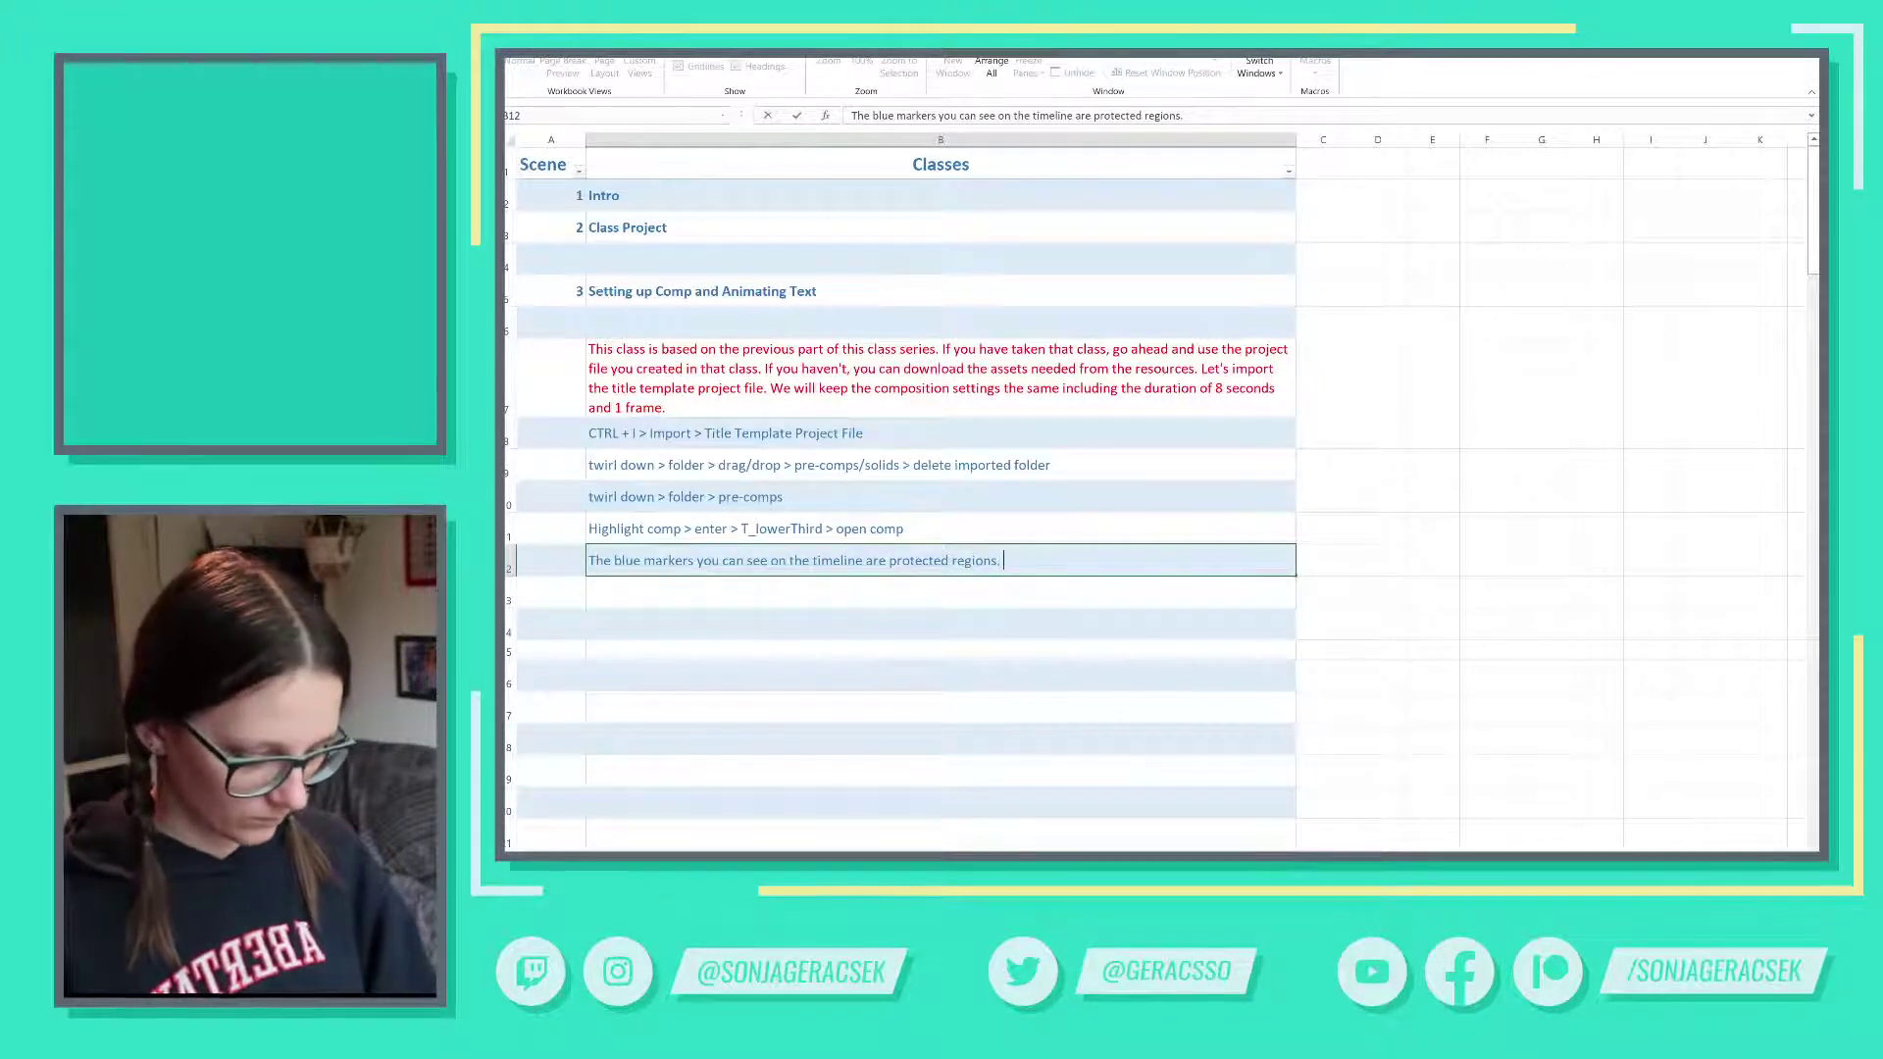
# - Continue the note with "Protected regions act as barriers for squashing and stretching a MOGRT in premiere pro"
pyautogui.write(' Protected reg')
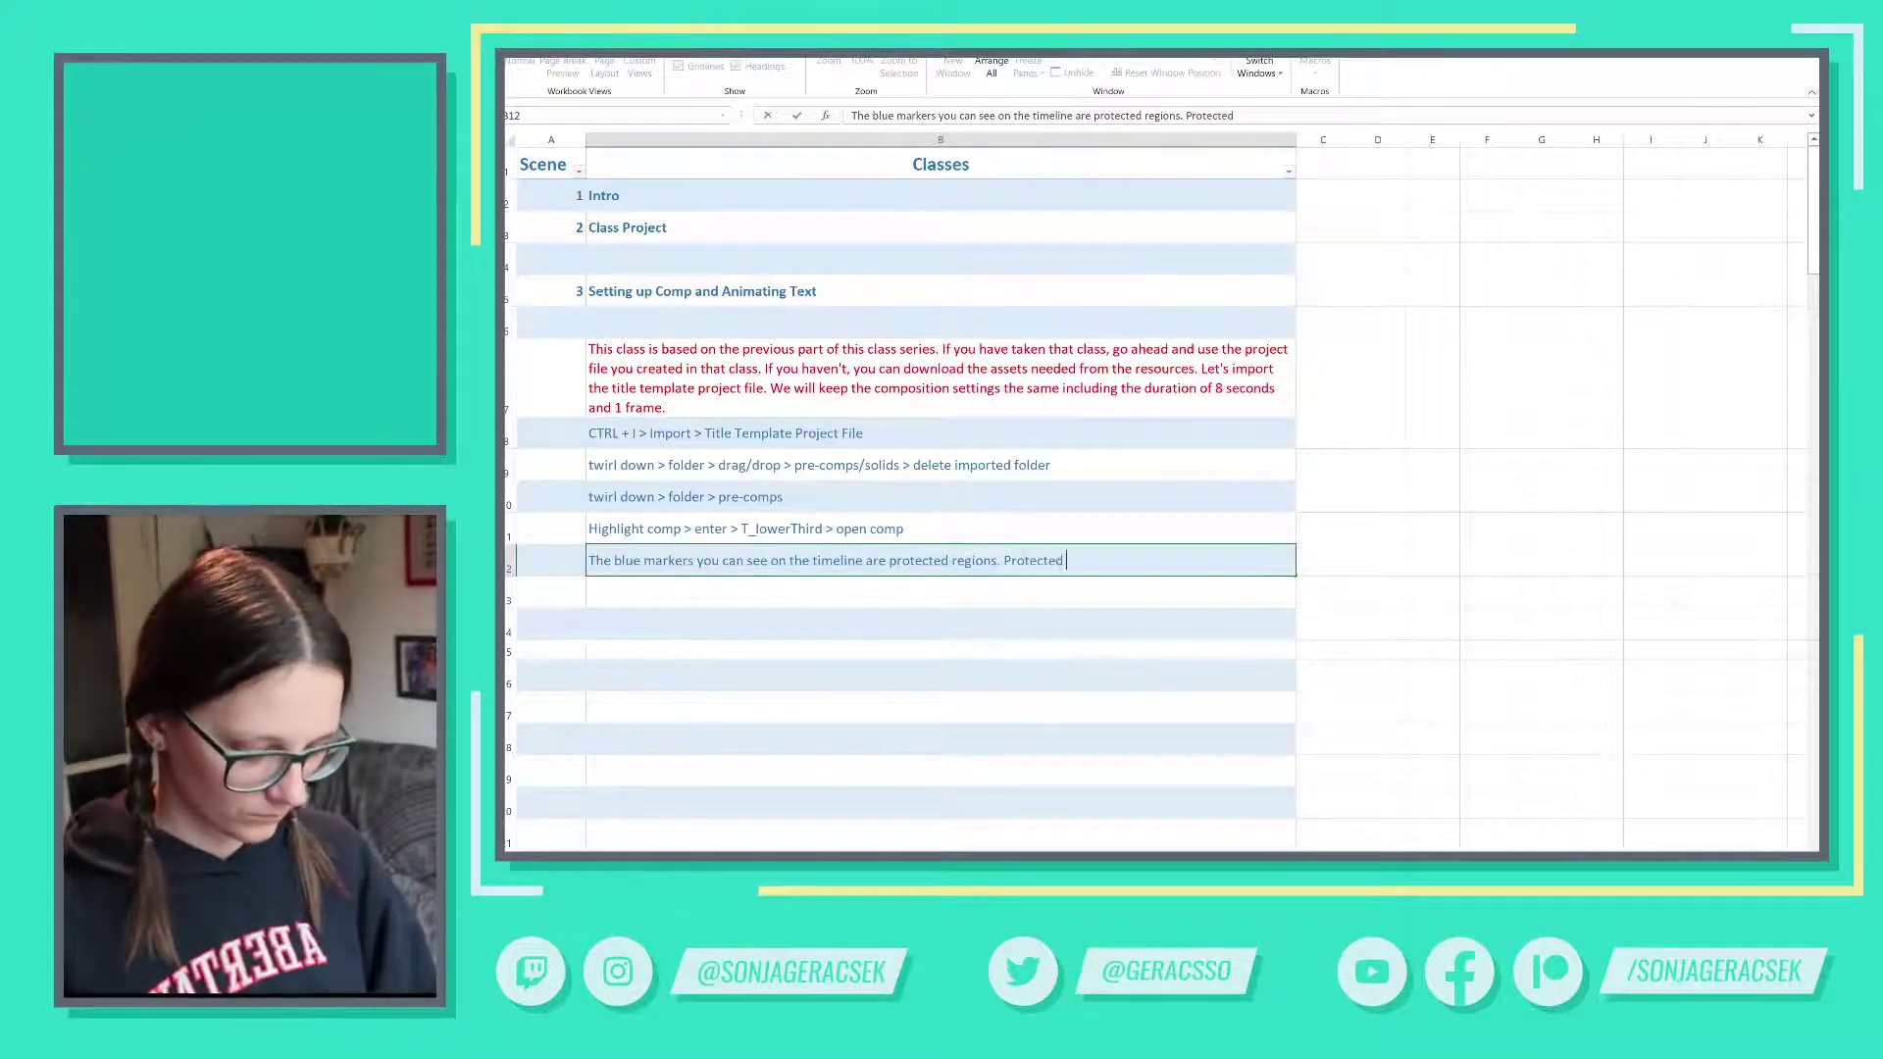
pyautogui.write('ions act a')
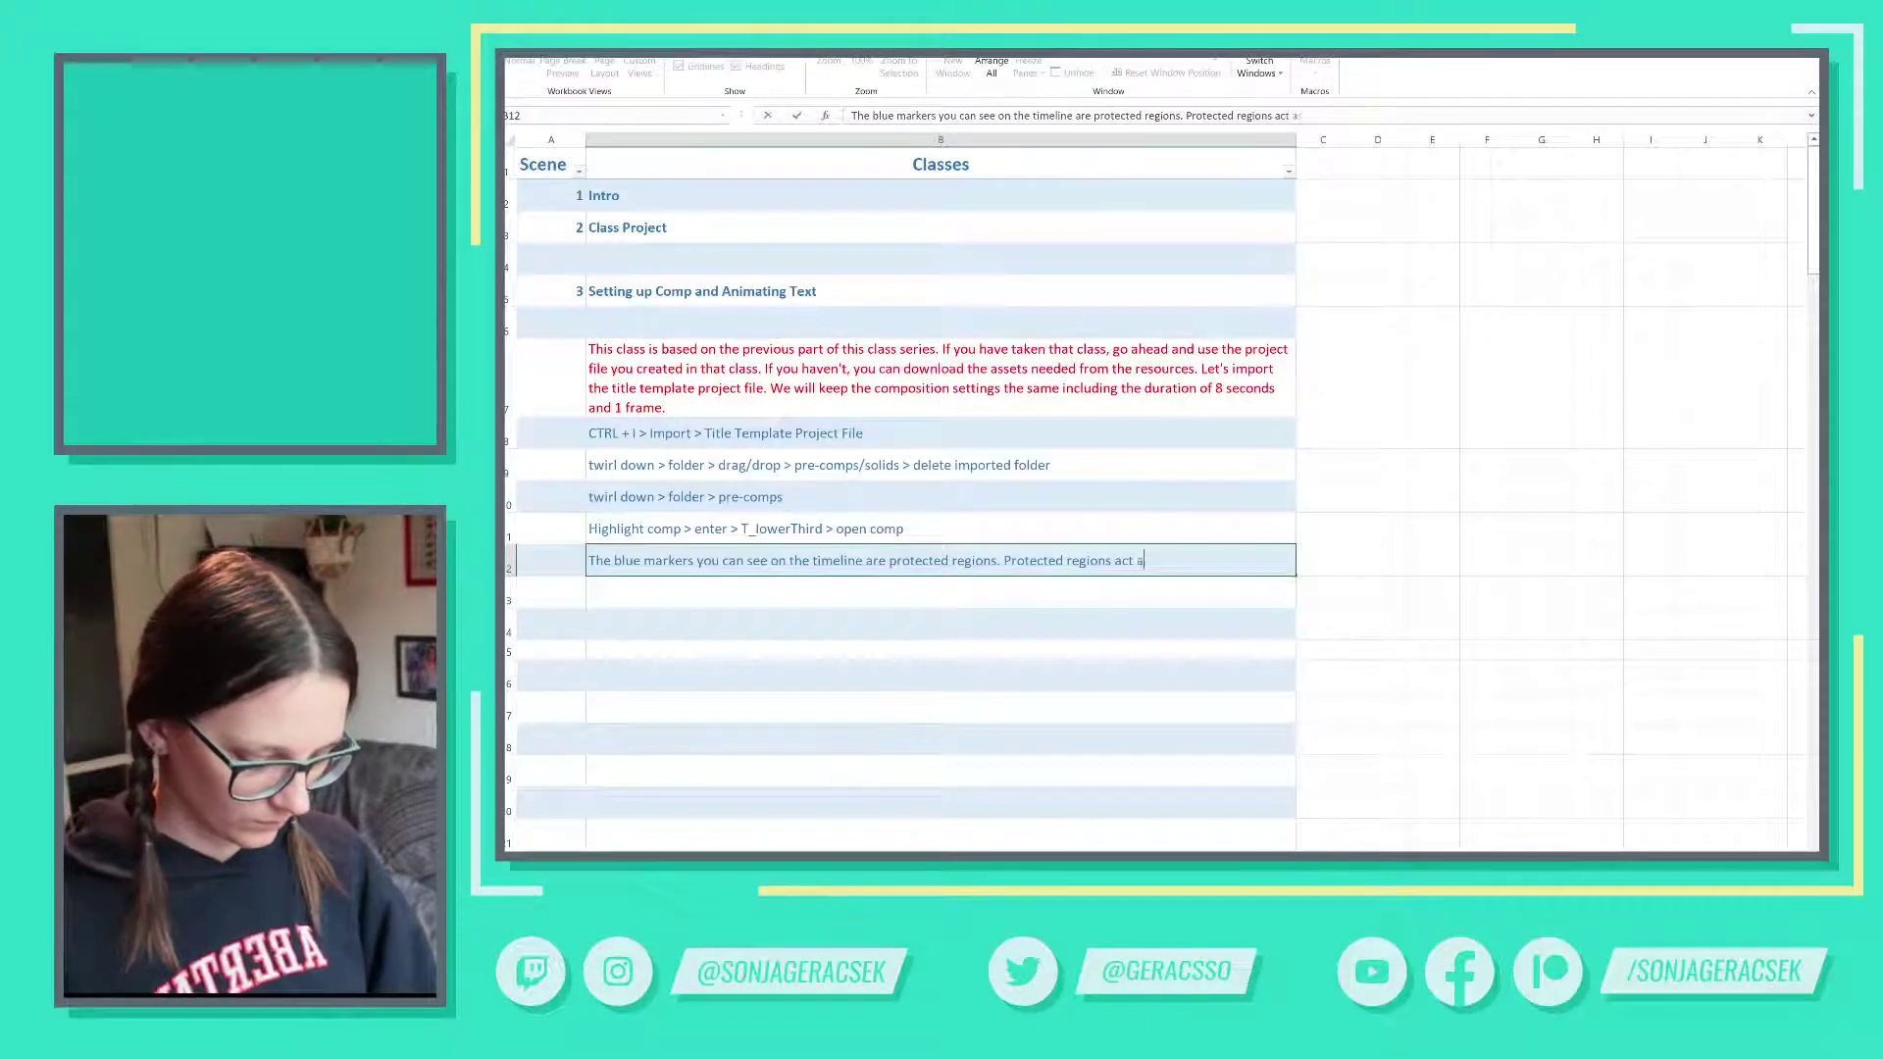
pyautogui.write('s barriers for')
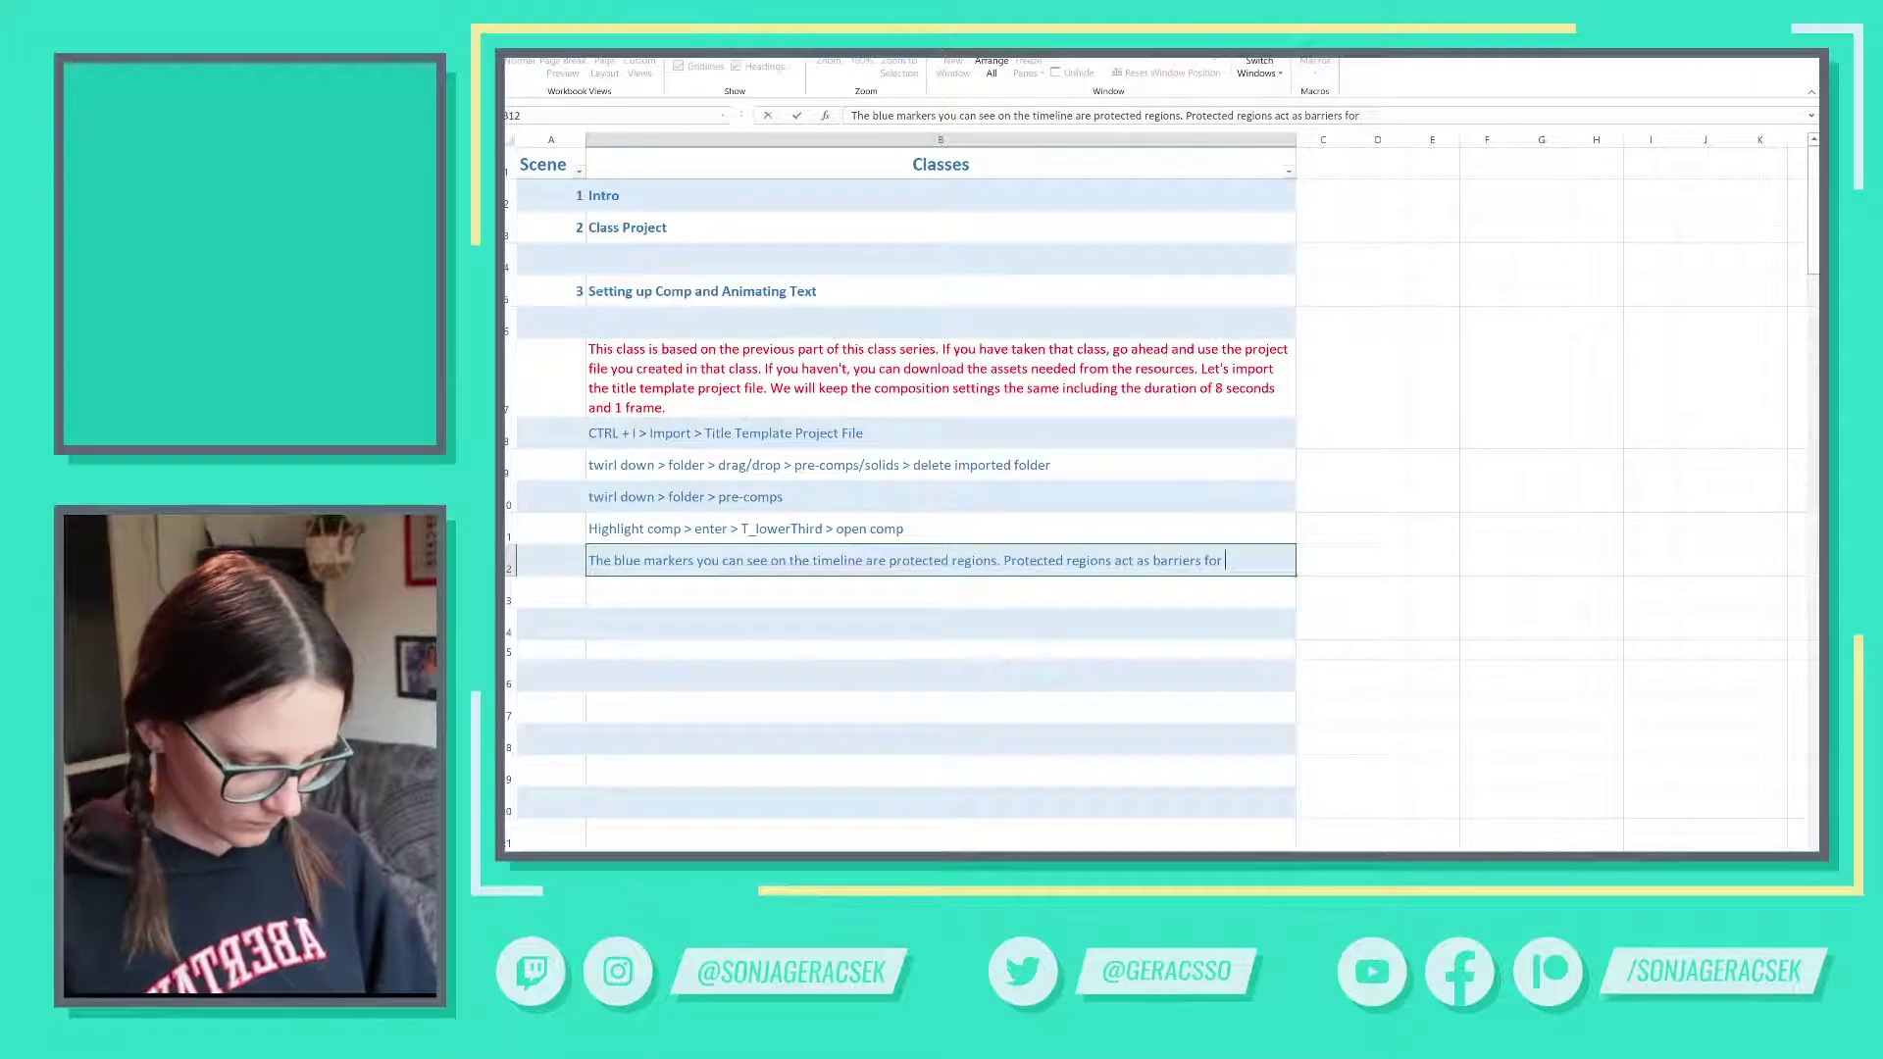
pyautogui.write(' squashing and')
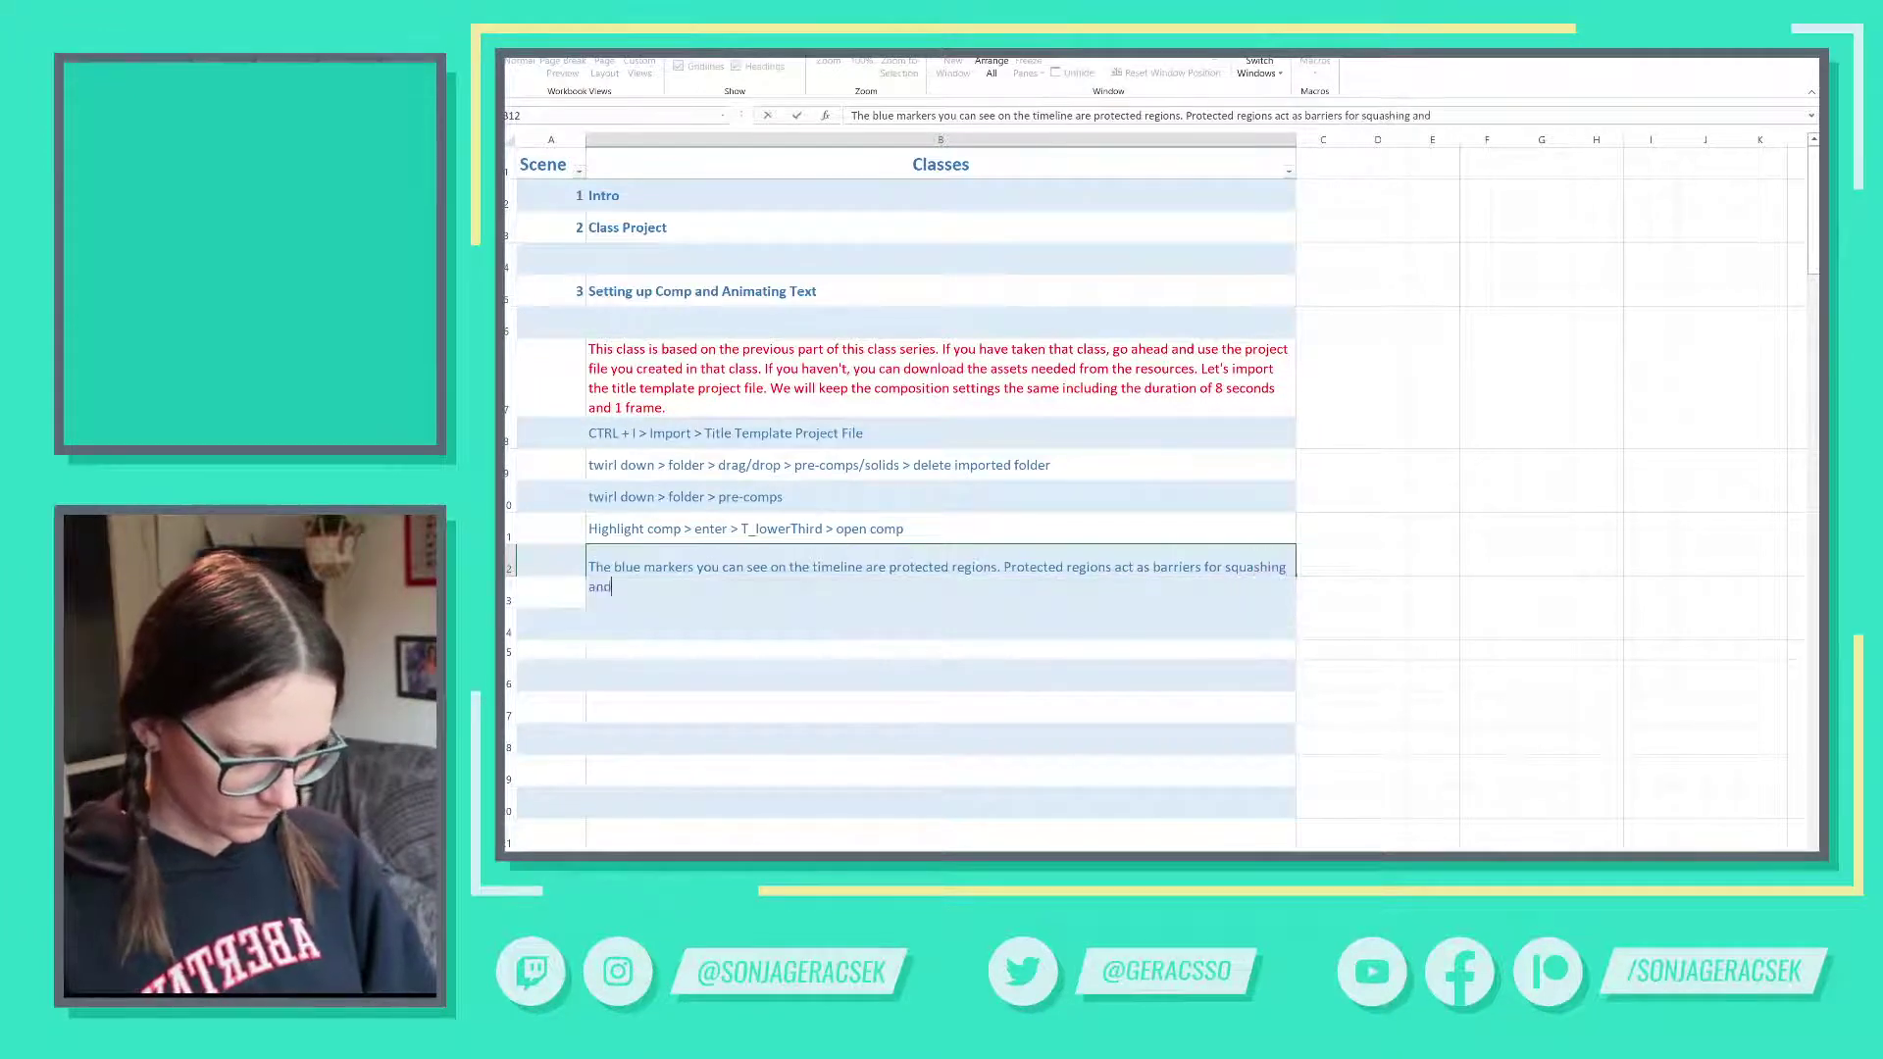
pyautogui.write(' stretching ')
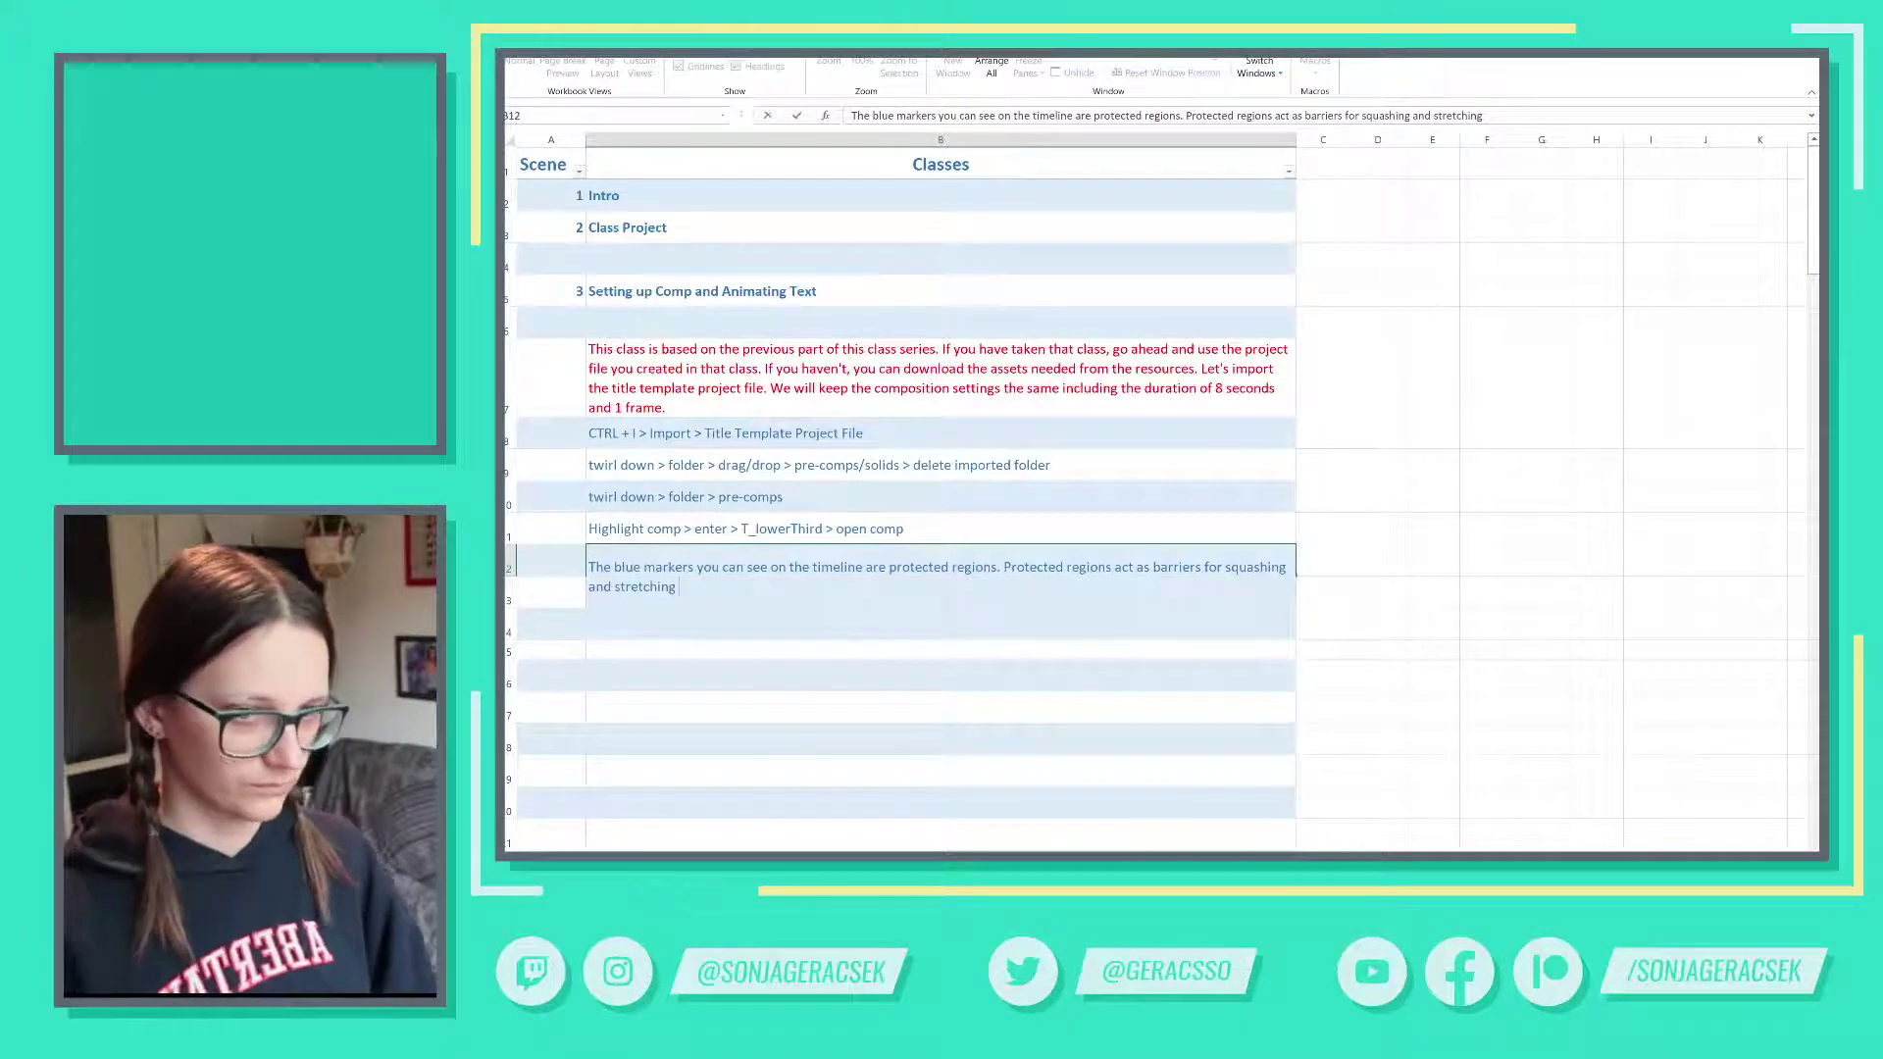
pyautogui.write('a M')
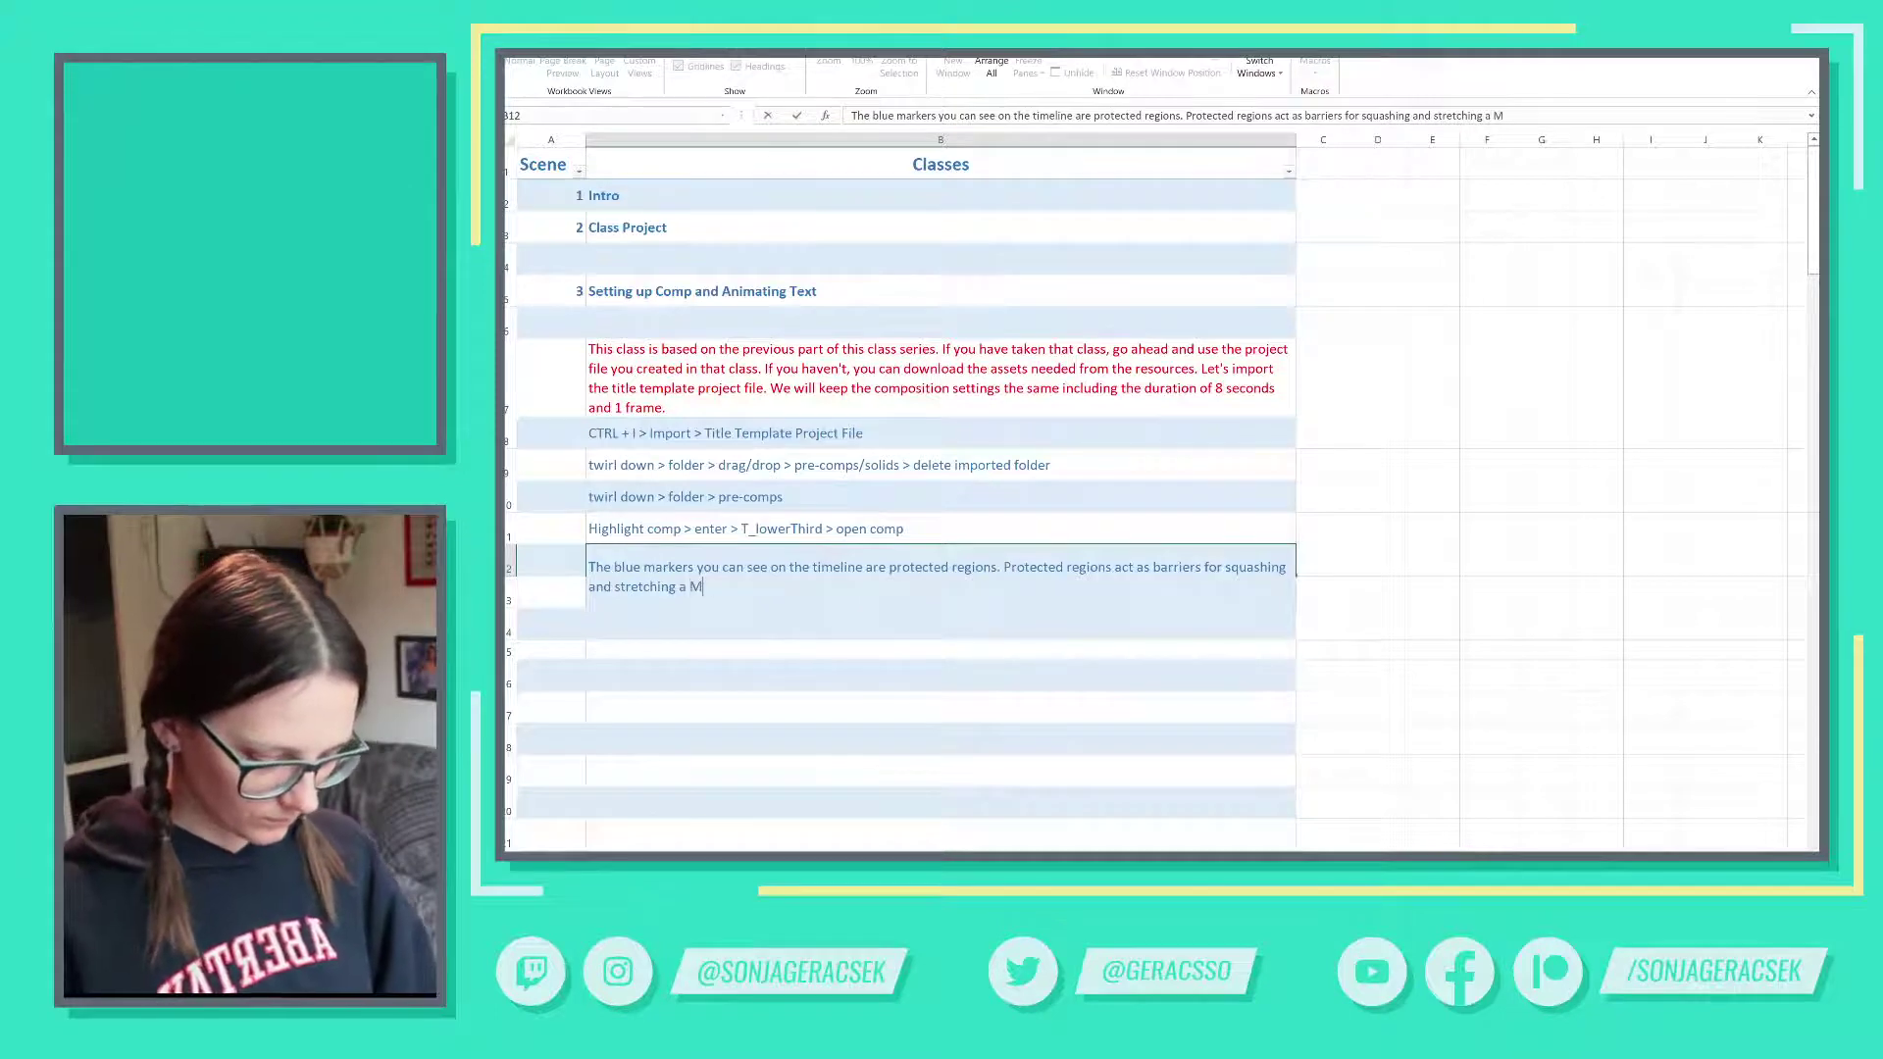
pyautogui.write('OGRT in')
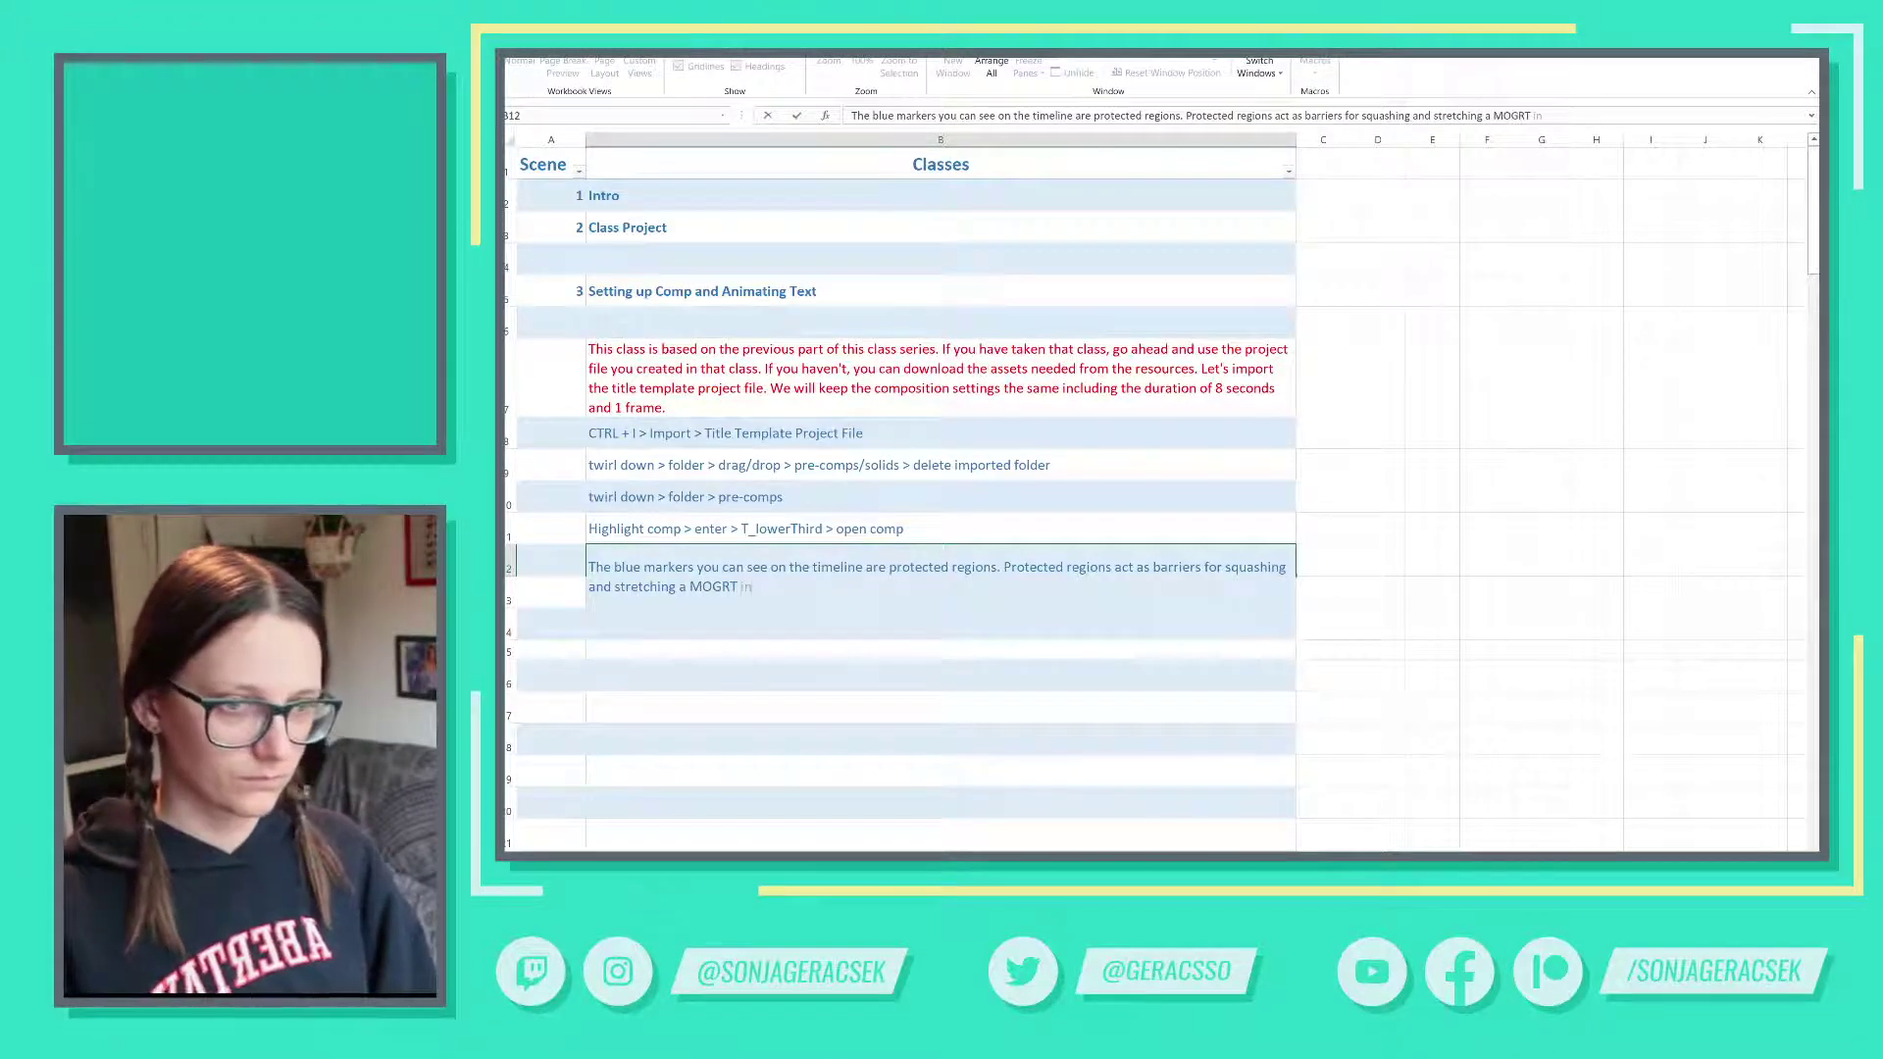
pyautogui.write(' premiere pro')
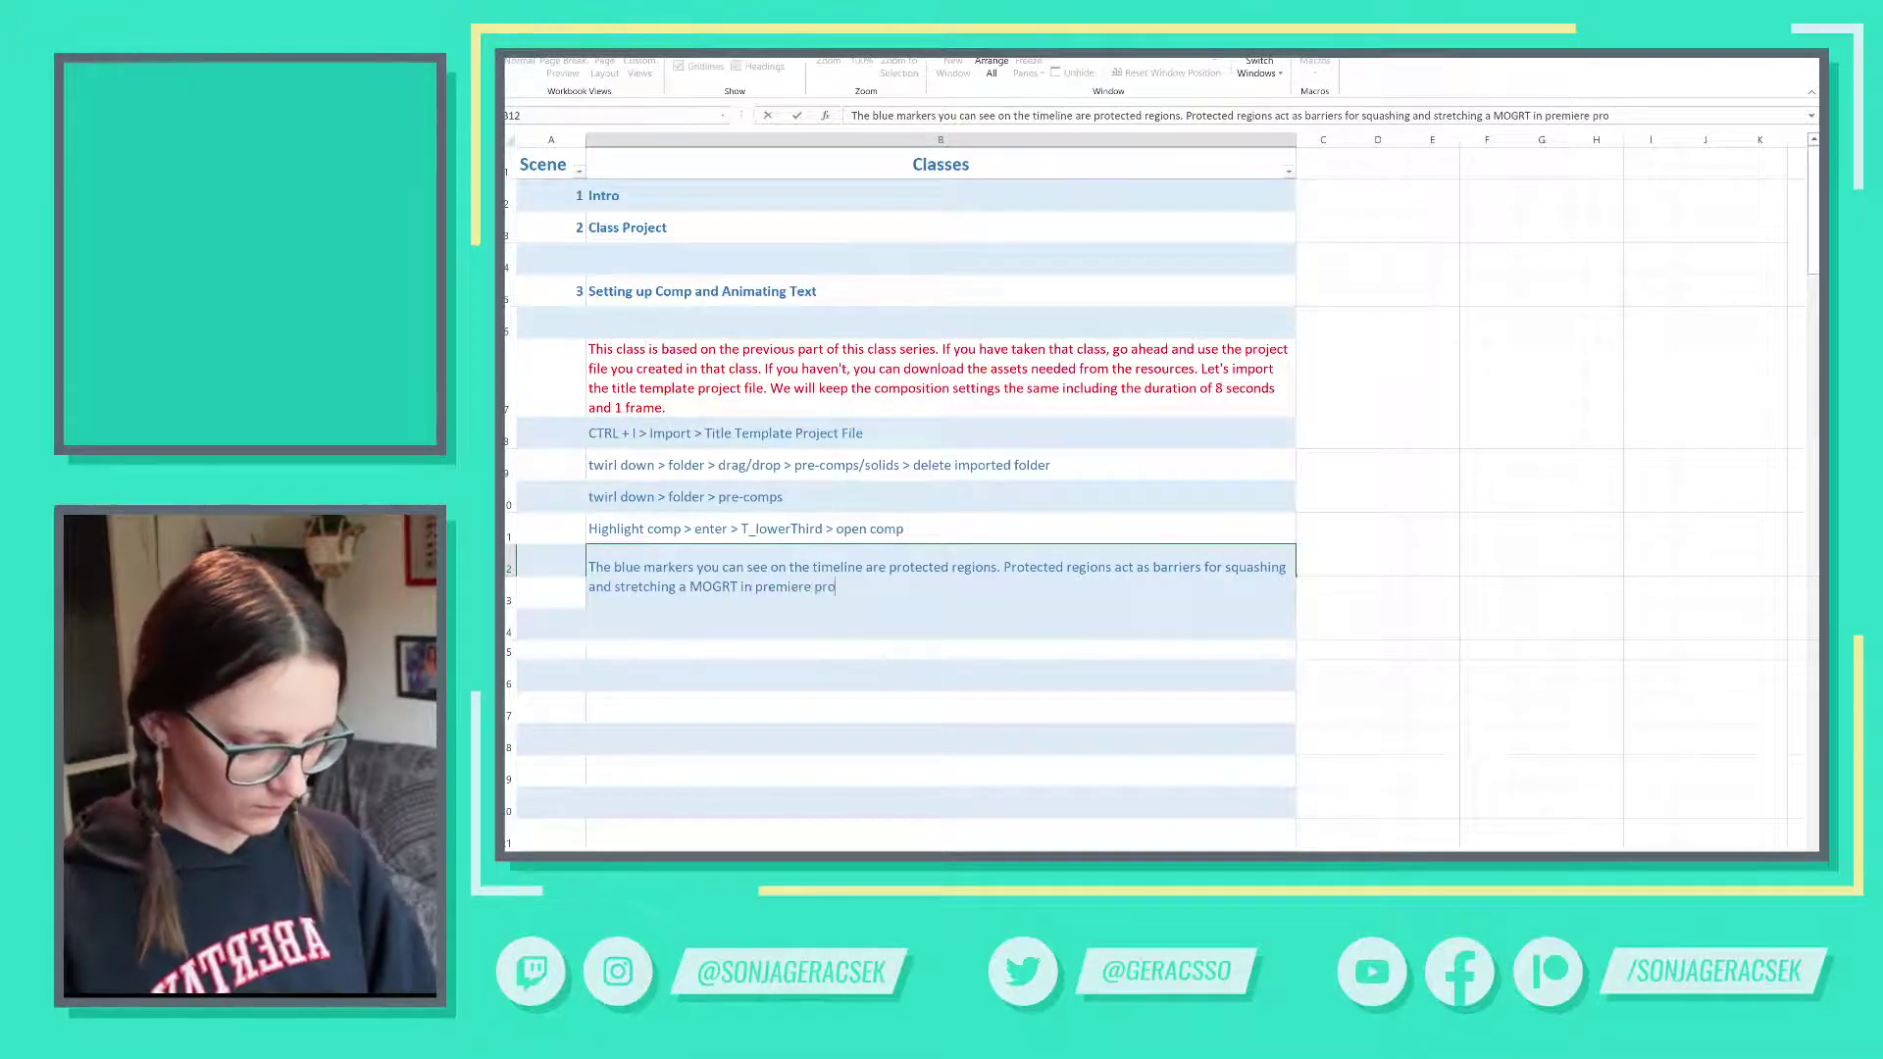
# - Finish the note with ". This means the animation inside the protected region will not be effected by timeremapping."
pyautogui.write('. This means the a')
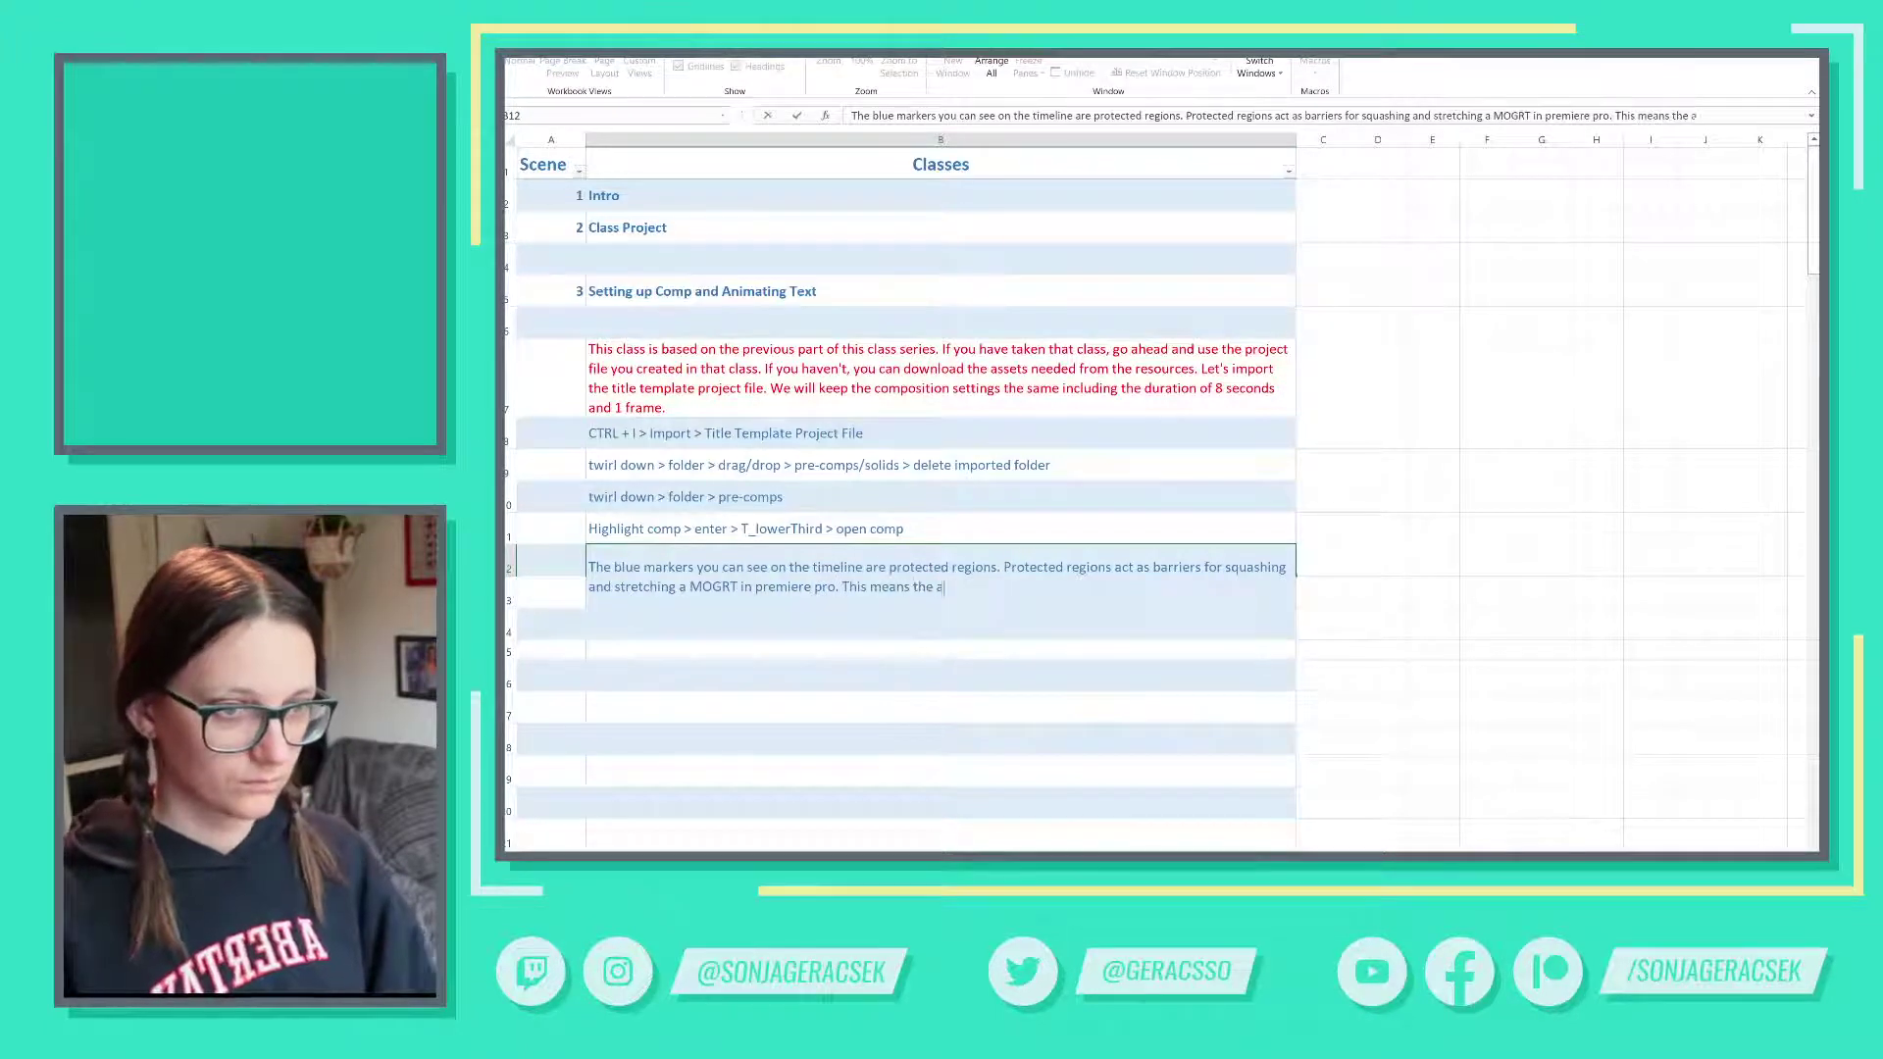
pyautogui.write('nimation inside the')
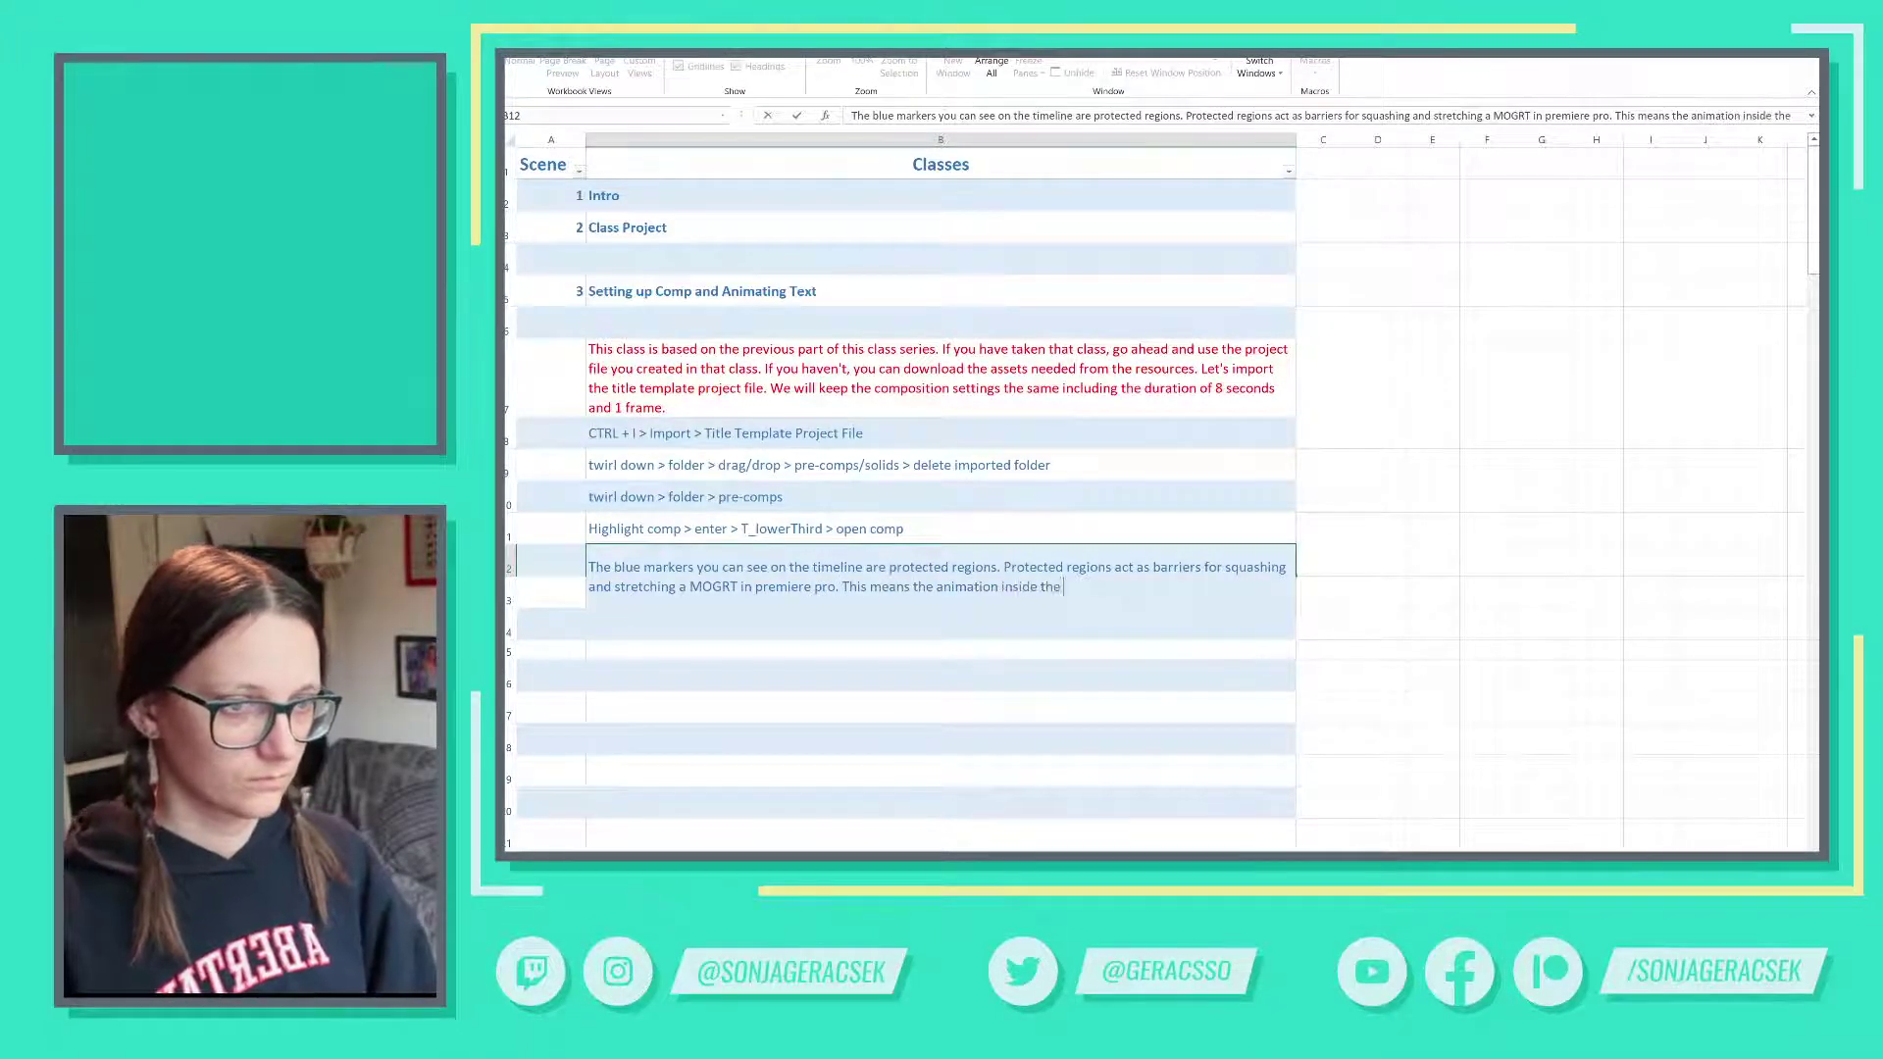
pyautogui.write(' protected regio')
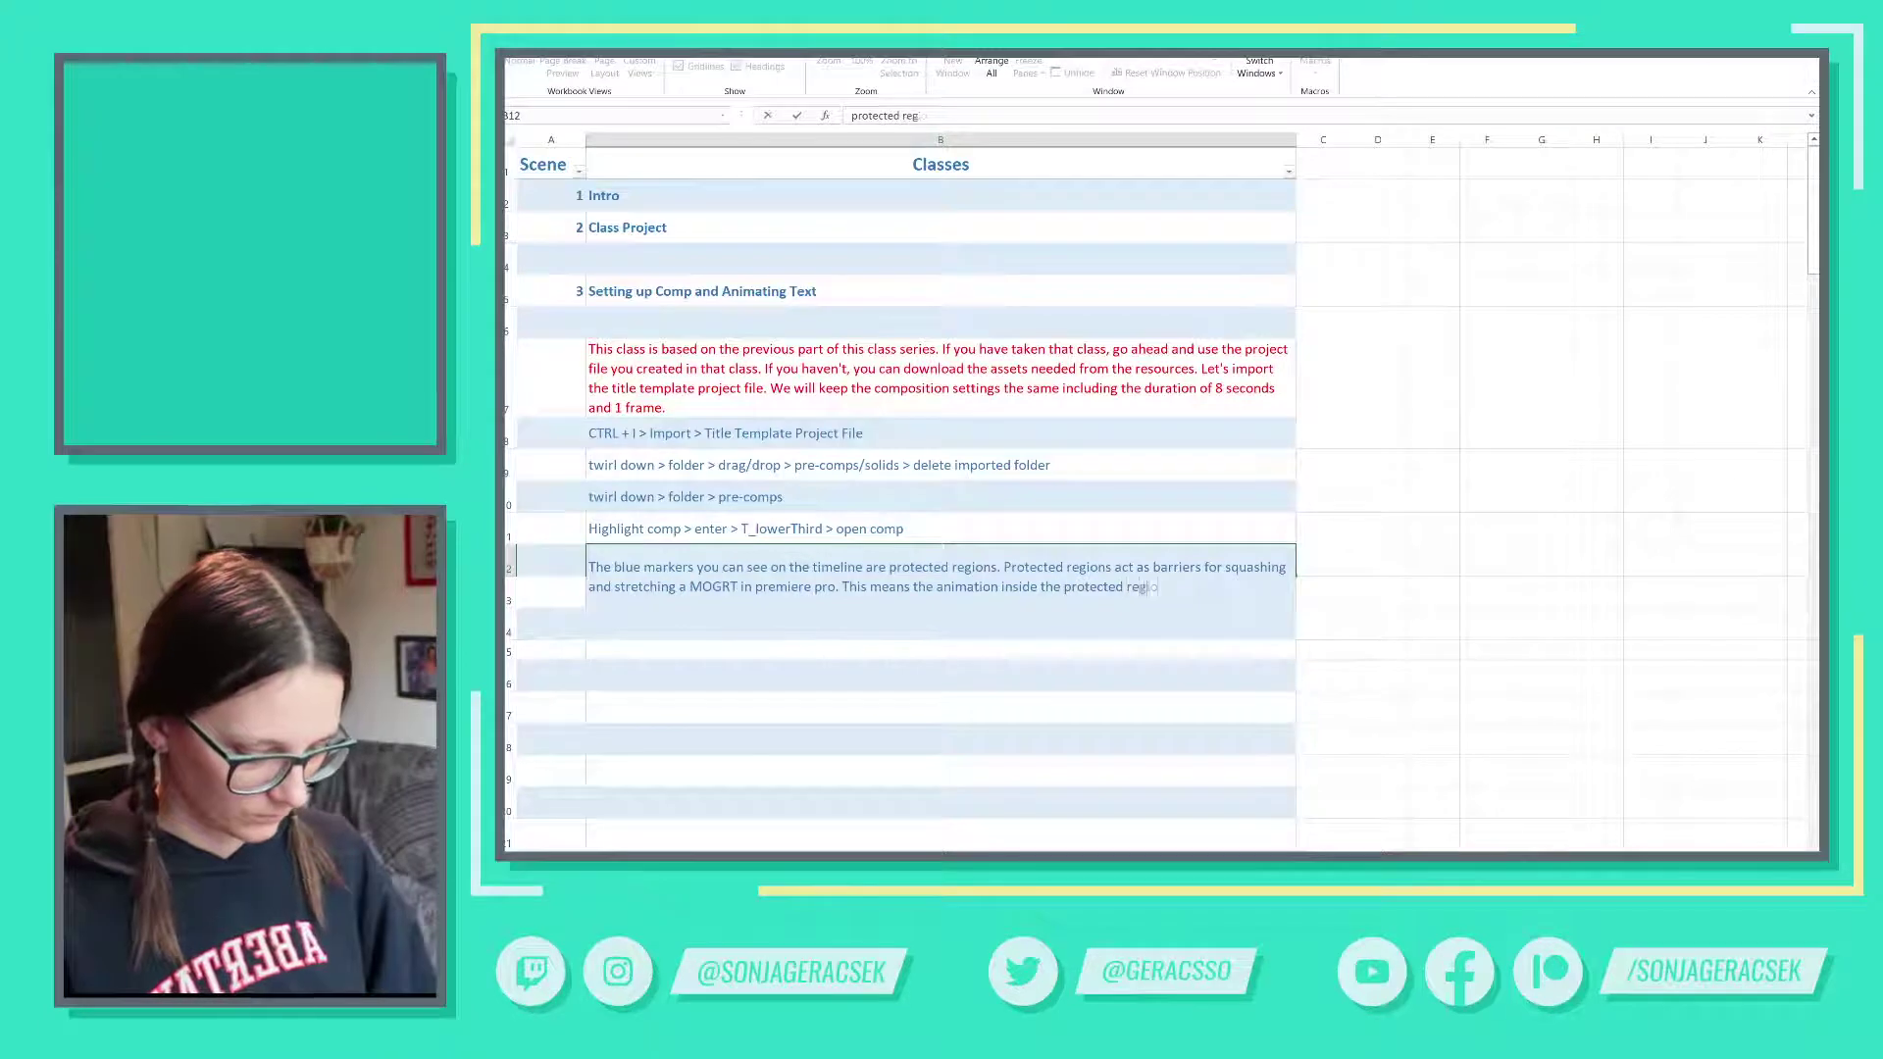
pyautogui.write('n will not be e')
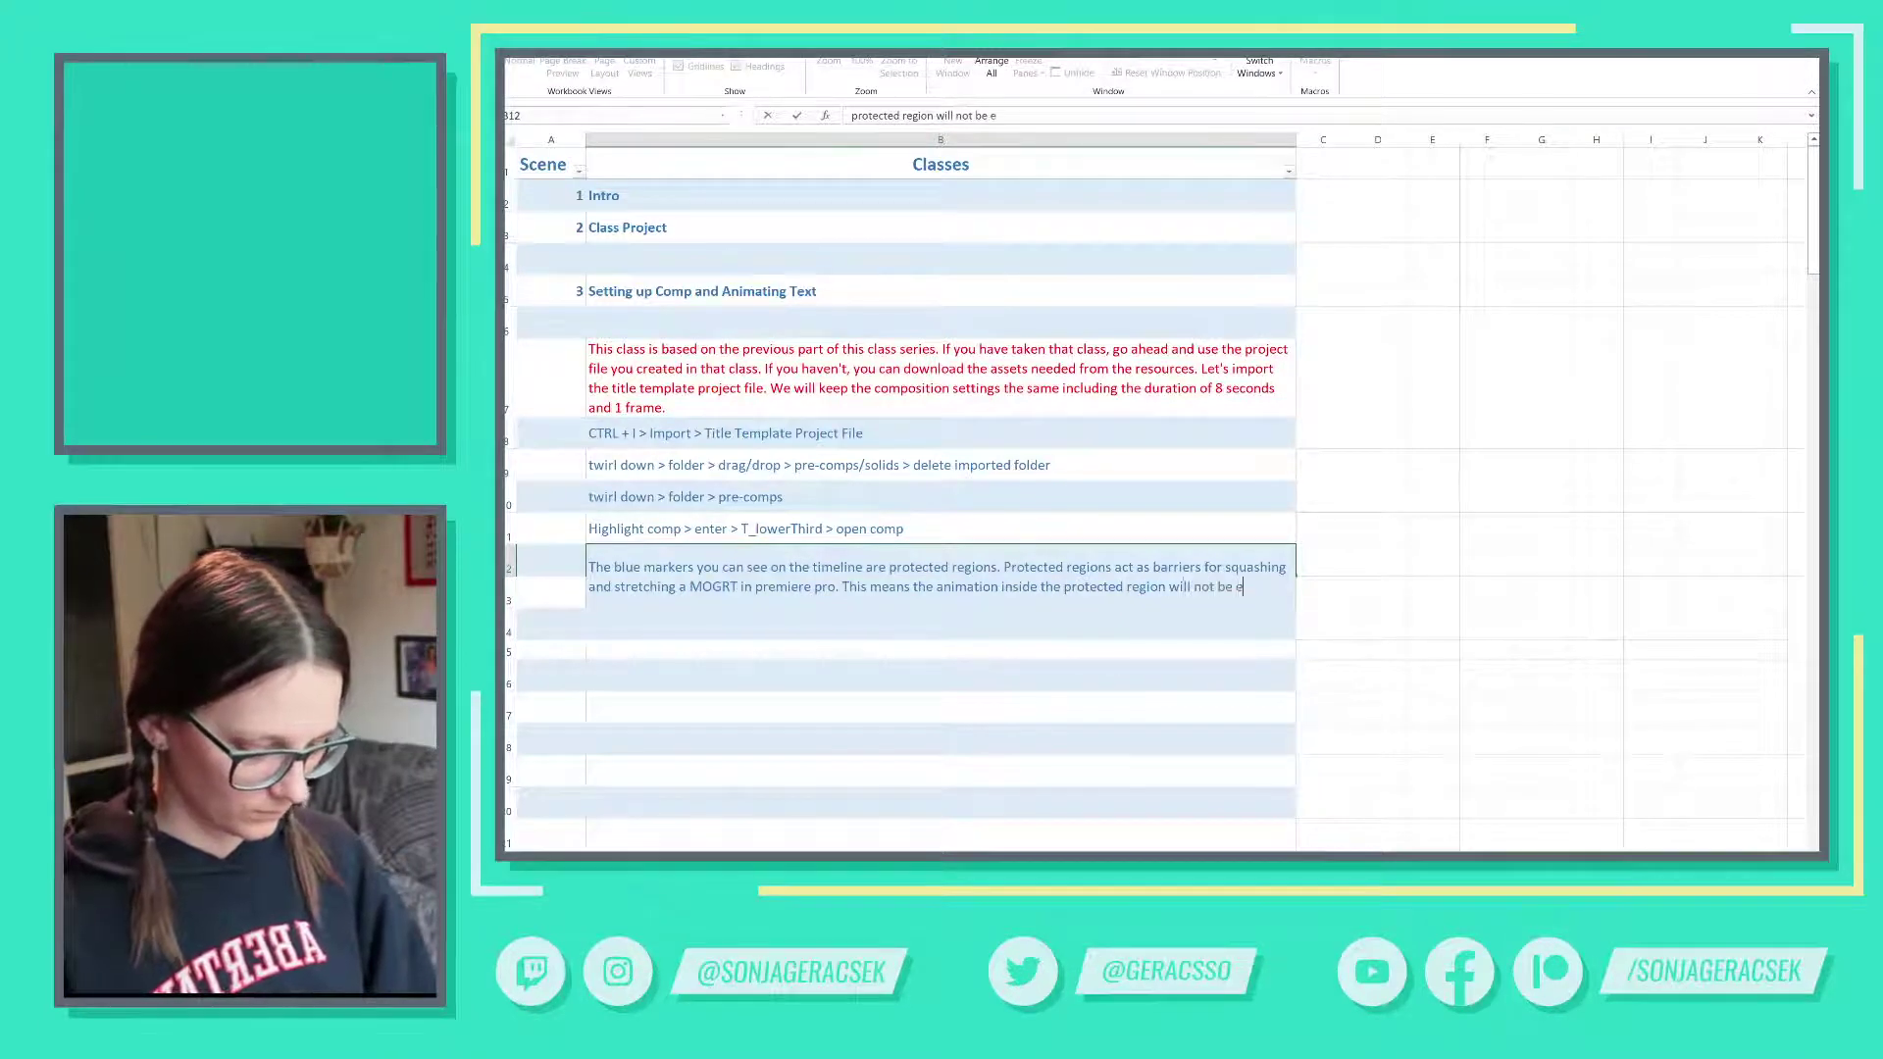
pyautogui.write('ffected')
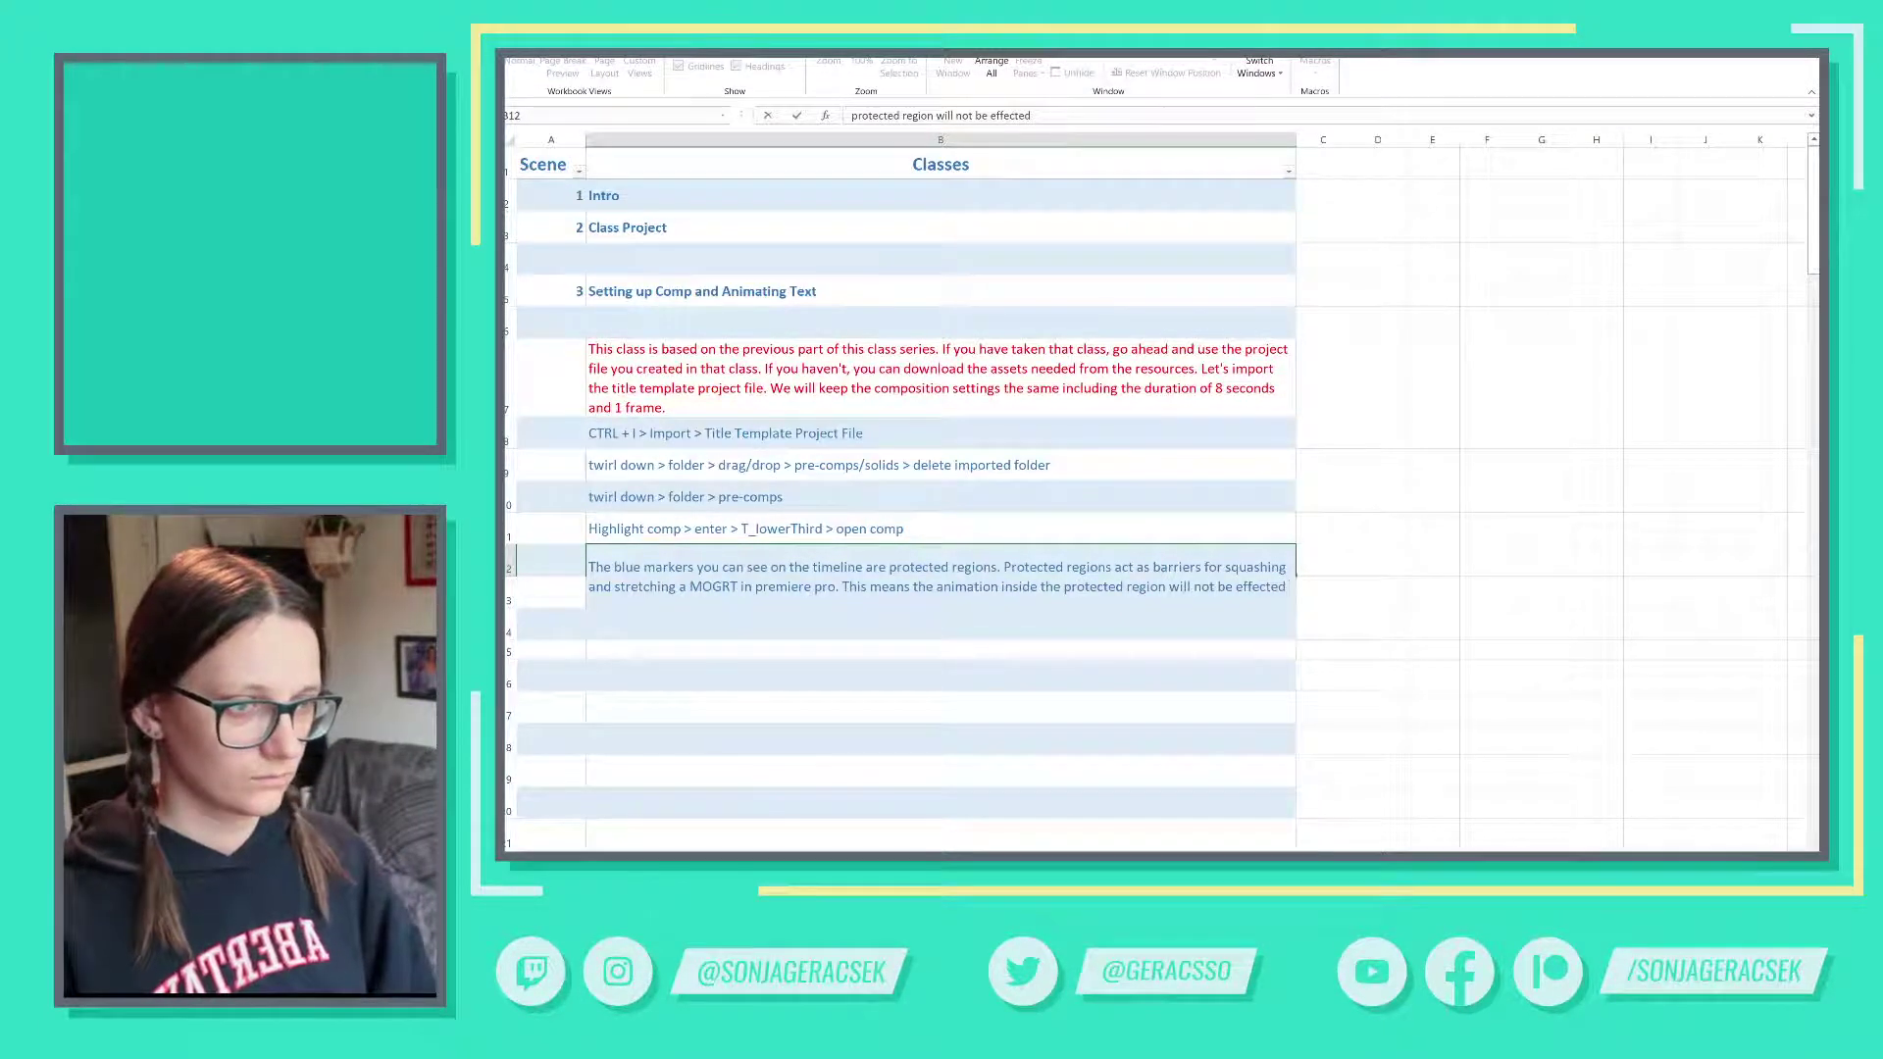
pyautogui.write(' by t')
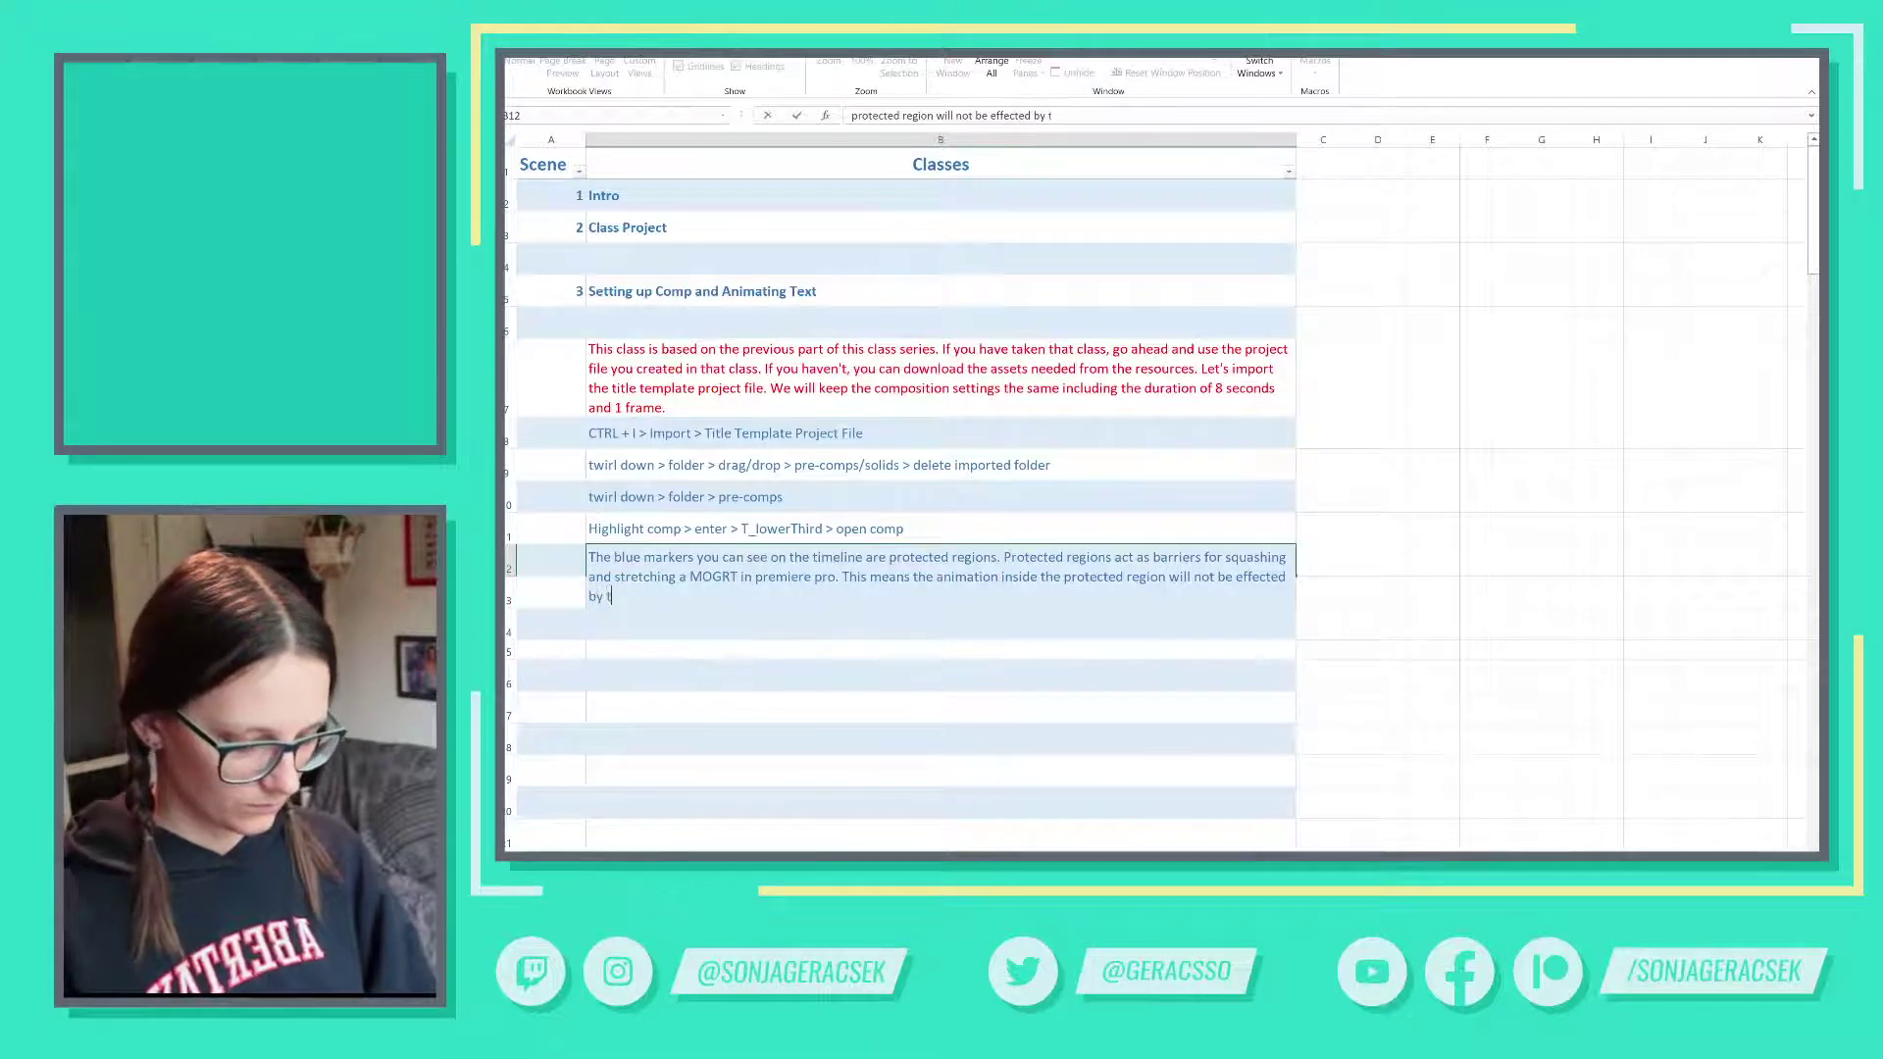
pyautogui.write('ime')
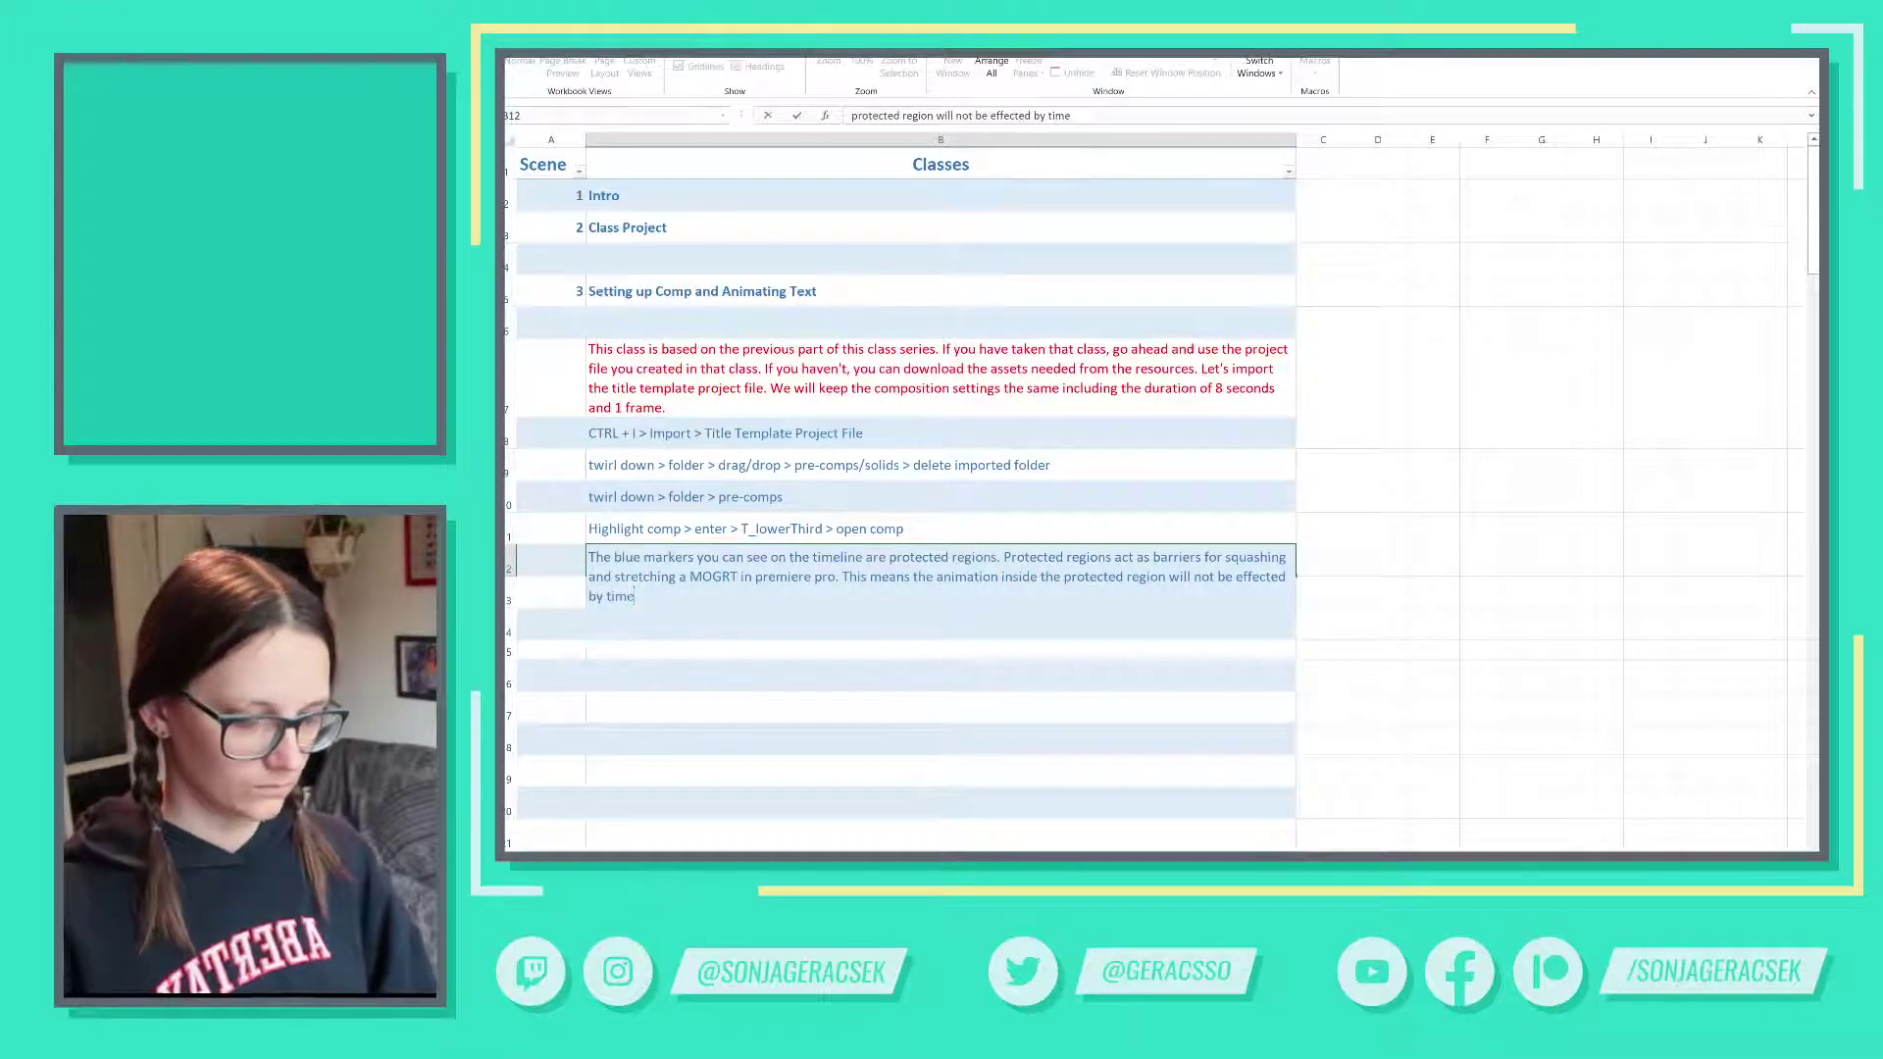
pyautogui.write('remappuing.')
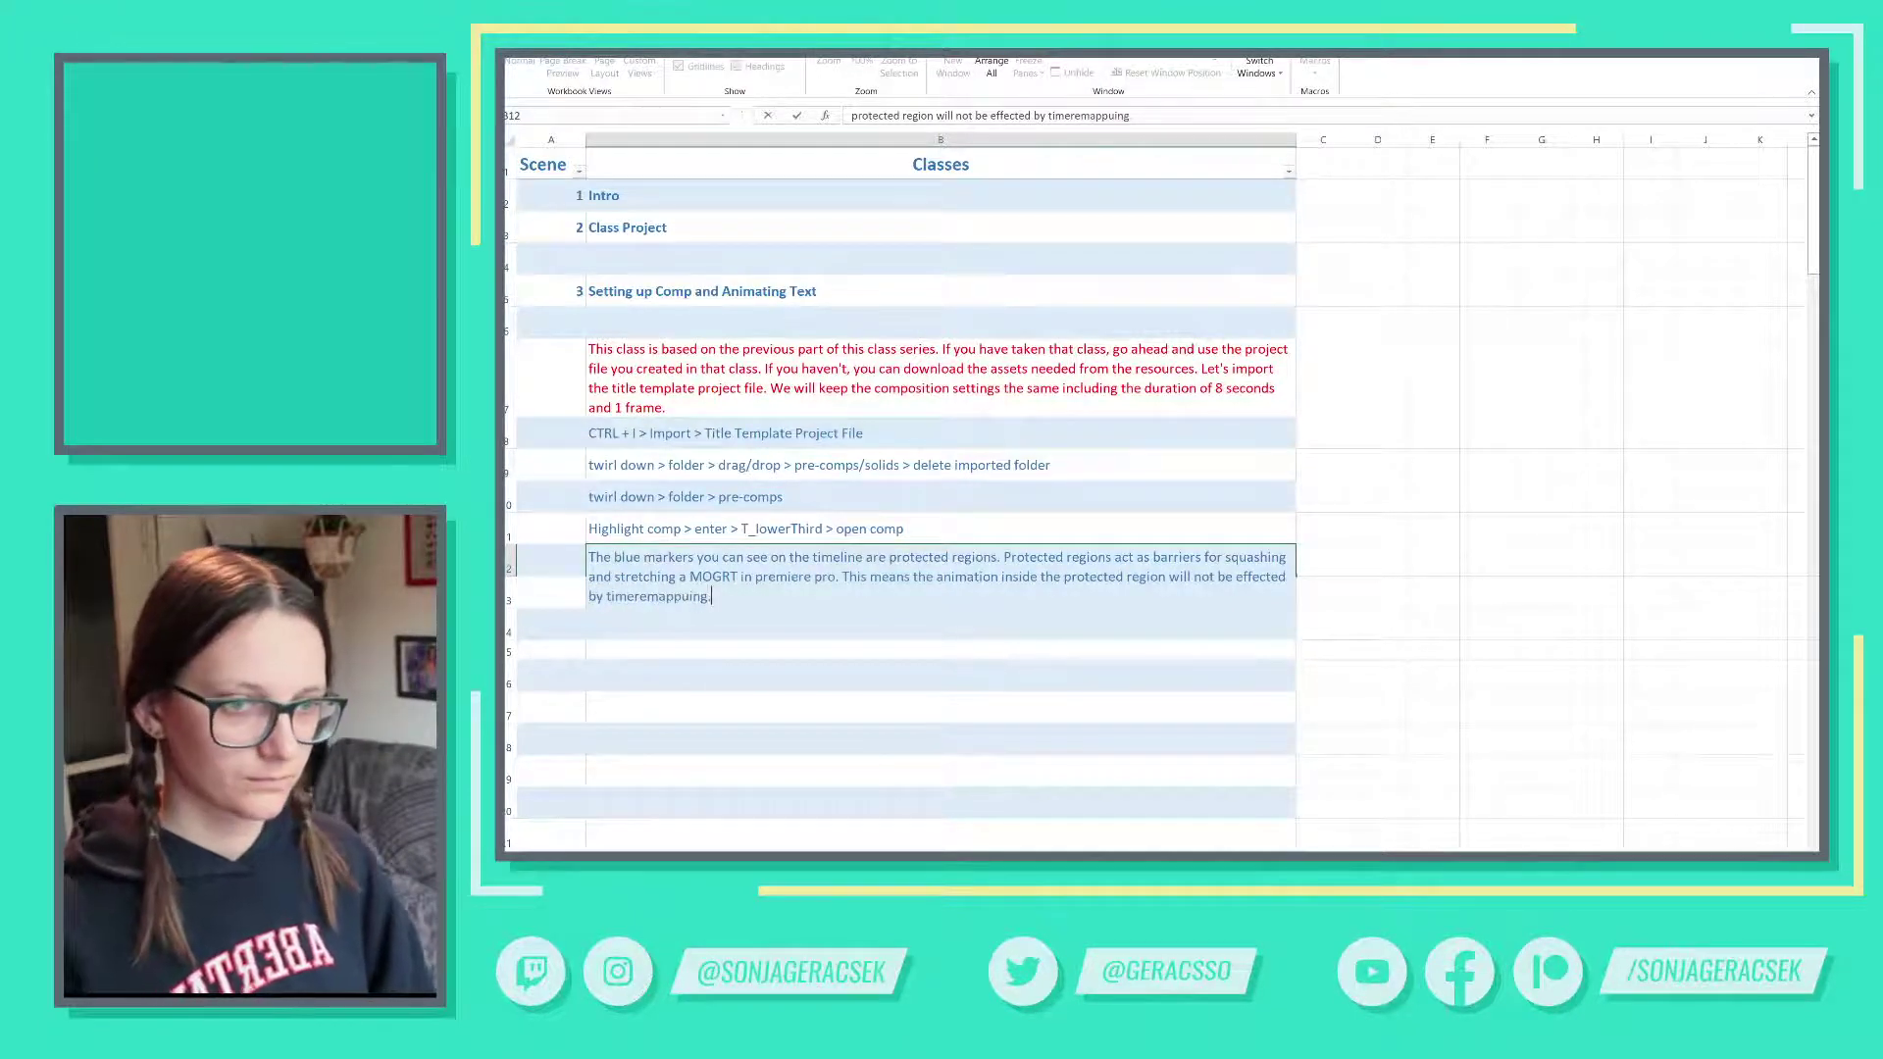
pyautogui.press('BackSpace')
pyautogui.press('BackSpace')
pyautogui.press('BackSpace')
pyautogui.write('ing.')
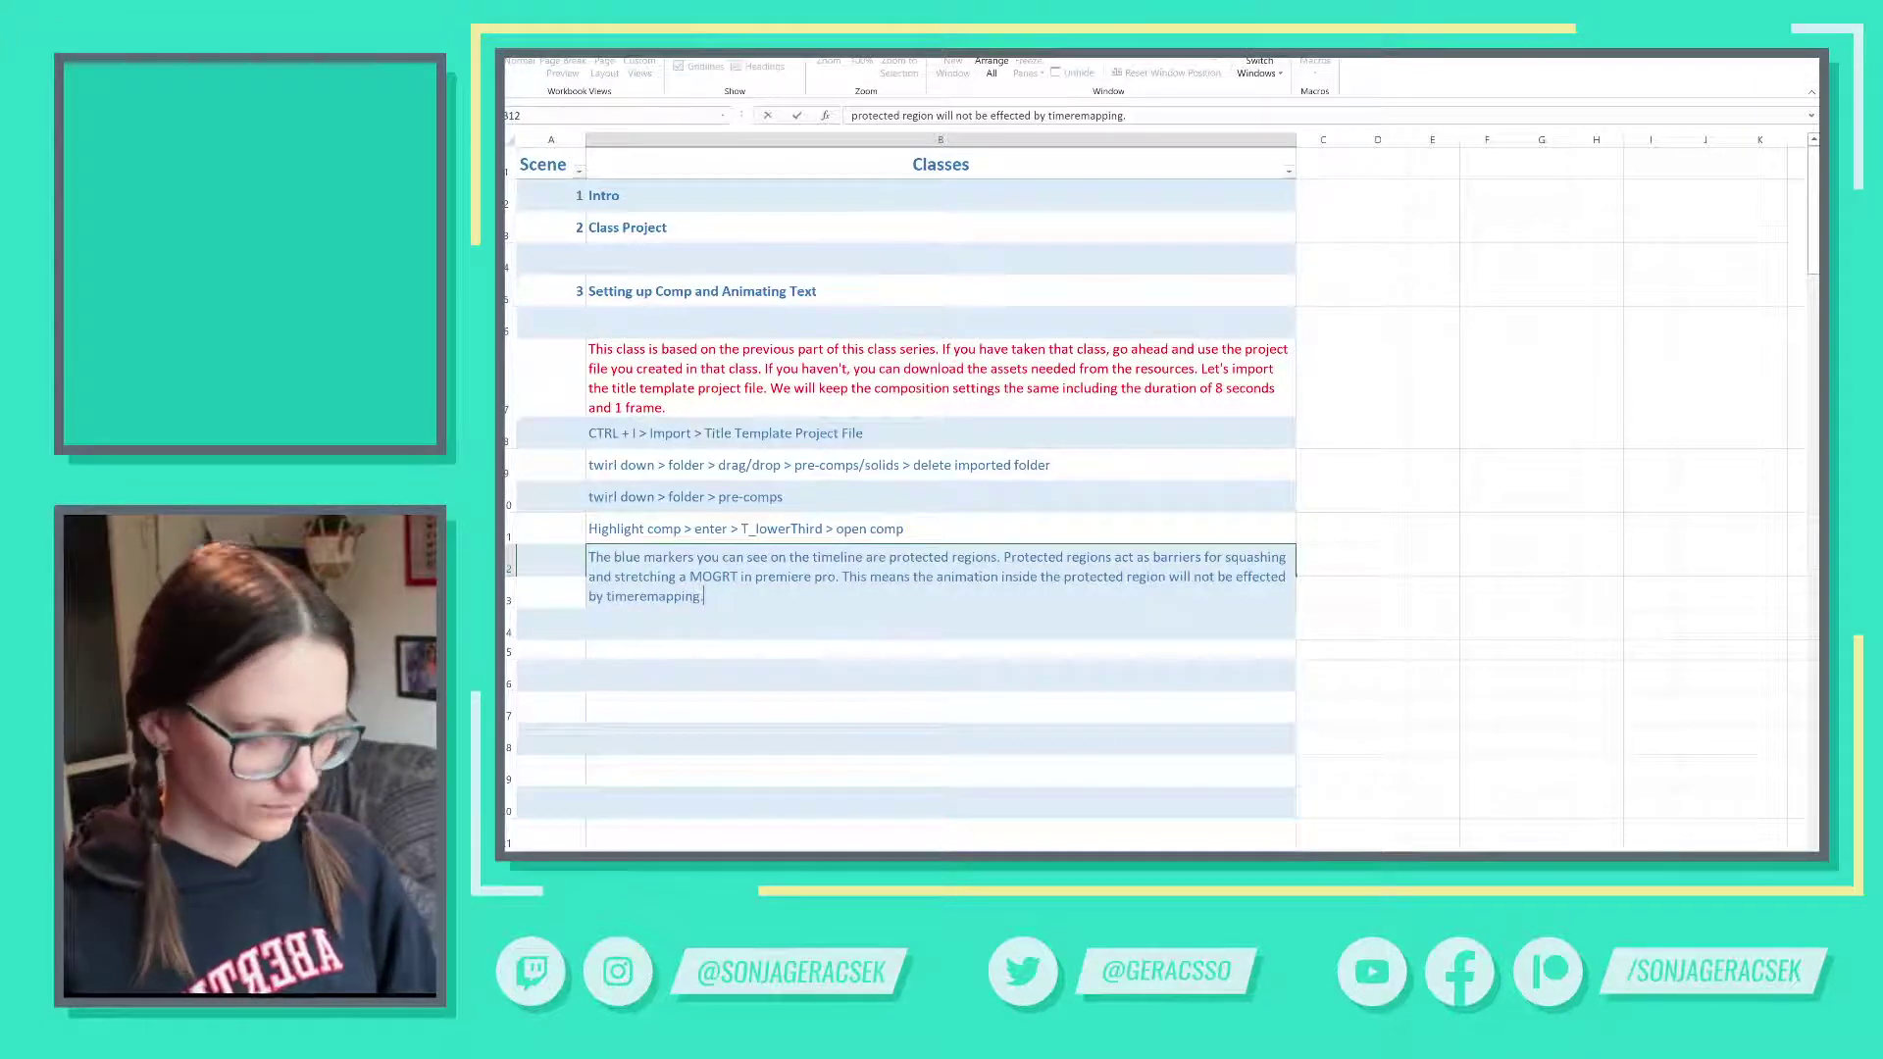
pyautogui.press('Return')
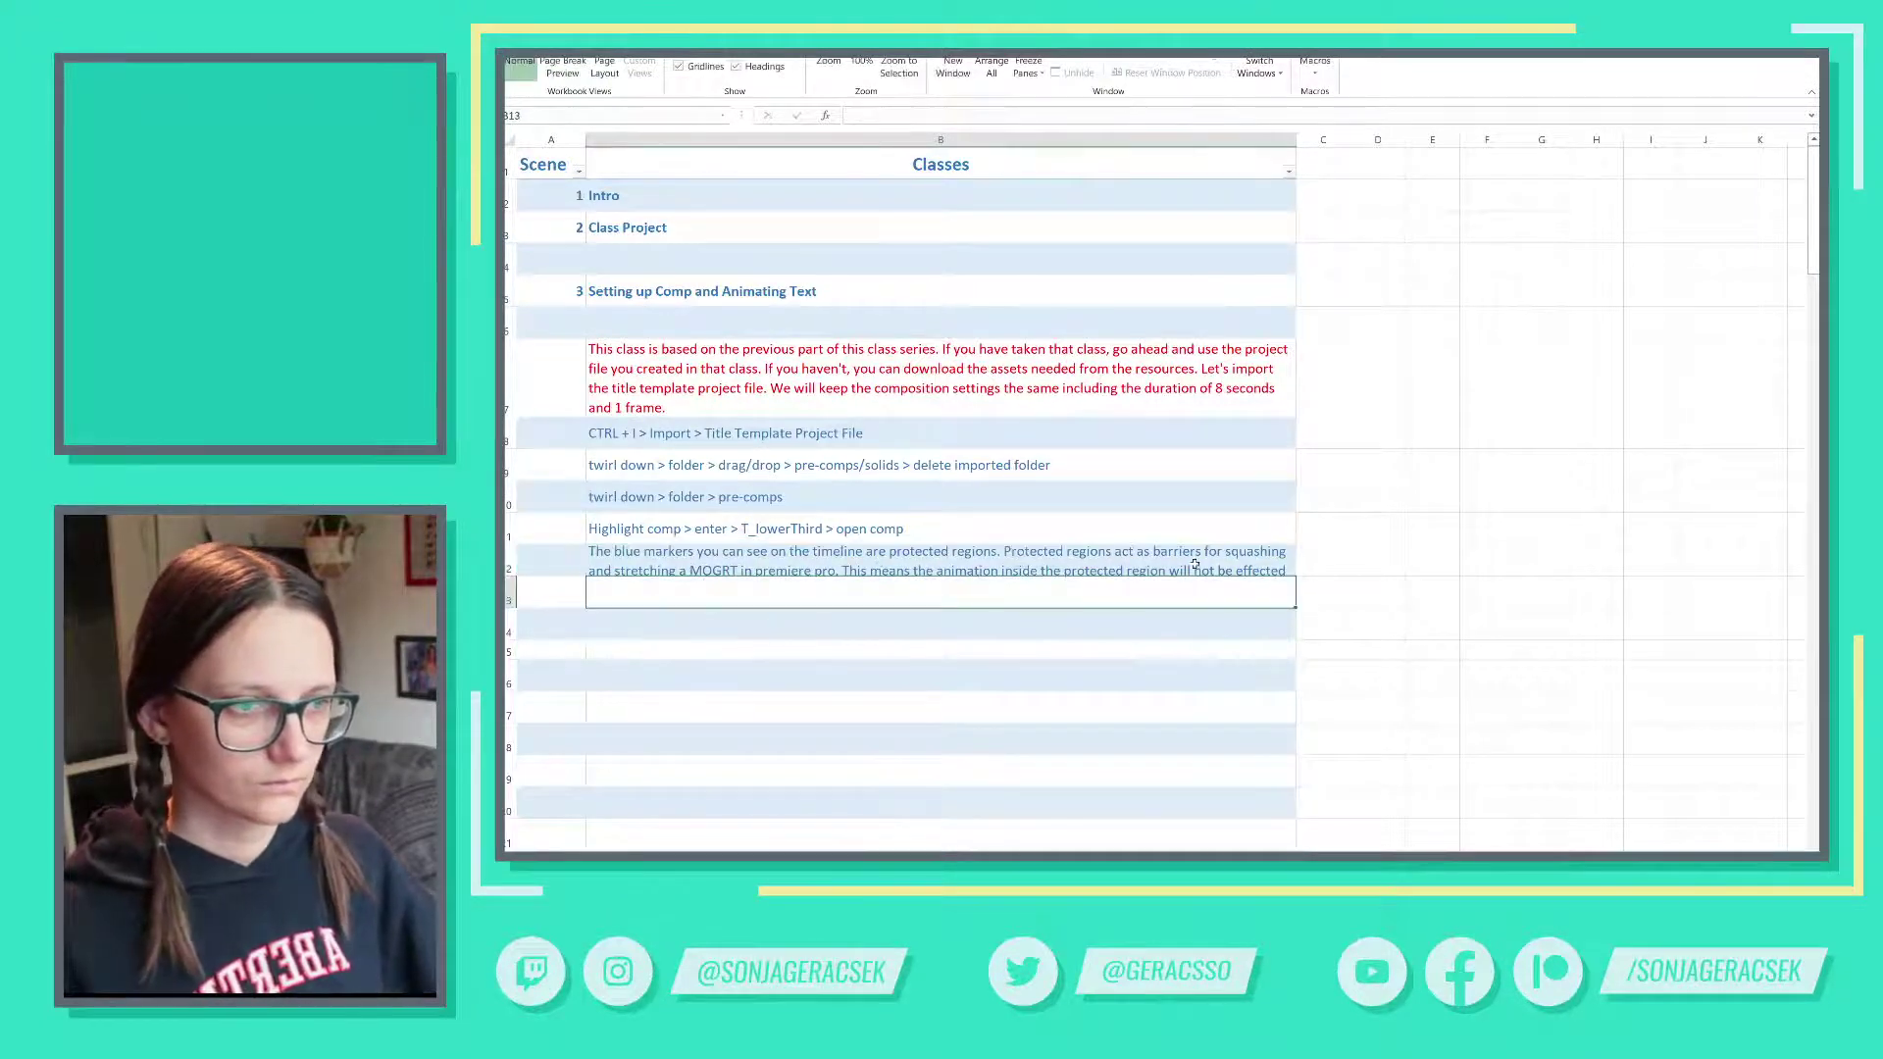
# - Replace the word "squashing" with "shrinking" in the protected regions note
pyautogui.doubleClick(1246, 551)
pyautogui.doubleClick(1247, 555)
pyautogui.write('shrin')
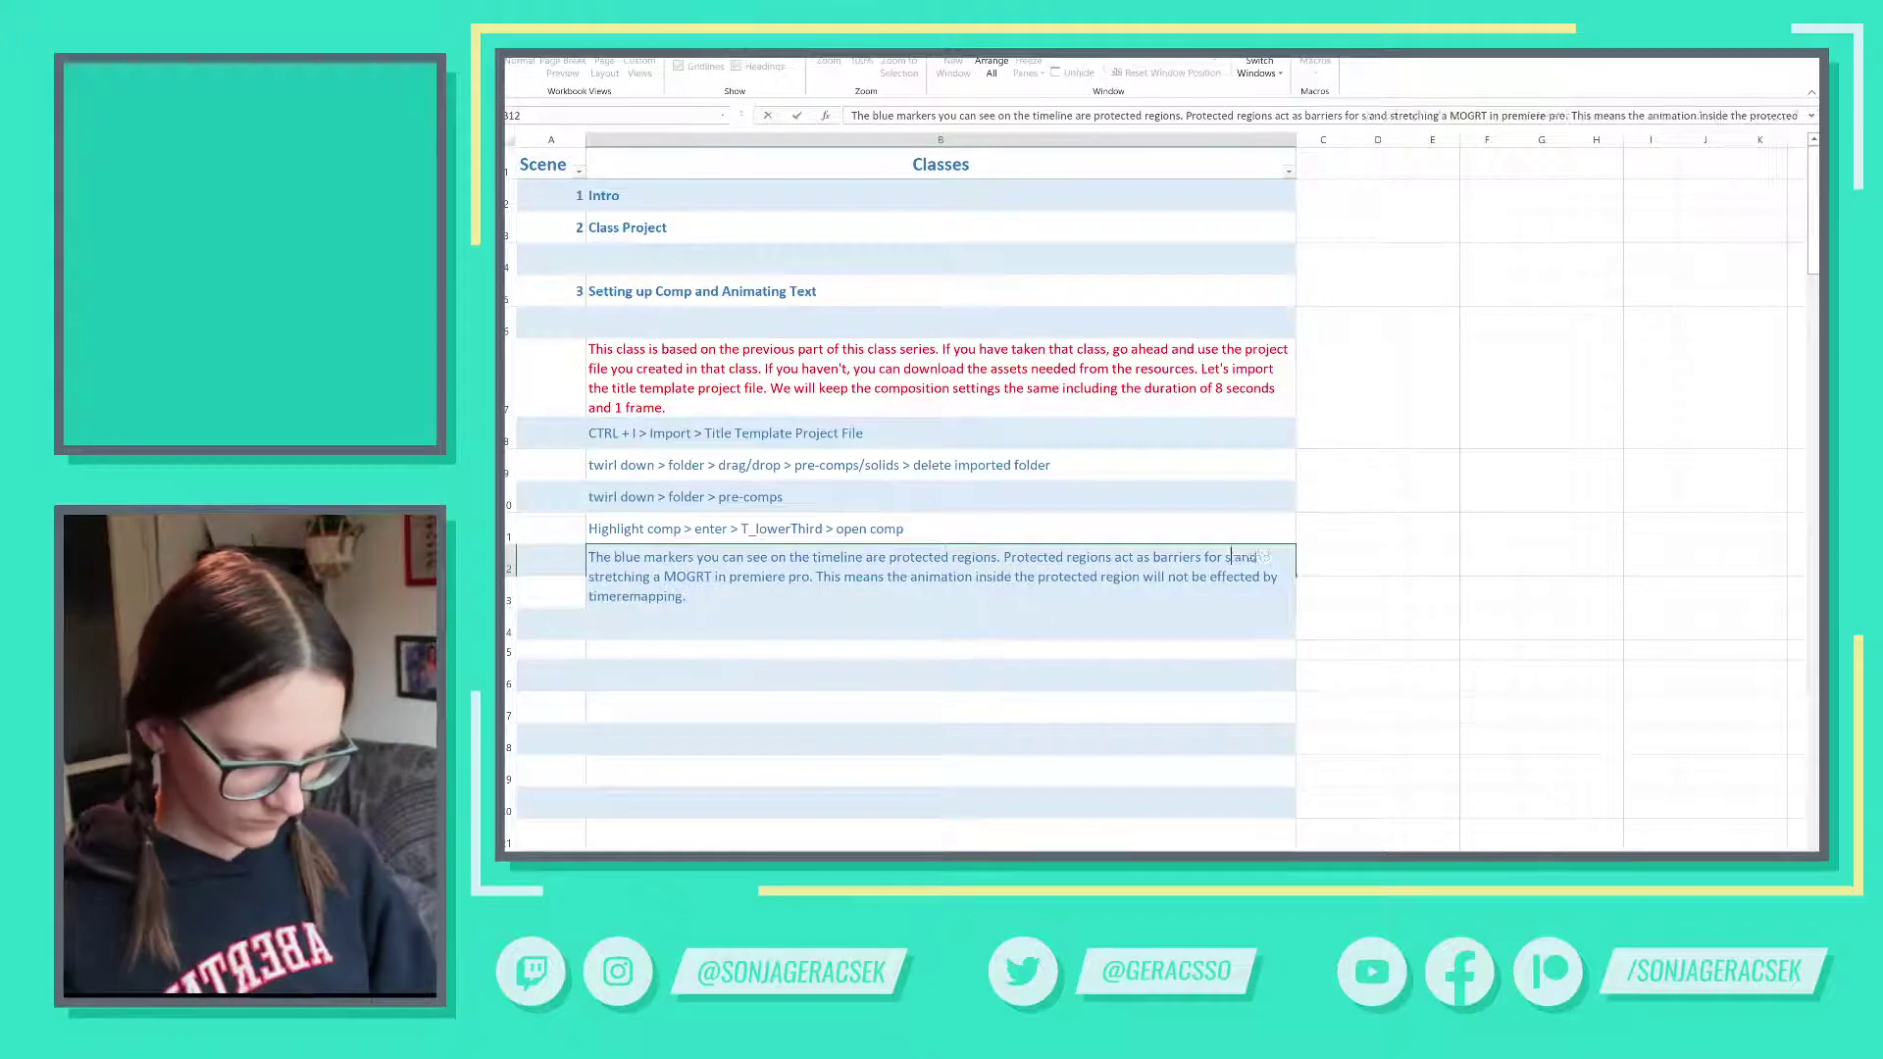
pyautogui.write('king')
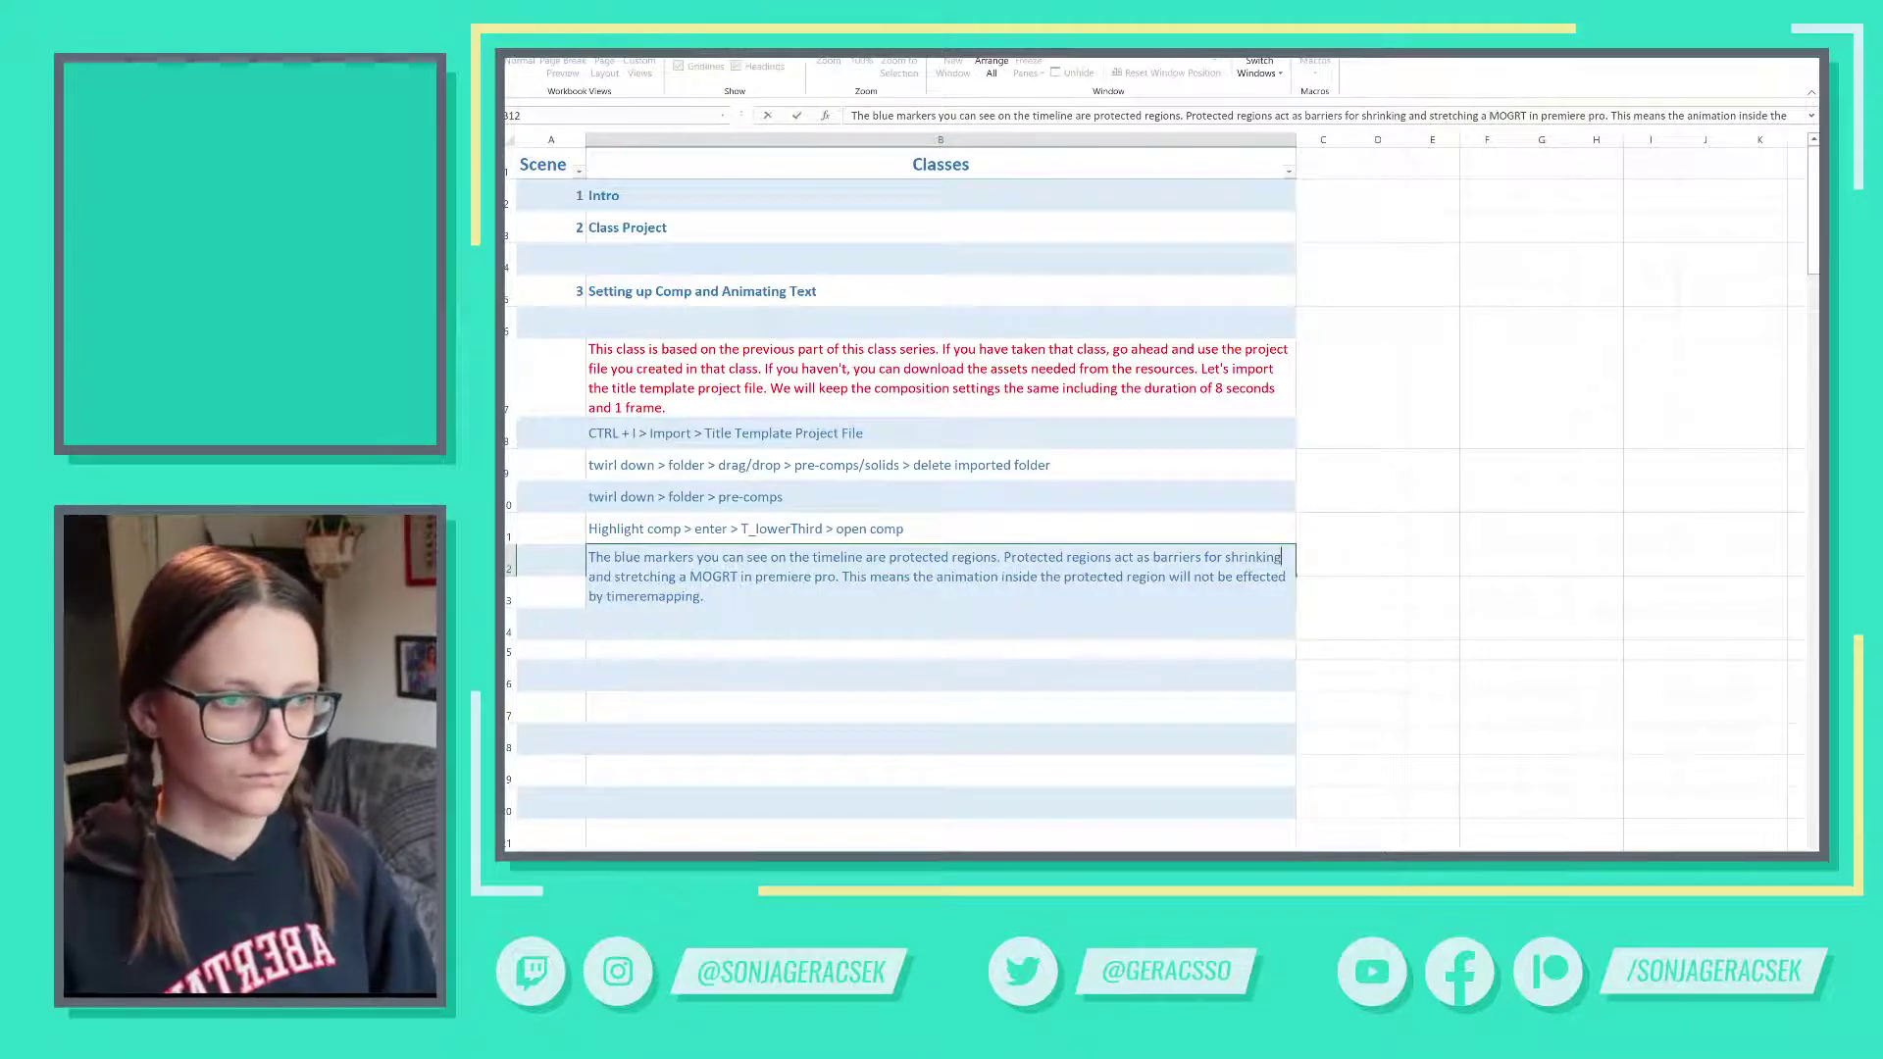
pyautogui.press('Return')
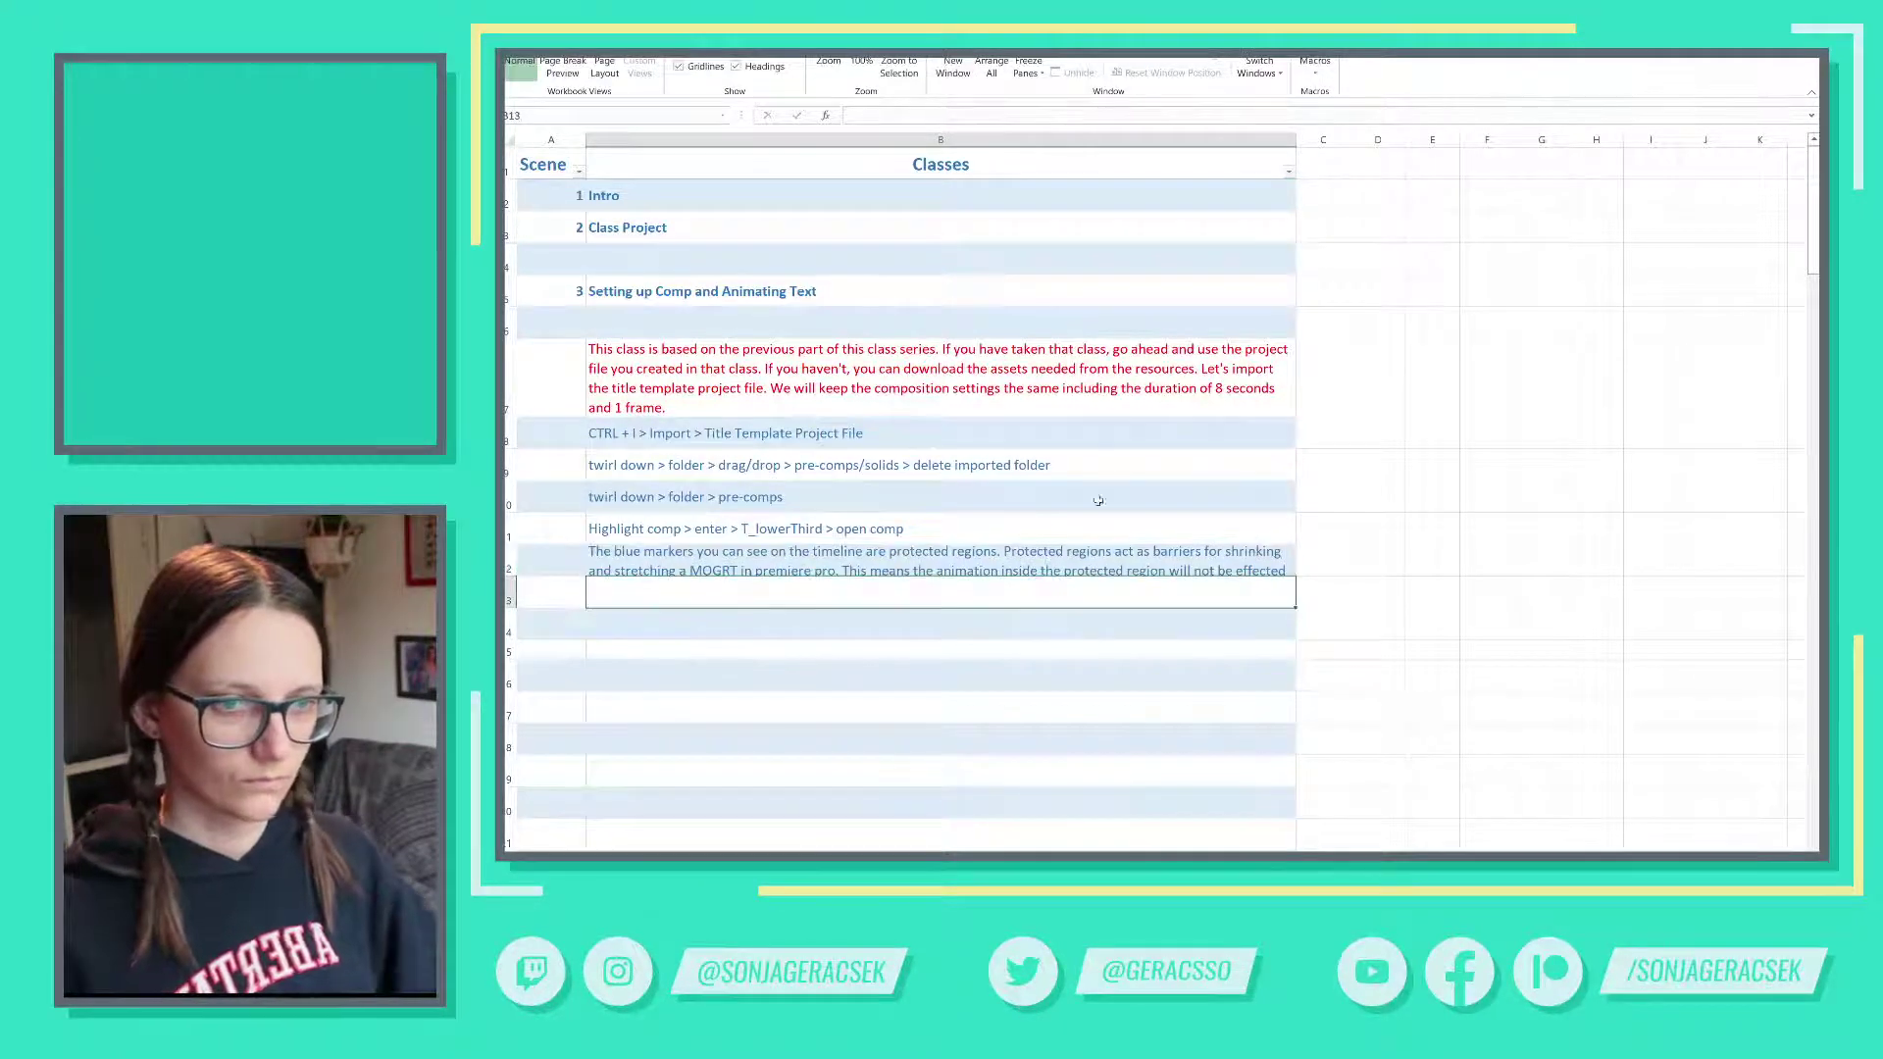
# - Fit the row height to the protected regions note and copy the red paragraph's formatting onto it
pyautogui.doubleClick(507, 575)
pyautogui.press('Up')
pyautogui.press('Up')
pyautogui.press('Up')
pyautogui.press('Up')
pyautogui.press('Up')
pyautogui.press('Up')
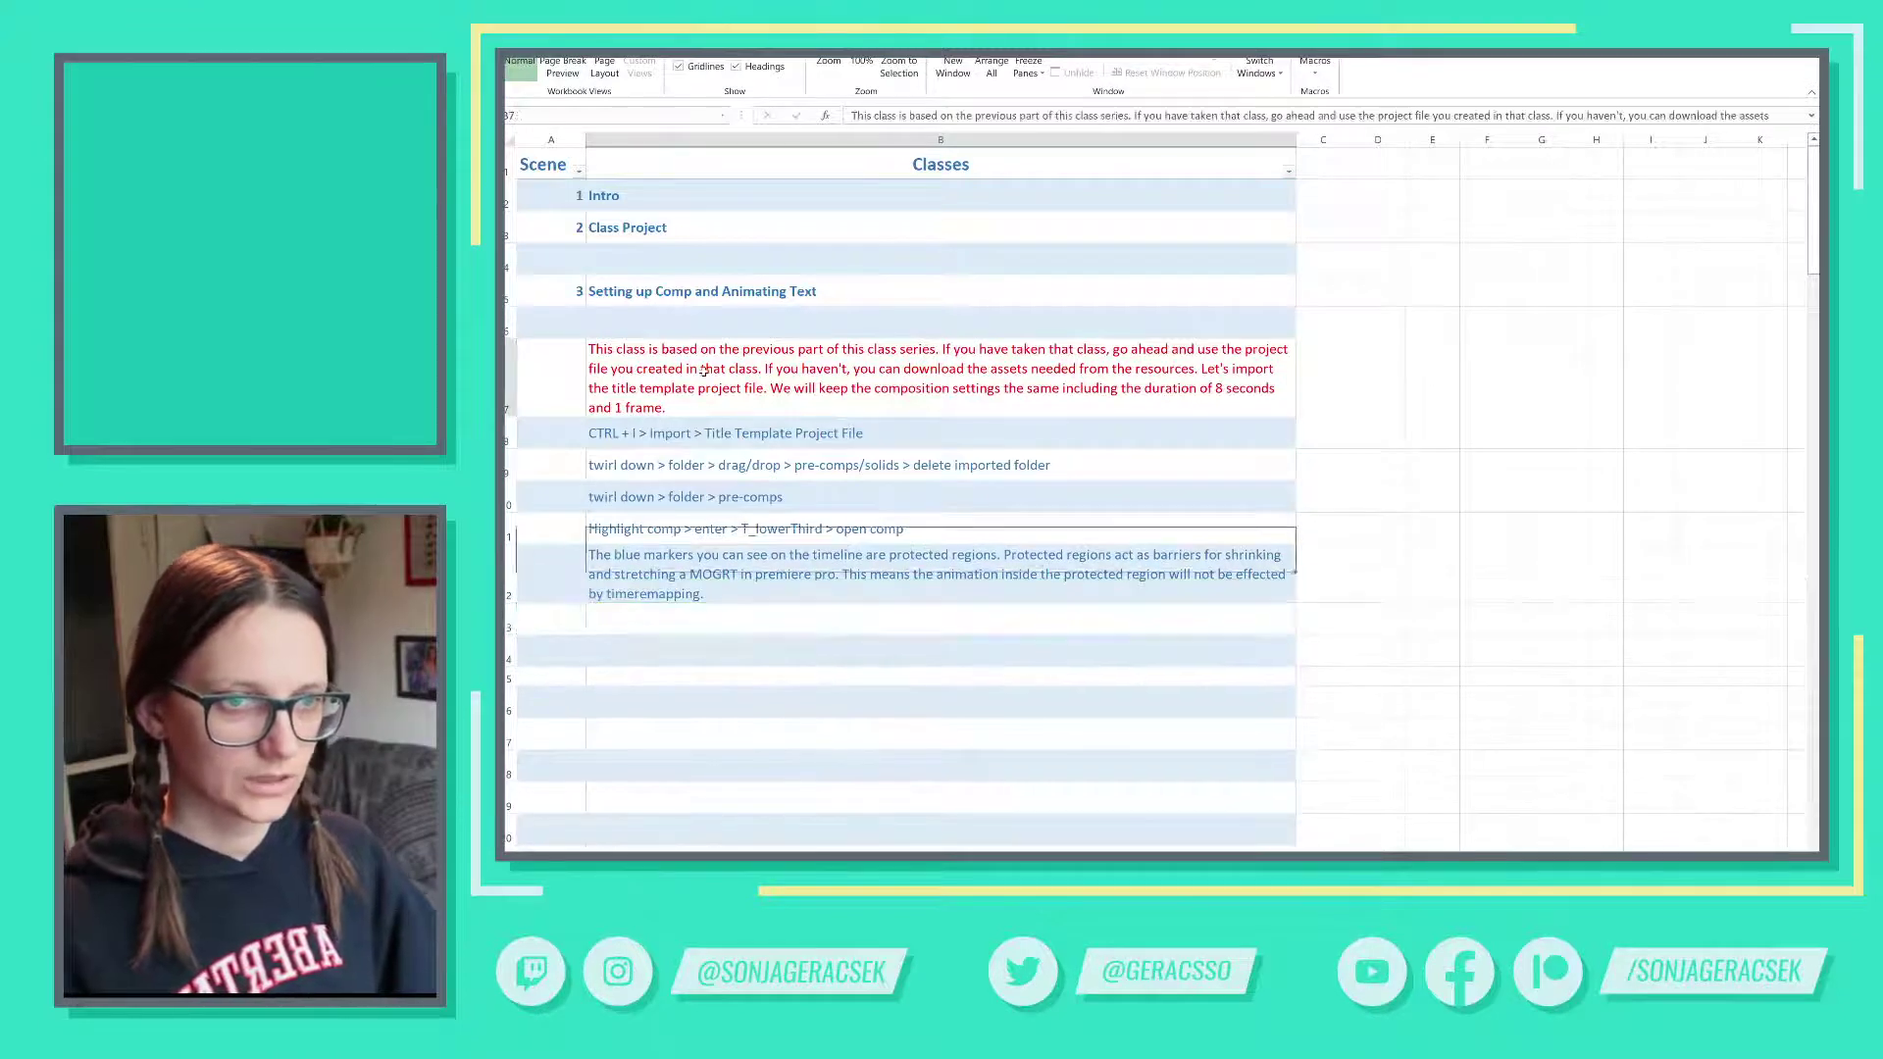
pyautogui.click(535, 51)
pyautogui.click(577, 72)
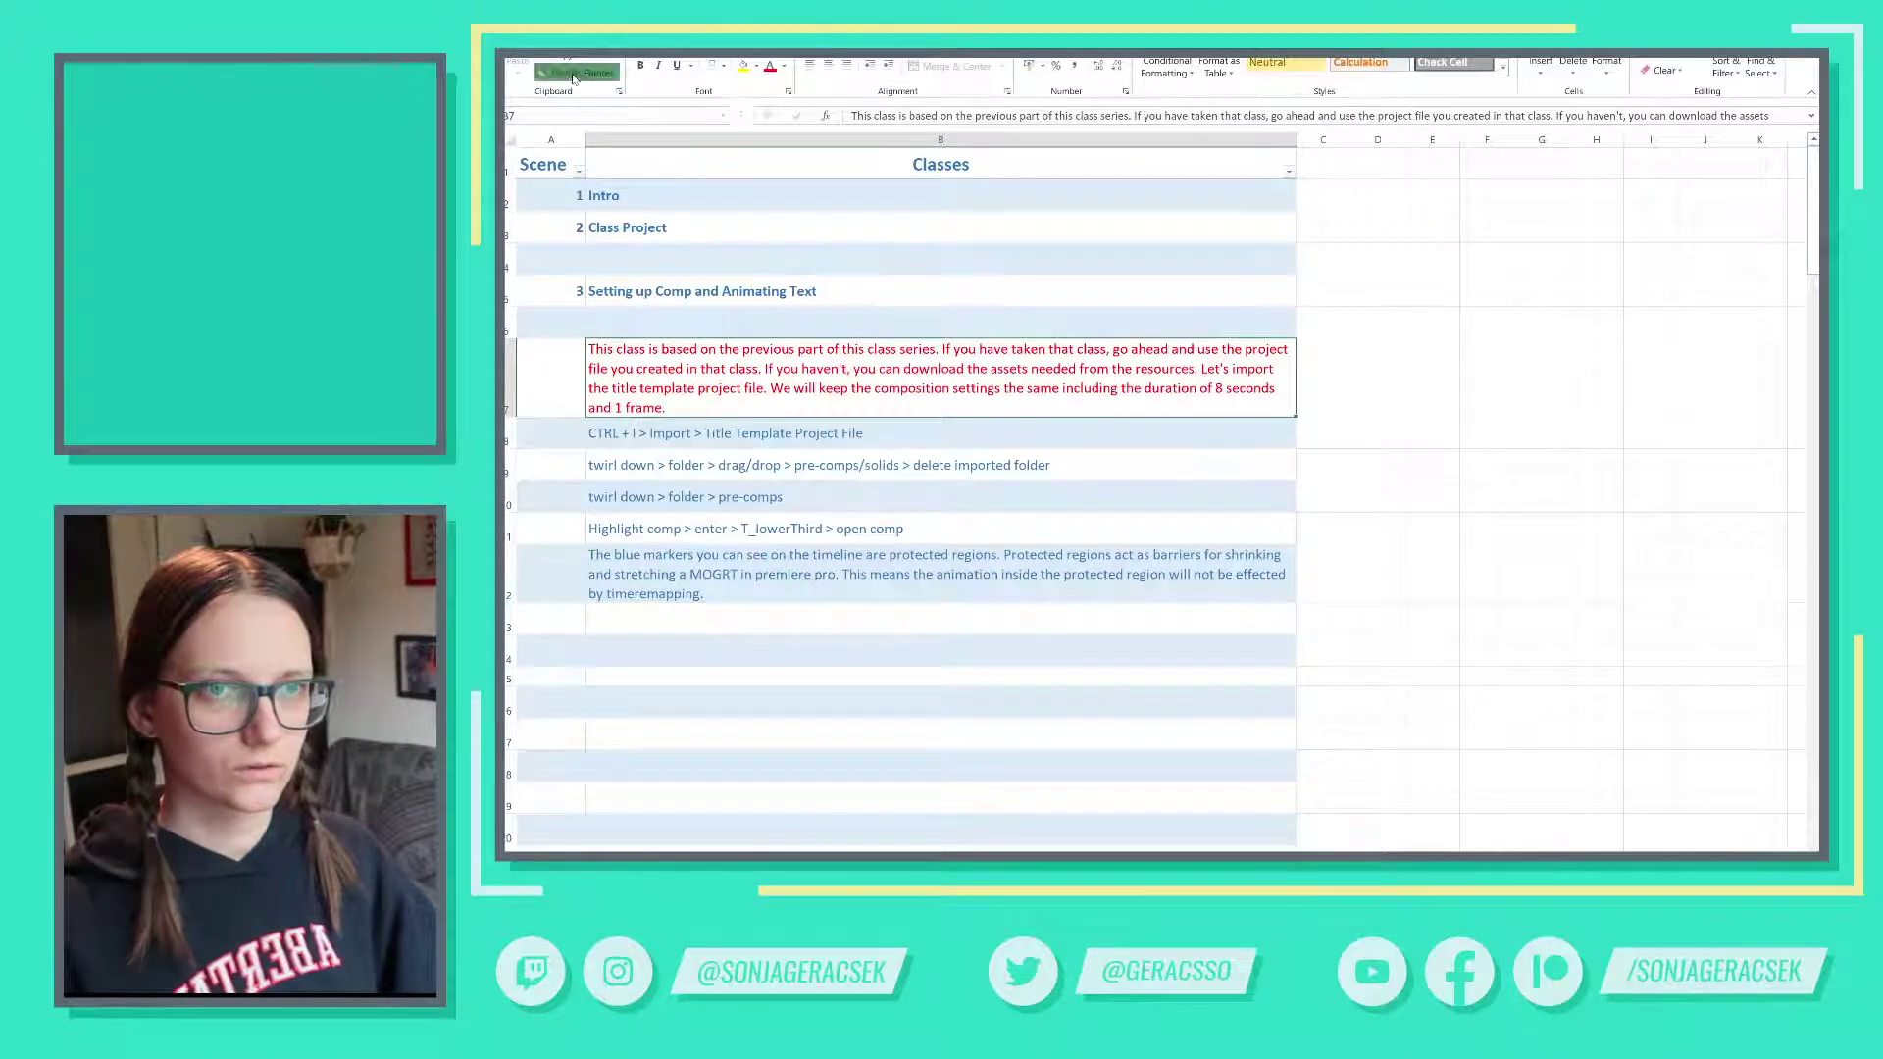
pyautogui.click(796, 571)
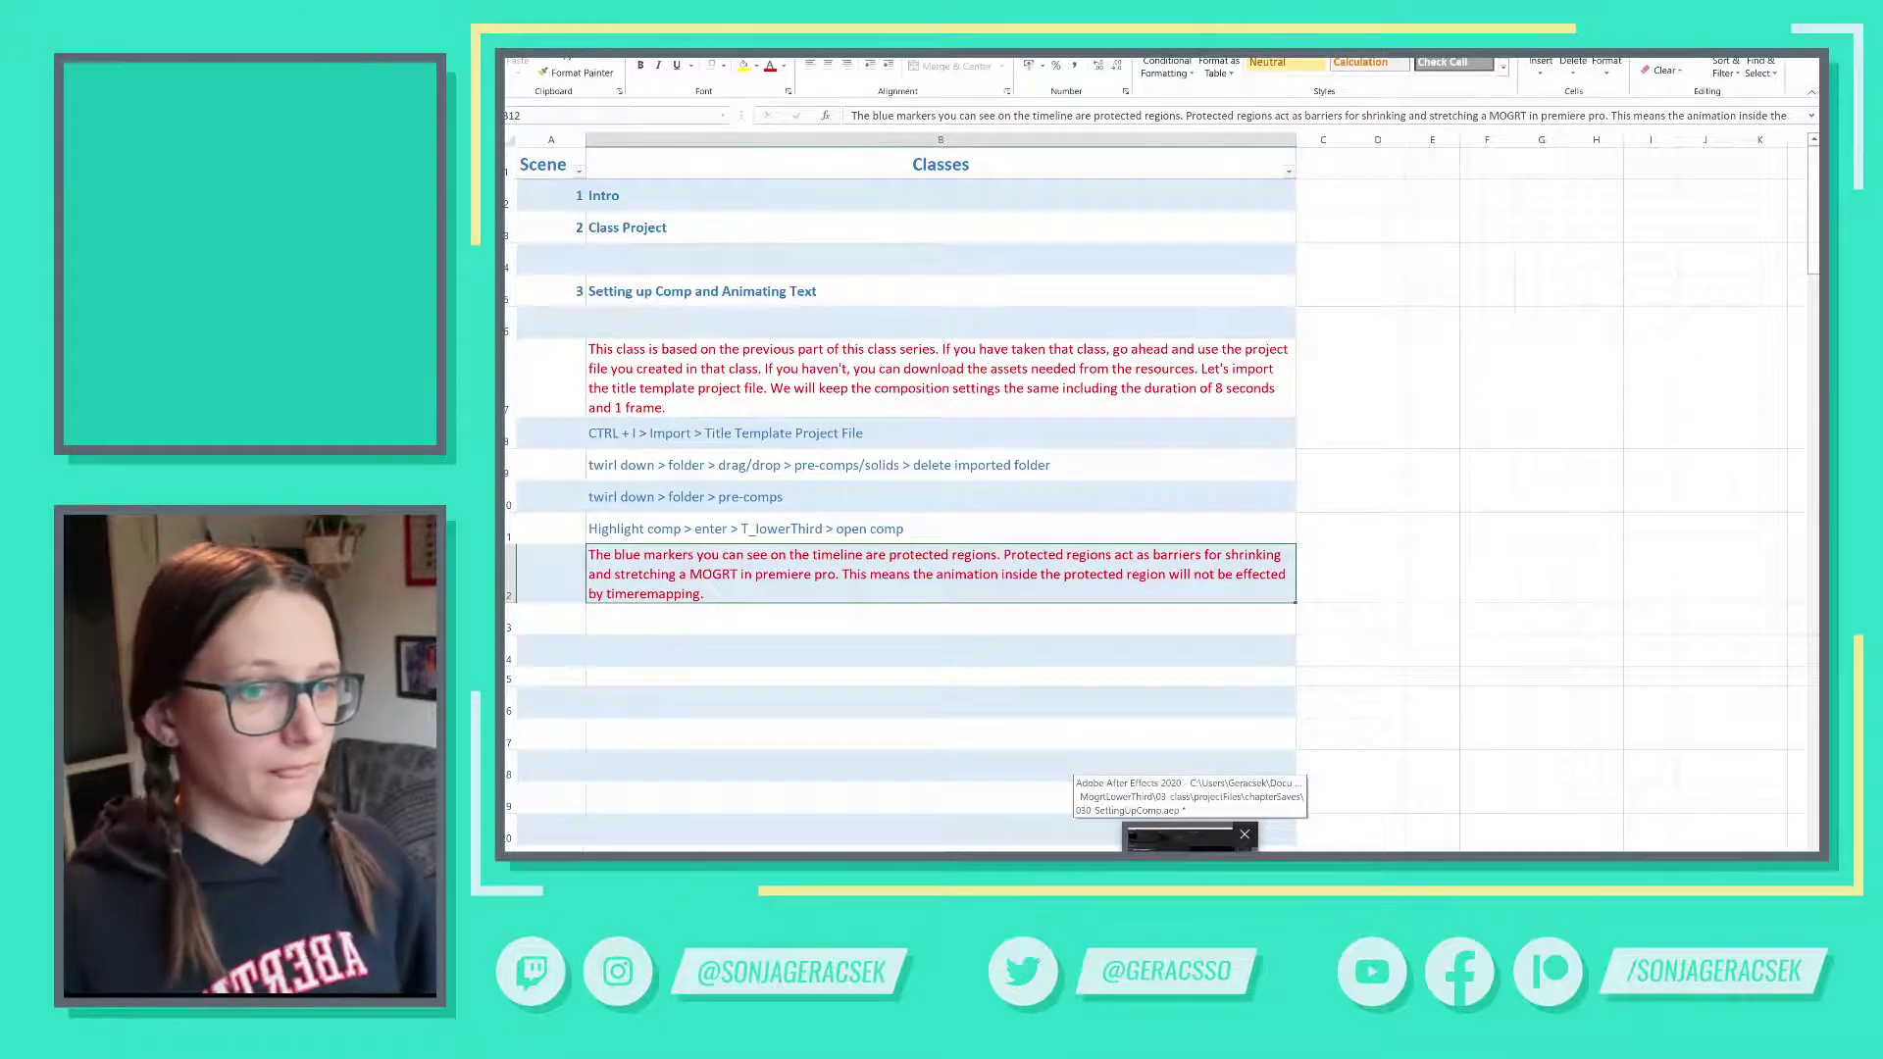
# - Switch to After Effects and reveal the keyframes of all layers in the T_lowerThird composition
pyautogui.click(1186, 839)
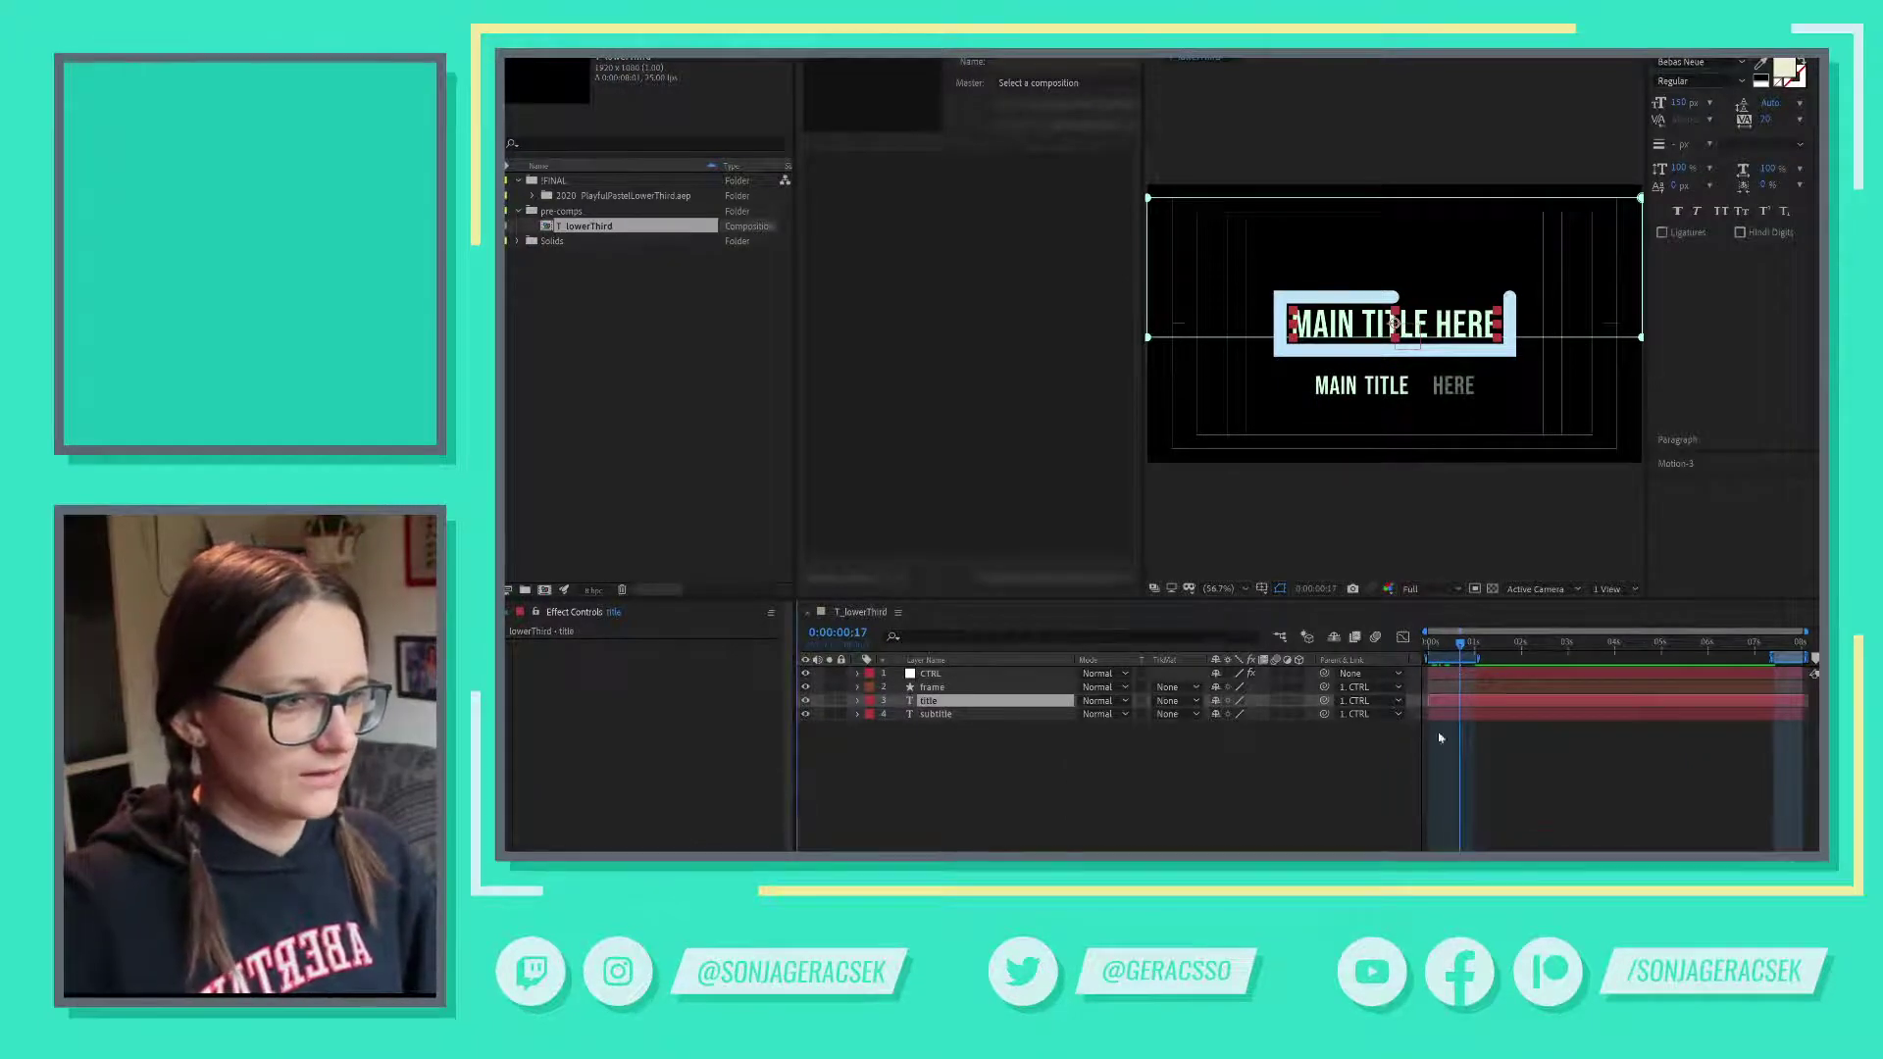
pyautogui.click(1563, 795)
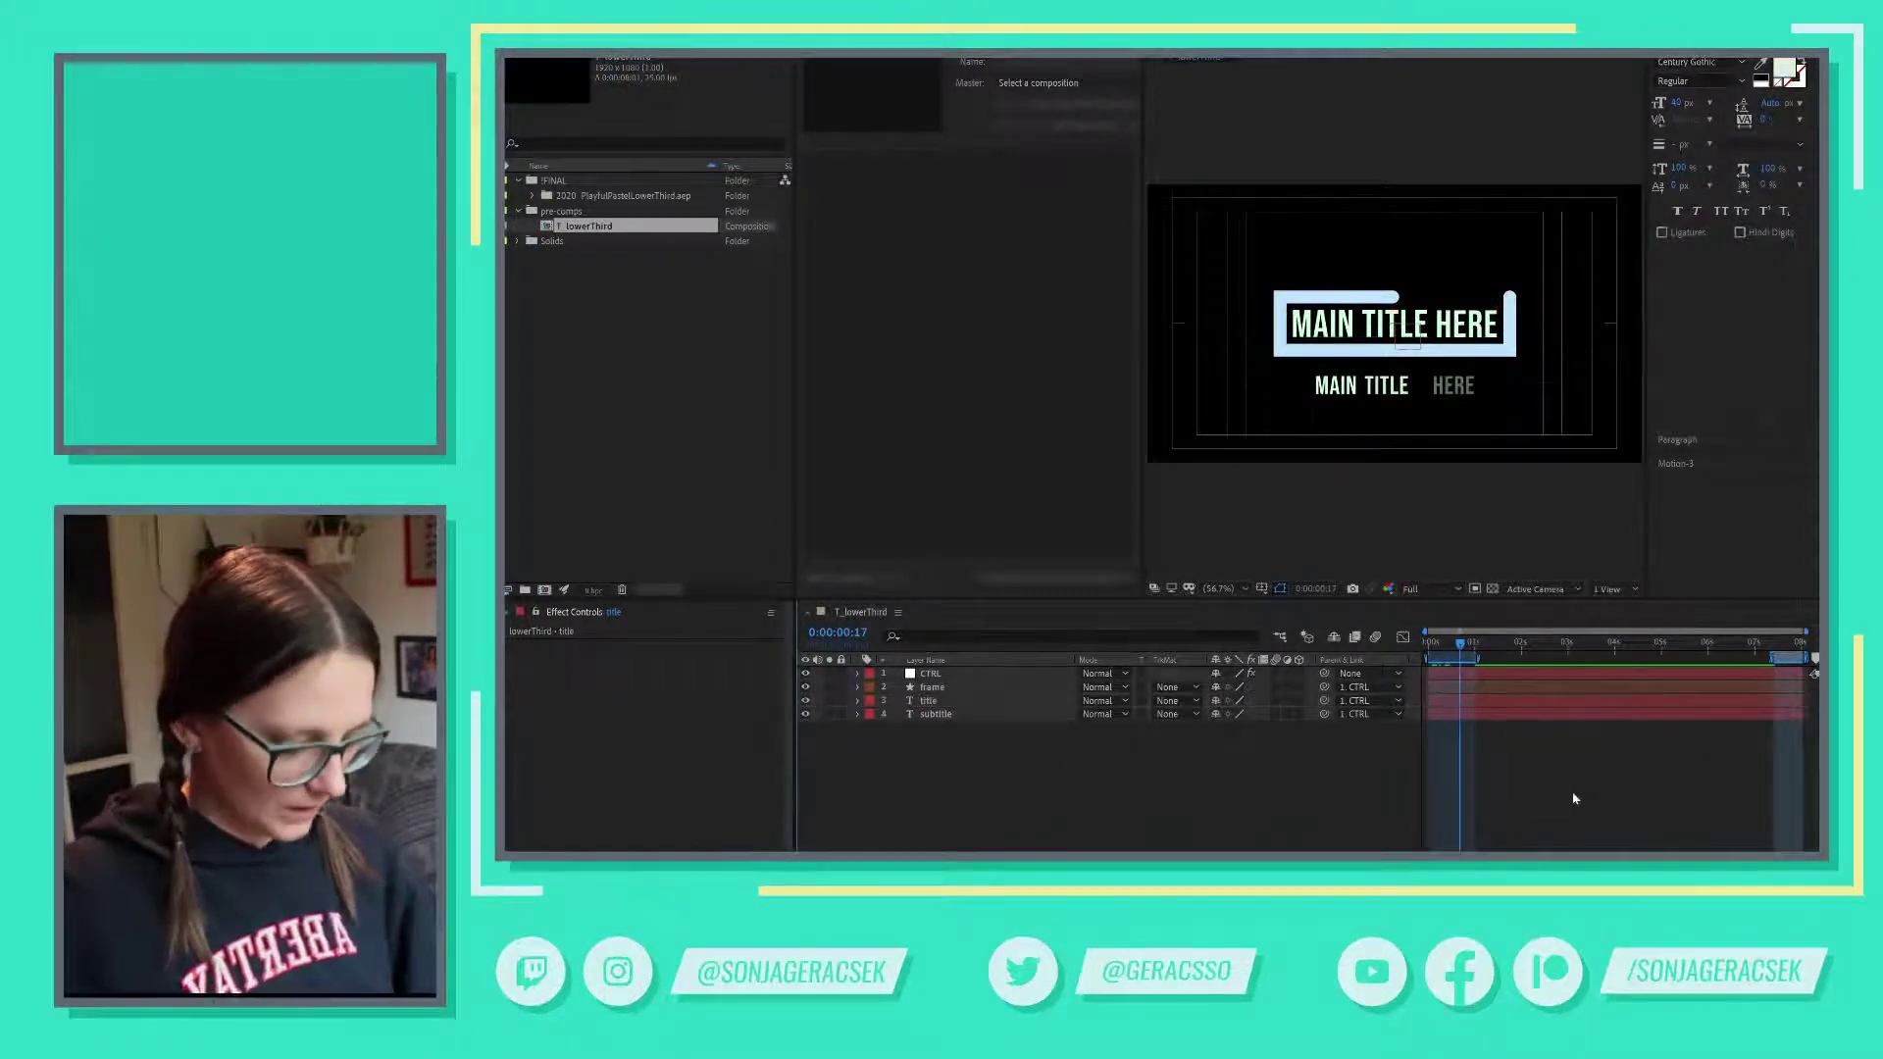
pyautogui.press('u')
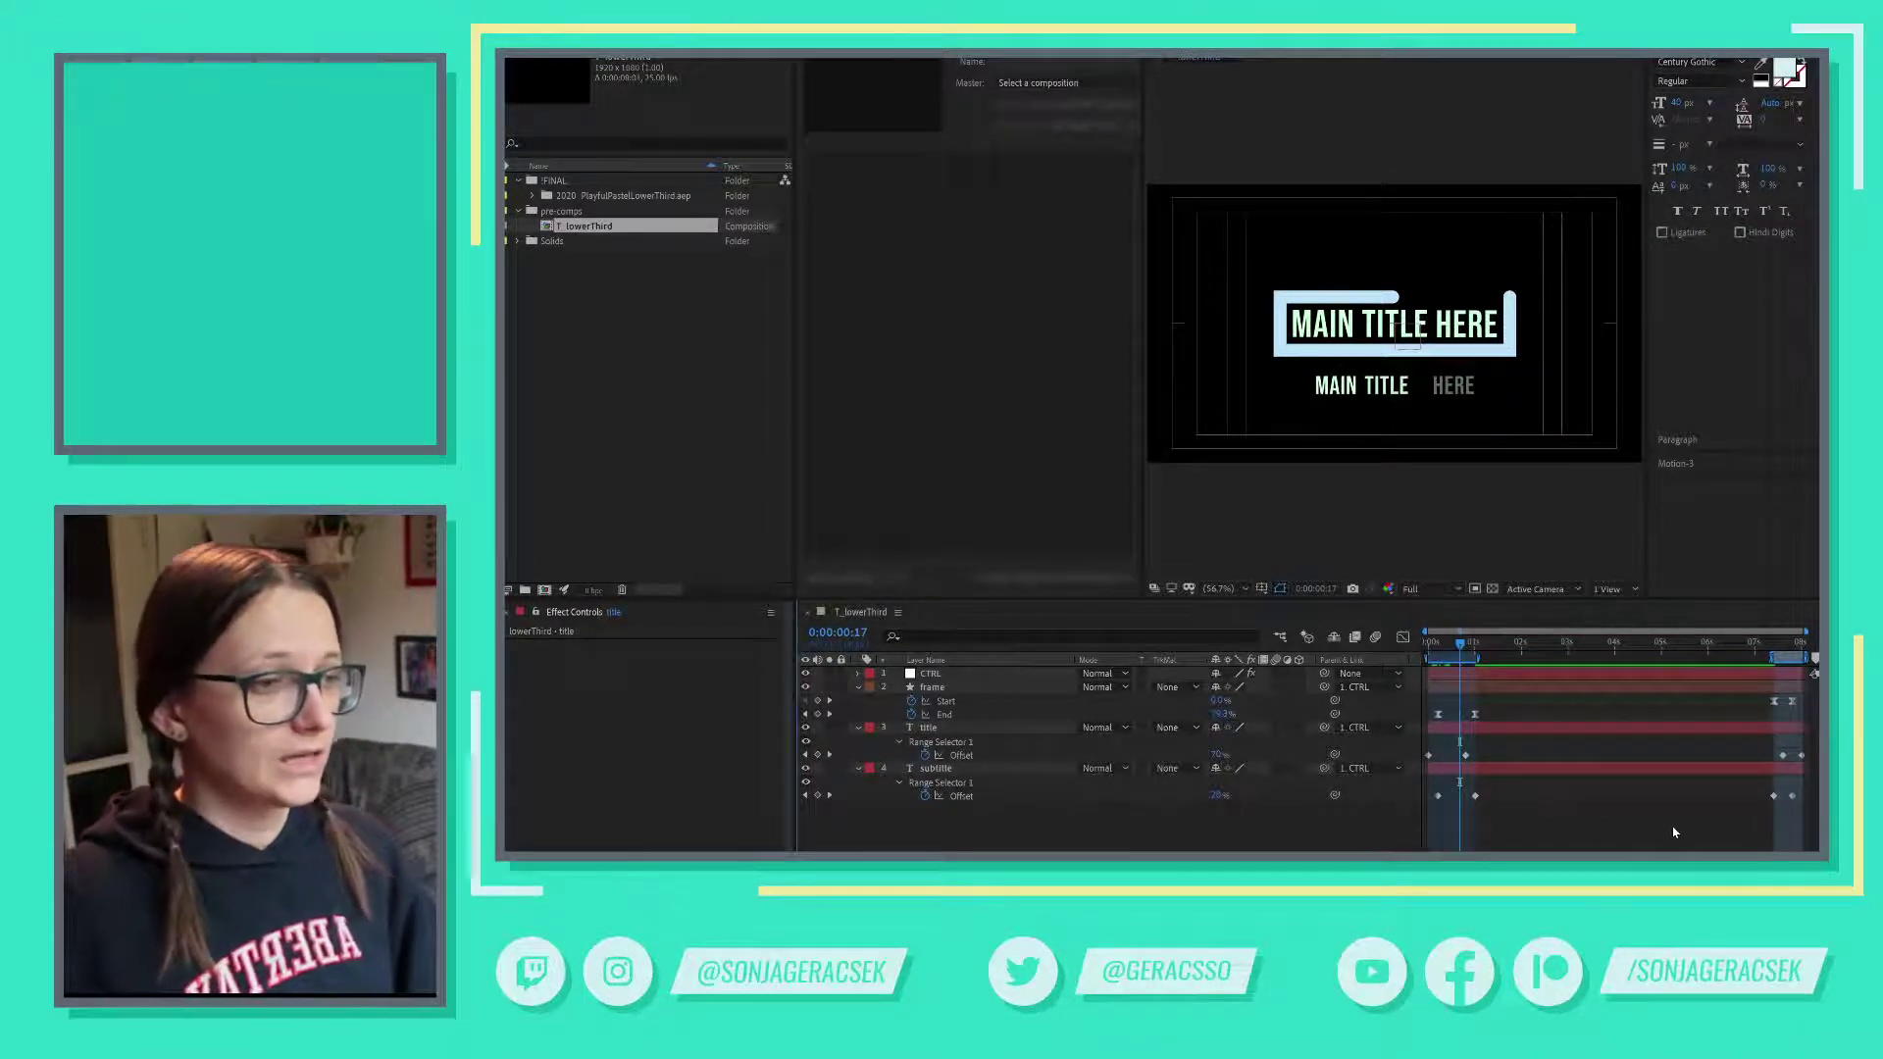
pyautogui.click(897, 725)
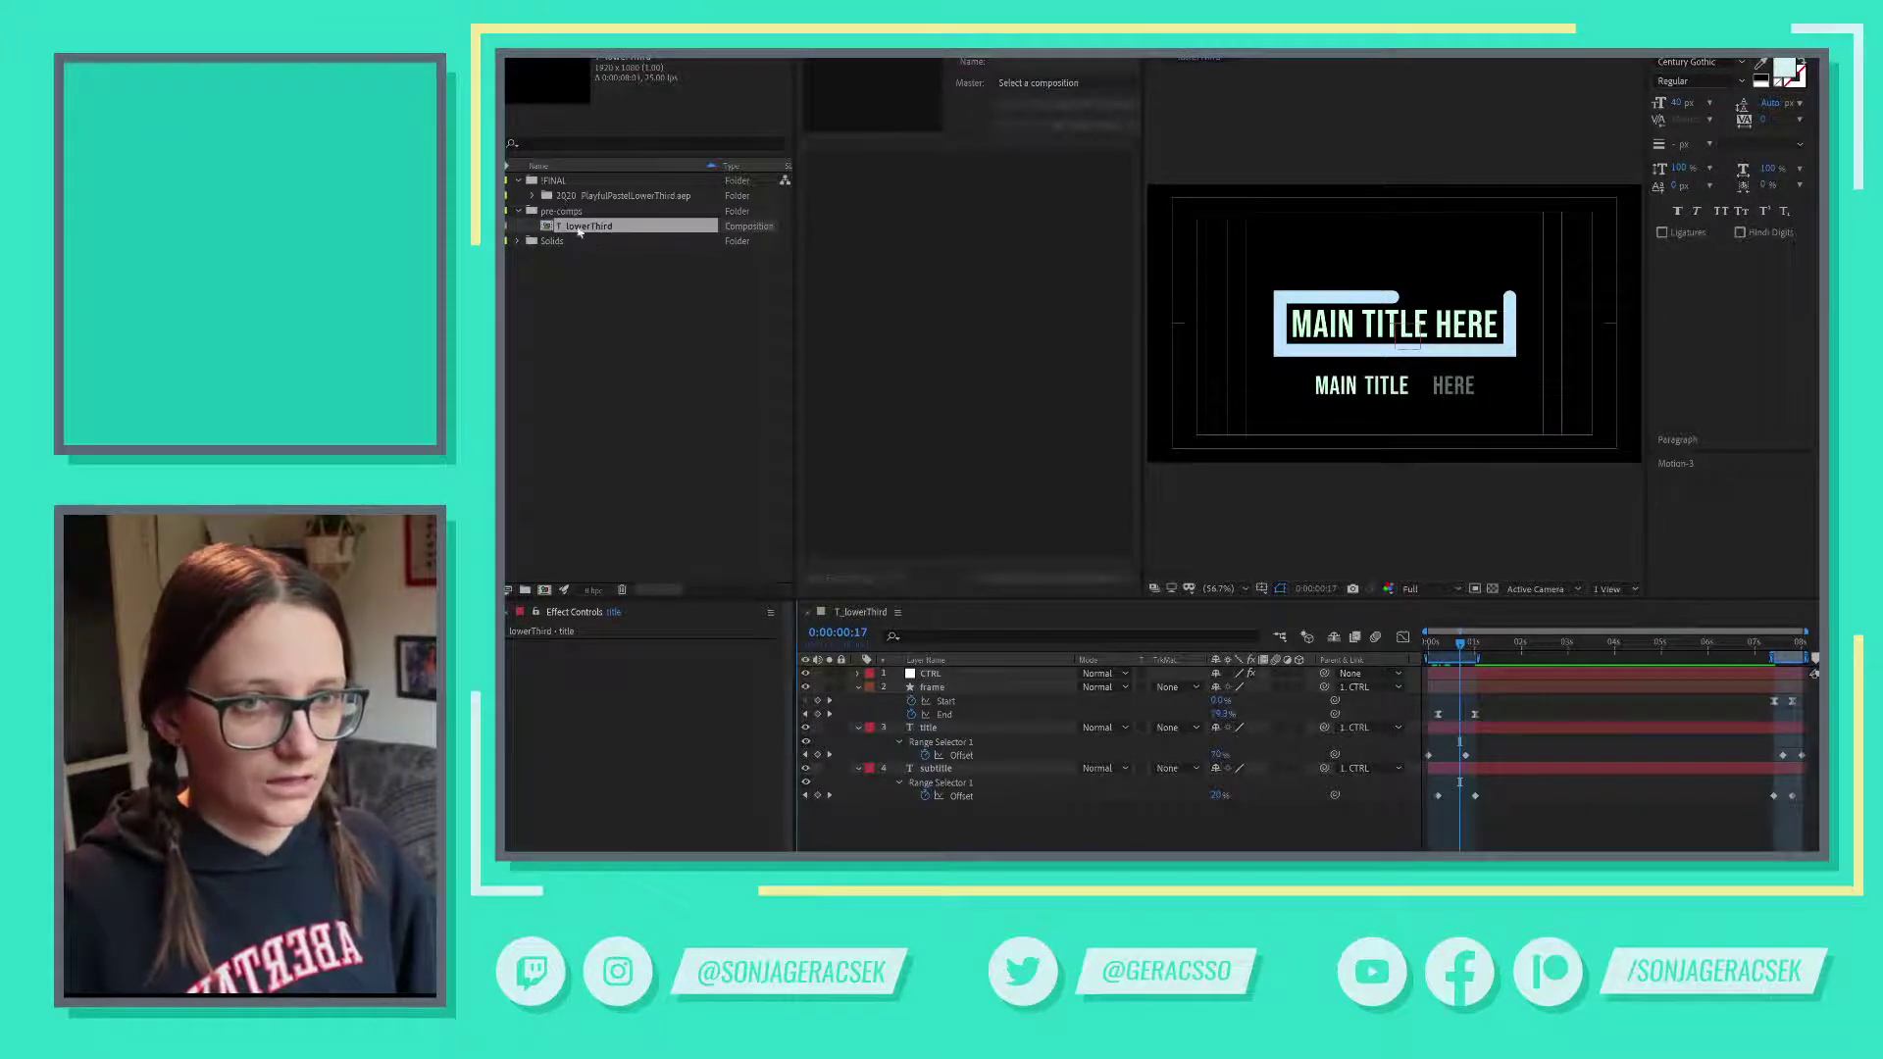
# - Create a new composition from T_lowerThird and check its composition settings without changing them
pyautogui.moveTo(585, 234); pyautogui.dragTo(544, 589)
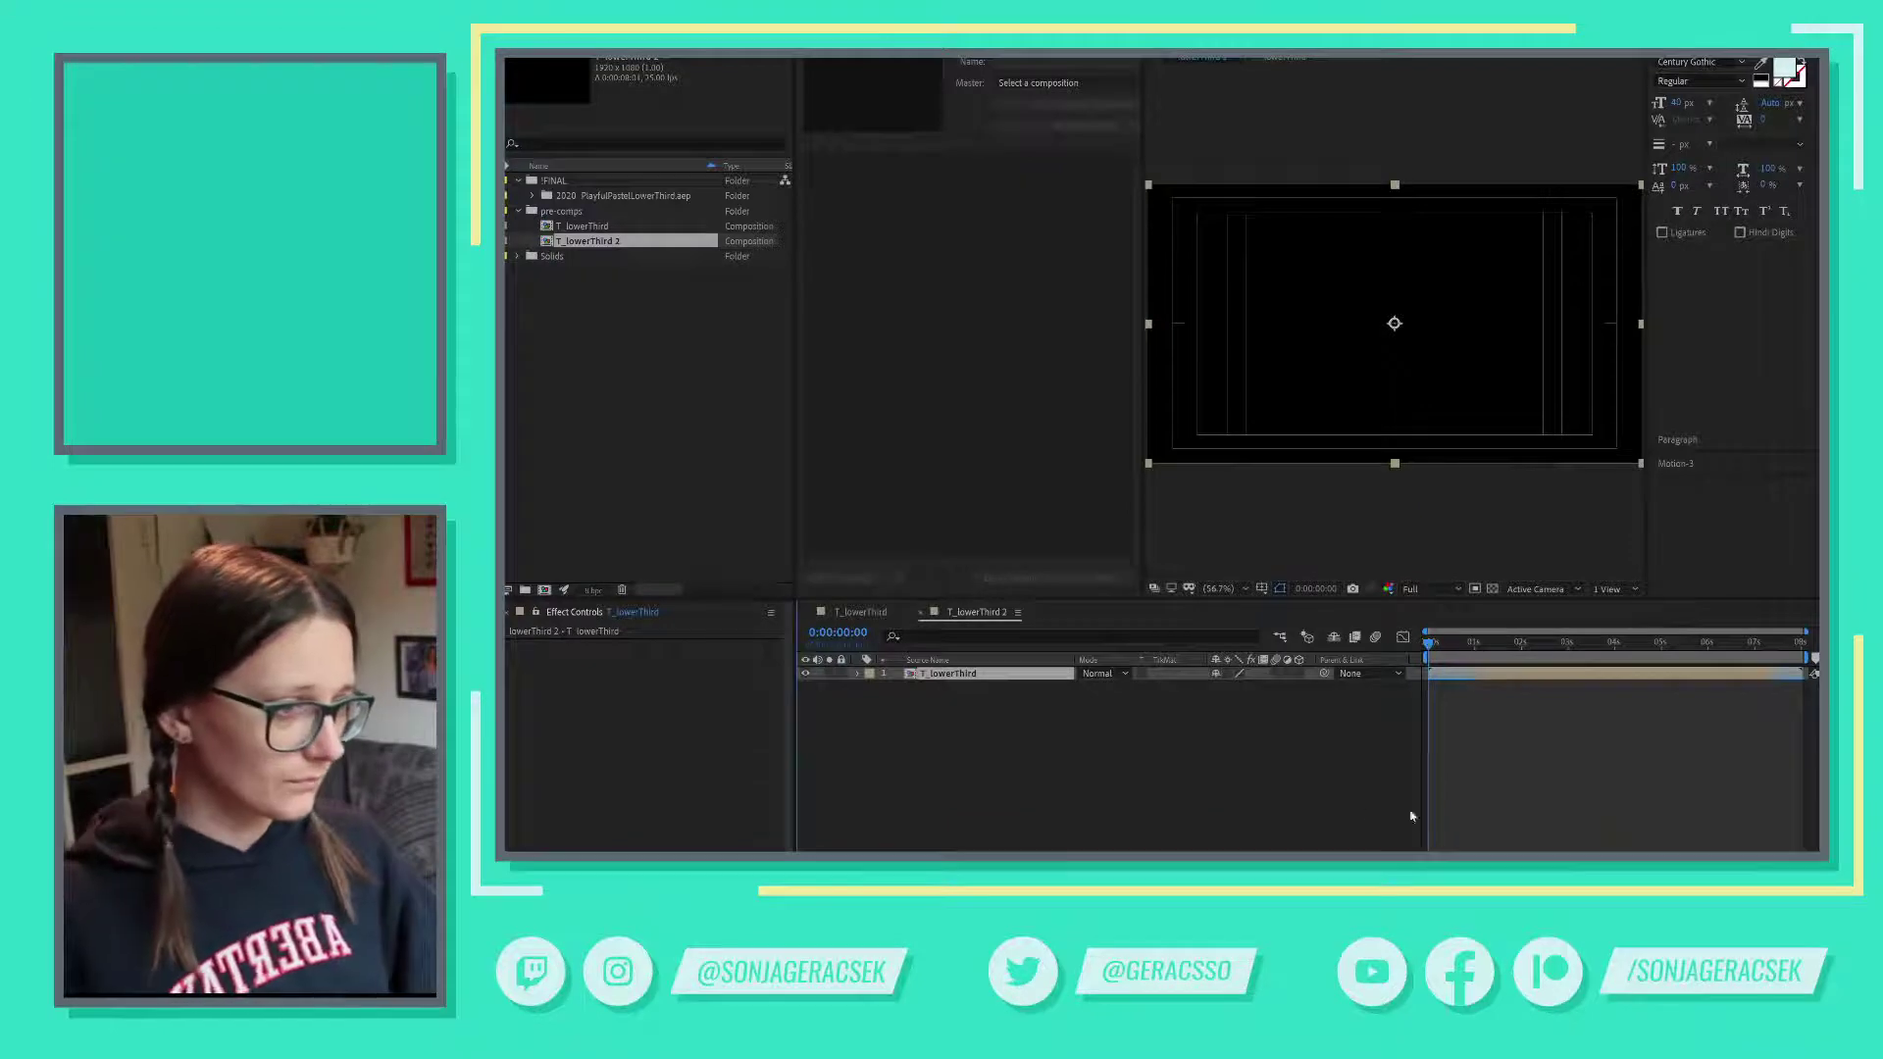
pyautogui.rightClick(1354, 661)
pyautogui.click(1424, 686)
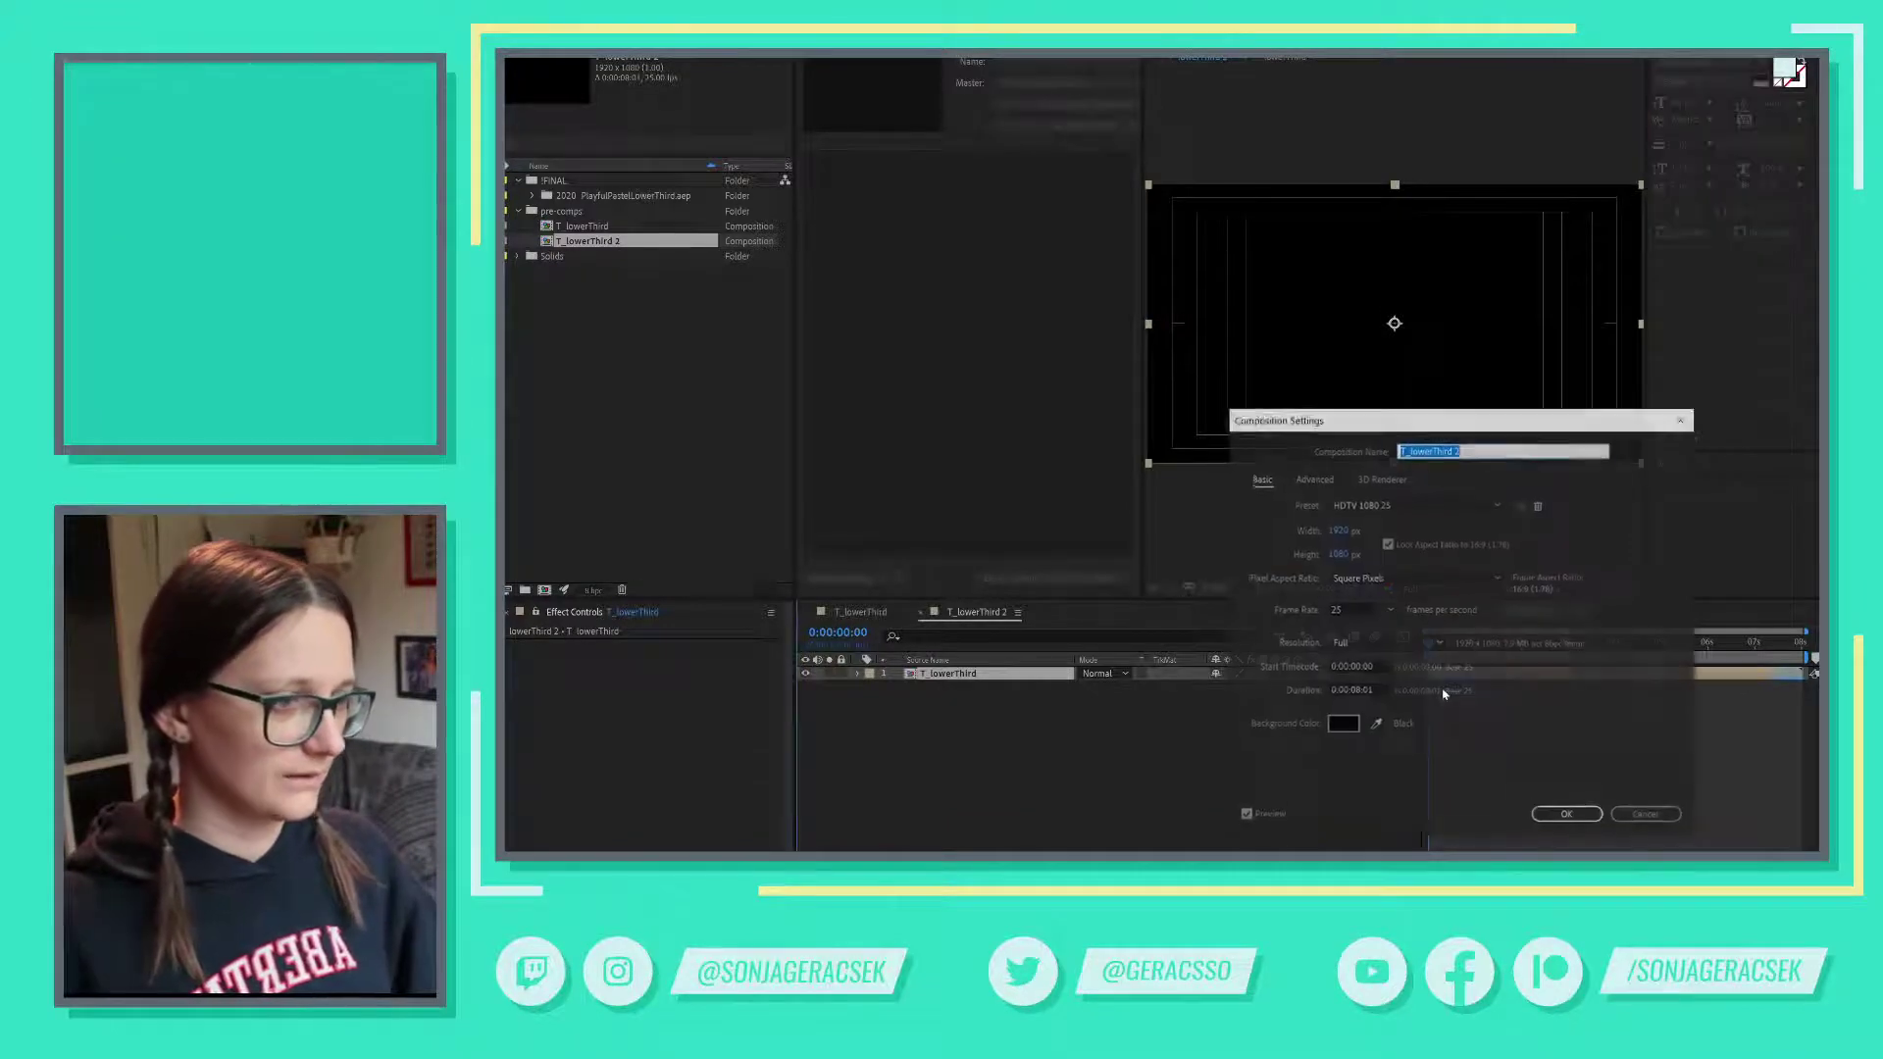
pyautogui.click(1674, 812)
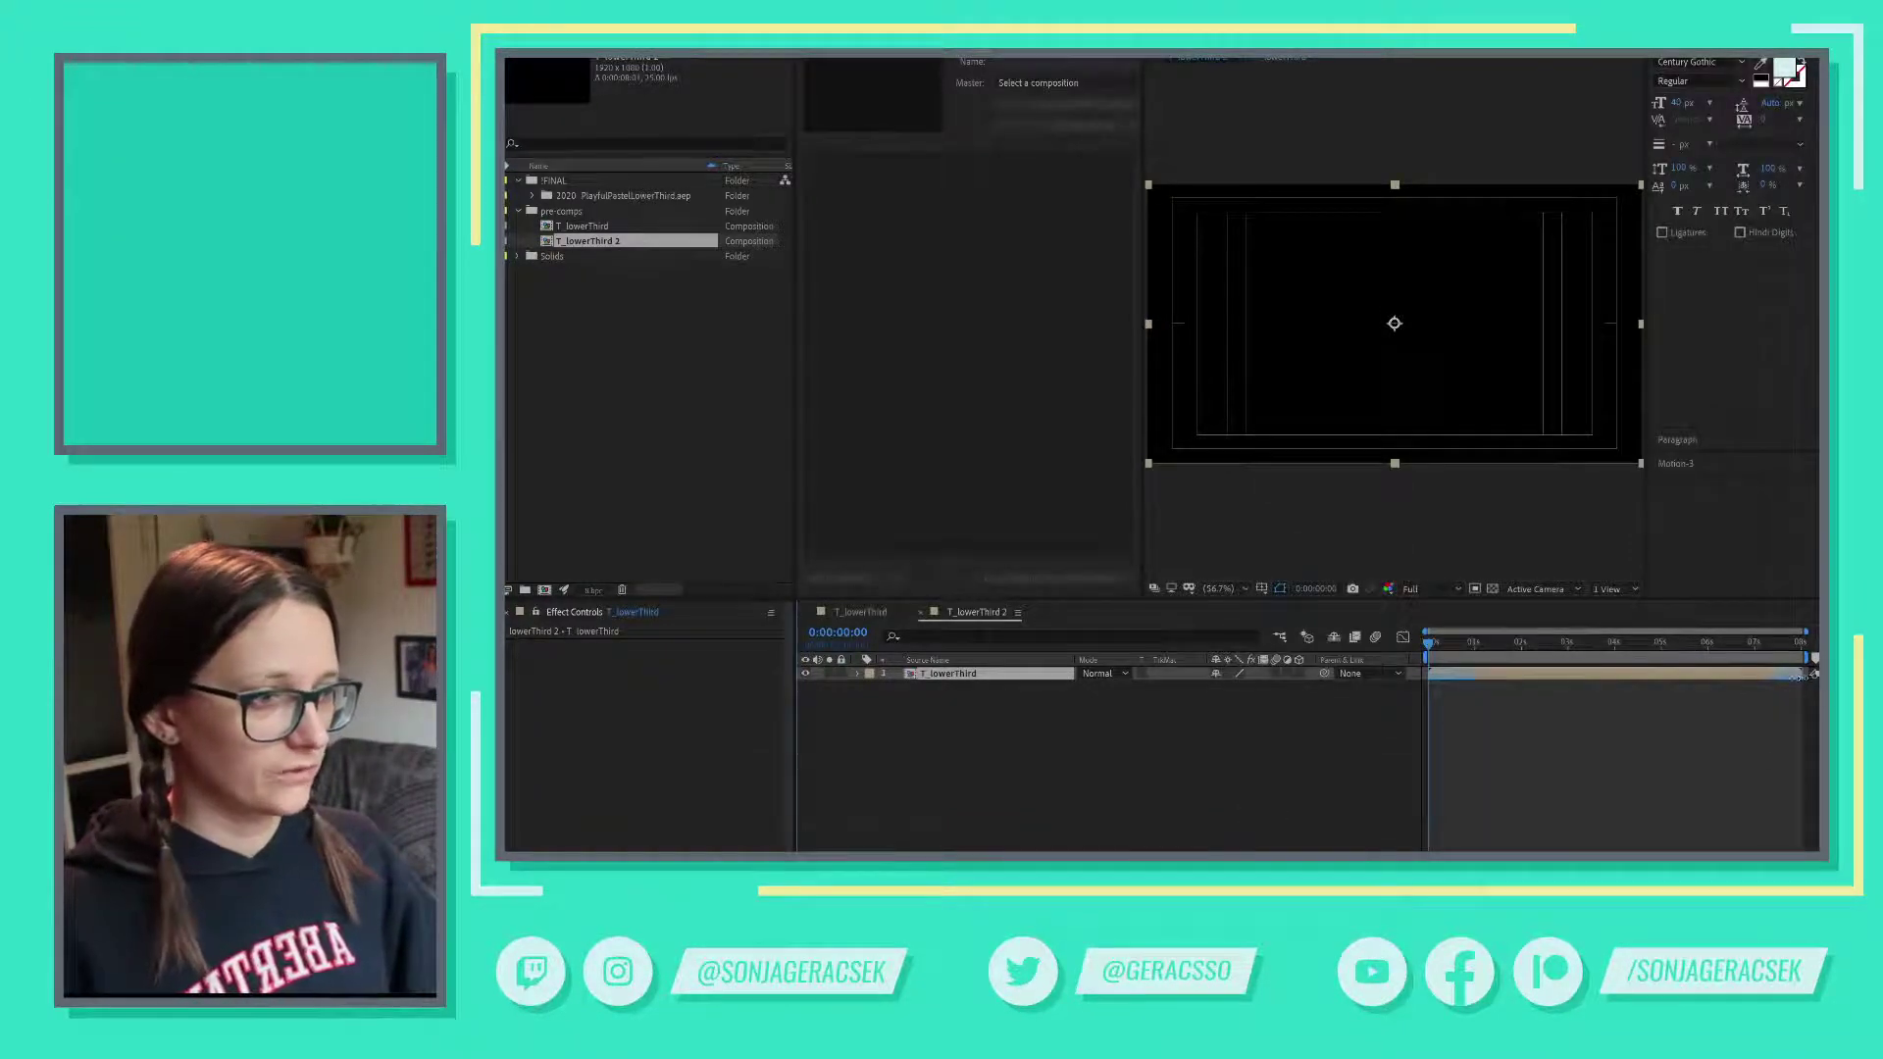
# - Shorten the nested T_lowerThird layer to about 3 seconds and scrub through its intro animation to 0:00:01:04
pyautogui.moveTo(1807, 674); pyautogui.dragTo(1584, 676)
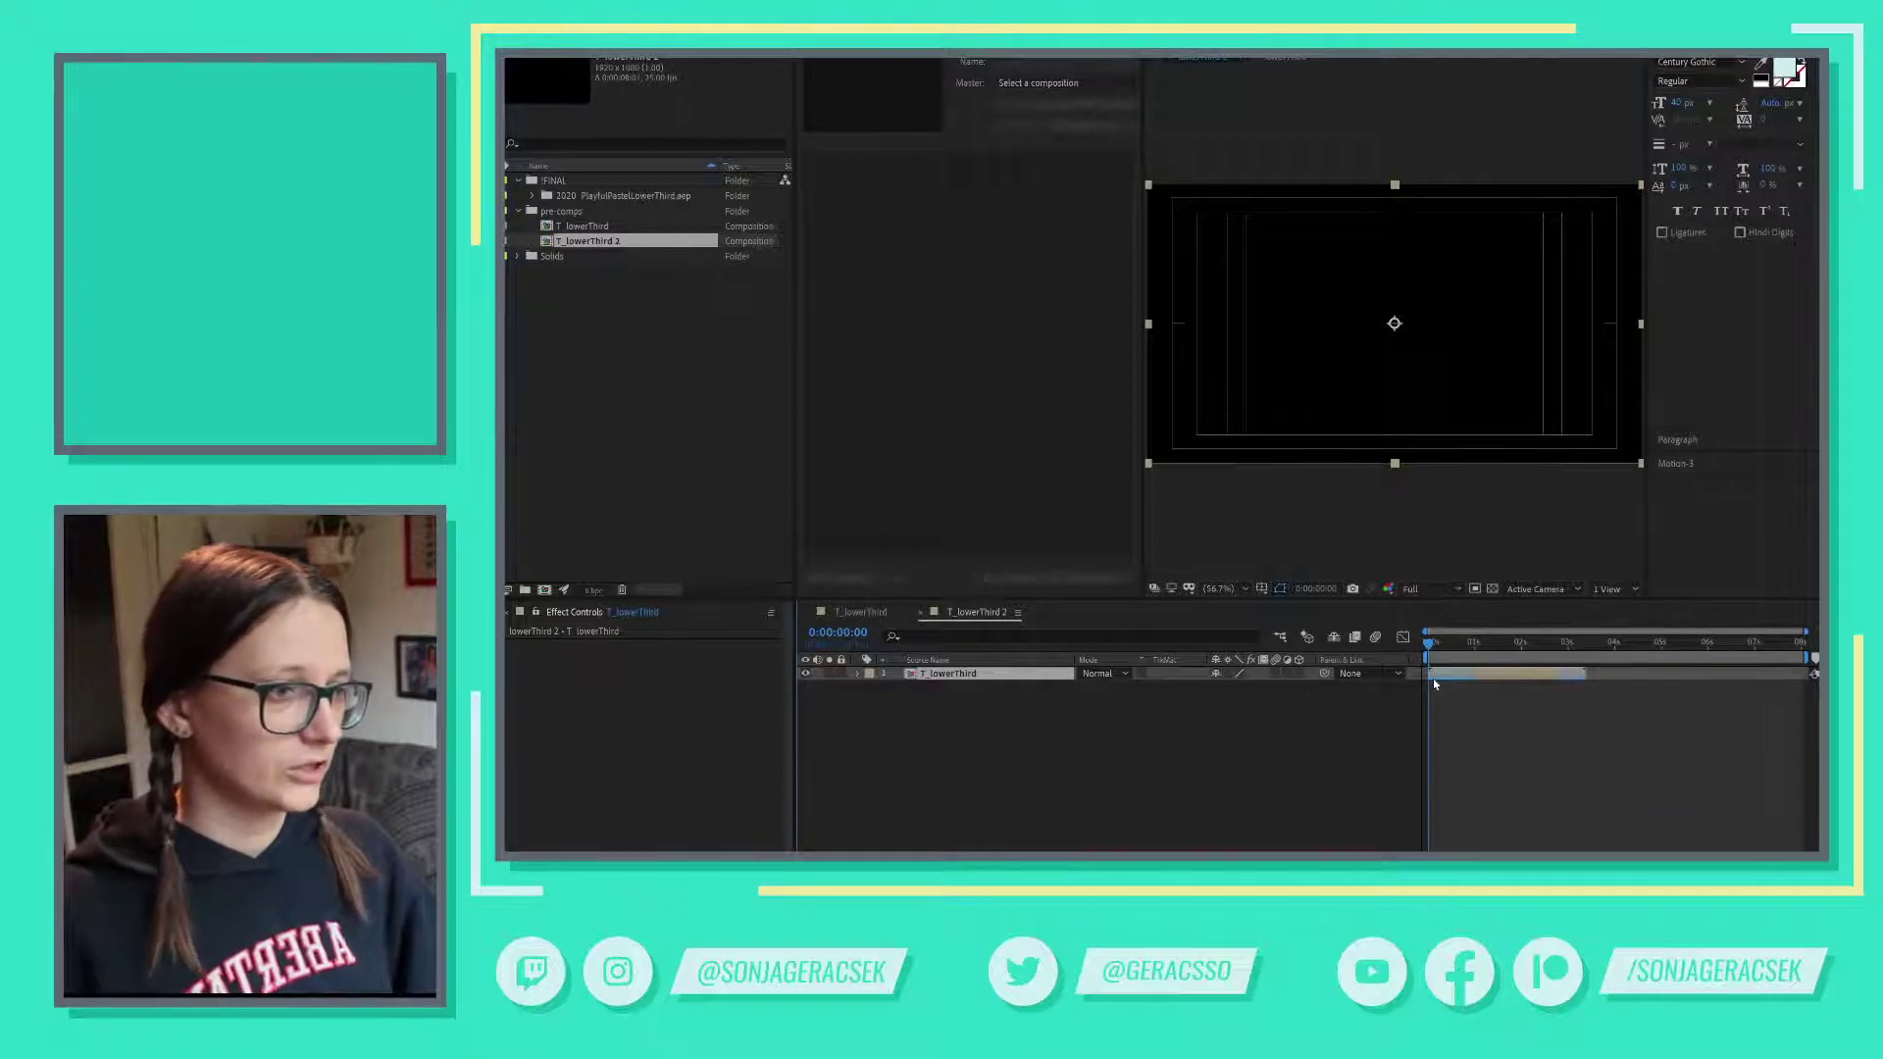
pyautogui.moveTo(1474, 640); pyautogui.dragTo(1537, 681)
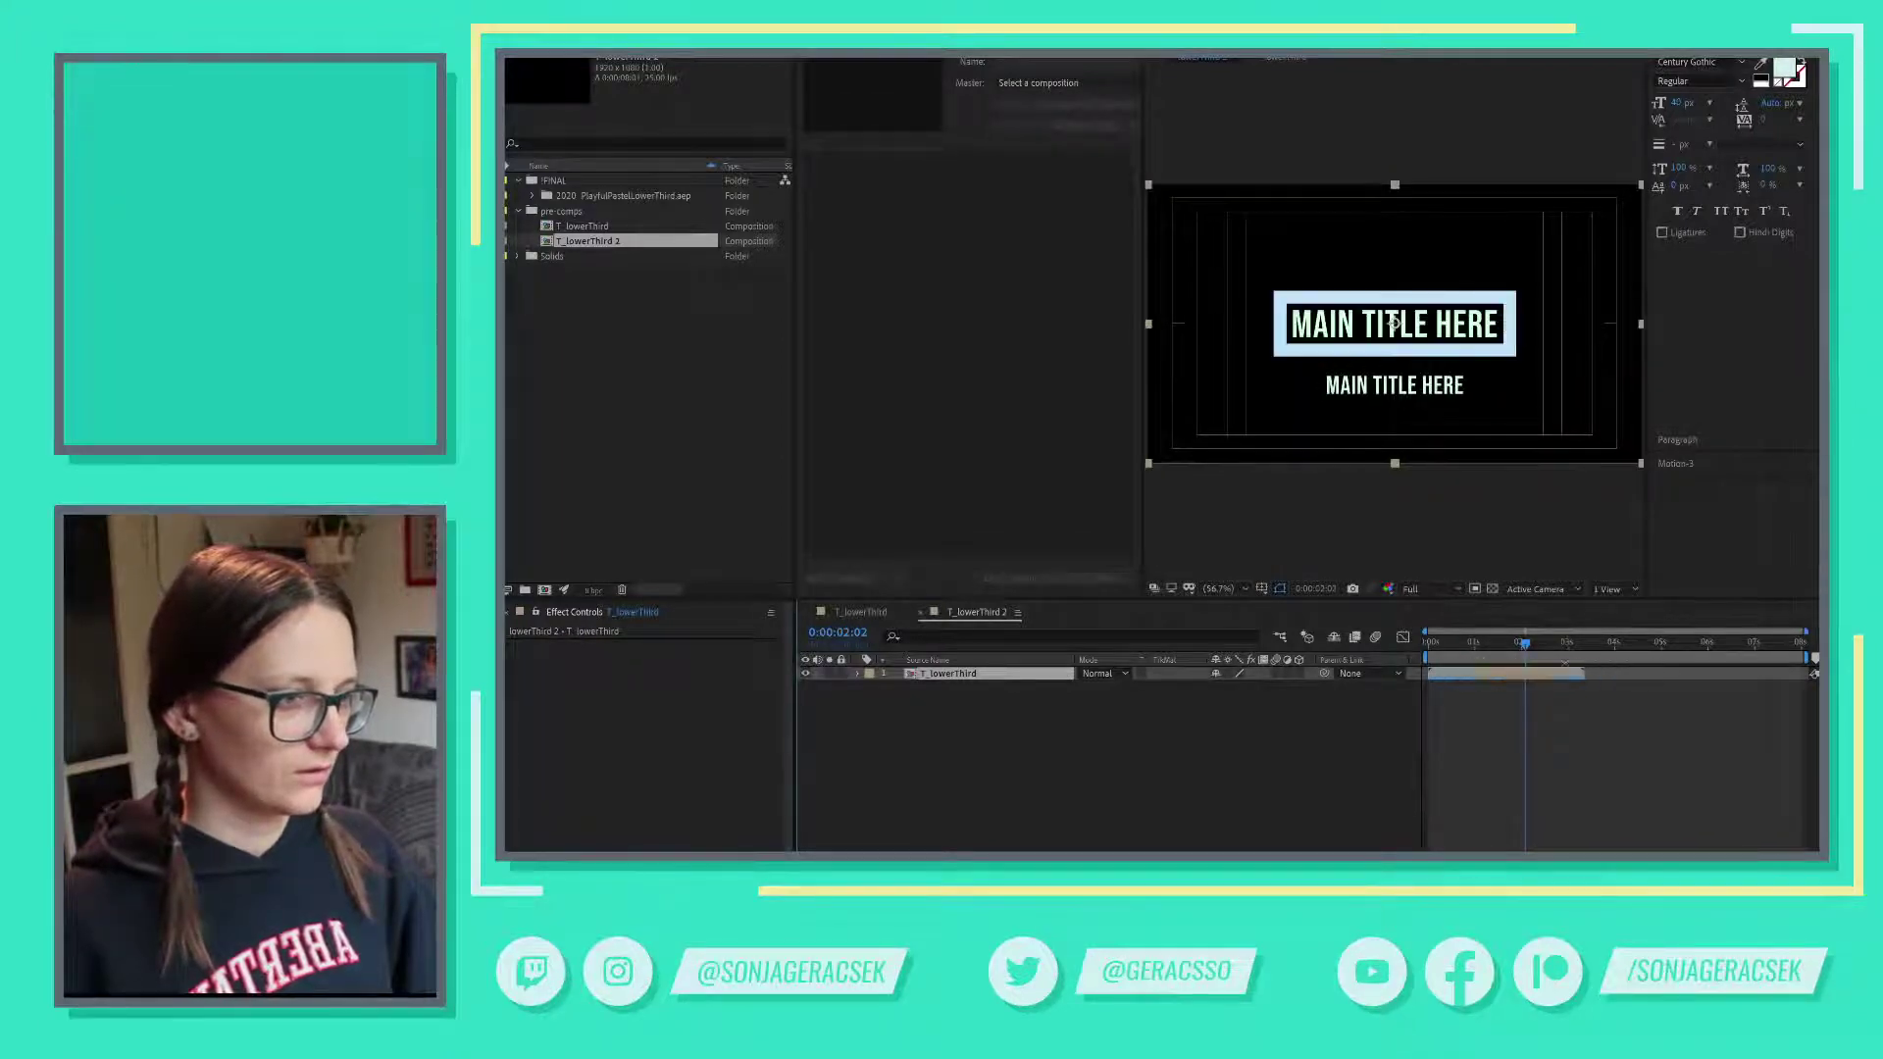
pyautogui.moveTo(1458, 659)
pyautogui.mouseDown()
pyautogui.moveTo(1463, 645)
pyautogui.moveTo(1432, 645)
pyautogui.moveTo(1481, 643)
pyautogui.mouseUp()
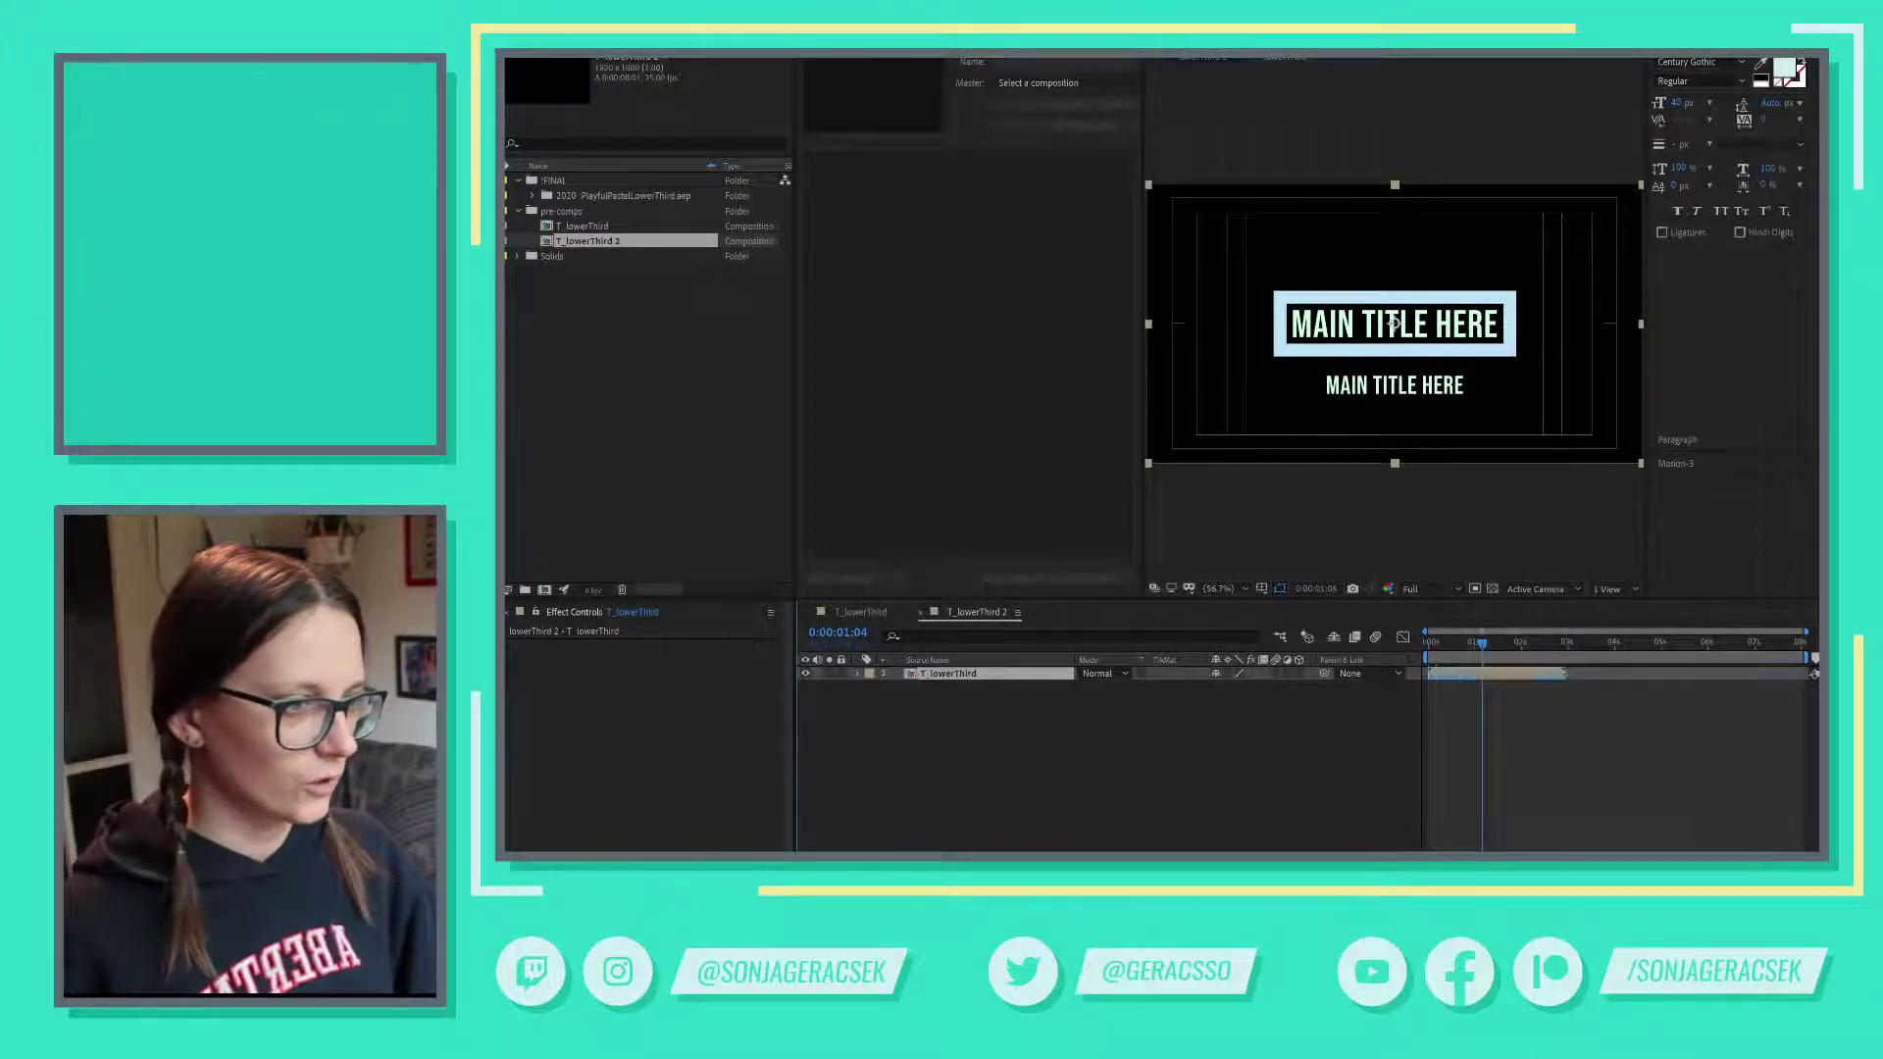
# - Switch to the Excel outline and add commas after "timeline" and "markers" in the protected regions note
pyautogui.hotkey('alt', 'Tab')
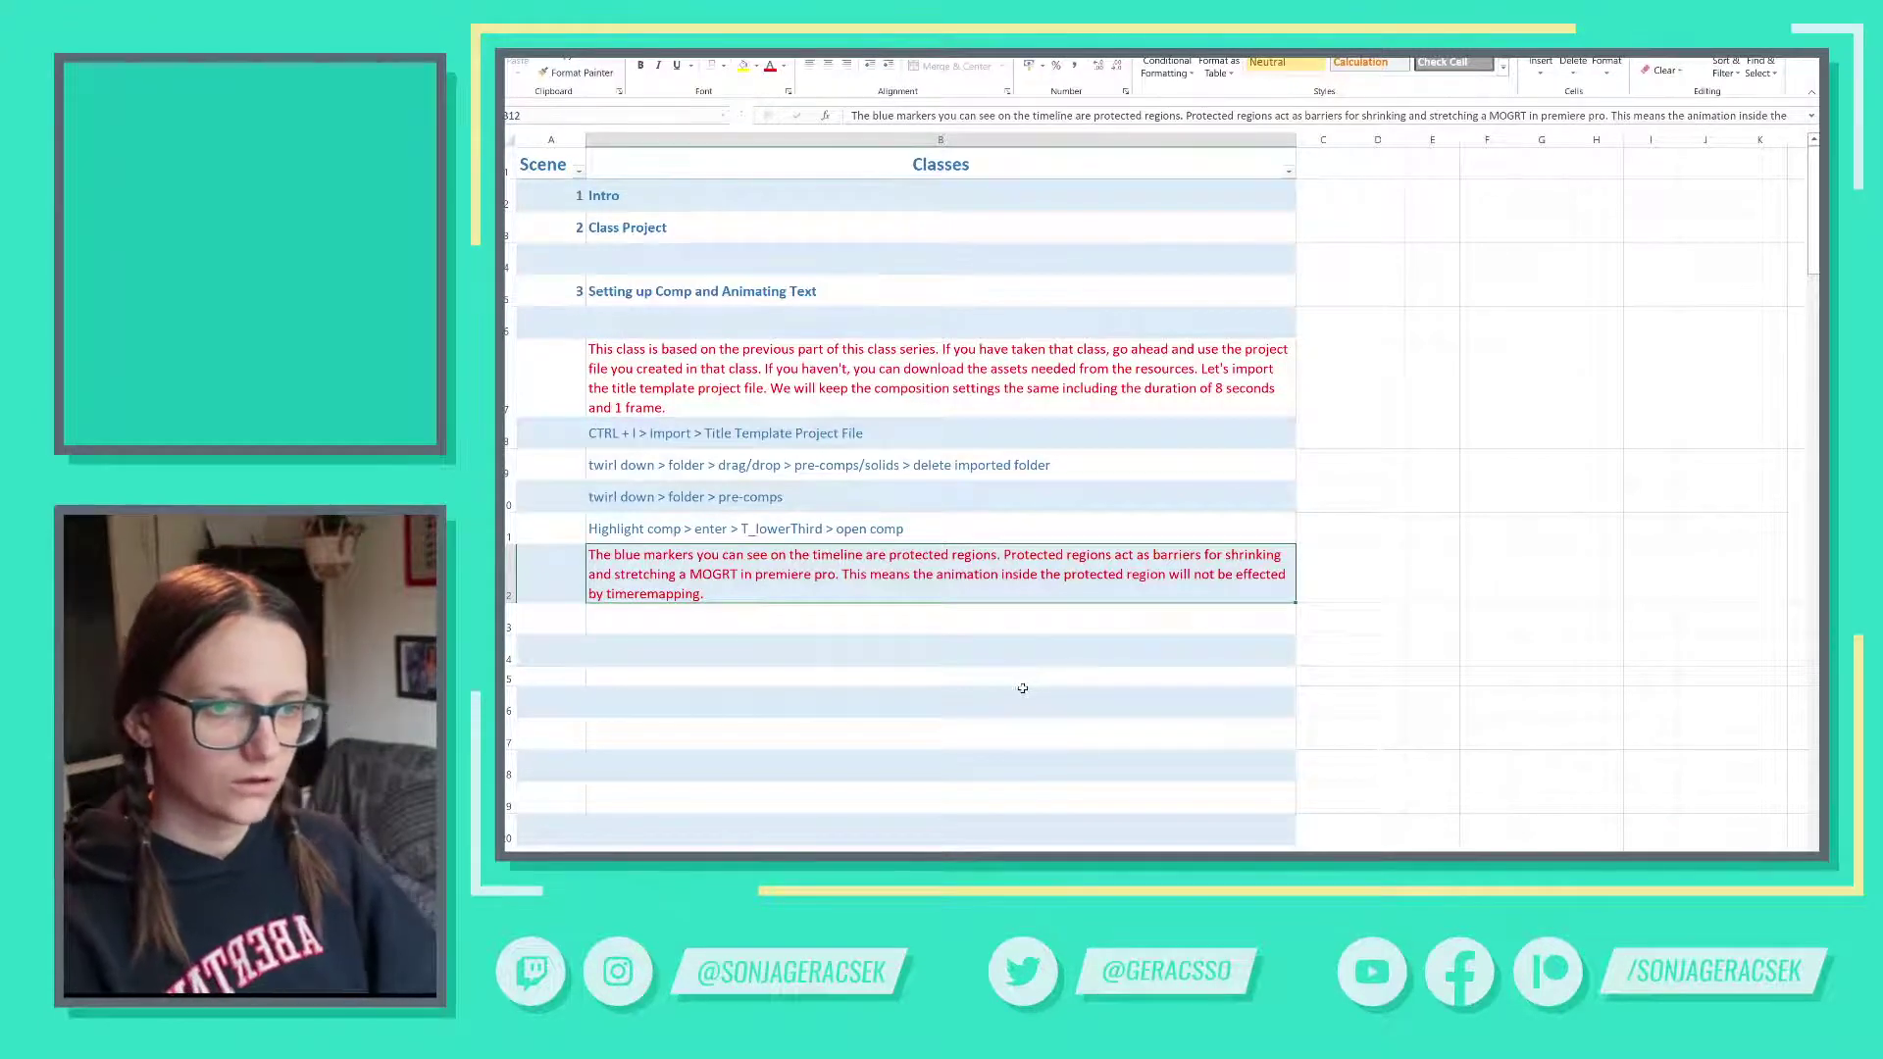
pyautogui.doubleClick(863, 555)
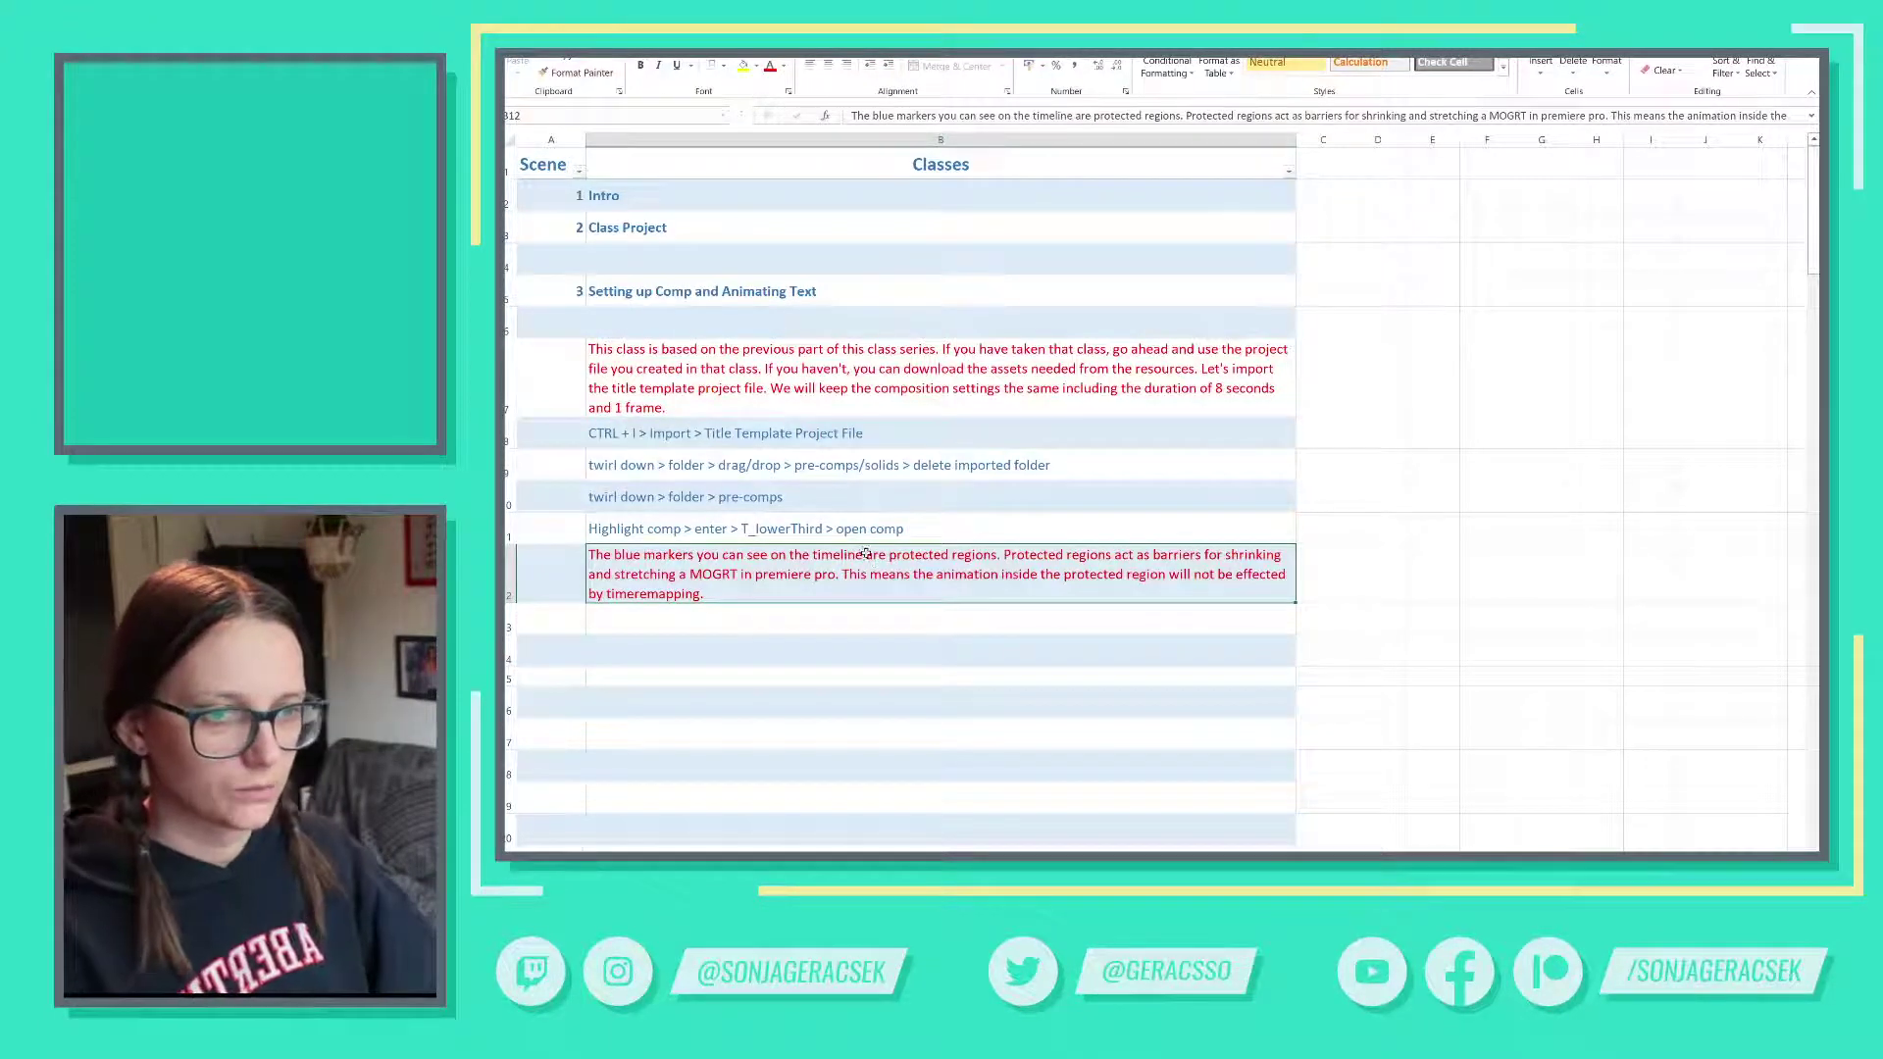
pyautogui.write(',')
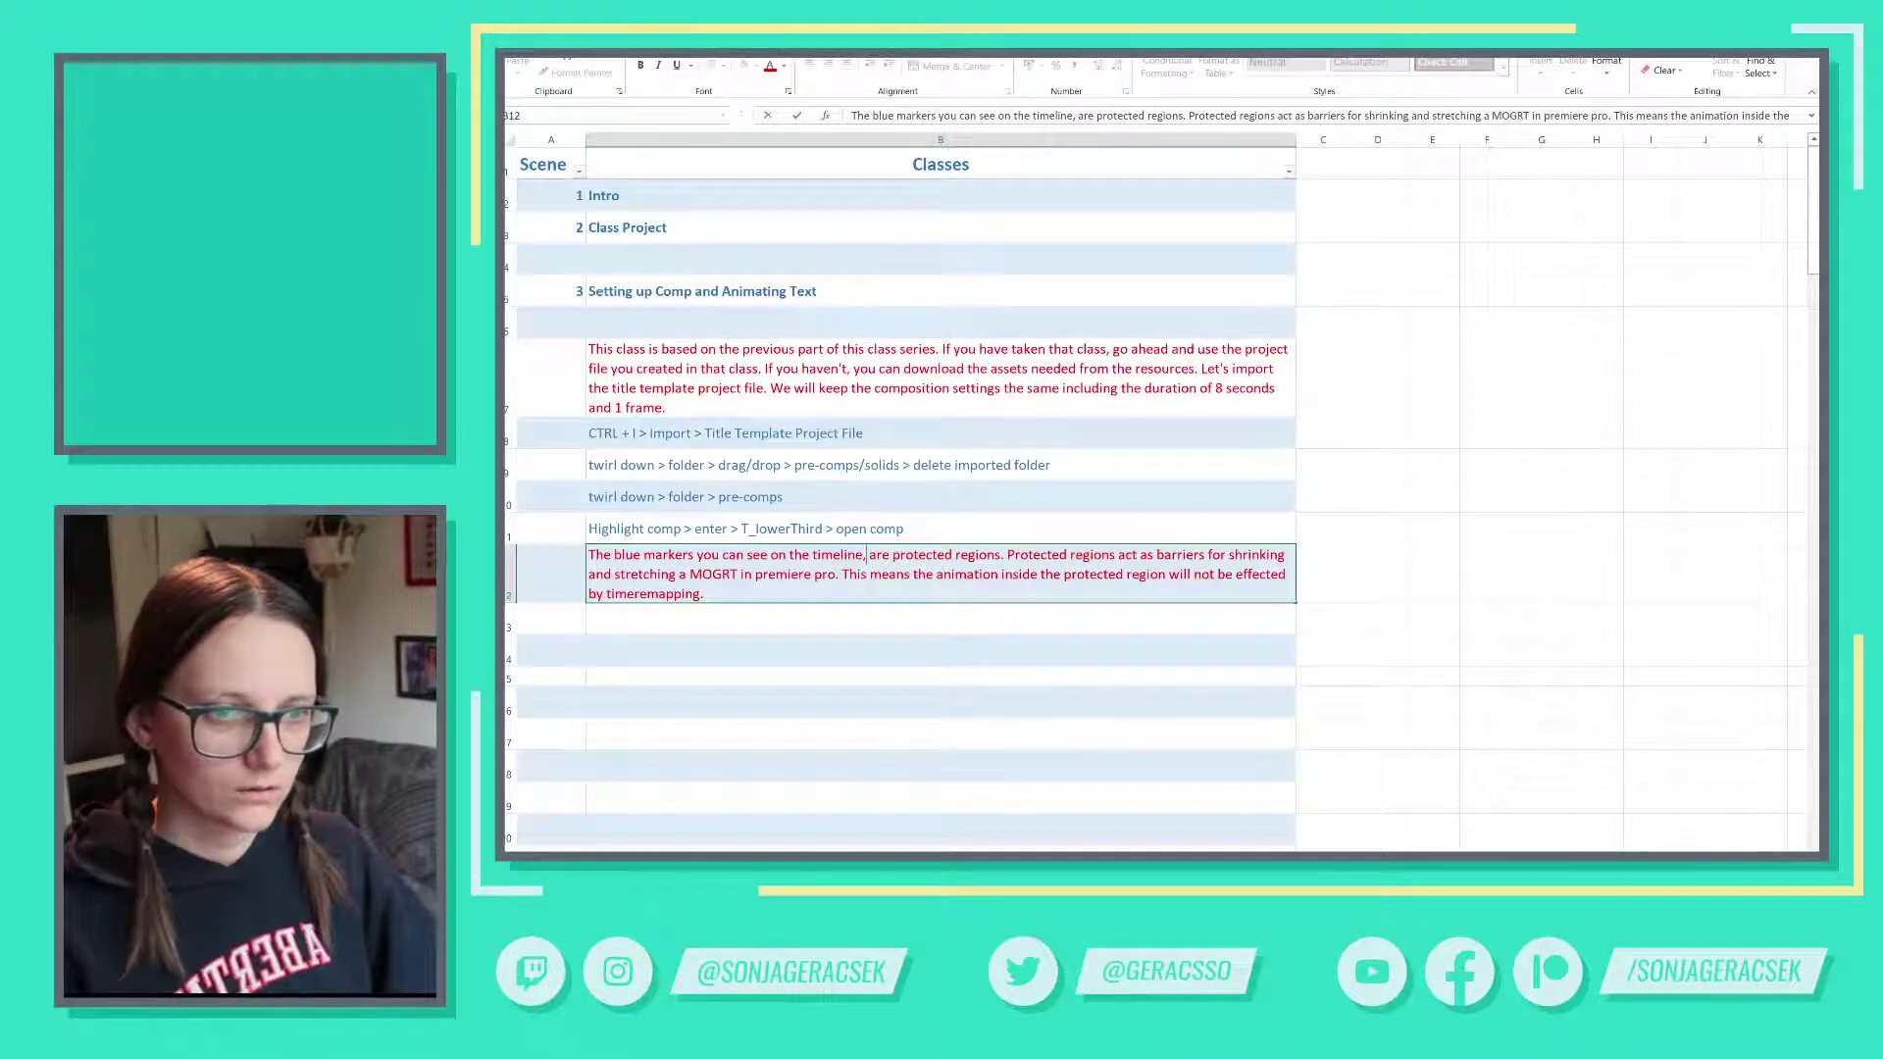
pyautogui.click(693, 555)
pyautogui.write(',')
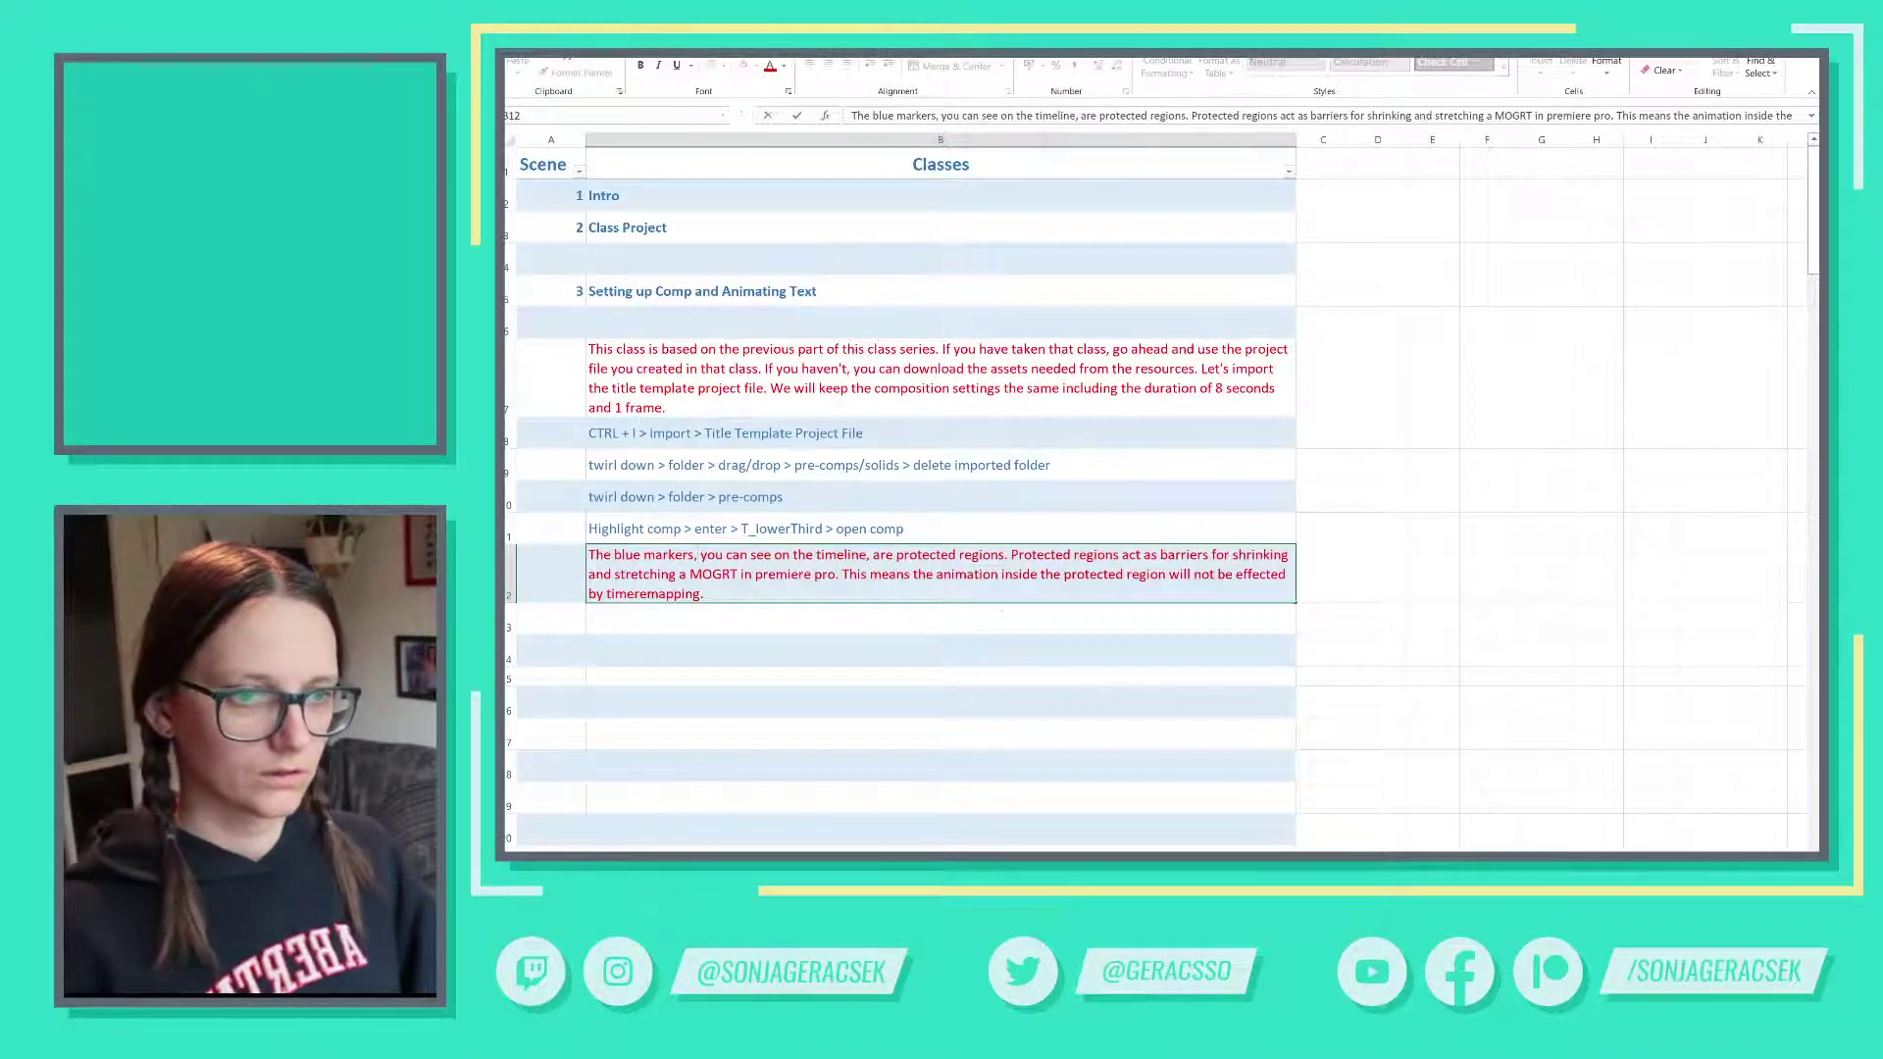
pyautogui.click(1025, 620)
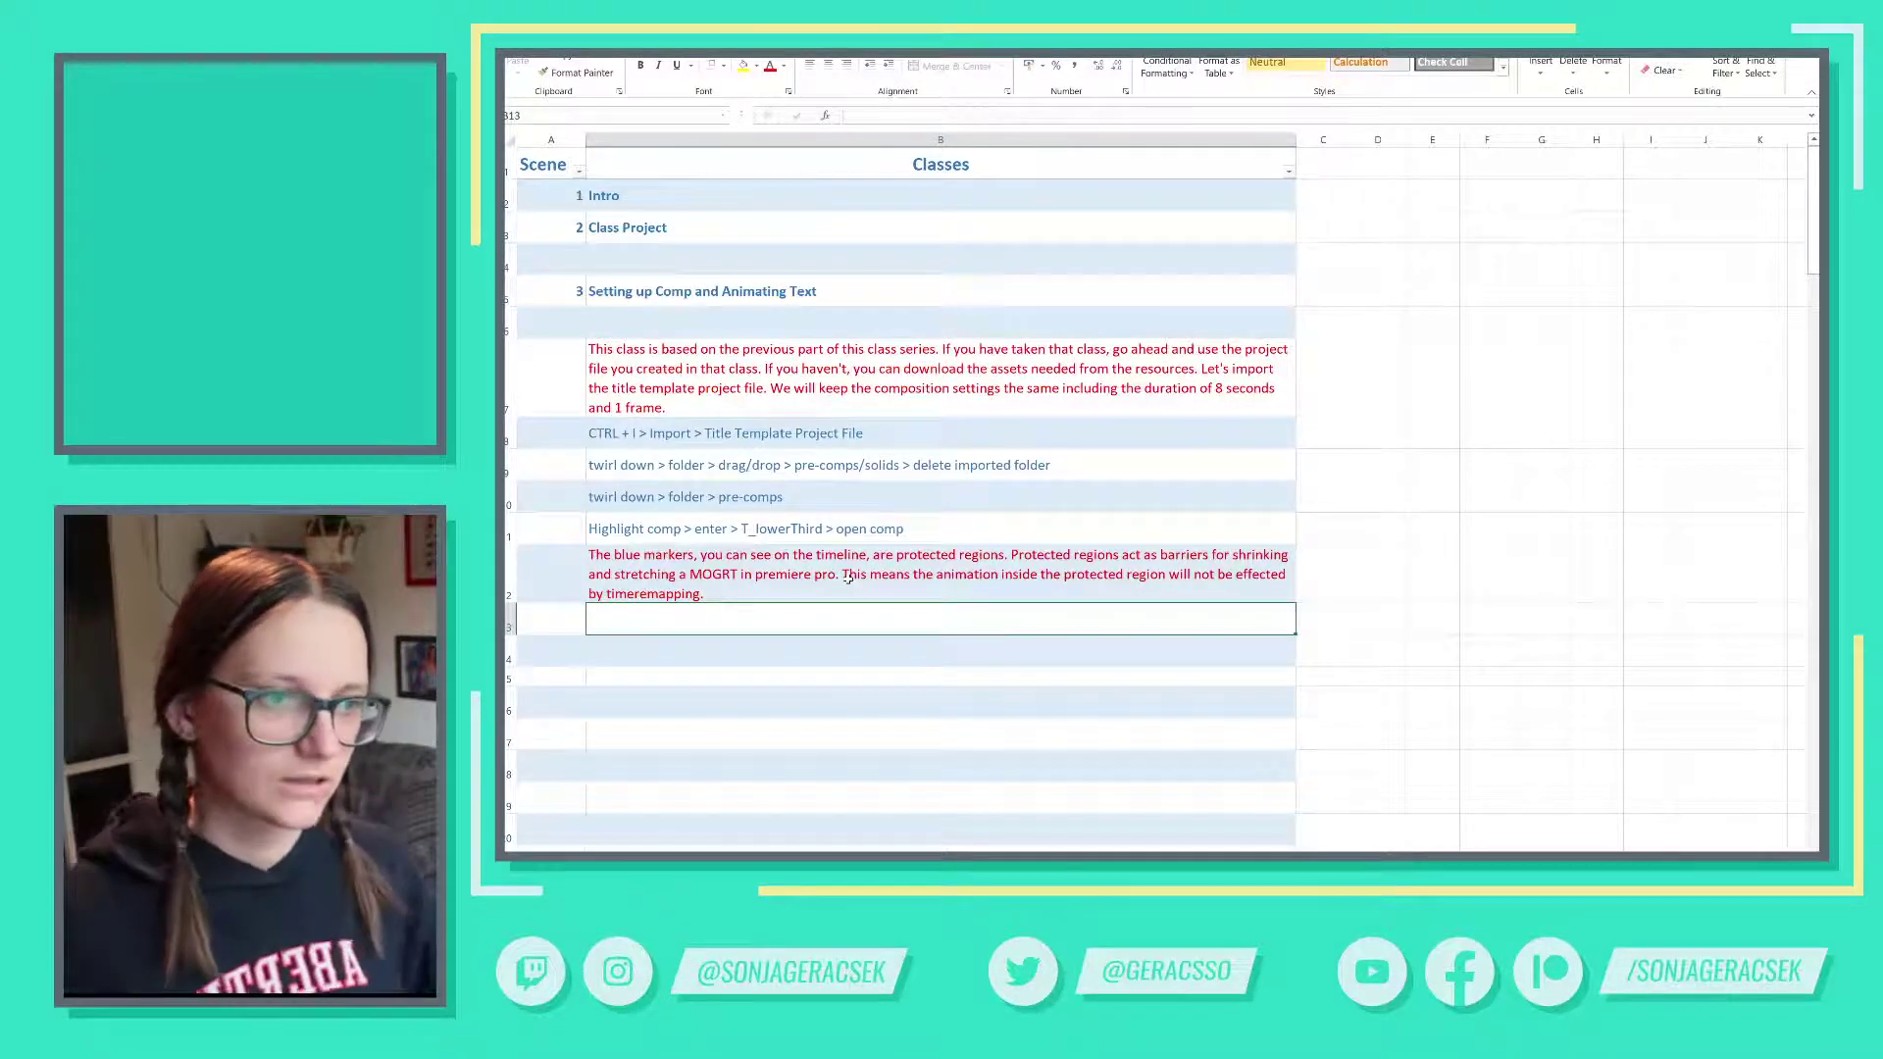
# - Extend the protected regions note with "and the timining of the keyframes will stay the same, whereas regions outside of the protected regions"
pyautogui.doubleClick(720, 594)
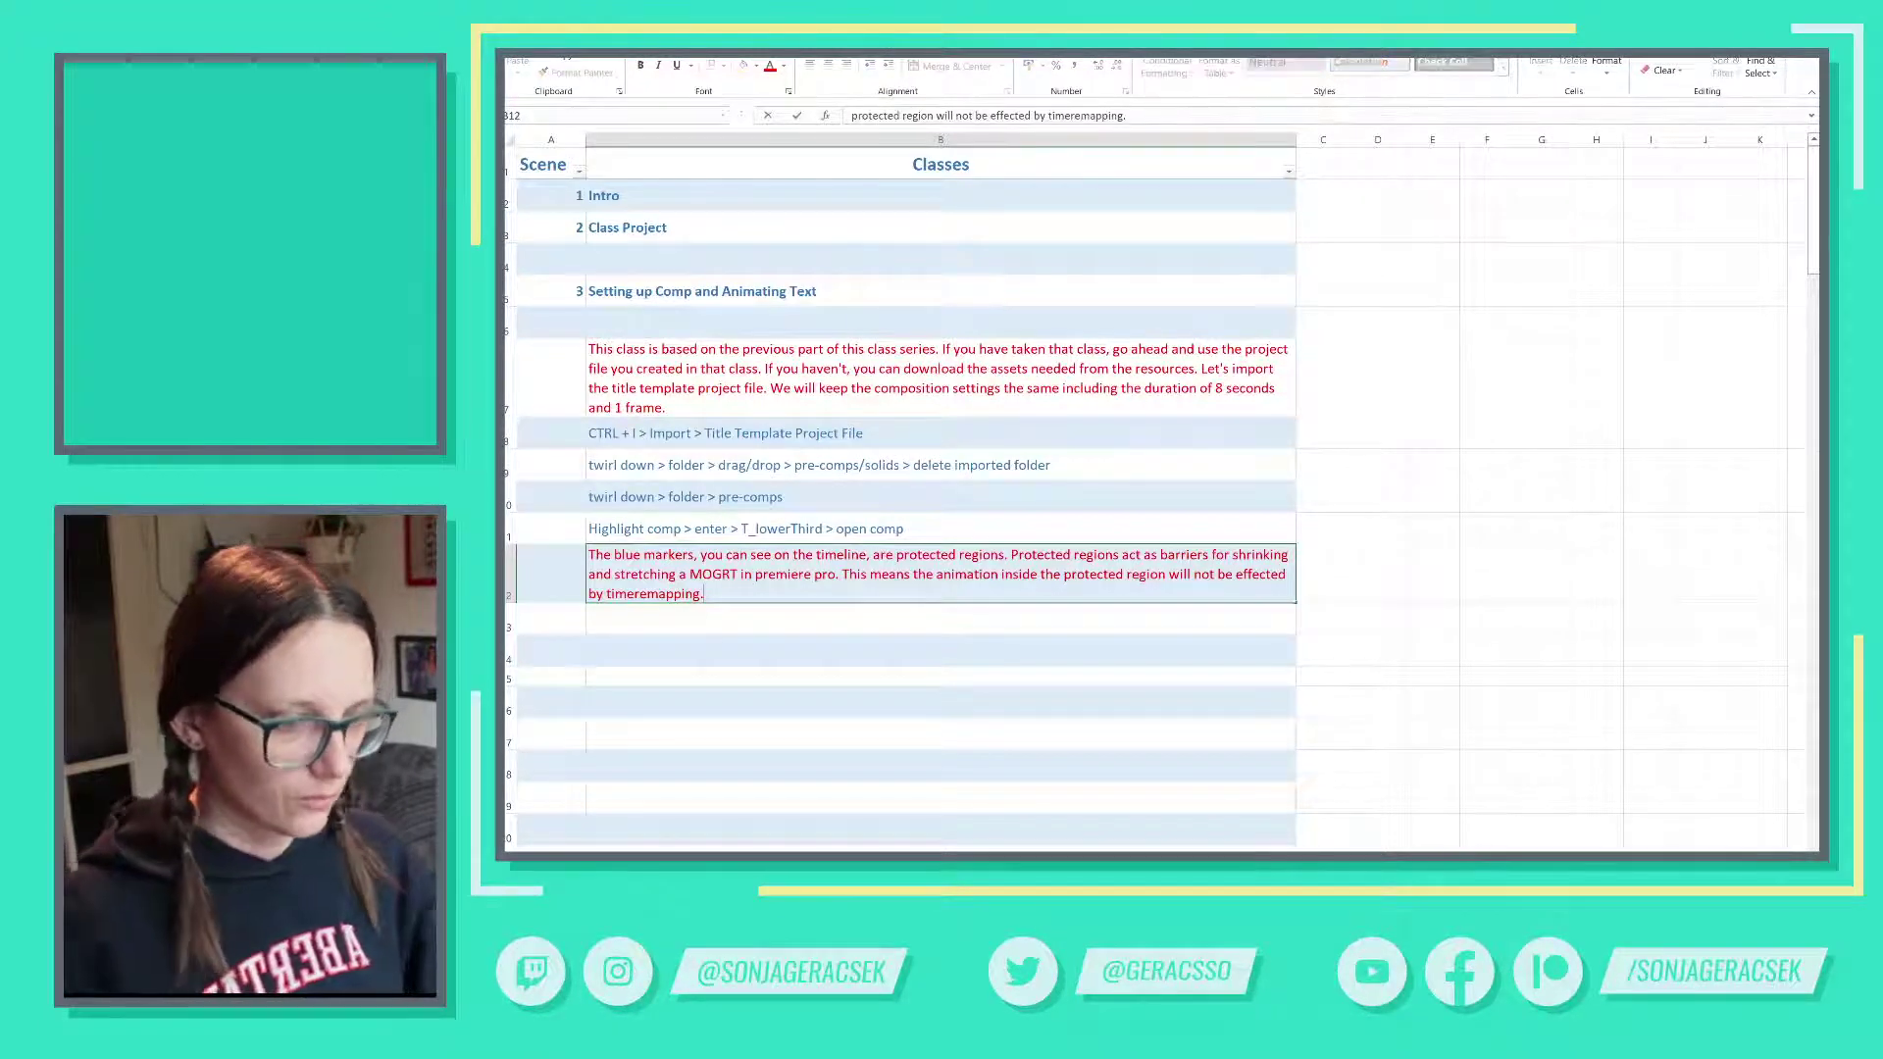
pyautogui.press('BackSpace')
pyautogui.write('and the timing')
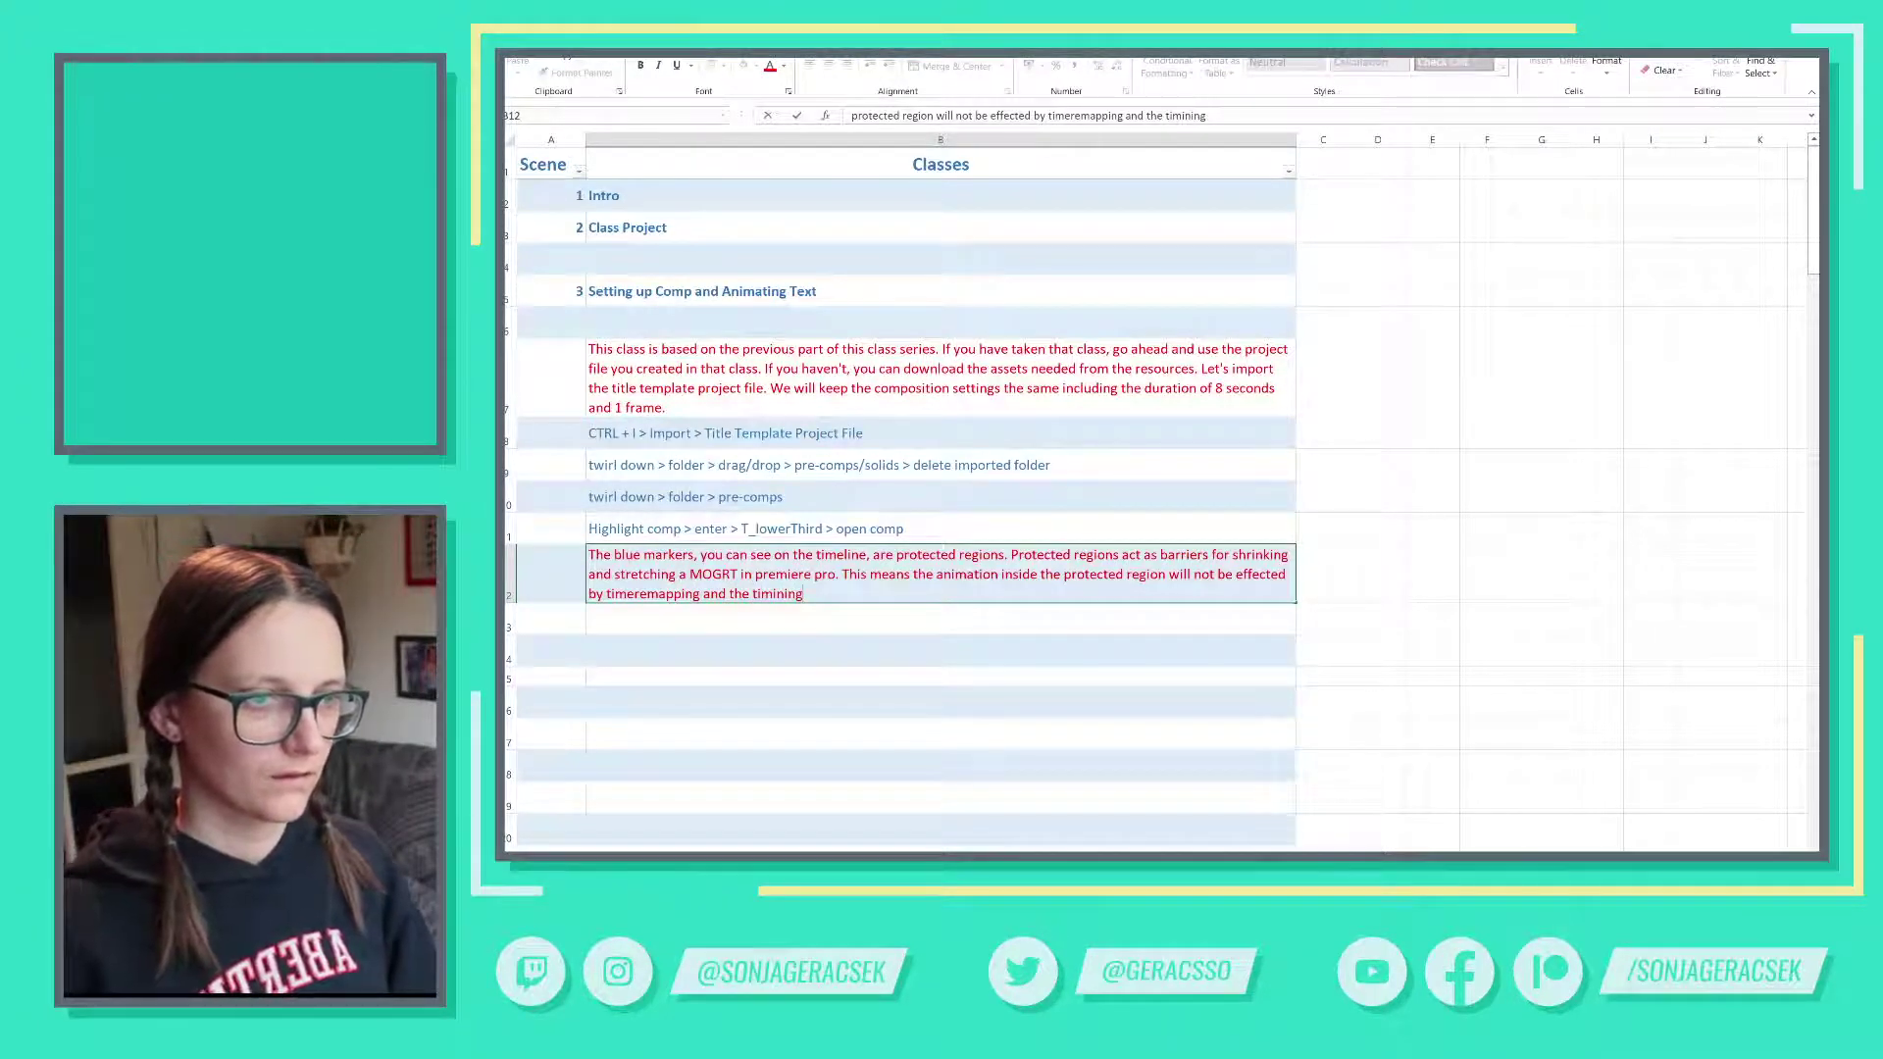
pyautogui.write(' of the keyfr')
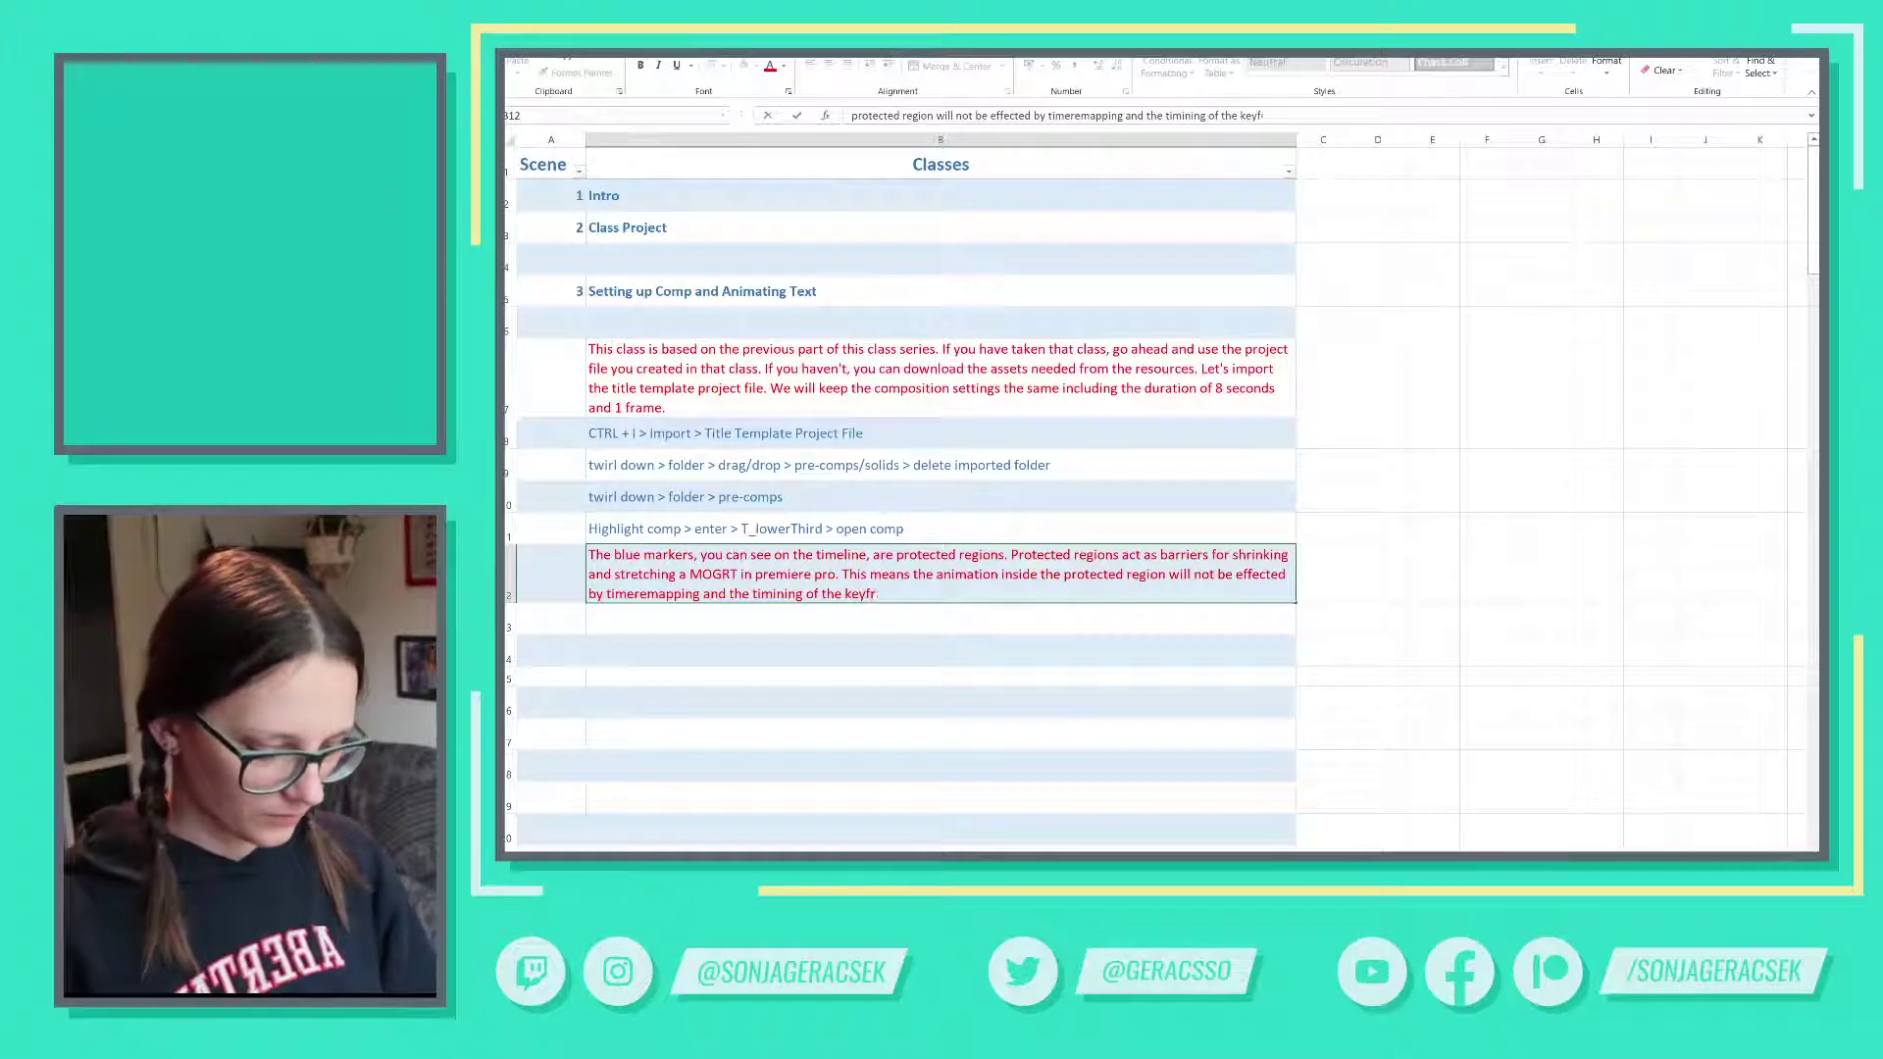
pyautogui.write('ames will stay')
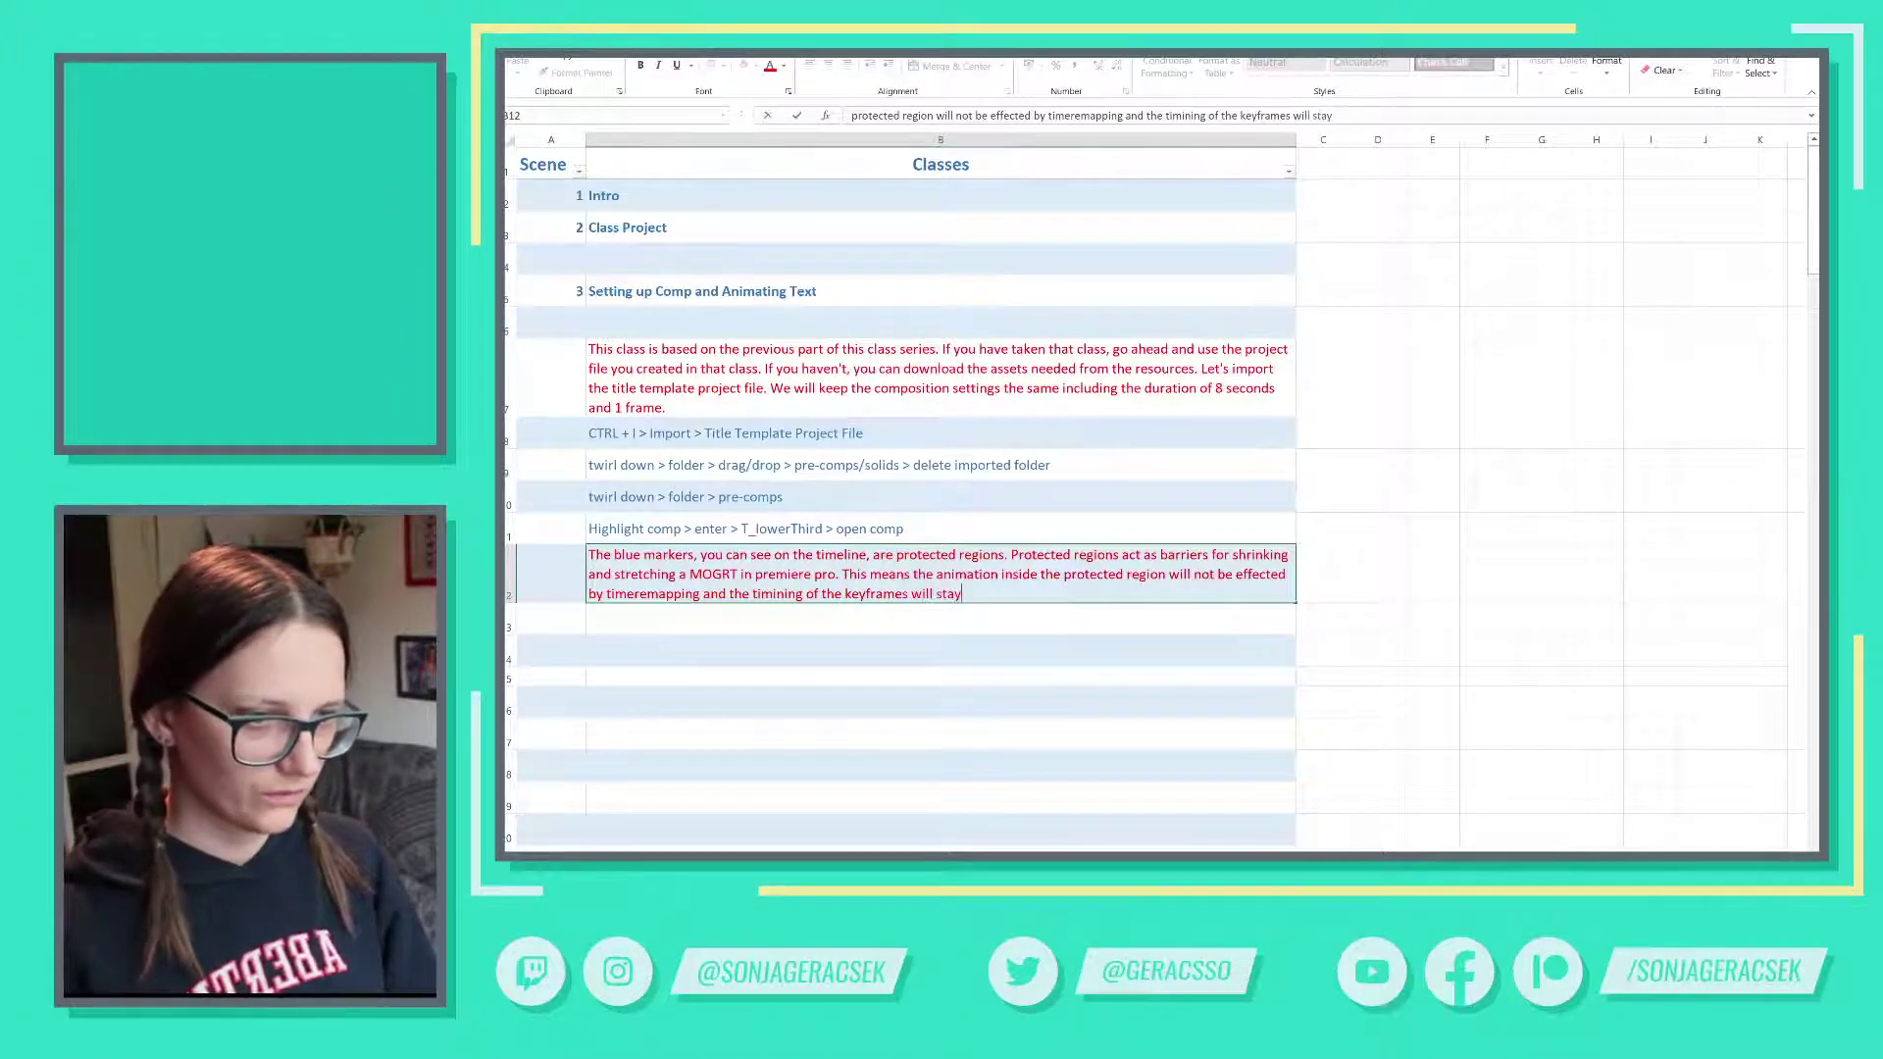
pyautogui.write(' the')
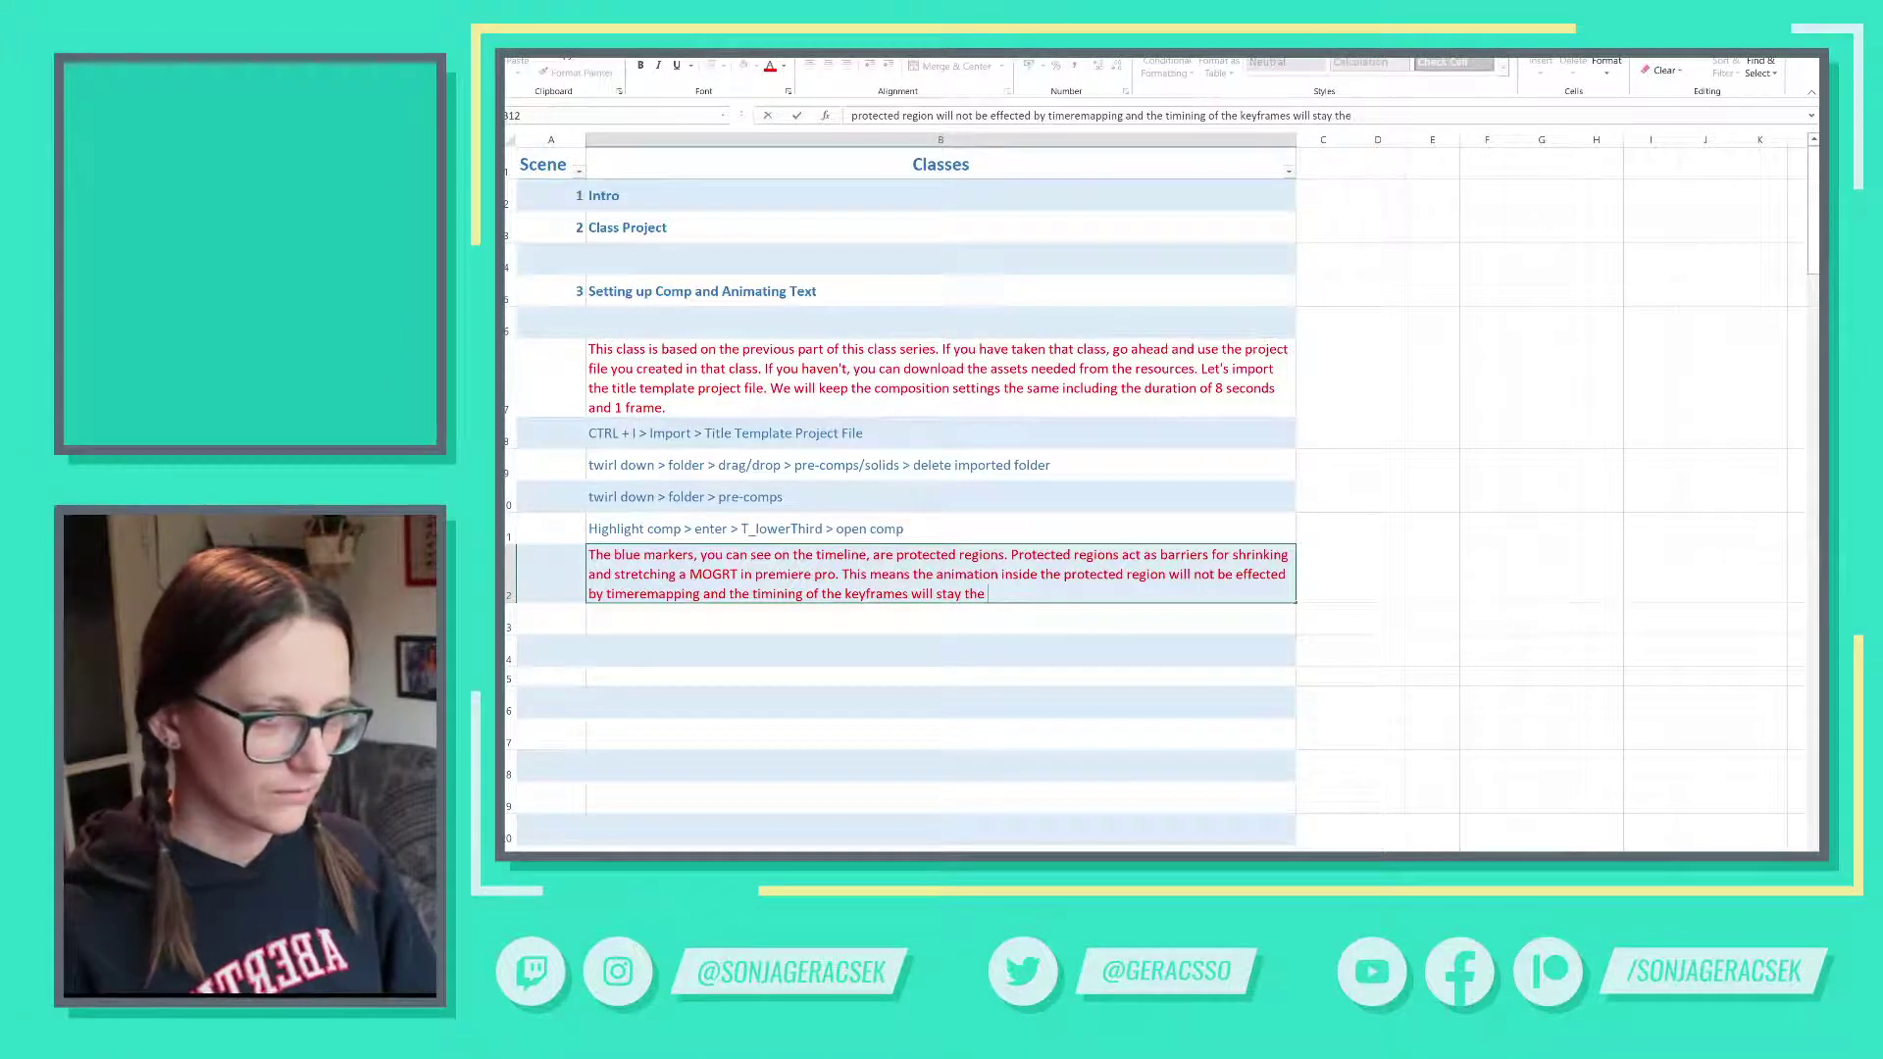
pyautogui.write(' dame, where')
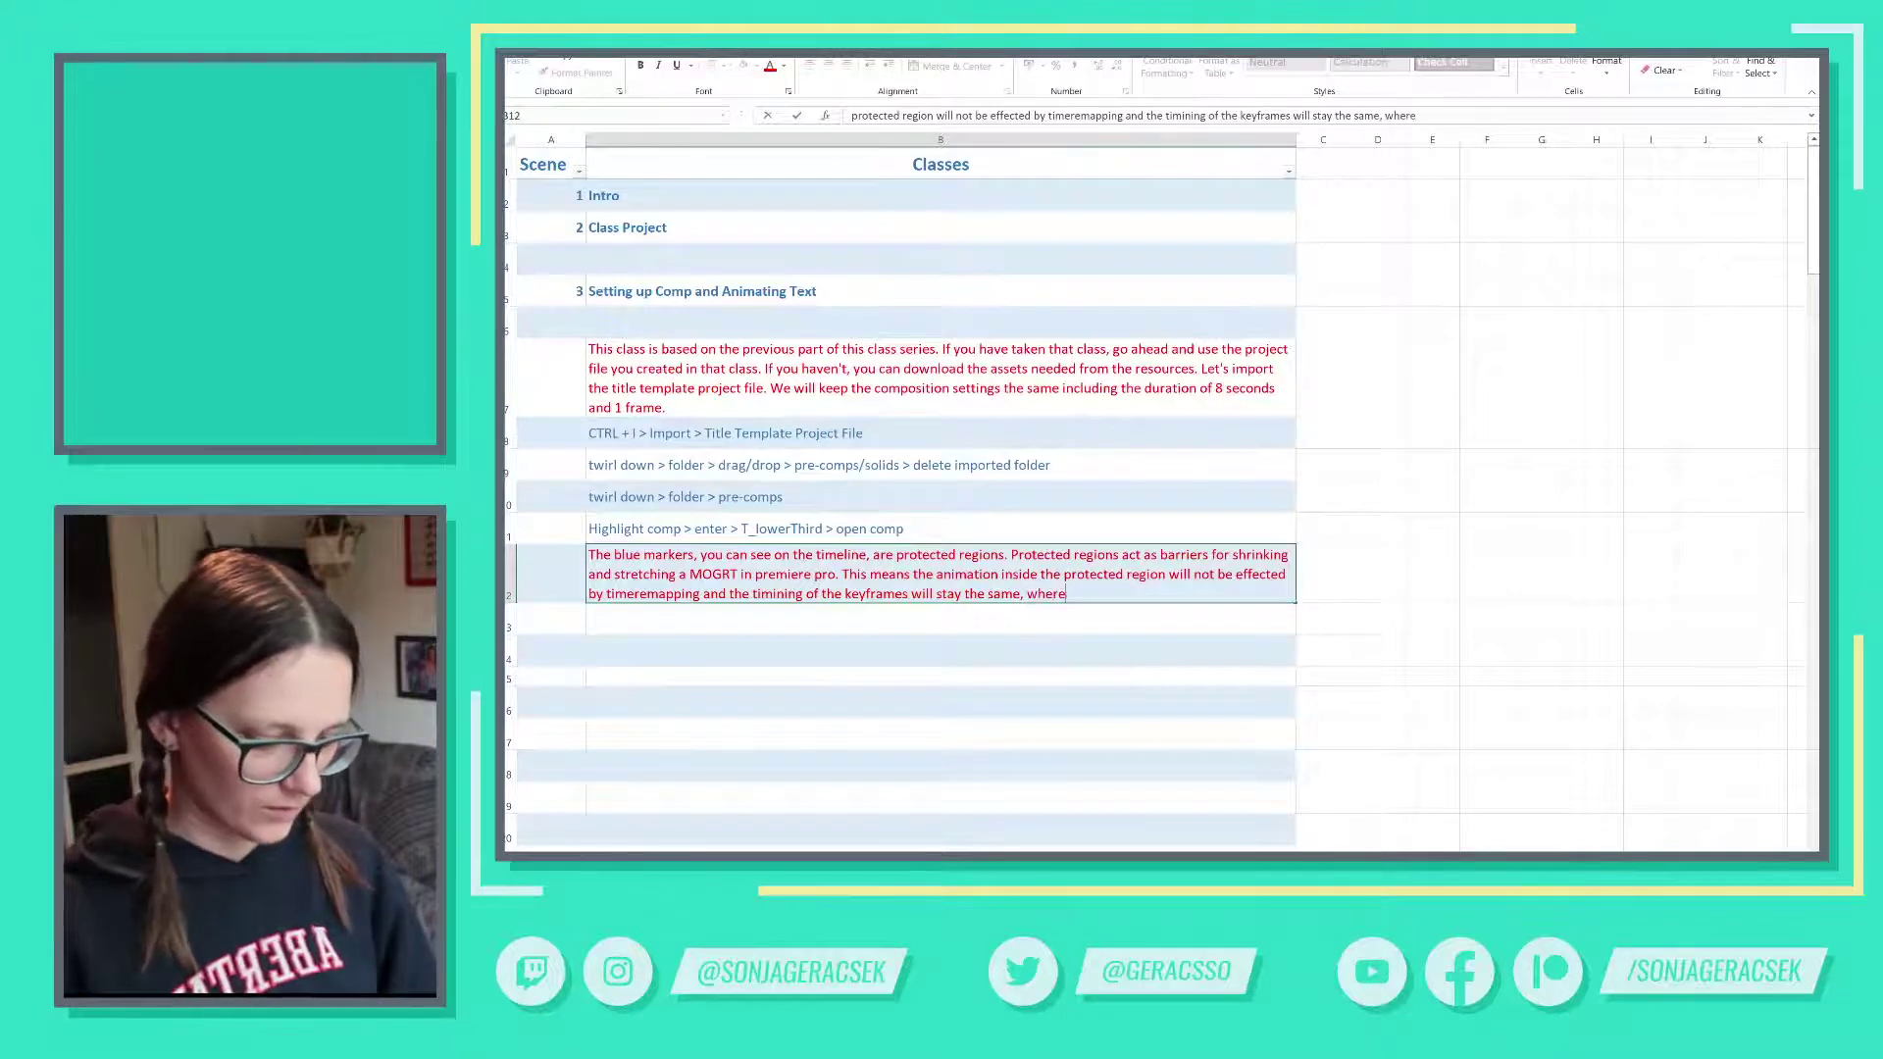
pyautogui.write('as re')
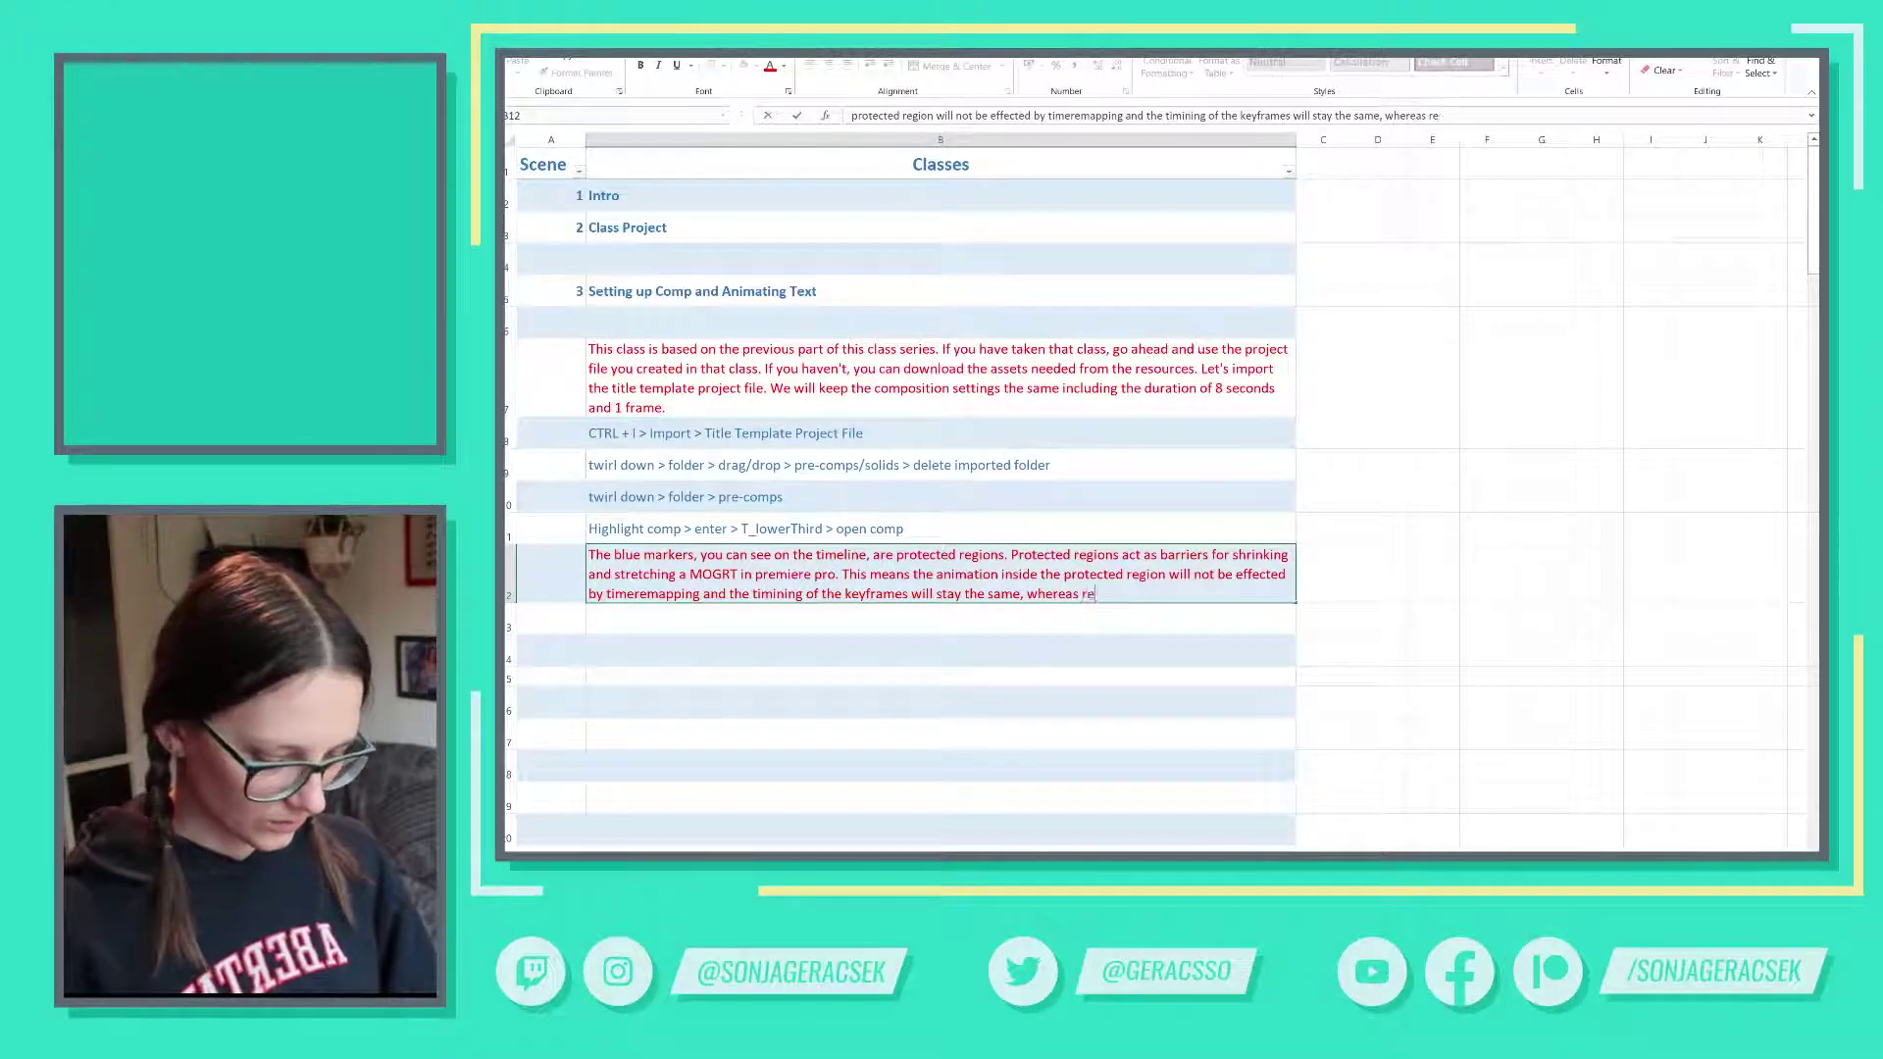
pyautogui.write('gions outside ')
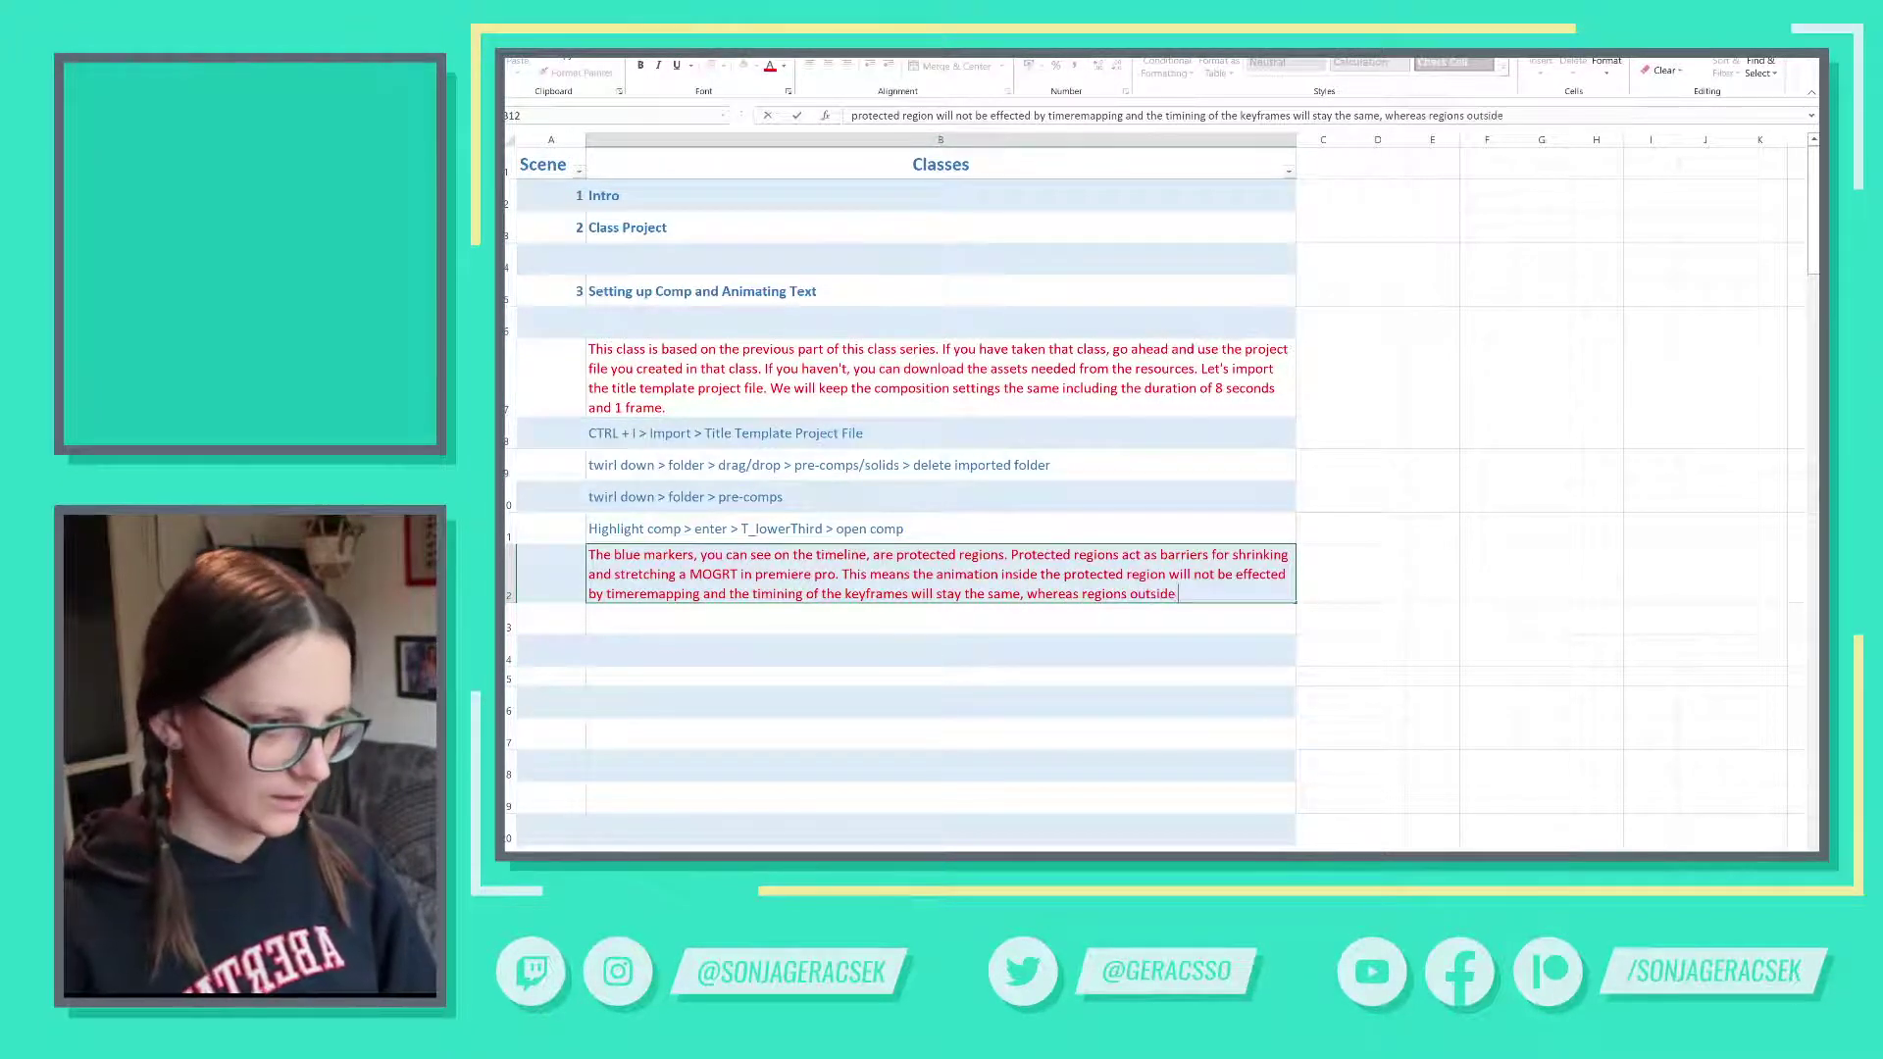
pyautogui.write('of the prot')
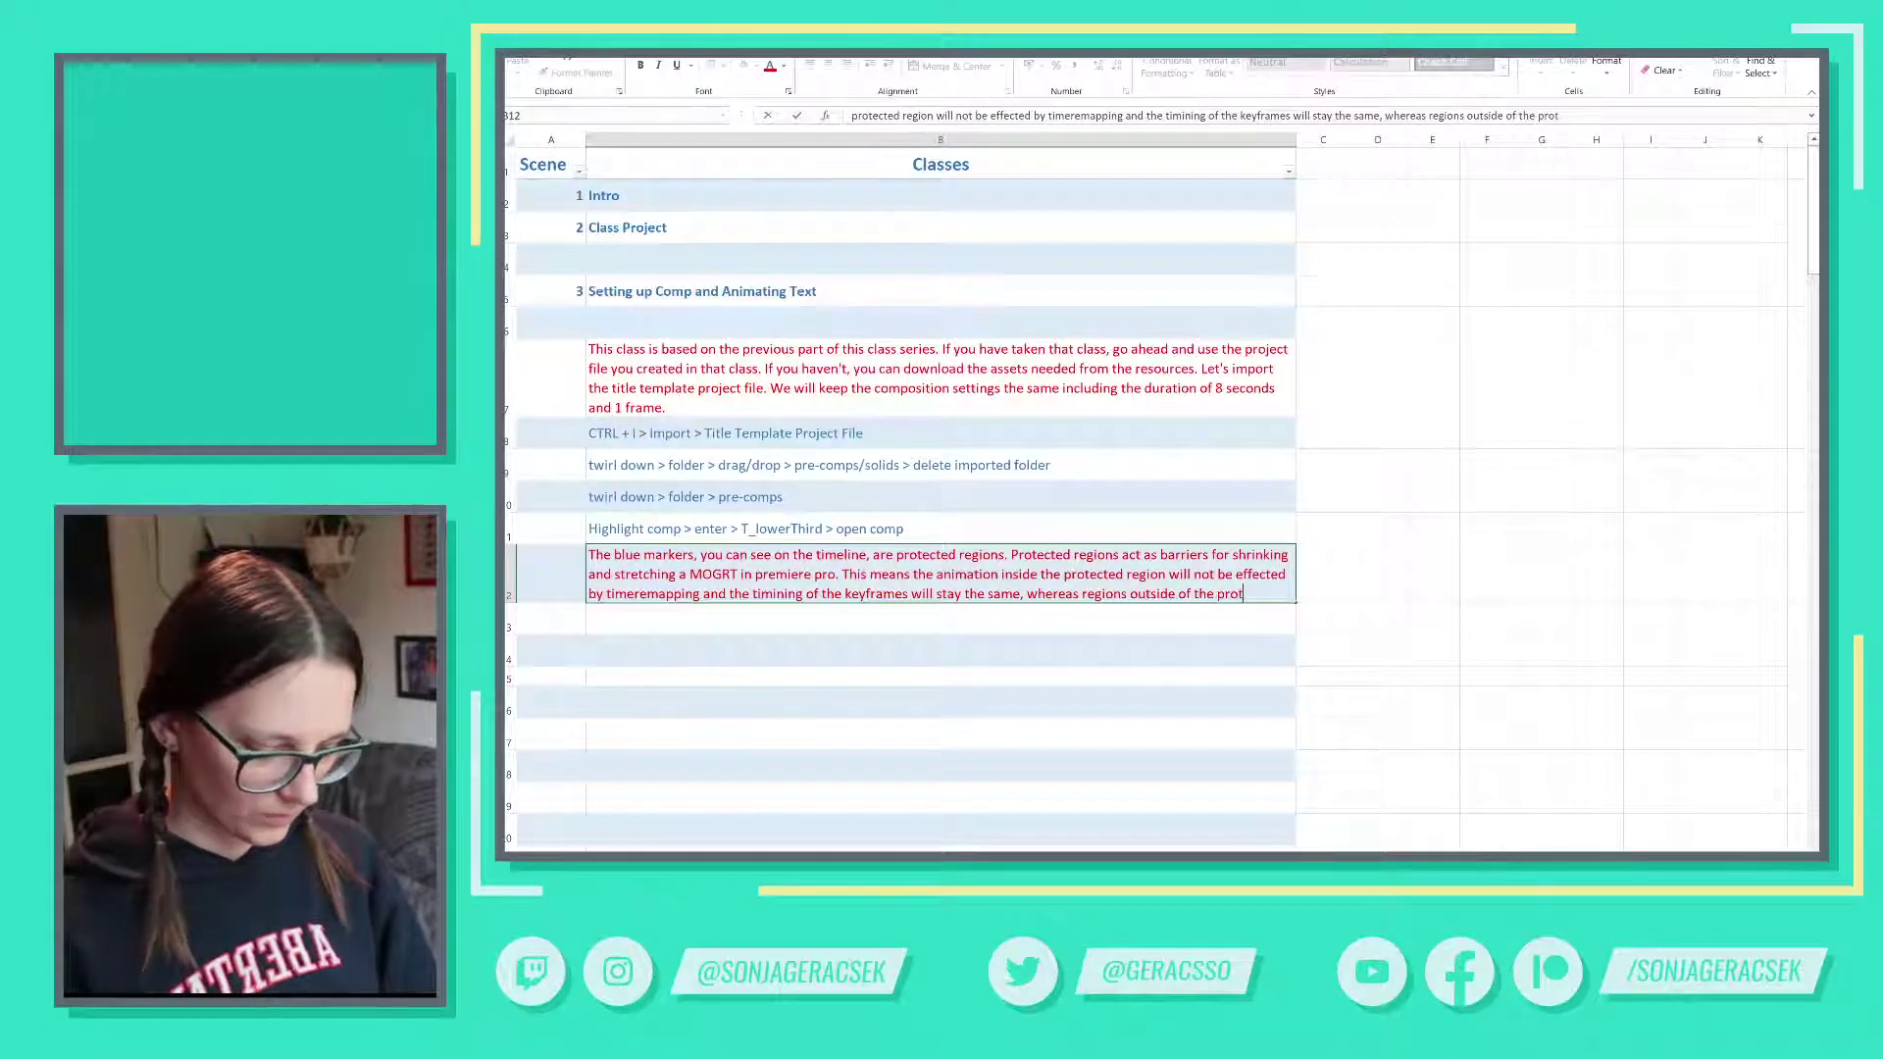
pyautogui.write('ected regions')
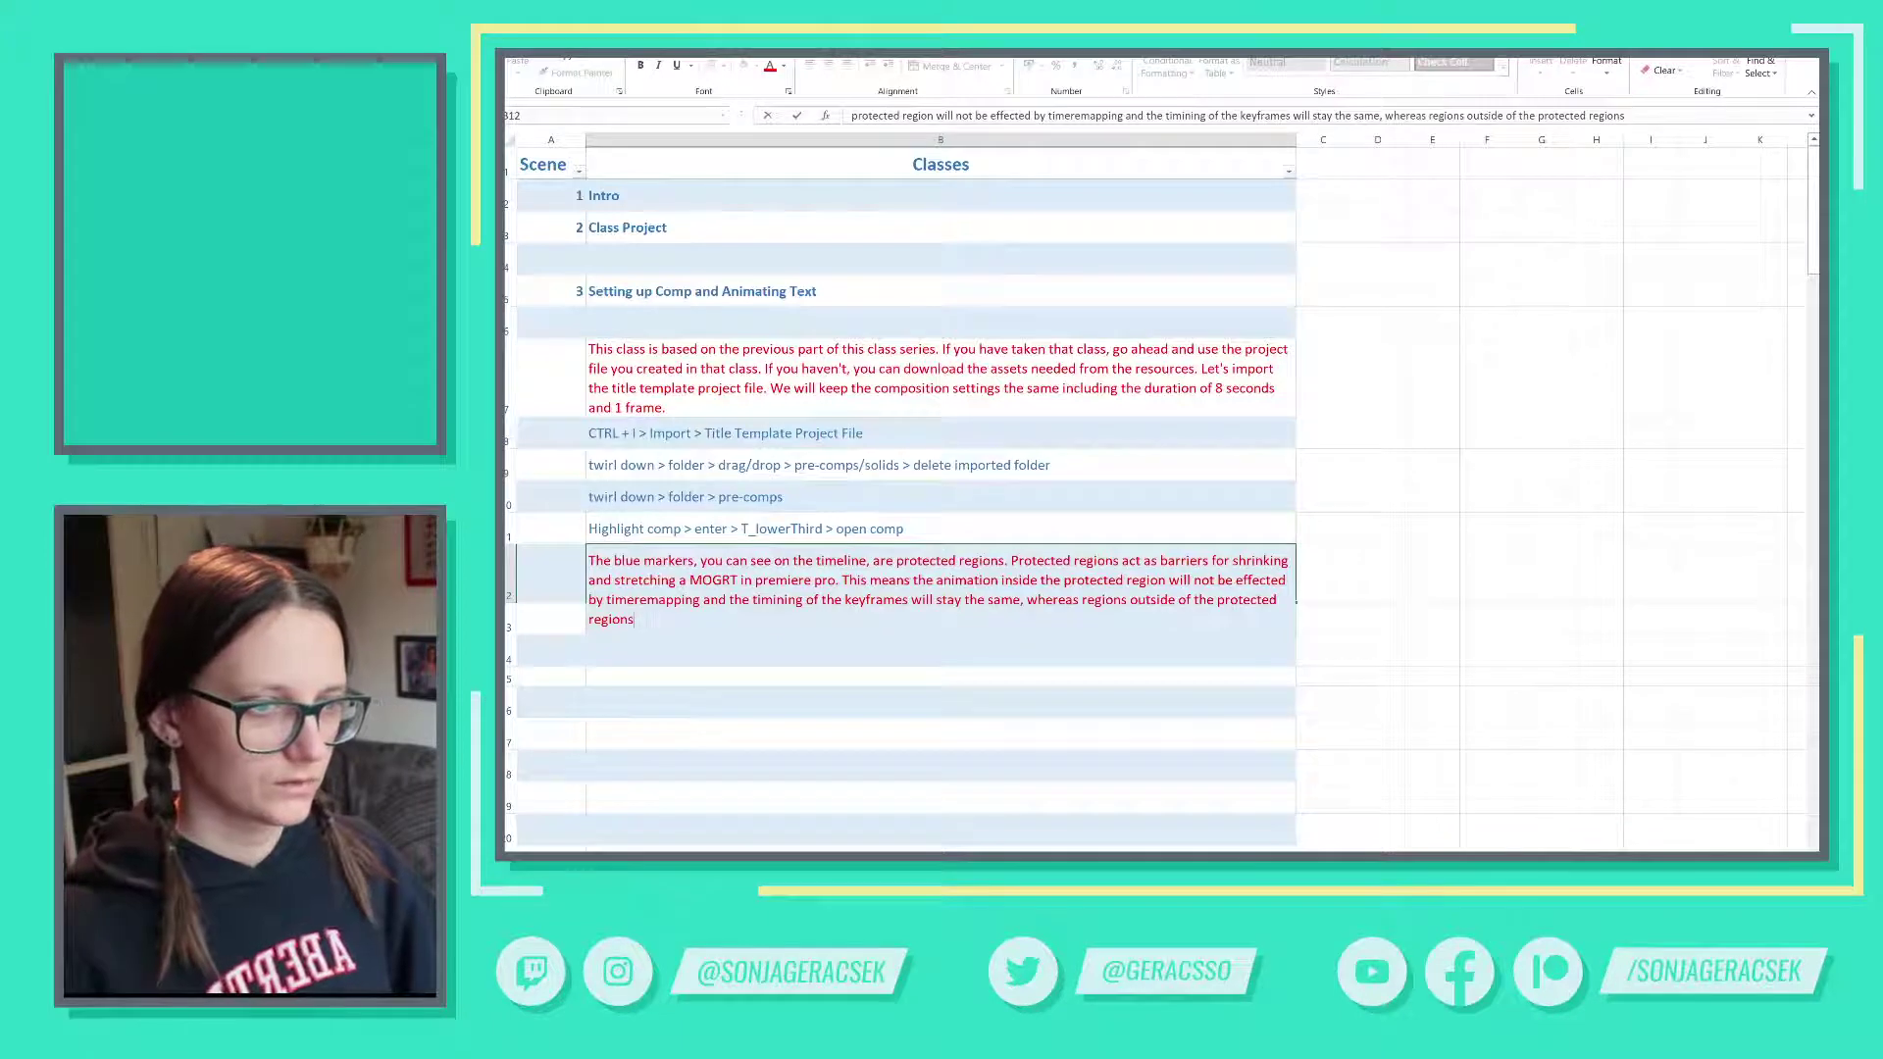
# - Replace the word "regions" after "whereas" in the protected regions note, trying "portions" and settling on "frames"
pyautogui.doubleClick(1104, 599)
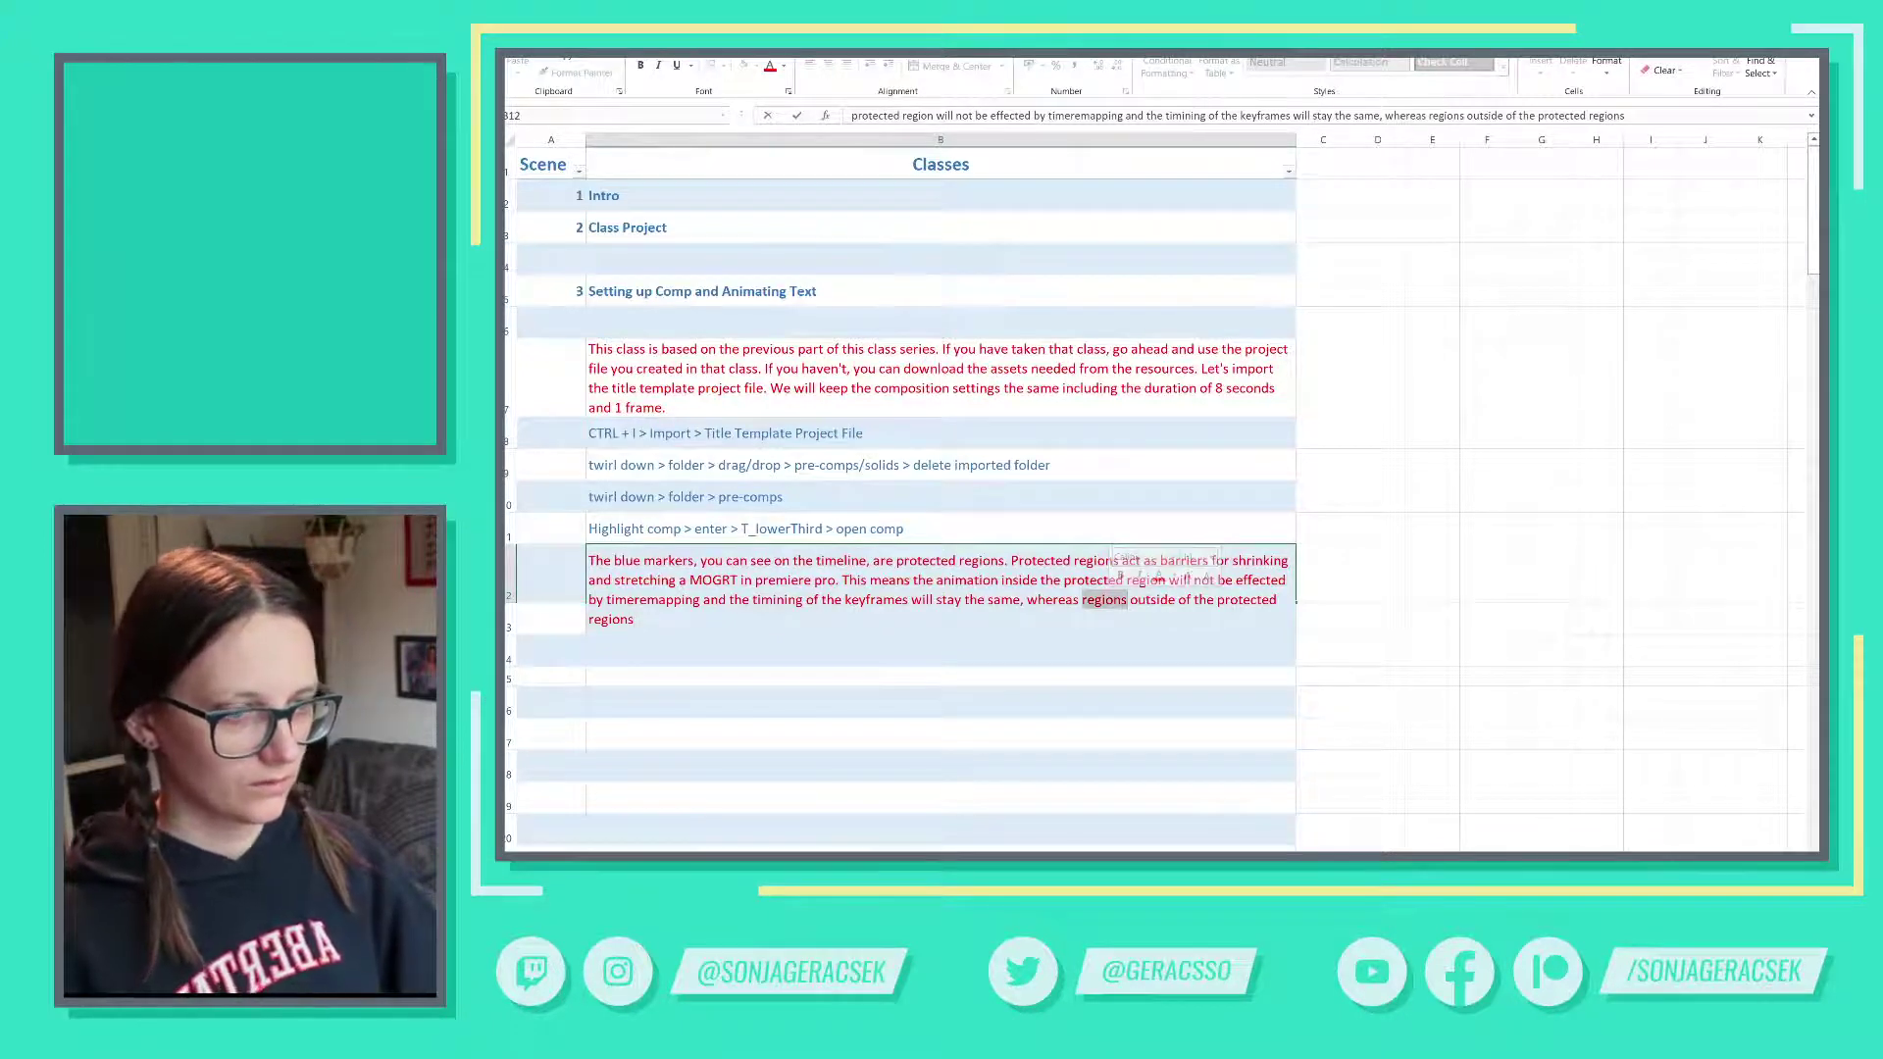
pyautogui.write('portions')
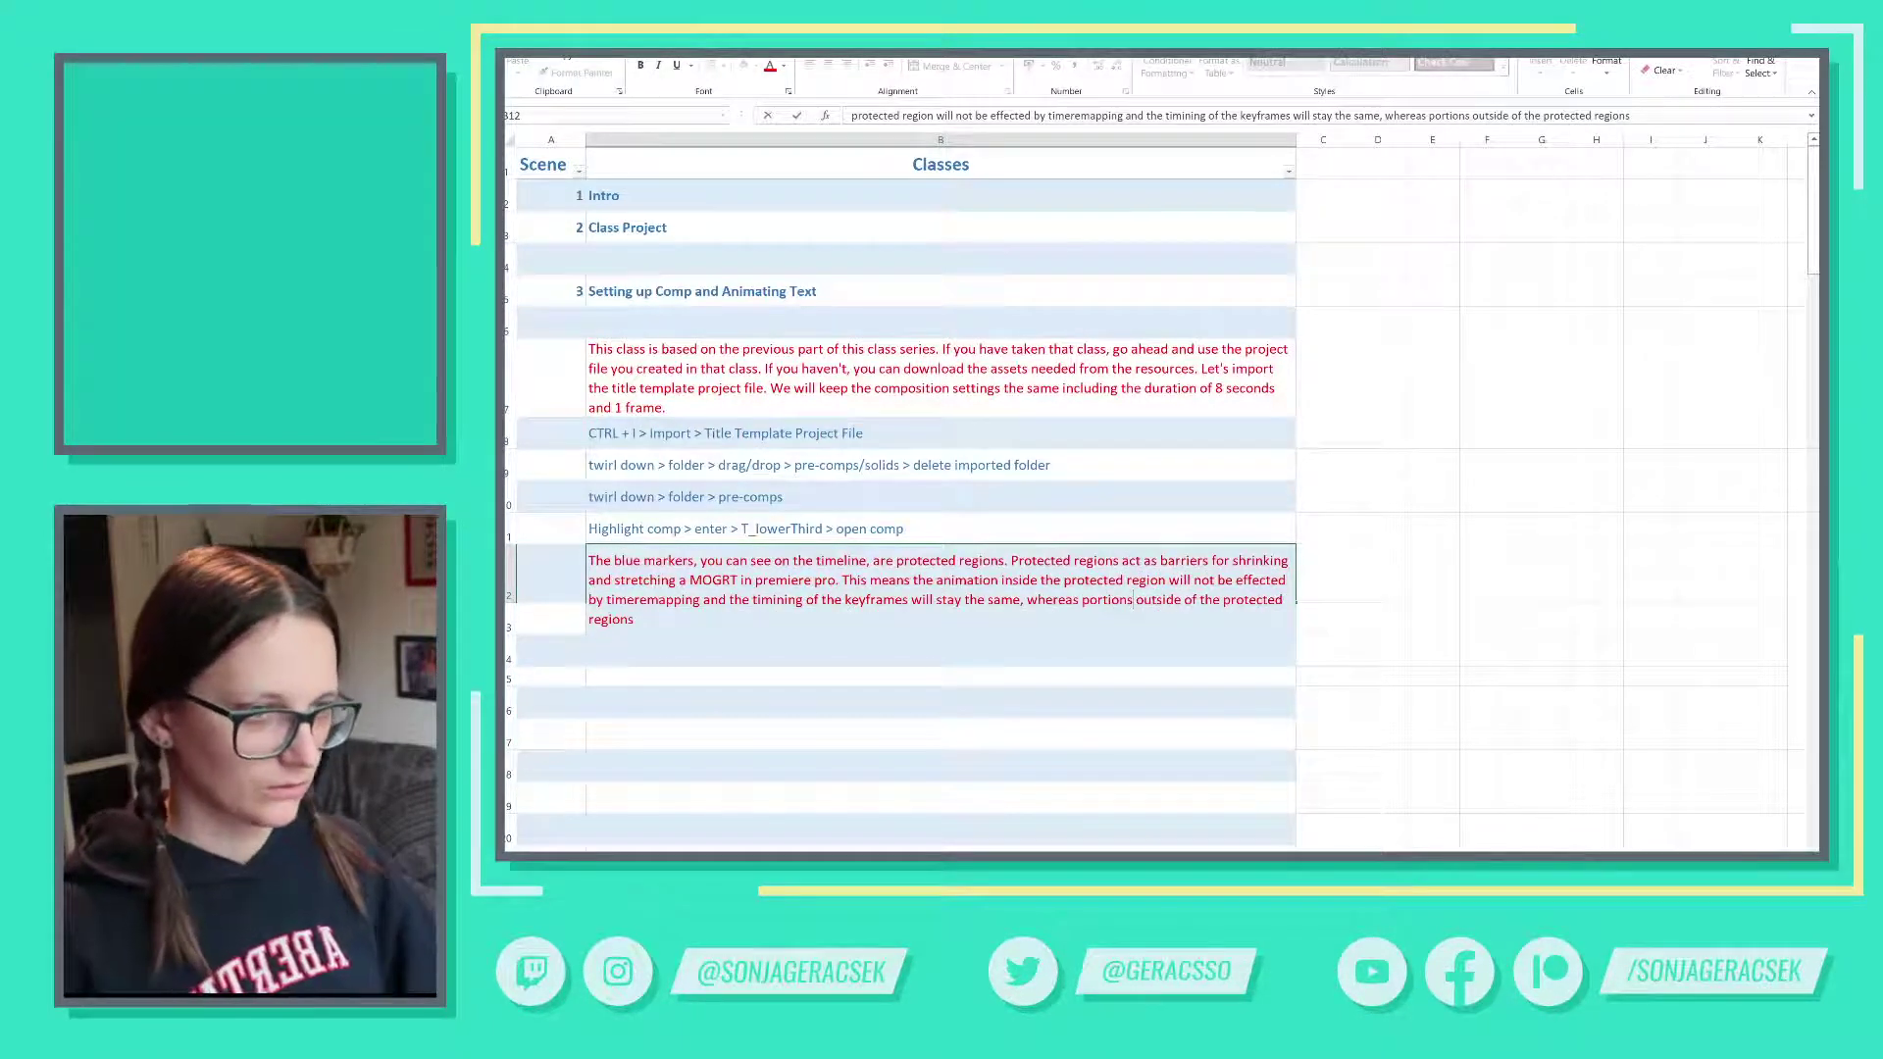
pyautogui.doubleClick(1106, 599)
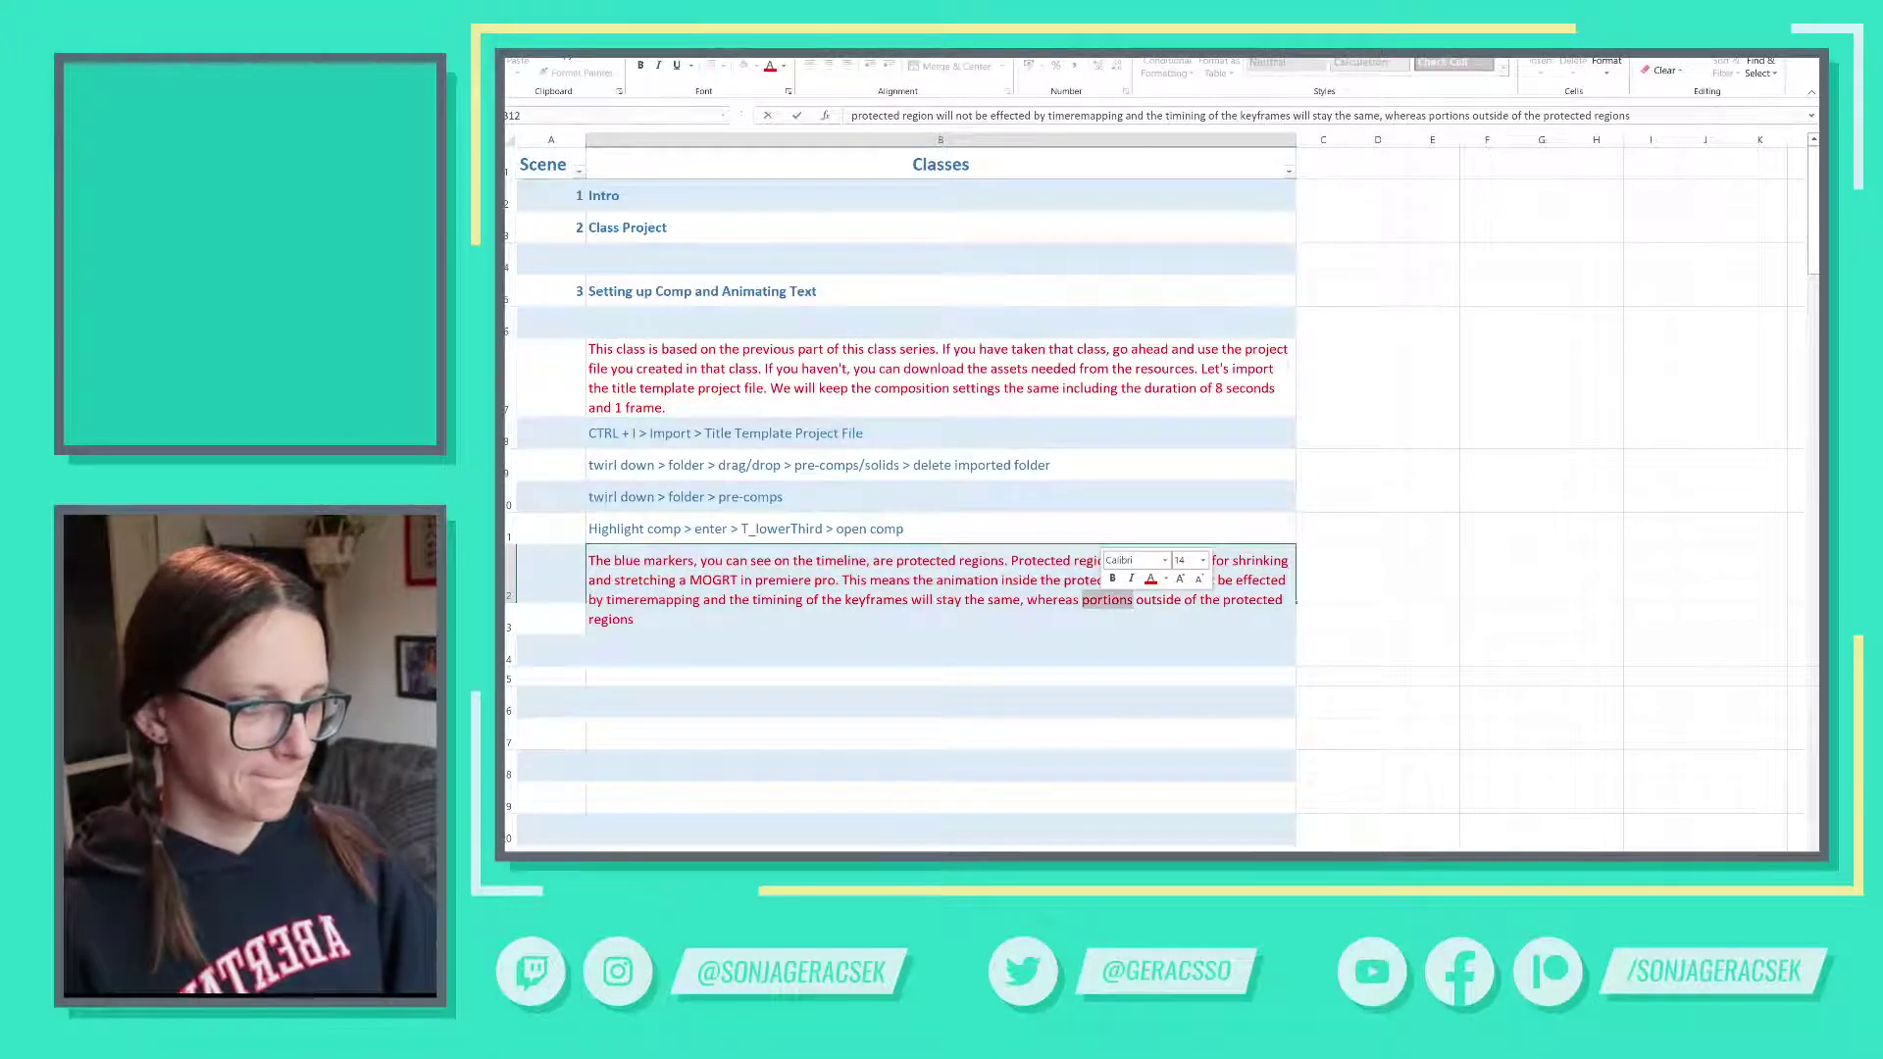
pyautogui.write('frames')
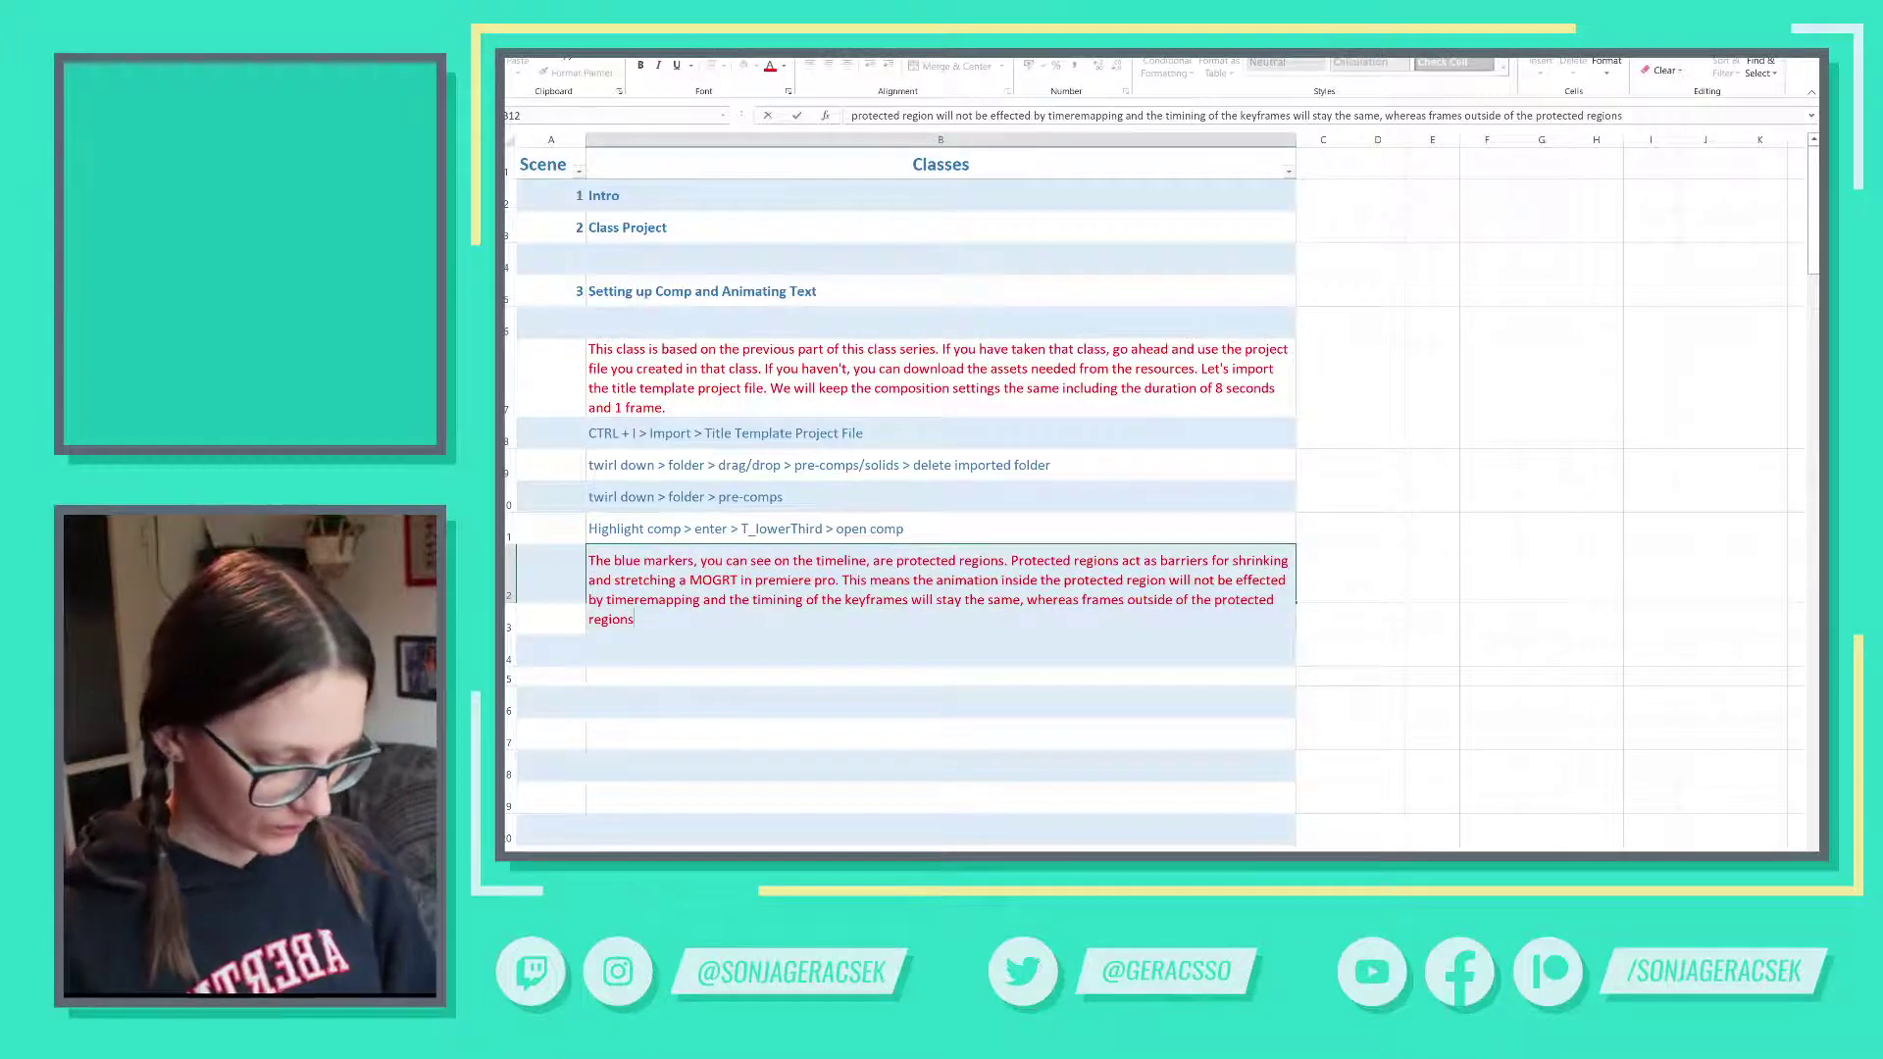
# - Continue the end of the protected regions note with ", will be stretched or"
pyautogui.write(' outside of the protected regions, will')
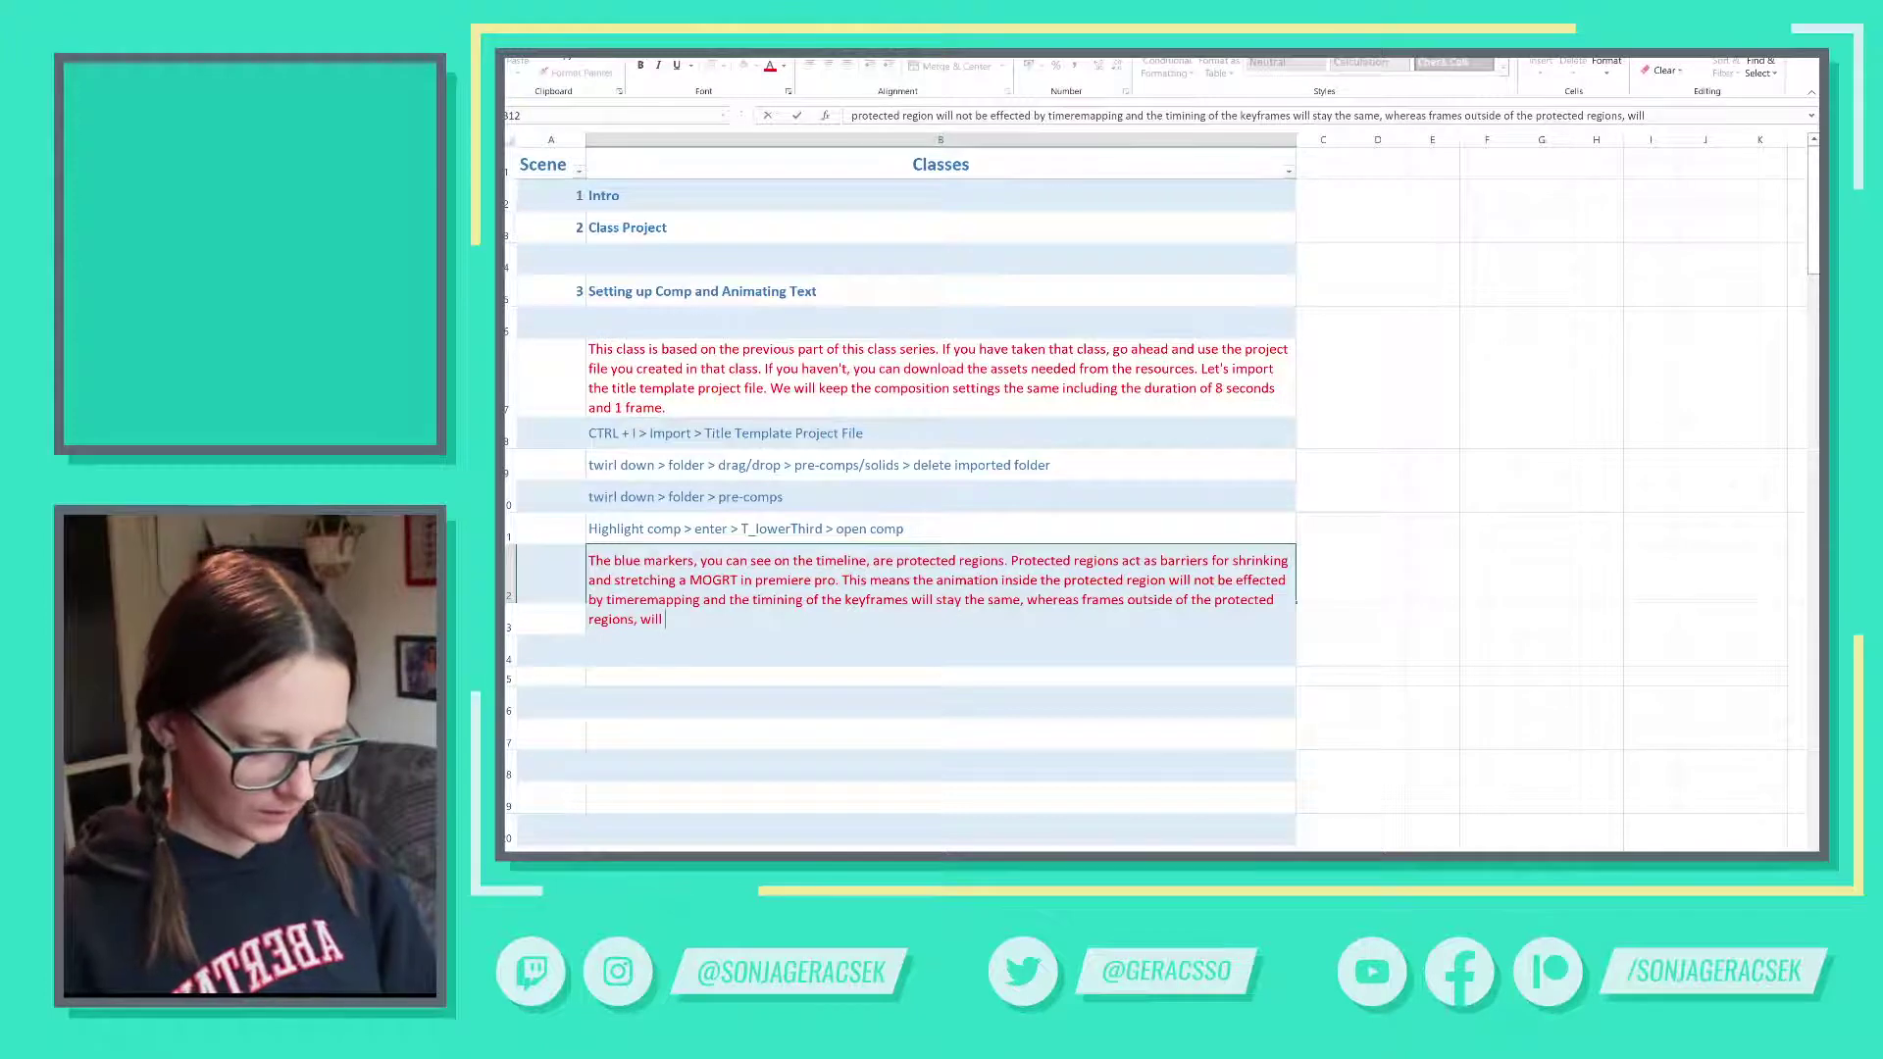
pyautogui.write(' be stretched ')
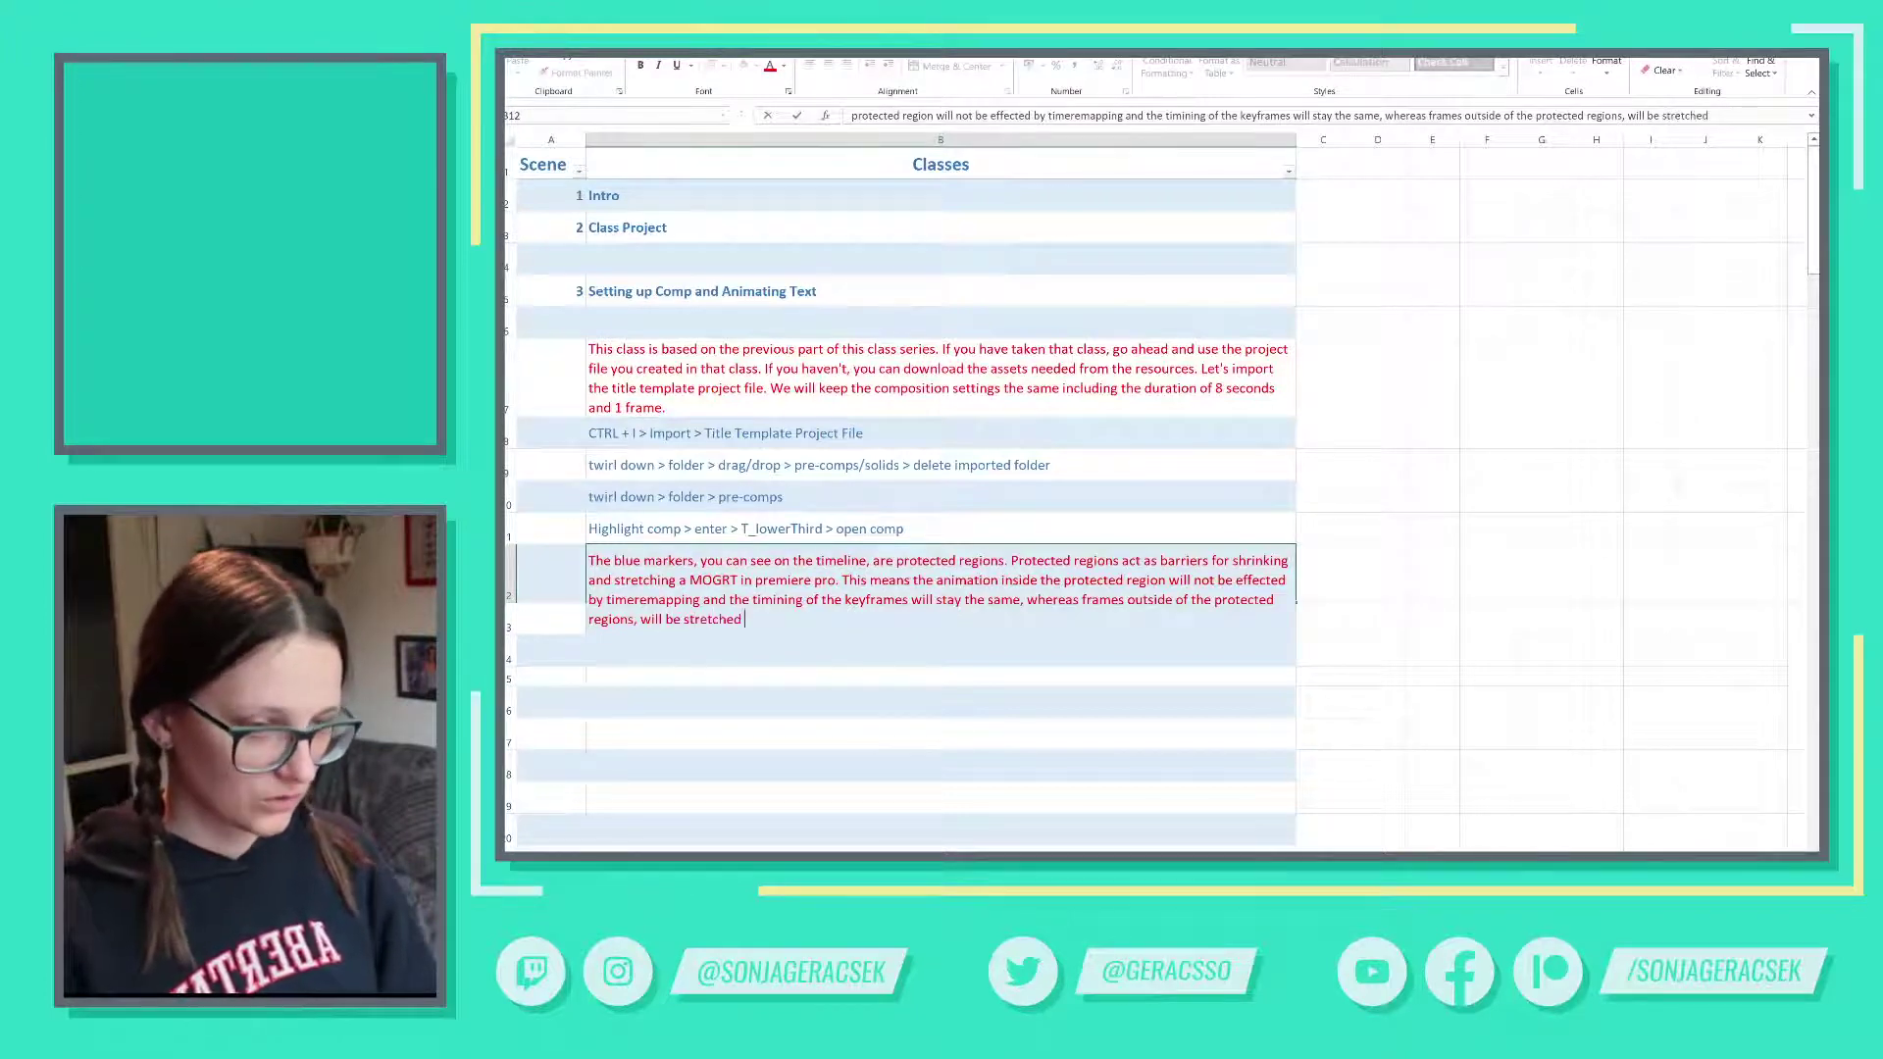
pyautogui.write('or srhunk')
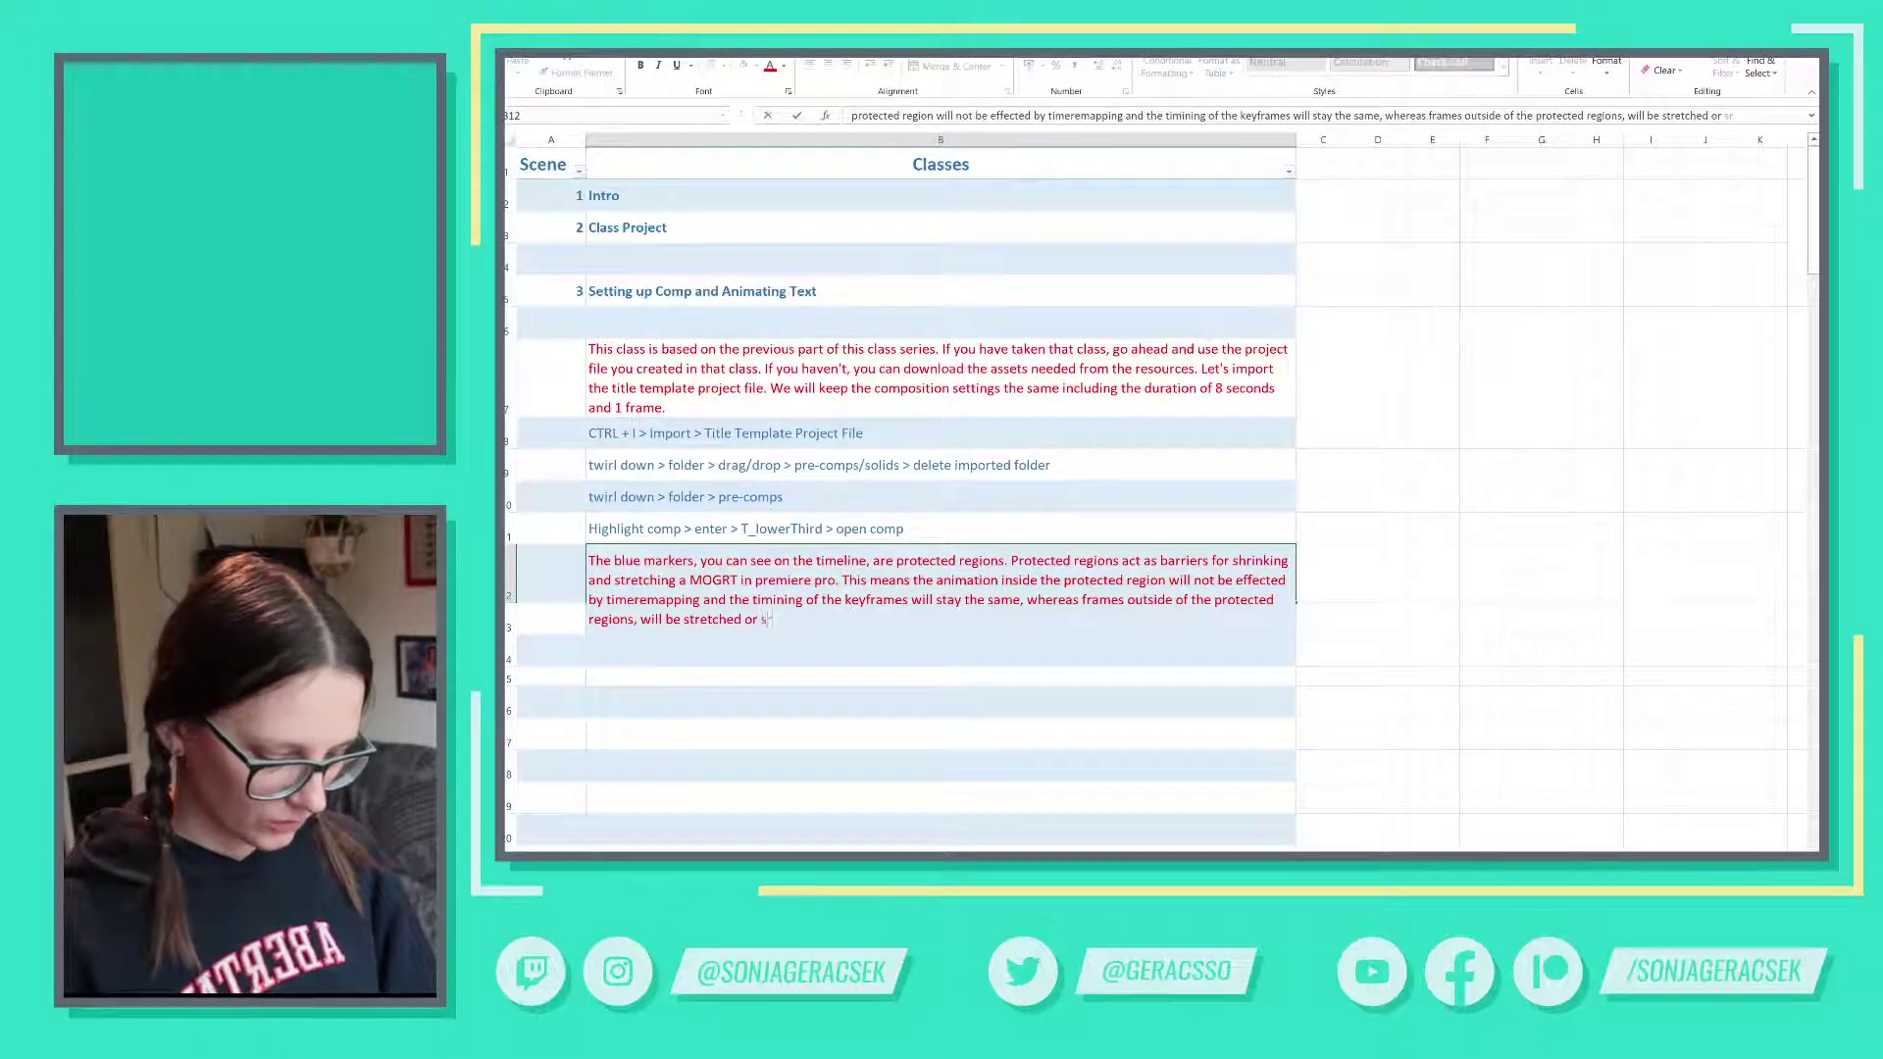
pyautogui.press('BackSpace')
pyautogui.press('BackSpace')
pyautogui.press('BackSpace')
pyautogui.press('BackSpace')
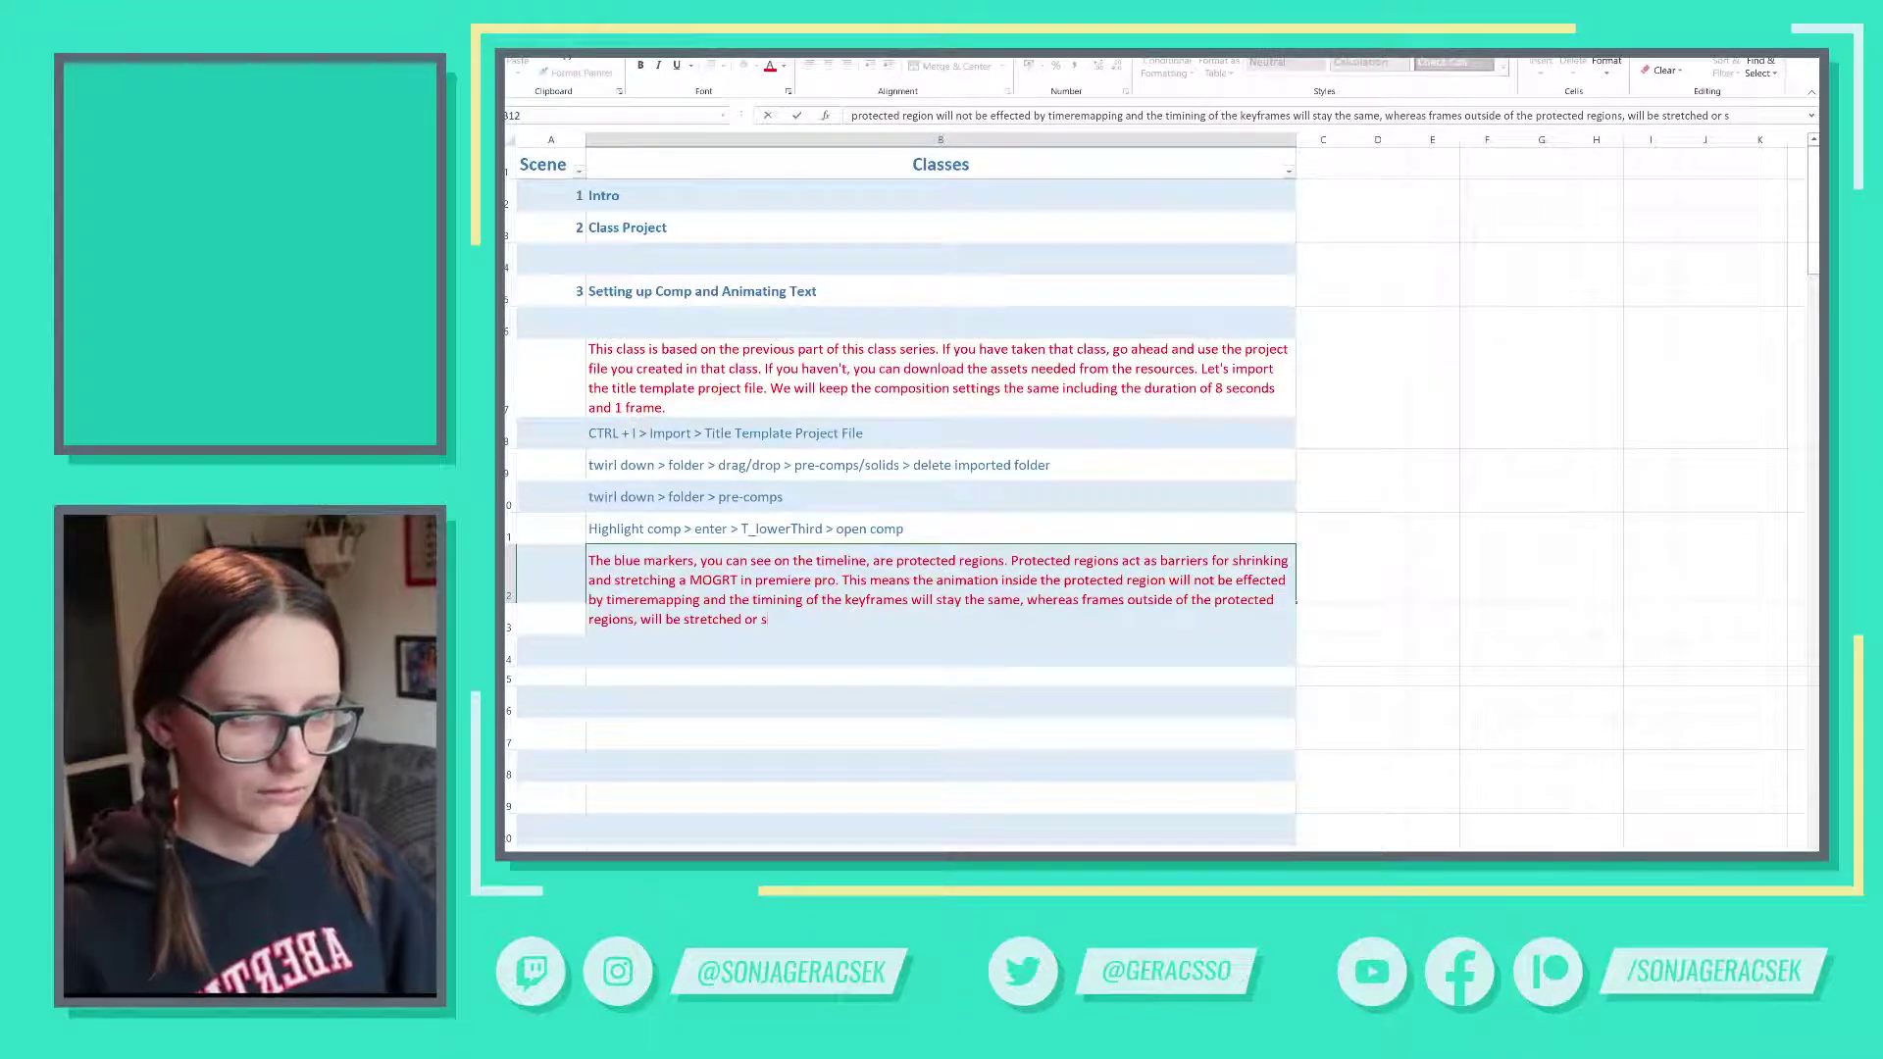
# - Reword the ending of the protected regions note to "can be prolonged or shortened." and commit the cell
pyautogui.doubleClick(652, 619)
pyautogui.write('can')
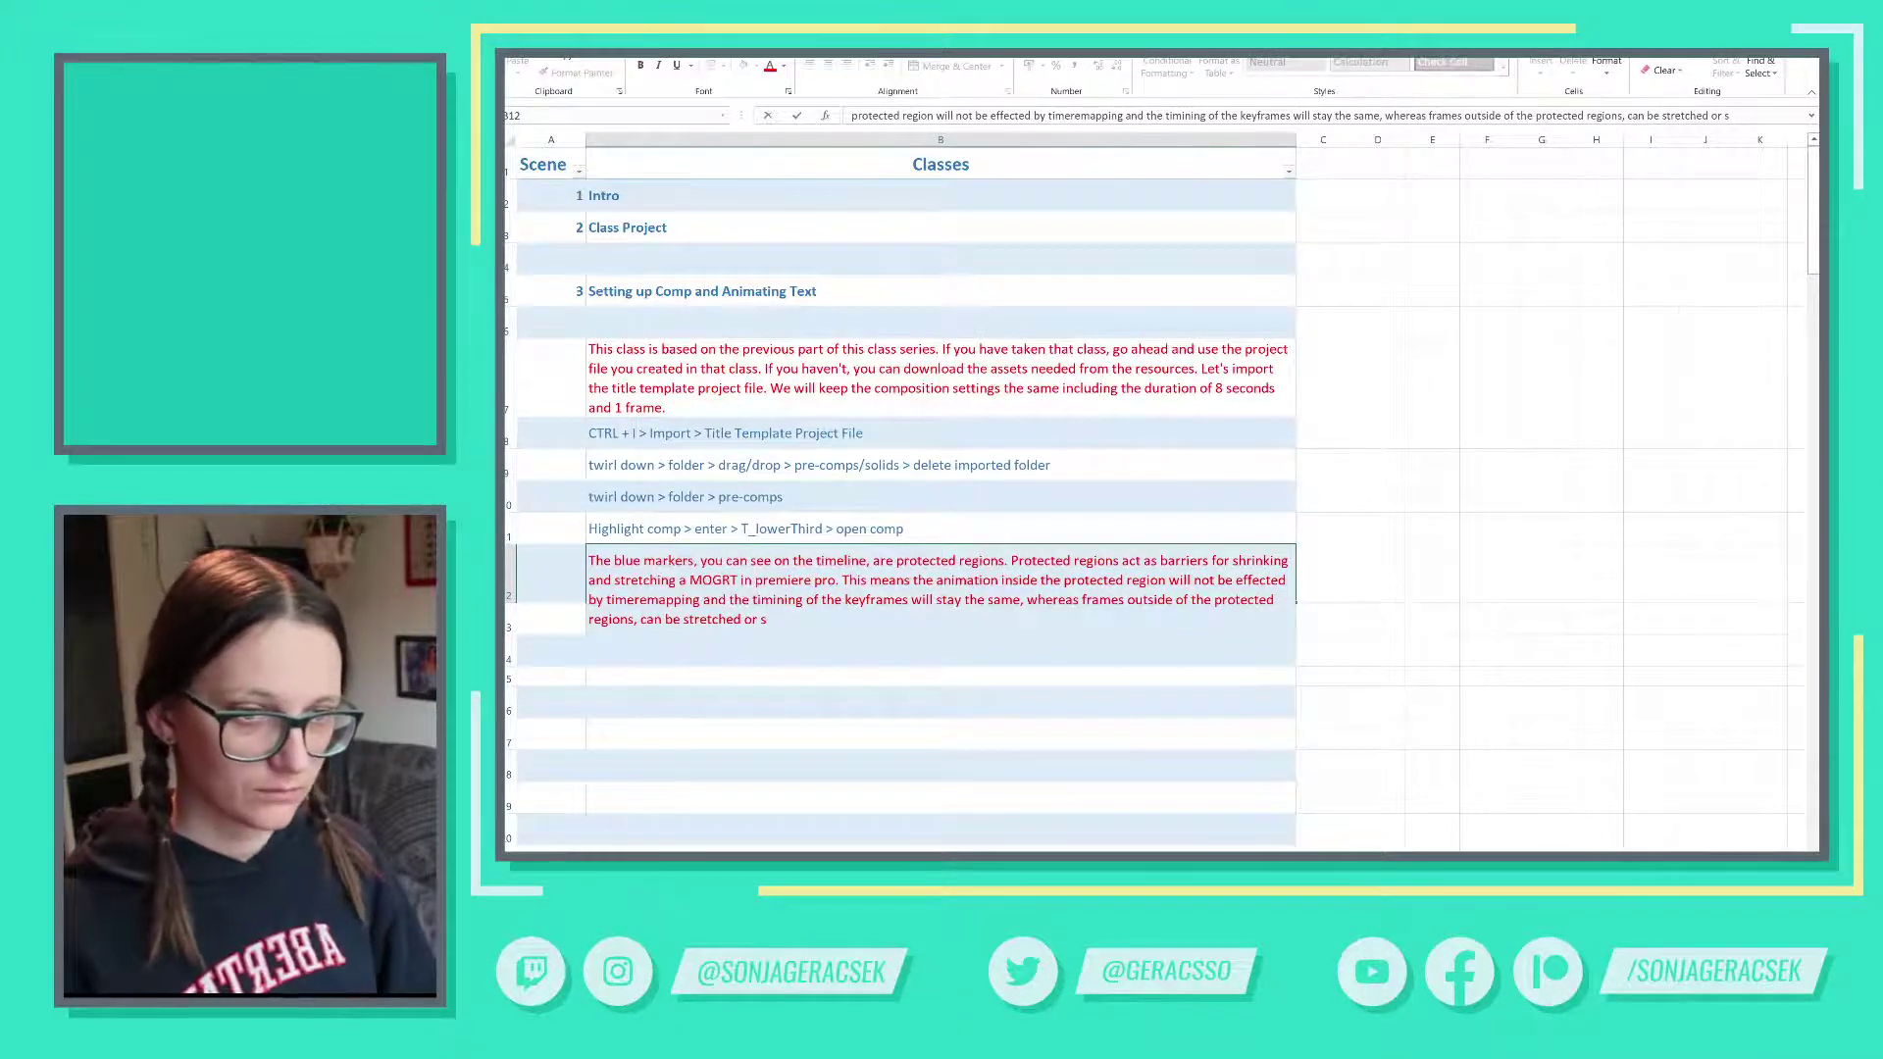
pyautogui.doubleClick(686, 619)
pyautogui.write('prolonged or')
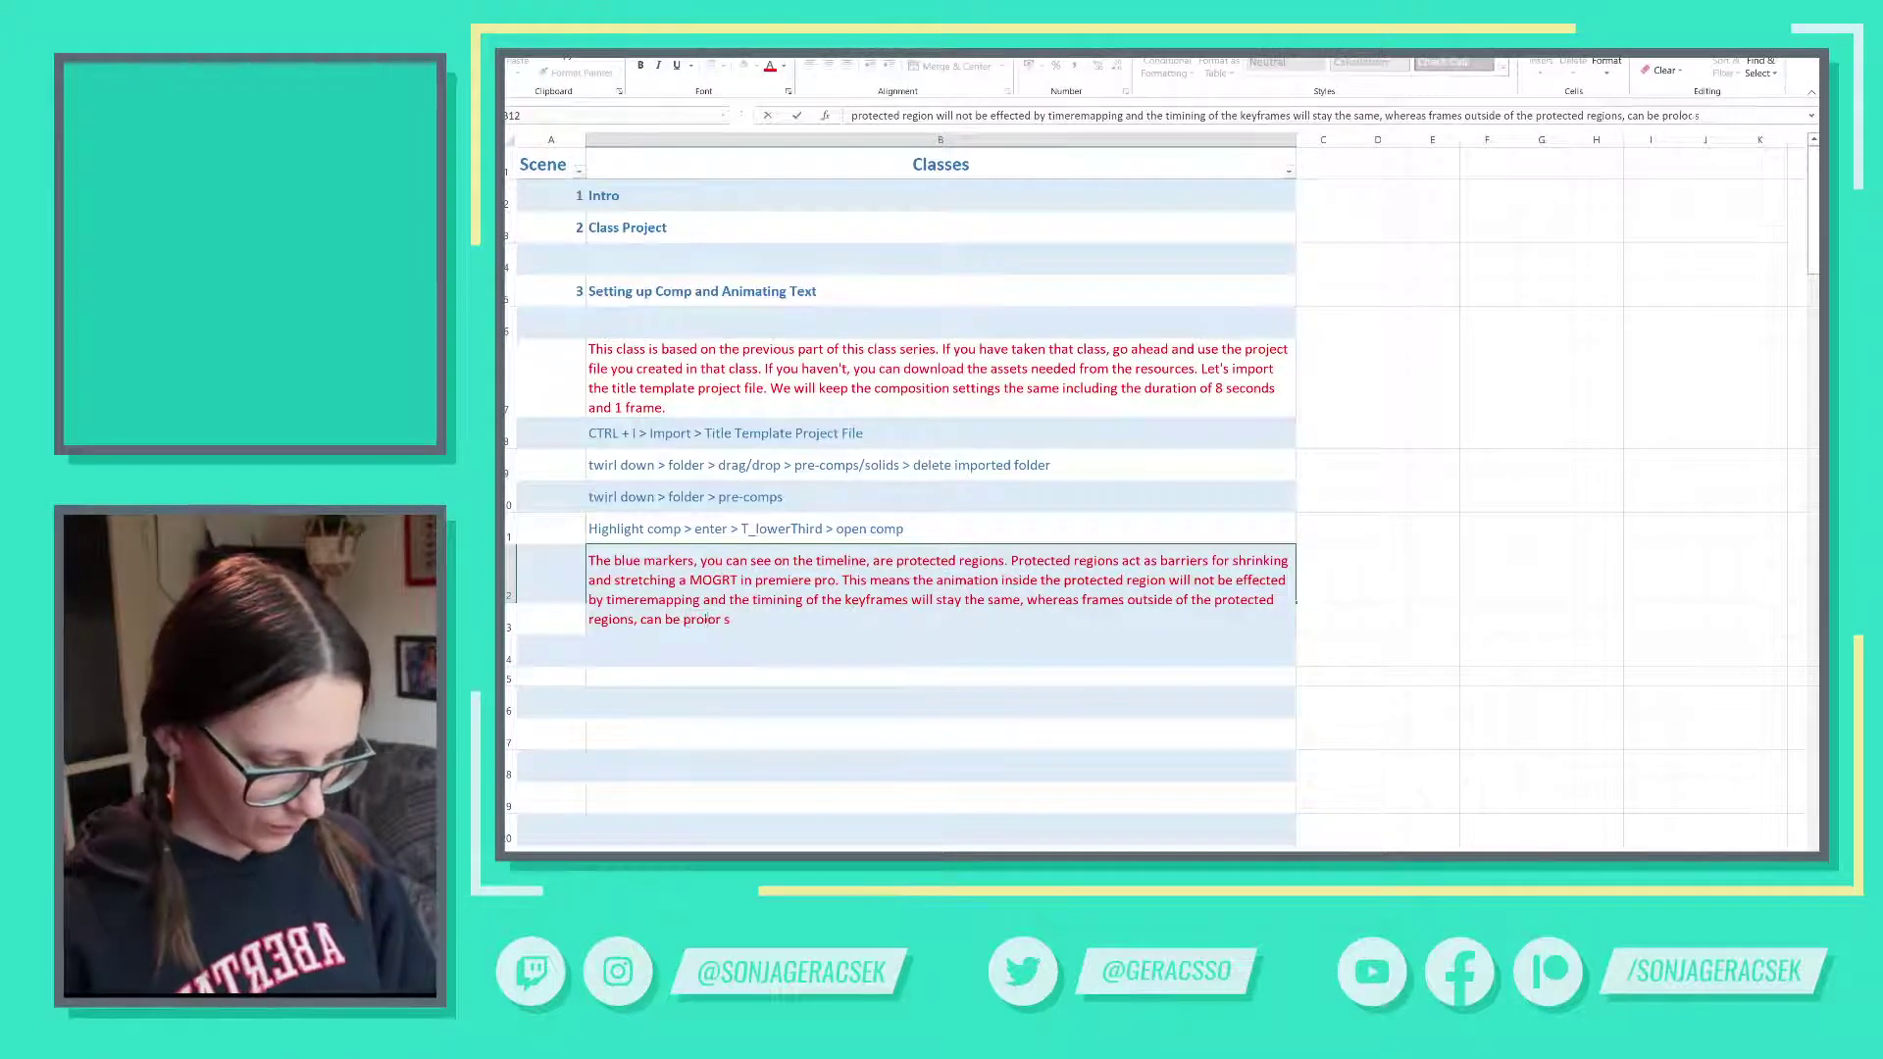
pyautogui.hotkey('shift', 'Right')
pyautogui.hotkey('shift', 'Right')
pyautogui.hotkey('shift', 'Right')
pyautogui.hotkey('shift', 'Right')
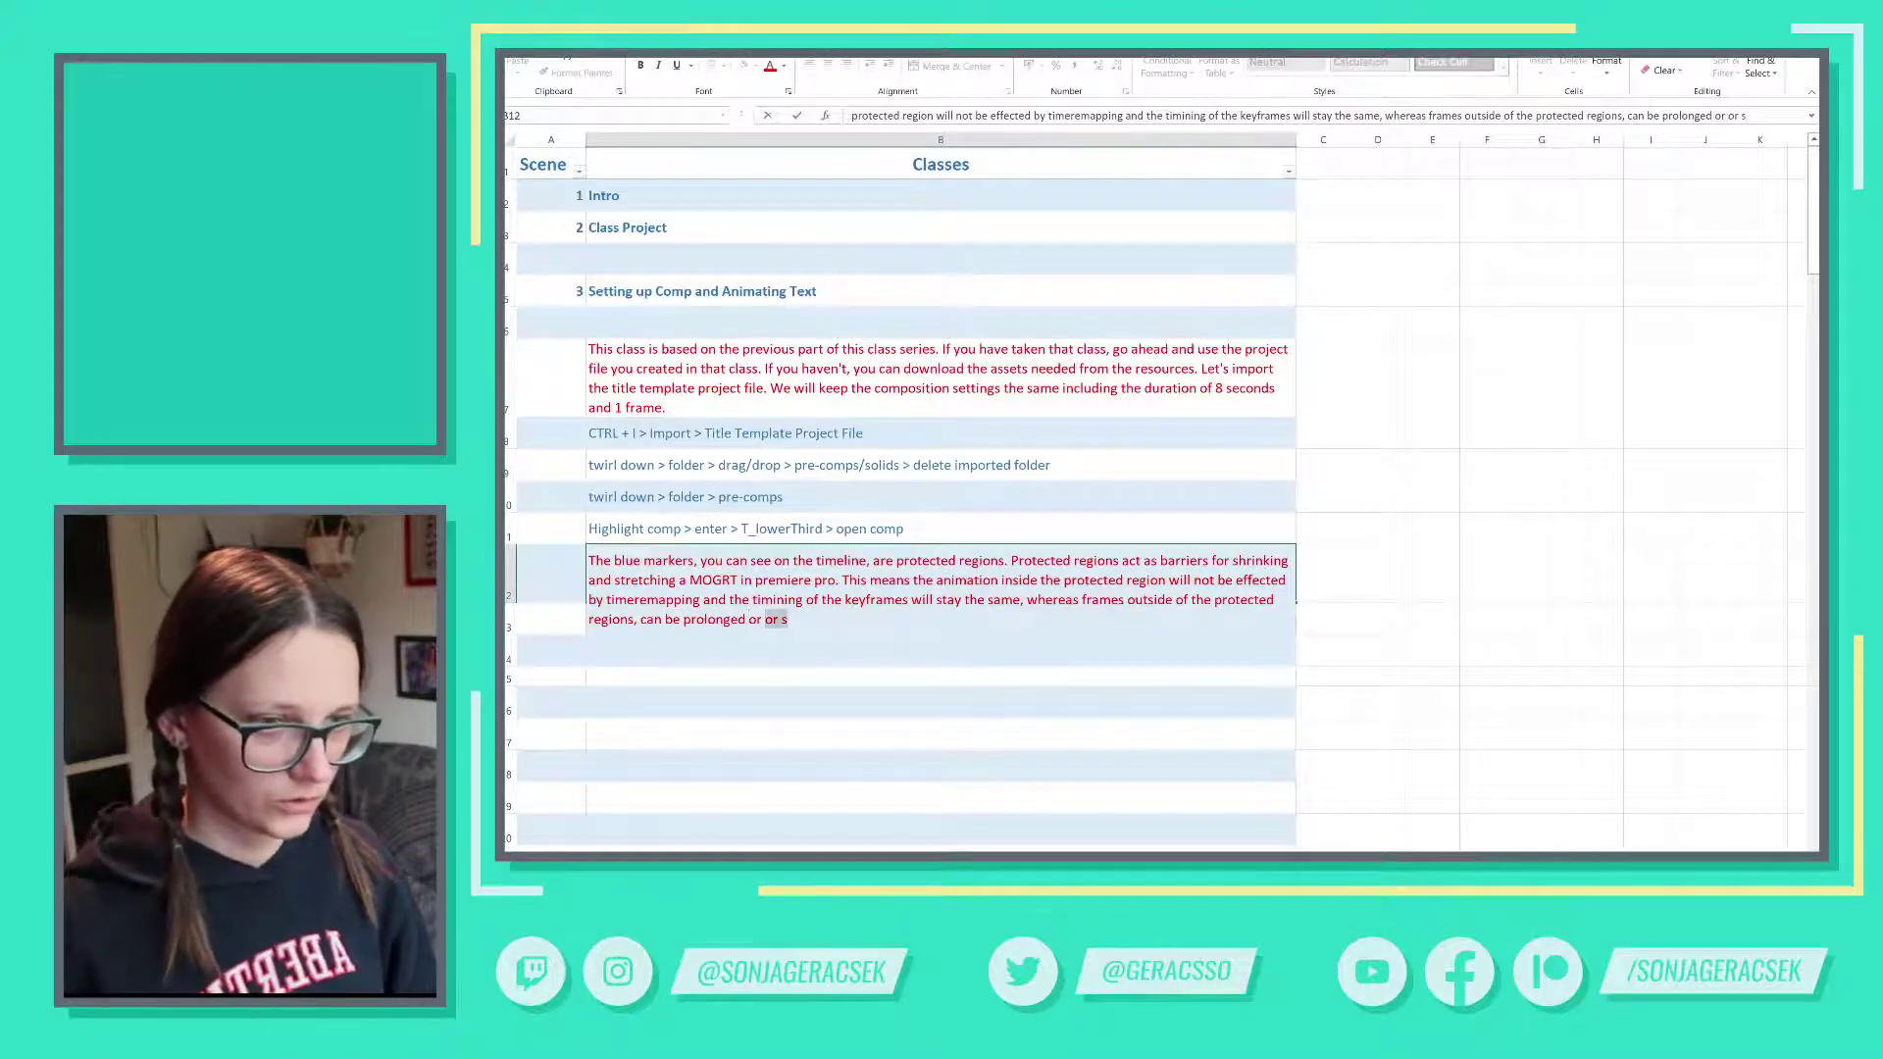
pyautogui.press('BackSpace')
pyautogui.write('shortened')
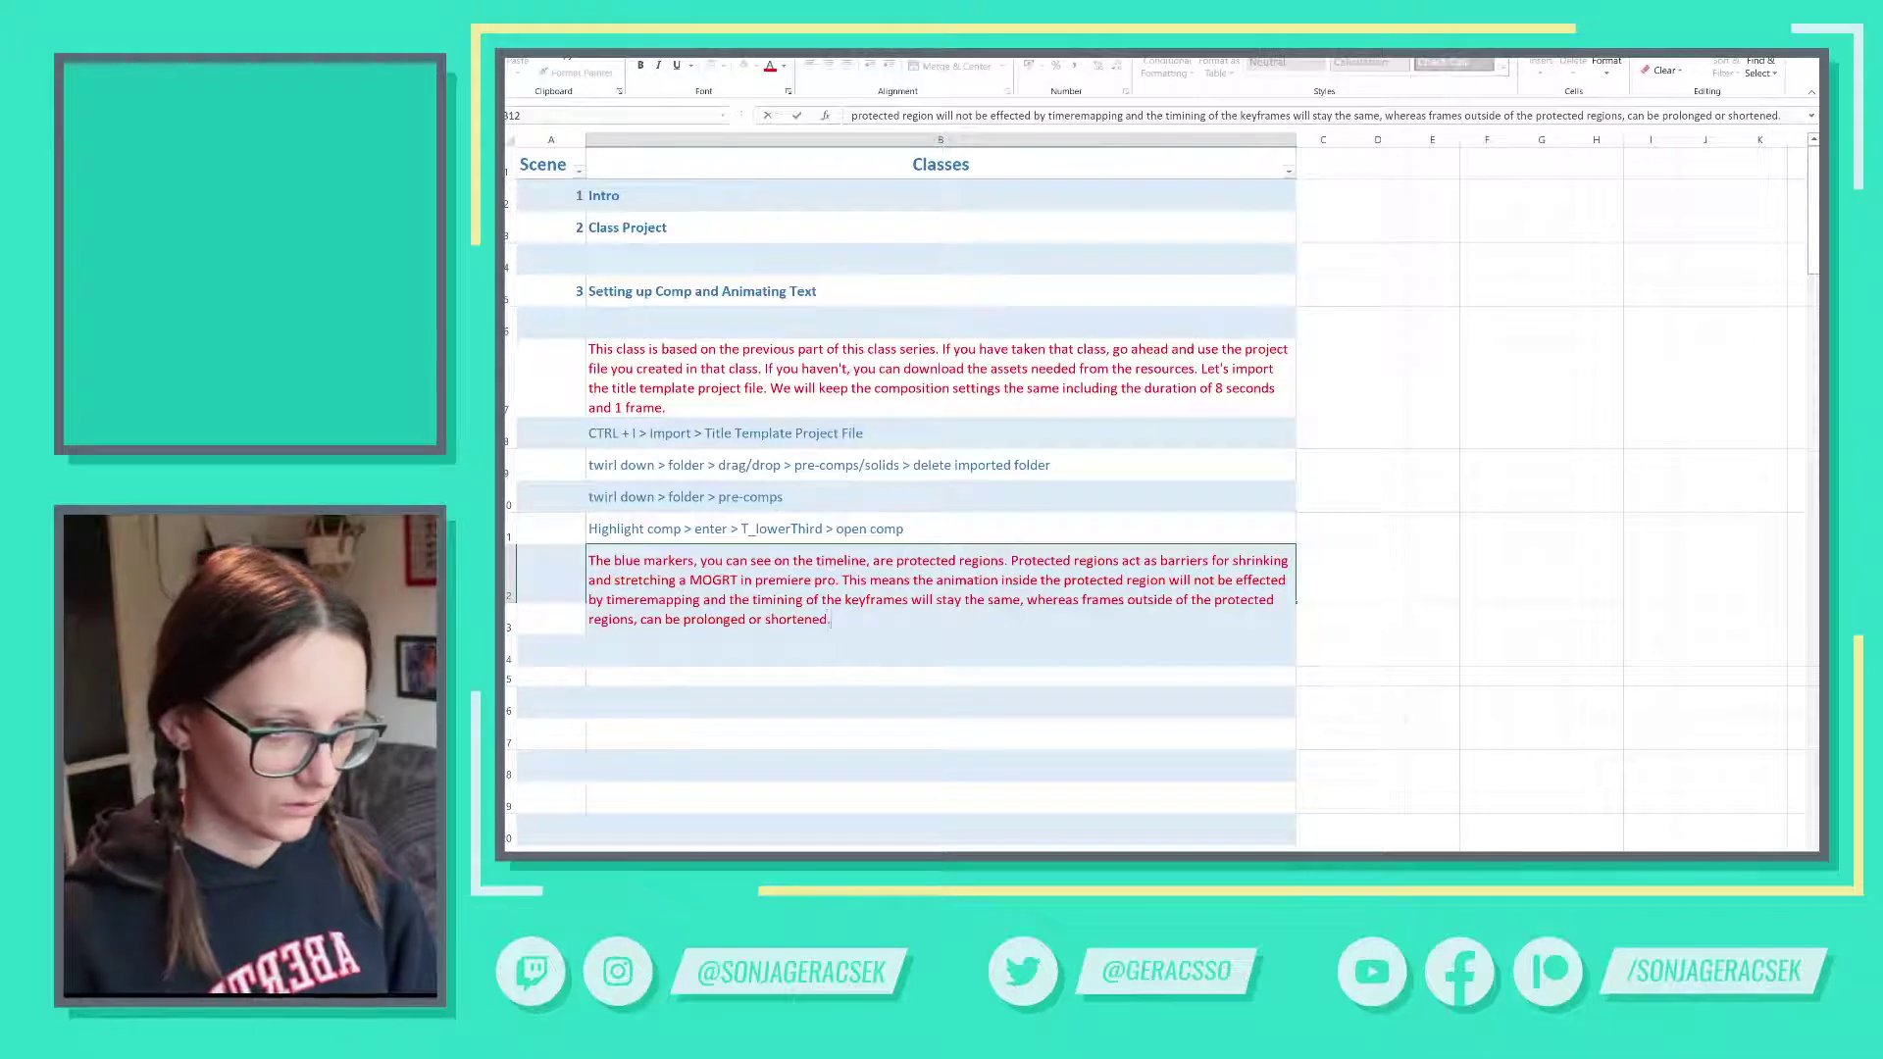
pyautogui.write('.')
pyautogui.press('Return')
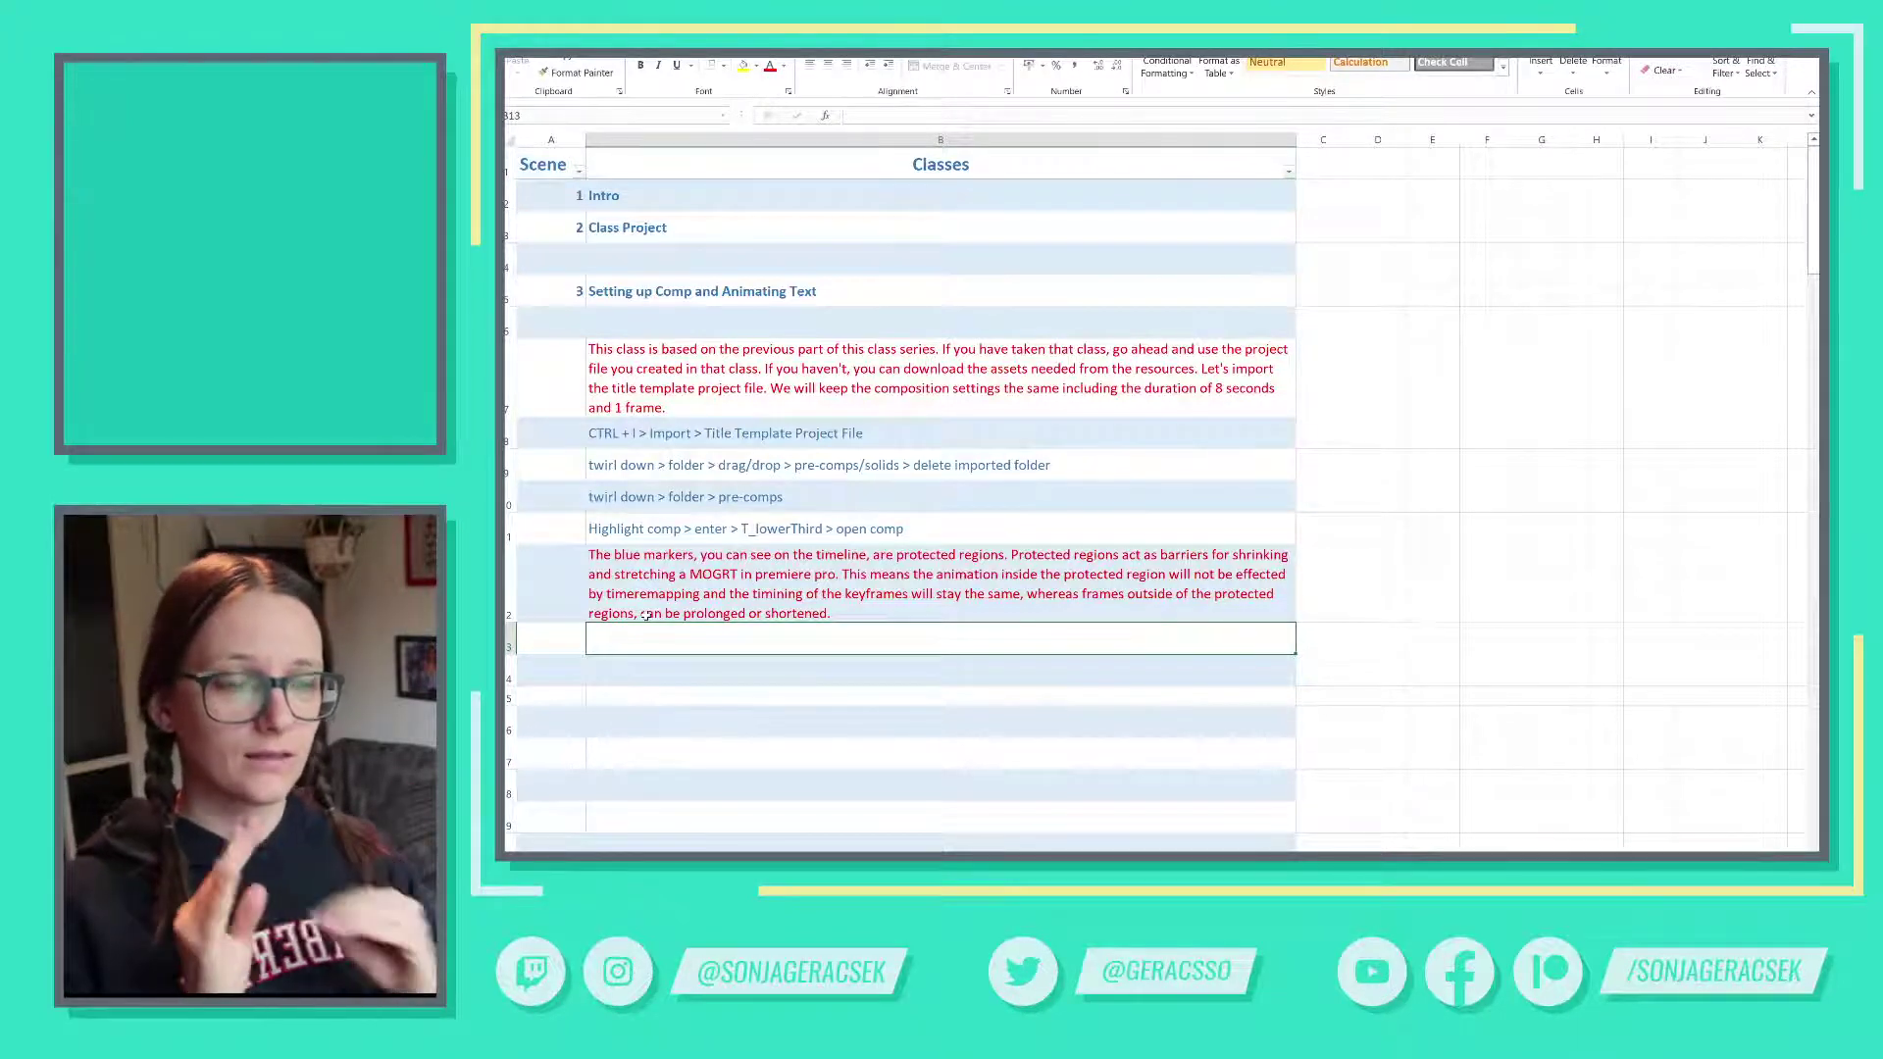
# - Correct "timeremapping" to "time remapping" in the protected regions note and commit the cell
pyautogui.click(691, 579)
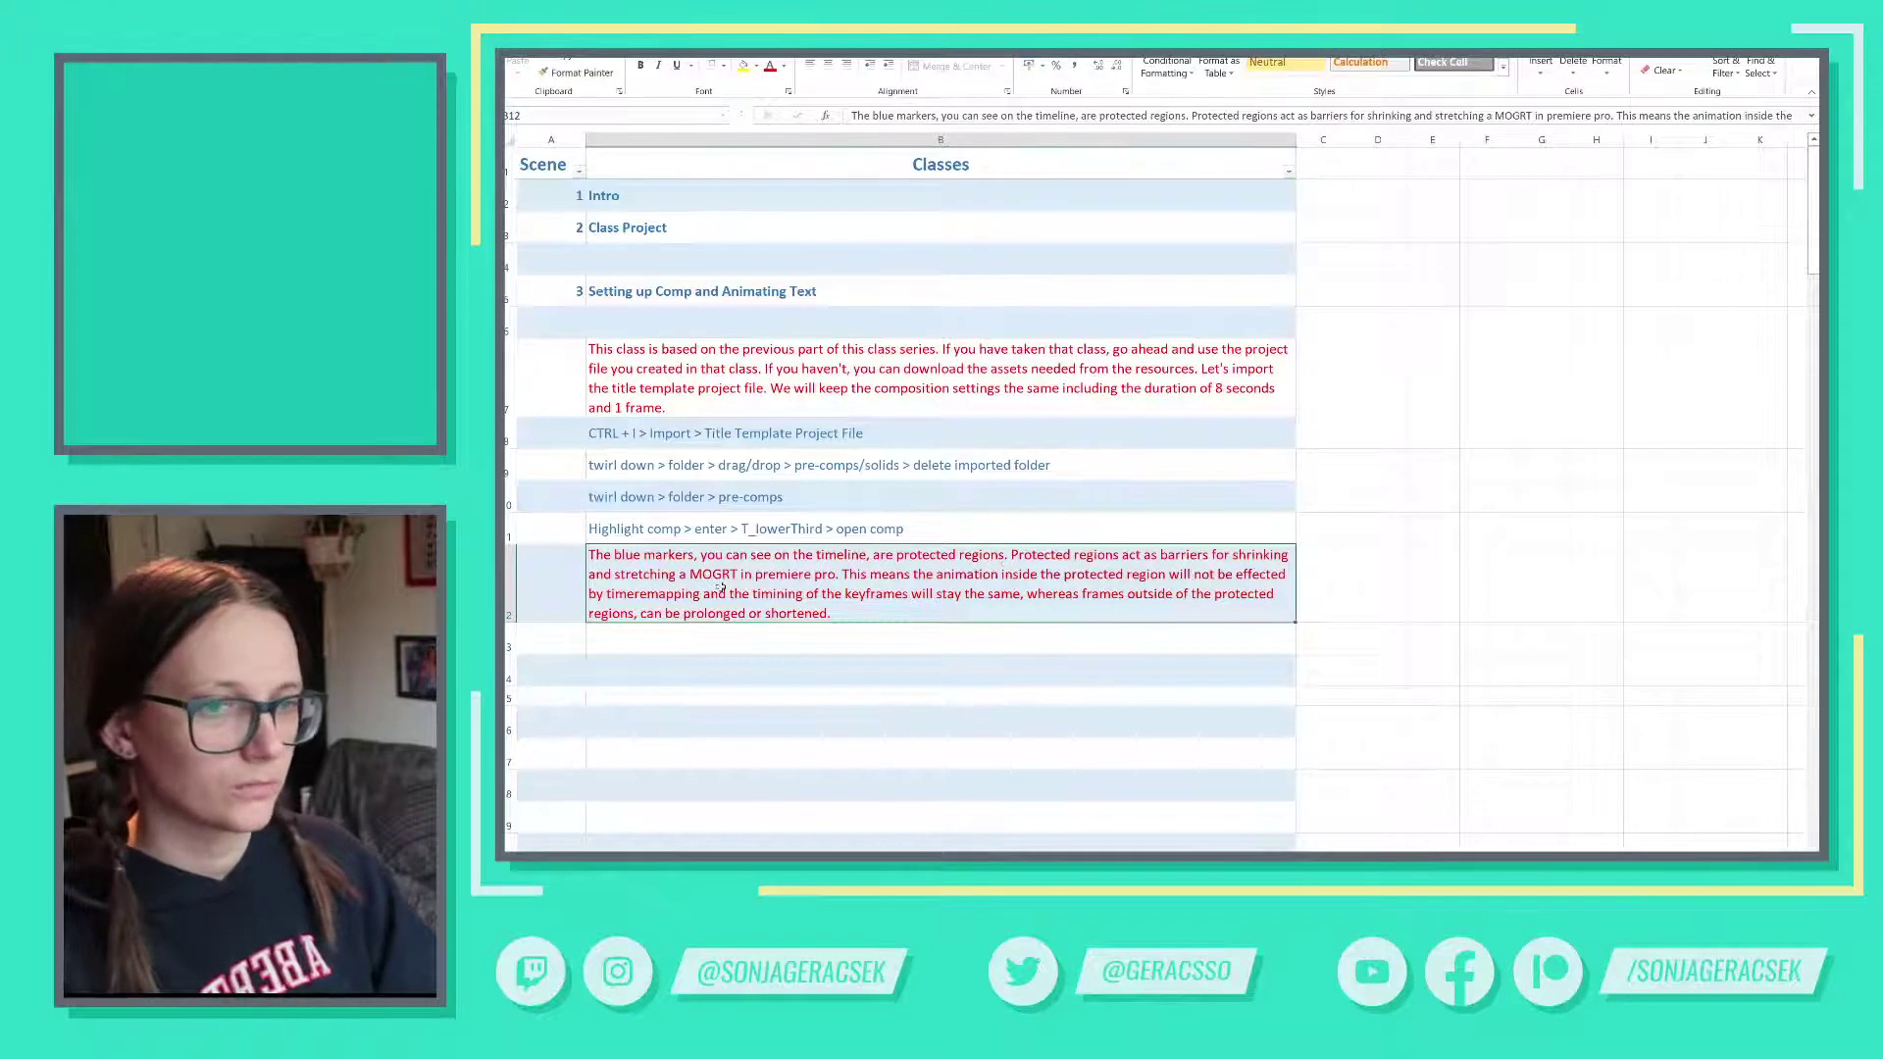
pyautogui.doubleClick(638, 593)
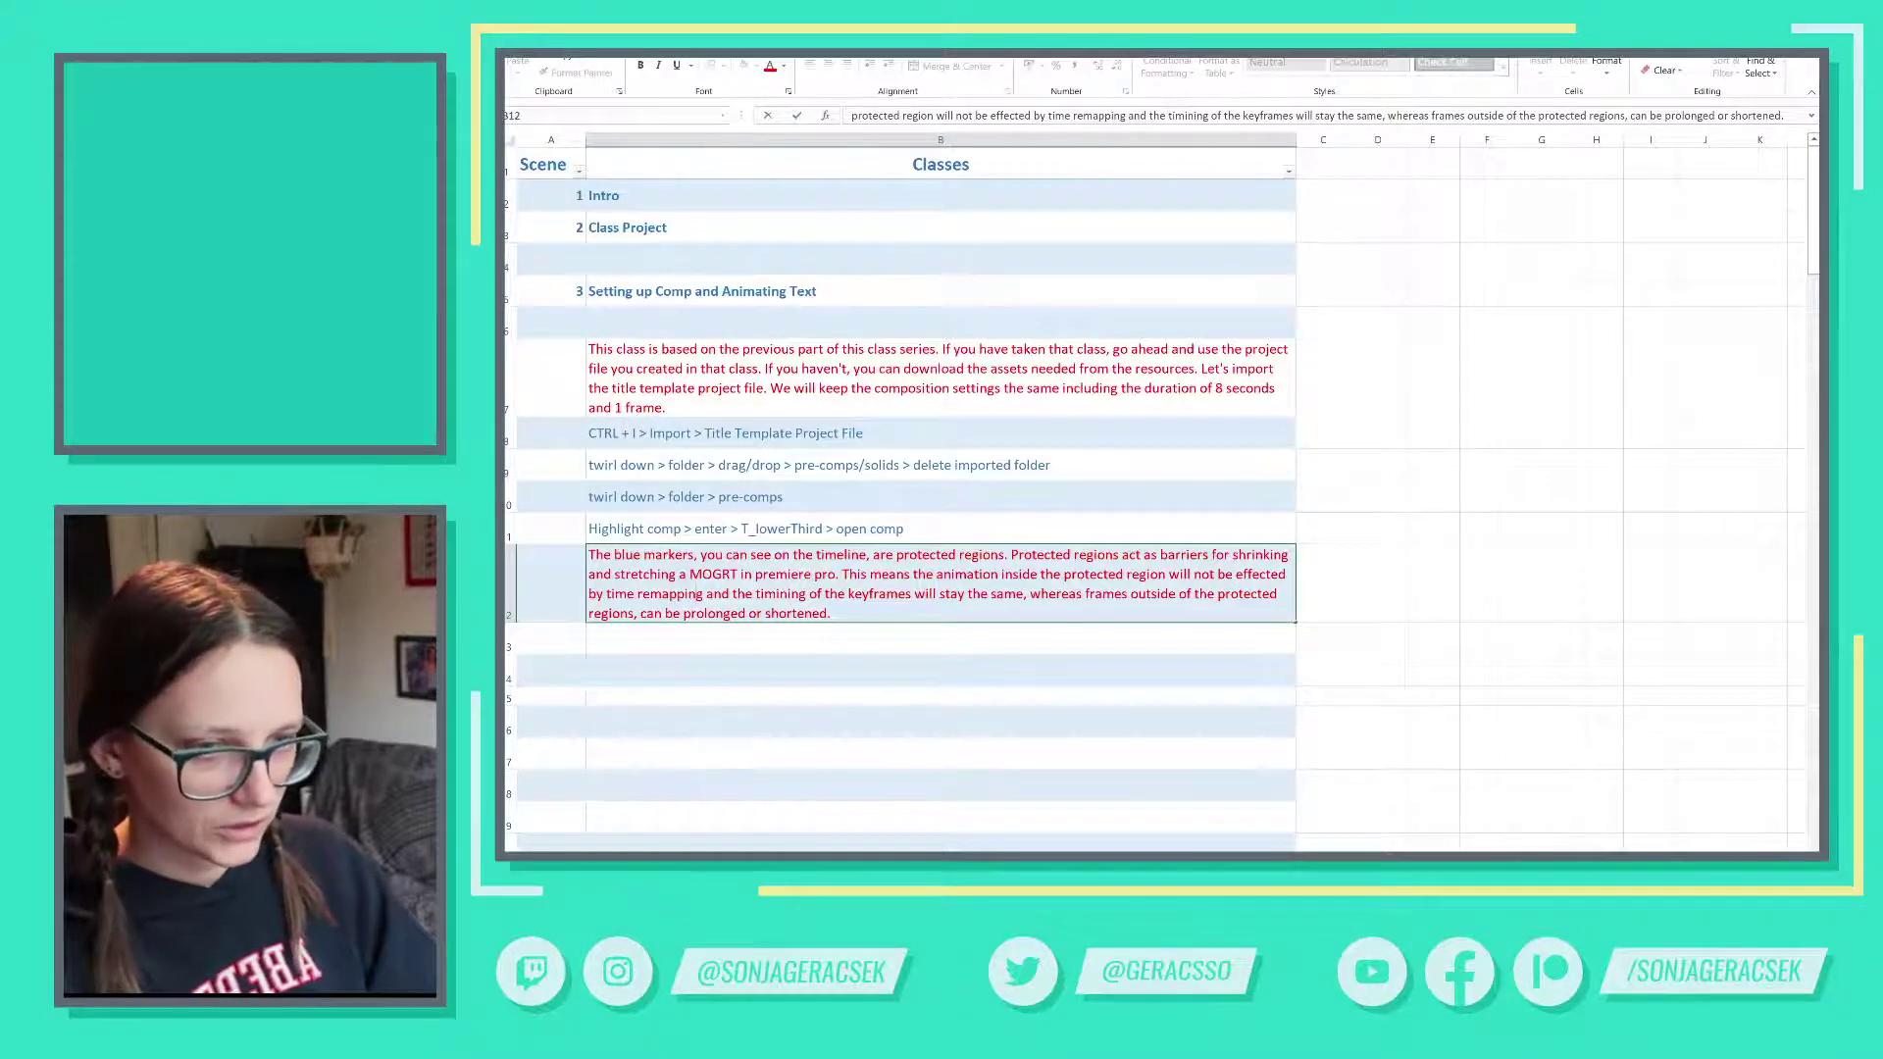
pyautogui.click(851, 632)
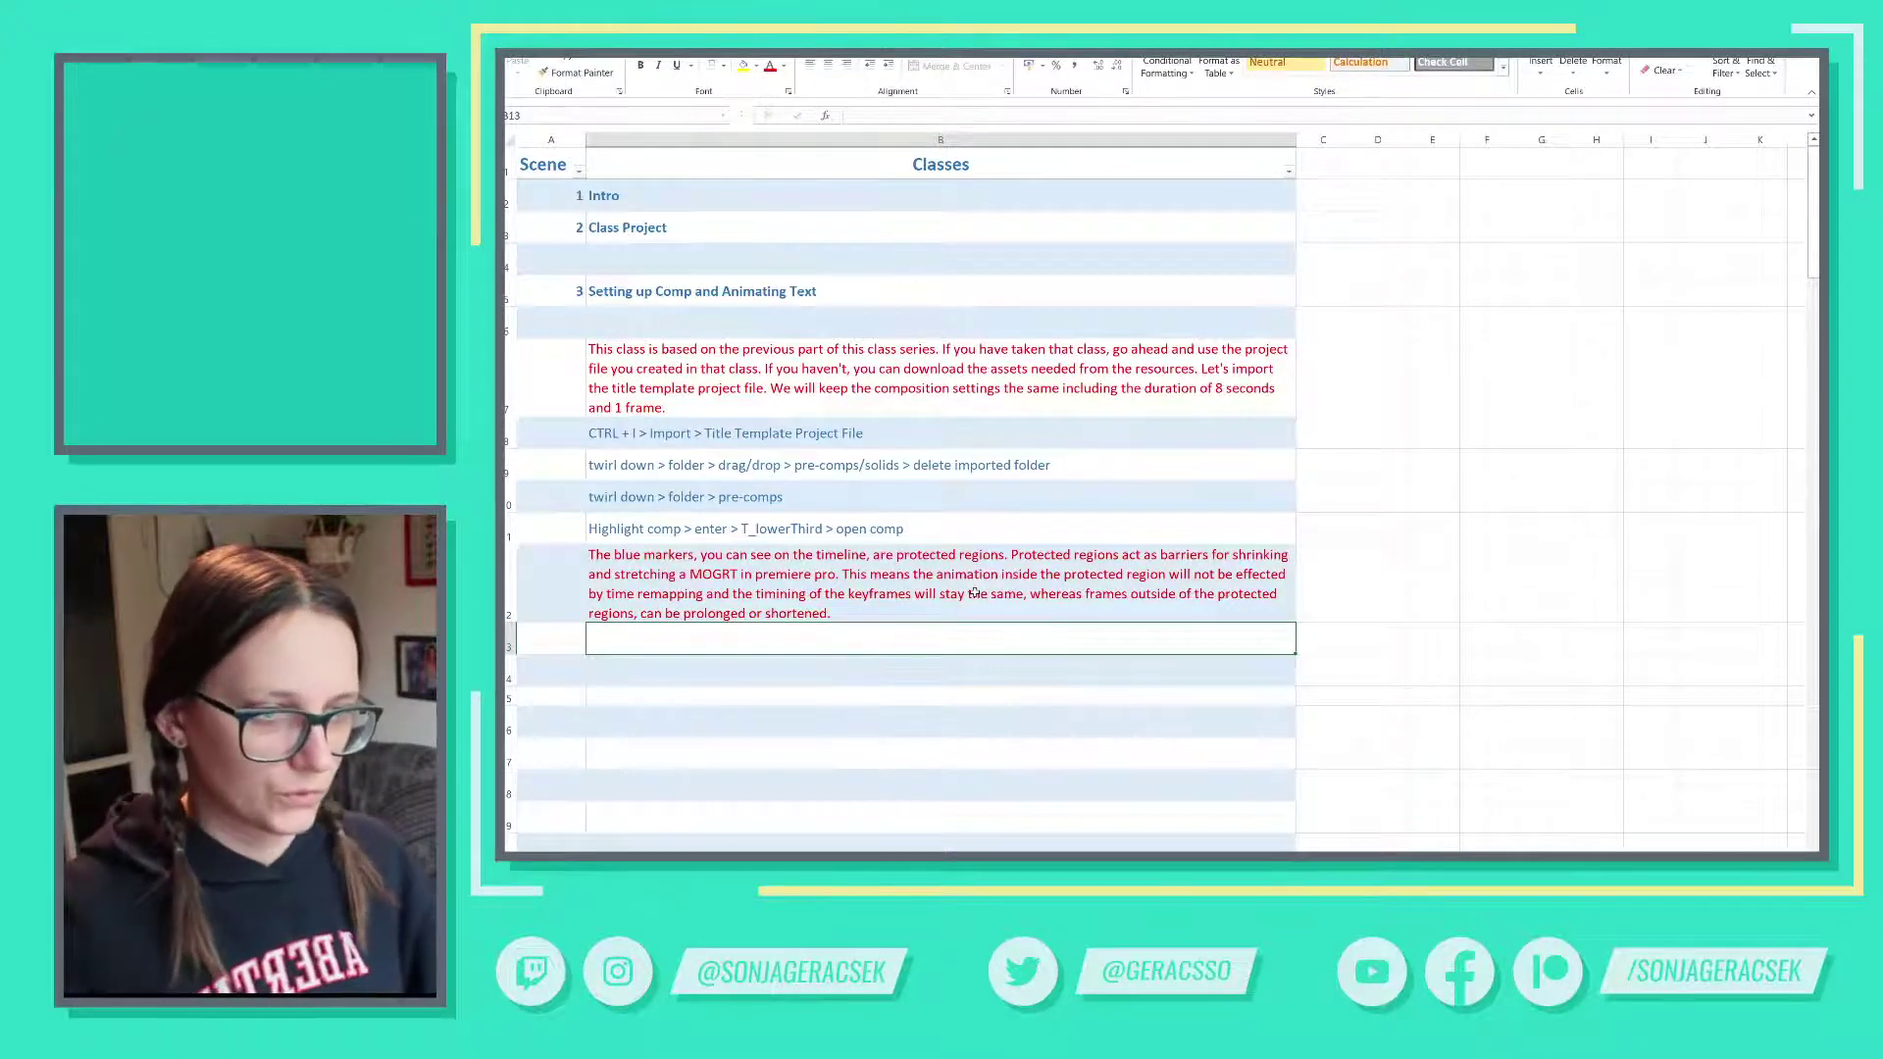
# - Move "will not be effected by time remapping and the timining of the keyframes" behind "stay the same", introduced with "and be unaffected by"
pyautogui.press('Up')
pyautogui.press('F2')
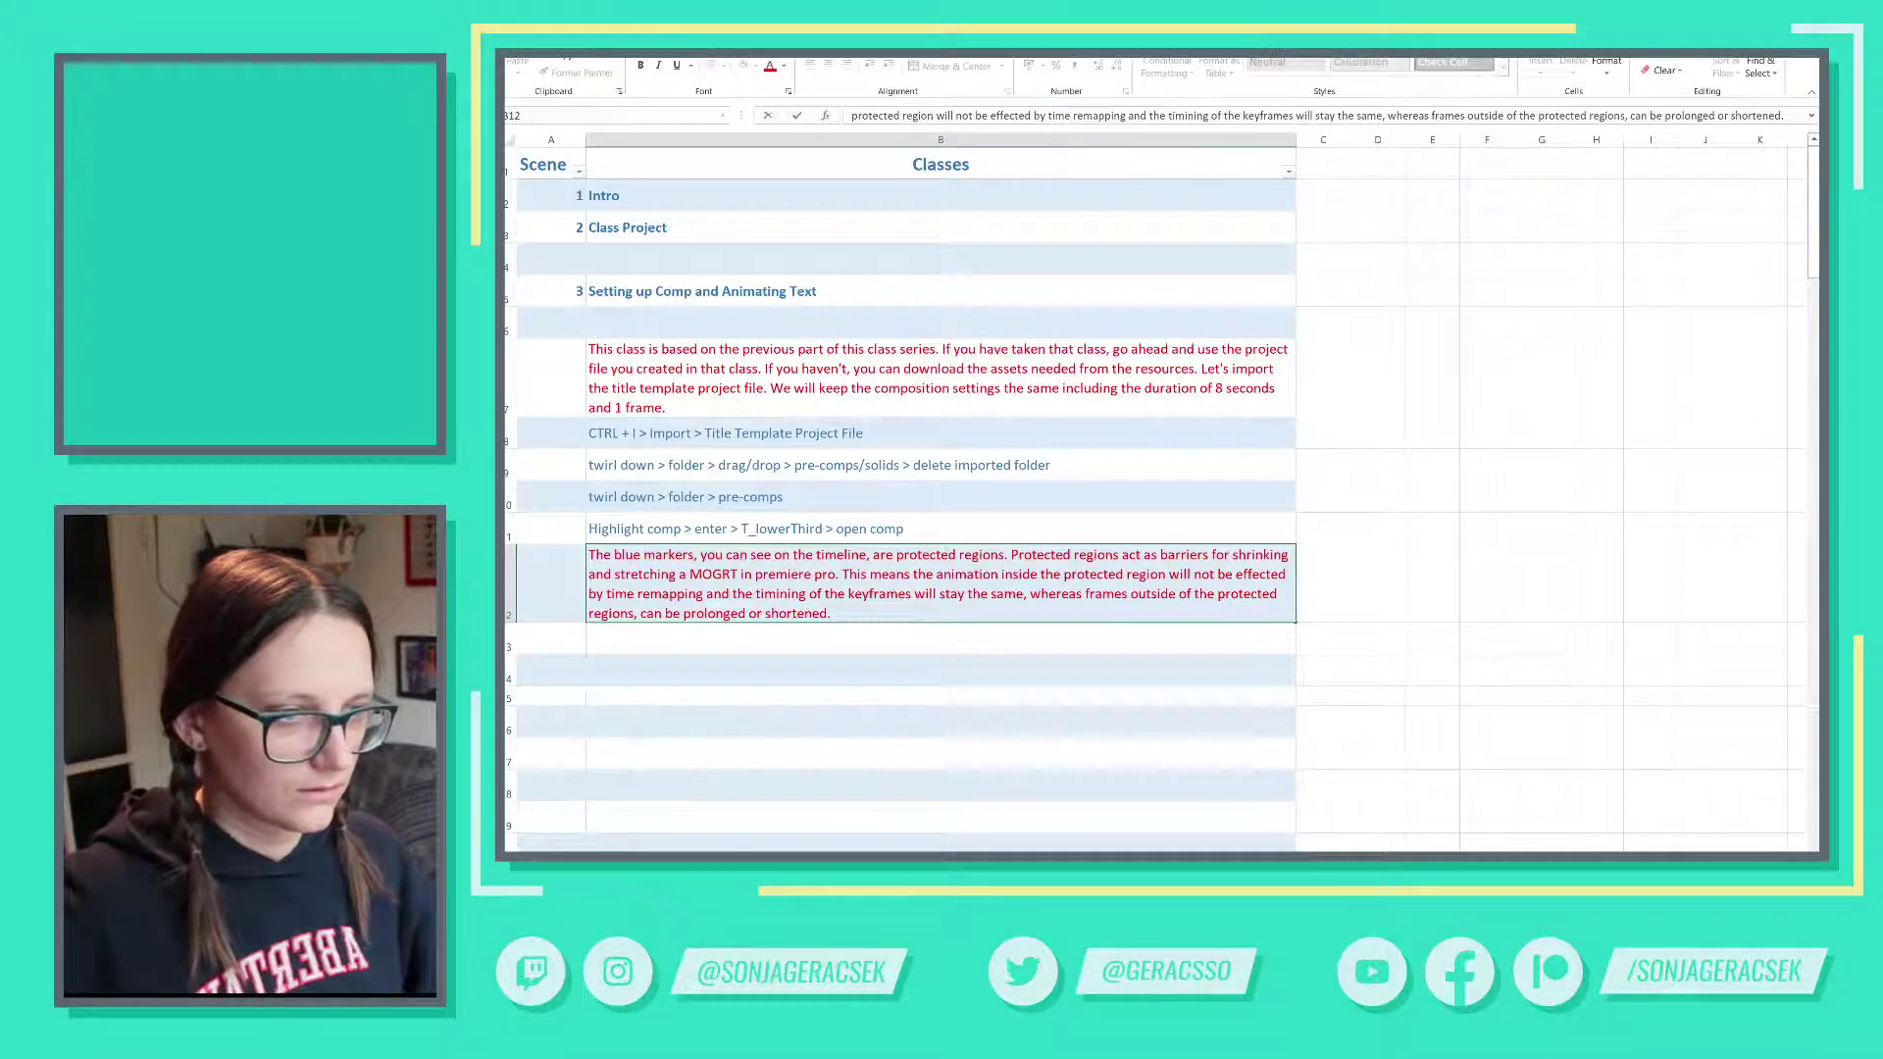
pyautogui.moveTo(1169, 573); pyautogui.dragTo(912, 594)
pyautogui.press('Delete')
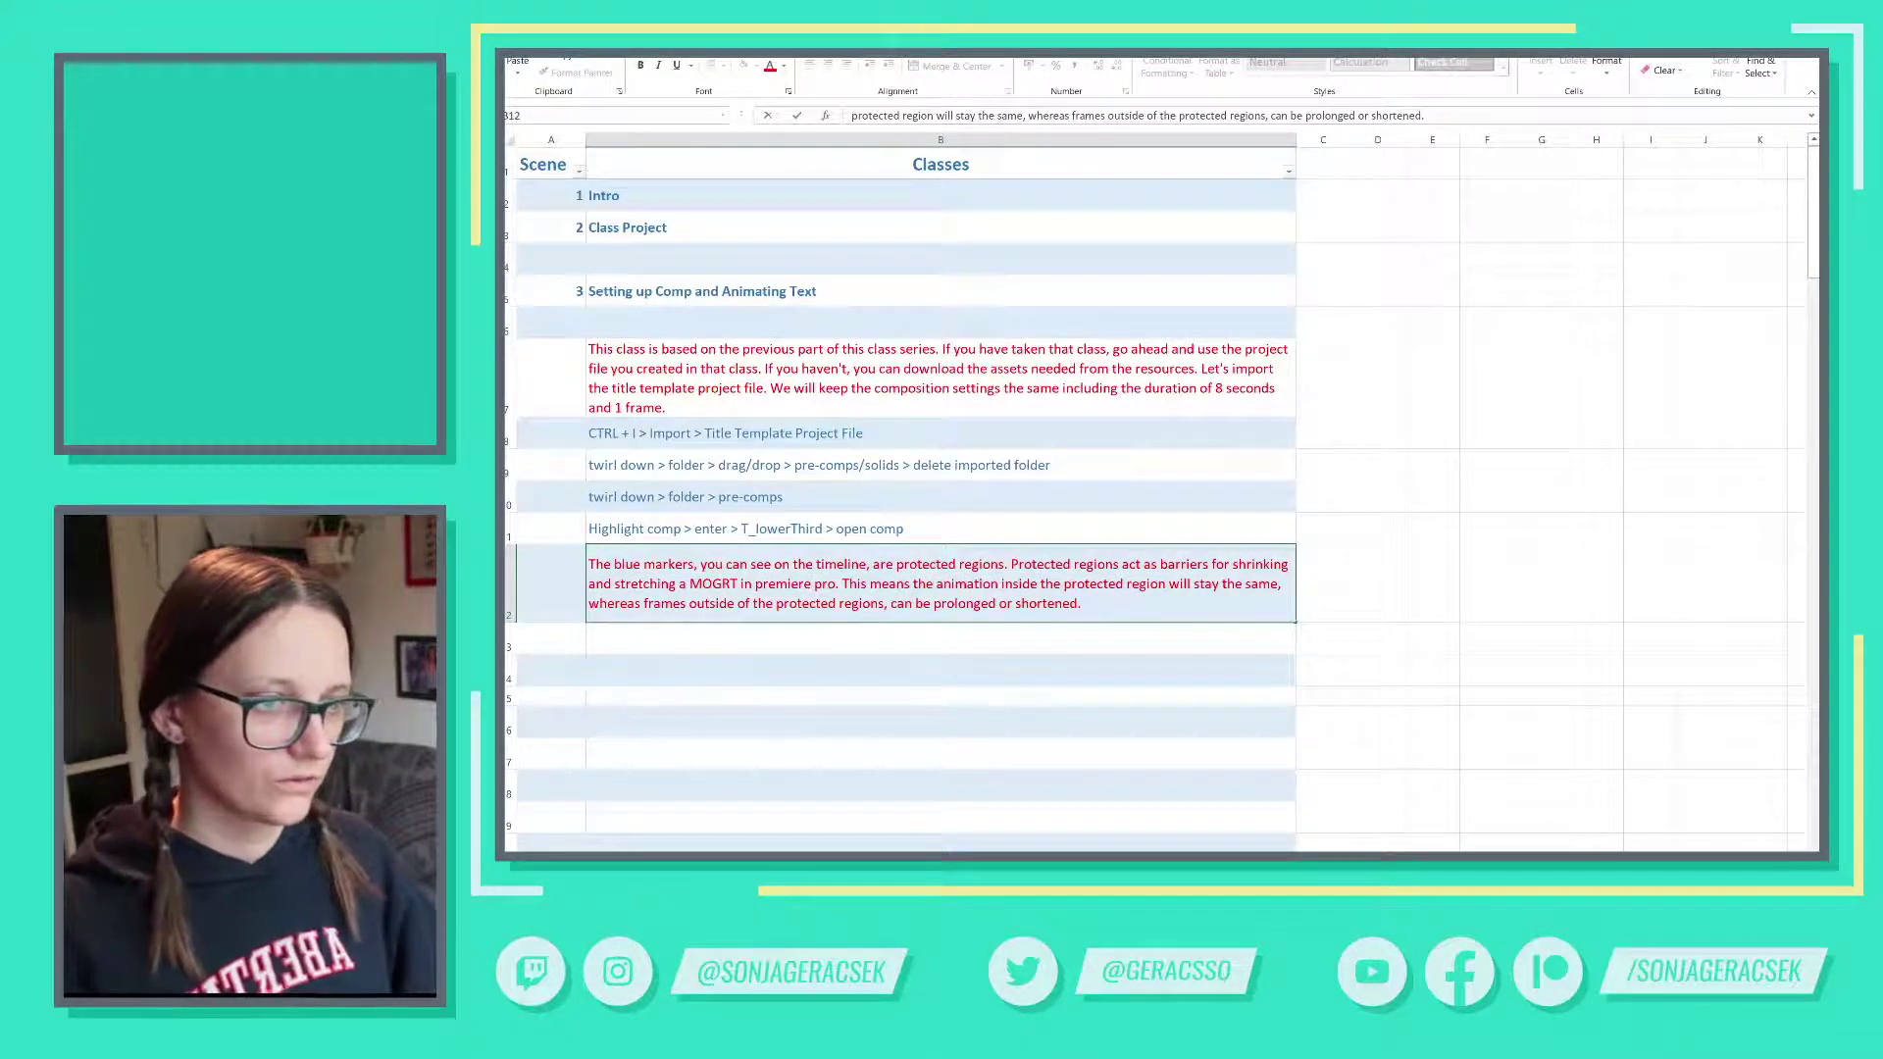
pyautogui.write('and ')
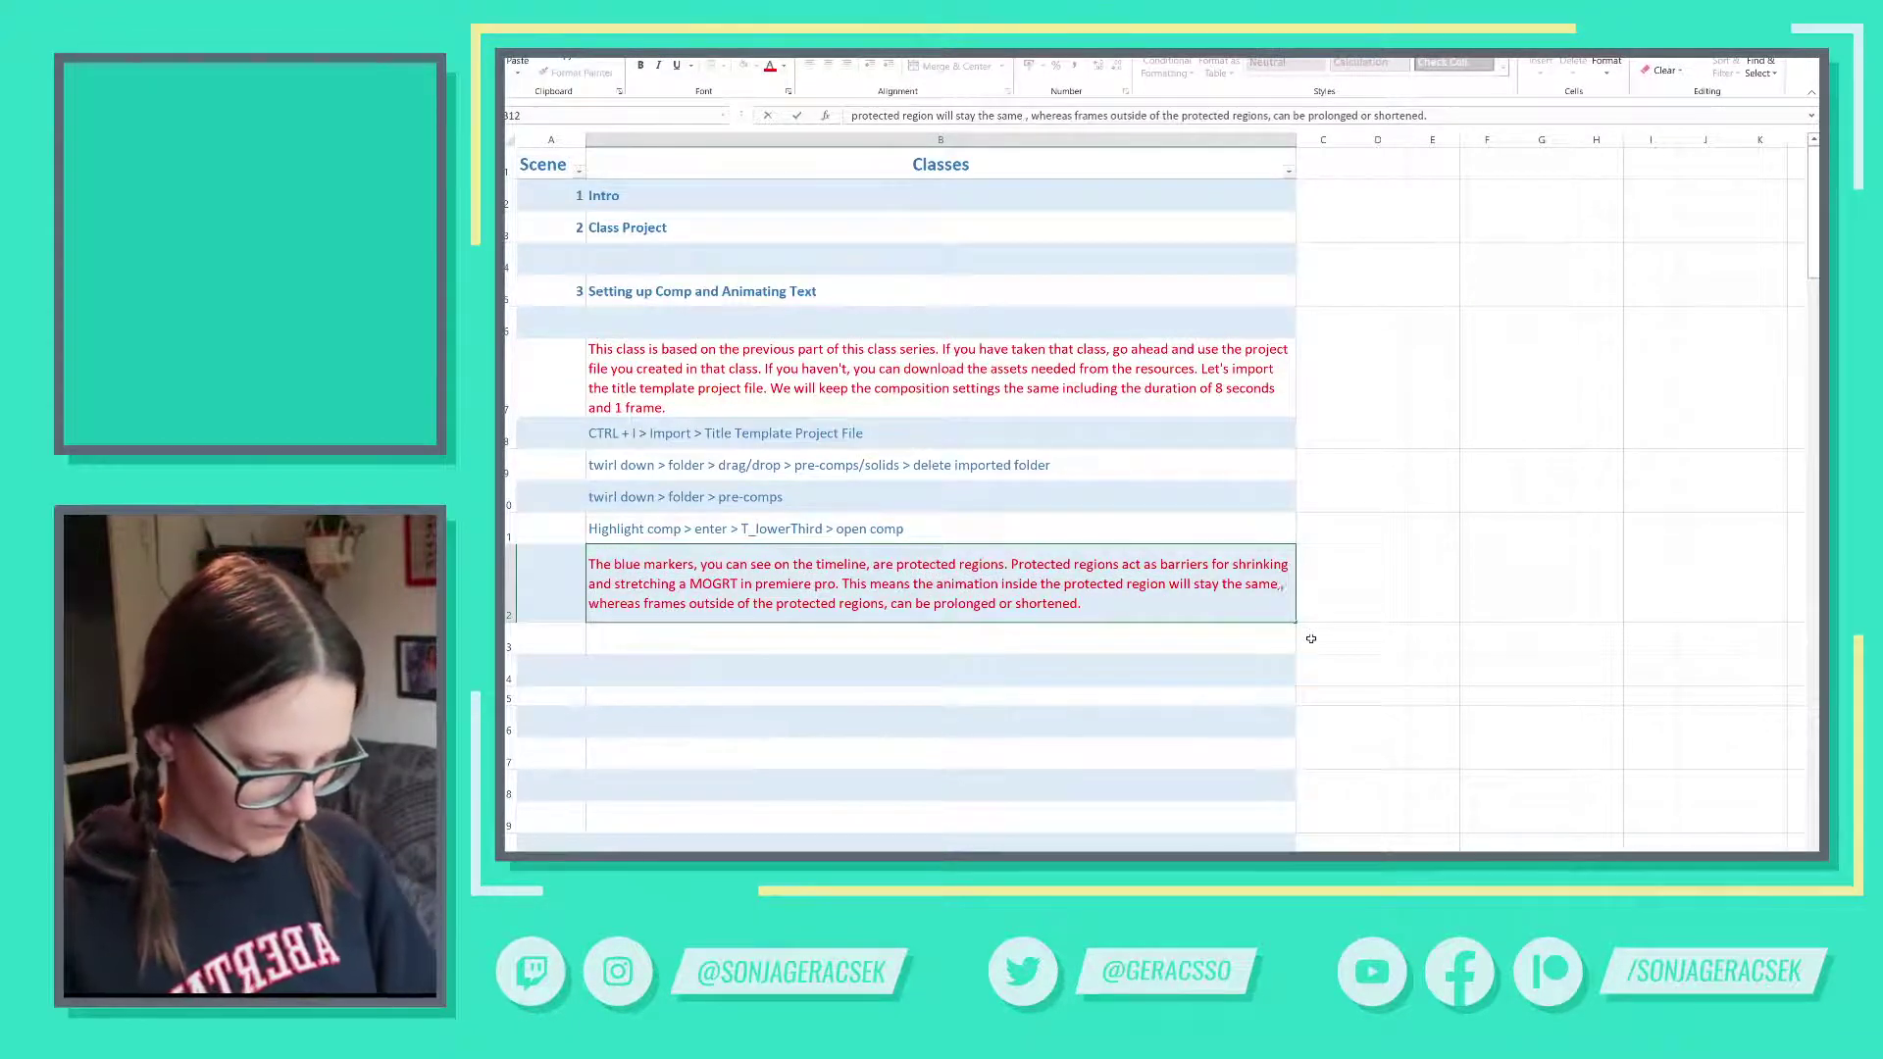
pyautogui.write('be unaffe')
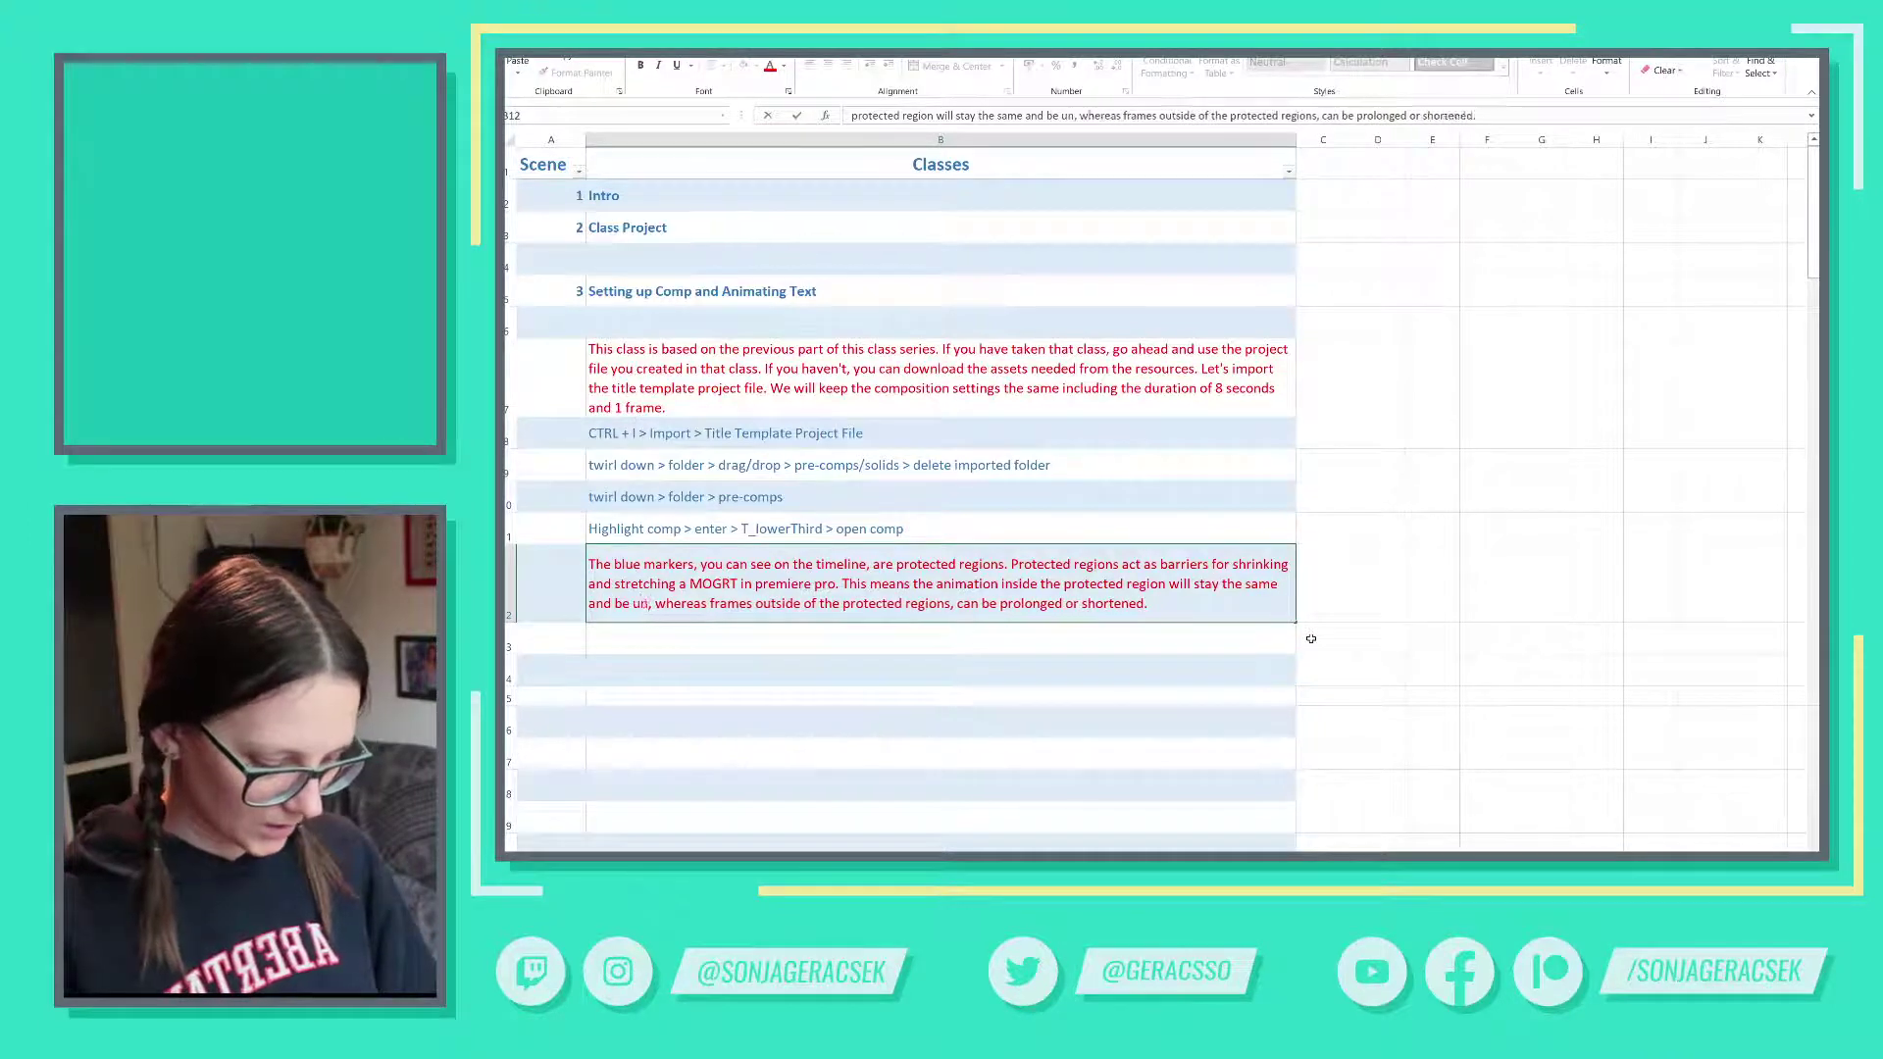
pyautogui.write('cted b')
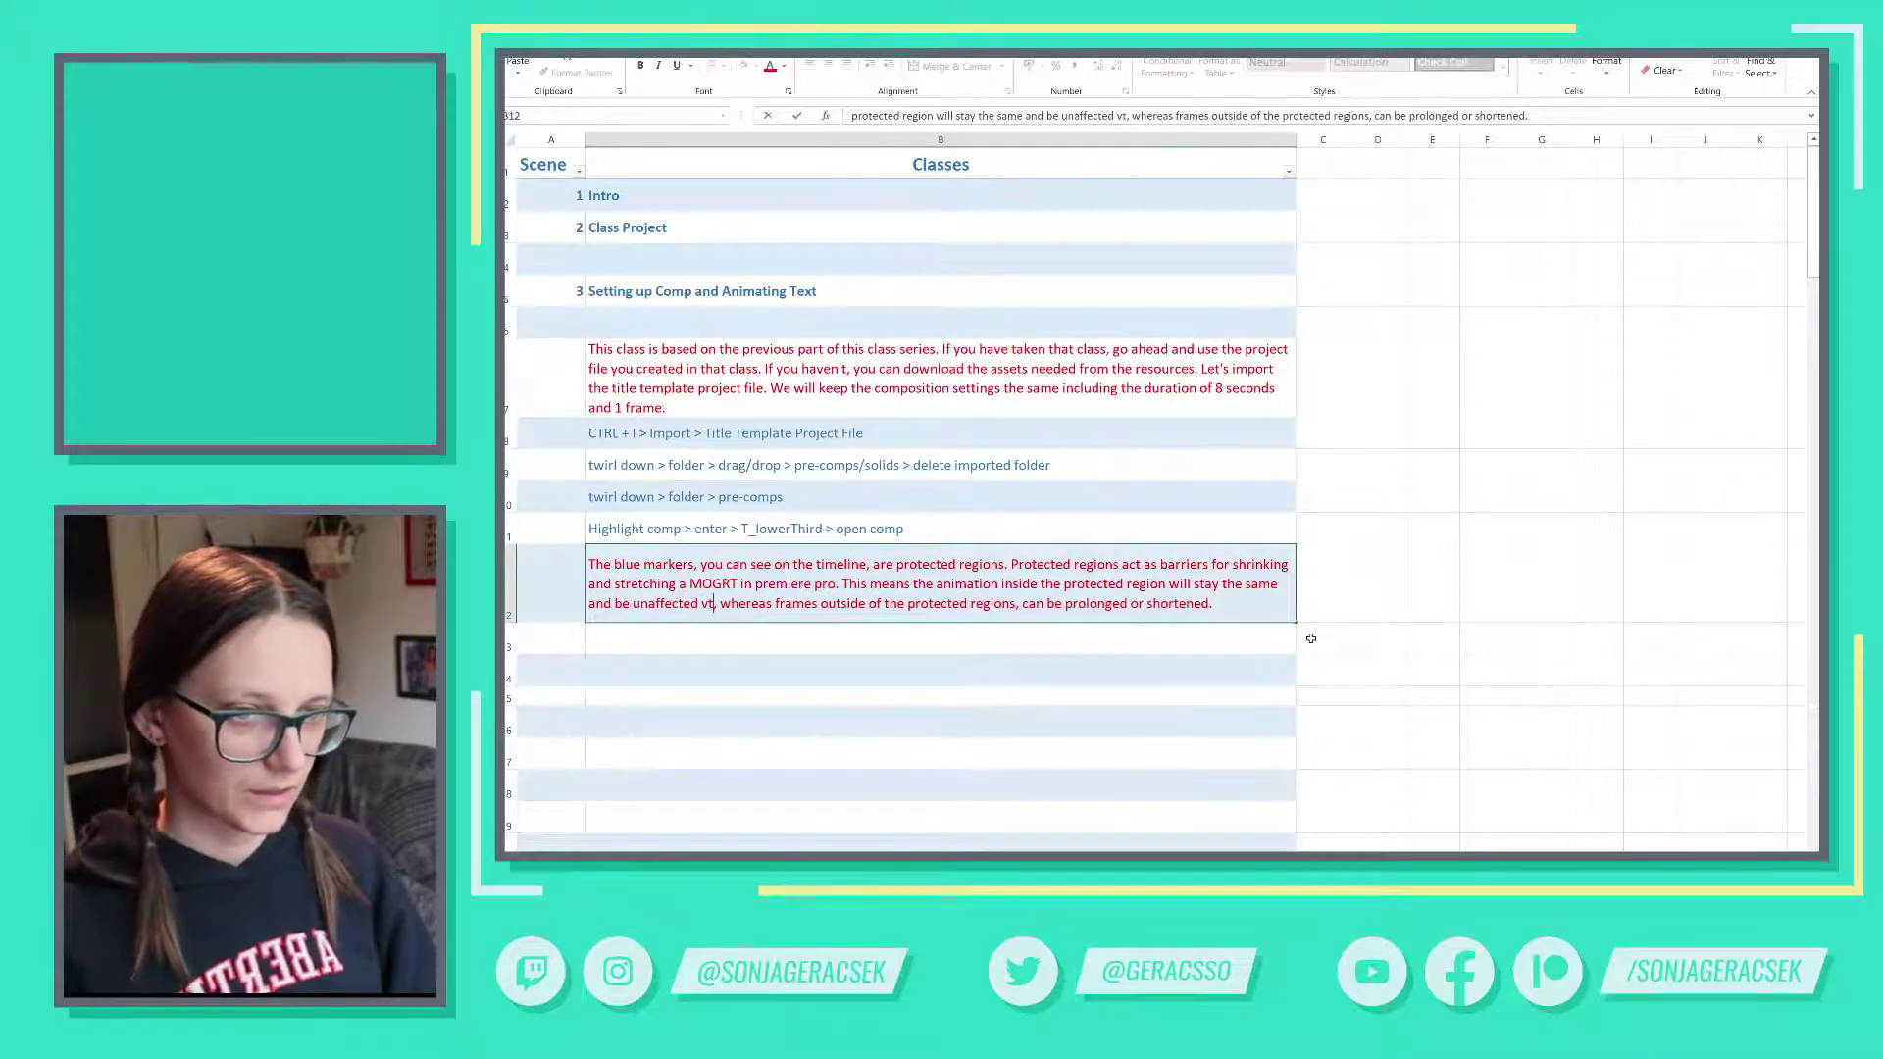
pyautogui.write('y will not be effected by time remapping and the timing of the keyframes , whereas frames')
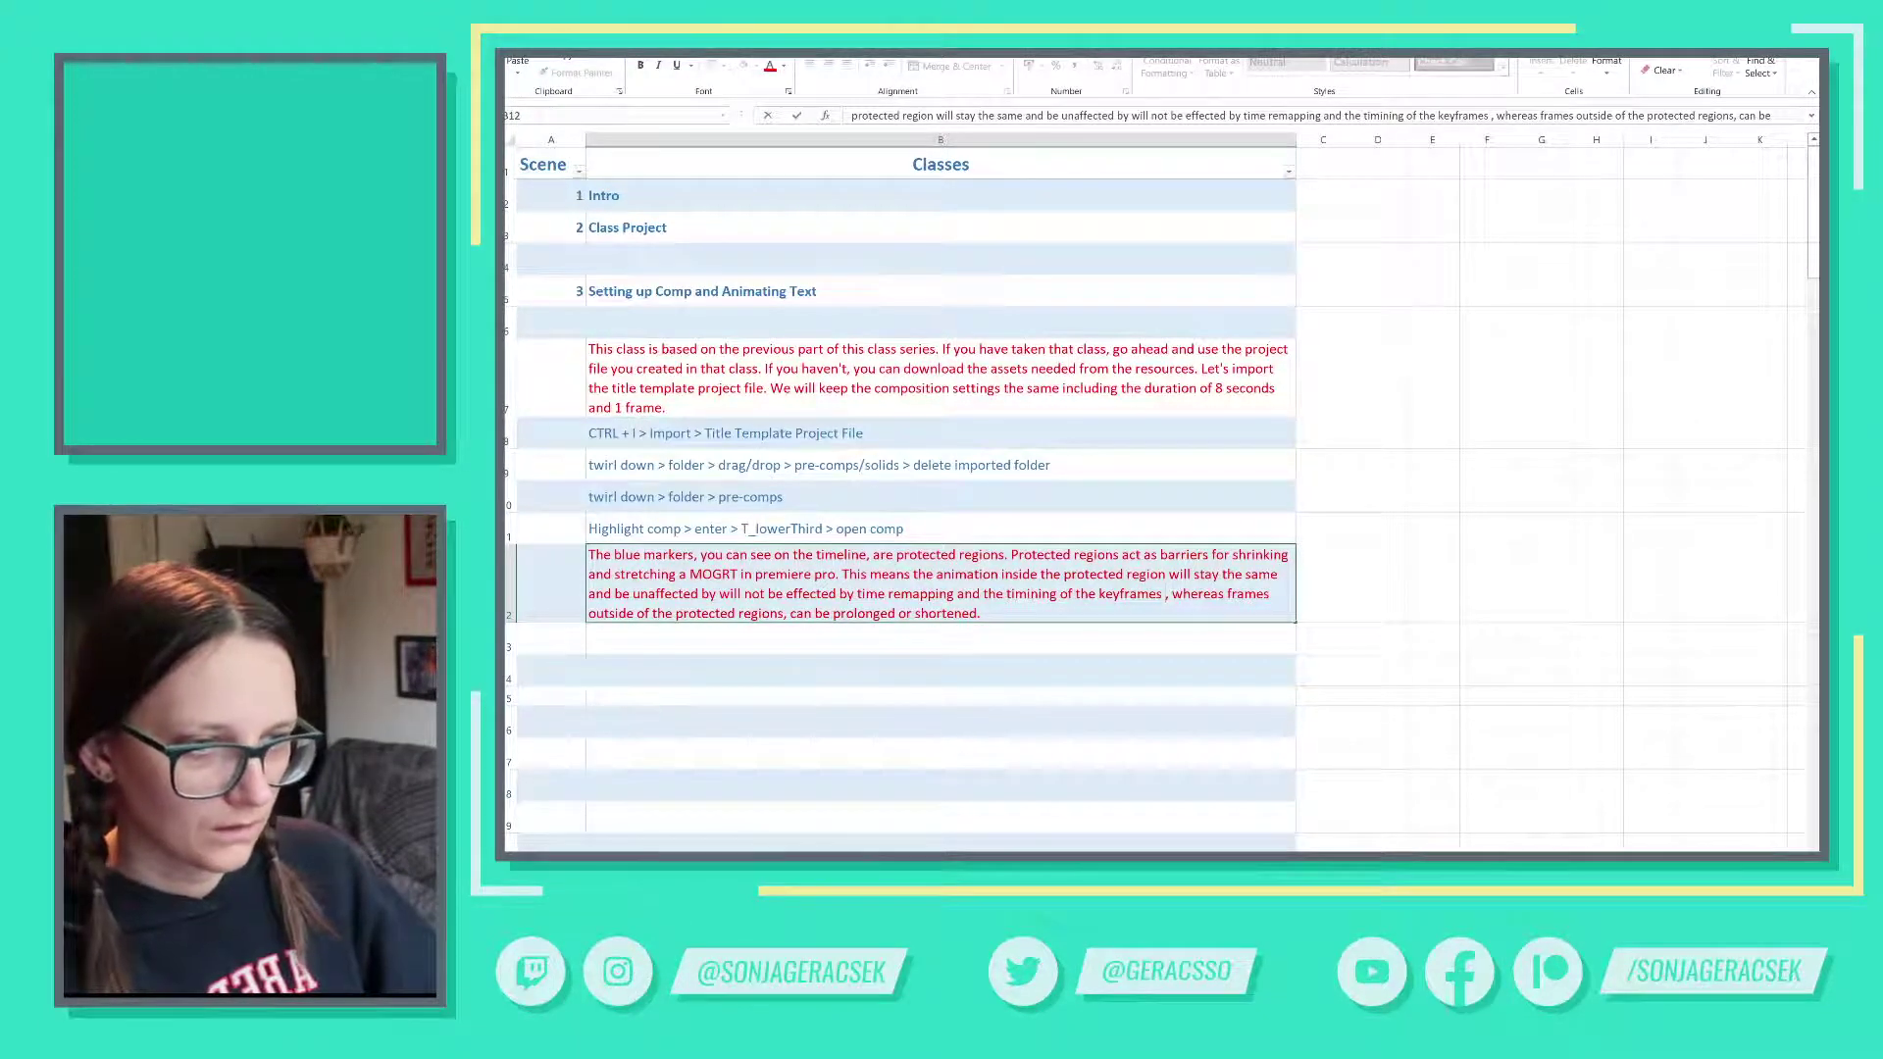
# - Shorten "time remapping and the timining of the keyframes" to "timining changes" in the protected regions note and commit the cell
pyautogui.moveTo(857, 593); pyautogui.dragTo(1005, 594)
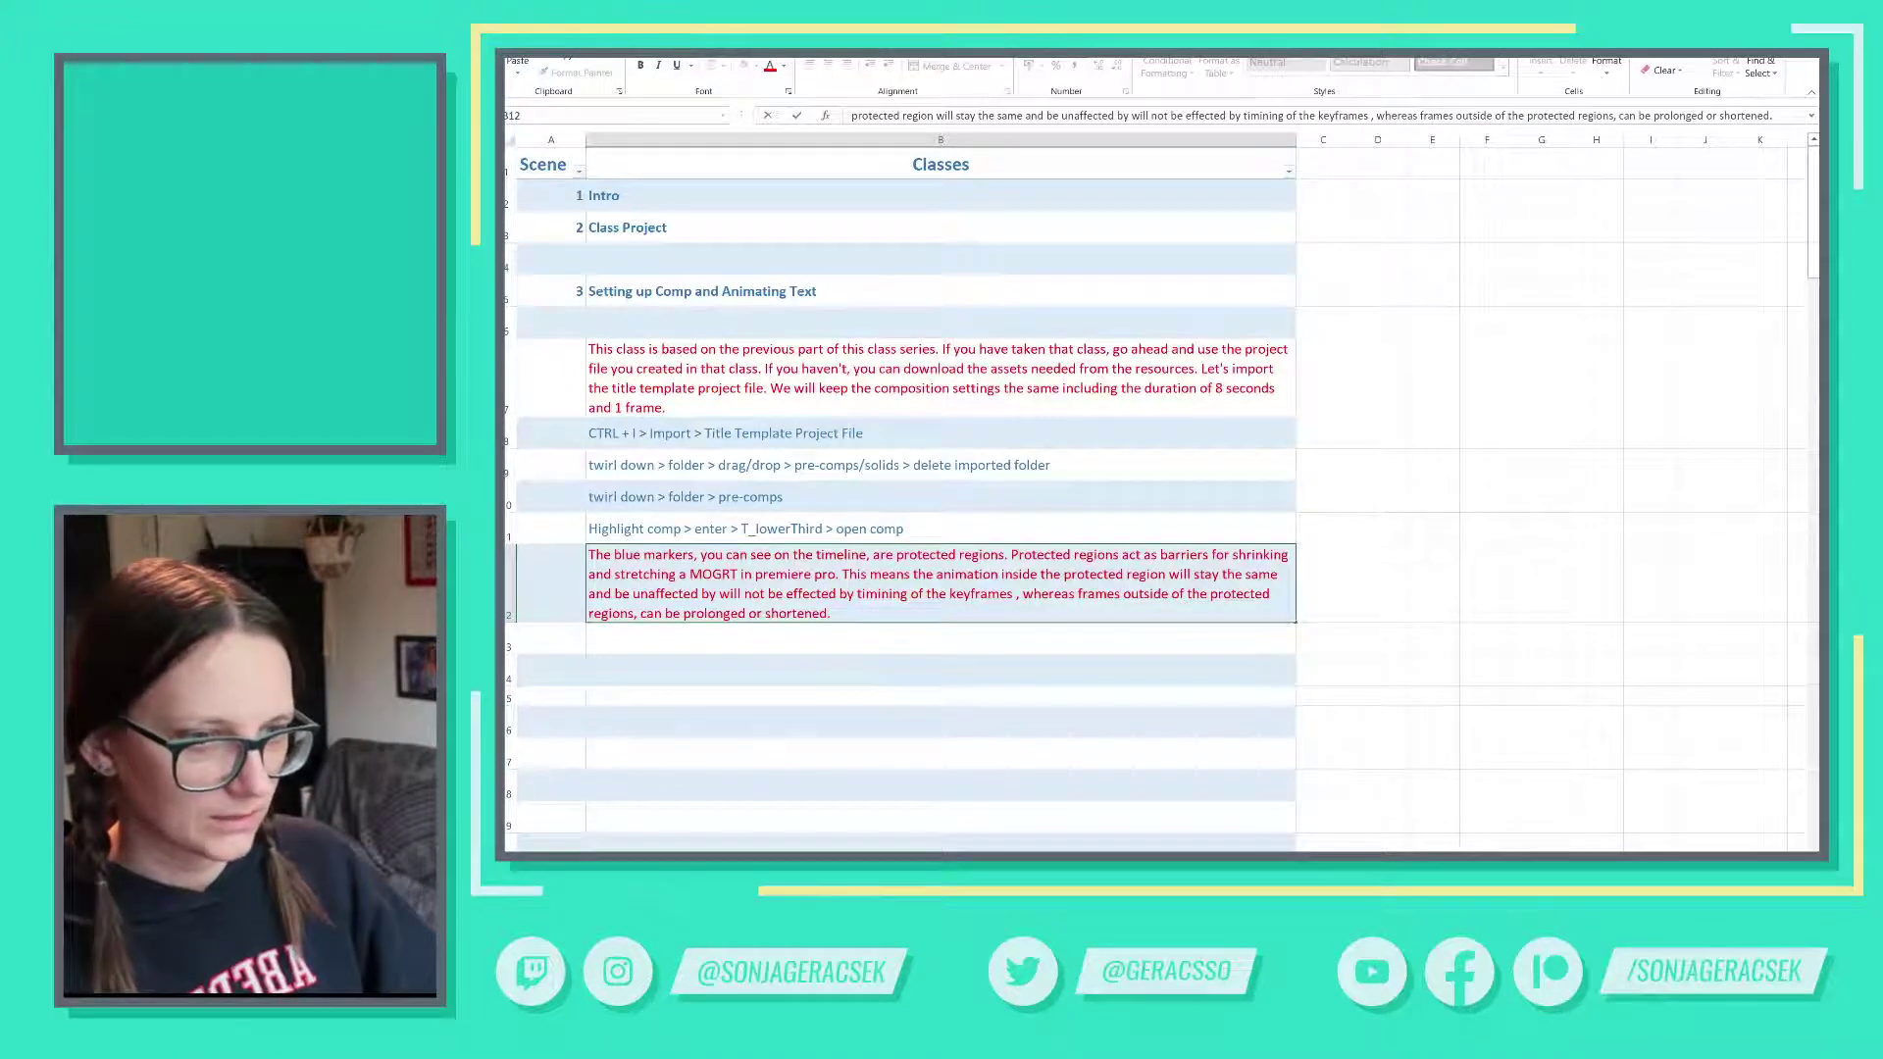
pyautogui.moveTo(910, 594); pyautogui.dragTo(1014, 593)
pyautogui.write('changes')
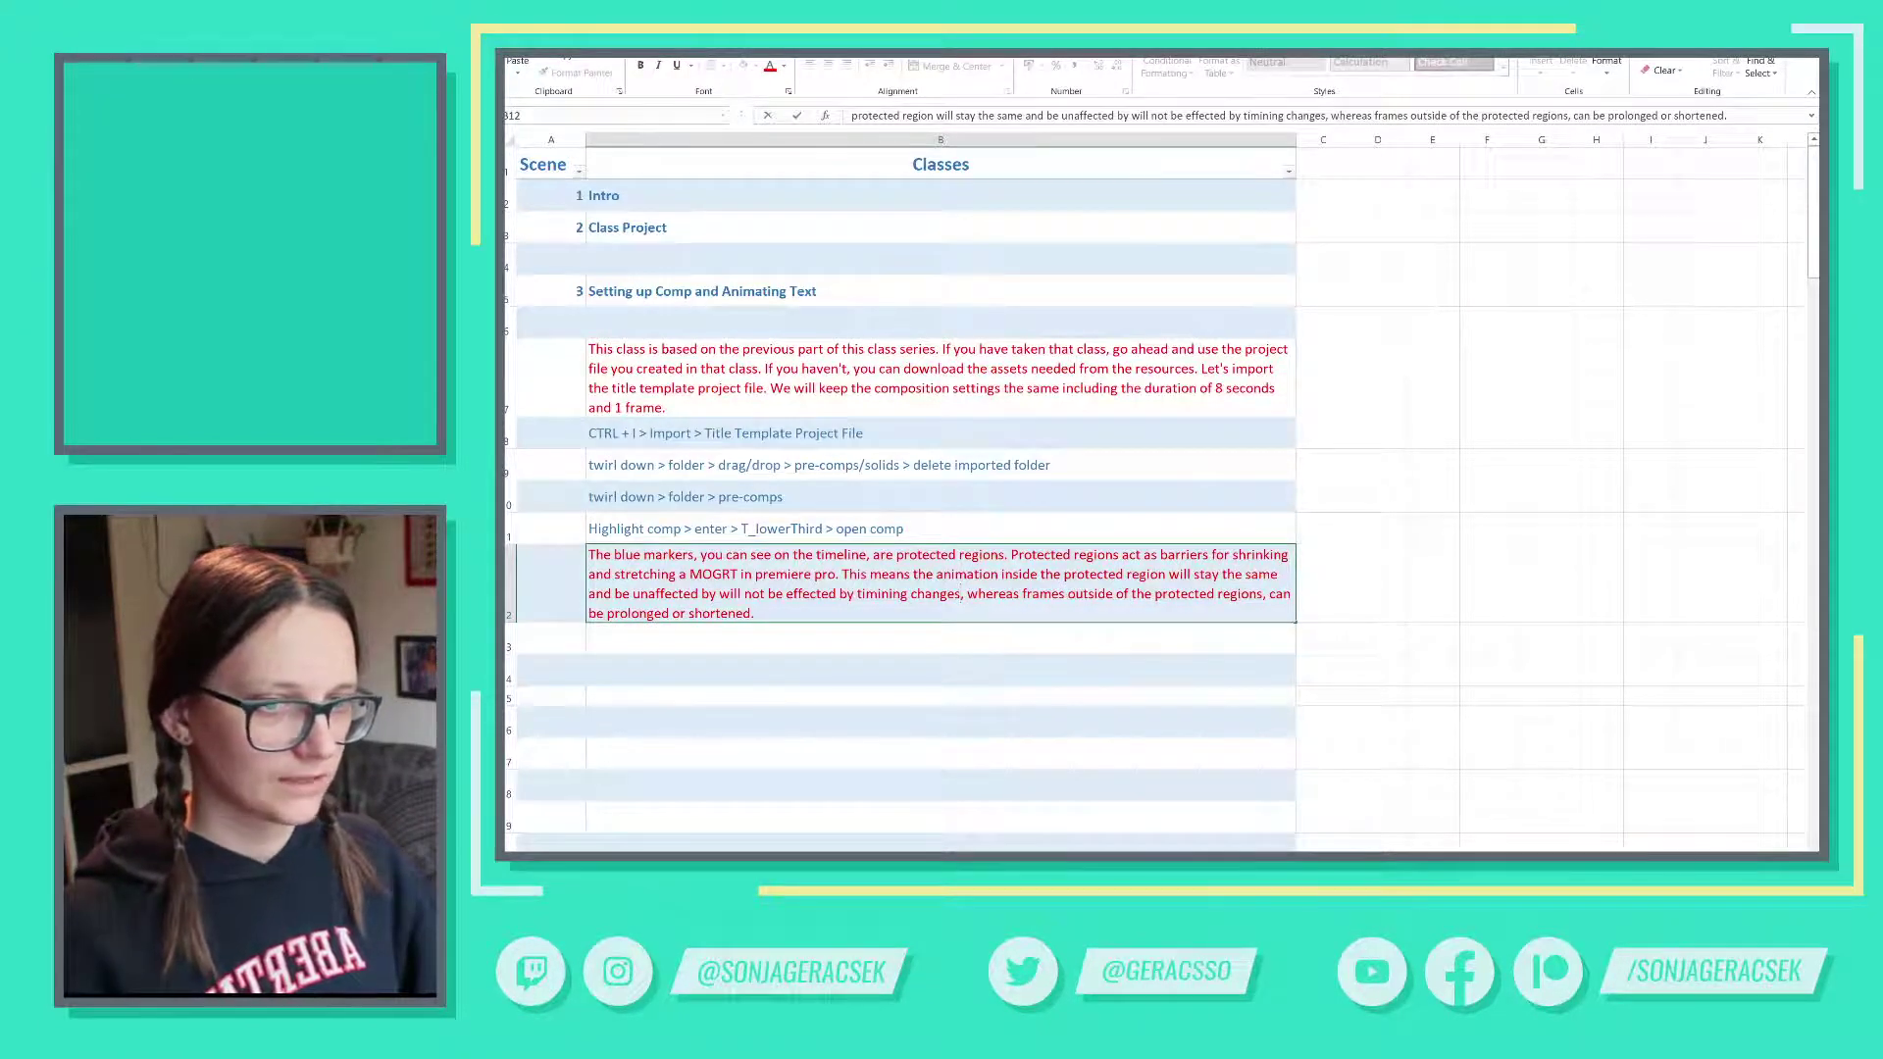
pyautogui.click(789, 632)
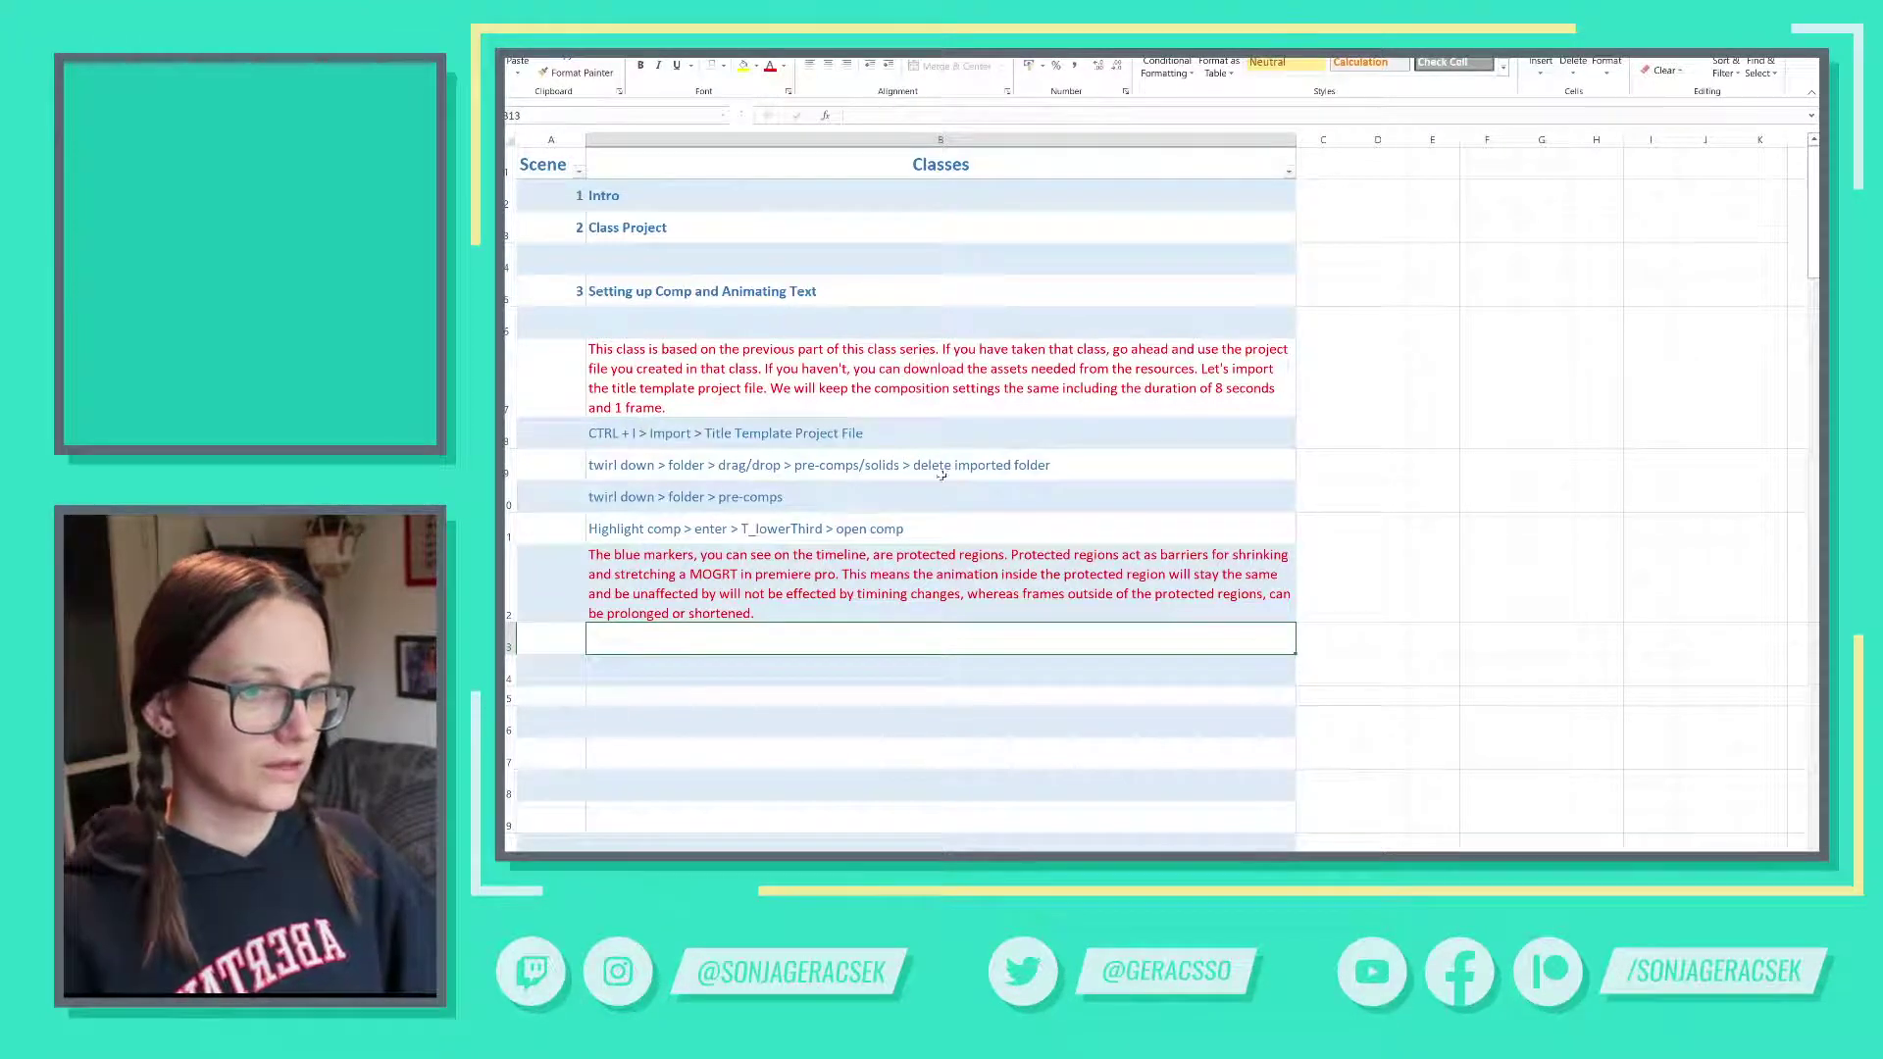
# - Enter the outline step "drag/drop > comp > new comp > timeline > squash/stretch comp" below the protected regions note and commit the cell
pyautogui.write('drag/drop')
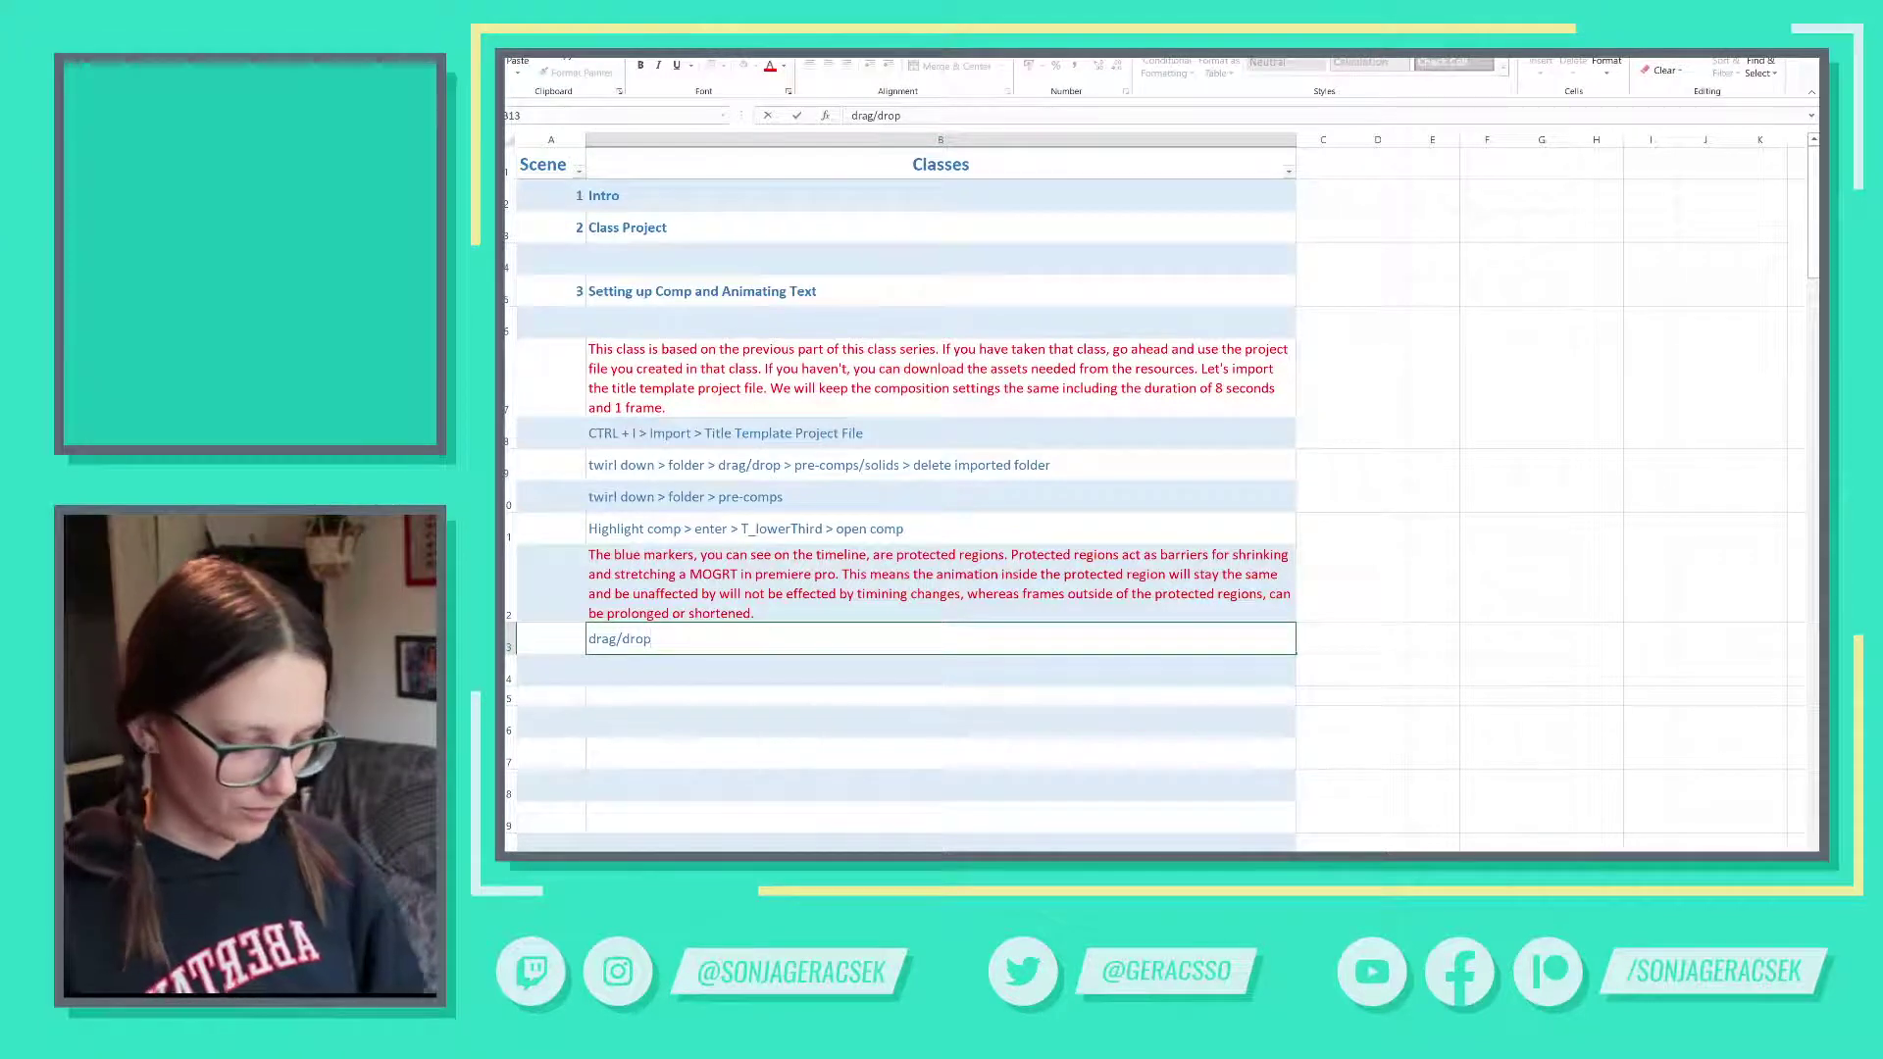
pyautogui.write(' > comp')
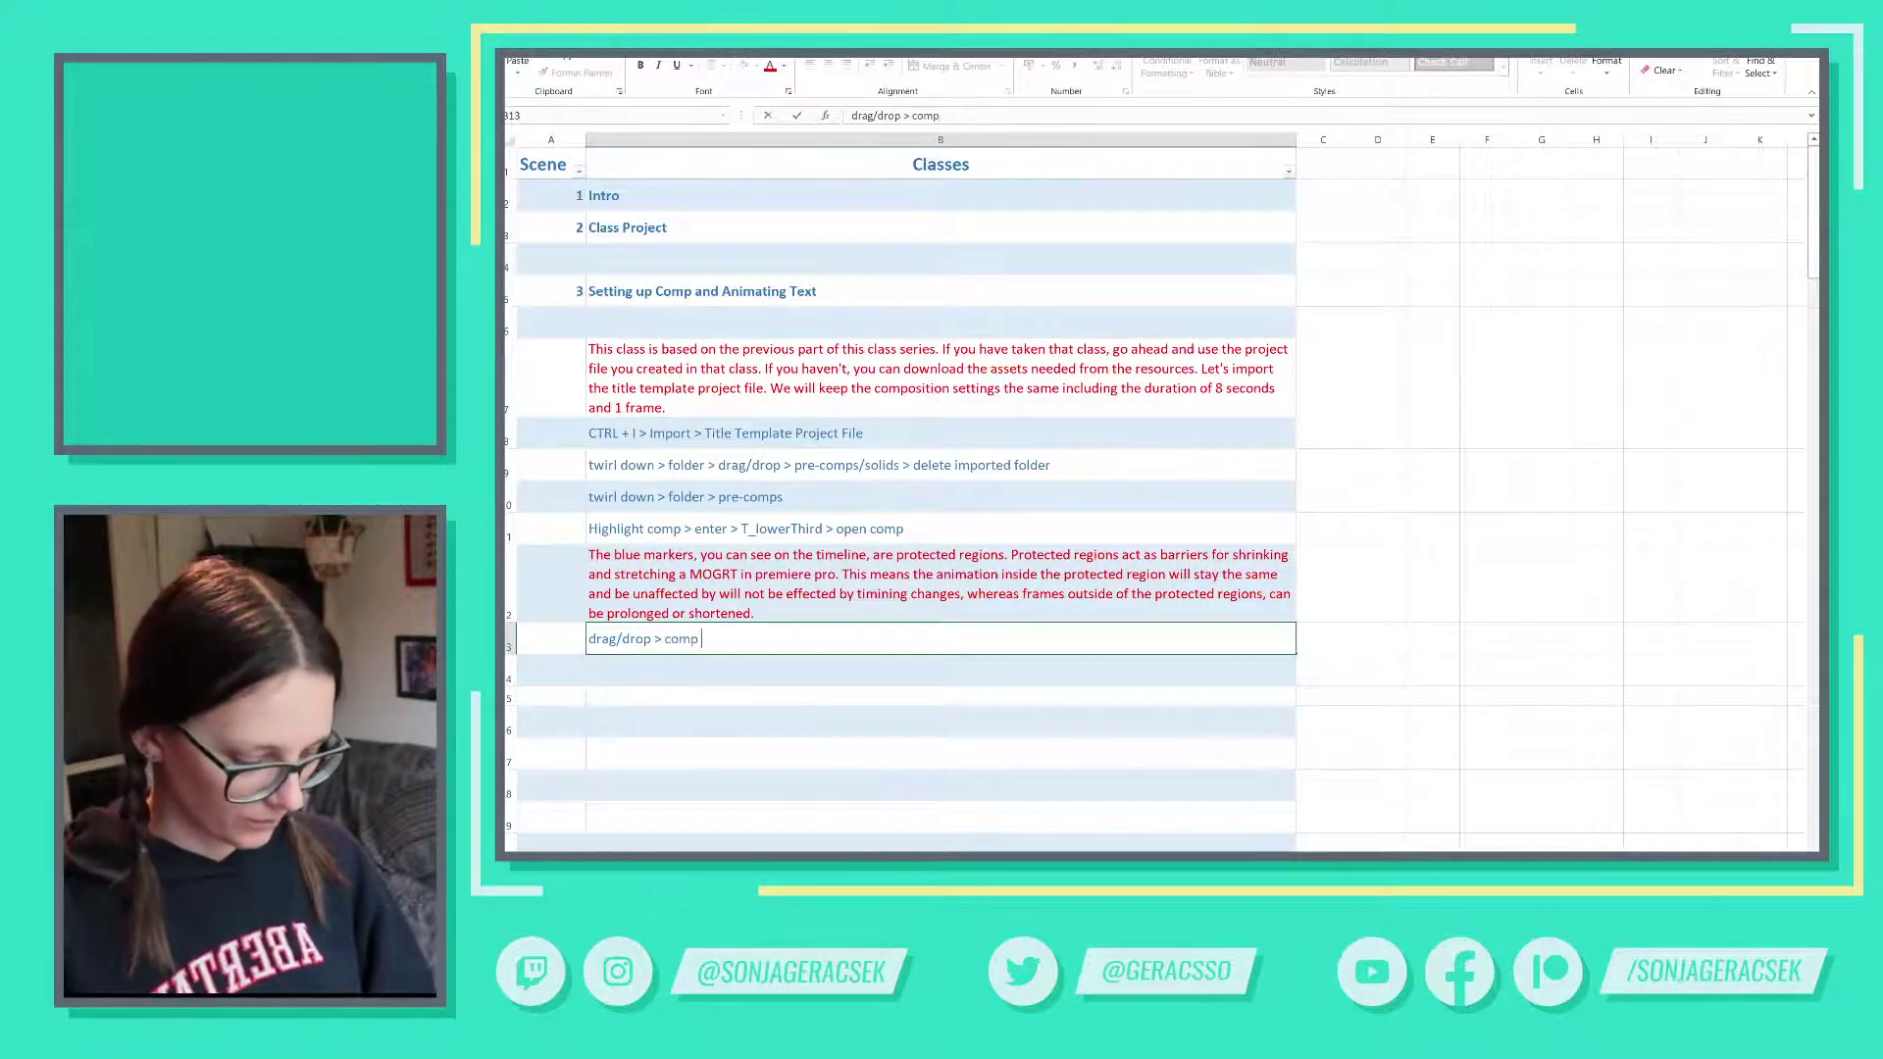
pyautogui.write(' > new cm')
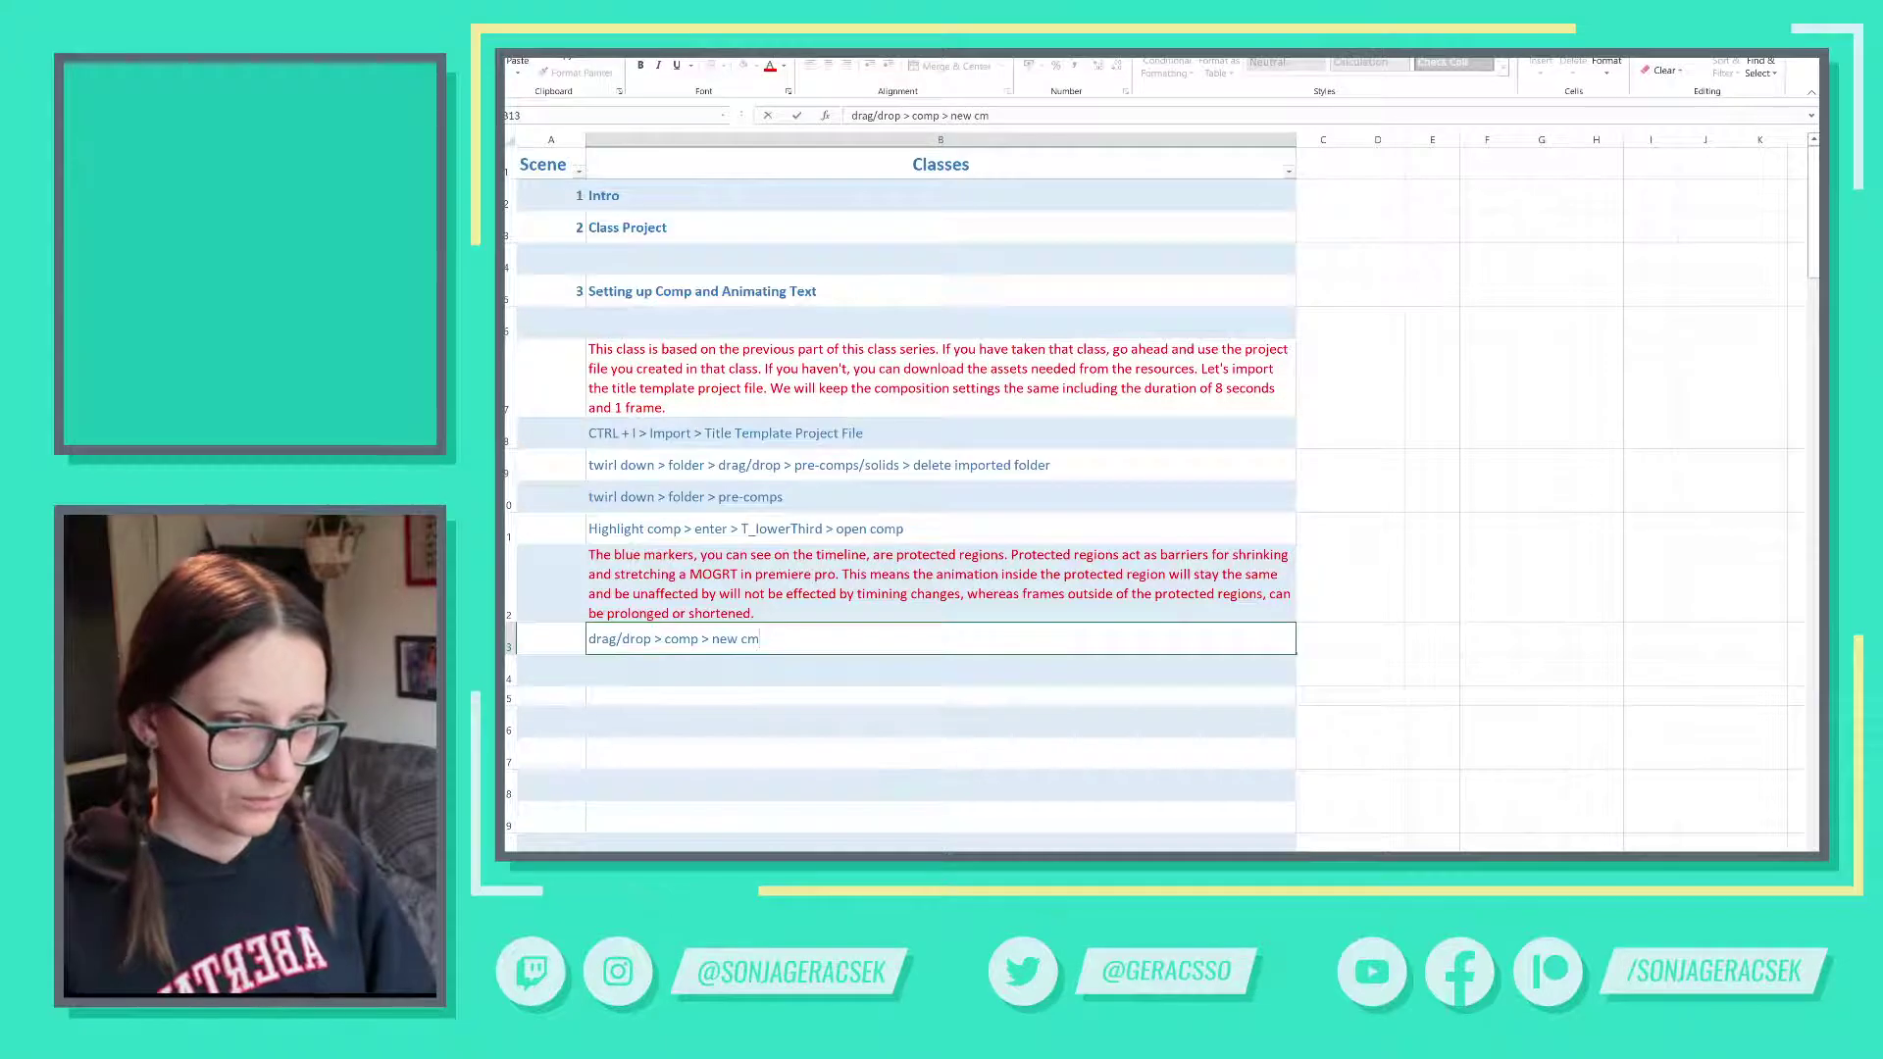
pyautogui.press('BackSpace')
pyautogui.write('omp >')
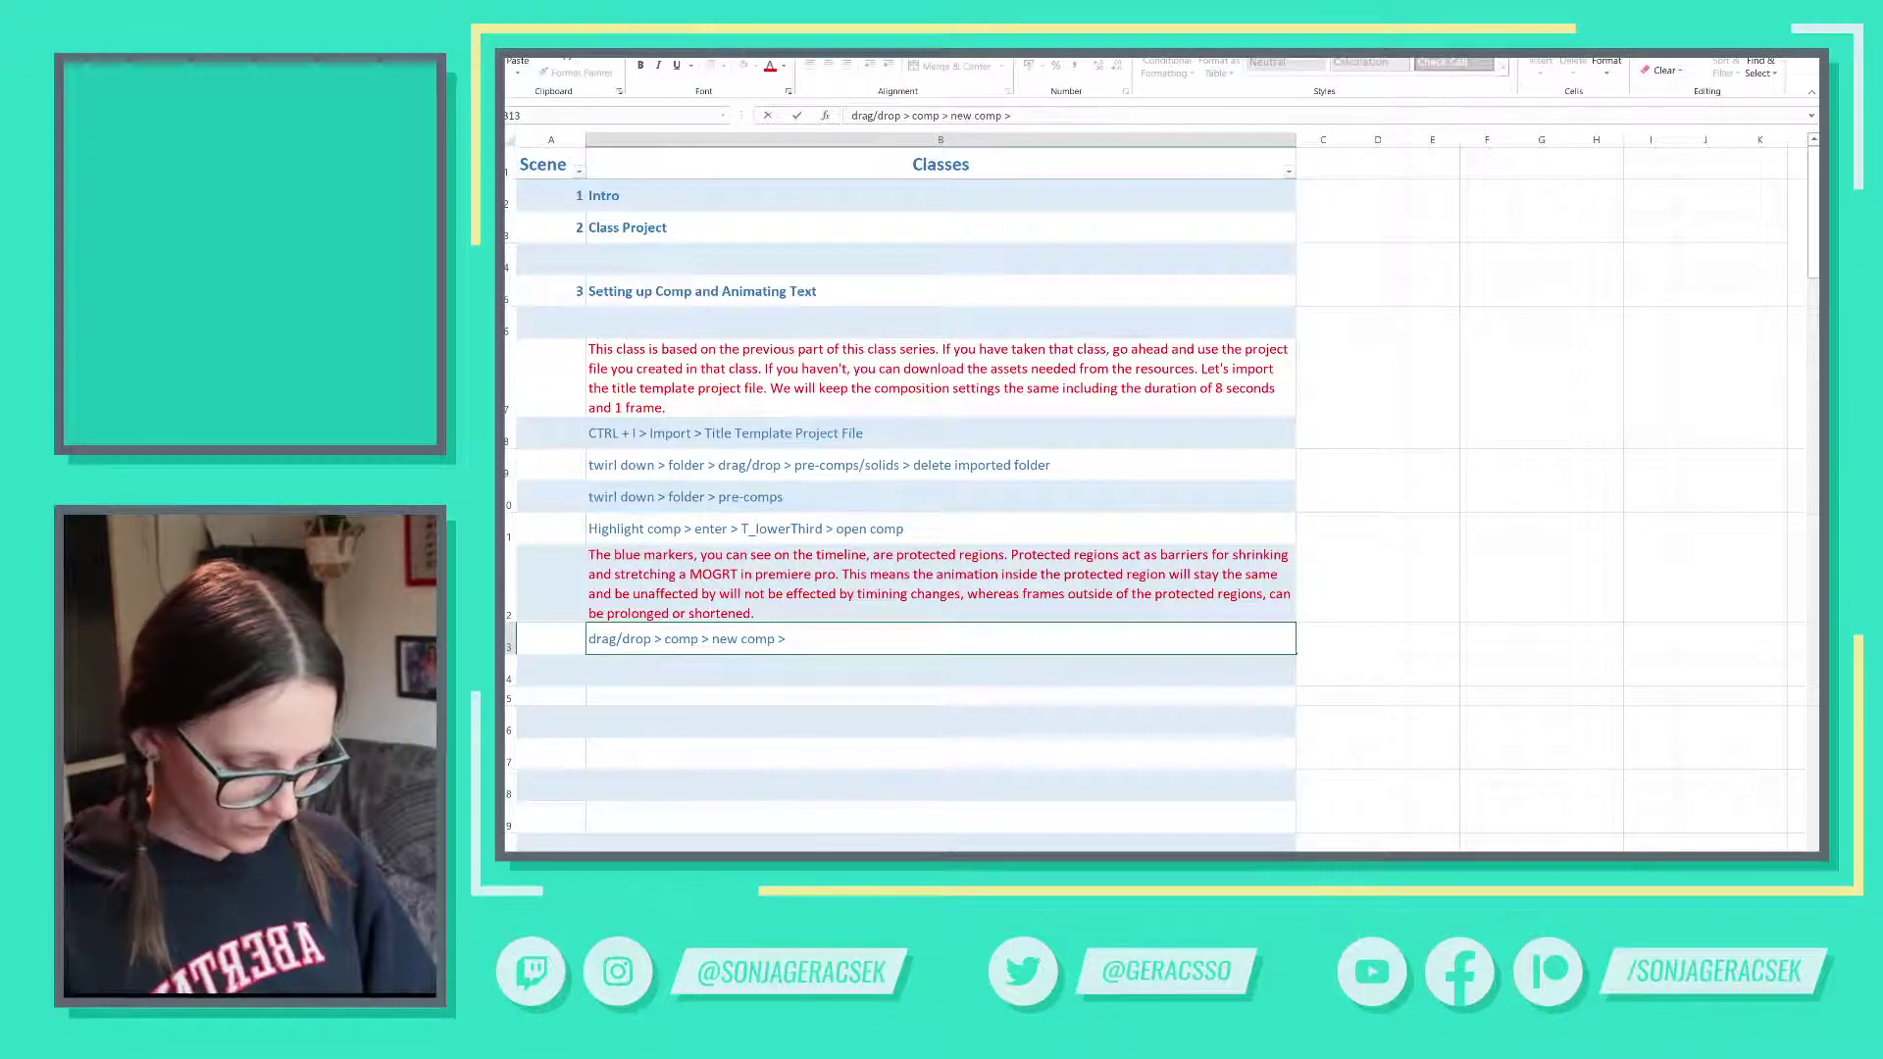
pyautogui.write(' squash')
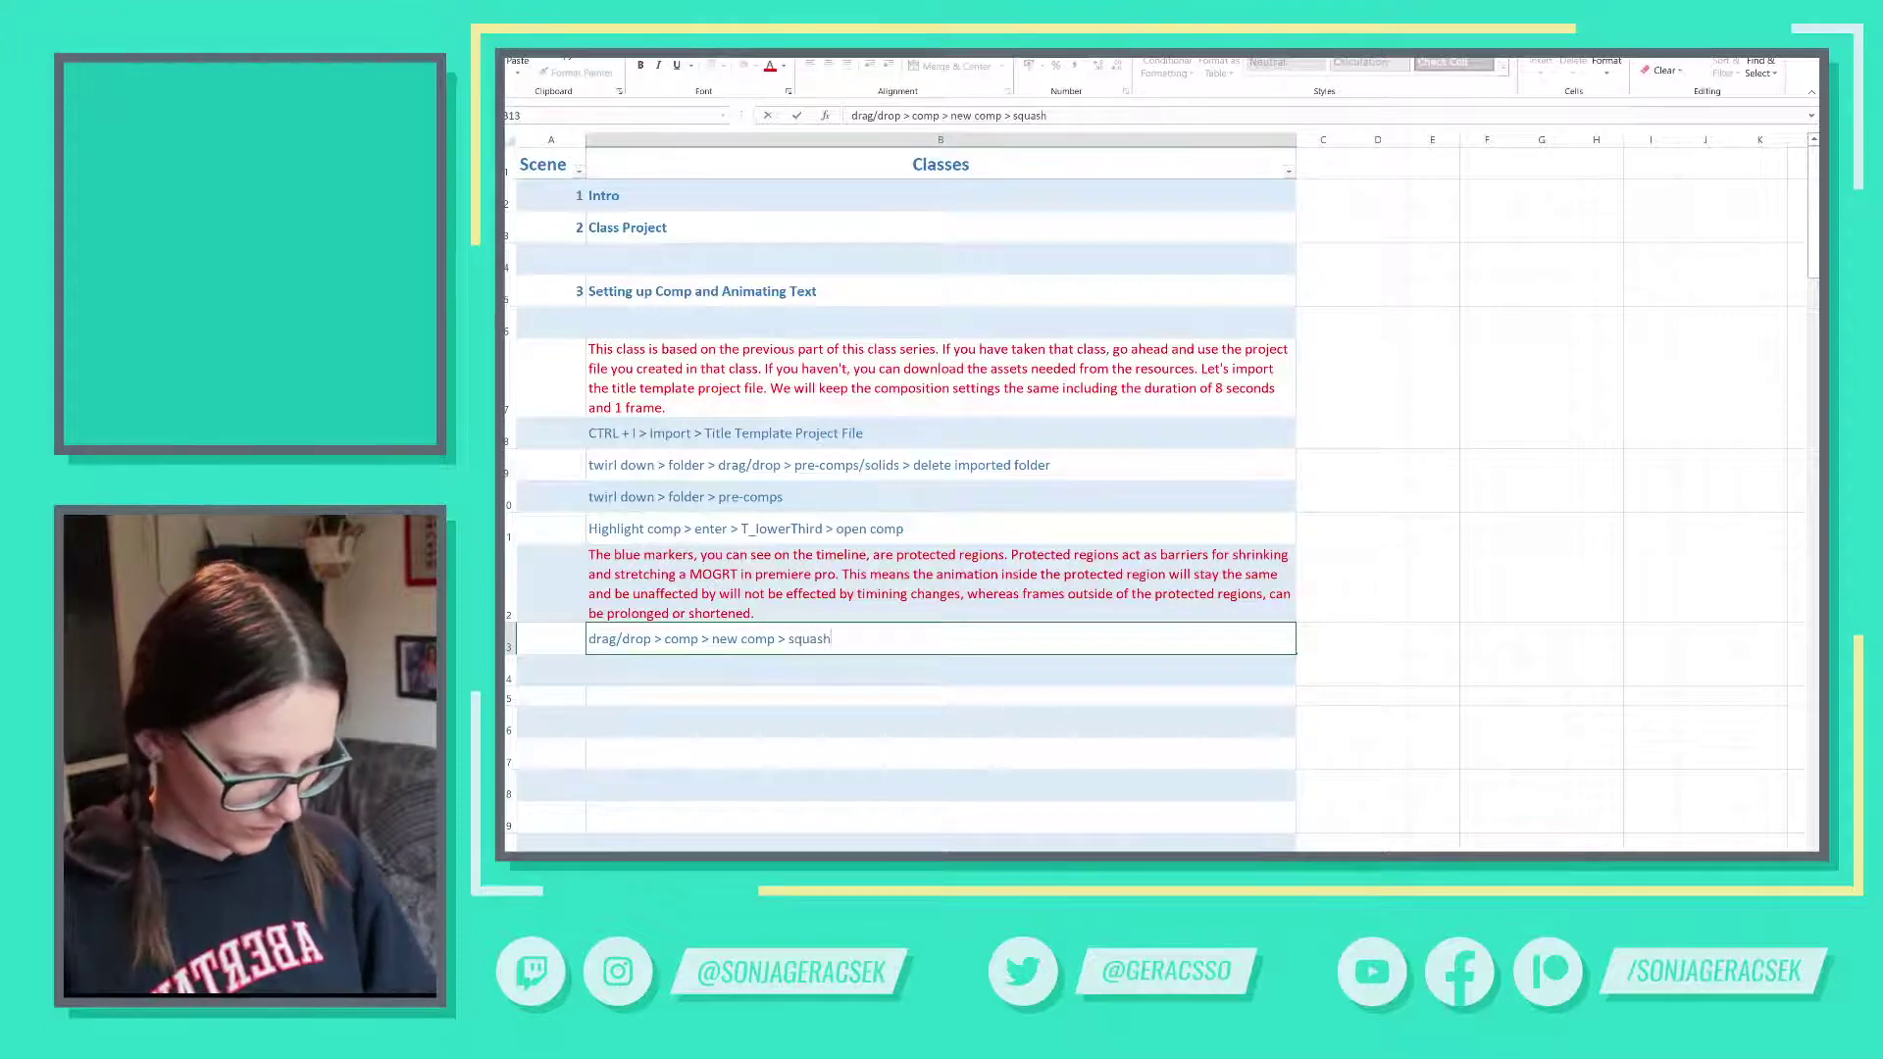
pyautogui.write('/stretch')
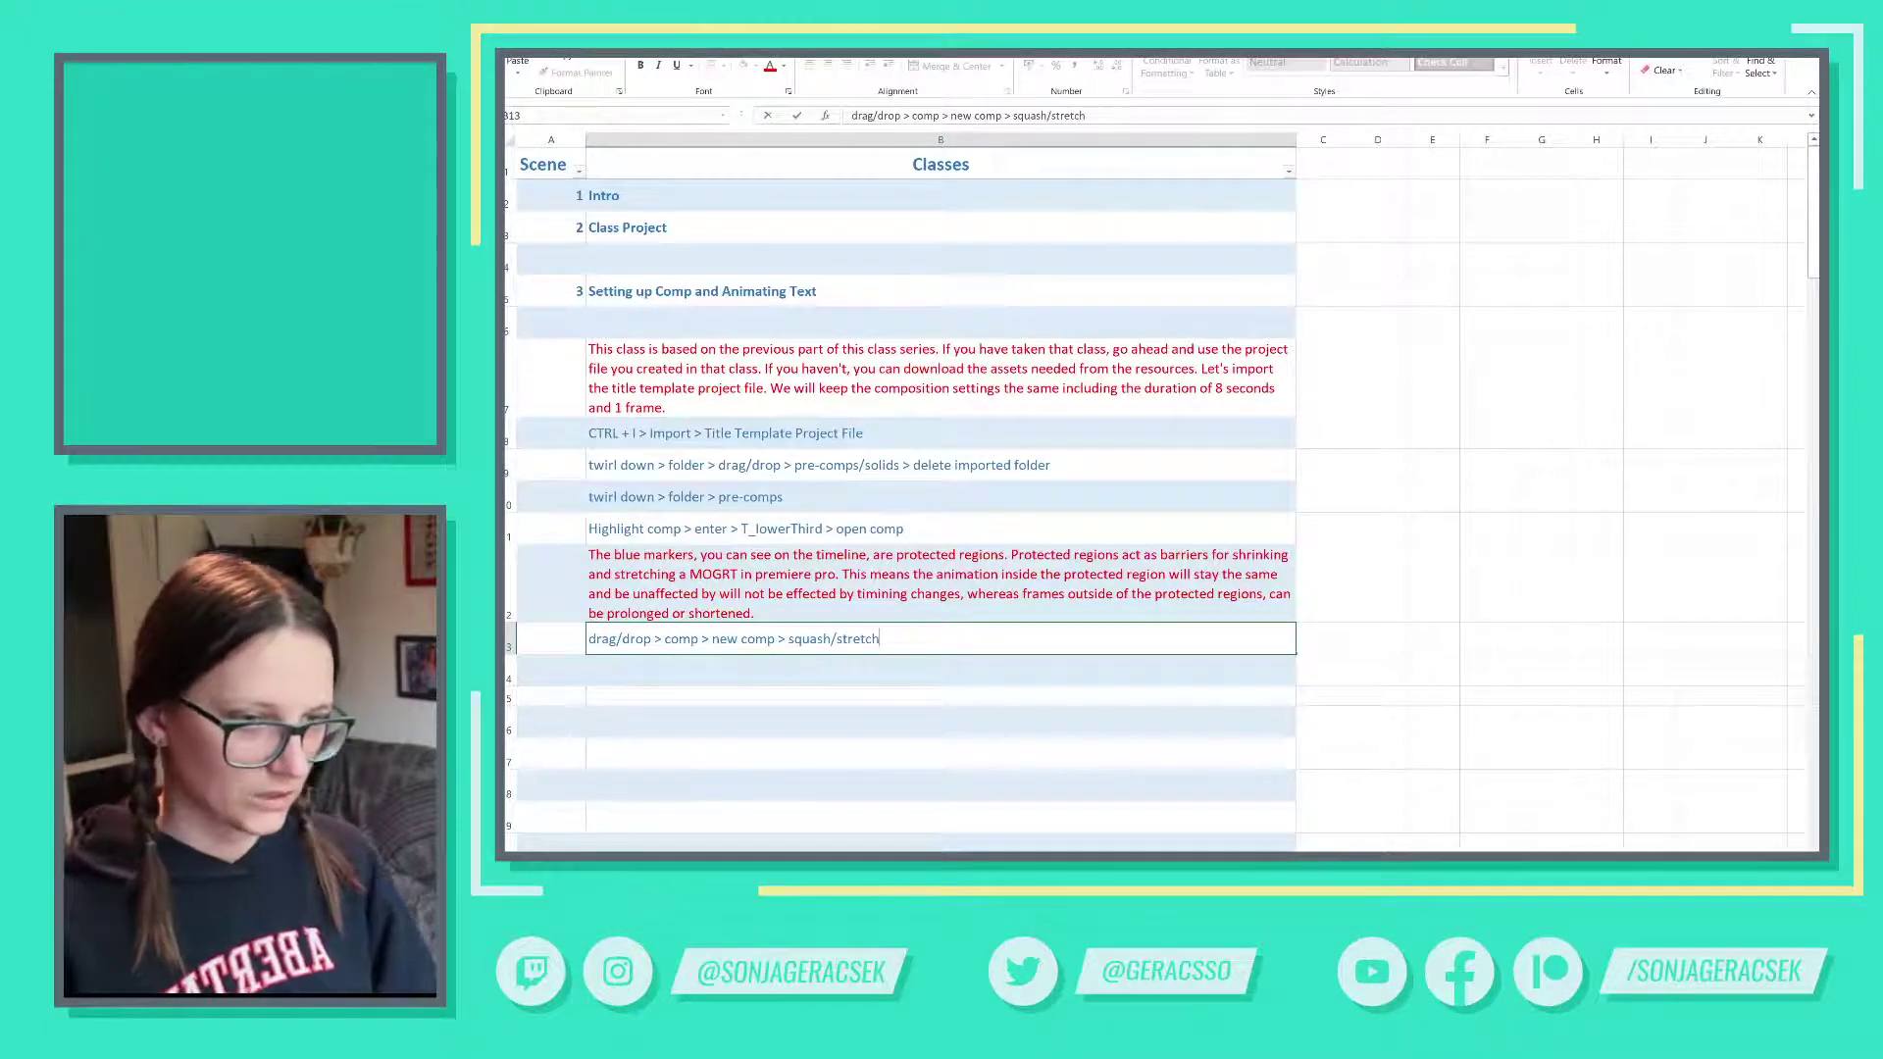
pyautogui.write(' comp')
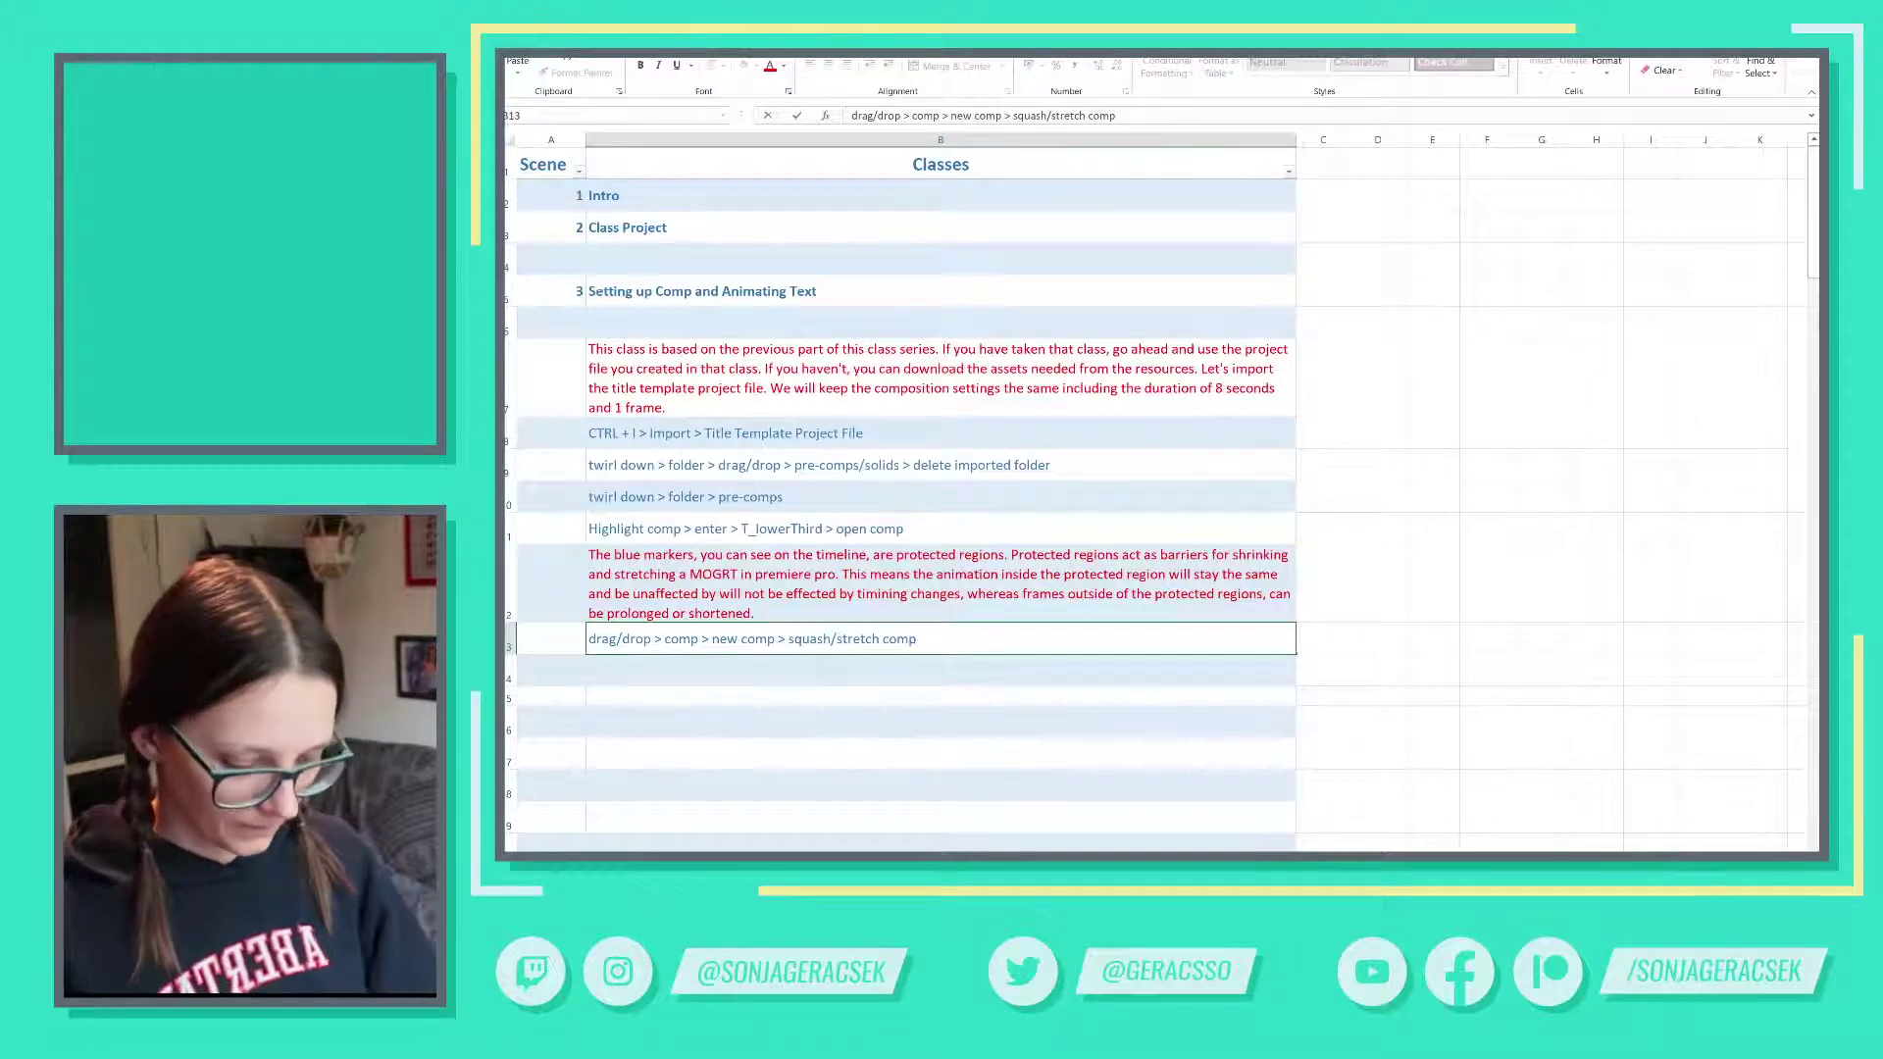
pyautogui.write('timeline >')
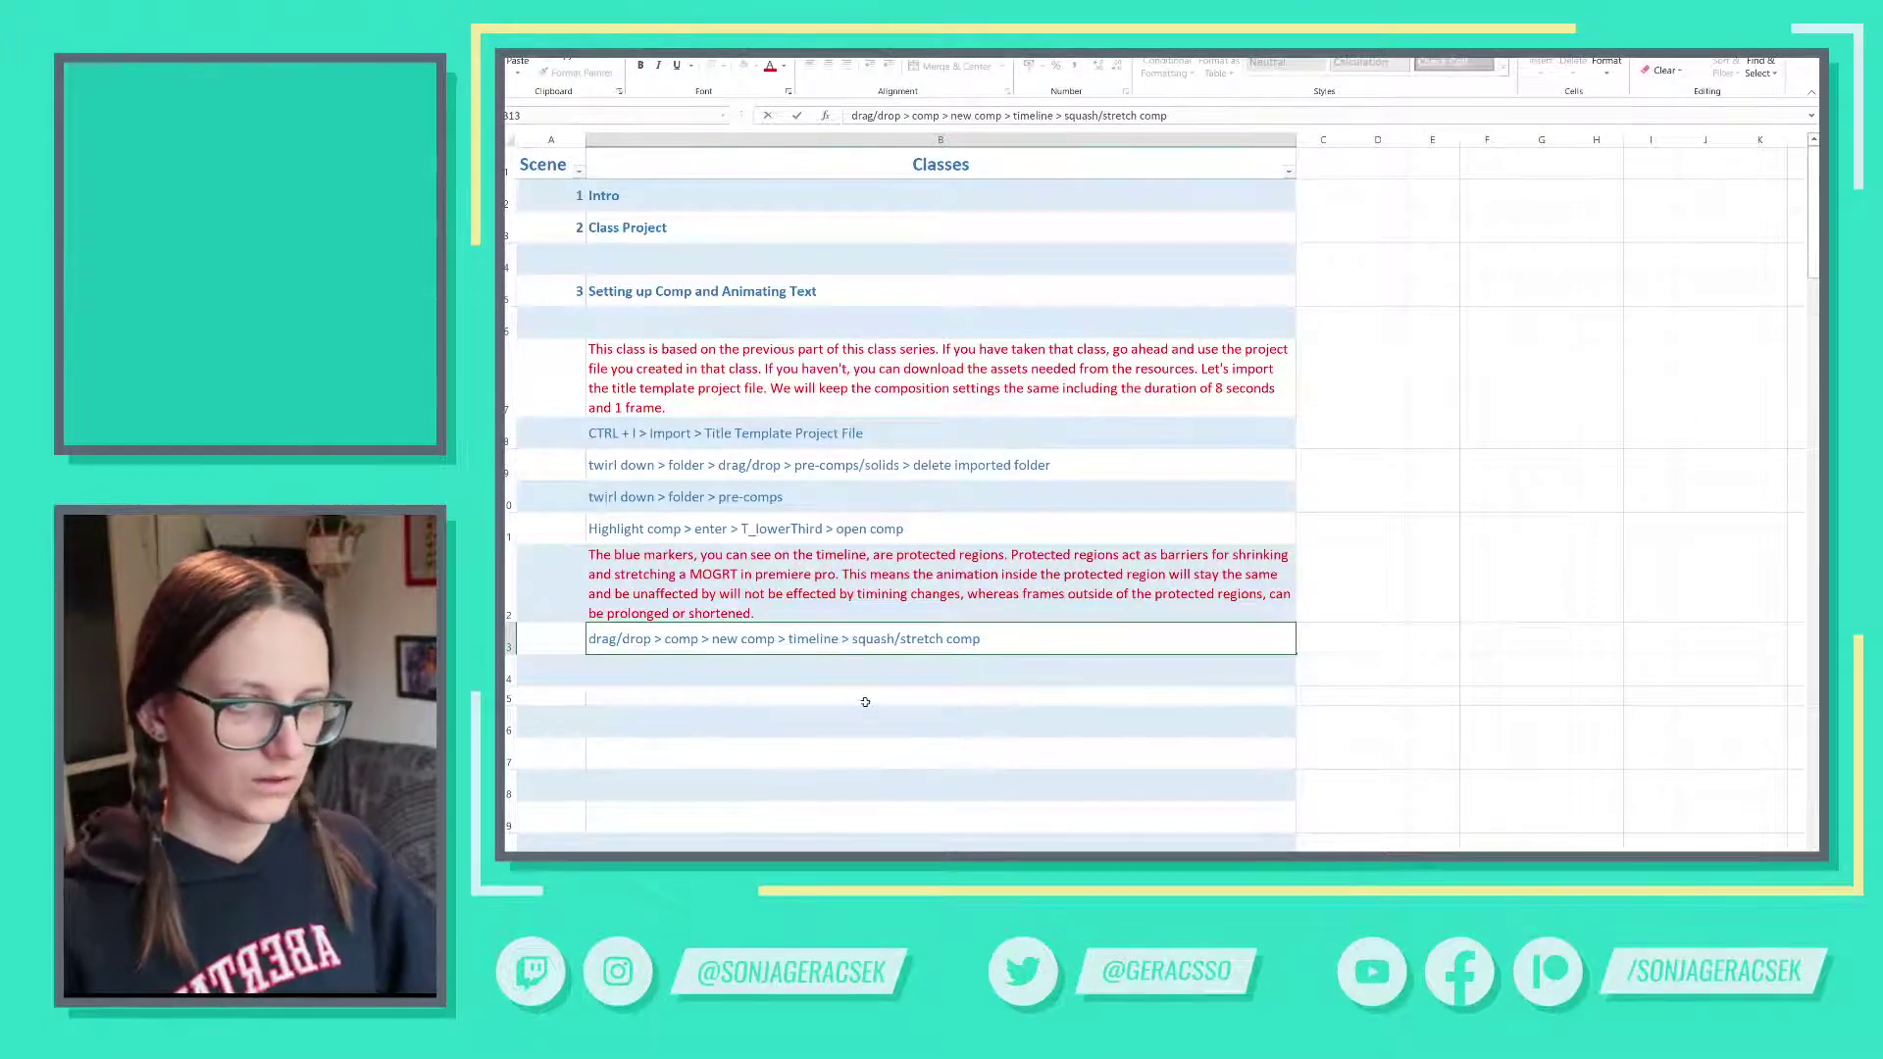
pyautogui.click(865, 674)
# - Switch to After Effects and check the T_lowerThird and T_lowerThird 2 compositions in the pre-comps folder
pyautogui.hotkey('alt', 'Tab')
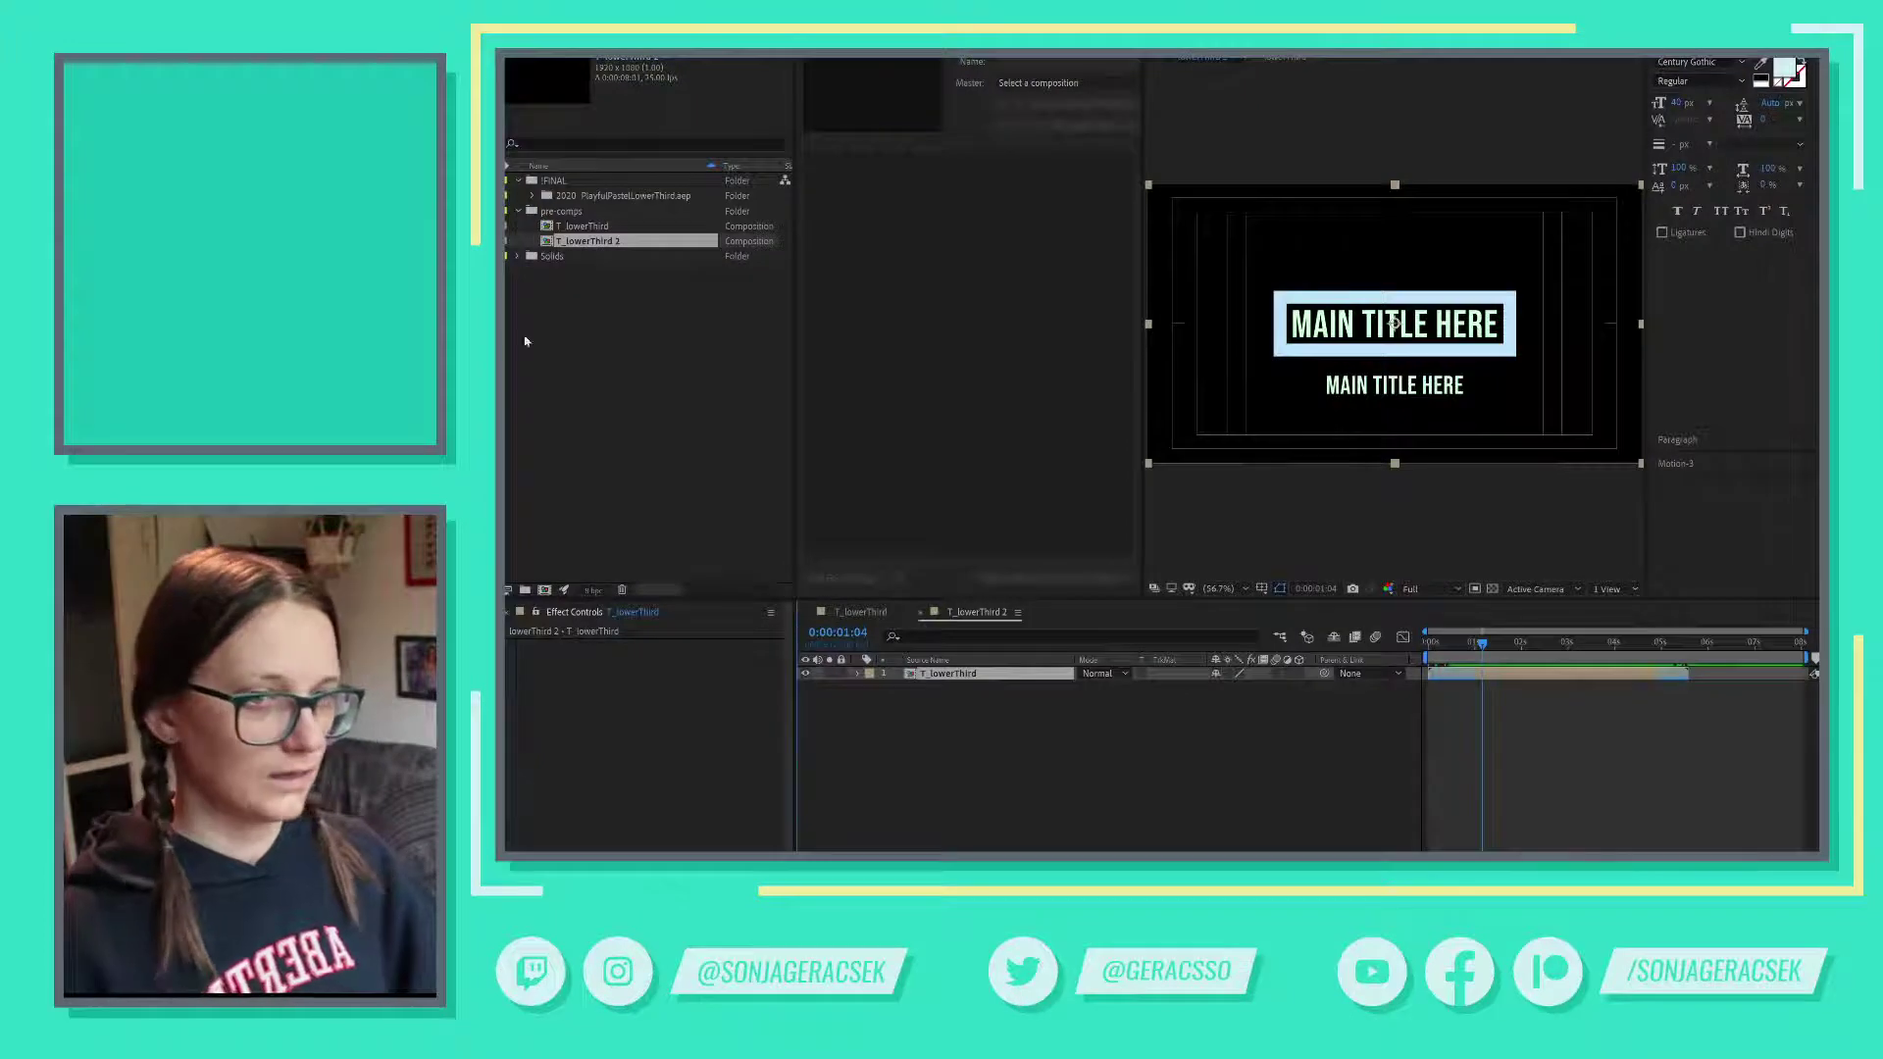
pyautogui.click(600, 229)
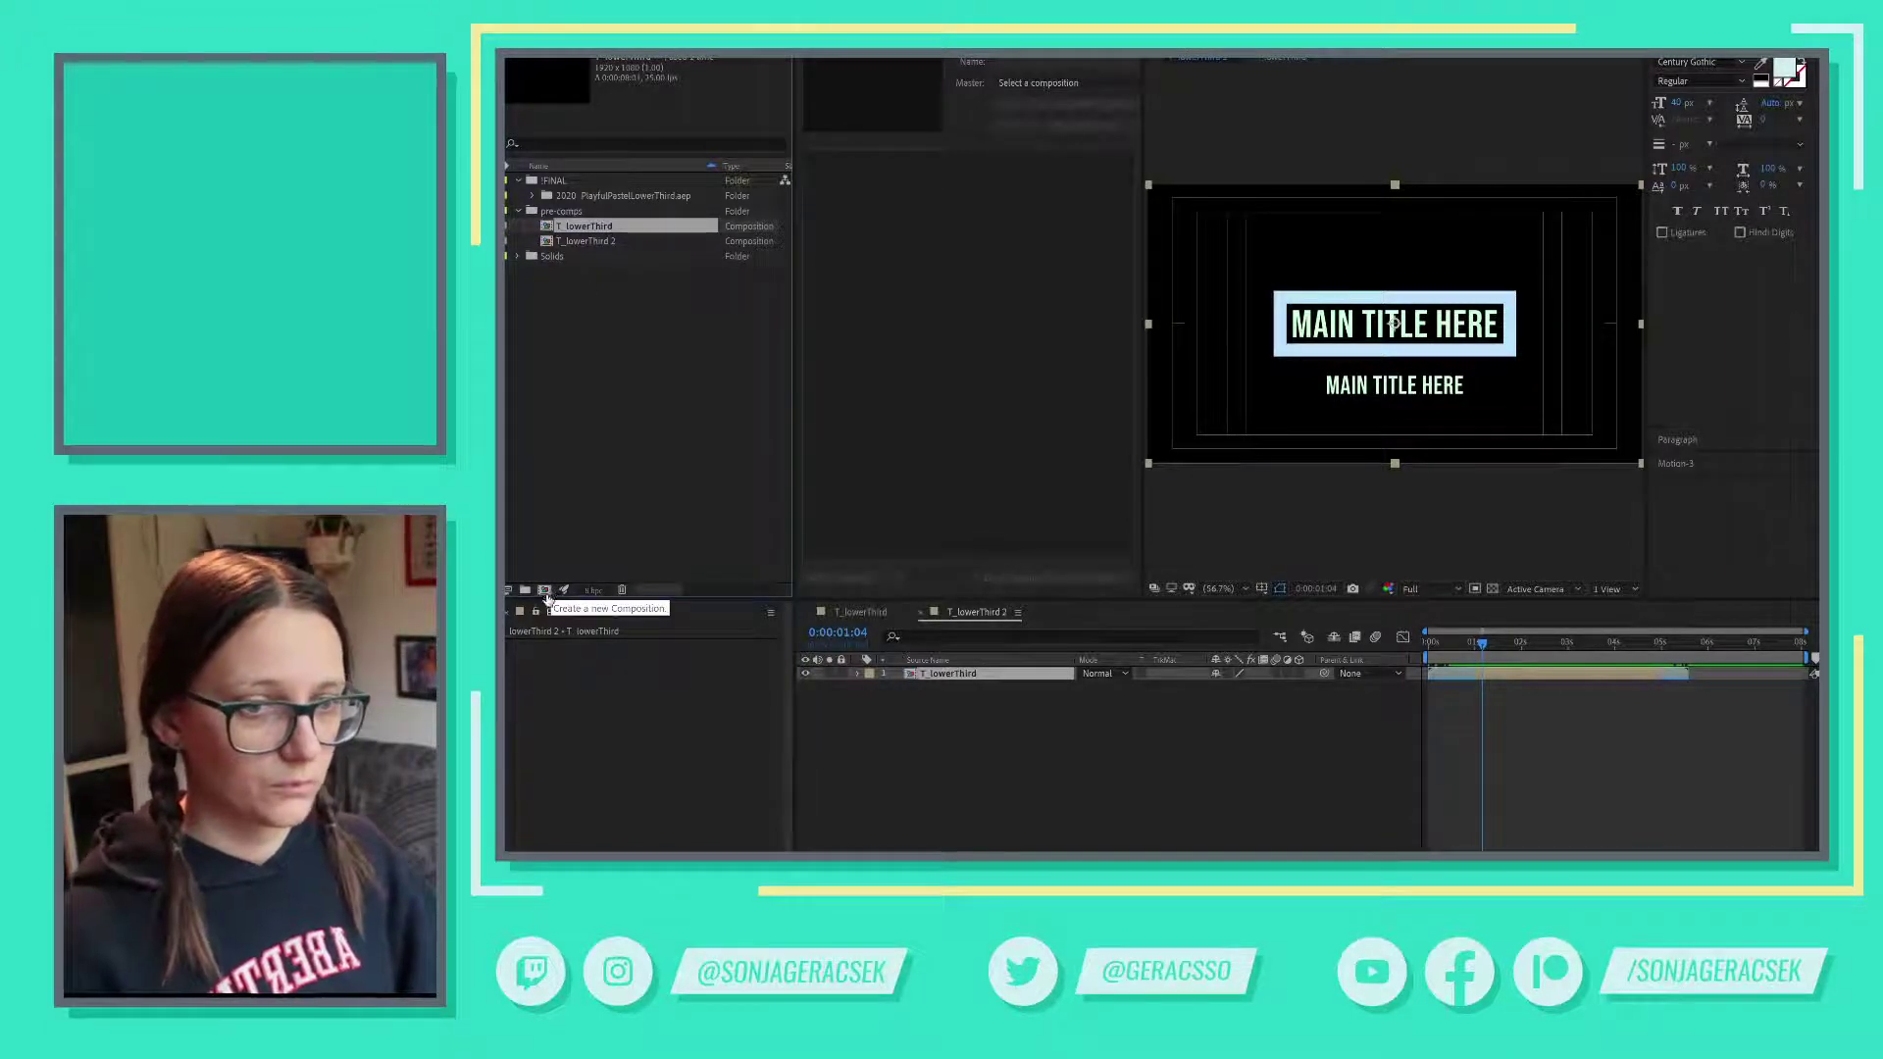
pyautogui.click(602, 243)
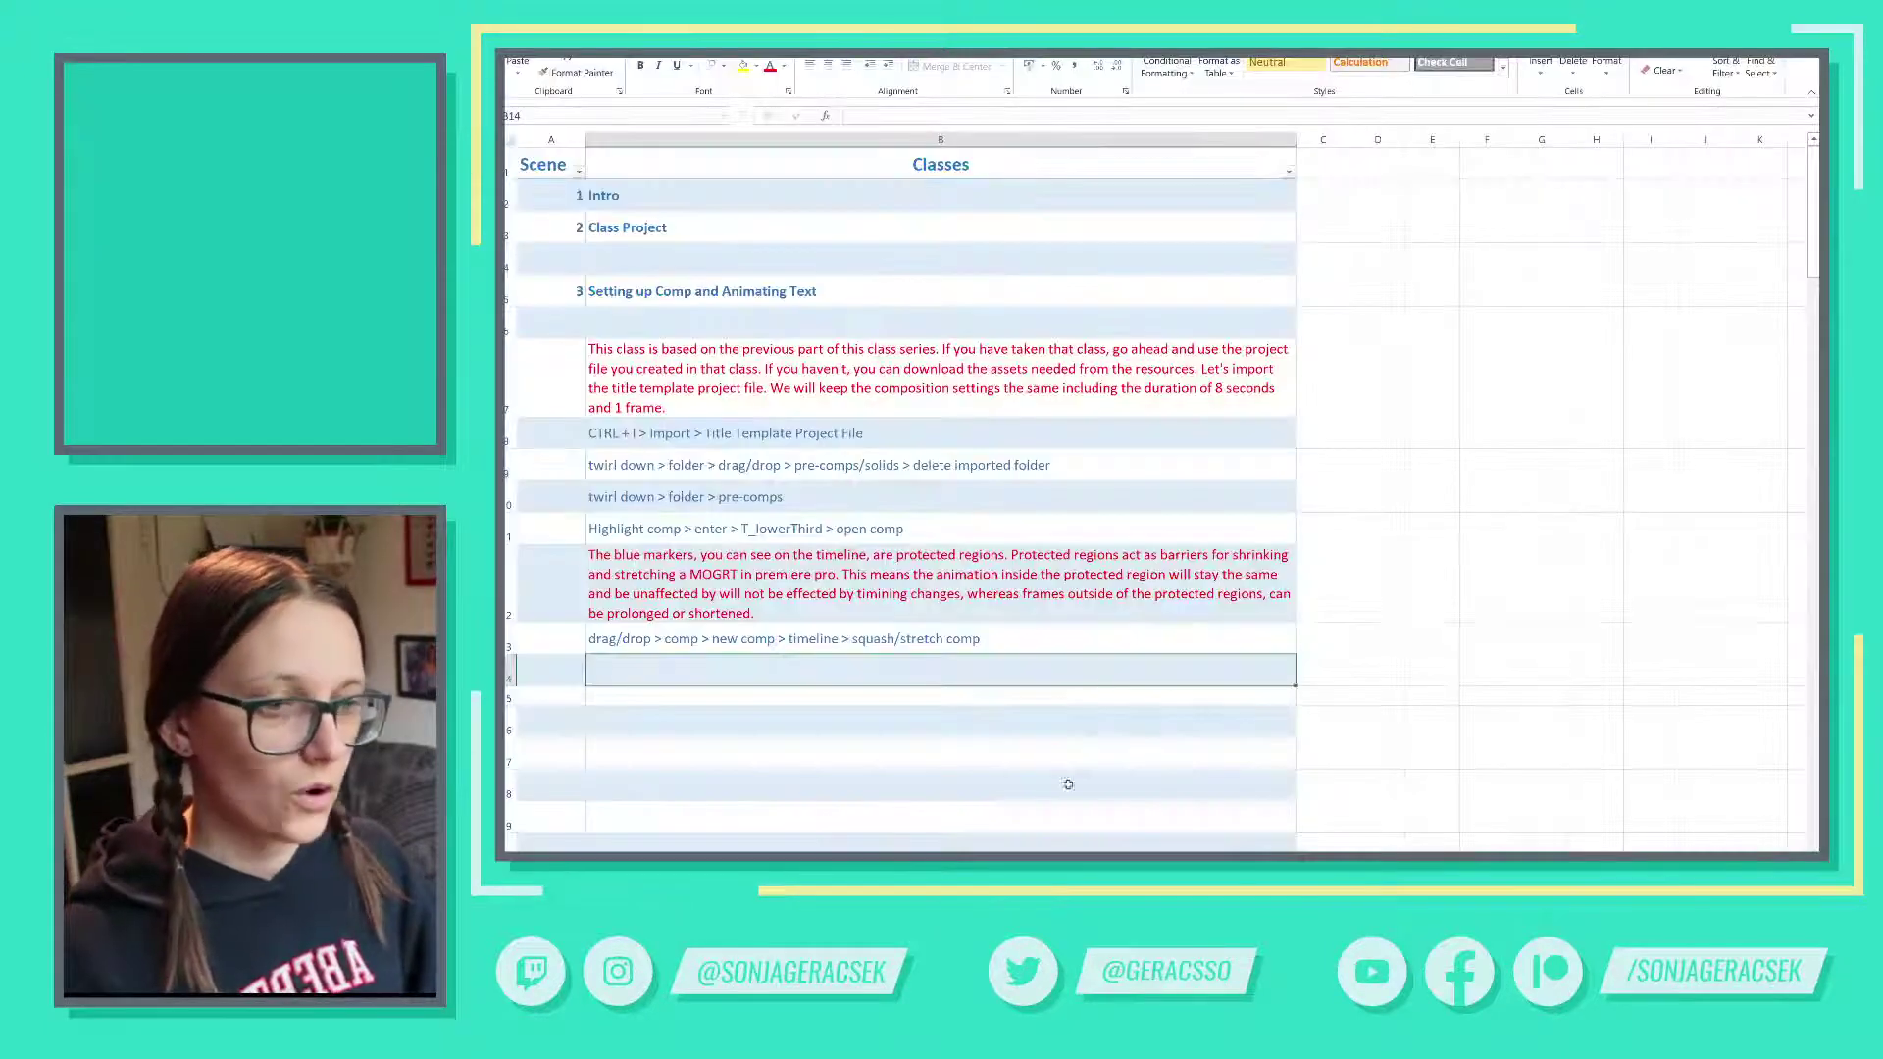
# - Switch to Excel, insert "open comp >" before "timeline" in the new drag/drop outline step and commit the cell
pyautogui.hotkey('alt', 'Tab')
pyautogui.click(717, 642)
pyautogui.doubleClick(717, 642)
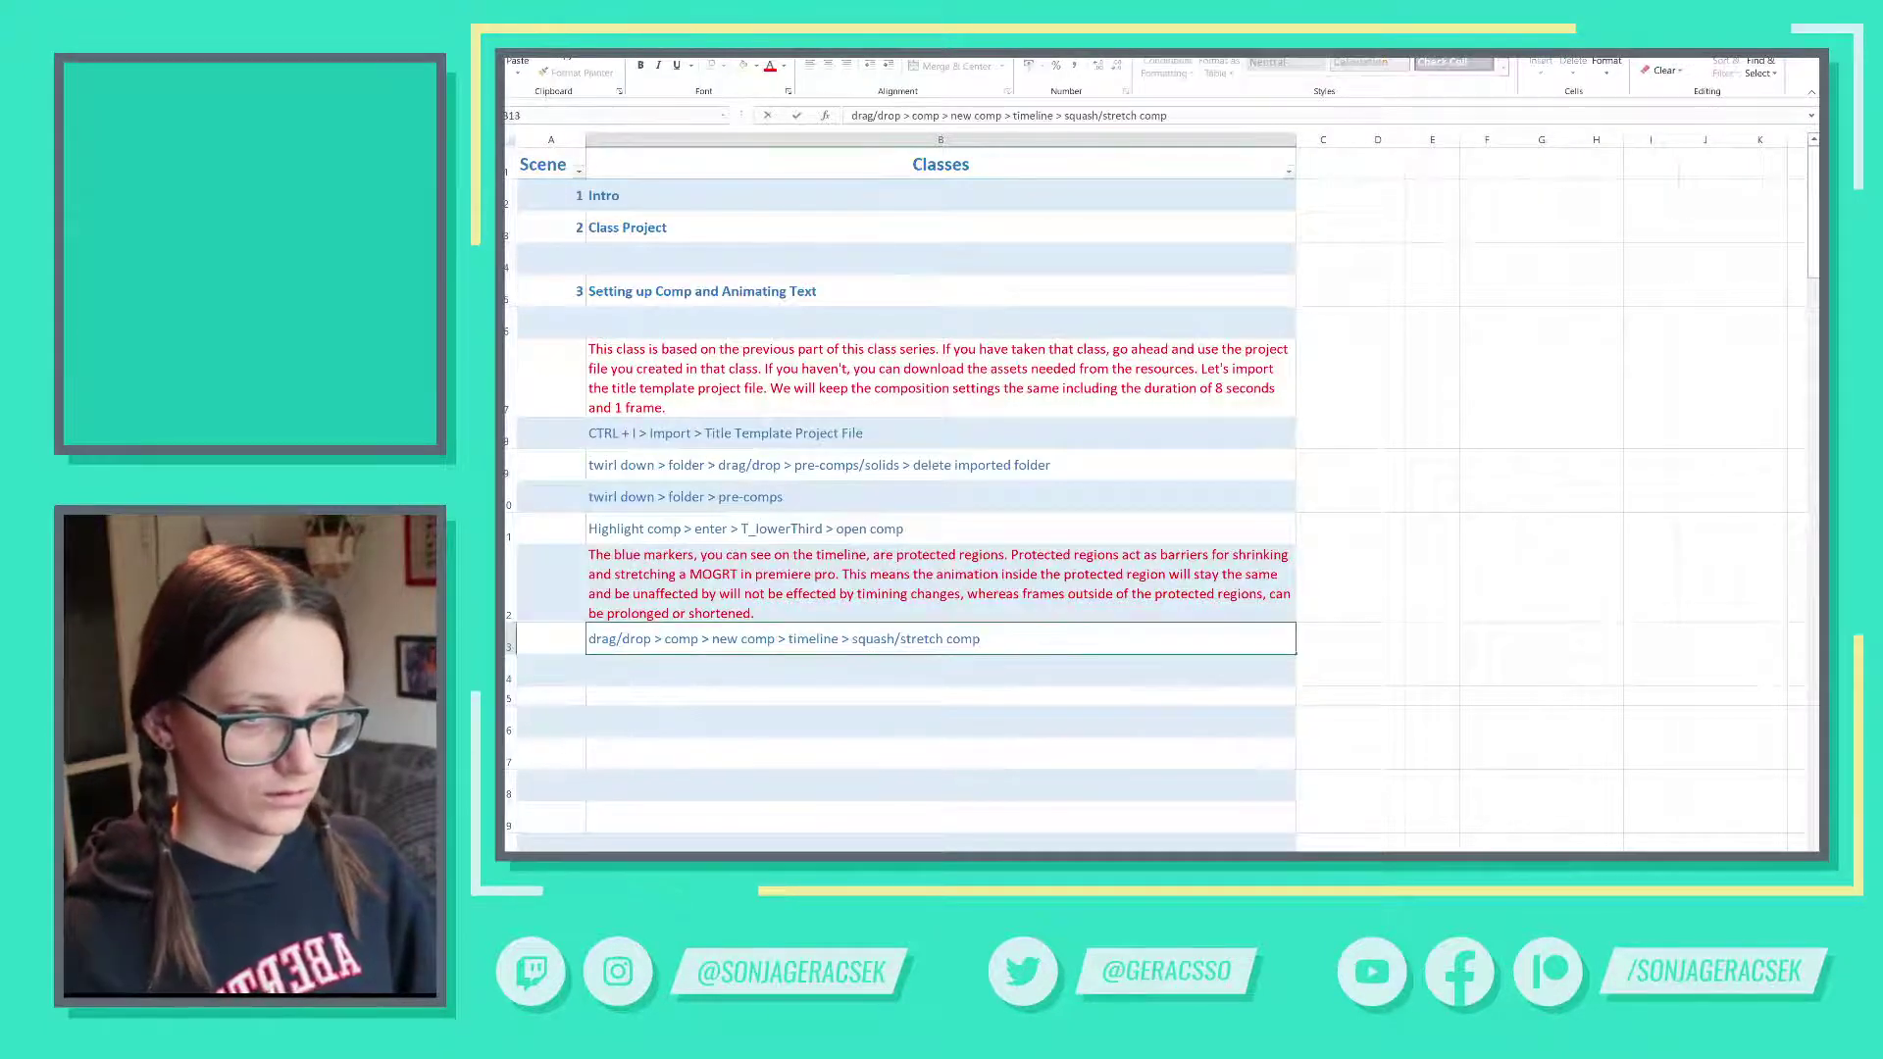
pyautogui.write('open comp ')
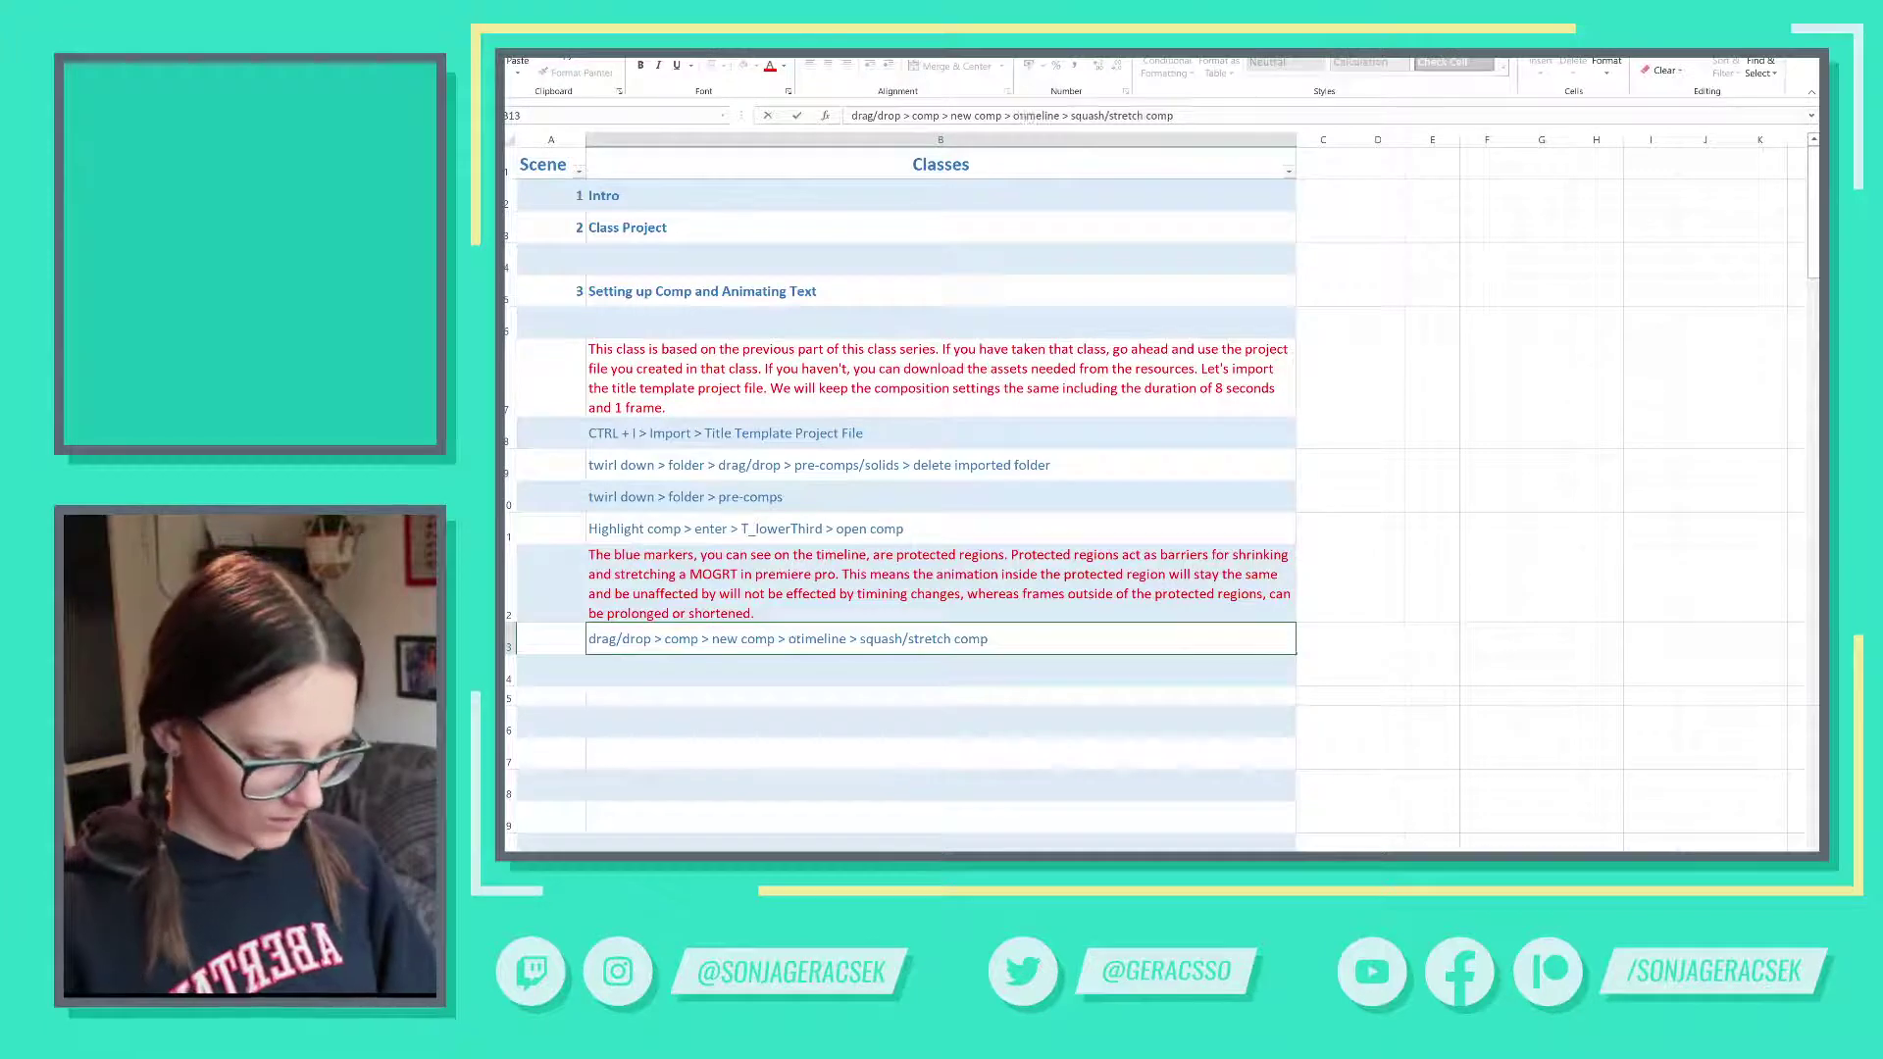
pyautogui.write('>')
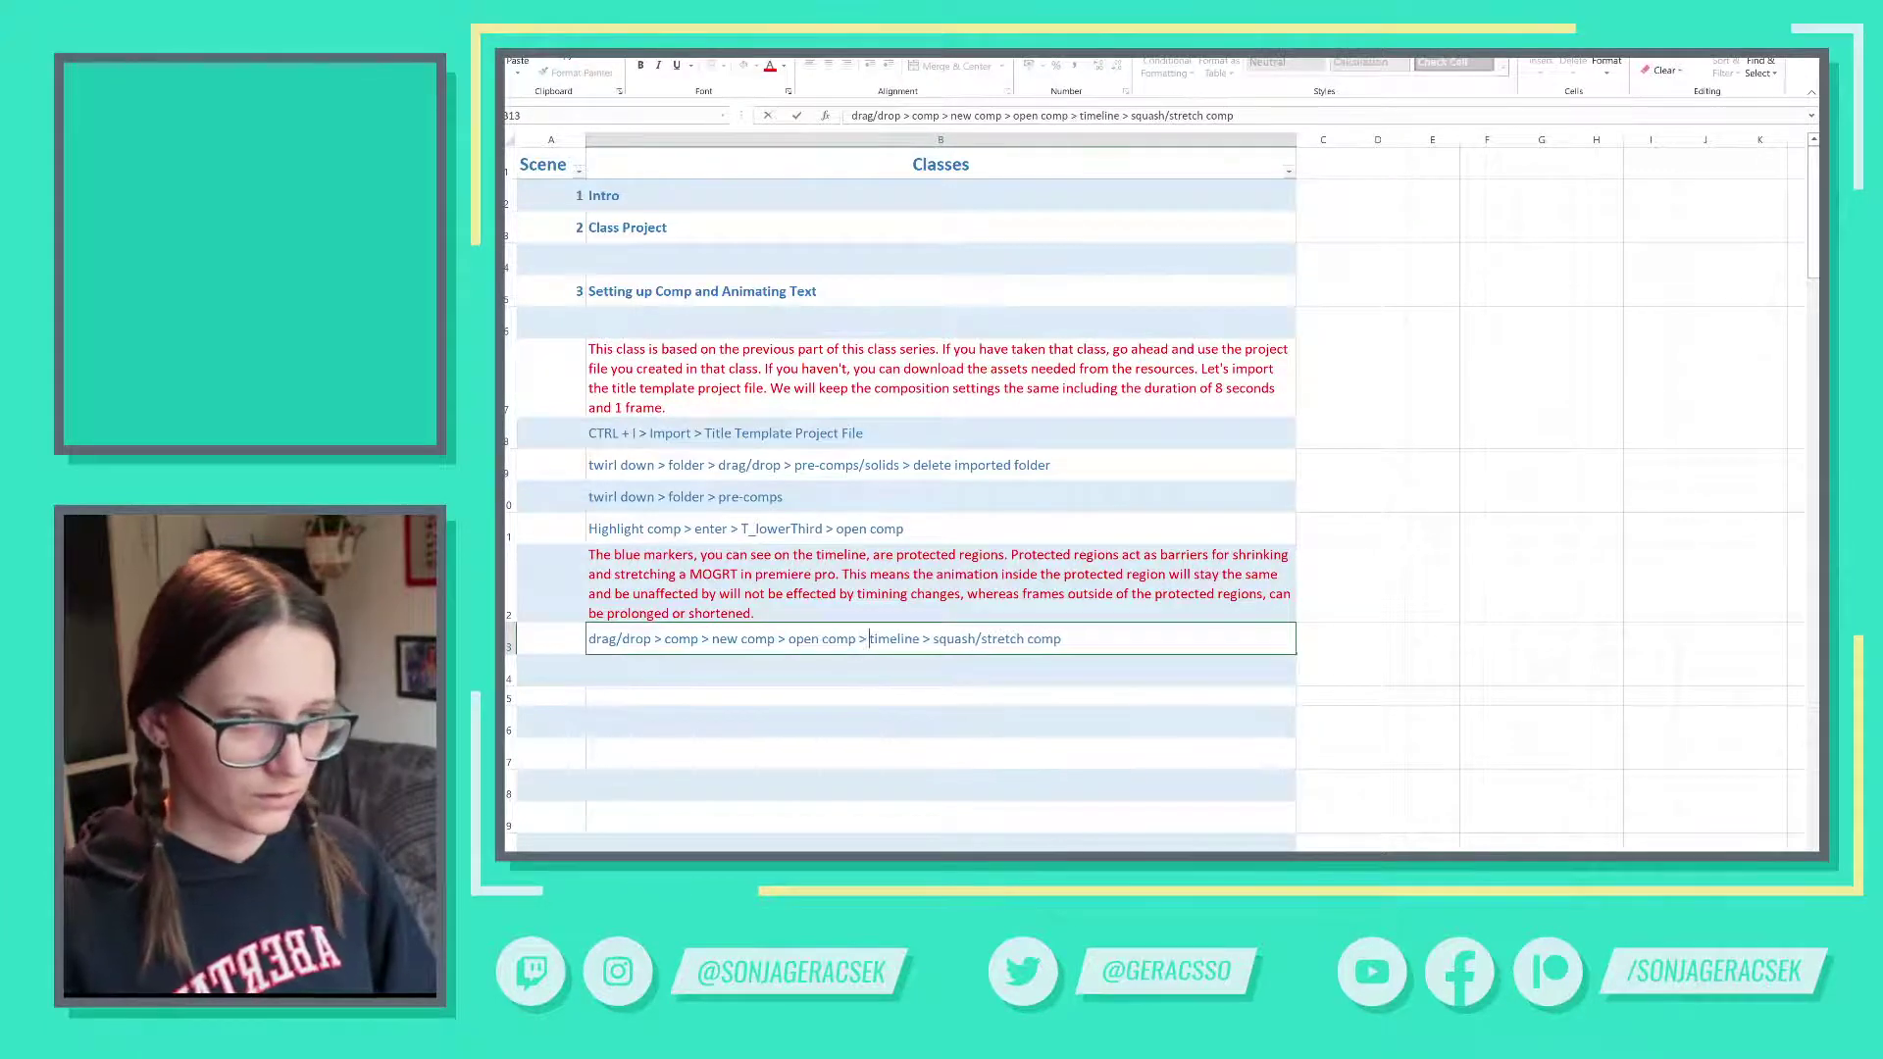
pyautogui.click(941, 753)
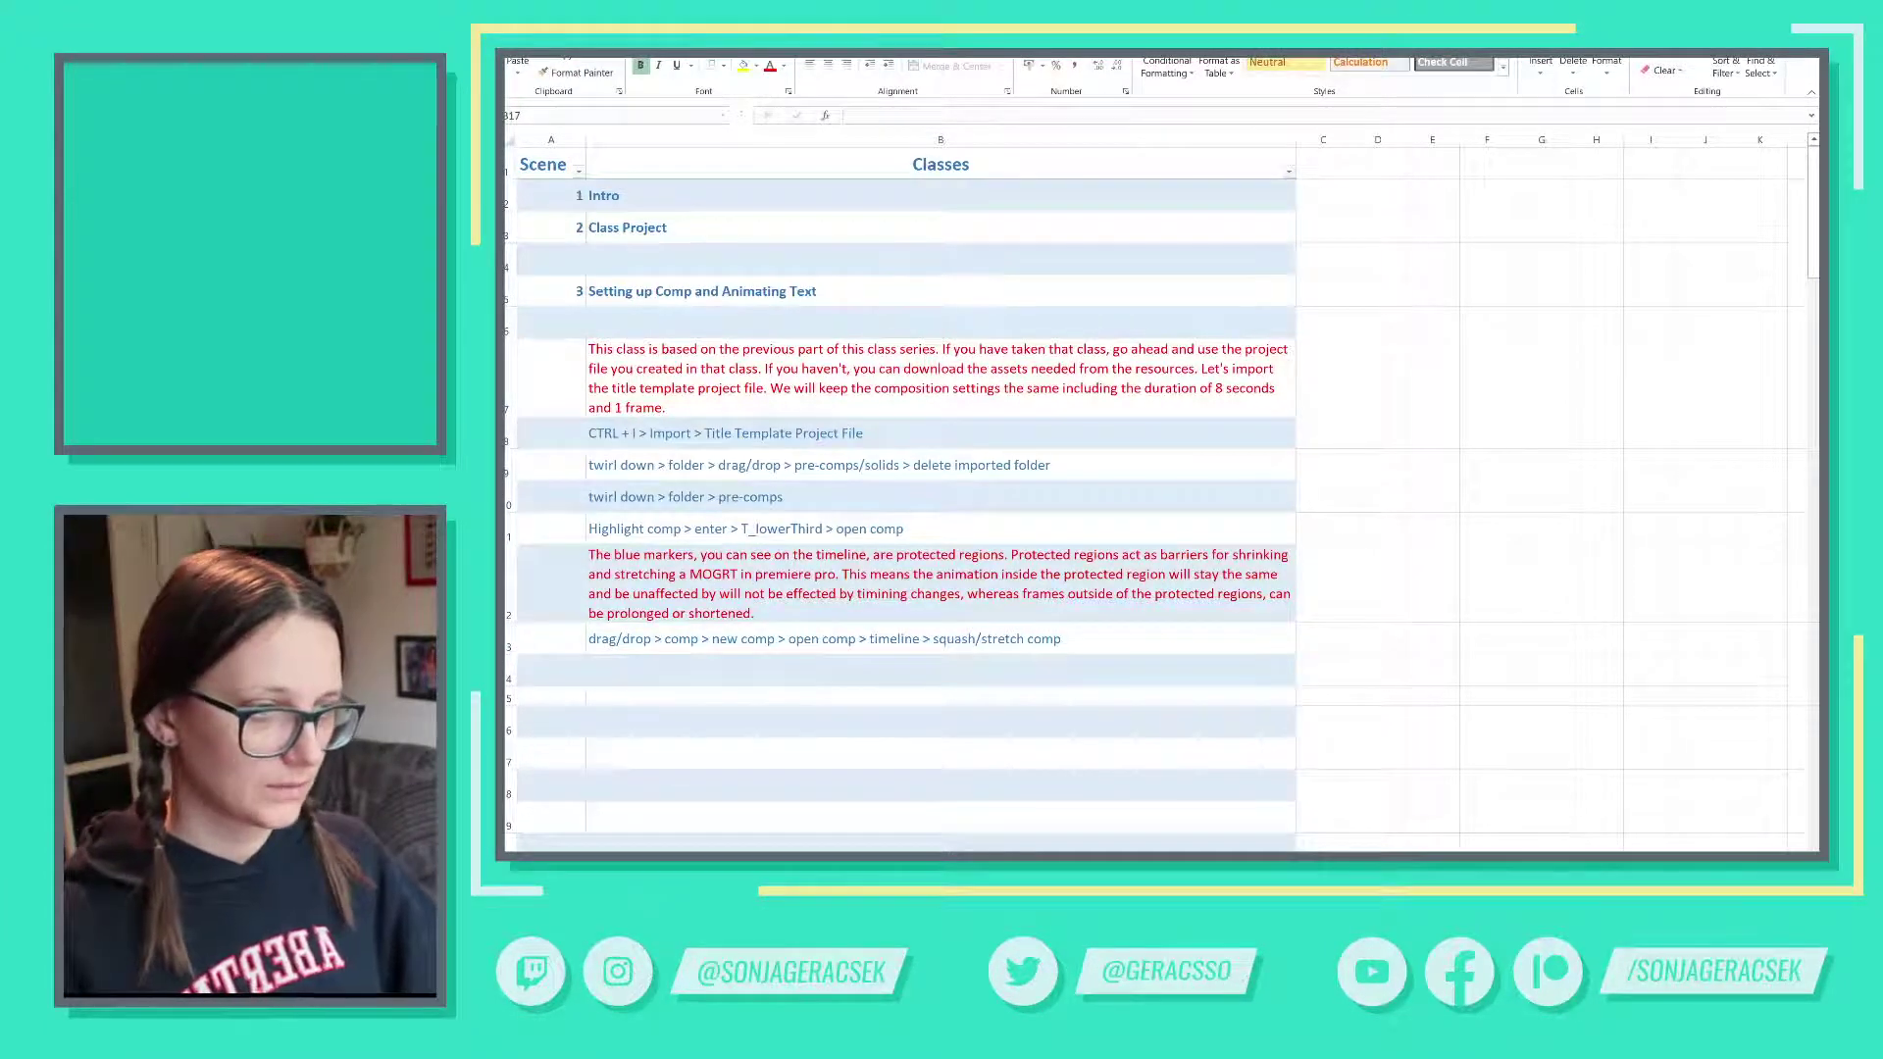
# - Switch to After Effects, scrub the nested comp to 0:00:03:07 and delete the T_lowerThird 2 composition from the project
pyautogui.hotkey('alt', 'Tab')
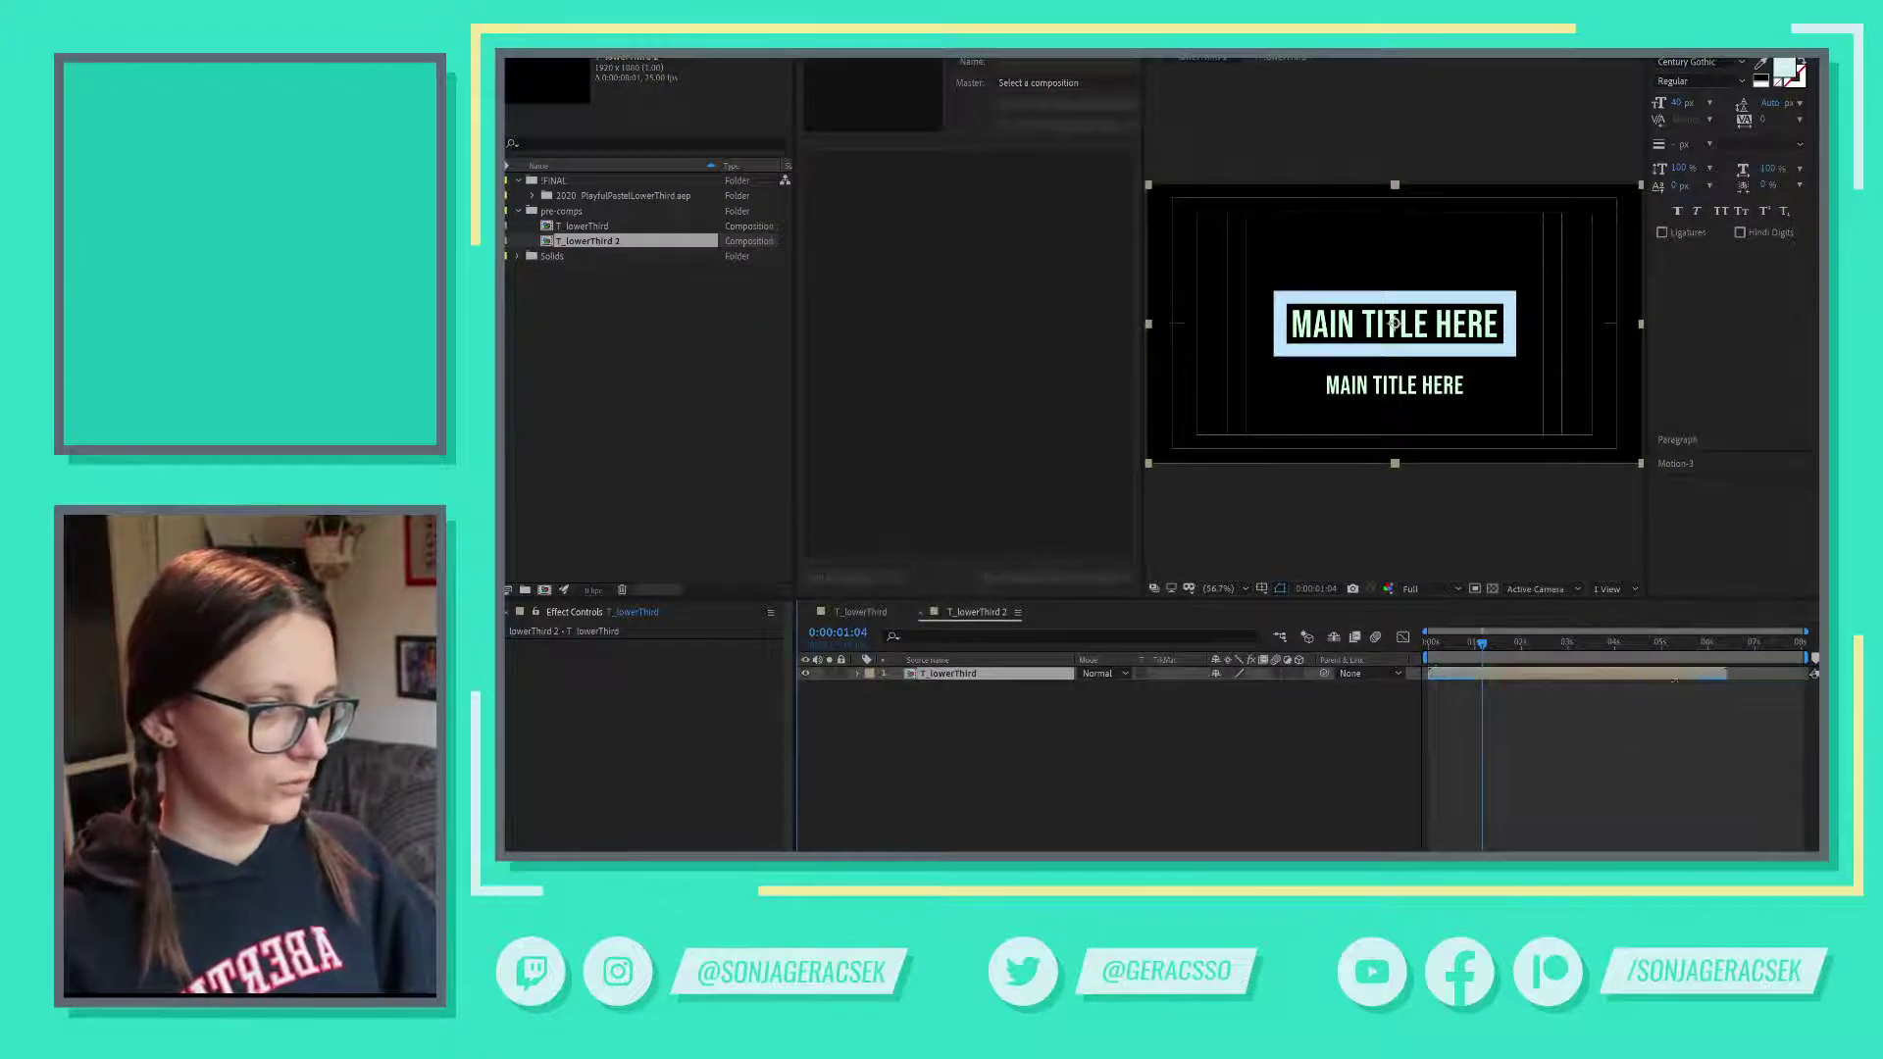
pyautogui.moveTo(1478, 647); pyautogui.dragTo(1582, 667)
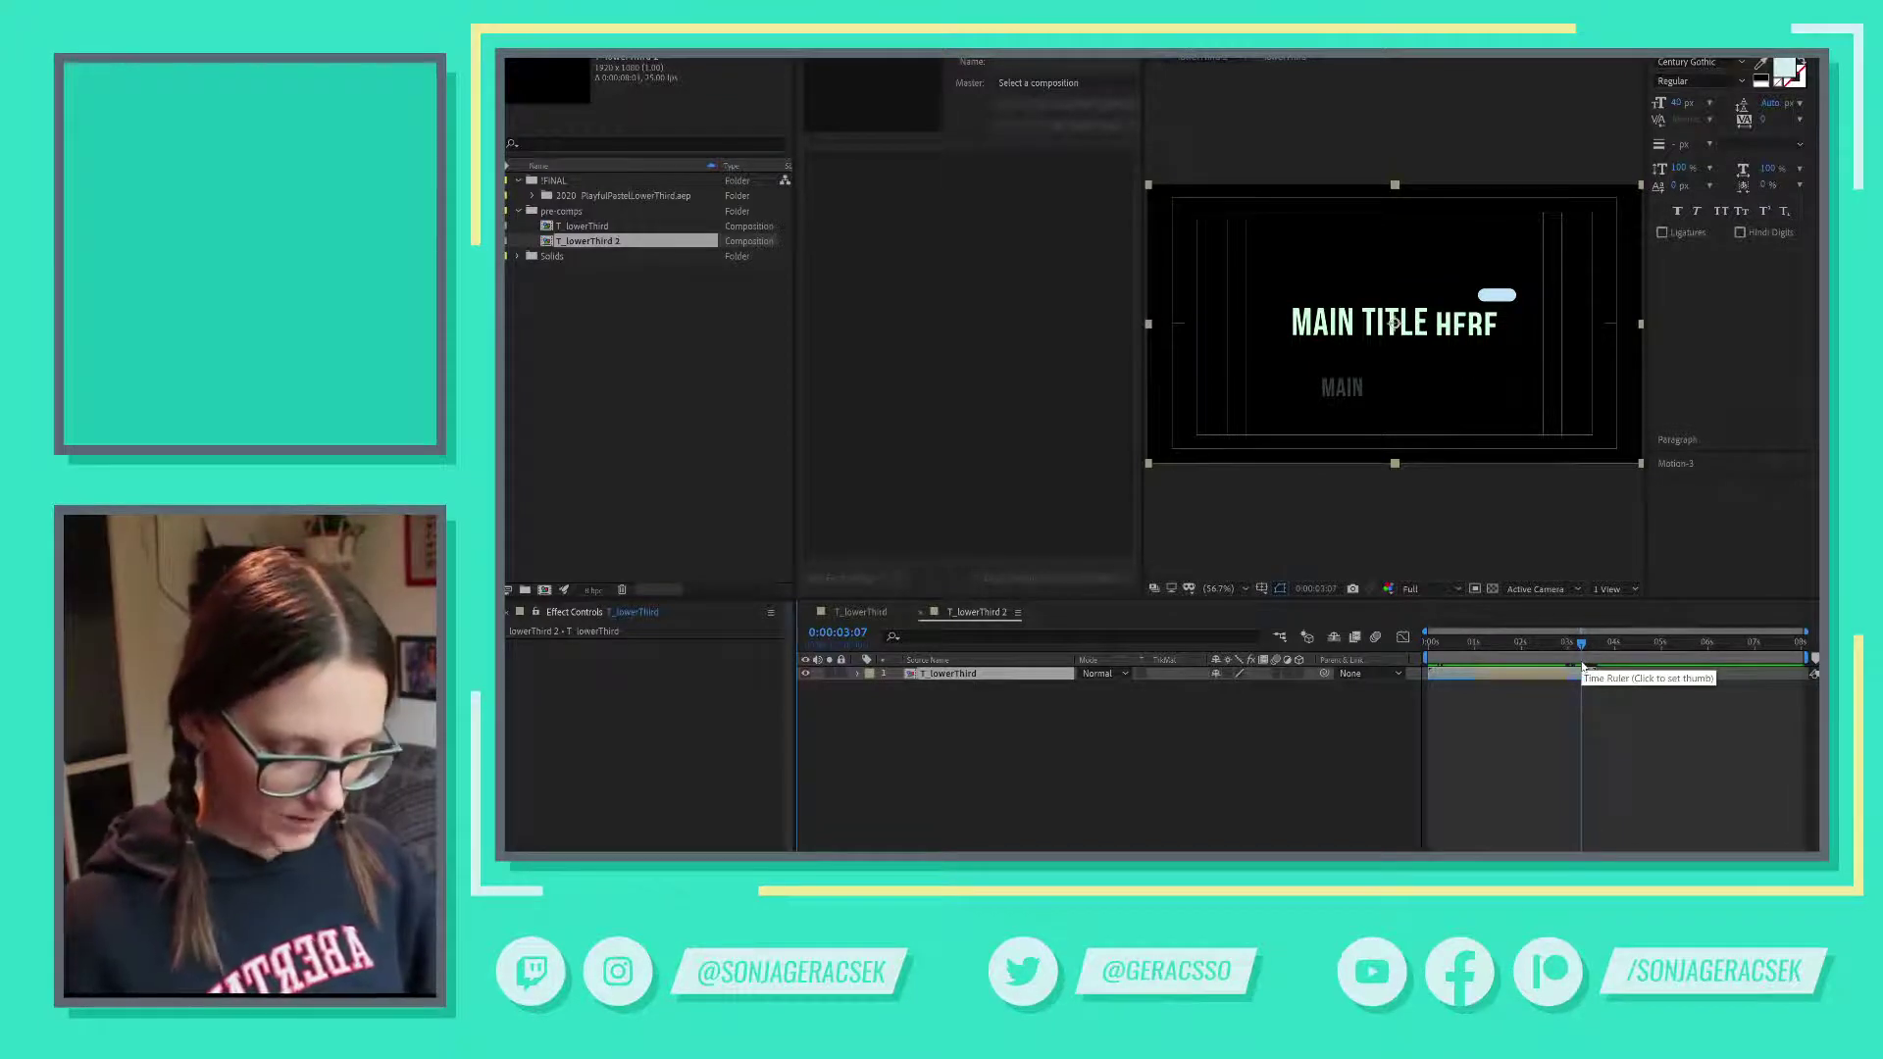
pyautogui.click(611, 243)
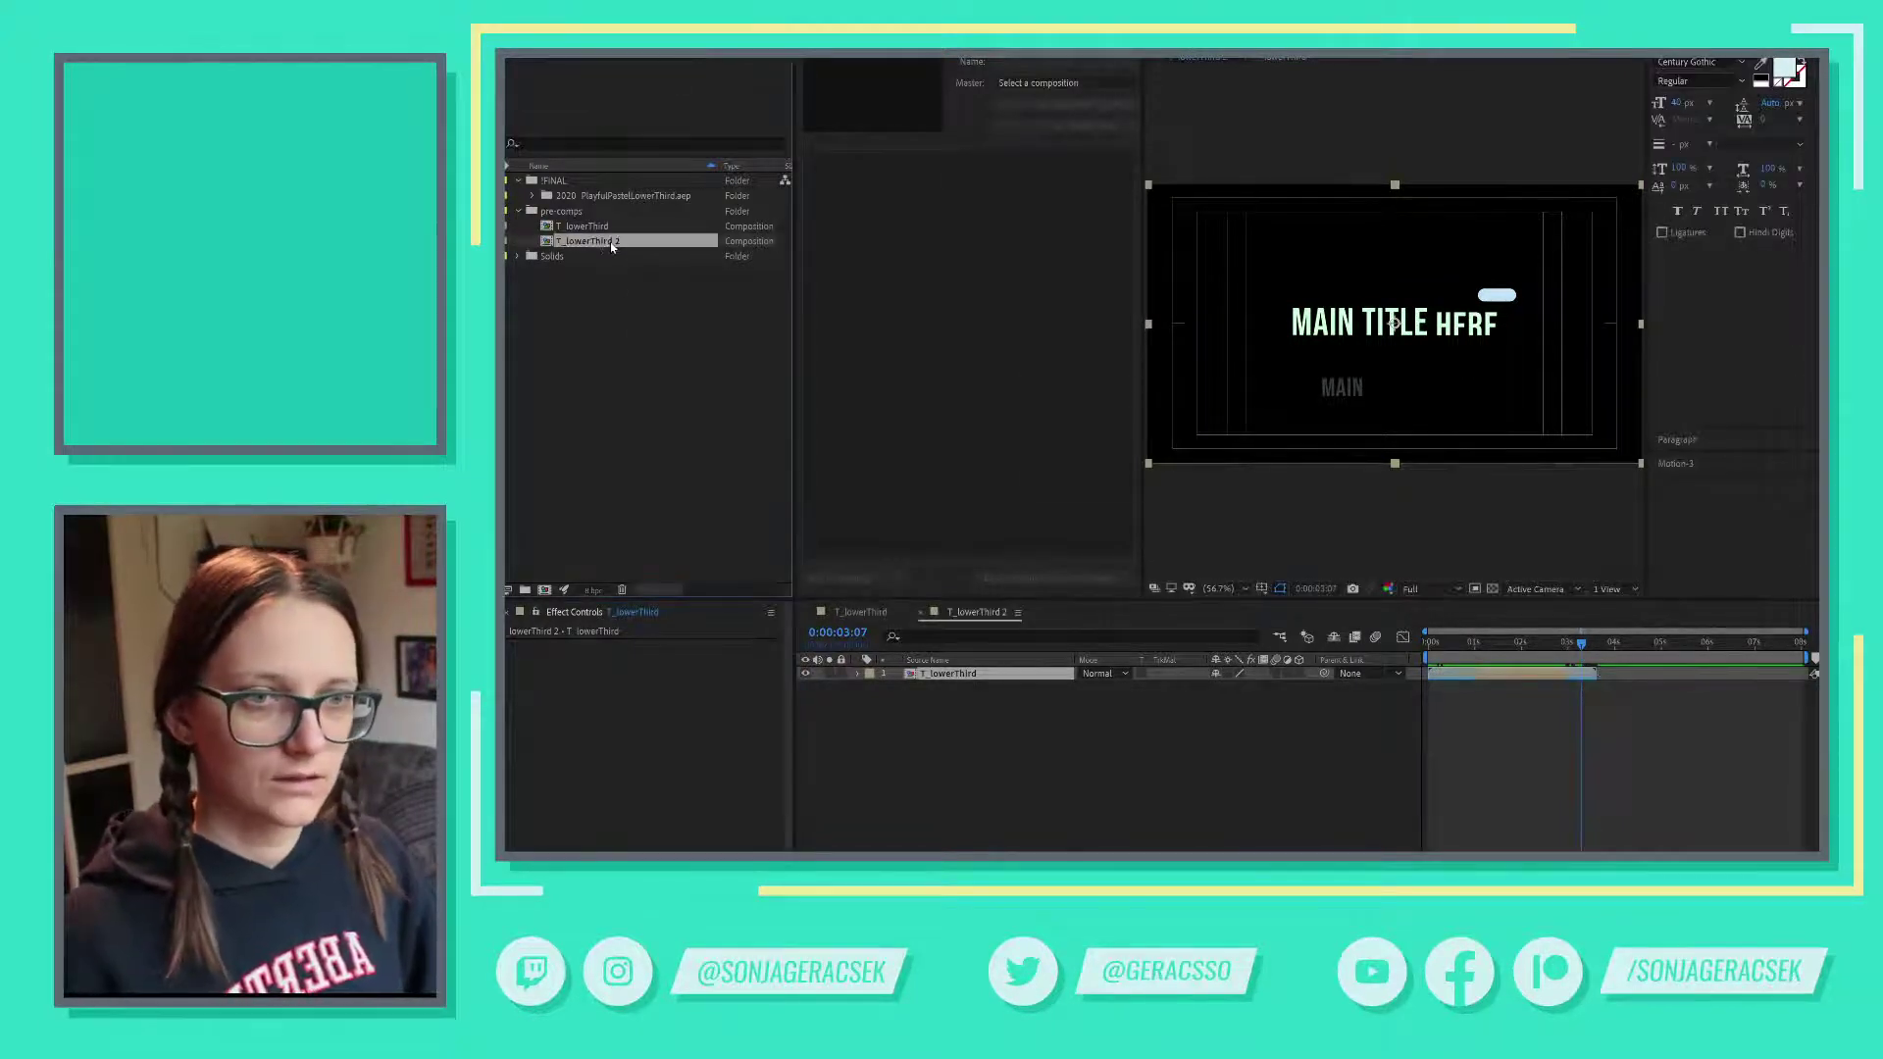
pyautogui.press('Delete')
pyautogui.click(1274, 474)
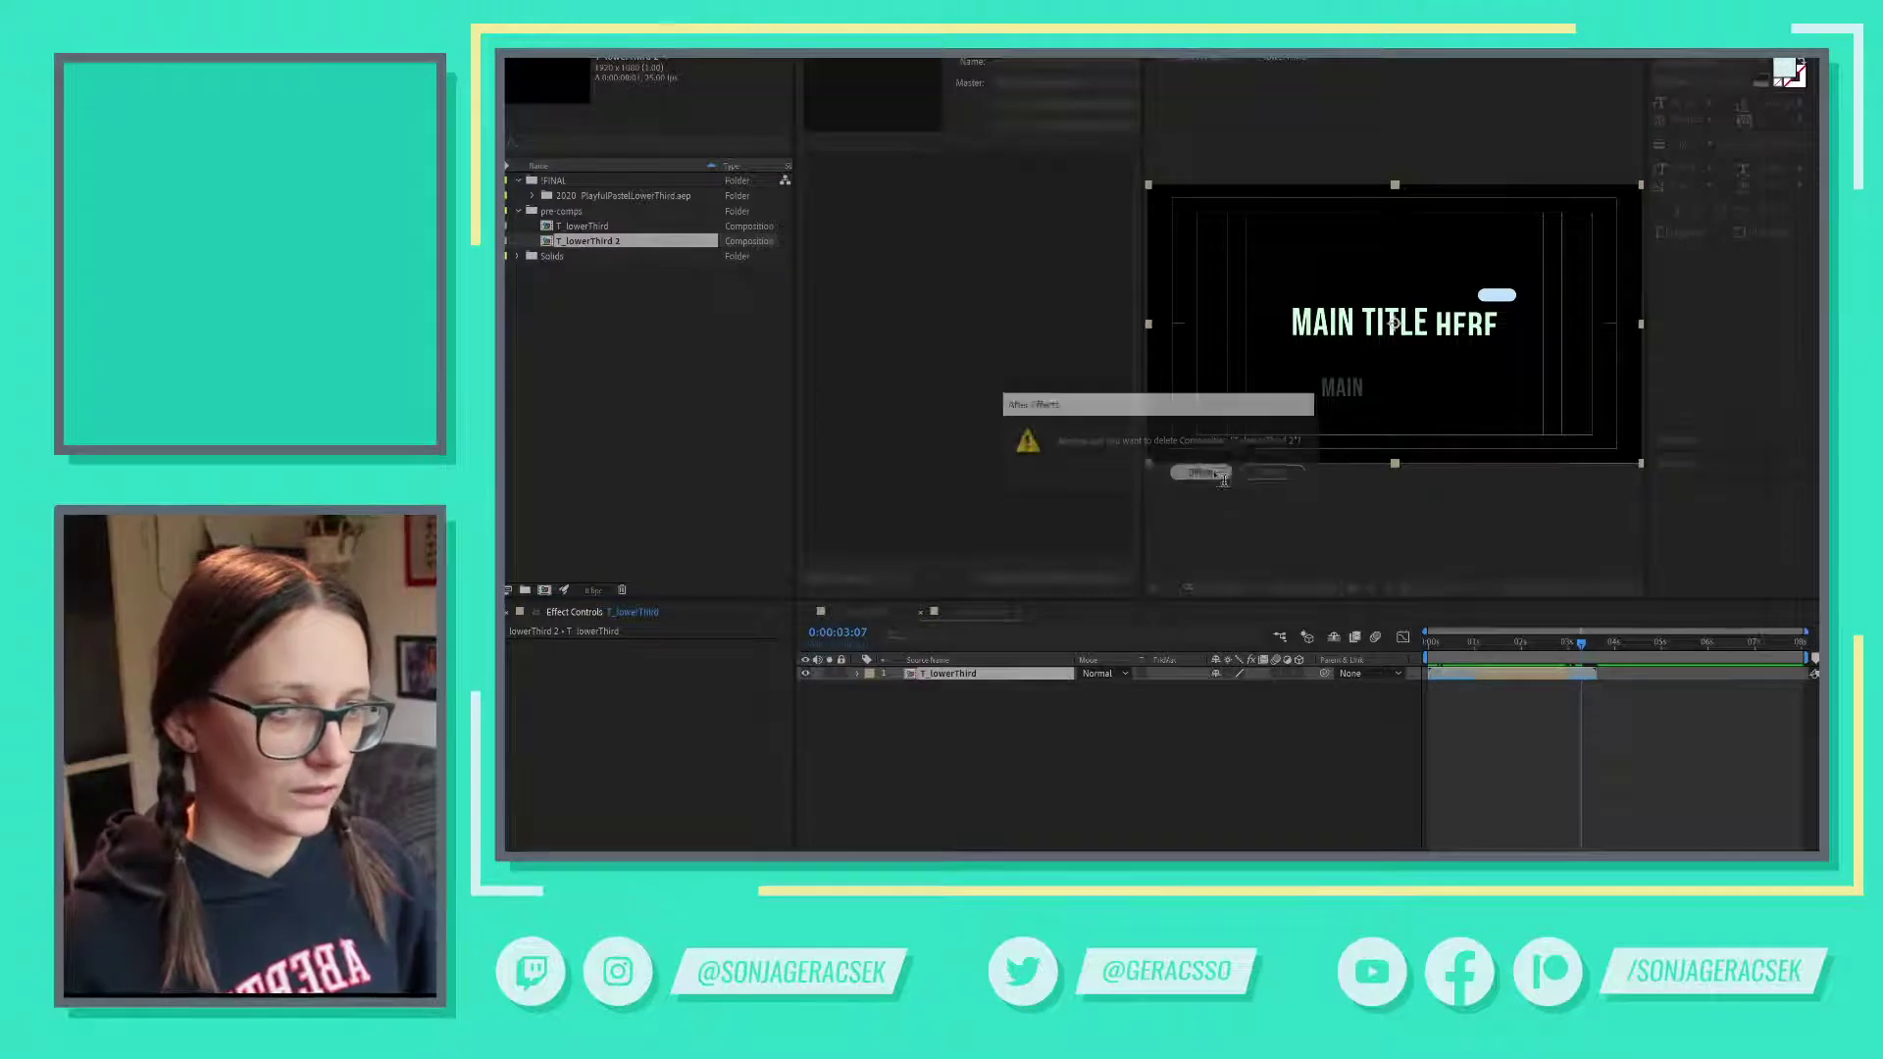
# - Switch to Excel, append "> delete extra comp" to the squash/stretch outline step and commit the cell
pyautogui.hotkey('alt', 'Tab')
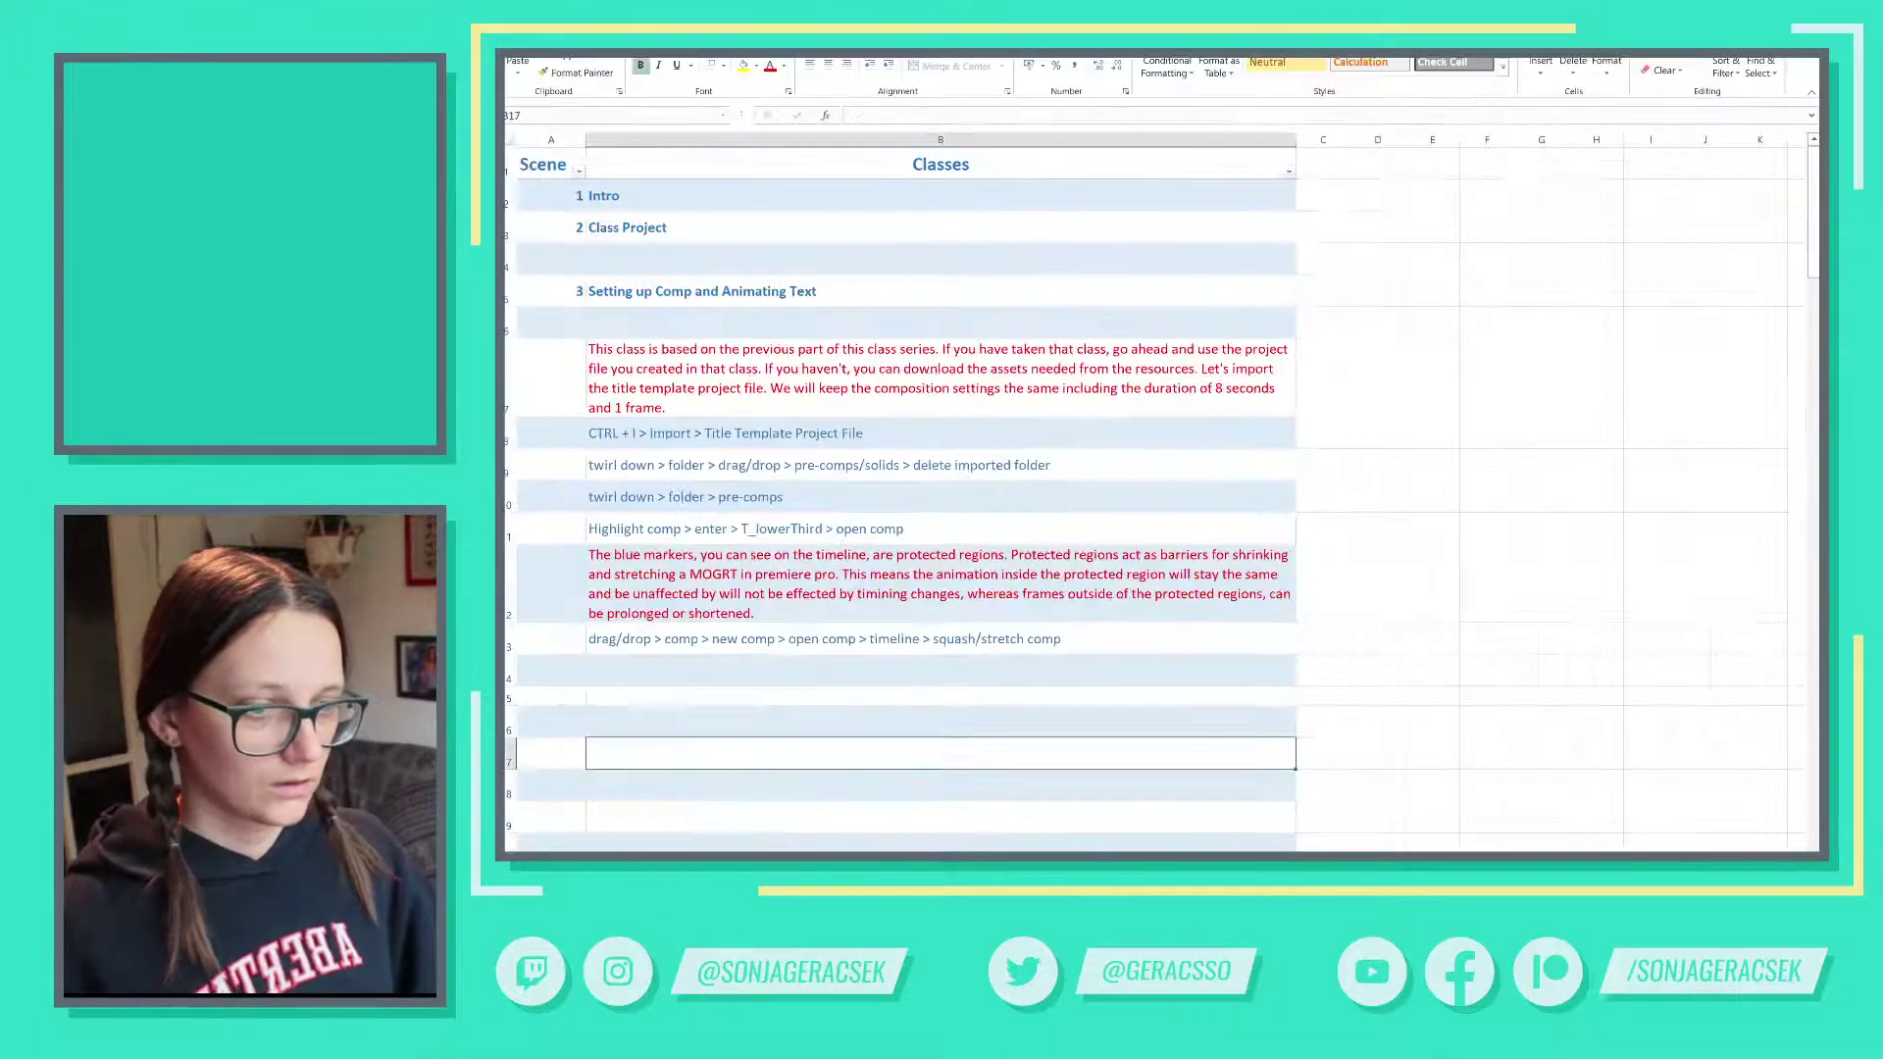
pyautogui.doubleClick(1074, 634)
pyautogui.write('>?')
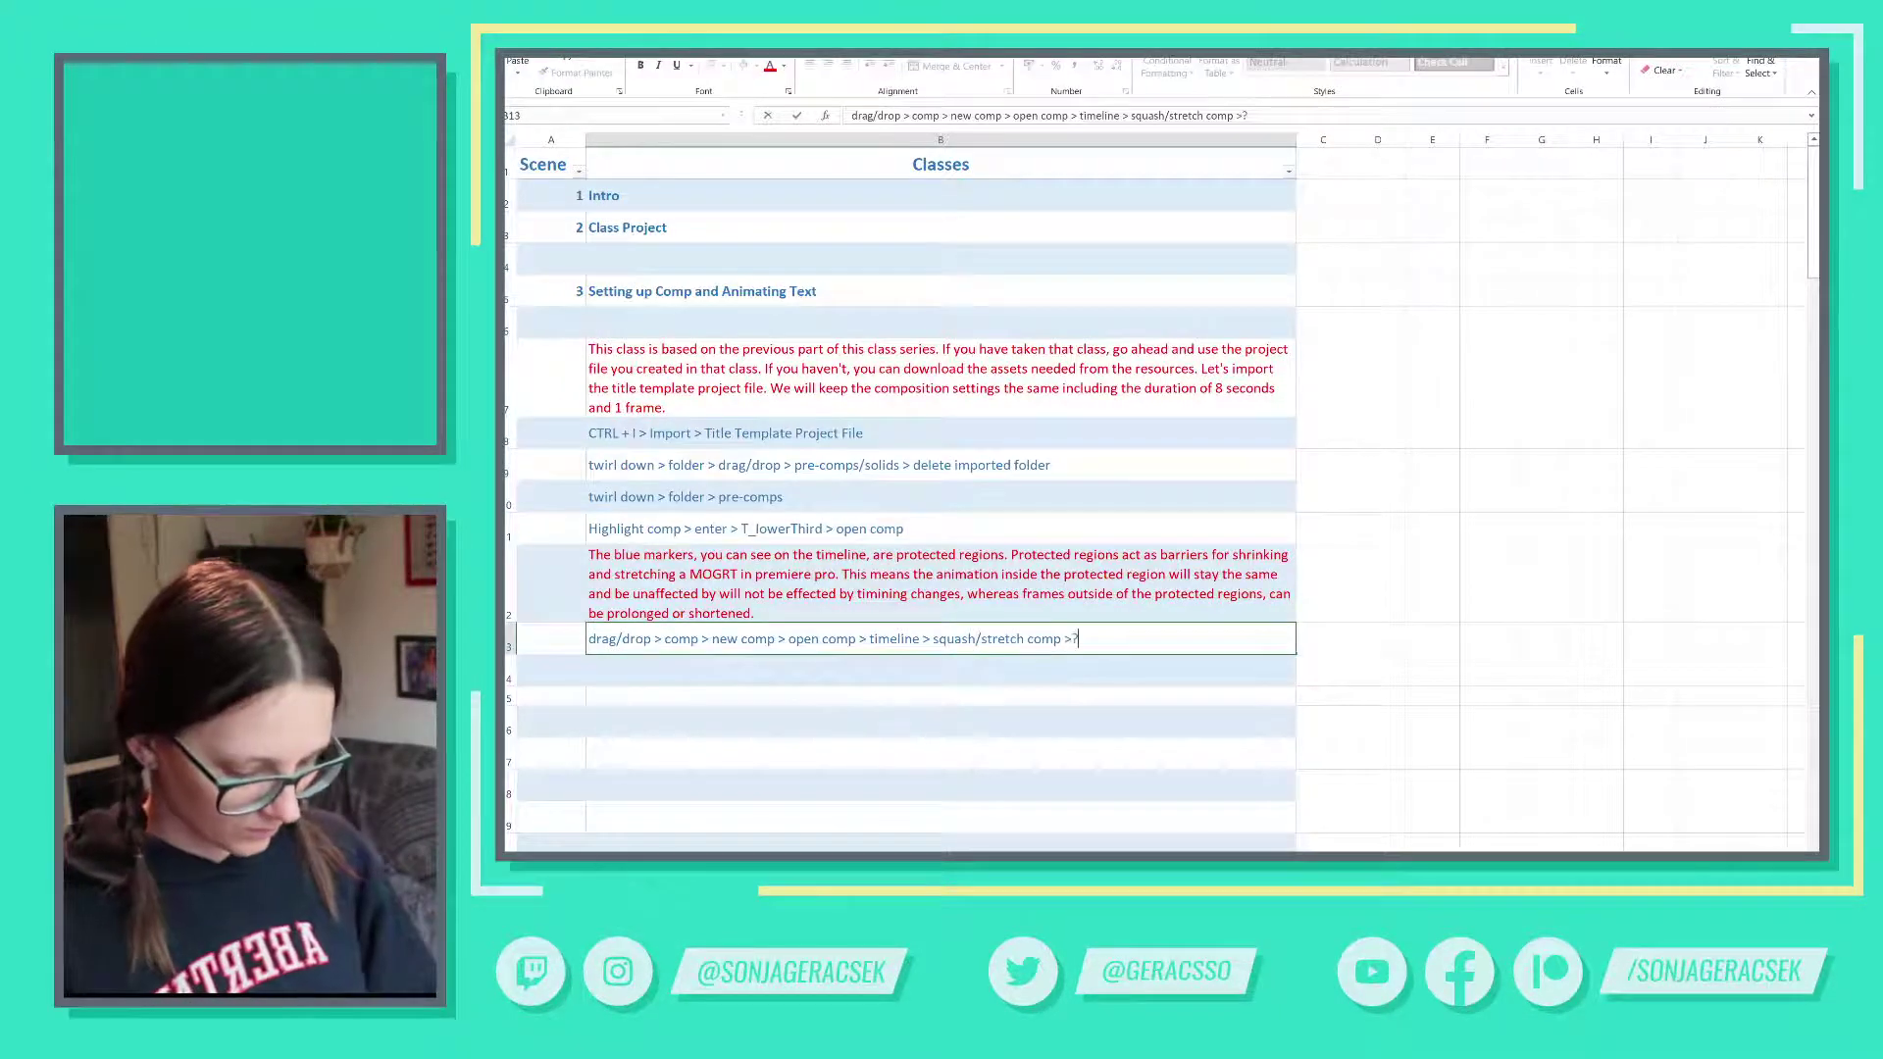
pyautogui.press('BackSpace')
pyautogui.write('delete')
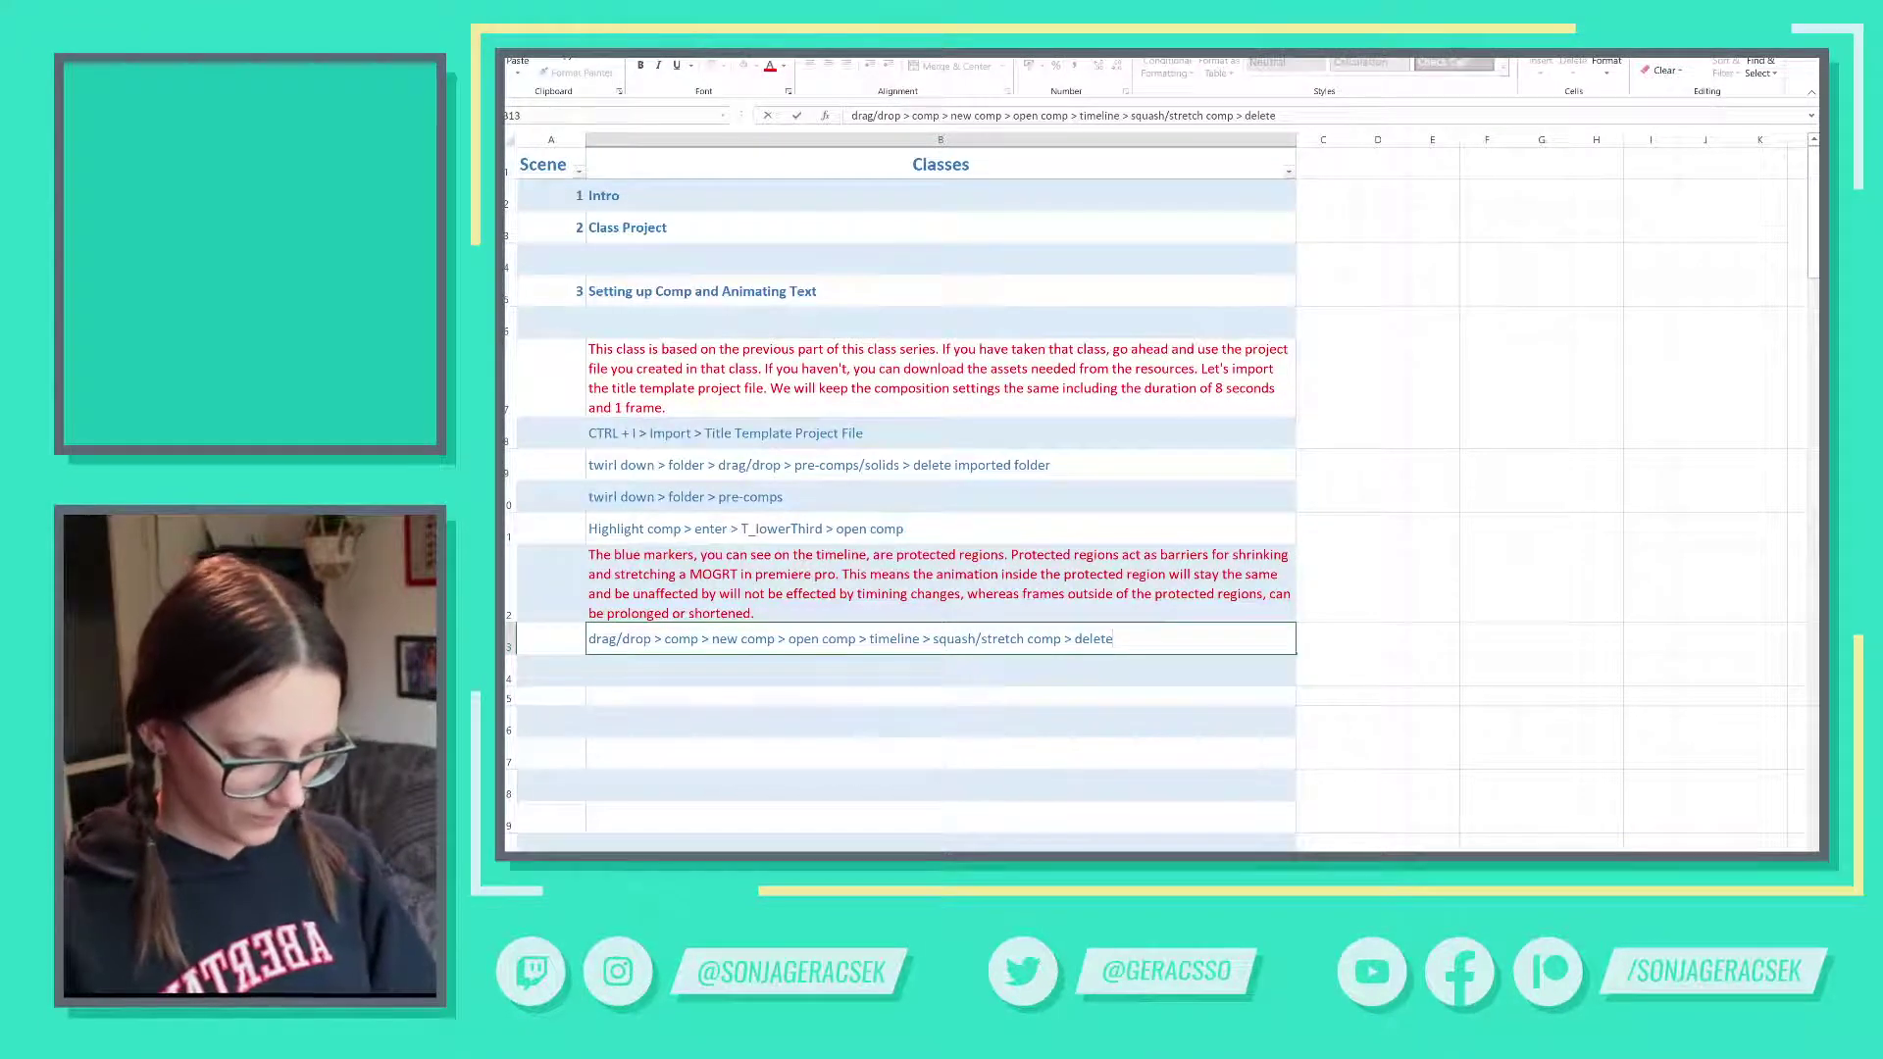
pyautogui.write(' ex')
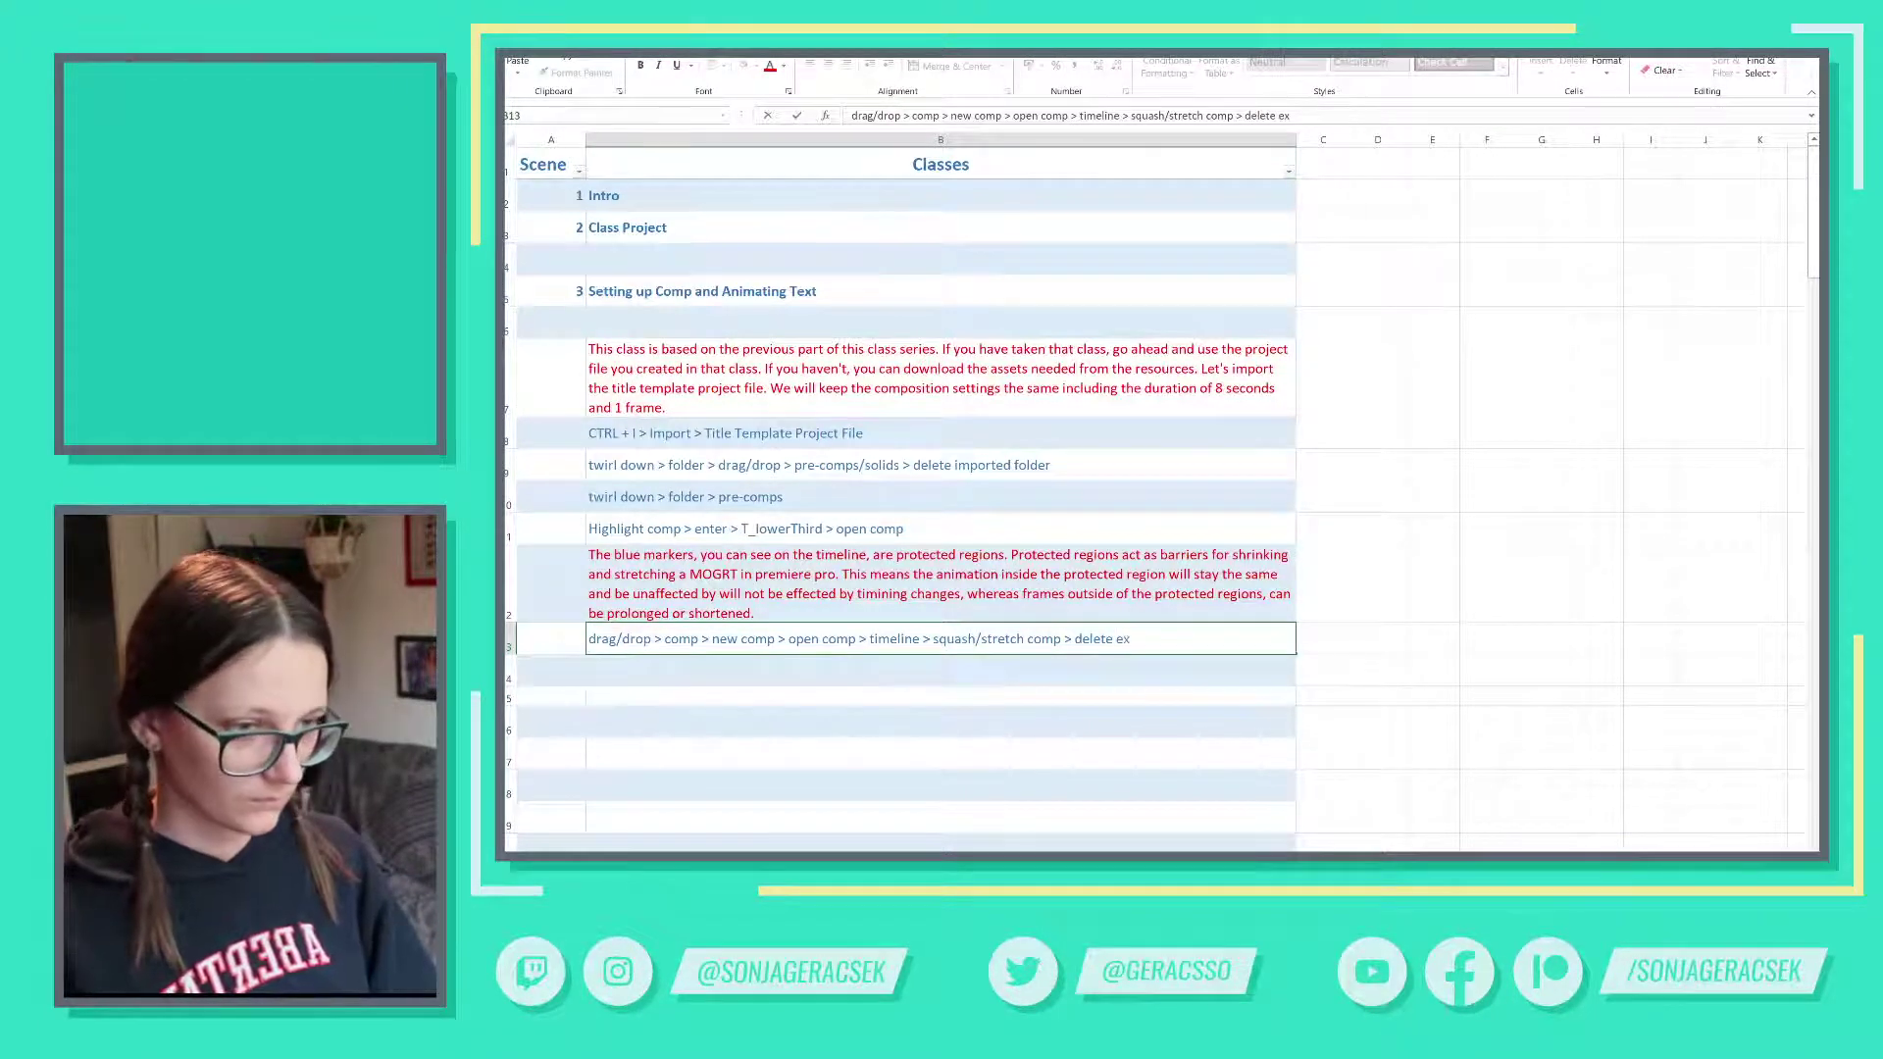
pyautogui.write('tra comp')
pyautogui.press('Return')
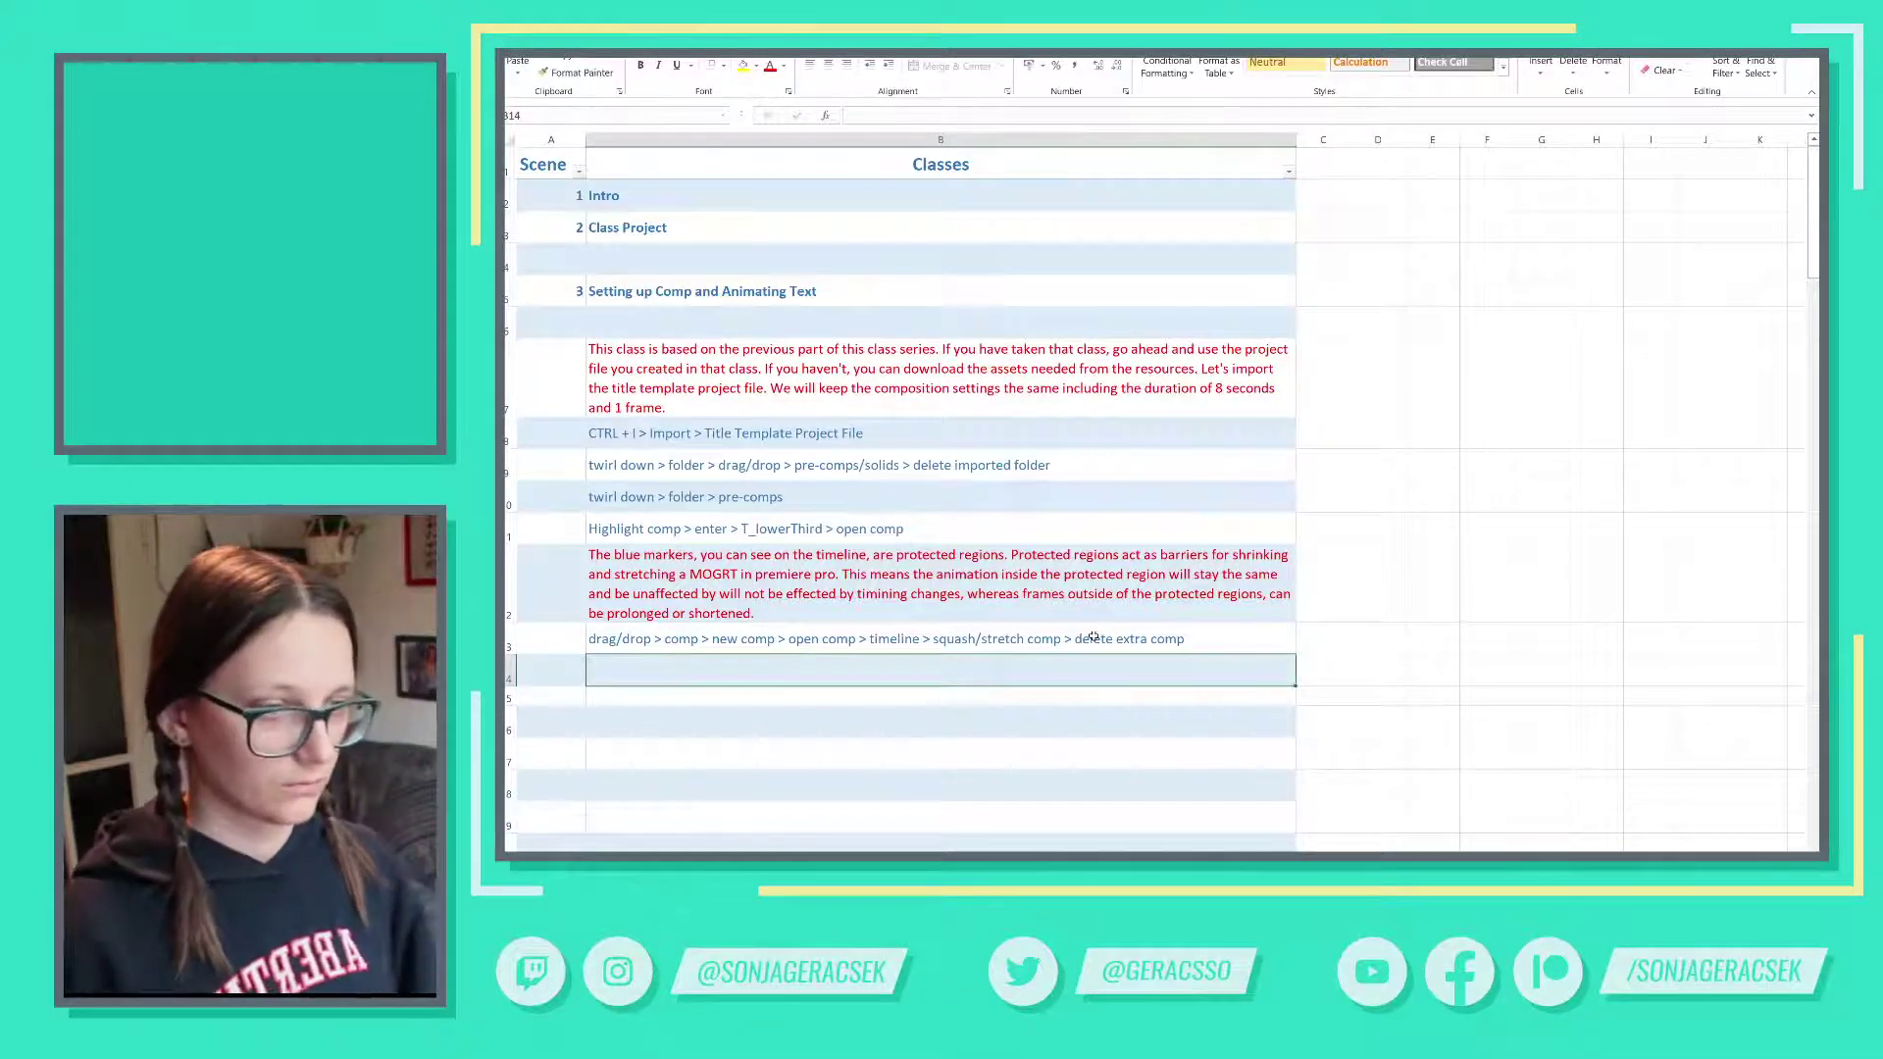
# - Check the remaining T_lowerThird timeline in After Effects, return to Excel and enter "open comp > title > type long text" as the next outline step
pyautogui.hotkey('alt', 'Tab')
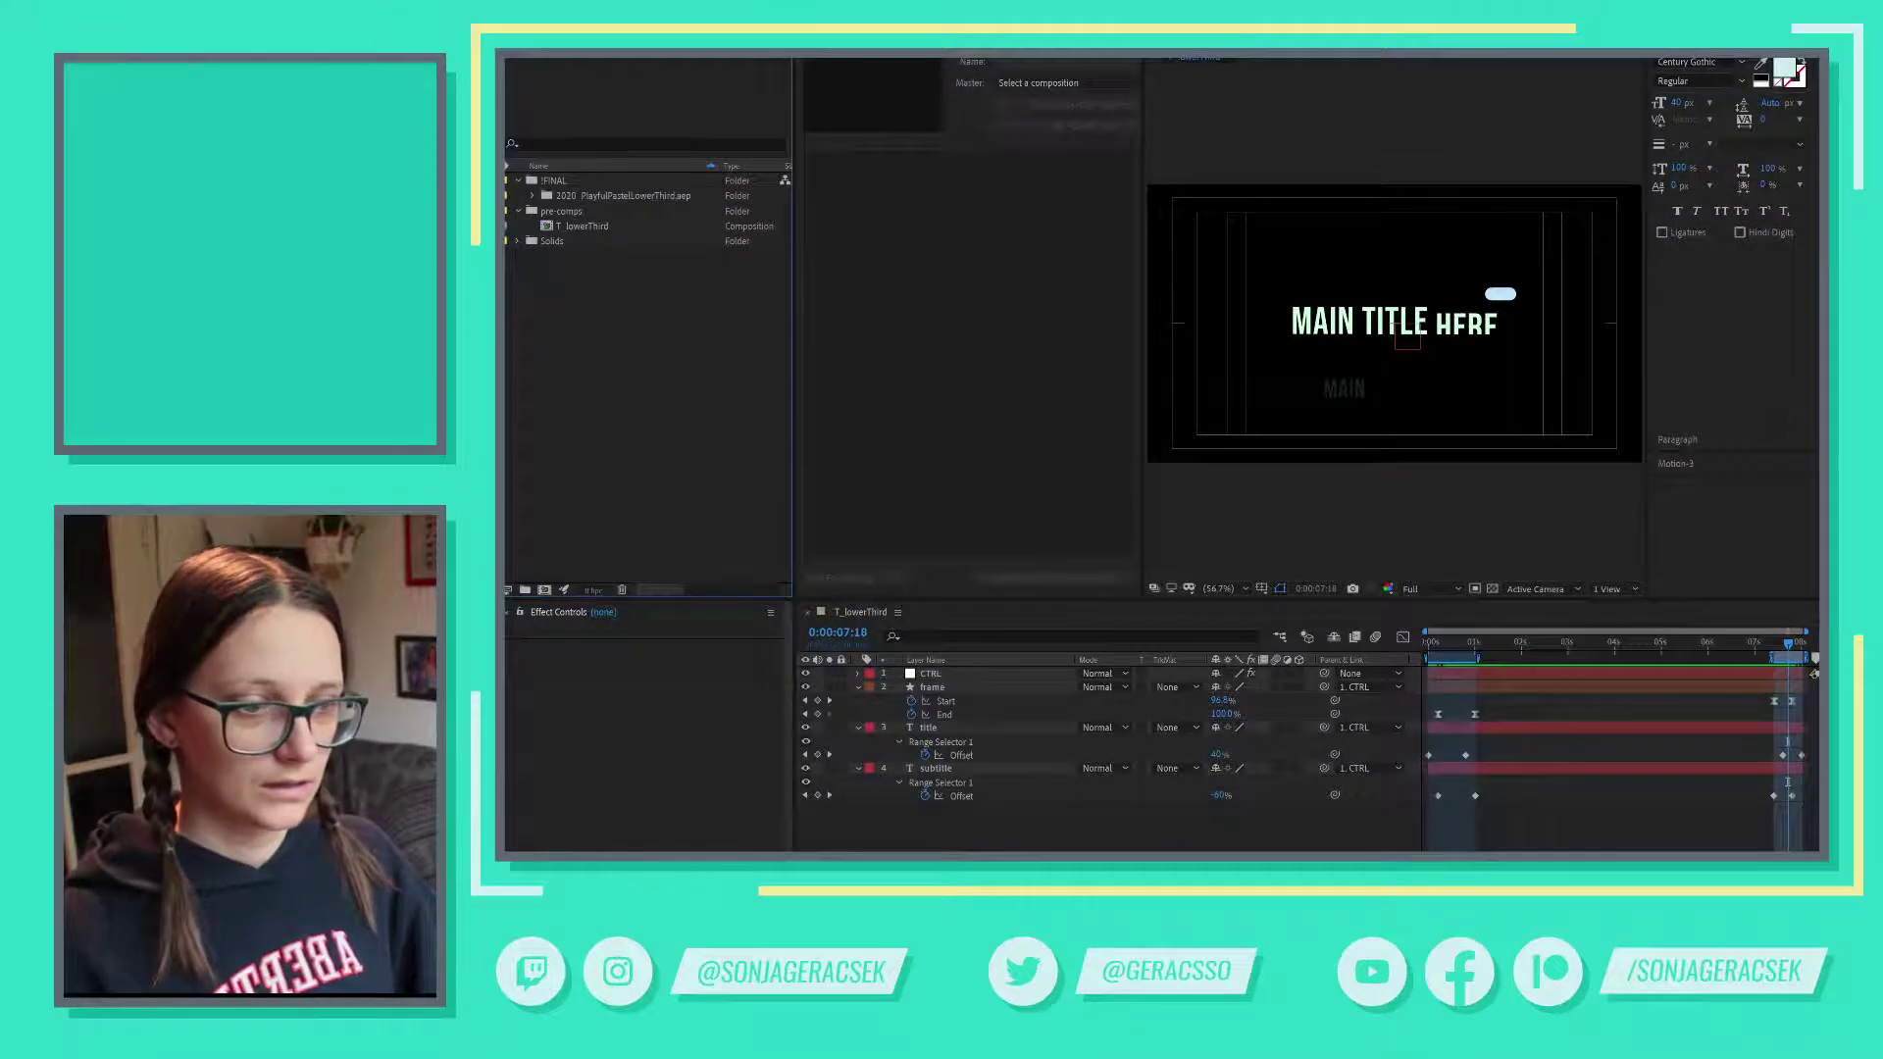
pyautogui.hotkey('alt', 'Tab')
pyautogui.write('ope')
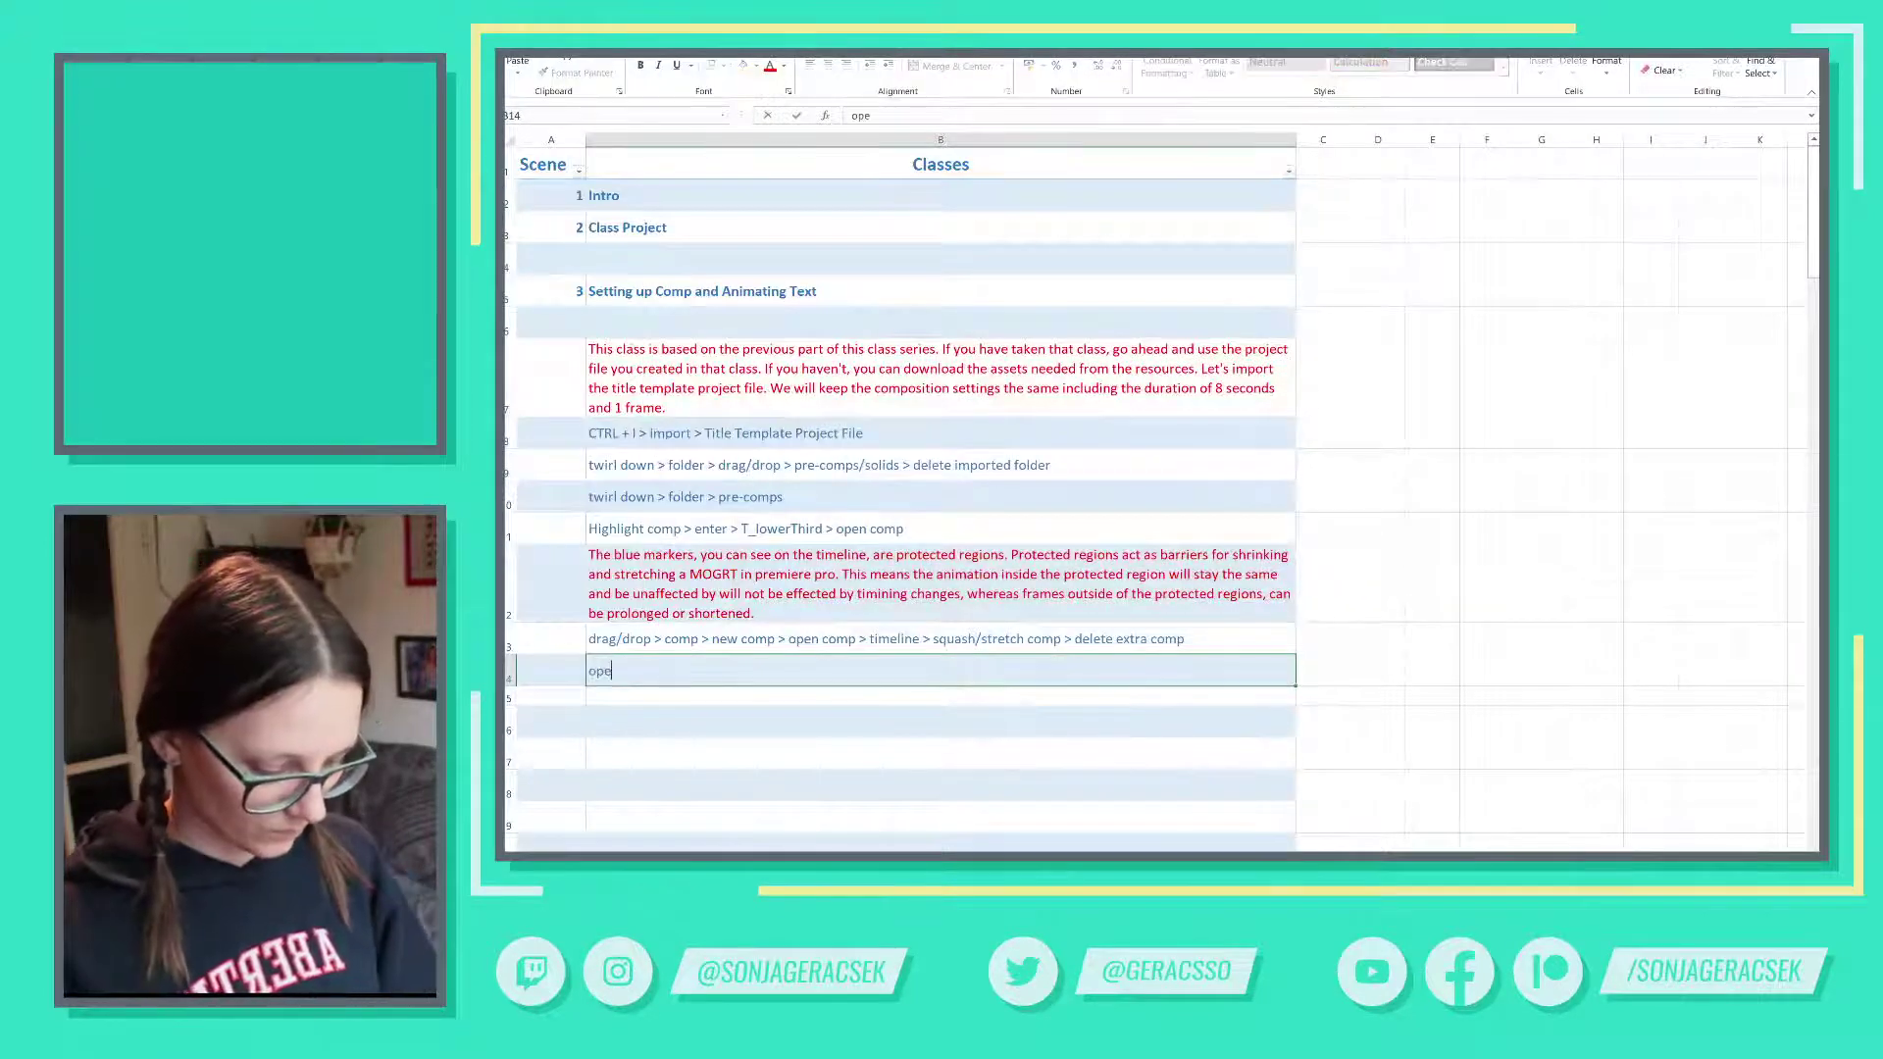
pyautogui.write('n comp >')
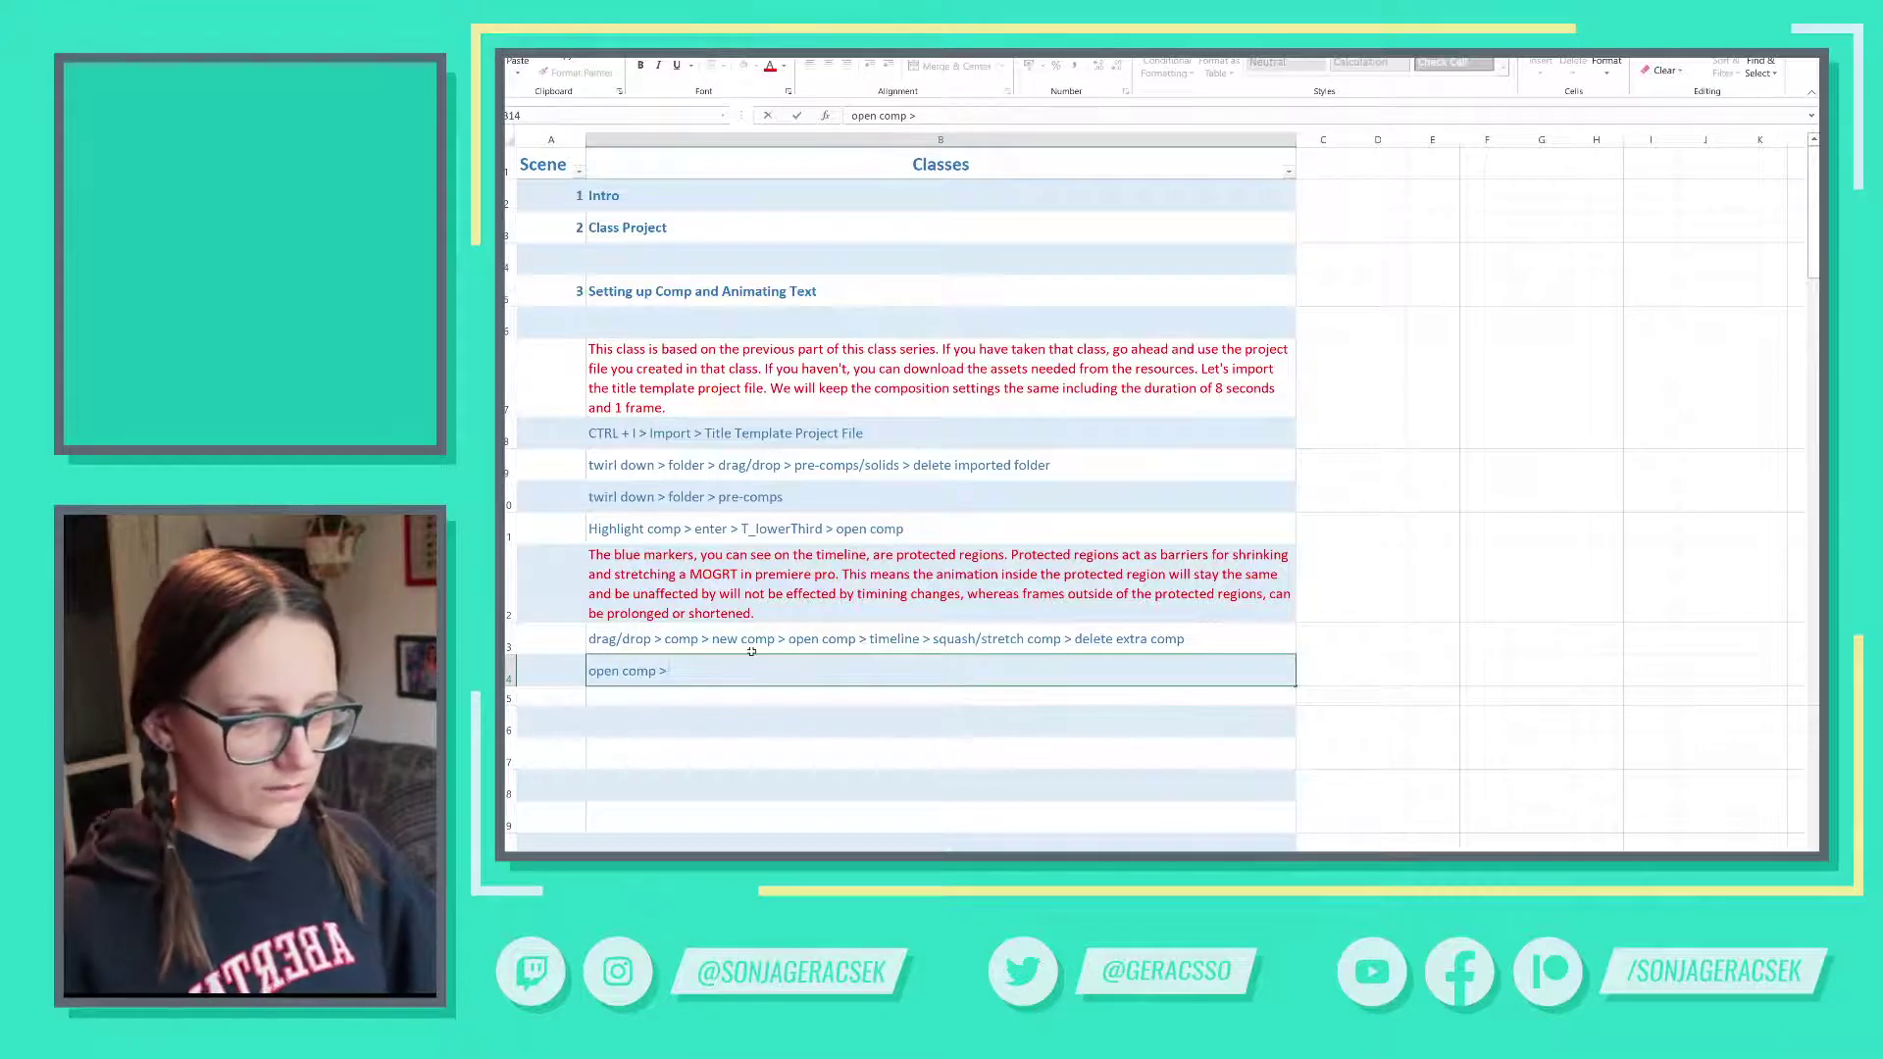
pyautogui.write(' show')
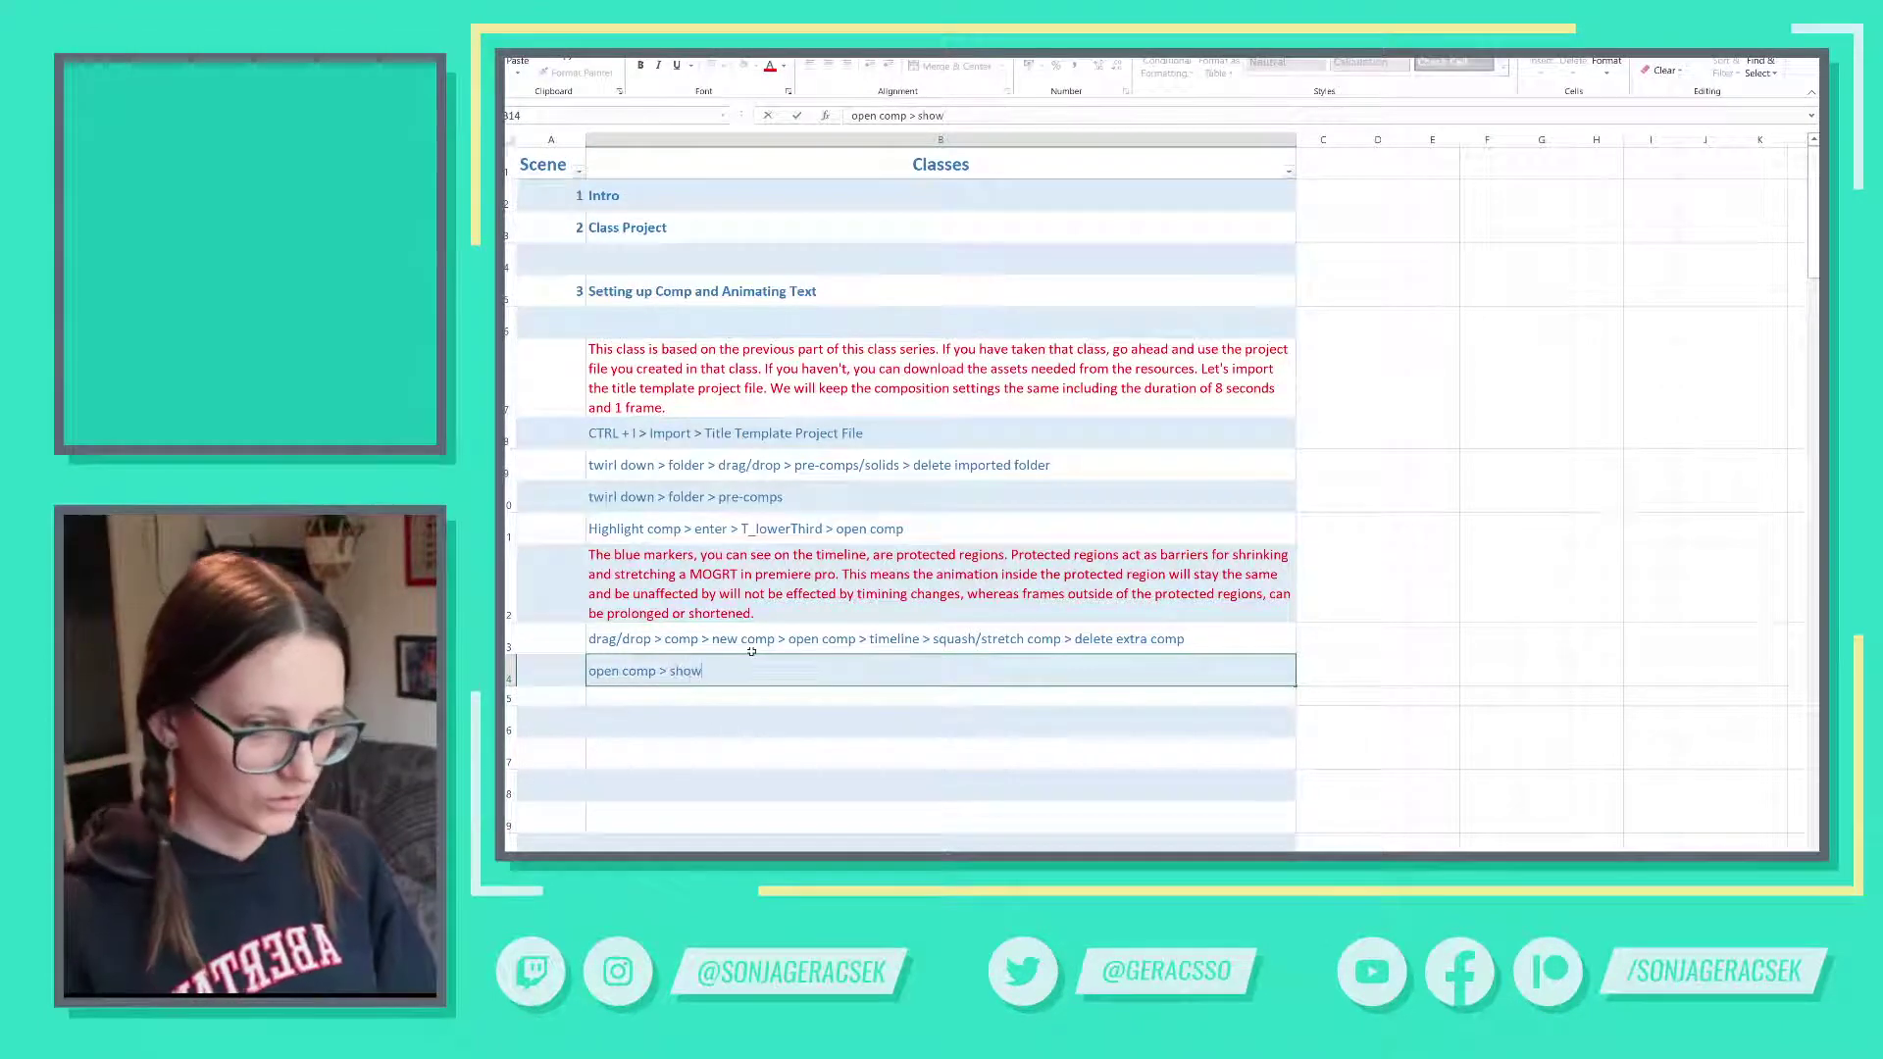
pyautogui.press('BackSpace')
pyautogui.press('BackSpace')
pyautogui.press('BackSpace')
pyautogui.press('BackSpace')
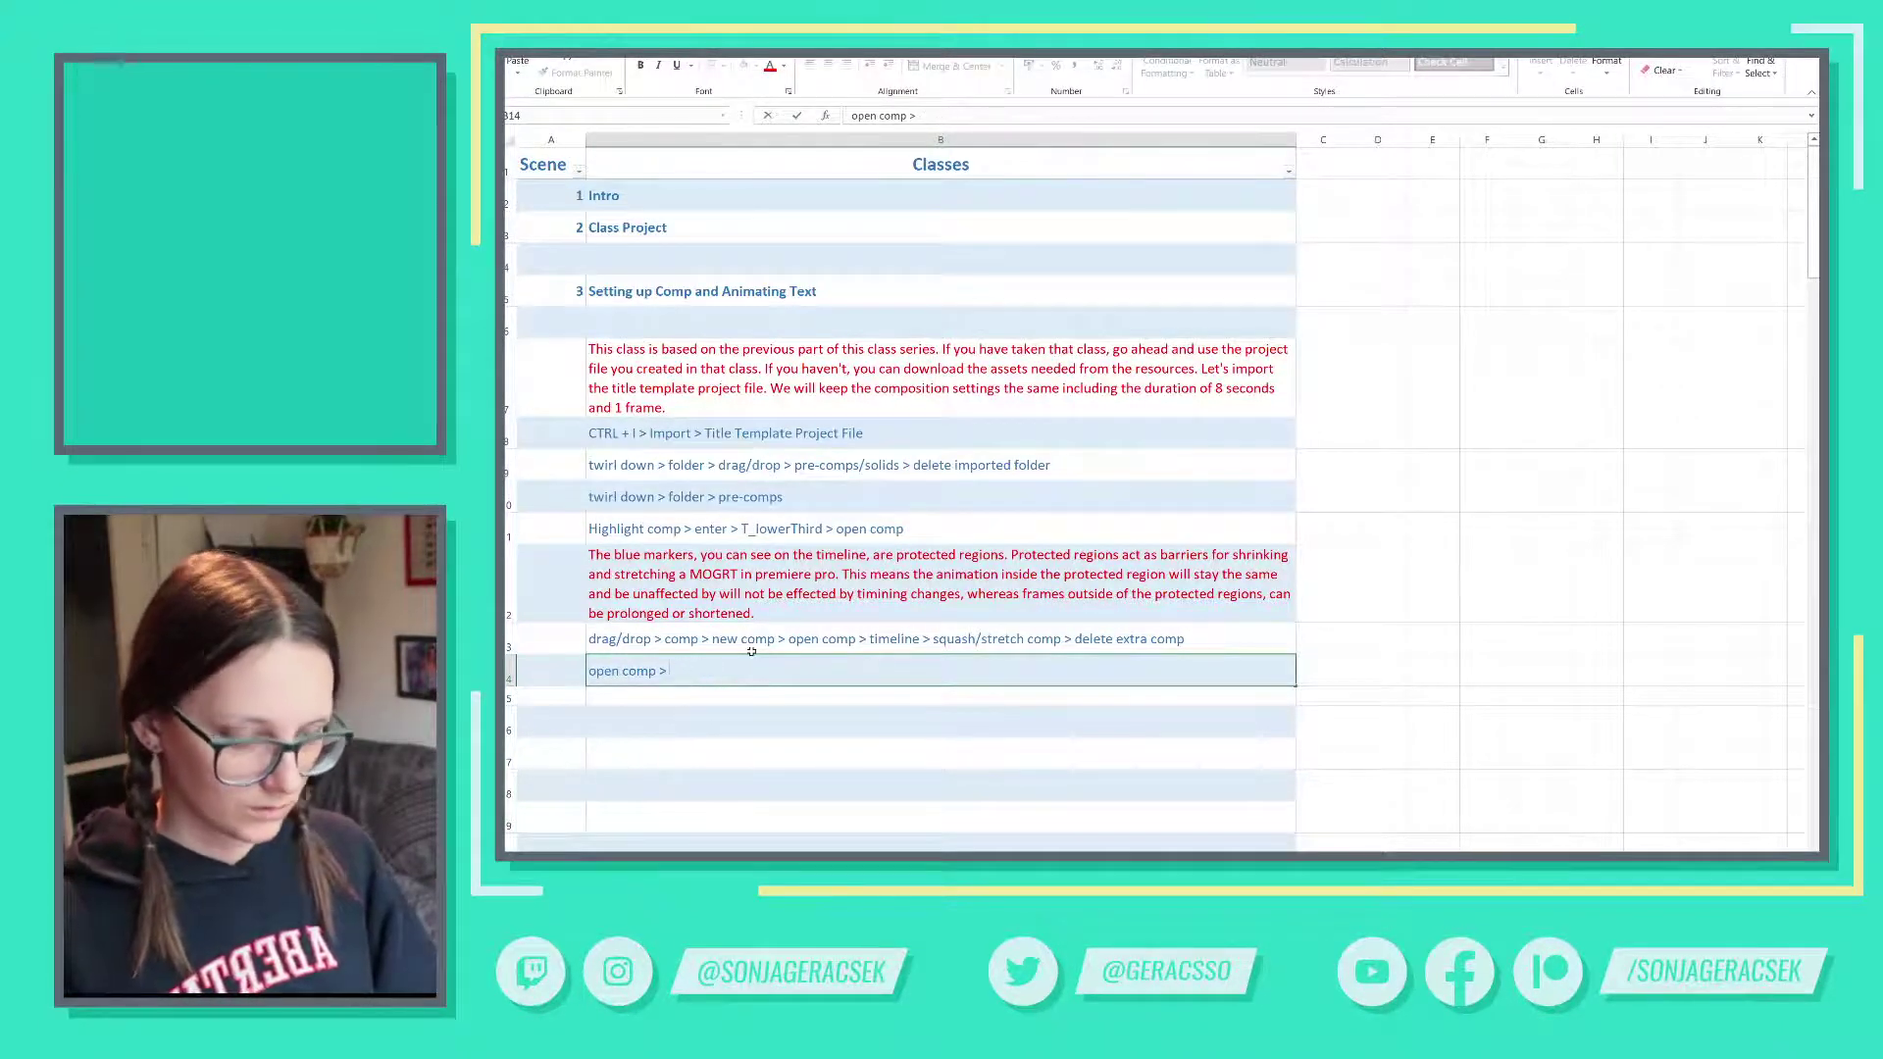
pyautogui.write('ti')
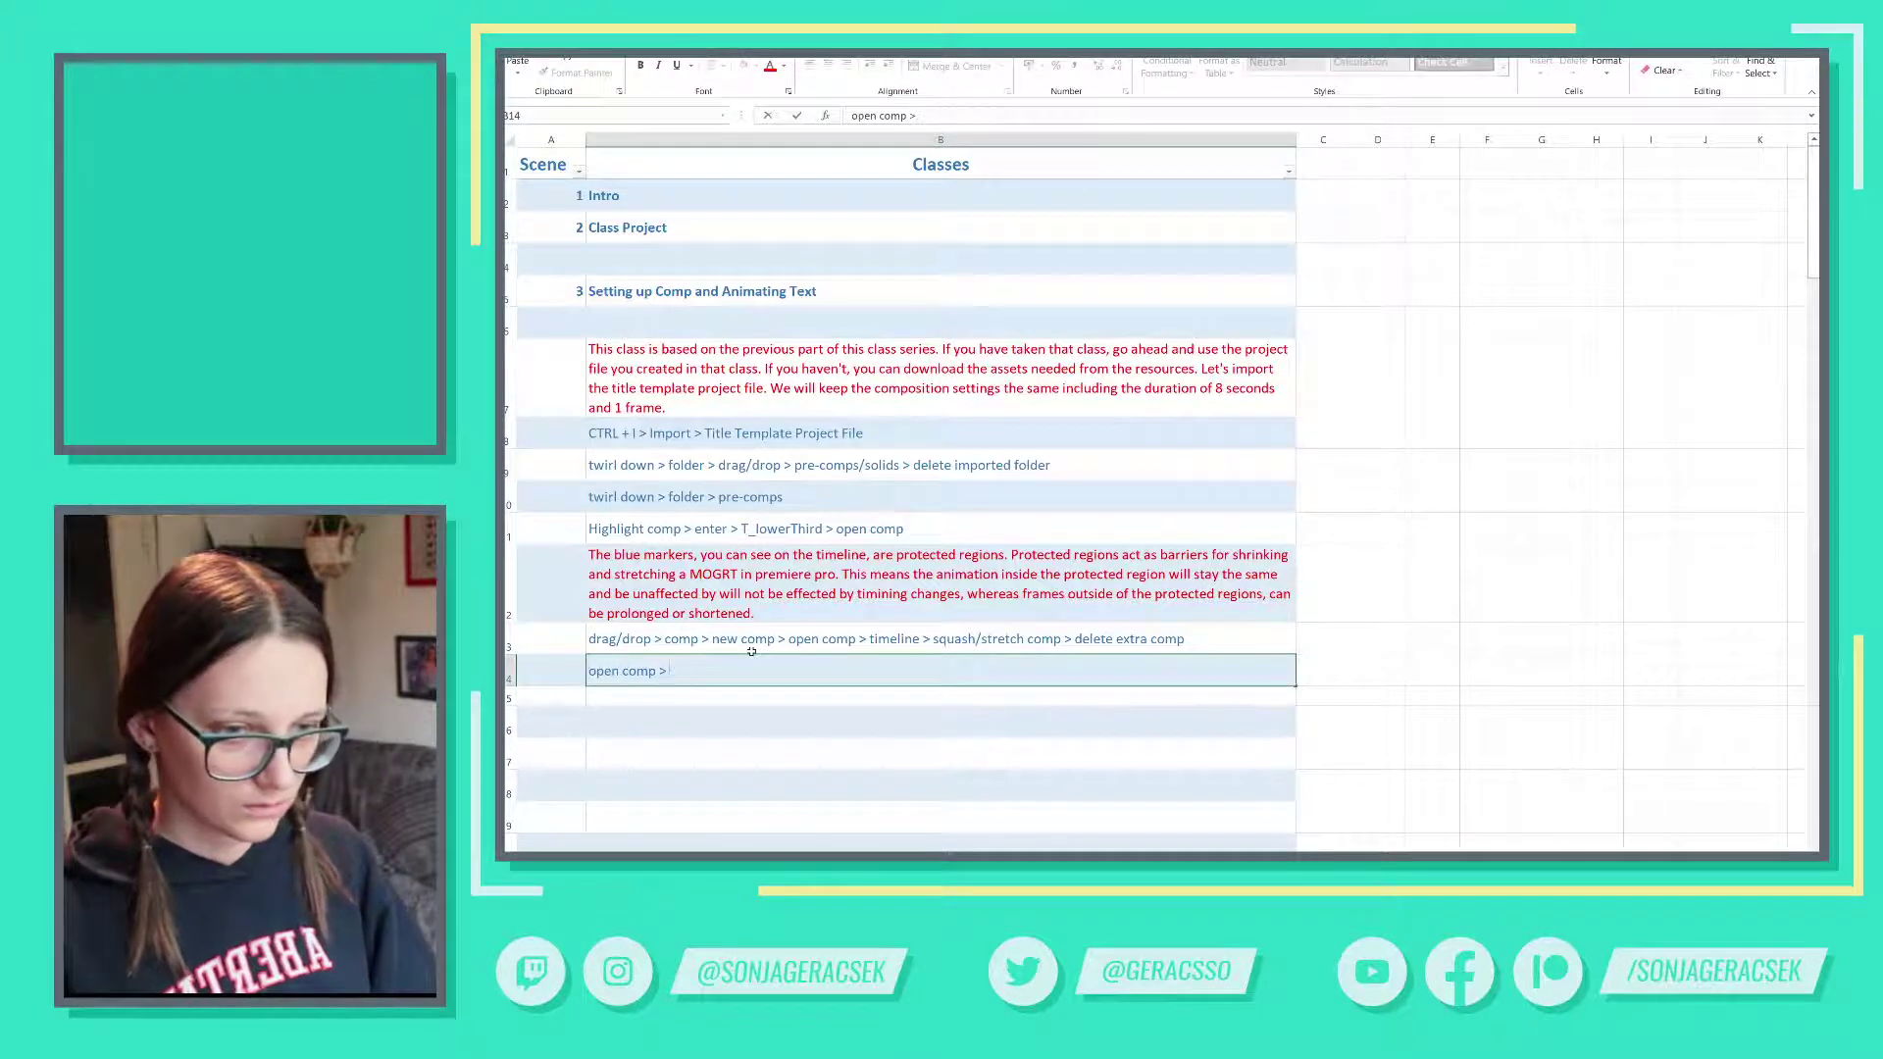
pyautogui.write('tle ')
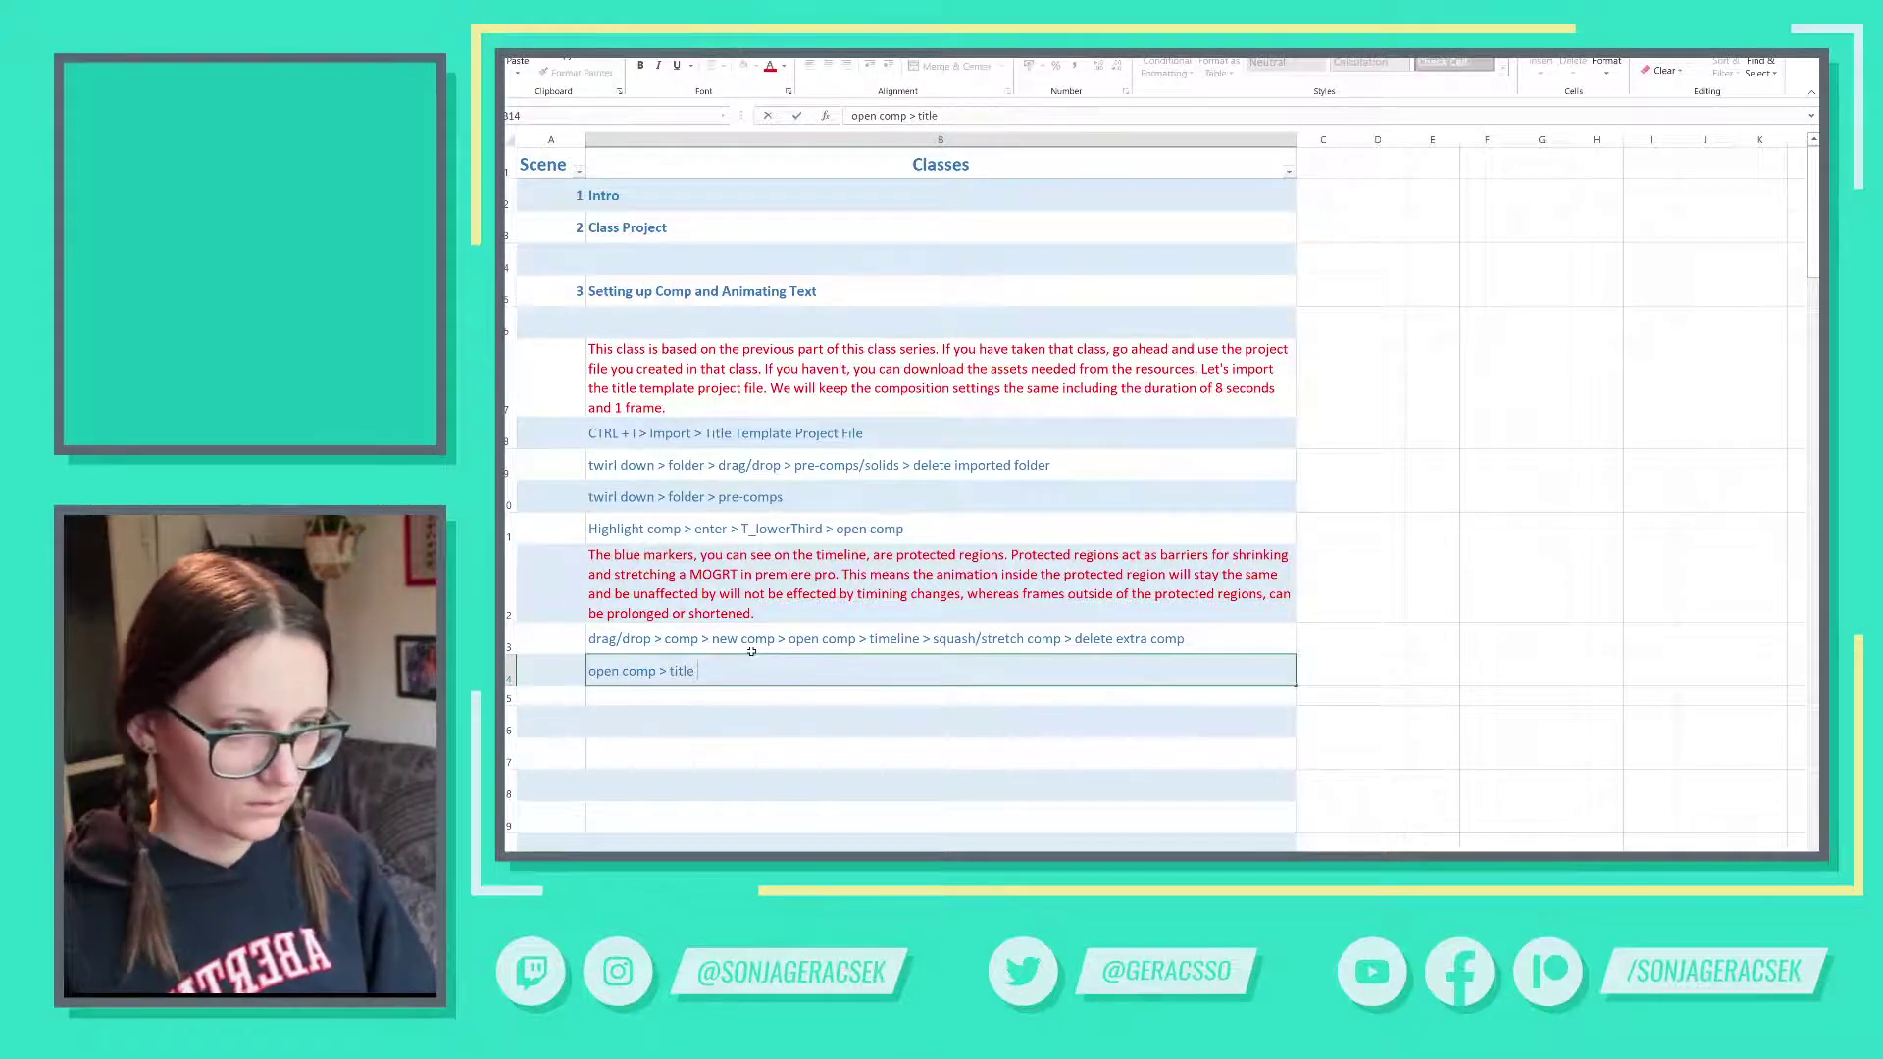
pyautogui.write('> type lon')
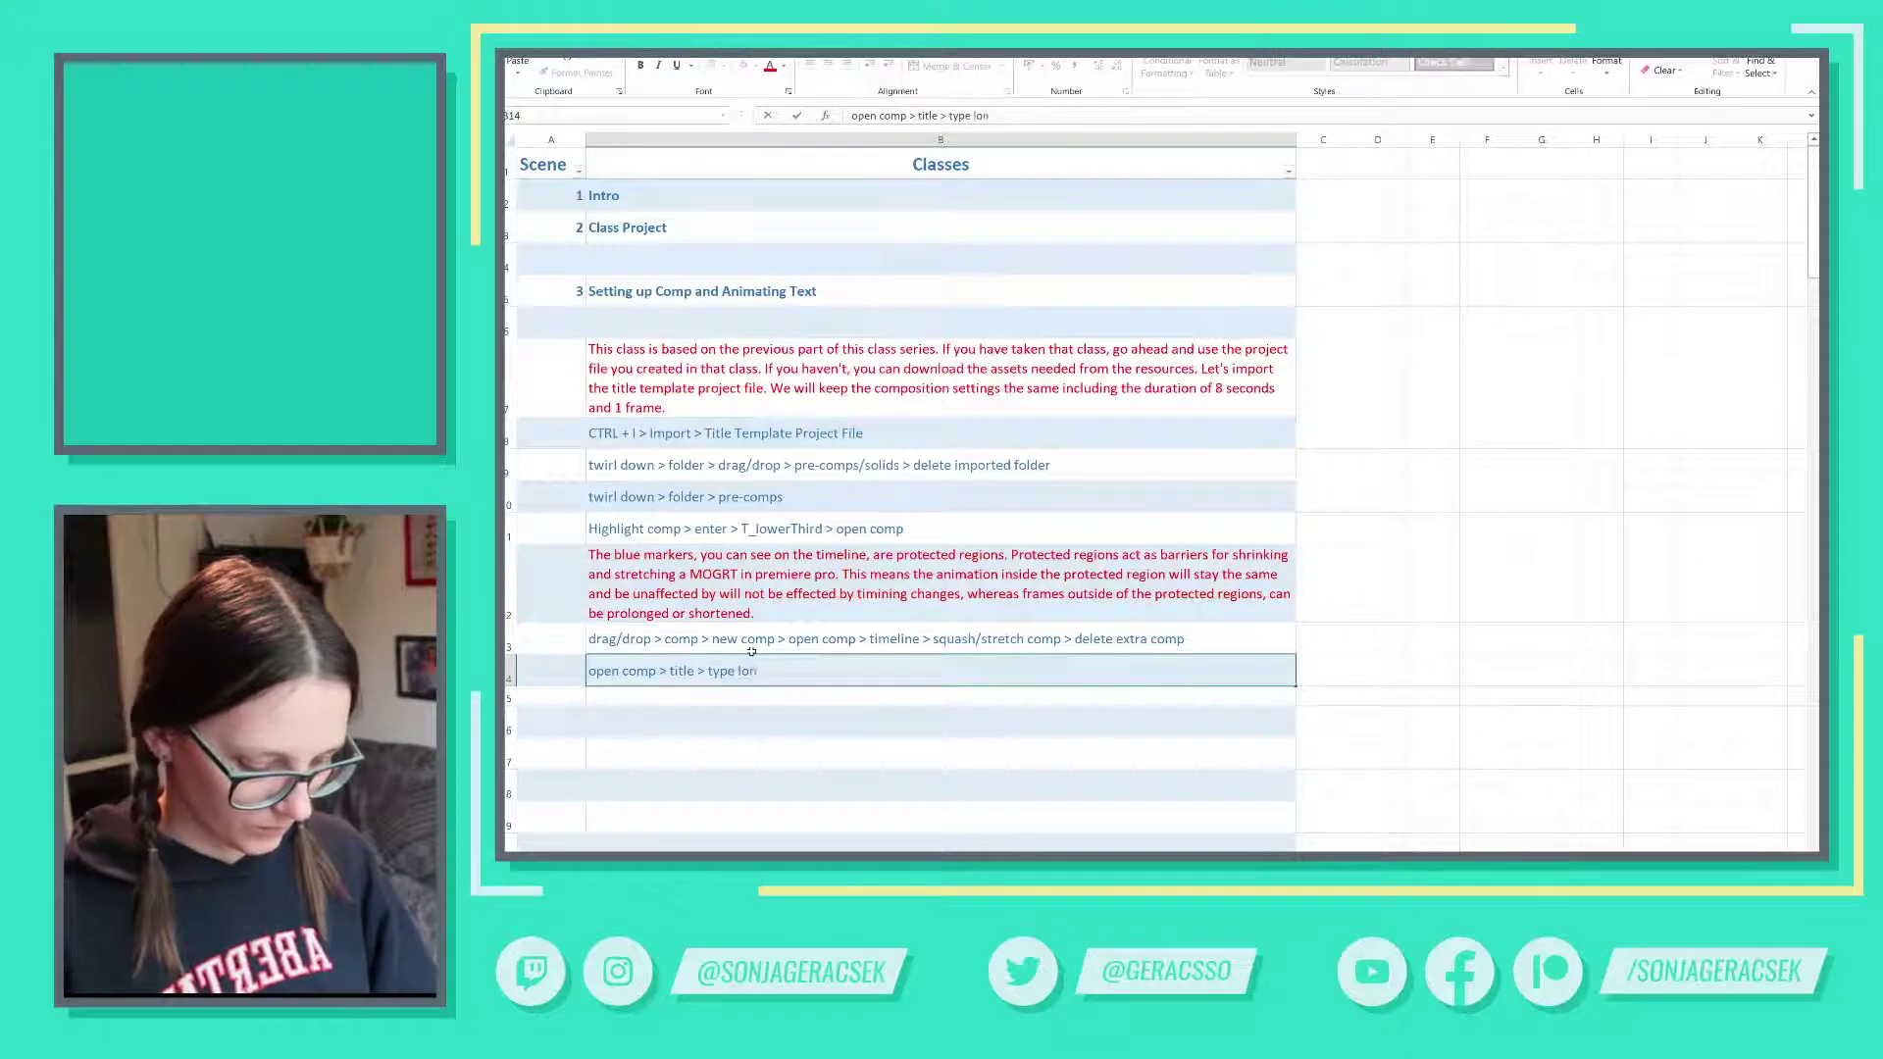
pyautogui.write('ng text')
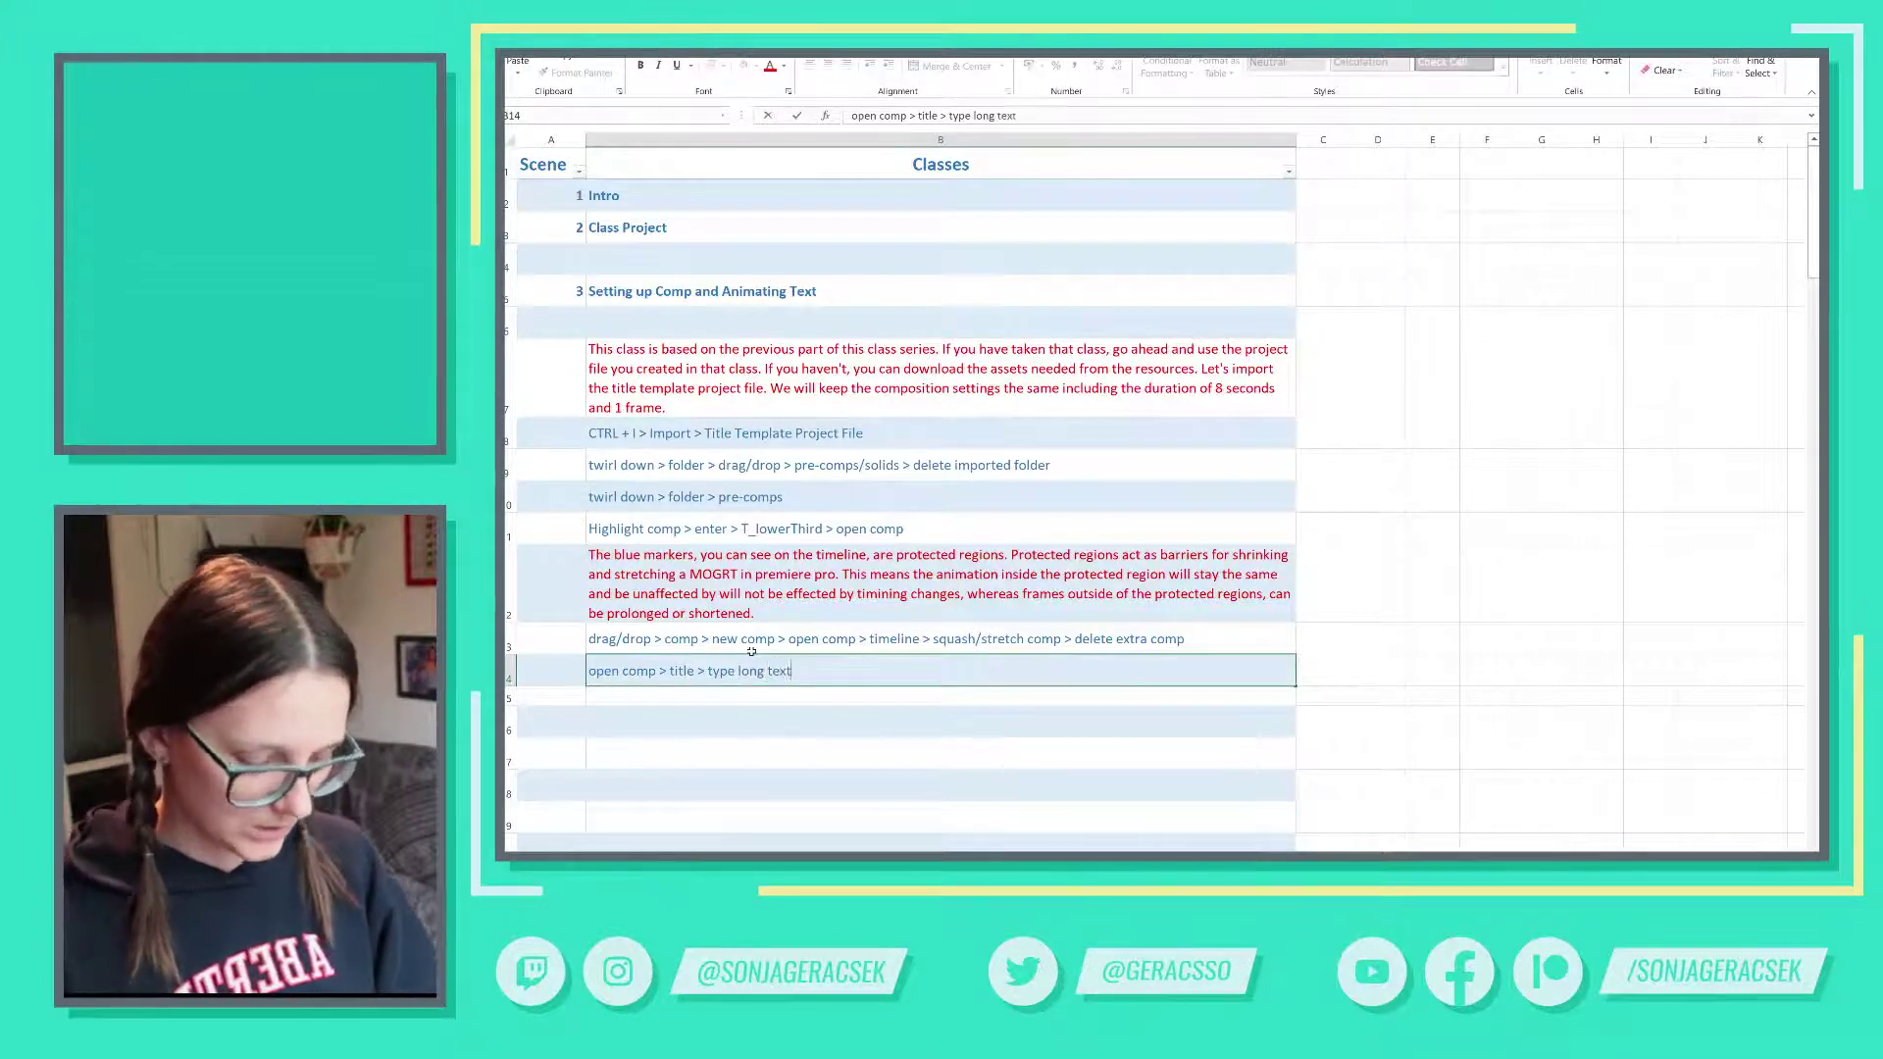
pyautogui.press('Return')
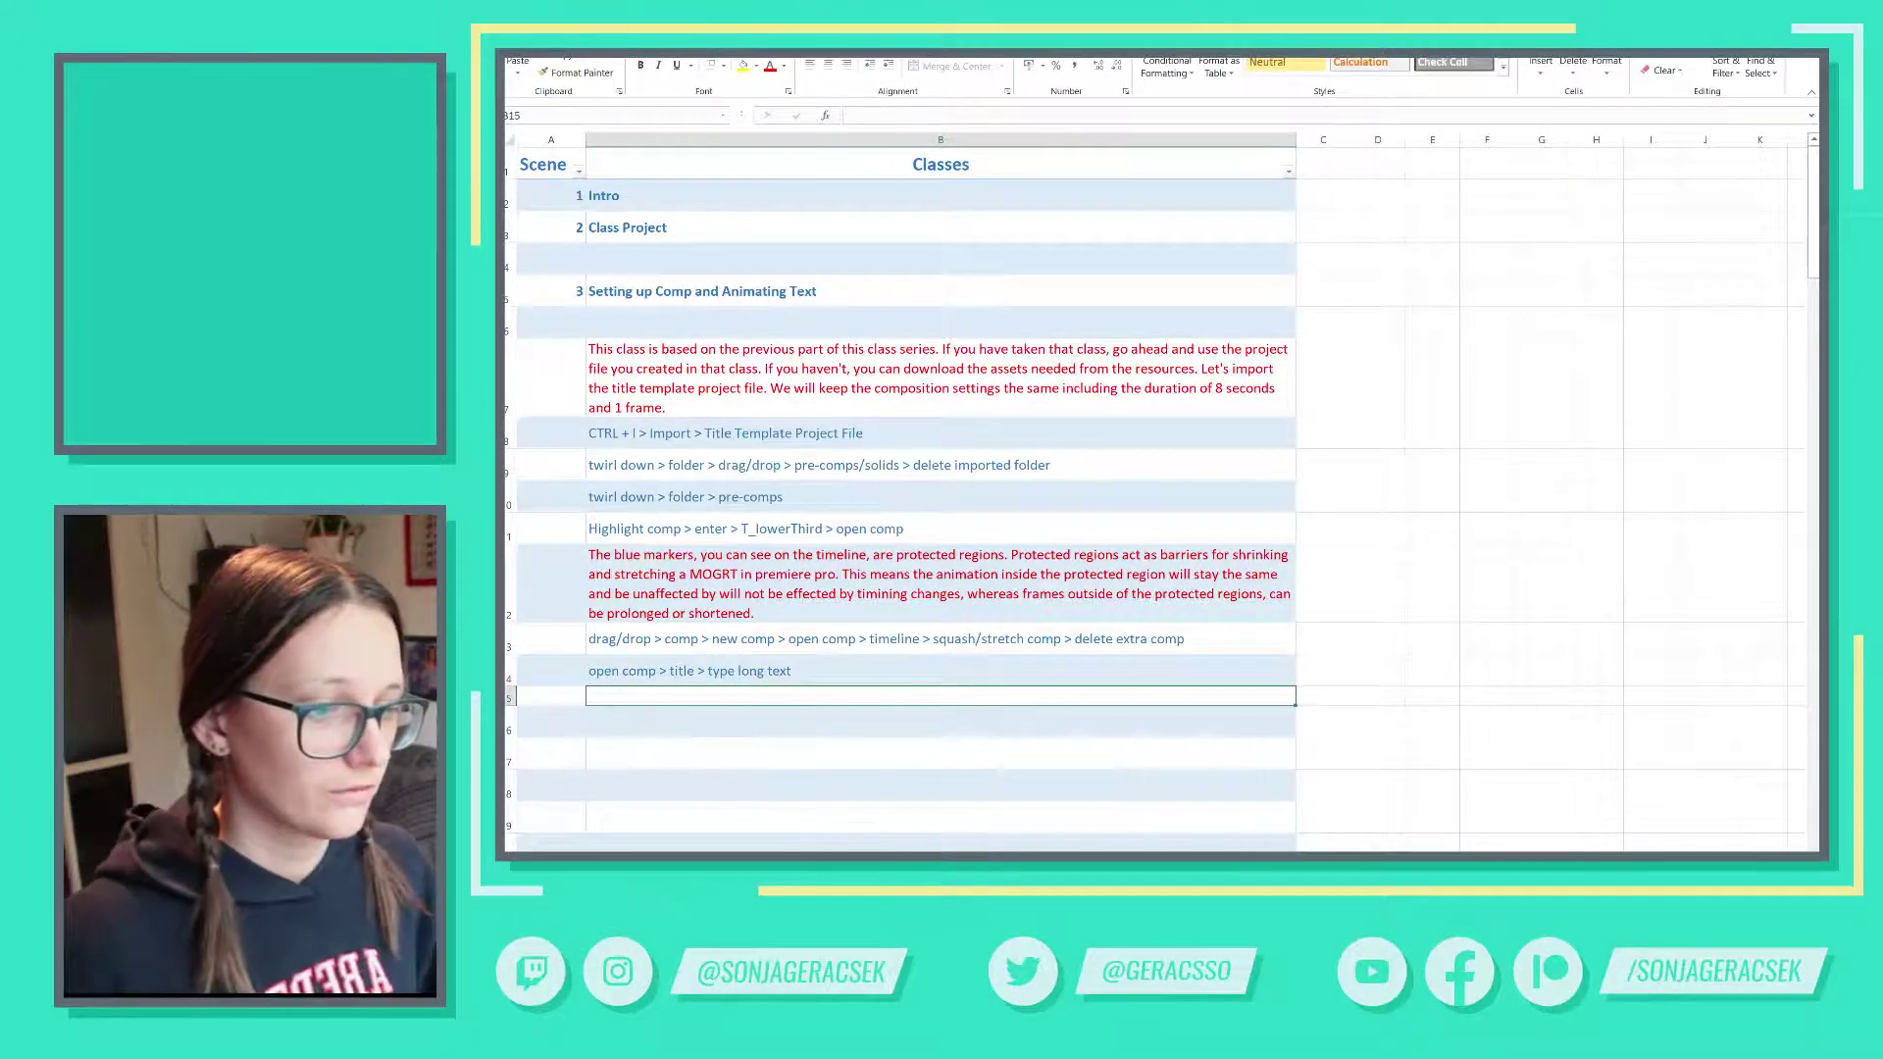
# - Switch to After Effects, move T_lowerThird to 0:00:01:17 and replace the title layer's text with a long random test string
pyautogui.hotkey('alt', 'Tab')
pyautogui.click(601, 228)
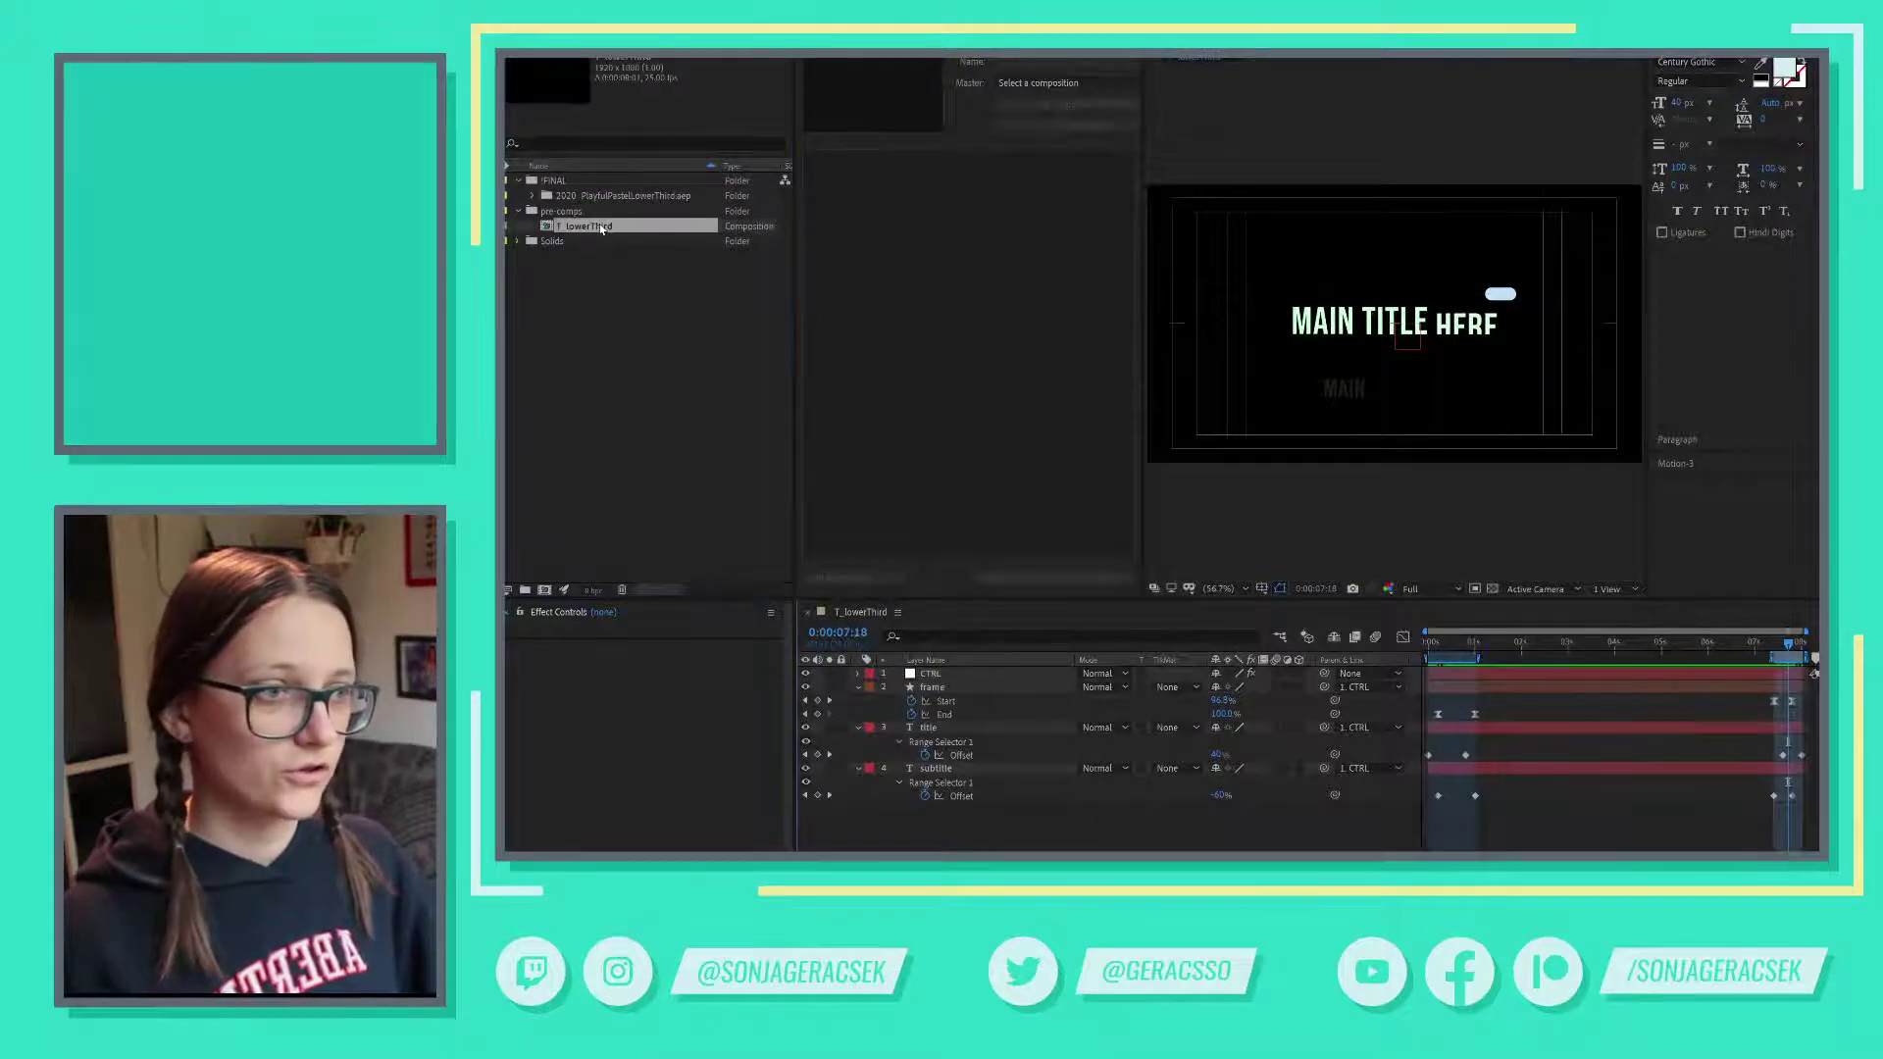
pyautogui.moveTo(1539, 655); pyautogui.dragTo(1506, 647)
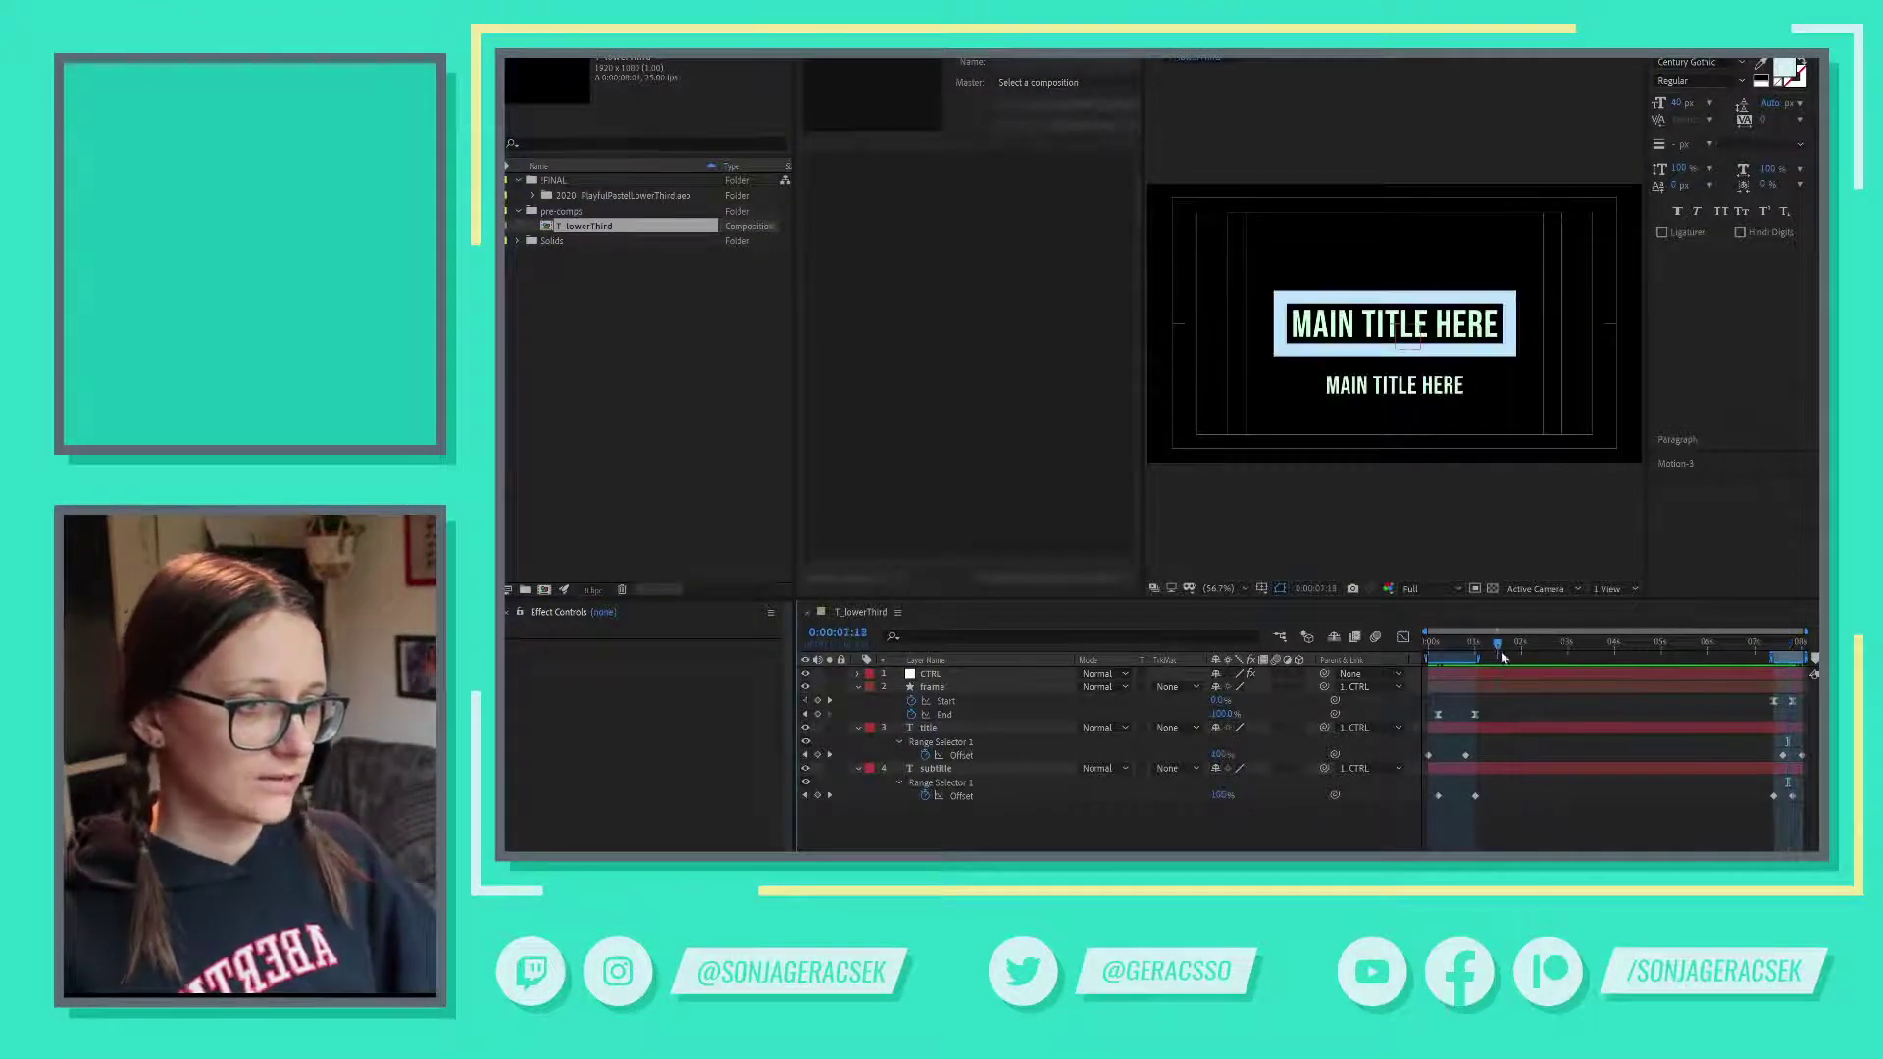
pyautogui.click(927, 728)
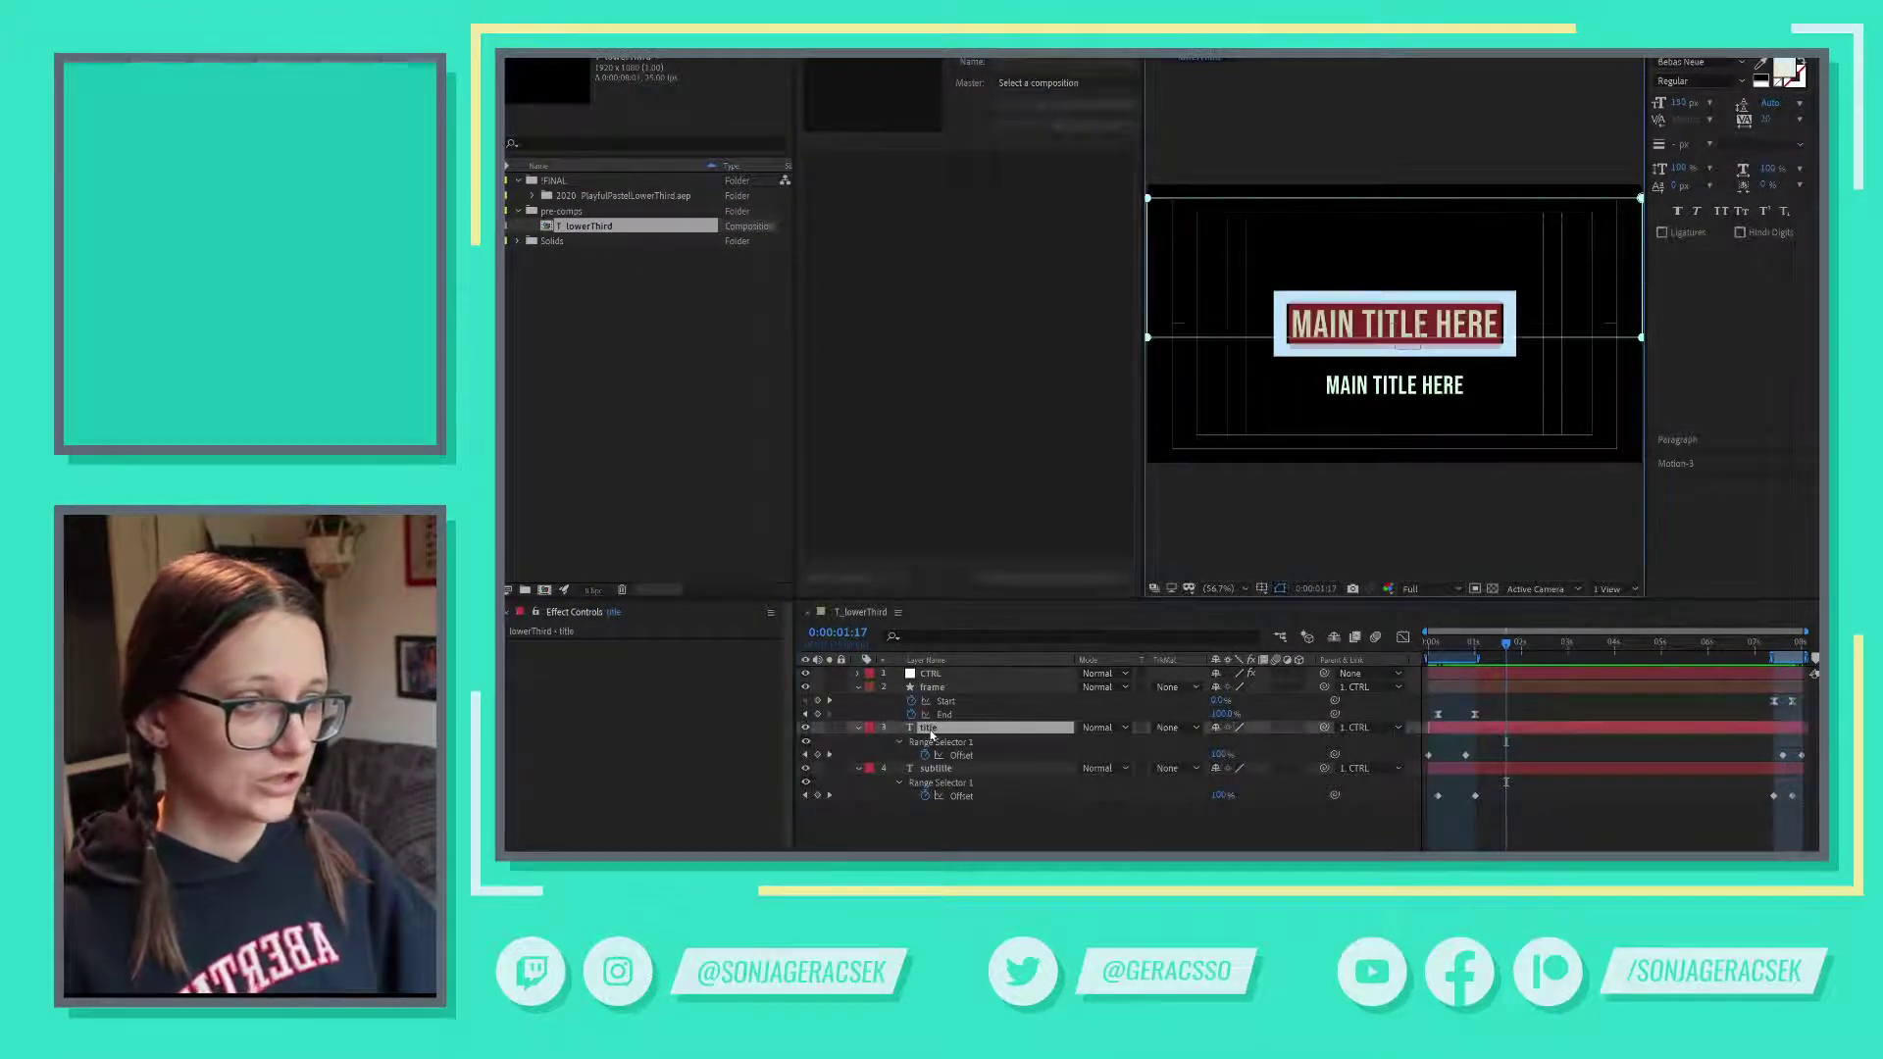
pyautogui.write('AOSFPIOSBVGIOZSBVOIZBZBAVIOSVNPA\\SV')
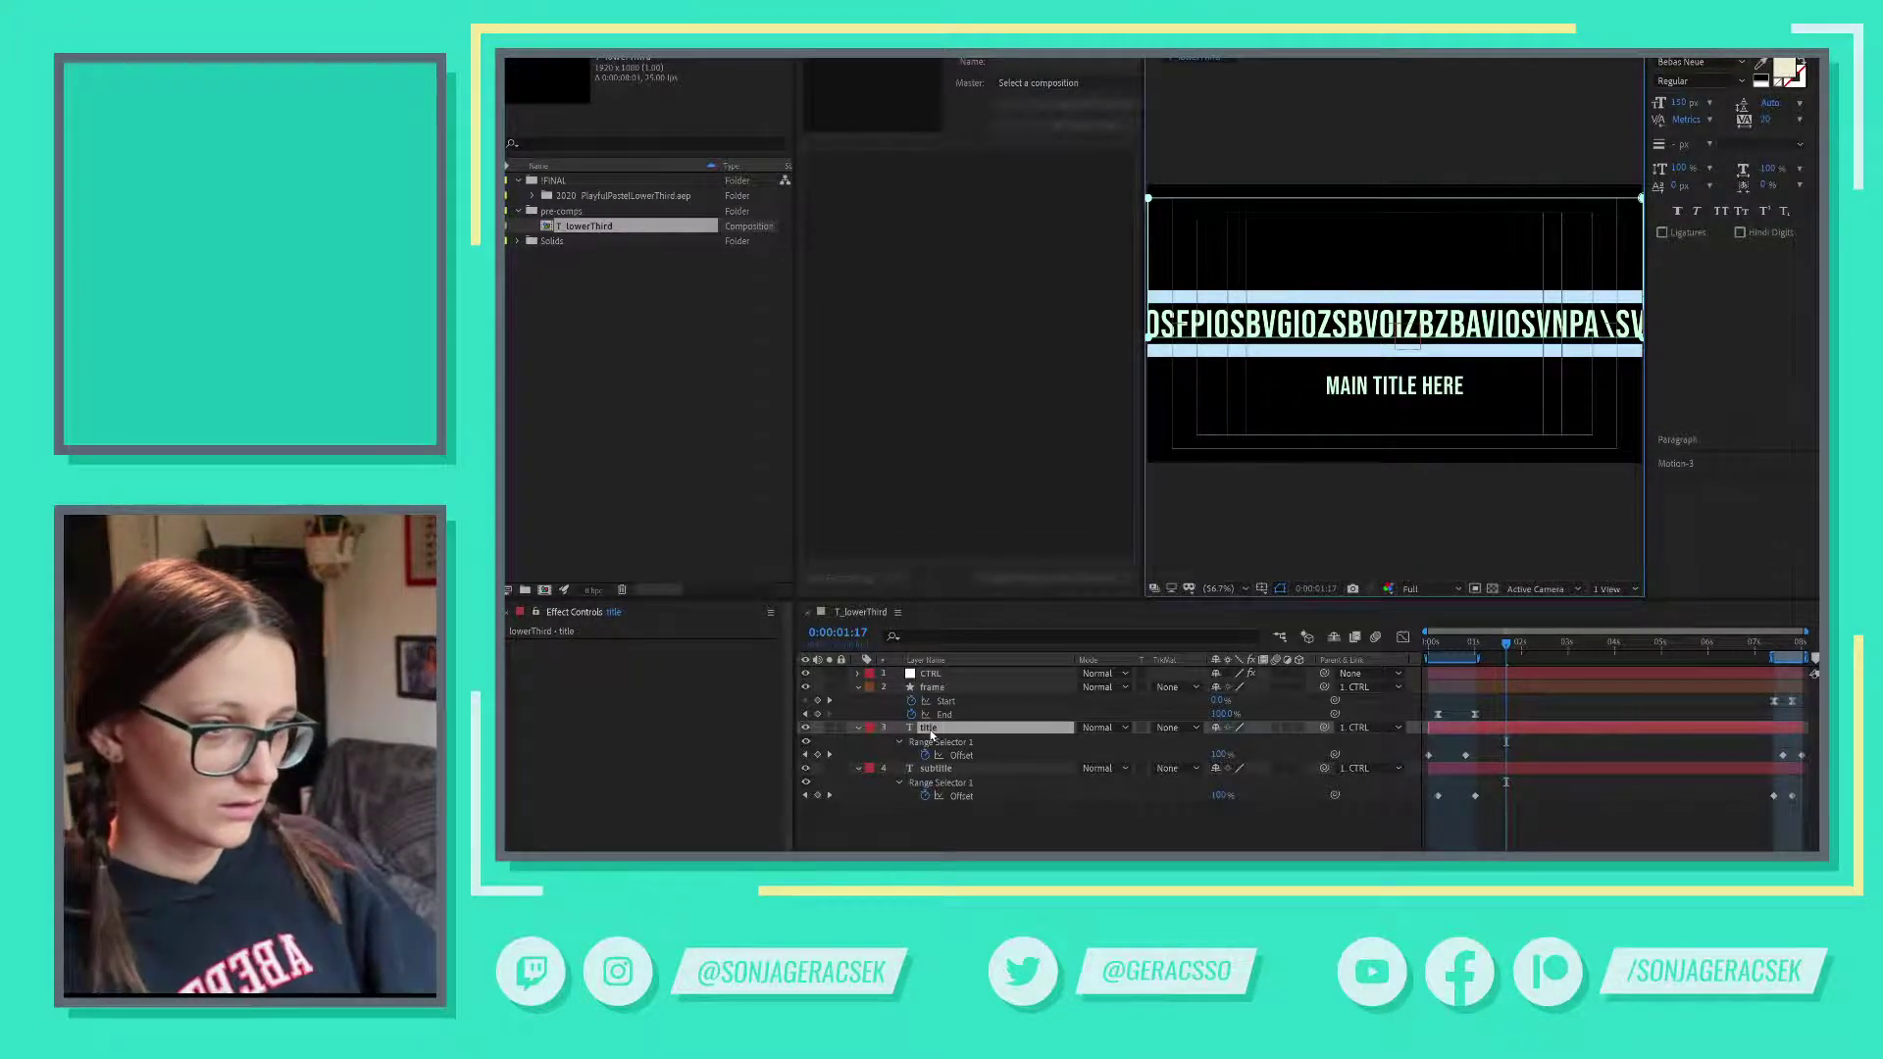
# - Open the T_lowerThird composition in Essential Graphics and expand Text Controls to examine the title's properties
pyautogui.click(932, 675)
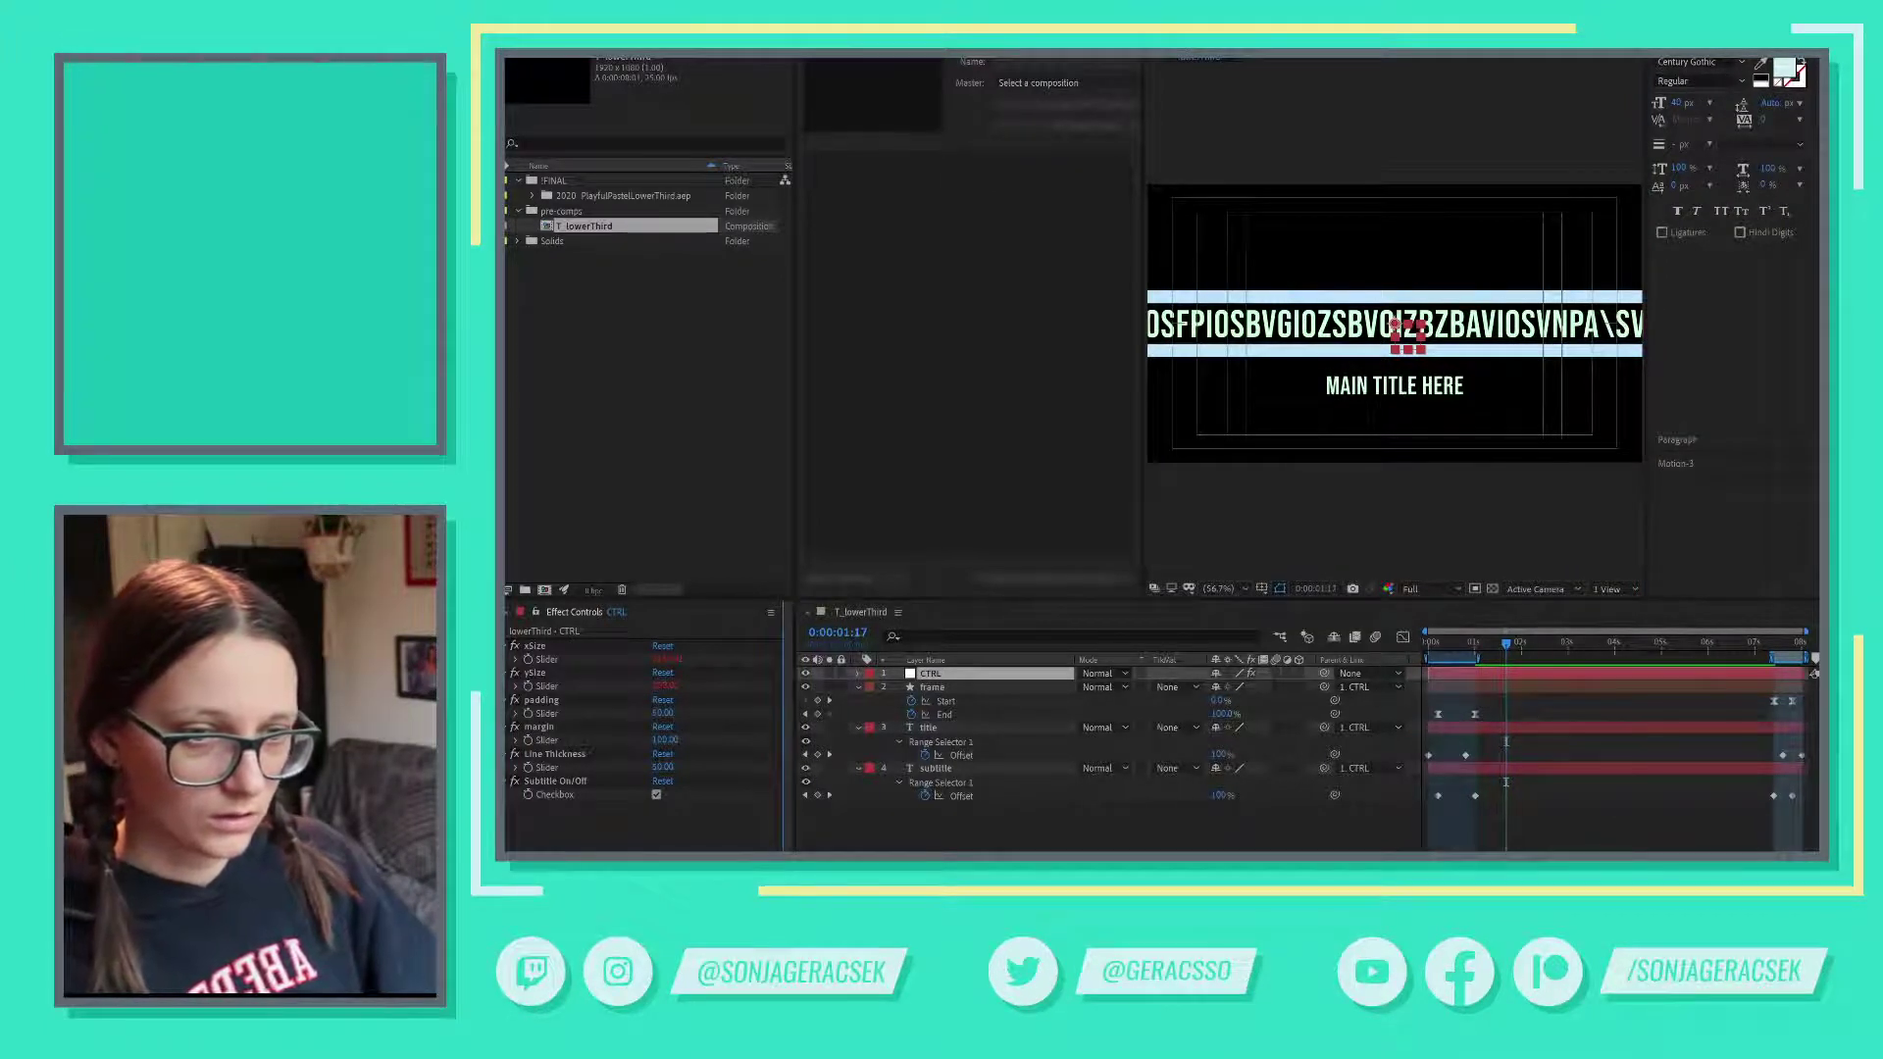
pyautogui.click(930, 727)
pyautogui.rightClick(1069, 816)
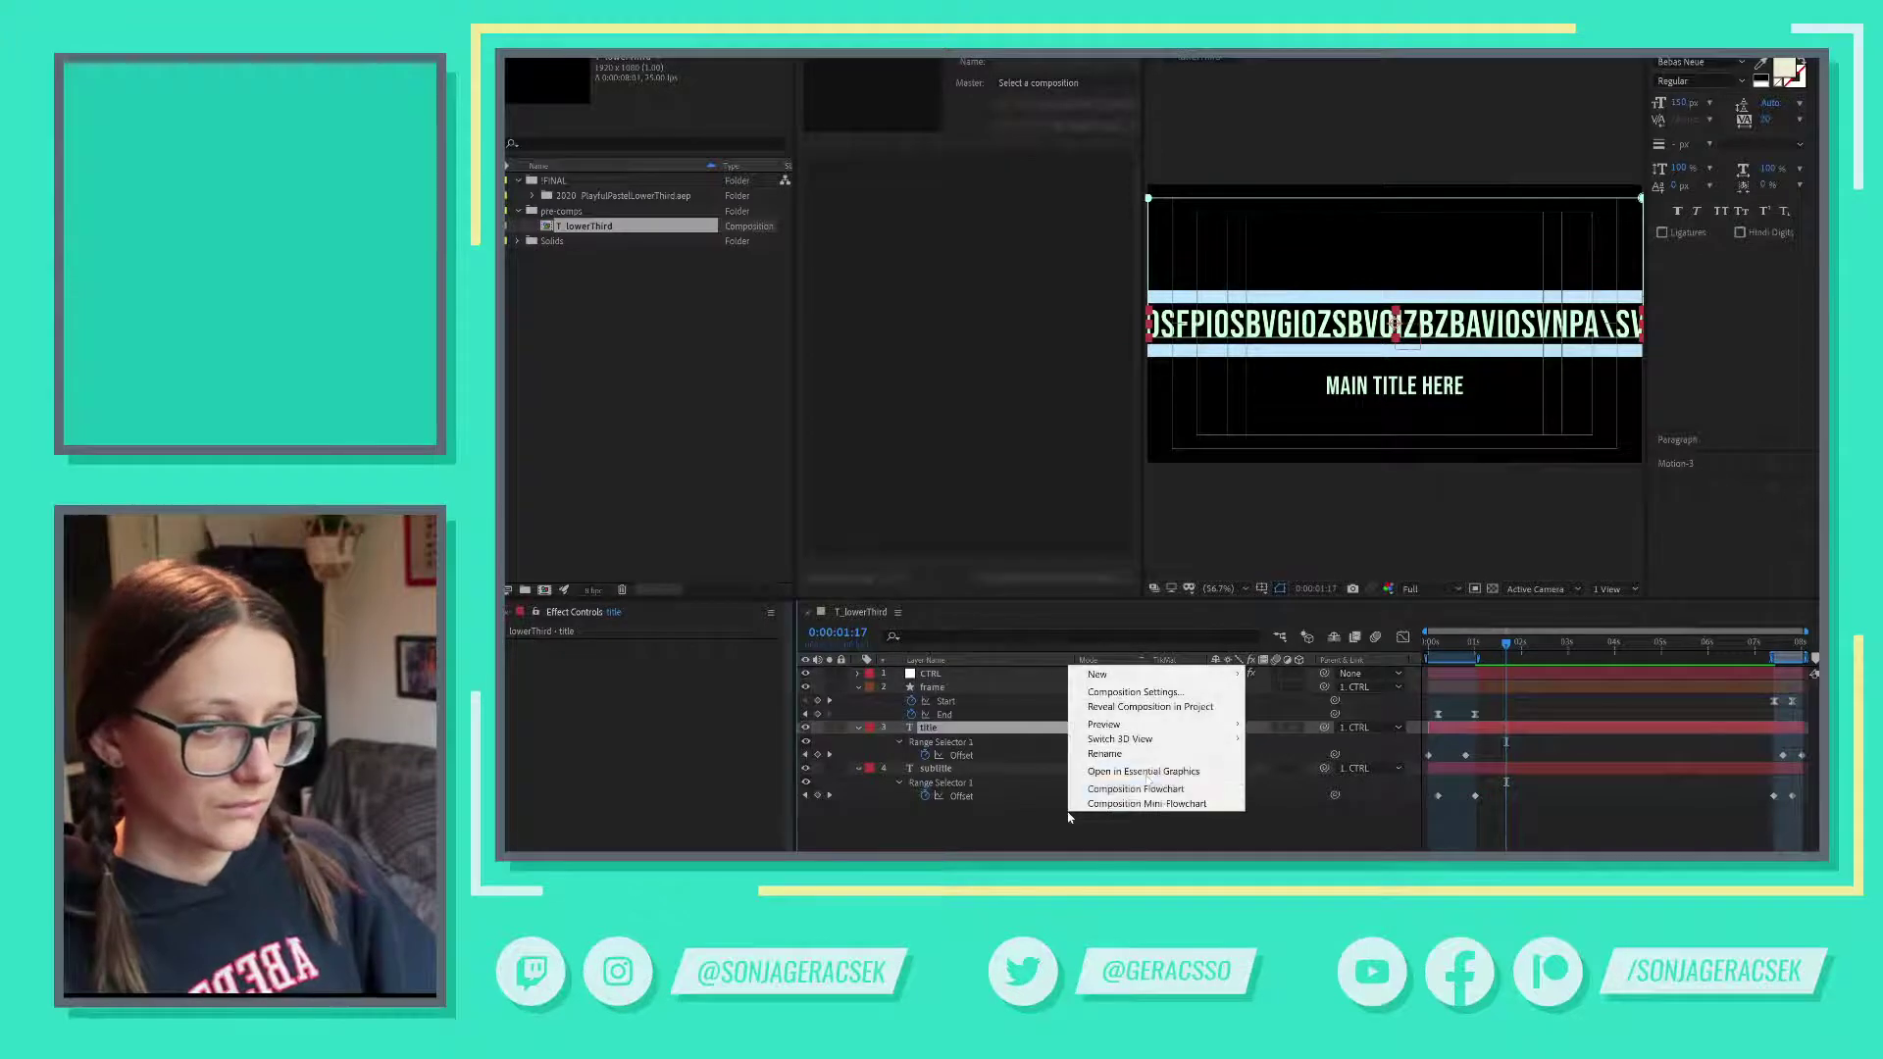
pyautogui.click(1142, 771)
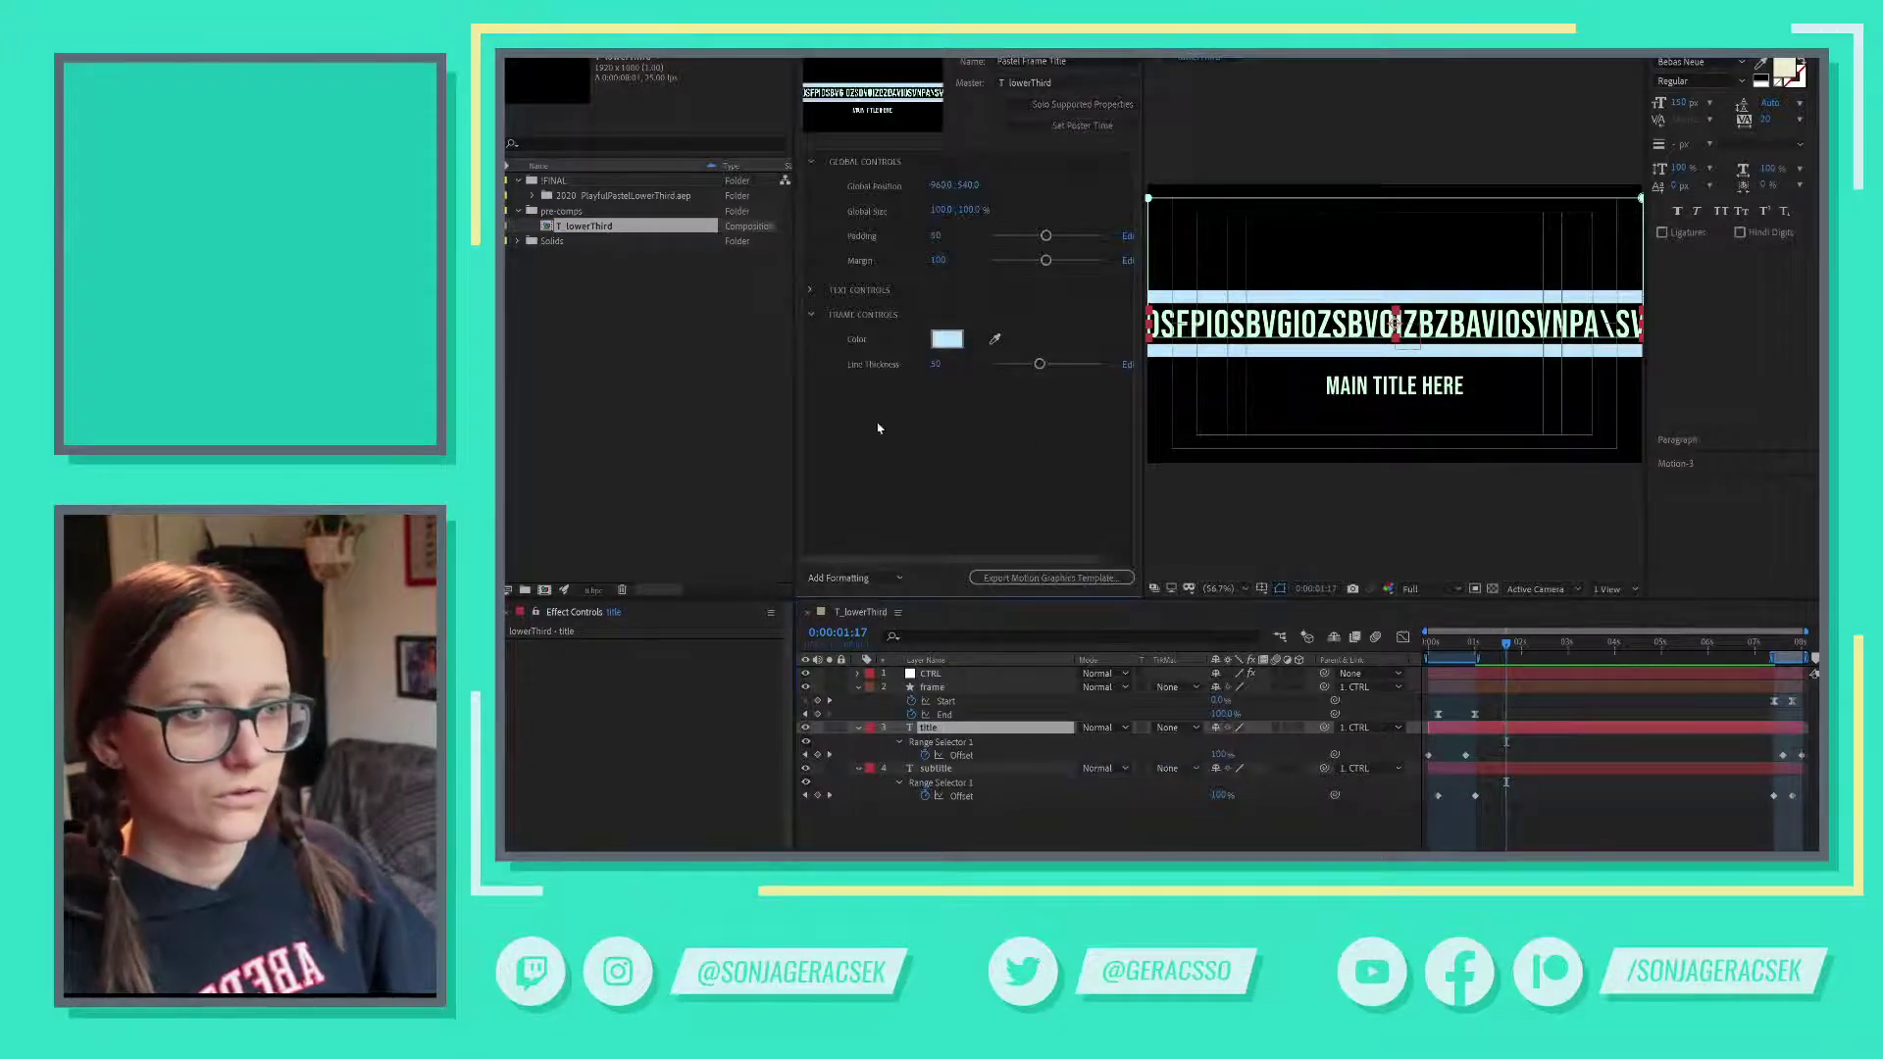
pyautogui.click(810, 291)
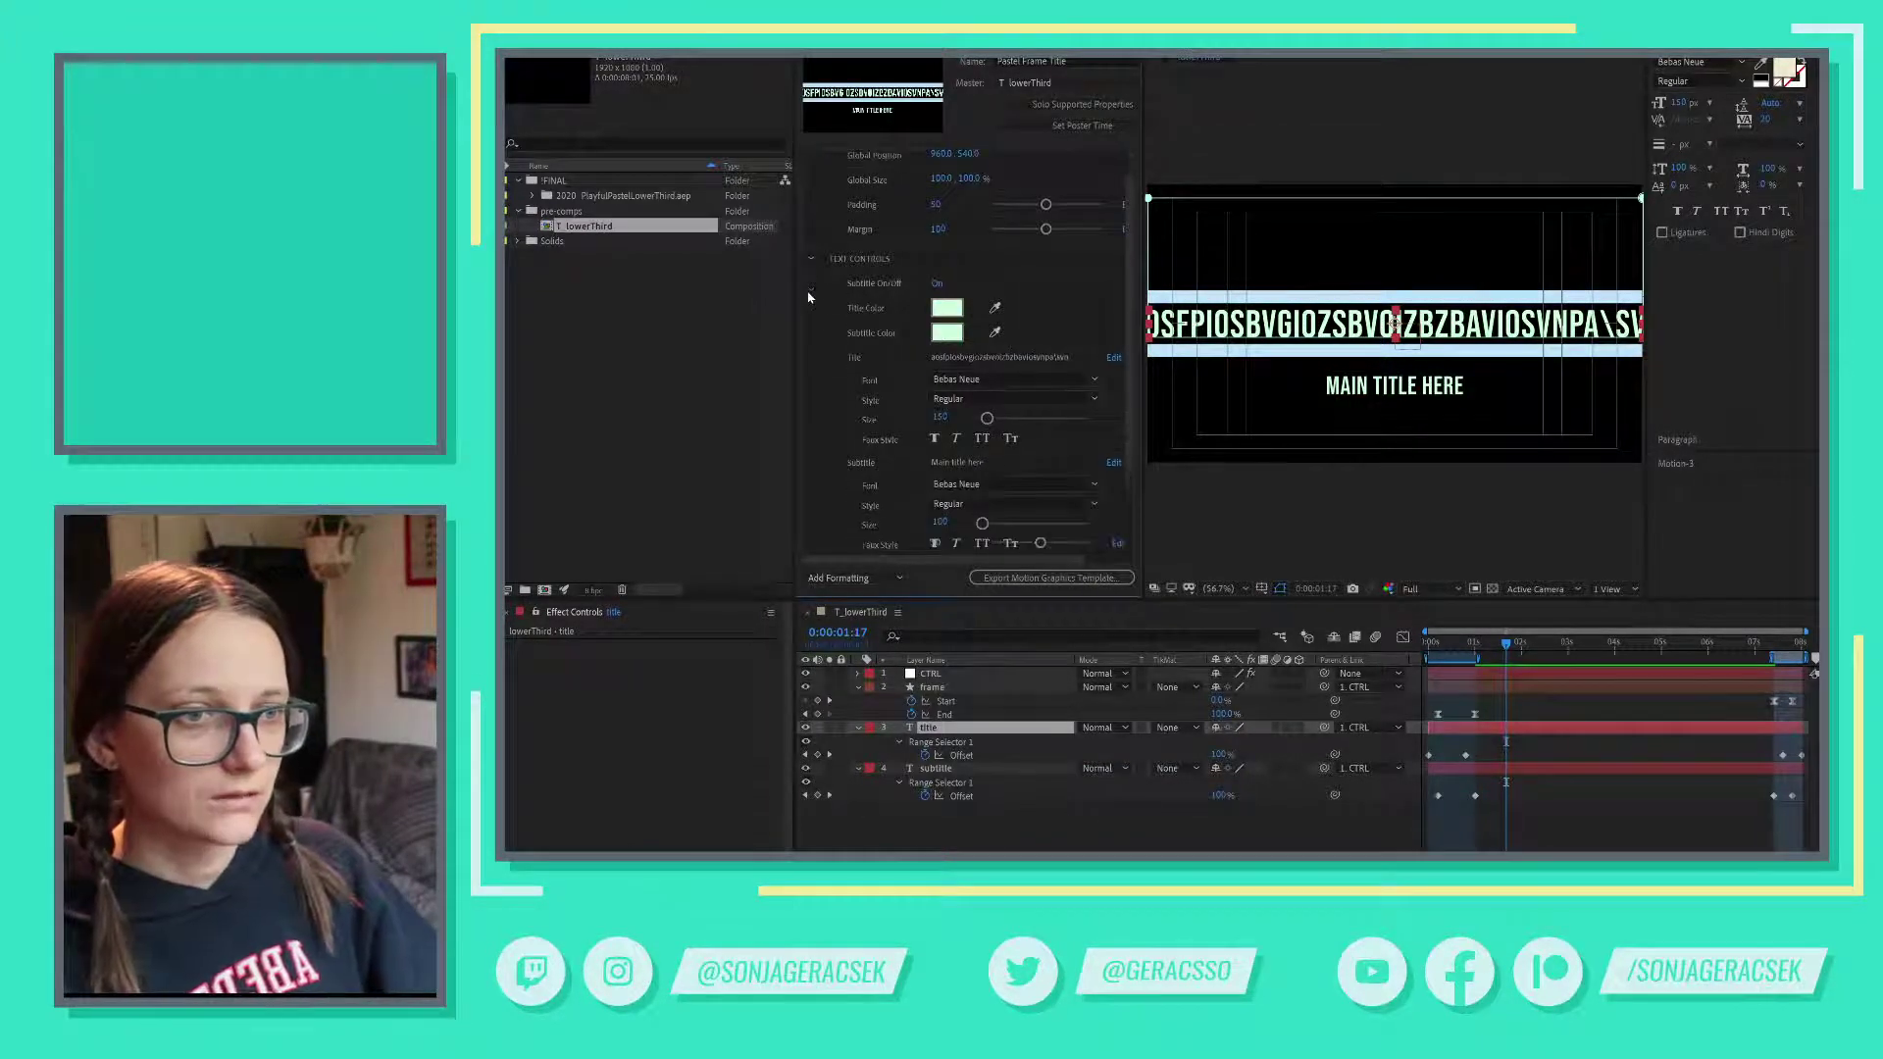
pyautogui.moveTo(987, 420); pyautogui.dragTo(986, 419)
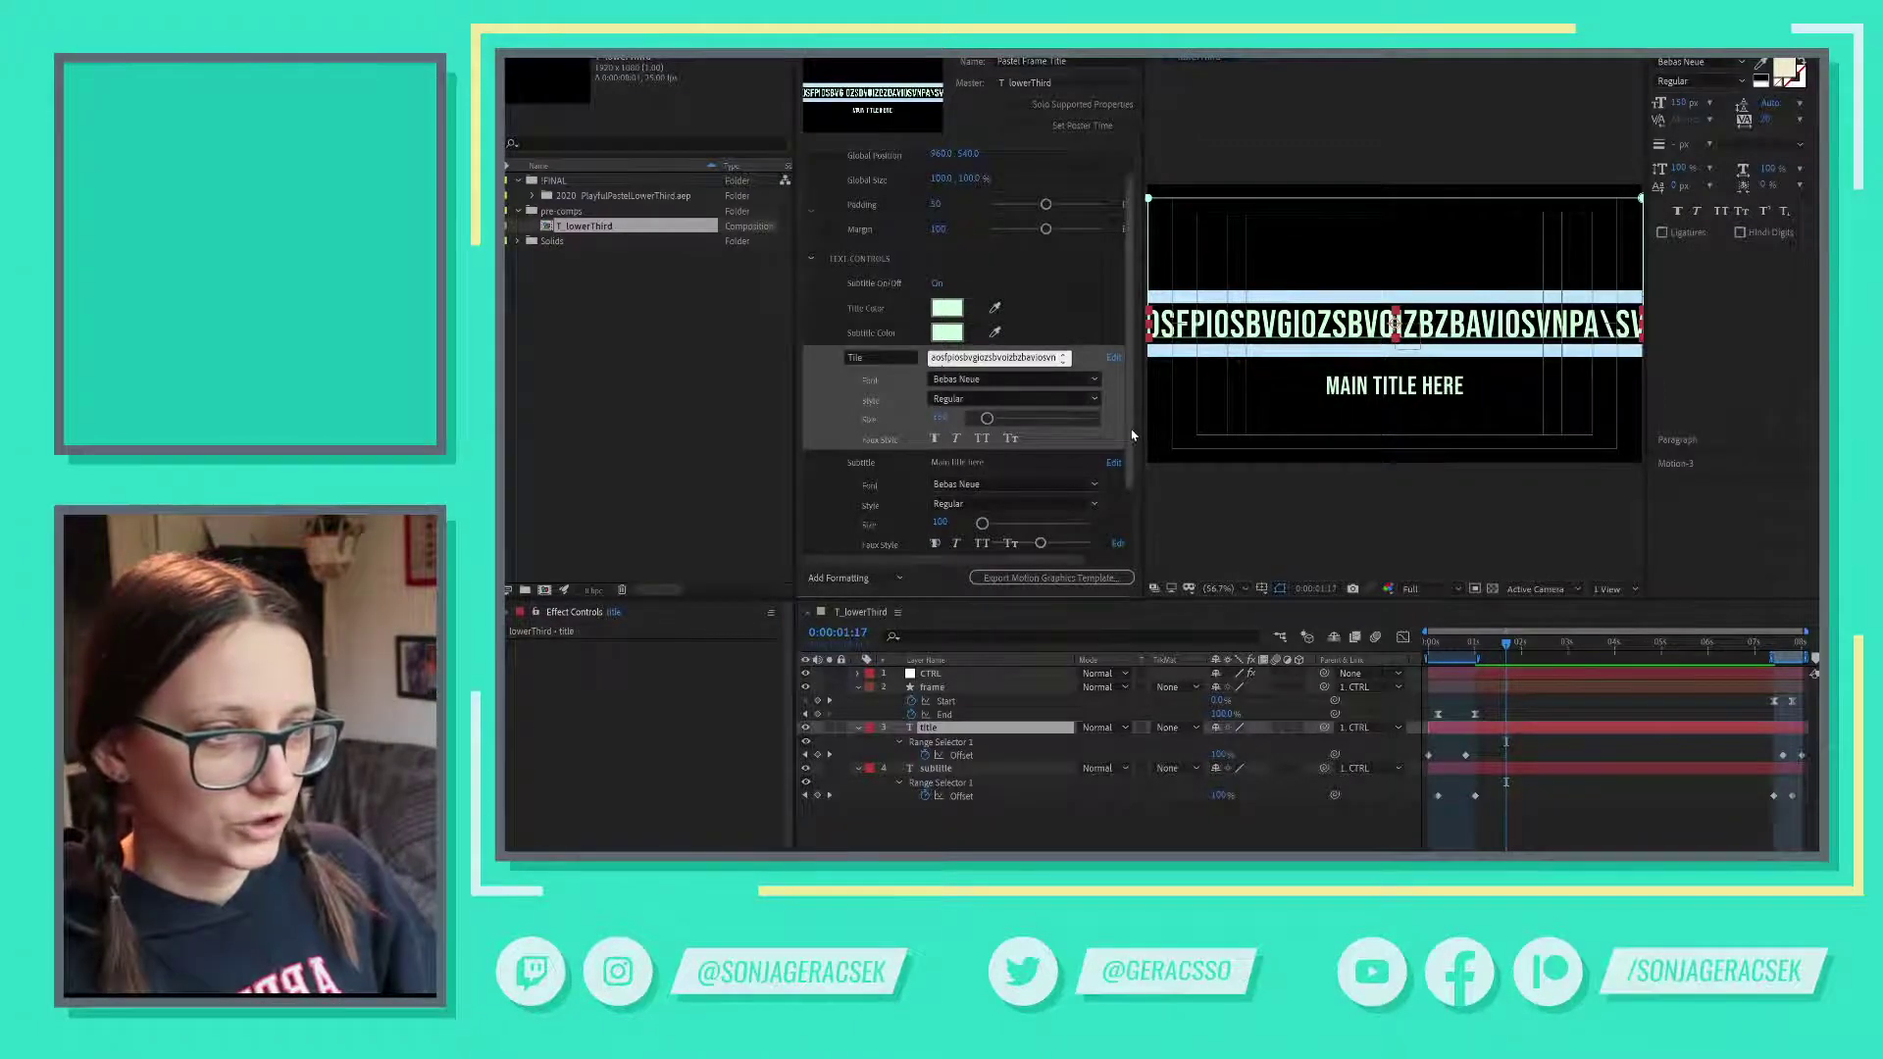
pyautogui.scroll(-3, 1133, 471)
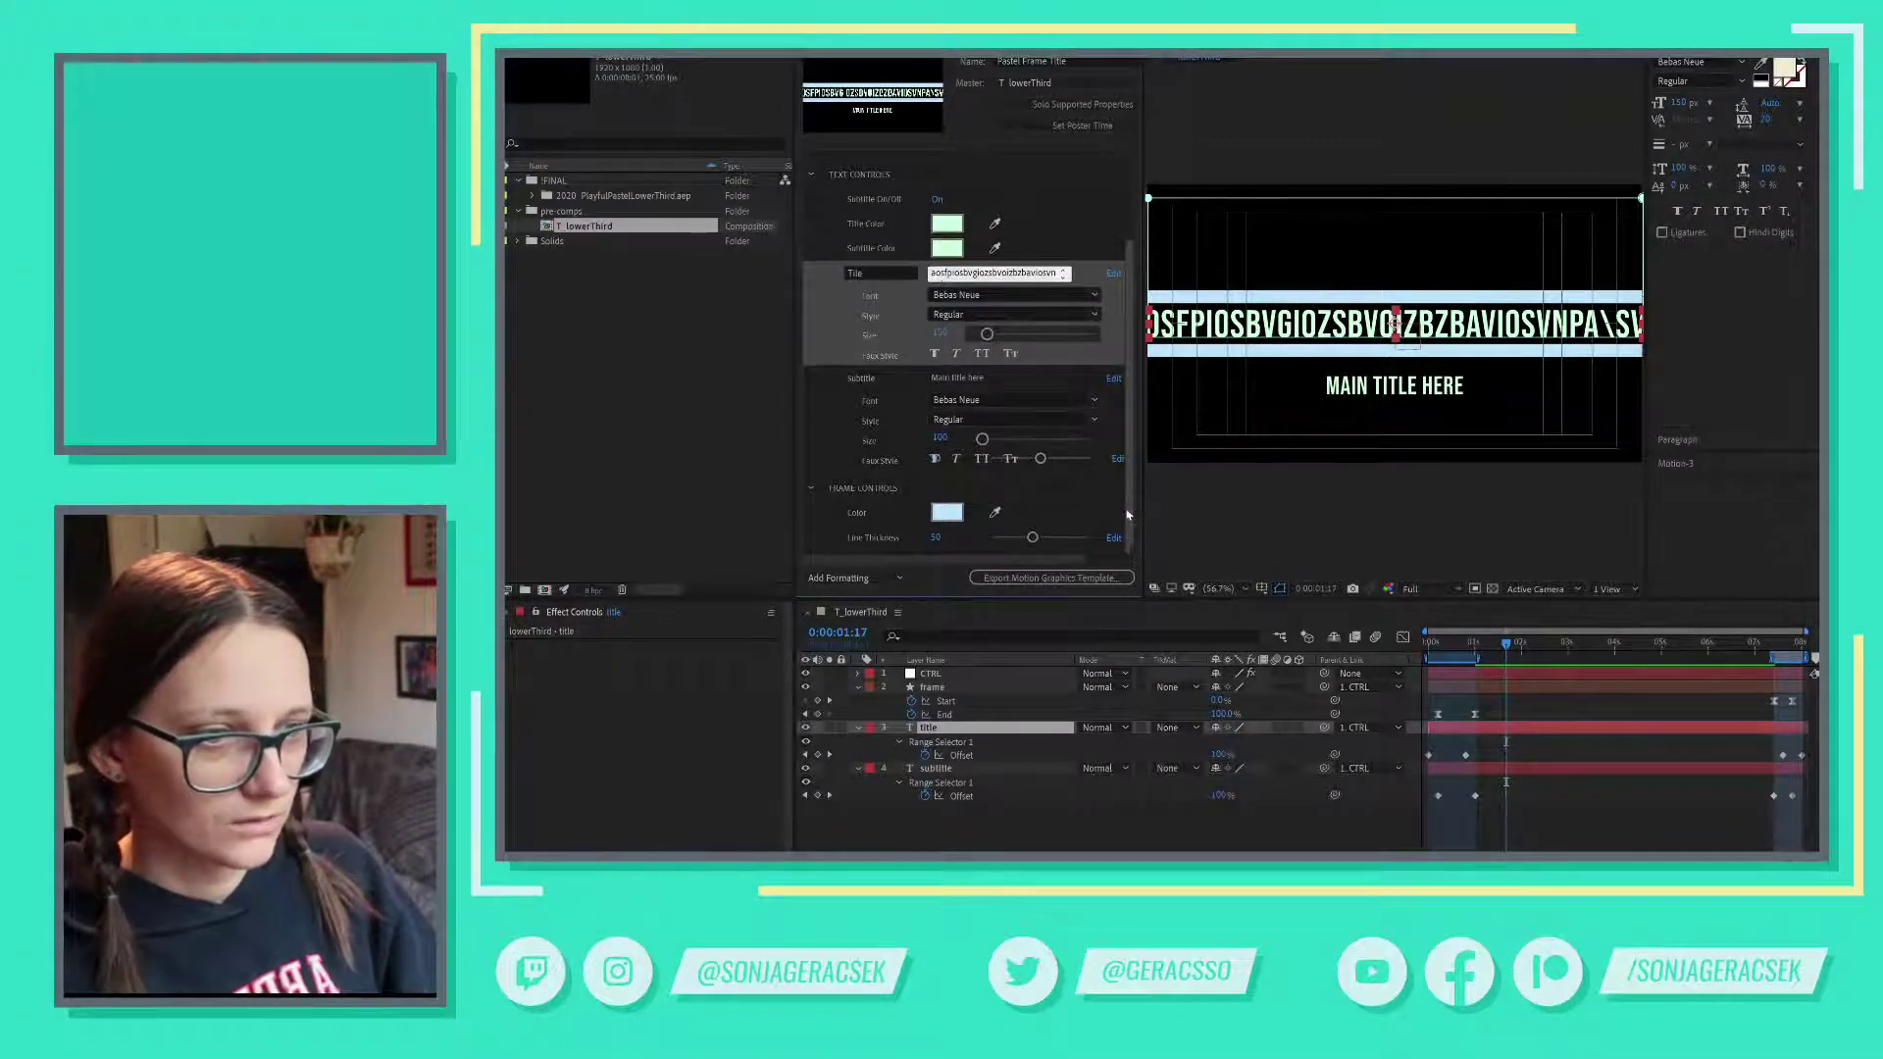
pyautogui.scroll(4, 1136, 338)
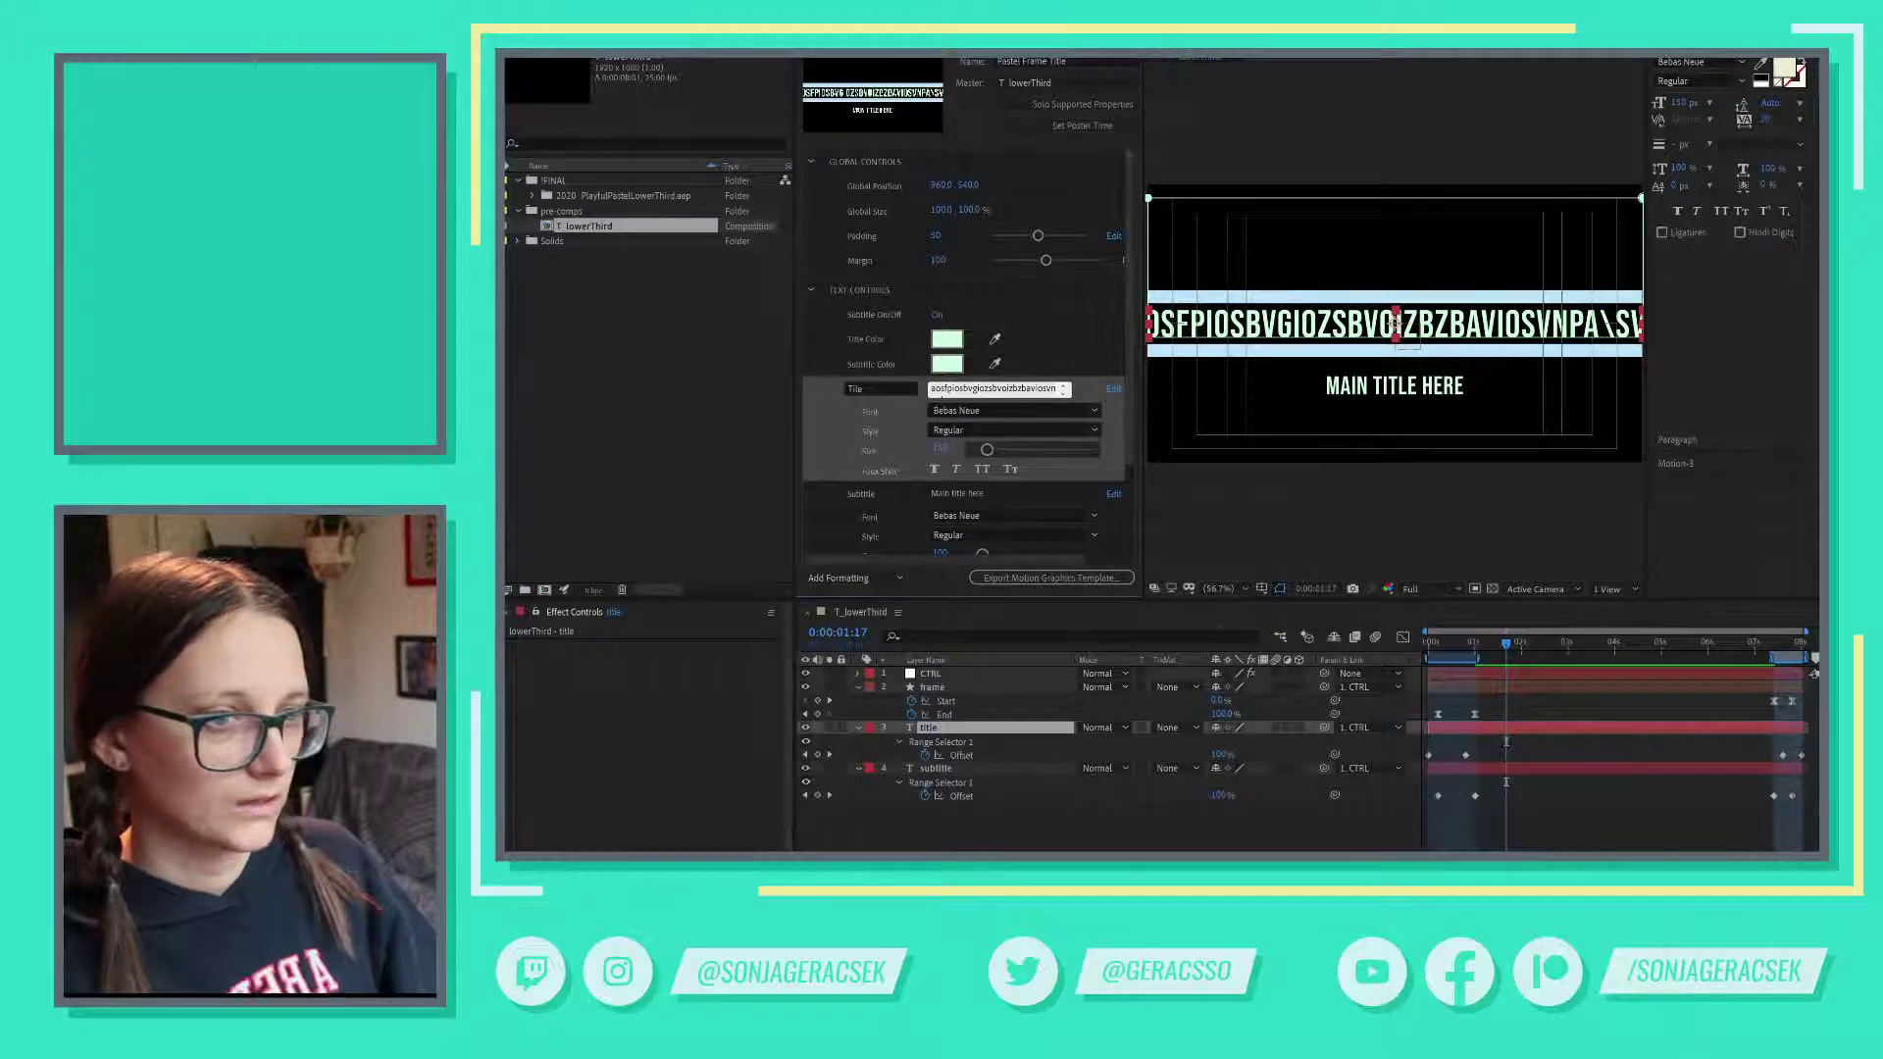
# - Undo the long title text, deselect the layer and set the template's poster time at the current frame
pyautogui.click(1141, 332)
pyautogui.hotkey('ctrl', 'z')
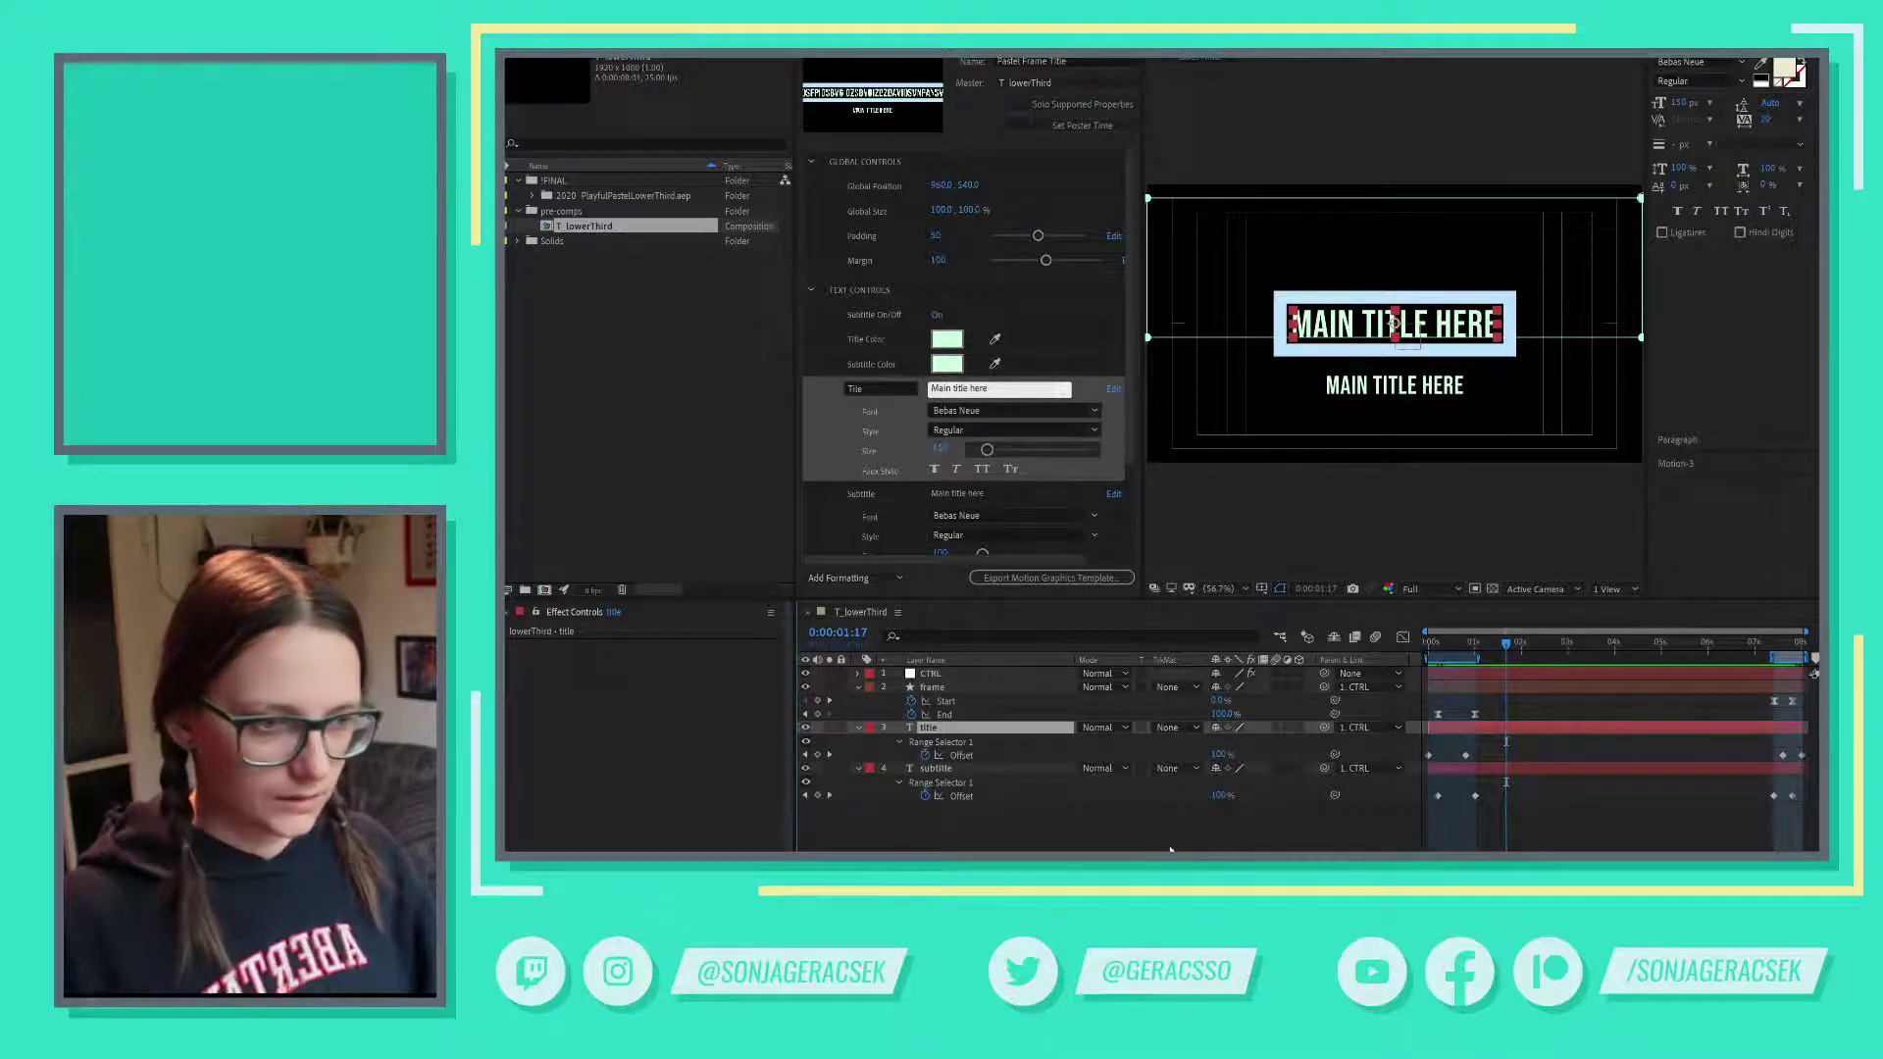
pyautogui.click(1170, 849)
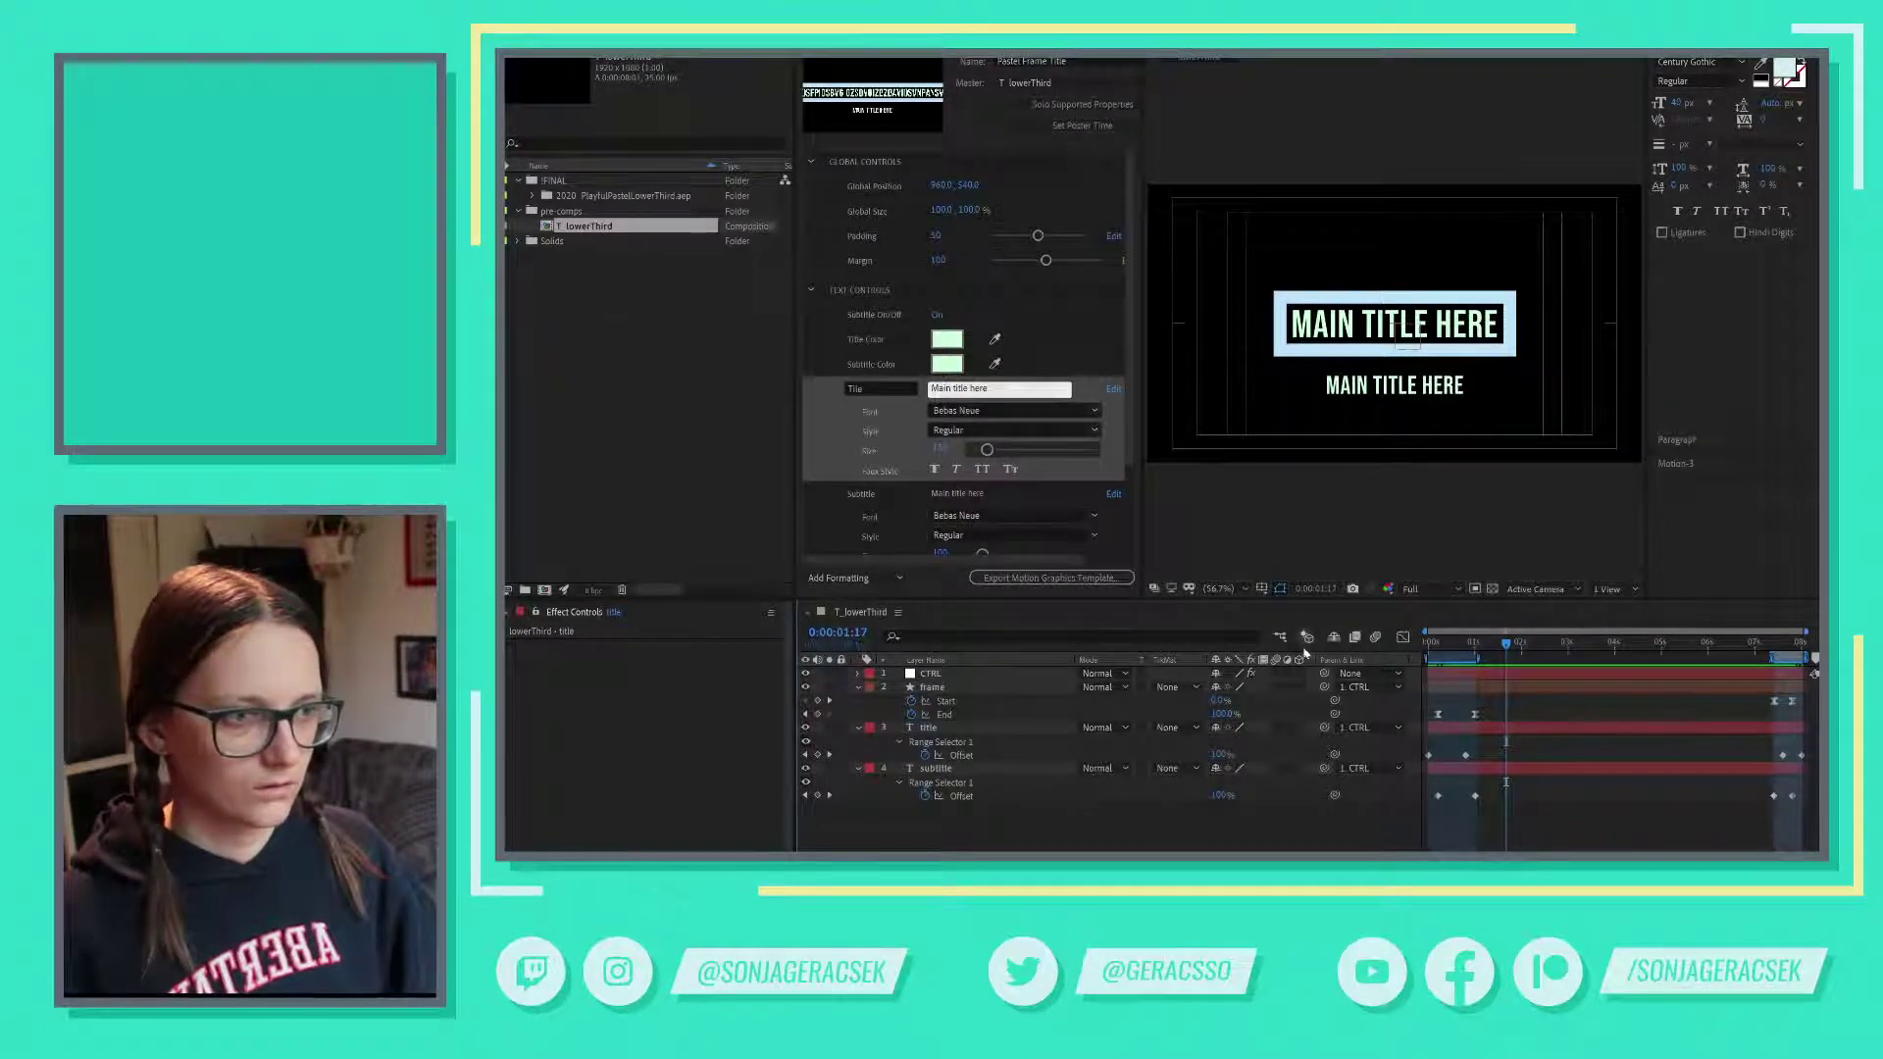
pyautogui.click(1091, 129)
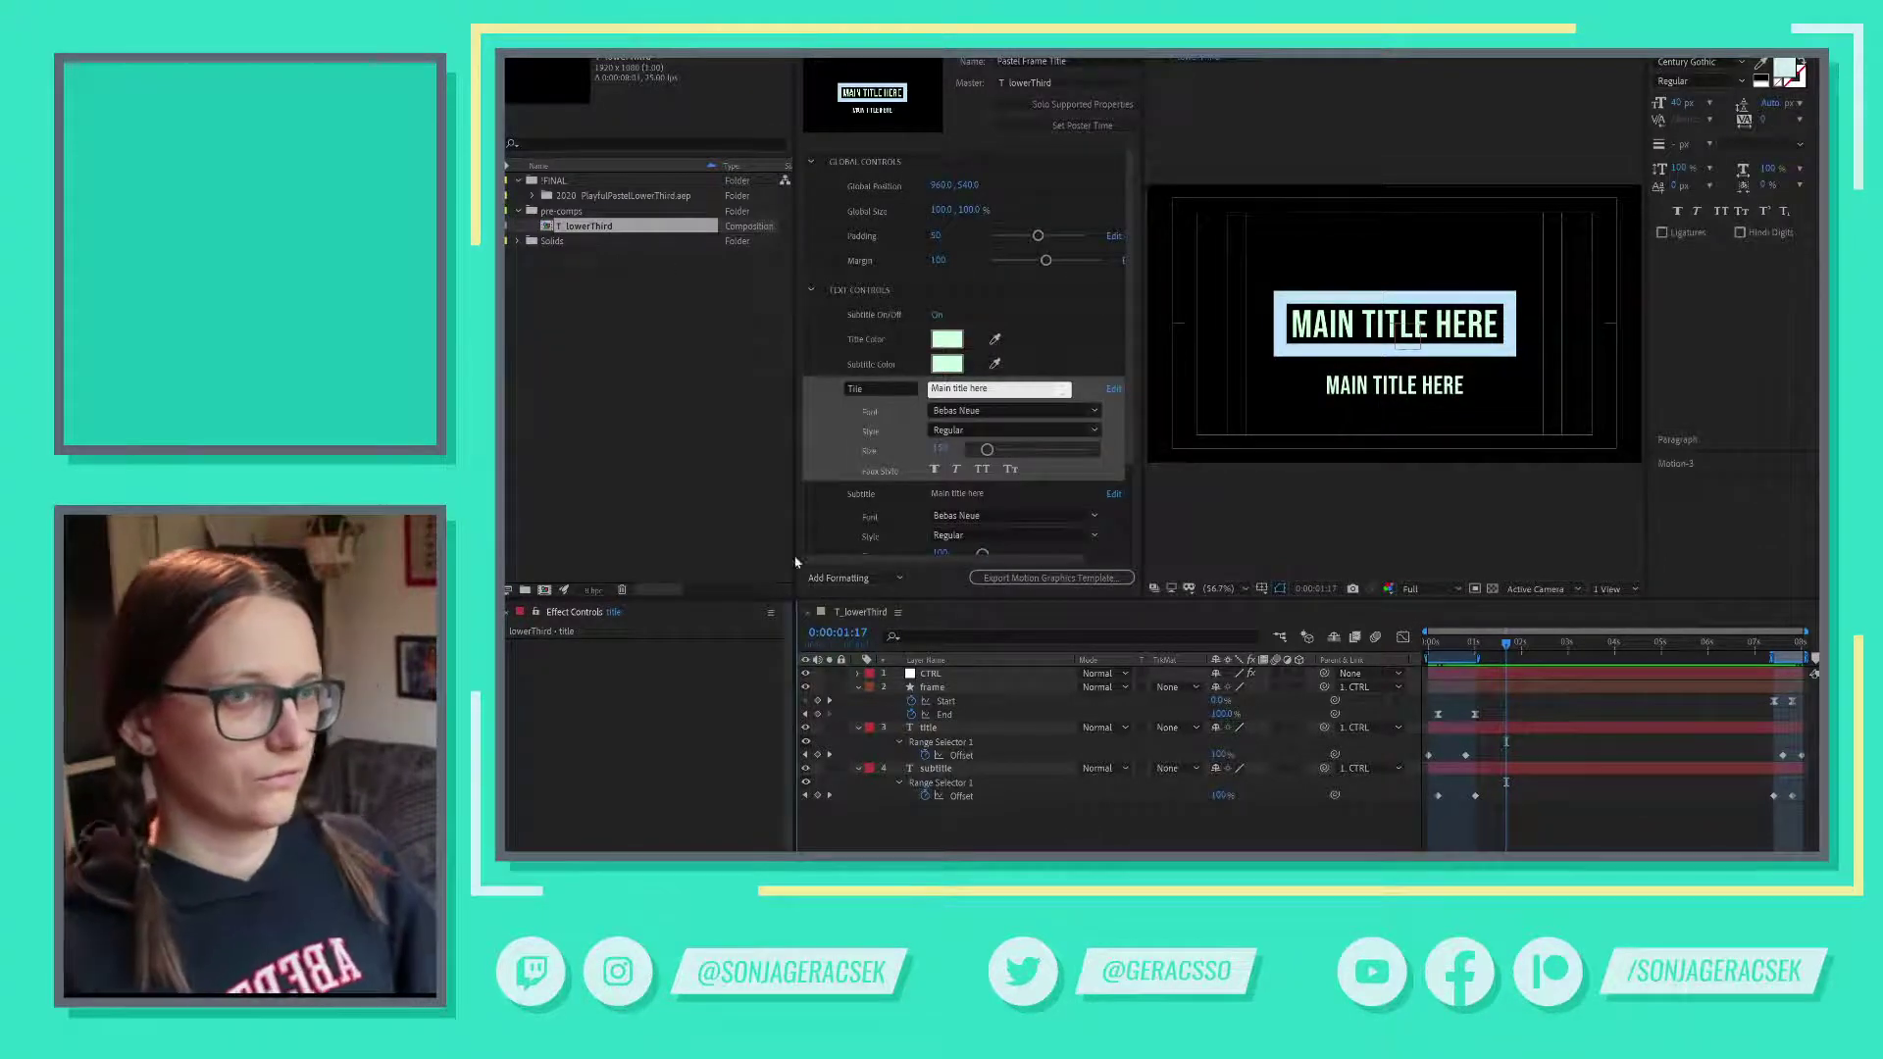
# - Save the project under the new name 040_AutoResizeTitle.aep in the same folder
pyautogui.hotkey('alt', 'f')
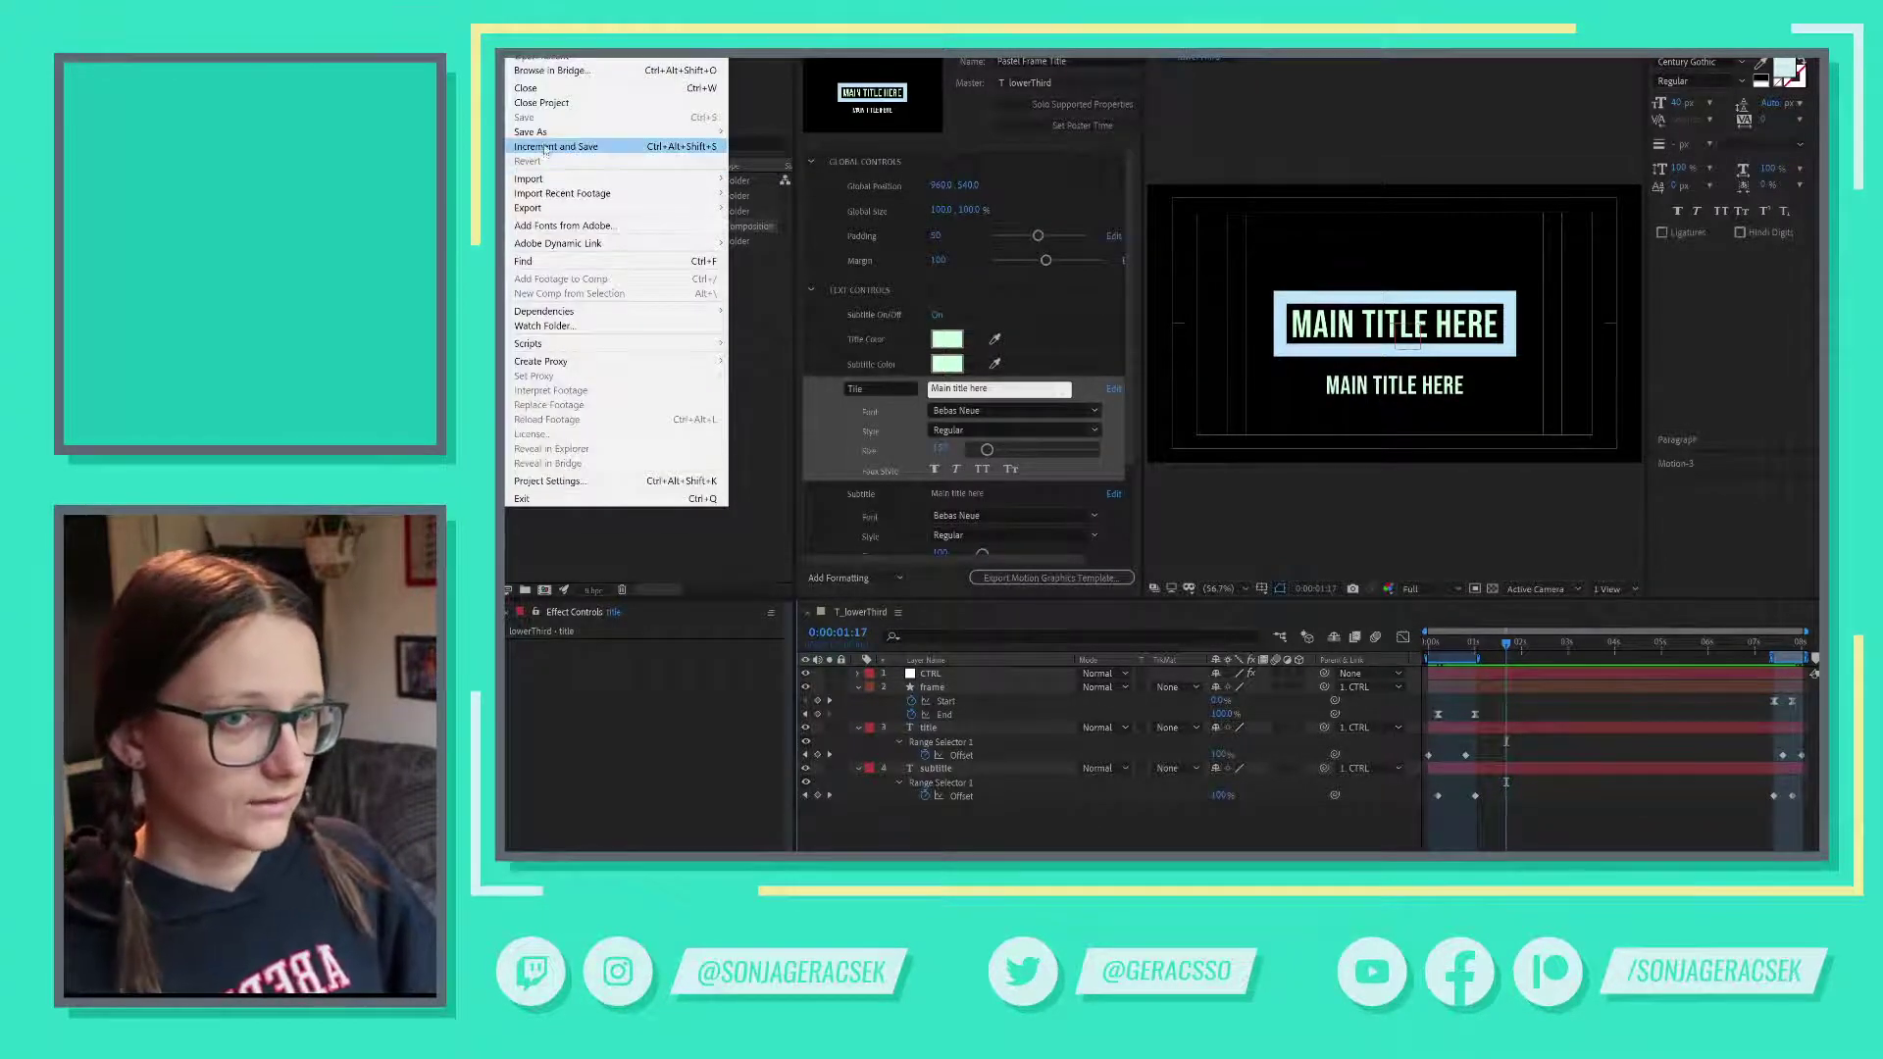
pyautogui.moveTo(551, 138)
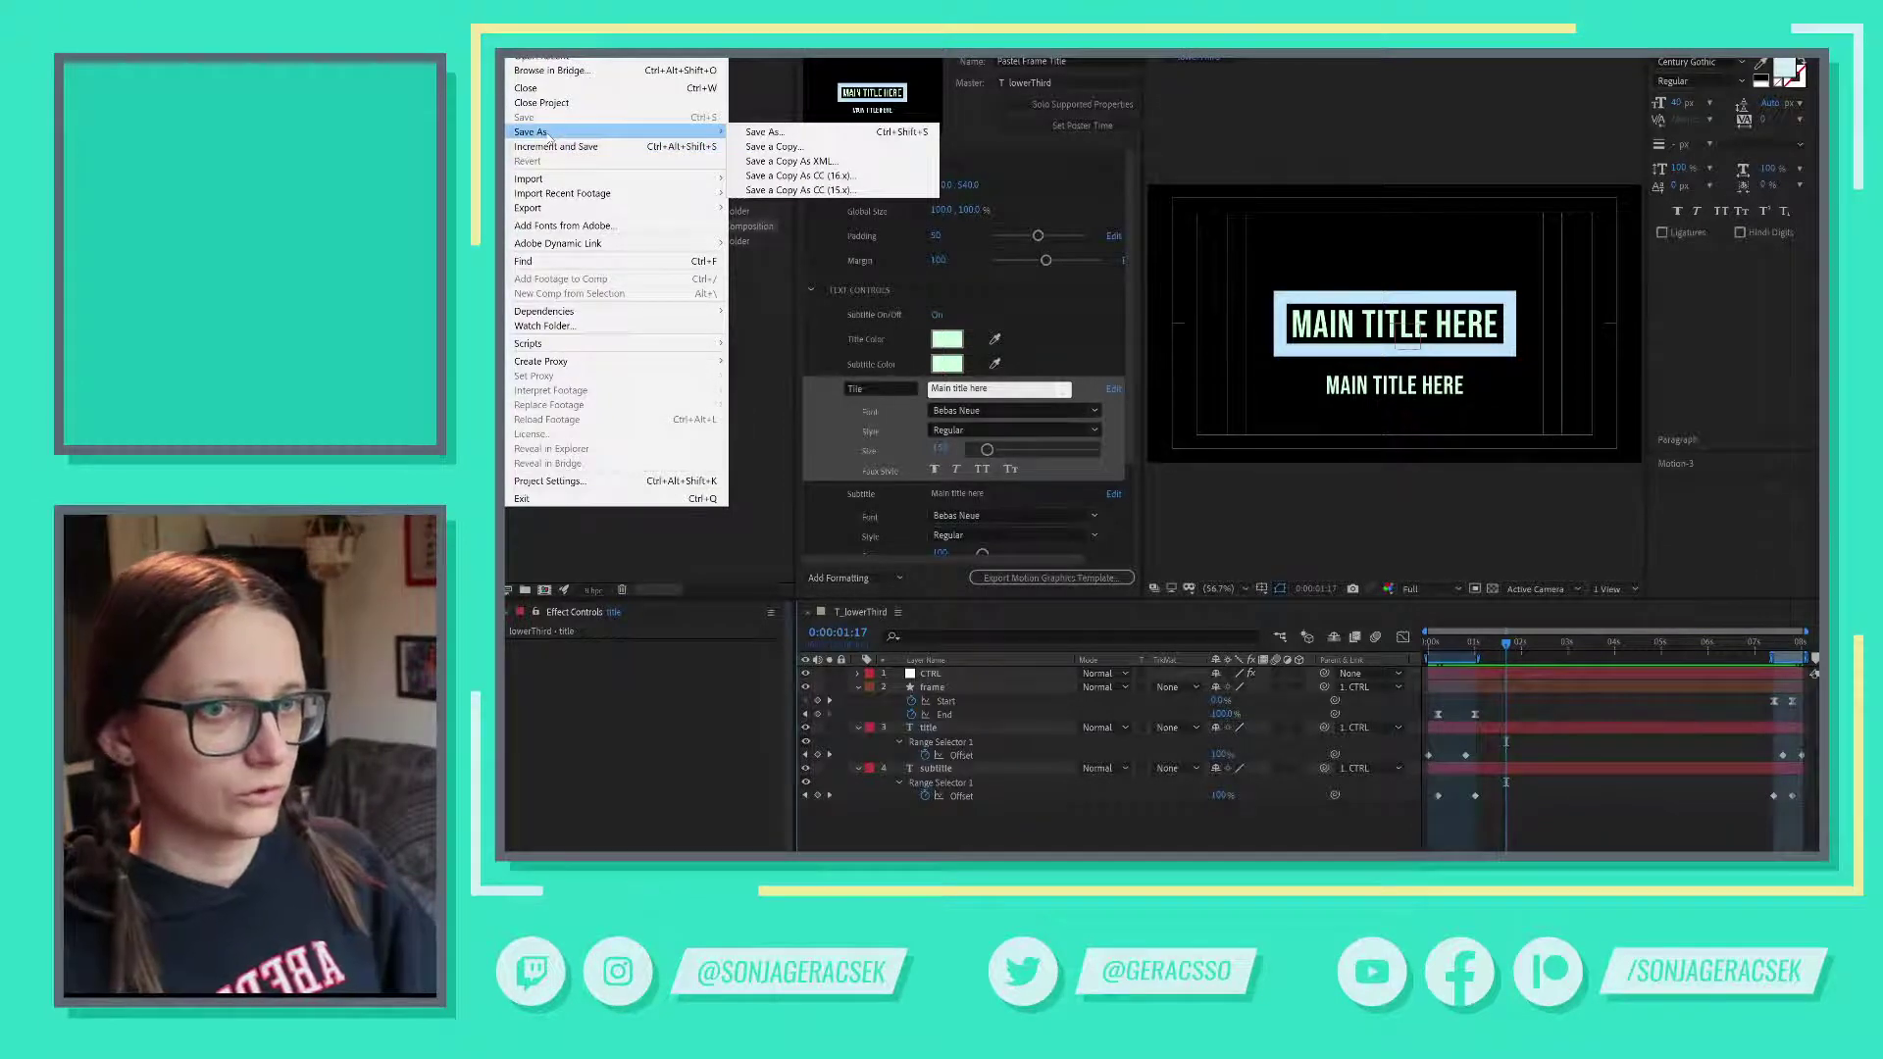
pyautogui.click(764, 131)
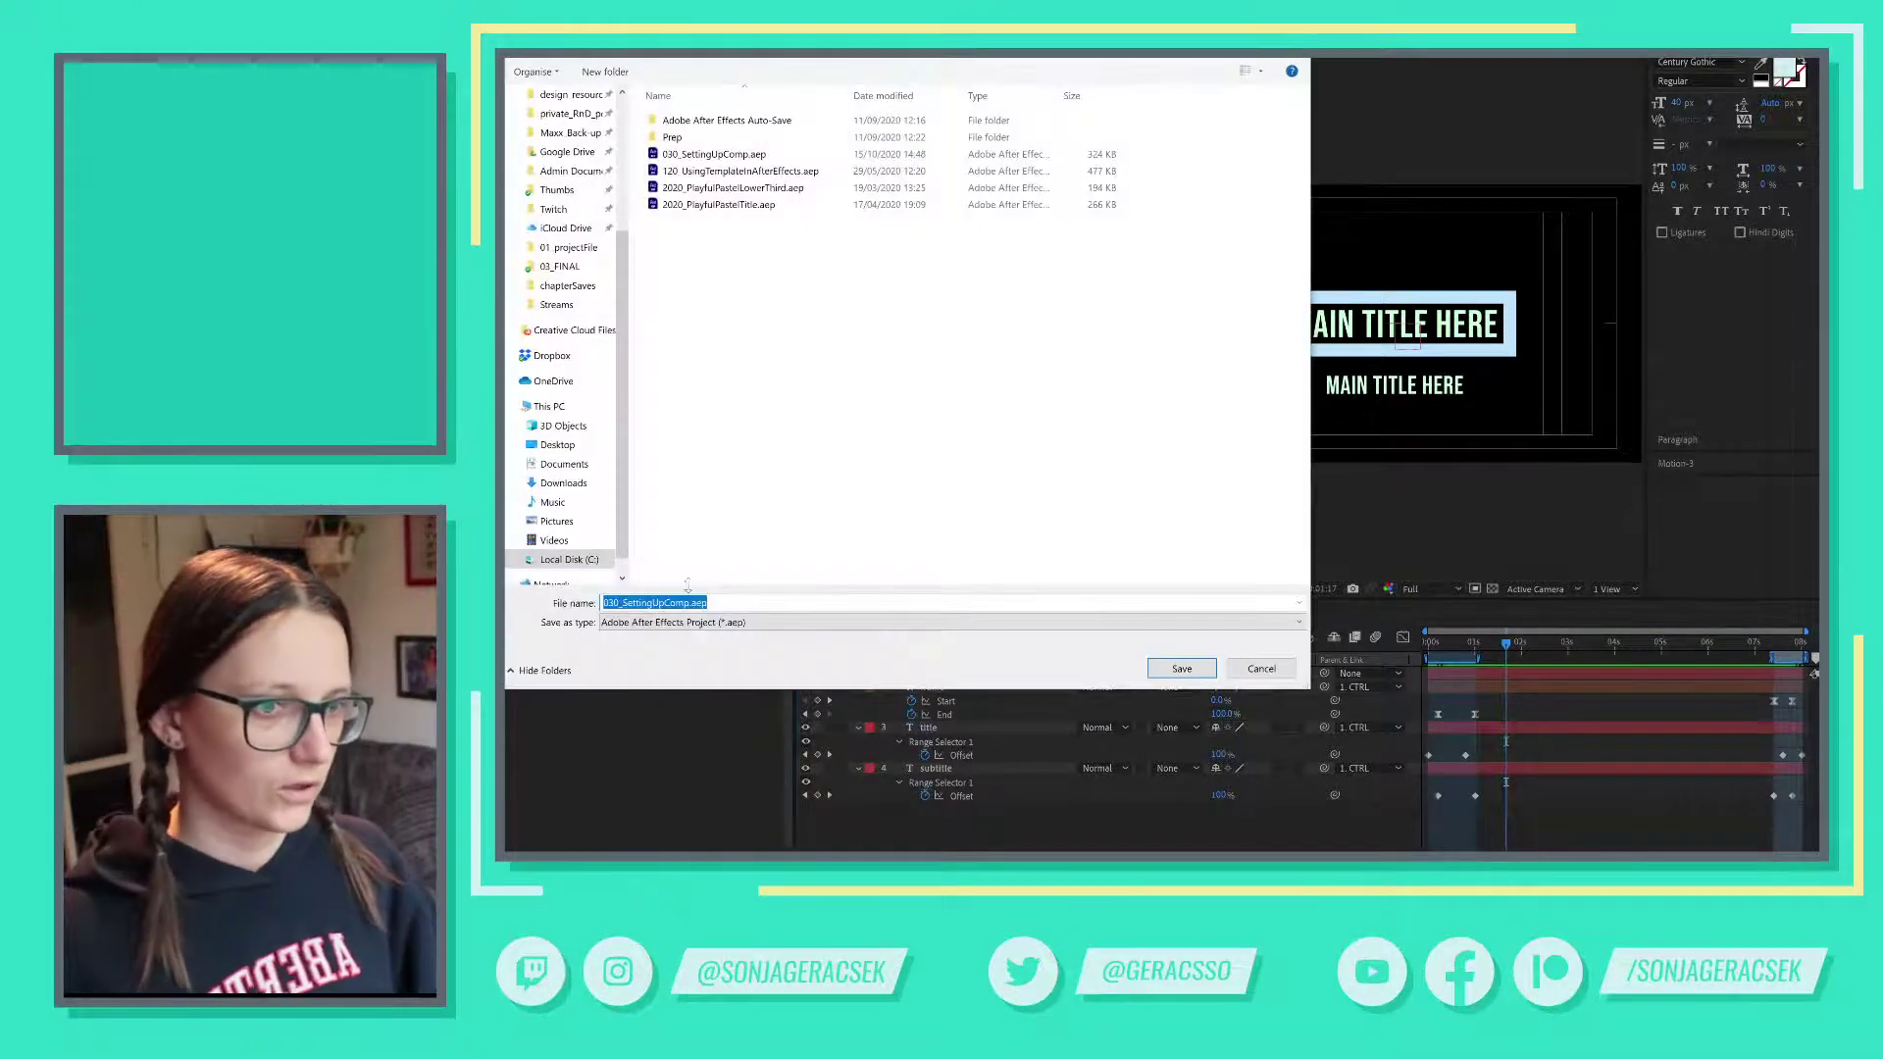
pyautogui.press('Home')
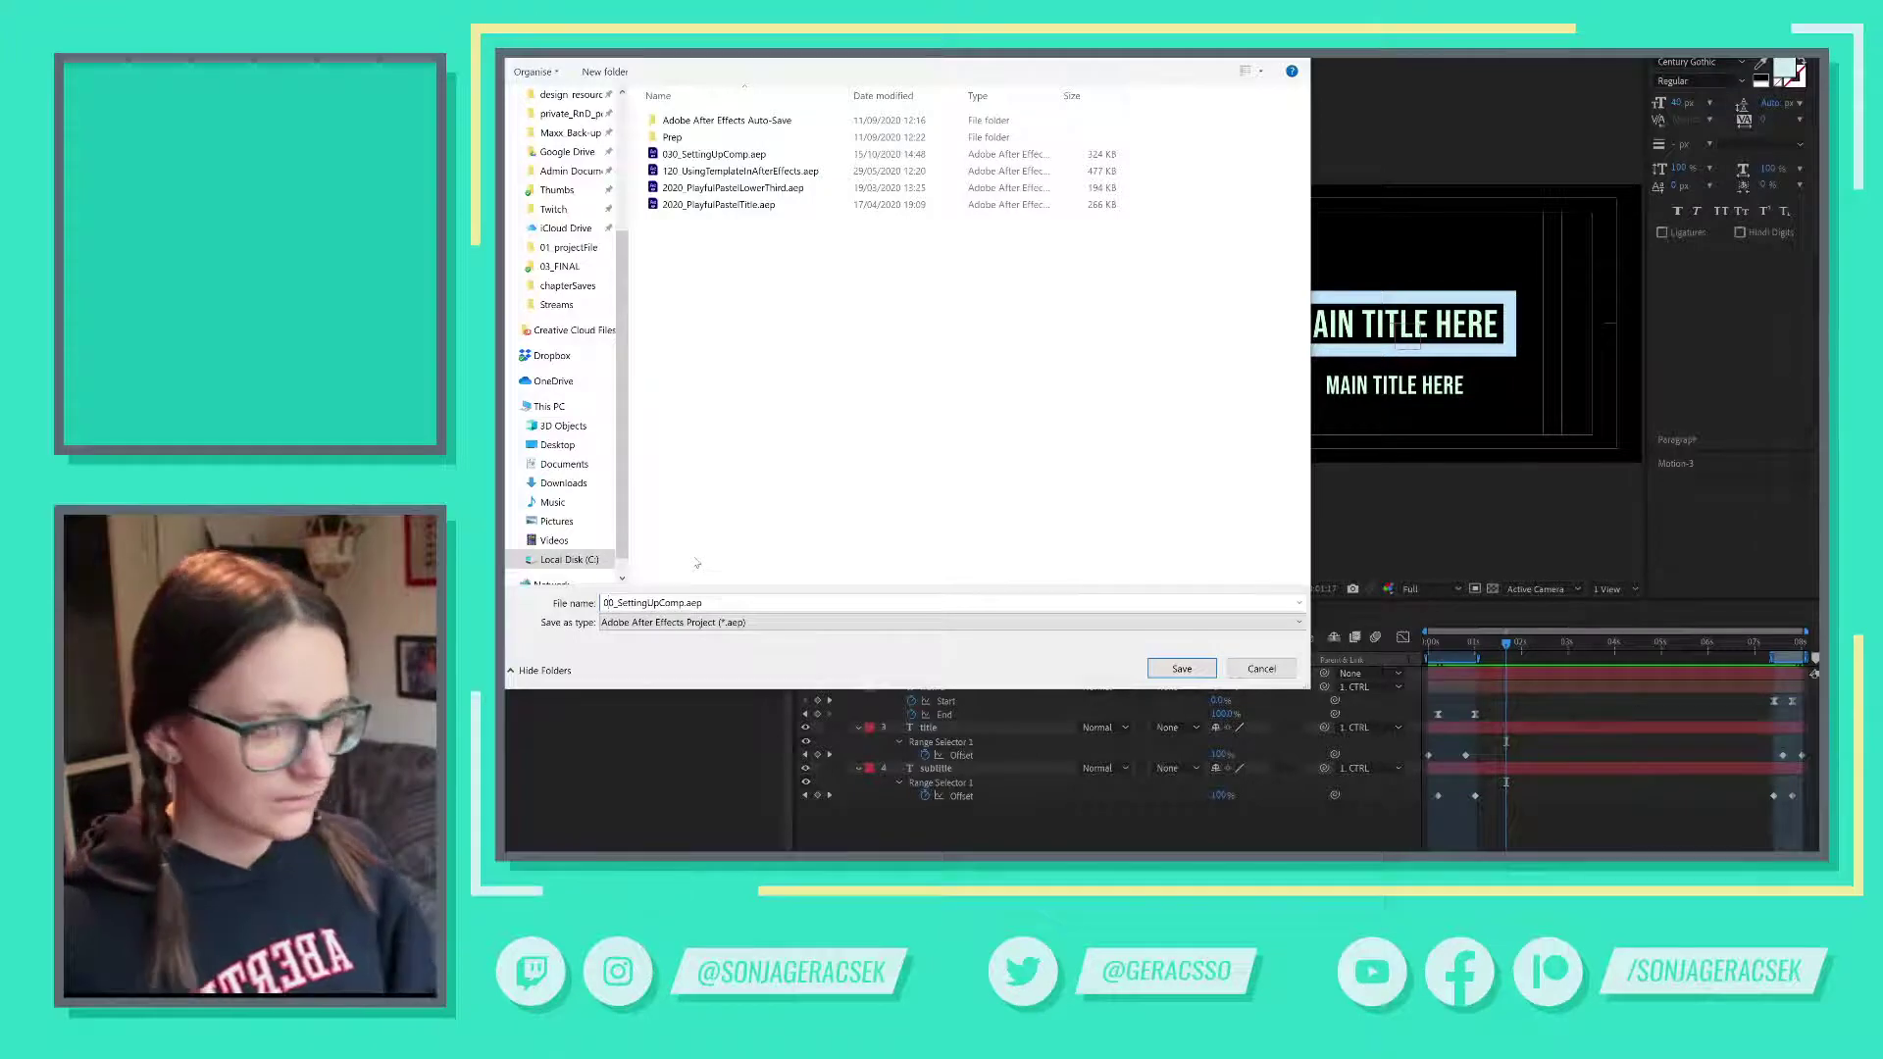
pyautogui.write('4')
pyautogui.moveTo(622, 602); pyautogui.dragTo(690, 603)
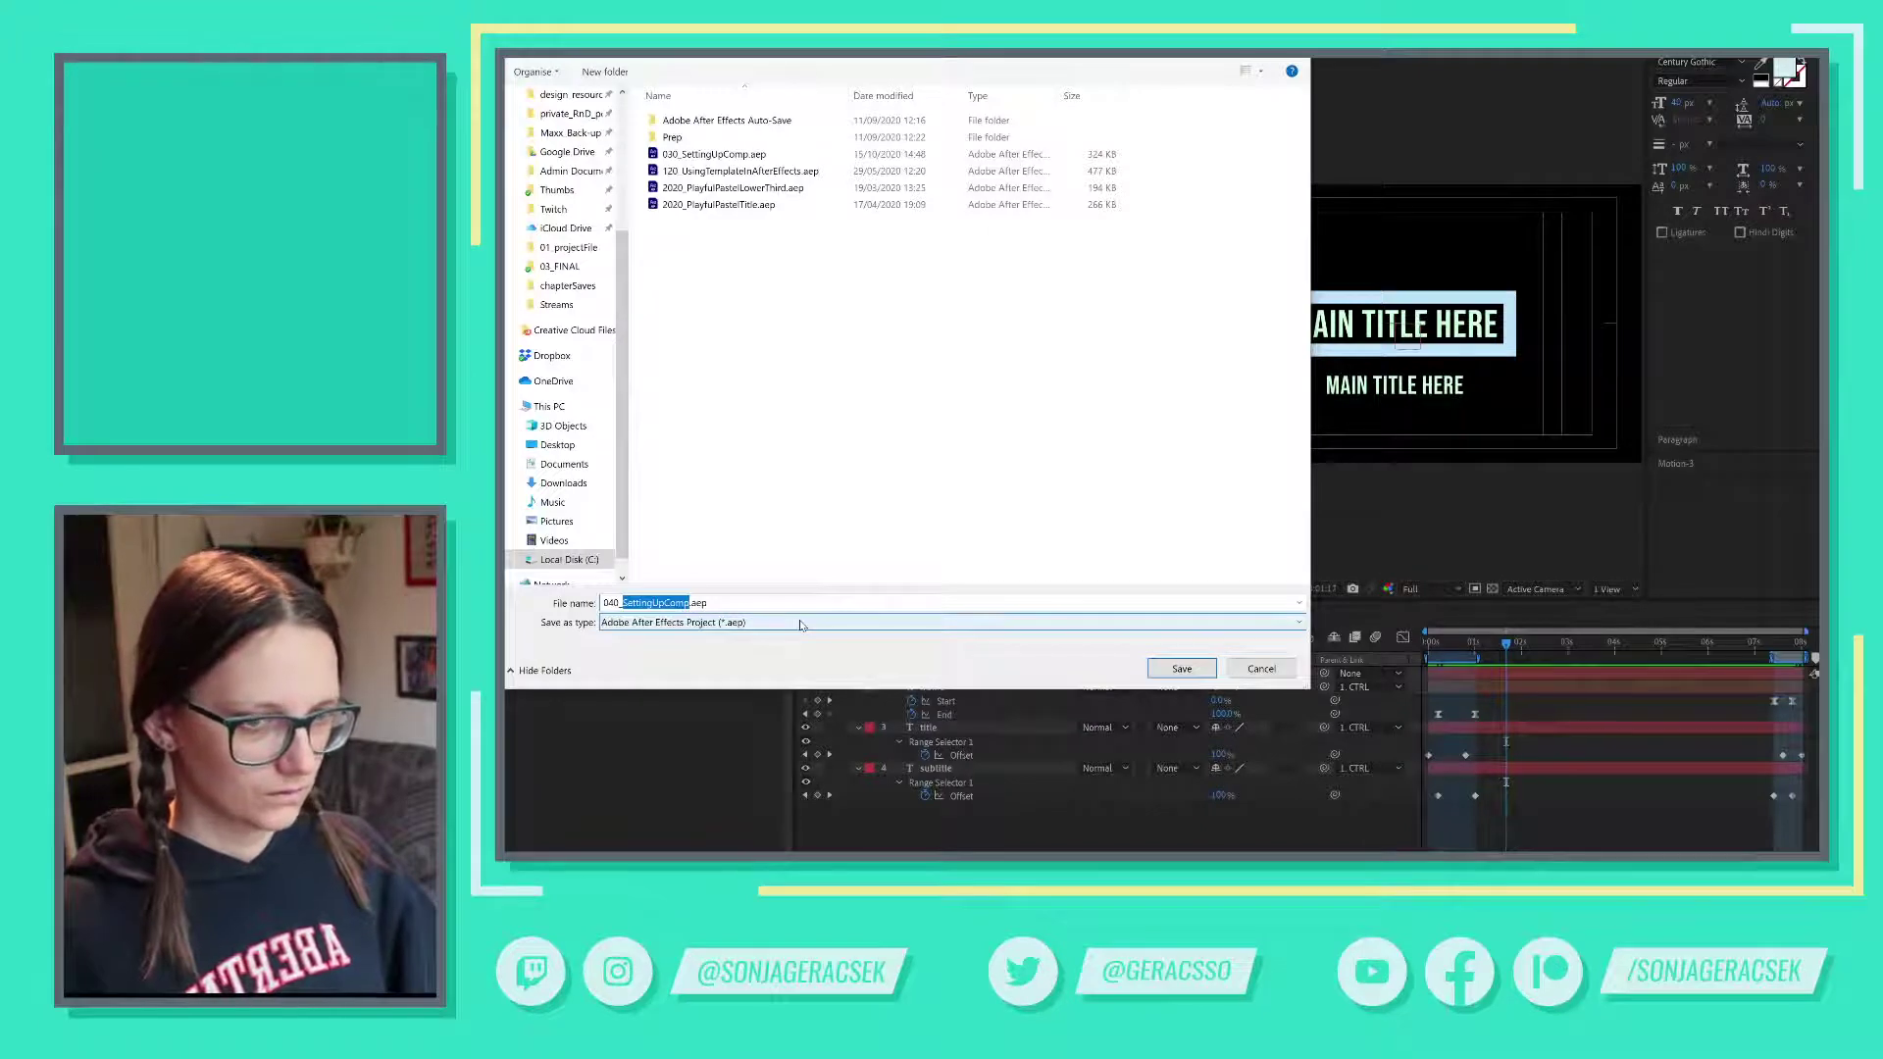
pyautogui.write('AutoResiz')
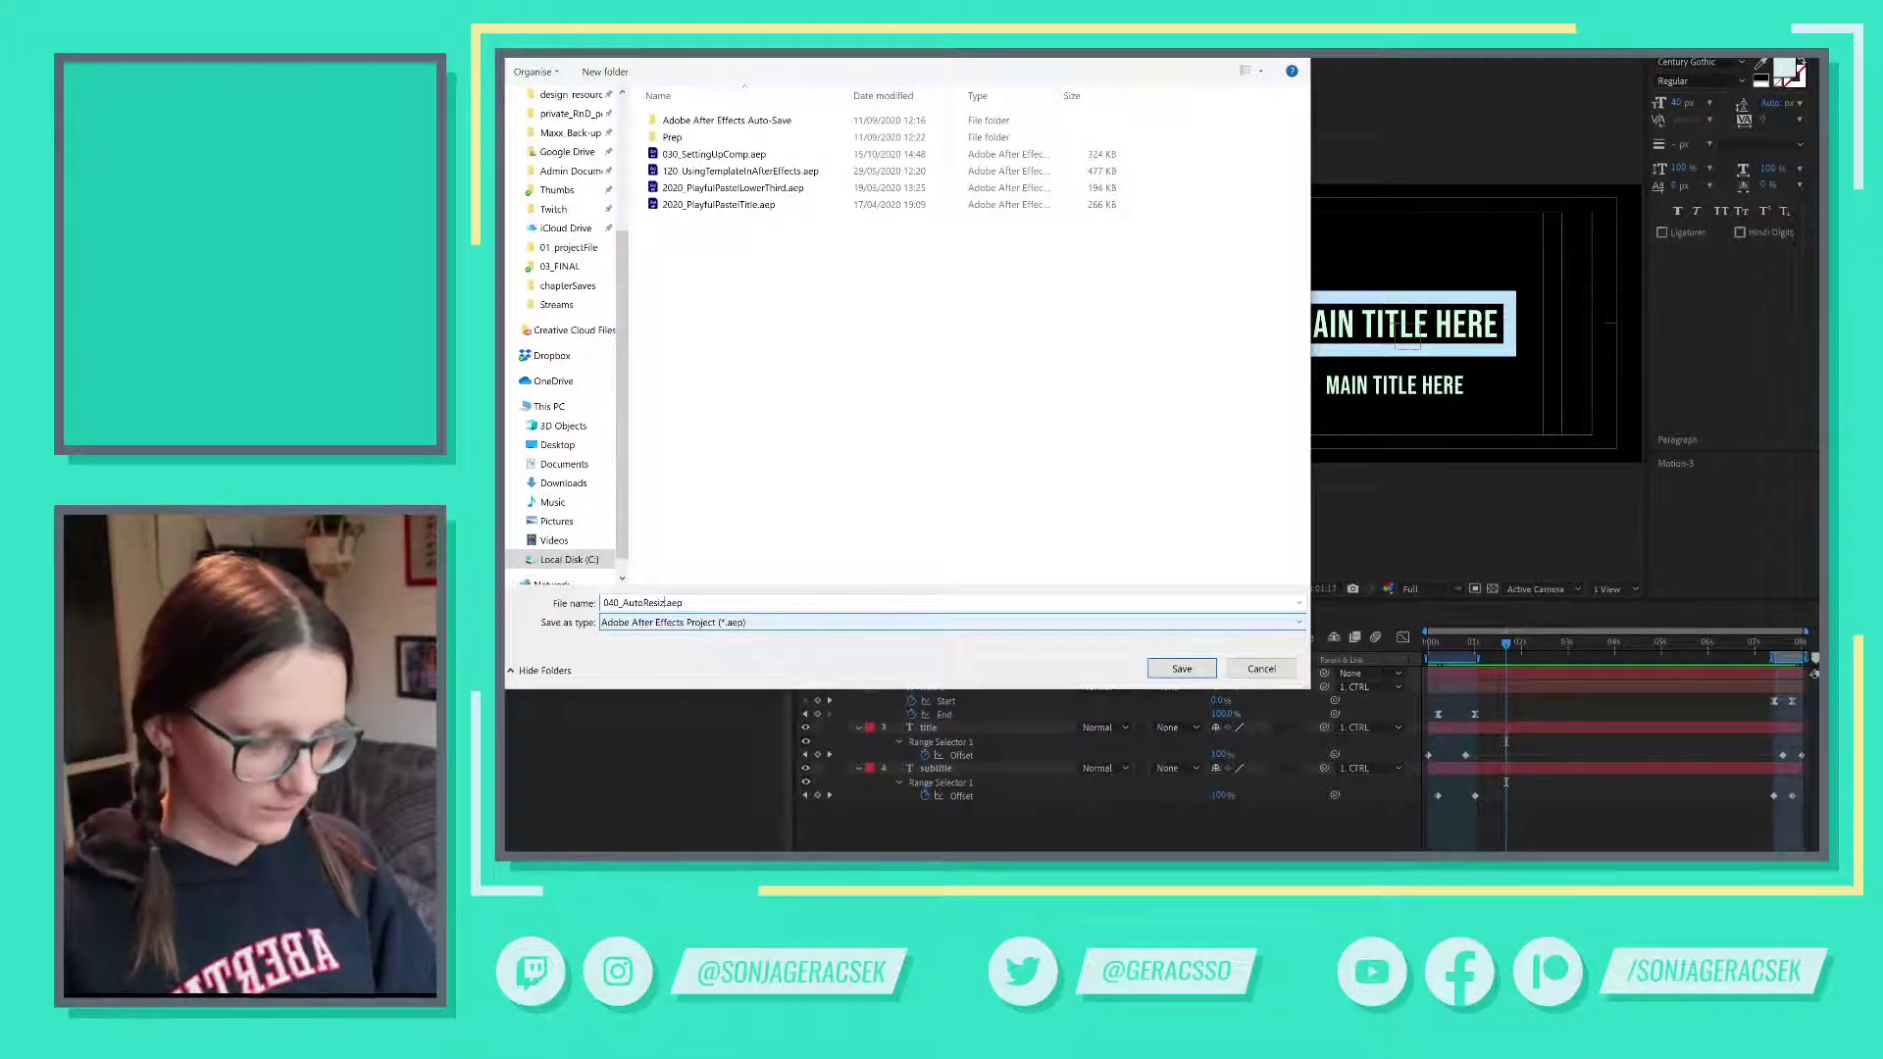
pyautogui.write('eTitle')
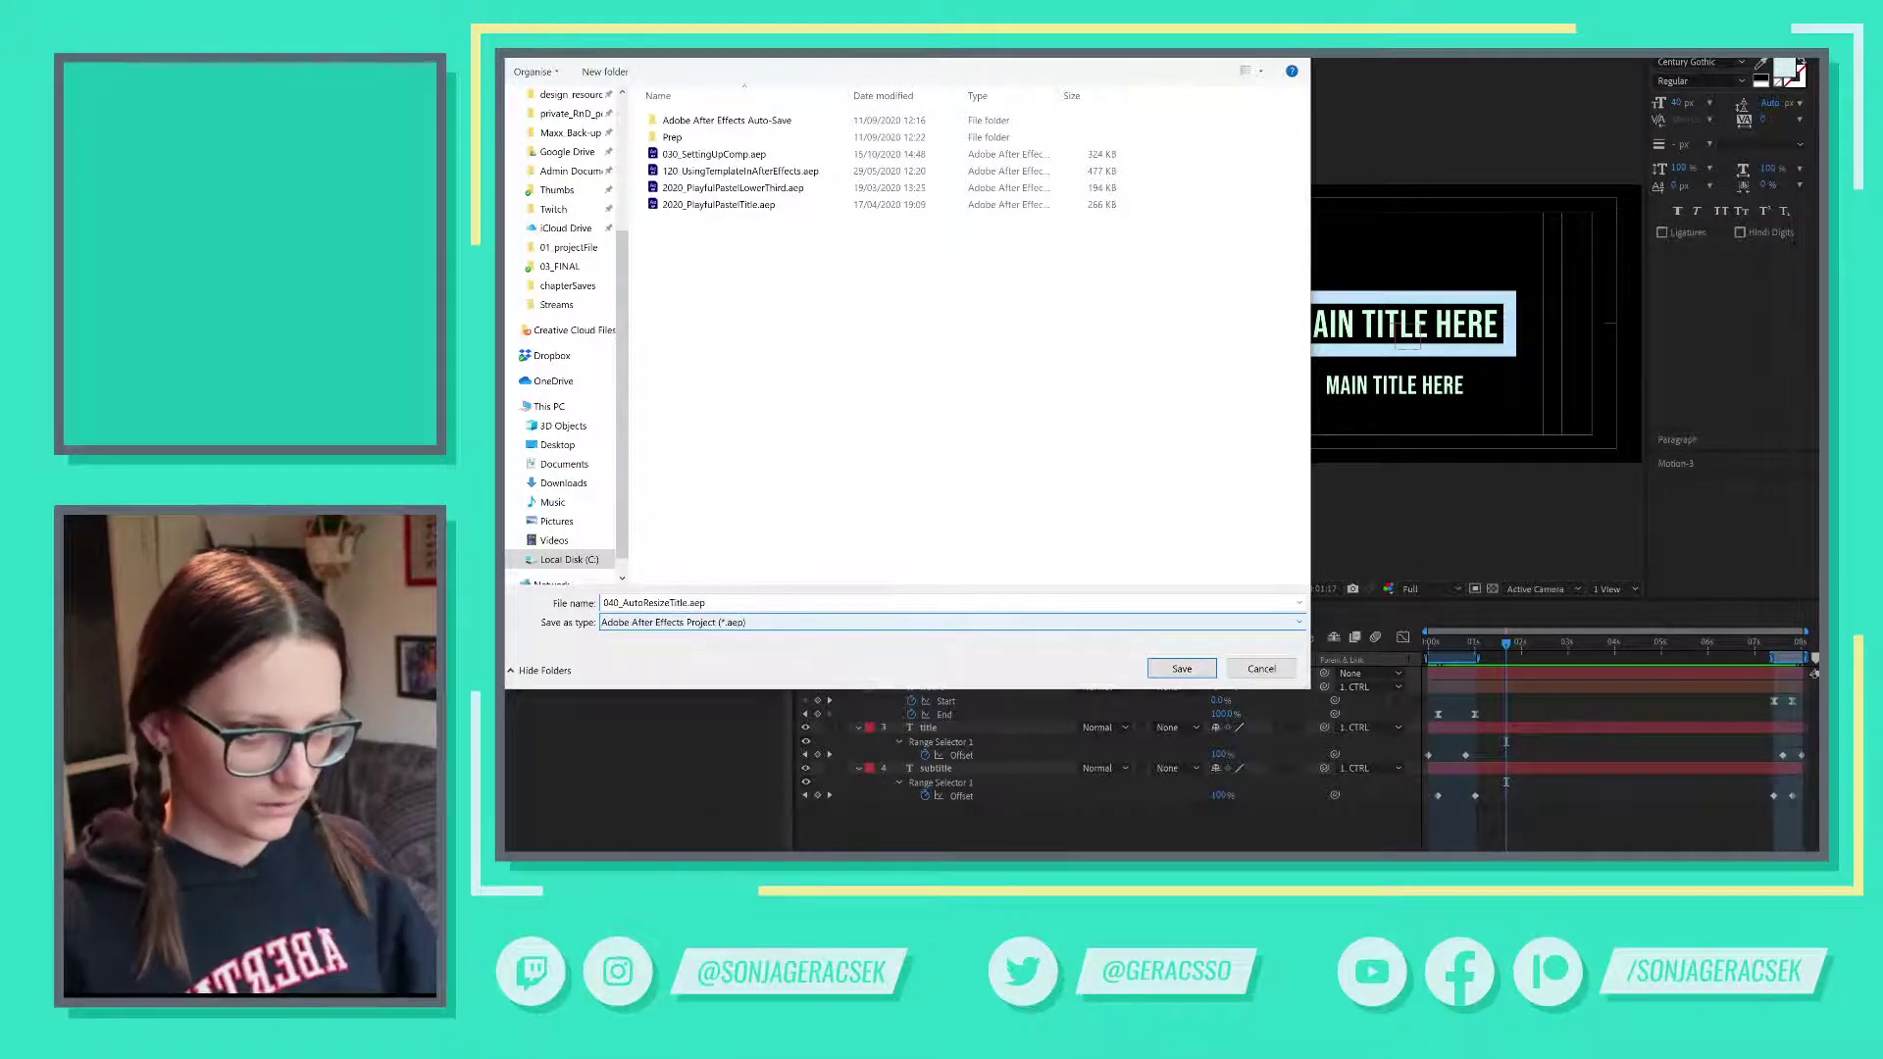
pyautogui.click(1181, 668)
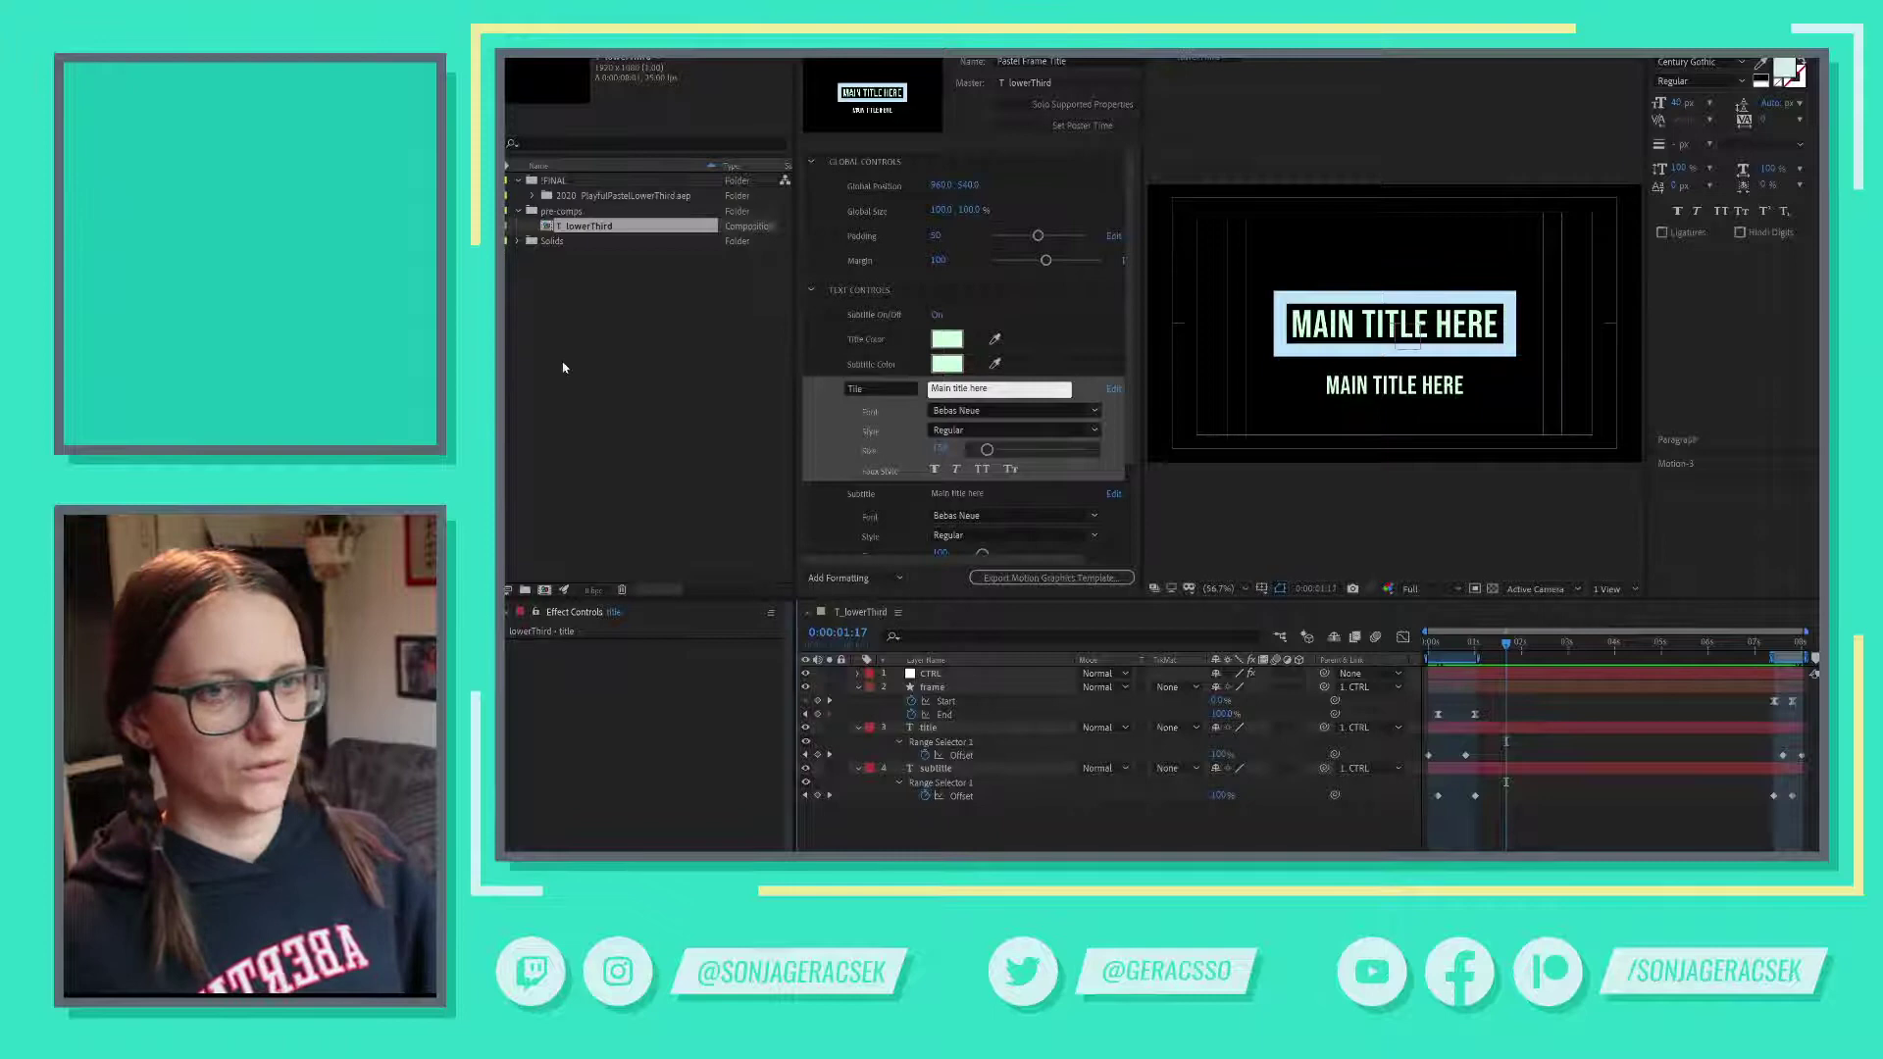
# - Open the lowerThird composition from the 2020_PlayfulPastelLowerThird.aep folder and select its CTRL layer to show its effect controls
pyautogui.click(532, 195)
pyautogui.click(620, 227)
pyautogui.doubleClick(620, 227)
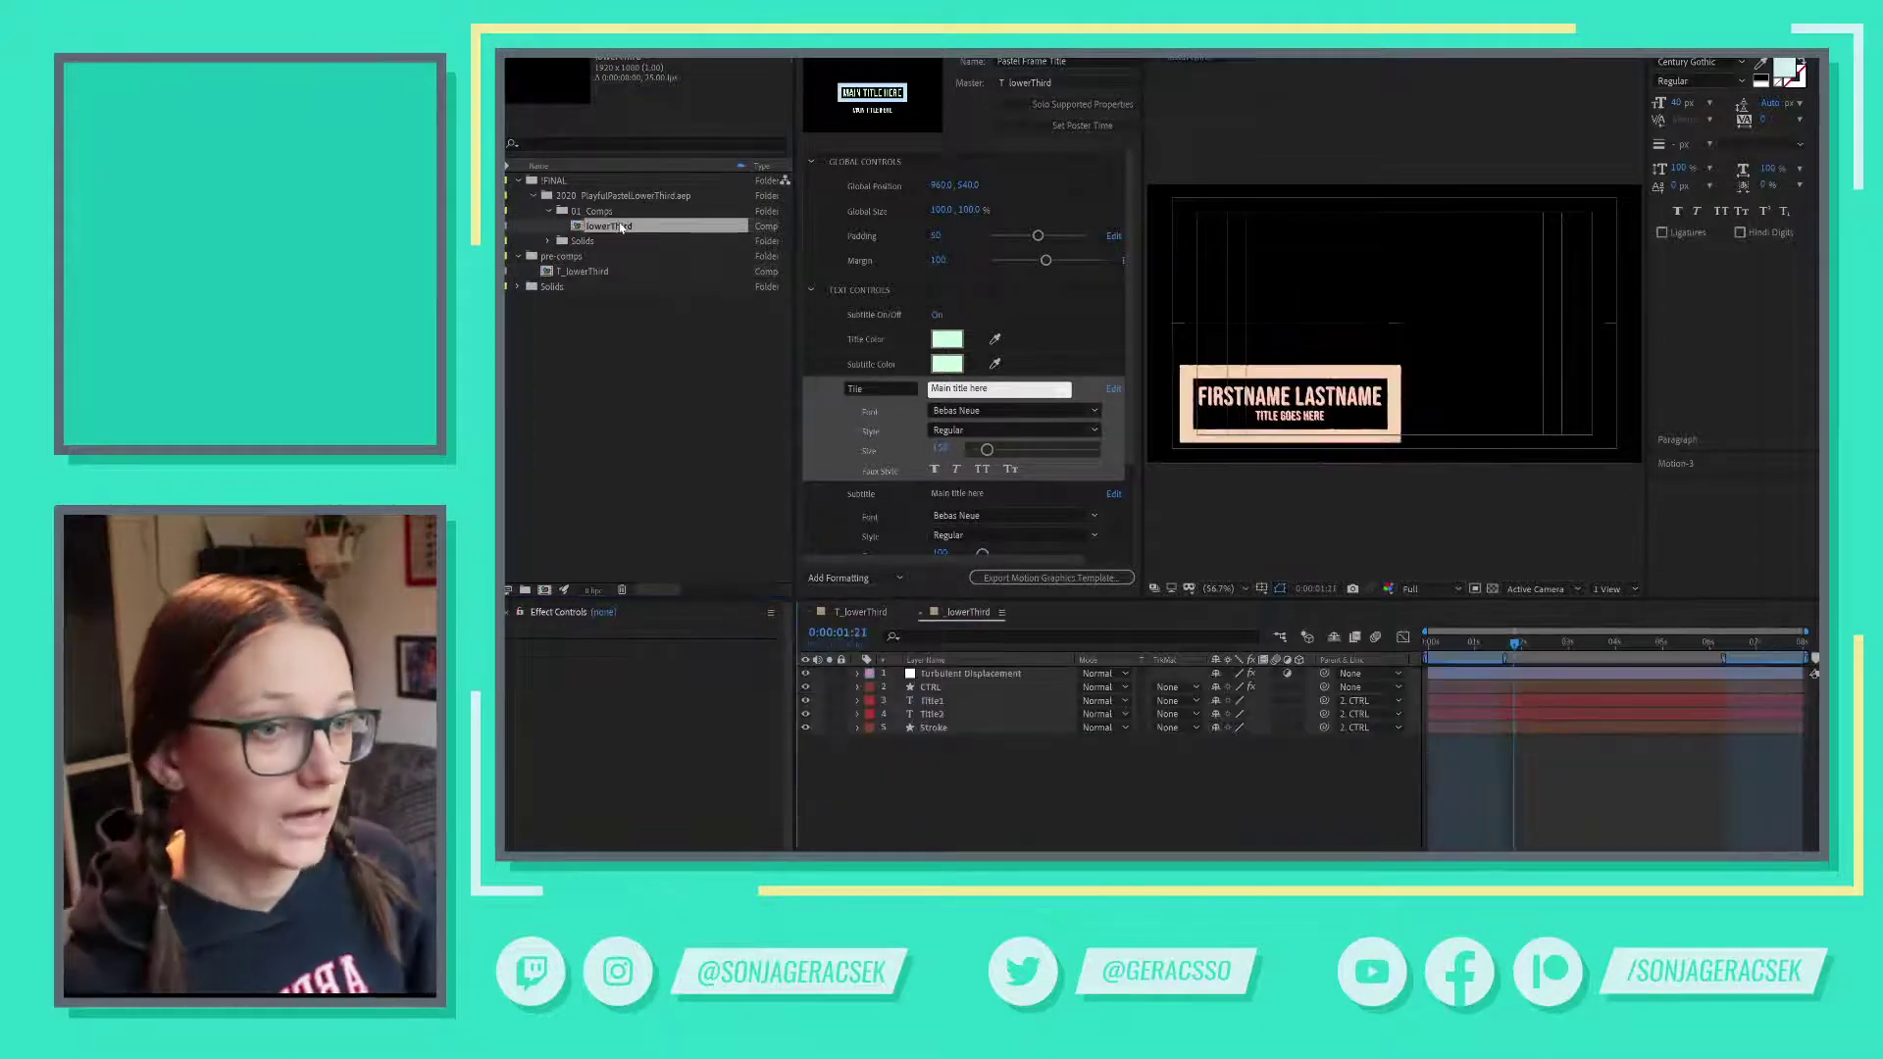
pyautogui.click(933, 700)
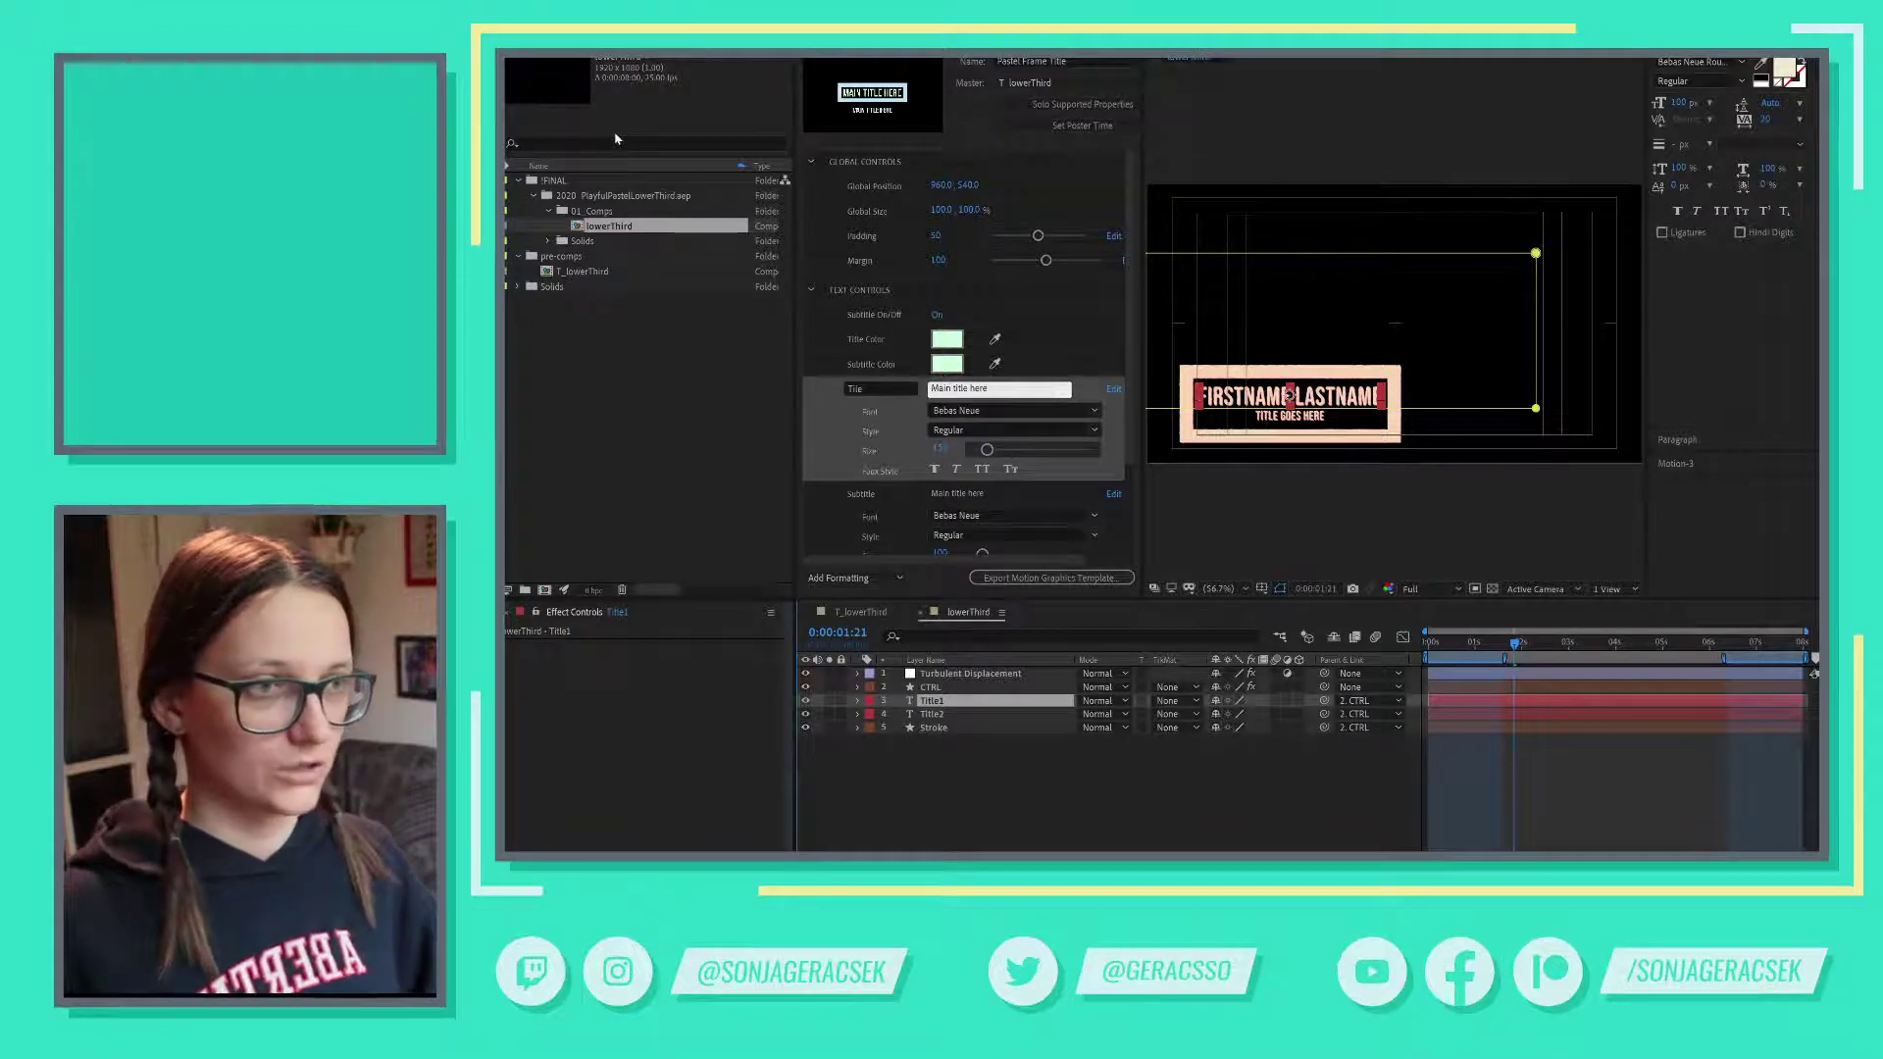
pyautogui.click(925, 687)
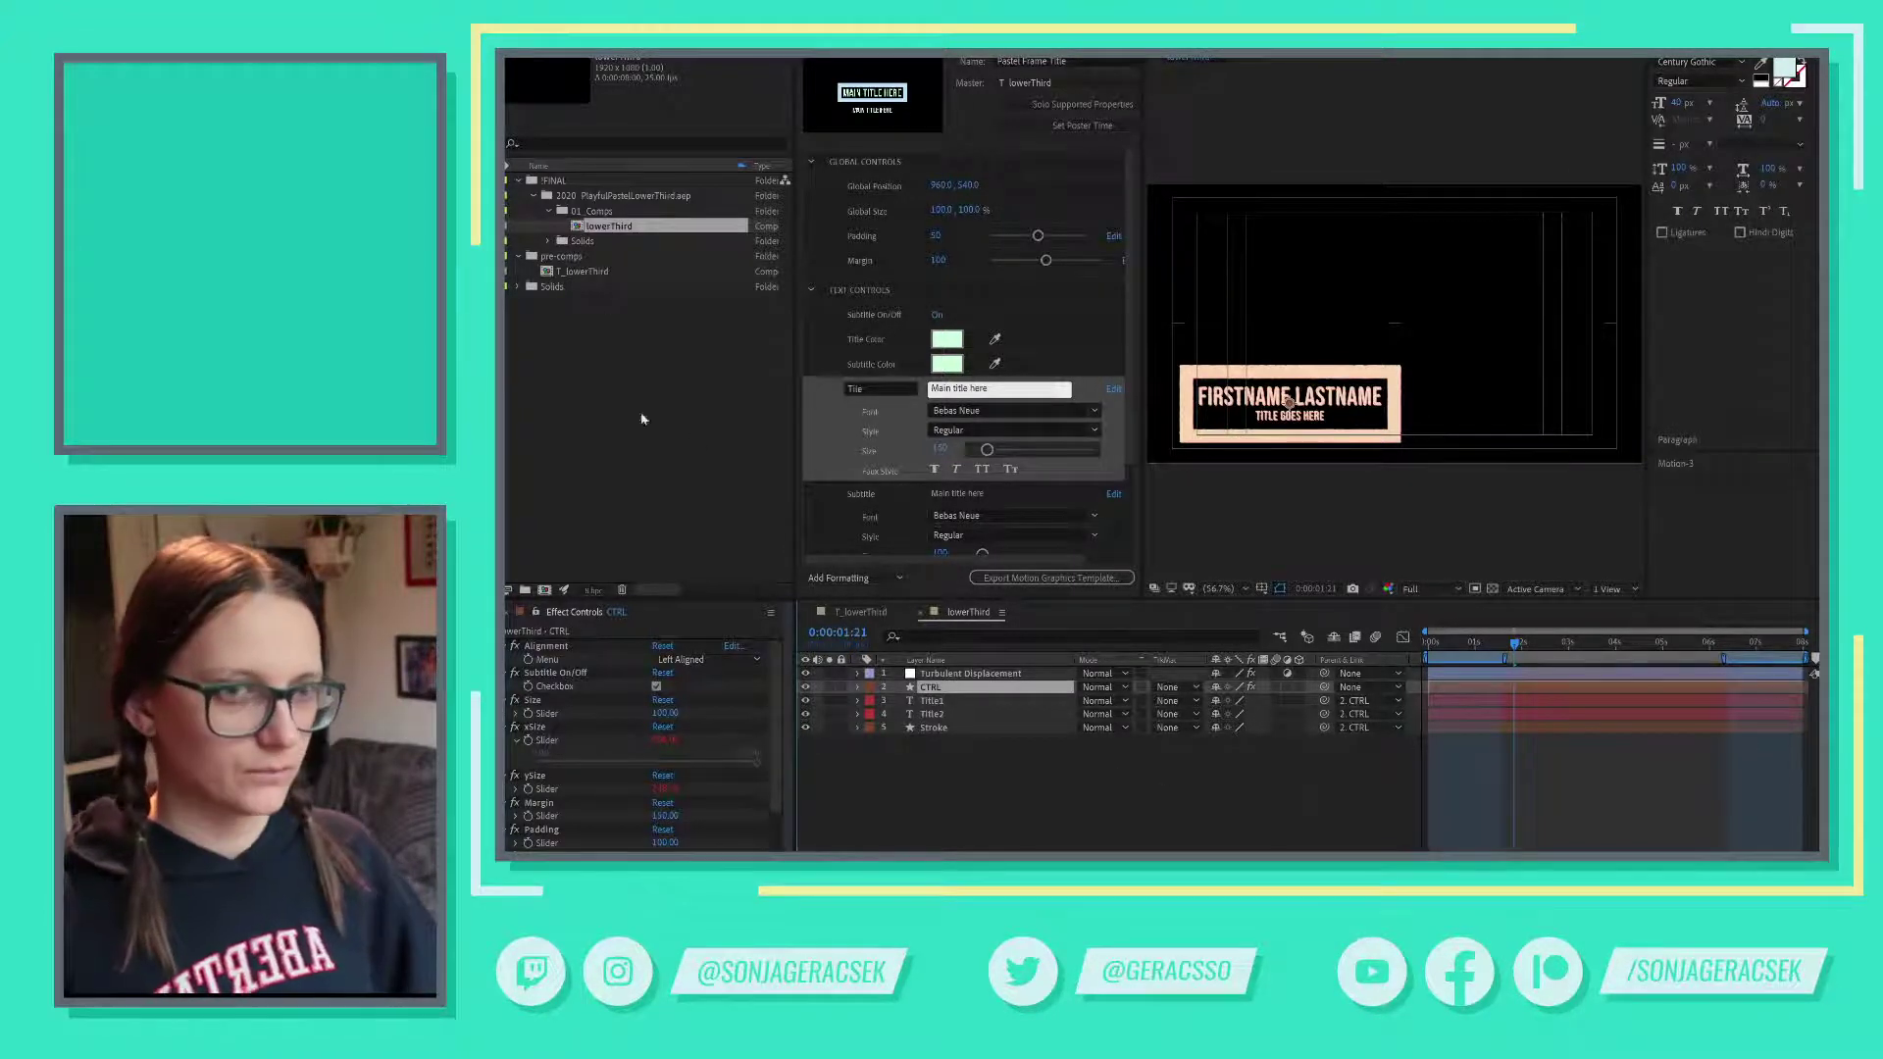
# - Switch to Excel, move the "open comp > title > type long text" step two rows down and select the emptied cell B14
pyautogui.hotkey('alt', 'Tab')
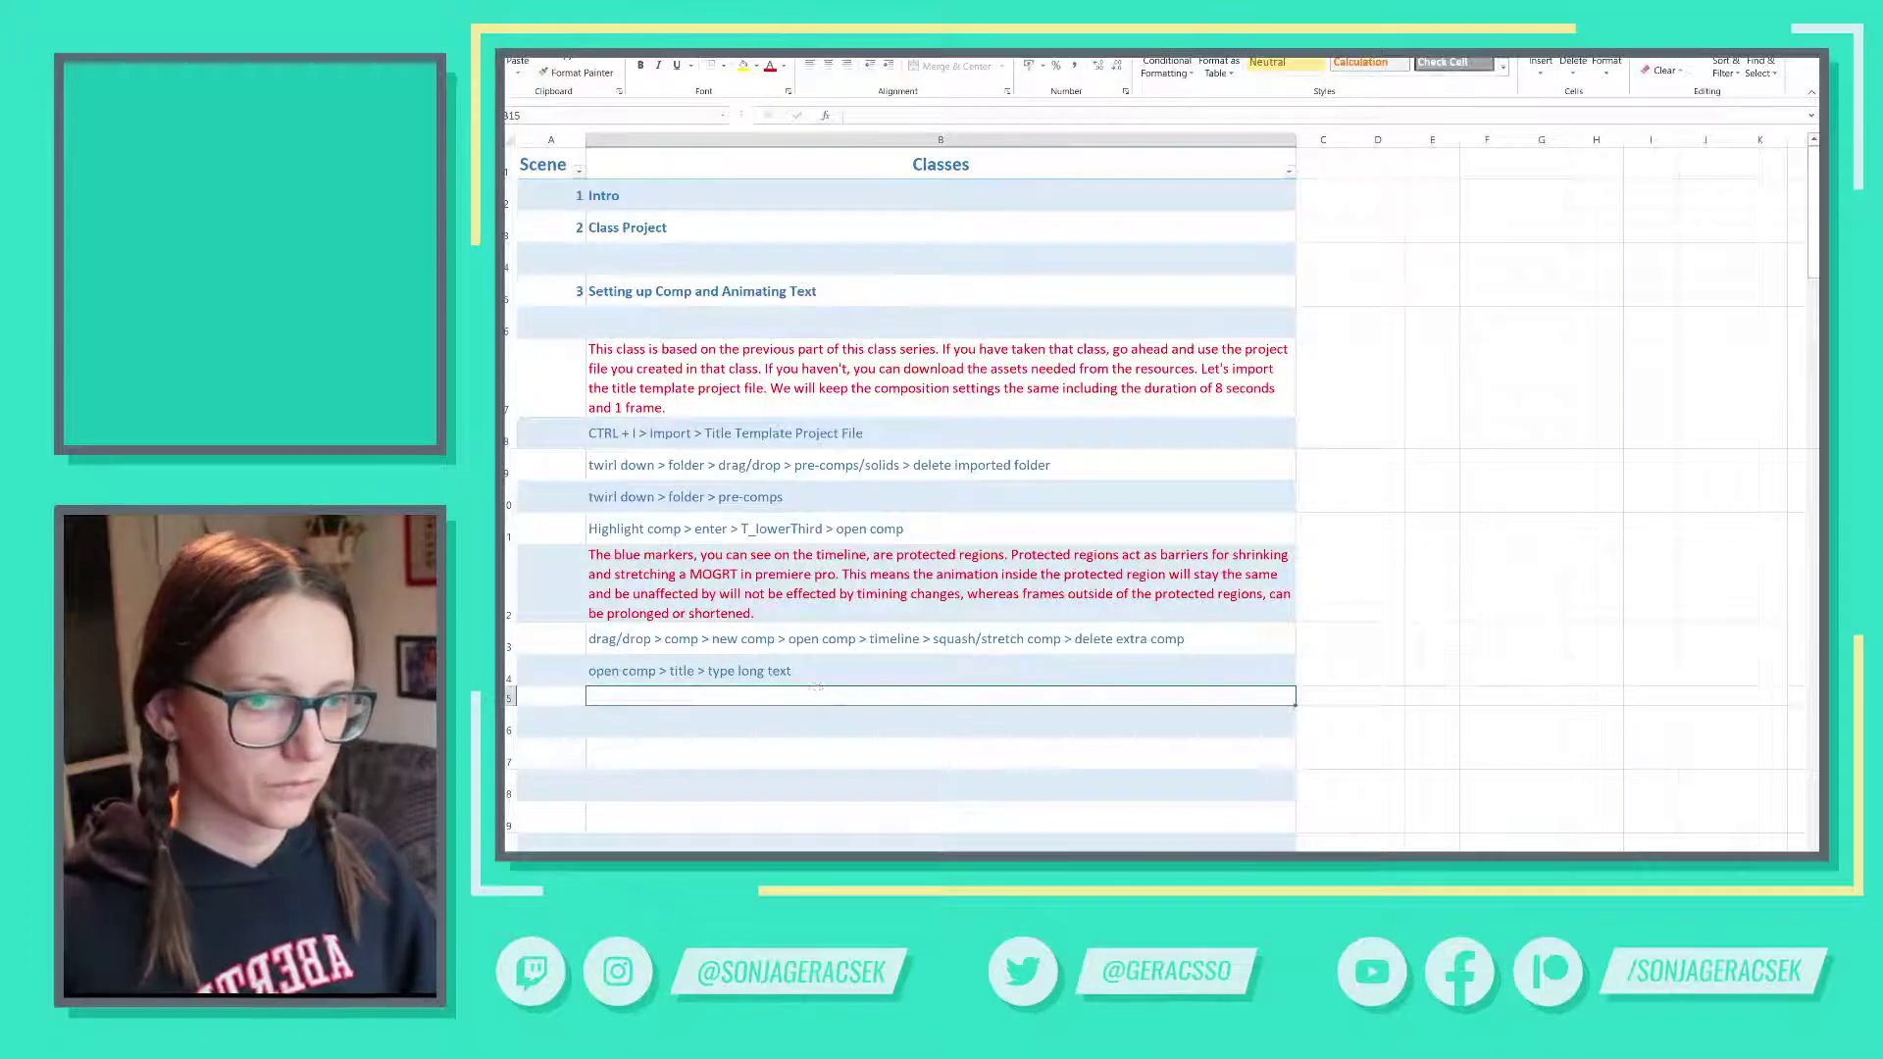
pyautogui.click(765, 672)
pyautogui.moveTo(812, 687); pyautogui.dragTo(812, 726)
pyautogui.click(693, 678)
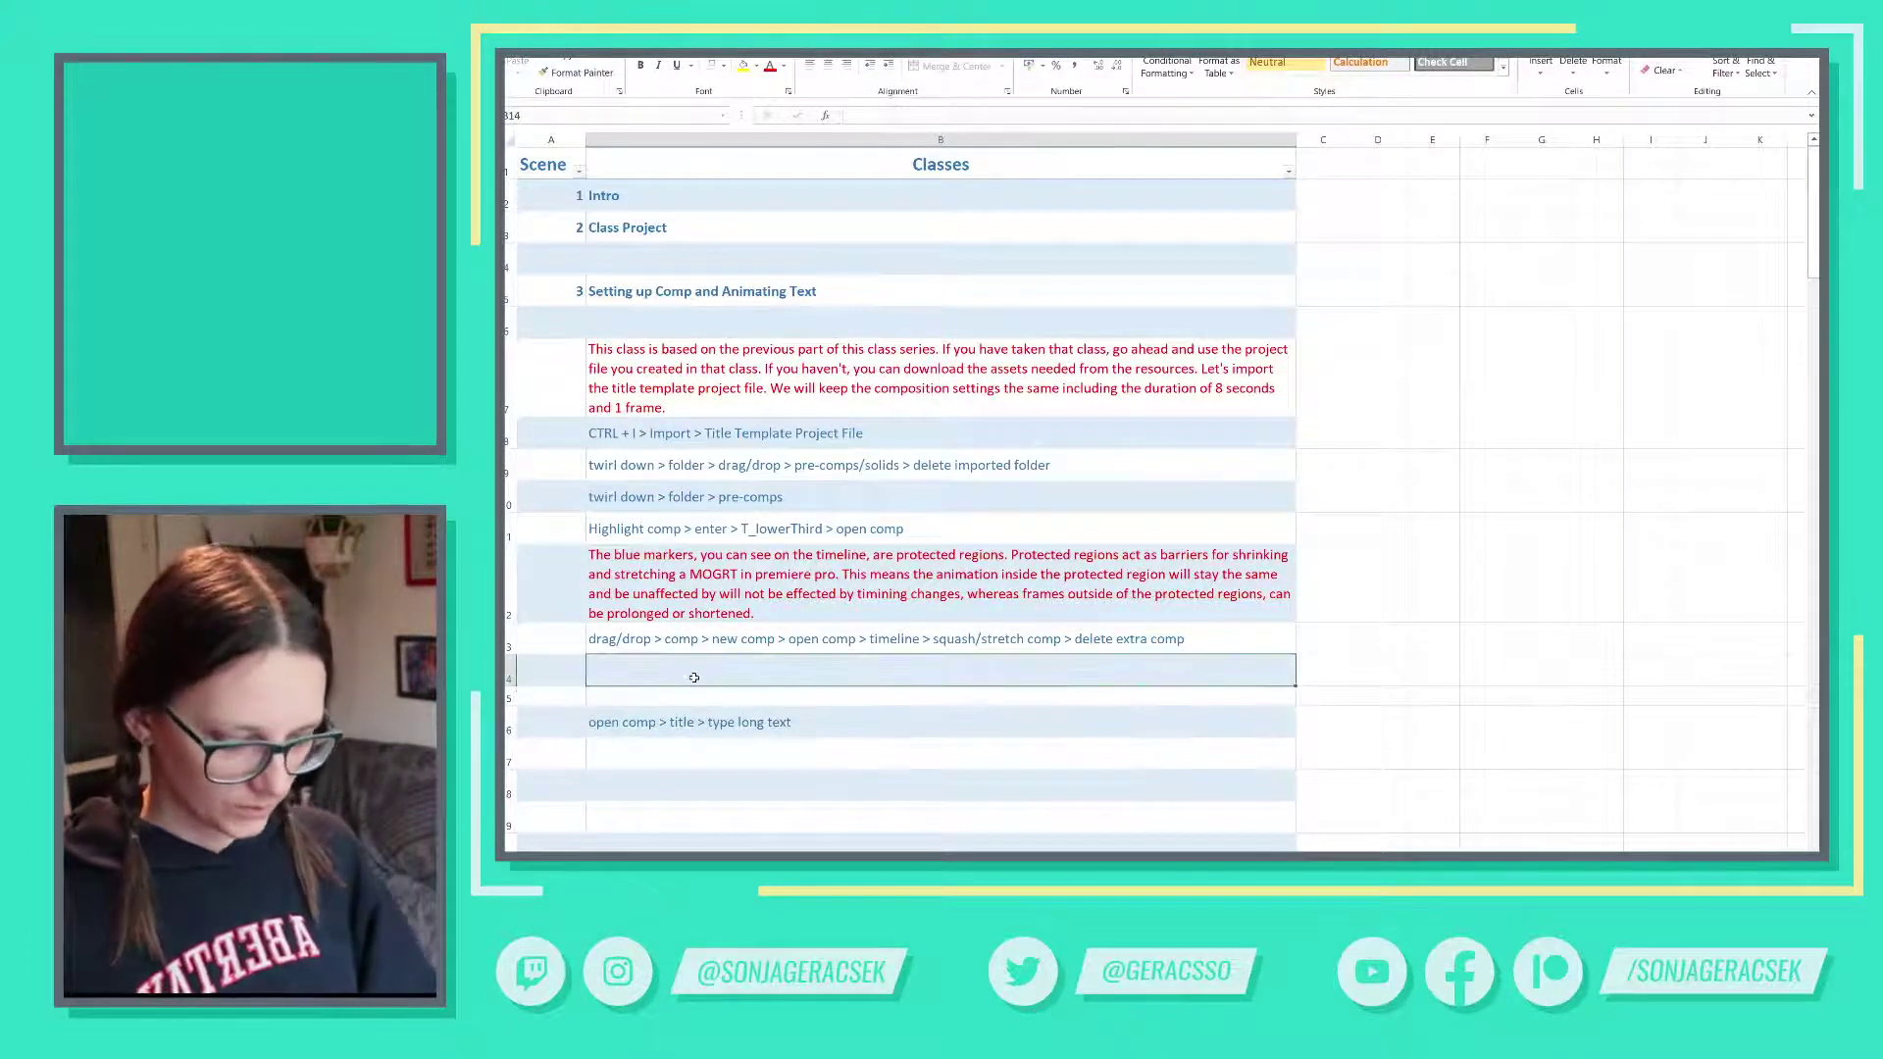
# - Start a new outline step in cell B14 with "CTRL >" and a reference to its position
pyautogui.write('Dr')
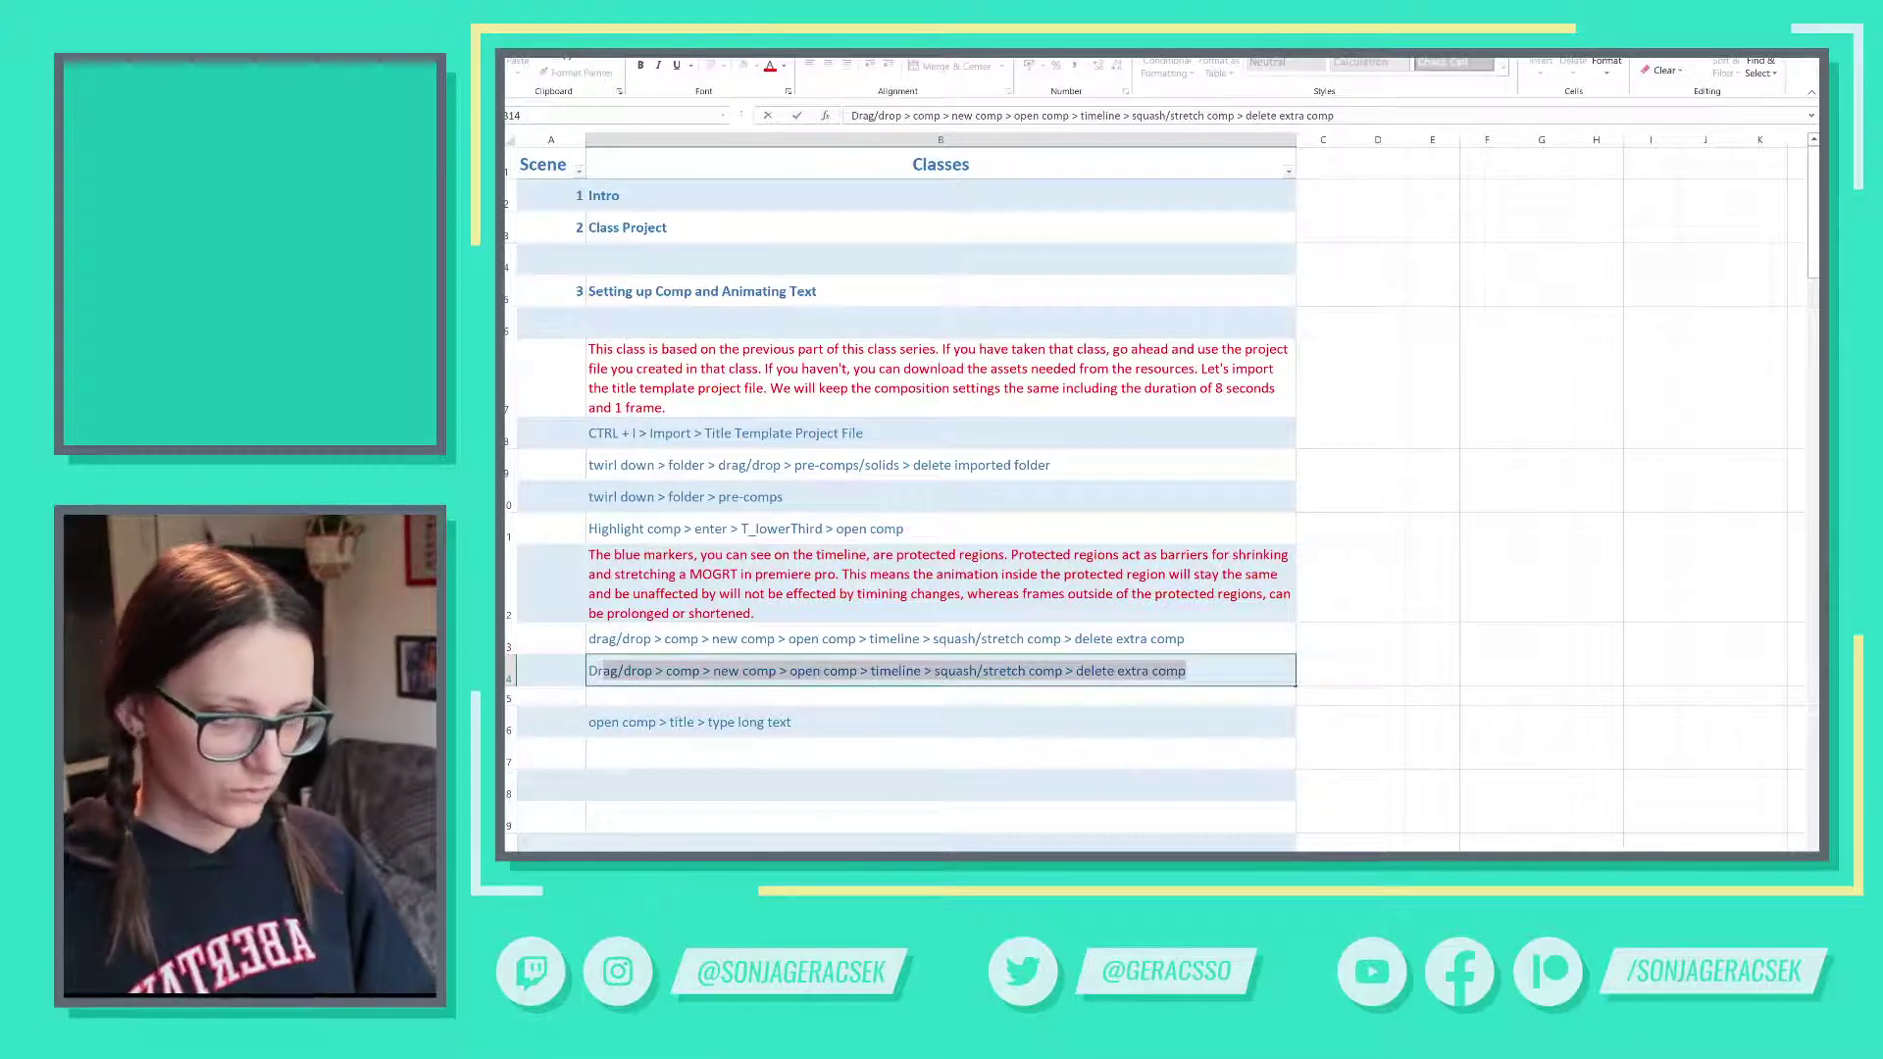
pyautogui.press('BackSpace')
pyautogui.press('BackSpace')
pyautogui.write('CTRL >')
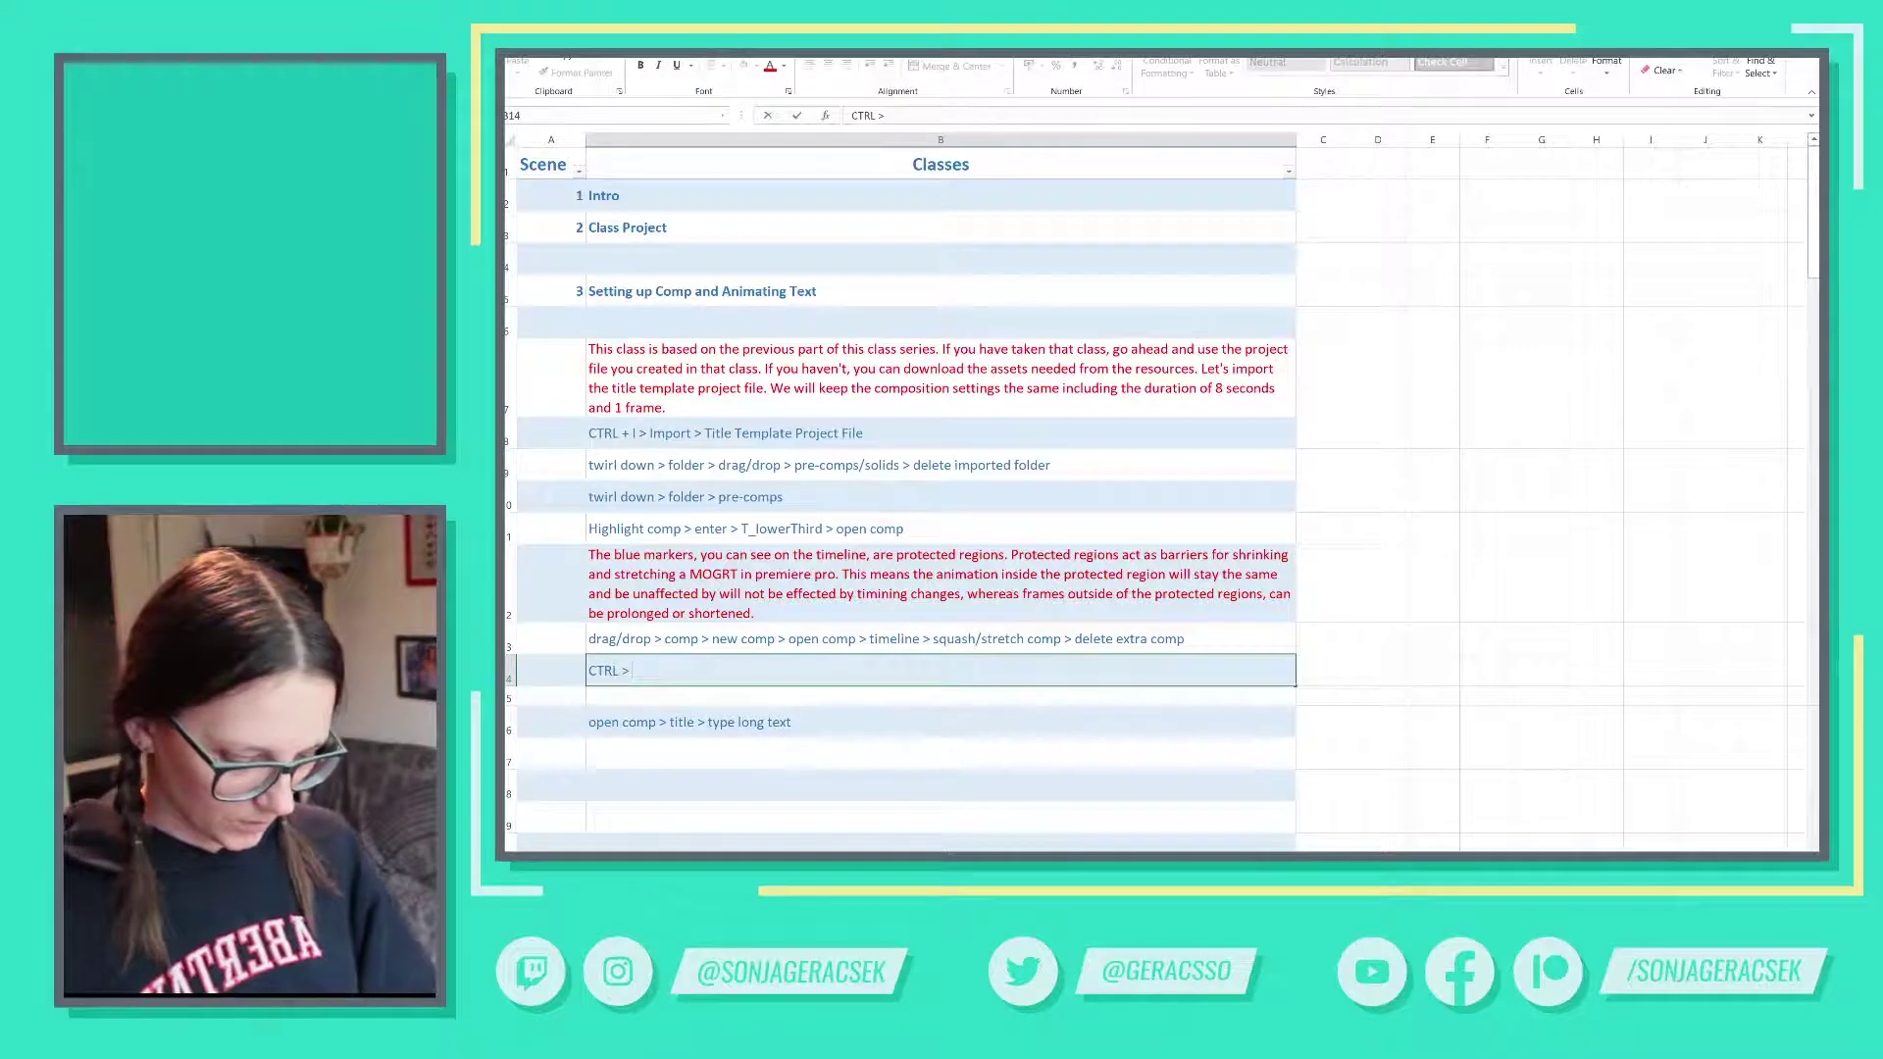
pyautogui.write(' DTa')
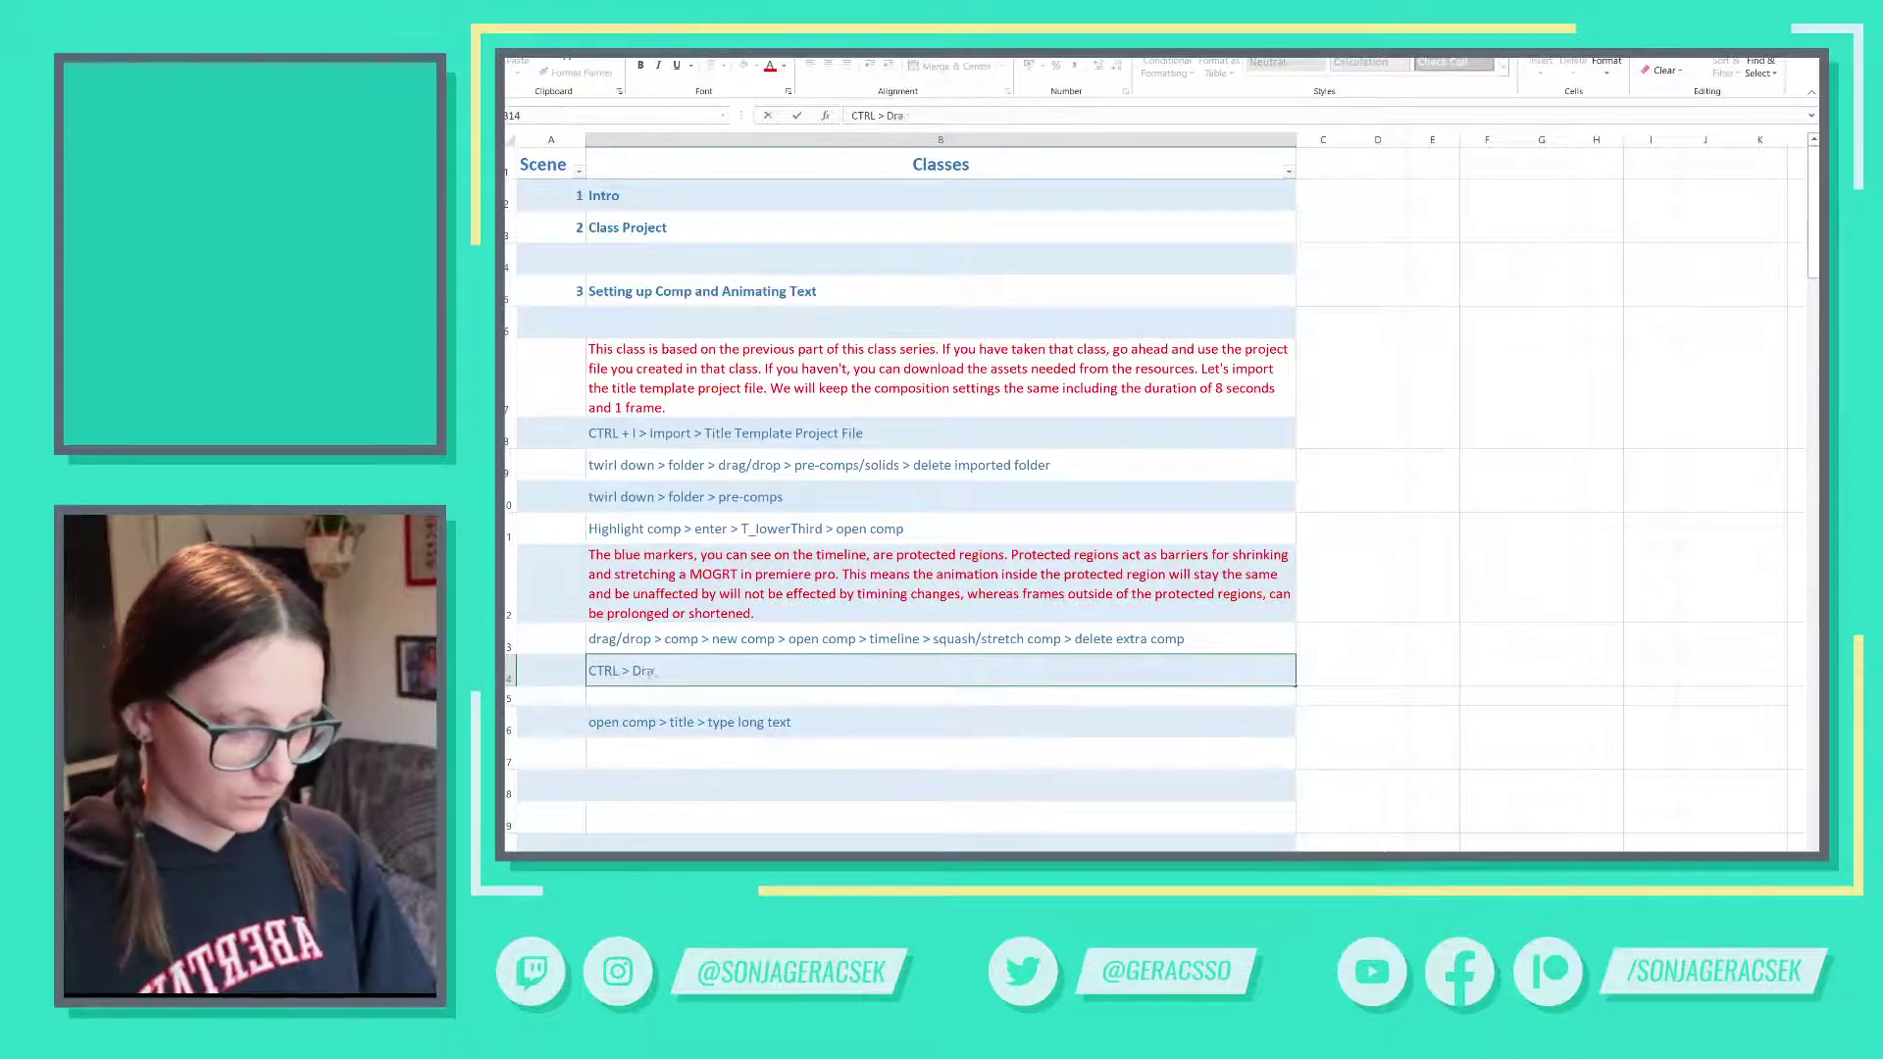
pyautogui.write('g/')
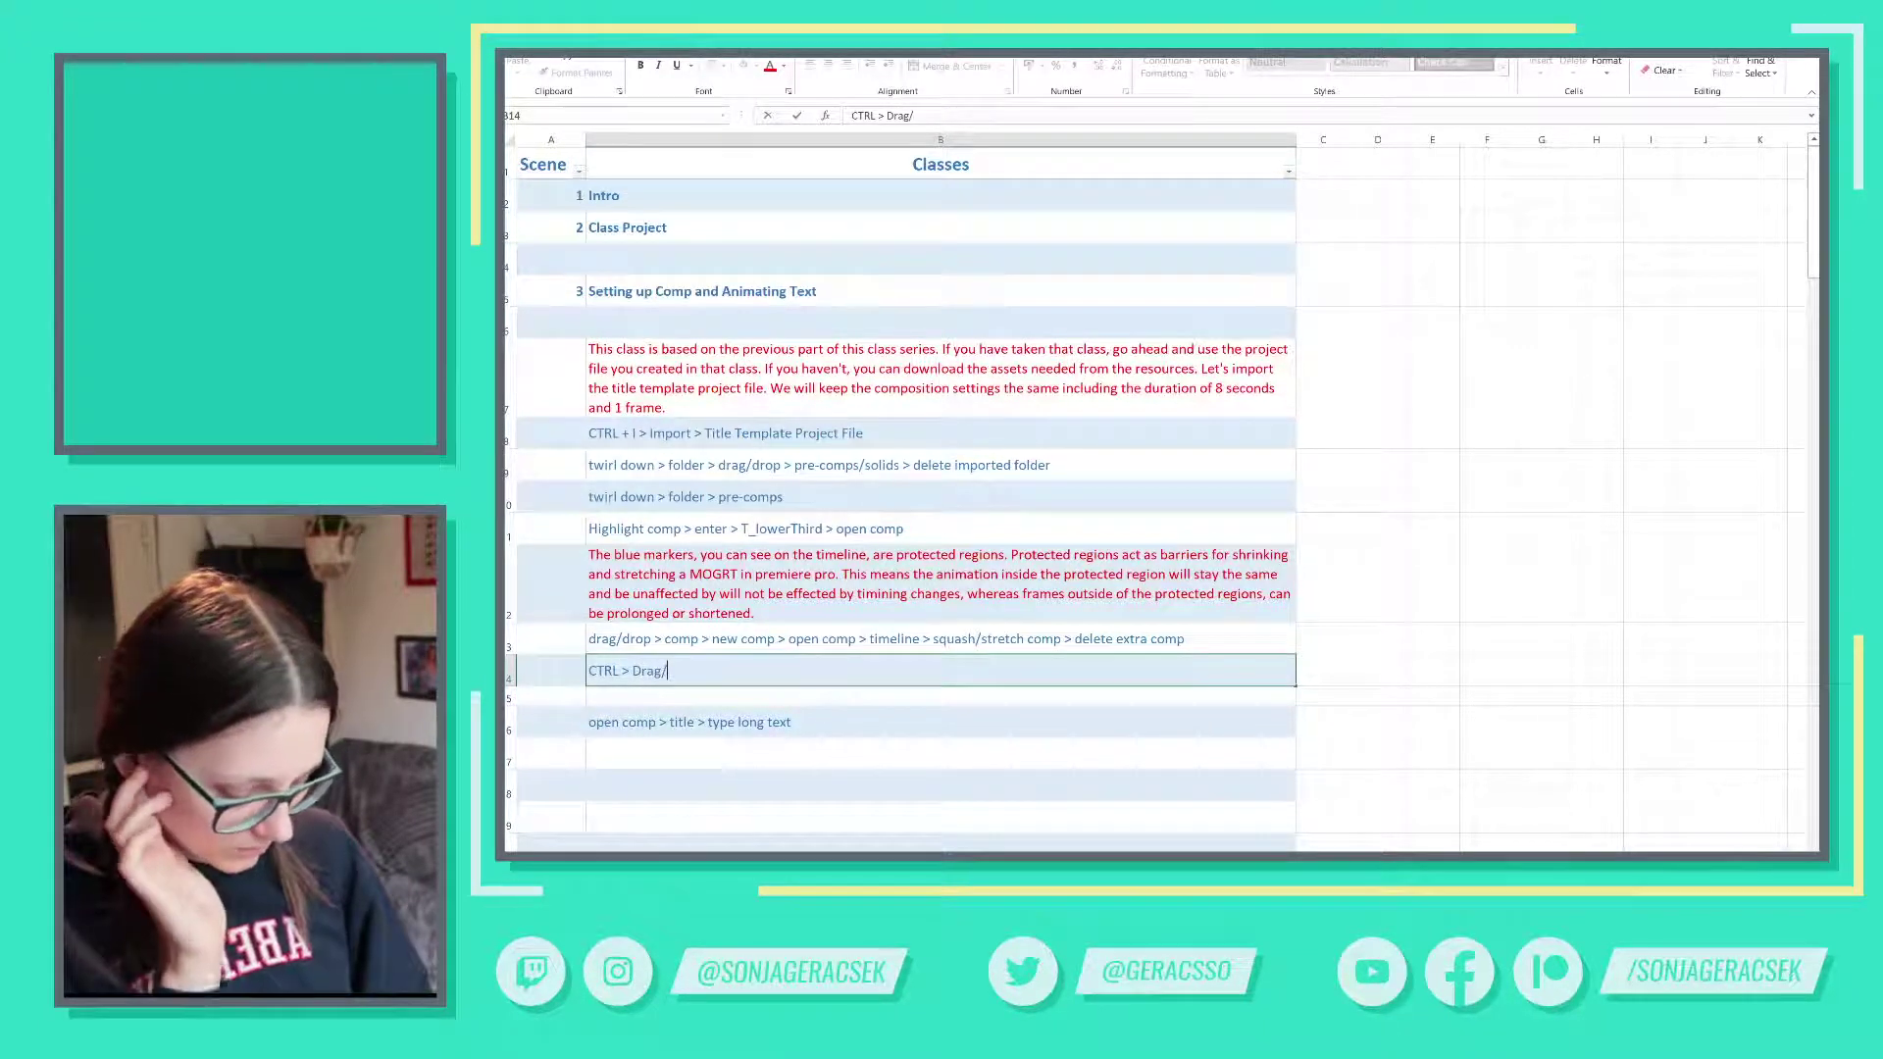
pyautogui.press('BackSpace')
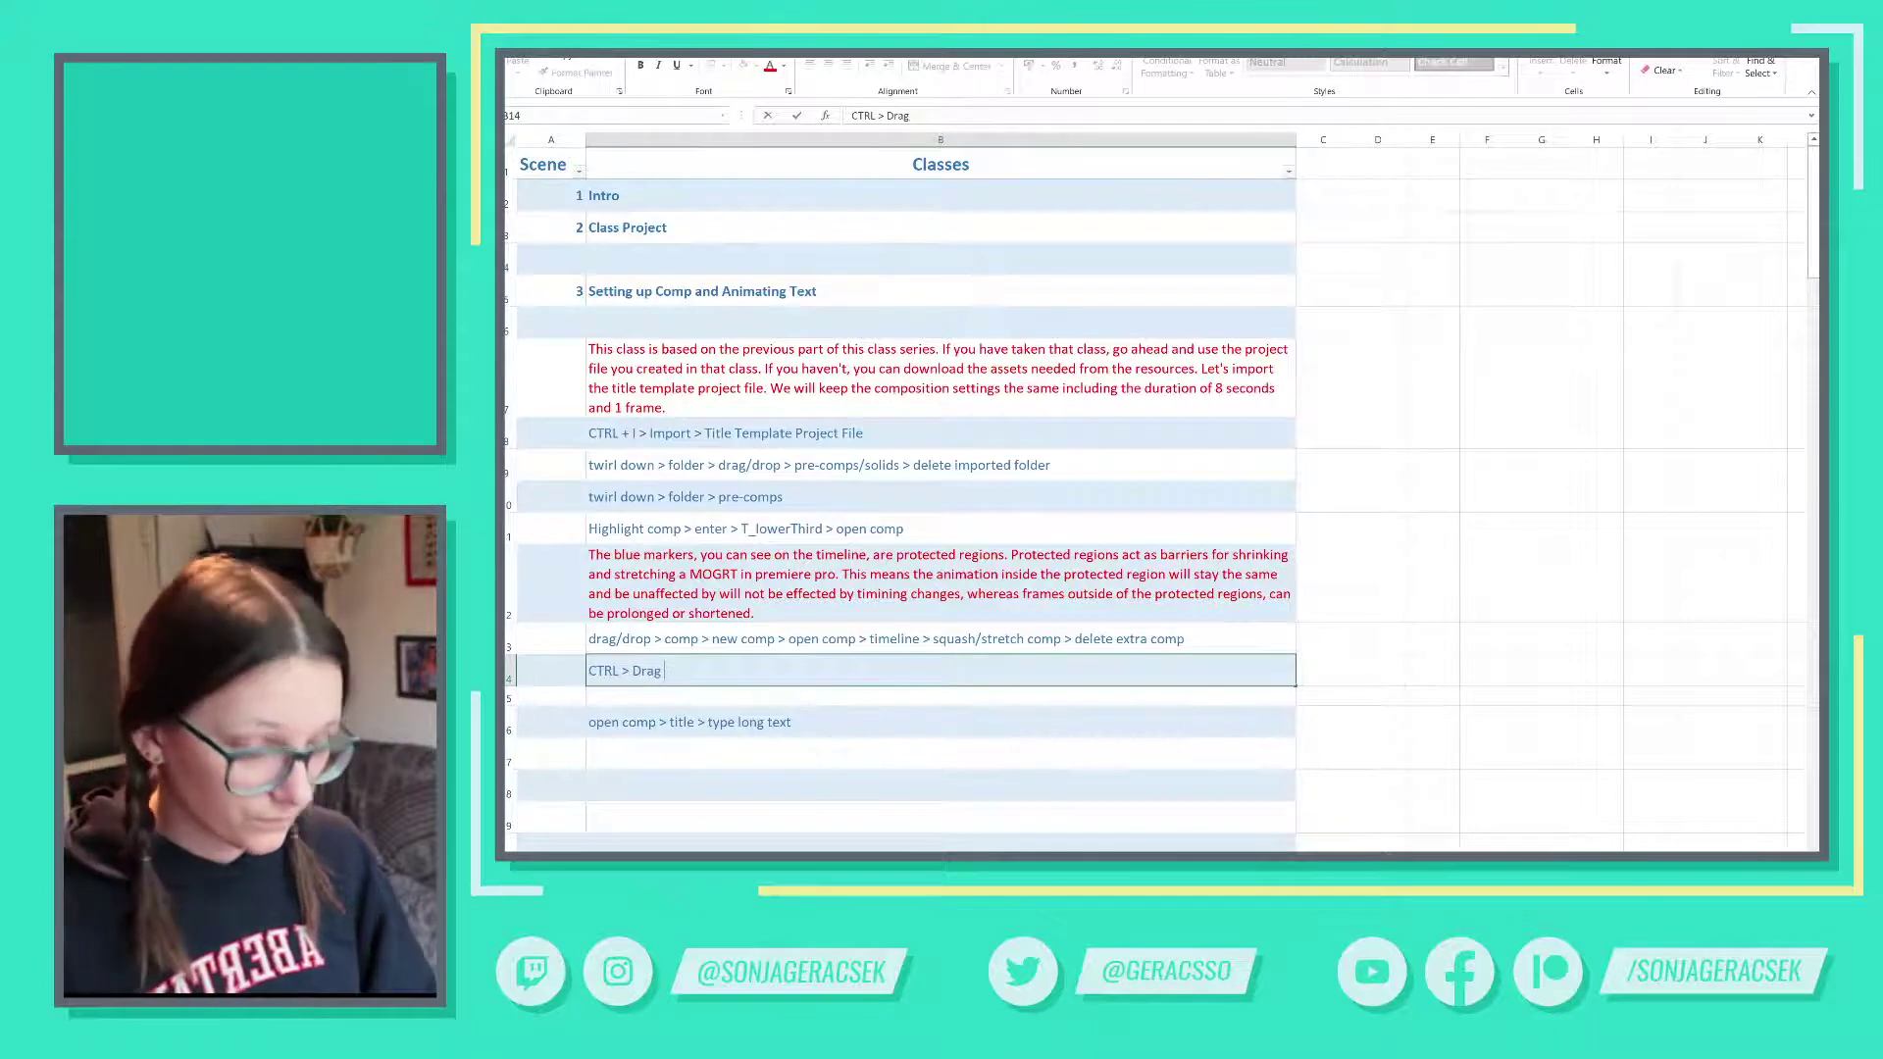
pyautogui.write('>')
pyautogui.press('BackSpace')
pyautogui.press('BackSpace')
pyautogui.press('BackSpace')
pyautogui.write('position')
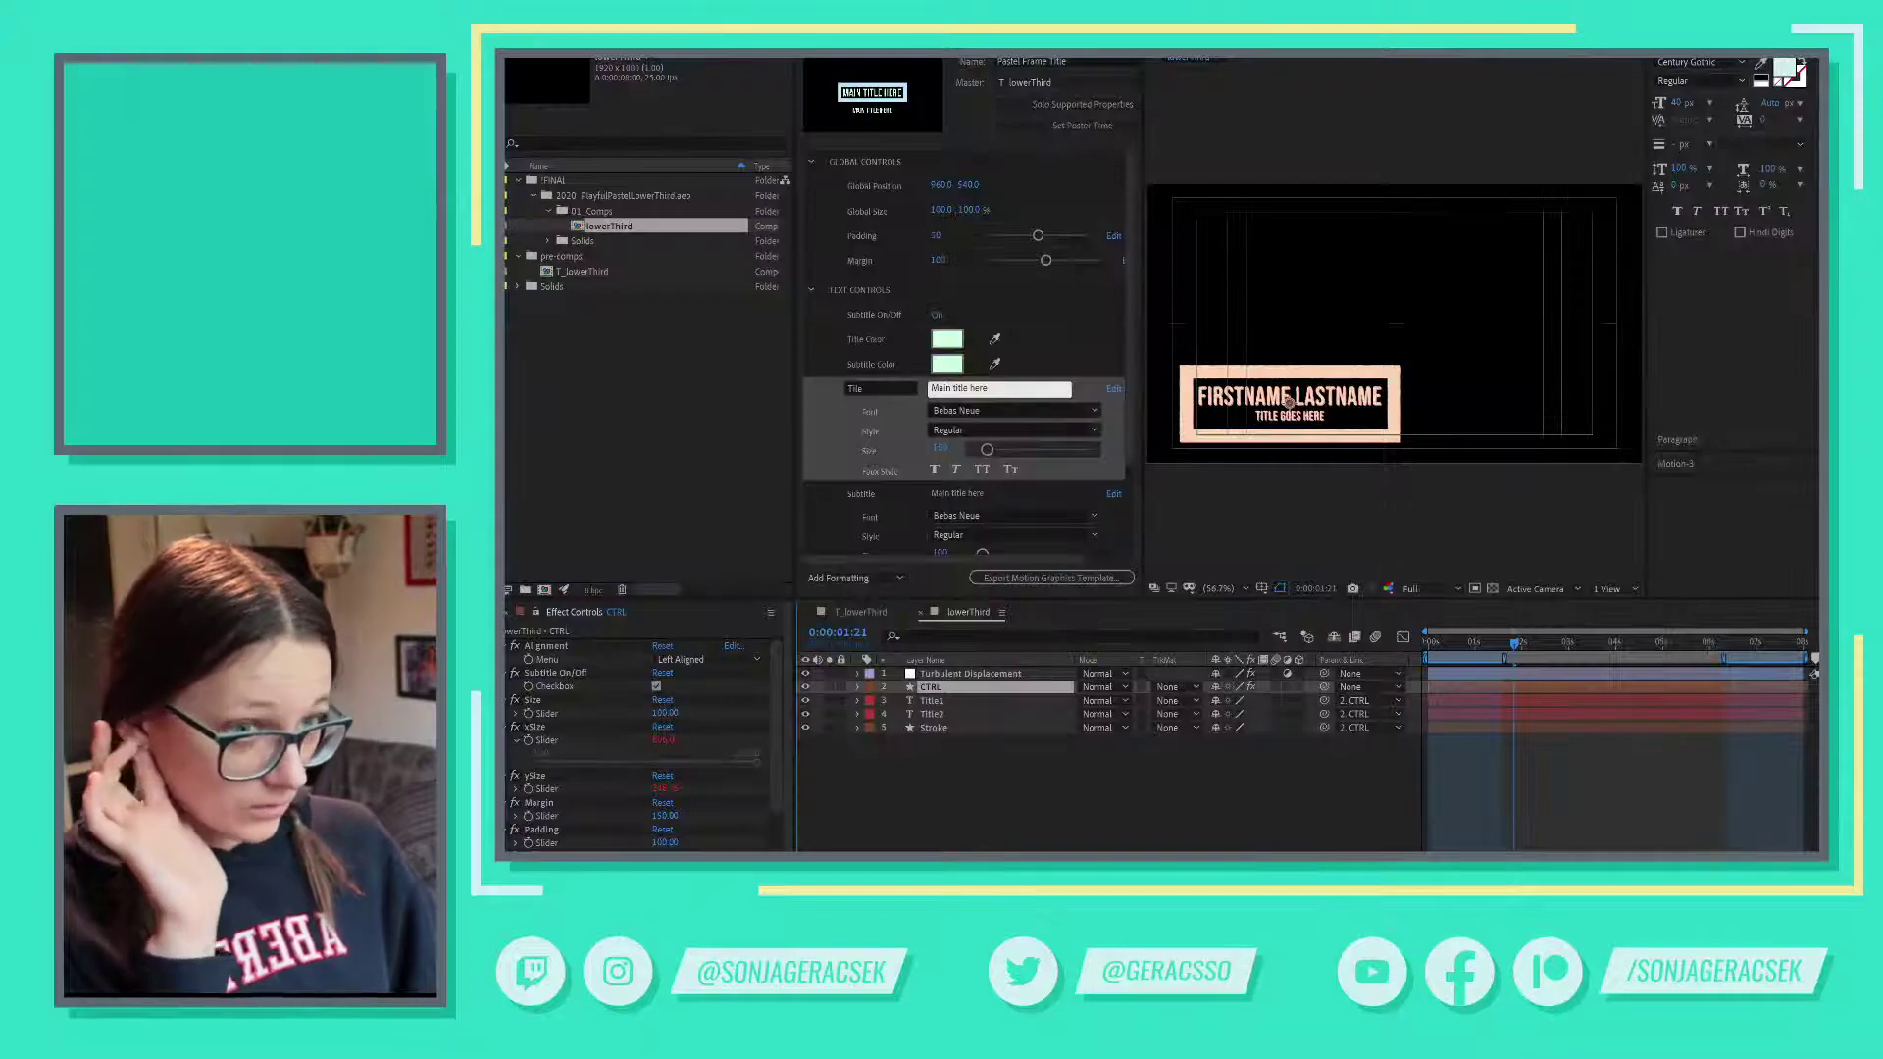
# - Switch to After Effects and check the CTRL layer's Position property in the lowerThird timeline, then collapse it
pyautogui.press('p')
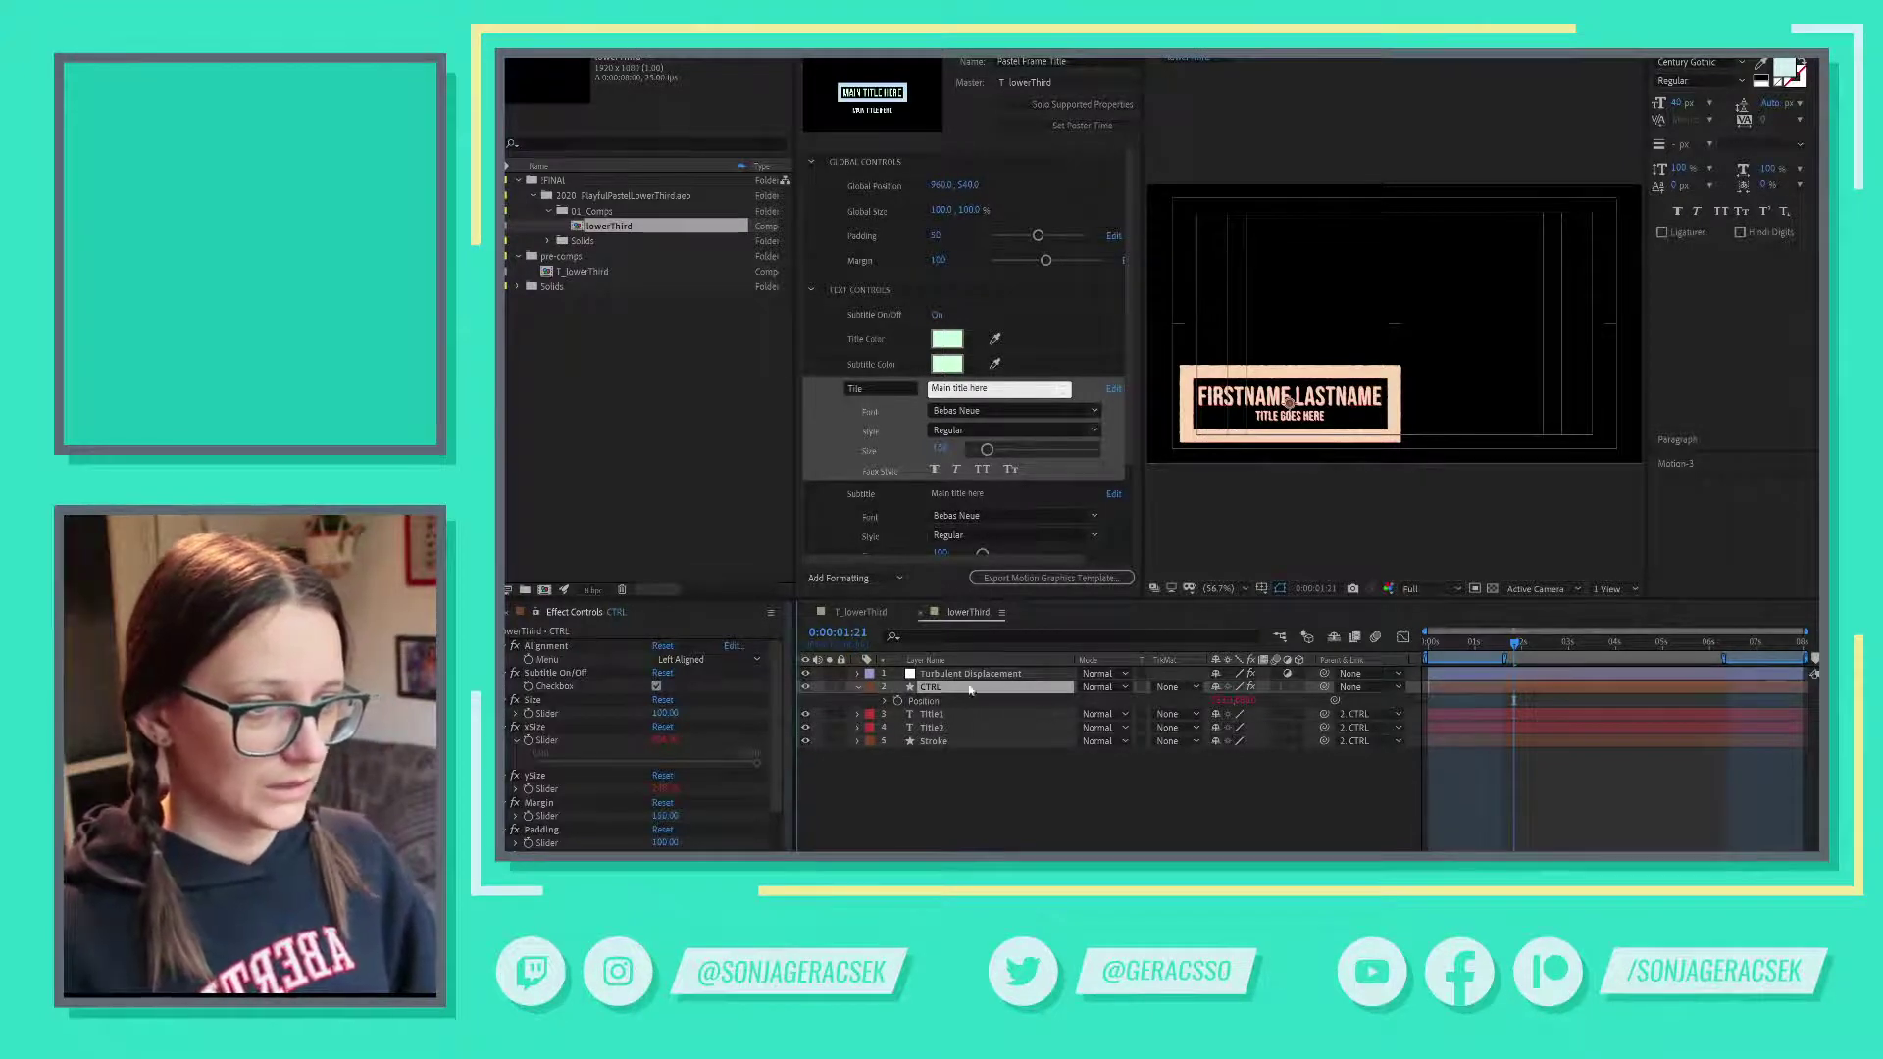
pyautogui.press('p')
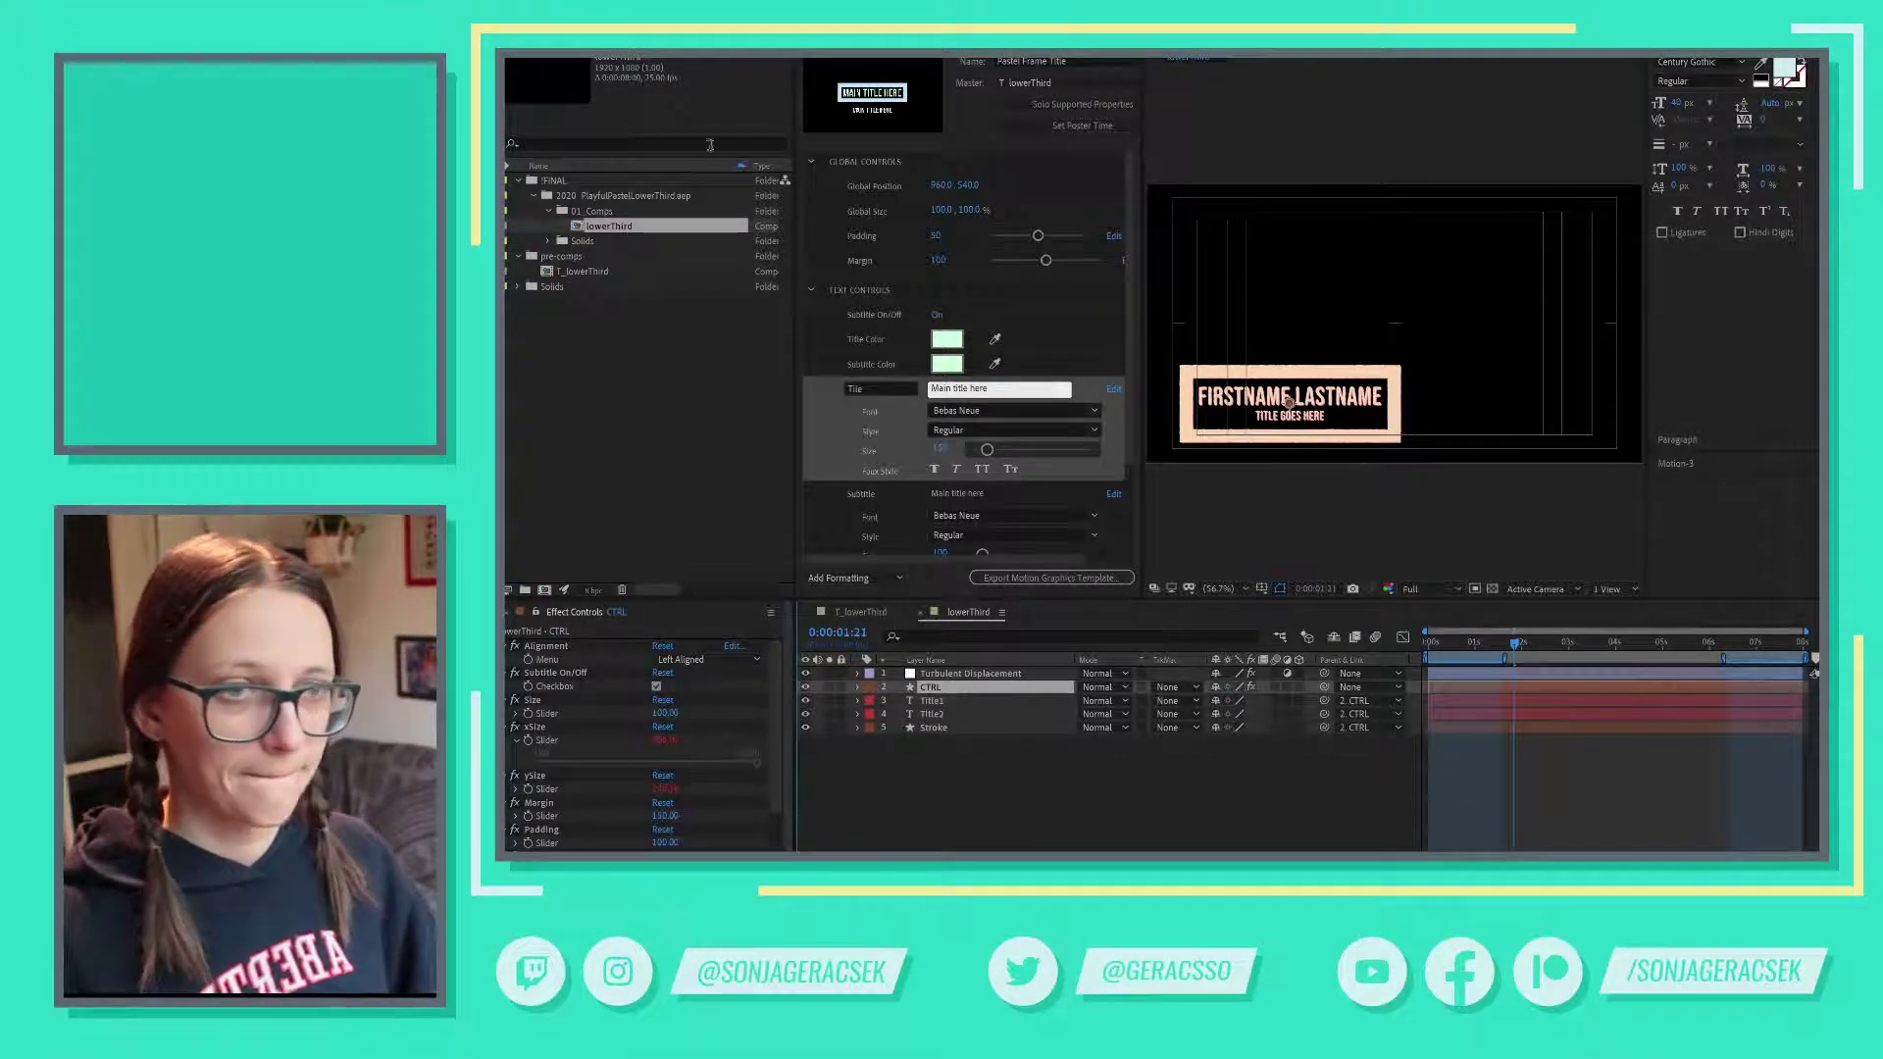
# - Open the T_lowerThird composition and set its CTRL layer's position to 550, 830
pyautogui.doubleClick(576, 274)
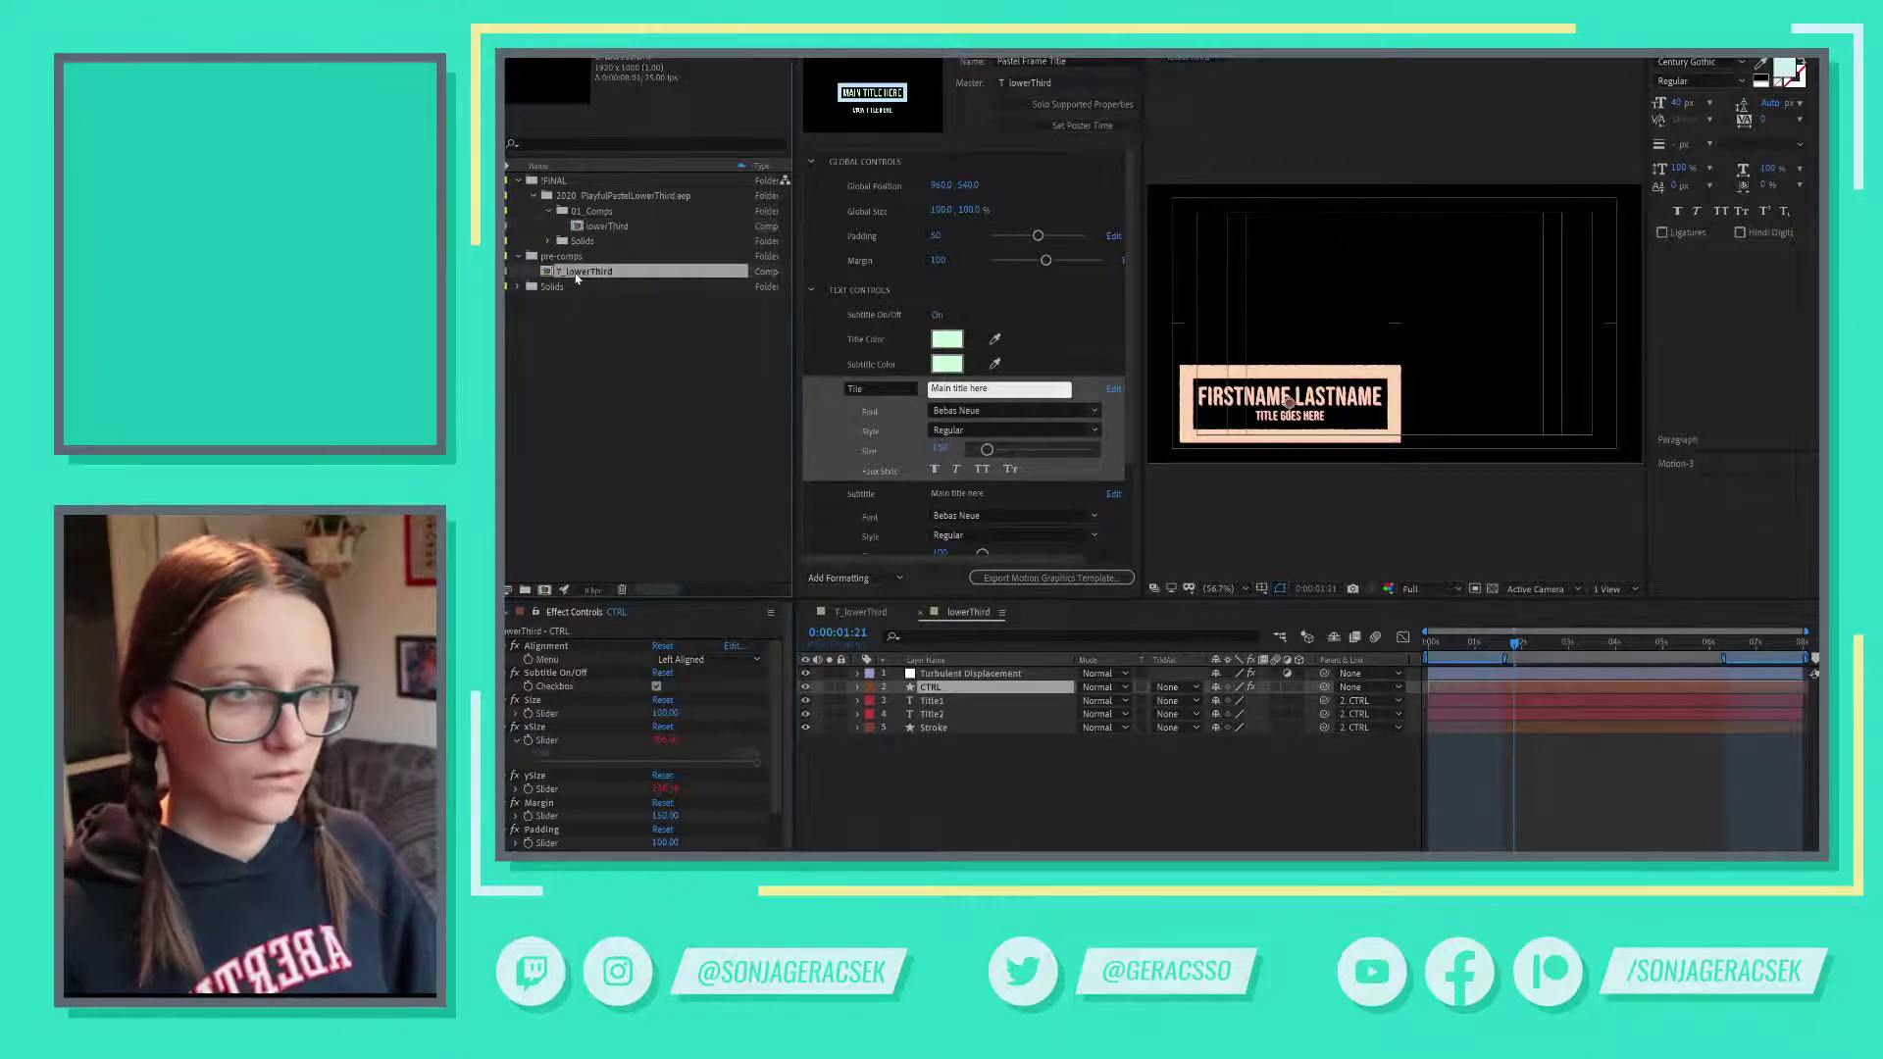
pyautogui.click(936, 675)
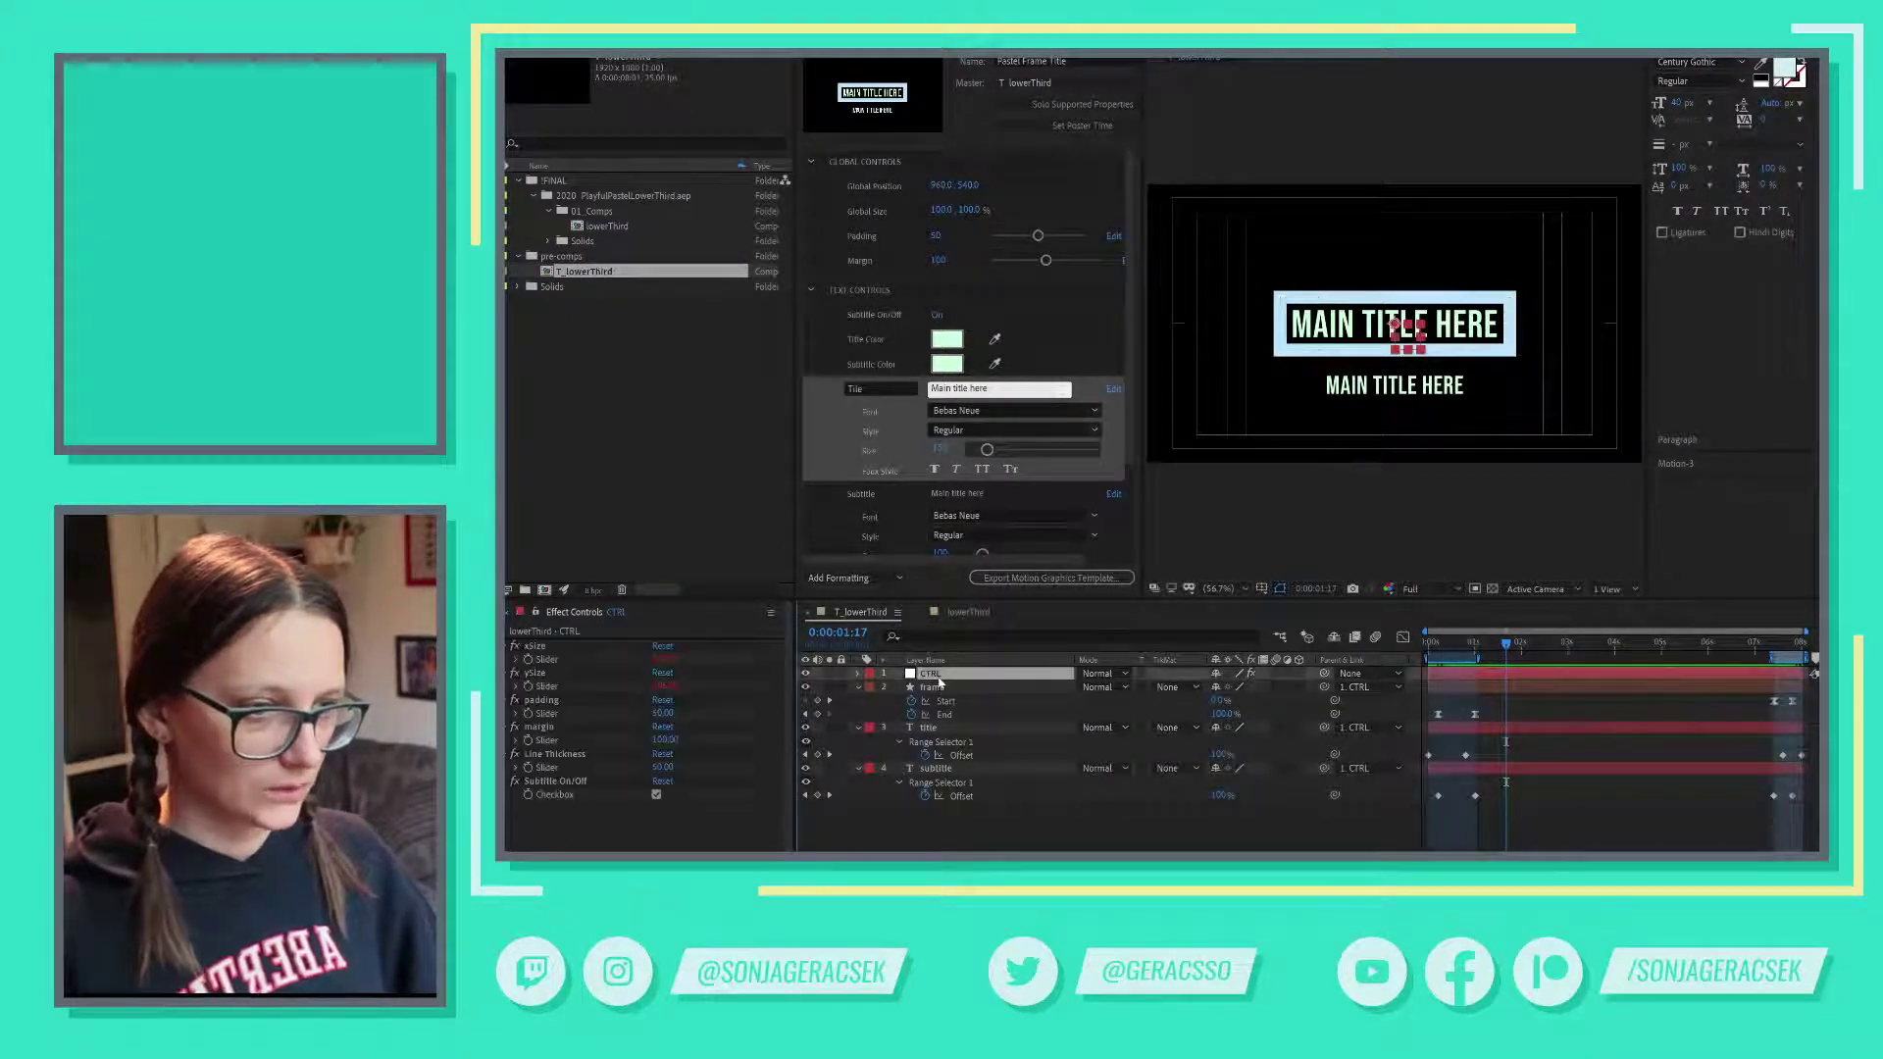
pyautogui.press('p')
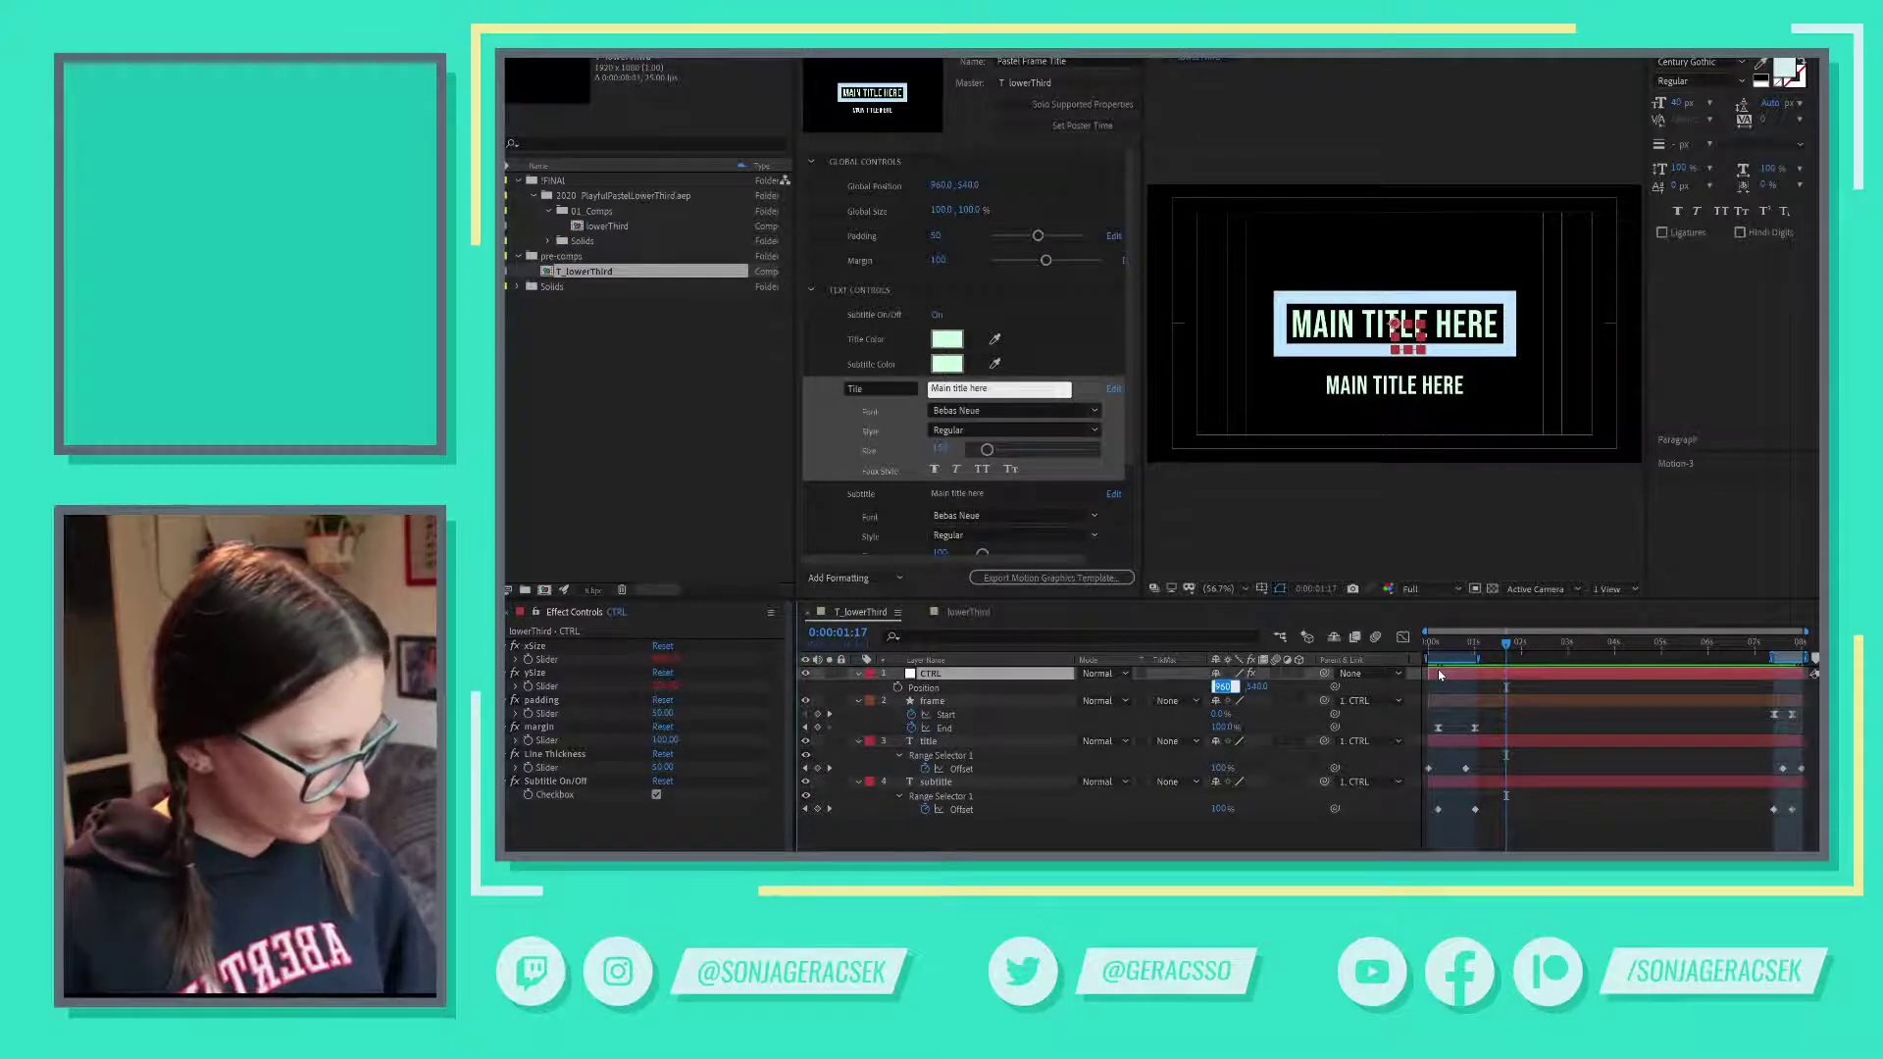
pyautogui.write('550')
pyautogui.press('Tab')
pyautogui.write('830')
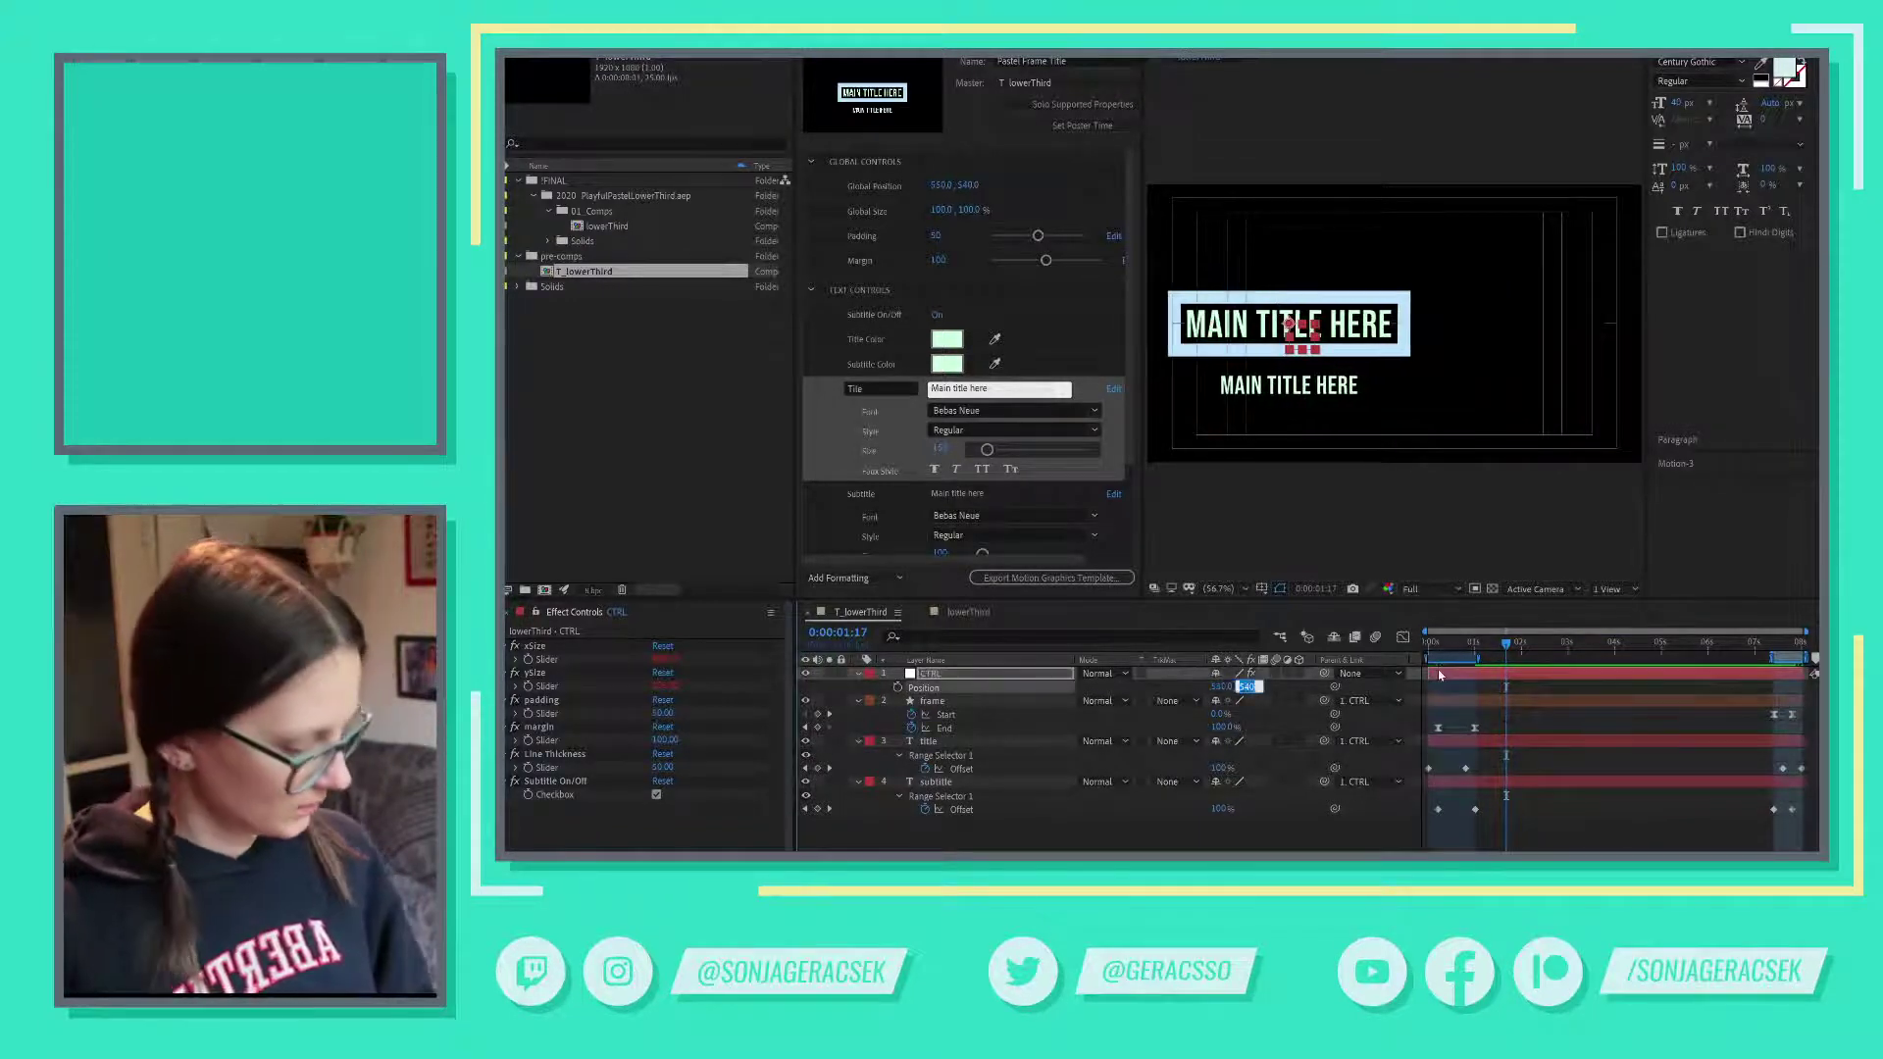
pyautogui.press('Return')
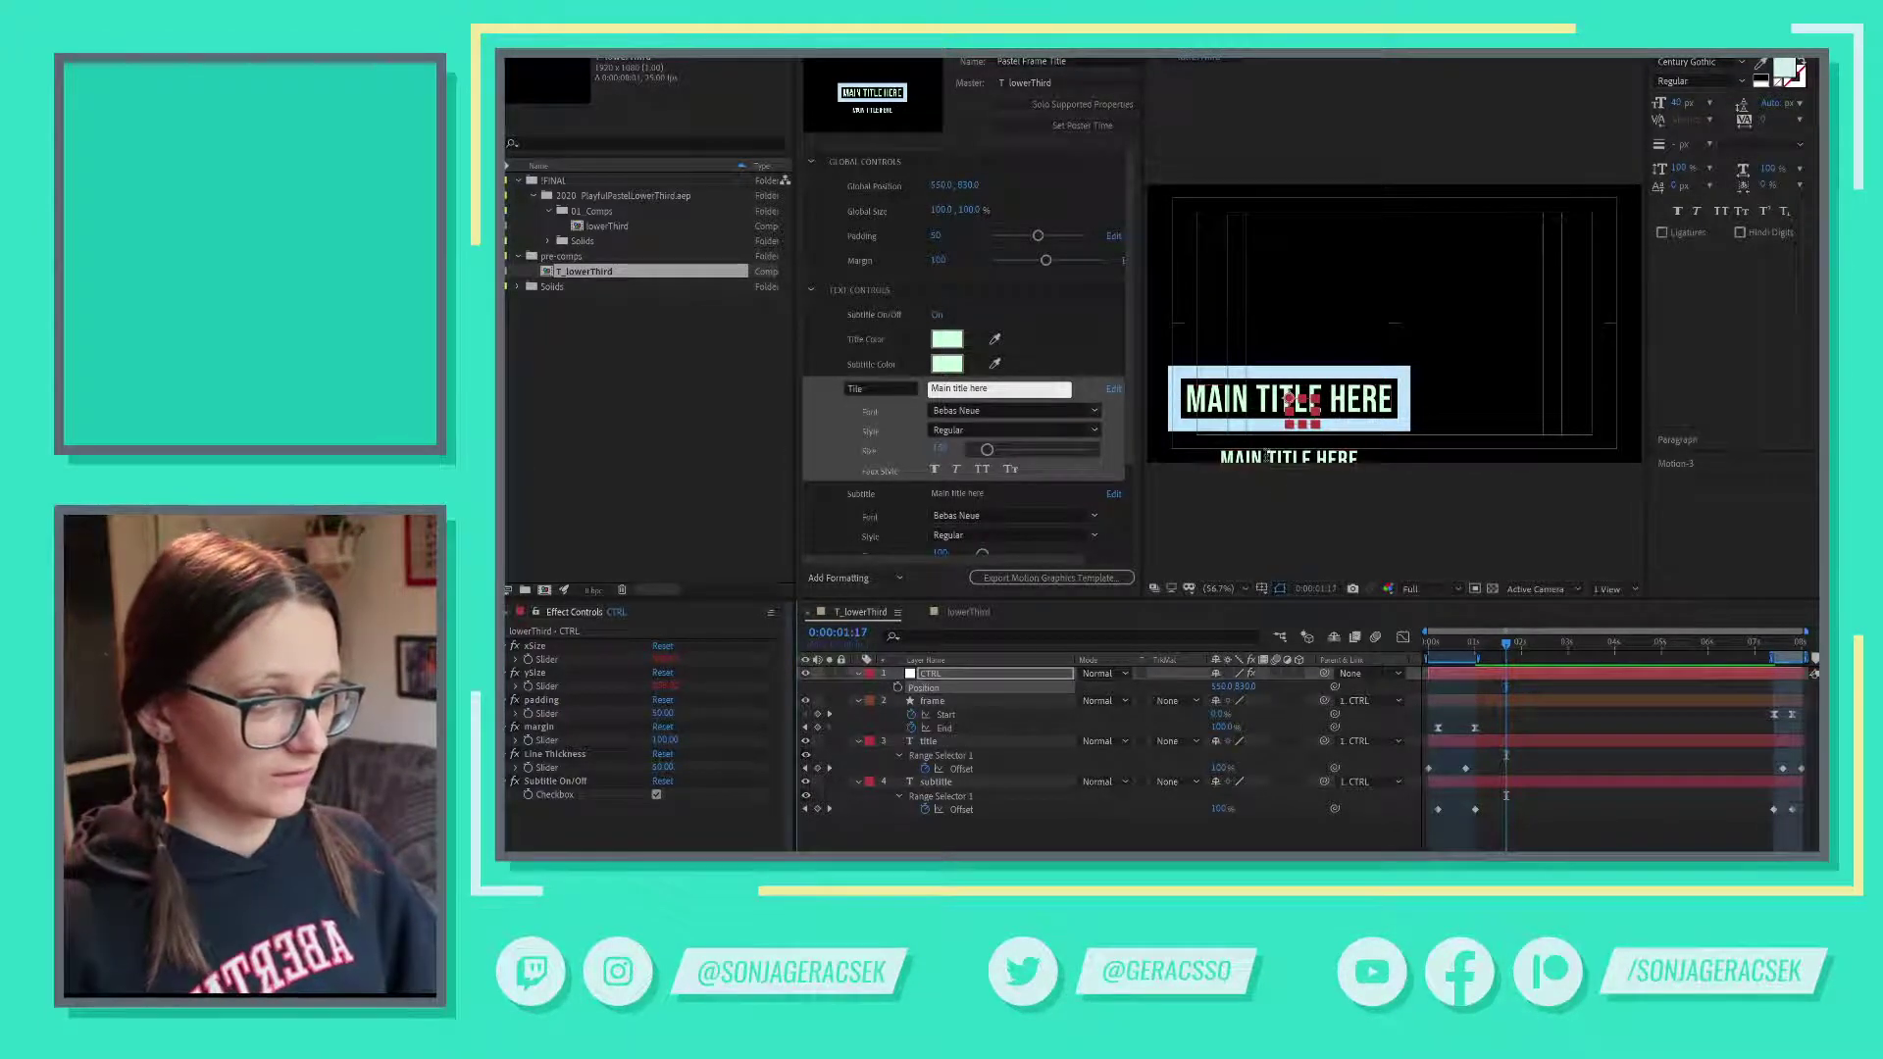
# - Compare the title placement in the lowerThird and T_lowerThird compositions by viewing them alternately
pyautogui.click(621, 227)
pyautogui.doubleClick(621, 228)
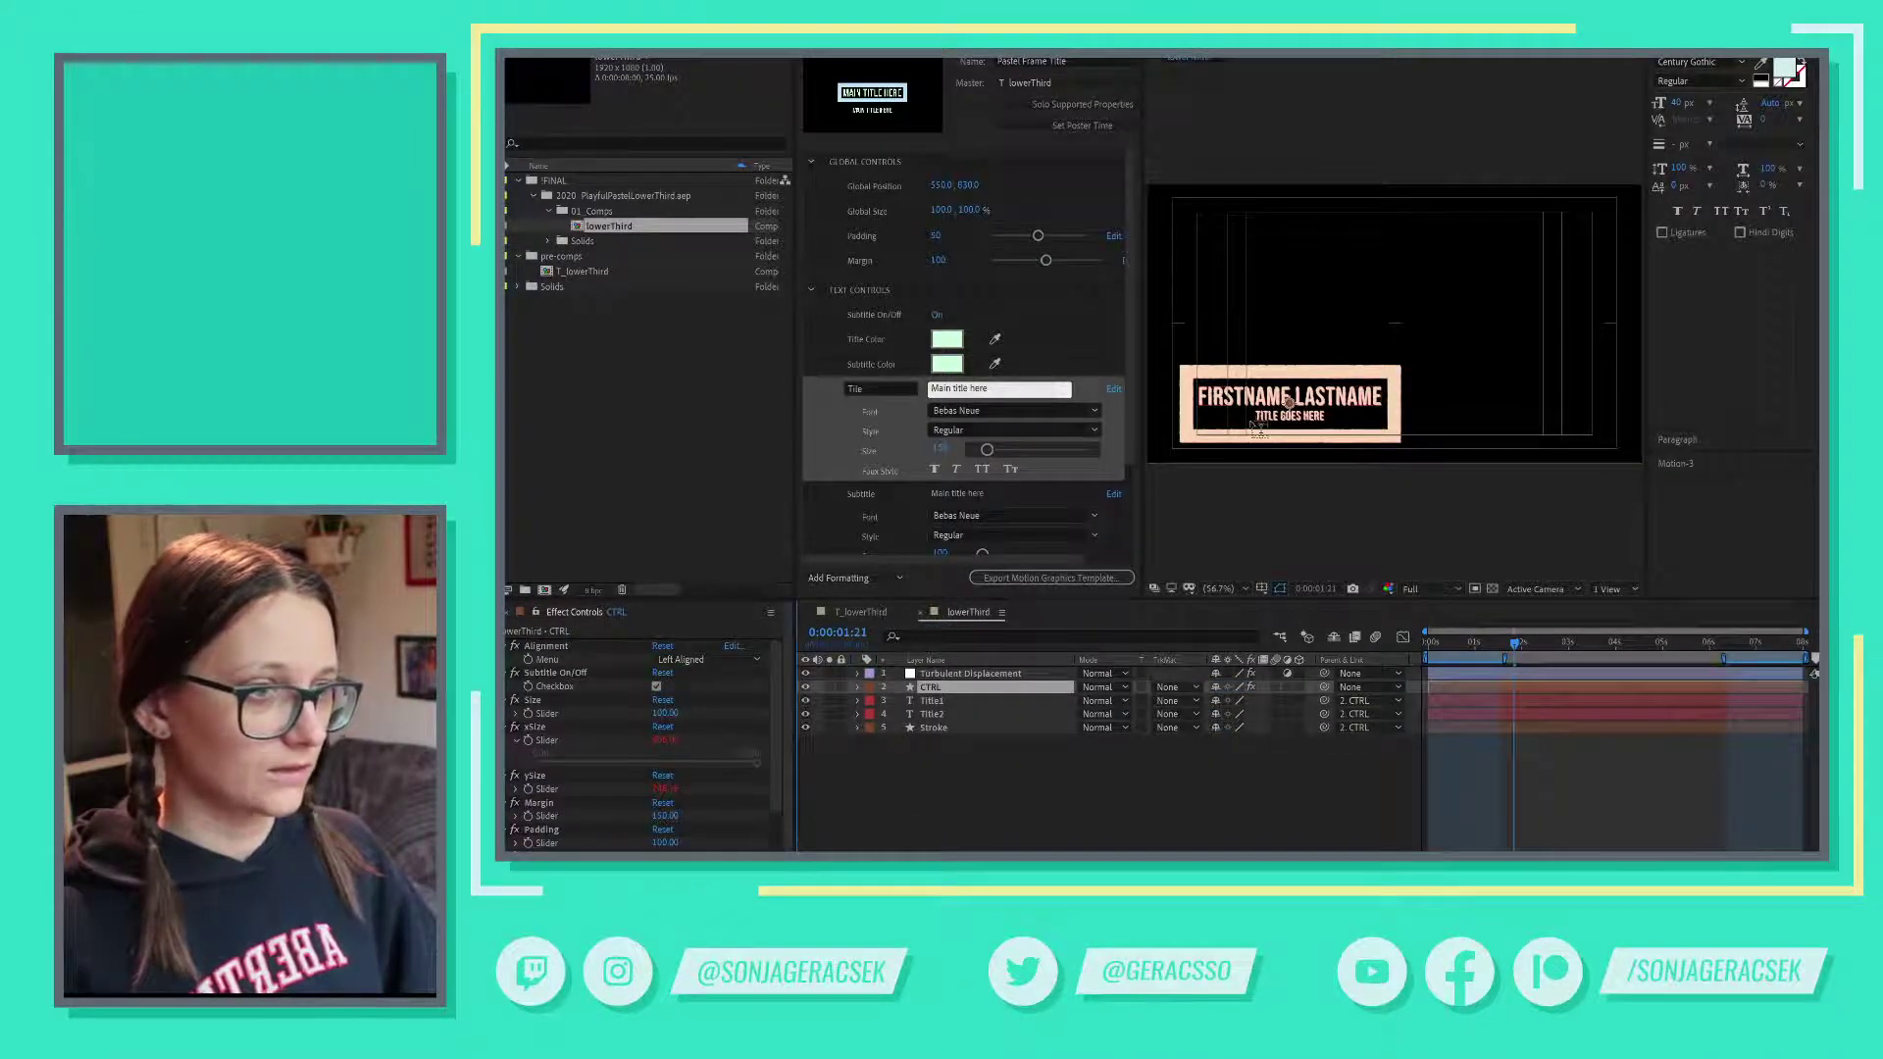
pyautogui.doubleClick(581, 274)
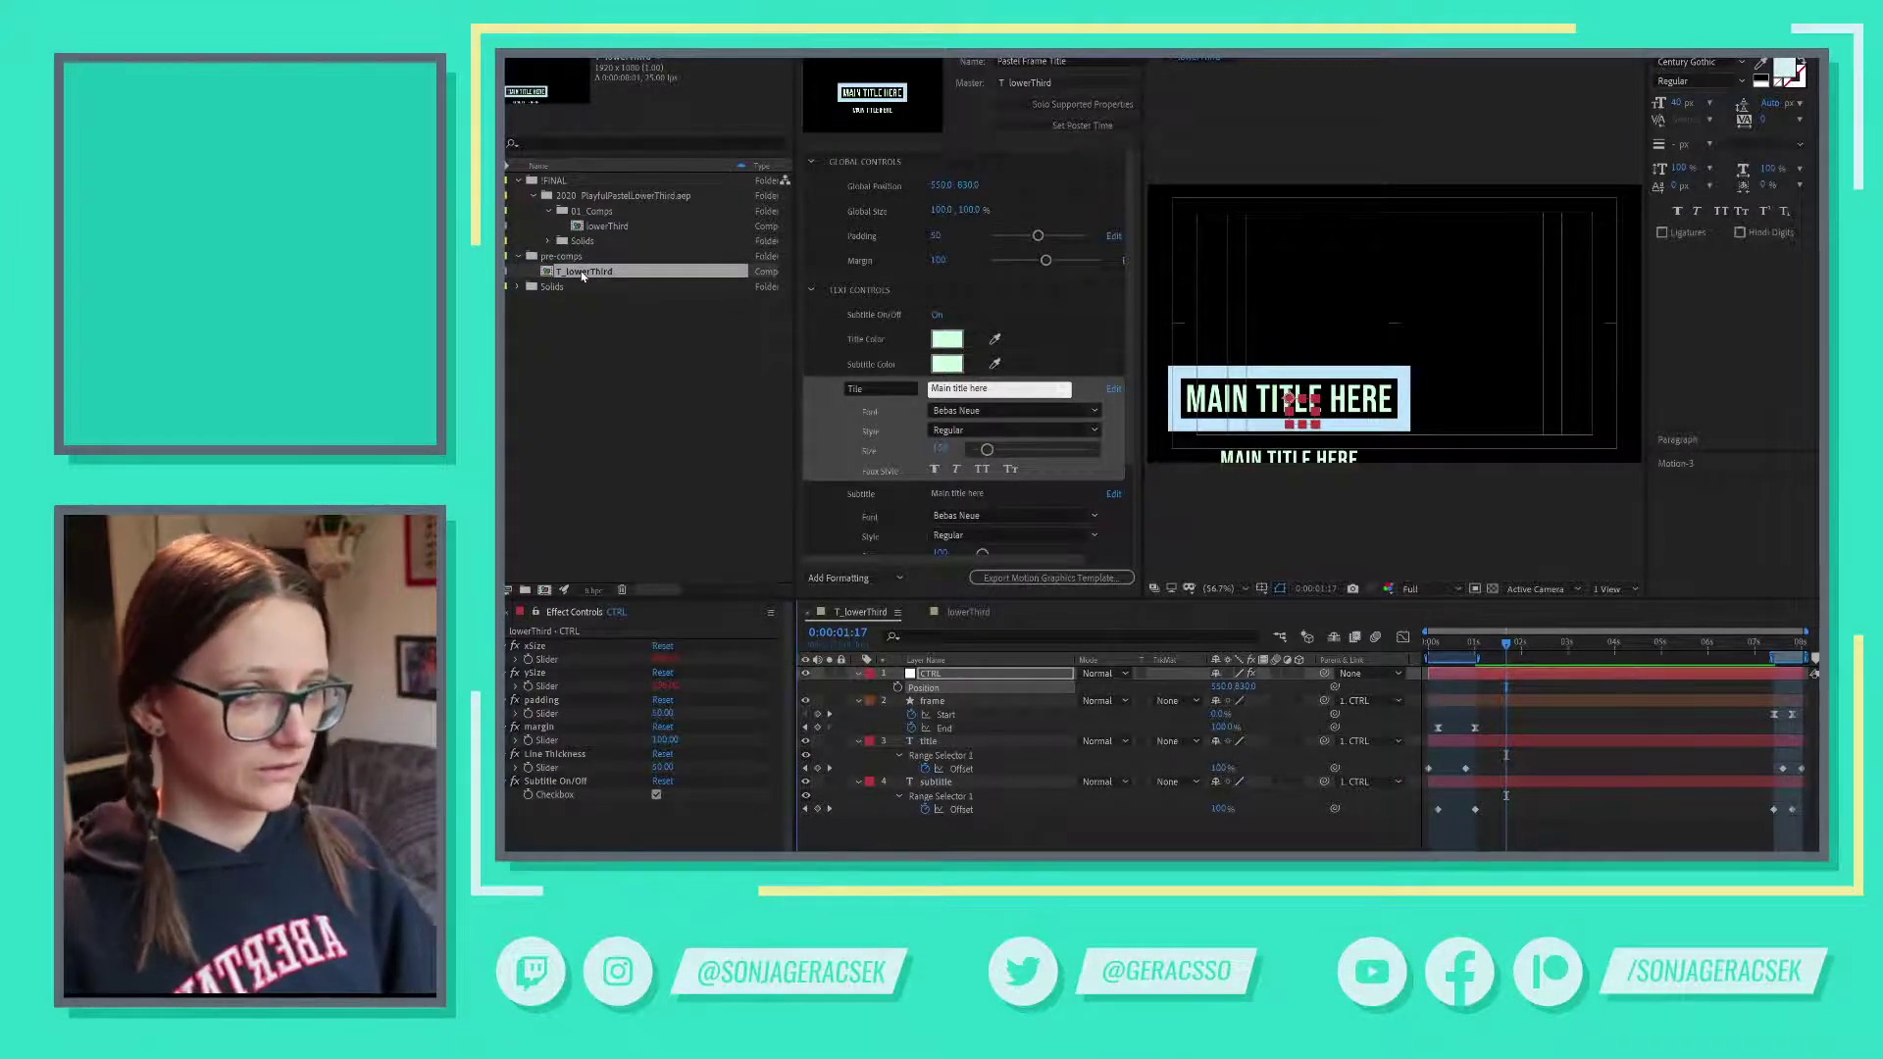
pyautogui.doubleClick(606, 226)
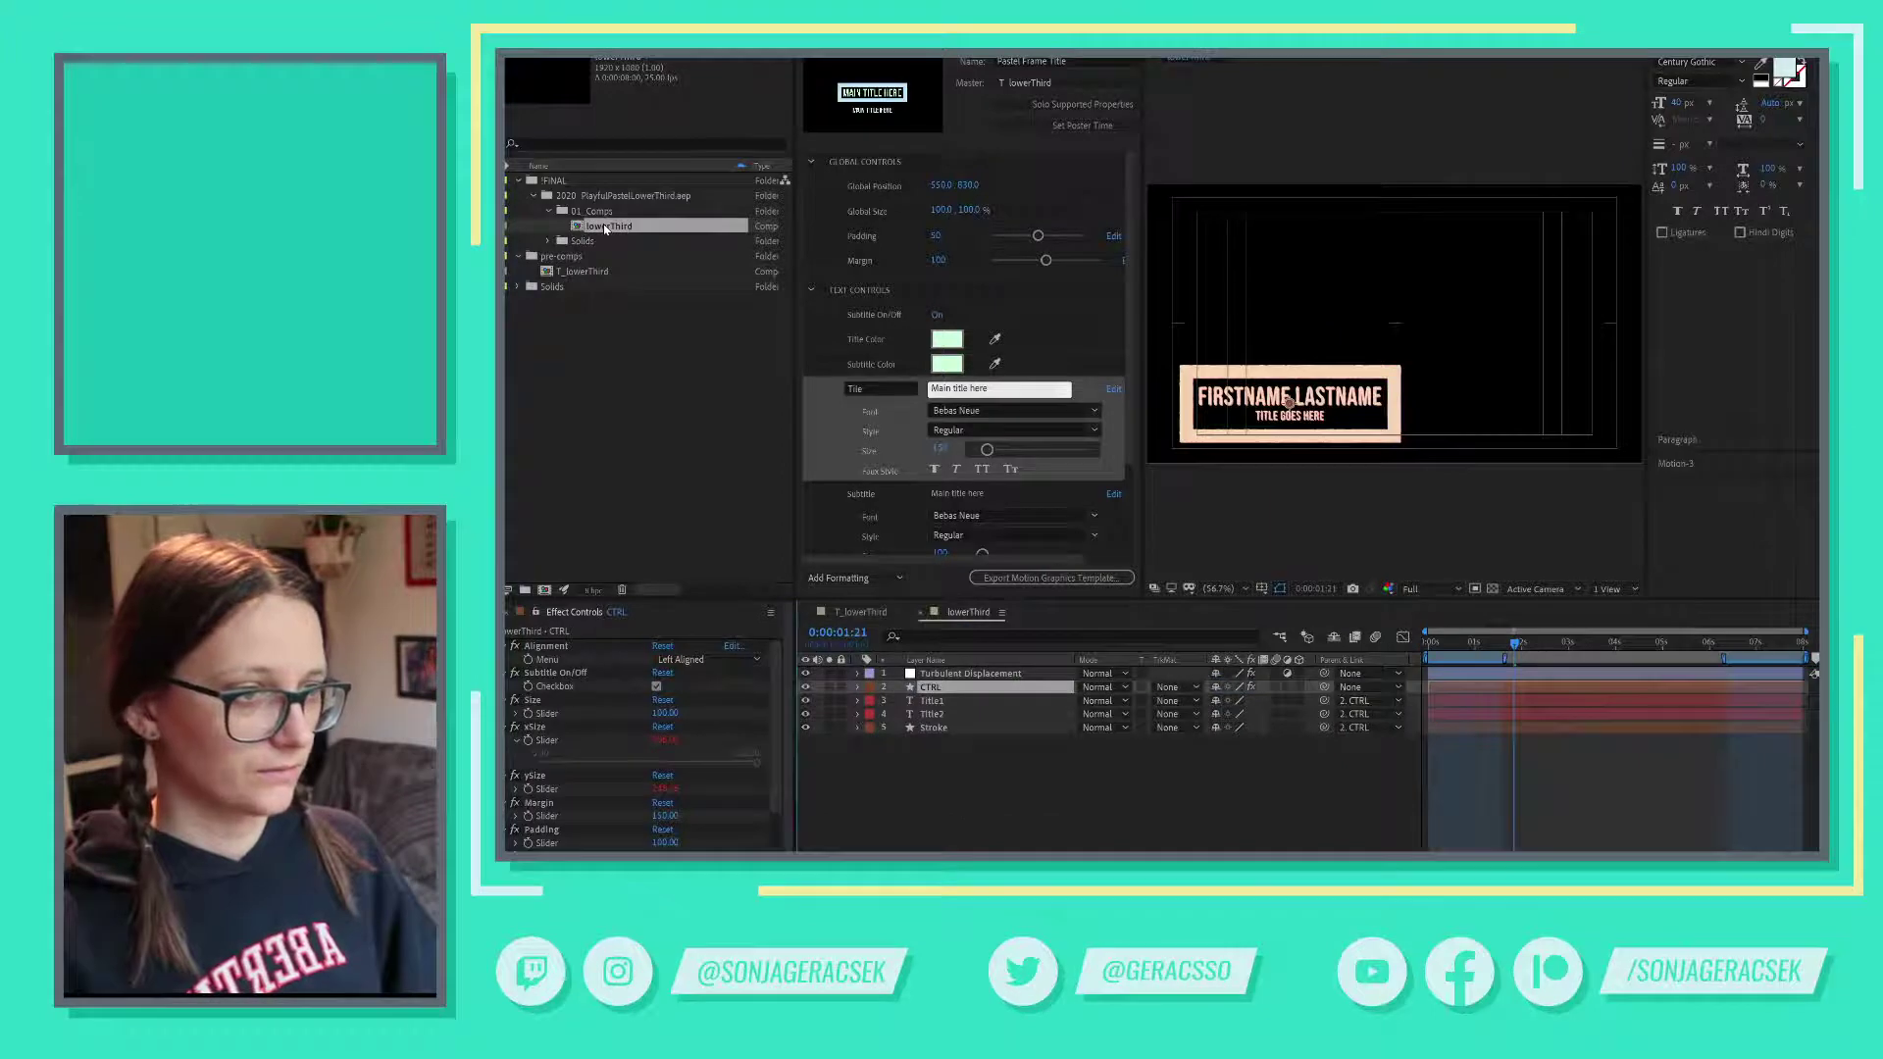
pyautogui.doubleClick(583, 272)
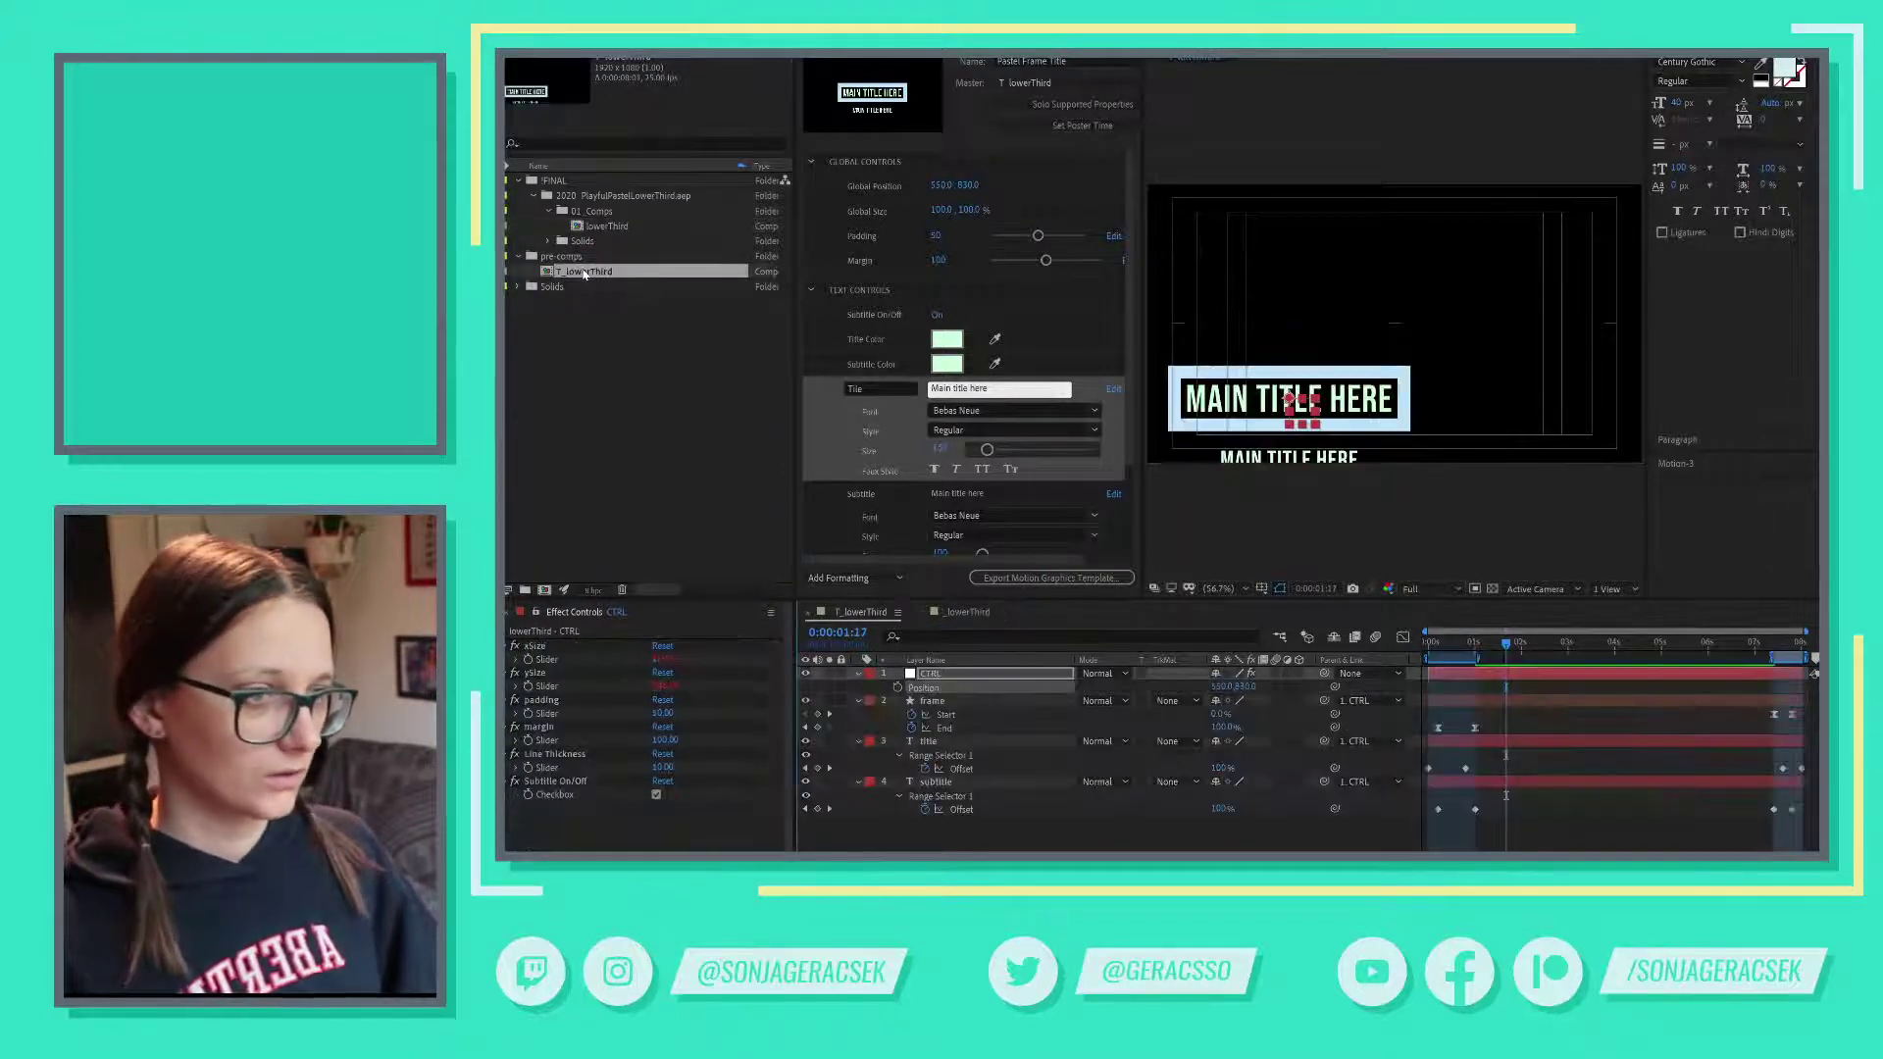
# - Switch to Excel and complete the "CTRL > position >" step in cell B14 with 550x850
pyautogui.hotkey('alt', 'Tab')
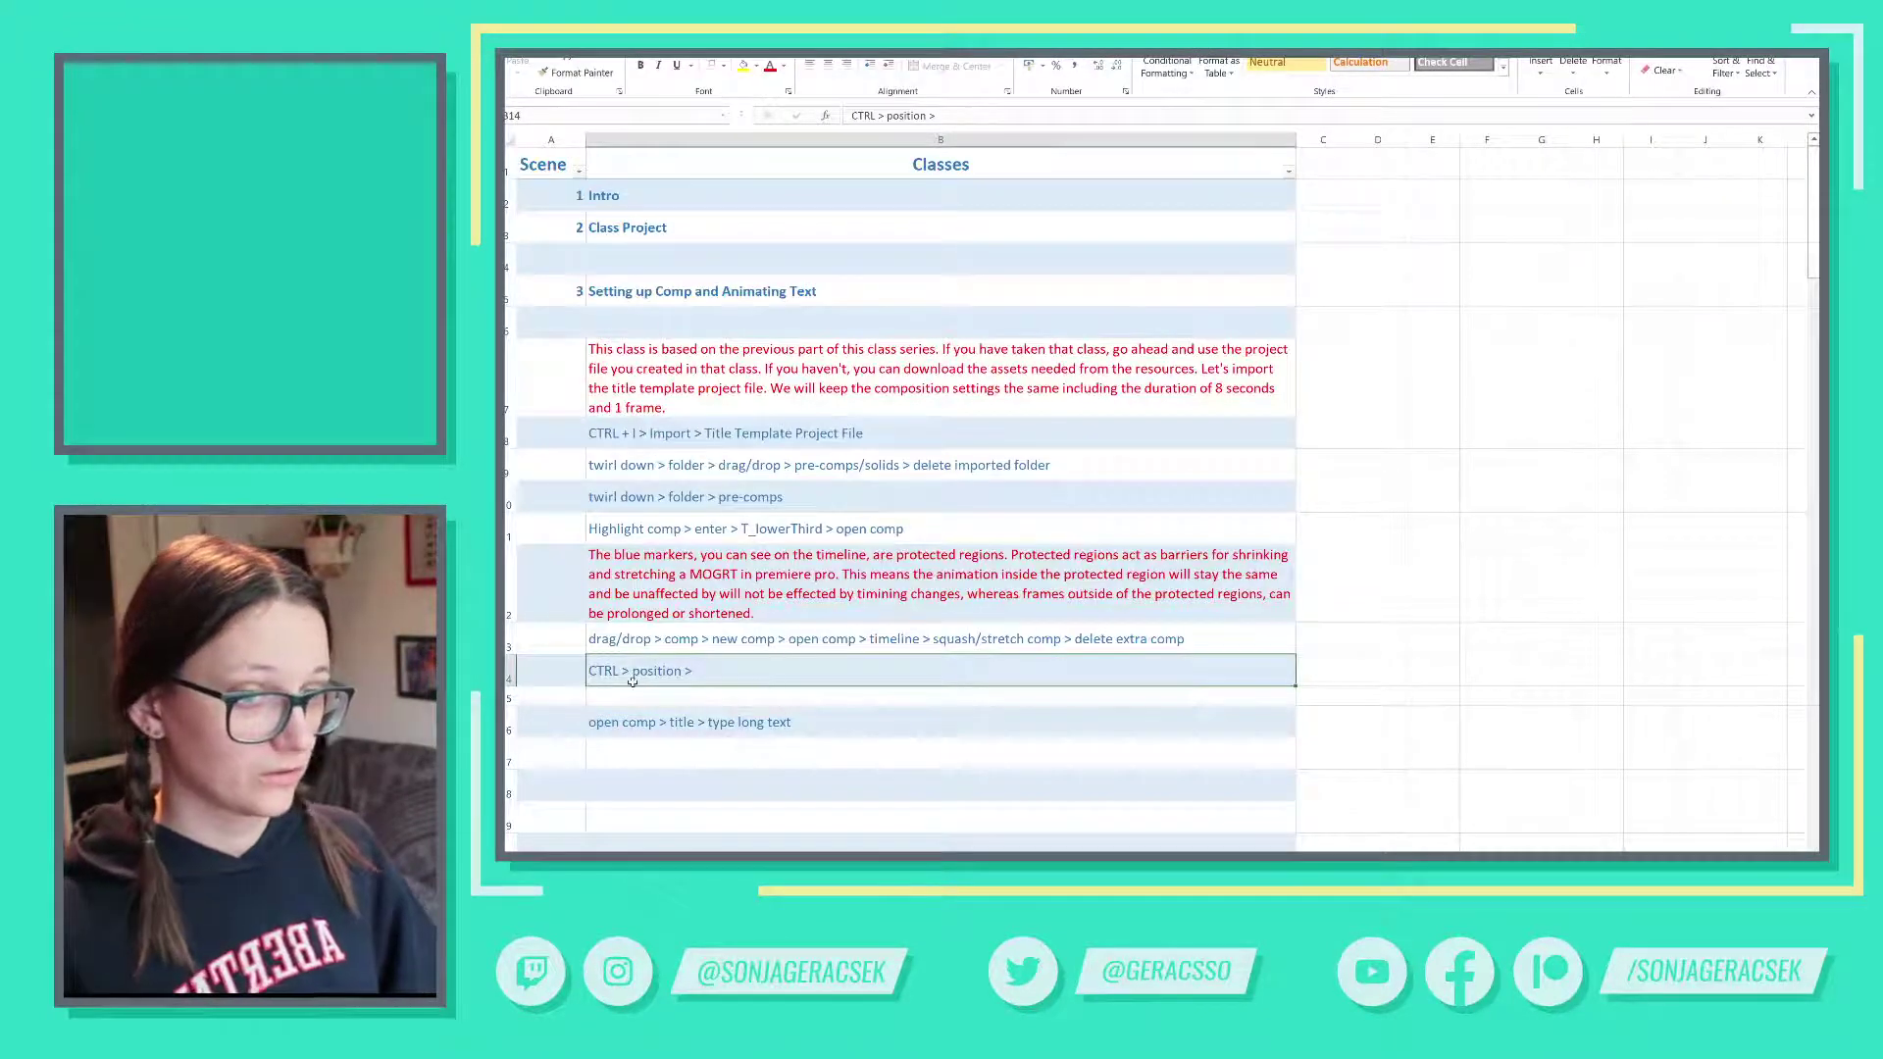
pyautogui.doubleClick(707, 669)
pyautogui.write('5')
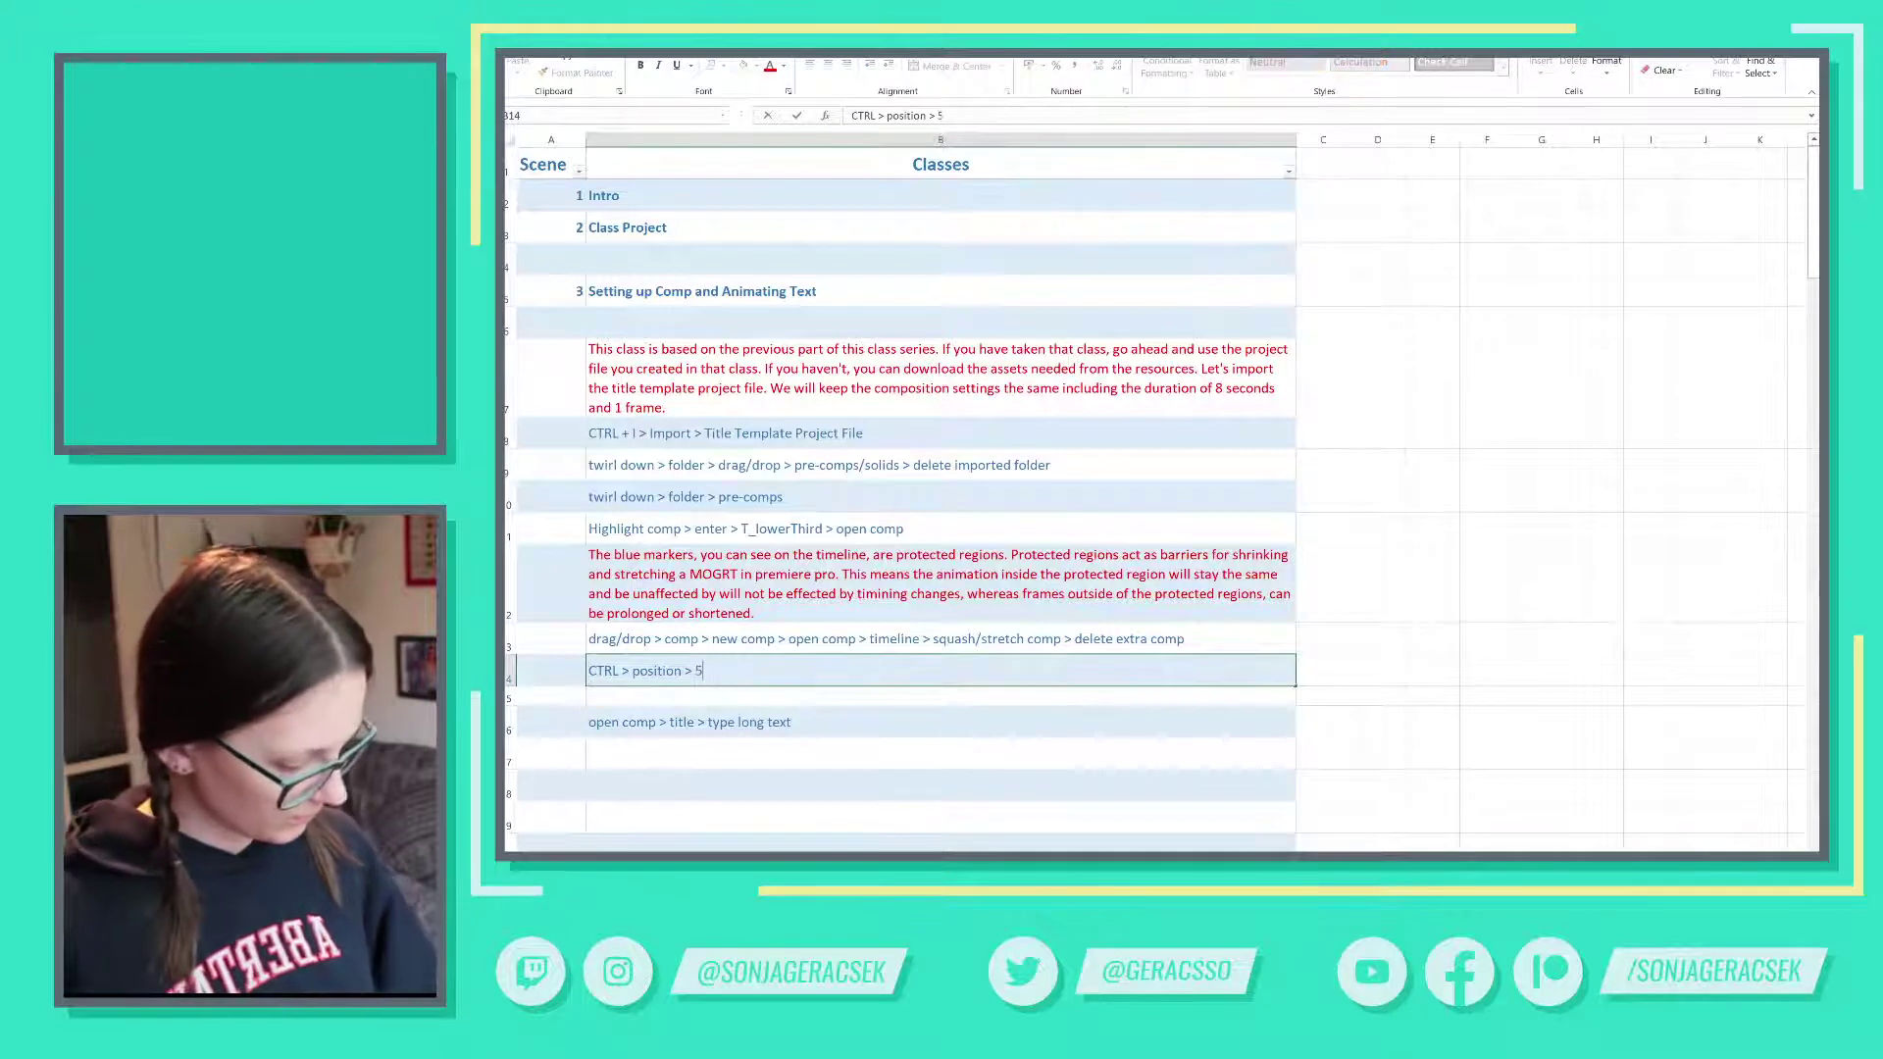
pyautogui.write('50x')
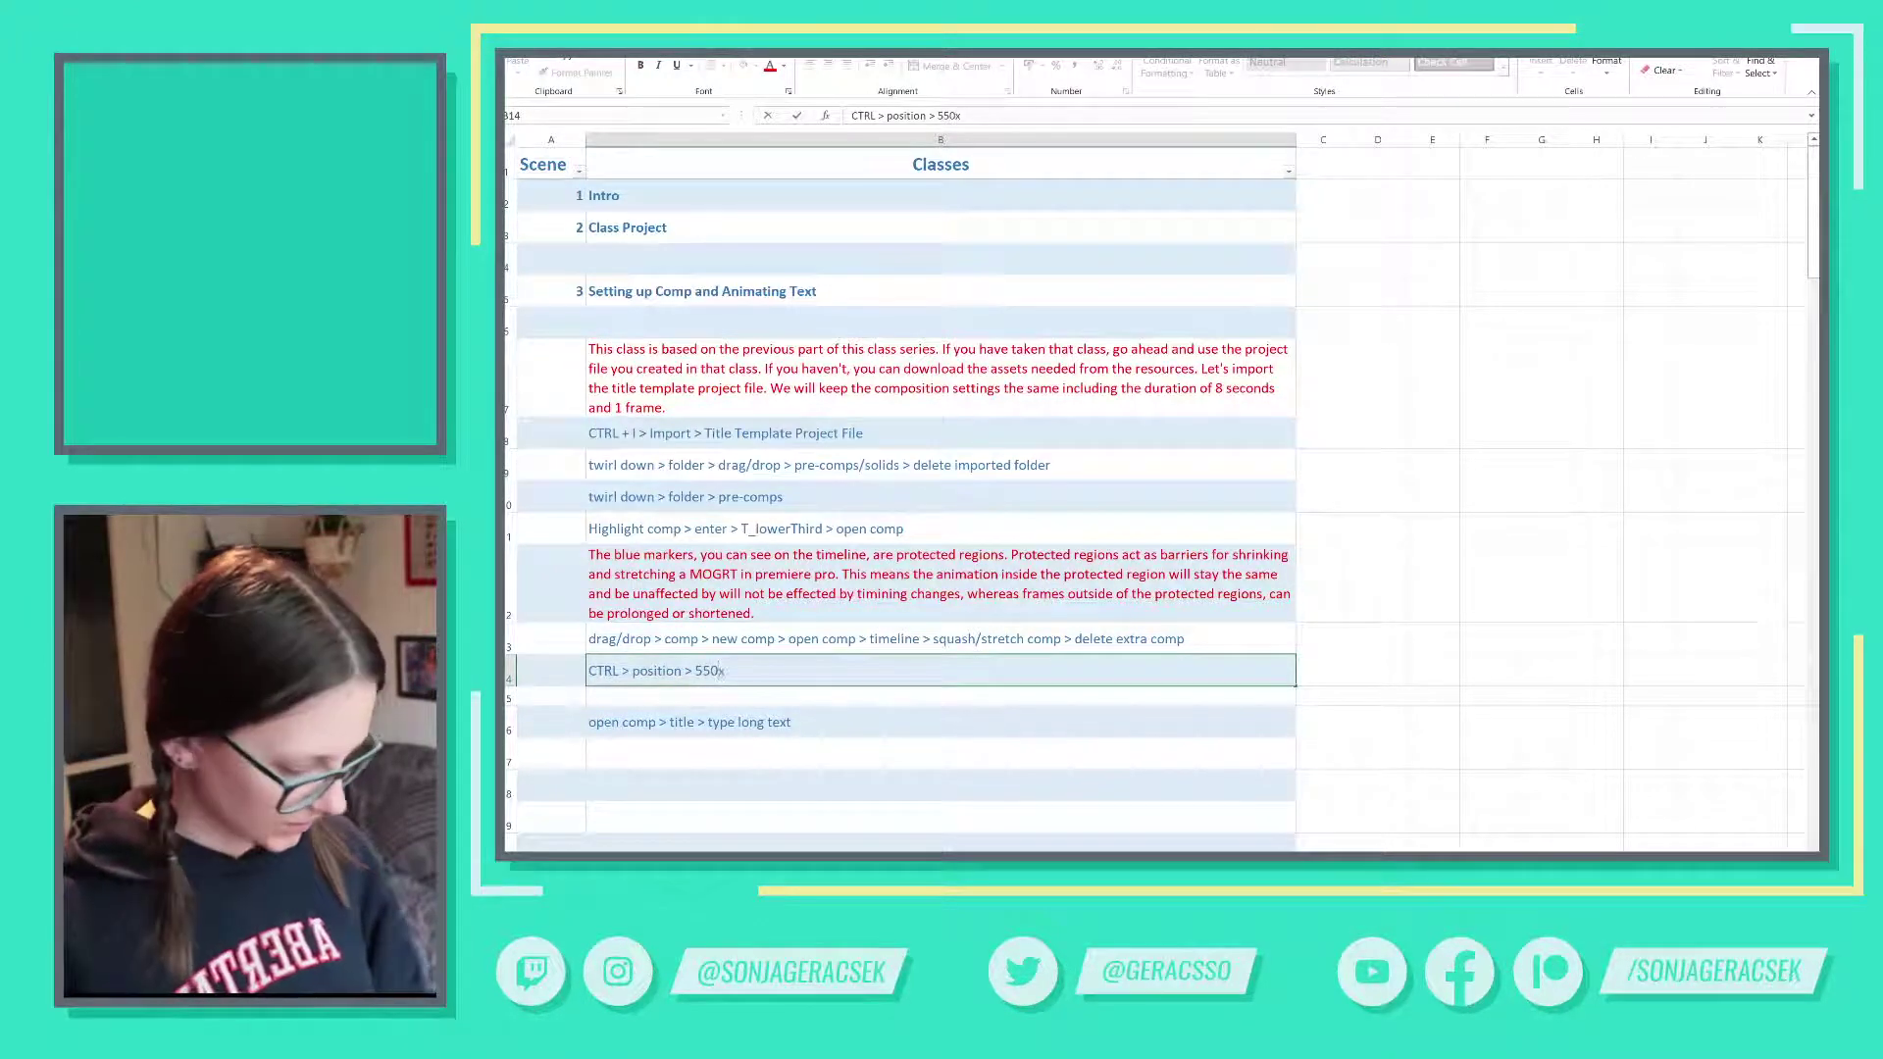
pyautogui.write('850')
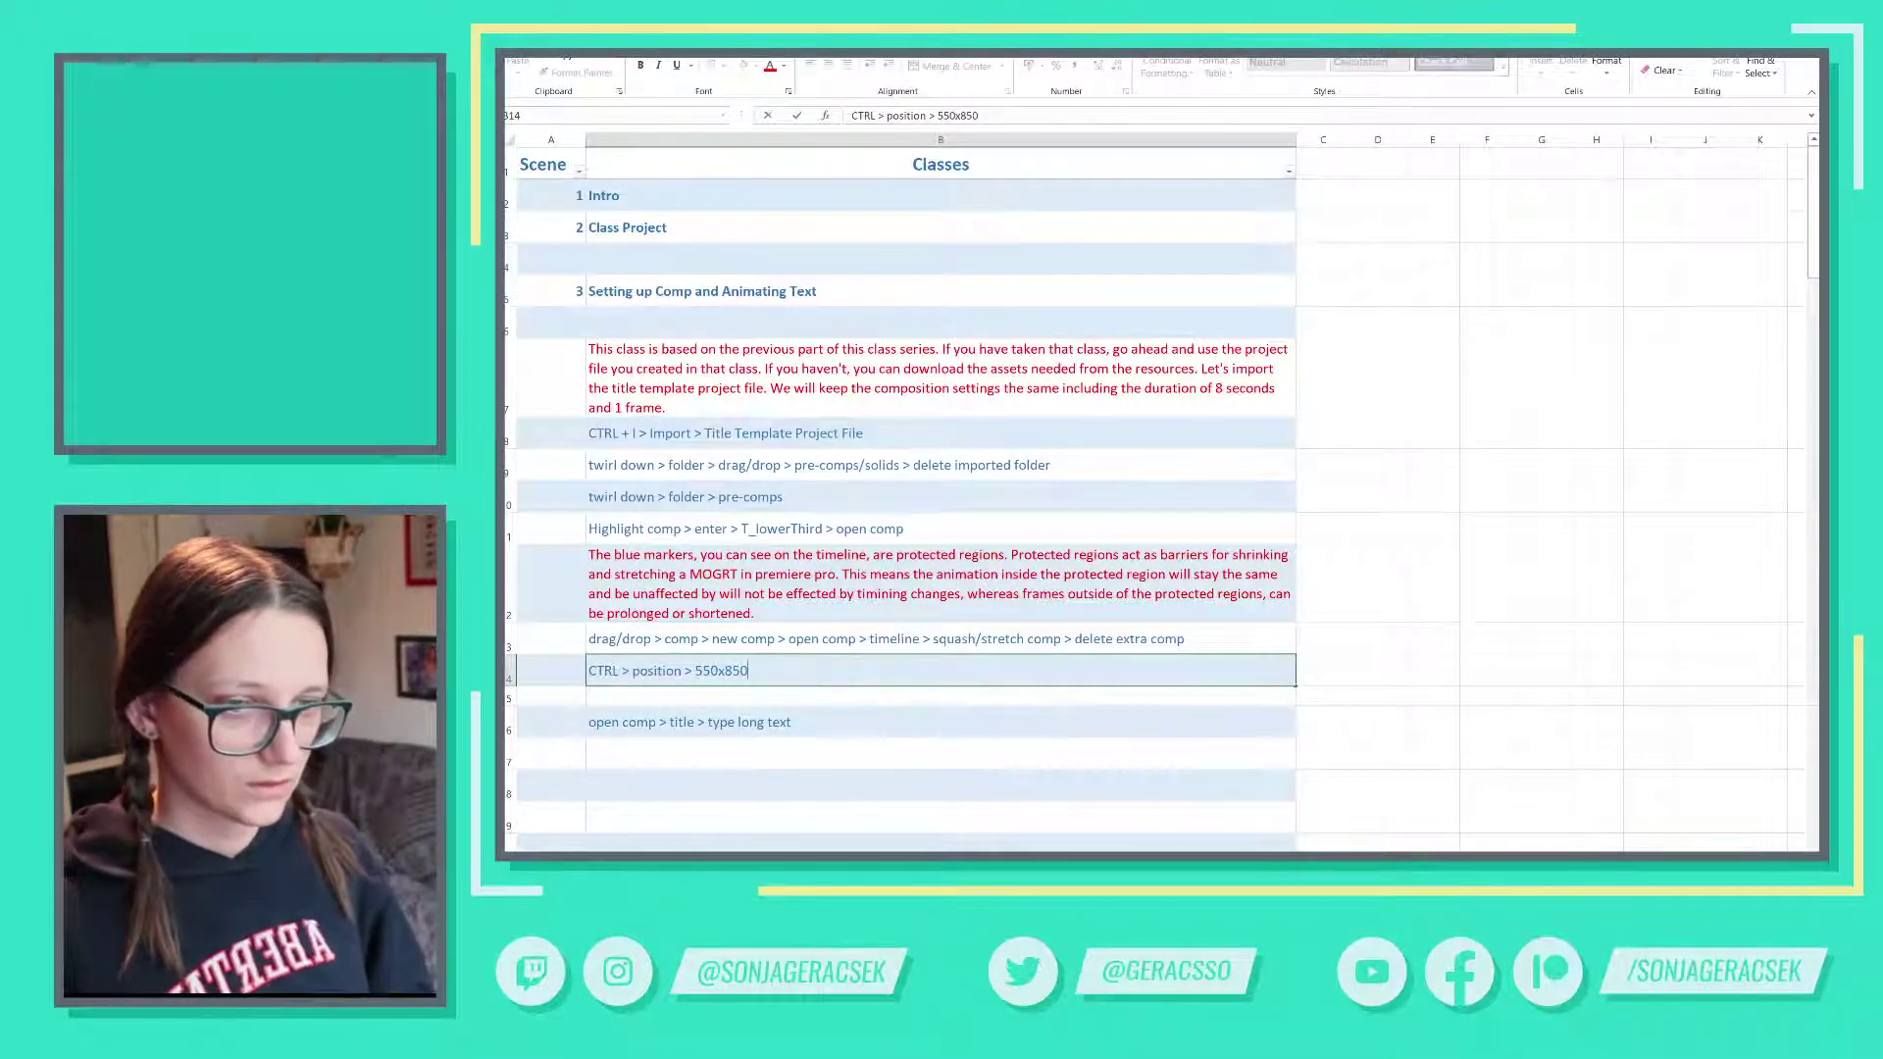
pyautogui.press('Return')
# - Move "open comp > title > type long text" to B14 and the CTRL position step to B15, and copy row 14's formatting to row 15
pyautogui.click(716, 721)
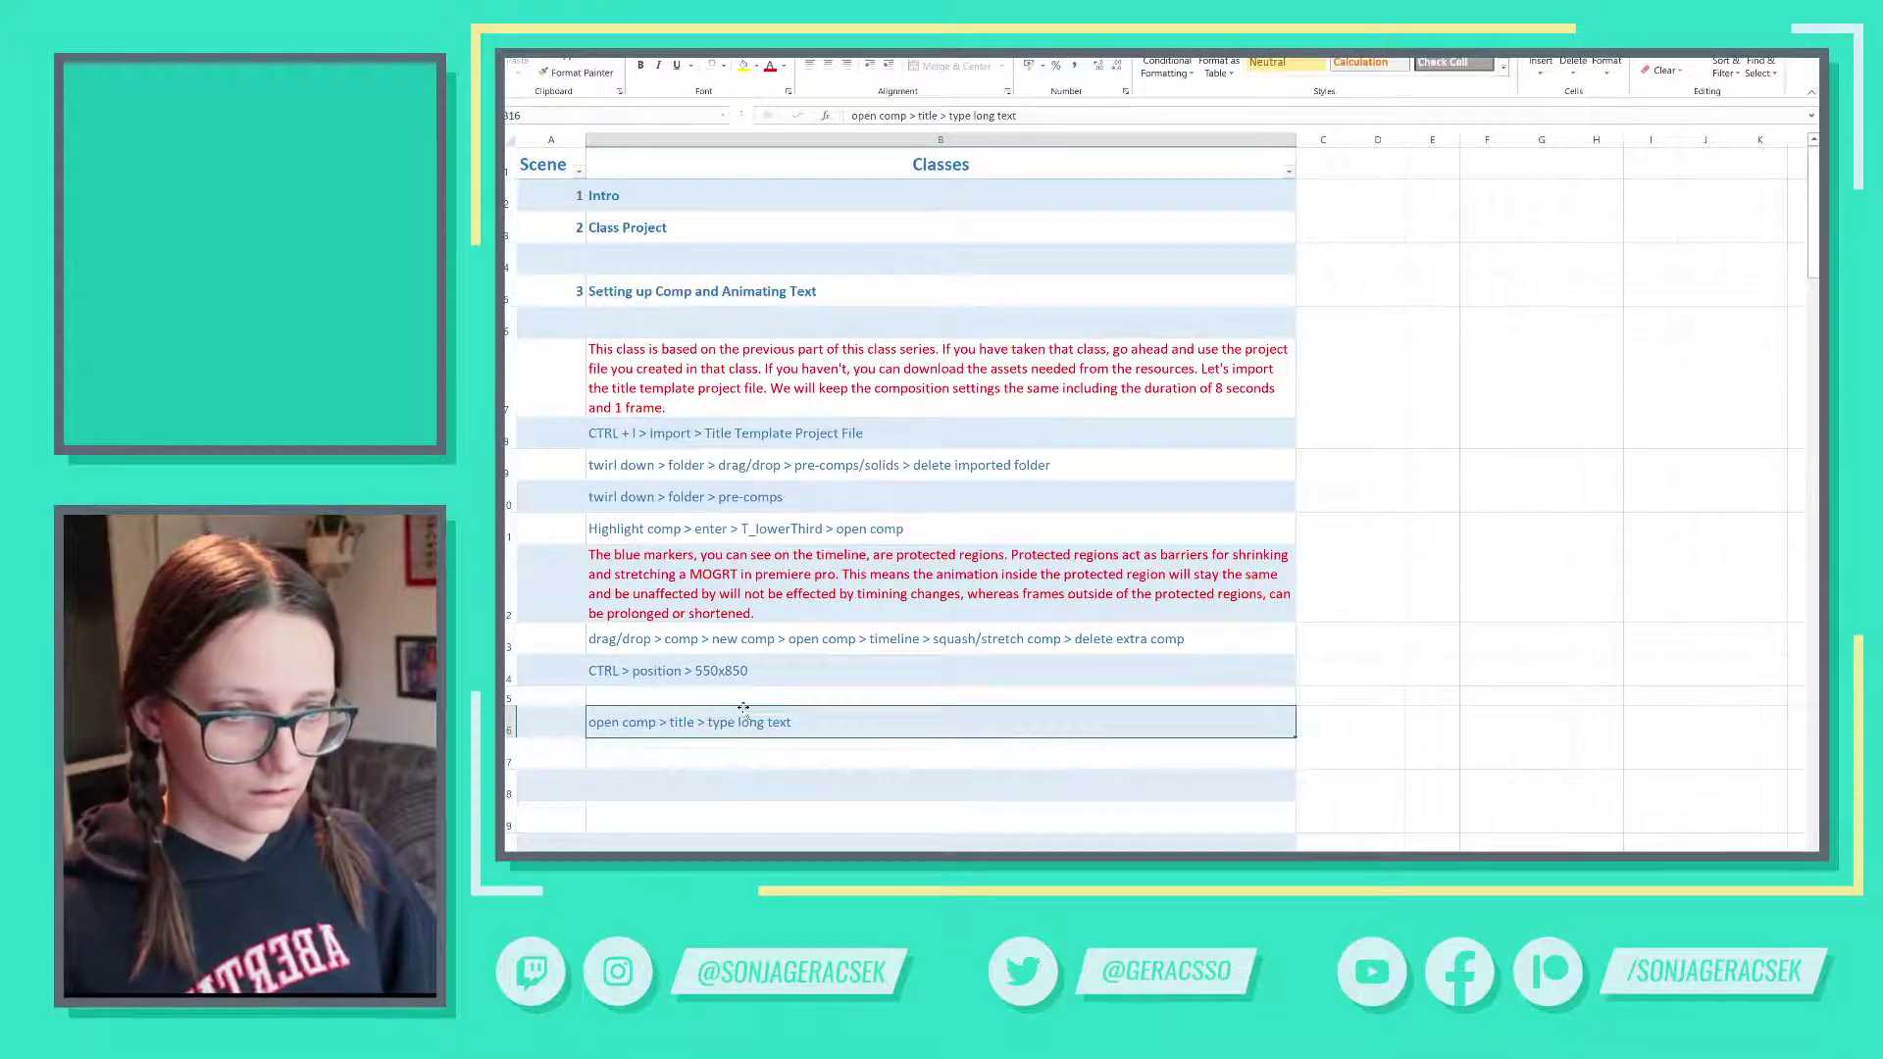
pyautogui.moveTo(743, 708); pyautogui.dragTo(823, 697)
pyautogui.click(750, 677)
pyautogui.click(819, 697)
pyautogui.click(812, 721)
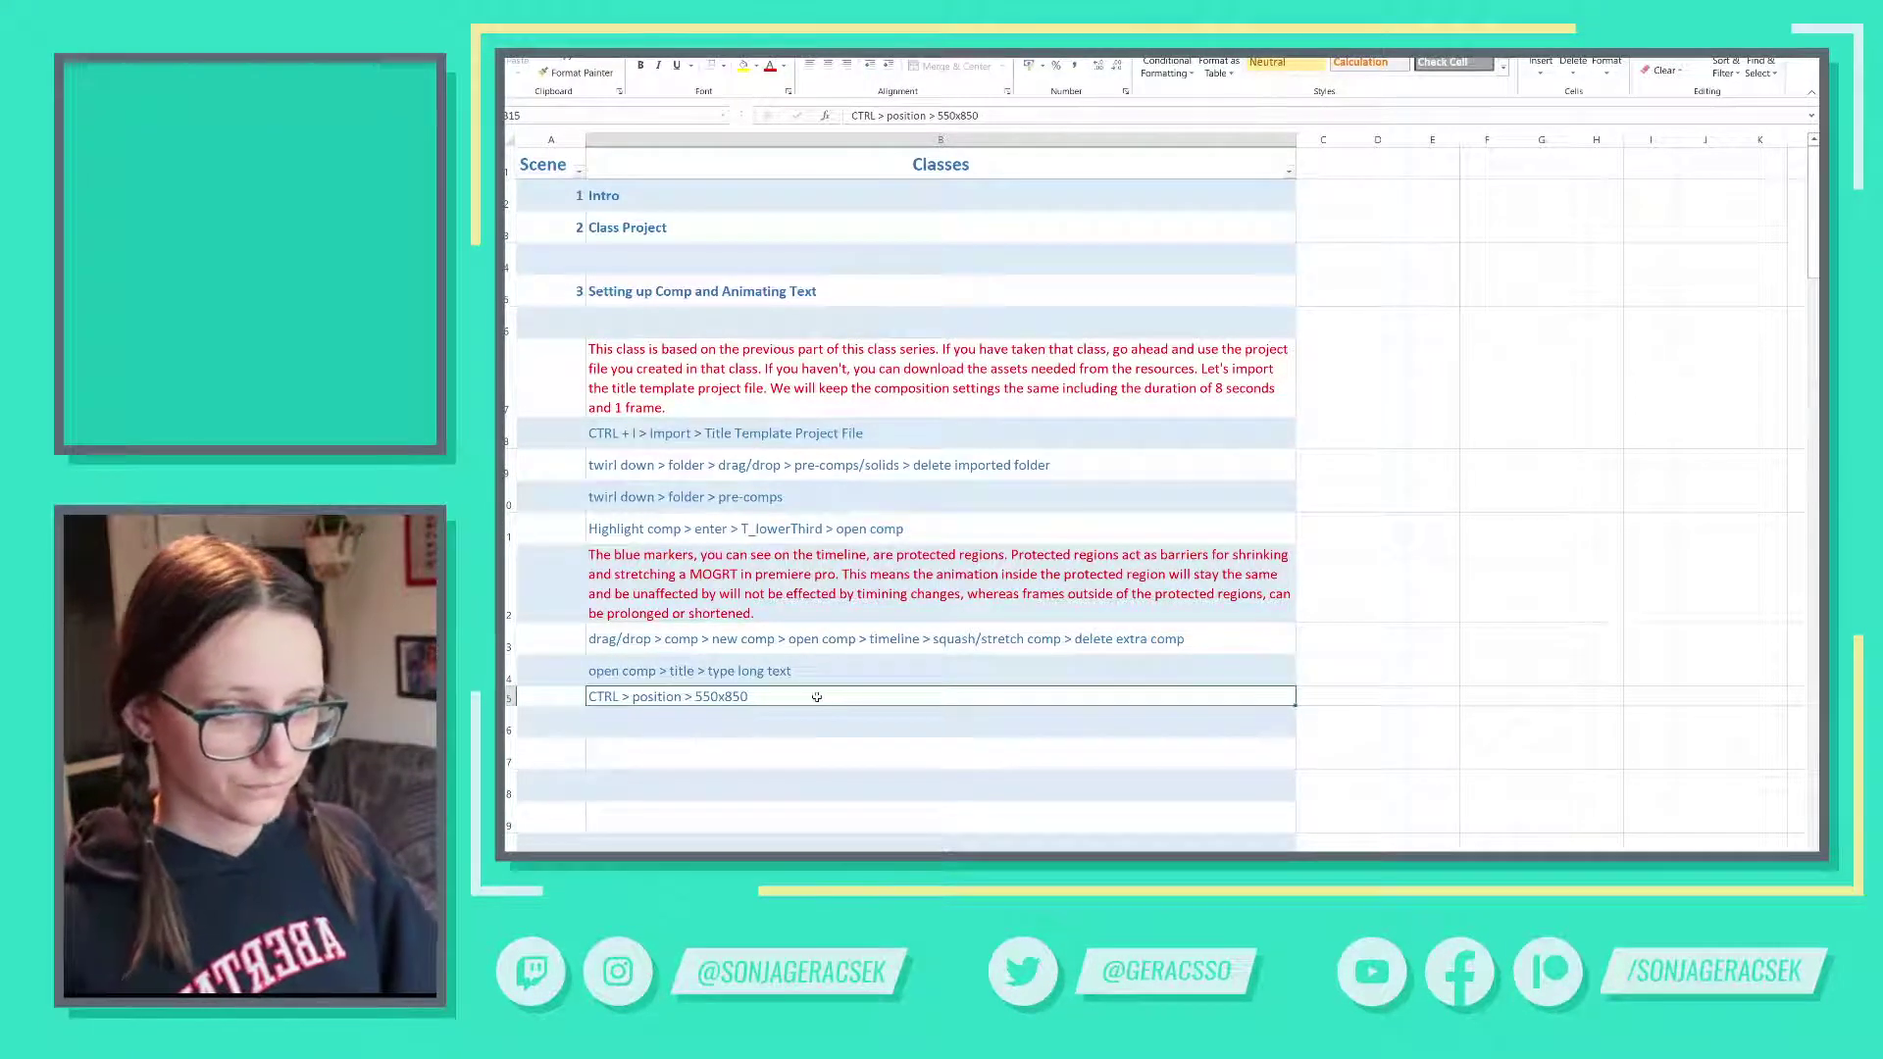
pyautogui.click(509, 677)
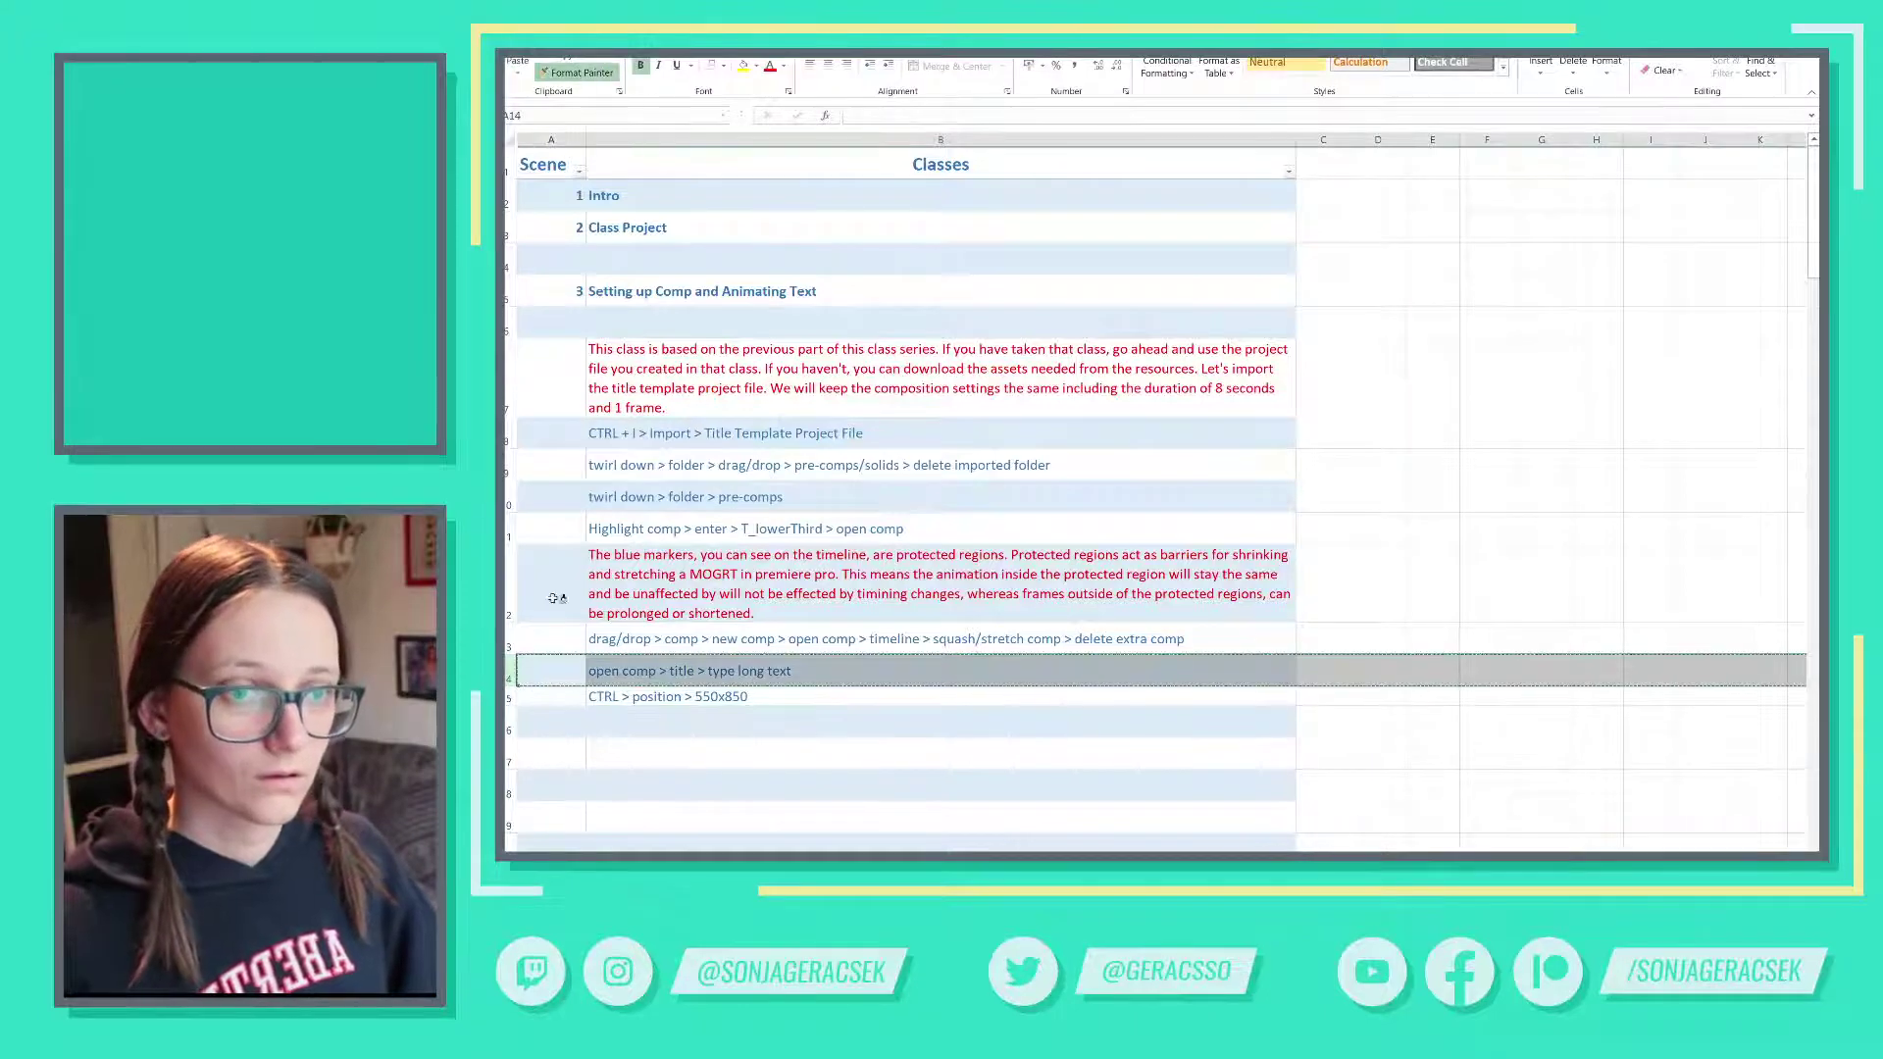
pyautogui.click(509, 702)
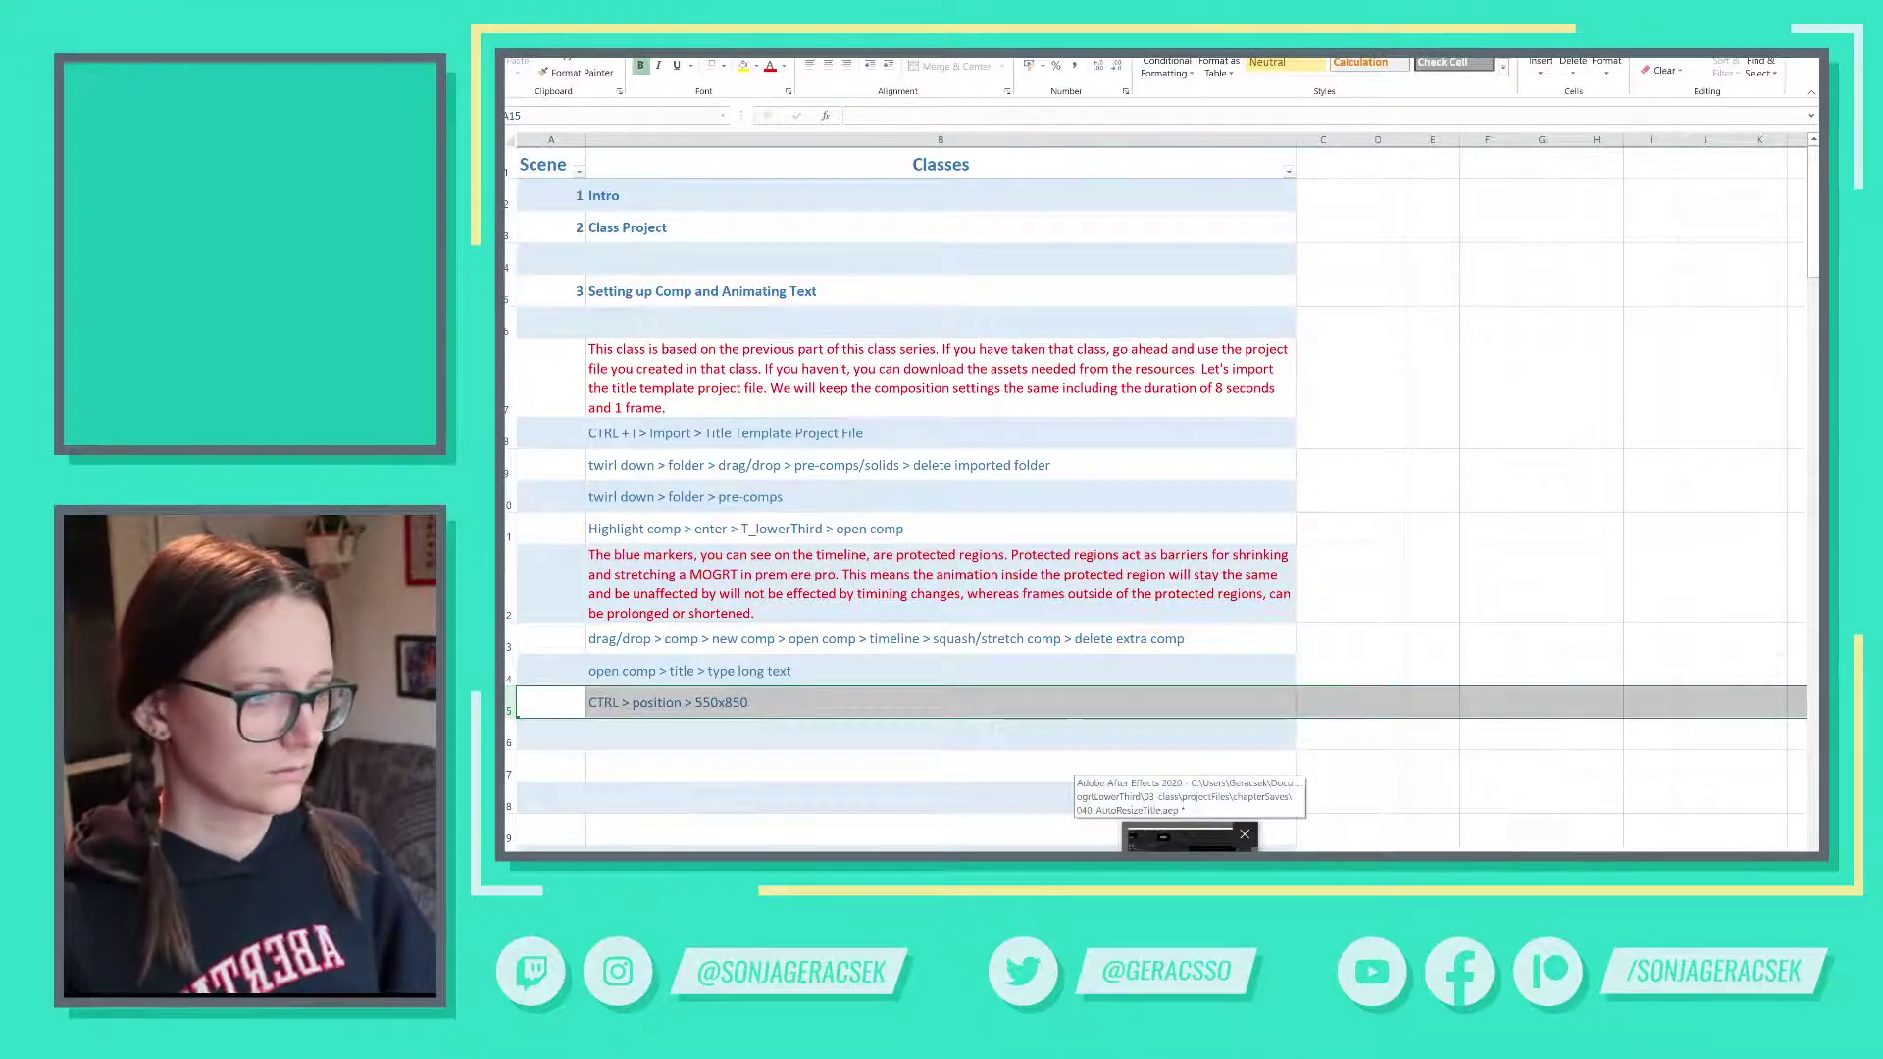
# - Switch to After Effects, deselect all layers and save the project over the existing 030_SettingUpComp.aep
pyautogui.hotkey('alt', 'Tab')
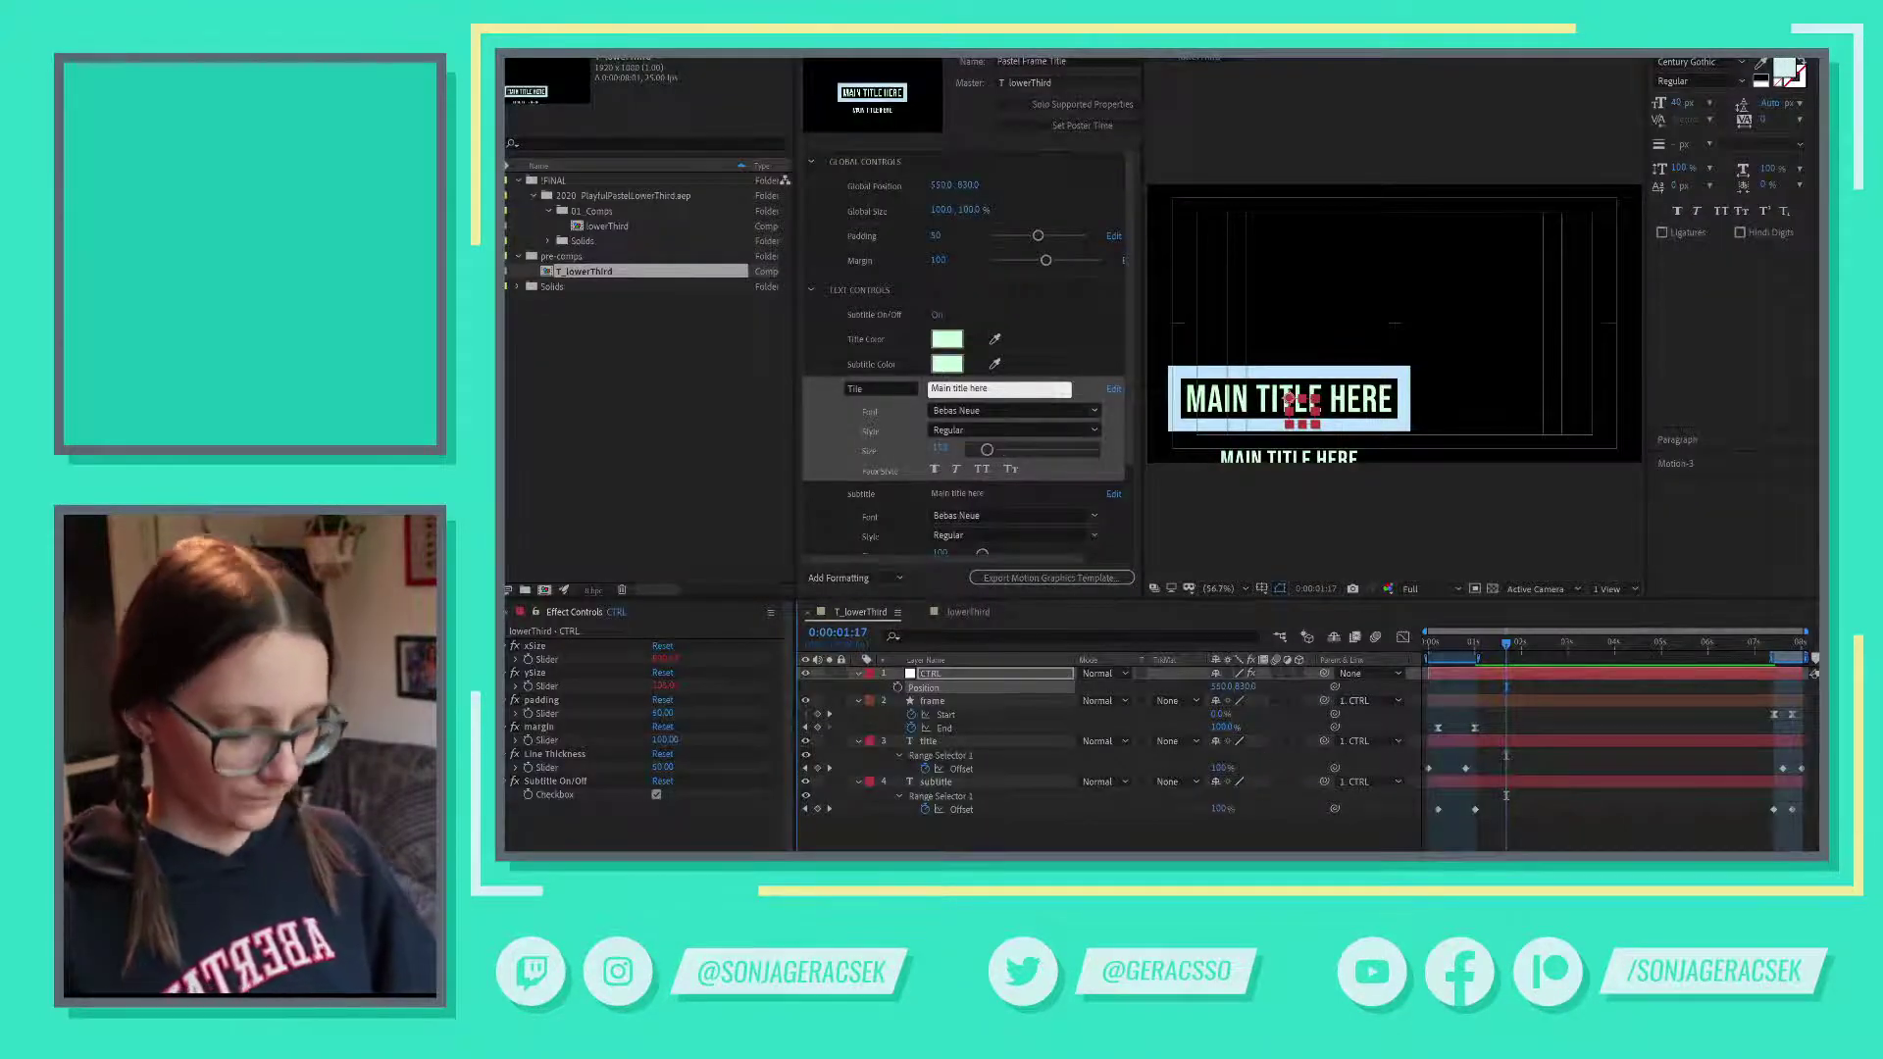
pyautogui.hotkey('ctrl', 'shift', 'a')
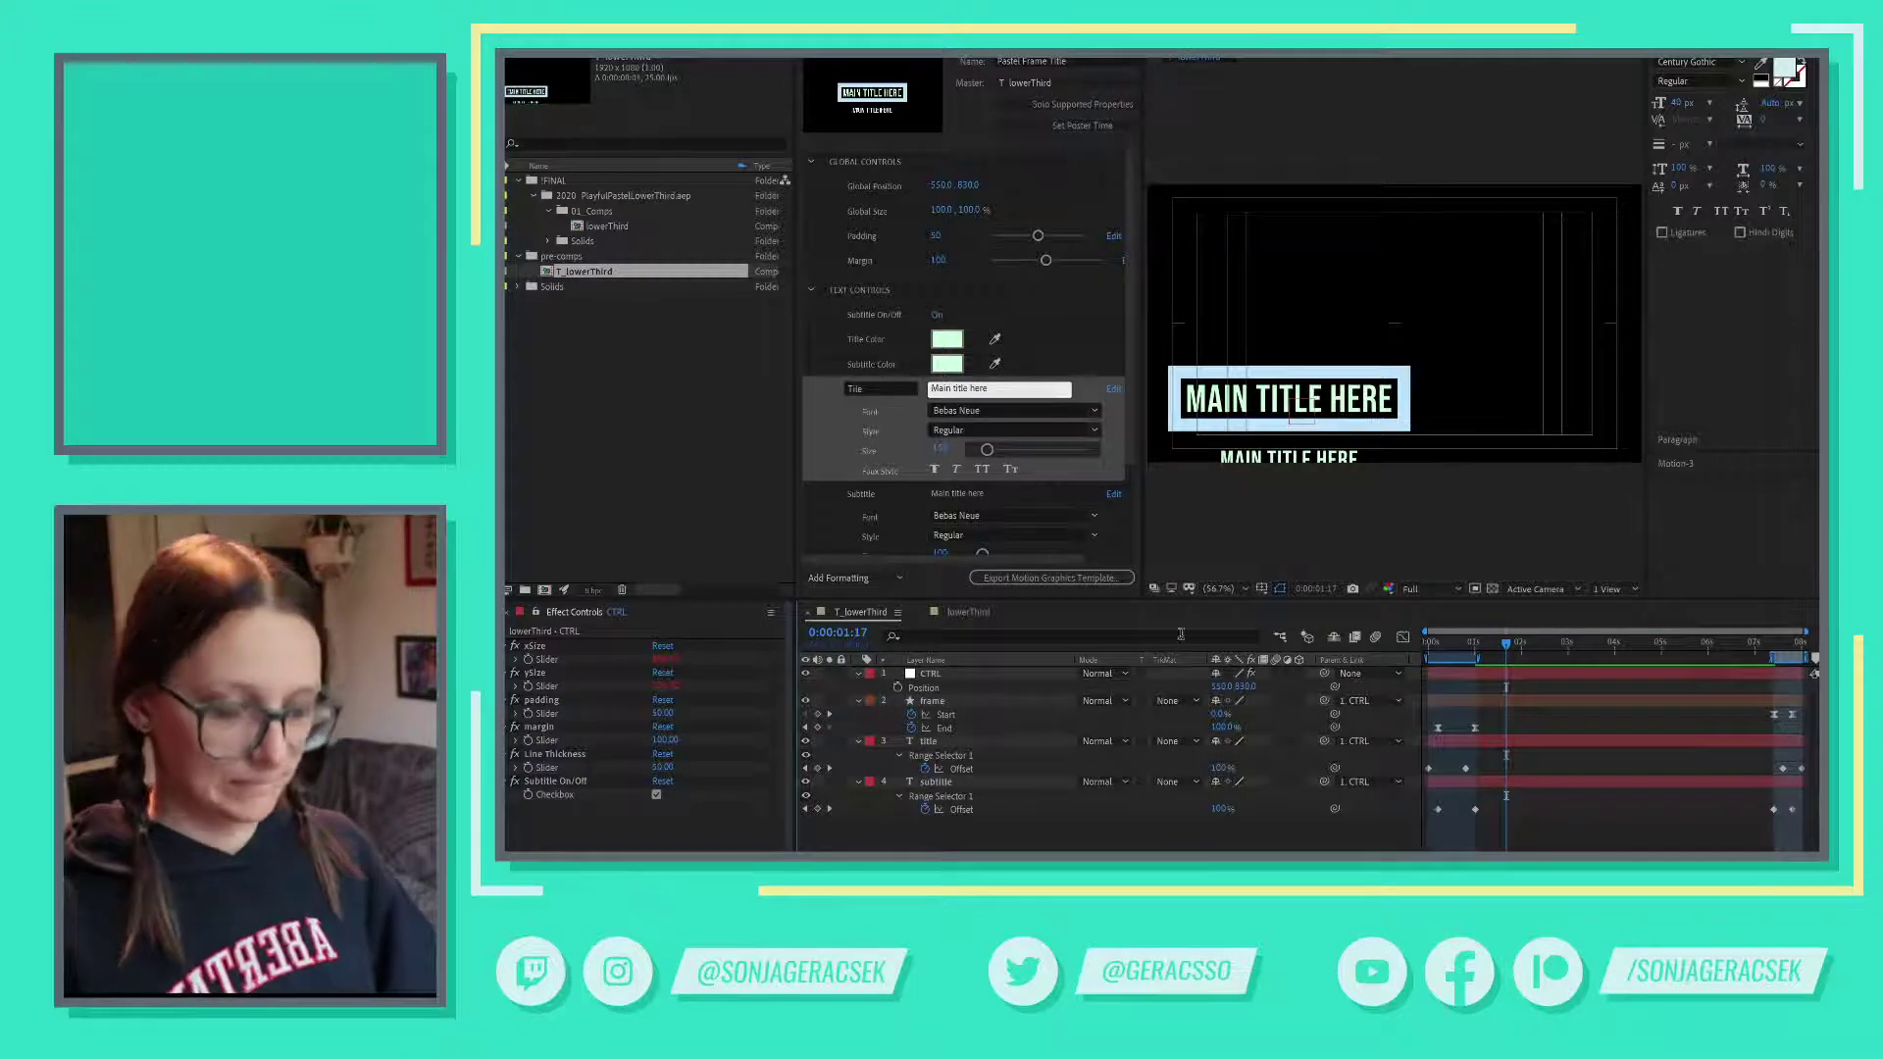
pyautogui.hotkey('alt', 'f')
pyautogui.press('Down')
pyautogui.press('Down')
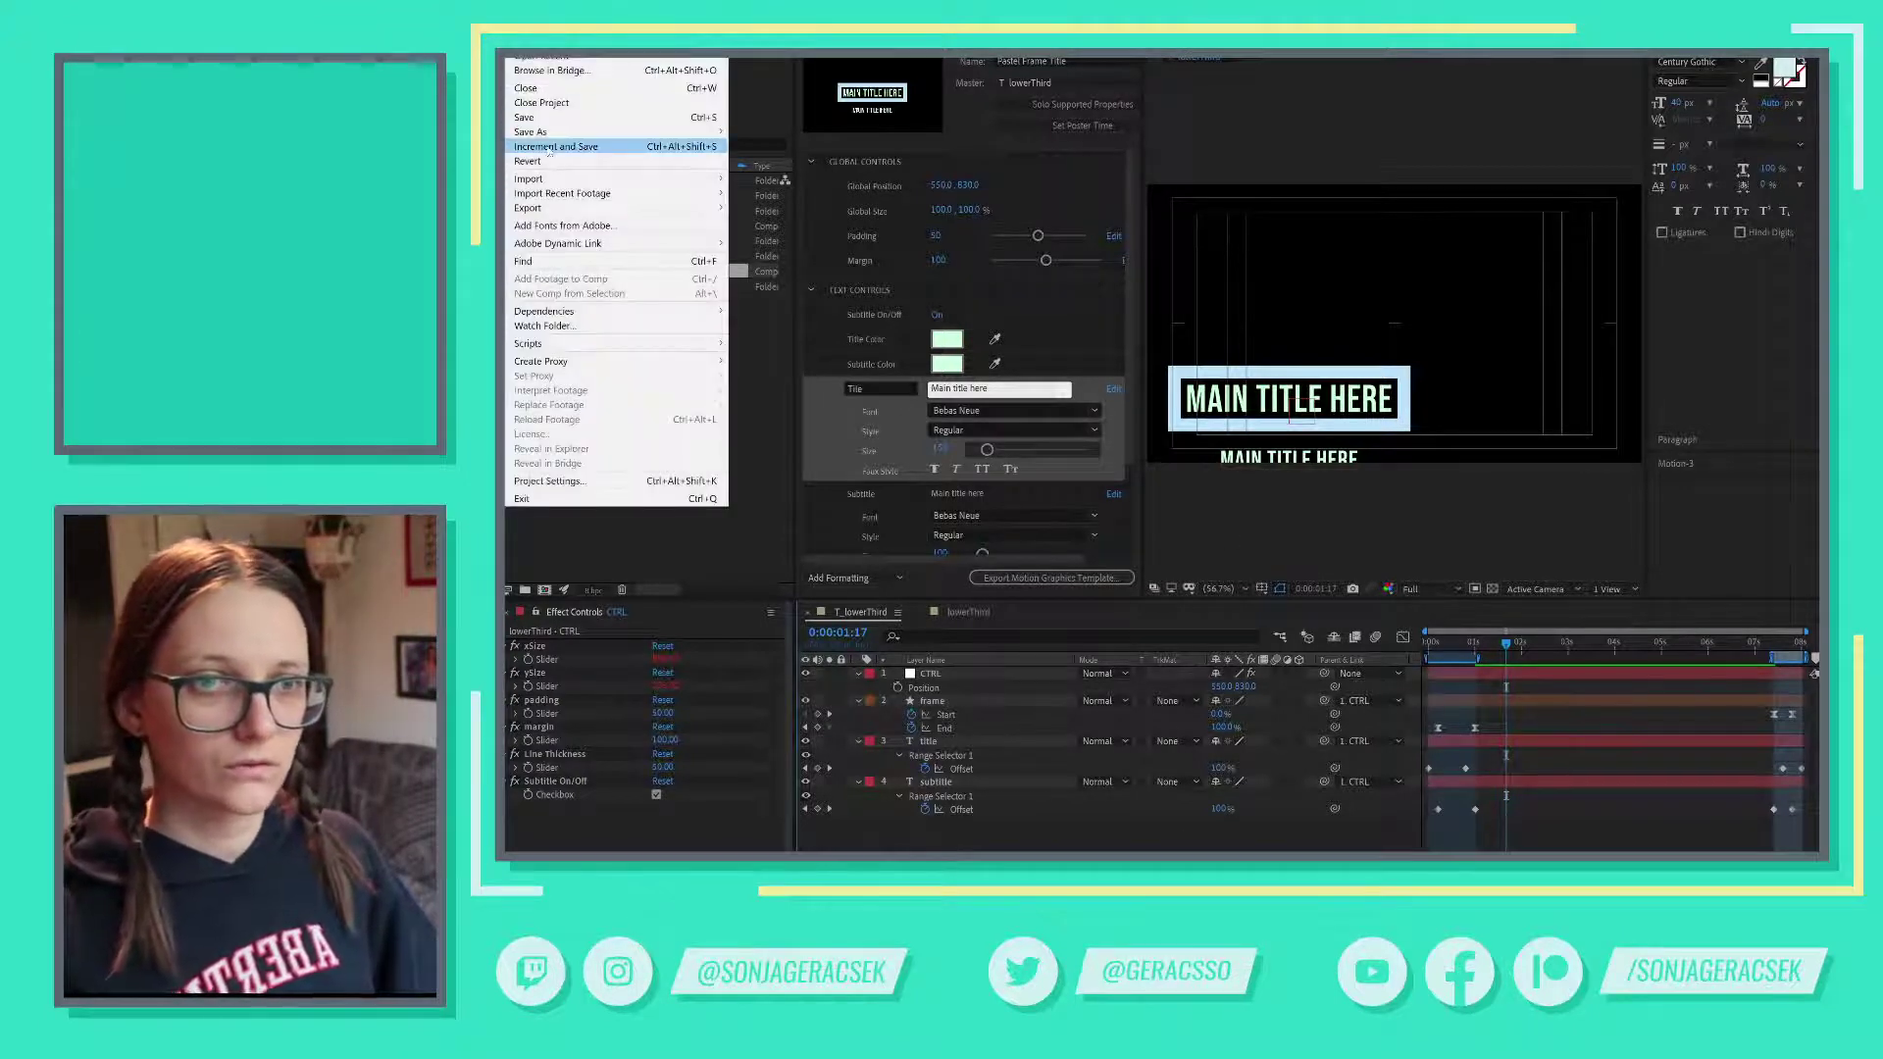
pyautogui.press('Right')
pyautogui.press('Return')
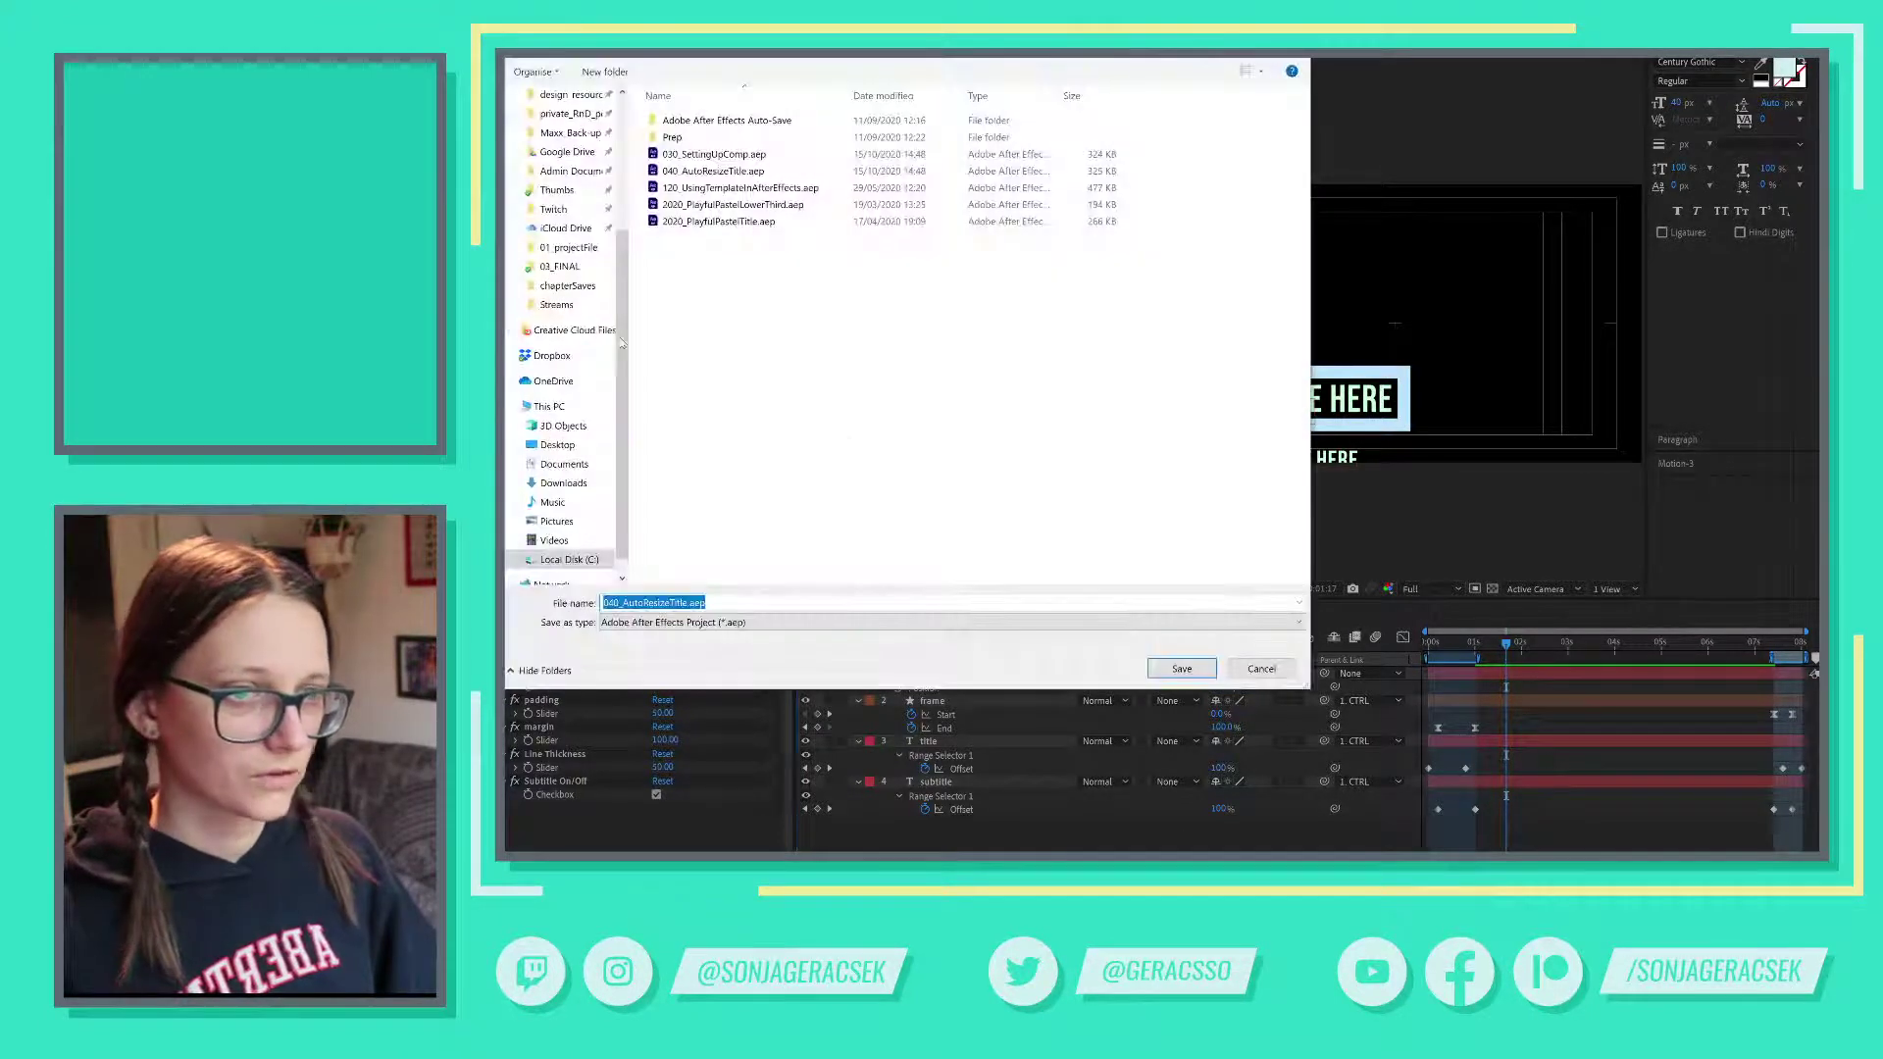
pyautogui.click(719, 157)
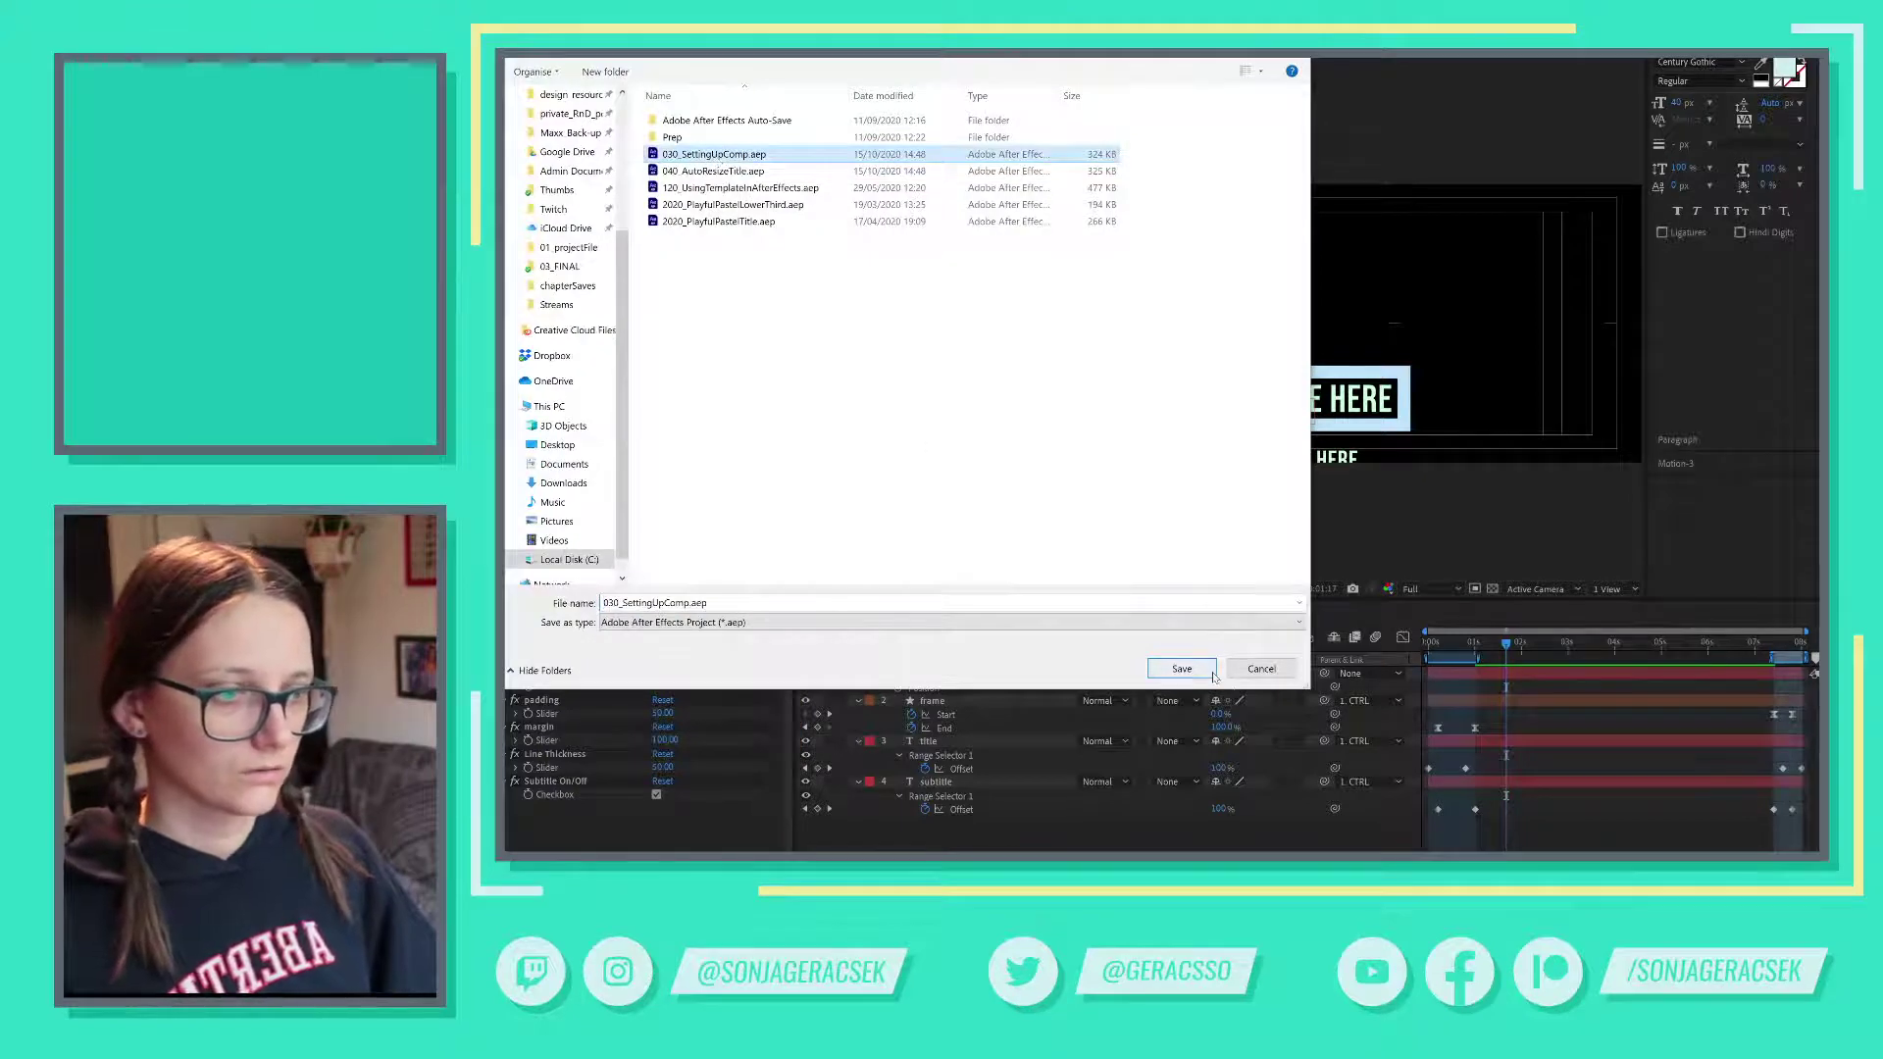
pyautogui.click(1182, 668)
pyautogui.click(1408, 456)
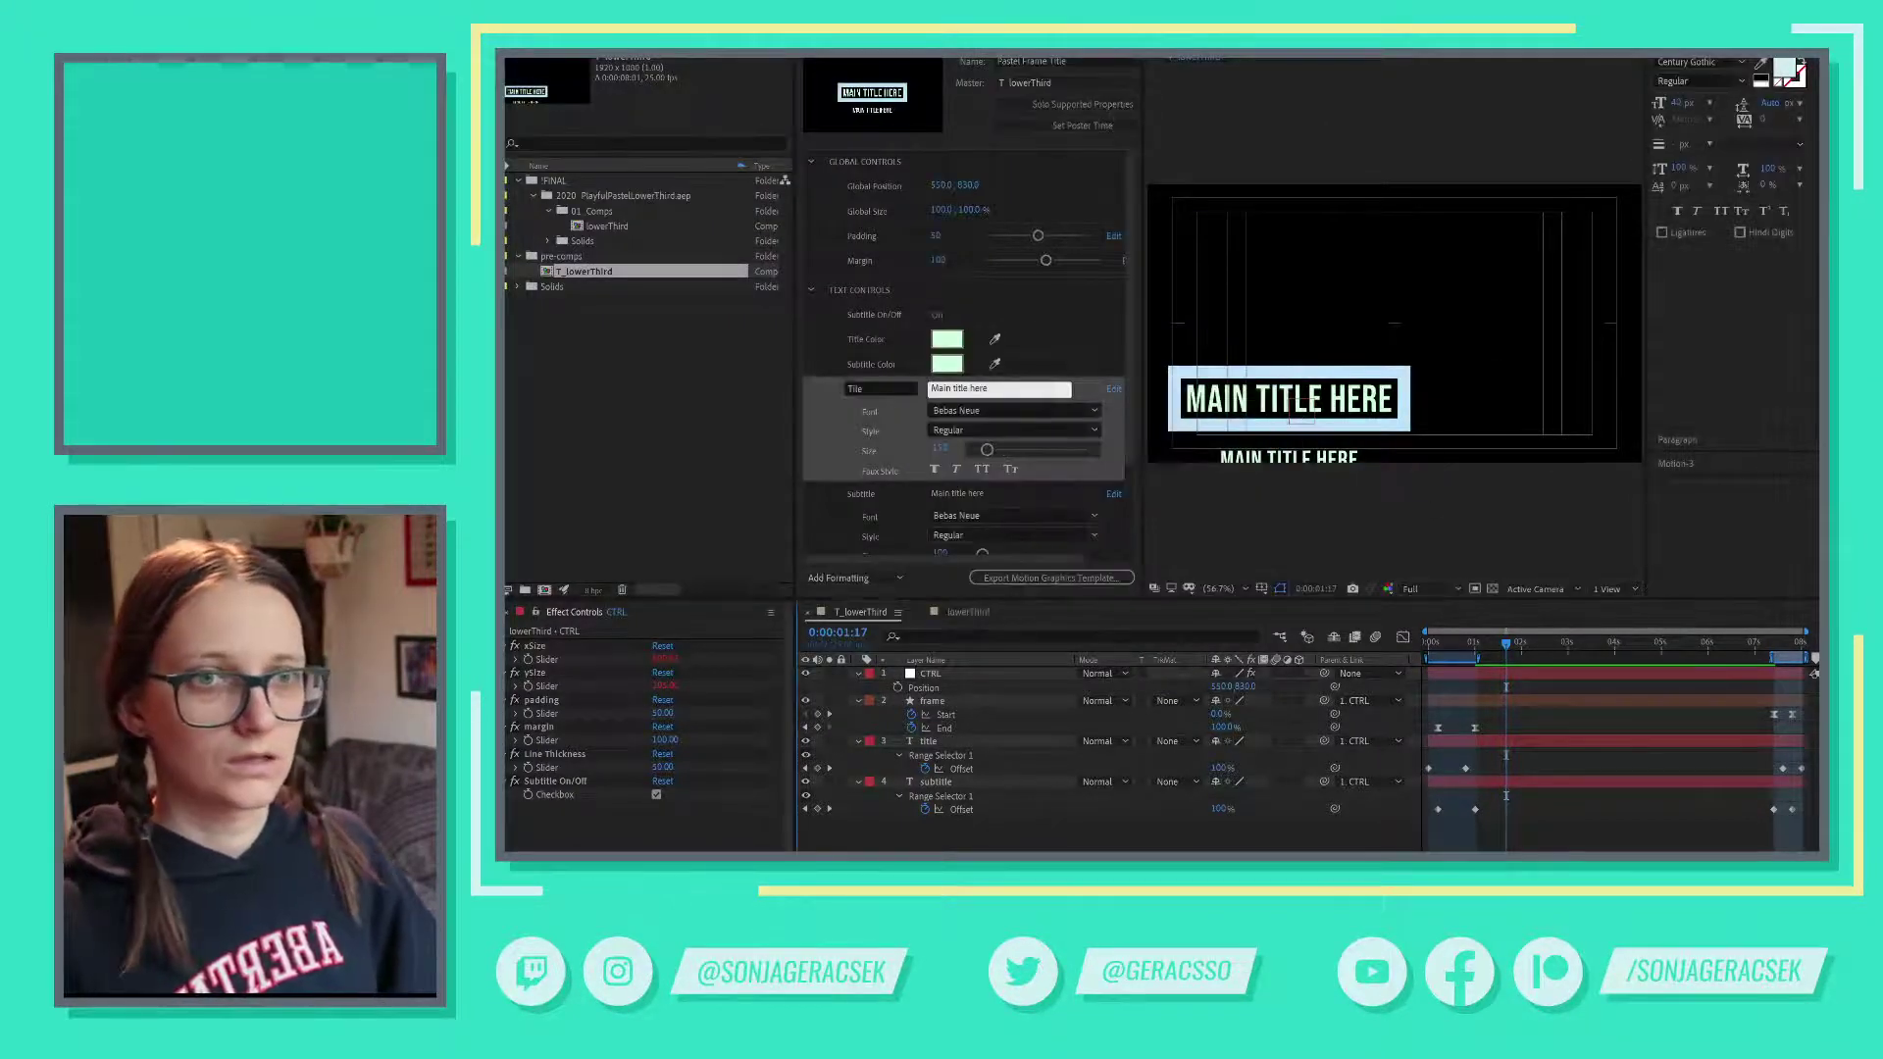
# - Save the project again under the name 040_AutoResizeTitle.aep, replacing the existing file
pyautogui.click(520, 52)
pyautogui.moveTo(585, 133)
pyautogui.click(763, 131)
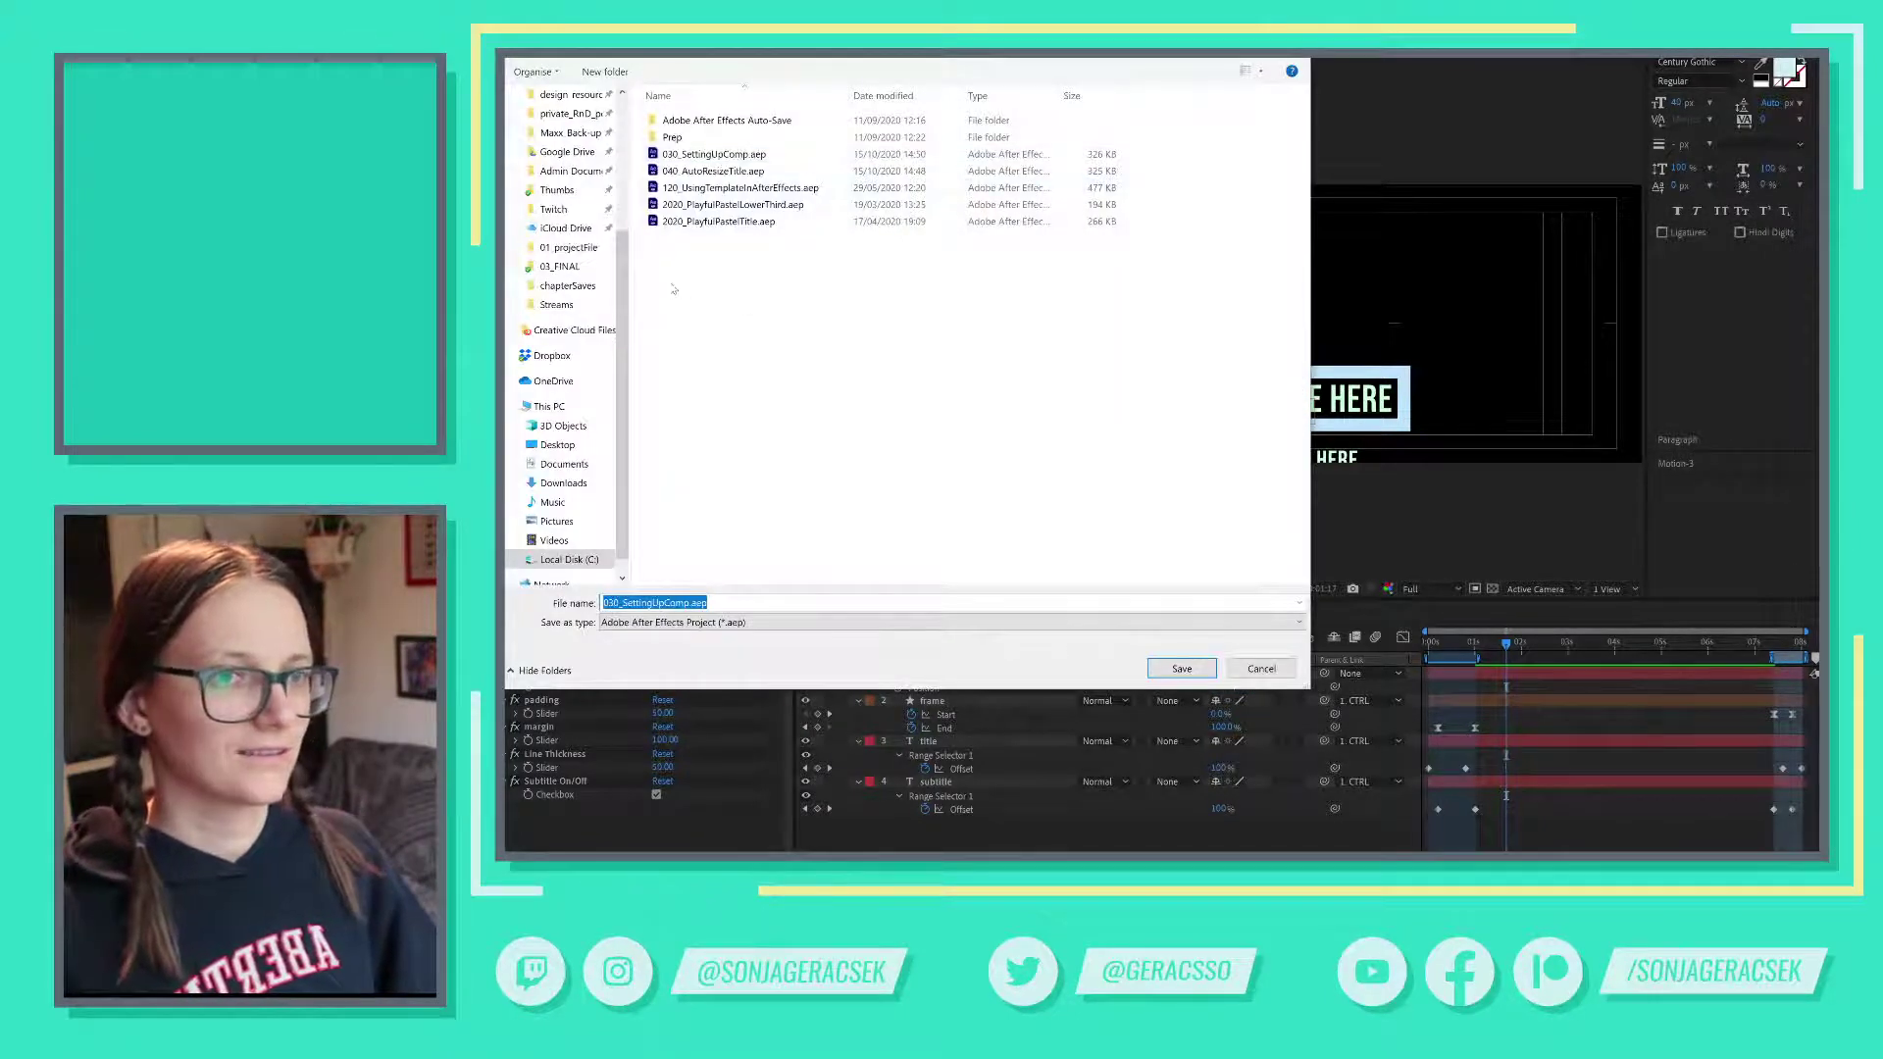
pyautogui.doubleClick(725, 171)
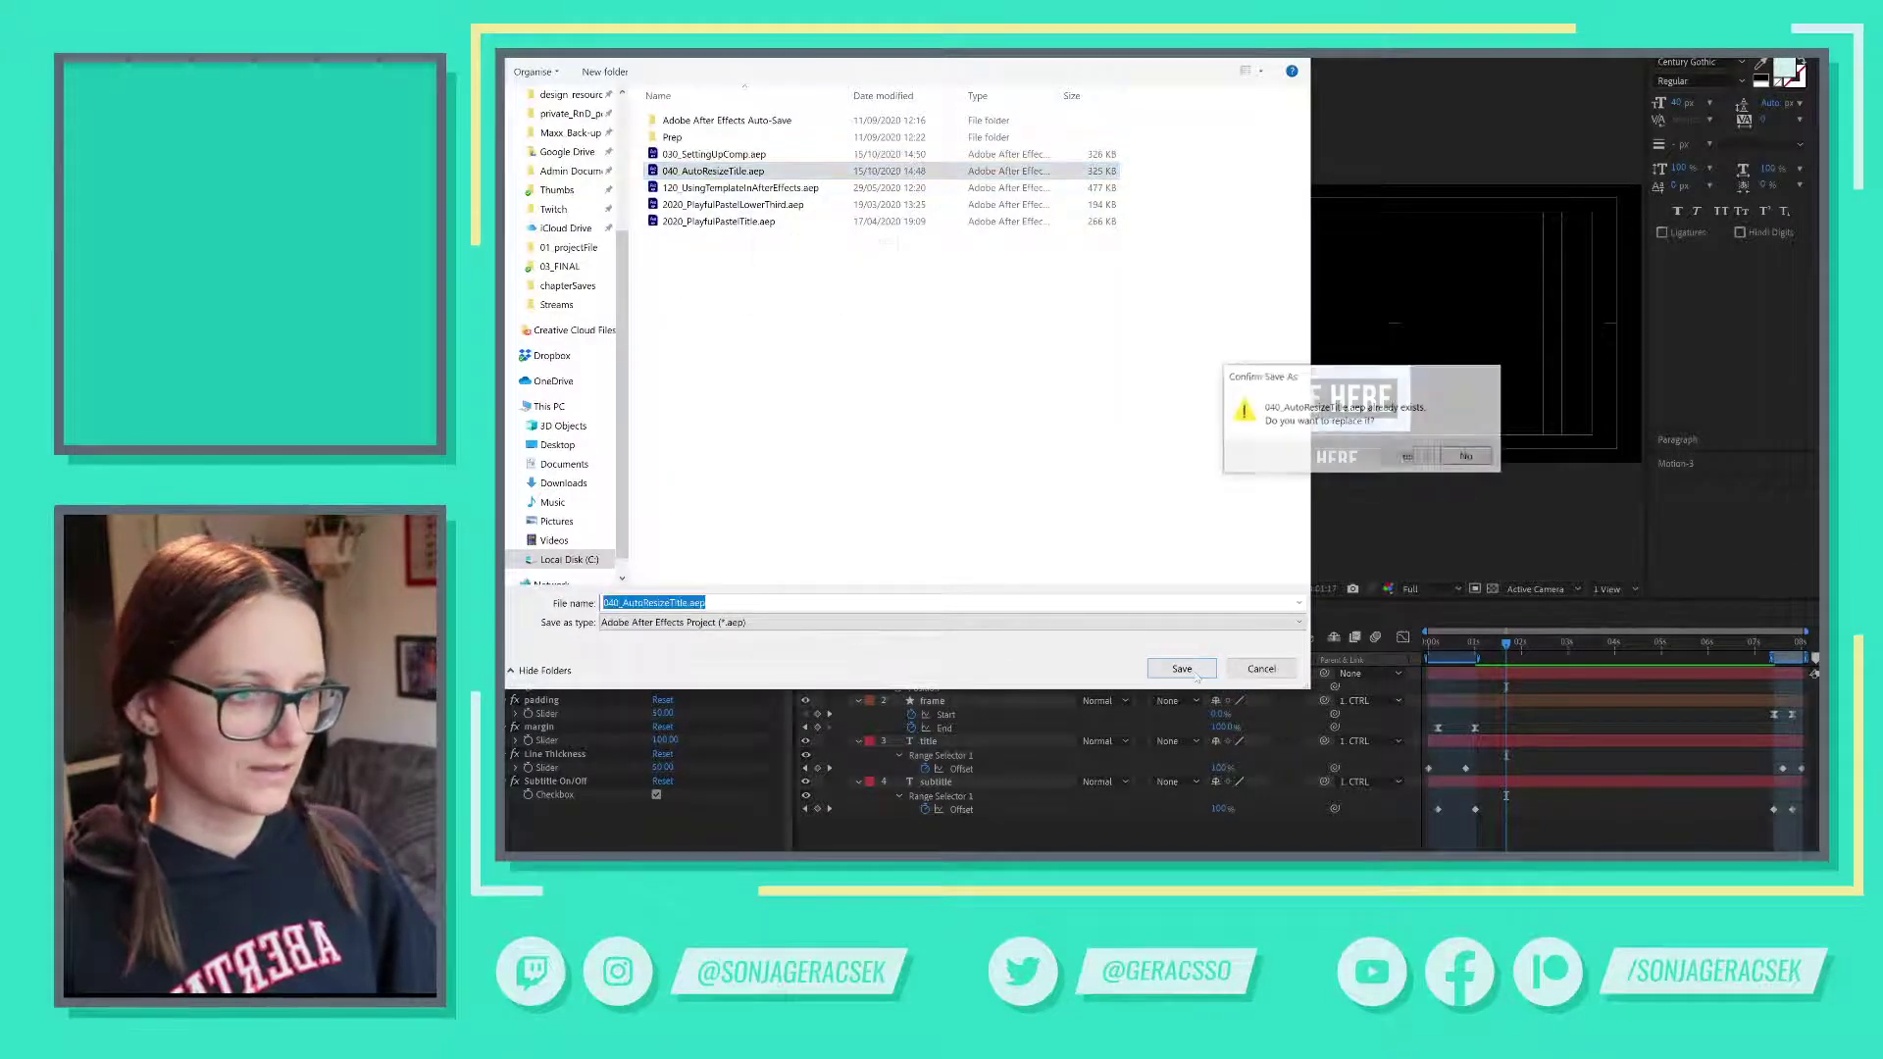
pyautogui.click(1408, 456)
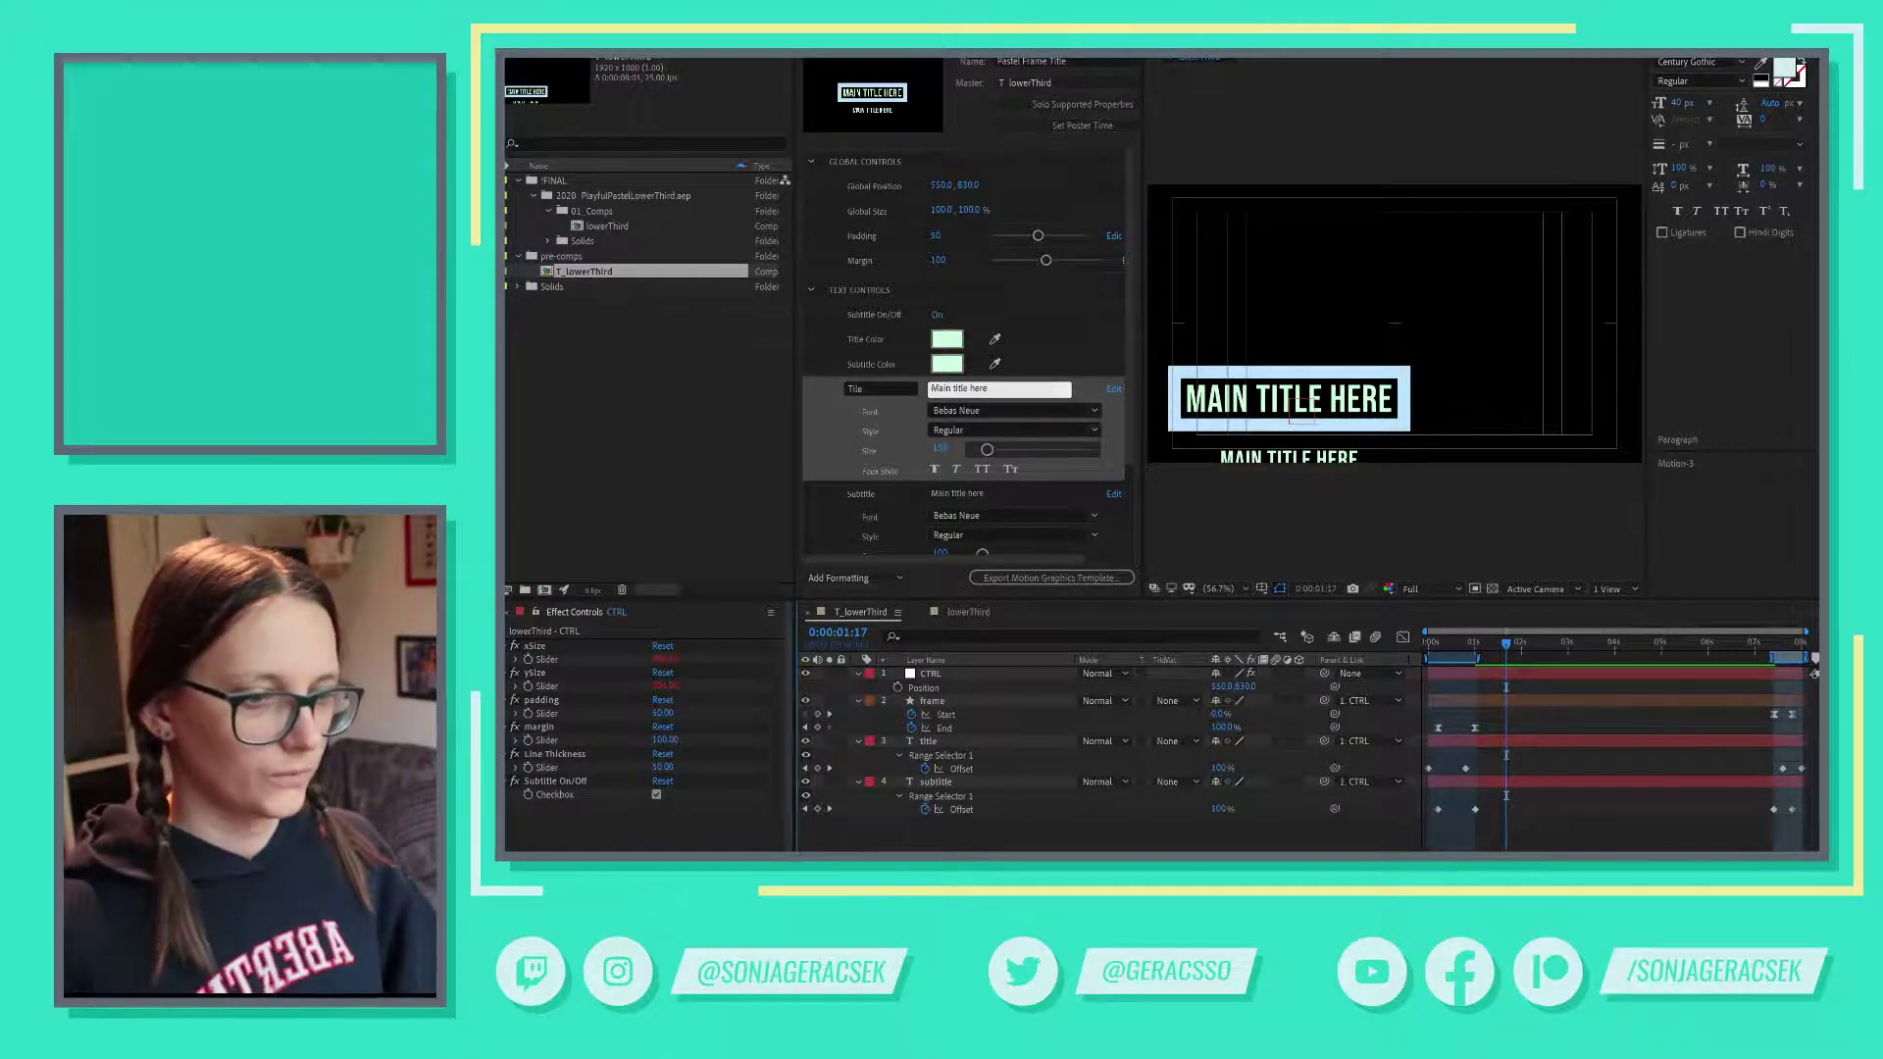
# - Switch to Excel, copy the "Setting up Comp and Animating Text" heading row to row 17 and change its scene number to 4
pyautogui.hotkey('alt', 'Tab')
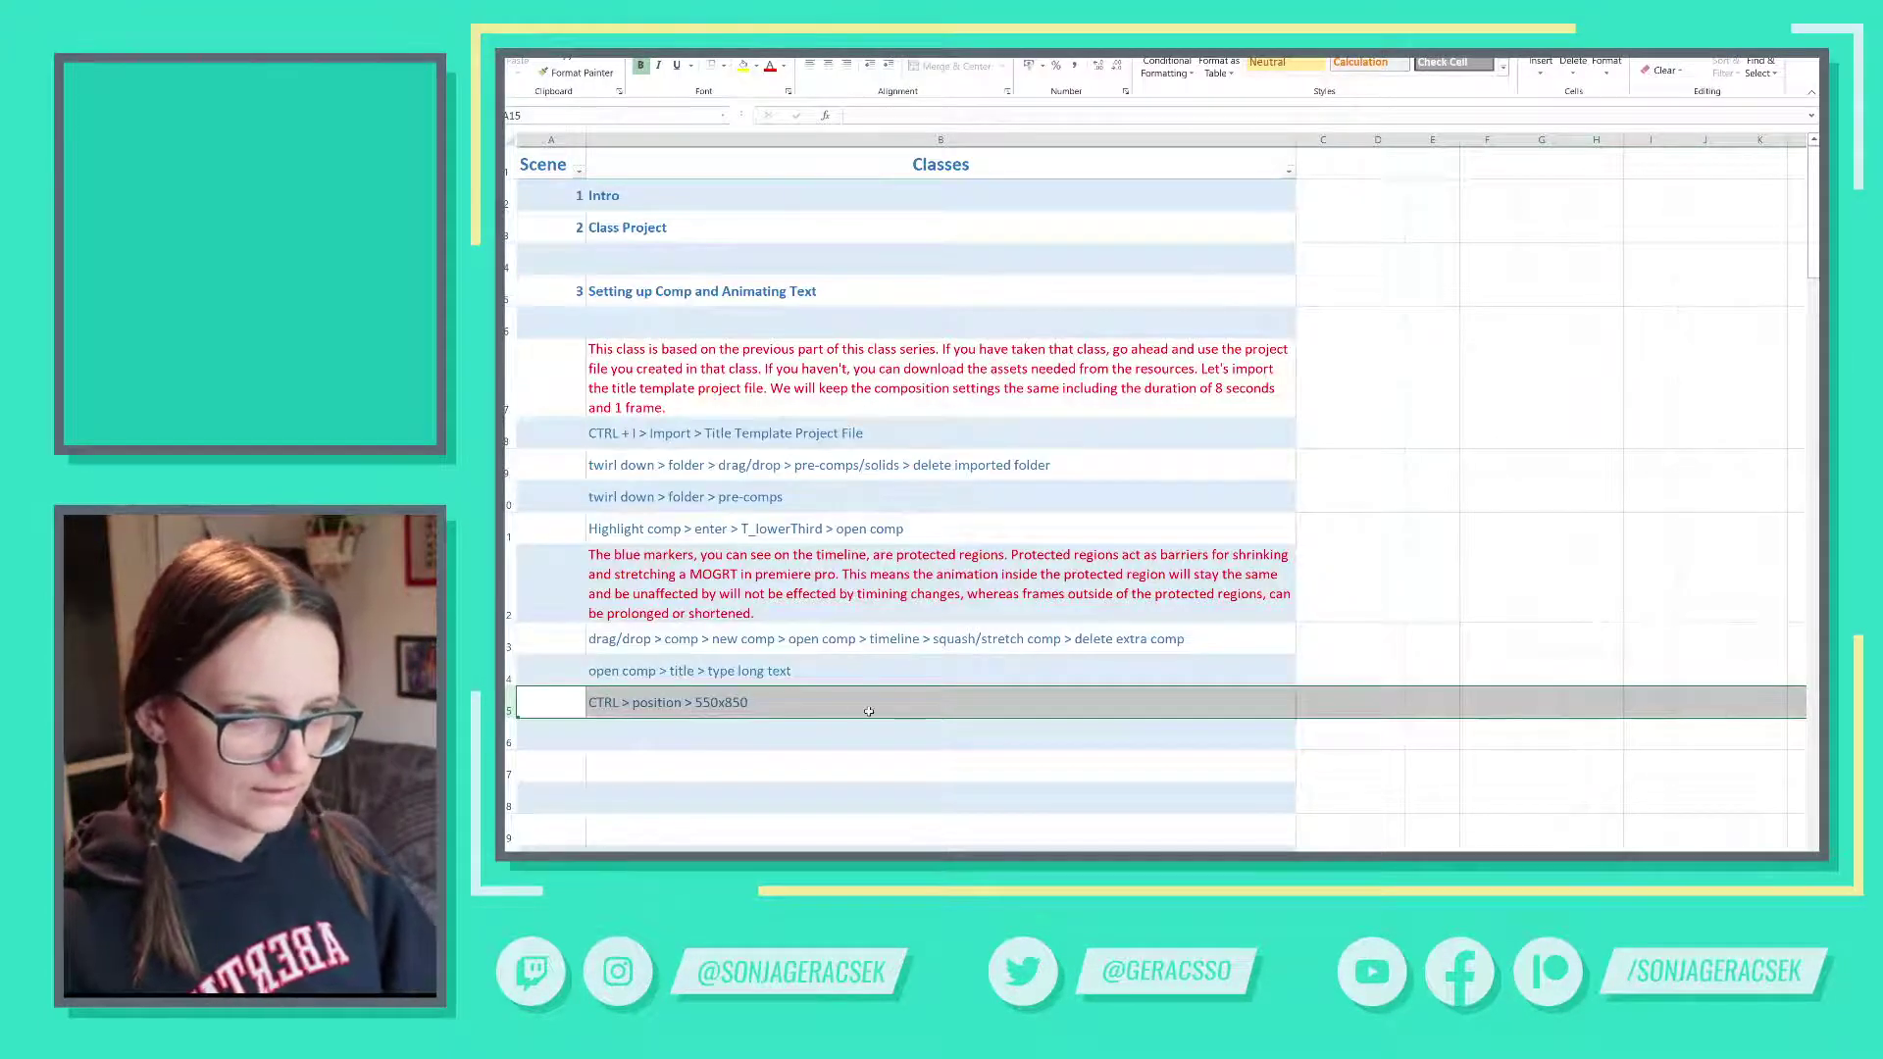
pyautogui.scroll(-2, 869, 711)
pyautogui.scroll(2, 869, 710)
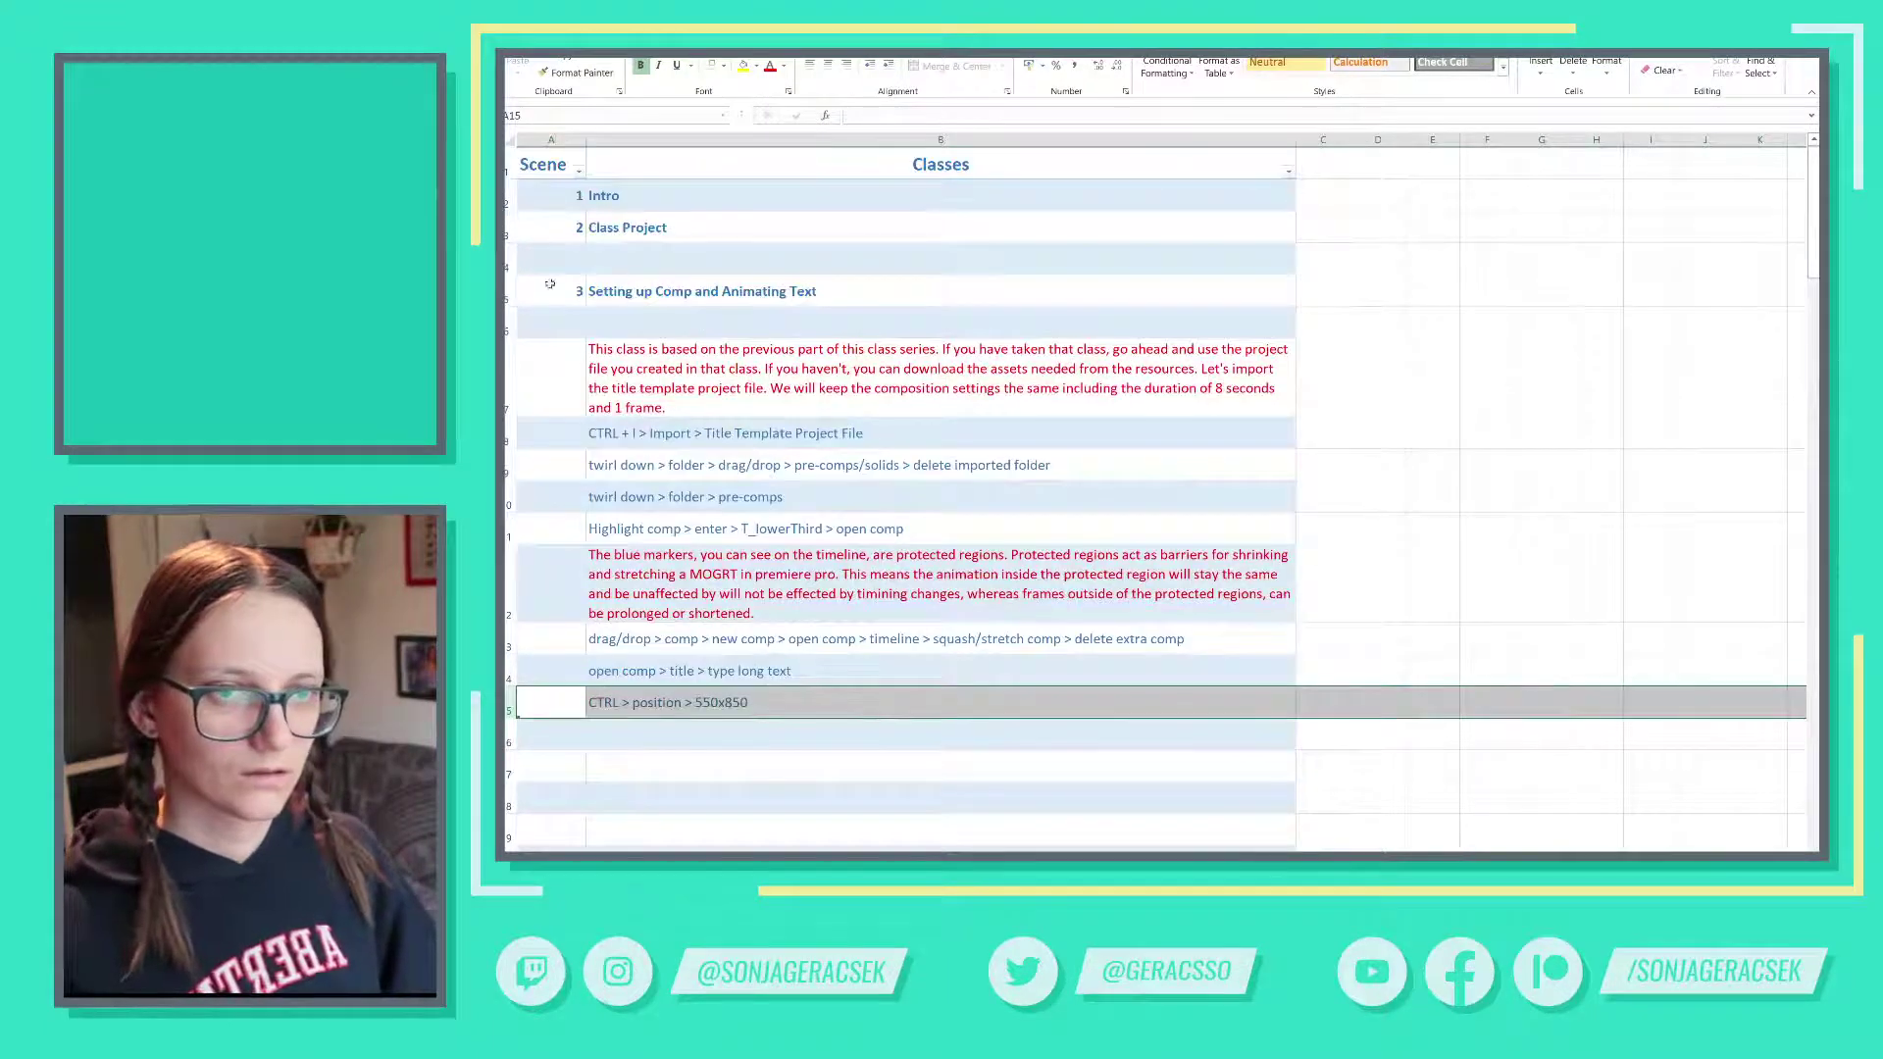
pyautogui.click(550, 284)
pyautogui.hotkey('ctrl', 'c')
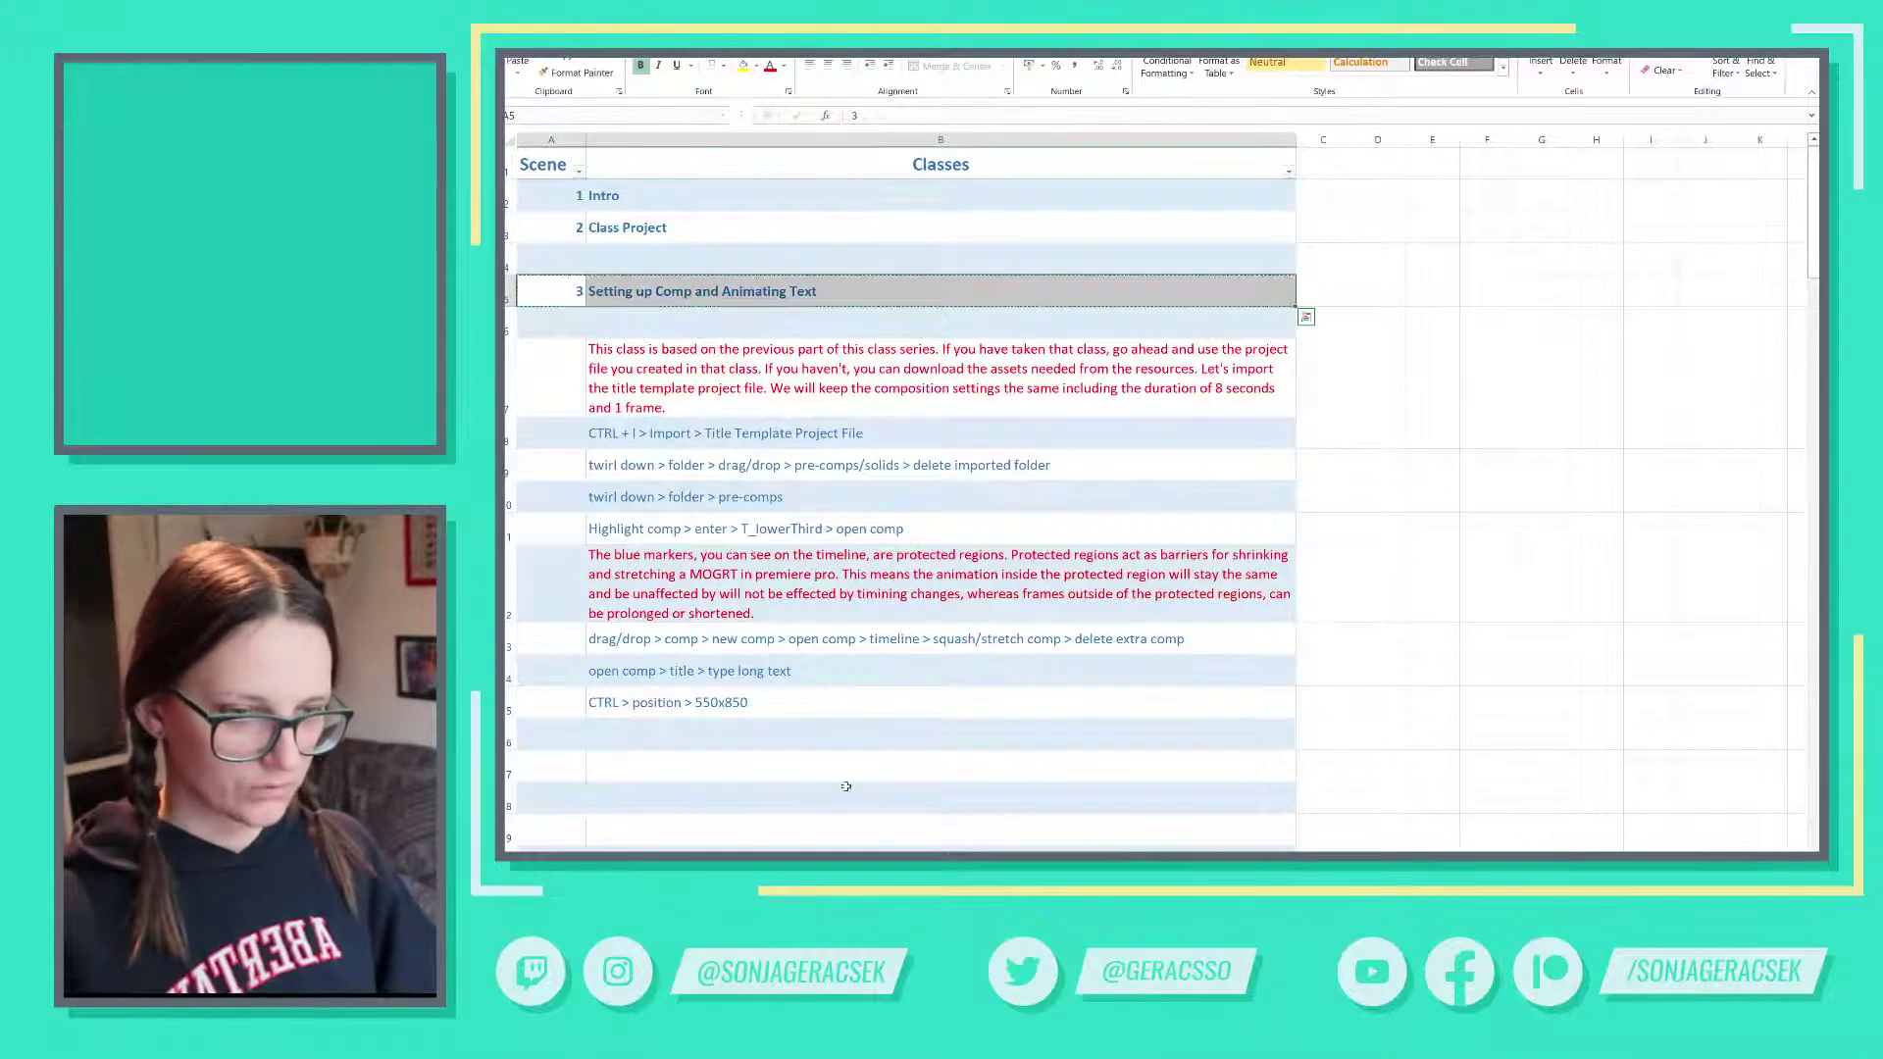
pyautogui.click(578, 767)
pyautogui.hotkey('ctrl', 'v')
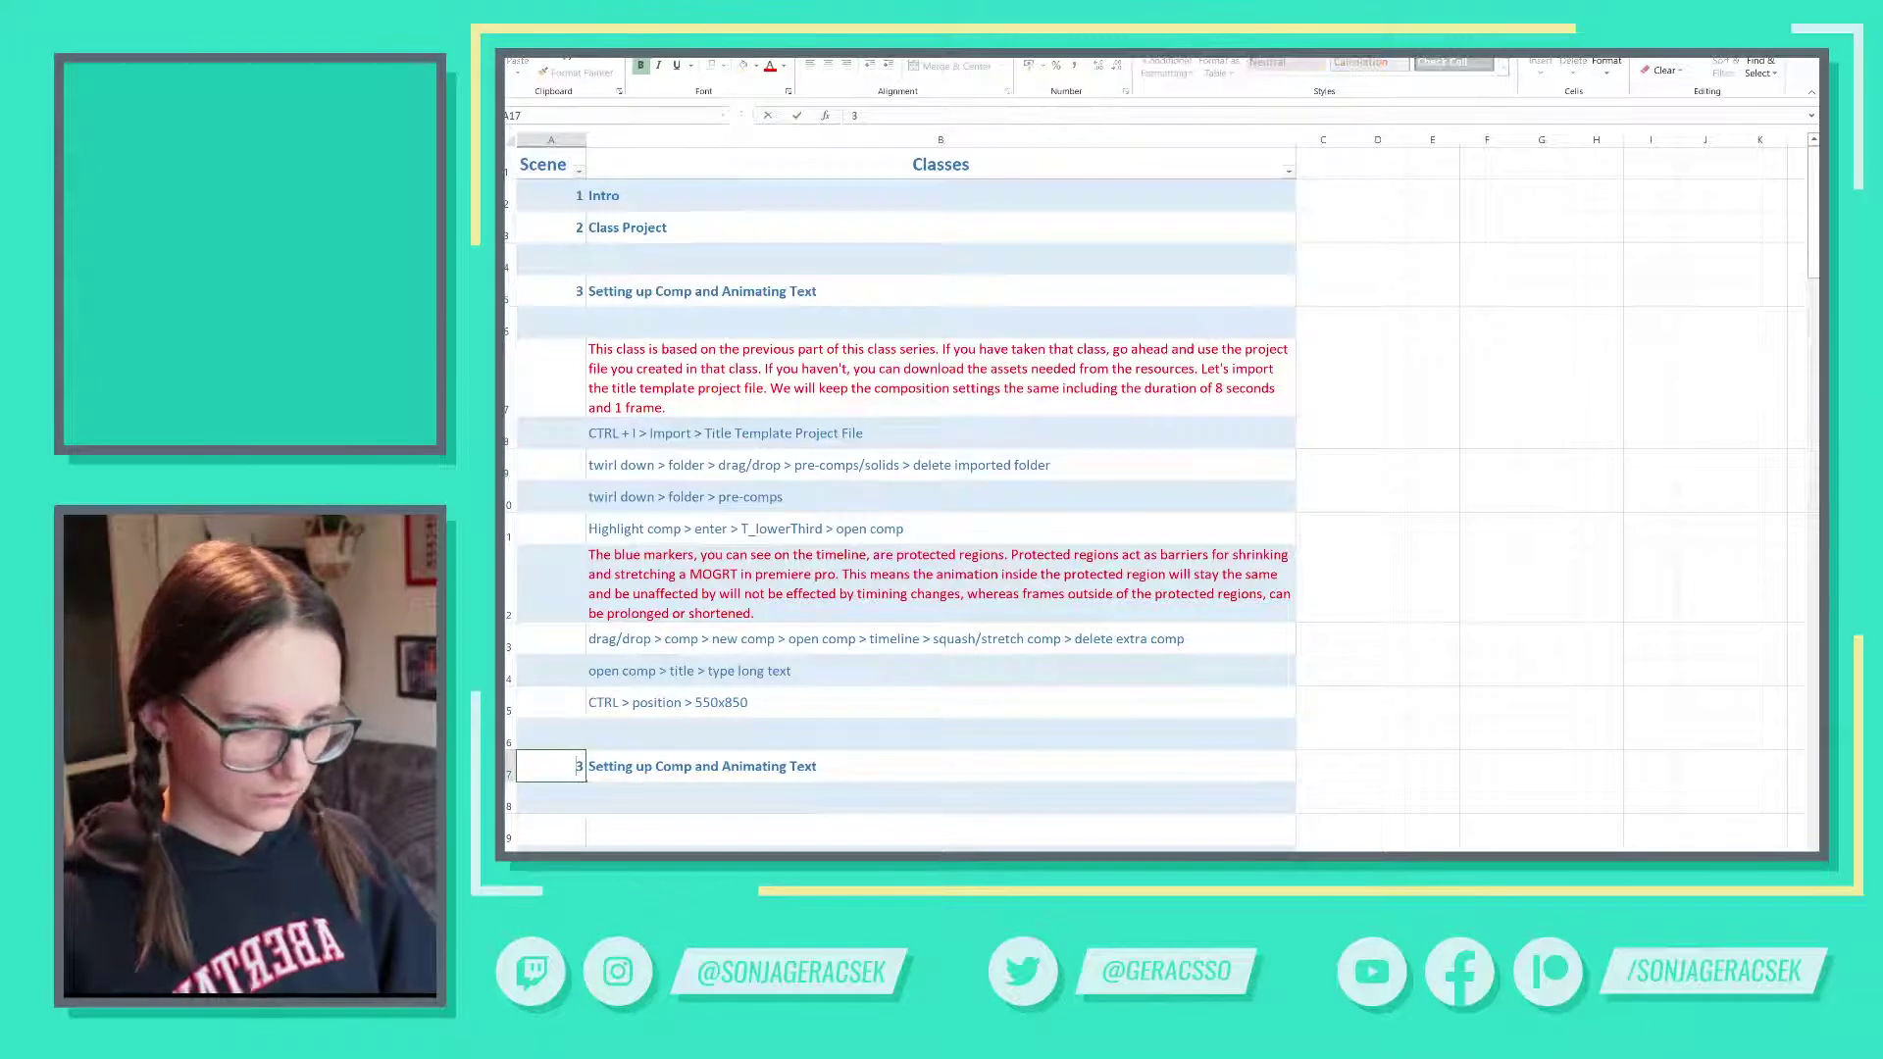
pyautogui.write('4')
pyautogui.press('Tab')
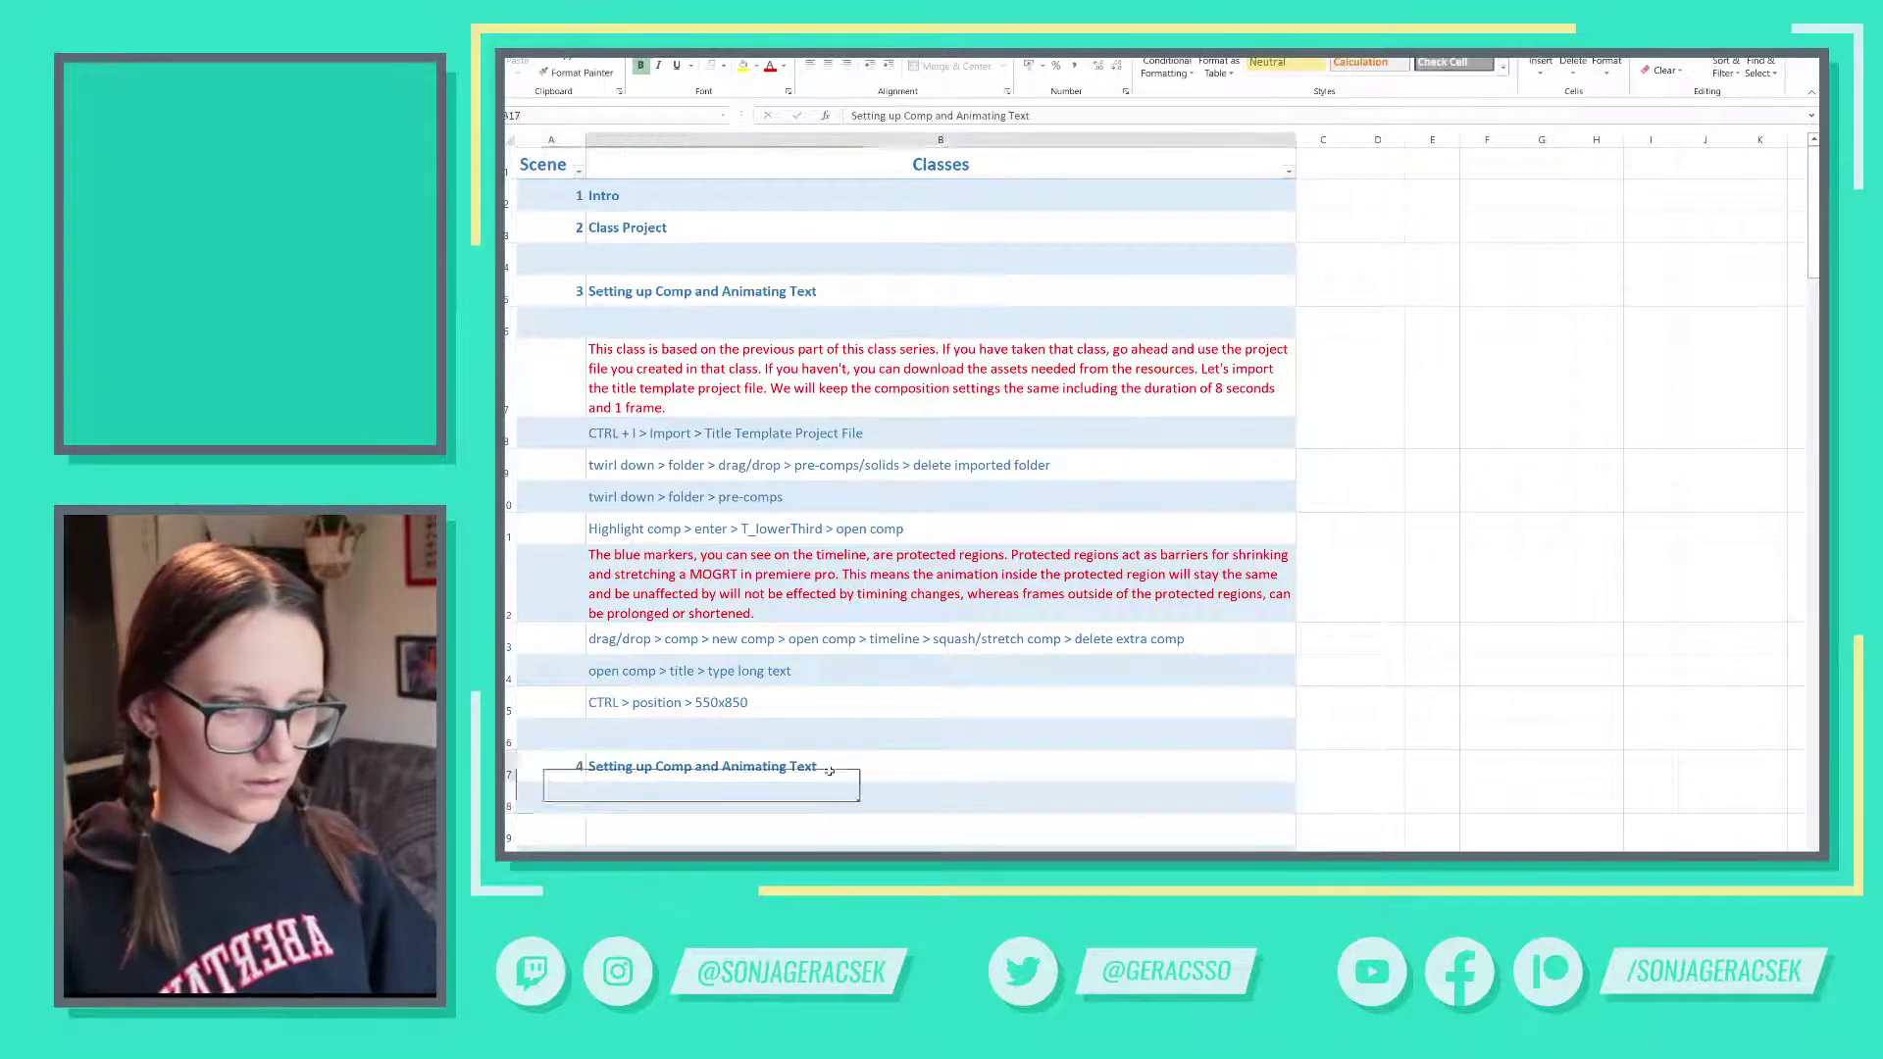
# - Replace the scene 4 heading text in B17 with "Expression for Auto Resize Title"
pyautogui.press('F2')
pyautogui.moveTo(587, 765); pyautogui.dragTo(817, 766)
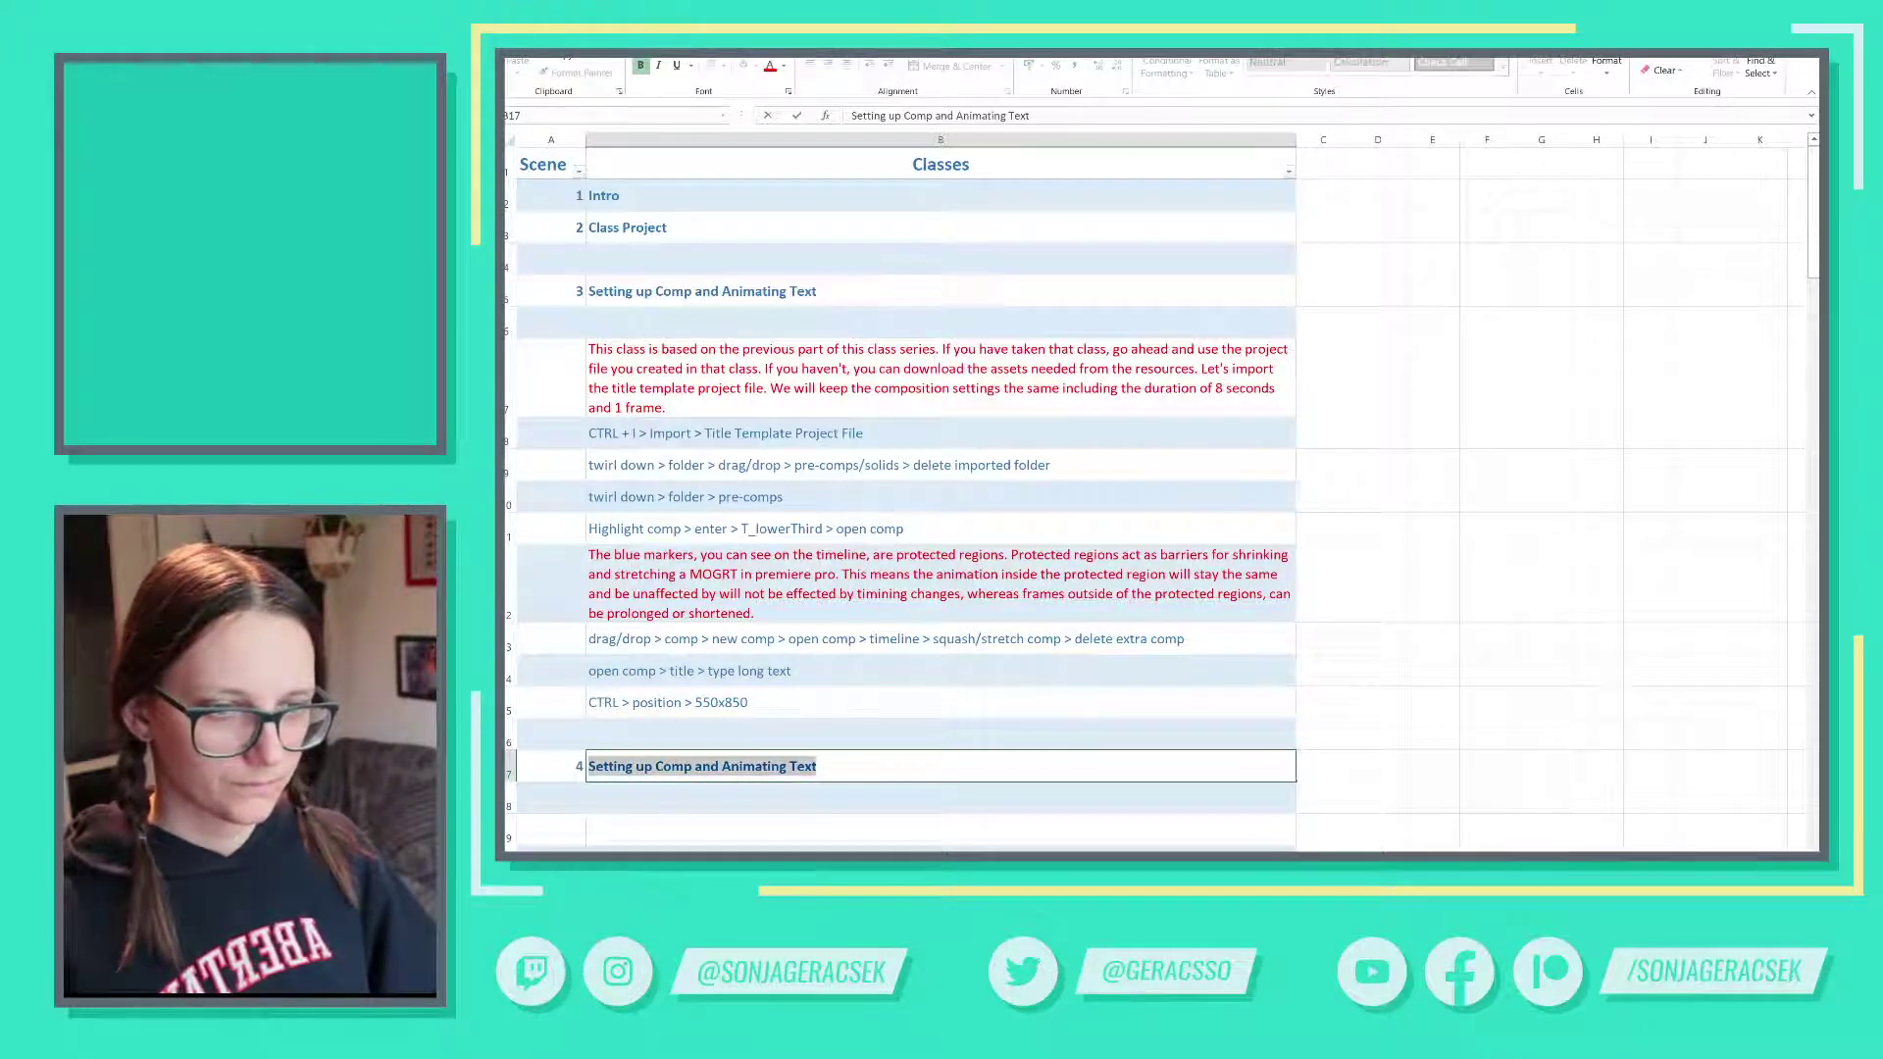
pyautogui.write('Ex')
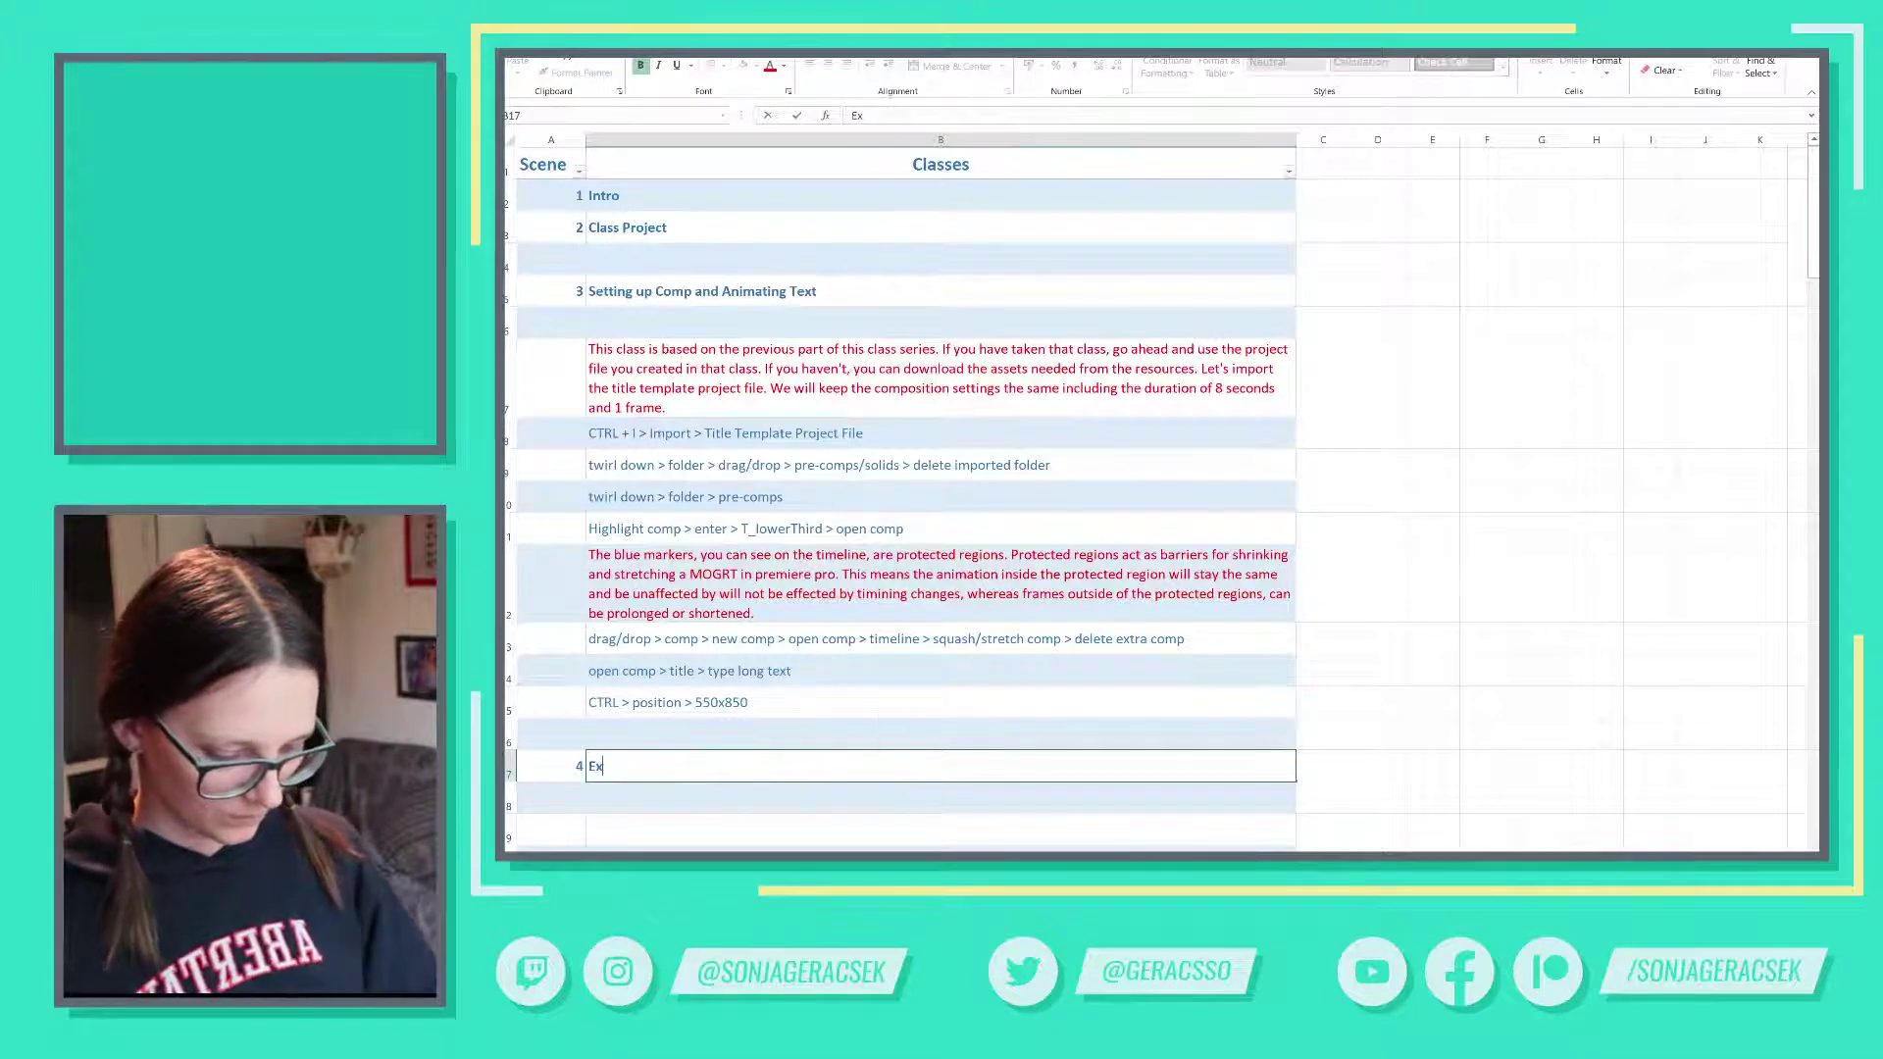
pyautogui.write('pression for')
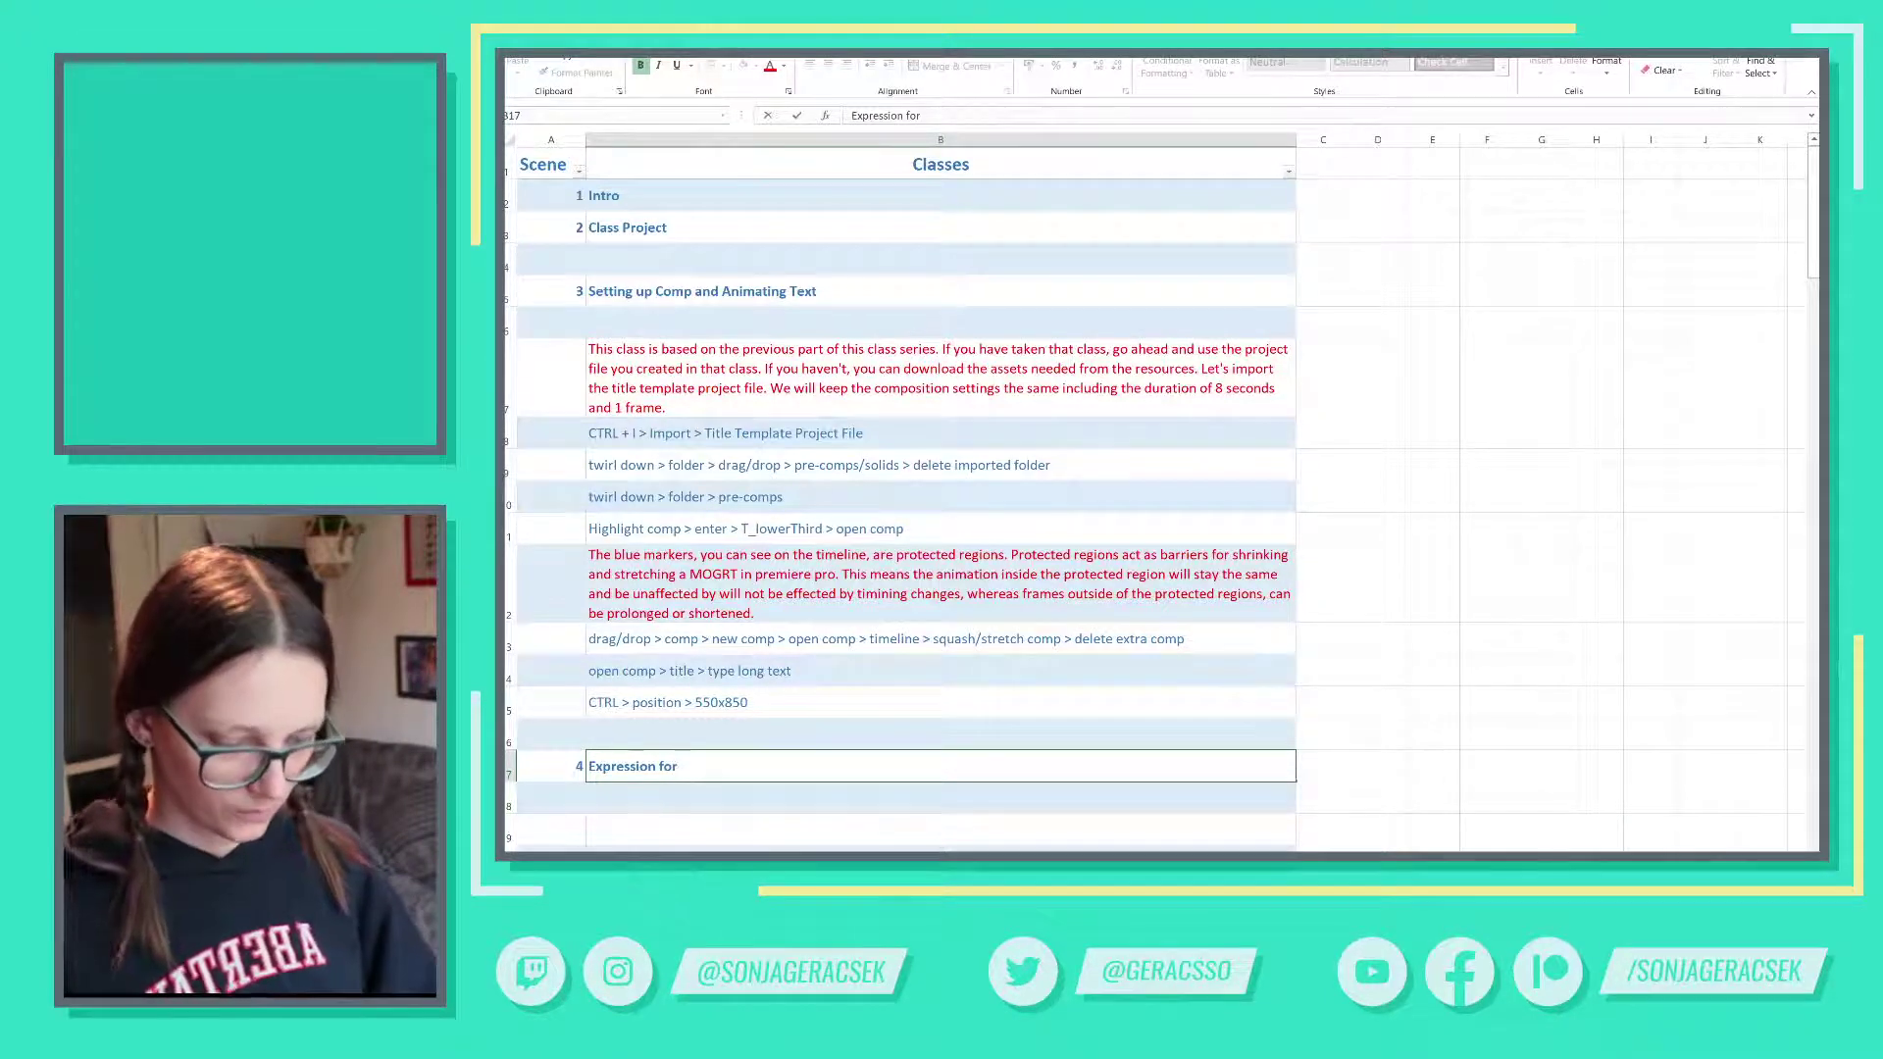
pyautogui.write(' Auto Re')
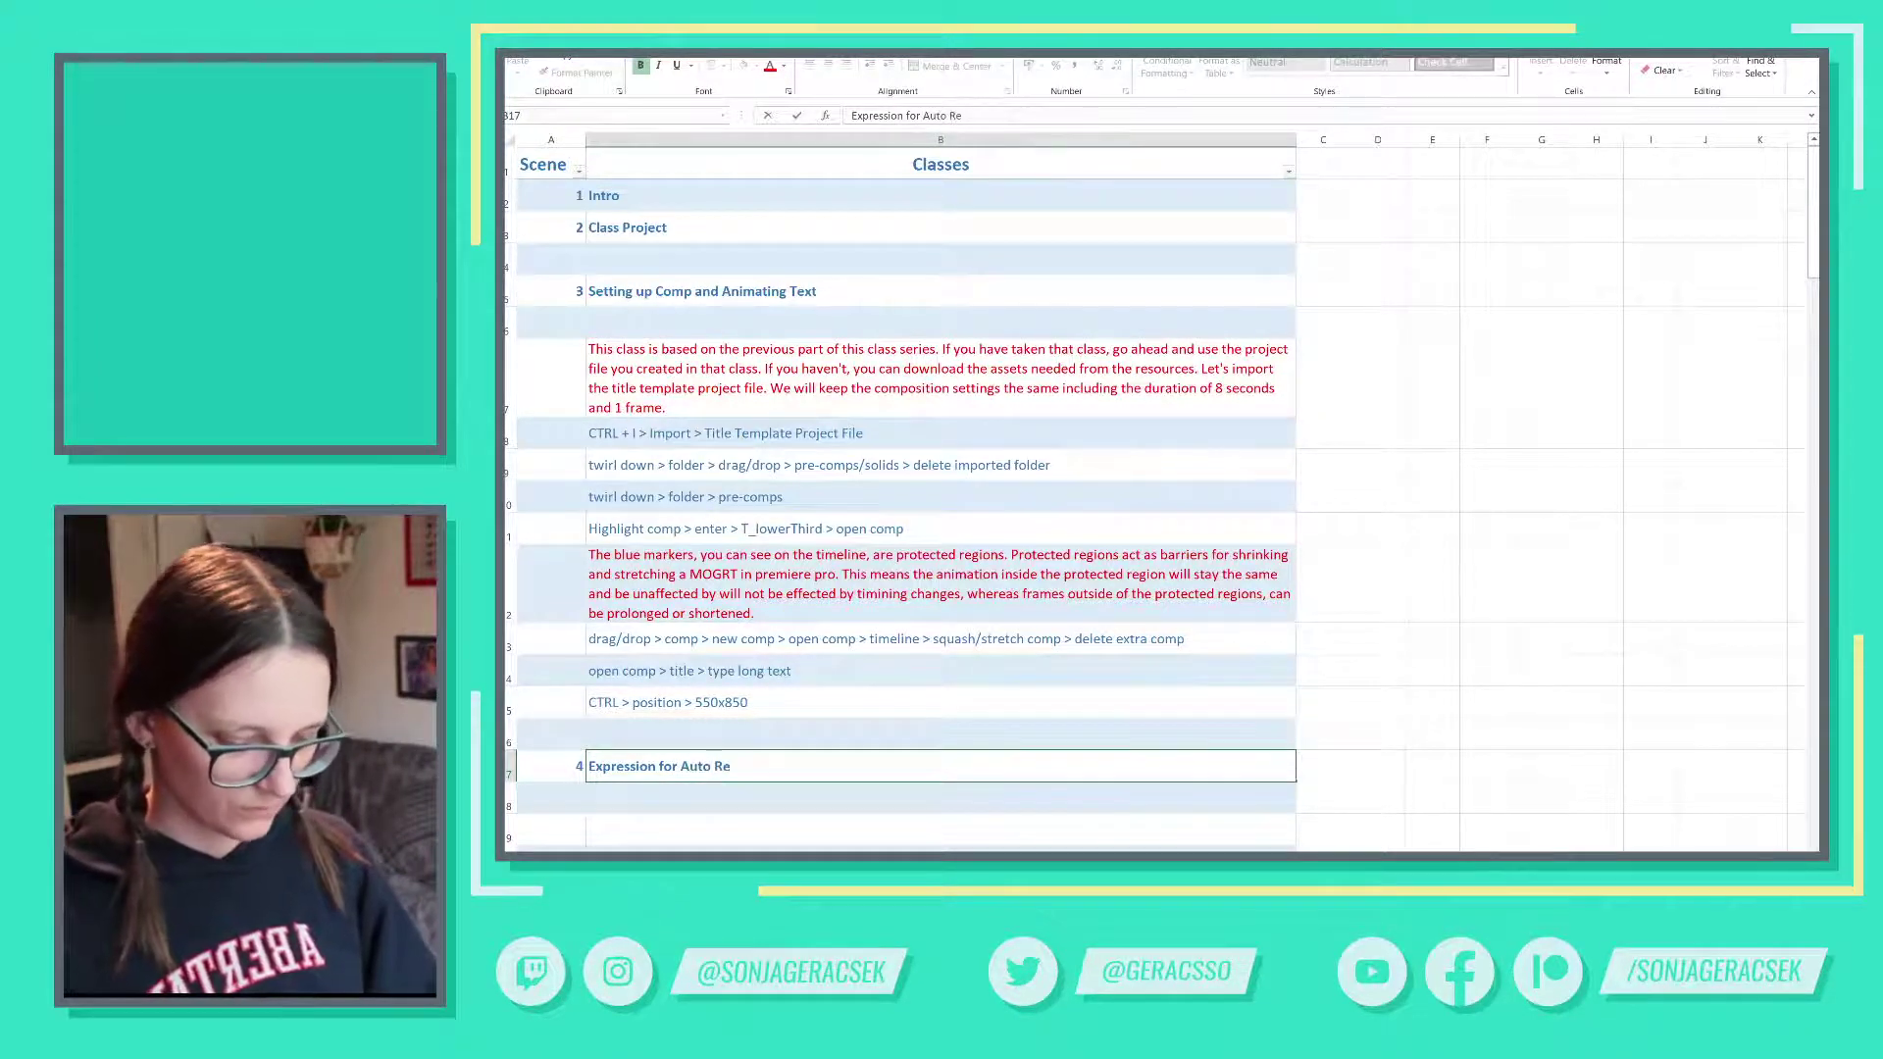
pyautogui.write('siye')
pyautogui.write(' Ti')
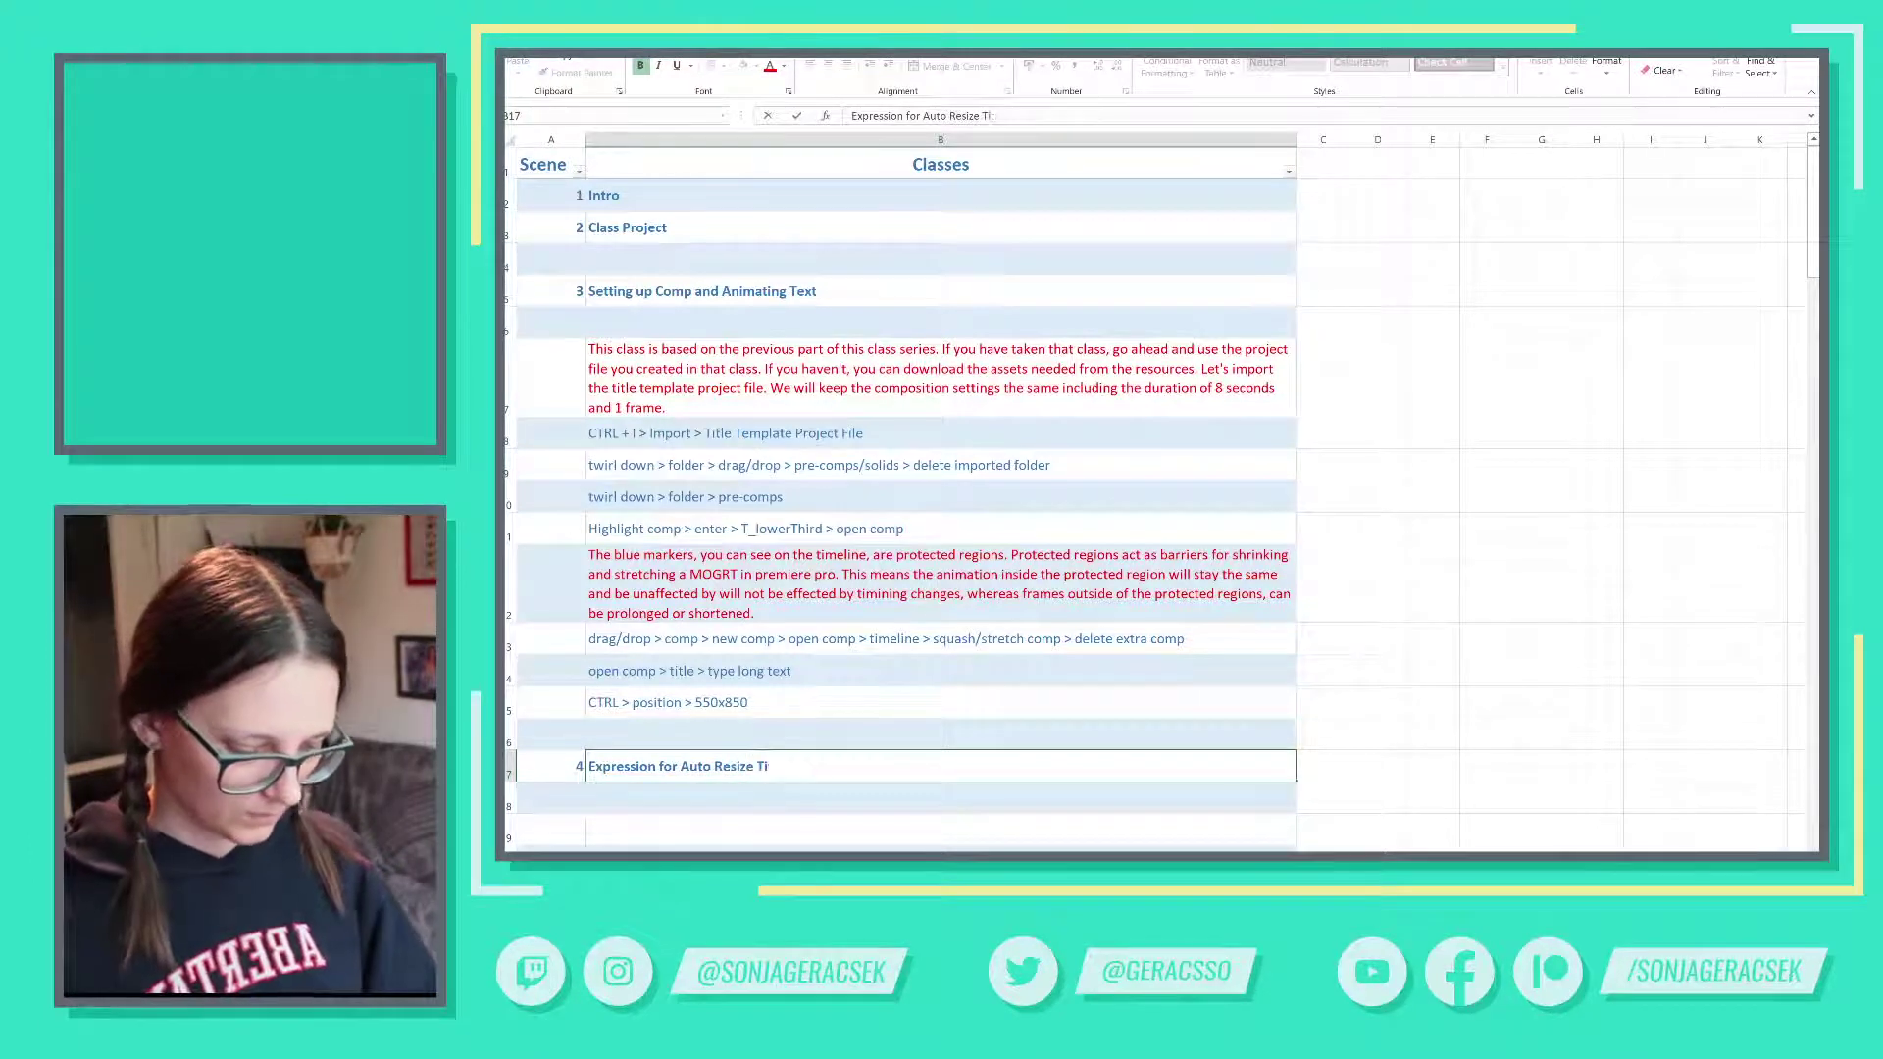
pyautogui.write('tle')
pyautogui.press('Return')
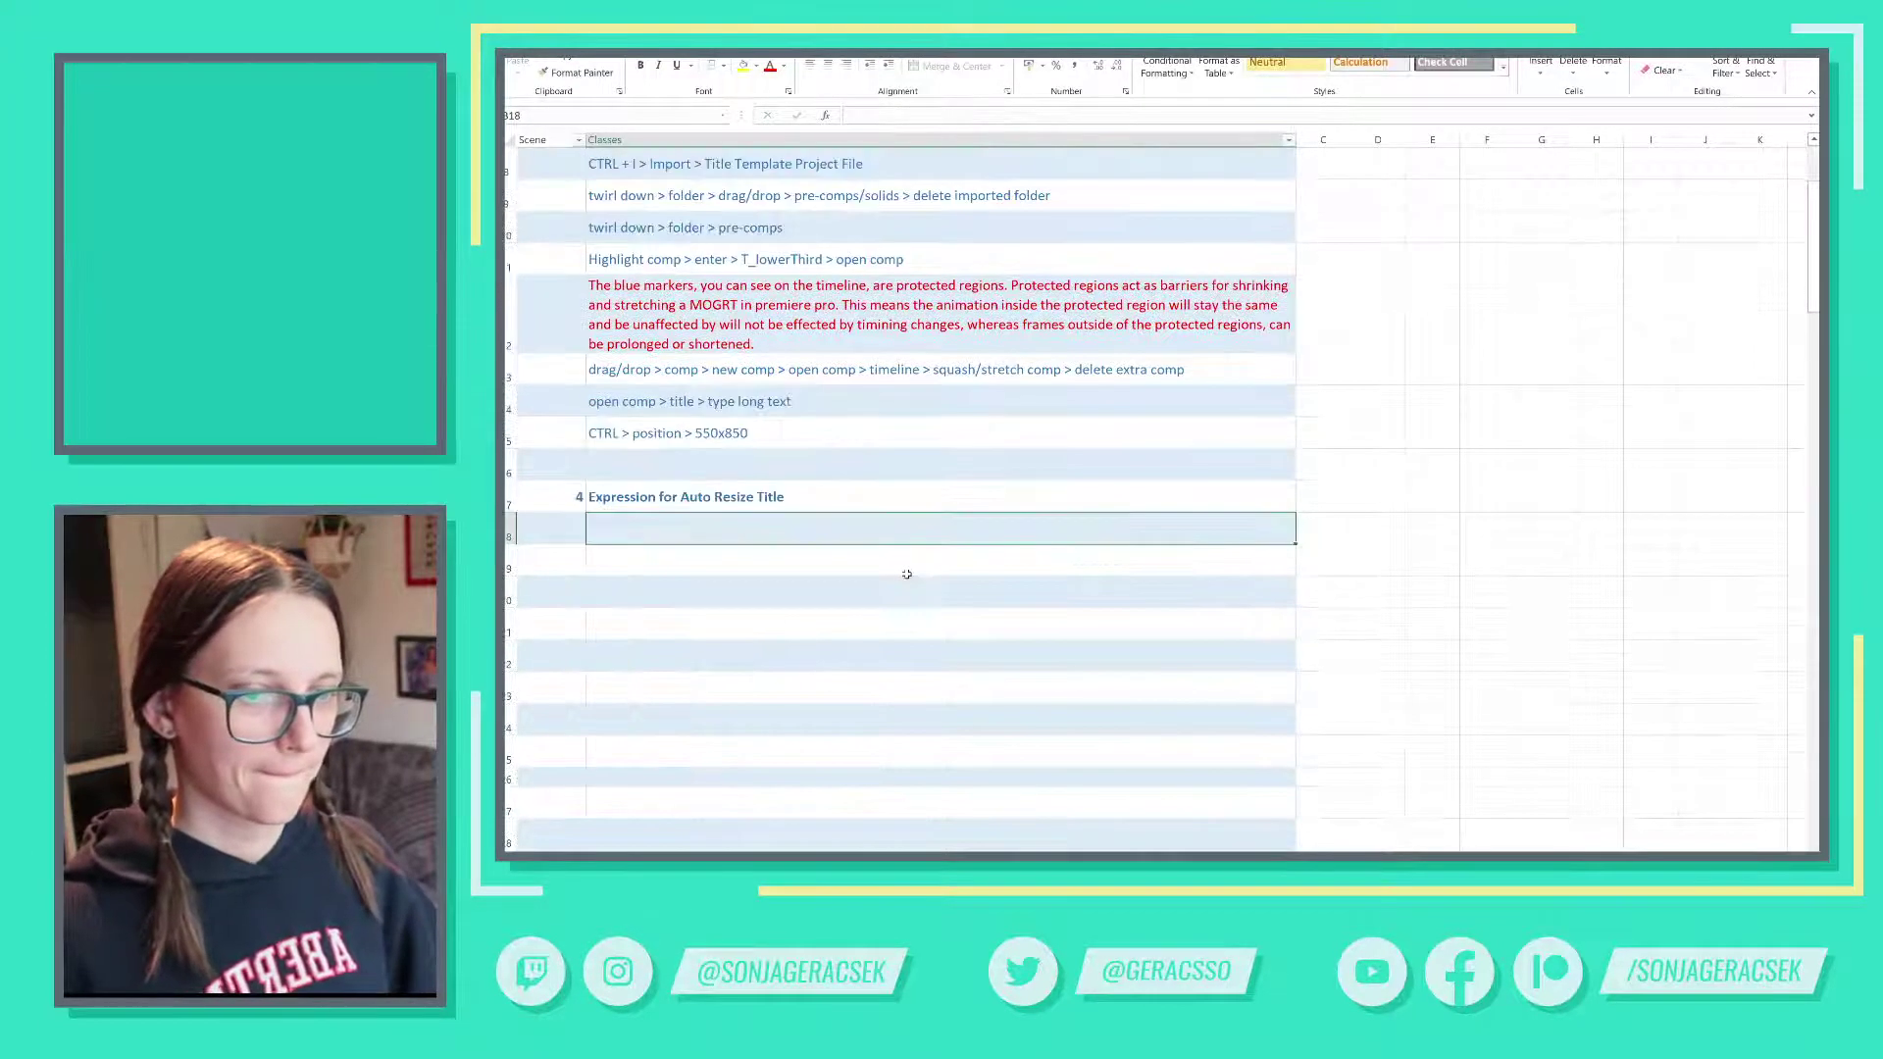
# - Switch to After Effects, open the lowerThird comp and reveal the expressions on the Title1 layer
pyautogui.scroll(-2, 906, 574)
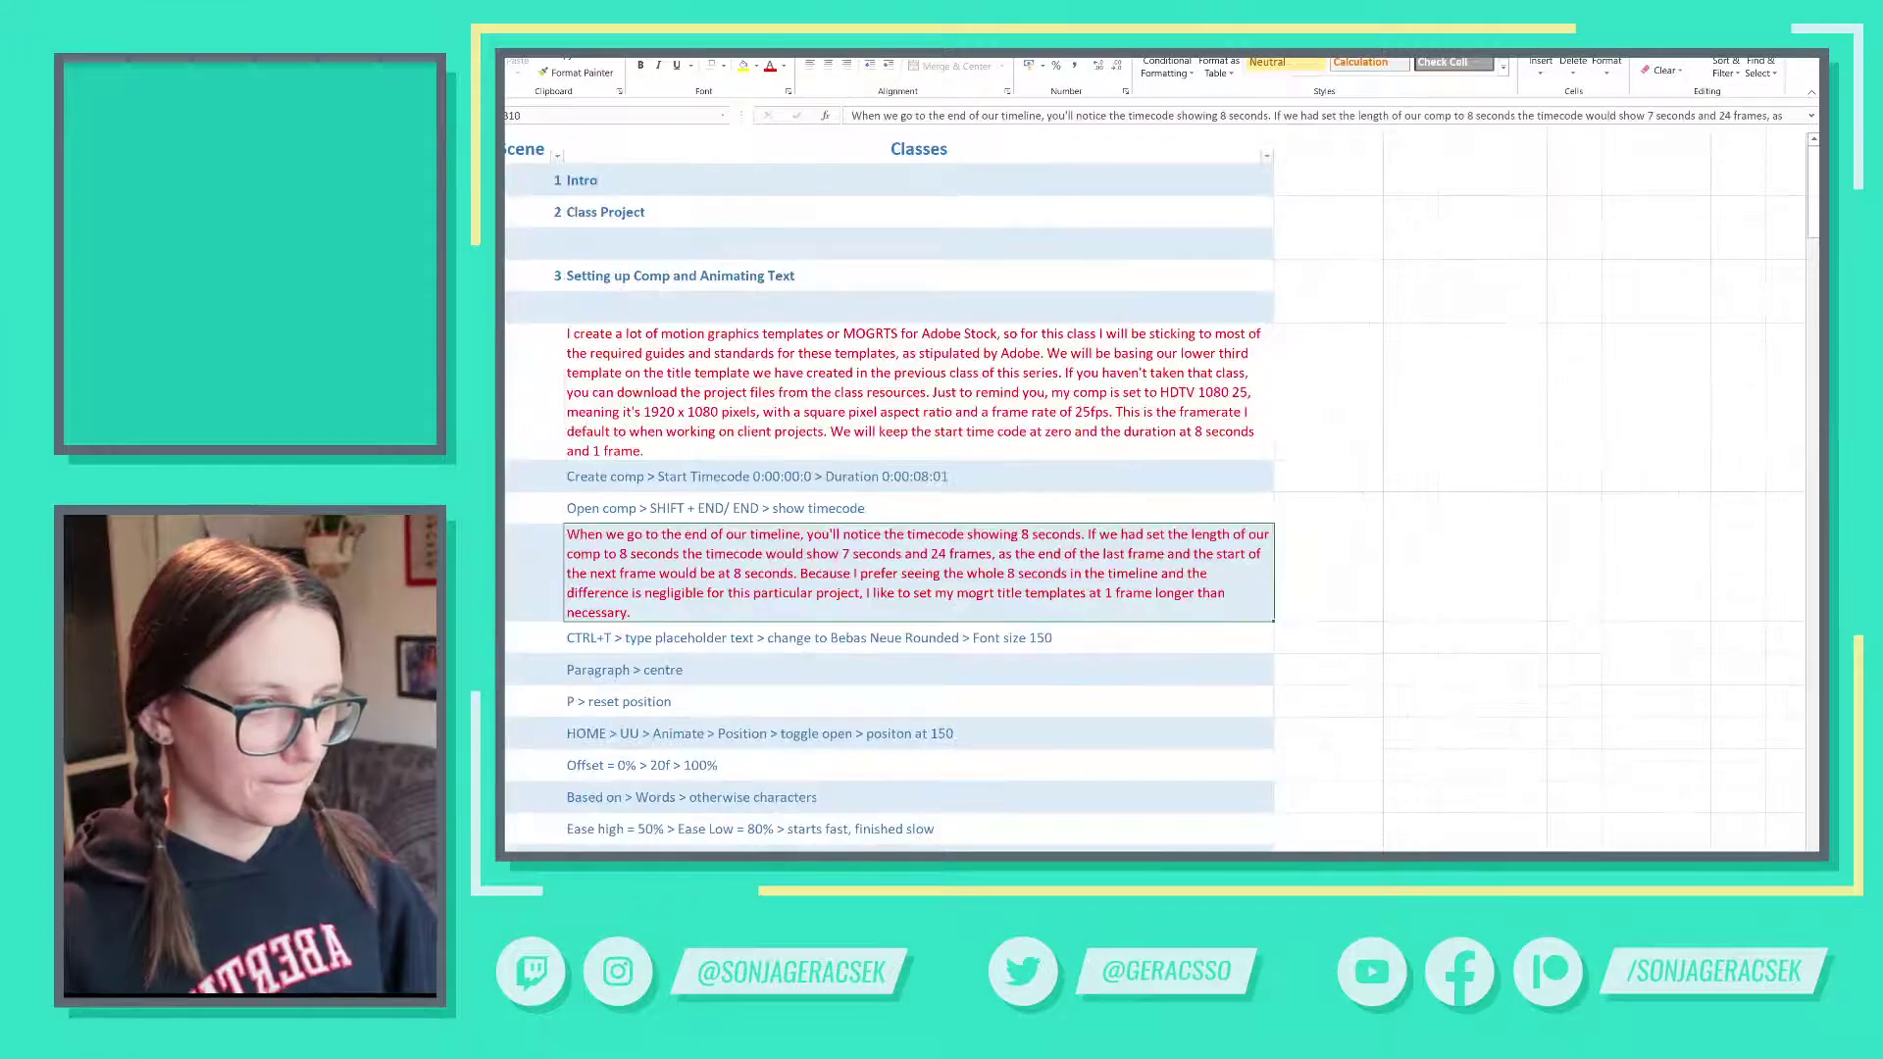
pyautogui.hotkey('alt', 'Tab')
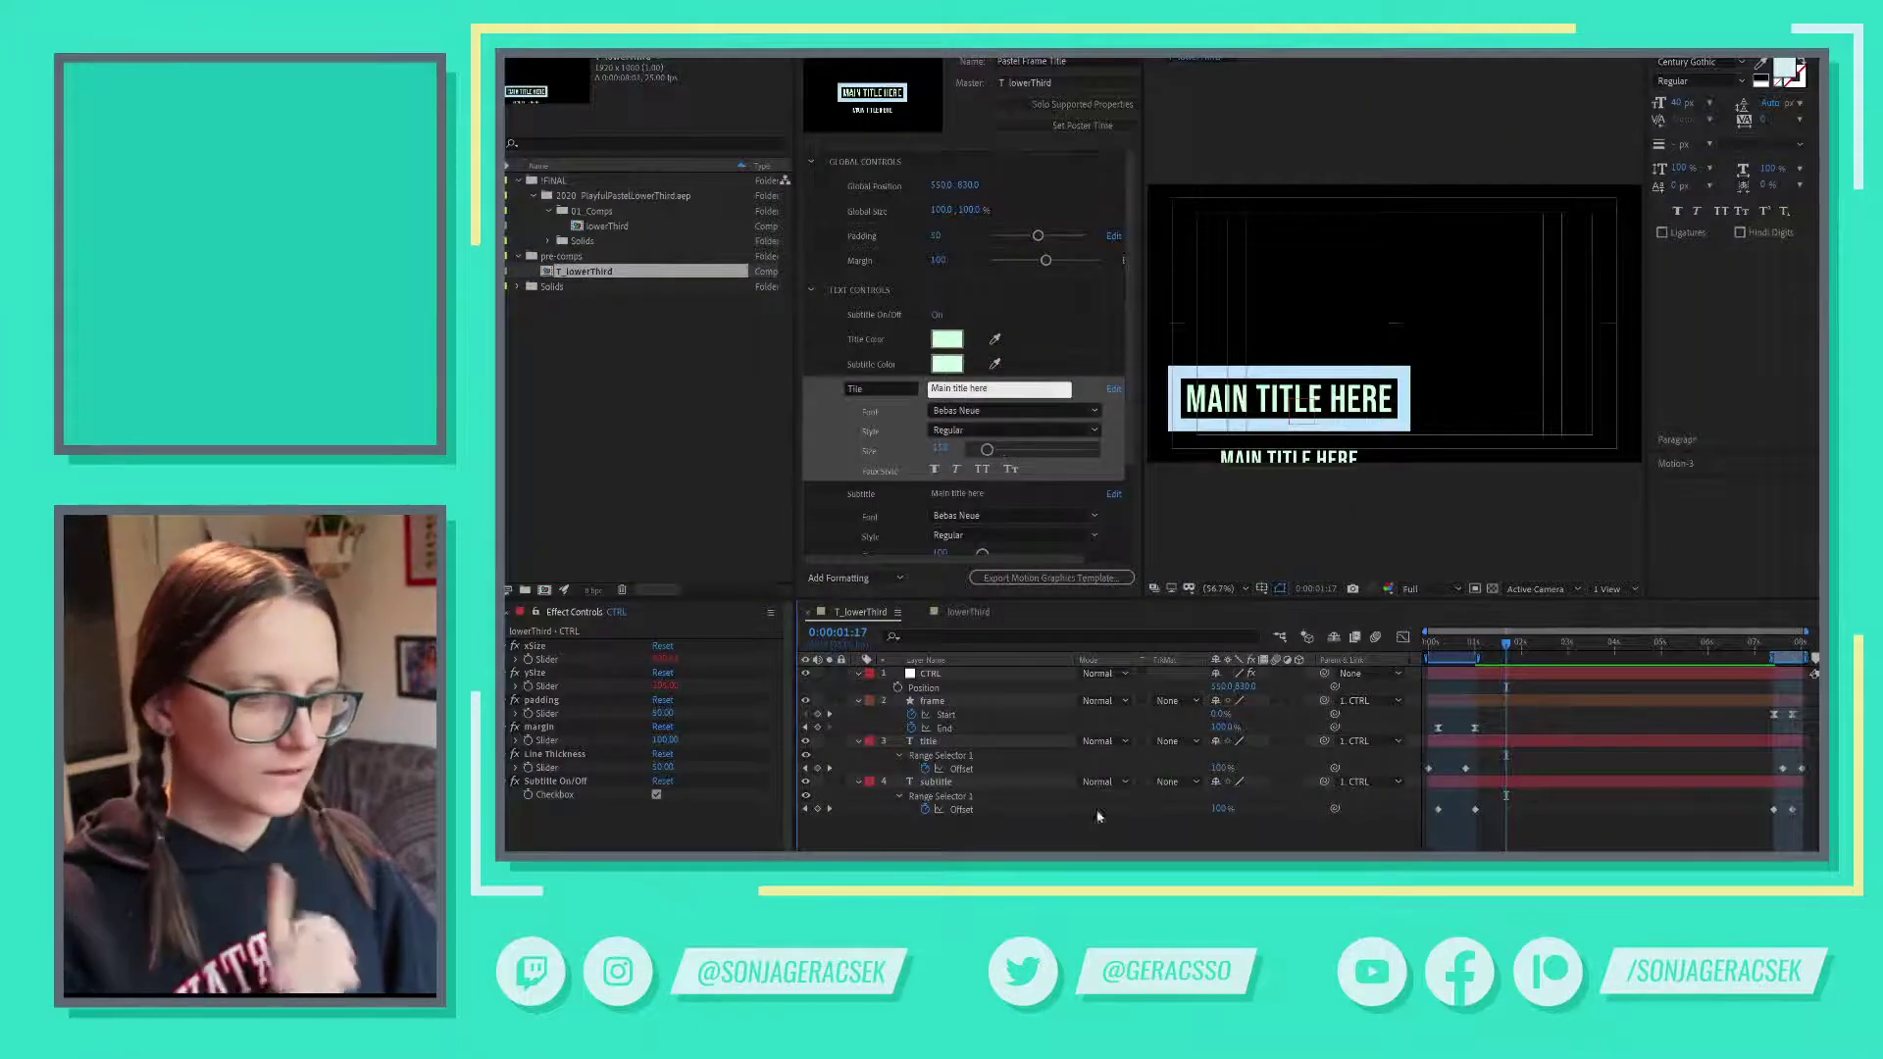
pyautogui.doubleClick(601, 227)
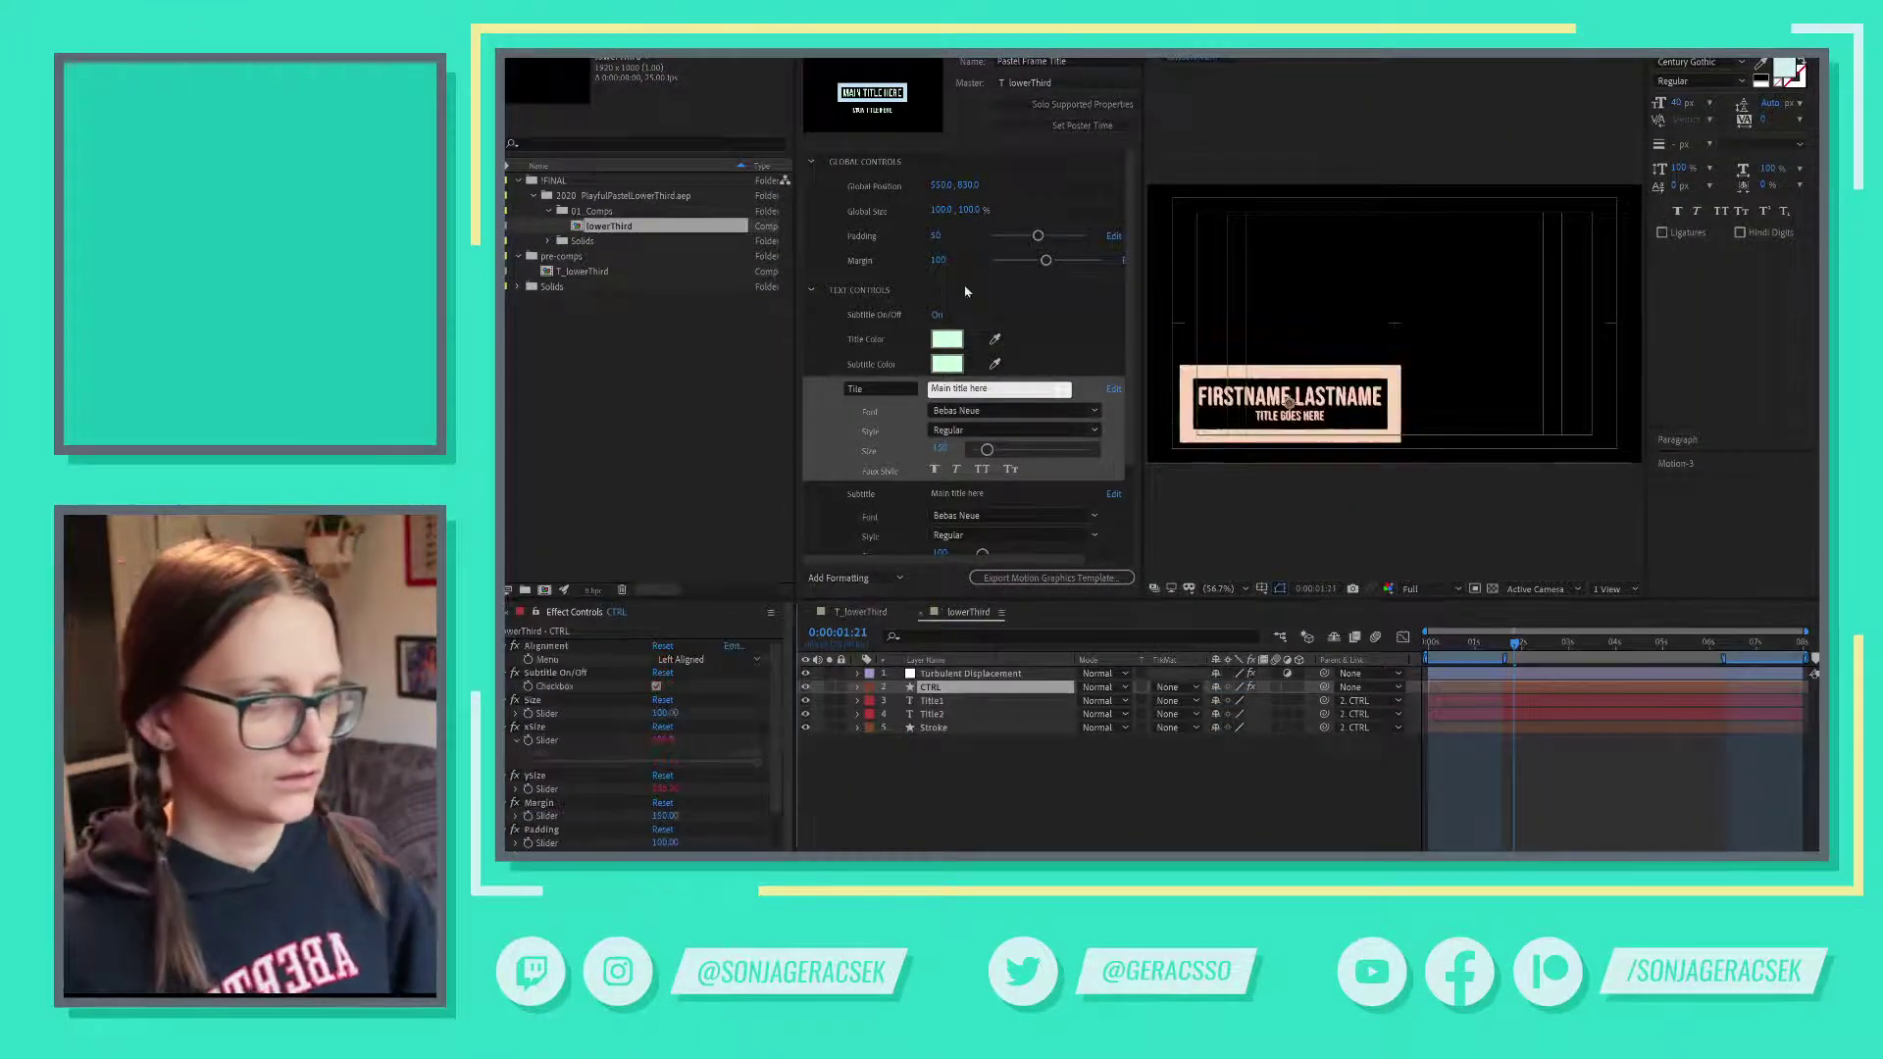
pyautogui.click(932, 701)
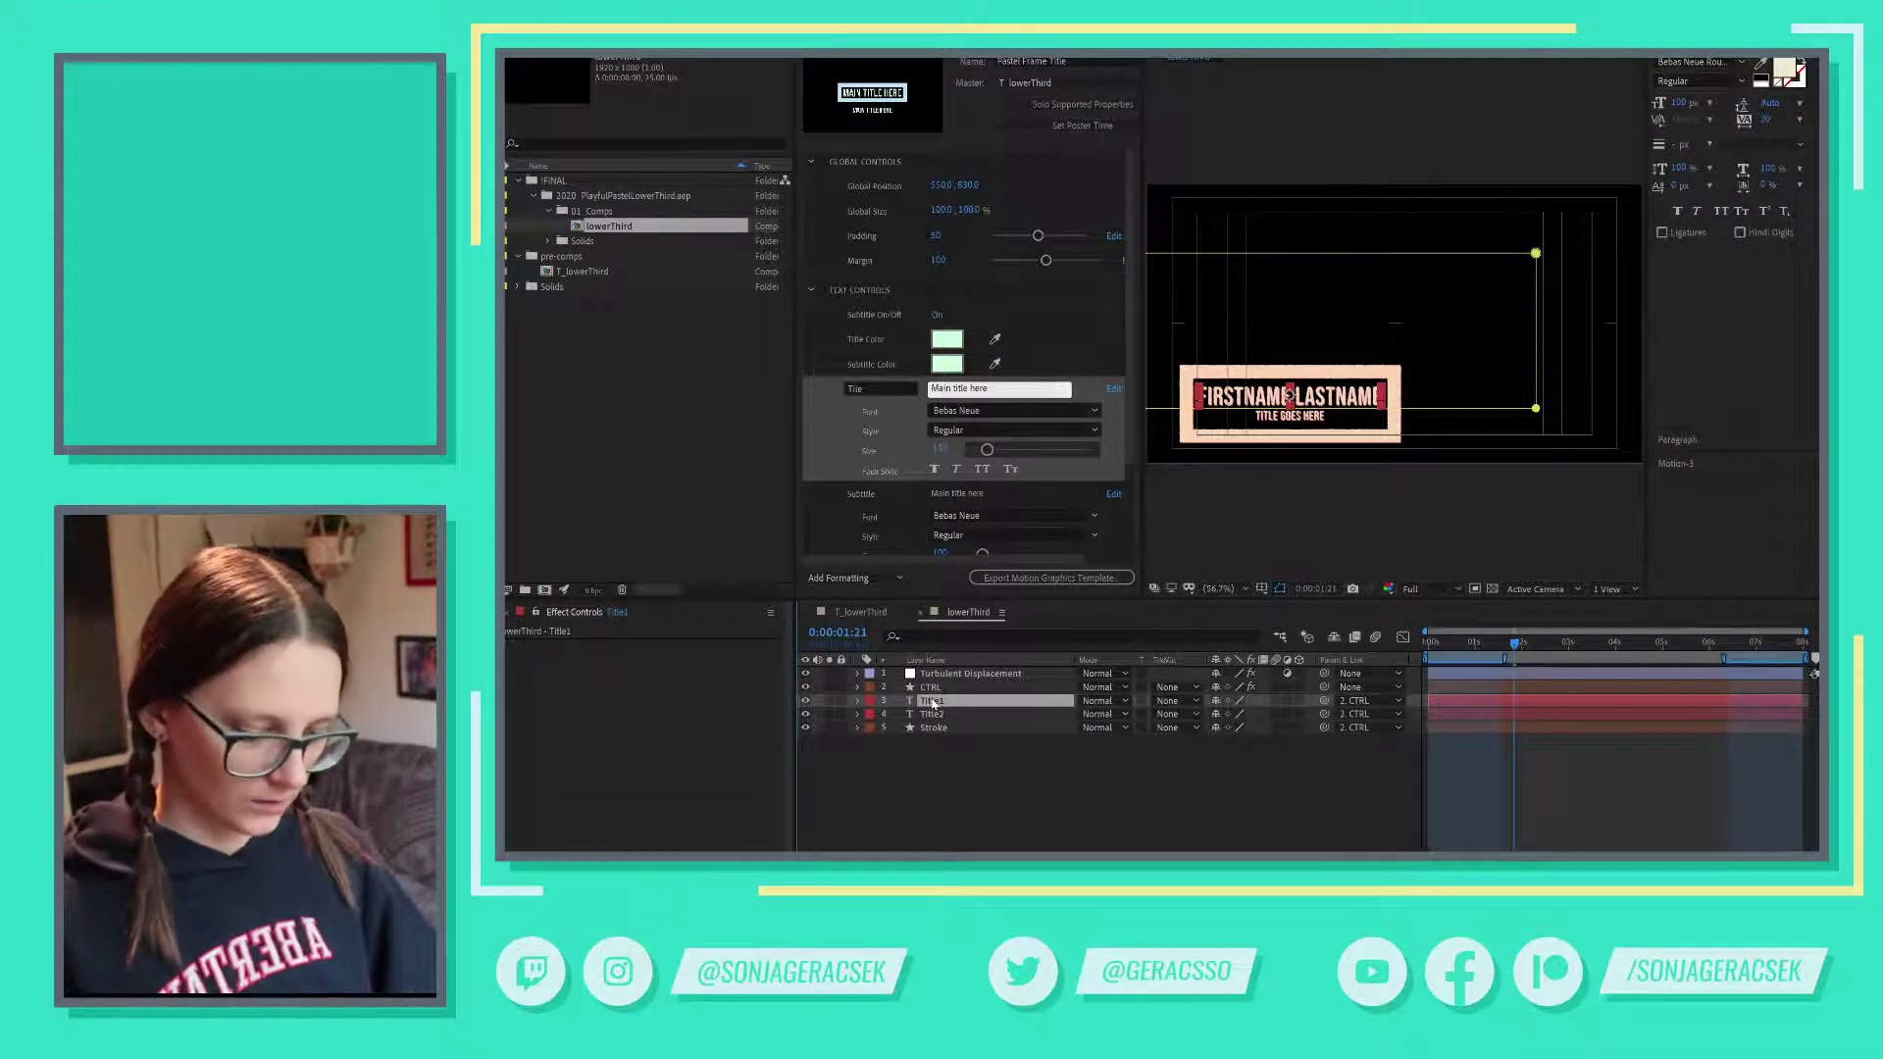
pyautogui.press('s')
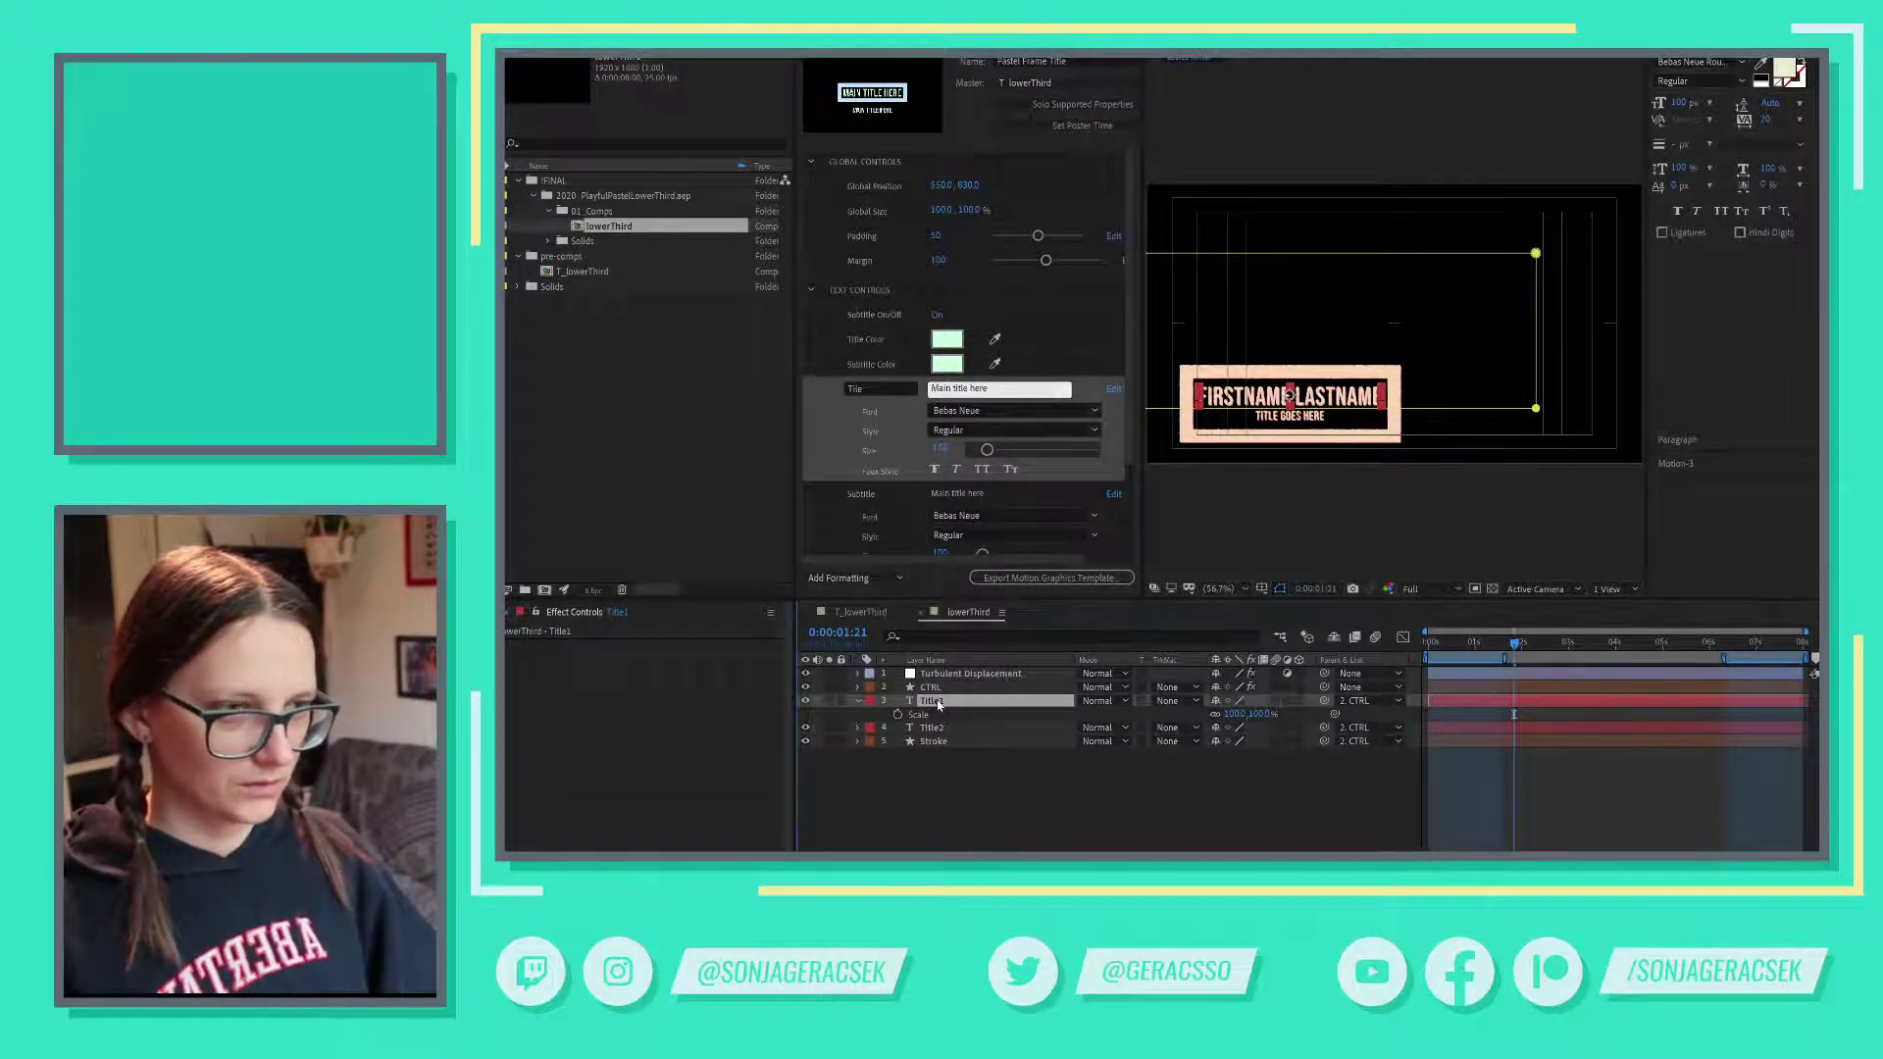
pyautogui.press('e')
pyautogui.press('e')
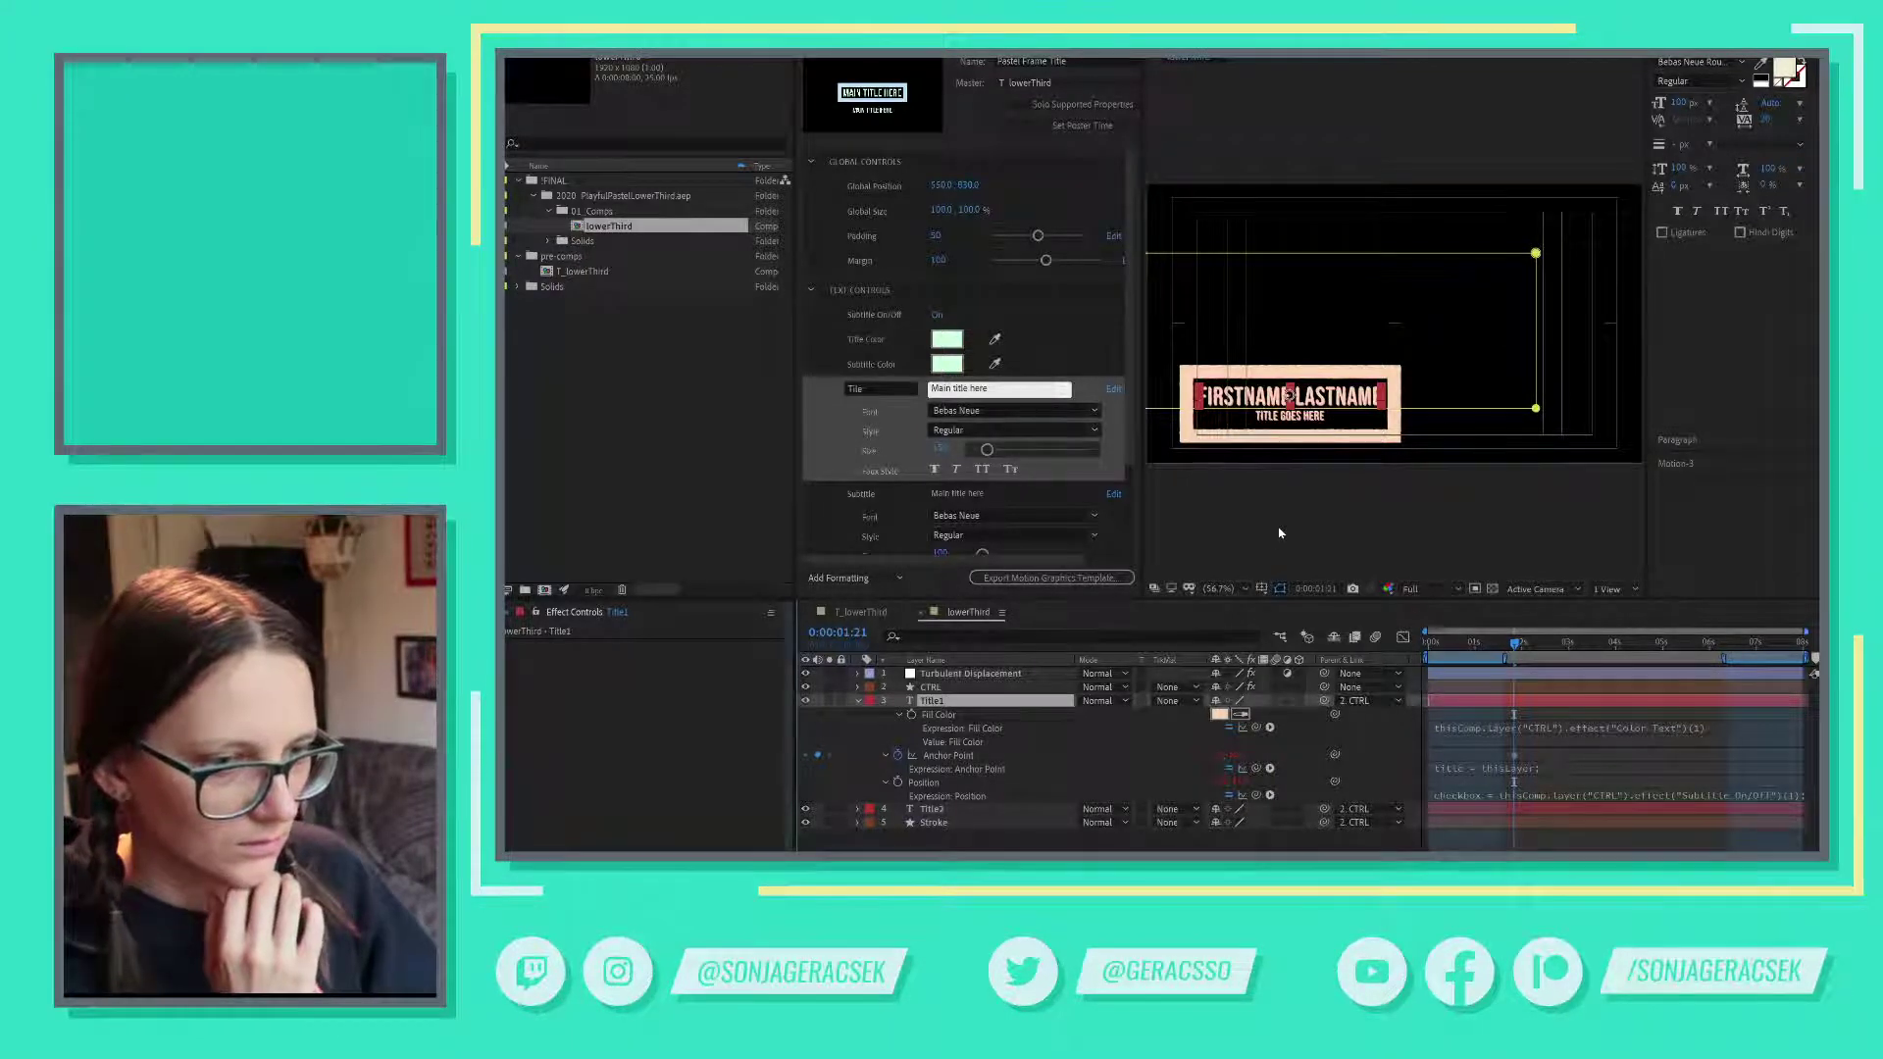
# - Load the lowerThird comp into Essential Graphics and show its text controls
pyautogui.rightClick(1066, 712)
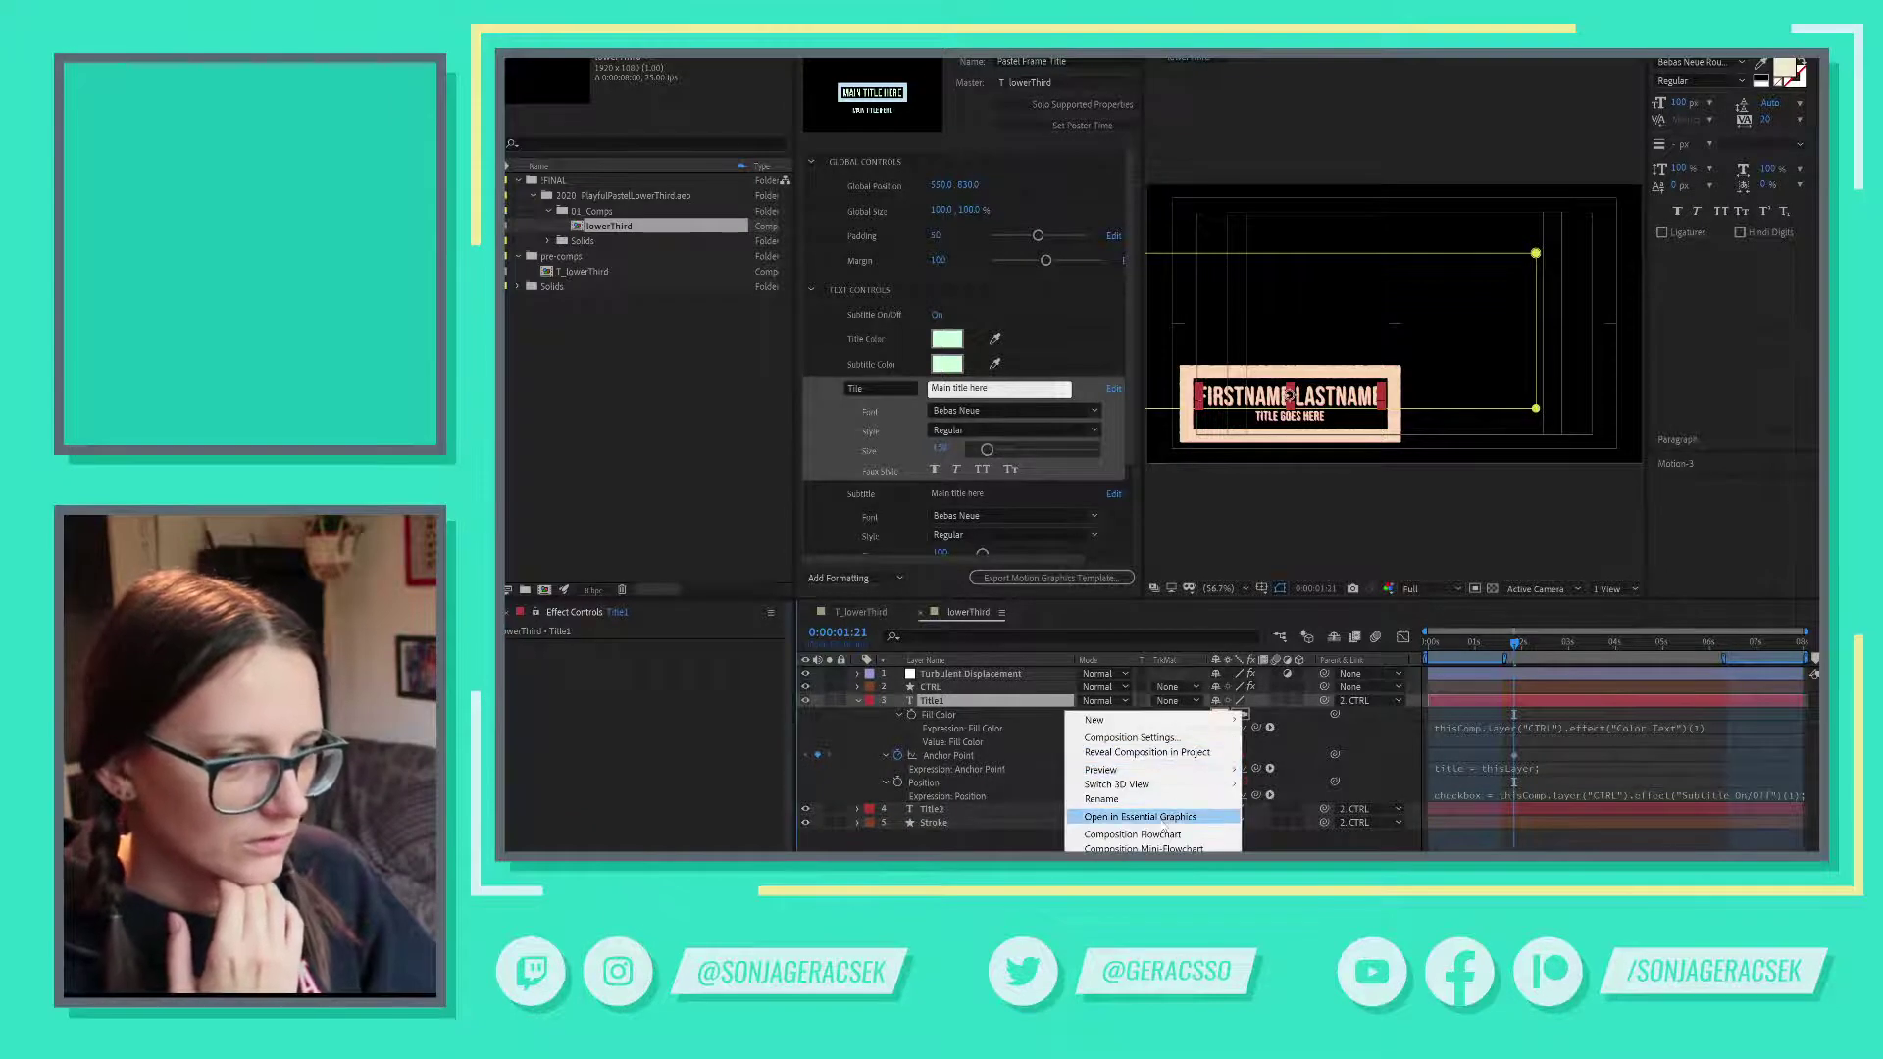
pyautogui.click(1142, 817)
pyautogui.click(810, 188)
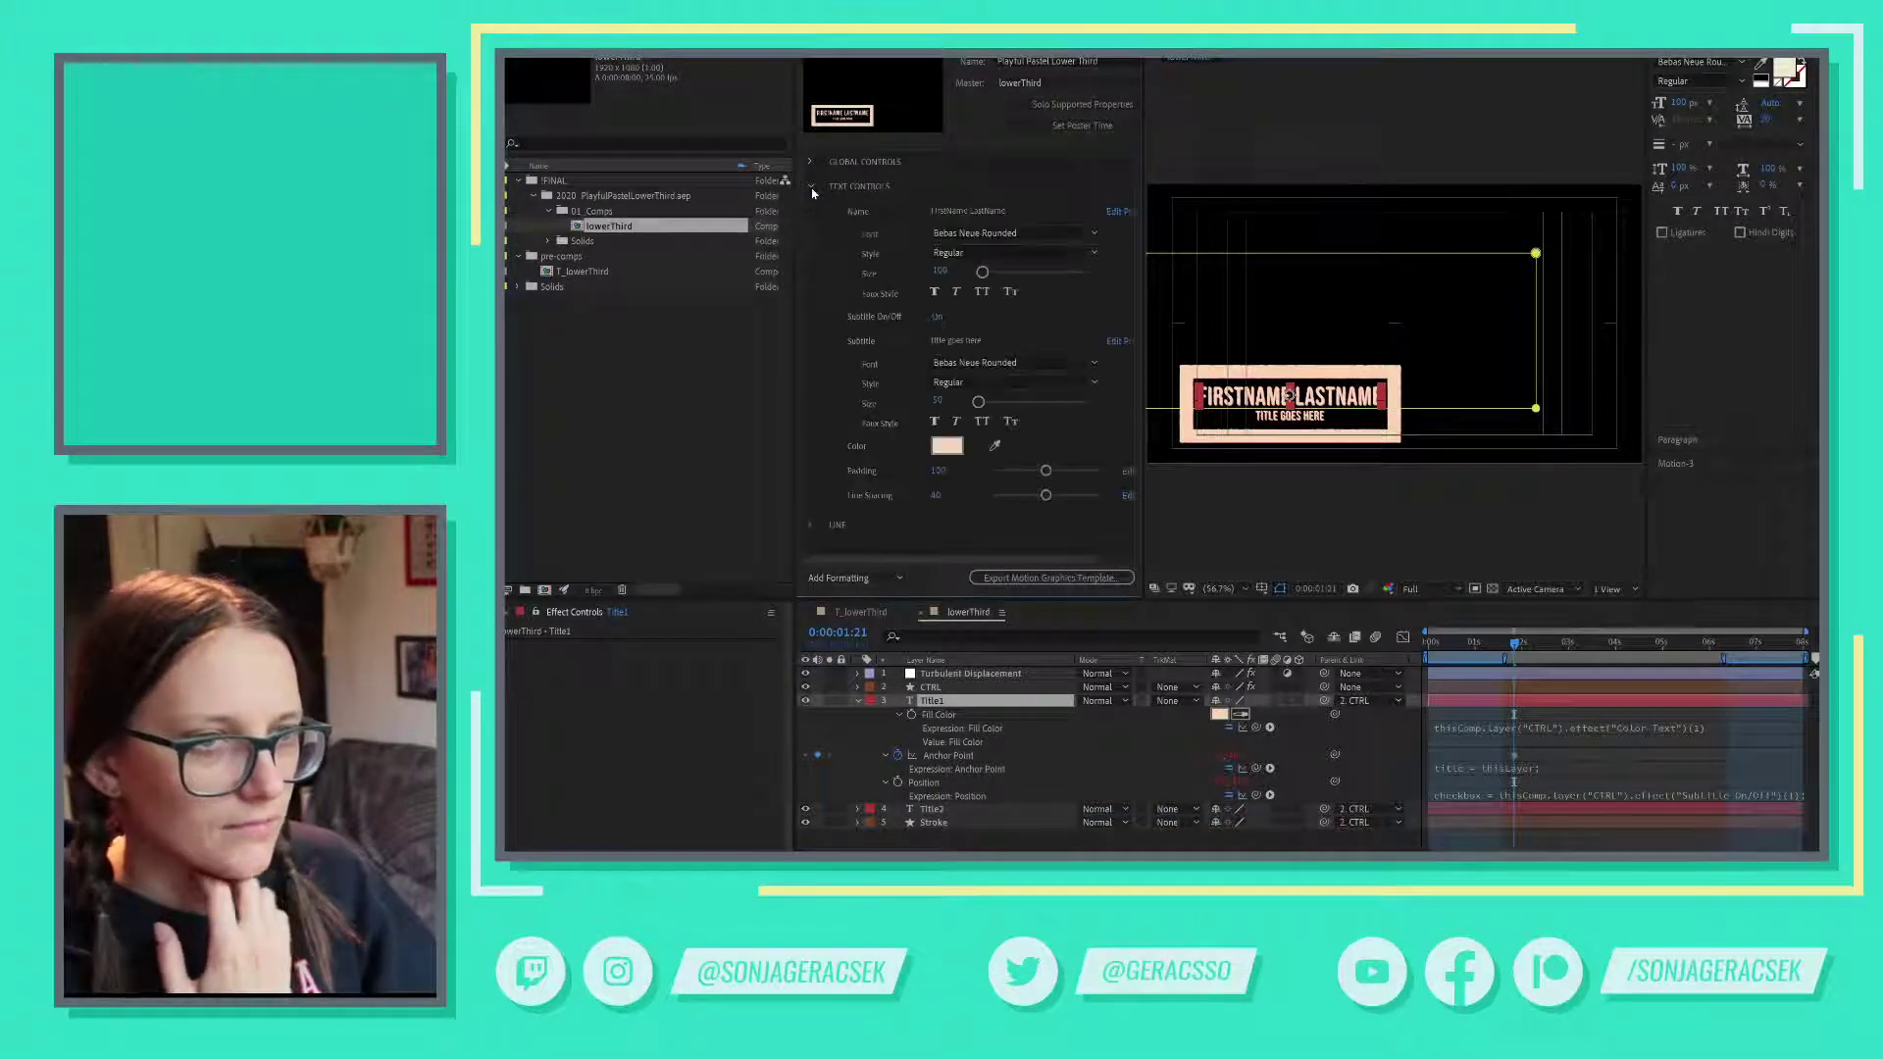
# - Test the title's auto resizing by appending "sgnsdngpsozgdogaojvpdzjvv" and a few more random characters to the Name text
pyautogui.click(1003, 214)
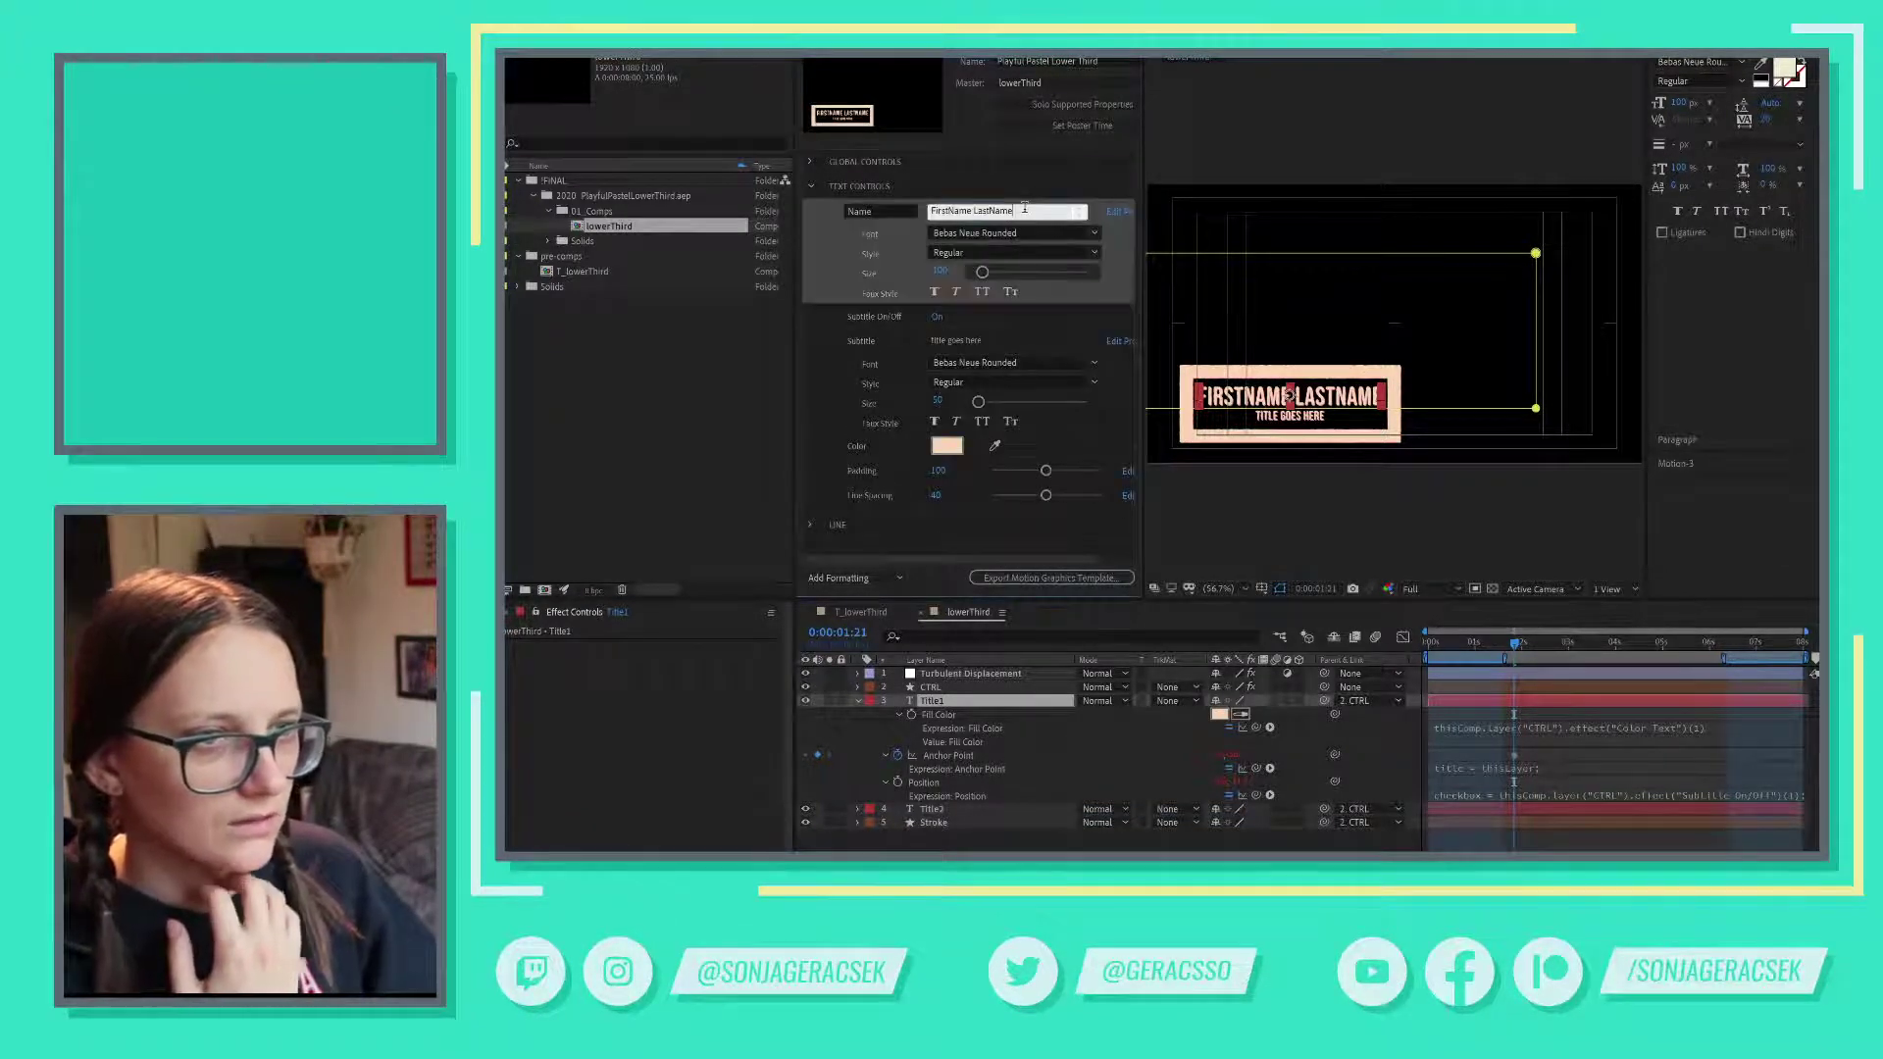
pyautogui.write('sgnsdngpsozgdog')
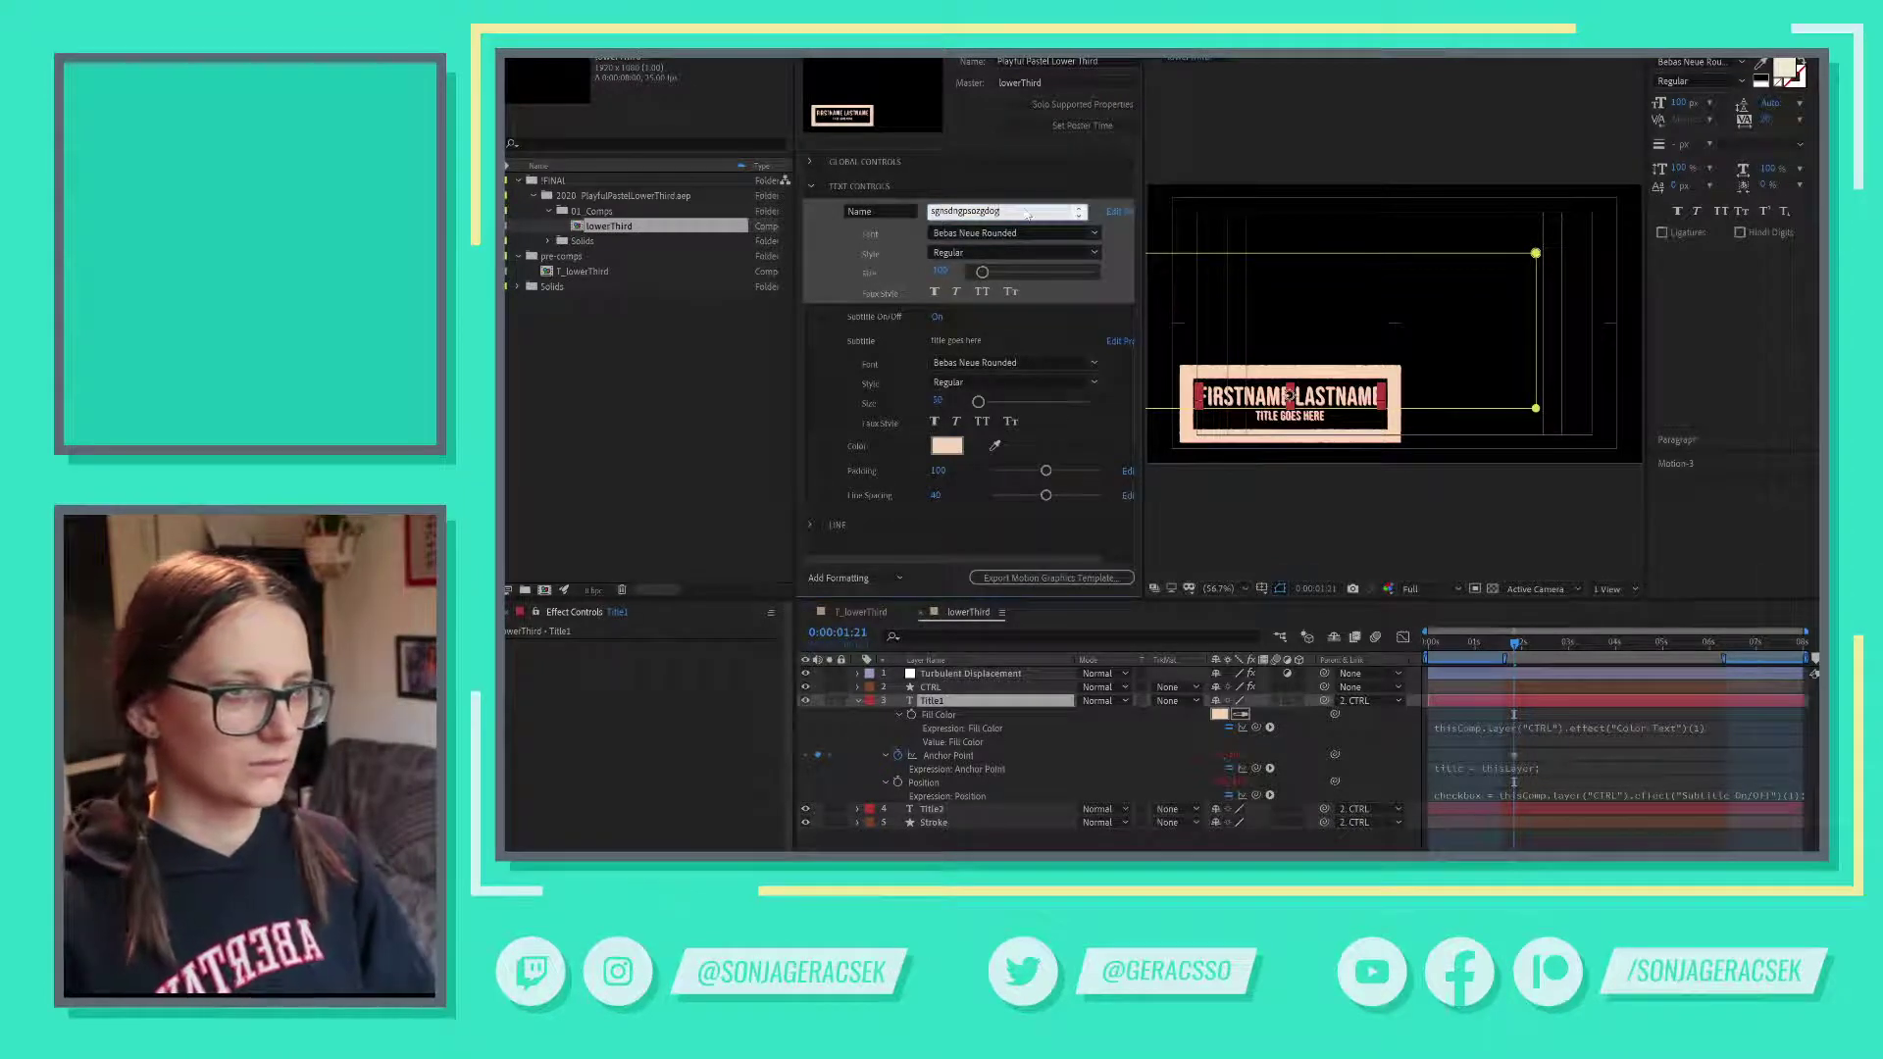
pyautogui.write('aojvpdzjvvj')
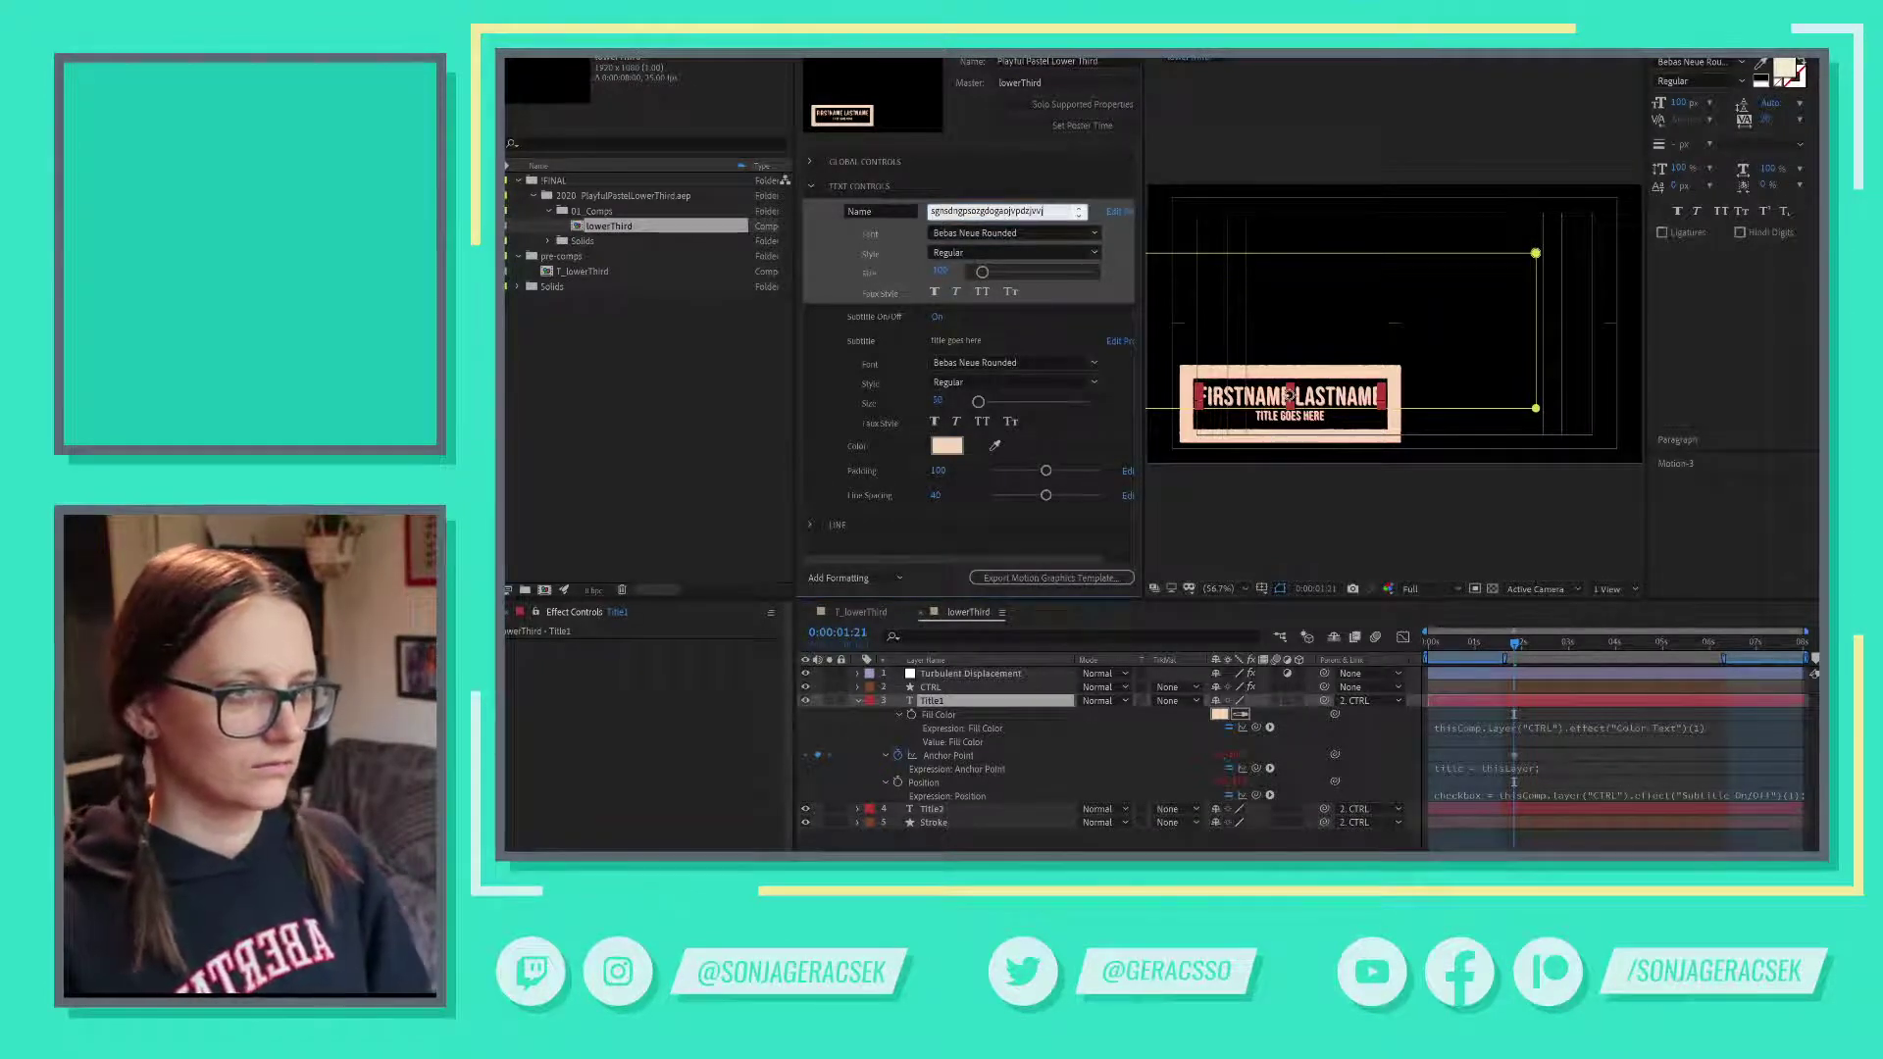
pyautogui.press('Return')
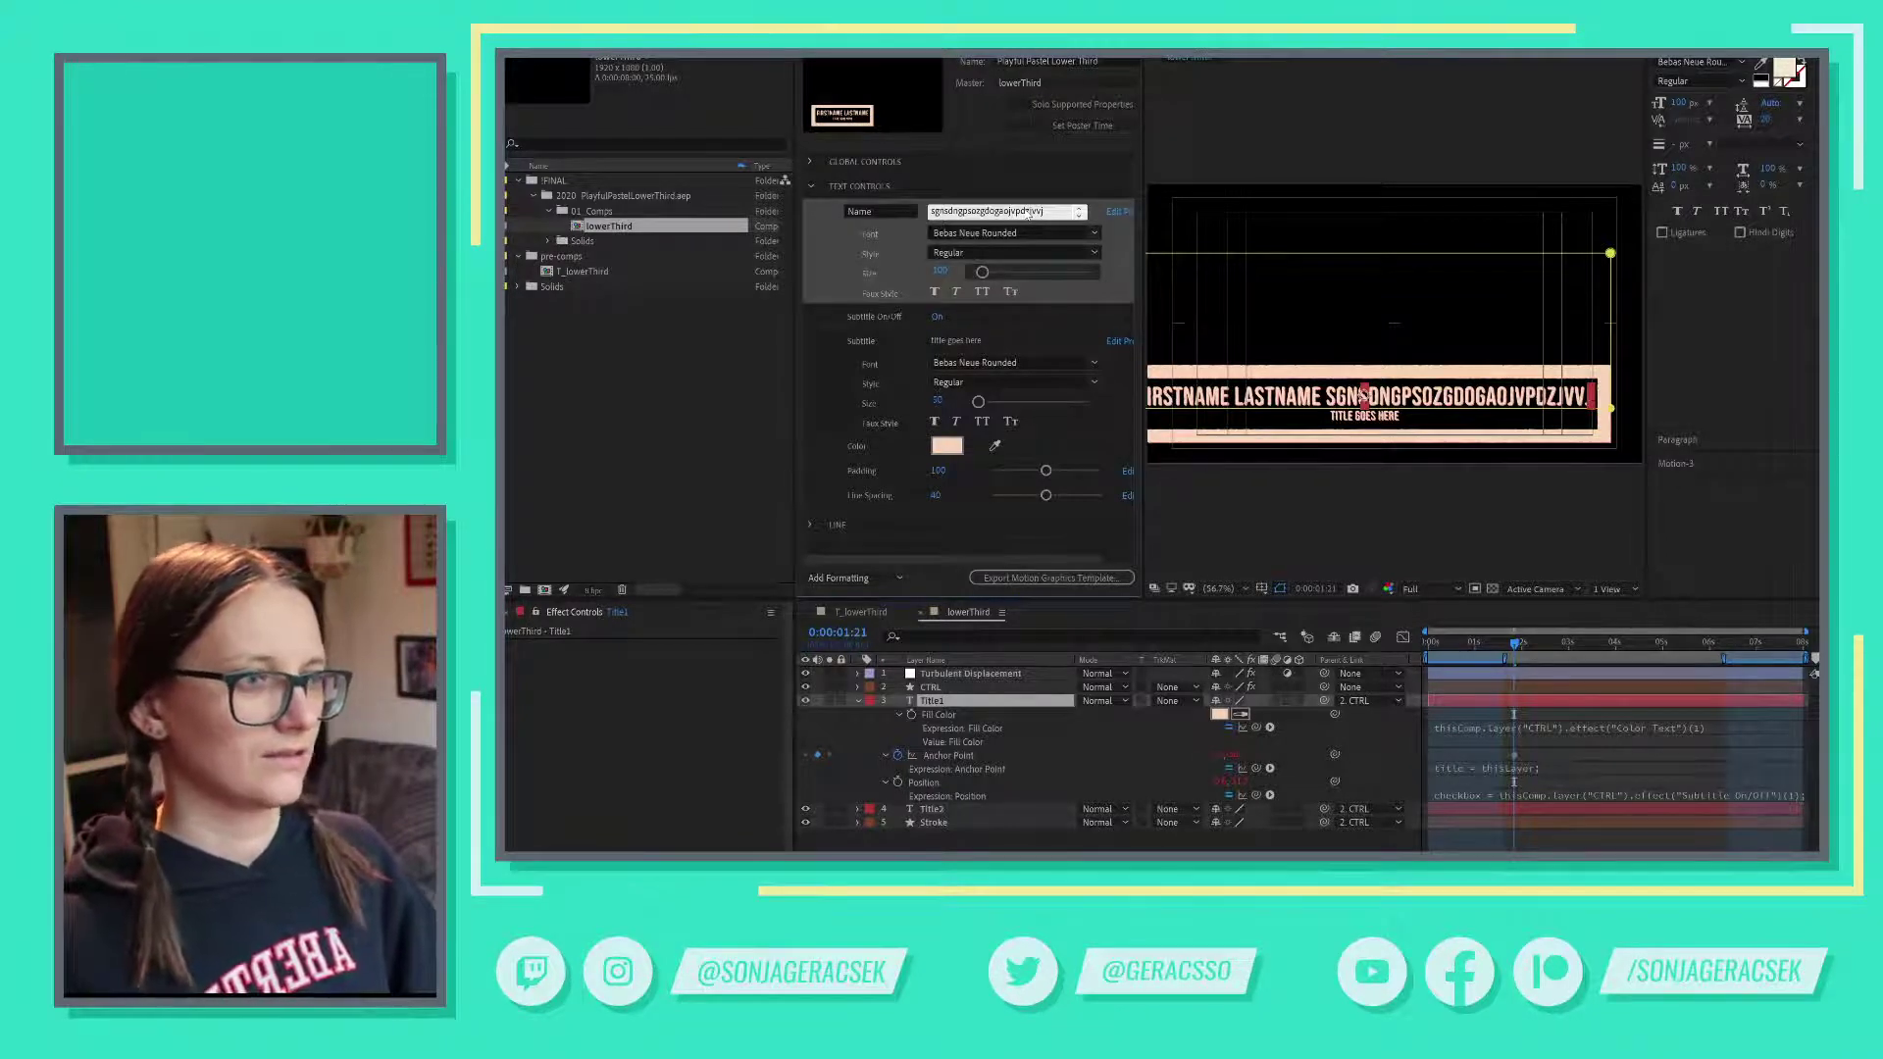
pyautogui.moveTo(1344, 494)
pyautogui.mouseDown()
pyautogui.moveTo(1382, 491)
pyautogui.moveTo(1298, 479)
pyautogui.moveTo(1347, 477)
pyautogui.mouseUp()
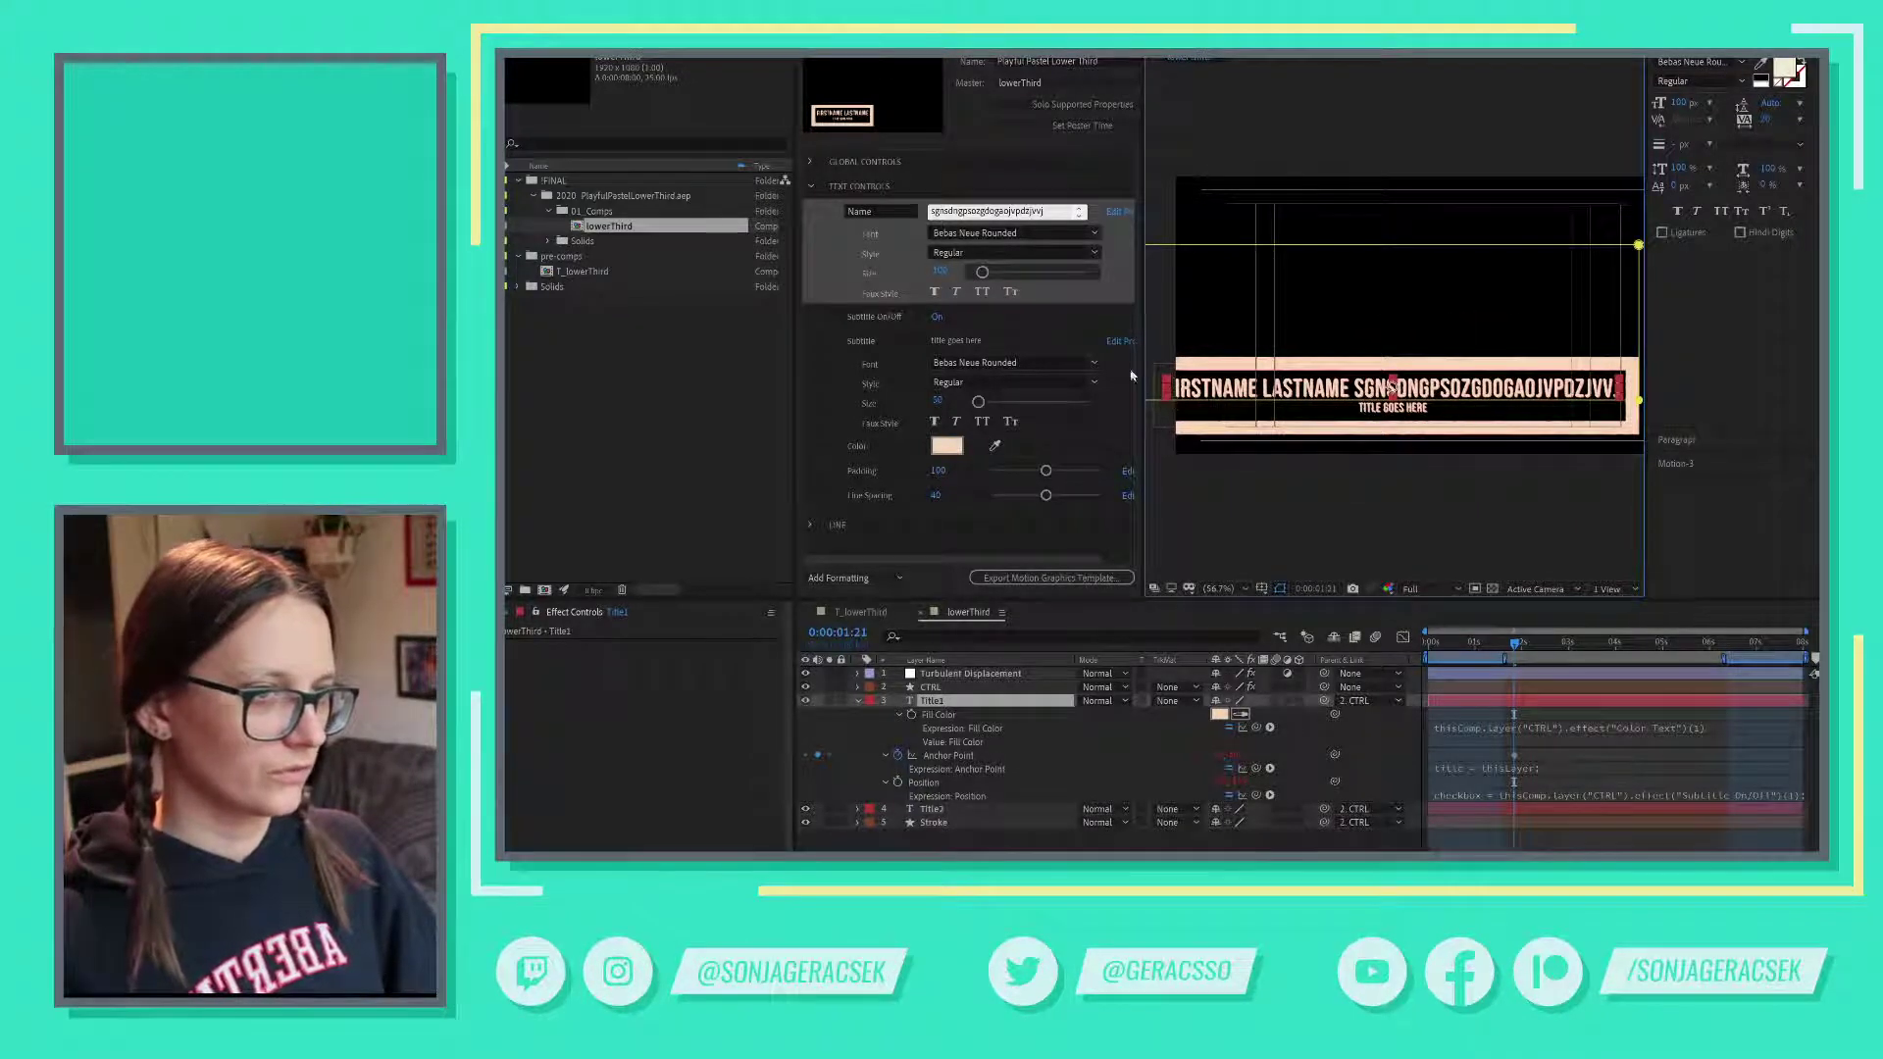
pyautogui.click(1057, 214)
pyautogui.write('gpropr')
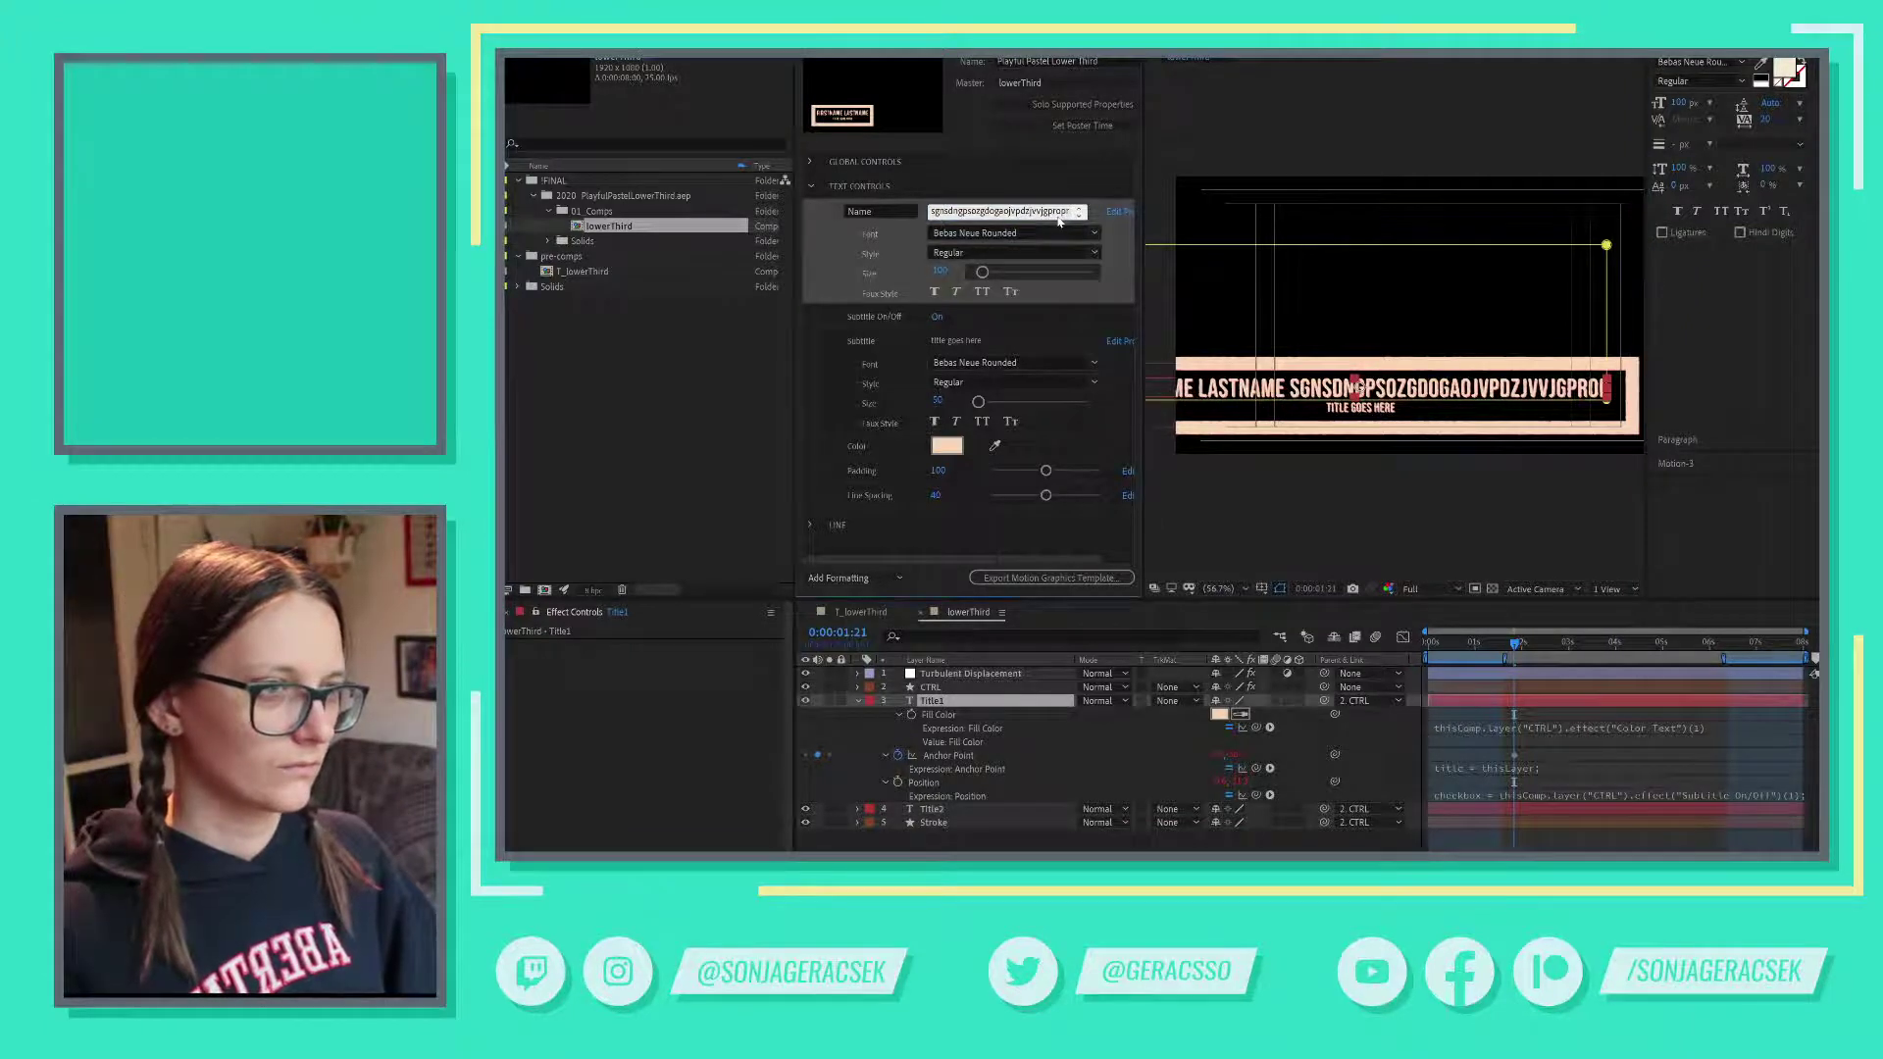
pyautogui.scroll(-1, 1407, 377)
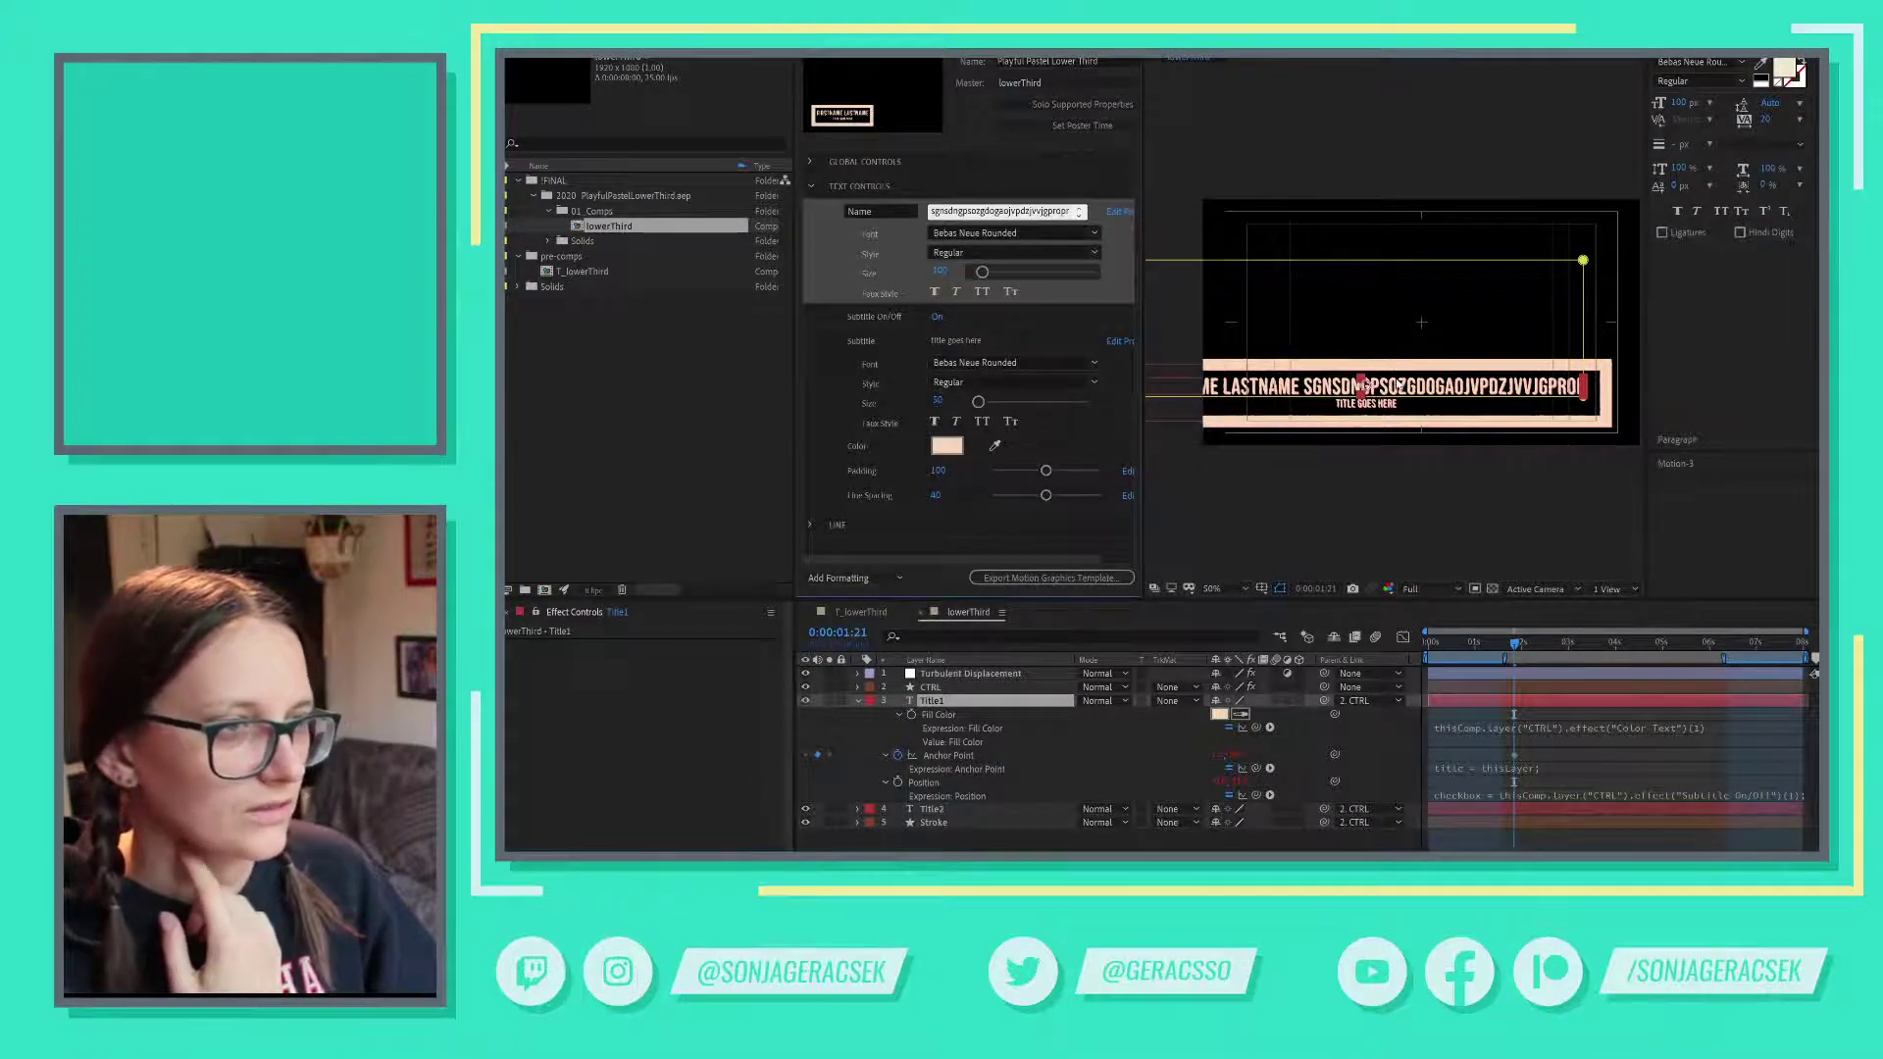
# - Reset the Name text to "FirstName LastName" and test a shorter addition, "fbdnf;xdb;nxfd"
pyautogui.click(1029, 210)
pyautogui.write('FirstName LastName')
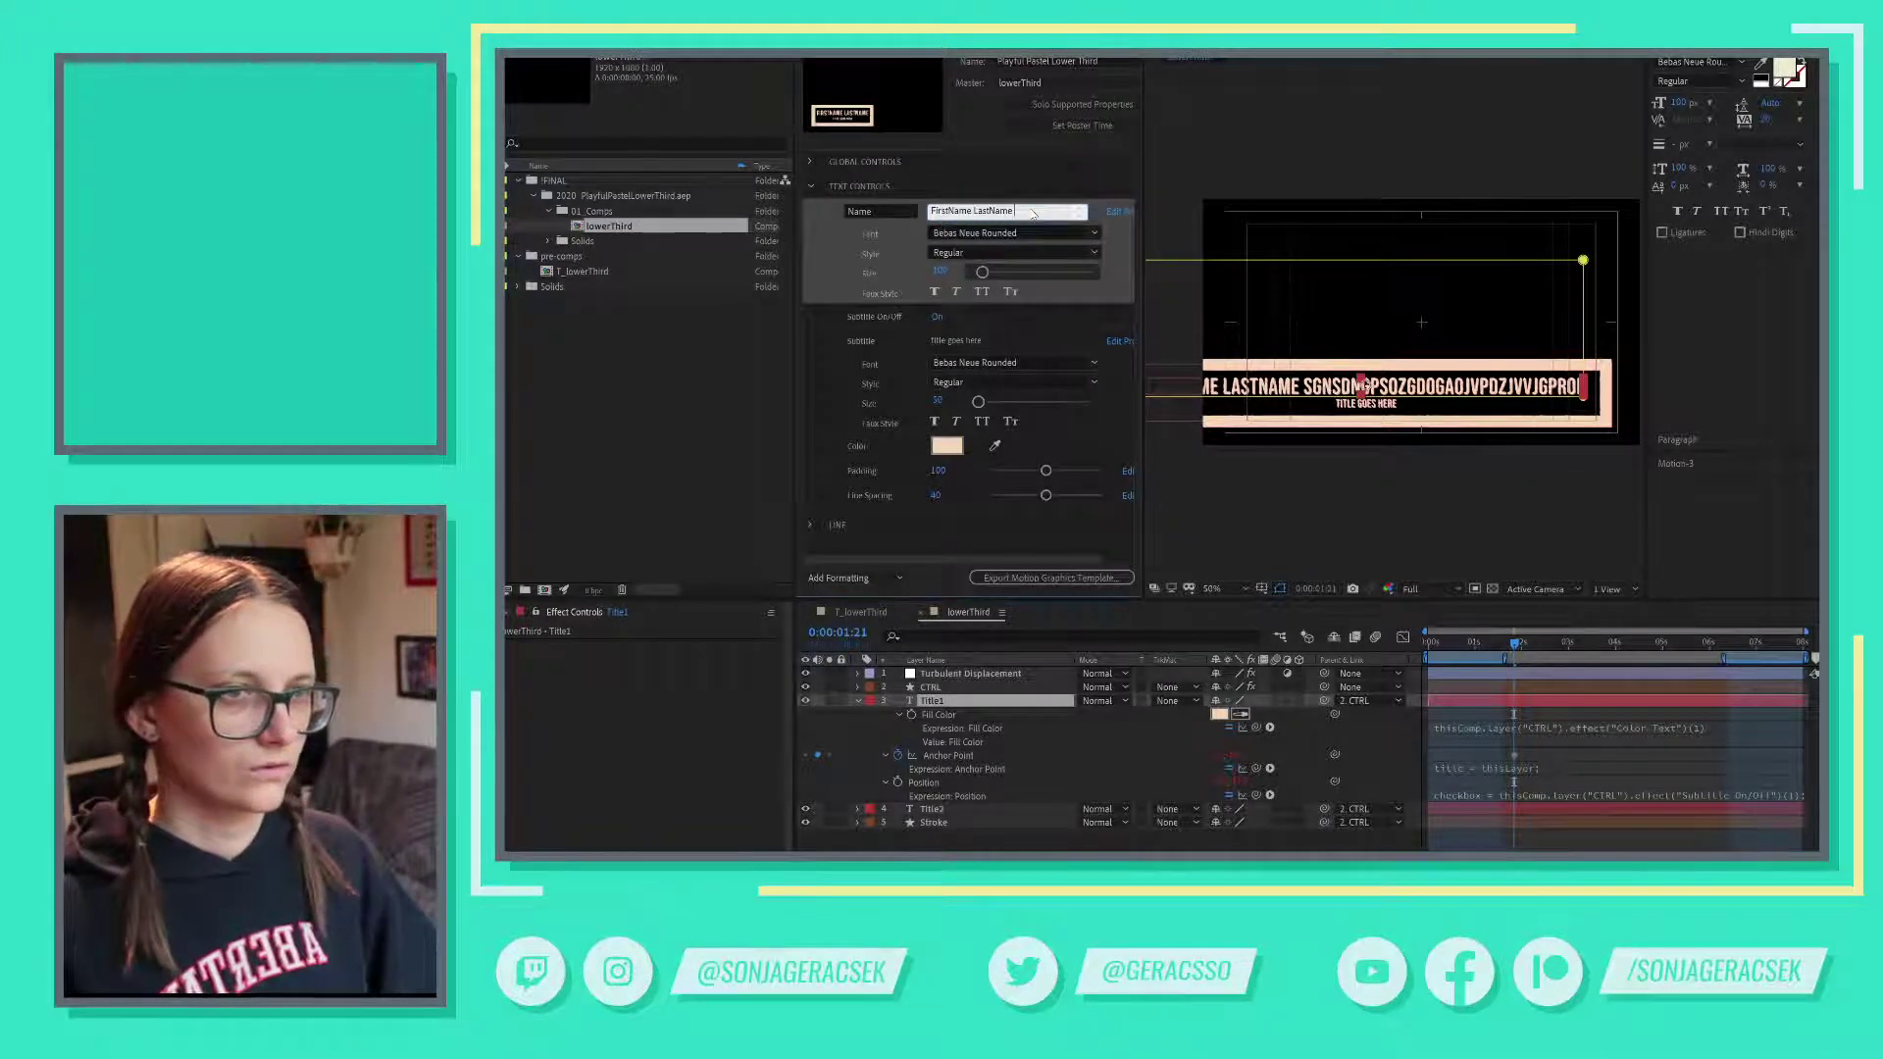
pyautogui.press('Return')
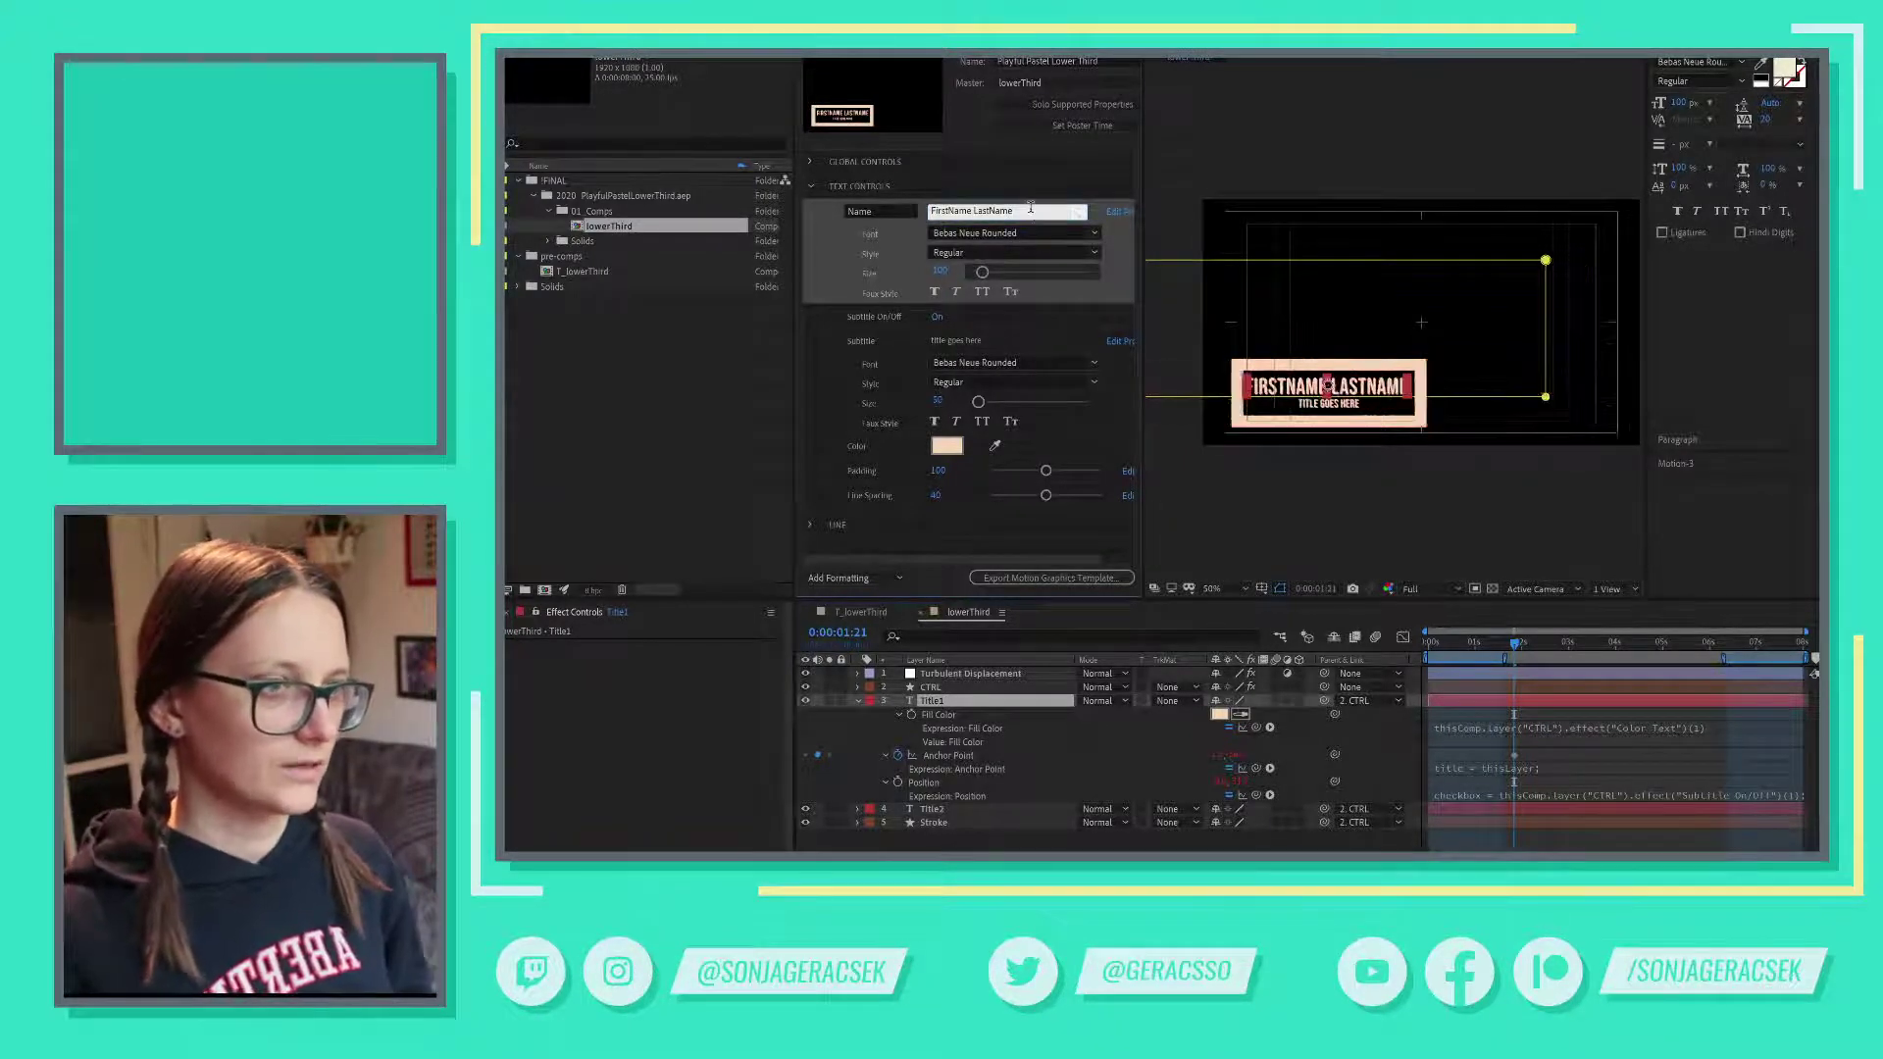
pyautogui.click(1037, 210)
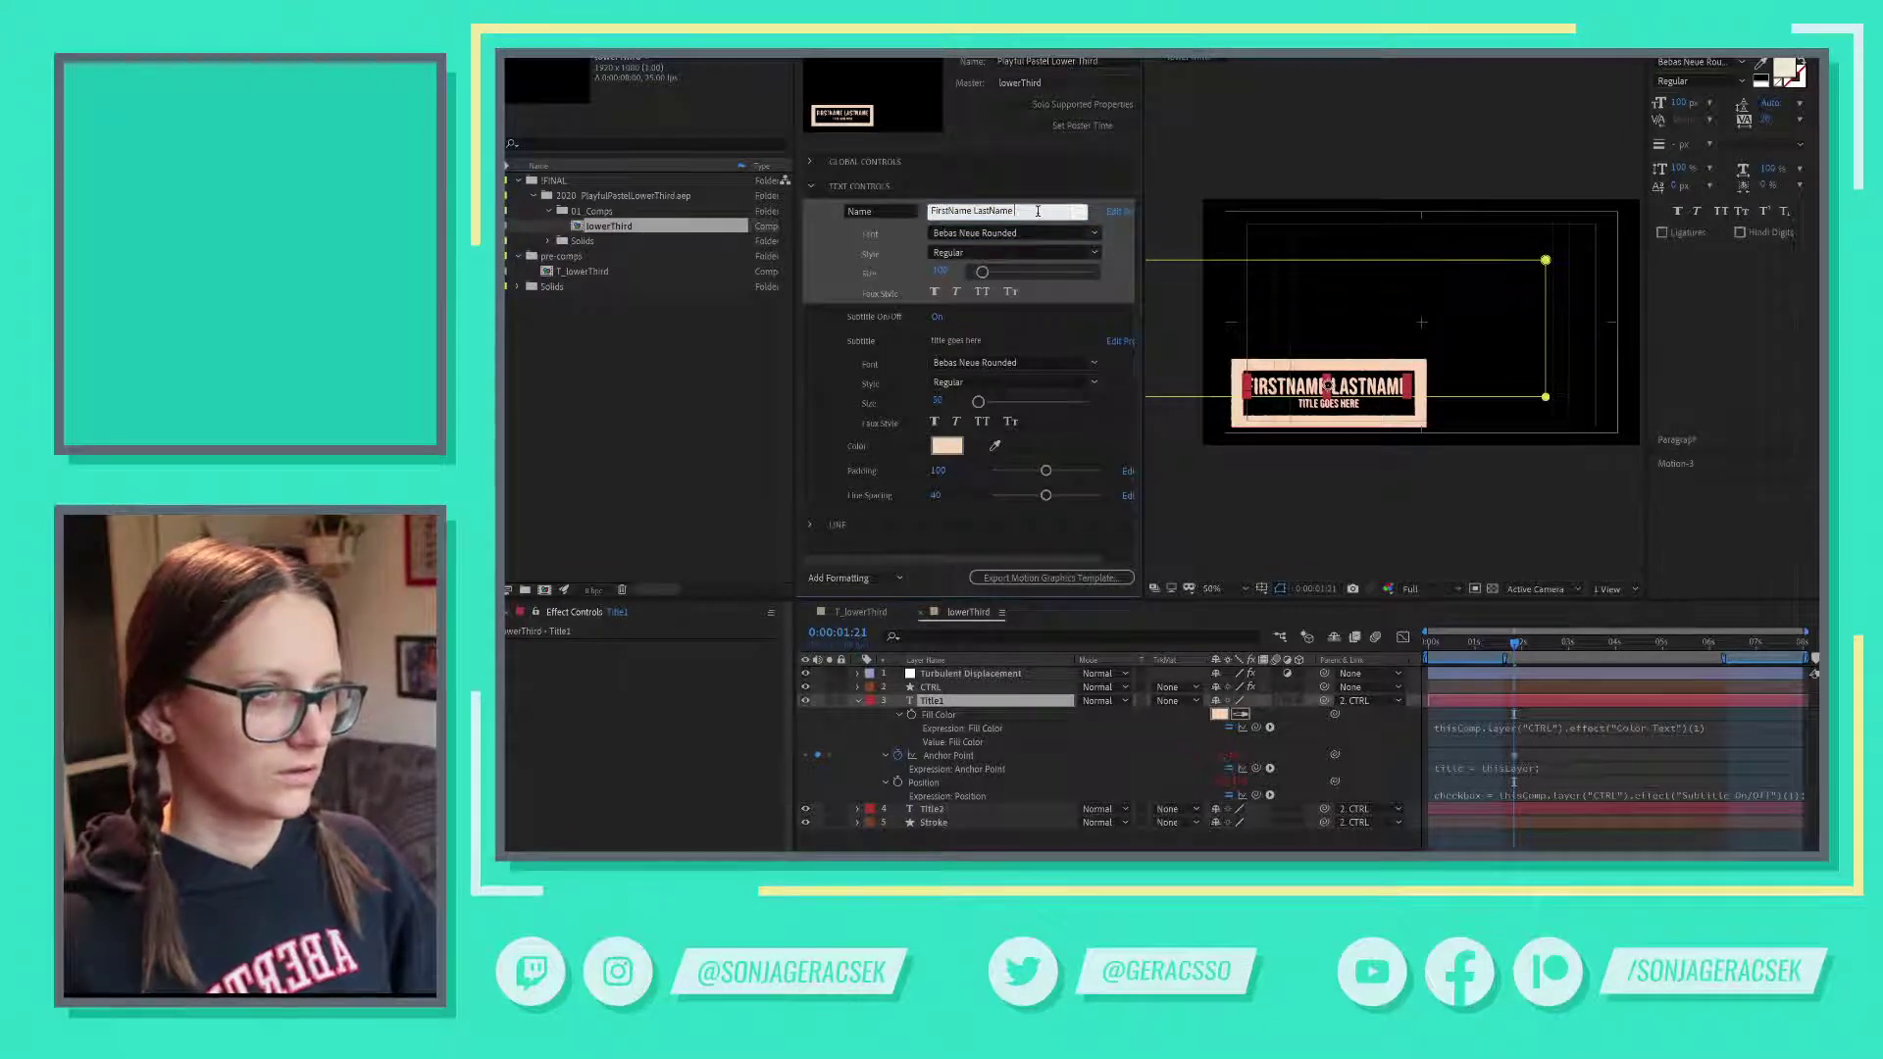
pyautogui.write('fbdnf;xdb;nxfd')
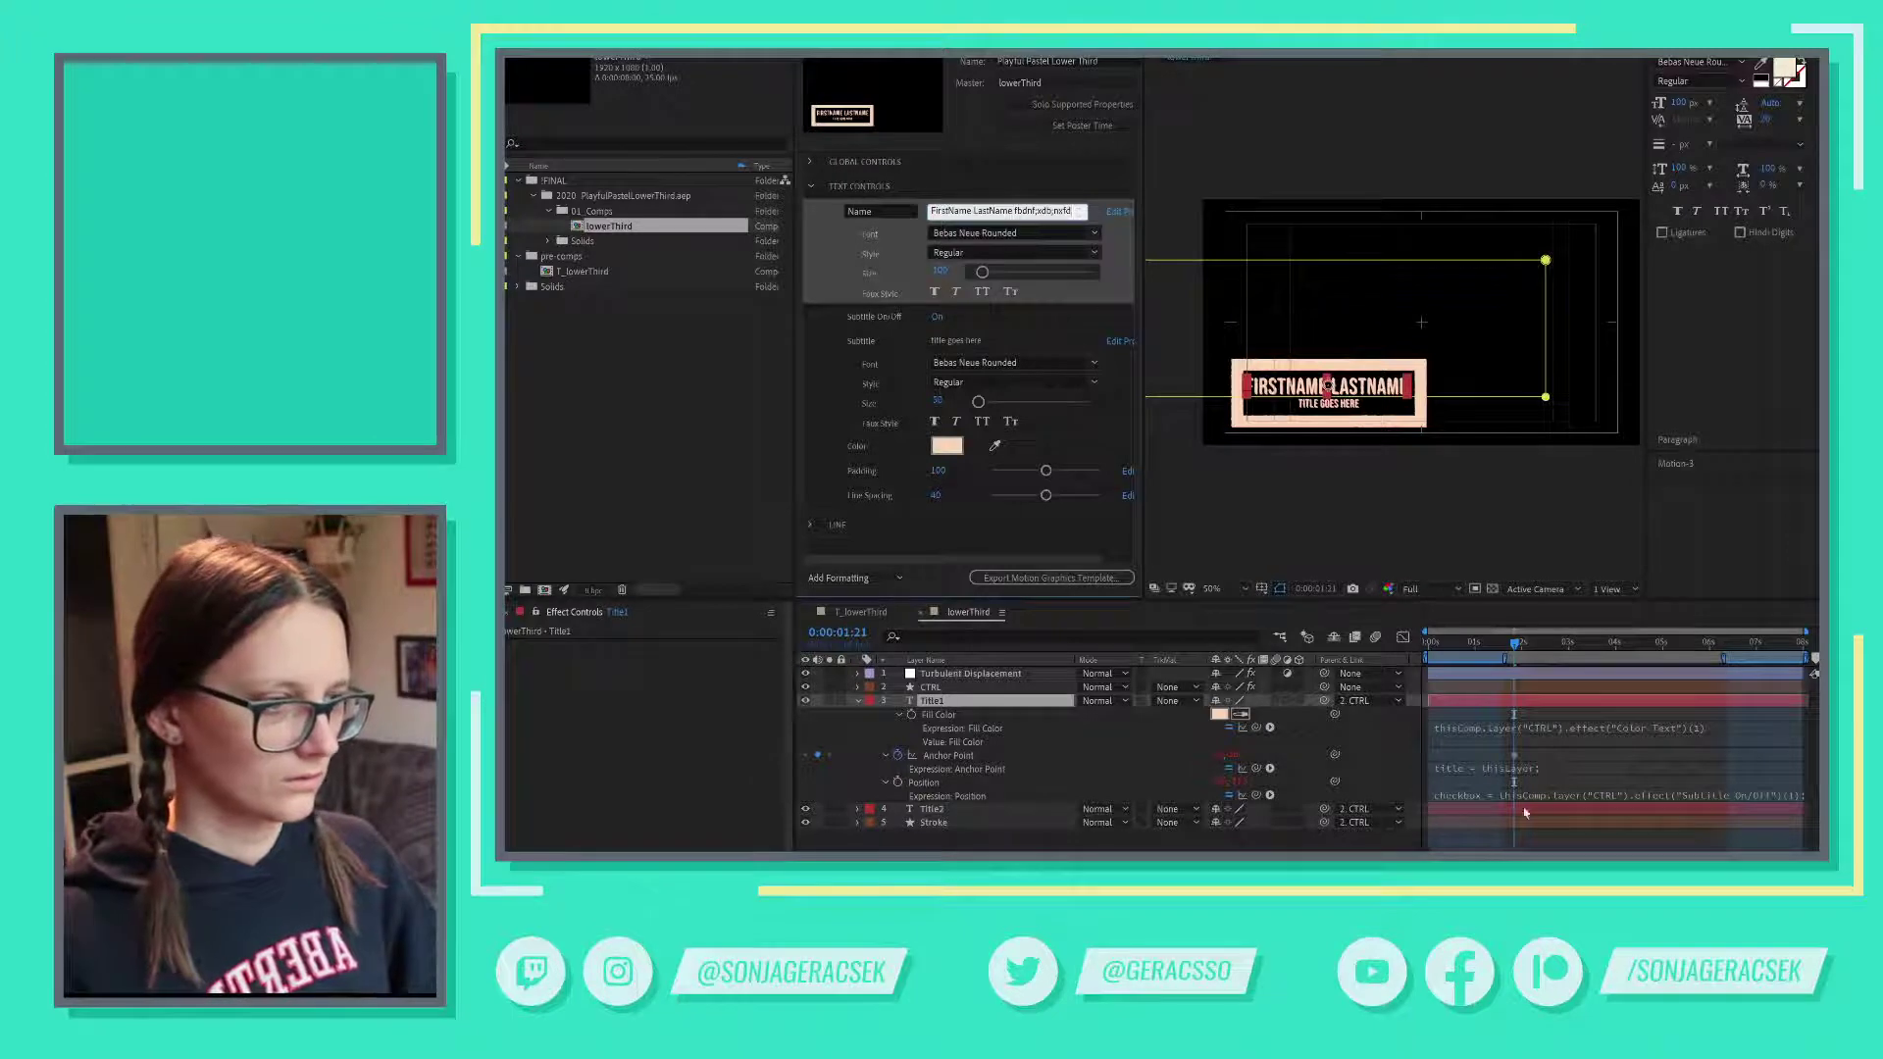
pyautogui.click(1325, 385)
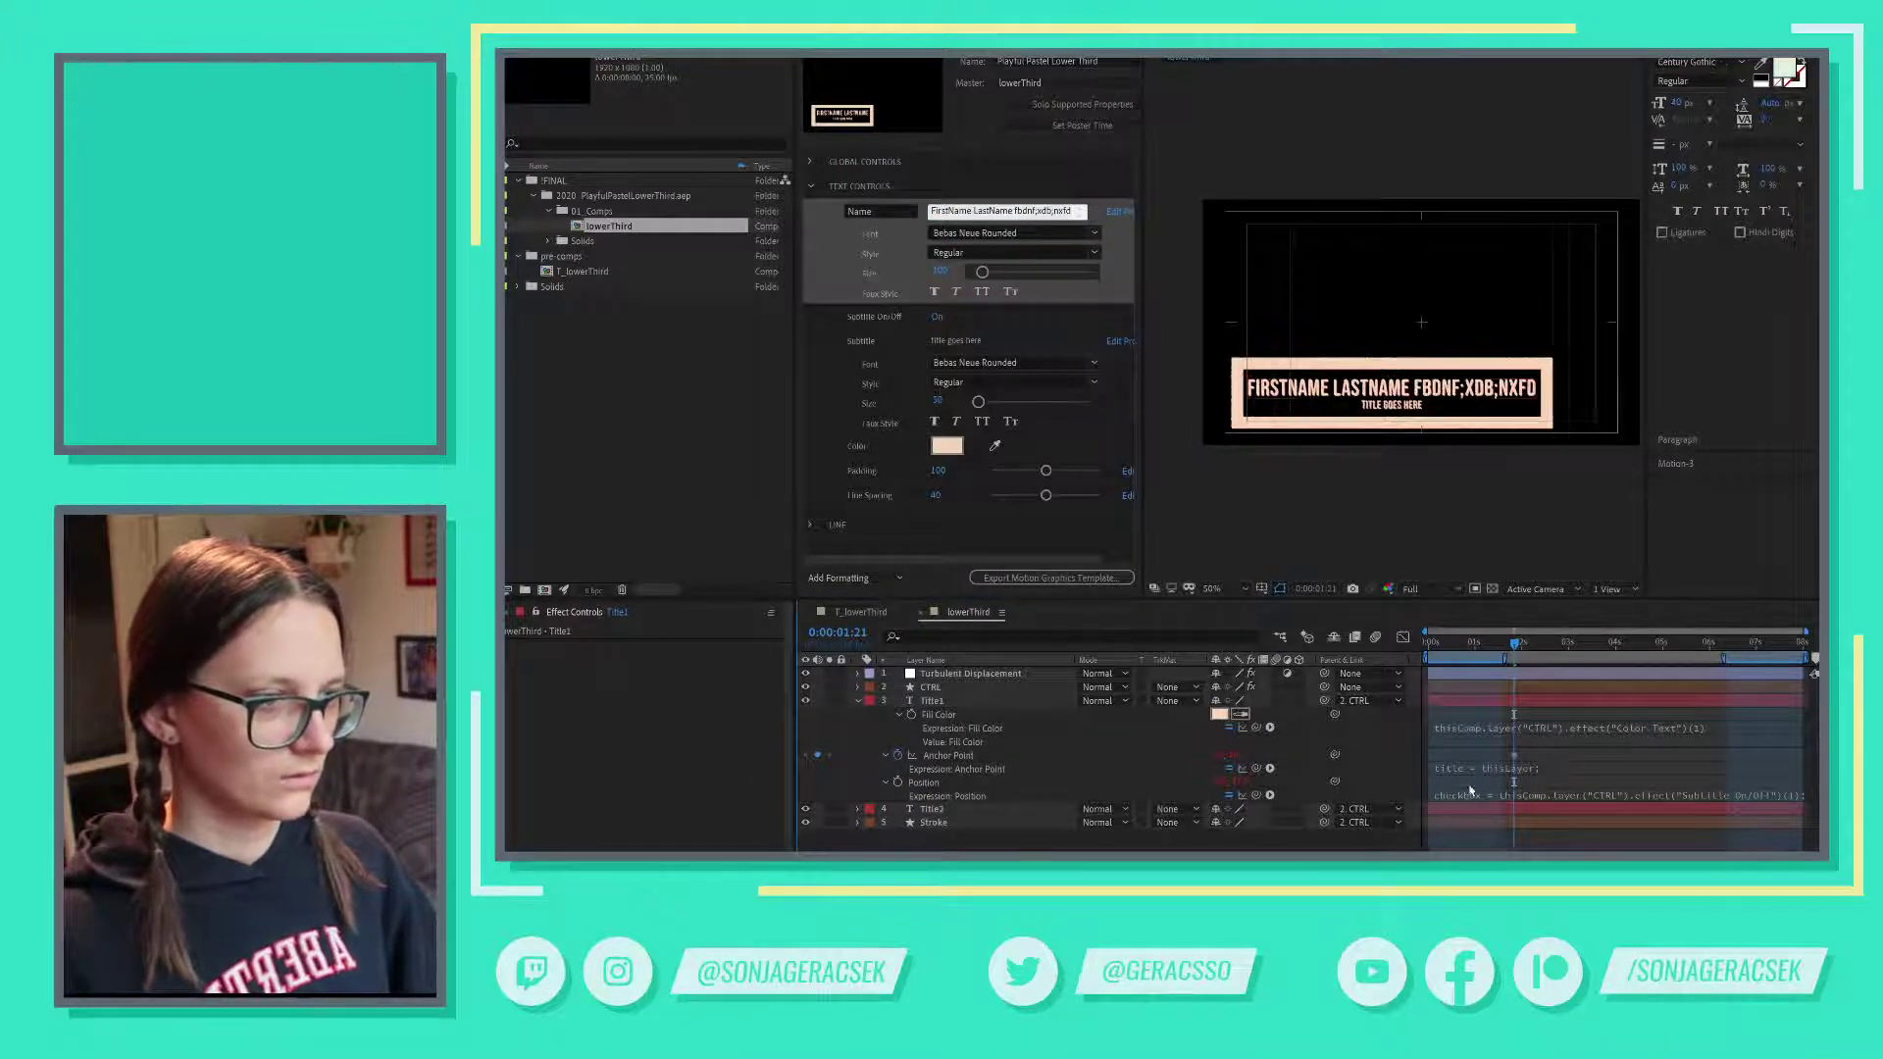
# - Expand the Anchor Point expression of the Title1 layer to read its full code
pyautogui.click(1498, 775)
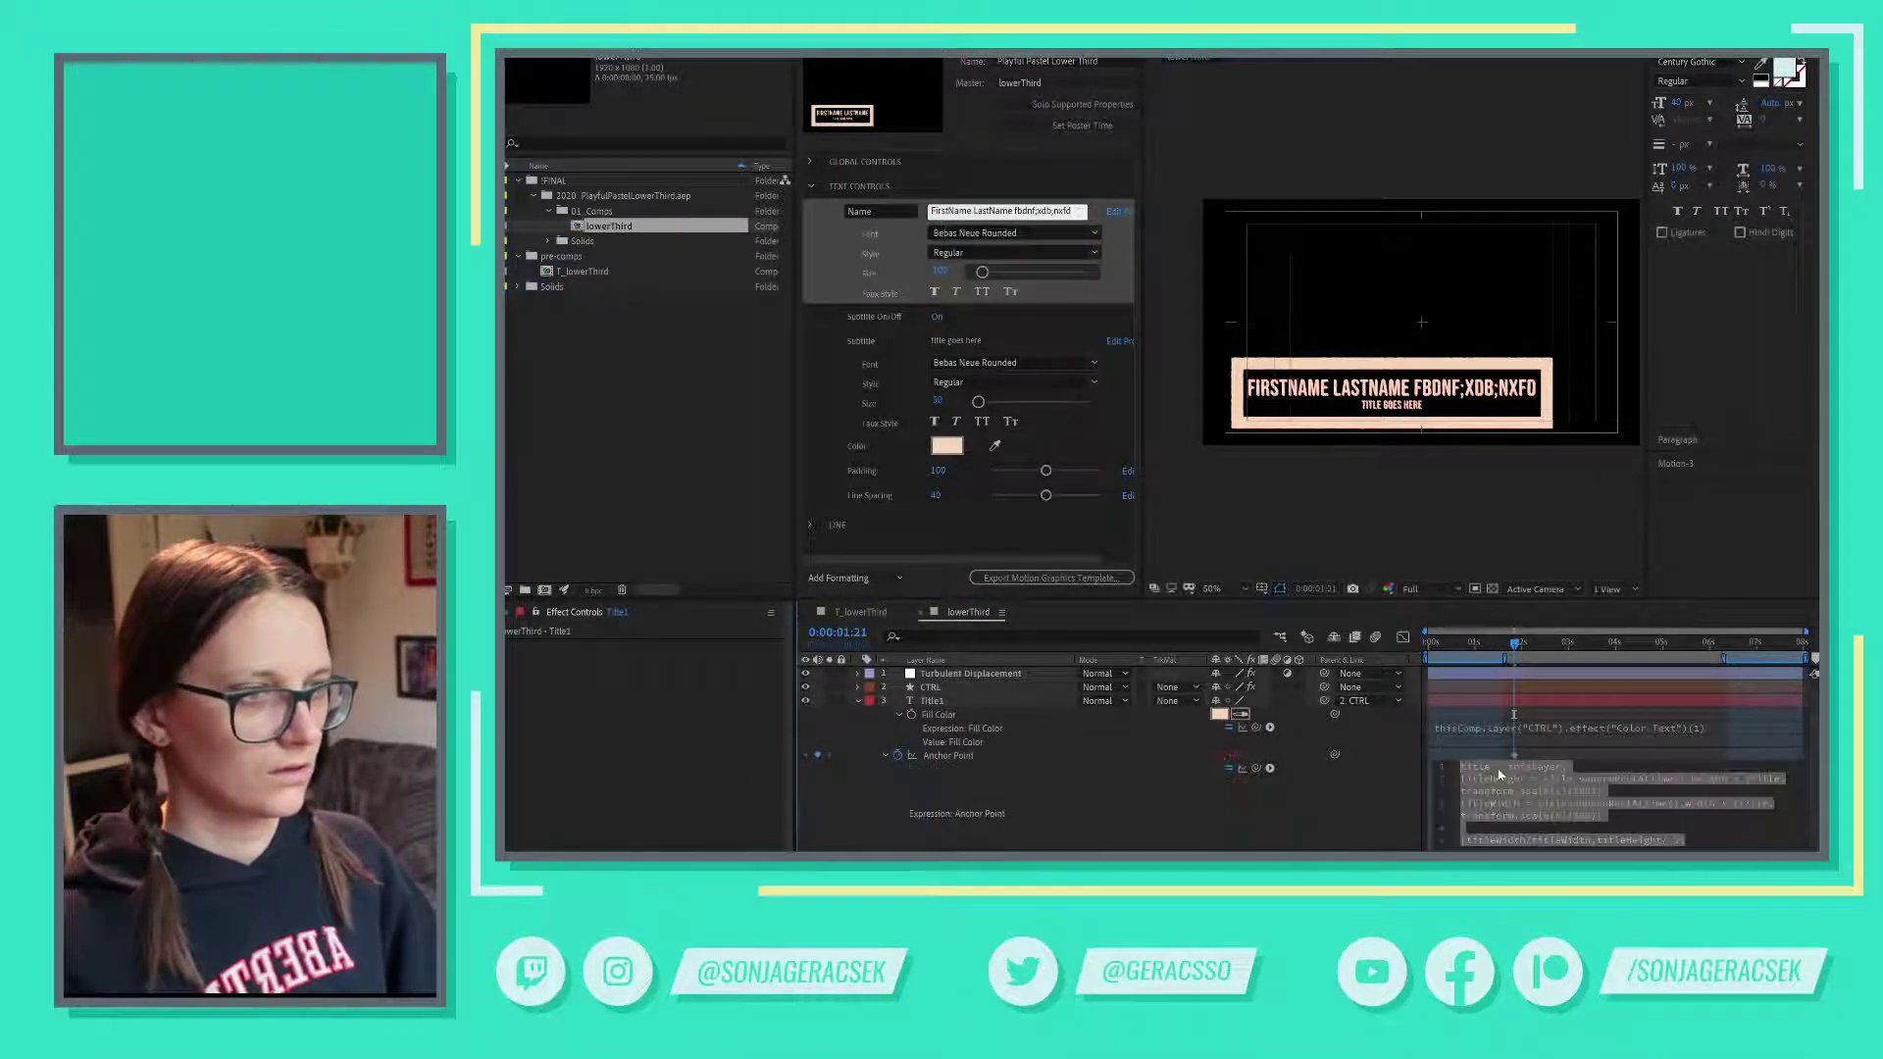
pyautogui.click(1275, 829)
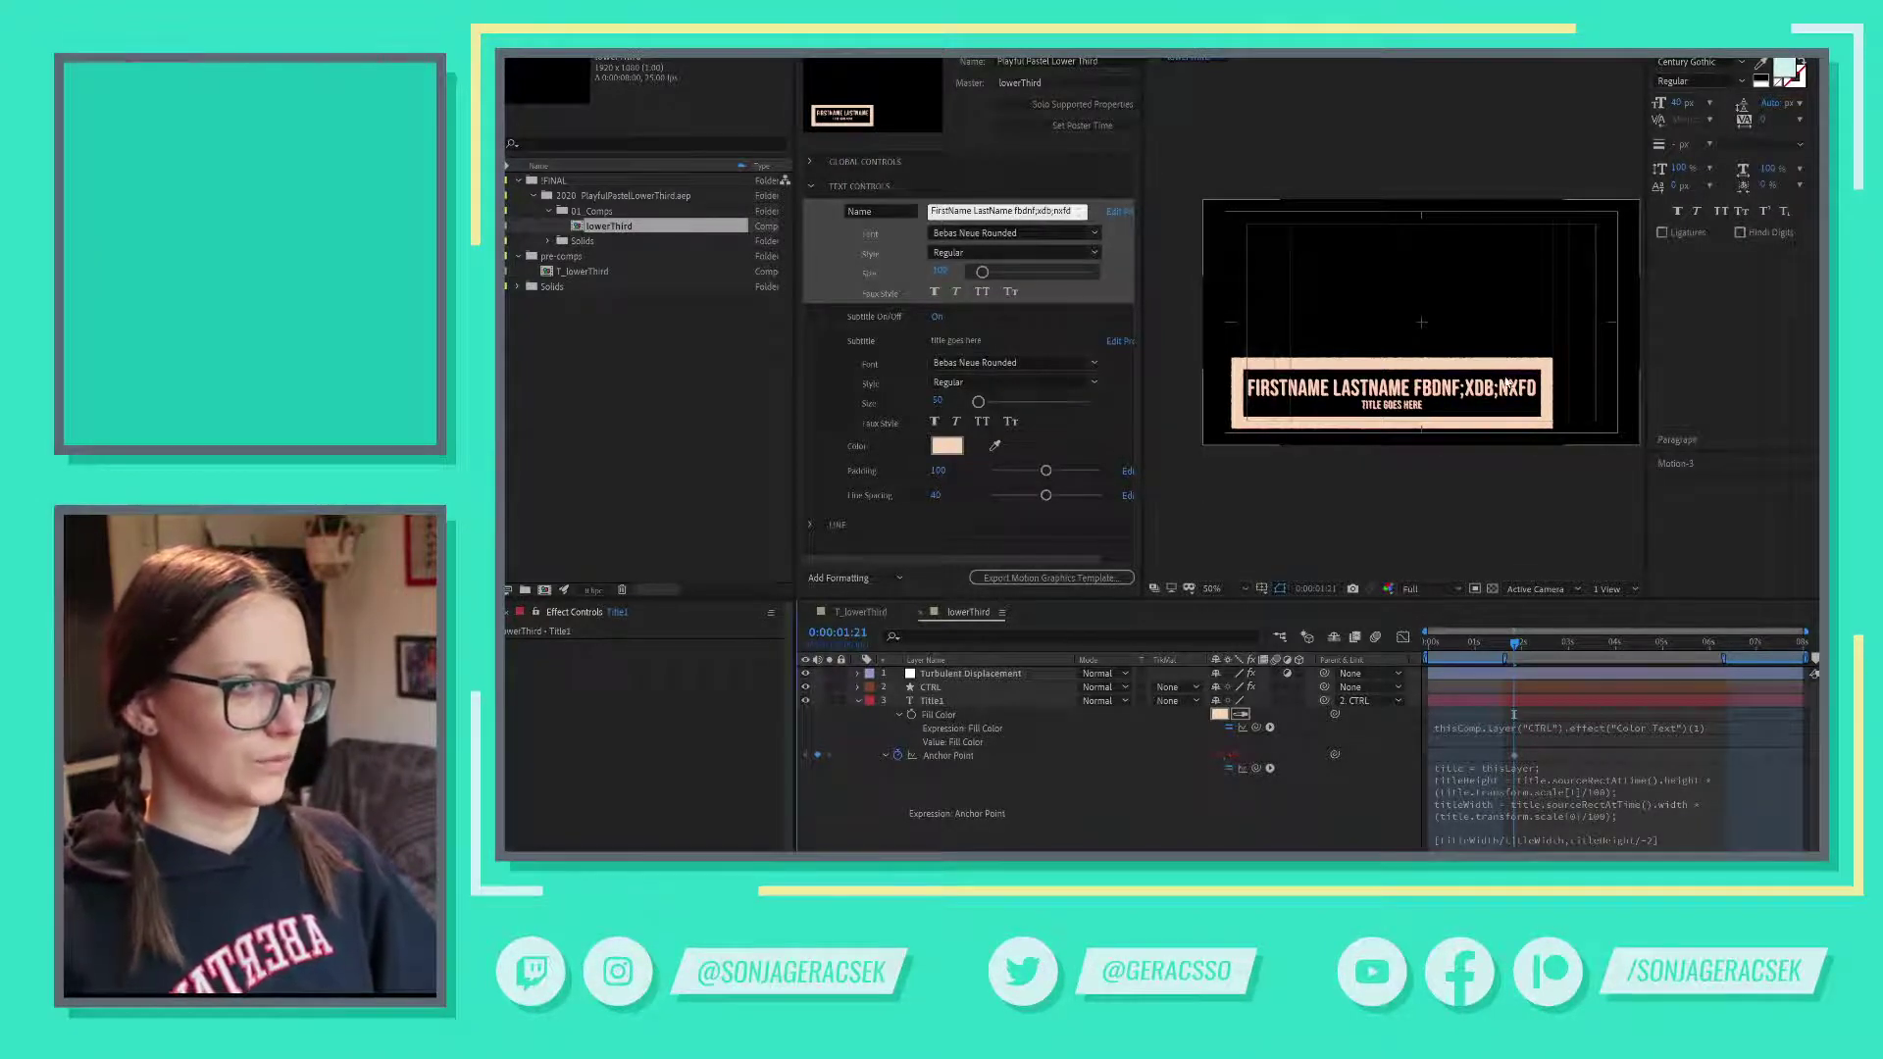
# - Test the frame's growth at the comp's edge by adding "skkbsb" within the Name text and "seg;kg" at its end
pyautogui.click(1047, 209)
pyautogui.write('skkbsb')
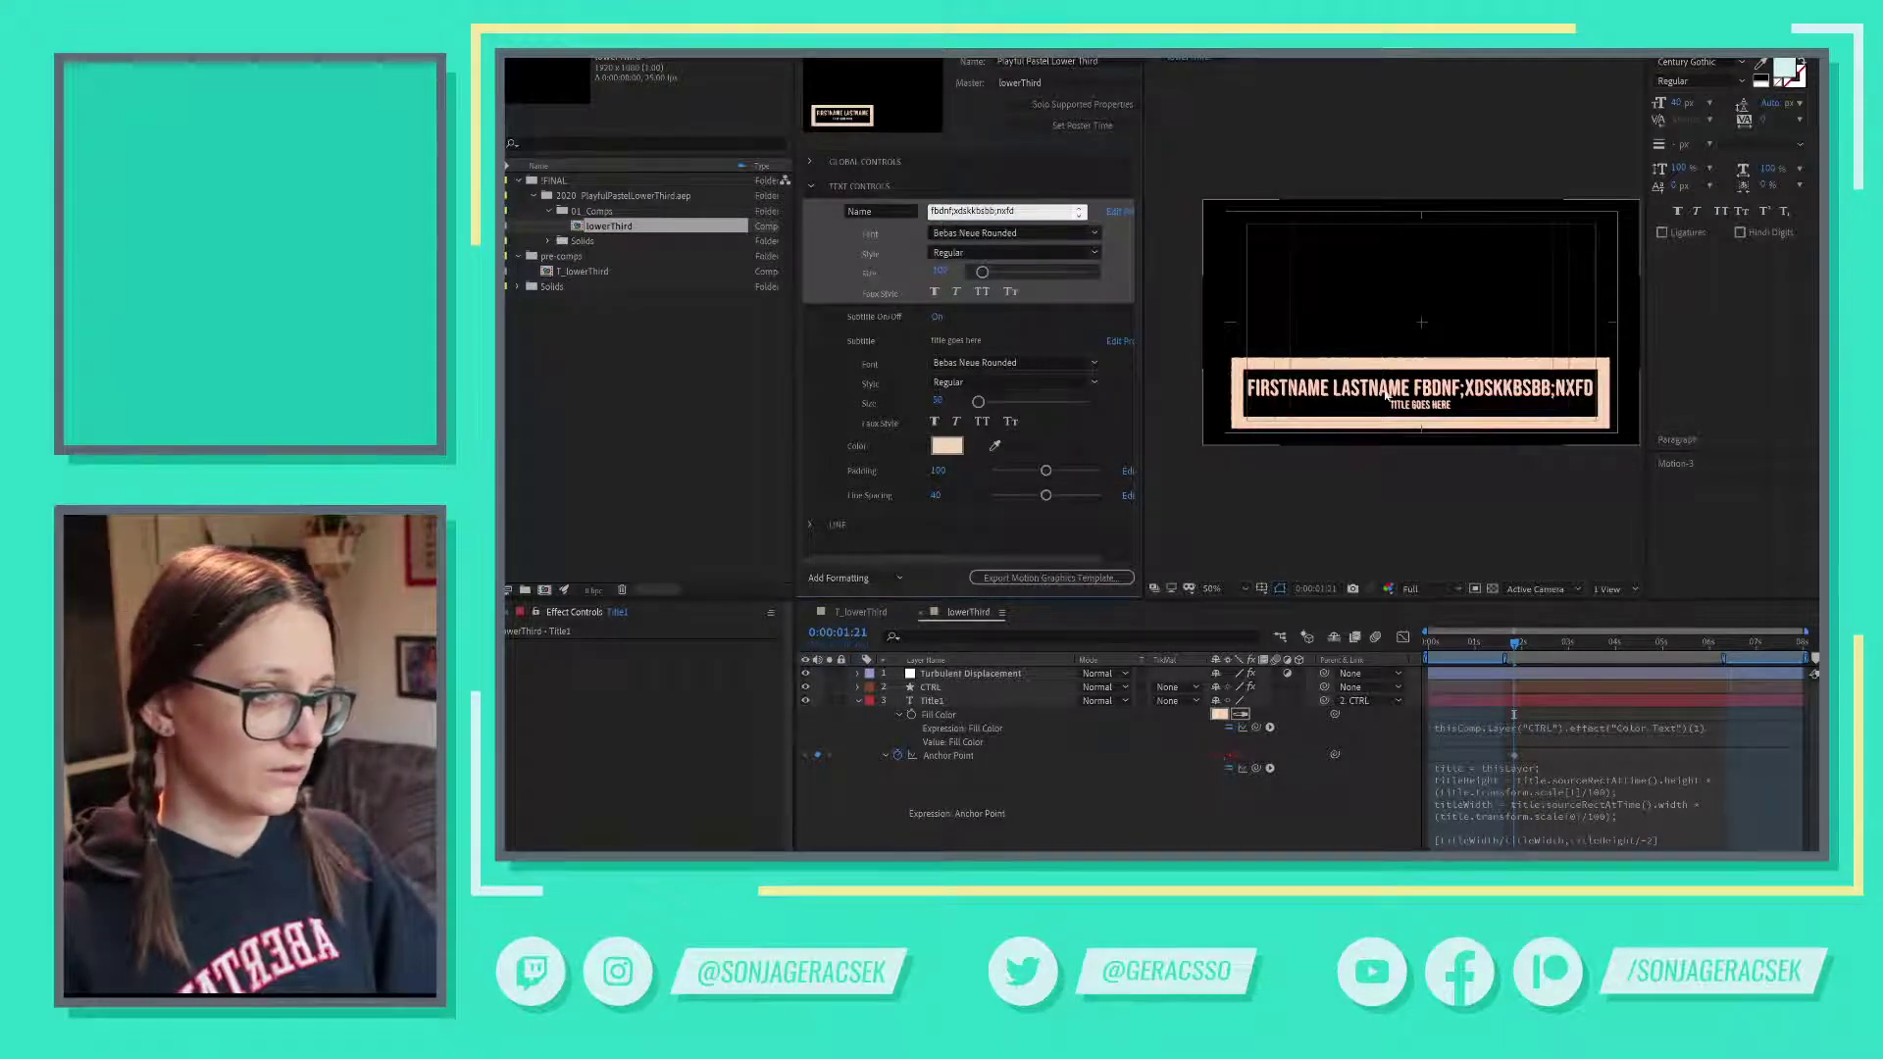
pyautogui.click(1045, 206)
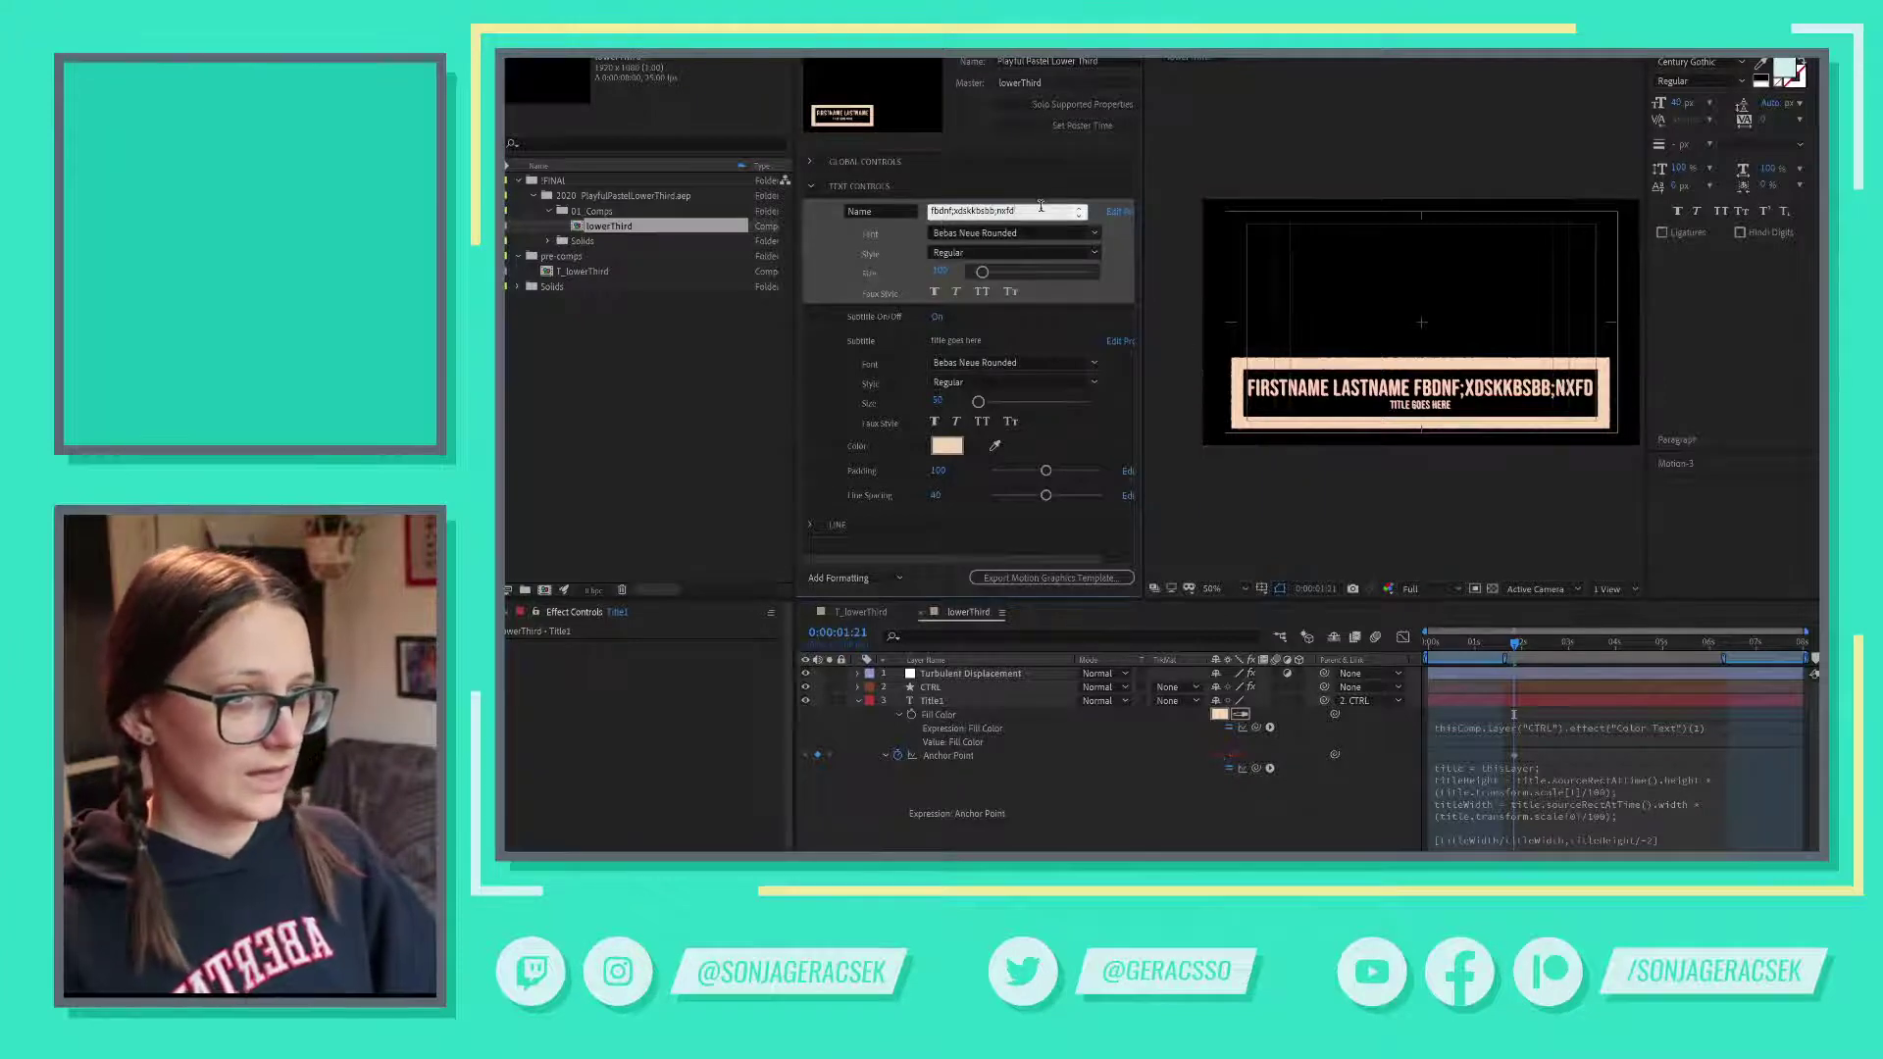
pyautogui.write('seg;kg')
pyautogui.click(1432, 314)
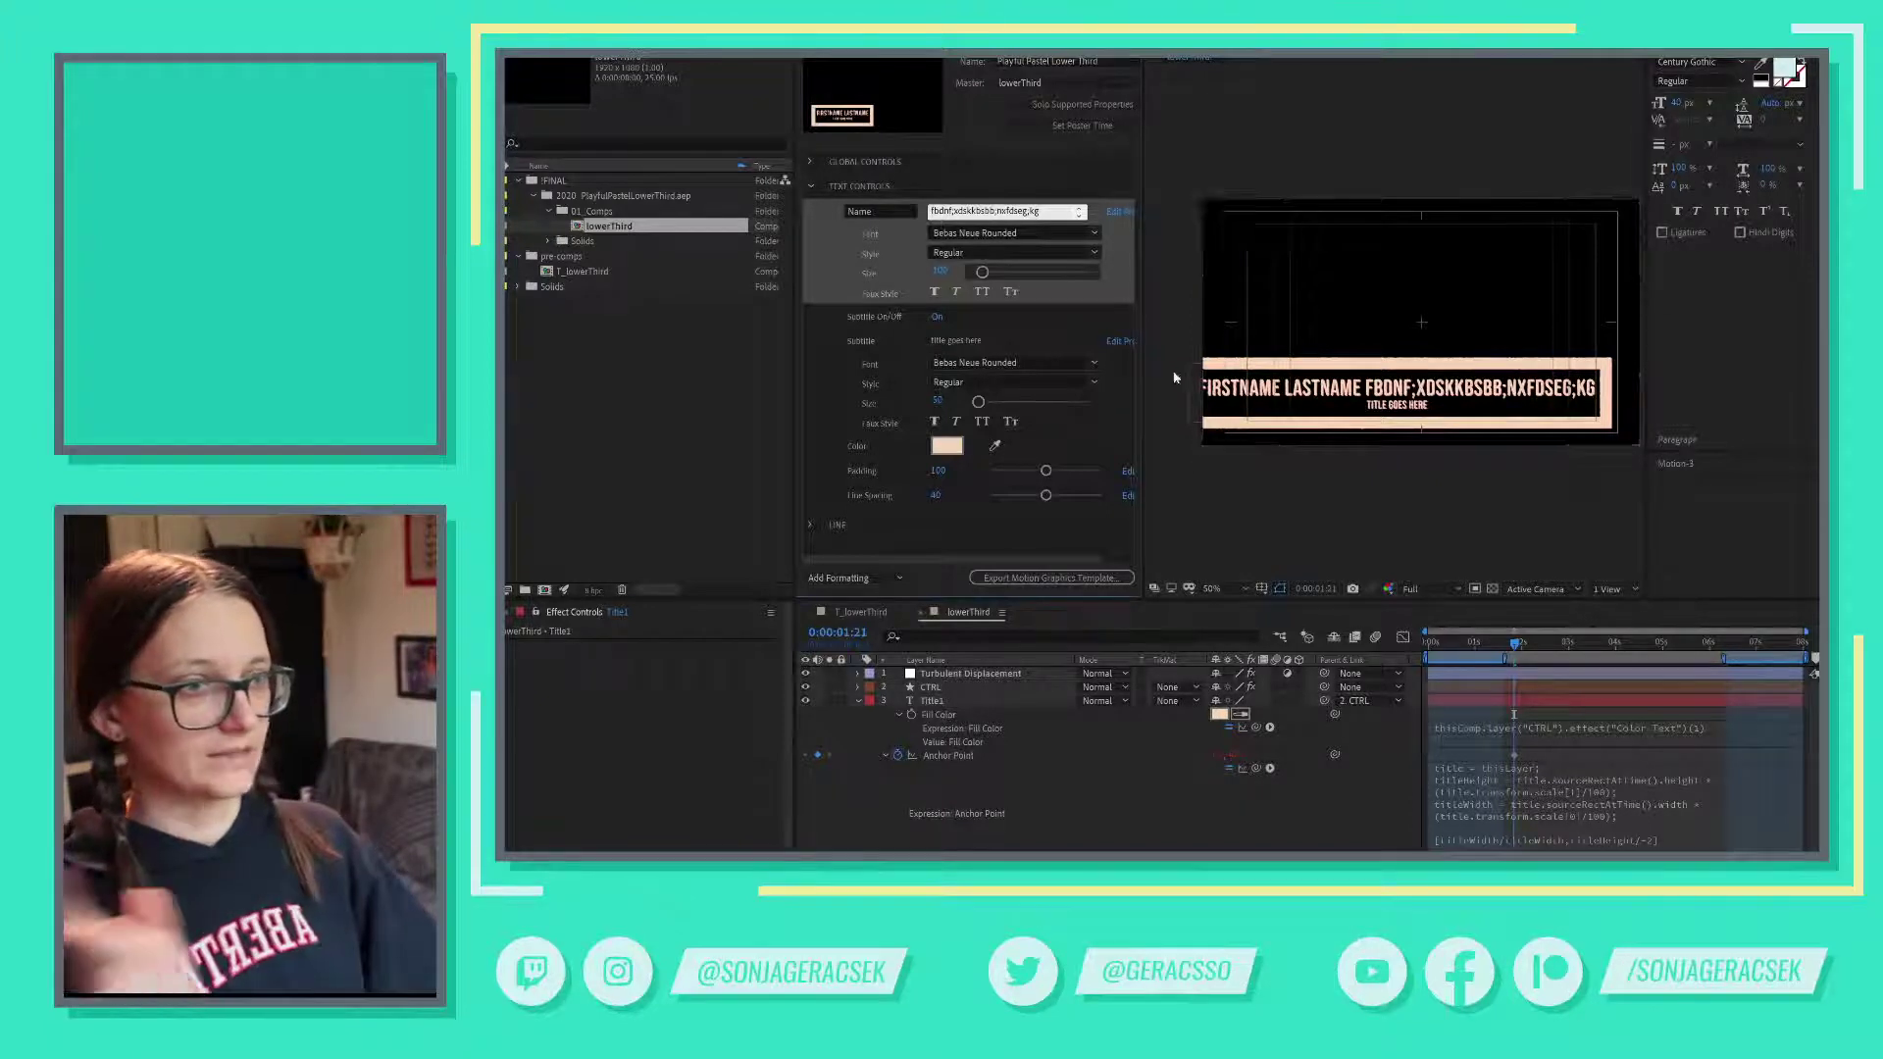
# - Remove the random test characters so the Name text reads only "FirstName LastName"
pyautogui.doubleClick(1001, 210)
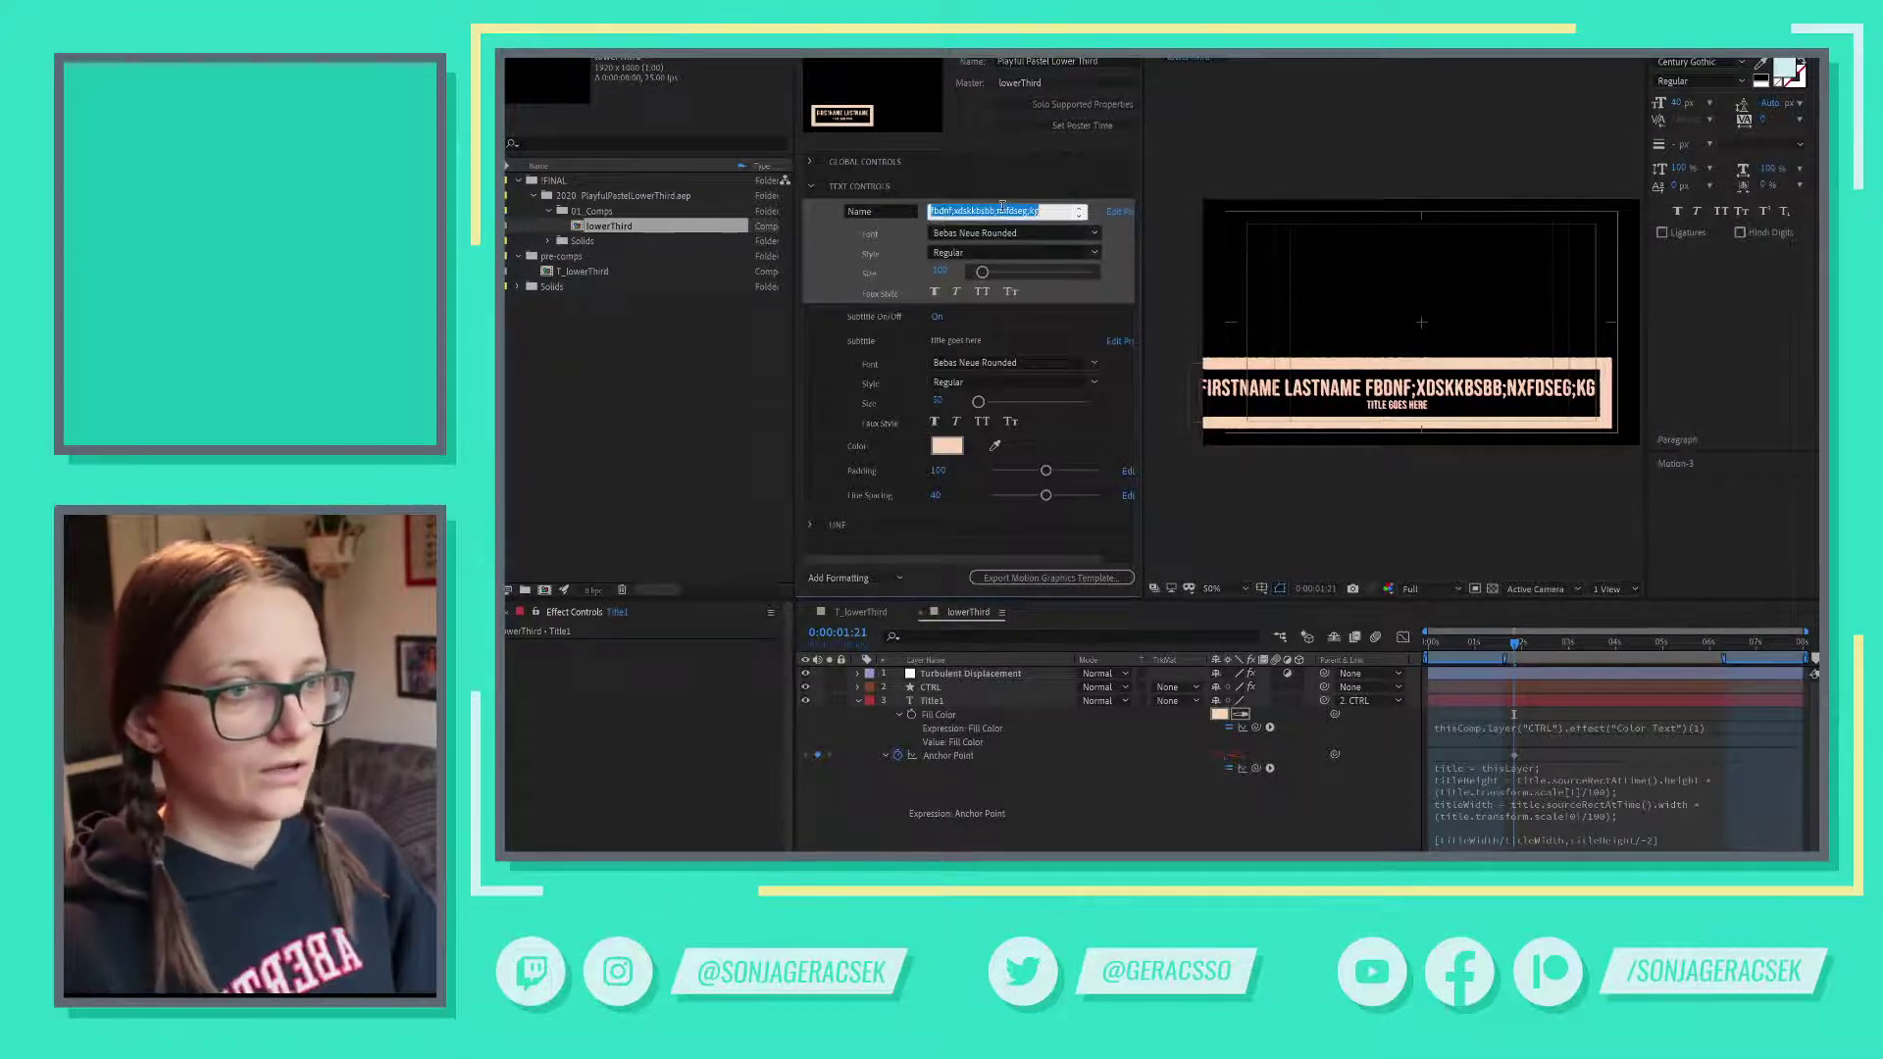
pyautogui.press('BackSpace')
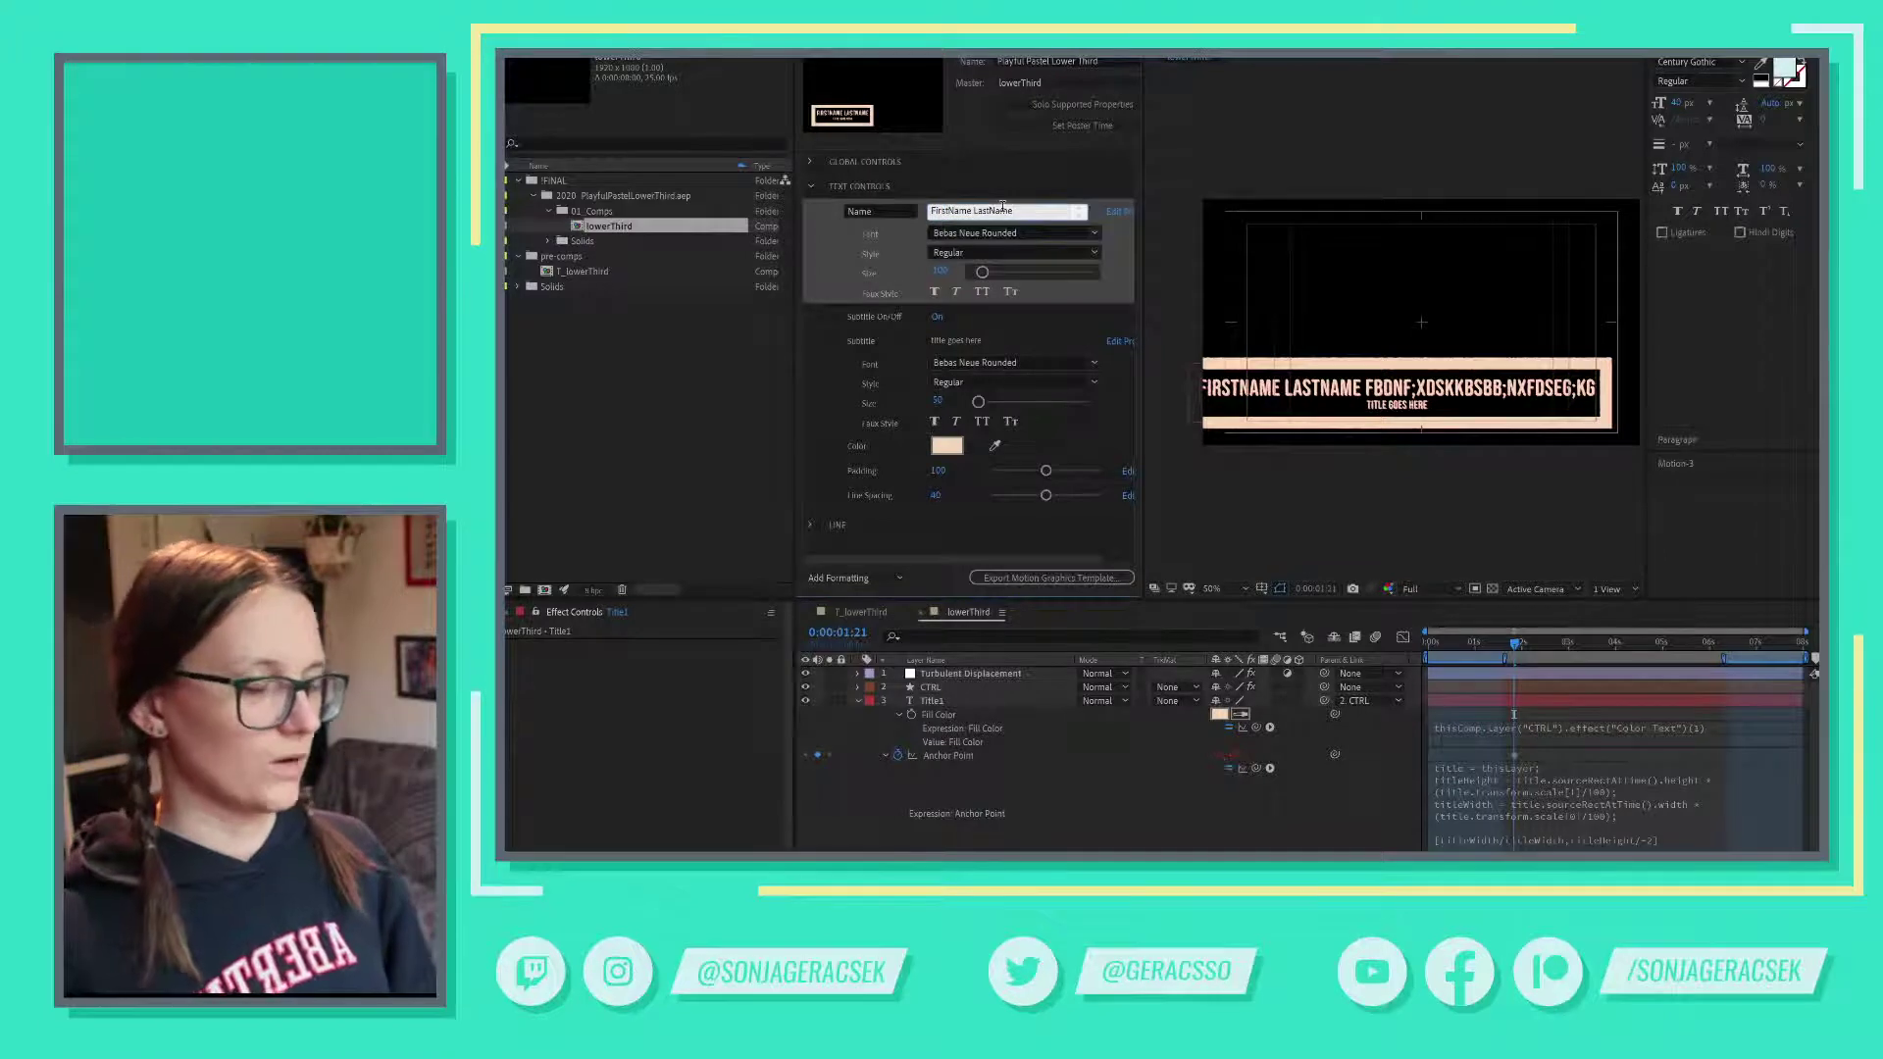
pyautogui.press('Return')
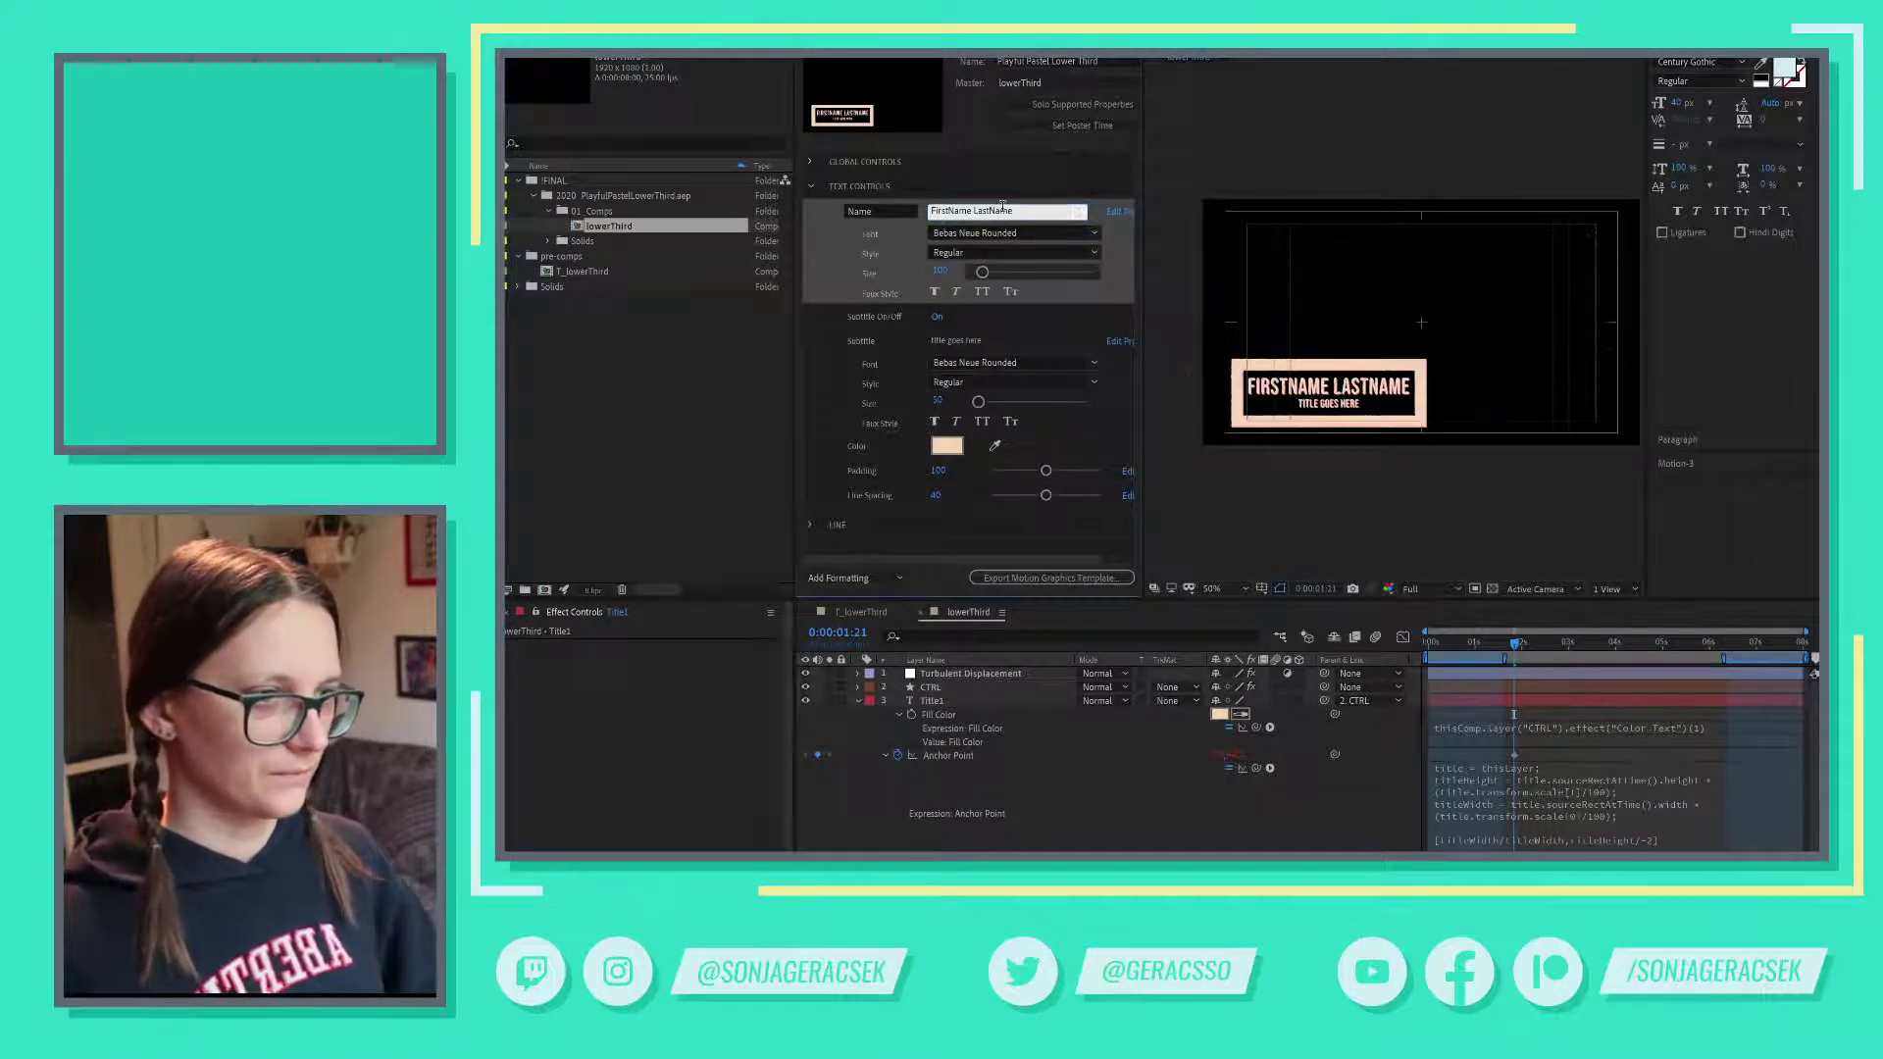
pyautogui.click(1296, 822)
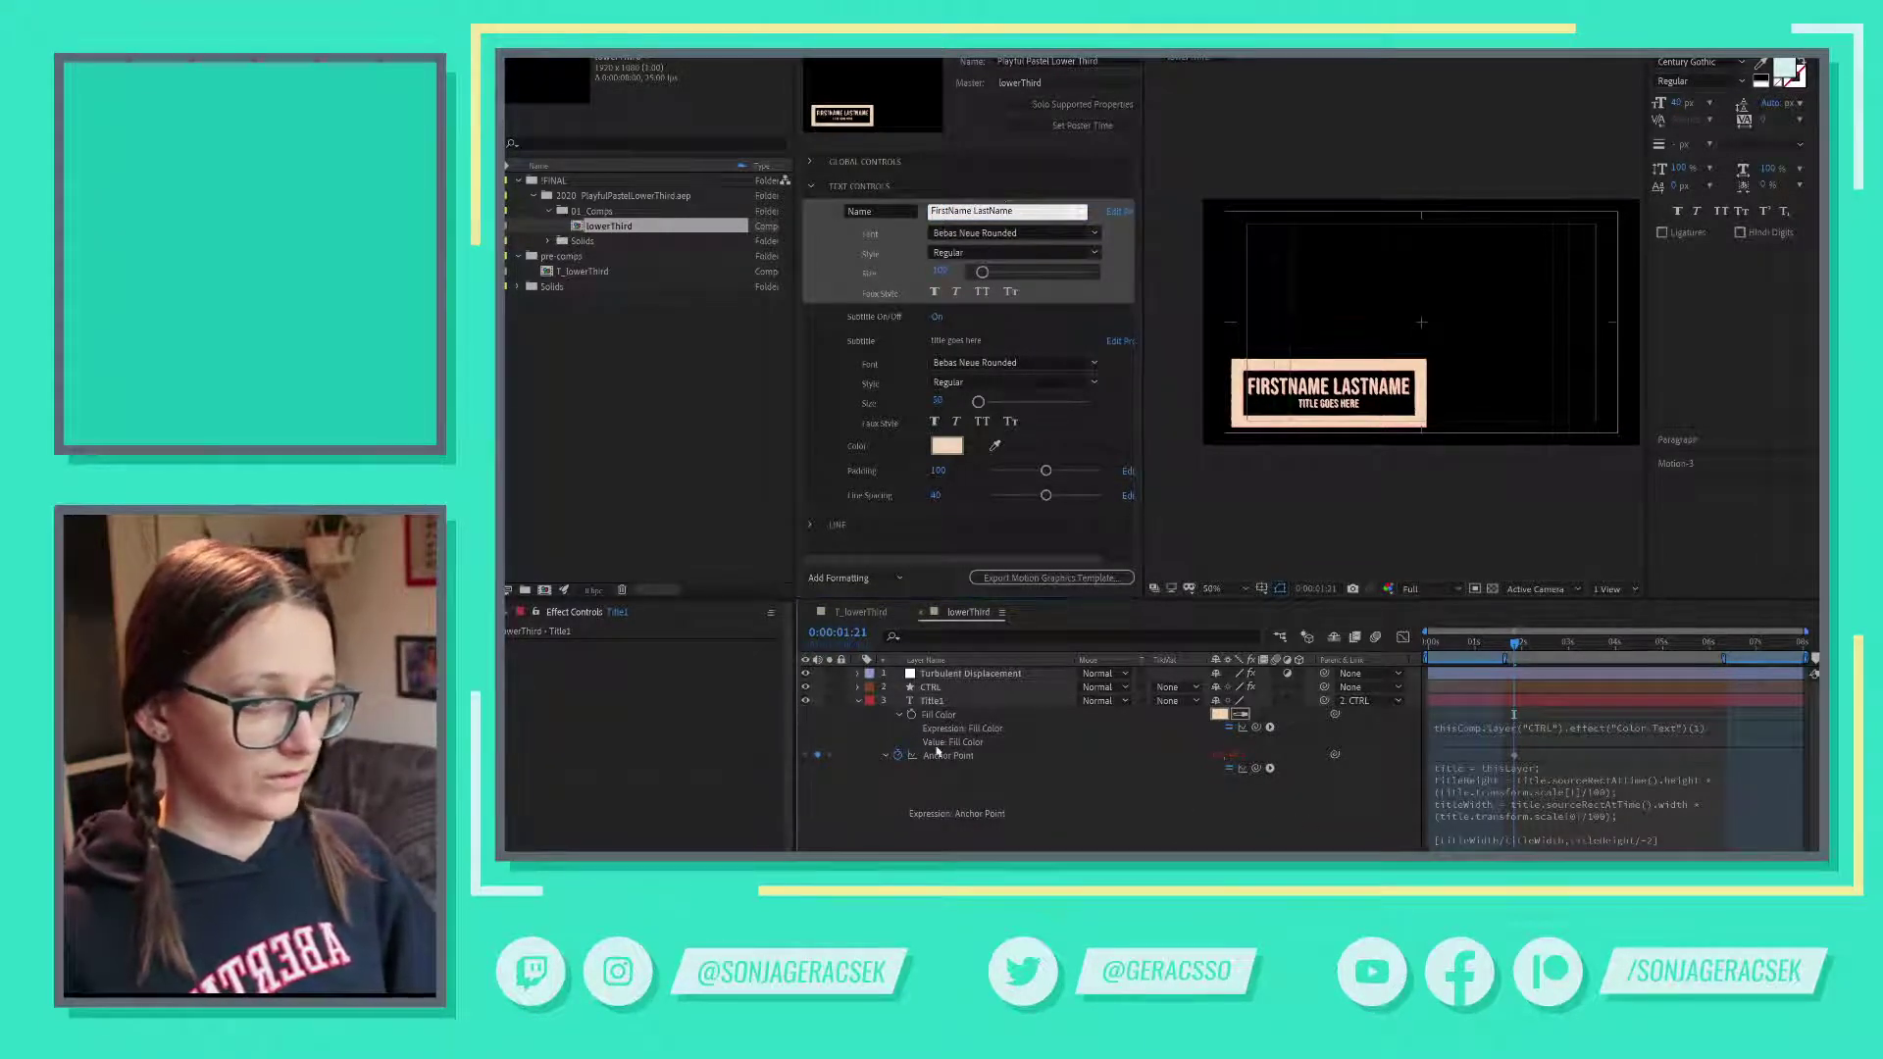
# - Collapse the Title1 layer's properties and move the lower third toward the frame's right side, setting Global Position X to about 1367
pyautogui.click(858, 701)
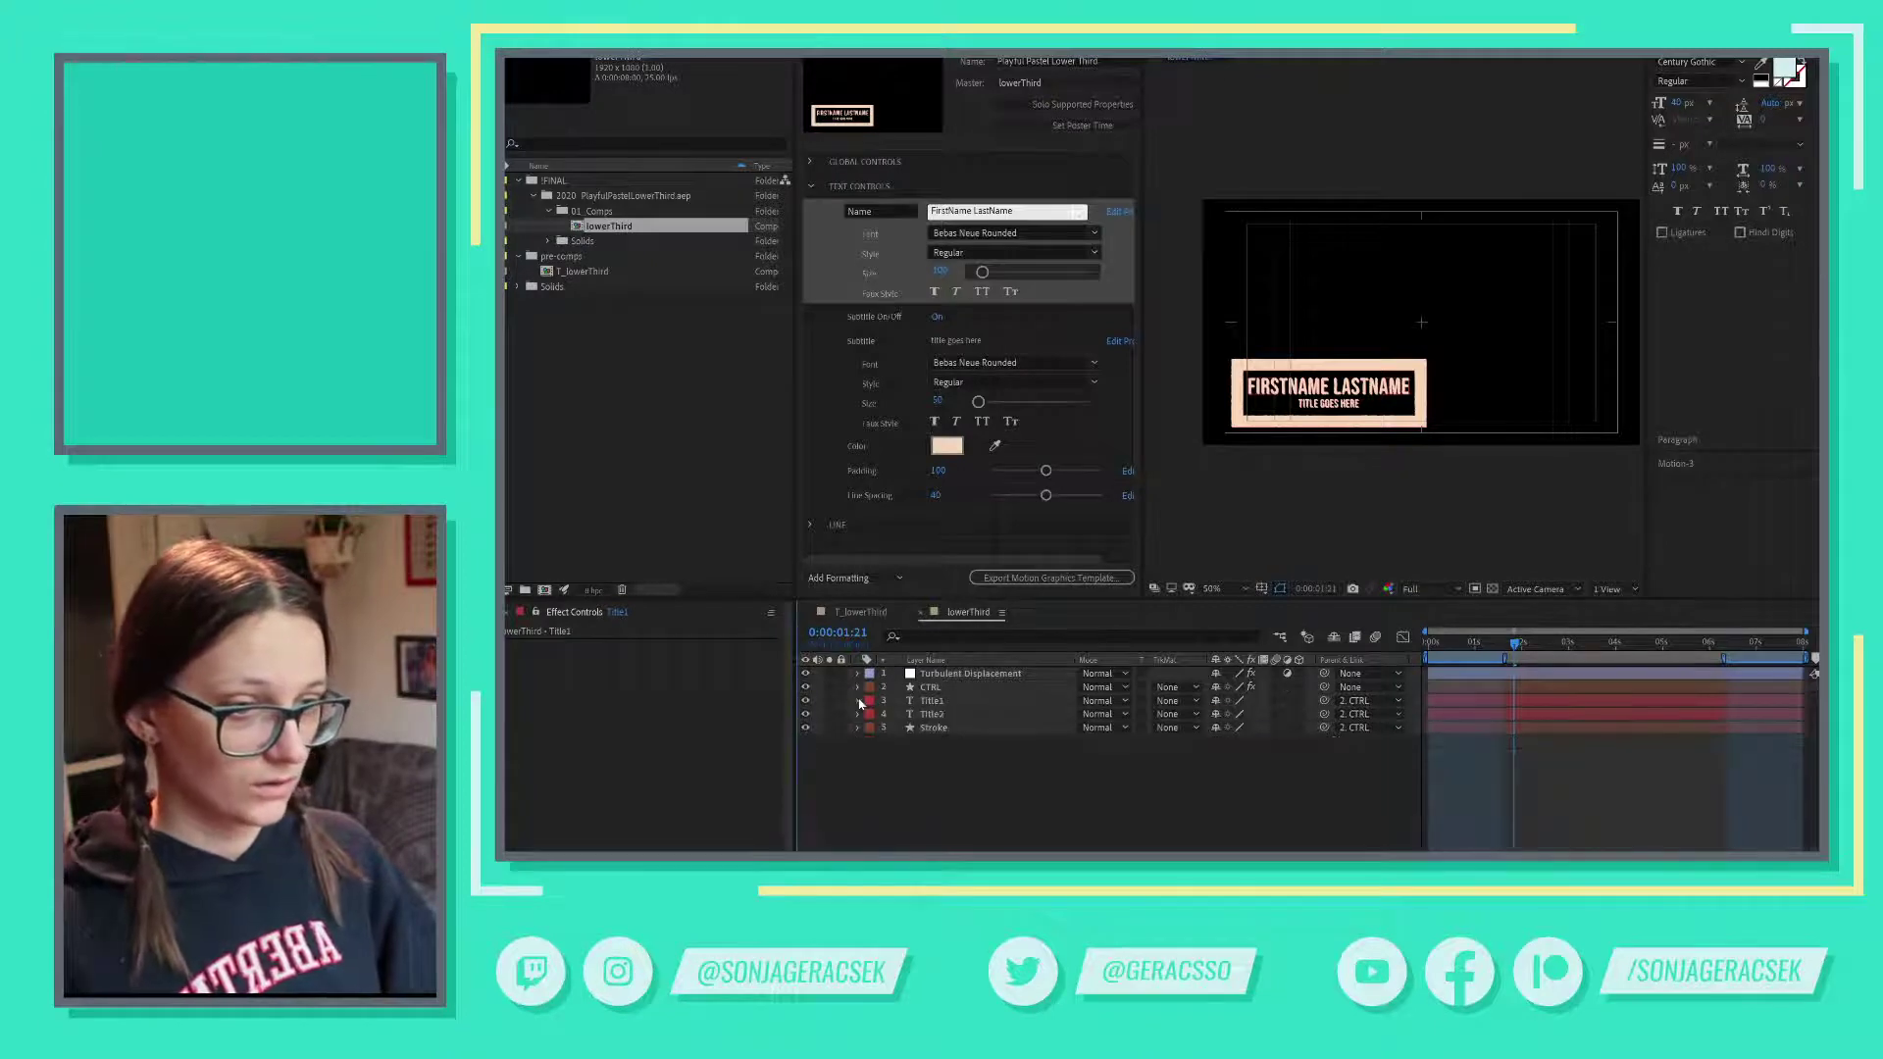
pyautogui.click(929, 687)
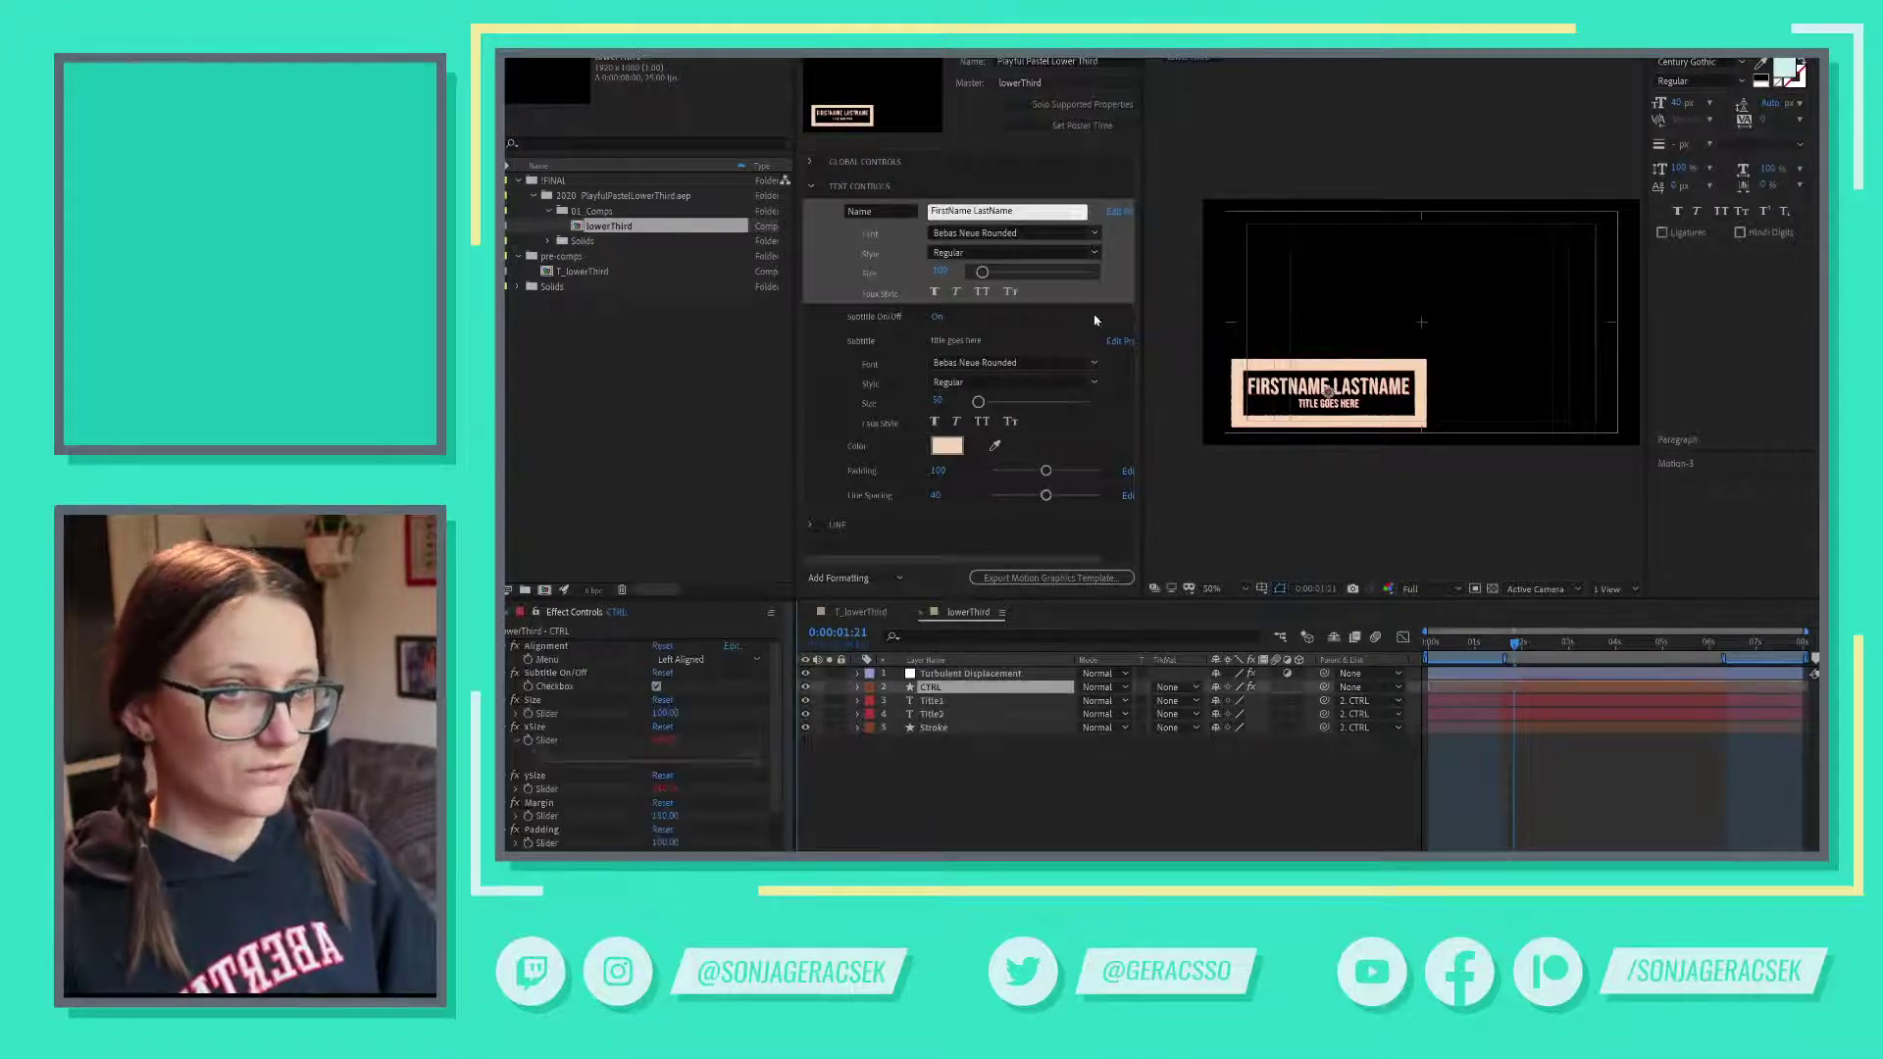
pyautogui.click(813, 162)
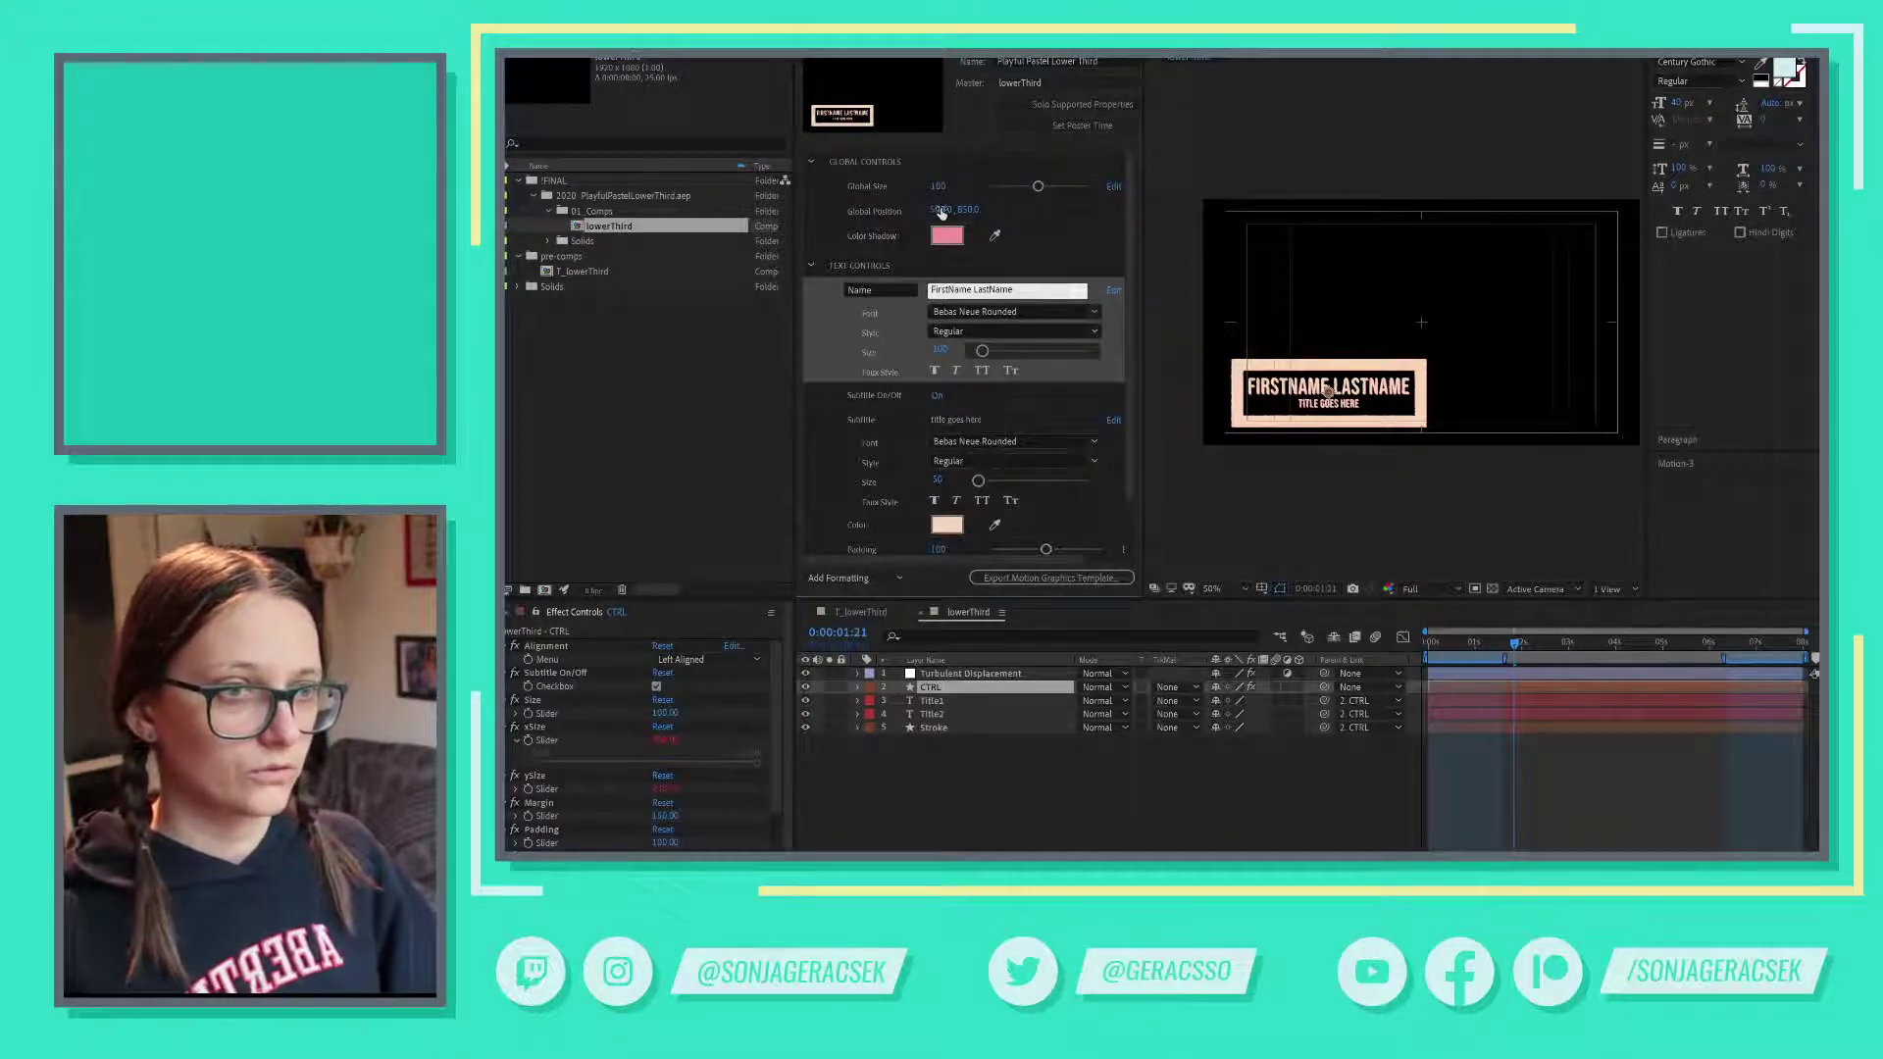
pyautogui.moveTo(940, 213); pyautogui.dragTo(1013, 213)
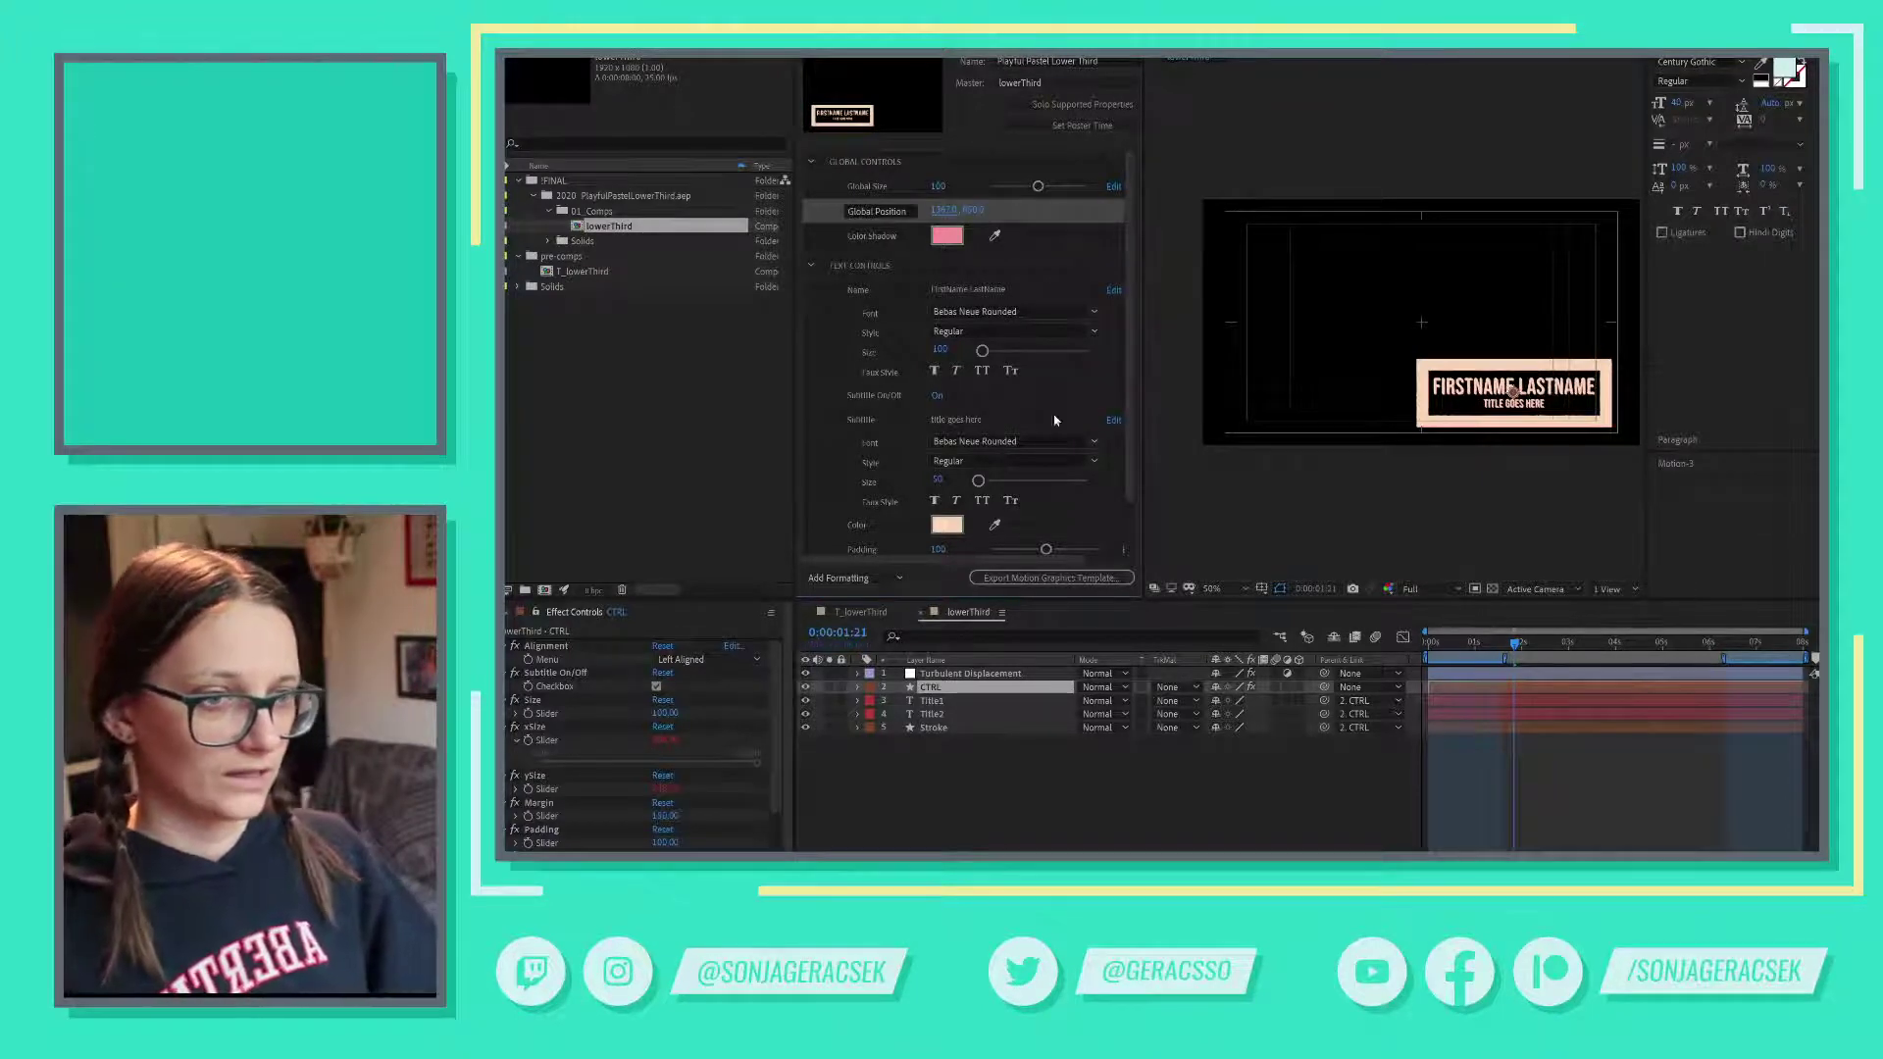
# - Test the frame's resizing with "paeof[podjg[odjg[" added before the Title1 text, and restore the Name text to "FirstName LastName"
pyautogui.click(932, 701)
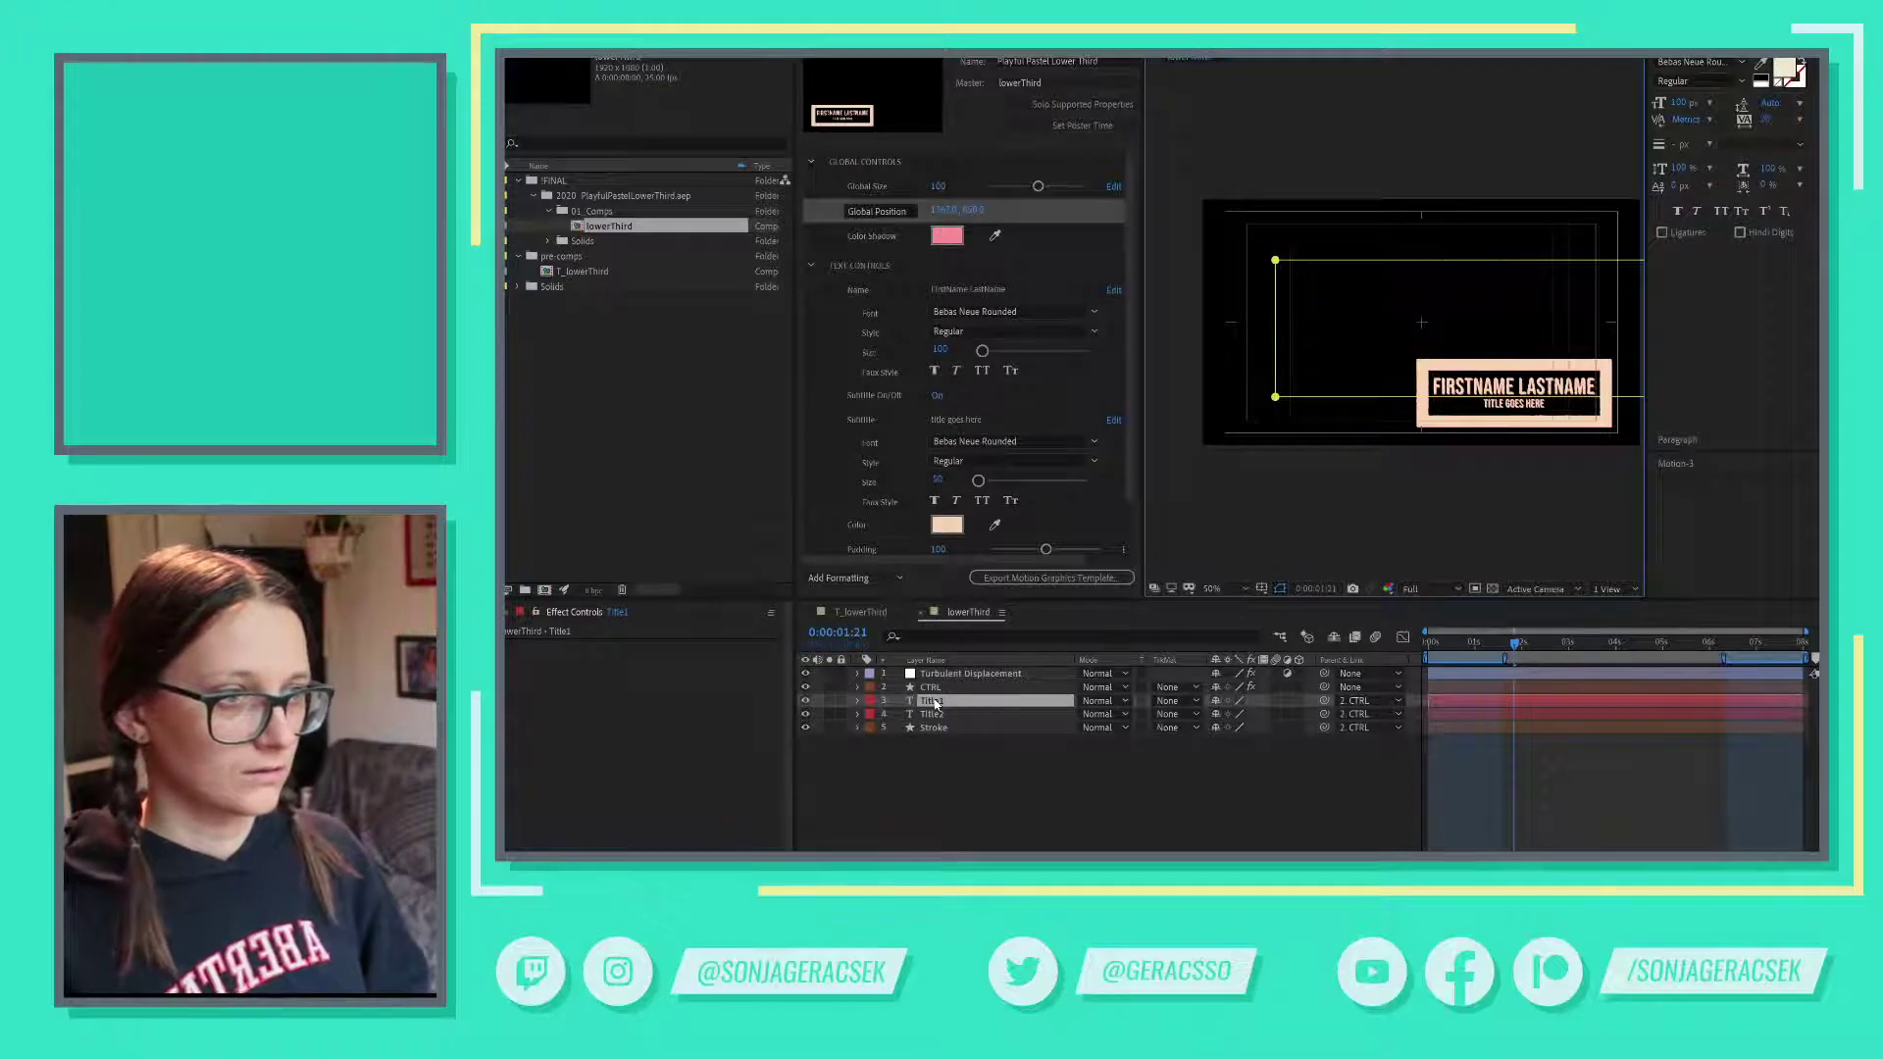
pyautogui.write('paeof[podjg[odjg[')
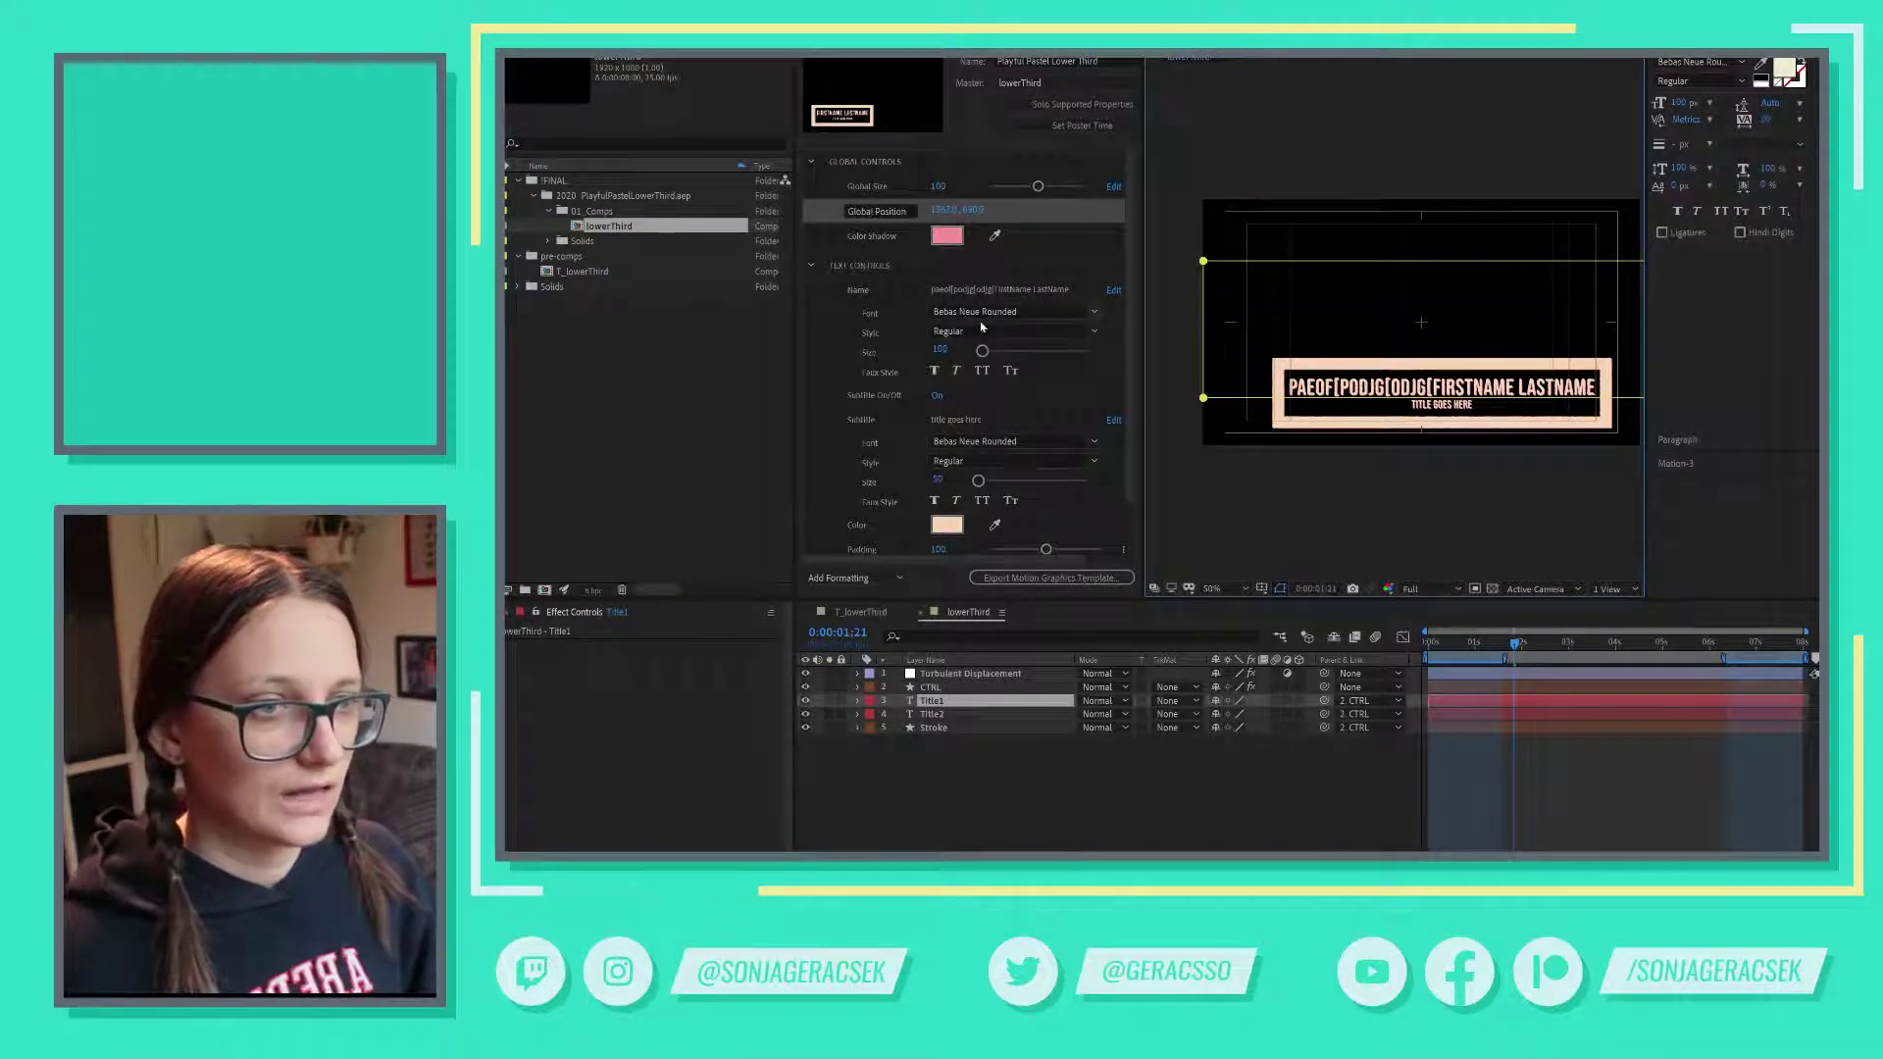
pyautogui.click(977, 290)
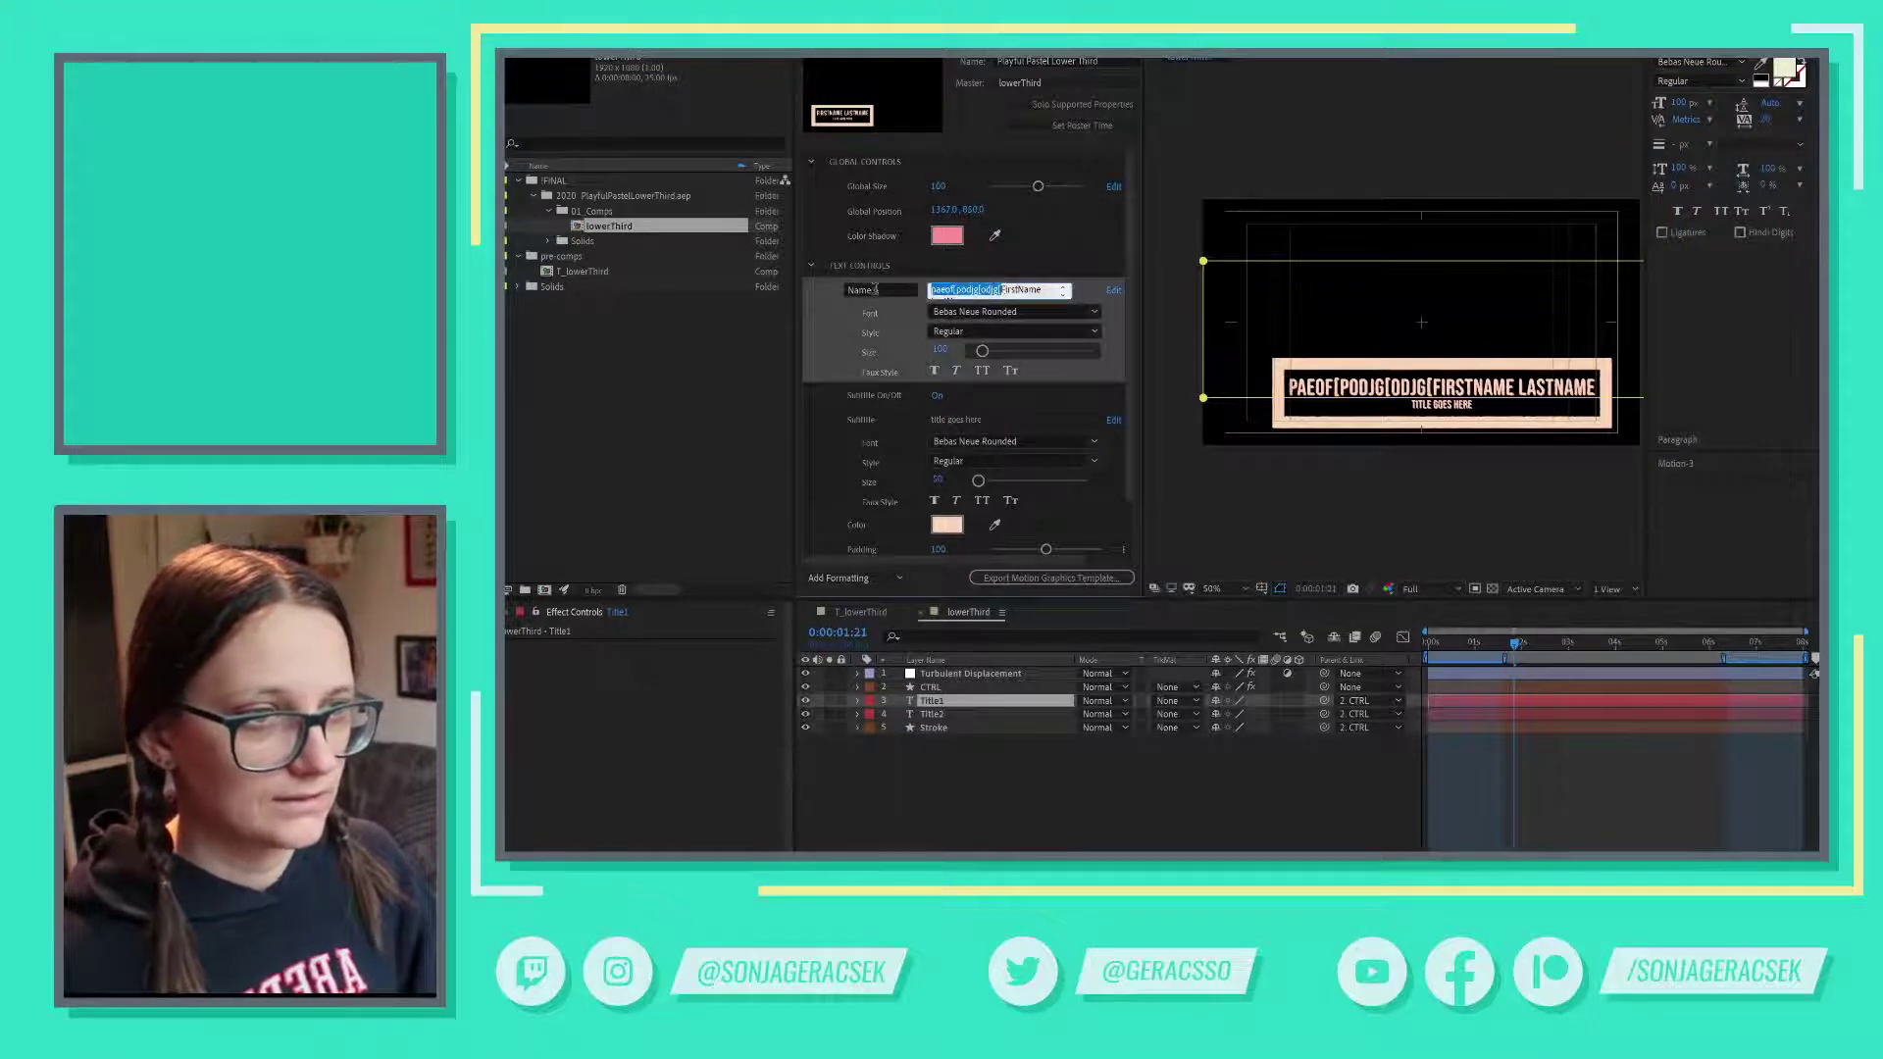
pyautogui.hotkey('ctrl', 'z')
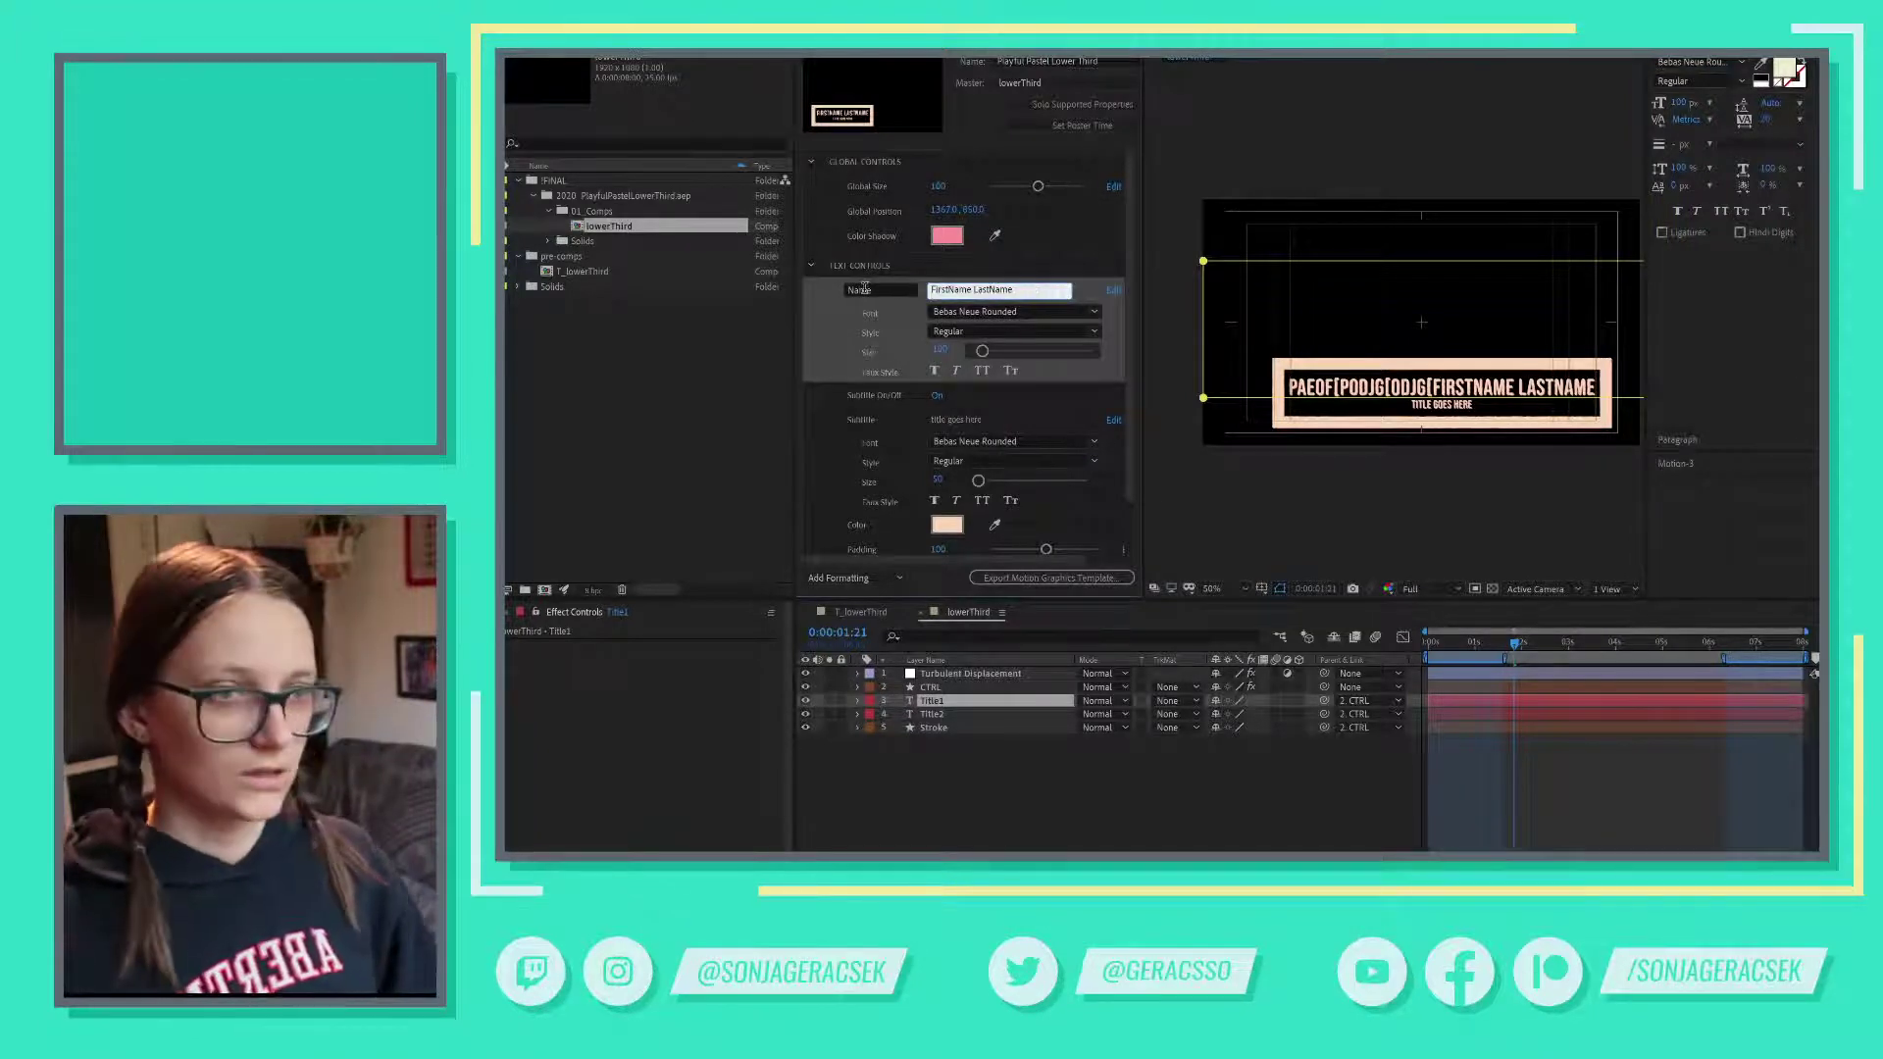
pyautogui.click(1204, 828)
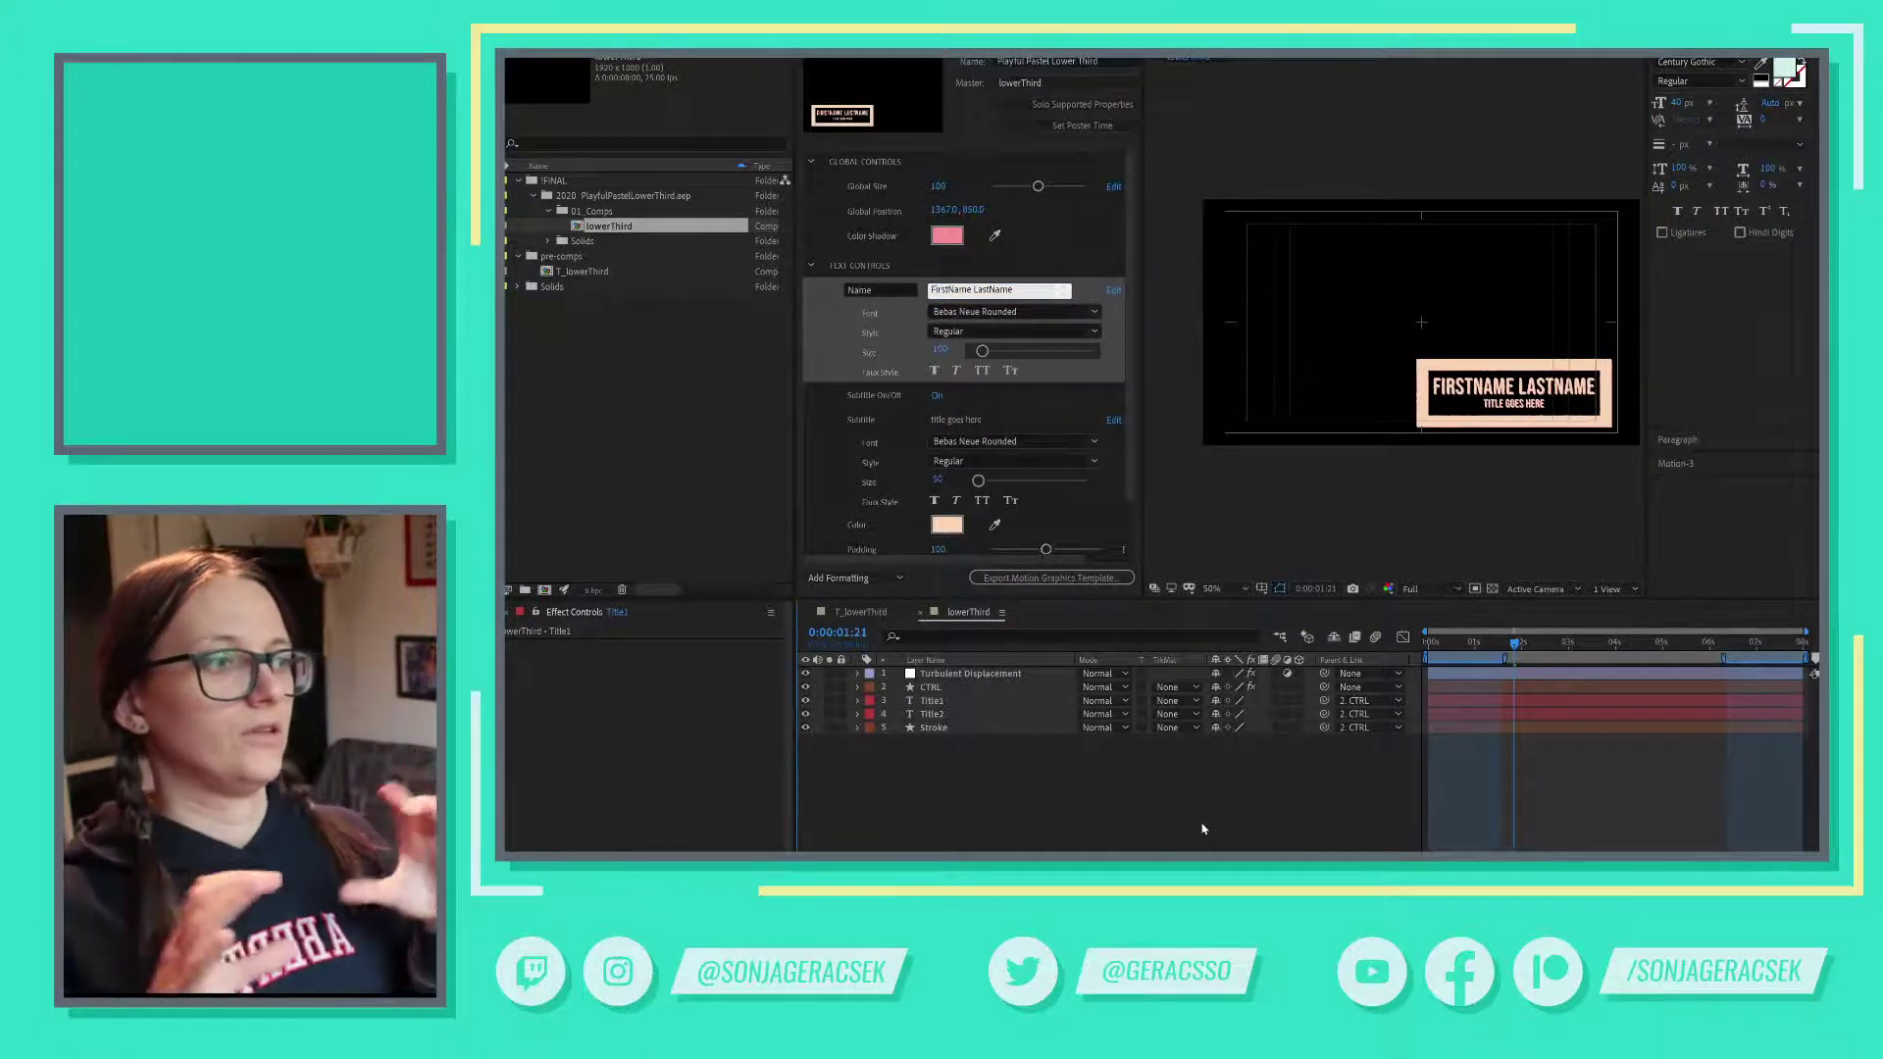
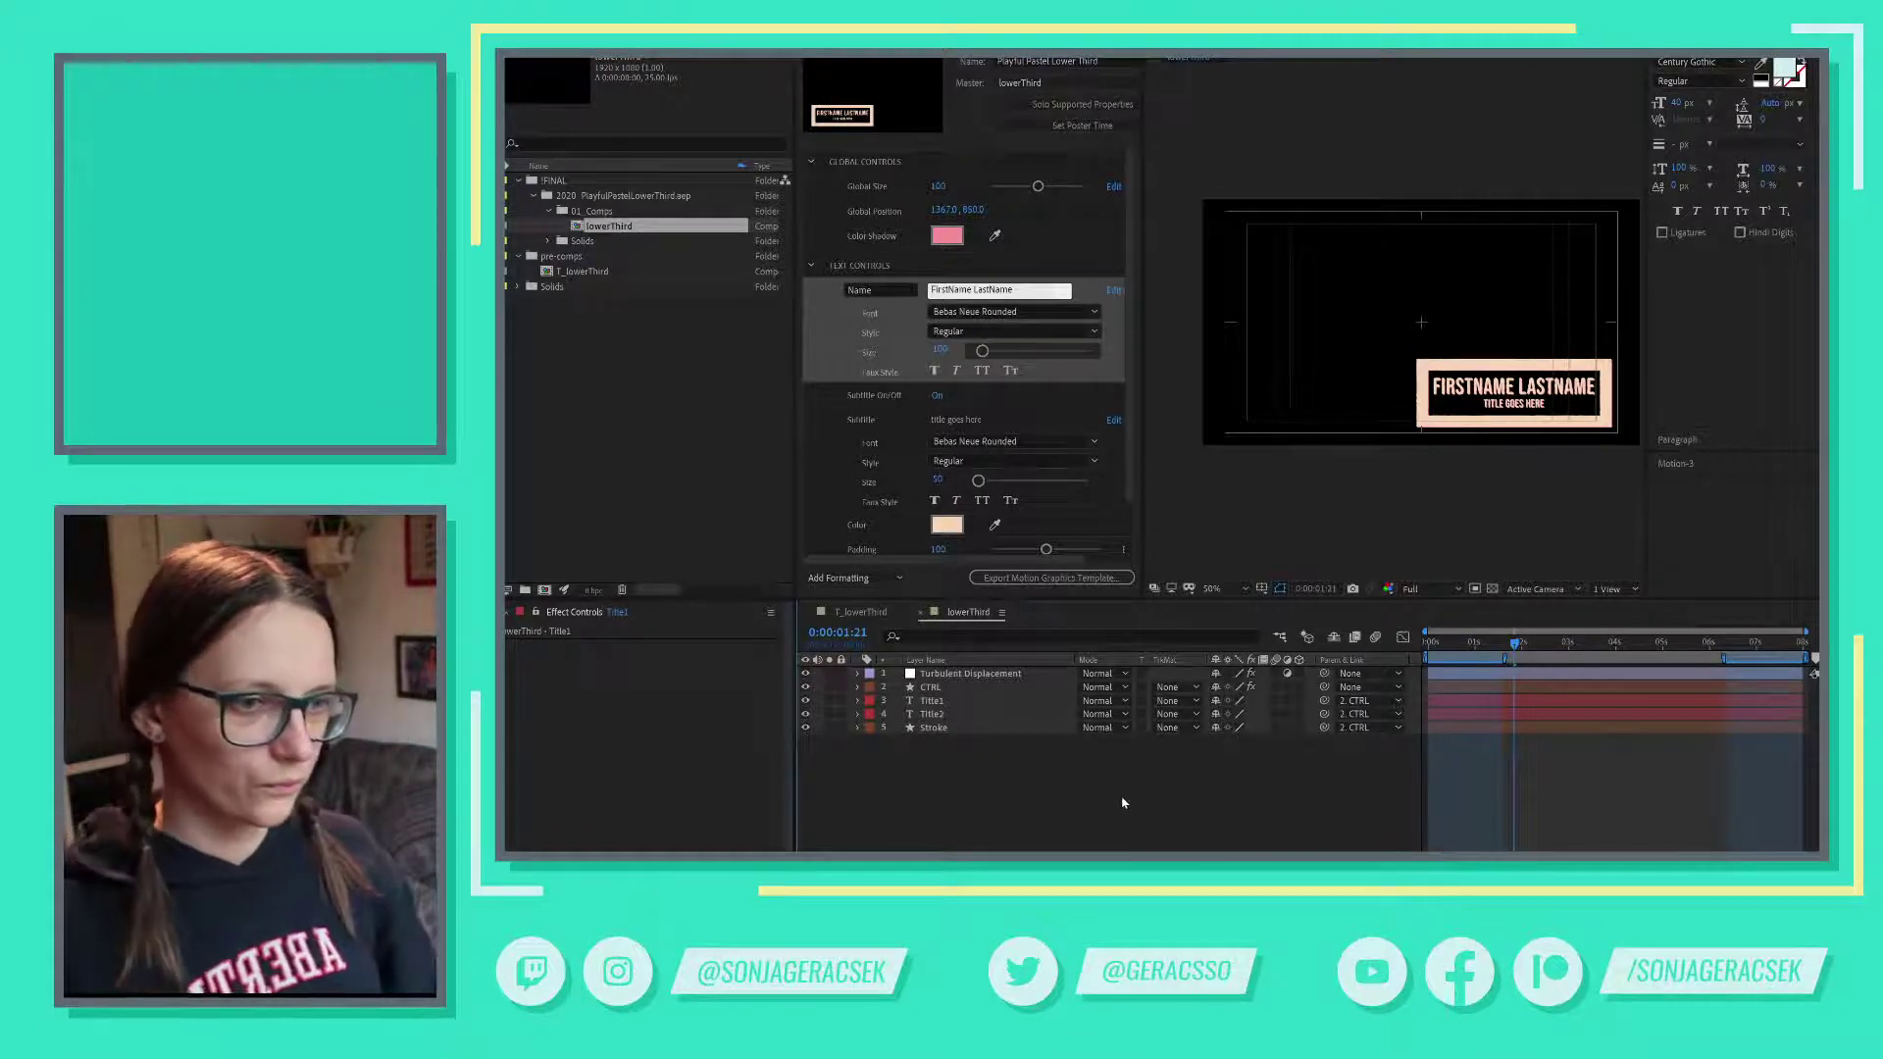
# - Reveal the Fill Color and Anchor Point expressions of the Title1 layer in the lowerThird comp
pyautogui.click(934, 702)
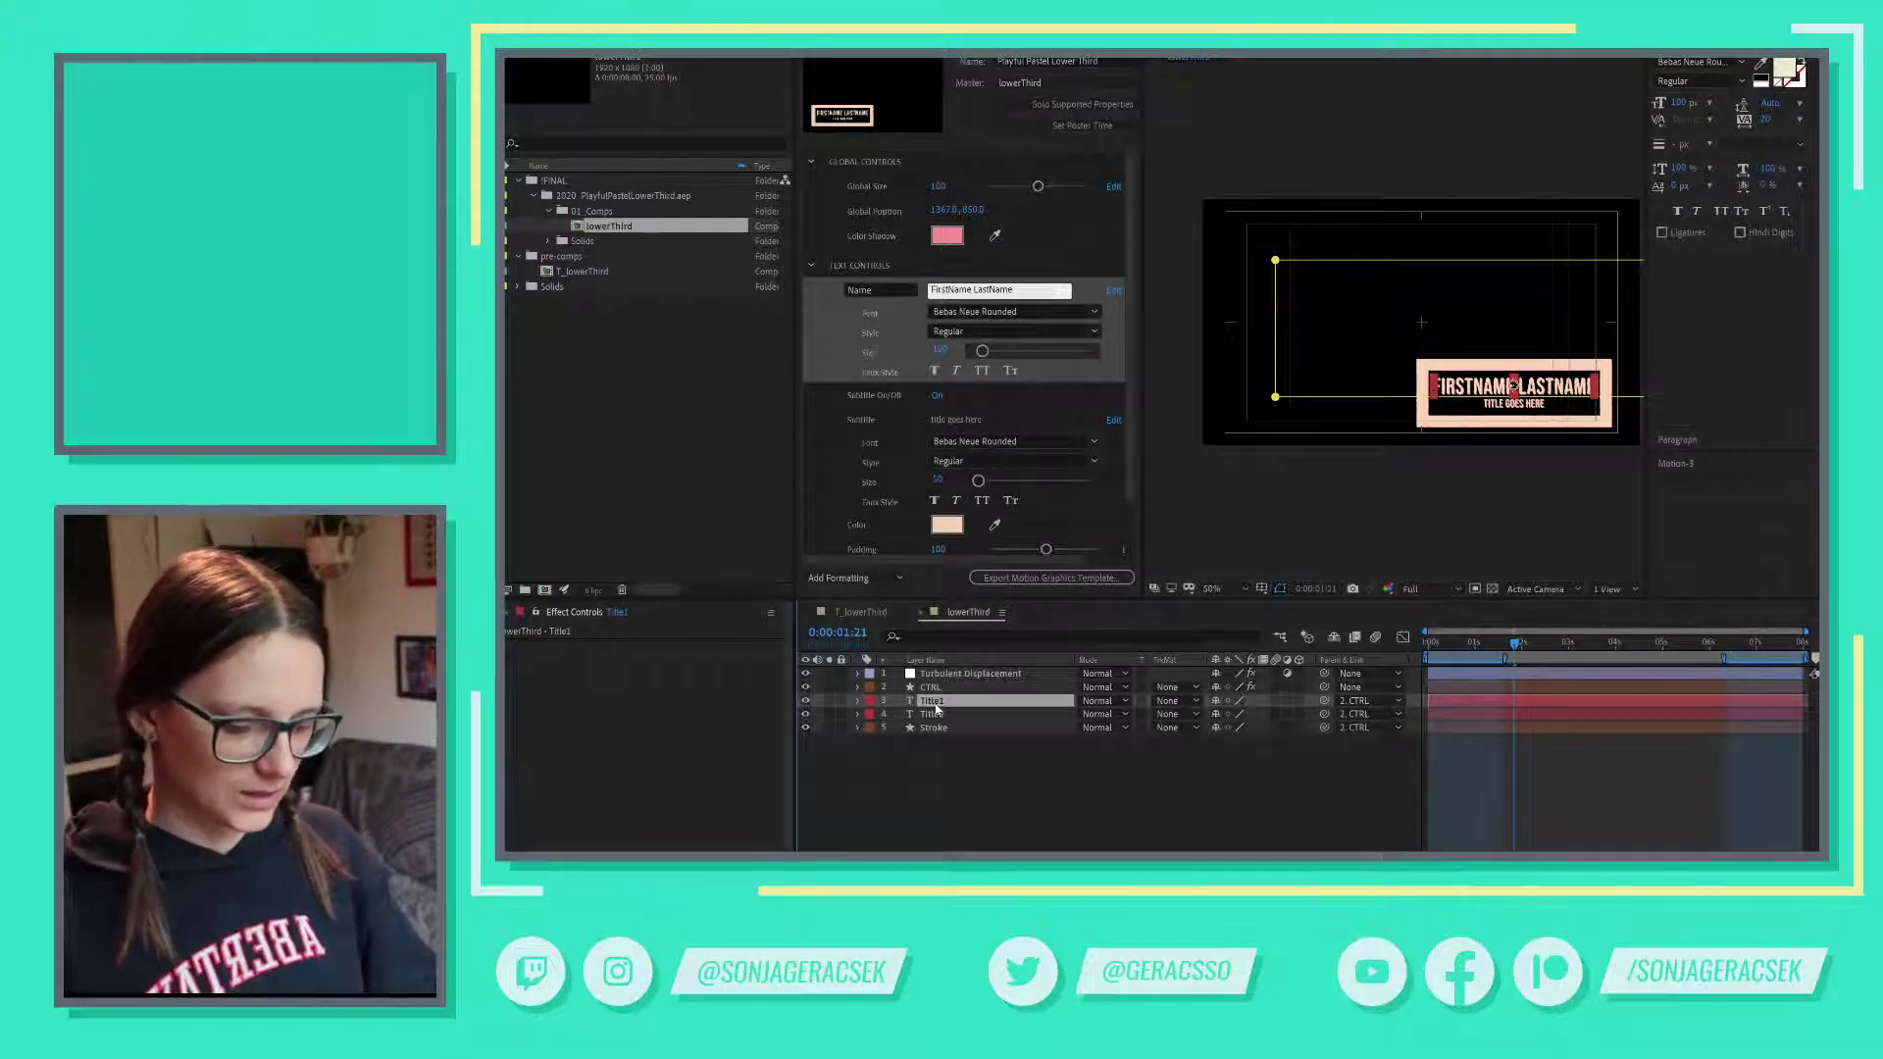
pyautogui.press('e')
pyautogui.press('e')
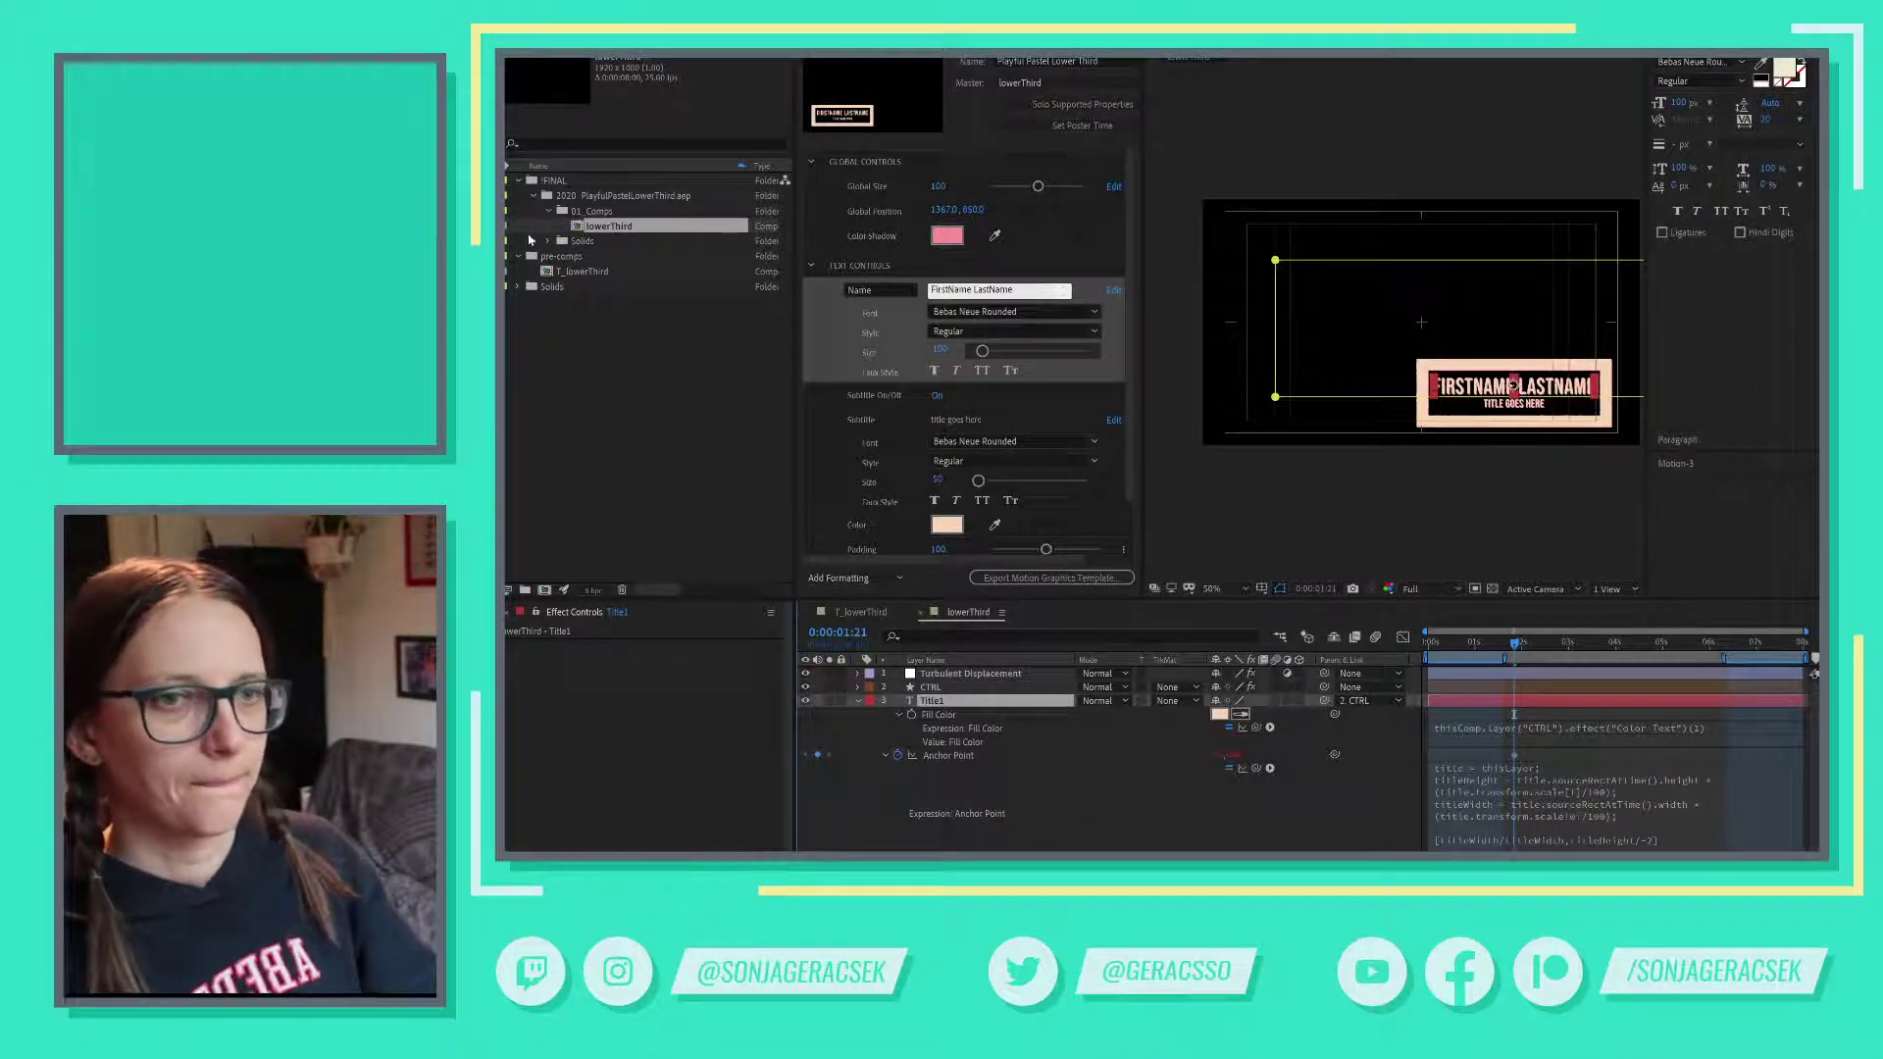
# - Open the T_lowerThird comp and reveal the expressions on its CTRL, frame and title layers
pyautogui.doubleClick(584, 271)
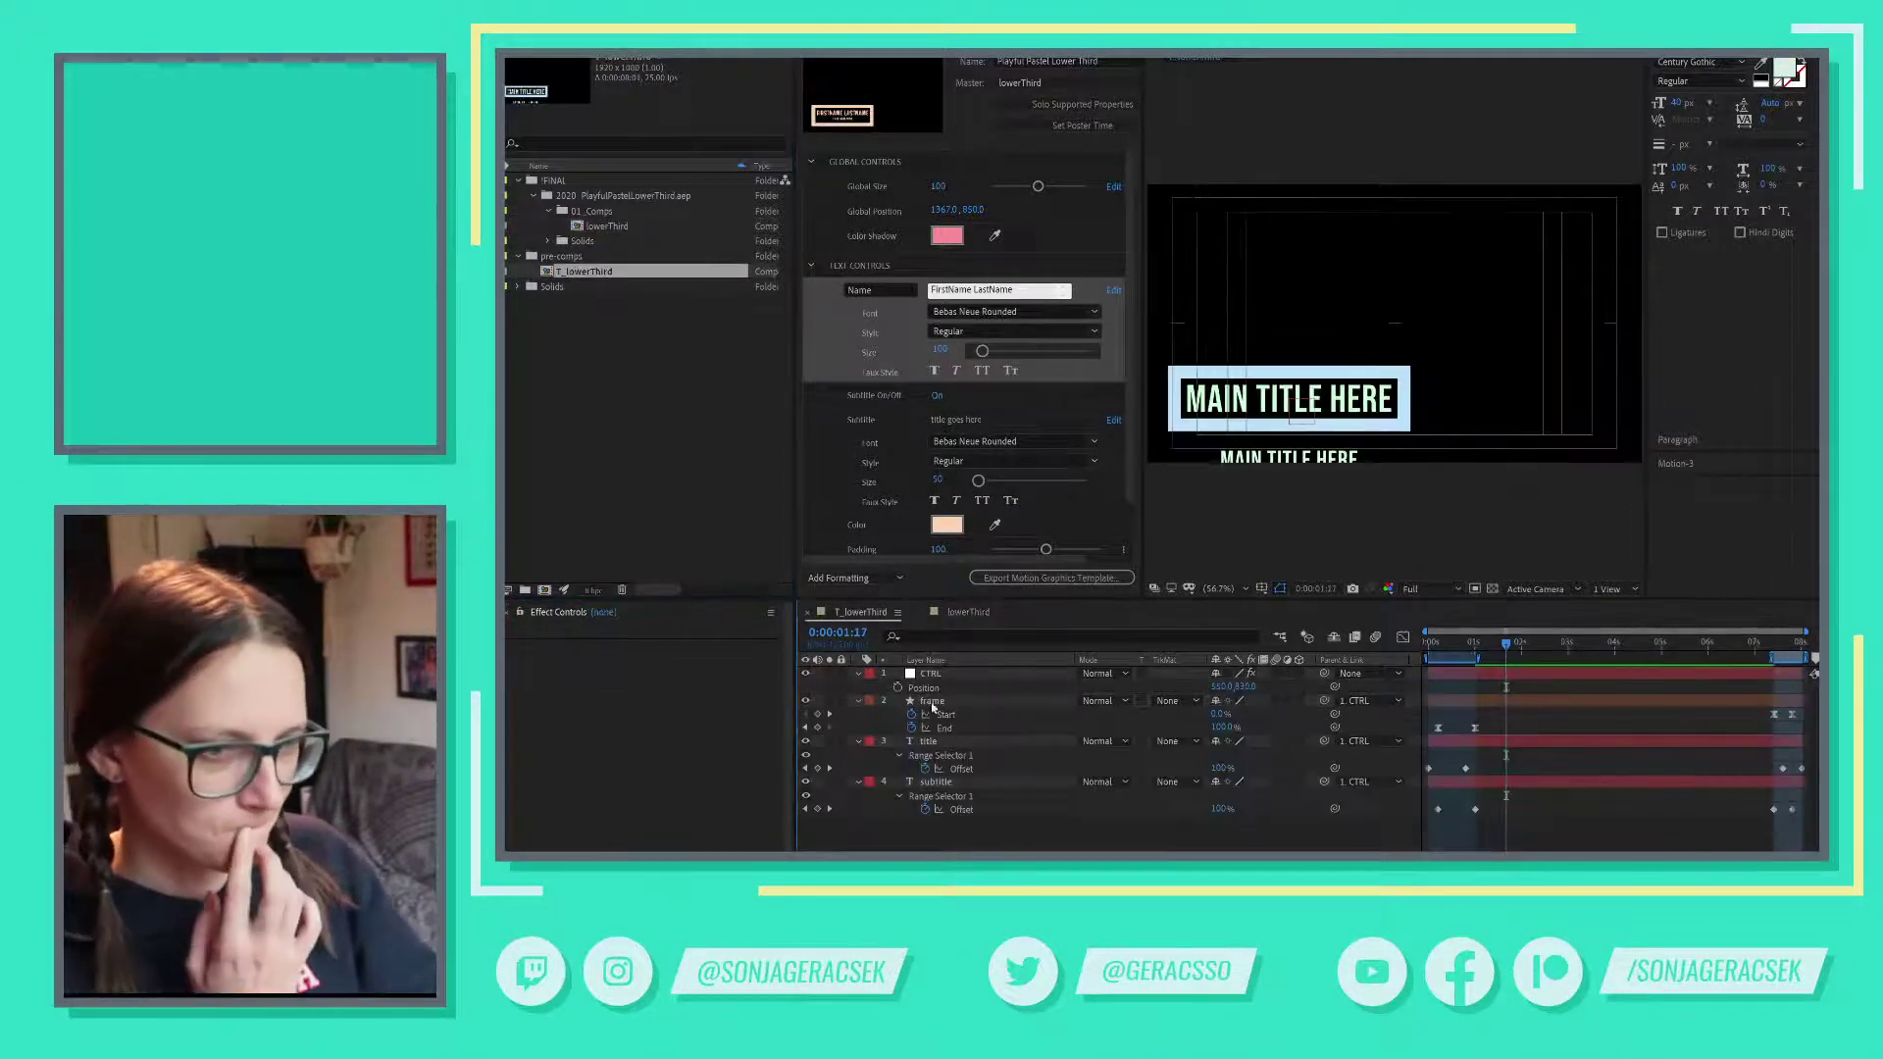
pyautogui.press('e')
pyautogui.press('e')
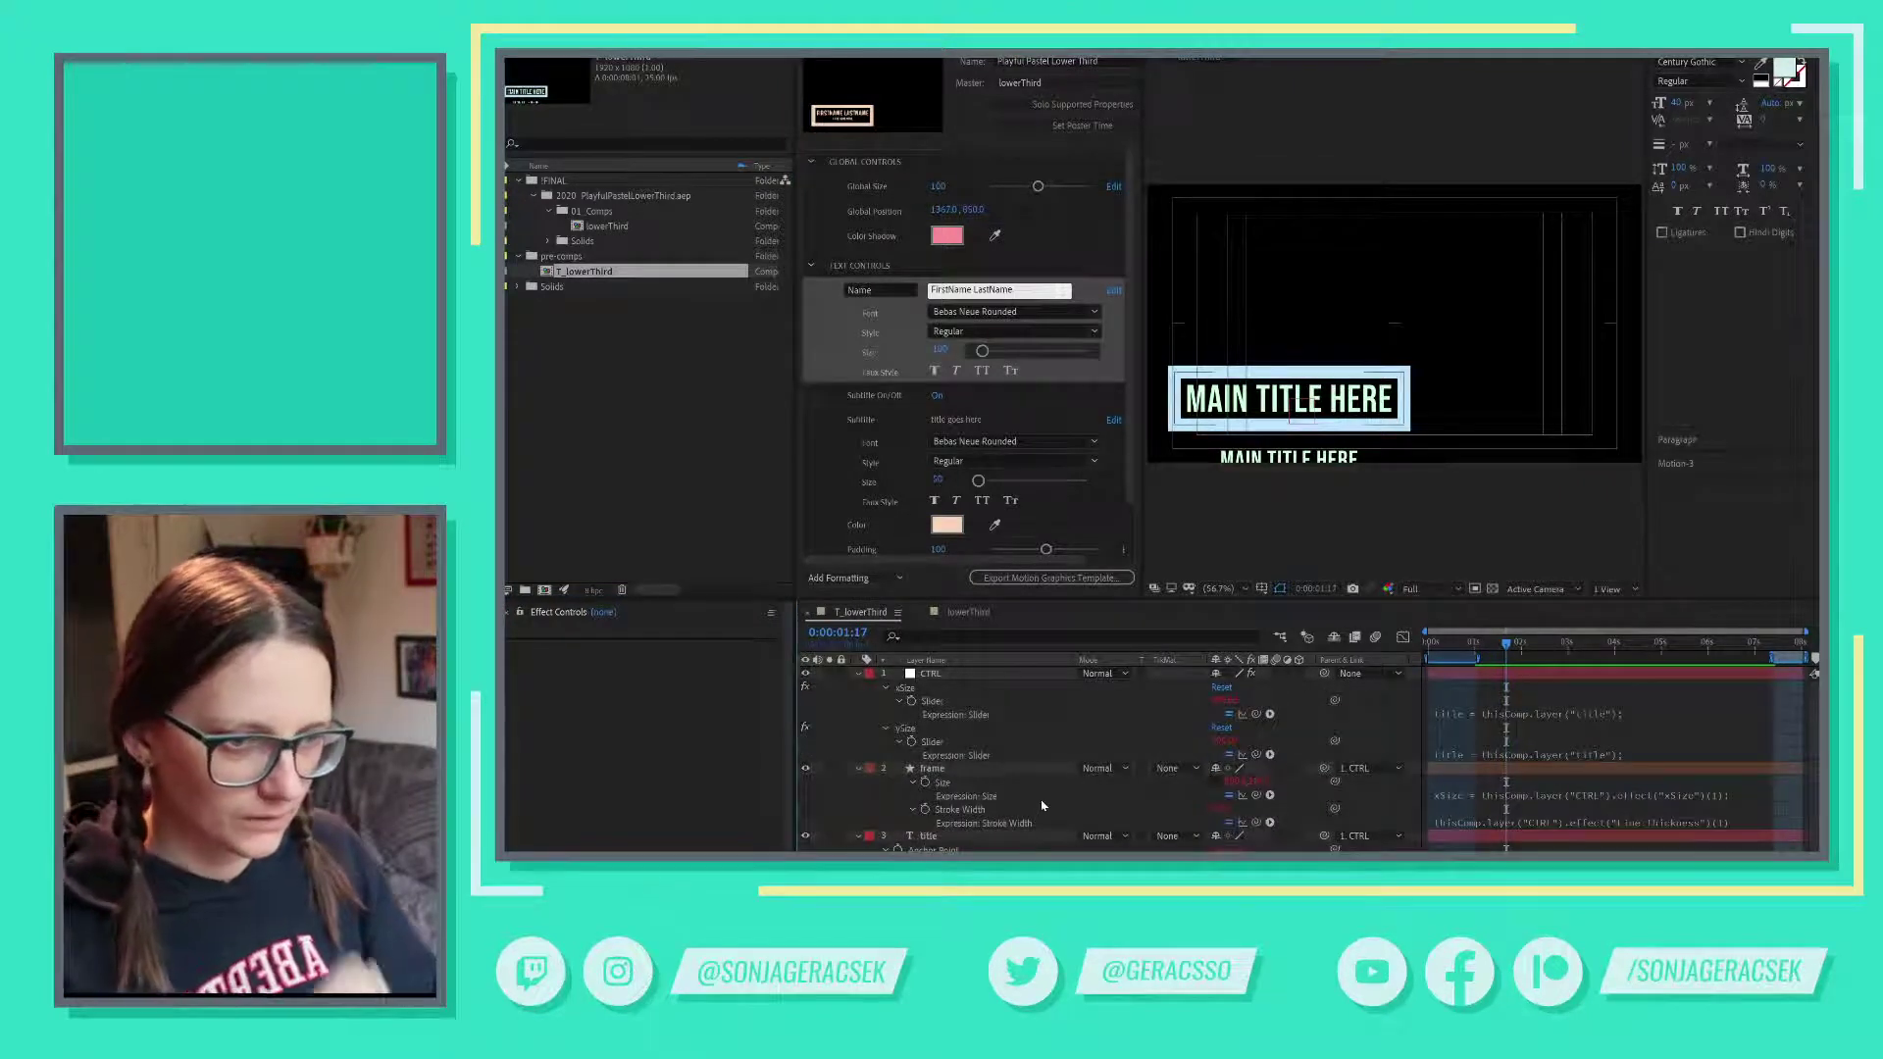
# - Examine the Anchor Point expression on the title layer in the T_lowerThird composition
pyautogui.click(929, 836)
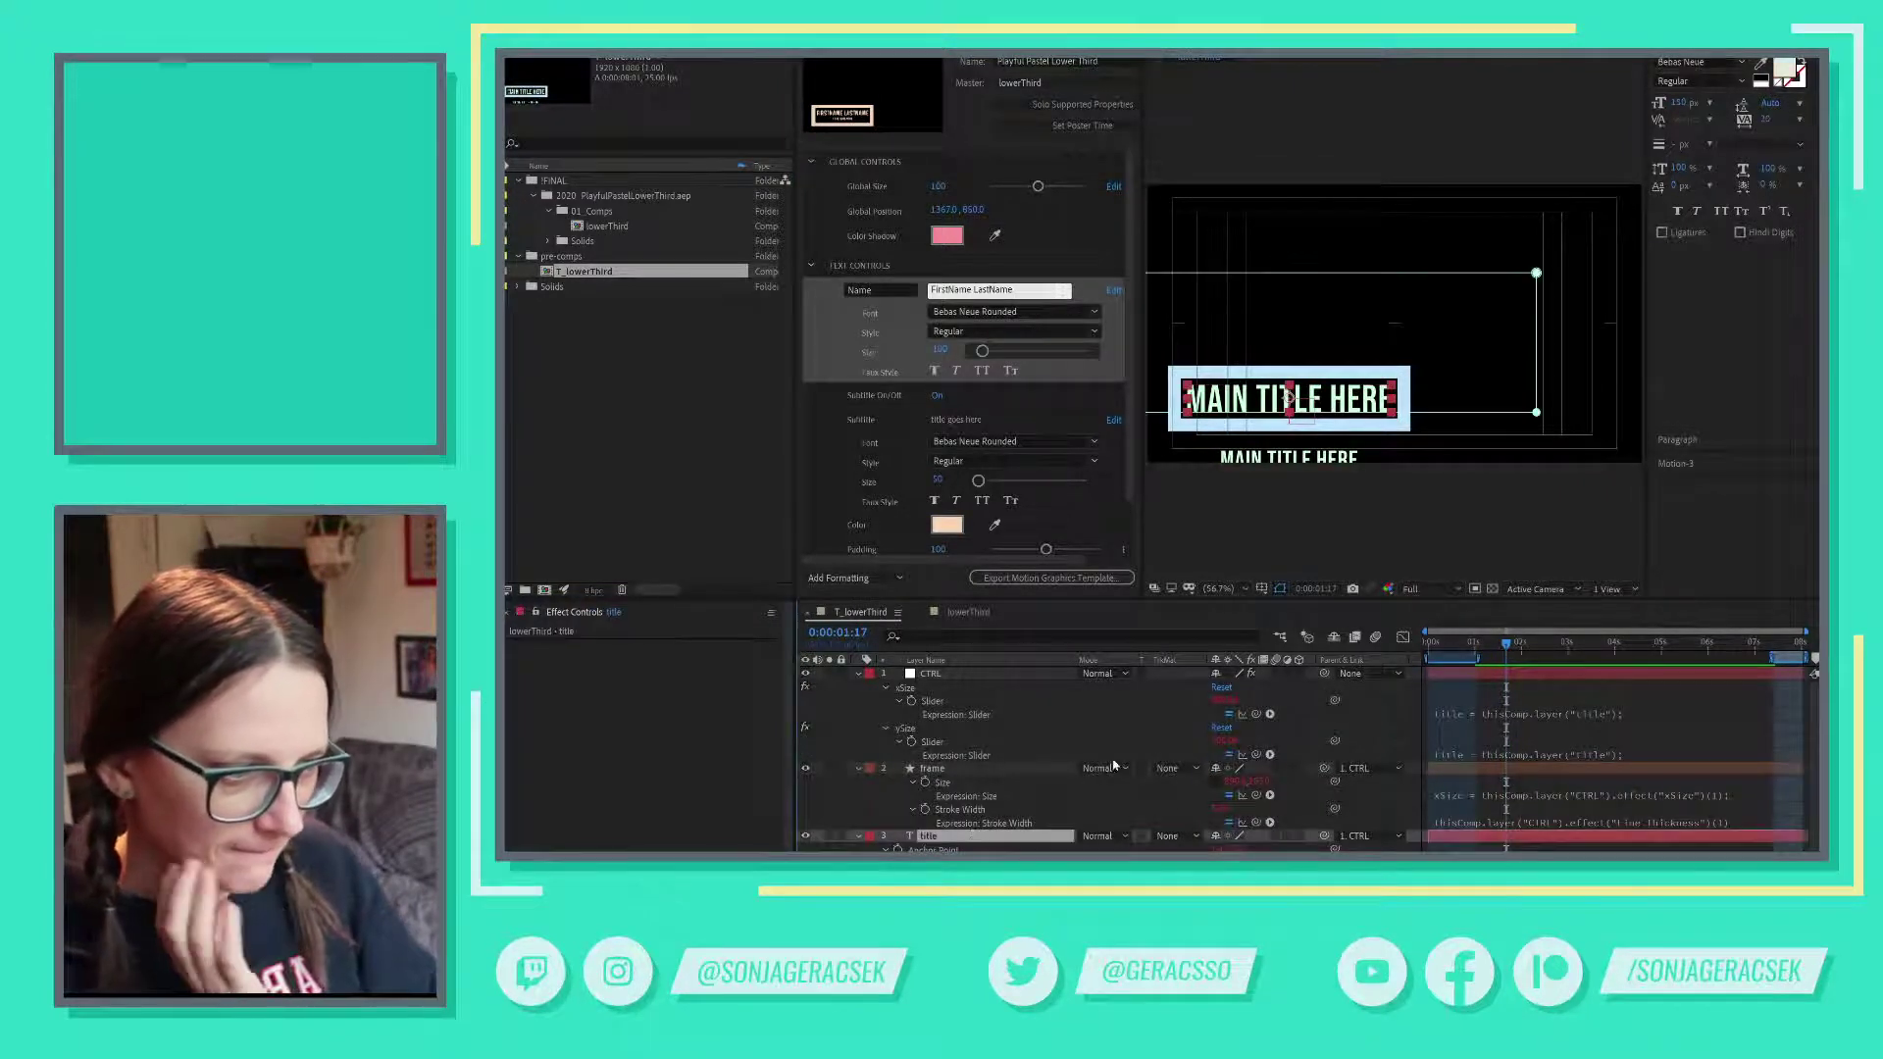
pyautogui.scroll(-1, 1055, 767)
pyautogui.scroll(-1, 1055, 767)
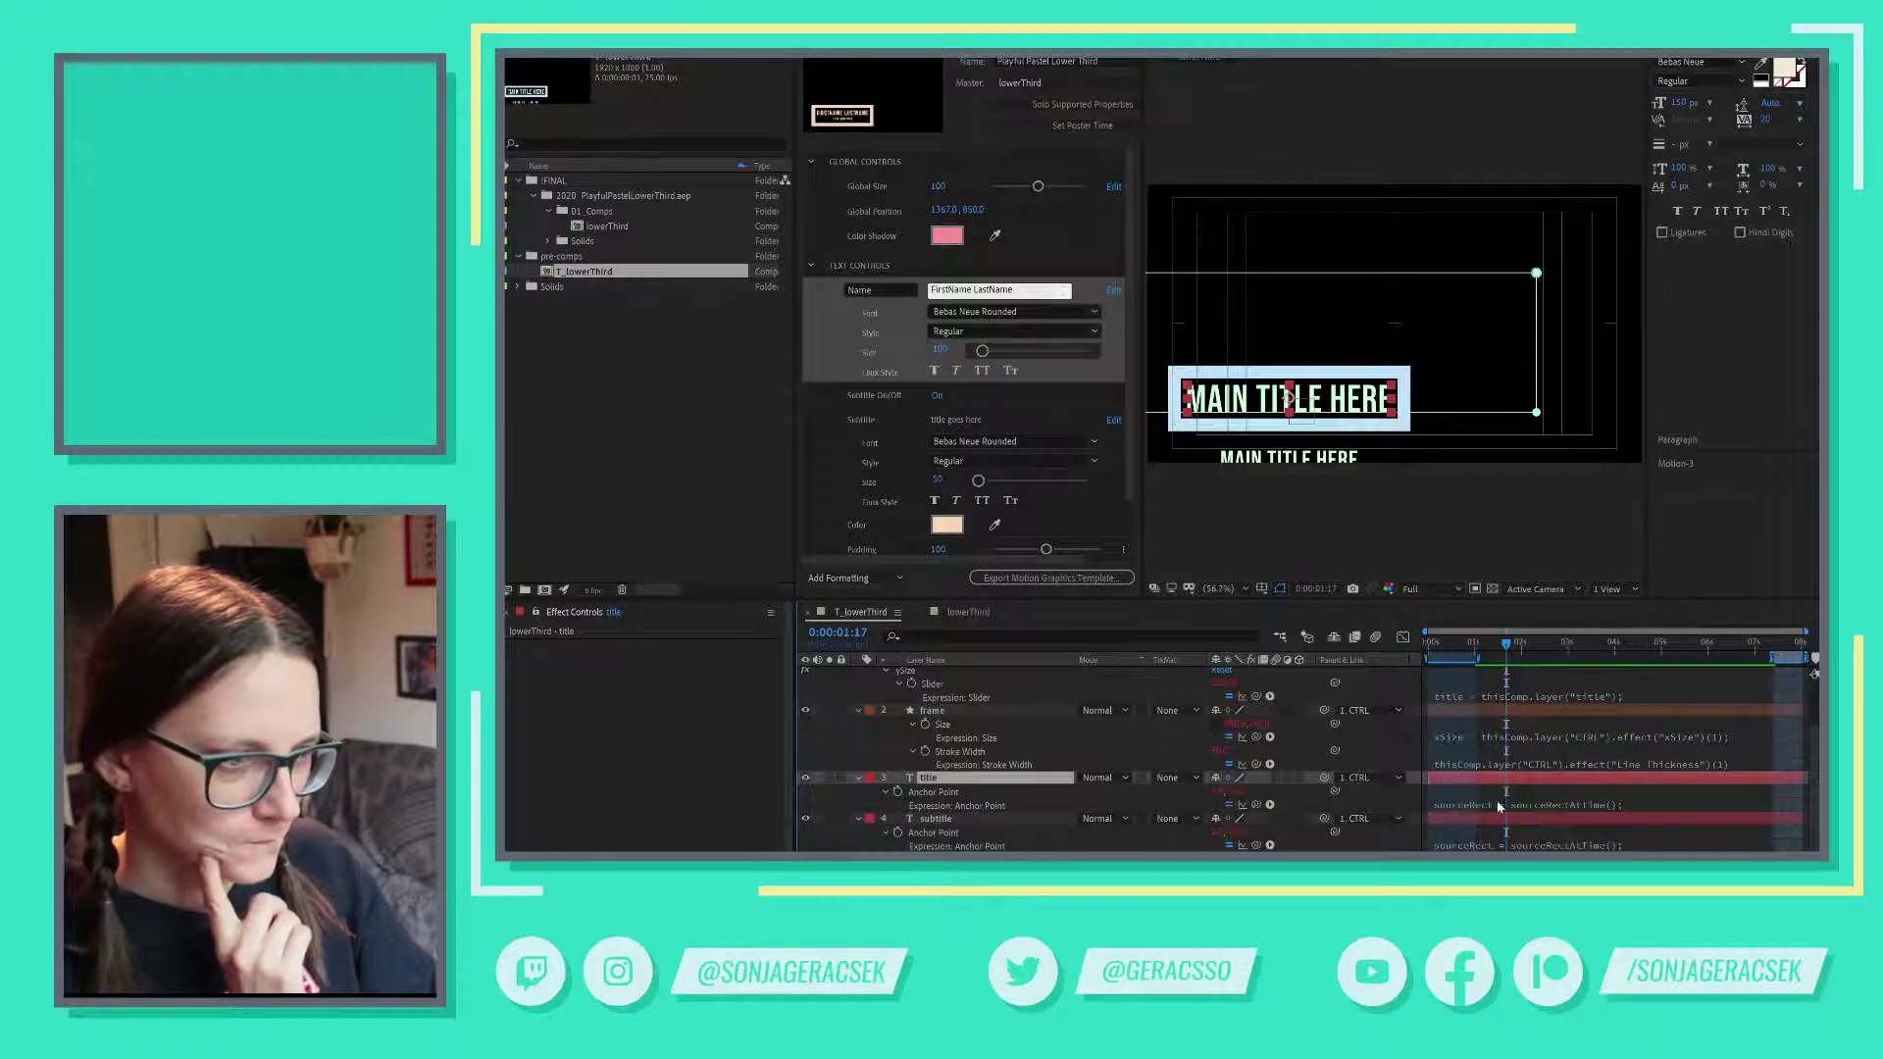
pyautogui.click(1363, 806)
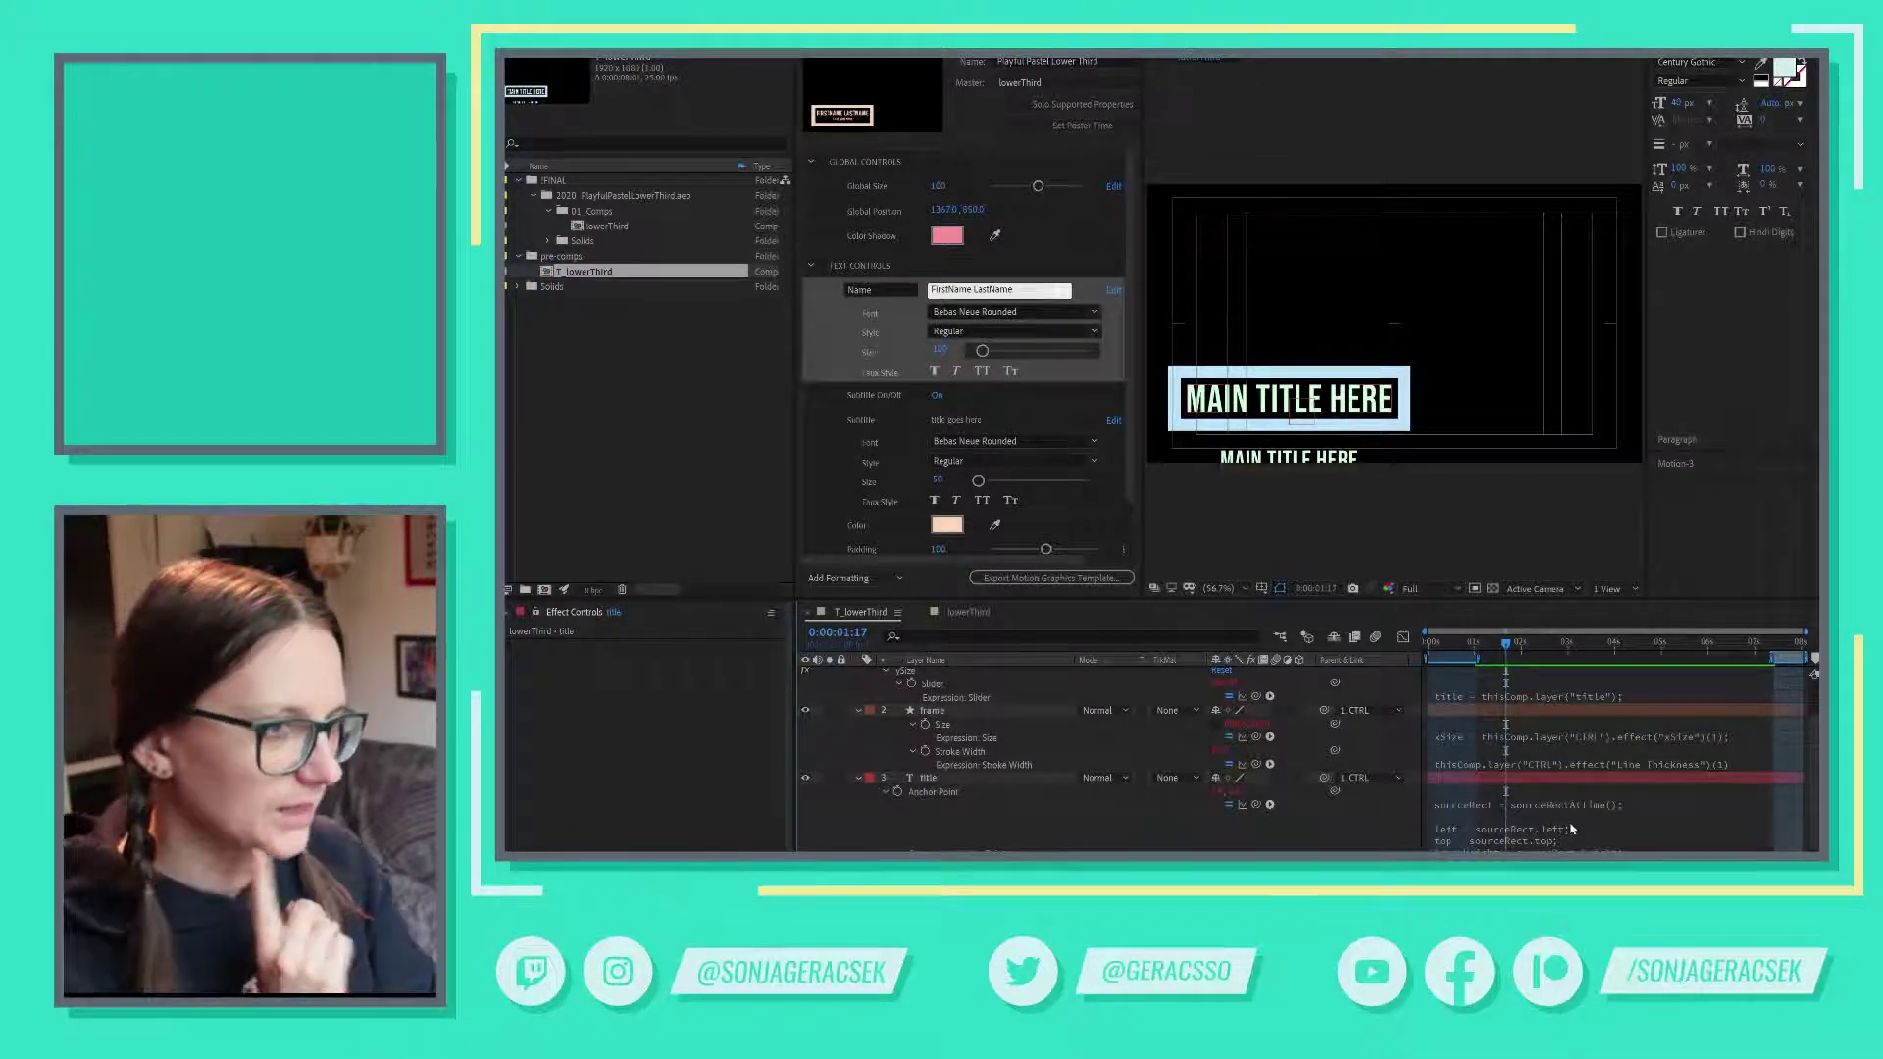
pyautogui.click(1550, 842)
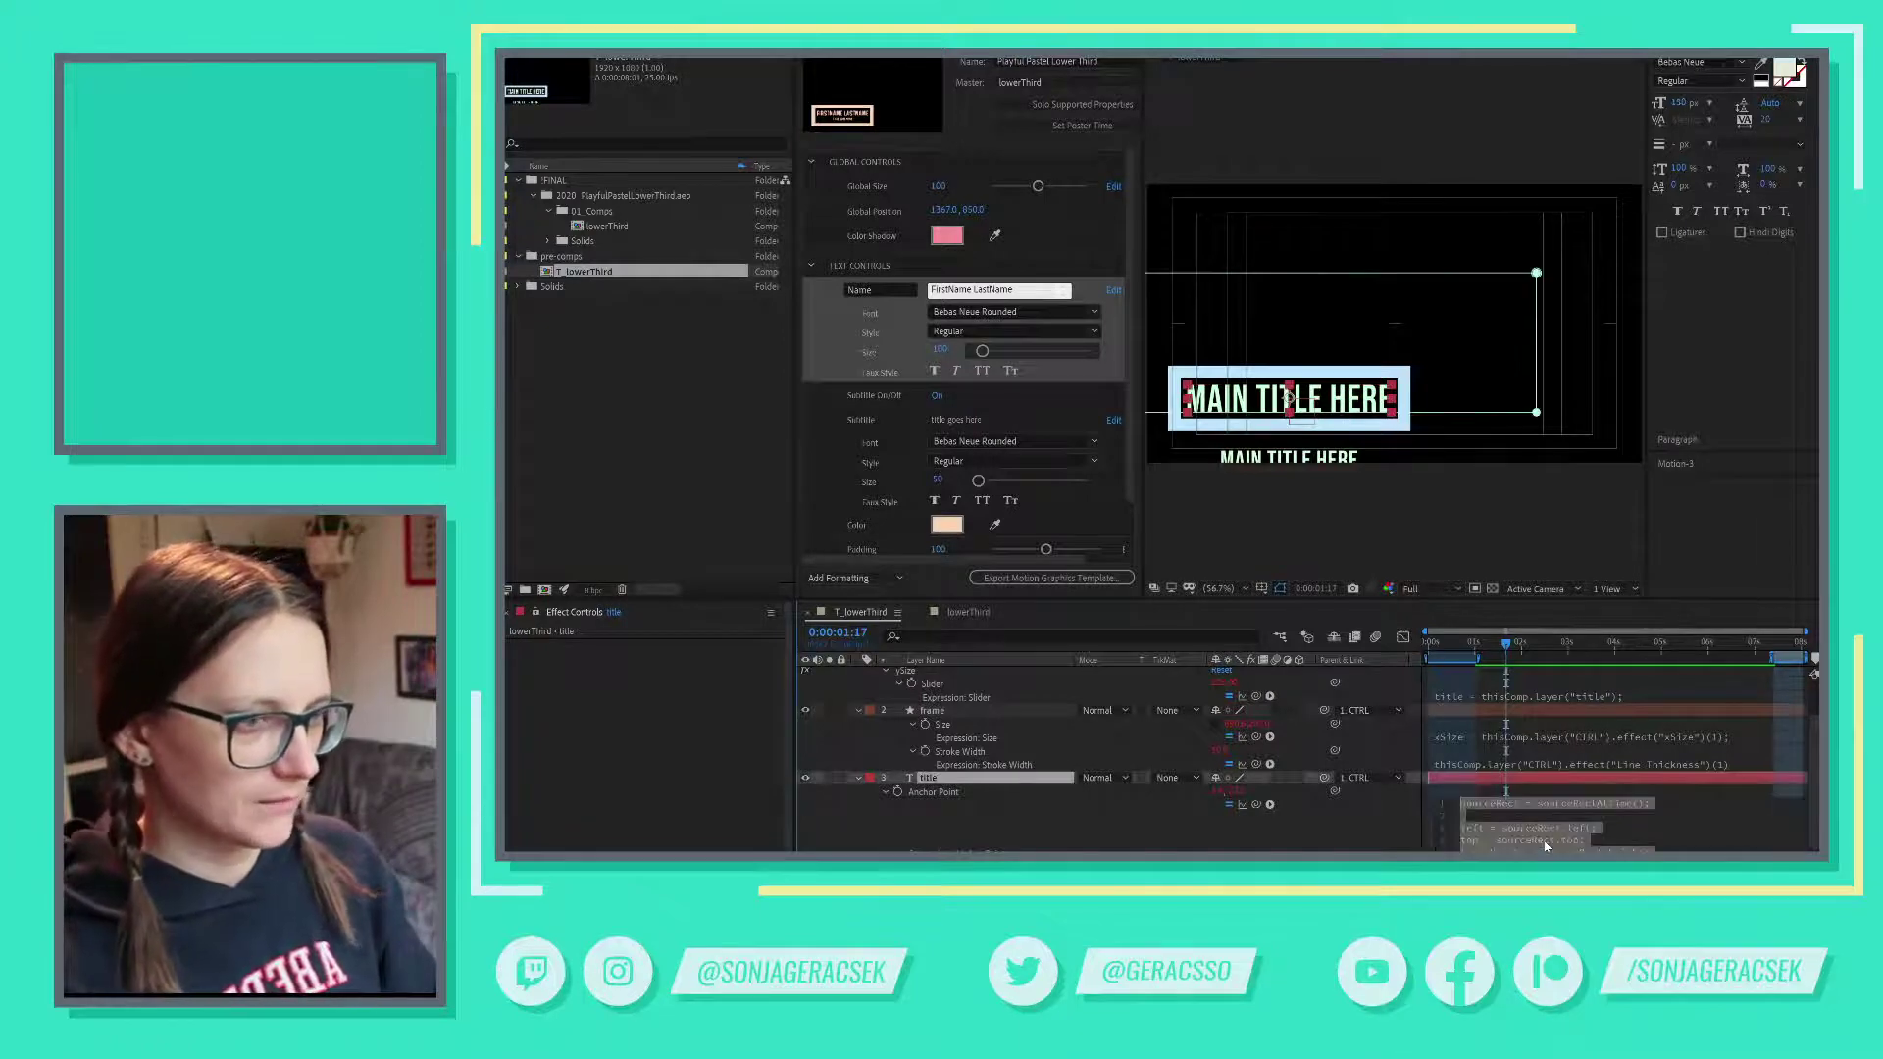
pyautogui.click(986, 777)
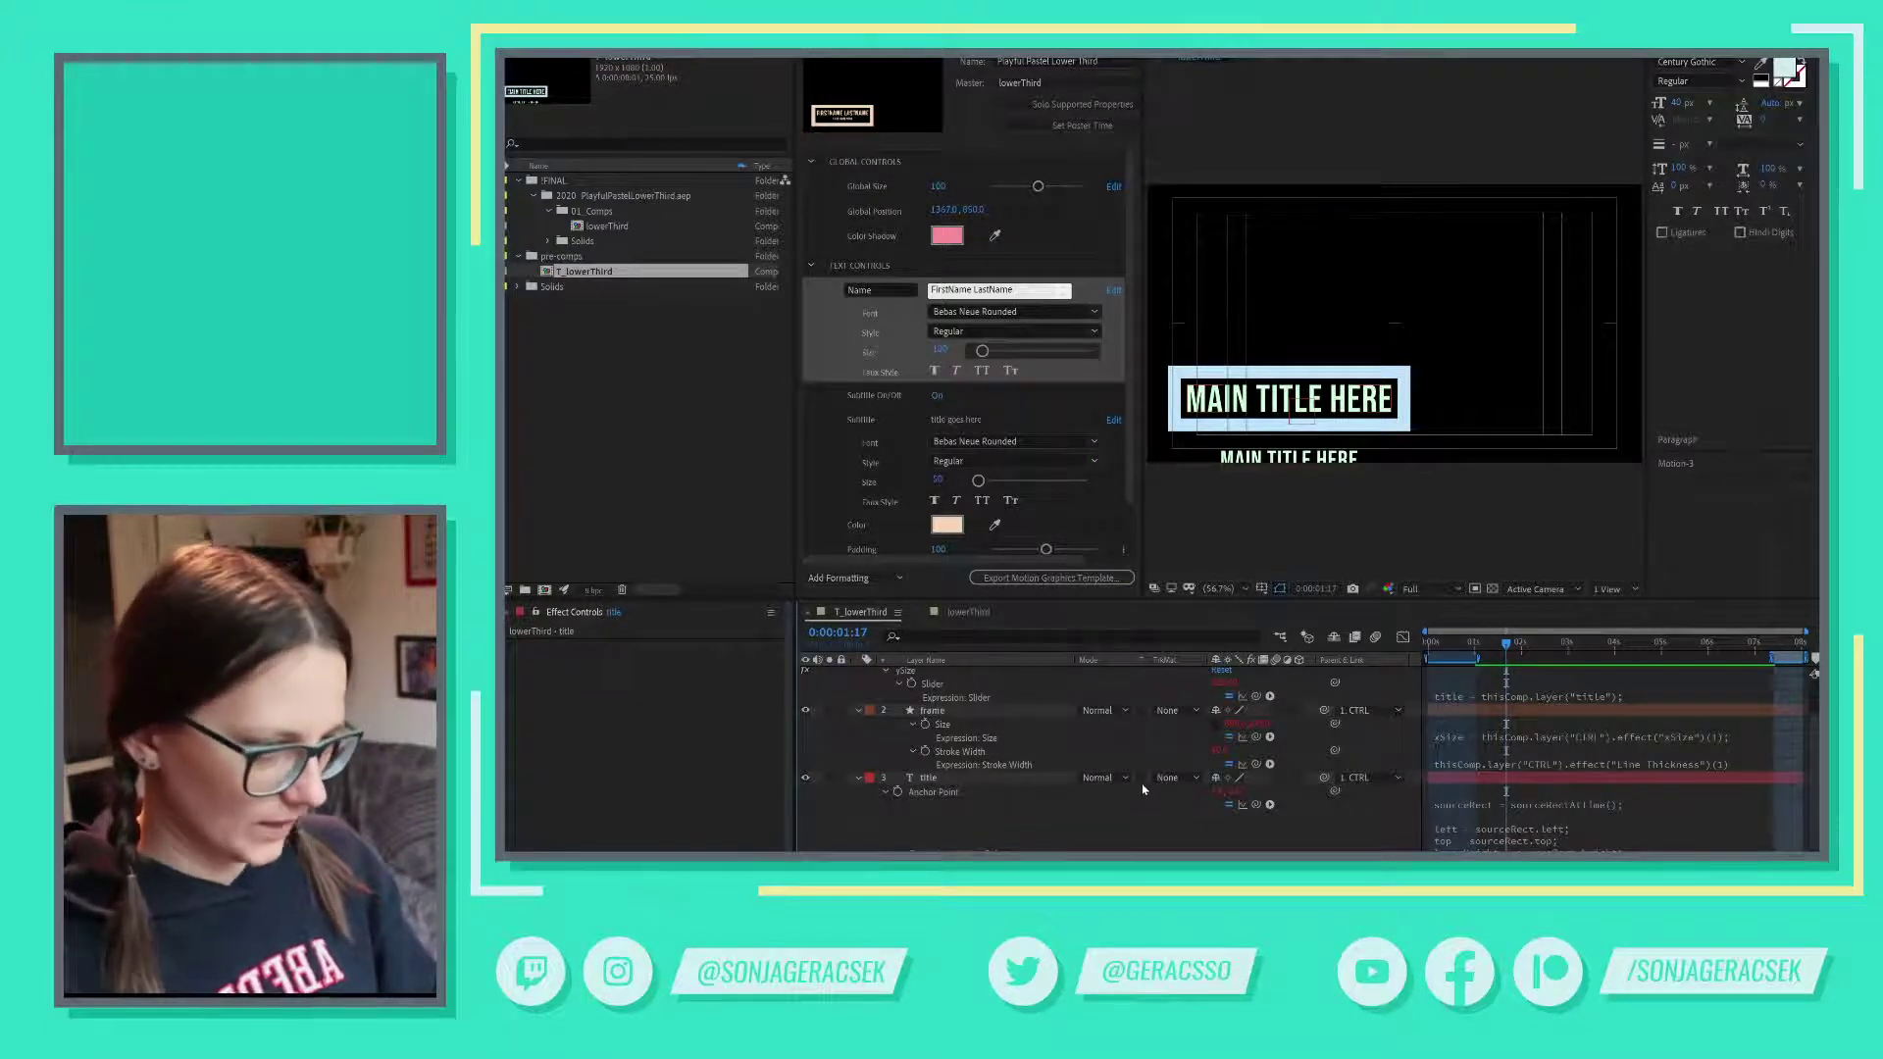
pyautogui.scroll(-1, 1214, 821)
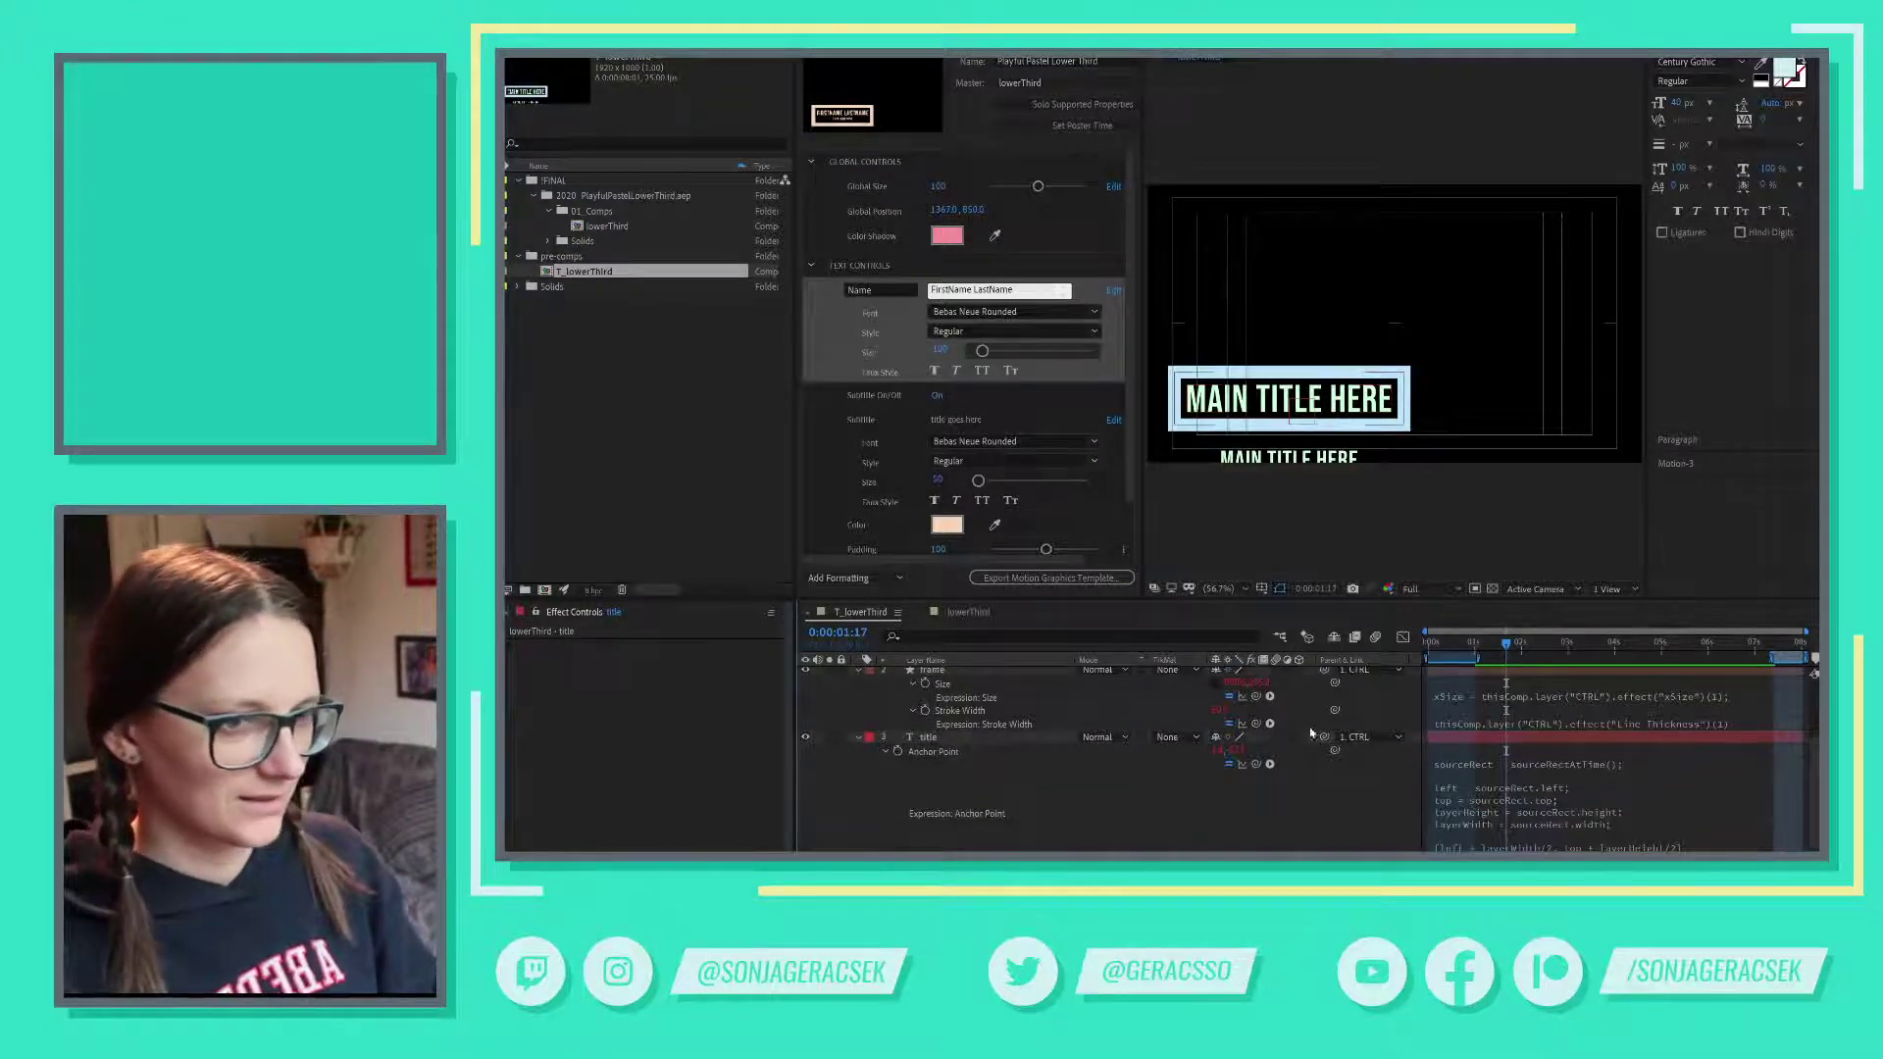
# - Switch to the lowerThird composition and examine the Anchor Point and Position expressions of the Title1 layer
pyautogui.click(964, 614)
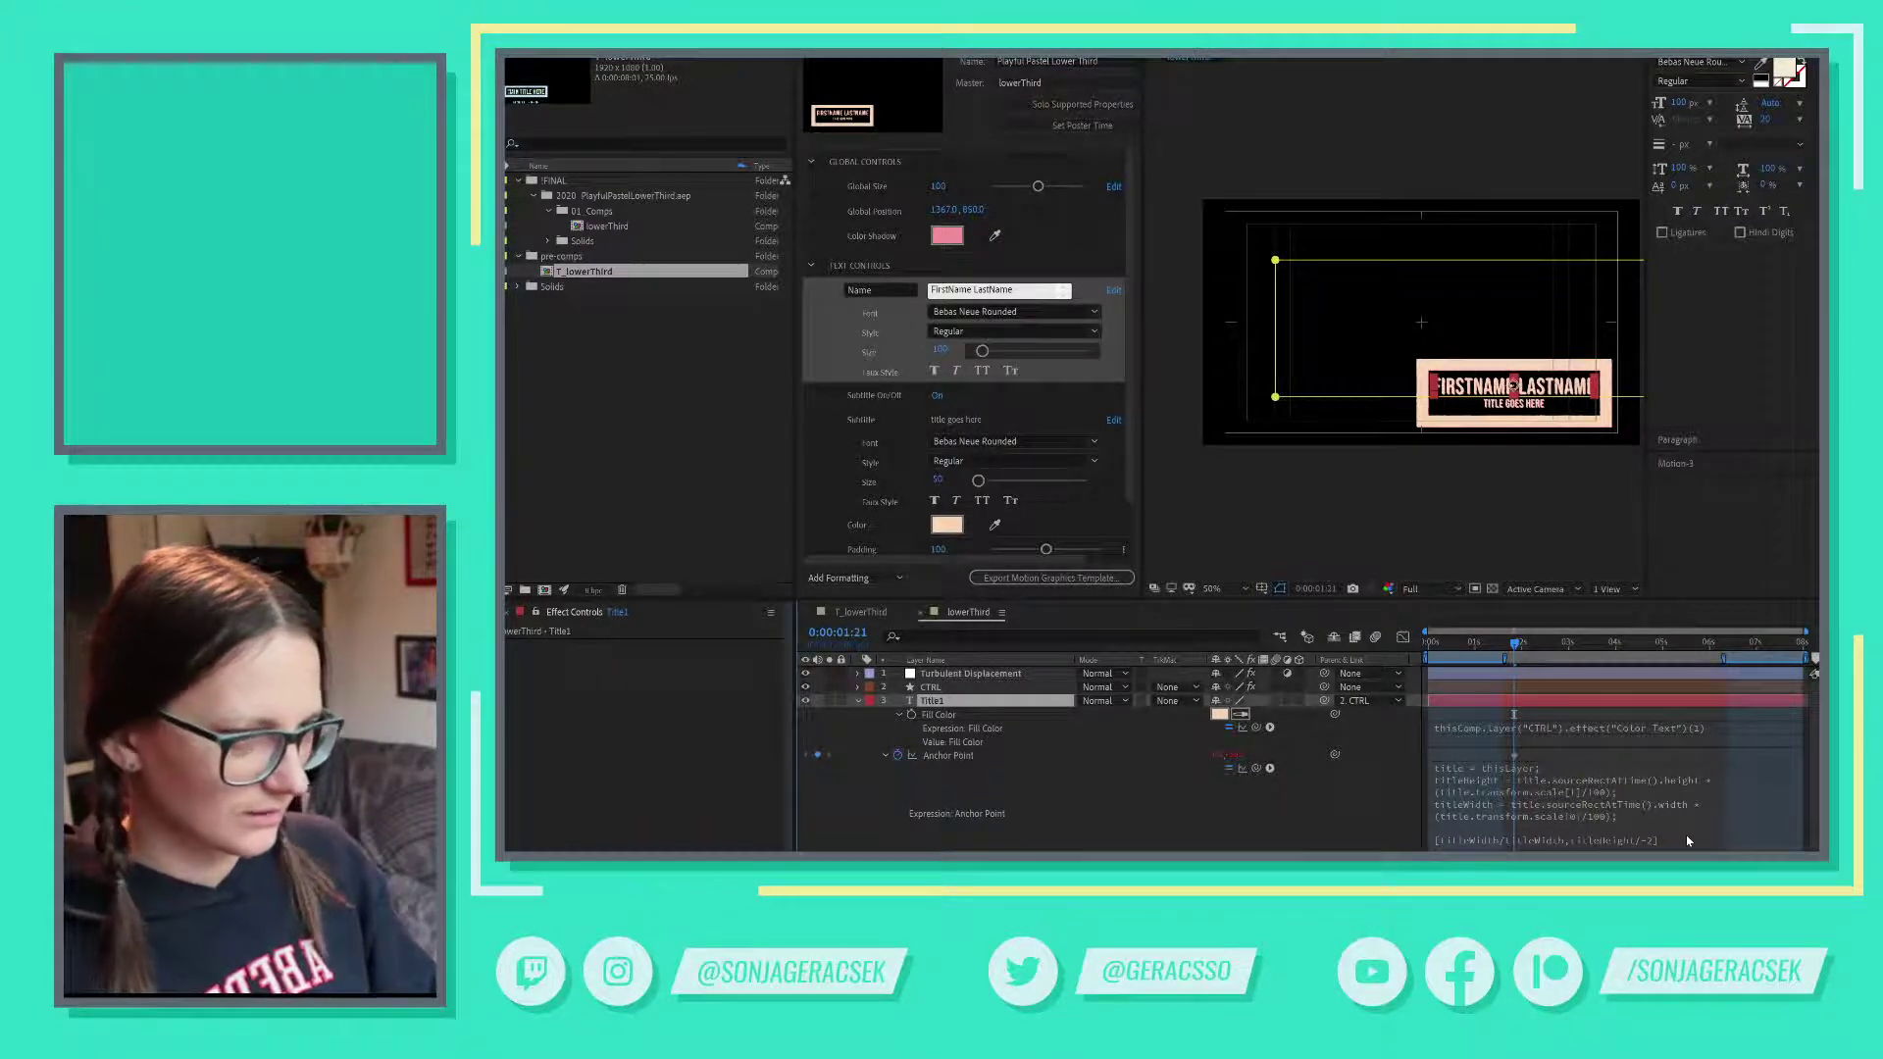
pyautogui.click(1128, 780)
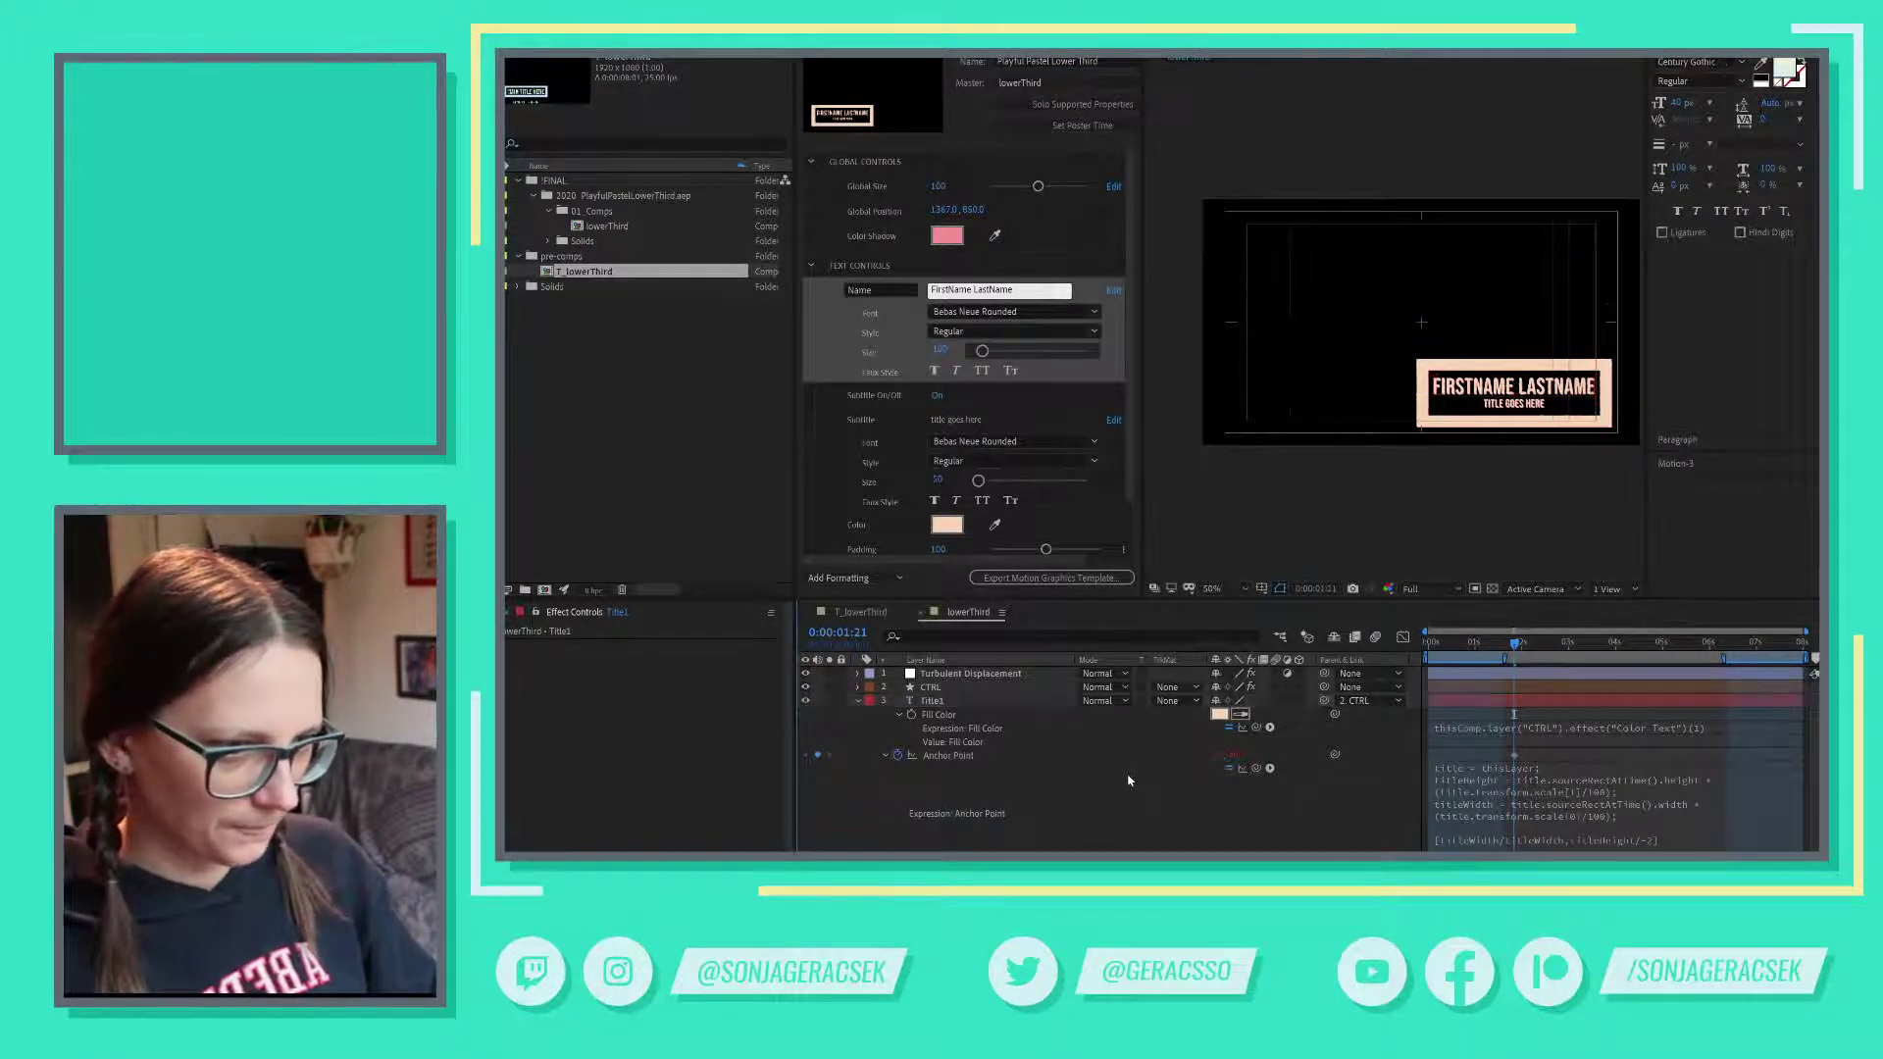
pyautogui.scroll(-1, 1129, 781)
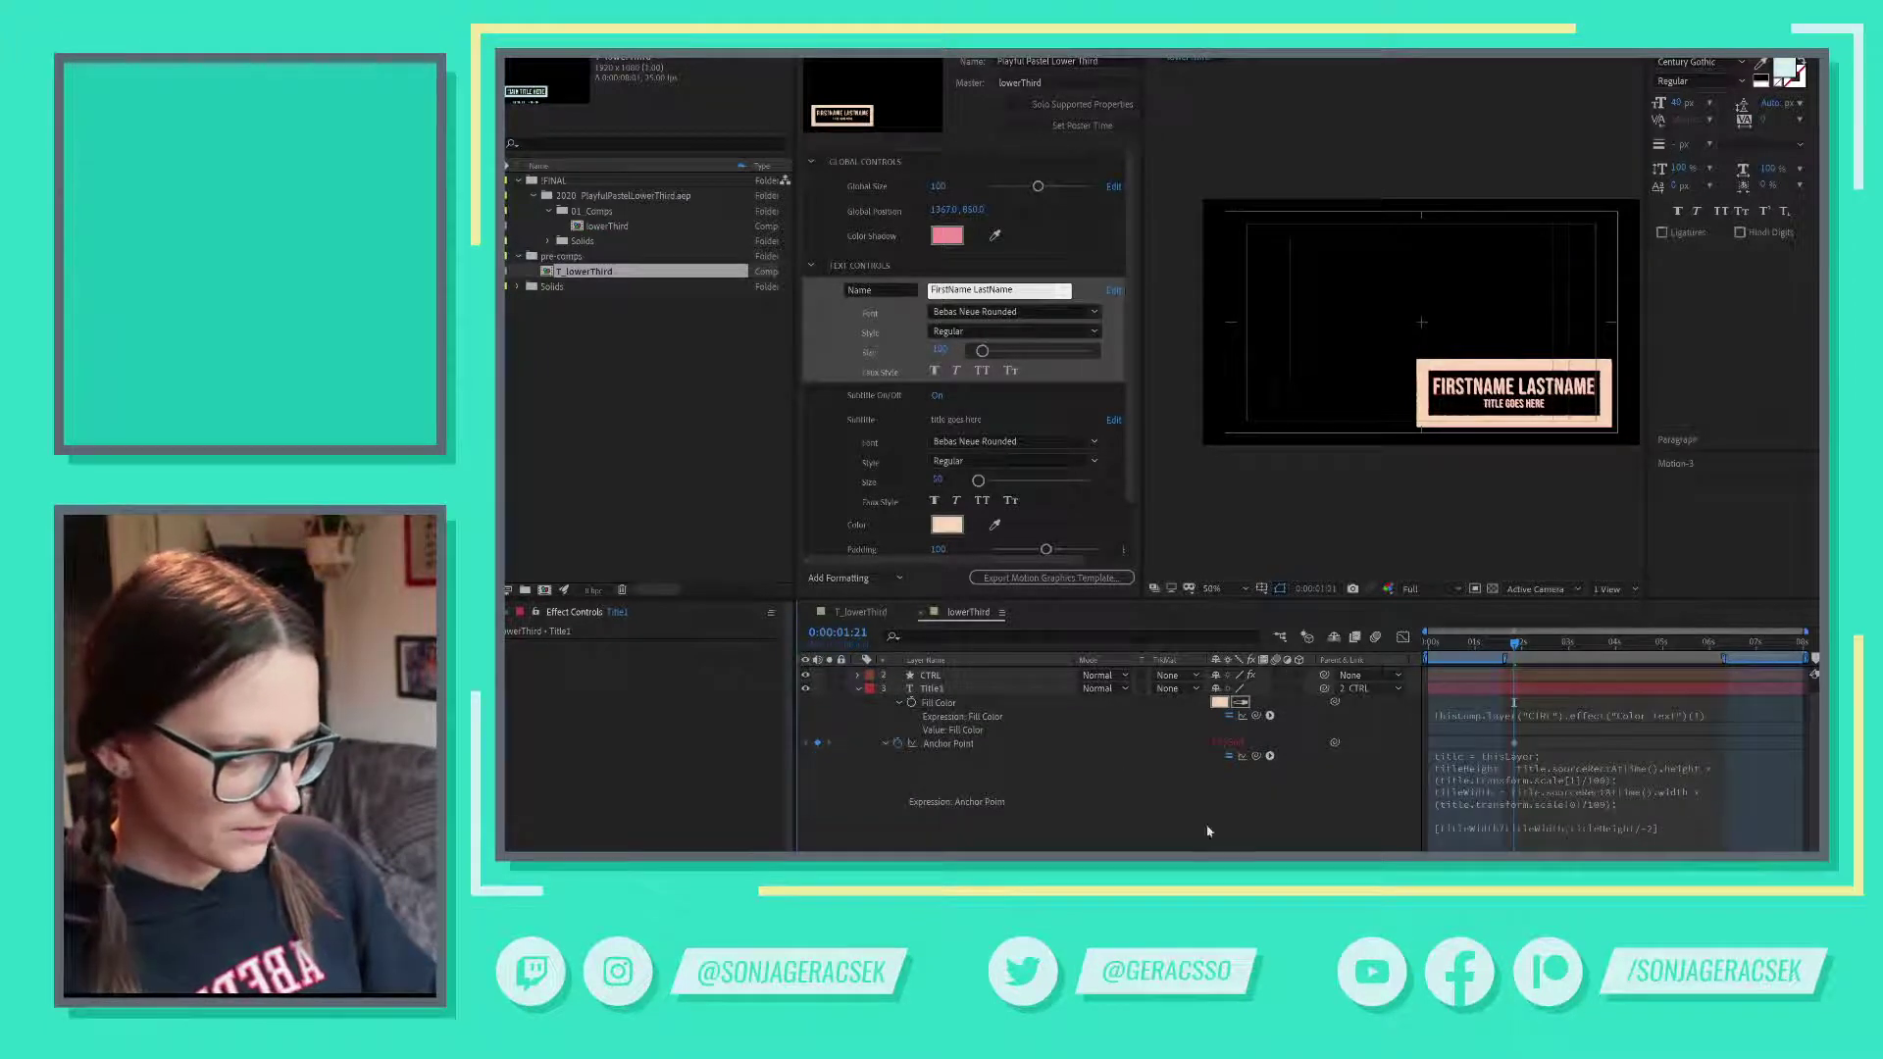
pyautogui.scroll(-2, 1248, 809)
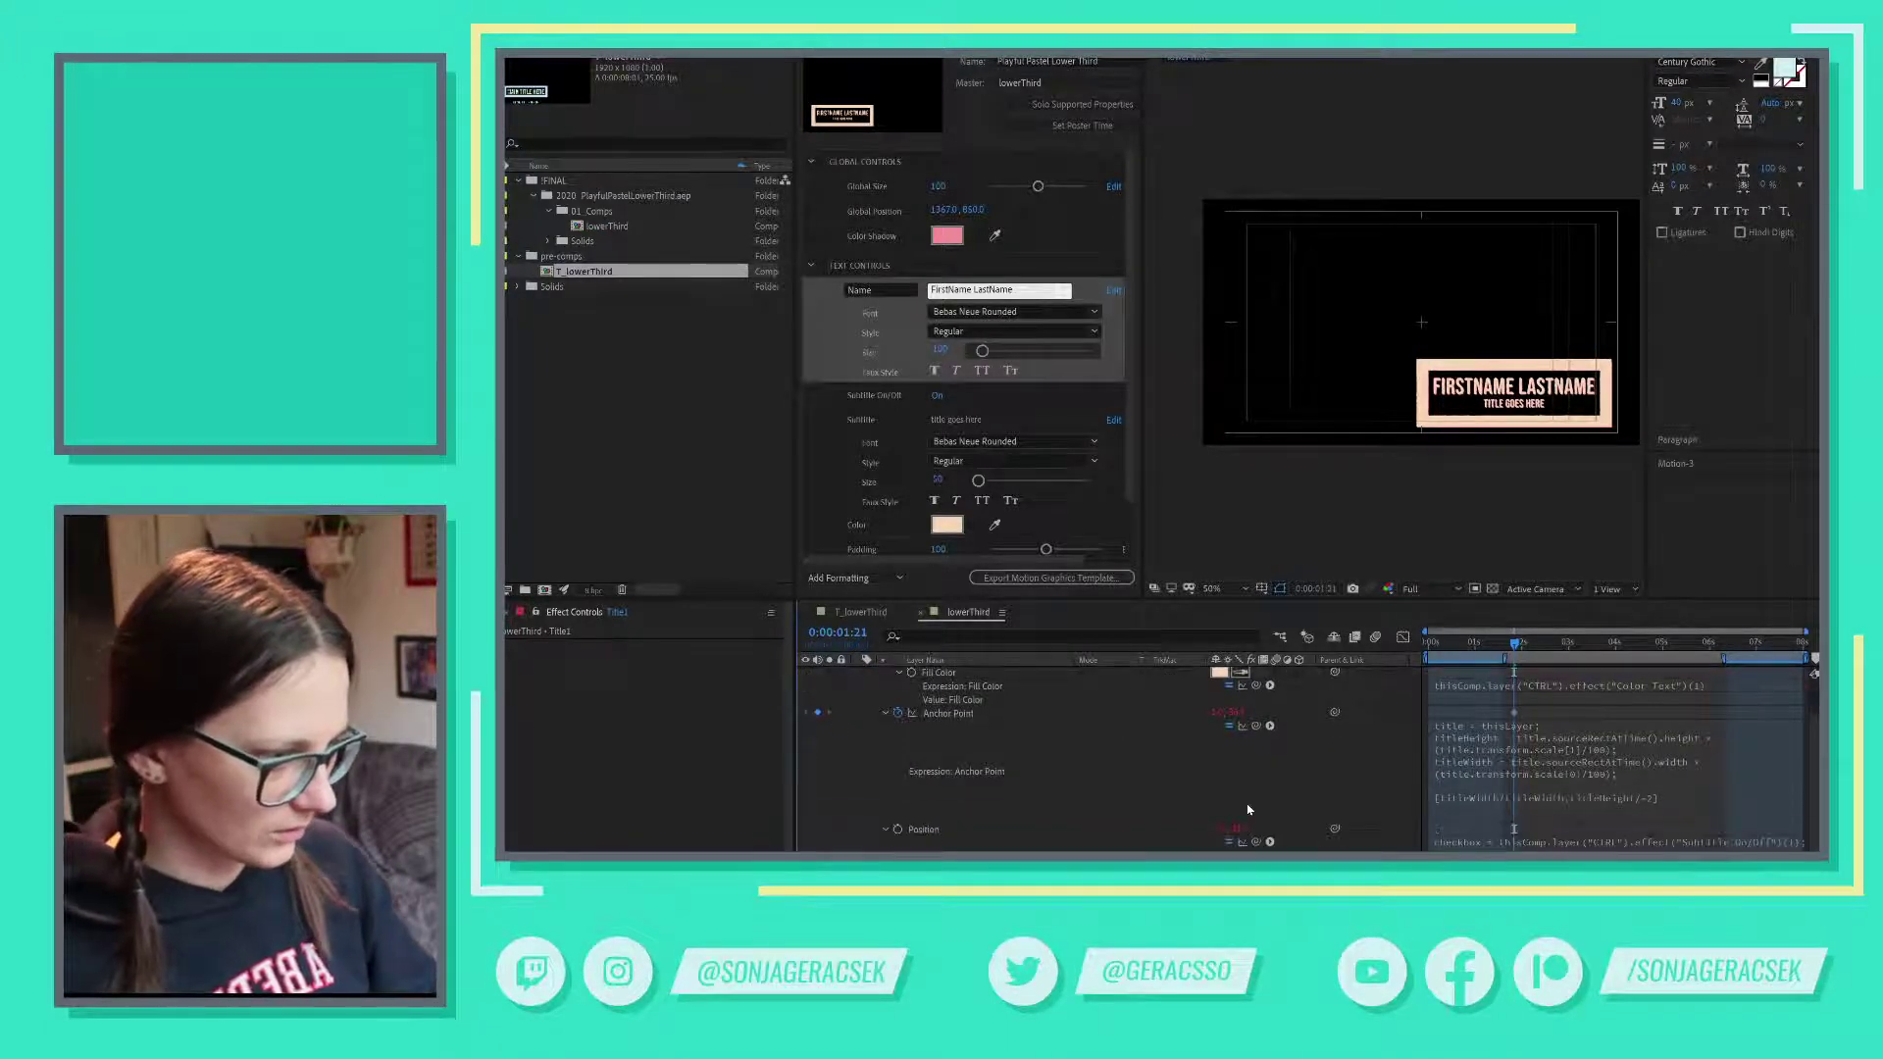
pyautogui.scroll(-2, 1284, 755)
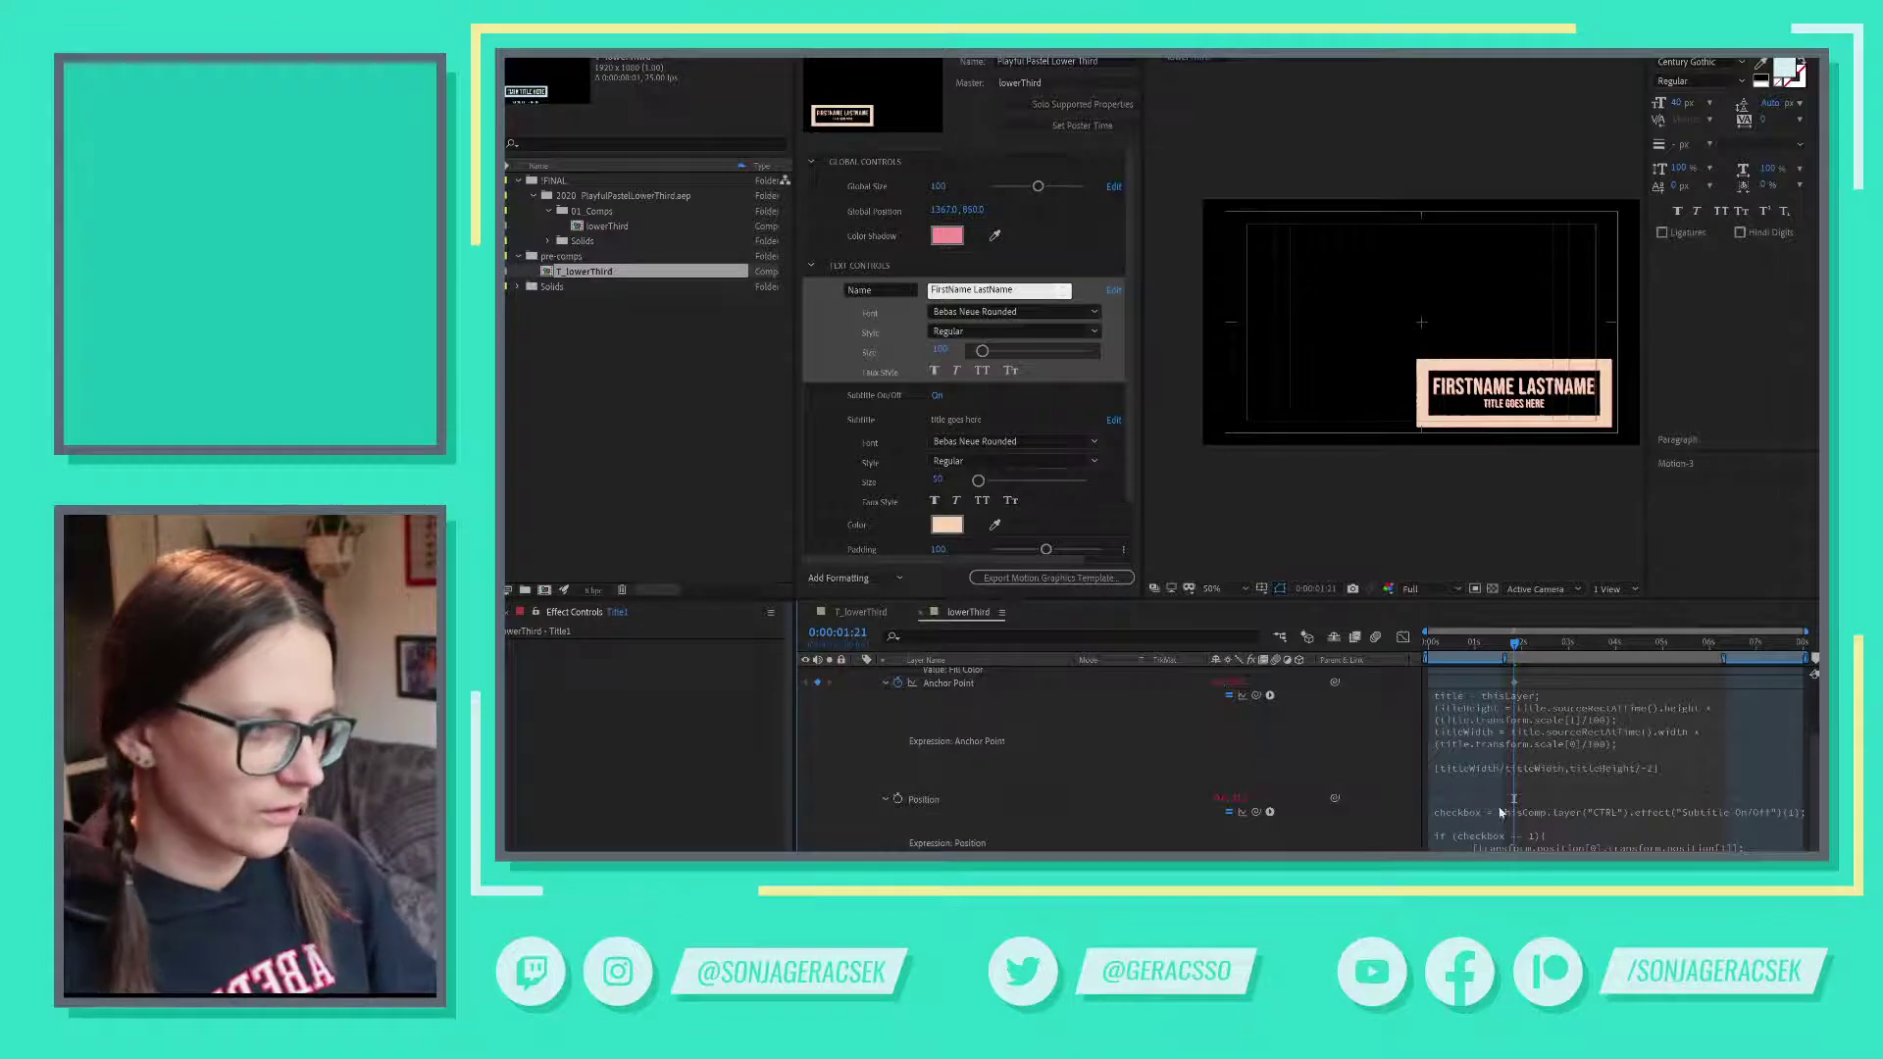
pyautogui.click(1586, 846)
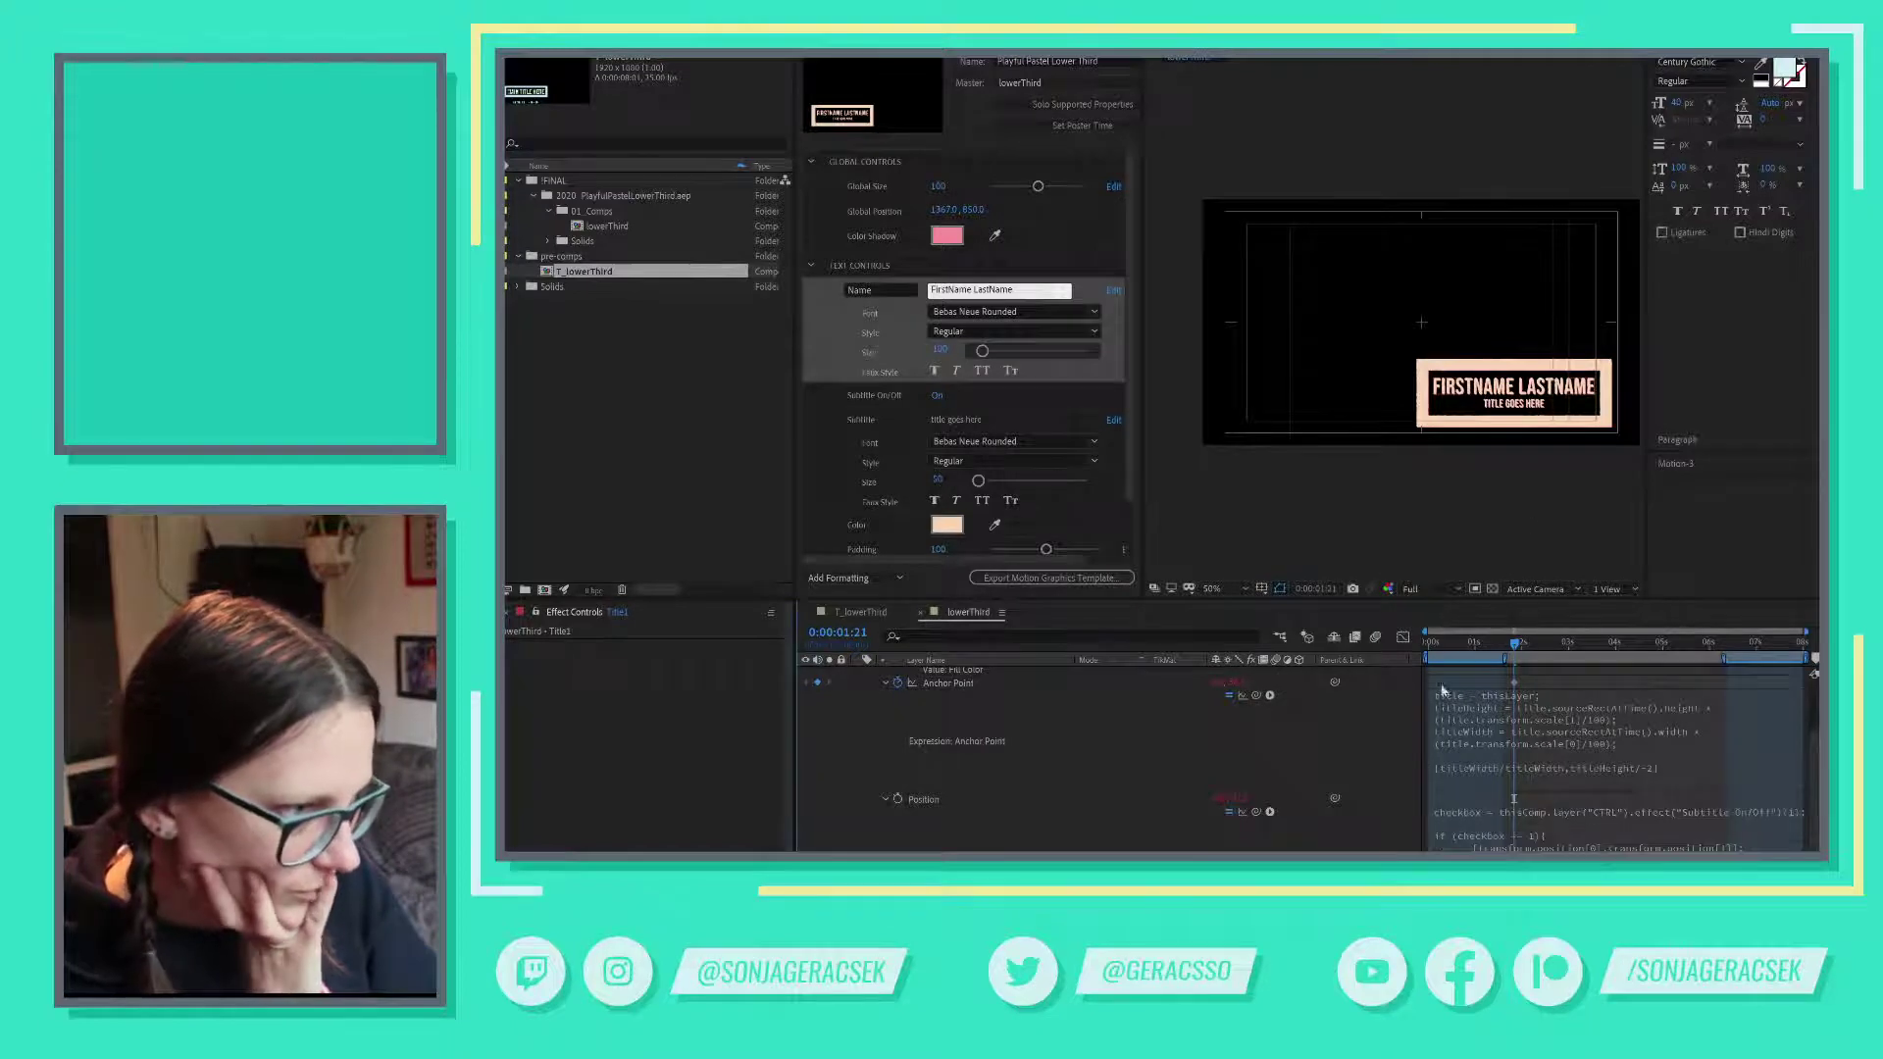
pyautogui.scroll(2, 992, 775)
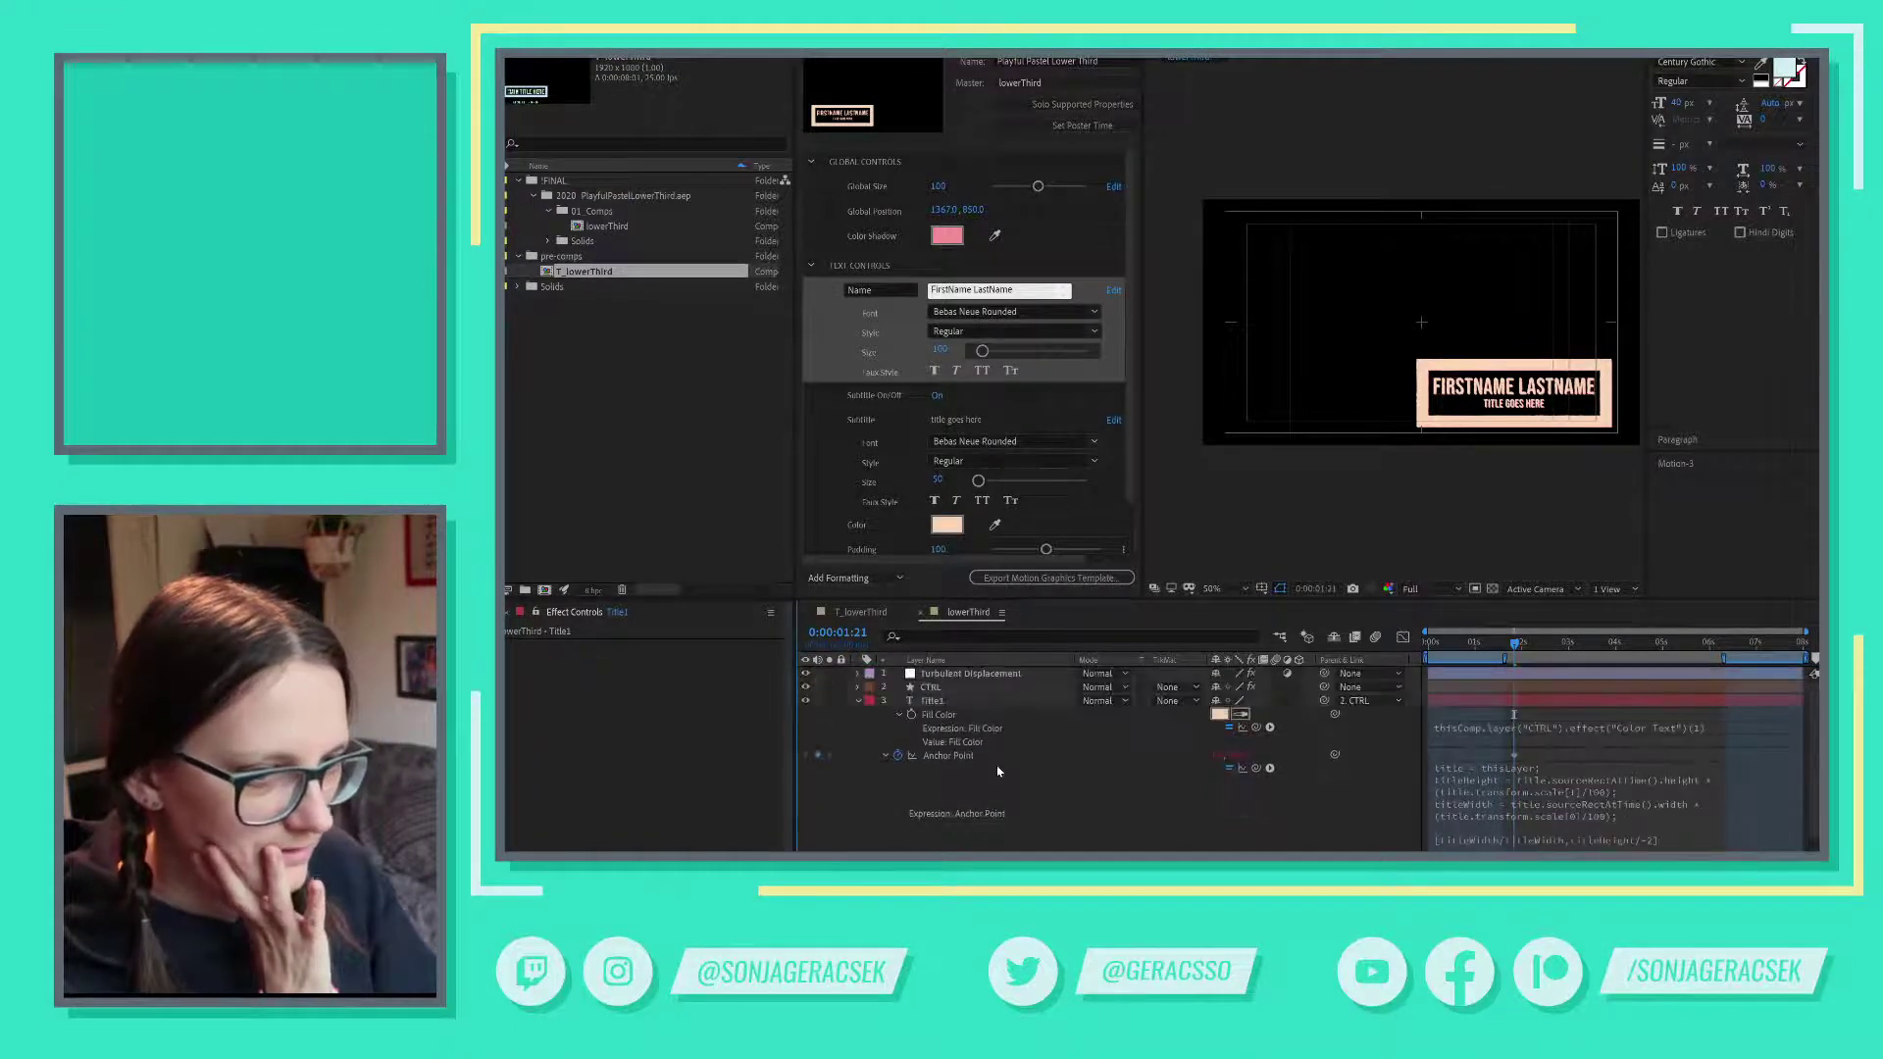
# - Select the CTRL layer and test the Subtitle On/Off control by toggling it repeatedly, leaving it on
pyautogui.click(961, 688)
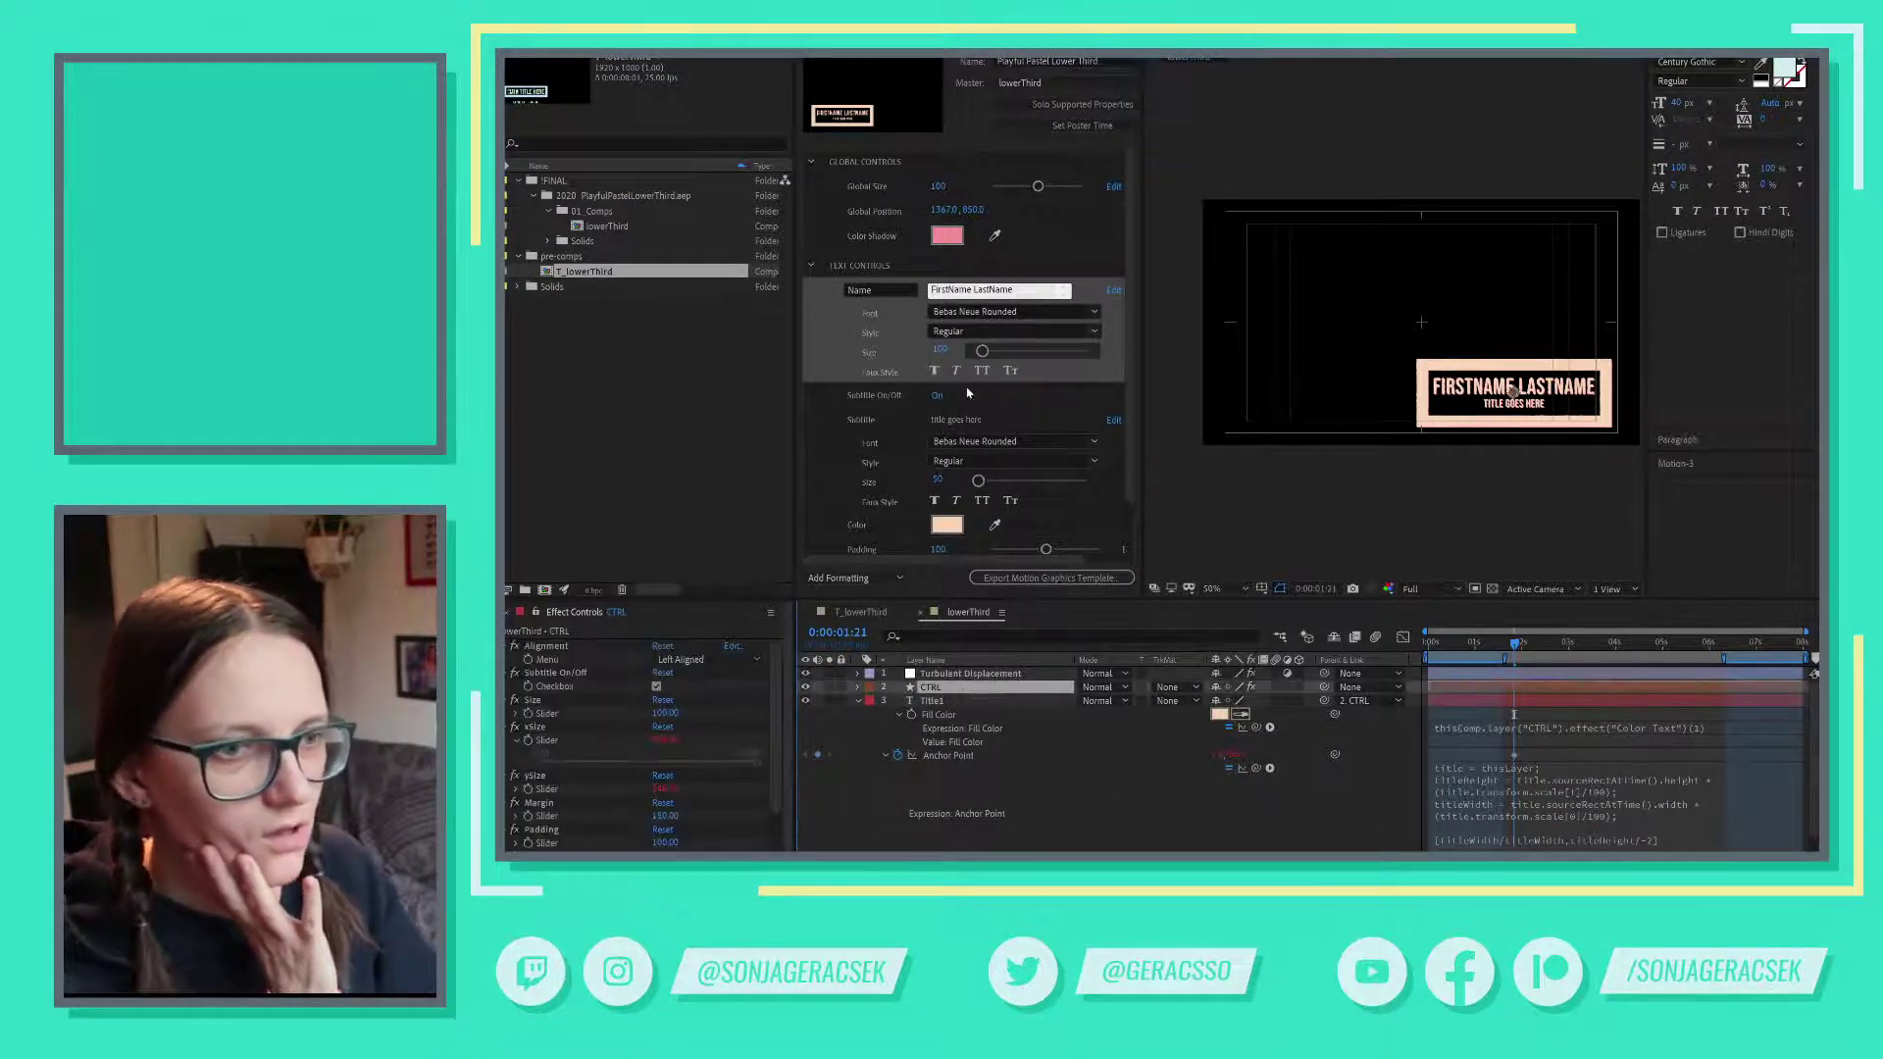
pyautogui.click(937, 396)
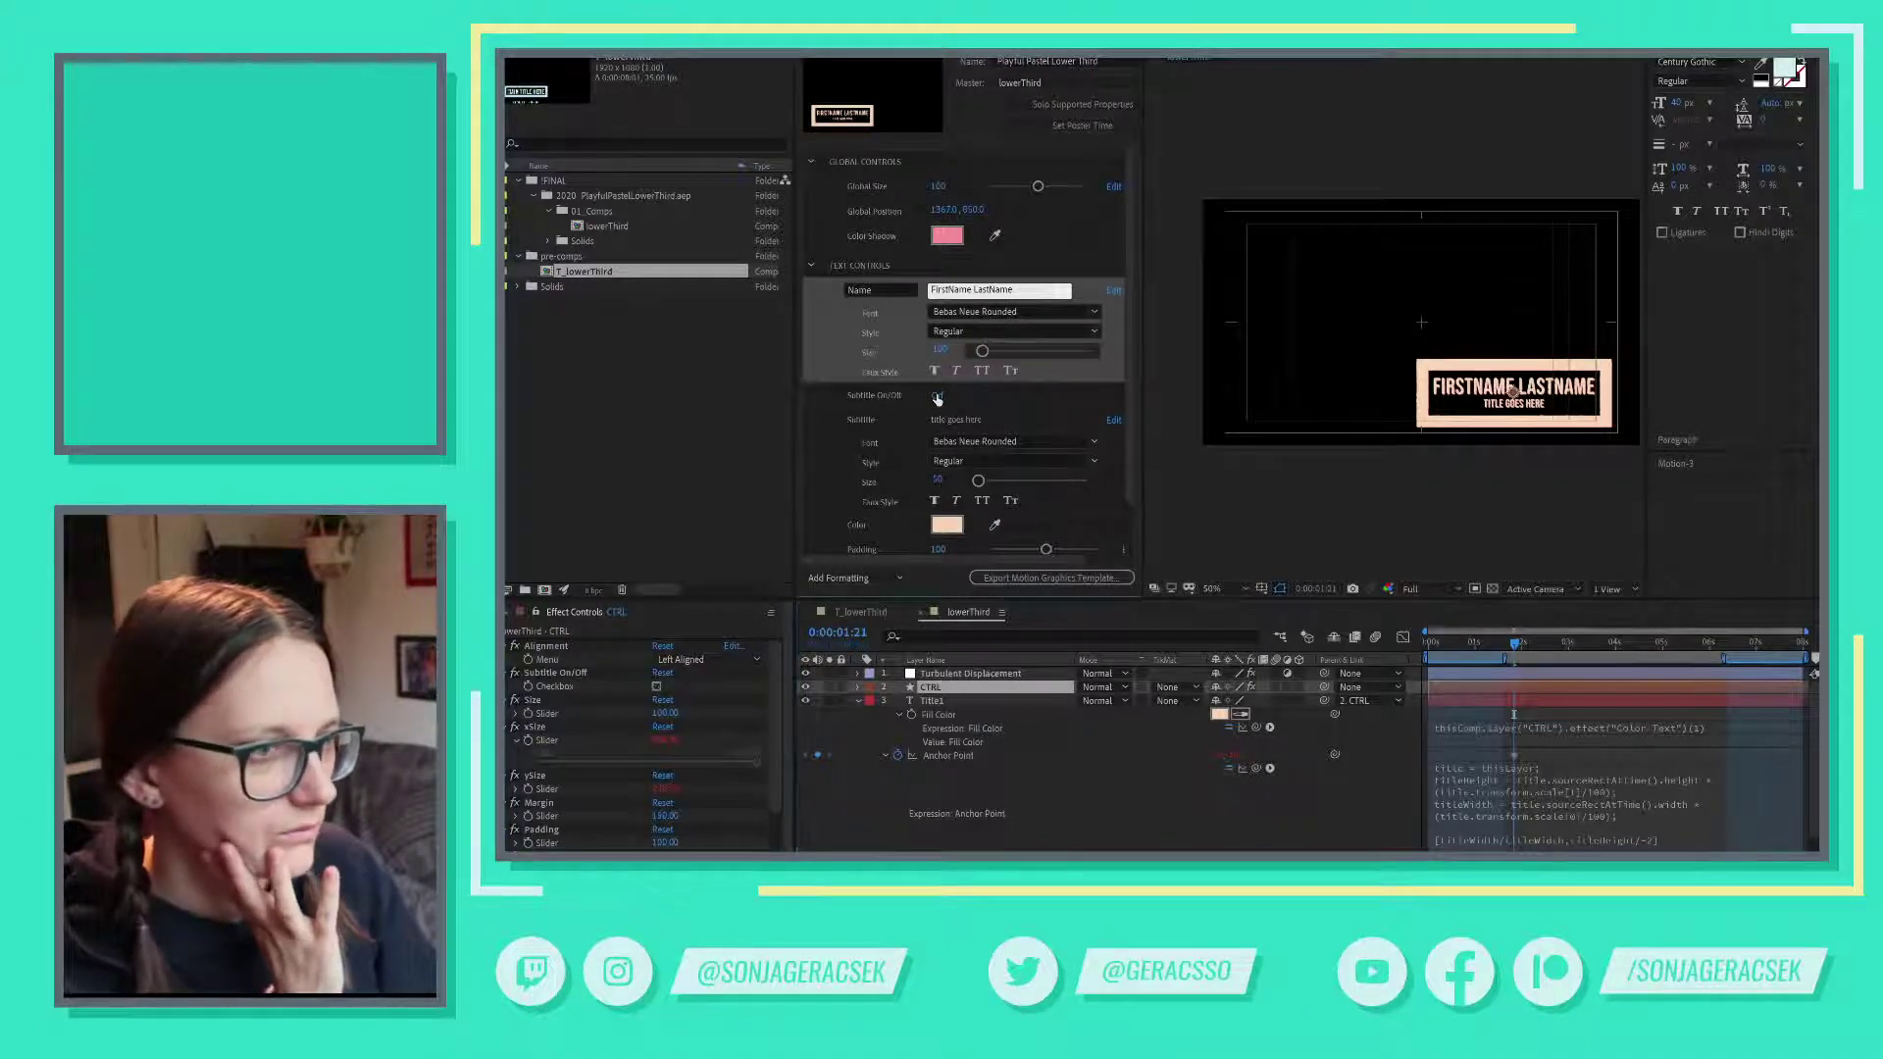
pyautogui.click(936, 396)
pyautogui.click(937, 396)
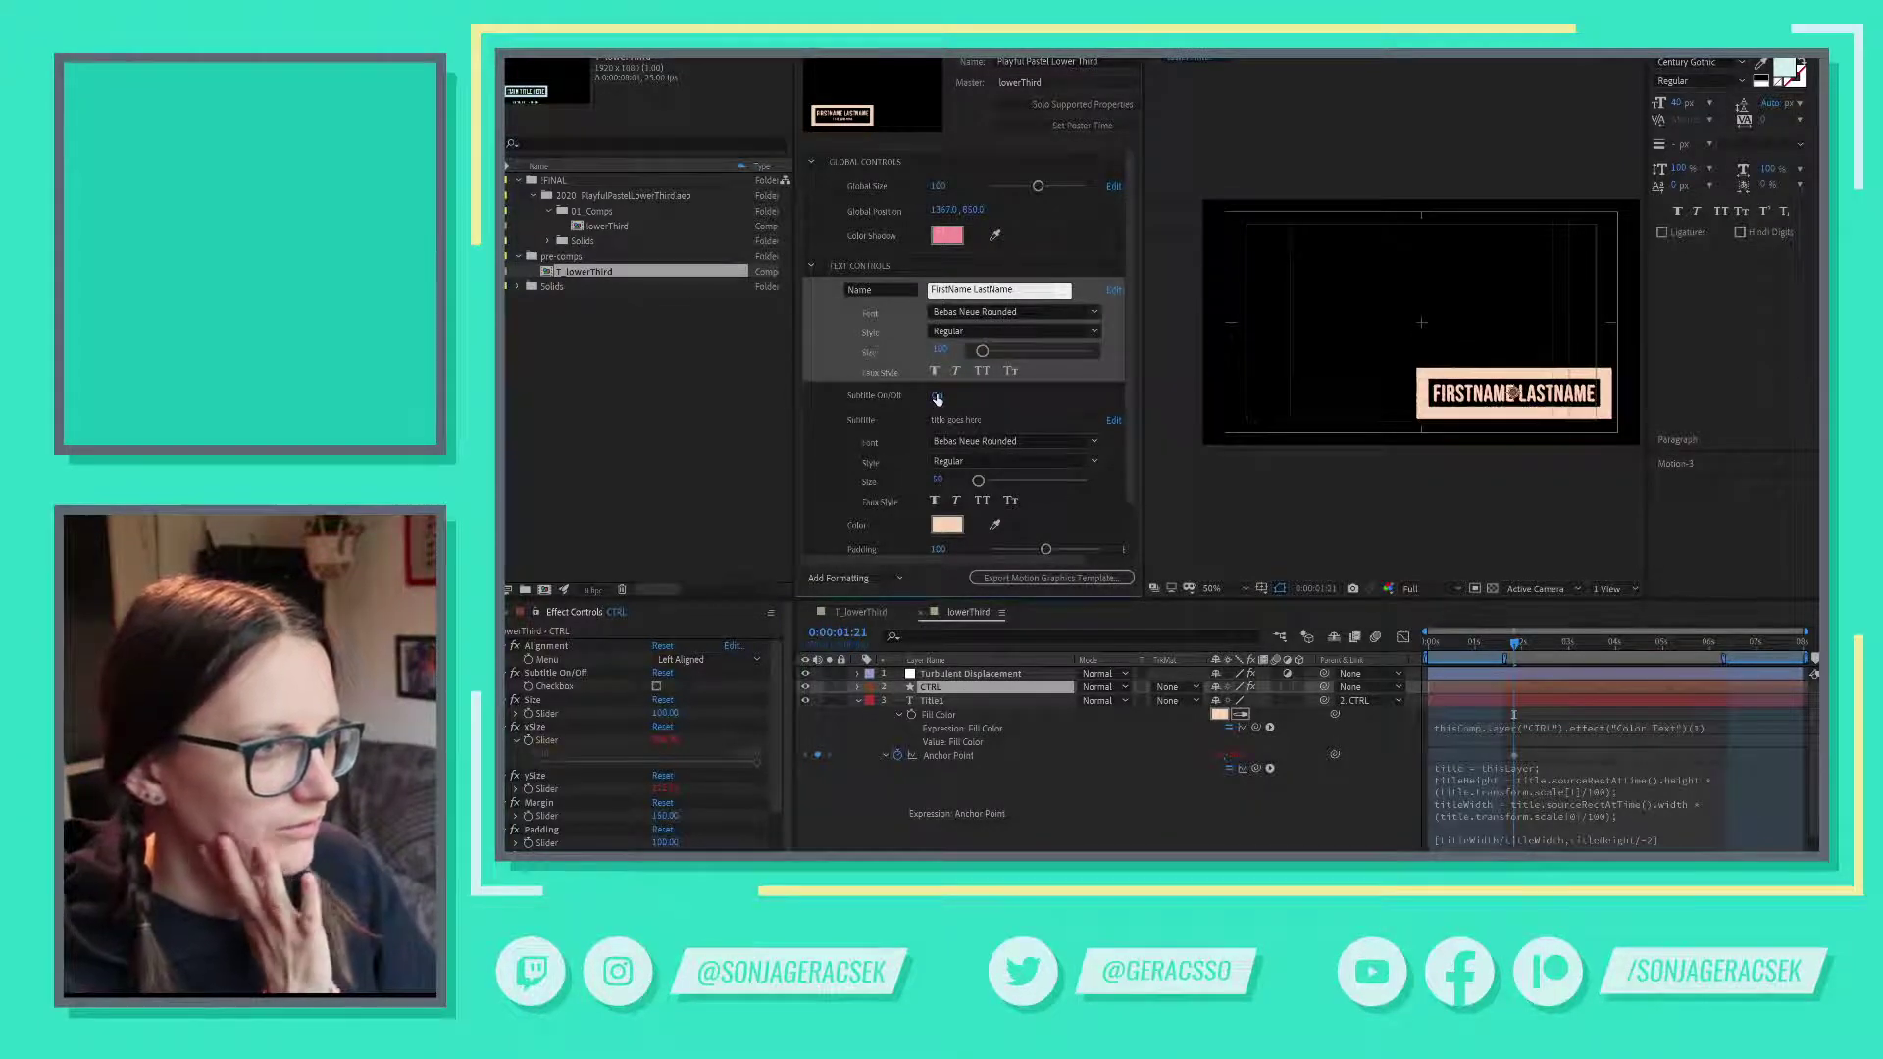
pyautogui.click(936, 396)
pyautogui.click(937, 396)
pyautogui.click(936, 396)
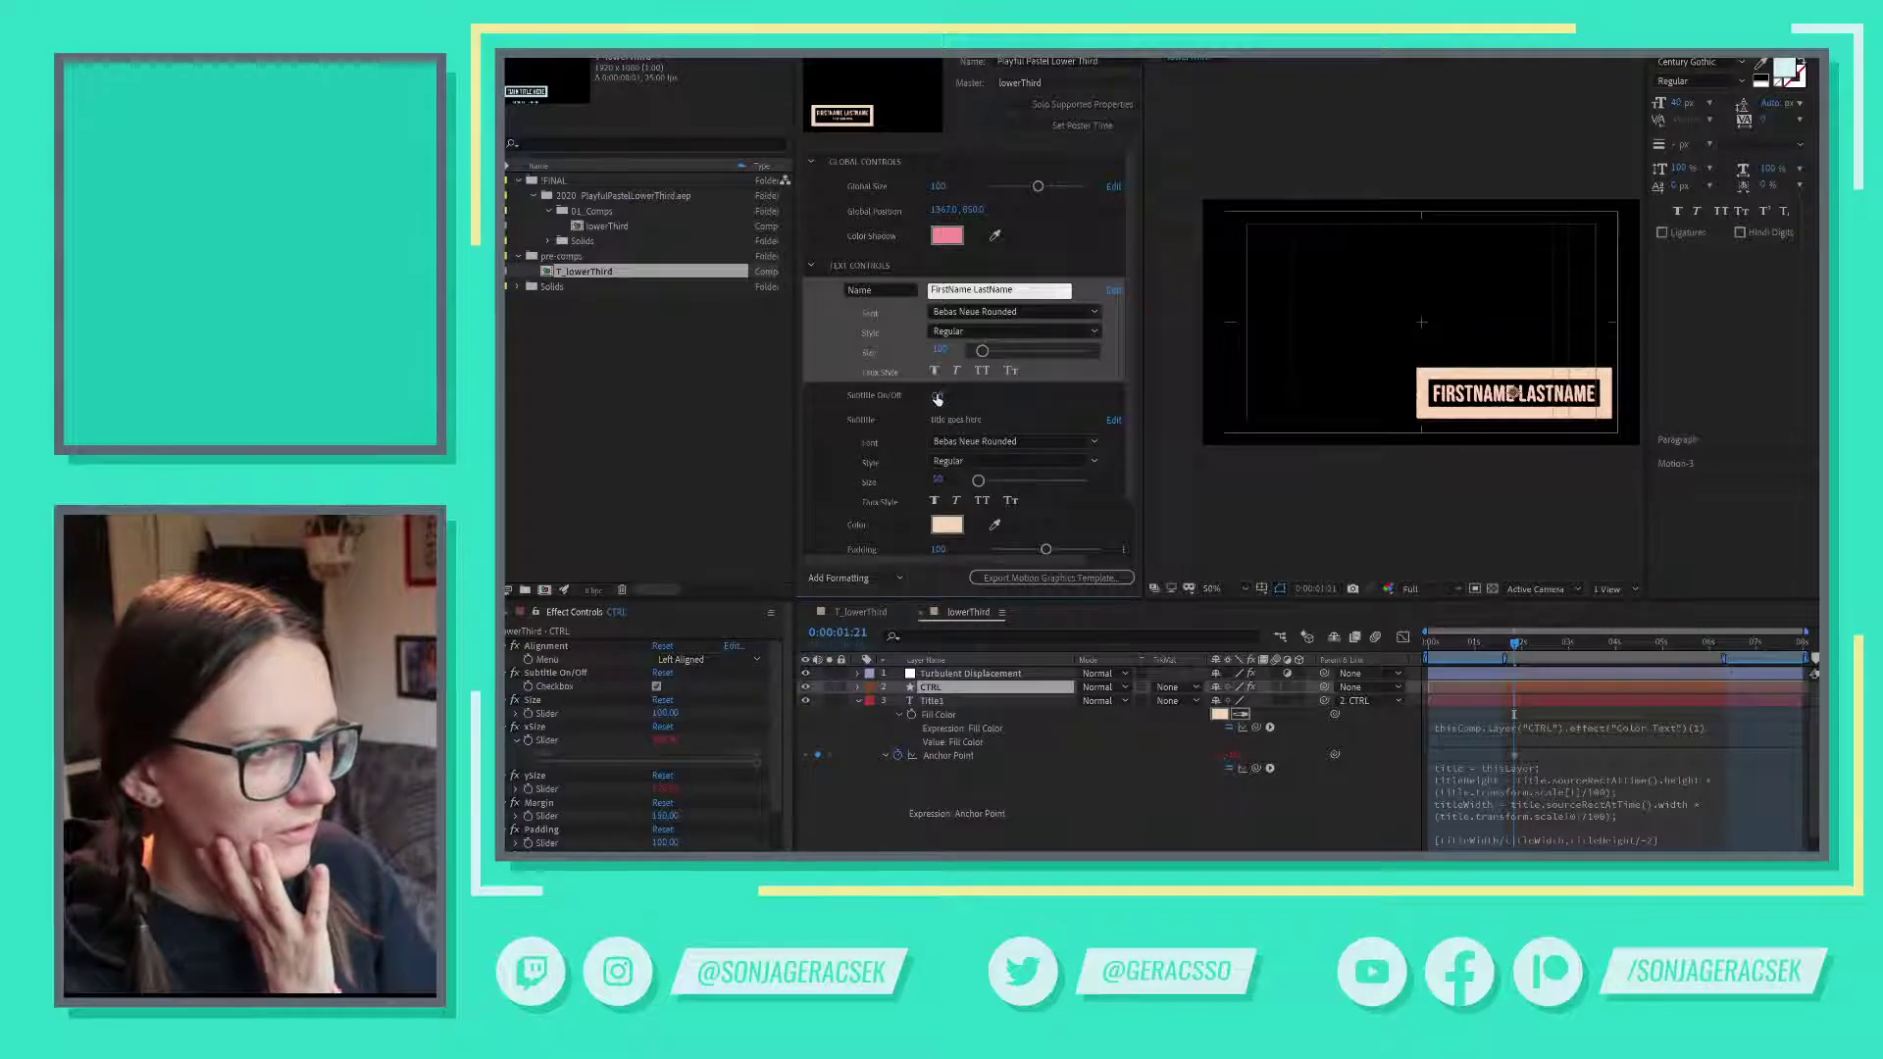
pyautogui.click(1105, 767)
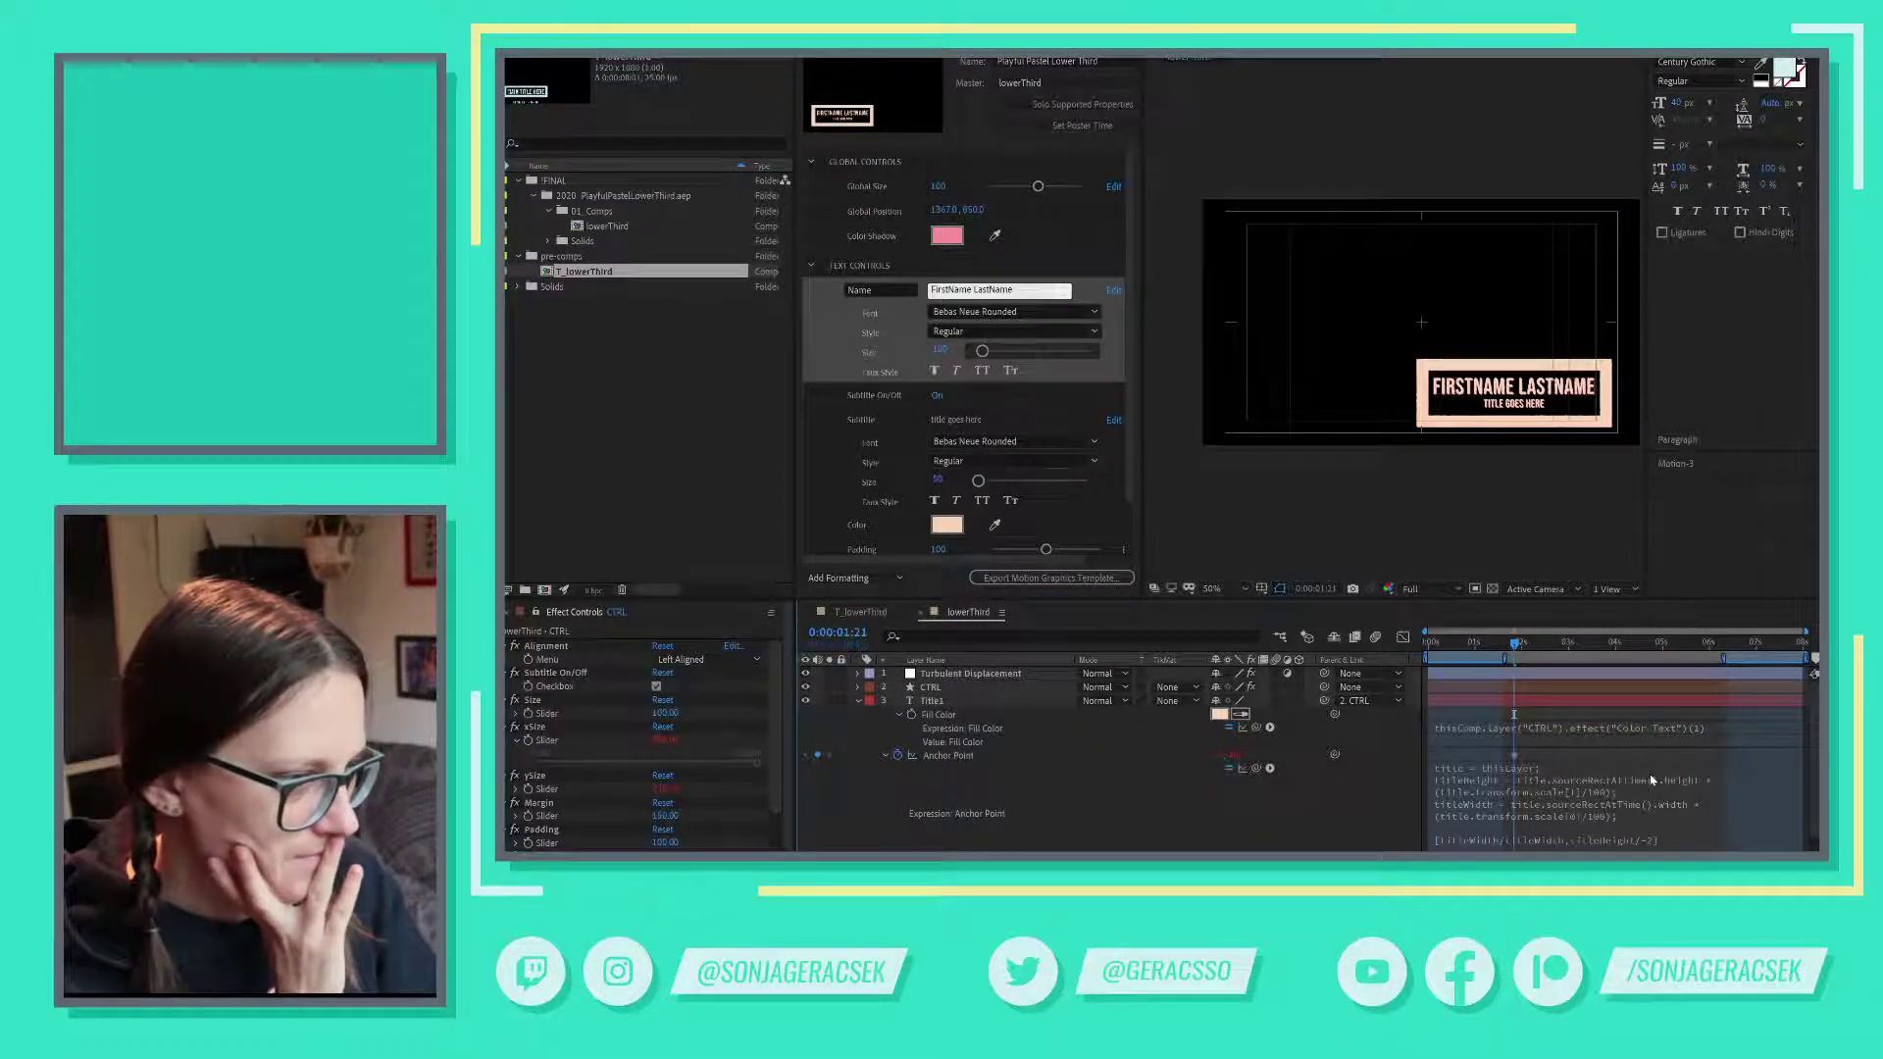
# - Remove the Anchor Point keyframing from the Title1 layer and expand the property's expression
pyautogui.click(956, 757)
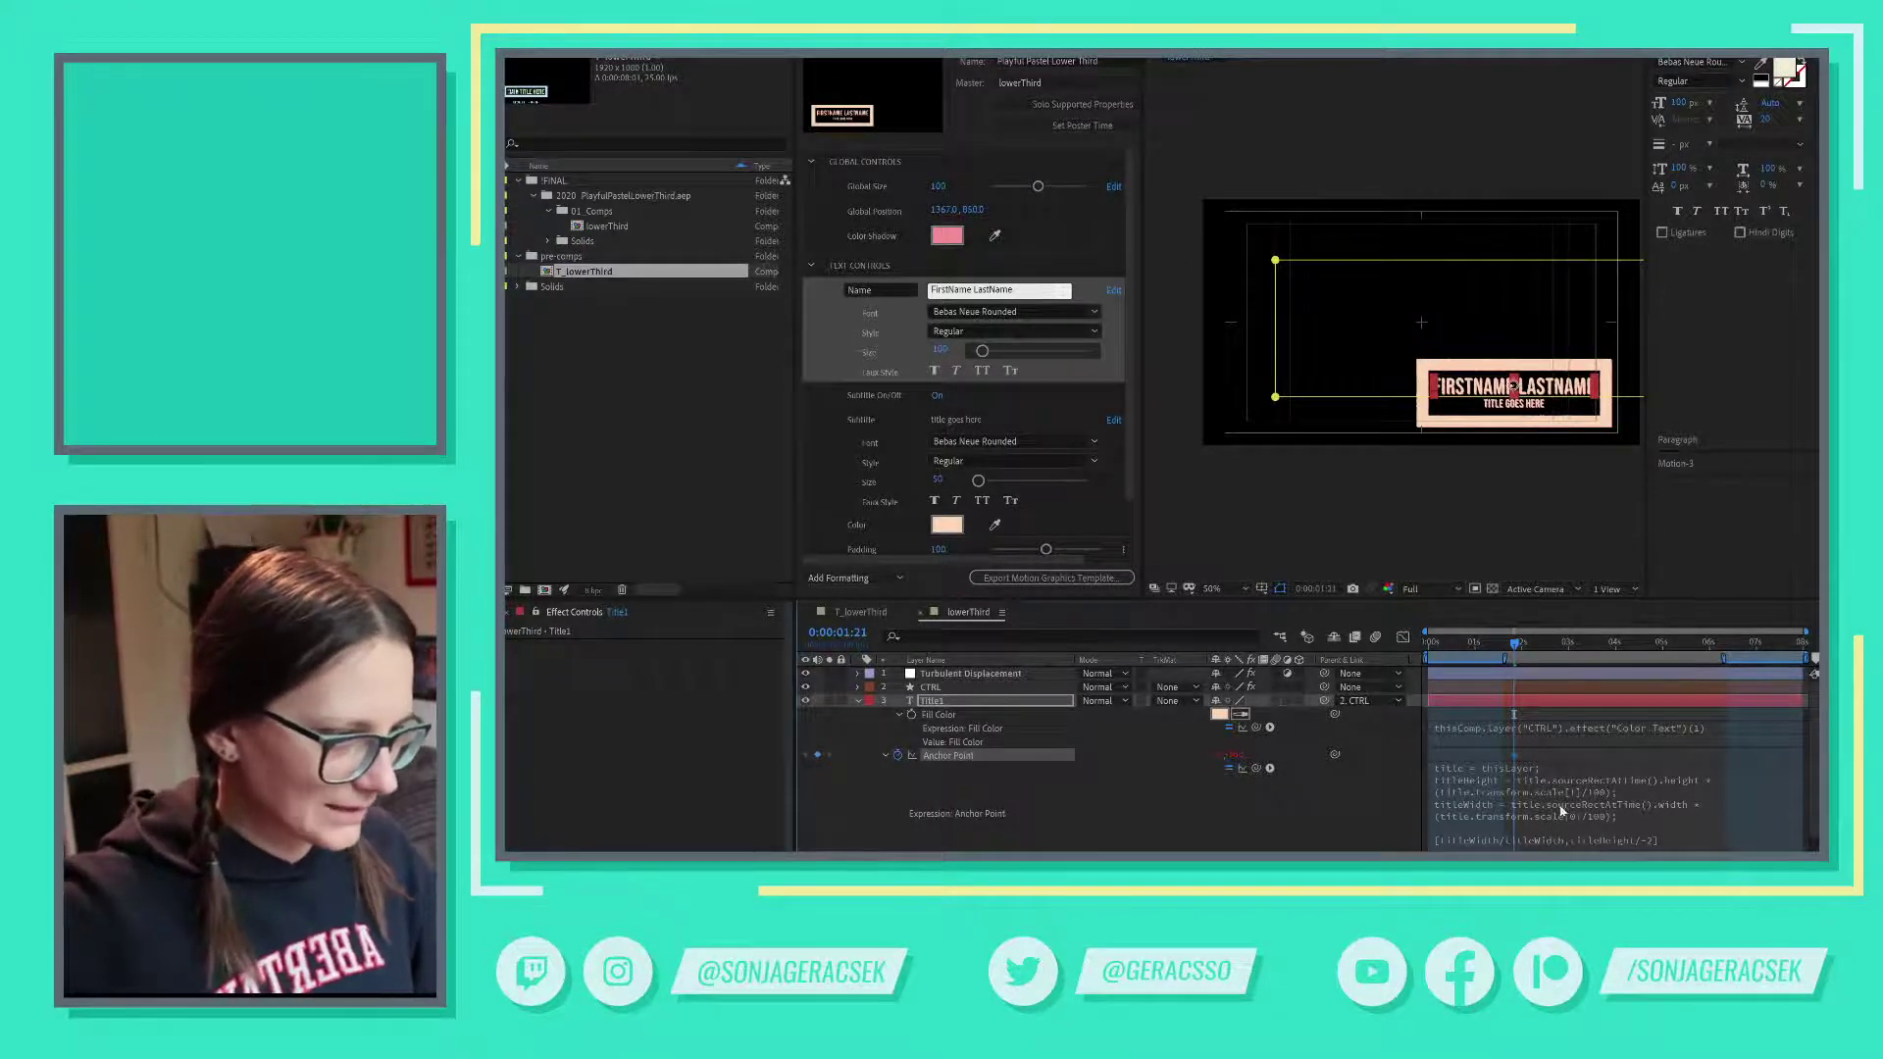
pyautogui.scroll(-2, 1201, 819)
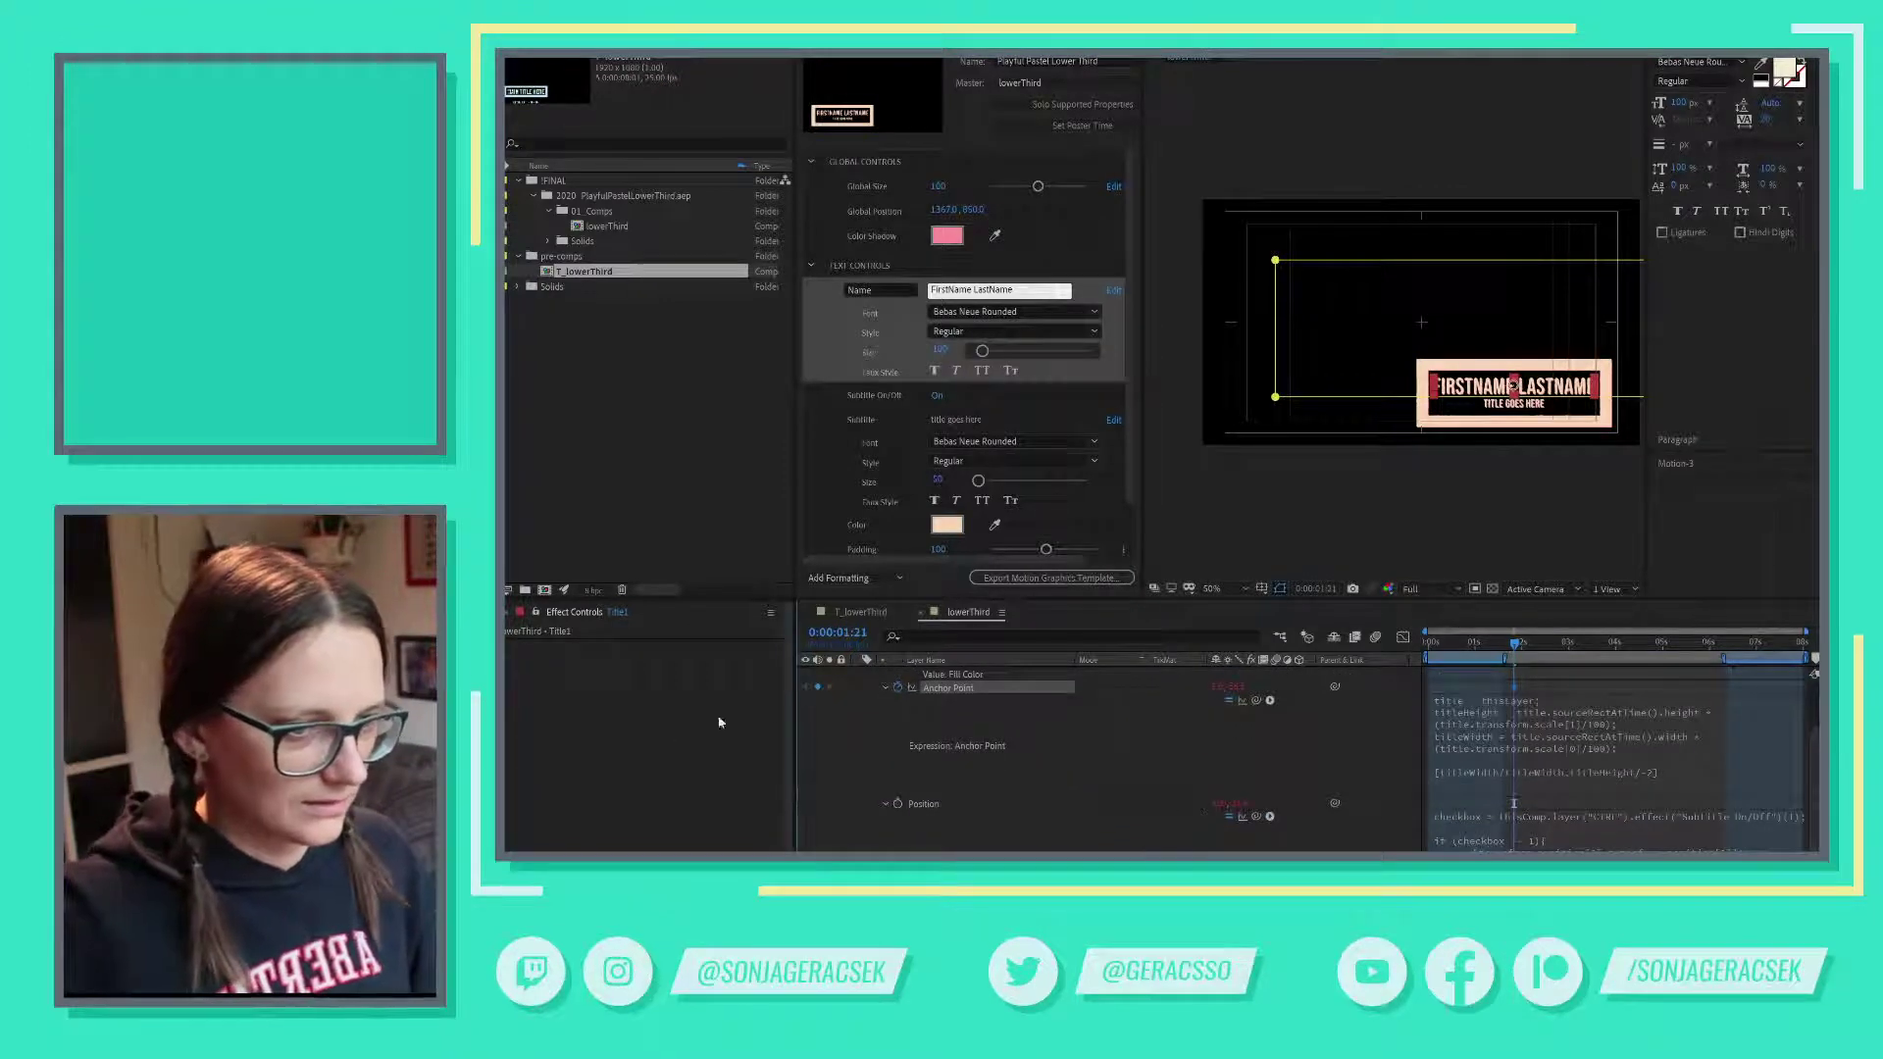
pyautogui.scroll(2, 1225, 755)
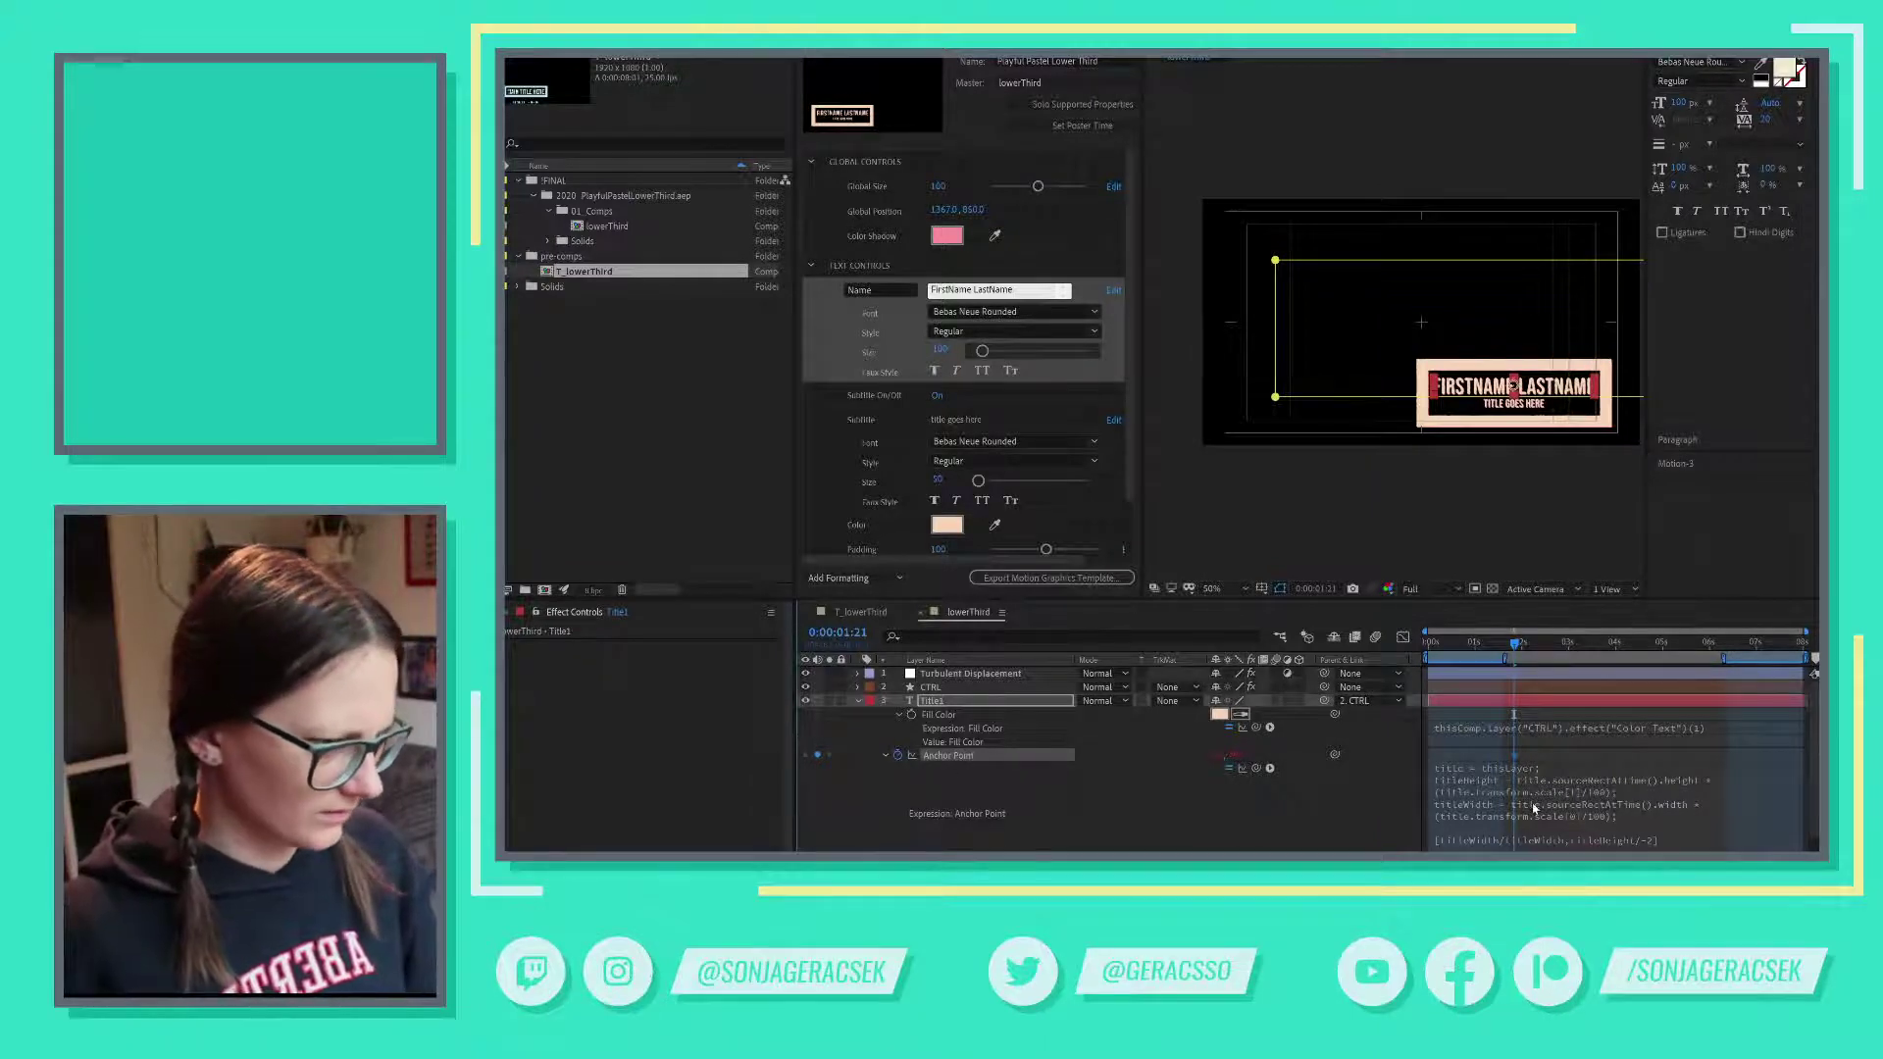
pyautogui.press('u')
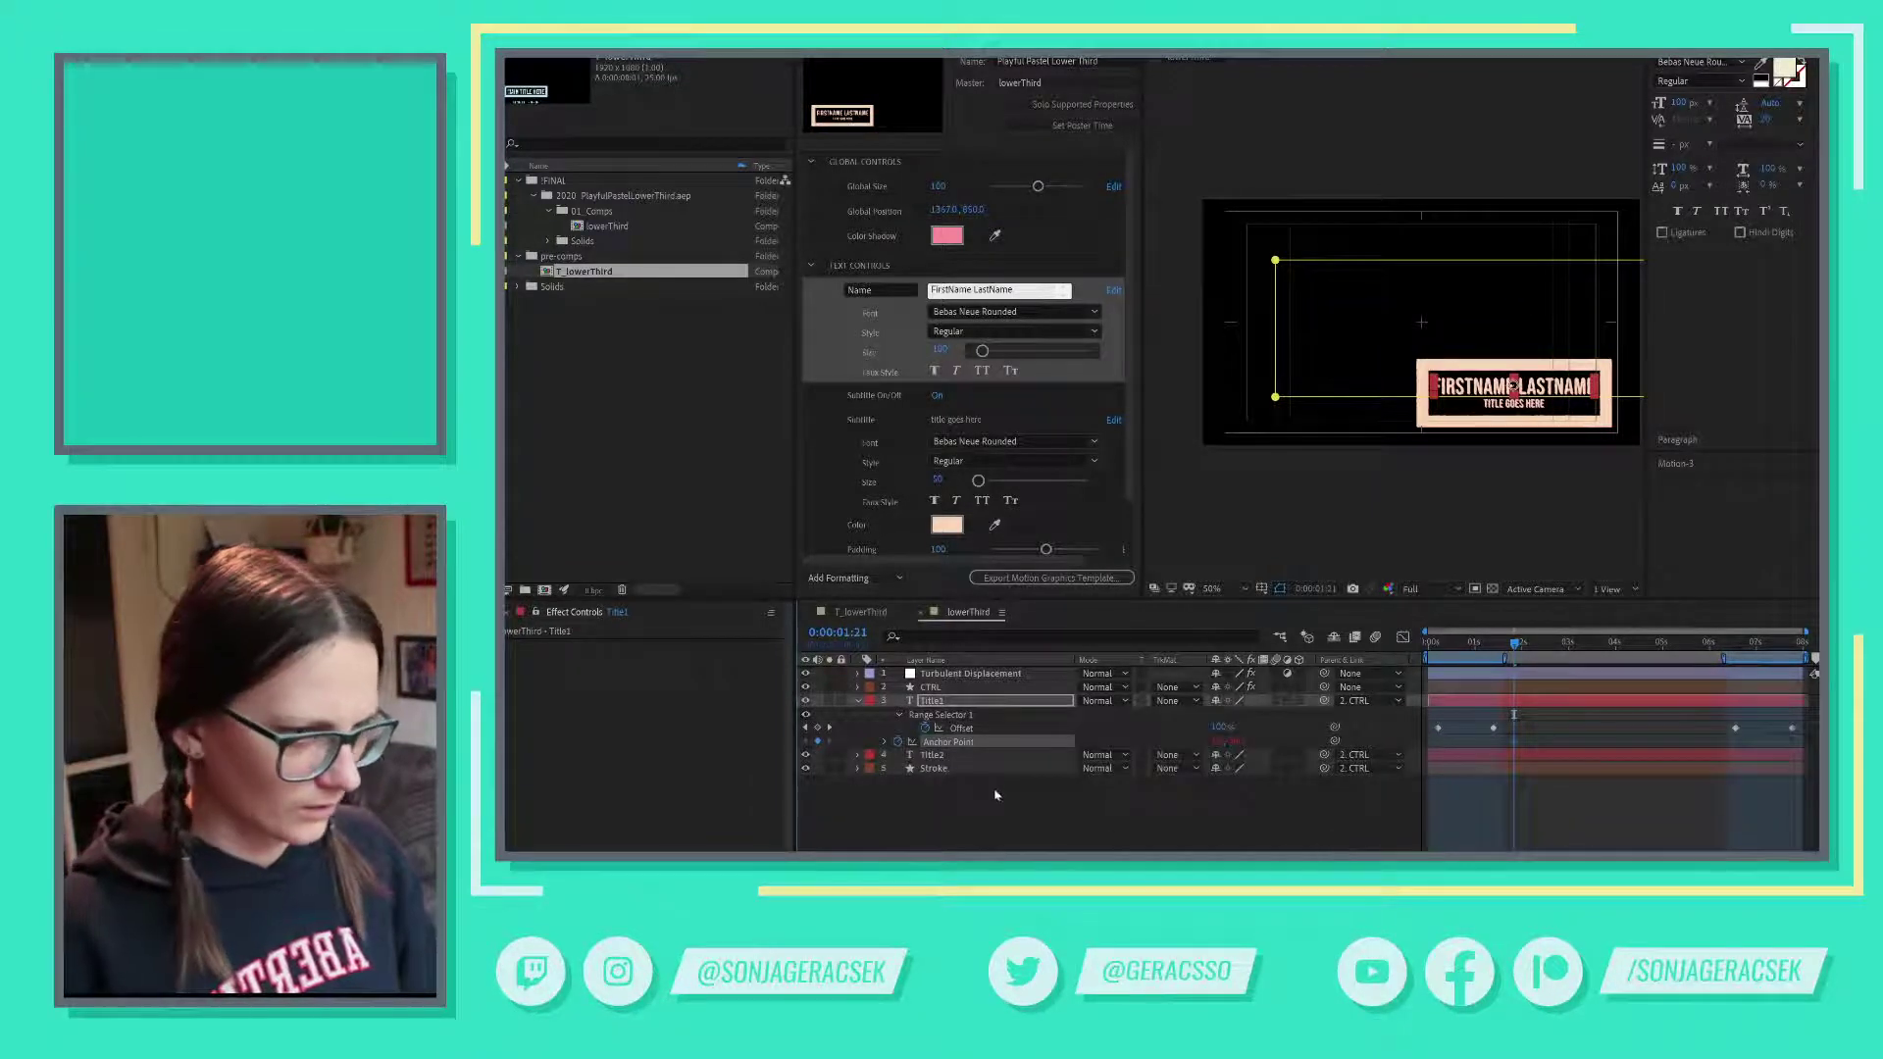
pyautogui.click(952, 834)
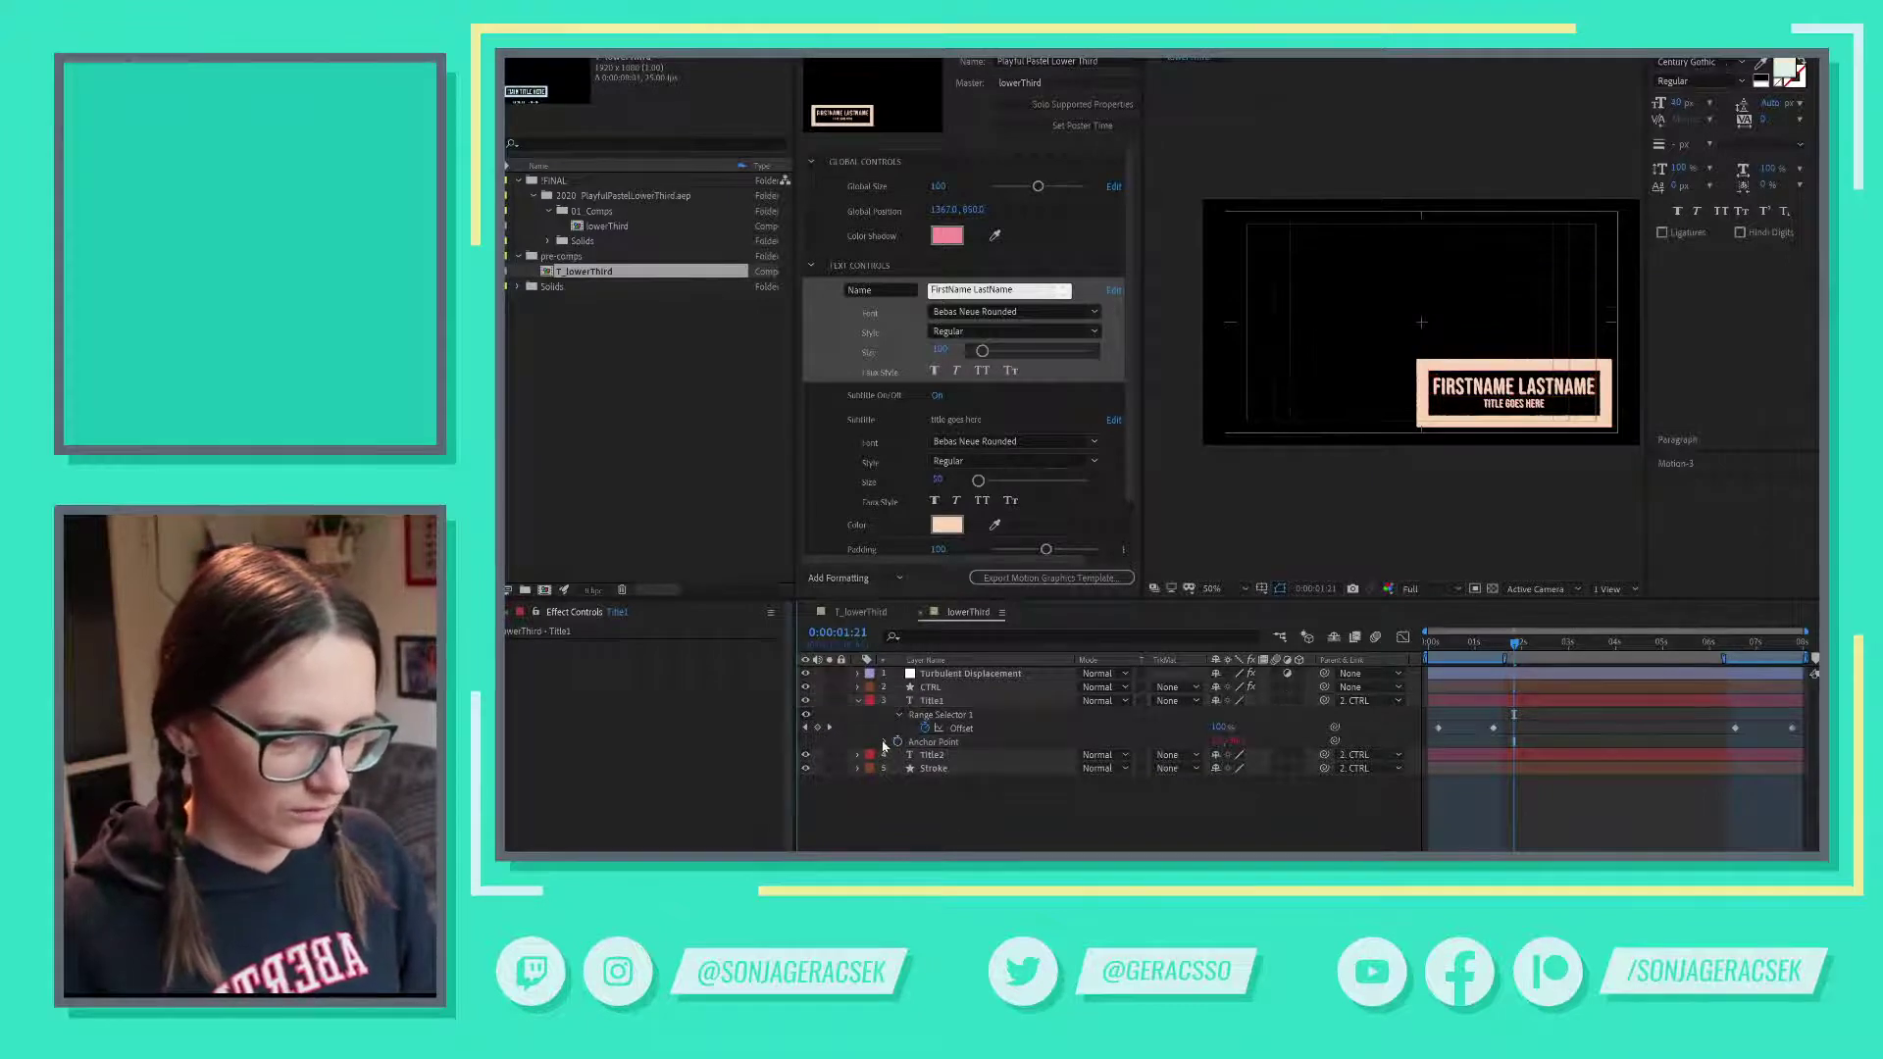
pyautogui.click(894, 744)
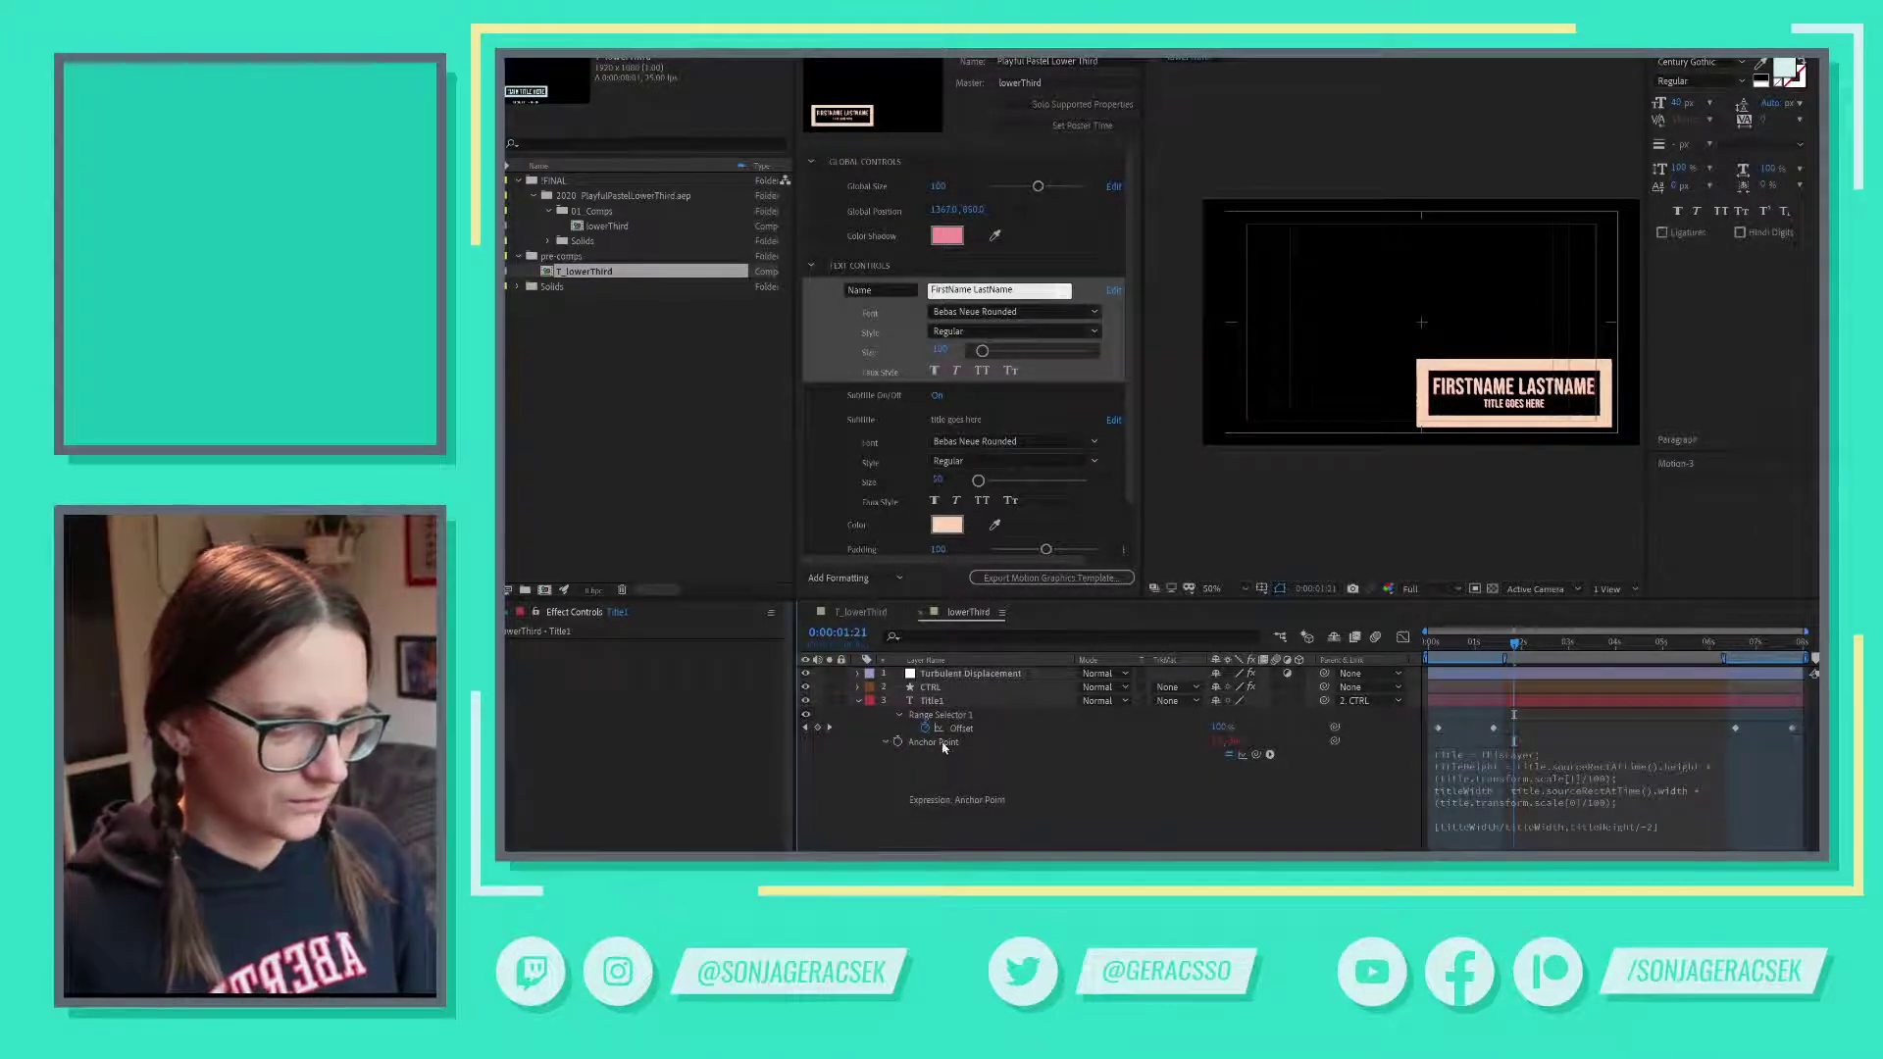
pyautogui.click(944, 745)
pyautogui.click(1170, 790)
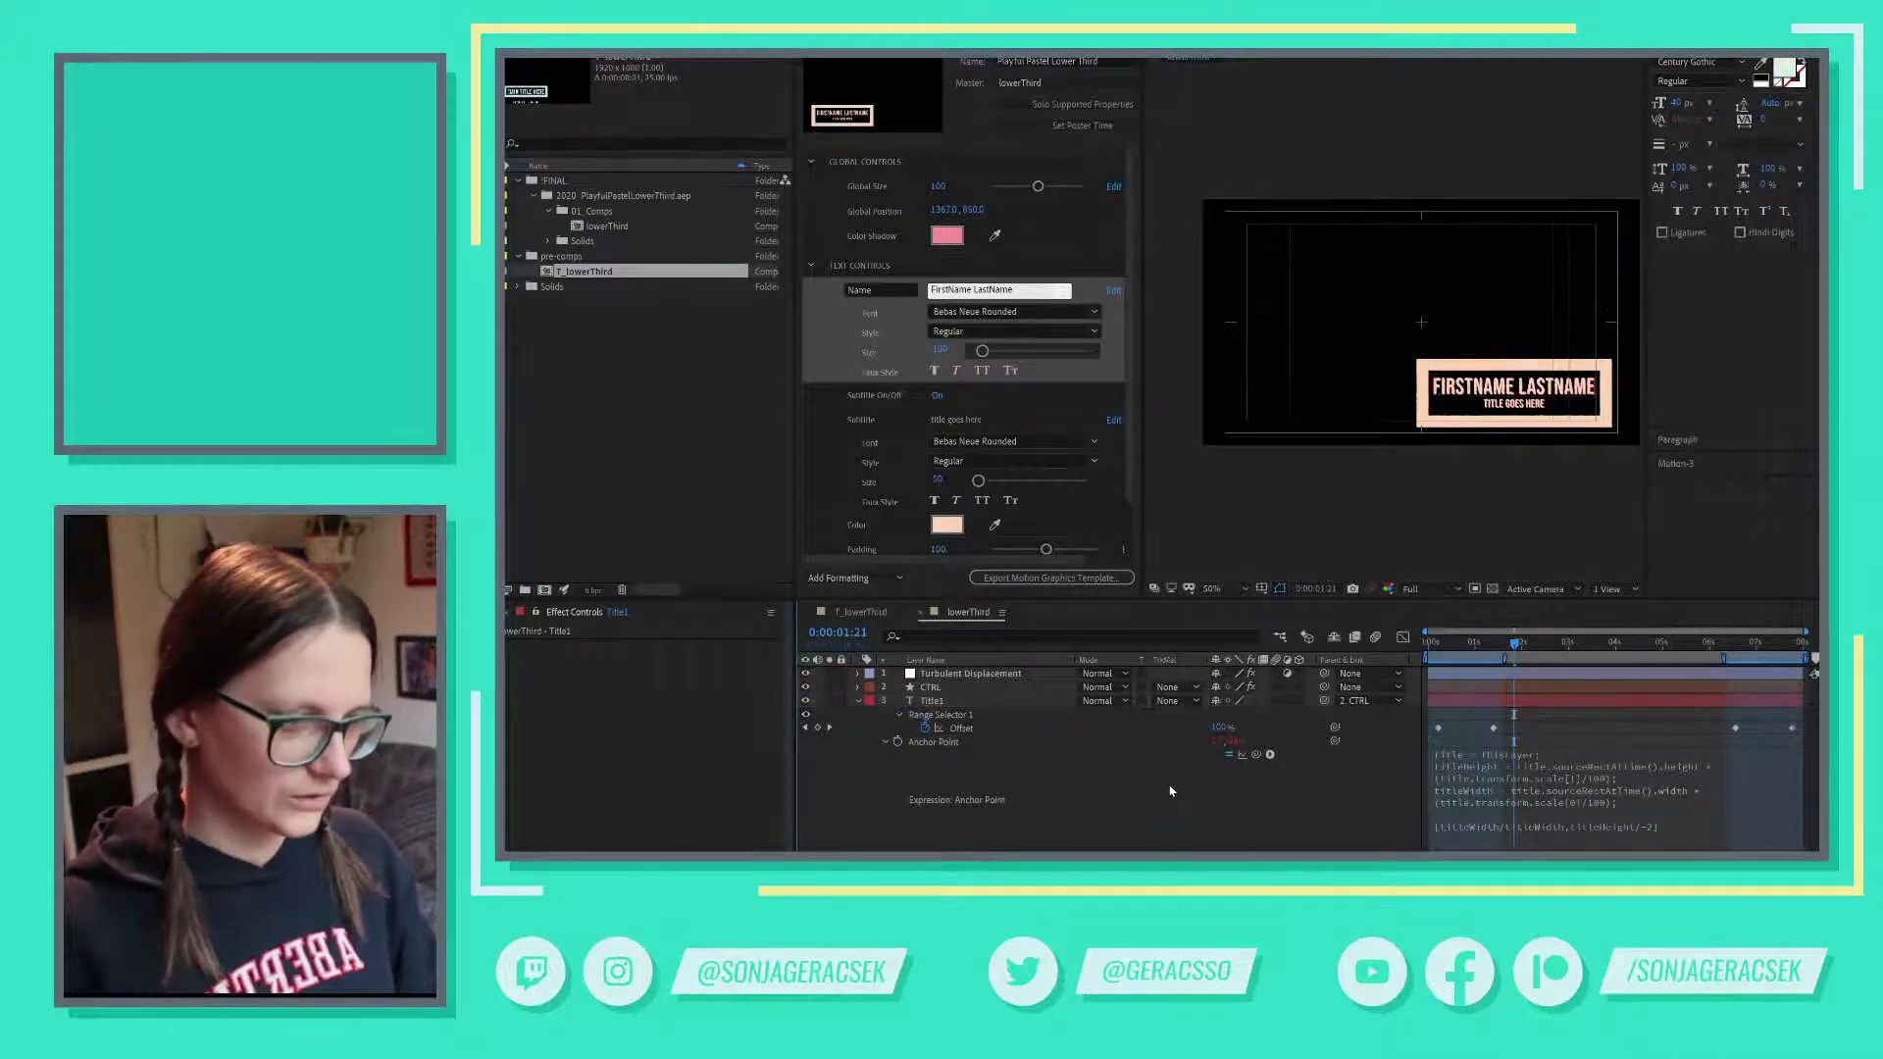
# - Reveal the expressions of all layers in lowerThird and collapse the Turbulent Displacement and CTRL layers
pyautogui.press('e')
pyautogui.press('e')
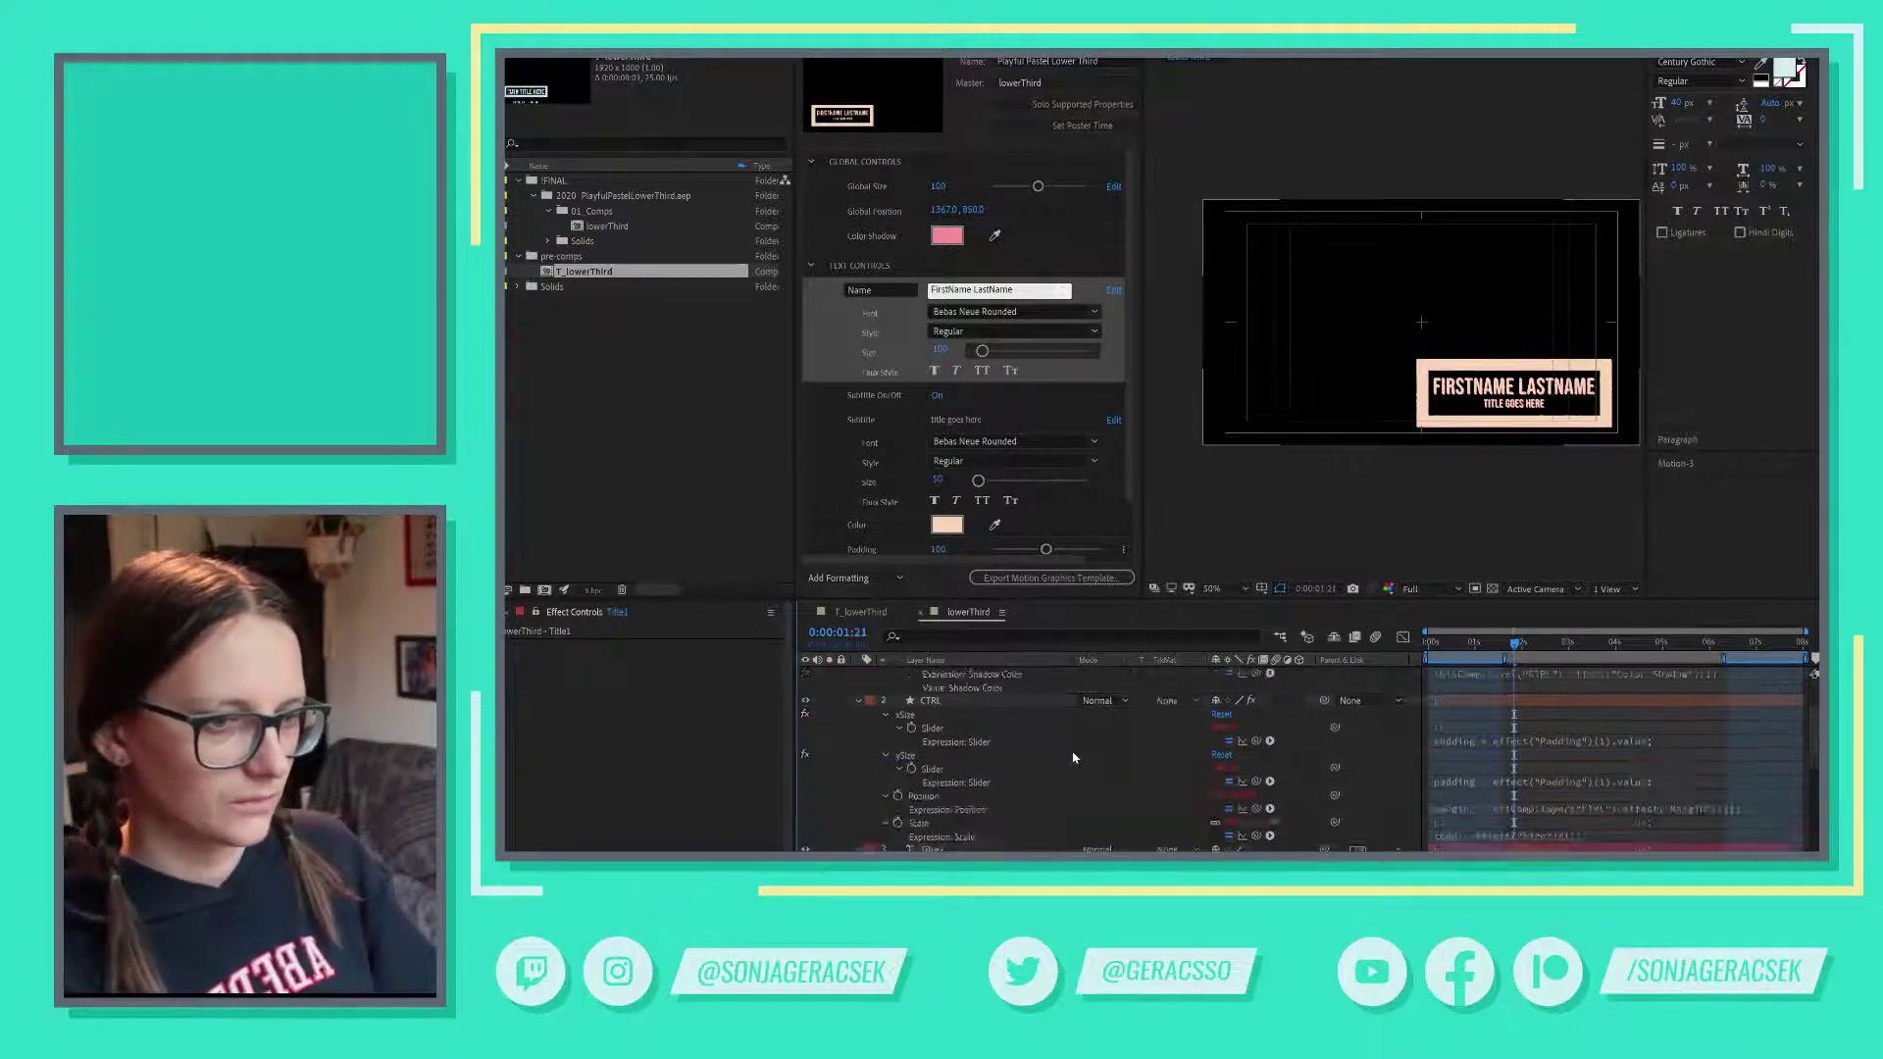
pyautogui.scroll(-2, 1064, 751)
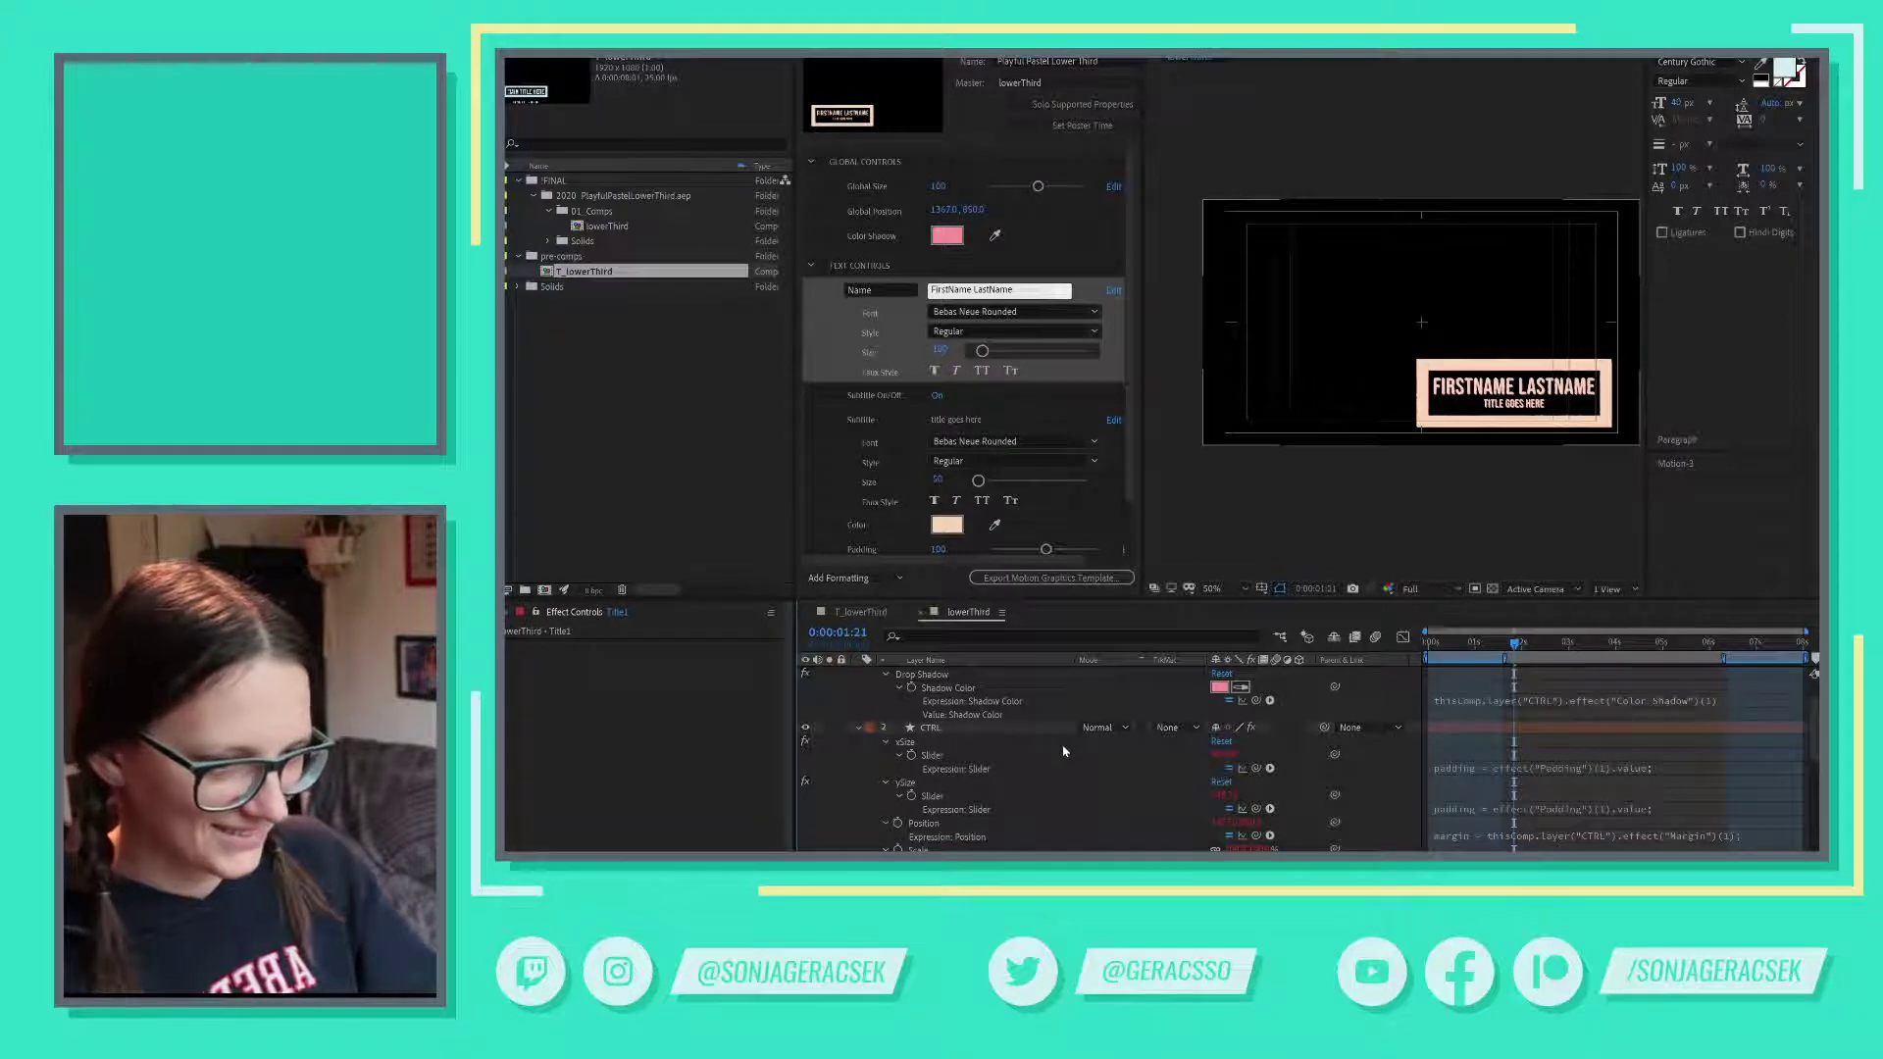
pyautogui.scroll(2, 846, 775)
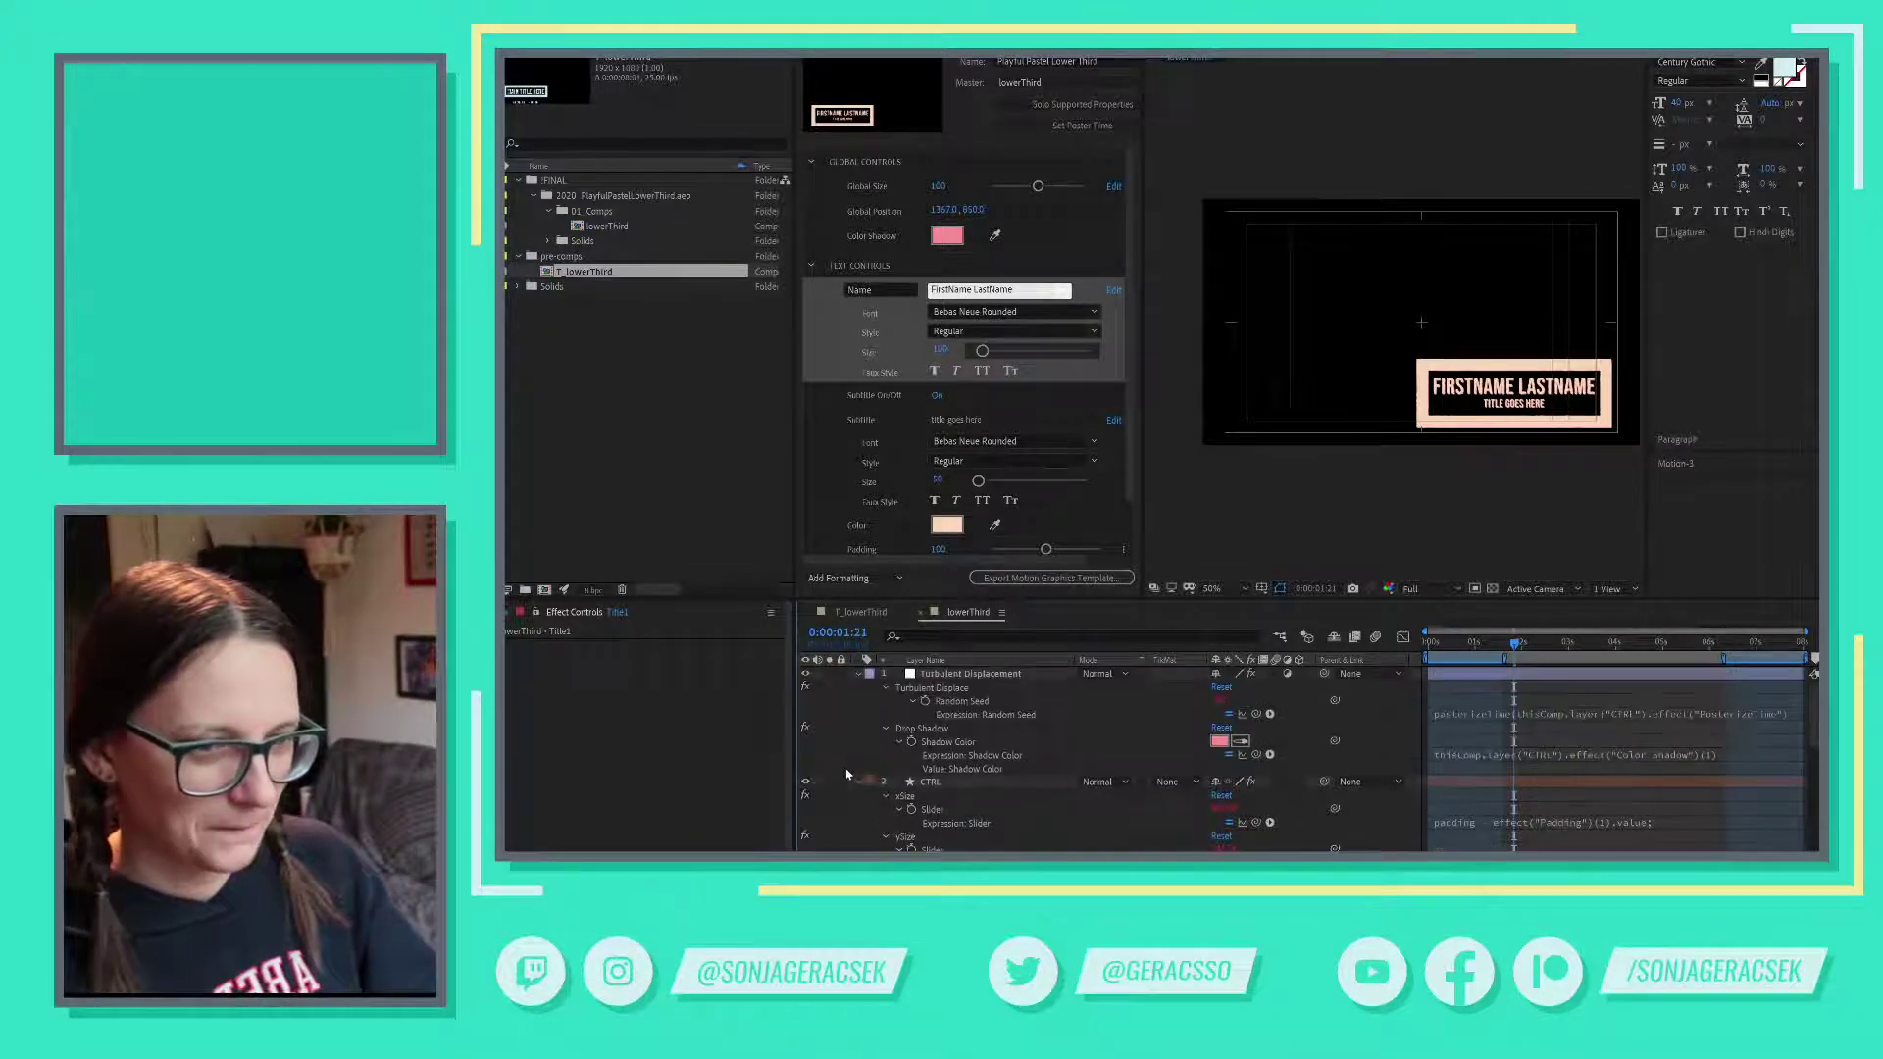
pyautogui.click(858, 674)
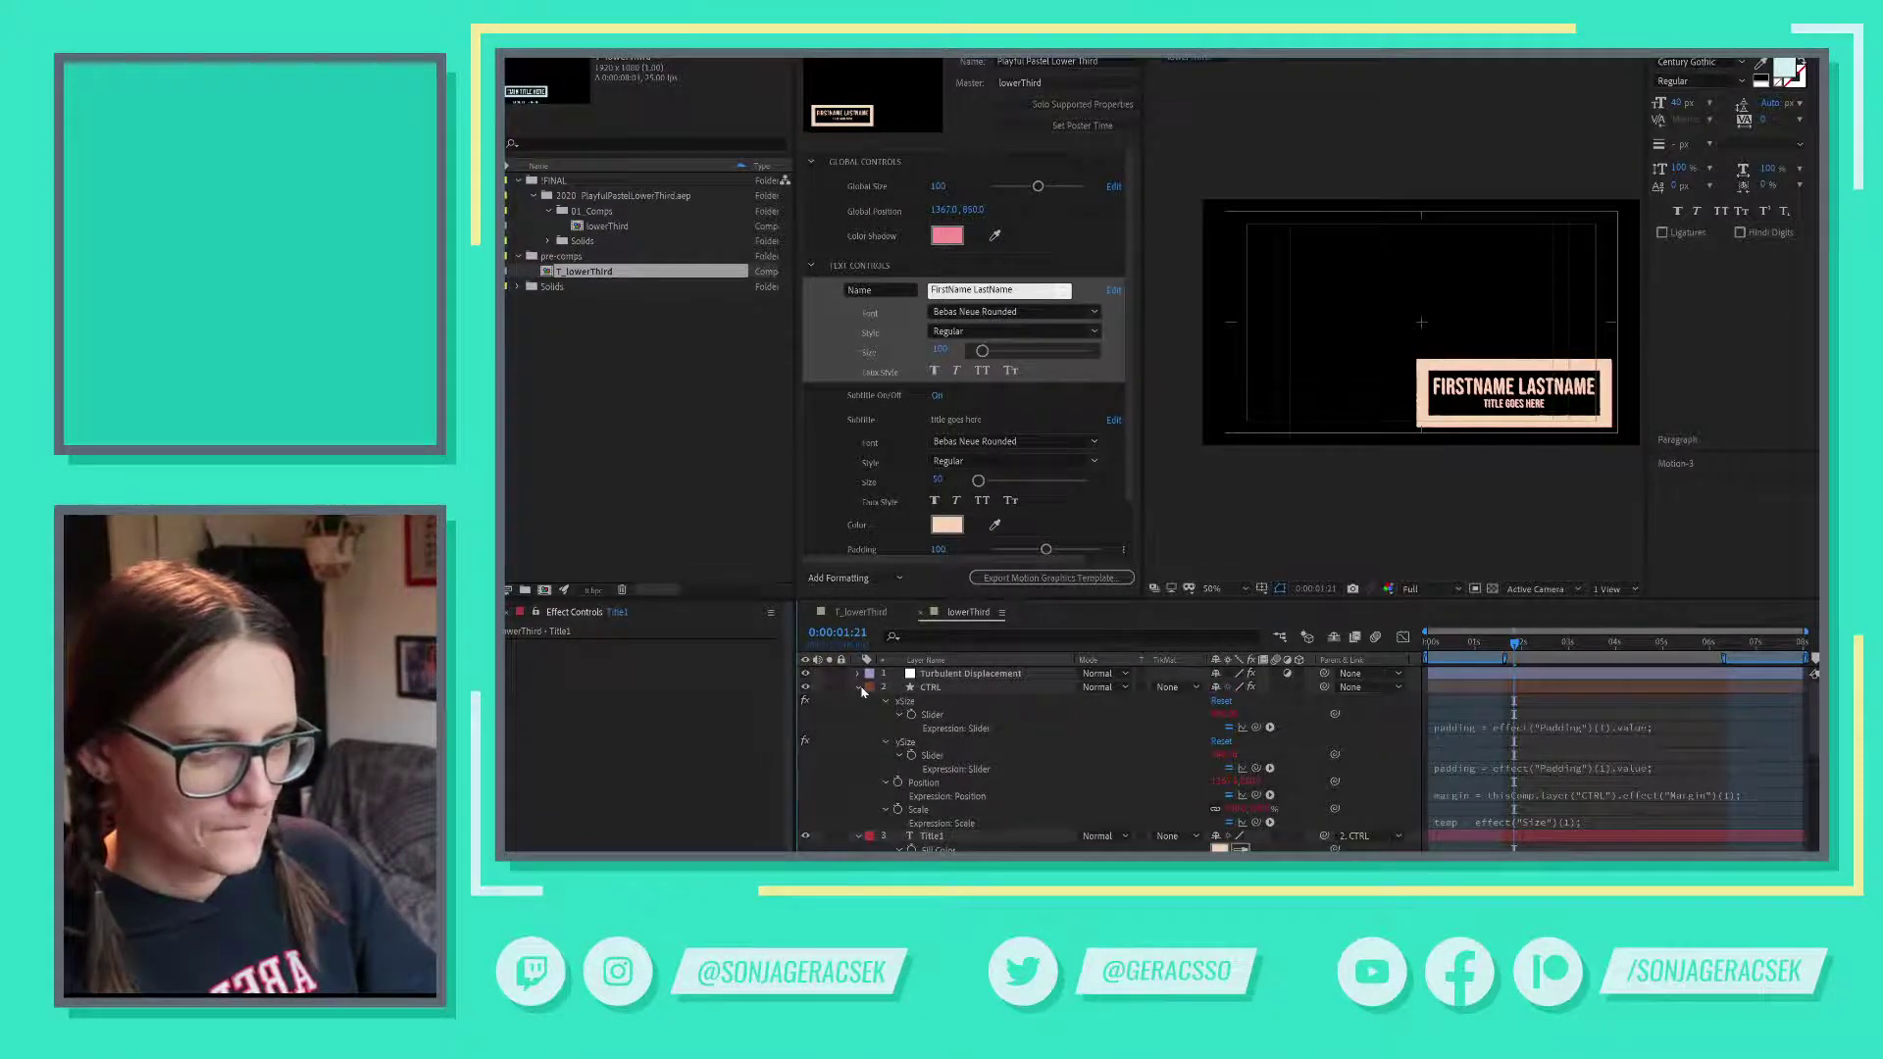
pyautogui.click(859, 687)
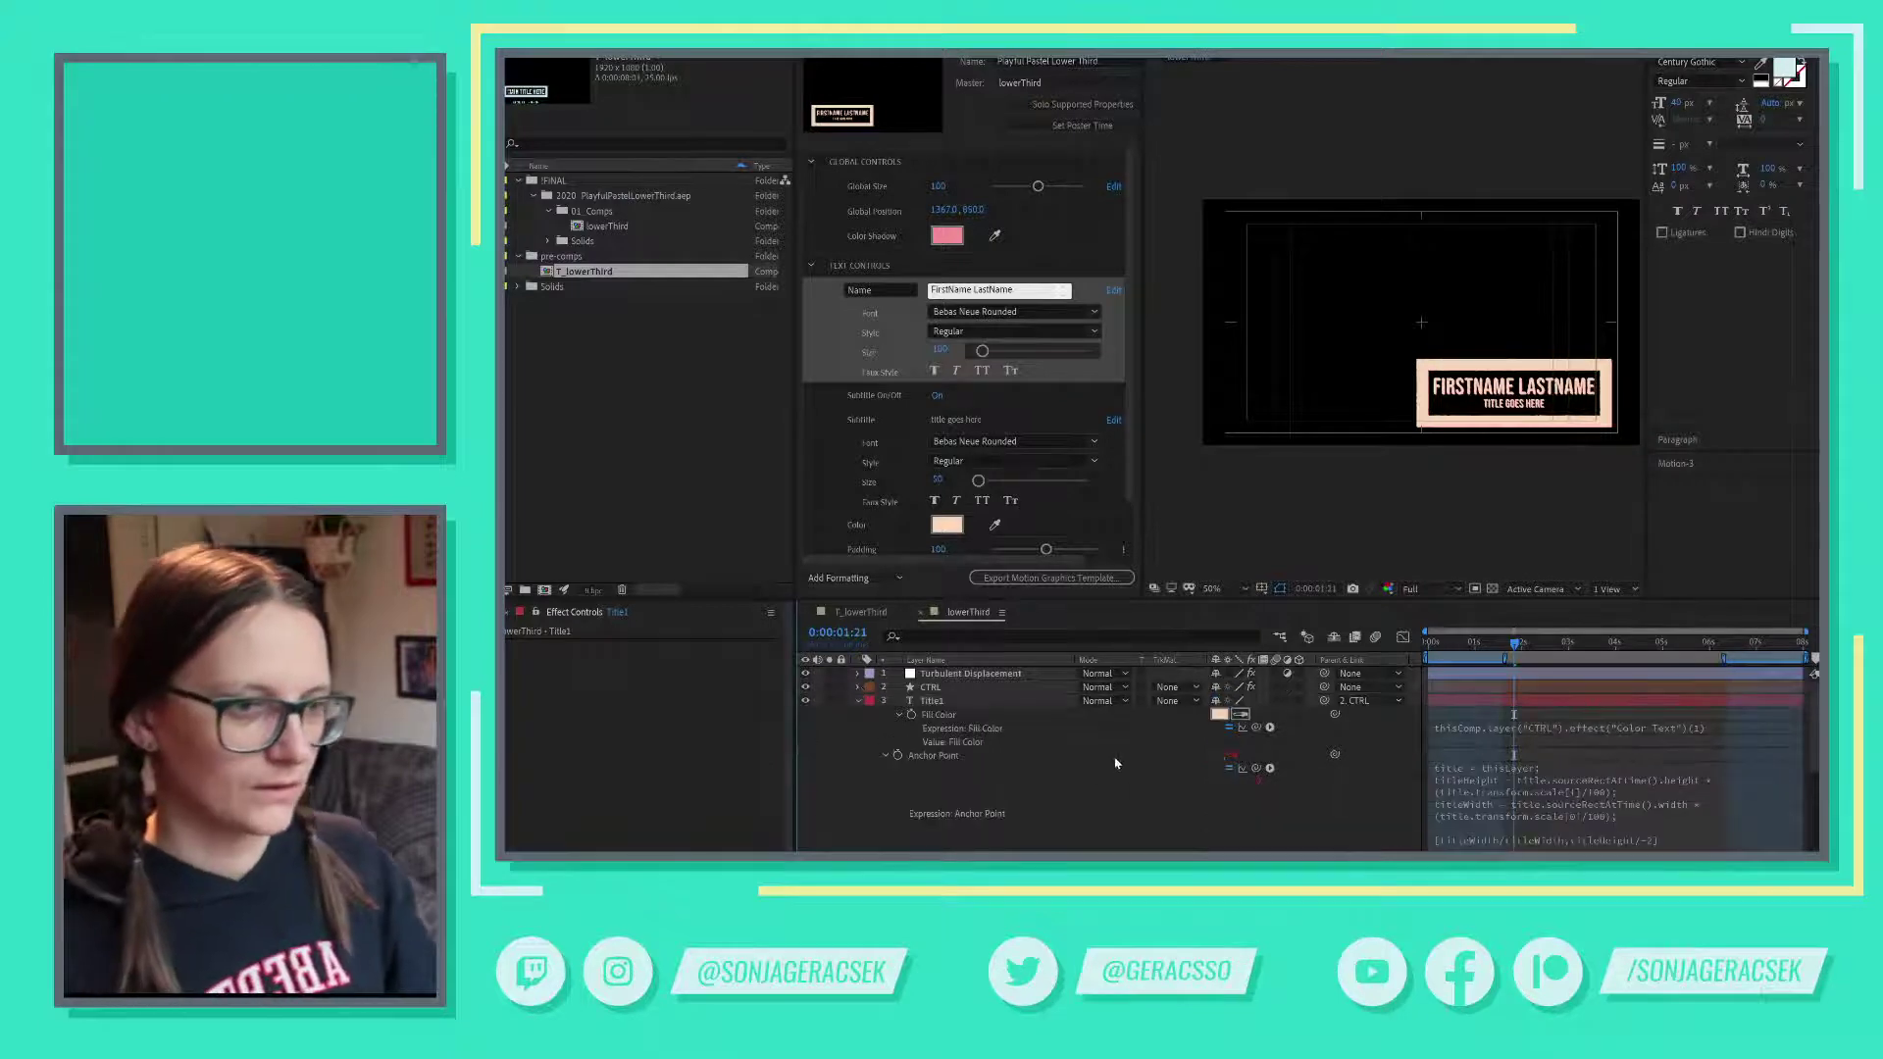
# - Try removing Title1's Anchor Point expression, test with extra characters appended to the Name text, undo both changes and expand the expression again
pyautogui.keyDown('alt'); pyautogui.click(897, 756); pyautogui.keyUp('alt')
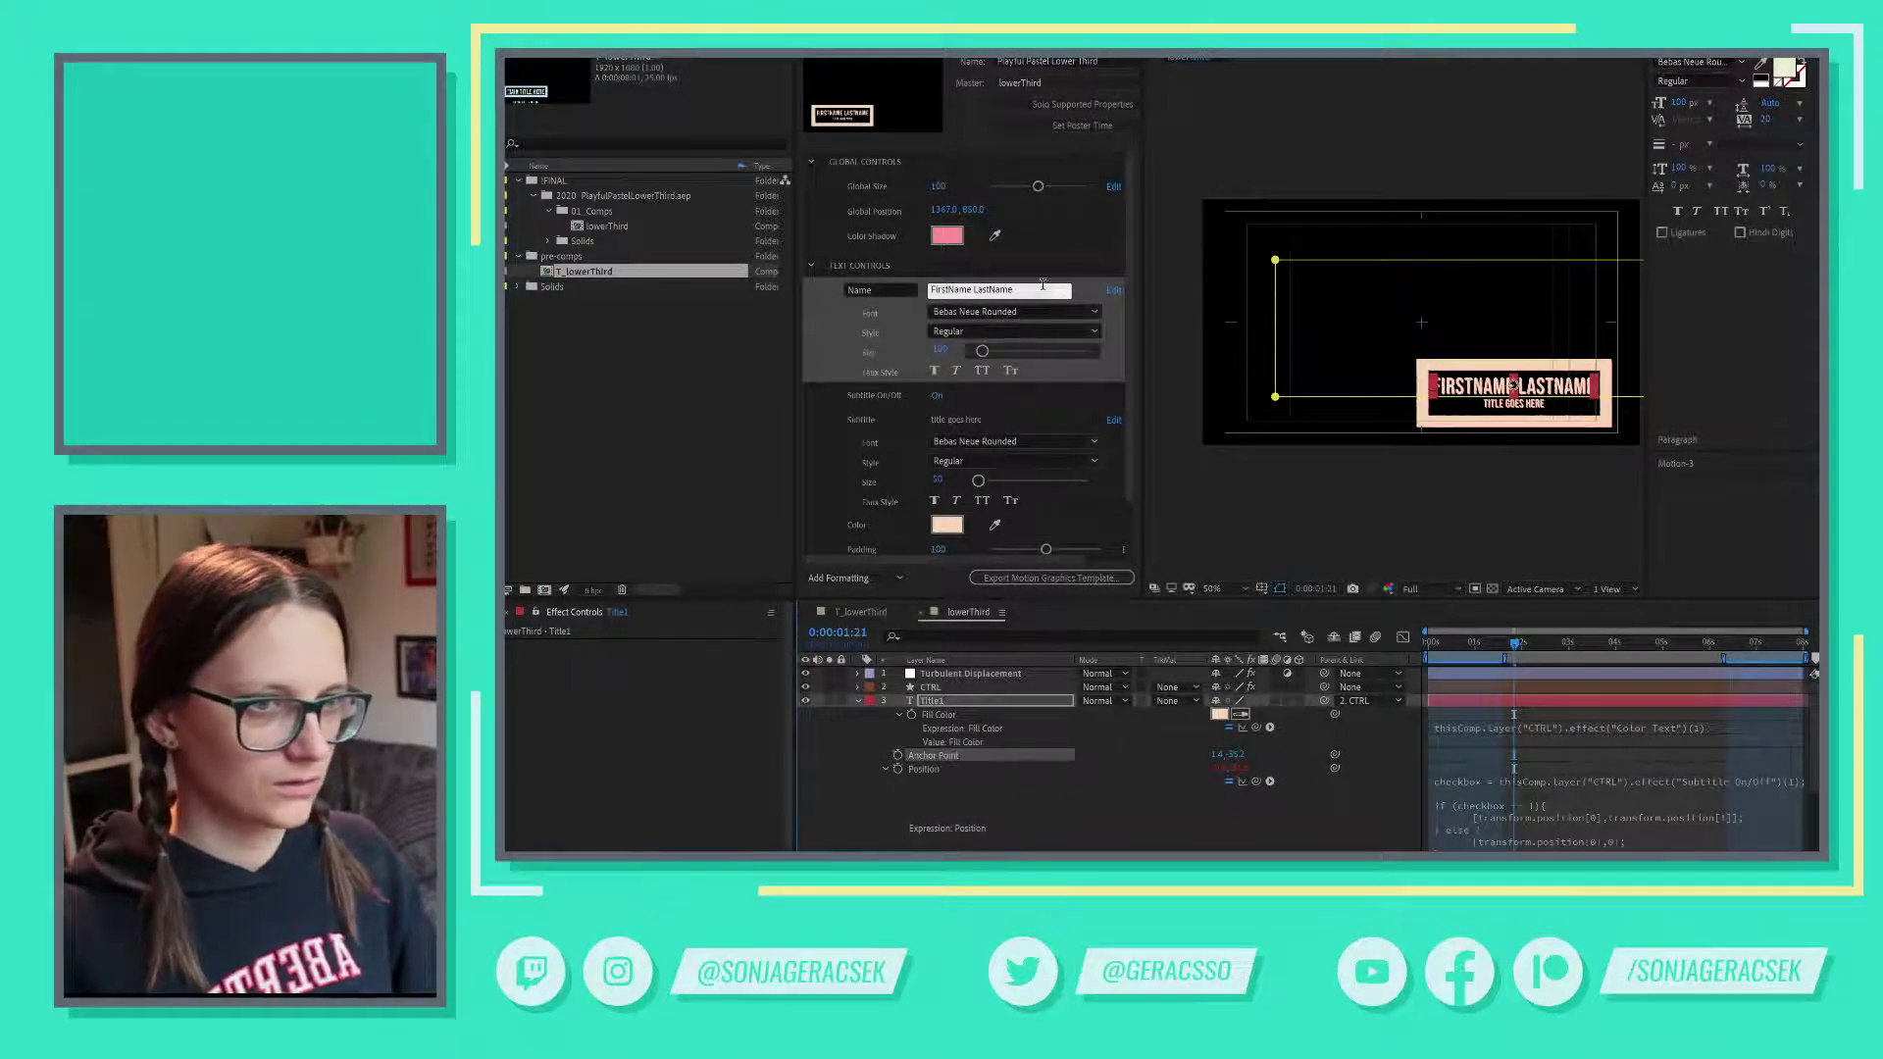
pyautogui.click(1046, 287)
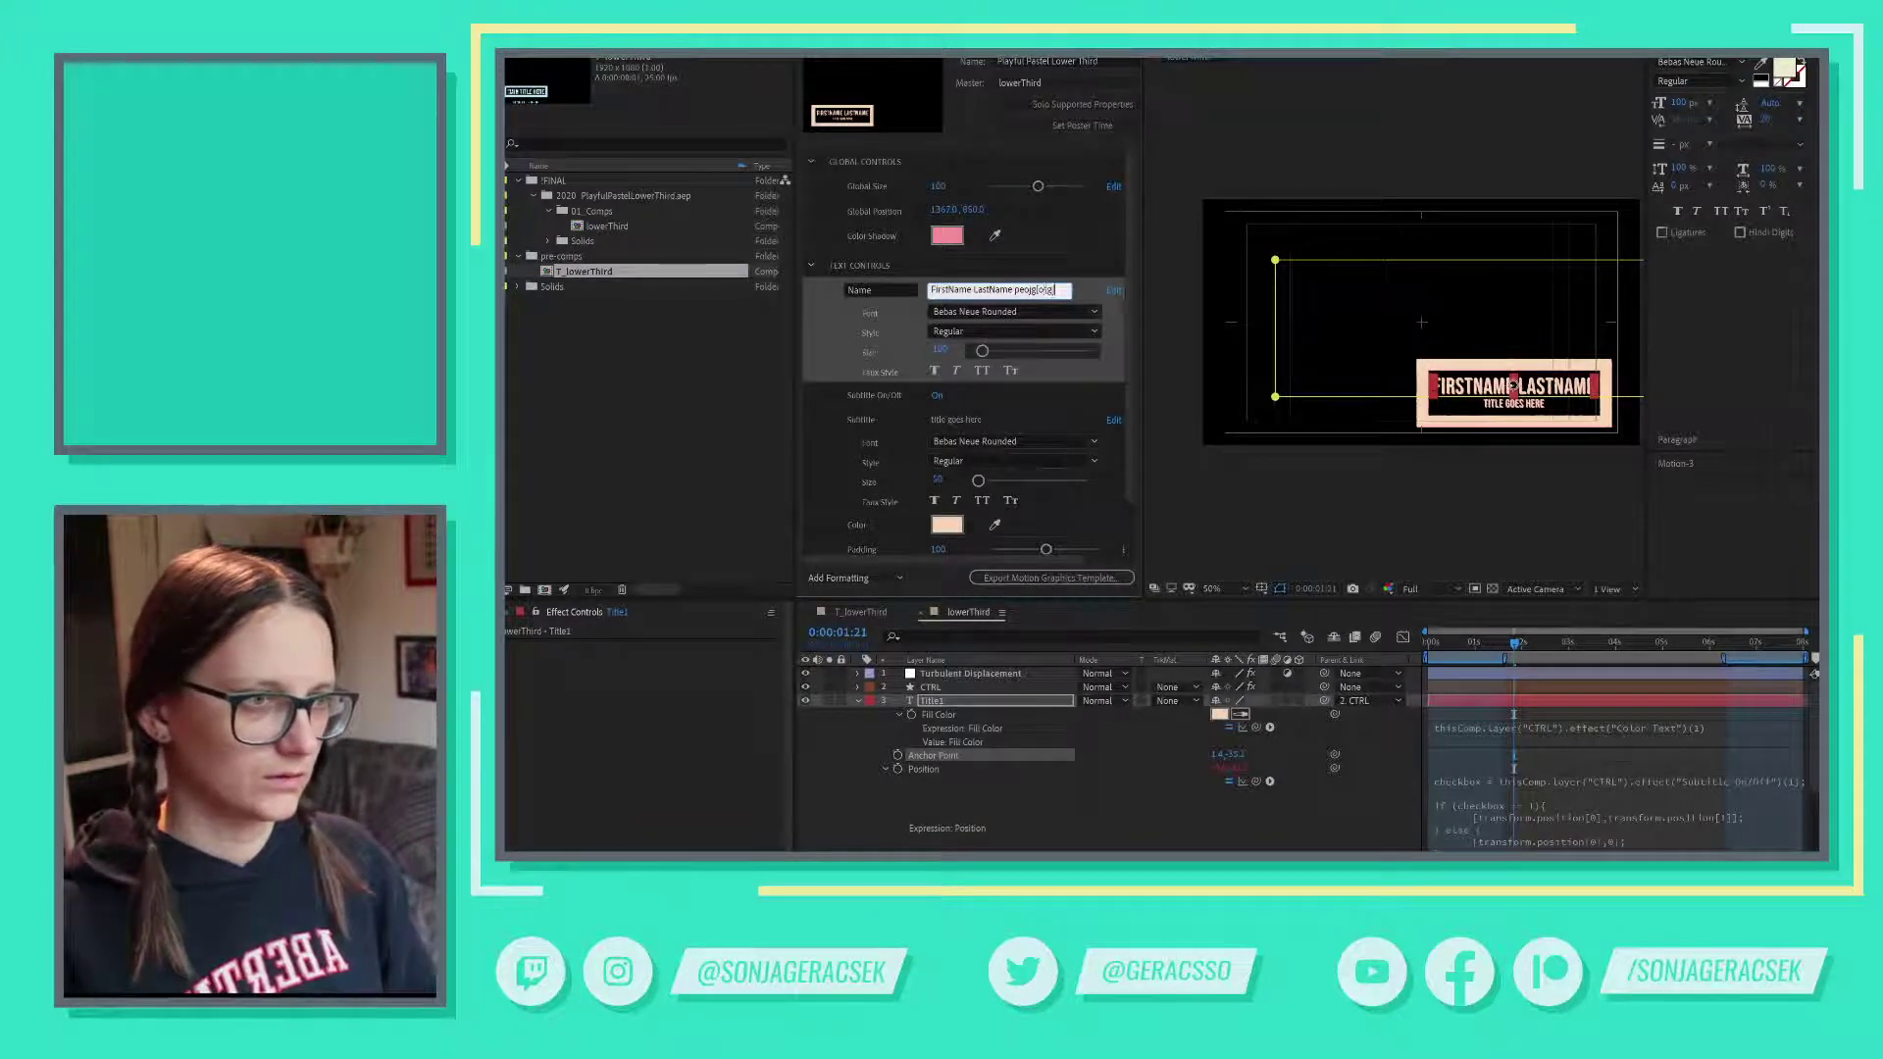
pyautogui.write('osgjsjog')
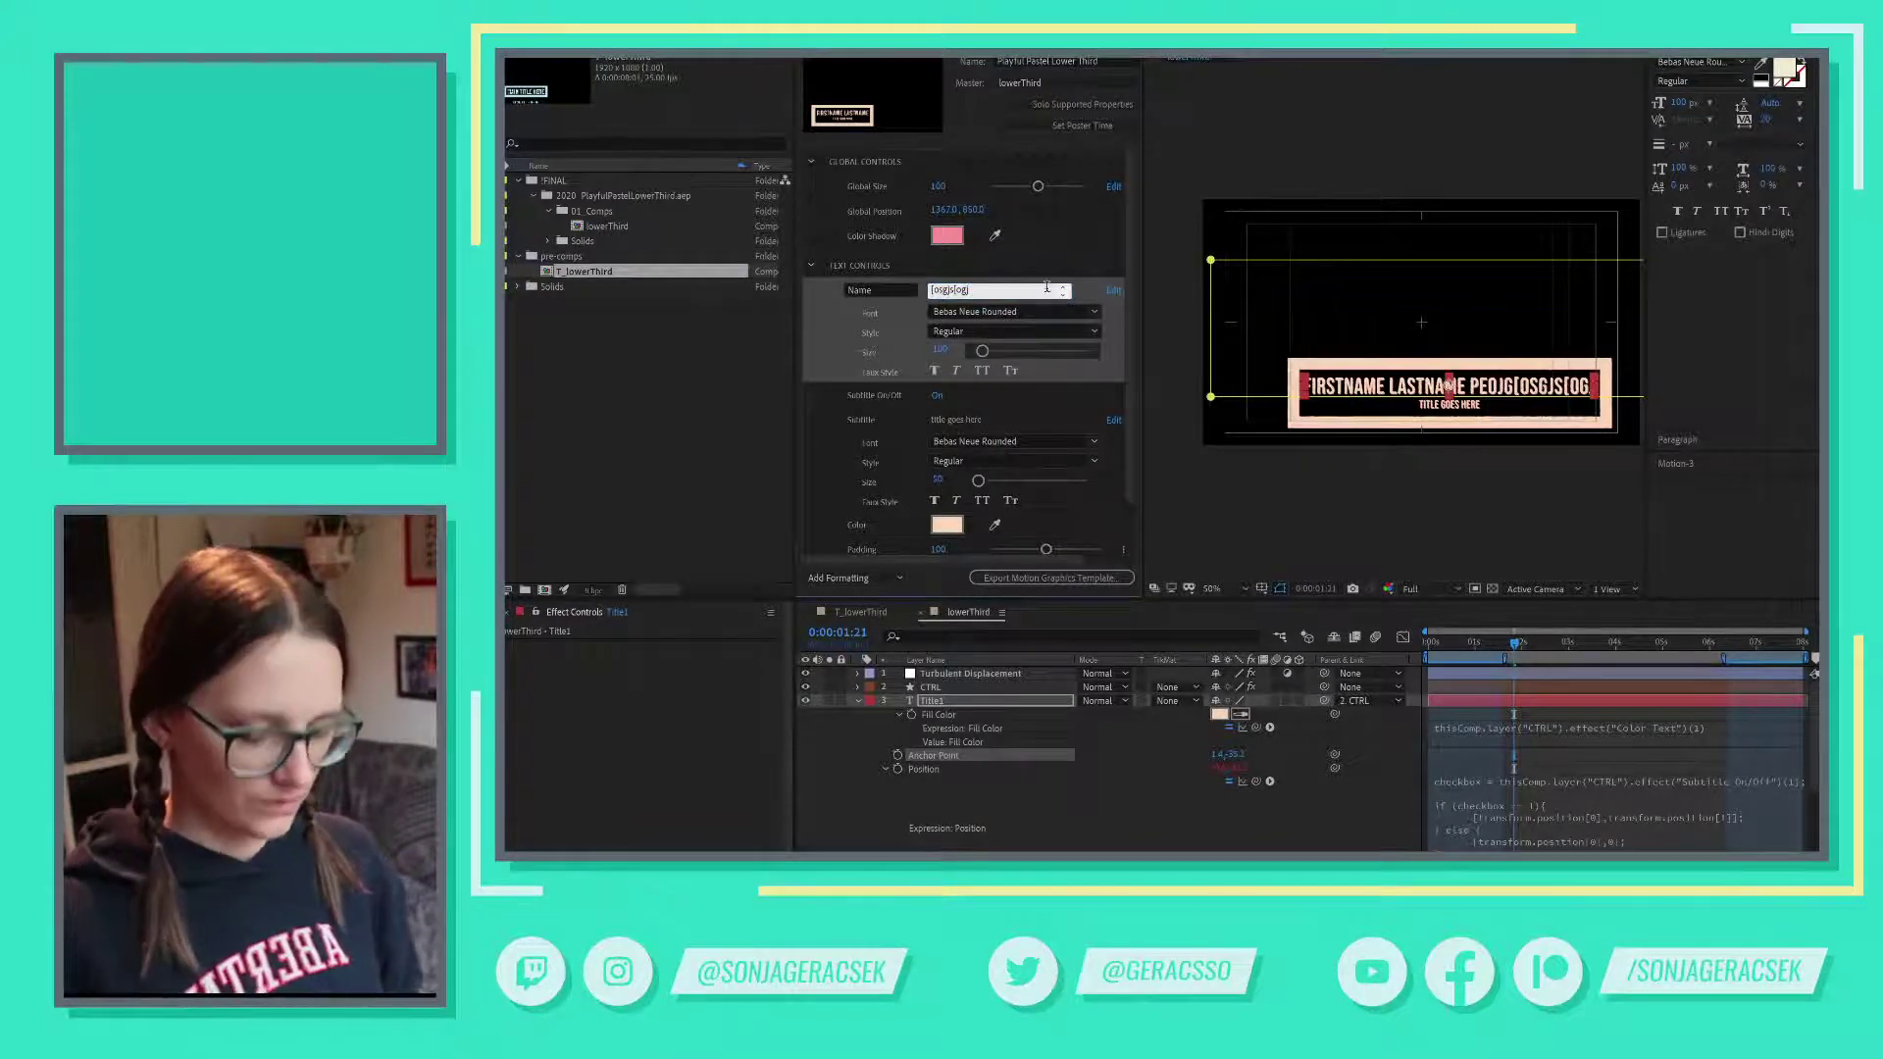
pyautogui.hotkey('ctrl', 'z')
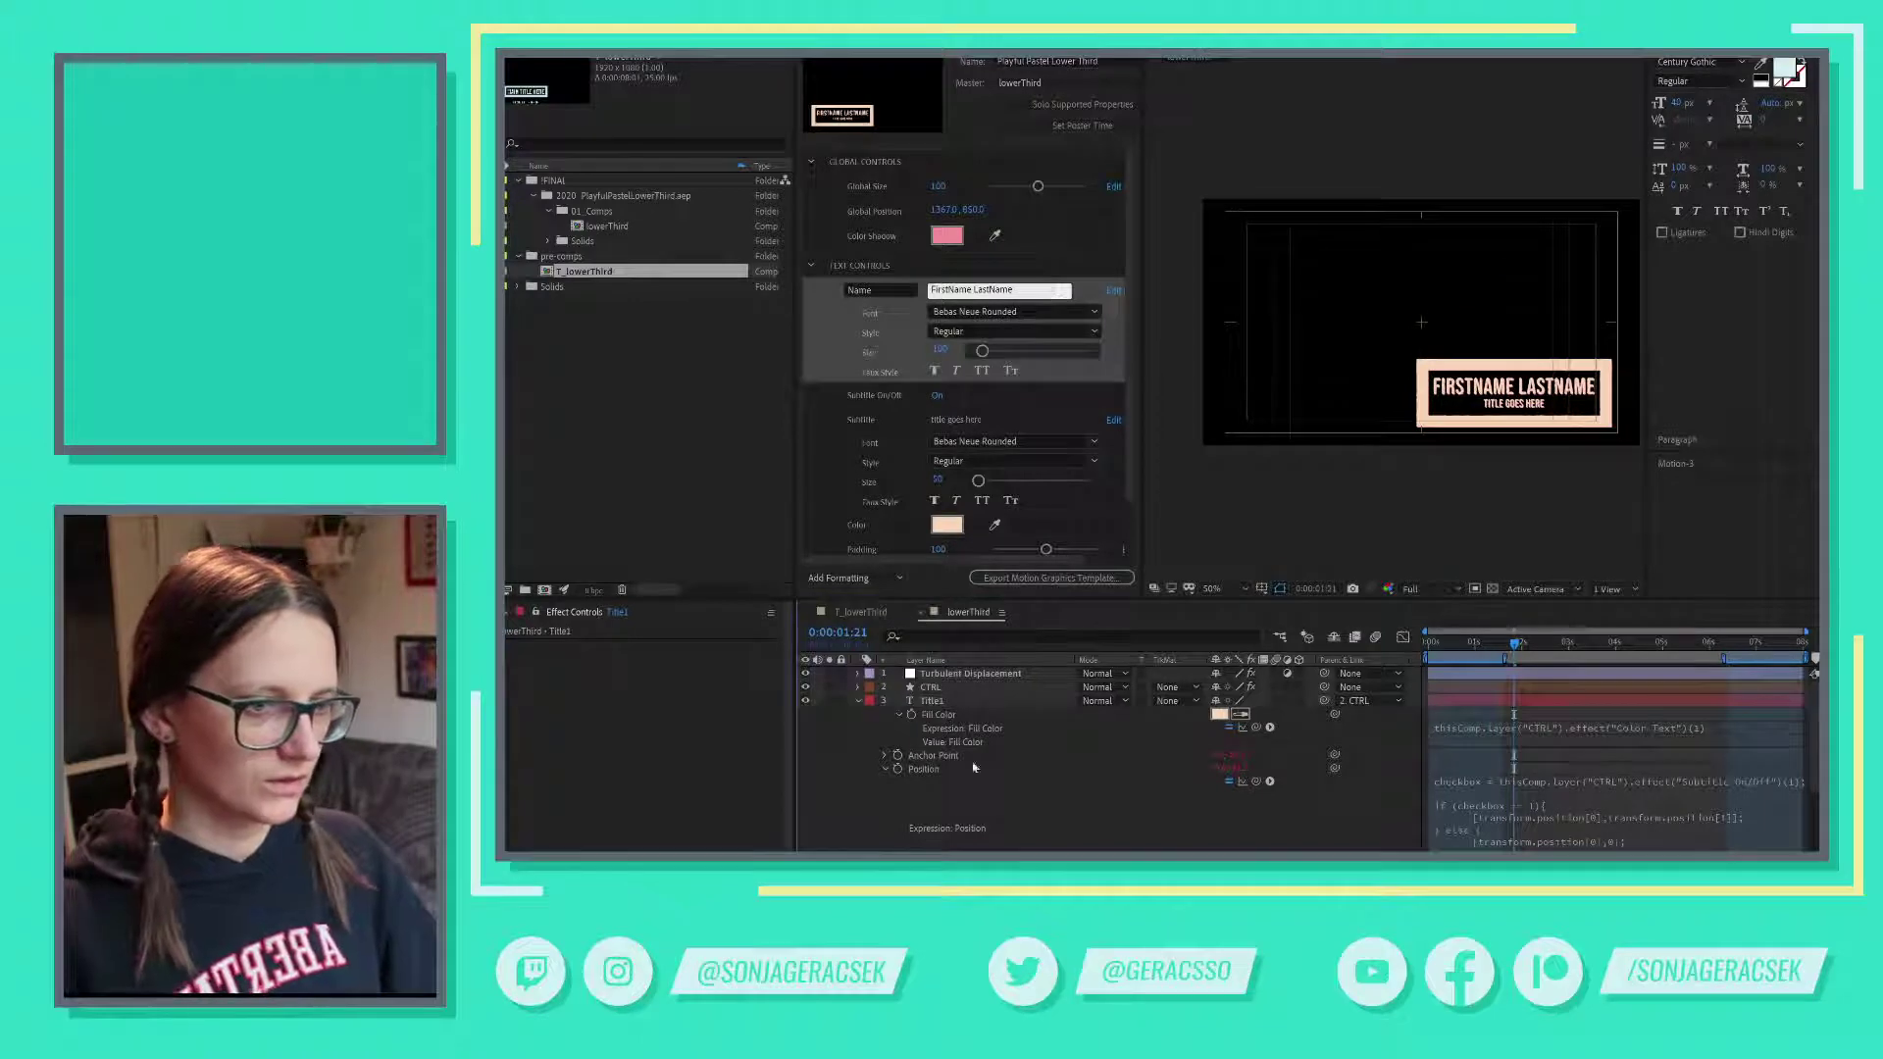
pyautogui.click(886, 755)
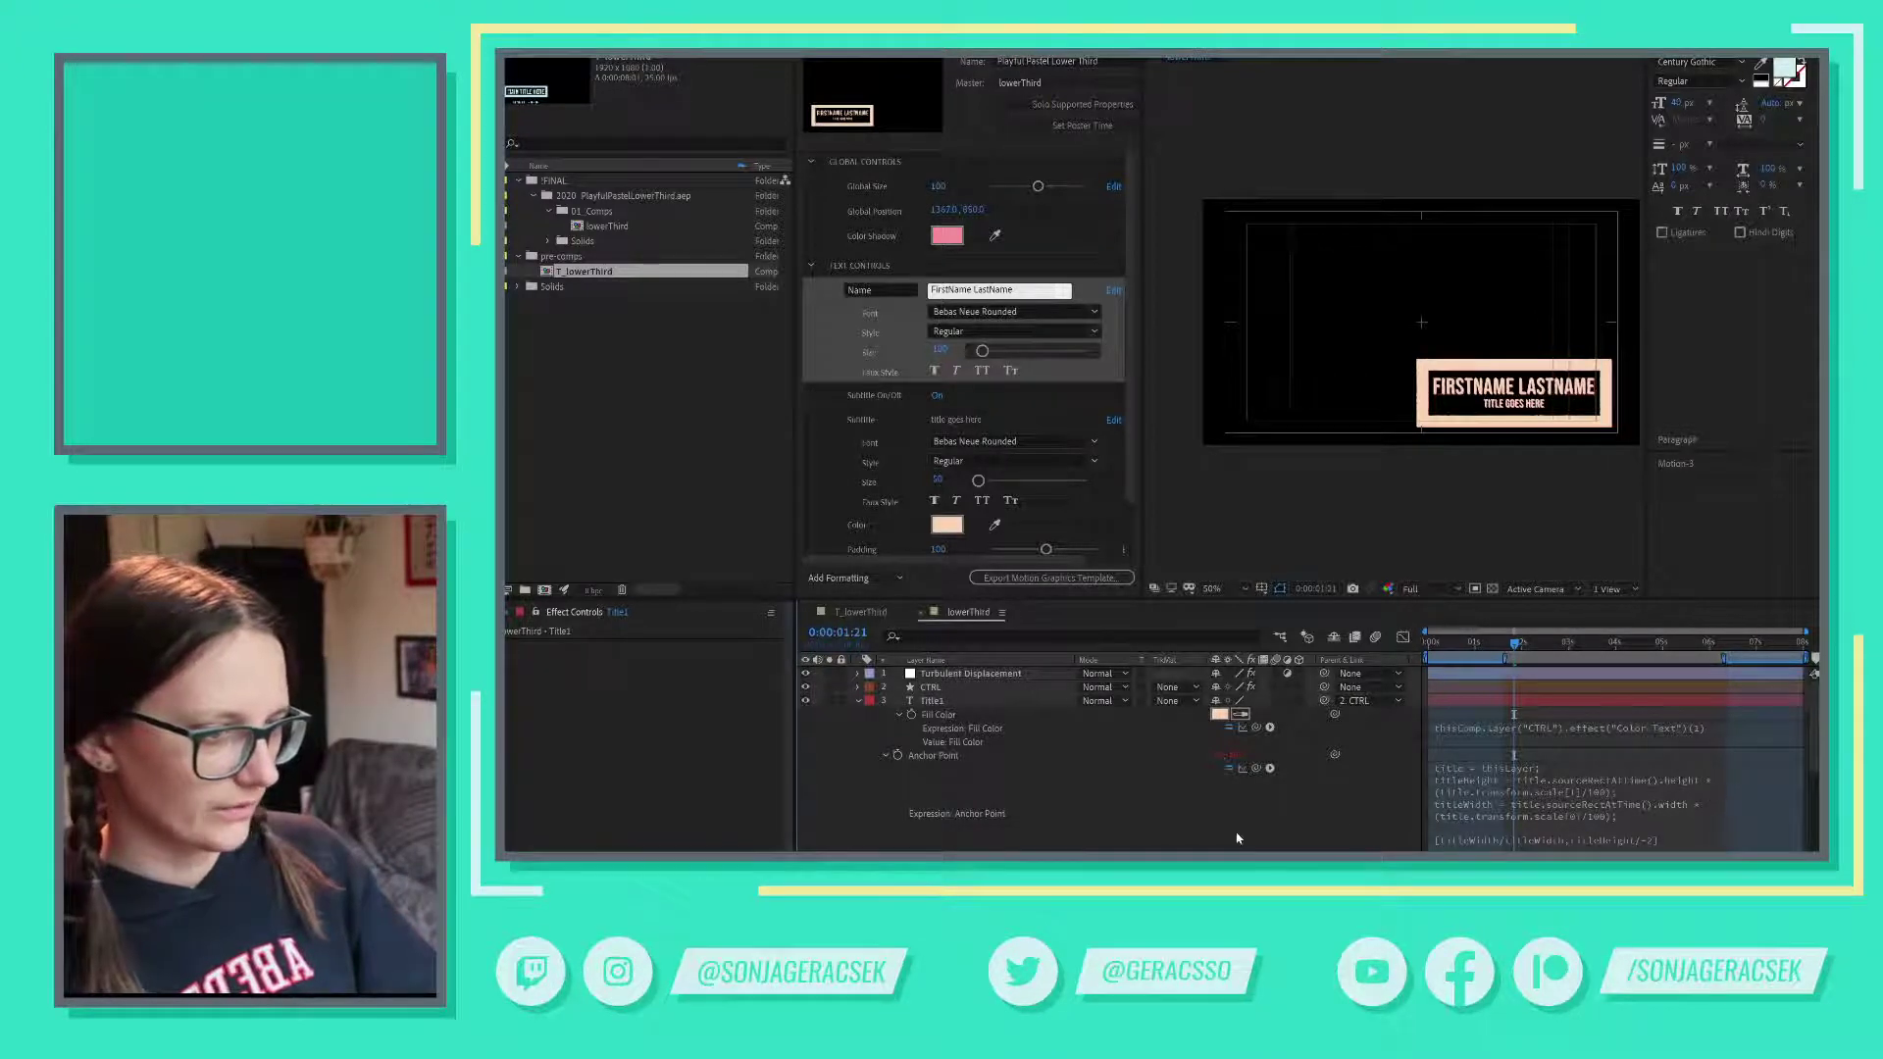
# - Review the Title1 and Title2 expressions in lowerThird, and expand the CTRL layer's xSize slider expression for reading
pyautogui.scroll(-6, 1176, 829)
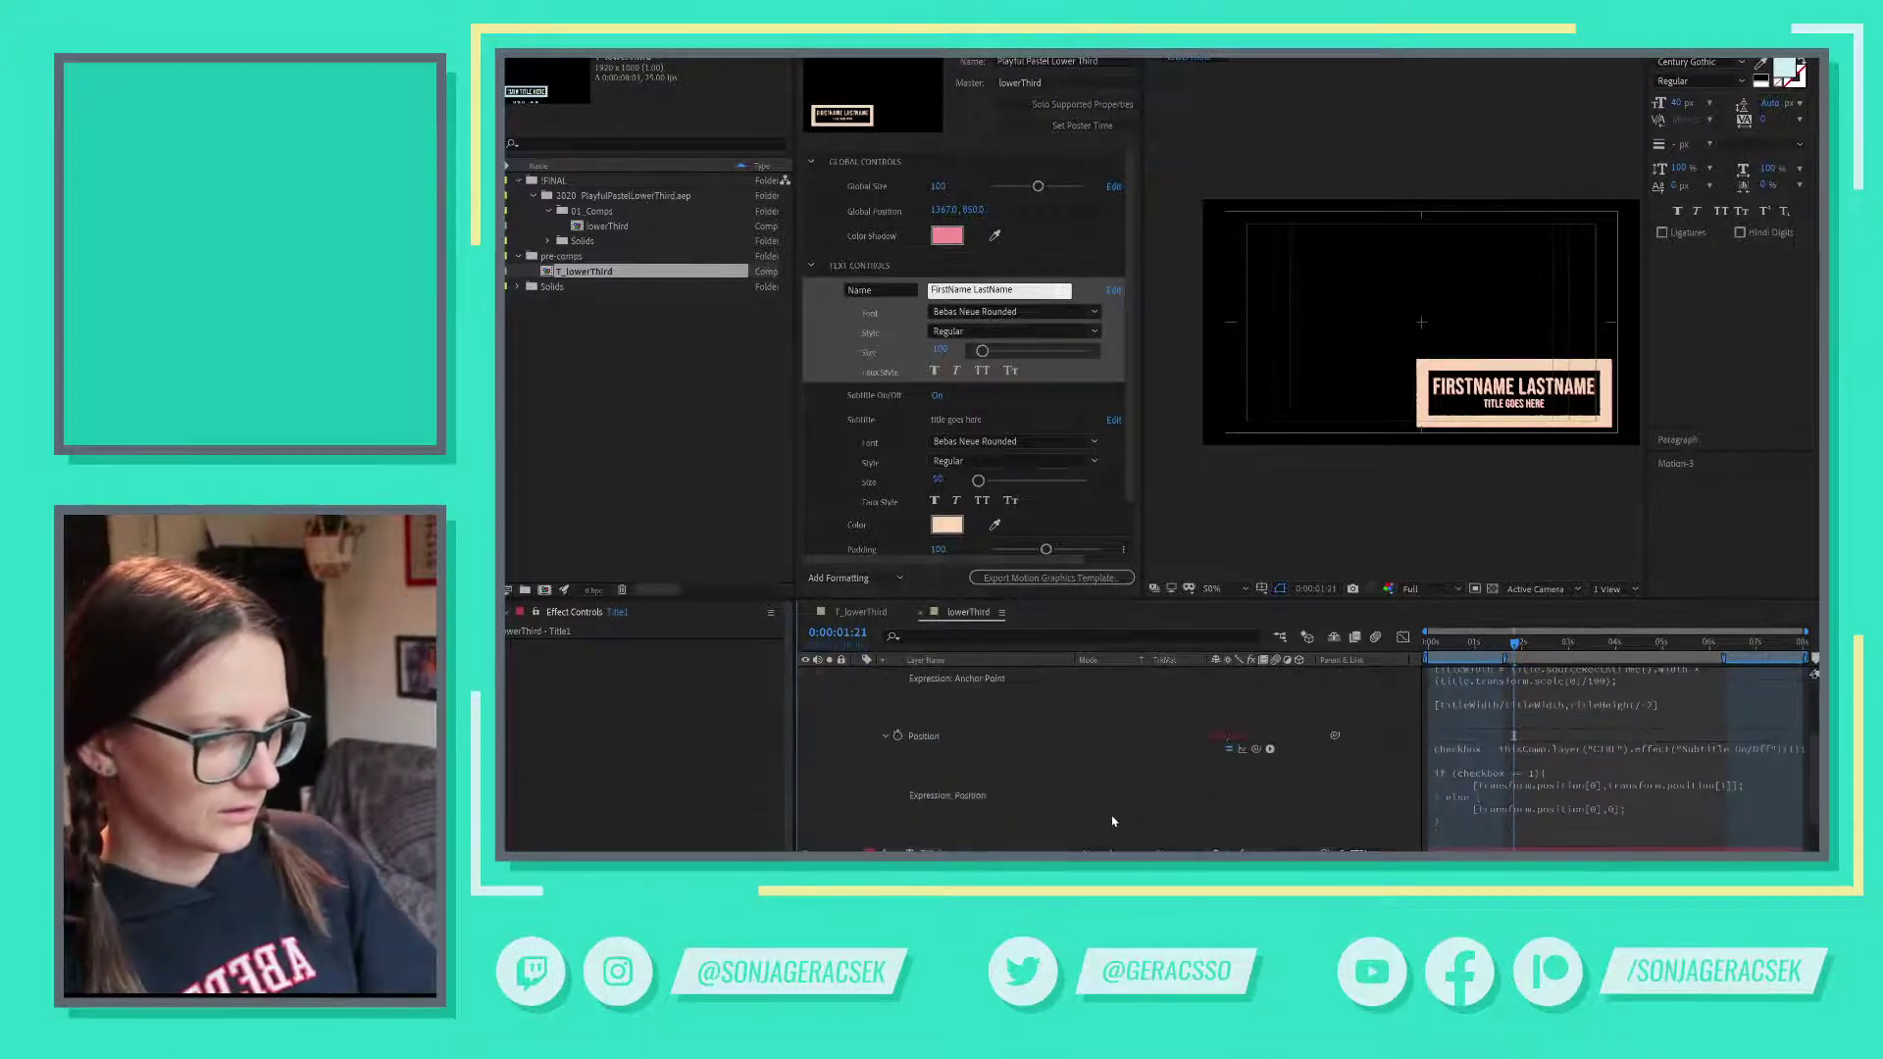
pyautogui.scroll(-2, 1108, 829)
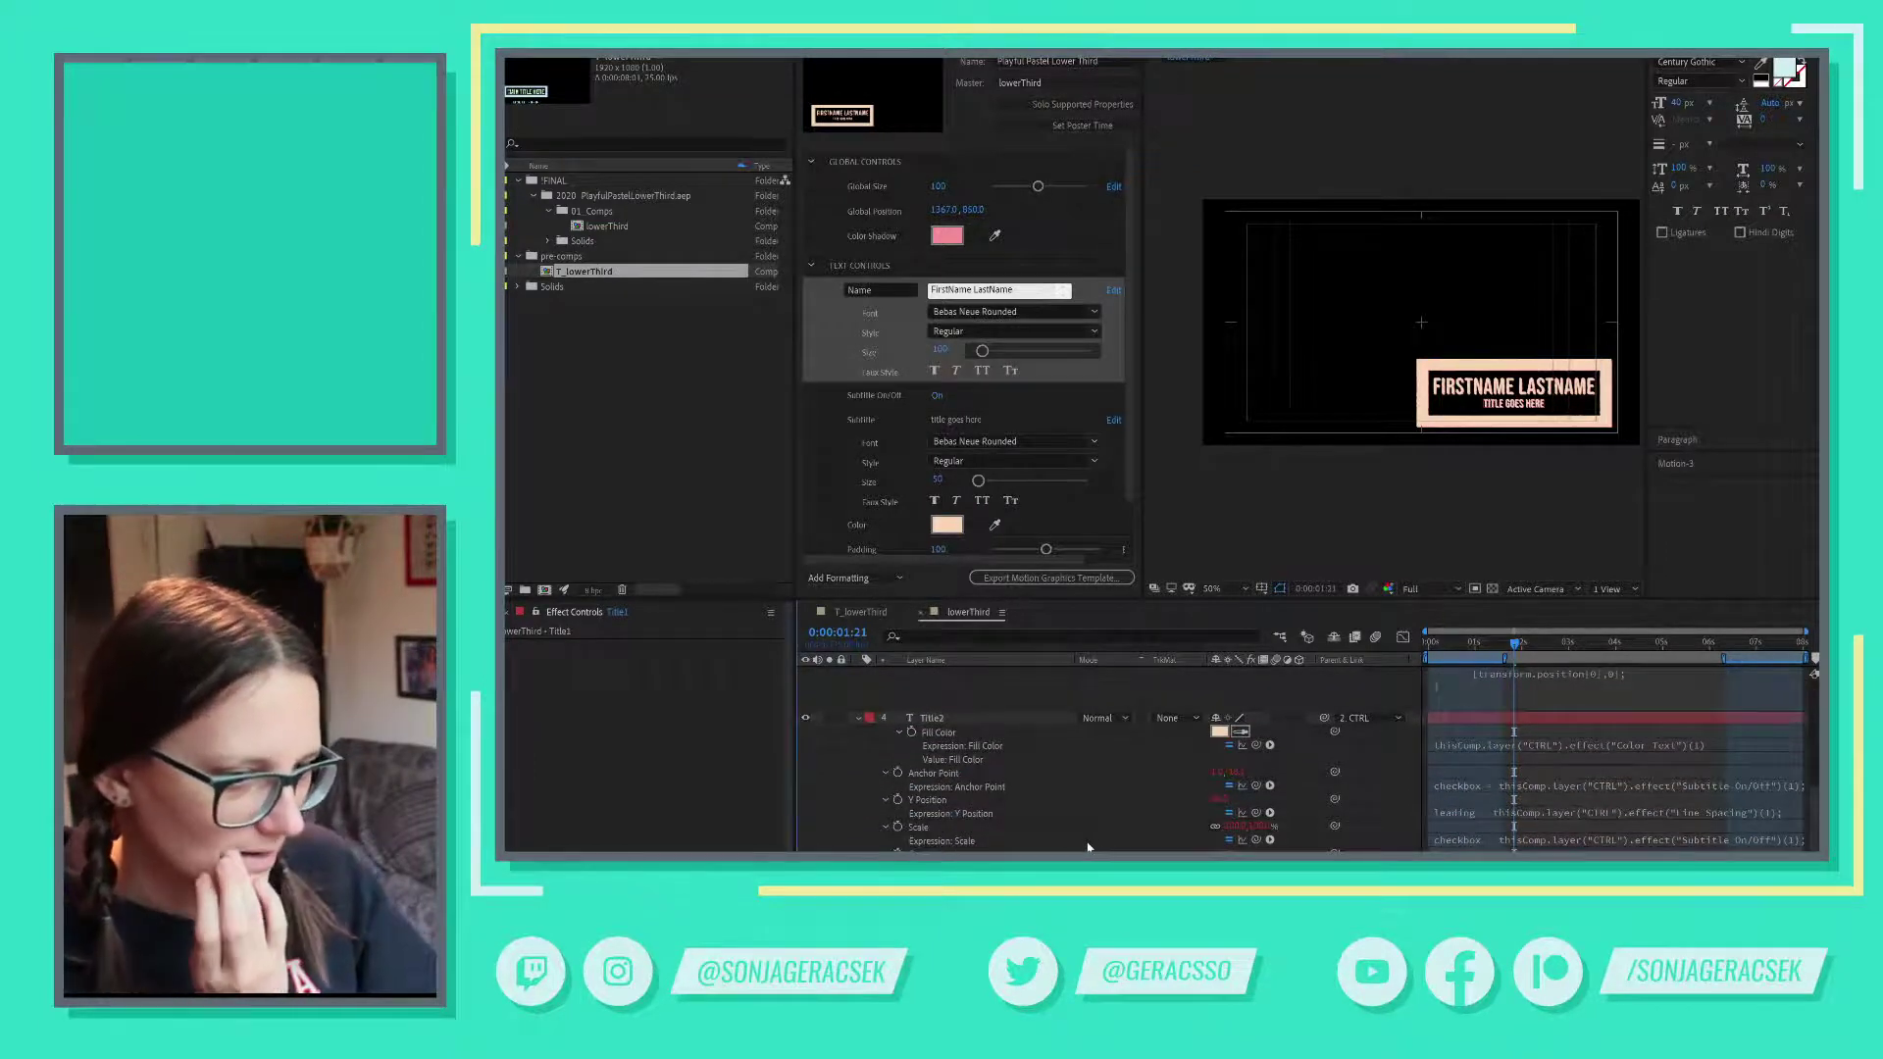
pyautogui.scroll(8, 1079, 834)
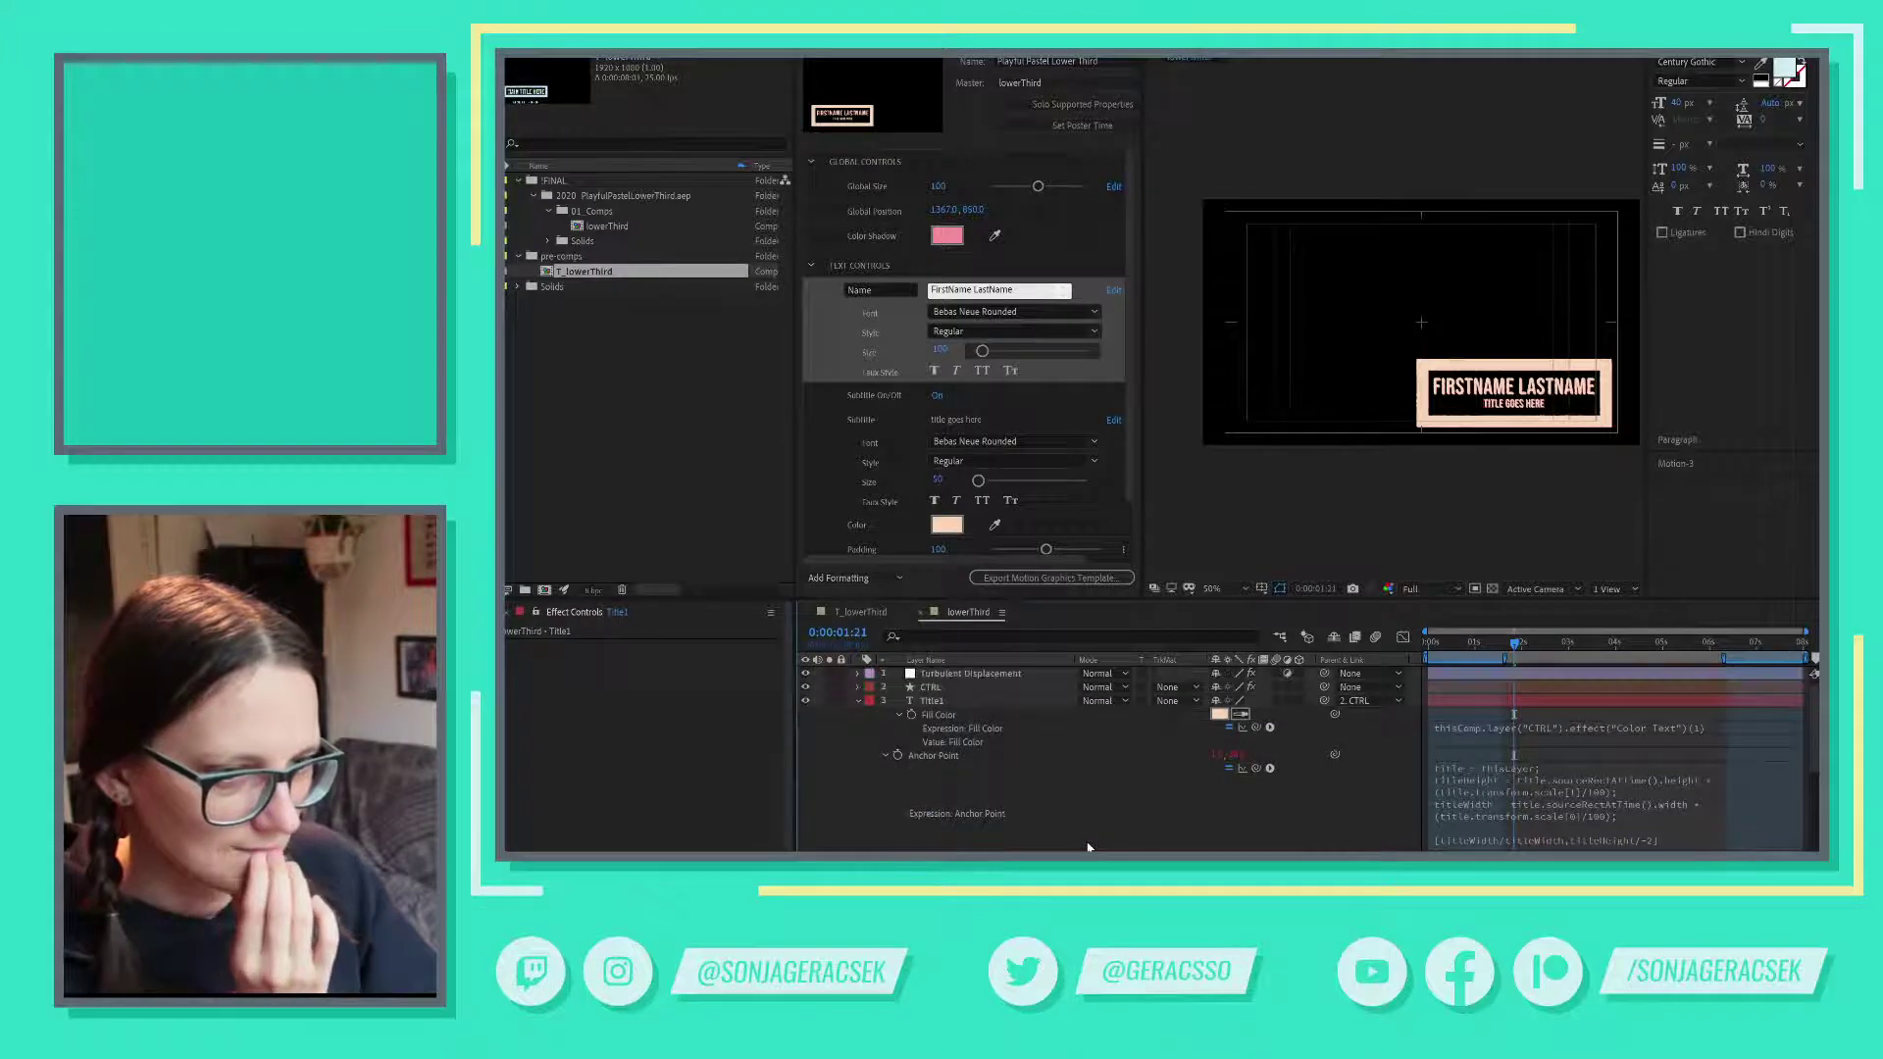
pyautogui.click(858, 687)
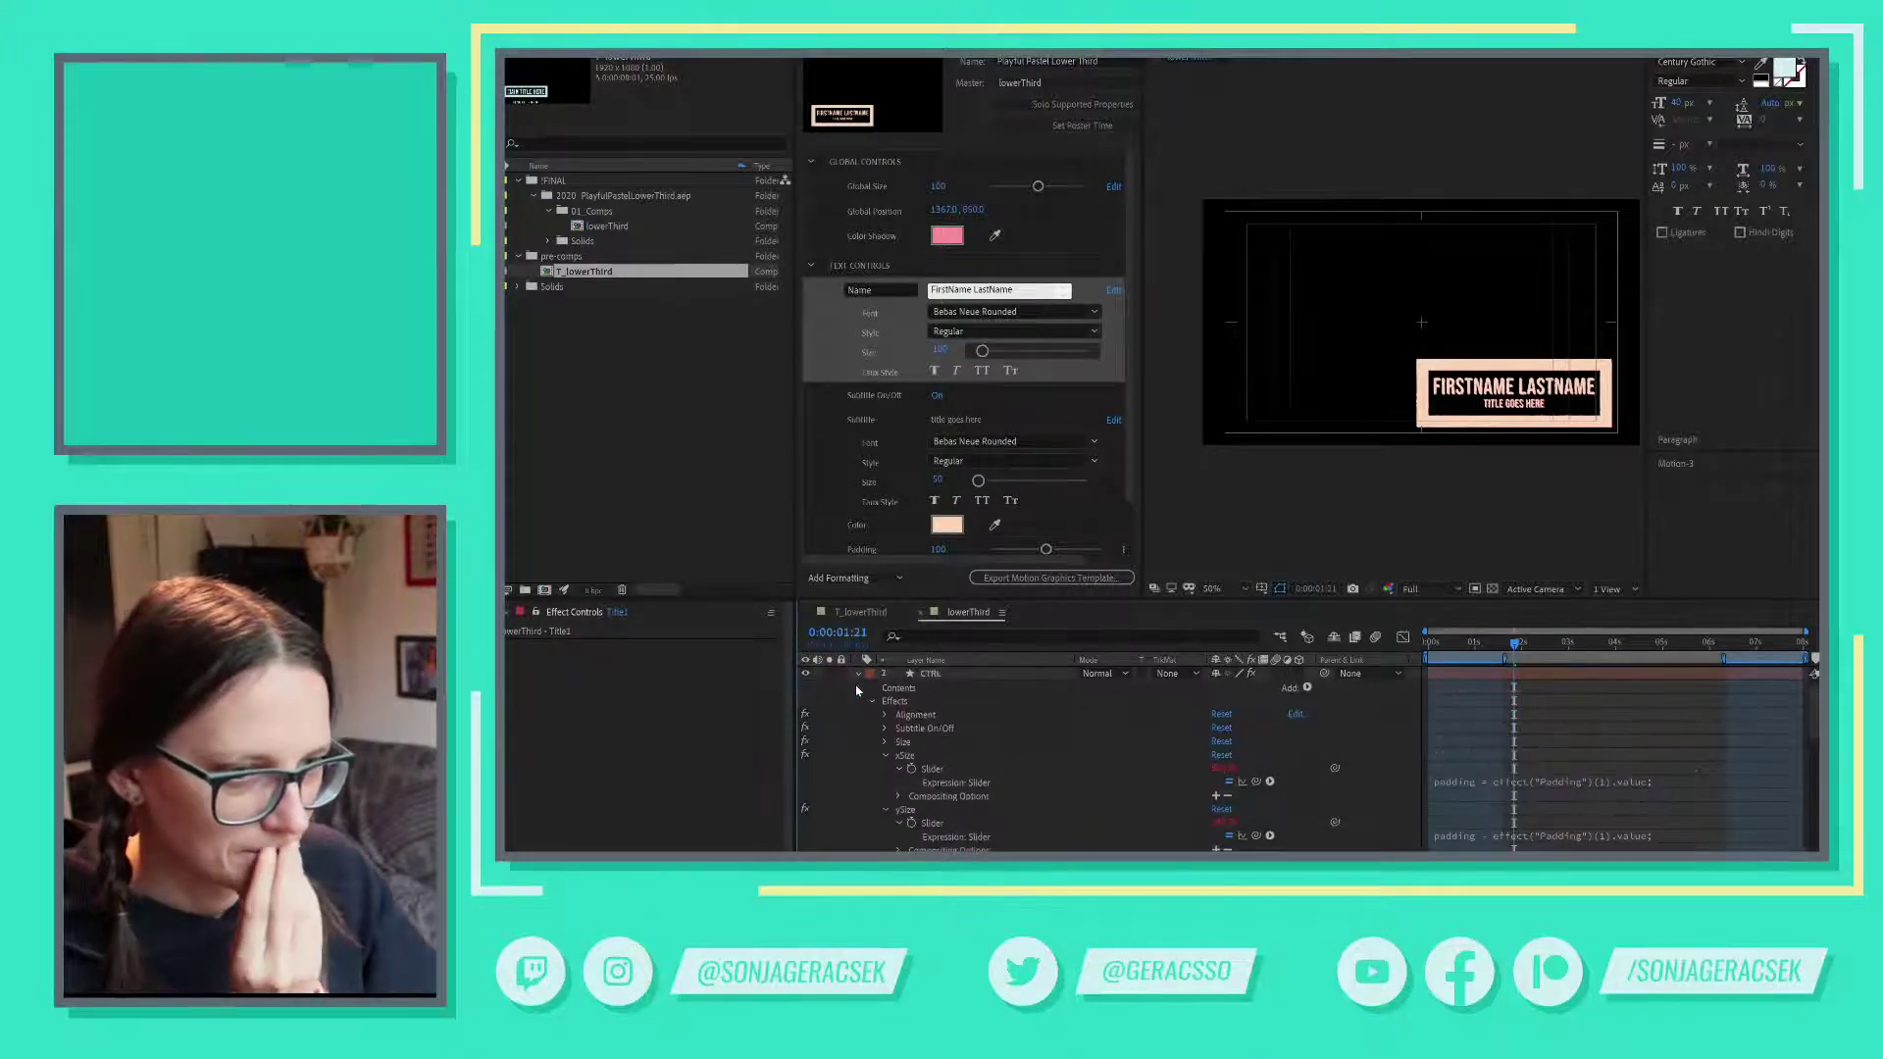
pyautogui.scroll(-1, 1102, 800)
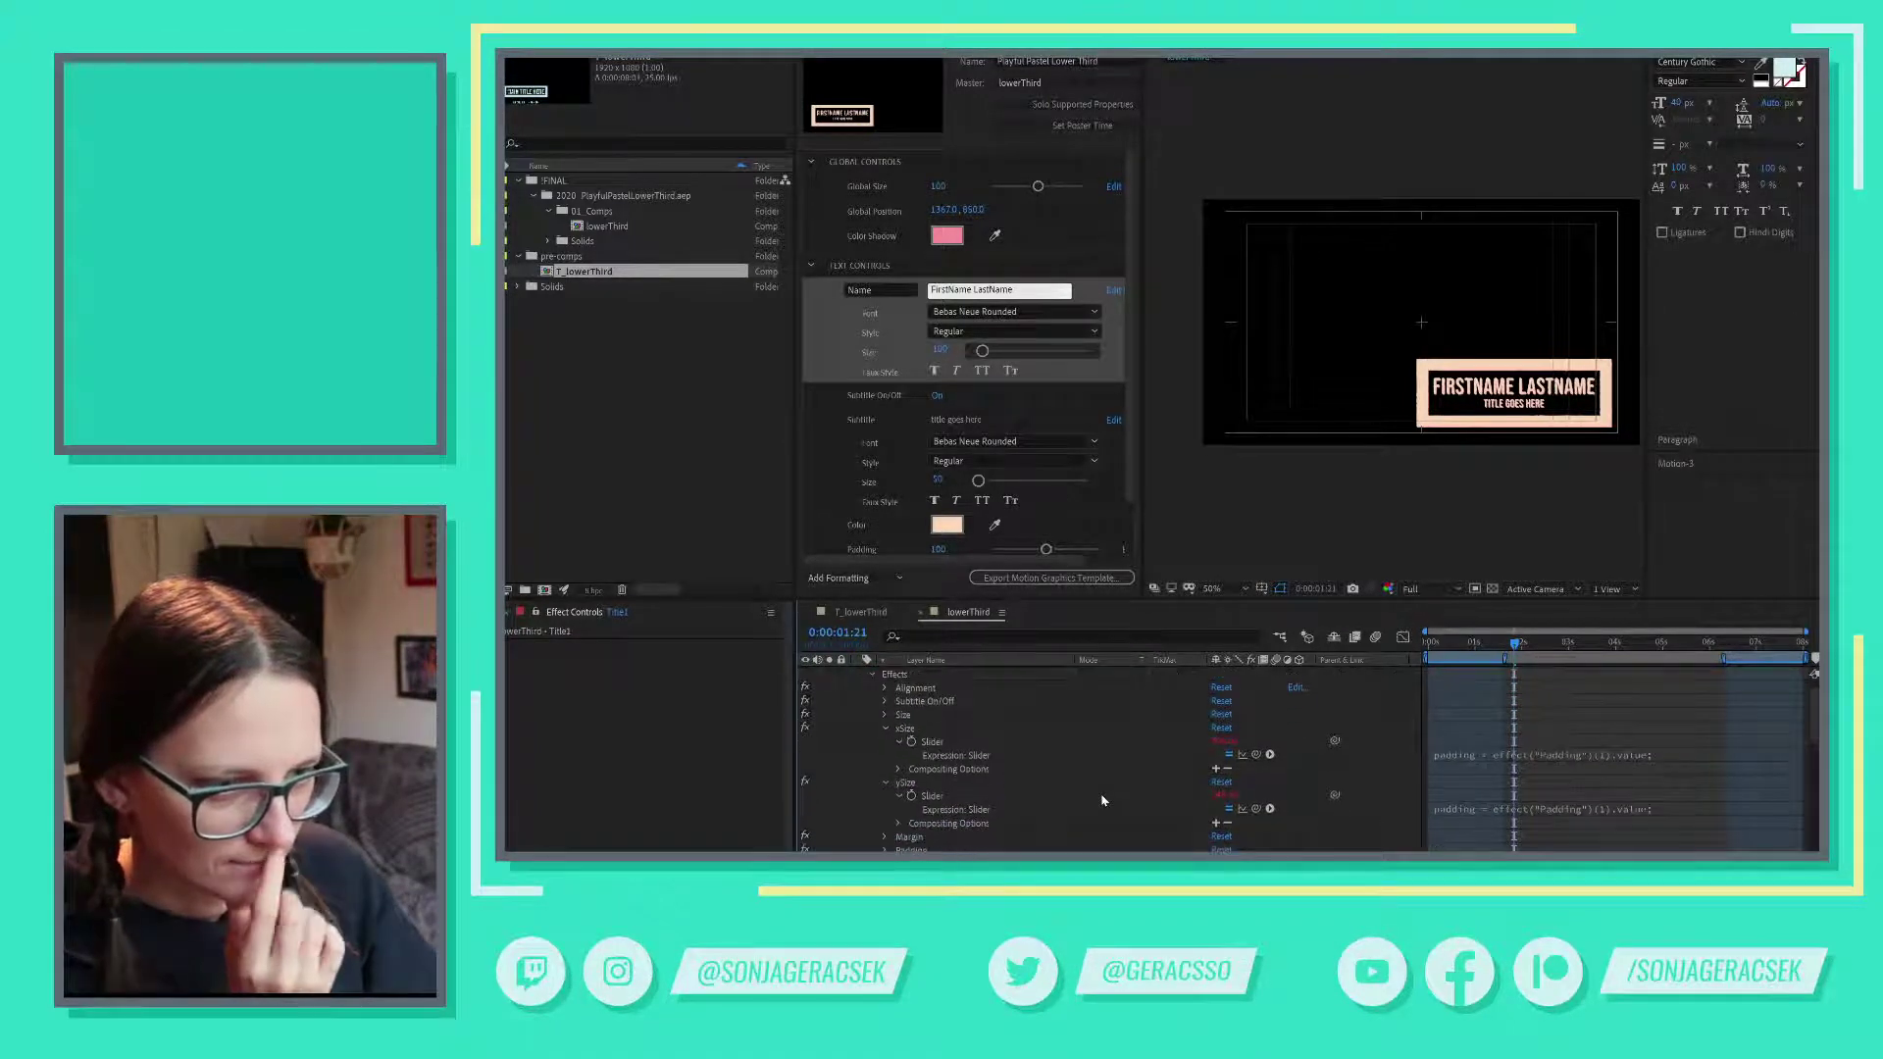
pyautogui.click(1500, 757)
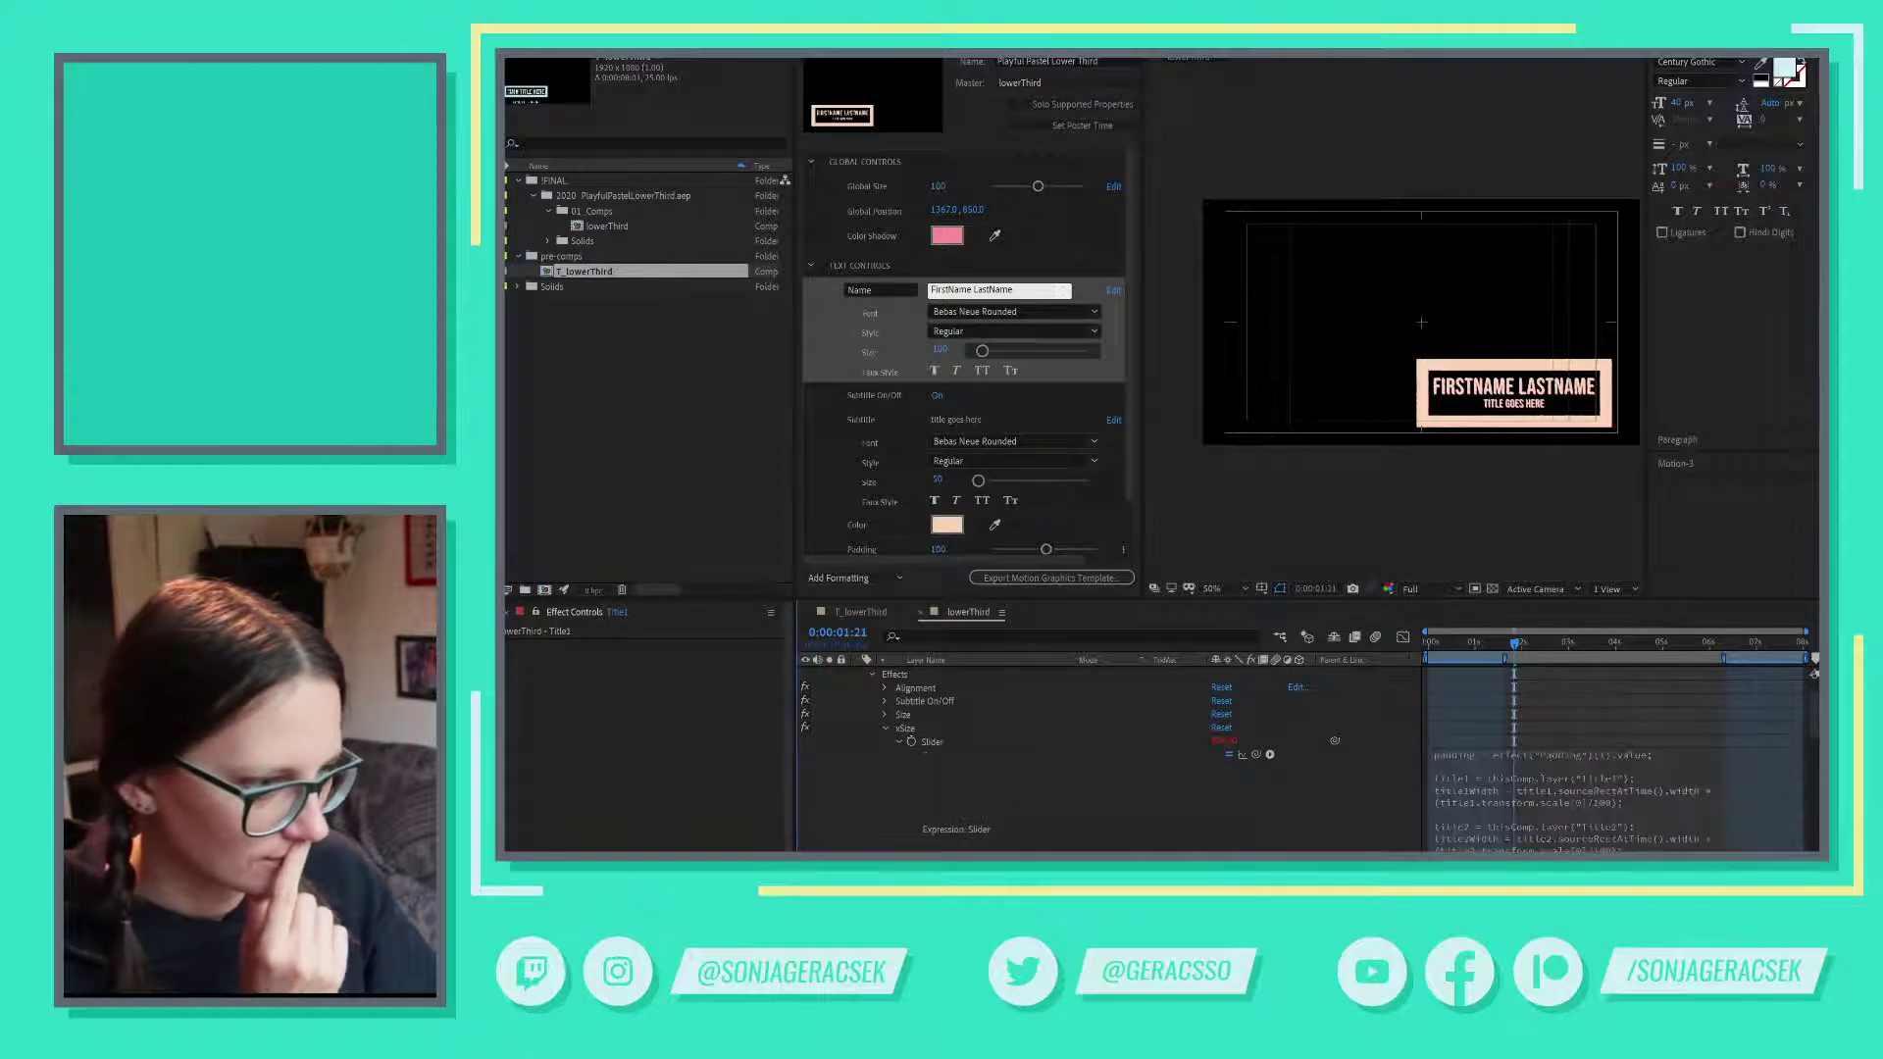
pyautogui.scroll(-1, 1549, 800)
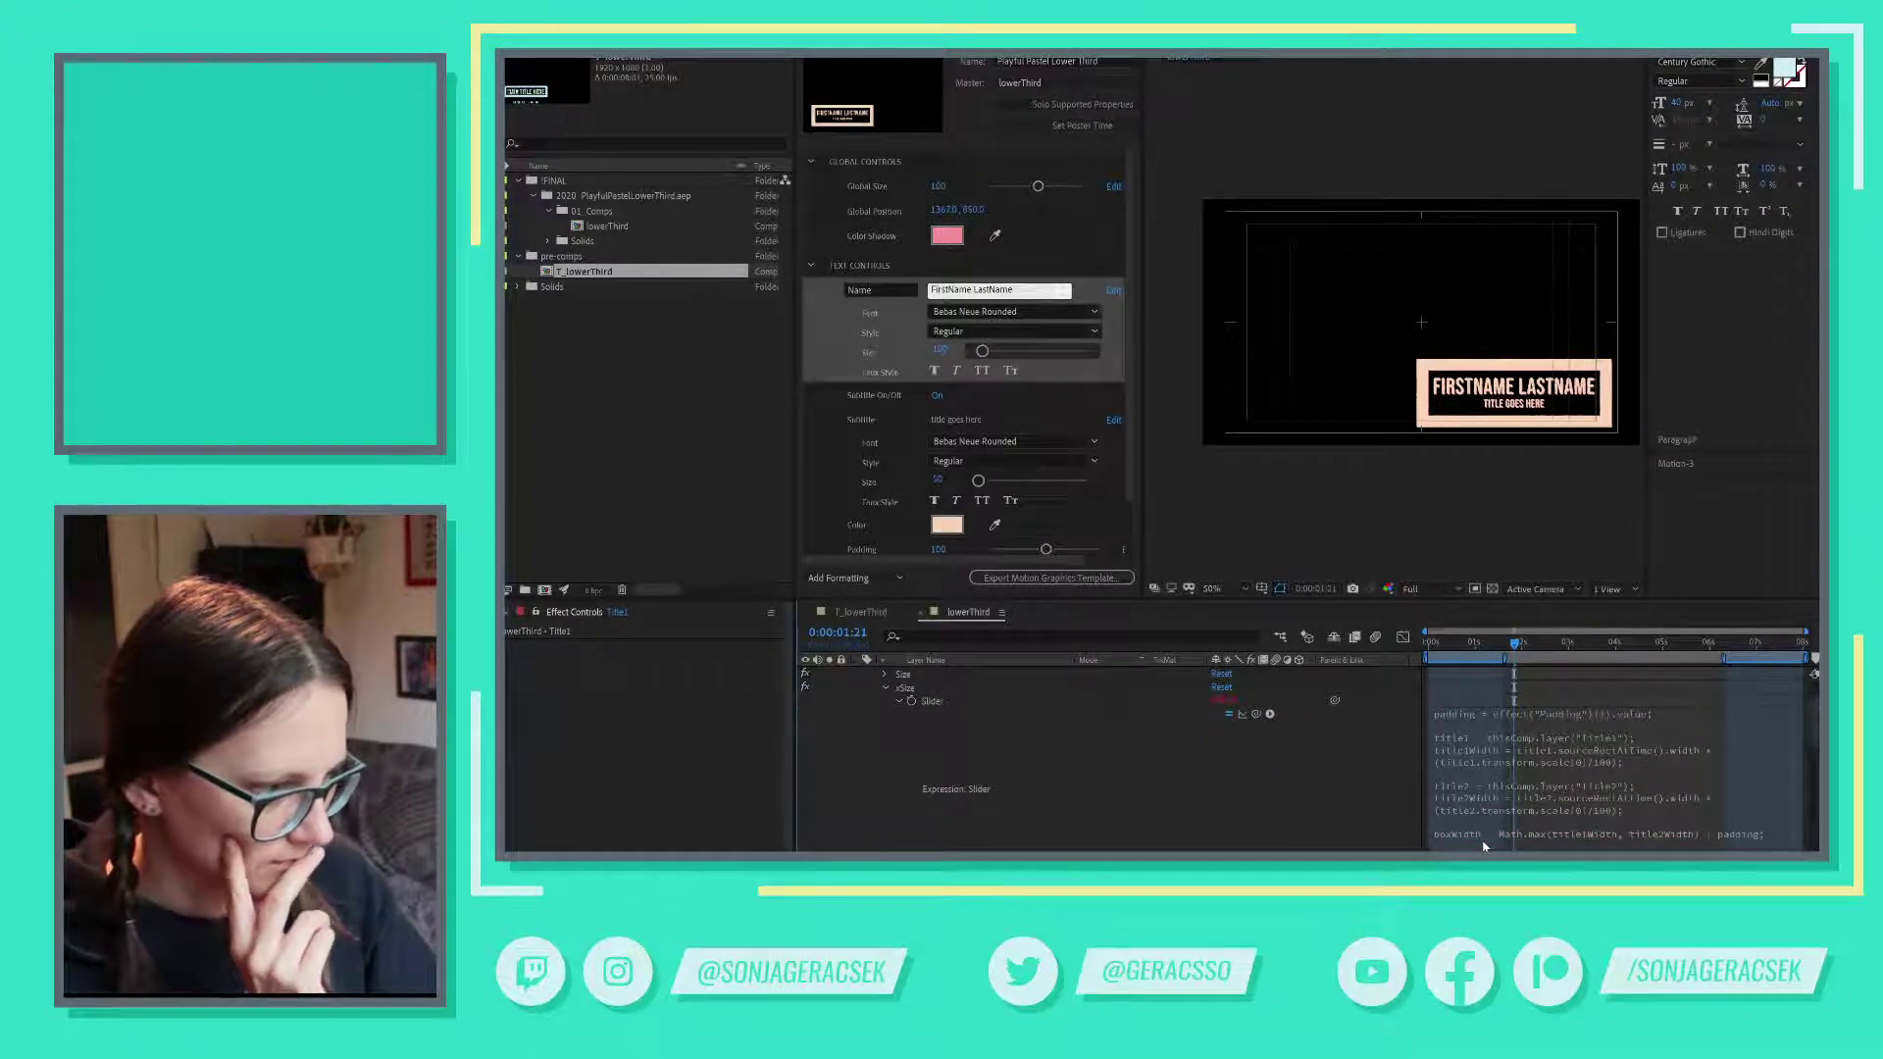
pyautogui.scroll(3, 1147, 842)
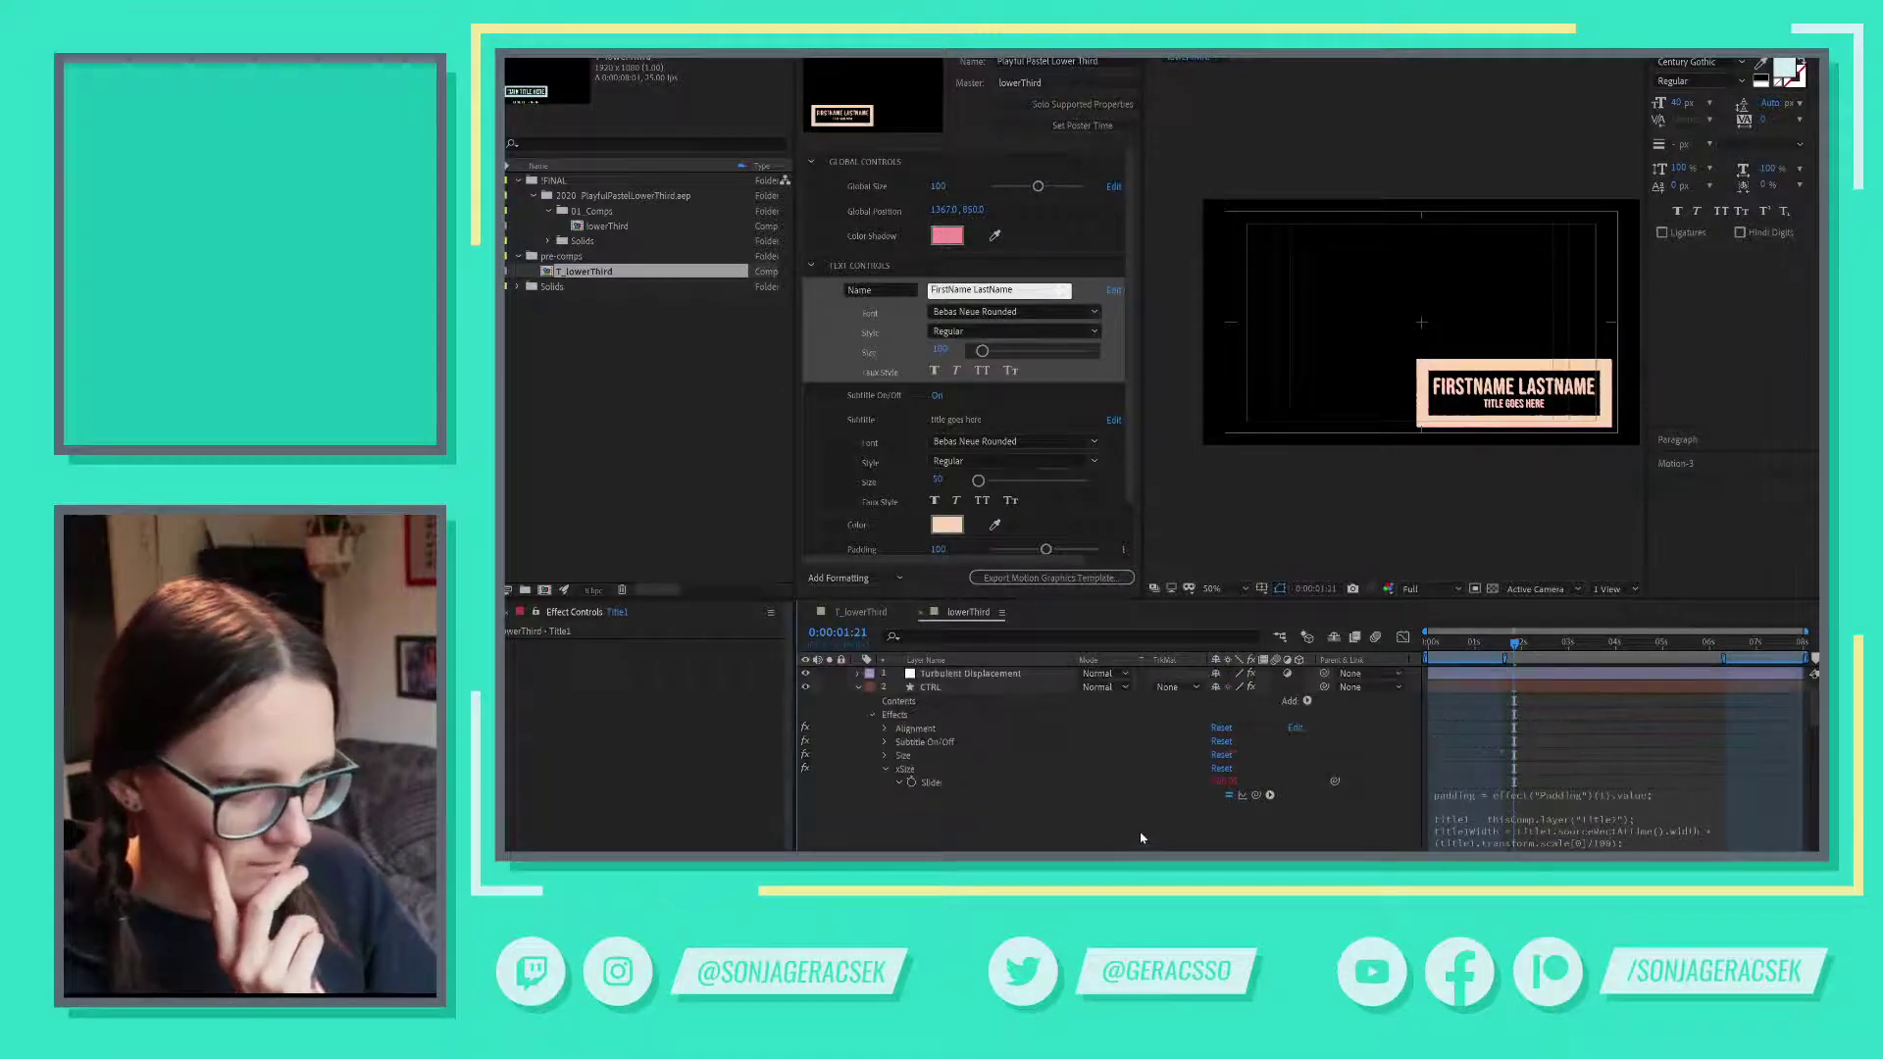
# - Collapse the xSize and ySize effects on the CTRL layer and expand PosterizeTime to inspect its slider
pyautogui.click(885, 771)
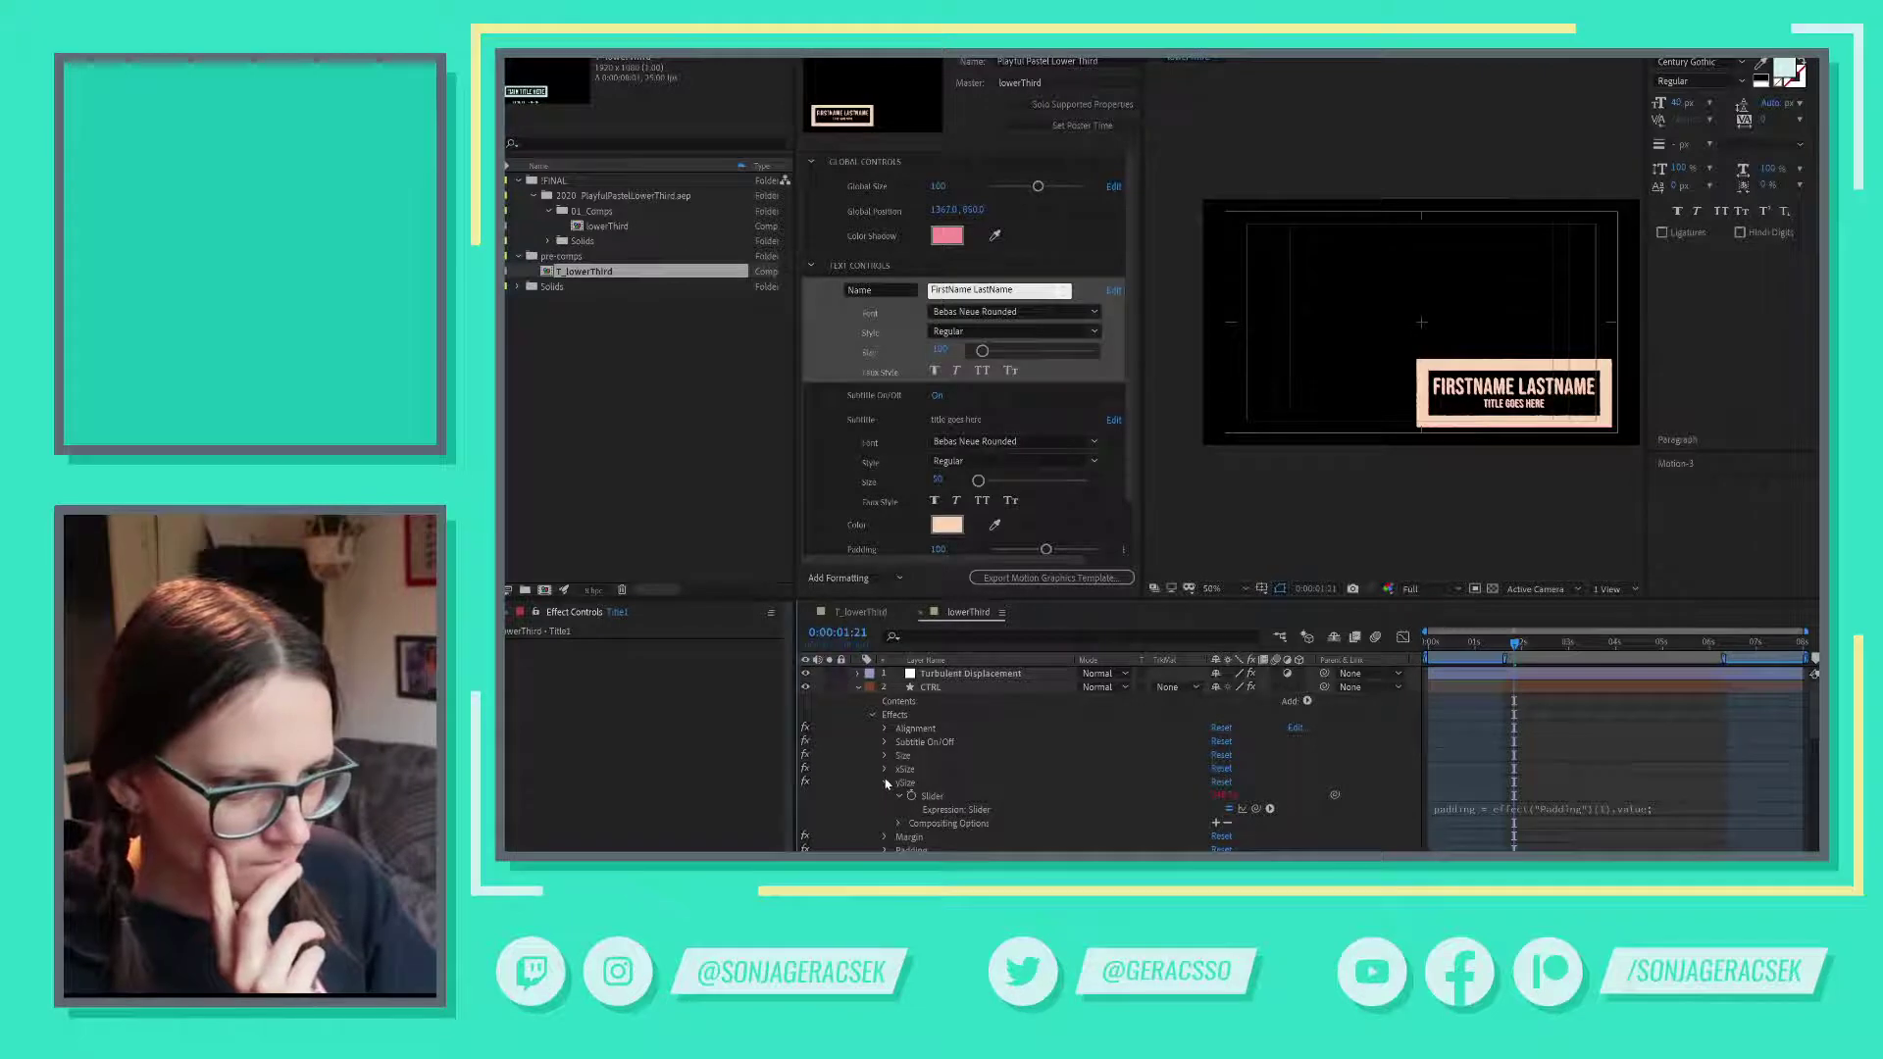
pyautogui.click(885, 784)
pyautogui.scroll(-3, 1046, 802)
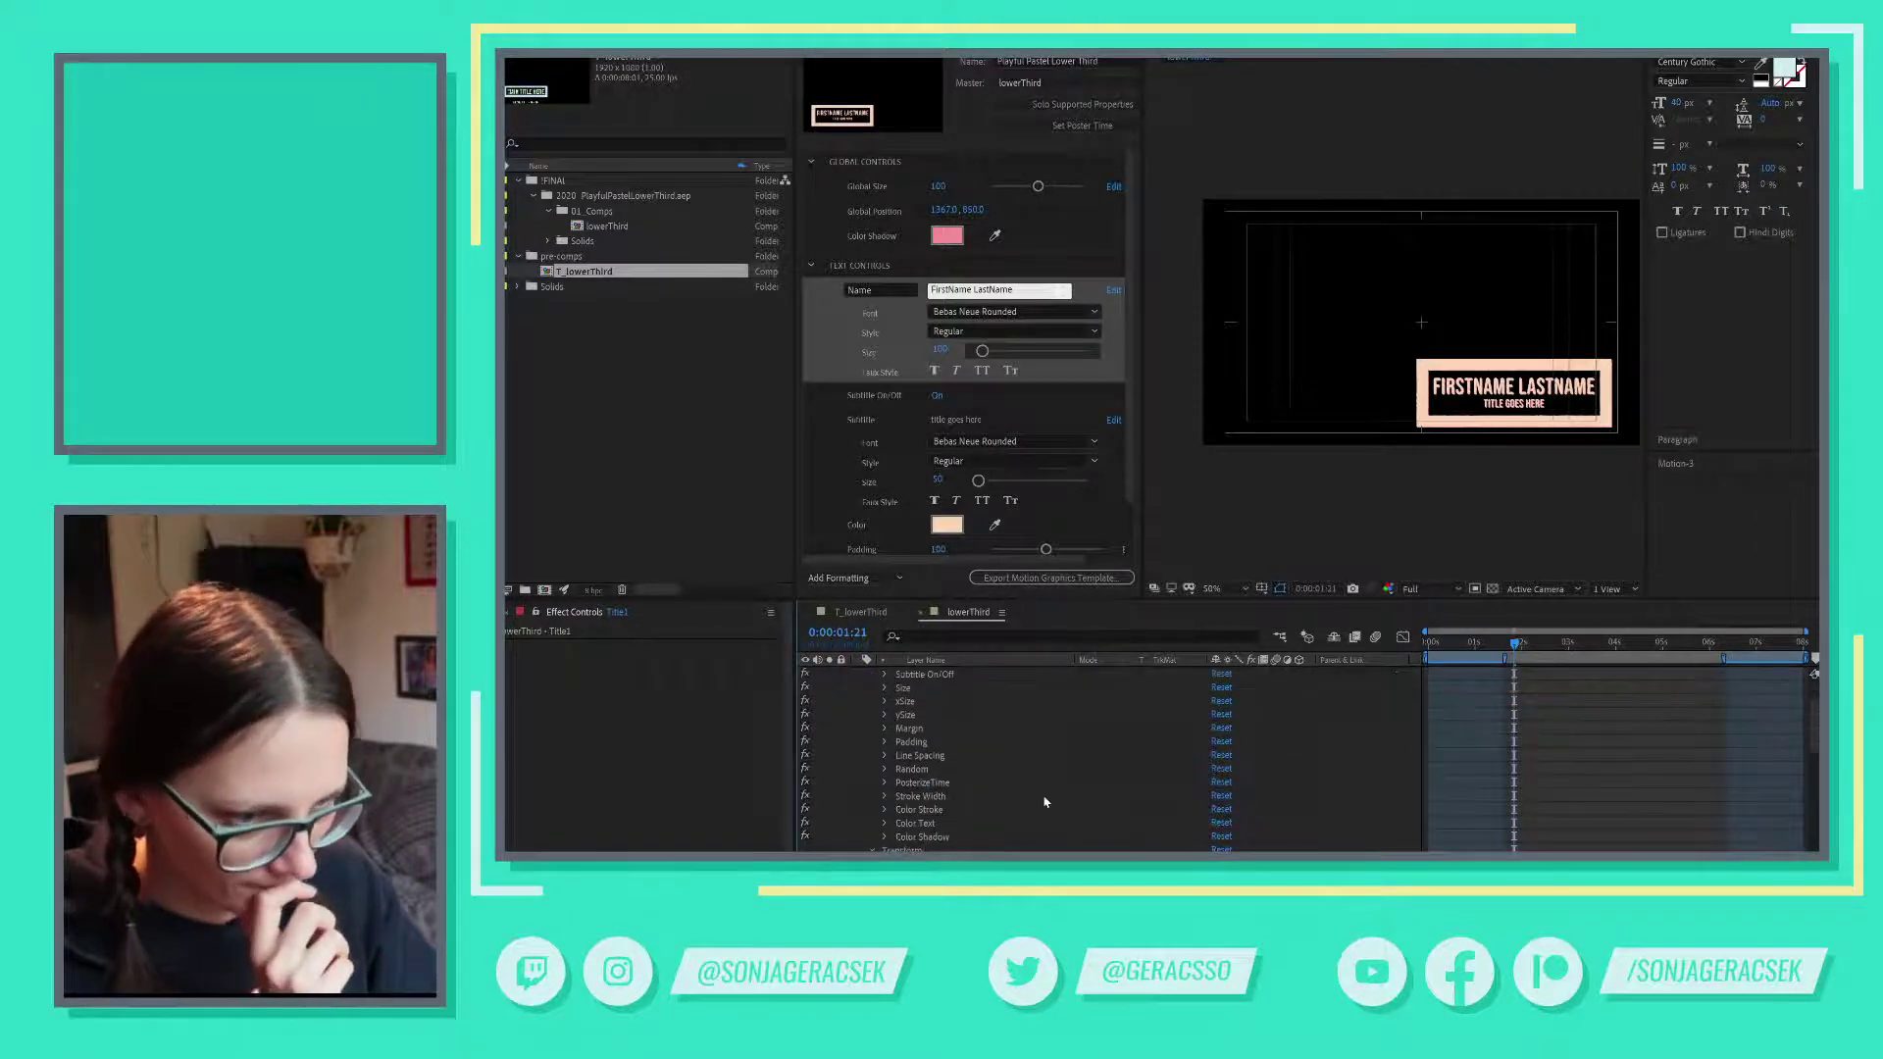
pyautogui.click(883, 782)
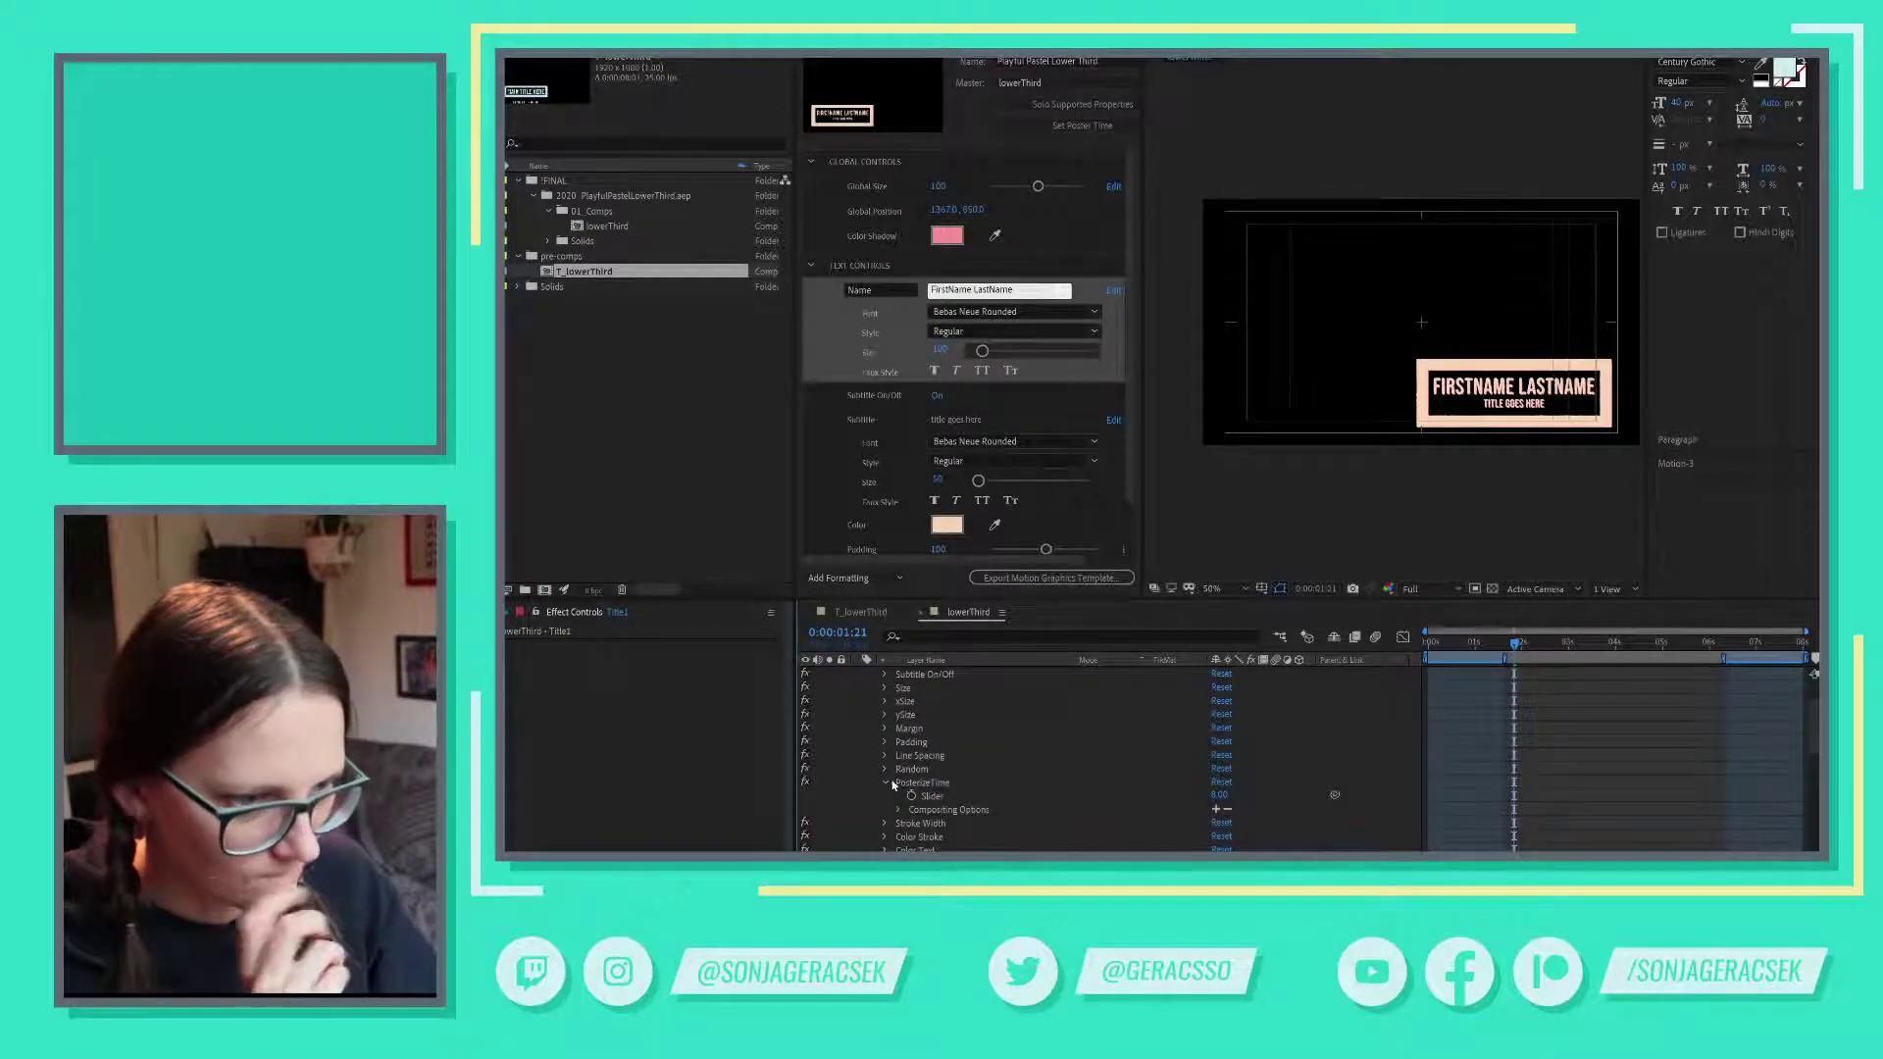
pyautogui.scroll(-1, 1019, 775)
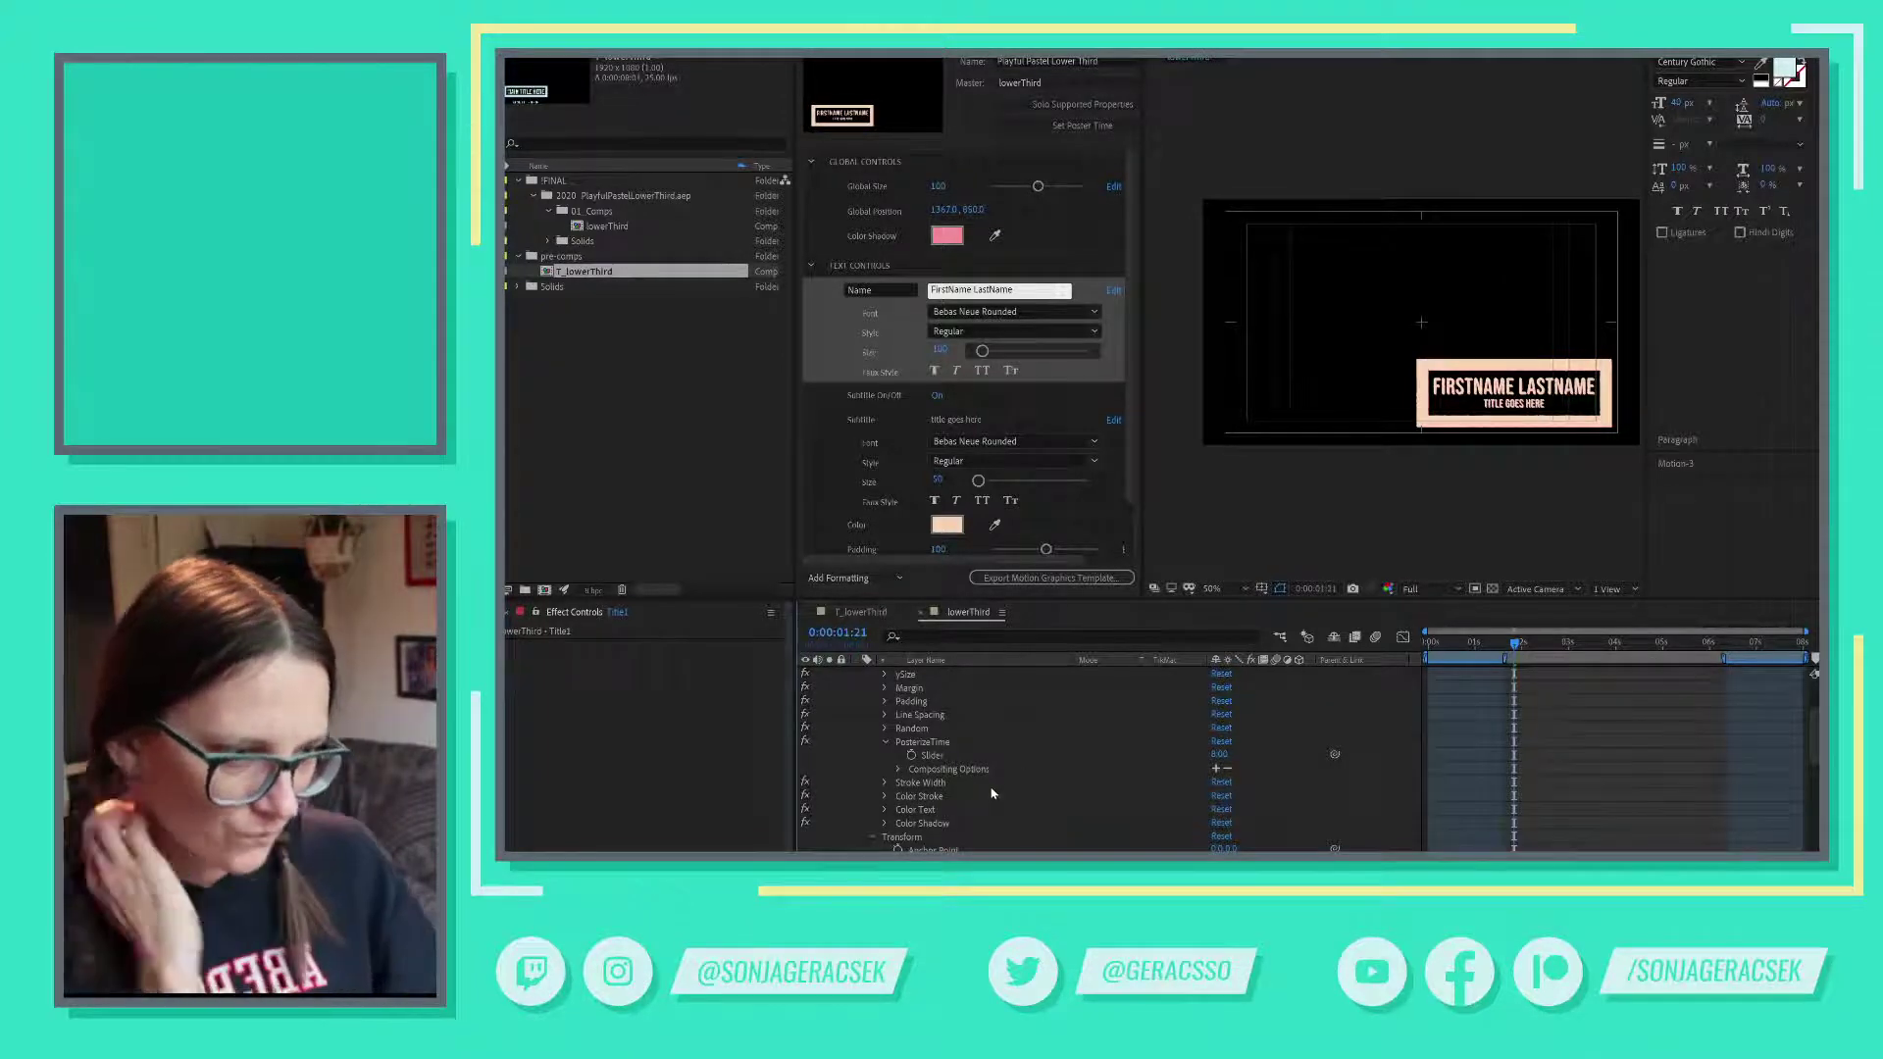
pyautogui.scroll(-2, 1013, 799)
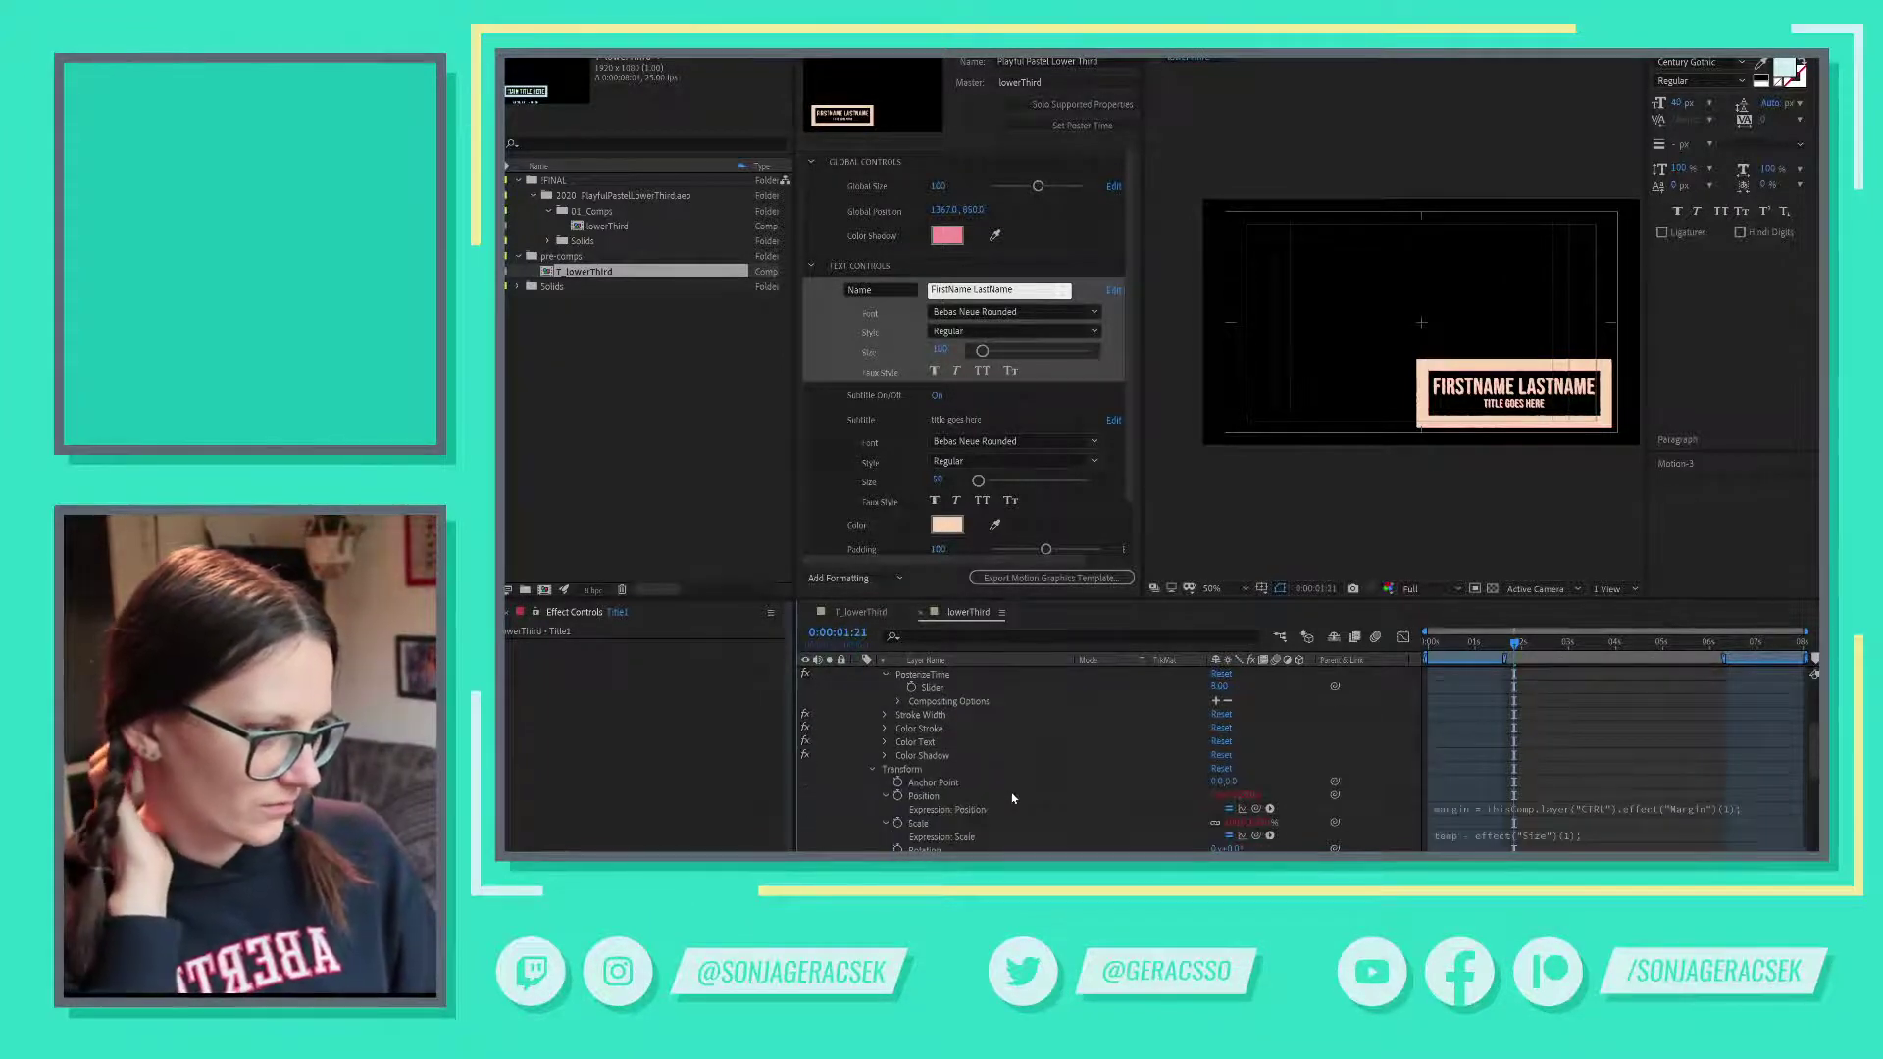
# - Expand the CTRL layer's Position expression to examine its clamping, and collapse the Transform group
pyautogui.click(1539, 812)
pyautogui.scroll(-1, 1081, 806)
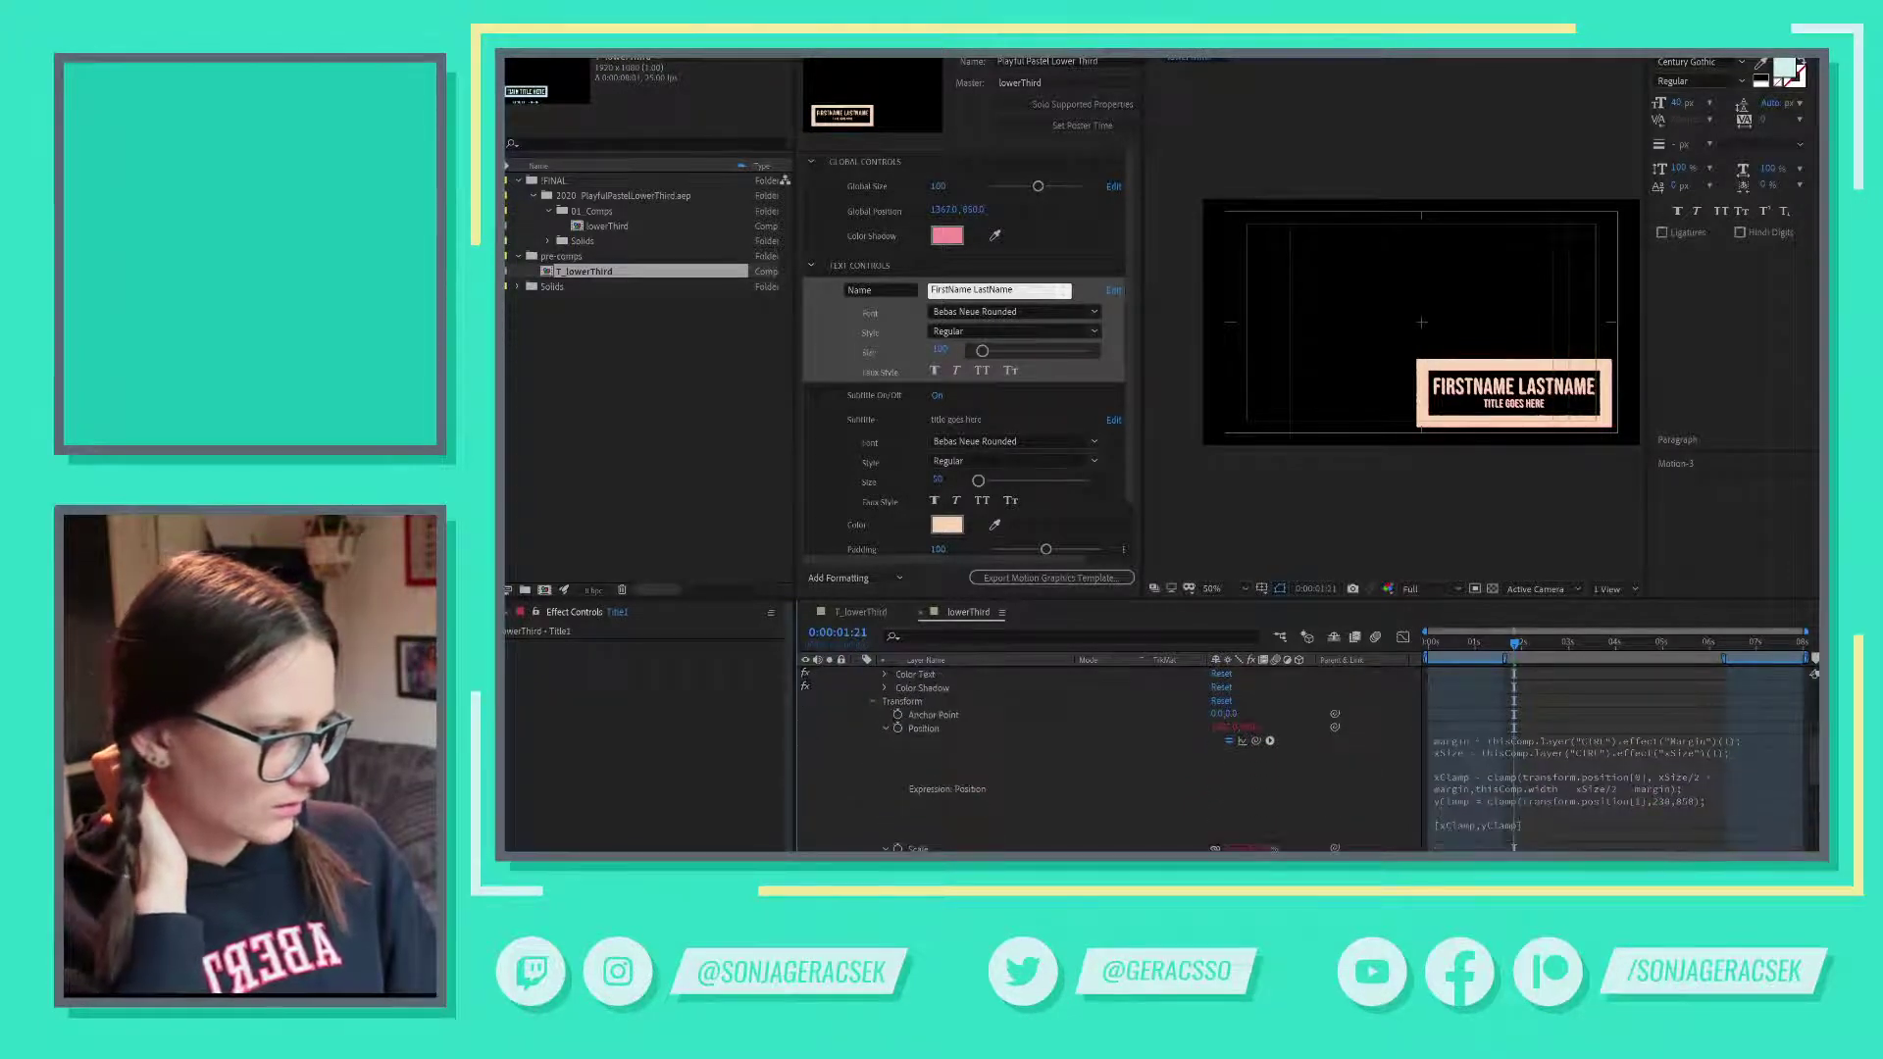
pyautogui.hotkey('ctrl', 'a')
pyautogui.click(1081, 806)
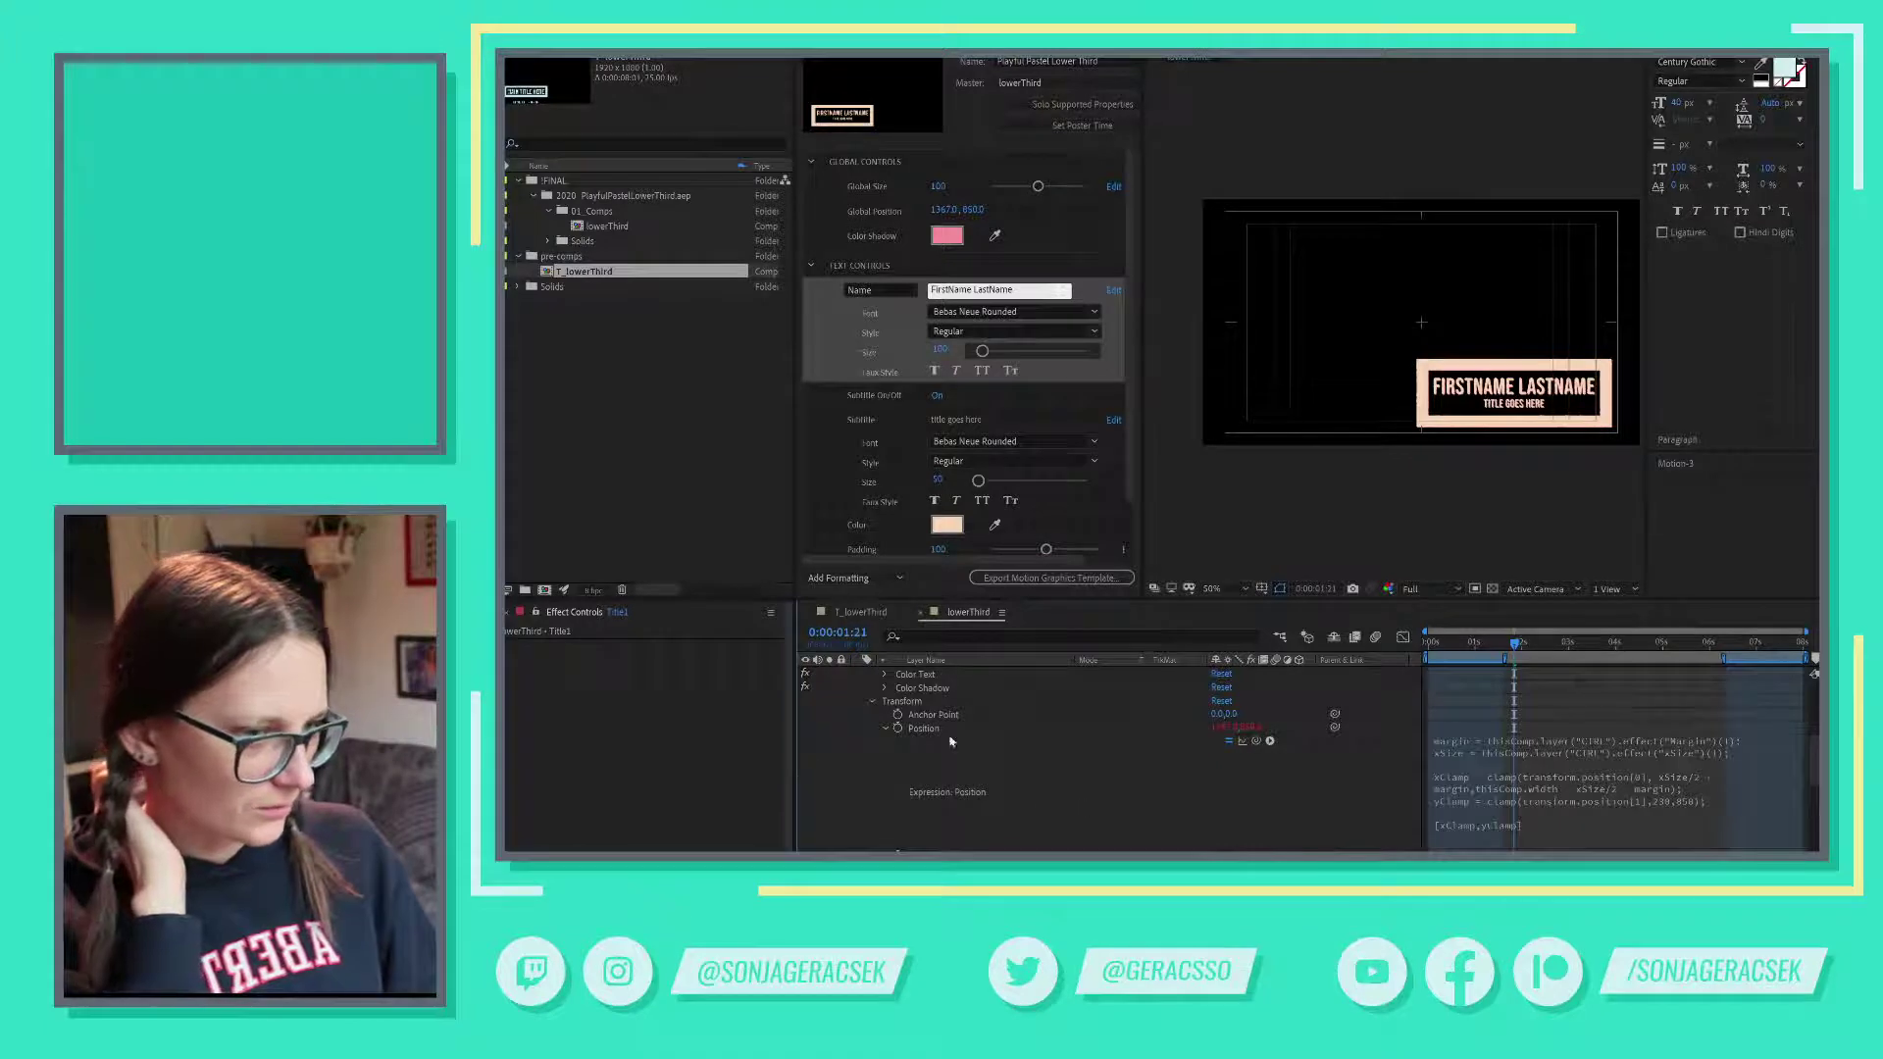
pyautogui.click(872, 702)
pyautogui.scroll(1, 1042, 766)
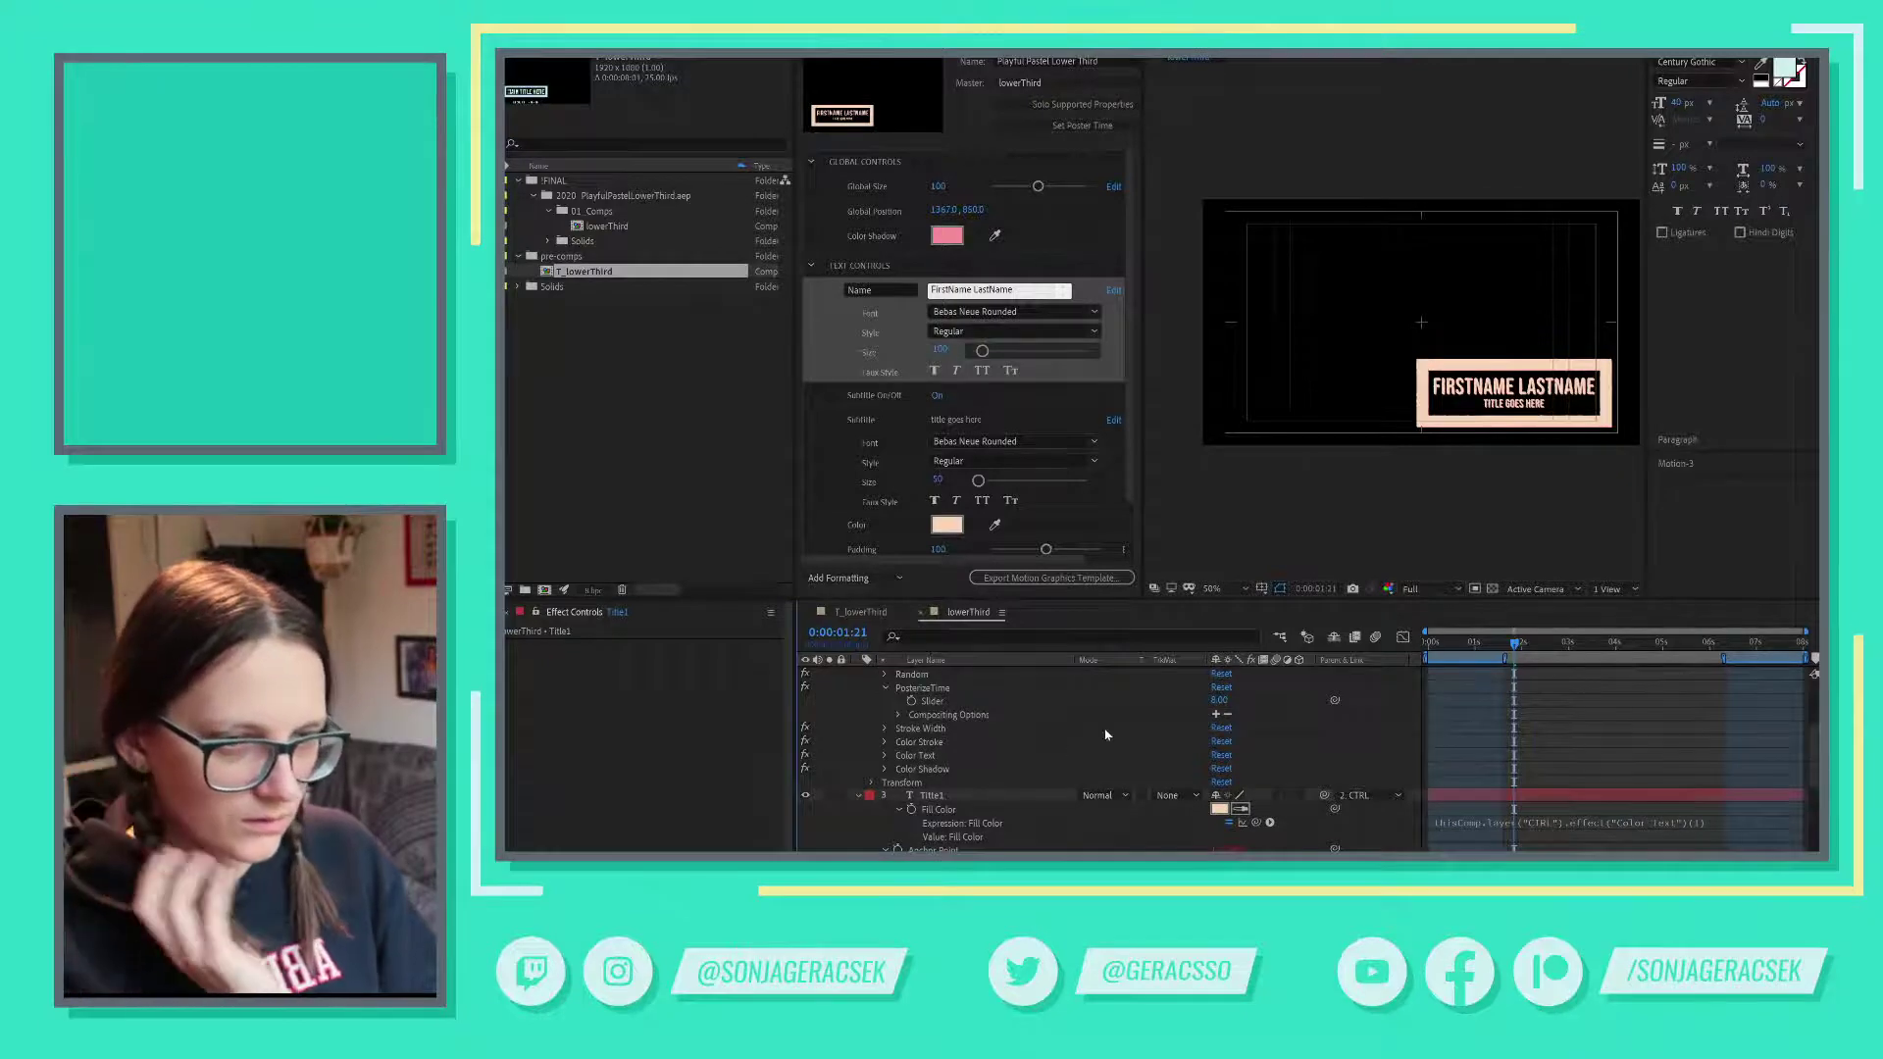
# - Inspect the Margin slider in the CTRL layer's effects and collapse it again
pyautogui.scroll(5, 1023, 736)
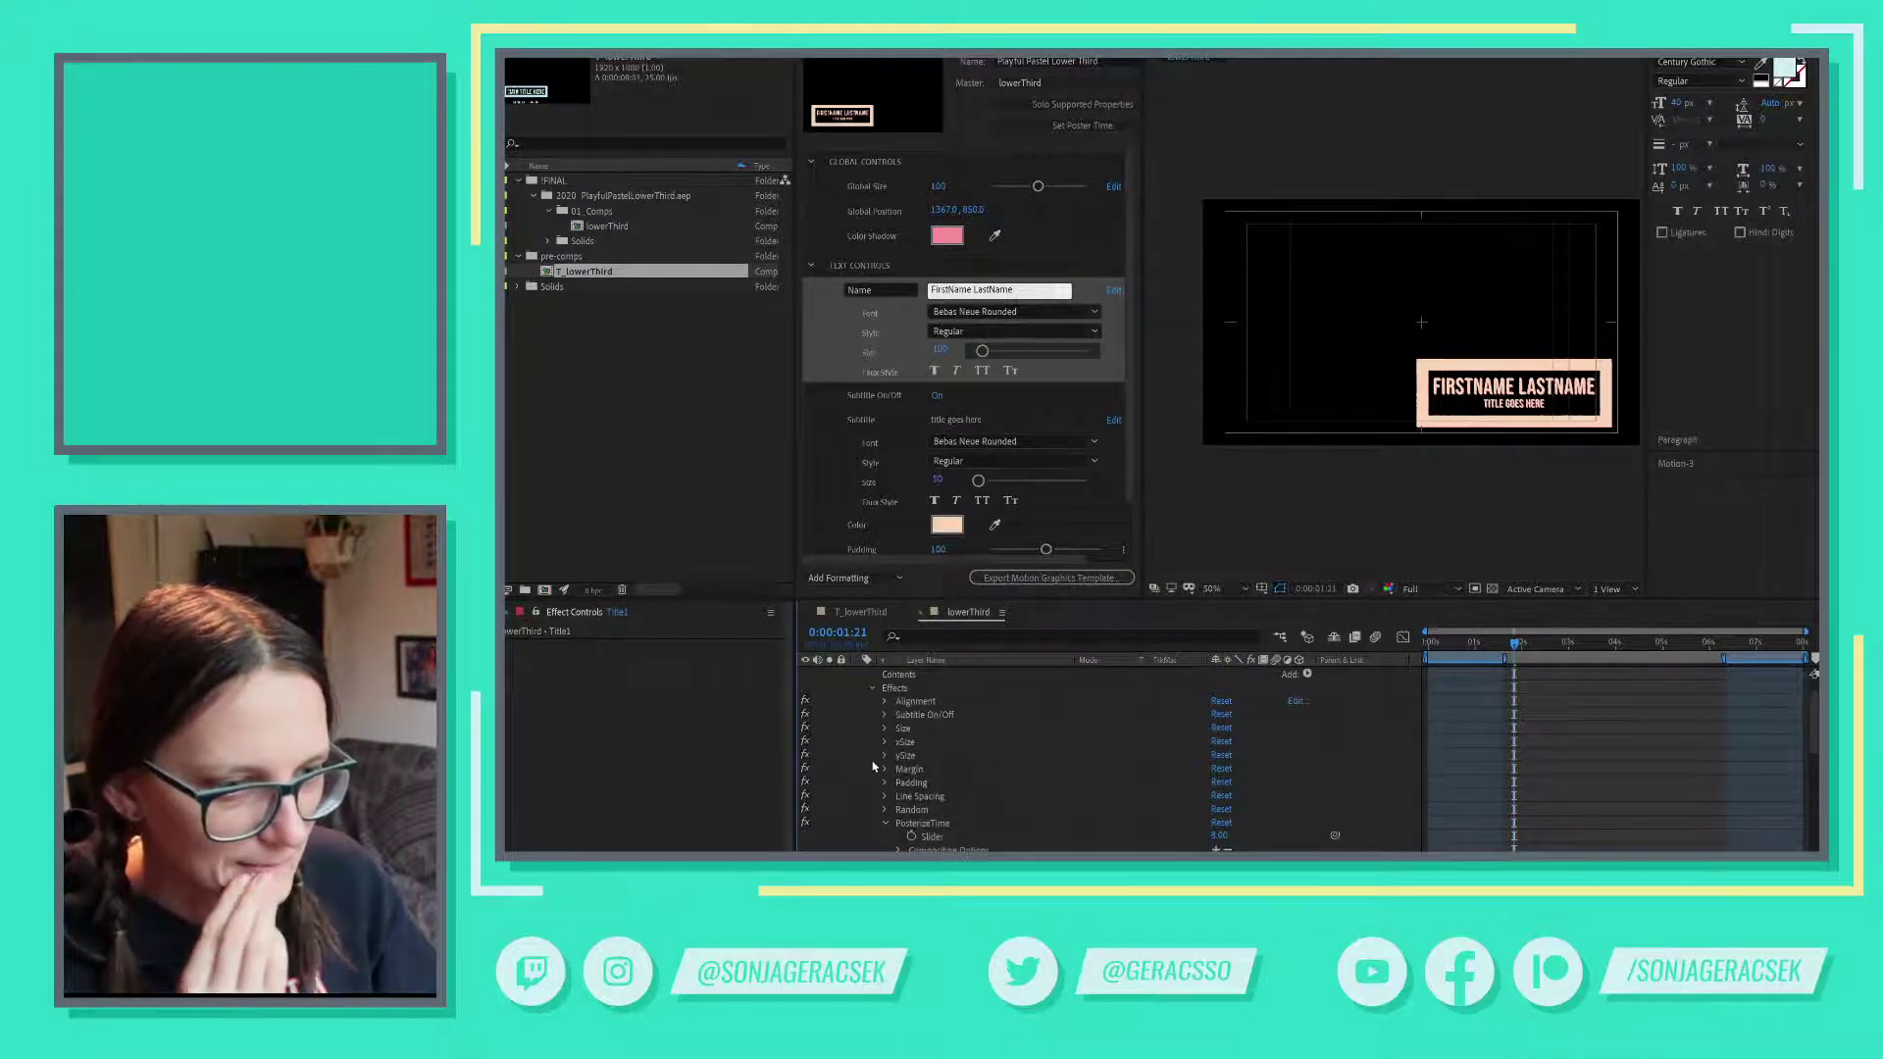
pyautogui.click(886, 769)
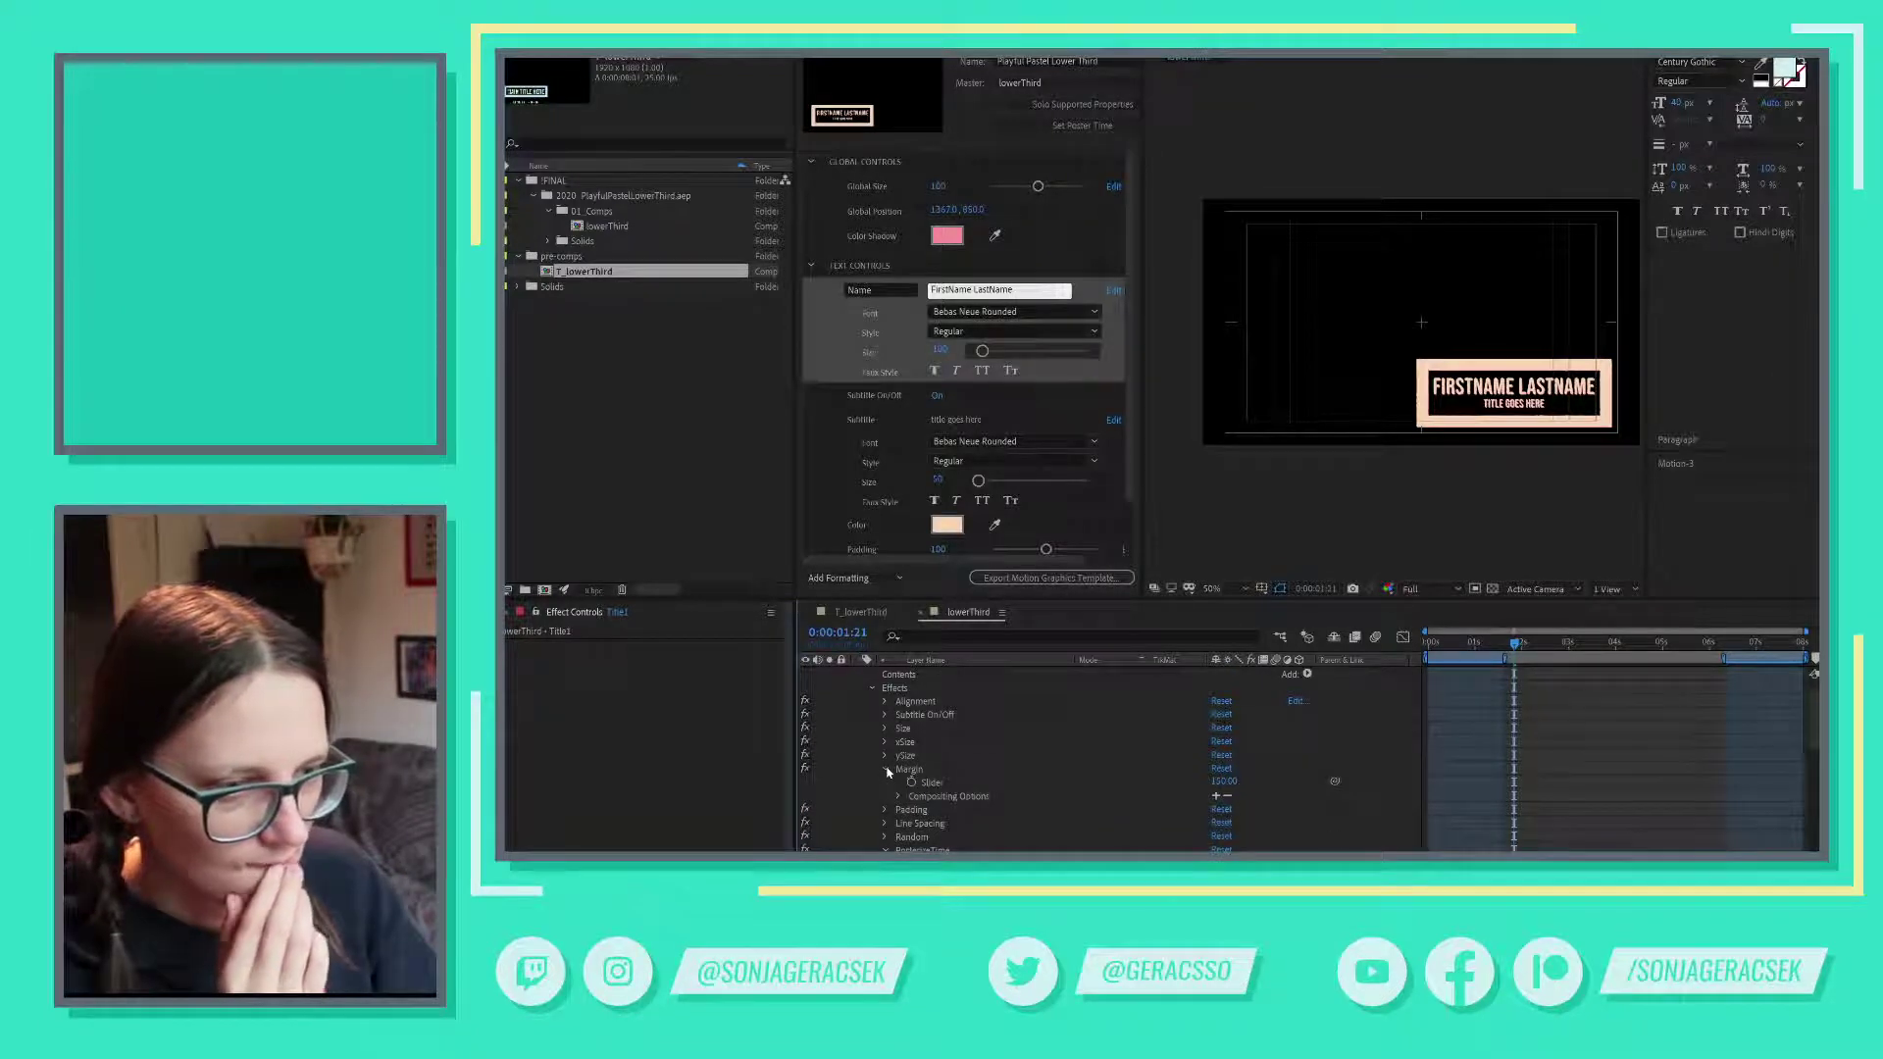
pyautogui.click(887, 770)
pyautogui.scroll(1, 1017, 759)
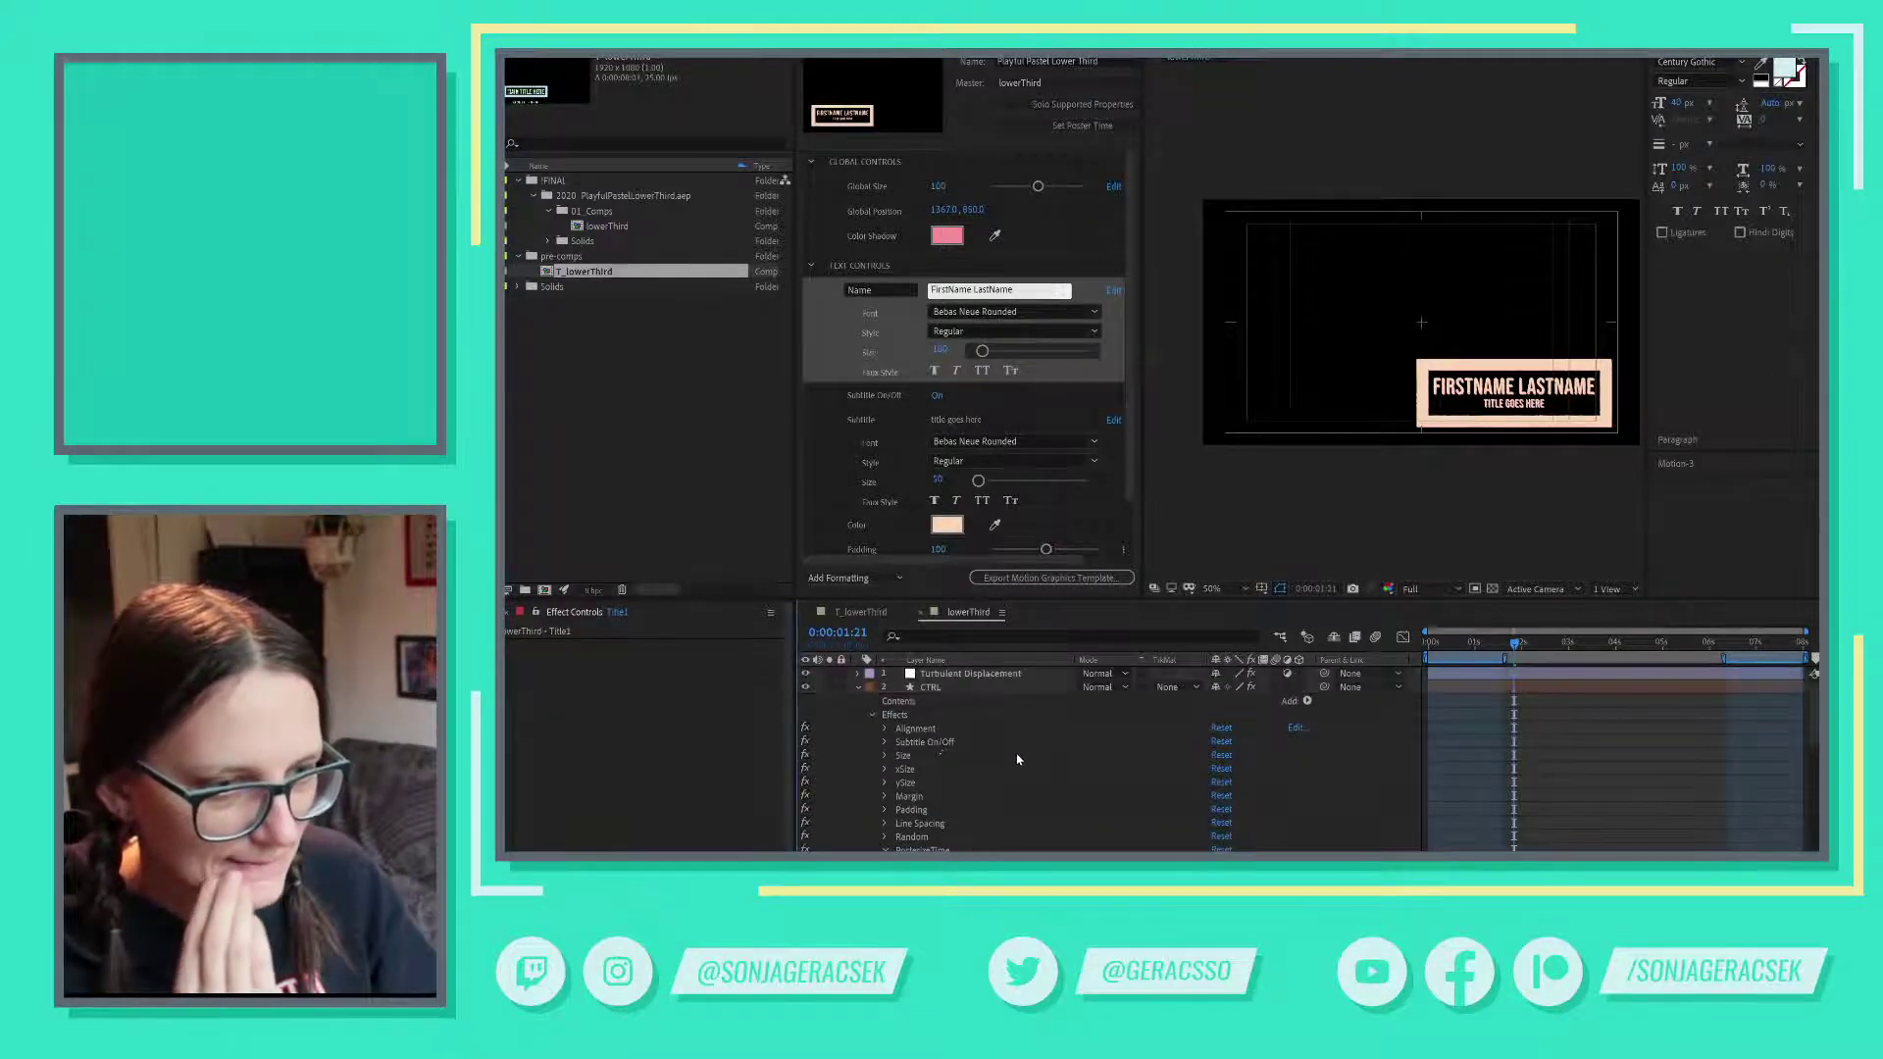
# - Test the CTRL layer's Alignment effect by switching it to Right Aligned and back to Left Aligned
pyautogui.click(884, 728)
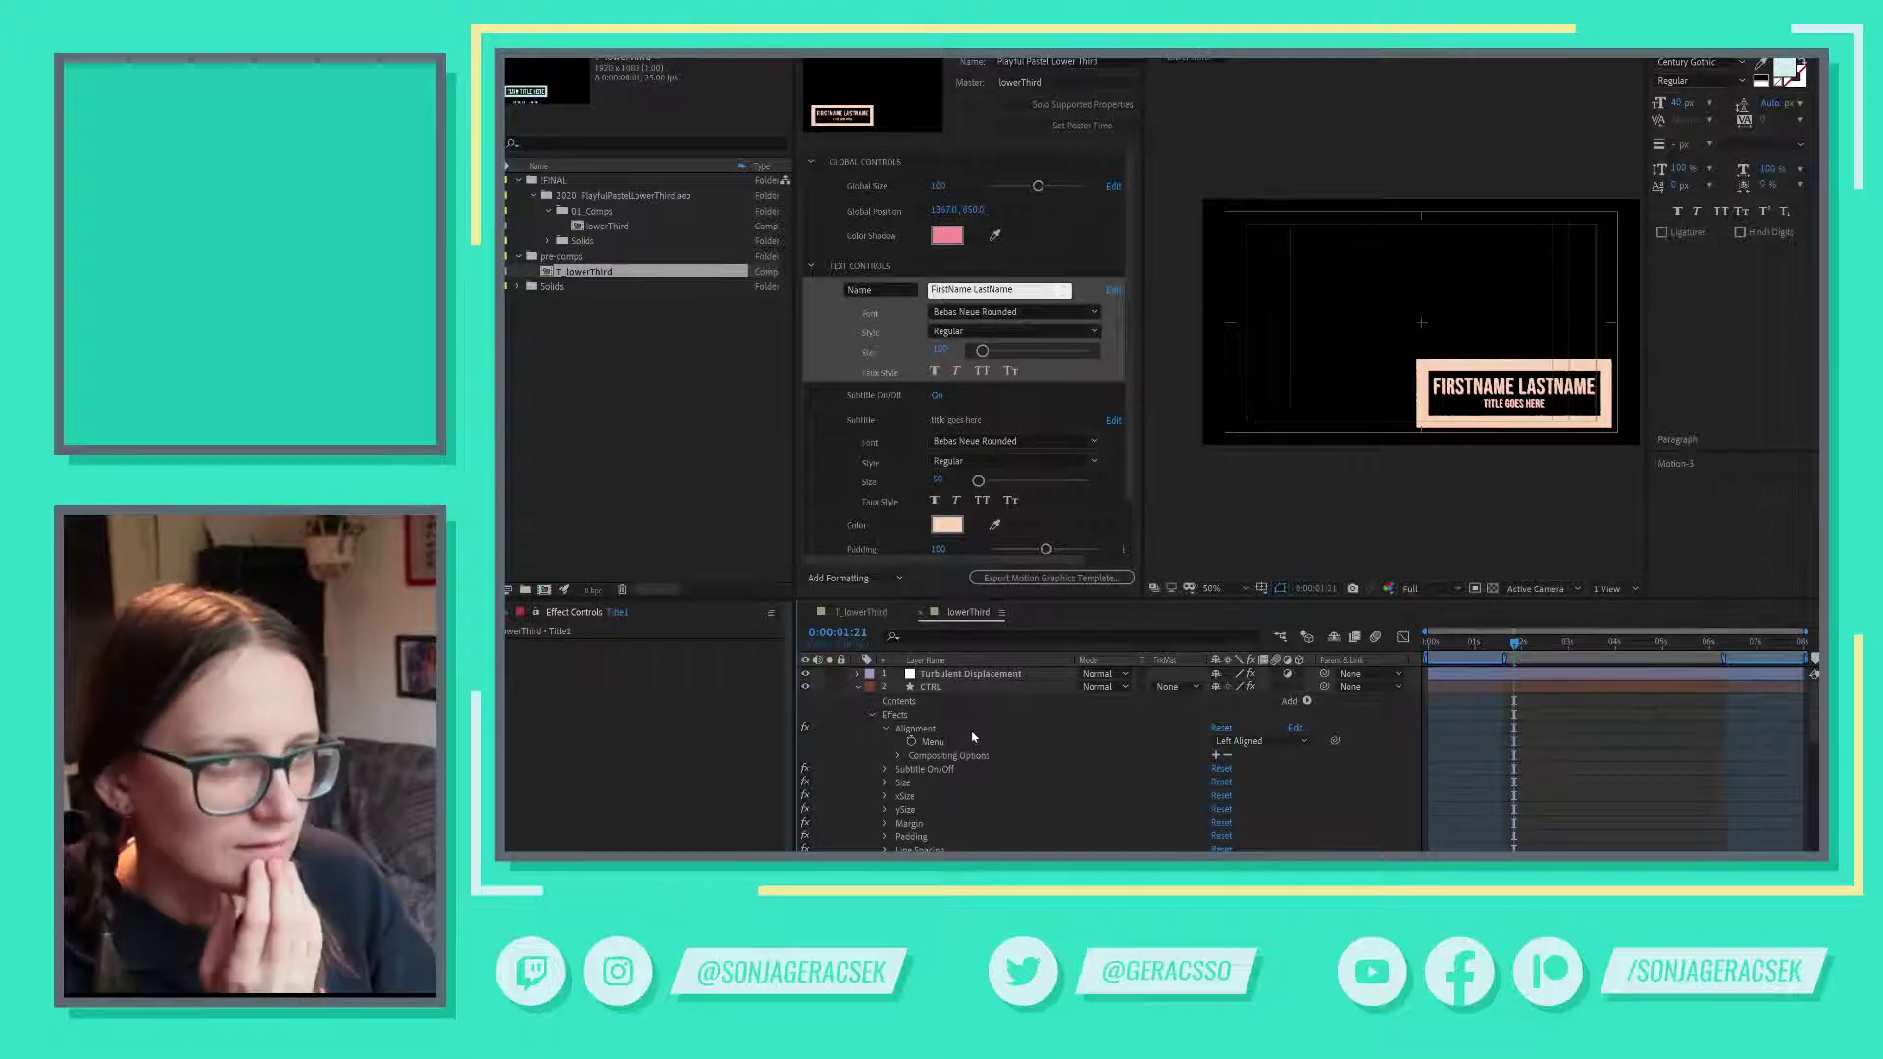
pyautogui.click(1260, 741)
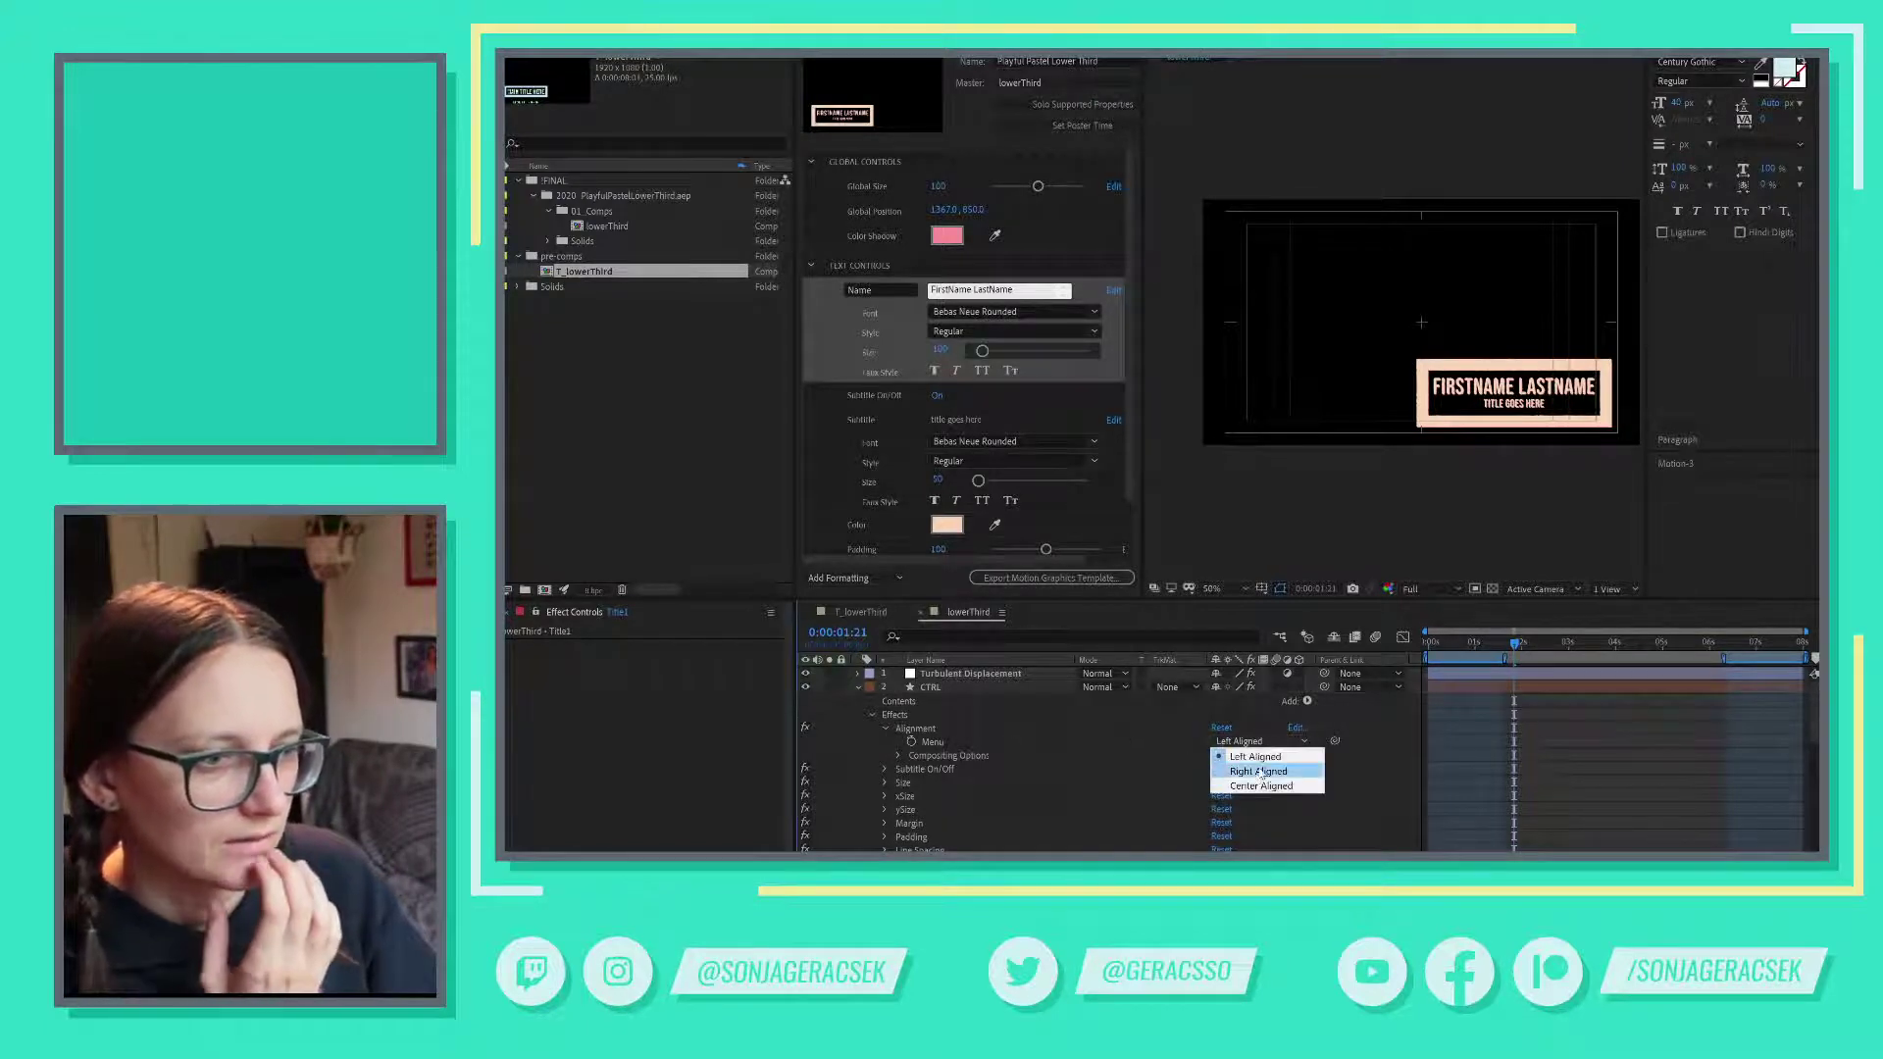
pyautogui.click(1258, 773)
pyautogui.click(1257, 742)
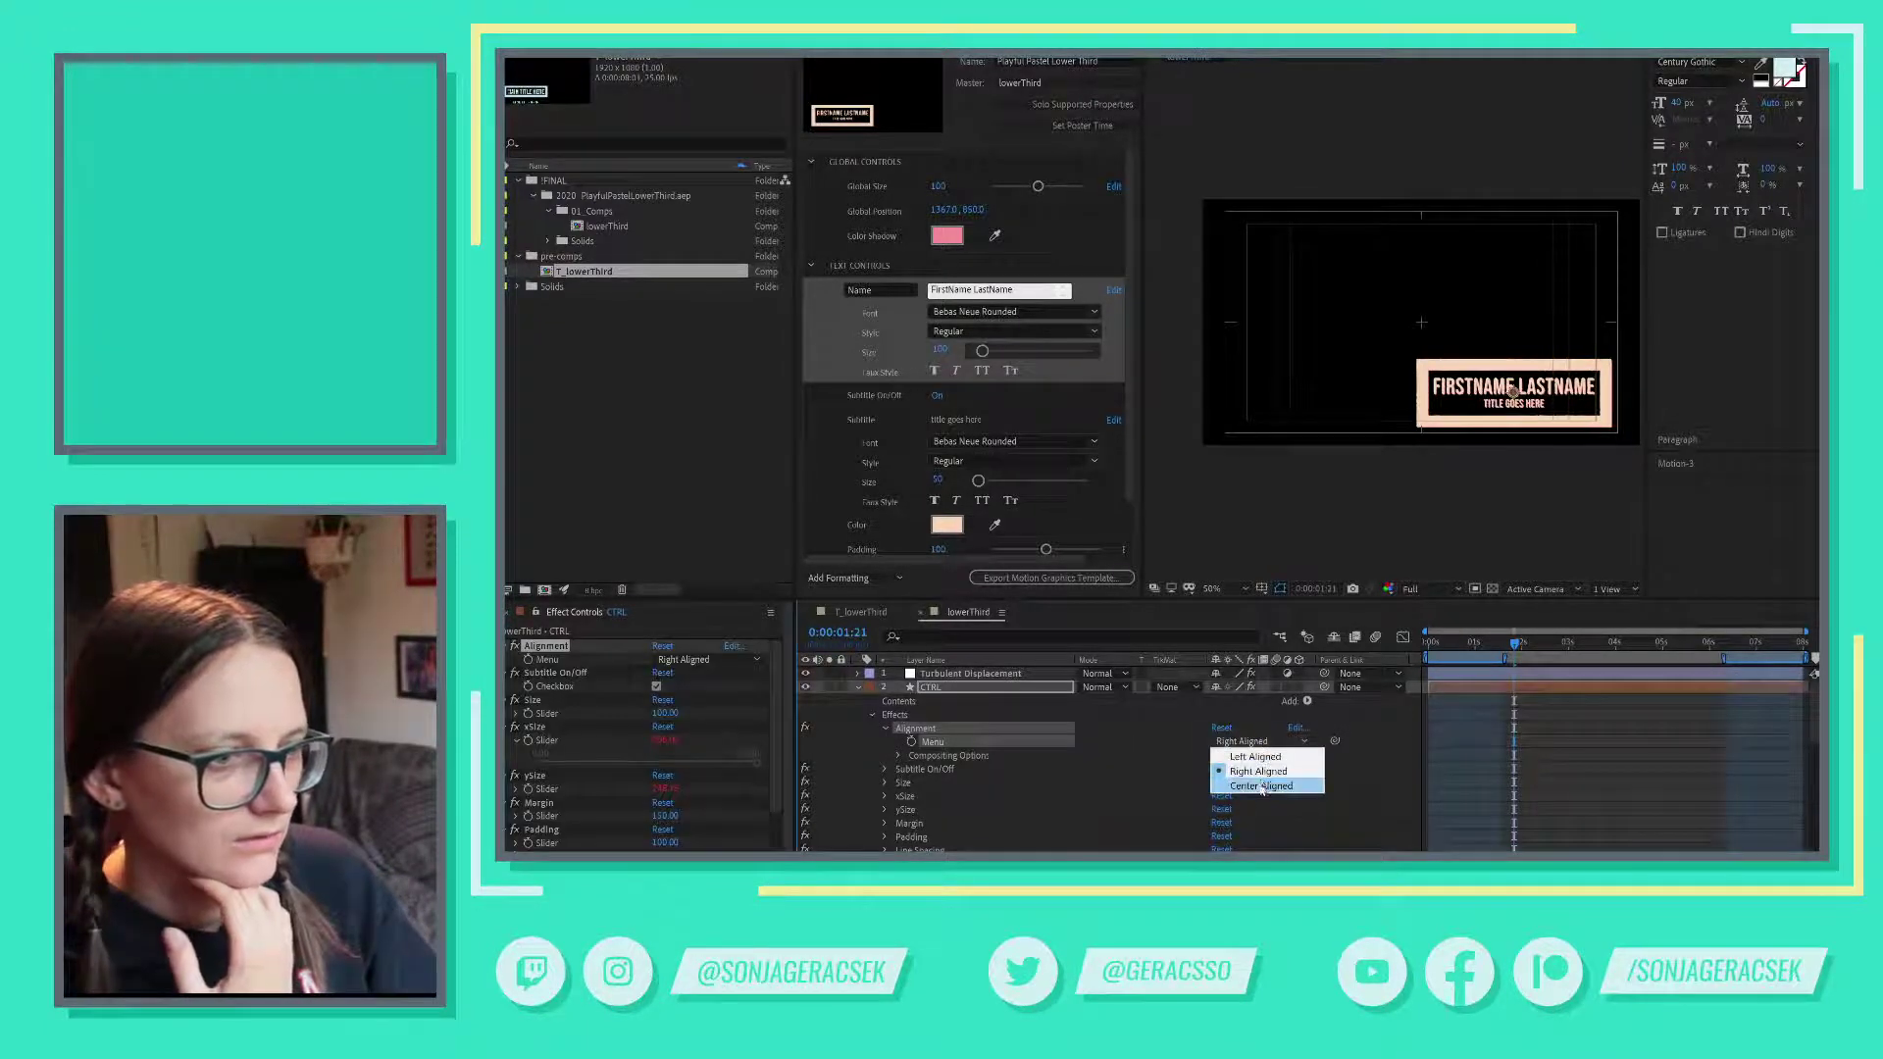
pyautogui.click(1253, 757)
pyautogui.click(1255, 742)
pyautogui.click(1247, 758)
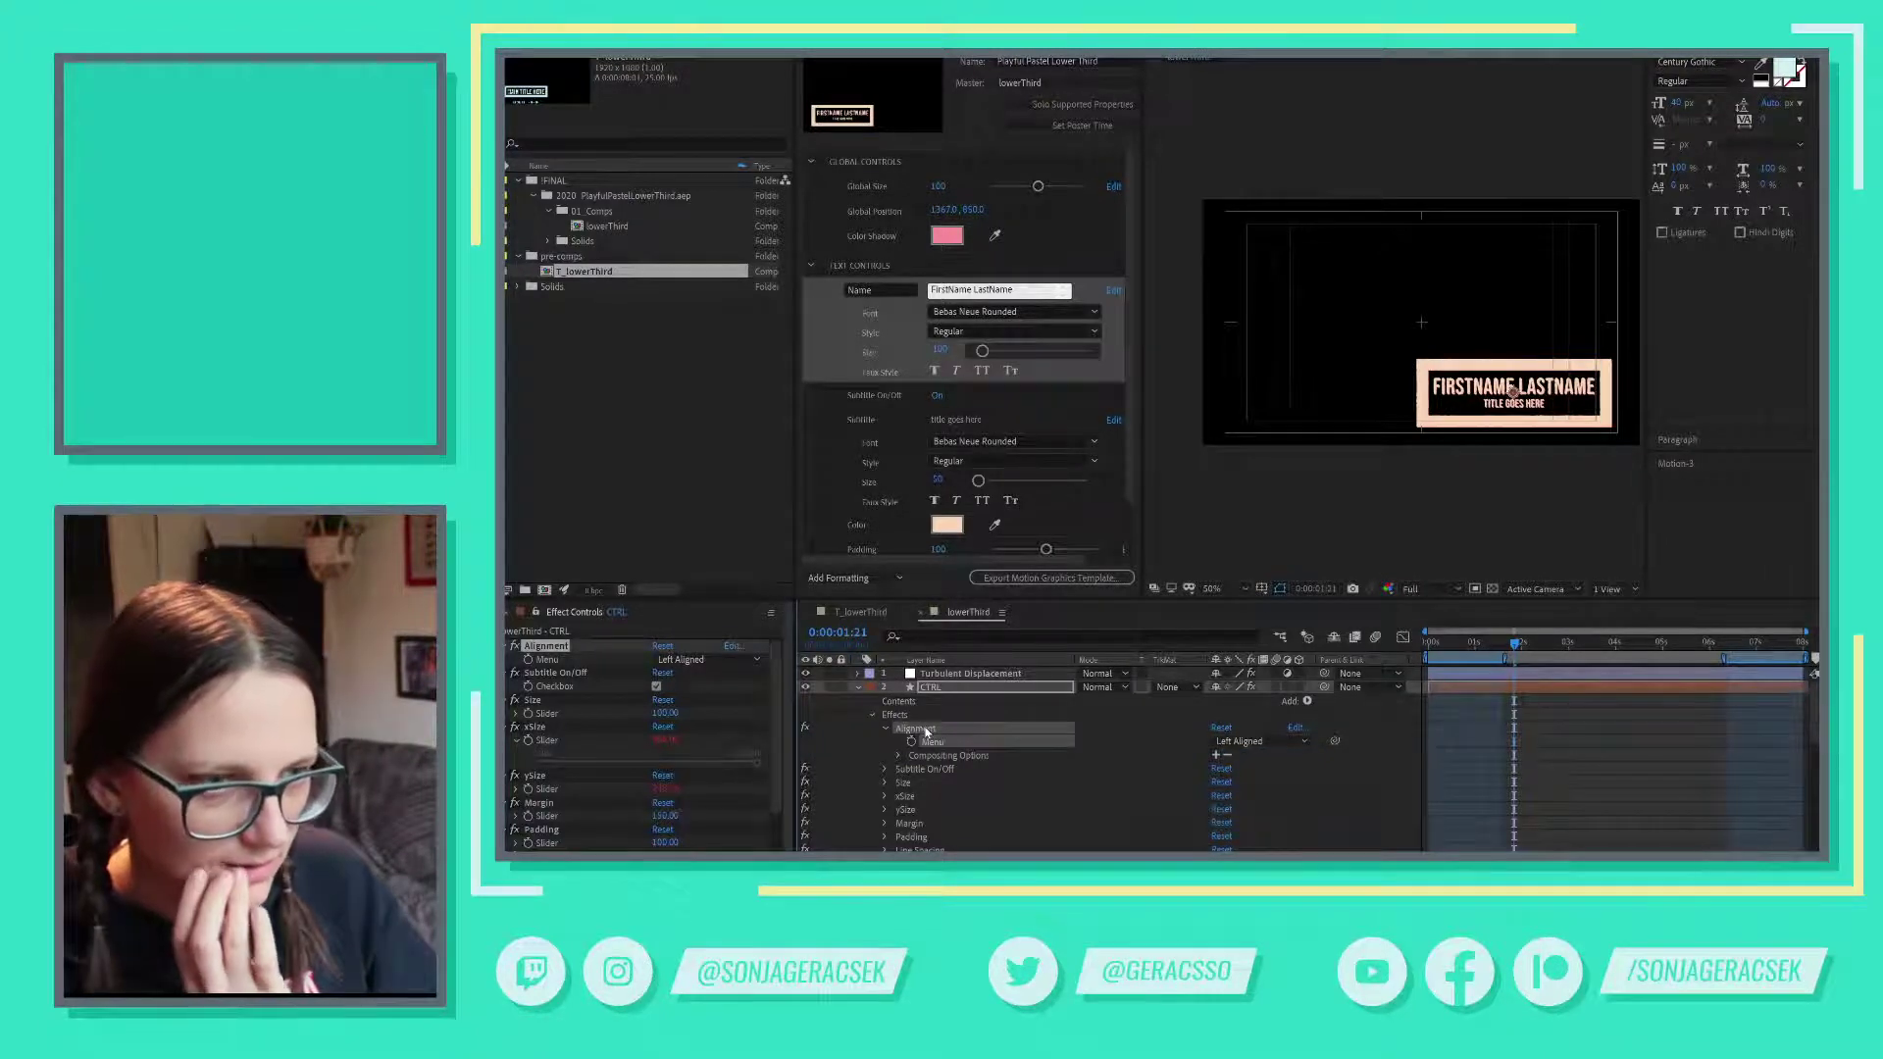
# - Delete the Alignment effect from the CTRL layer
pyautogui.rightClick(919, 734)
pyautogui.press('Escape')
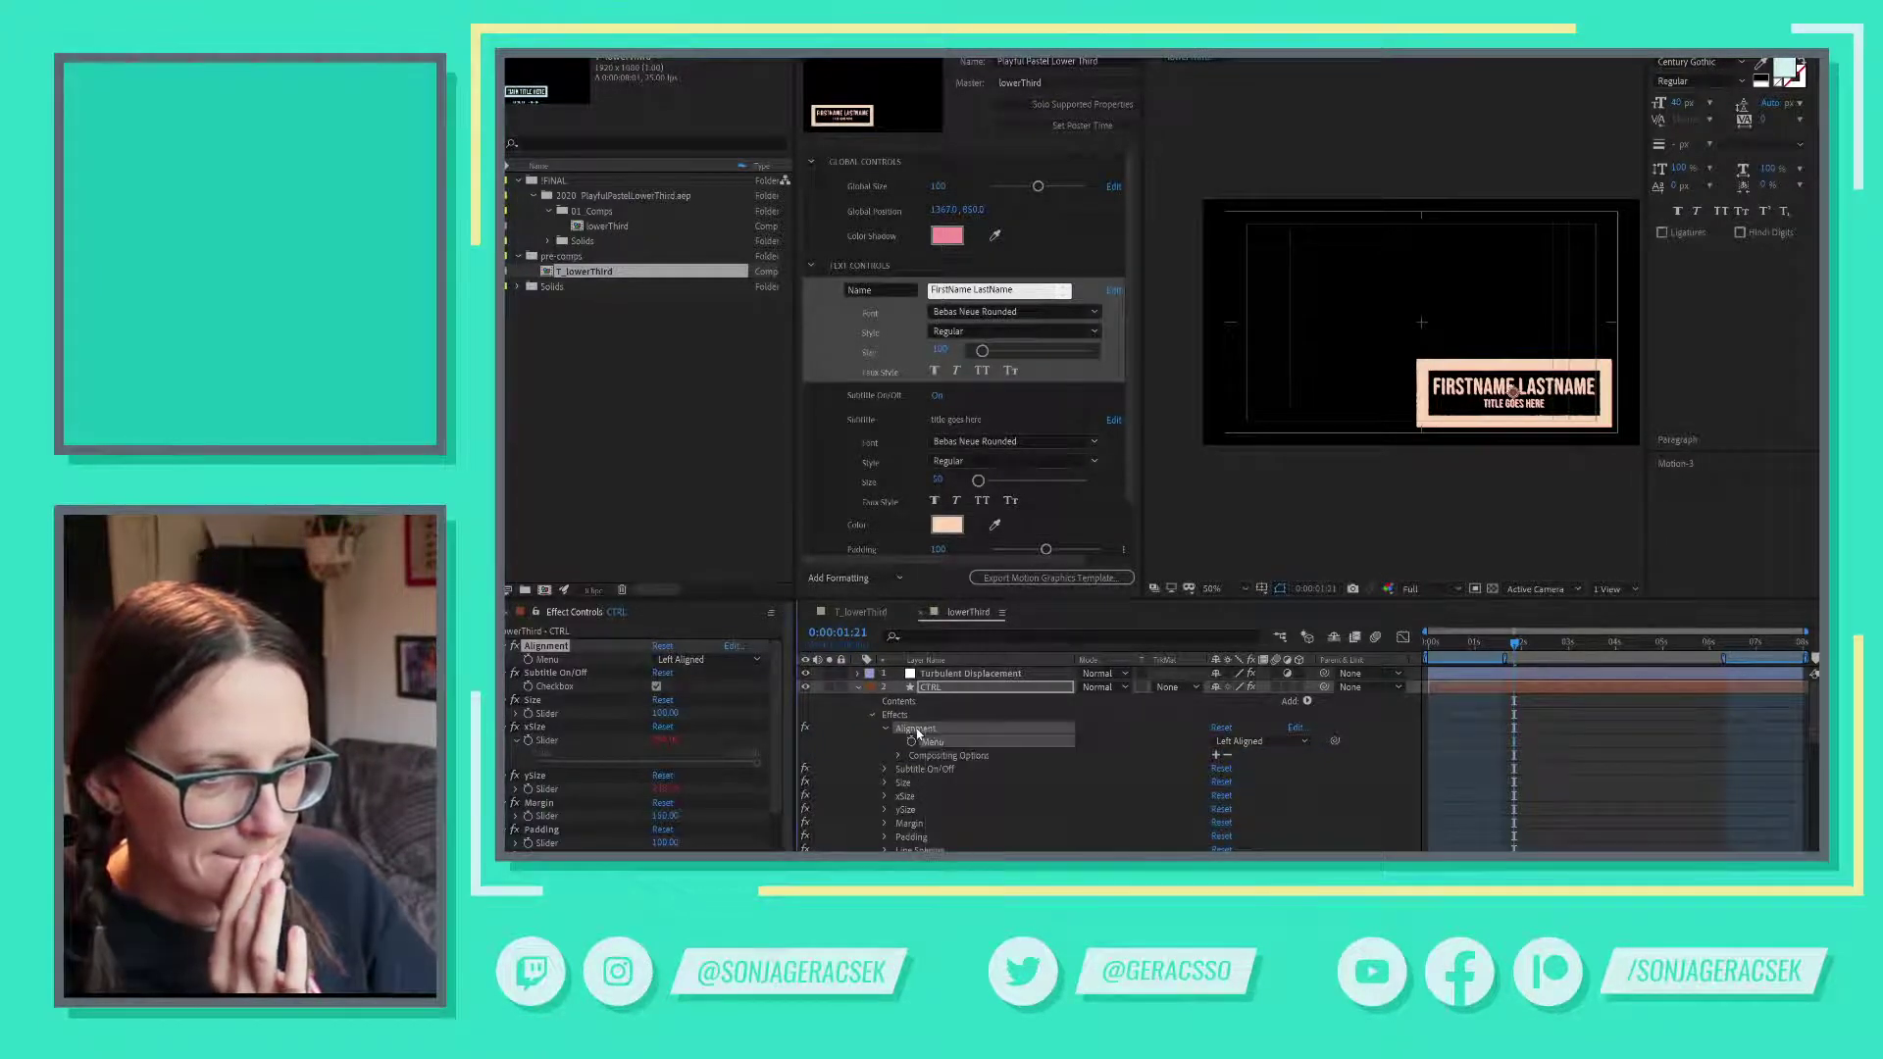
pyautogui.press('Delete')
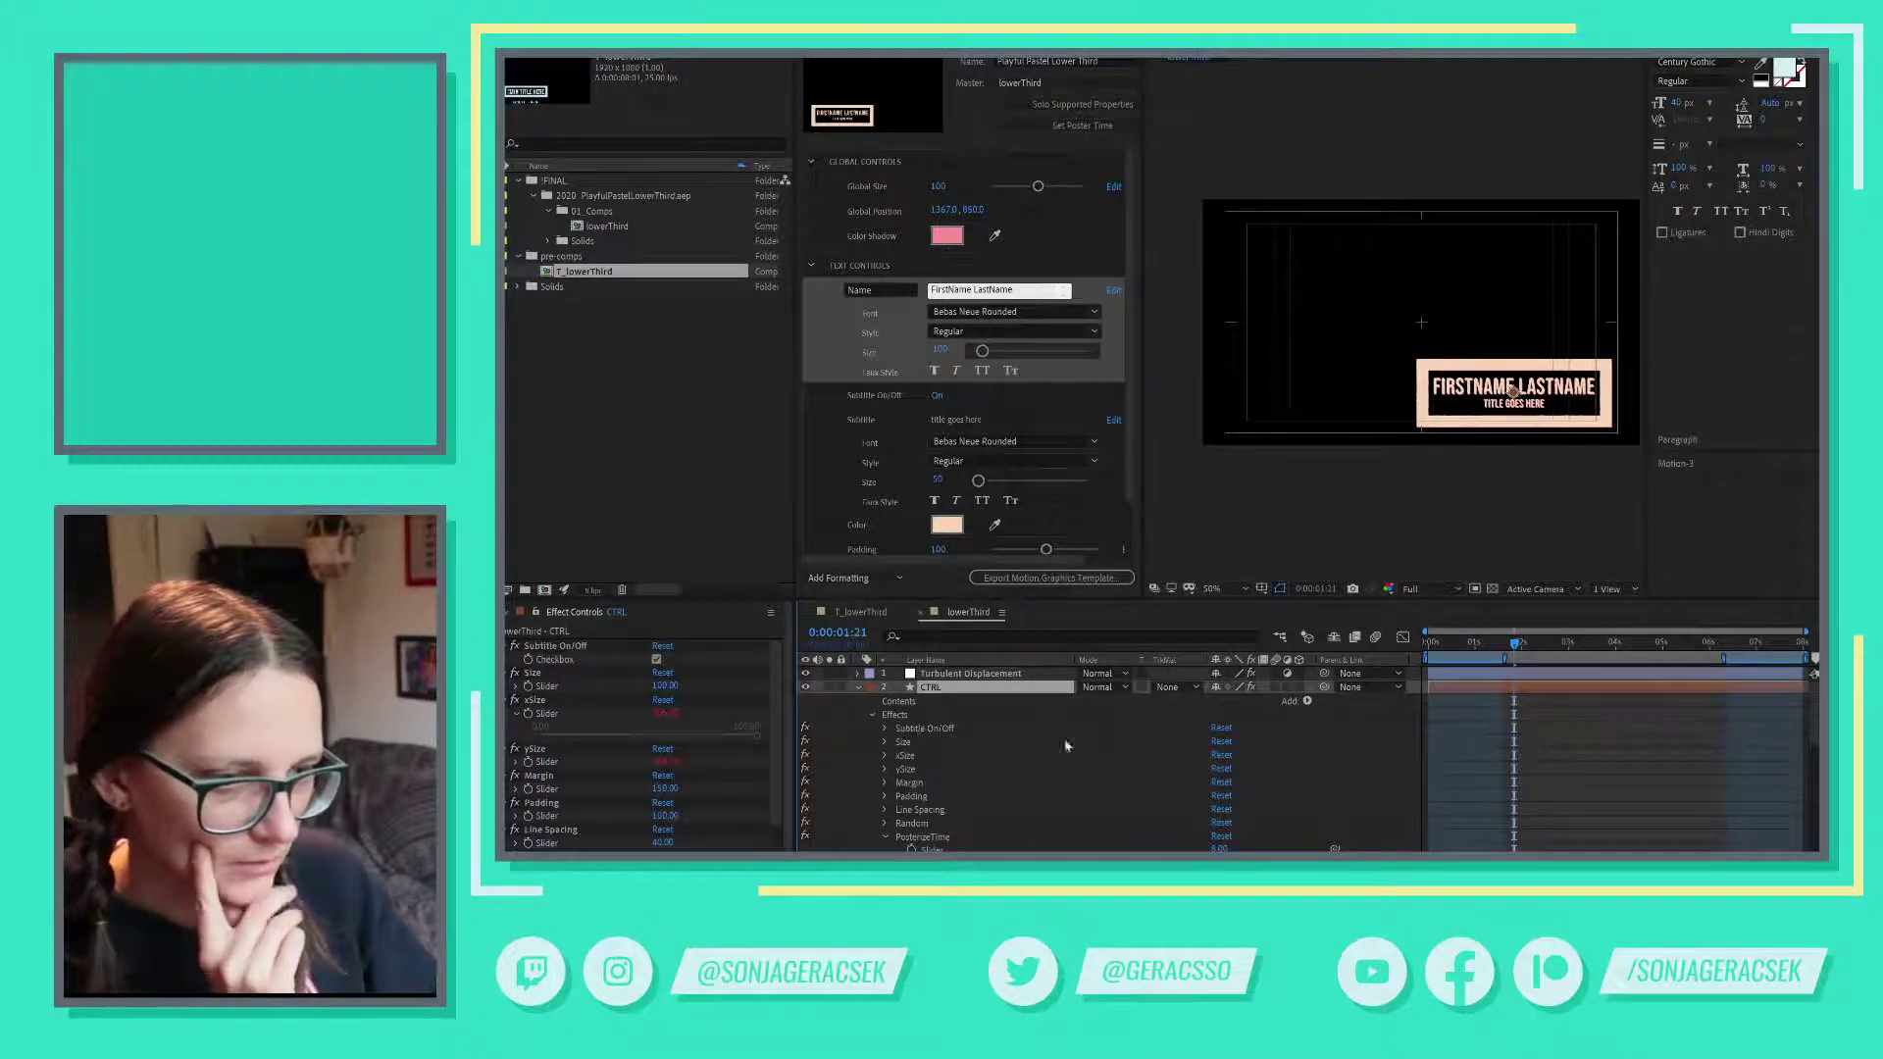
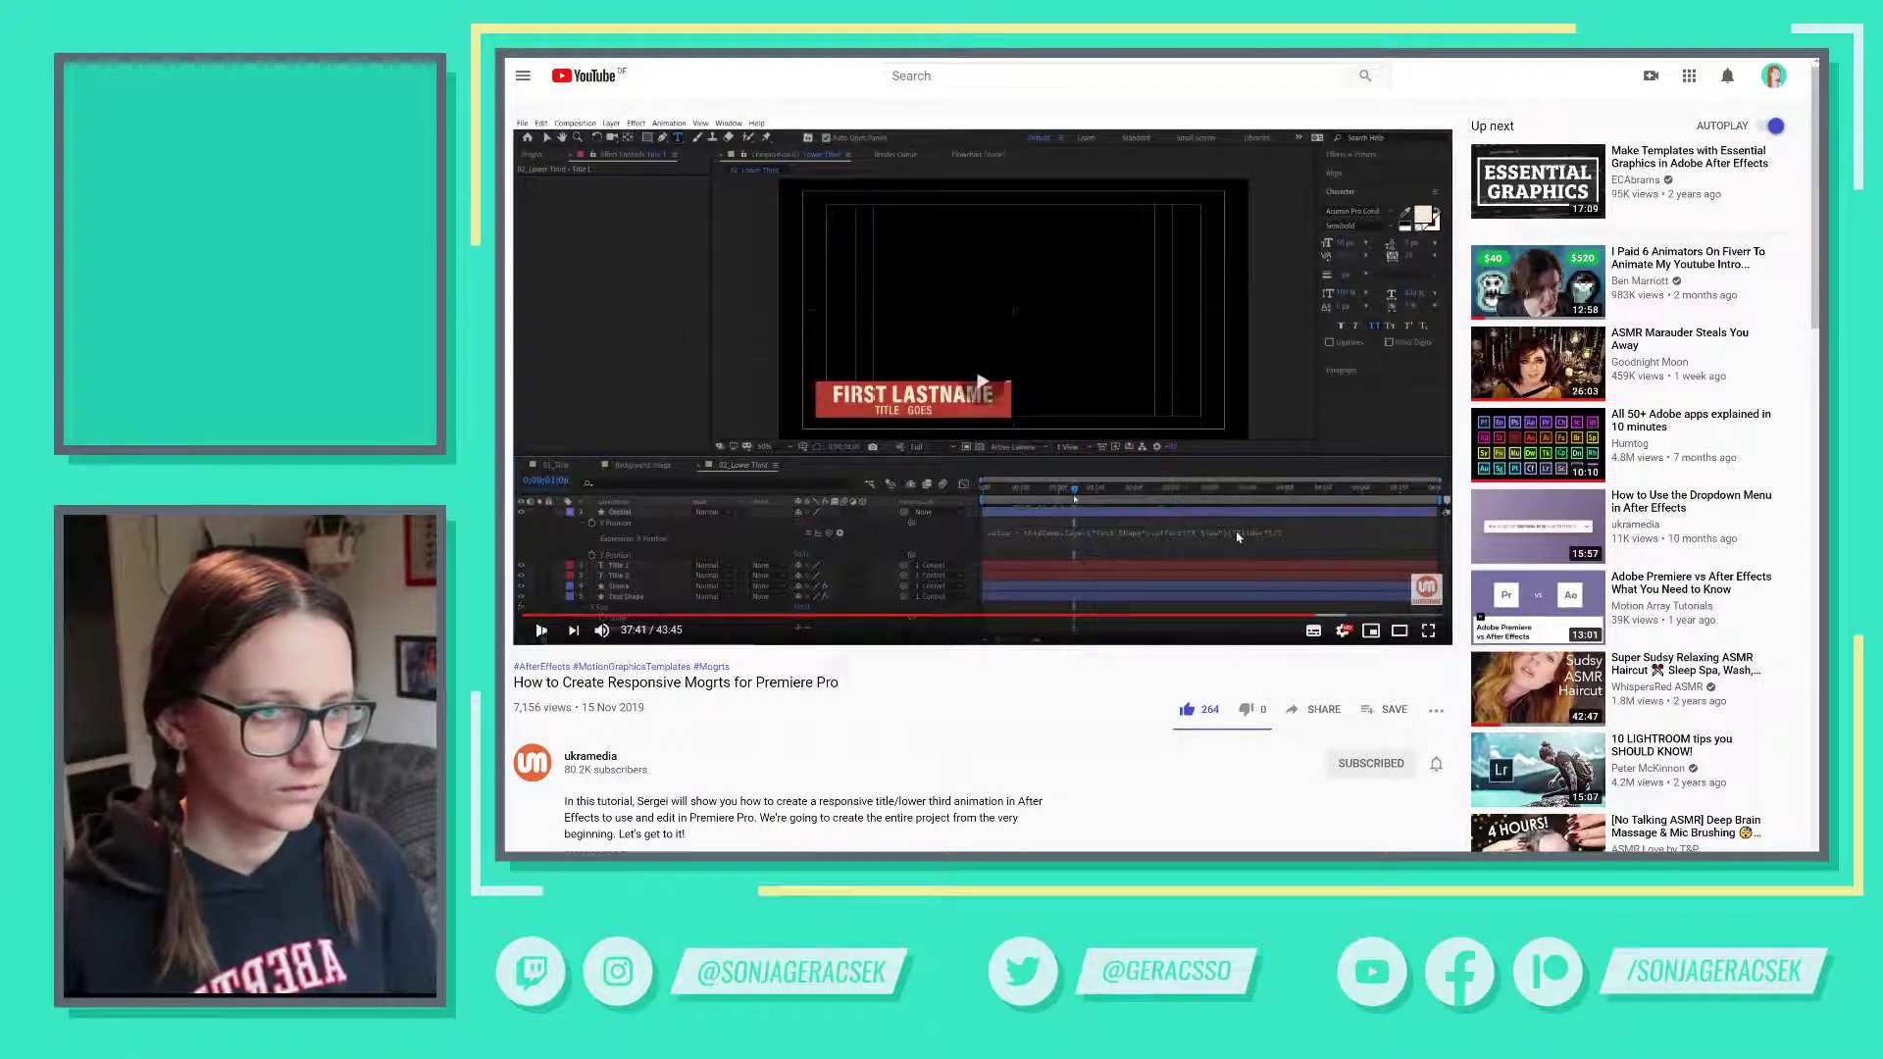
# - Play a moment of the responsive mogrts tutorial video, pause it and switch back to After Effects
pyautogui.press('space')
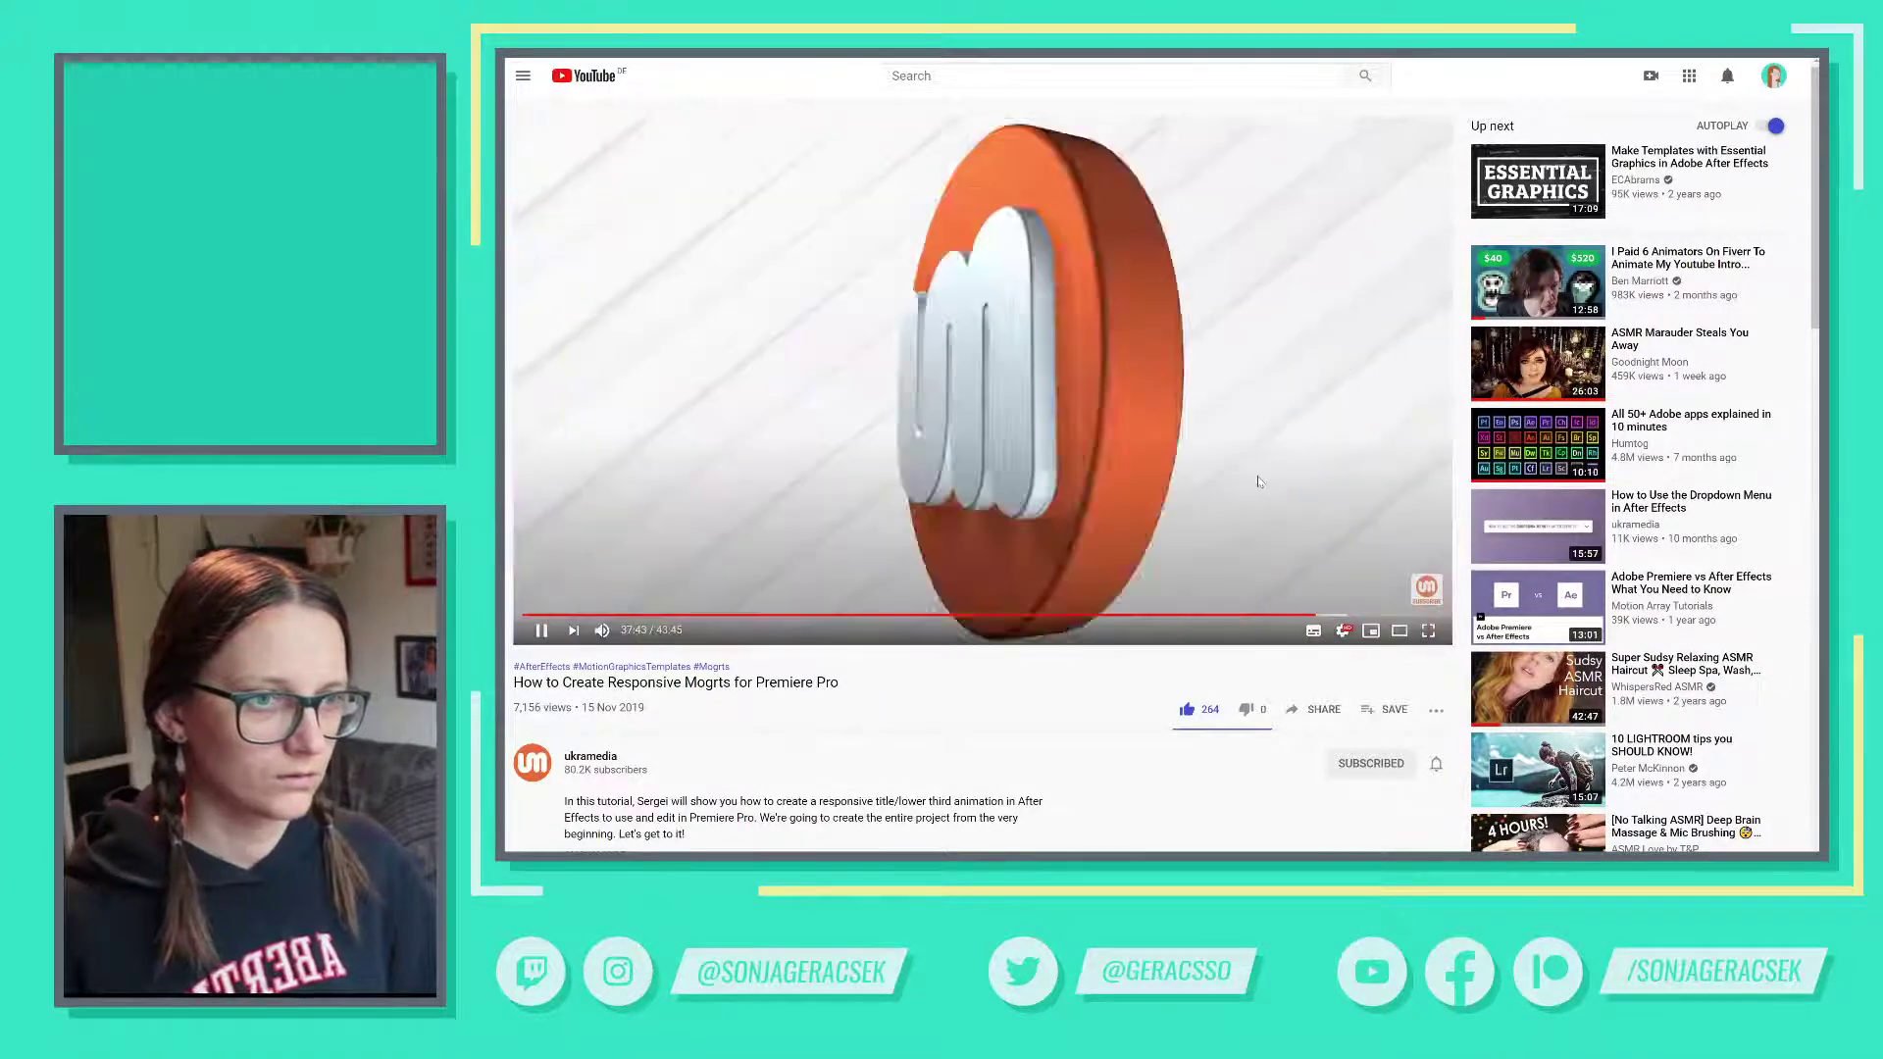
pyautogui.press('space')
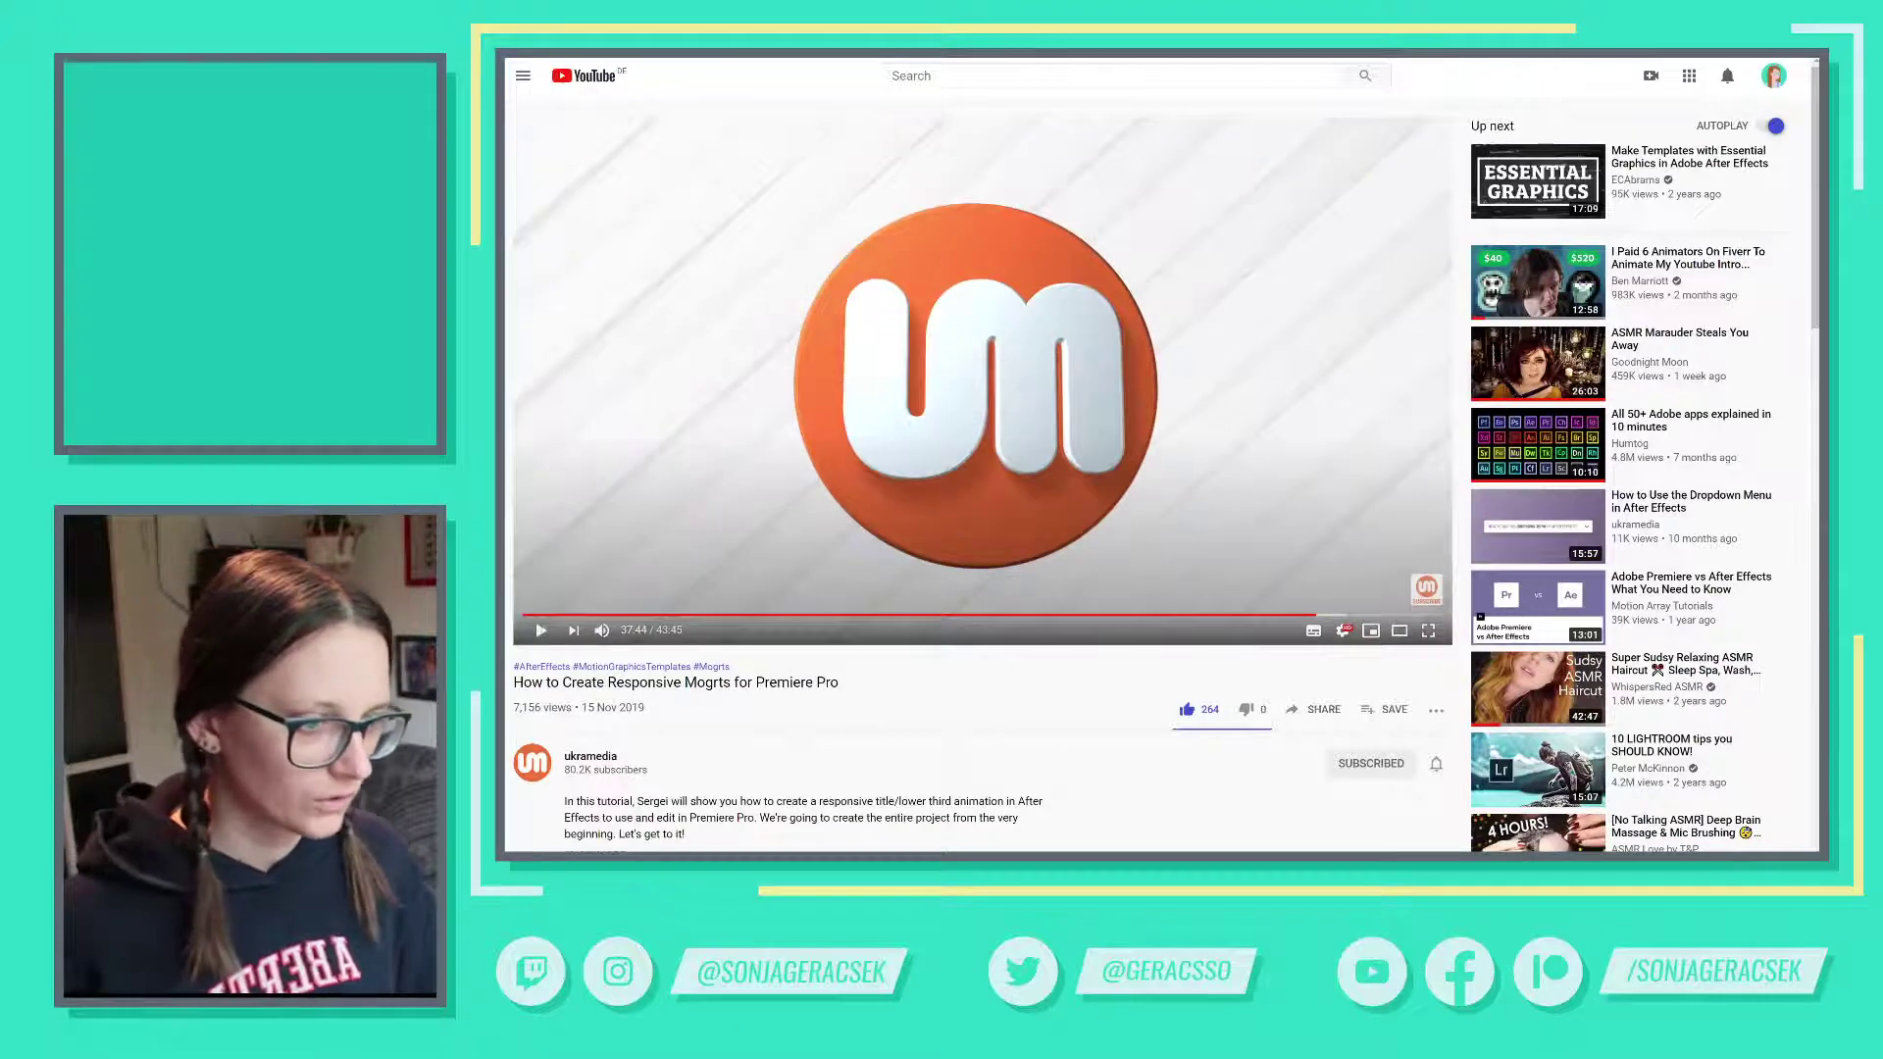
pyautogui.hotkey('alt', 'Tab')
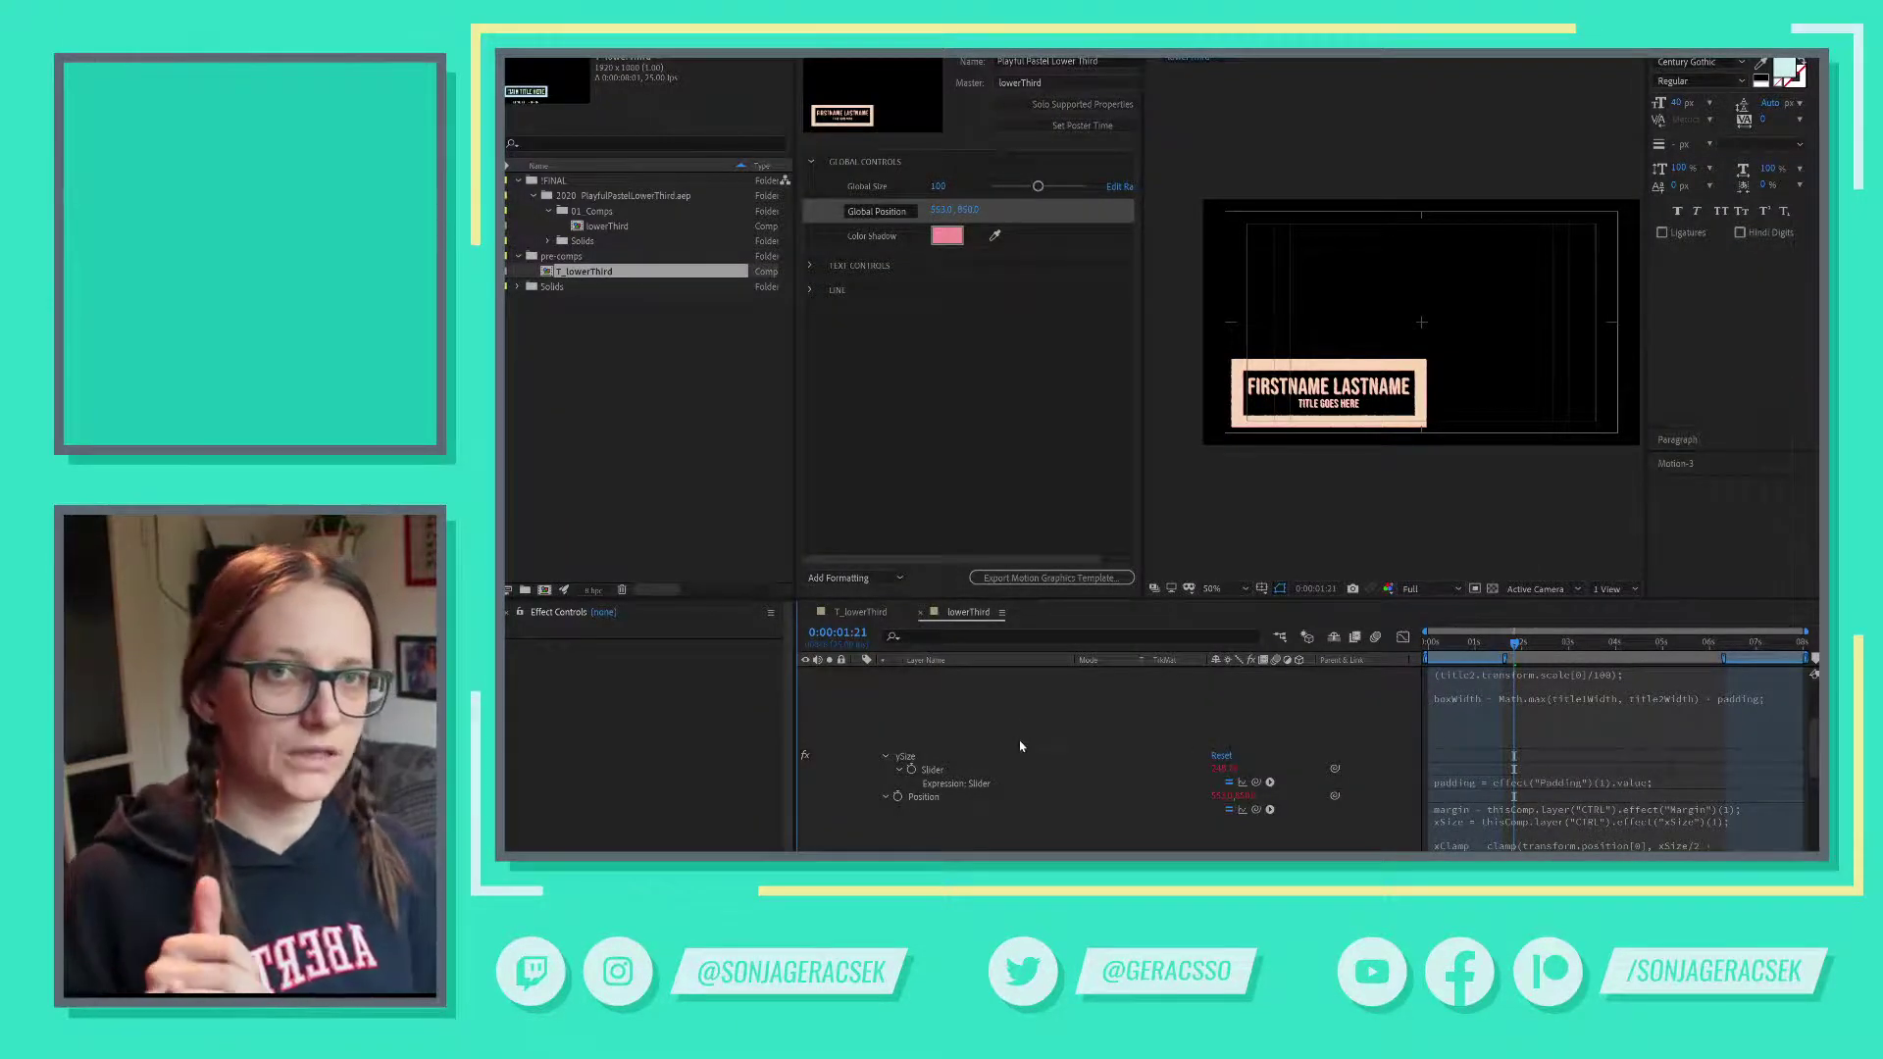
# - Examine the xSize slider expression in lowerThird, and select the CTRL layer in the T_lowerThird composition
pyautogui.scroll(2, 1029, 781)
pyautogui.scroll(2, 1029, 780)
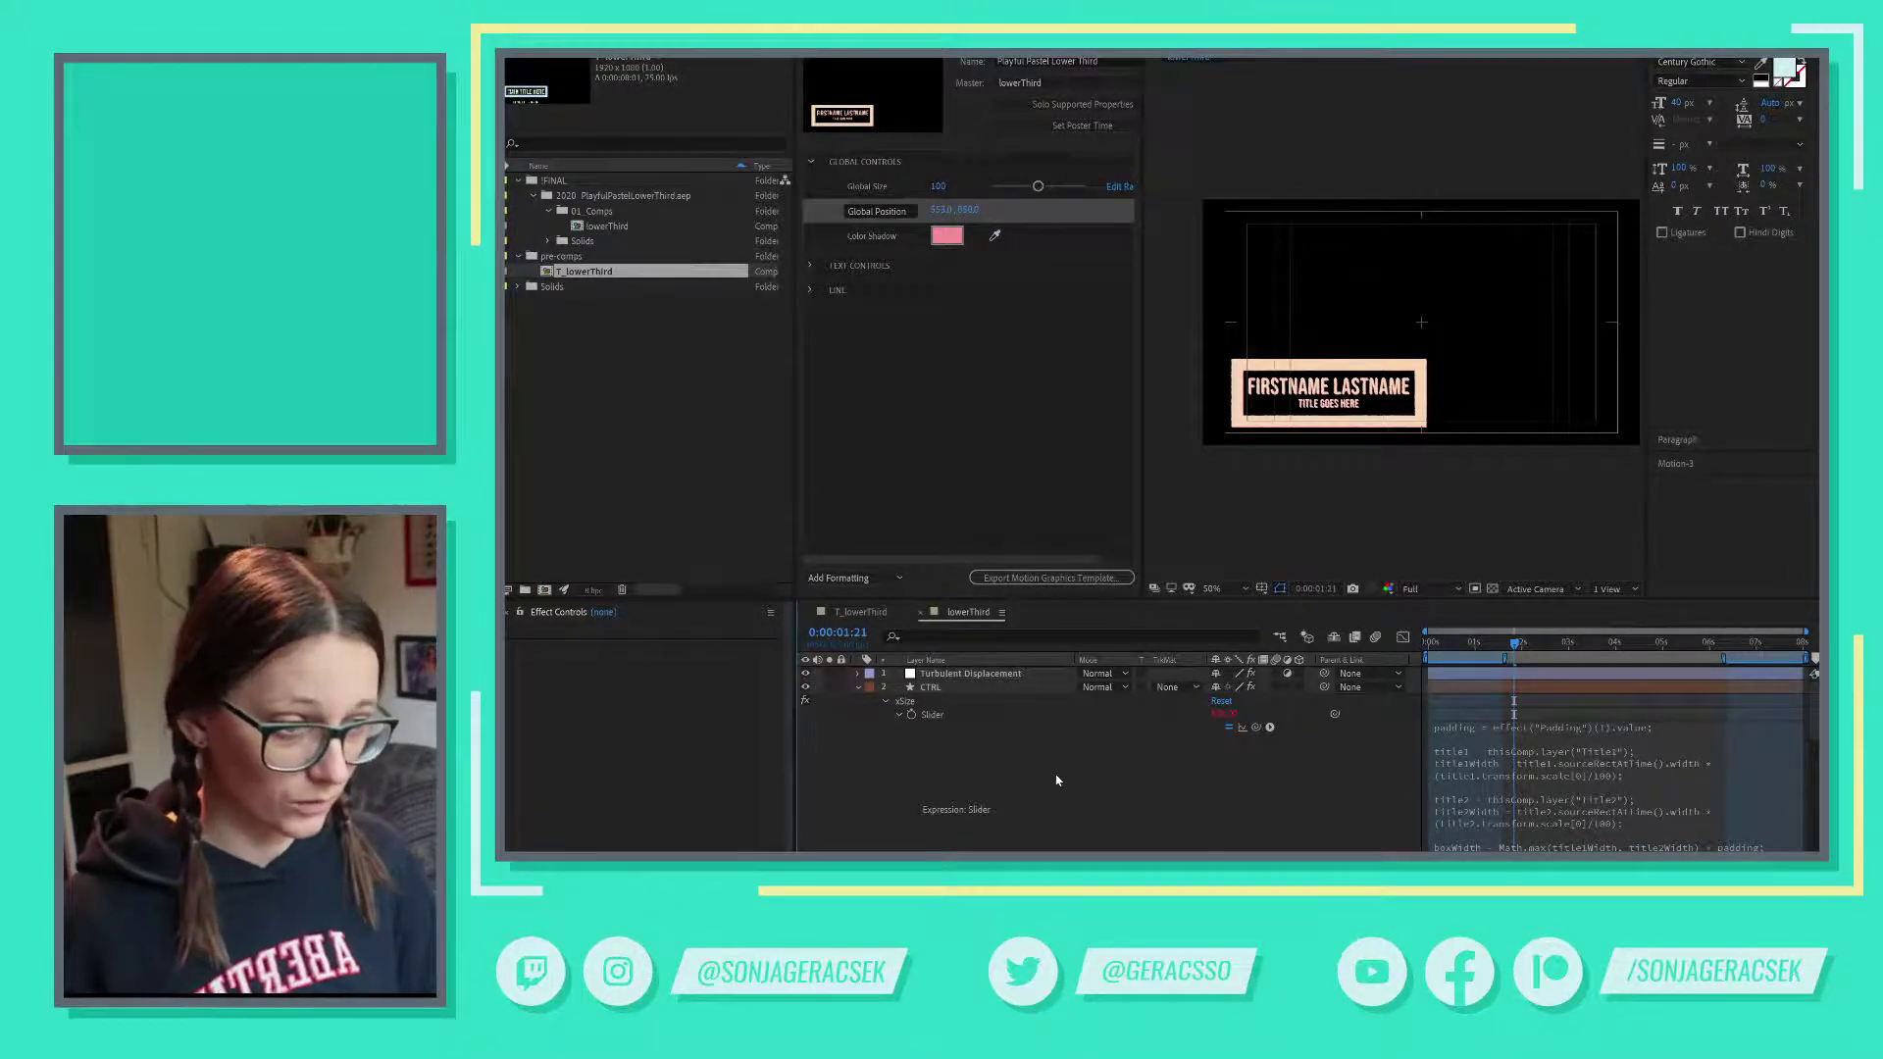
pyautogui.scroll(-4, 1057, 779)
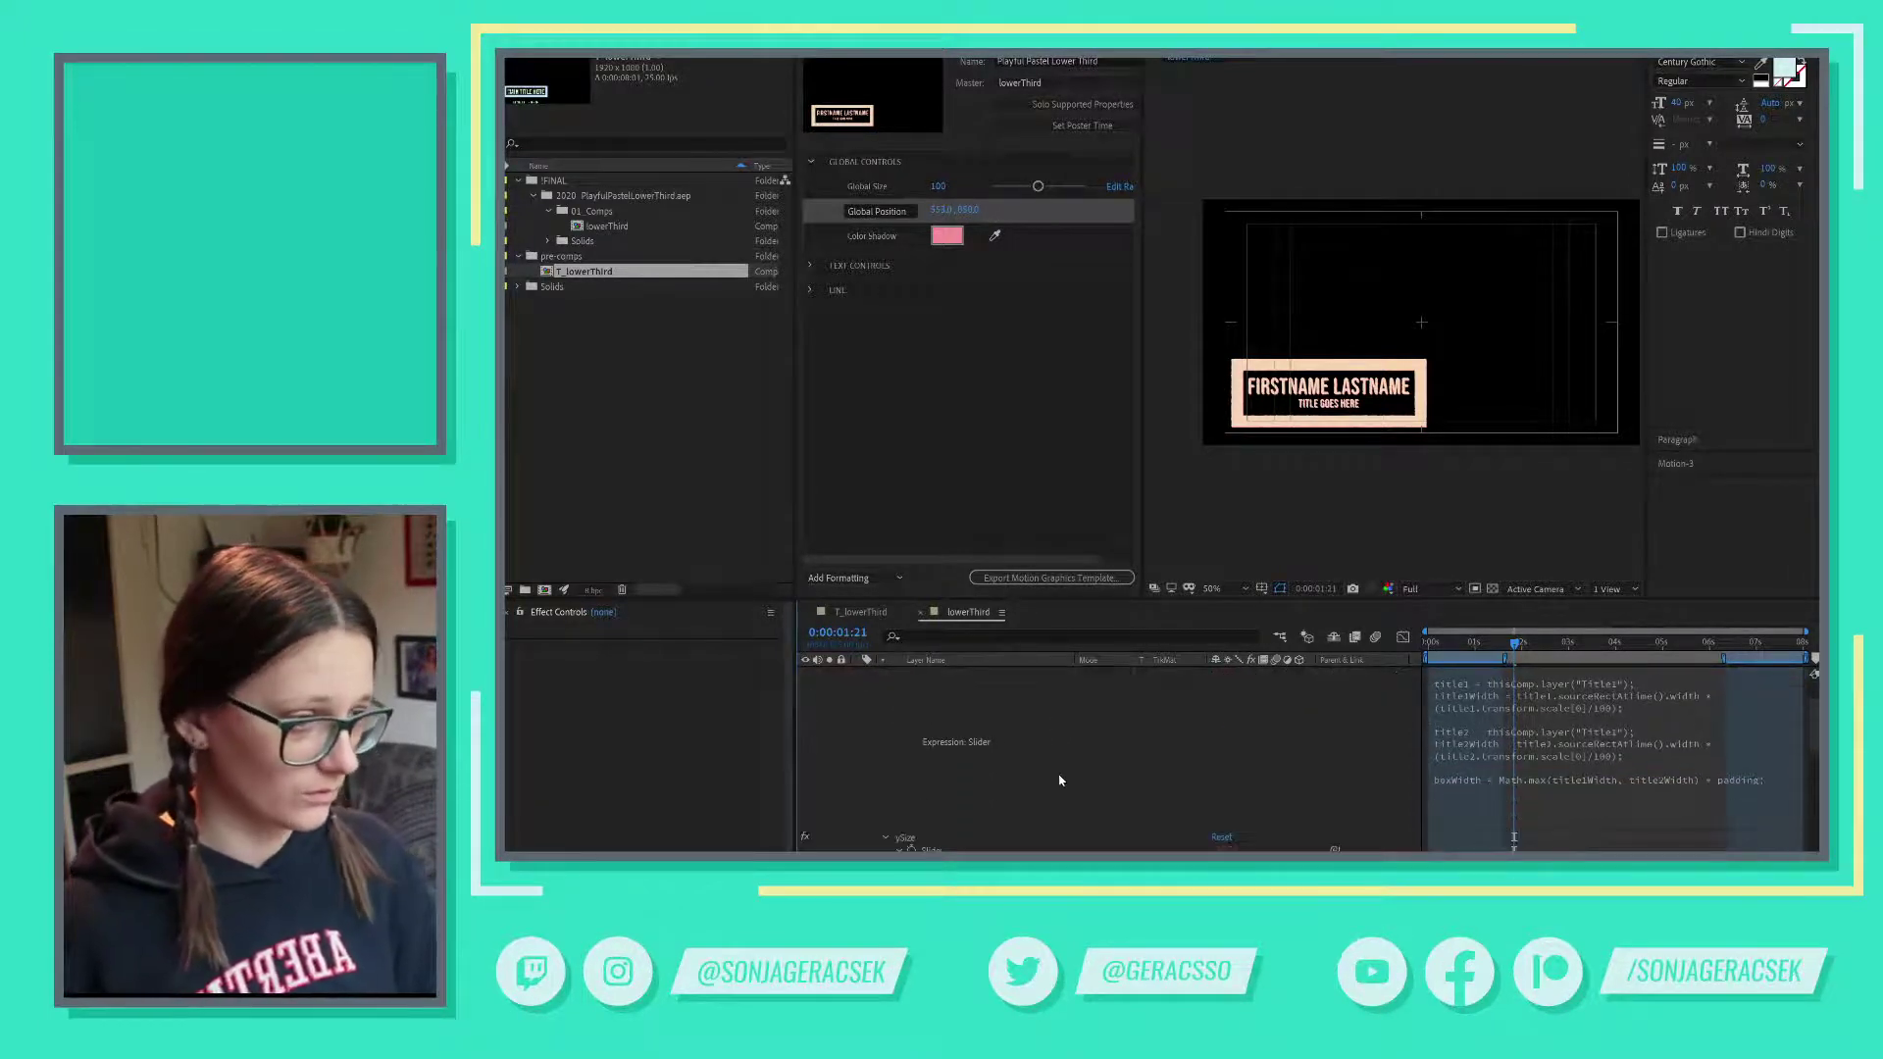
pyautogui.click(860, 611)
pyautogui.click(1039, 674)
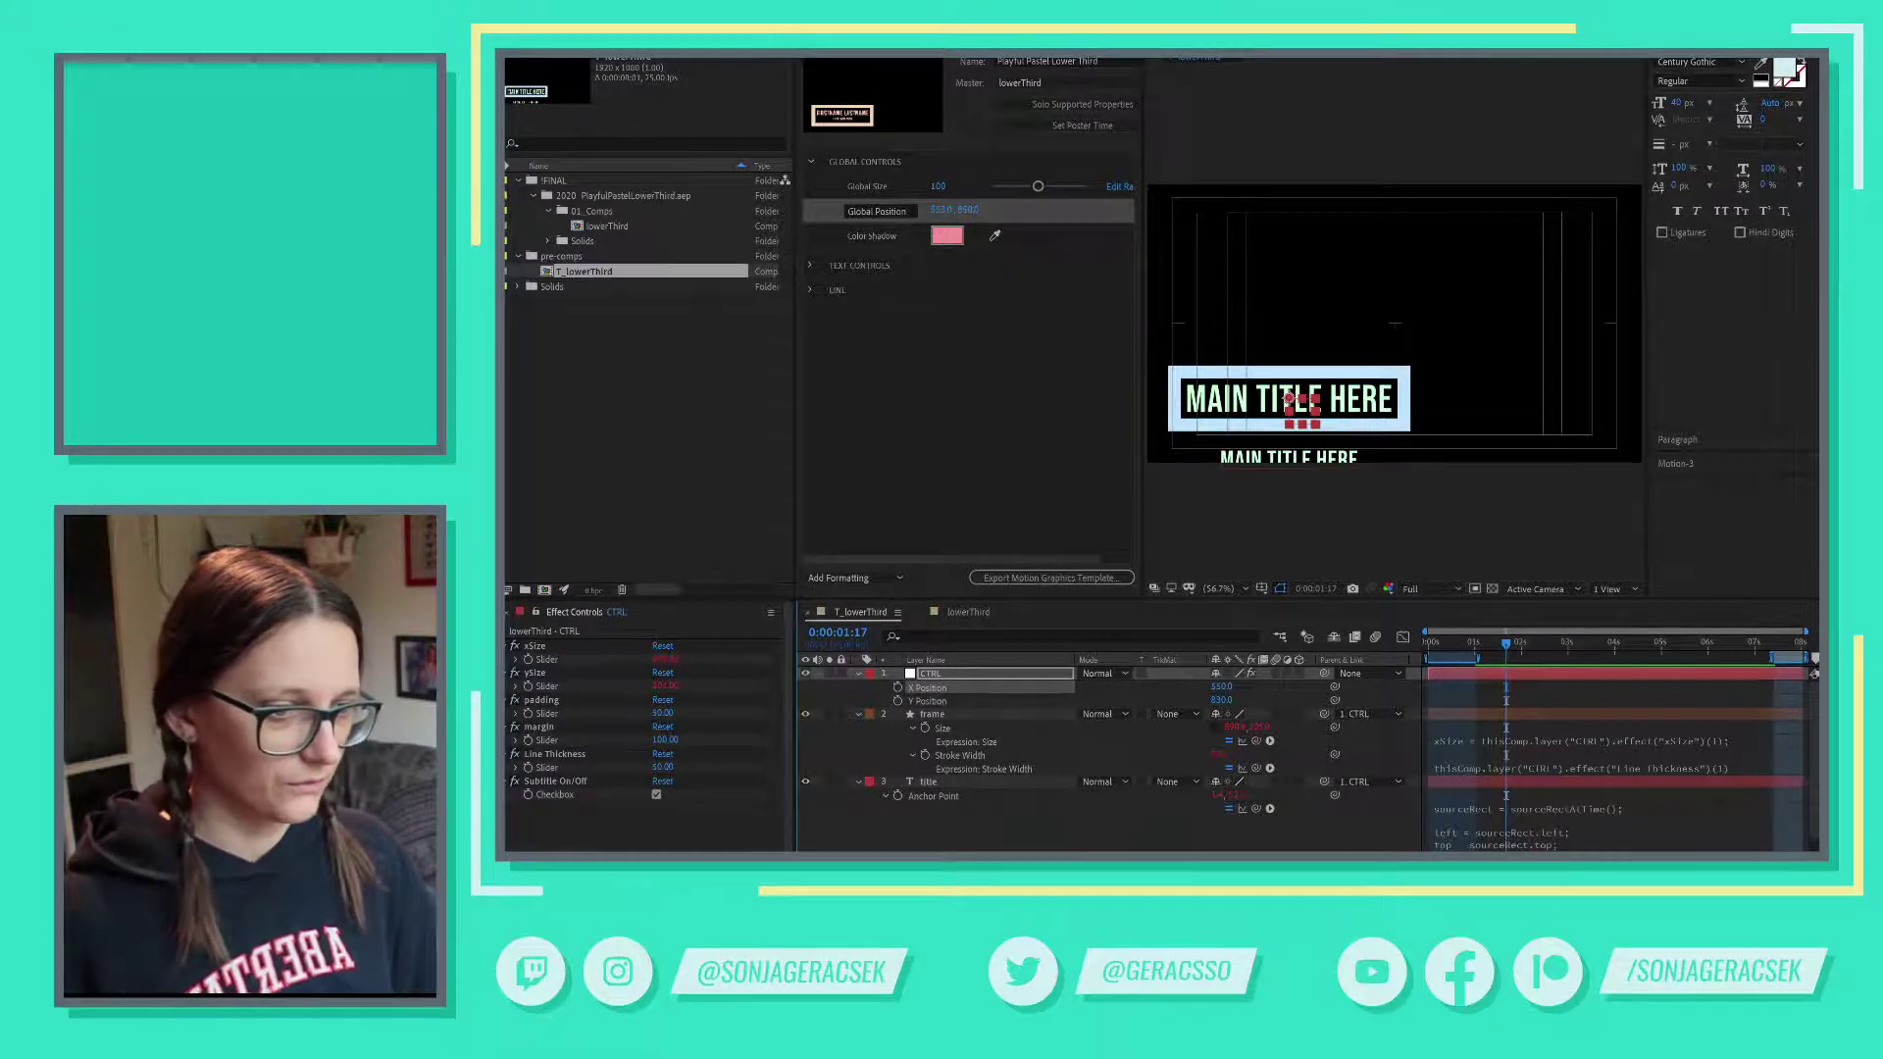
# - Switch to the Excel class outline and insert a blank row between the position line and class 4
pyautogui.hotkey('alt', 'Tab')
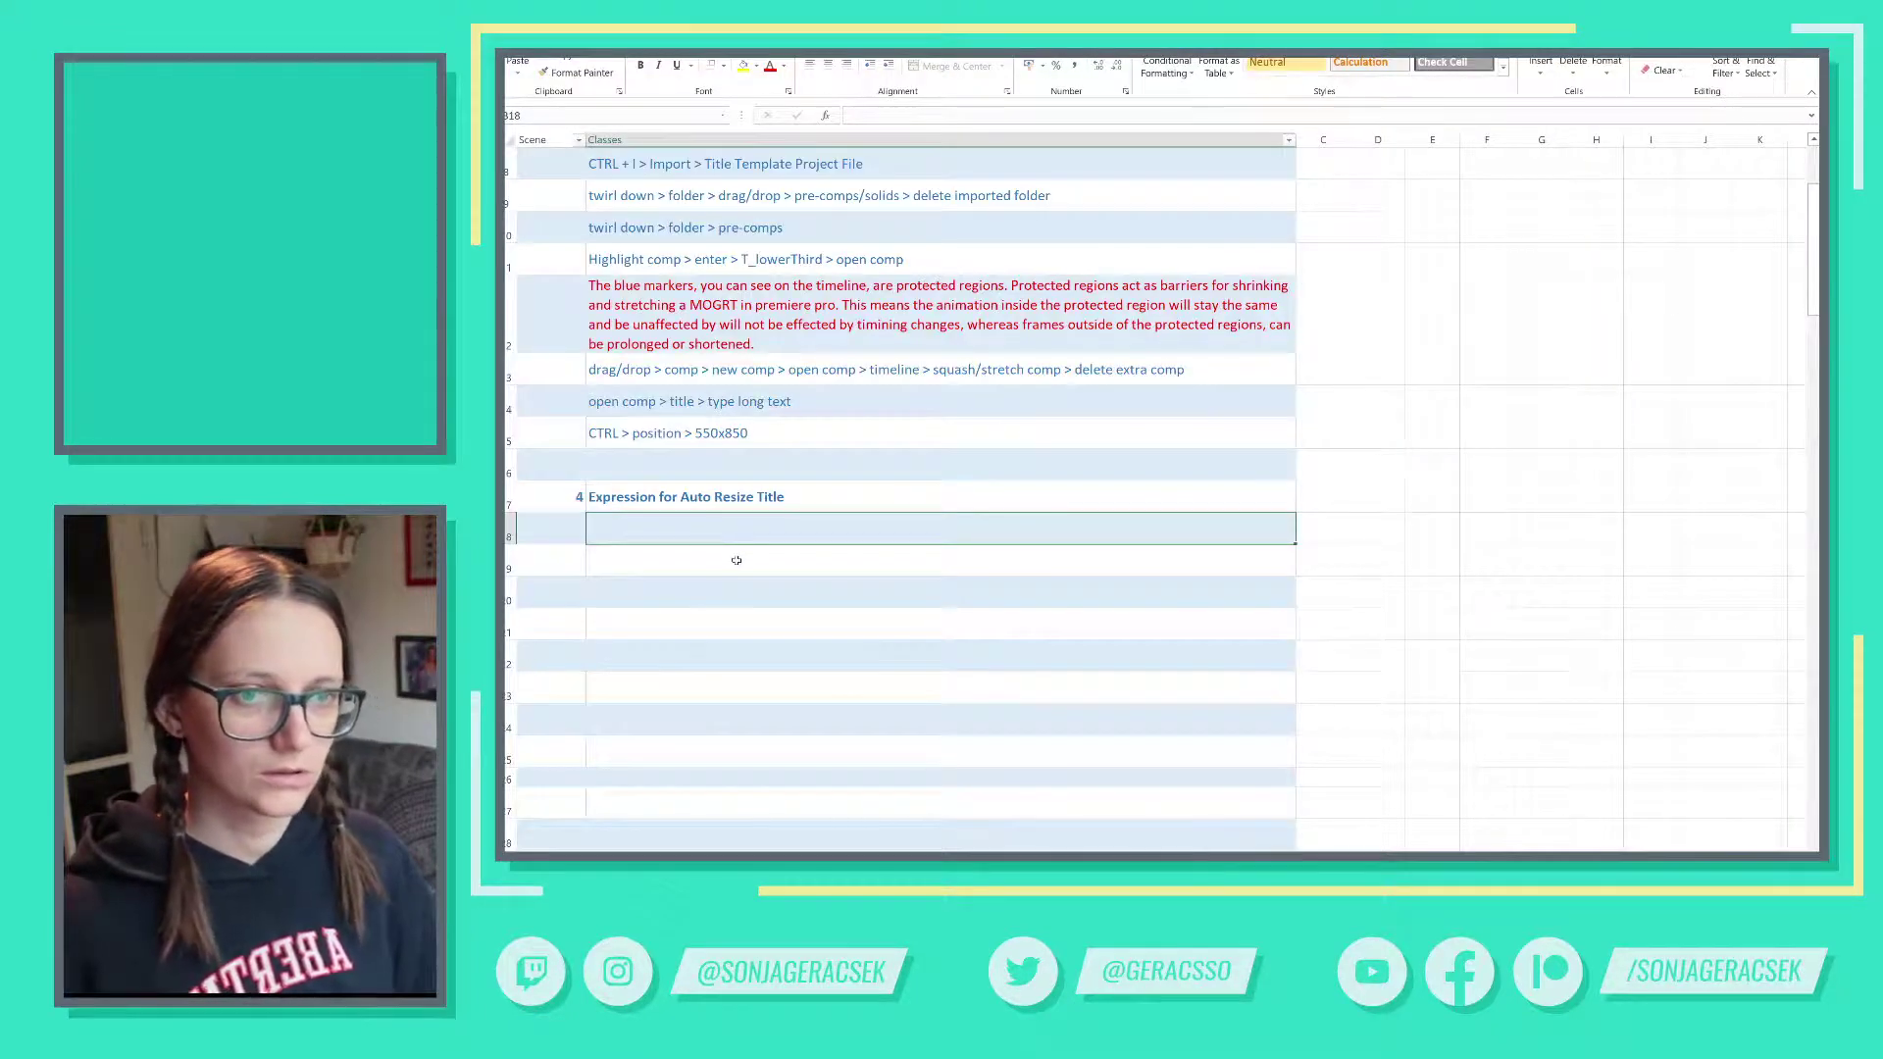
pyautogui.click(733, 554)
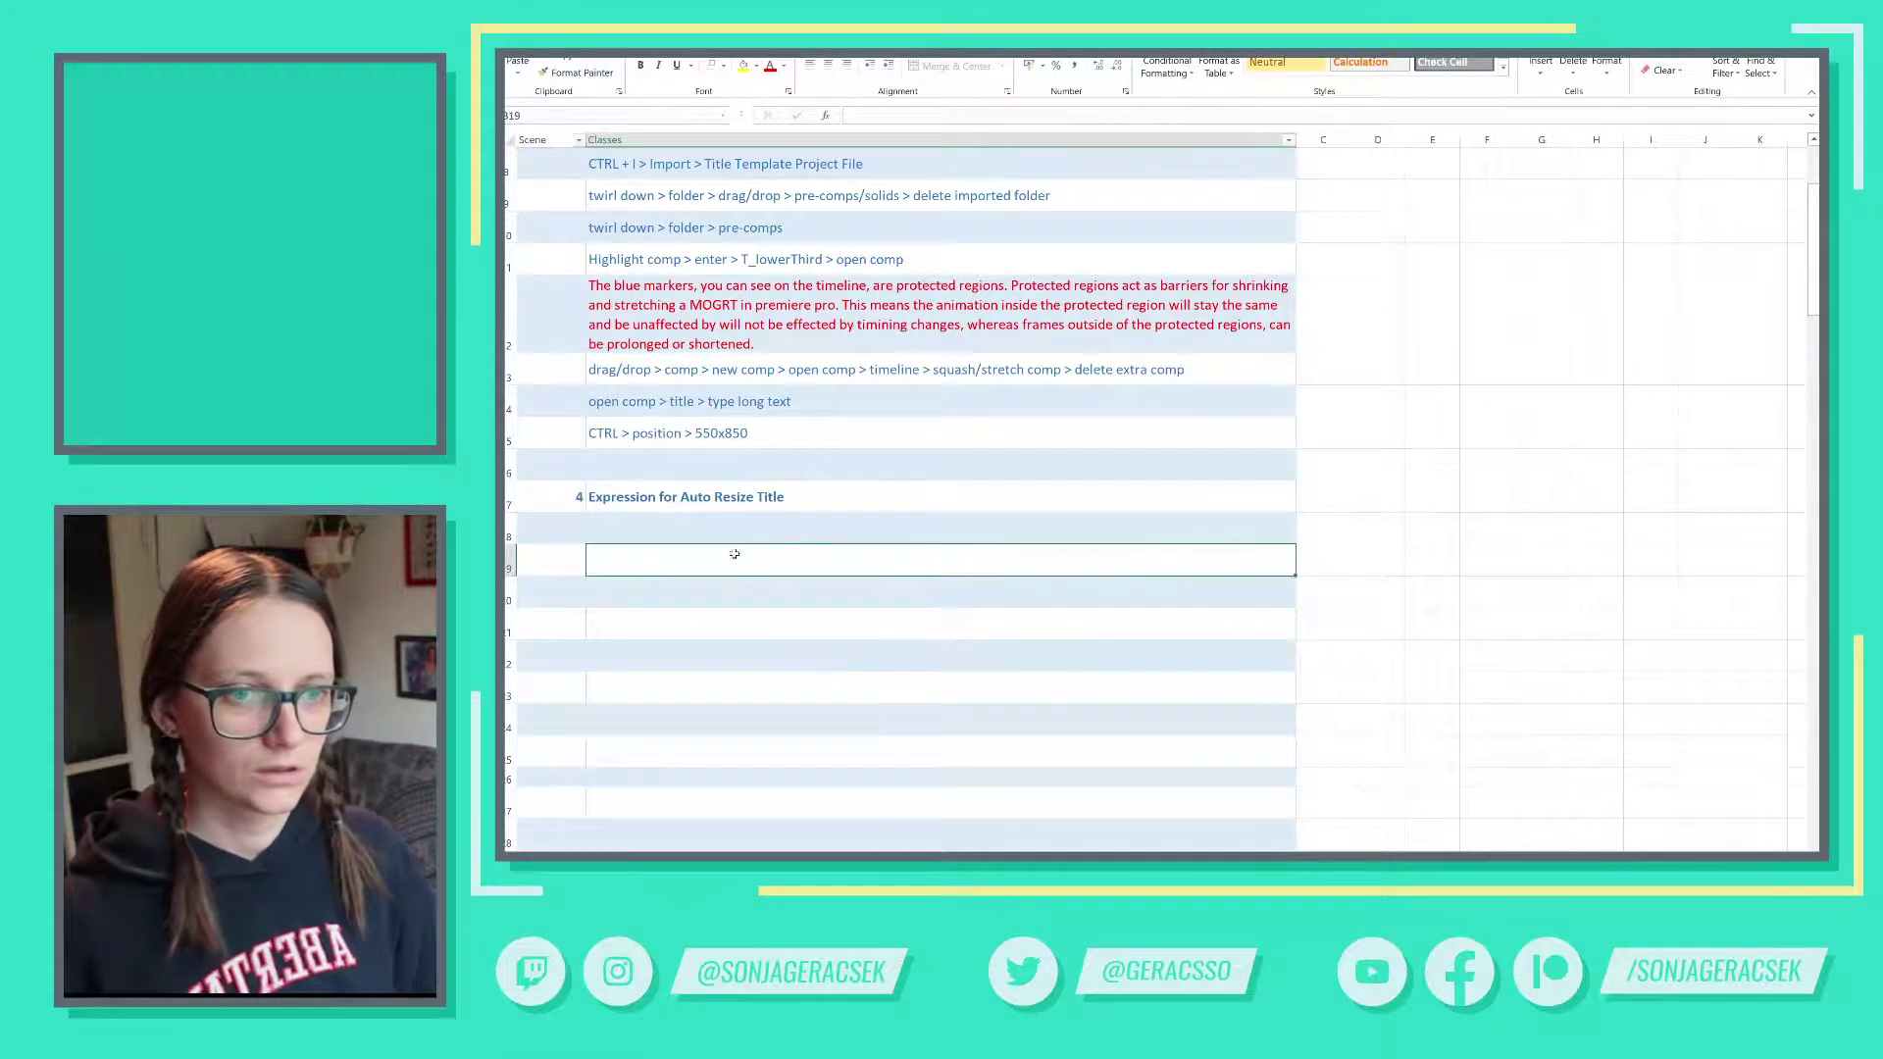
pyautogui.click(647, 535)
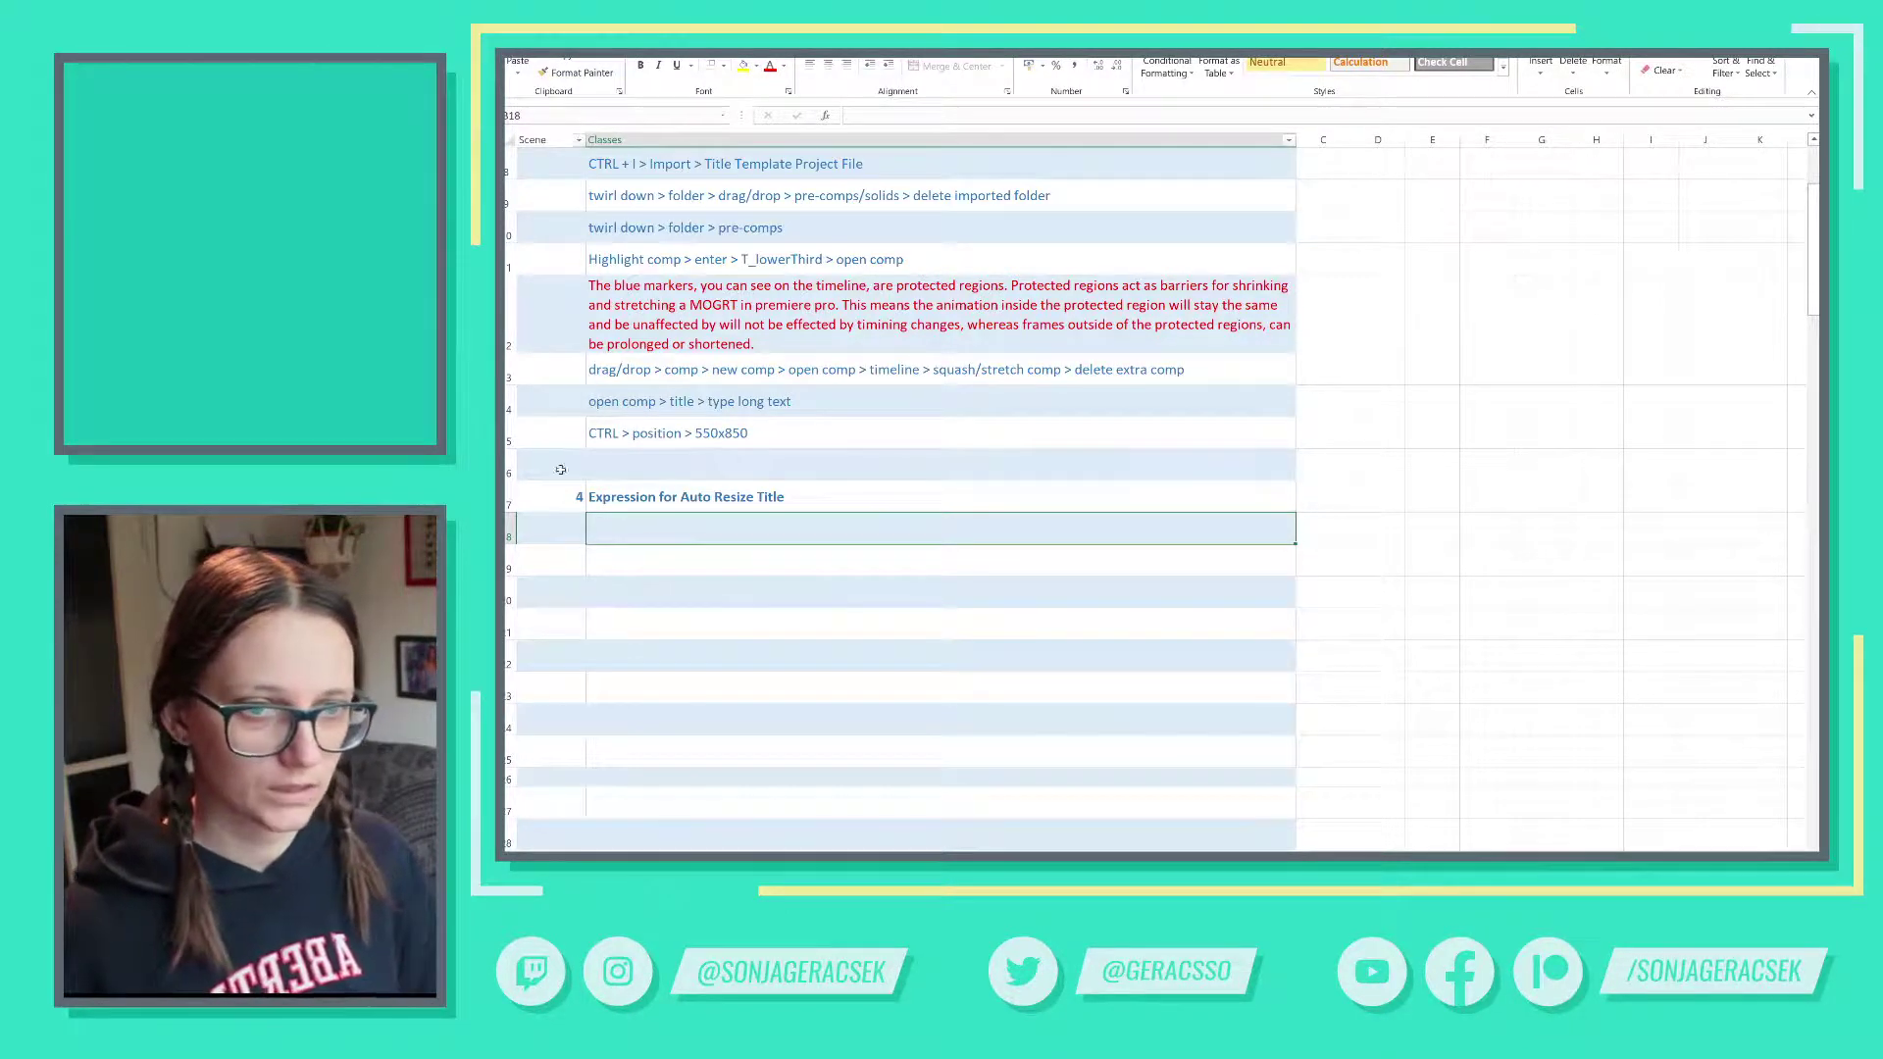
pyautogui.rightClick(510, 469)
pyautogui.click(566, 567)
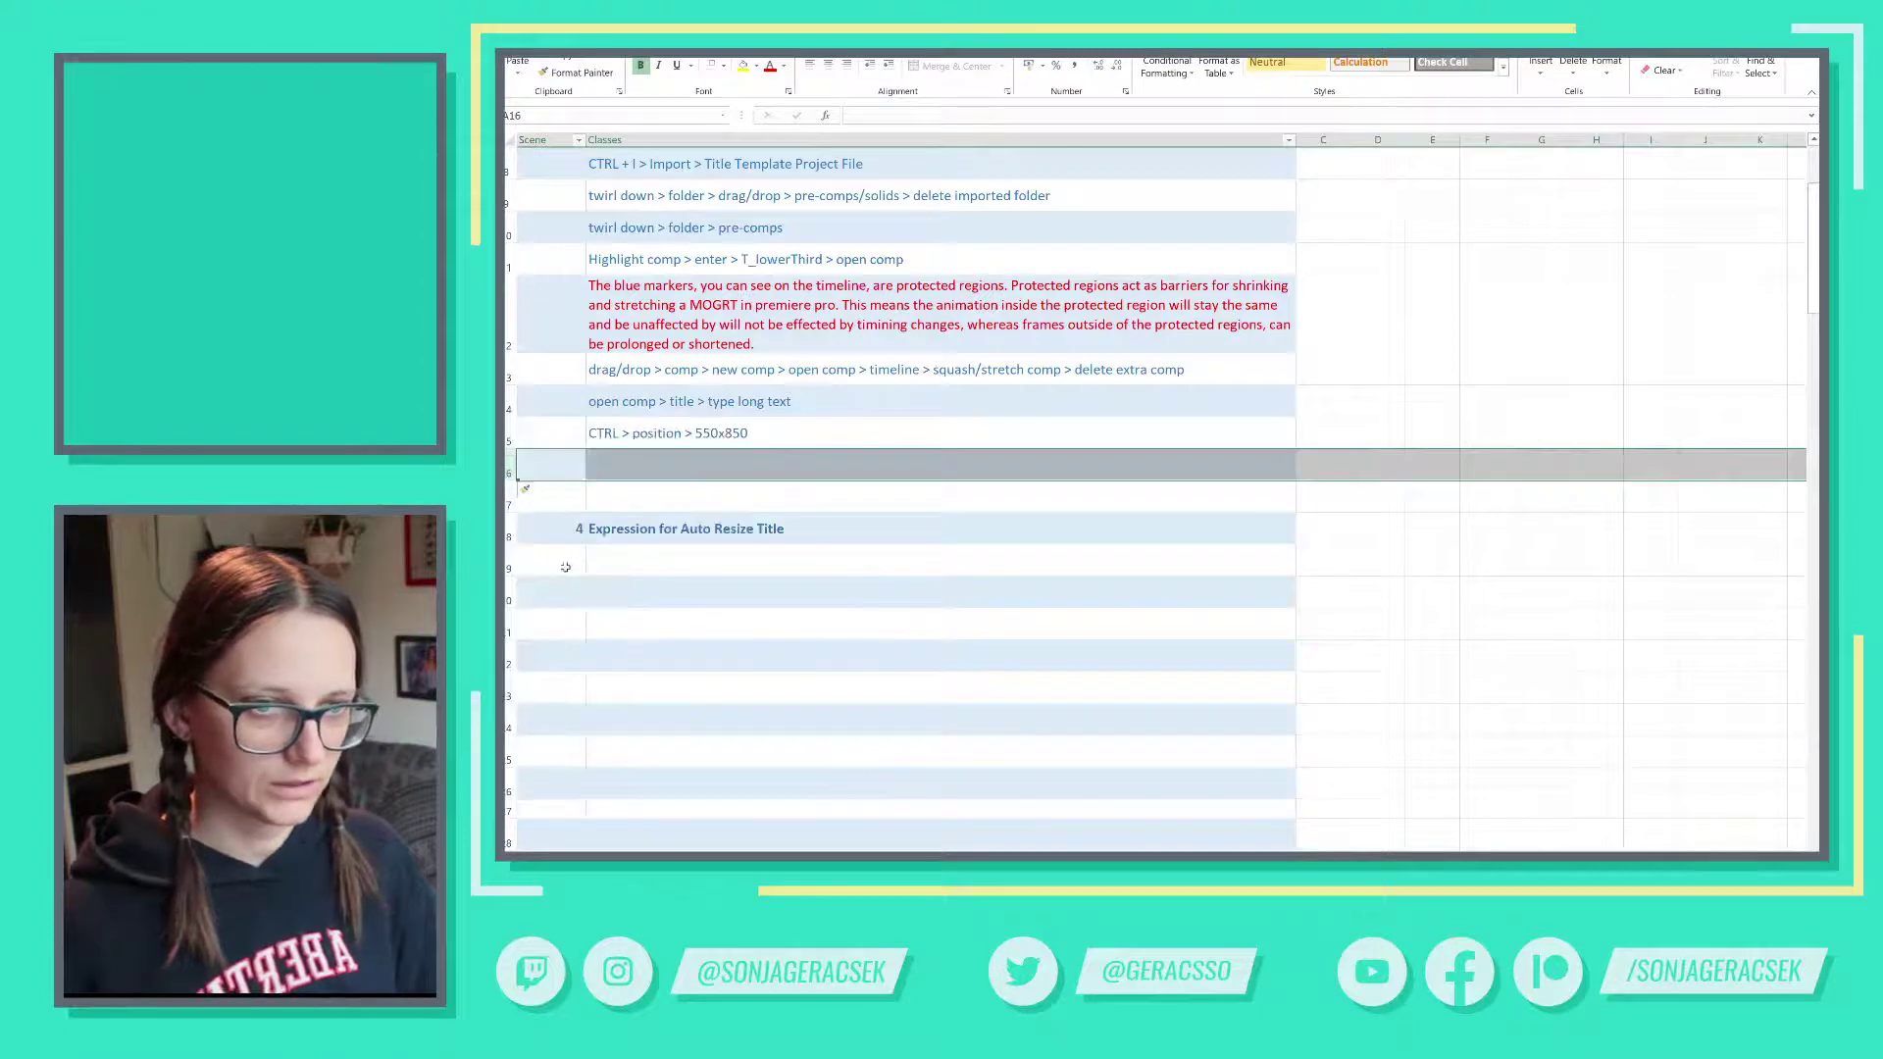
# - Write "Next we will add a left/right alignment to the subtitle and" in the Classes row below the CTRL position line
pyautogui.click(714, 471)
pyautogui.write('Ne')
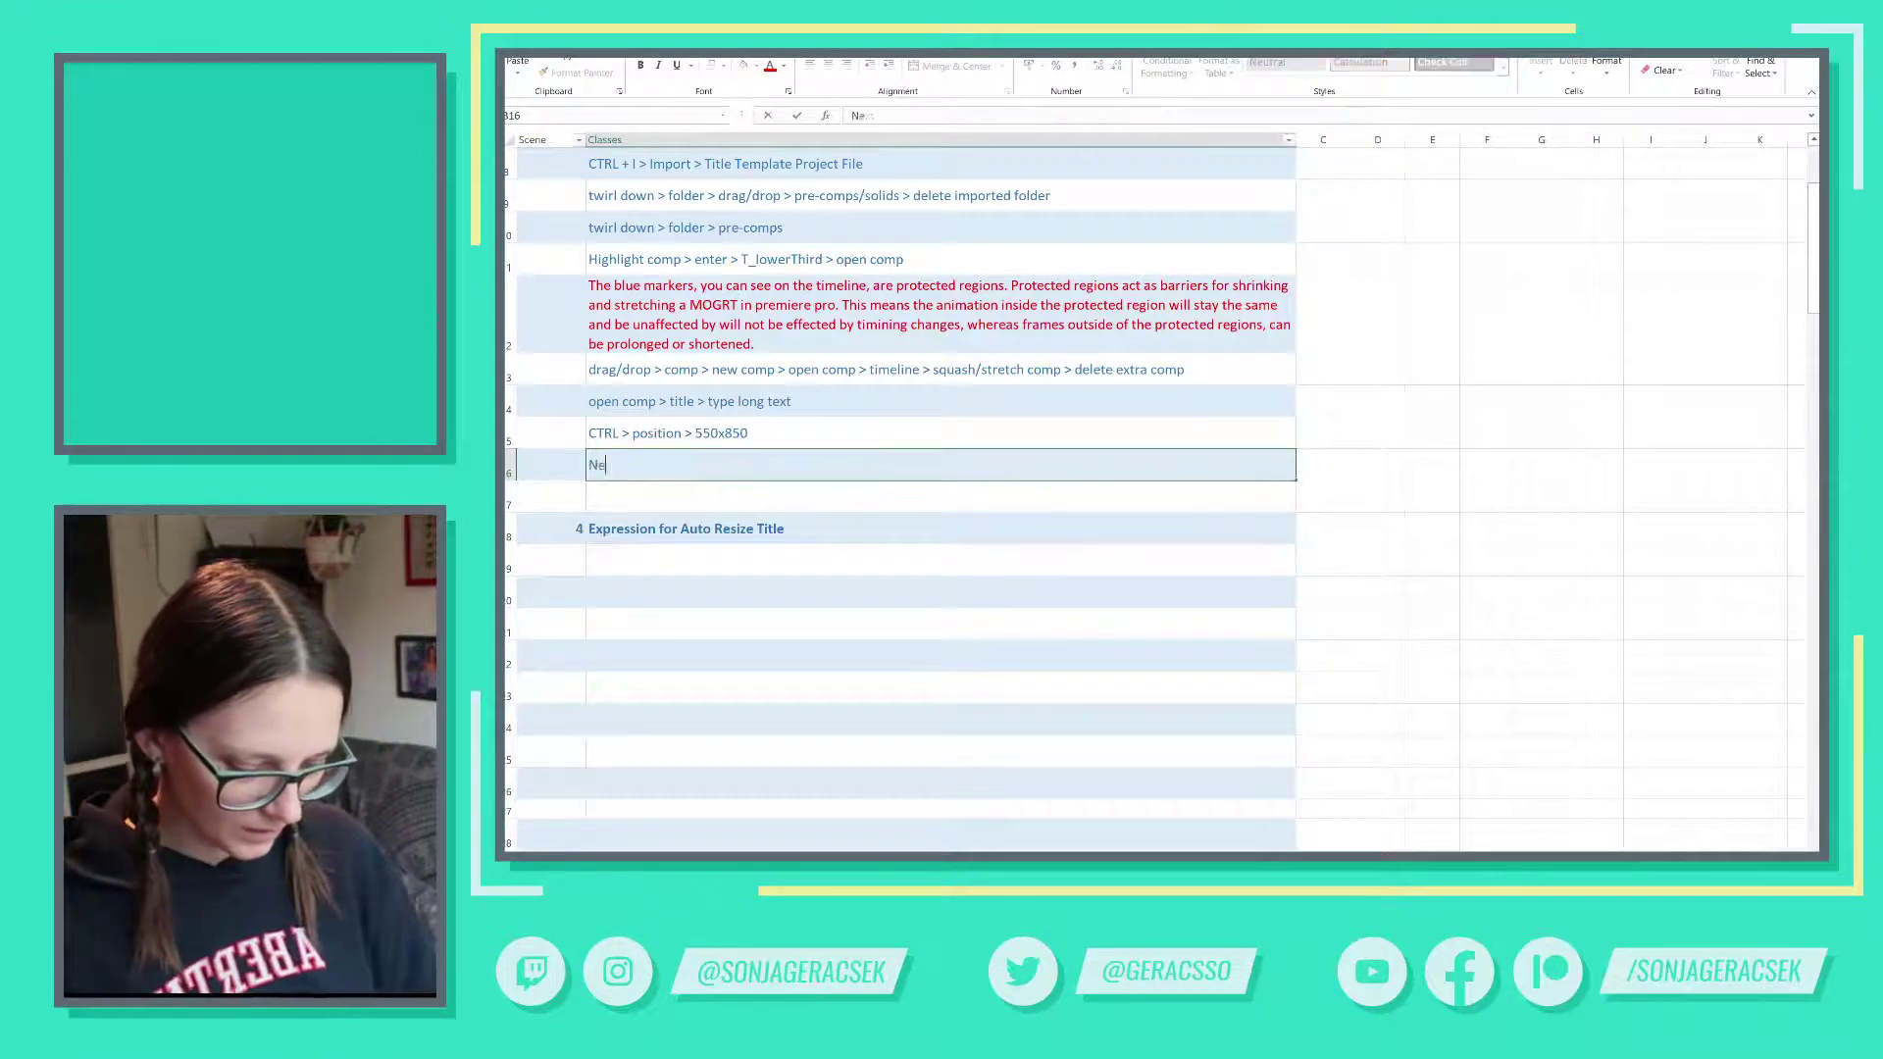
pyautogui.write('xt we will')
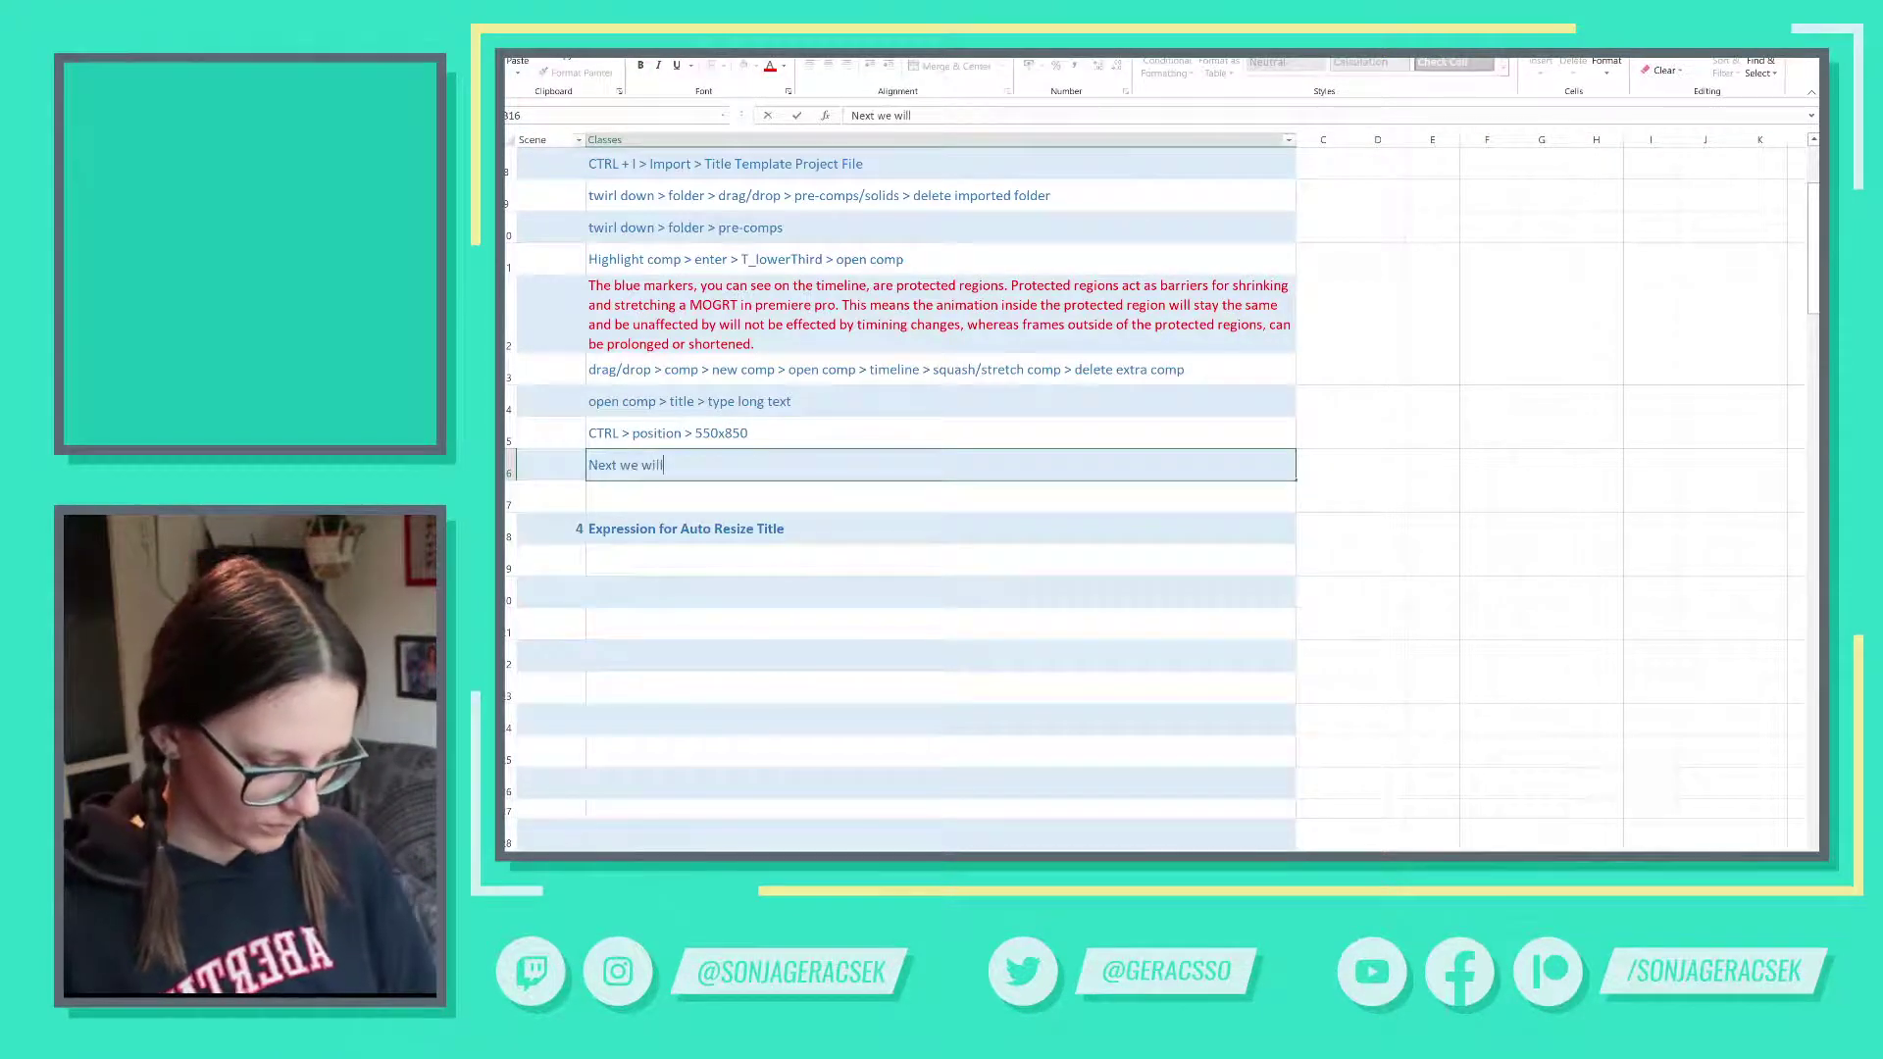
pyautogui.write(' add a')
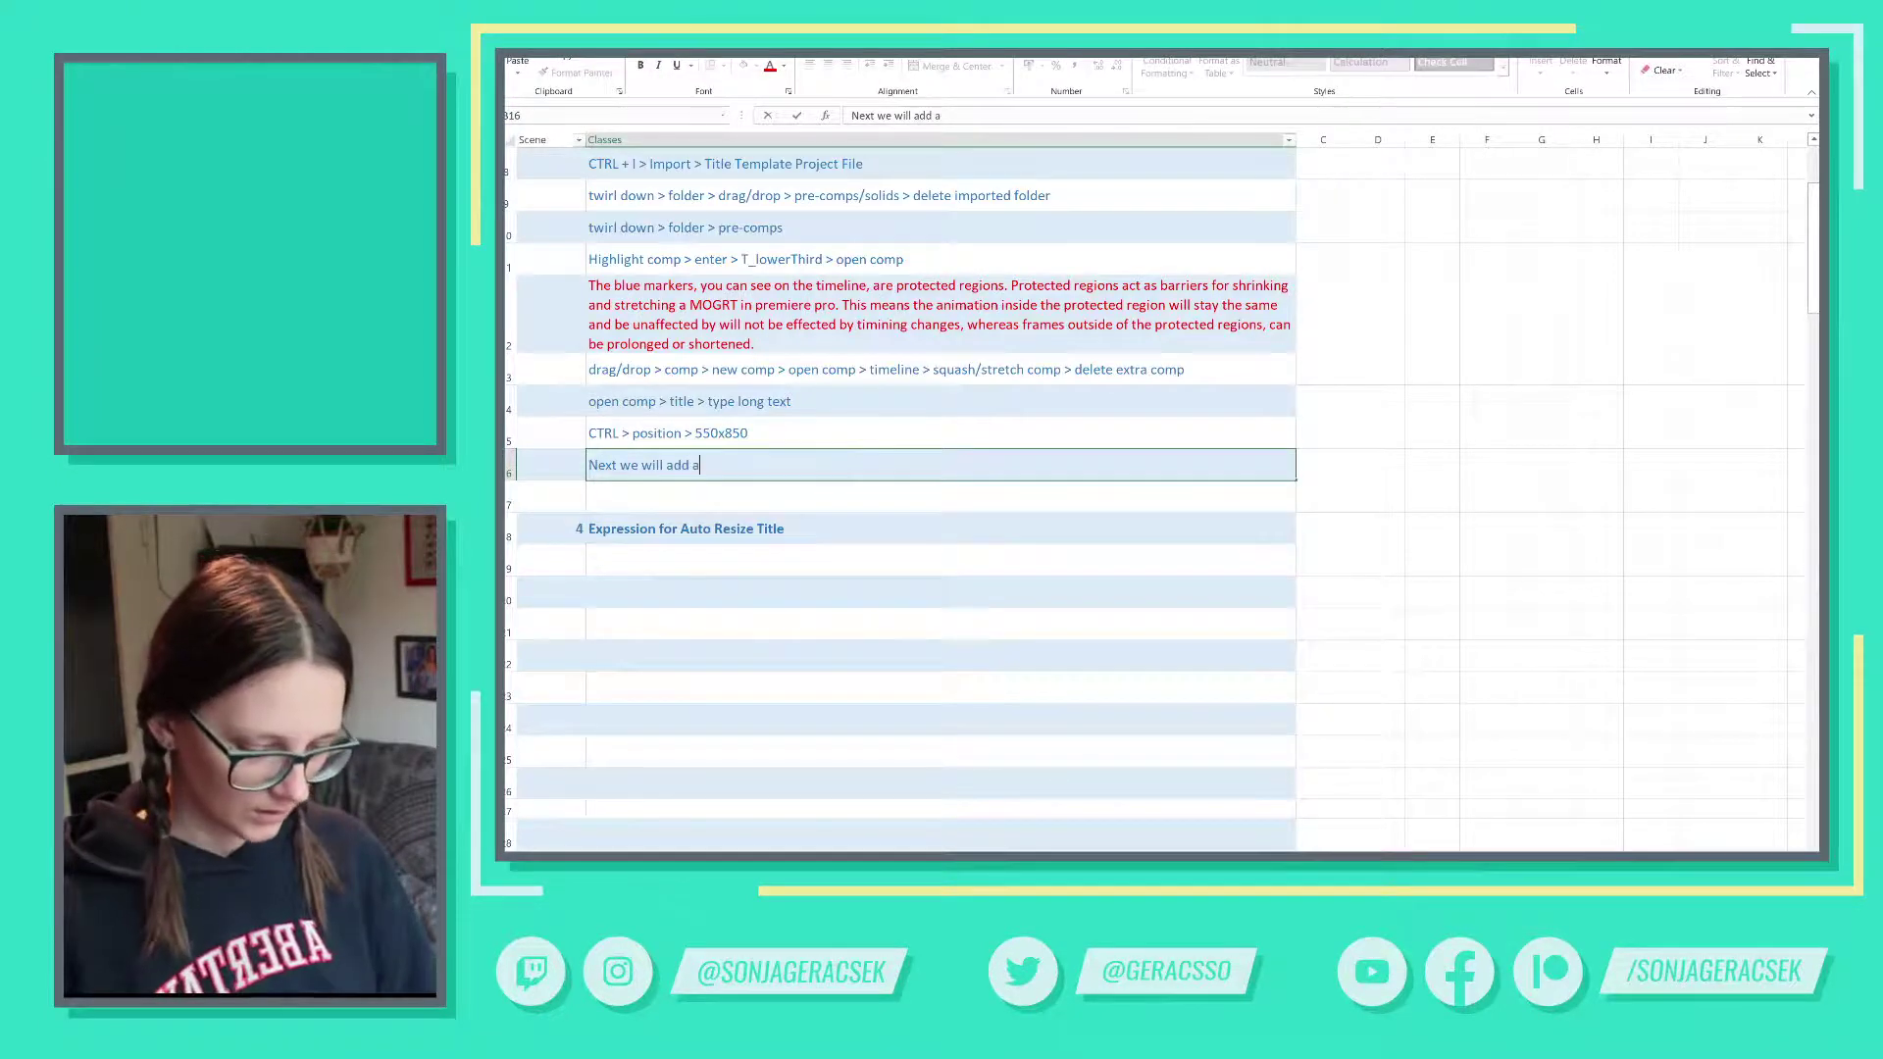
pyautogui.write(' left')
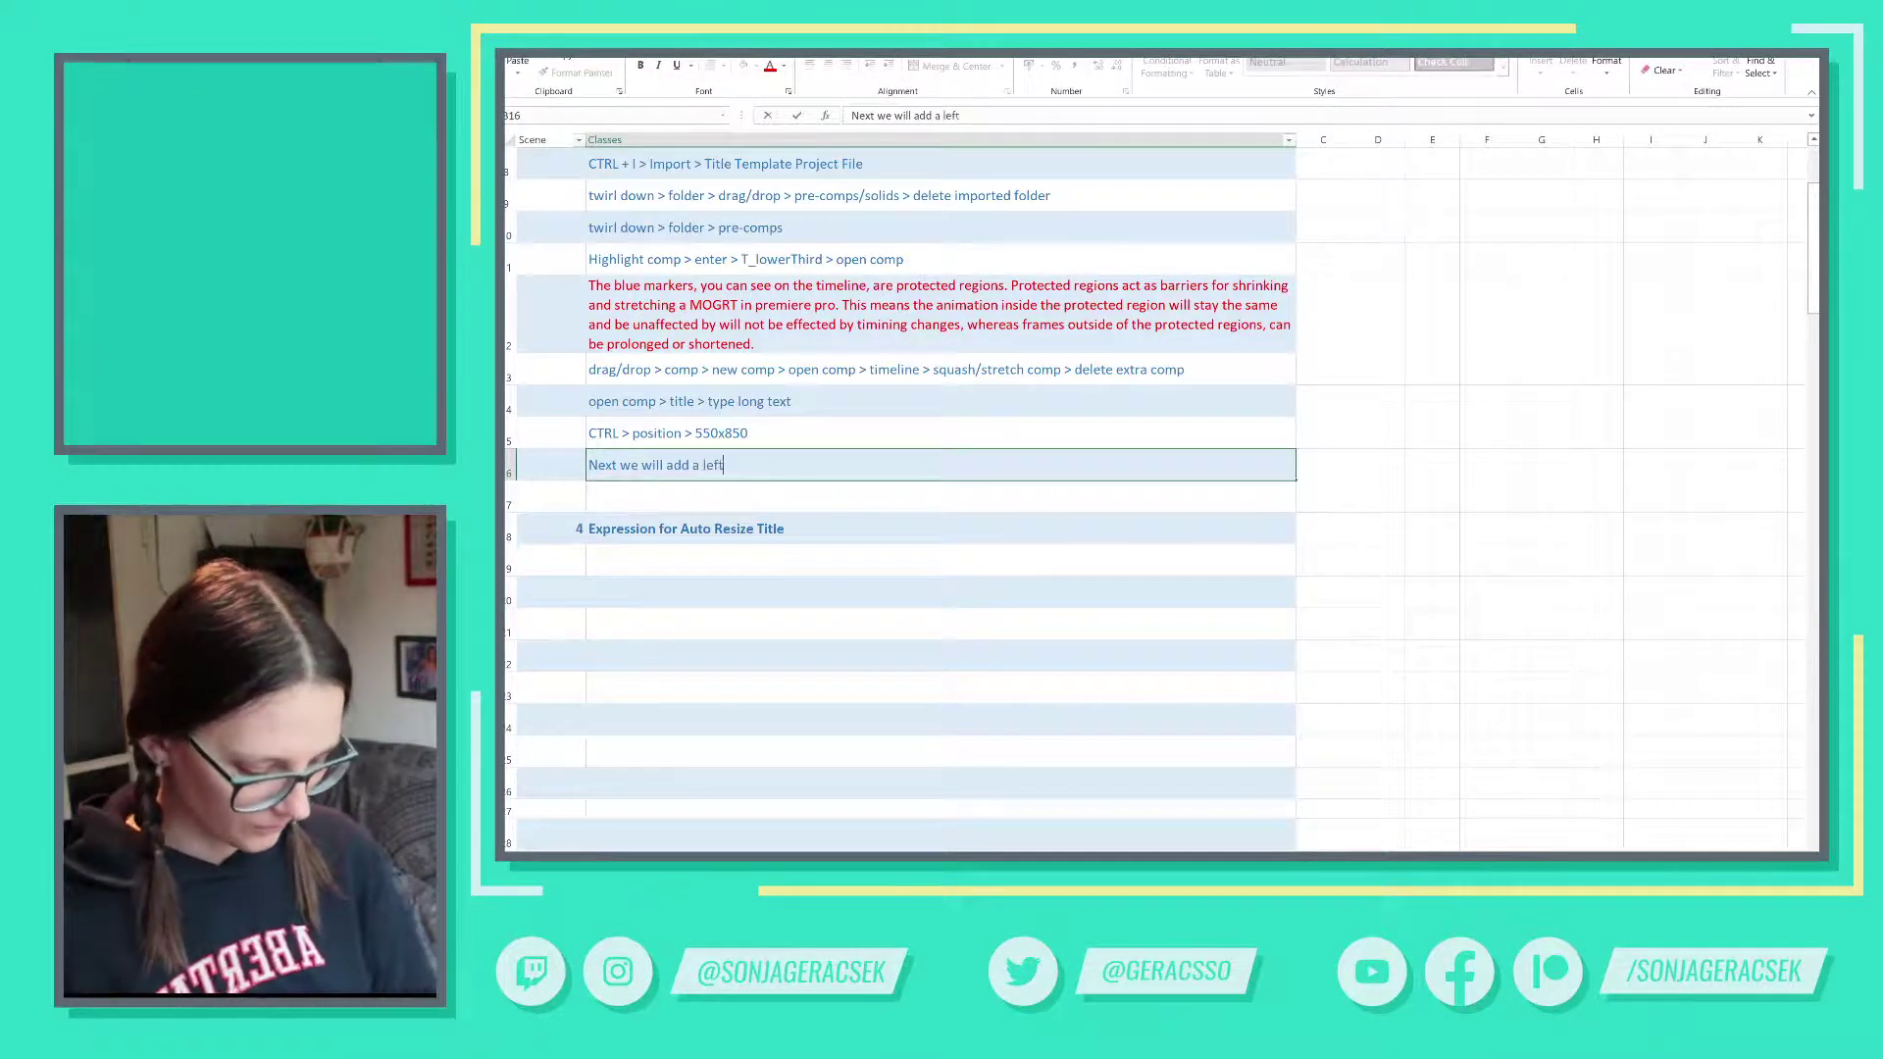
pyautogui.write('/right alignme')
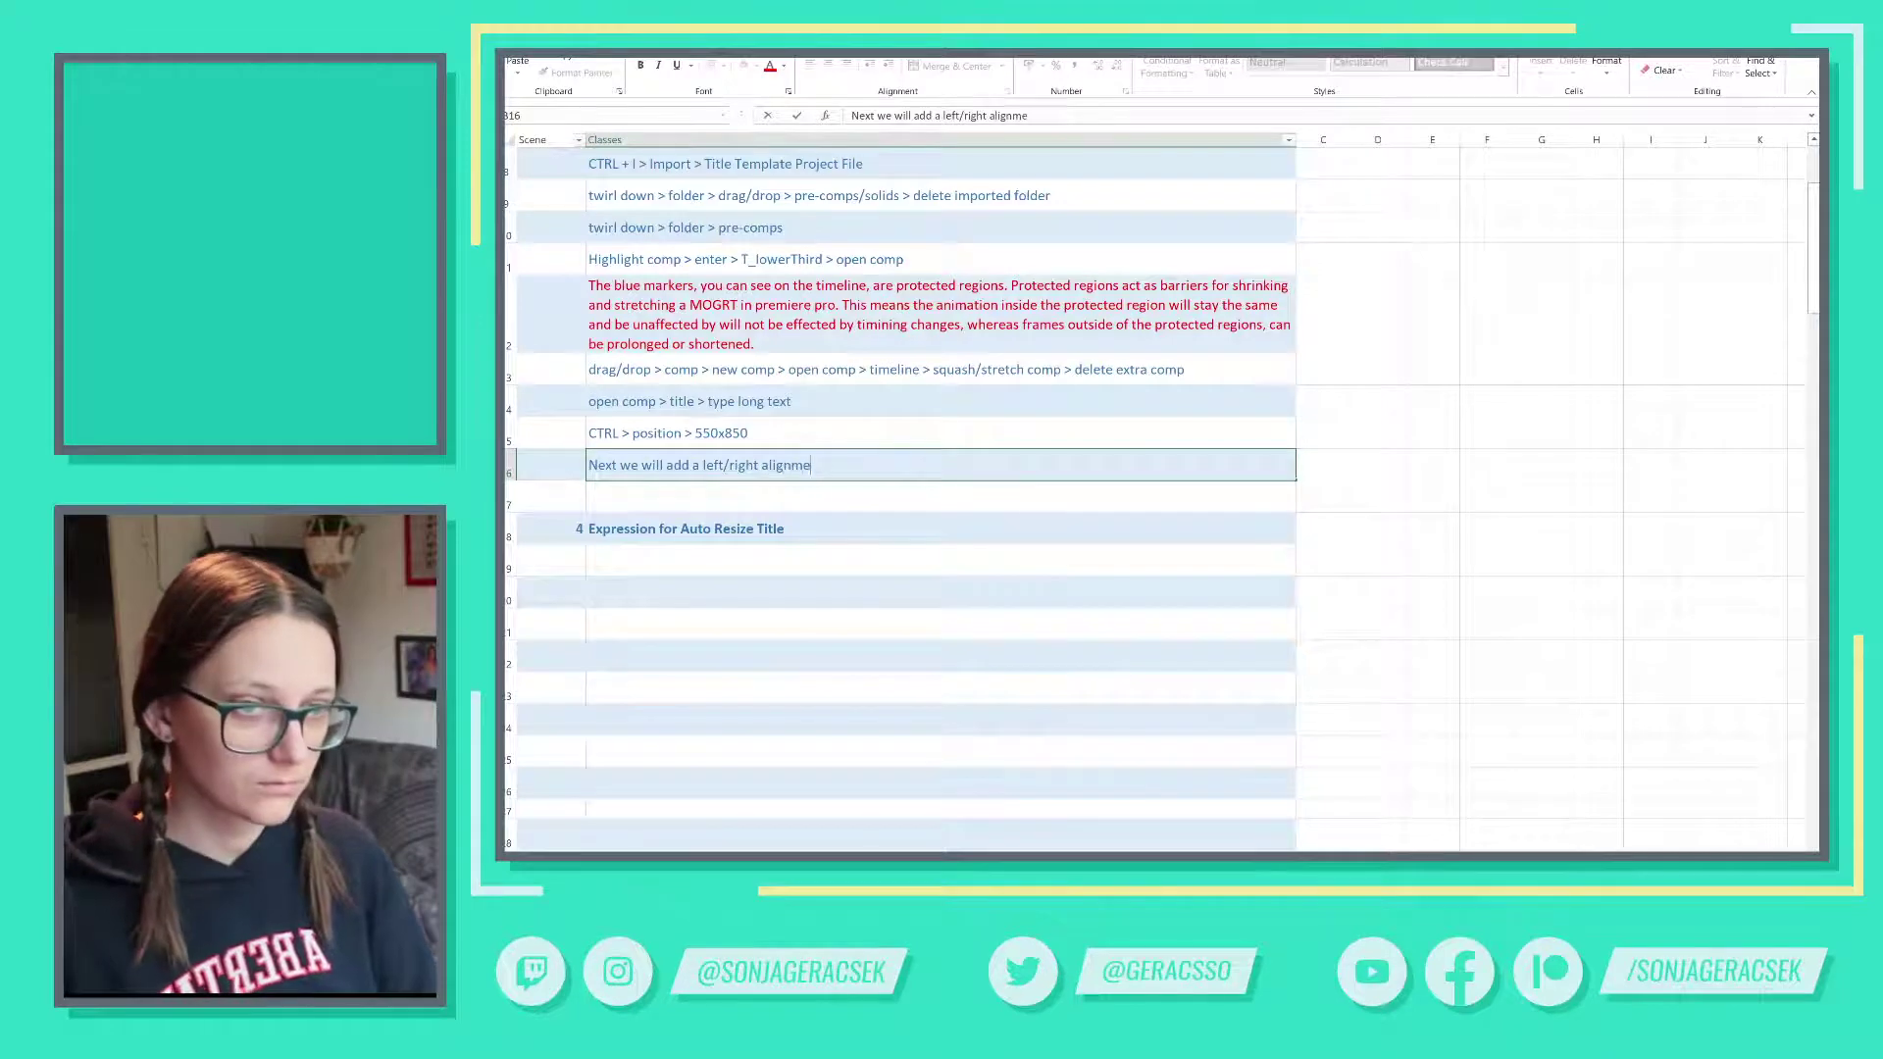
pyautogui.write('nt to the ')
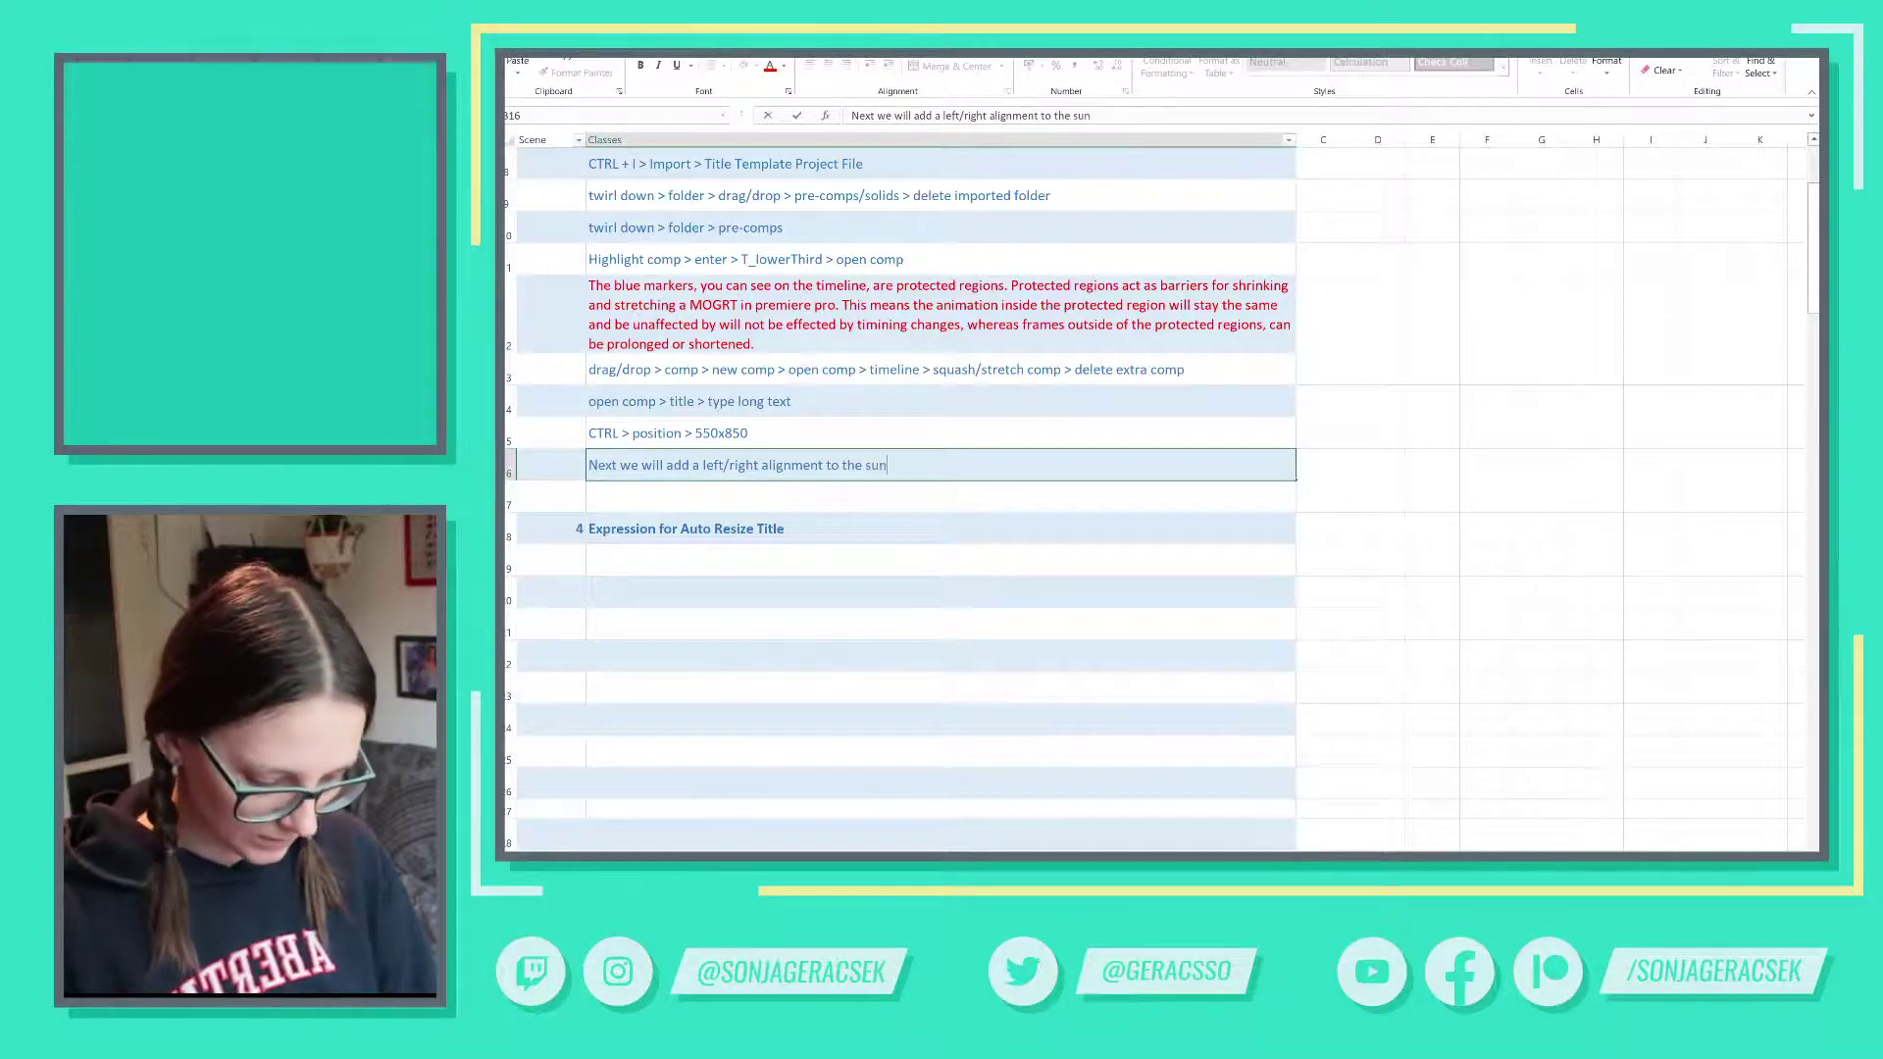
pyautogui.write('subti')
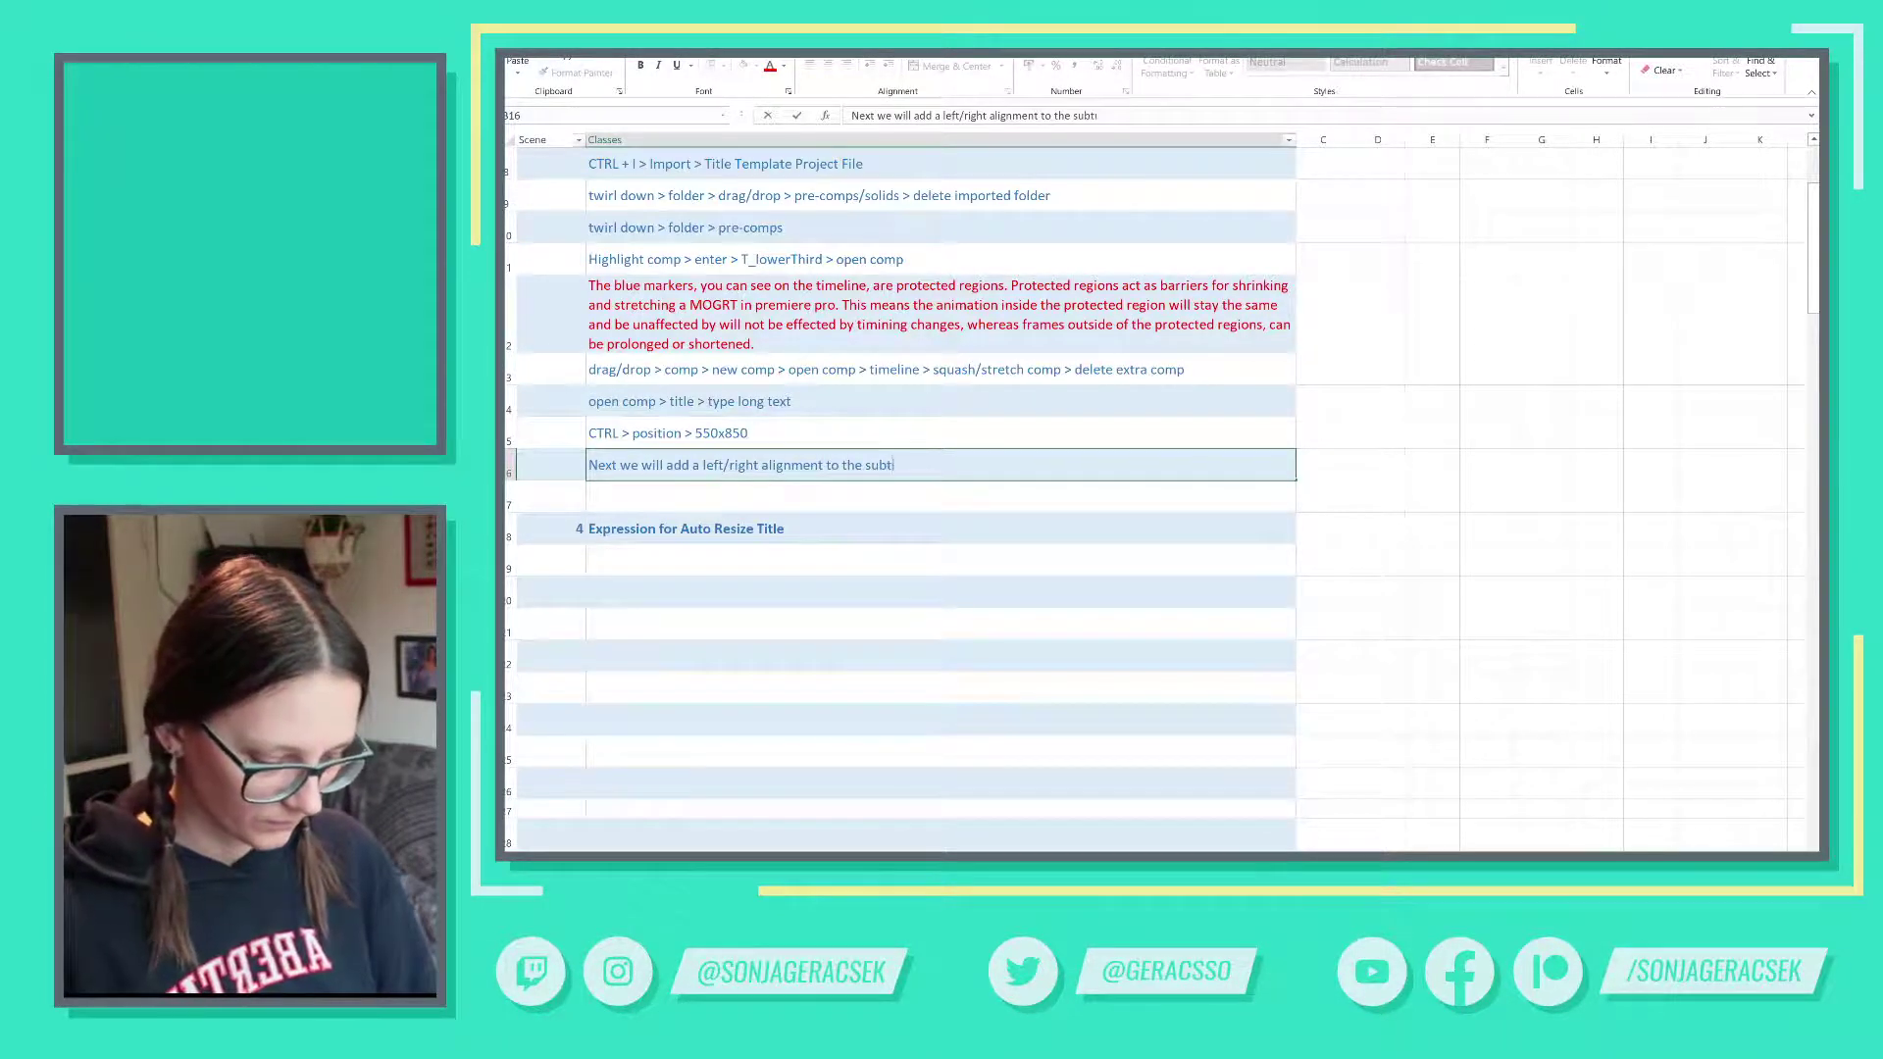
pyautogui.write('tle and')
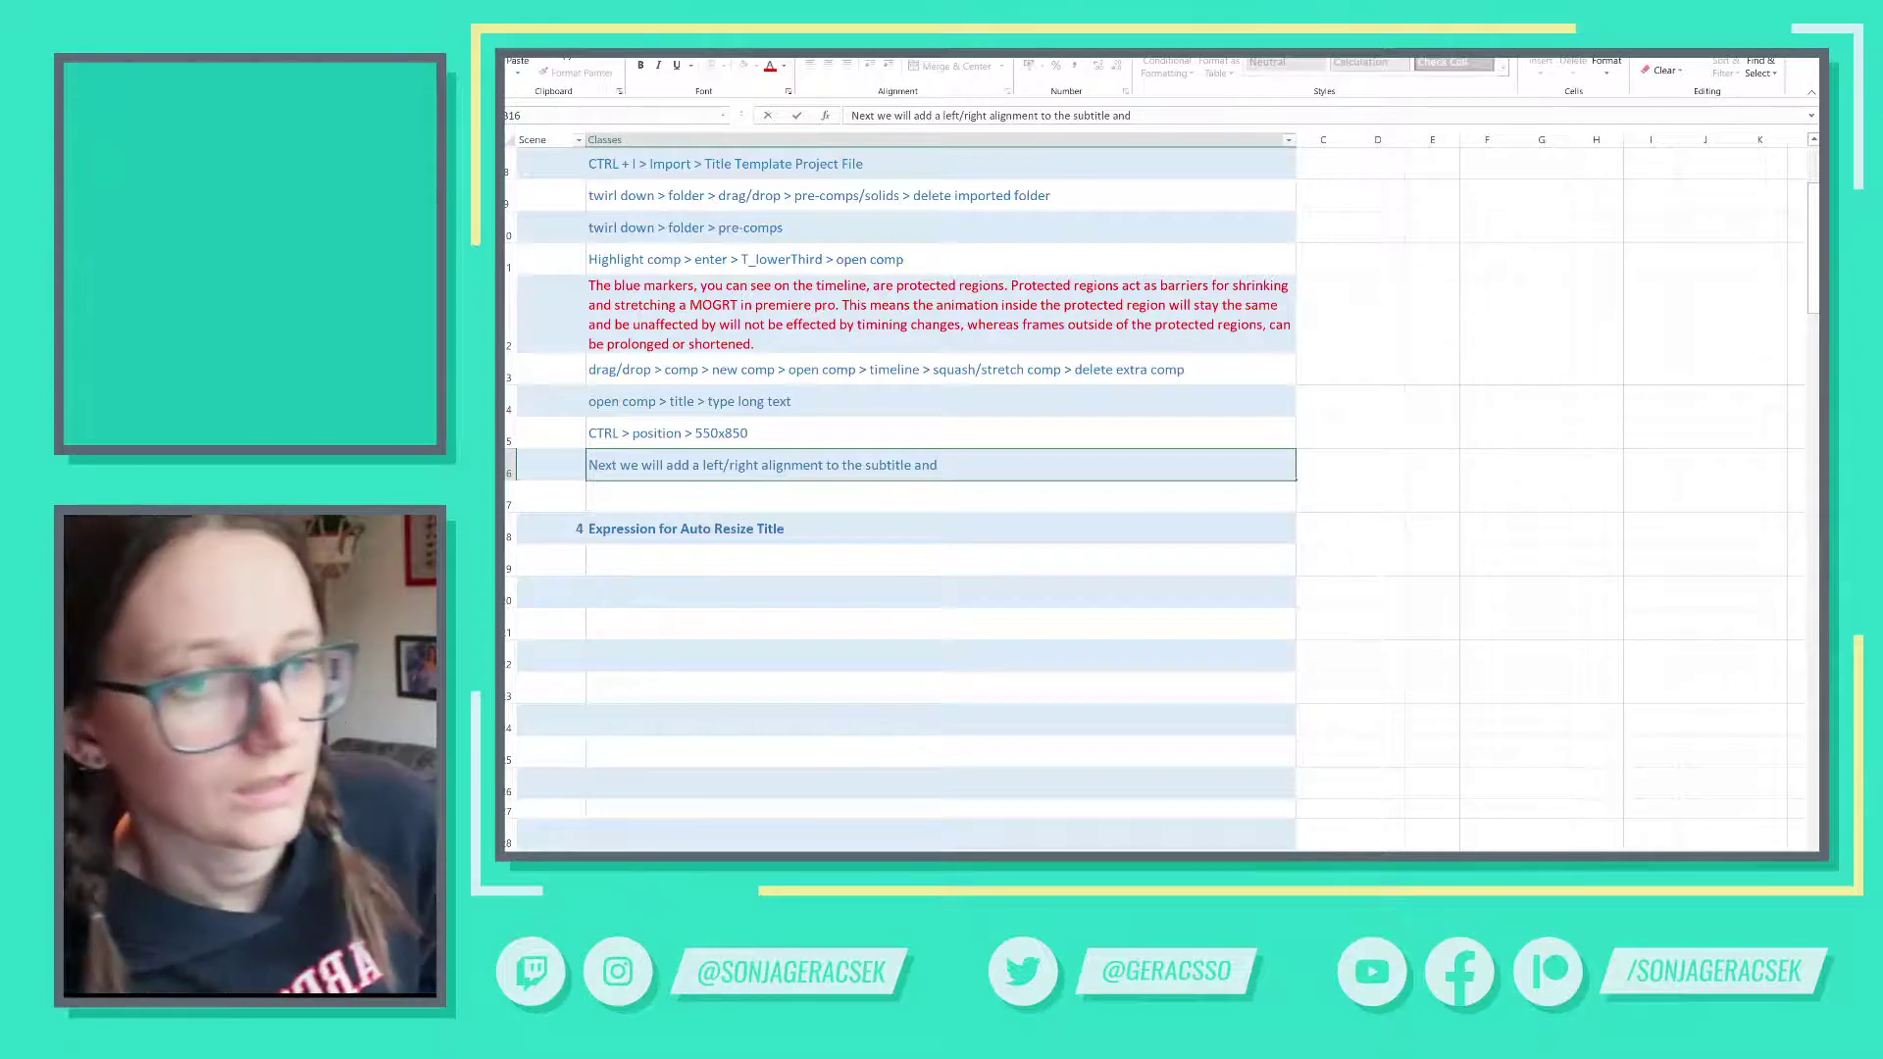
# - Delete the entire row containing "open comp > title > type long text" from the outline
pyautogui.click(768, 399)
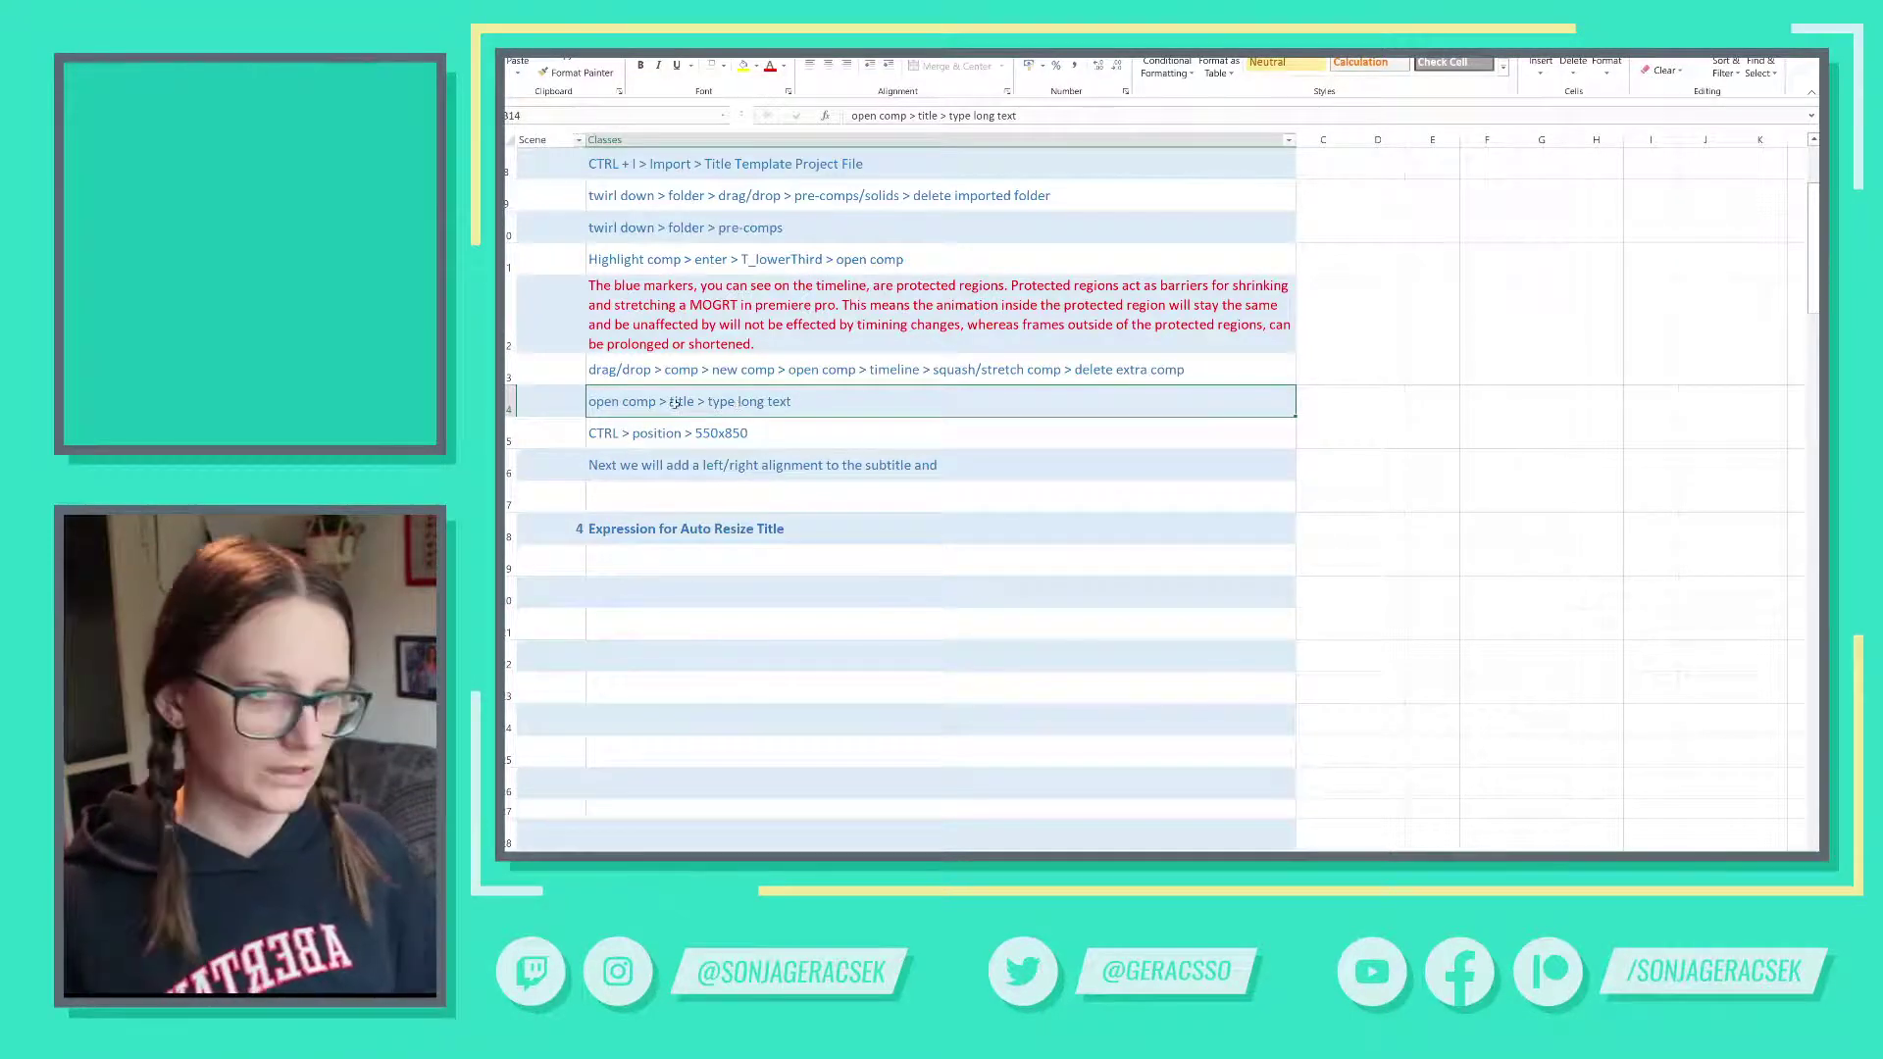
pyautogui.click(510, 402)
pyautogui.press('Delete')
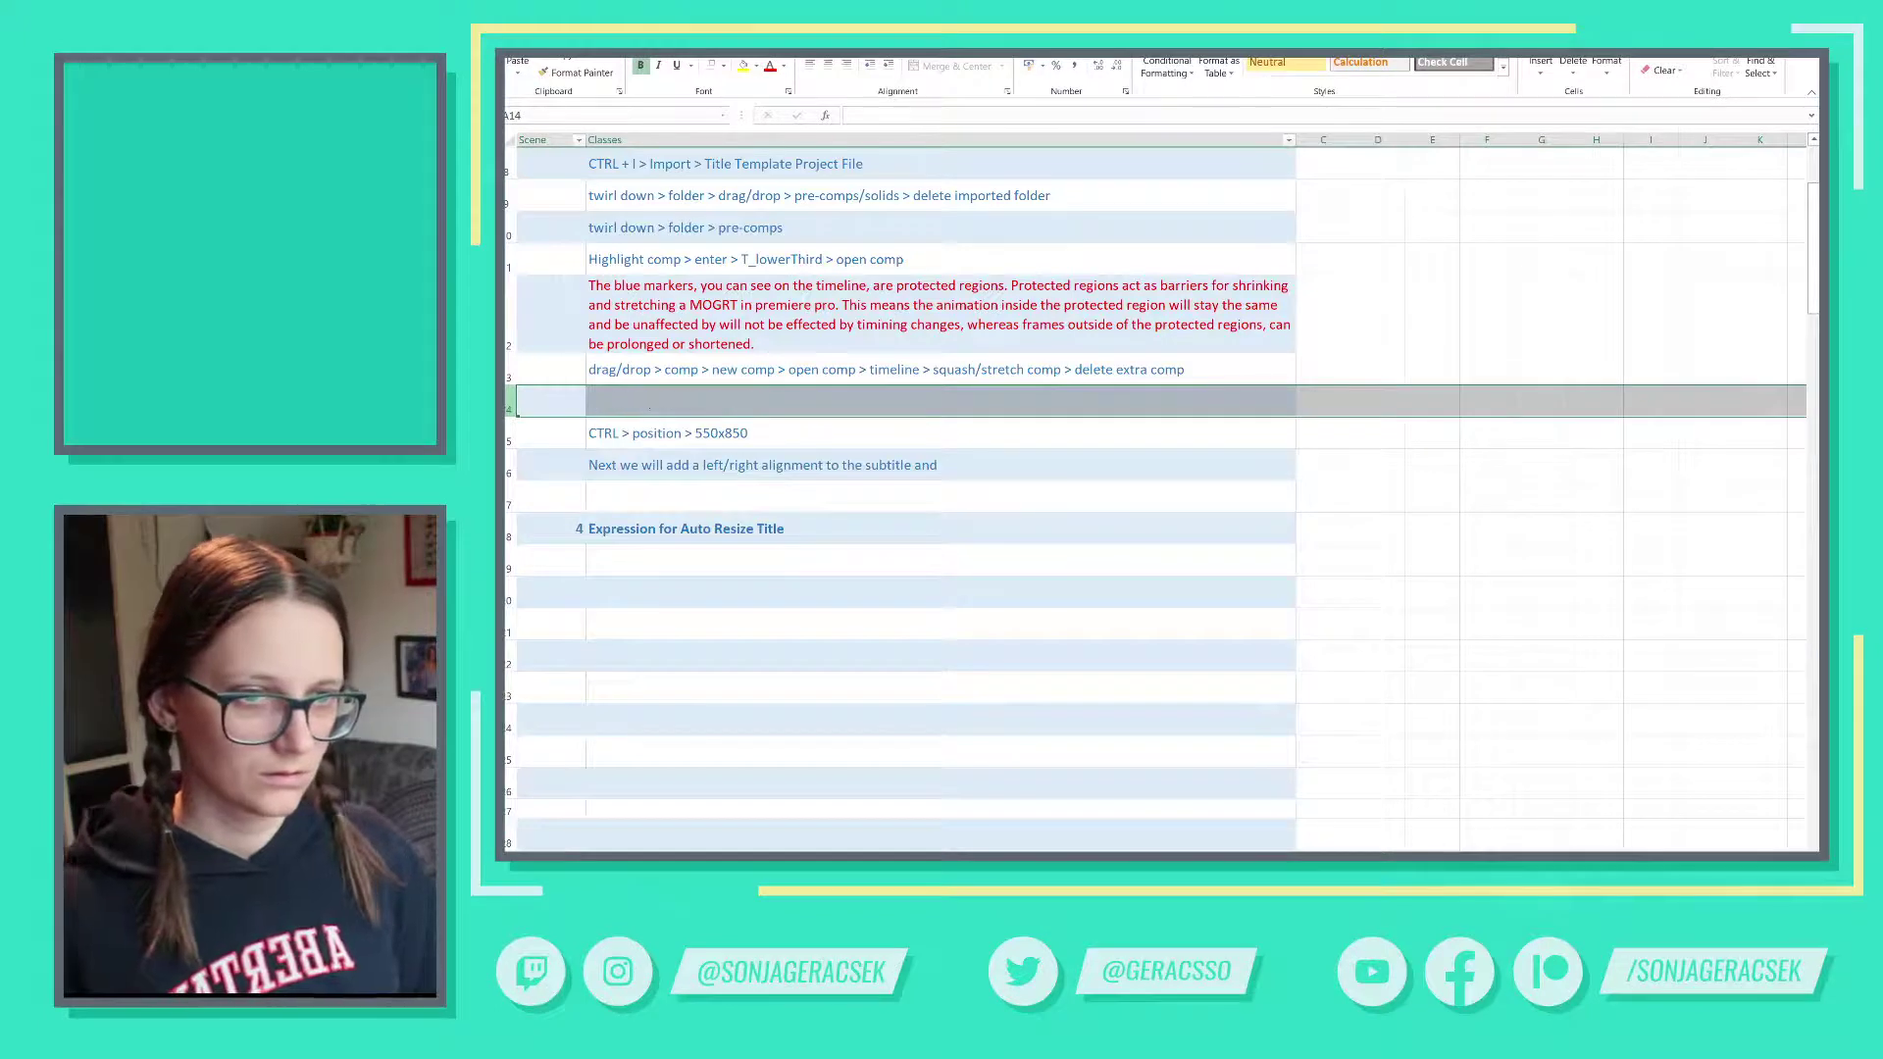
pyautogui.rightClick(511, 402)
pyautogui.click(549, 536)
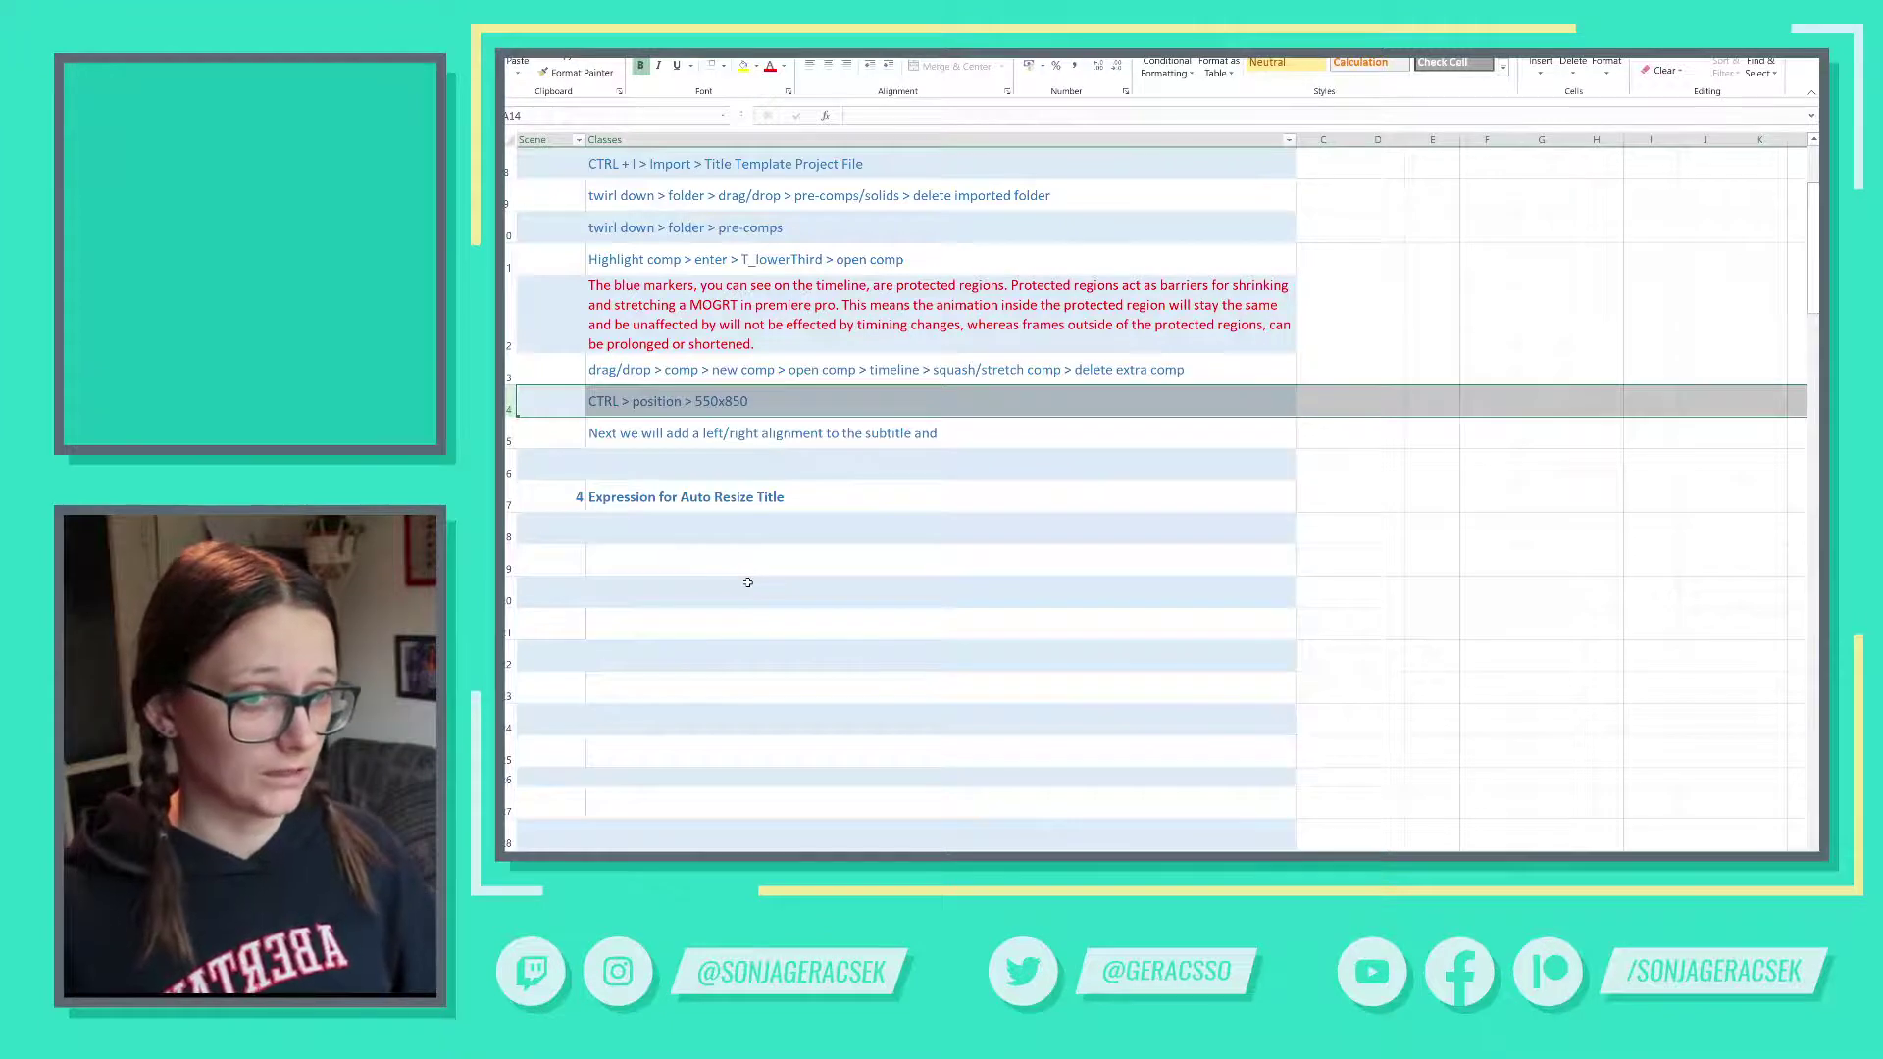
# - Copy the red text formatting of the protected regions note onto the left/right alignment note
pyautogui.click(653, 436)
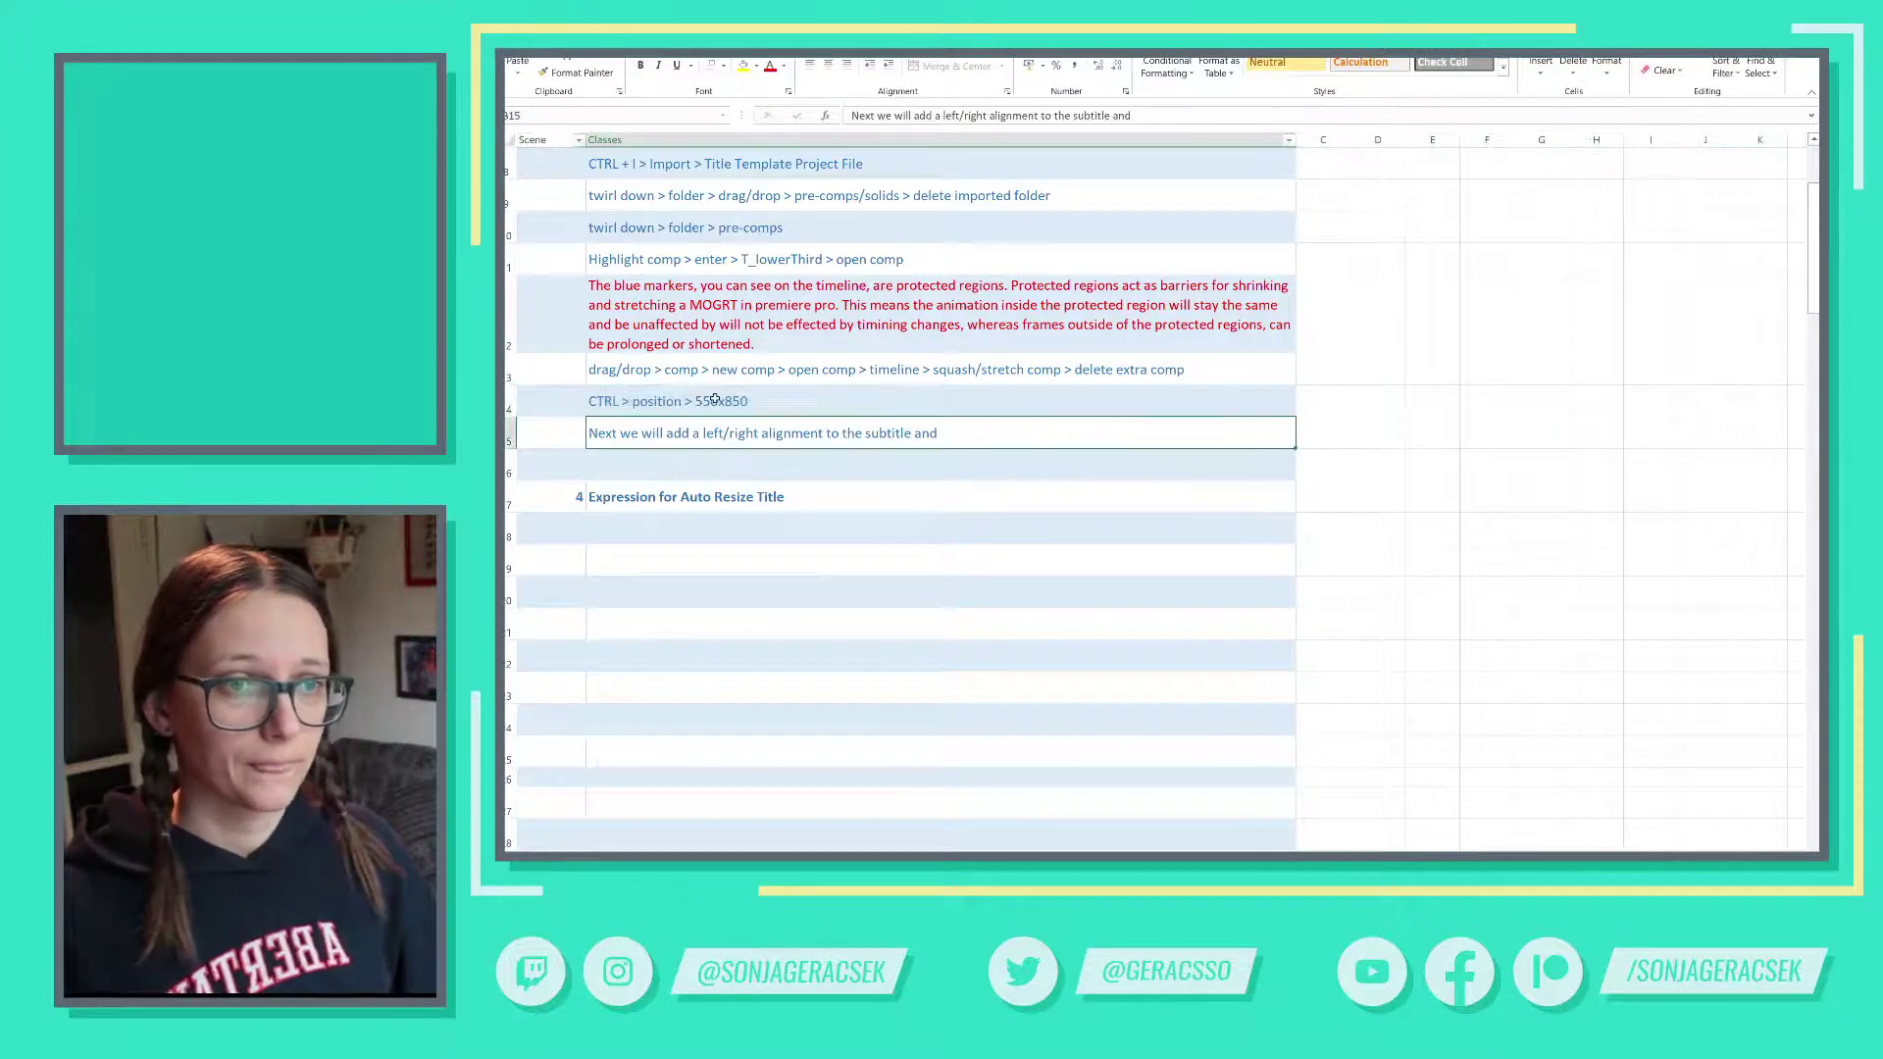
pyautogui.click(706, 323)
pyautogui.click(577, 72)
pyautogui.click(736, 433)
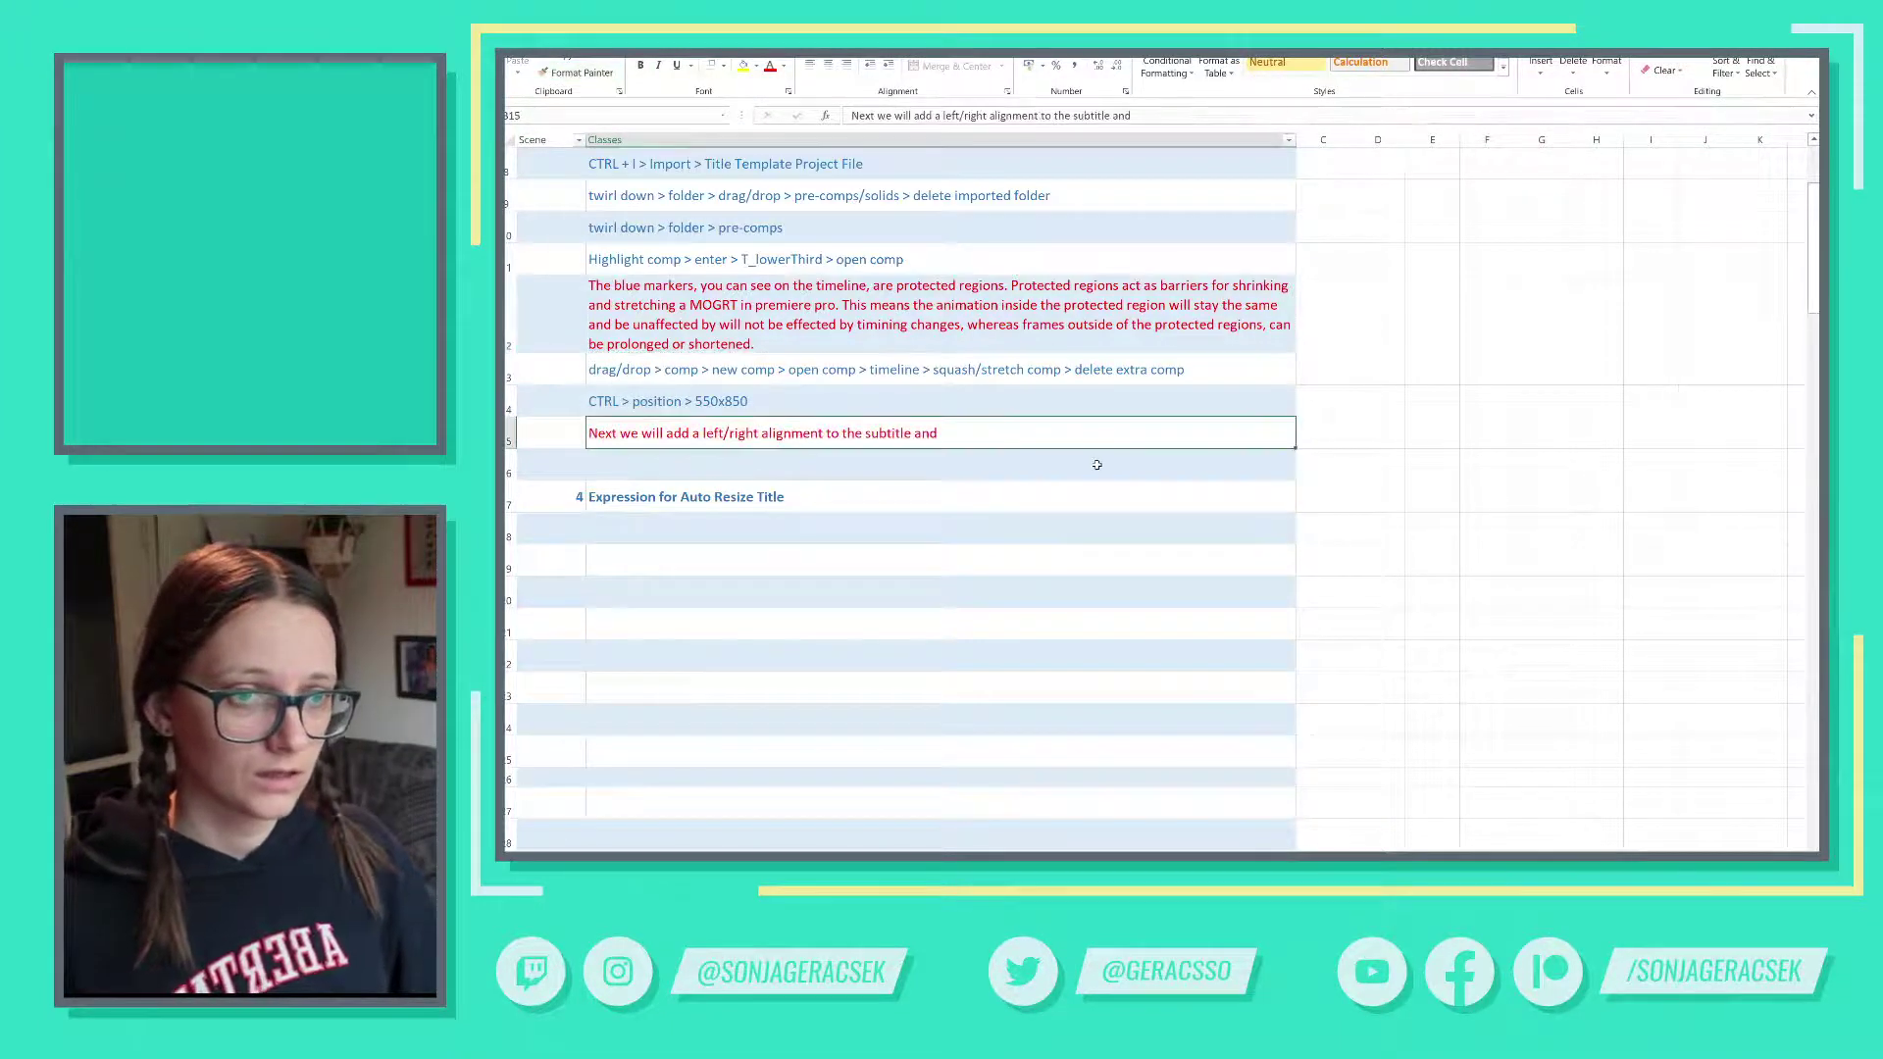
# - Reword the alignment note to read "Next we will add a left/right alignment to the lower third"
pyautogui.doubleClick(894, 433)
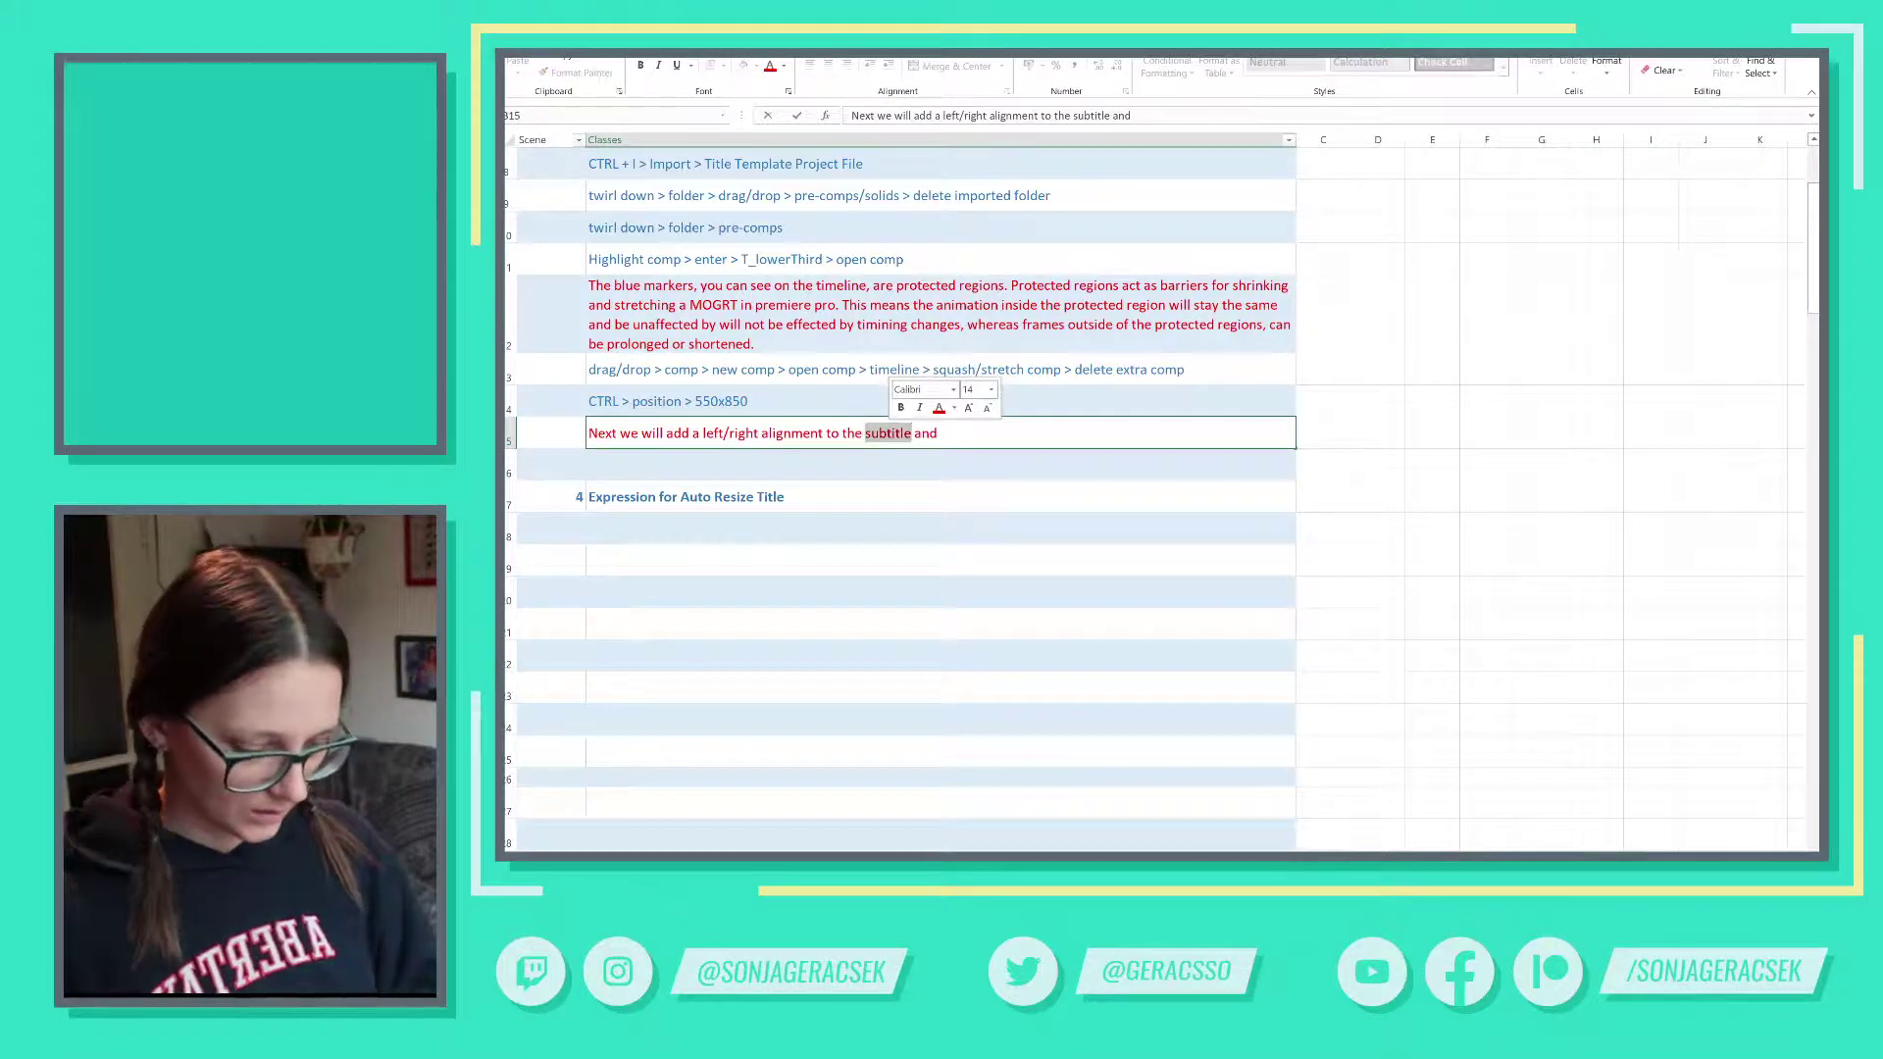
pyautogui.write('lower third')
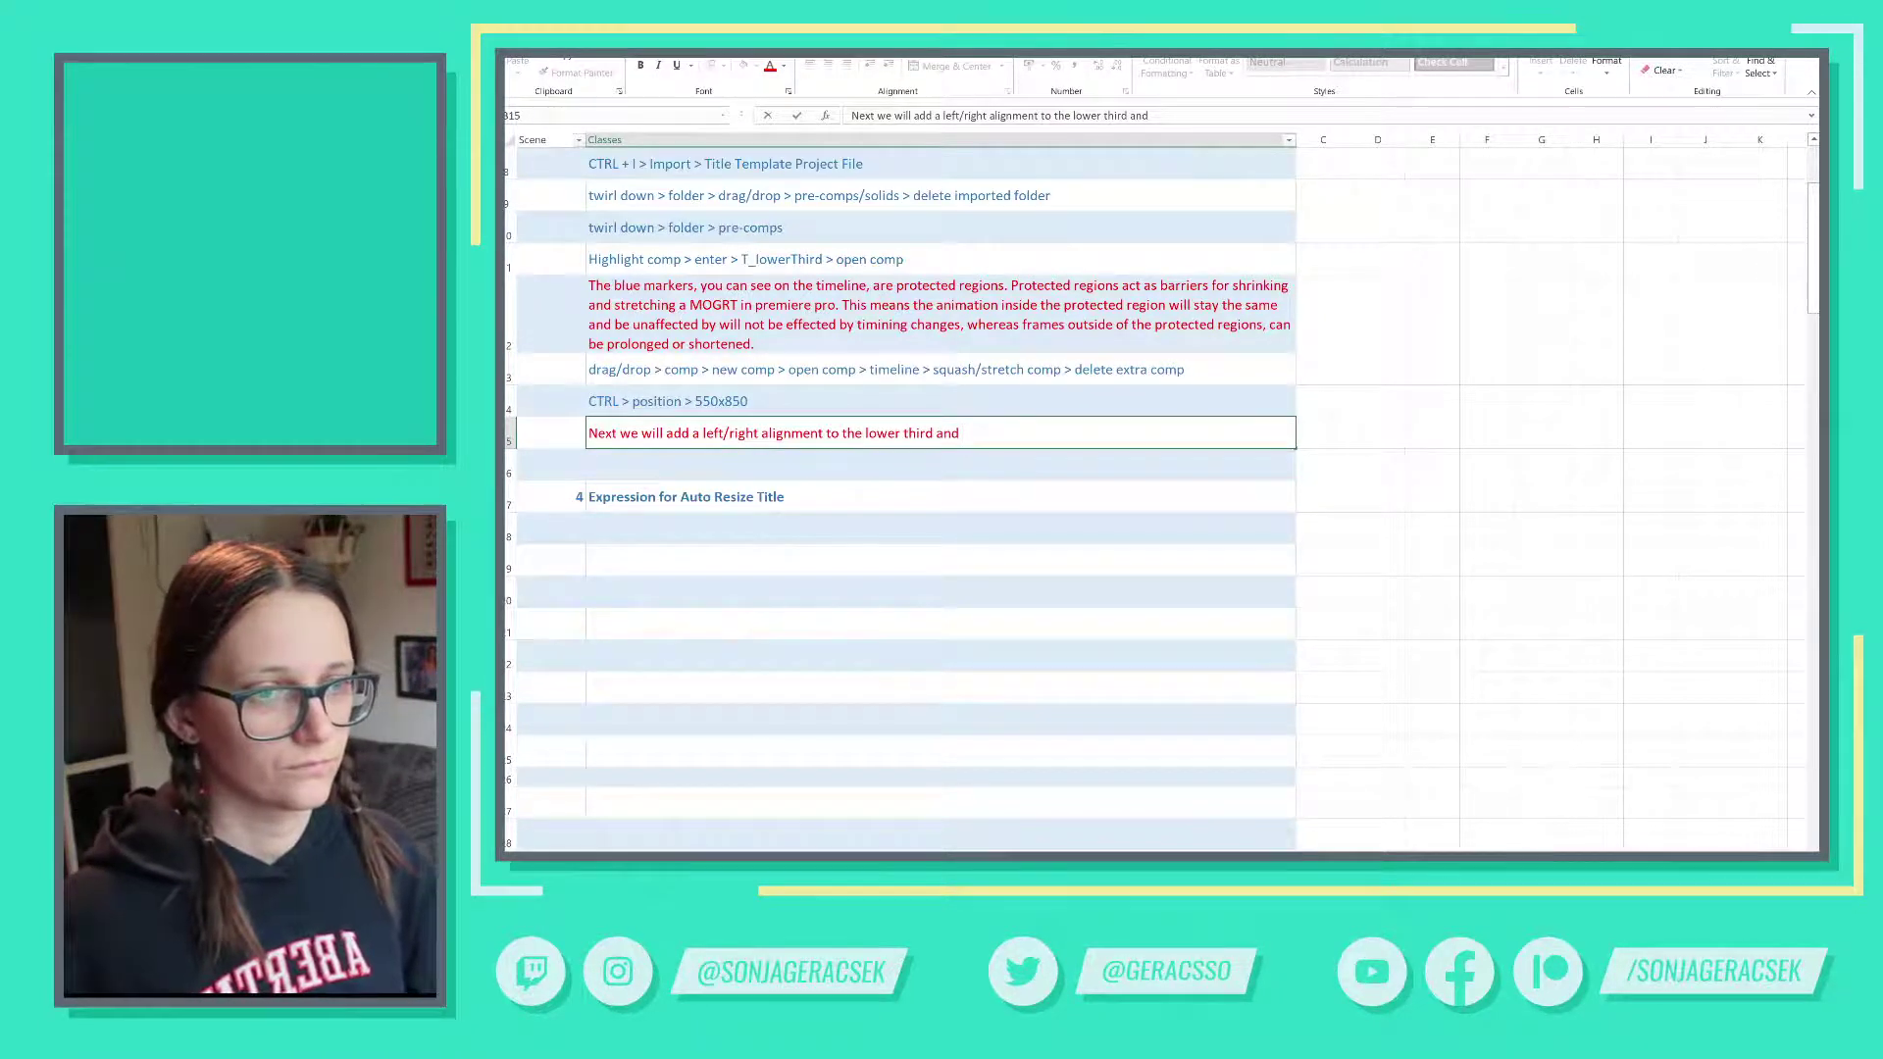
pyautogui.doubleClick(948, 432)
pyautogui.press('BackSpace')
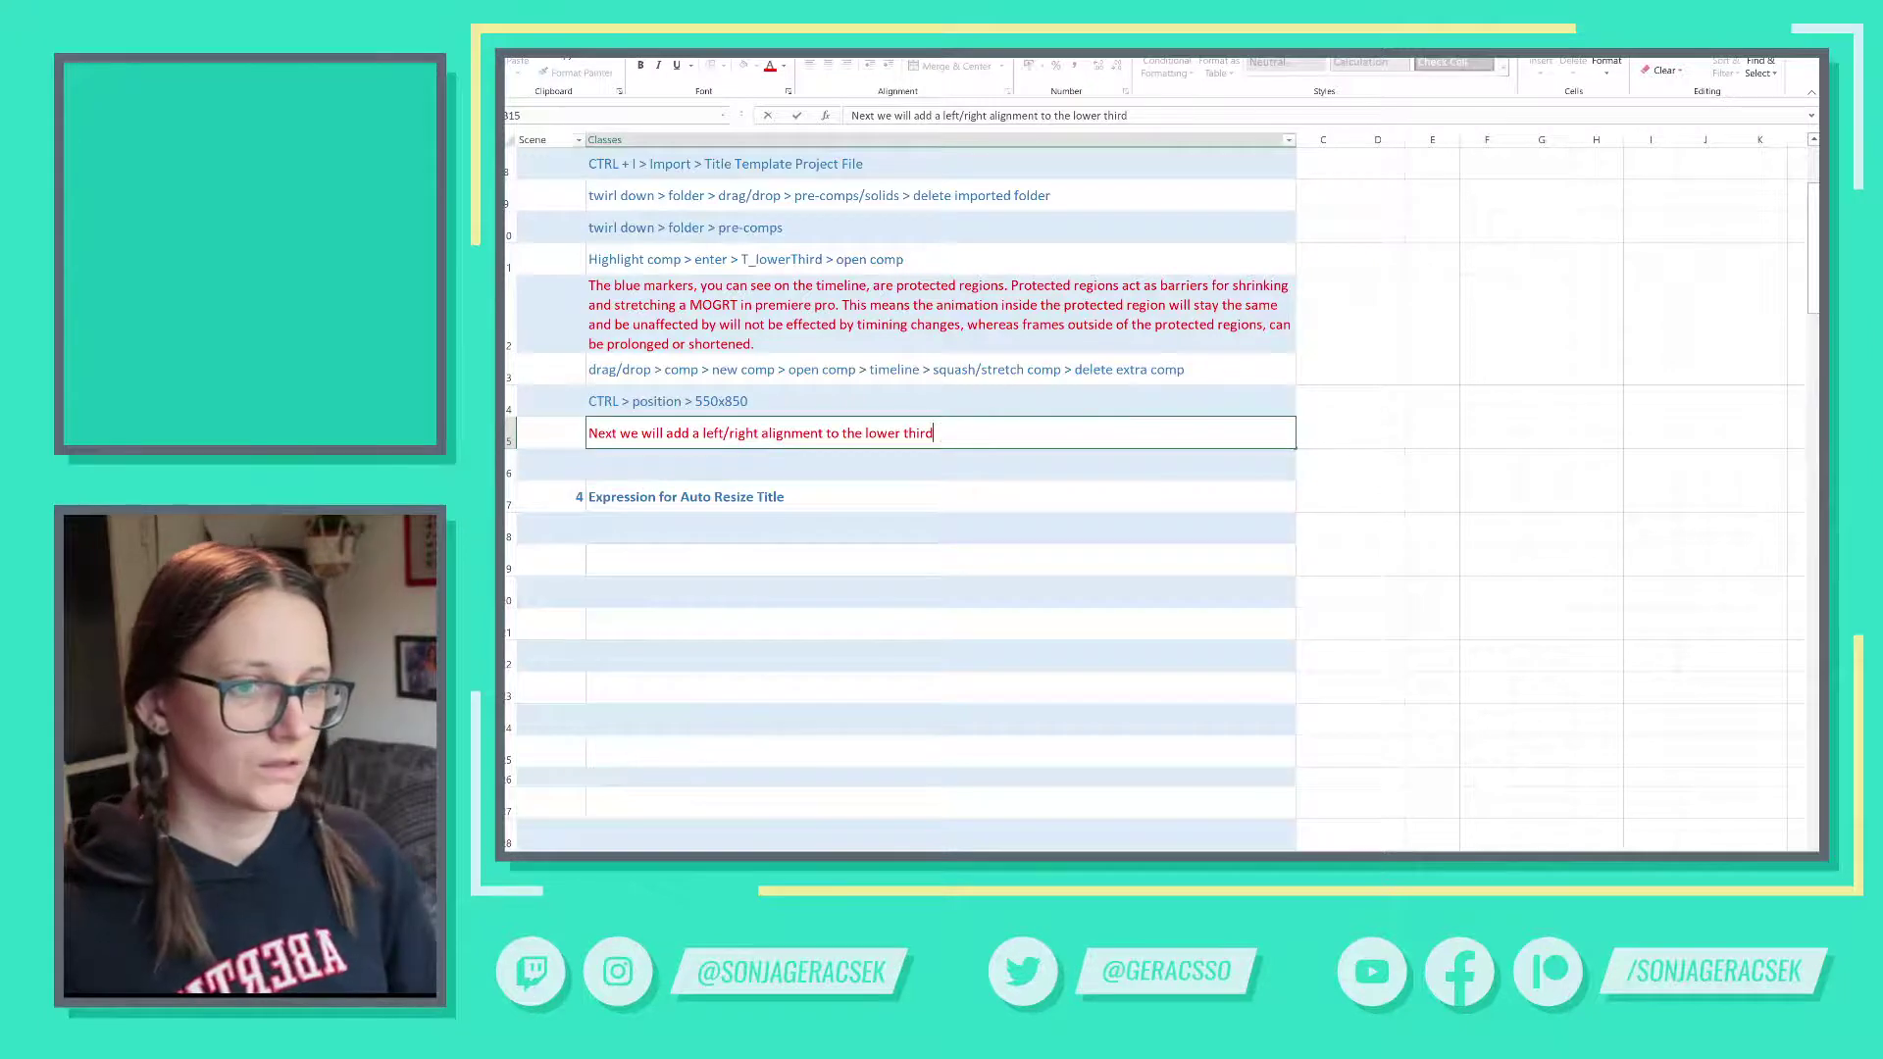
# - Enter "When we start typing" in the row below the "Expression for Auto Resize Title" heading
pyautogui.click(754, 520)
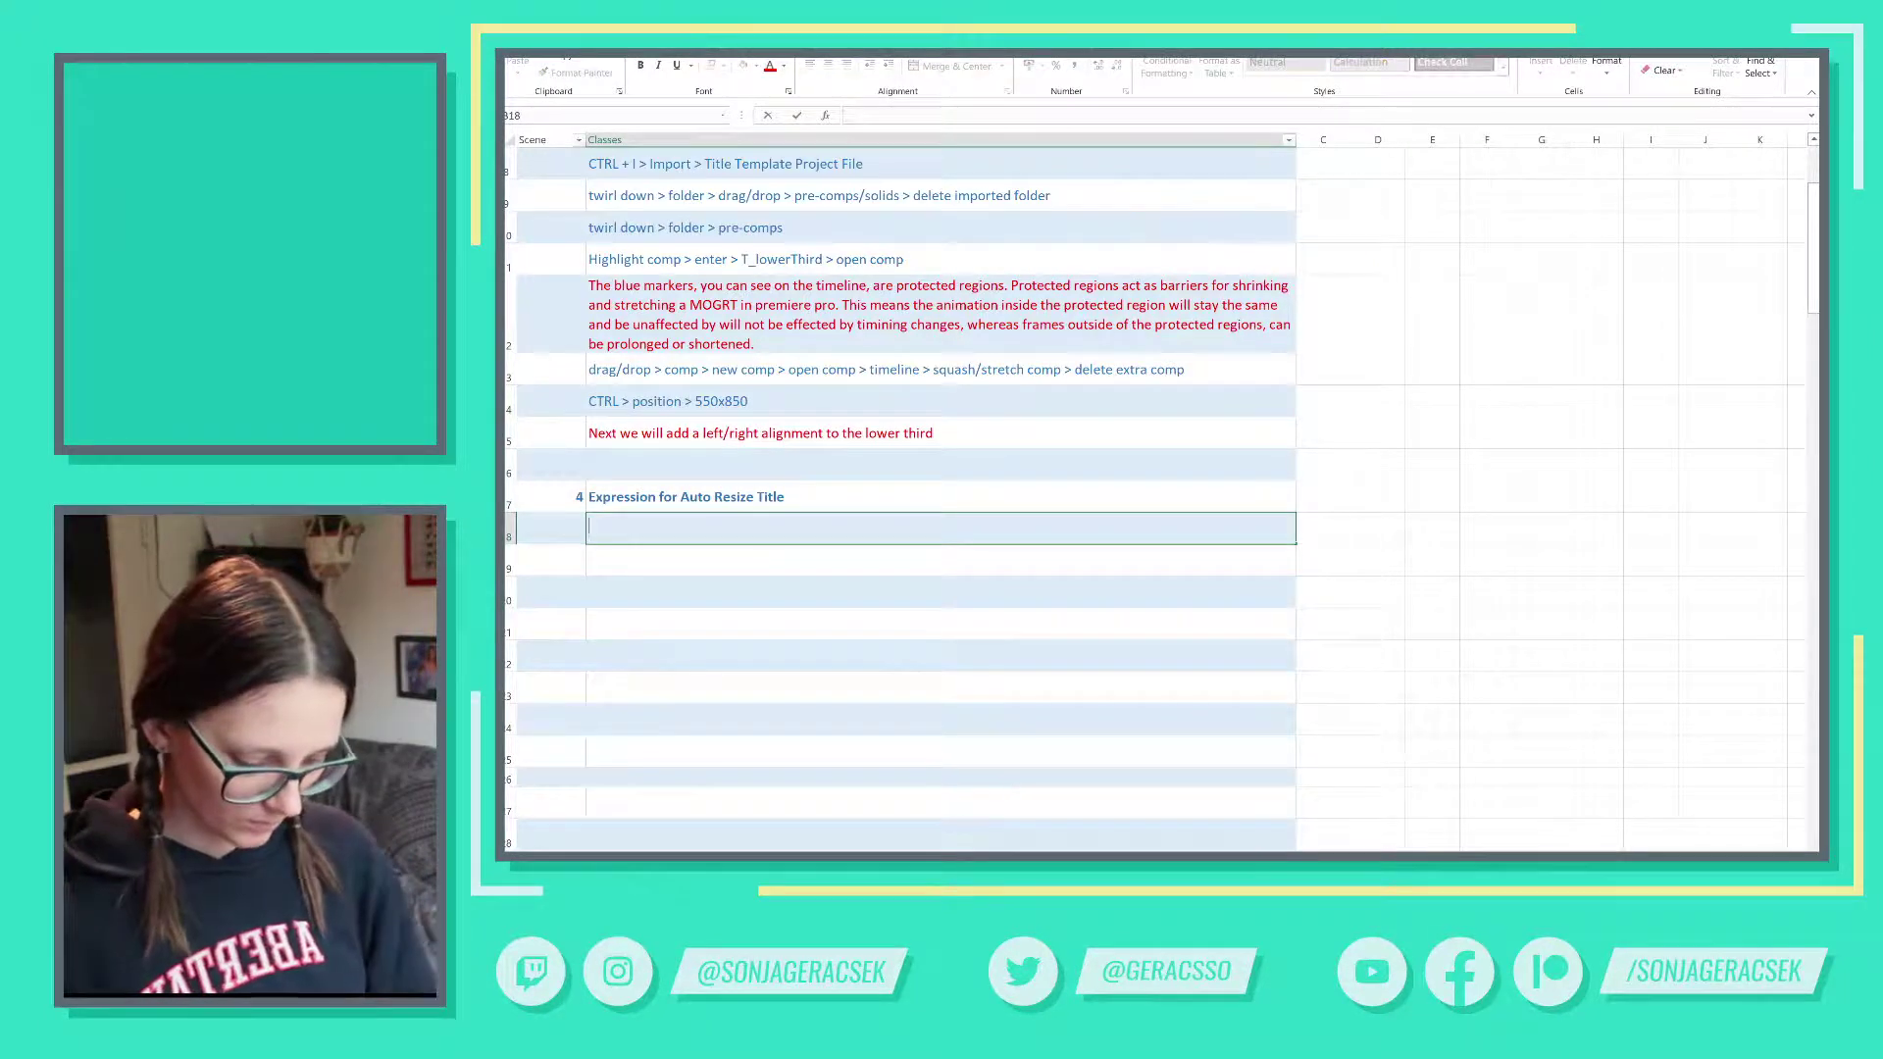
pyautogui.write('When we')
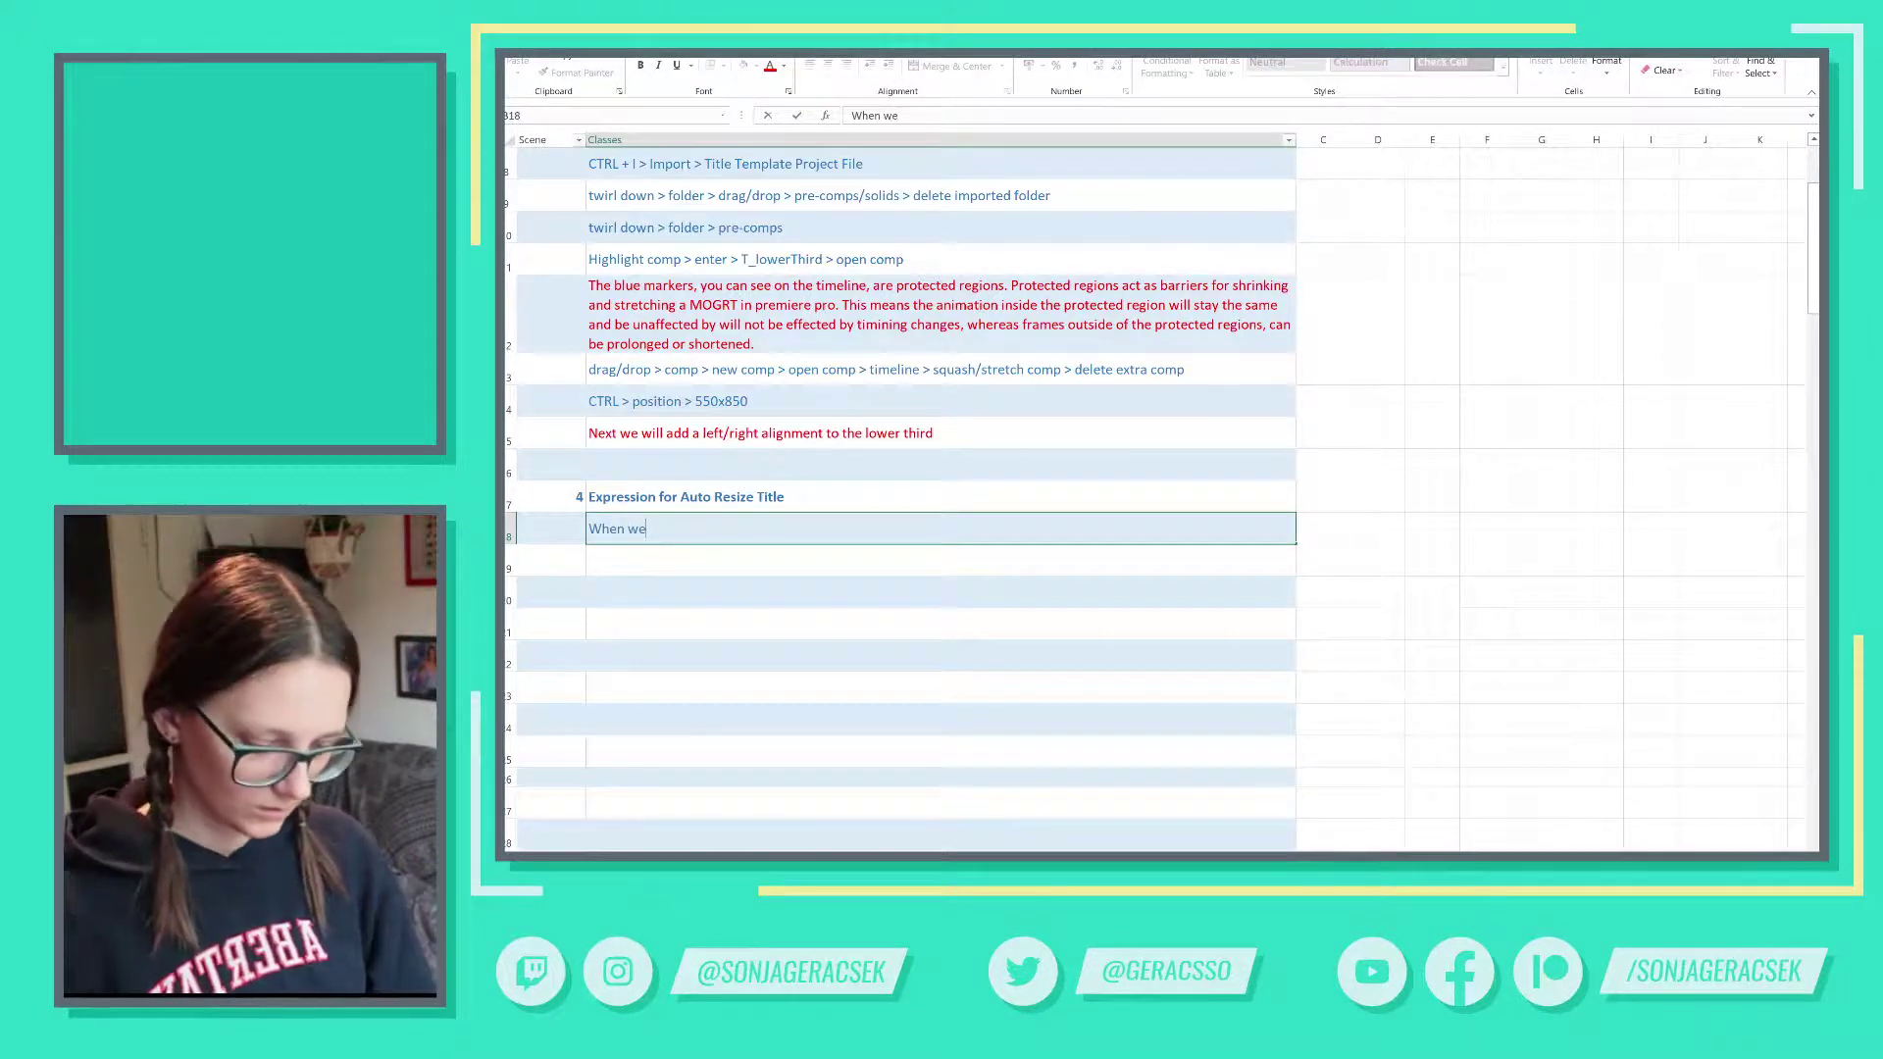
pyautogui.write(' start typi')
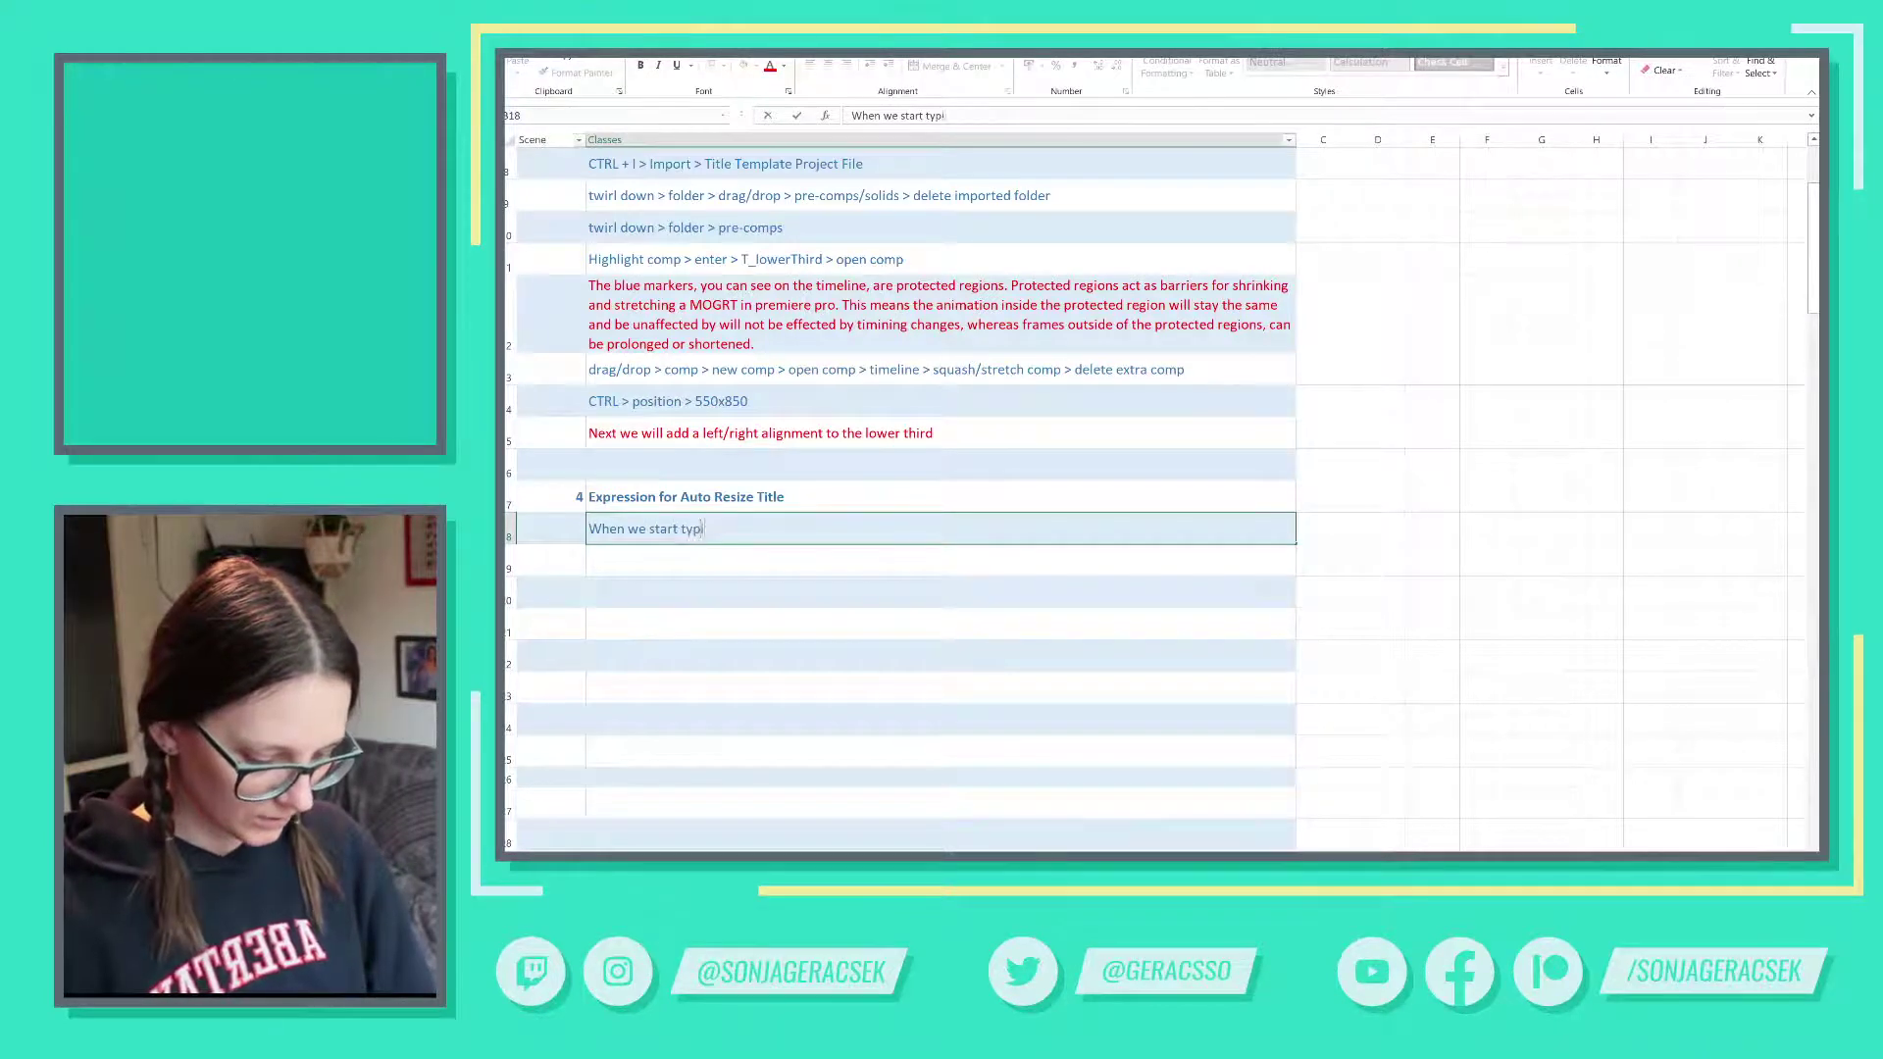
pyautogui.write('ng i')
pyautogui.press('BackSpace')
pyautogui.press('BackSpace')
pyautogui.press('BackSpace')
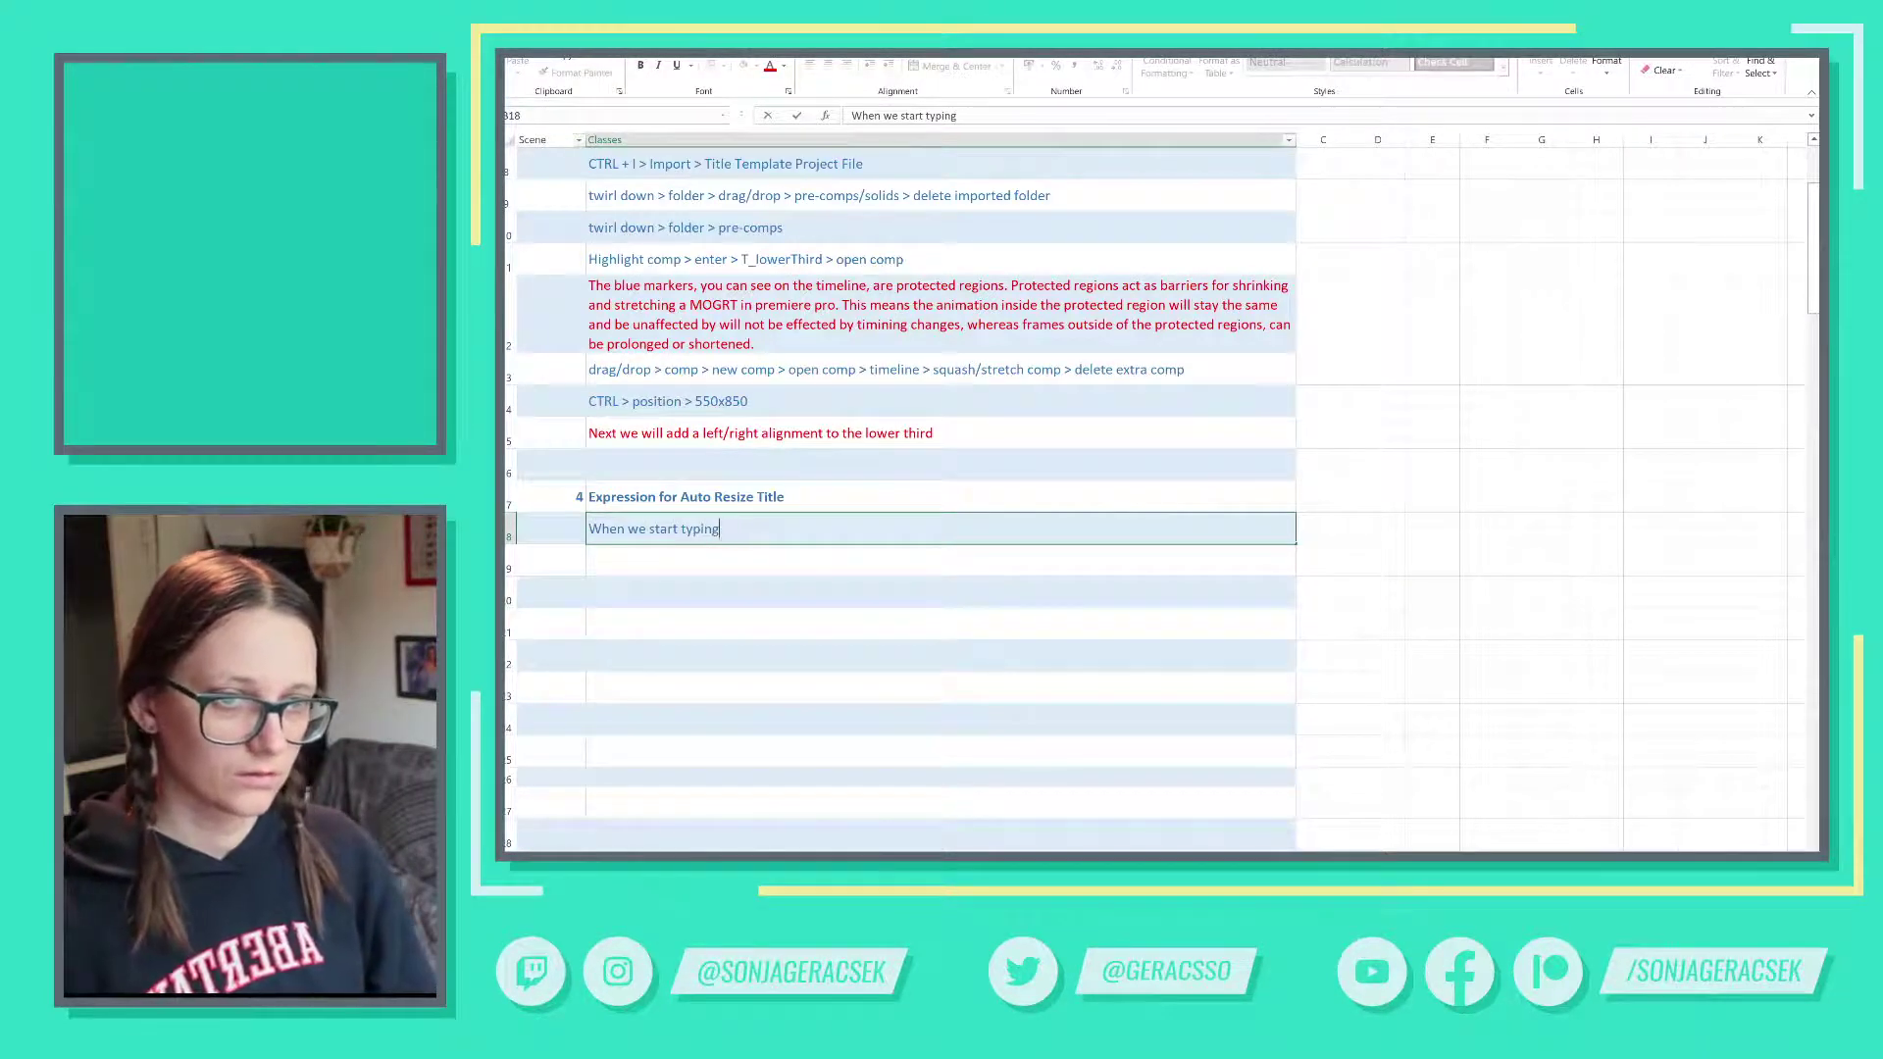
pyautogui.hotkey('ctrl', 'Return')
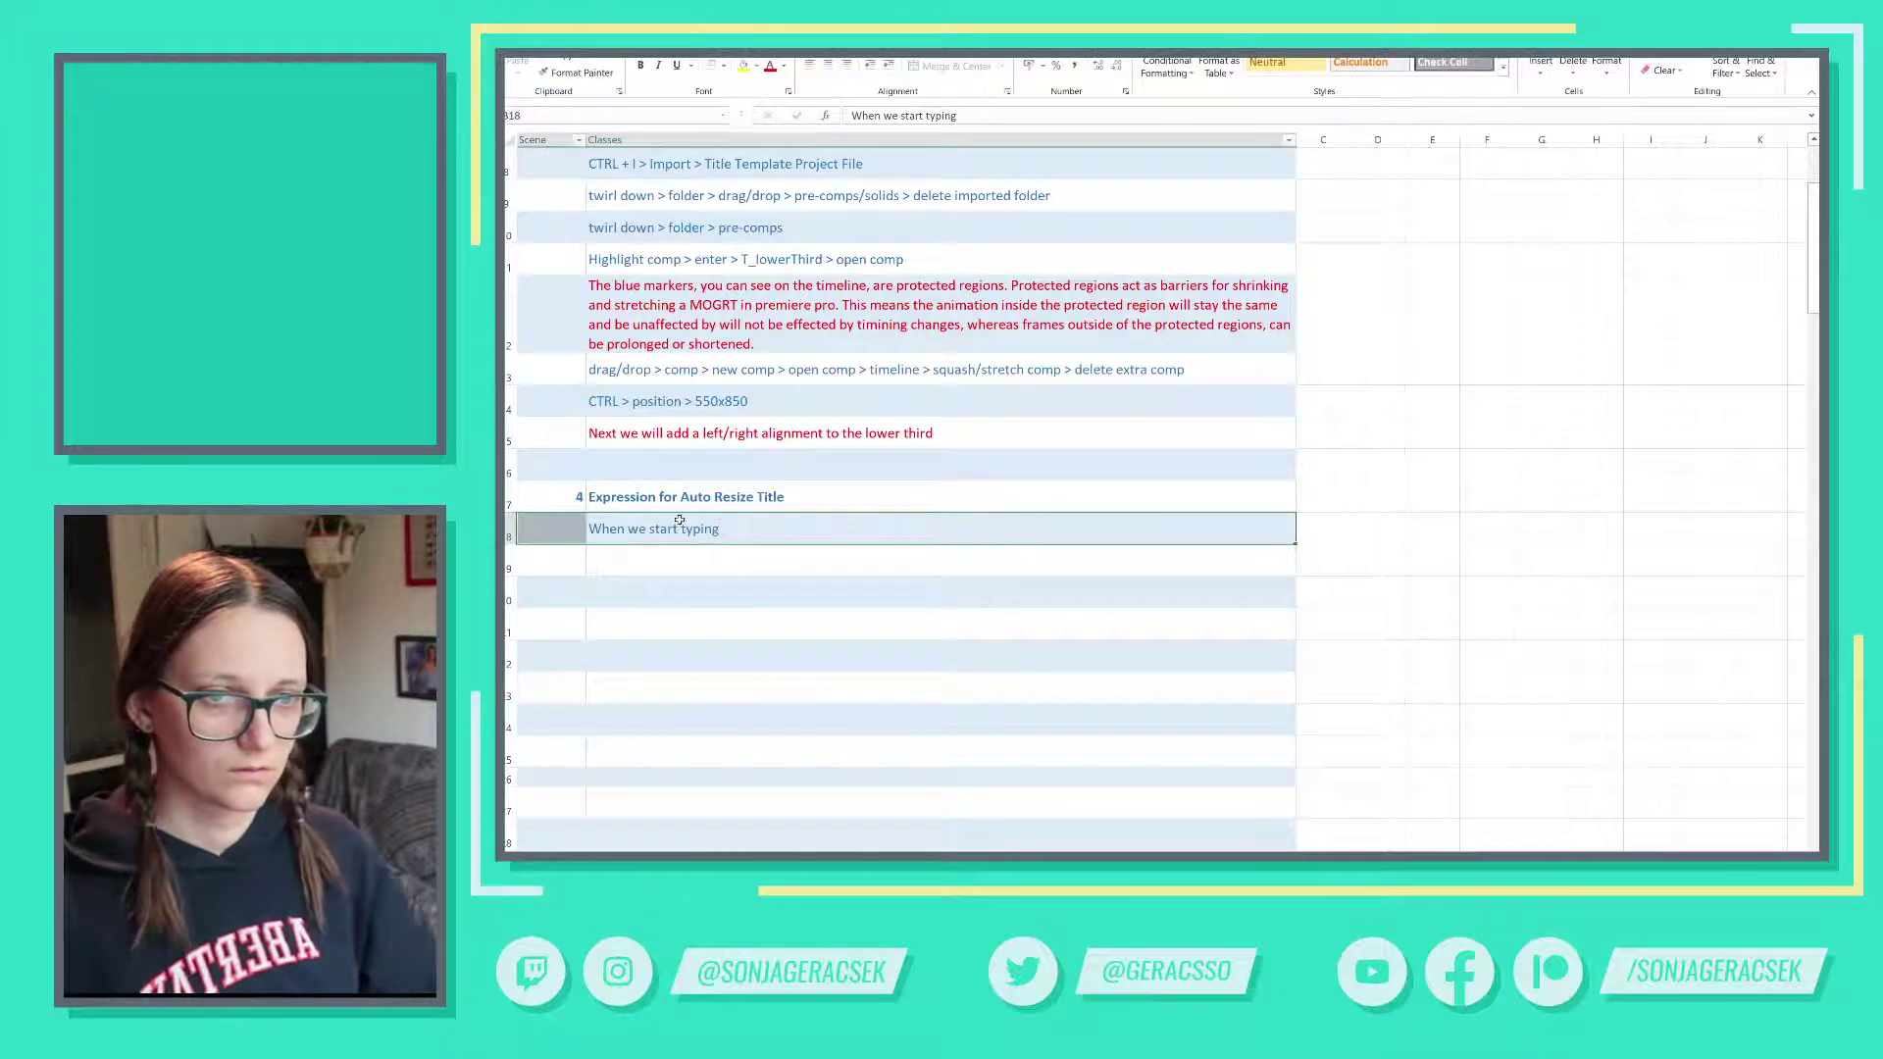
# - Replace the word "typing" in the class 4 note with "changing the text in our title"
pyautogui.doubleClick(705, 530)
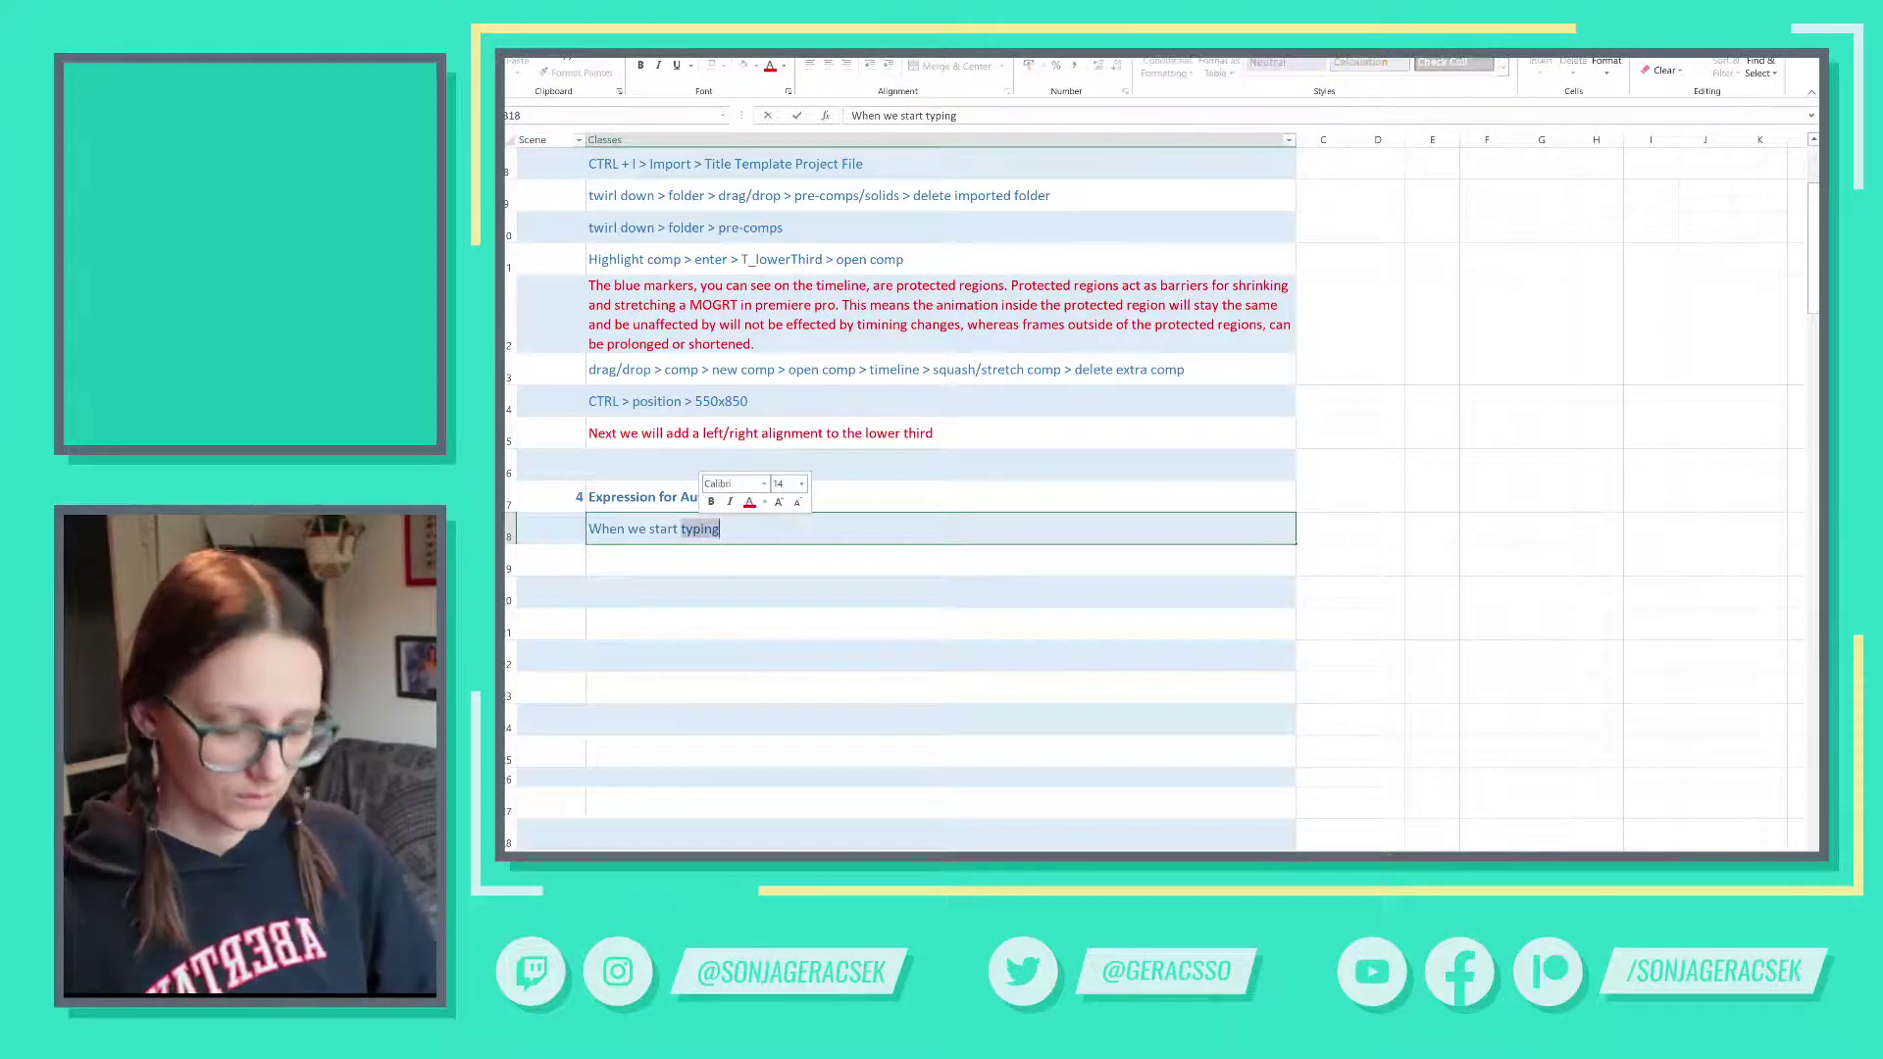
pyautogui.write('changing the ')
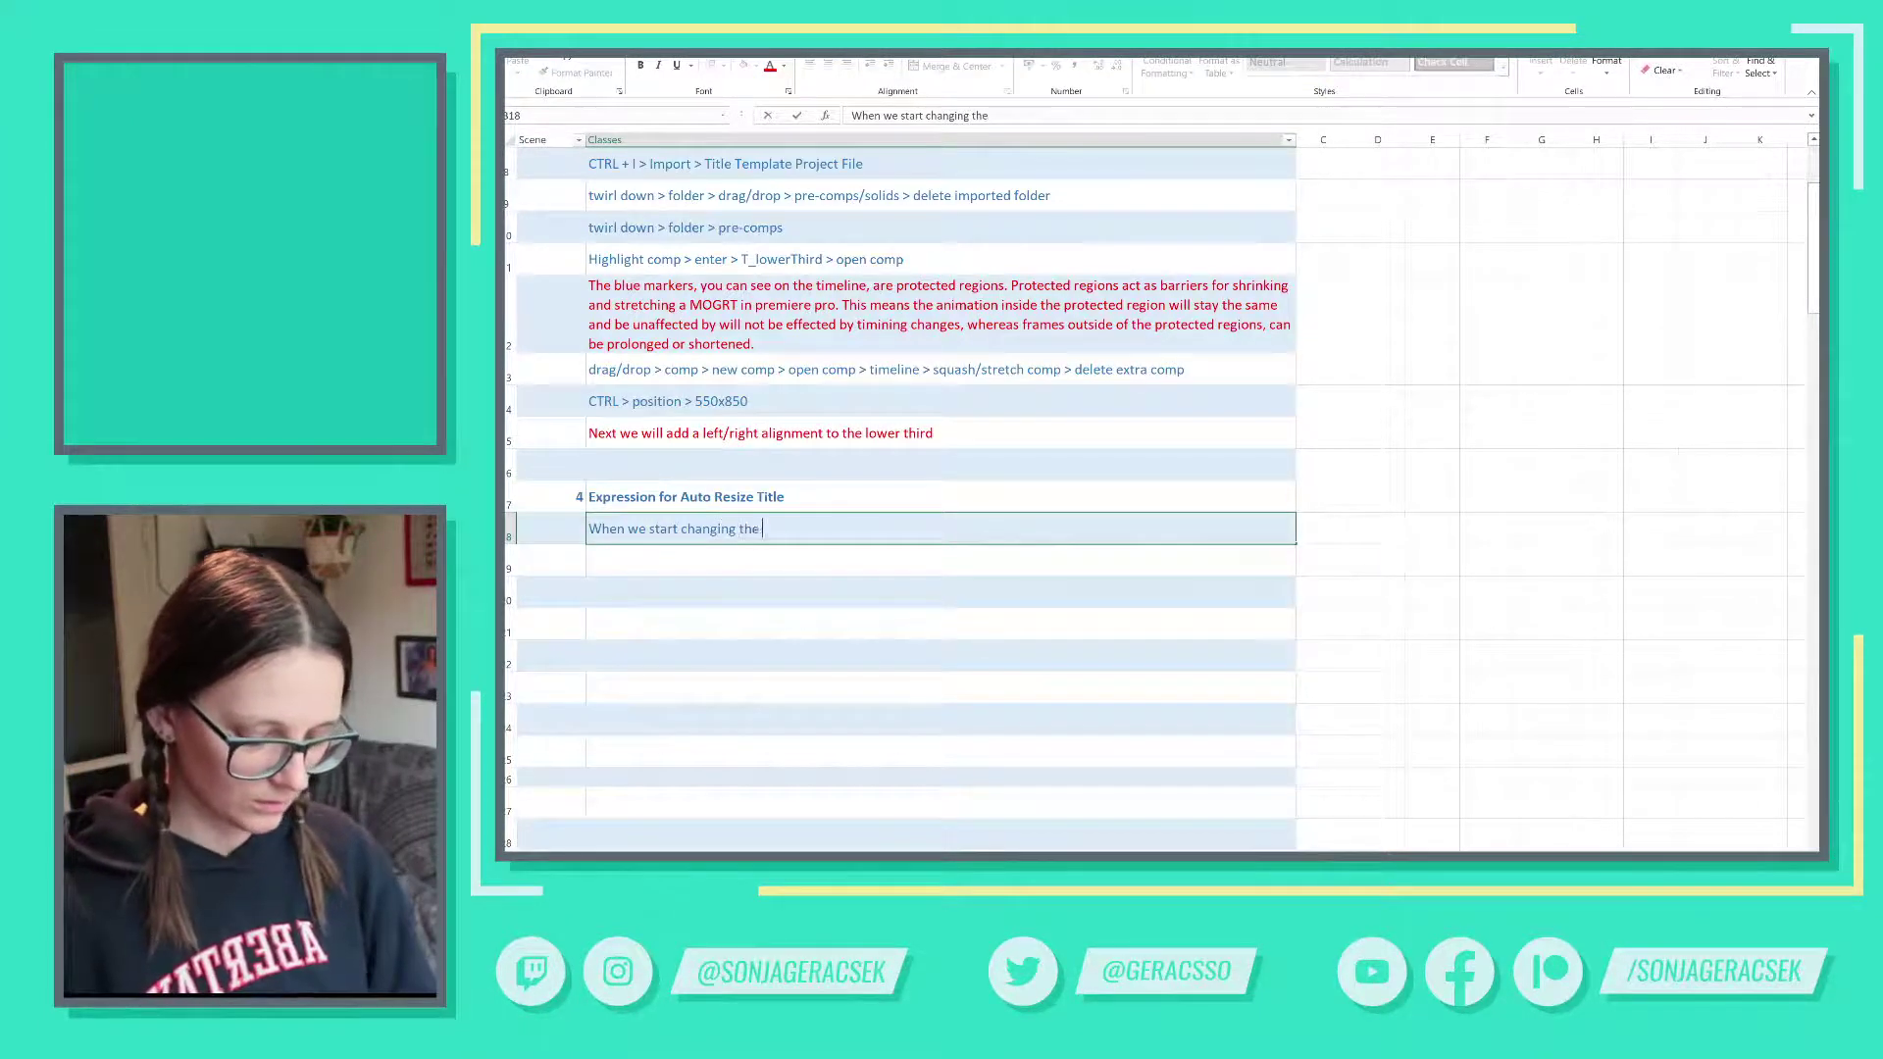
pyautogui.write('text in our title')
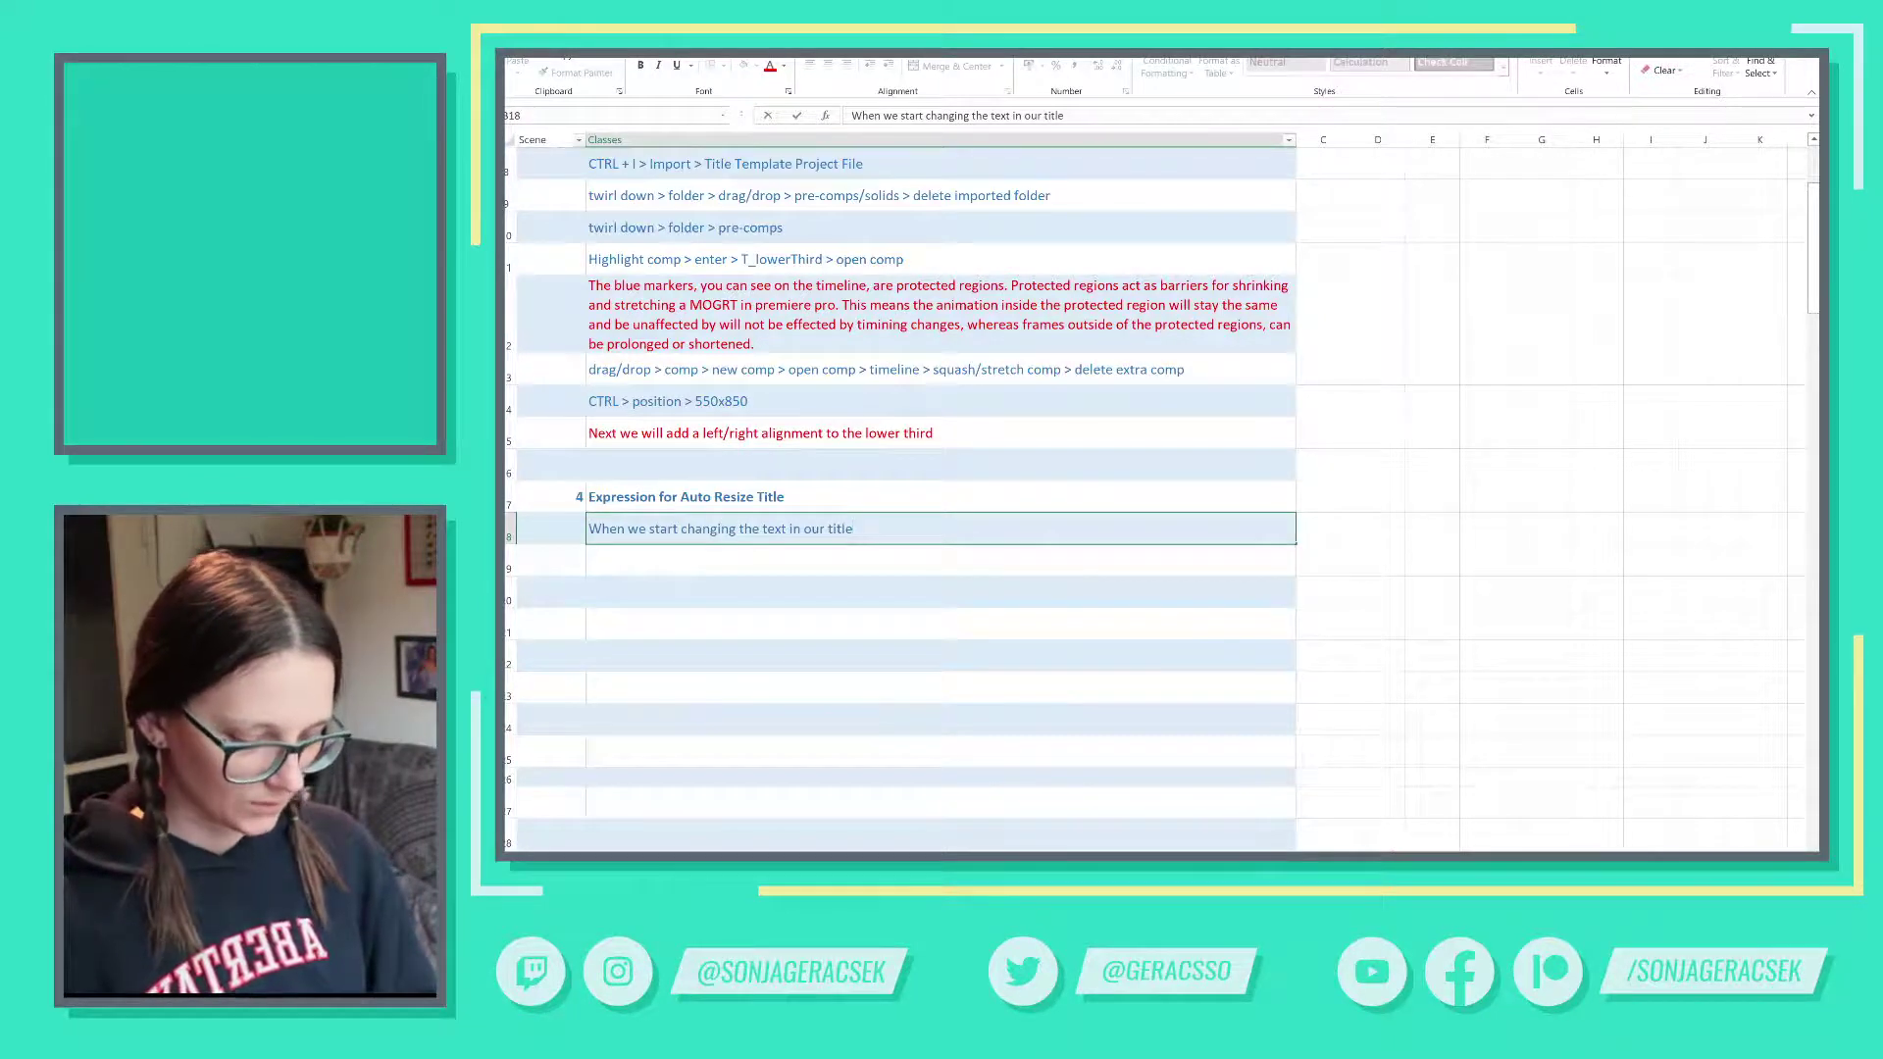
# - Continue the class 4 note after "title" with ", it is centre aligned and eventually goes off screen."
pyautogui.write(', it')
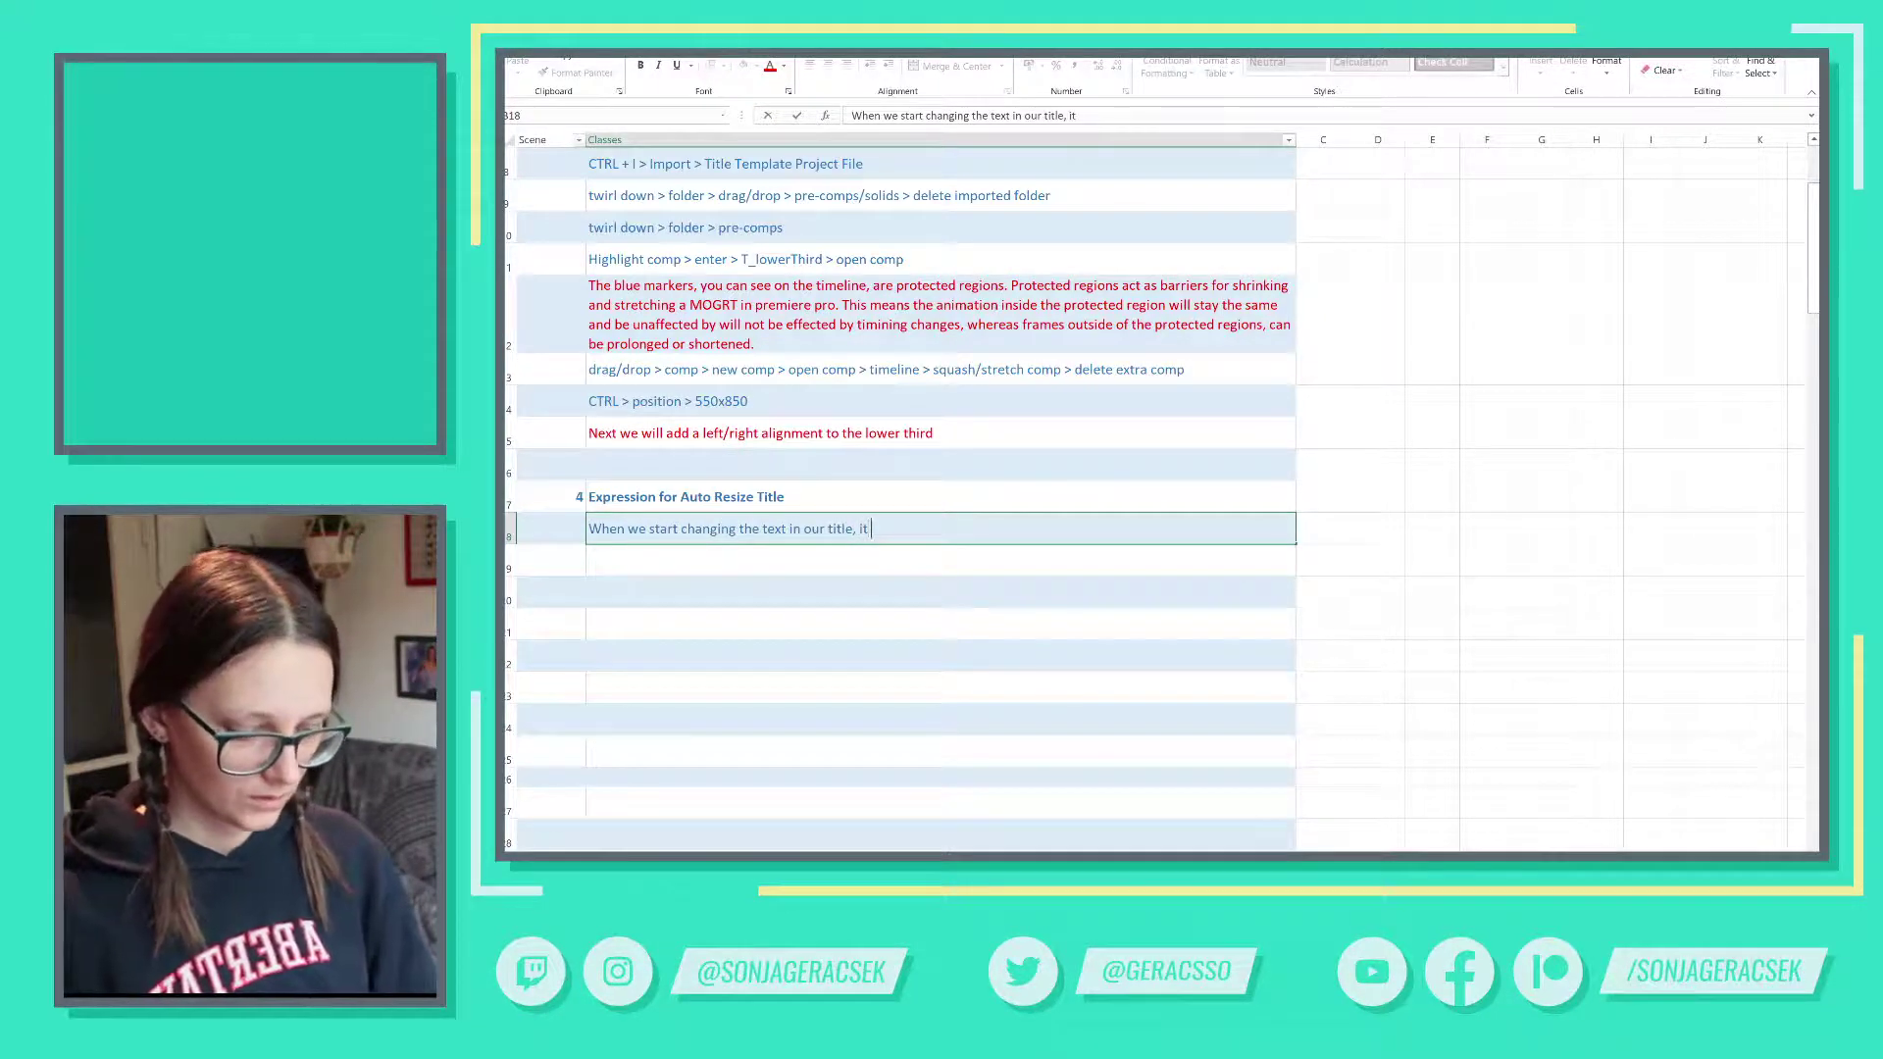
pyautogui.write(' is centre a')
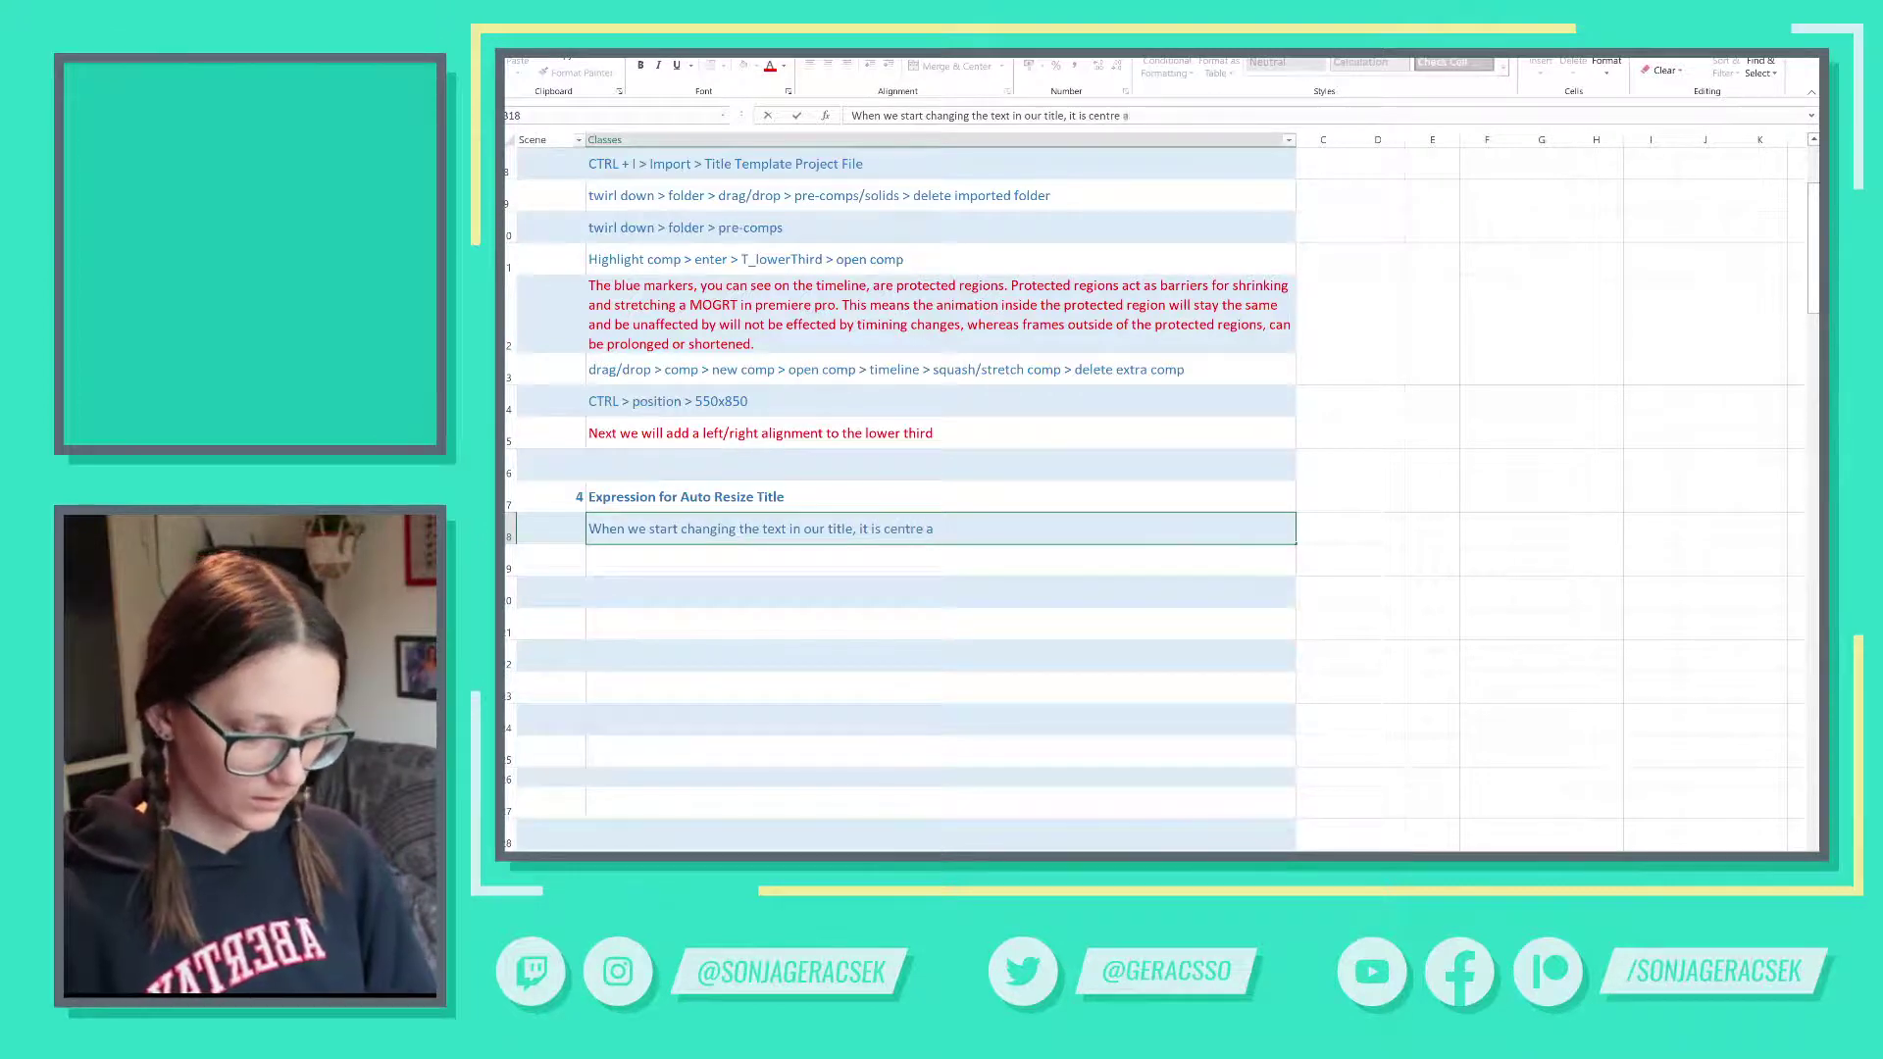
pyautogui.write('ligned and')
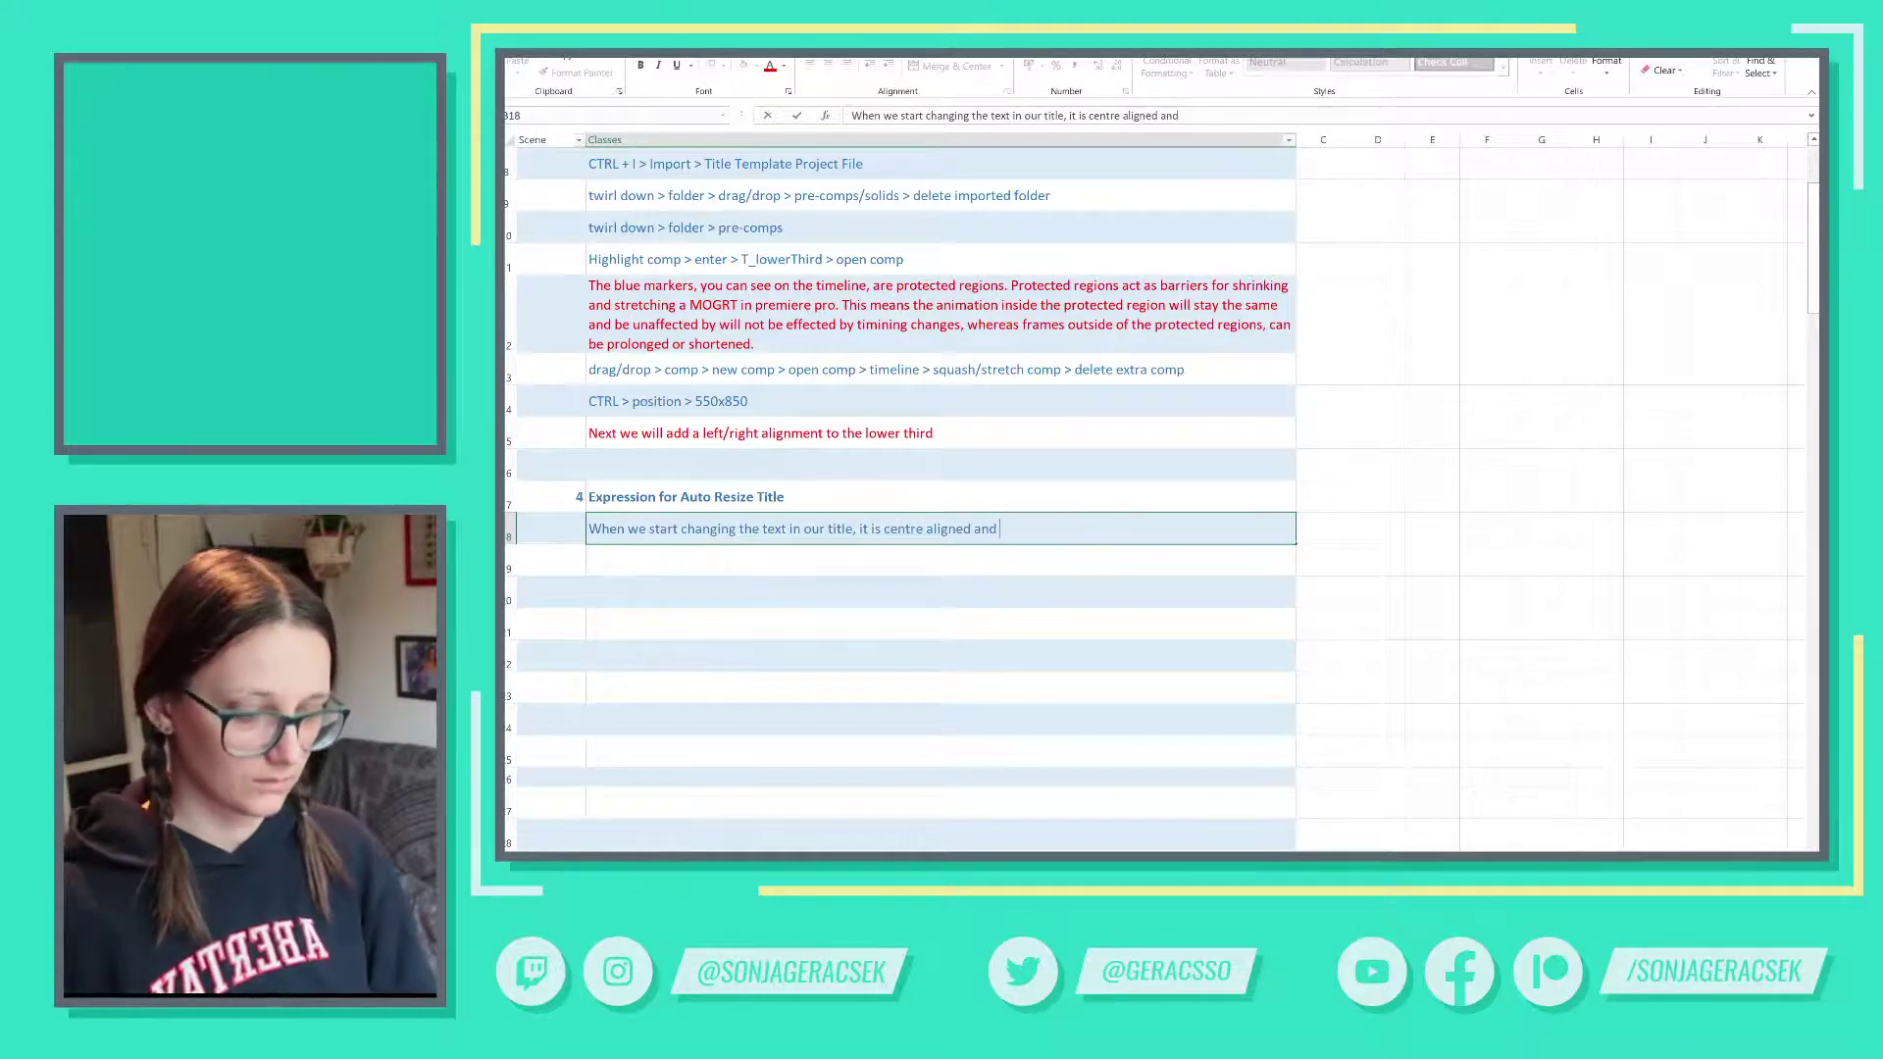
pyautogui.write(' eventually')
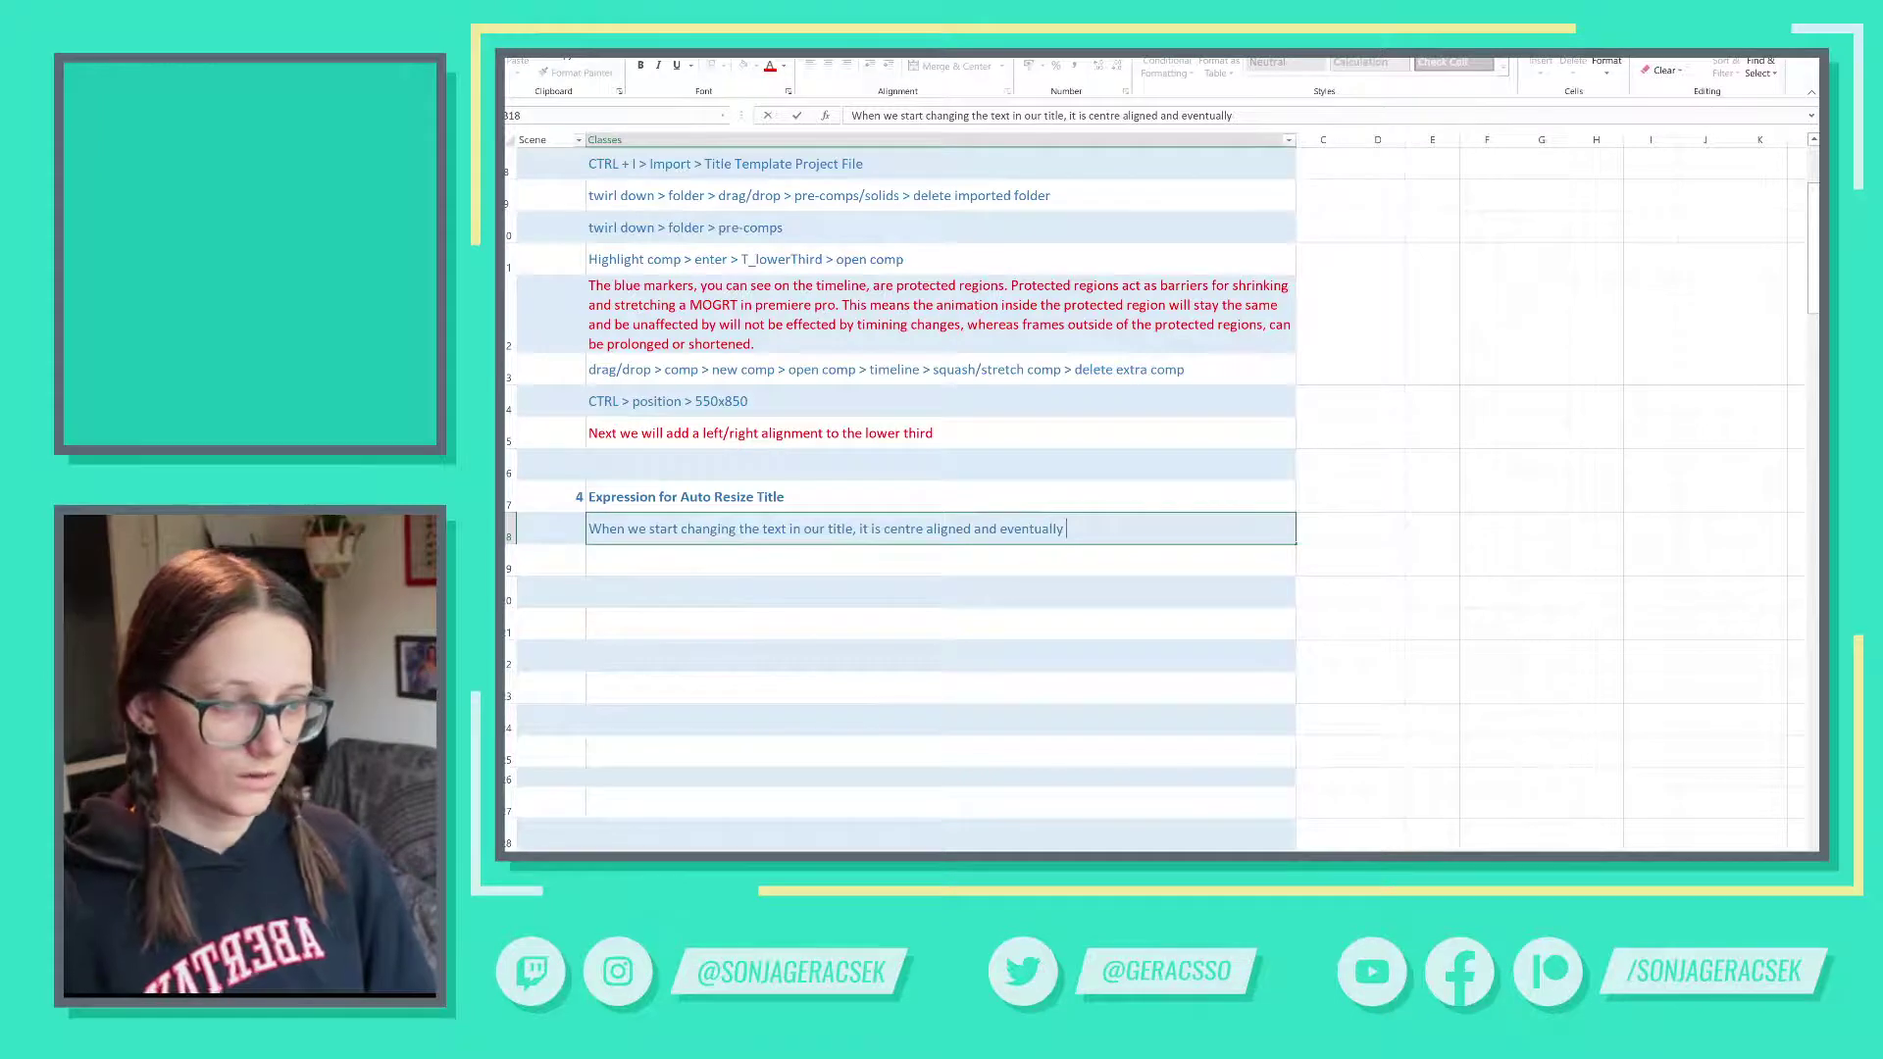
pyautogui.write(' goes o')
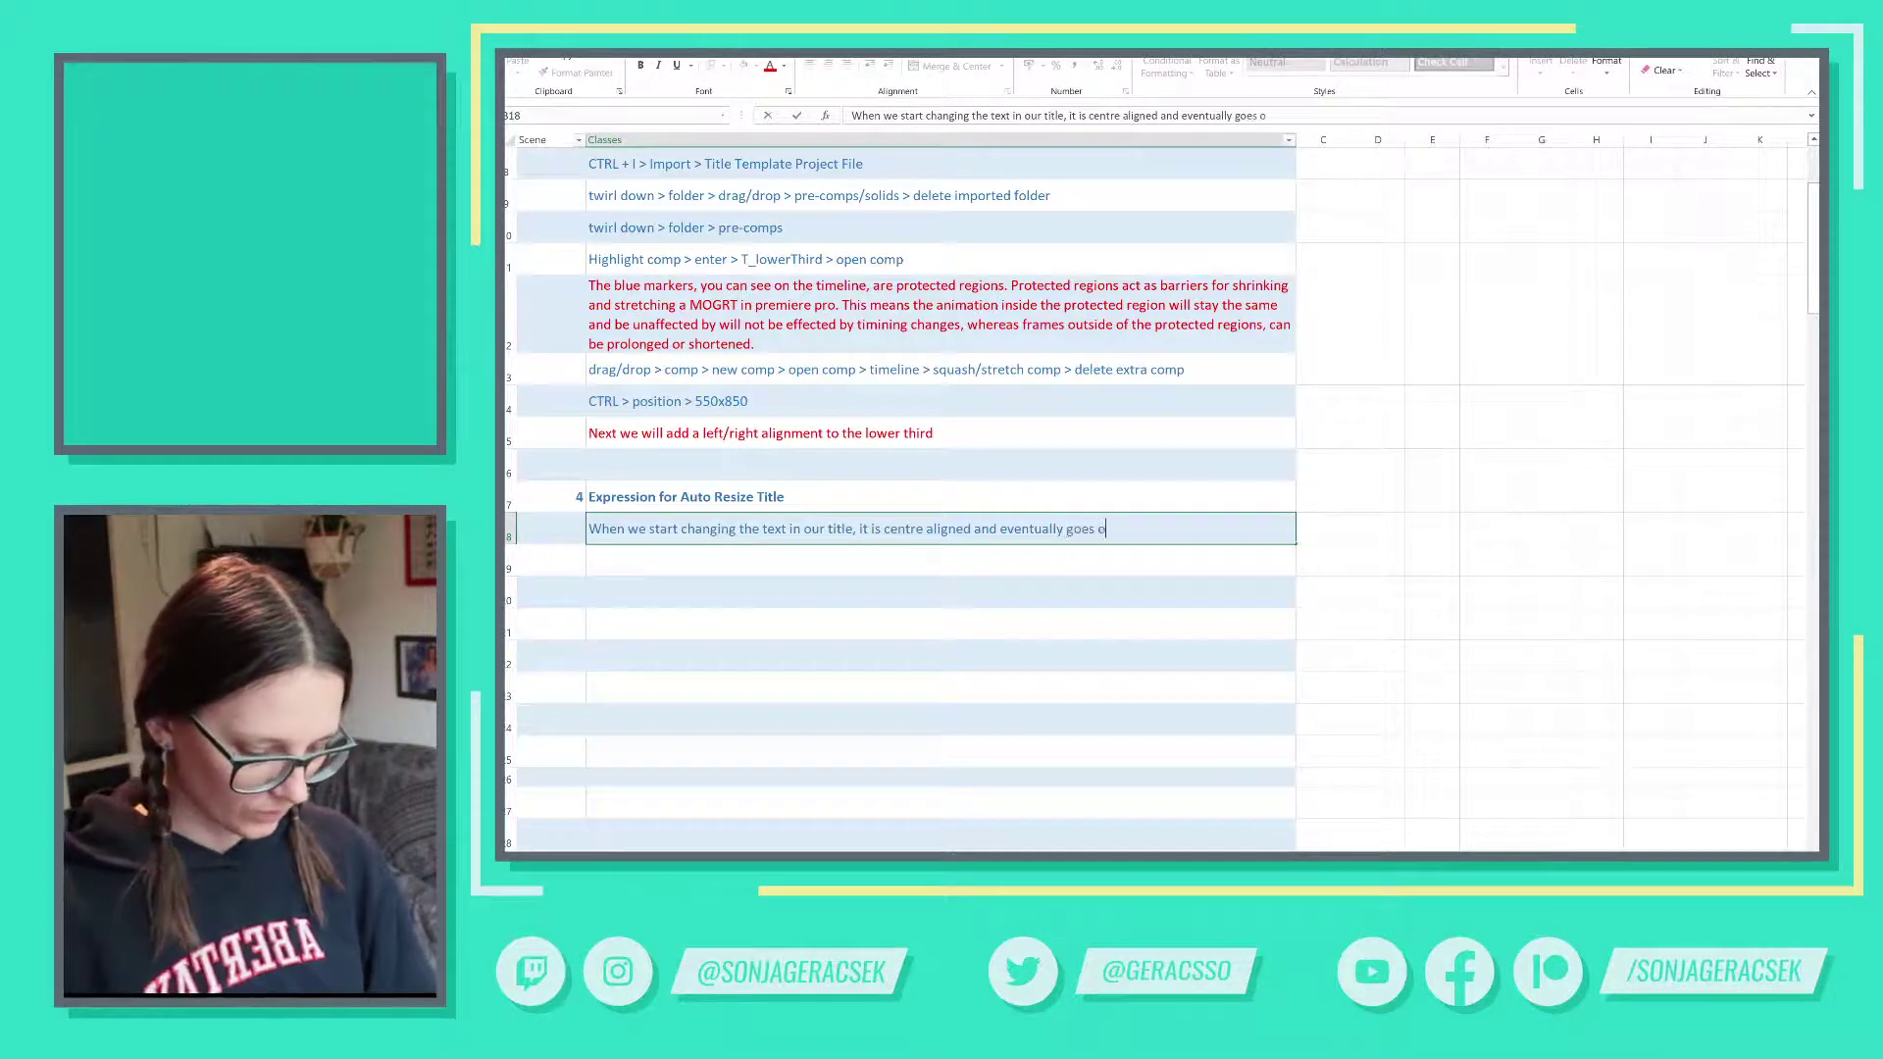
pyautogui.write('ff screen. W')
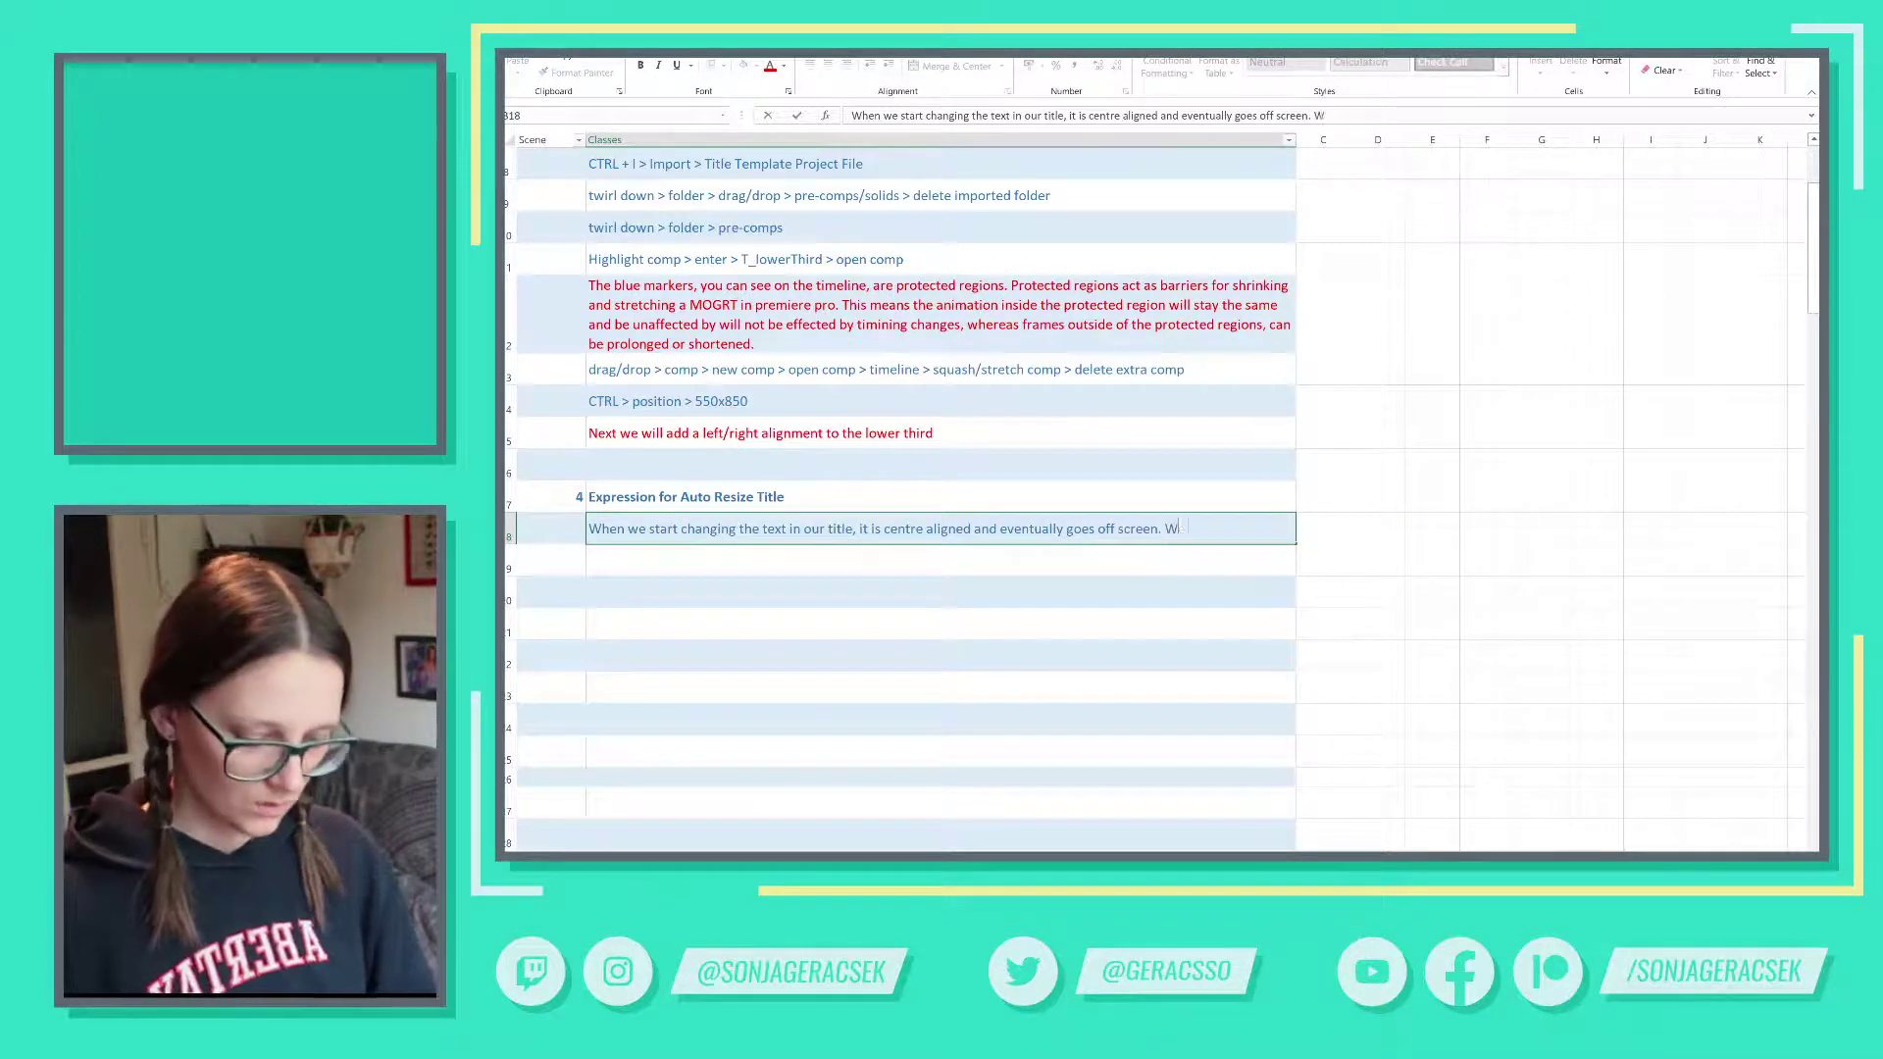
# - Add "We can add an expression to change the paragraph alignment depending on" to the class 4 note
pyautogui.write('e can add an e')
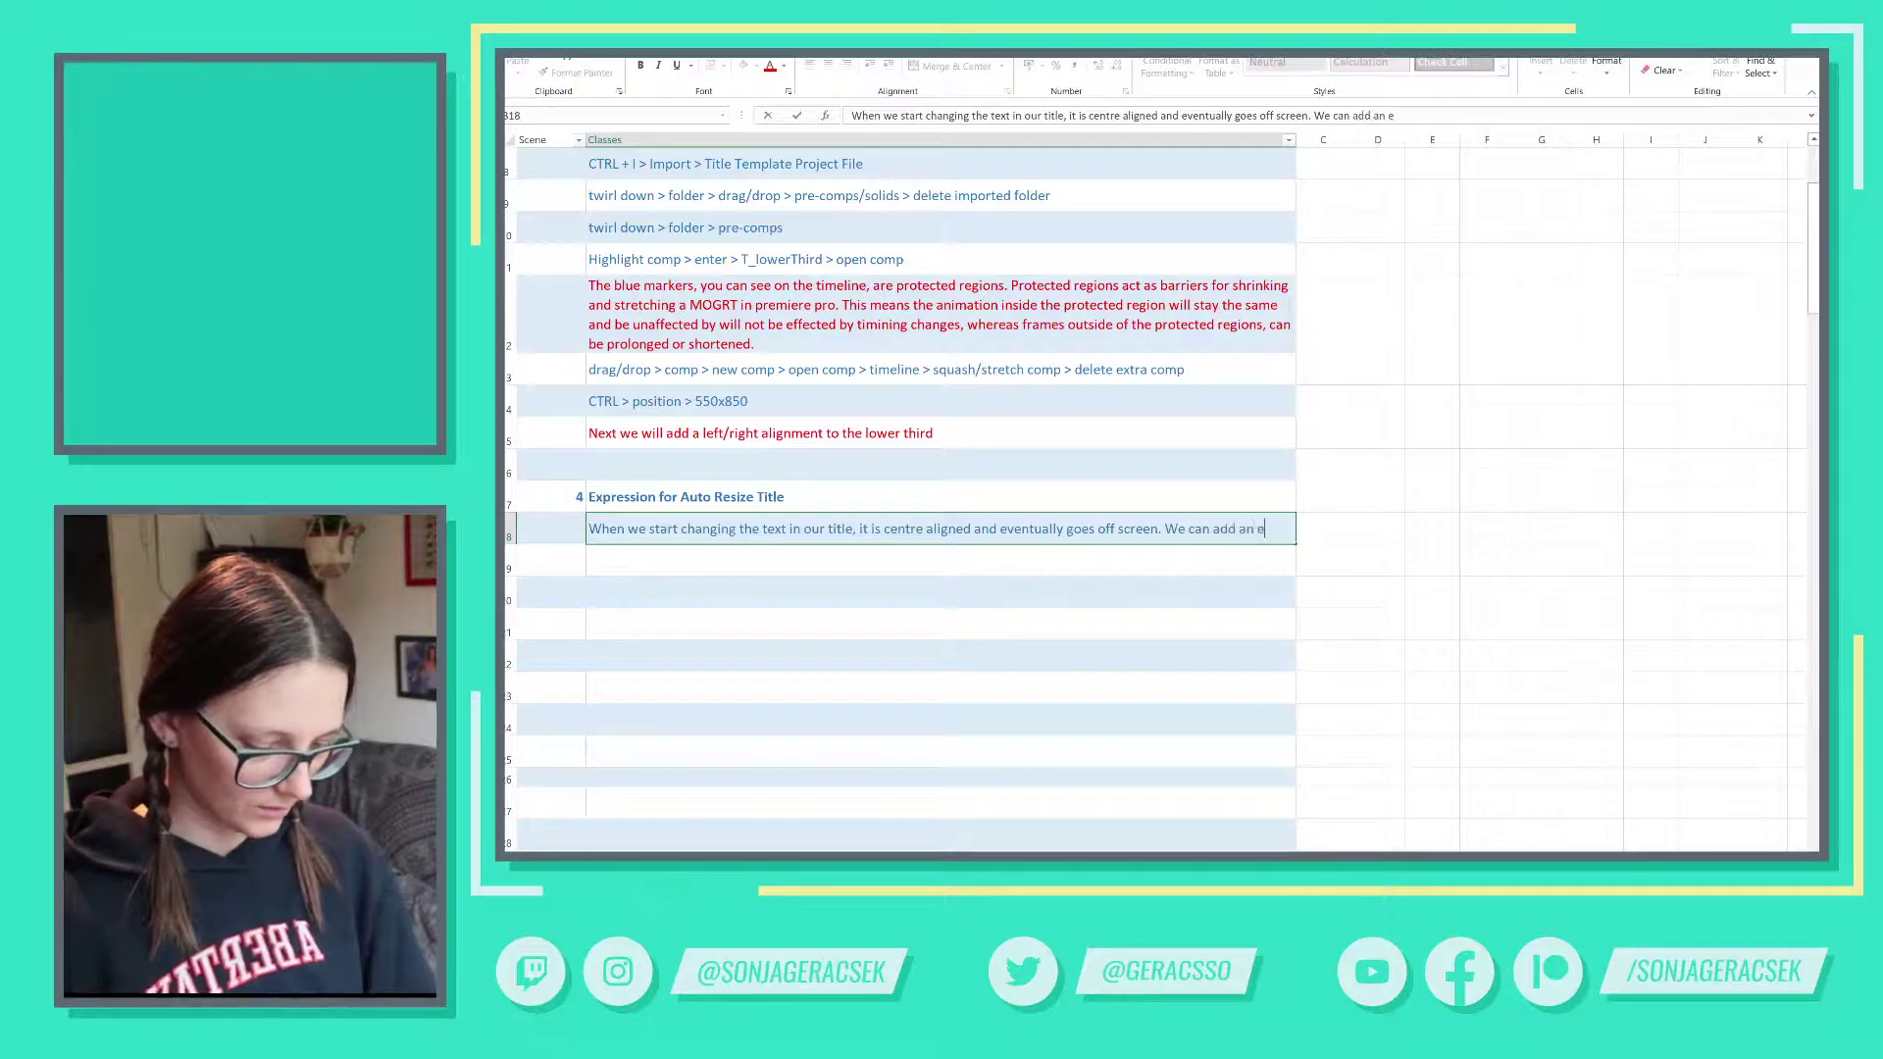
pyautogui.write('xpression to')
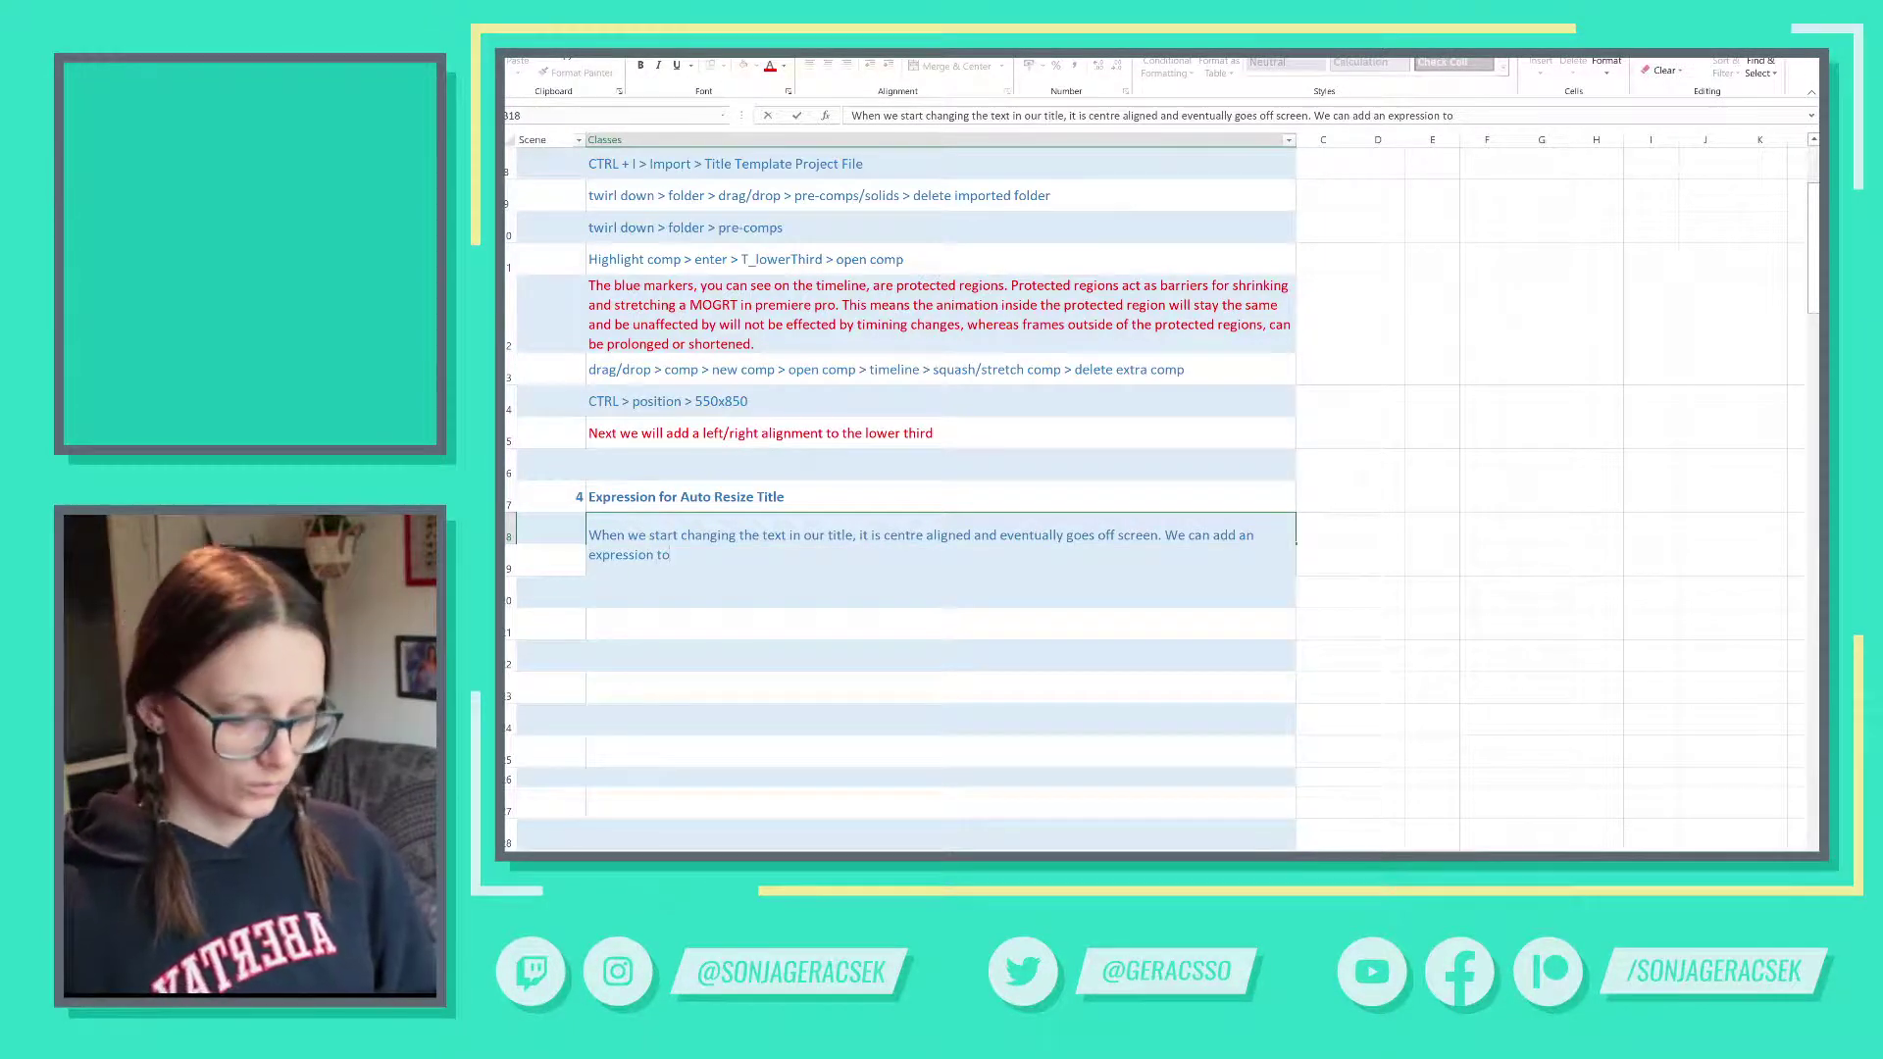
pyautogui.write(' change the alignn')
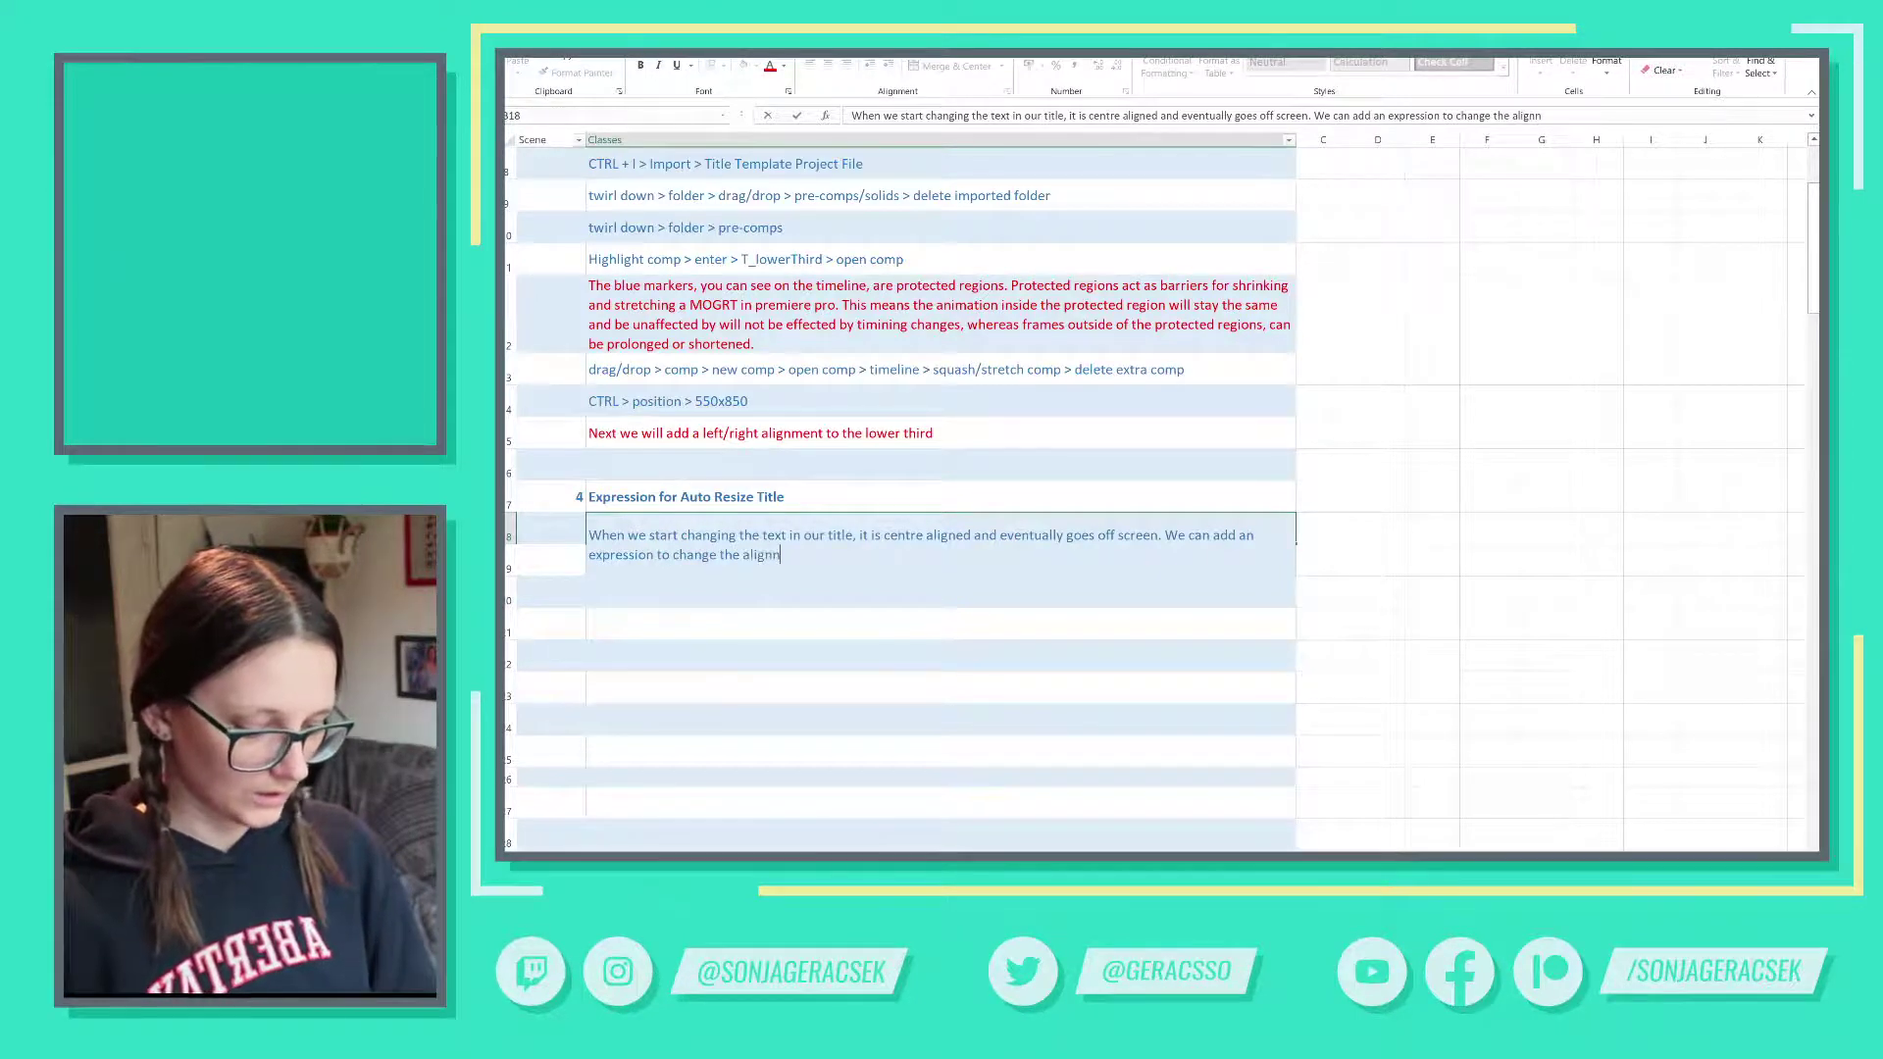
pyautogui.press('BackSpace')
pyautogui.write('ment o')
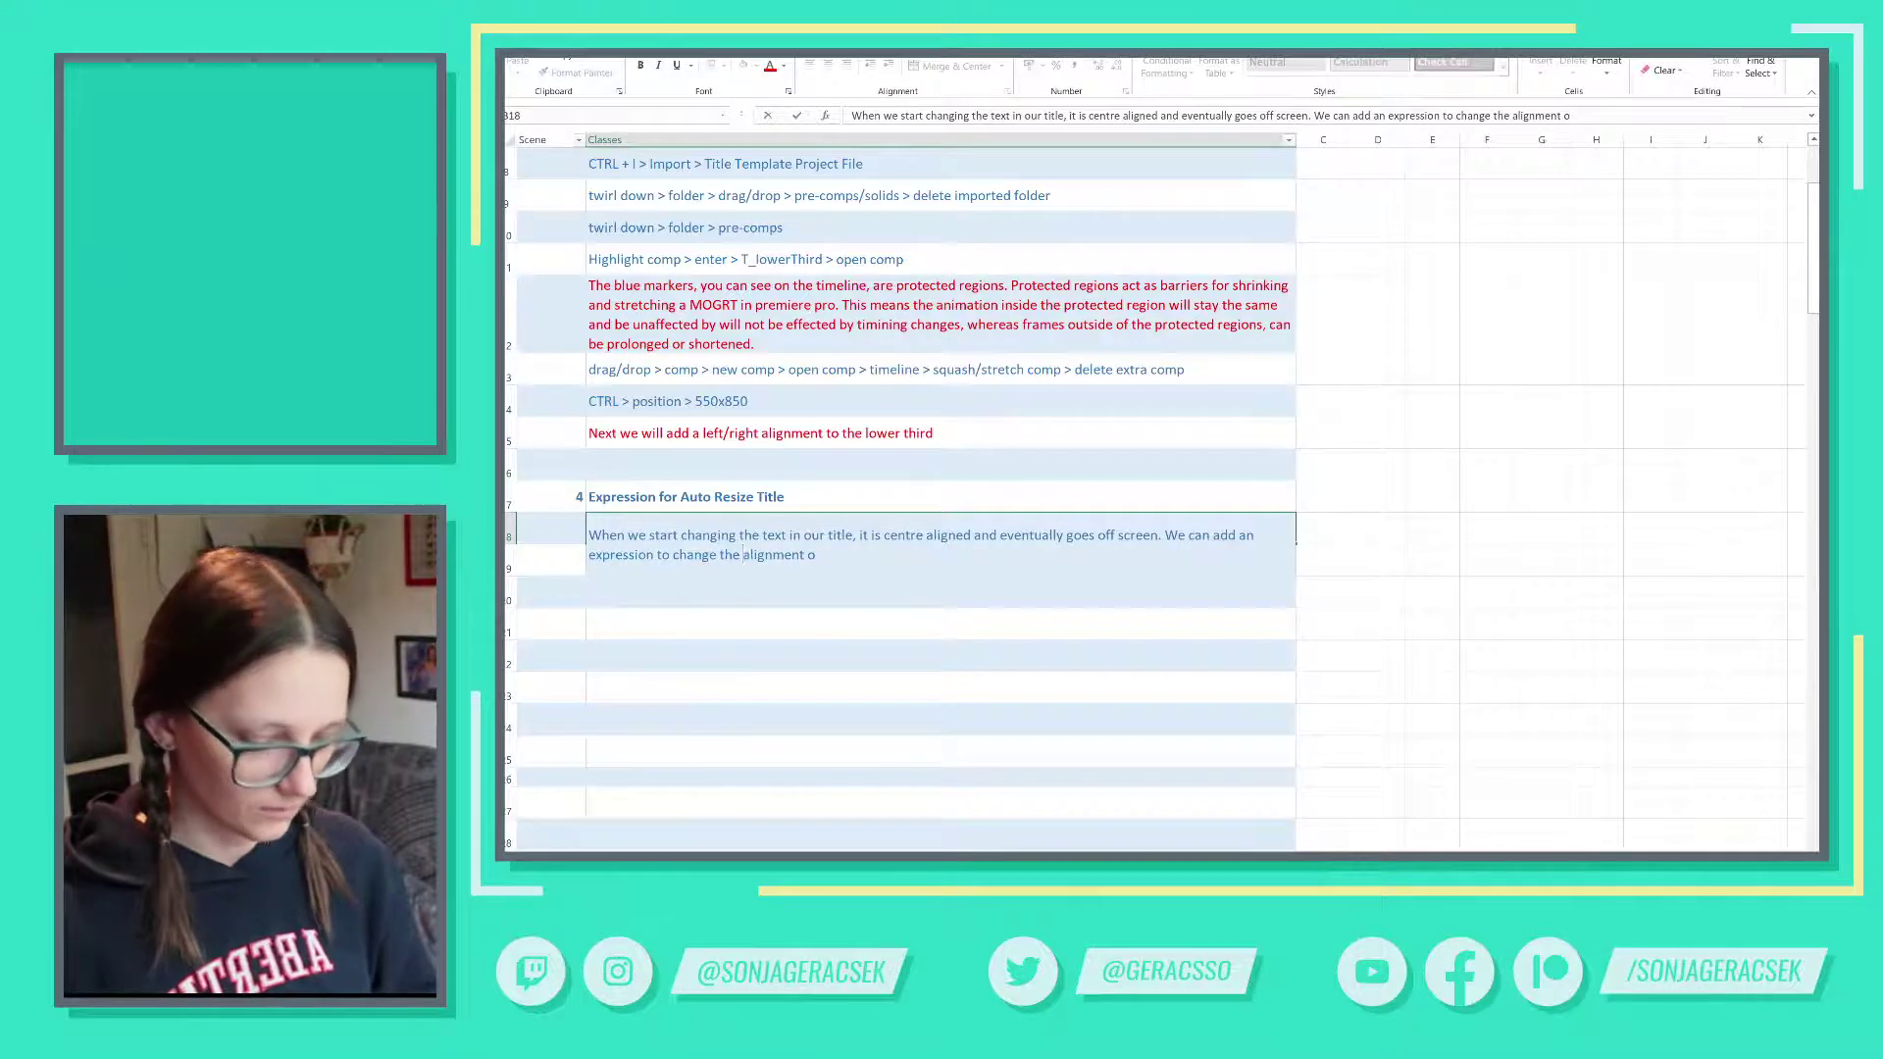
pyautogui.click(743, 555)
pyautogui.write('paragraph alignm')
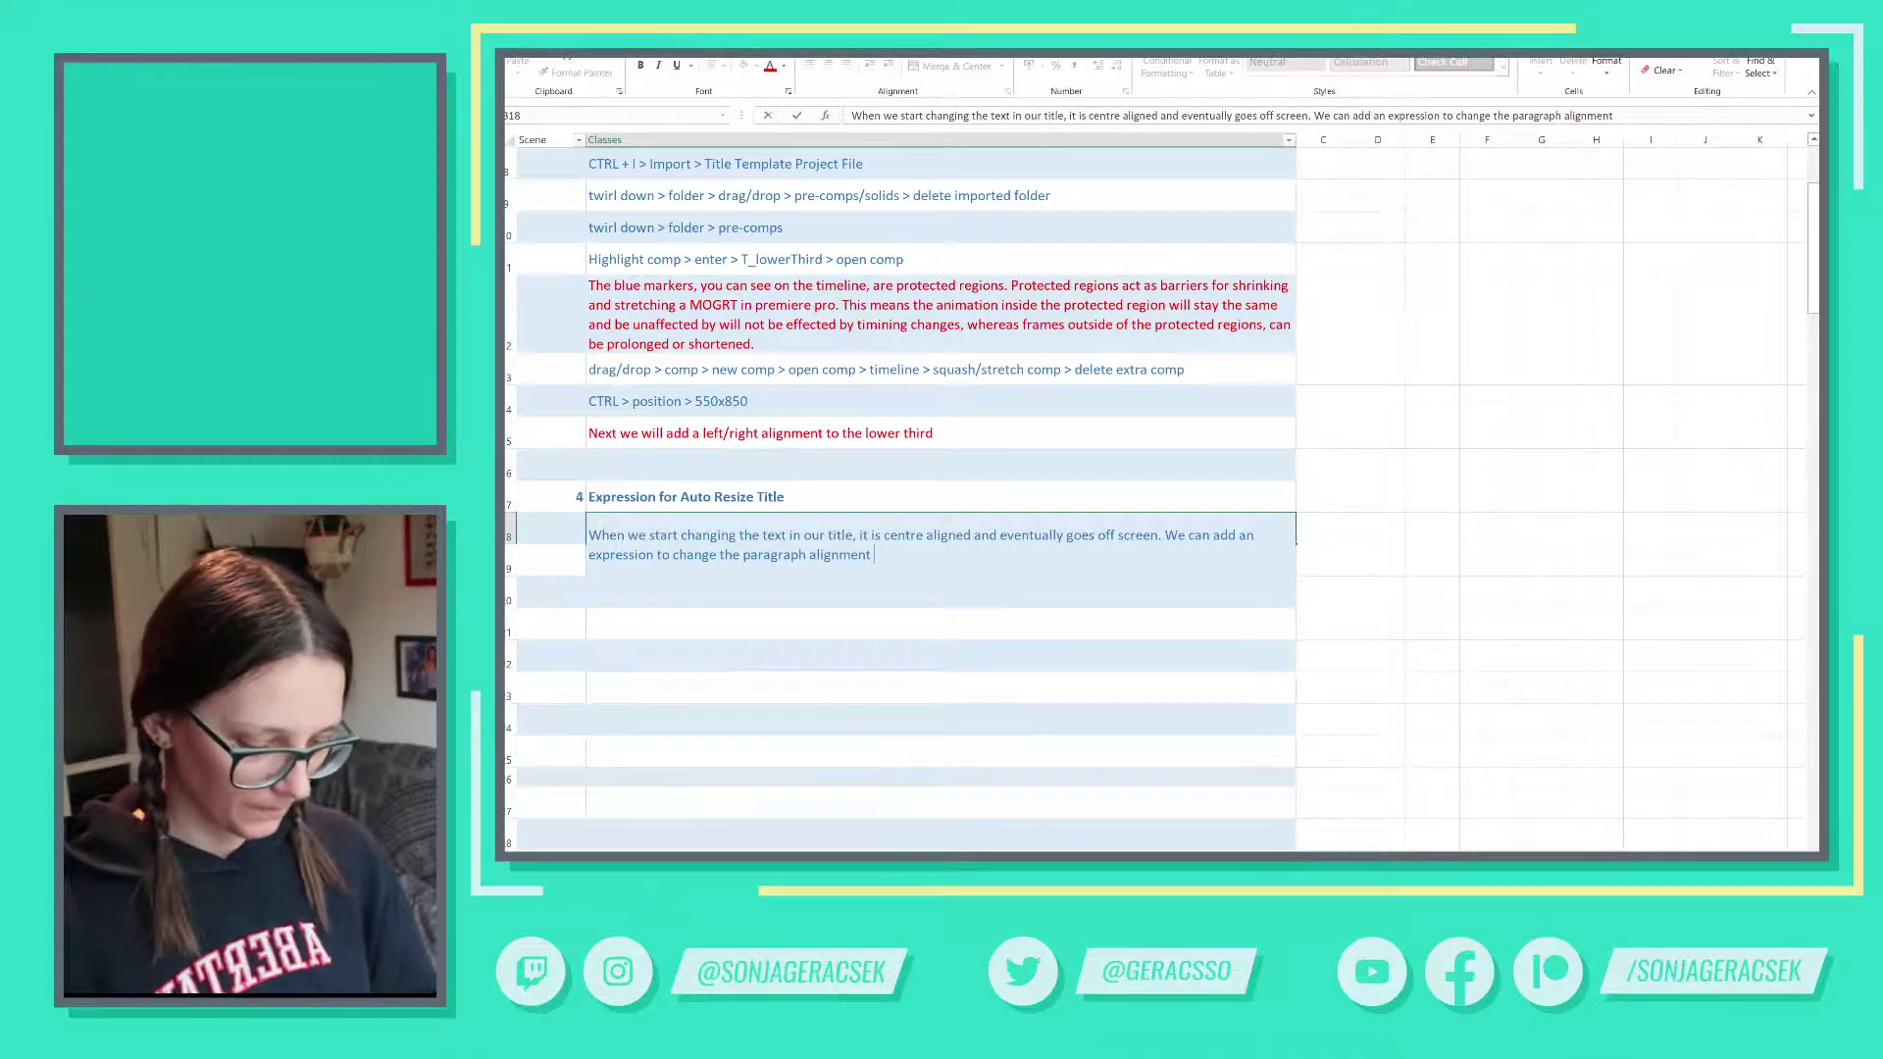
pyautogui.write('ent depending on')
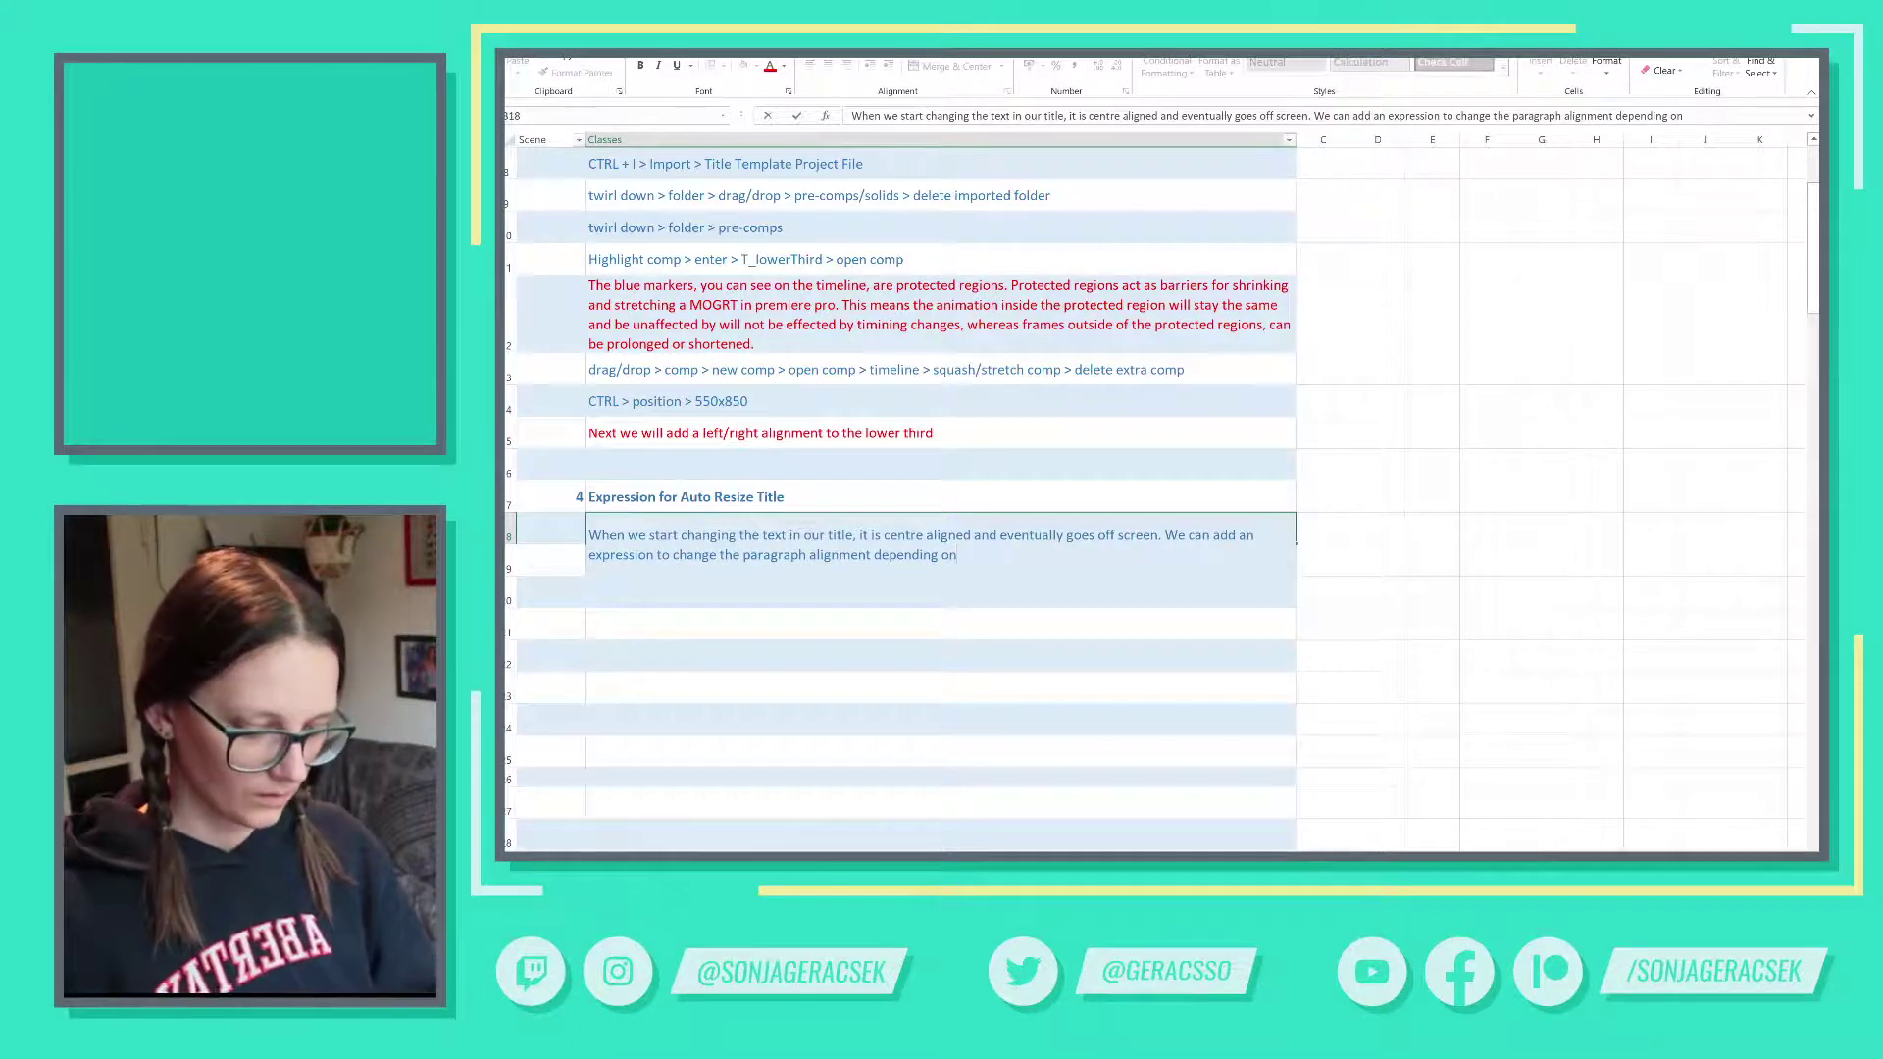
# - Finish the class 4 note with "how far left or right the lower third is sitting on screen."
pyautogui.write('how far left')
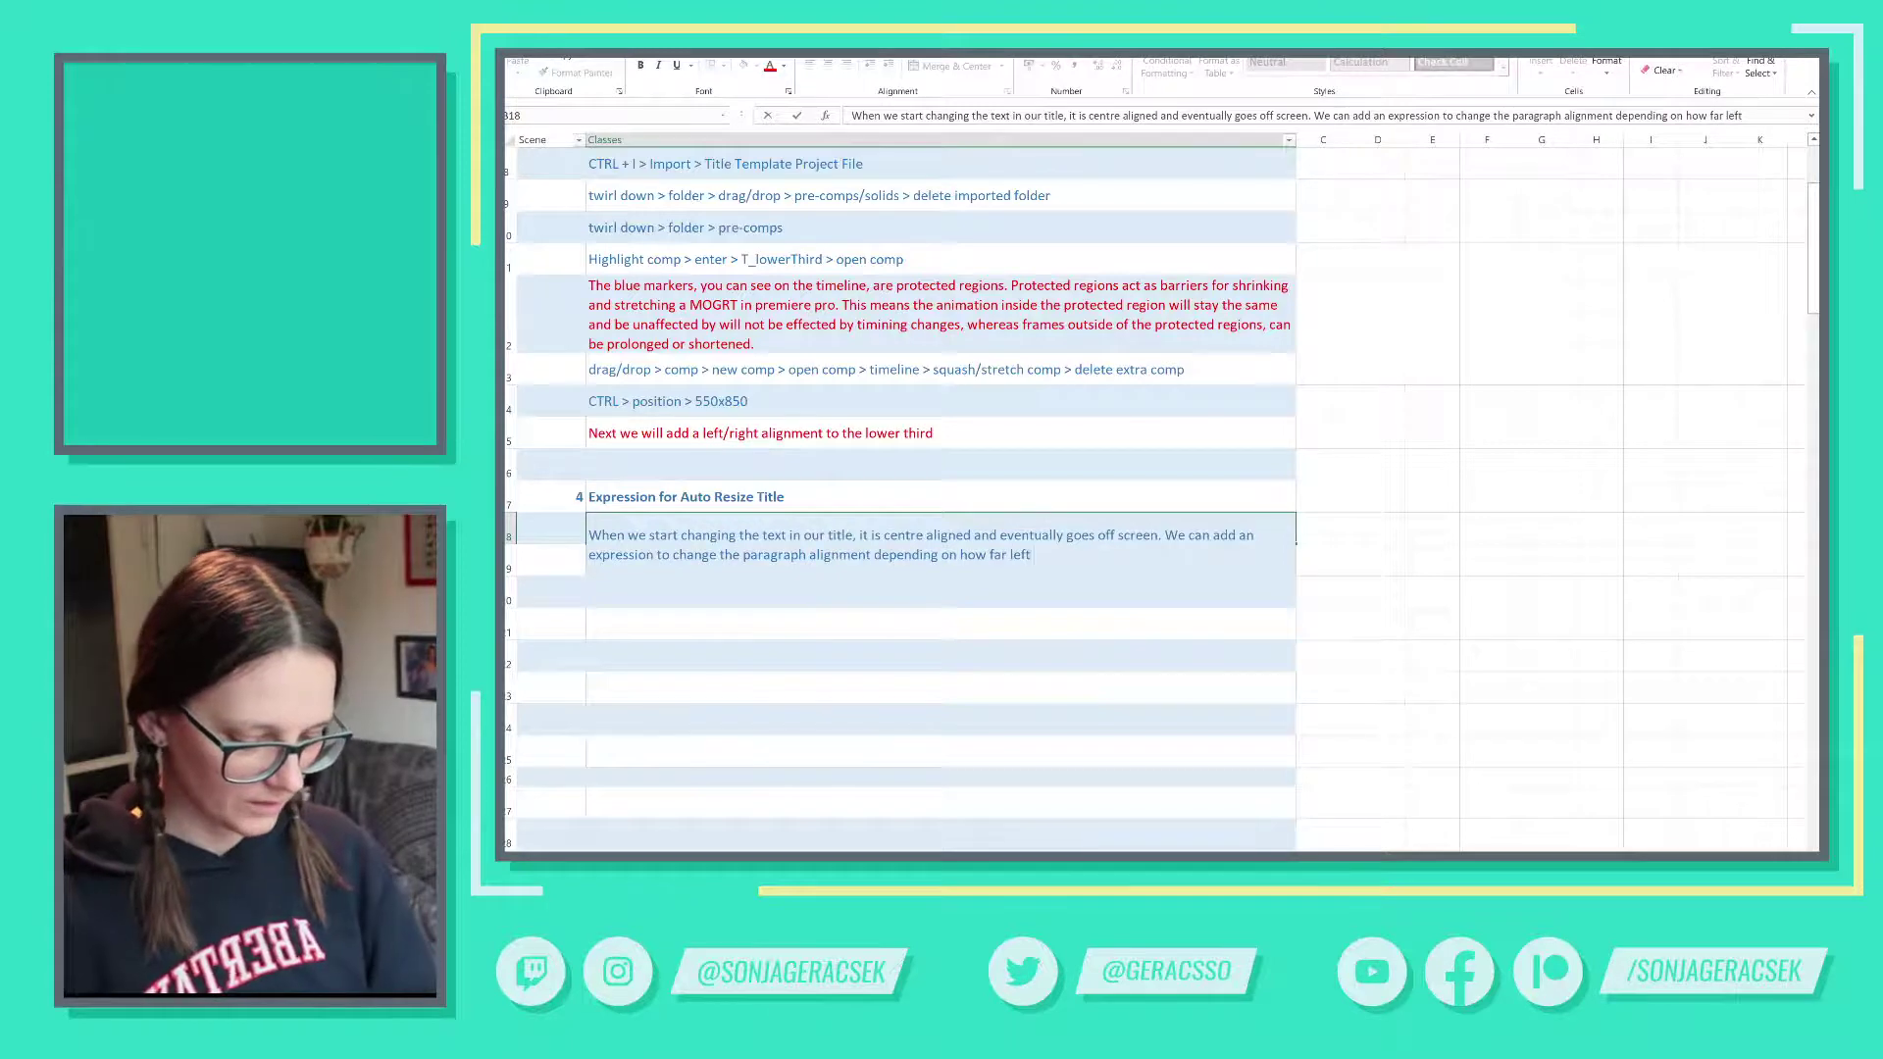
pyautogui.write(' or right the lower')
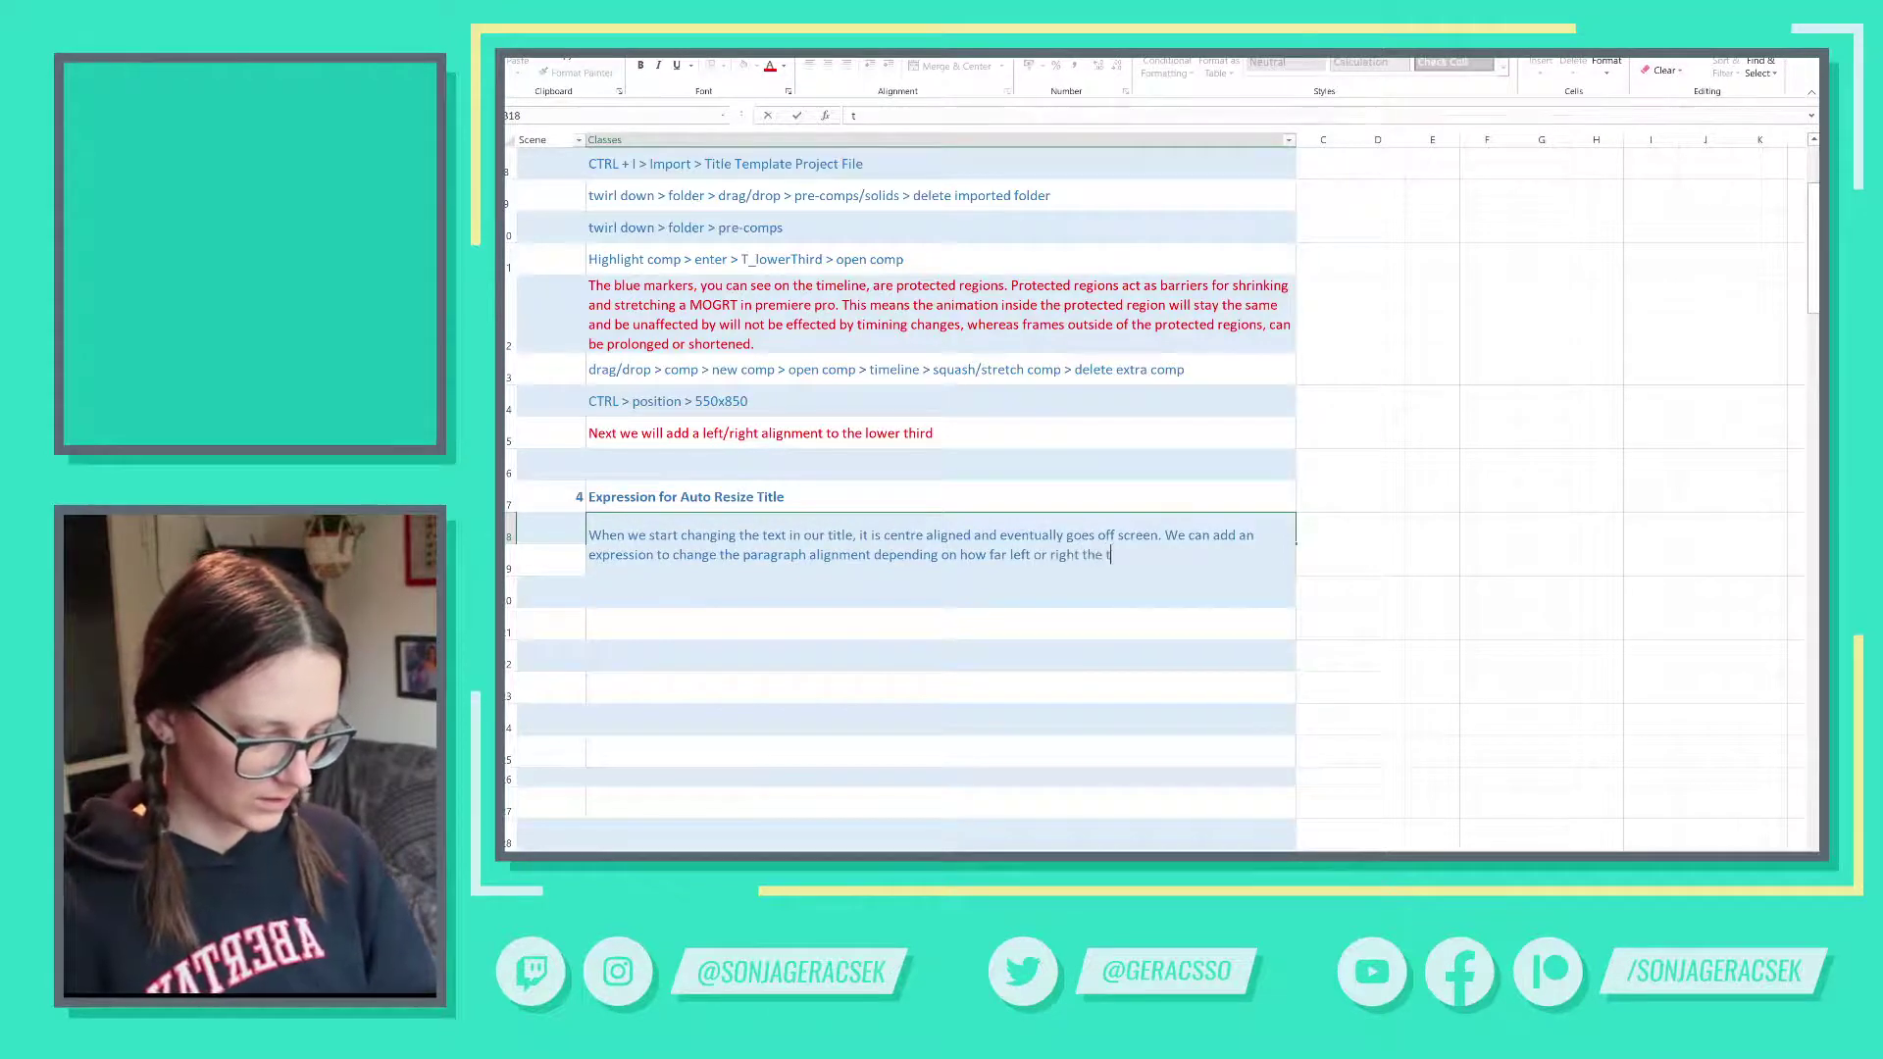
pyautogui.write(' third is ')
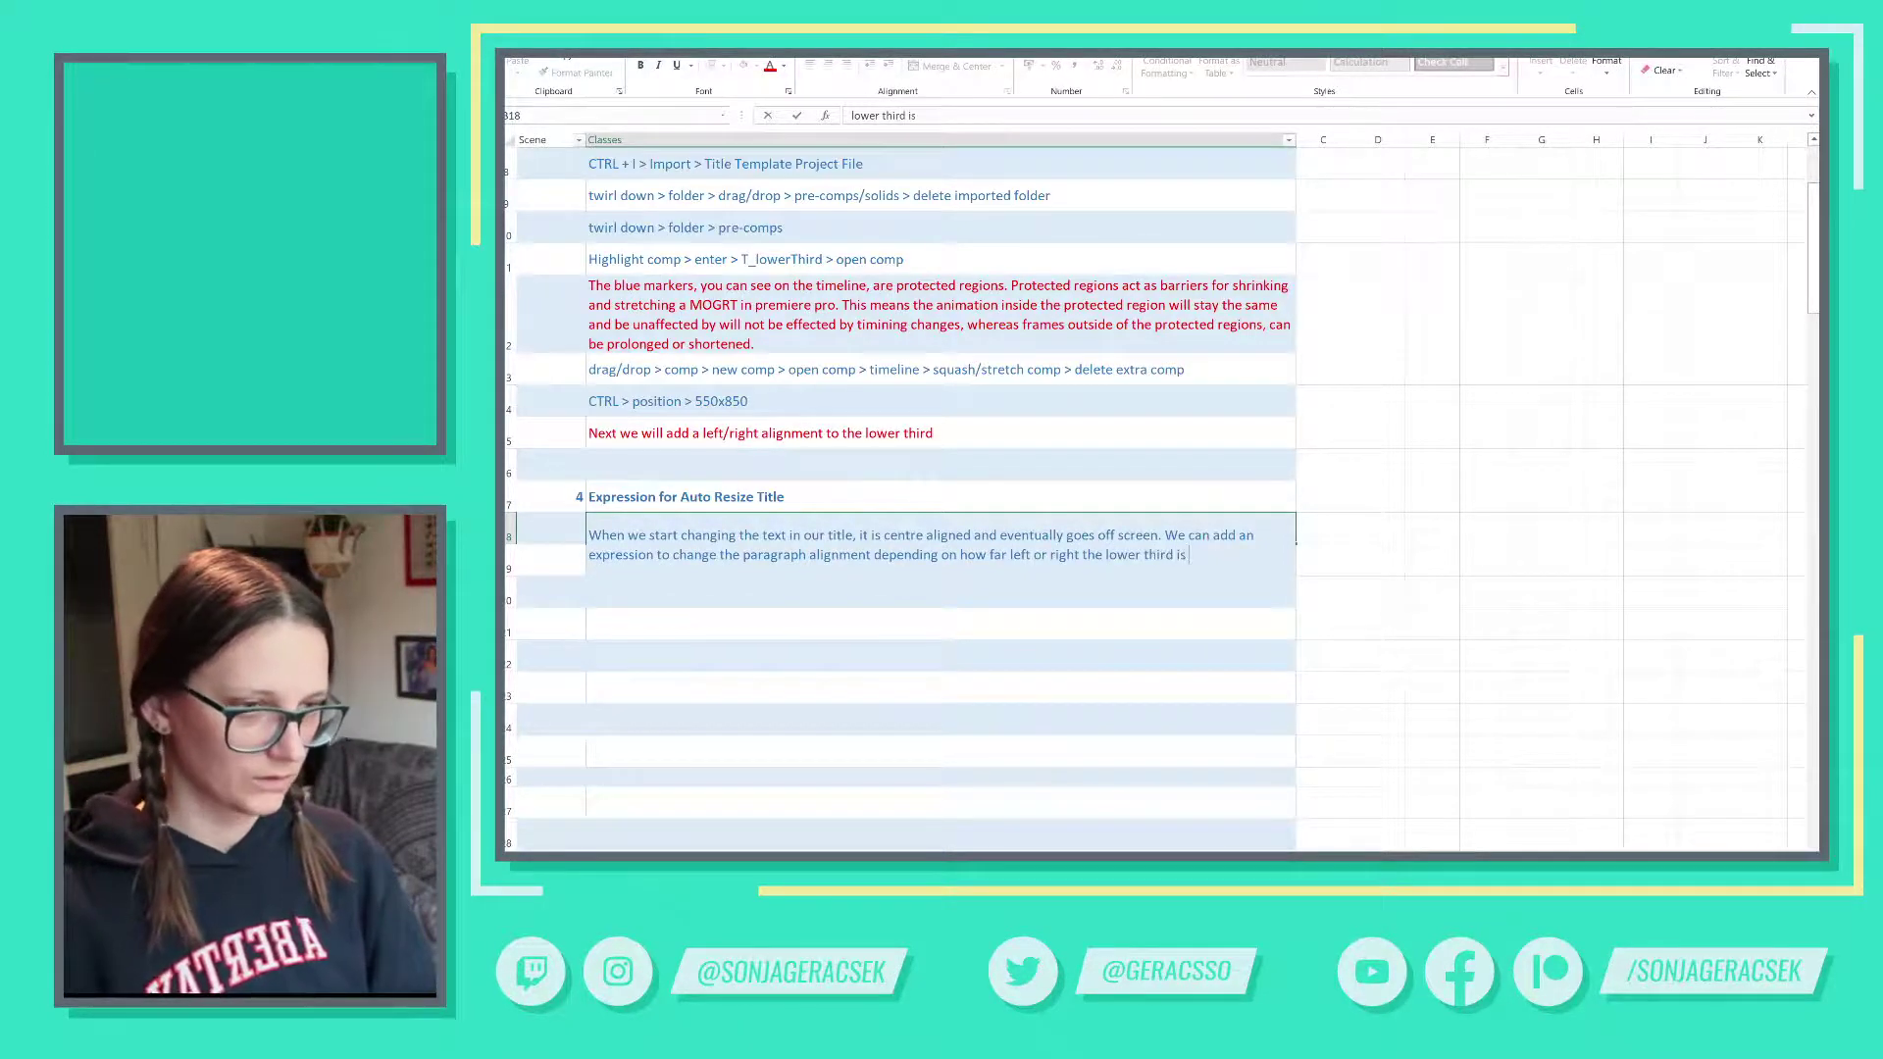
pyautogui.write('sitting o')
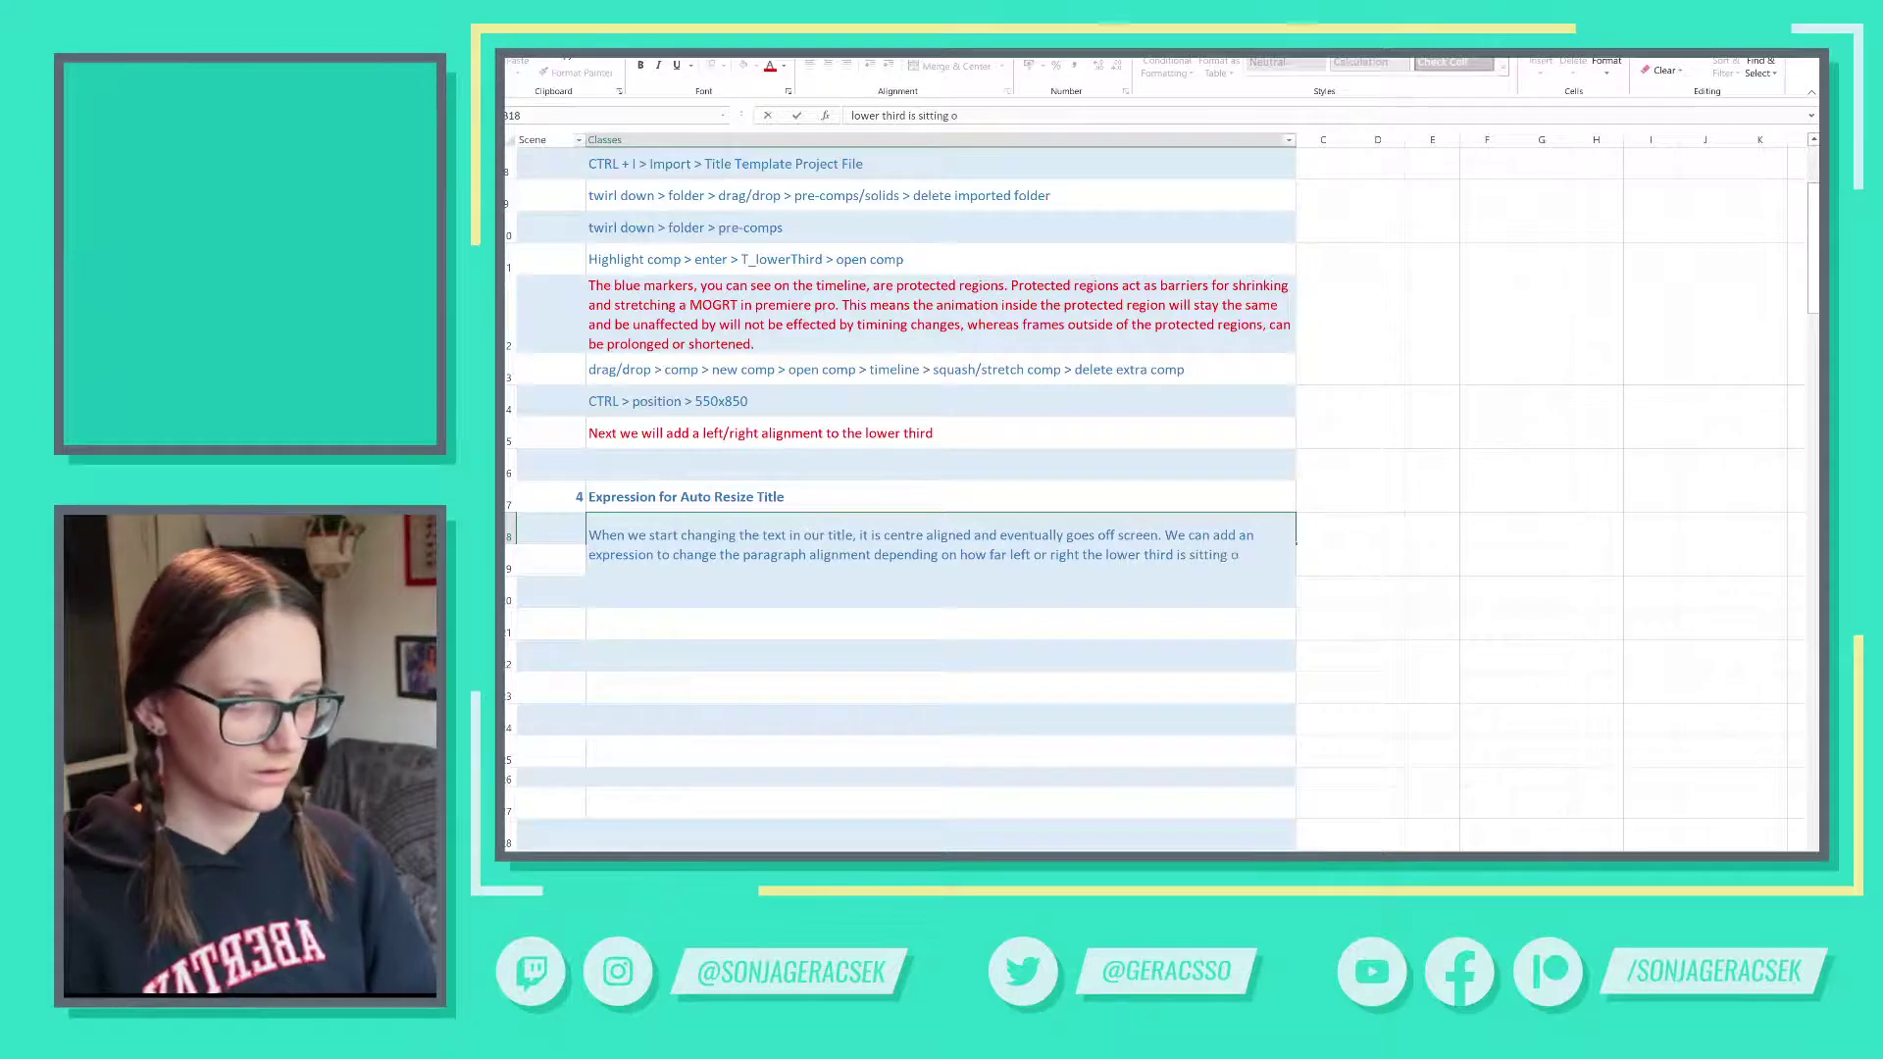
pyautogui.write('n screen.')
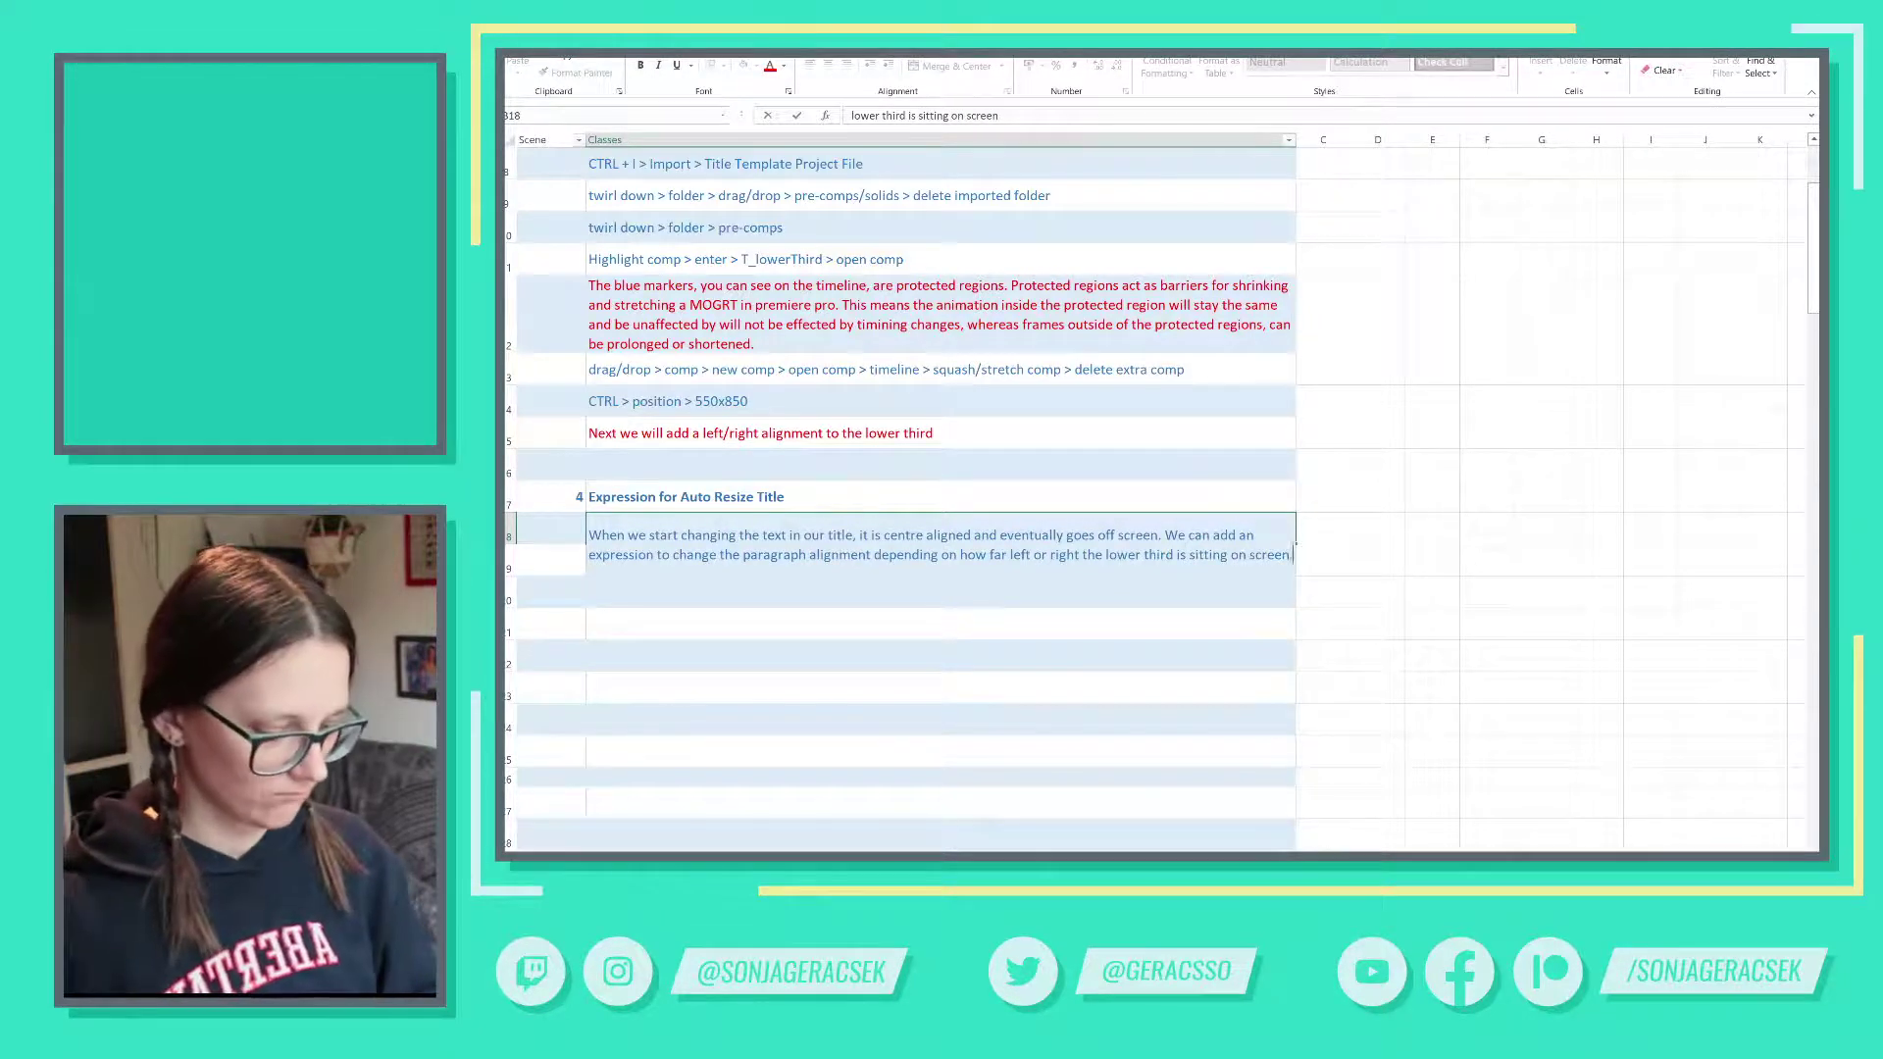
pyautogui.press('Return')
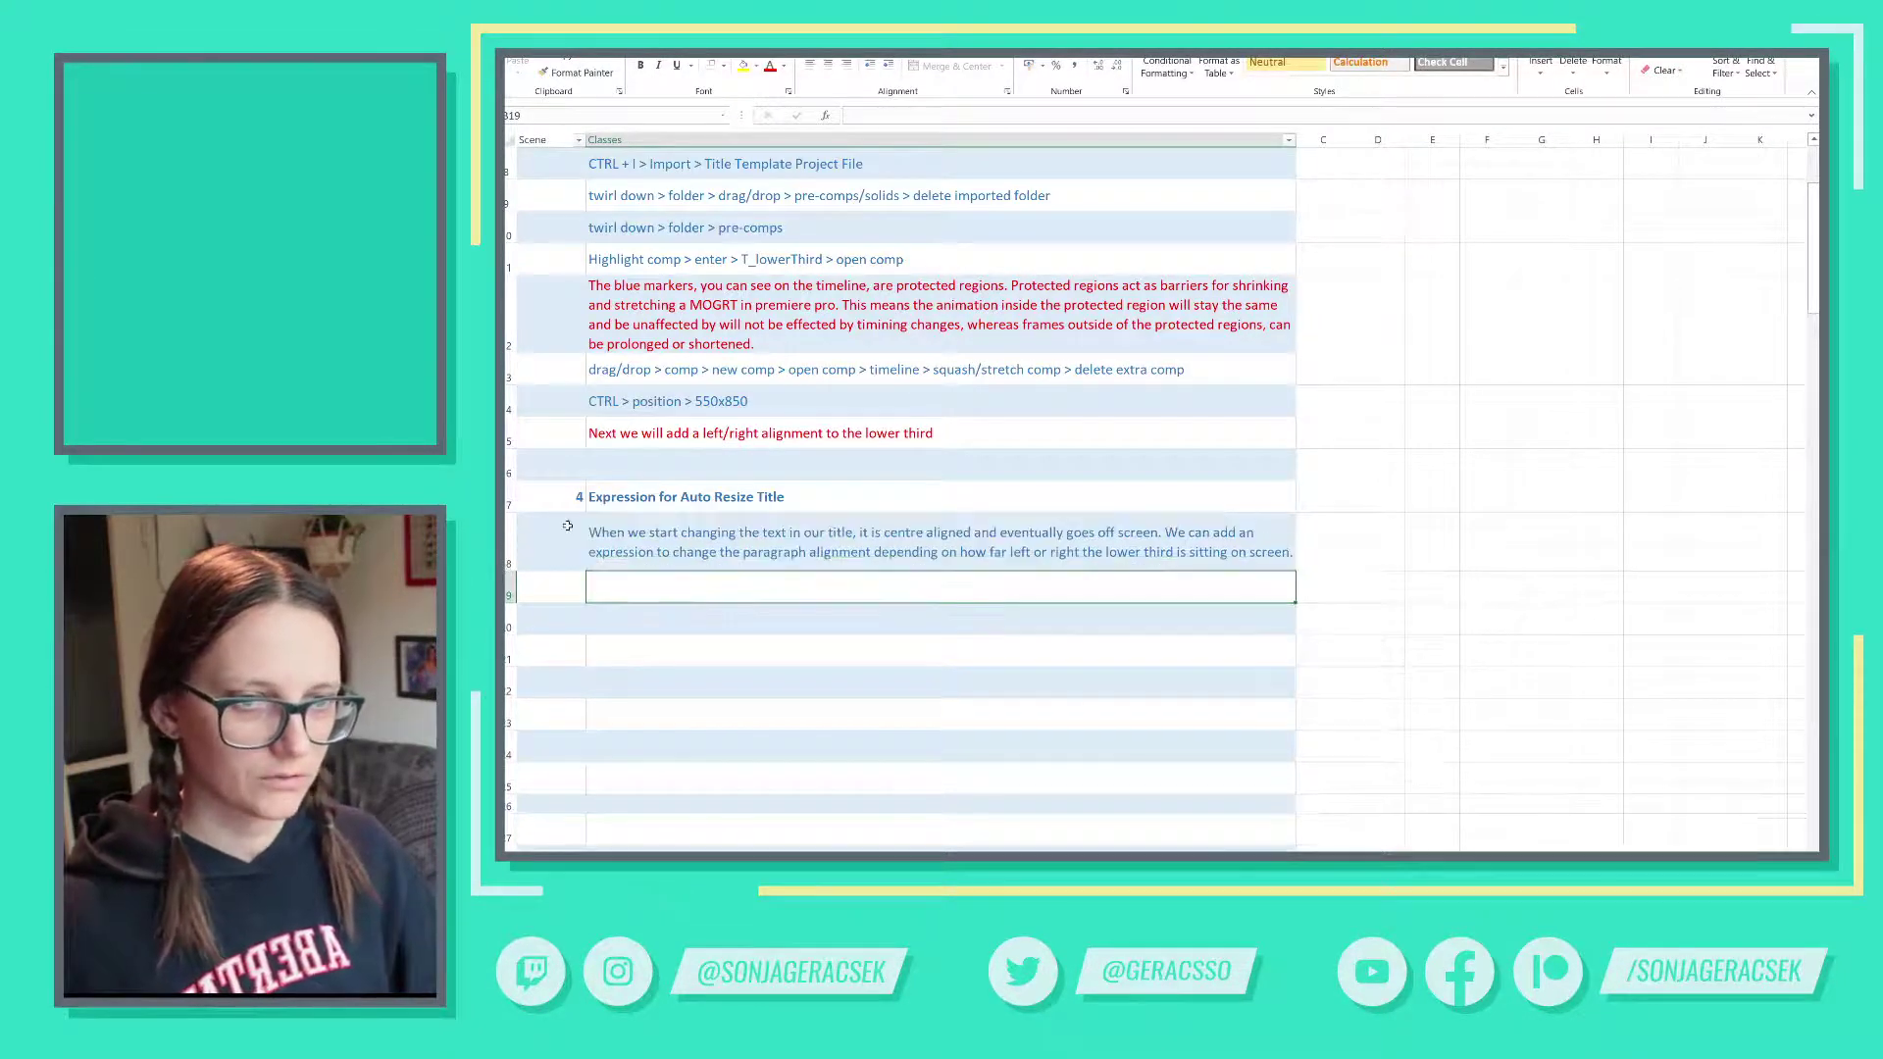
# - Apply the red note formatting to the class 4 note about changing the title text
pyautogui.press('Up')
pyautogui.press('Up')
pyautogui.press('Up')
pyautogui.press('Up')
pyautogui.press('Up')
pyautogui.press('Up')
pyautogui.press('Up')
pyautogui.press('Down')
pyautogui.press('Down')
pyautogui.press('Down')
pyautogui.press('Down')
pyautogui.press('Down')
pyautogui.press('Down')
pyautogui.press('Down')
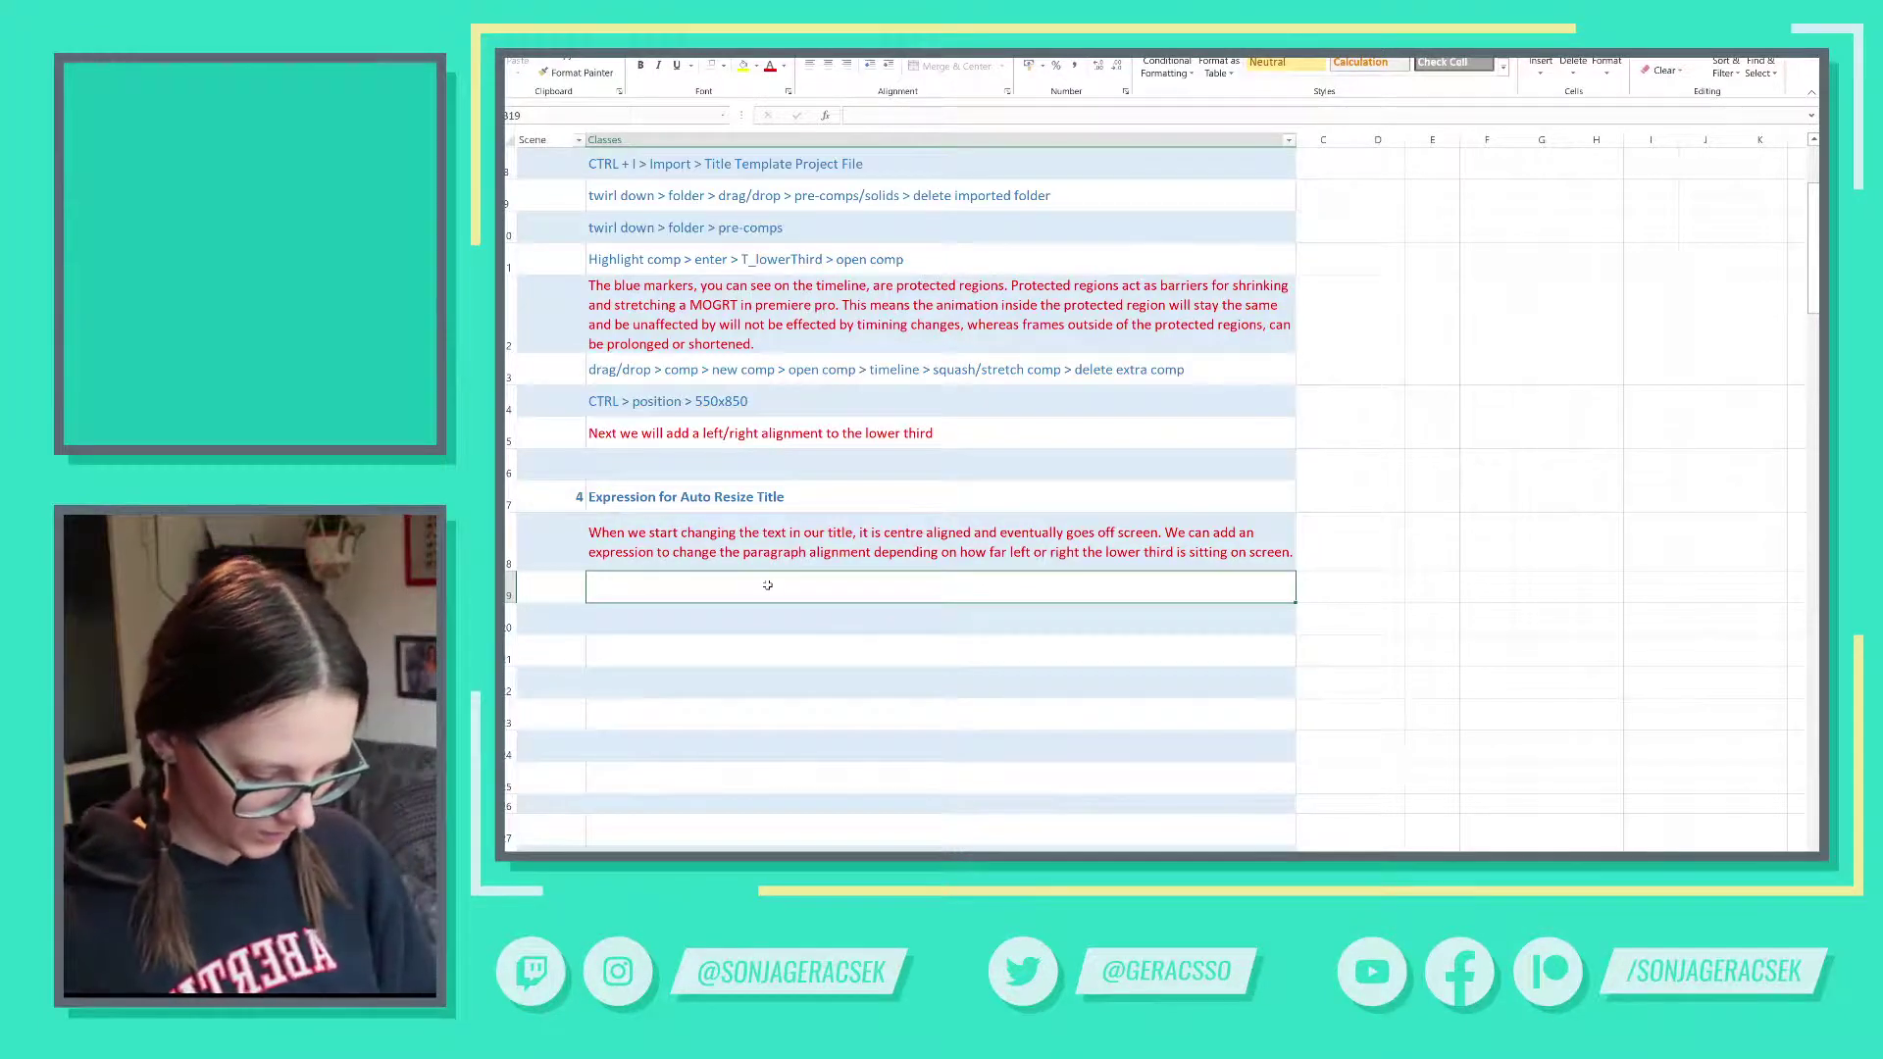
# - Enter "CTRL > position > p" in the row below the class 4 note, replacing the autocompleted 550x850
pyautogui.write('CTRL ')
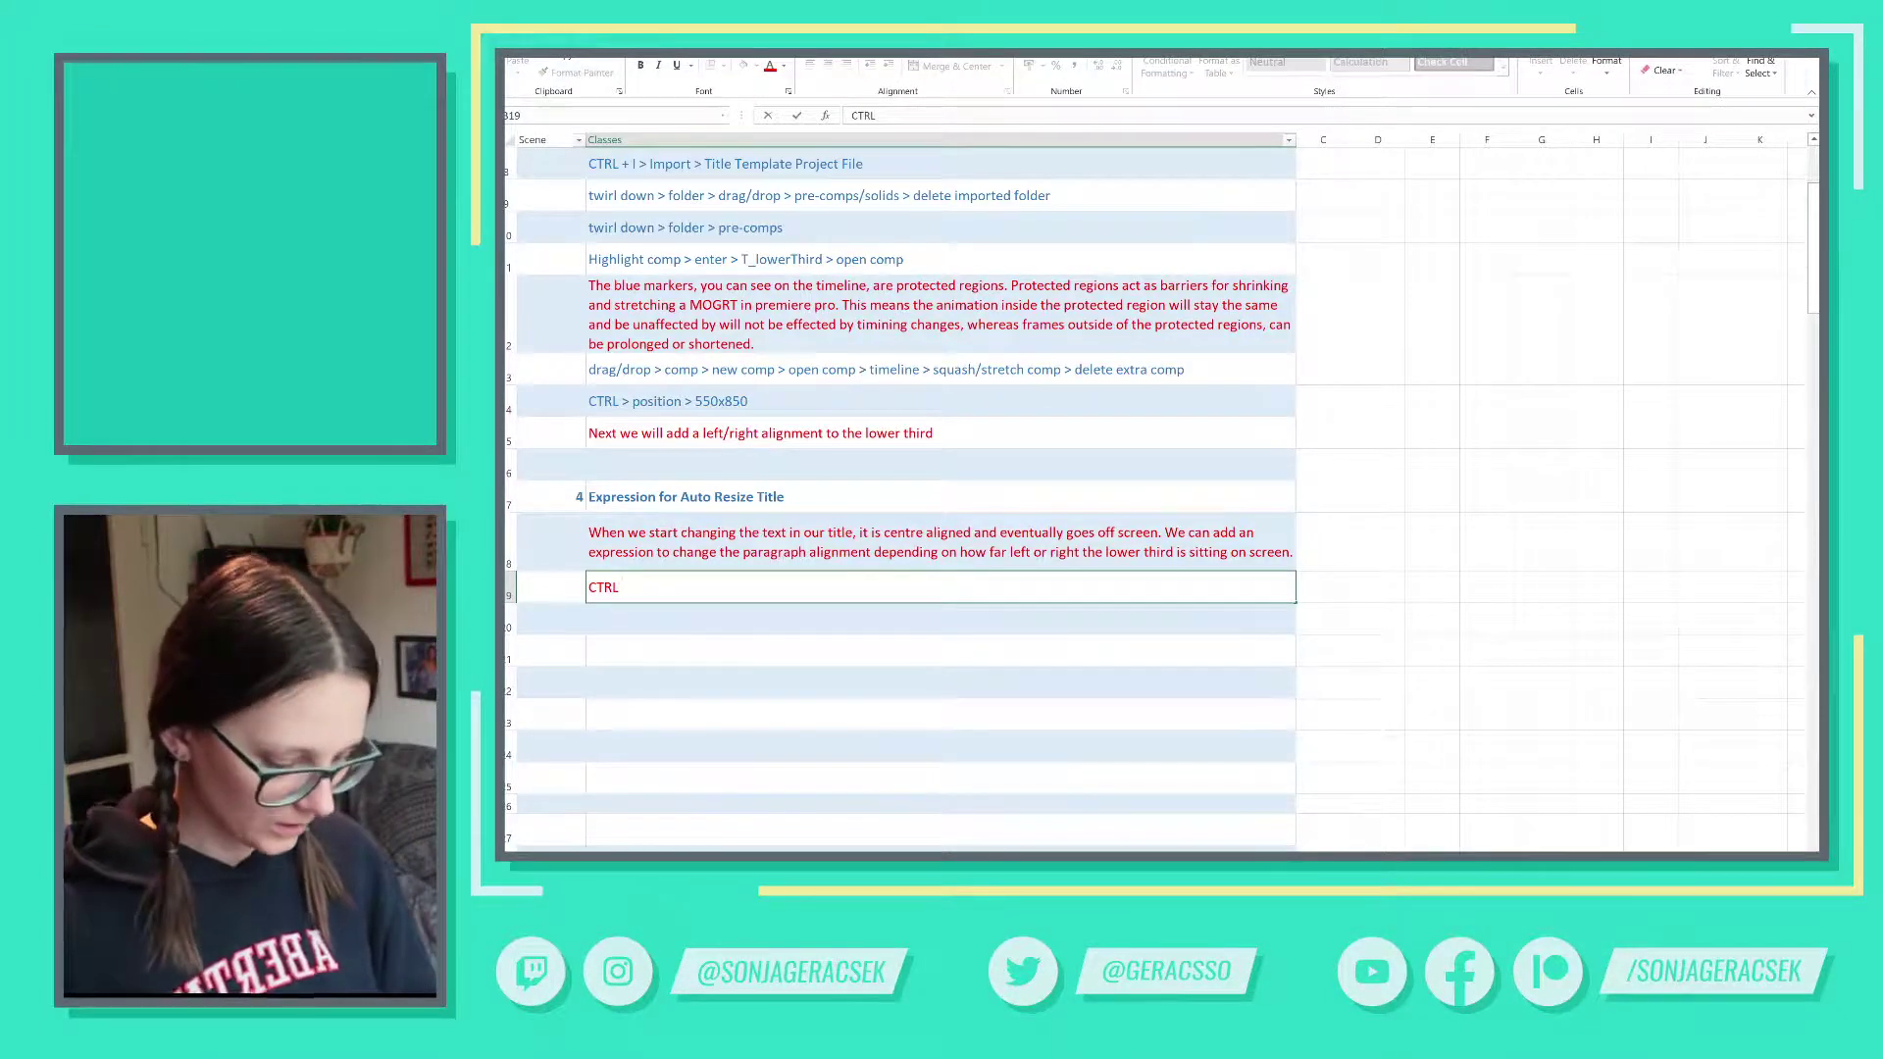
pyautogui.write('> position > 550x850')
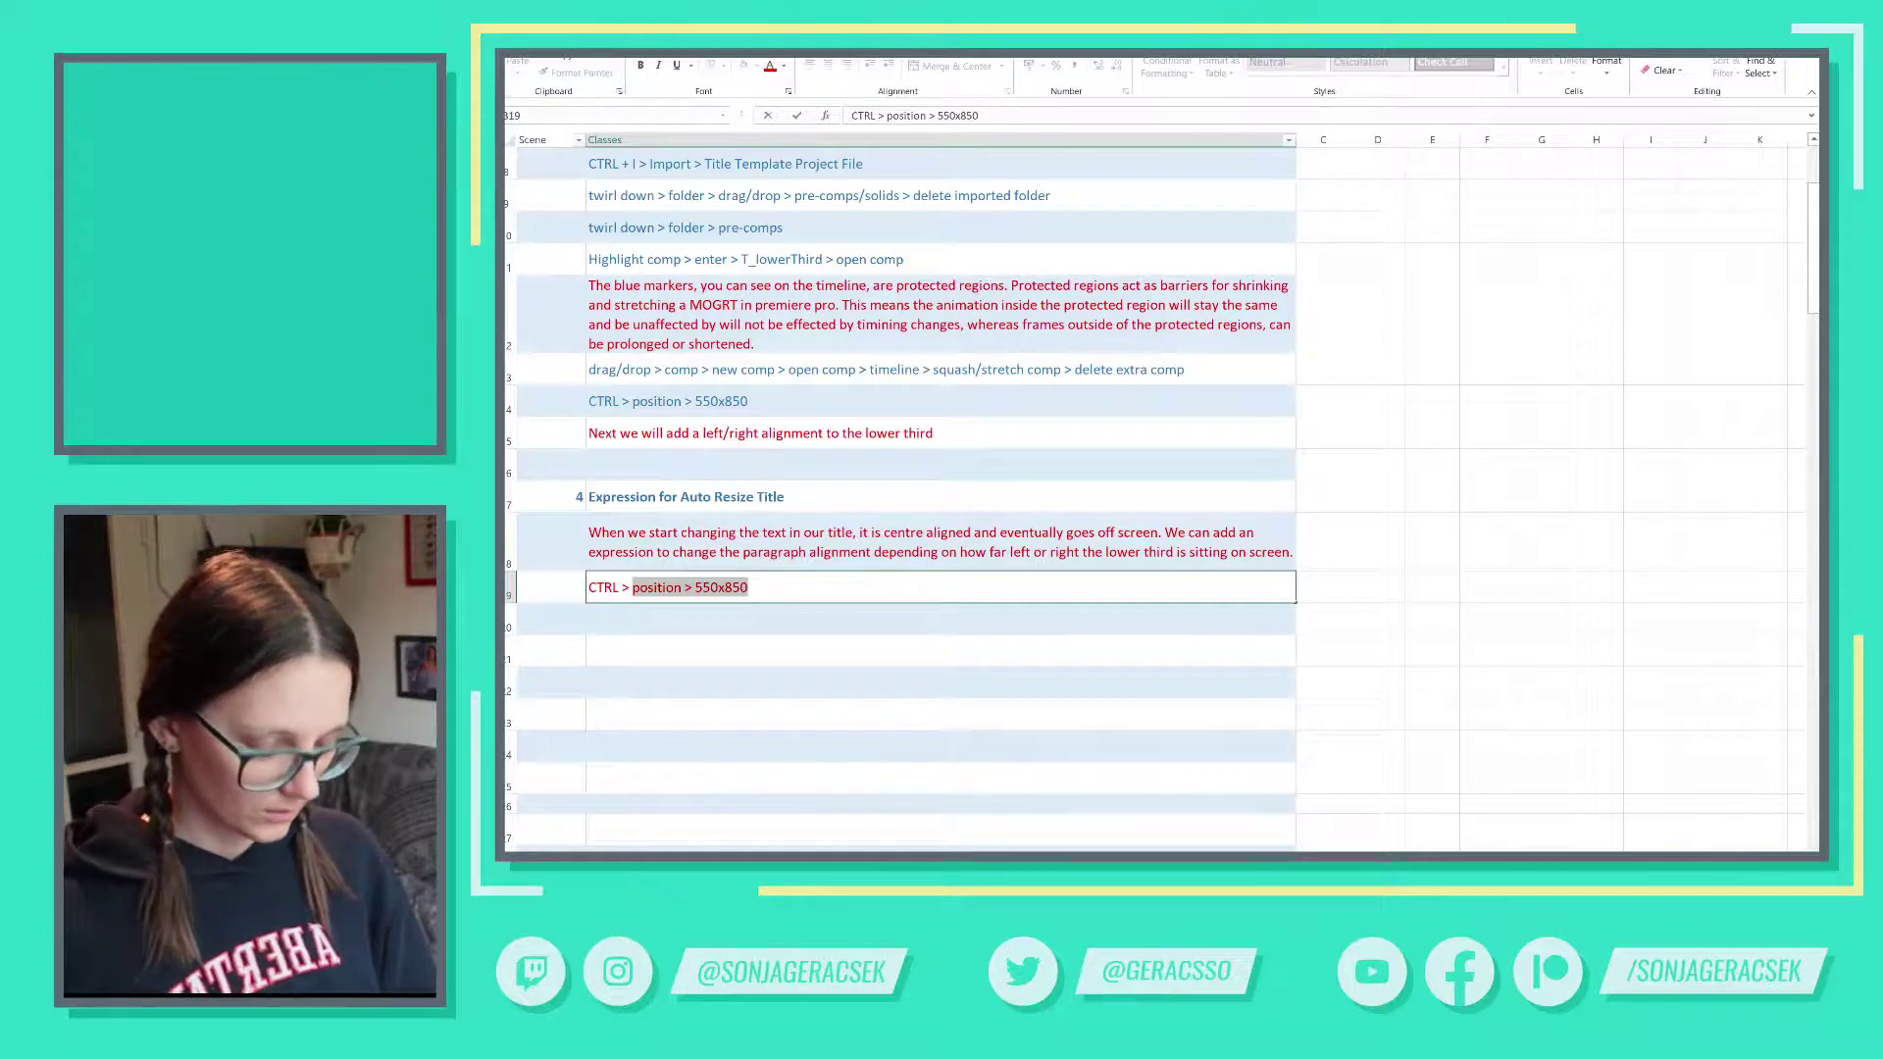
pyautogui.press('Return')
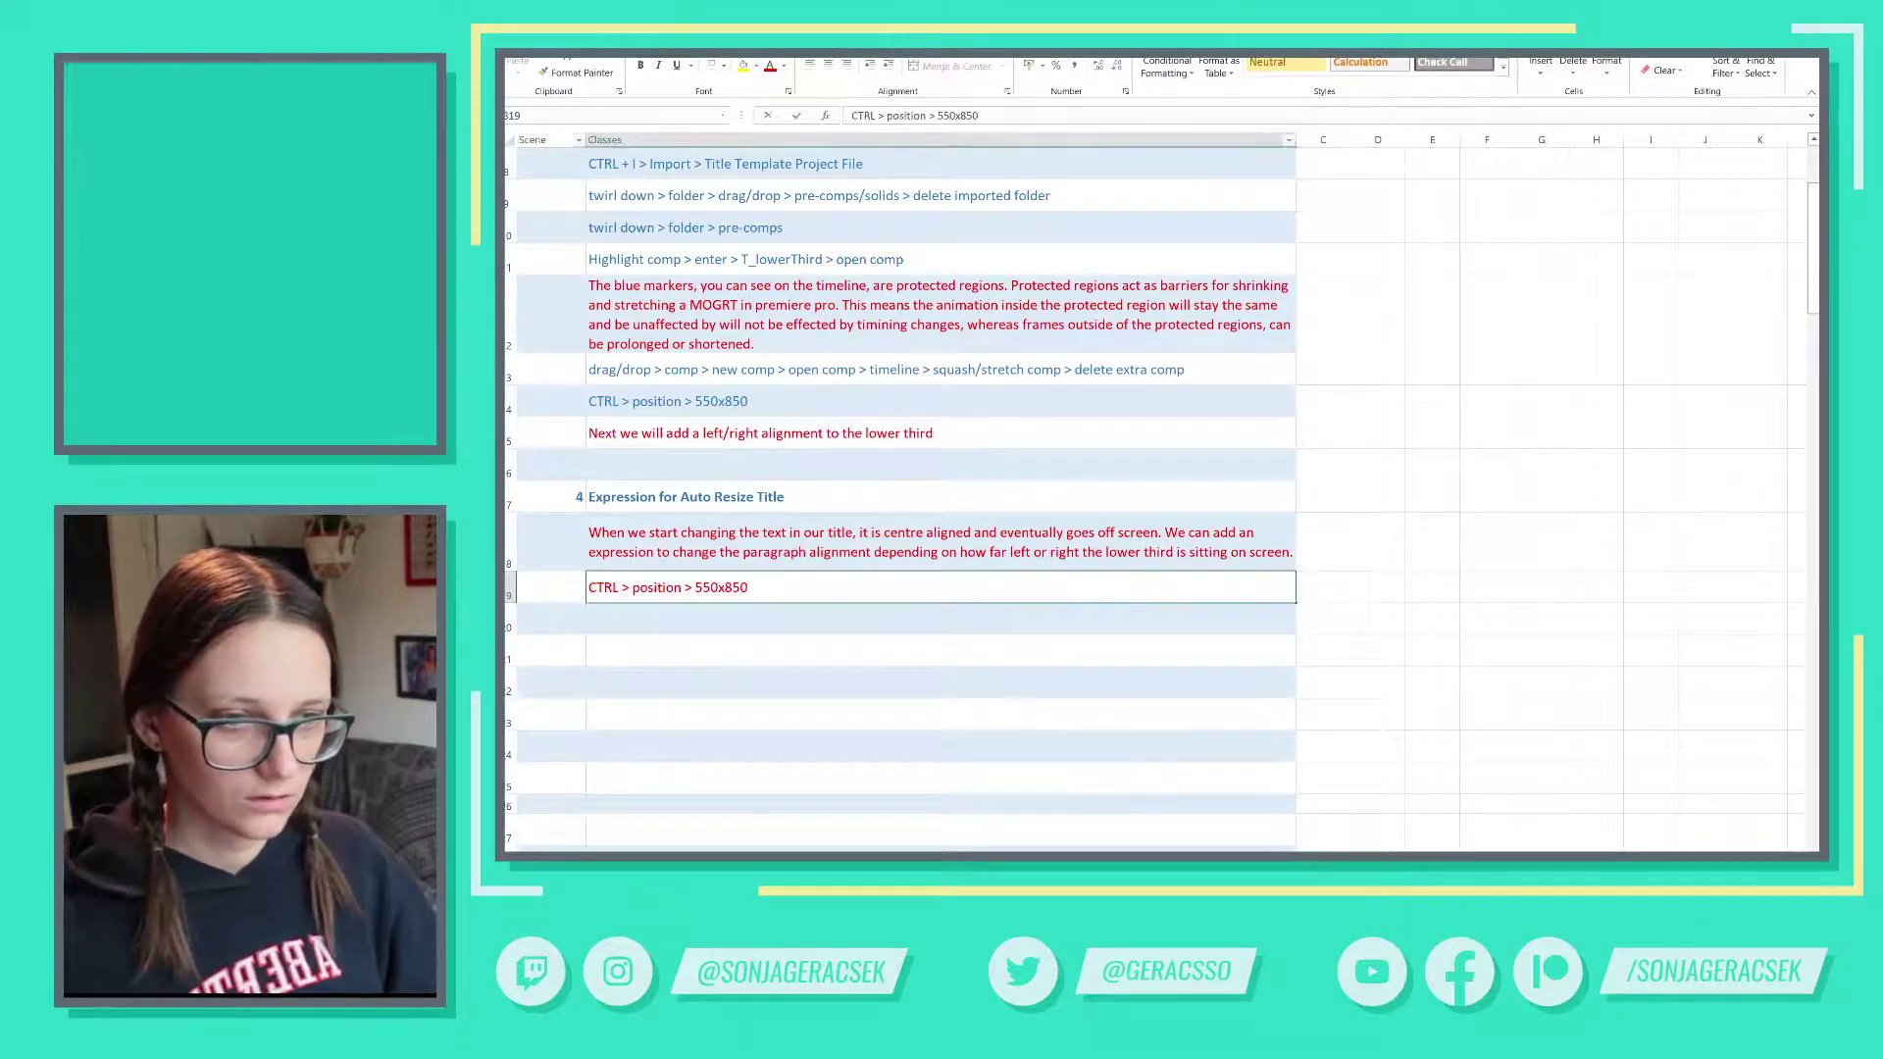
pyautogui.doubleClick(633, 586)
pyautogui.moveTo(694, 587); pyautogui.dragTo(750, 587)
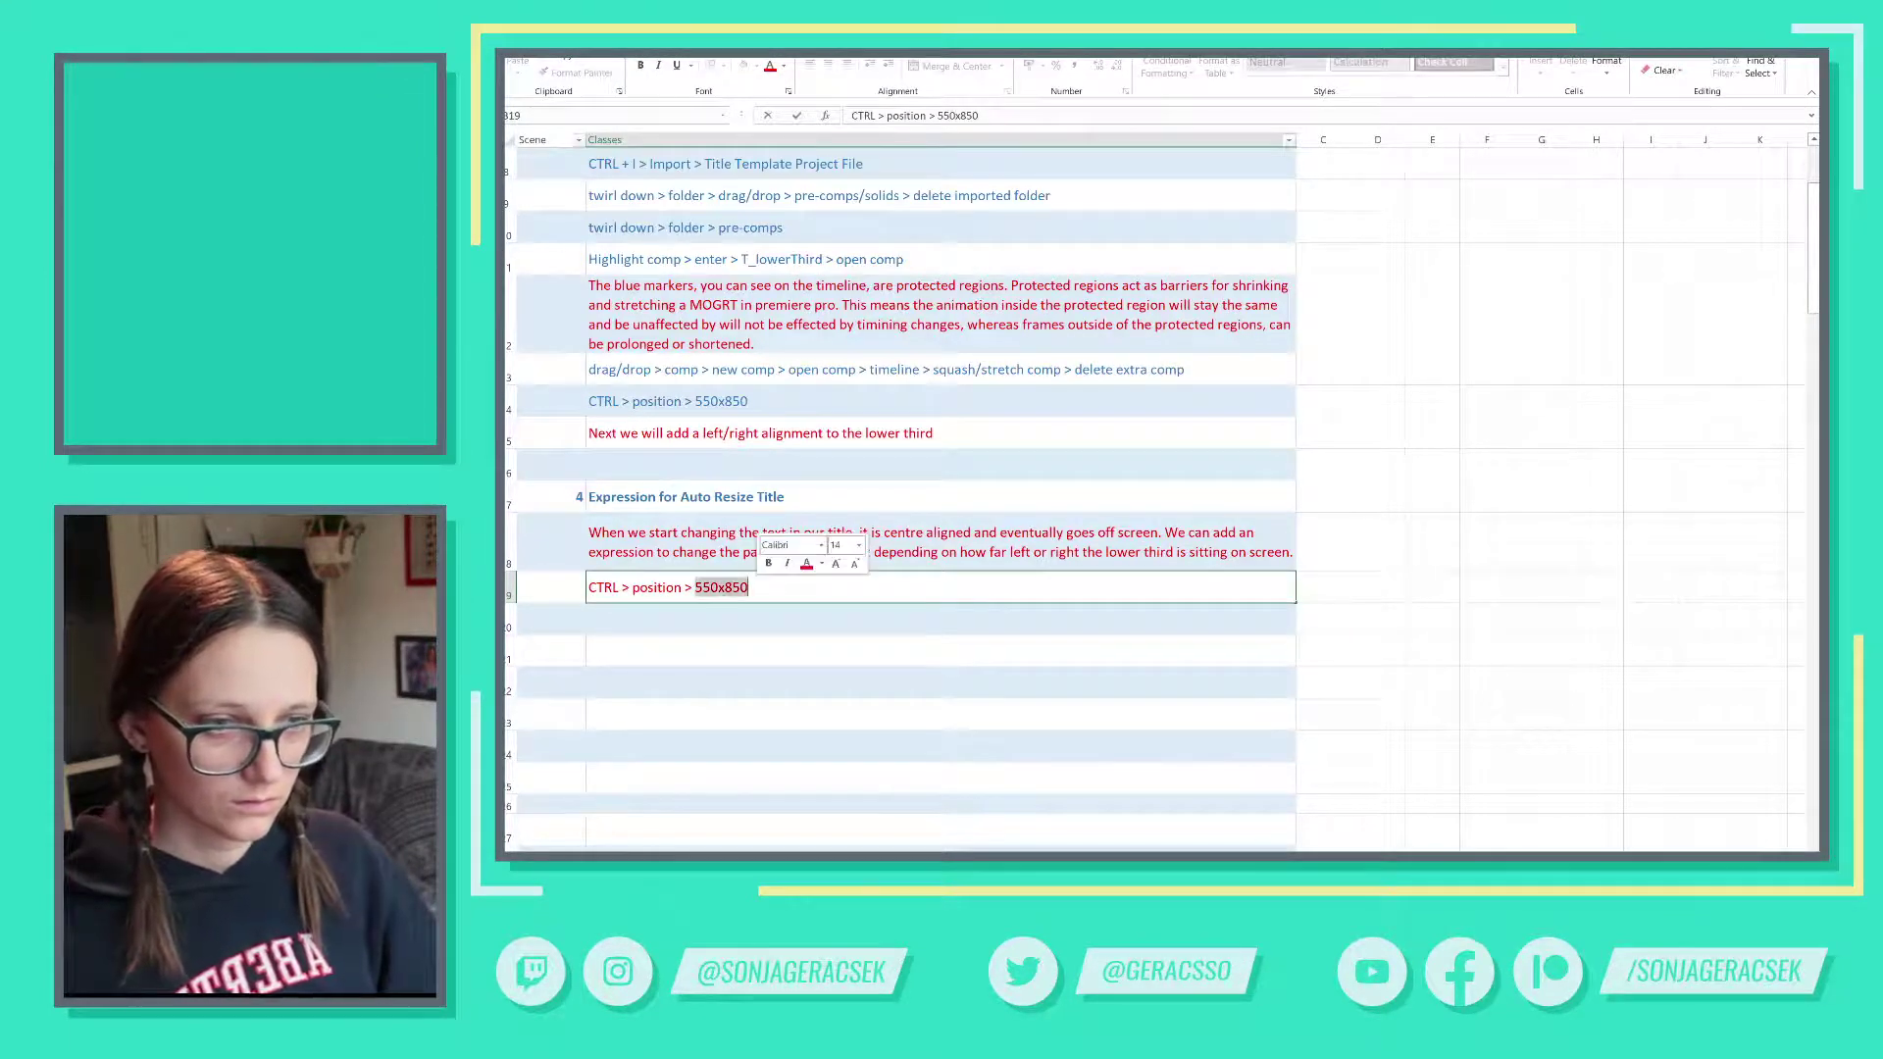
pyautogui.write('p')
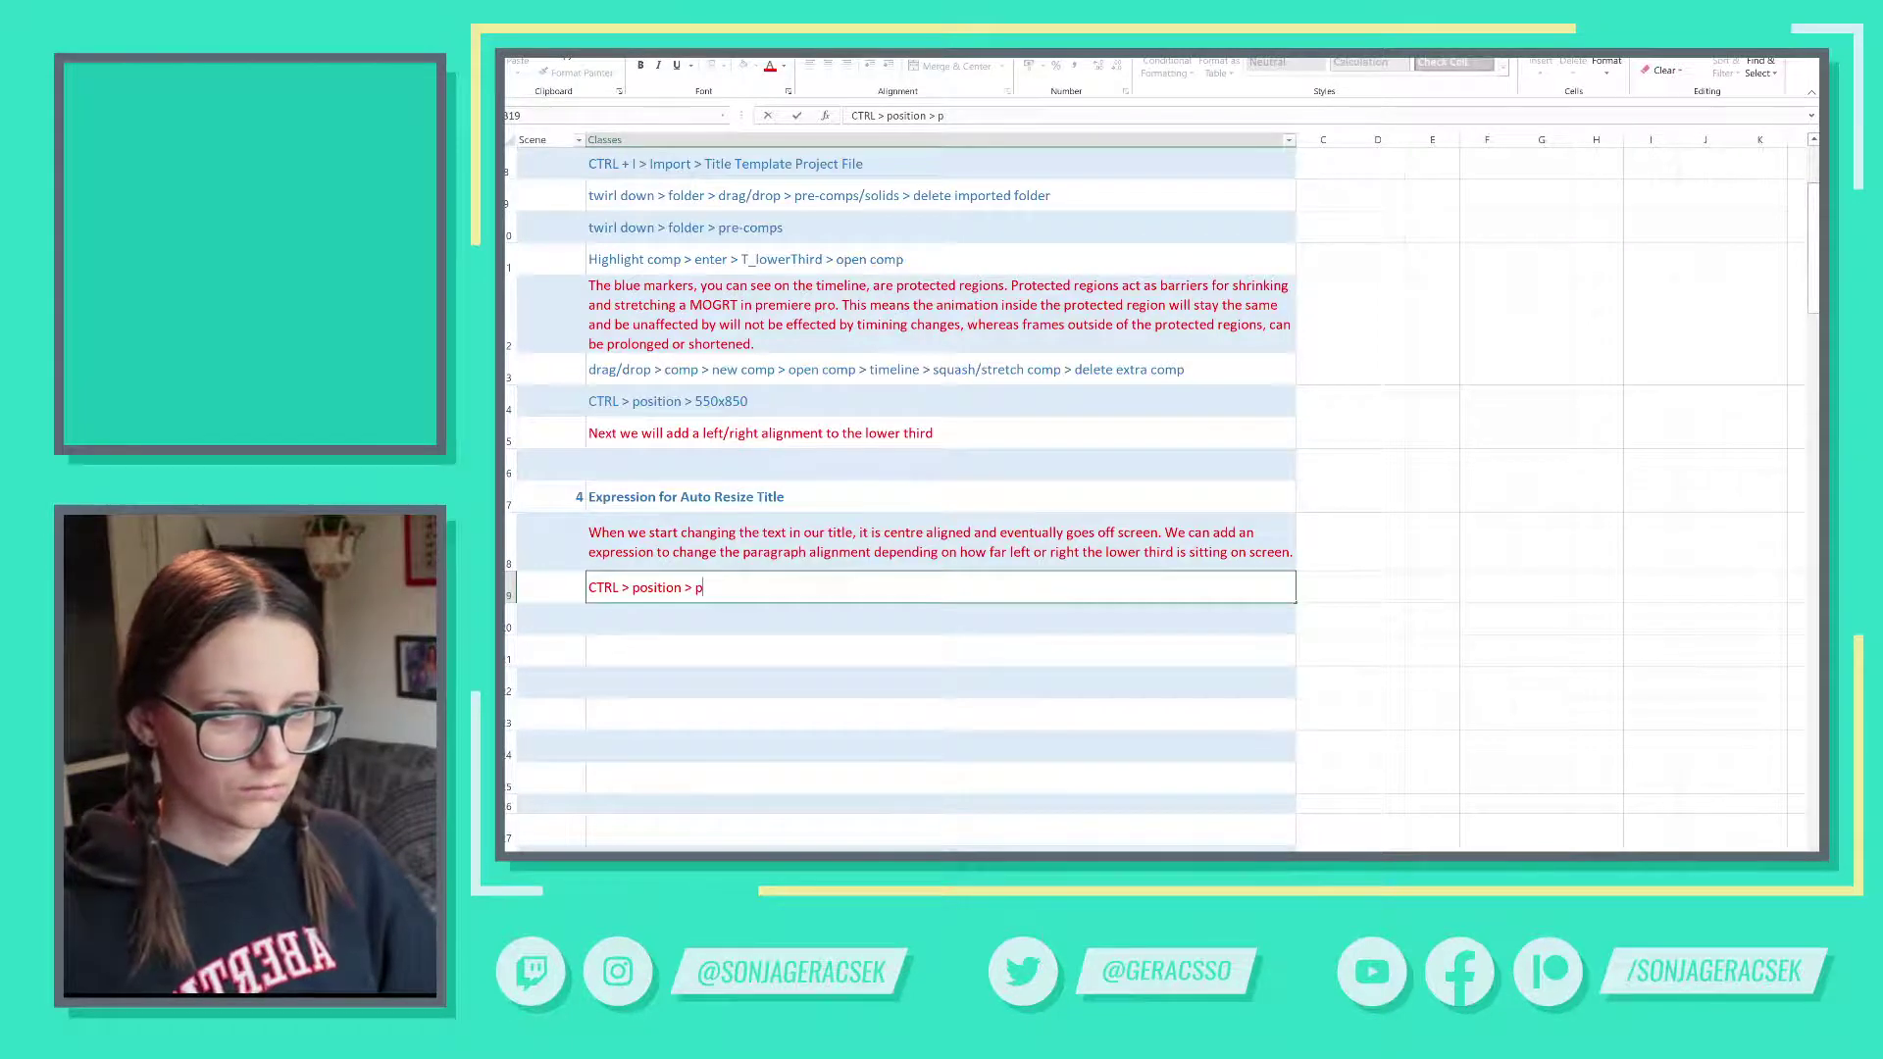
# - Copy the blue formatting of the "CTRL > position > 550x850" row onto the new class 4 instruction row
pyautogui.click(594, 396)
pyautogui.click(578, 73)
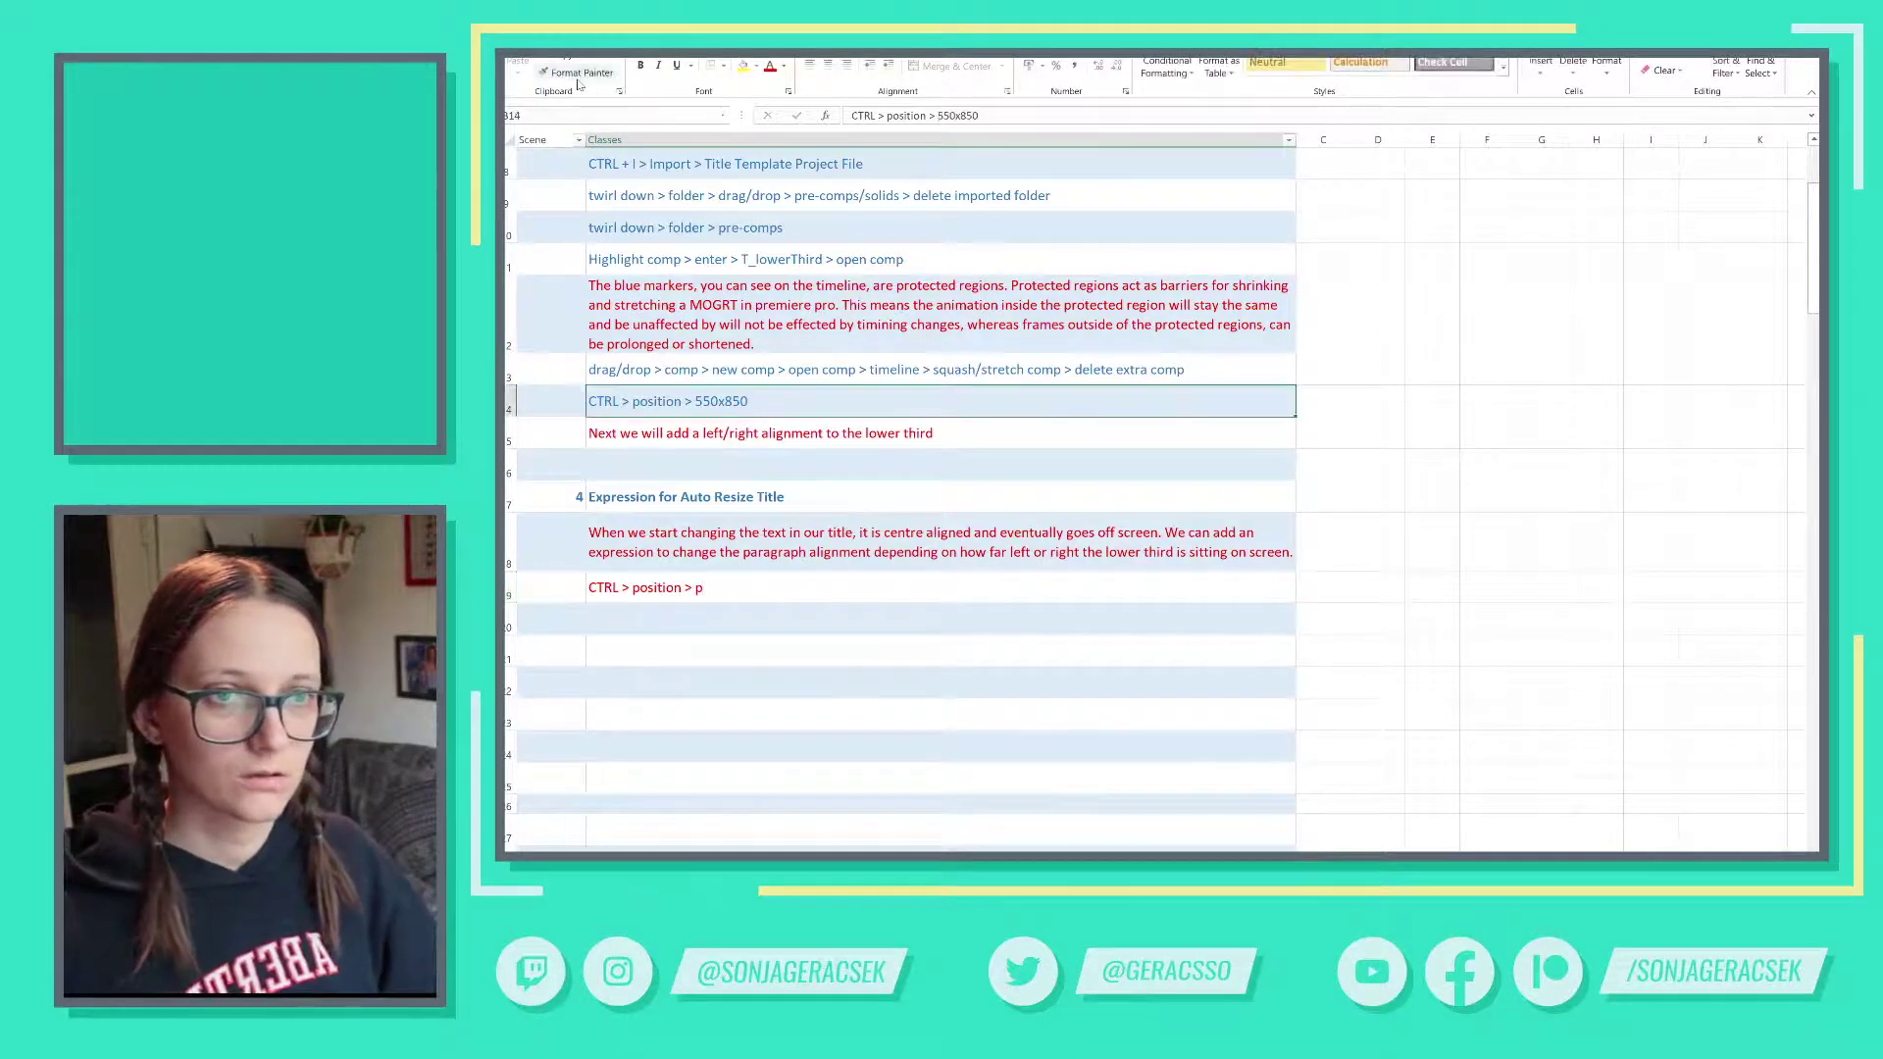
pyautogui.click(715, 588)
# - Append "> right click > separate dimension" to the class 4 instruction row
pyautogui.press('F2')
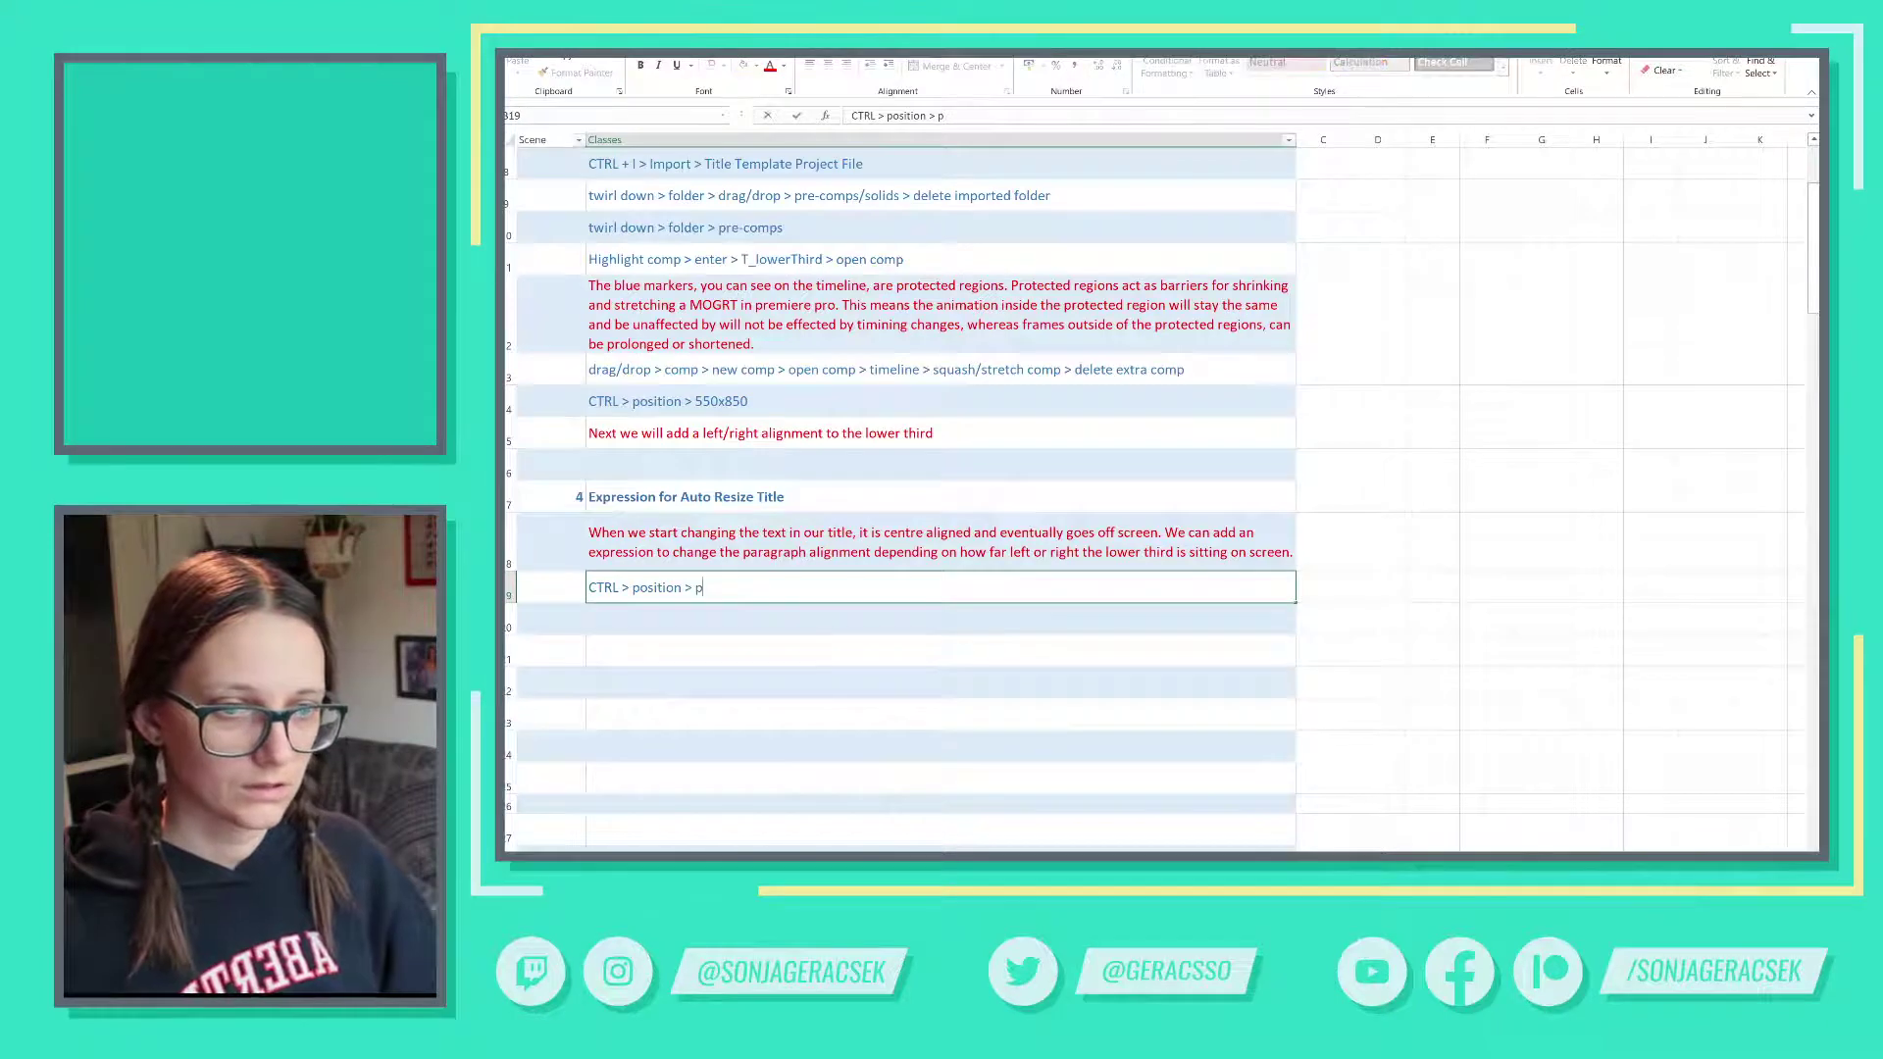
pyautogui.write('> righ')
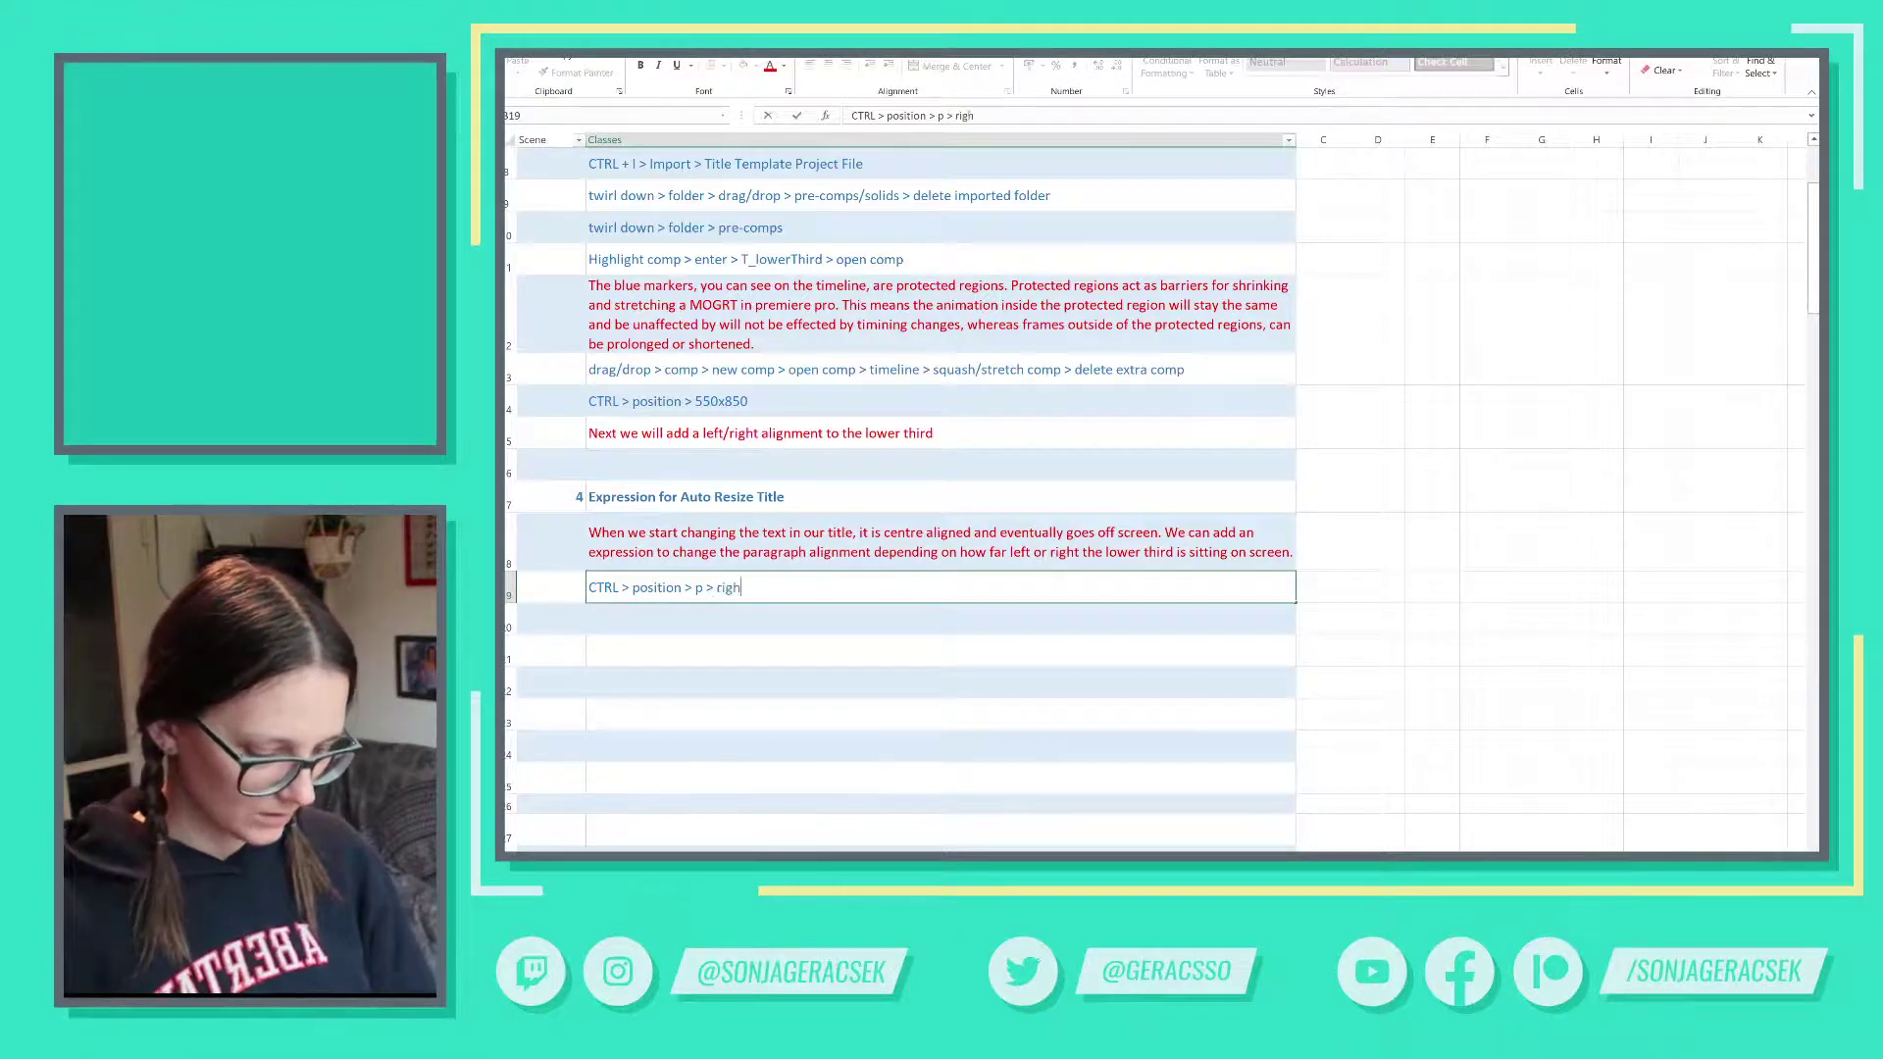
pyautogui.write('t click >')
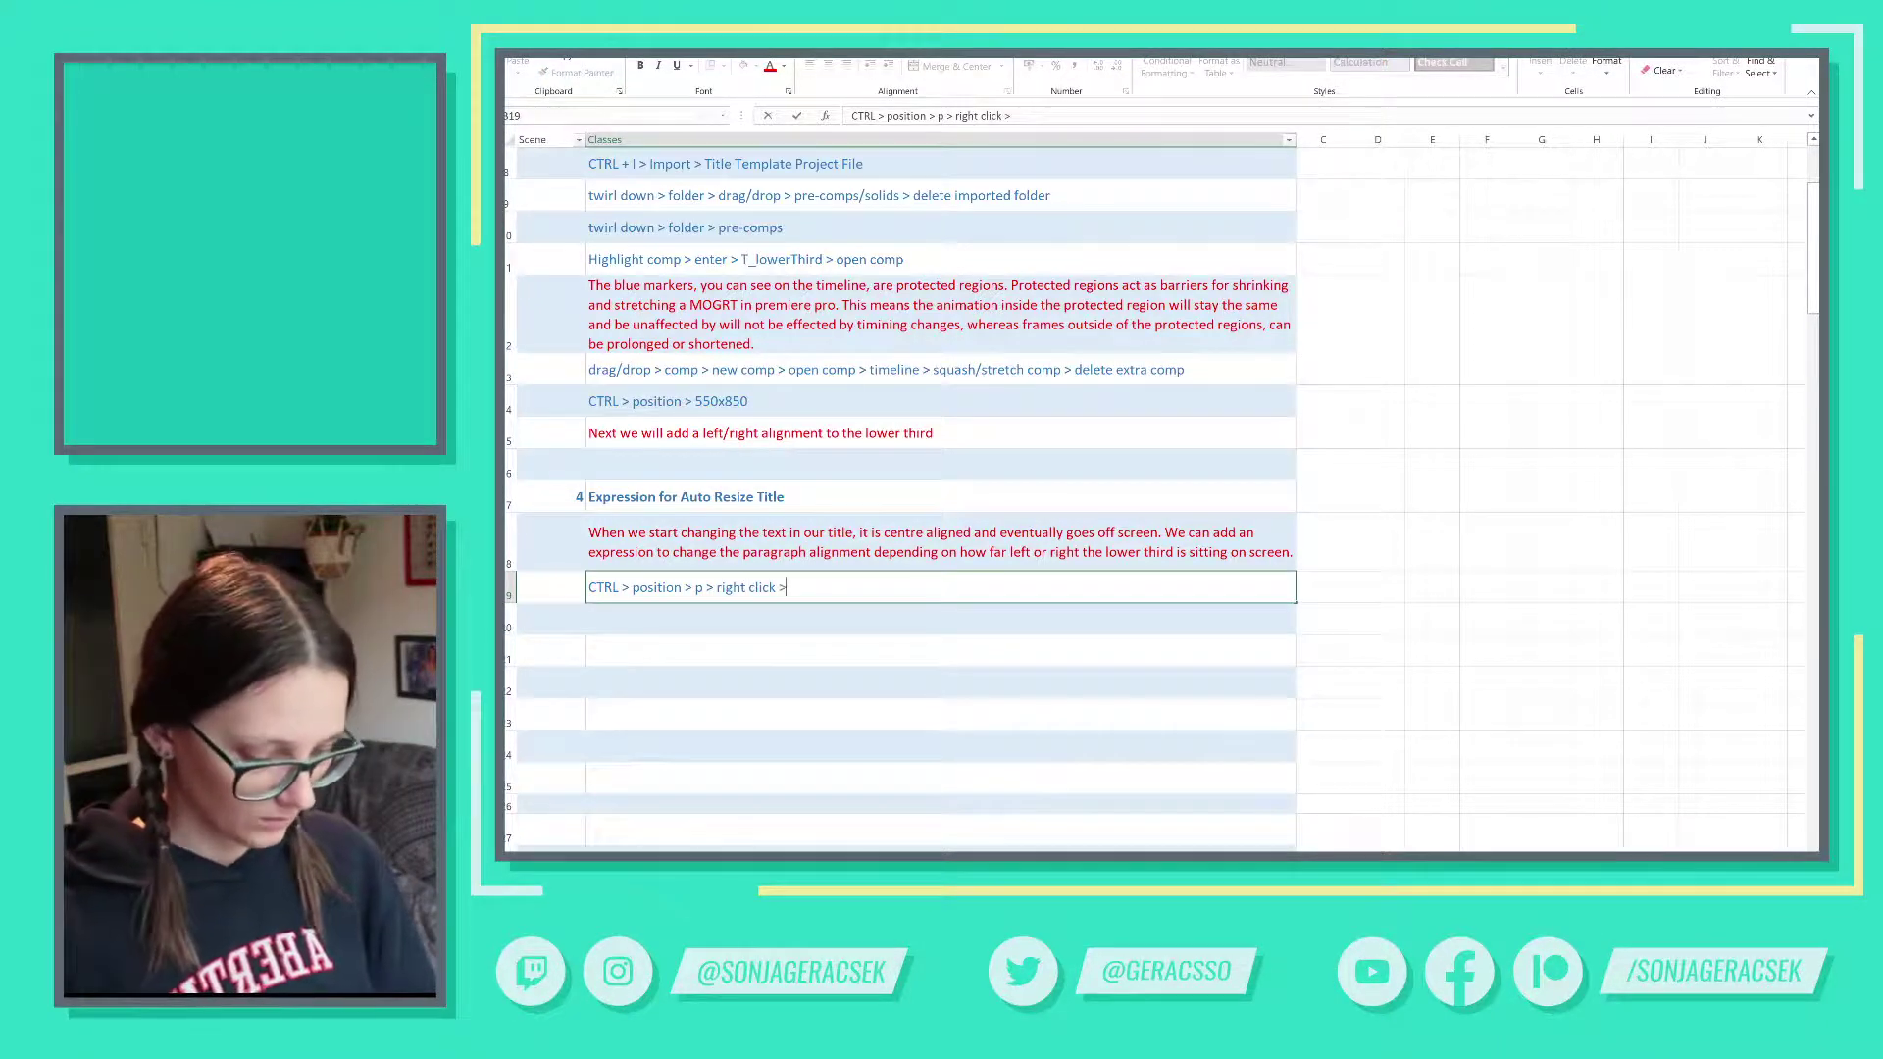
pyautogui.write(' separate ')
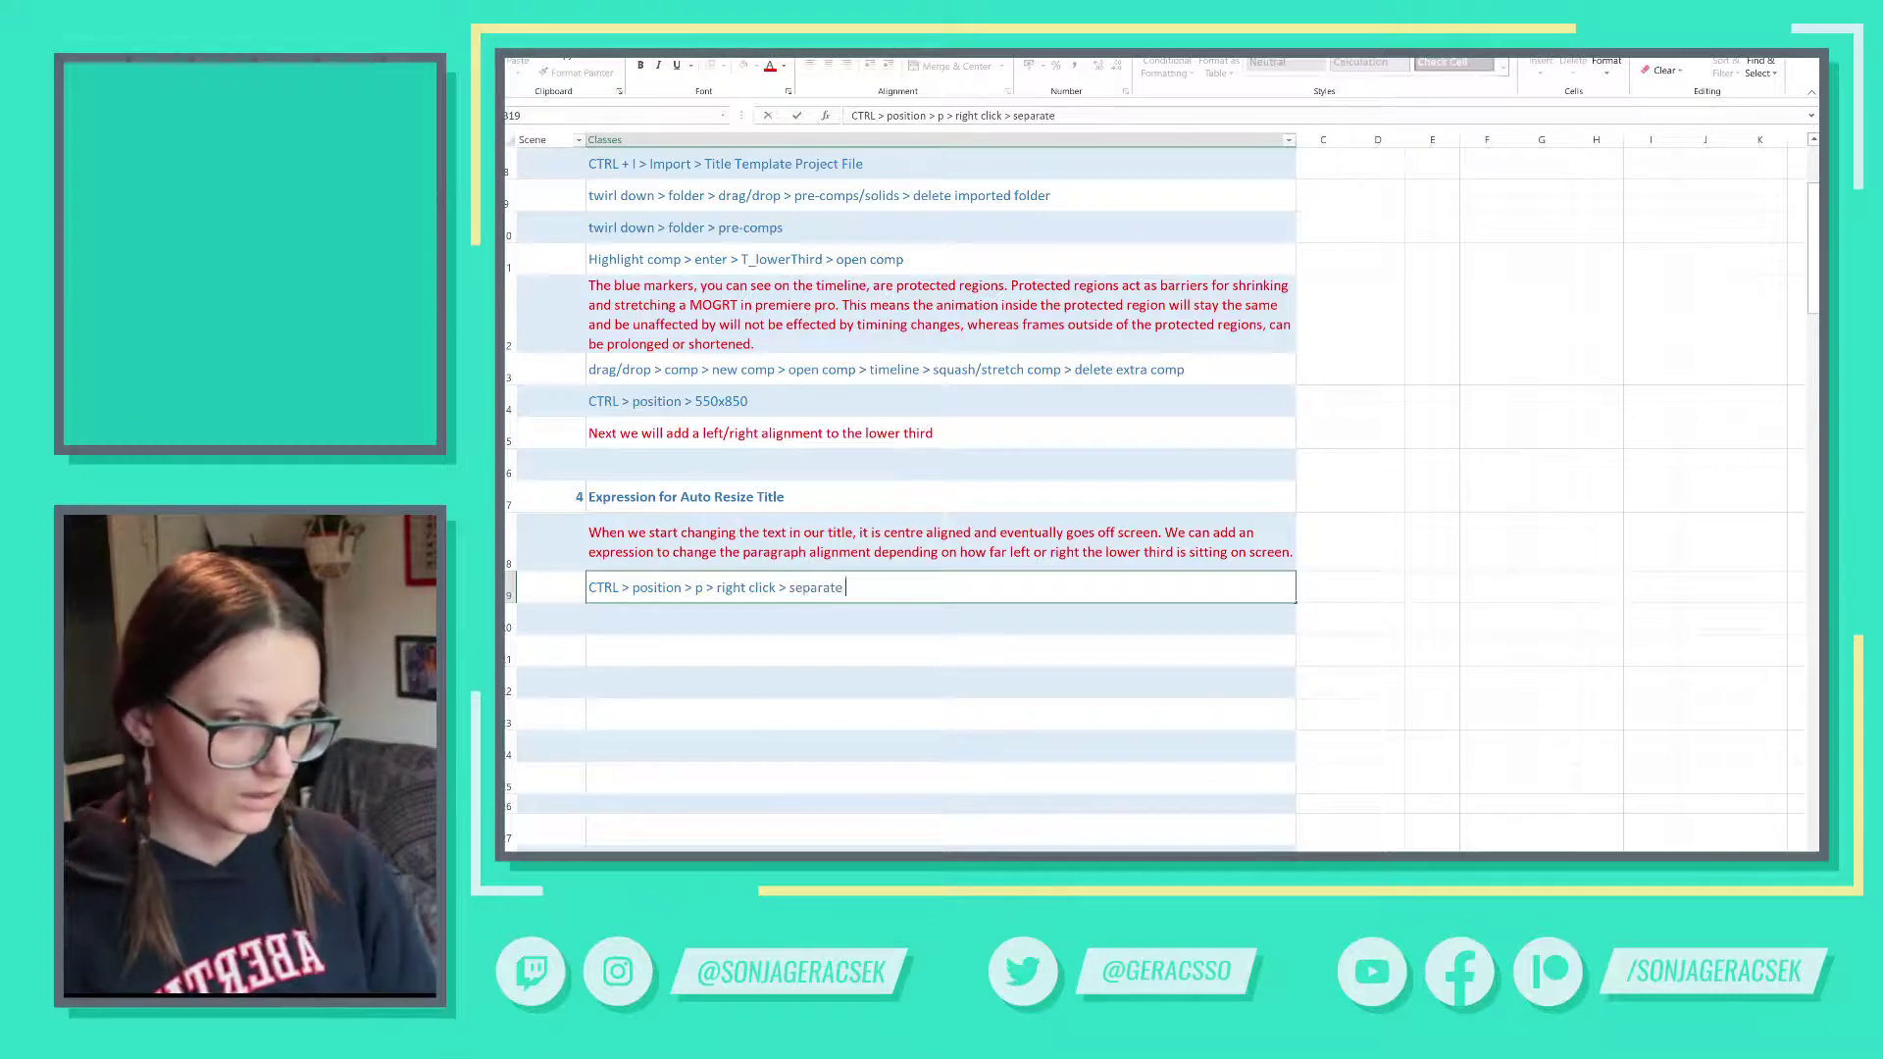
pyautogui.write('dimension')
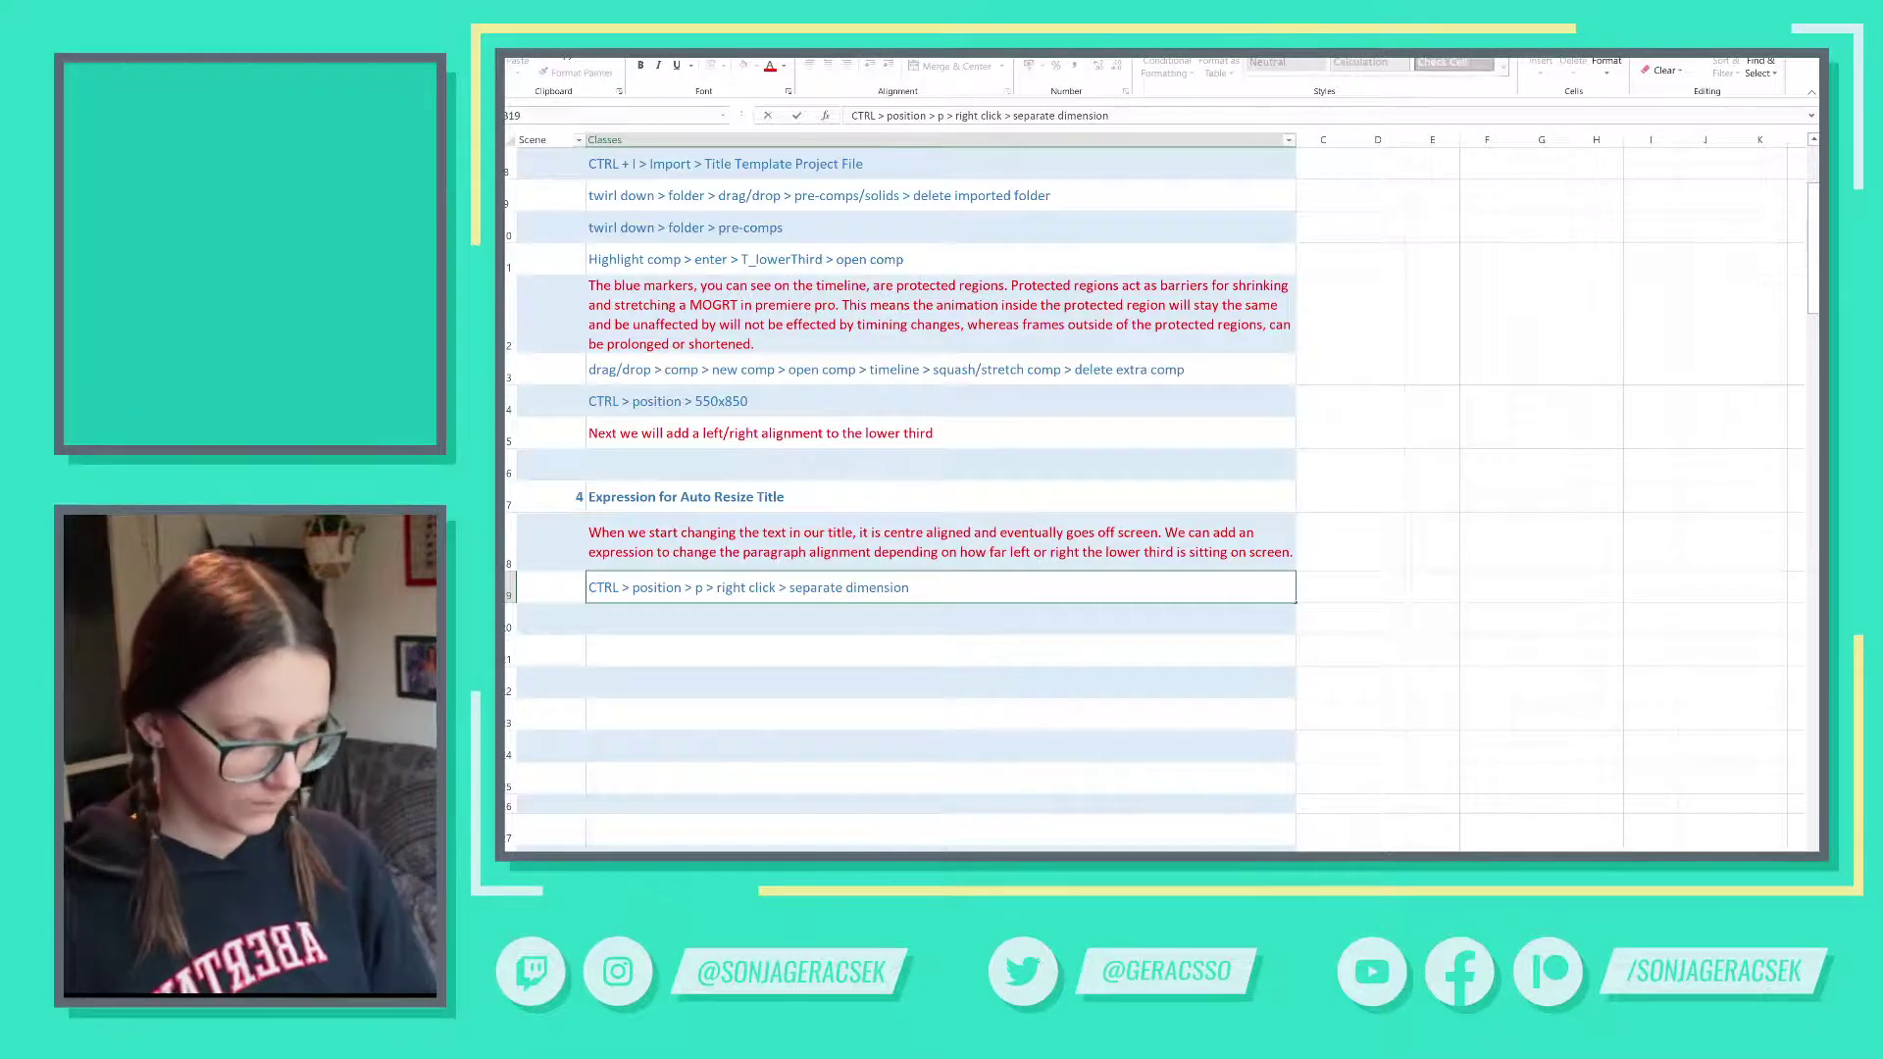
# - Append "> alt + click > X" to the class 4 instruction row, and switch to After Effects
pyautogui.write('> alt')
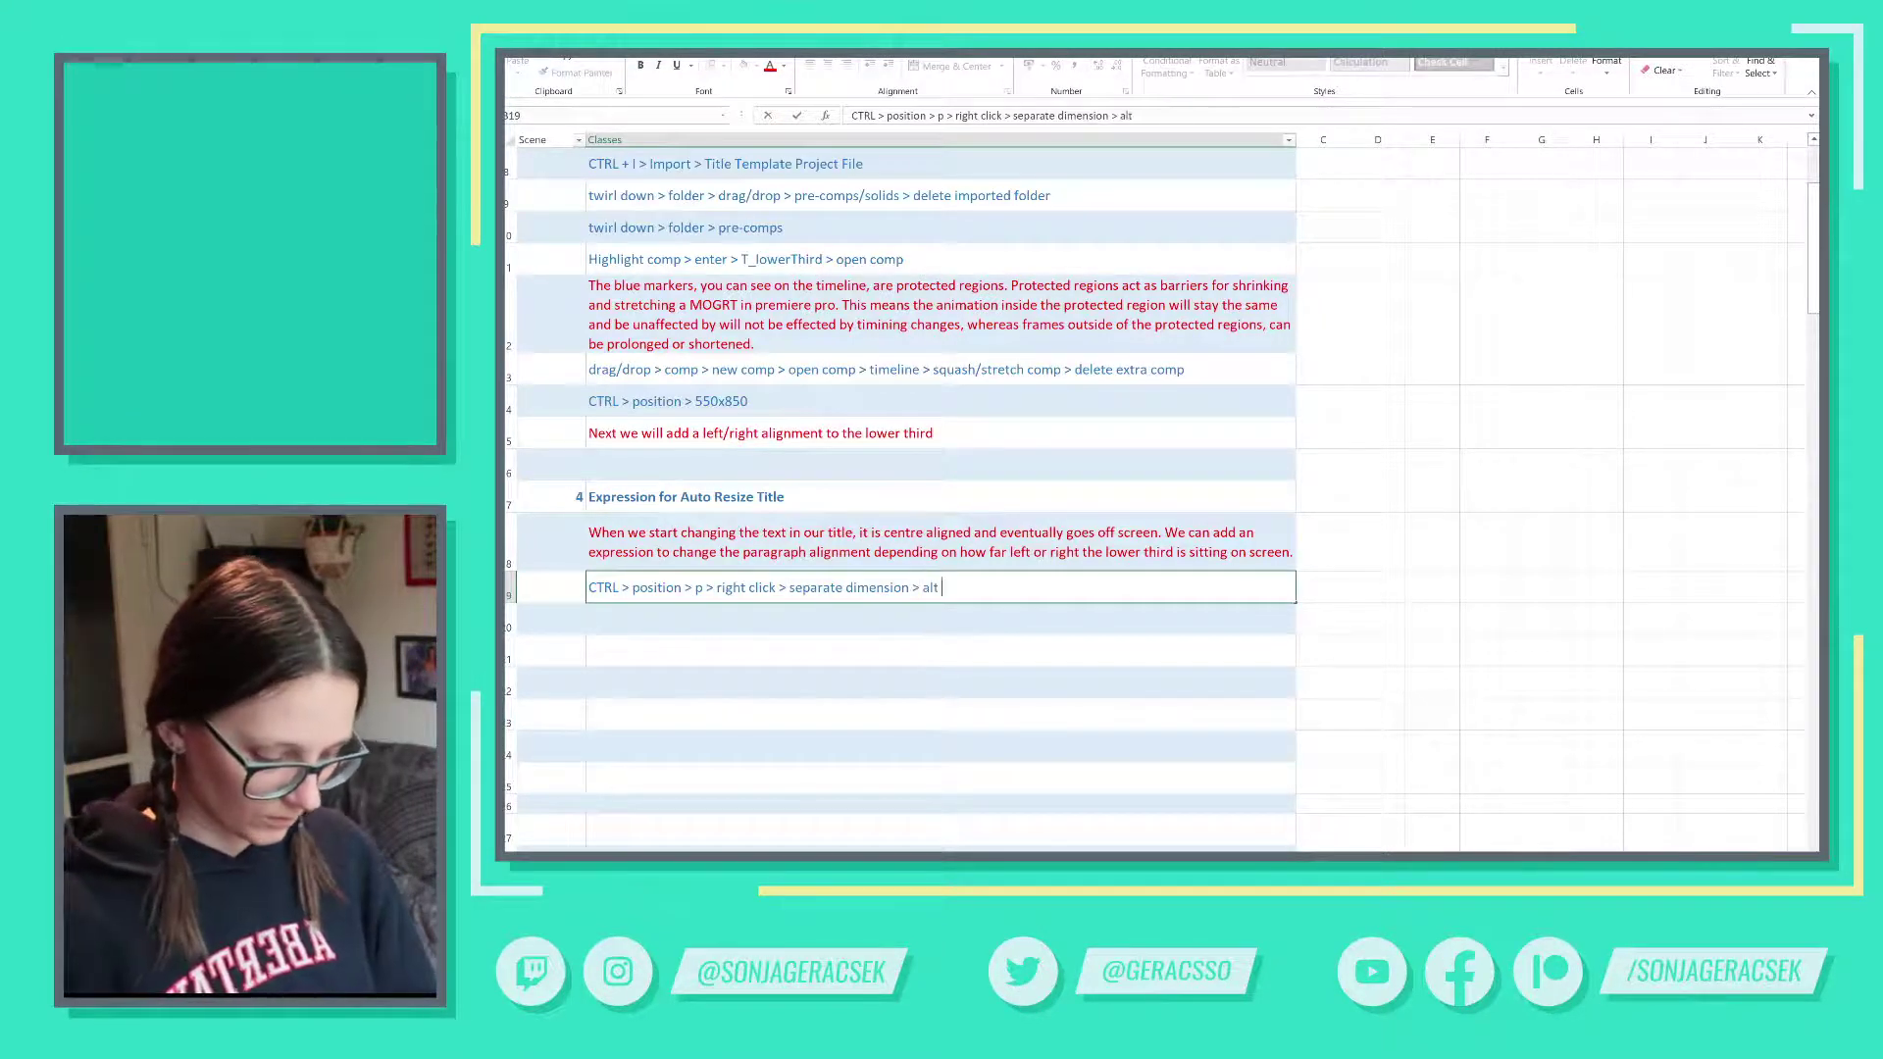
pyautogui.write(' + cl')
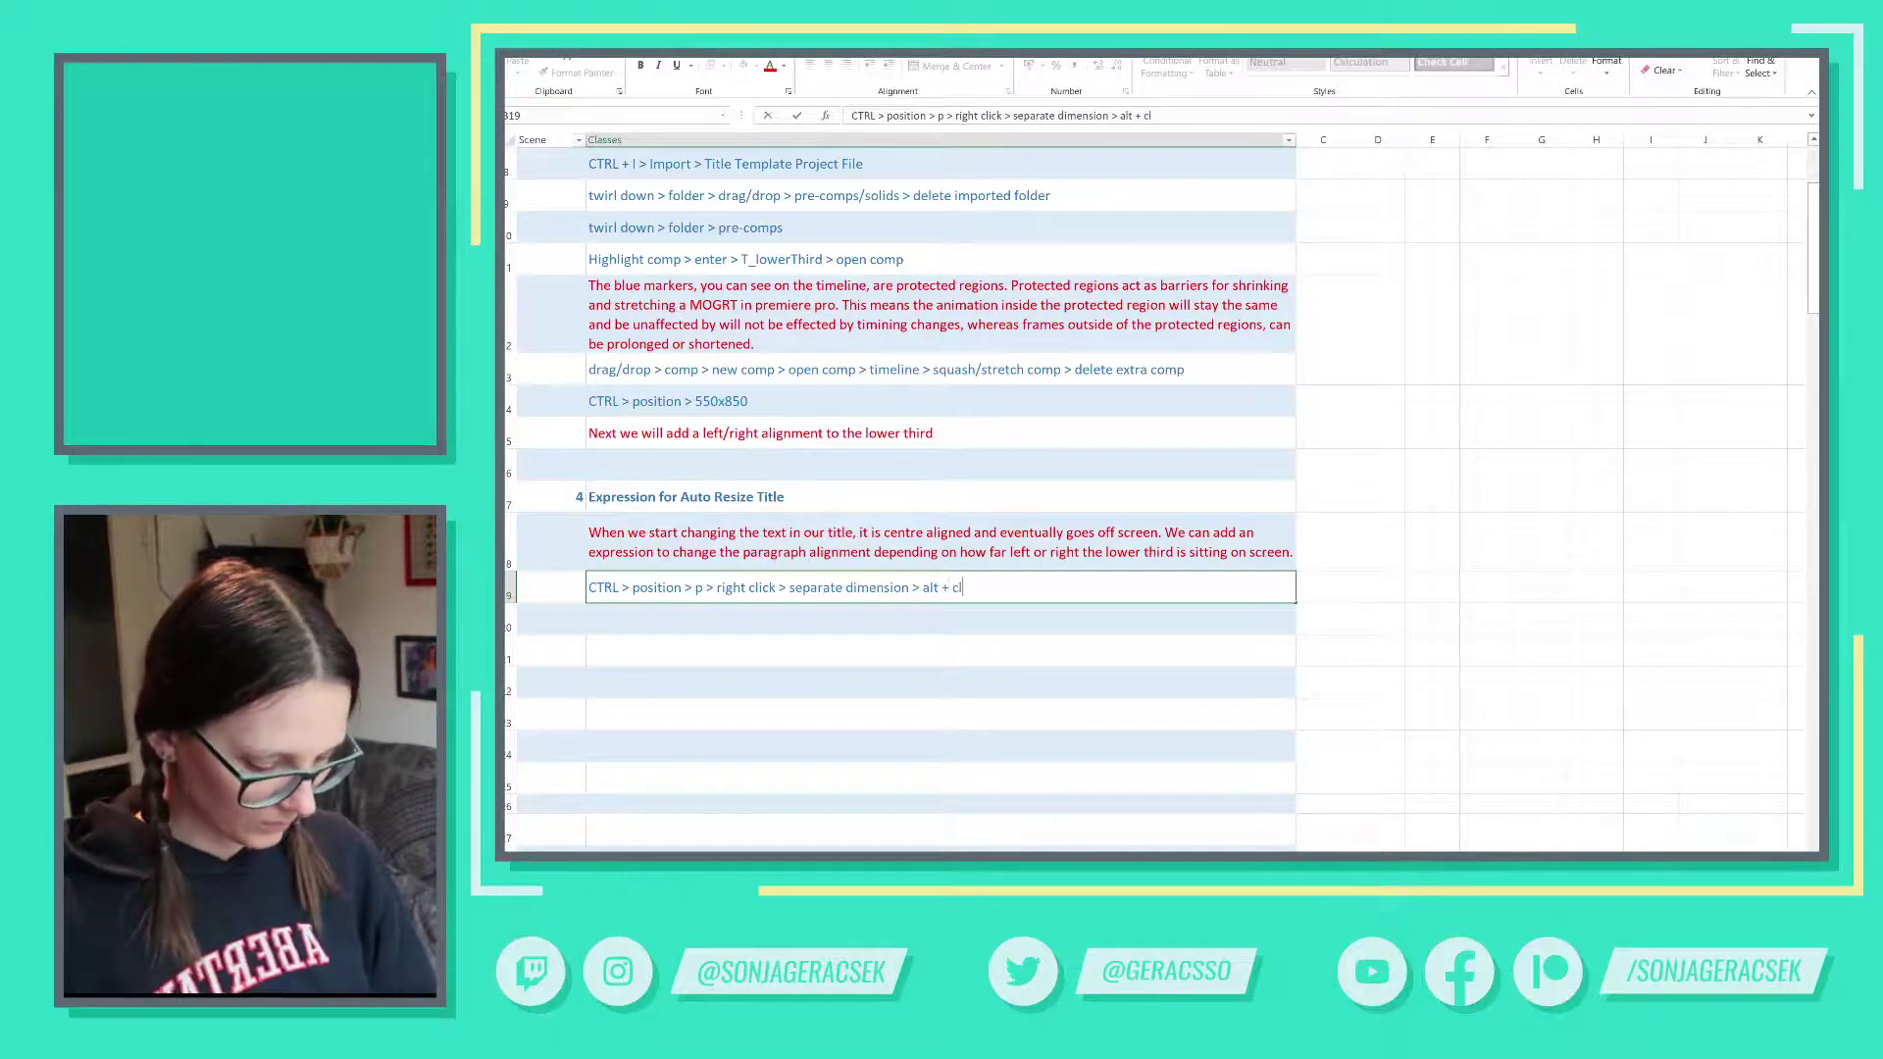
pyautogui.write('ick > ')
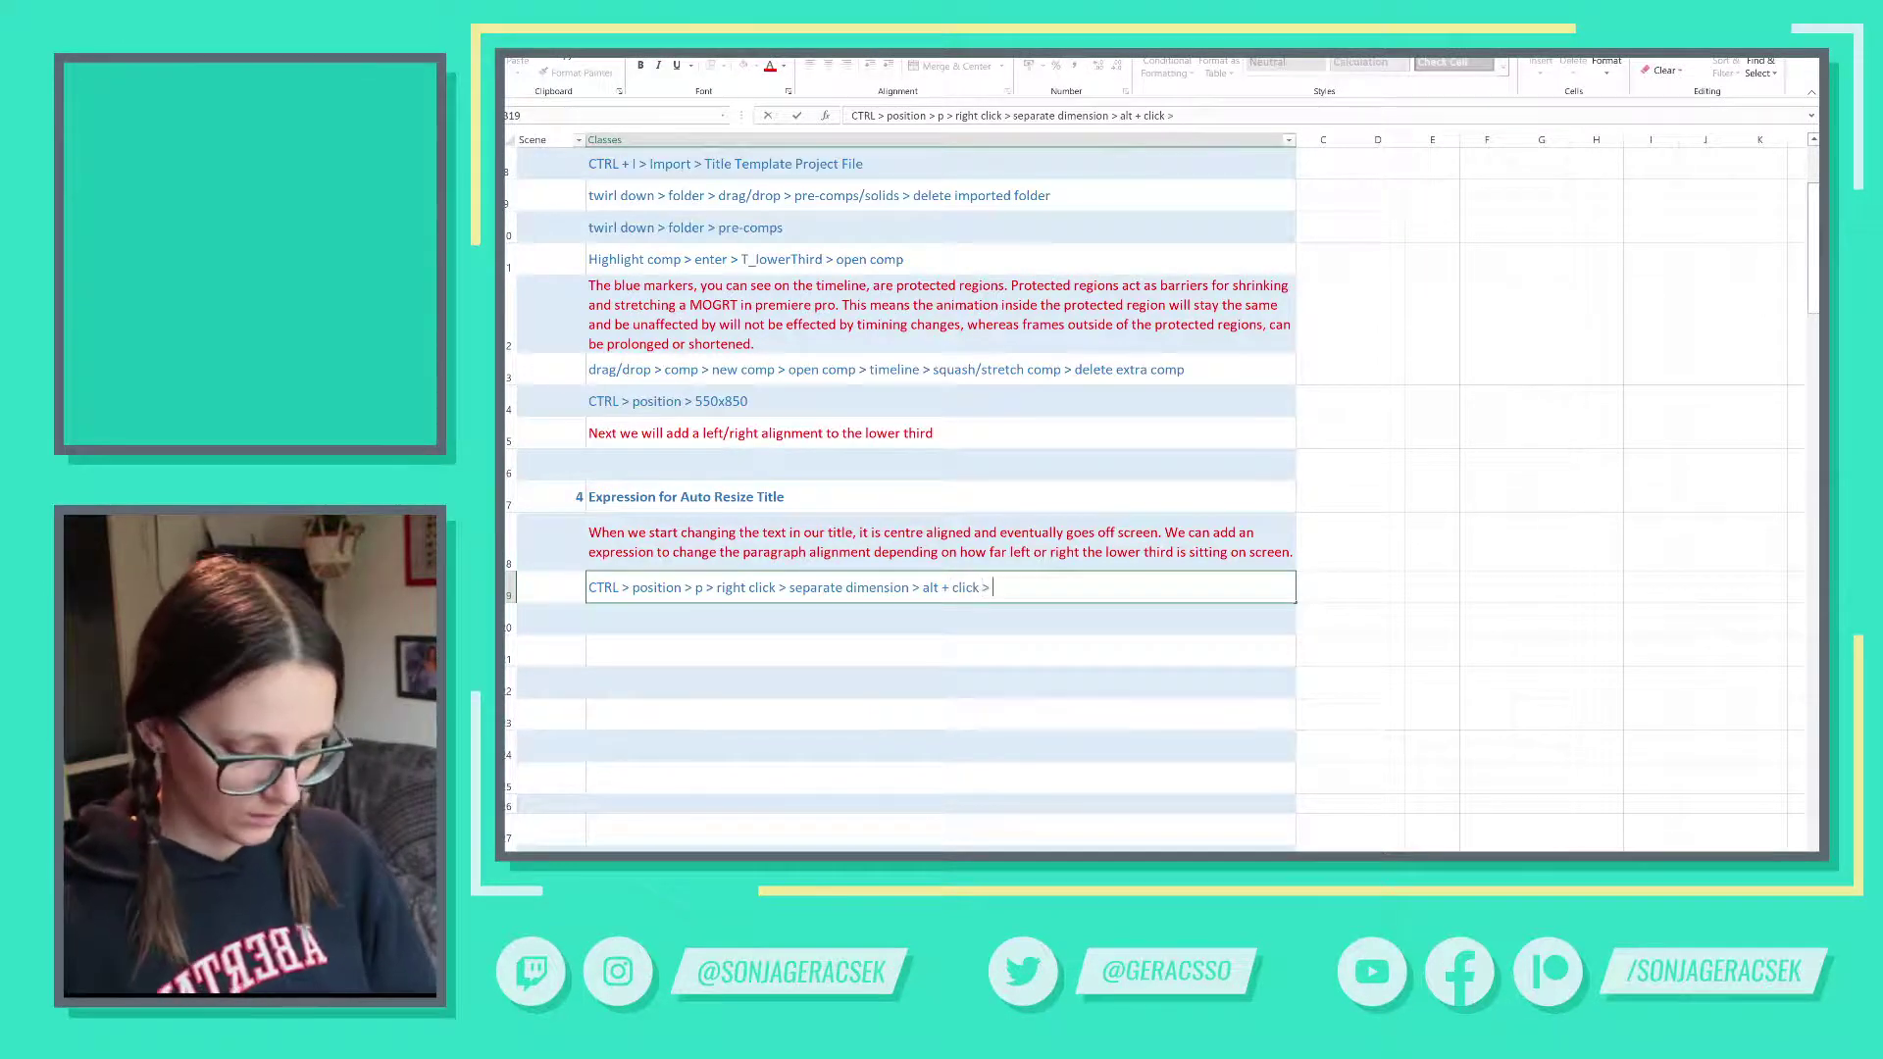
pyautogui.write('X')
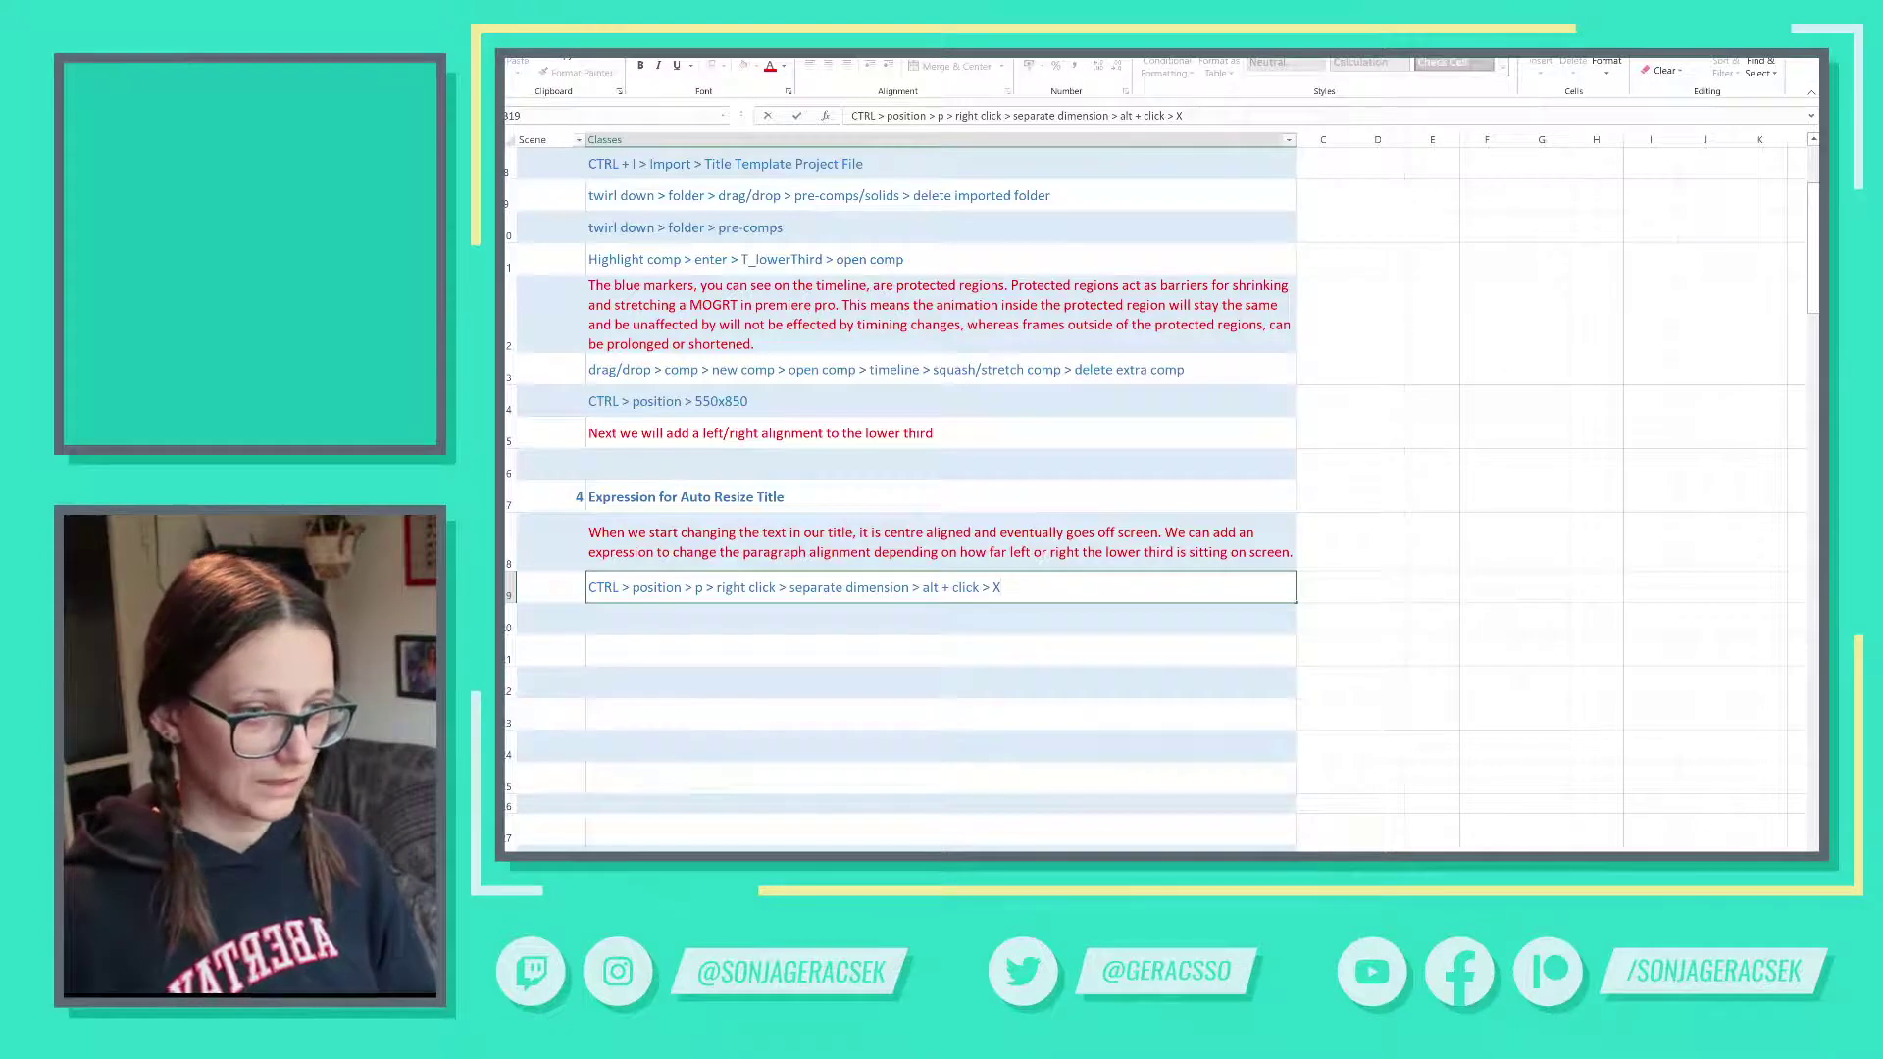
pyautogui.click(948, 626)
pyautogui.hotkey('alt', 'Tab')
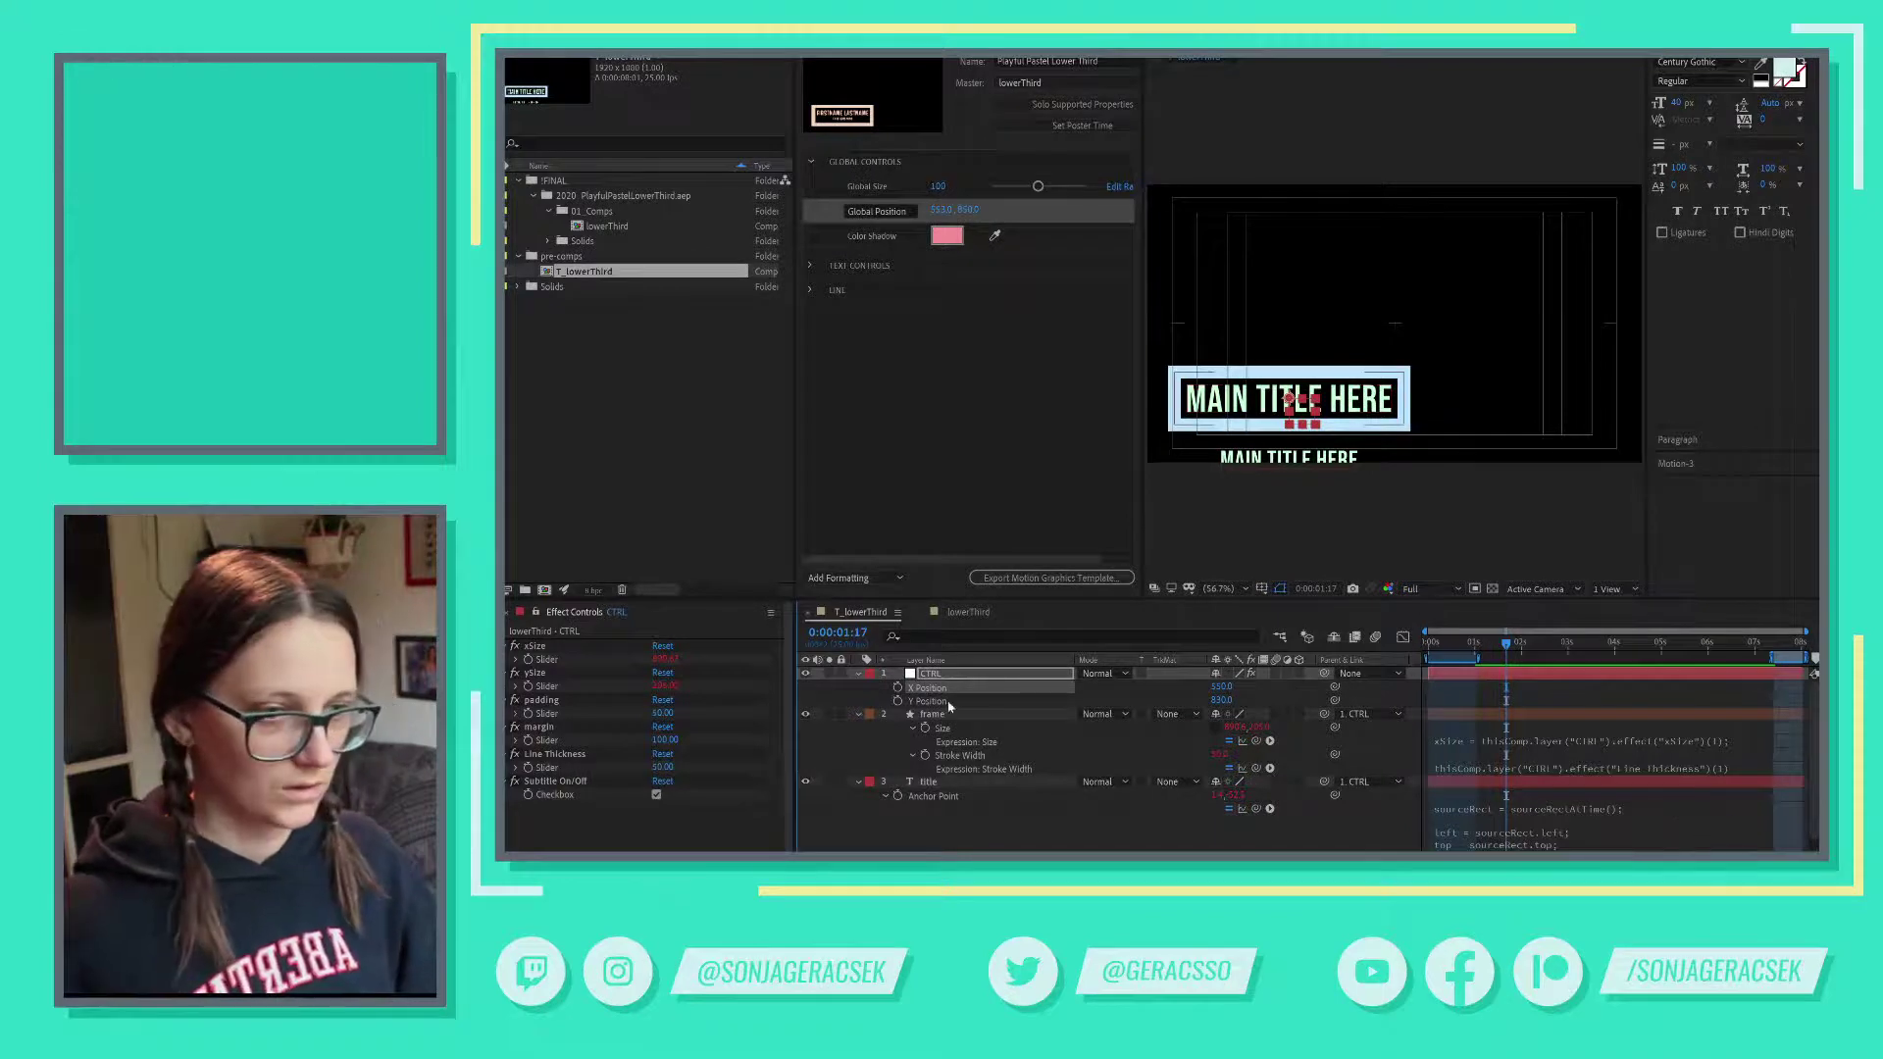
# - Add an expression to the CTRL layer's X Position and enter the variable name xSize in it
pyautogui.keyDown('alt'); pyautogui.click(897, 687); pyautogui.keyUp('alt')
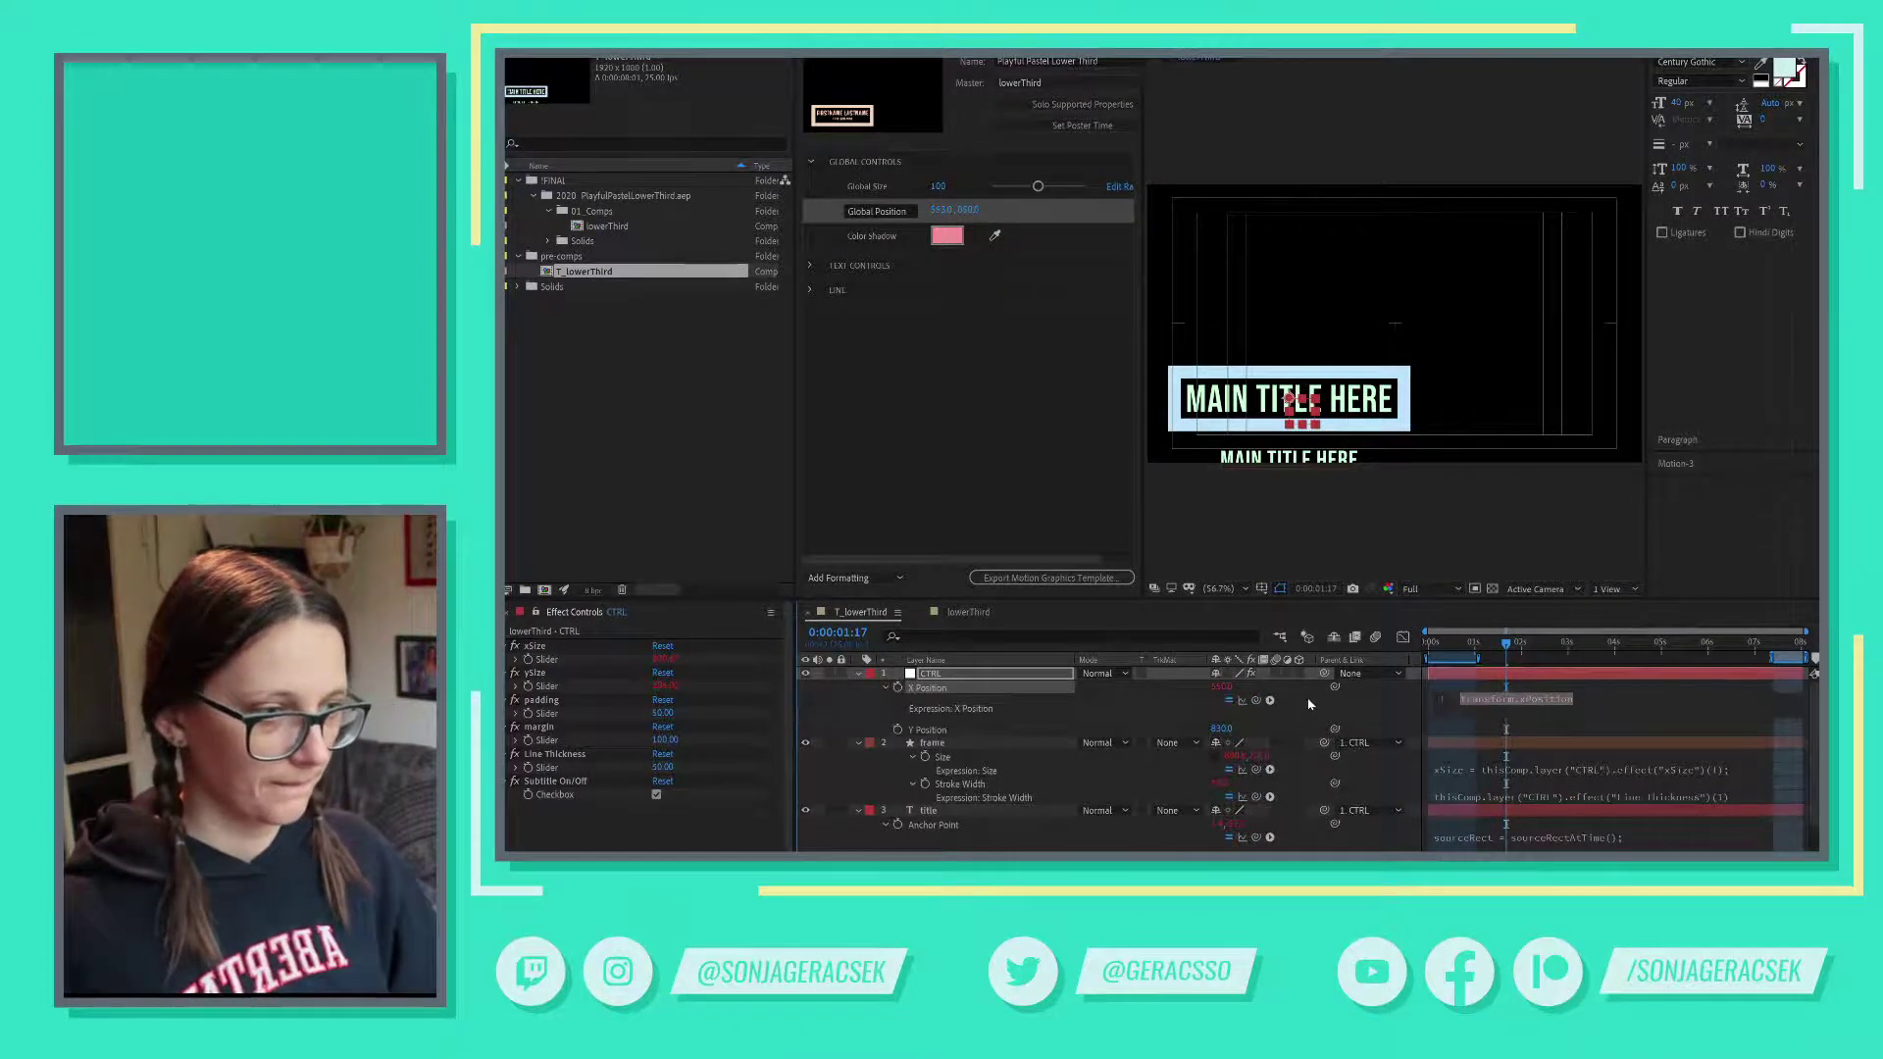
pyautogui.write('xSize')
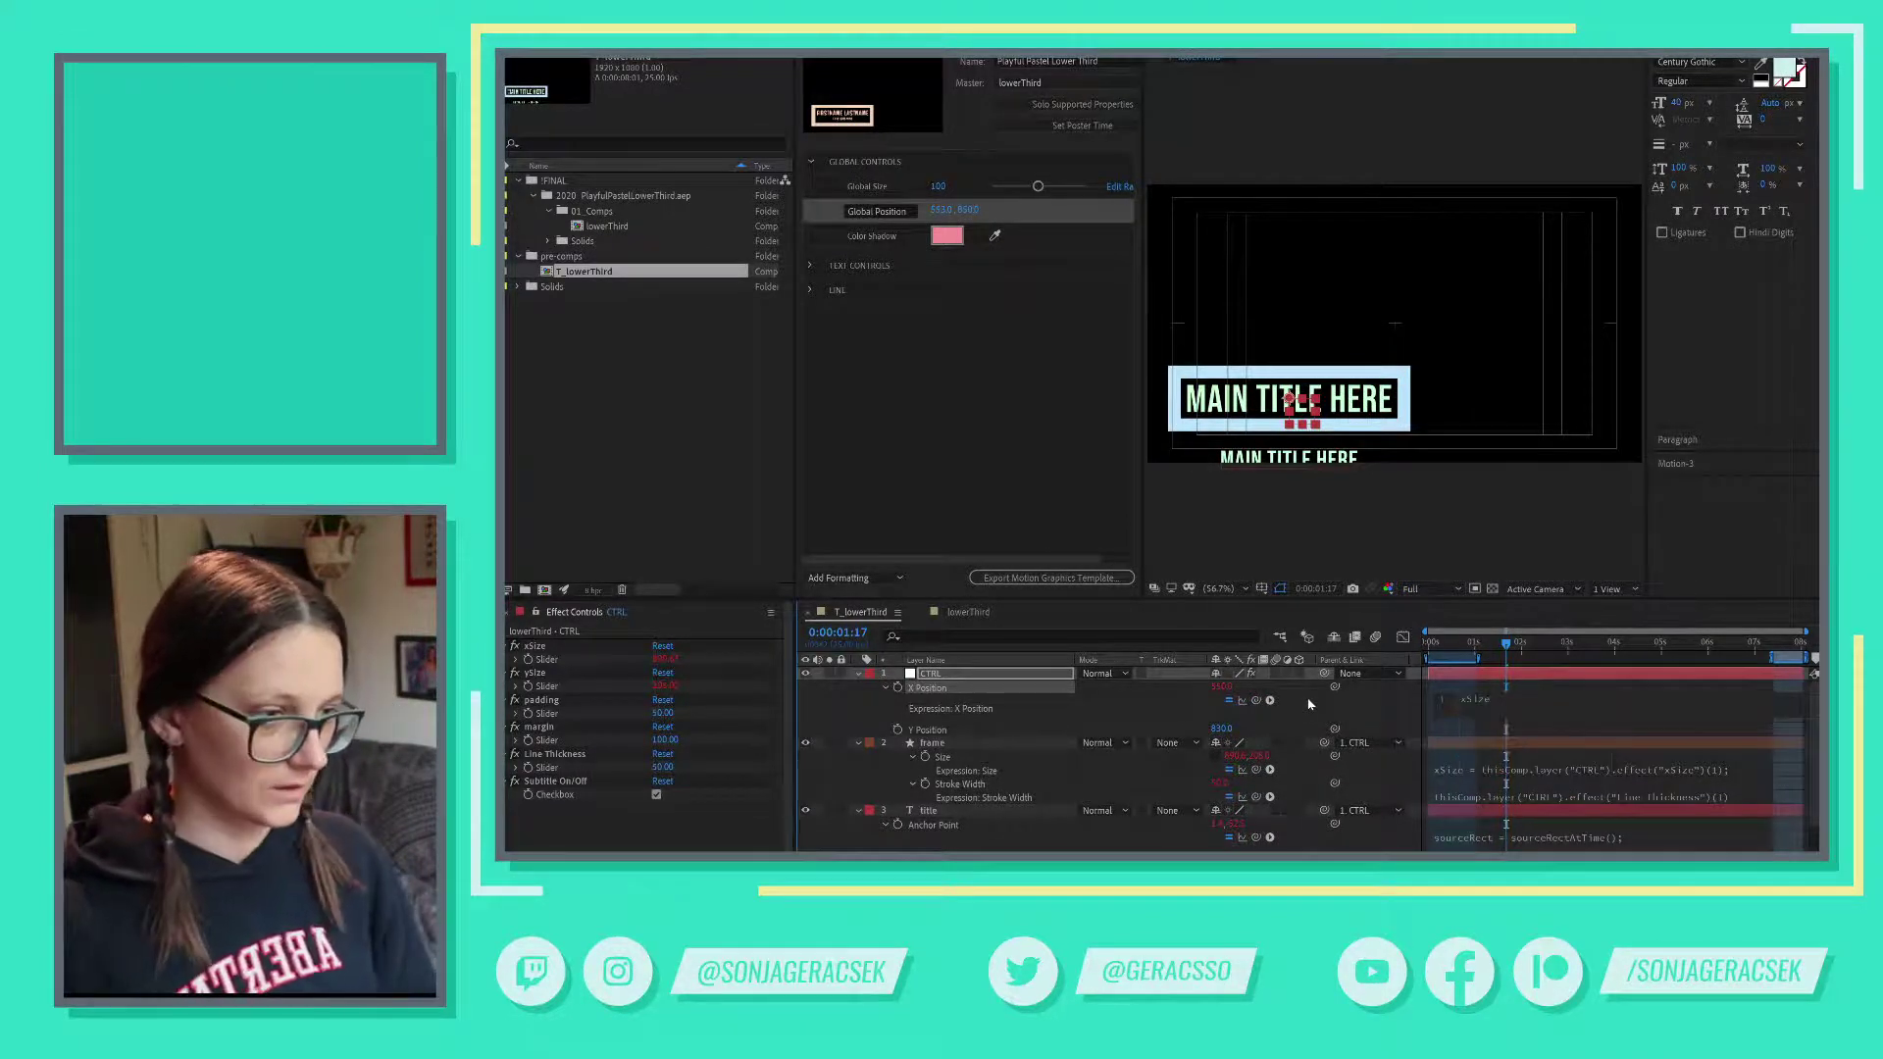
pyautogui.write('/2')
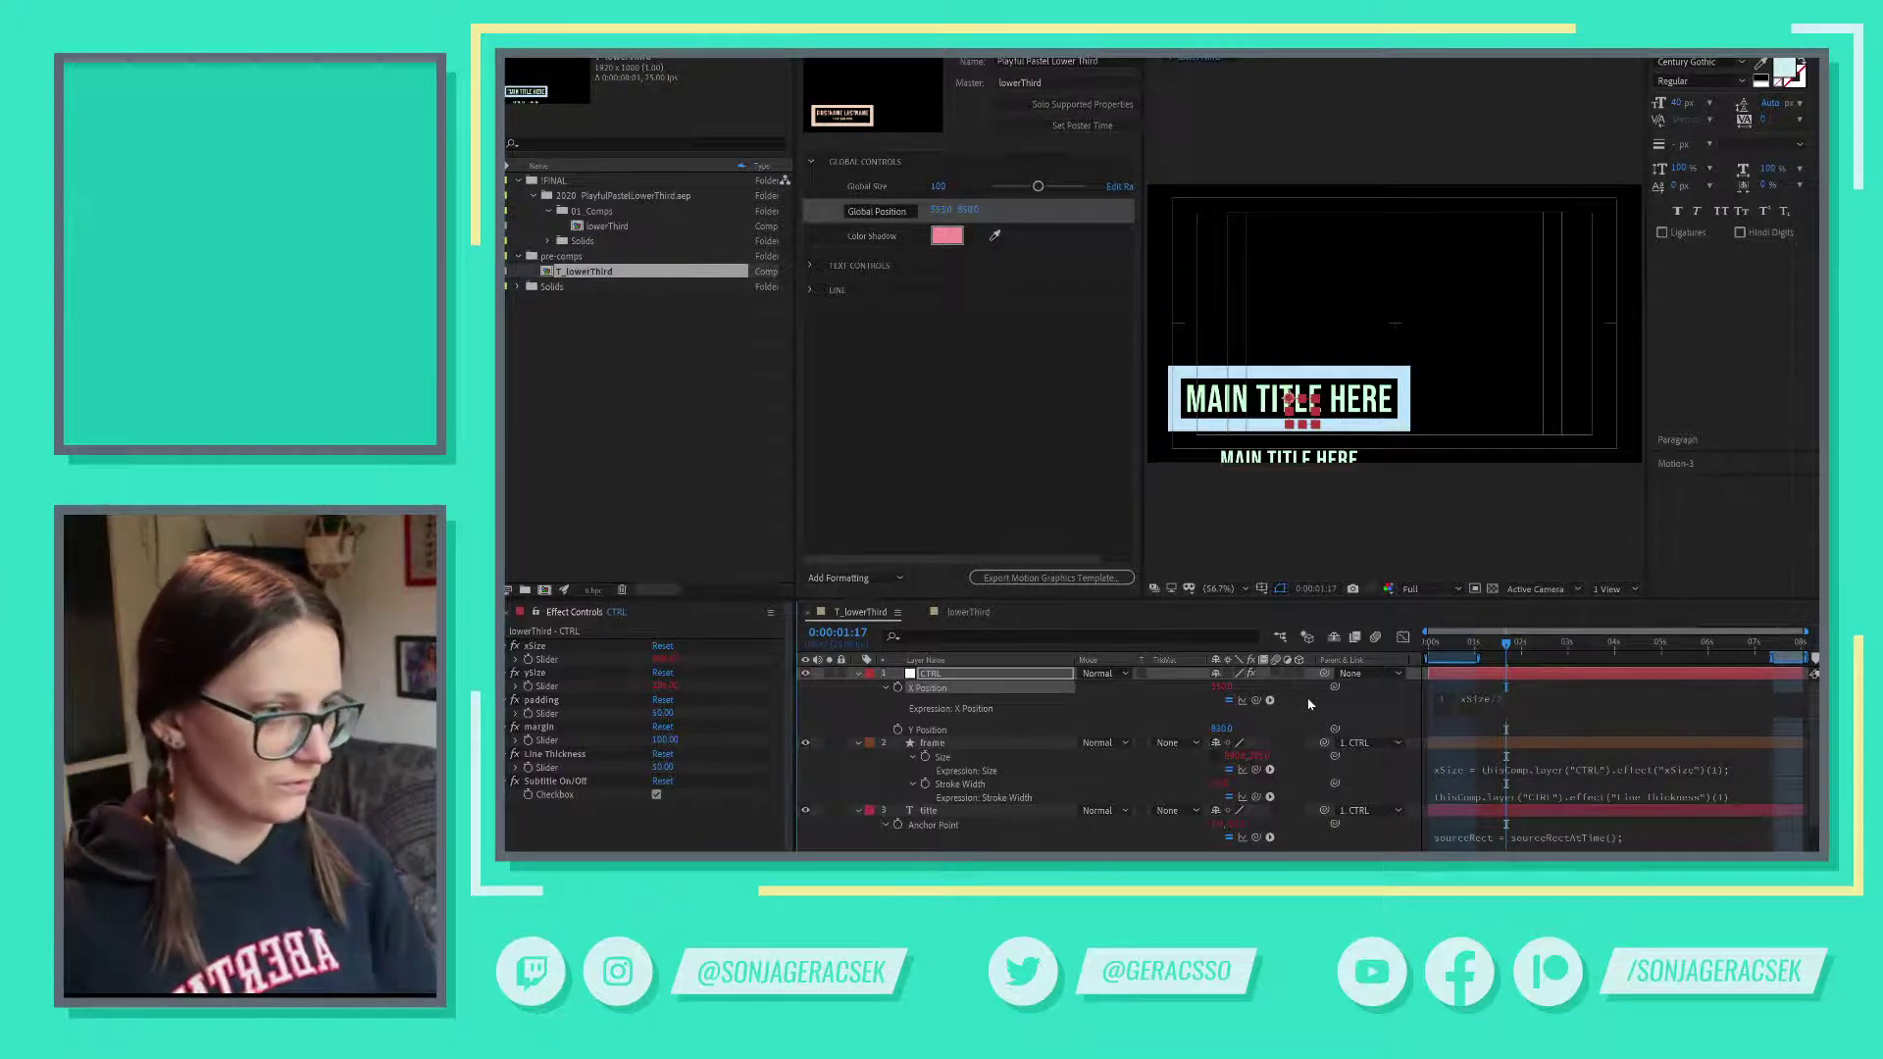
pyautogui.press('Return')
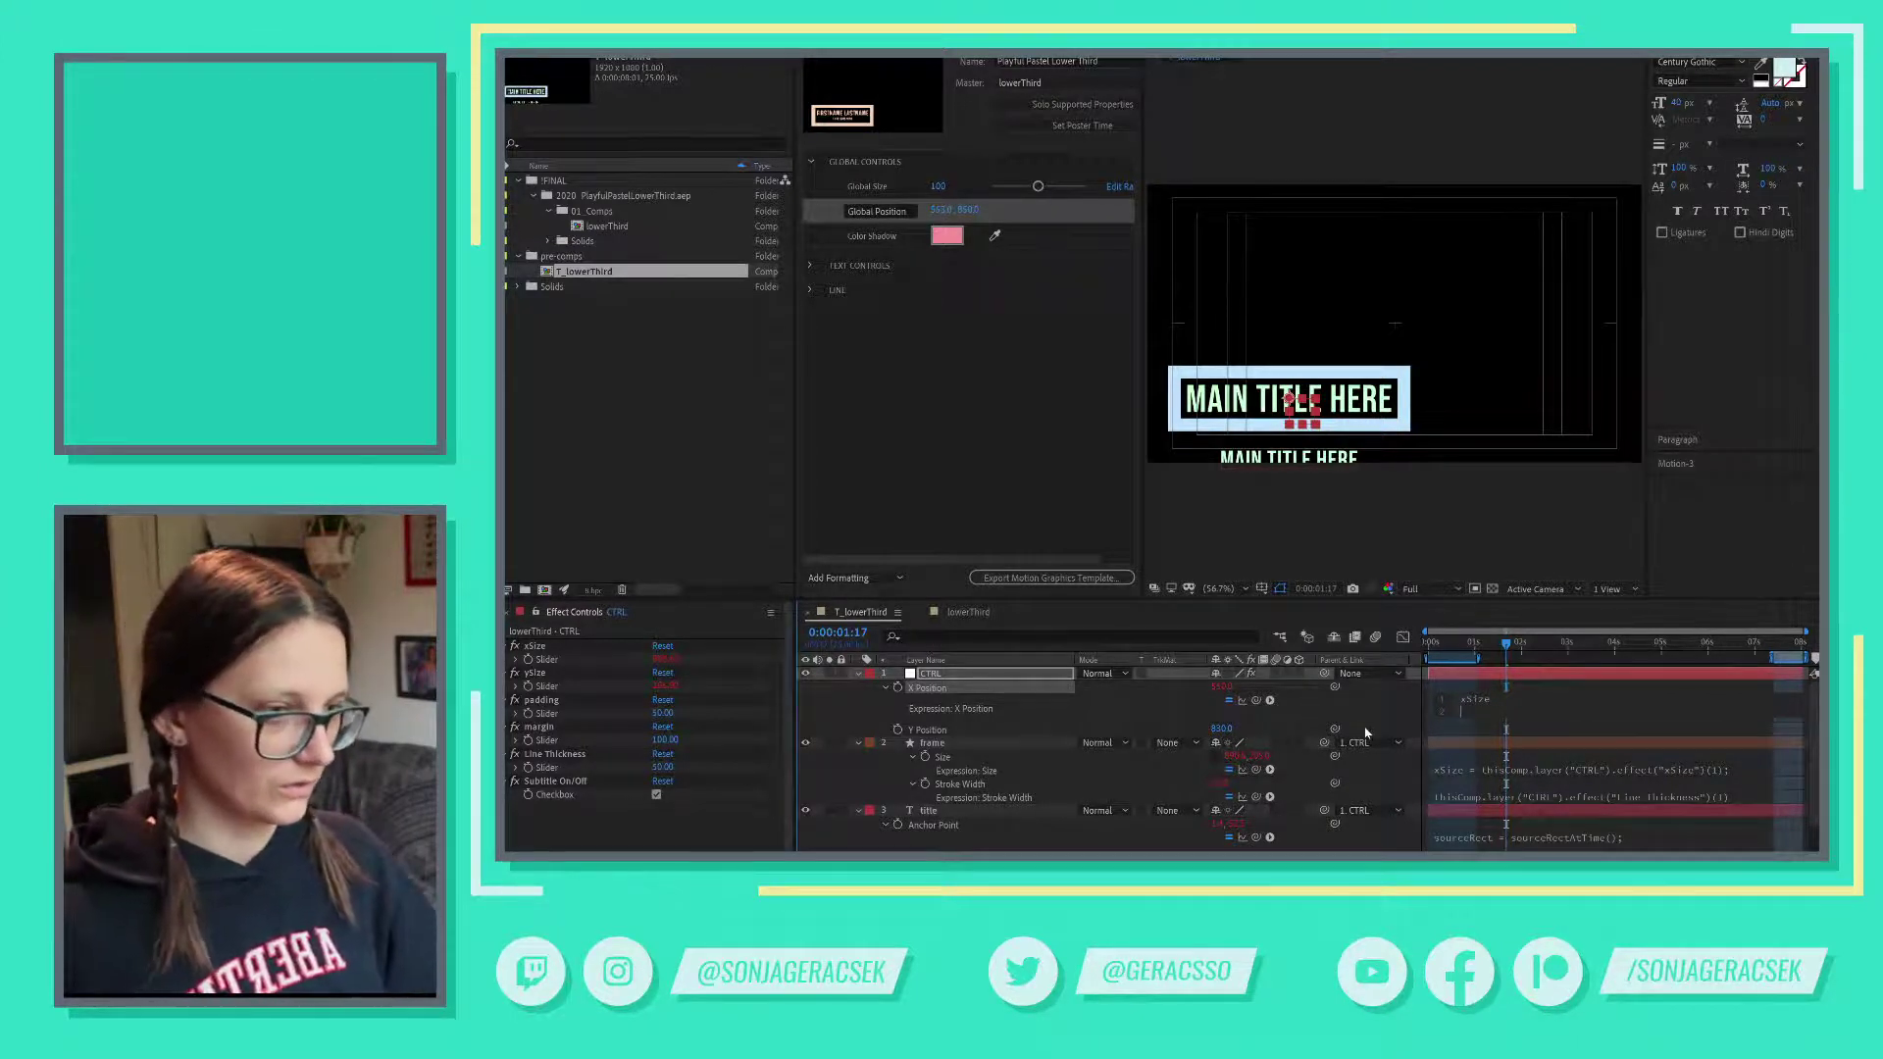
pyautogui.click(1392, 714)
pyautogui.click(1455, 698)
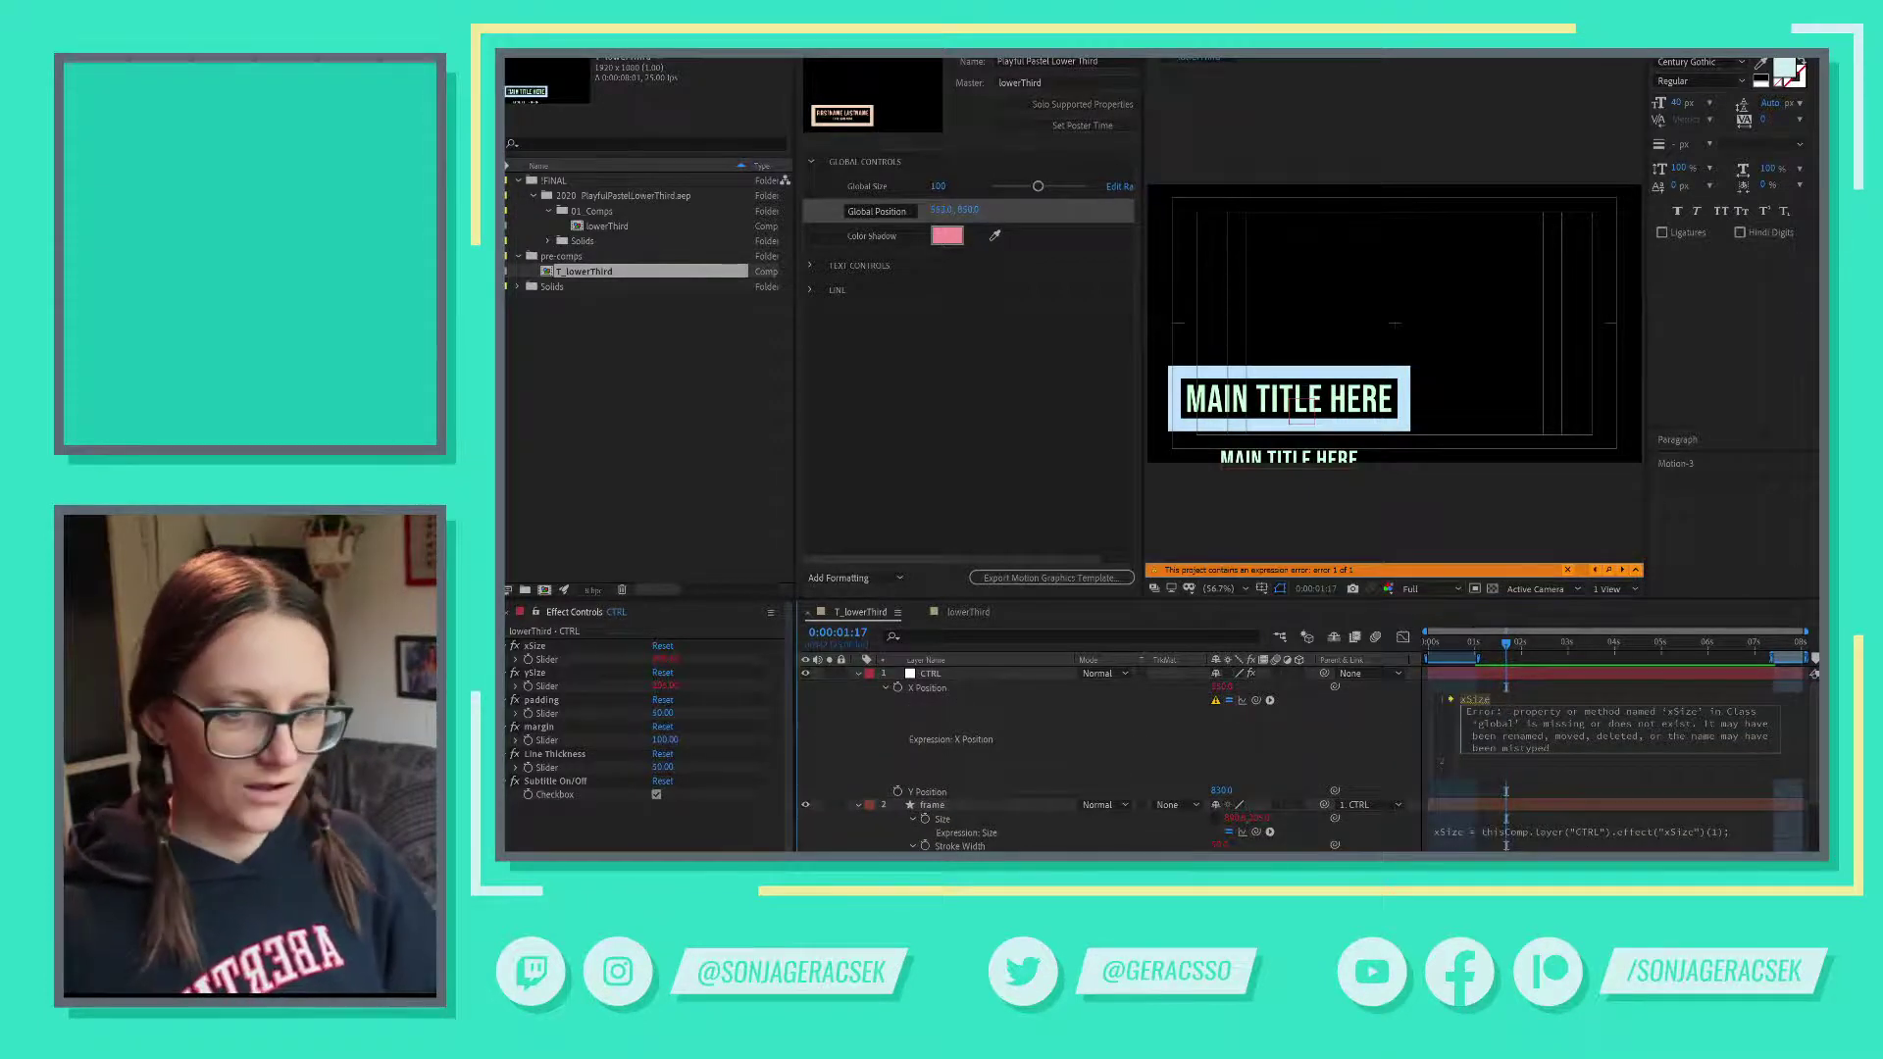
# - Switch to the YouTube tutorial, rewind it to 36:39 to examine the control layer's X Position expression, and return to After Effects
pyautogui.hotkey('alt', 'Tab')
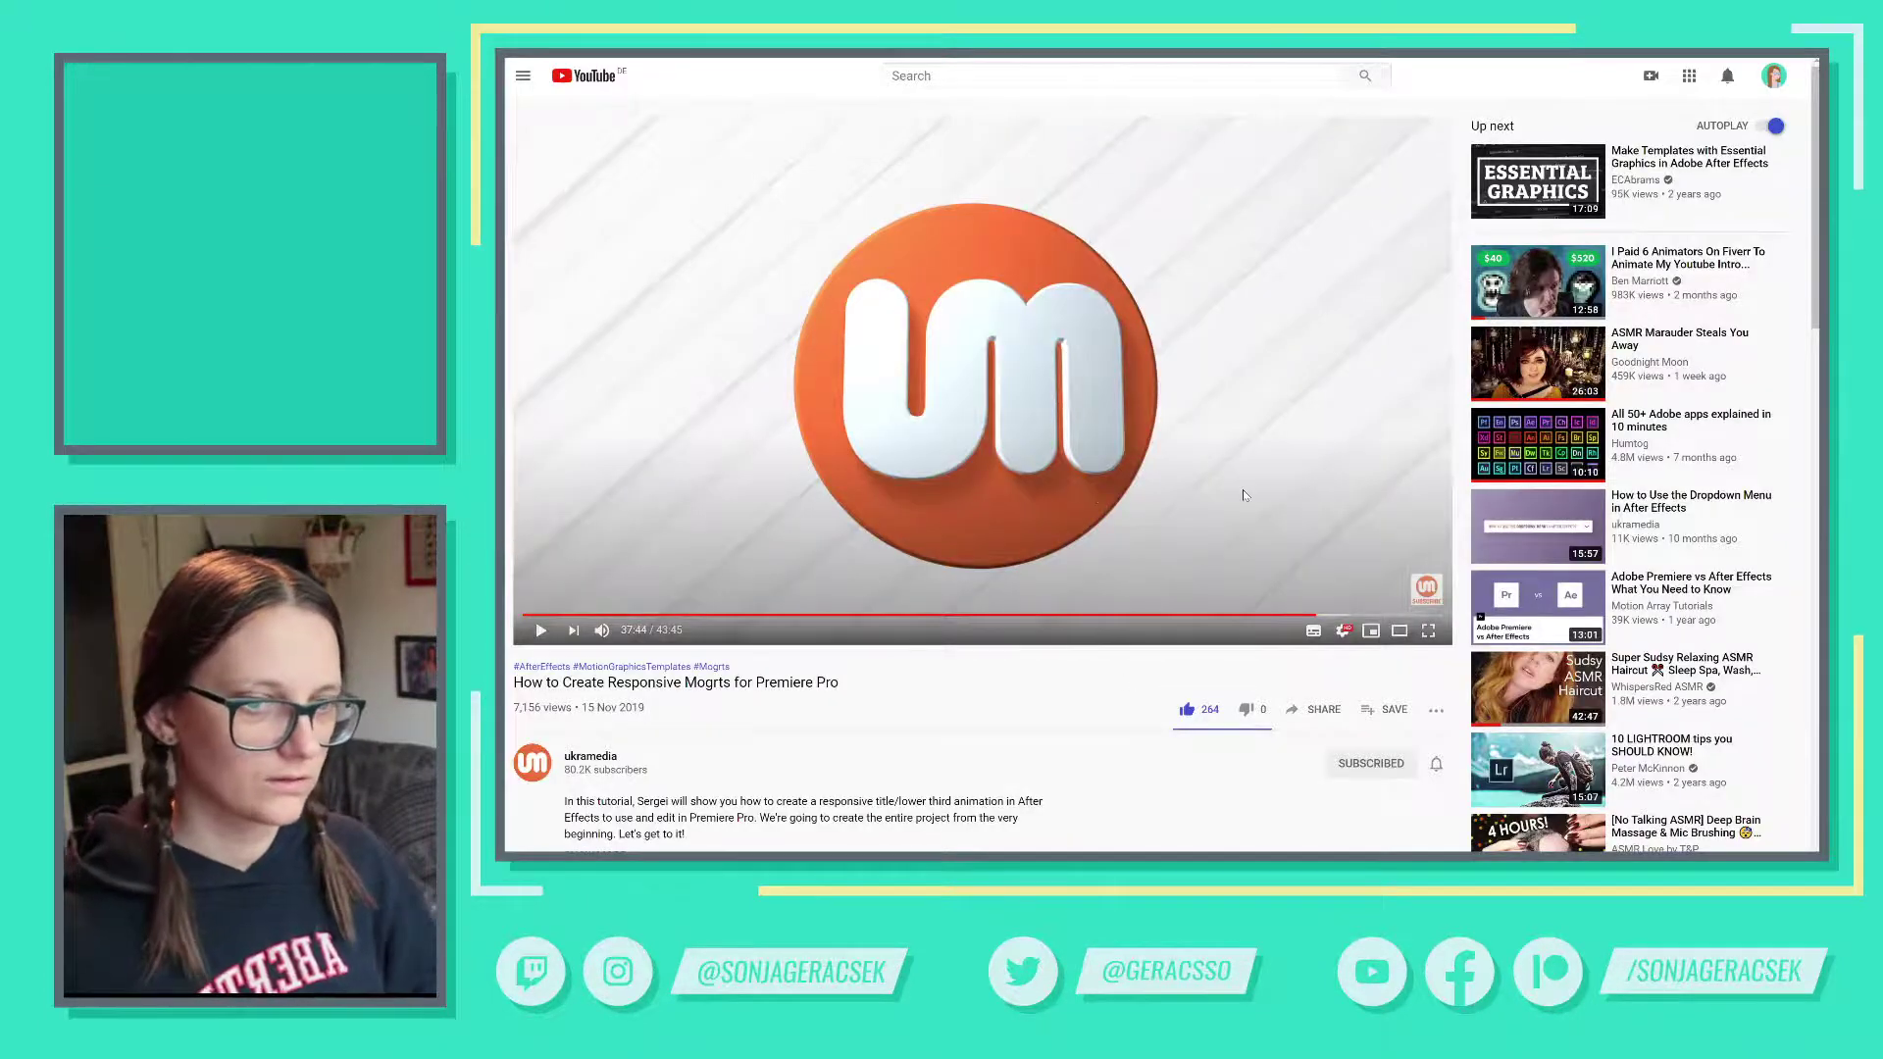
pyautogui.press('Left')
pyautogui.press('Left')
pyautogui.press('Left')
pyautogui.press('Left')
pyautogui.press('Left')
pyautogui.press('Left')
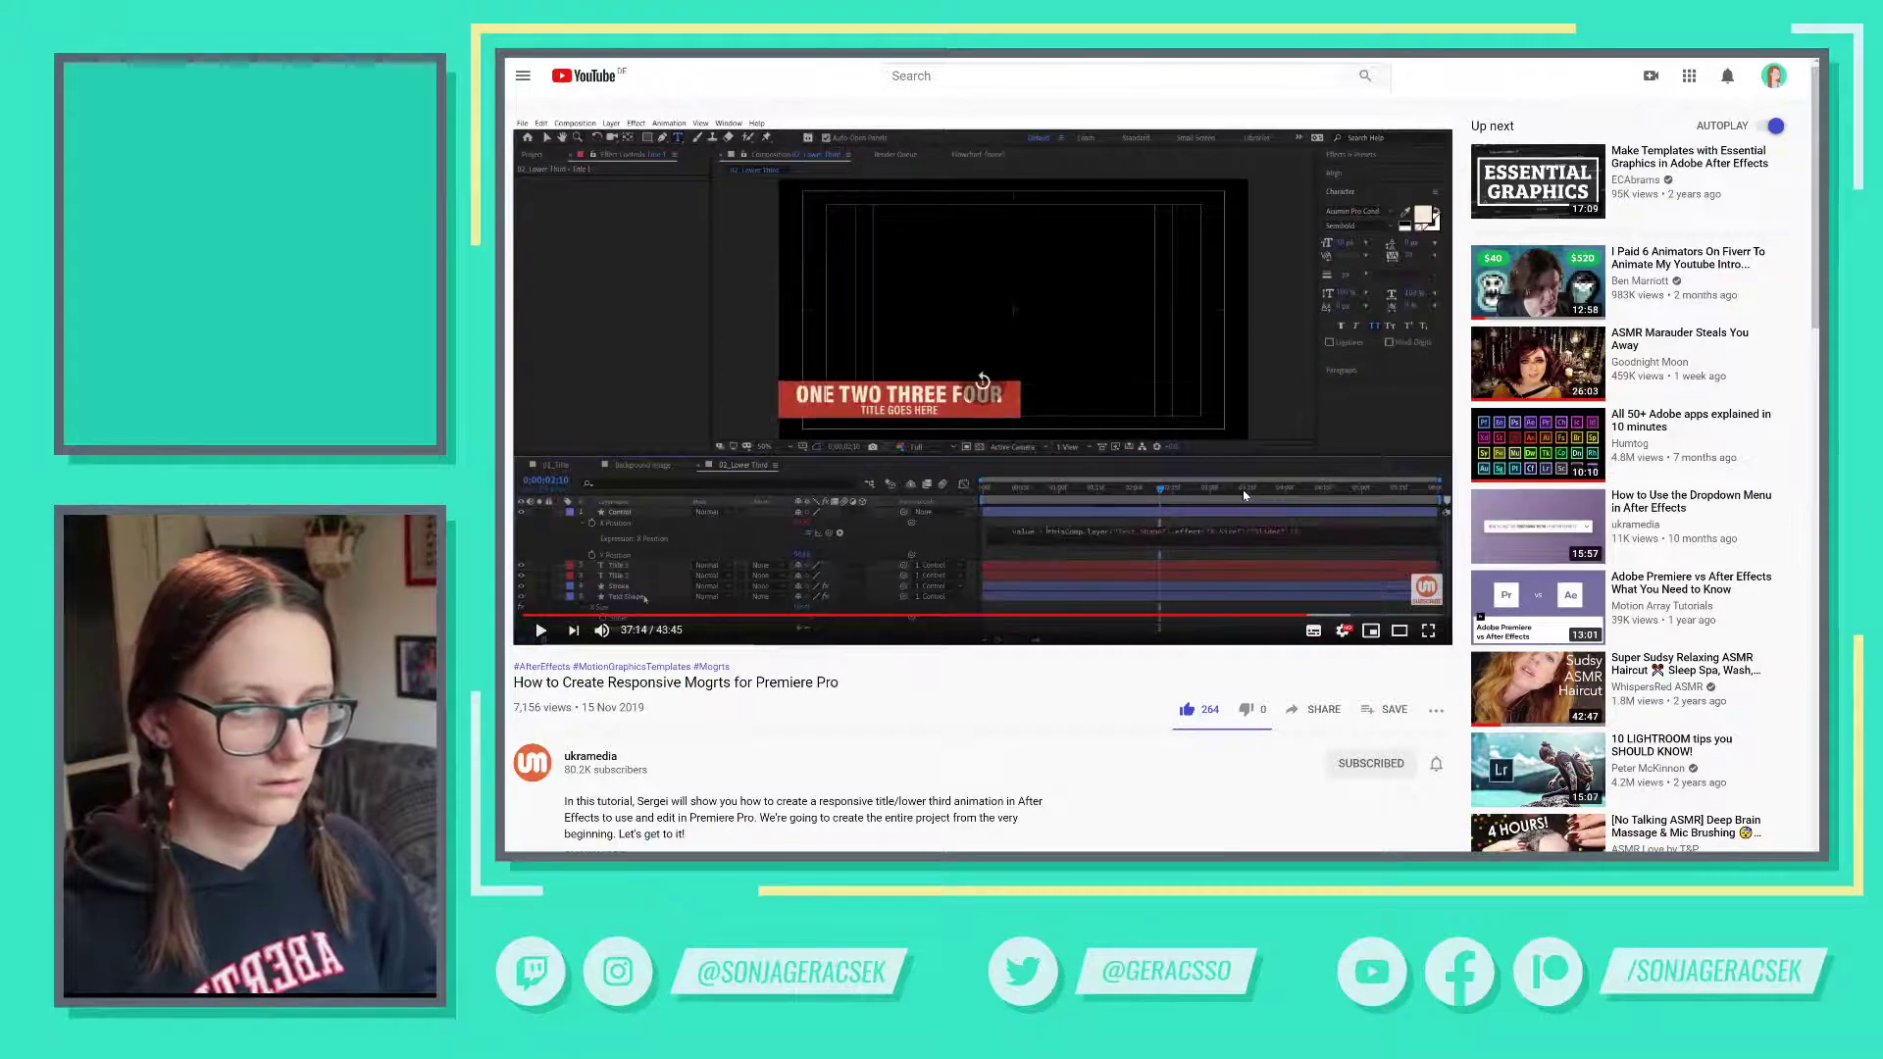
pyautogui.press('Left')
pyautogui.press('Left')
pyautogui.press('Left')
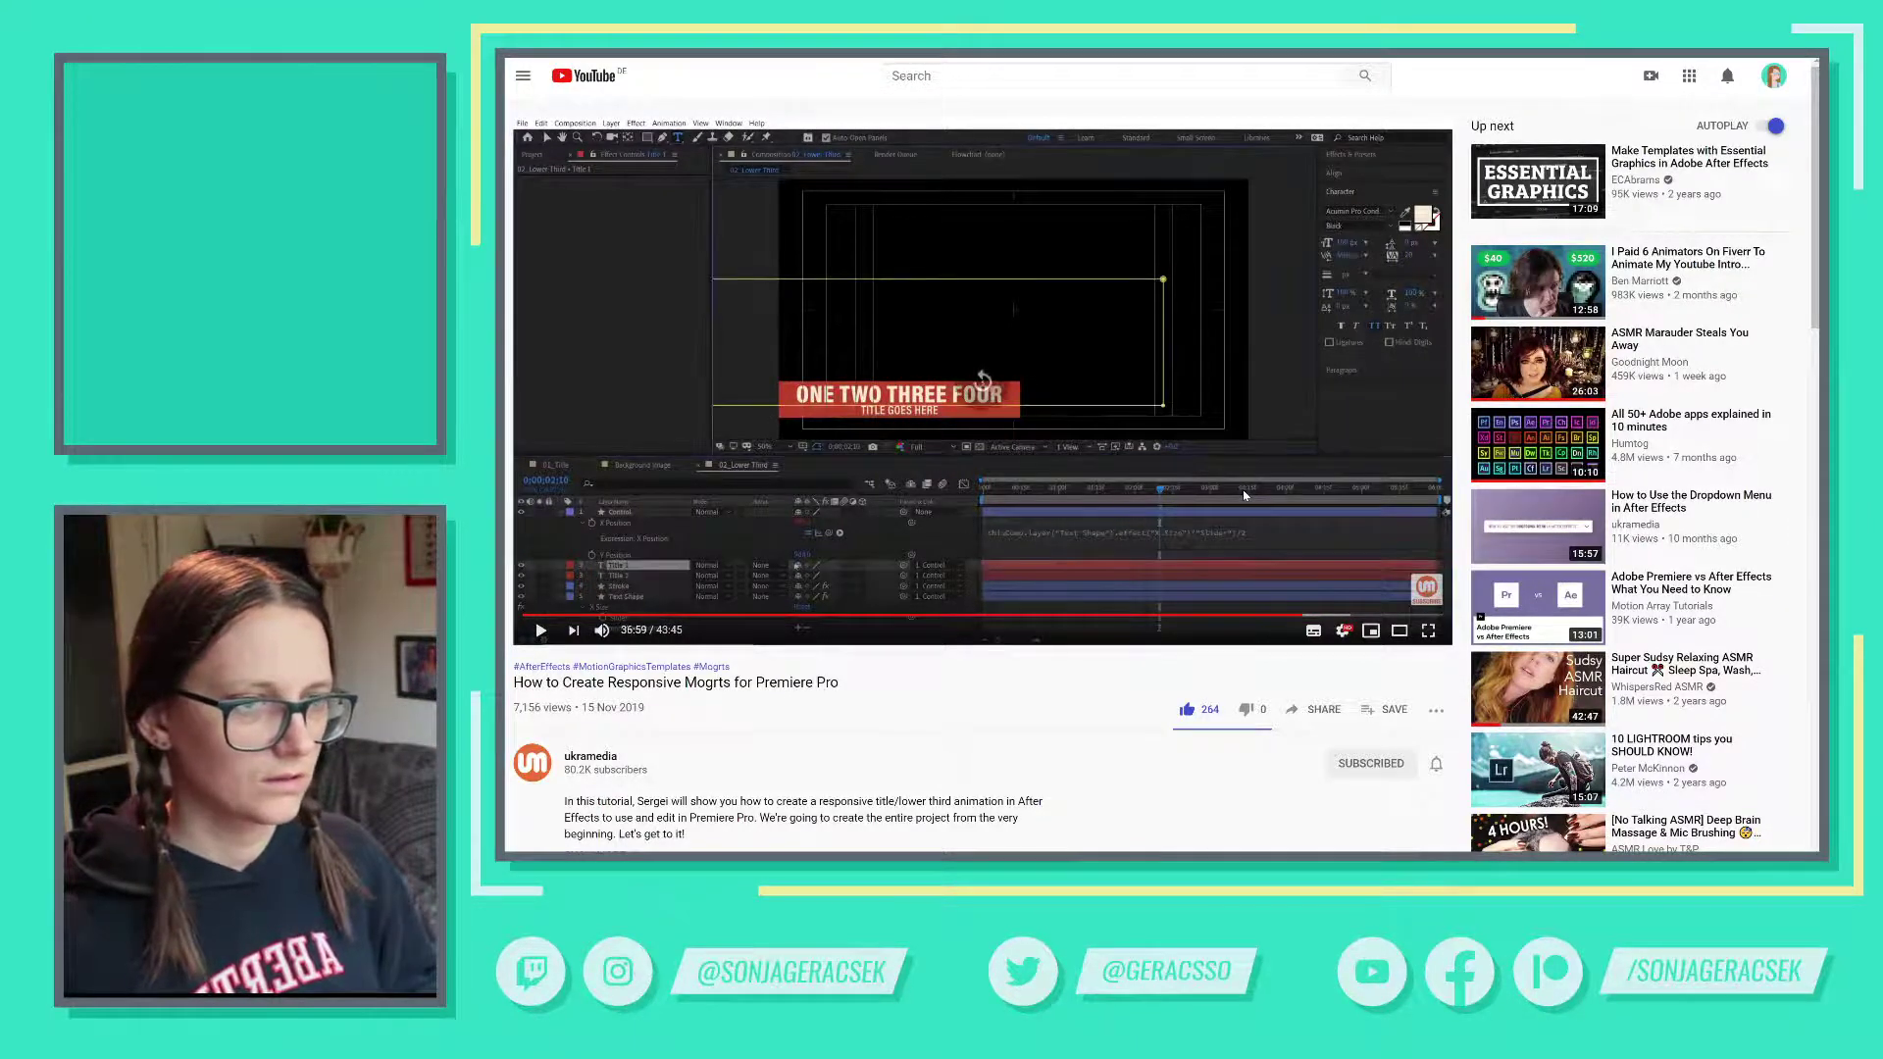
pyautogui.press('Left')
pyautogui.press('Left')
pyautogui.press('Left')
pyautogui.press('Left')
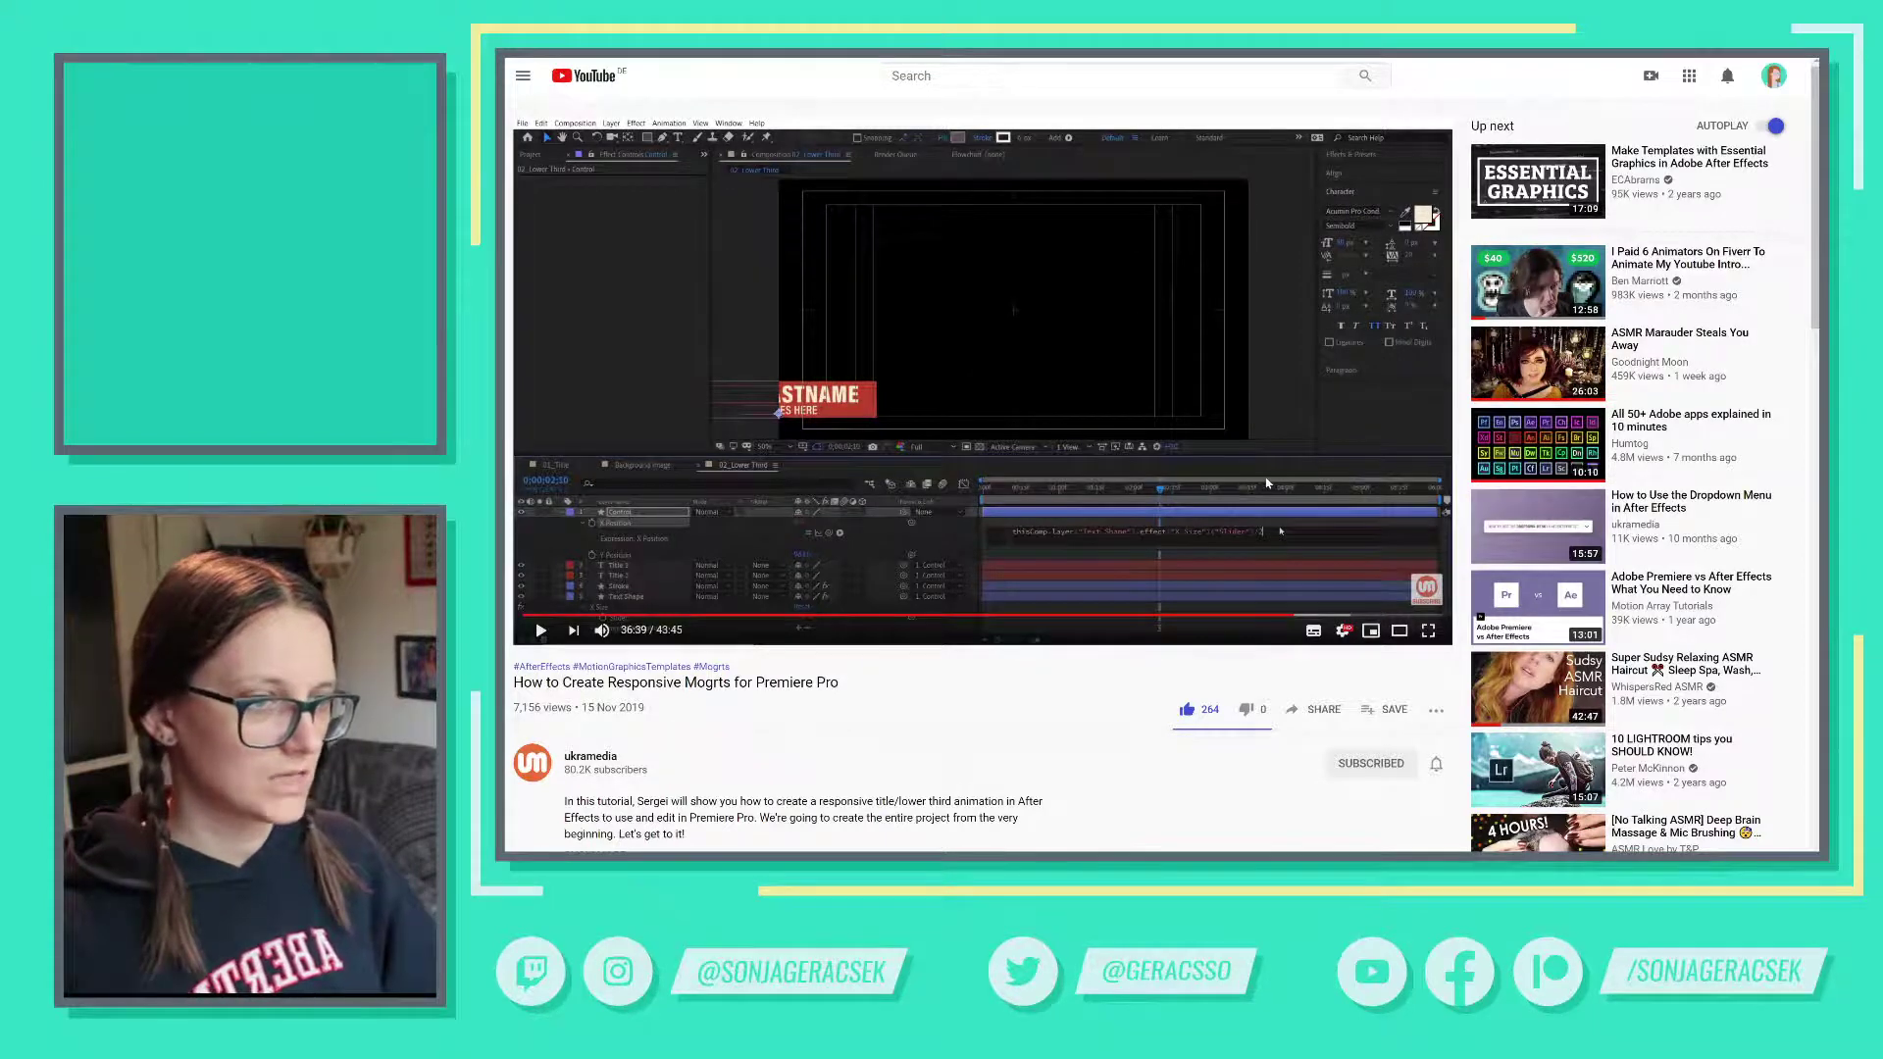
pyautogui.hotkey('alt', 'Tab')
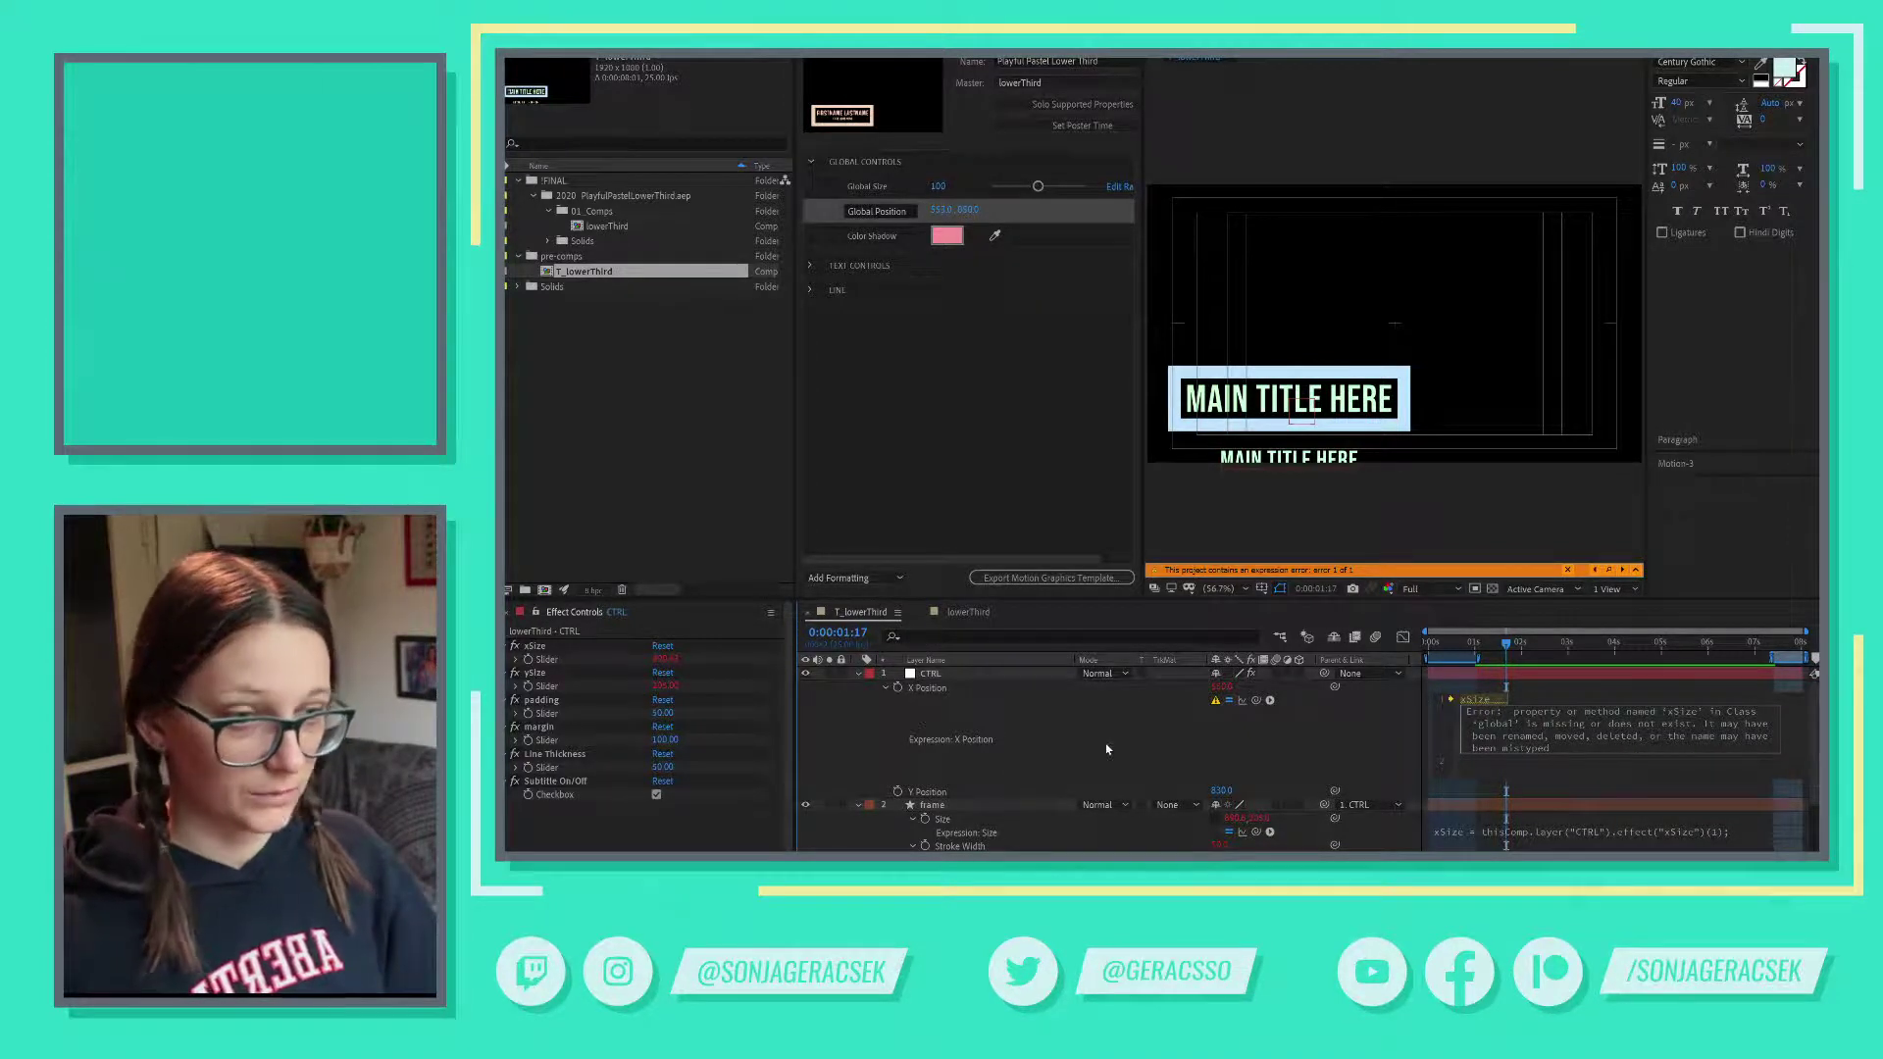
# - Select the CTRL layer, switch to Excel, and move the class 4 "CTRL > position" instruction down one row
pyautogui.click(957, 675)
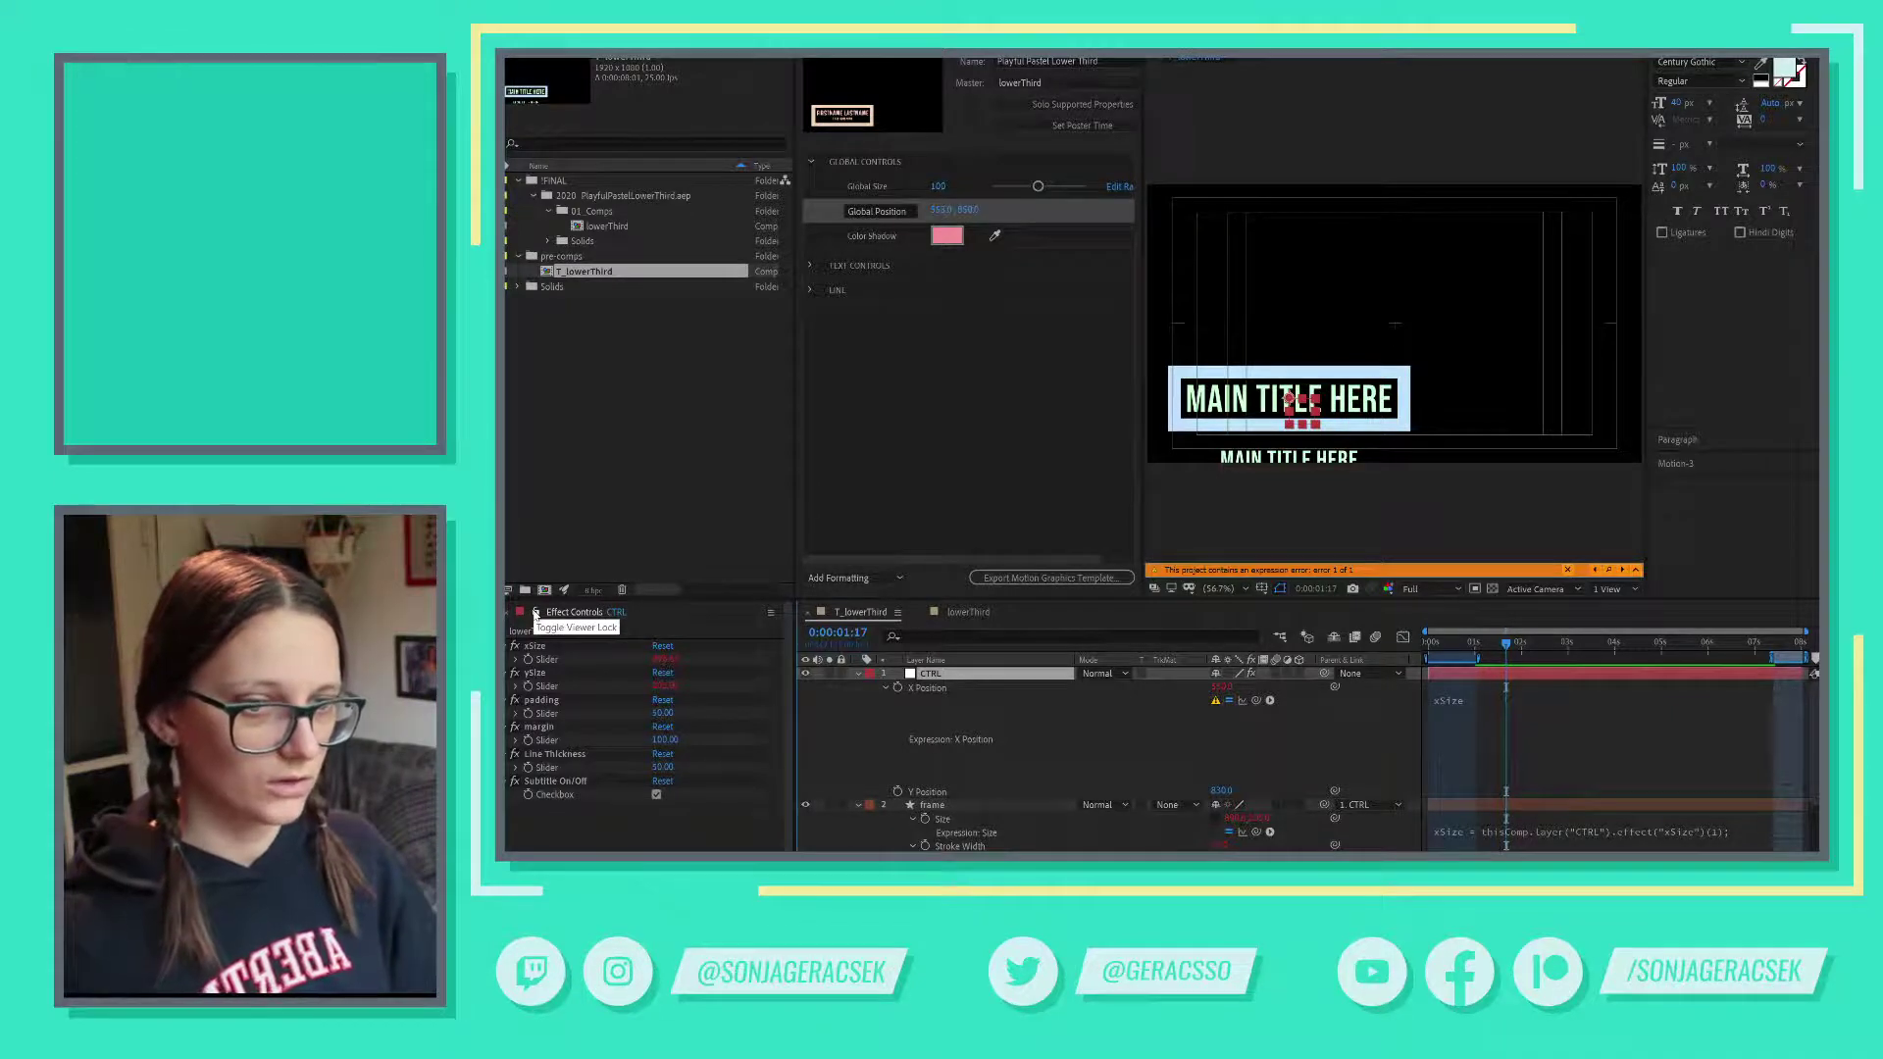
pyautogui.hotkey('alt', 'Tab')
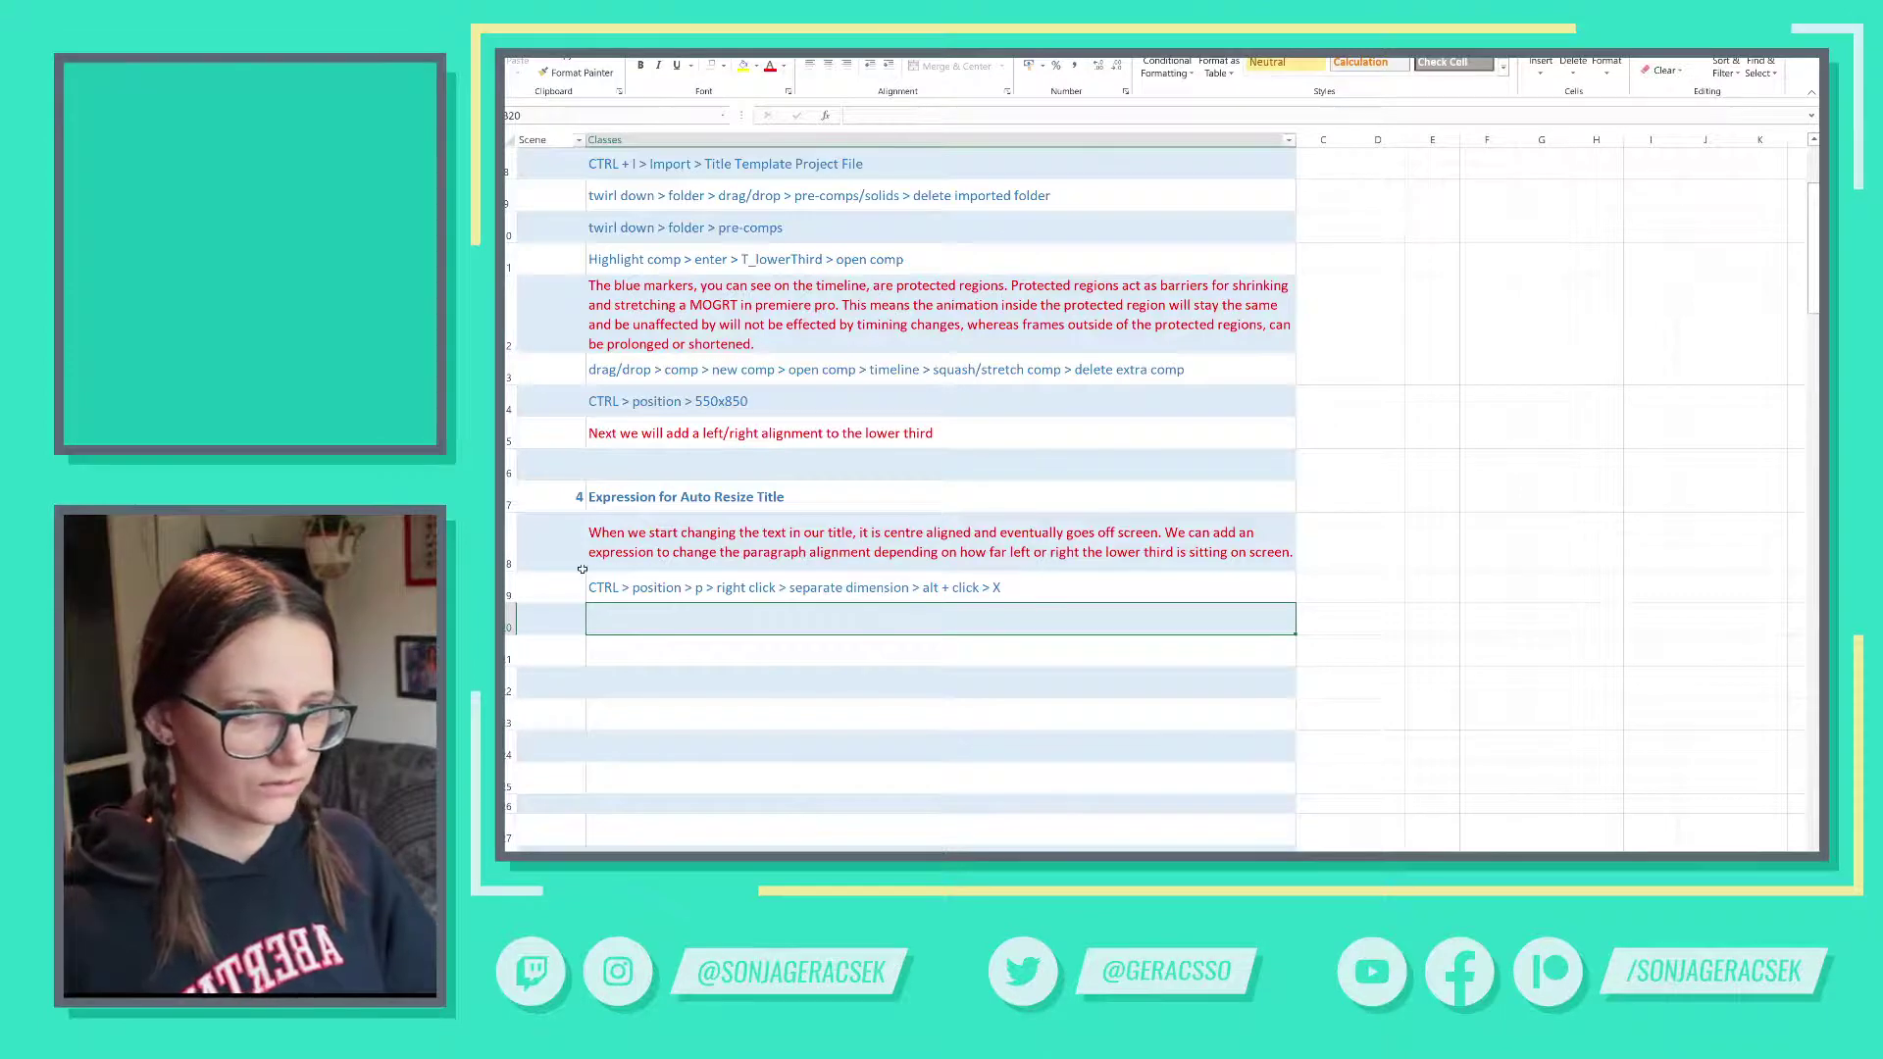
pyautogui.click(706, 588)
pyautogui.moveTo(706, 603); pyautogui.dragTo(709, 630)
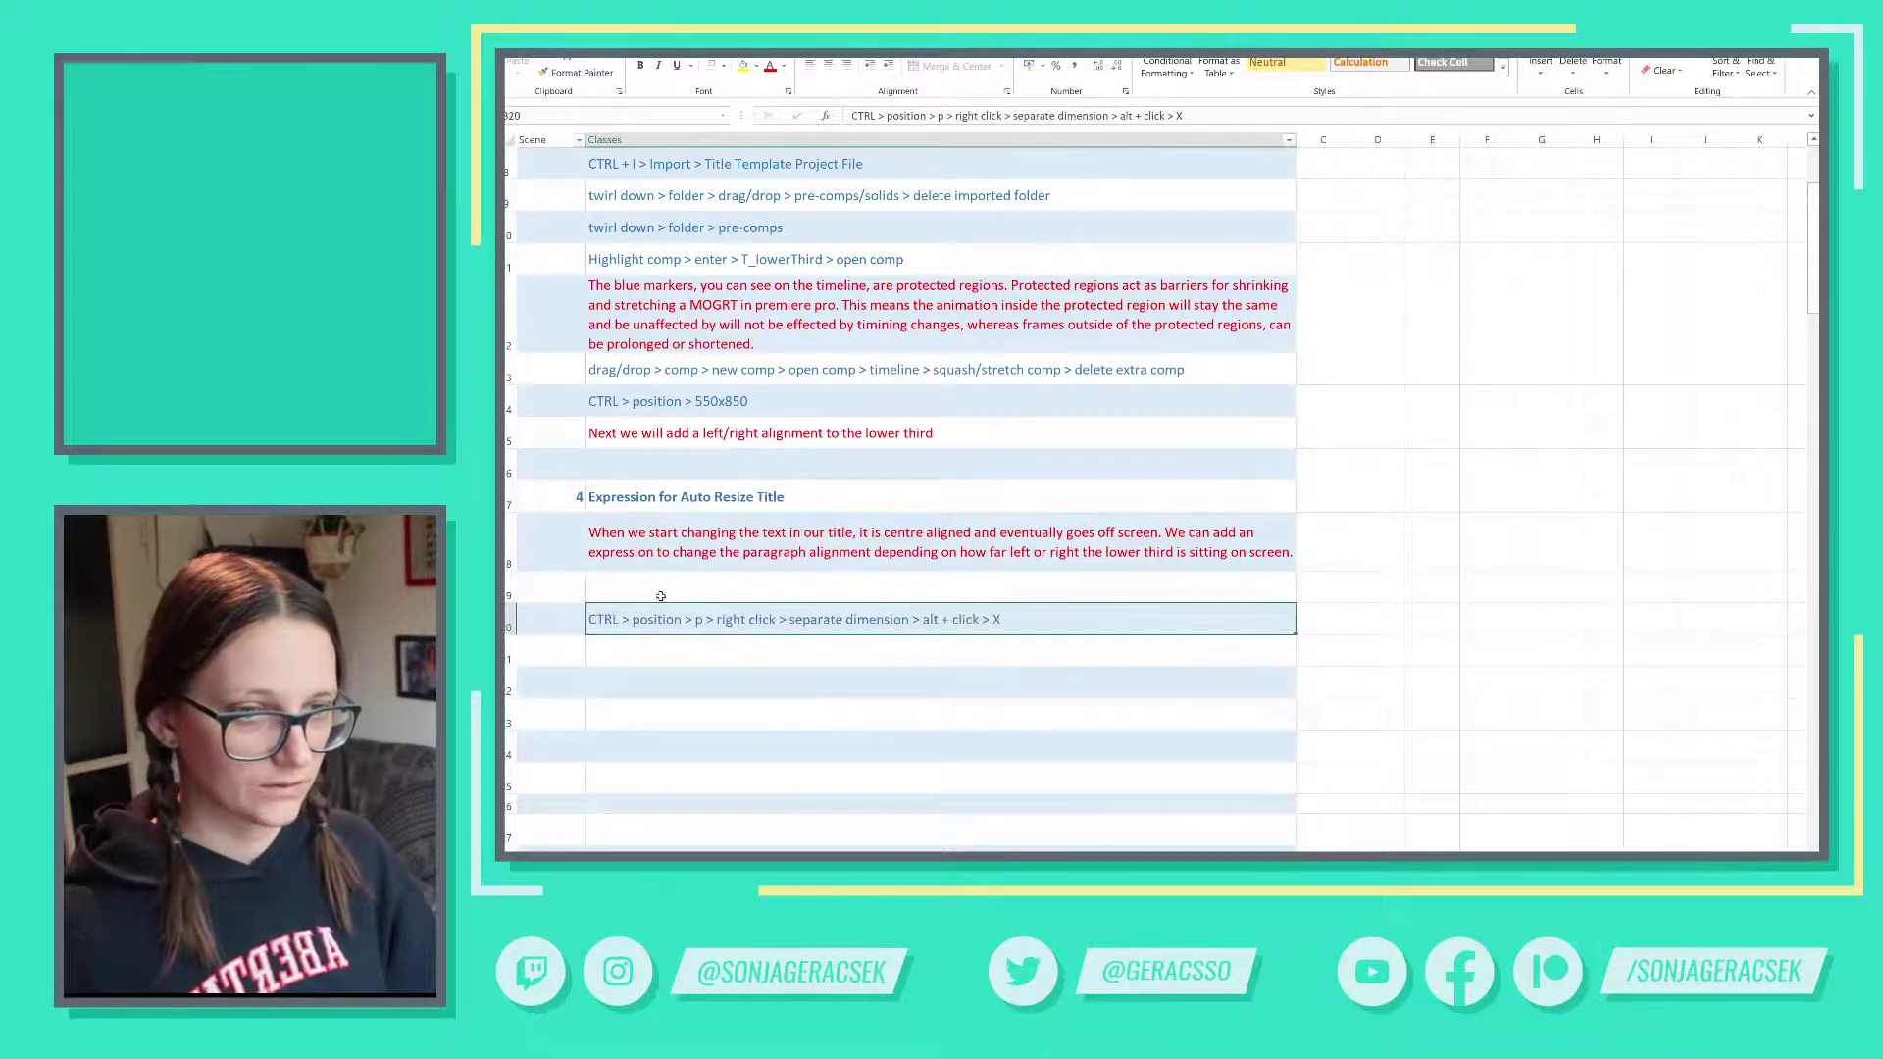
# - Enter "CTRL > effects controls > toggle viewer lock" in the emptied row above the class 4 position instruction
pyautogui.click(667, 592)
pyautogui.write('CTR')
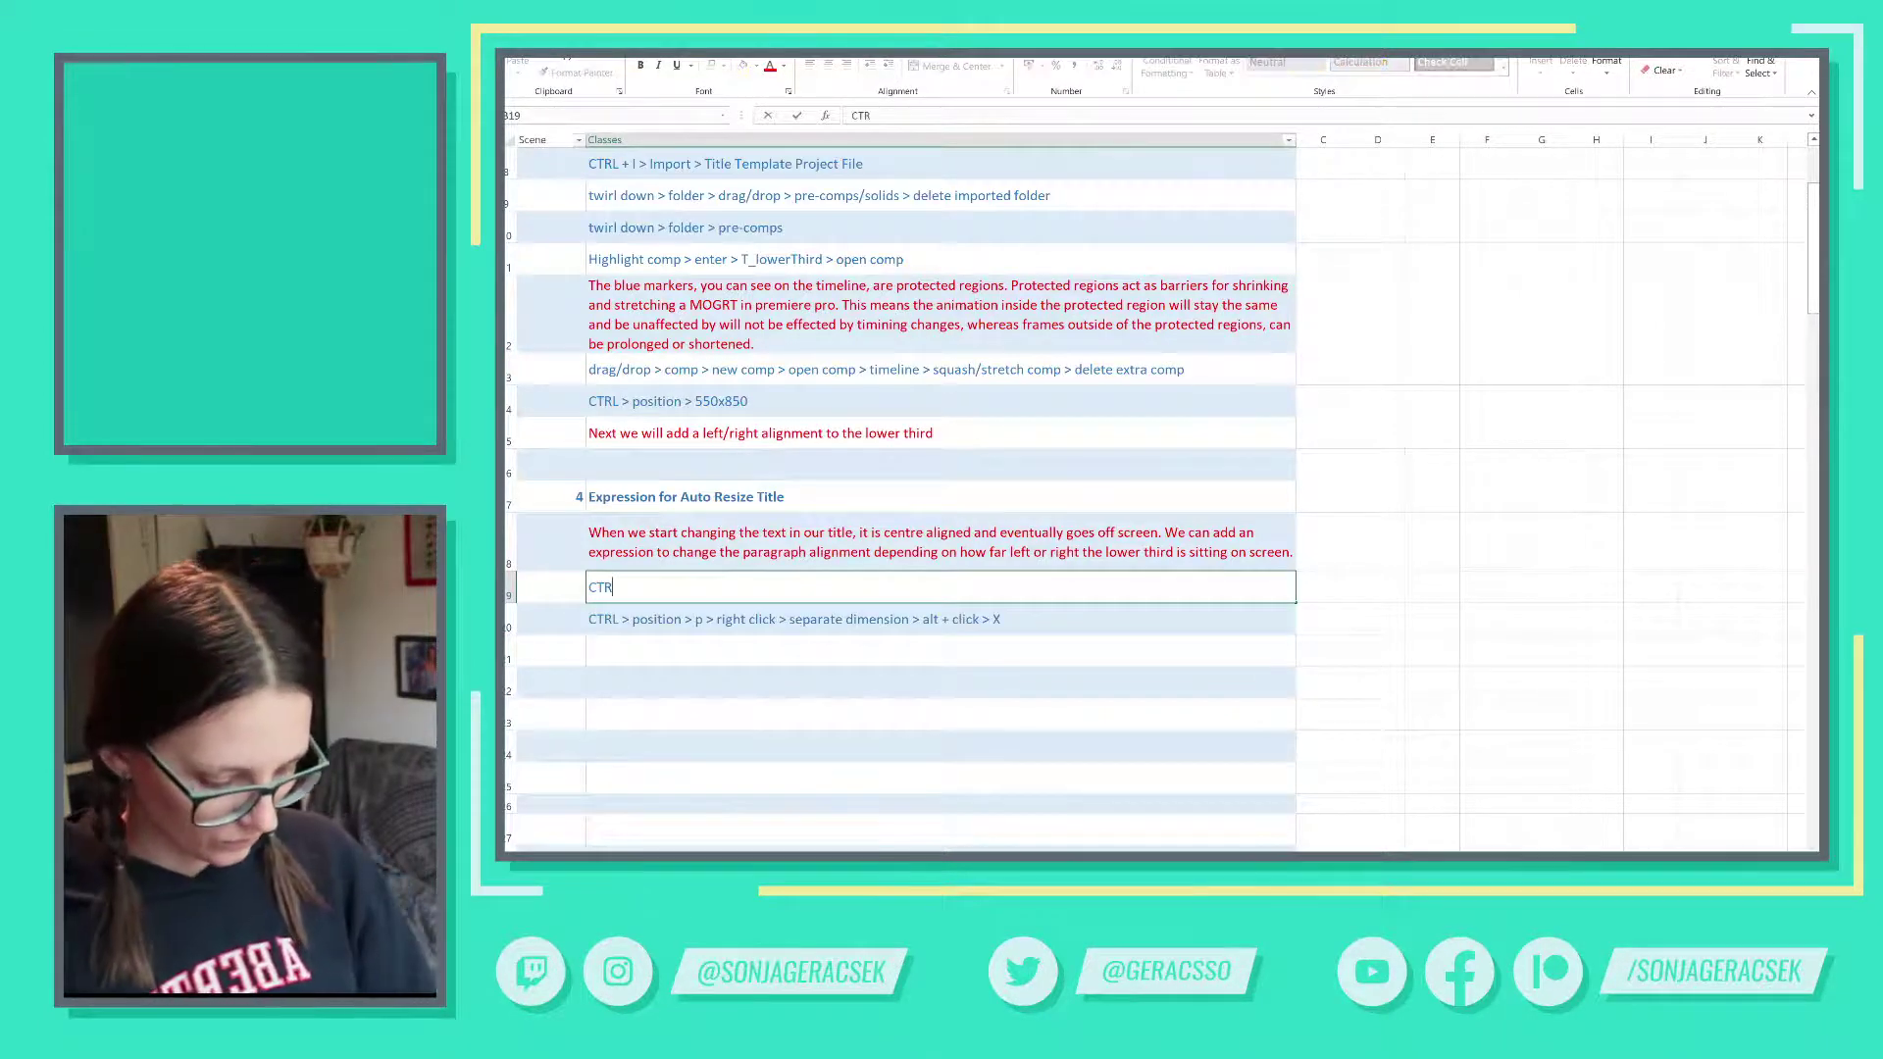
pyautogui.write('L > ')
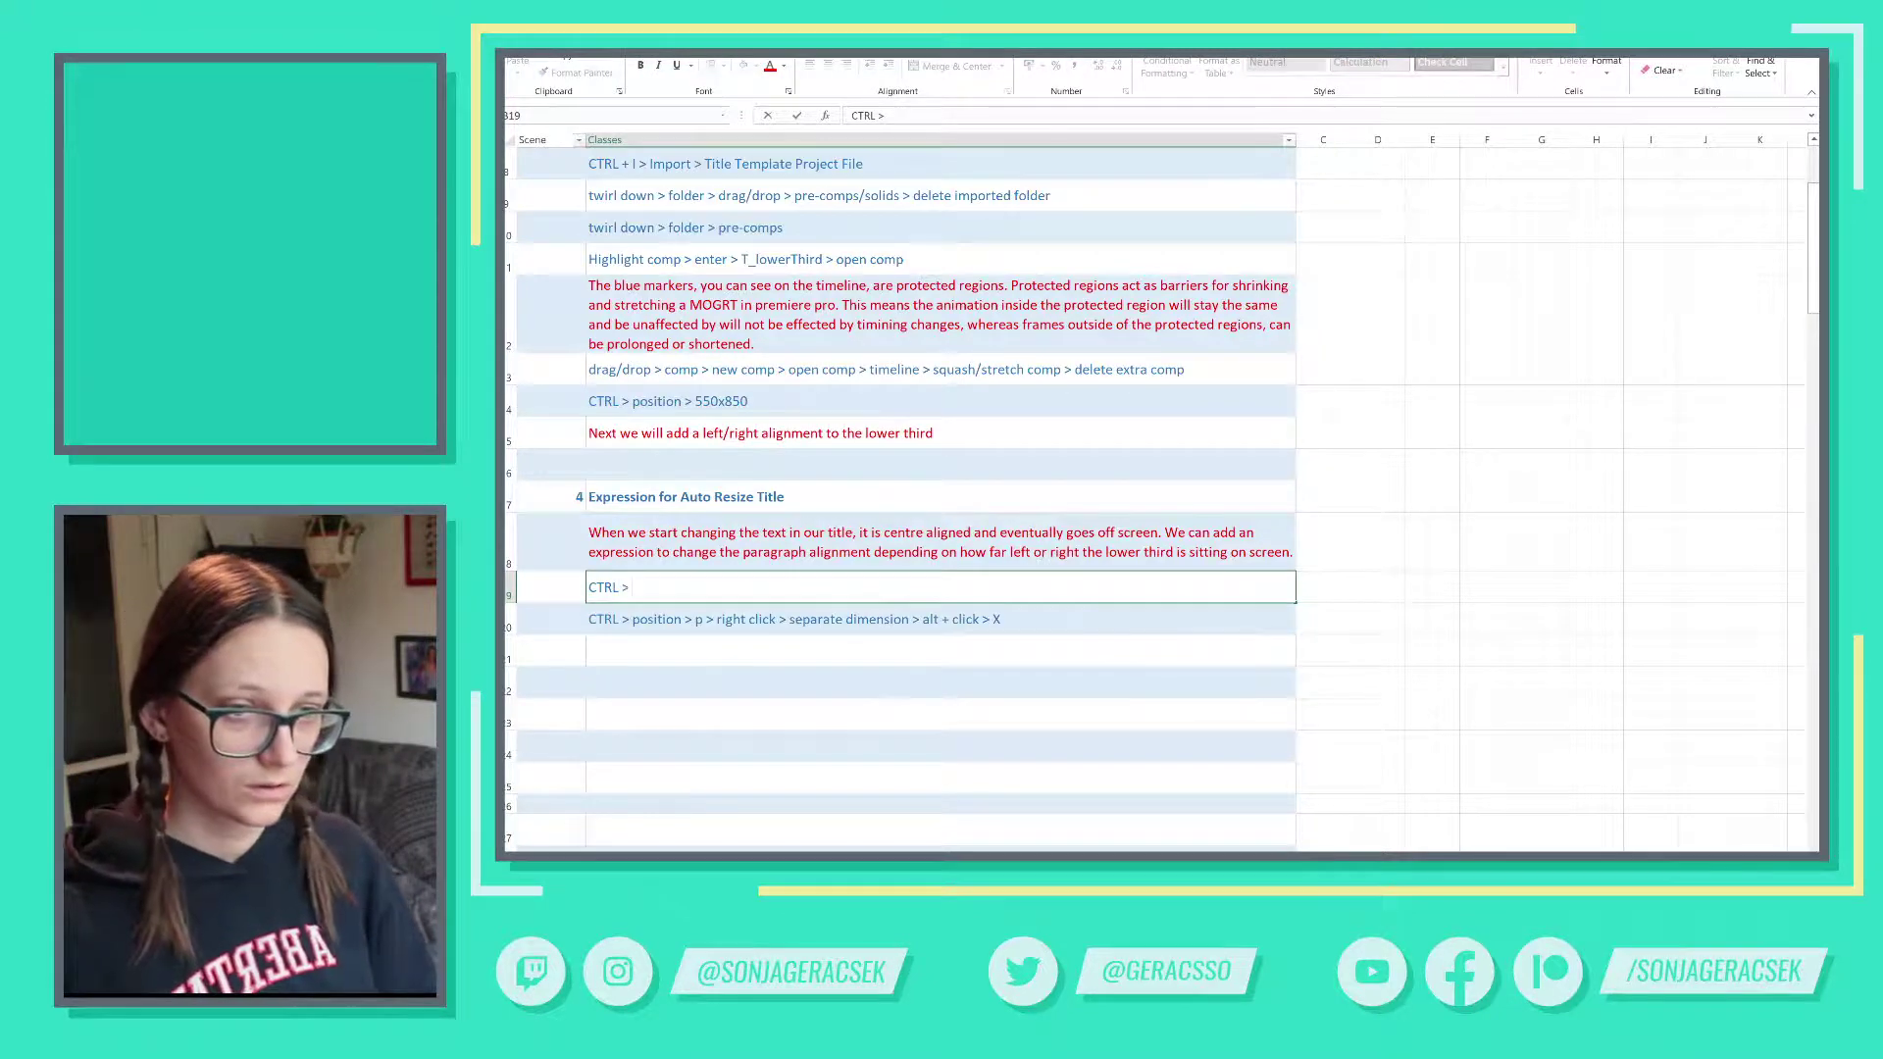
pyautogui.write('togle v')
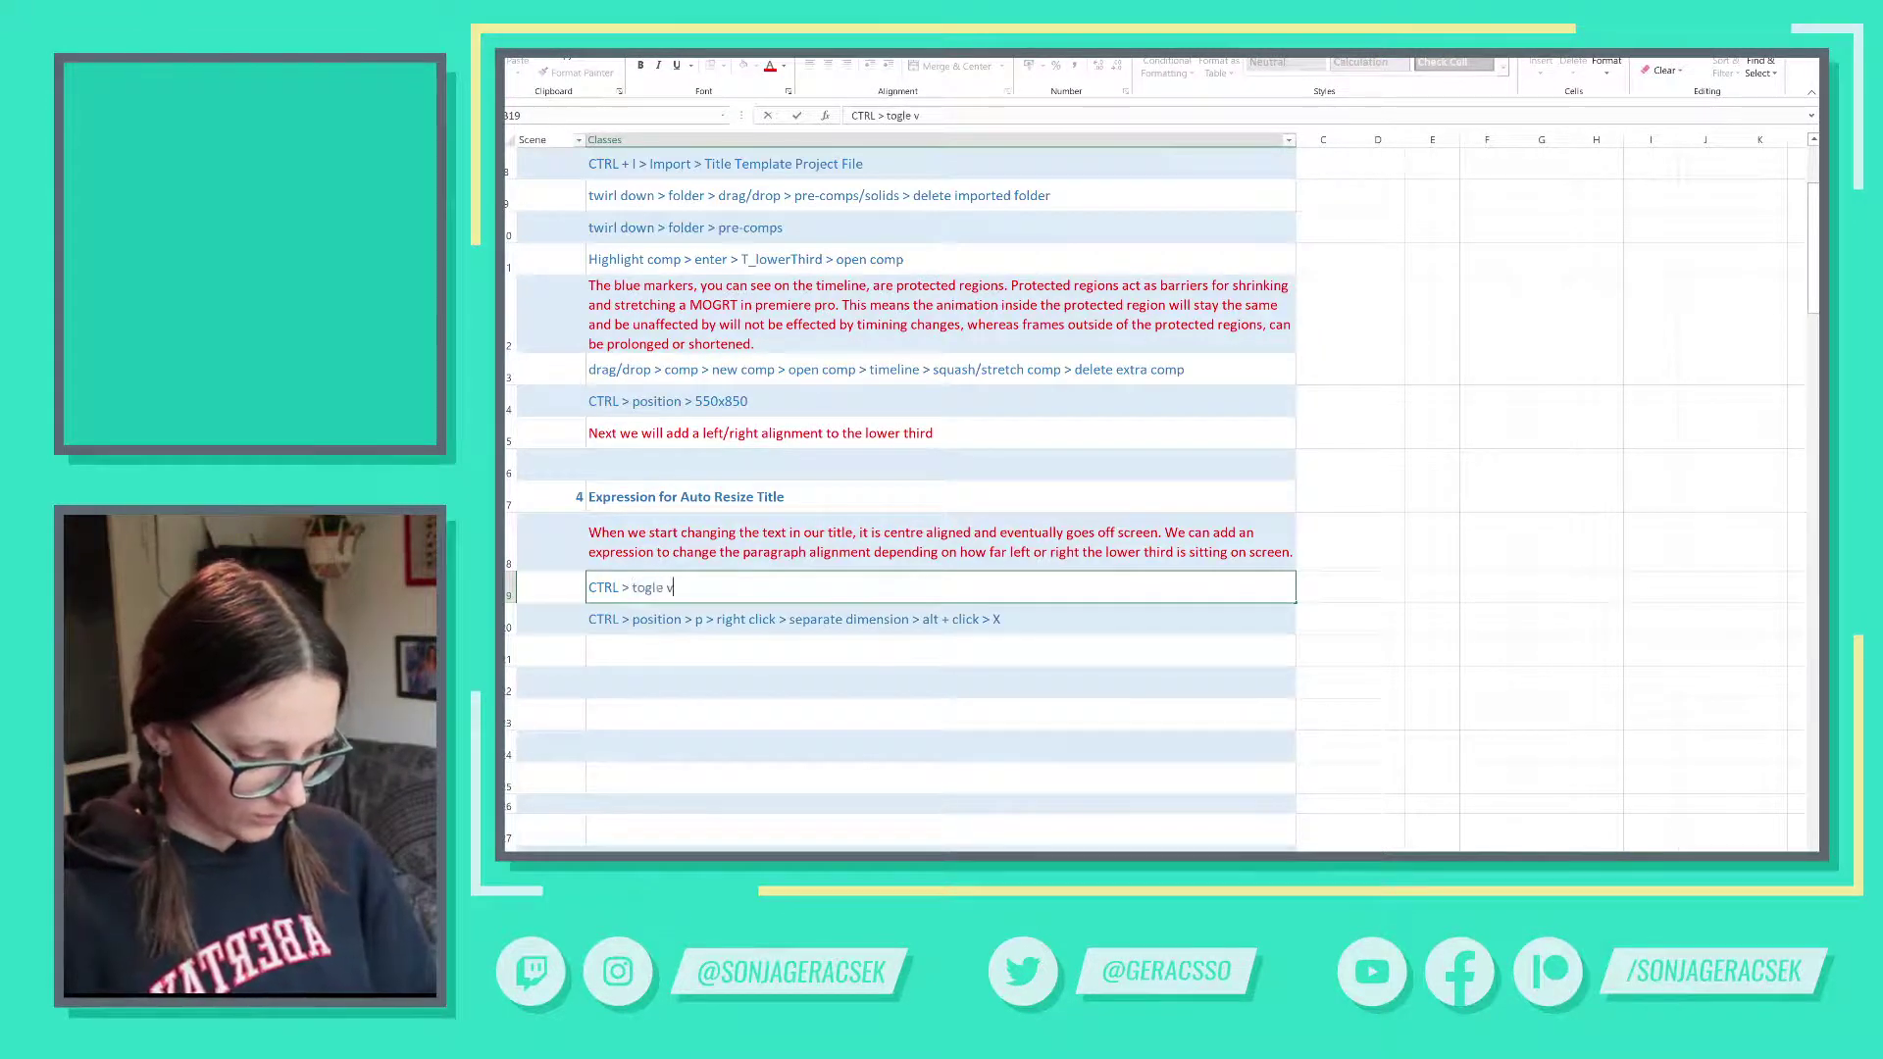
pyautogui.write('iewr')
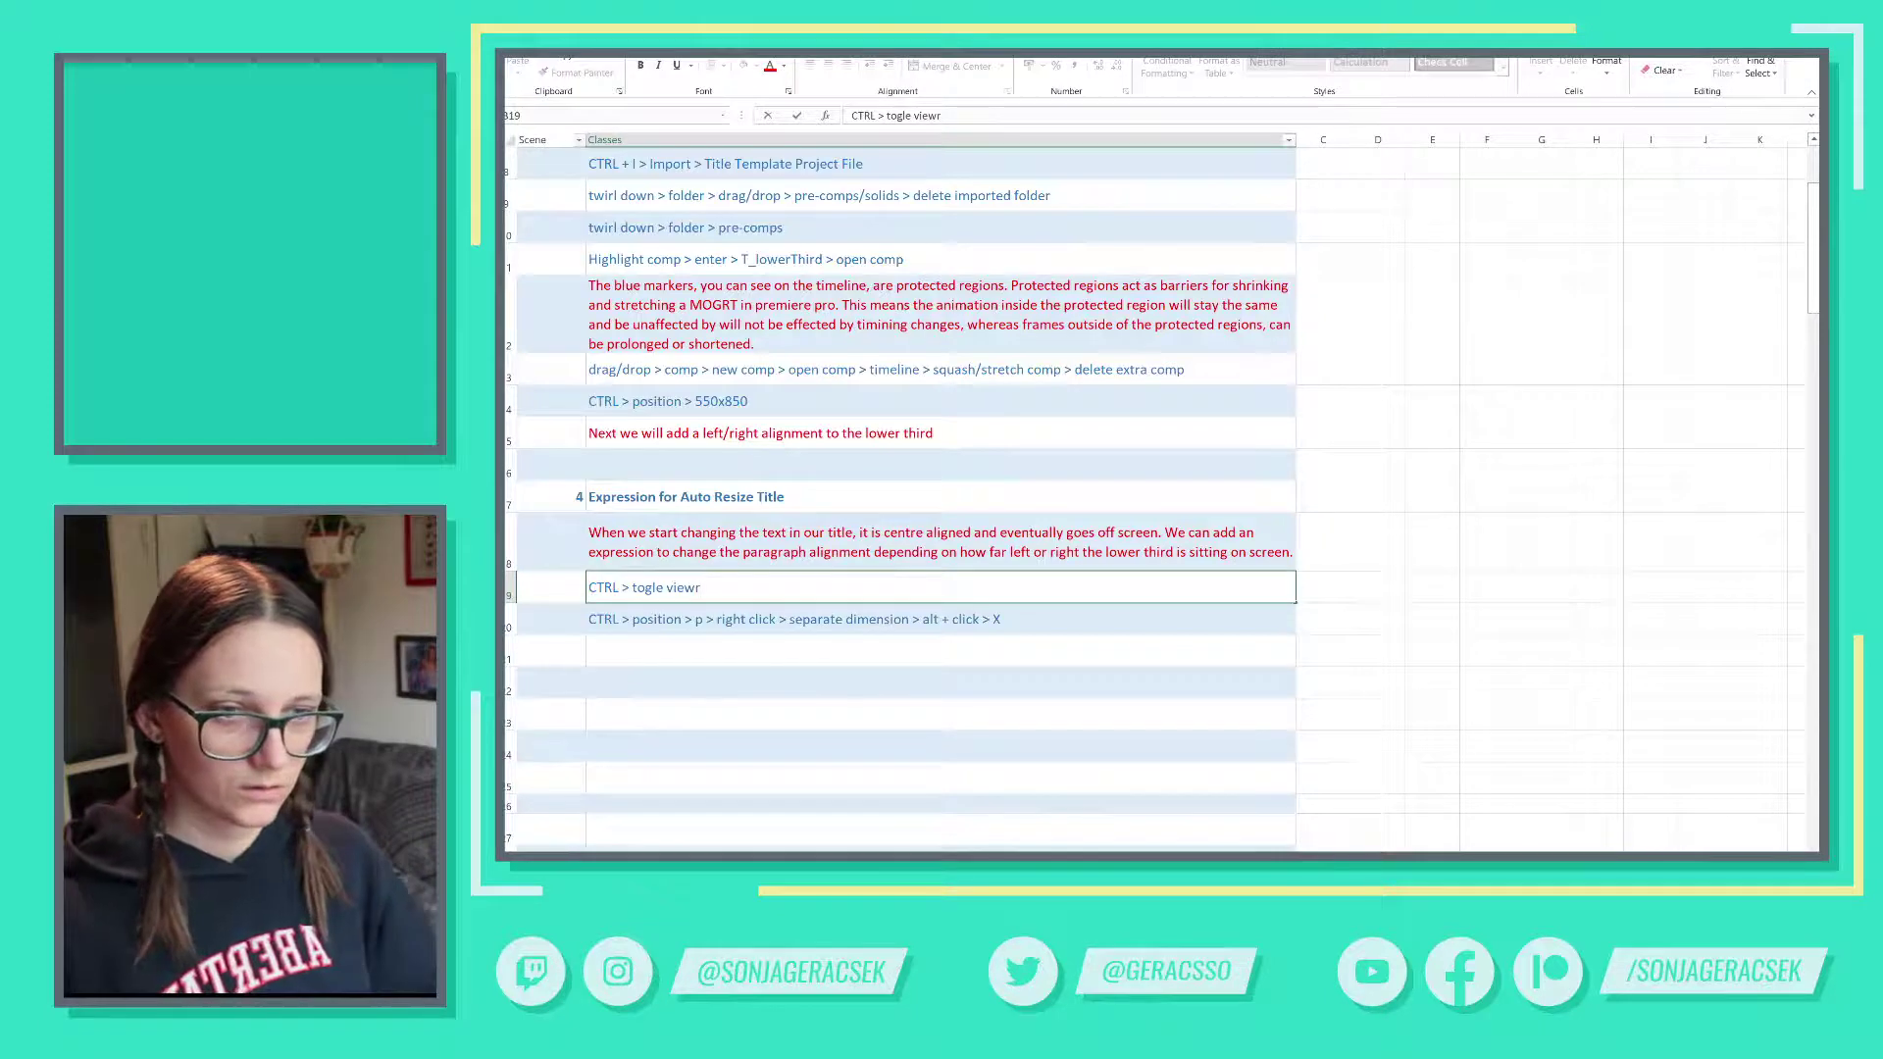
pyautogui.hotkey('ctrl', 'shift', 'Left')
pyautogui.hotkey('ctrl', 'shift', 'Left')
pyautogui.write('effe')
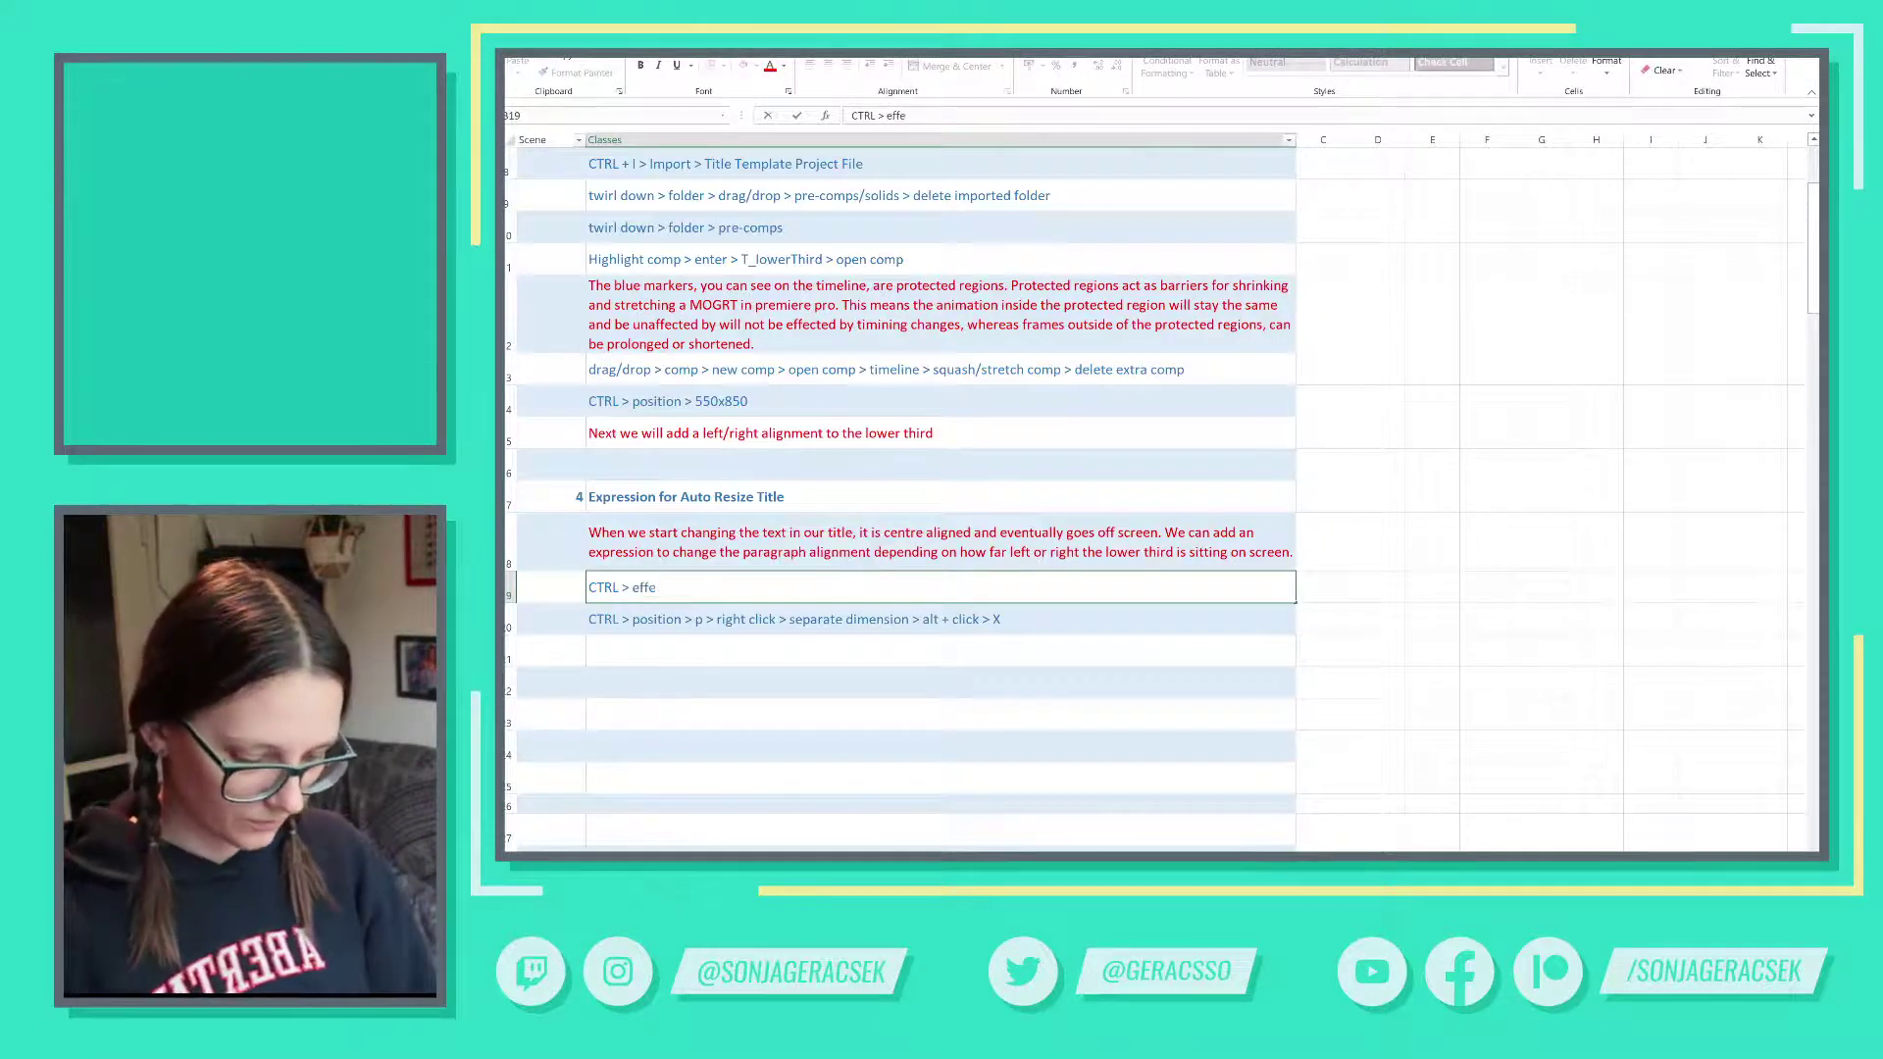
pyautogui.write('cts &')
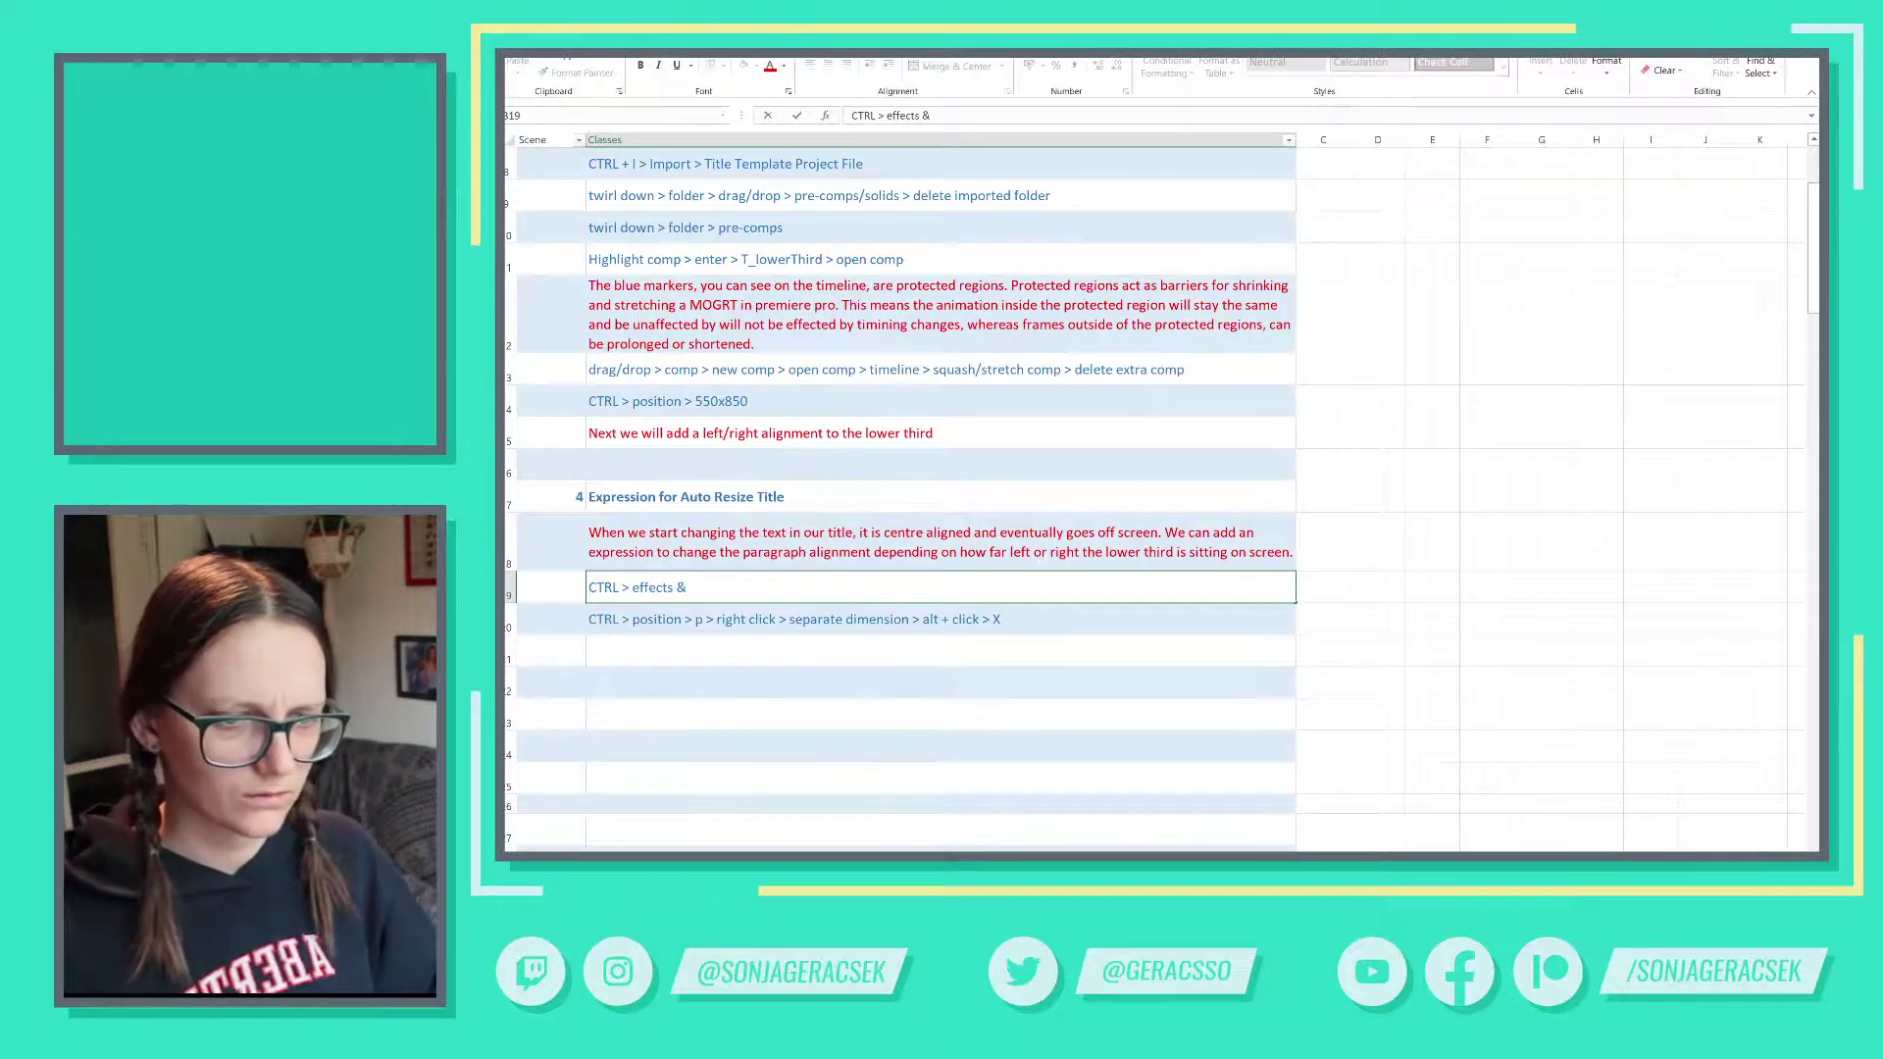
pyautogui.hotkey('alt', 'Tab')
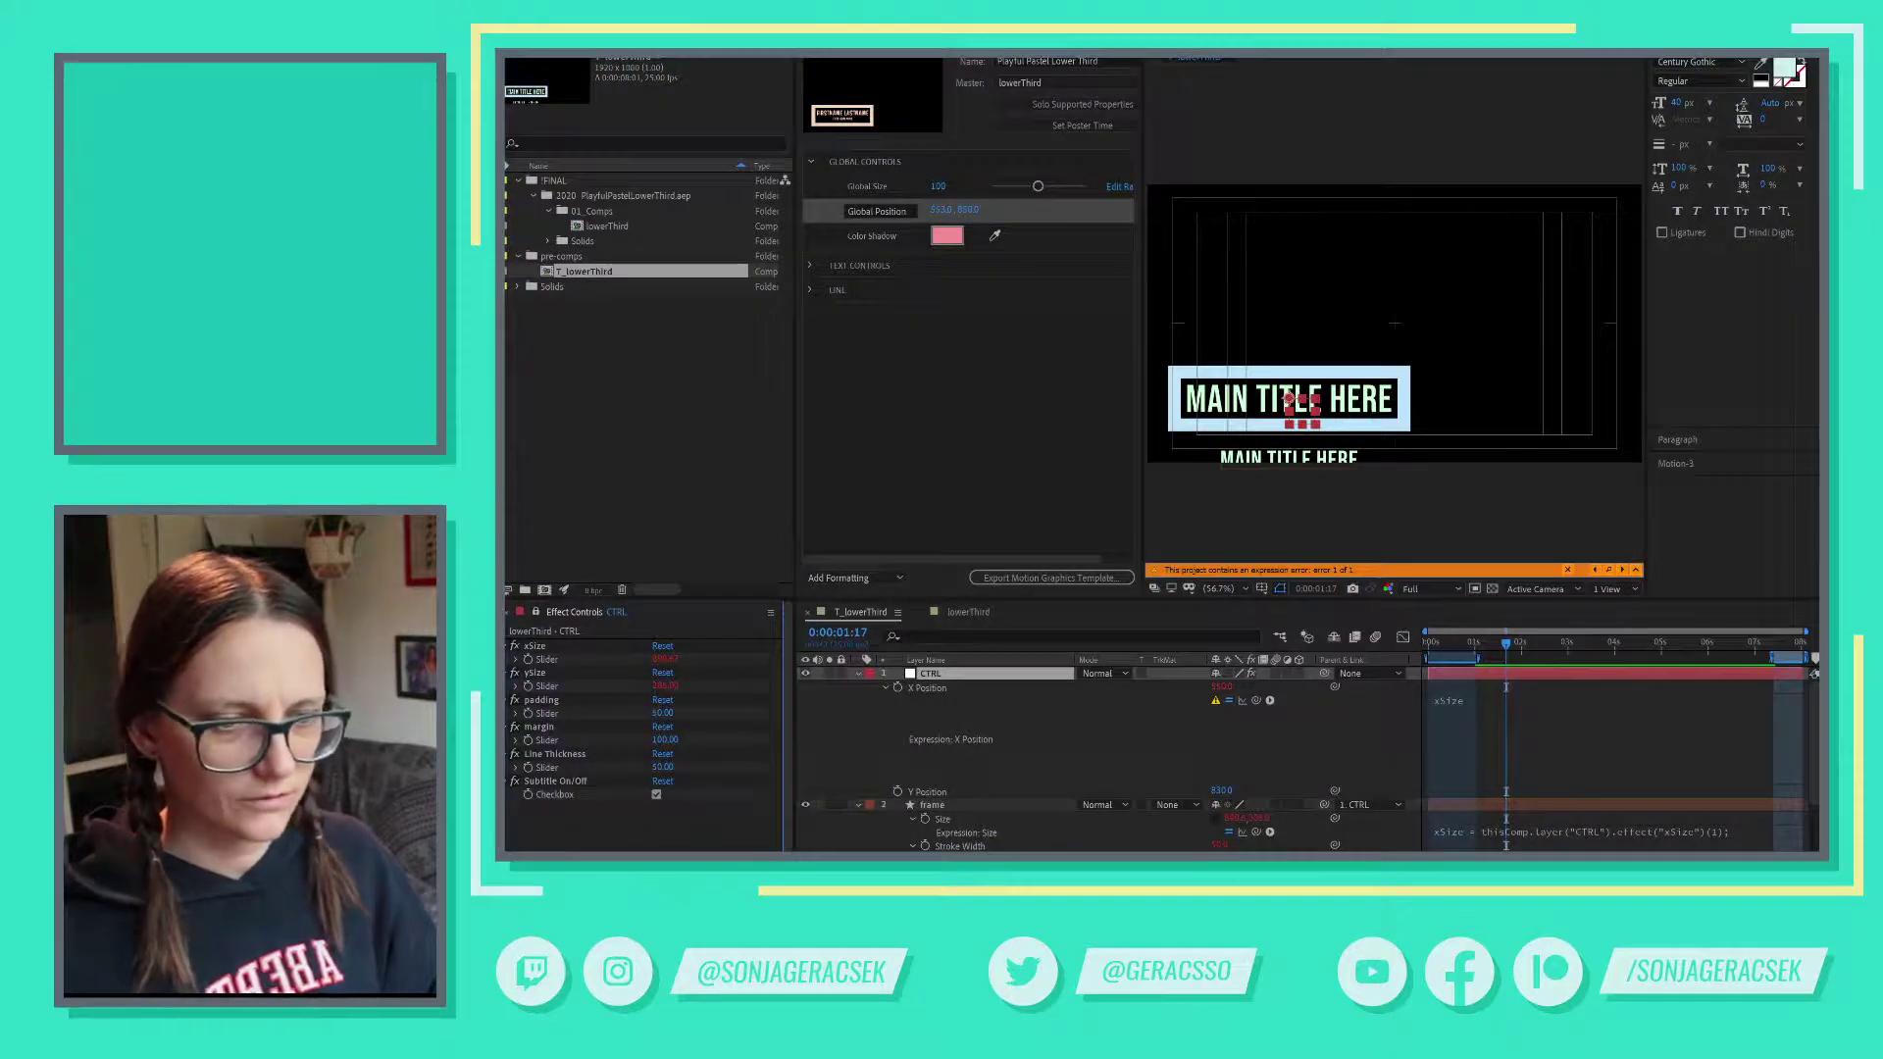
pyautogui.hotkey('alt', 'Tab')
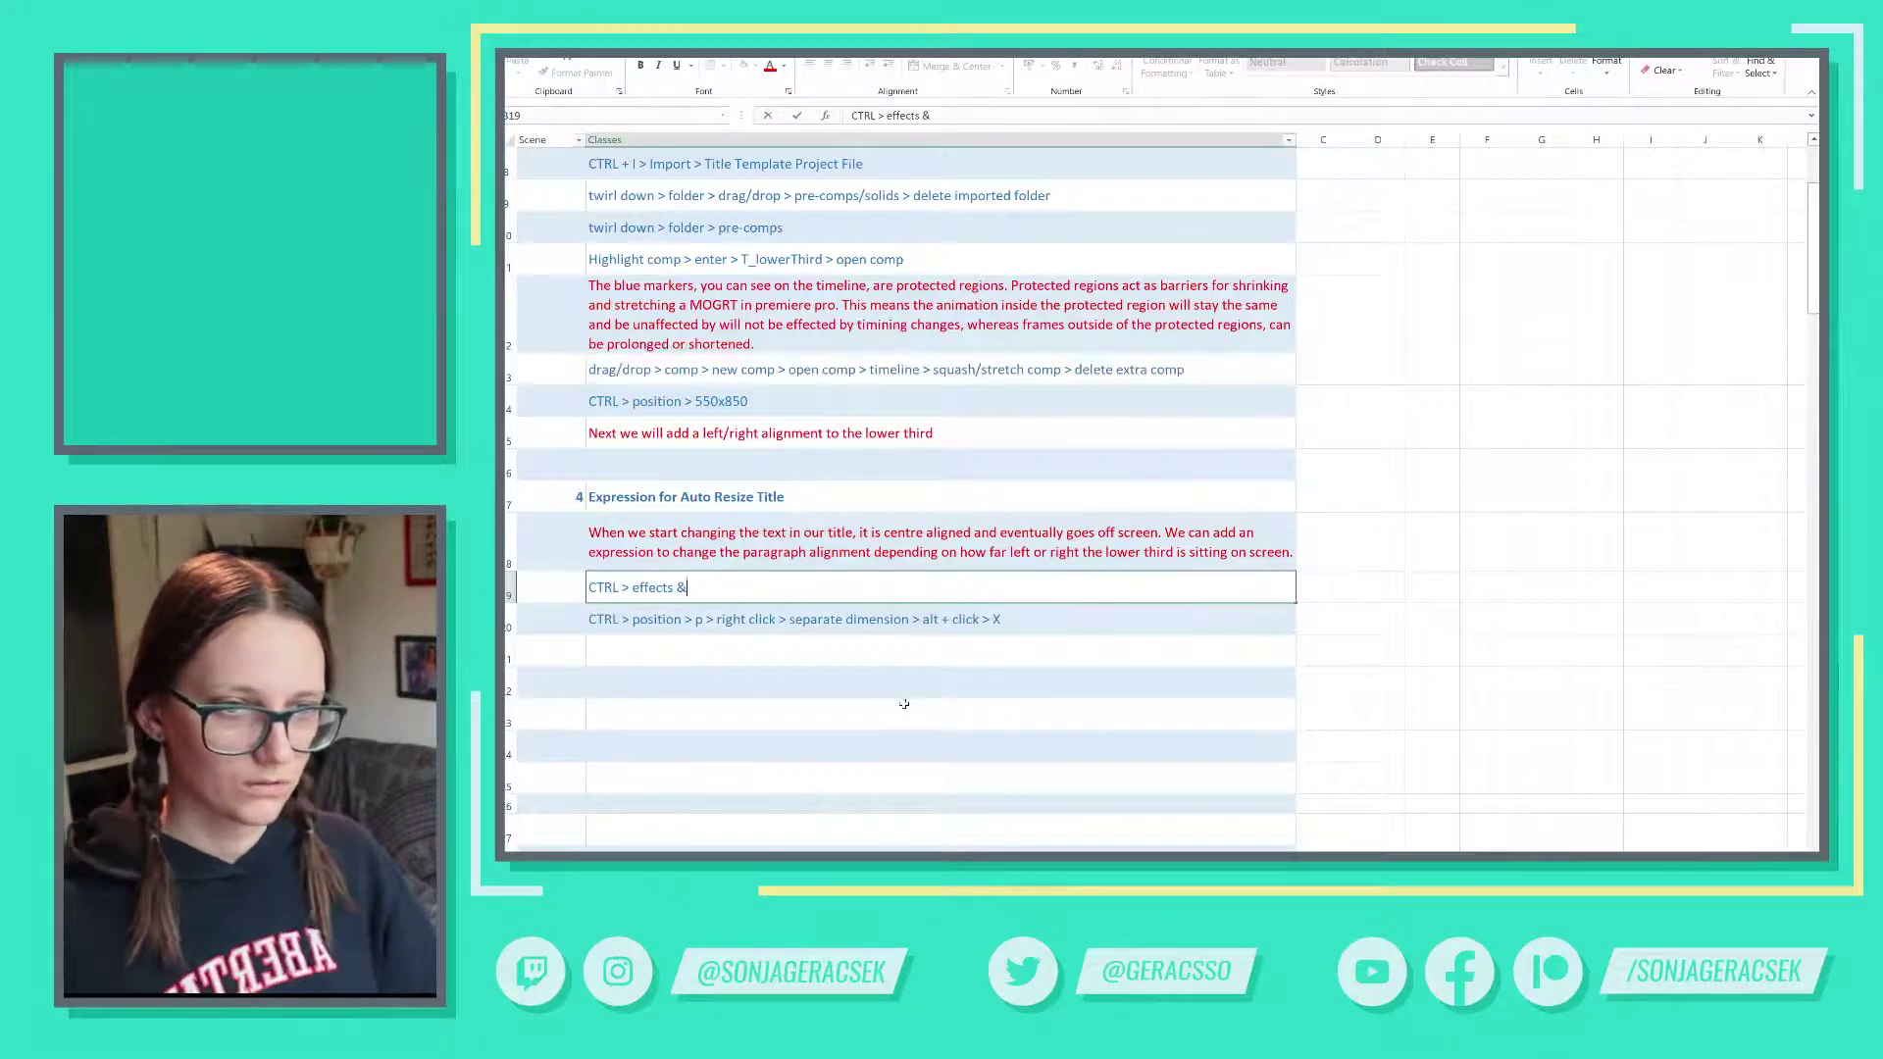
pyautogui.press('BackSpace')
pyautogui.write('controls > ')
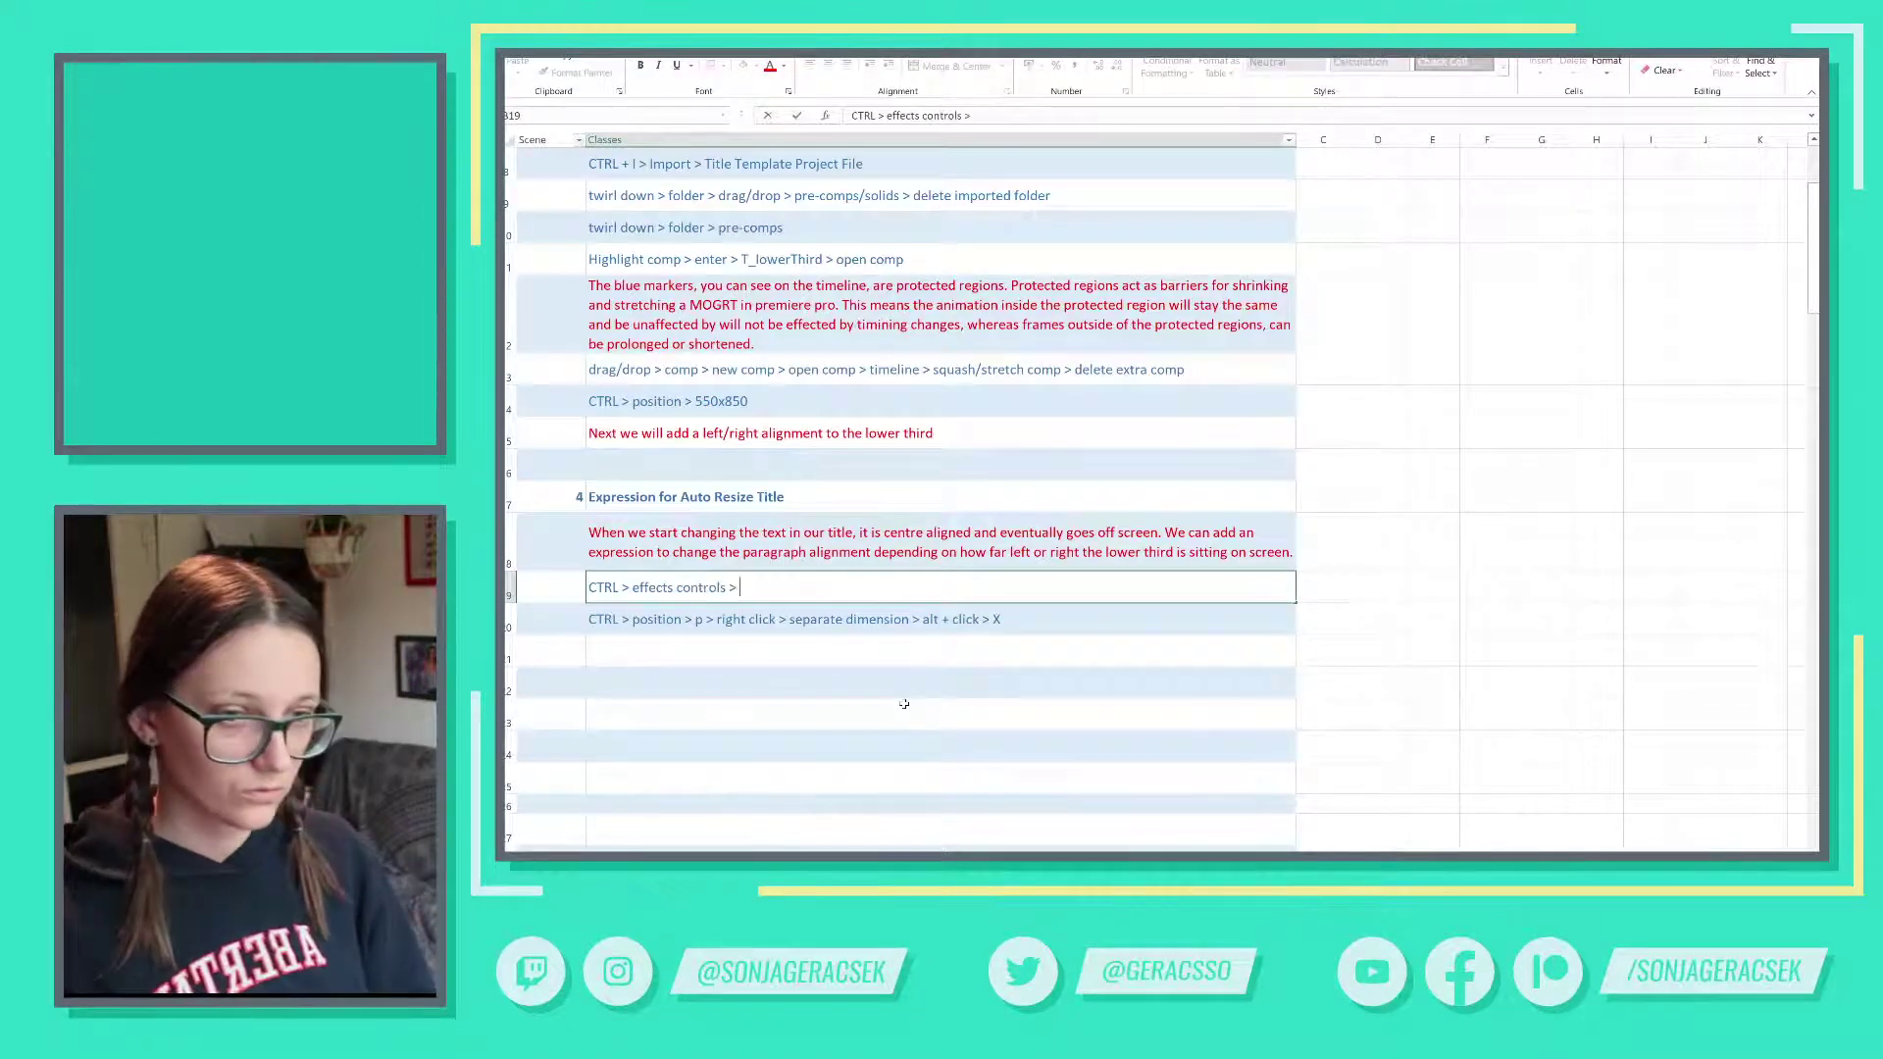
pyautogui.write('toggle vi')
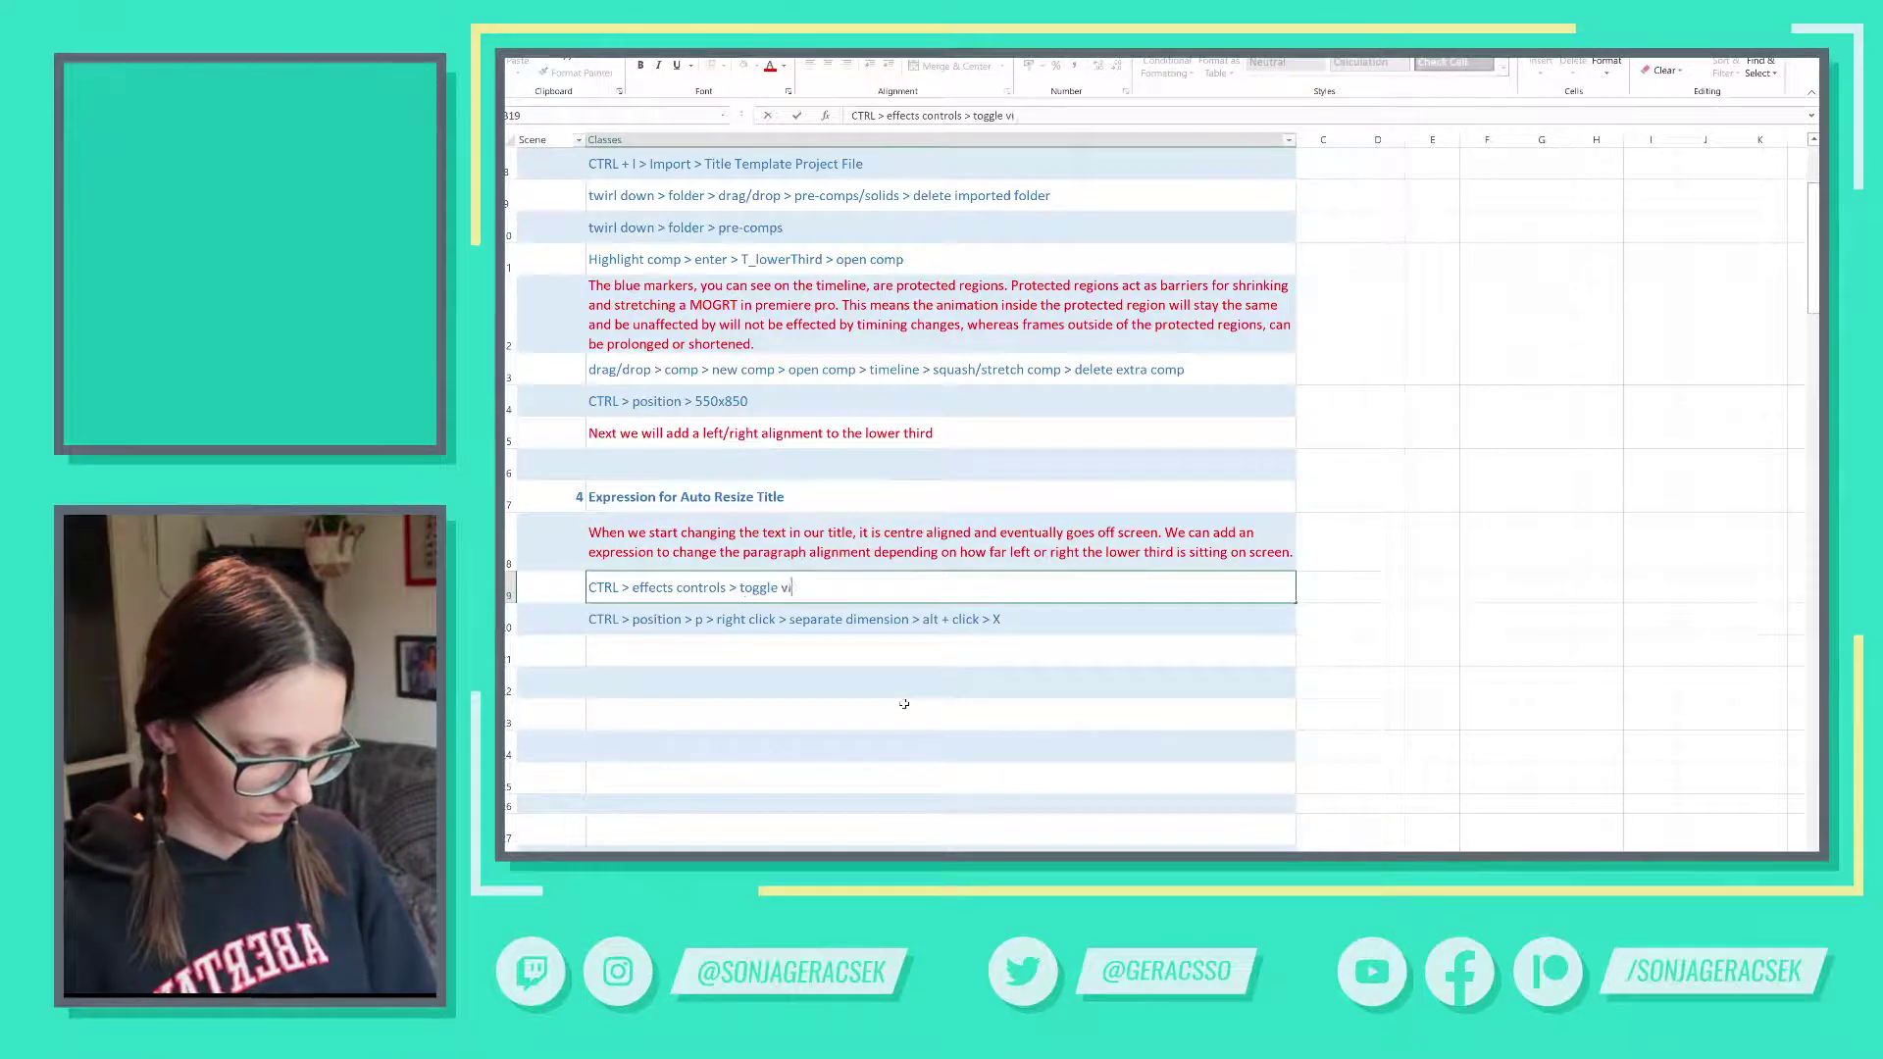
pyautogui.write('ewer lock')
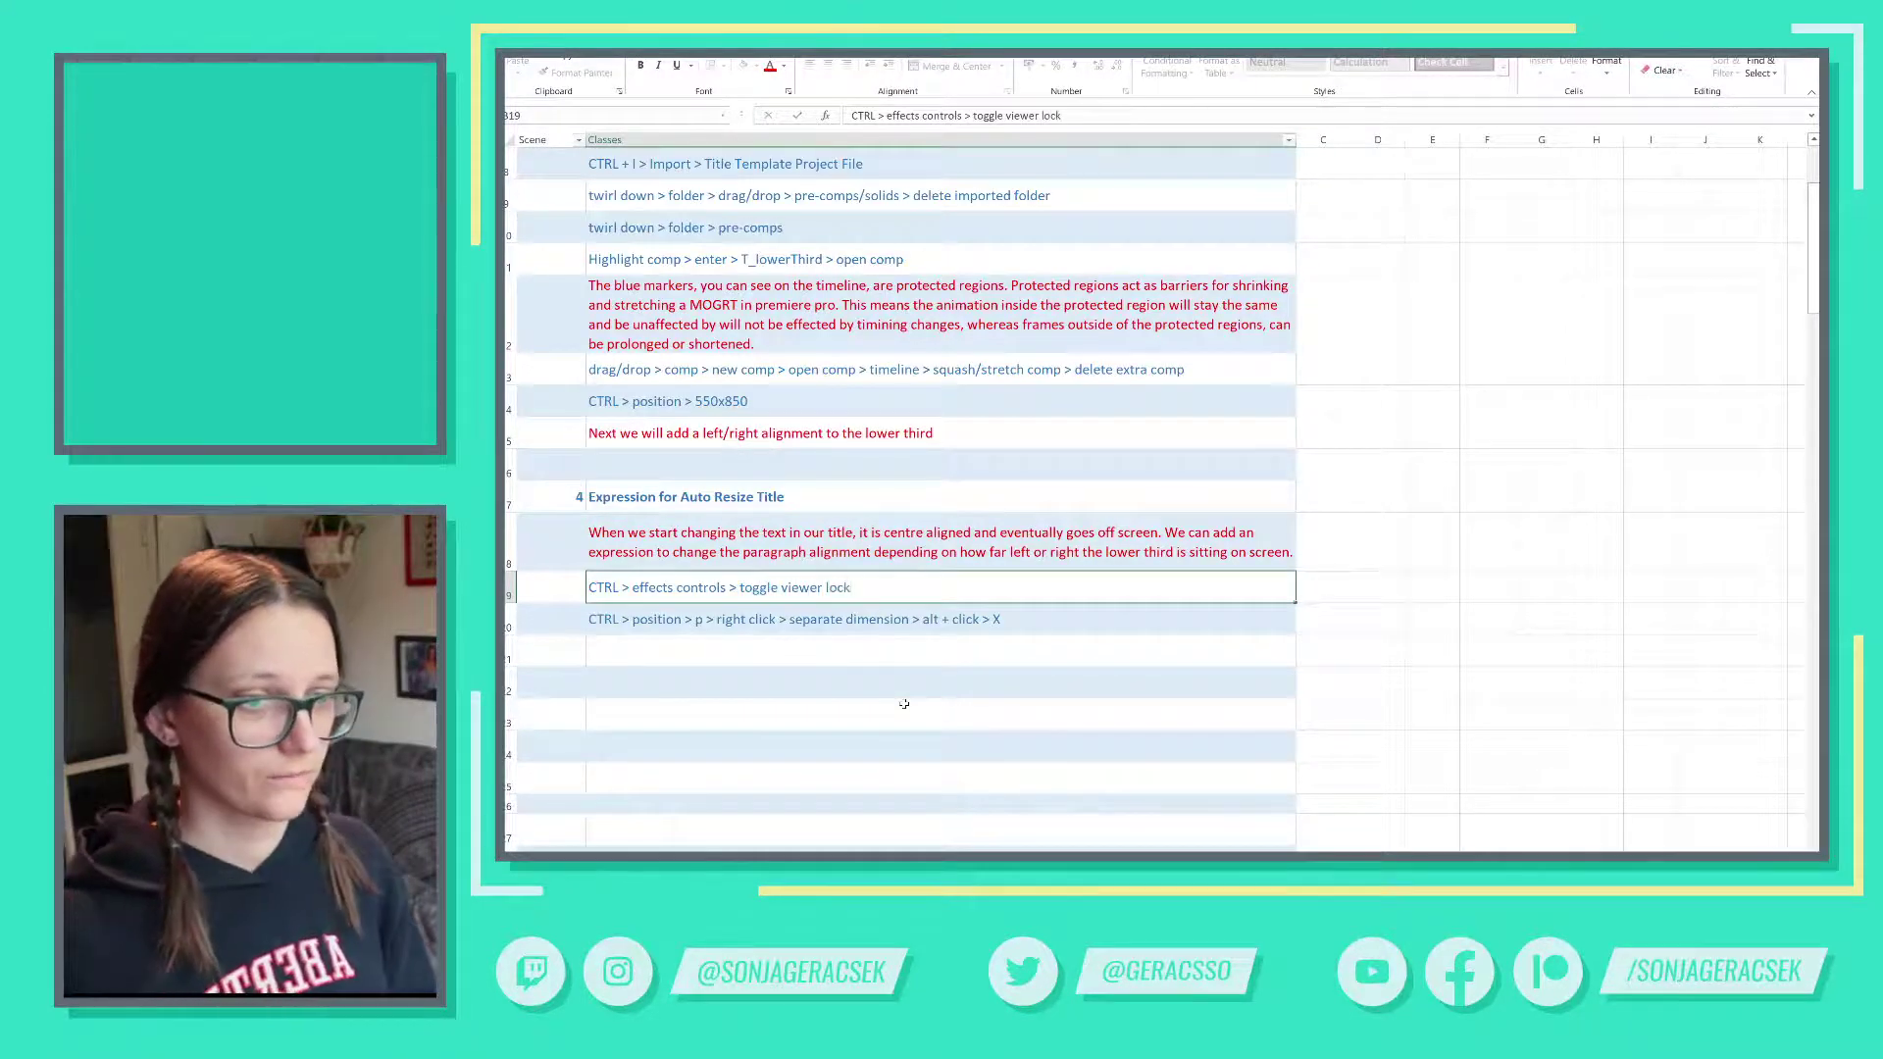
pyautogui.press('Return')
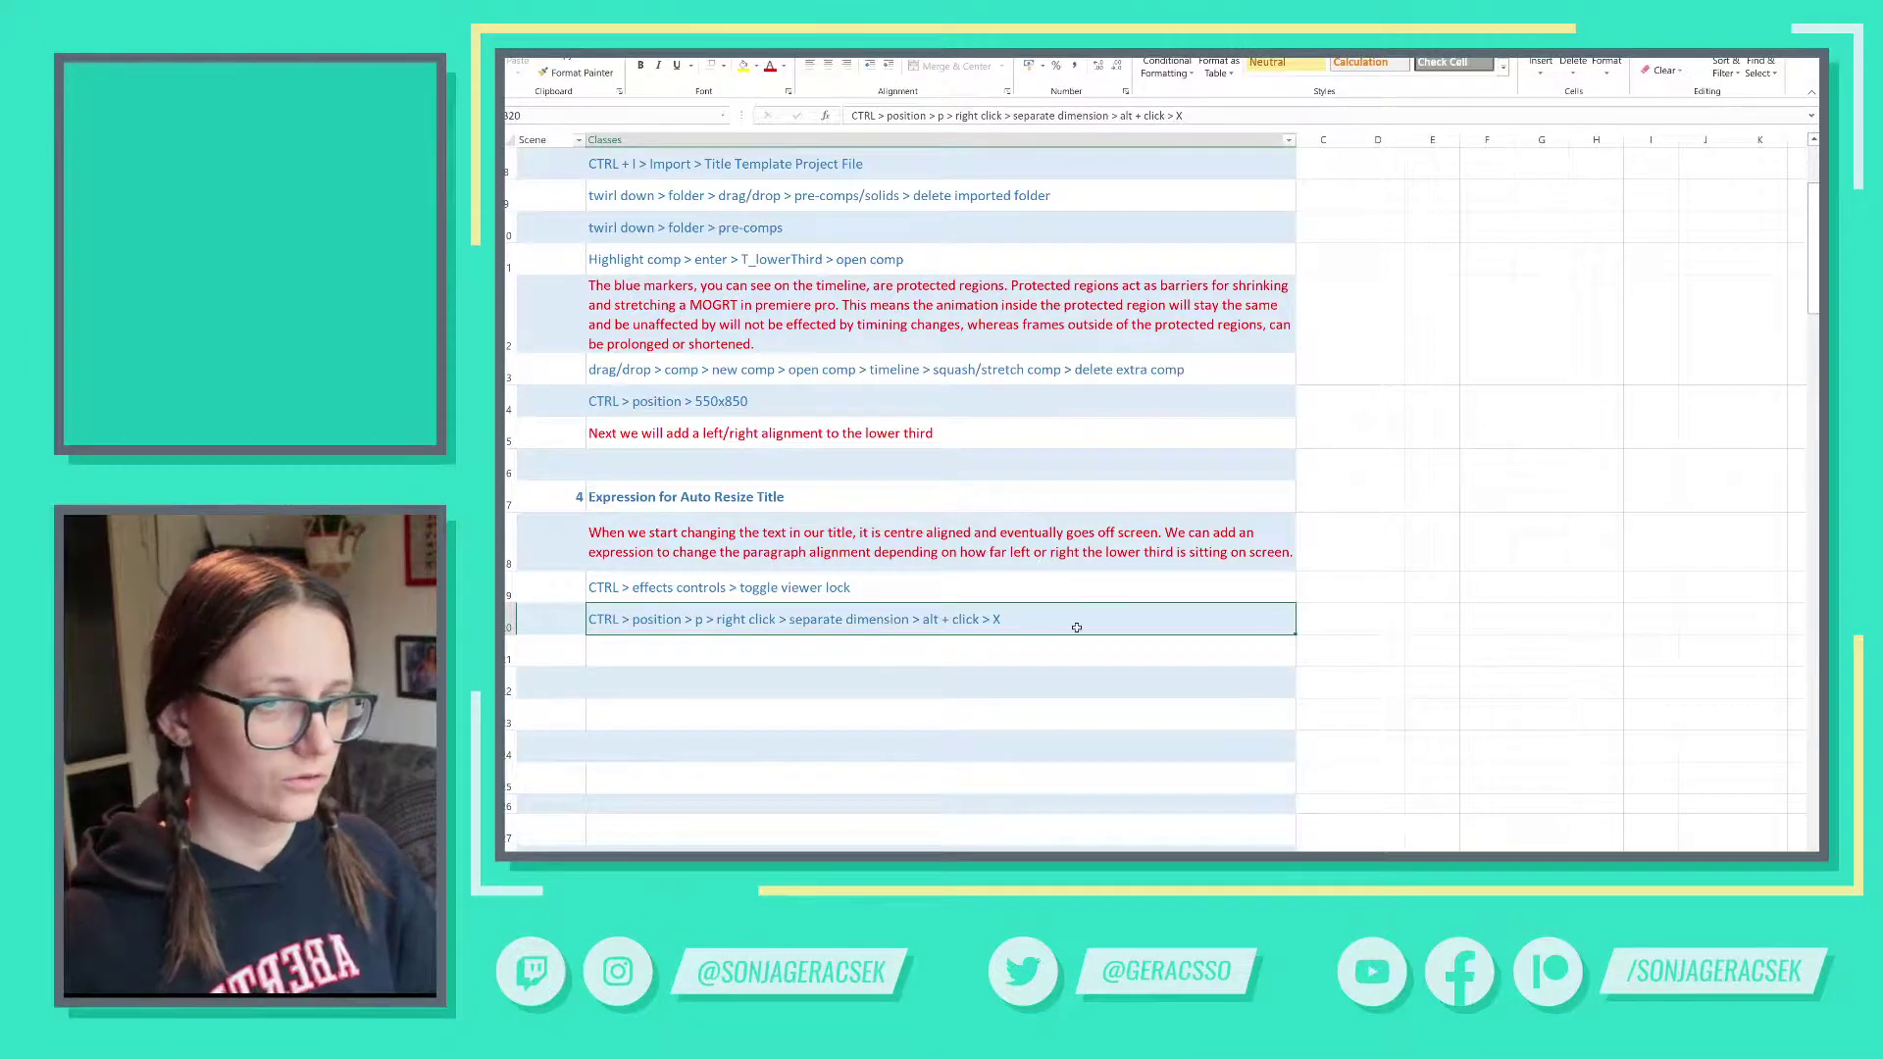
# - Enter "xSize =" in the row below the class 4 position instruction, and switch to After Effects
pyautogui.click(1027, 648)
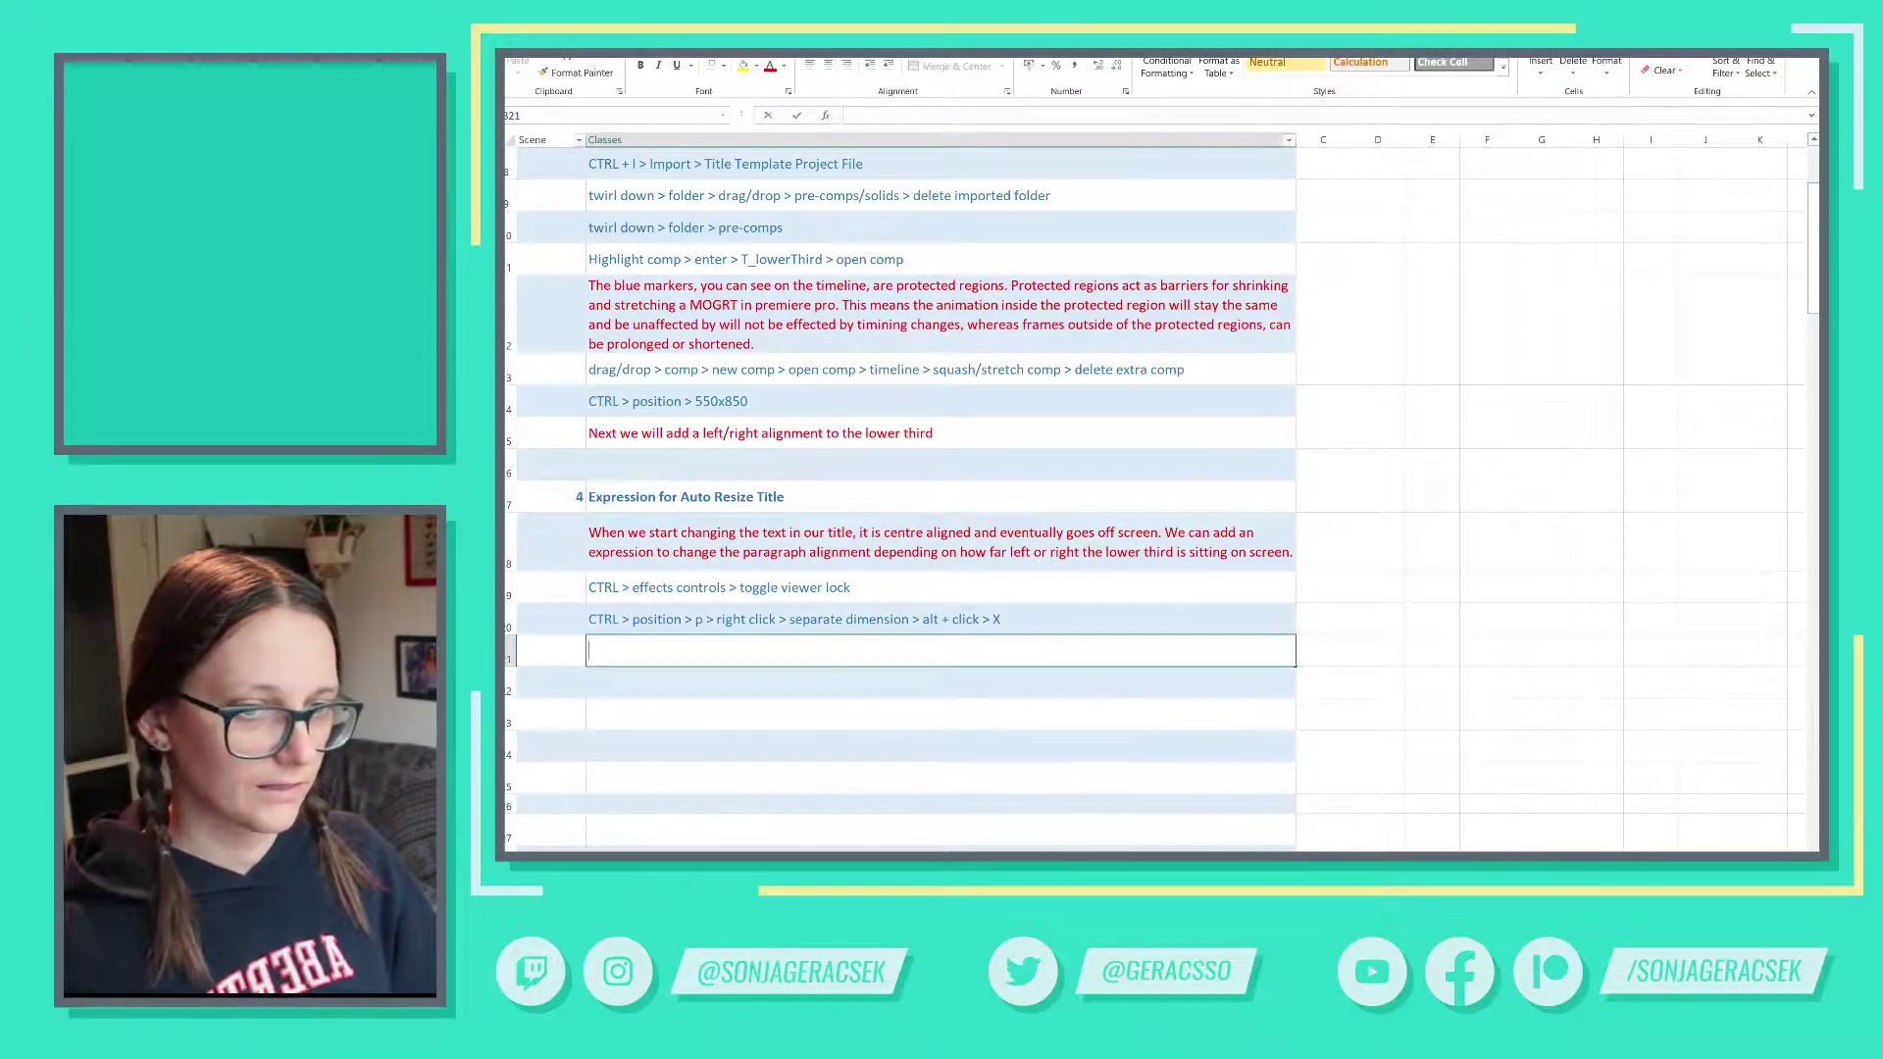
pyautogui.write('xSi')
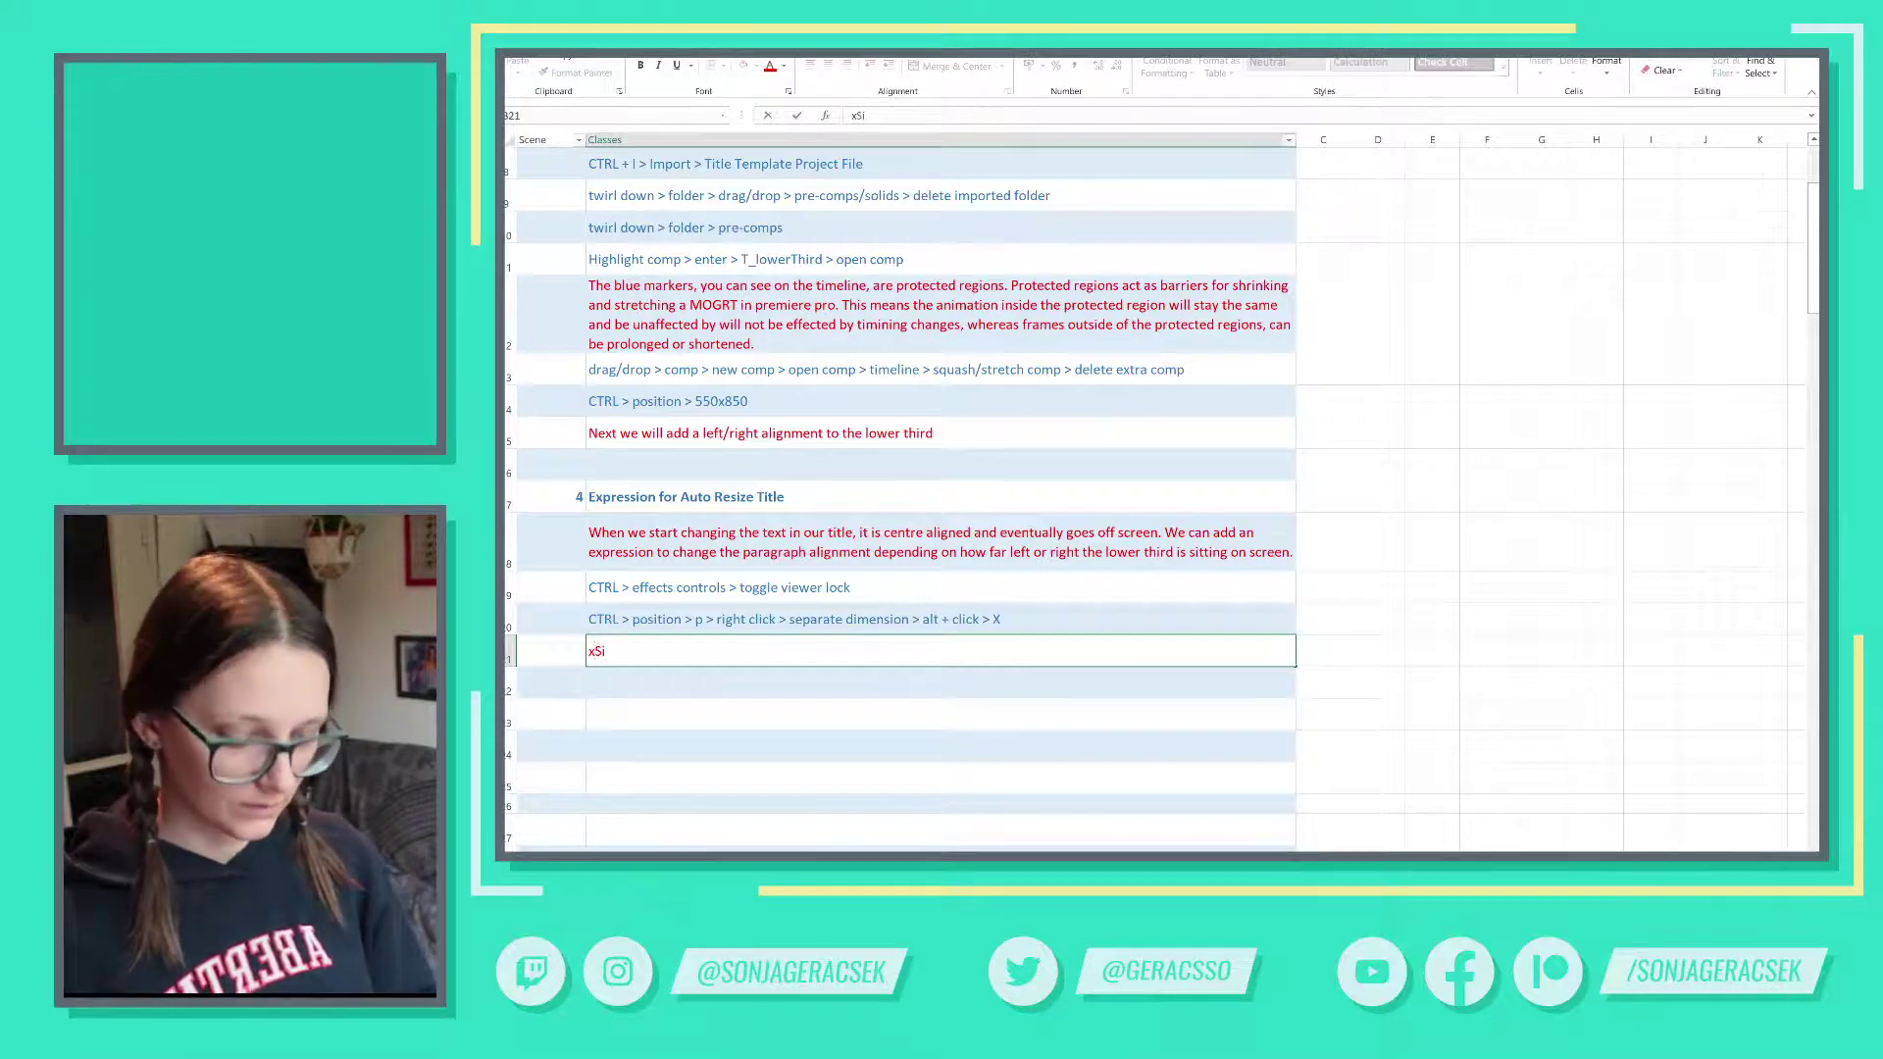
pyautogui.write('ze =')
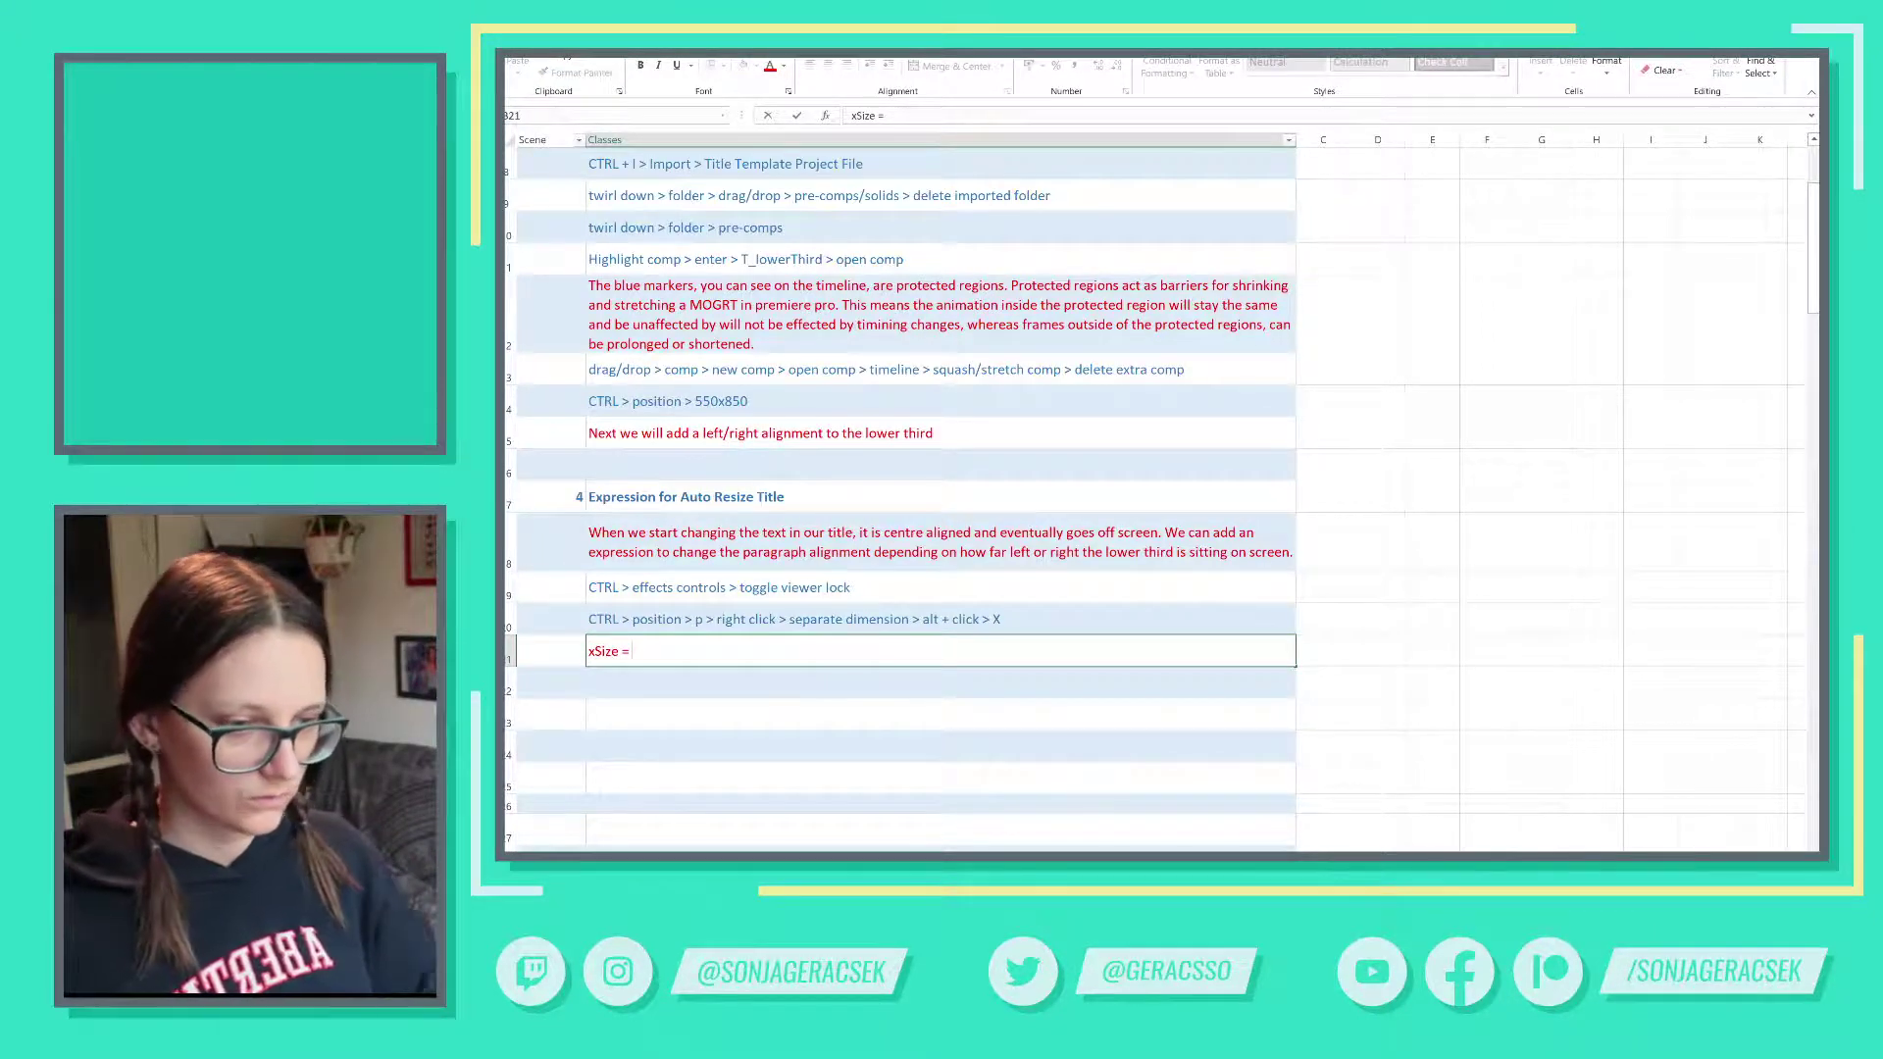
pyautogui.hotkey('alt', 'Tab')
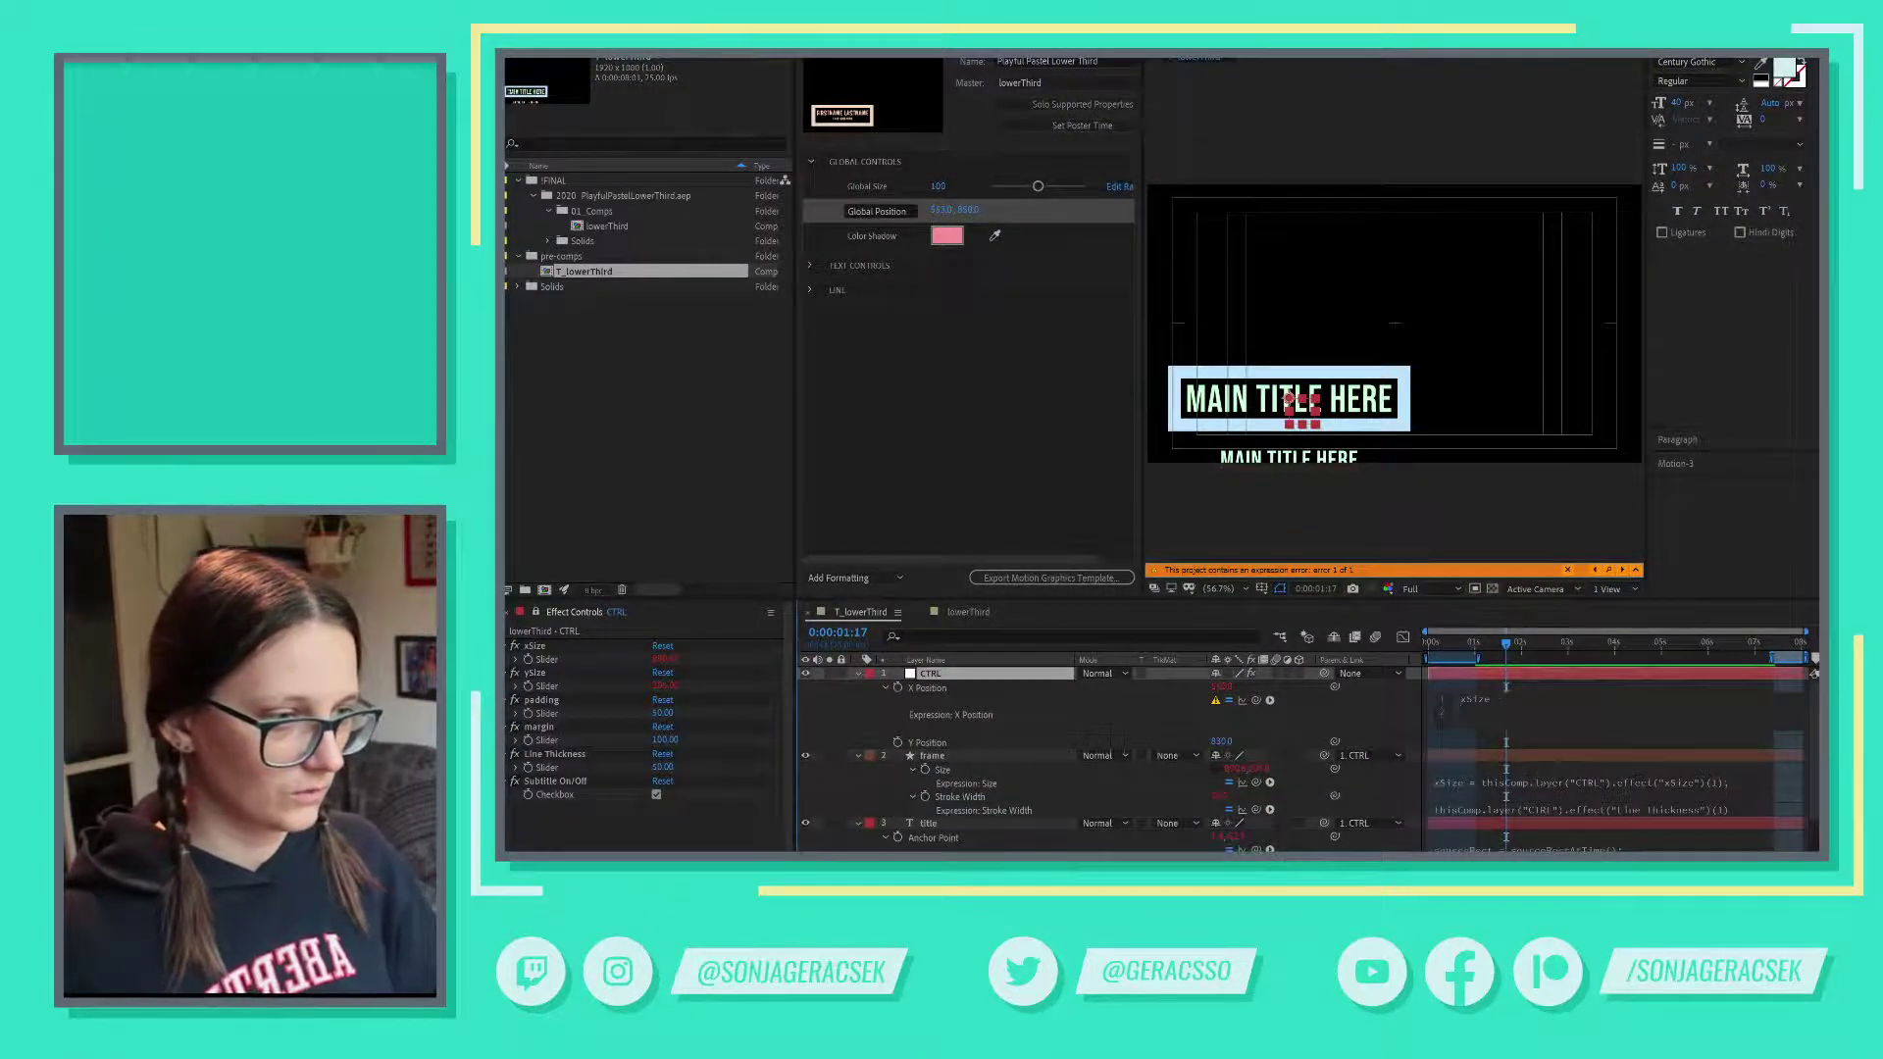
# - Link xSize in the CTRL layer's X Position expression to the xSize slider, and add xSize/2 as the expression's result
pyautogui.moveTo(1256, 700); pyautogui.dragTo(551, 667)
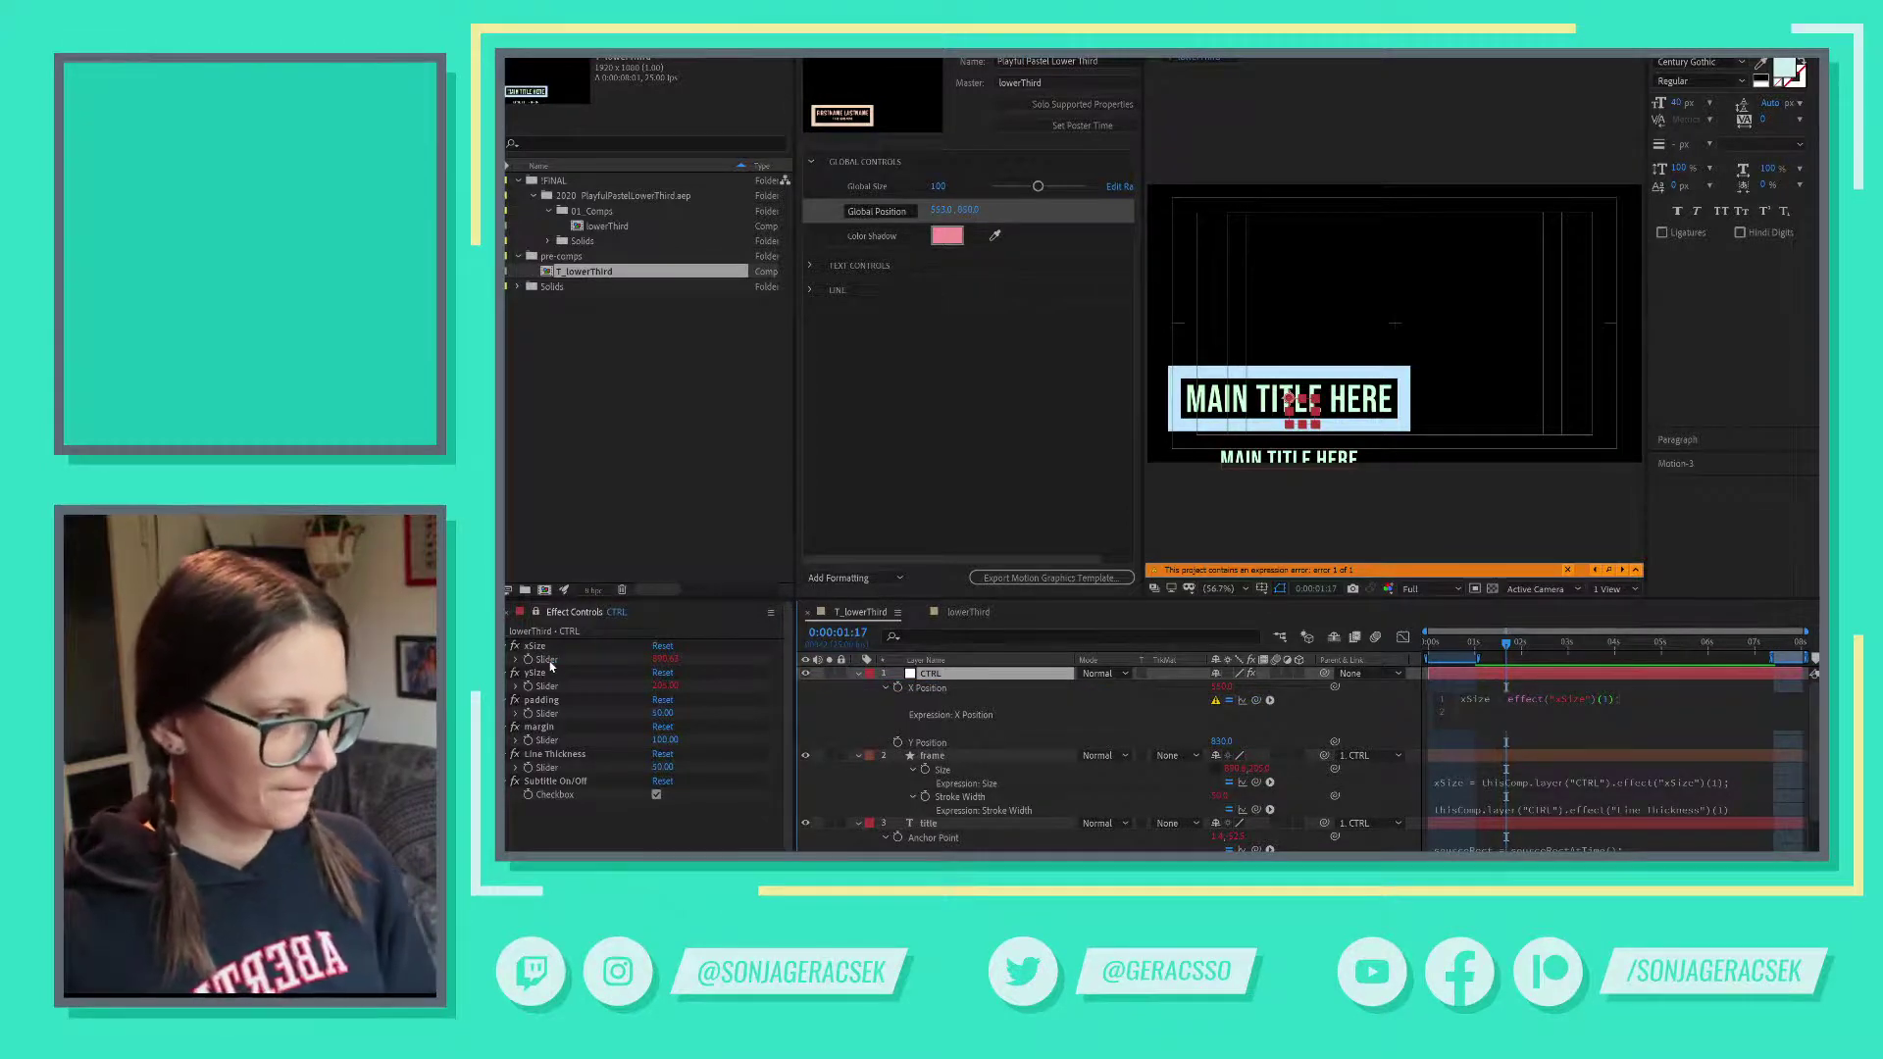
pyautogui.write(';')
pyautogui.press('Return')
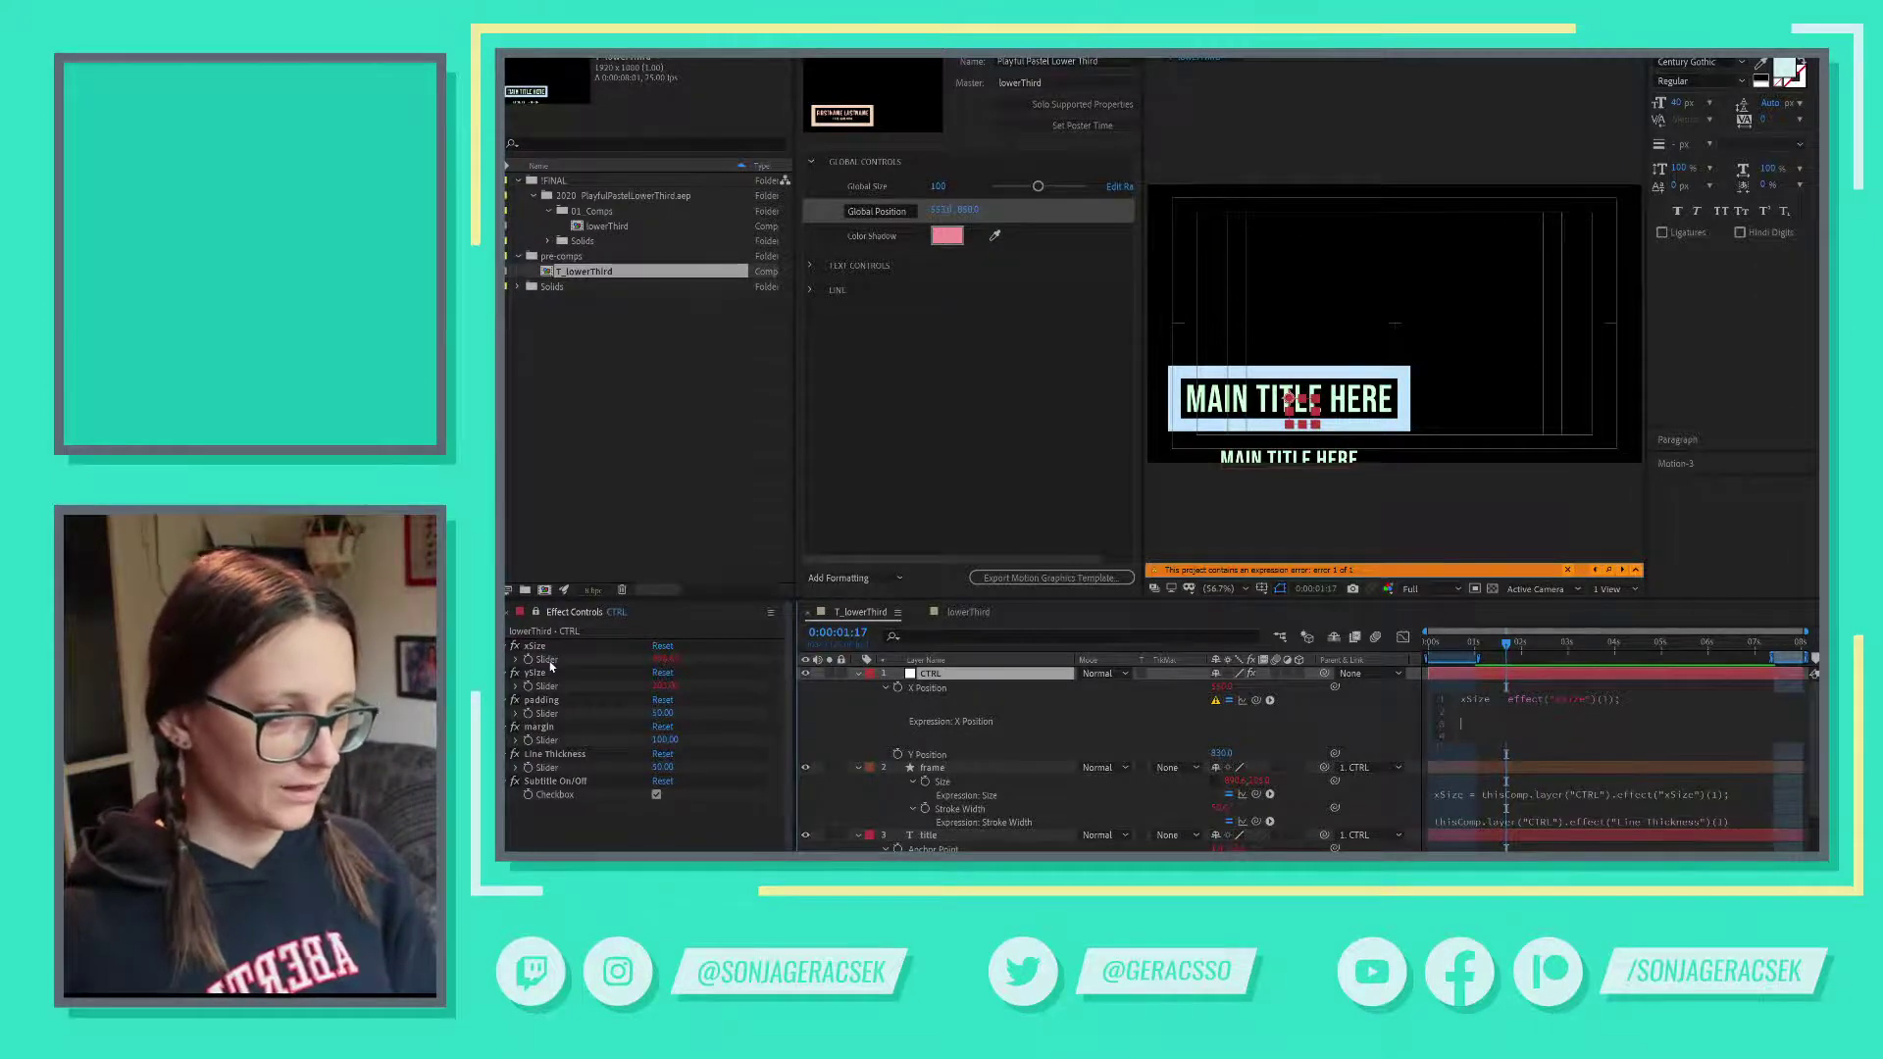
pyautogui.write('xSize')
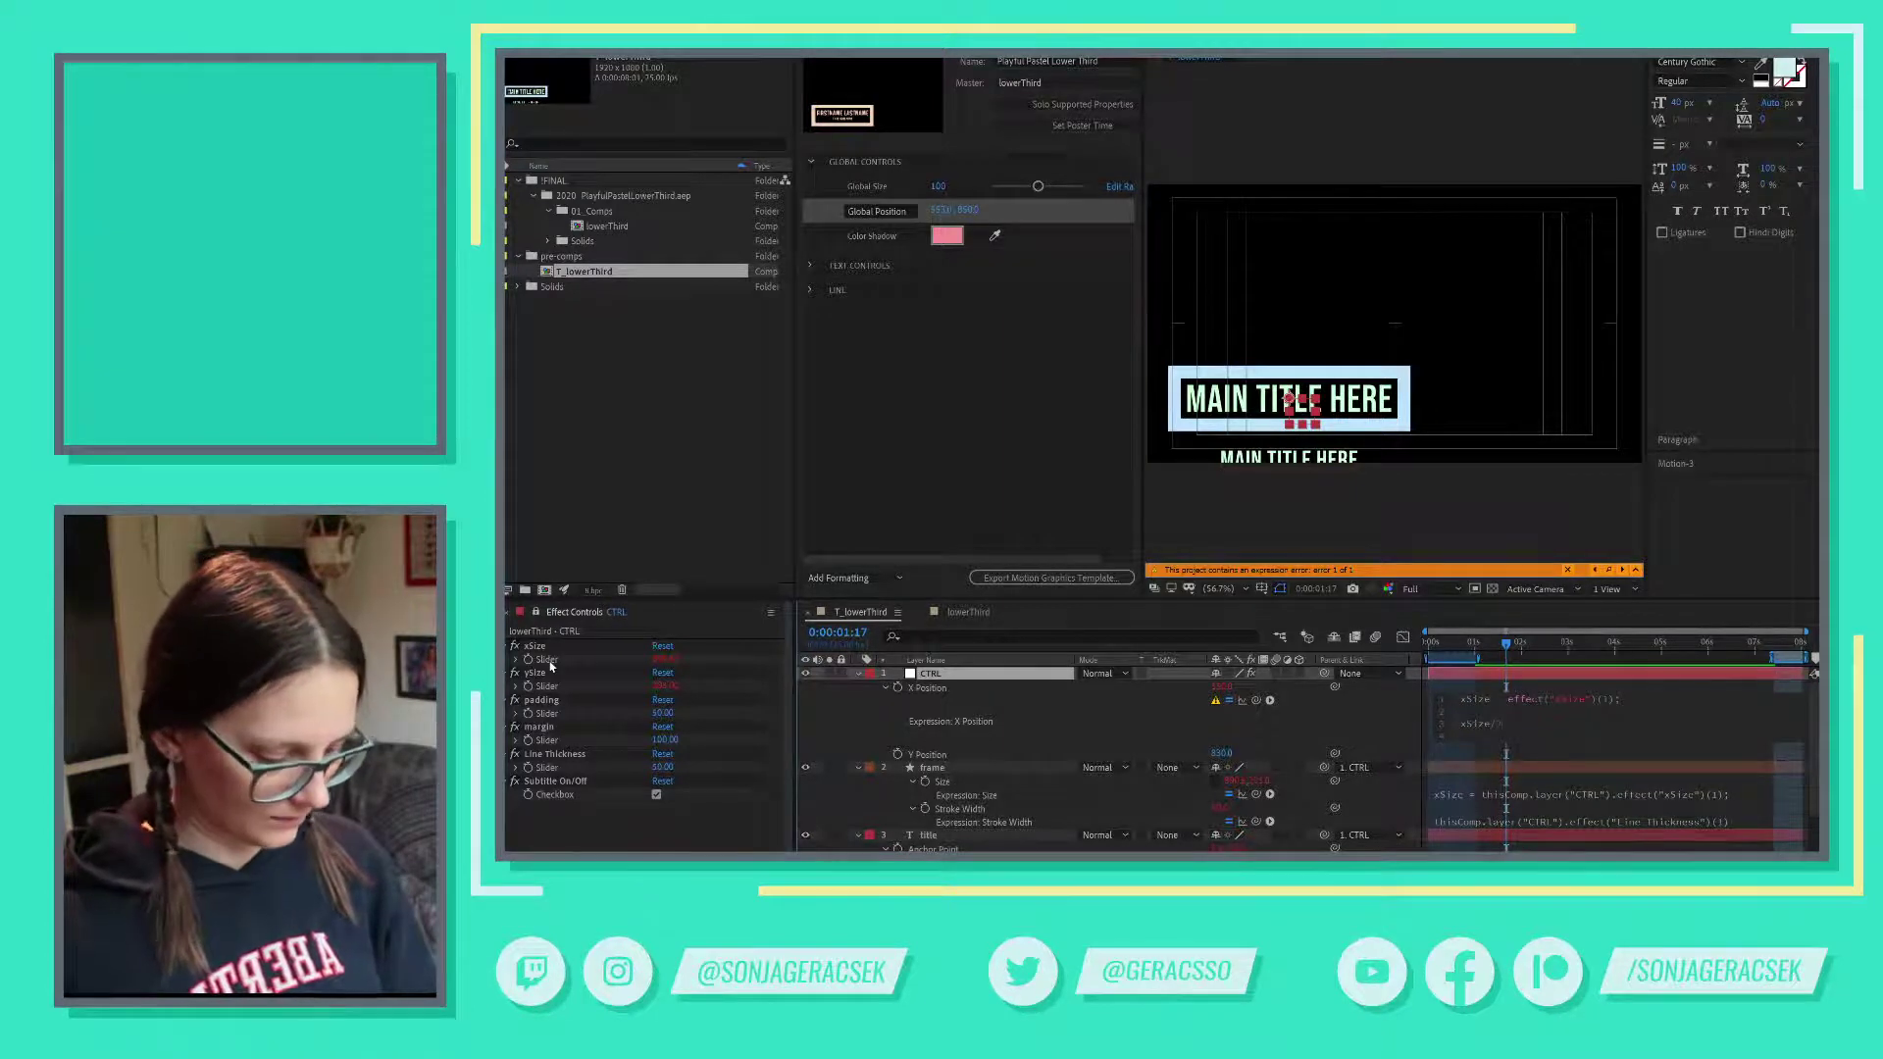
pyautogui.write('/2')
pyautogui.press('KP_Enter')
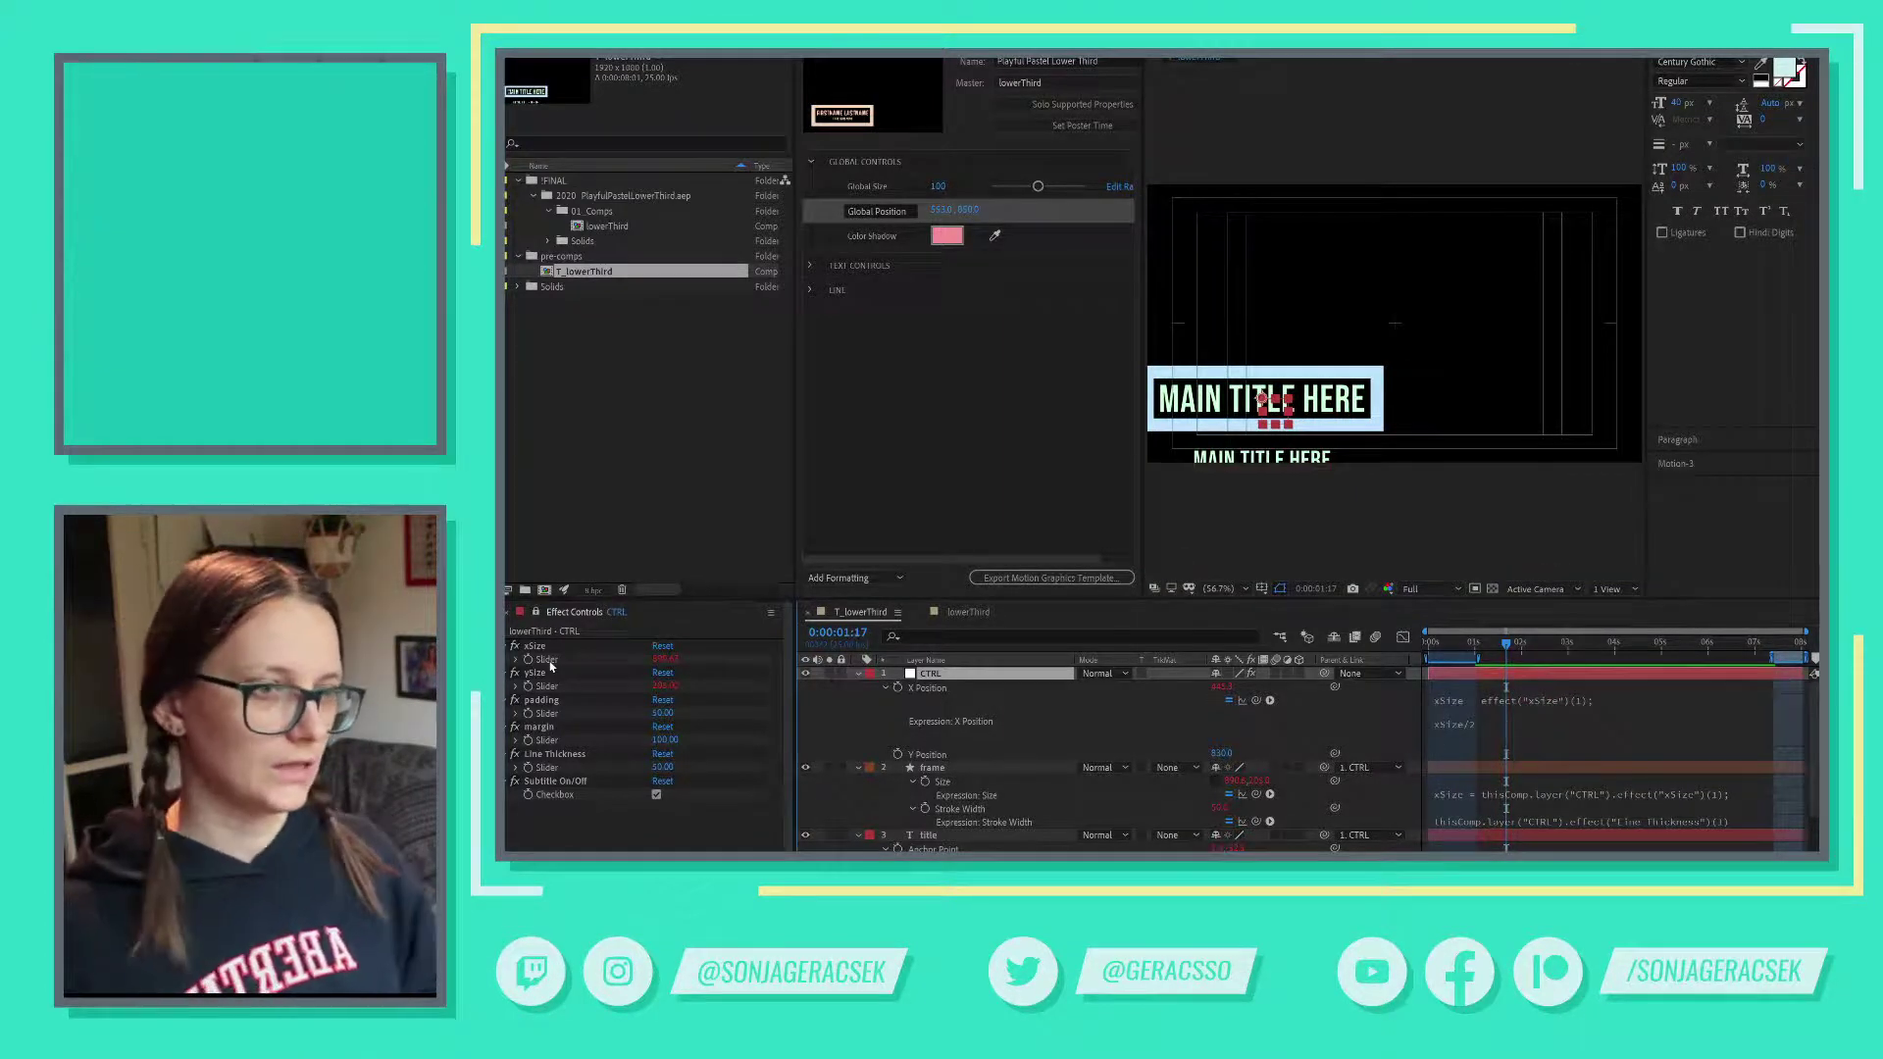
pyautogui.click(1116, 732)
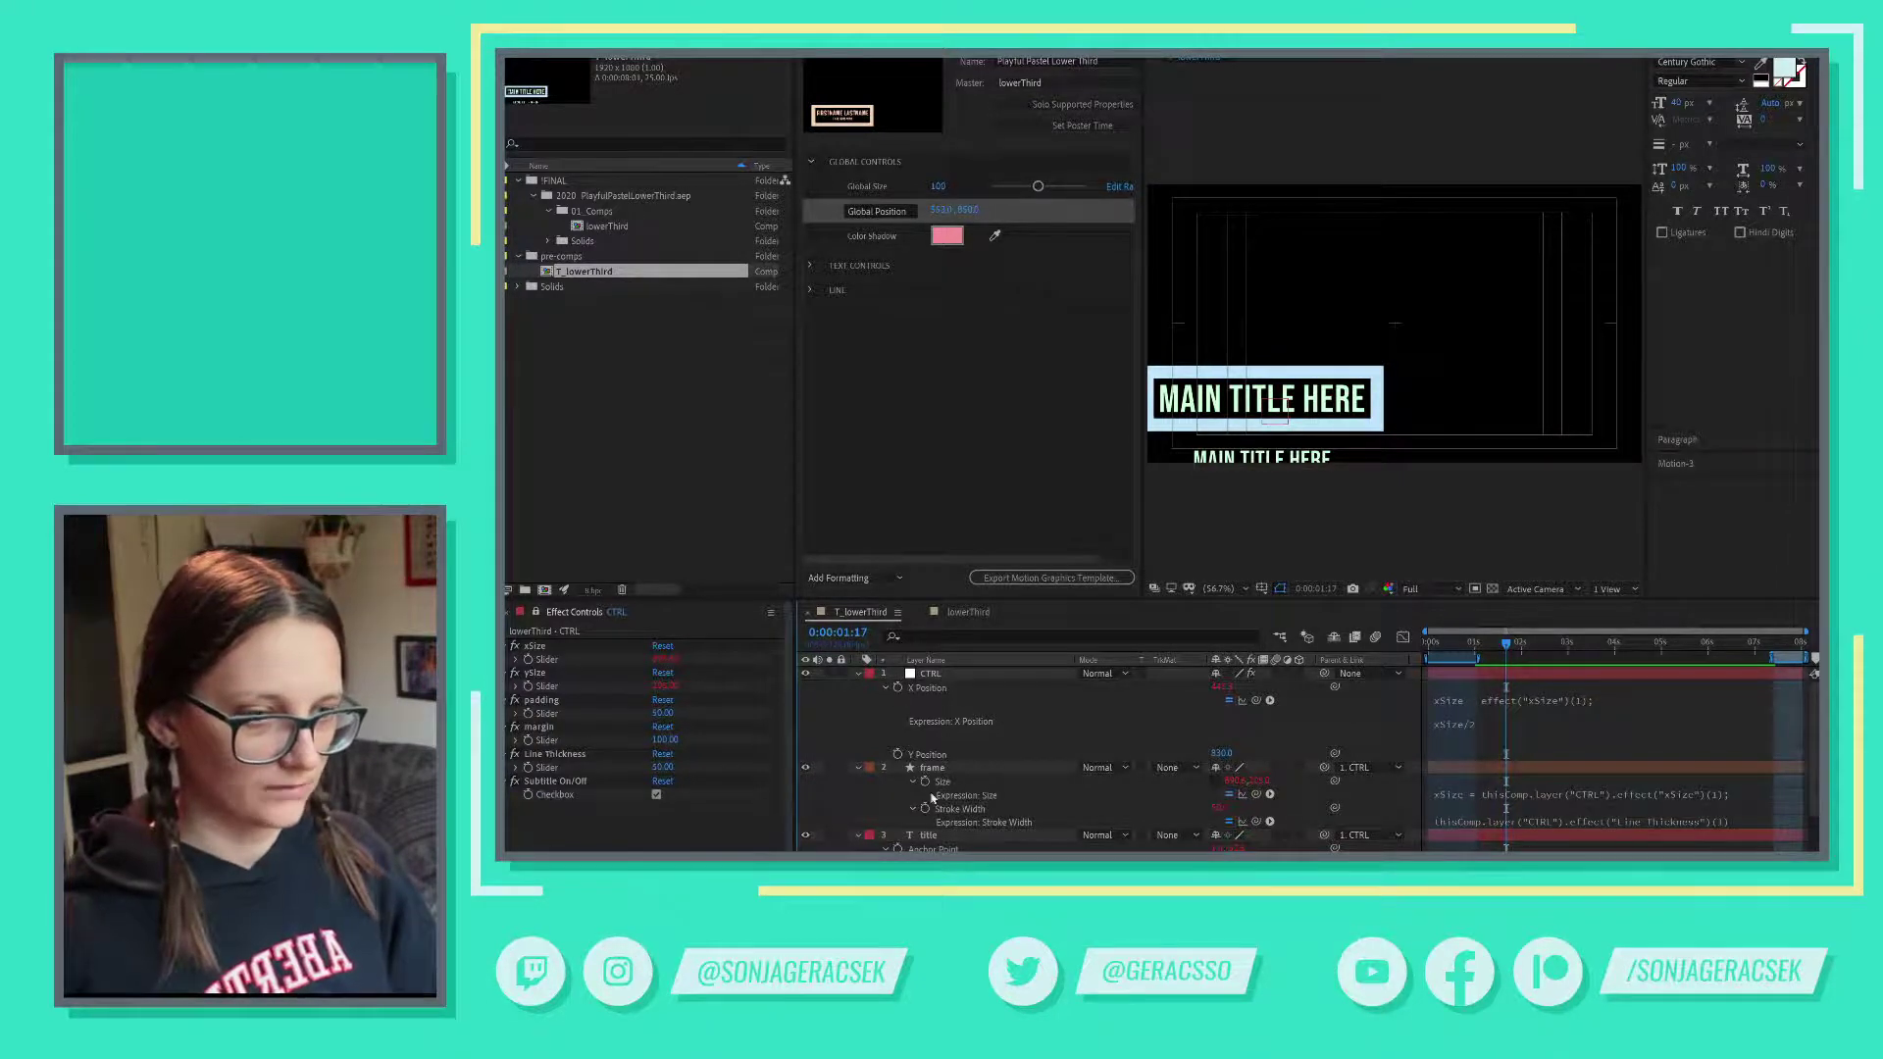
# - Try xSize without the division by 2 as the result of the CTRL layer's X Position expression
pyautogui.click(1483, 718)
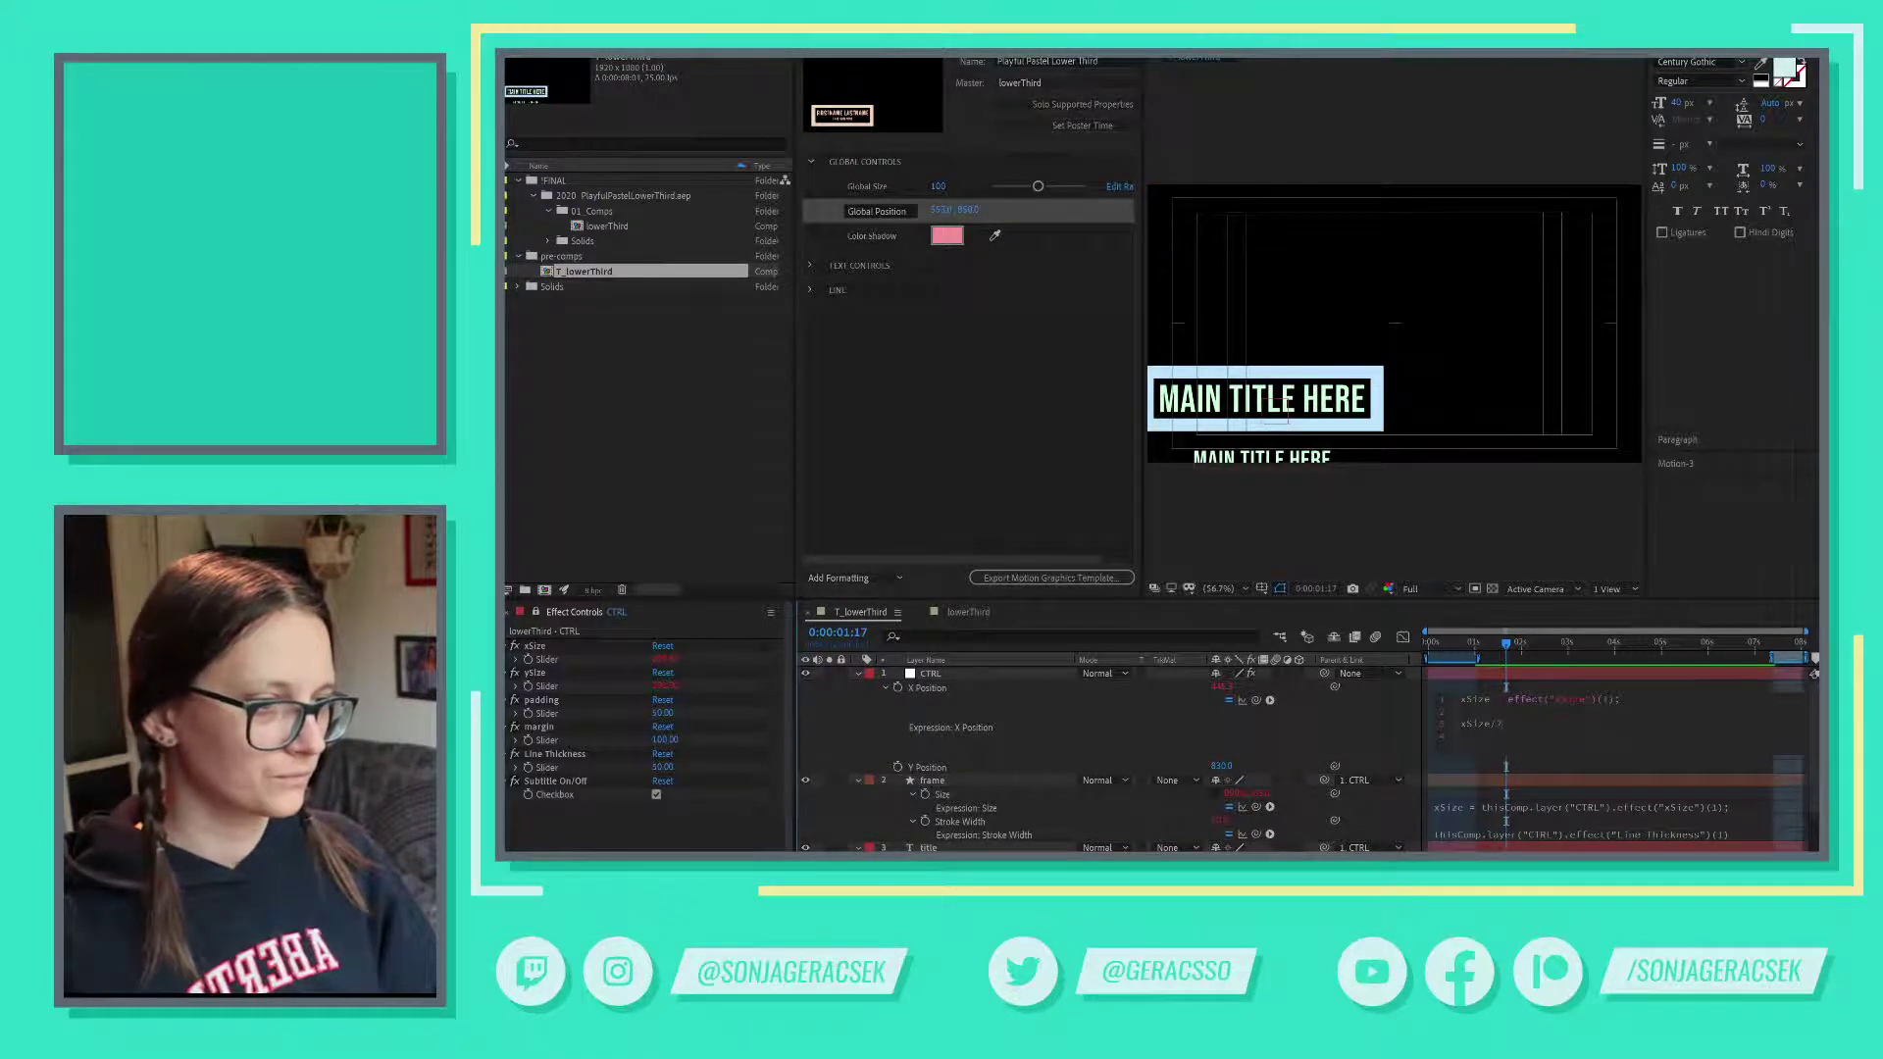
pyautogui.write('e')
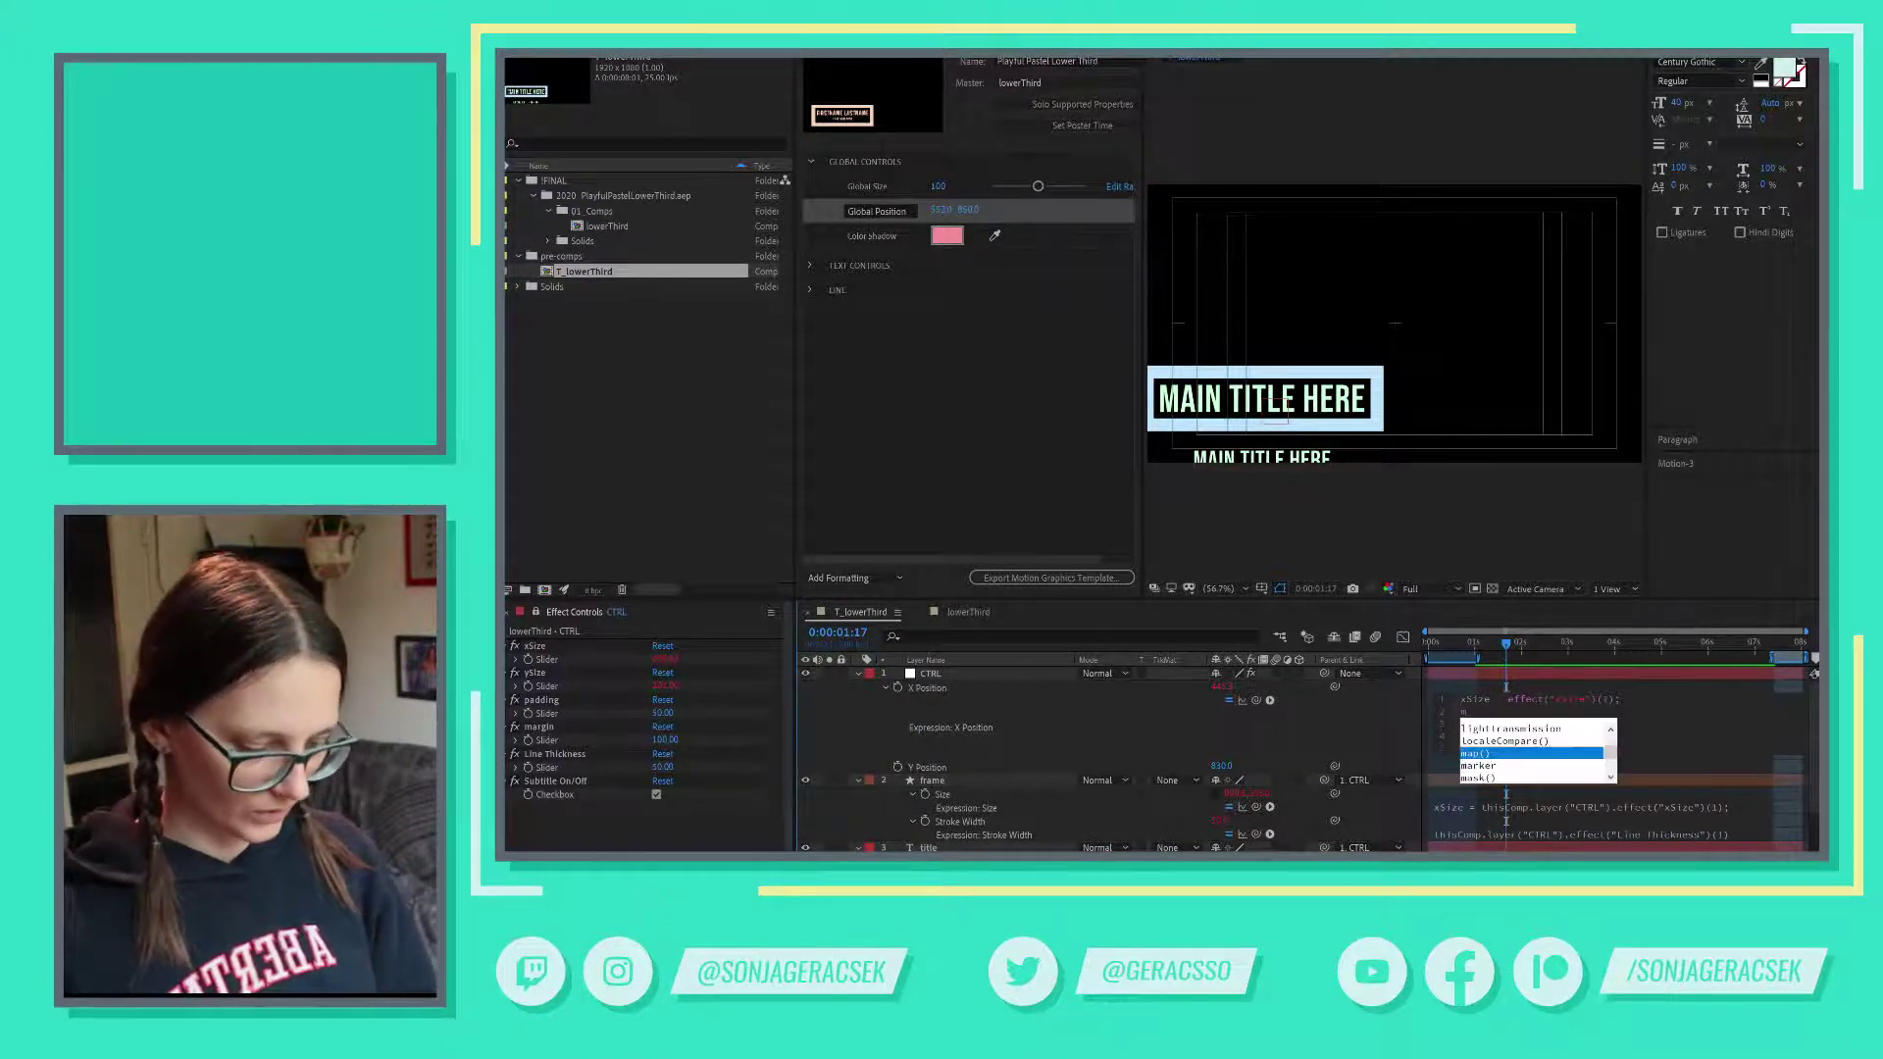
pyautogui.click(1189, 725)
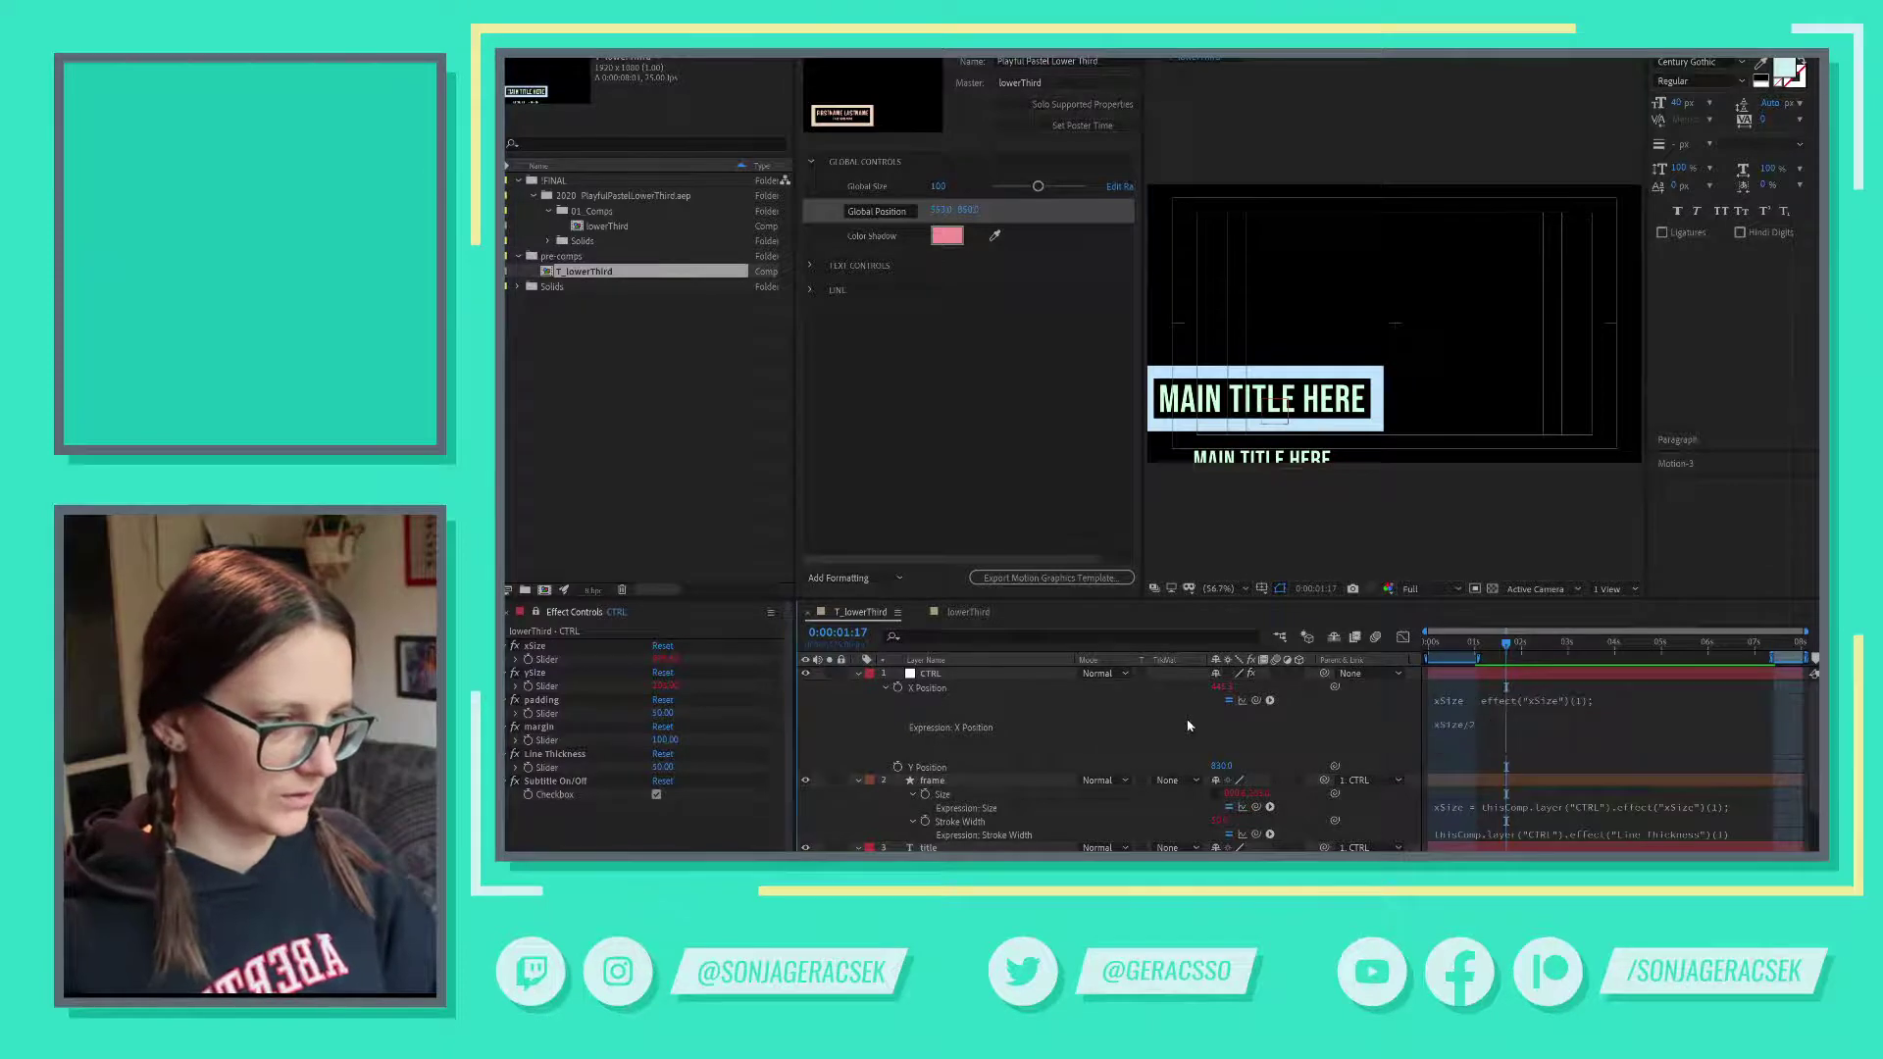
pyautogui.click(1457, 739)
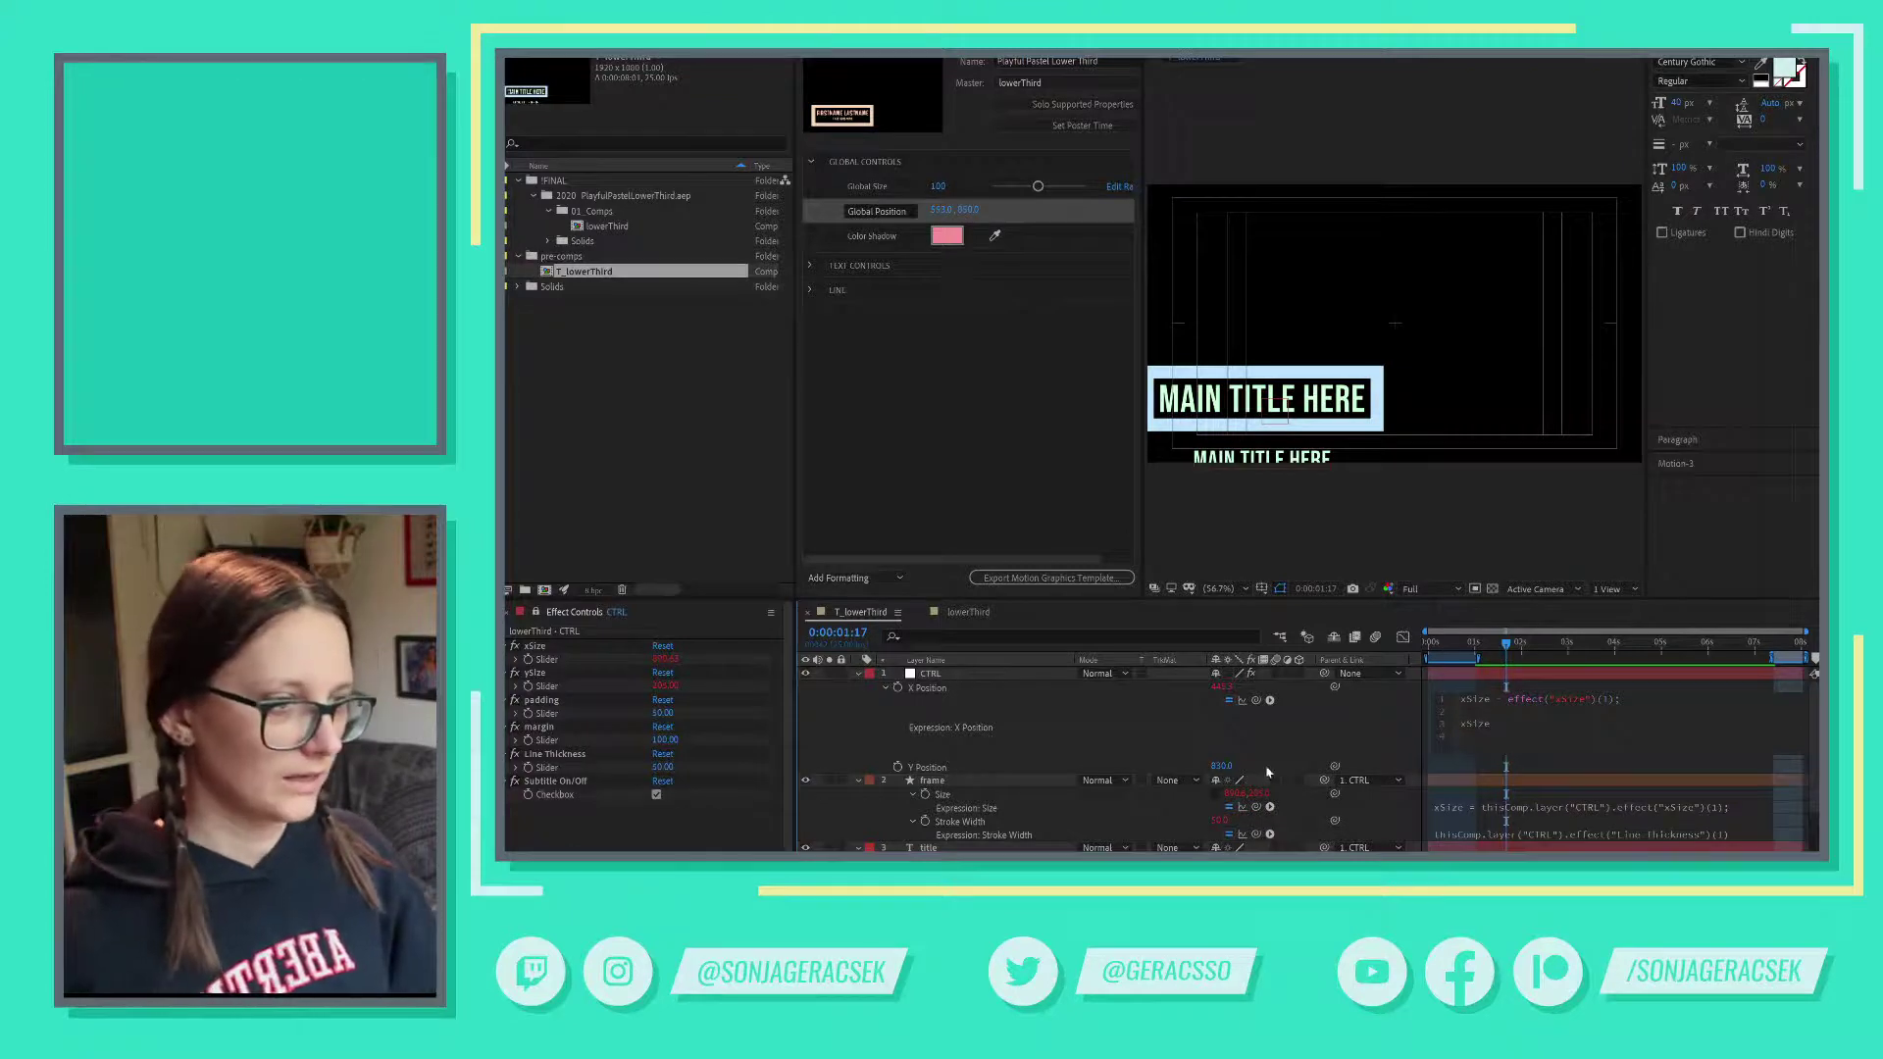
pyautogui.click(1436, 768)
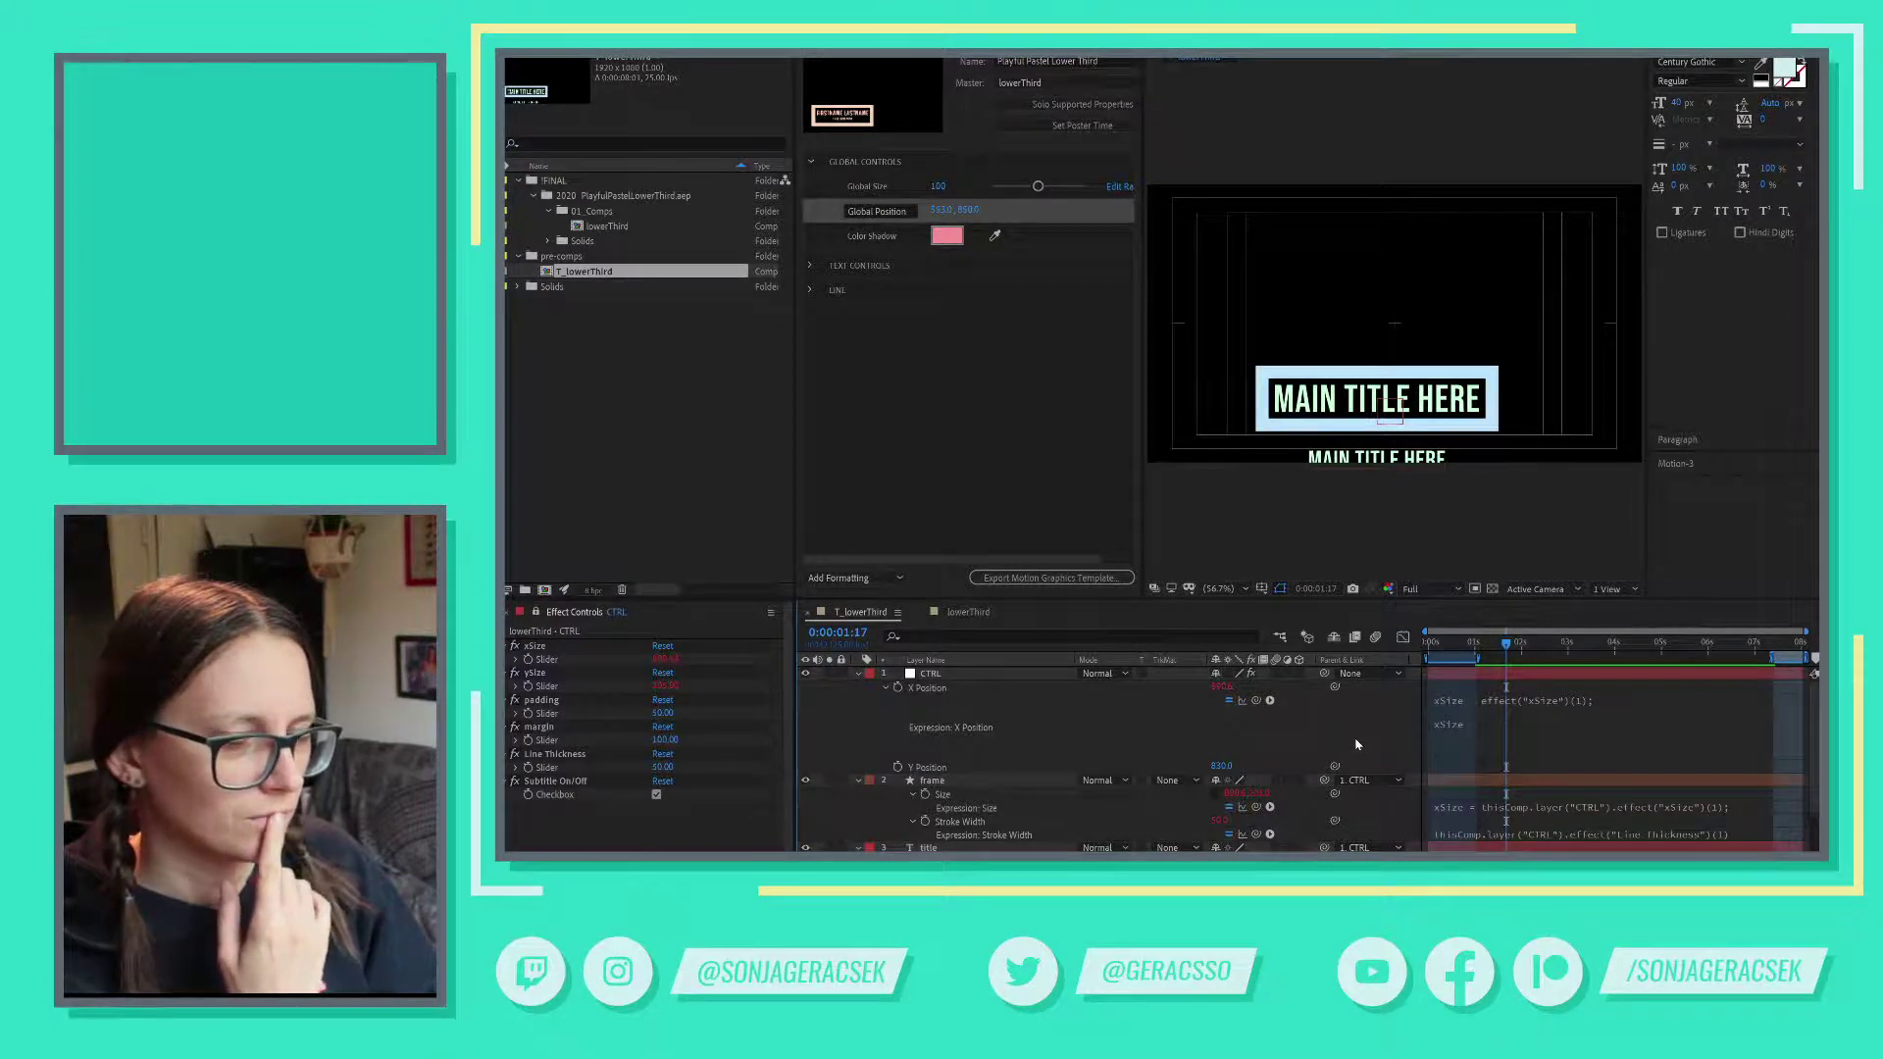
# - Select the xSize effect, glance at the YouTube tutorial, and review the title and subtitle layers' expressions in After Effects
pyautogui.click(534, 647)
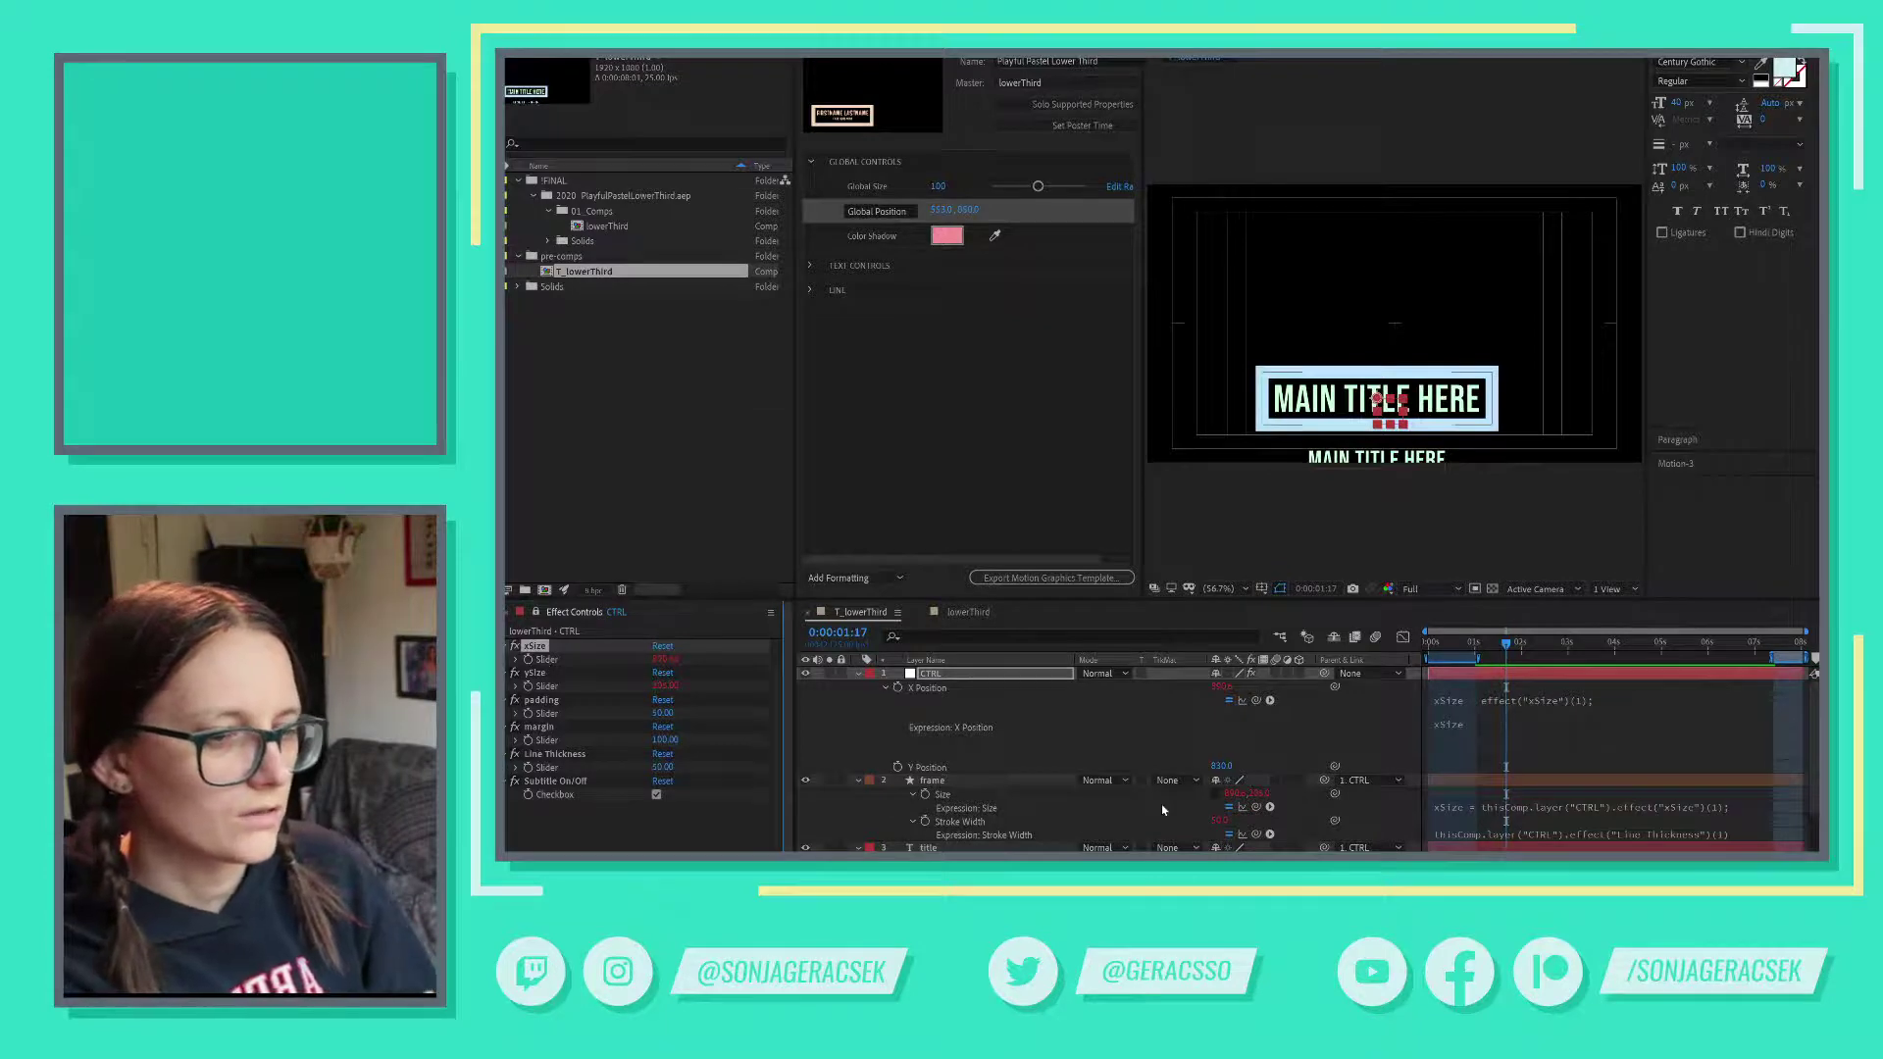
pyautogui.hotkey('alt', 'Tab')
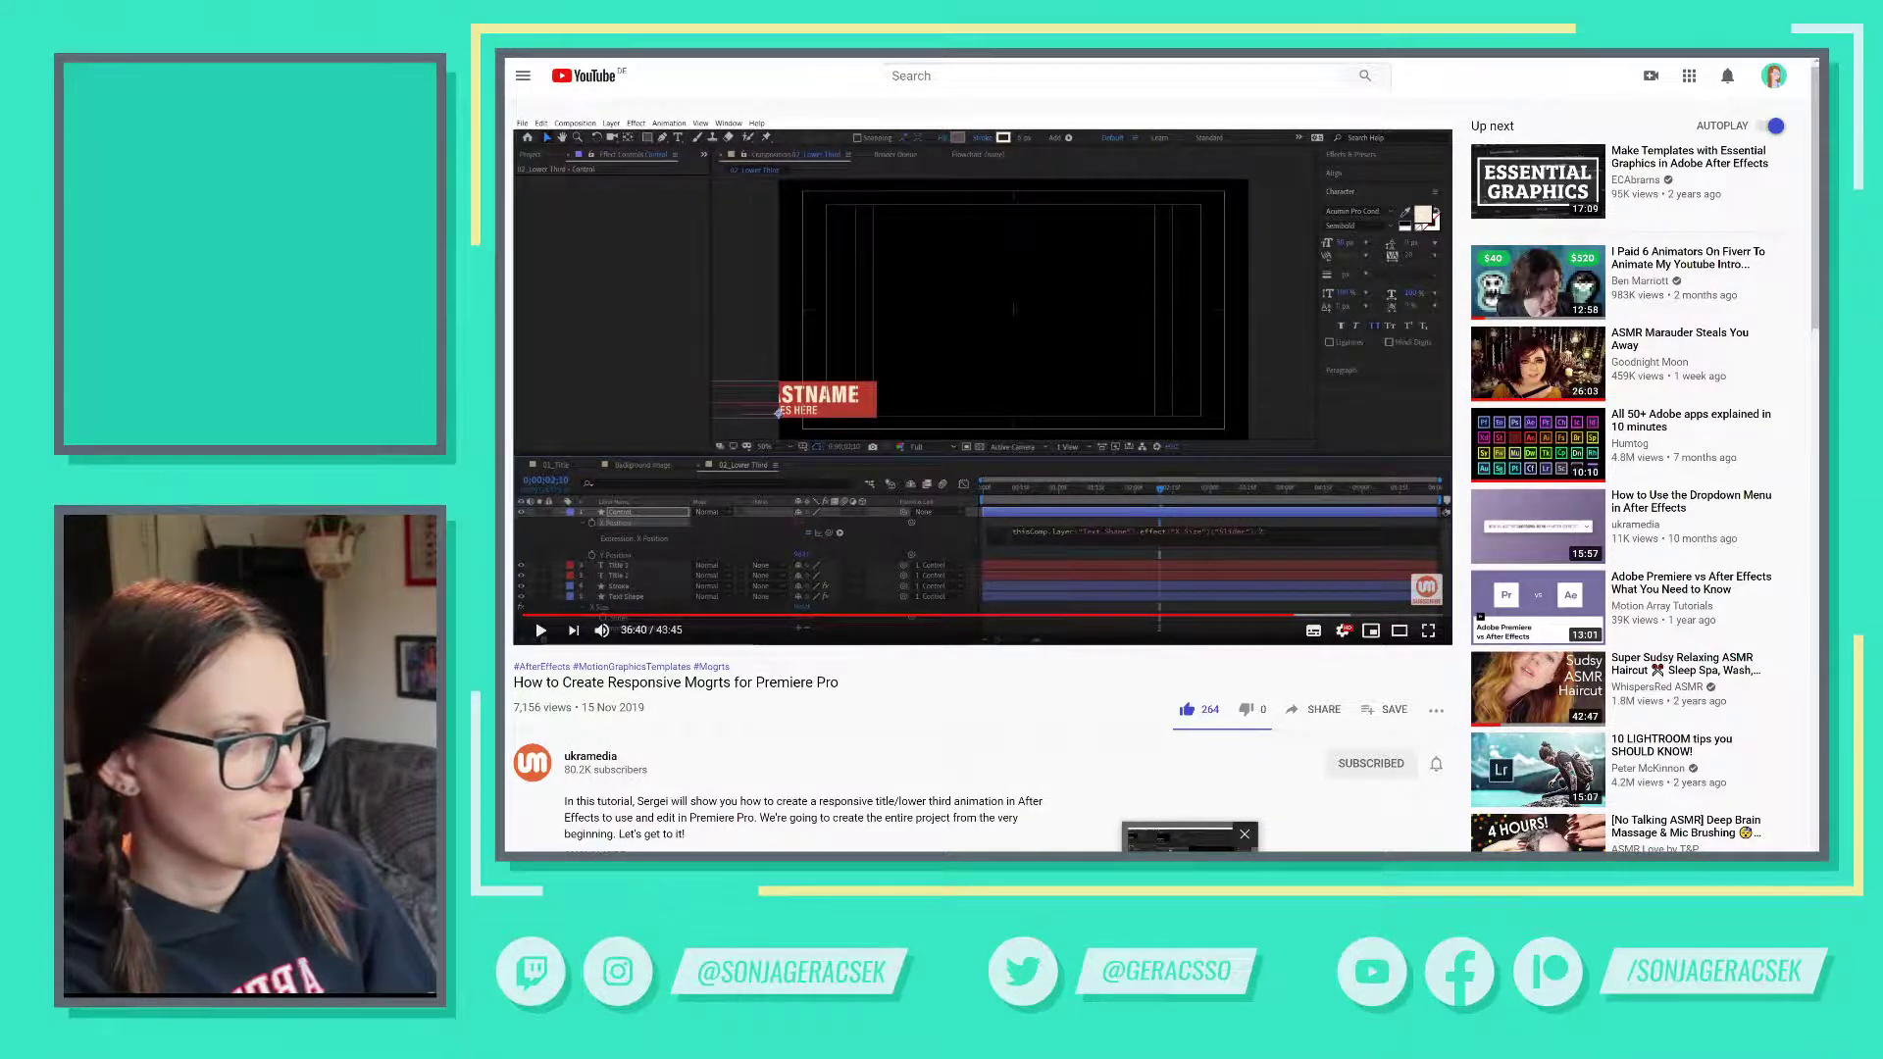
pyautogui.click(1186, 838)
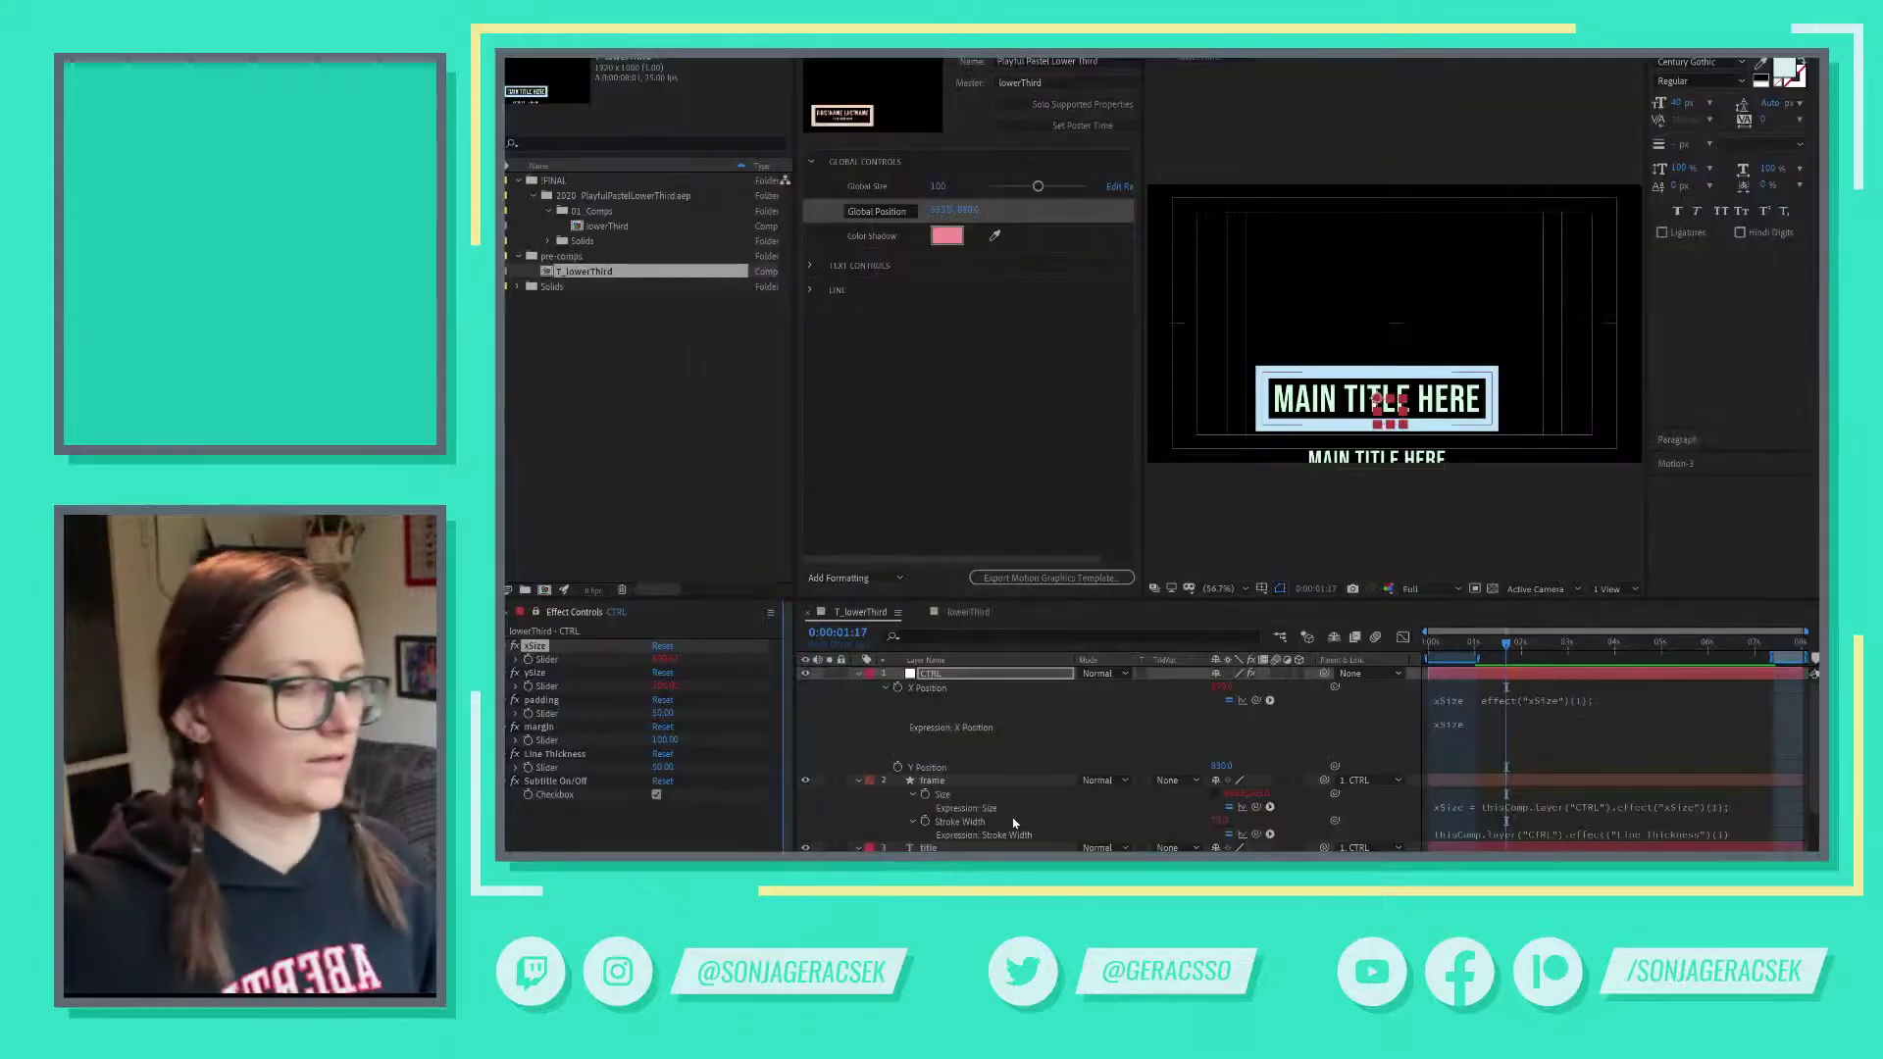
pyautogui.scroll(-5, 1082, 808)
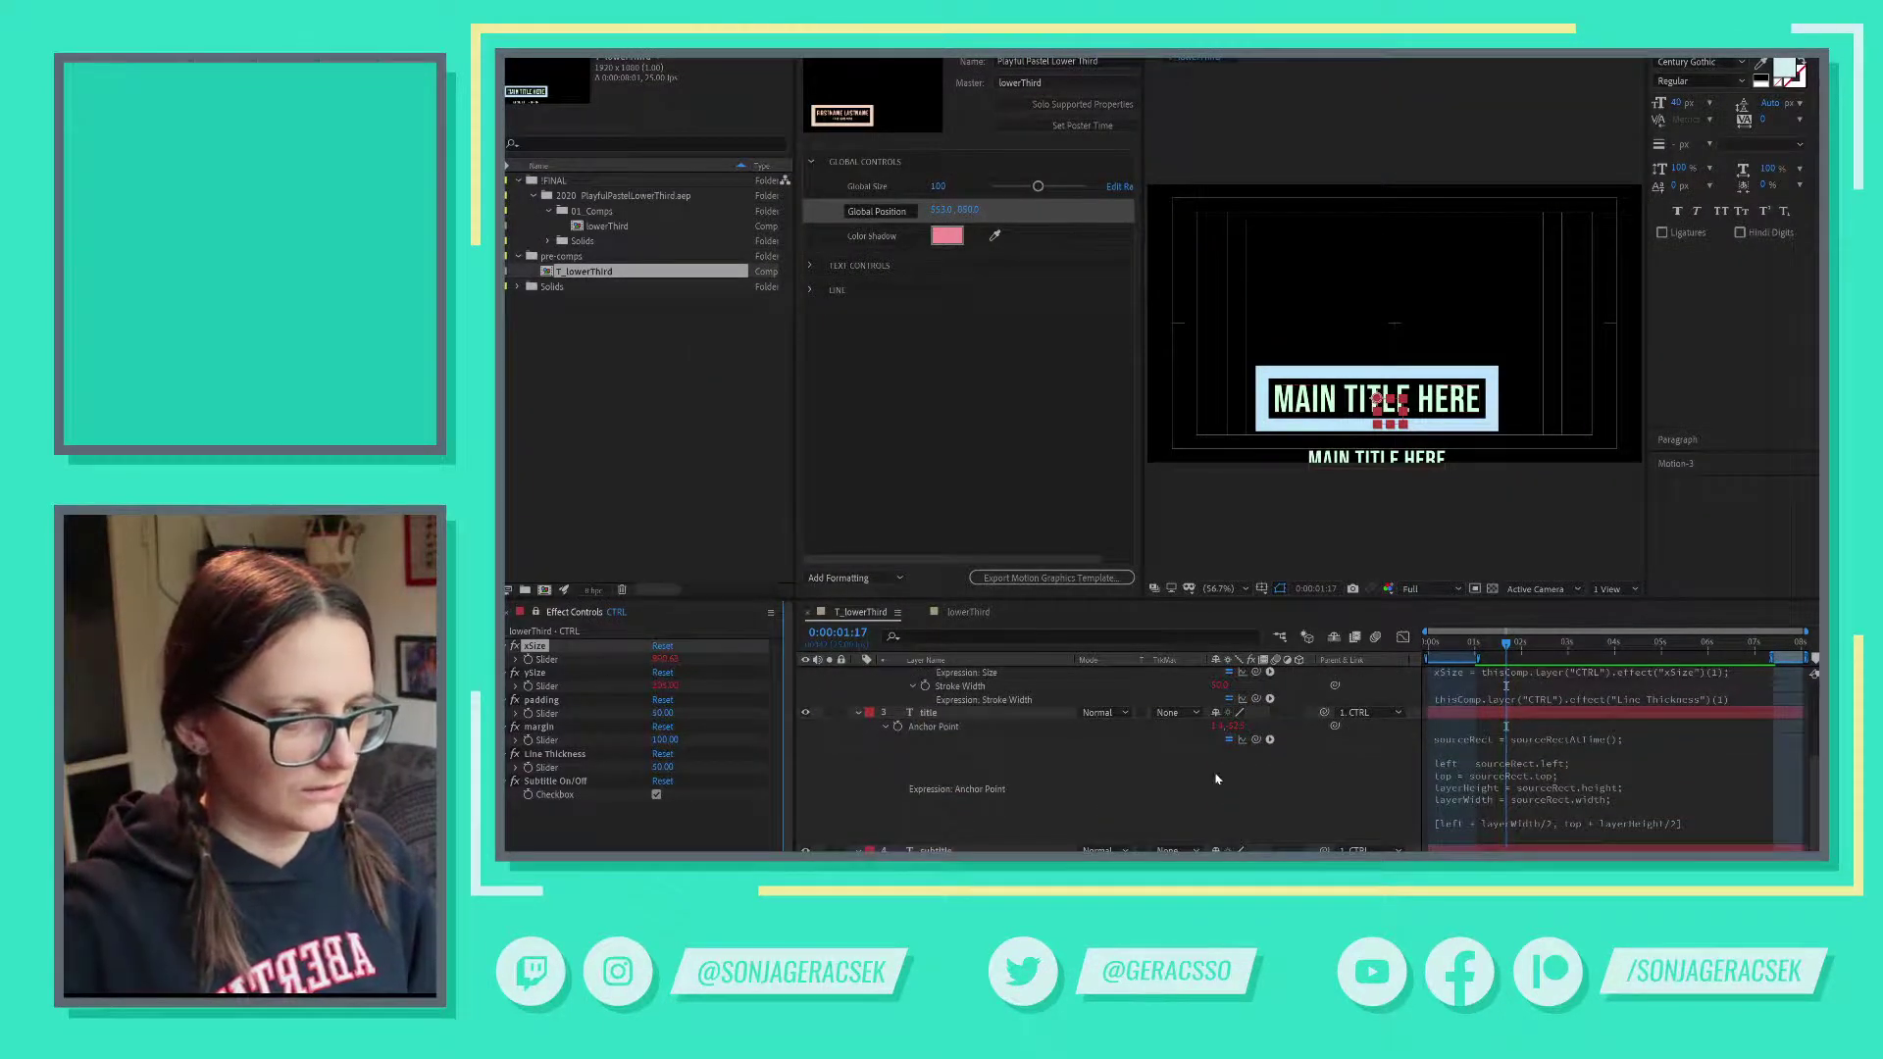
pyautogui.scroll(-1, 1140, 770)
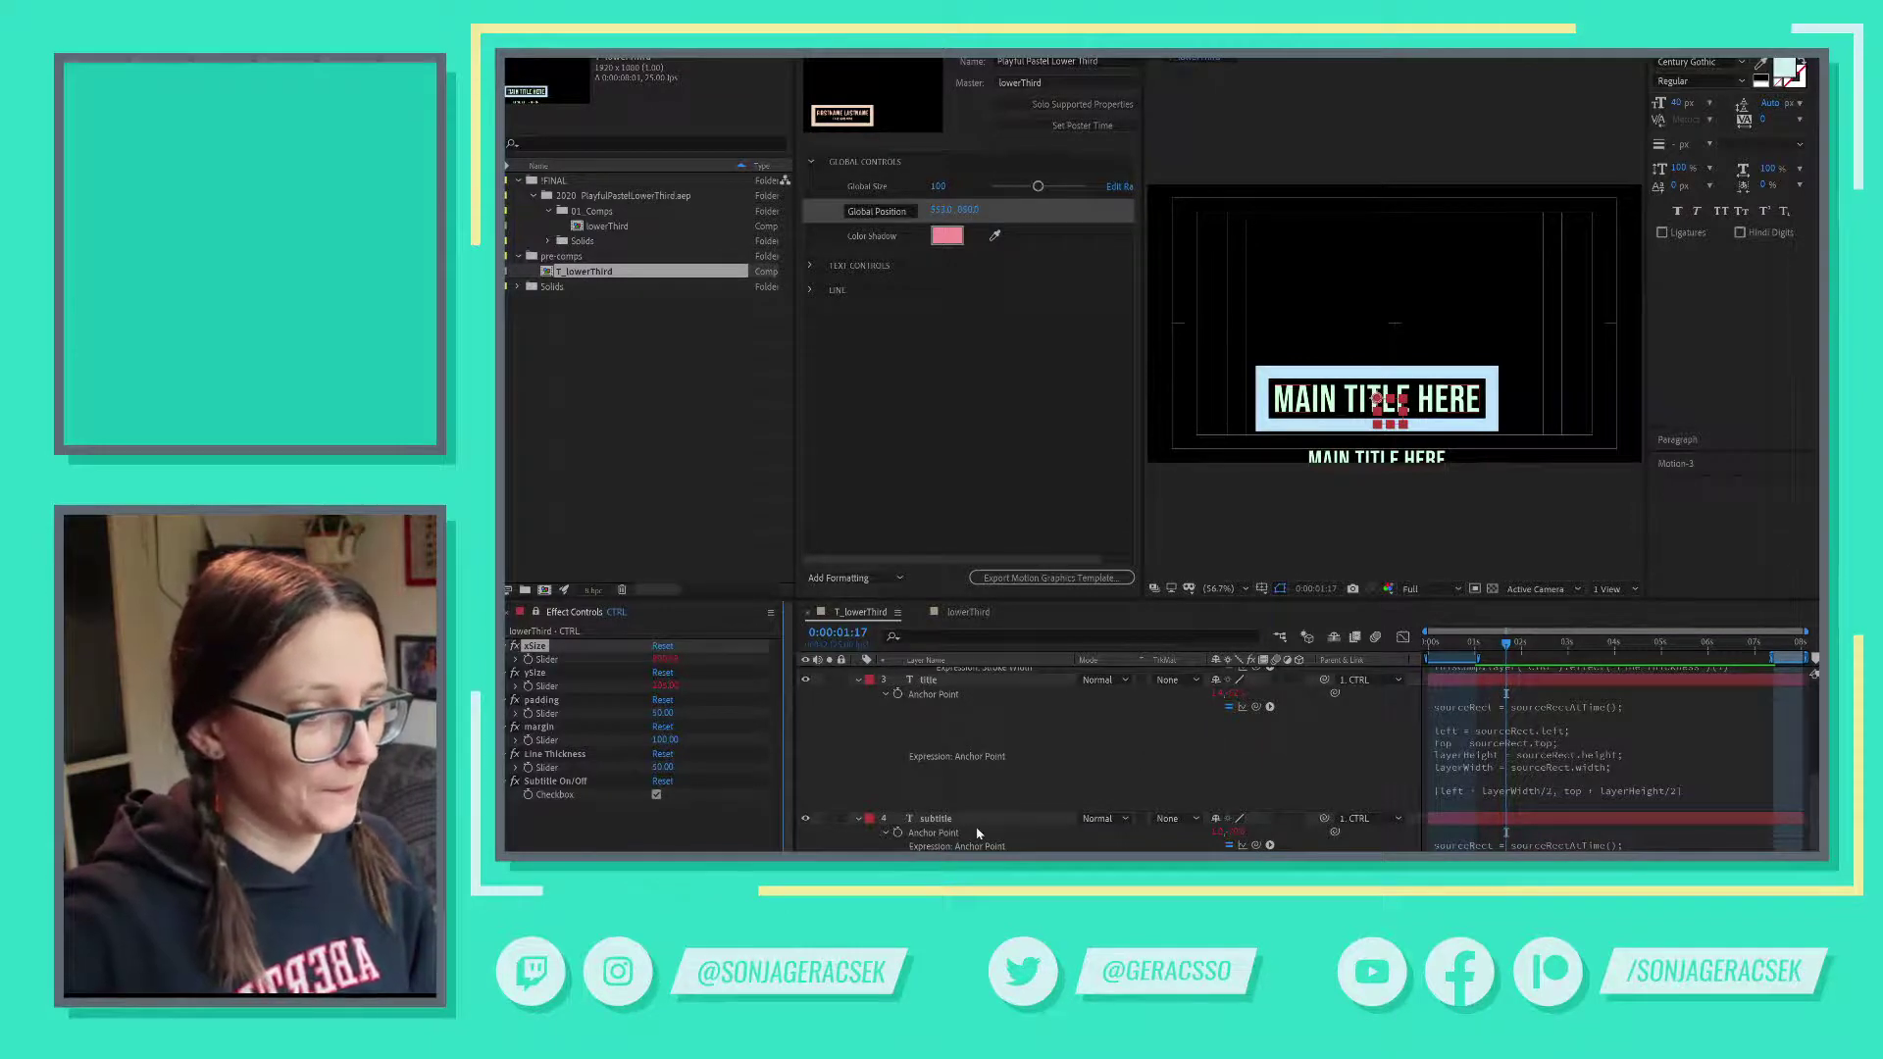
pyautogui.scroll(1, 1002, 778)
pyautogui.scroll(3, 1002, 778)
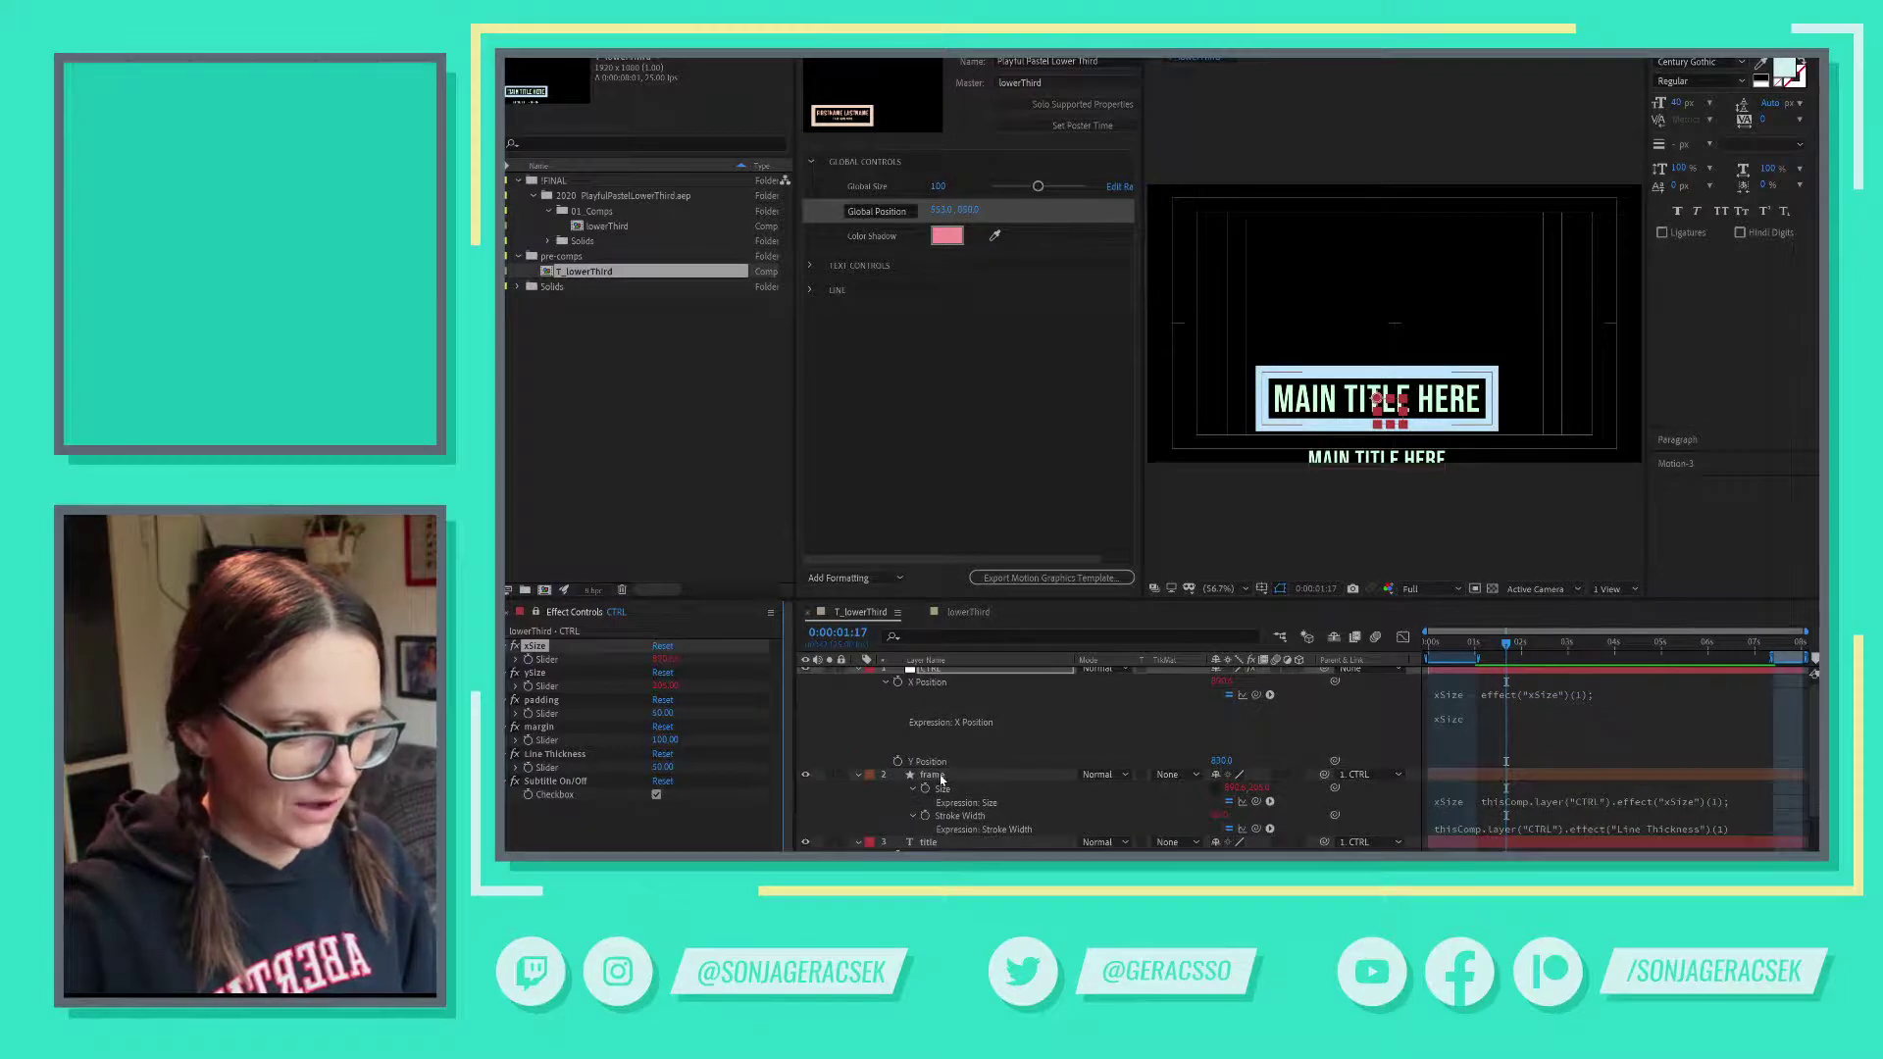
# - Reveal the frame layer's contents and examine the complete Size expression of its rectangle path
pyautogui.click(941, 776)
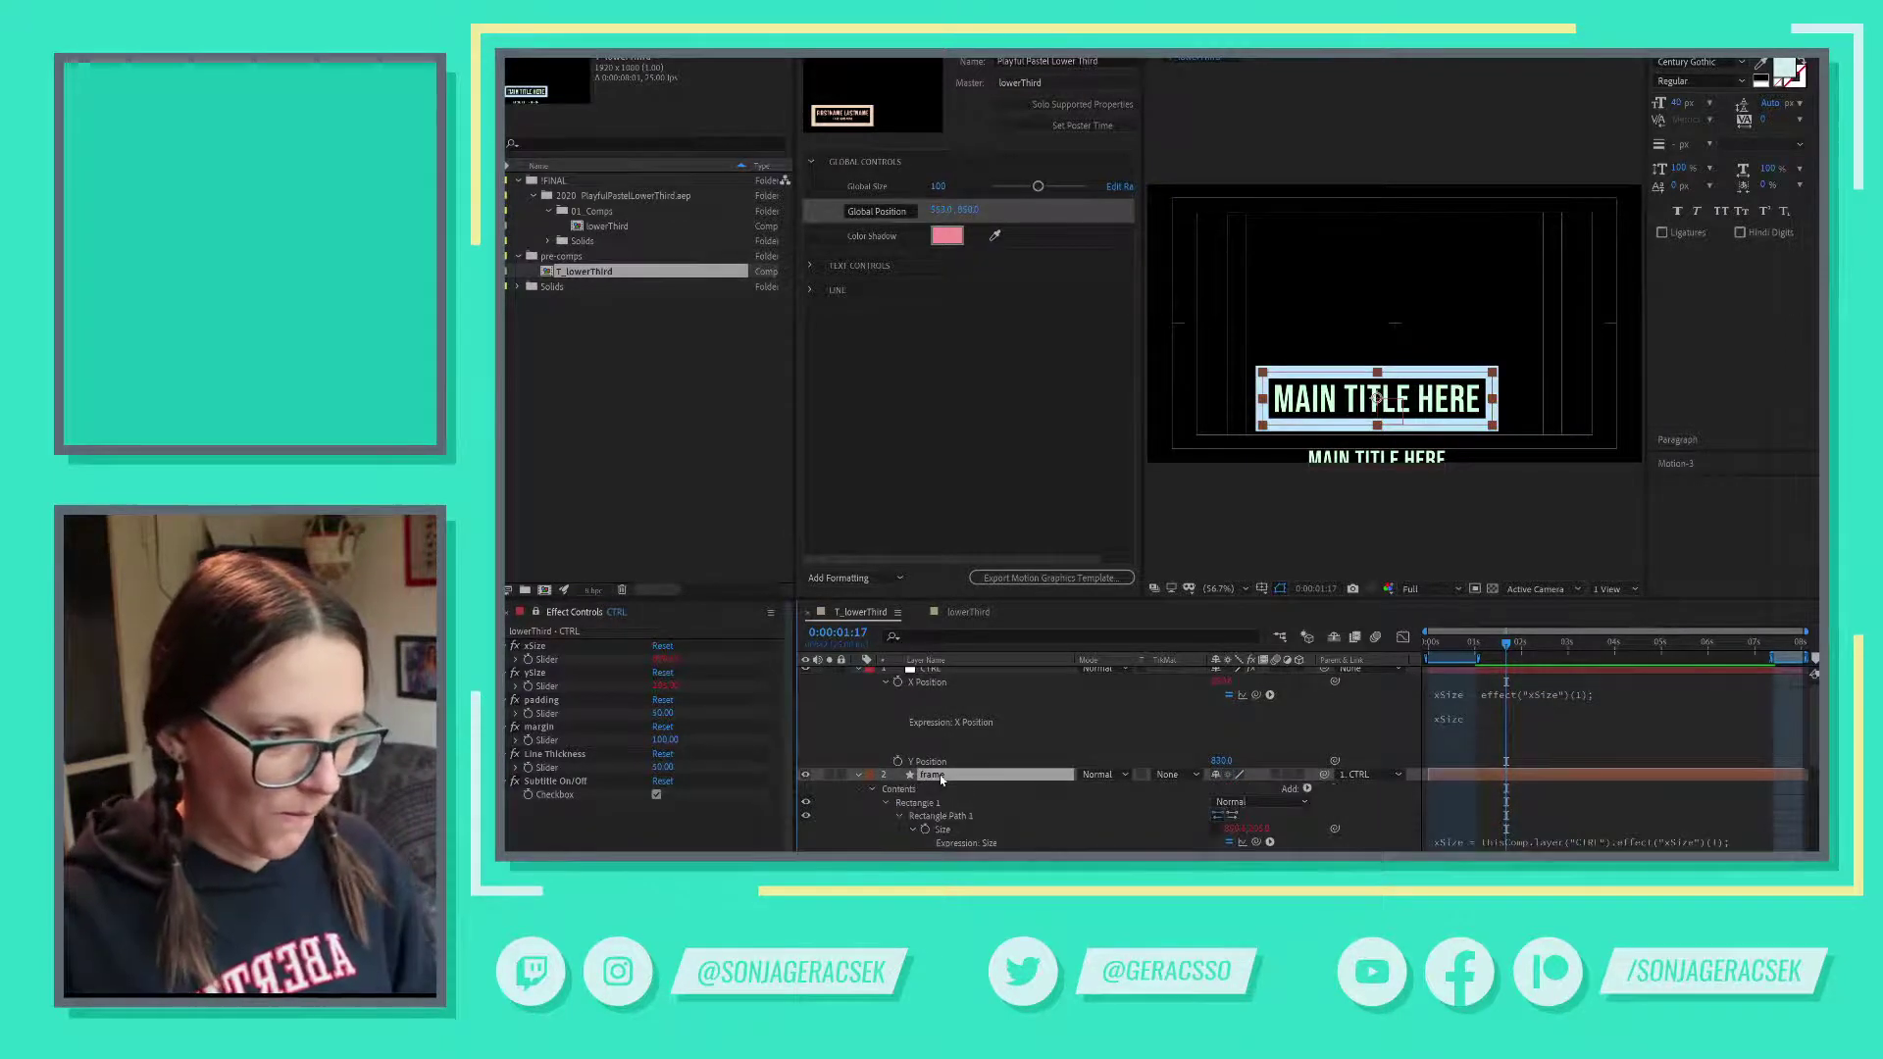
pyautogui.scroll(-4, 1123, 841)
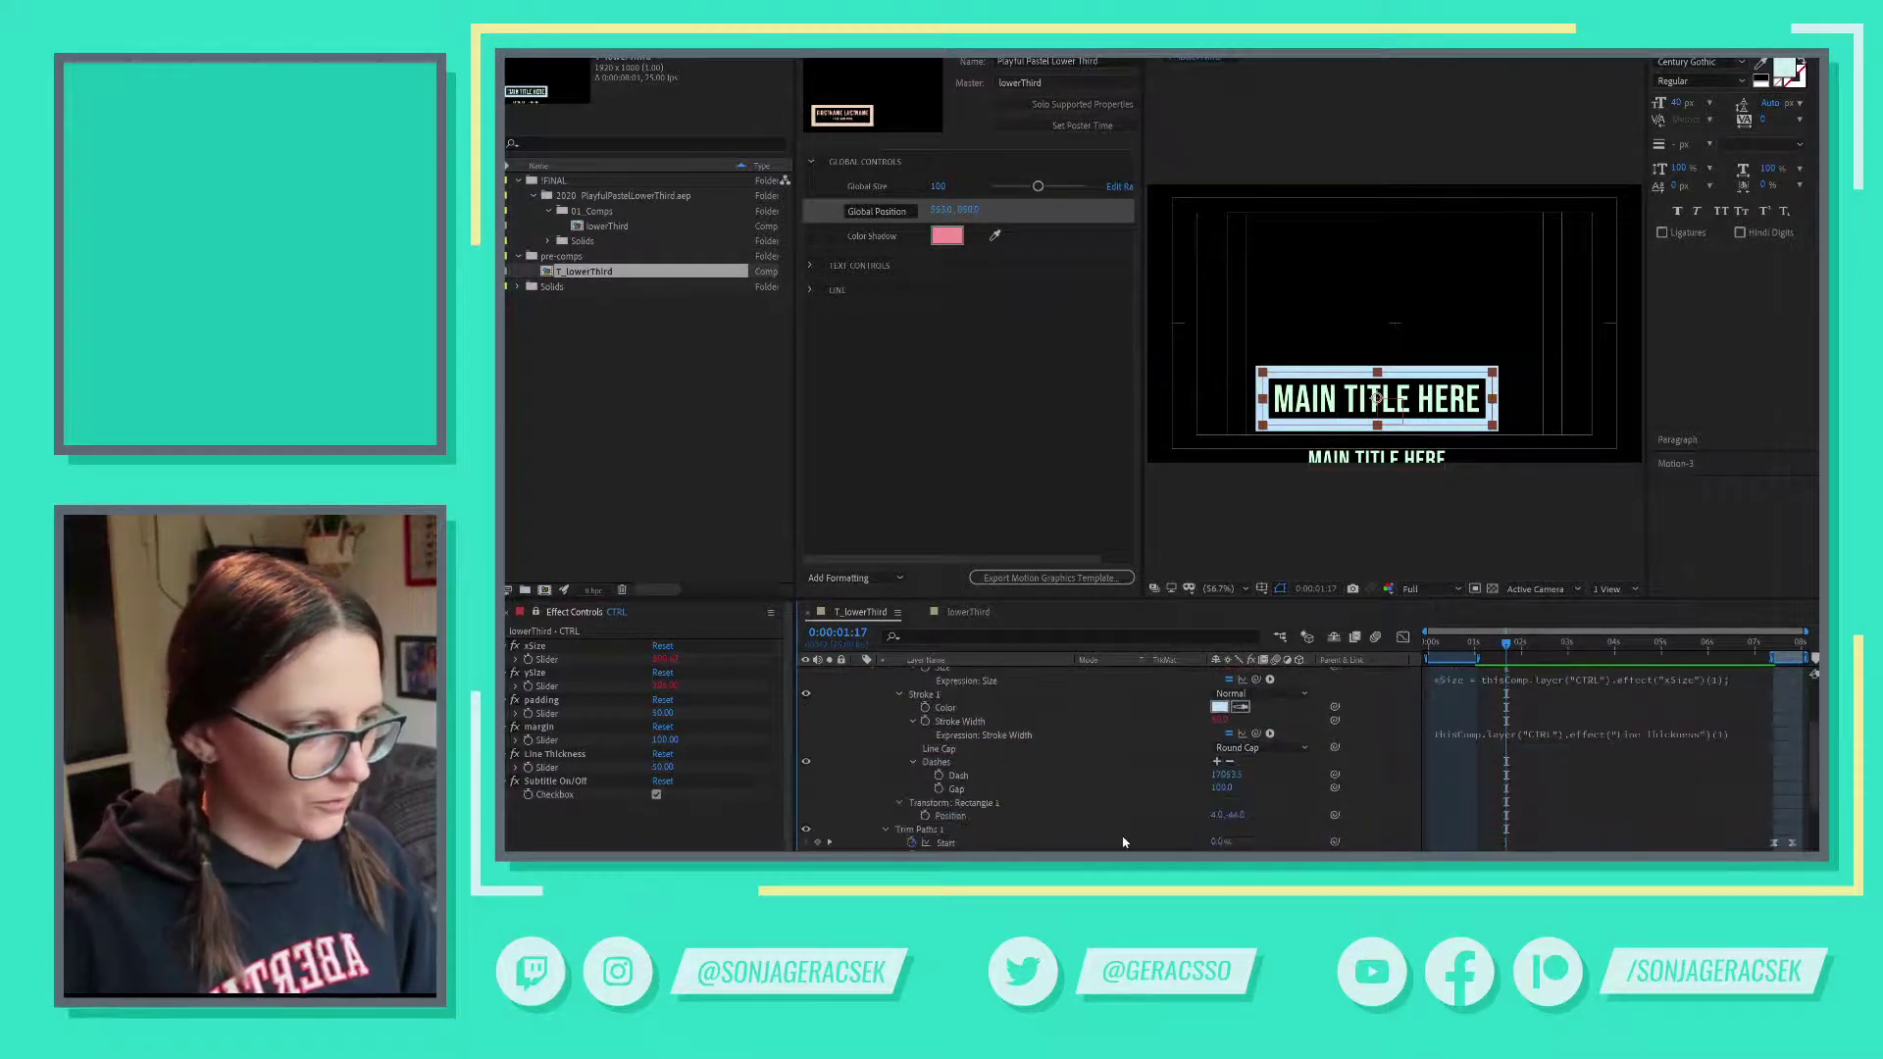
pyautogui.scroll(1, 1124, 841)
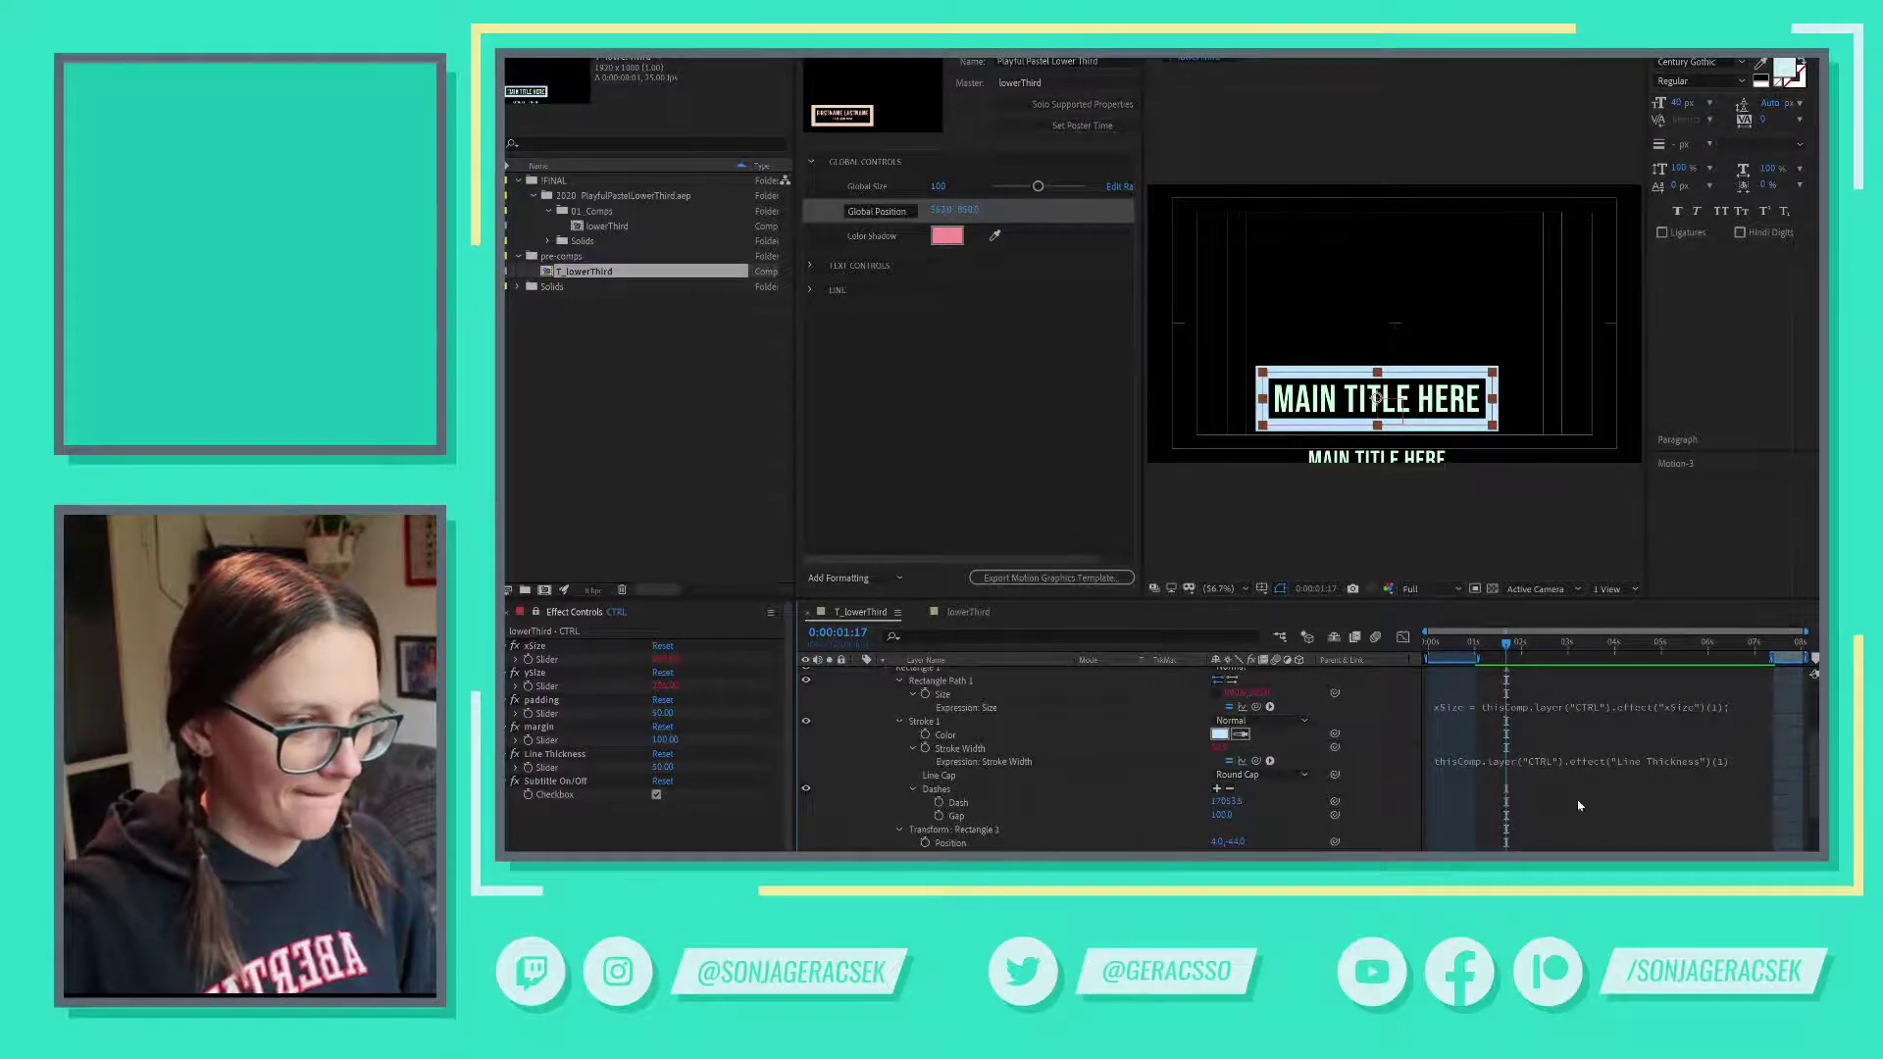
pyautogui.click(1596, 707)
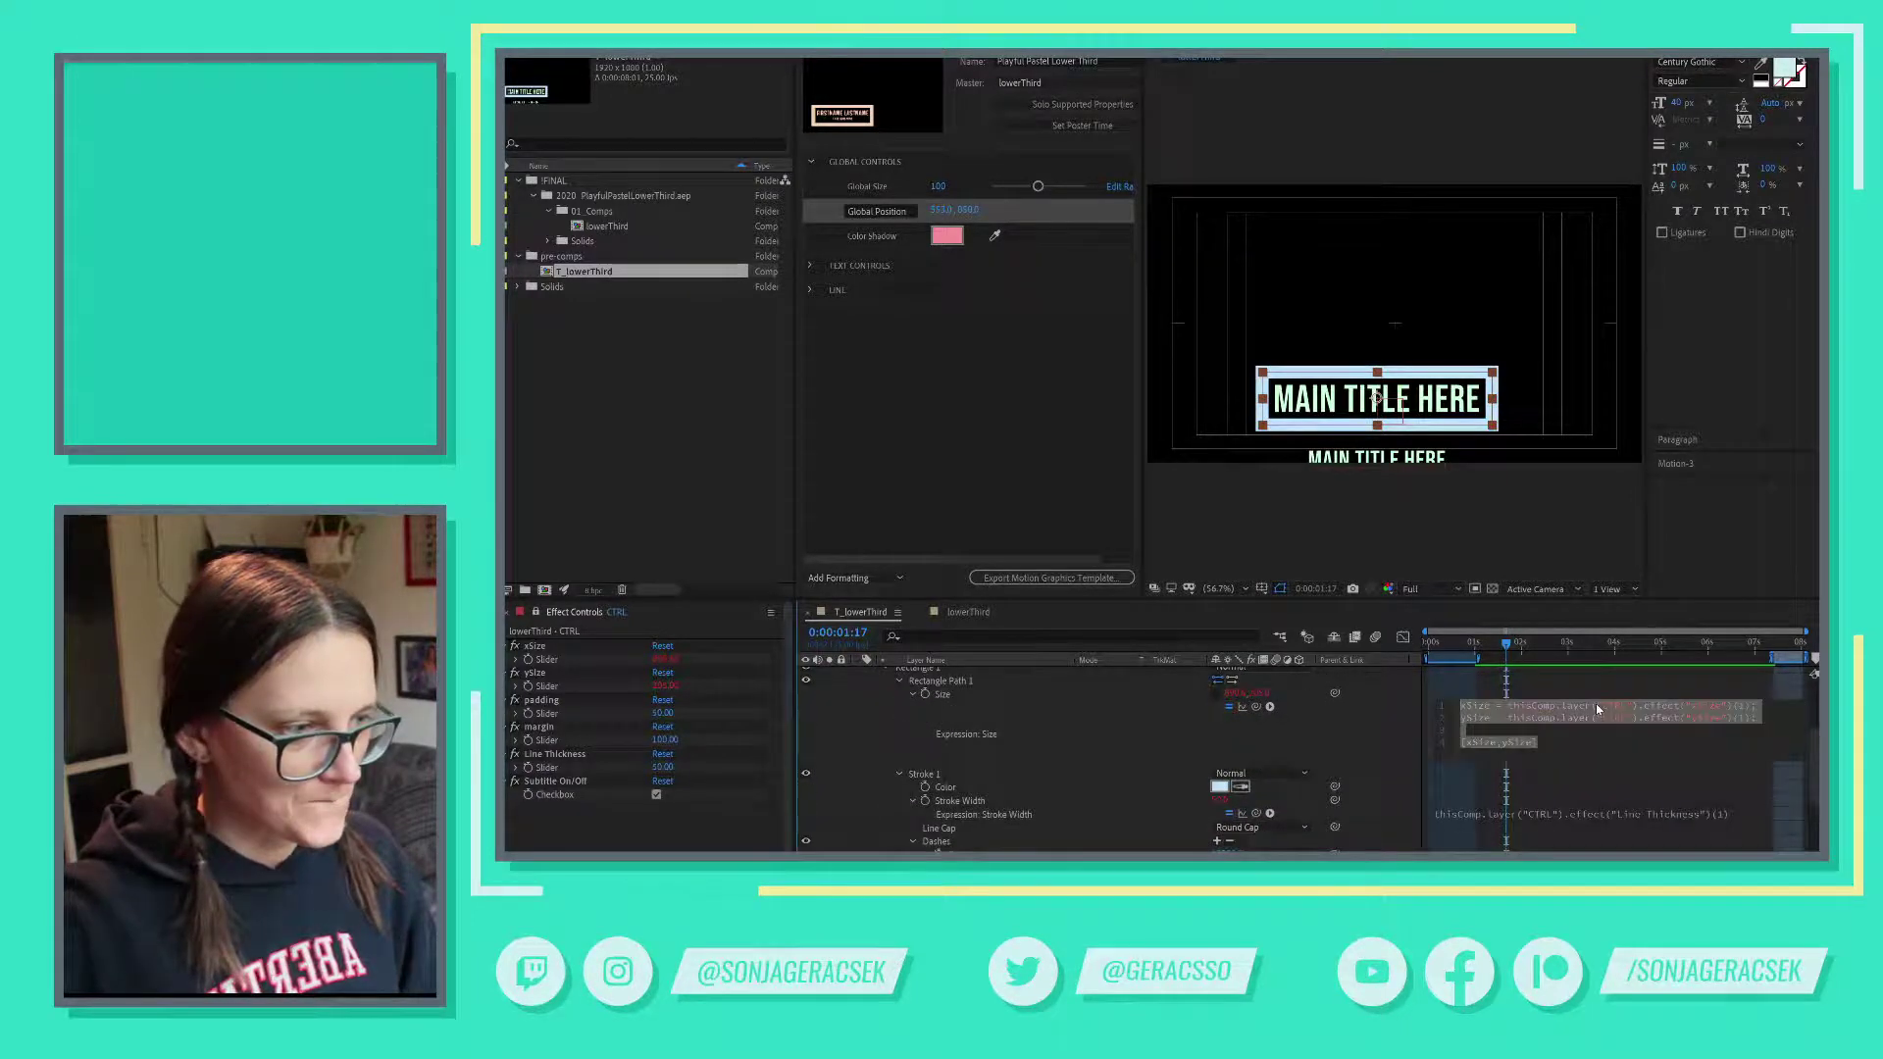
pyautogui.click(1113, 732)
pyautogui.scroll(2, 1125, 777)
pyautogui.scroll(1, 1125, 777)
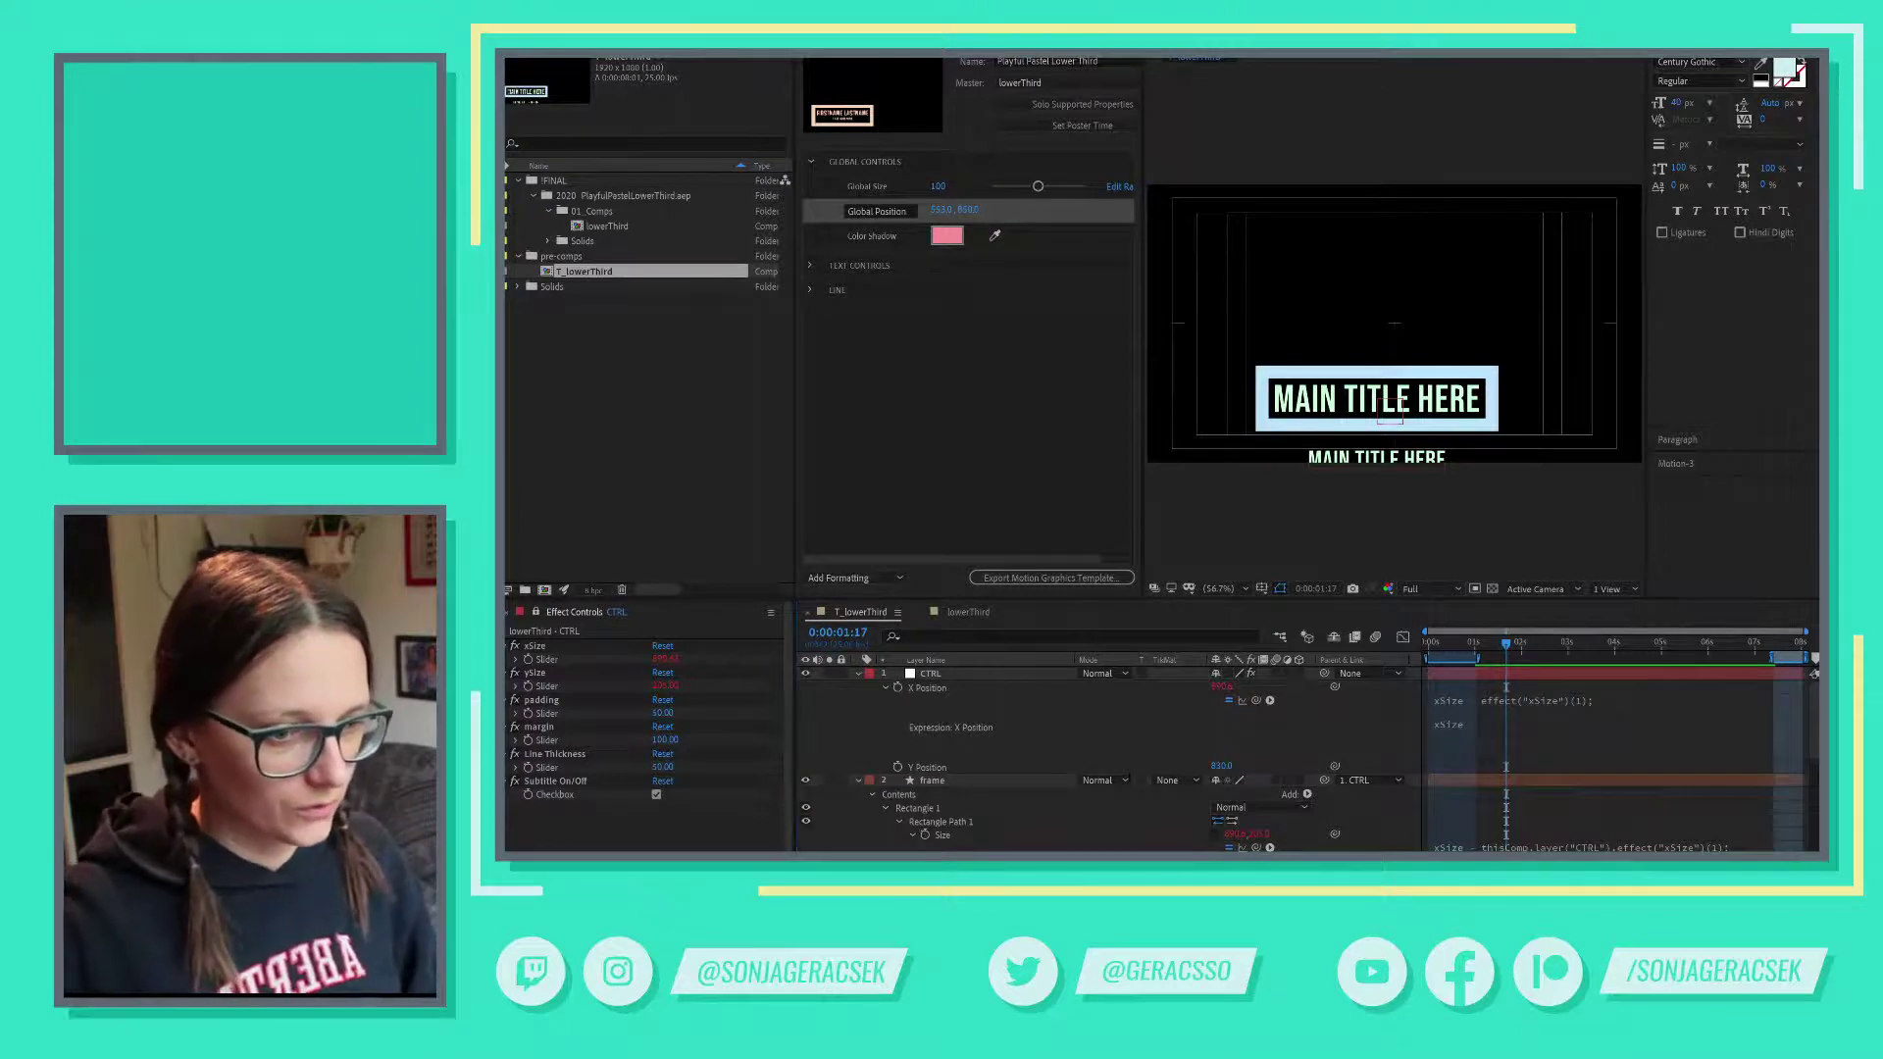
# - Switch to the YouTube tutorial and replay its X Position expression segment from 36:35 to 36:42
pyautogui.hotkey('alt', 'Tab')
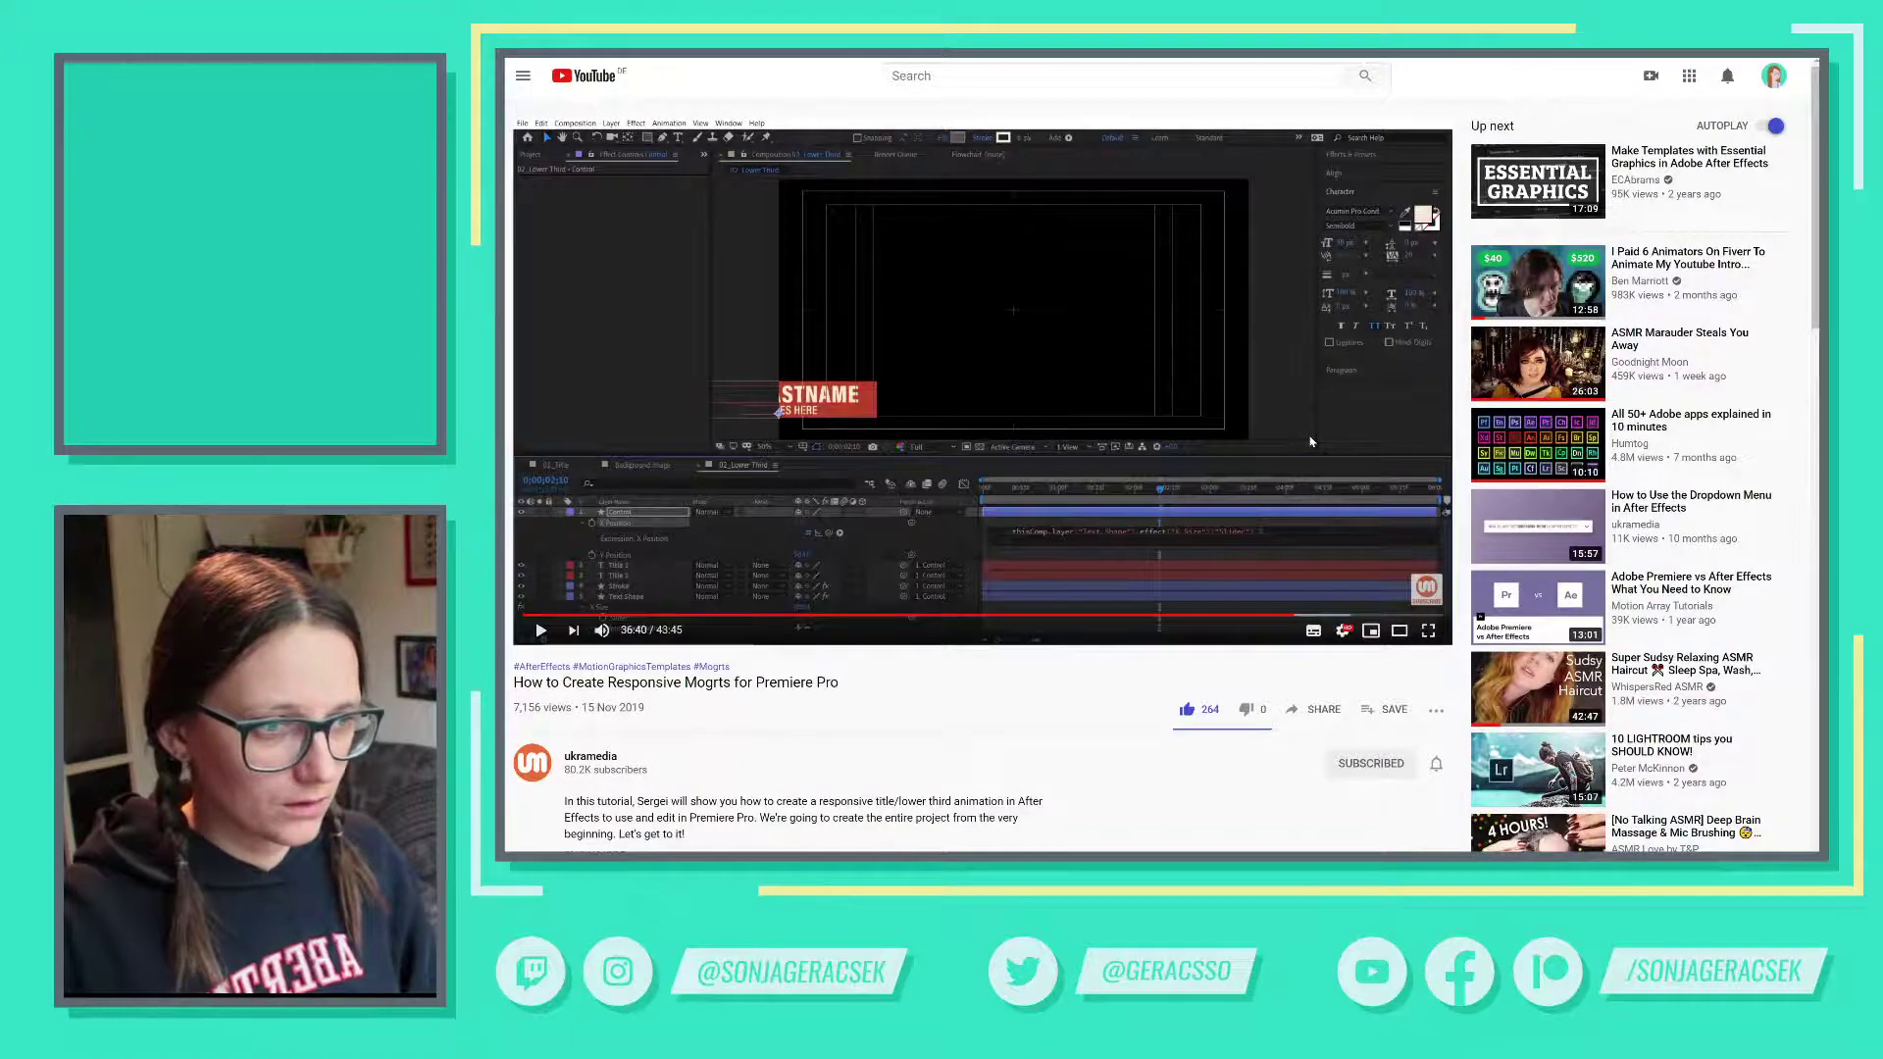
pyautogui.press('Right')
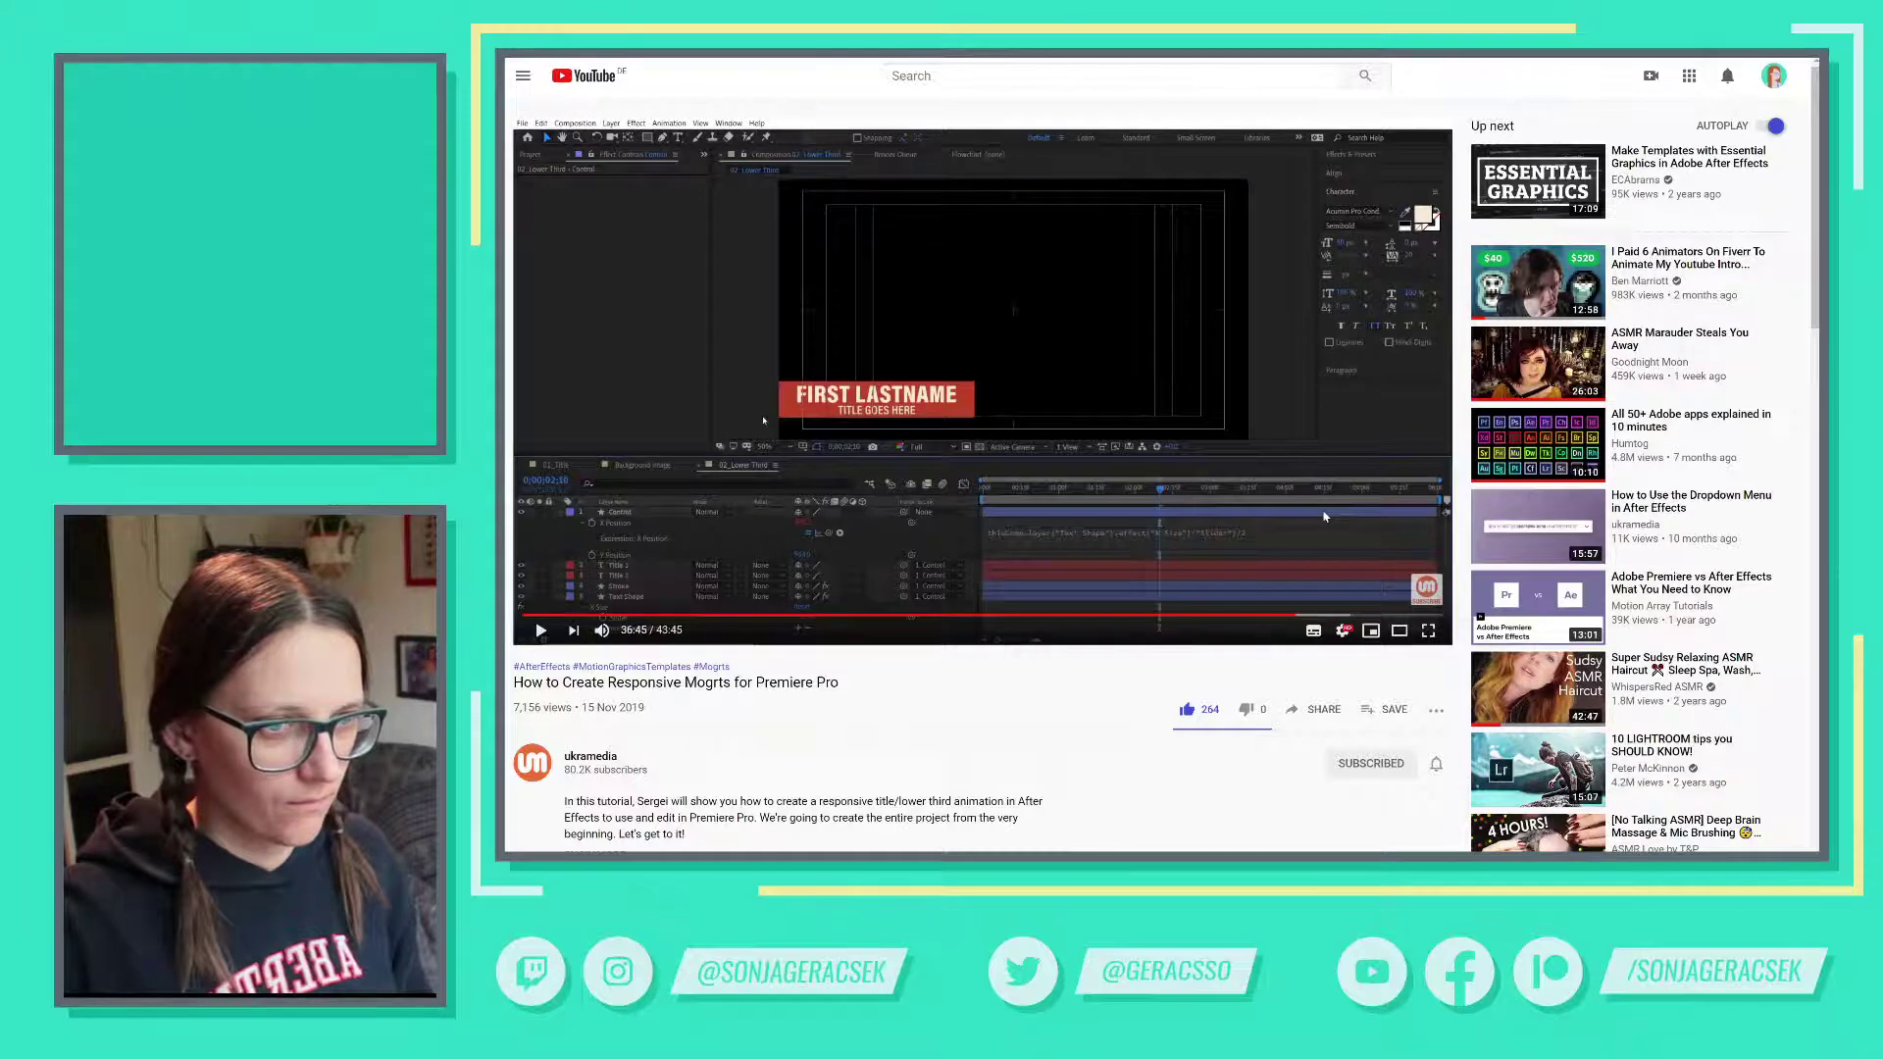
pyautogui.press('Left')
pyautogui.press('Left')
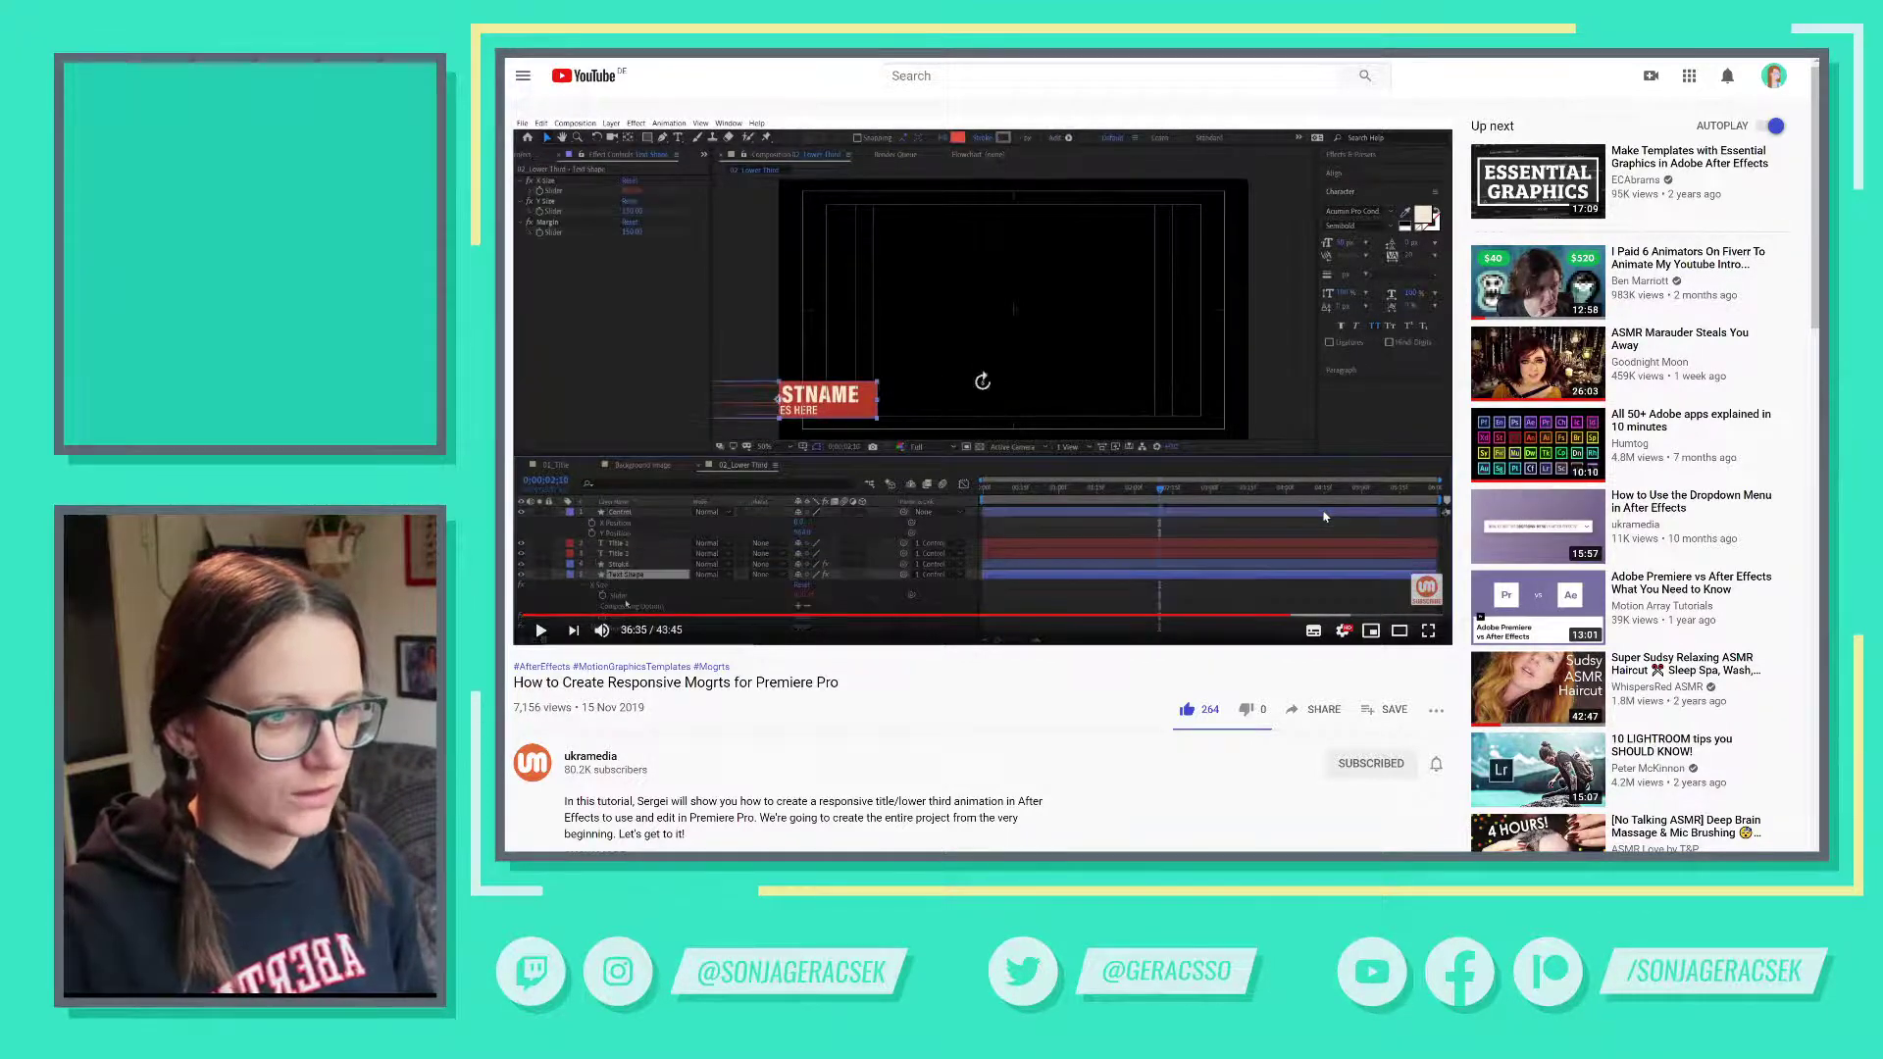
pyautogui.press('space')
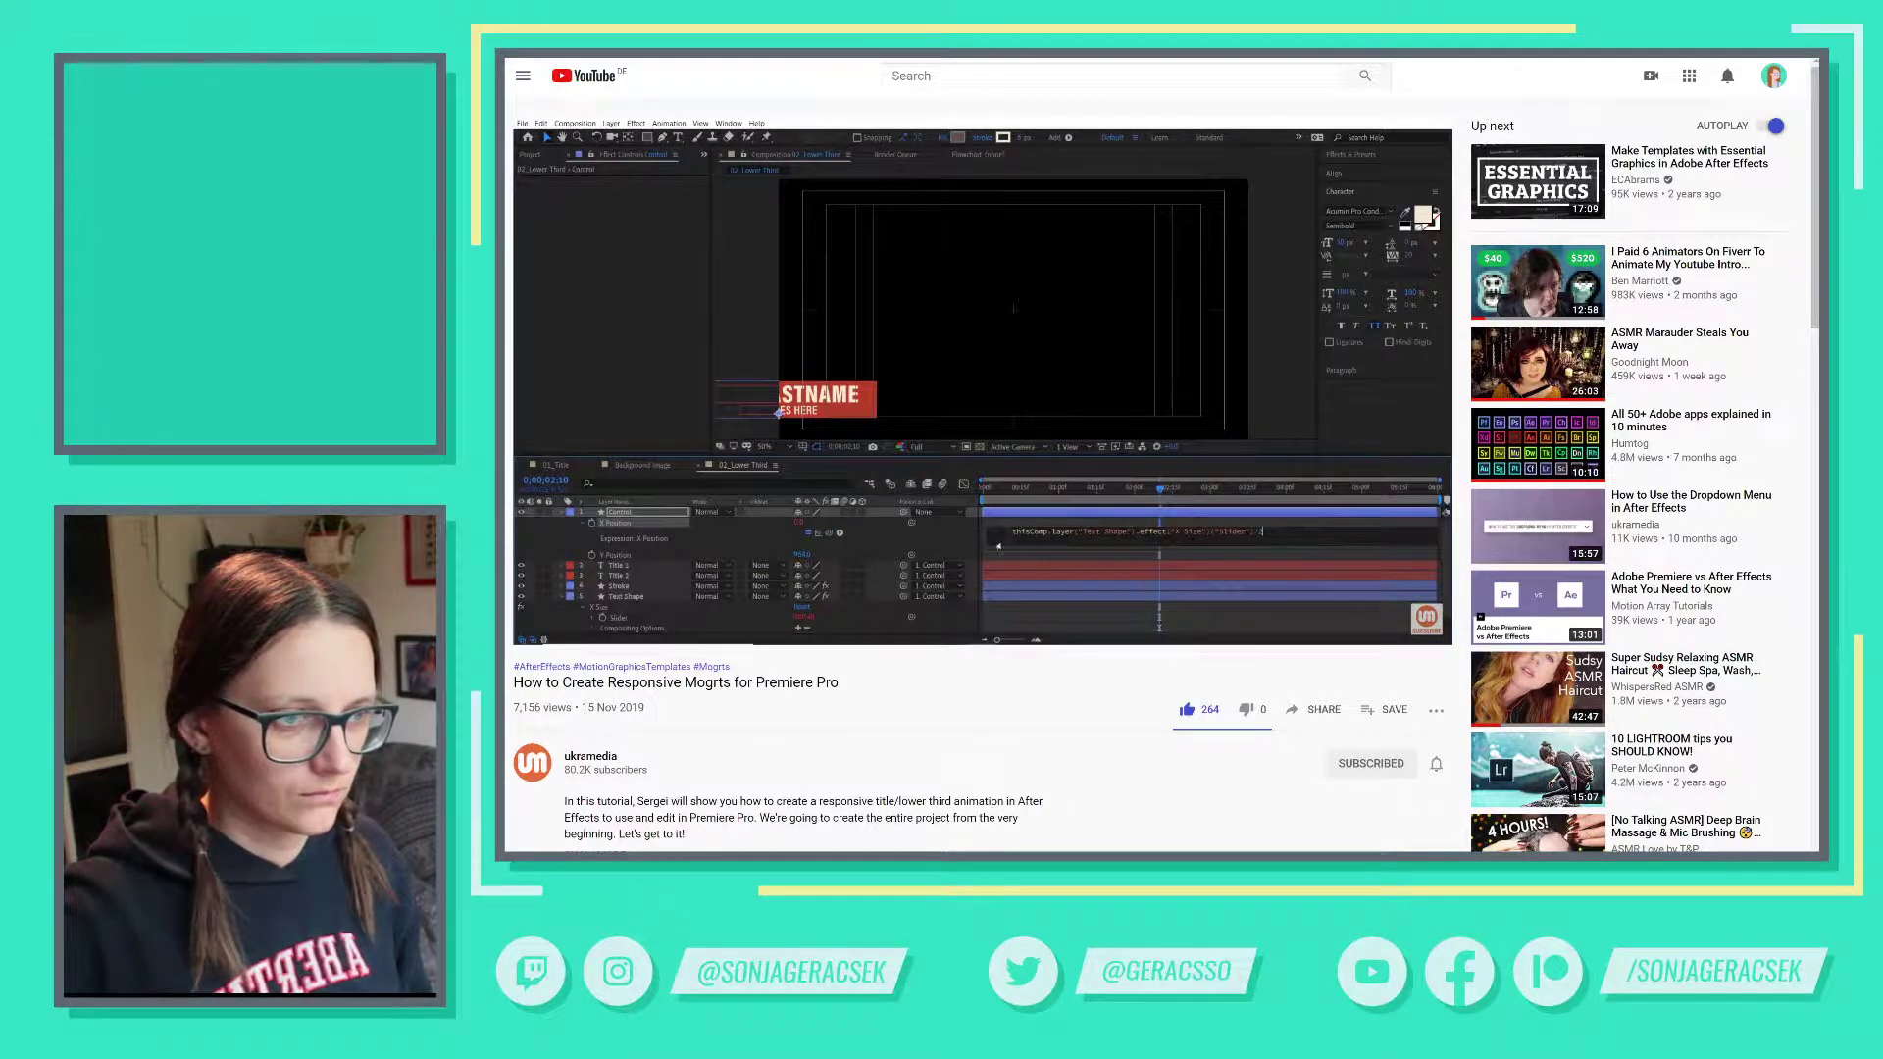
pyautogui.click(965, 392)
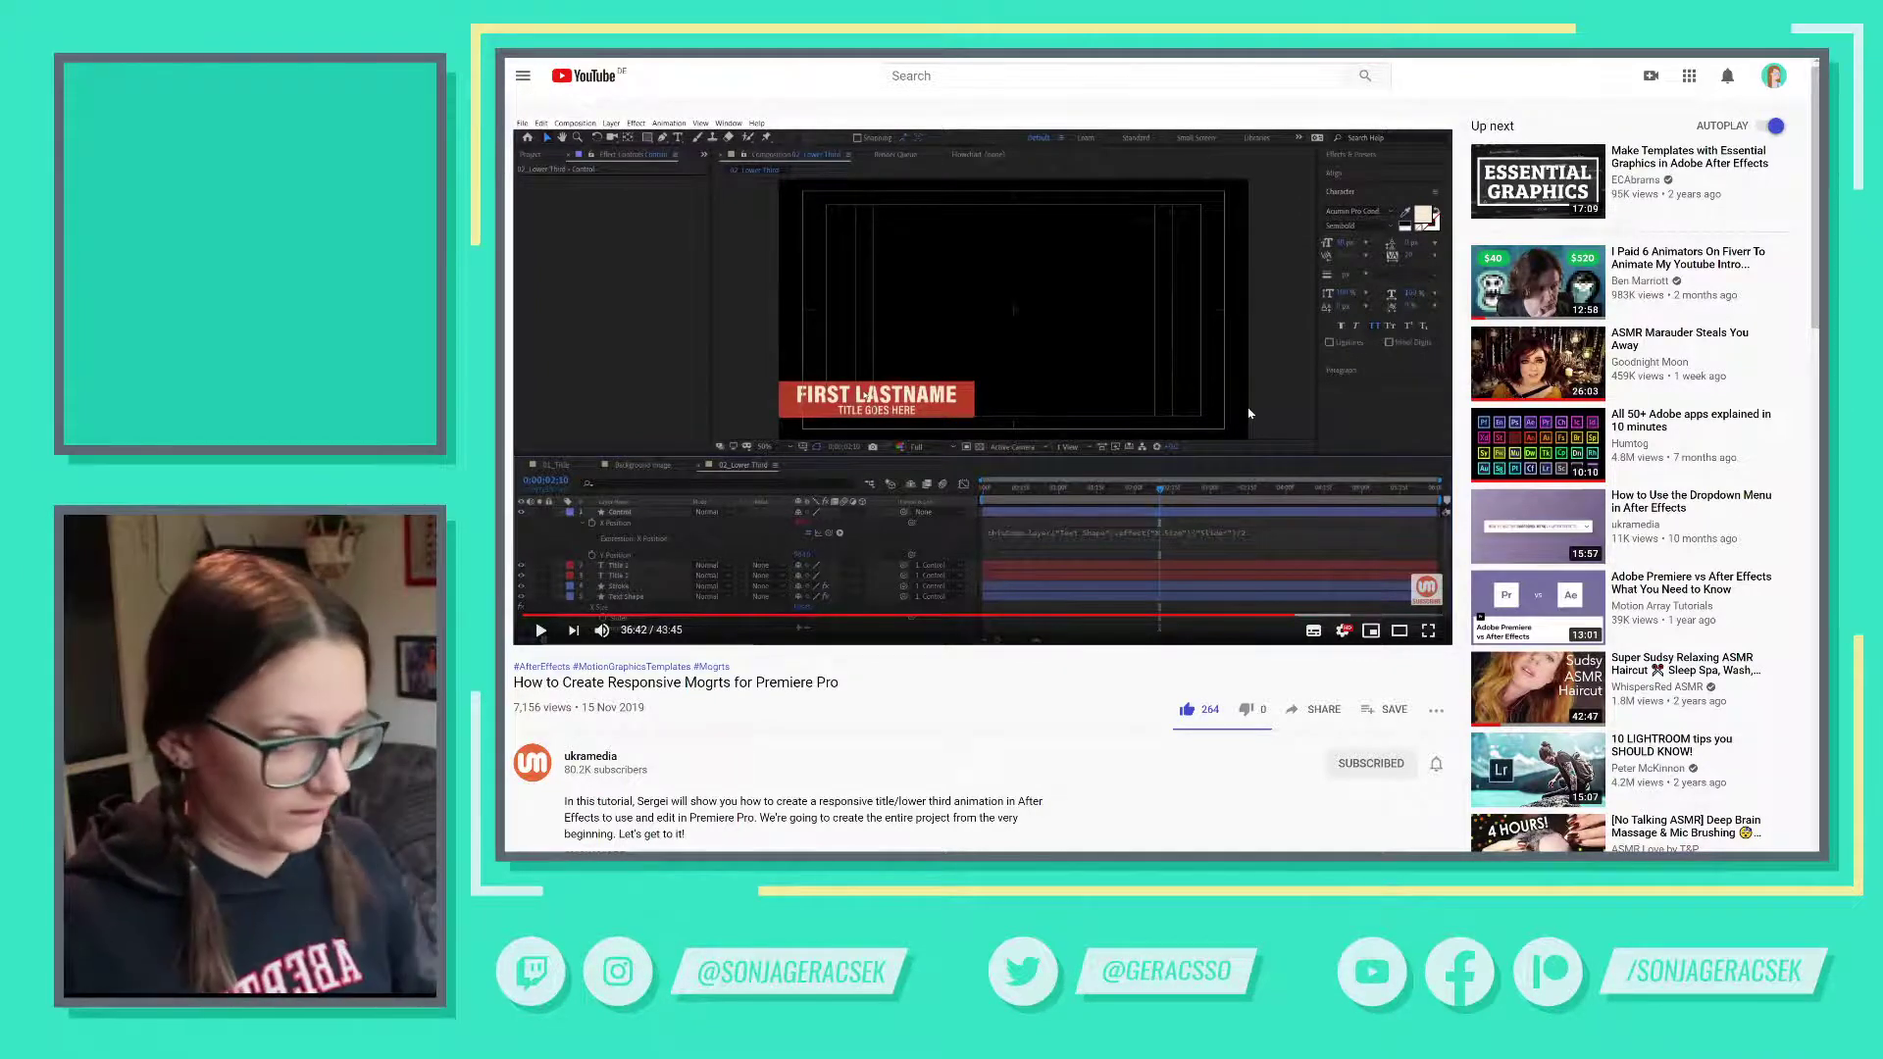
# - Switch to After Effects and set the result of the CTRL layer's X Position expression to xSize/2
pyautogui.hotkey('alt', 'Tab')
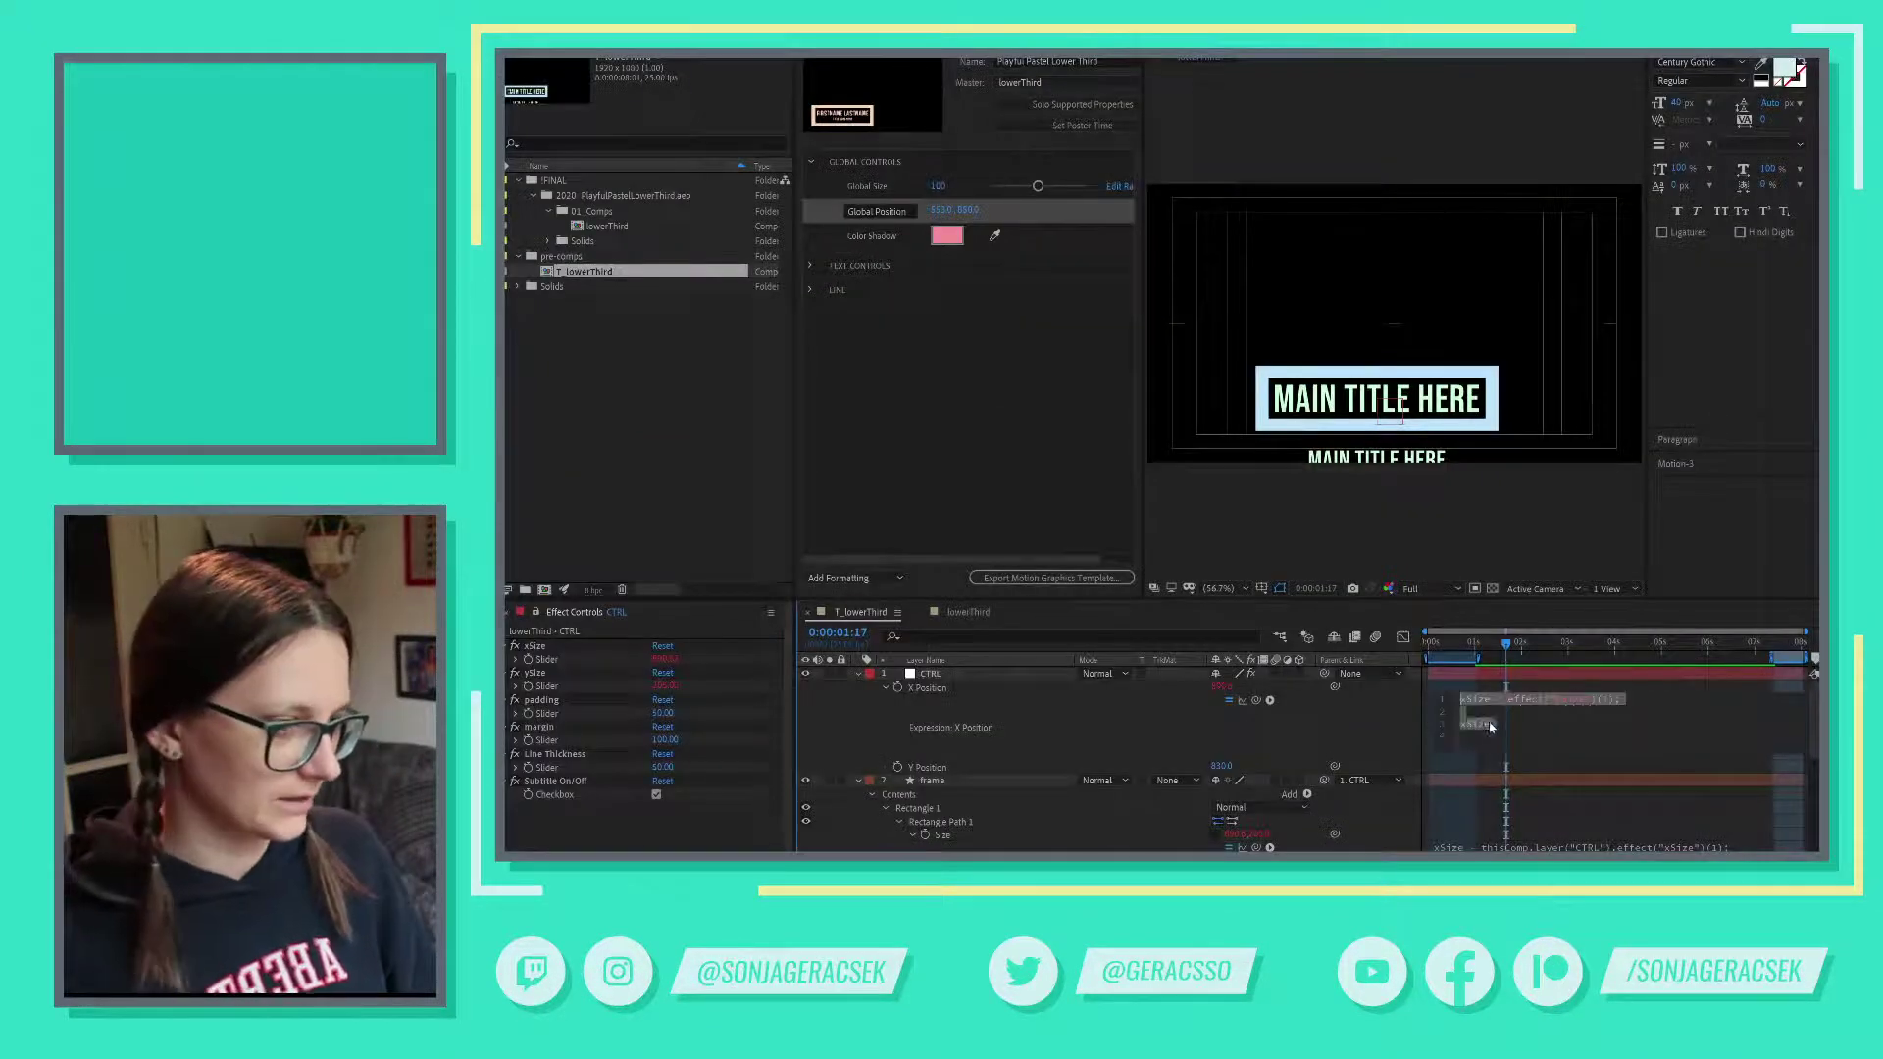
pyautogui.write('2')
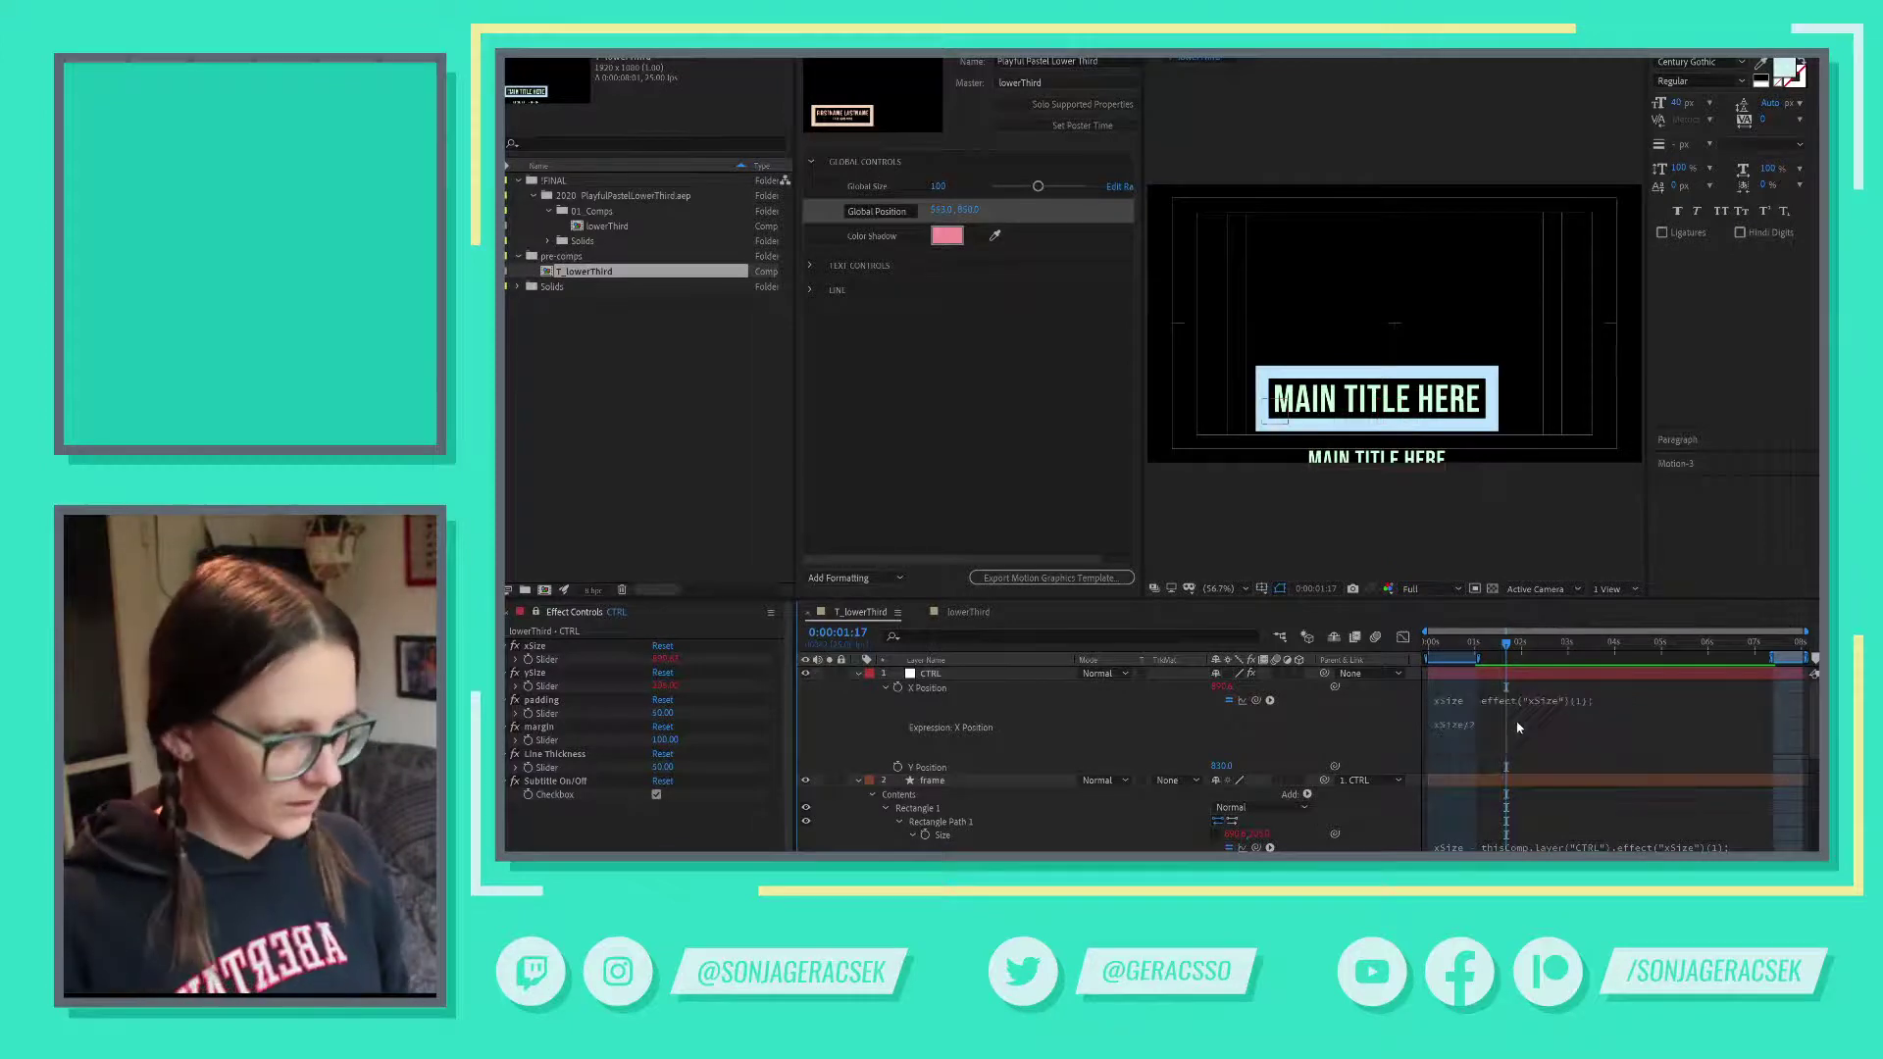
pyautogui.press('KP_Enter')
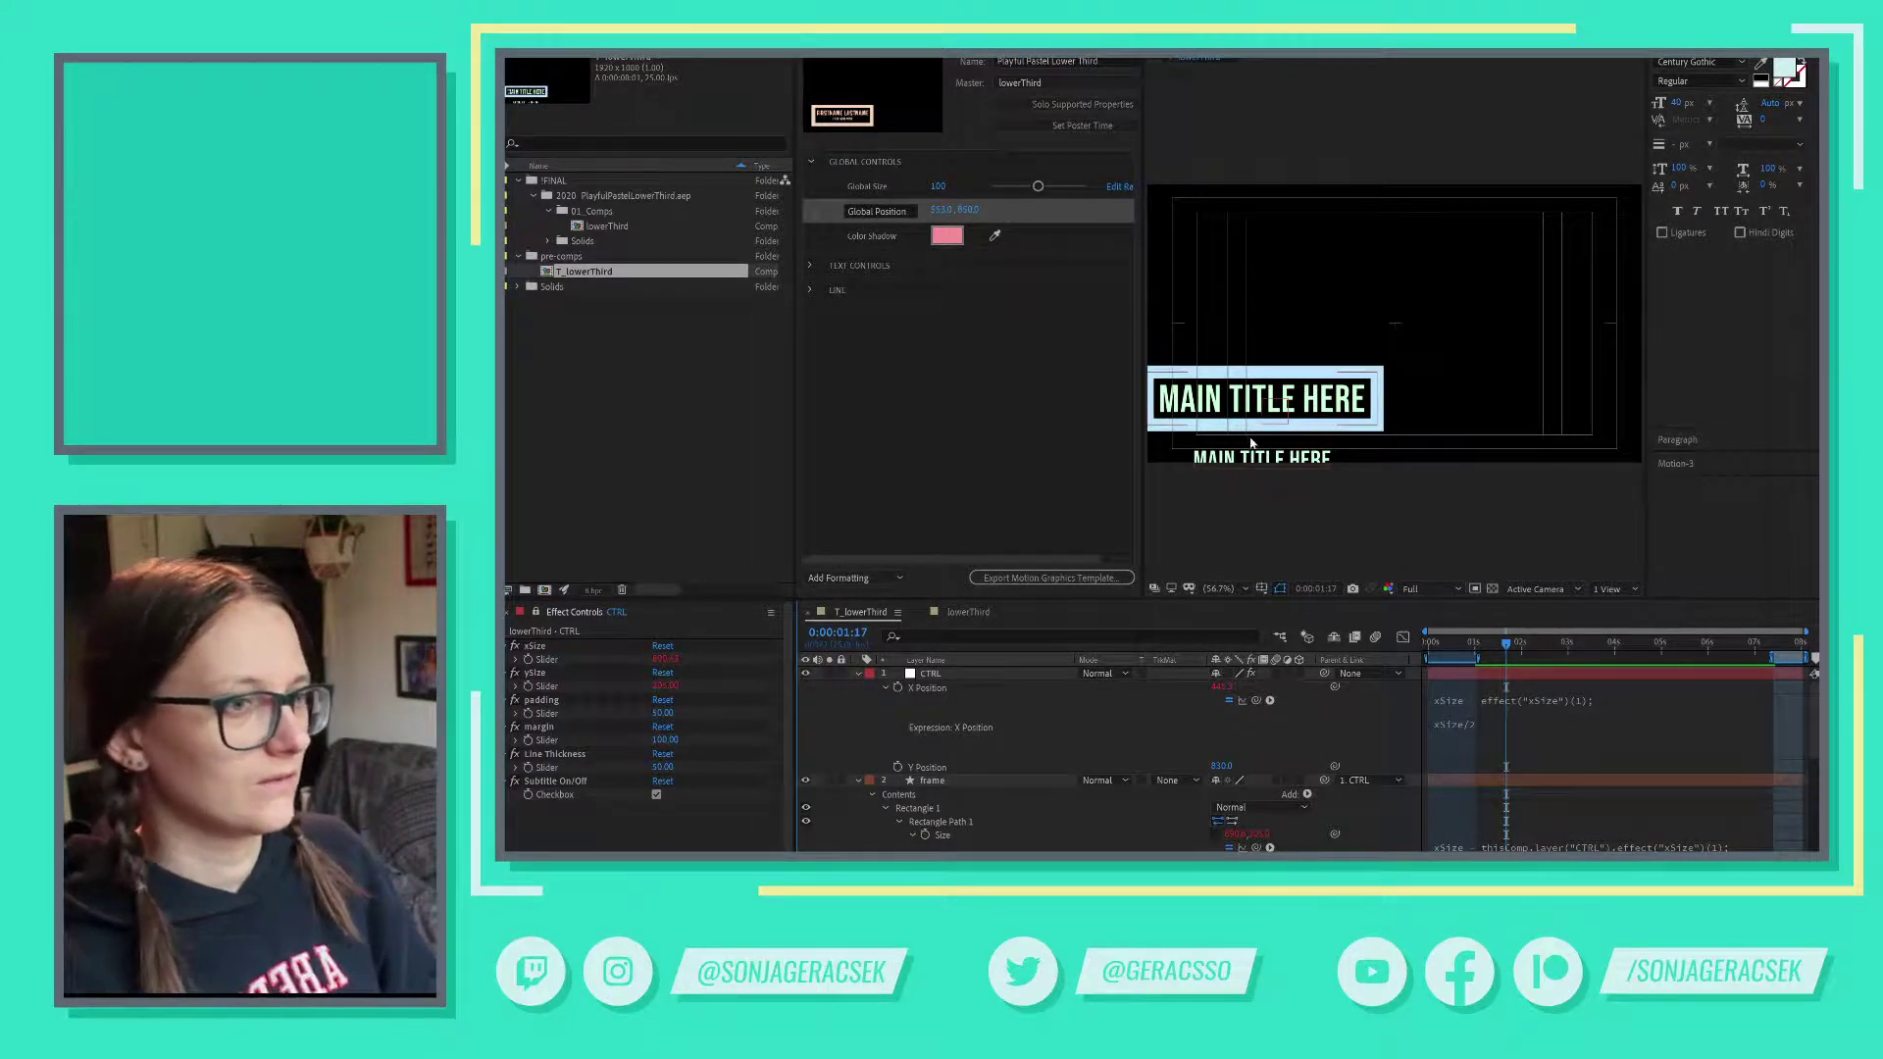
pyautogui.click(1287, 402)
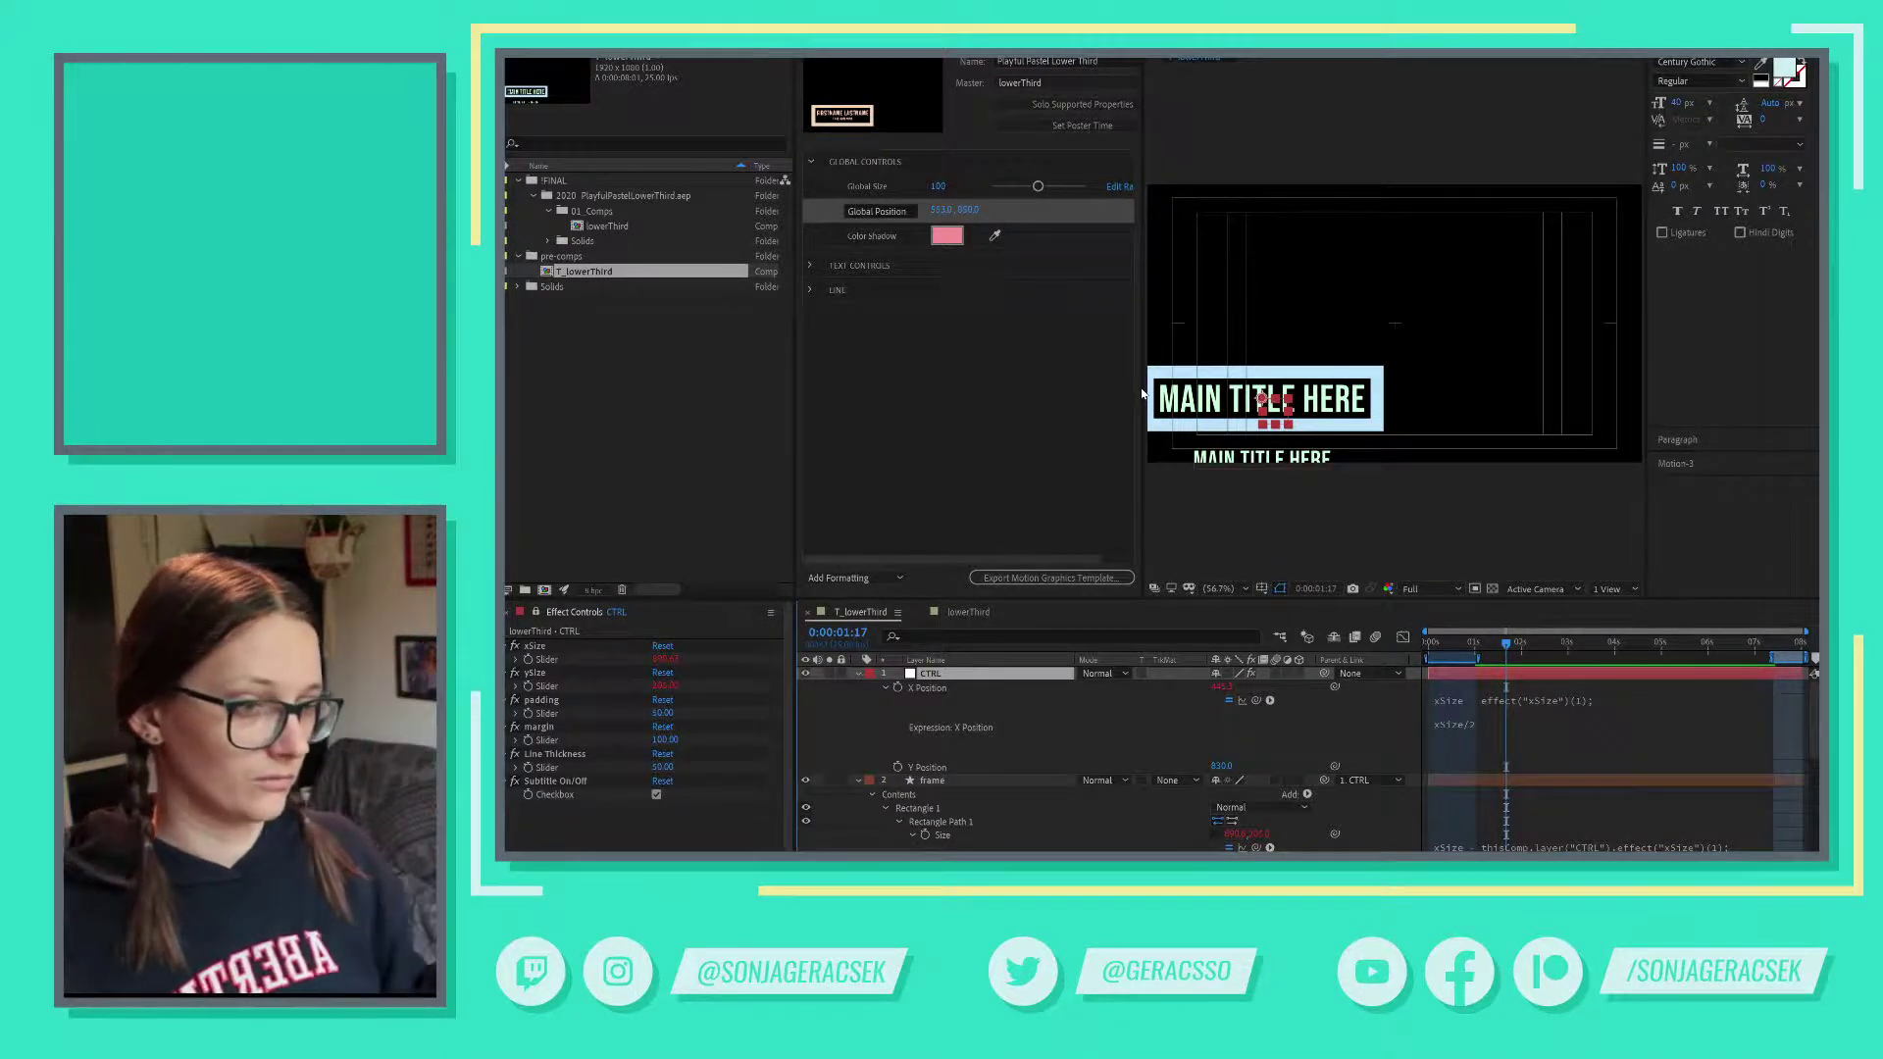
# - Replace the "xSize =" cell in Excel with the full X Position expression copied from After Effects, and fit the row height to it
pyautogui.hotkey('alt', 'Tab')
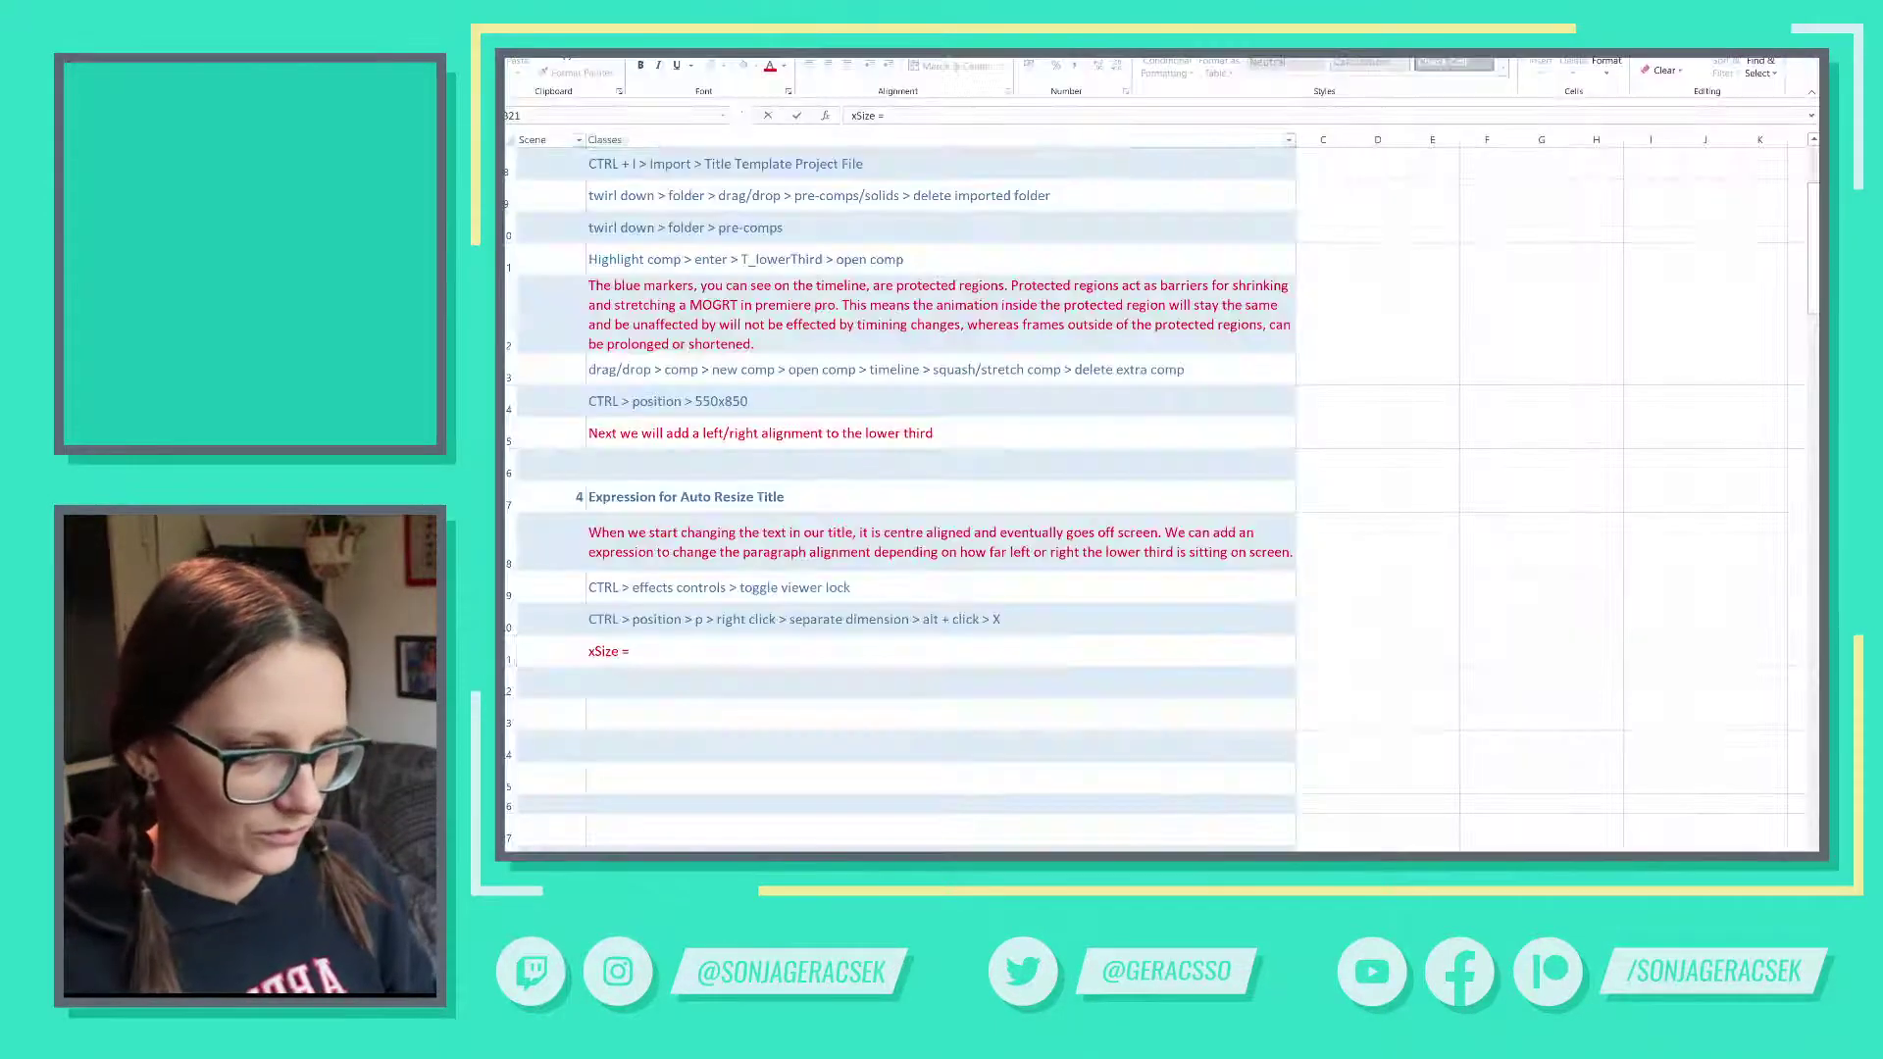
pyautogui.press('F2')
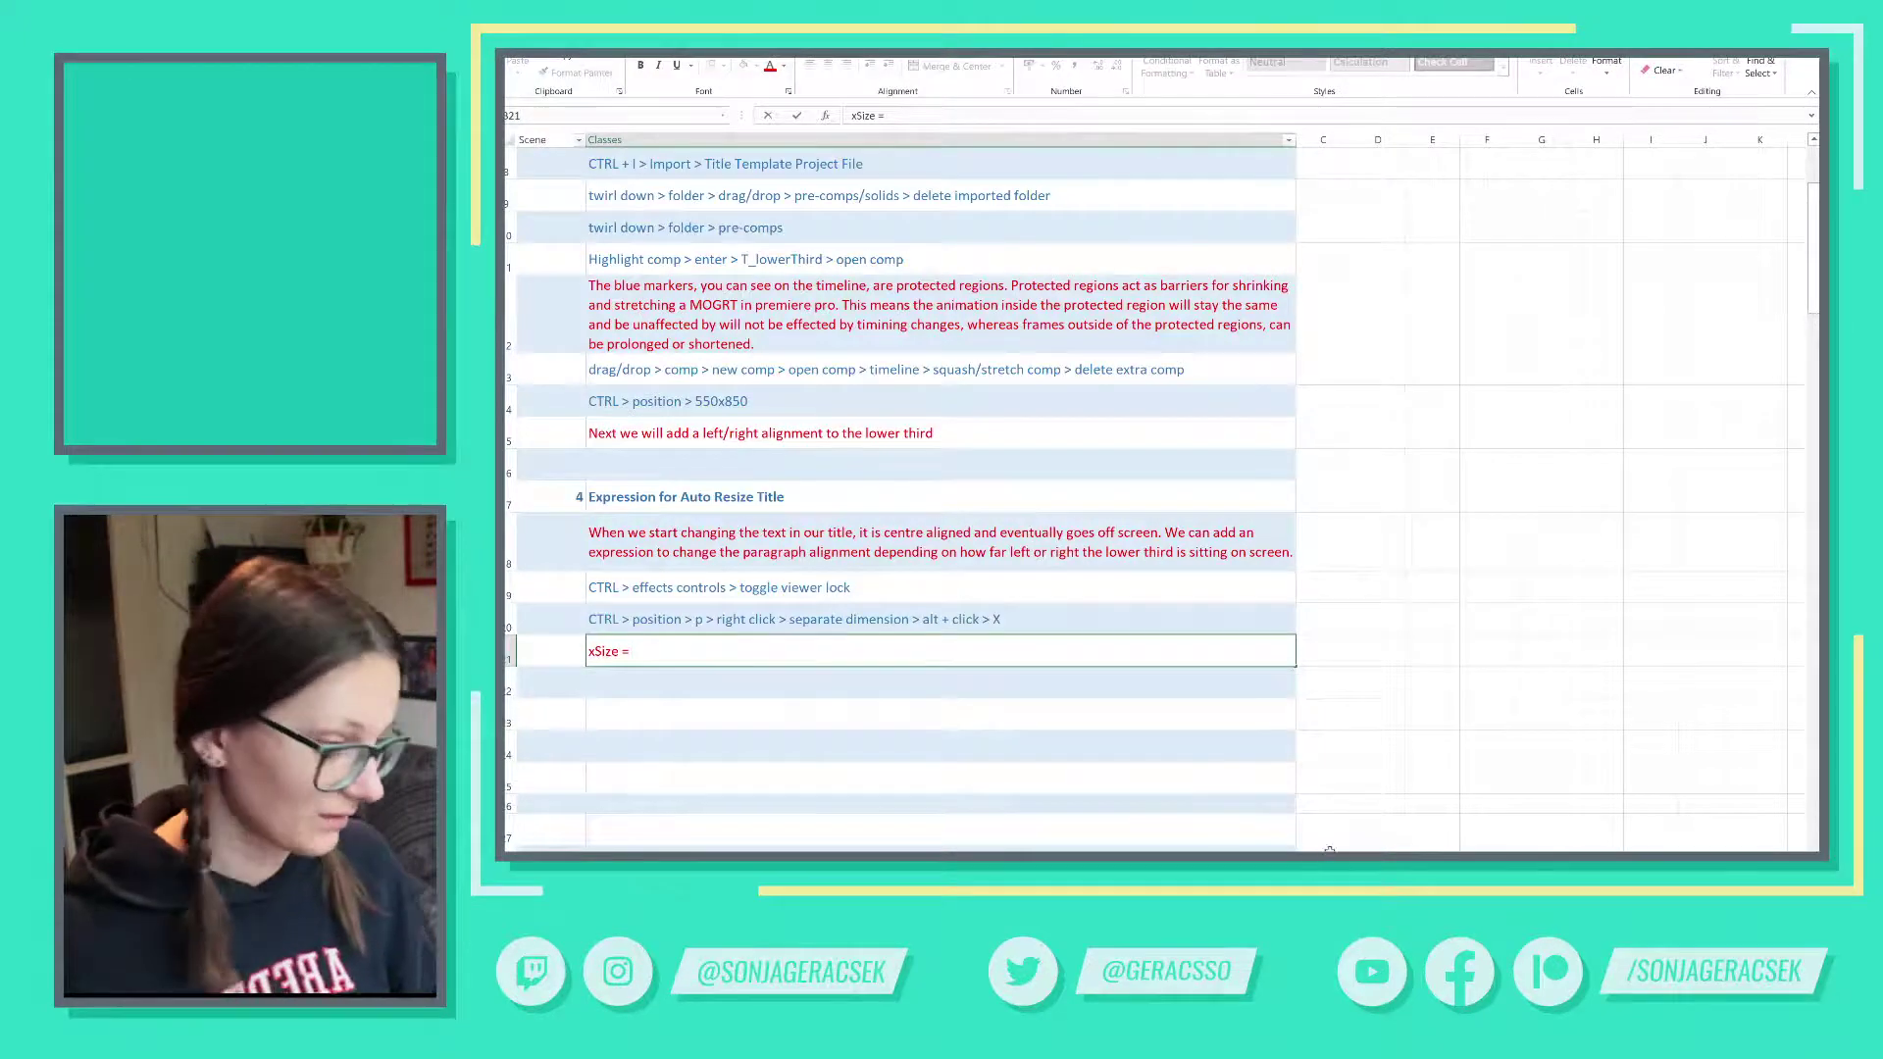
pyautogui.hotkey('alt', 'Tab')
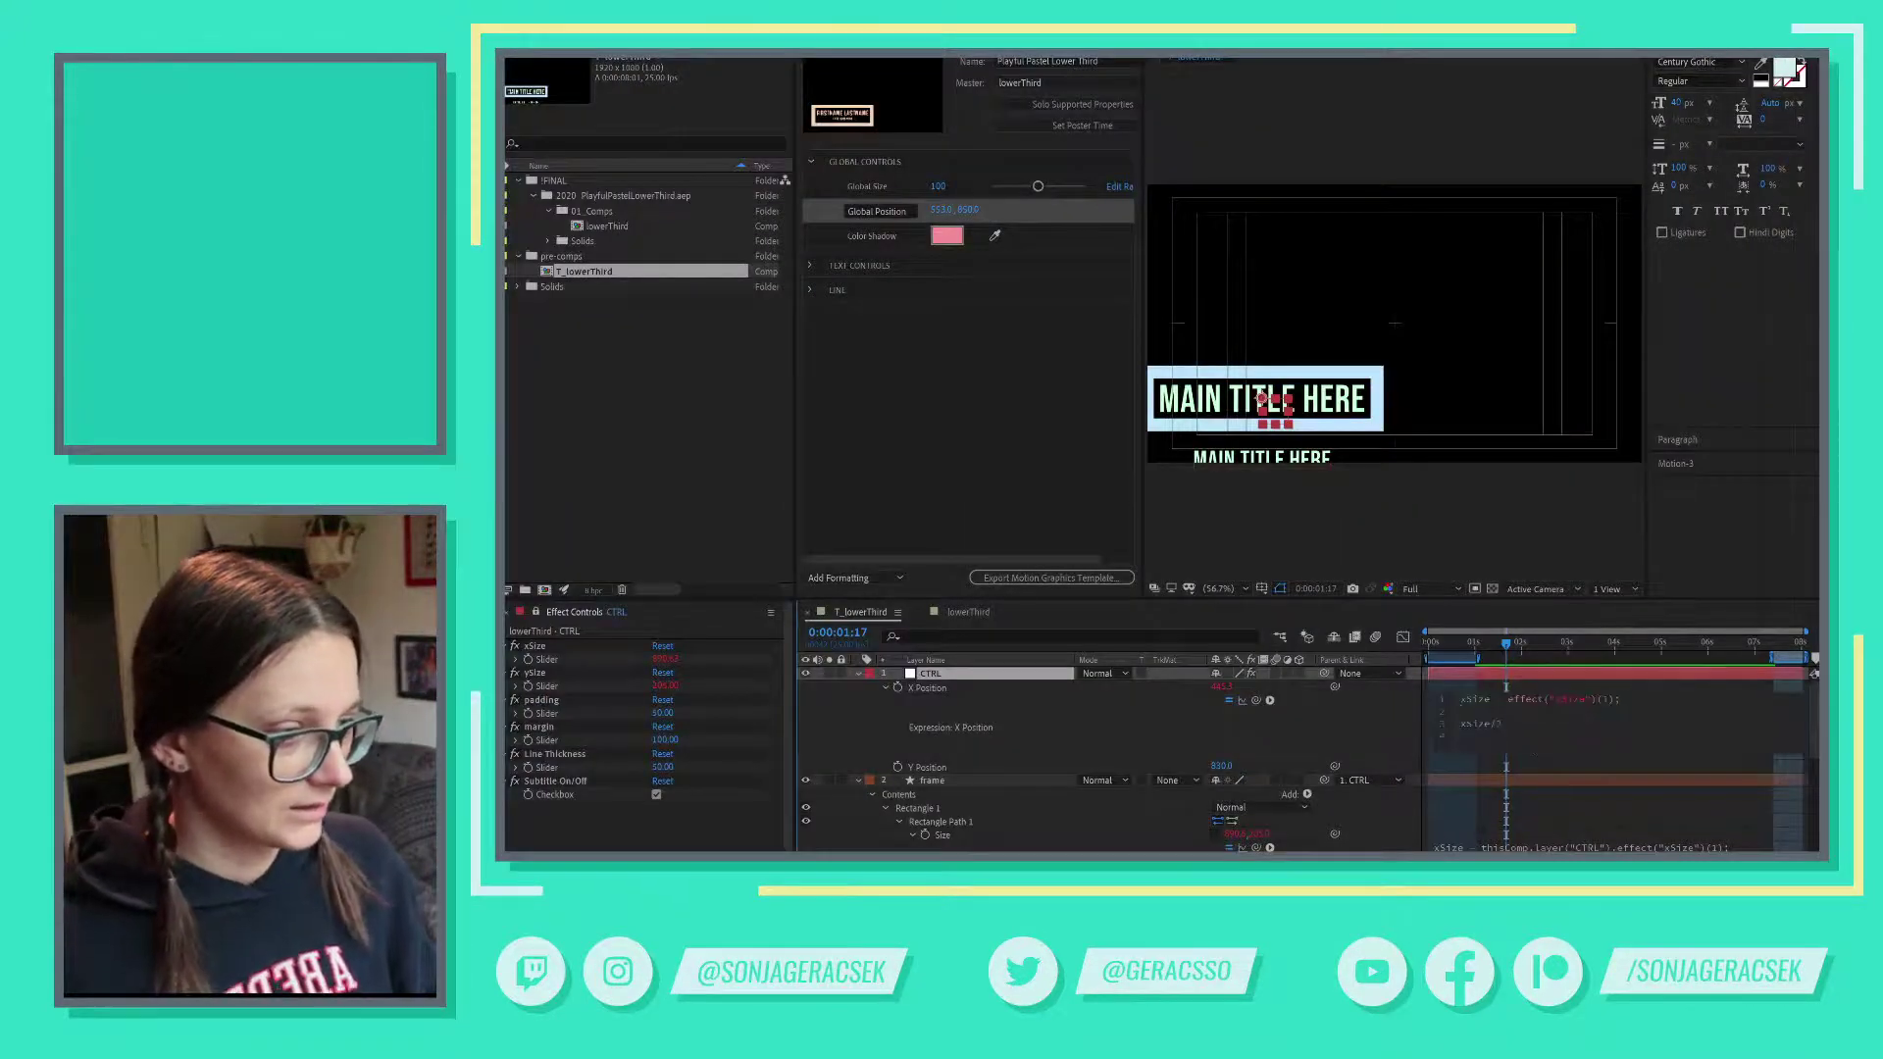
pyautogui.hotkey('ctrl', 'a')
pyautogui.hotkey('ctrl', 'c')
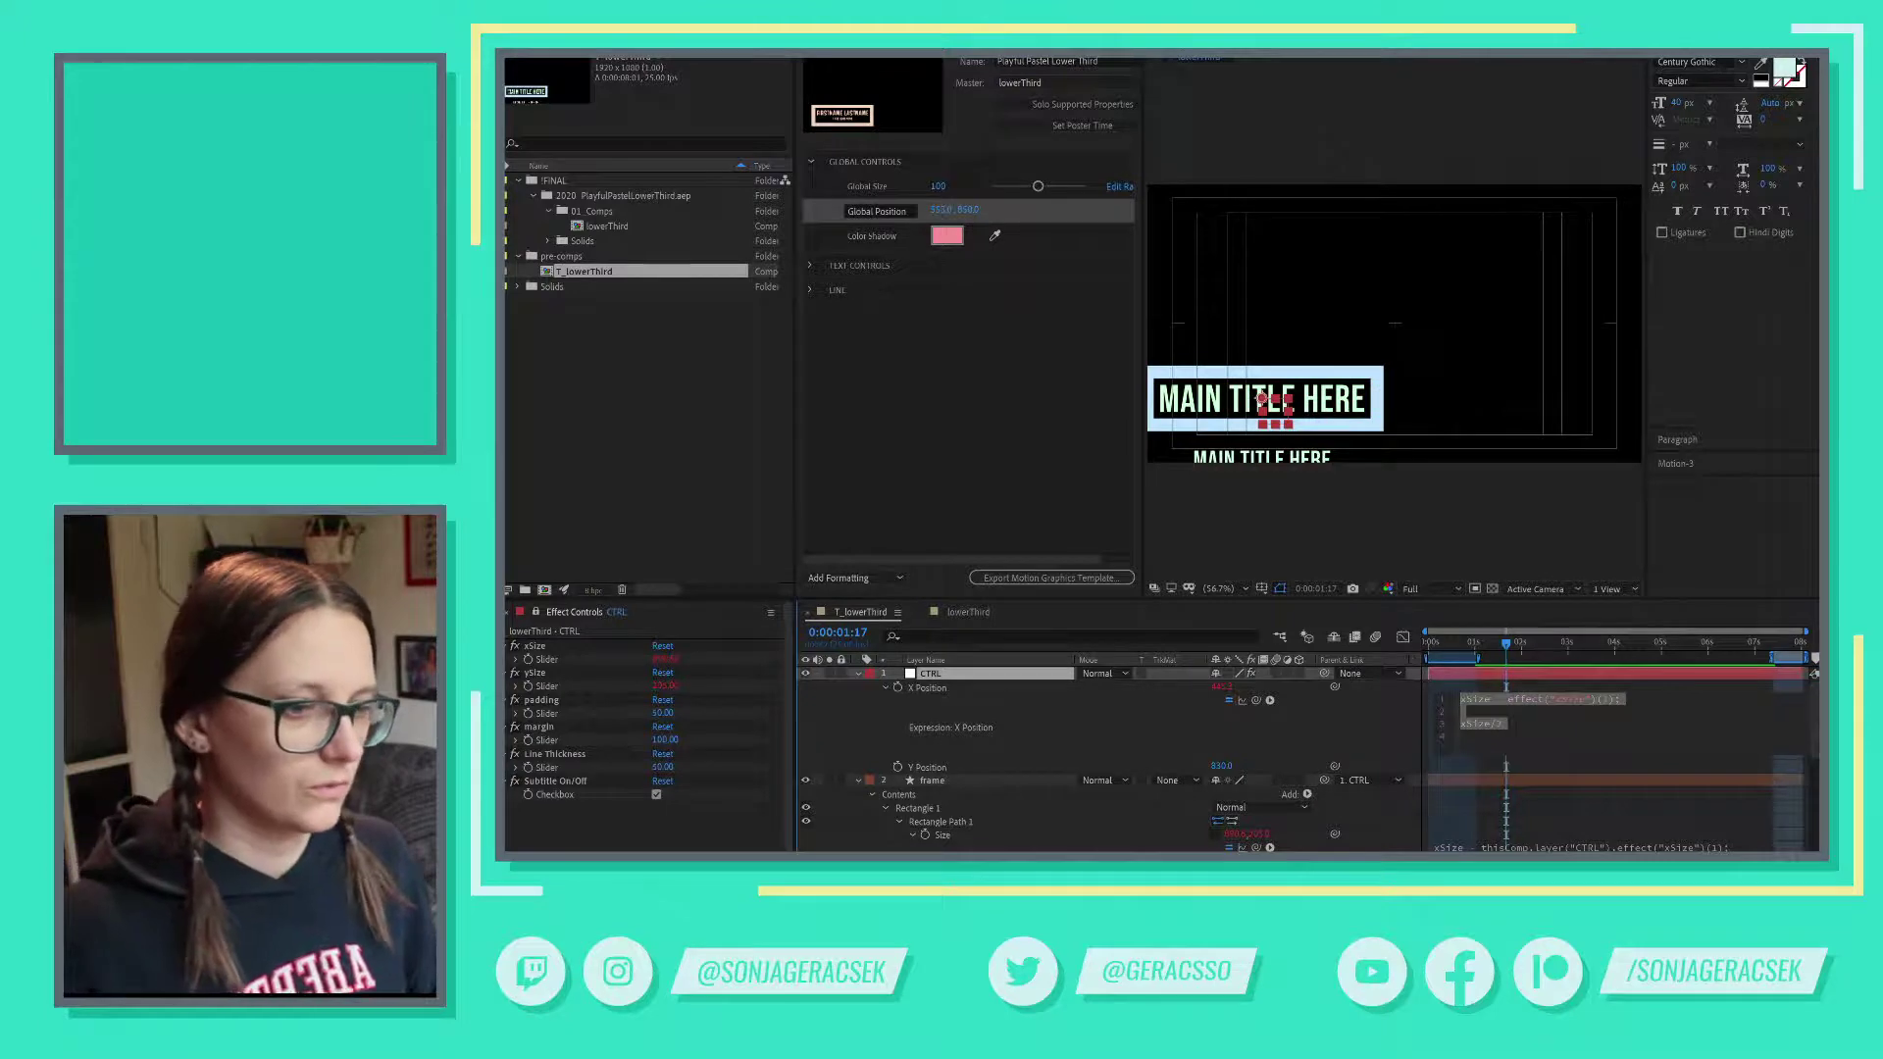
pyautogui.hotkey('alt', 'Tab')
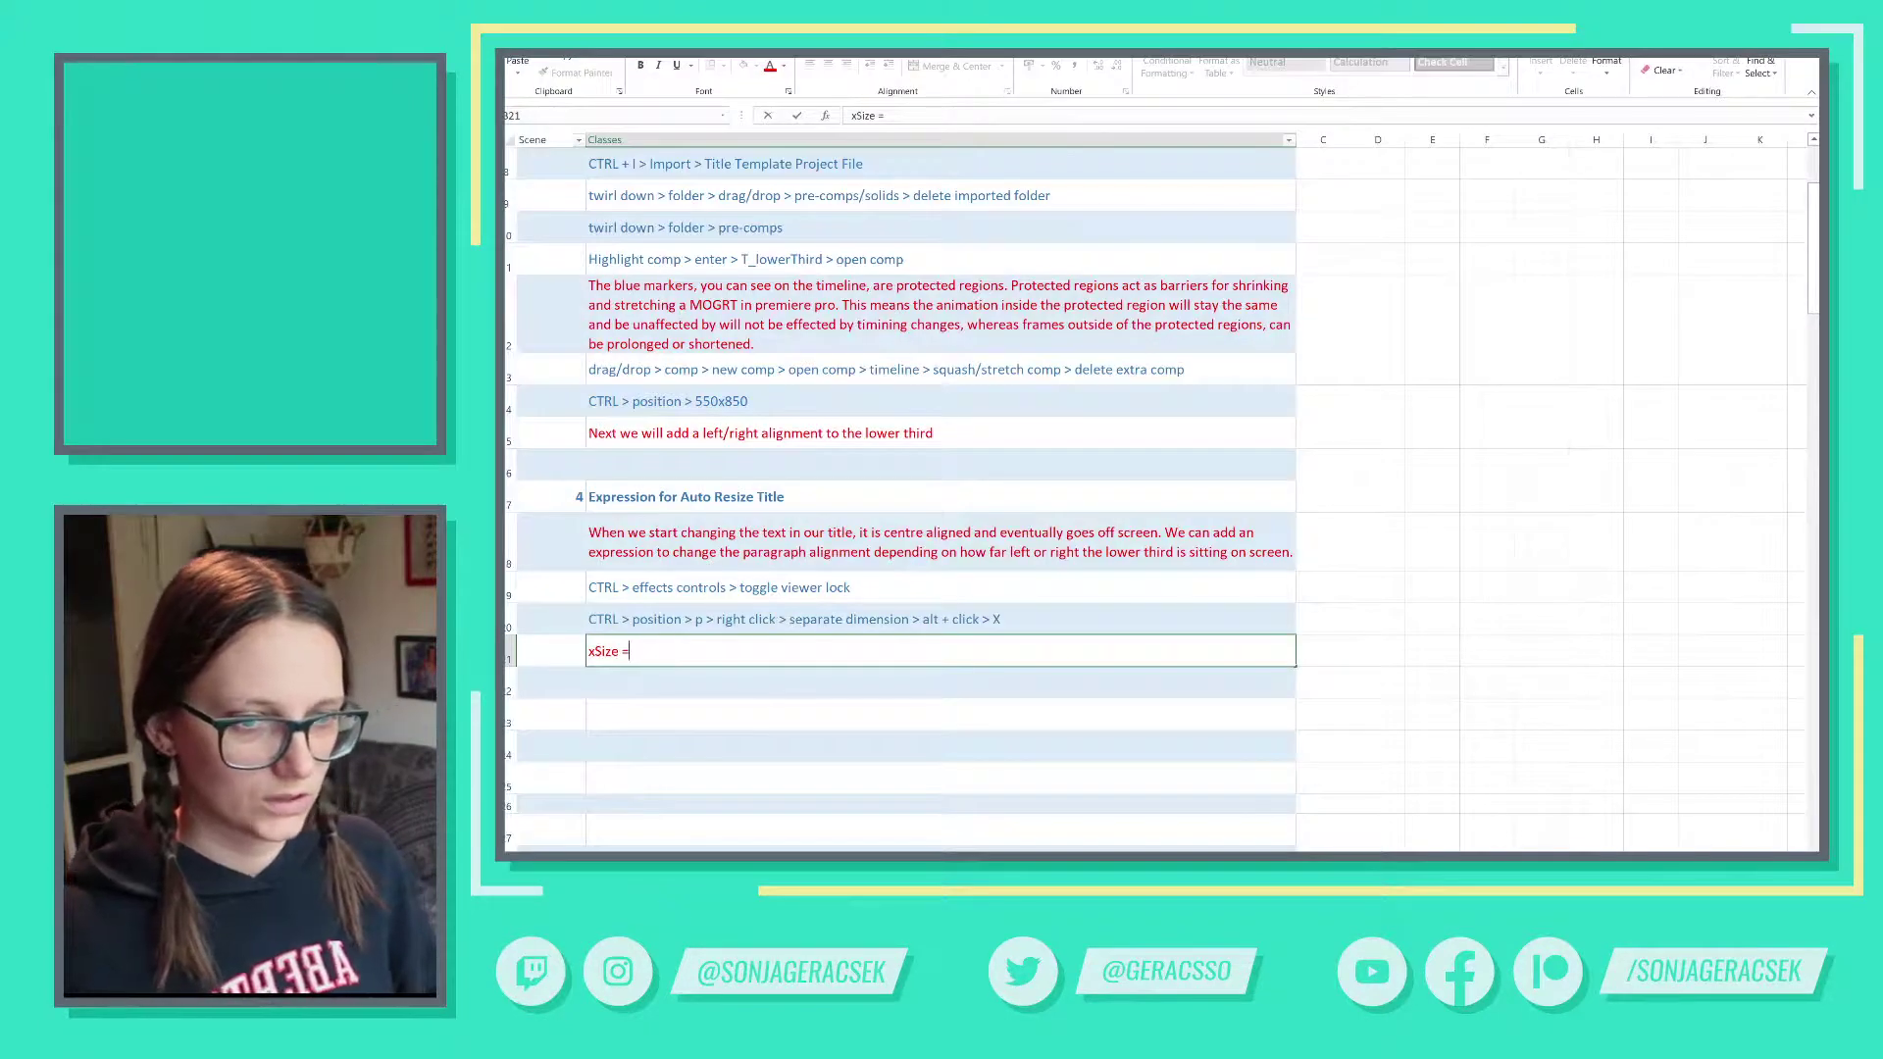
pyautogui.hotkey('shift', 'Home')
pyautogui.hotkey('ctrl', 'v')
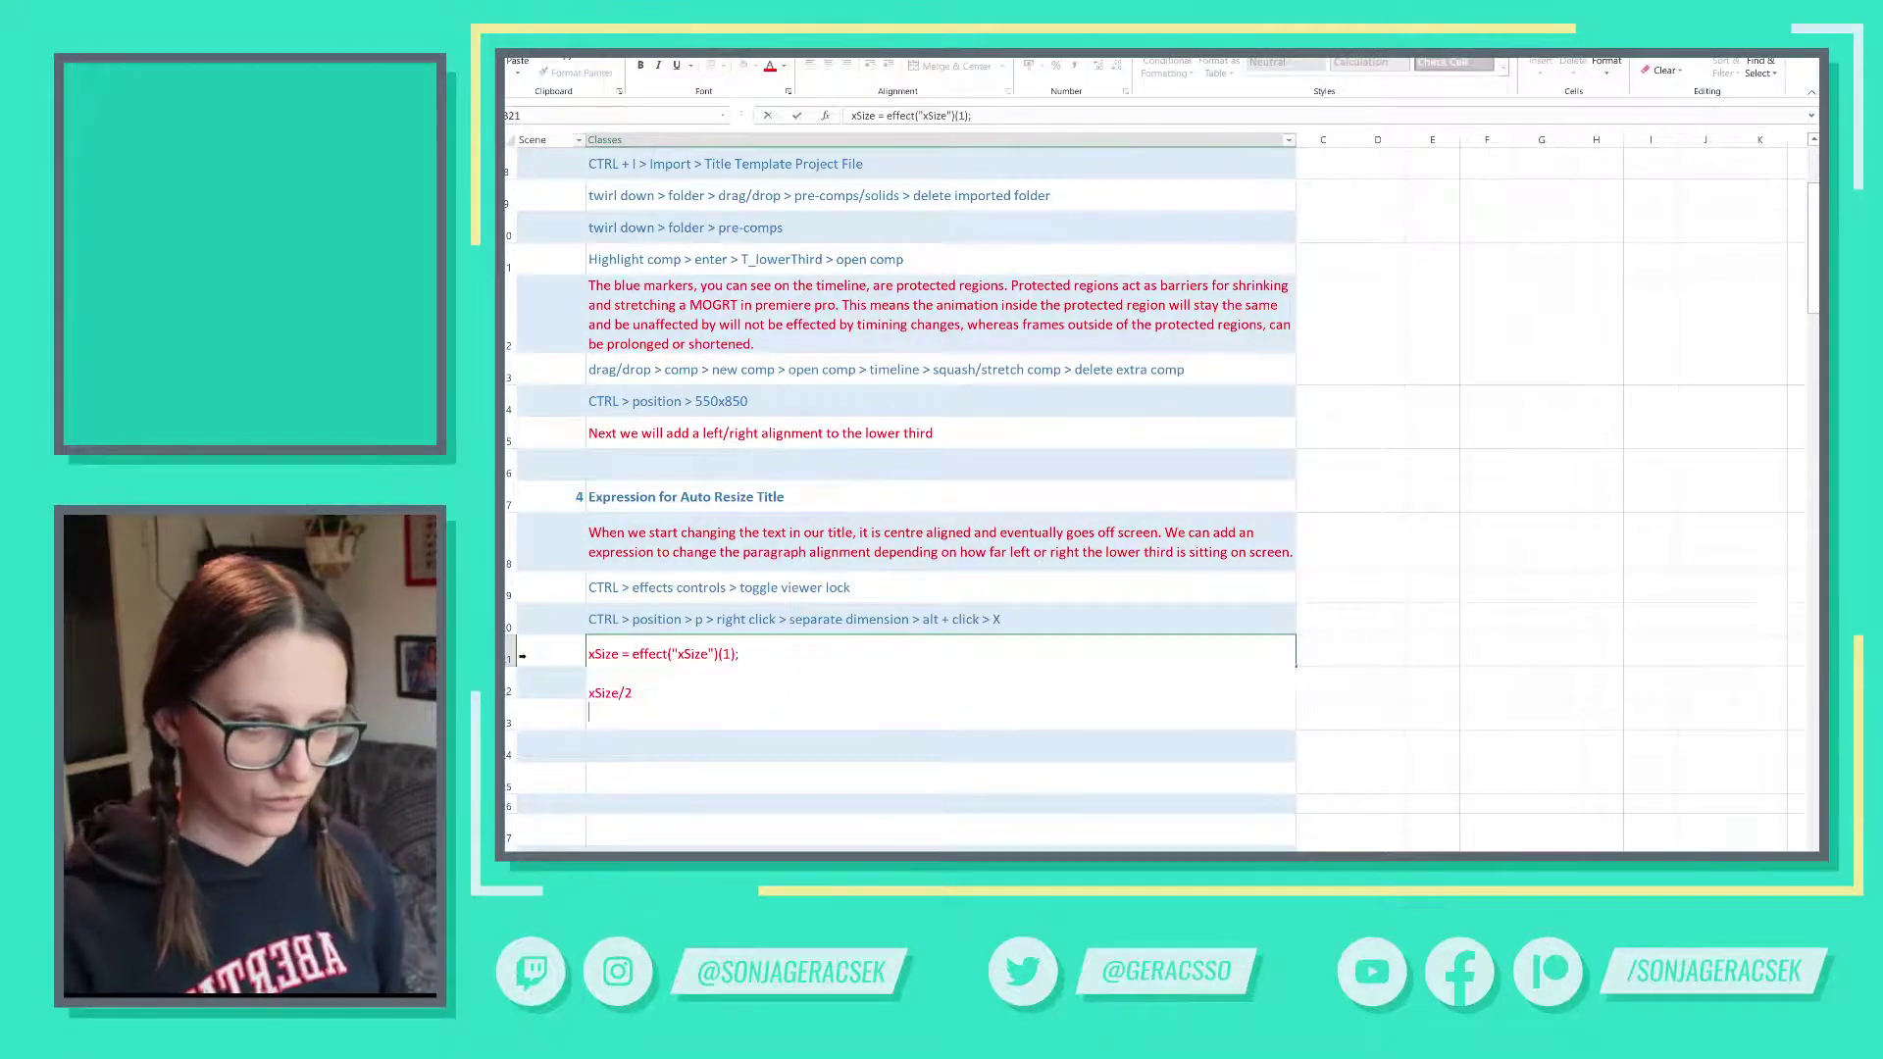
pyautogui.press('Return')
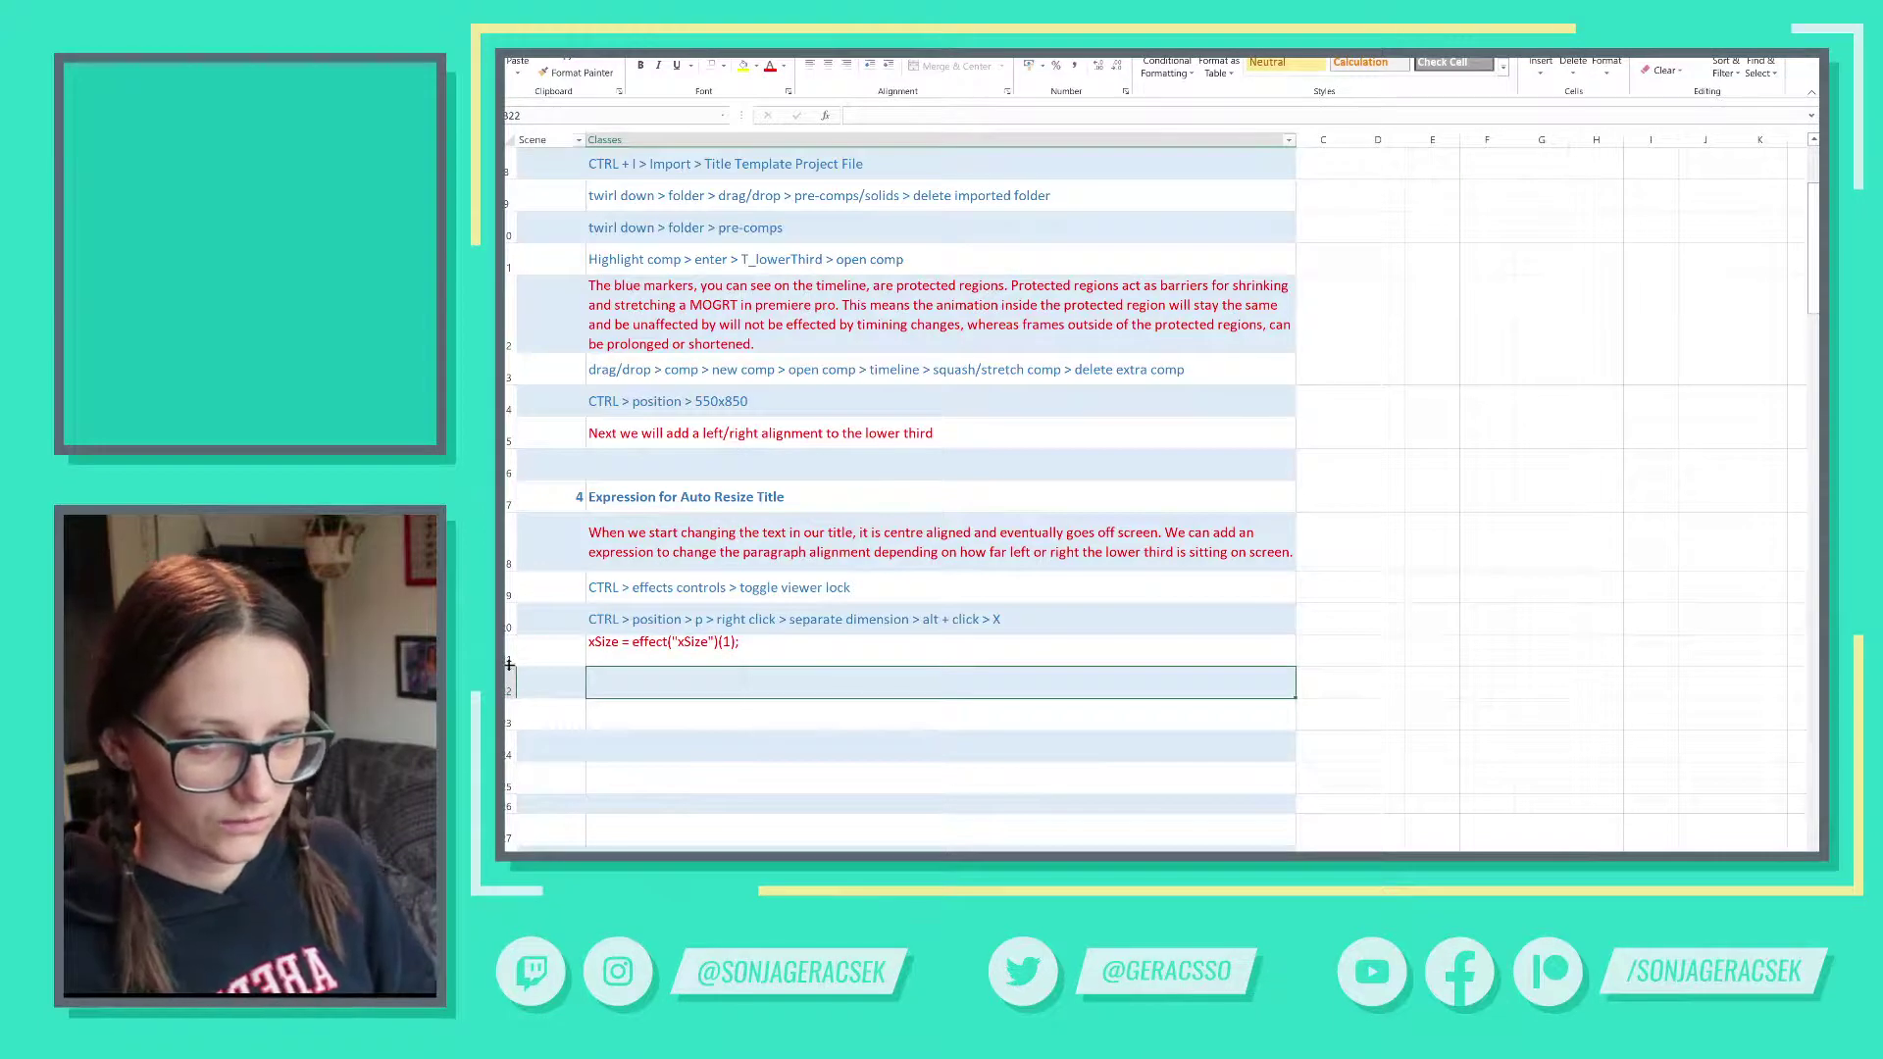
pyautogui.doubleClick(508, 665)
# - Copy the blue text formatting of the "CTRL > position > p" row onto the xSize expression cell below it
pyautogui.press('Up')
pyautogui.press('Up')
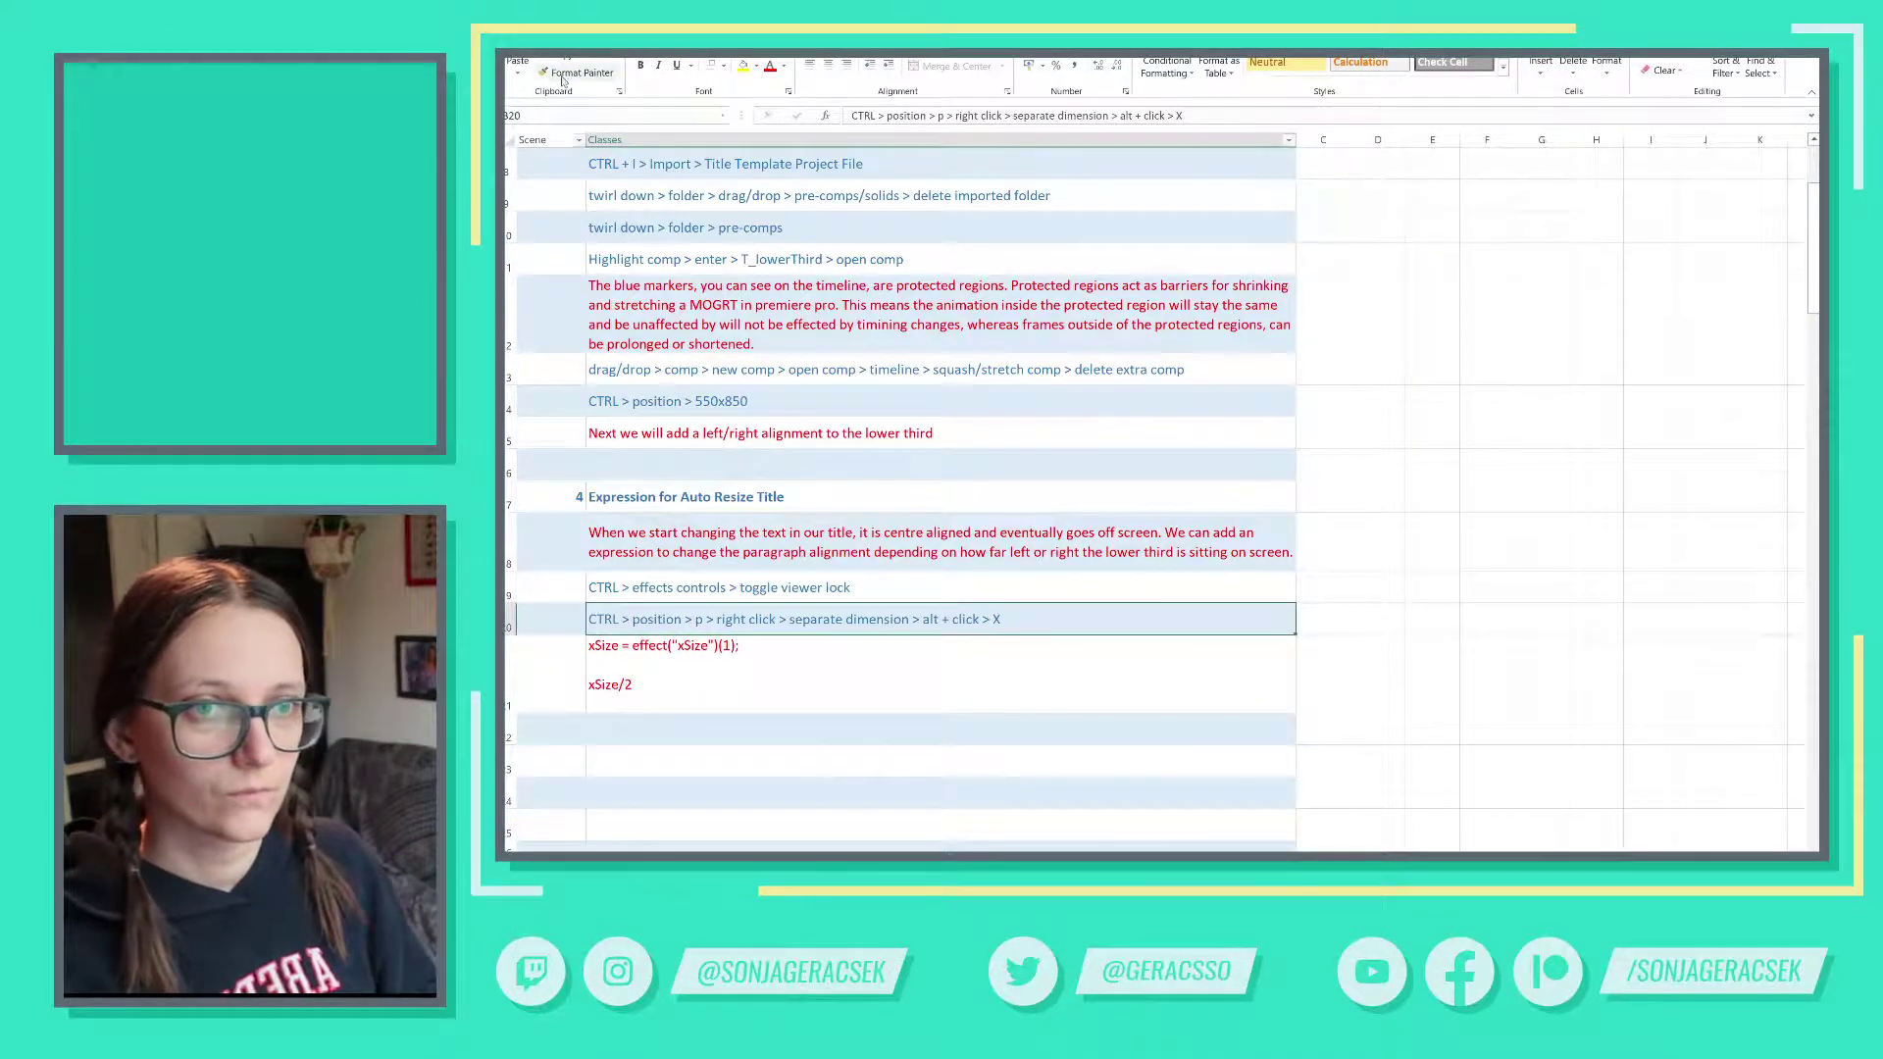
pyautogui.click(624, 698)
pyautogui.click(702, 737)
pyautogui.click(619, 705)
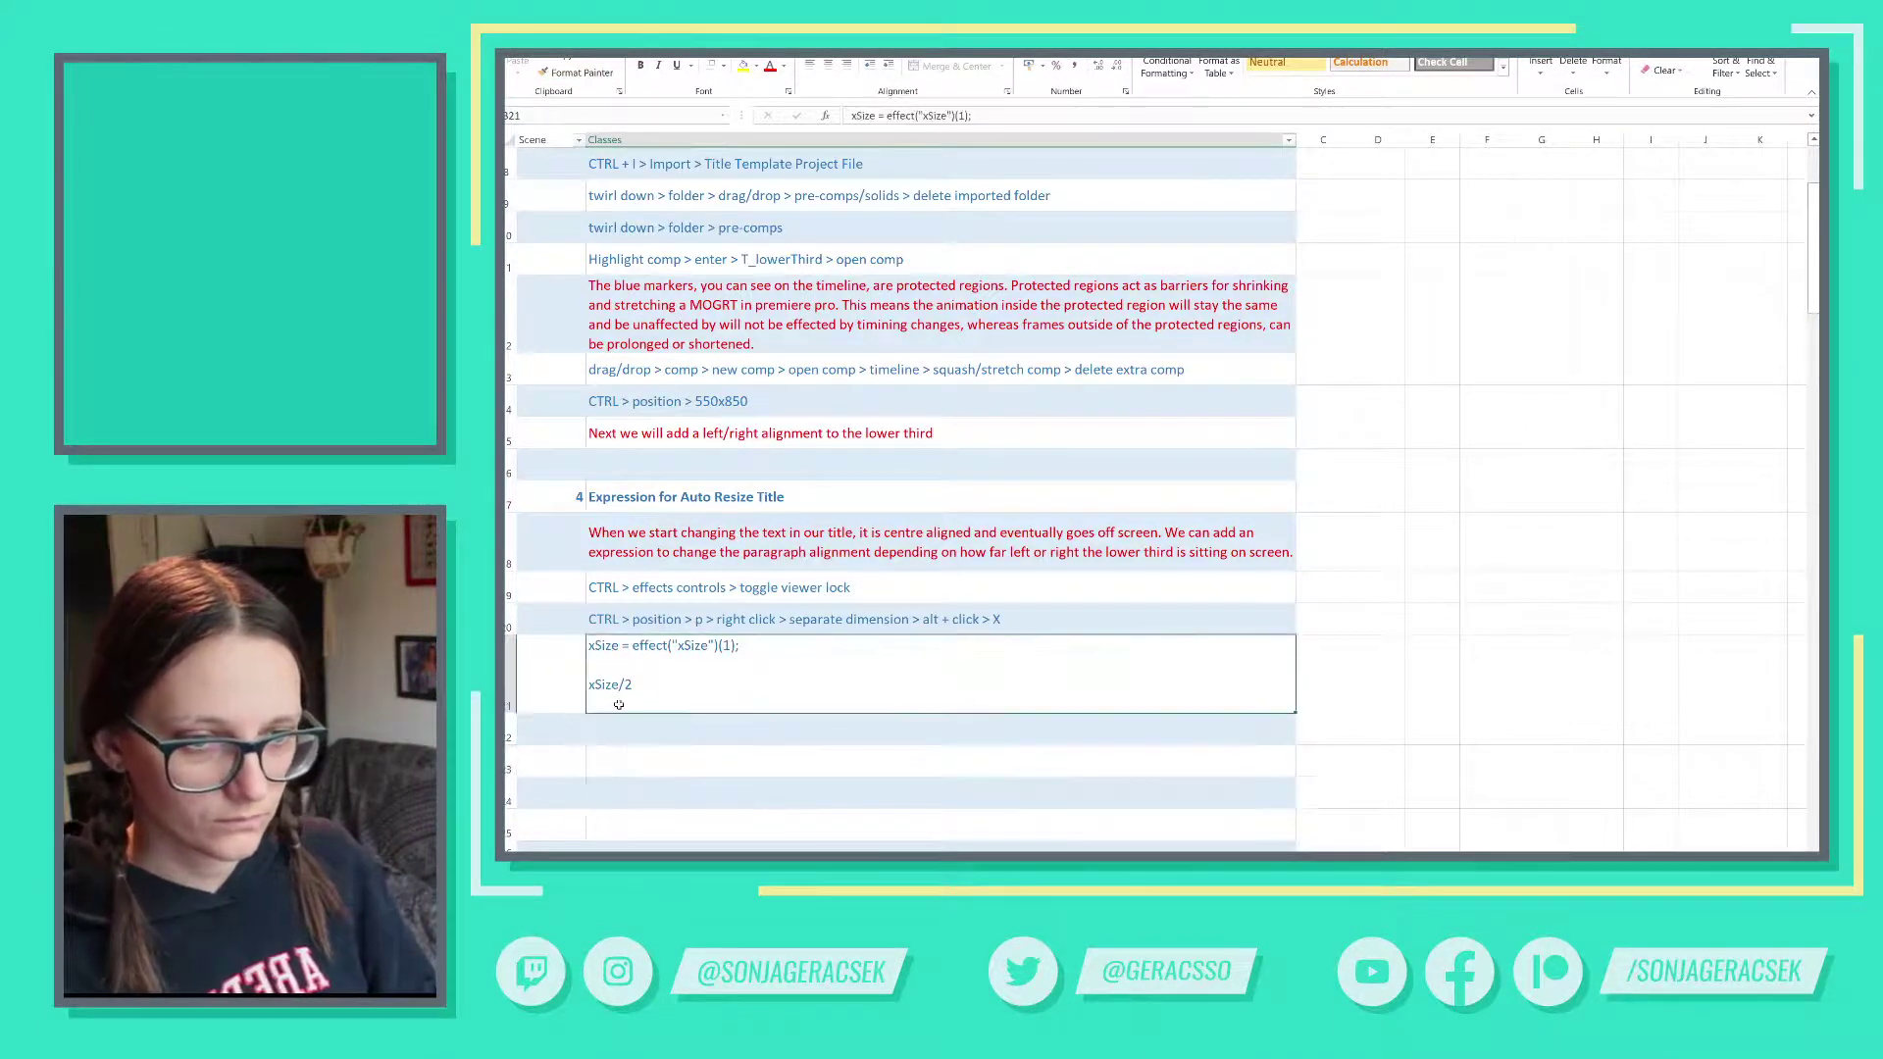
# - Remove the trailing empty line from the xSize expression cell and fit the row height to its text
pyautogui.doubleClick(618, 705)
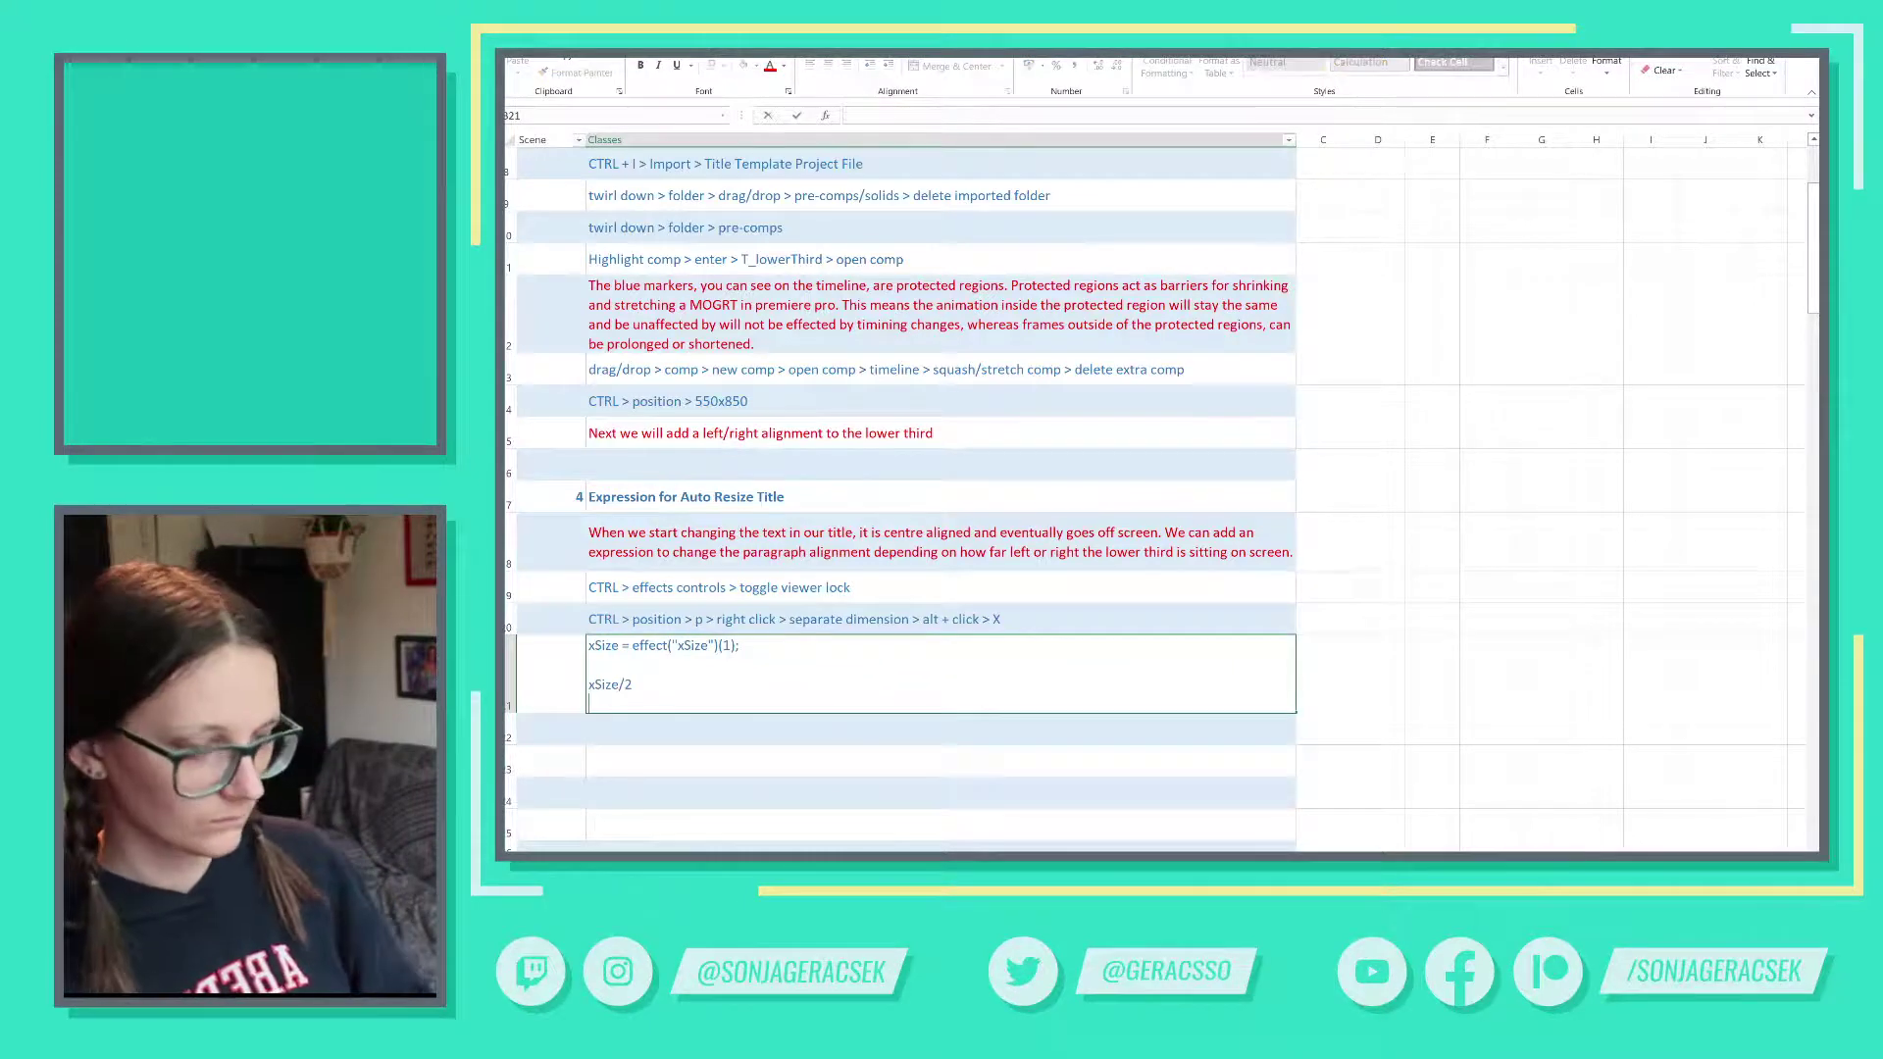
pyautogui.press('BackSpace')
pyautogui.press('Return')
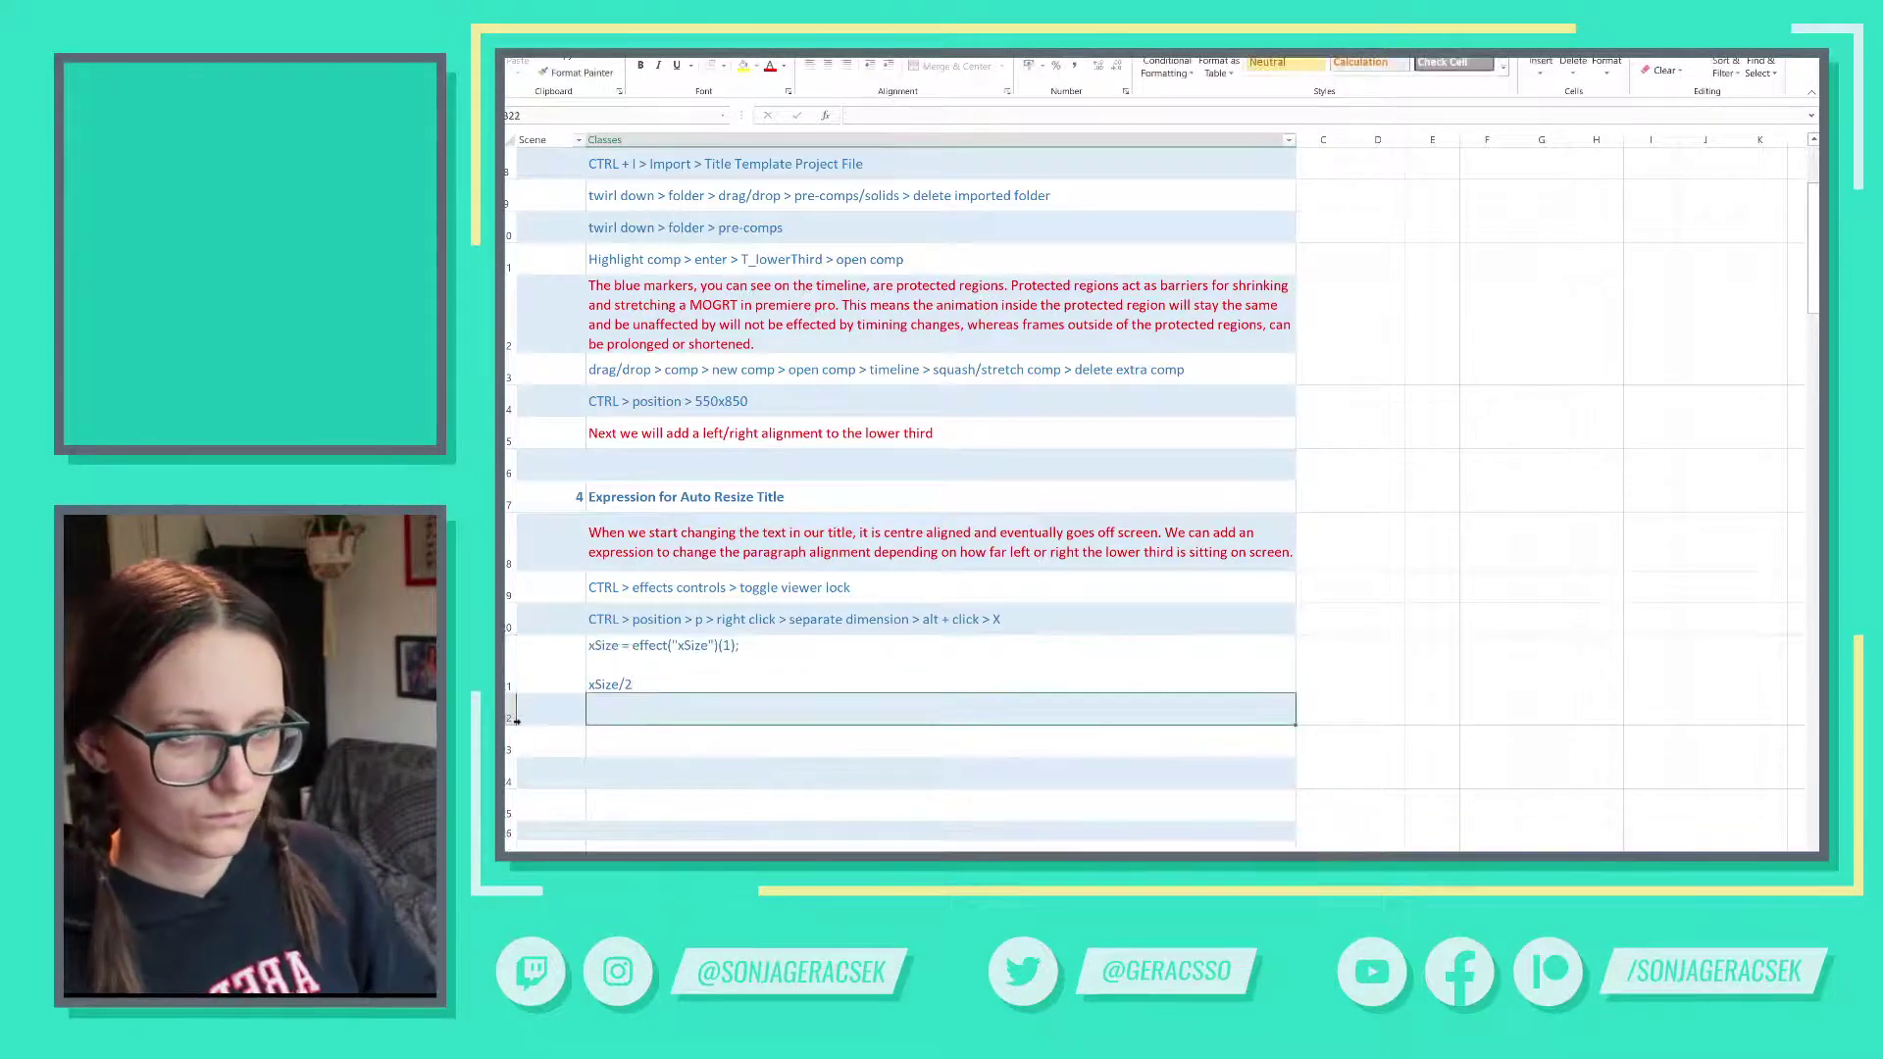
pyautogui.click(706, 757)
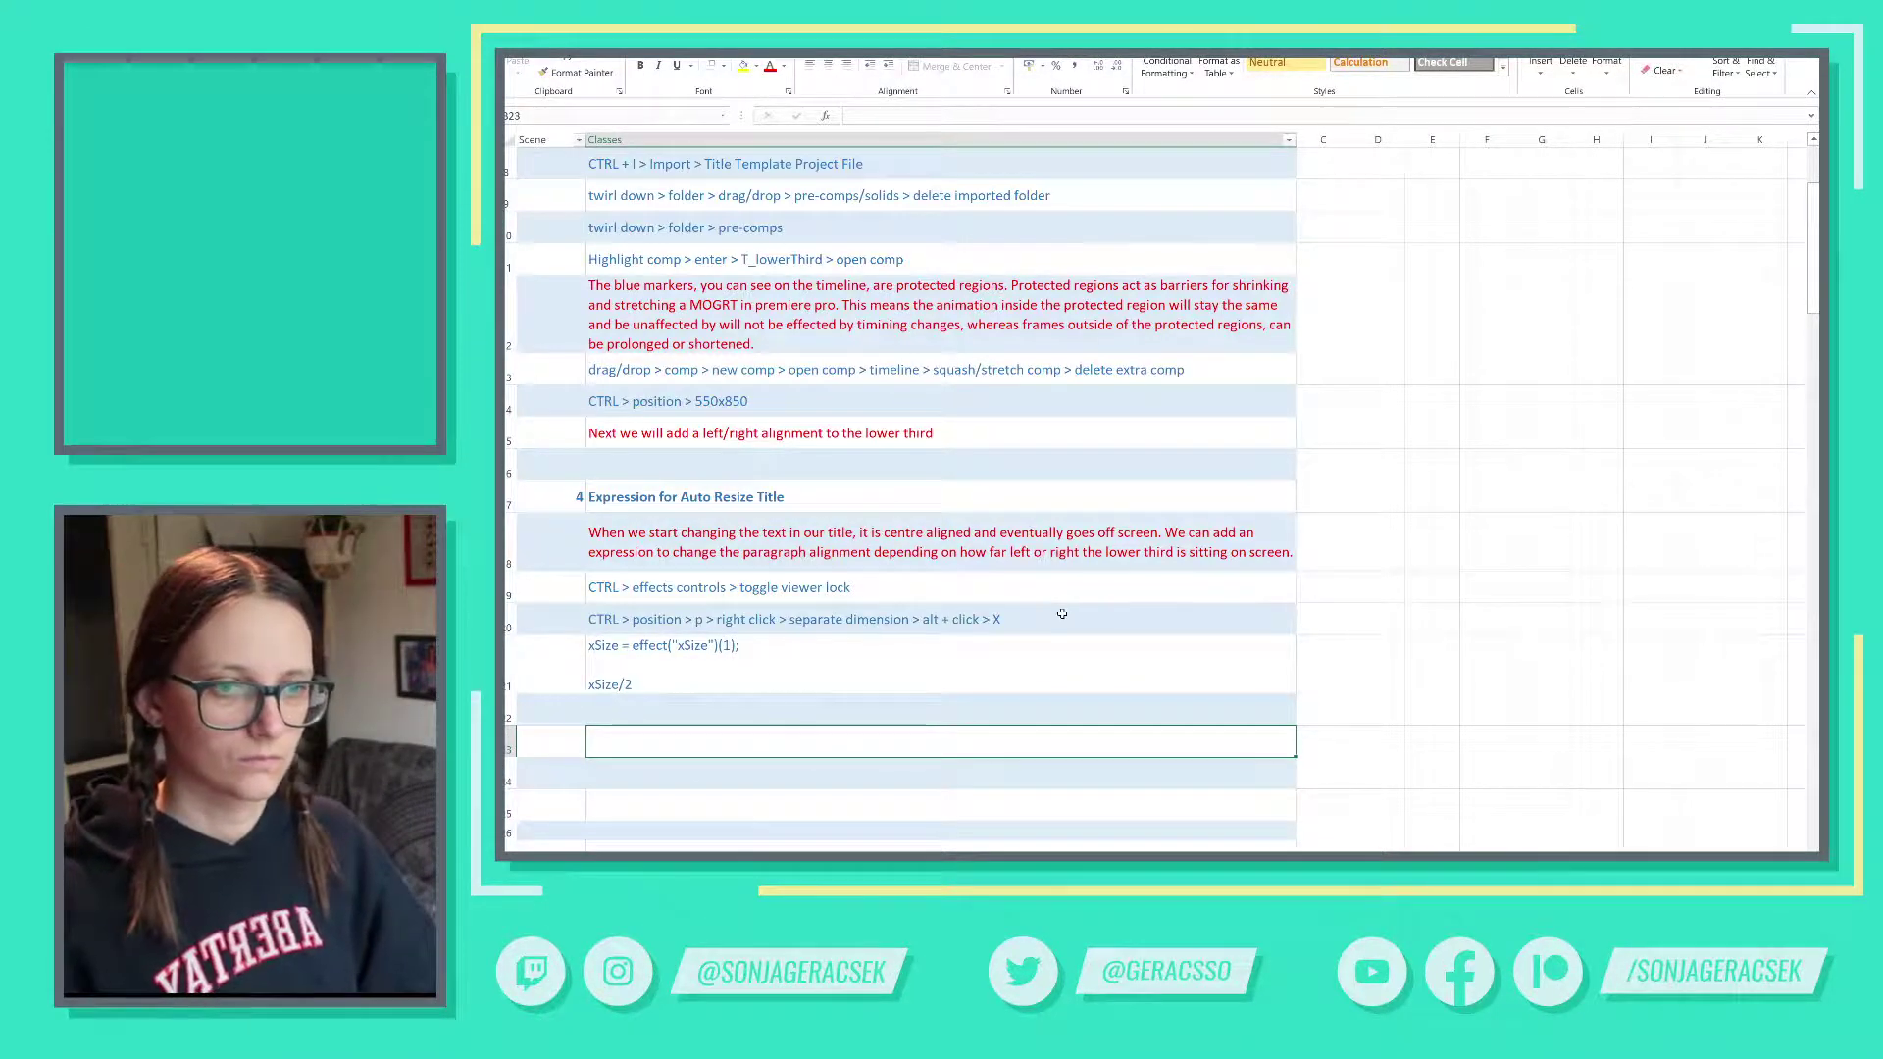
# - Enter the note "xSize is the width of the title text" in the row below the X Position expression
pyautogui.click(668, 710)
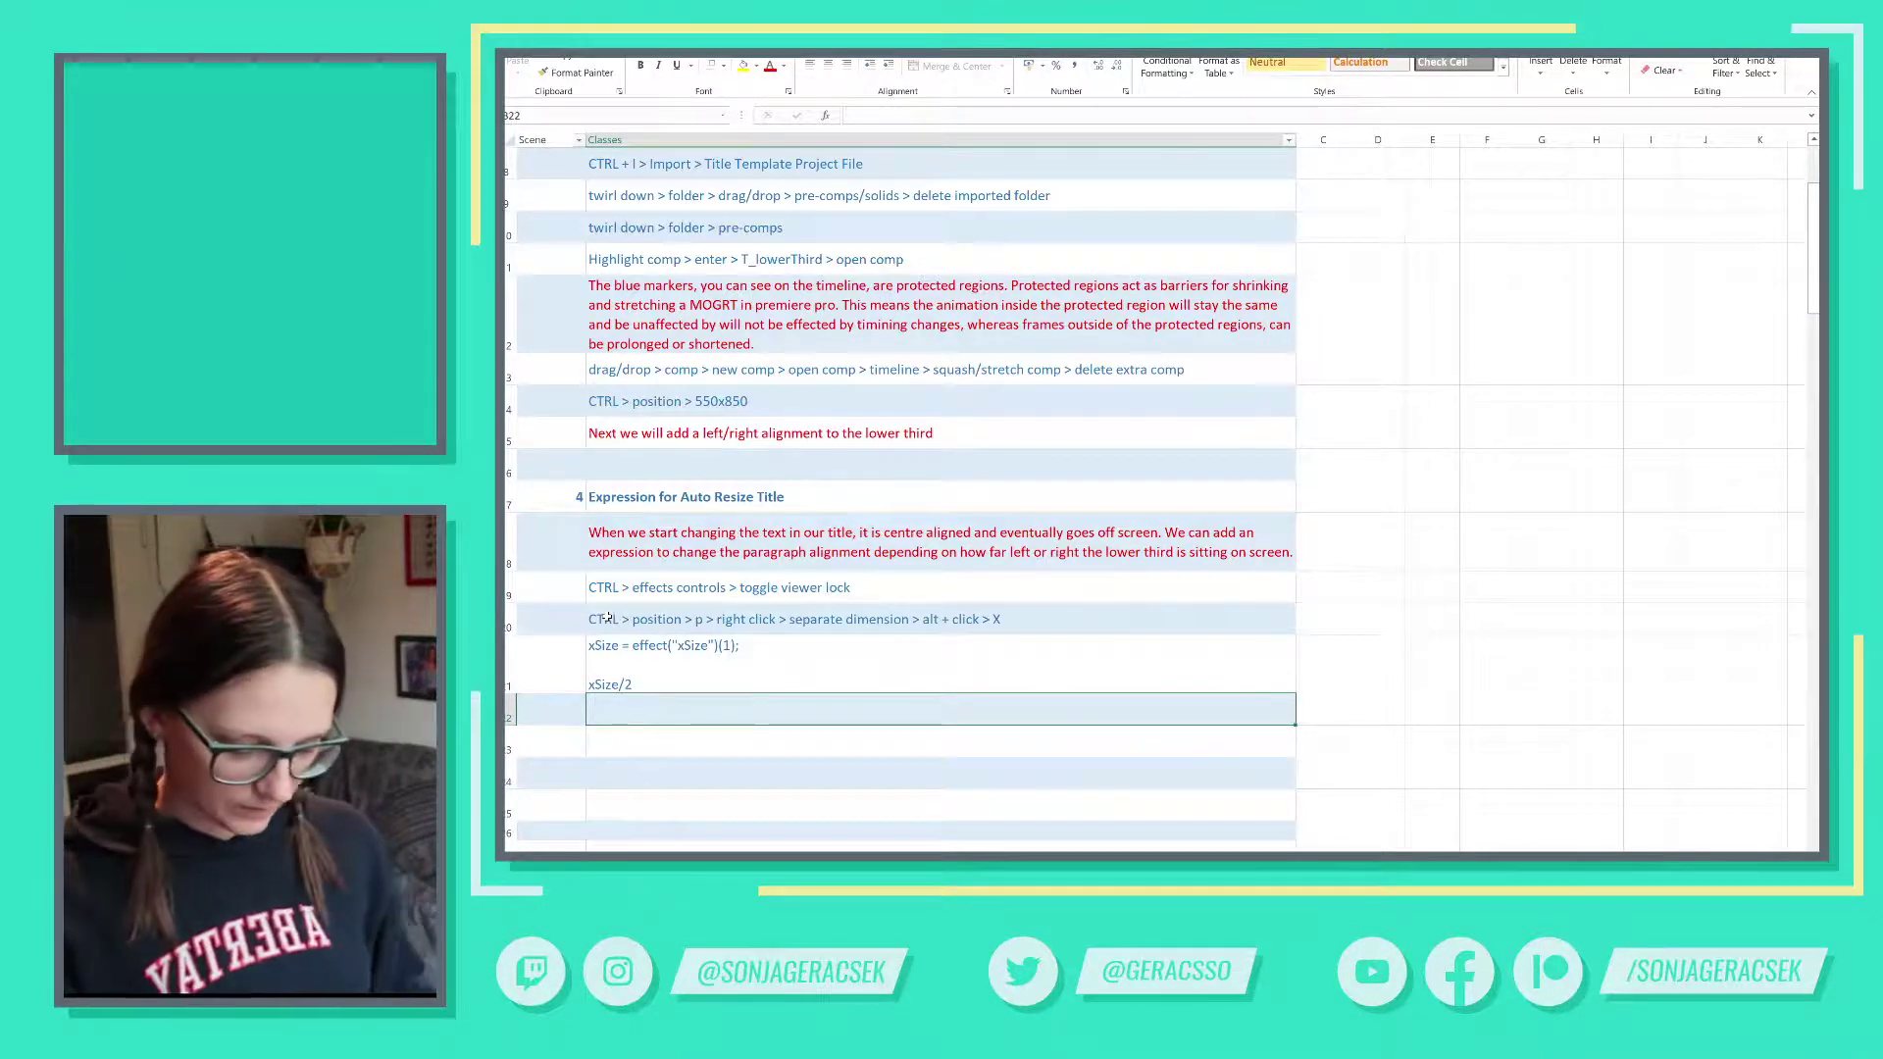
pyautogui.hotkey('ctrl', 'v')
pyautogui.press('F2')
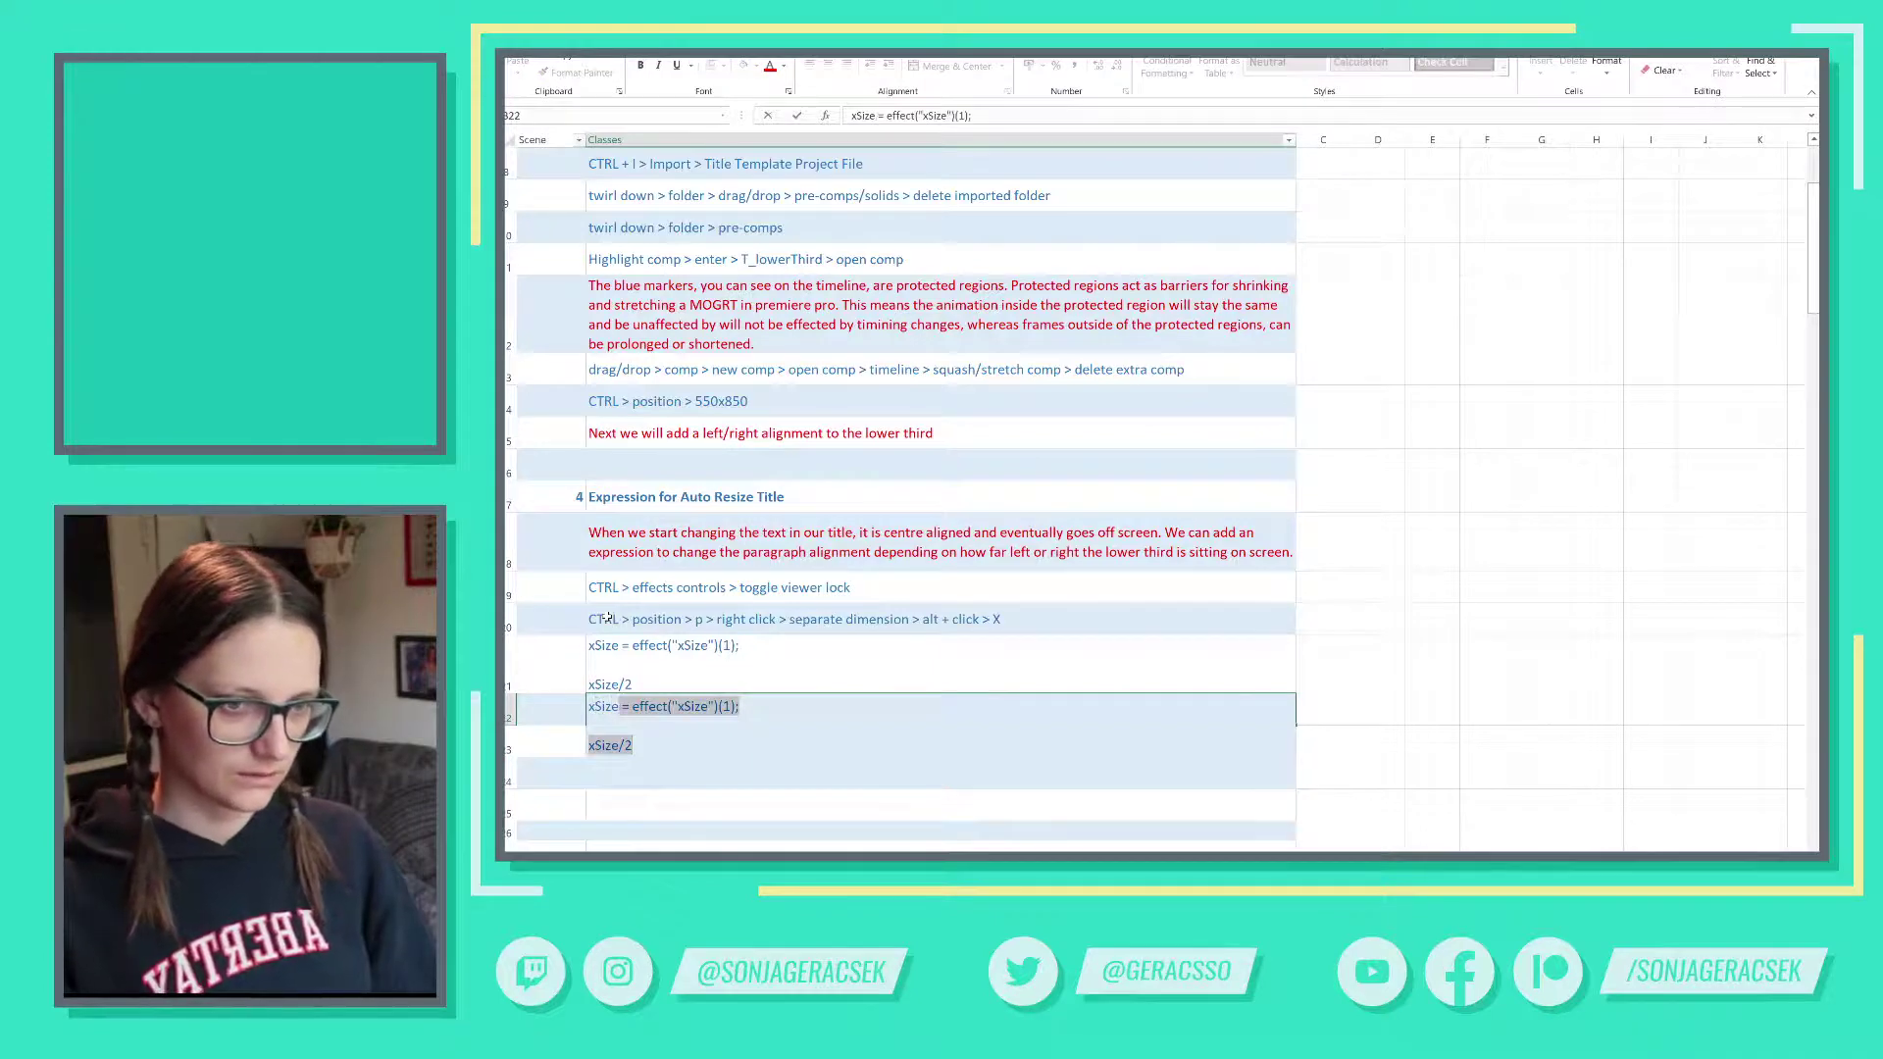
pyautogui.write('is the ')
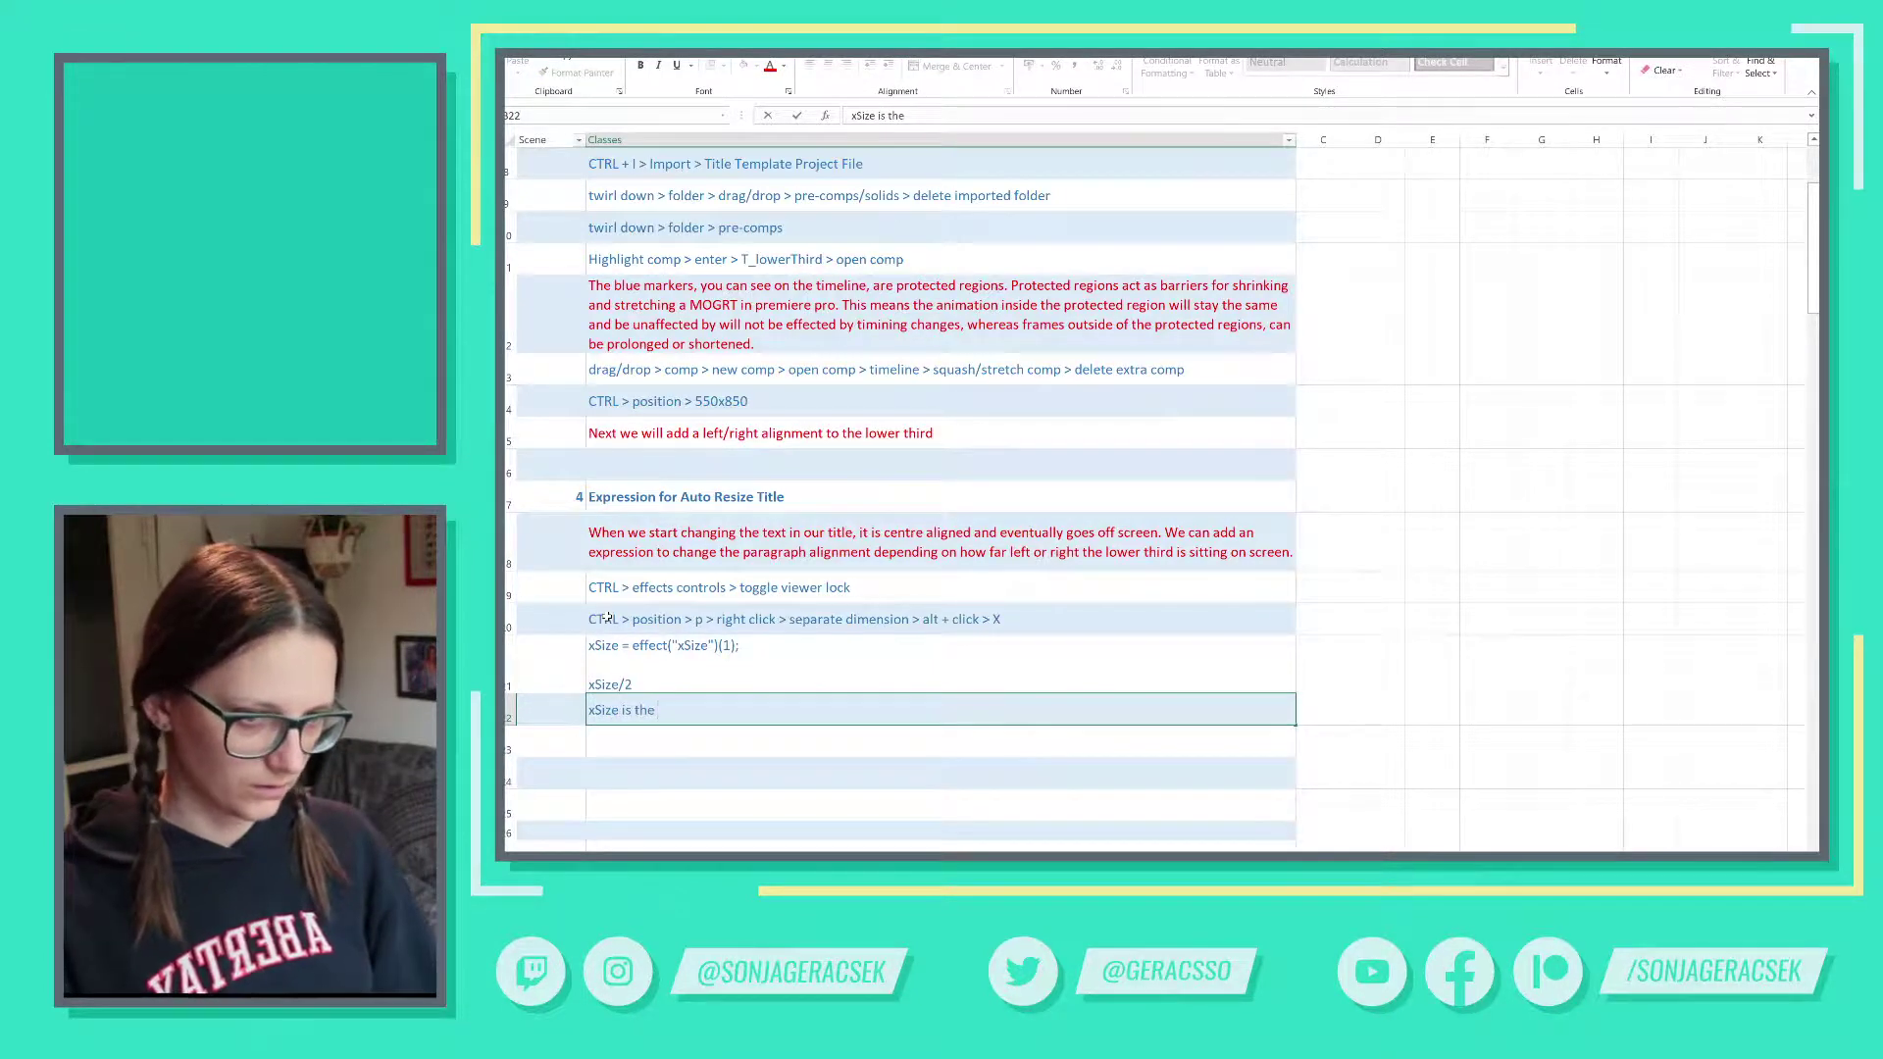
pyautogui.write('wid')
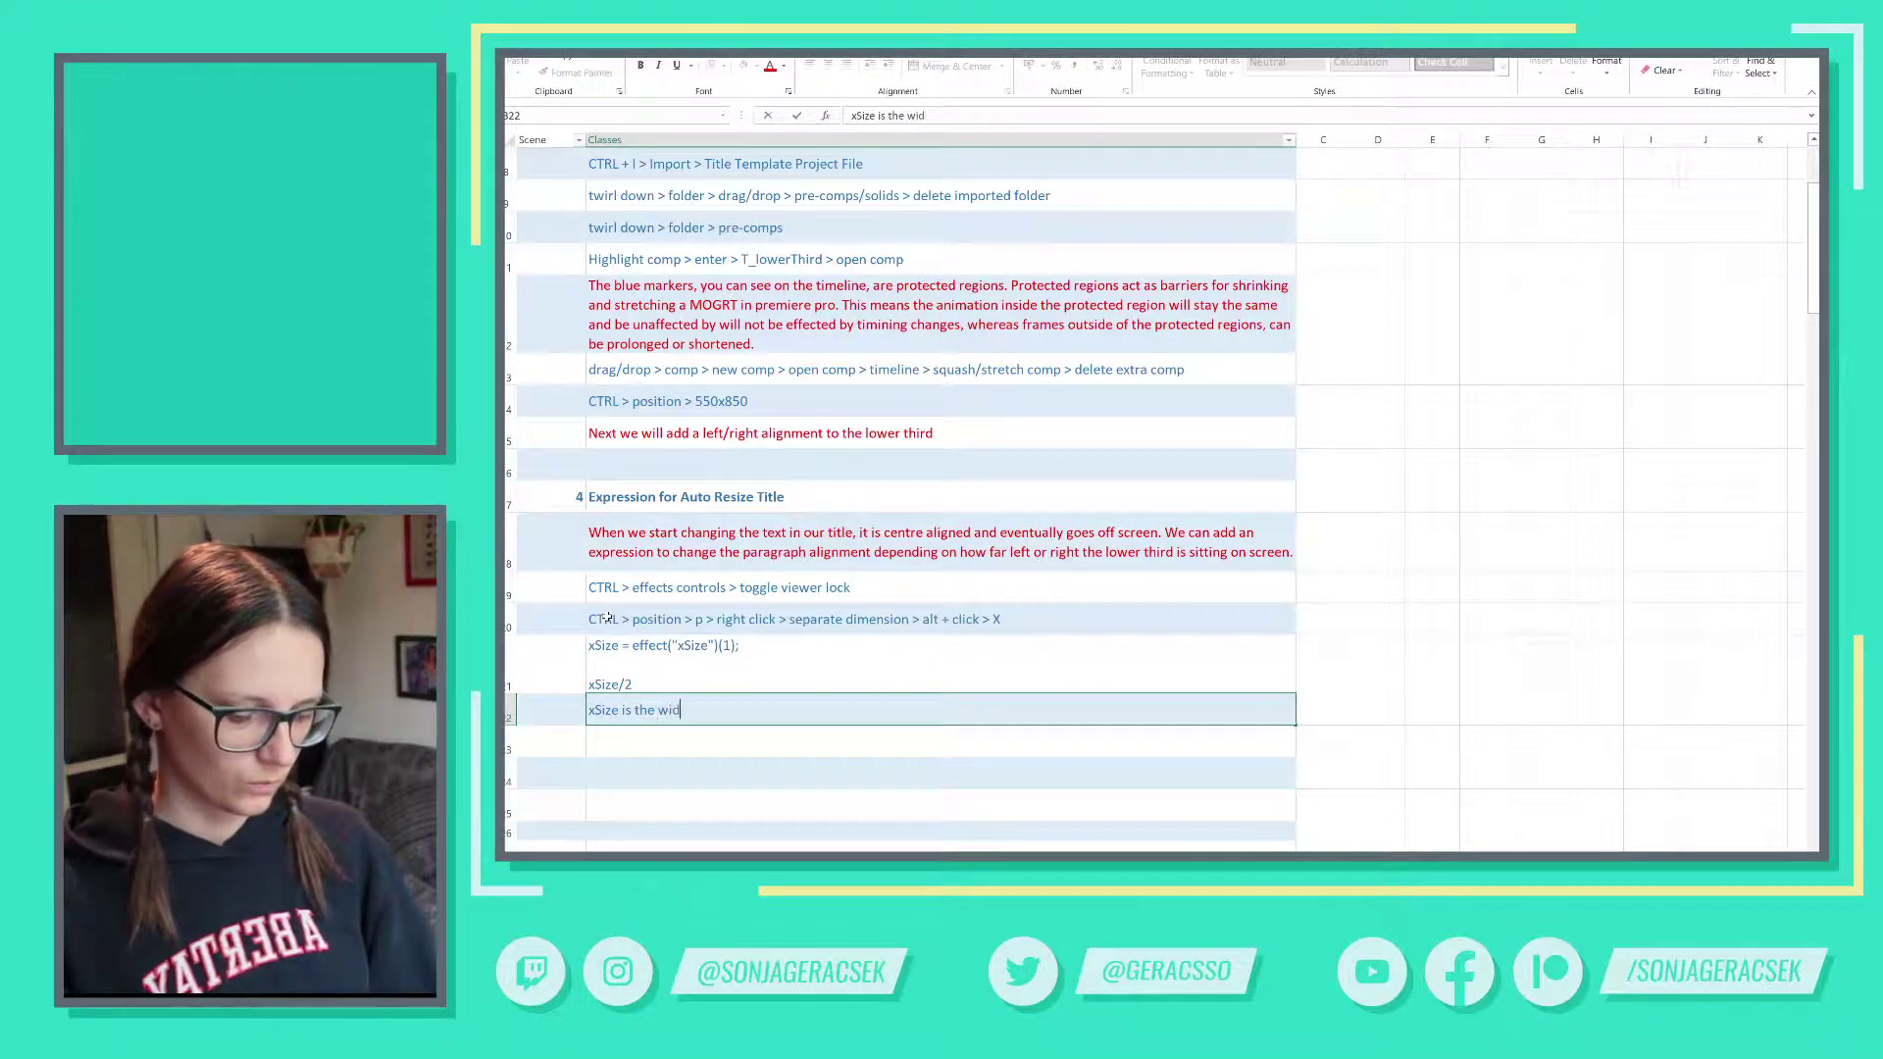
pyautogui.write('th of the title te')
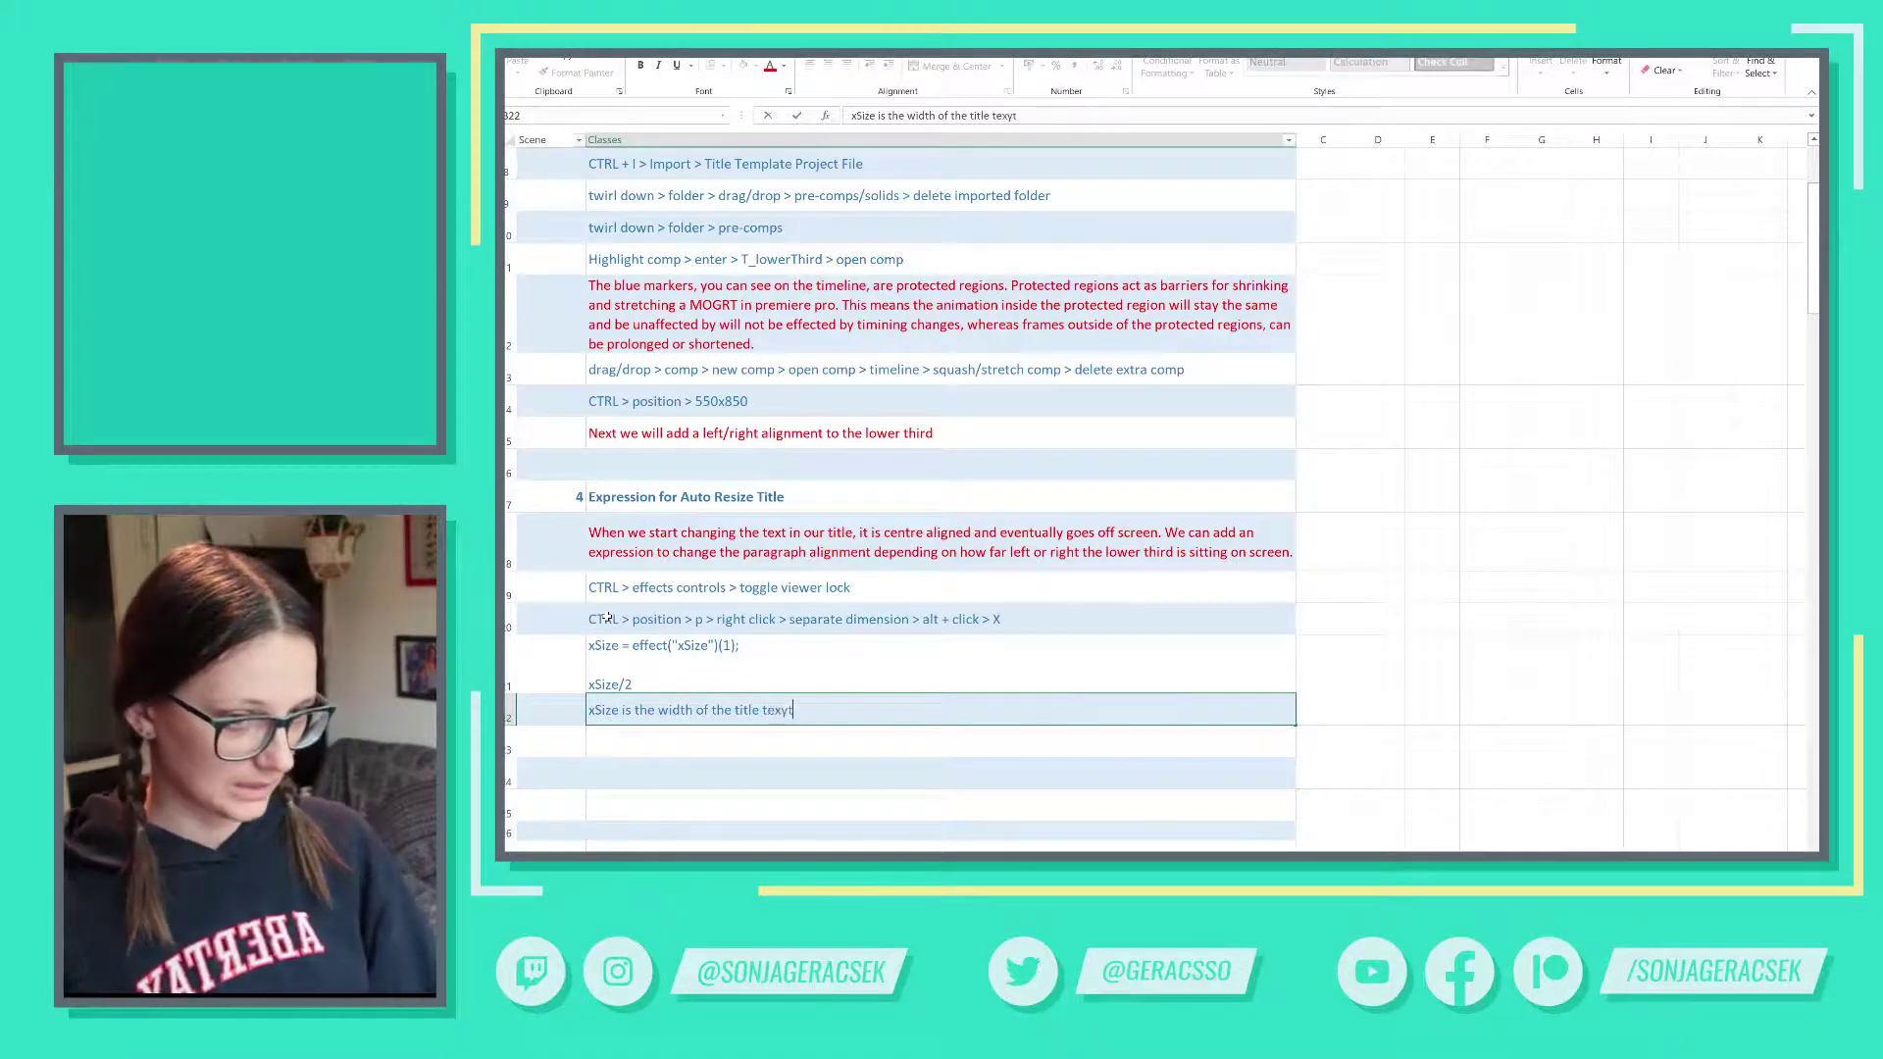
pyautogui.write('xt')
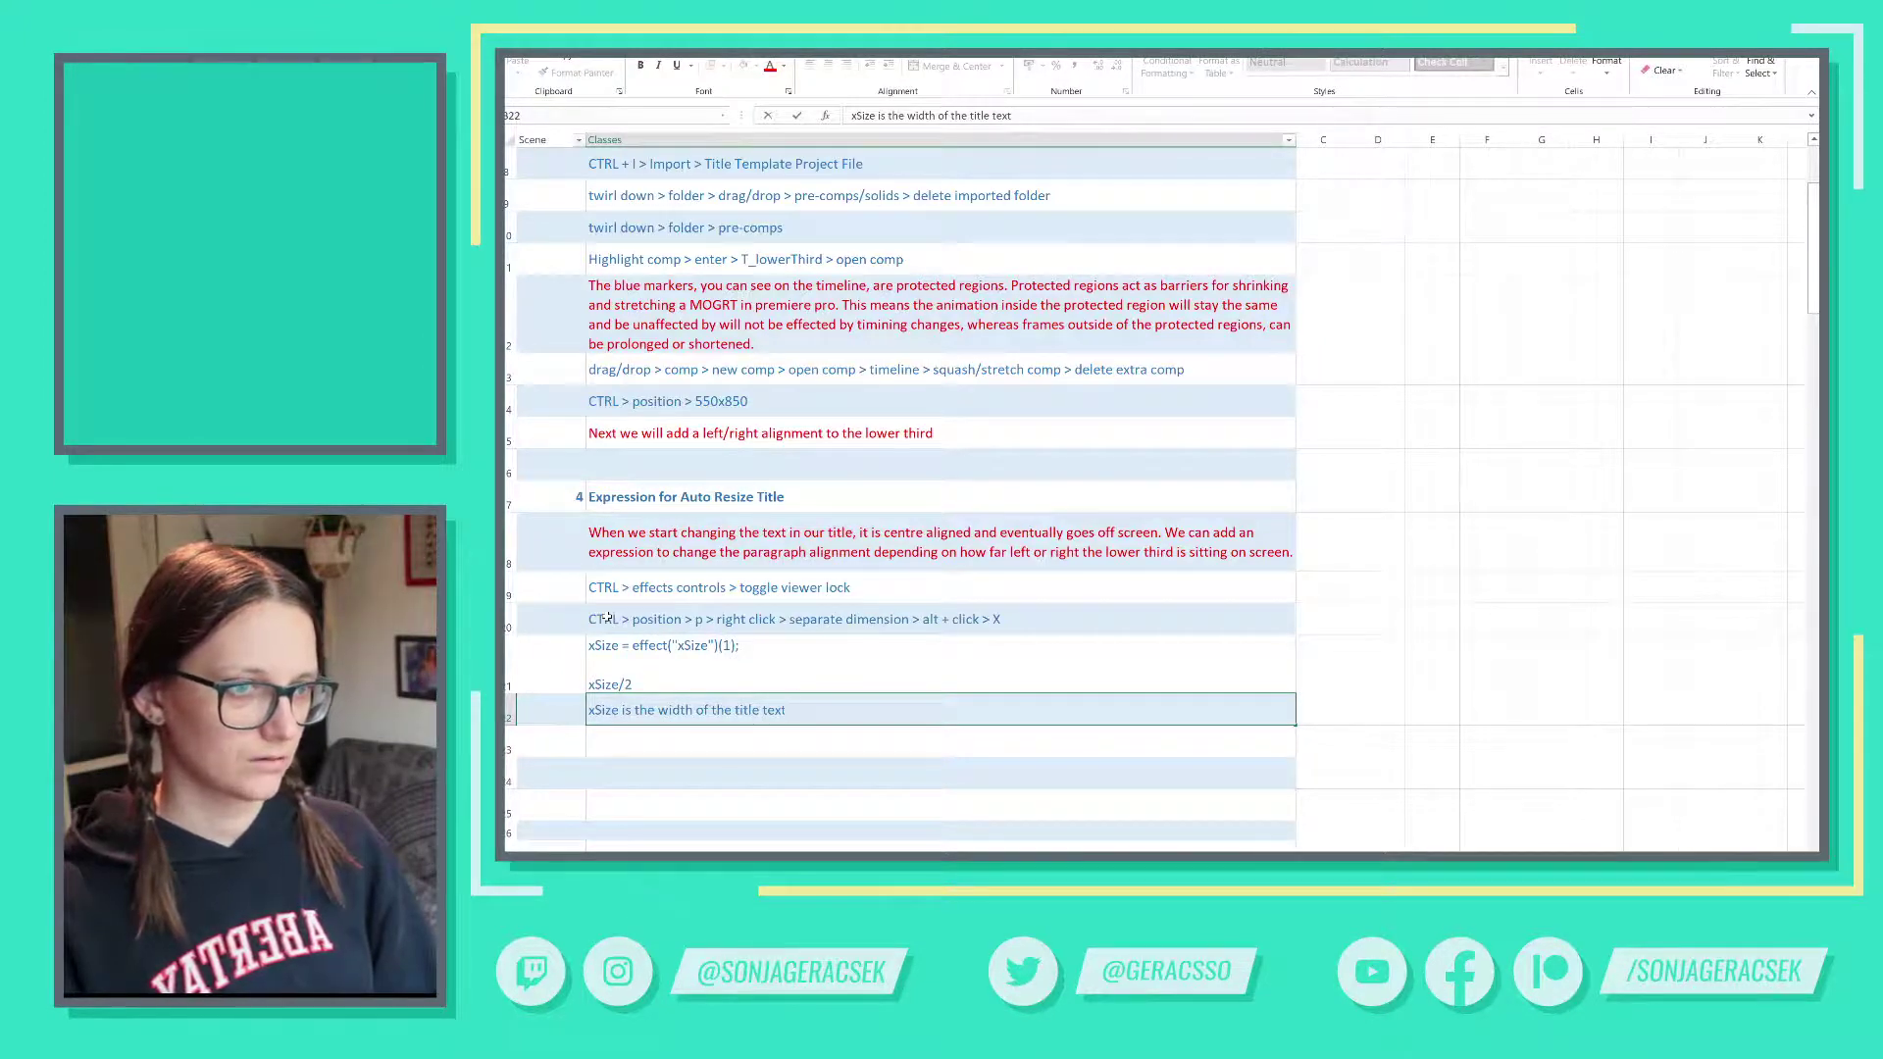
pyautogui.press('Return')
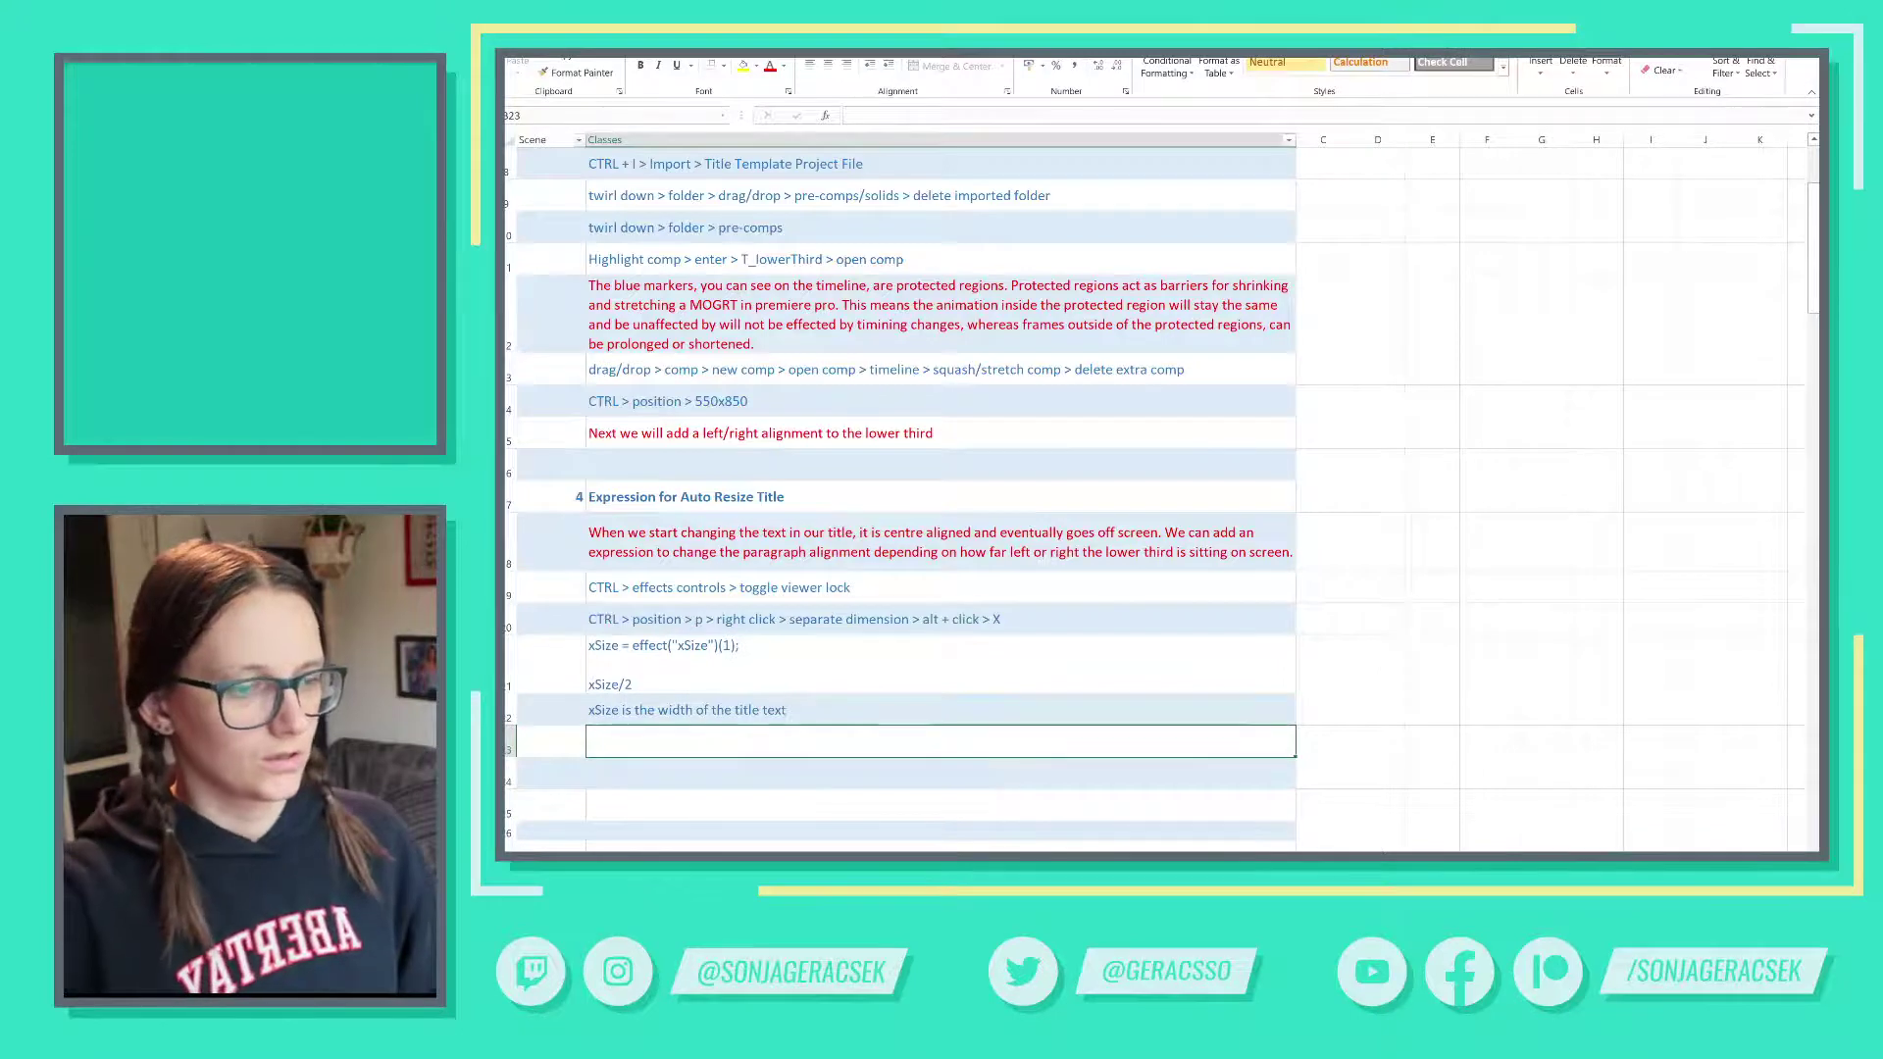
# - Switch to After Effects, reveal the CTRL layer's effects and examine the full expression of the xSize slider
pyautogui.hotkey('alt', 'Tab')
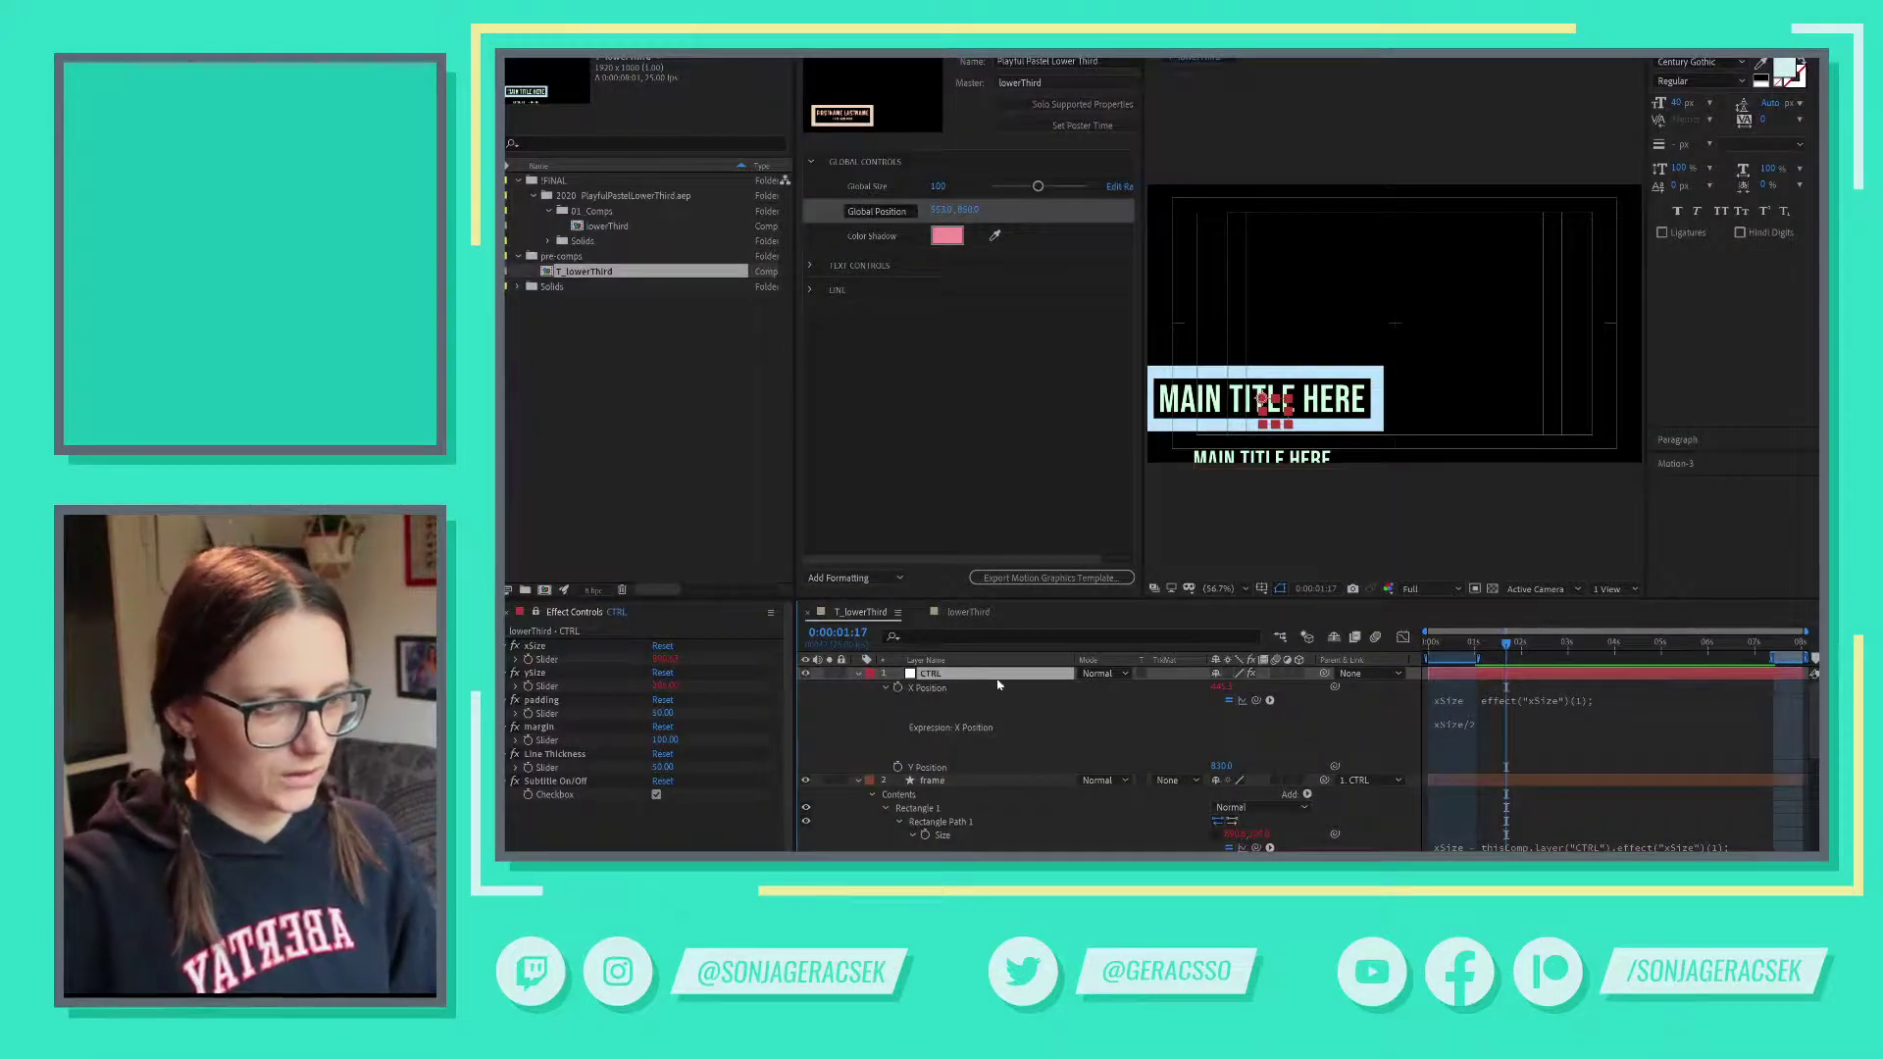
pyautogui.press('e')
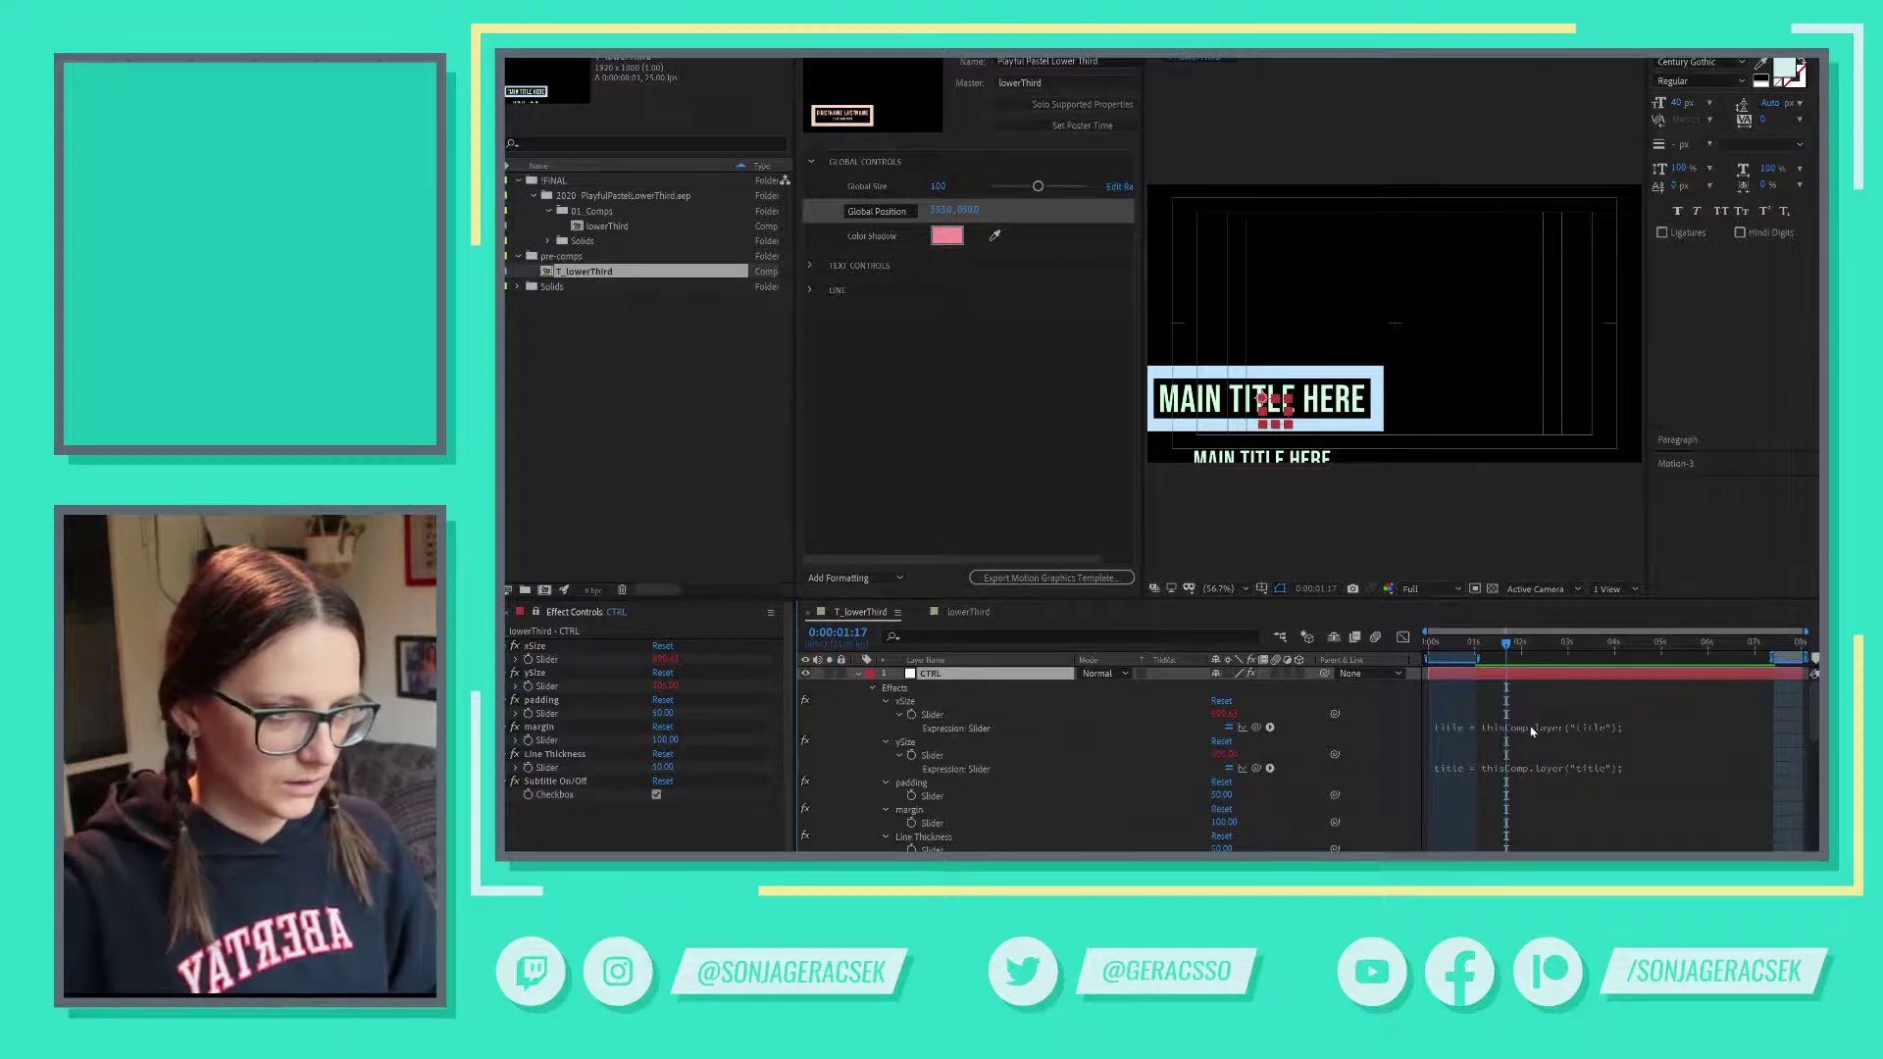
pyautogui.click(1532, 728)
pyautogui.click(1275, 400)
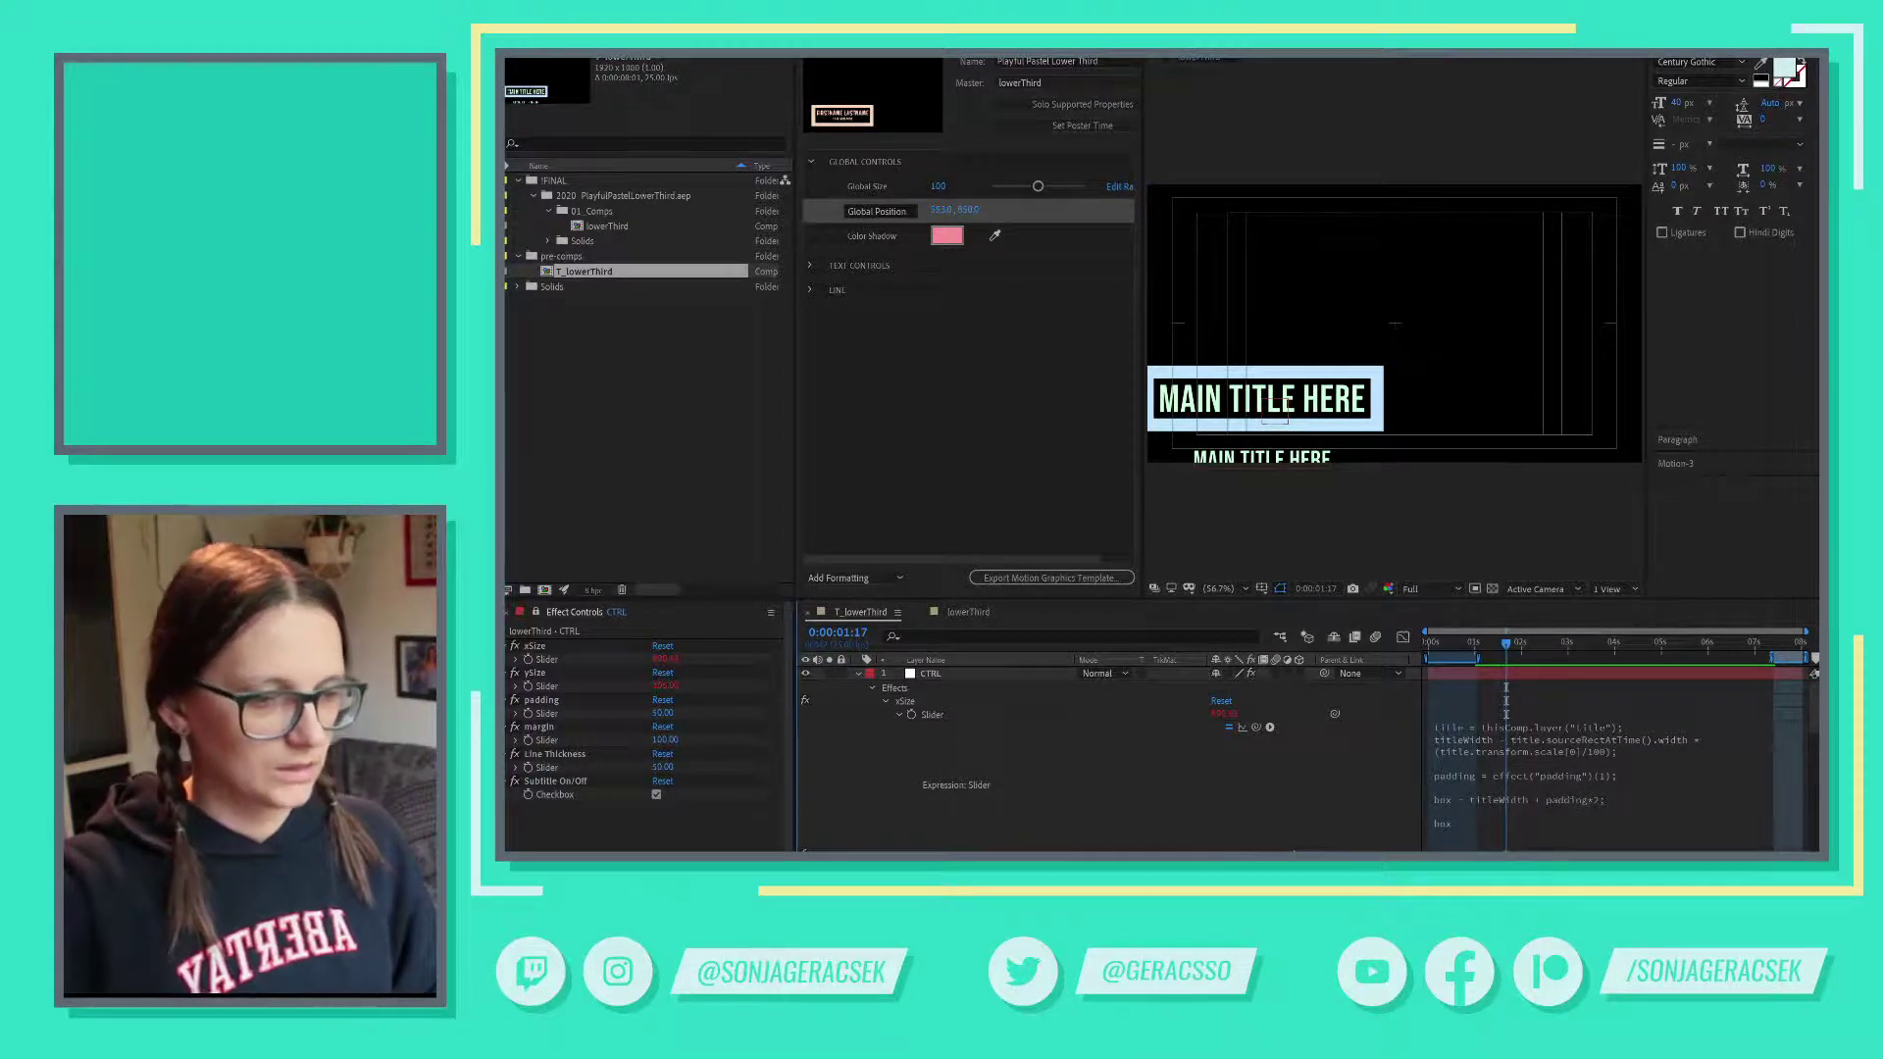
# - Switch to Excel and replace "title text" in the xSize note with "frame around the text,"
pyautogui.hotkey('alt', 'Tab')
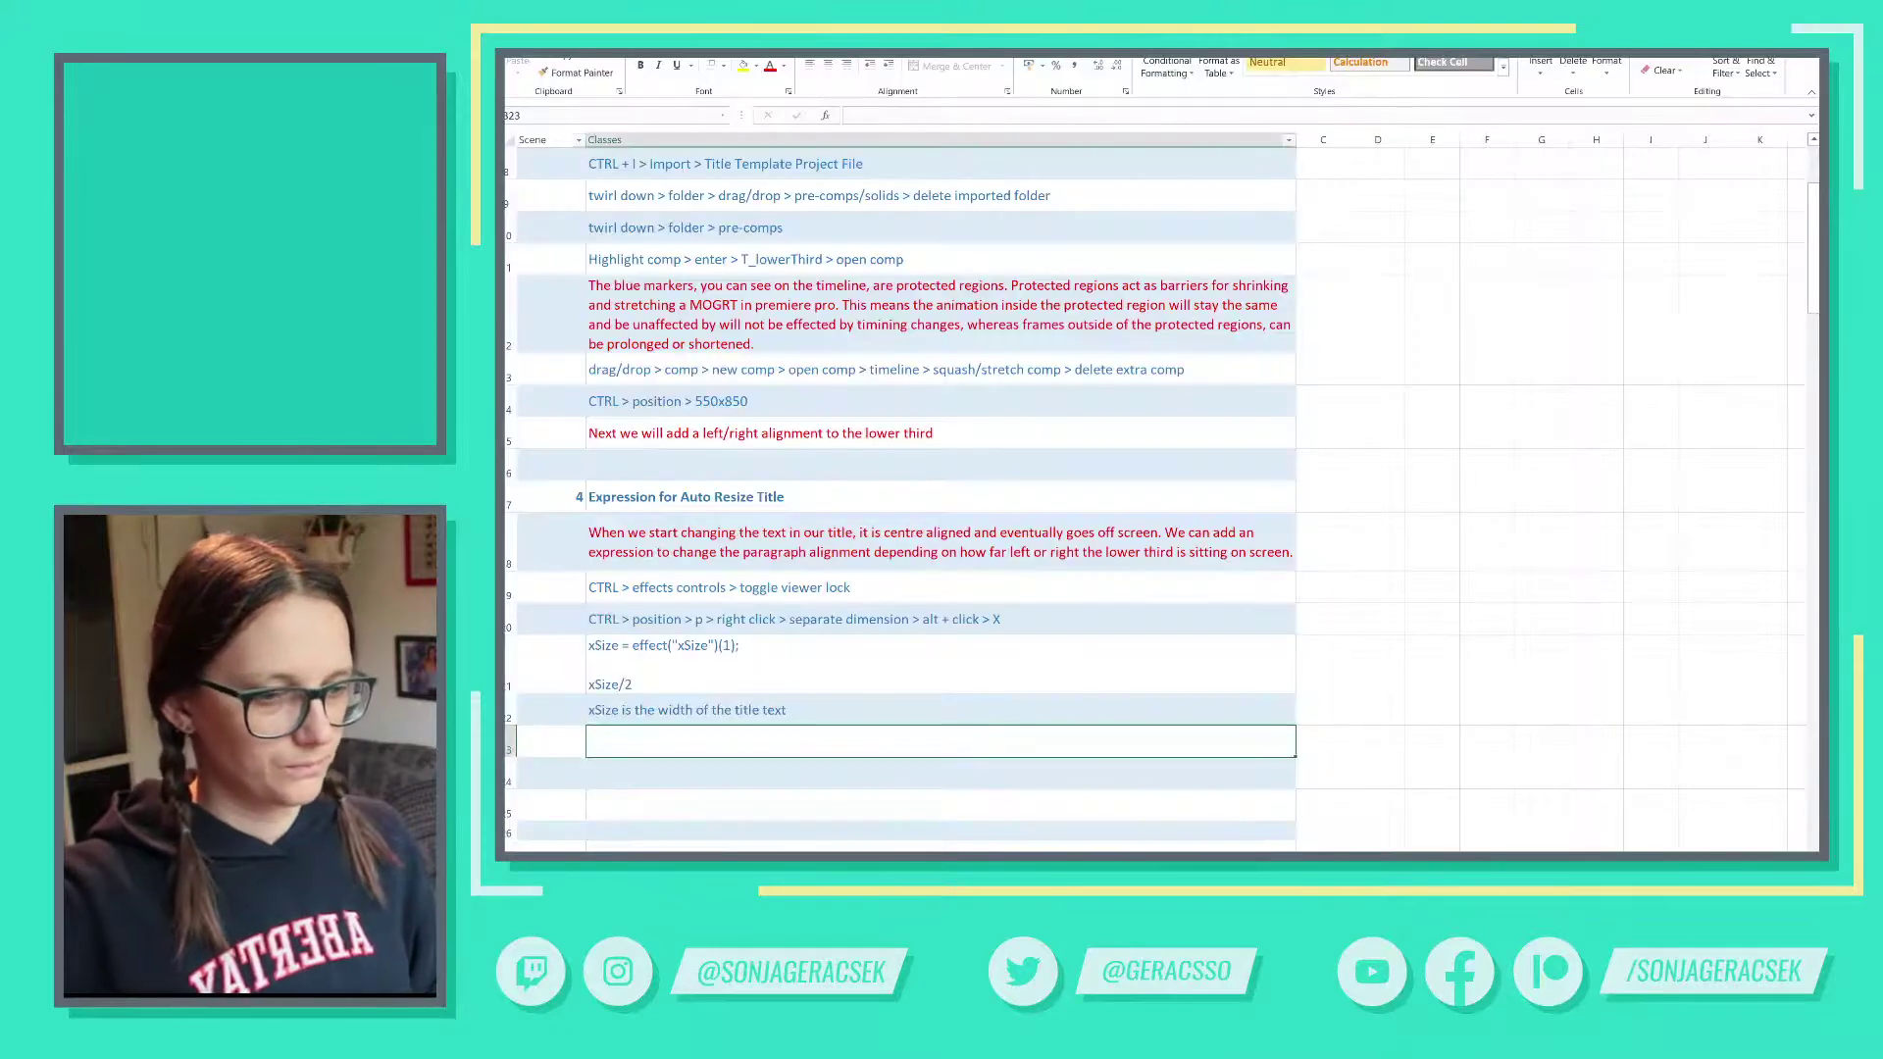
pyautogui.click(623, 709)
pyautogui.doubleClick(623, 709)
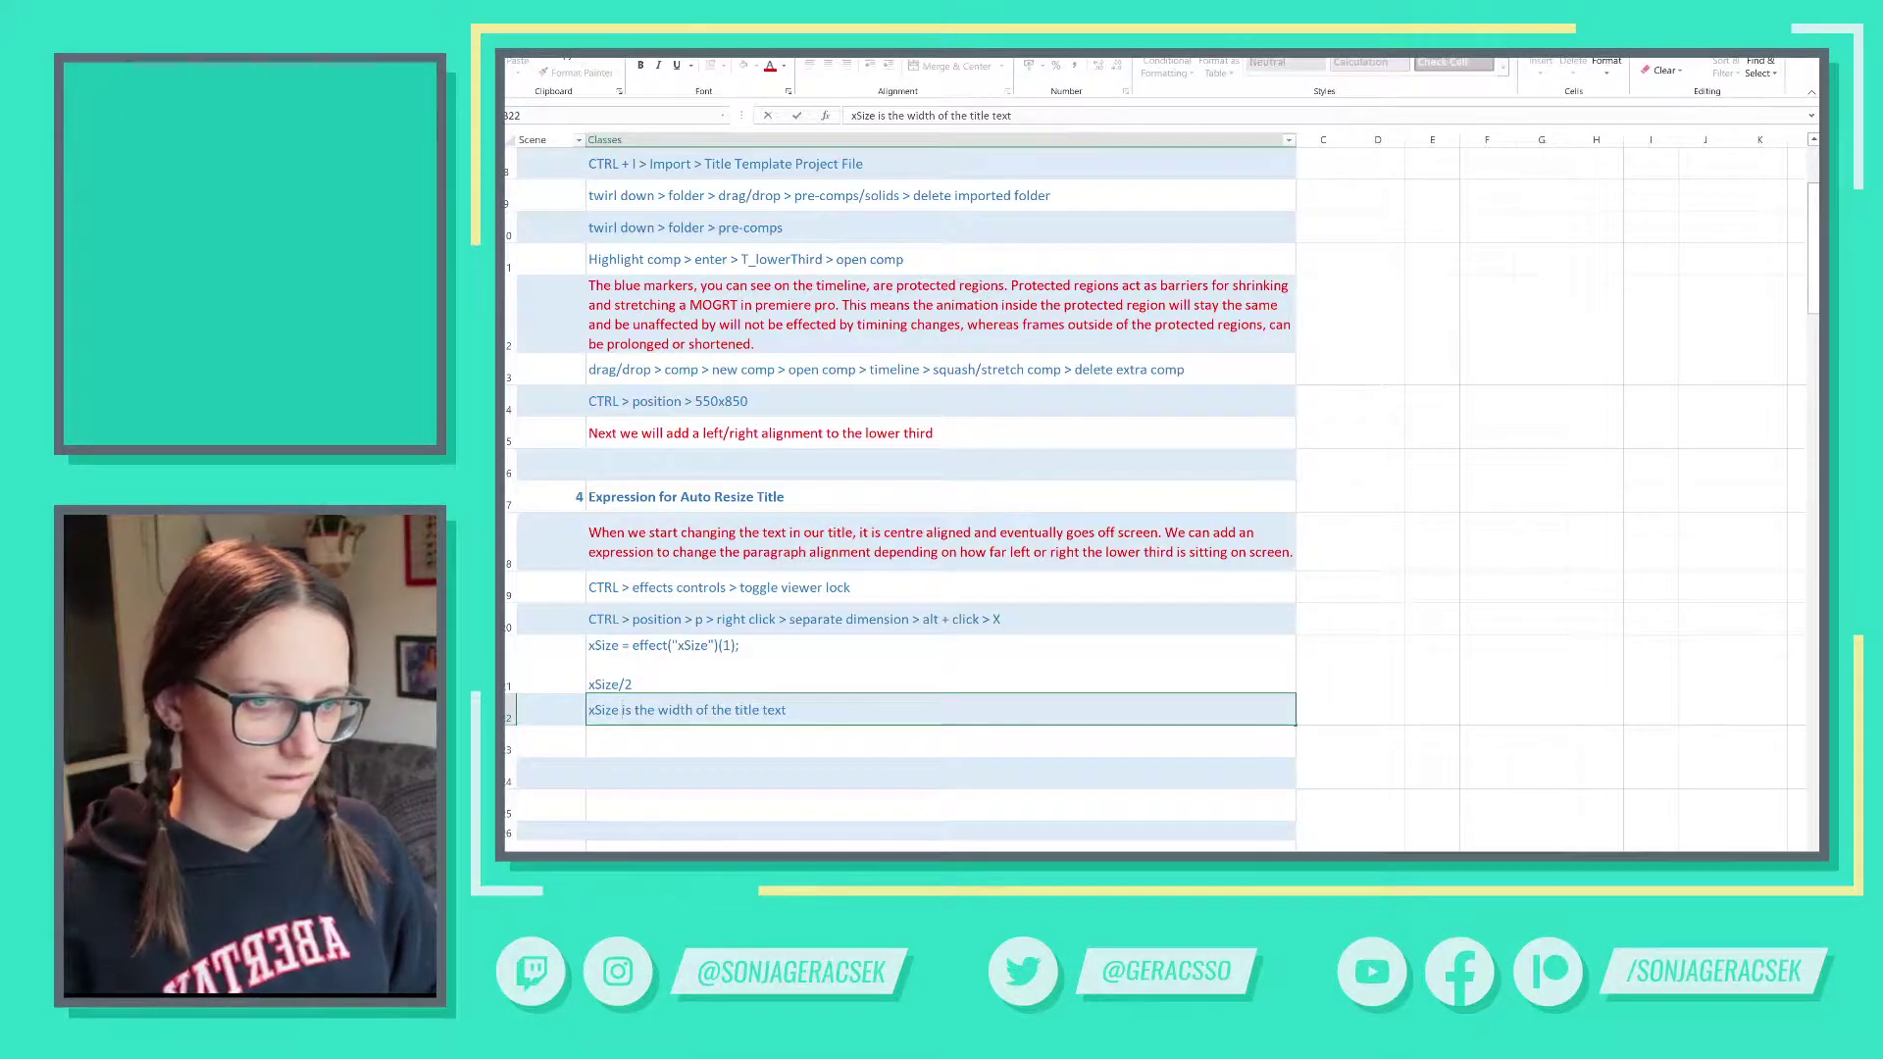
pyautogui.moveTo(733, 709); pyautogui.dragTo(785, 709)
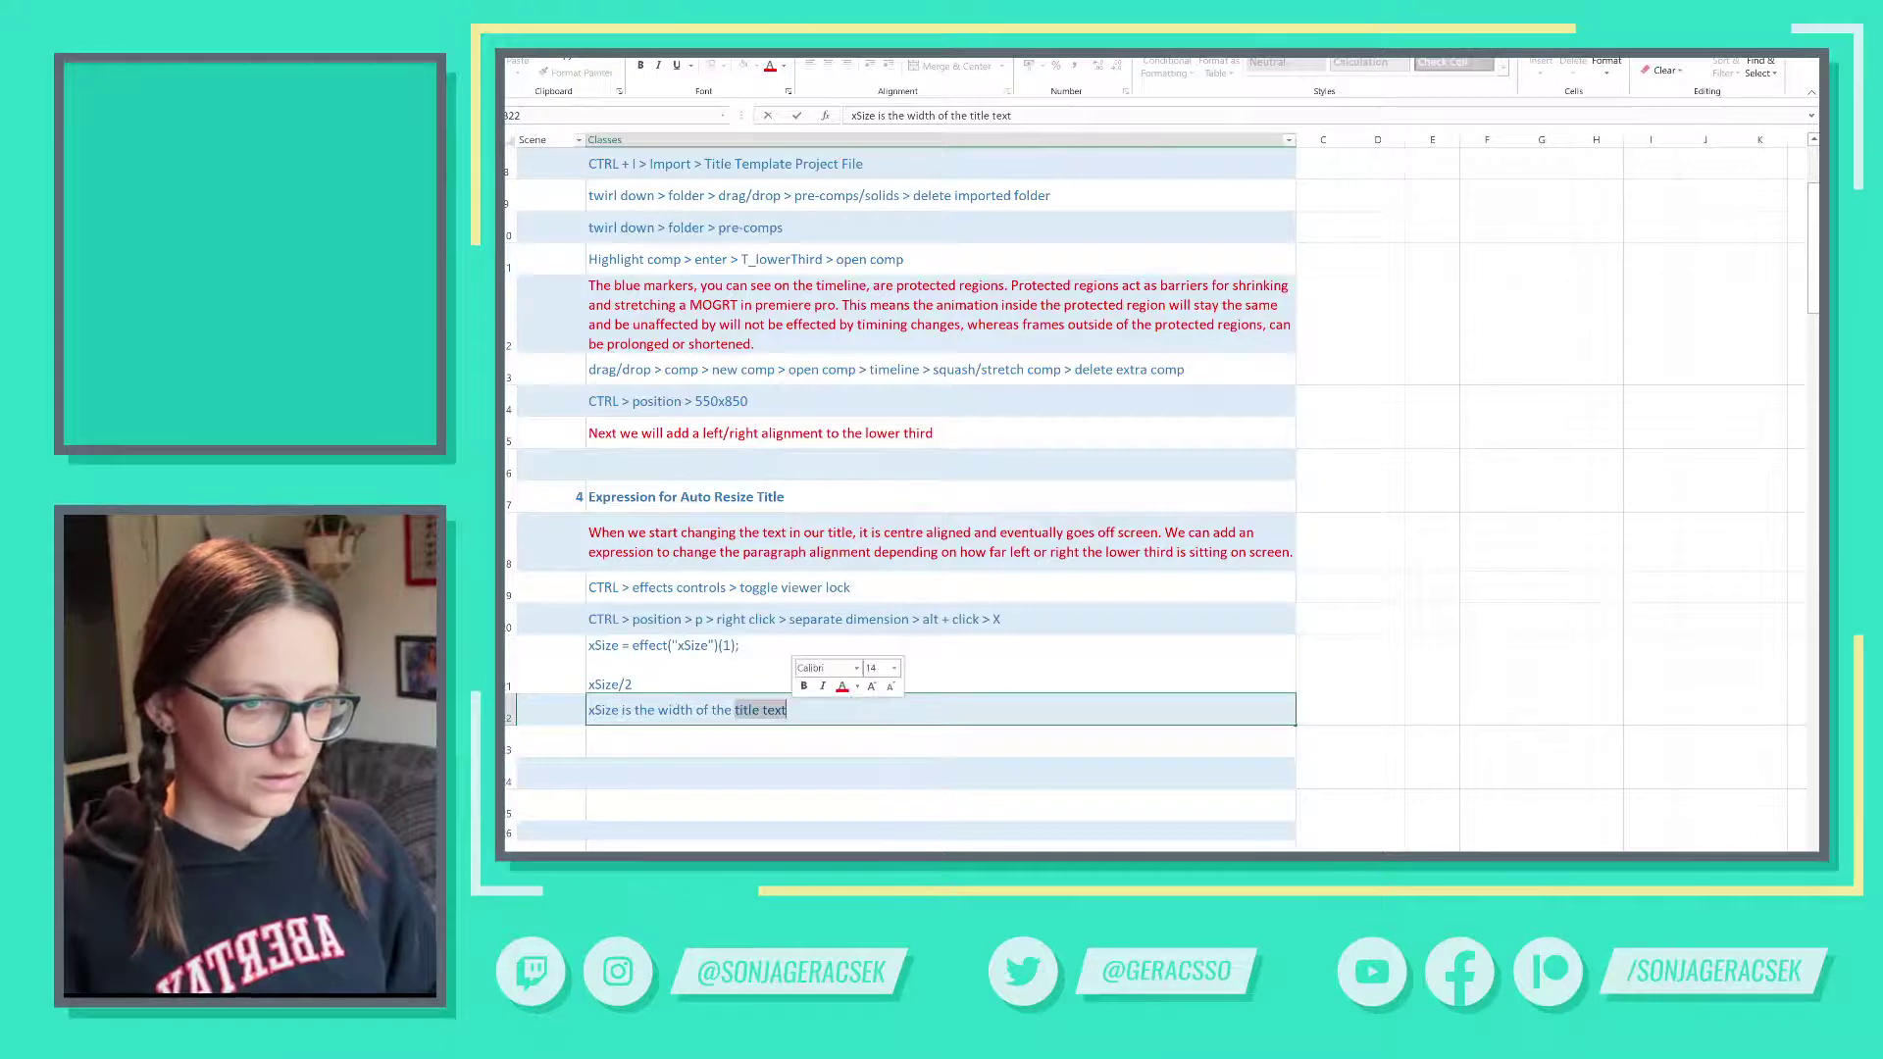
pyautogui.write('frame aound the')
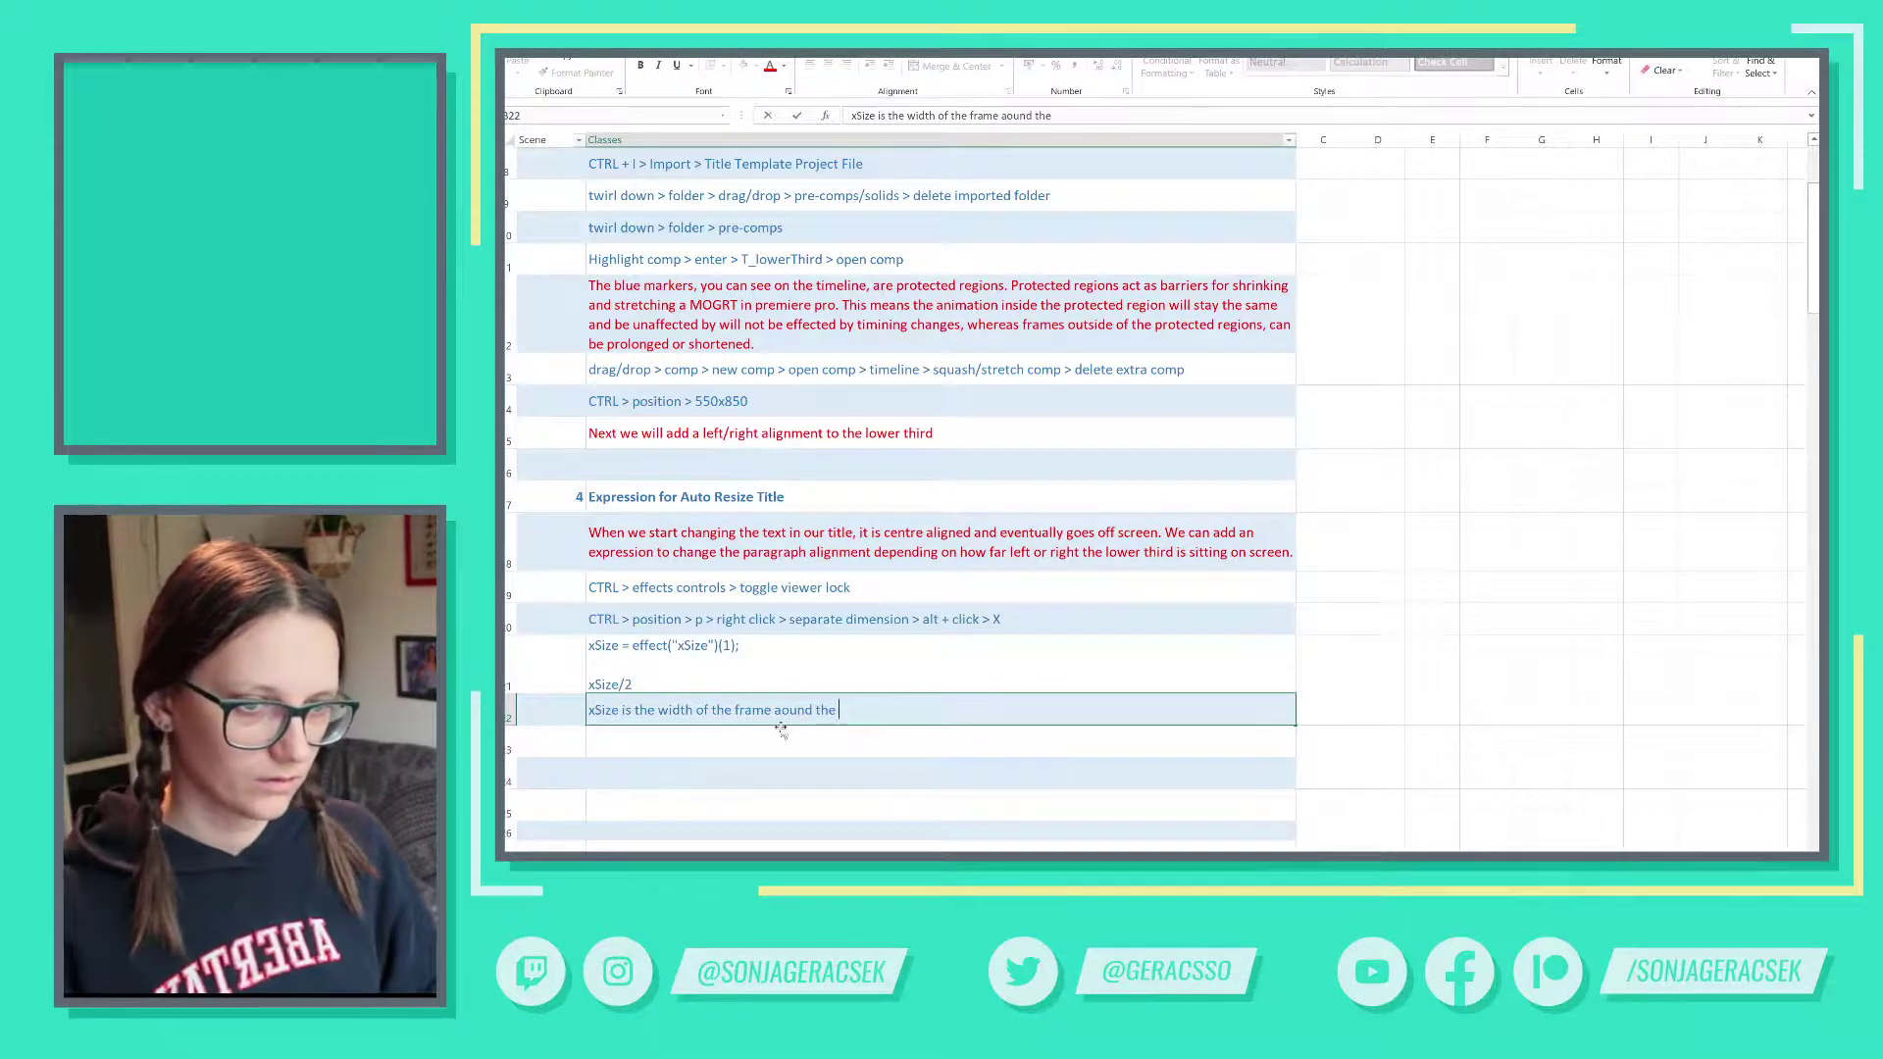
pyautogui.write('r')
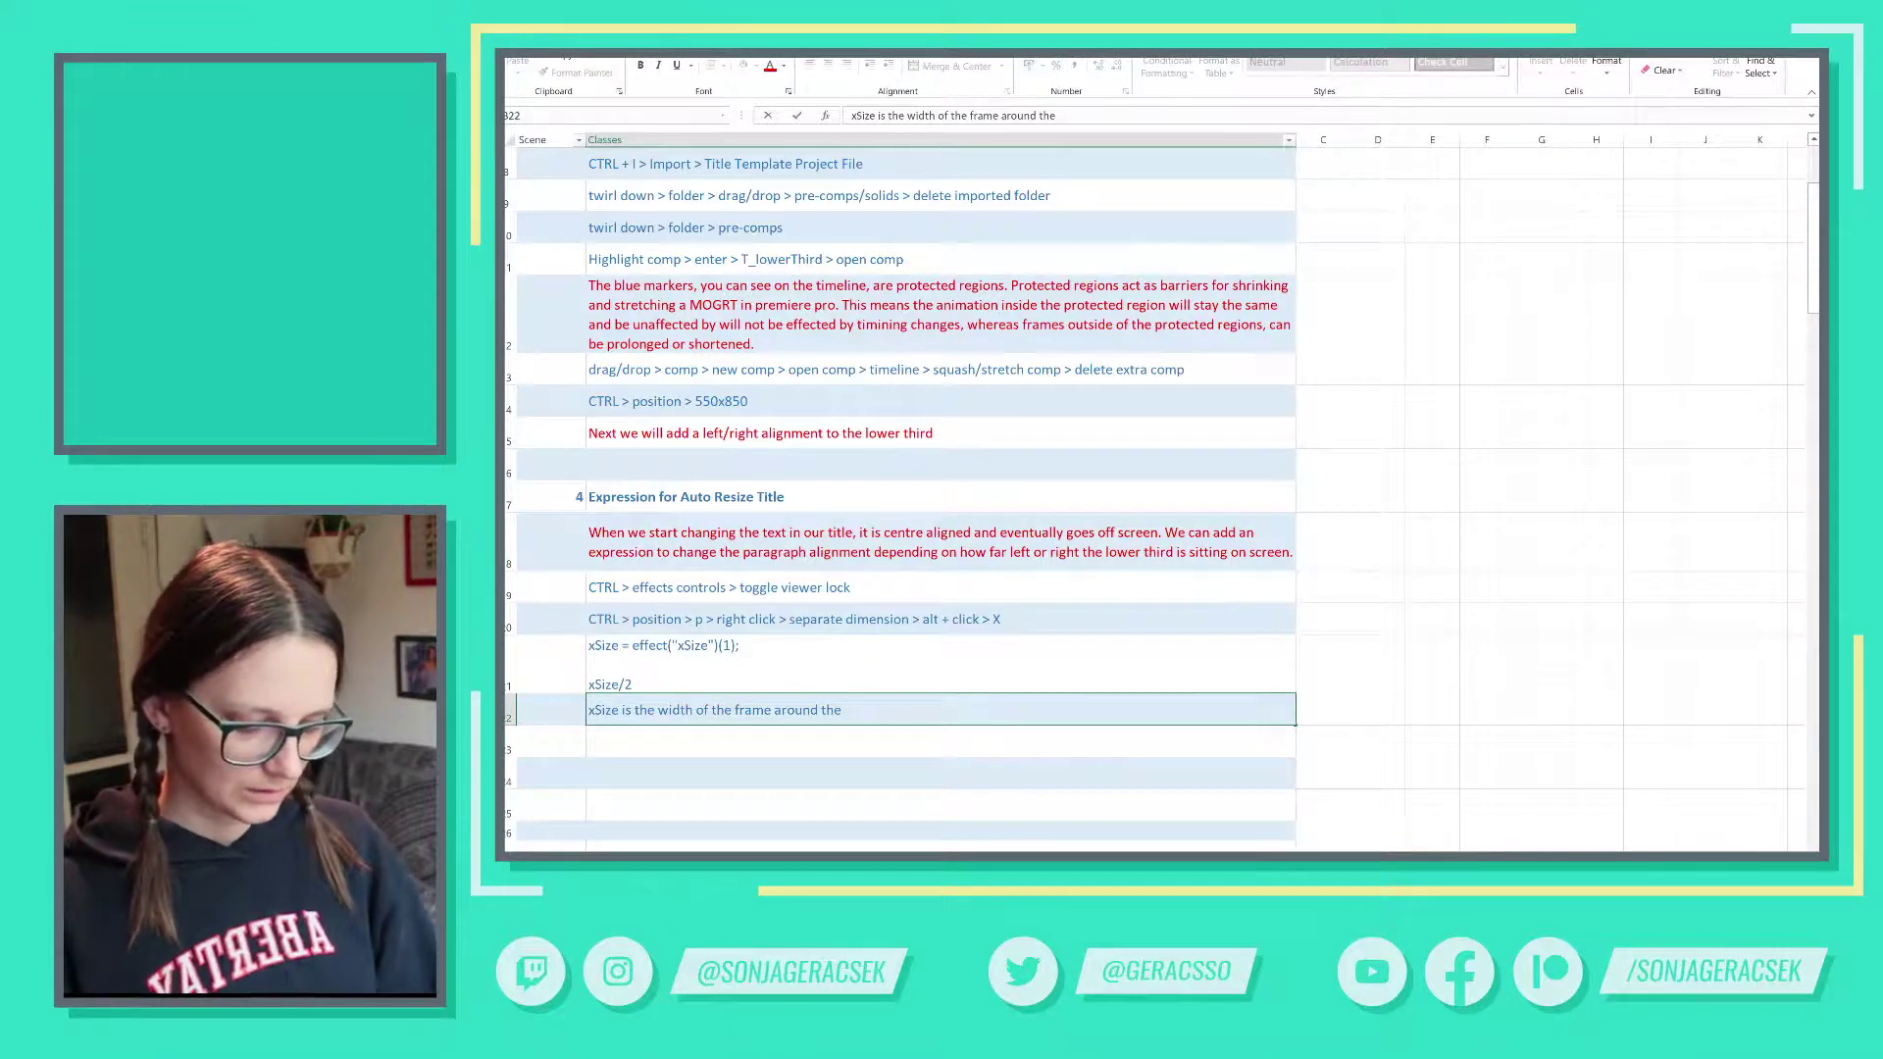
pyautogui.write(' text, ')
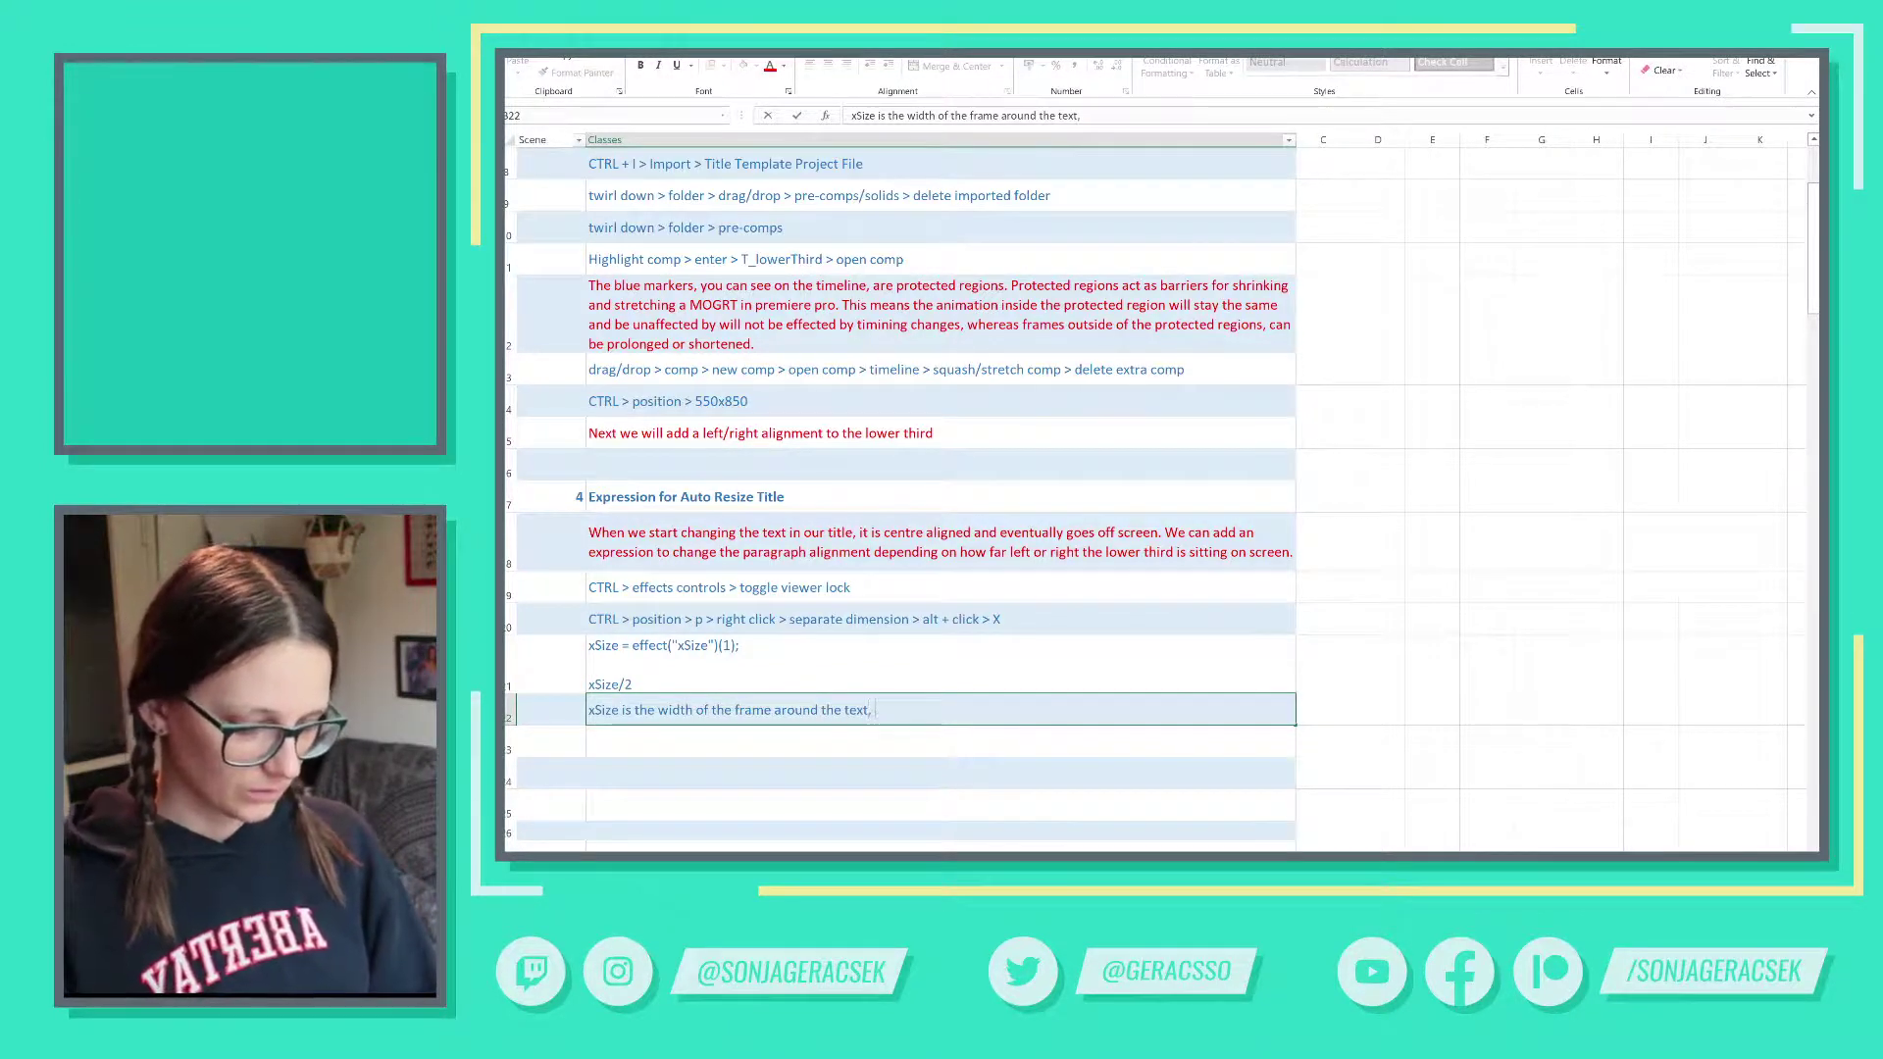
# - Continue the xSize note with "which is calculated by the title width plus a padding slider with the"
pyautogui.write('which')
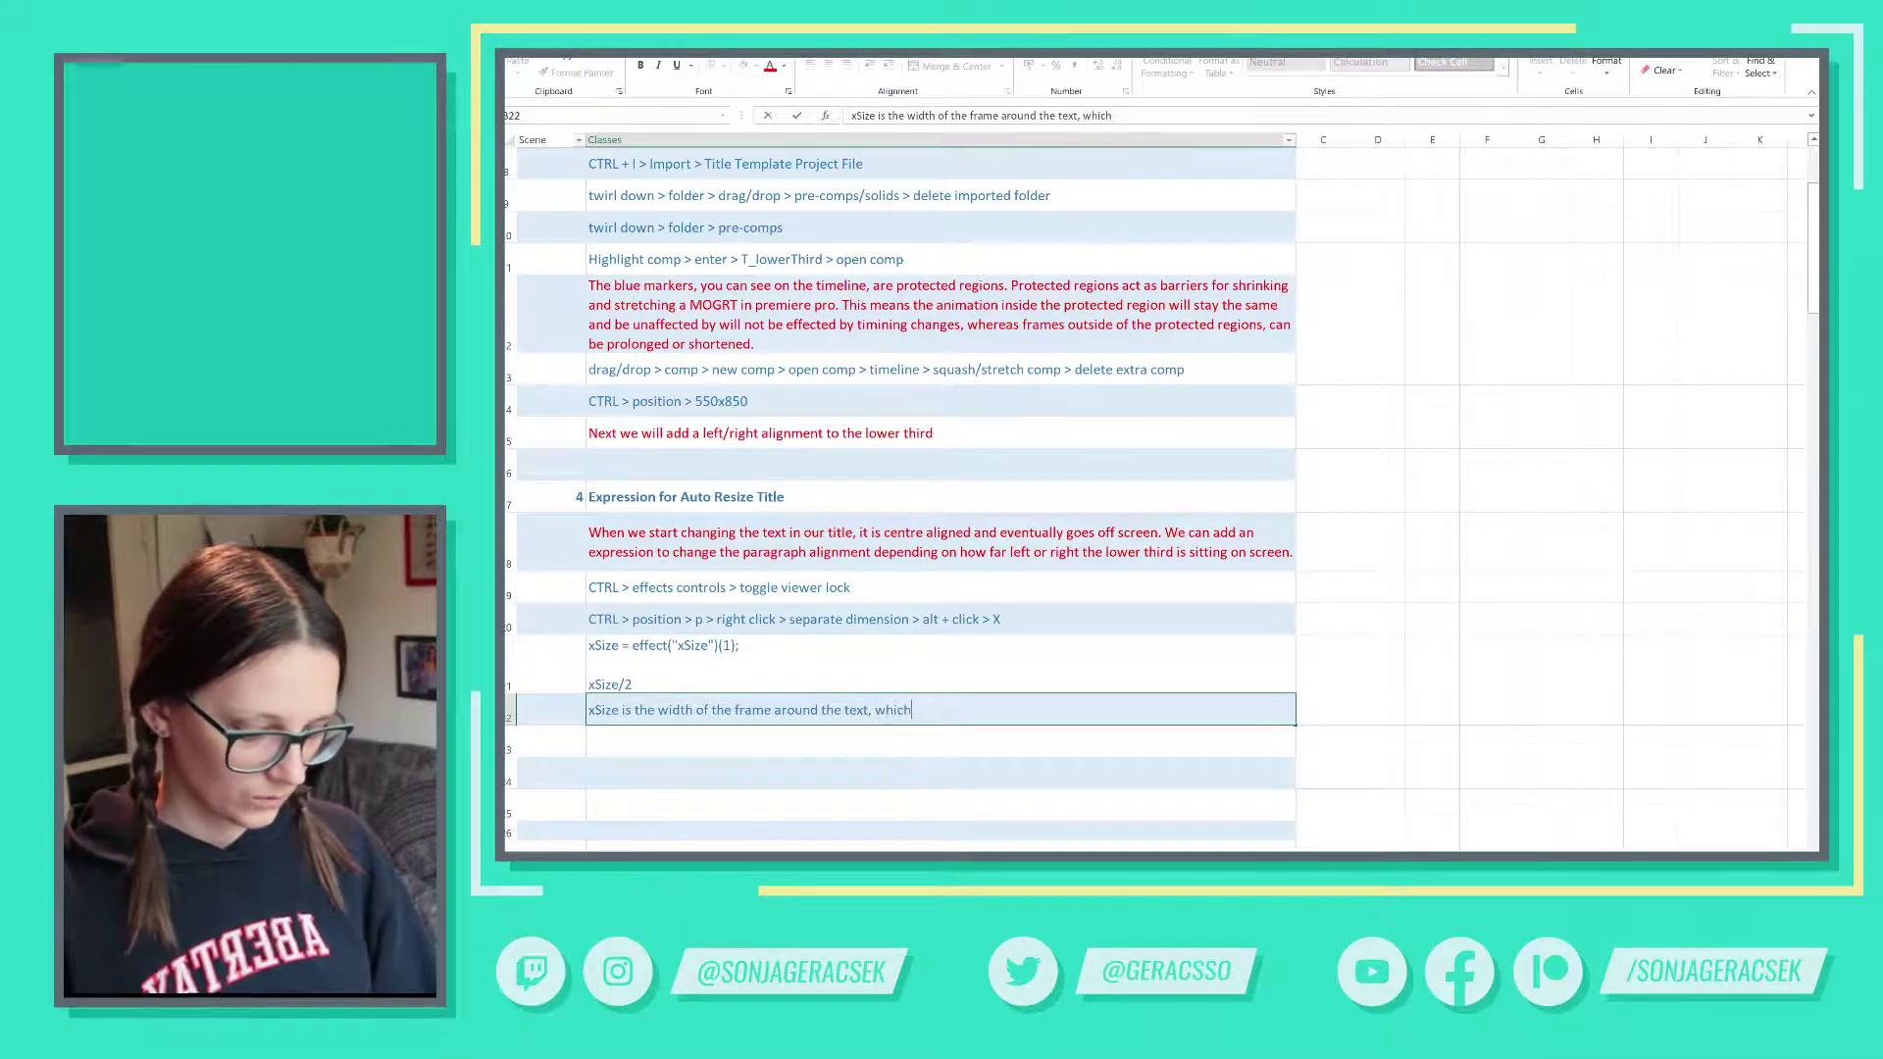
pyautogui.write(' is calculated b')
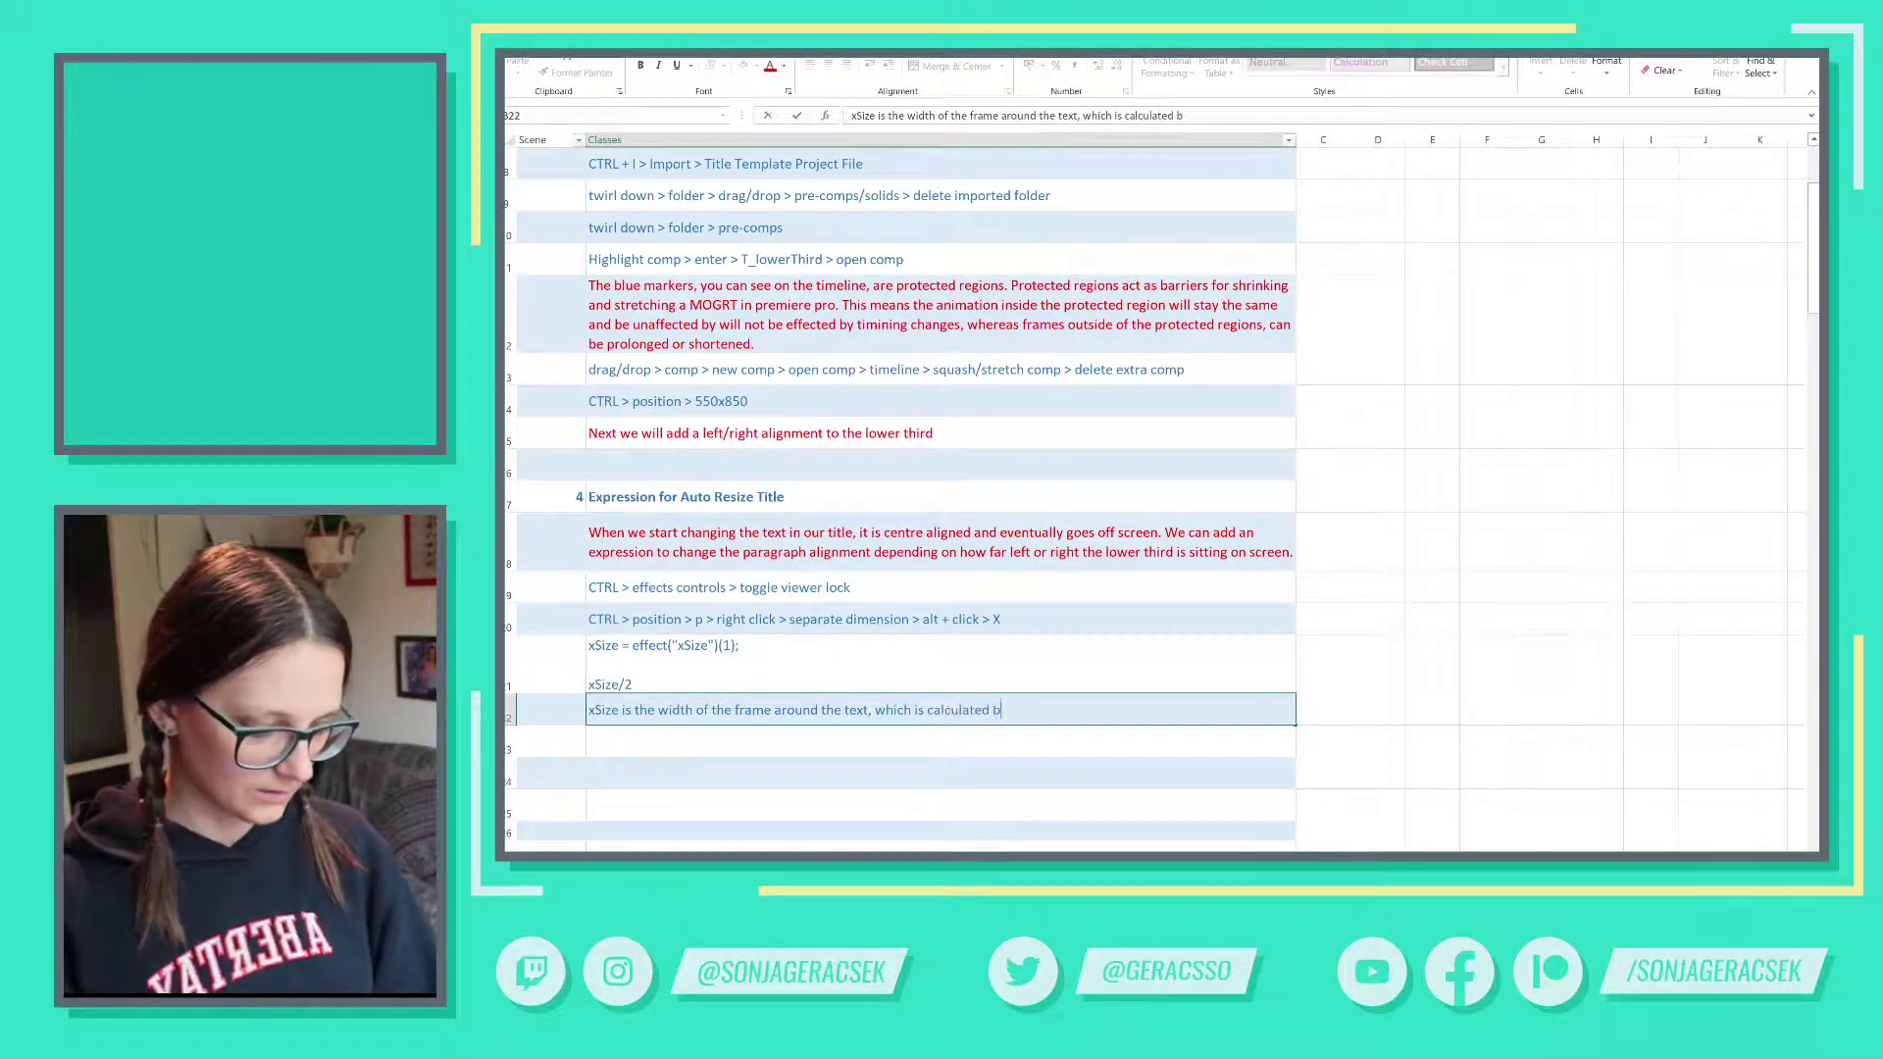
pyautogui.write('y the titl')
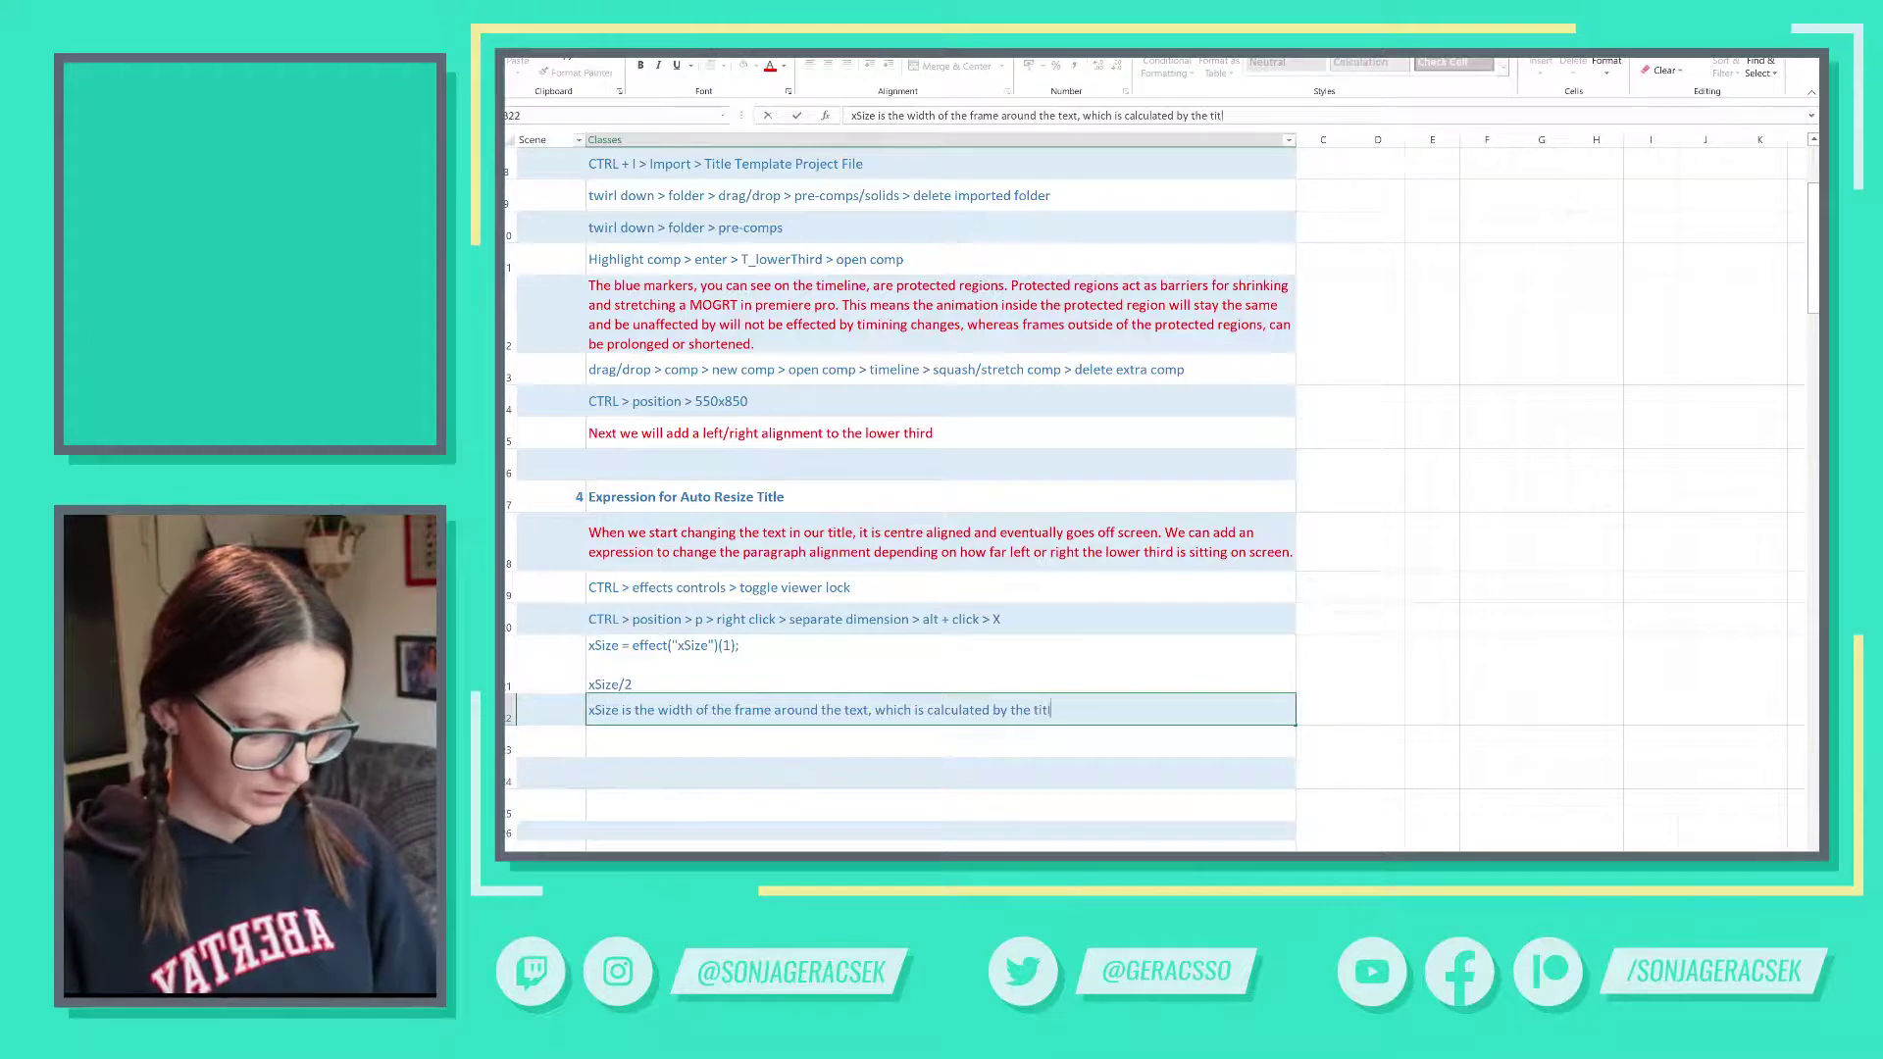
pyautogui.write('e width')
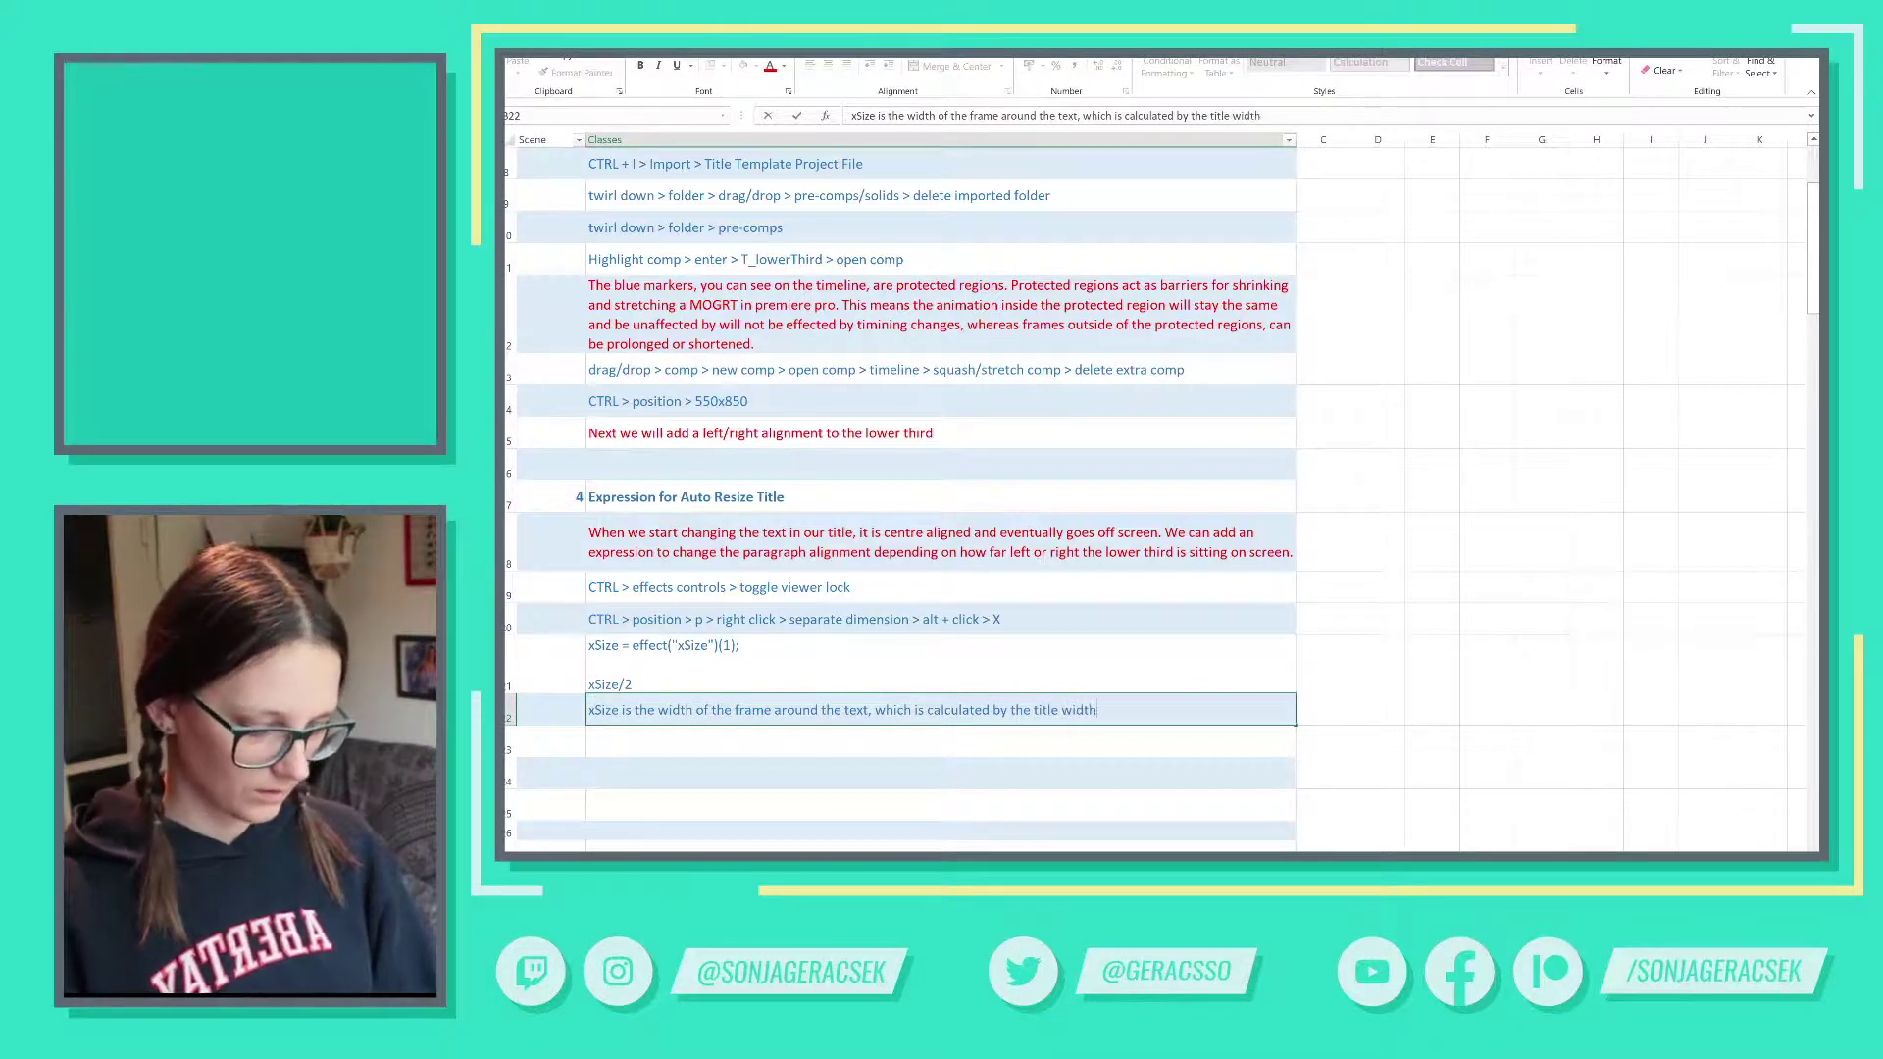
pyautogui.write(' plus')
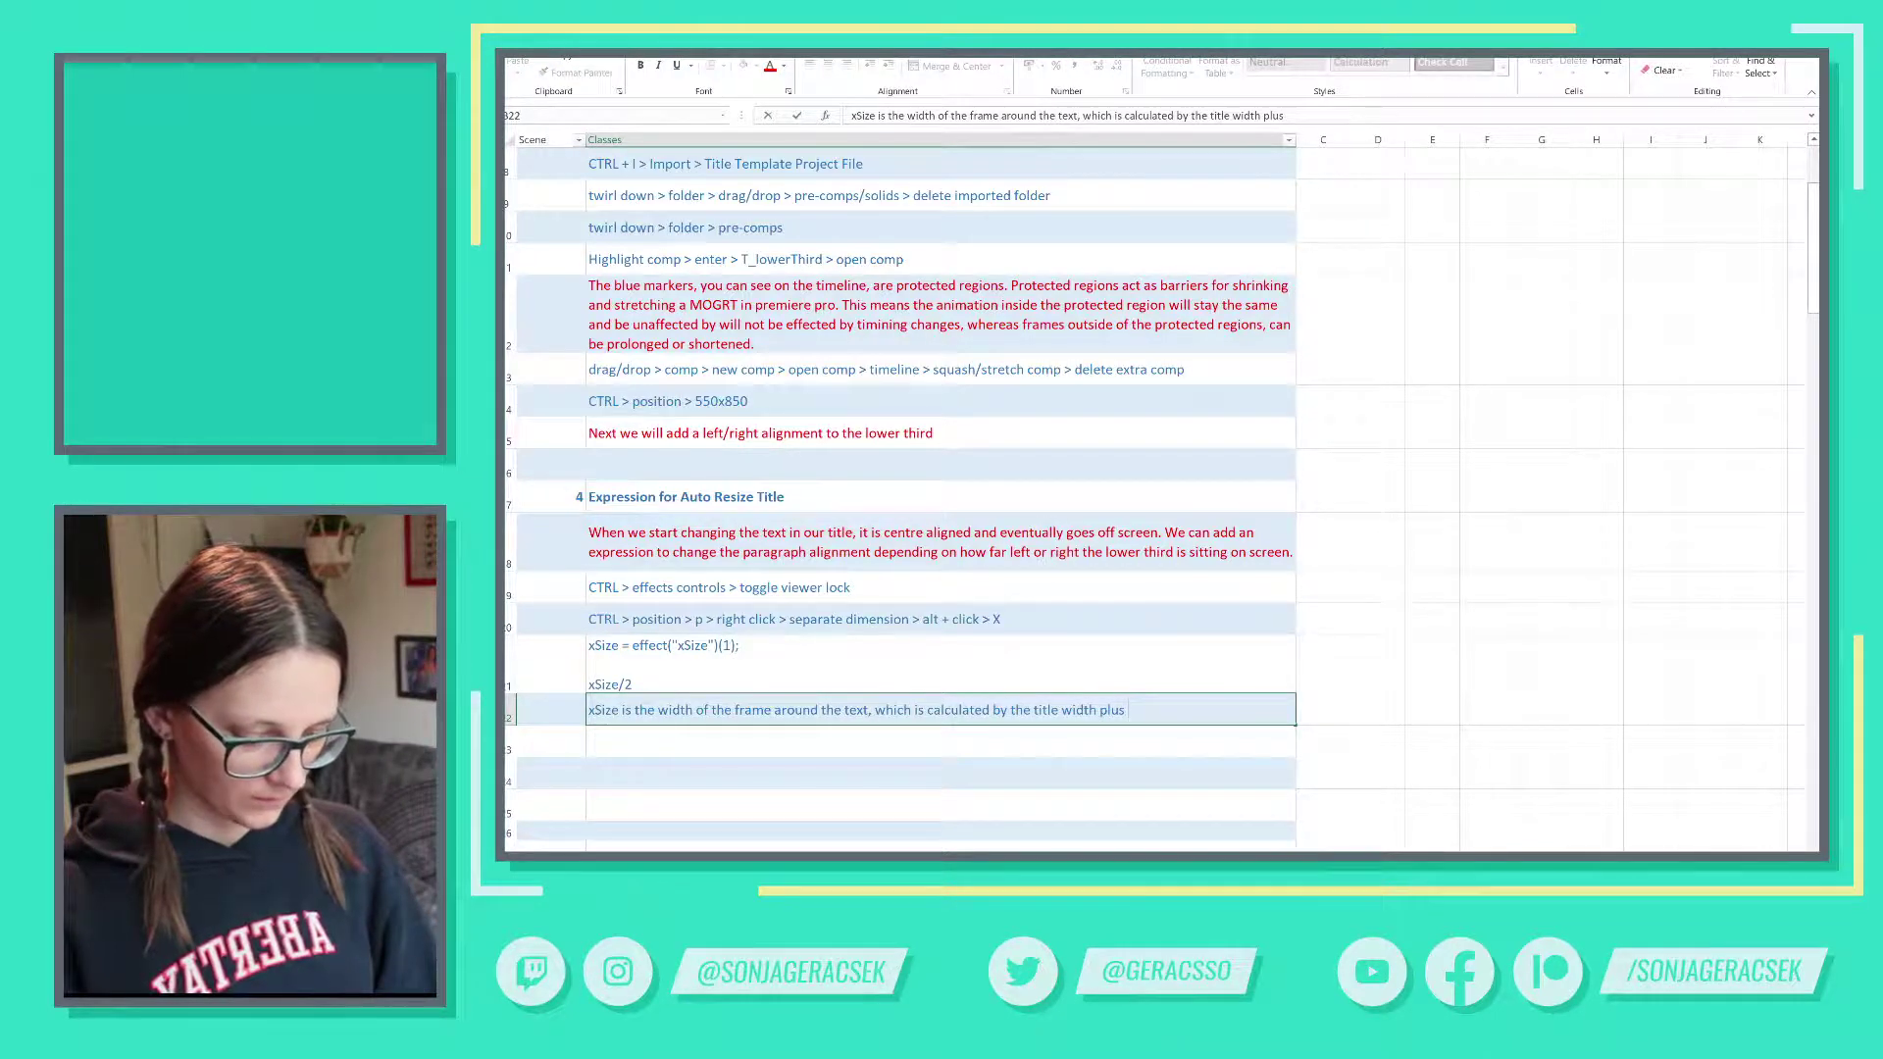
pyautogui.write('a padding')
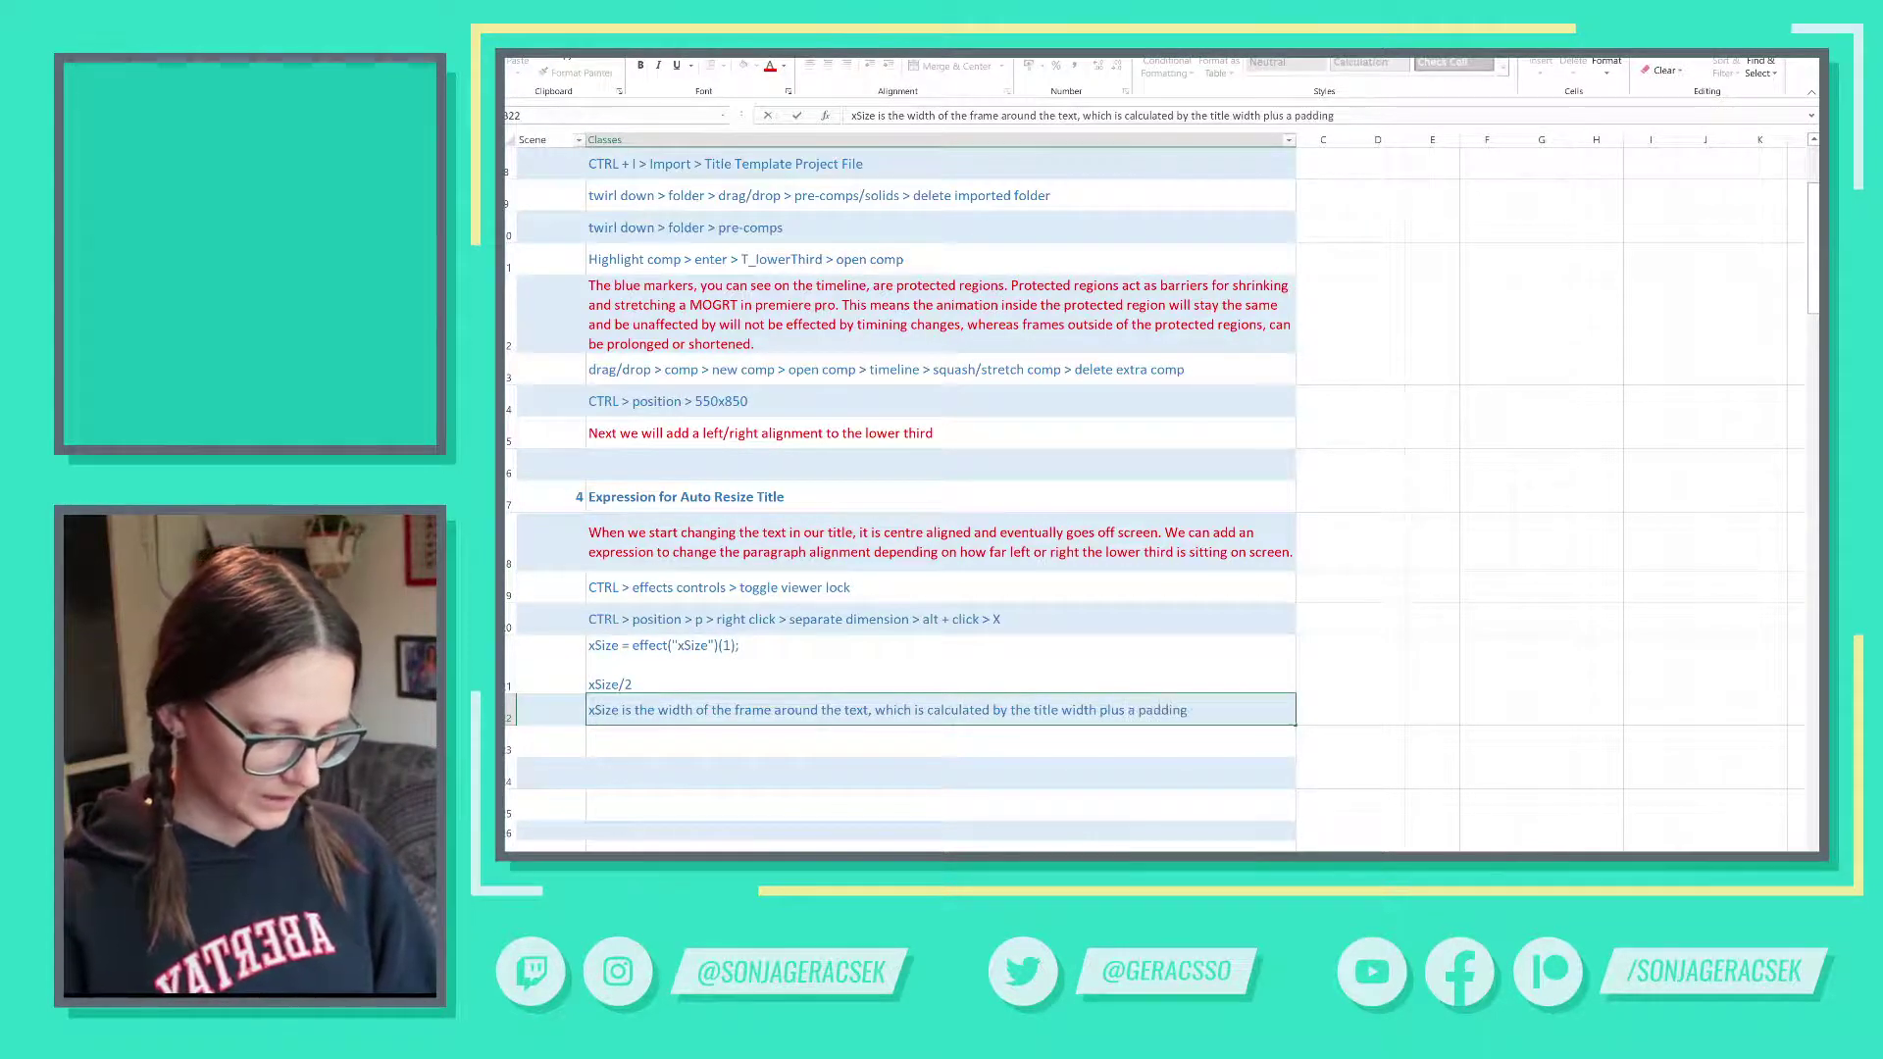
pyautogui.write(' slider')
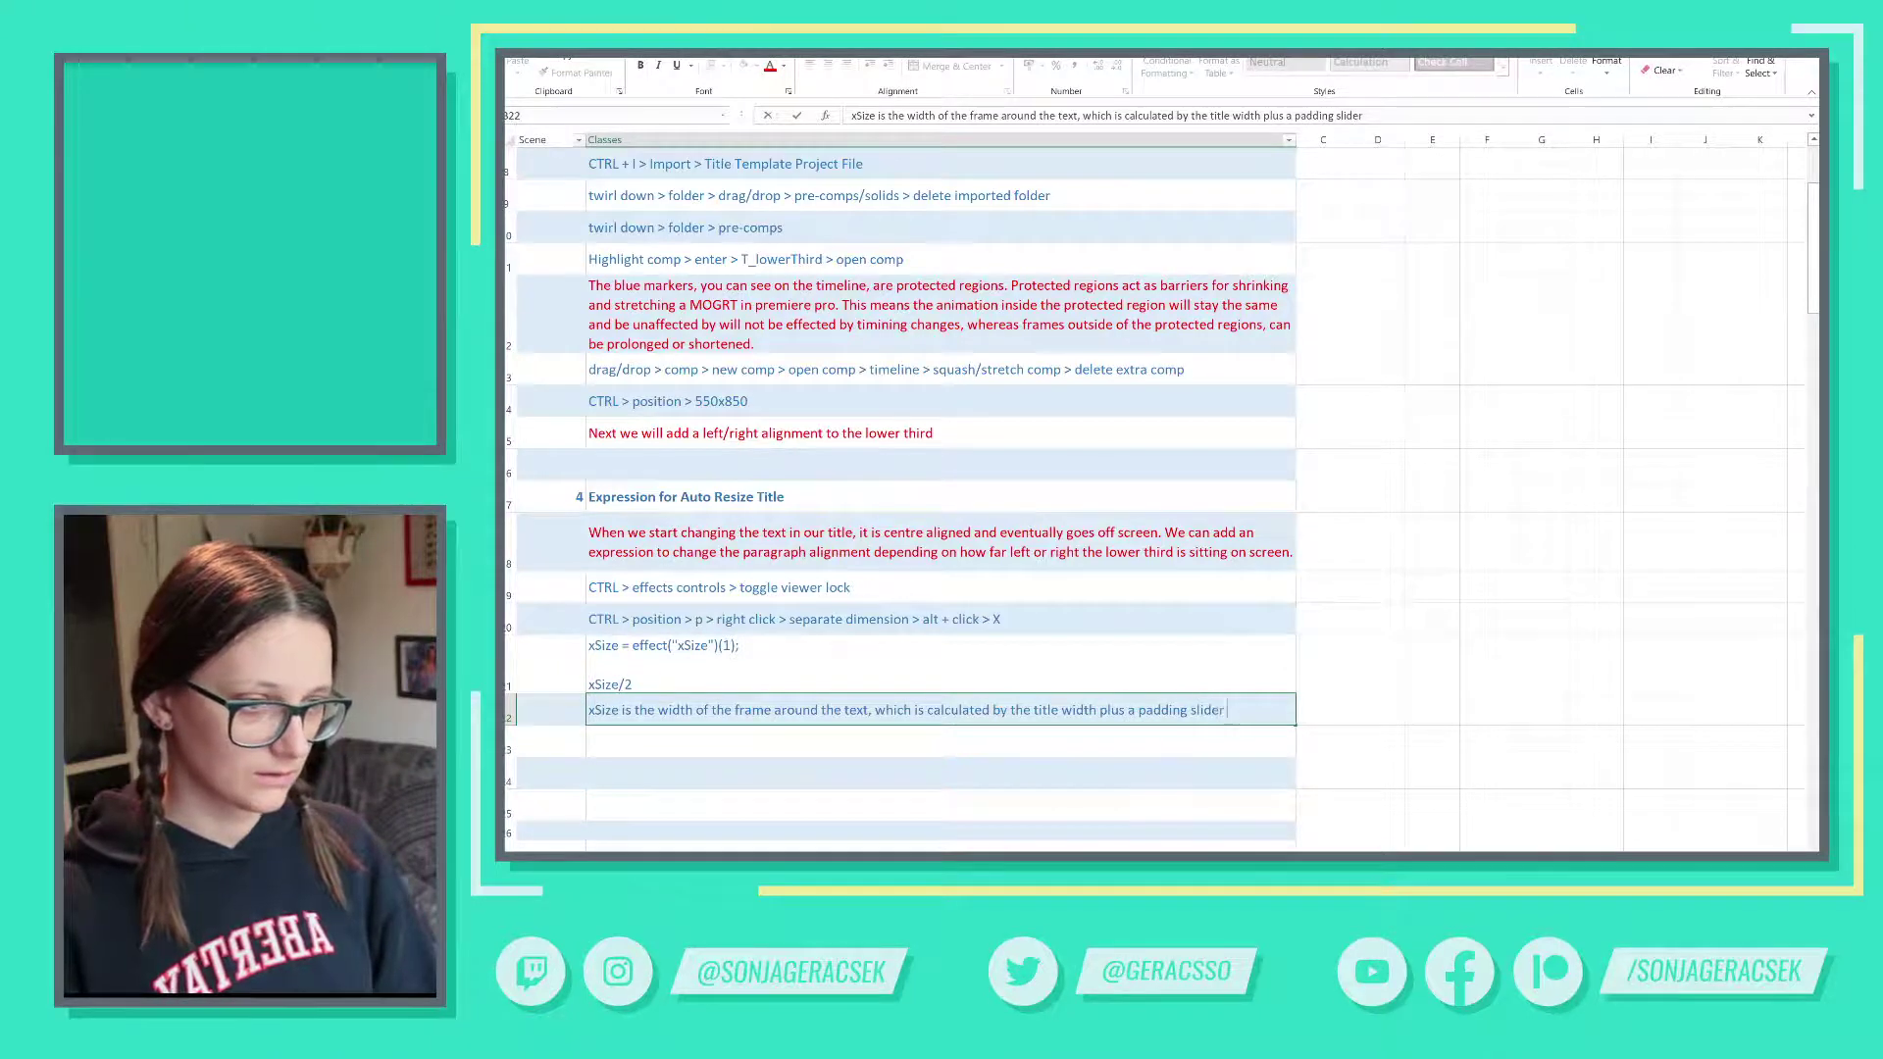
pyautogui.write(' with the')
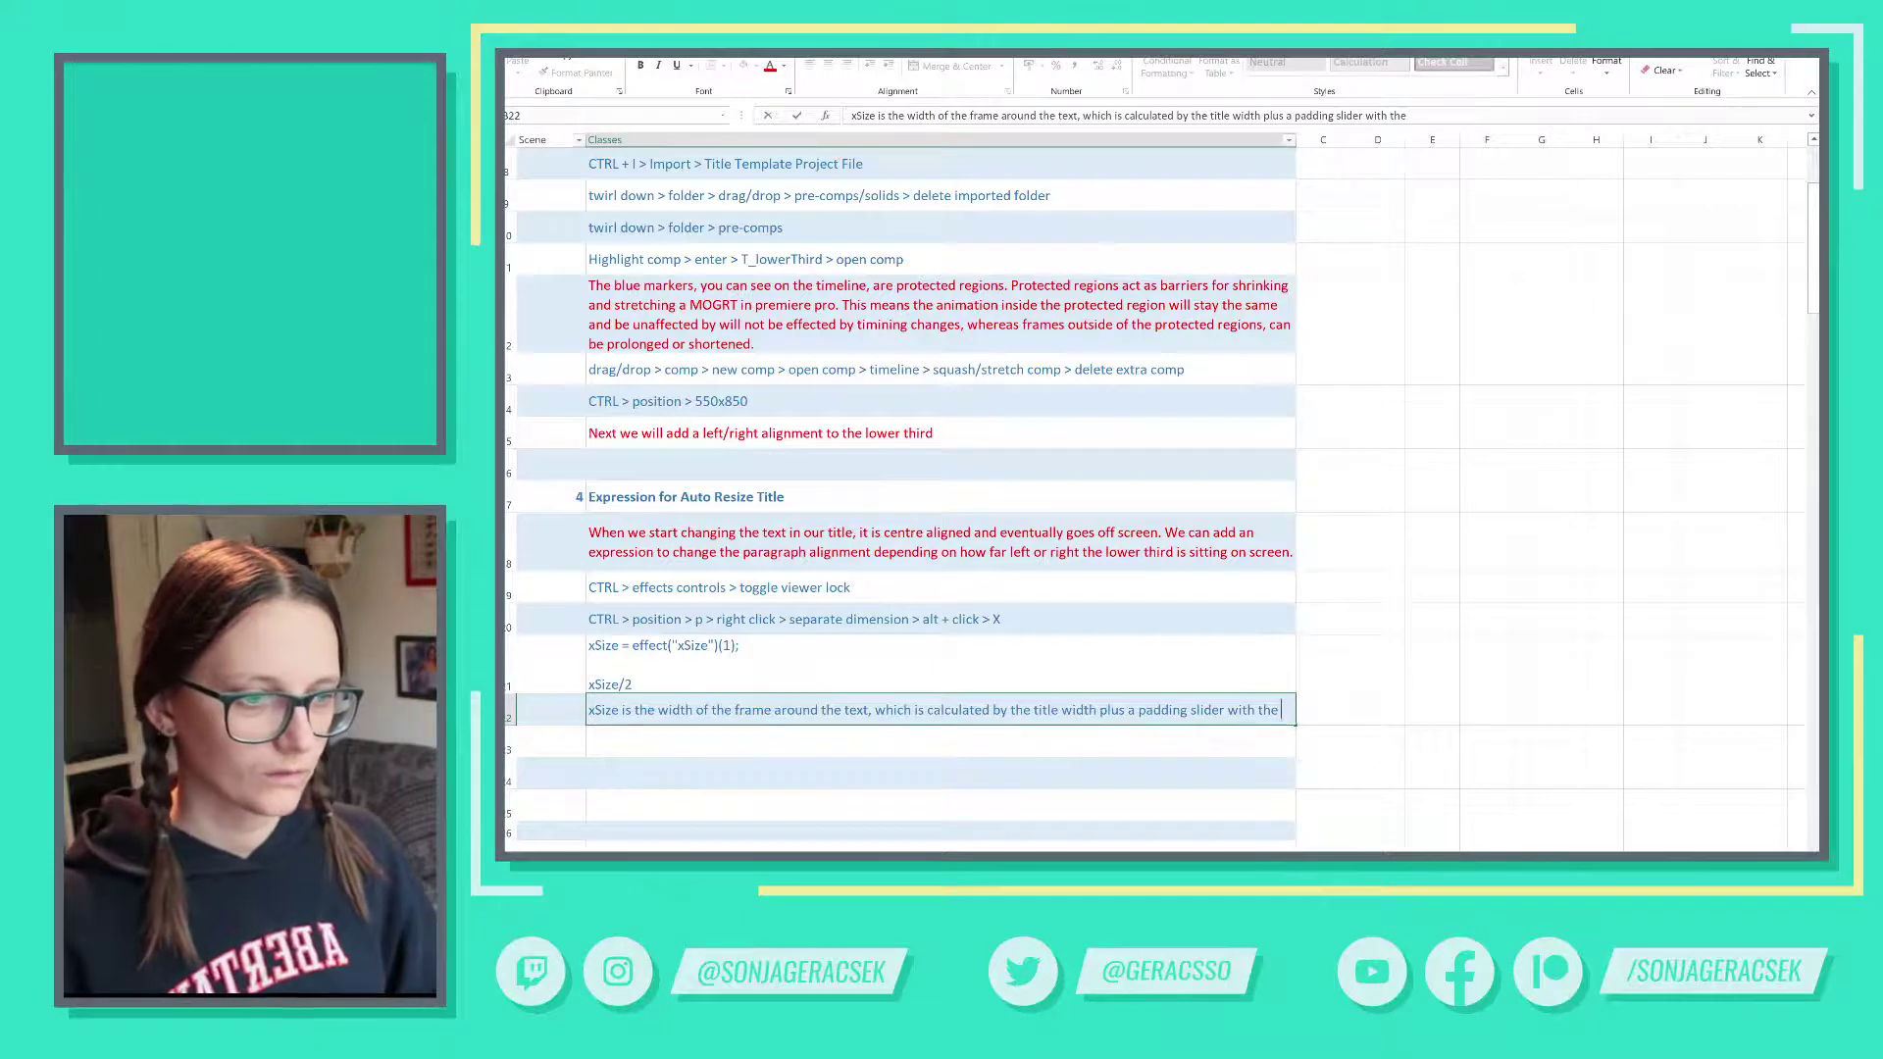
# - Check the CTRL layer's padding slider in After Effects, and in Excel replace the note's ending "with the" with "set to 50px."
pyautogui.hotkey('alt', 'Tab')
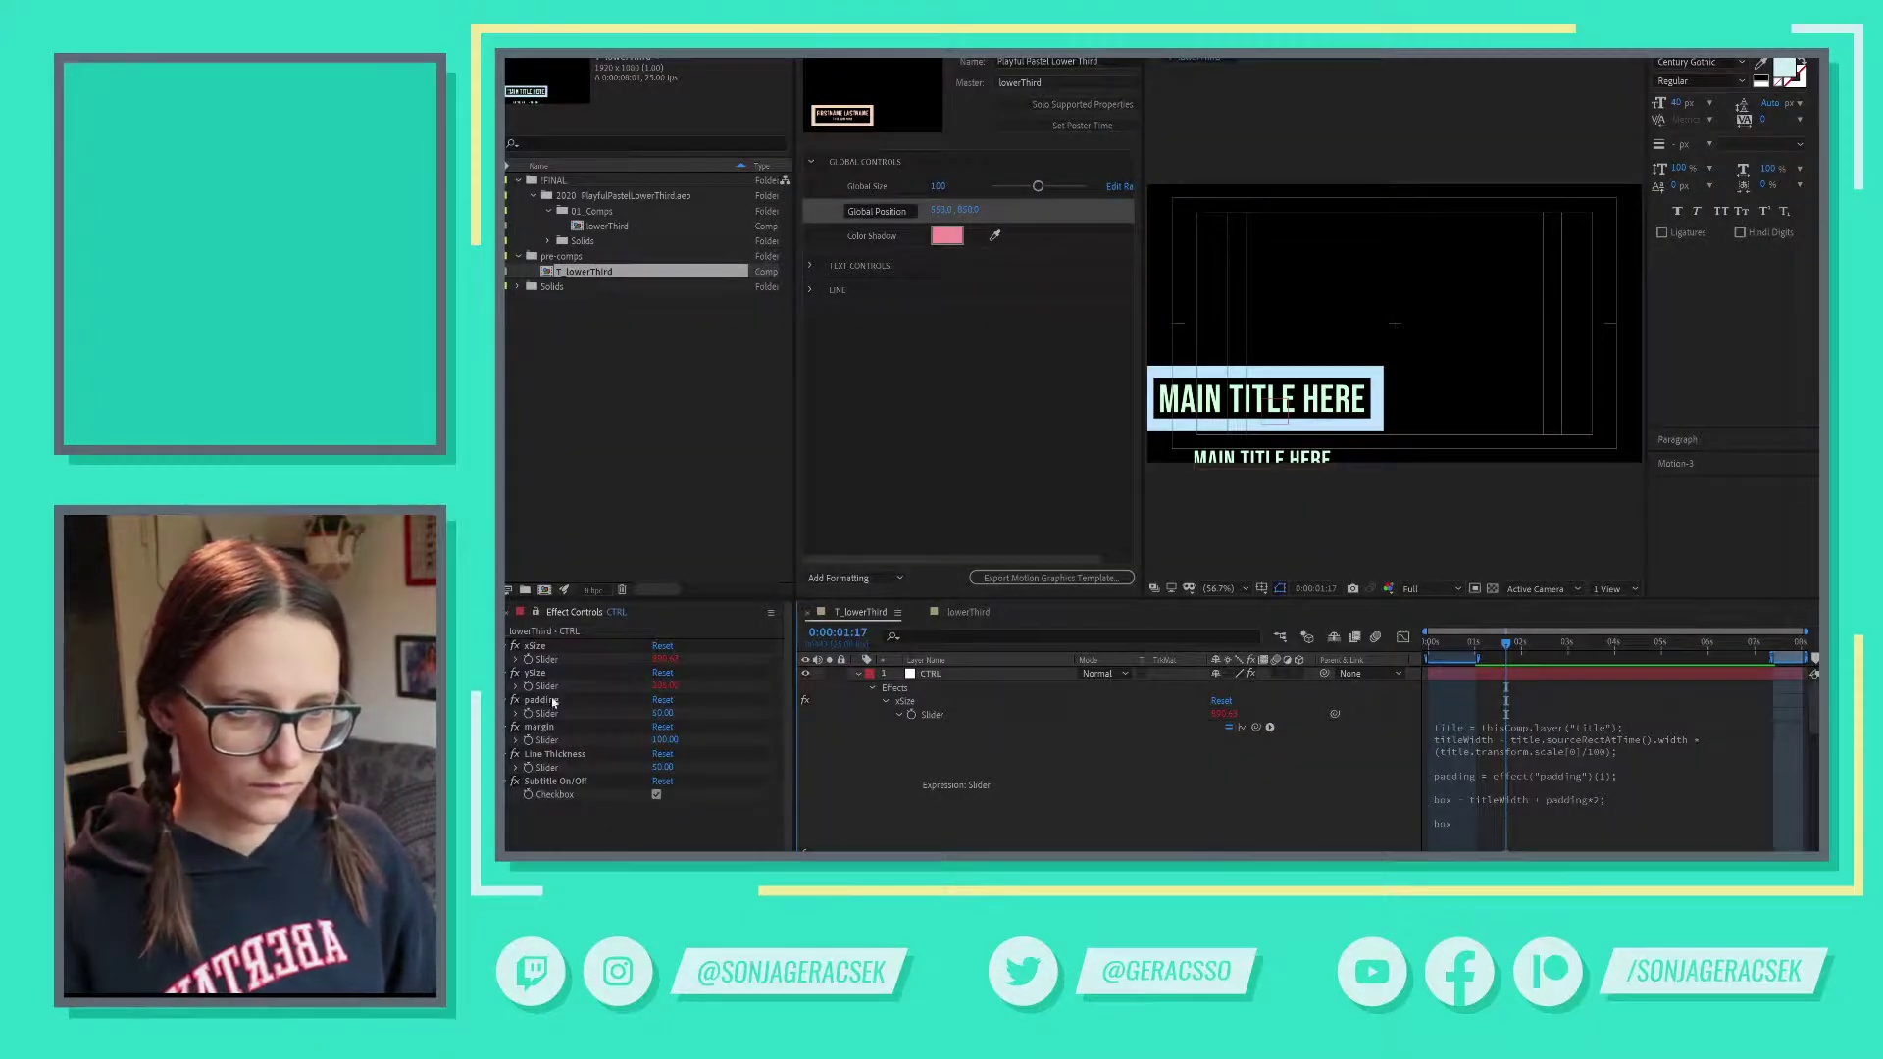
pyautogui.hotkey('alt', 'Tab')
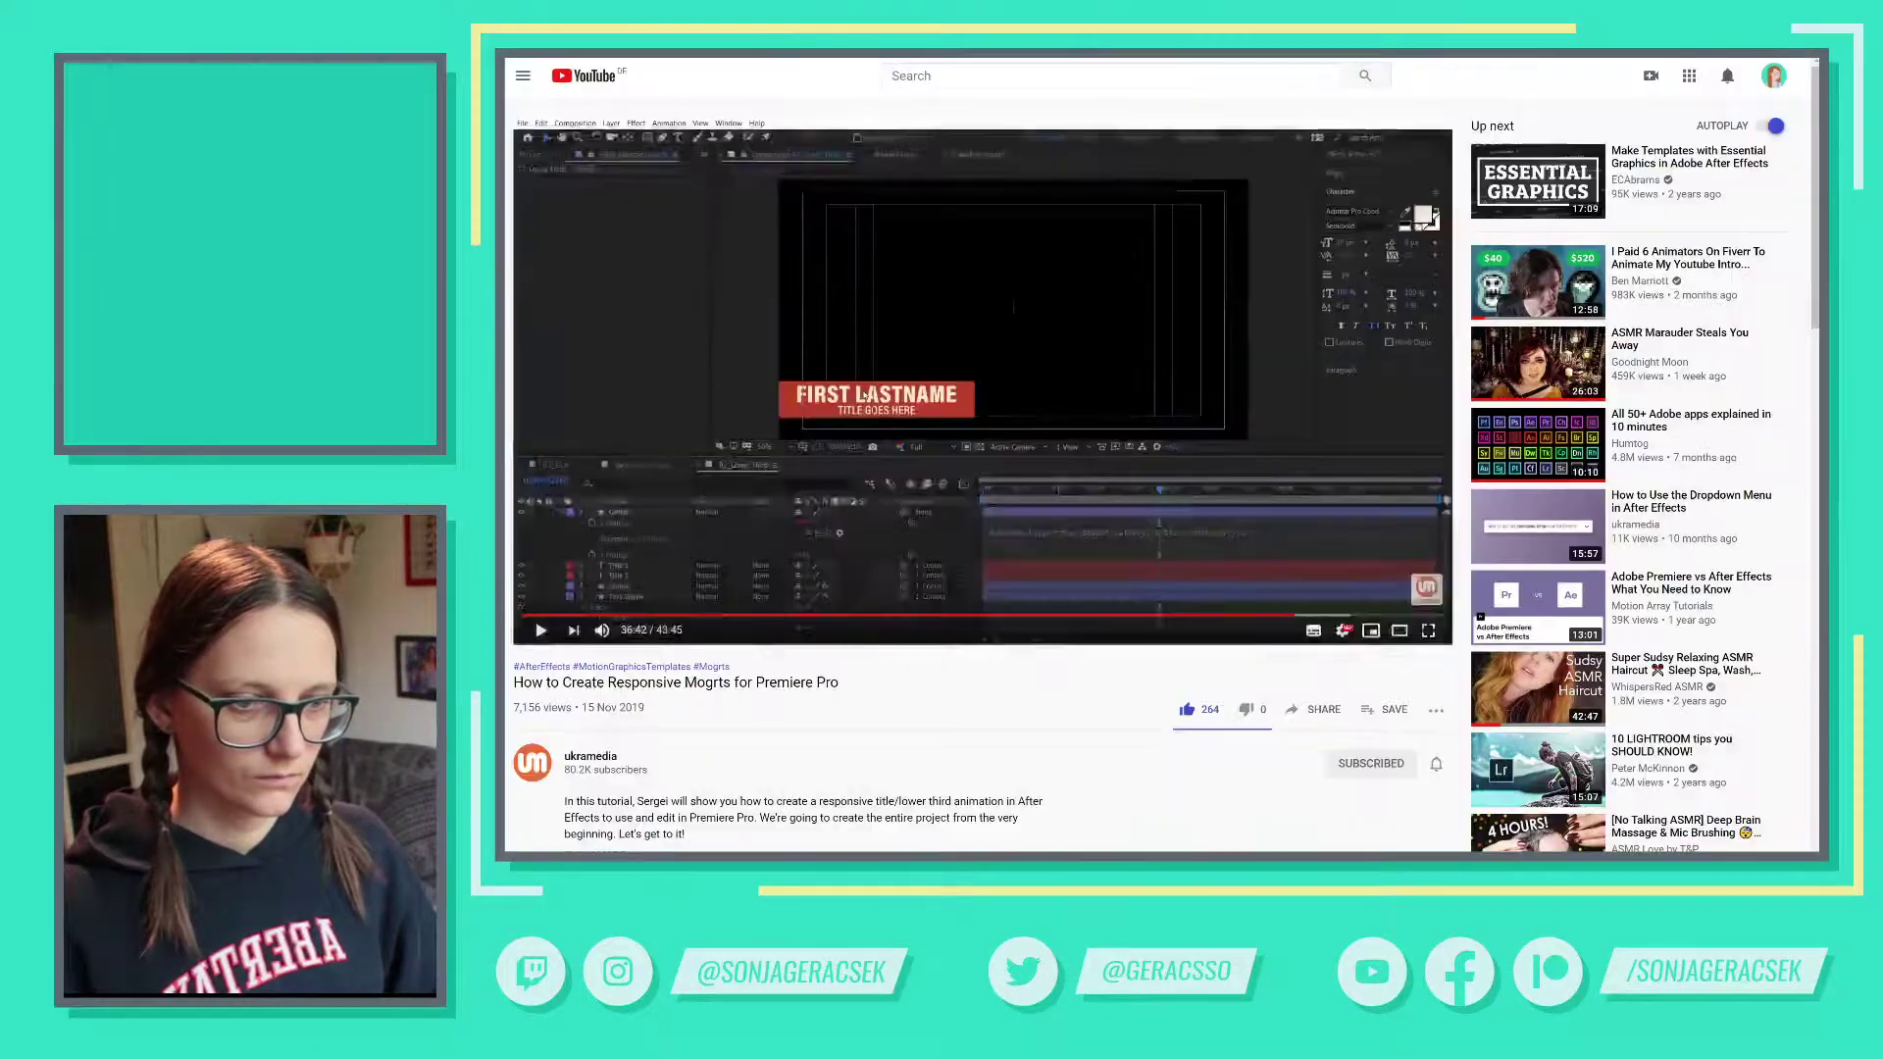
pyautogui.hotkey('alt', 'Tab')
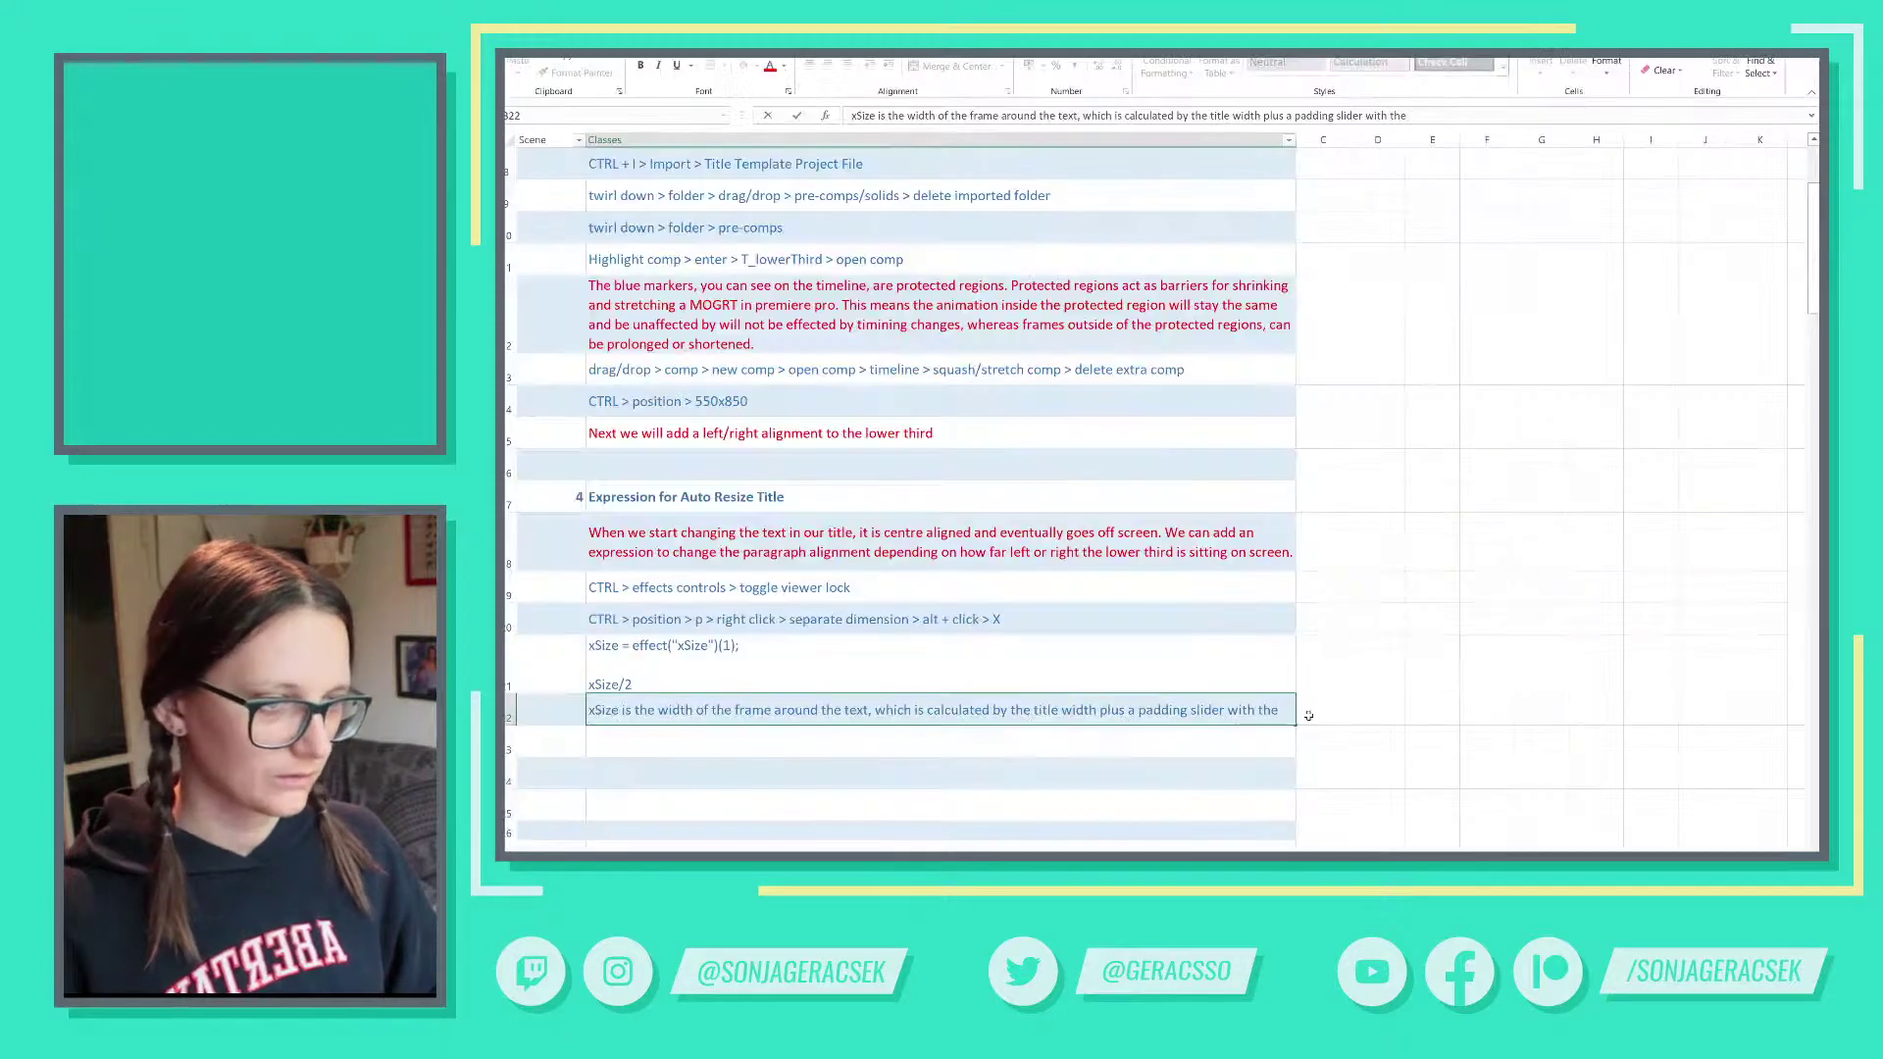
pyautogui.hotkey('ctrl', 'shift', 'Left')
pyautogui.hotkey('ctrl', 'shift', 'Left')
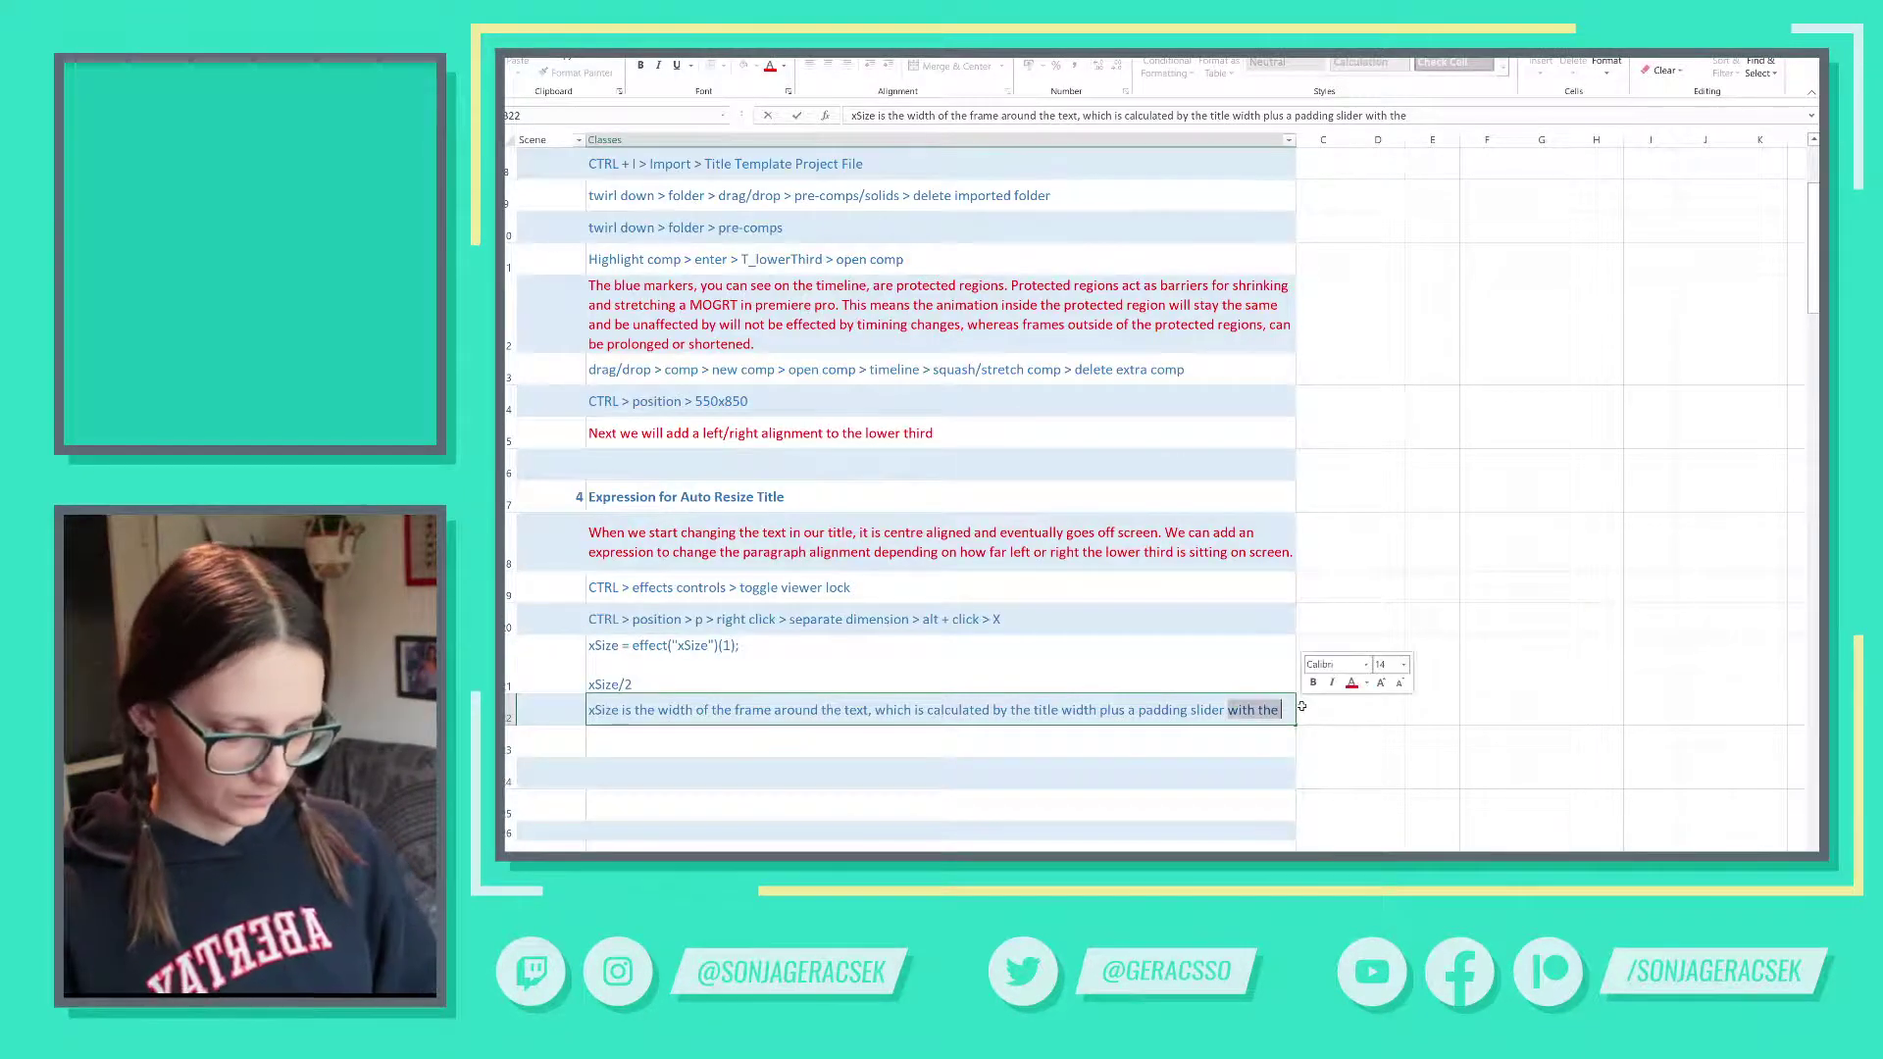
pyautogui.write('set to 50')
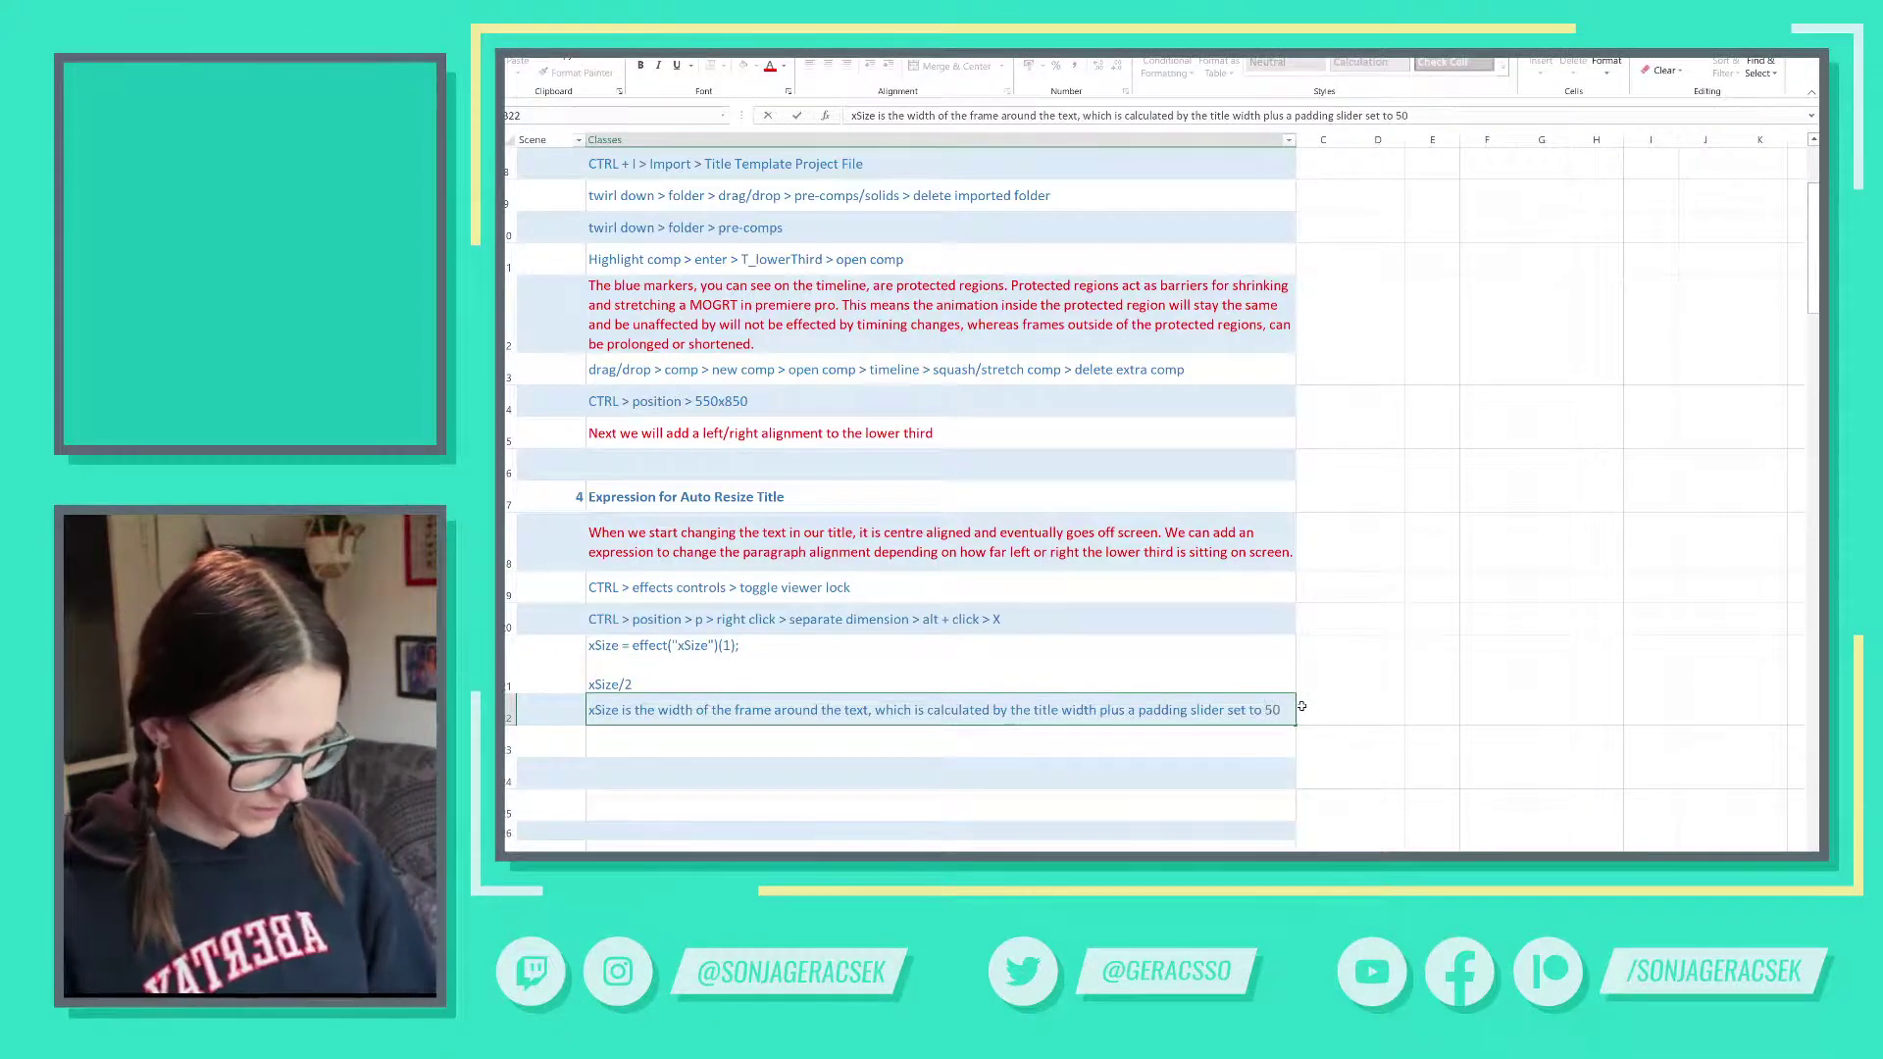
pyautogui.write('px.')
pyautogui.press('Return')
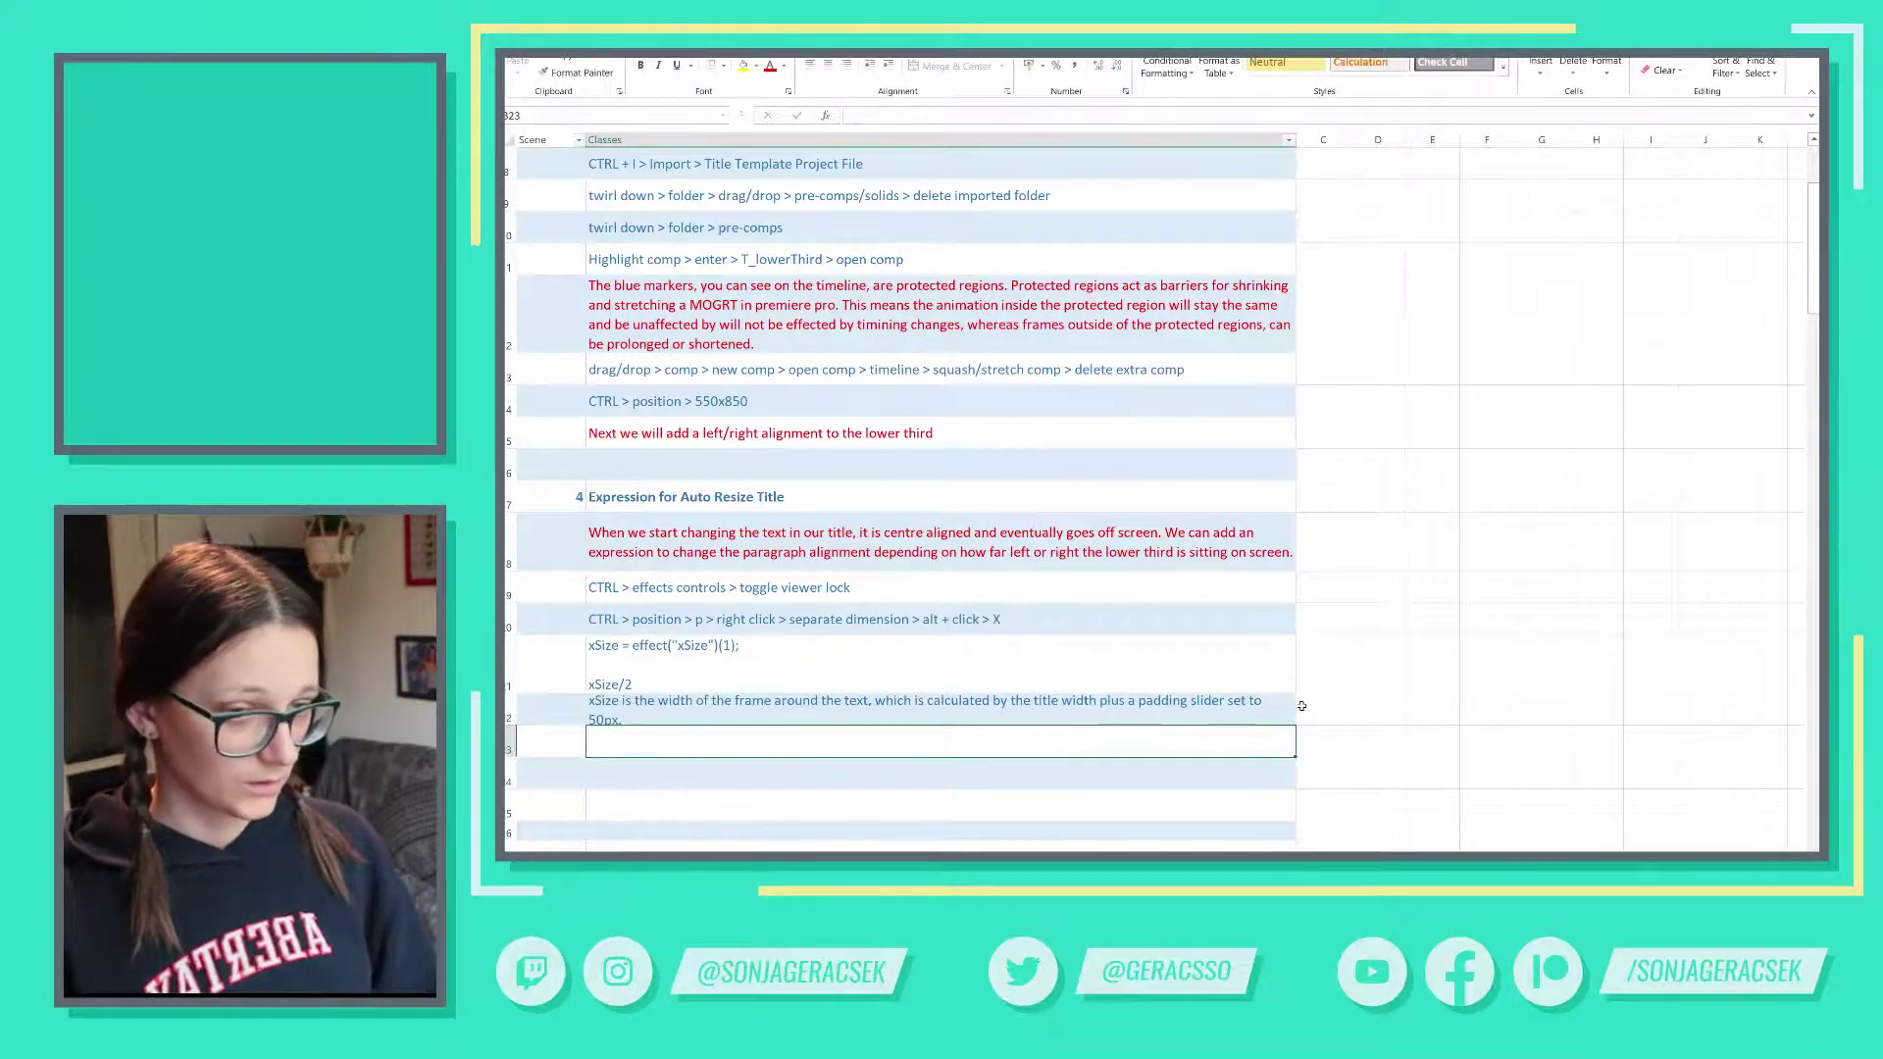
# - Fit the xSize note's row height to its text and copy the red formatting of the centre-alignment explanation onto the note
pyautogui.doubleClick(509, 723)
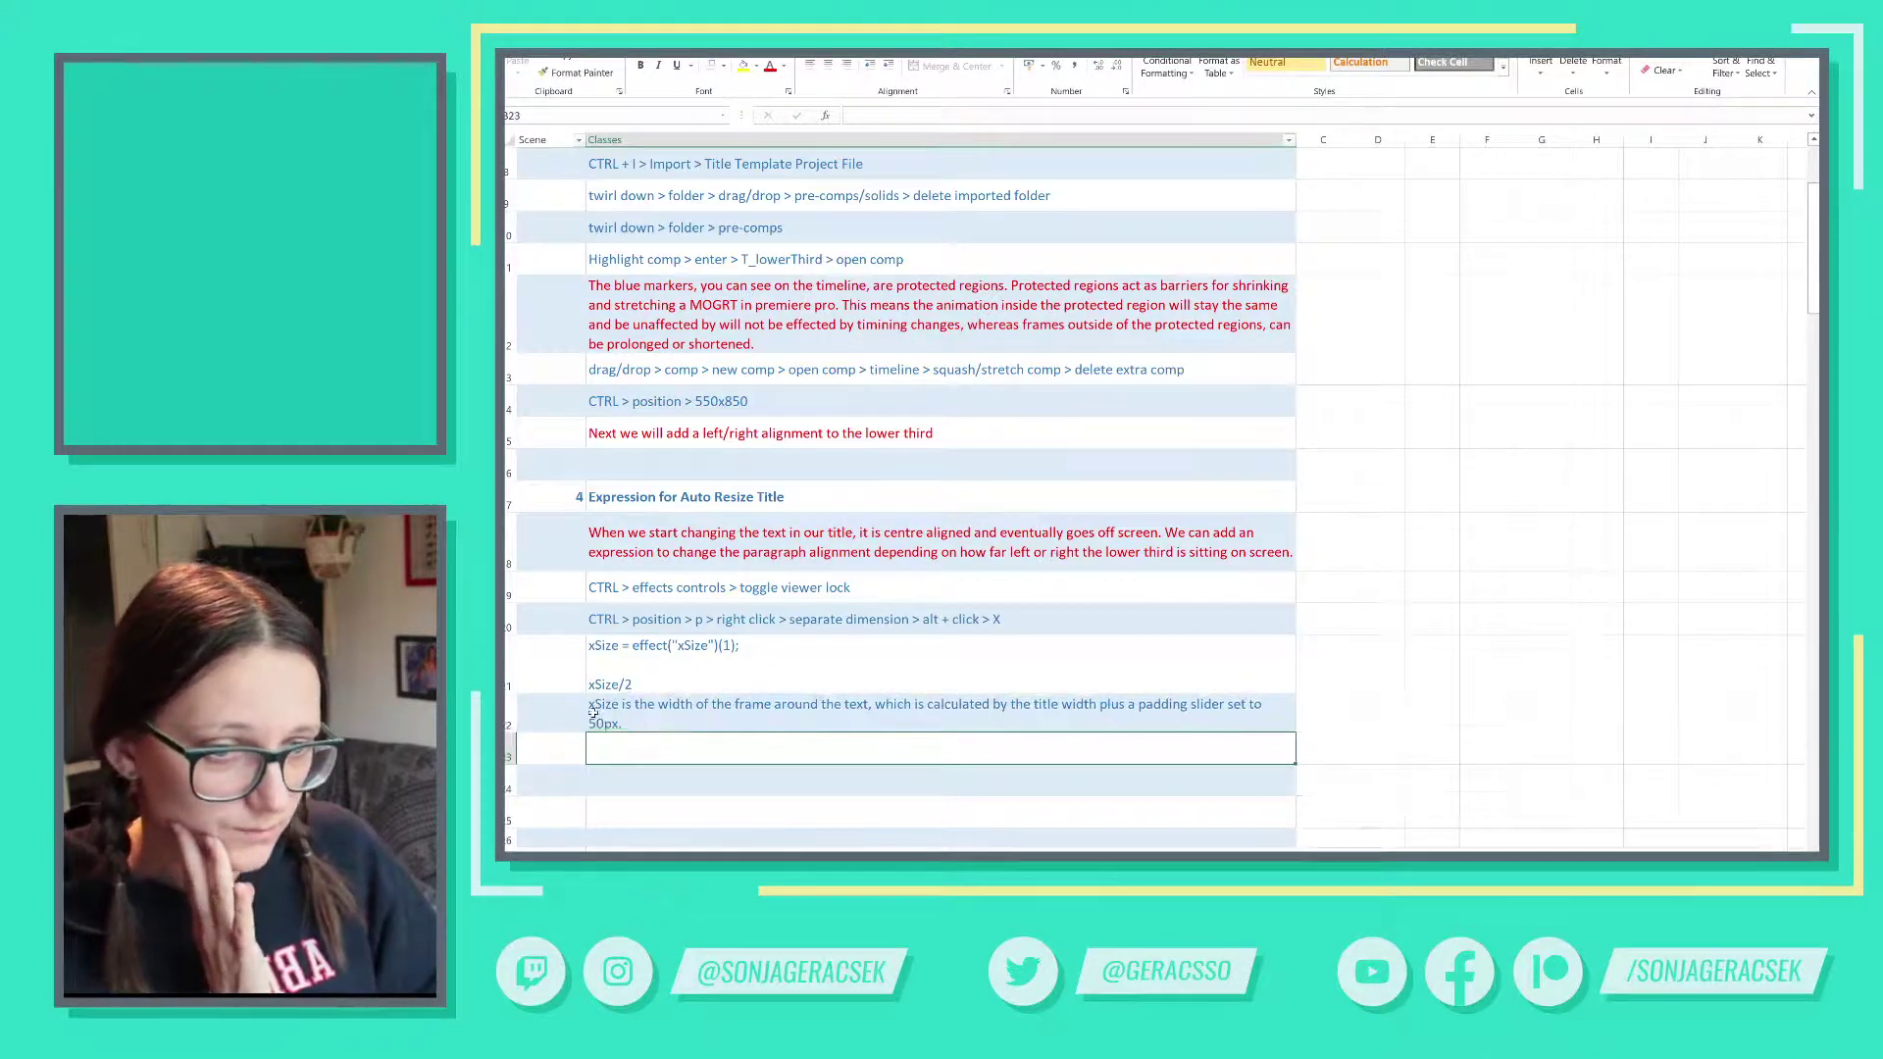
pyautogui.press('Up')
pyautogui.press('Up')
pyautogui.press('Up')
pyautogui.press('Up')
pyautogui.press('Up')
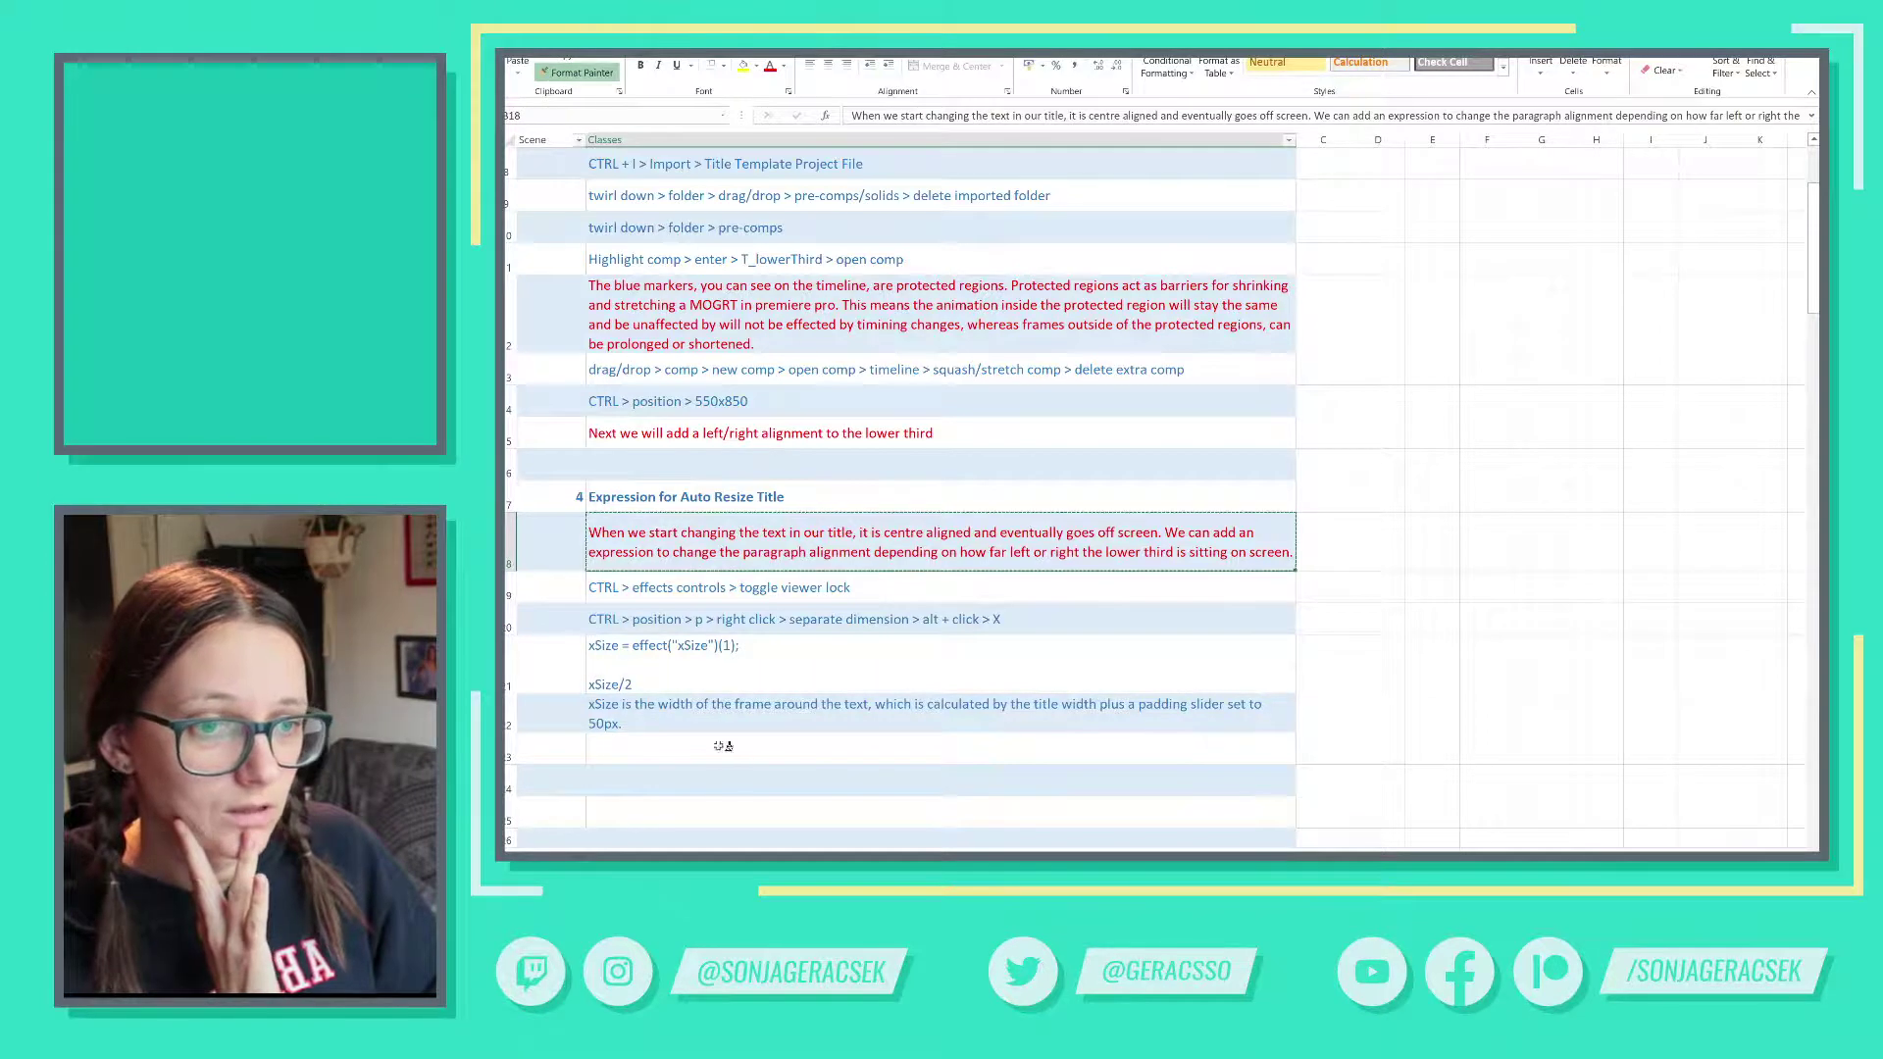
pyautogui.press('Down')
pyautogui.press('Down')
pyautogui.press('Down')
pyautogui.press('Down')
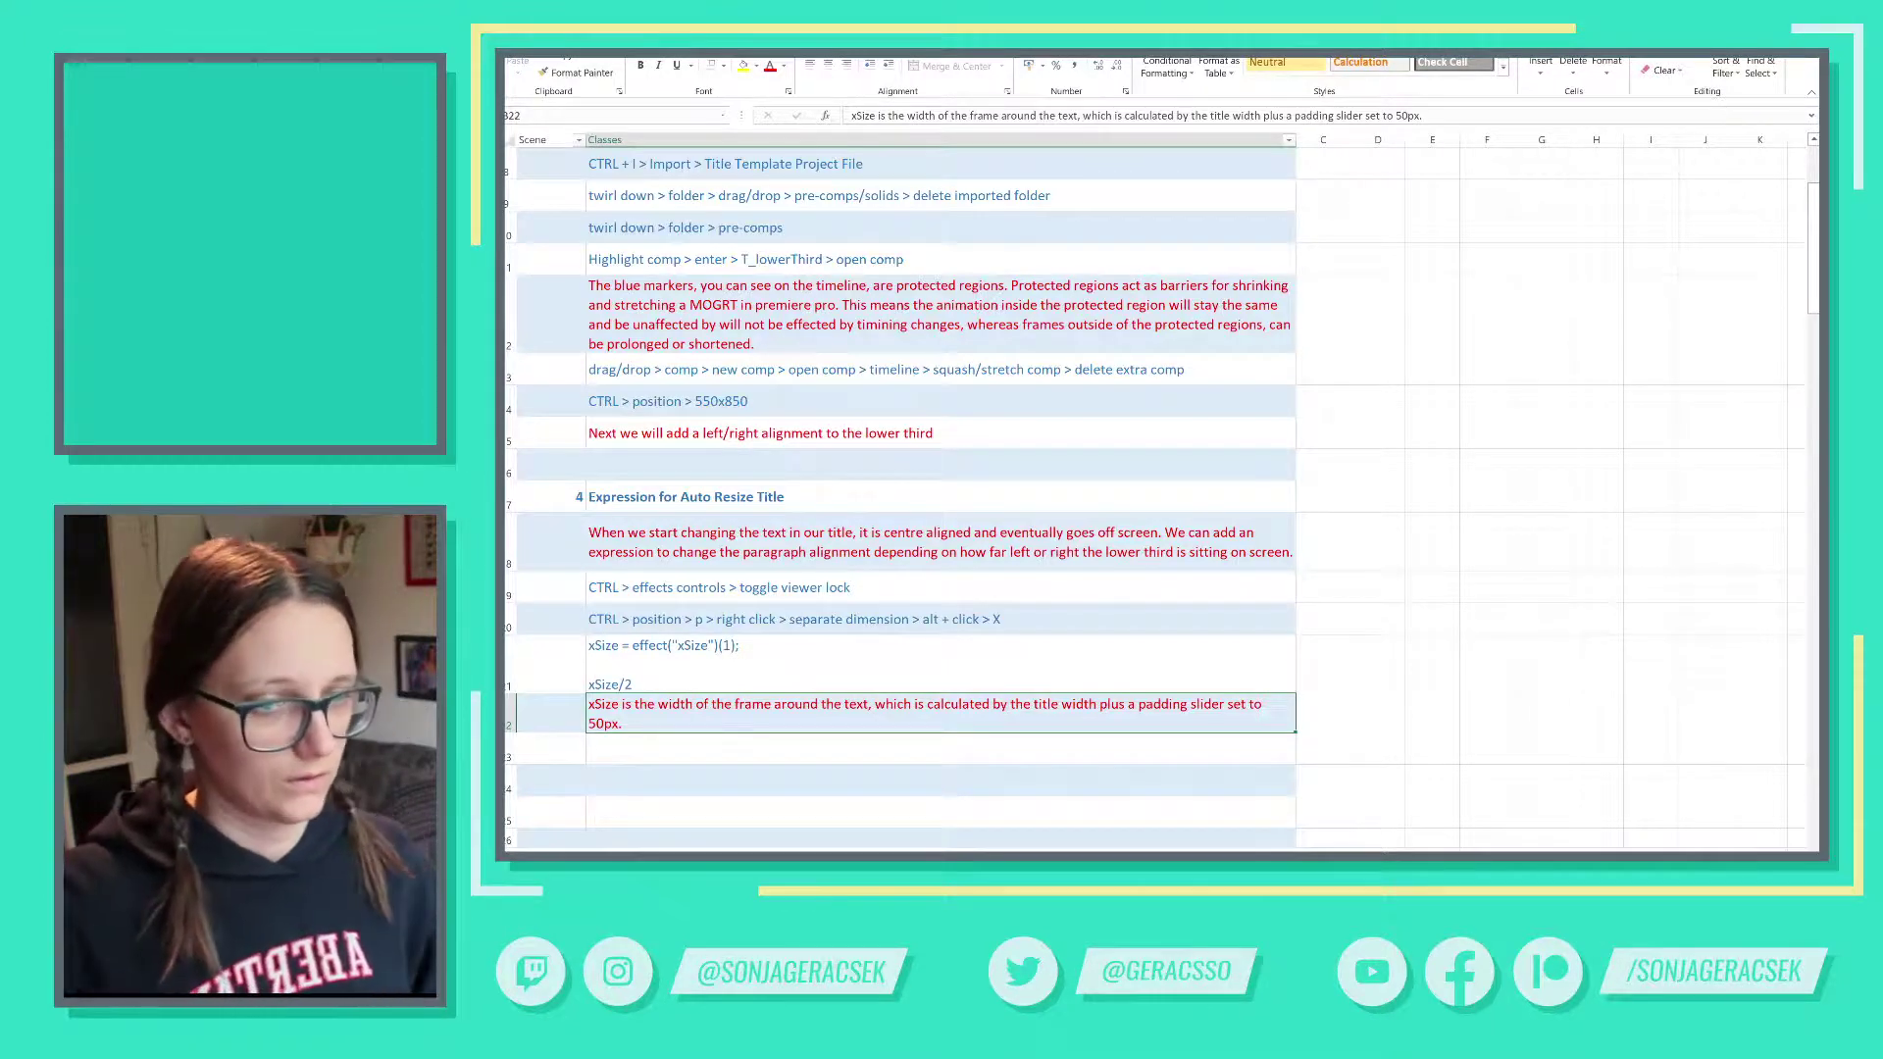
pyautogui.doubleClick(672, 723)
pyautogui.write('This gives')
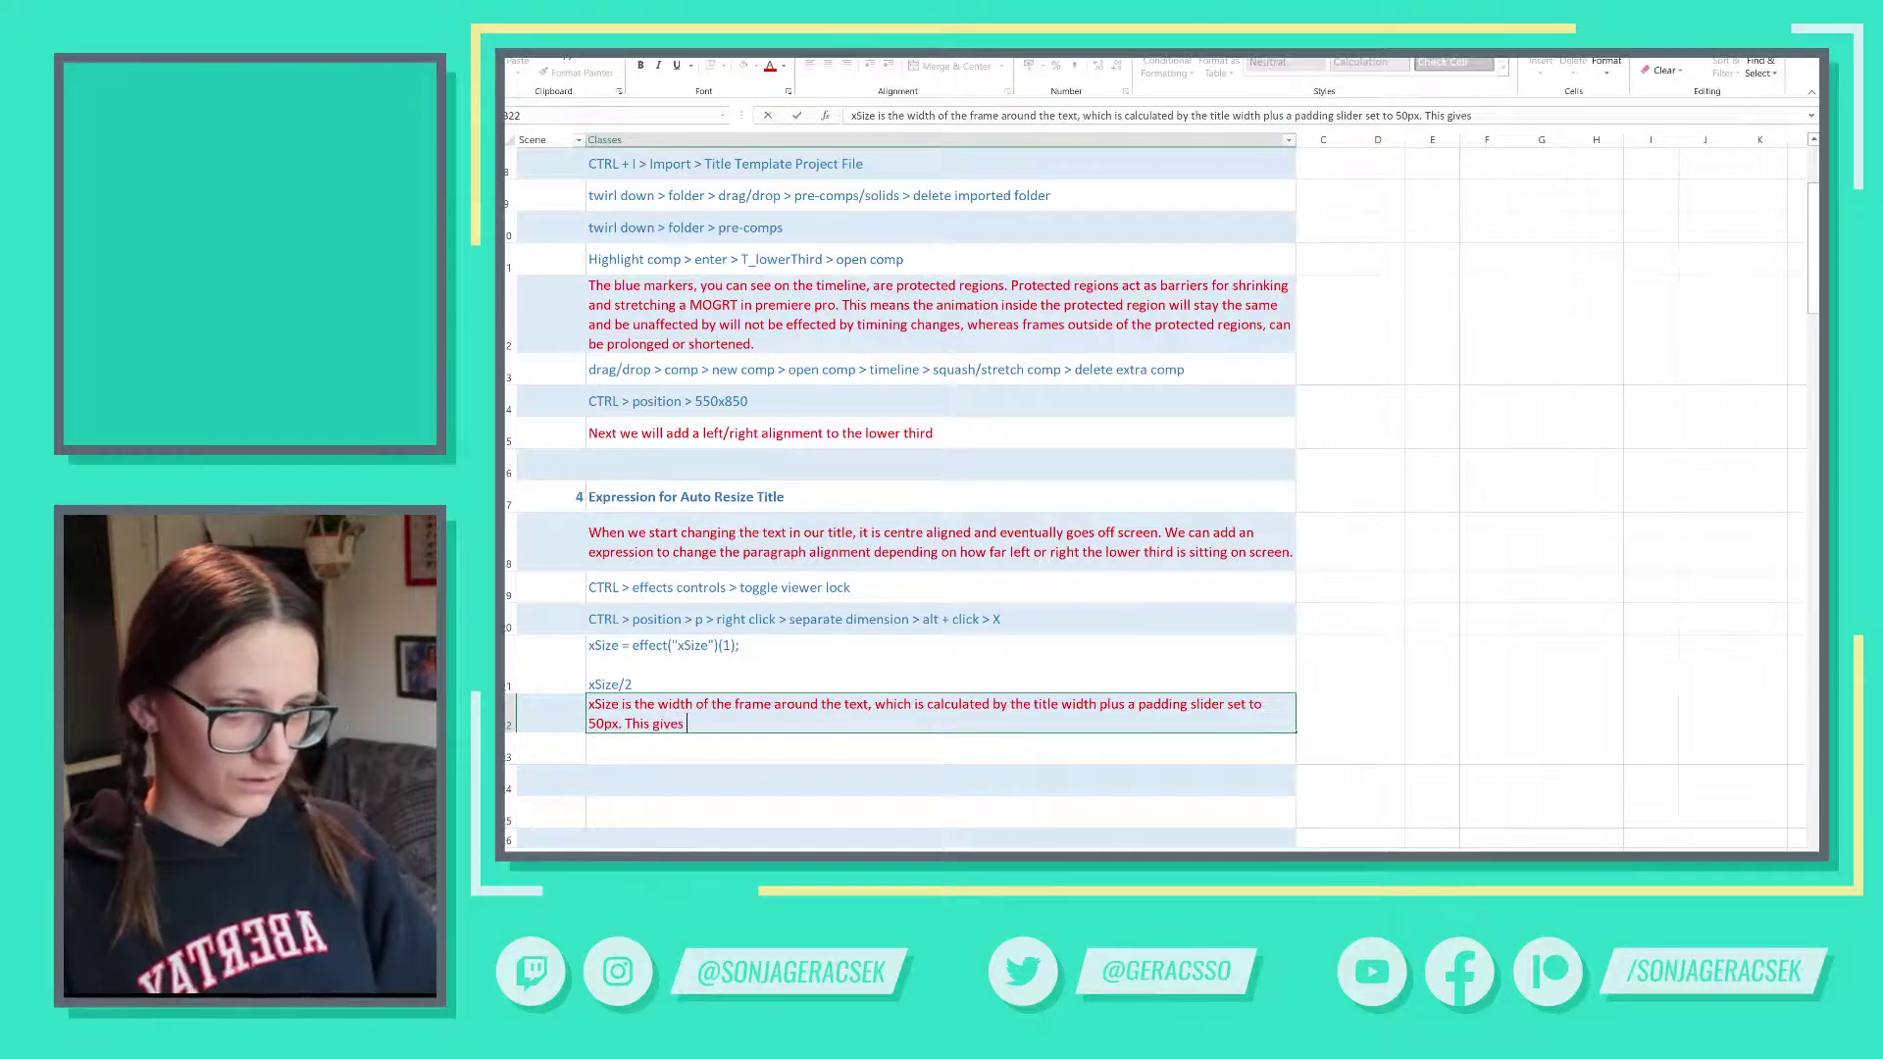
pyautogui.write(' us a')
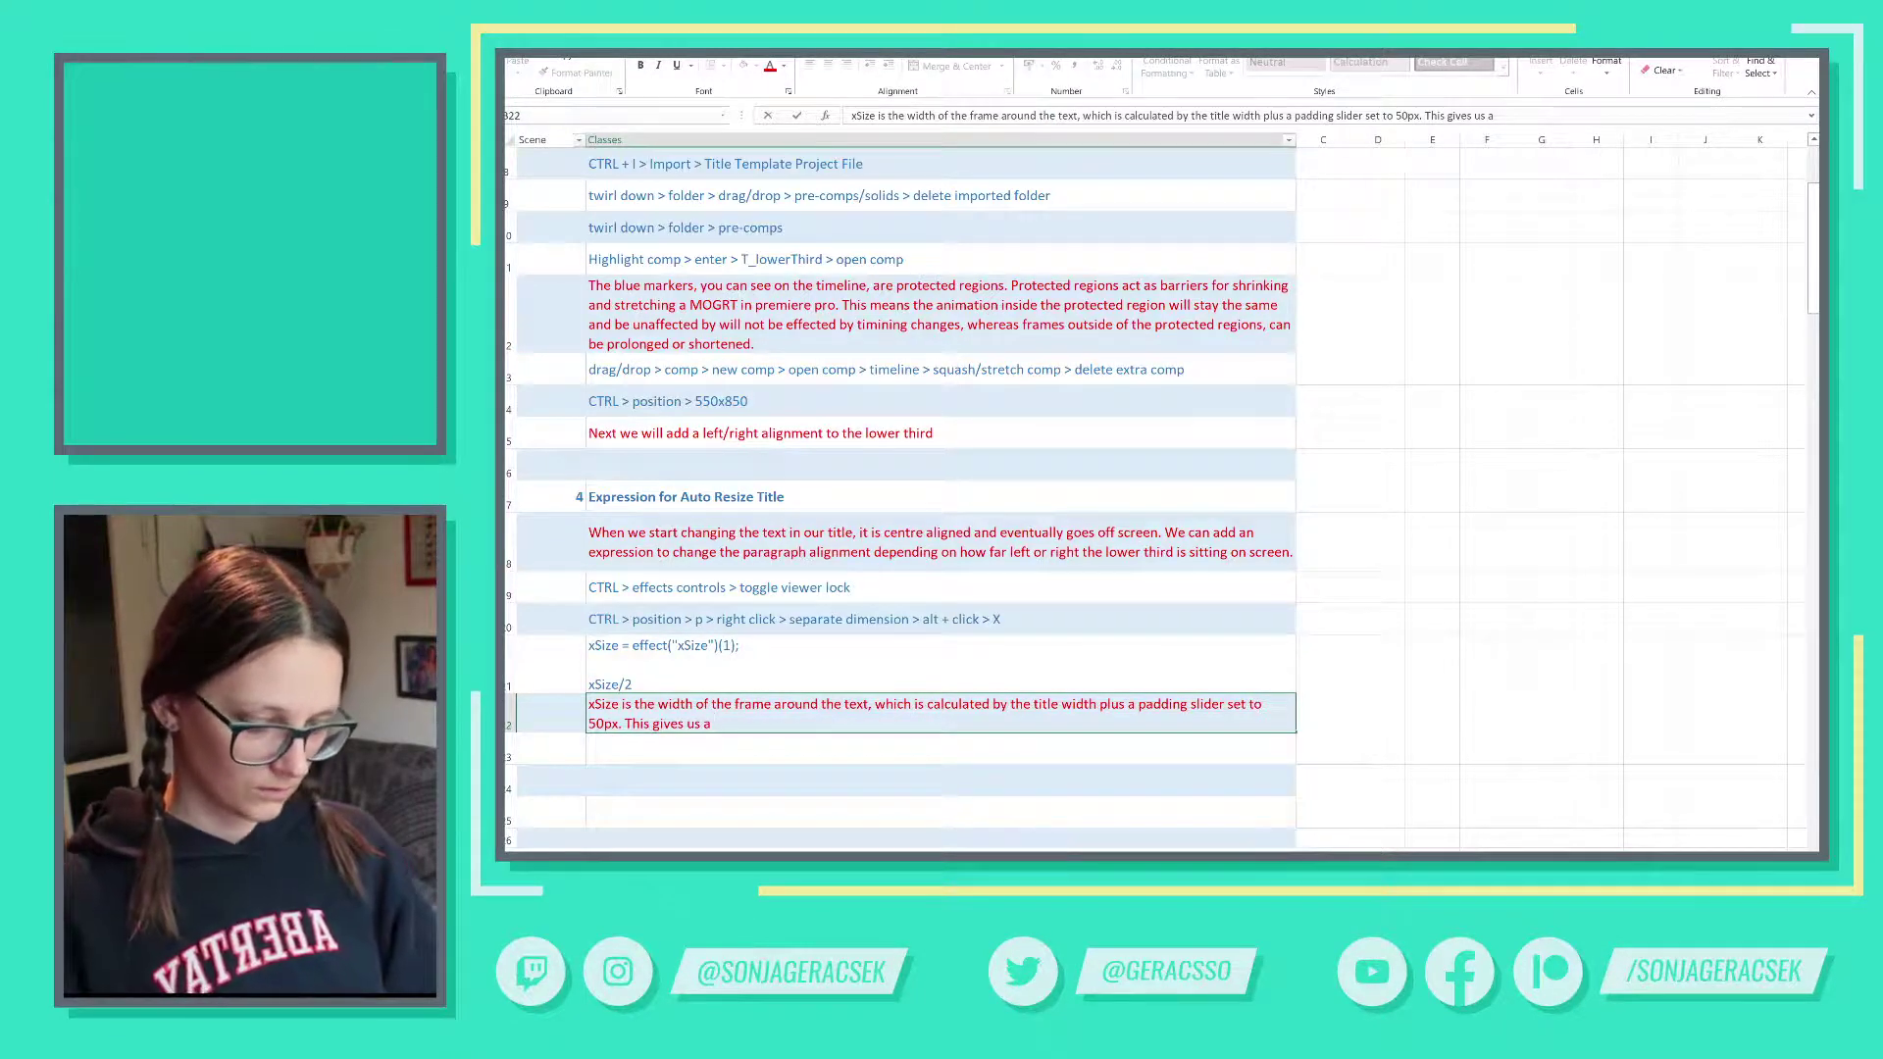
pyautogui.write('width of')
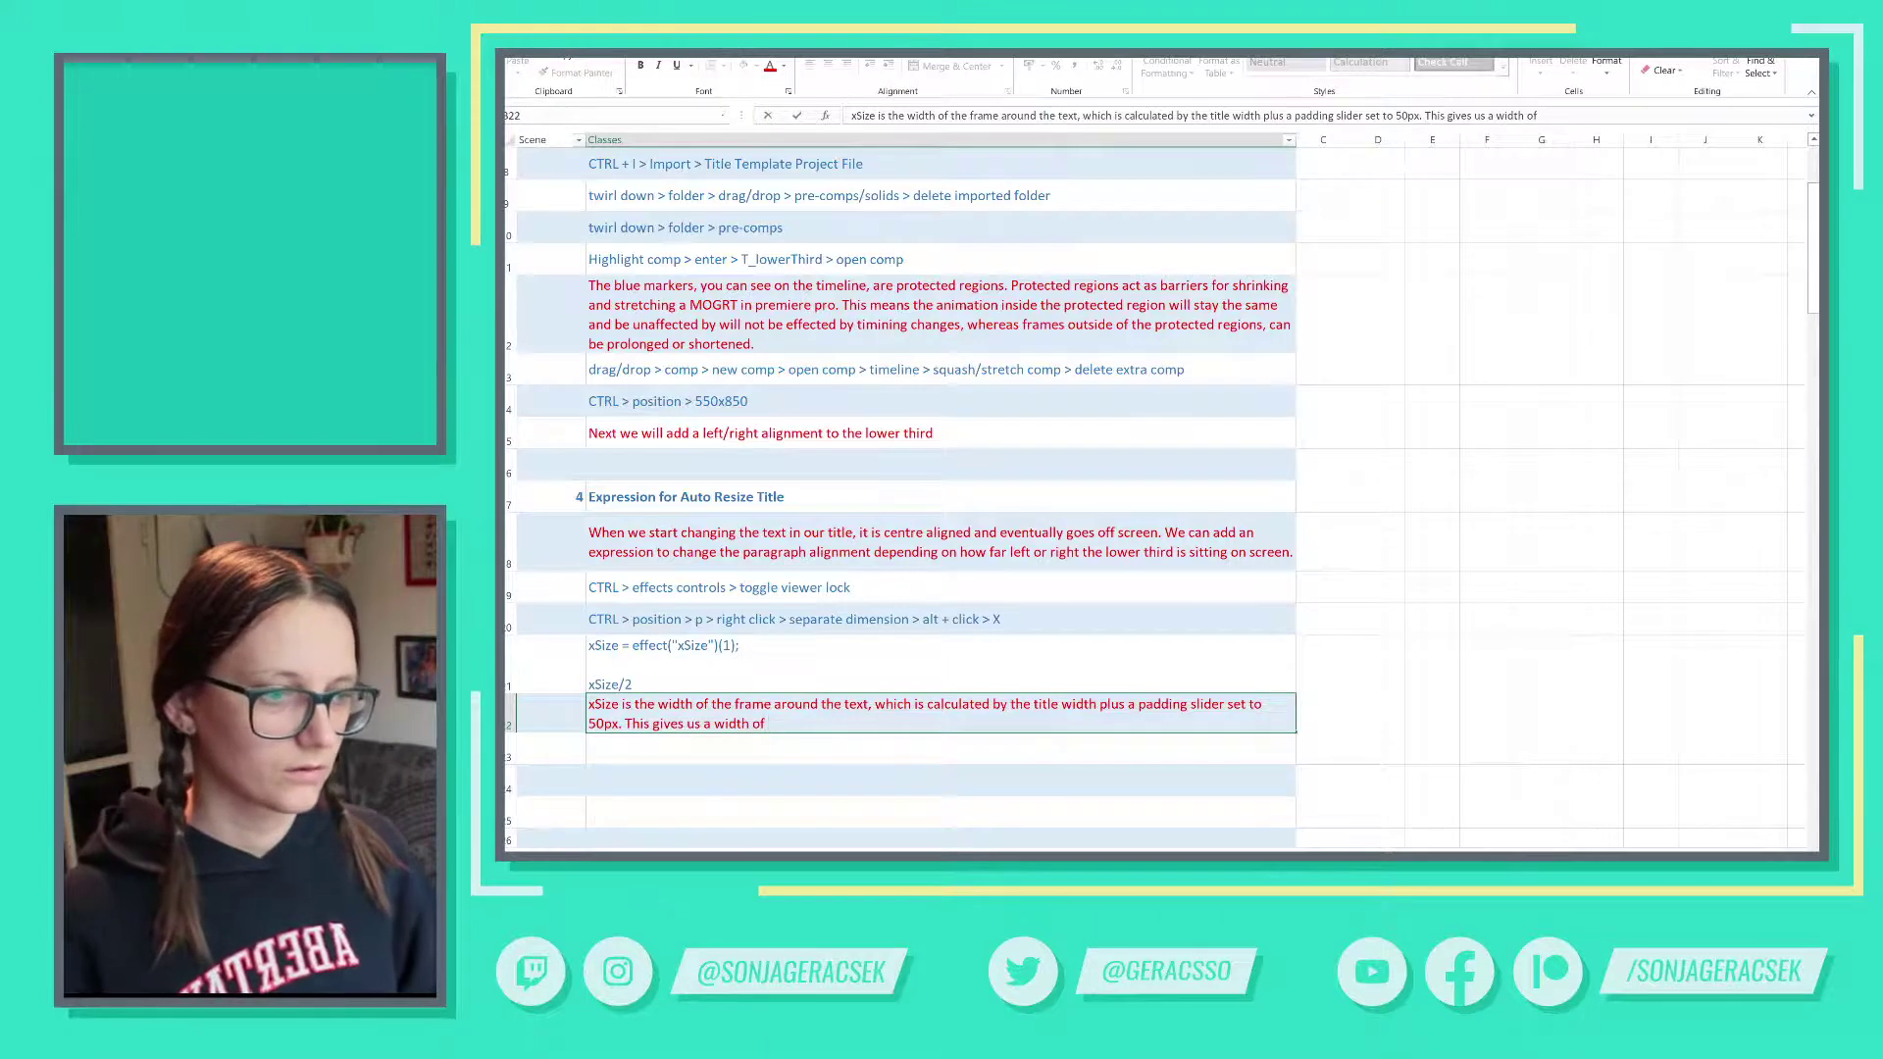
pyautogui.hotkey('alt', 'Tab')
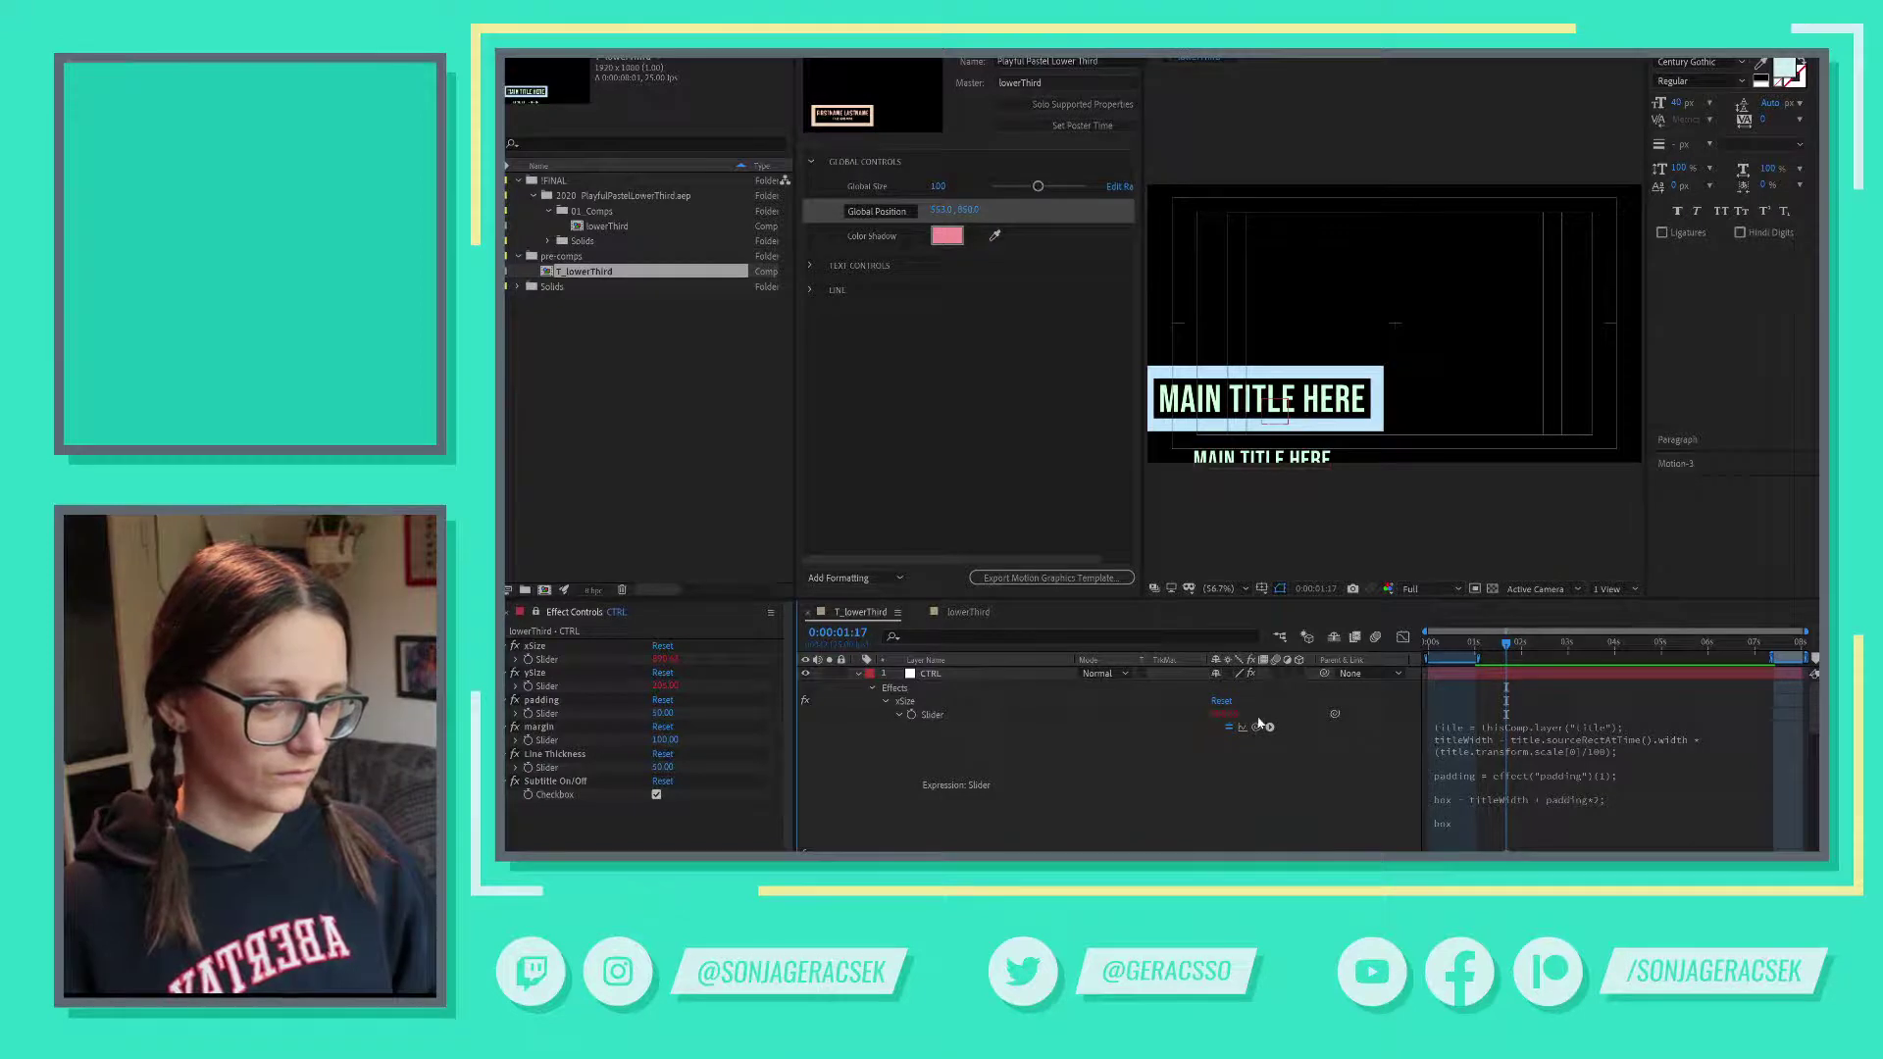
pyautogui.moveTo(1257, 727); pyautogui.dragTo(1273, 402)
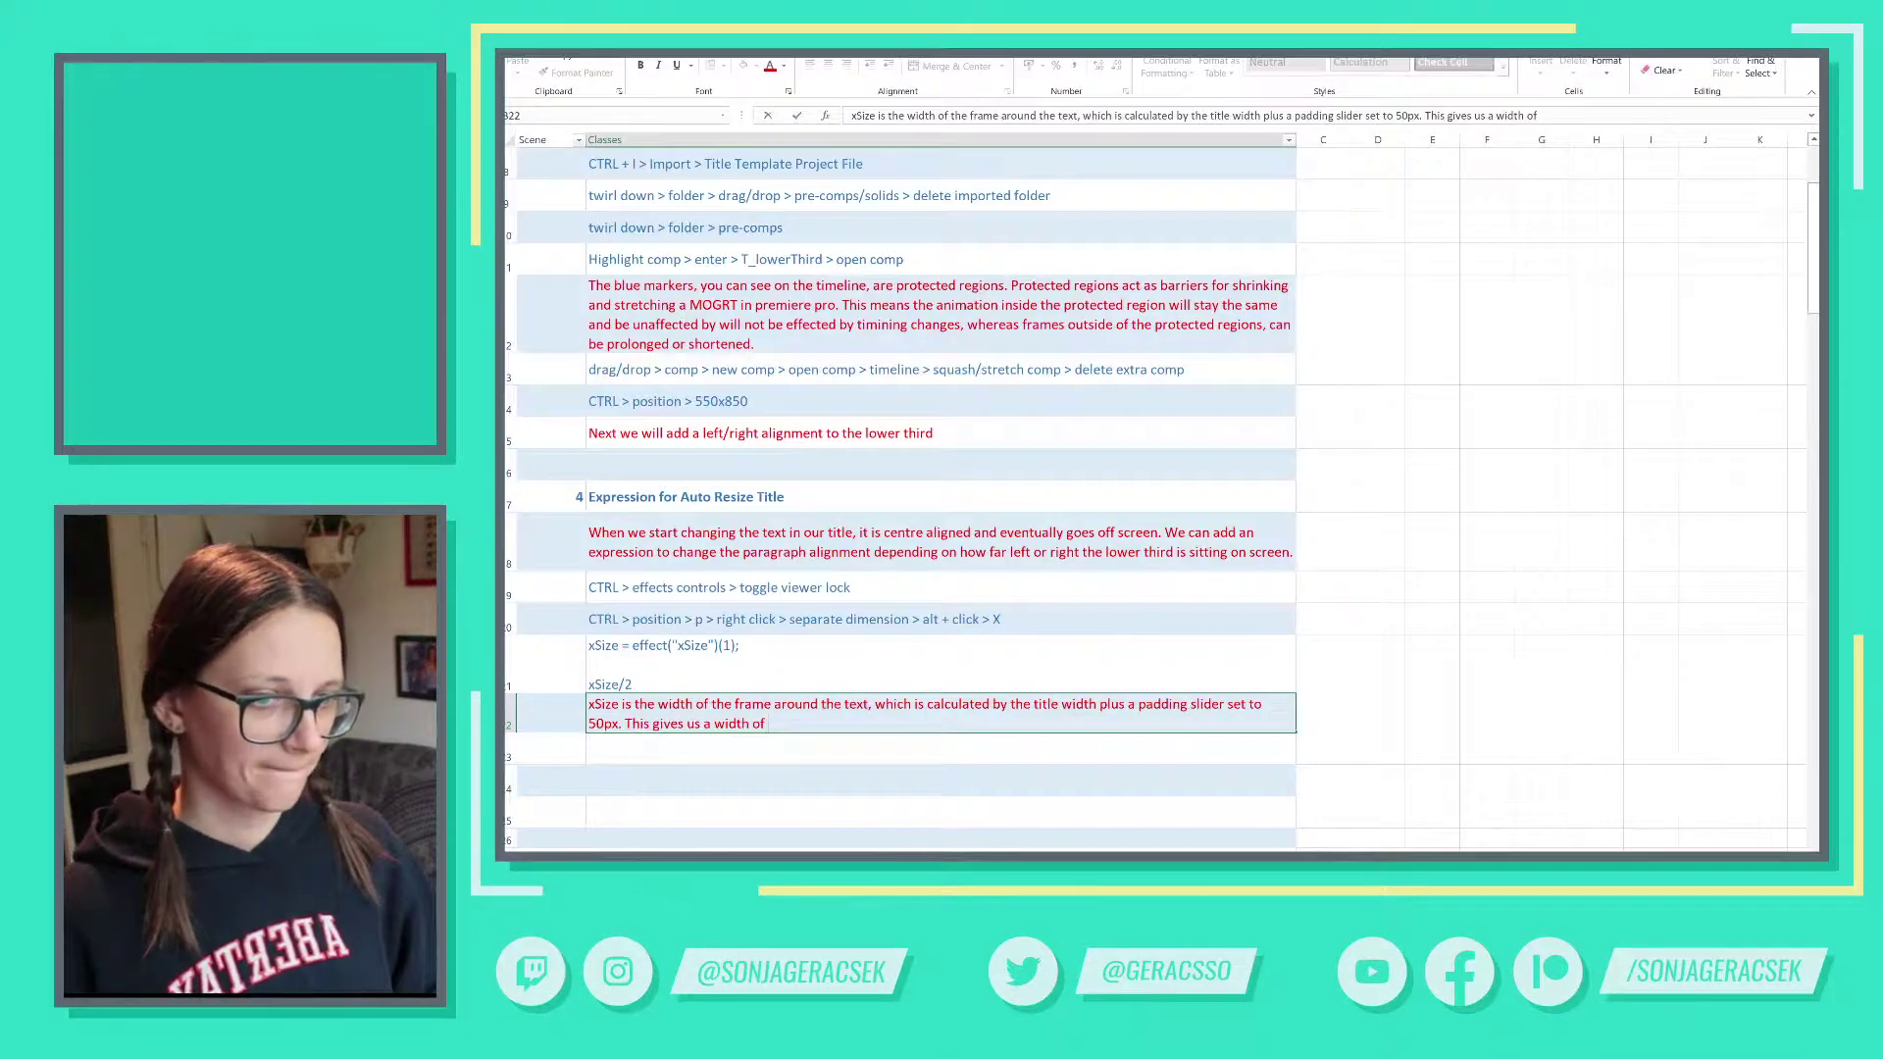
pyautogui.moveTo(625, 724); pyautogui.dragTo(767, 723)
pyautogui.press('BackSpace')
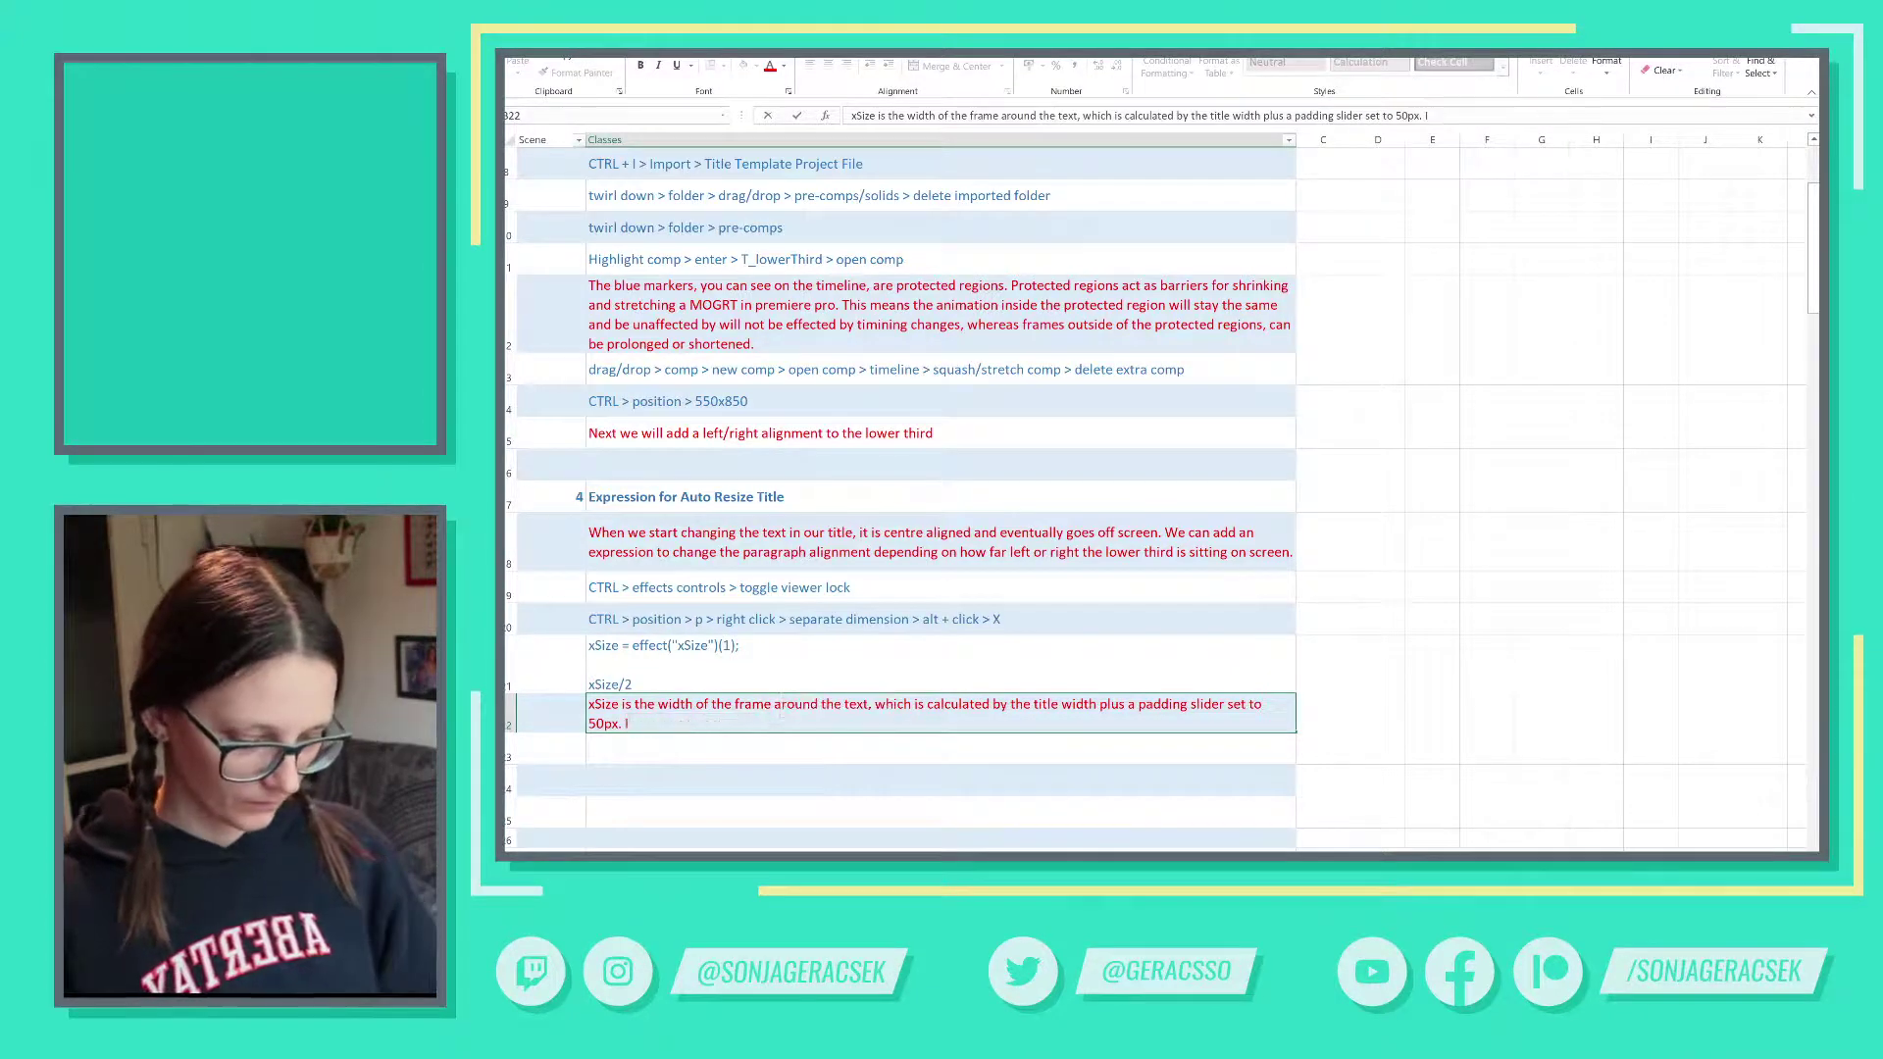
# - Continue the xSize note after "50px." with "If we devide that number by 2"
pyautogui.write('If we devi')
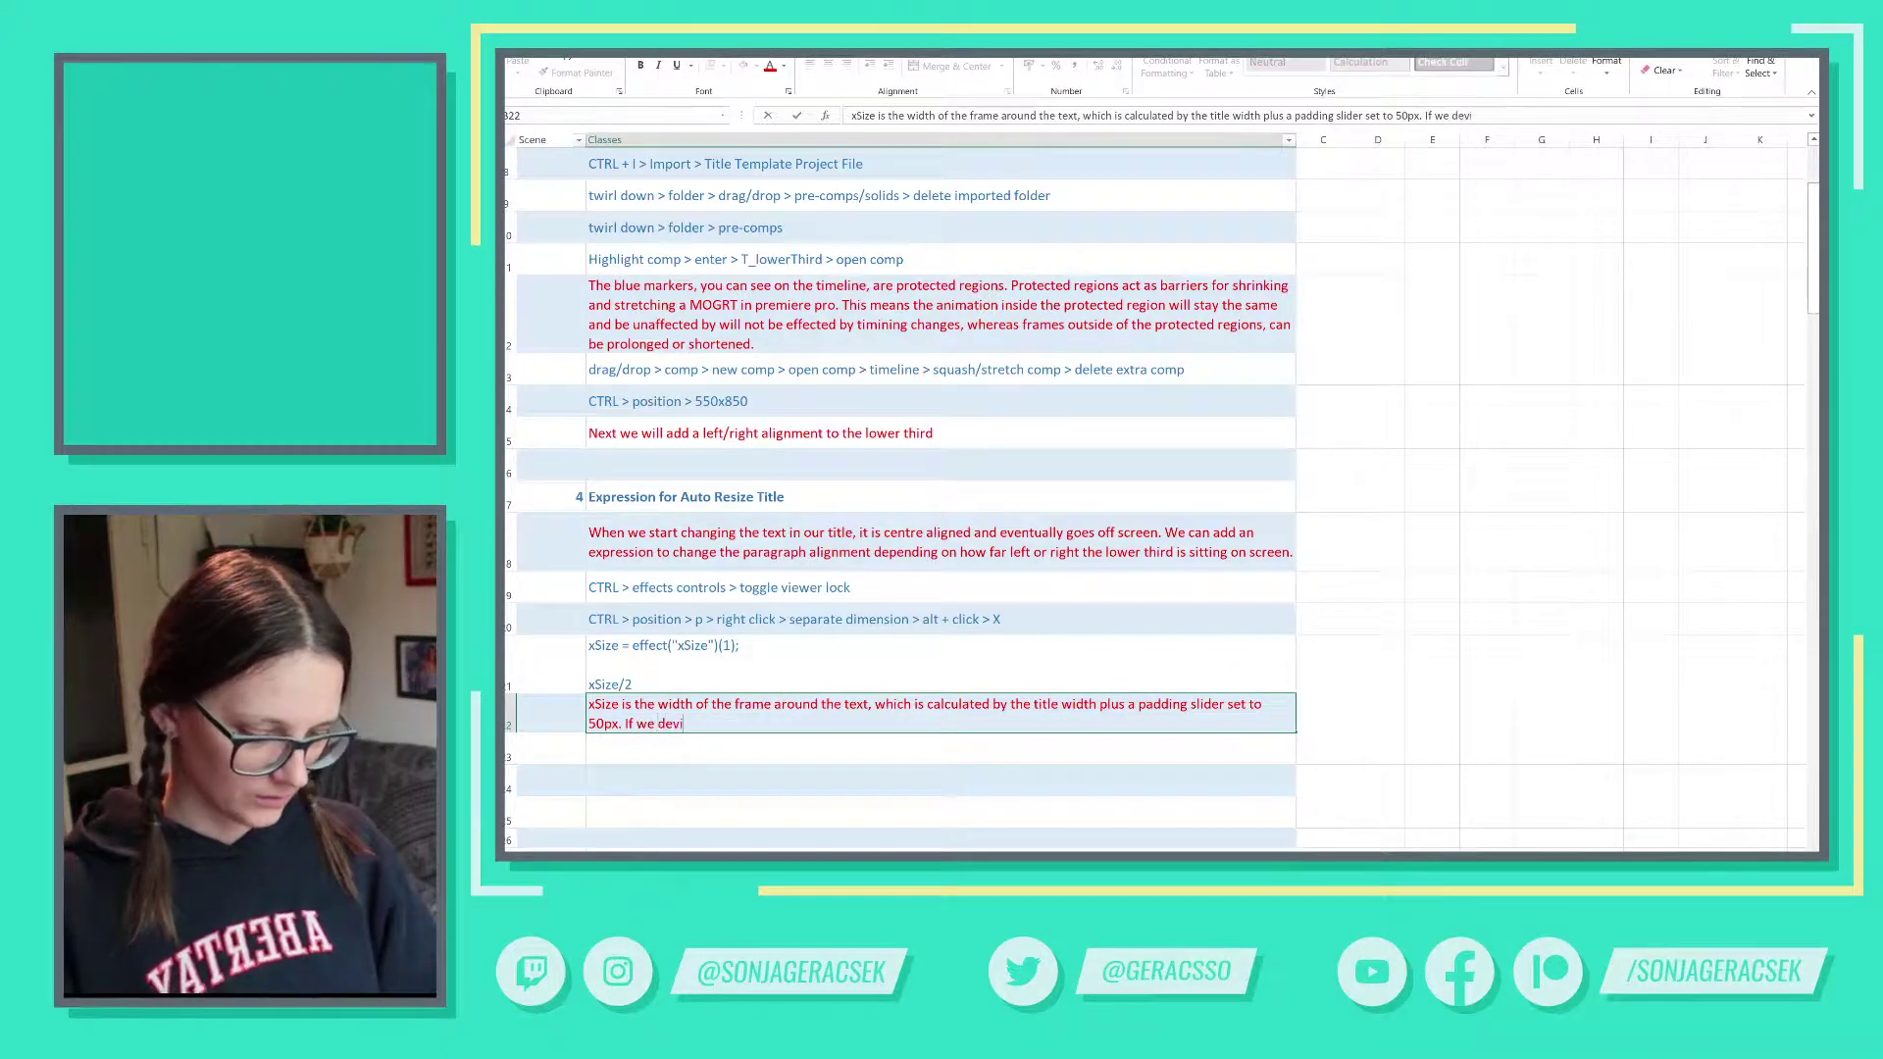
pyautogui.write('det')
pyautogui.press('BackSpace')
pyautogui.write('e tha')
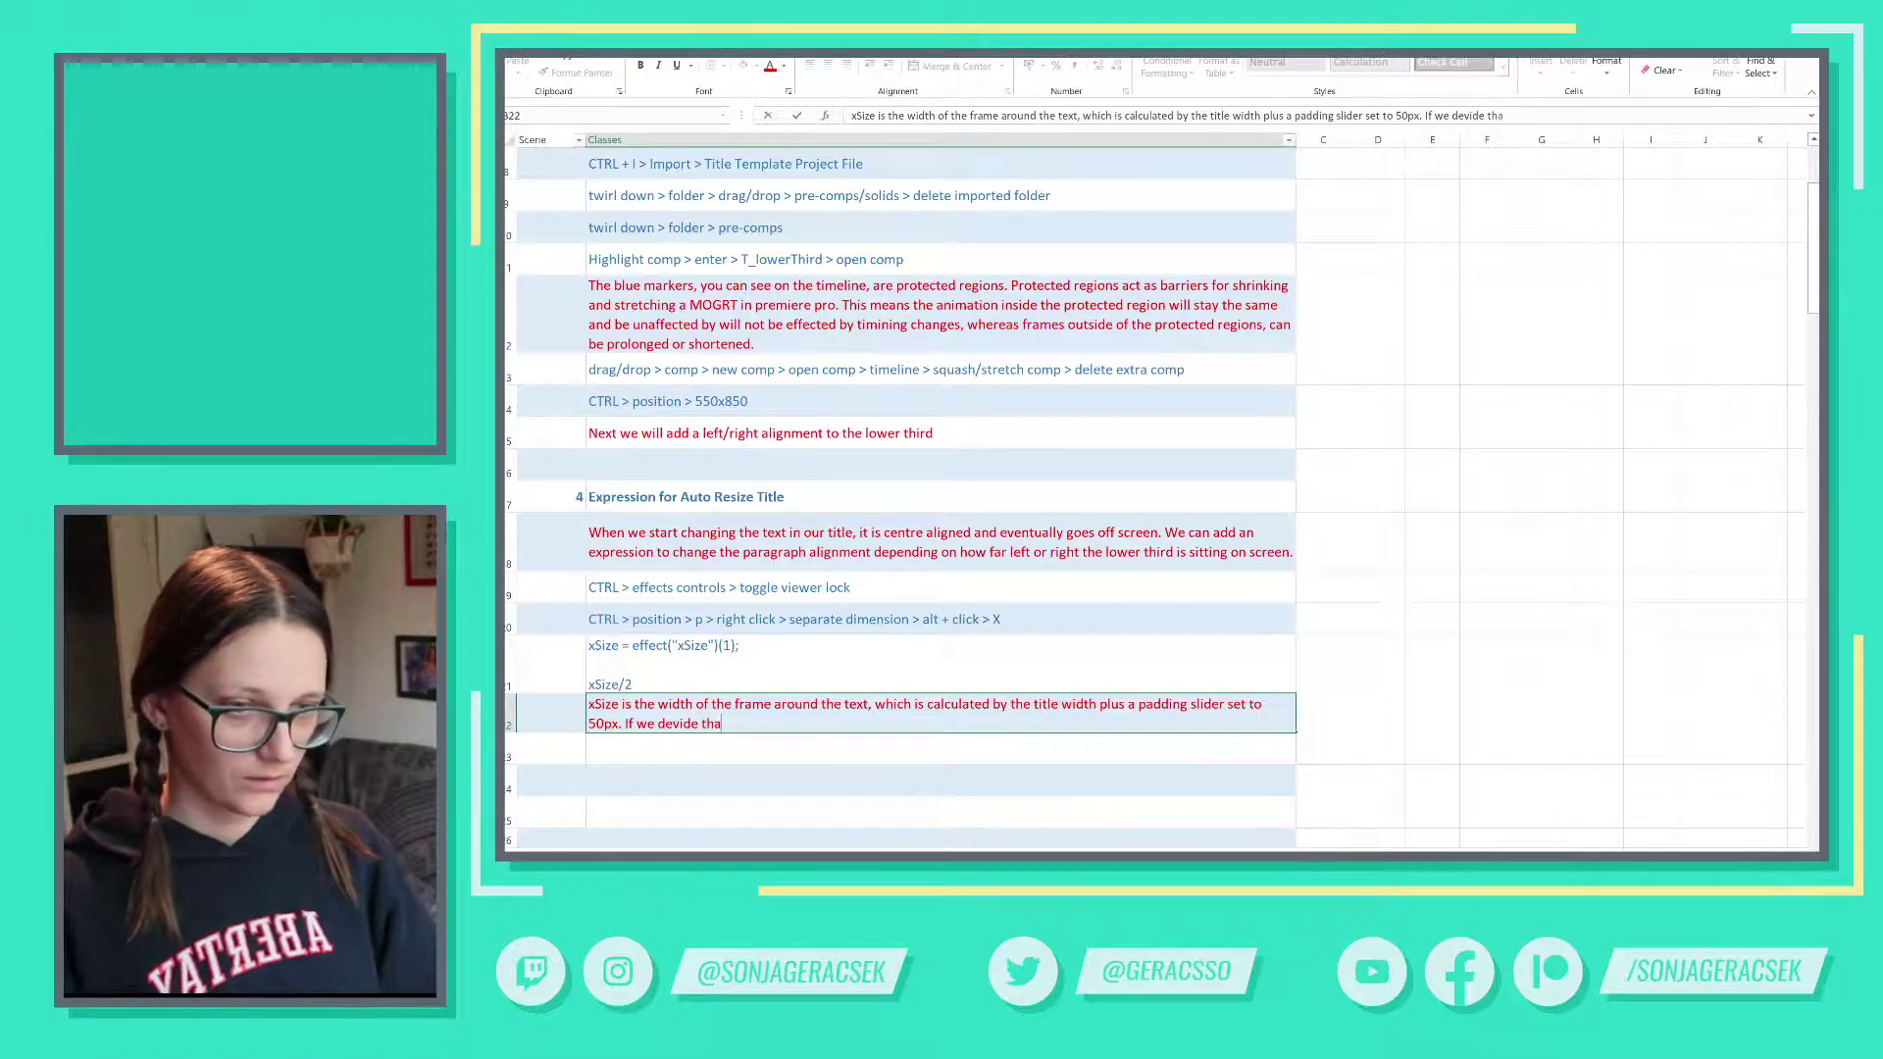
pyautogui.write('t number by 2 ')
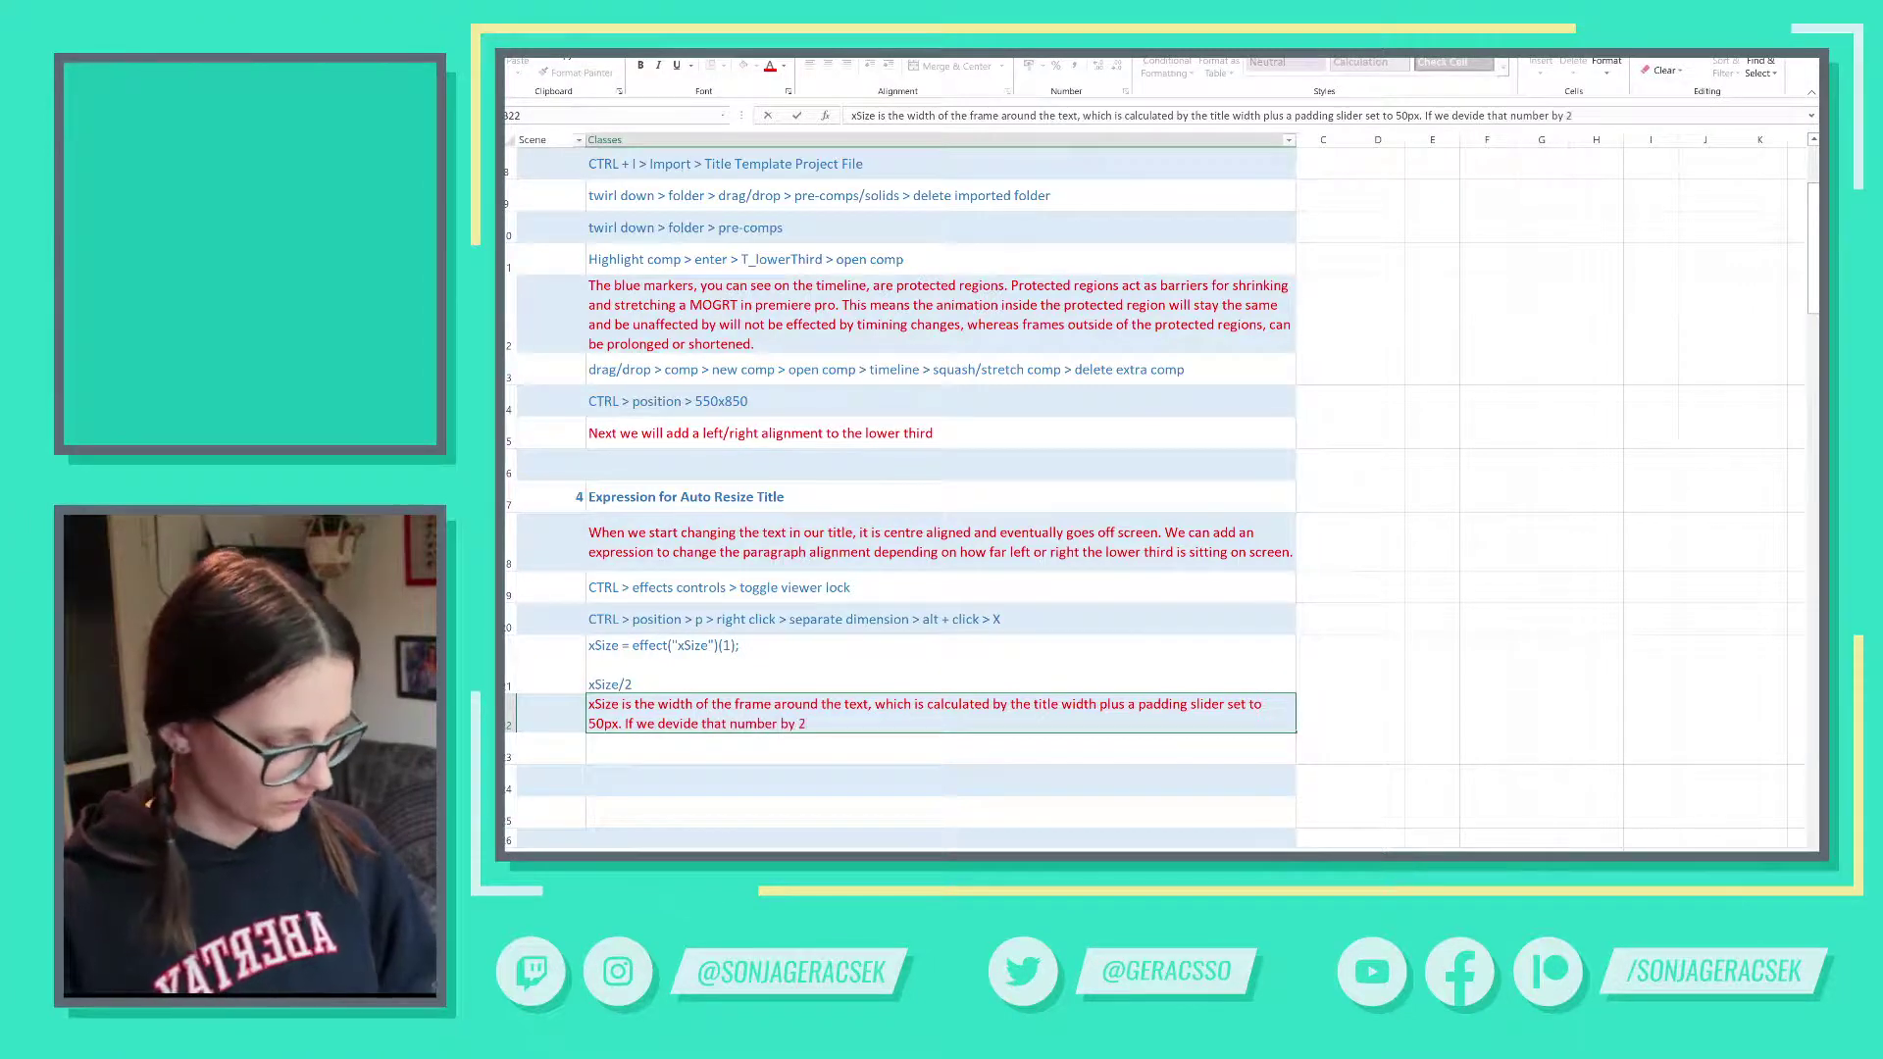
pyautogui.write('we')
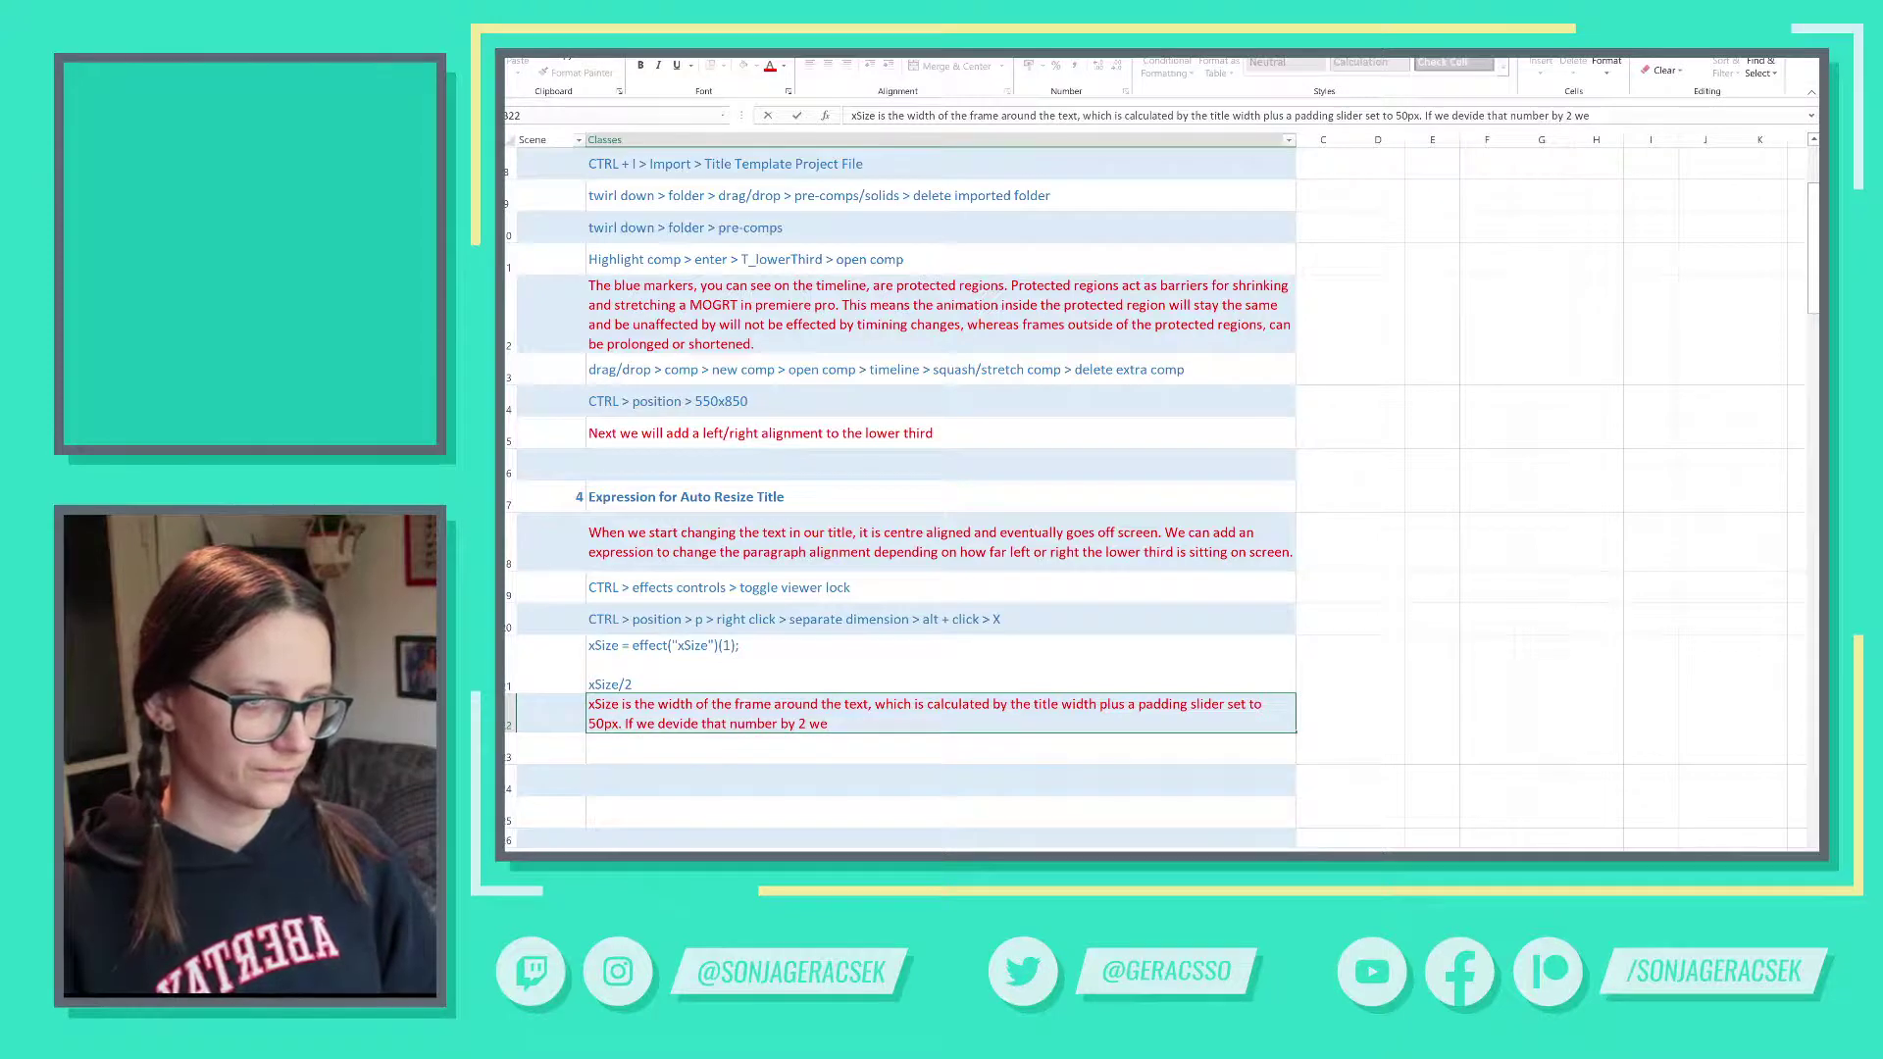
pyautogui.press('BackSpace')
pyautogui.press('BackSpace')
# - Complete the sentence about dividing by 2 with ", the lower third will sit at the edge of the screen."
pyautogui.write(', the')
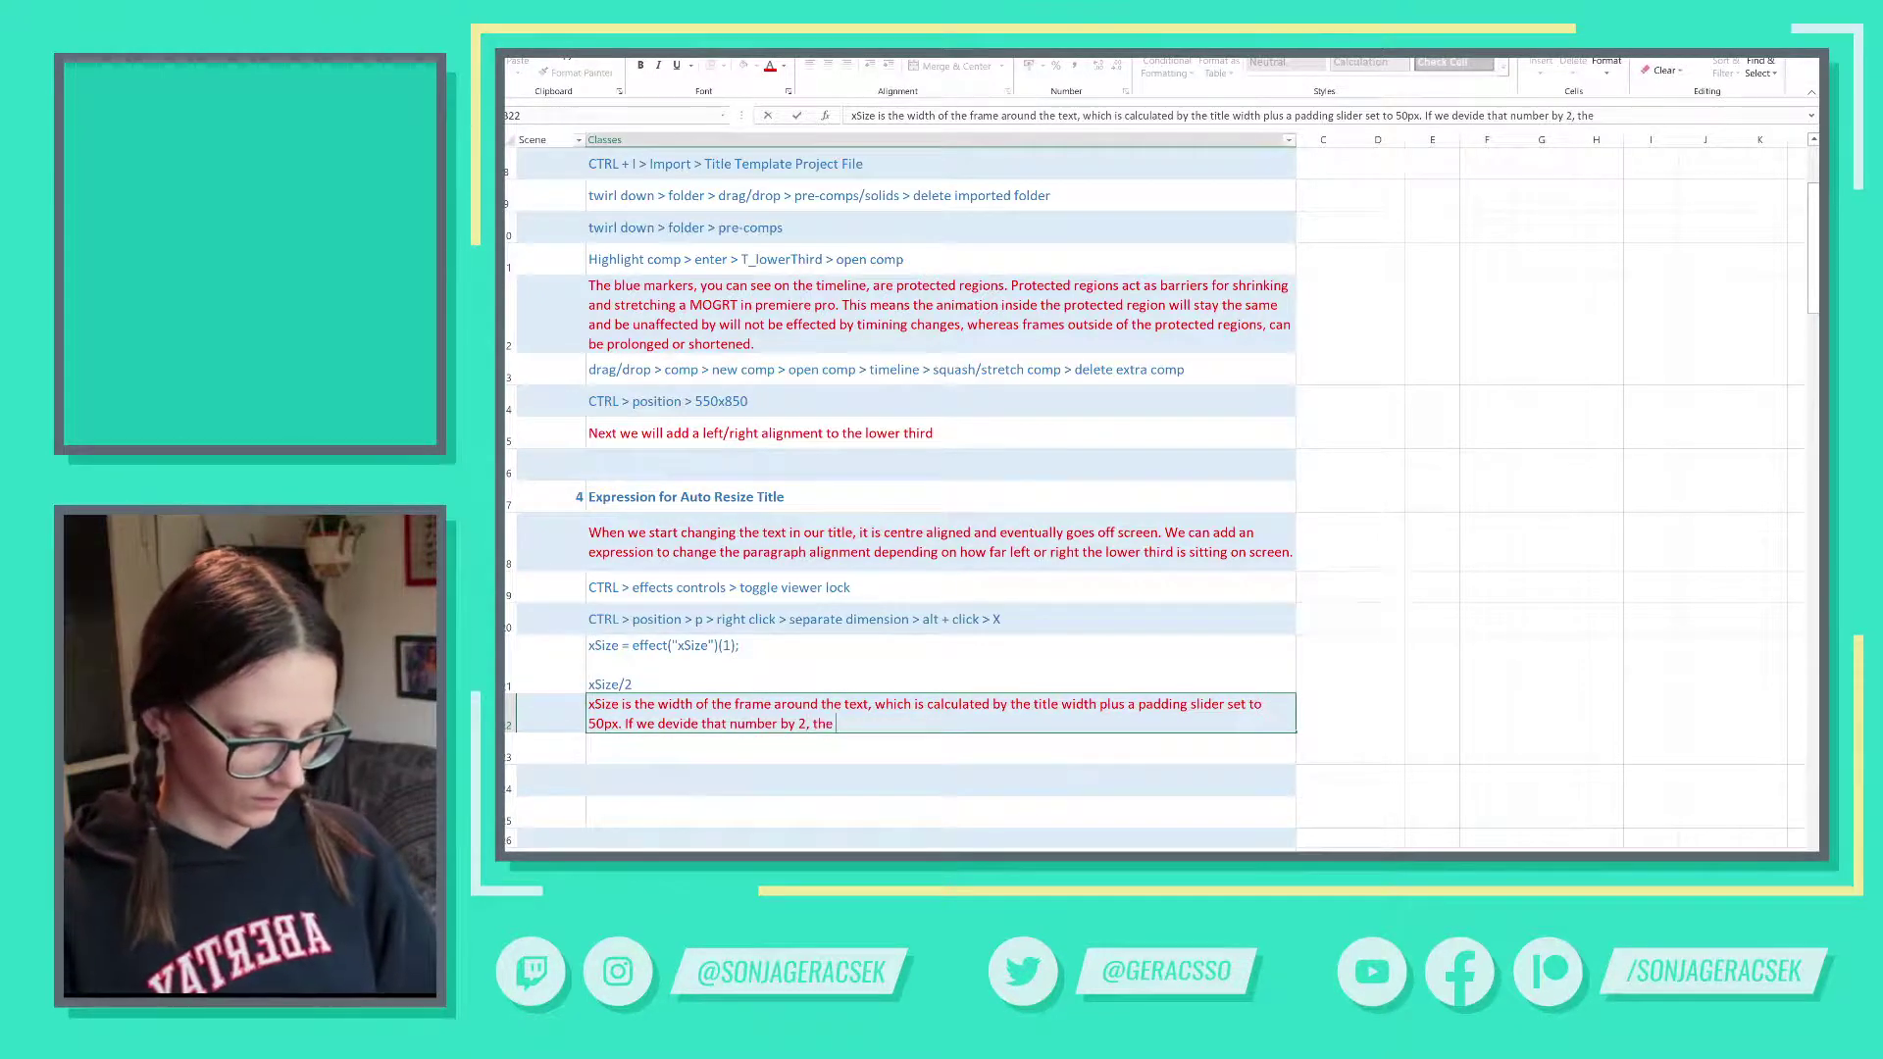
pyautogui.write(' lower third will')
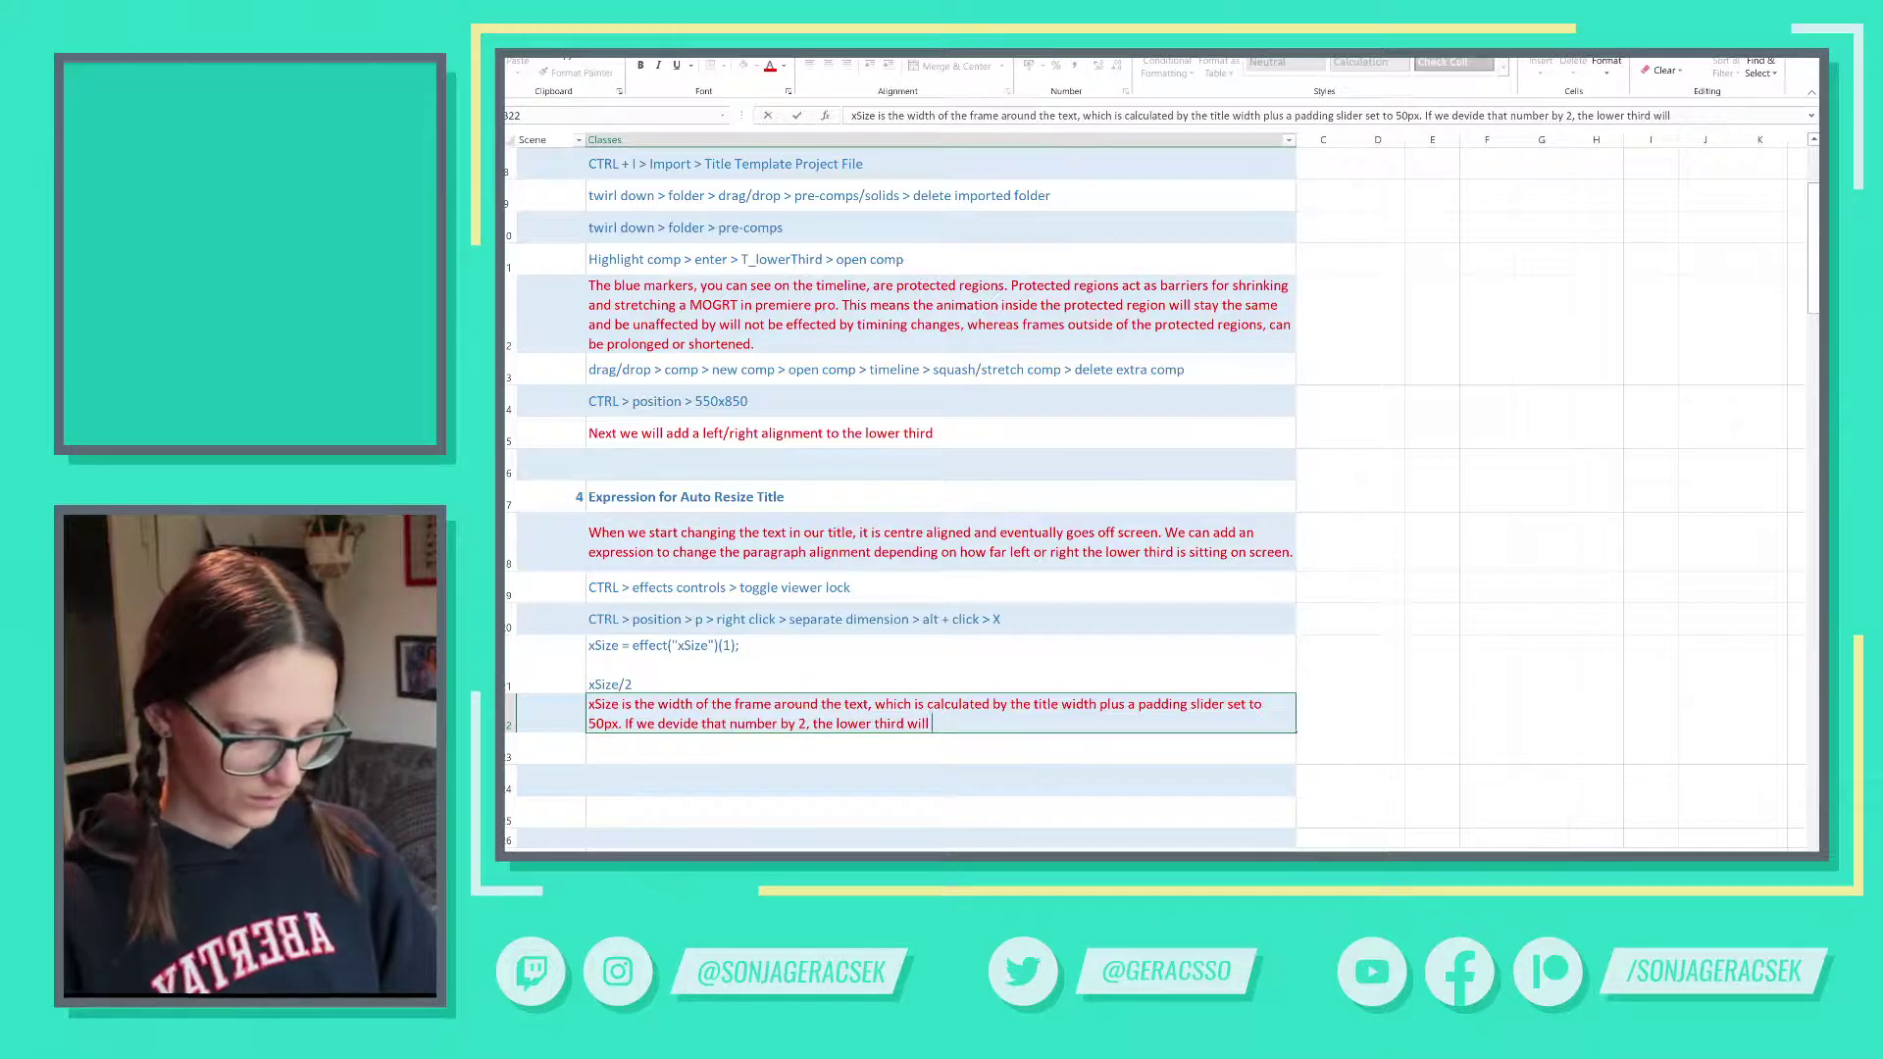
pyautogui.write('sit at the')
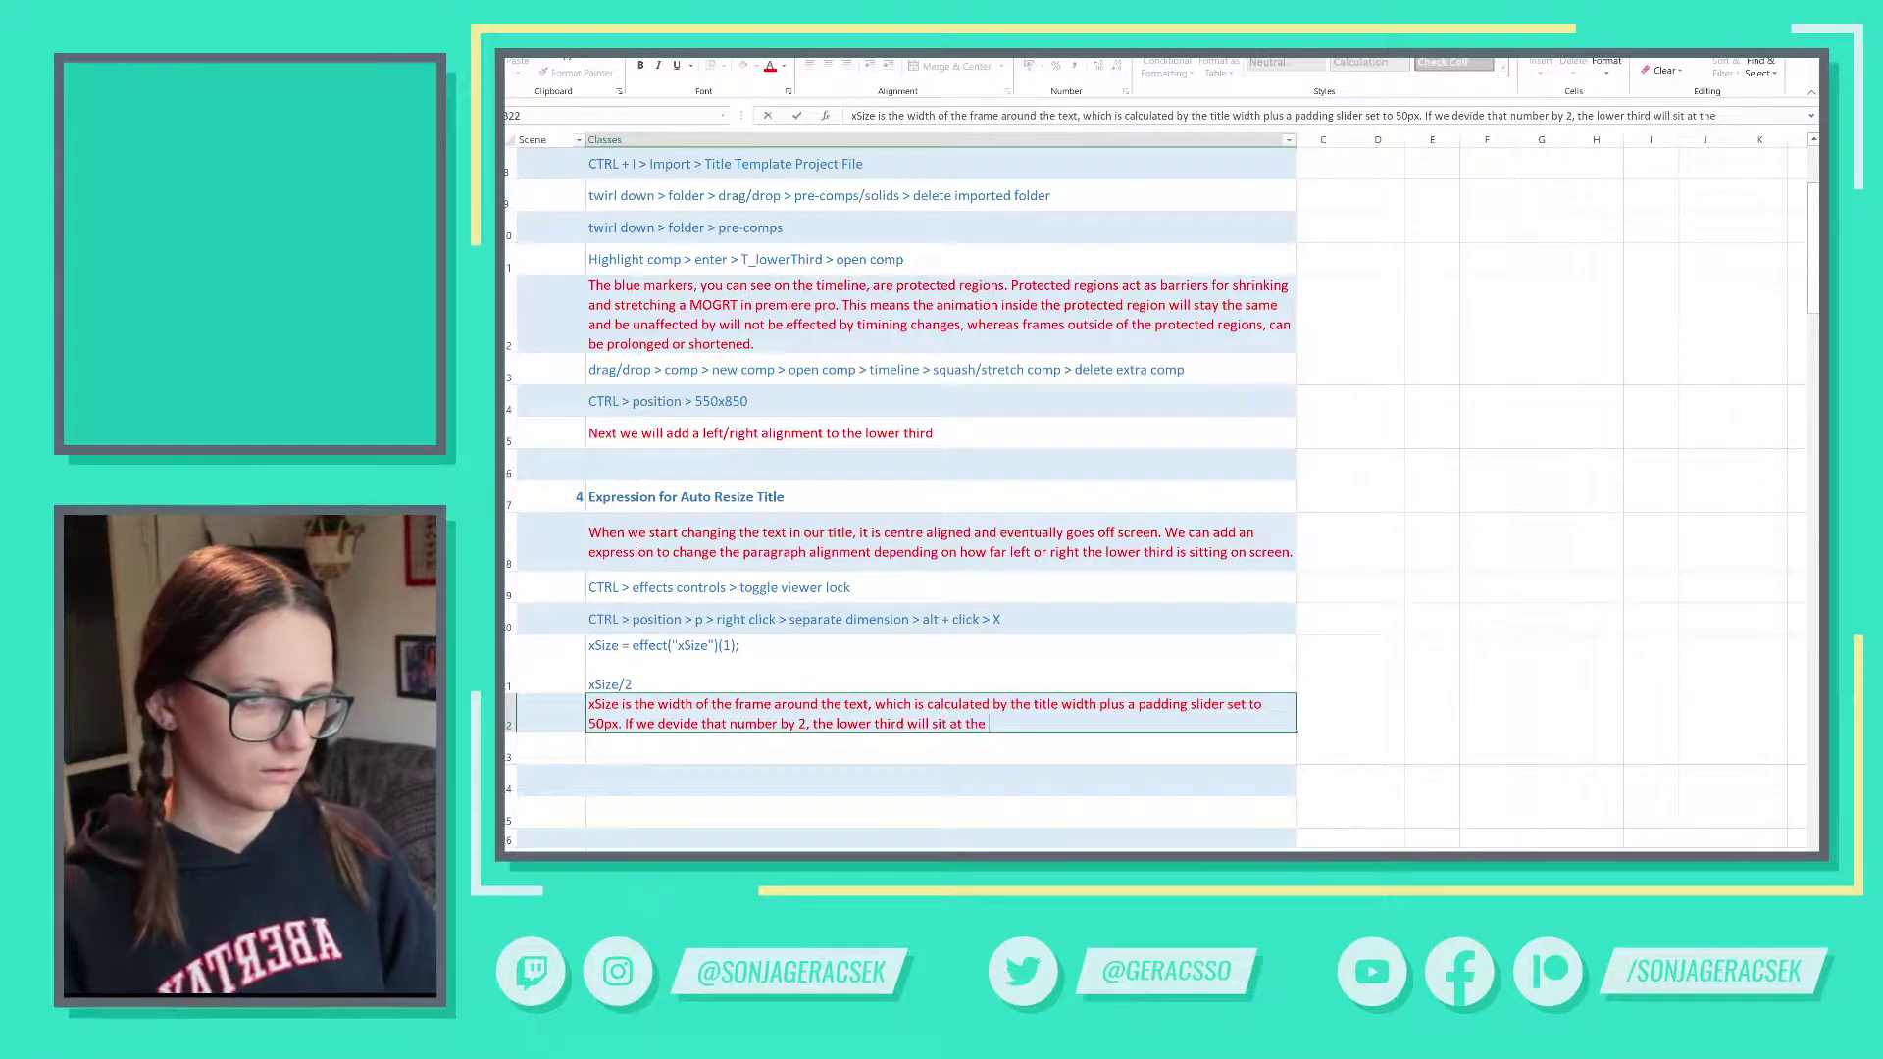
pyautogui.write(' edge of the')
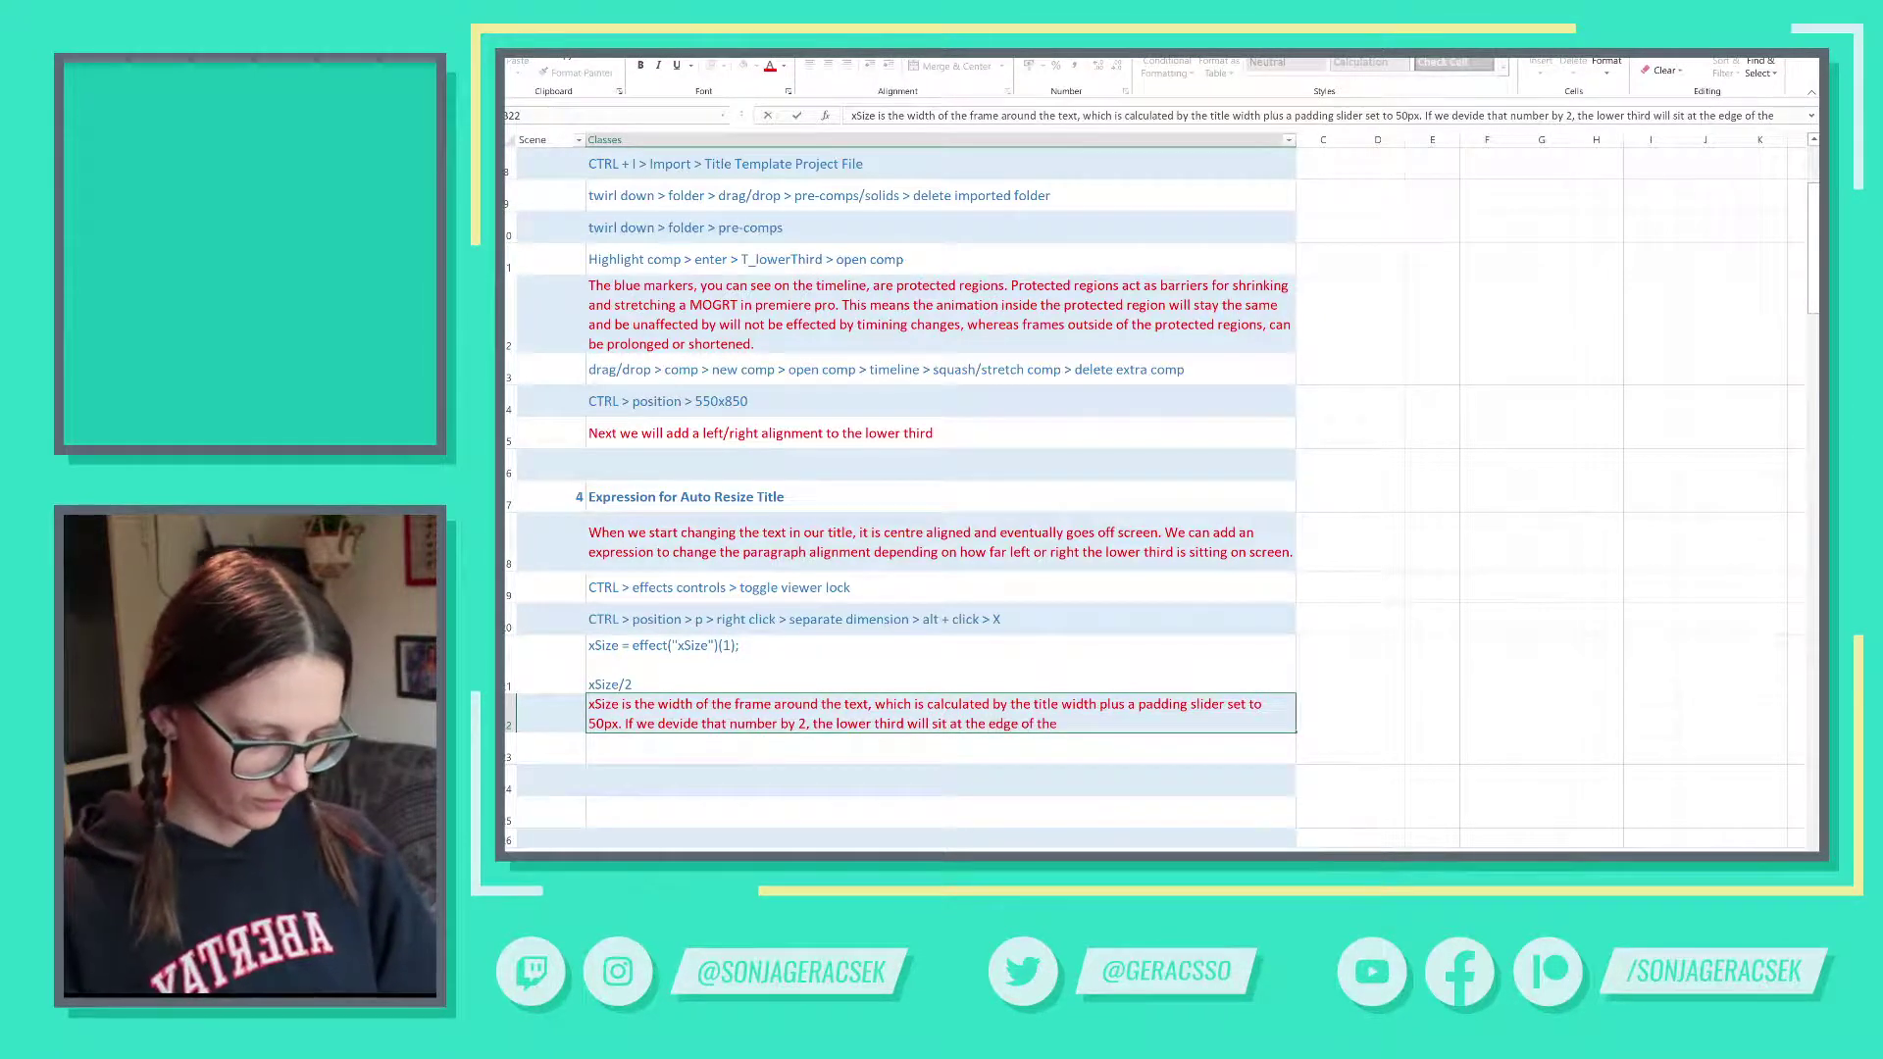
pyautogui.write(' screen.')
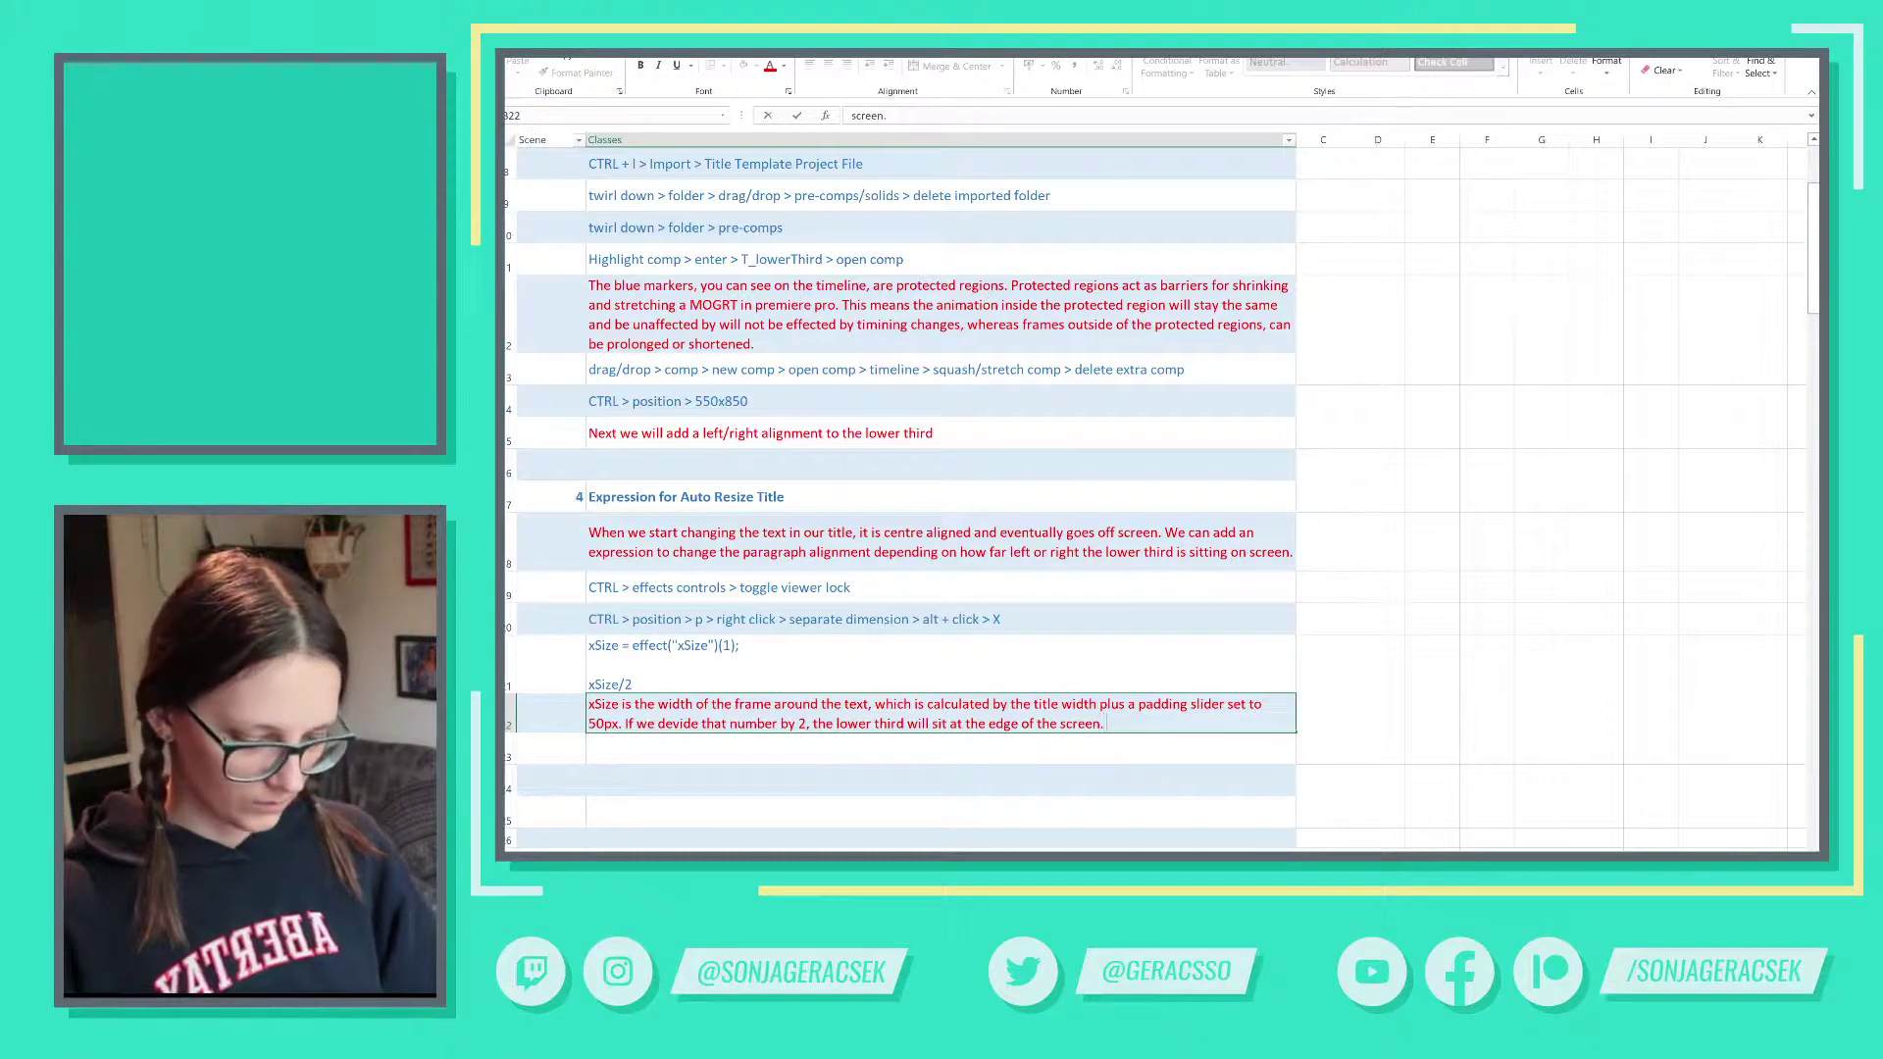
# - Add "To move it away from the screen edge, we can add another variable by" to the end of the xSize note
pyautogui.write(' T')
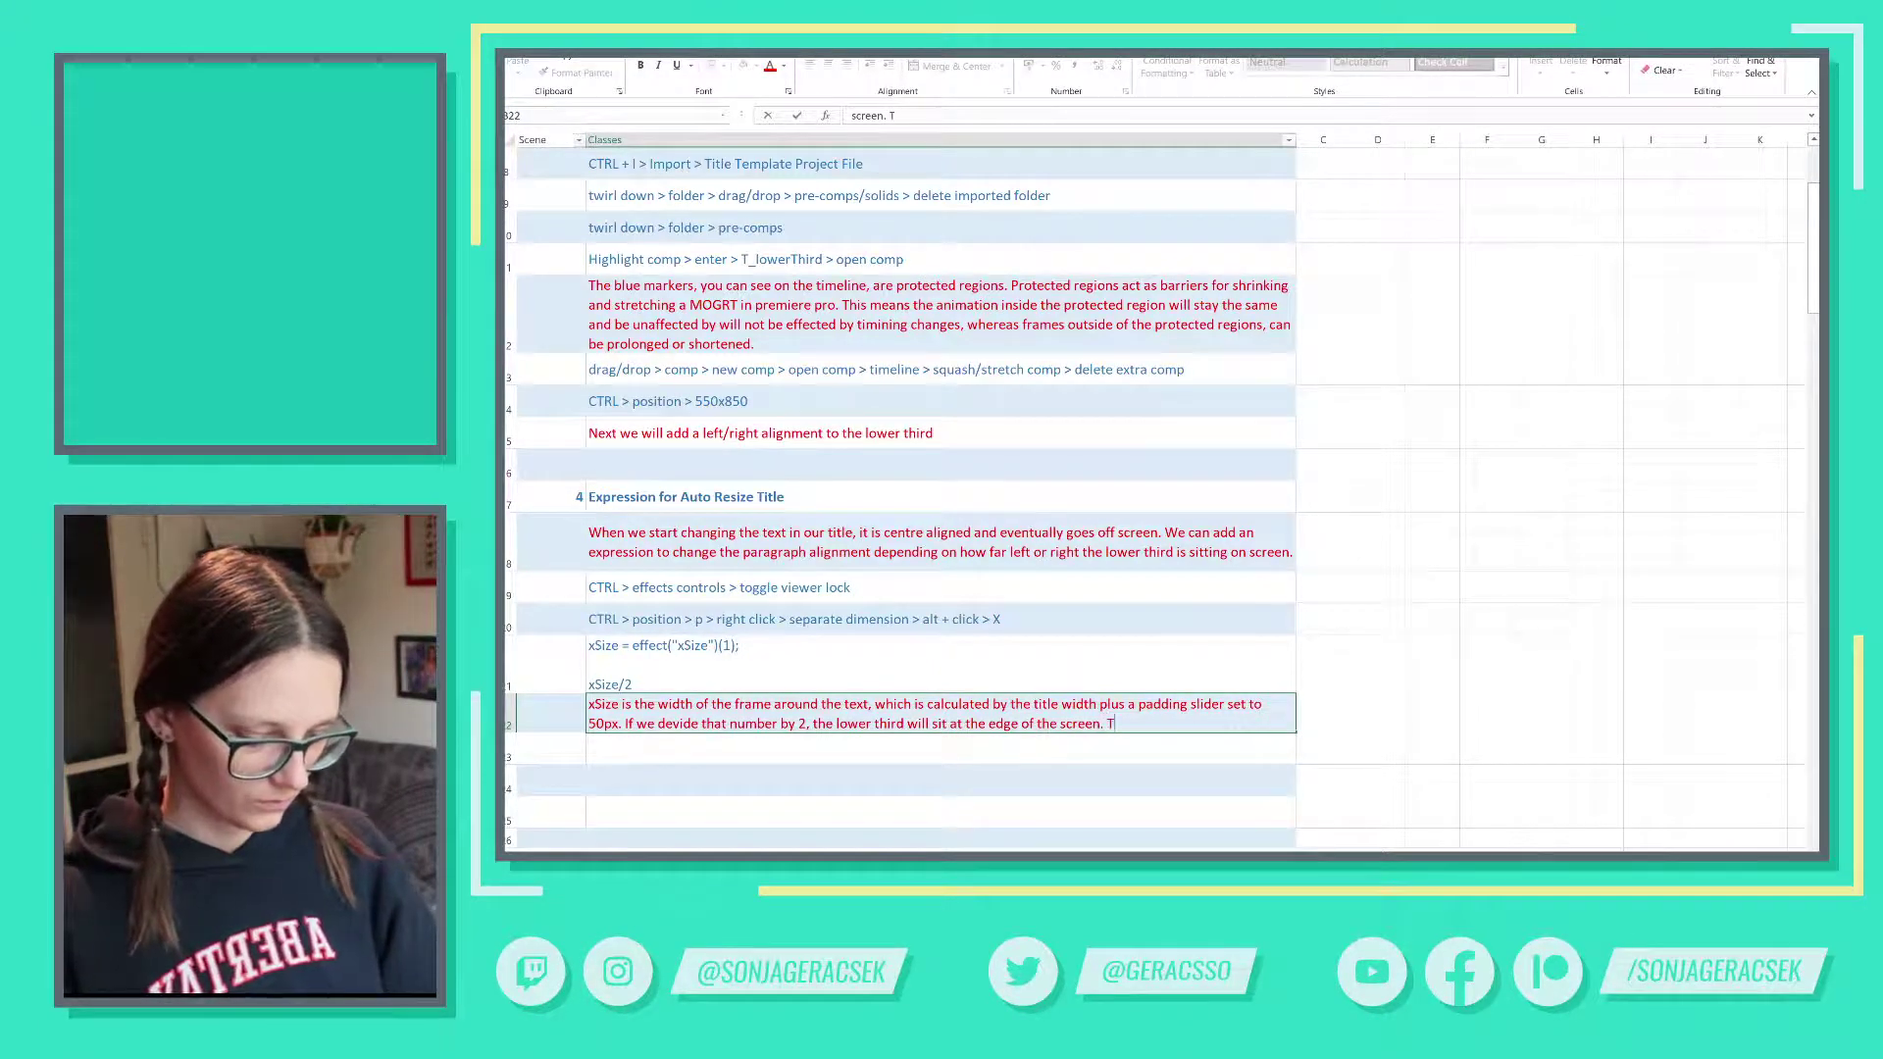
pyautogui.write('o move it awa')
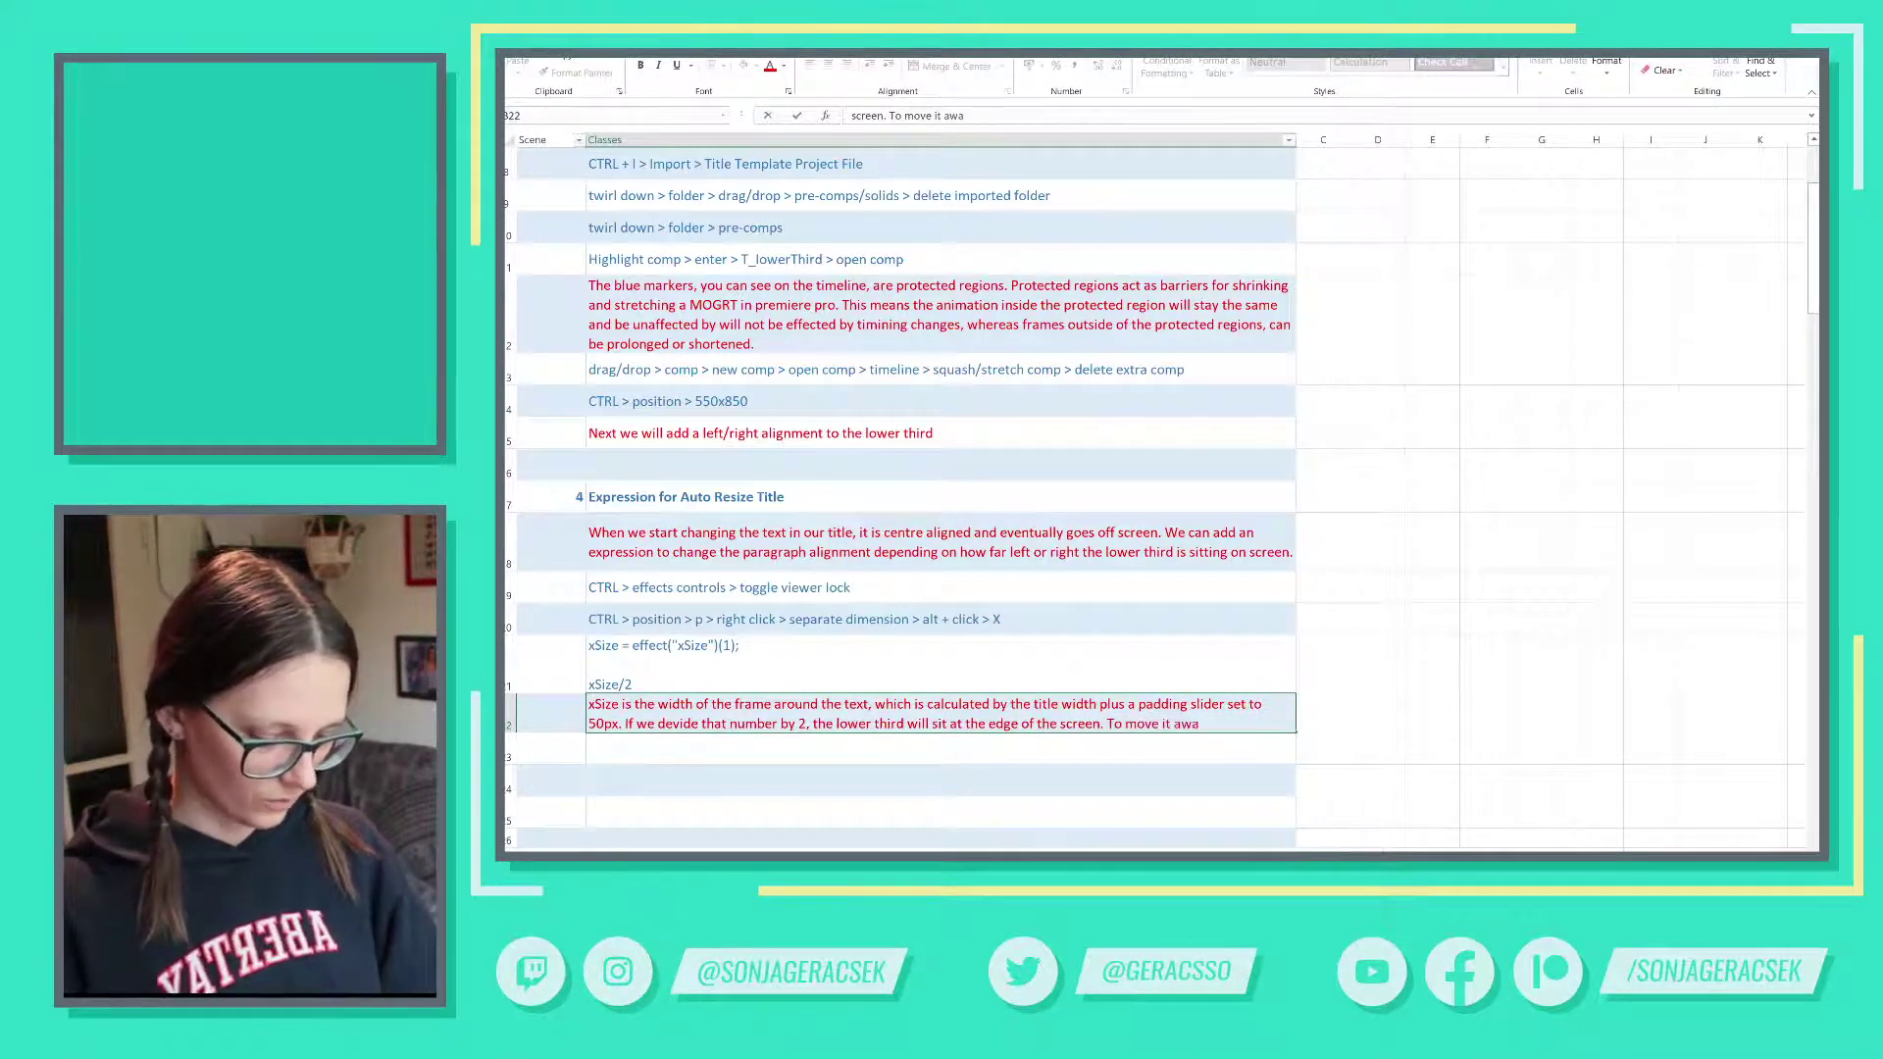
pyautogui.write('y from the s')
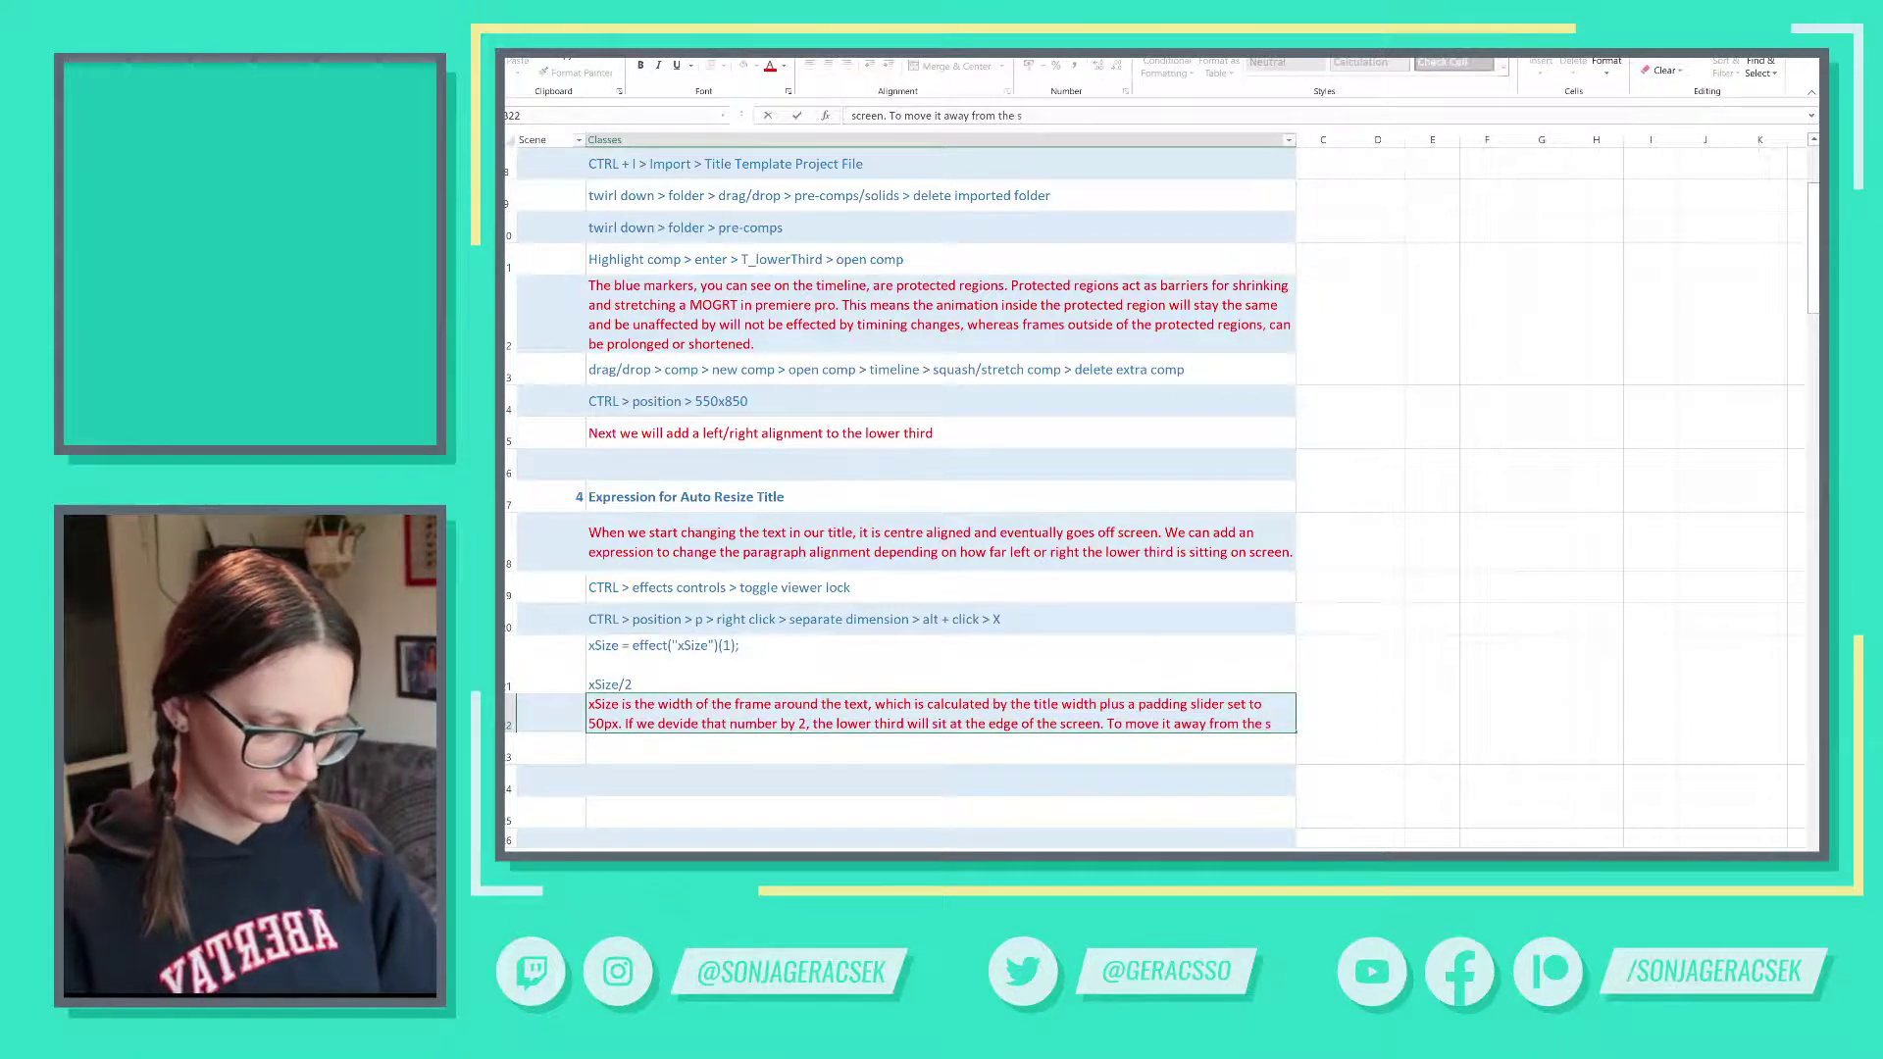
pyautogui.write('creen')
pyautogui.write(' ed')
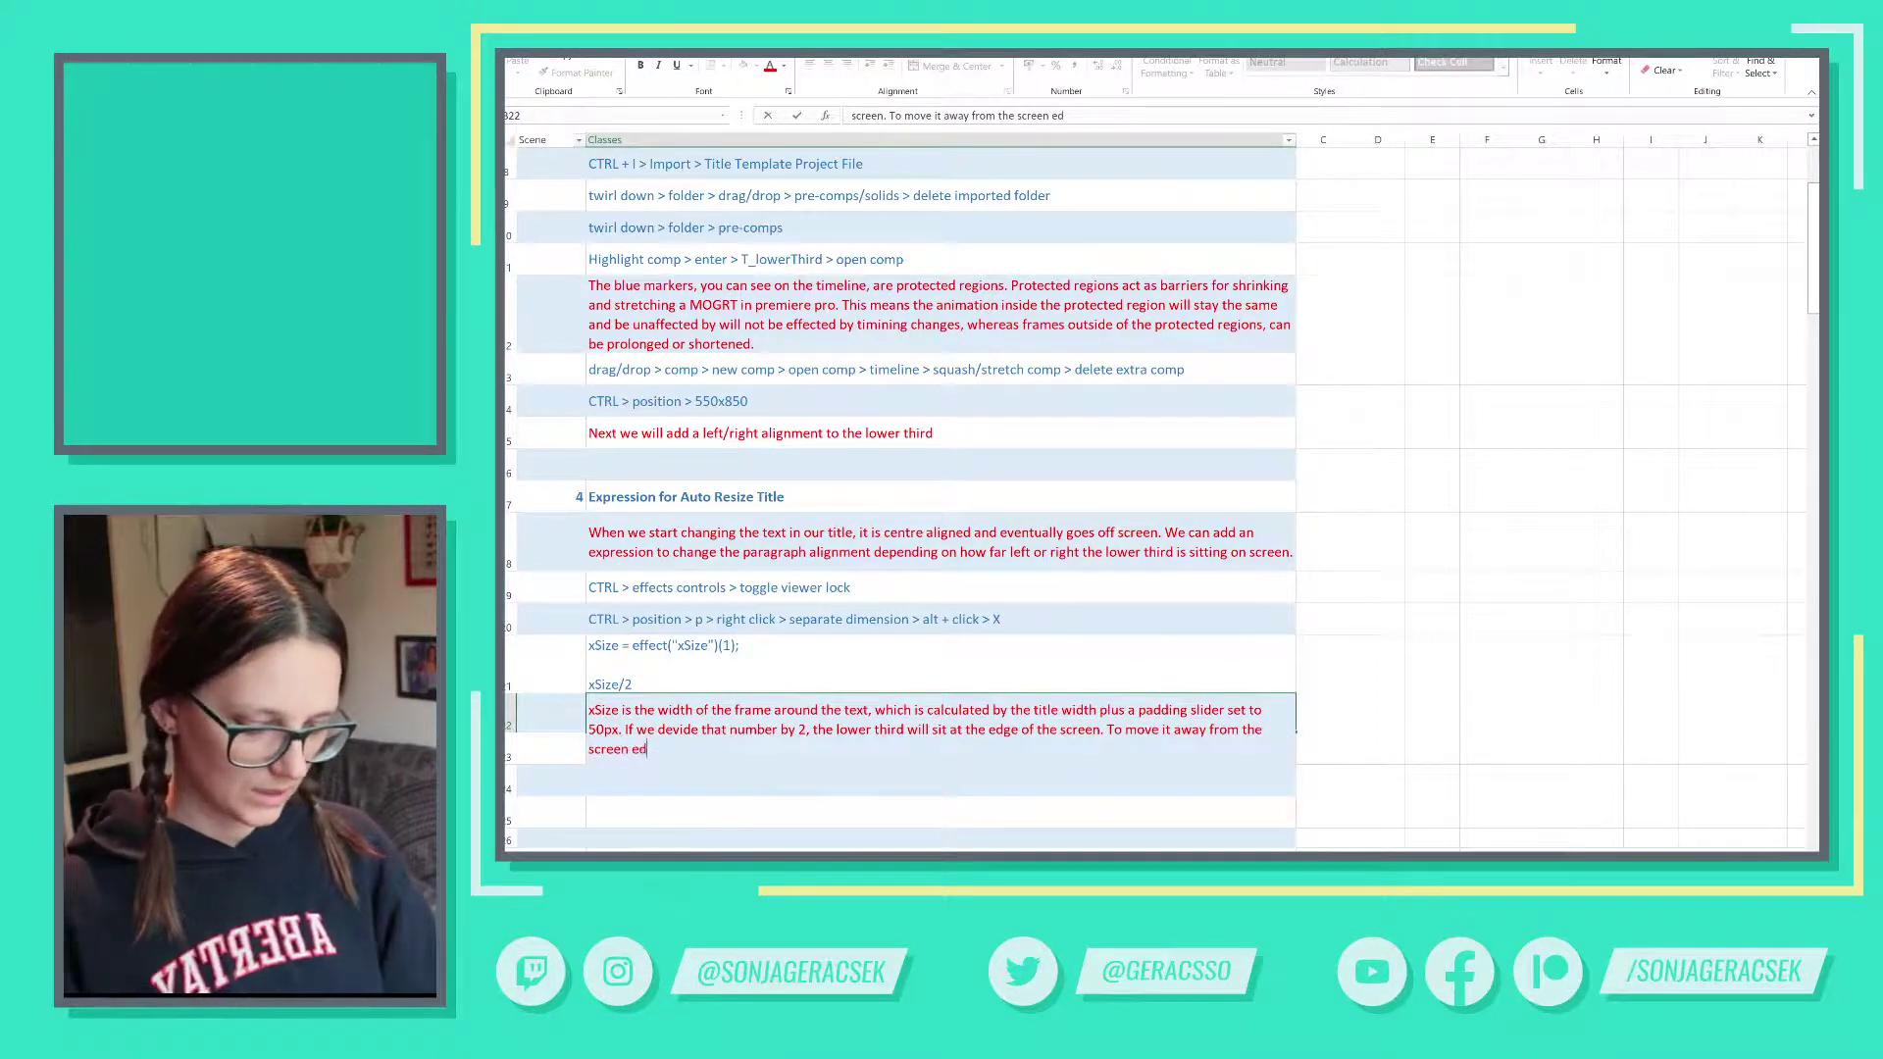
pyautogui.write('ge, we can add another varibal')
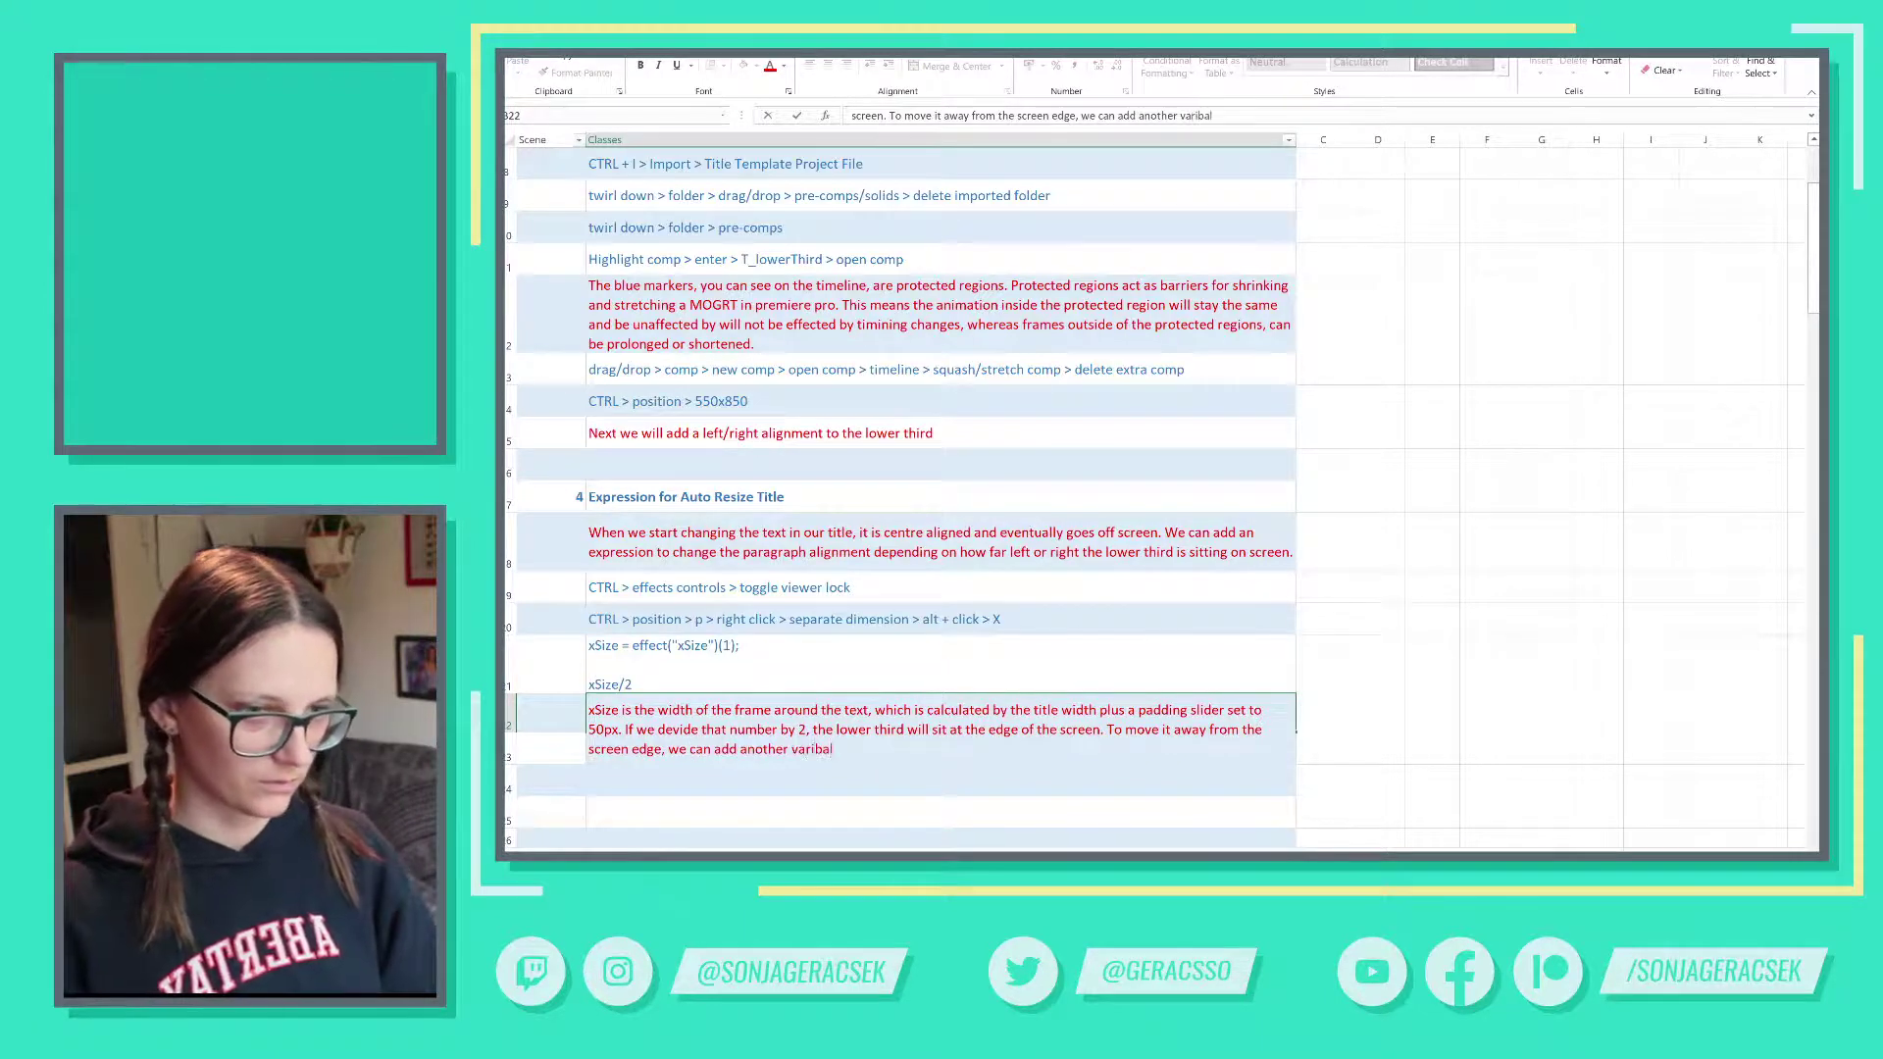
pyautogui.press('BackSpace')
pyautogui.press('BackSpace')
pyautogui.press('BackSpace')
pyautogui.write('ab')
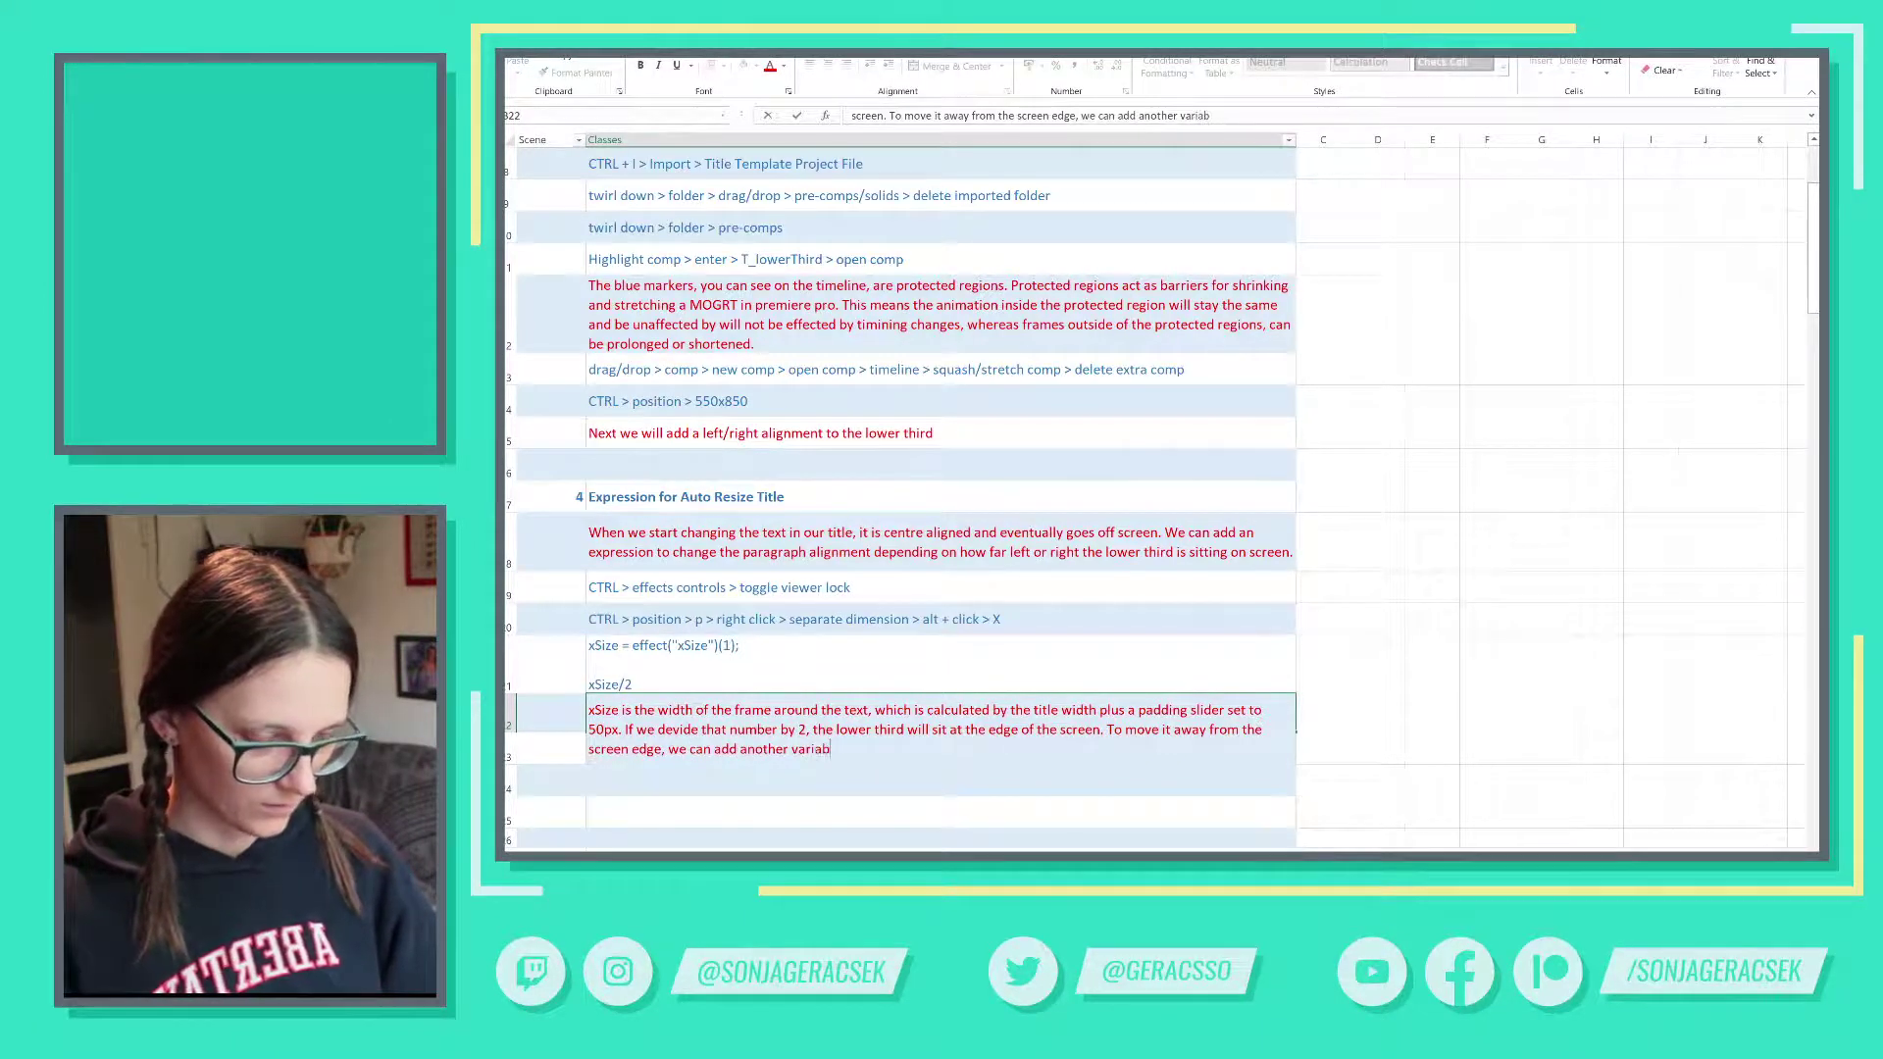
pyautogui.write('le by')
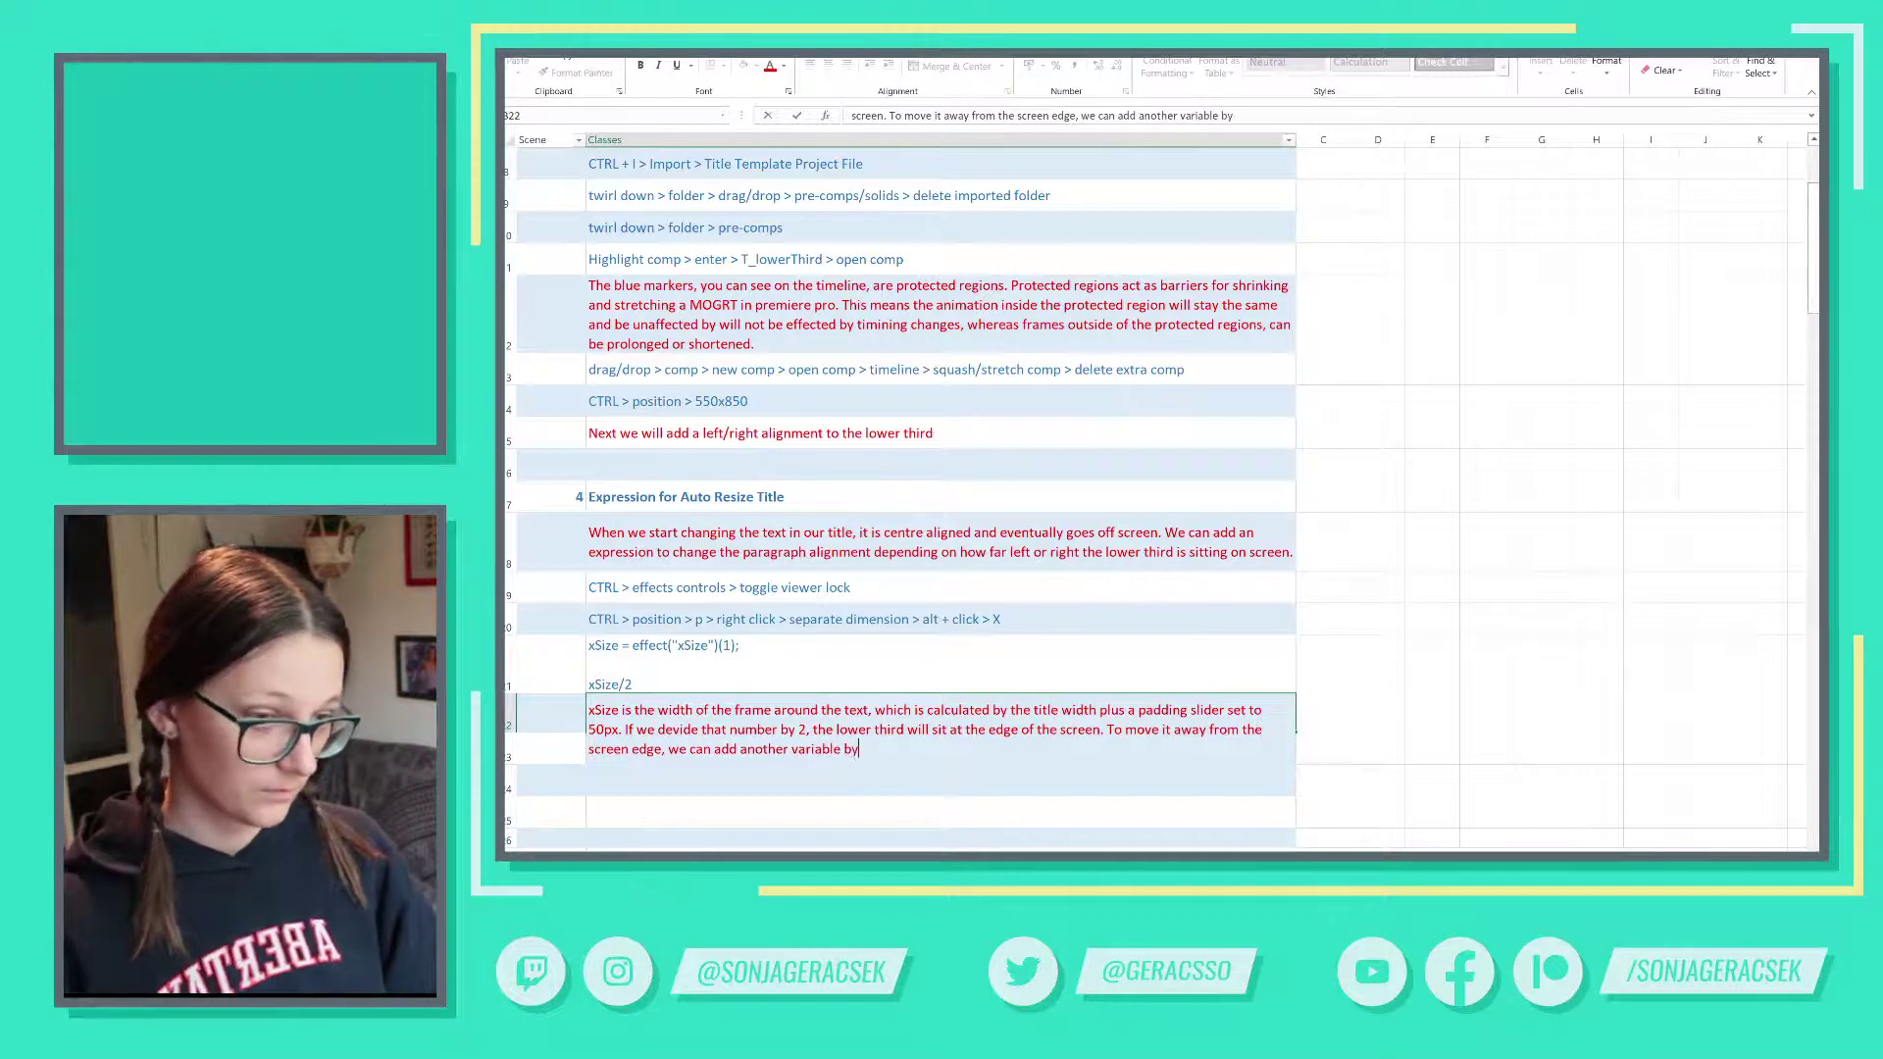
# - Finish the xSize note with "adding a margin." and commit the cell
pyautogui.write(' add')
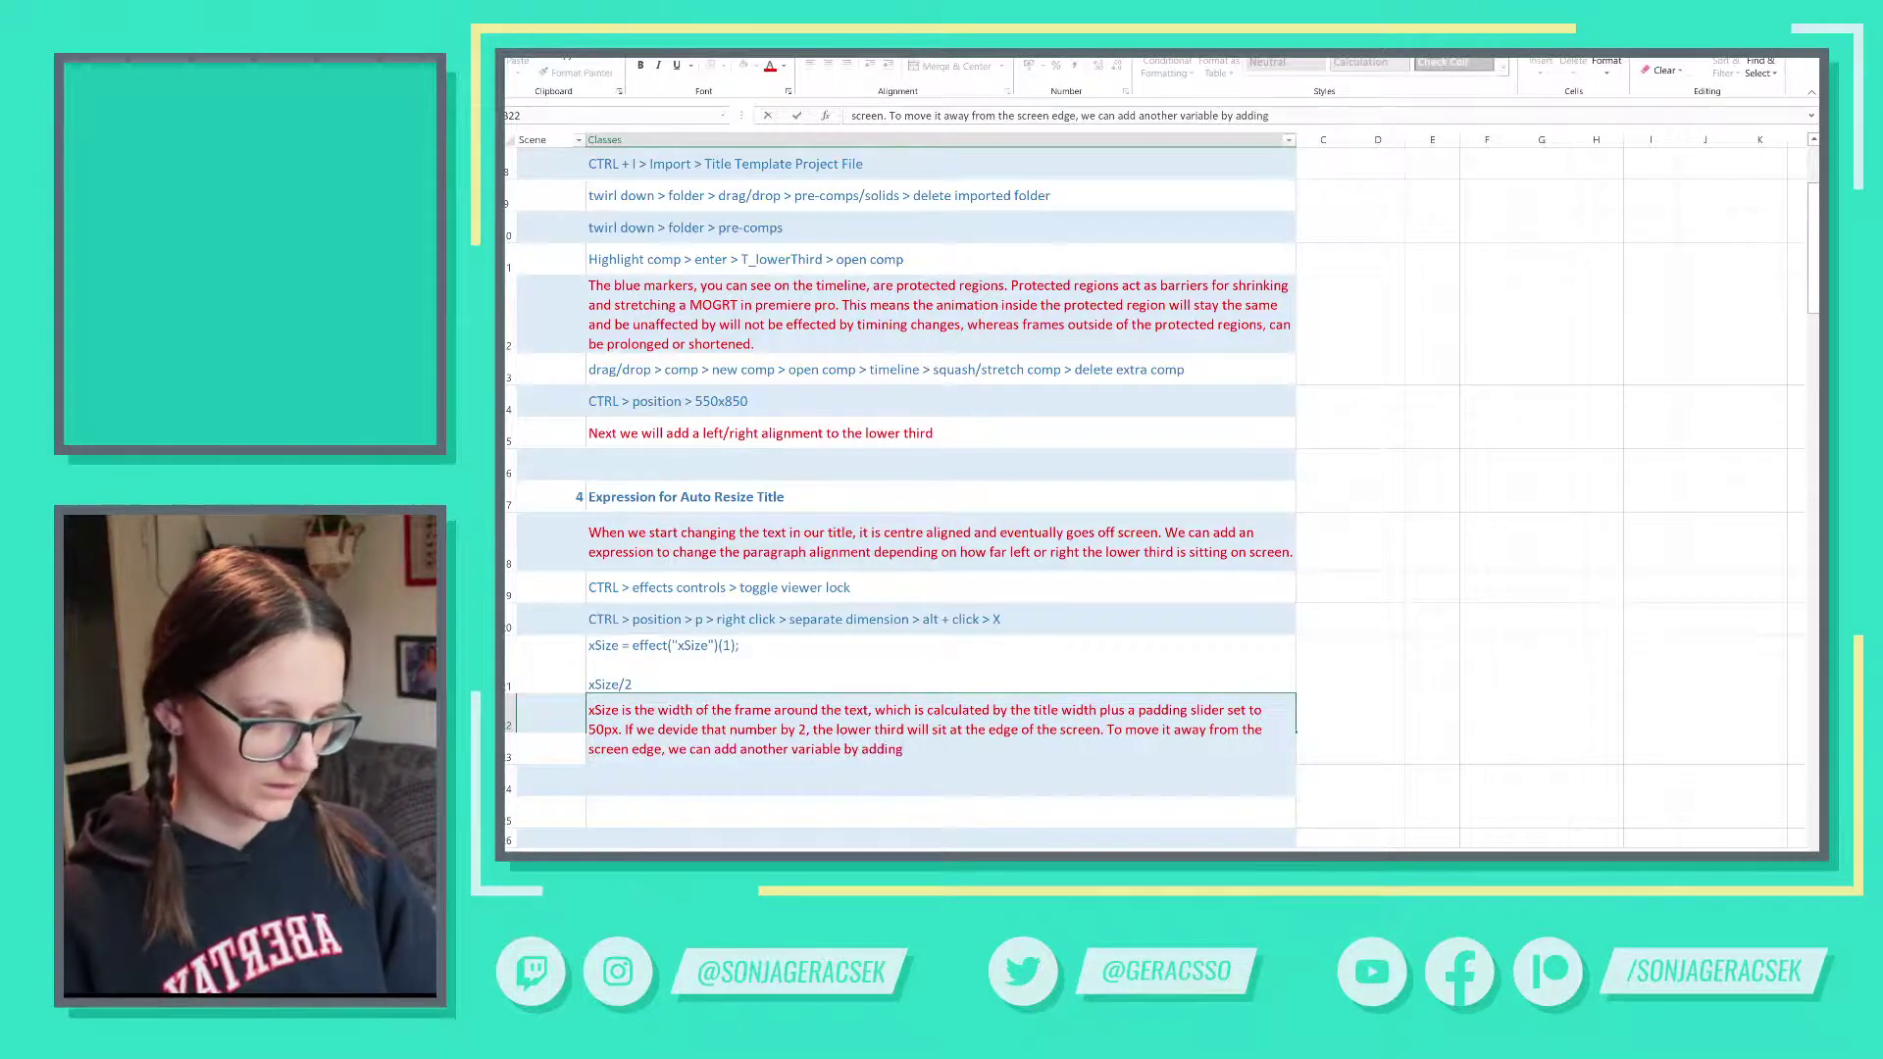
pyautogui.write('ing ')
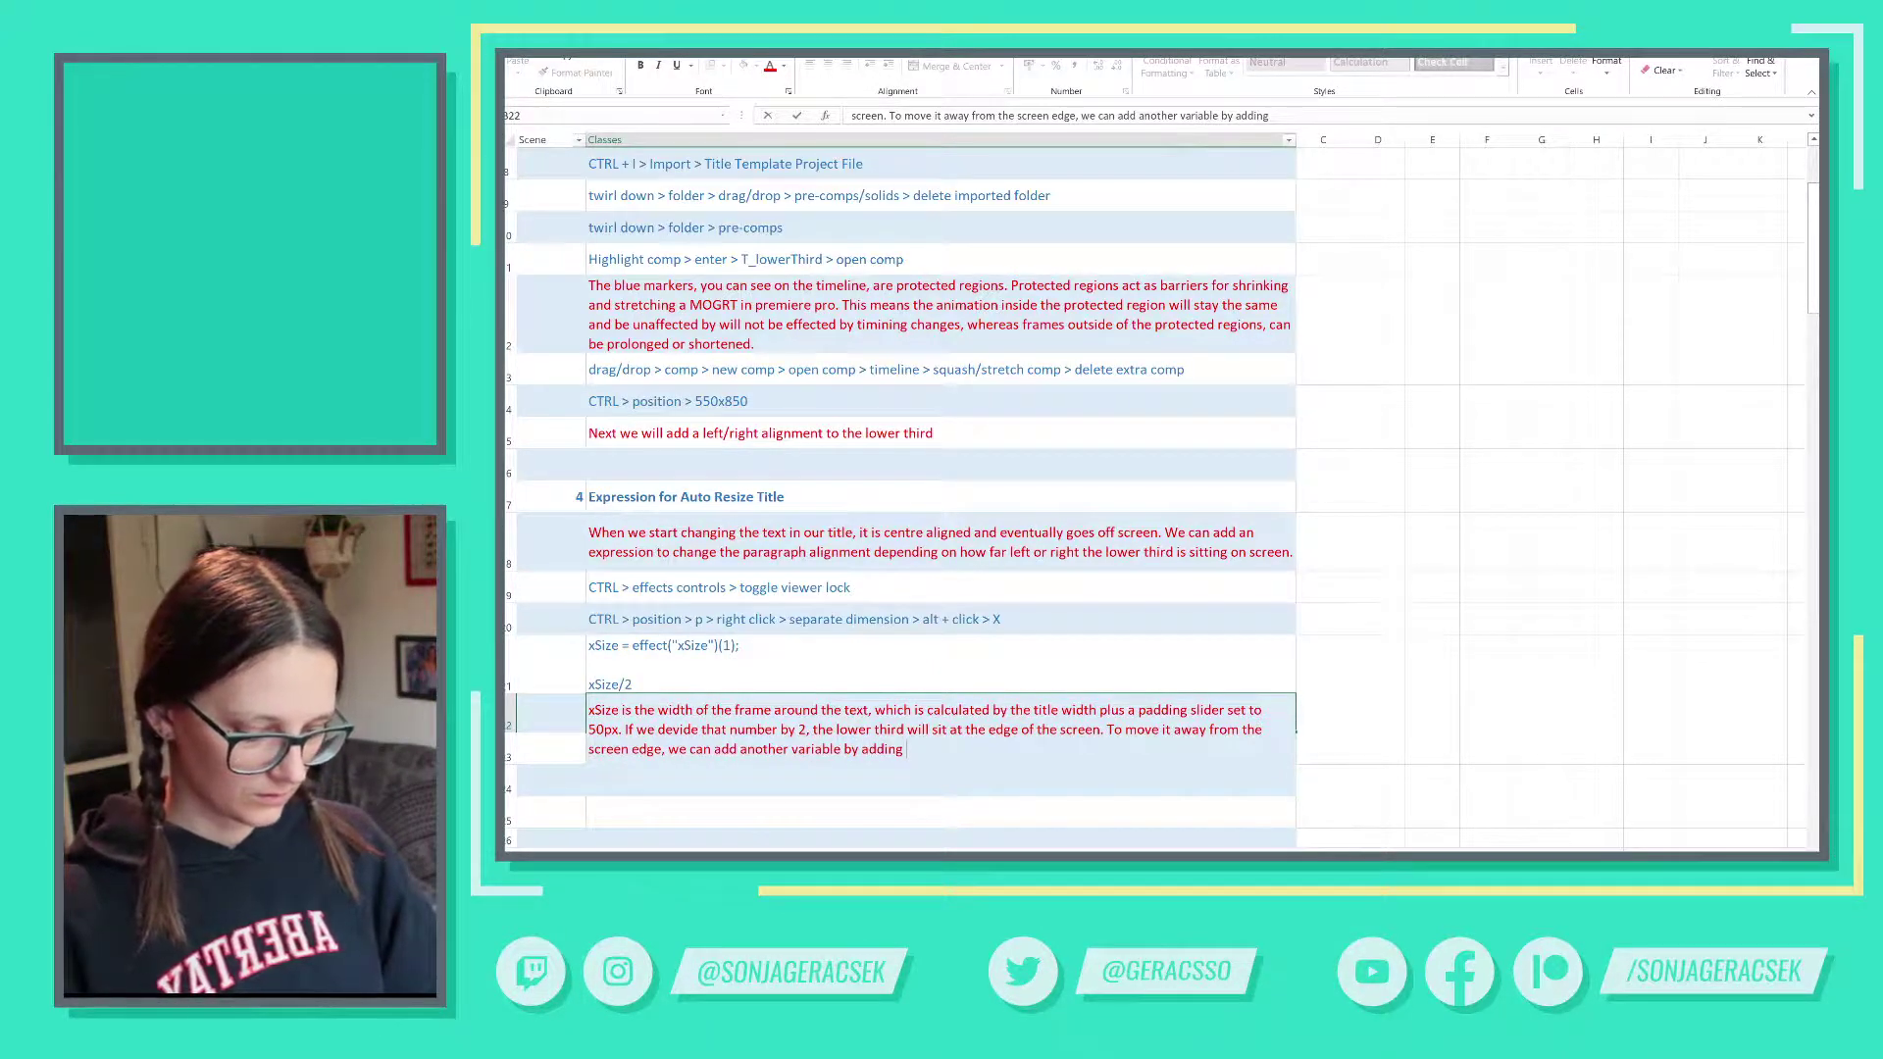
pyautogui.write('a marg')
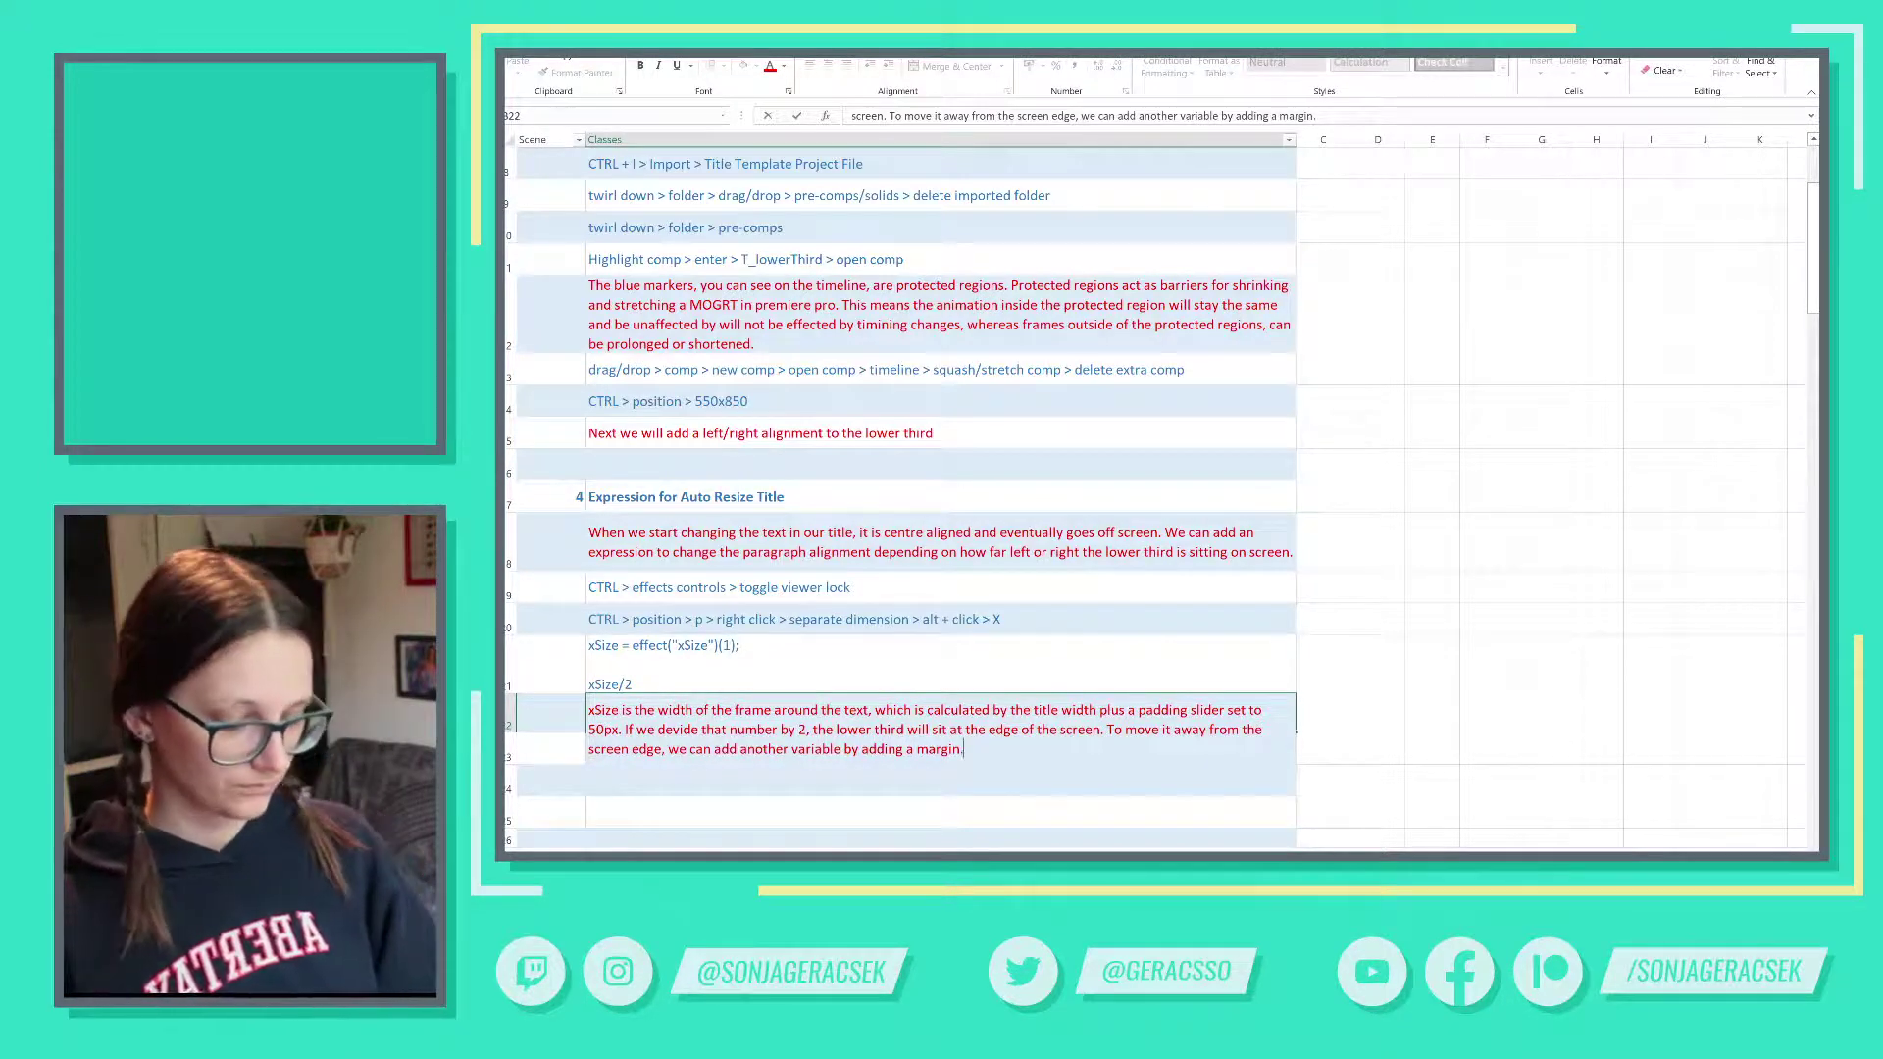
pyautogui.write('in.')
pyautogui.press('Return')
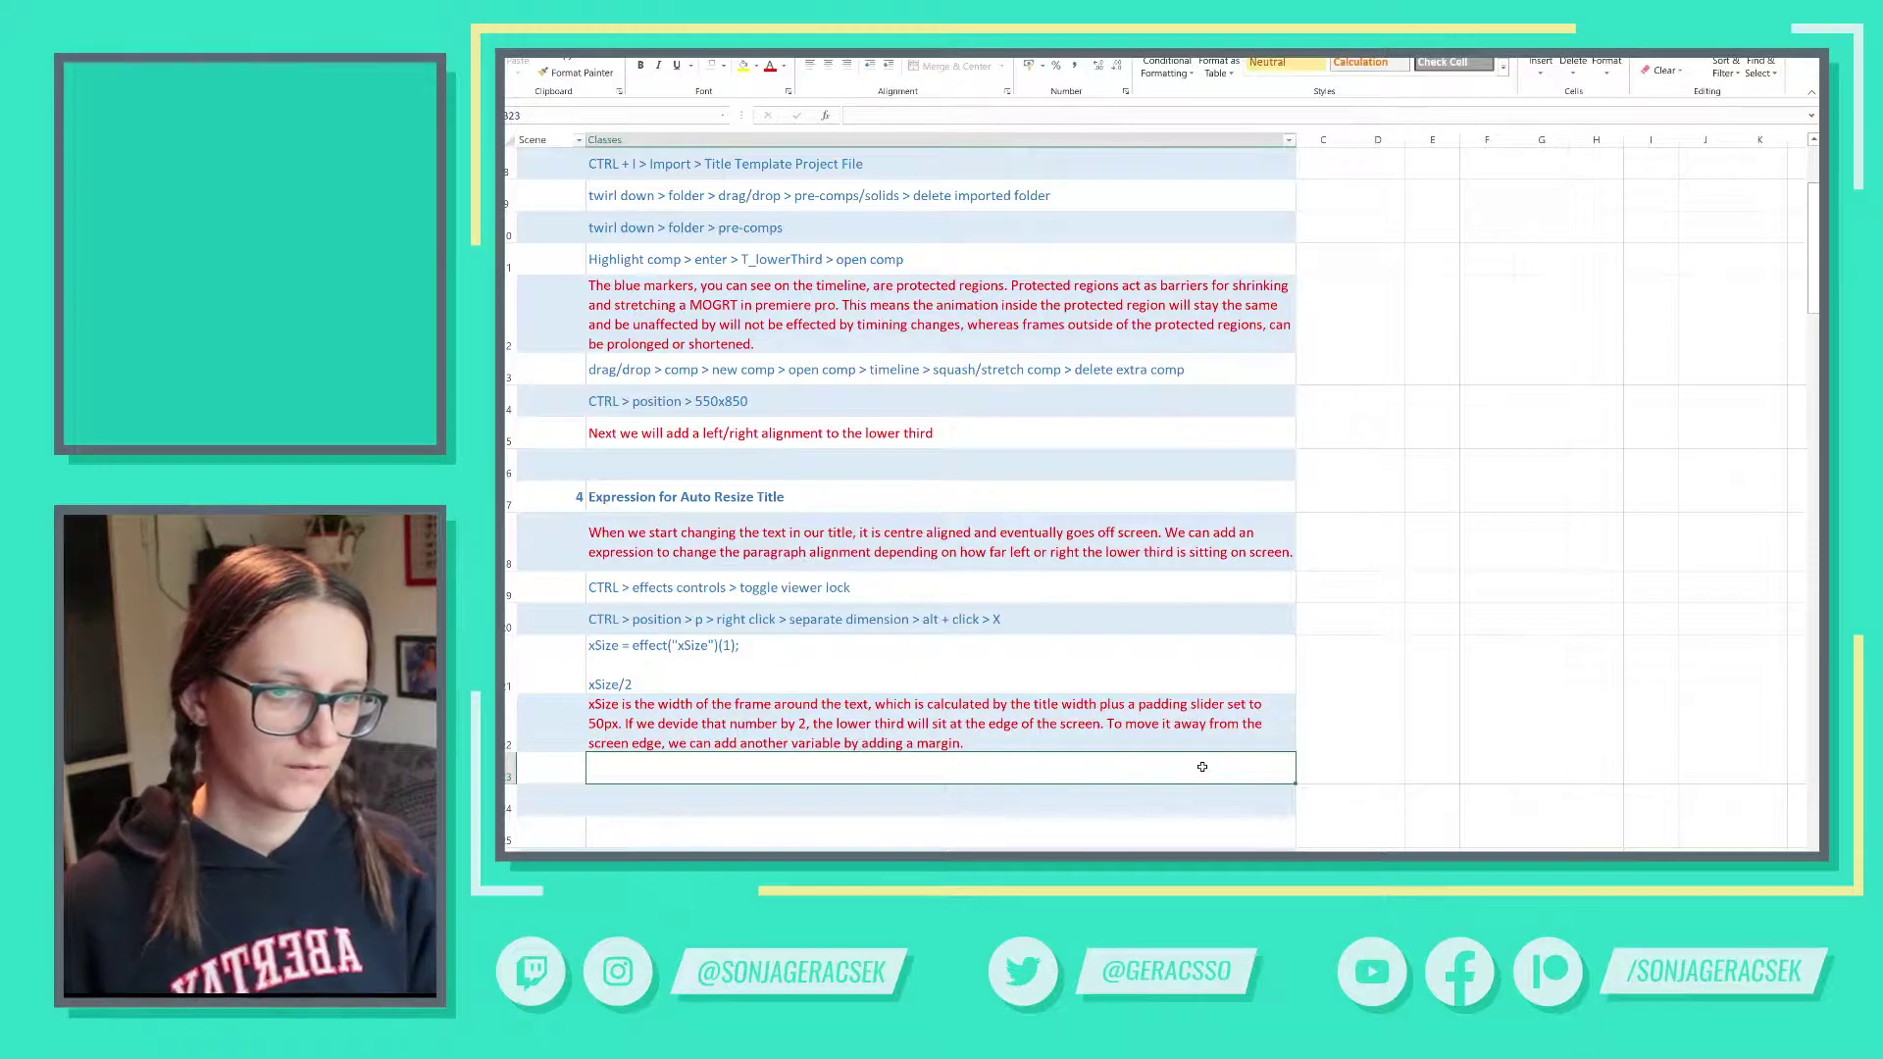
# - Reword the opening of the xSize note to "xSize is a slider that calculates width of the frame"
pyautogui.doubleClick(620, 704)
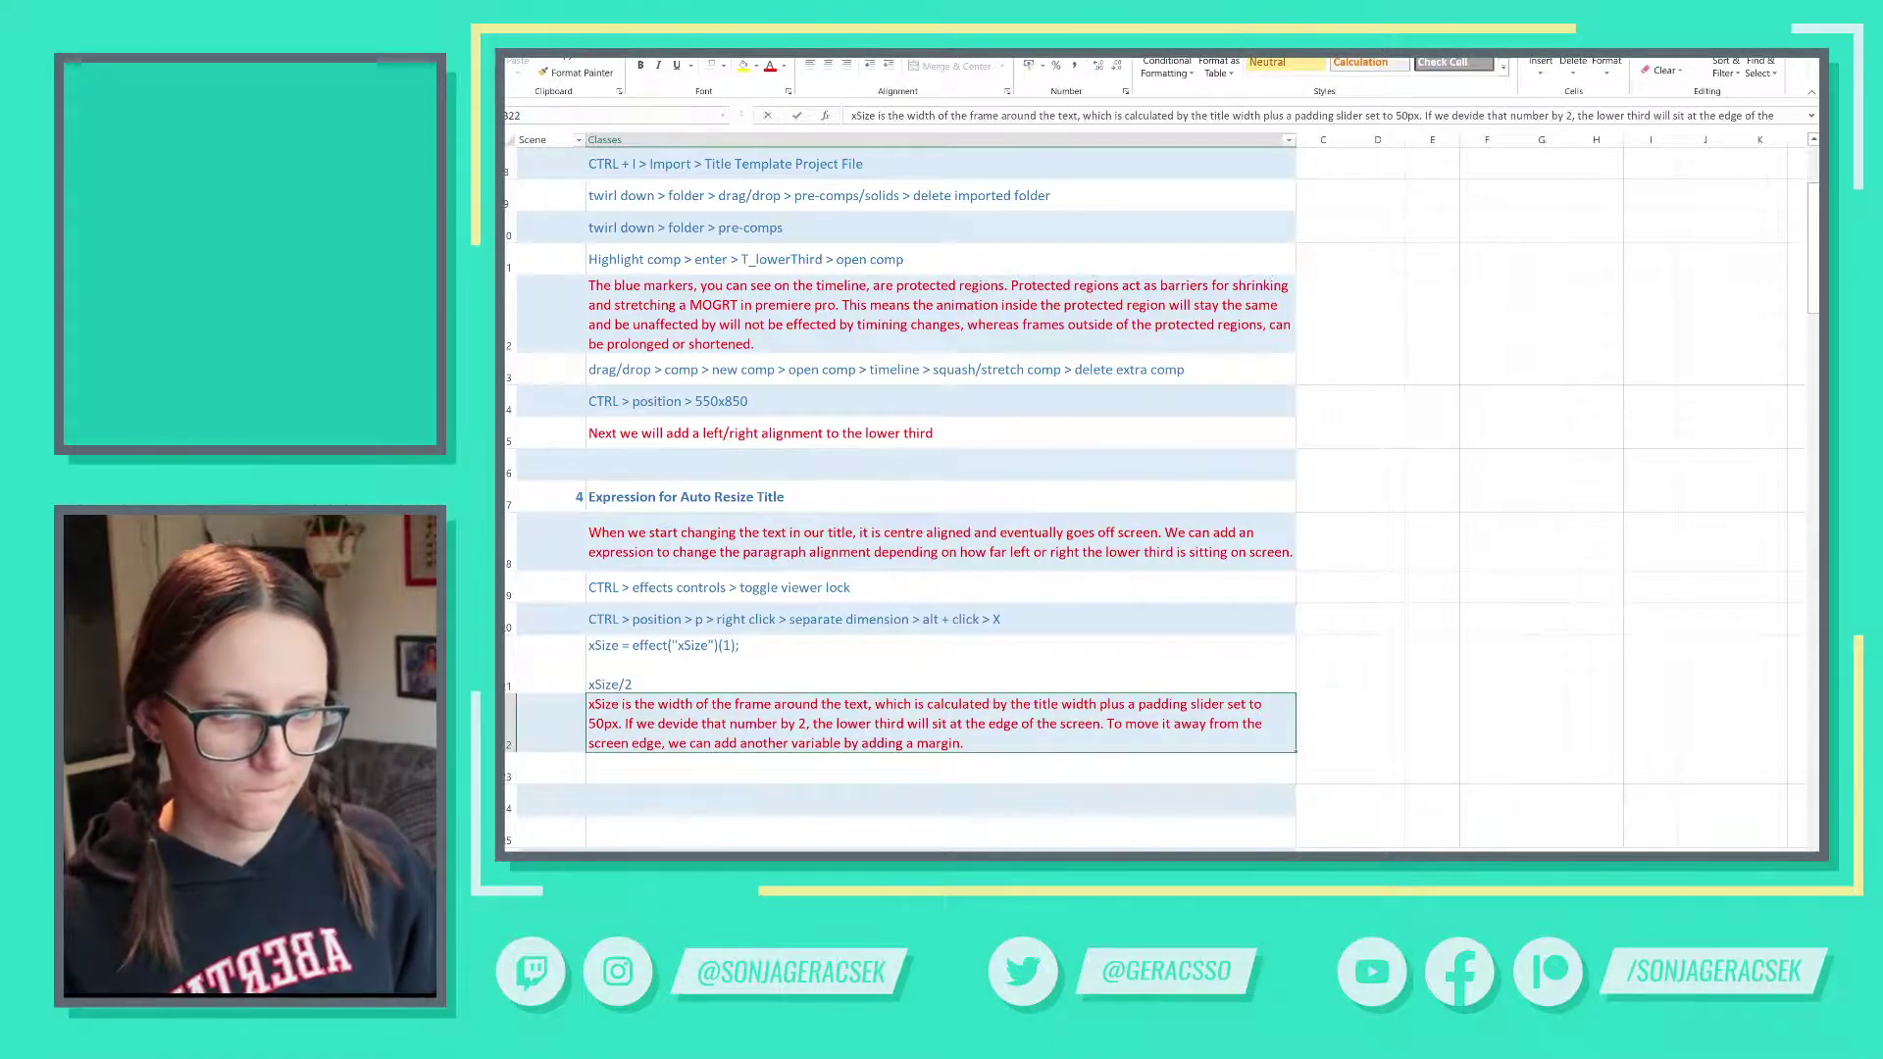
pyautogui.write('is a slider that')
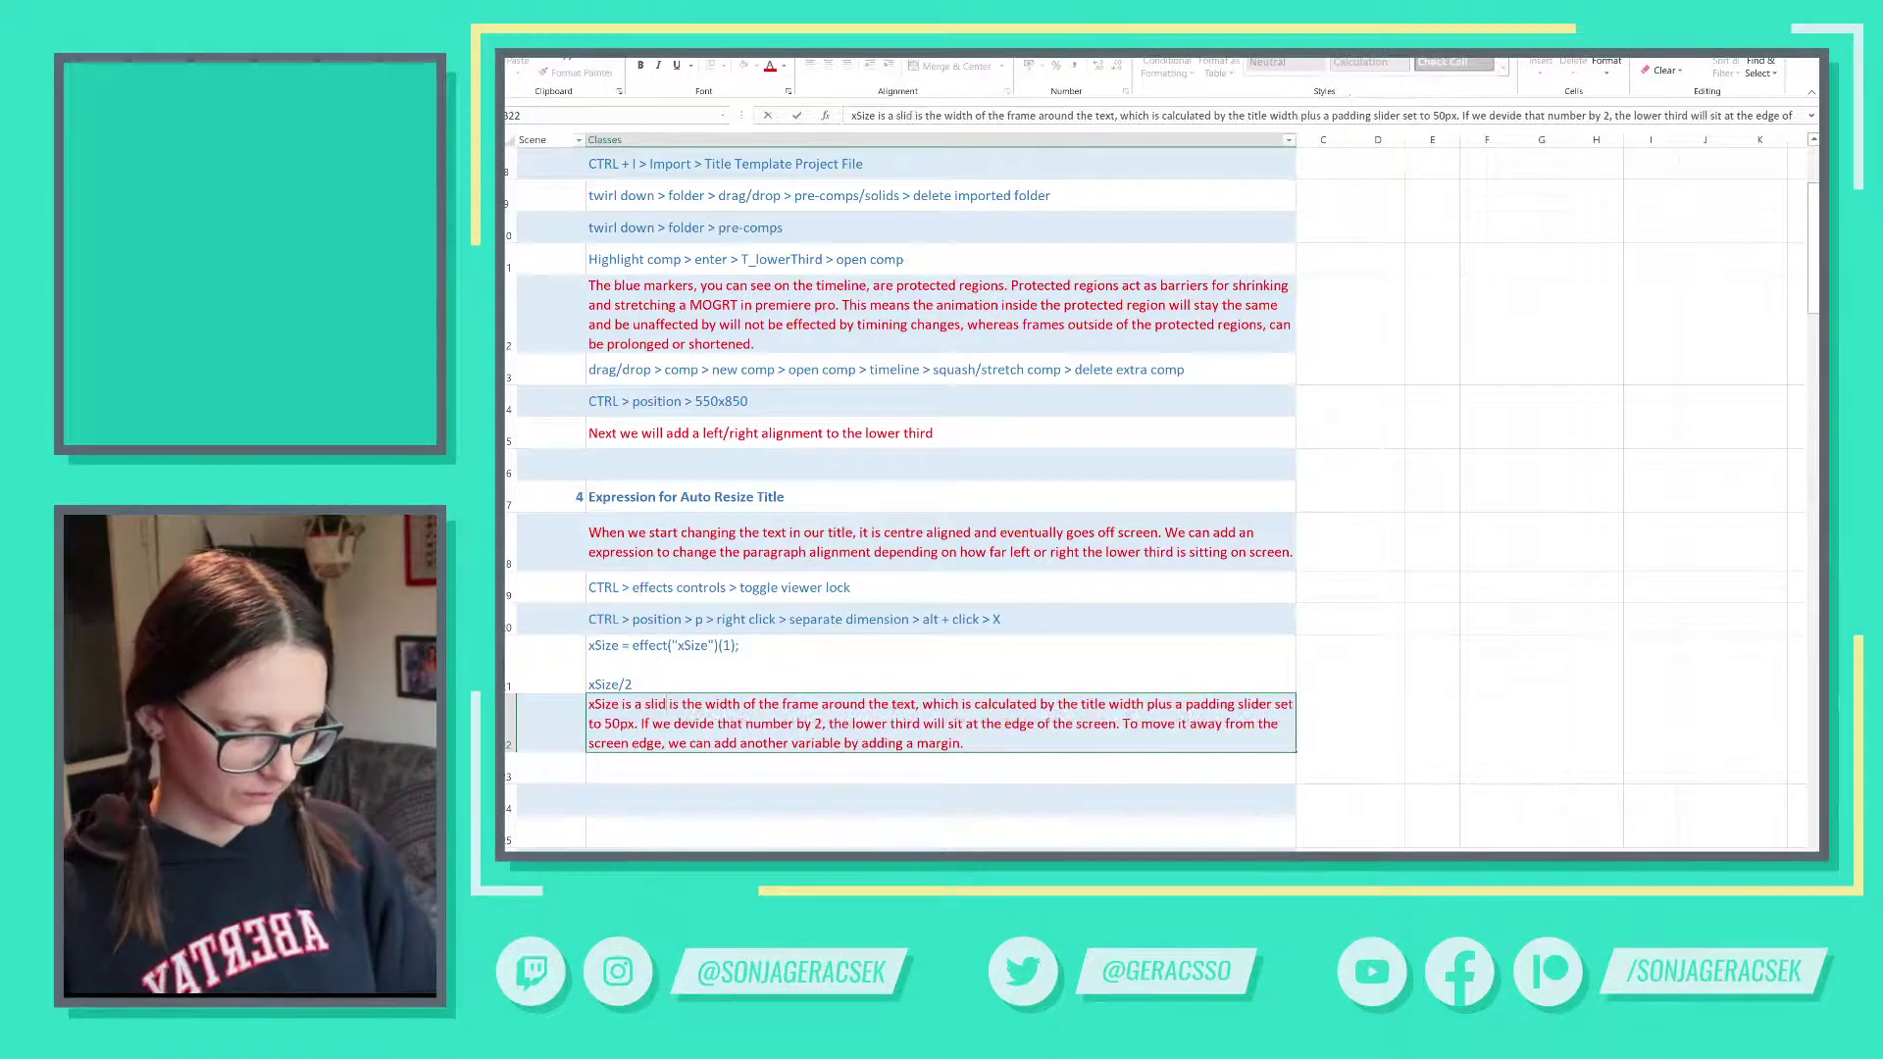
pyautogui.write(' calculates')
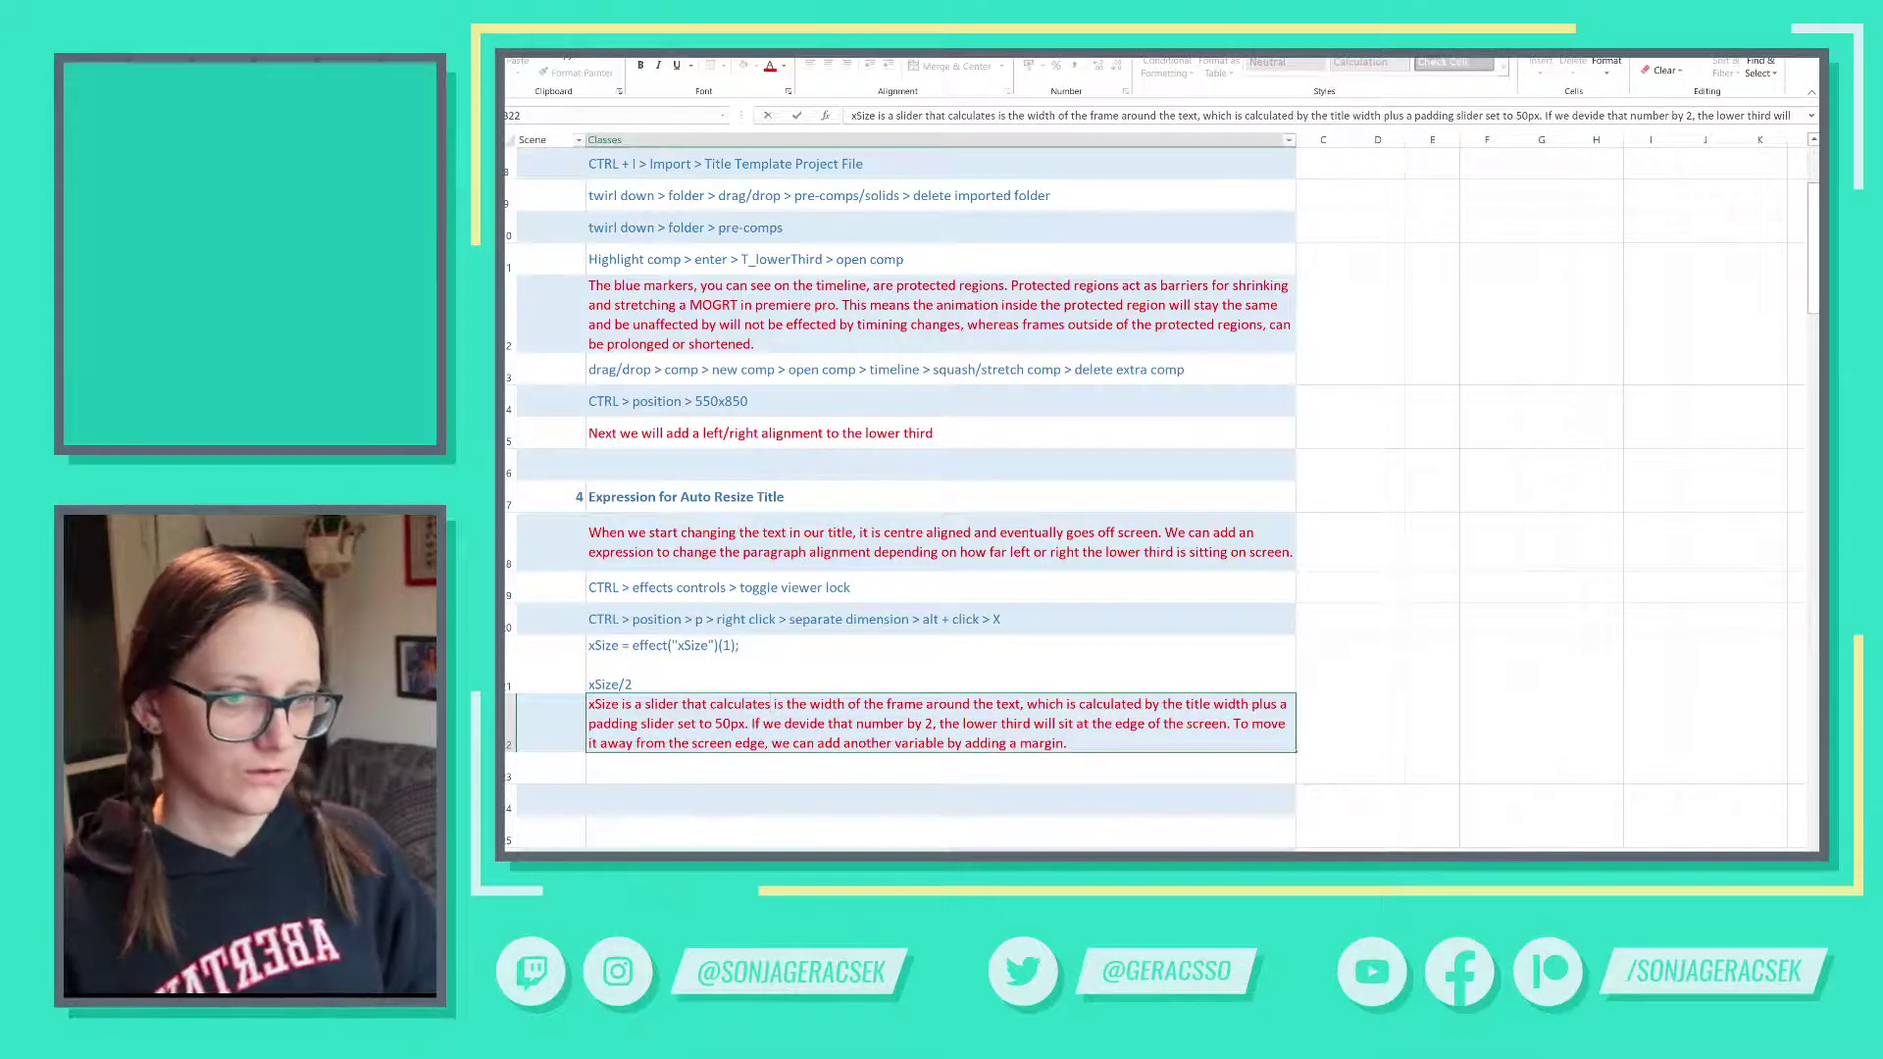
pyautogui.moveTo(775, 703); pyautogui.dragTo(812, 704)
pyautogui.press('Delete')
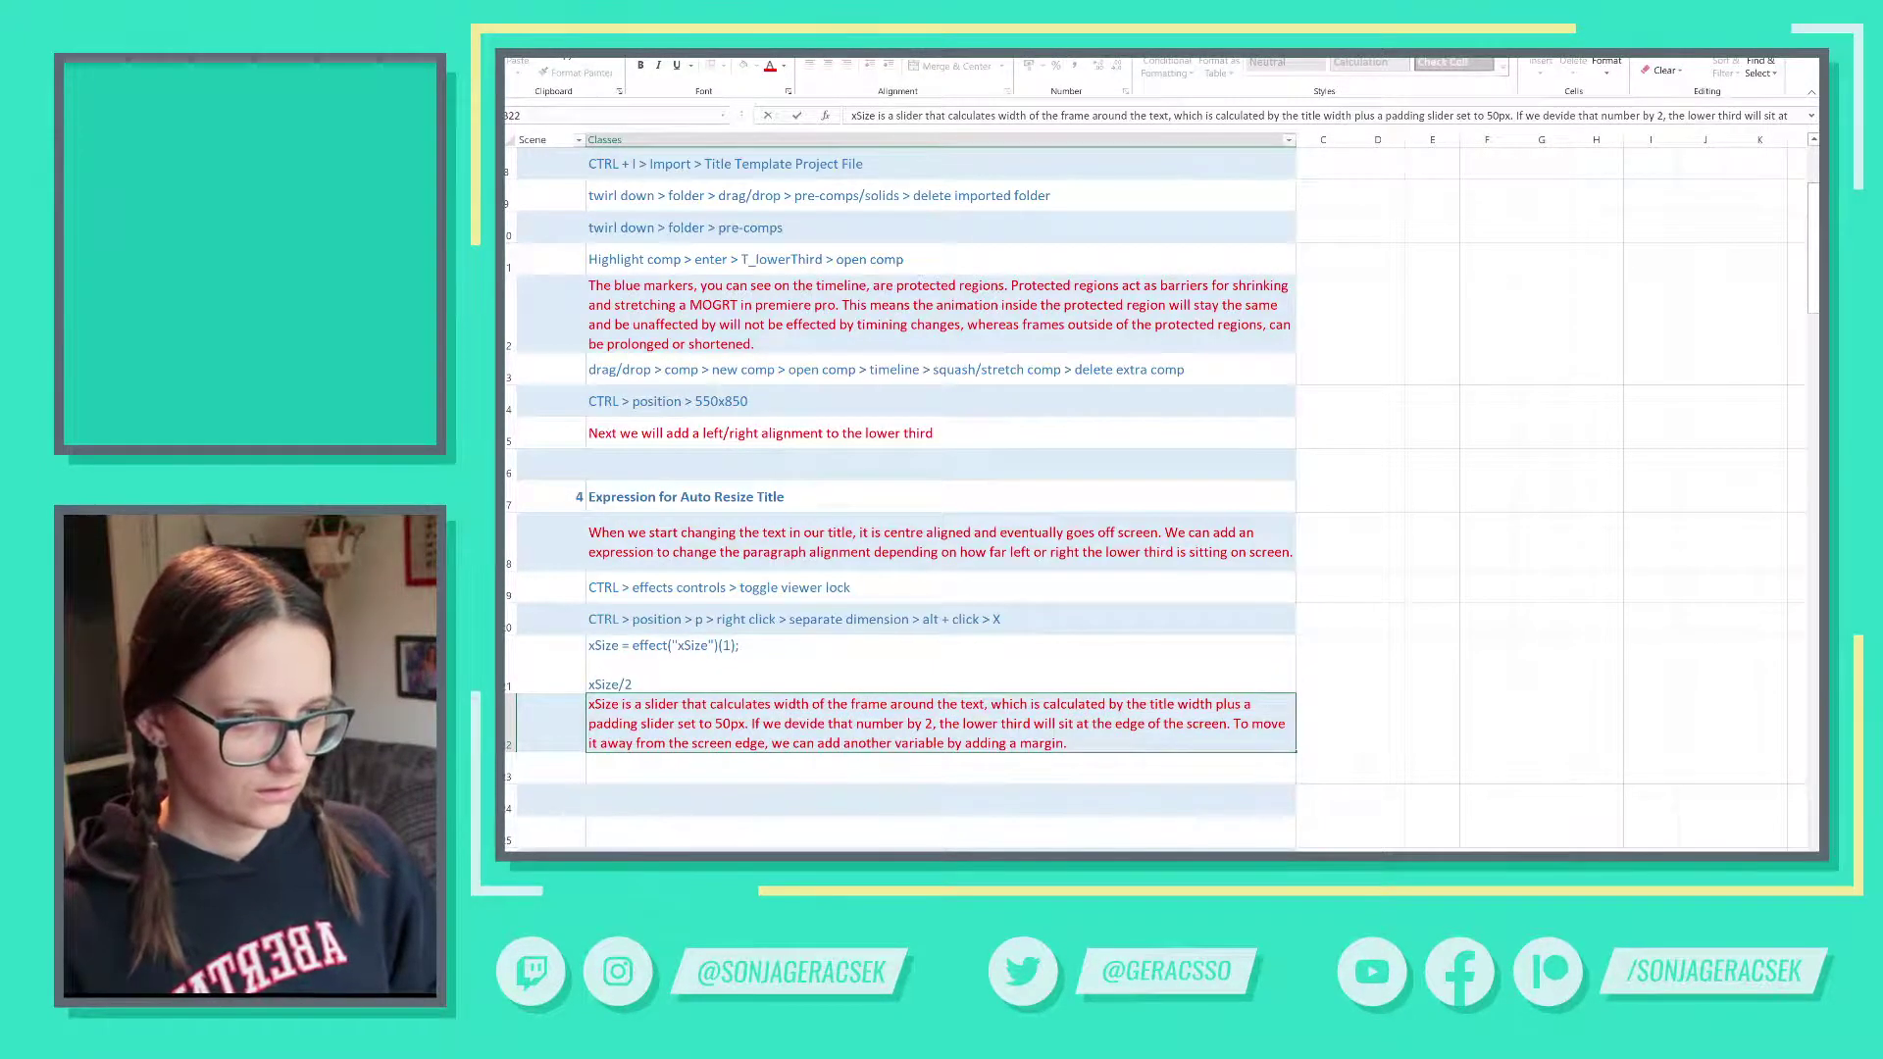
# - Split the first xSize sentence by replacing ", which is" with ". The frame width is in turn" before "calculated by the title width"
pyautogui.press('BackSpace')
pyautogui.write('. The f')
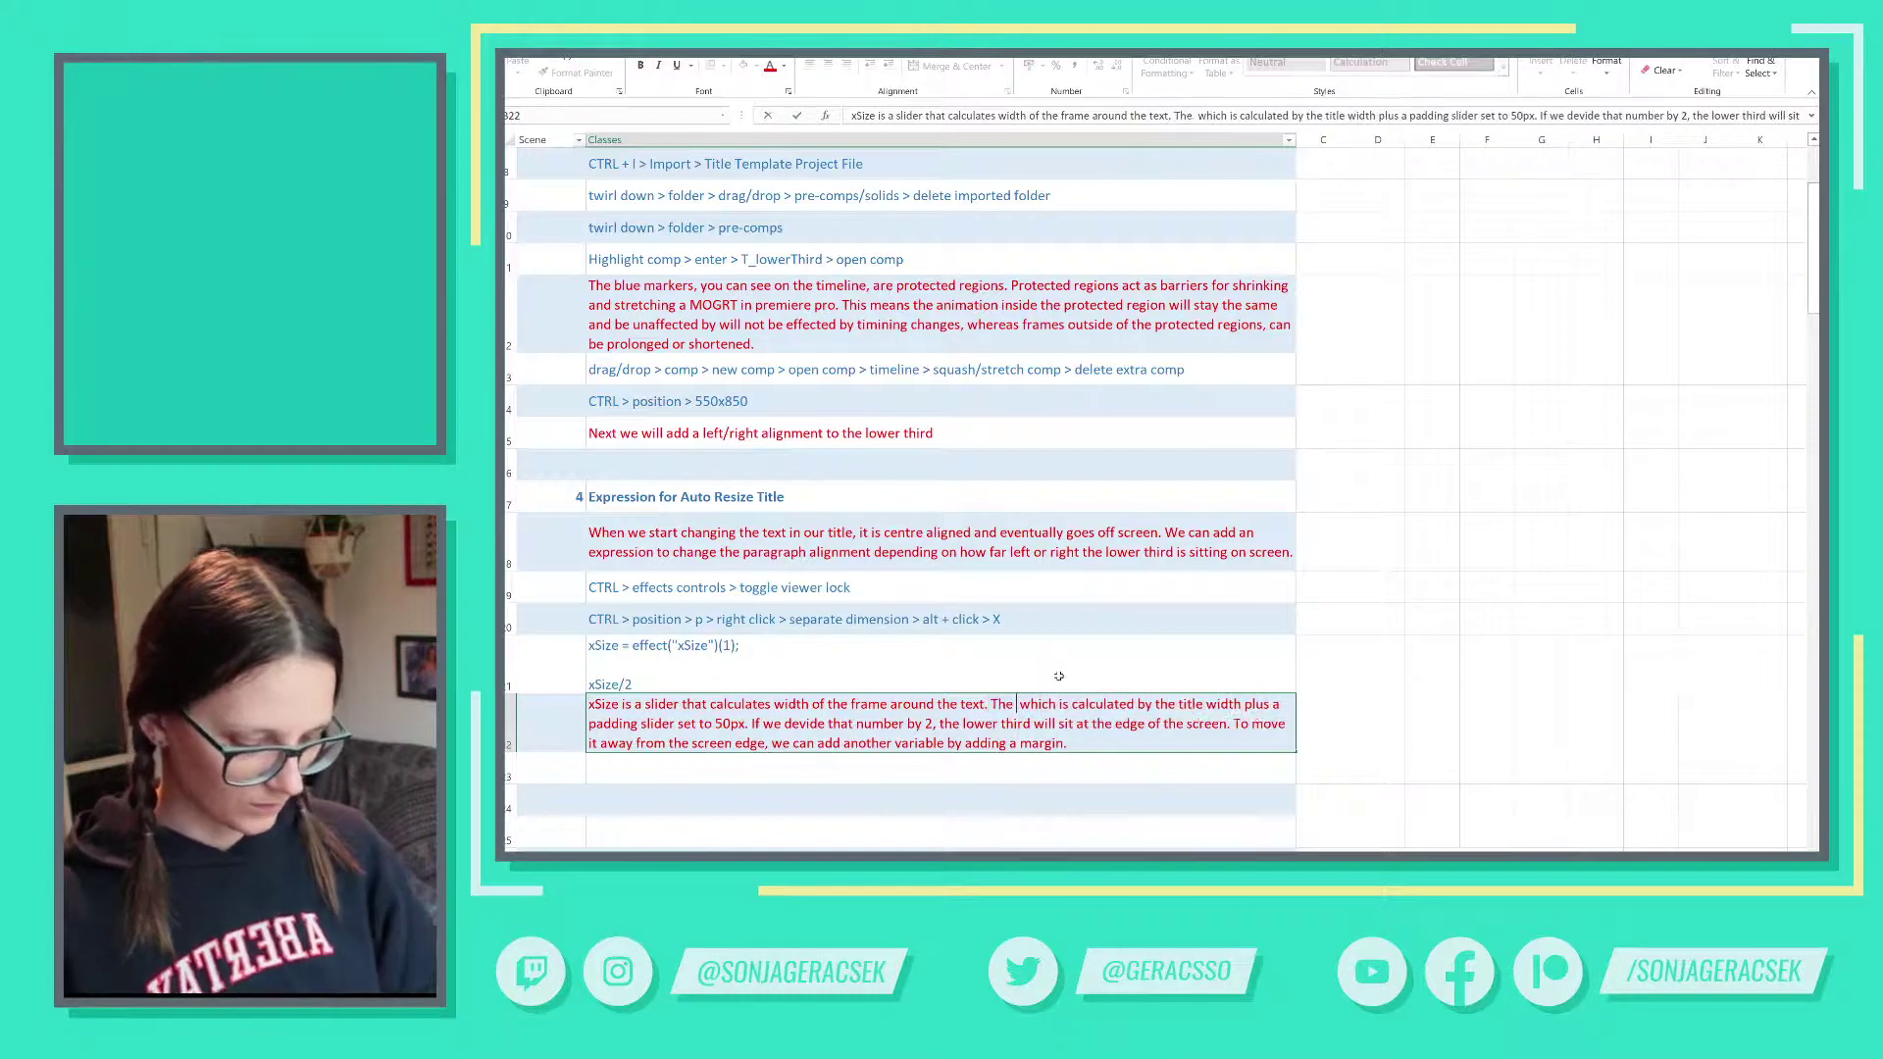
pyautogui.write('rame width is')
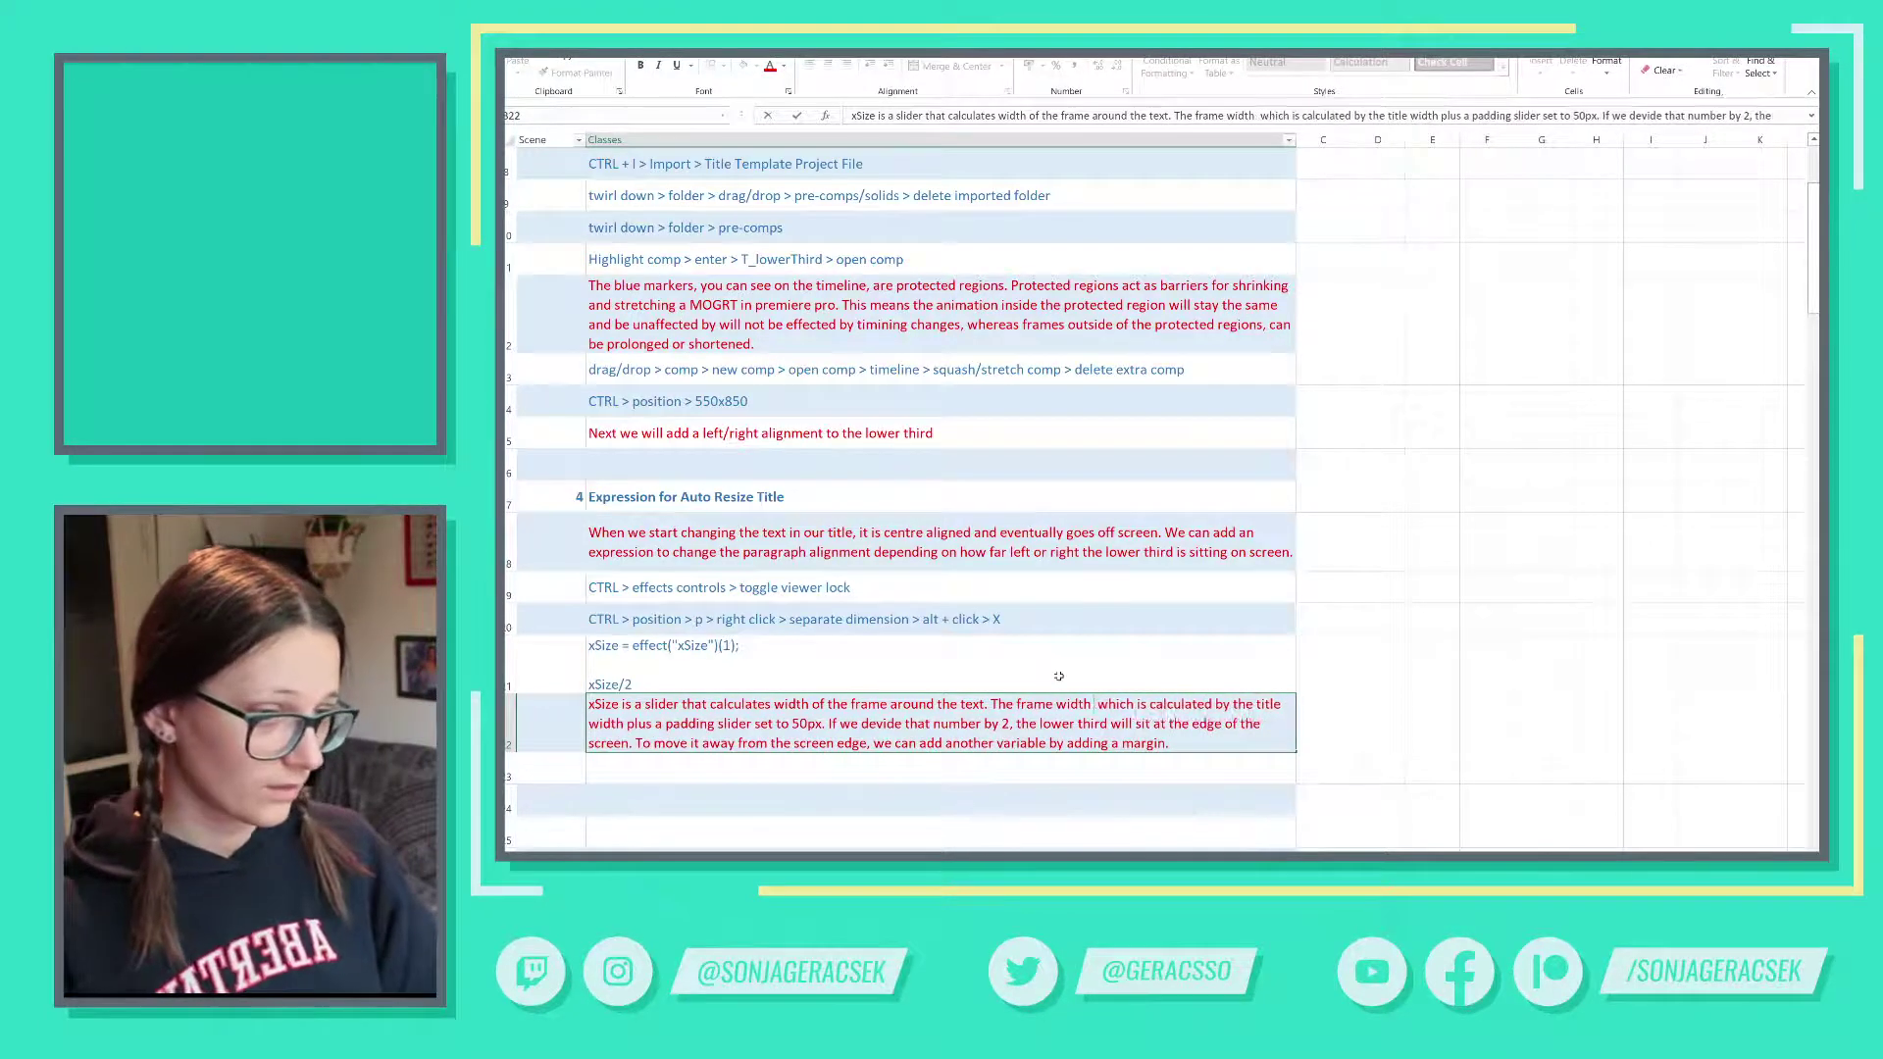
pyautogui.hotkey('ctrl', 'shift', 'Right')
pyautogui.hotkey('ctrl', 'shift', 'Right')
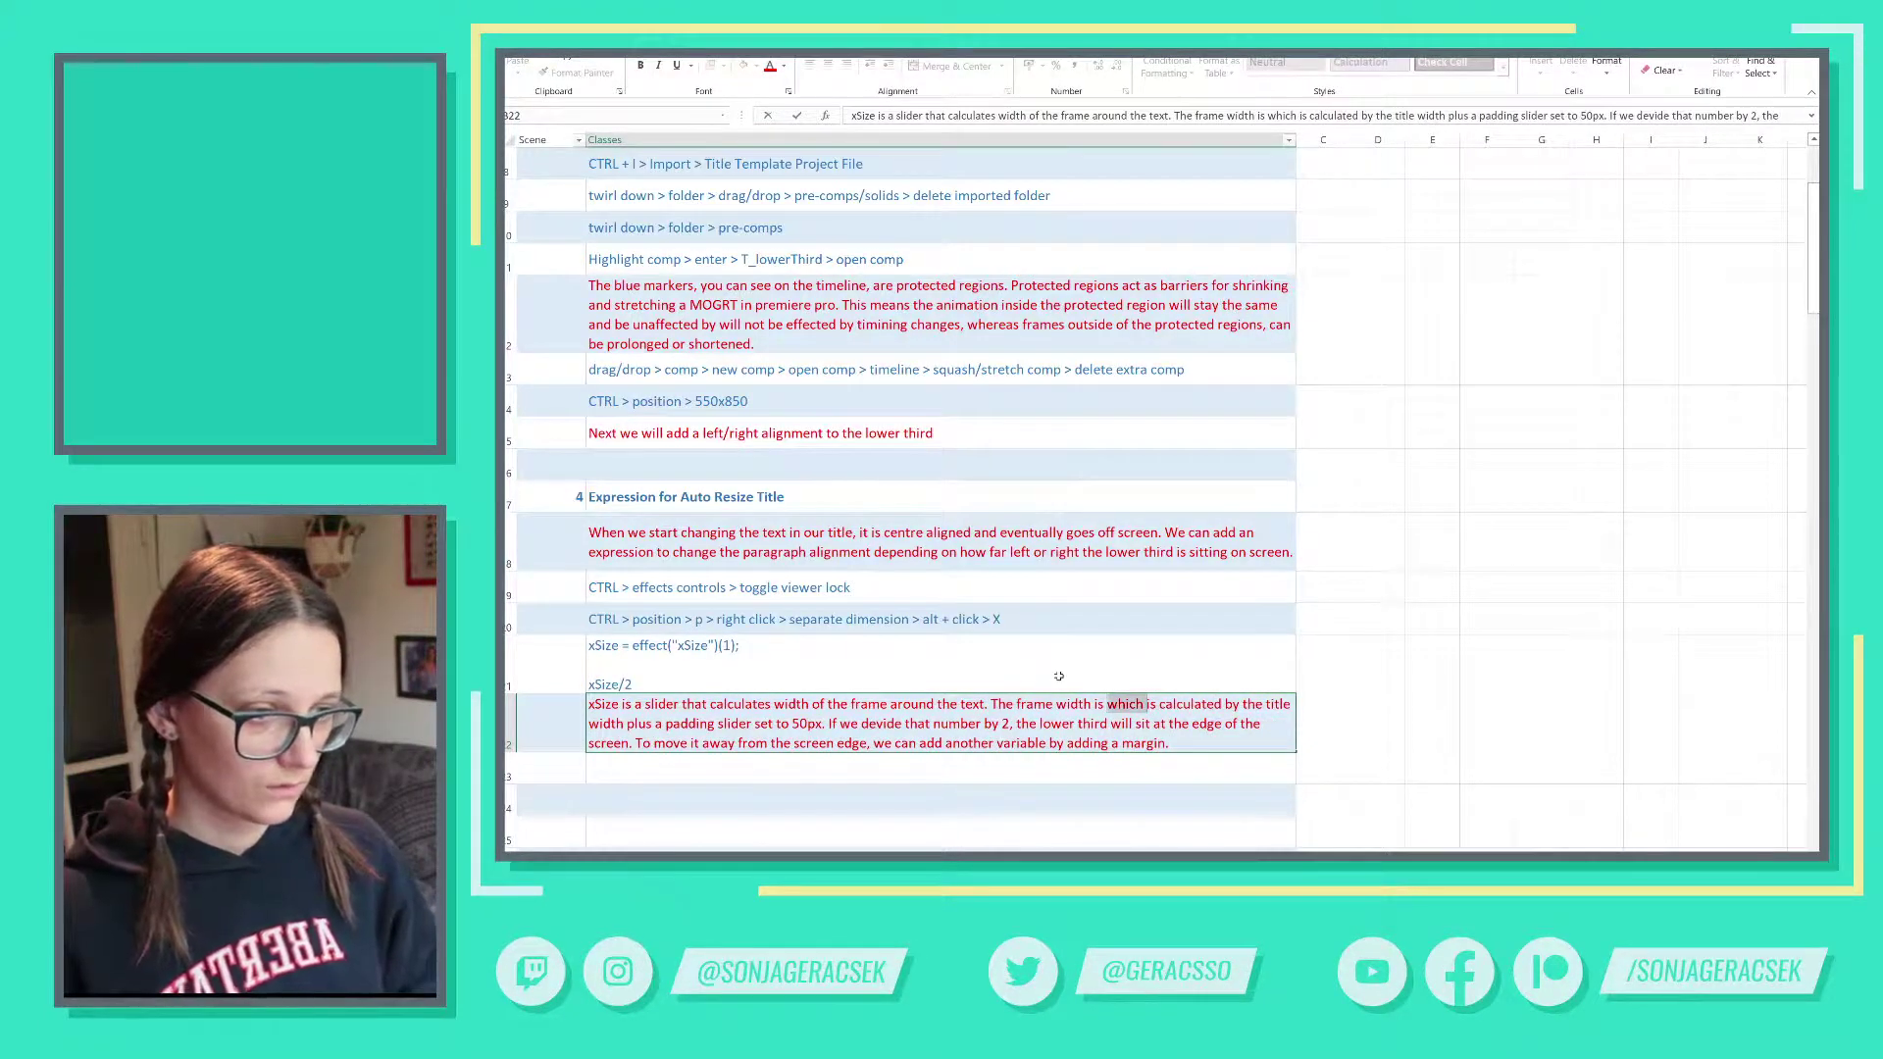
pyautogui.write('in turn')
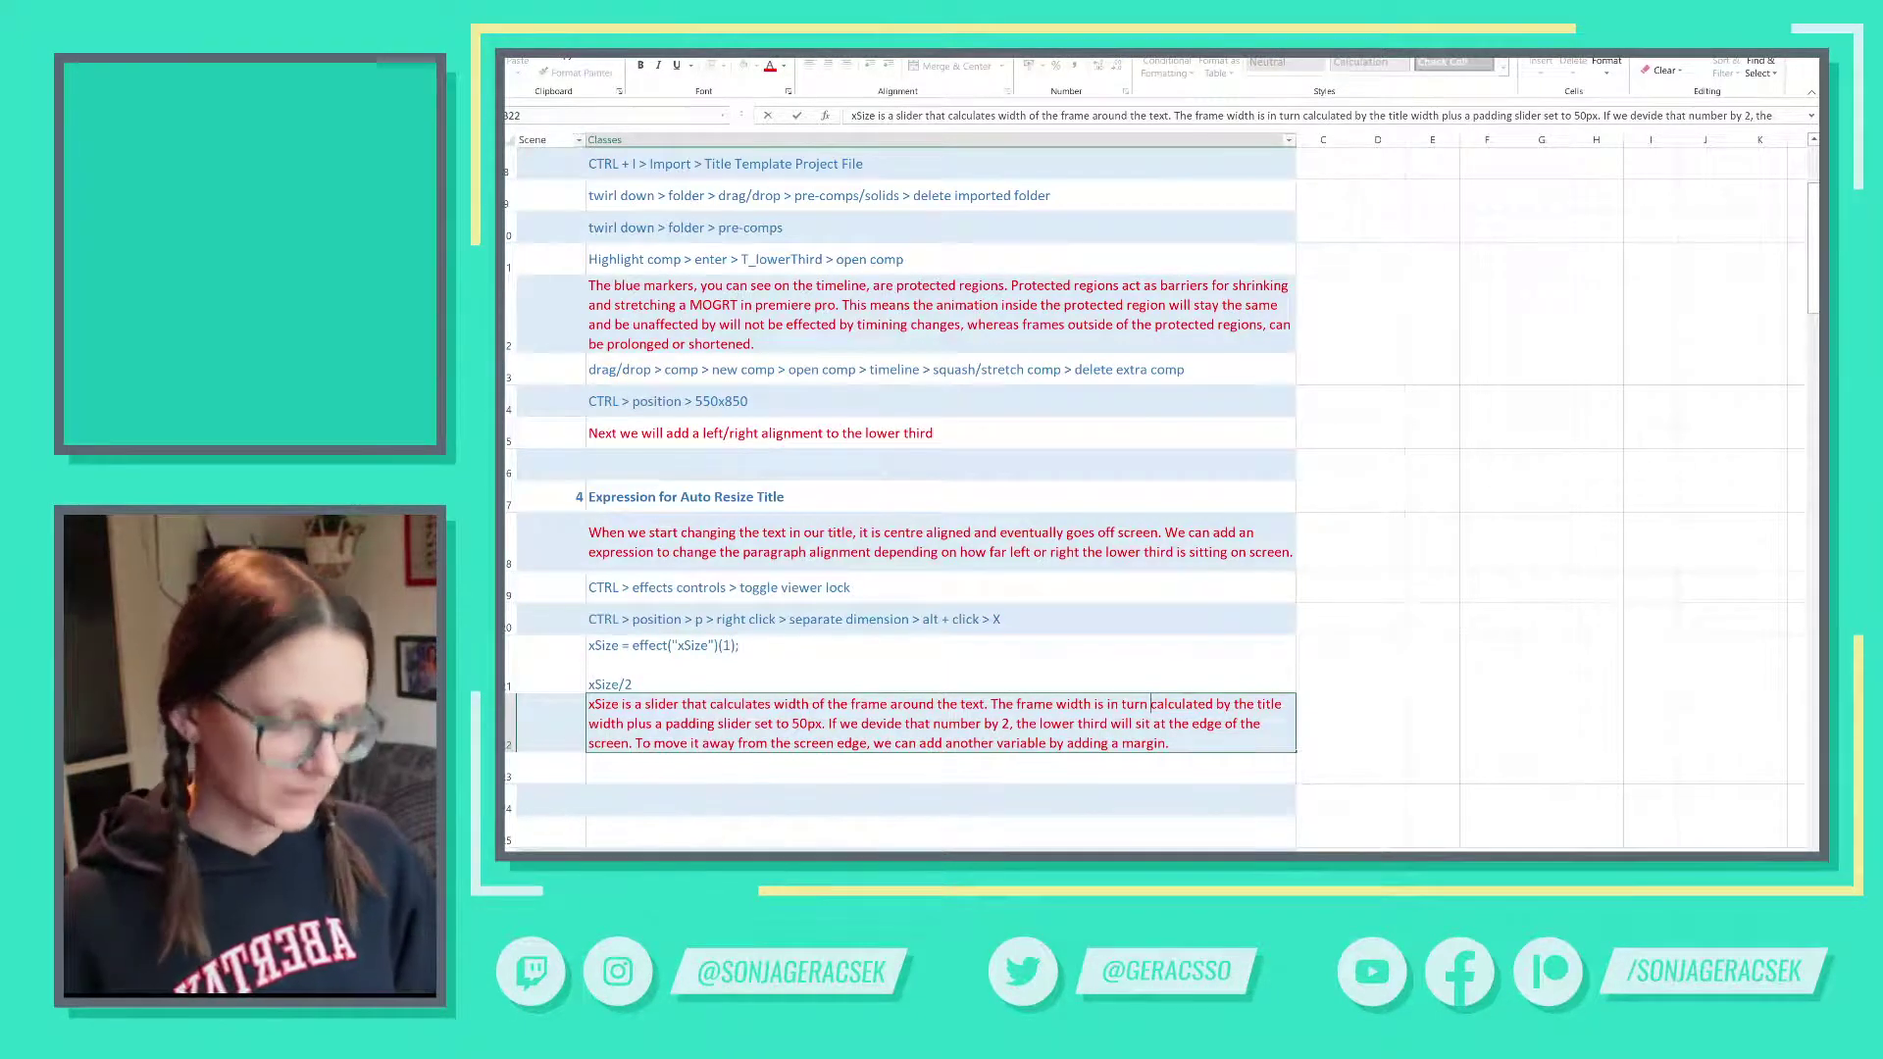
# - Replace "that number" with "the xSize number" in the xSize note's sentence about dividing by 2
pyautogui.doubleClick(917, 724)
pyautogui.write('the xSi')
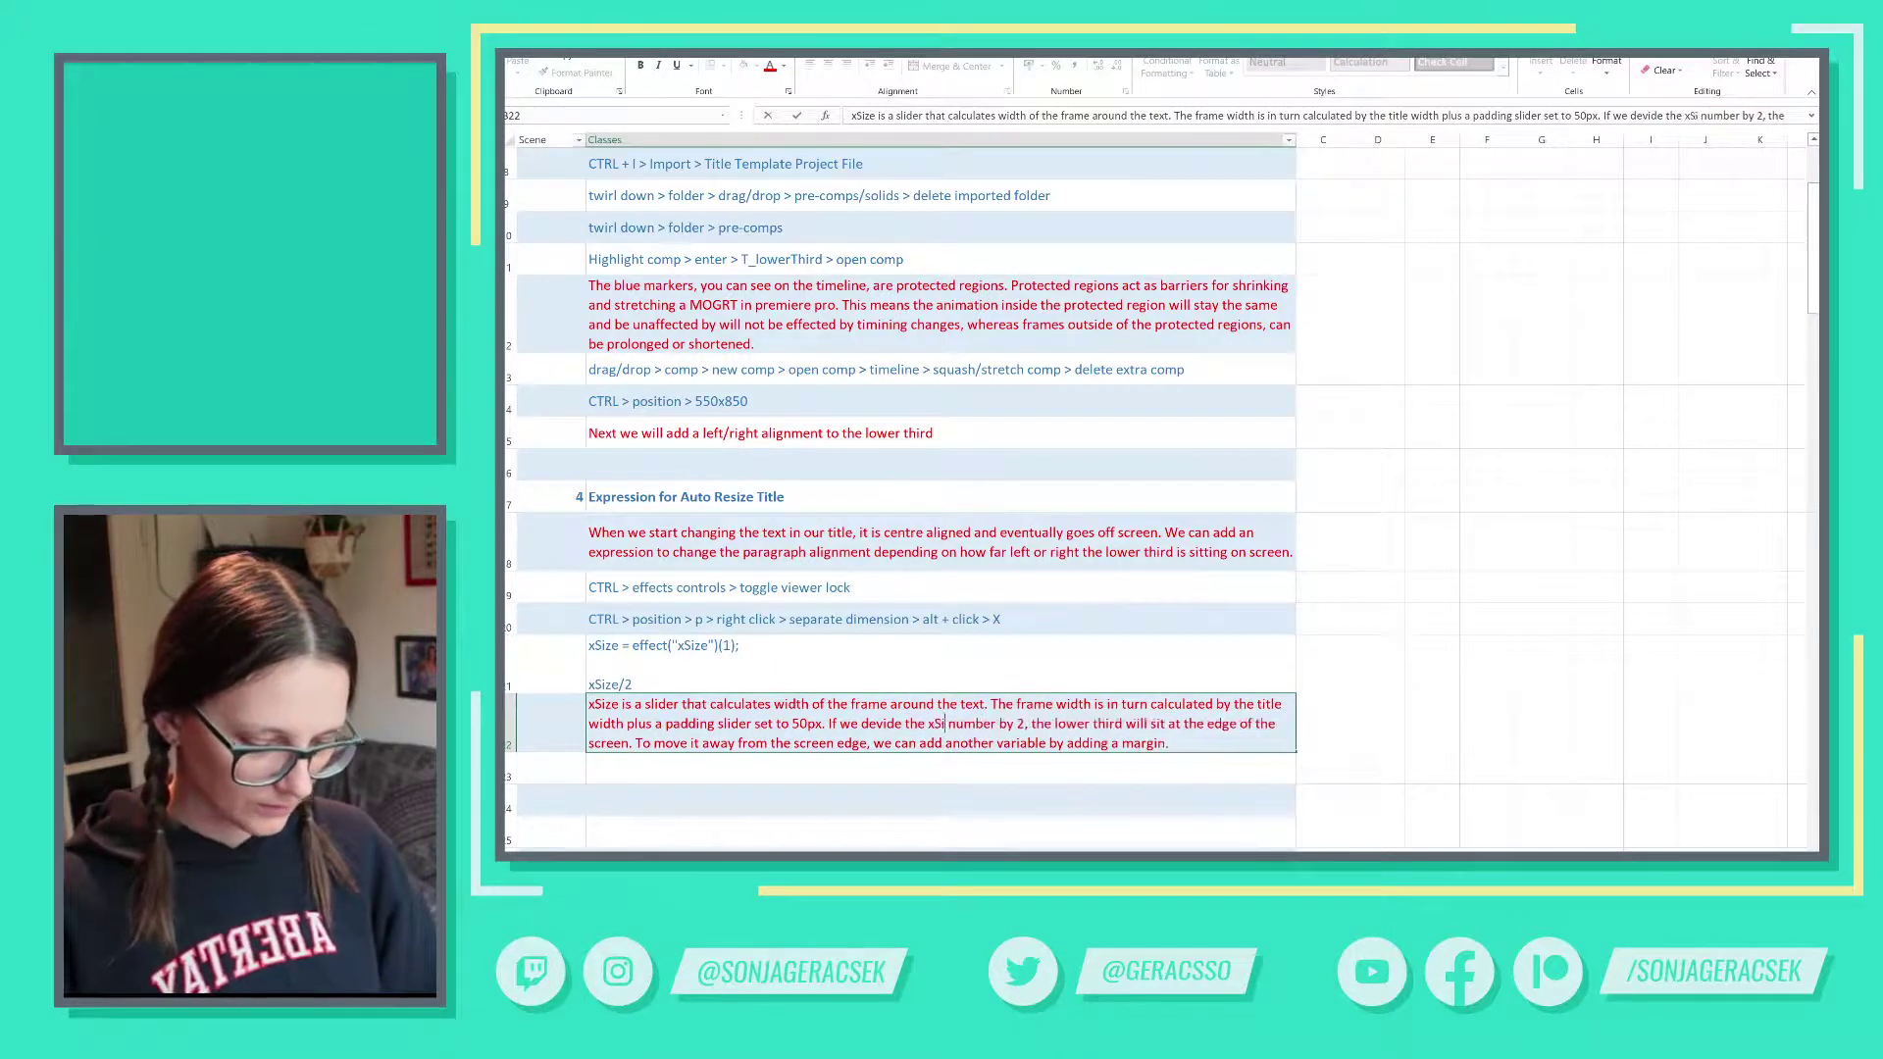
pyautogui.write('ze')
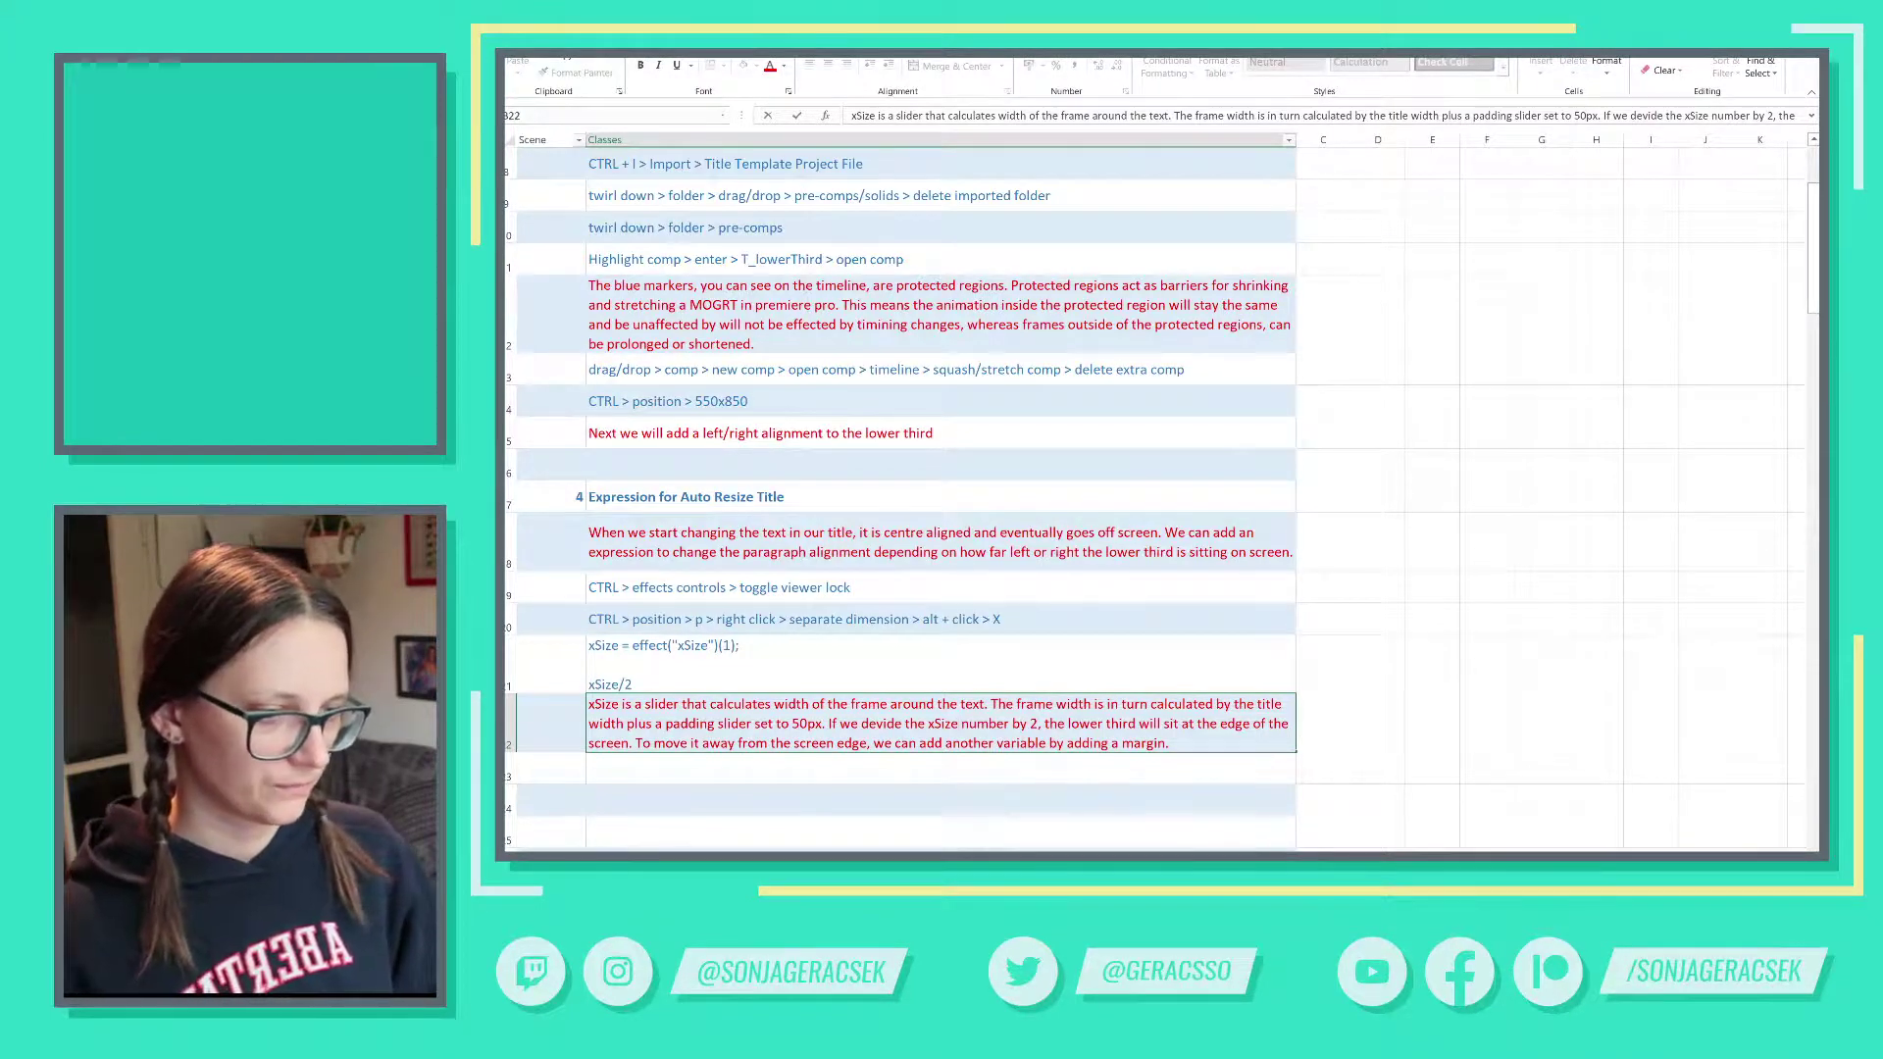
# - Switch to After Effects to check the CTRL layer's margin slider, and return to the Excel outline
pyautogui.hotkey('alt', 'Tab')
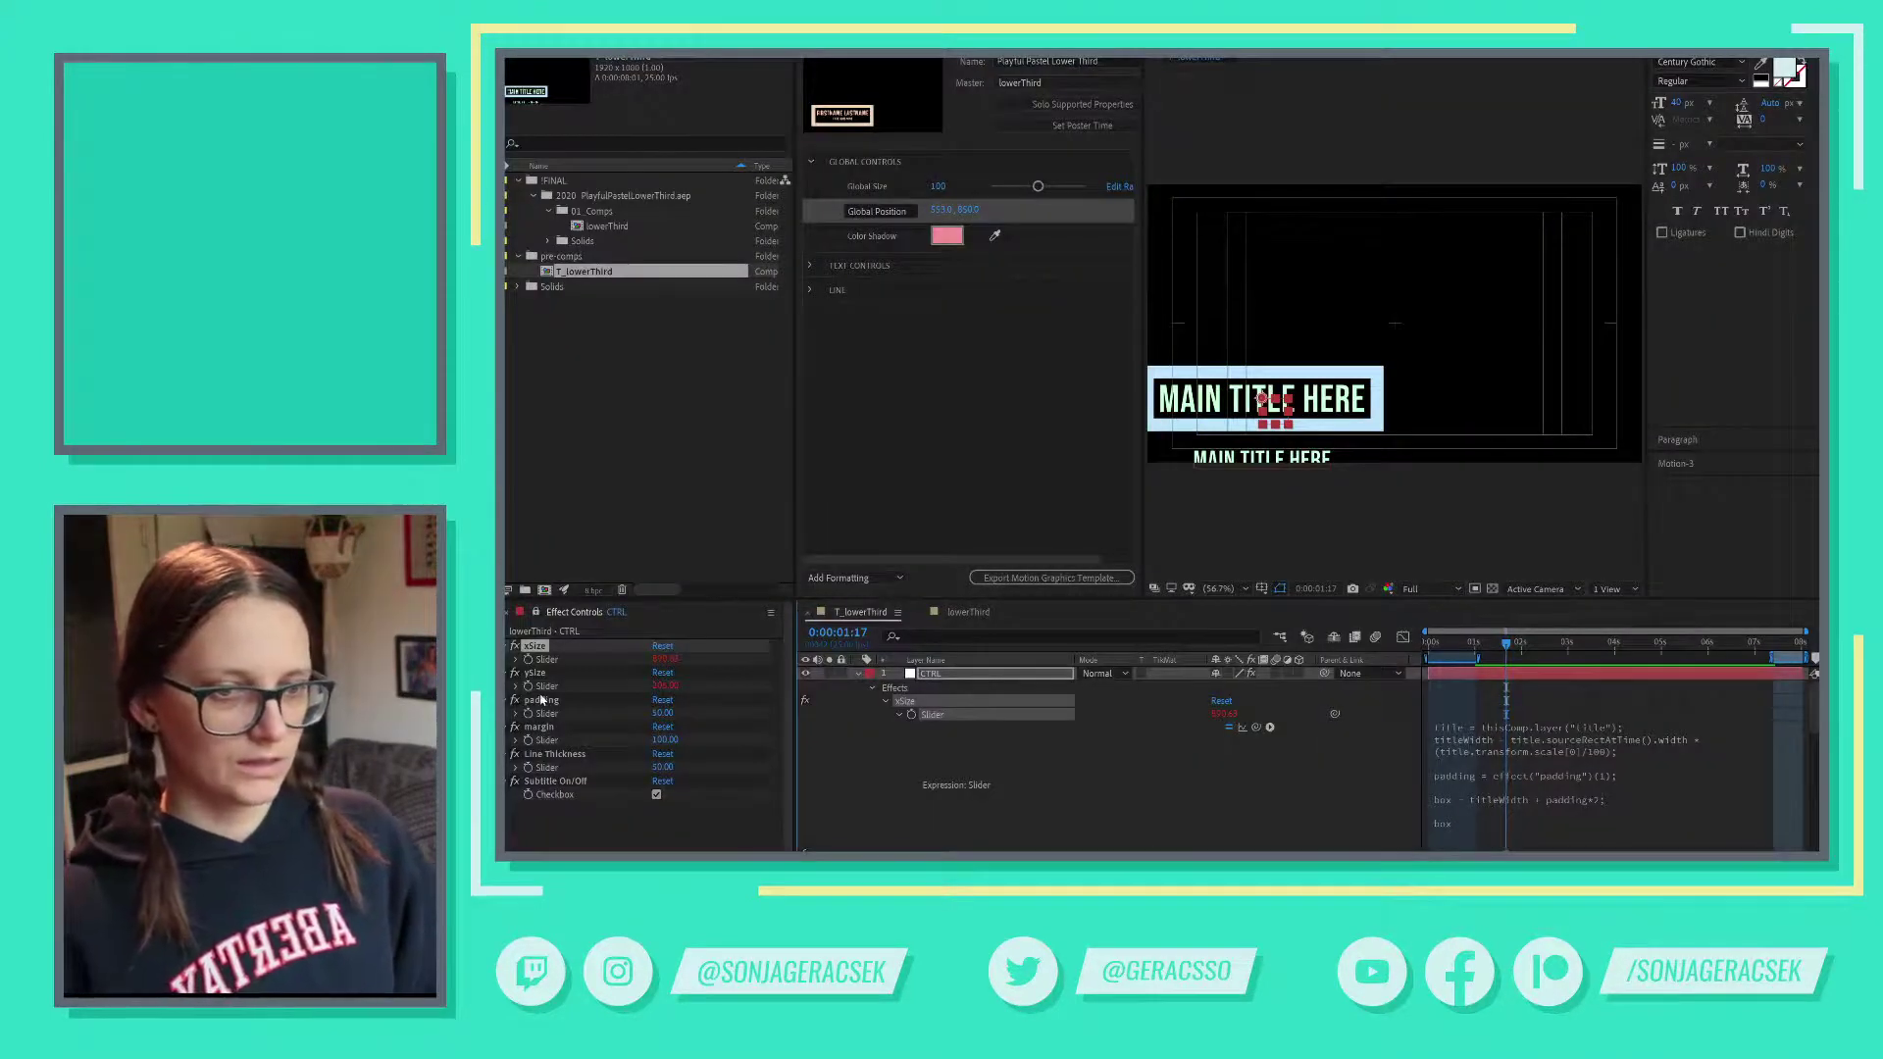
pyautogui.click(540, 728)
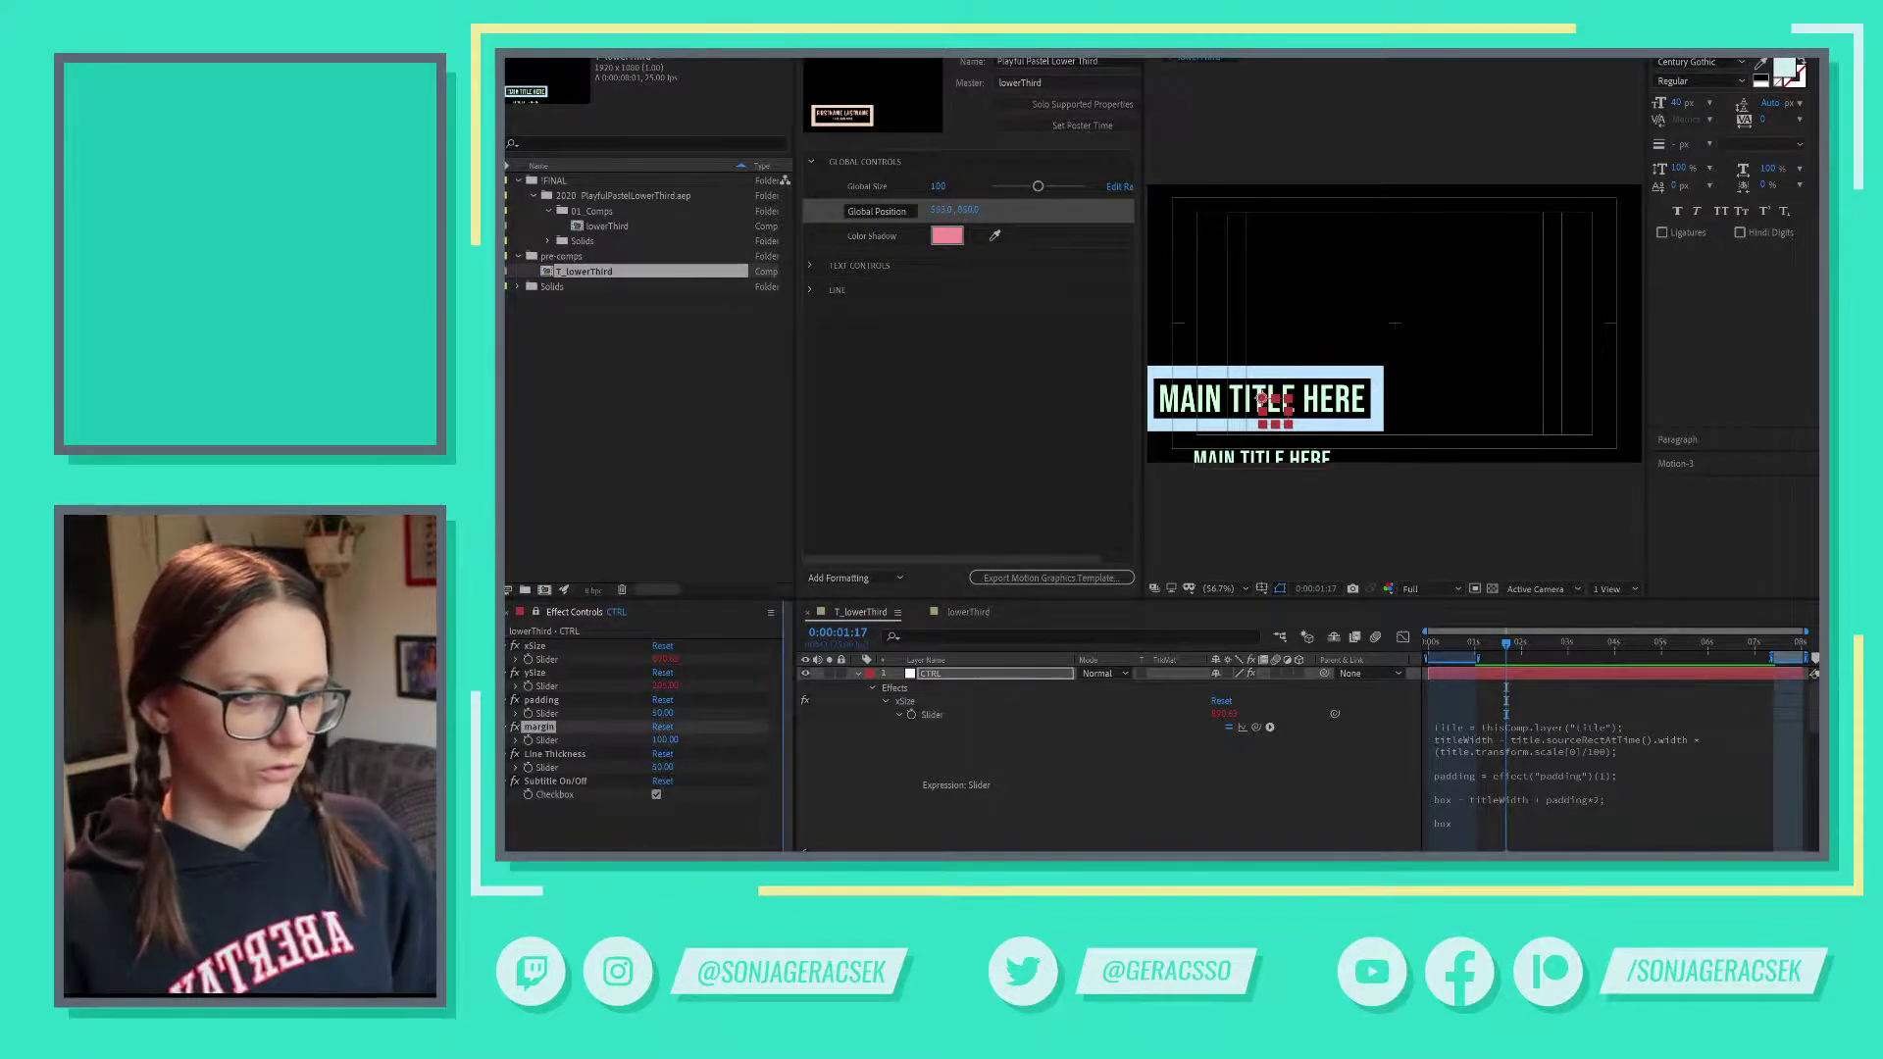
pyautogui.hotkey('alt', 'Tab')
# - Add "The control layer already has a margin slider we can use." to the end of the xSize note and commit the cell
pyautogui.press('F2')
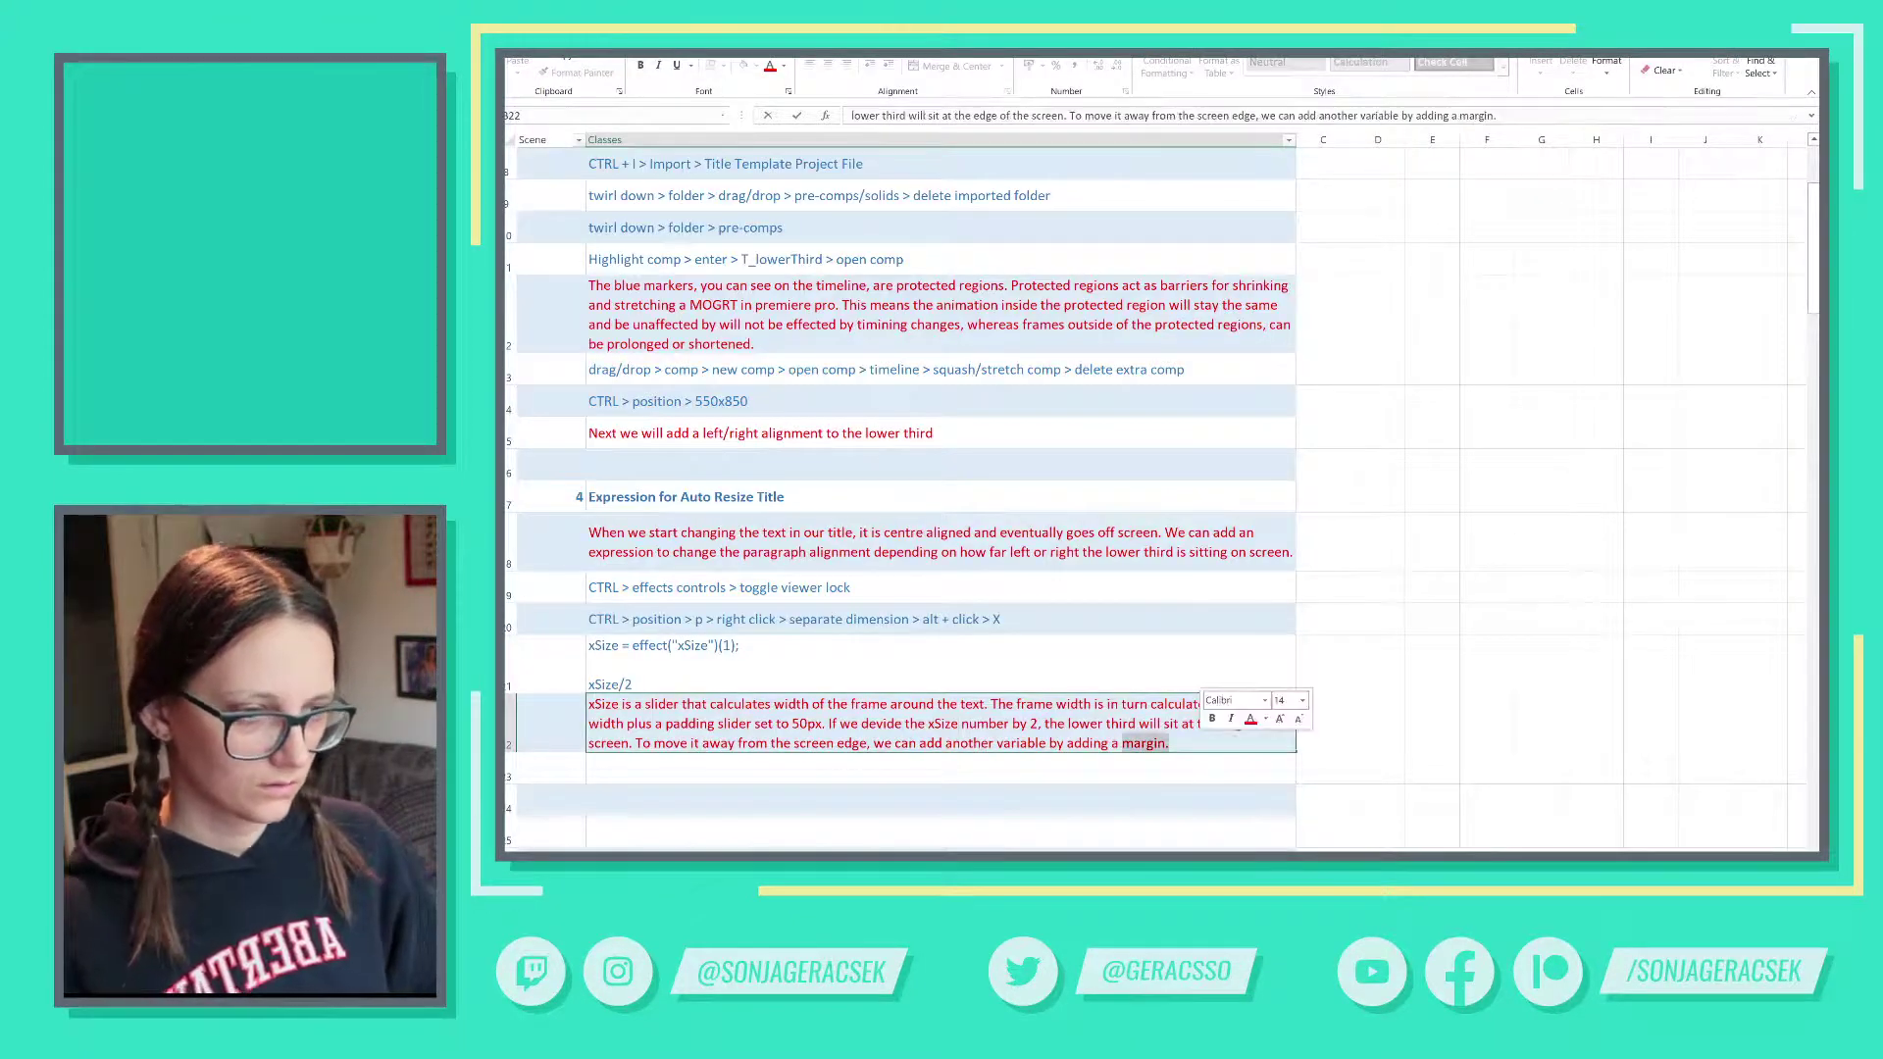
pyautogui.write('The')
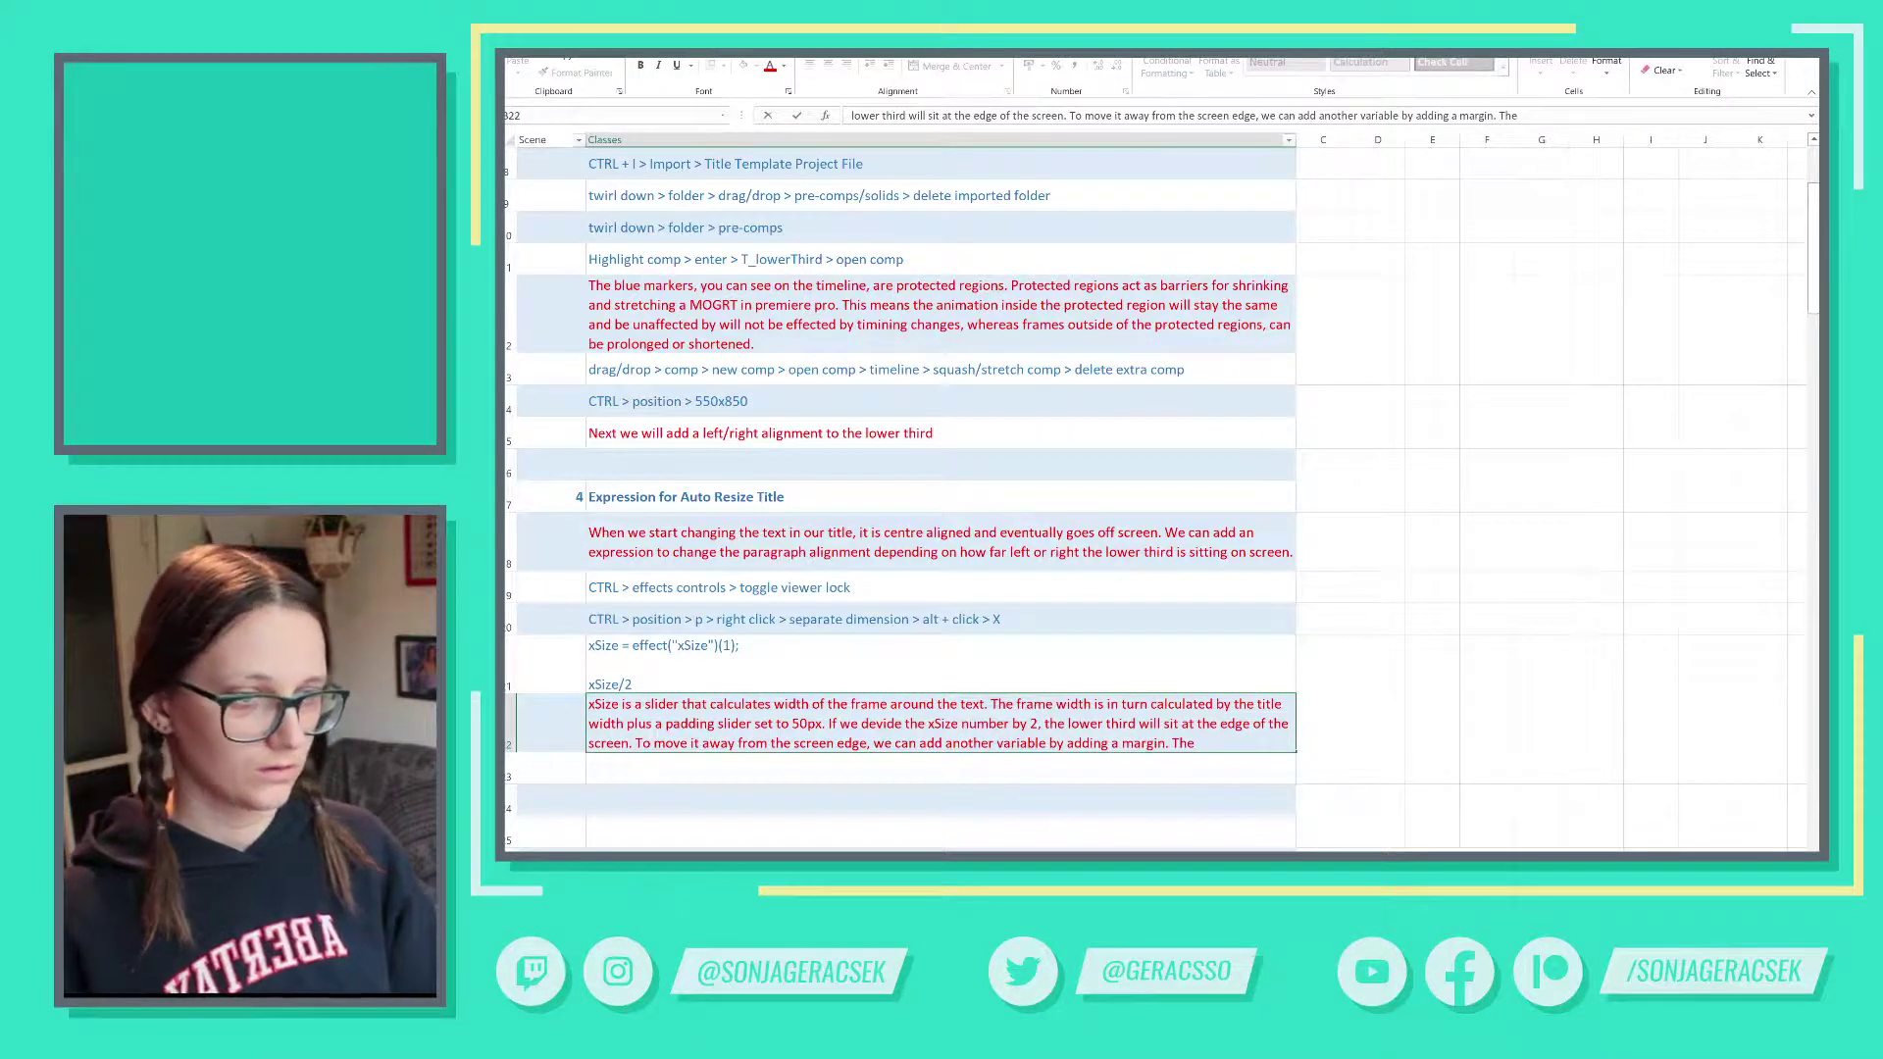
pyautogui.write(' contro')
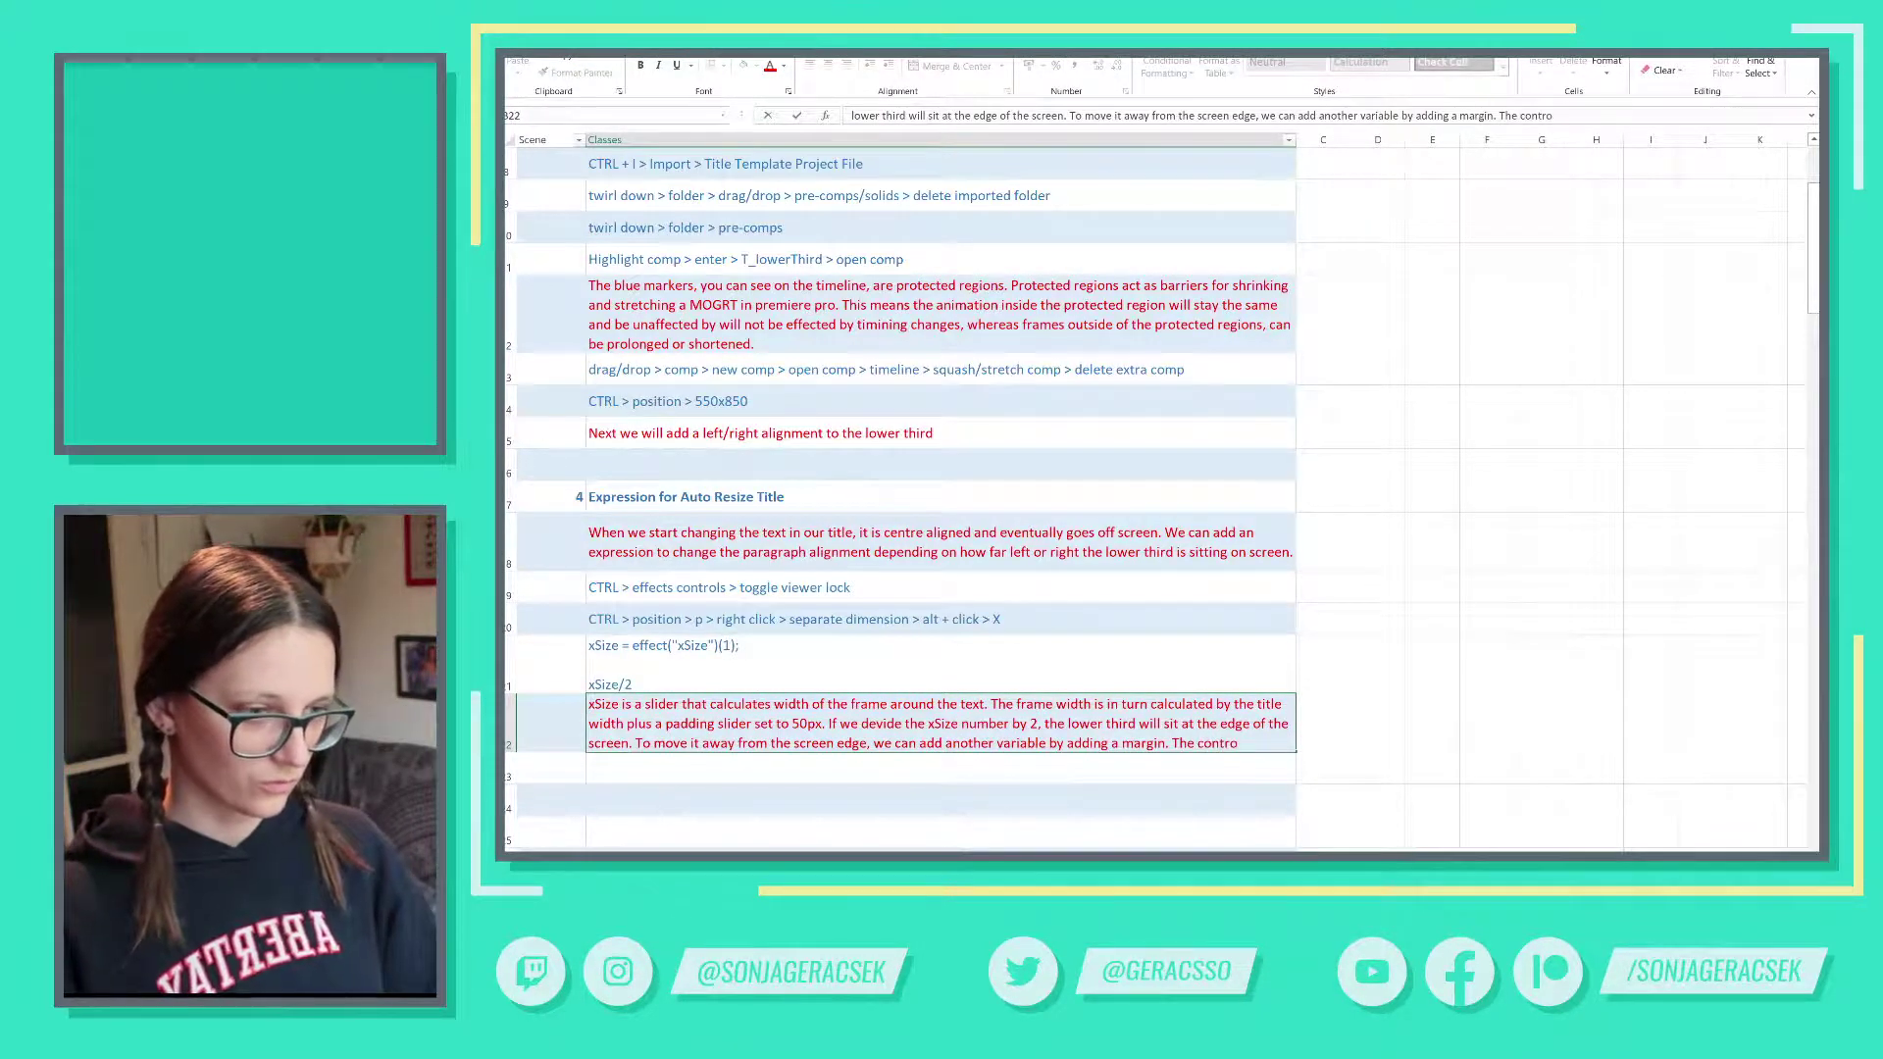
pyautogui.write('l layer ')
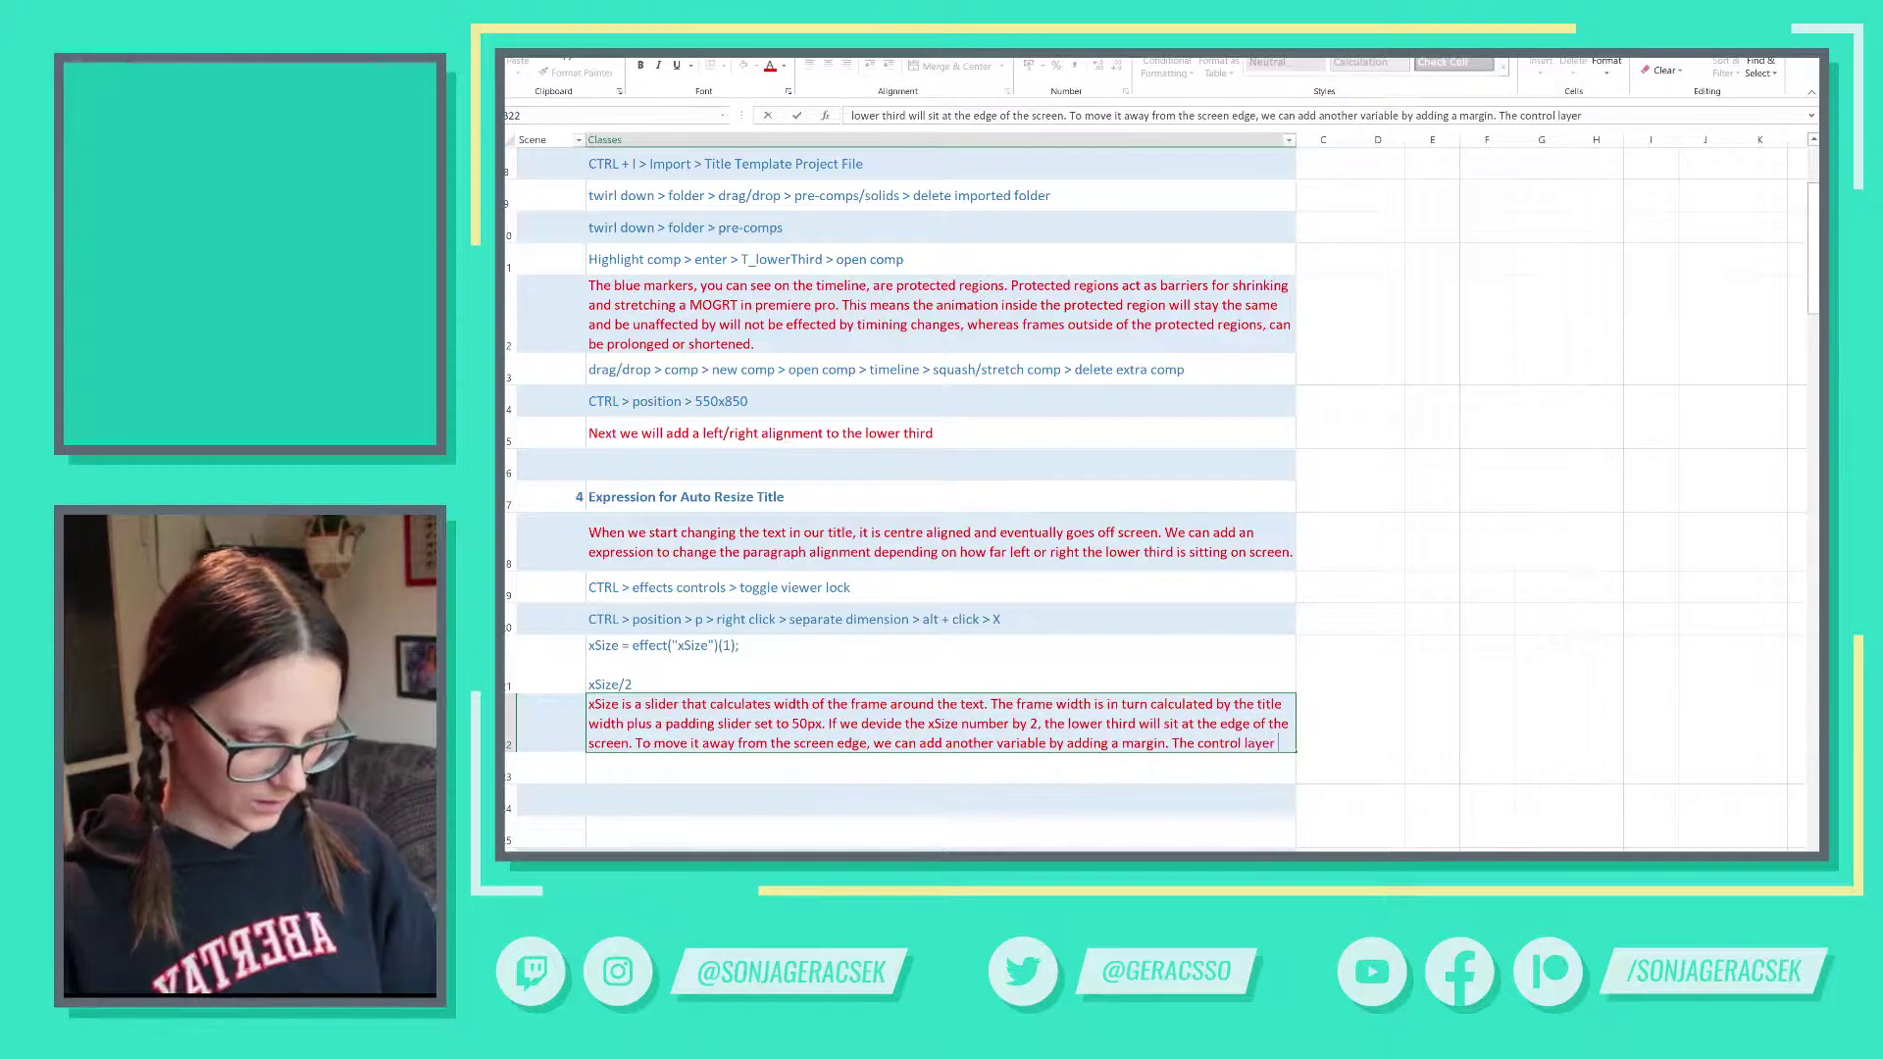
pyautogui.write('al')
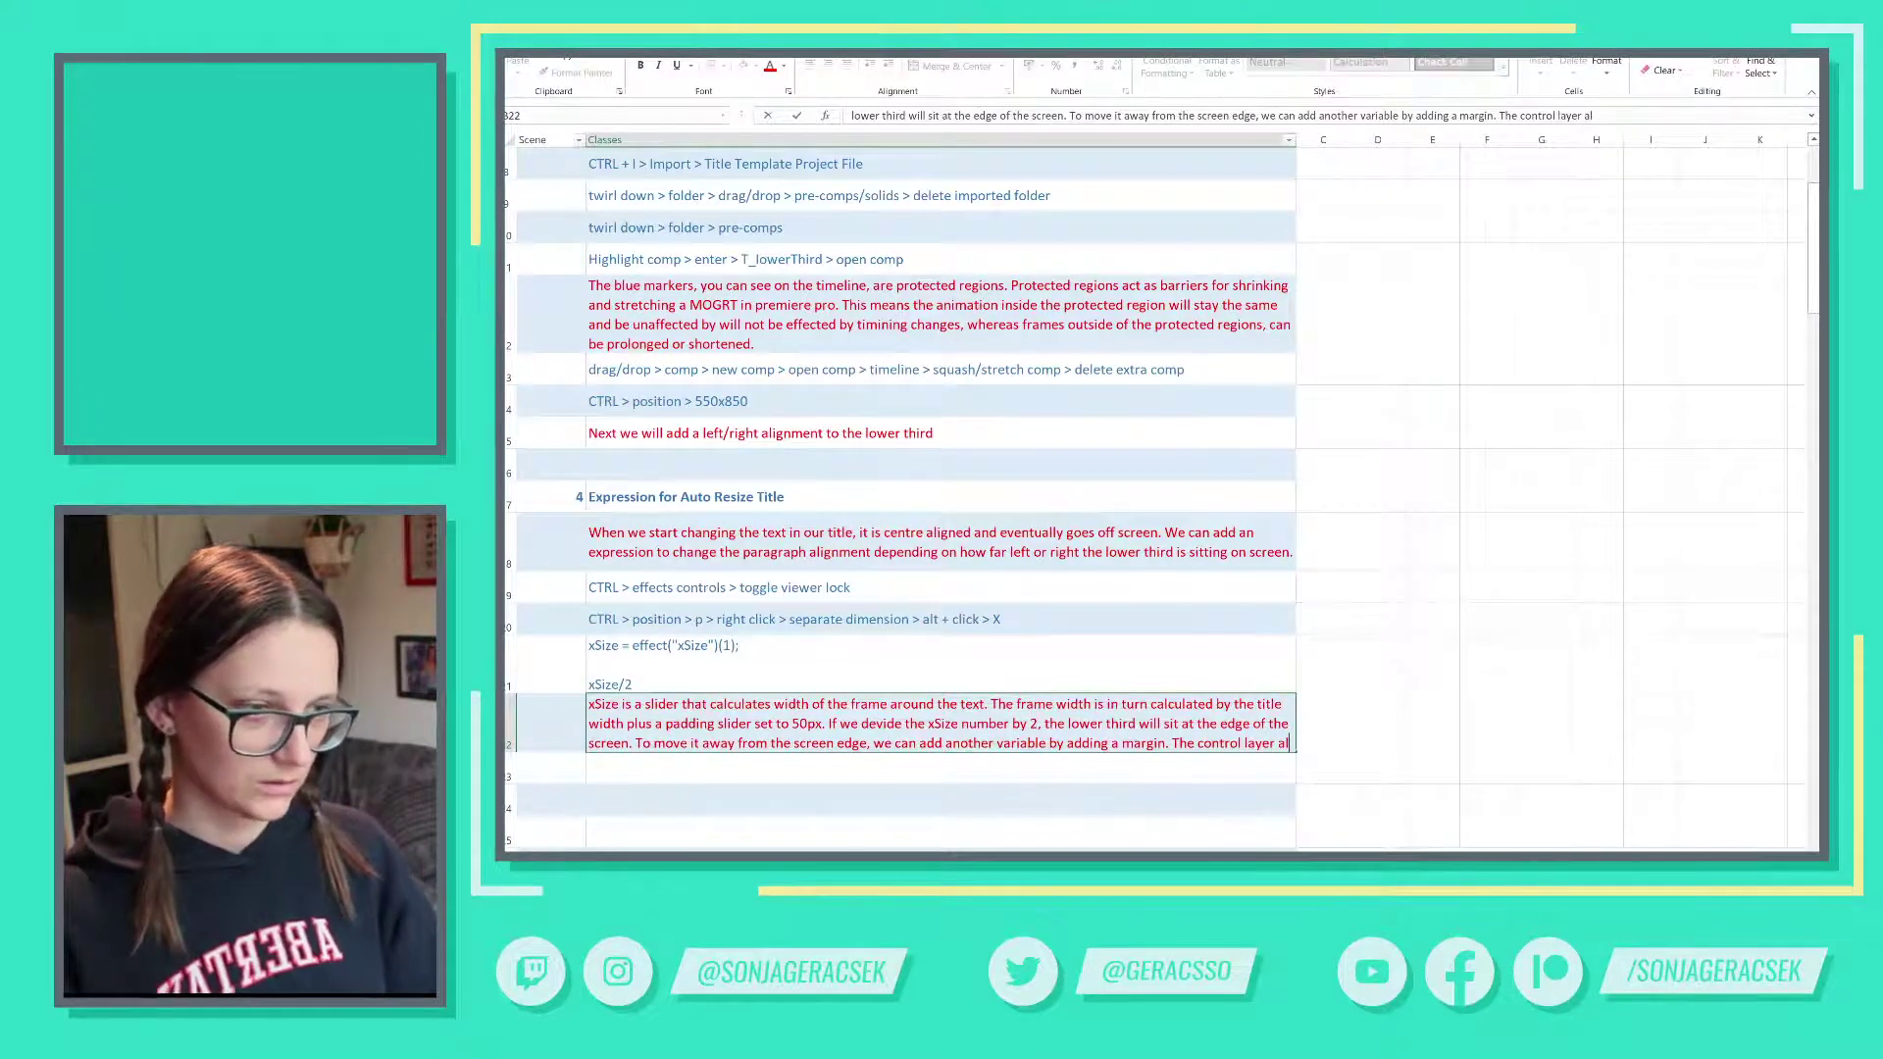
pyautogui.write('ready has a ')
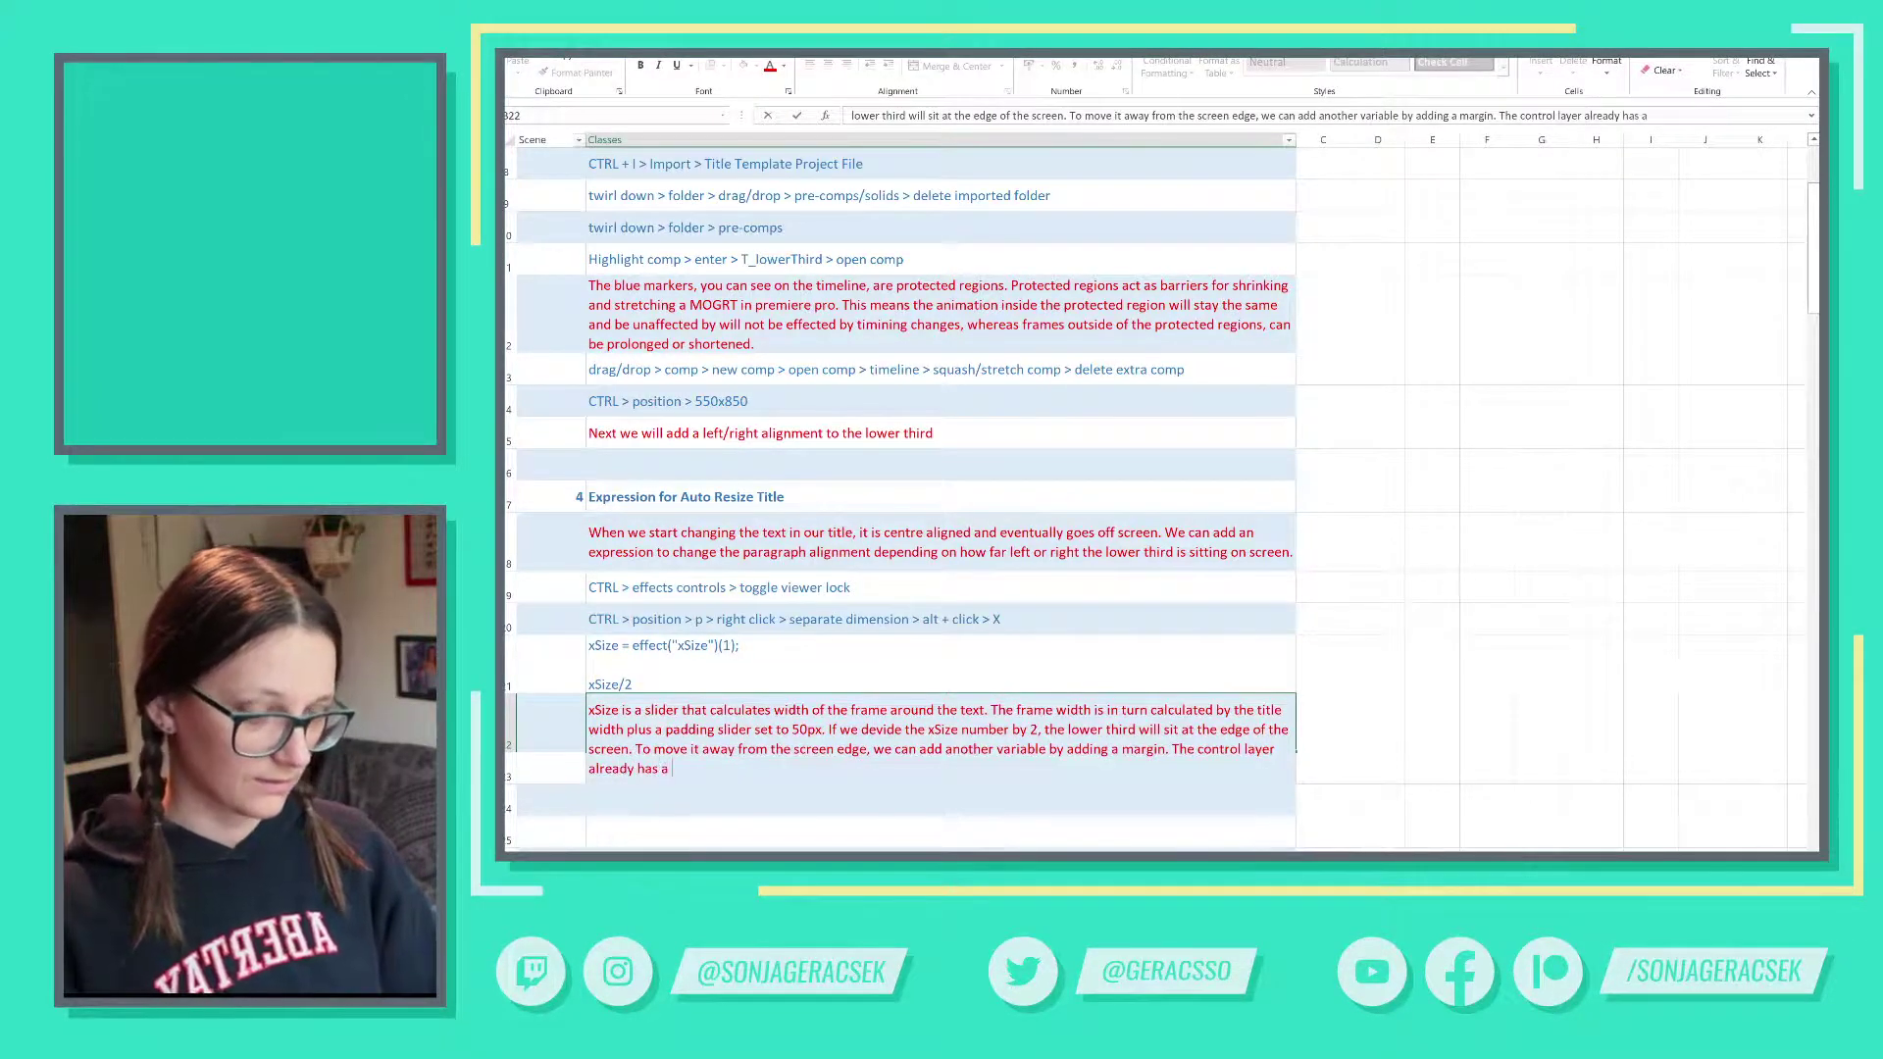
pyautogui.write('margin sl')
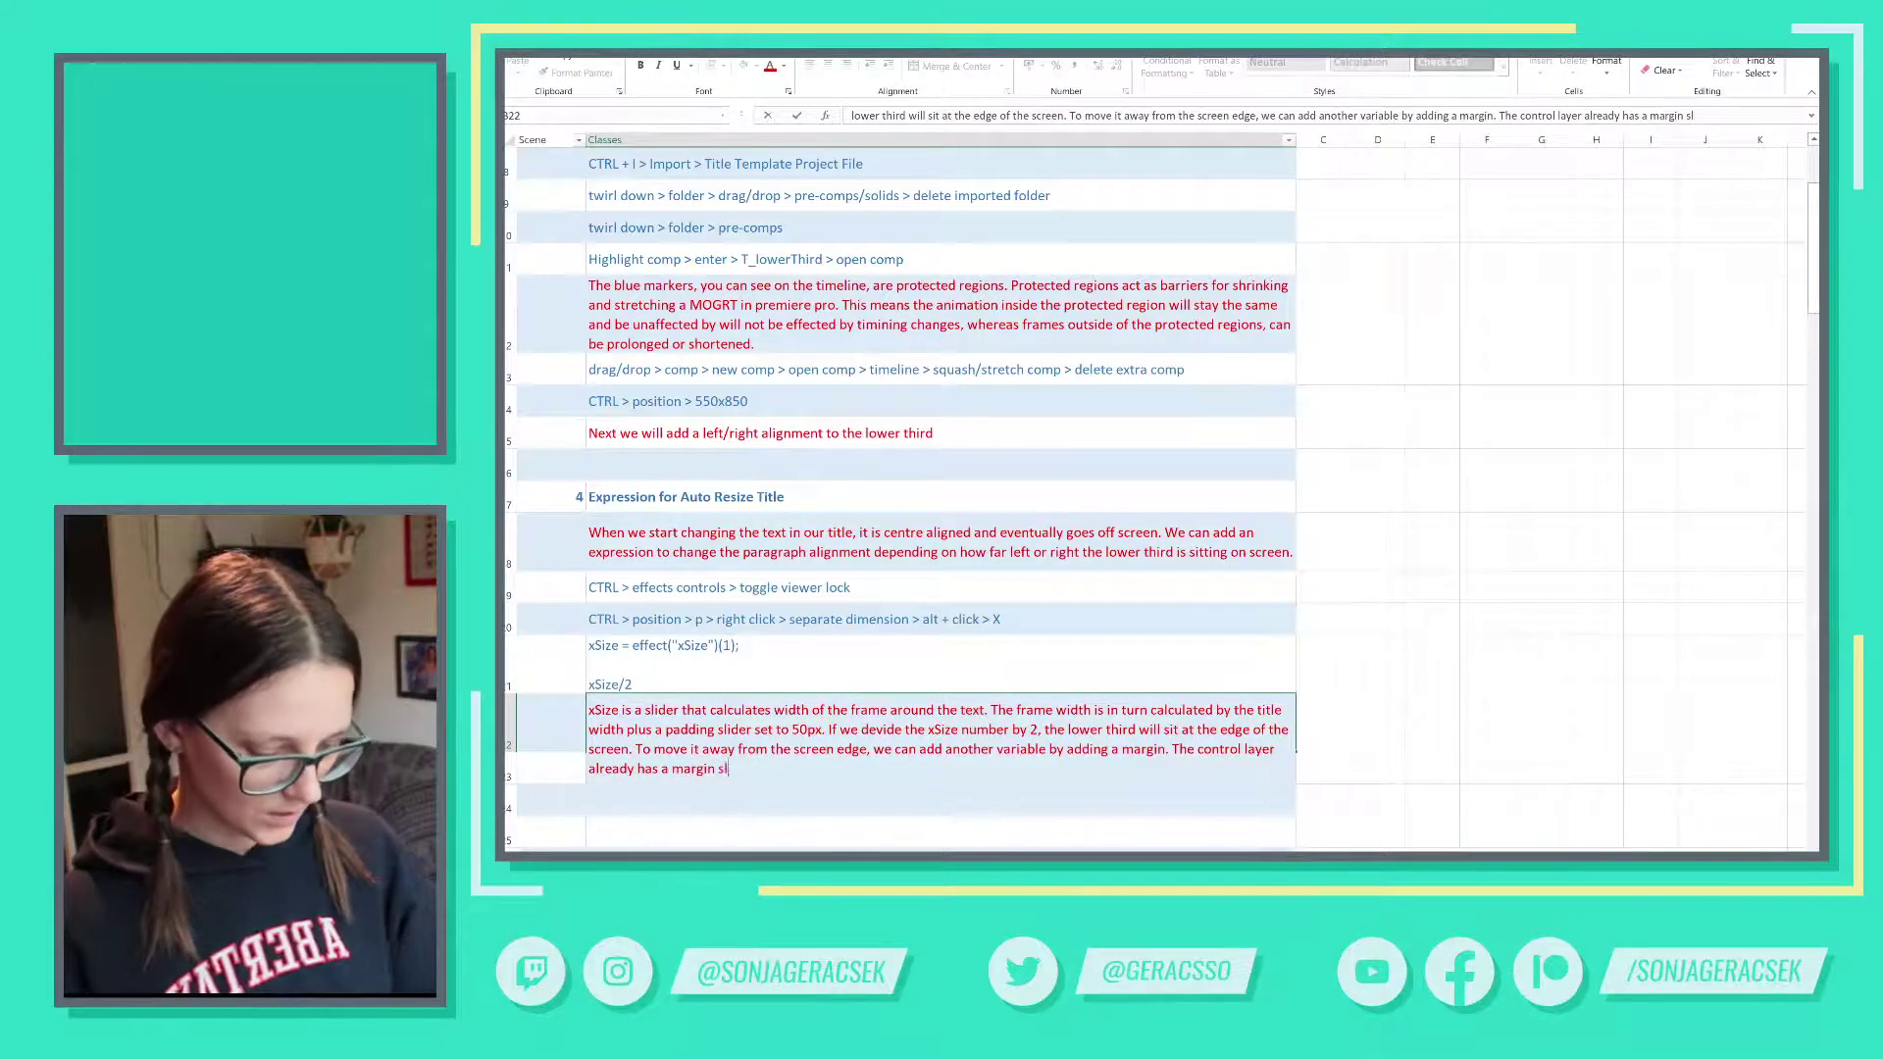
pyautogui.write('ider we can us')
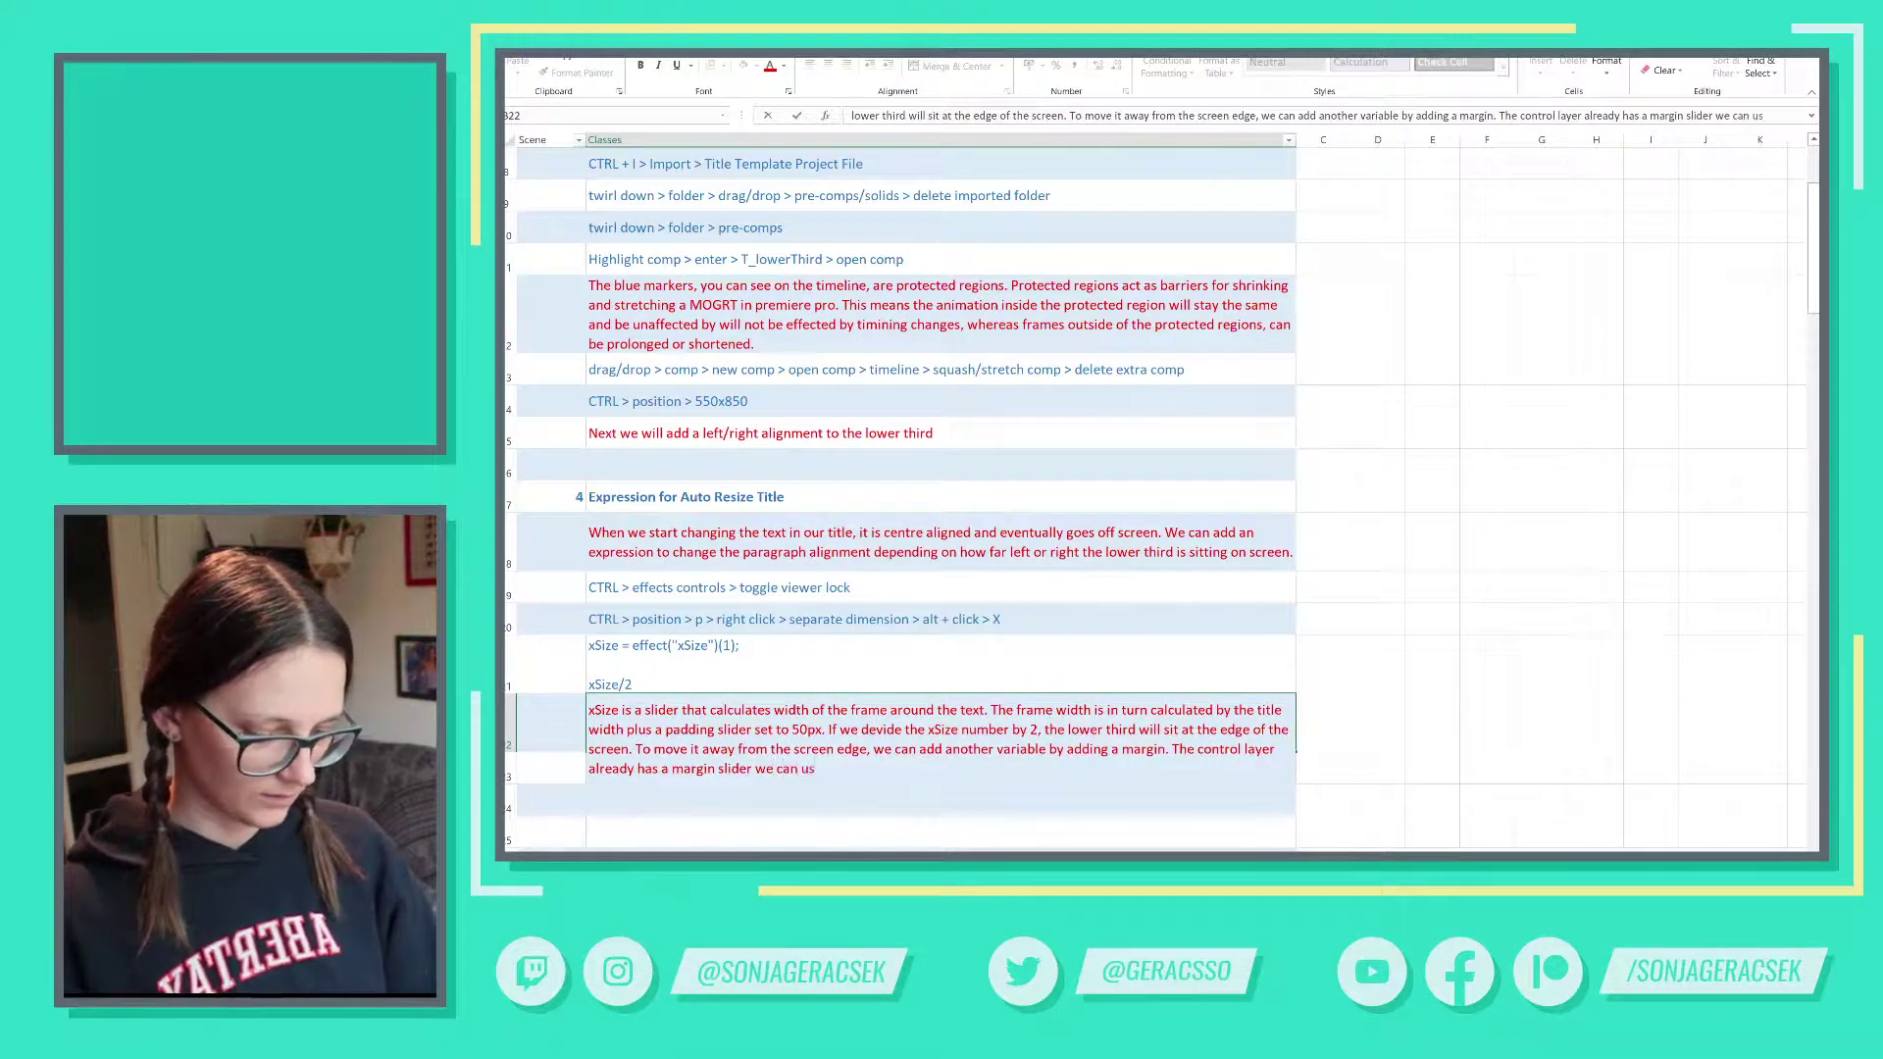
pyautogui.write('e.')
pyautogui.press('Return')
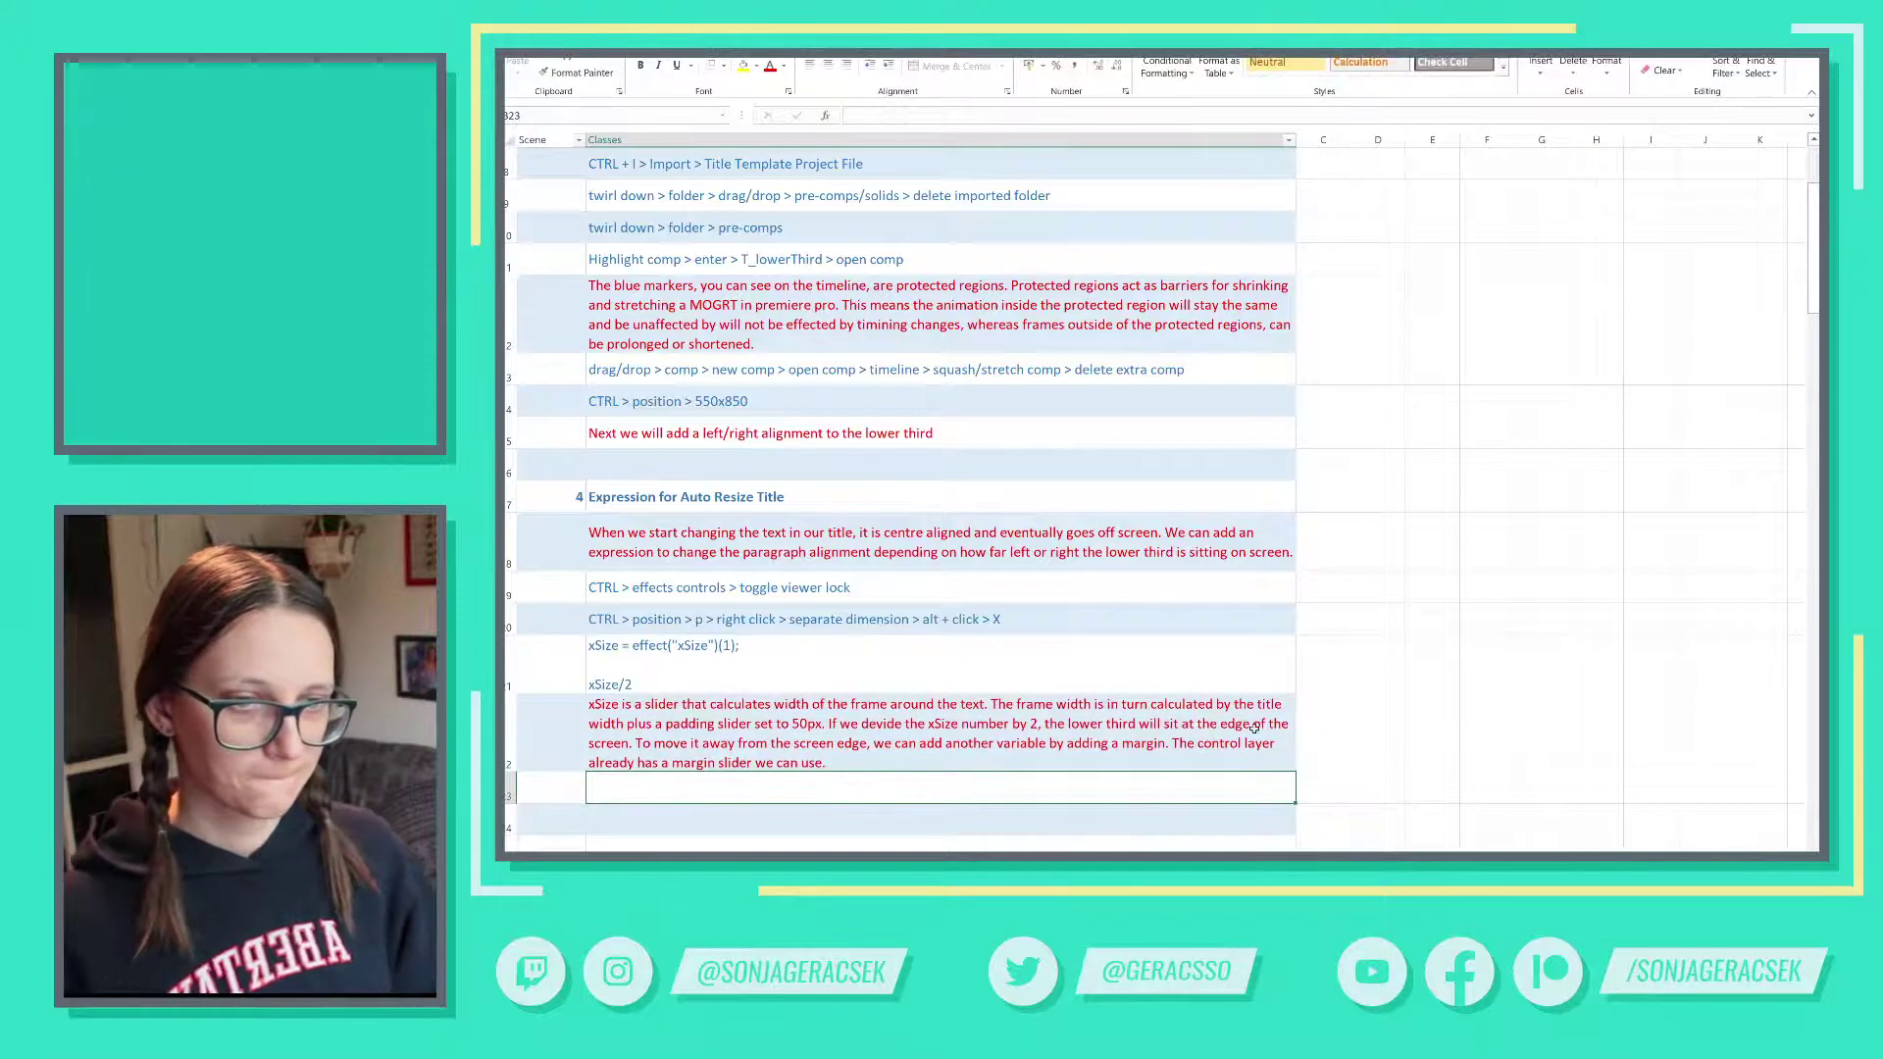
# - Switch to After Effects and add the line margin = effect("margin")(1); to the CTRL layer's X Position expression, linked to the margin slider
pyautogui.hotkey('alt', 'Tab')
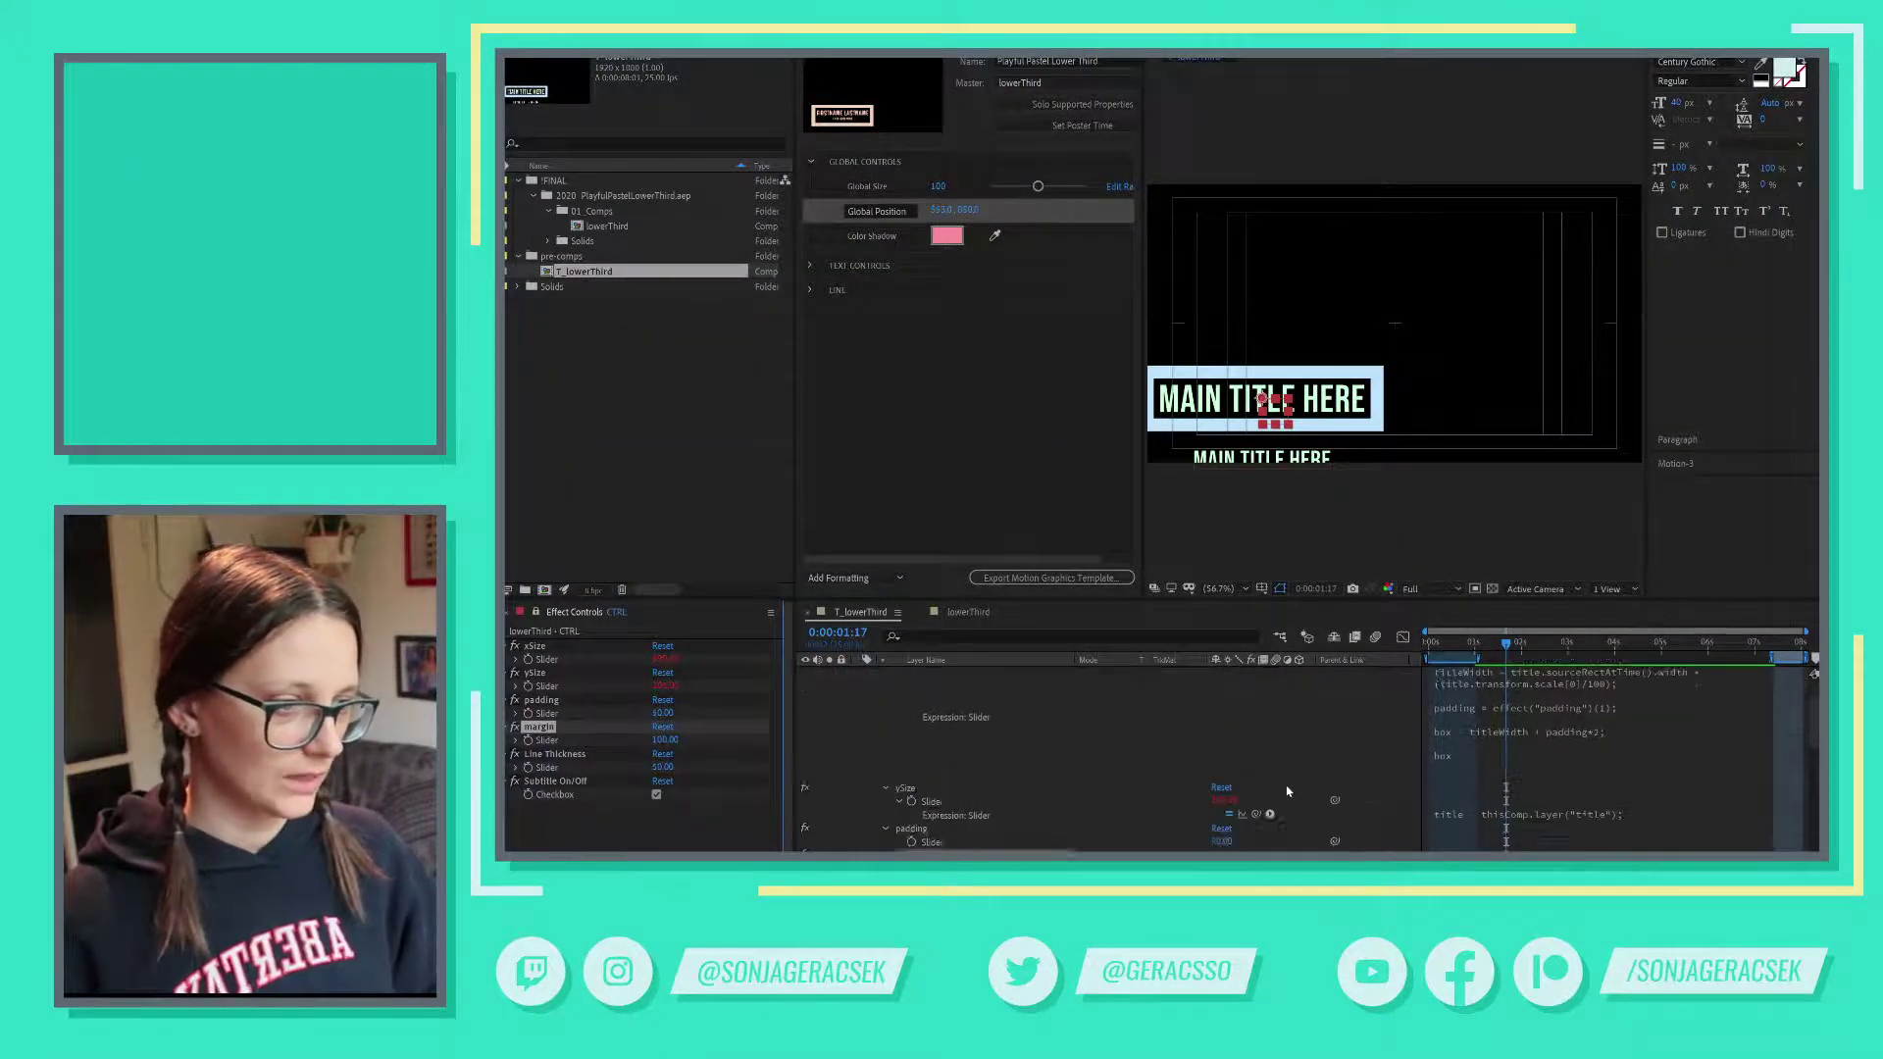
pyautogui.scroll(-2, 1021, 777)
pyautogui.scroll(-5, 1019, 784)
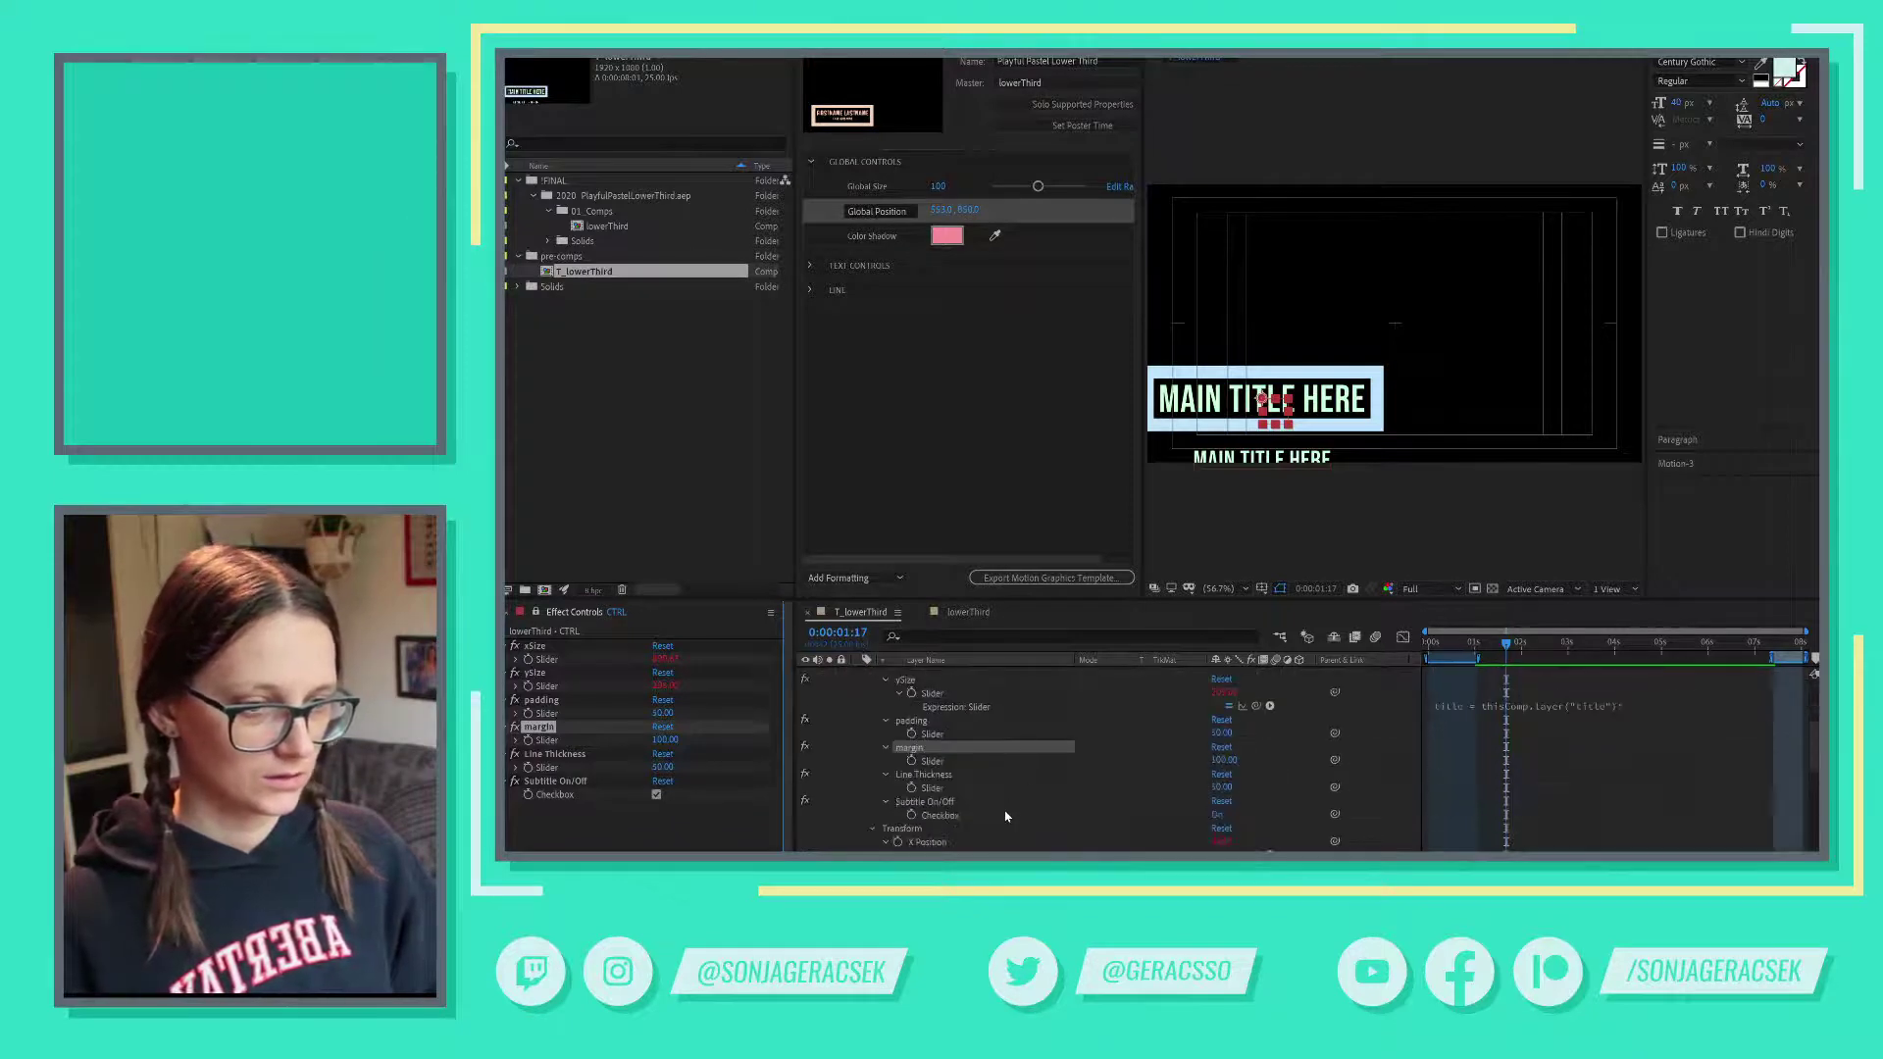
pyautogui.click(1529, 775)
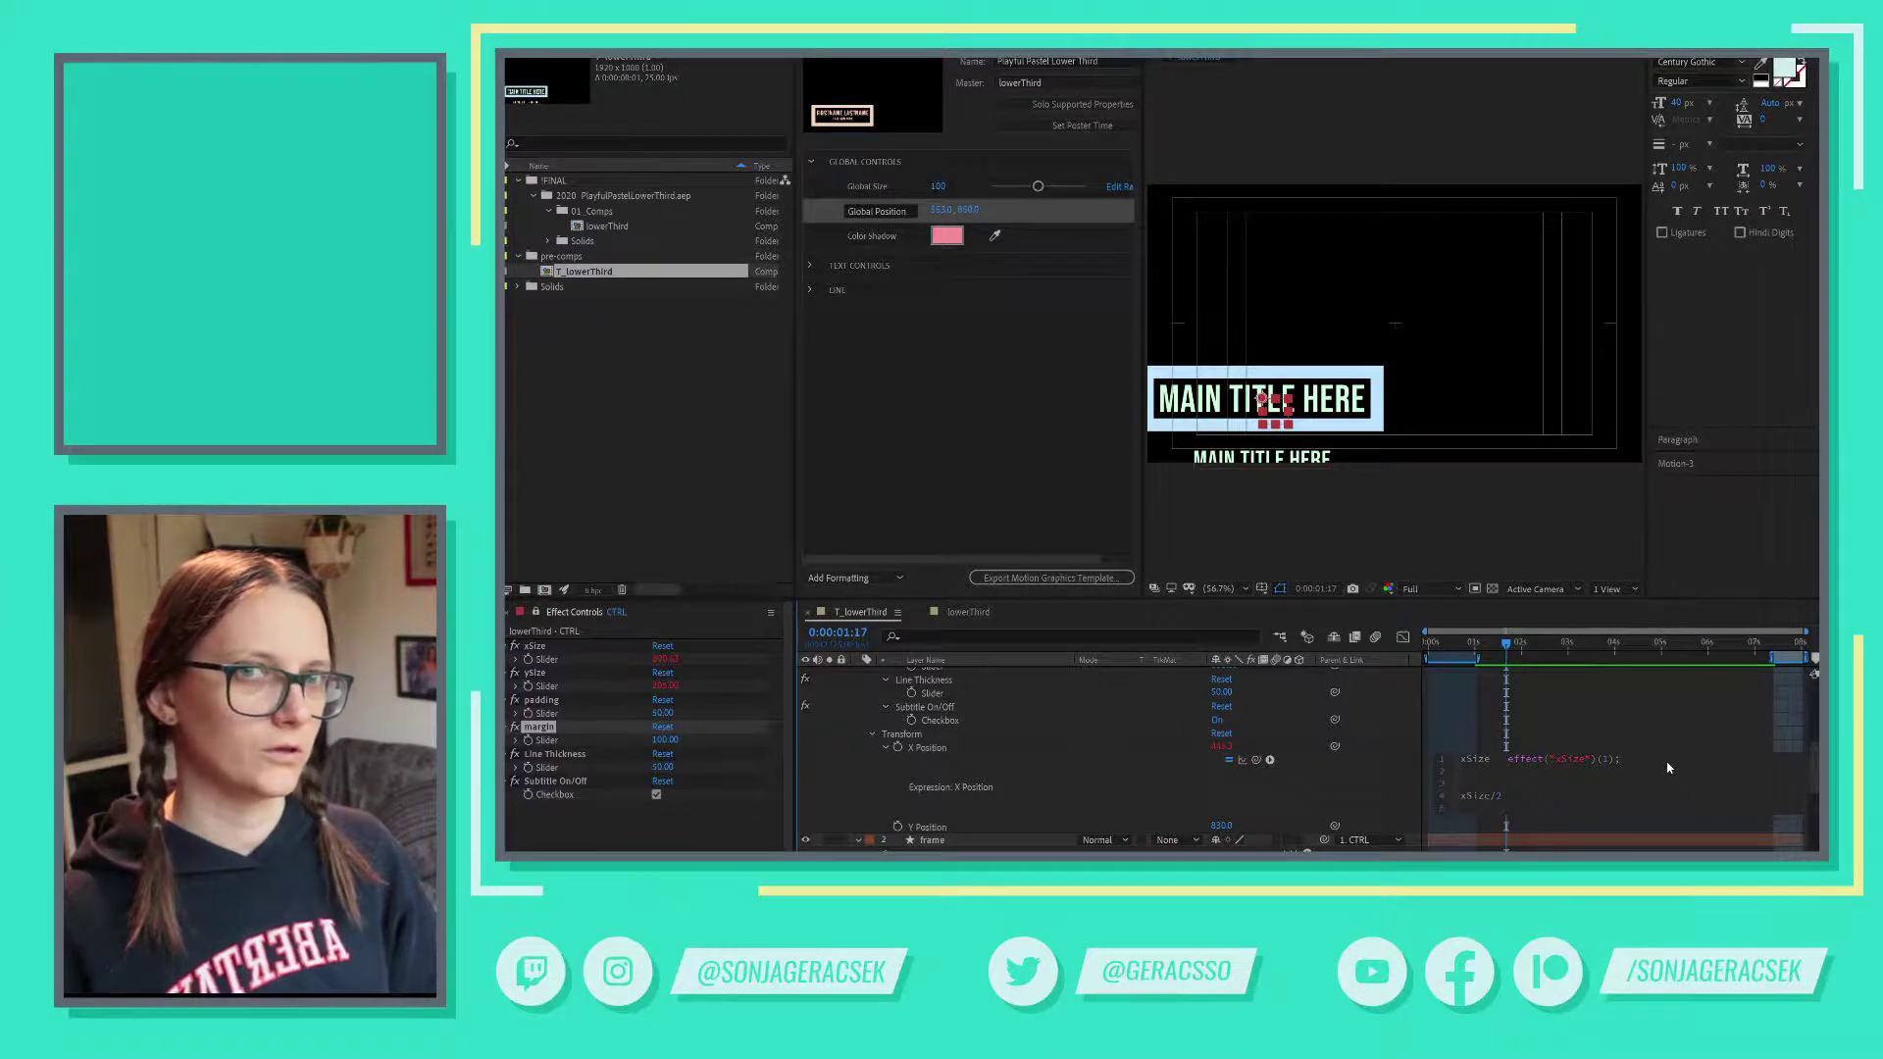
pyautogui.write('margin')
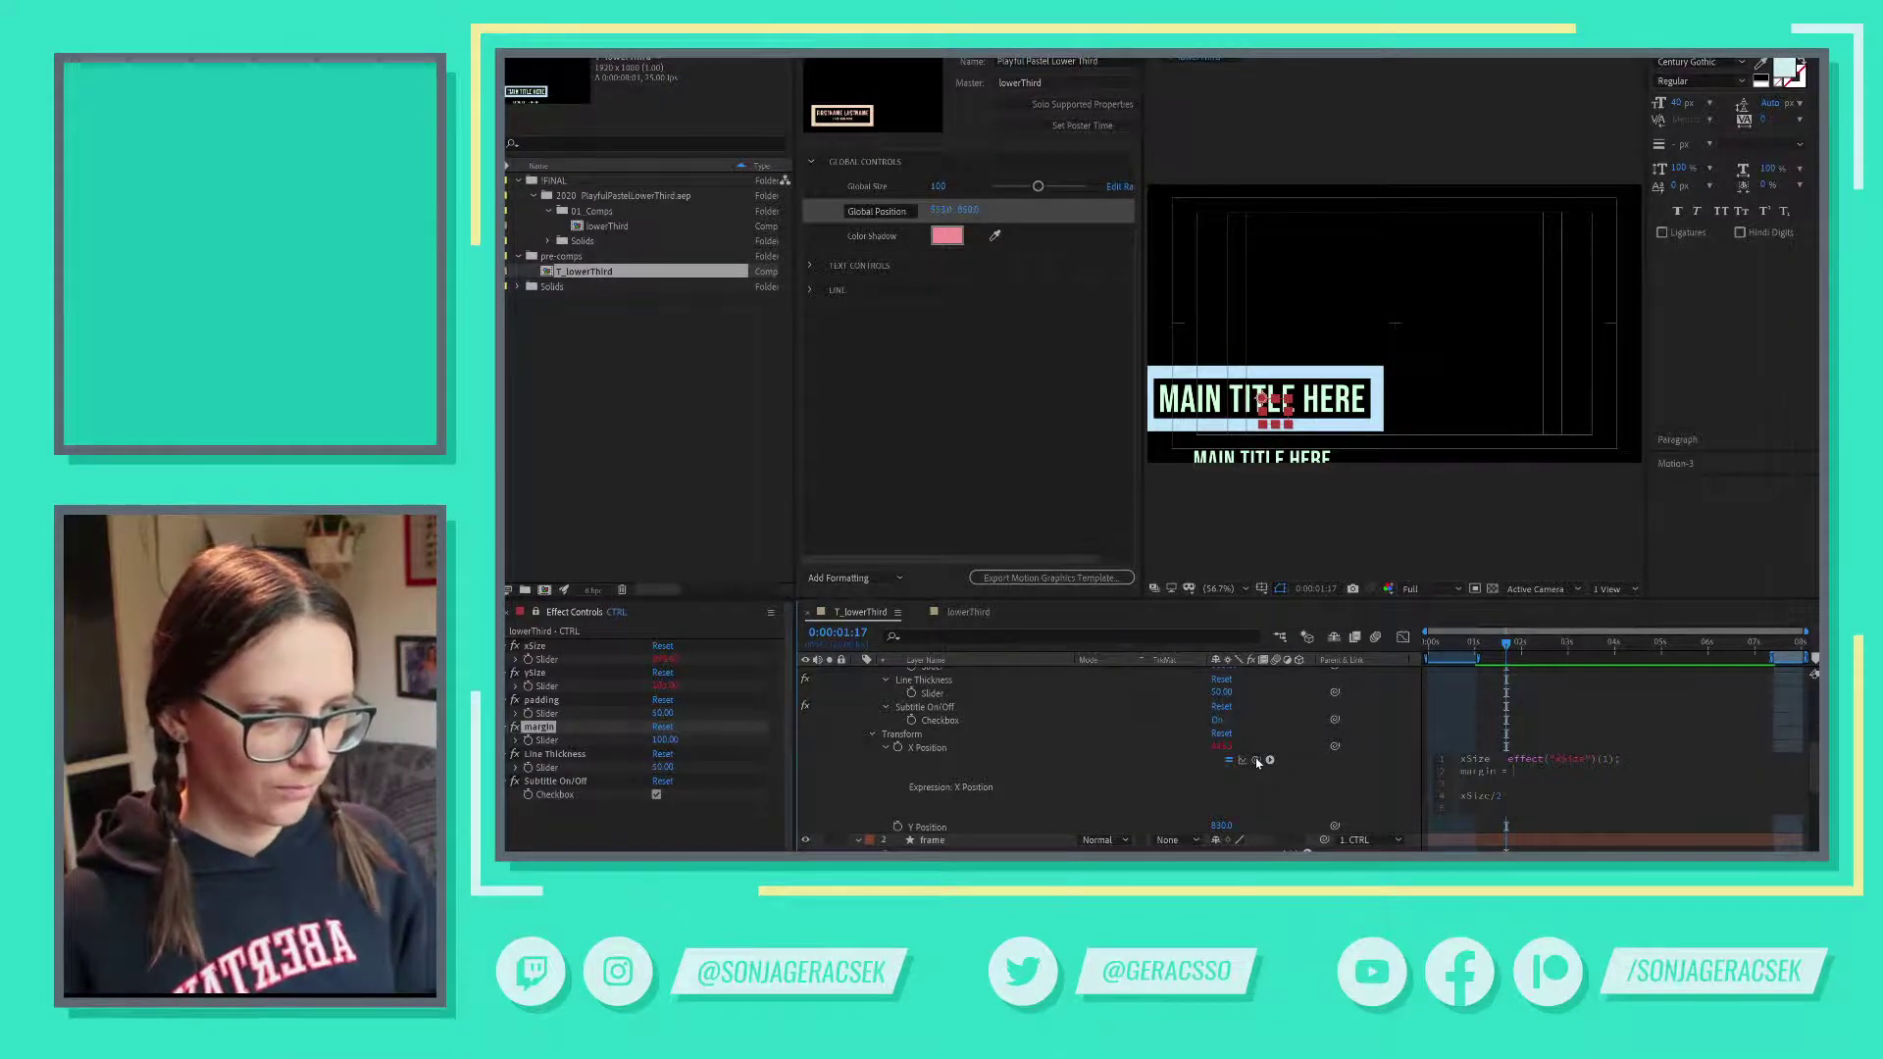
pyautogui.write(' =')
pyautogui.moveTo(1256, 761); pyautogui.dragTo(547, 740)
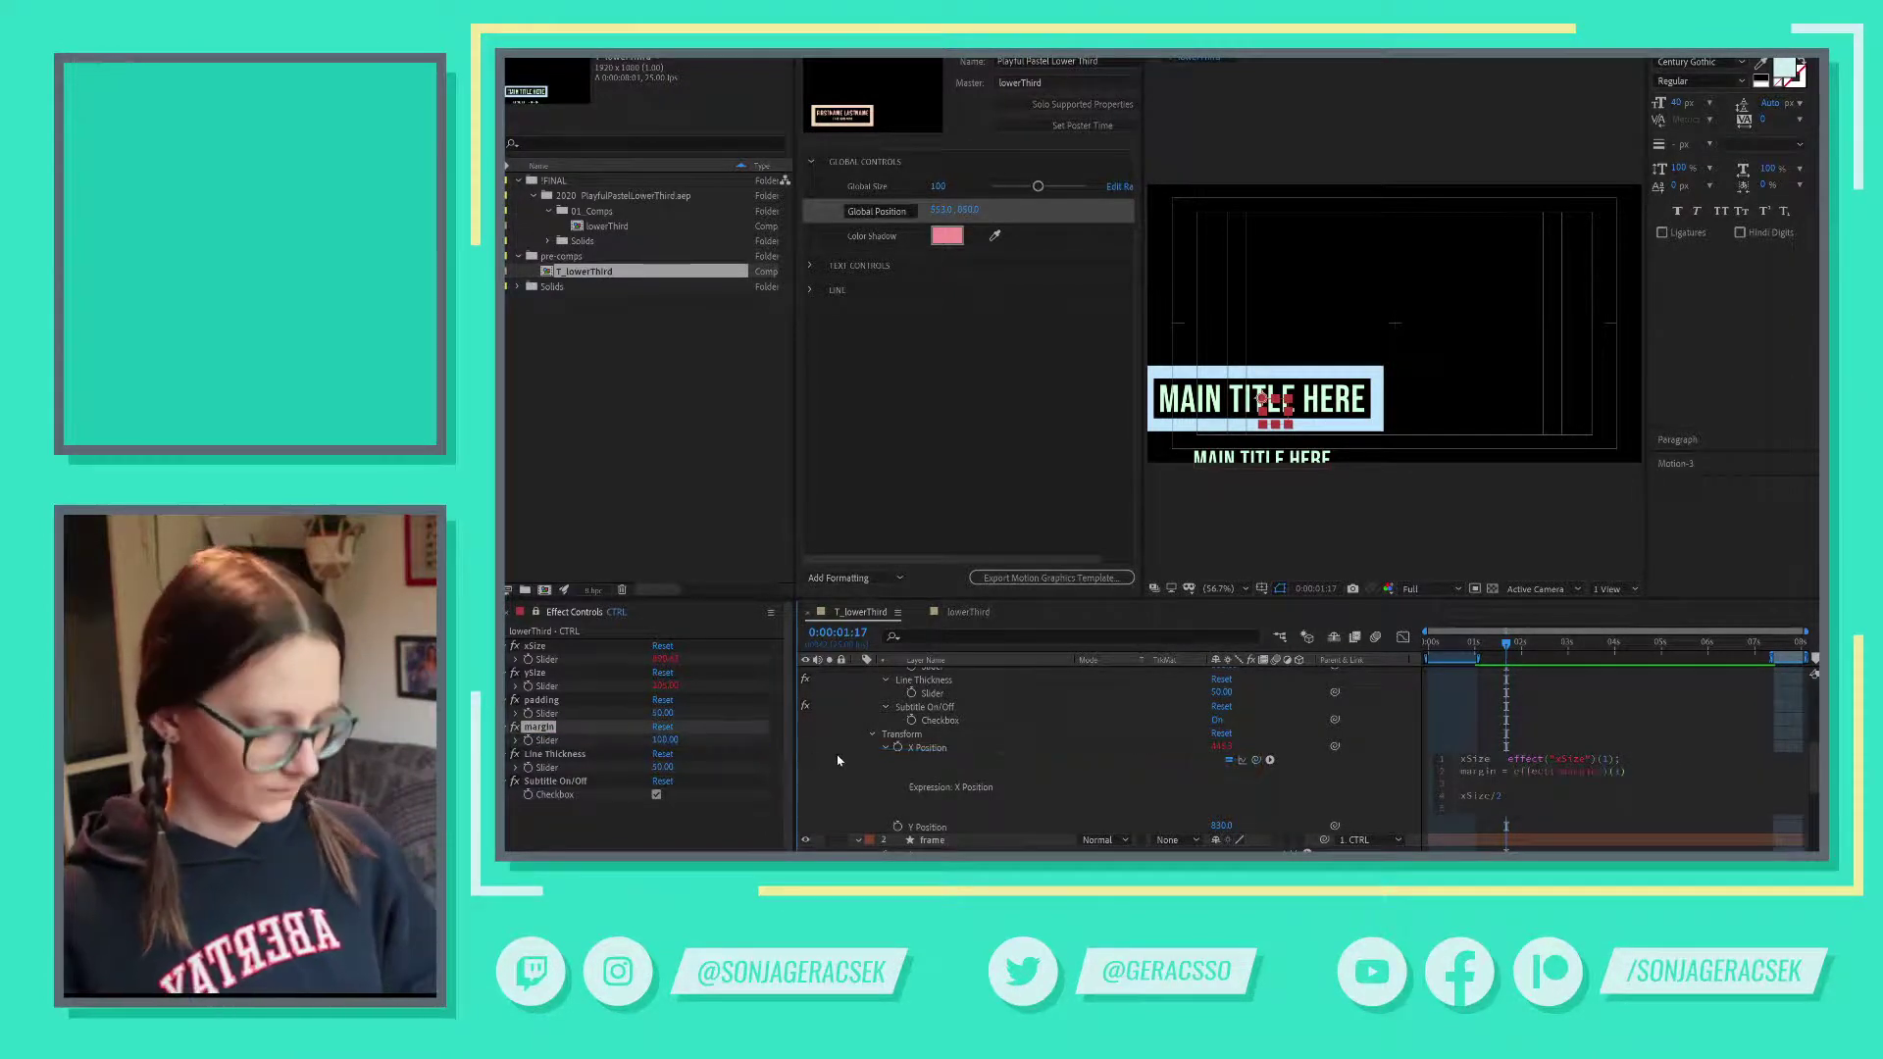
pyautogui.write(';')
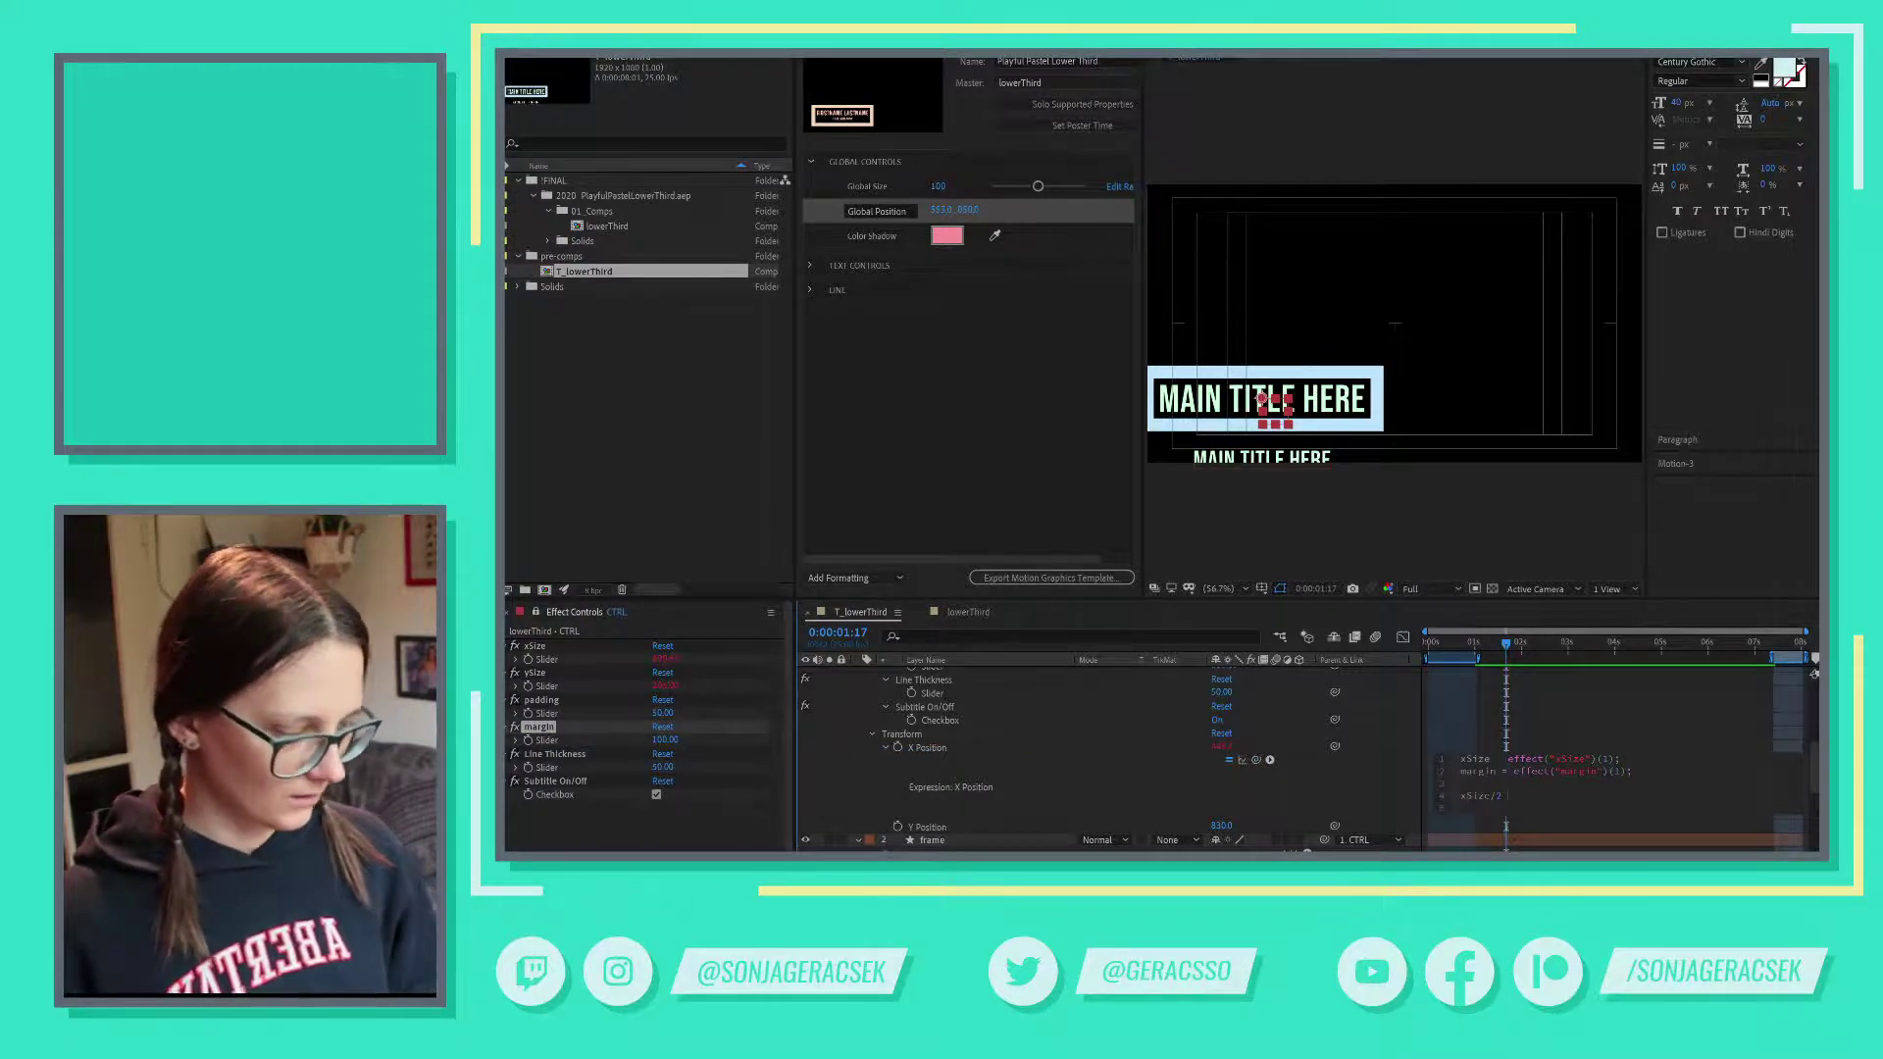
# - Change the last line of the X Position expression to xSize/2 + margin and apply it
pyautogui.write(' mar')
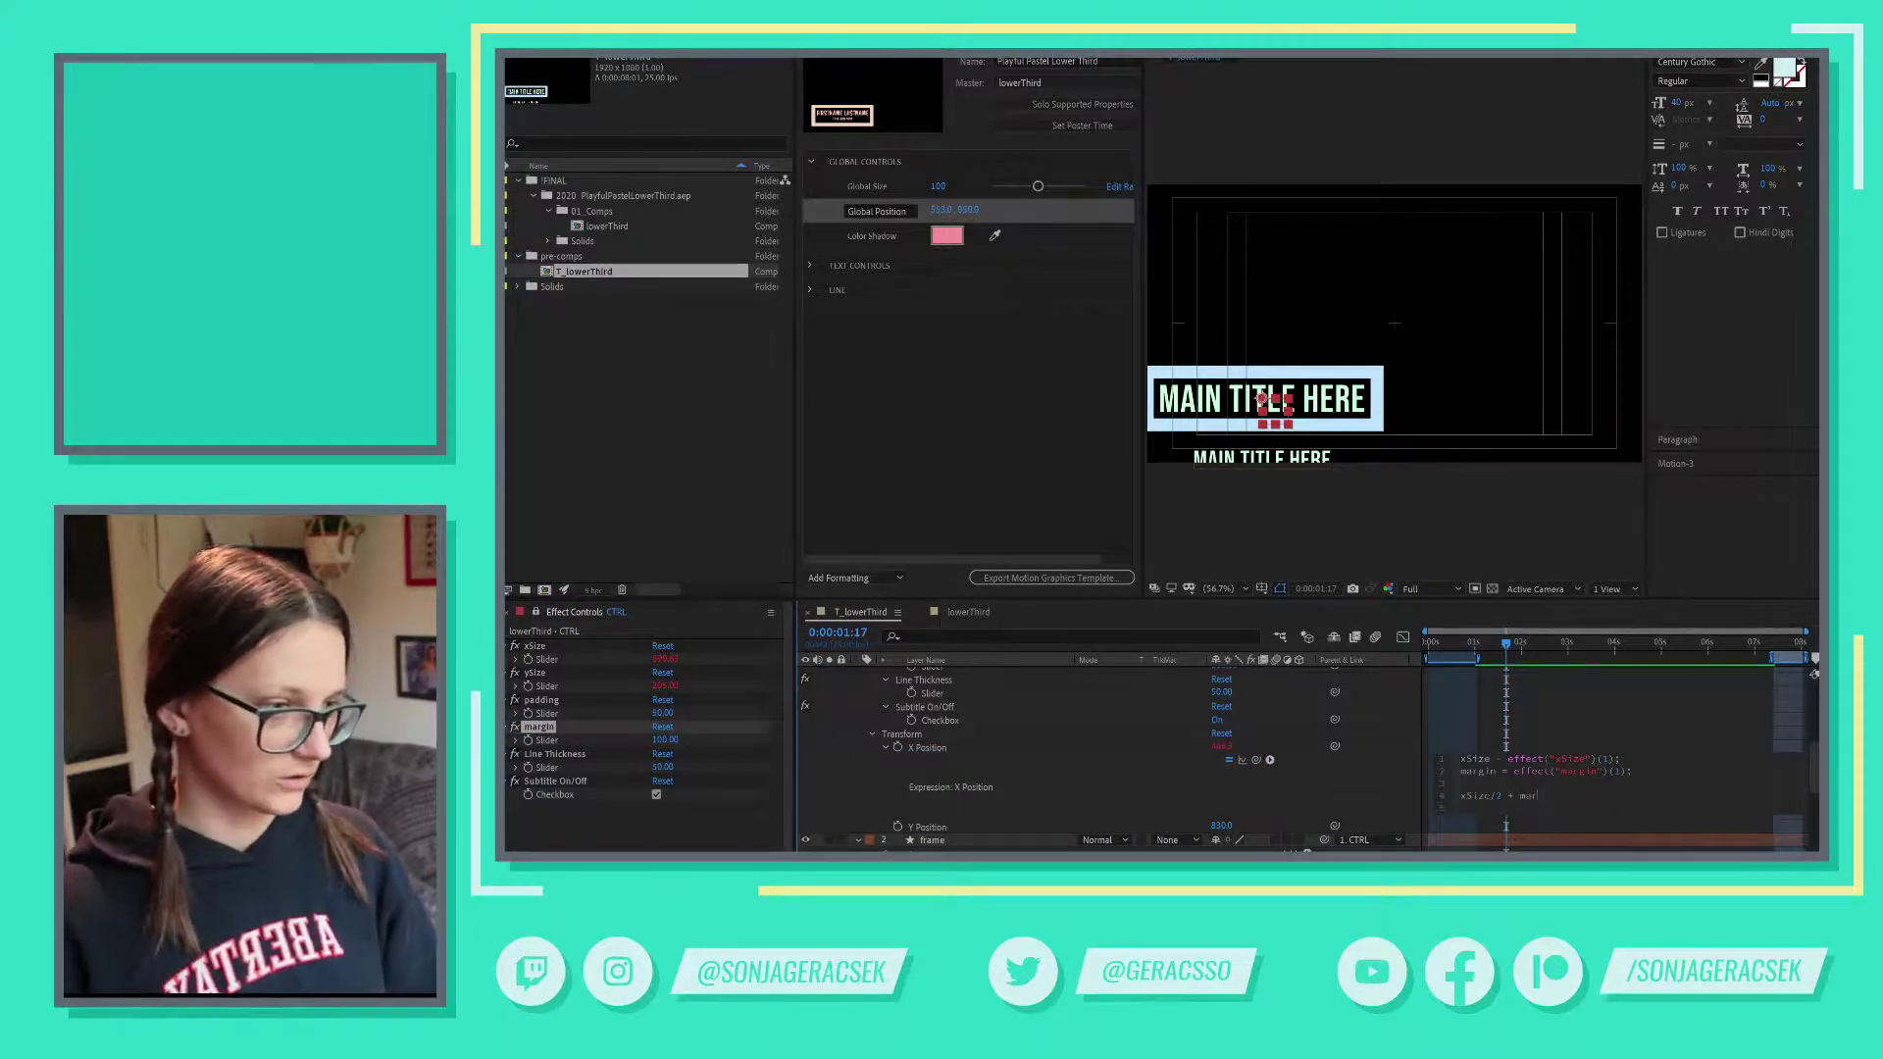
pyautogui.write('gin')
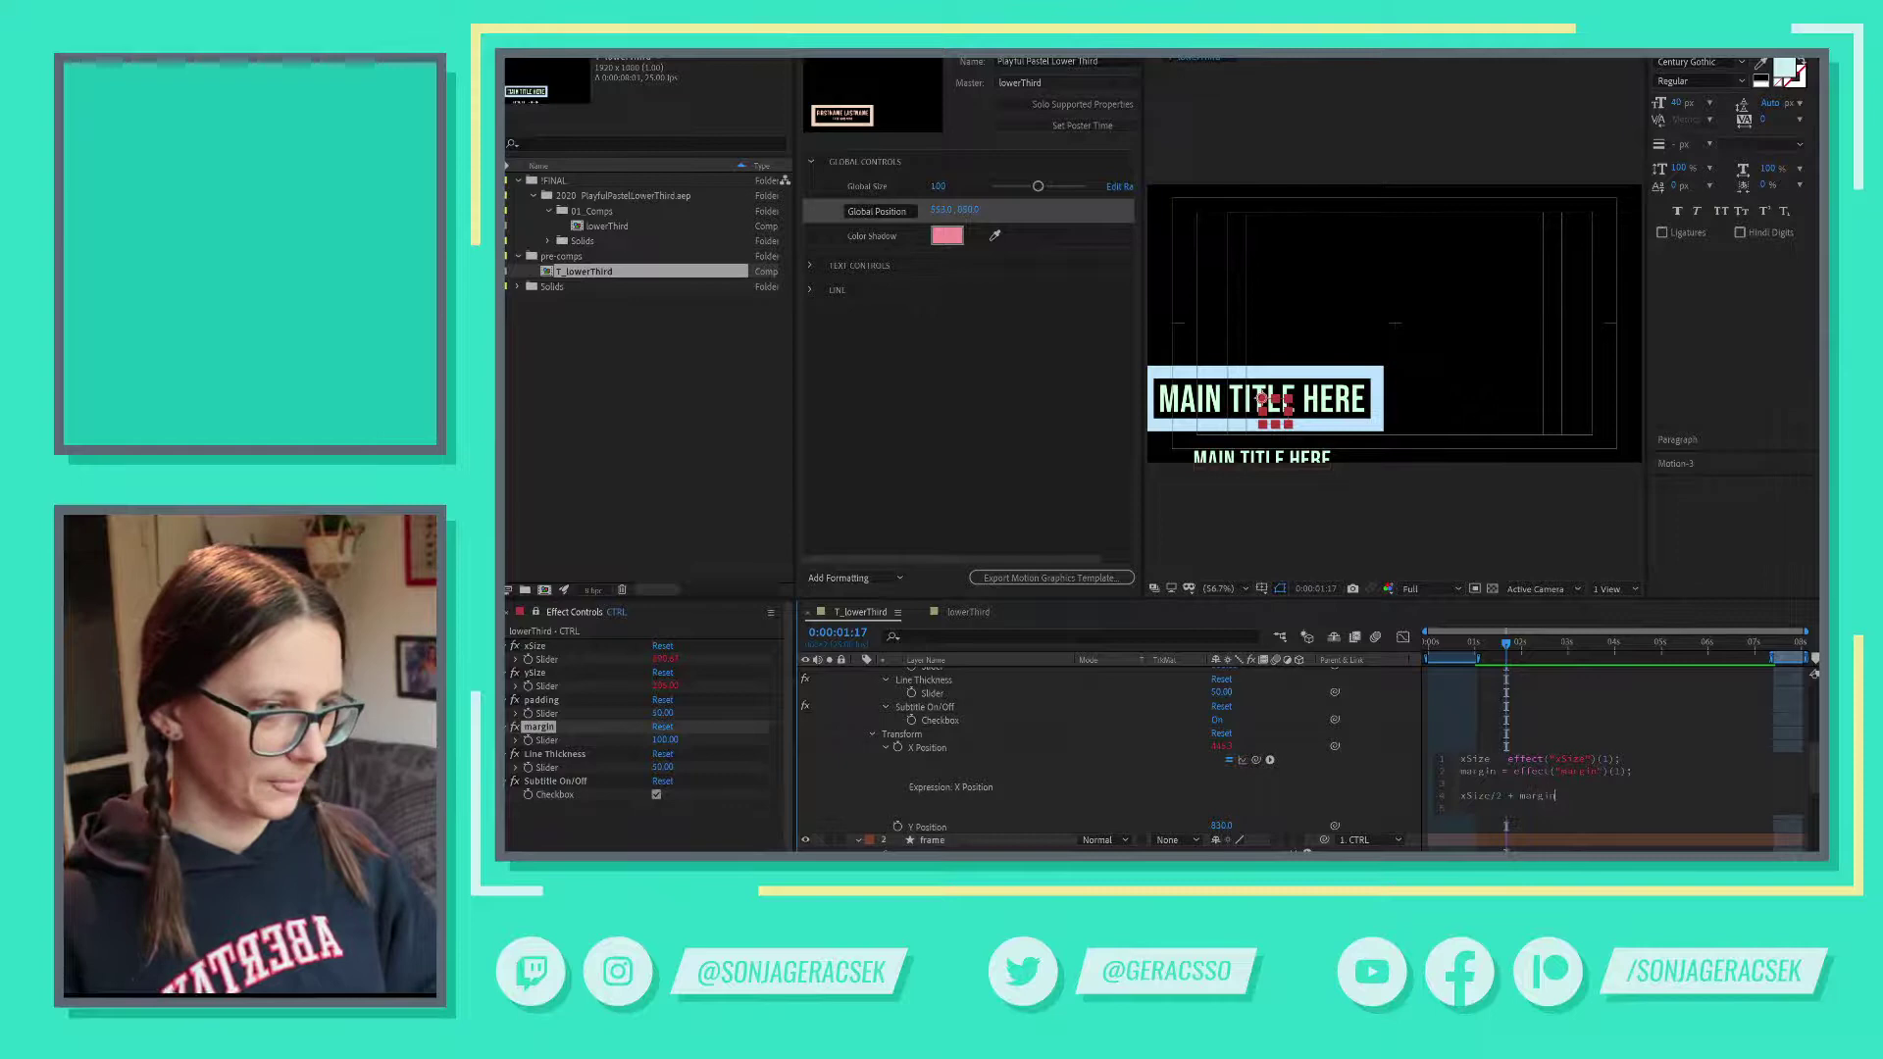
pyautogui.click(1127, 779)
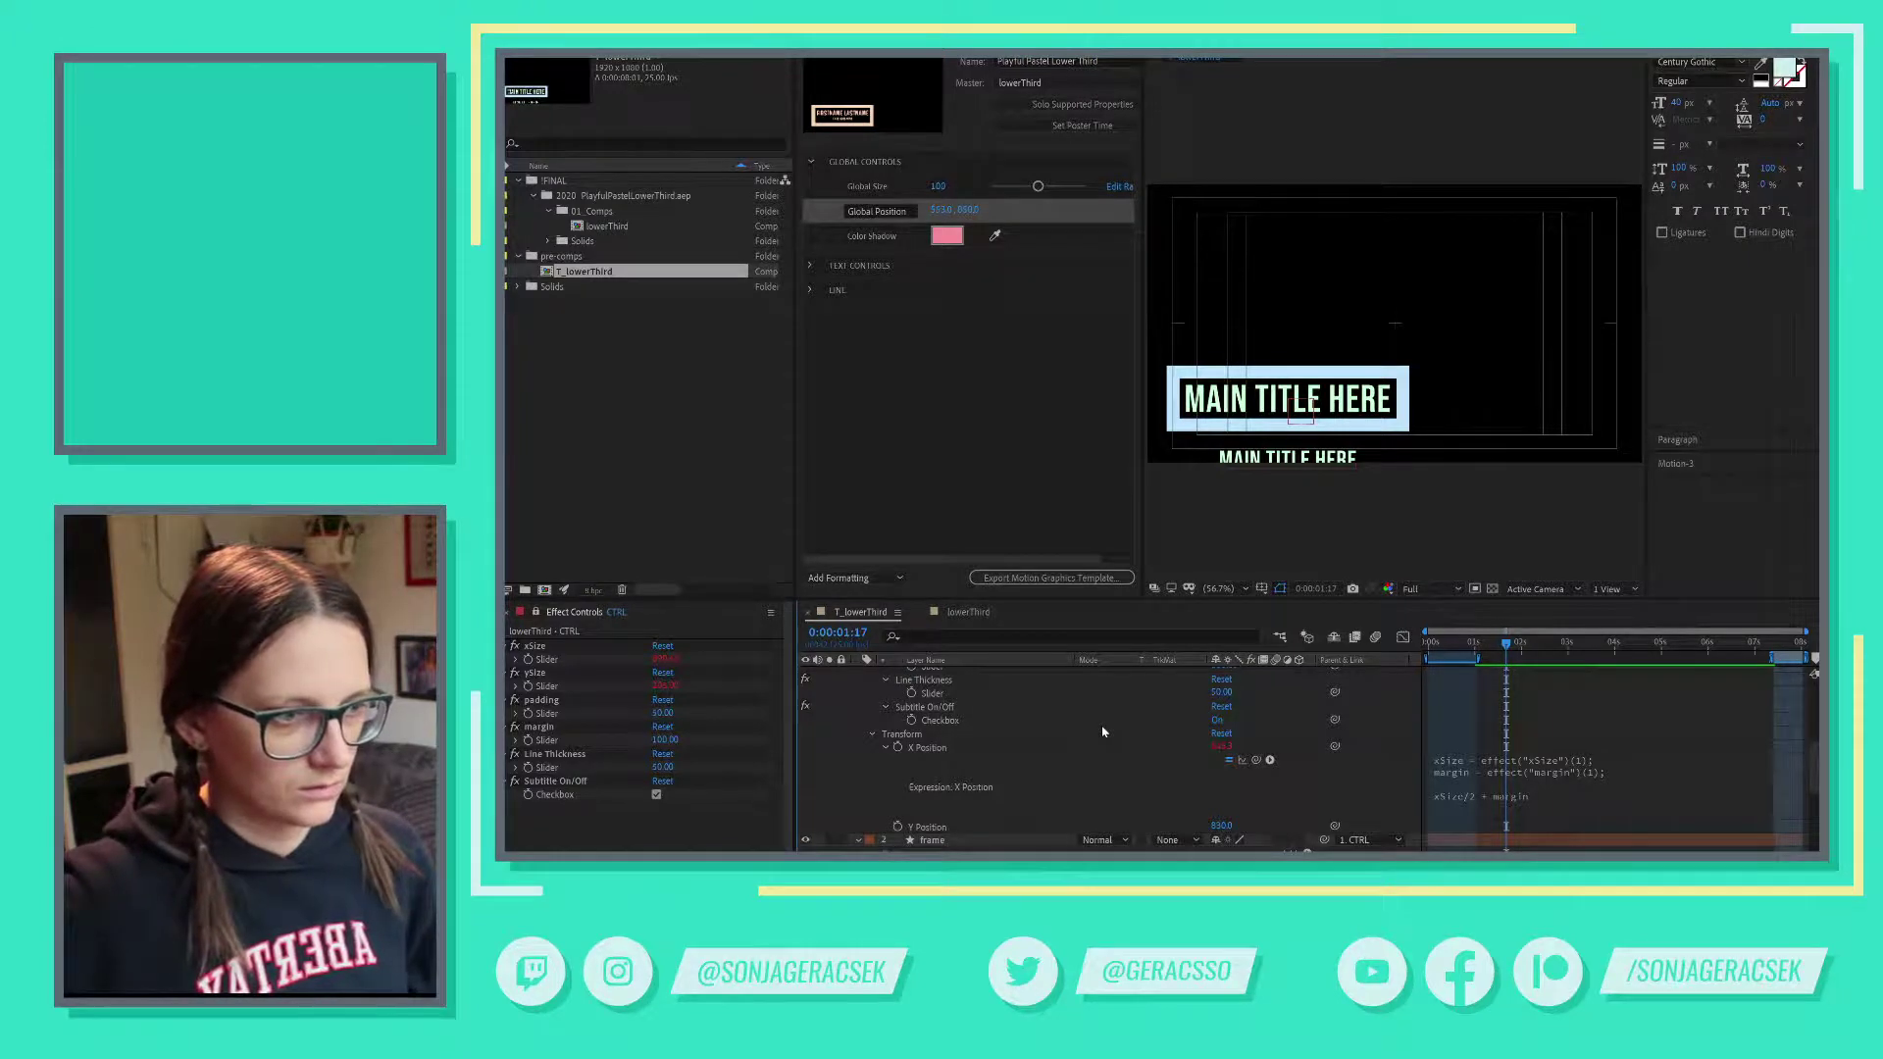
# - Change the X Position expression's first line to xSize = value + effect("xSize")(1); and try adjusting the CTRL layer's X Position value
pyautogui.click(1078, 747)
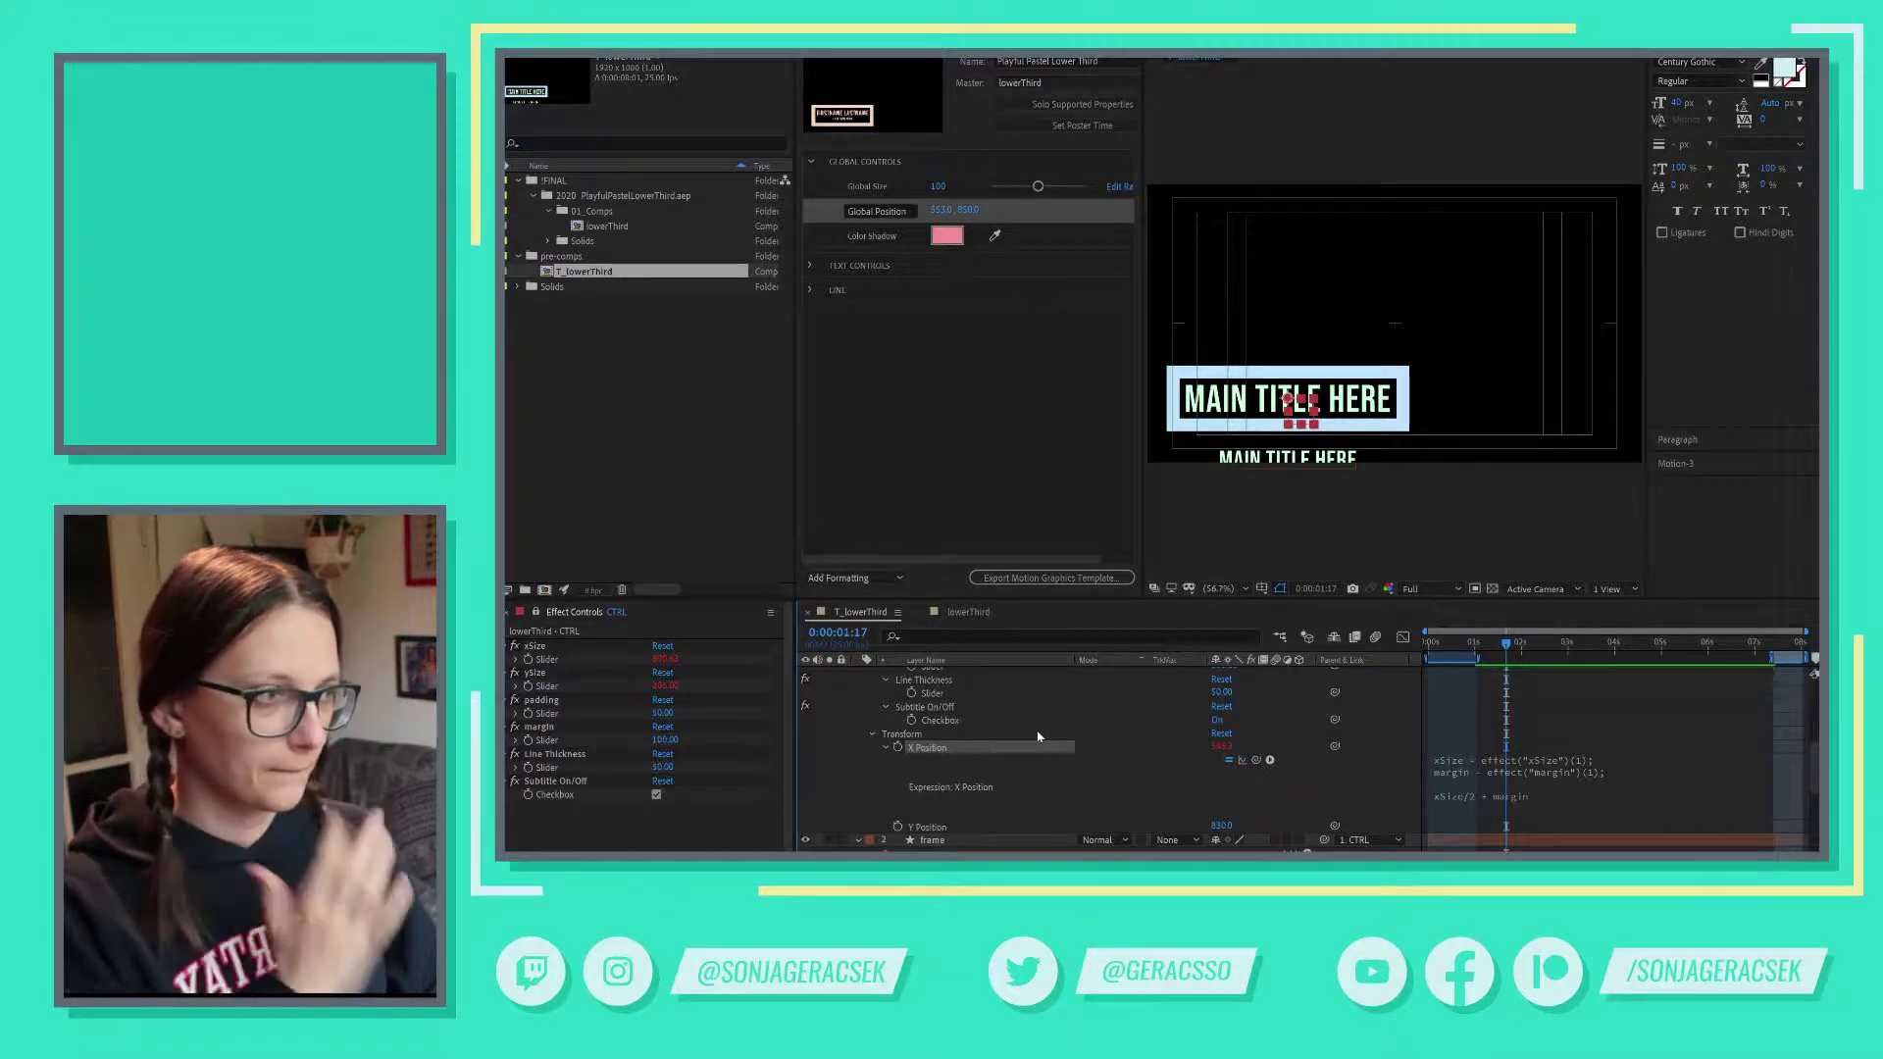
pyautogui.click(1497, 777)
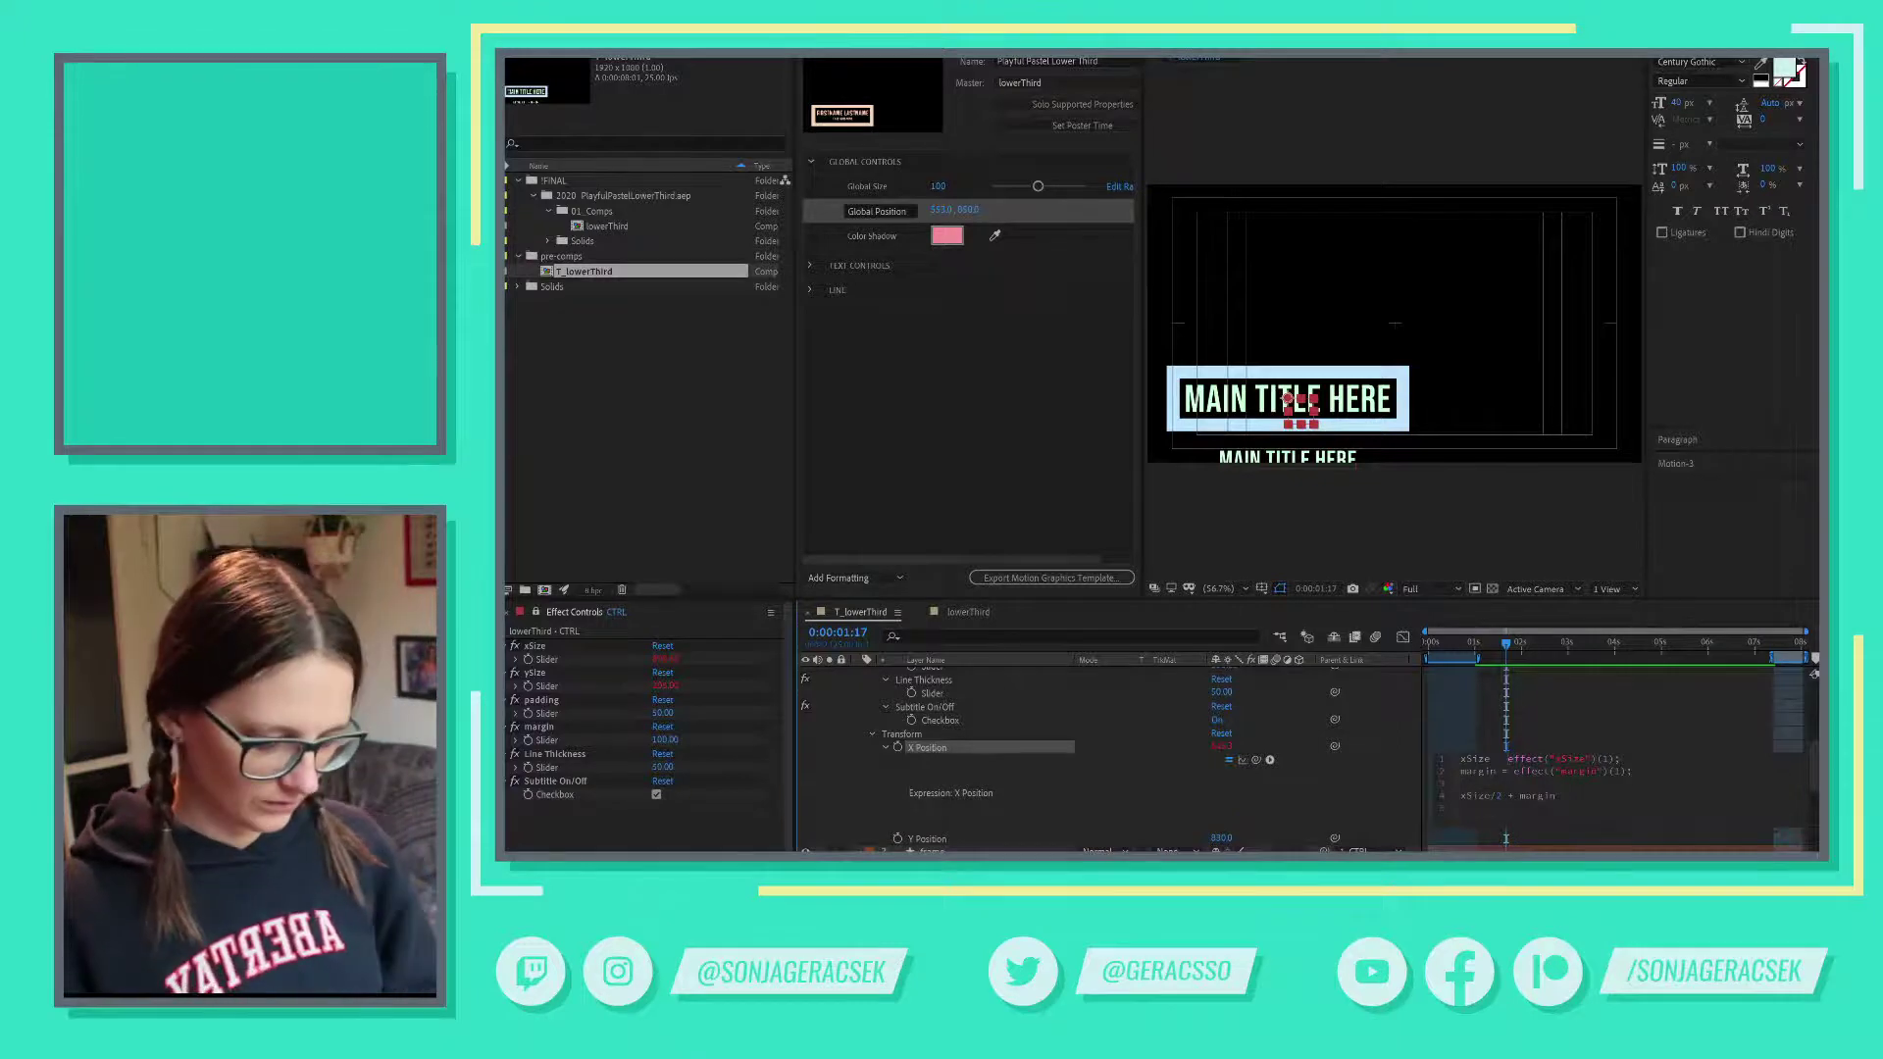
pyautogui.write('value ')
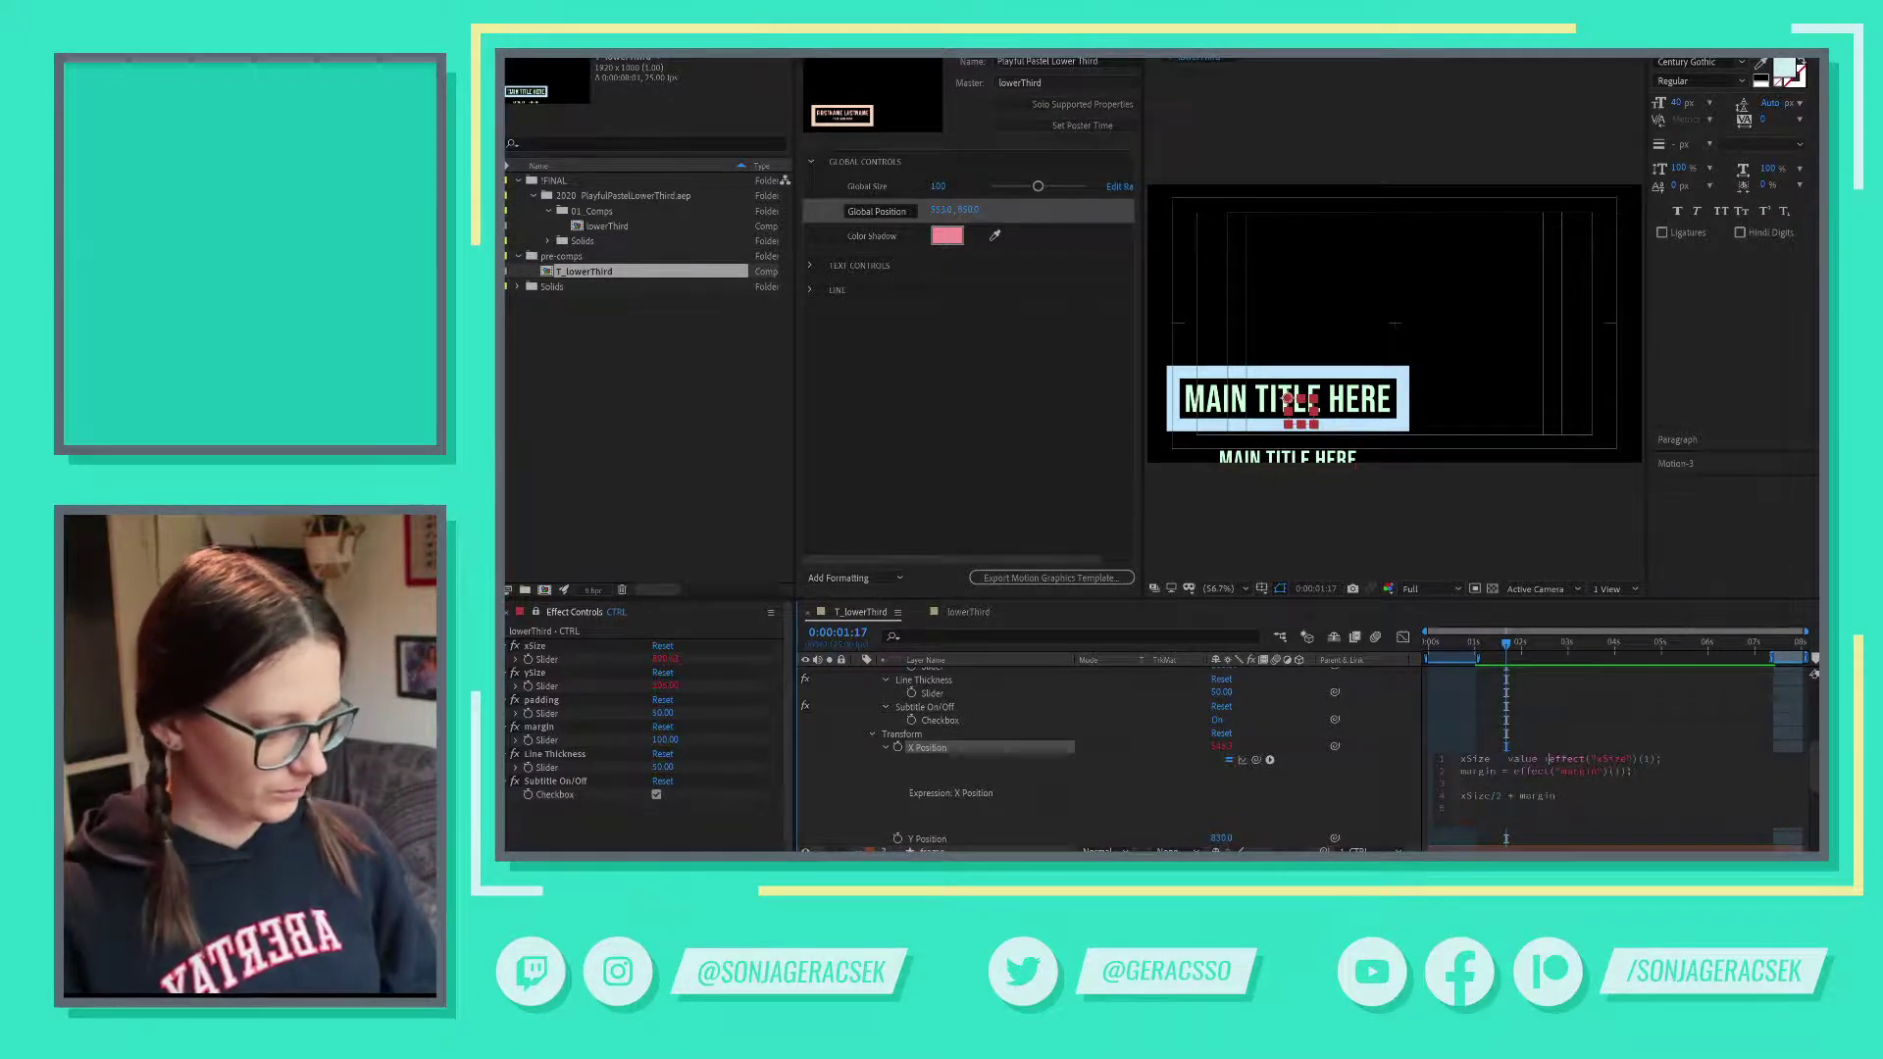
pyautogui.write('+')
pyautogui.click(1179, 791)
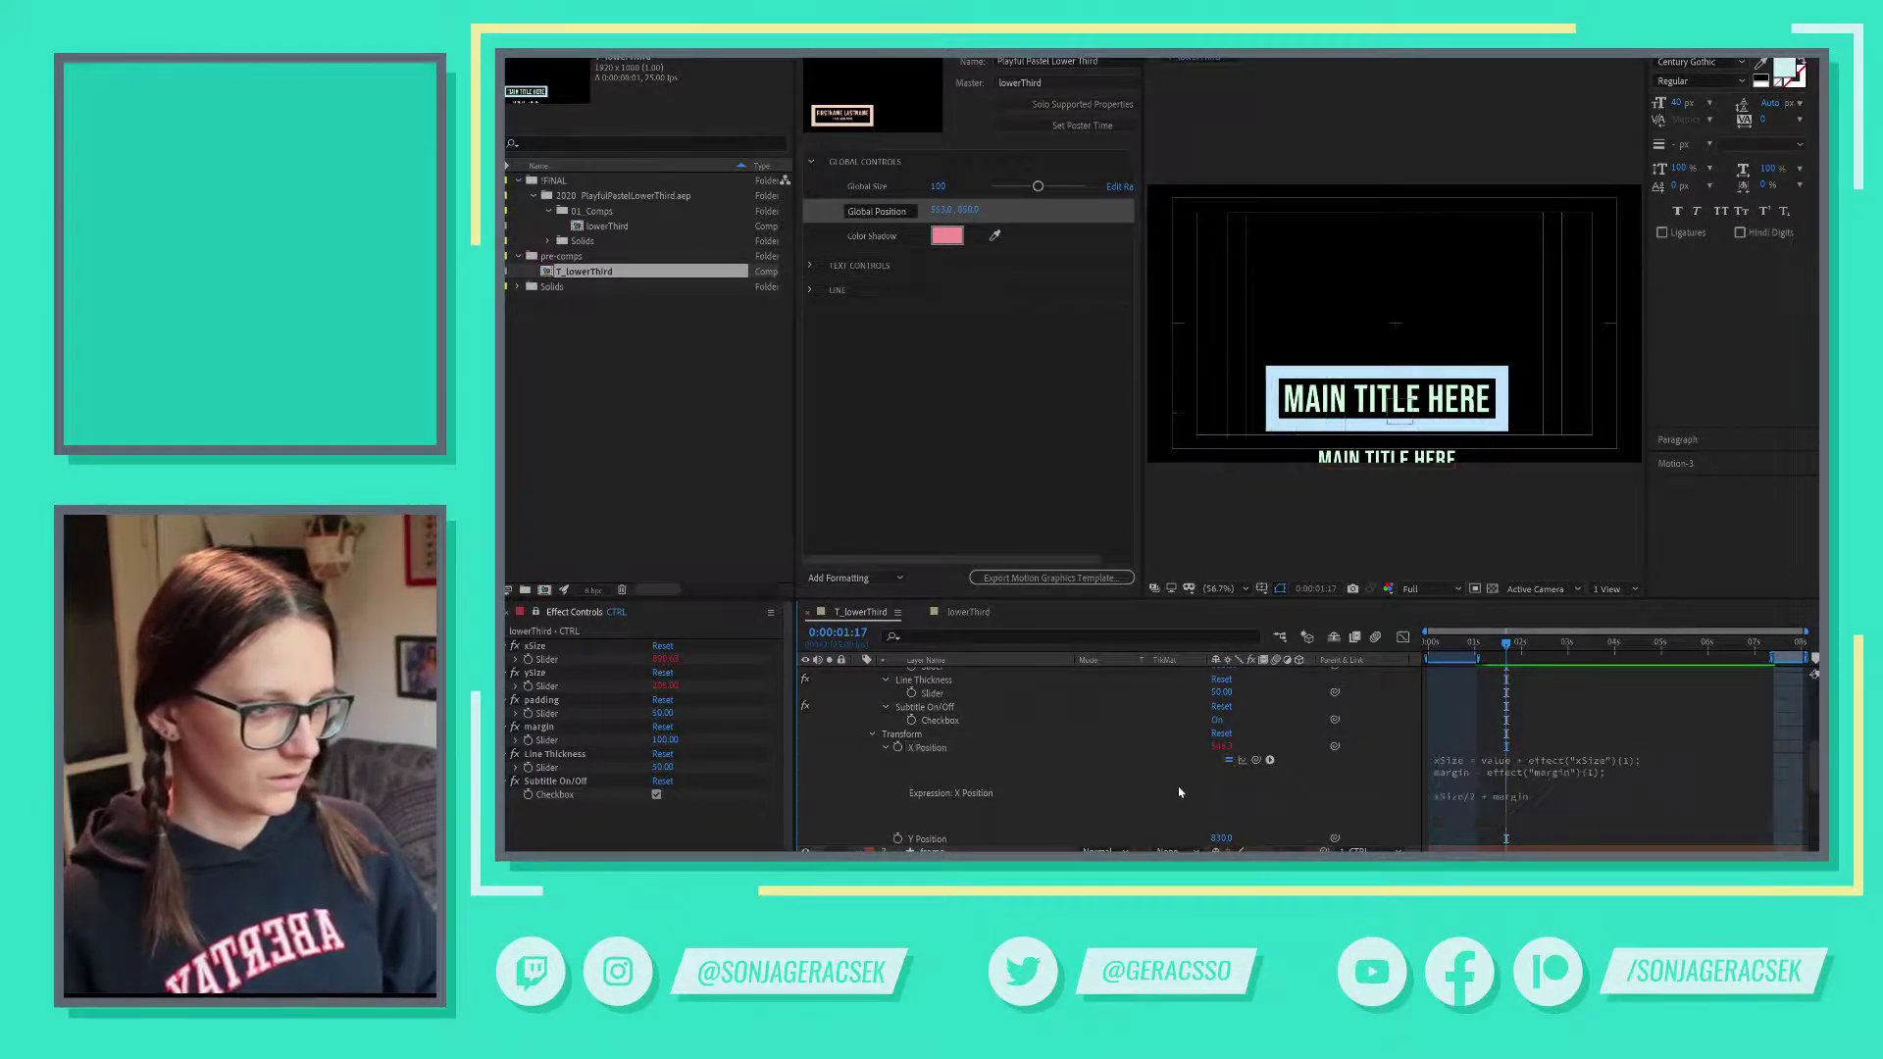
pyautogui.click(1227, 761)
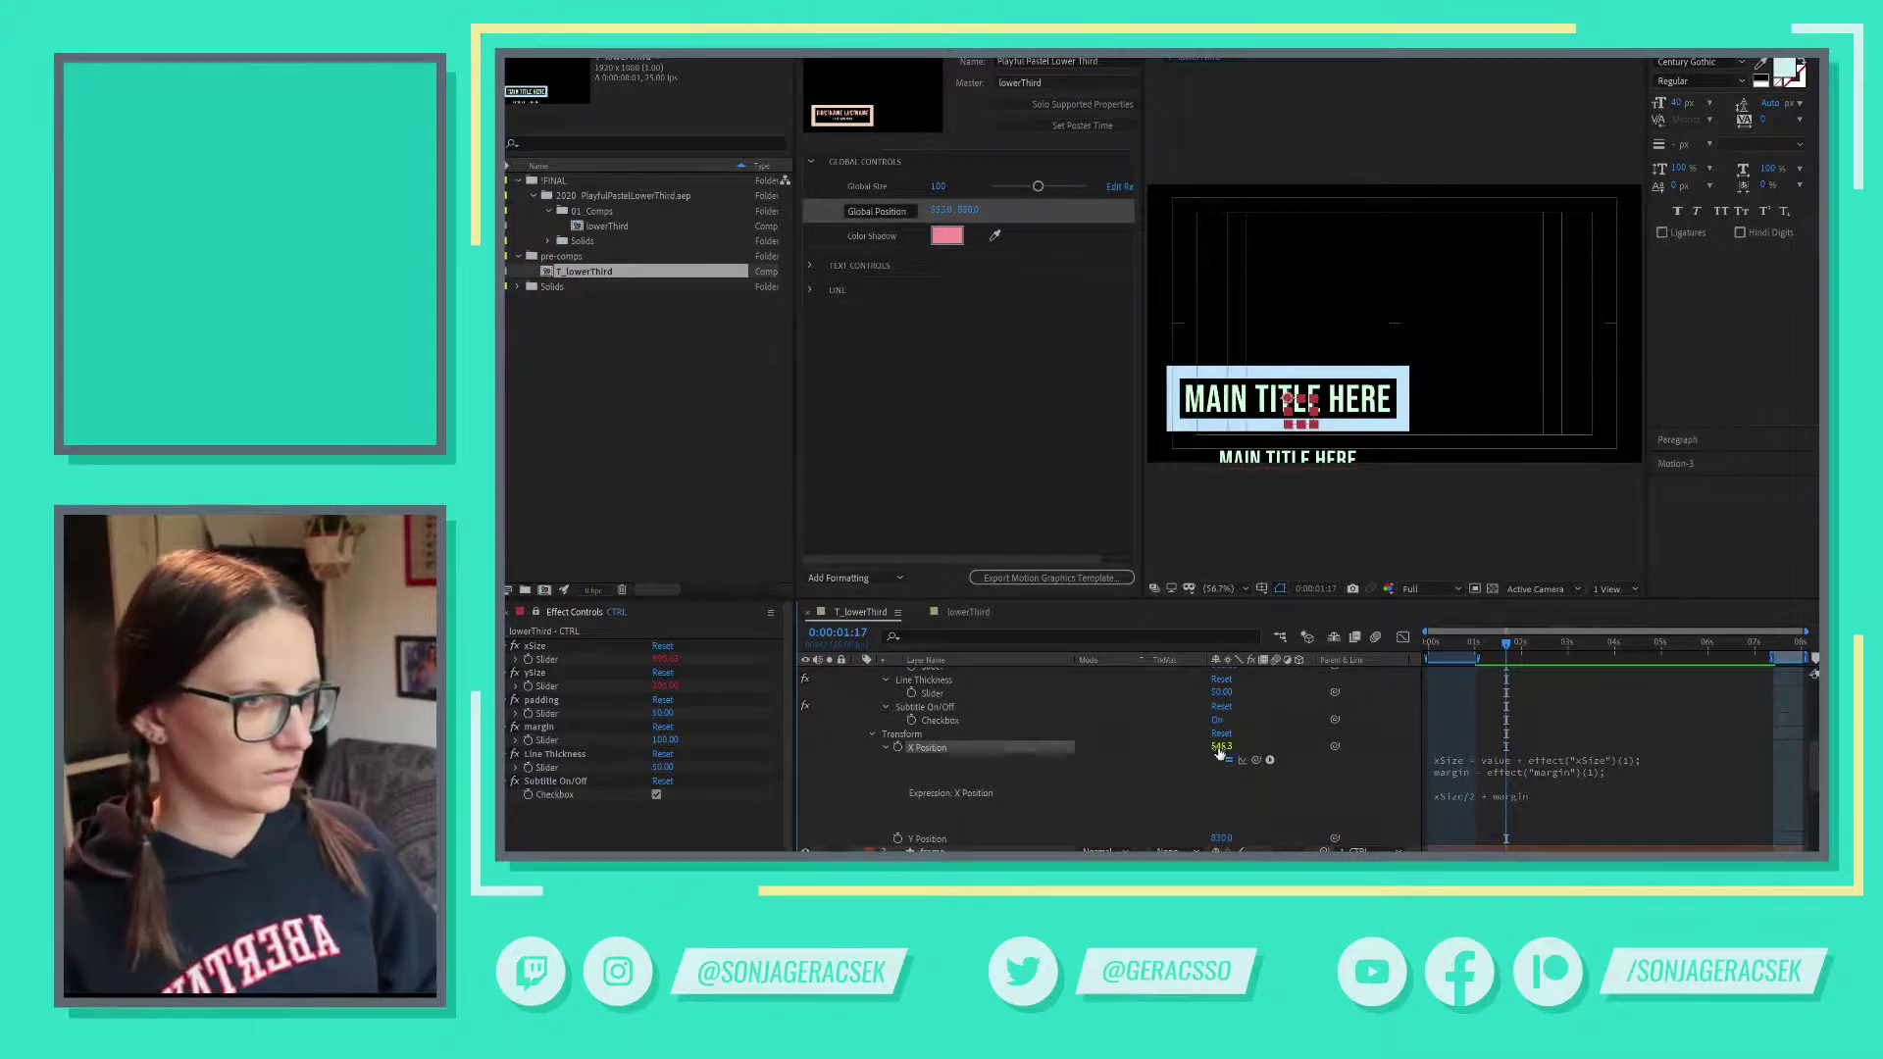
pyautogui.moveTo(1221, 745); pyautogui.dragTo(1540, 742)
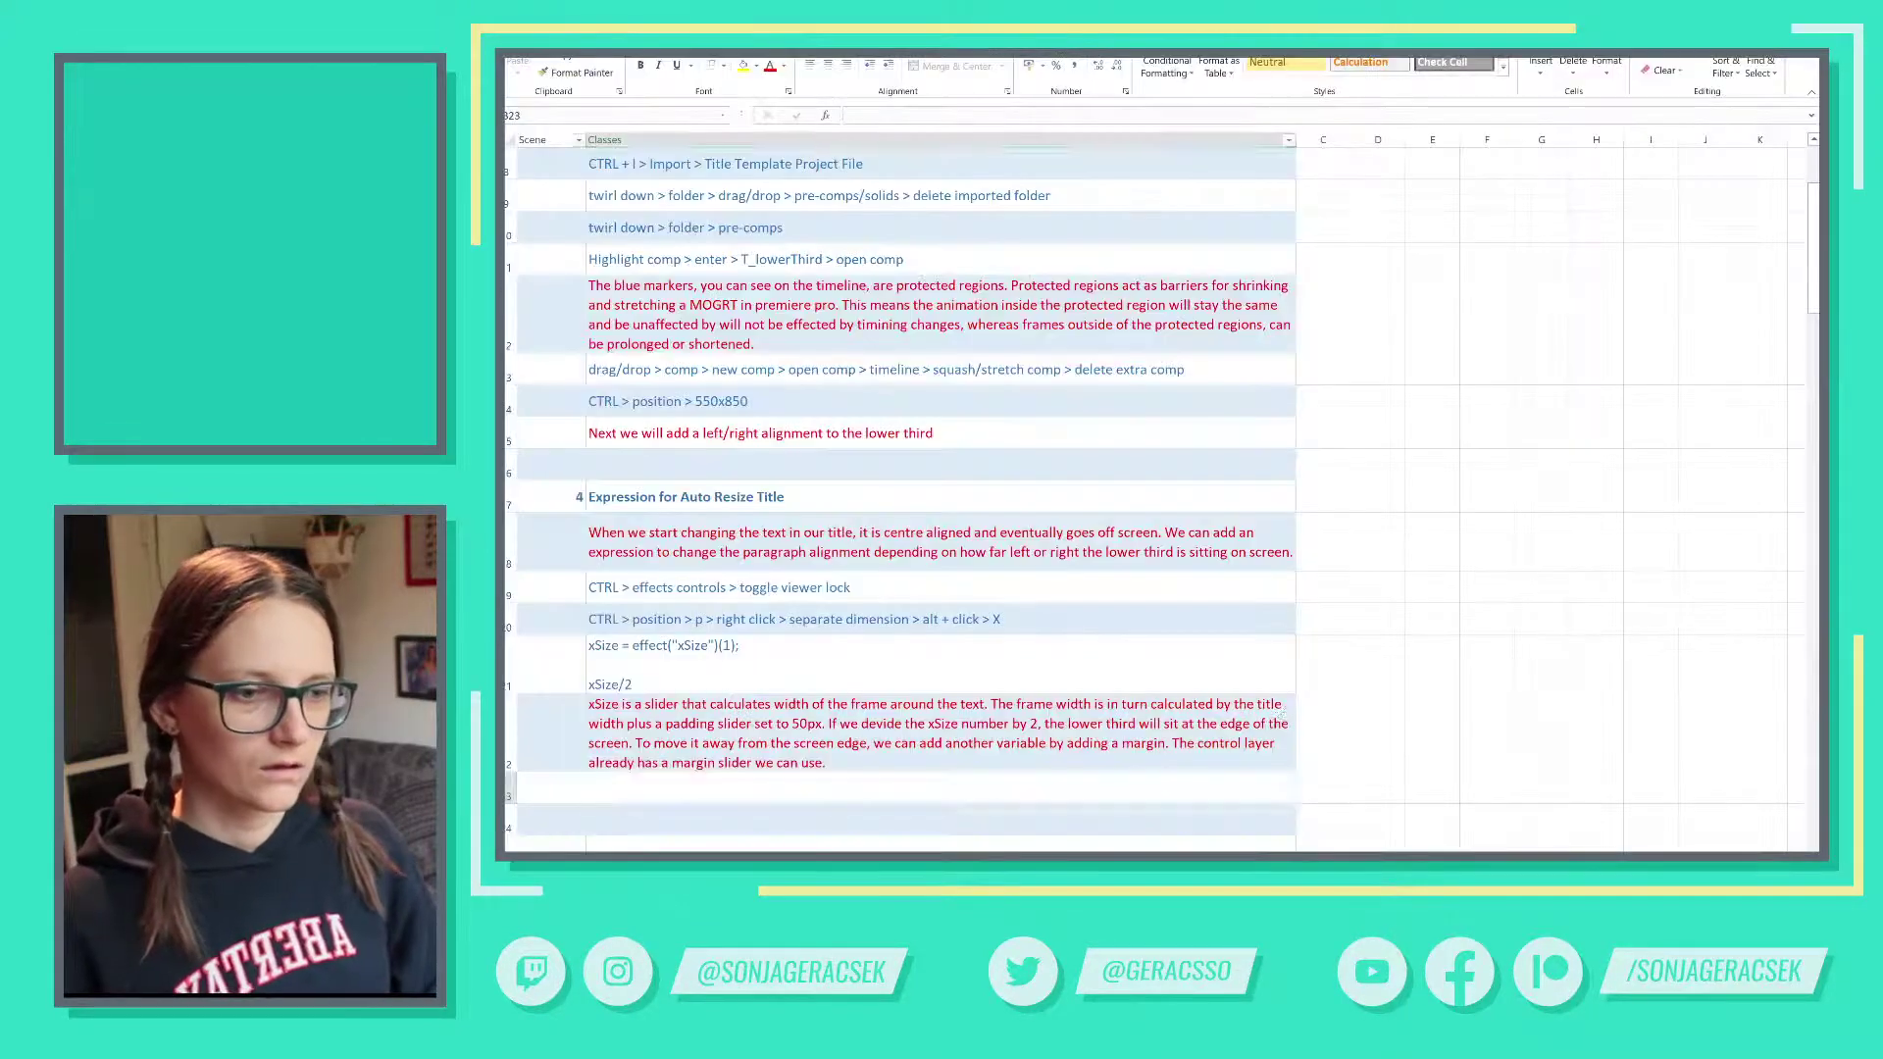
# - Switch to the Excel outline and update the expression cell's first line to xSize = value + effect("xSize")(1);
pyautogui.hotkey('alt', 'Tab')
pyautogui.doubleClick(742, 632)
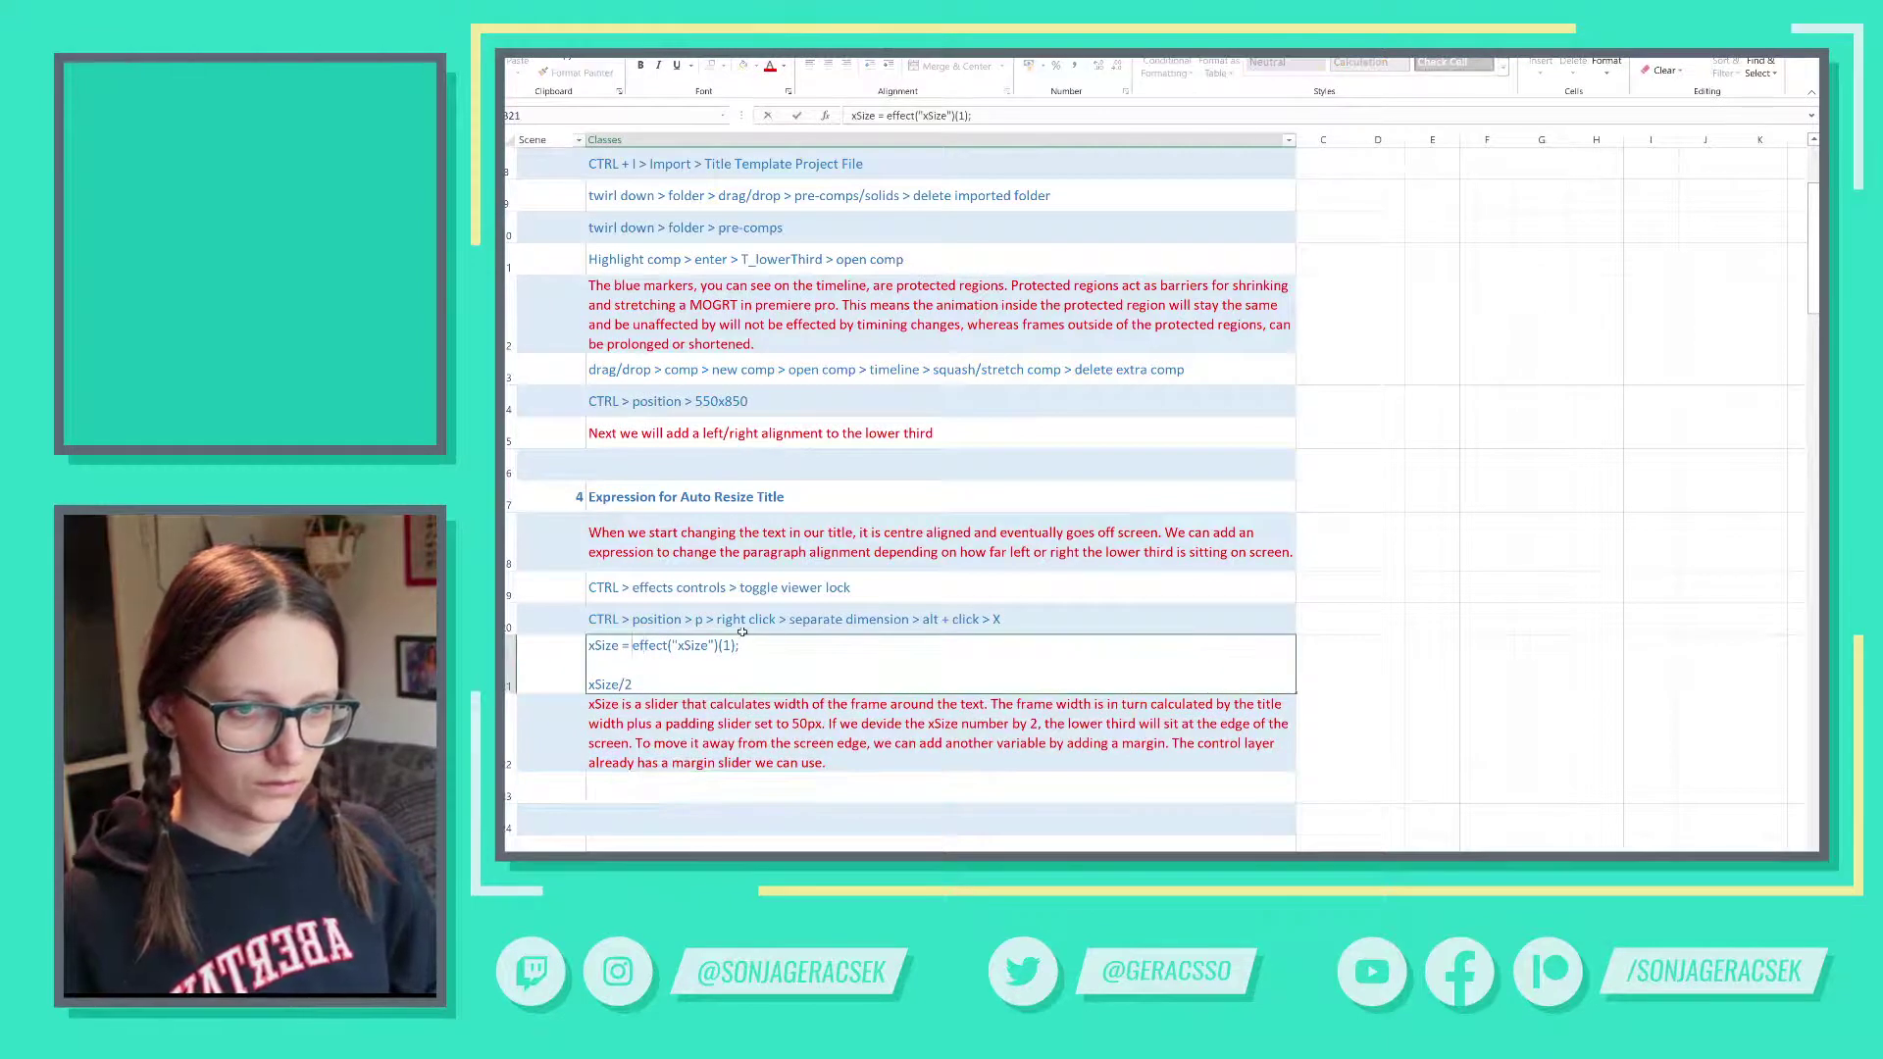
pyautogui.write('val')
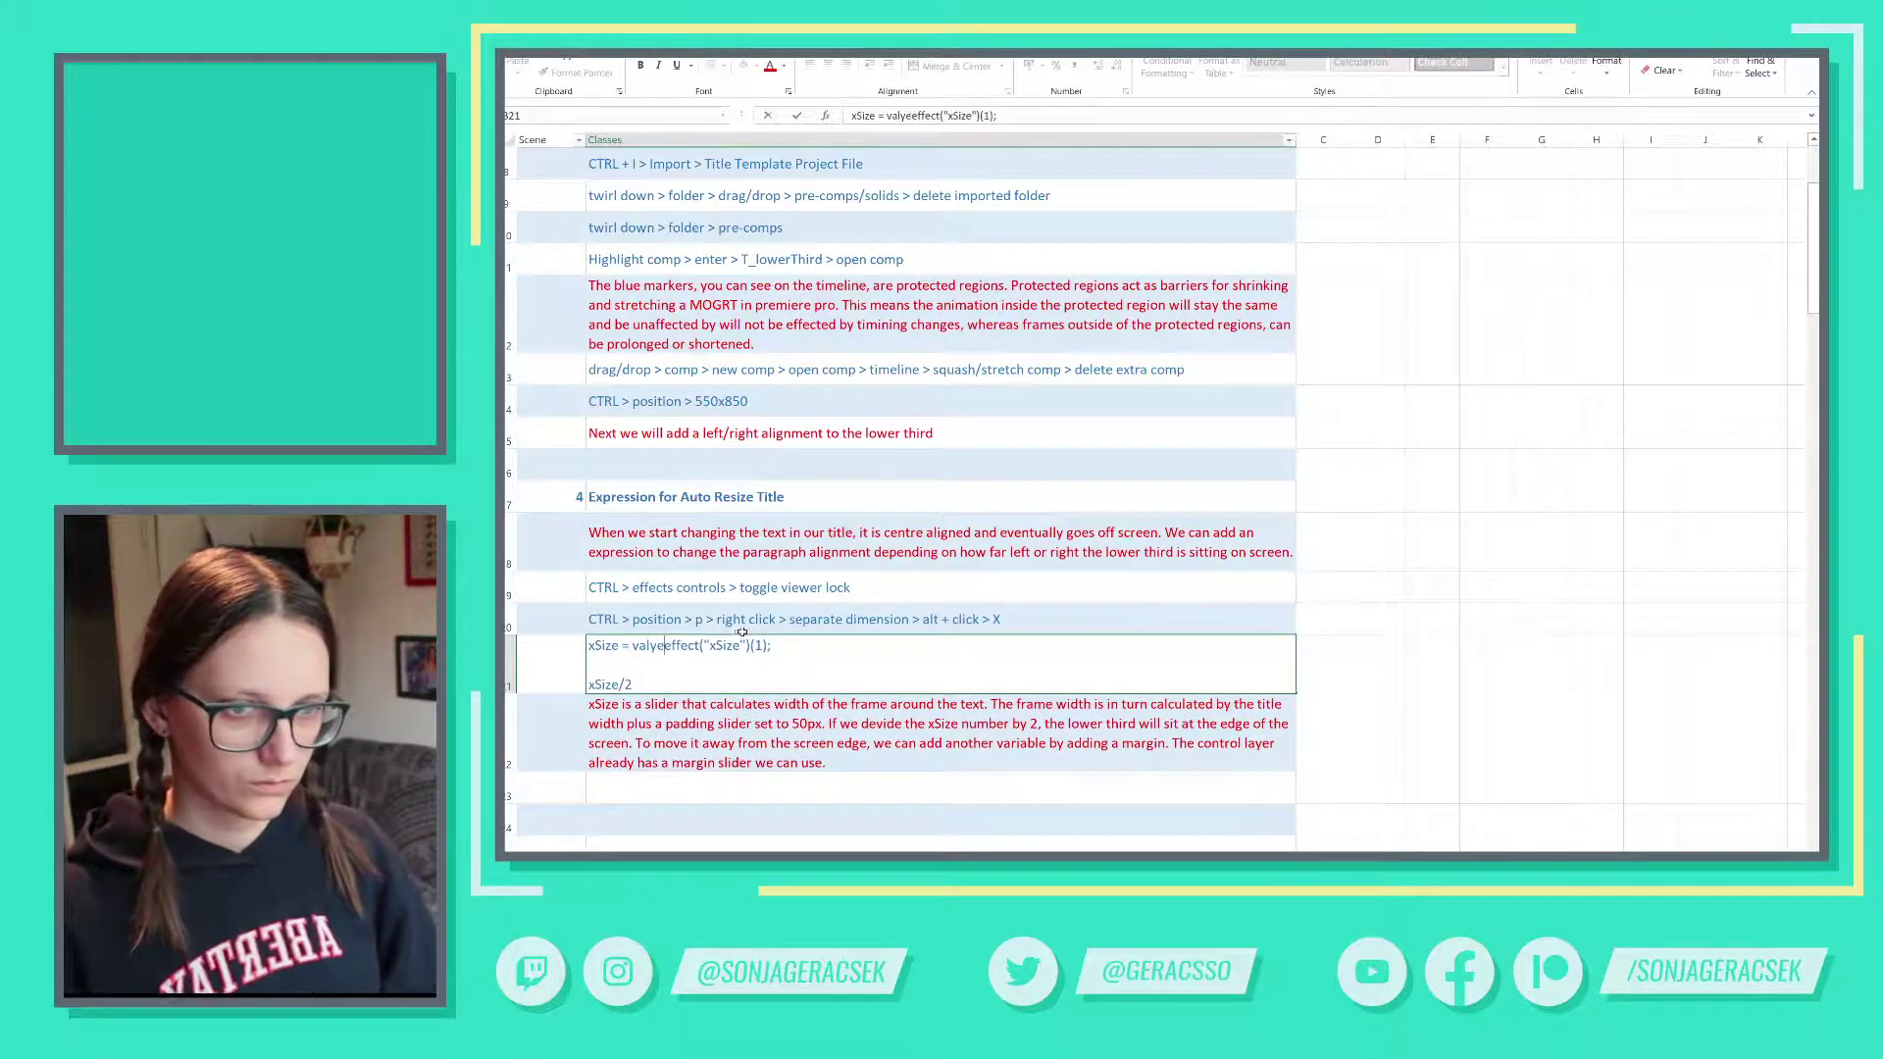
pyautogui.write('ue +')
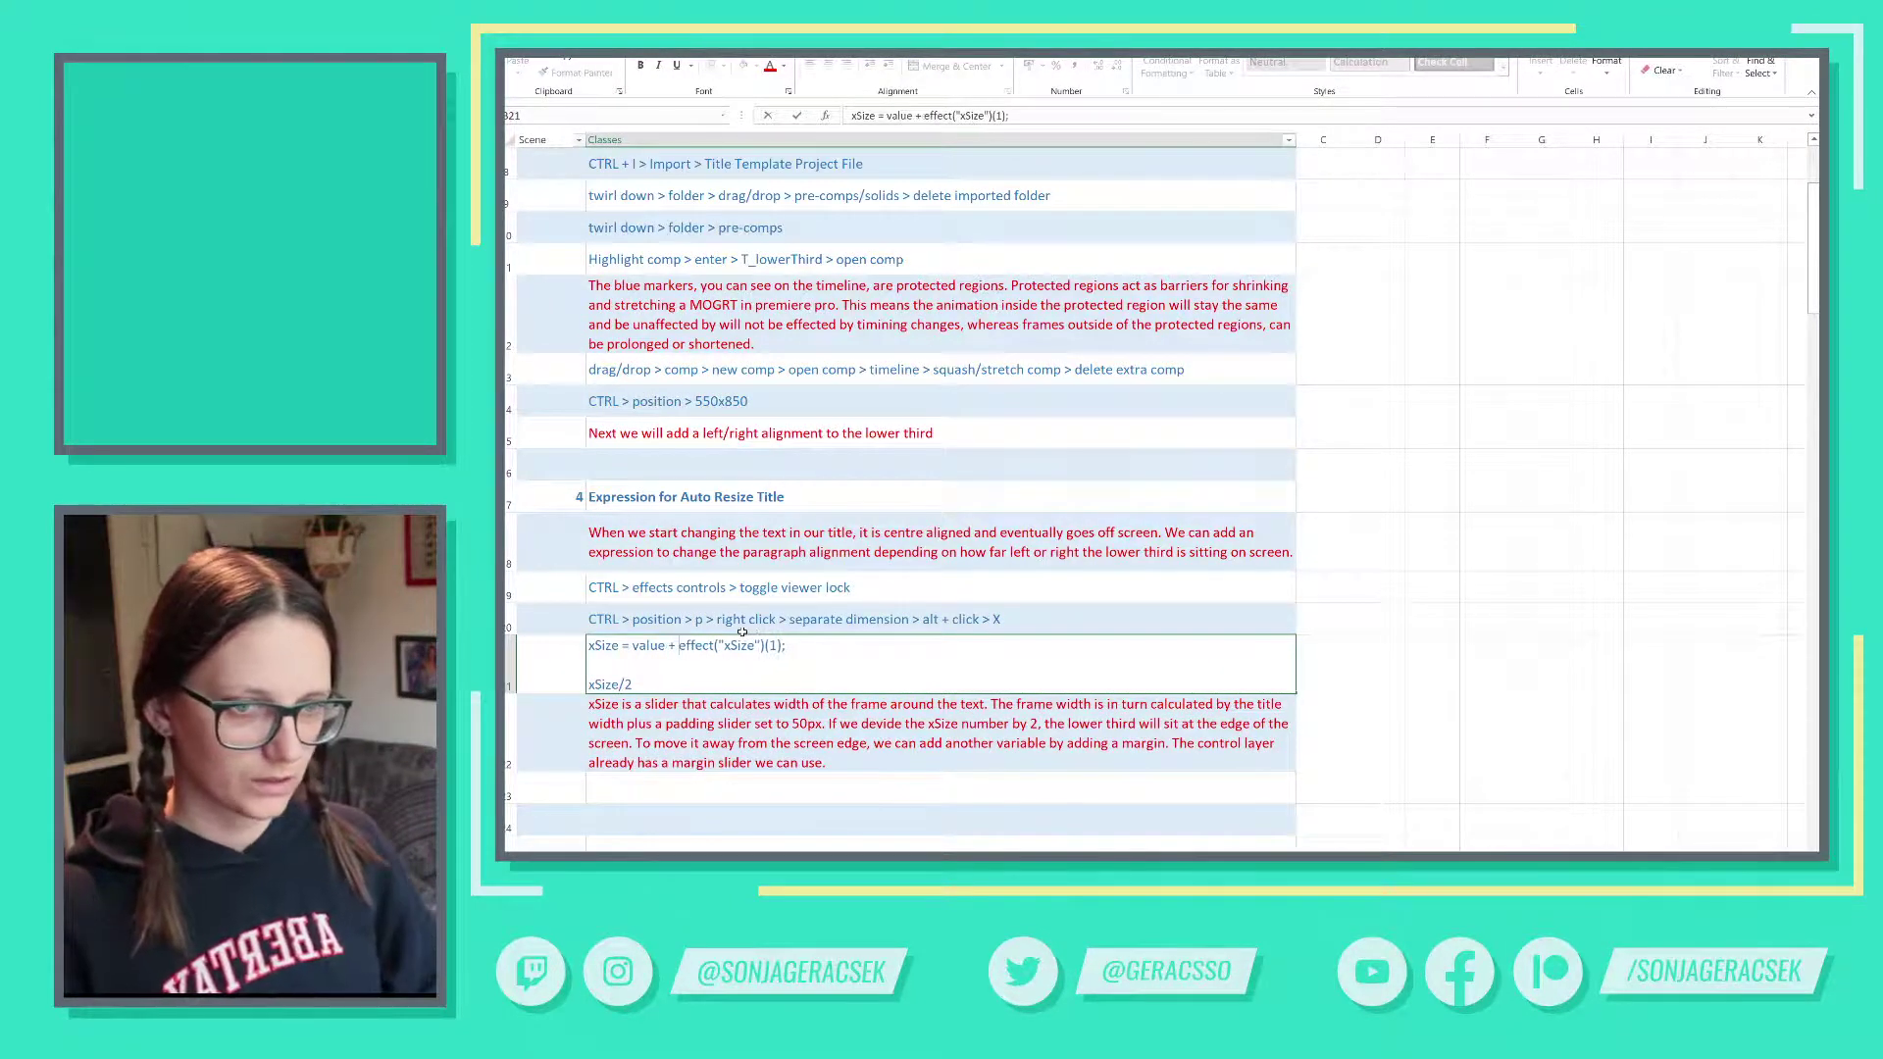
# - In the xSize explanation cell, insert "the" so its first sentence reads "calculates the width of the frame around the text"
pyautogui.click(1089, 780)
pyautogui.click(1088, 746)
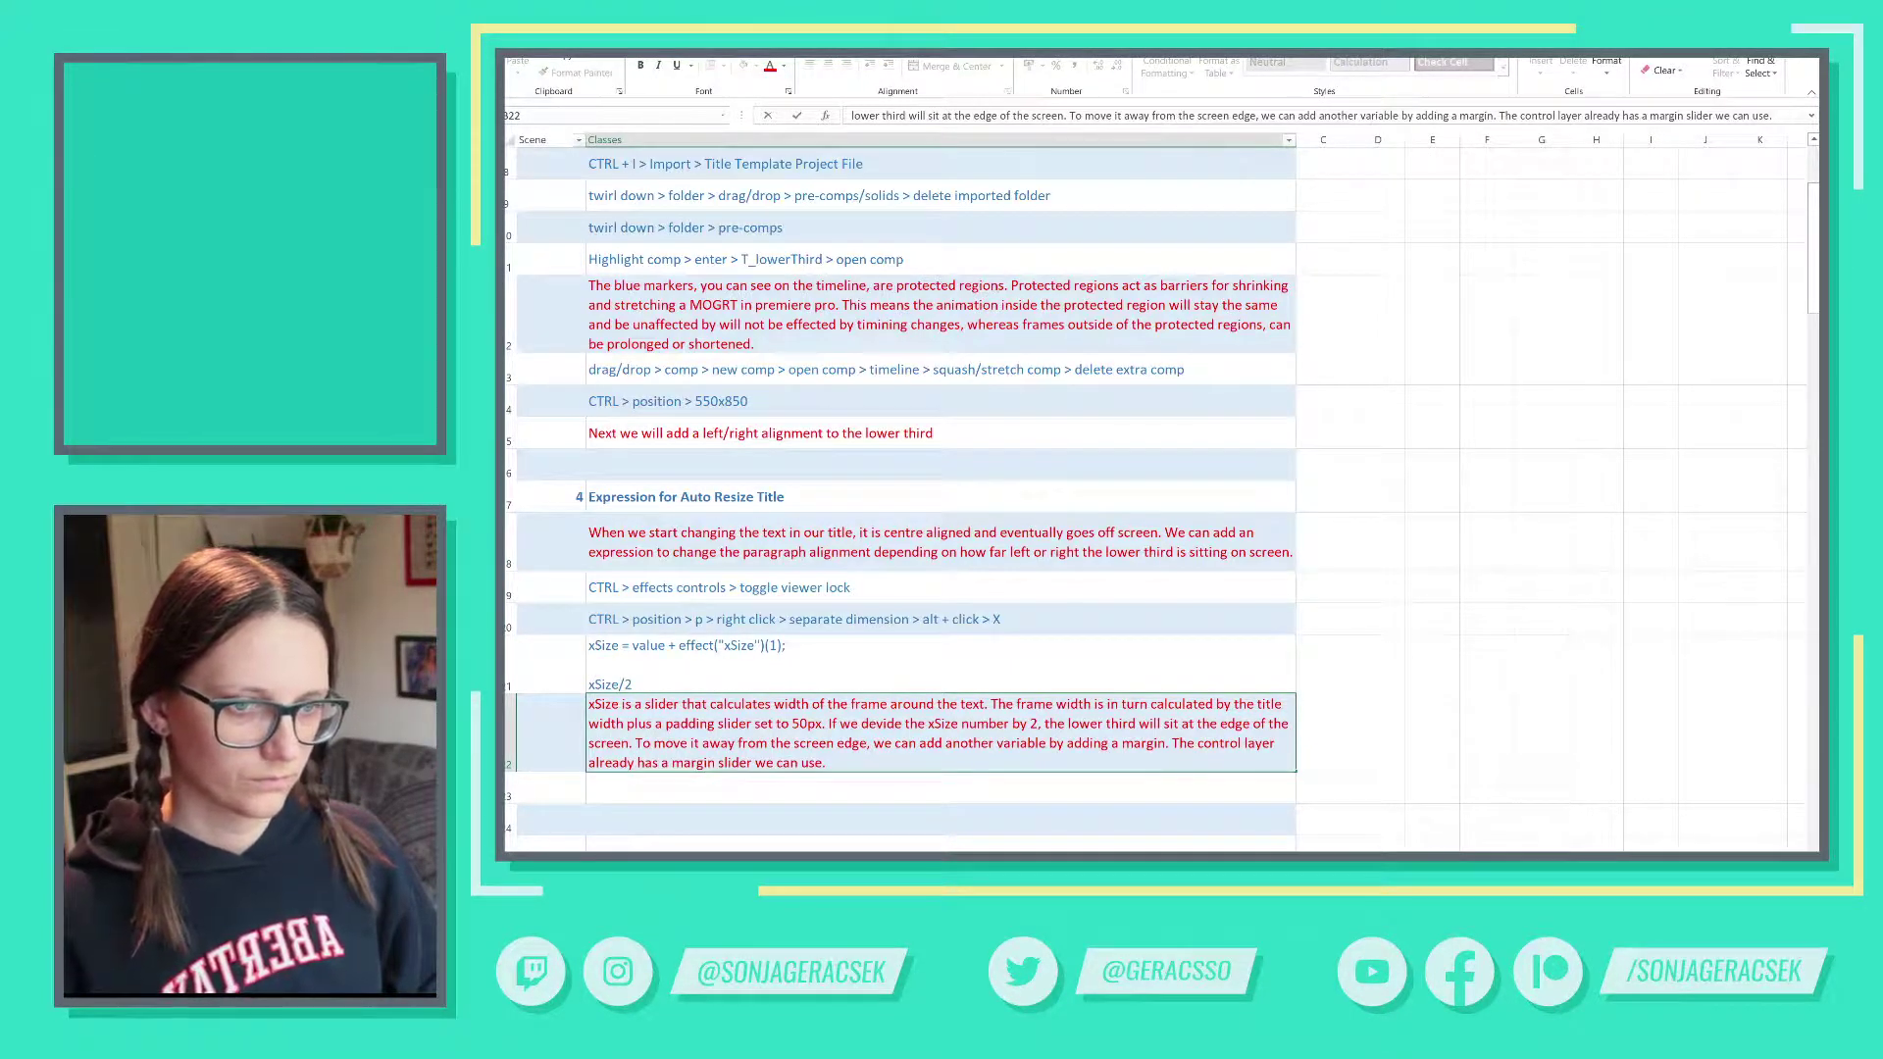
pyautogui.write('the ')
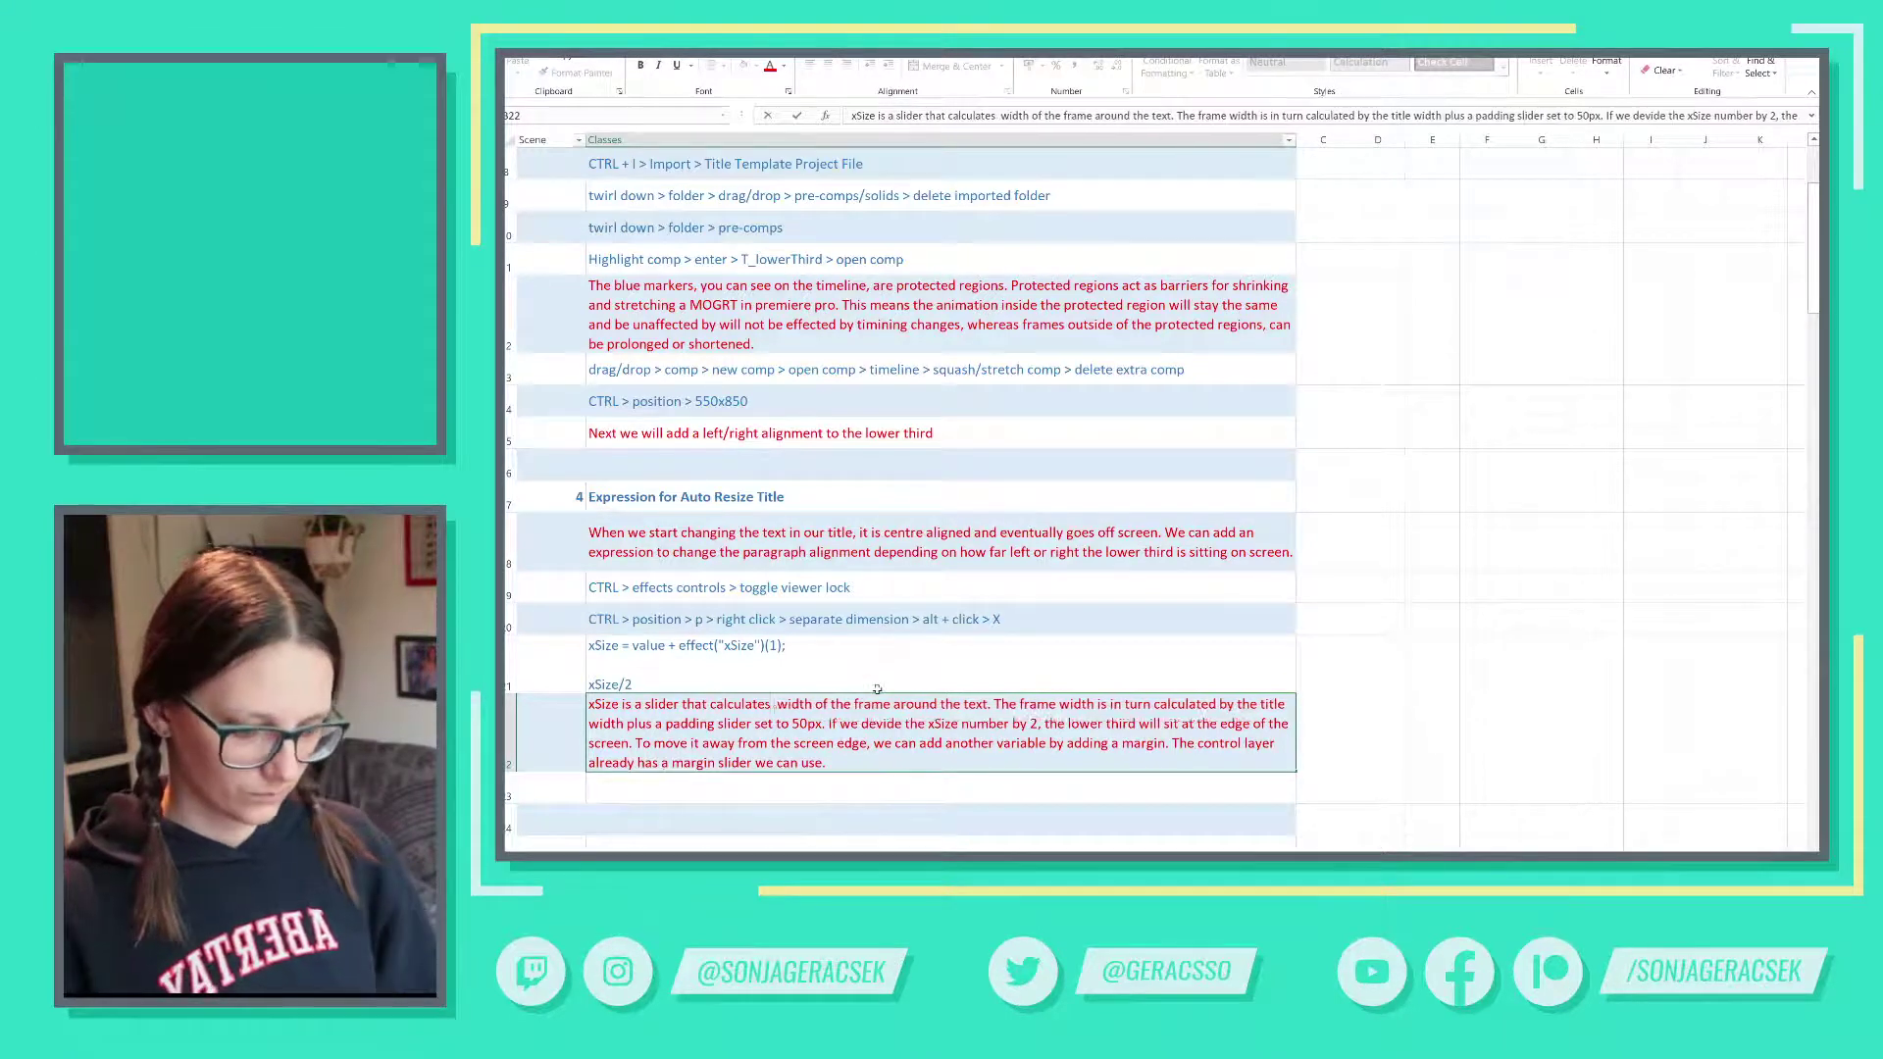
pyautogui.write('title ')
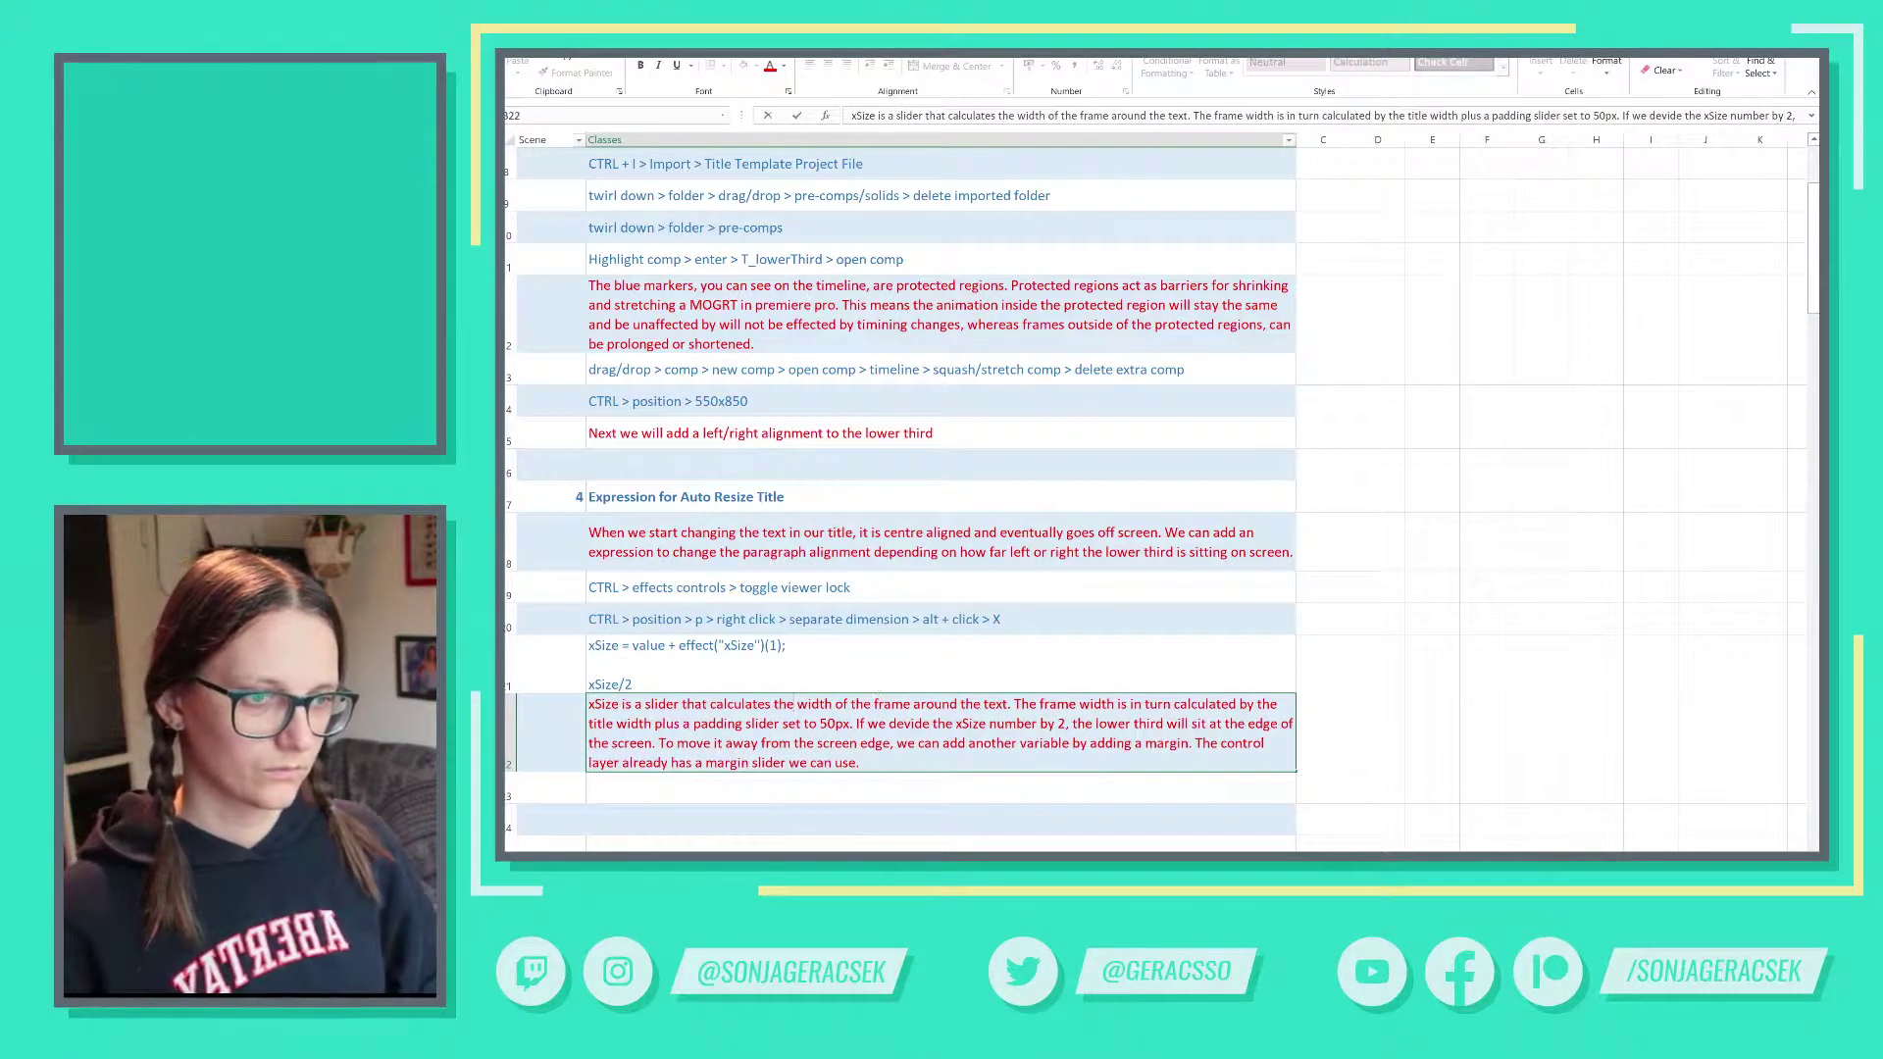
pyautogui.write('Value')
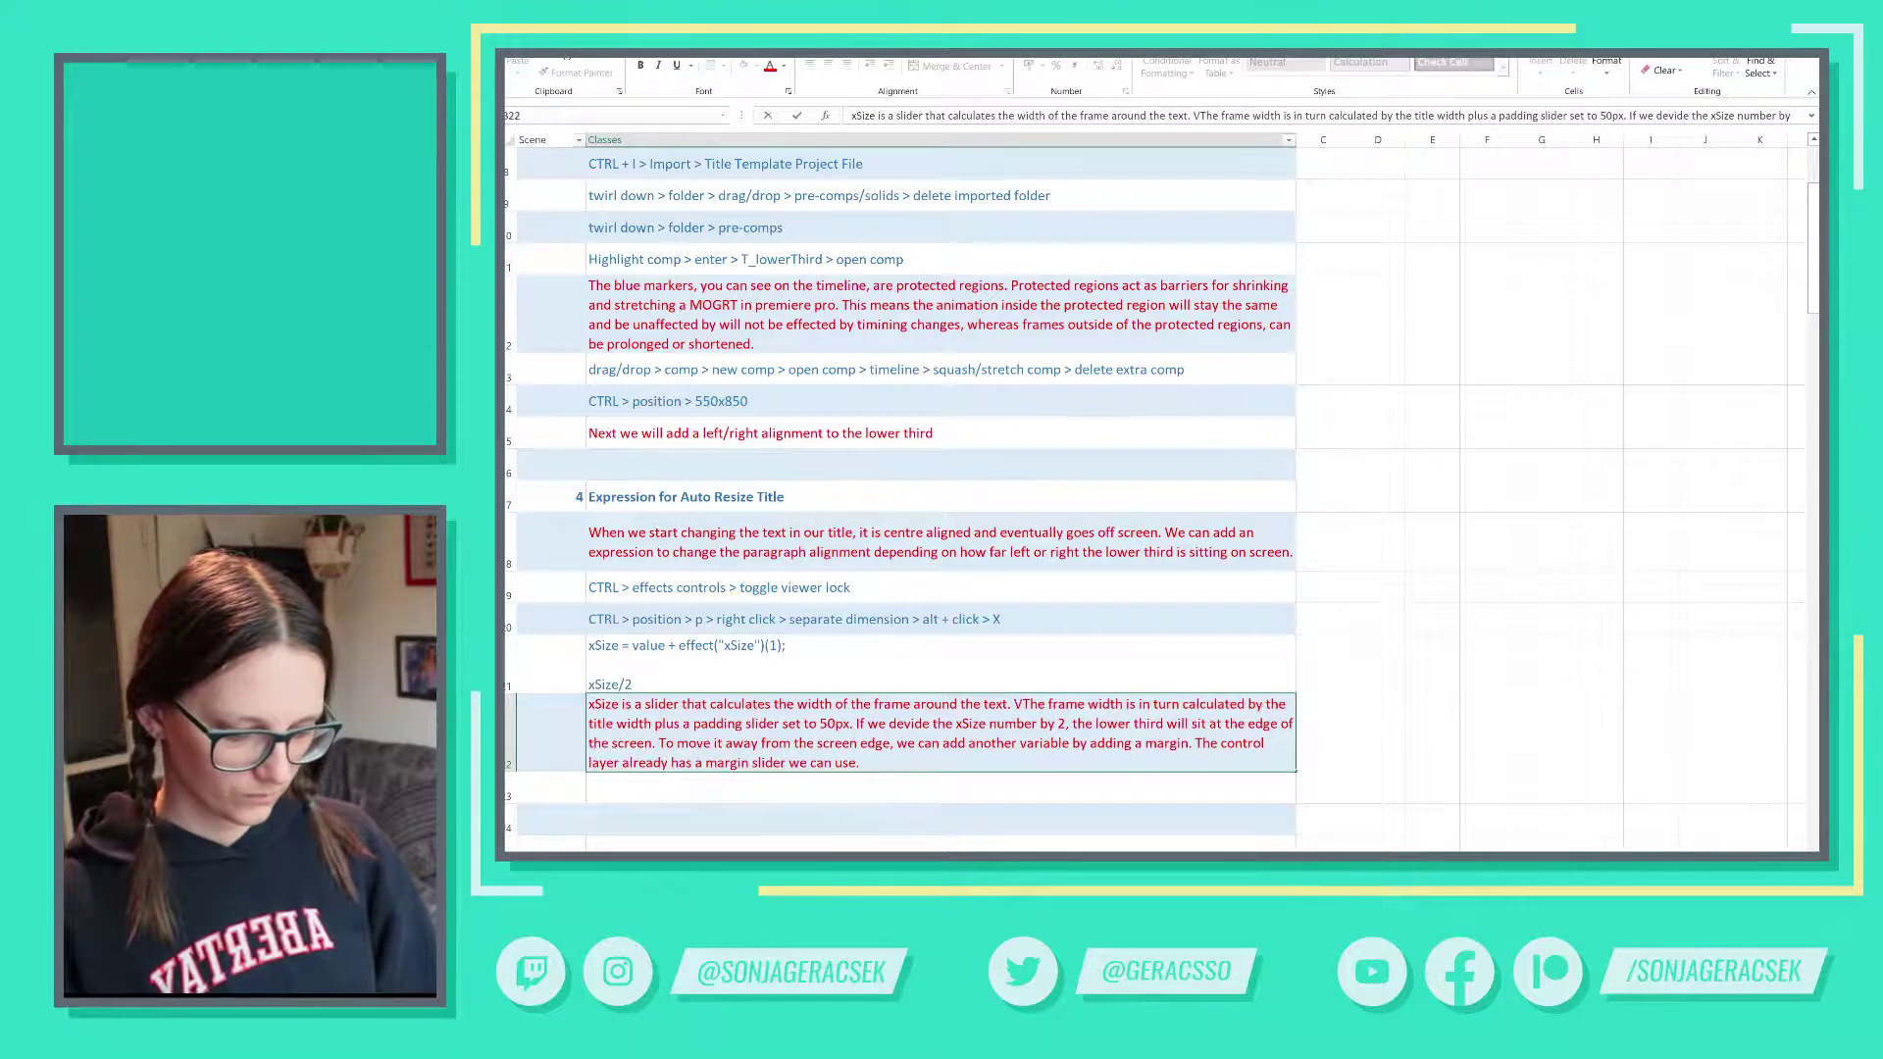
pyautogui.write(' is an ')
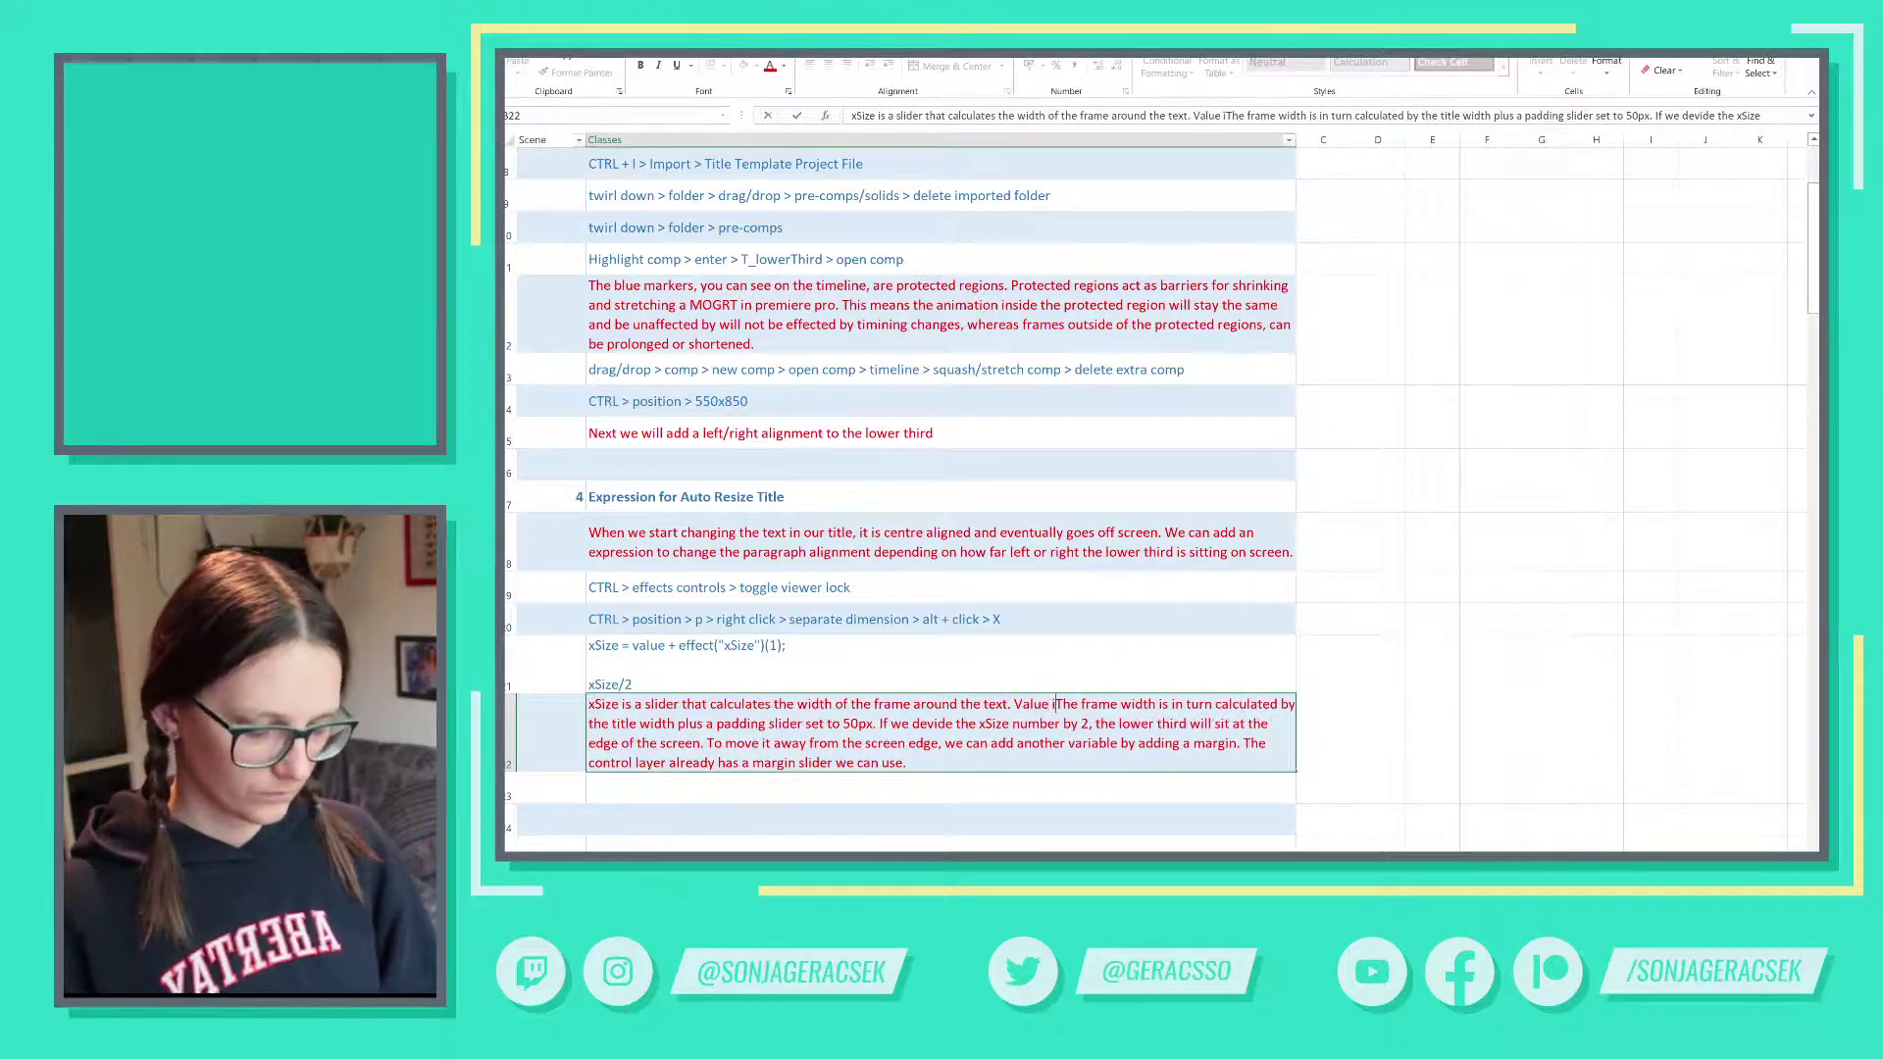
pyautogui.write('additiona')
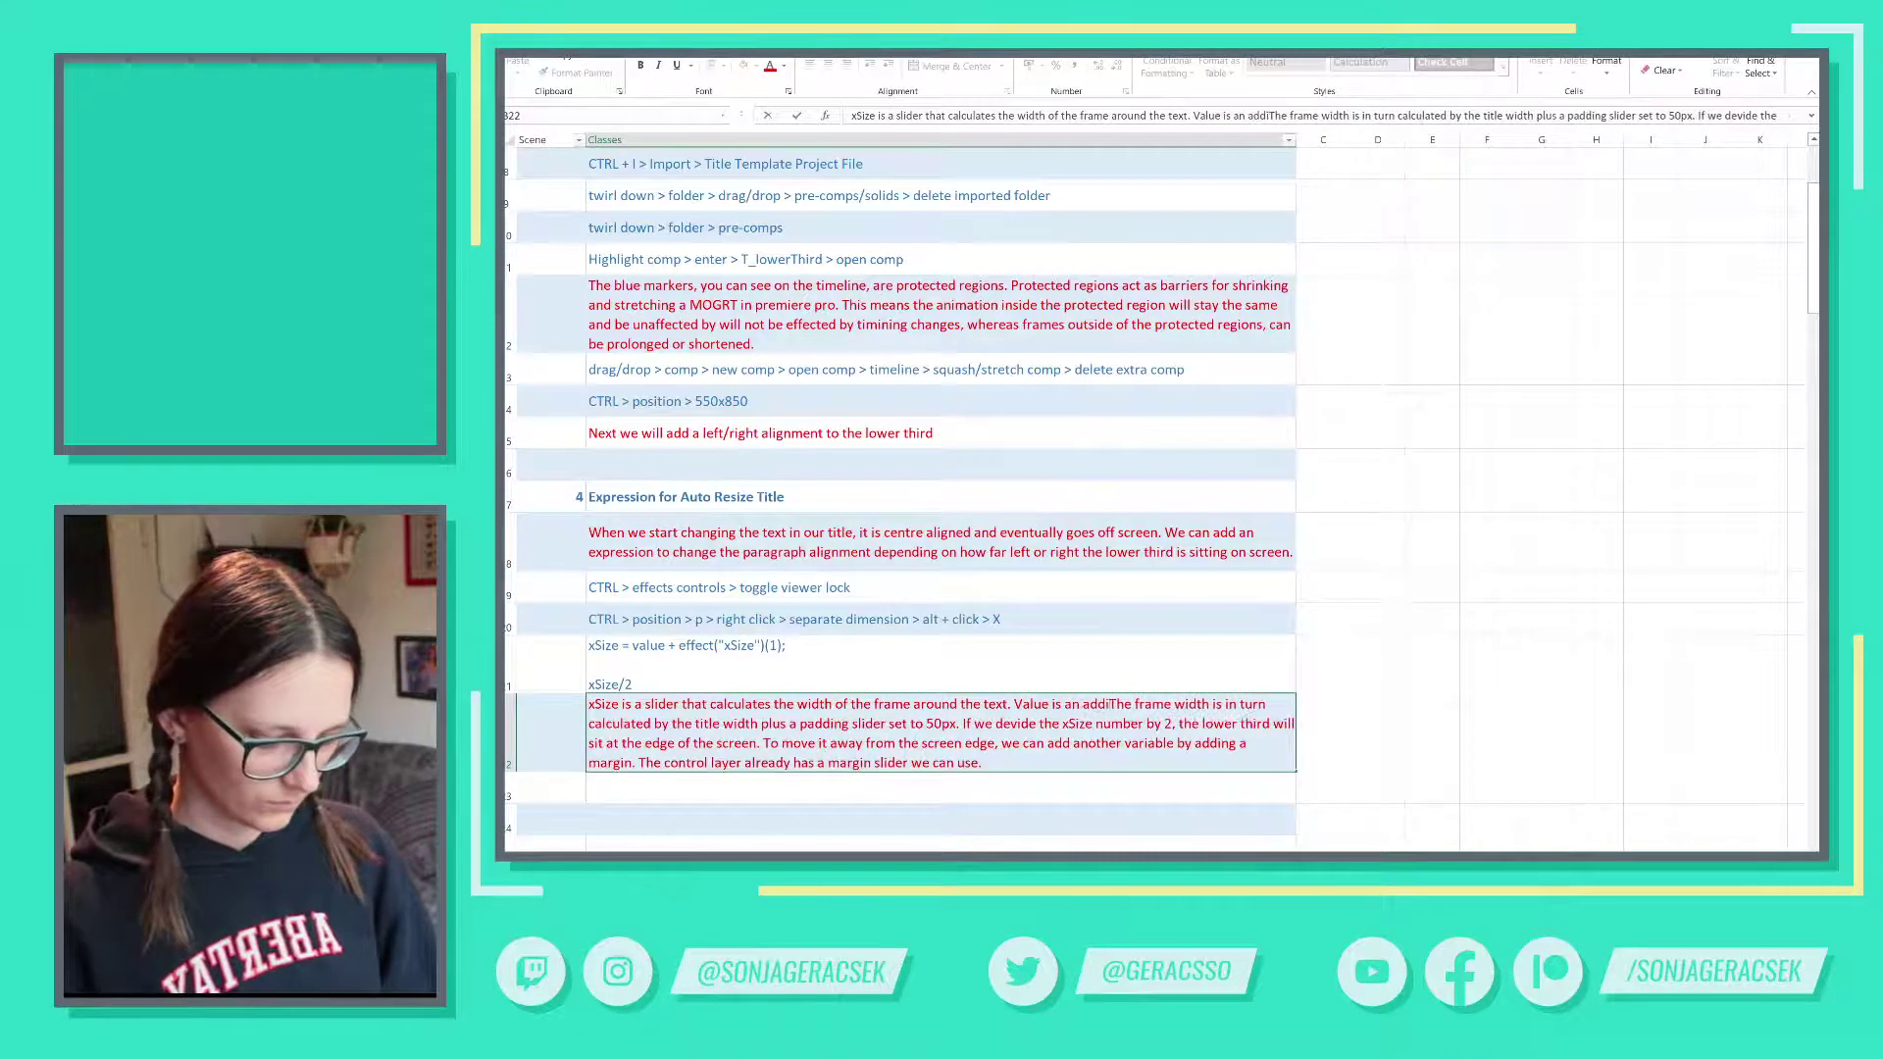
pyautogui.press('BackSpace')
pyautogui.press('BackSpace')
pyautogui.press('BackSpace')
pyautogui.press('BackSpace')
pyautogui.press('BackSpace')
pyautogui.press('BackSpace')
pyautogui.press('BackSpace')
pyautogui.press('BackSpace')
pyautogui.press('BackSpace')
pyautogui.press('BackSpace')
pyautogui.press('BackSpace')
pyautogui.press('BackSpace')
pyautogui.press('BackSpace')
pyautogui.press('BackSpace')
pyautogui.press('BackSpace')
pyautogui.press('BackSpace')
pyautogui.press('BackSpace')
pyautogui.press('BackSpace')
pyautogui.press('BackSpace')
pyautogui.press('BackSpace')
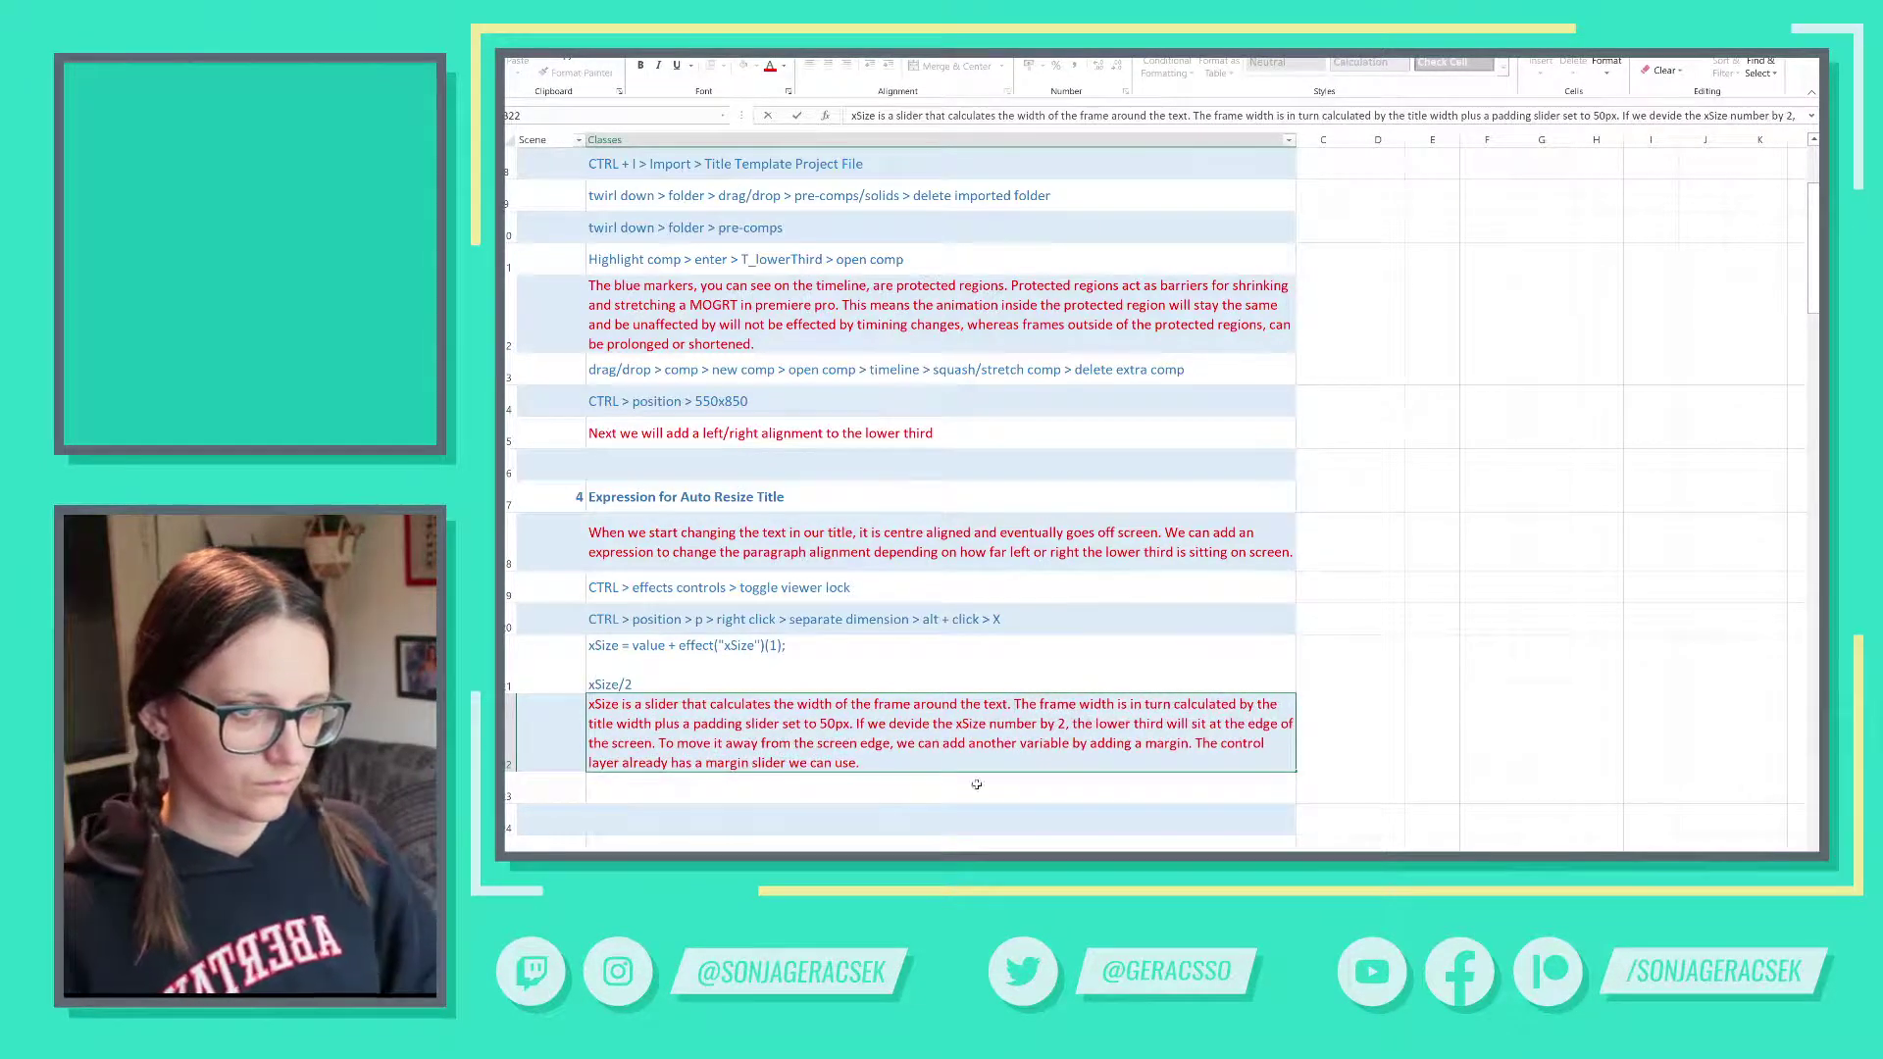
# - Append "If we add value to the xSize calculation, we will be able to move the property left" to the xSize explanation cell
pyautogui.click(860, 763)
pyautogui.write('If we a')
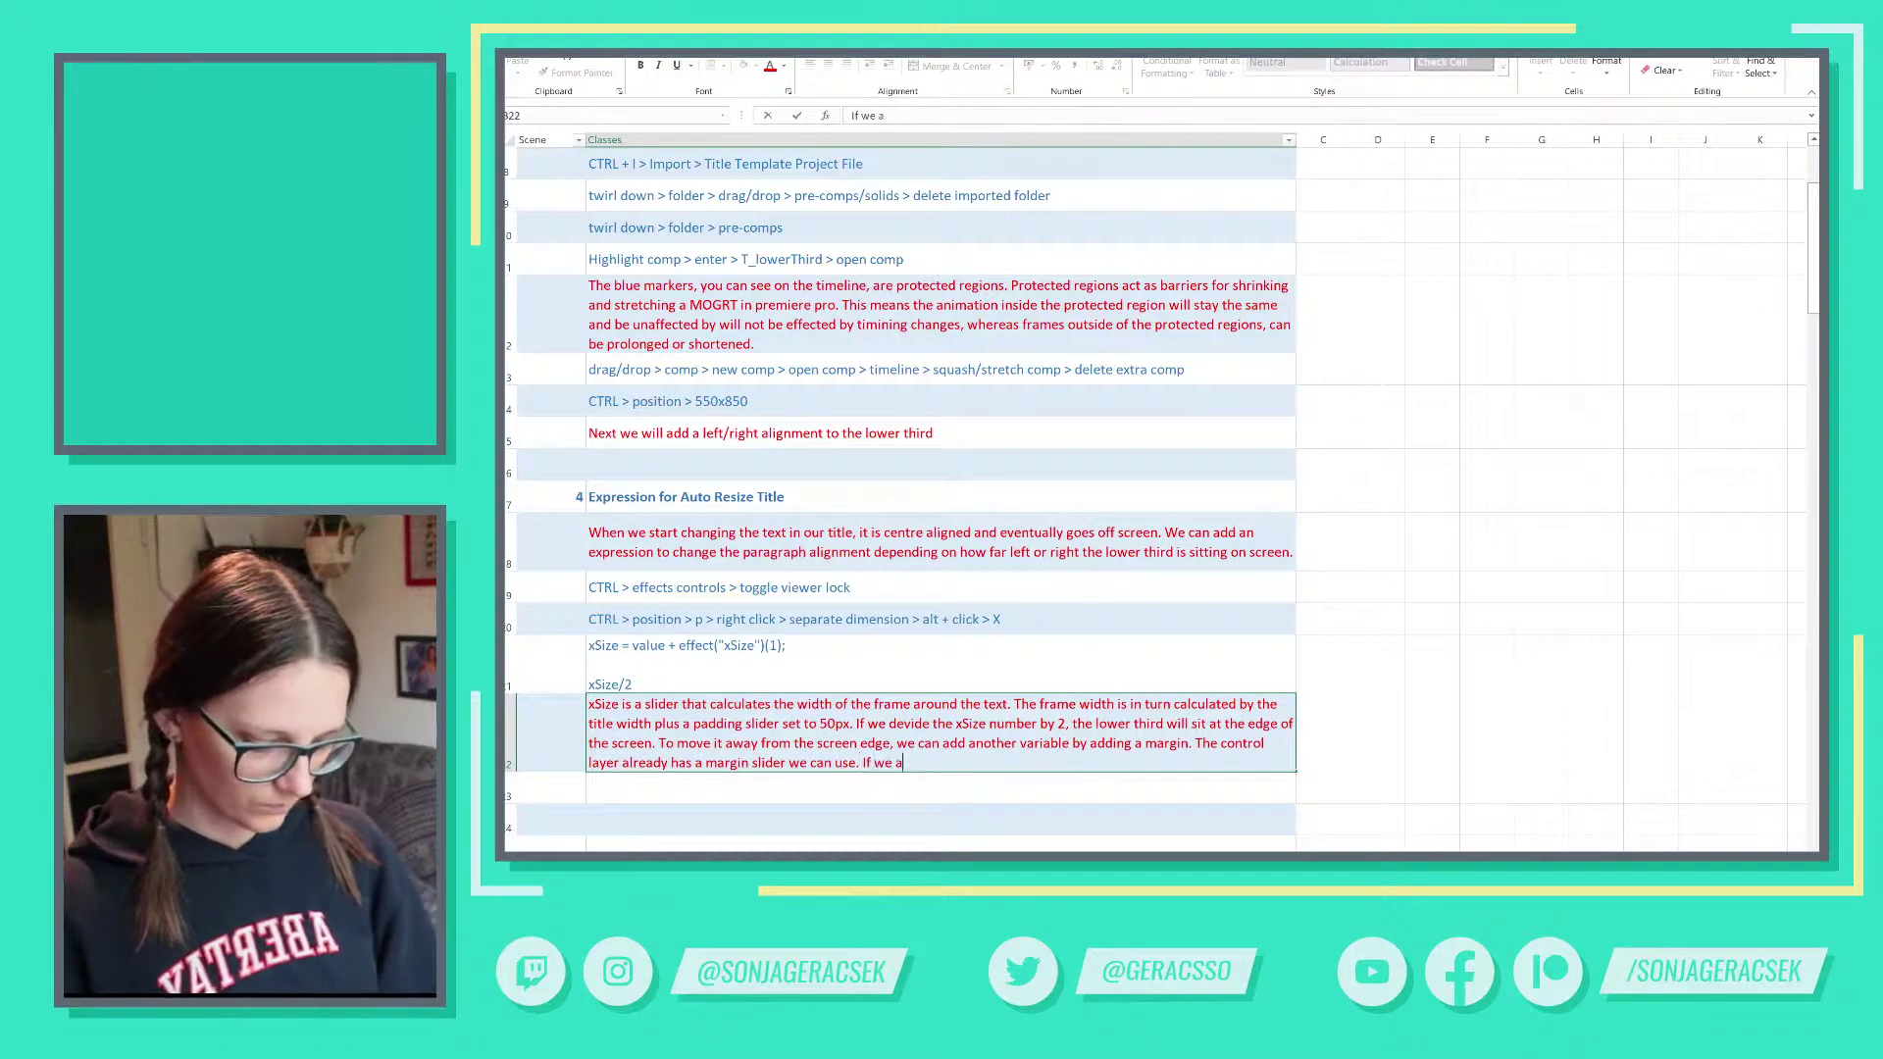
pyautogui.write('dd value to the')
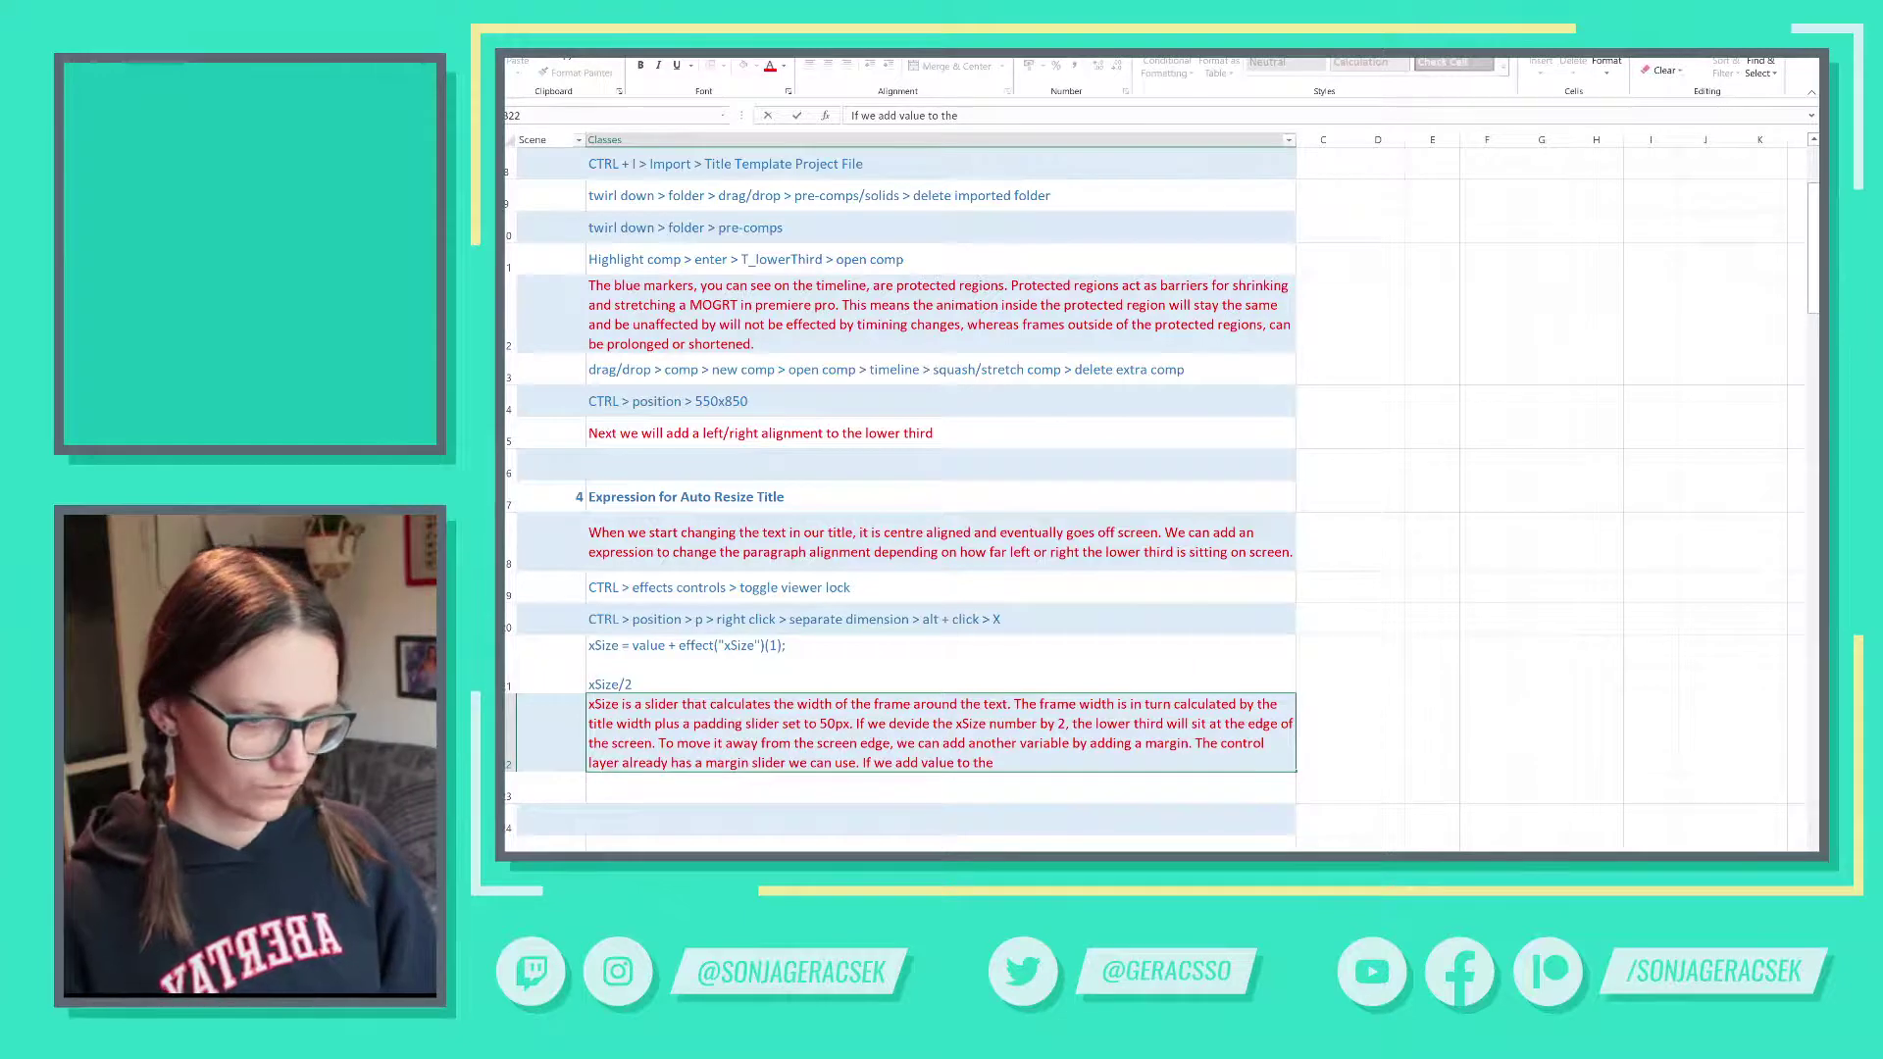
pyautogui.write('xSiz')
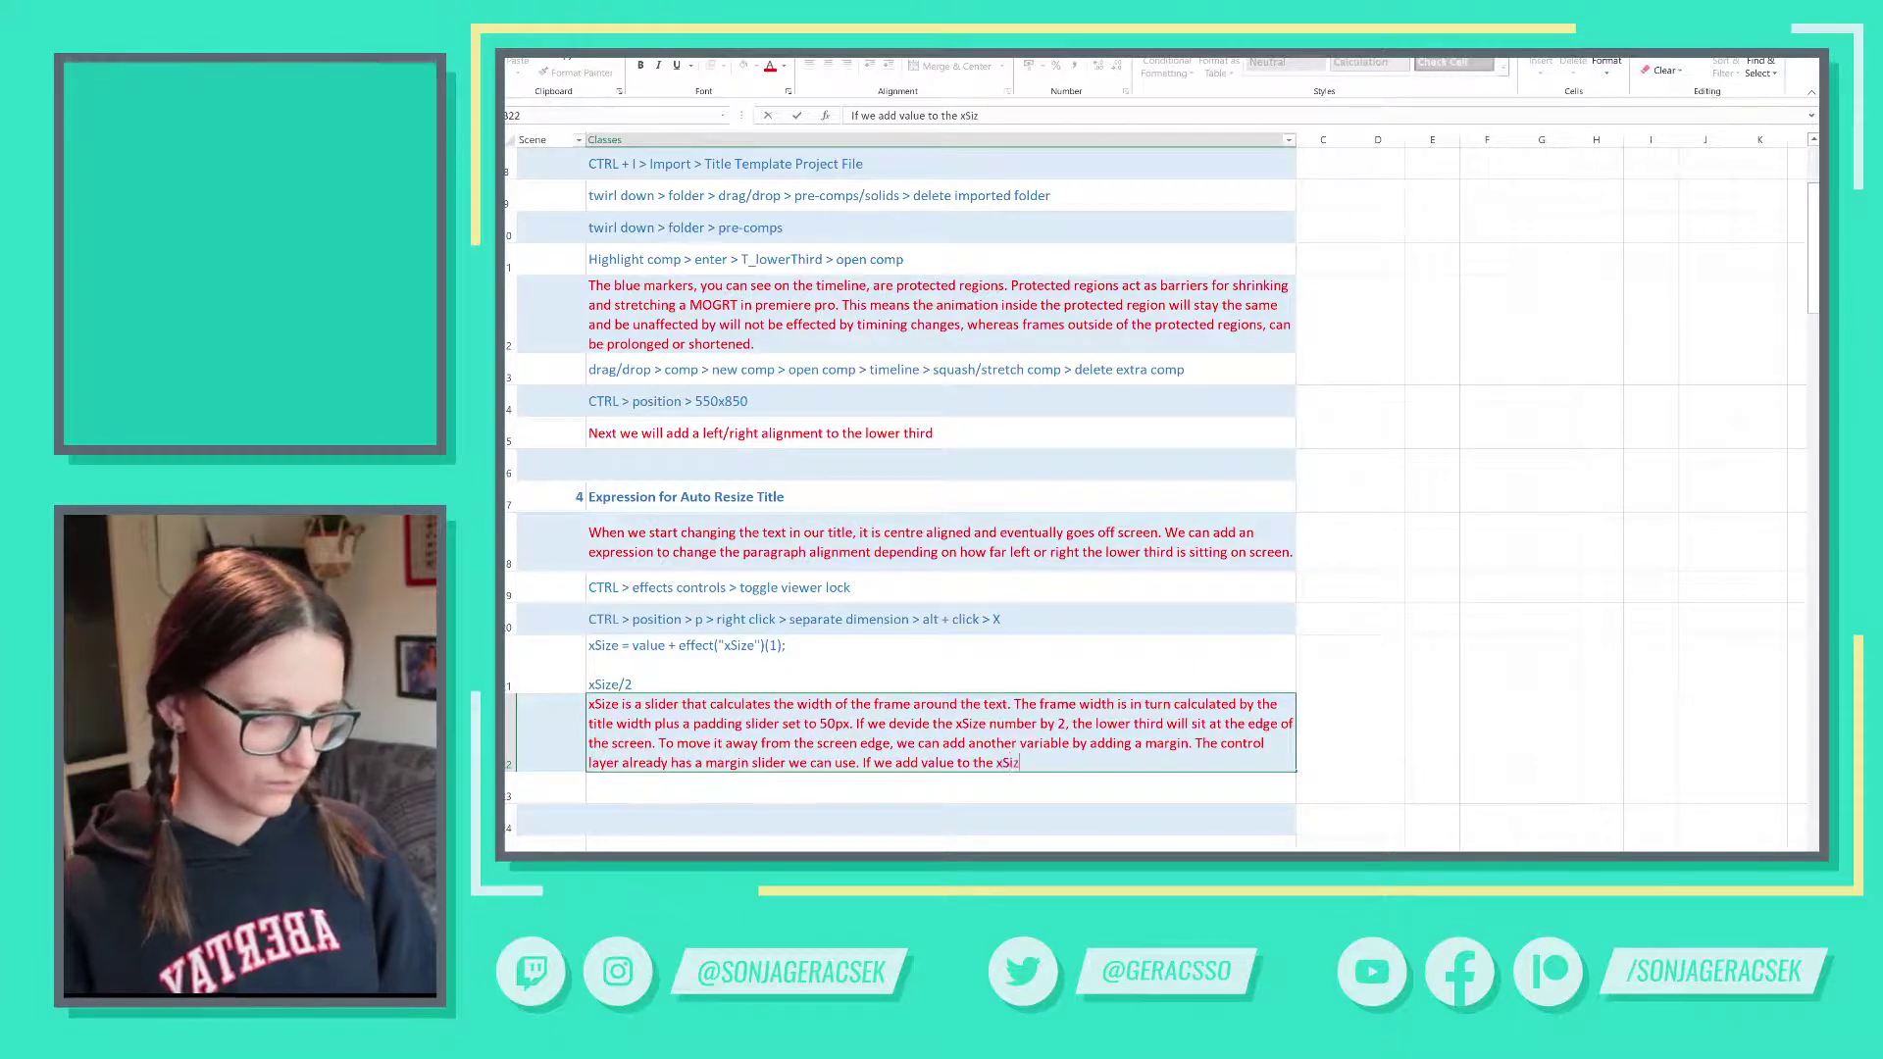
pyautogui.write('e calculation, we w')
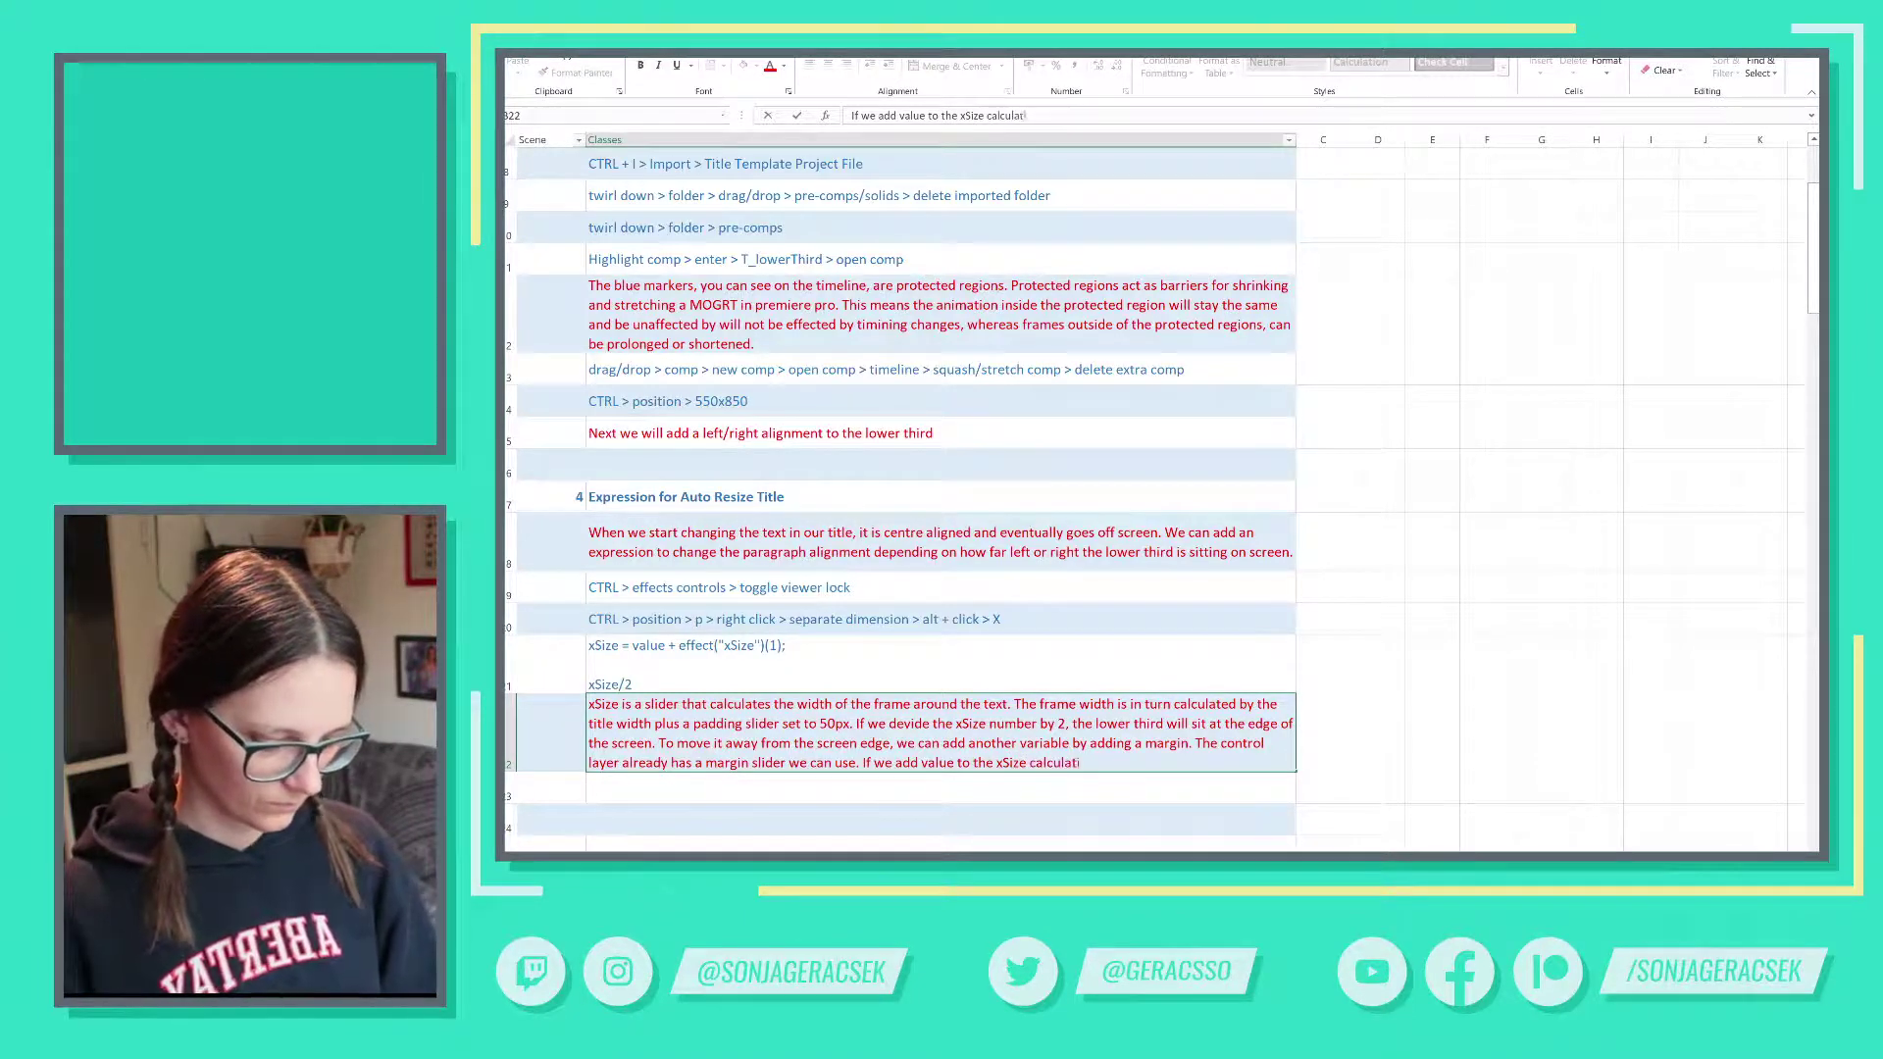
pyautogui.write('ill be able to m')
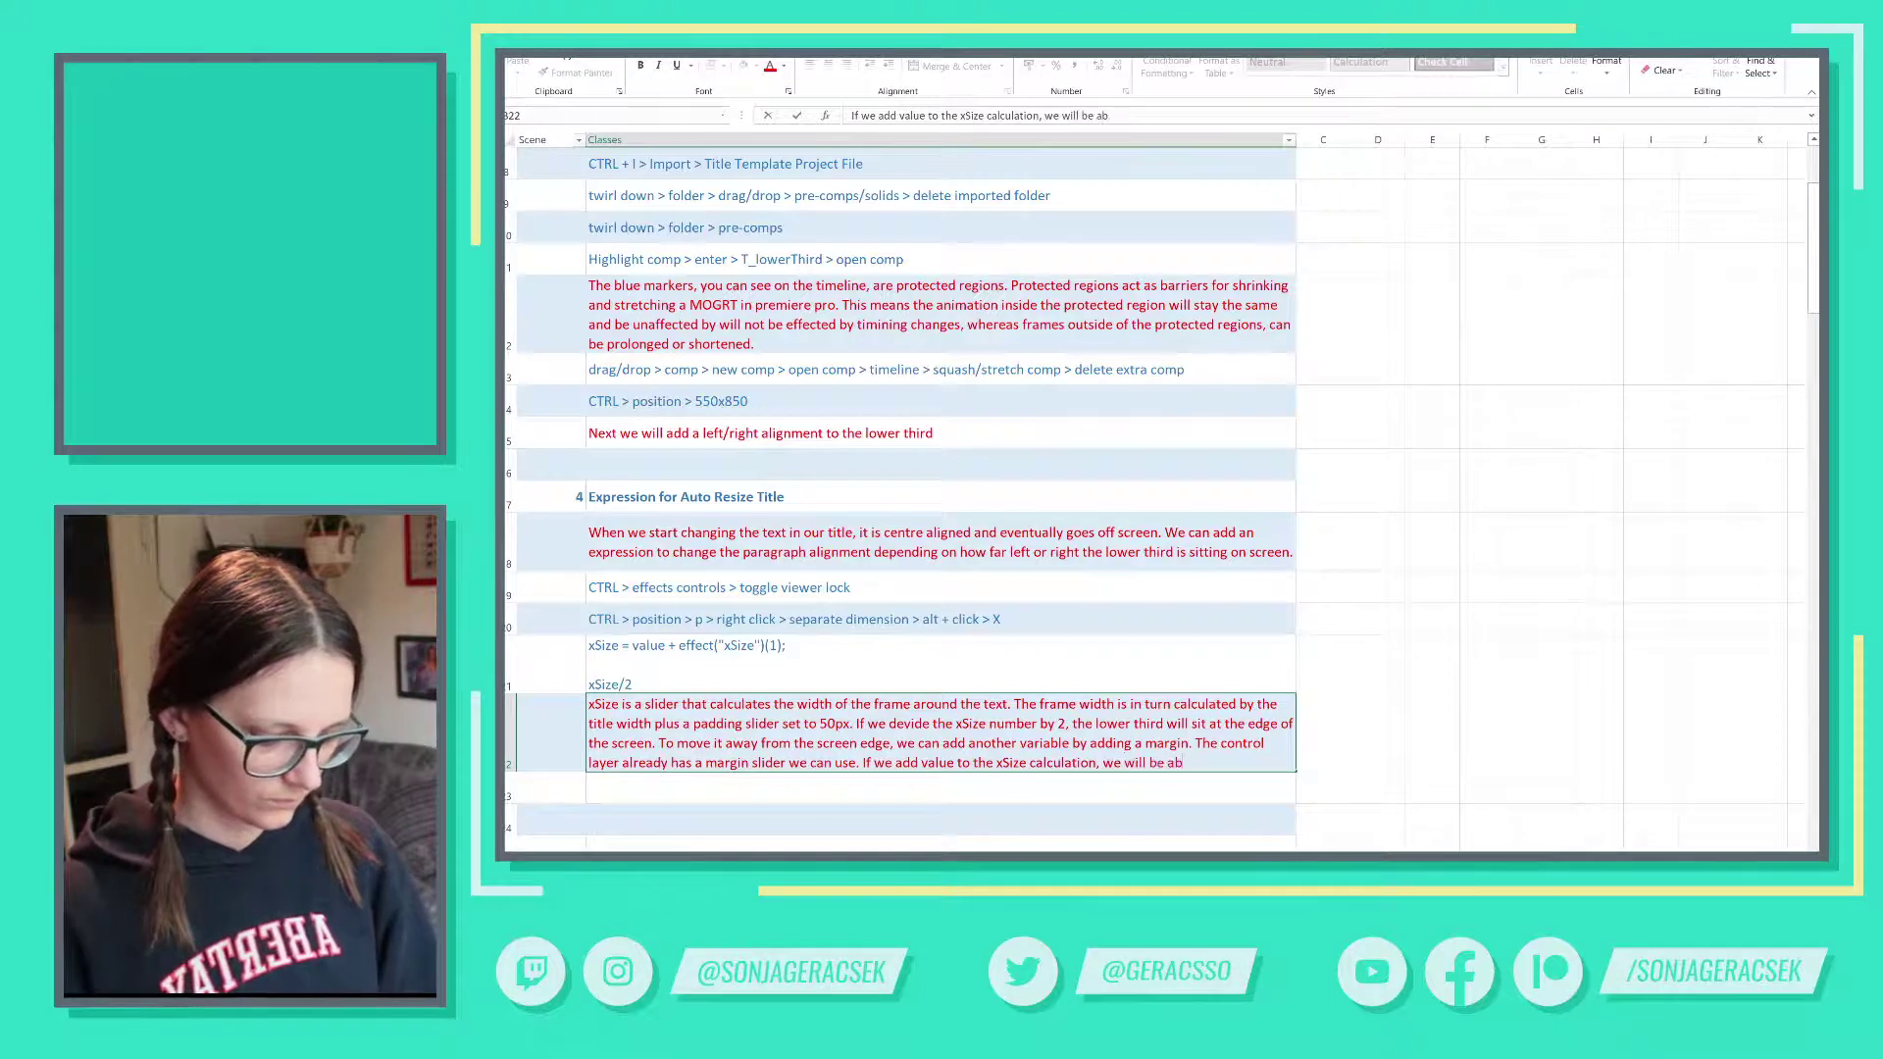
pyautogui.write('o')
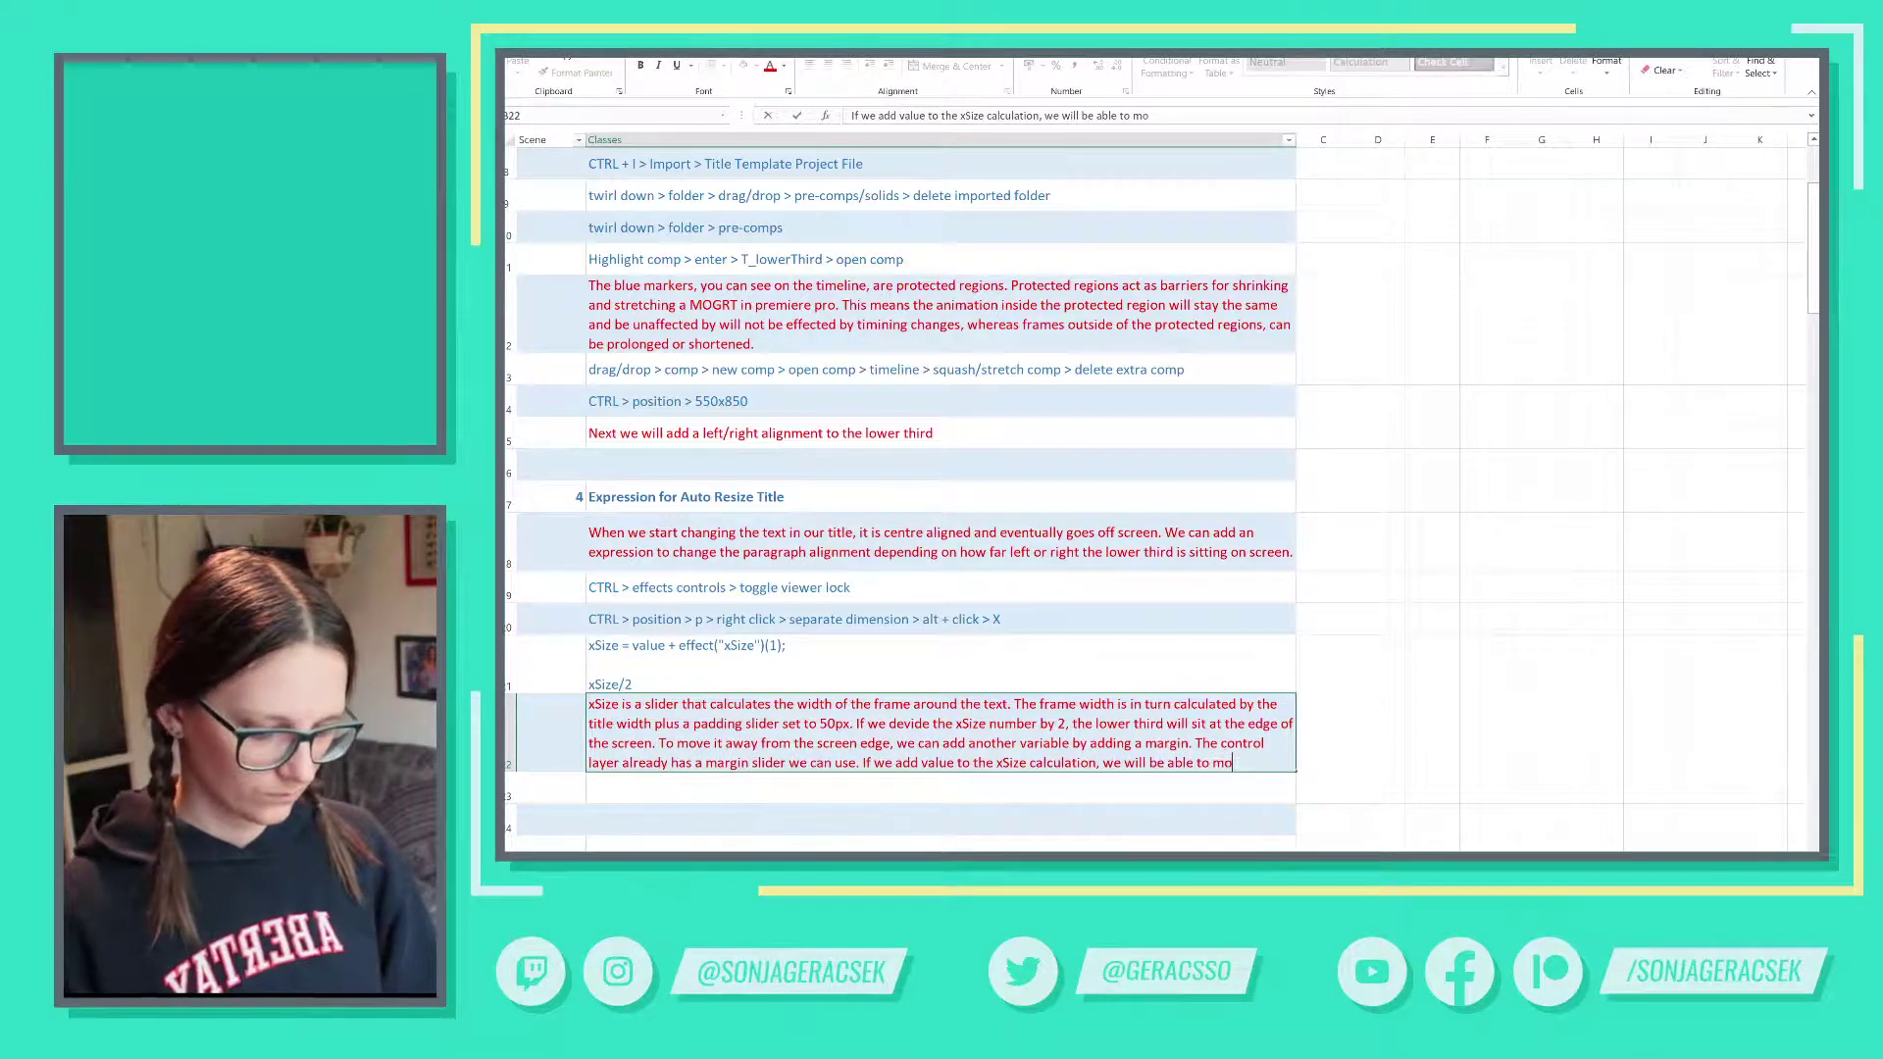
pyautogui.write('ve the')
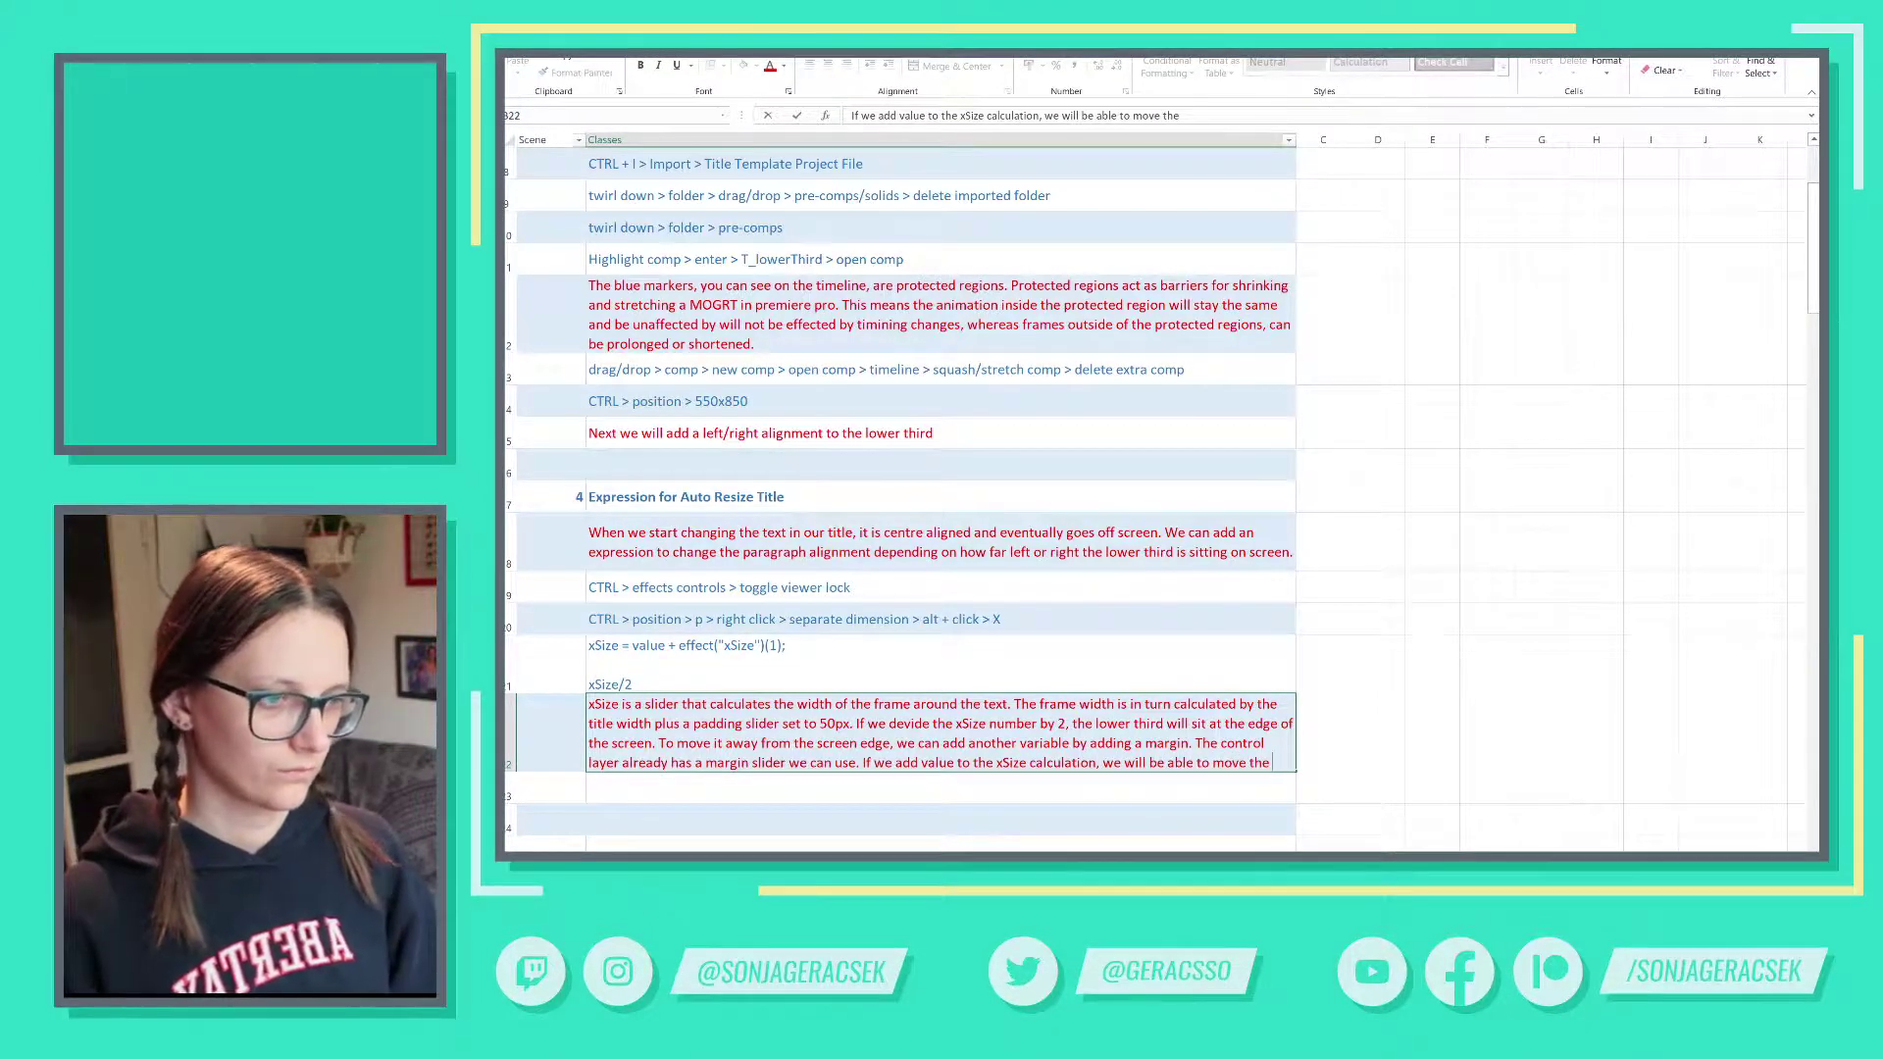
pyautogui.write(' prope')
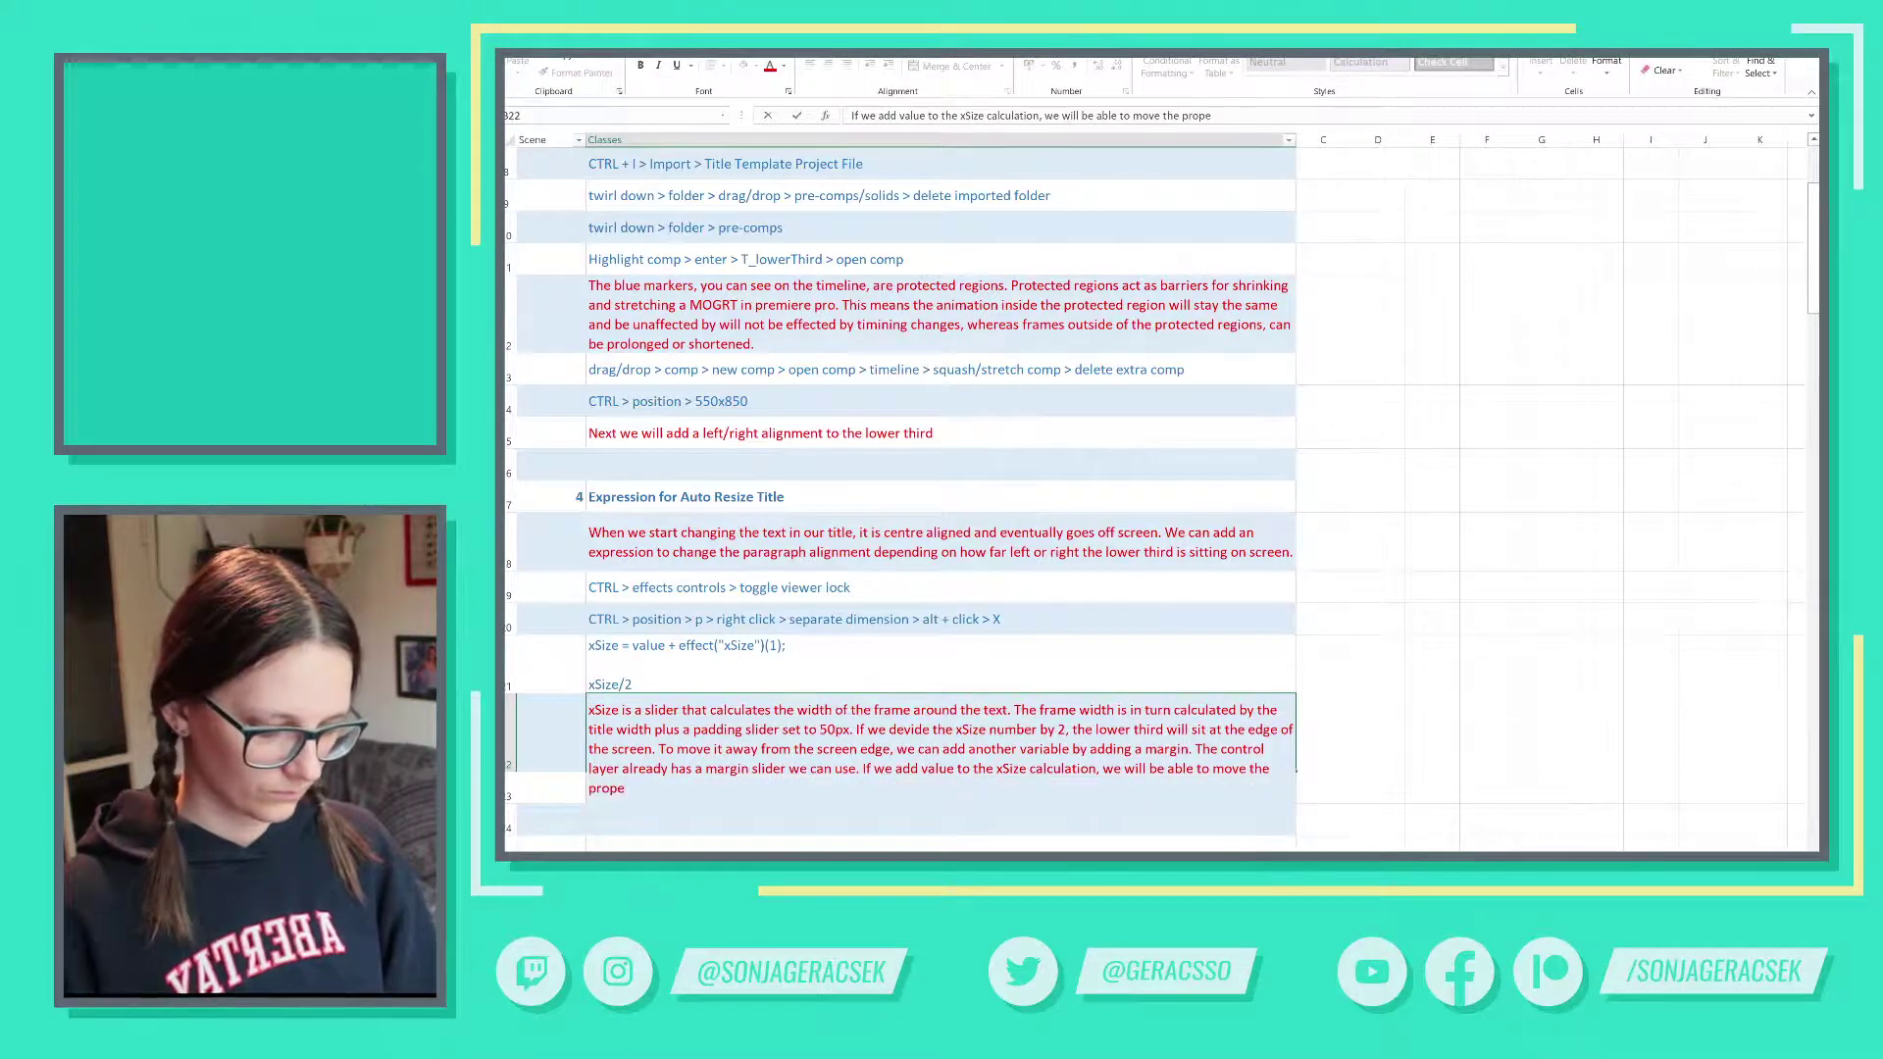
pyautogui.write('rty left')
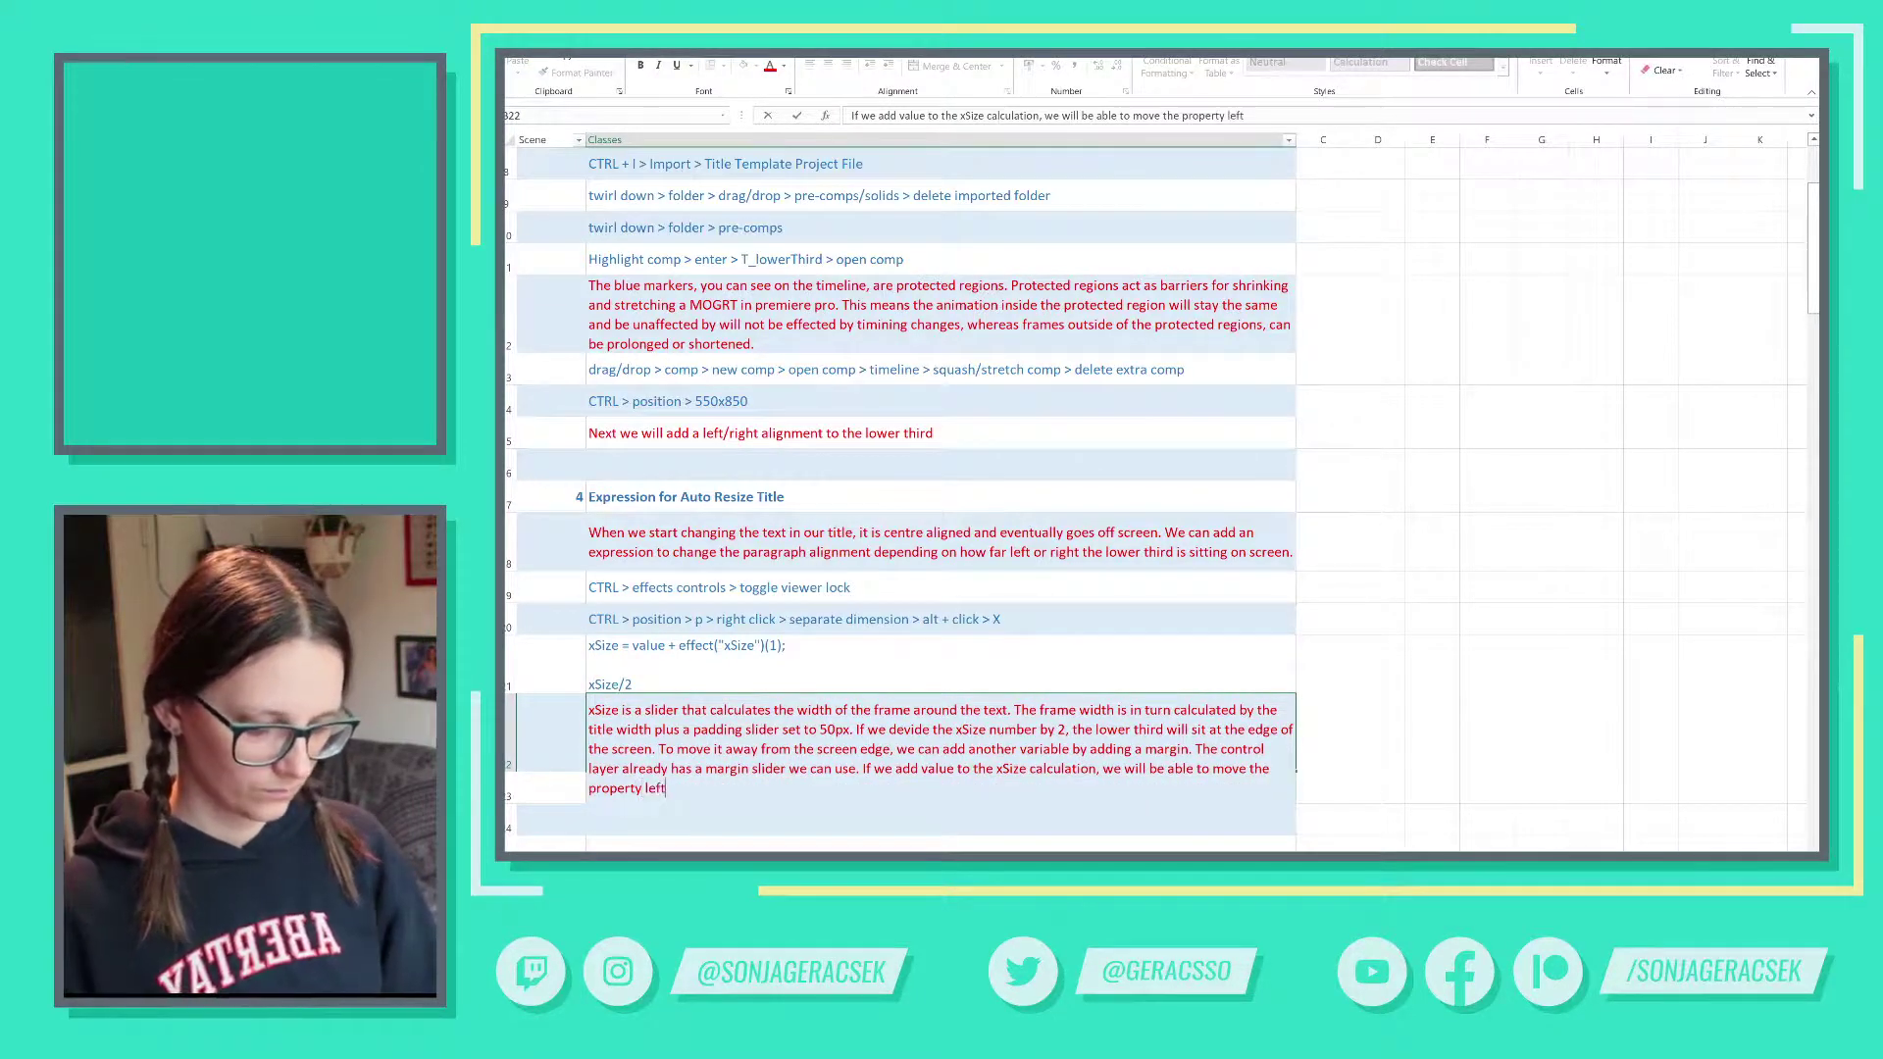
# - Continue the explanation with "and right. If we don't the property will be fixed." and commit the cell
pyautogui.write(" and right. If we don't the ")
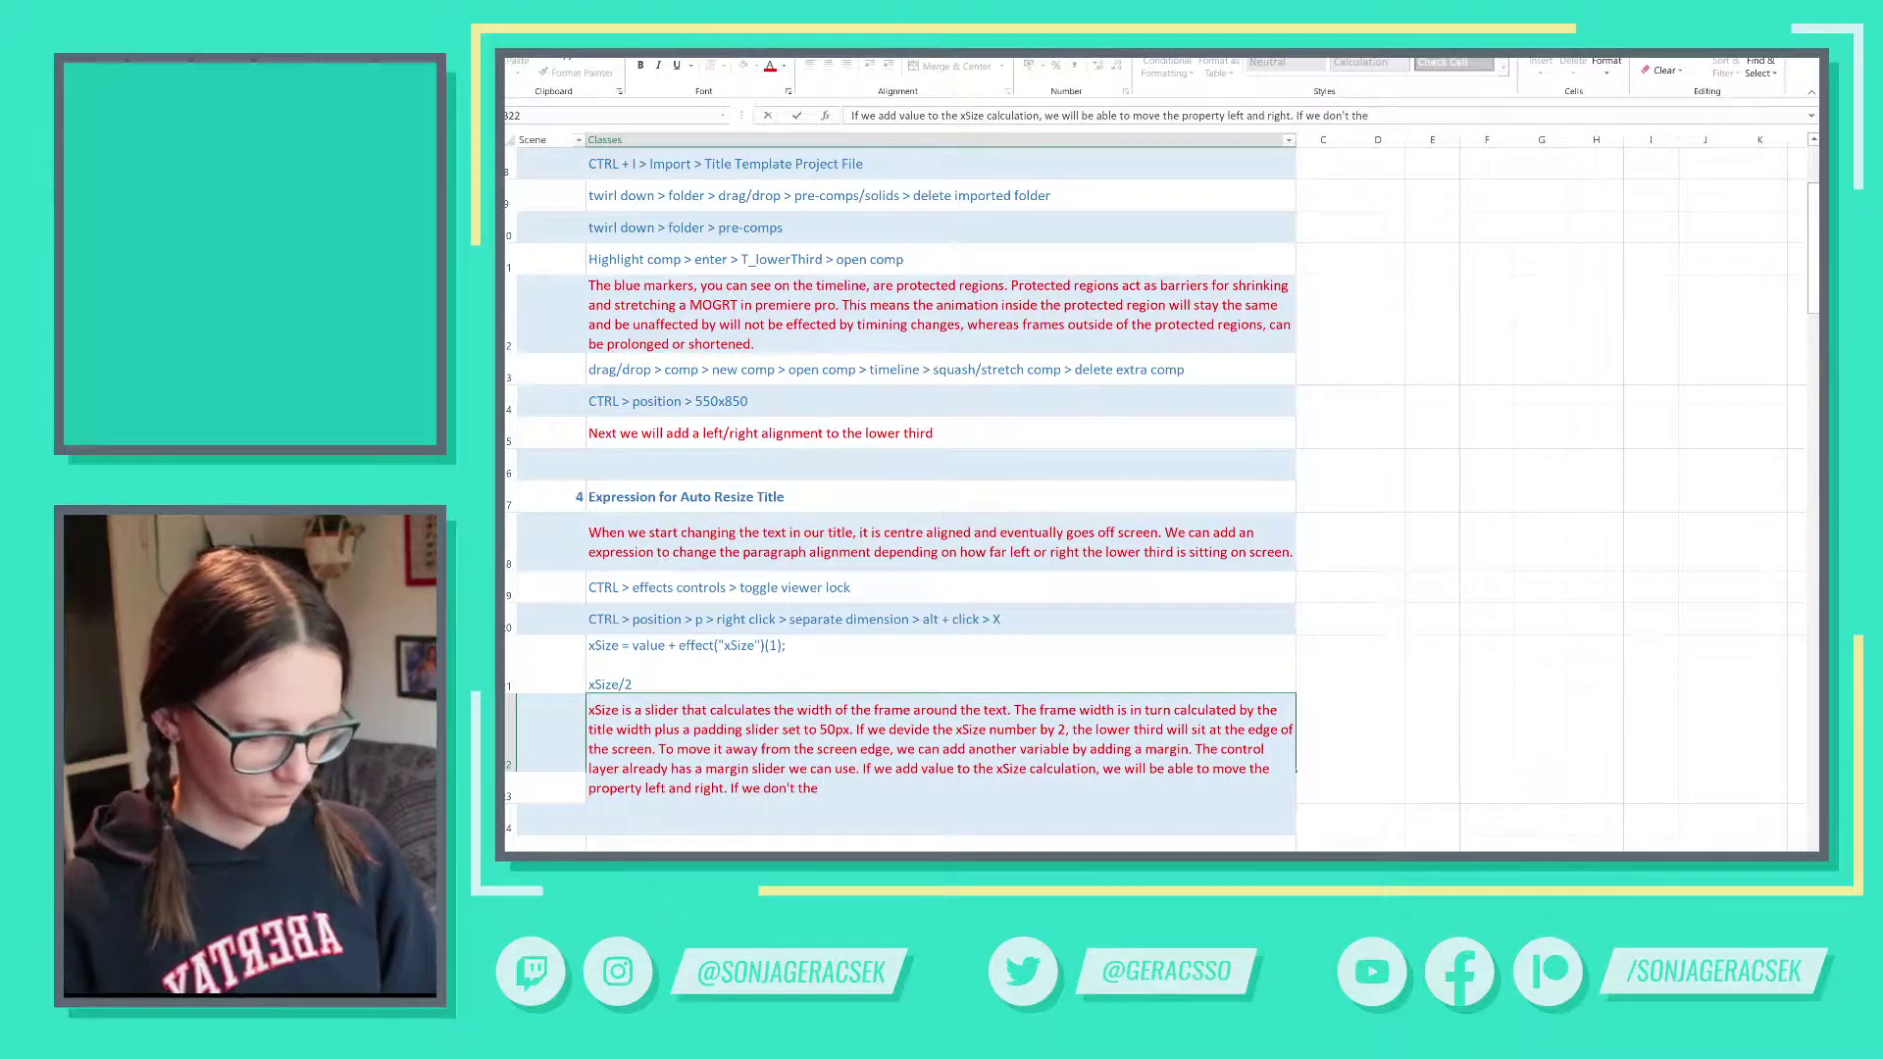
pyautogui.write('property will be fixed')
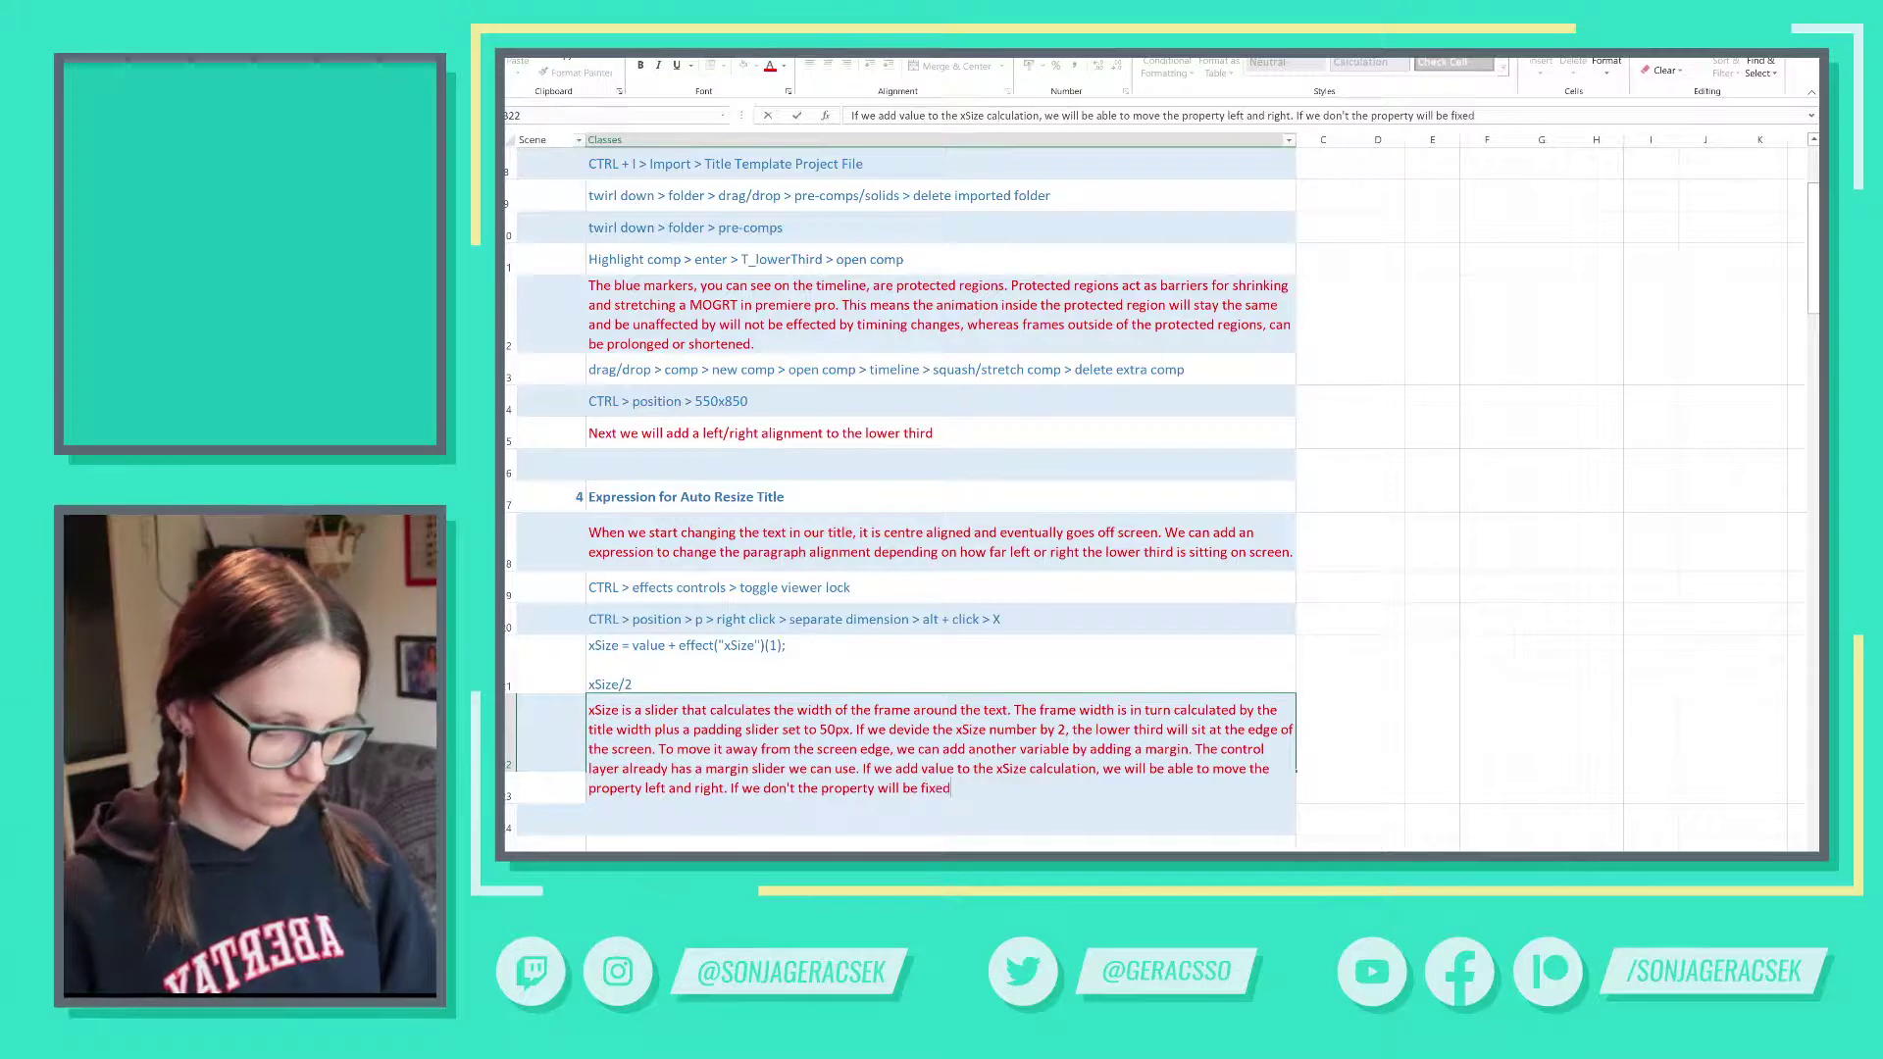
pyautogui.hotkey('ctrl', 'Return')
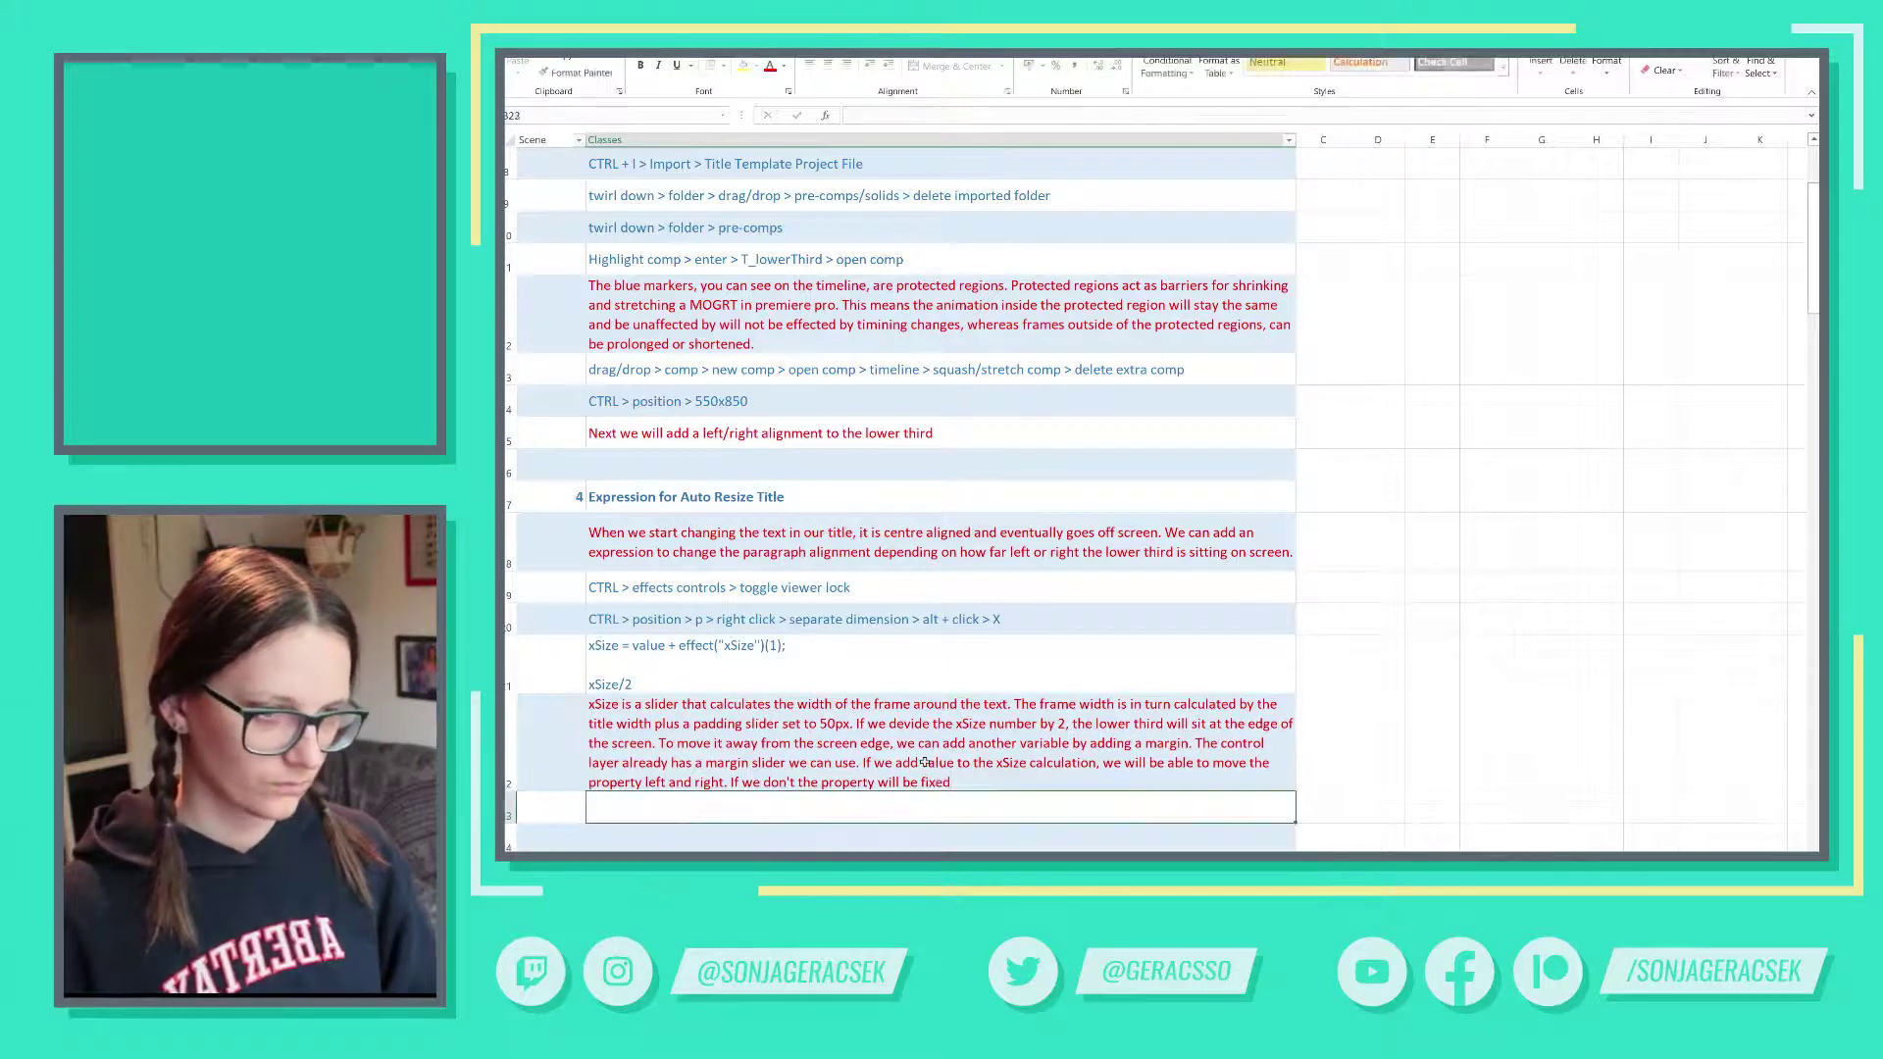
pyautogui.write('.')
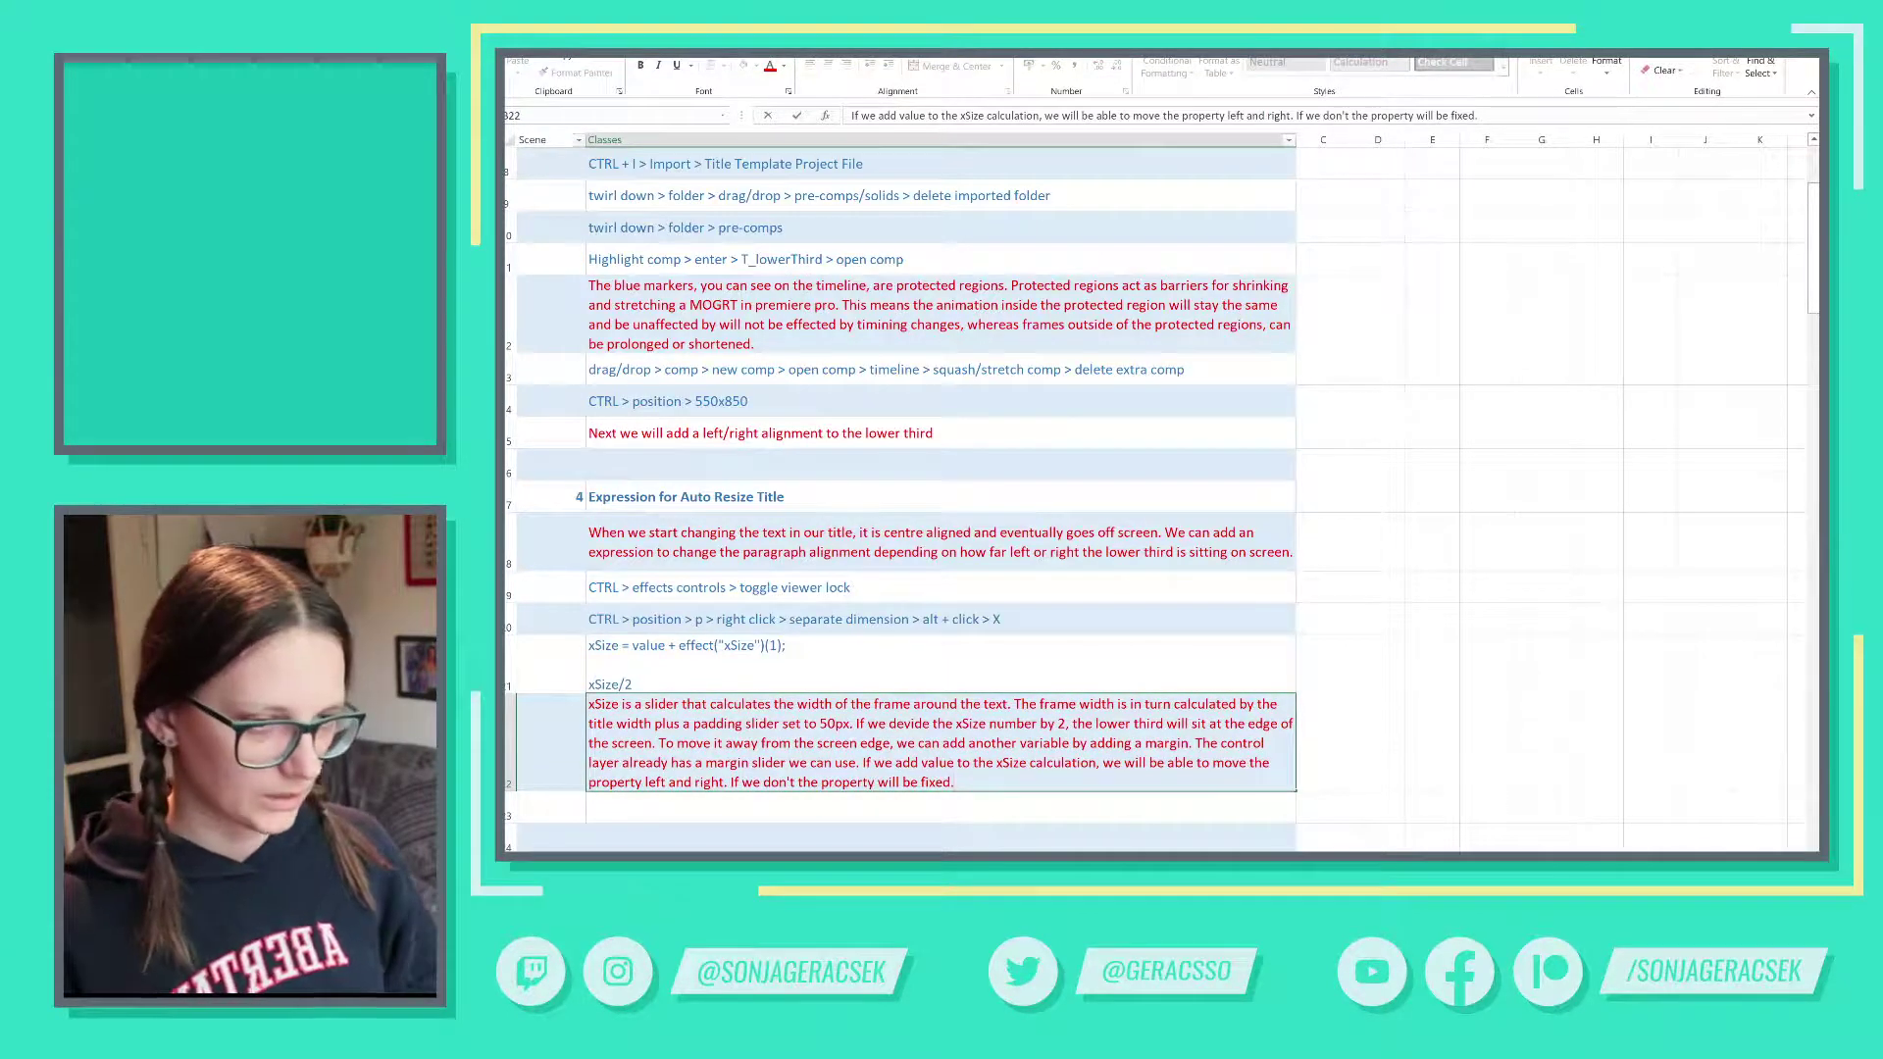
pyautogui.hotkey('ctrl', 'Return')
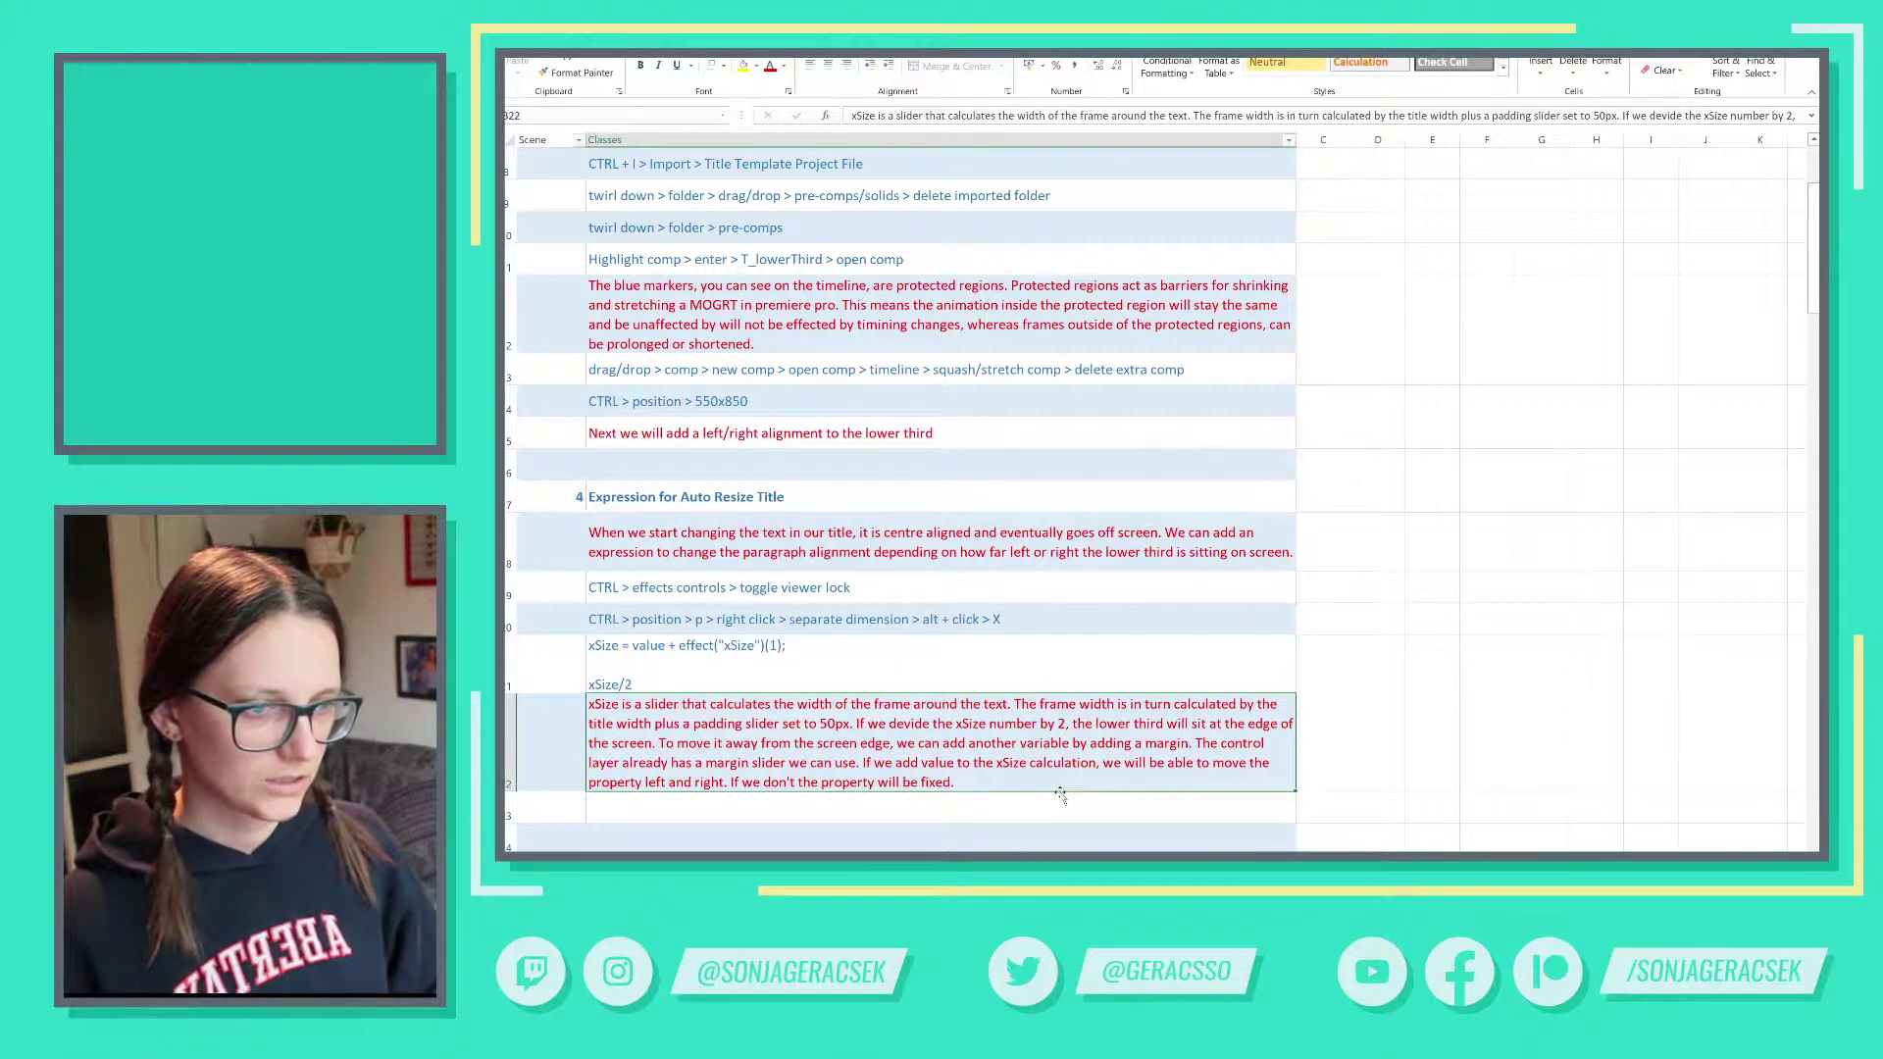
# - In the xSize explanation, replace "calculation," with "statement," and add a comma after "If we don't"
pyautogui.doubleClick(1052, 762)
pyautogui.doubleClick(1064, 761)
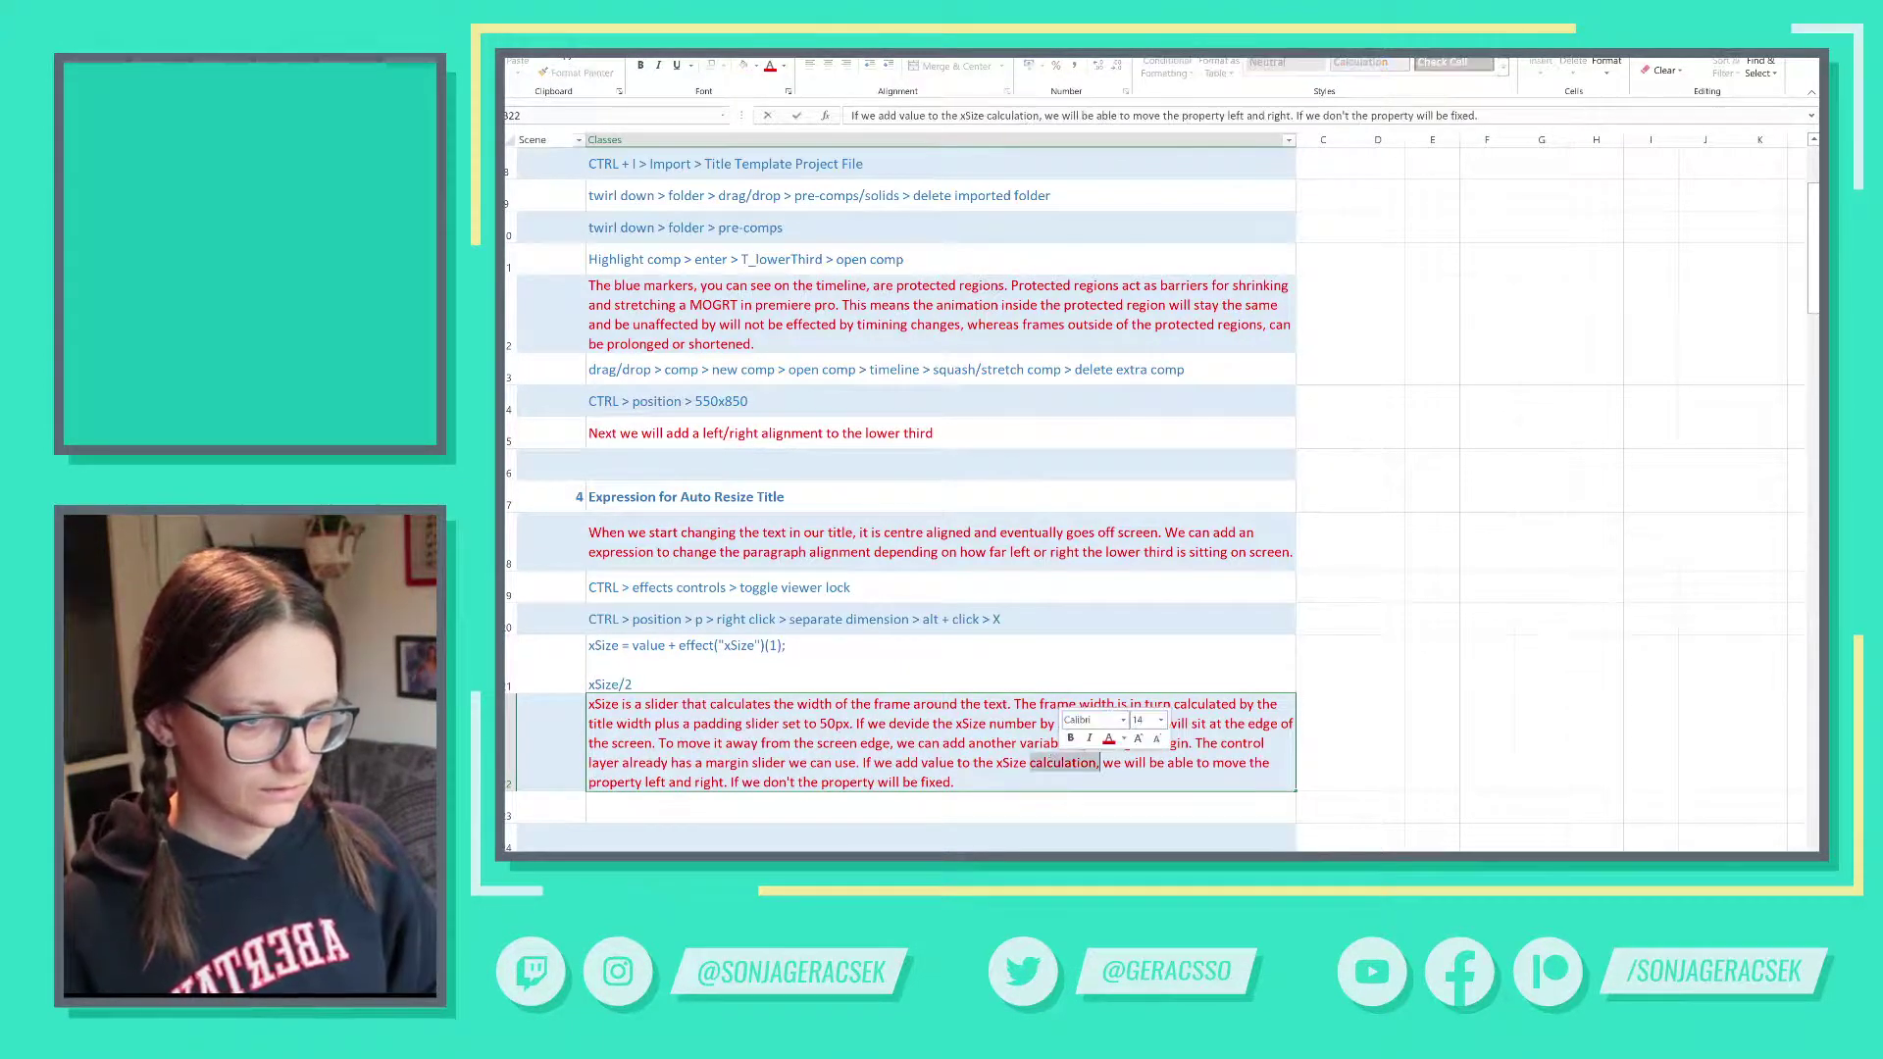
pyautogui.write('statement,')
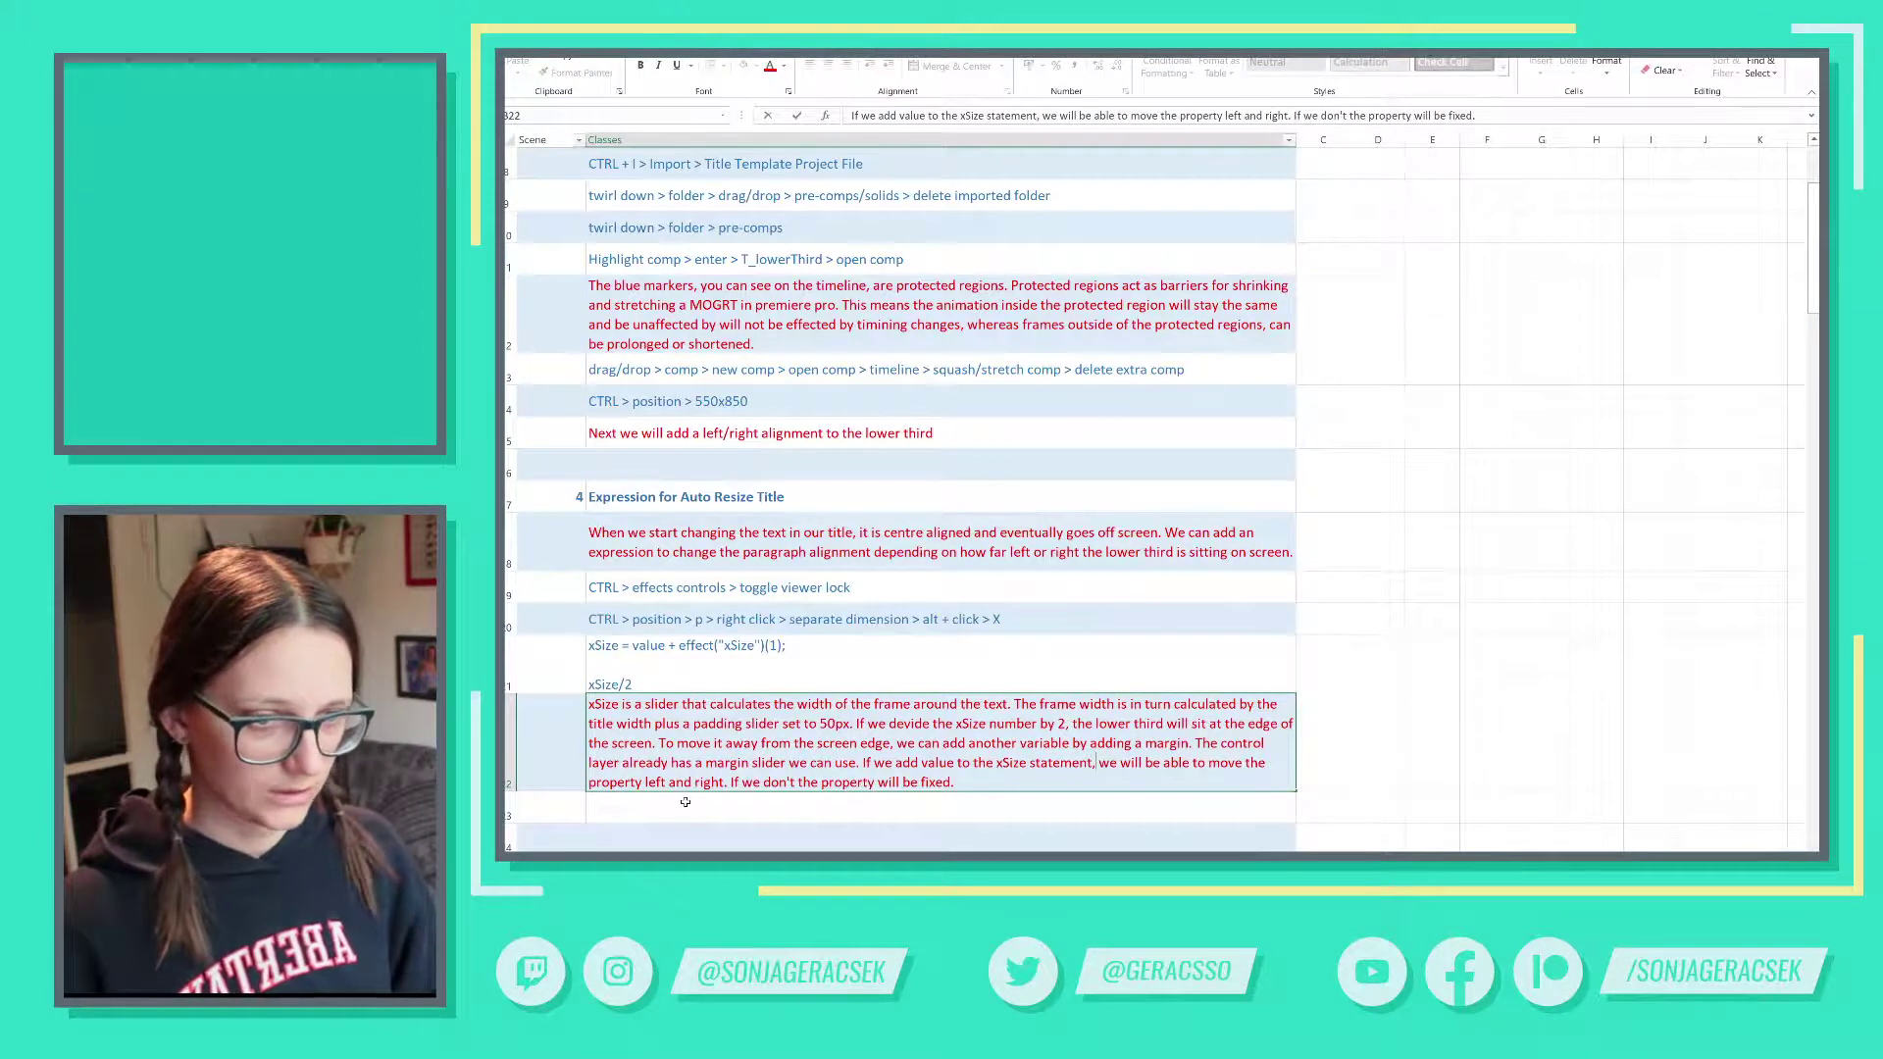
pyautogui.write(',')
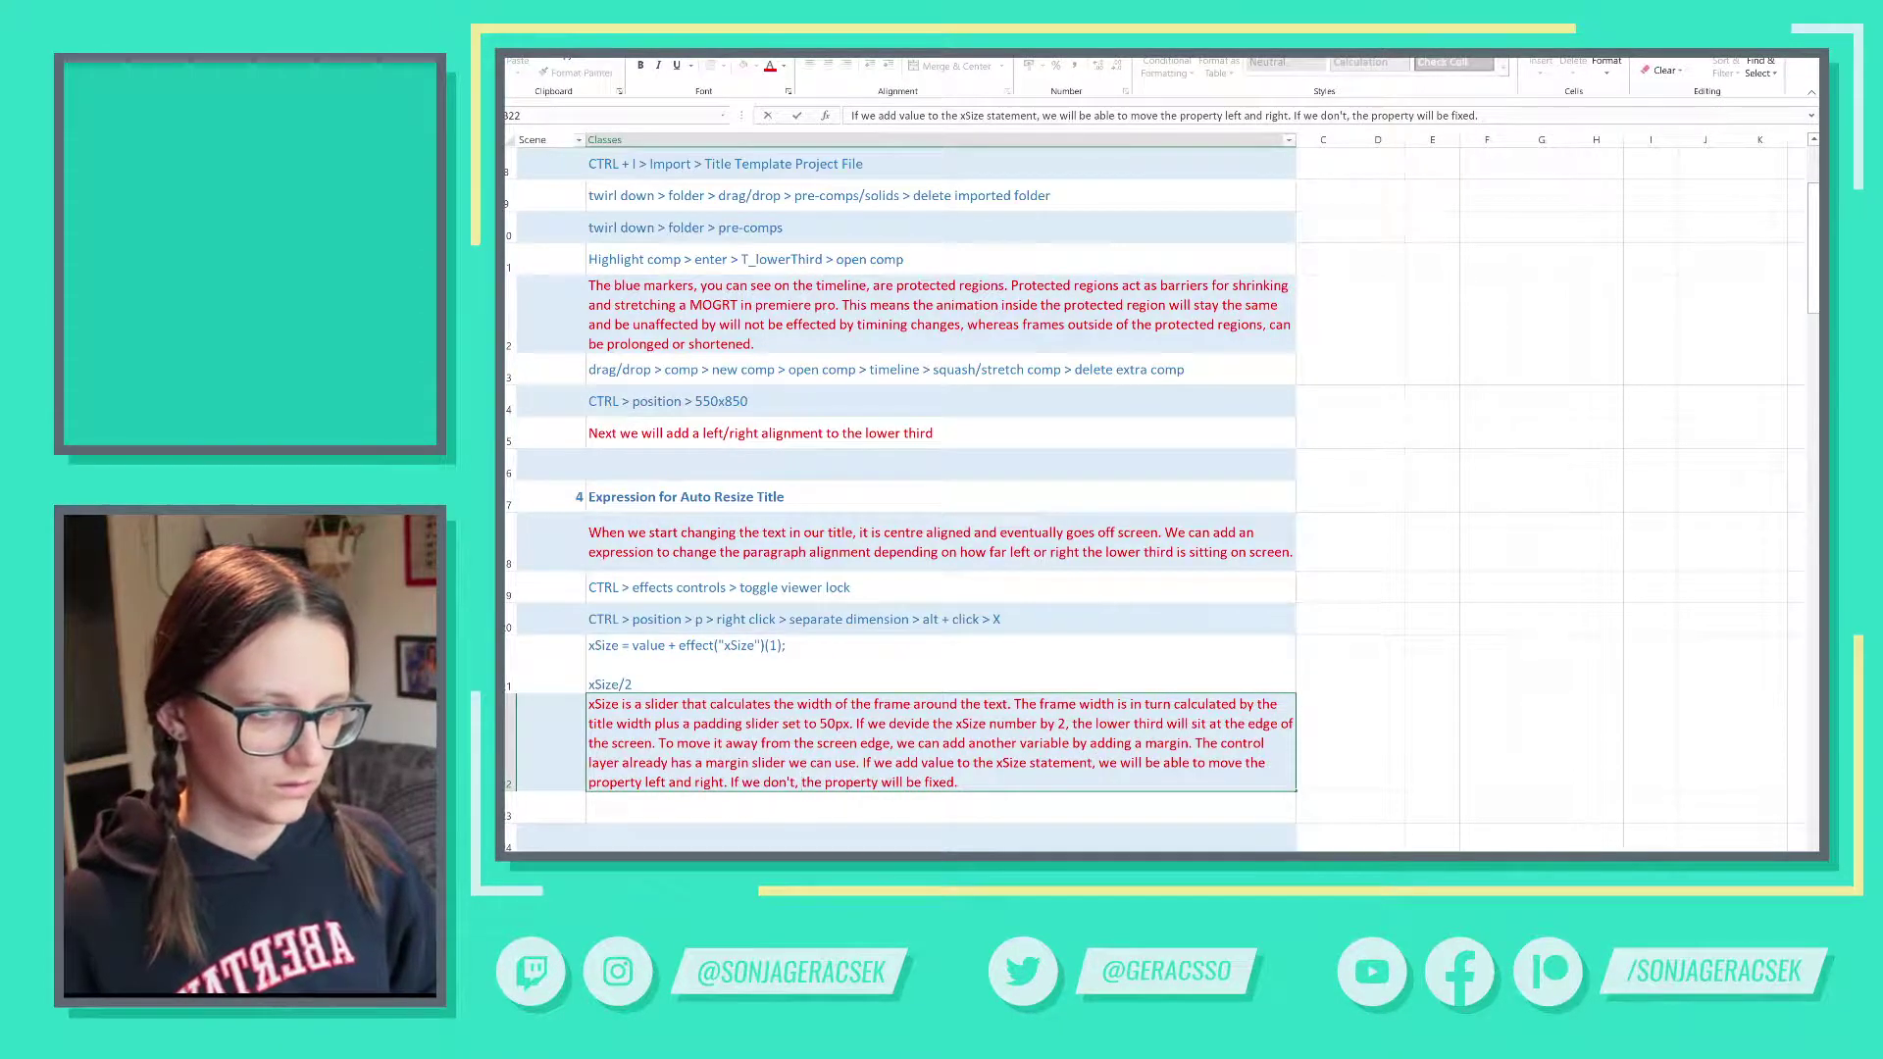
# - Reword the explanation's last sentence to end "the property will stay fixed." and commit the cell
pyautogui.doubleClick(918, 782)
pyautogui.write('stay')
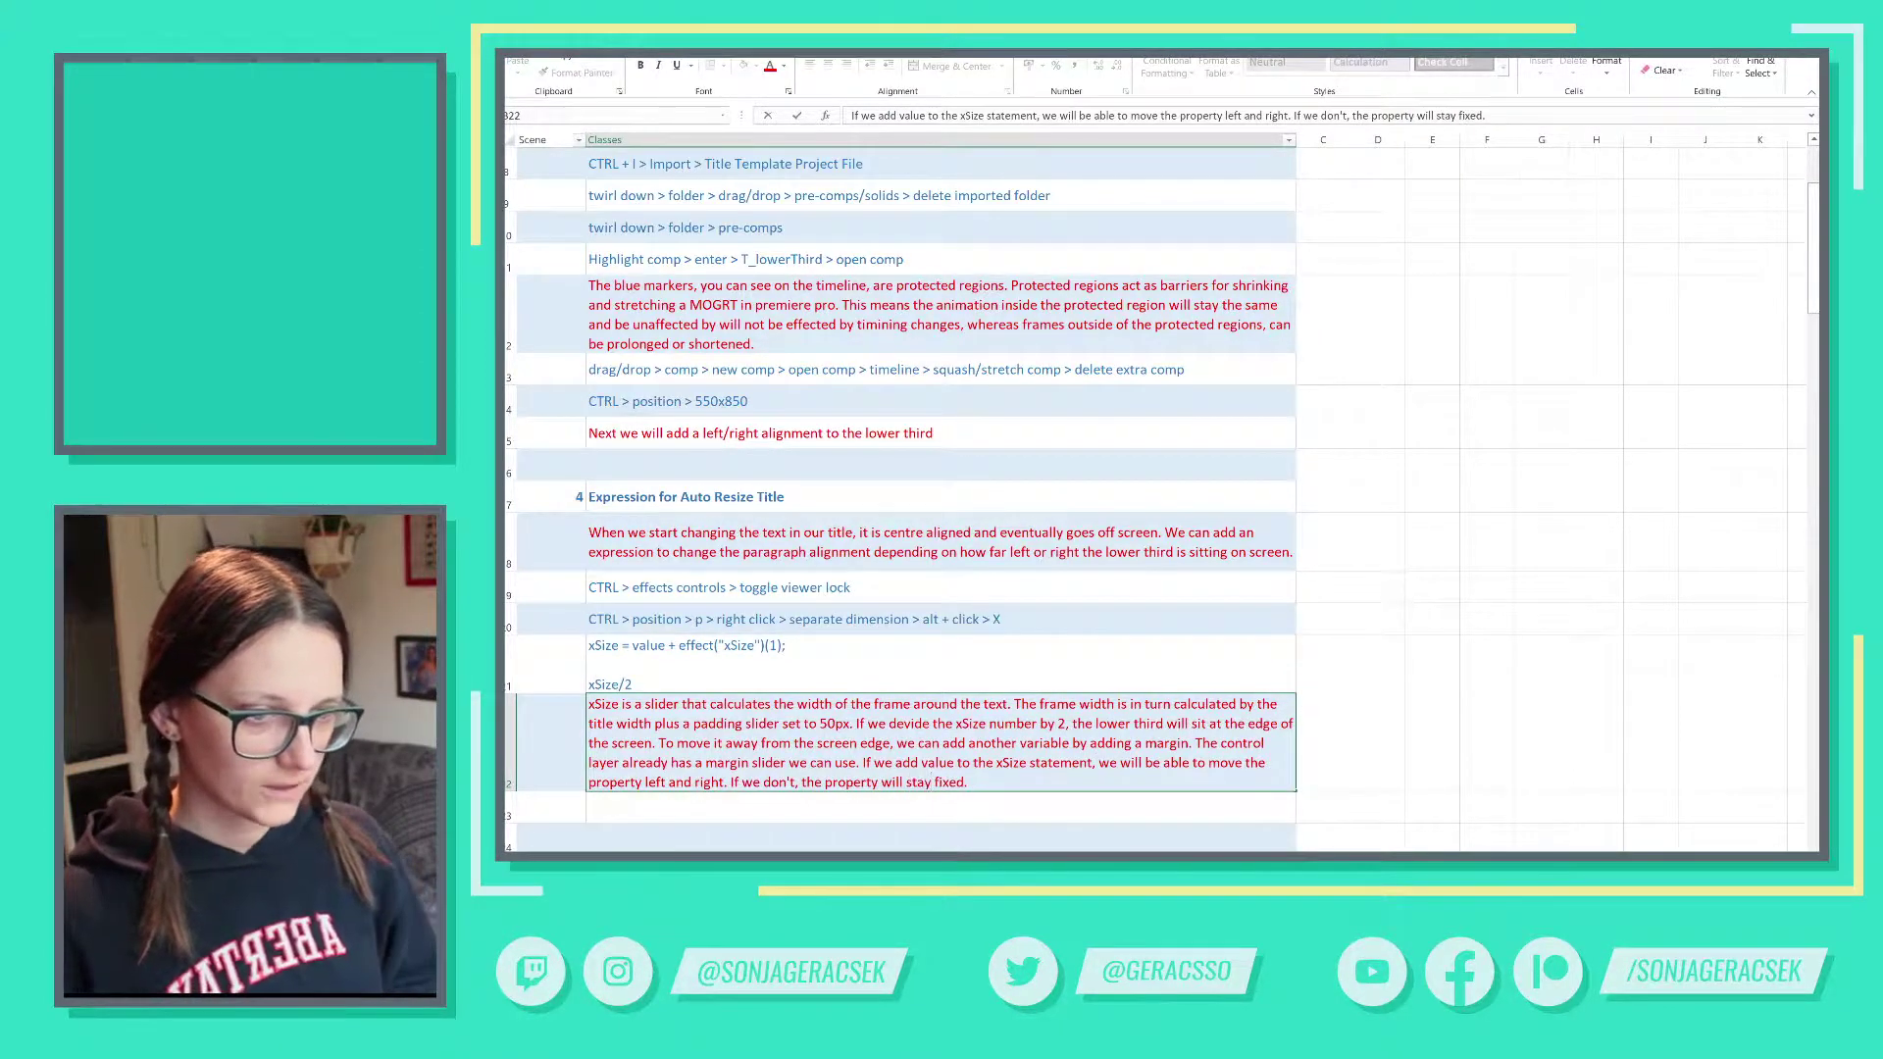
pyautogui.press('BackSpace')
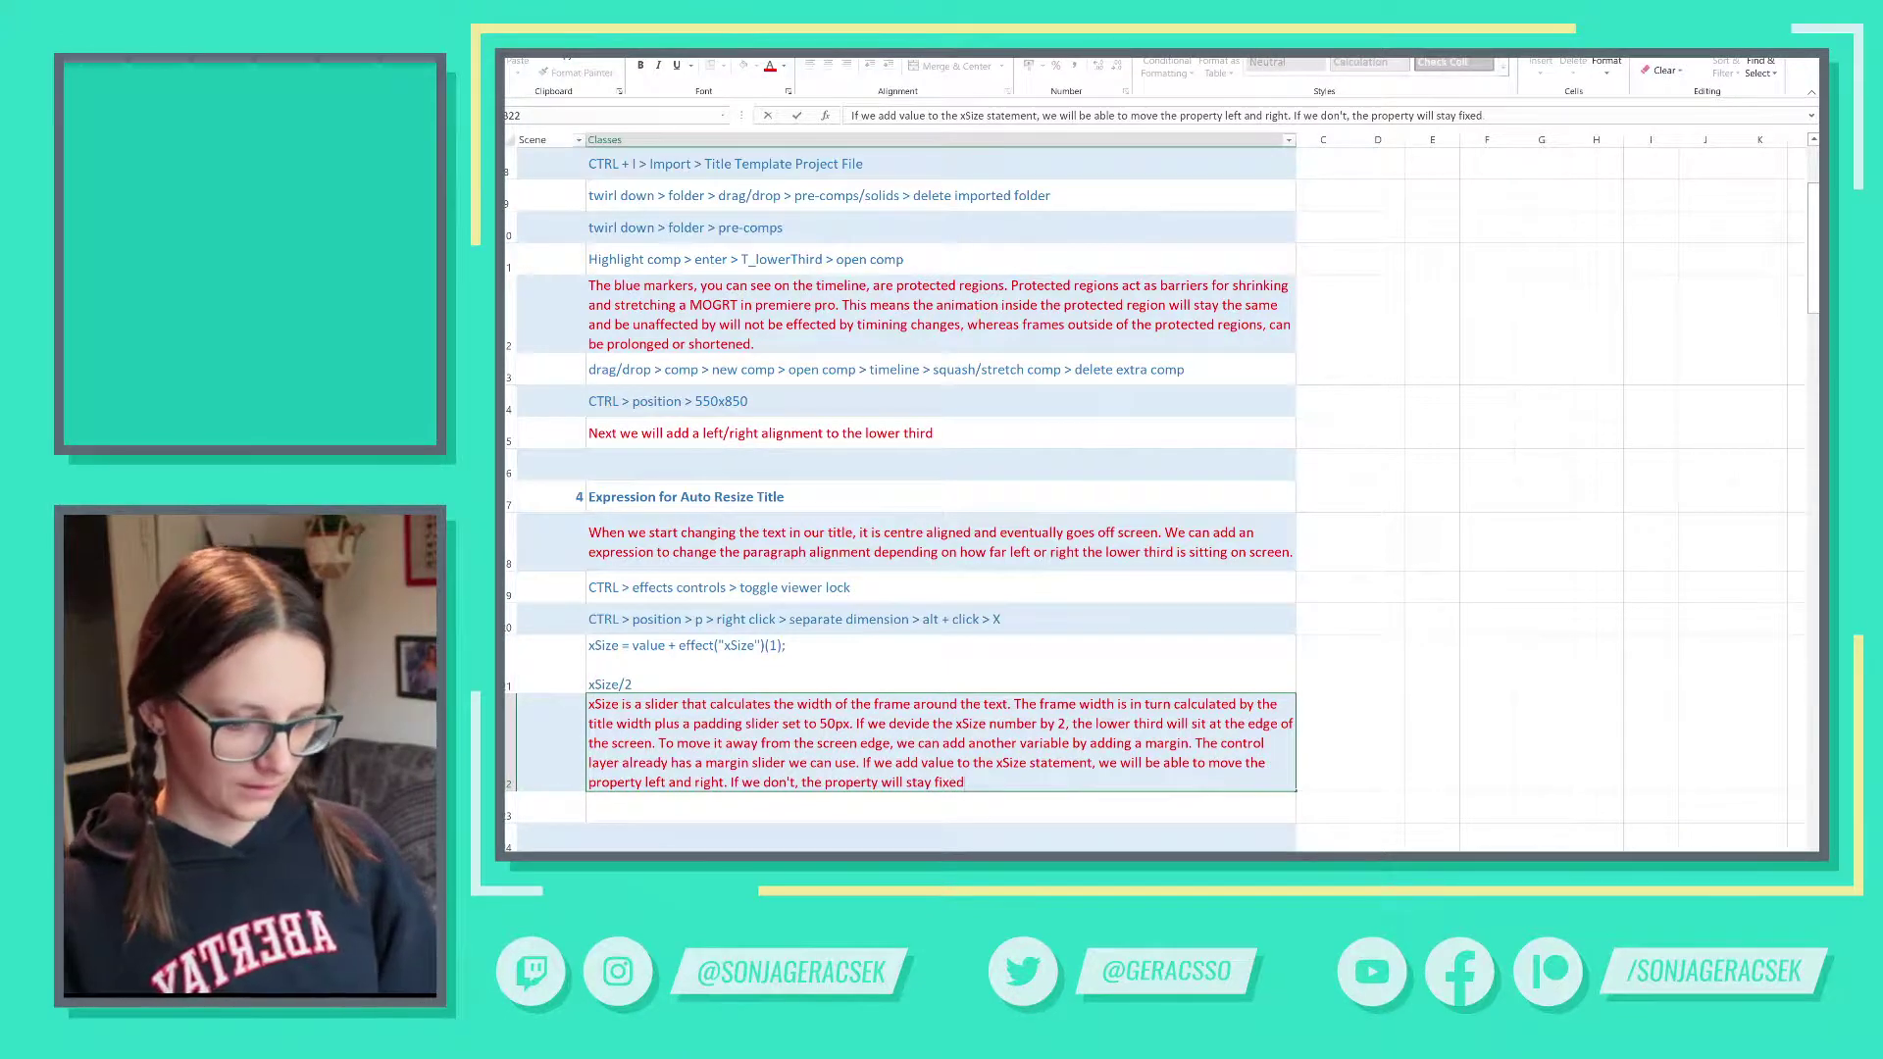
pyautogui.press('BackSpace')
pyautogui.write('a')
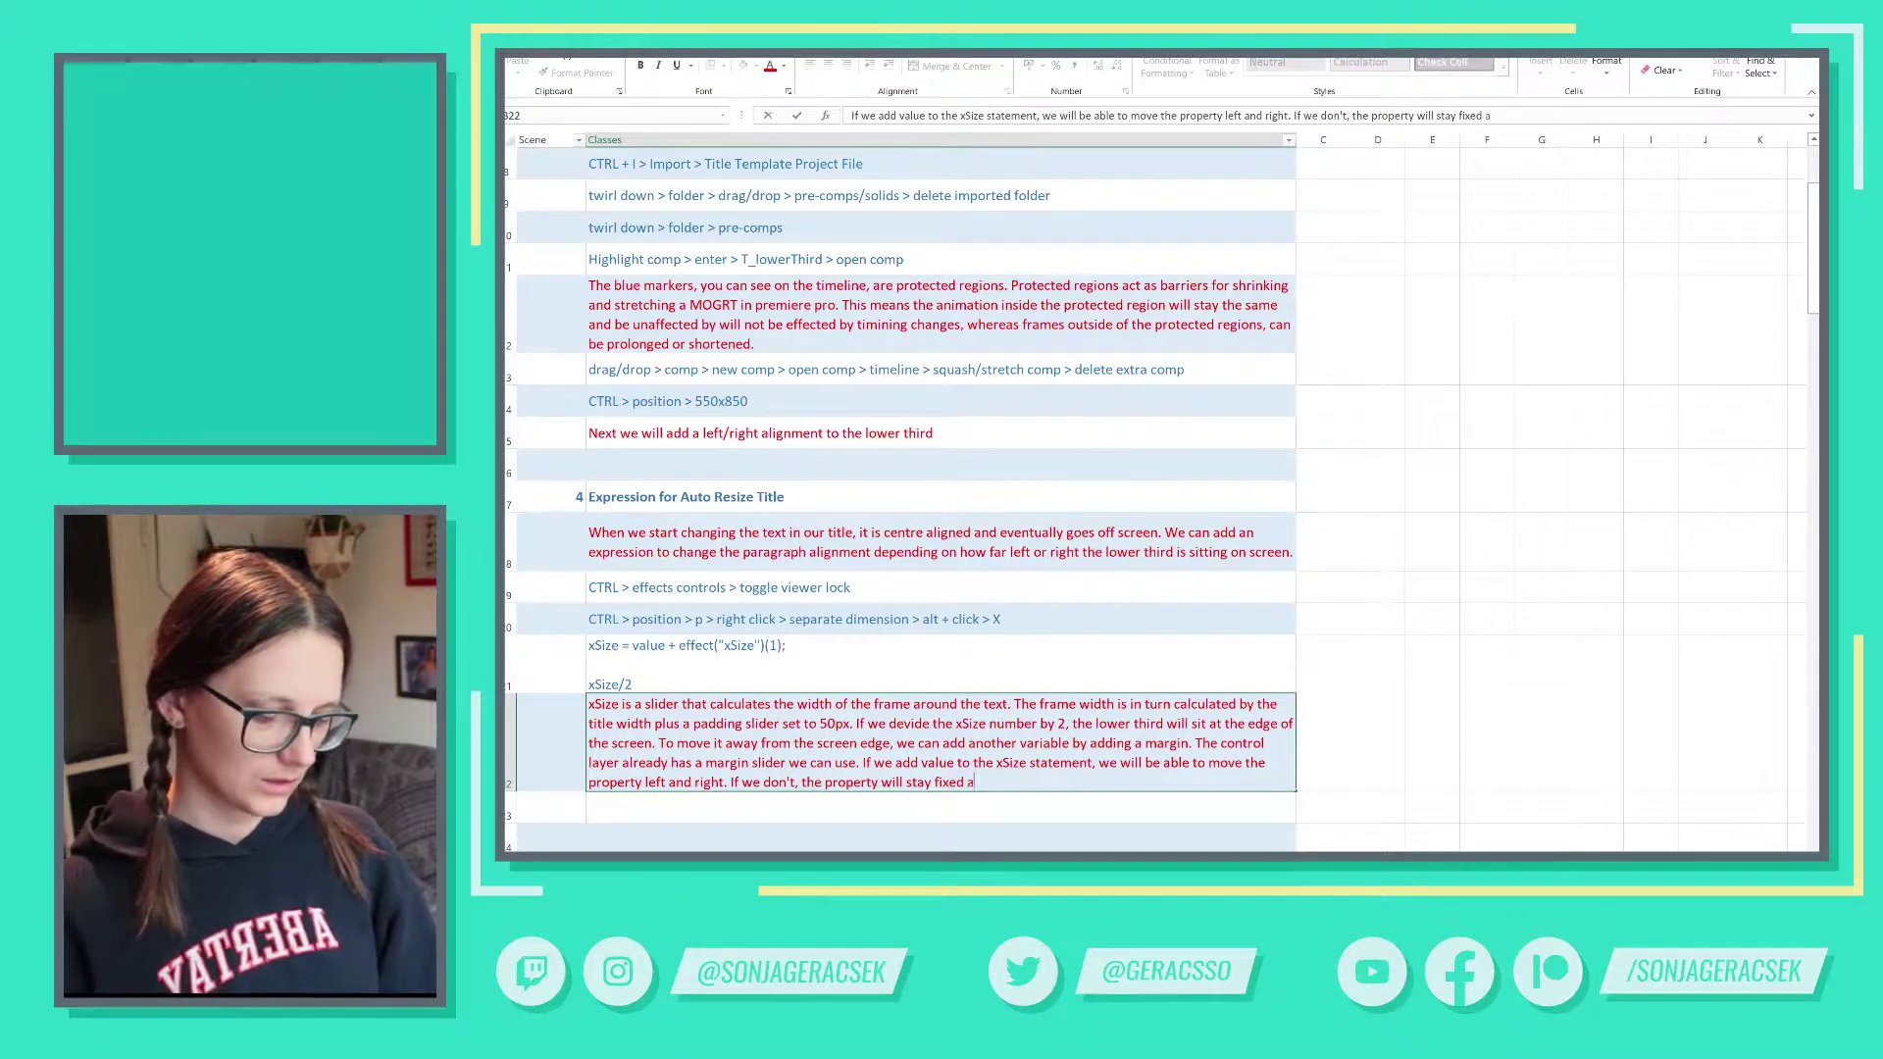
pyautogui.write('t the')
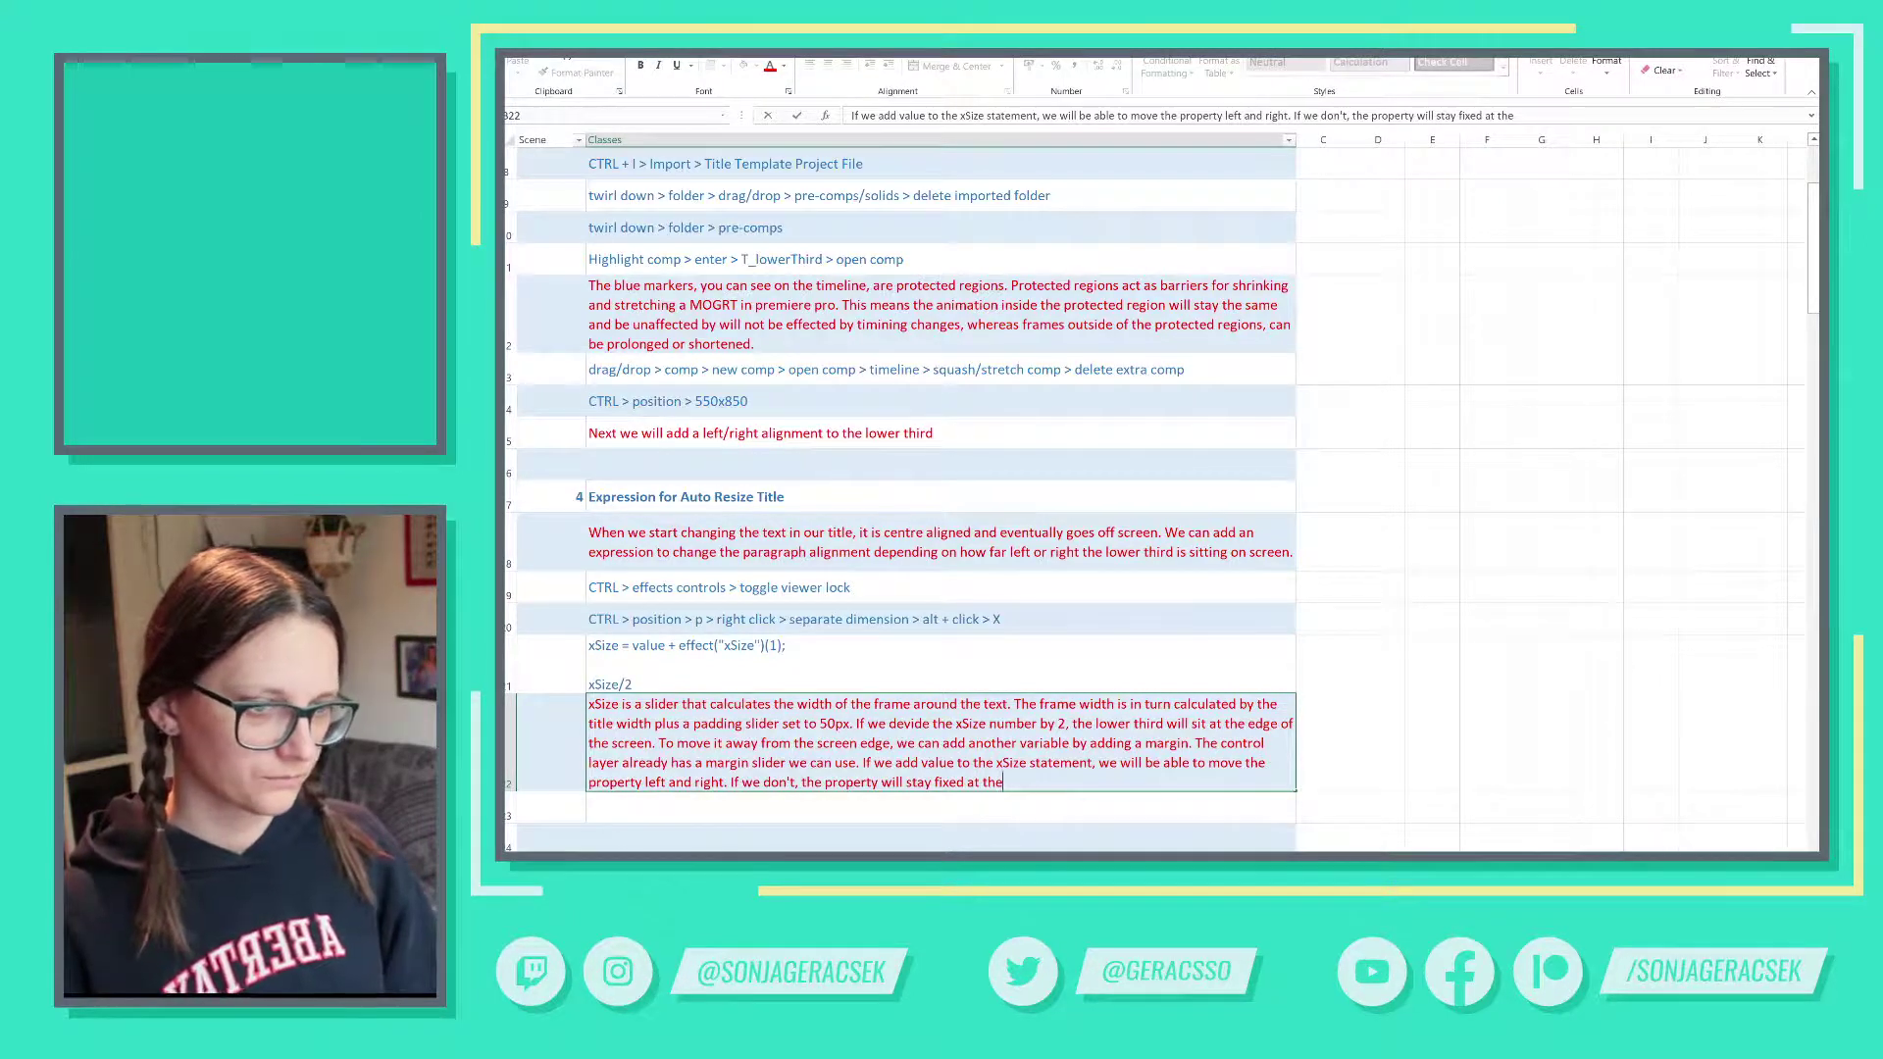
pyautogui.press('BackSpace')
pyautogui.press('BackSpace')
pyautogui.press('BackSpace')
pyautogui.press('BackSpace')
pyautogui.press('BackSpace')
pyautogui.press('BackSpace')
pyautogui.press('BackSpace')
pyautogui.press('BackSpace')
pyautogui.press('Return')
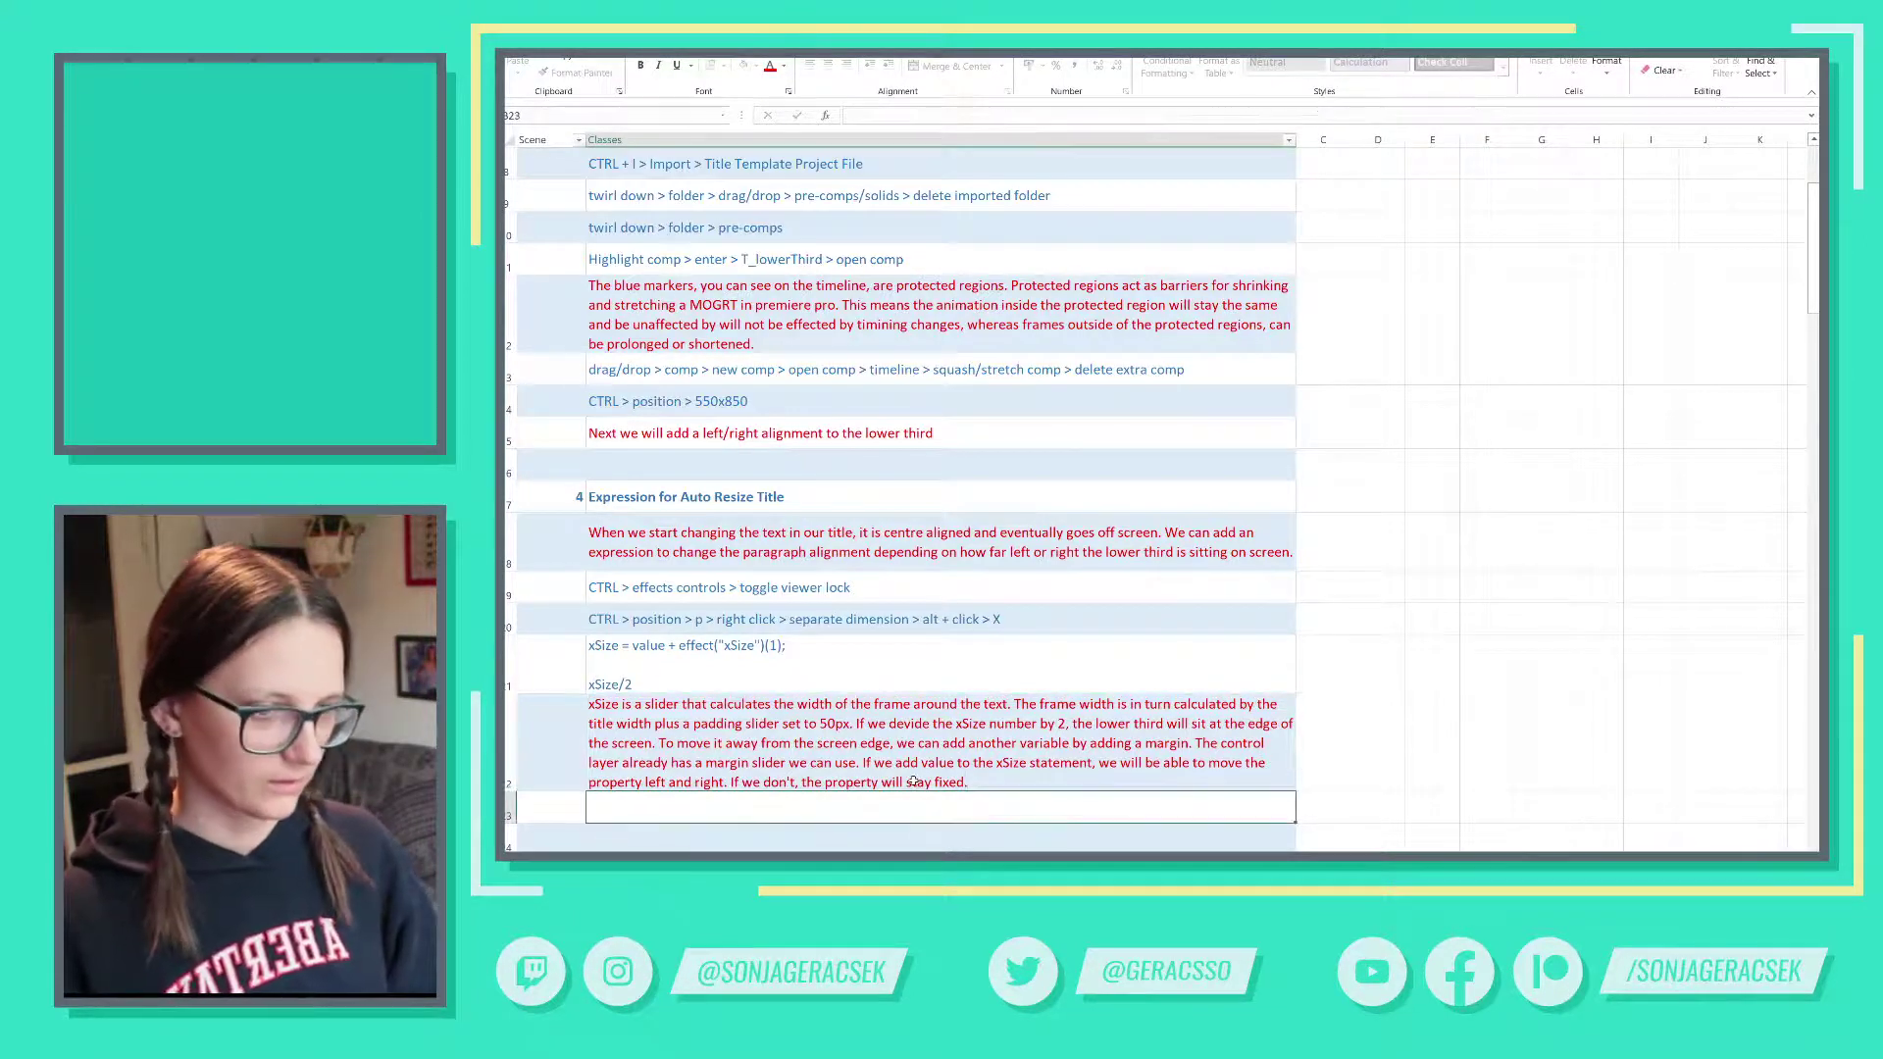
# - Switch to After Effects and open the lowerThird comp to examine the CTRL layer's Position expression
pyautogui.hotkey('alt', 'Tab')
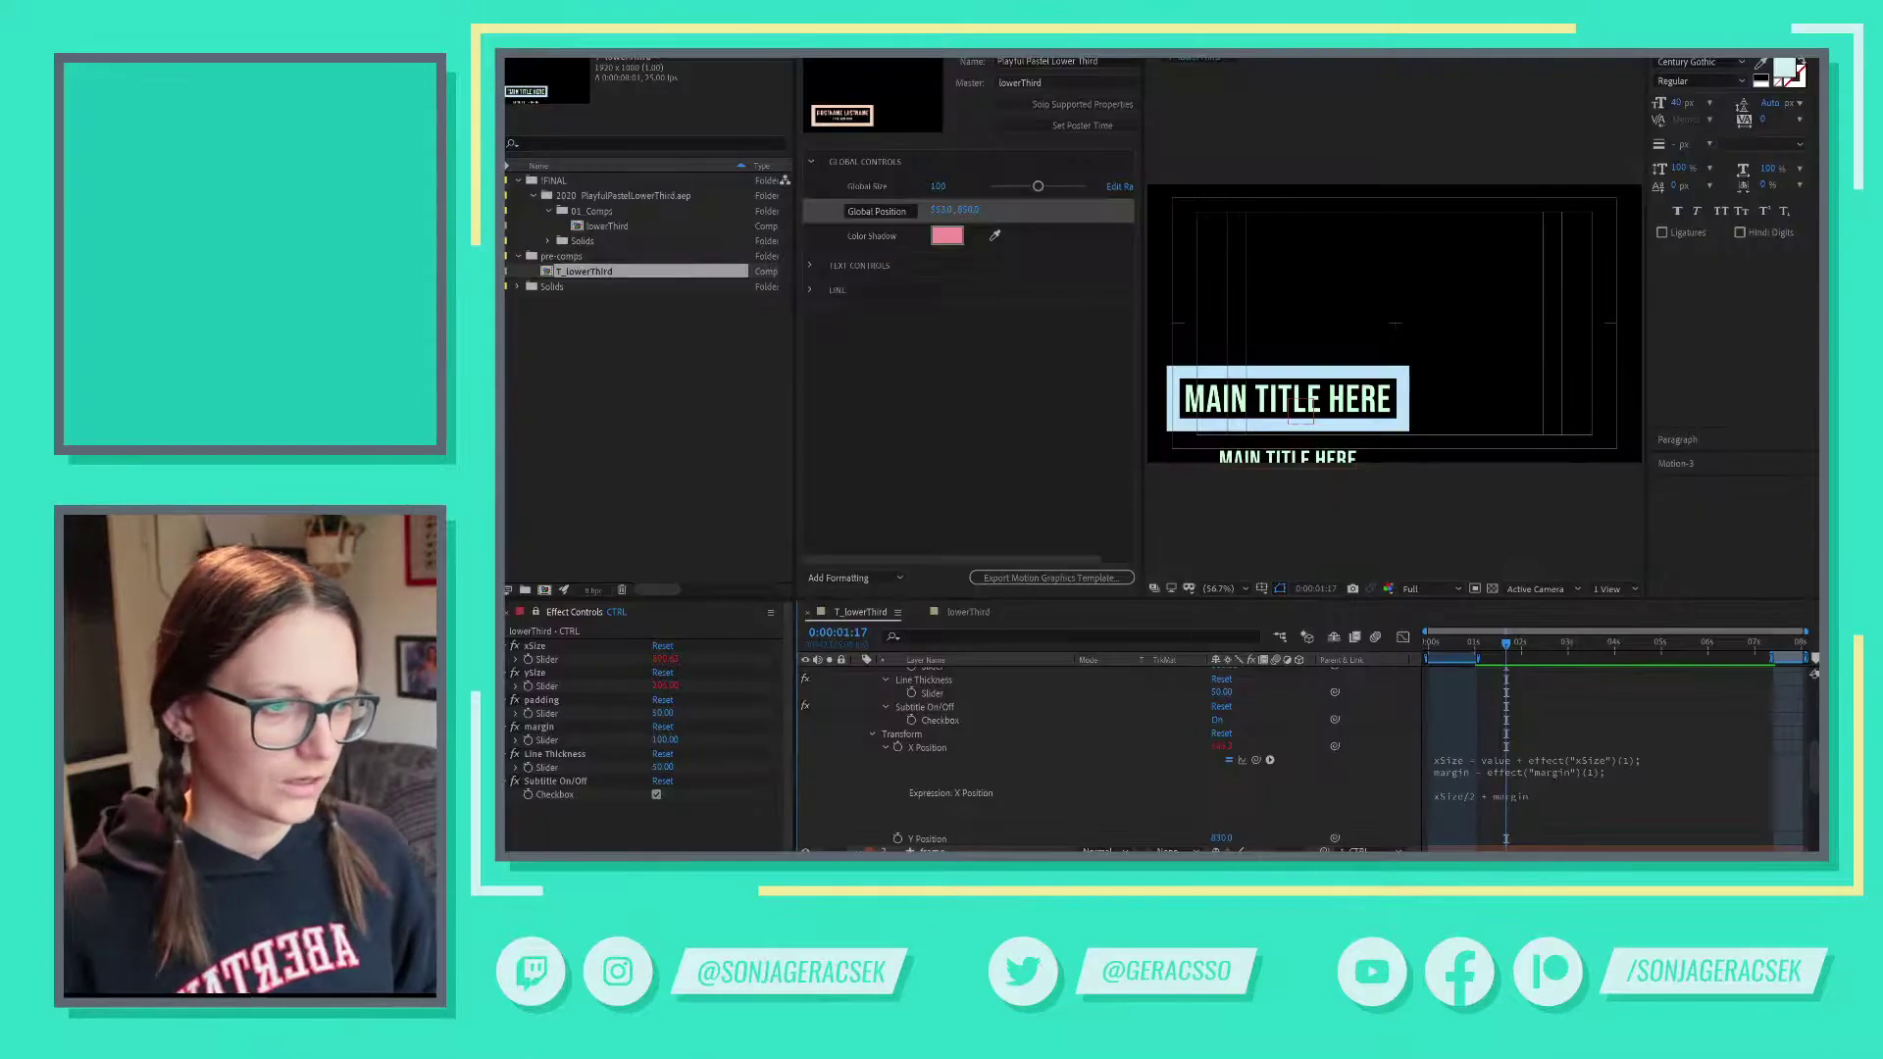
pyautogui.click(971, 613)
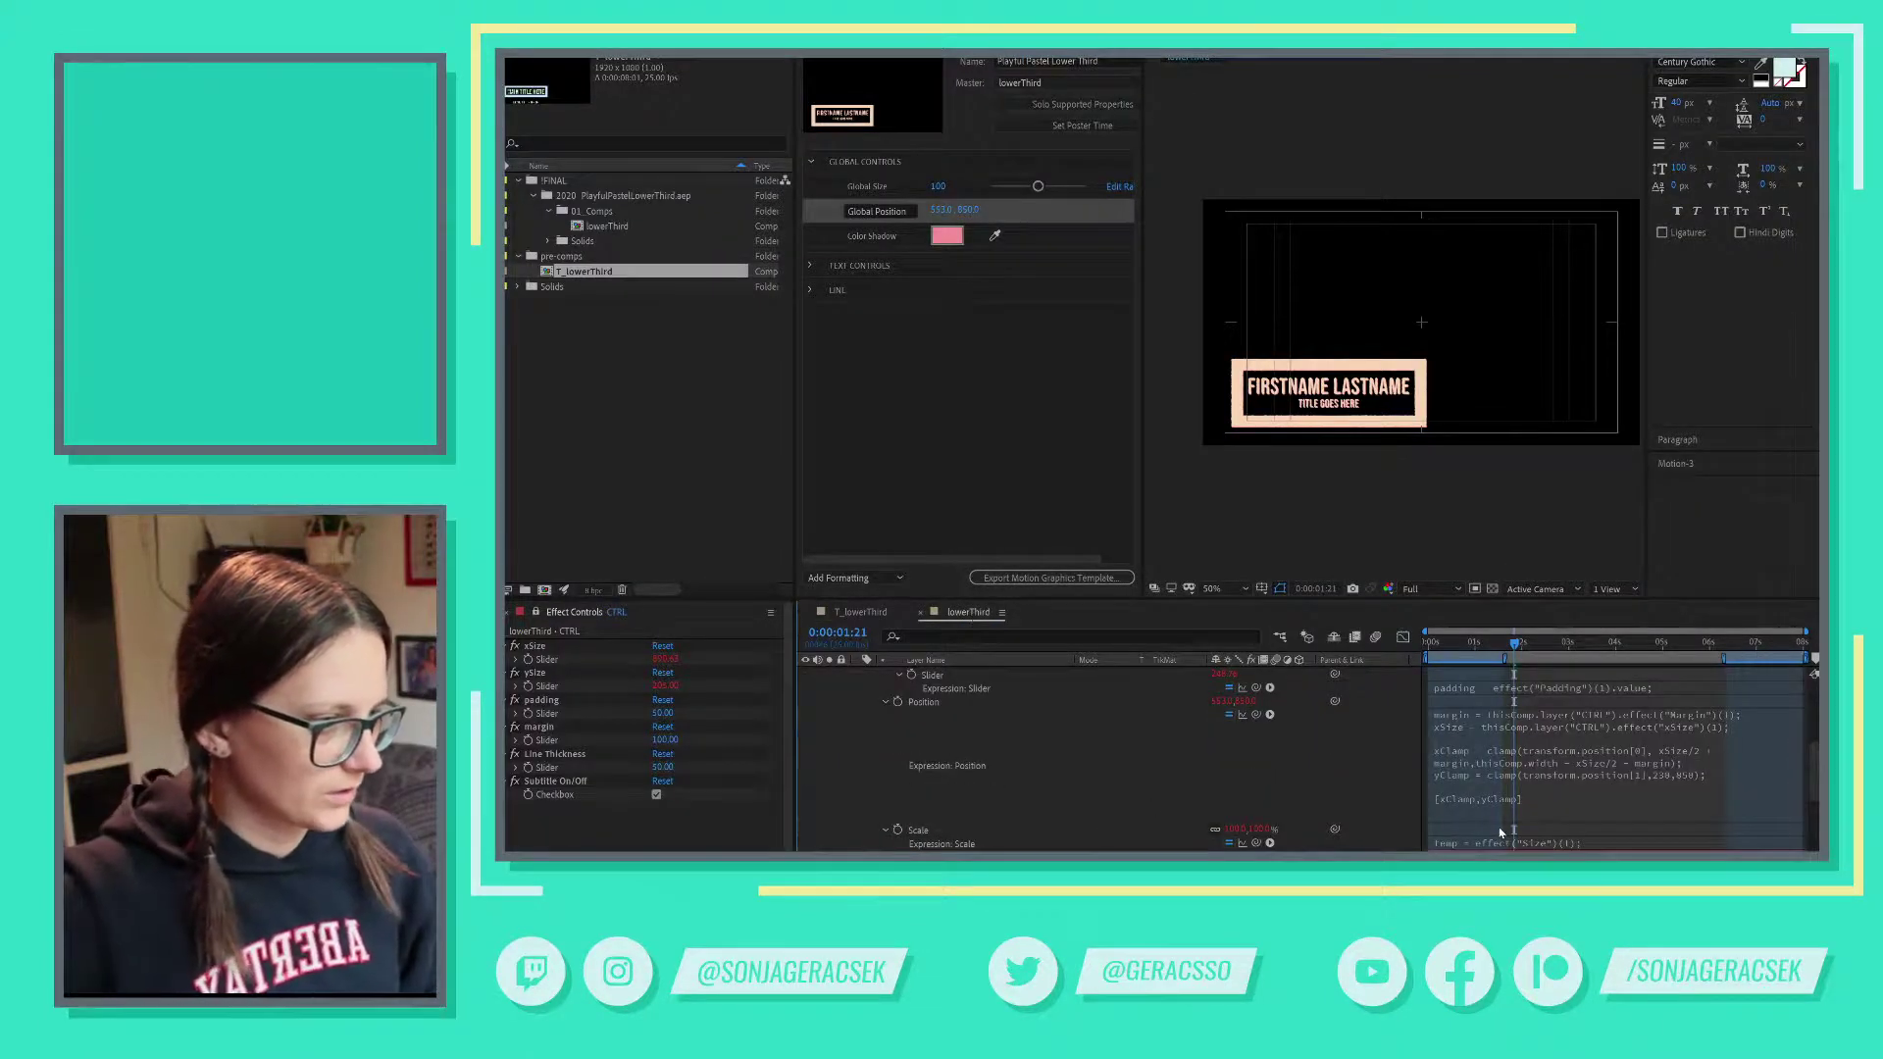
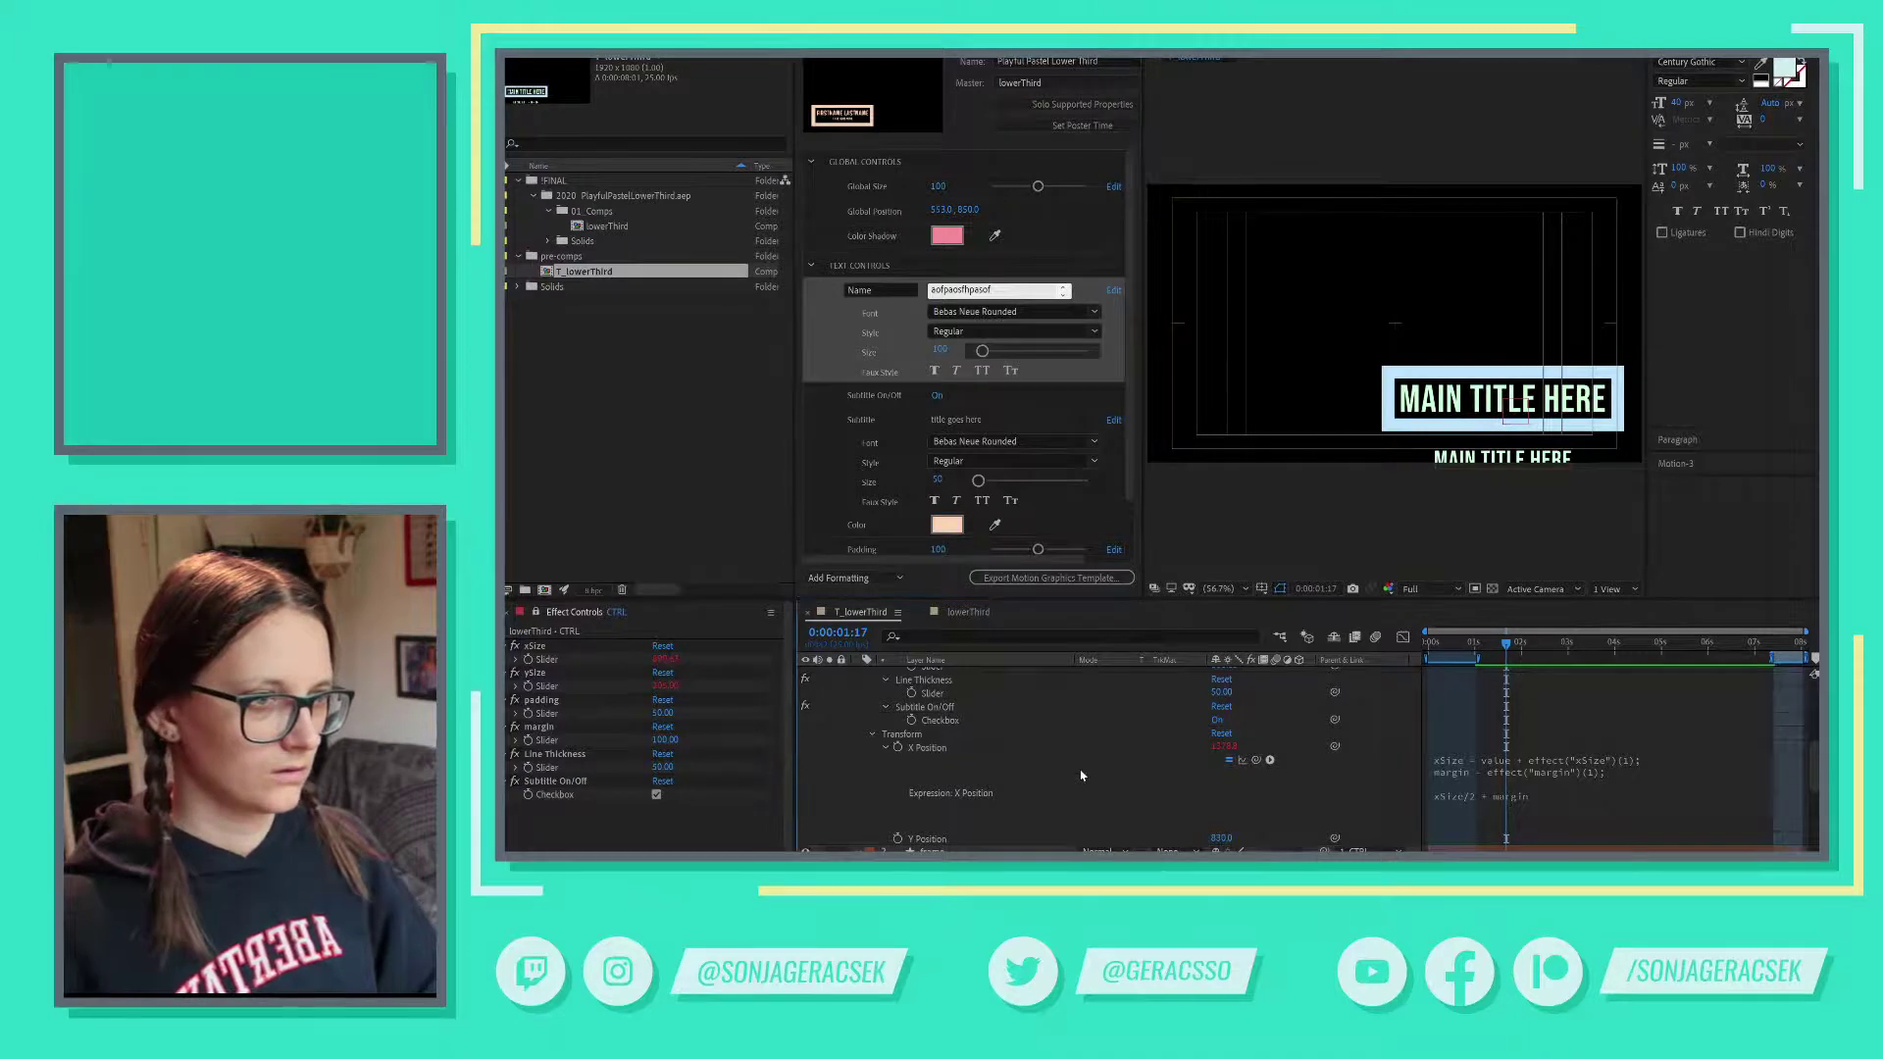
# - Undo the last edit of the template's Name text, open T_lowerThird in Essential Graphics and examine the CTRL layer's xSize slider expression
pyautogui.hotkey('ctrl', 'z')
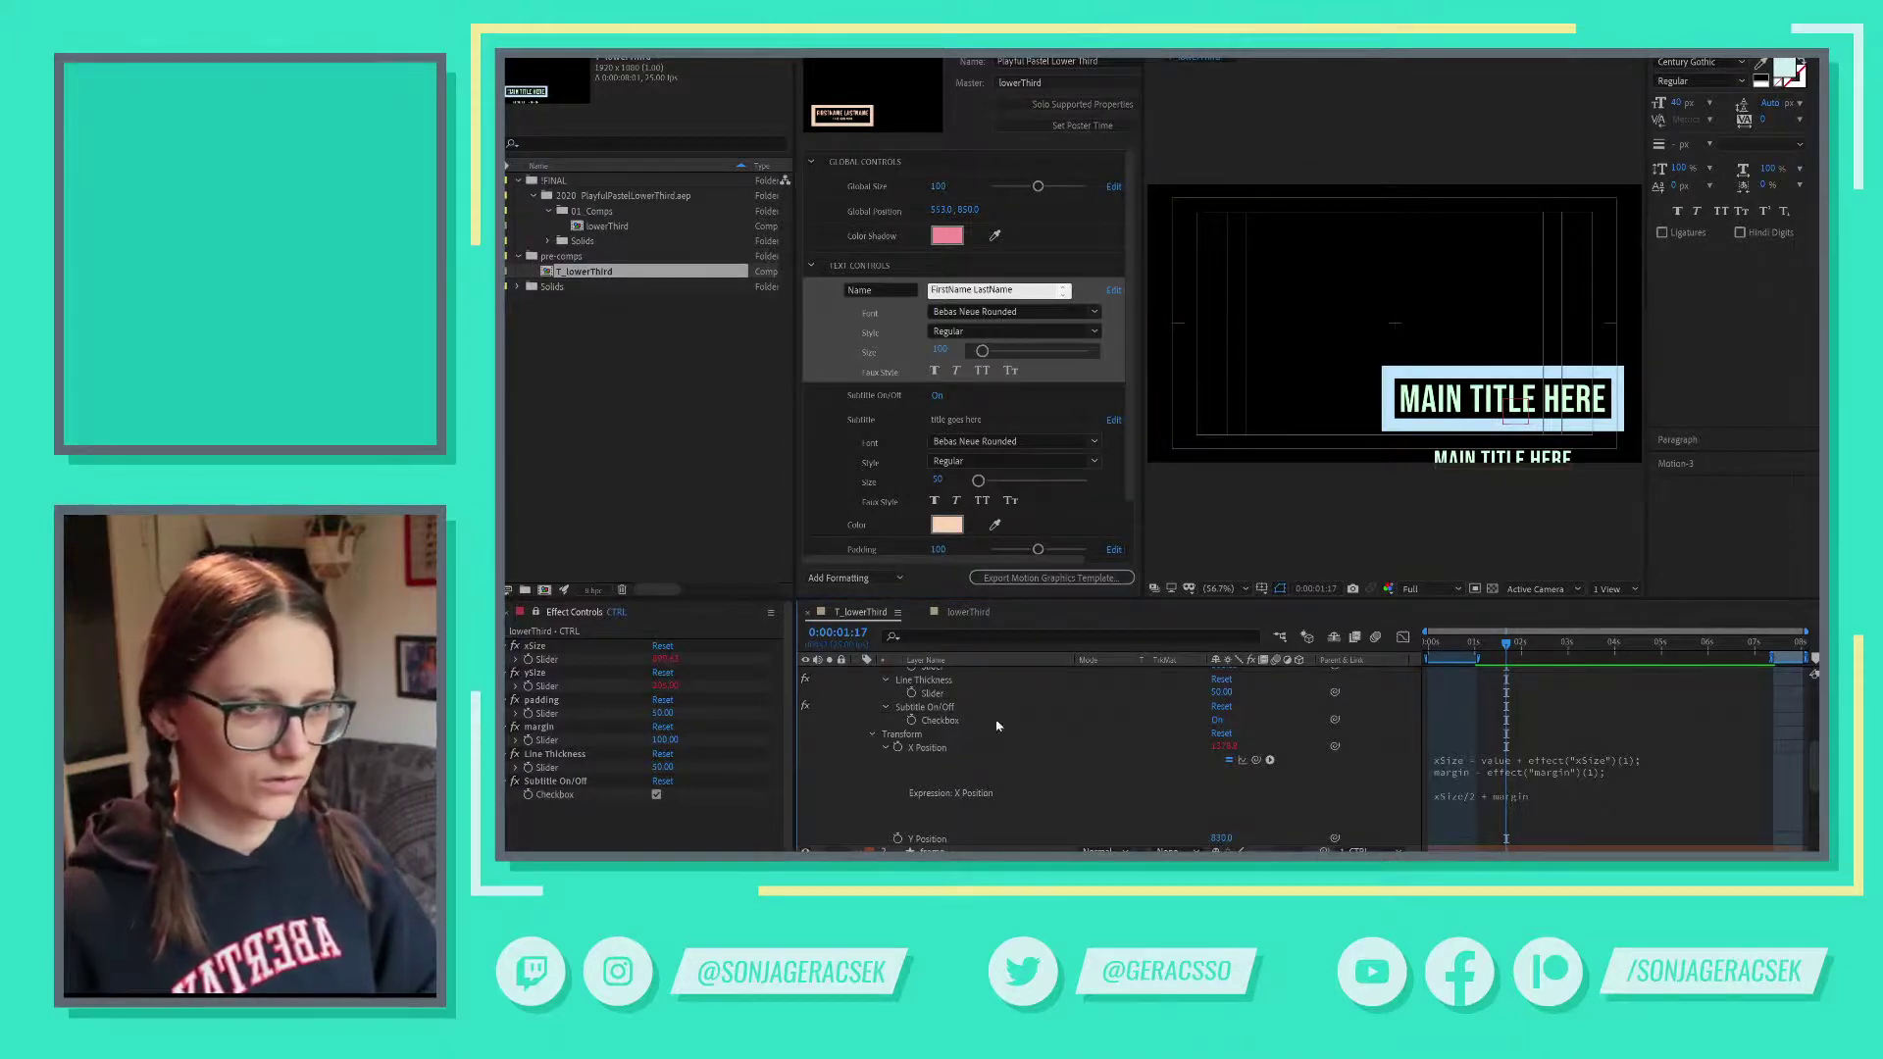
pyautogui.rightClick(1063, 762)
pyautogui.click(1108, 837)
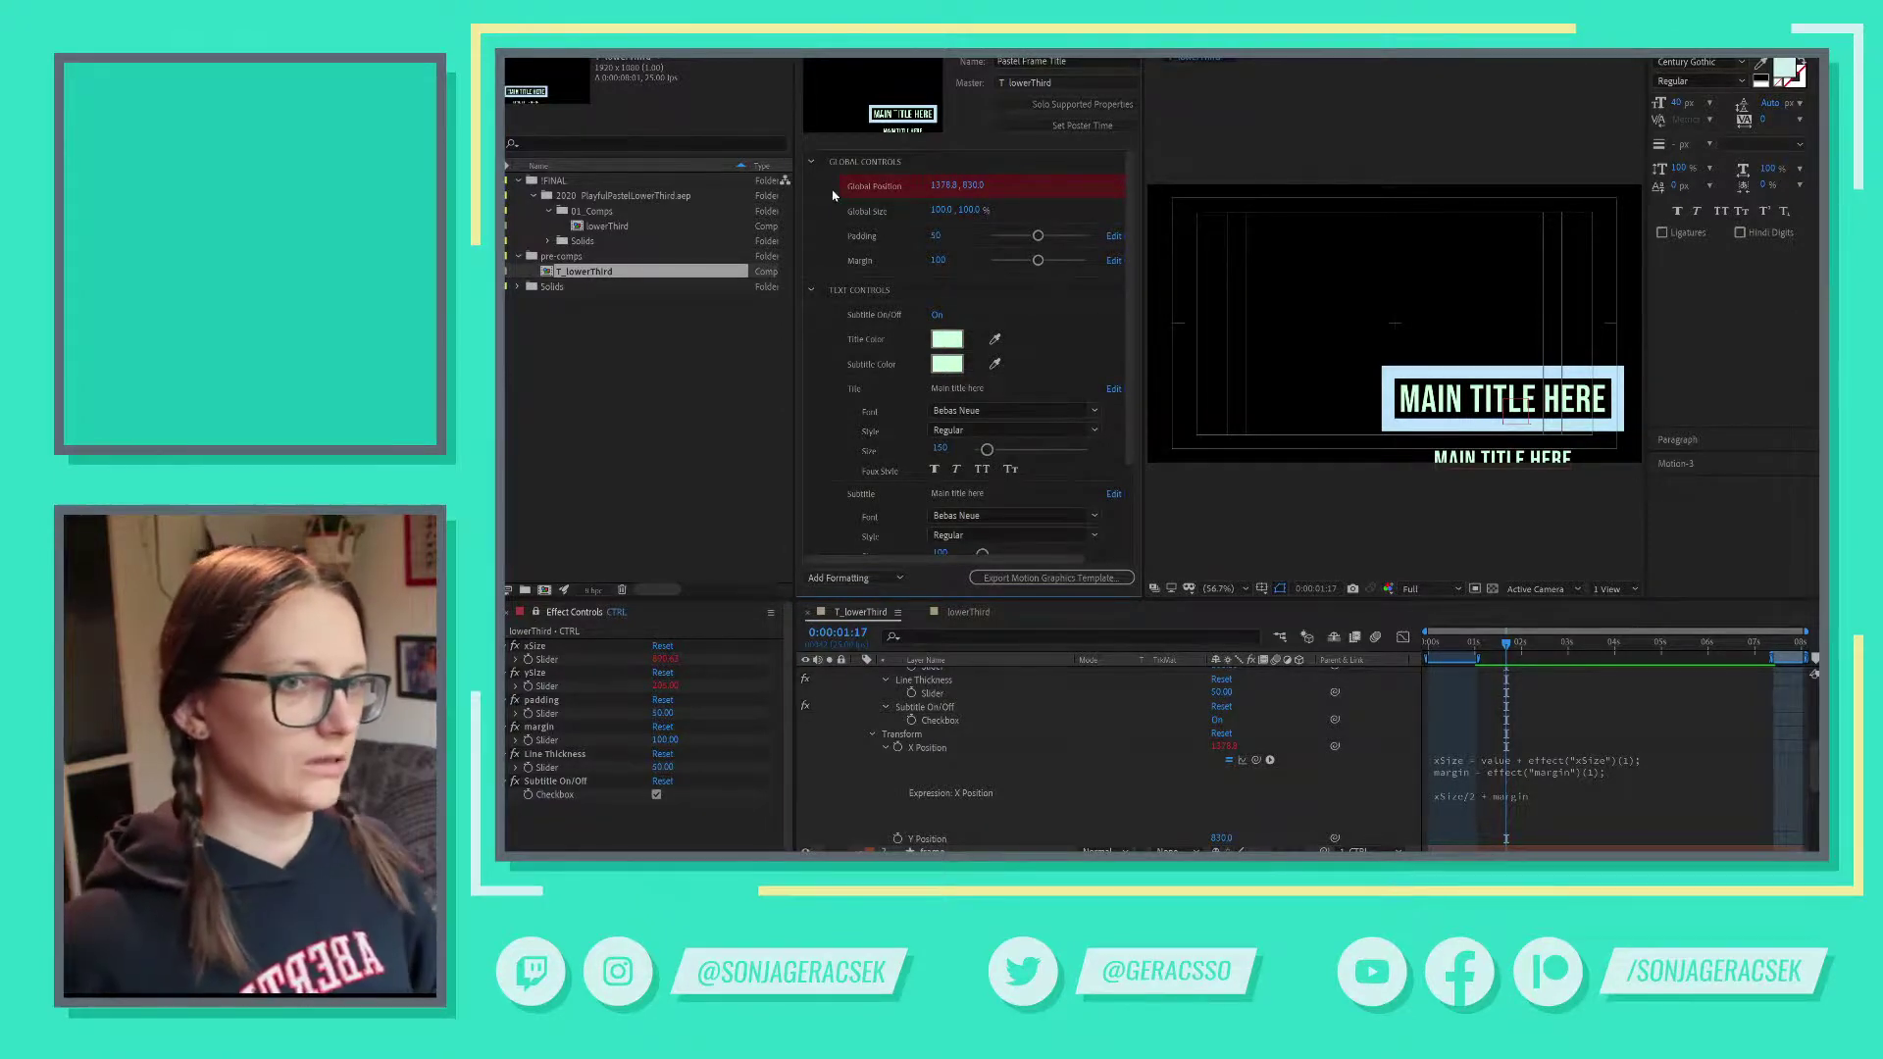
pyautogui.scroll(8, 1061, 761)
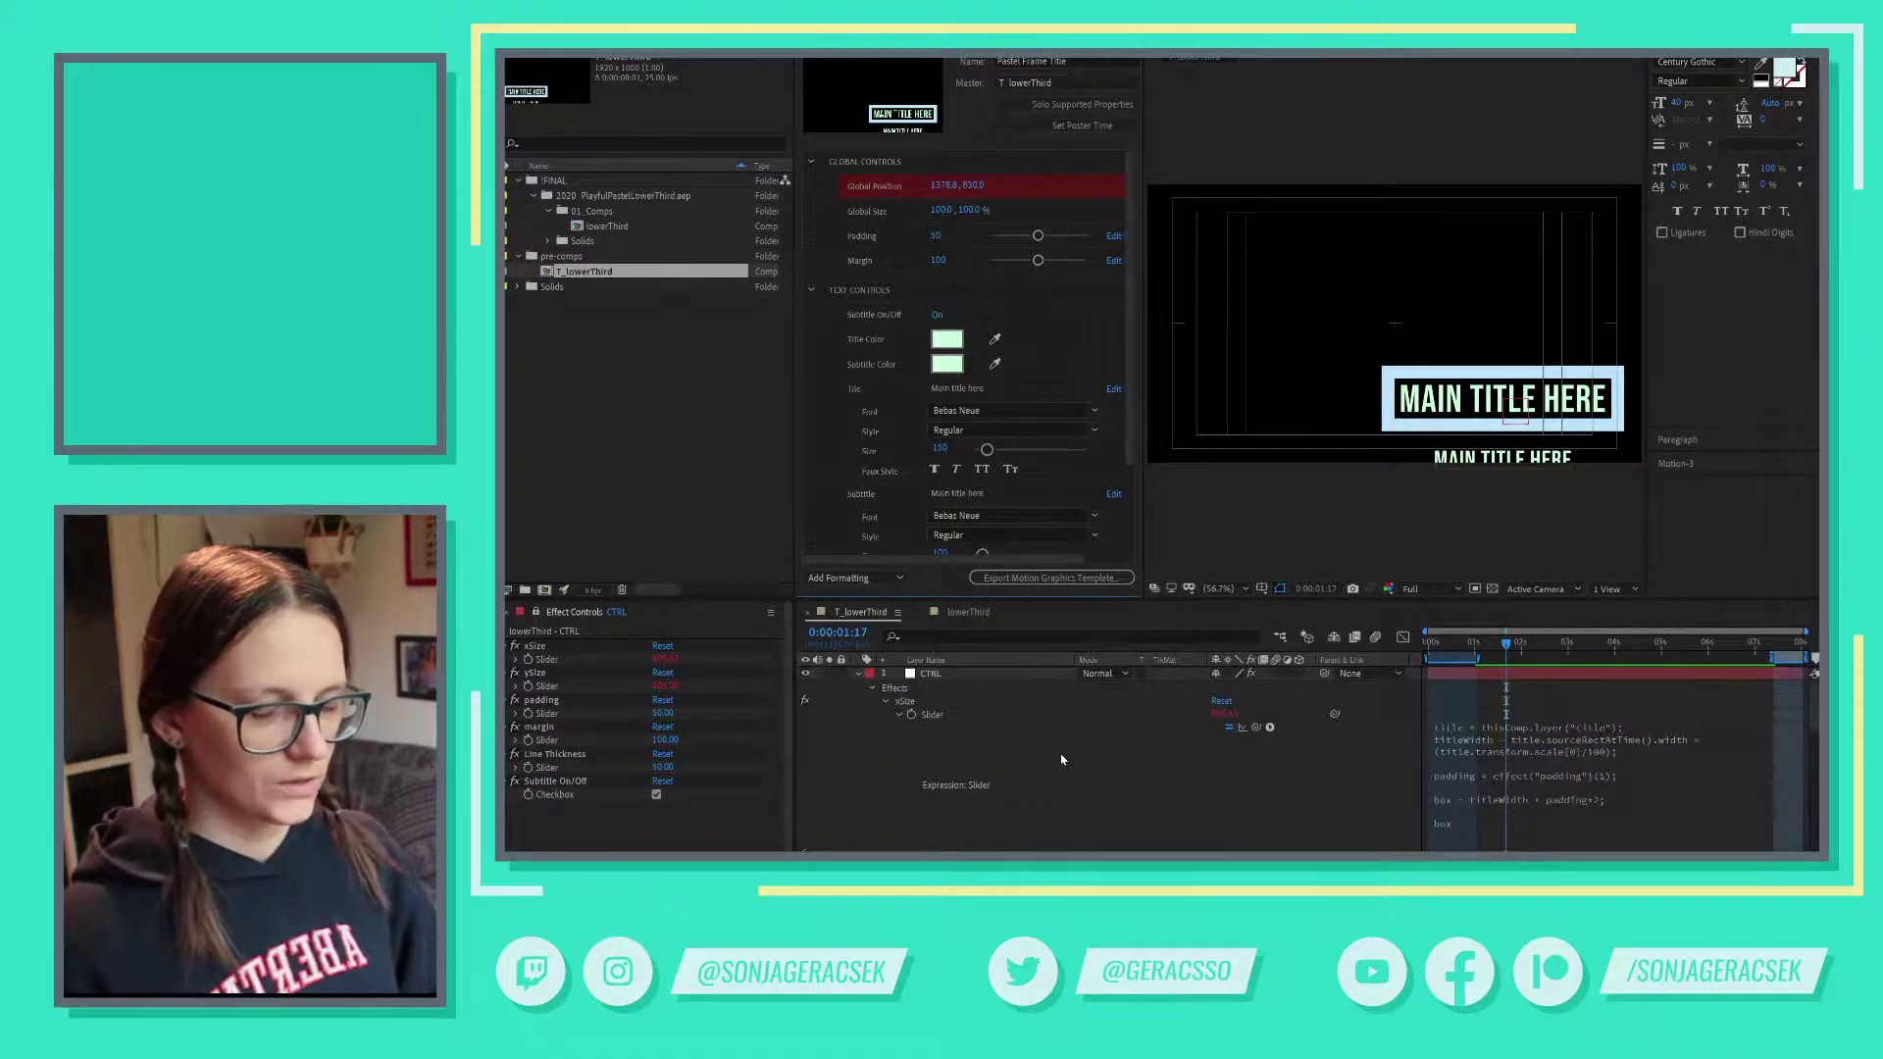
# - Merge the CTRL layer's separated X and Y Position back into one property and set its X value to 550
pyautogui.click(926, 673)
pyautogui.scroll(-1, 1036, 790)
pyautogui.scroll(-6, 1036, 789)
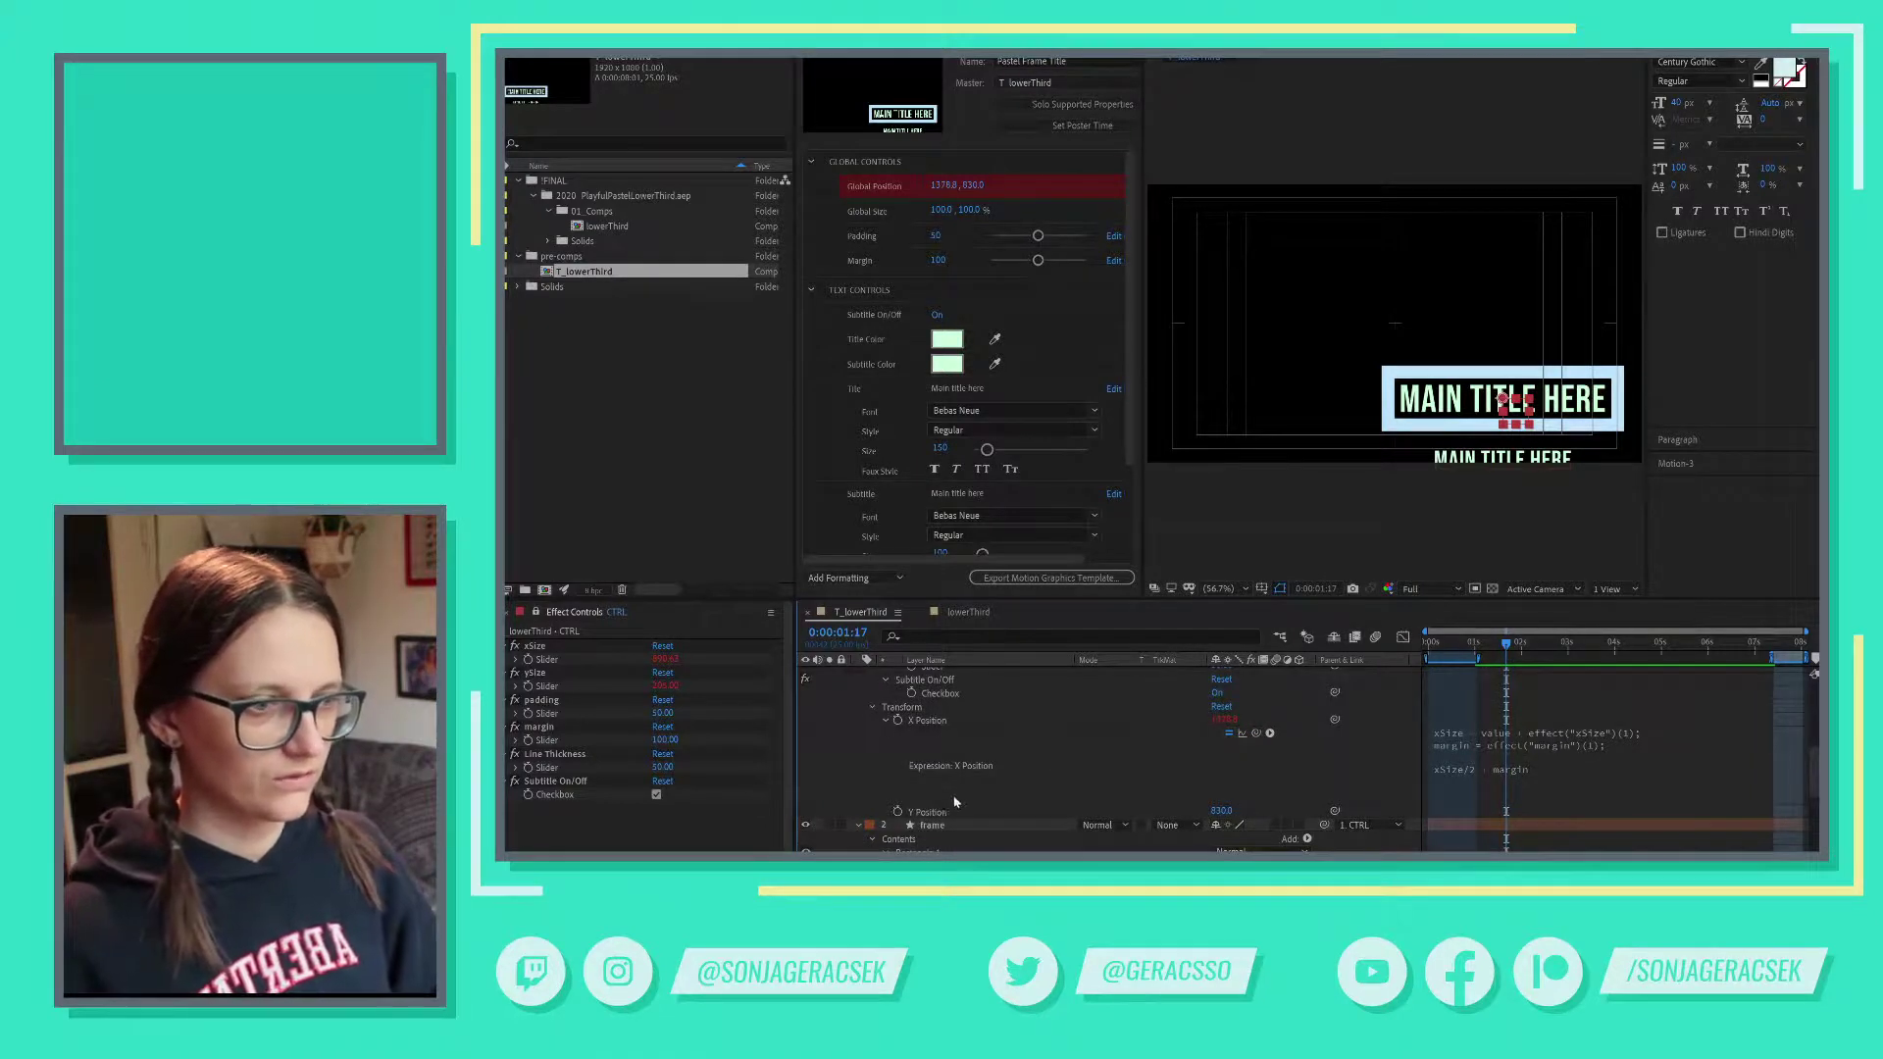
pyautogui.click(936, 721)
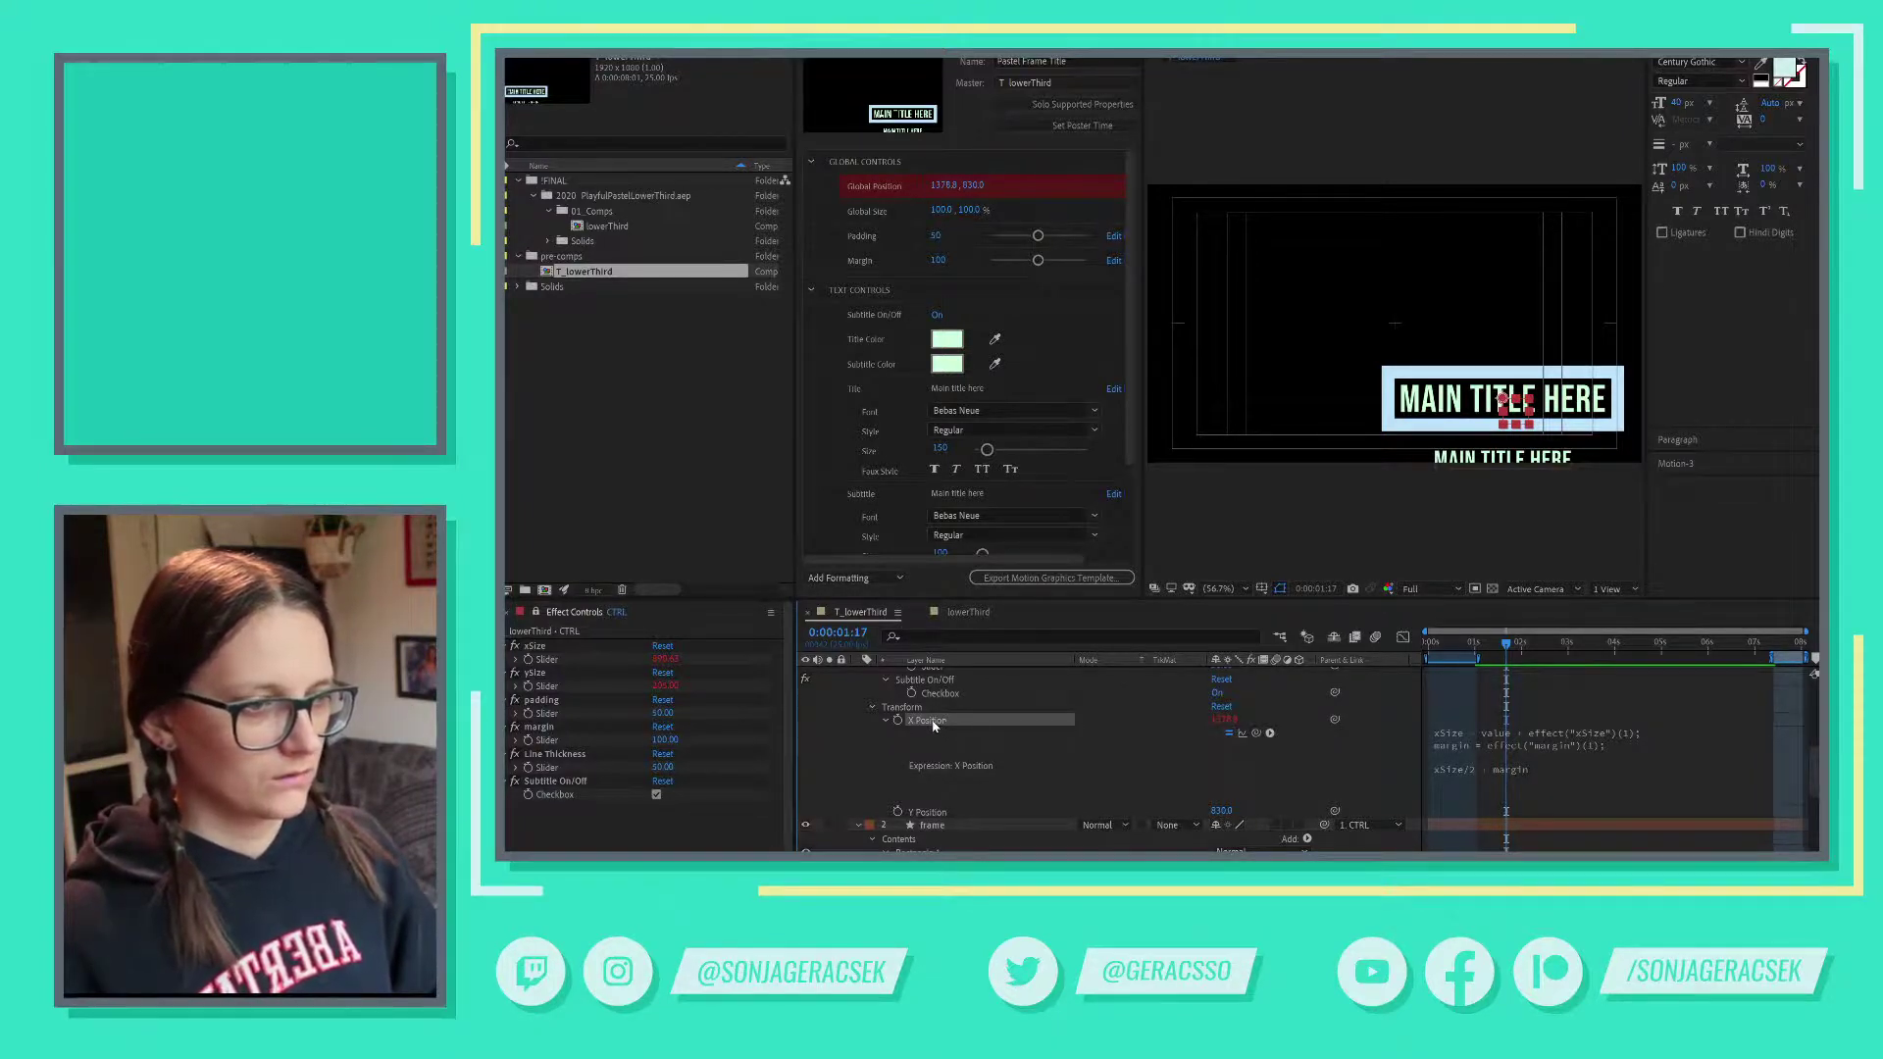
pyautogui.rightClick(933, 725)
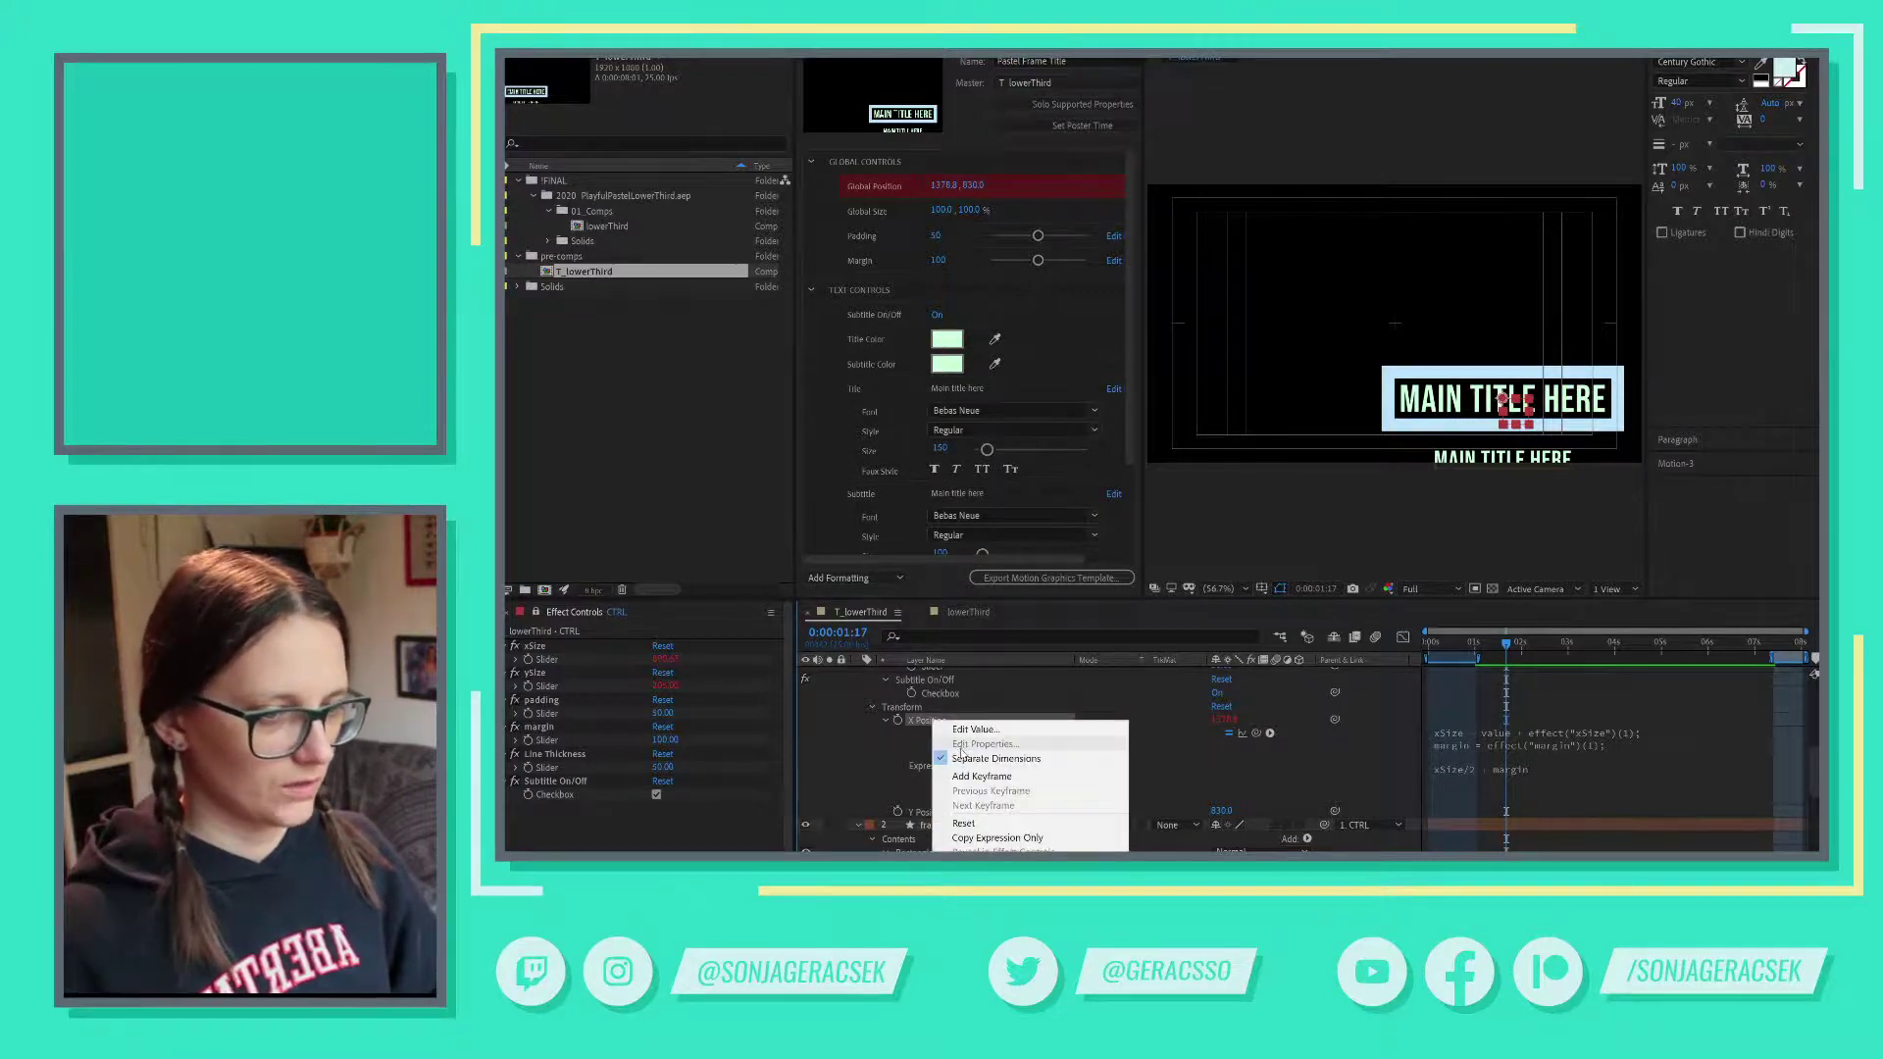
pyautogui.click(965, 758)
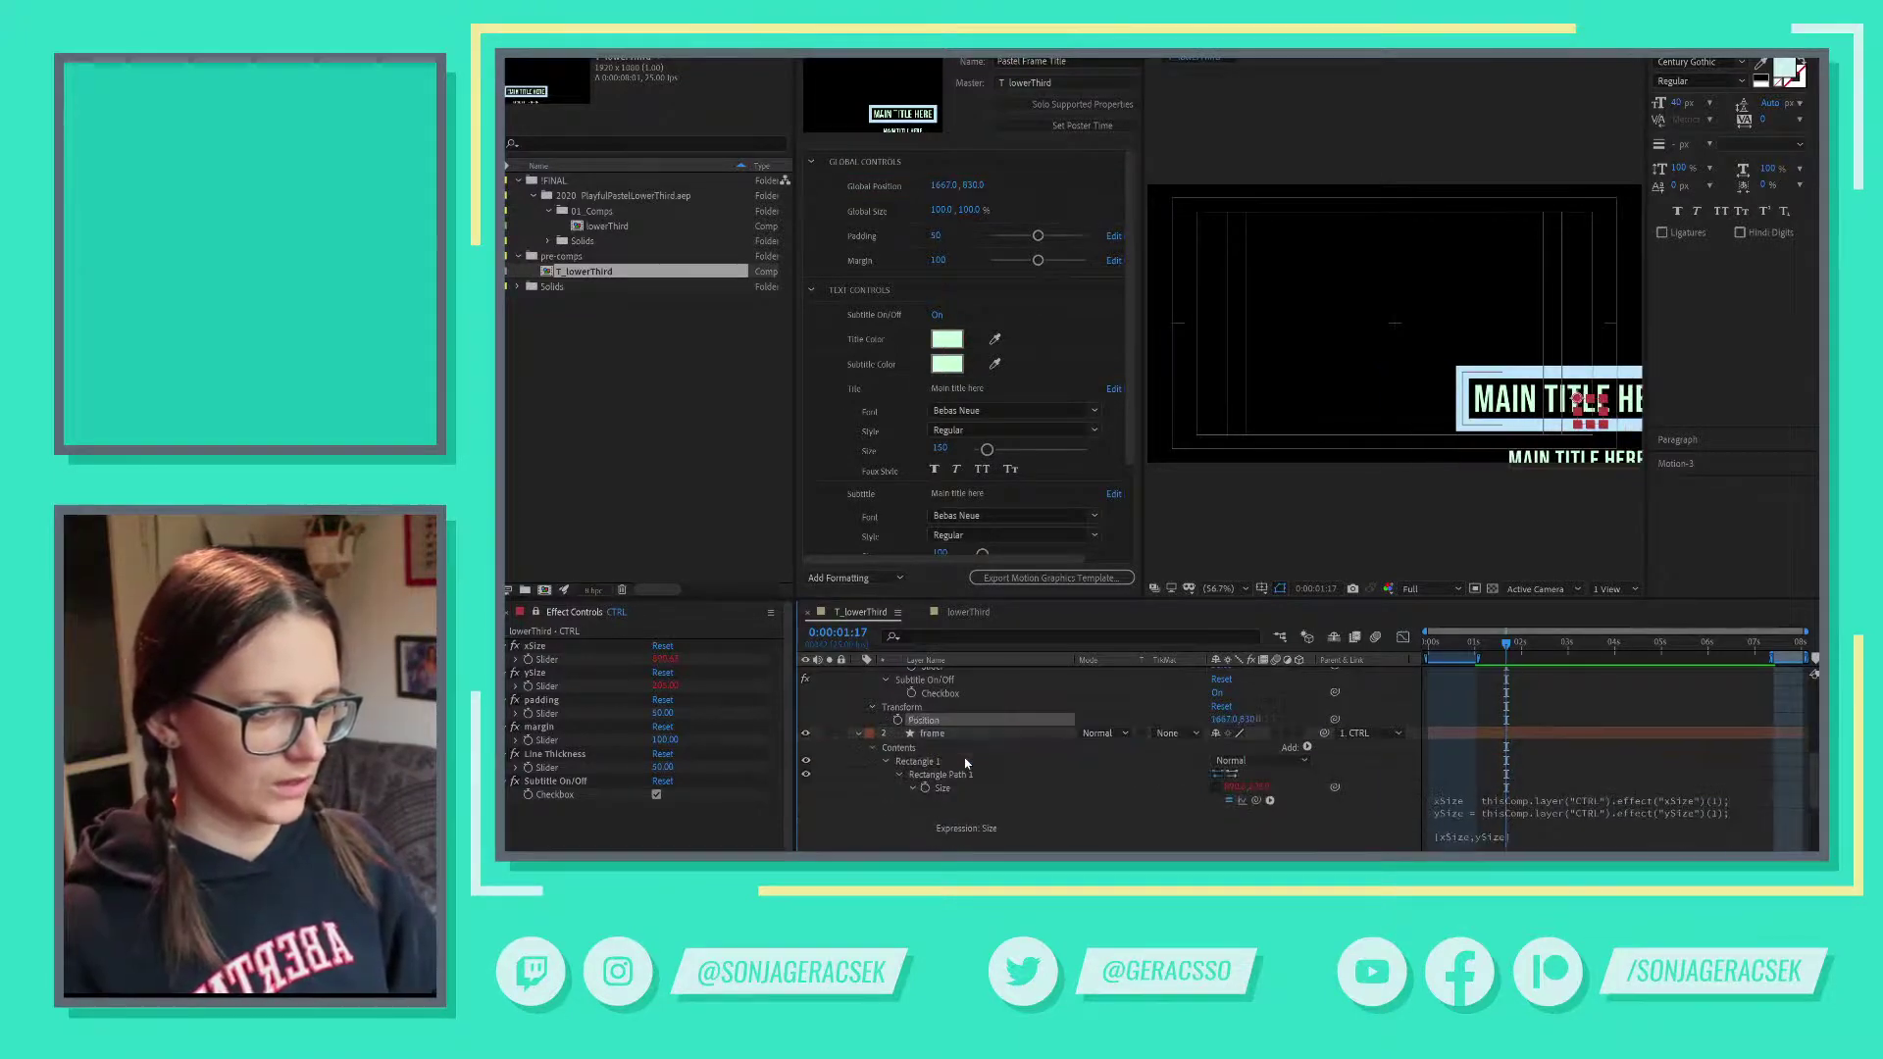
pyautogui.click(1221, 722)
pyautogui.write('550')
pyautogui.press('Return')
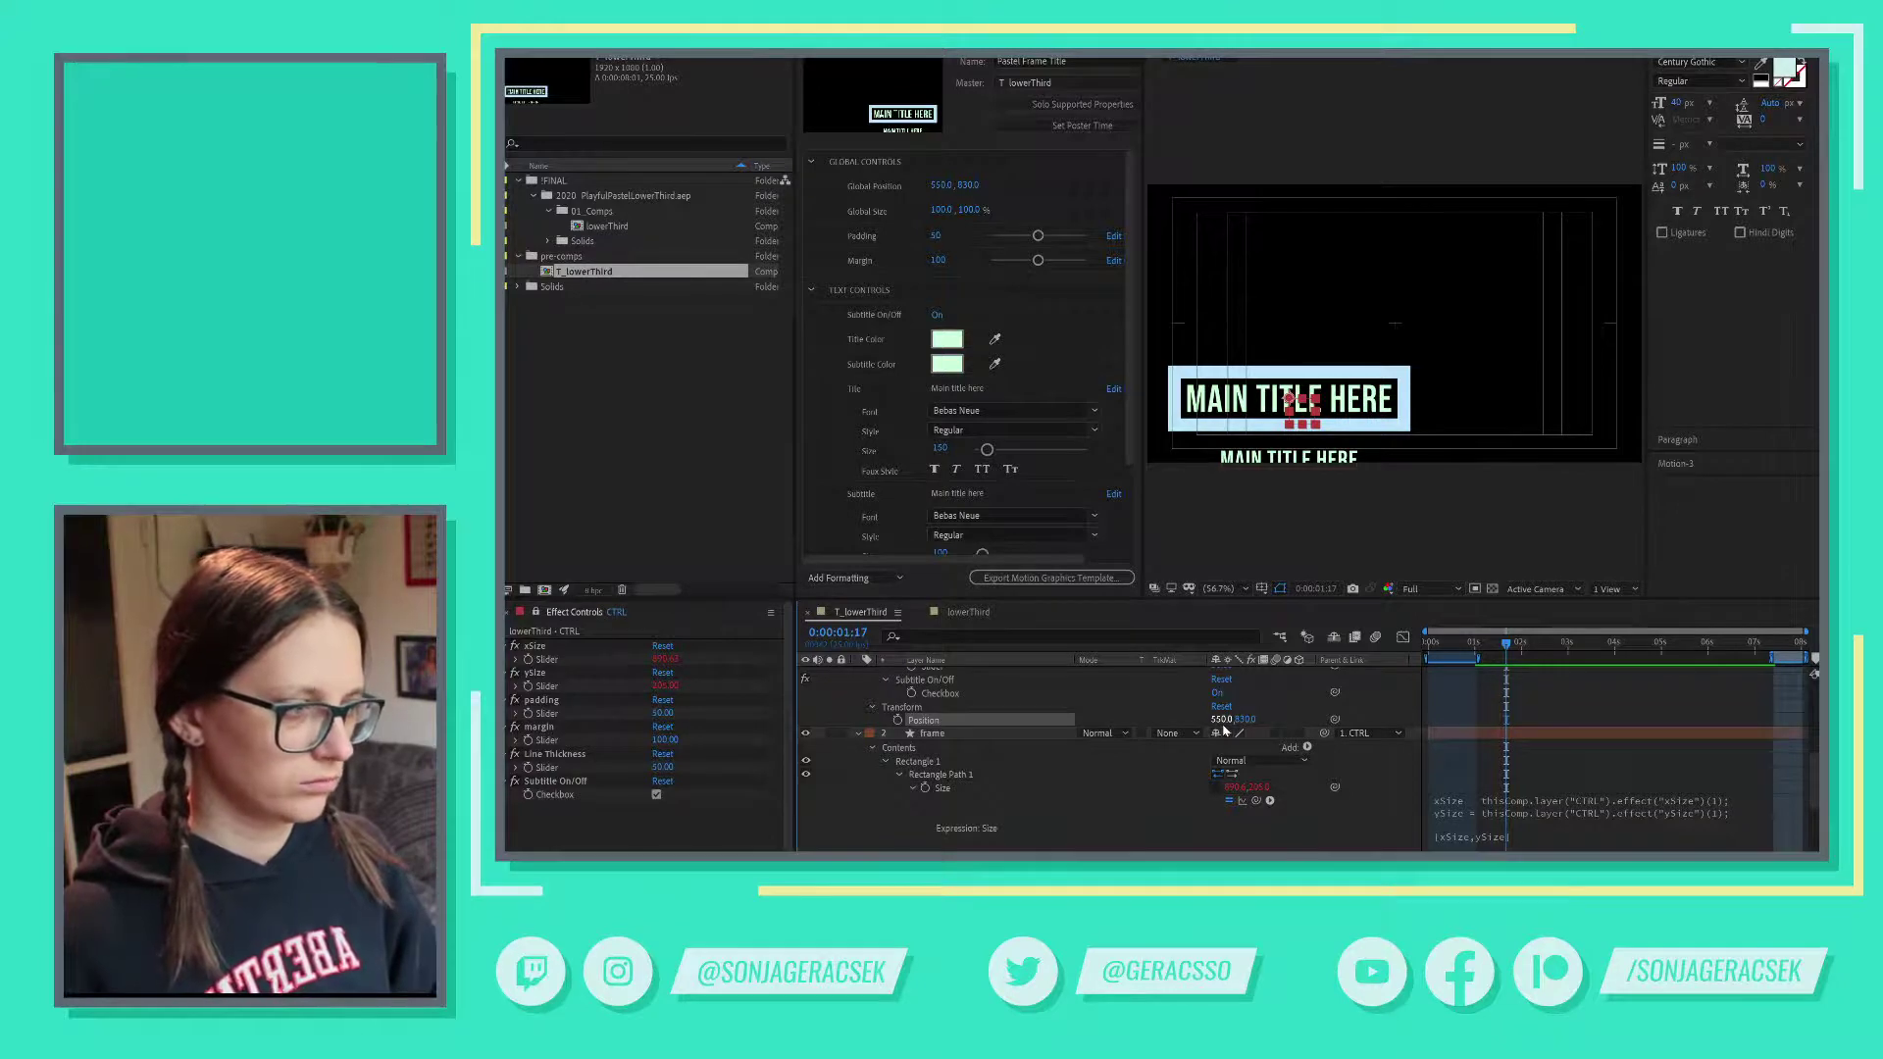
# - Switch to Excel and shorten the separate-dimension instruction in section 4 to "CTRL > position > p > alt + click"
pyautogui.hotkey('alt', 'Tab')
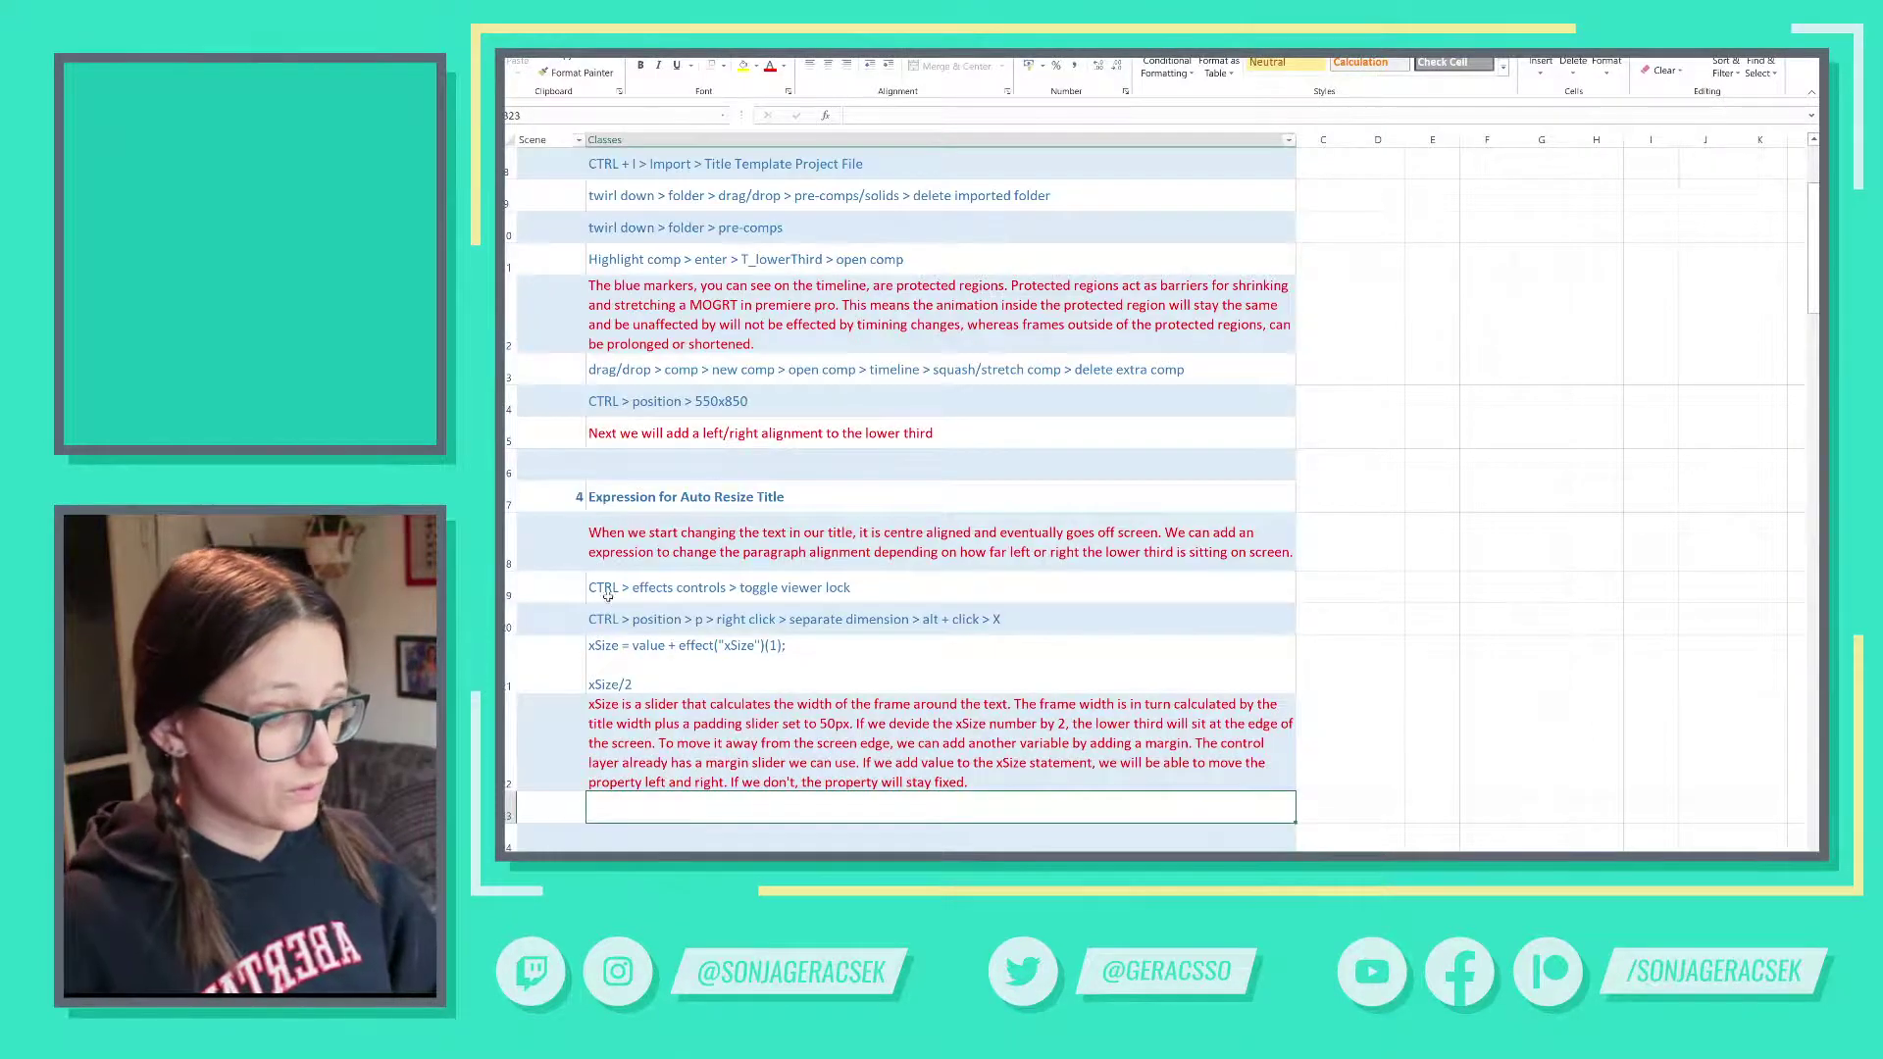
pyautogui.click(713, 617)
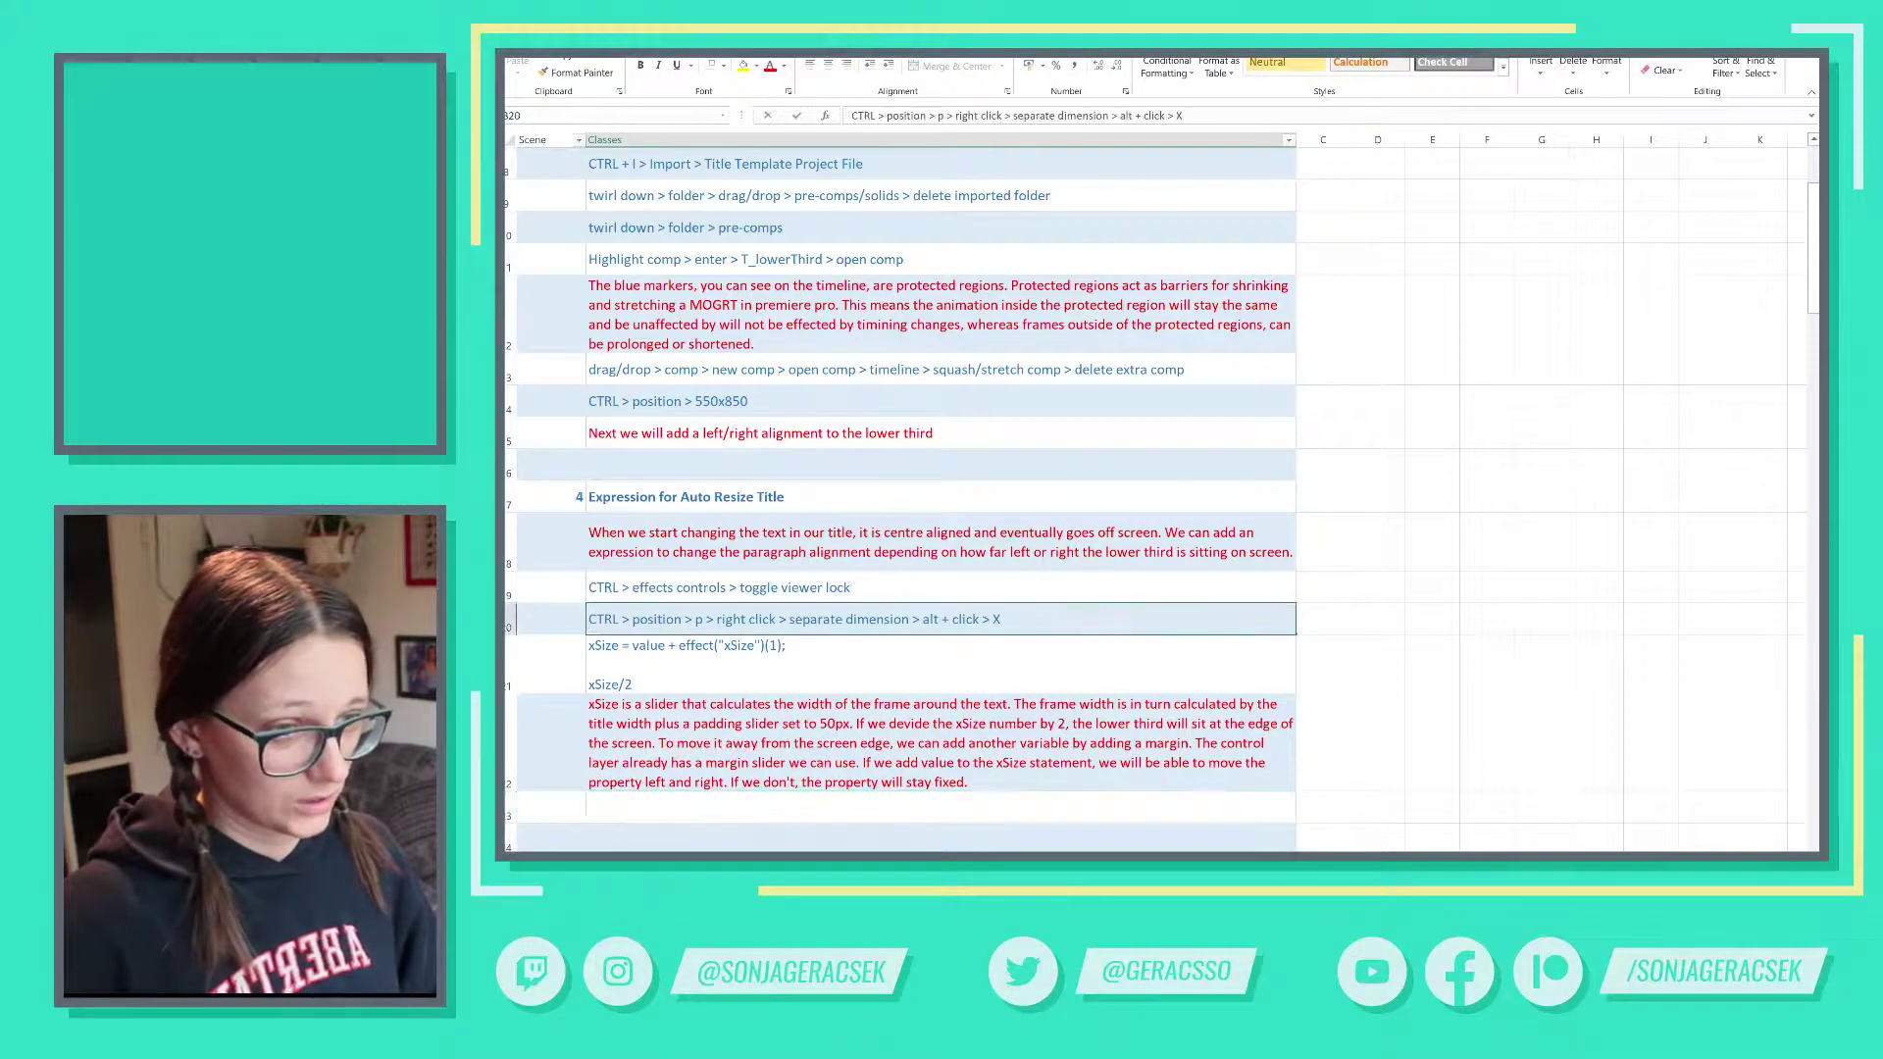
pyautogui.doubleClick(713, 619)
pyautogui.moveTo(789, 619); pyautogui.dragTo(920, 619)
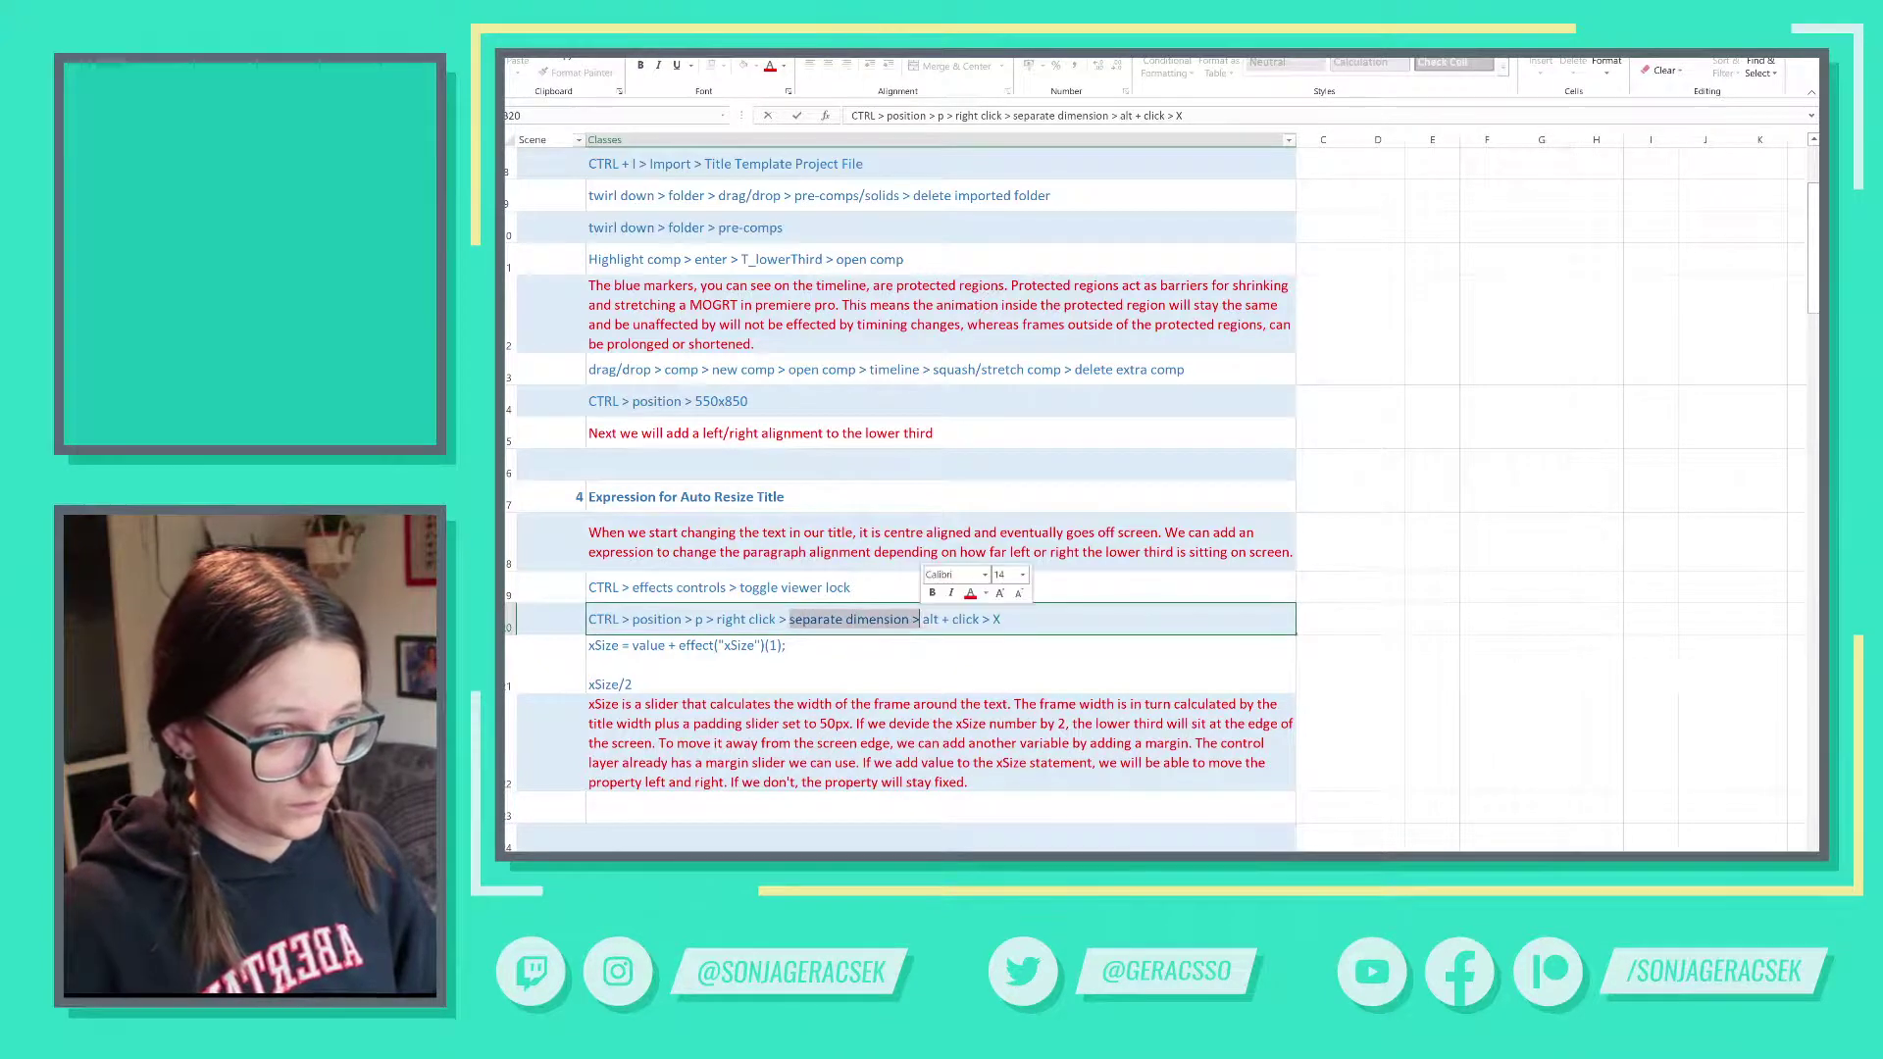
pyautogui.press('BackSpace')
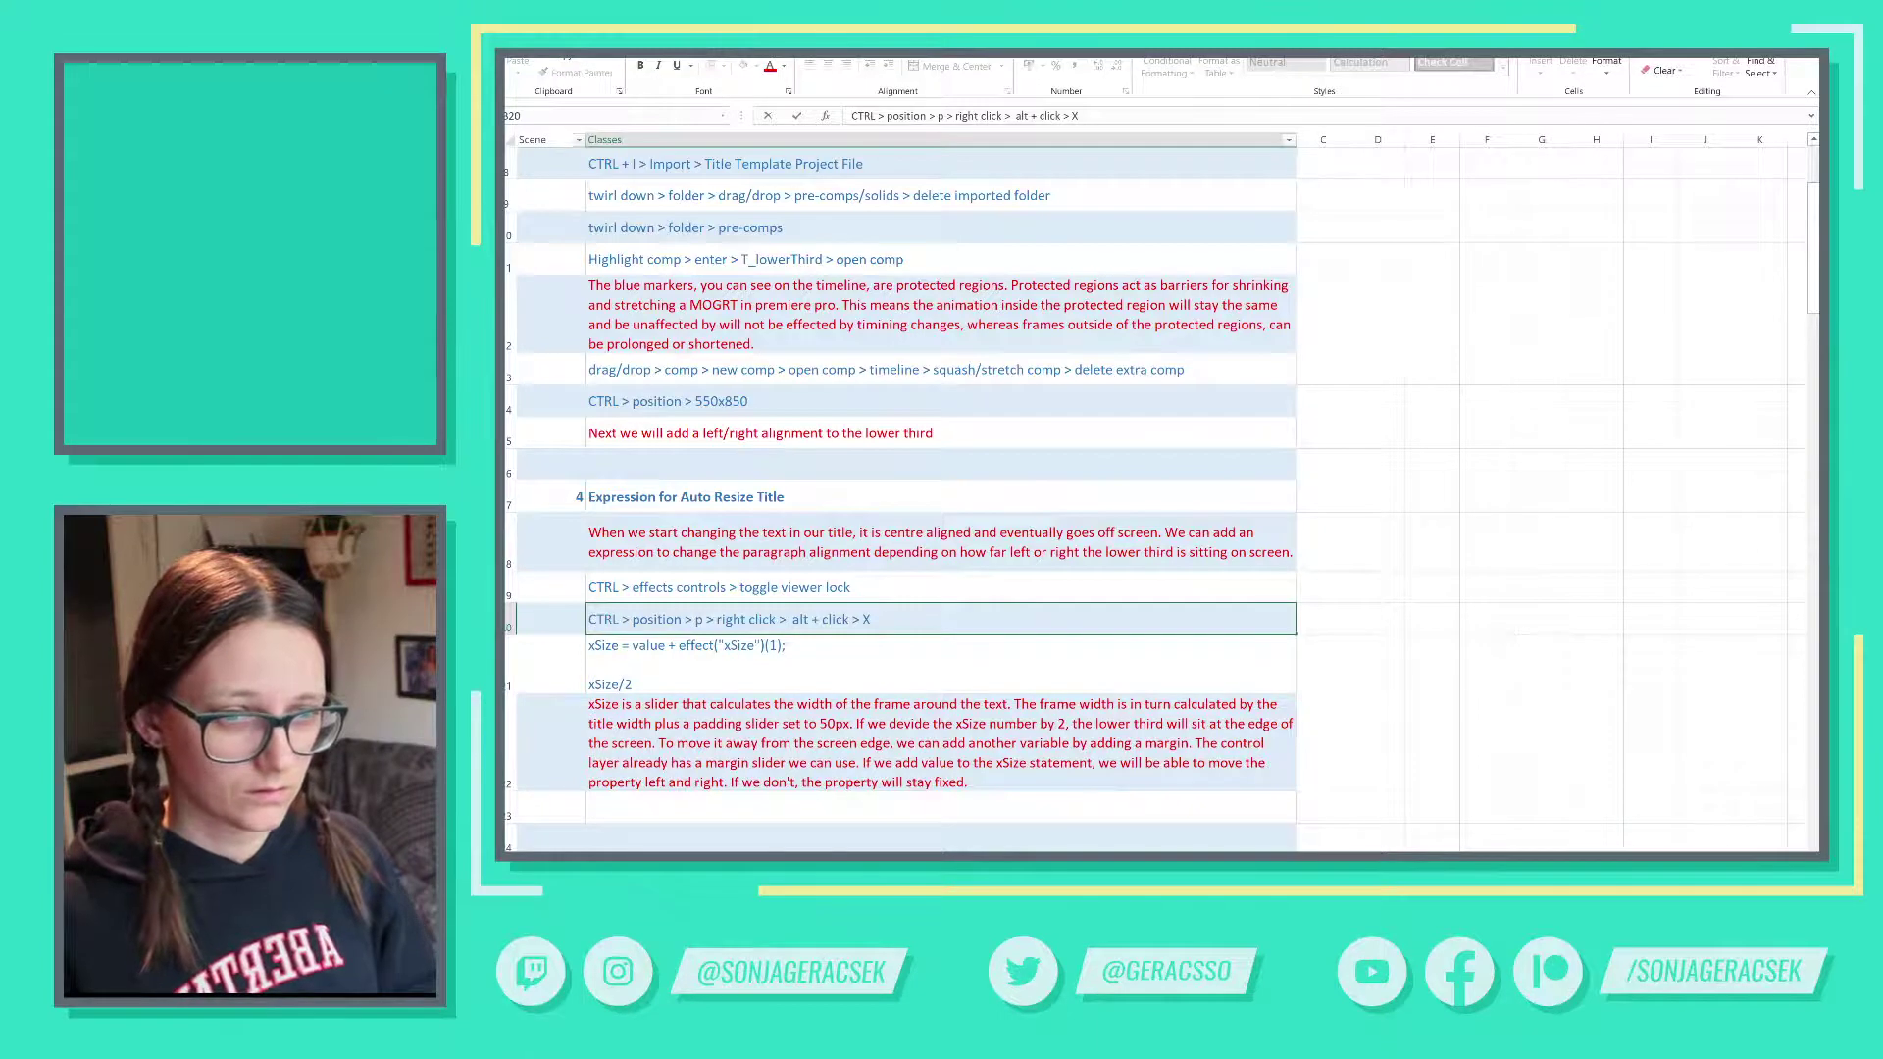
pyautogui.press('BackSpace')
pyautogui.press('BackSpace')
pyautogui.press('BackSpace')
pyautogui.press('BackSpace')
pyautogui.press('BackSpace')
pyautogui.press('BackSpace')
pyautogui.press('BackSpace')
pyautogui.press('BackSpace')
pyautogui.press('BackSpace')
pyautogui.press('BackSpace')
pyautogui.press('BackSpace')
pyautogui.press('BackSpace')
pyautogui.press('BackSpace')
pyautogui.press('BackSpace')
pyautogui.press('BackSpace')
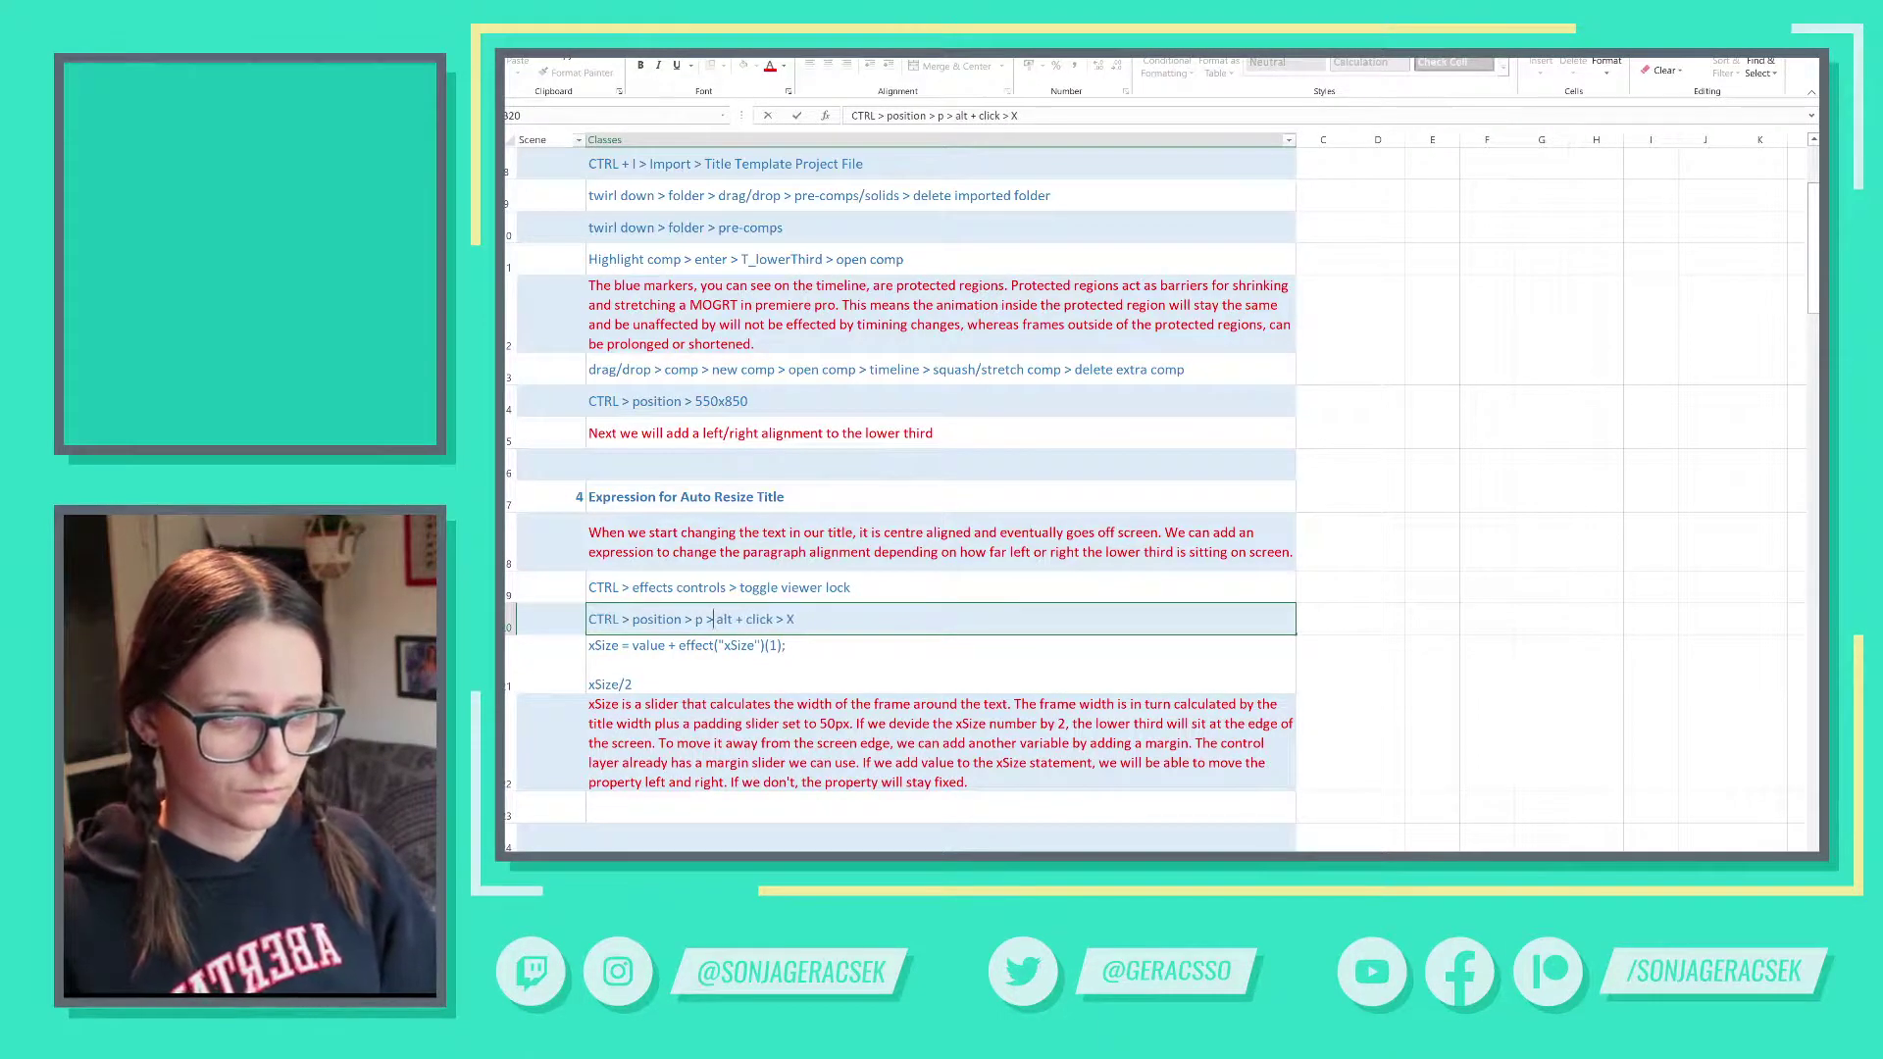
pyautogui.click(737, 619)
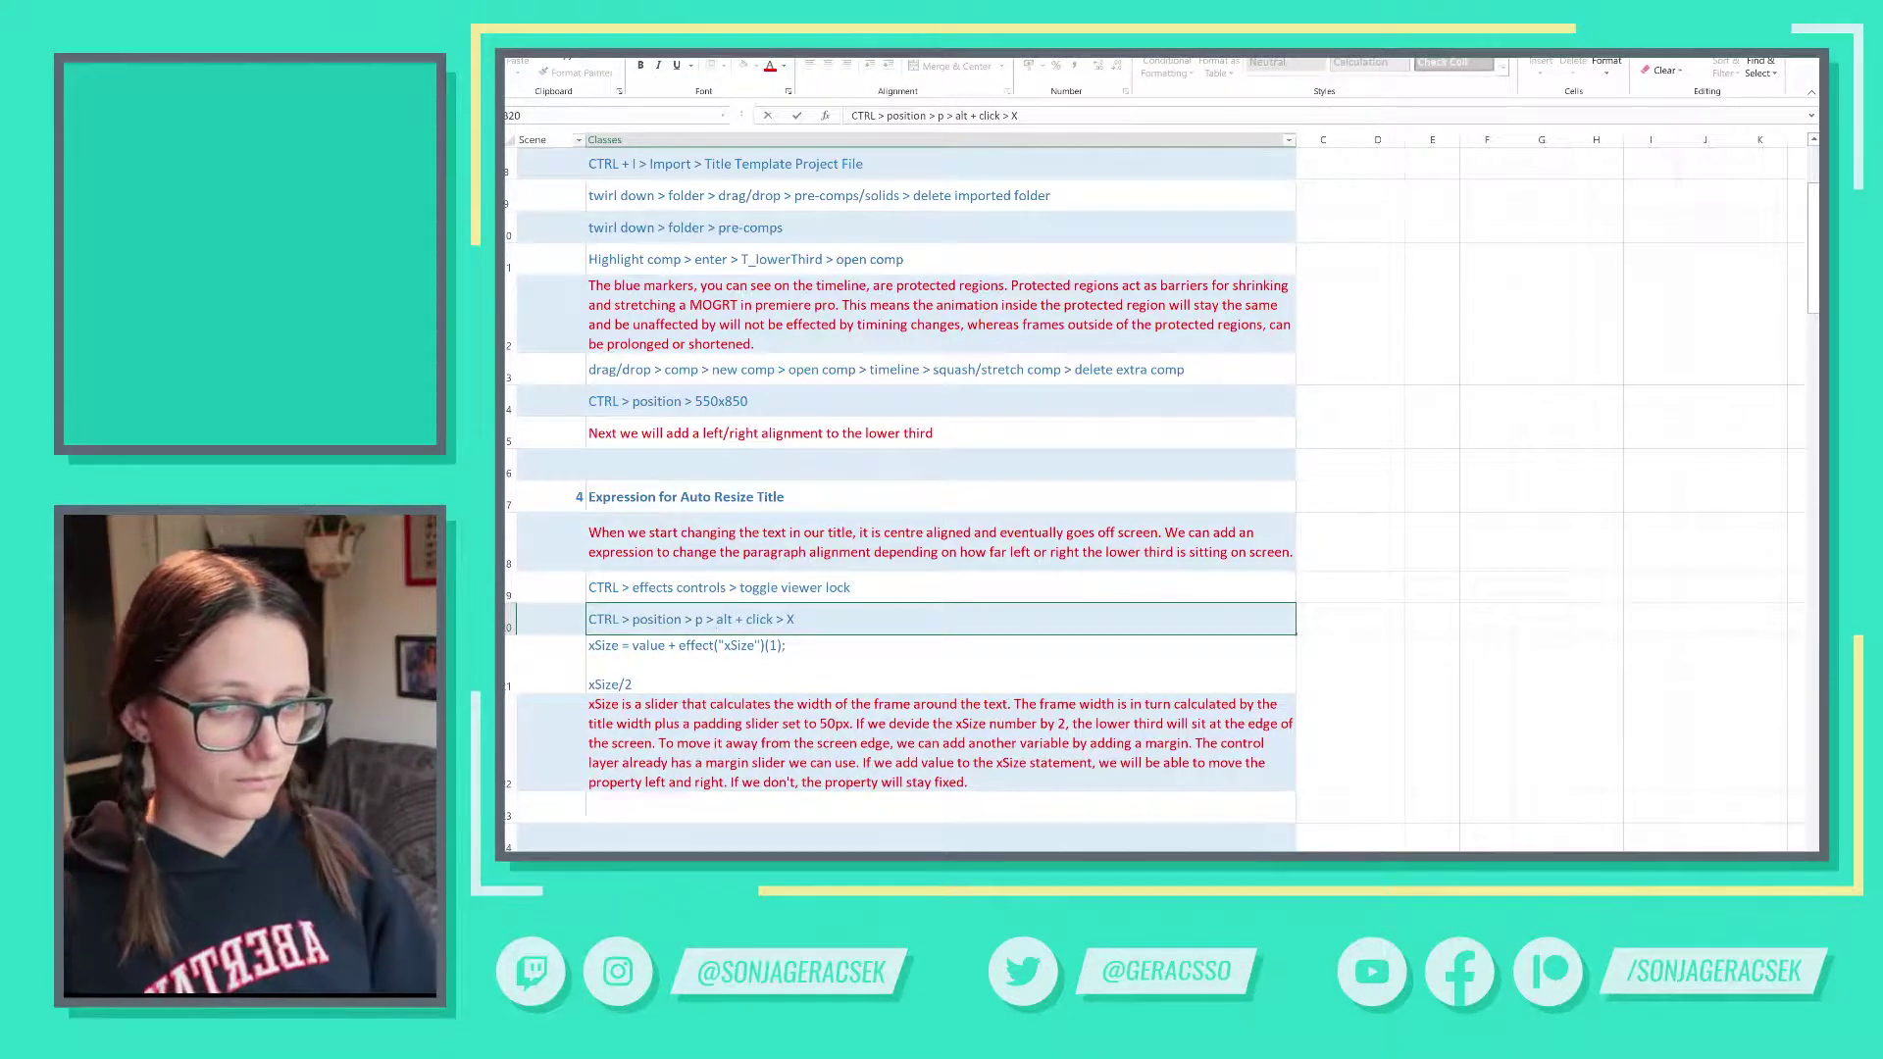
pyautogui.press('BackSpace')
pyautogui.press('BackSpace')
pyautogui.press('BackSpace')
pyautogui.press('Return')
# - Change the last line of the xSize expression cell to "[xSize/2, value [1]]" and copy the whole expression
pyautogui.doubleClick(597, 661)
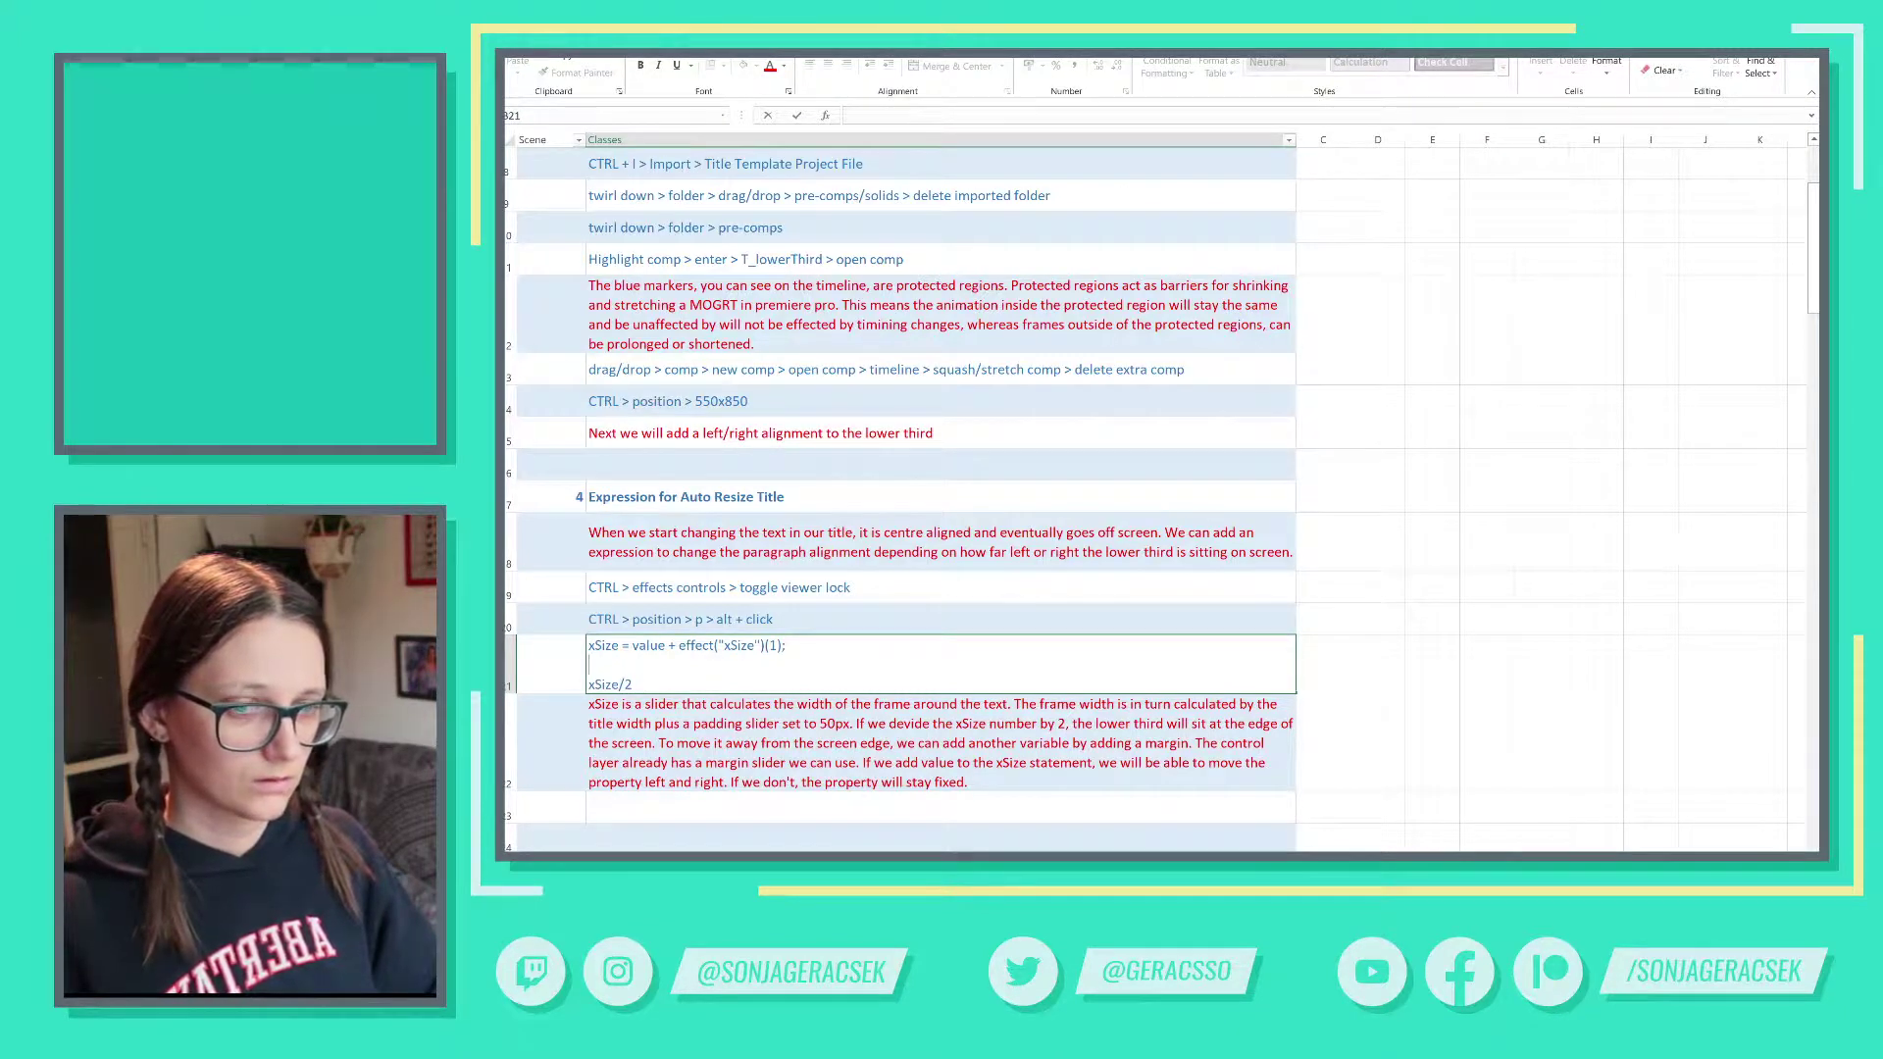
pyautogui.click(585, 685)
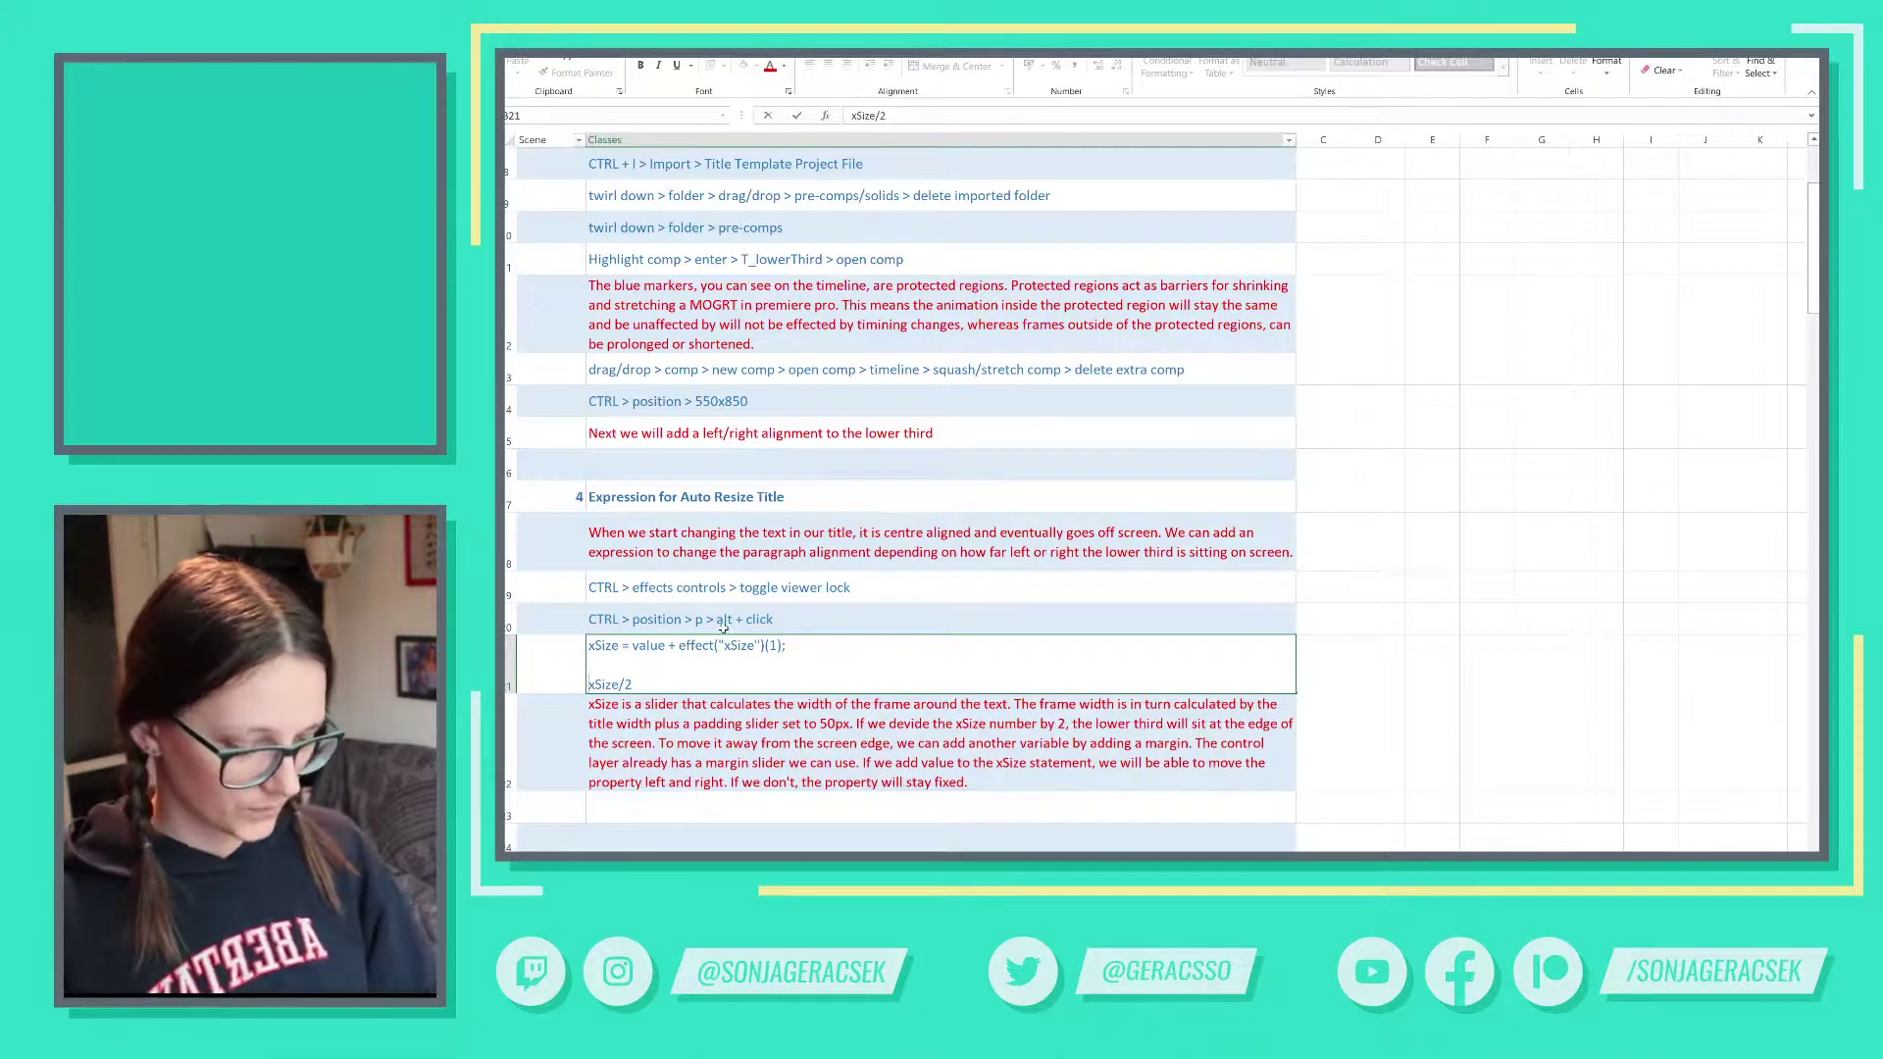
pyautogui.write('[')
pyautogui.press('End')
pyautogui.write(', value []')
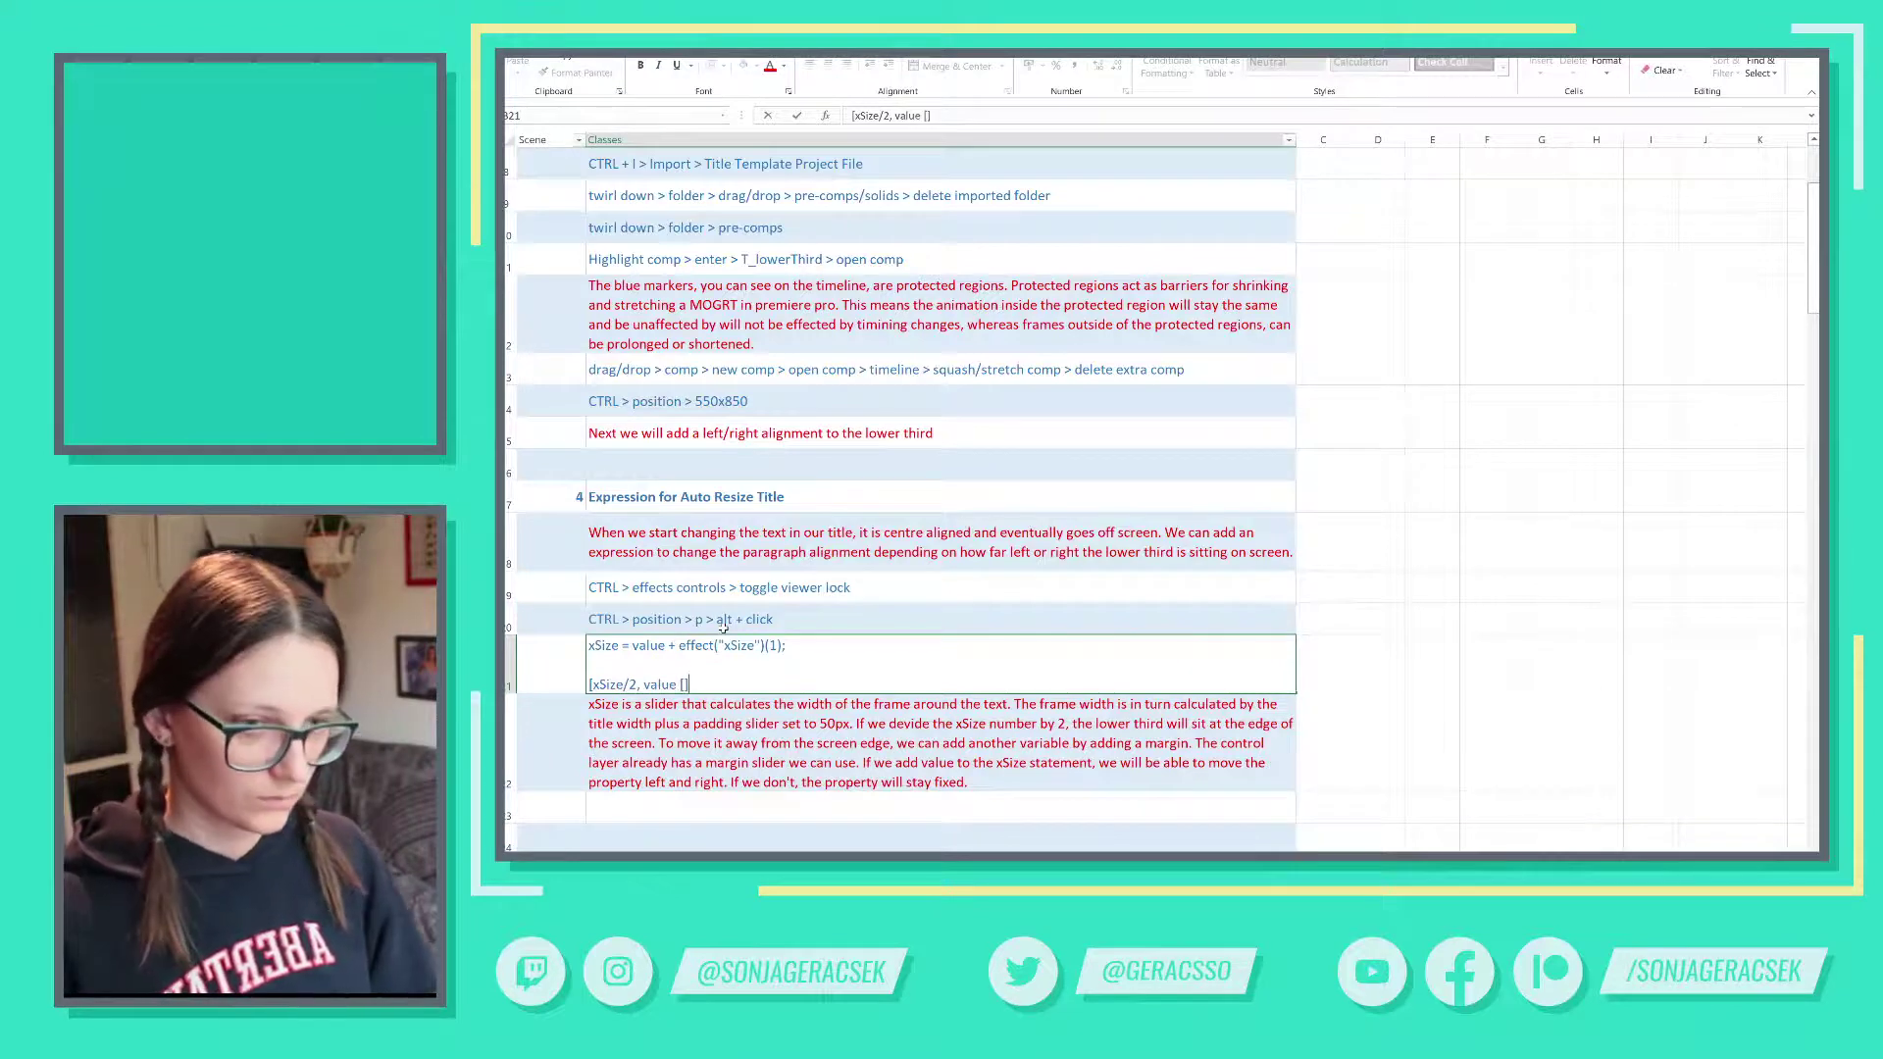
pyautogui.press('Left')
pyautogui.write('1')
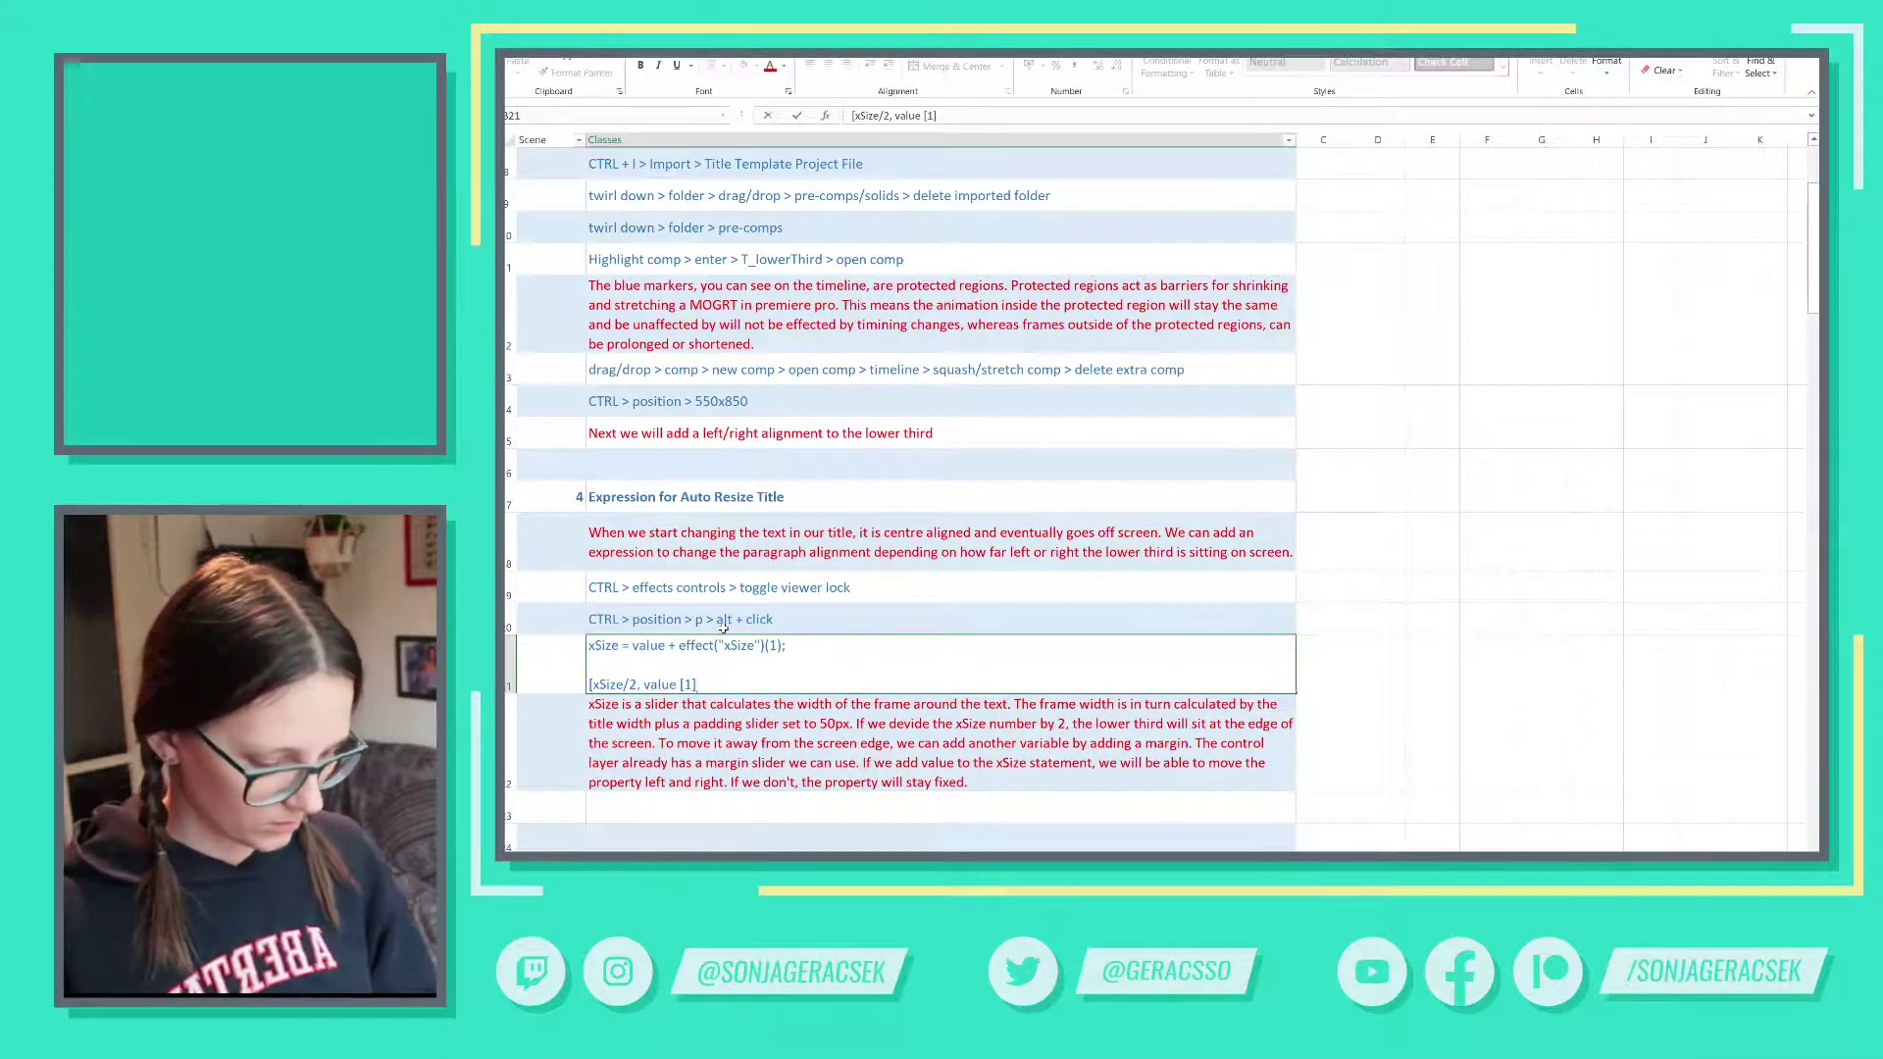
pyautogui.write(']')
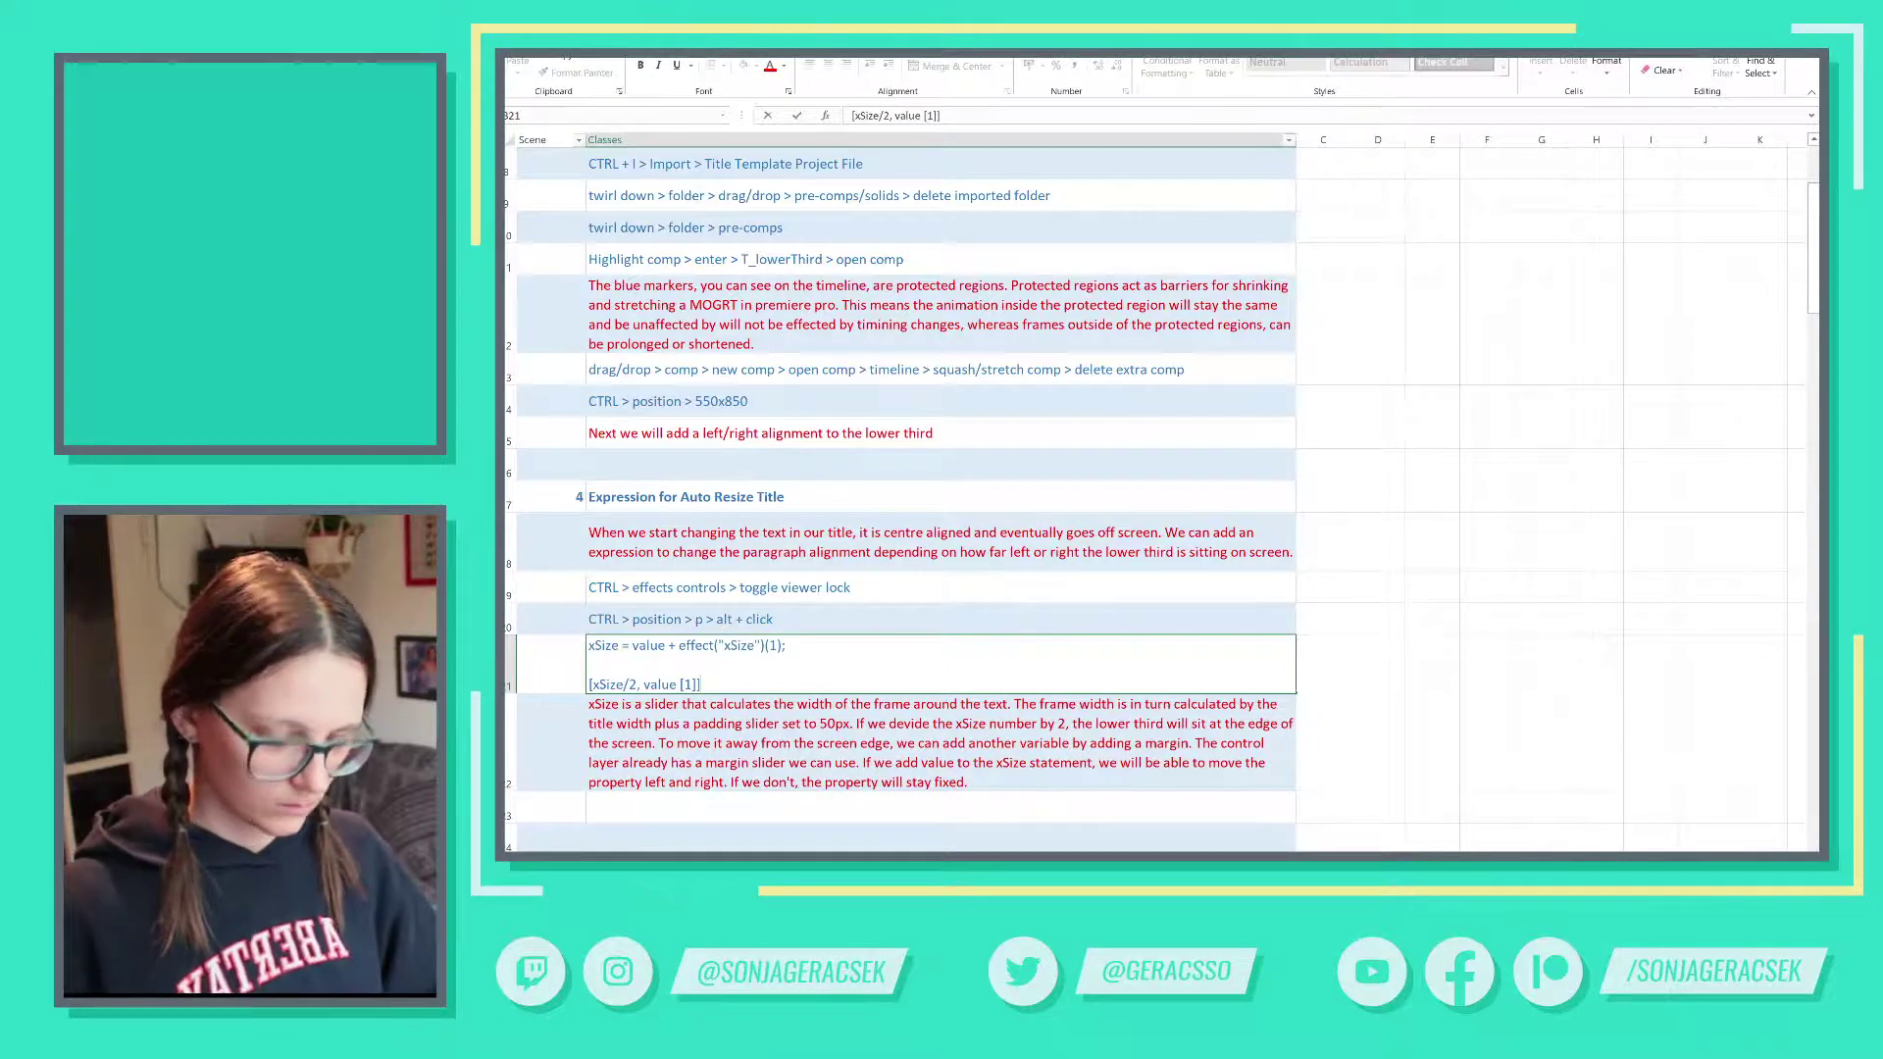
pyautogui.hotkey('shift', 'Home')
pyautogui.hotkey('shift', 'Up')
pyautogui.hotkey('shift', 'Up')
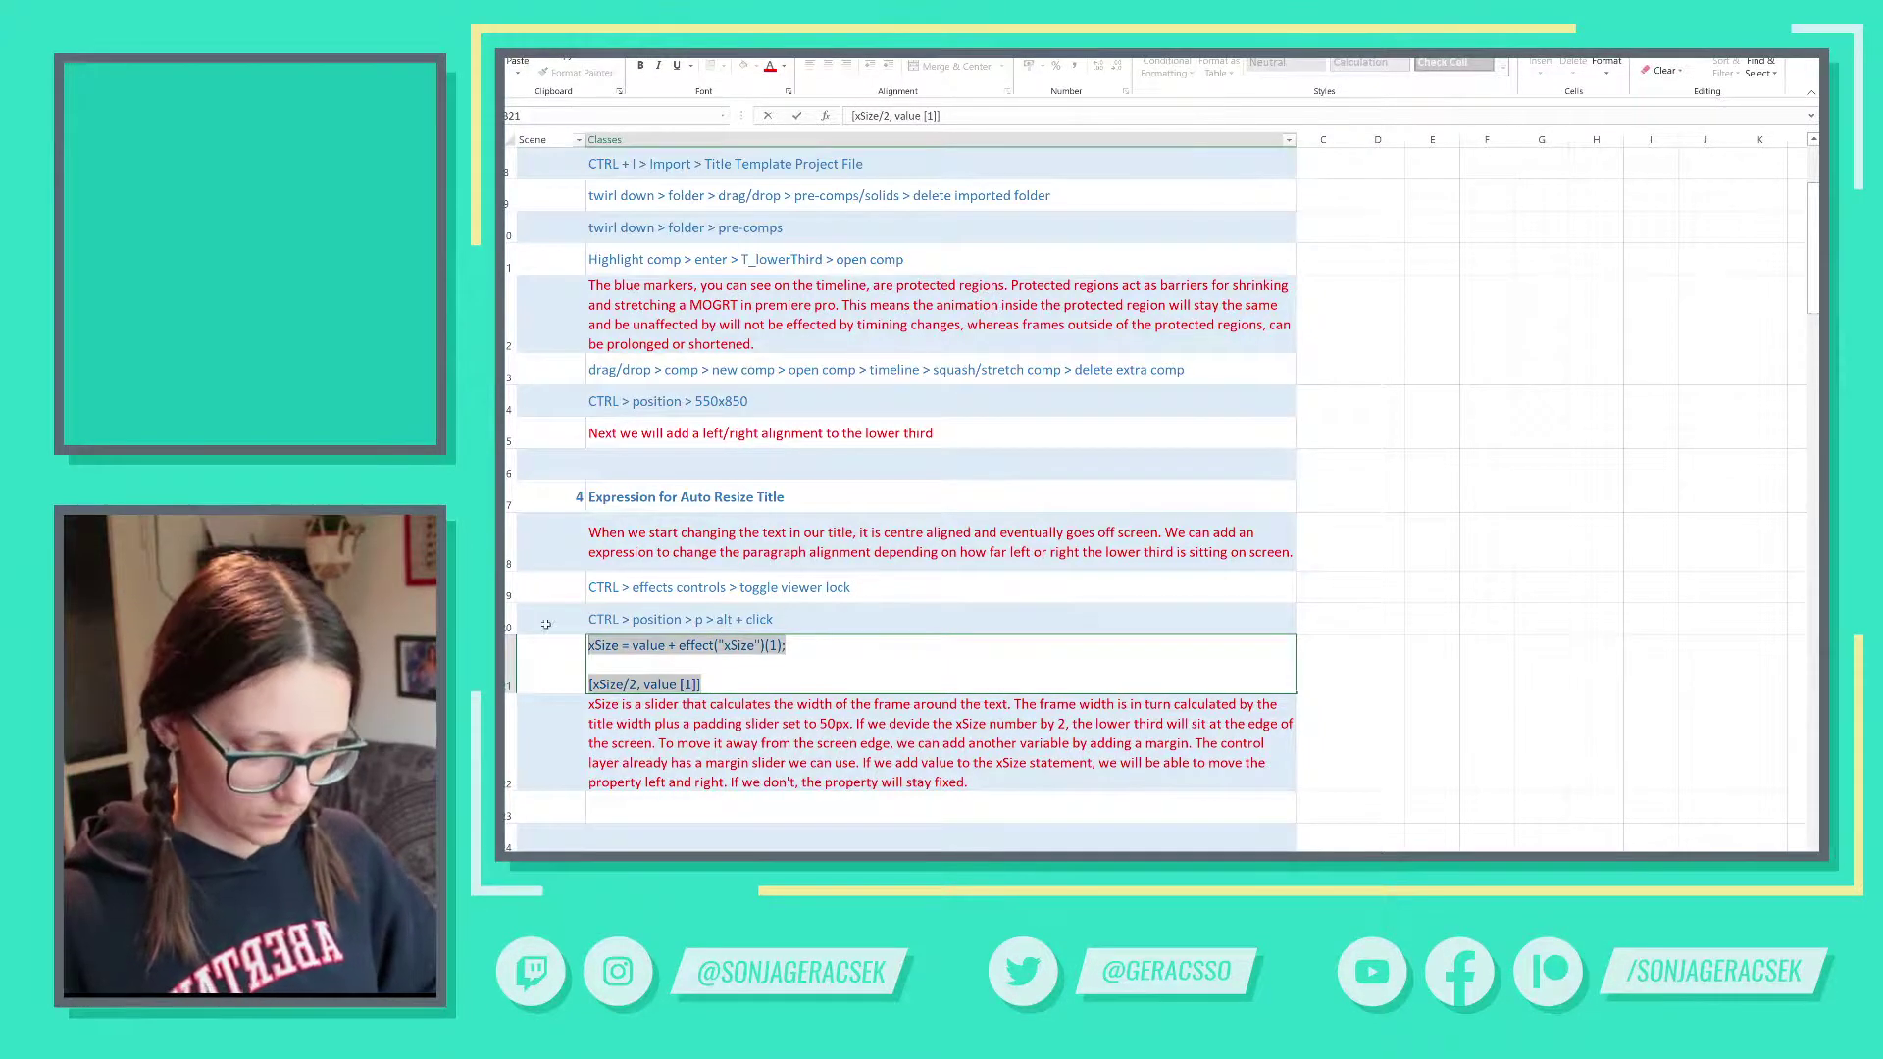
pyautogui.press('Return')
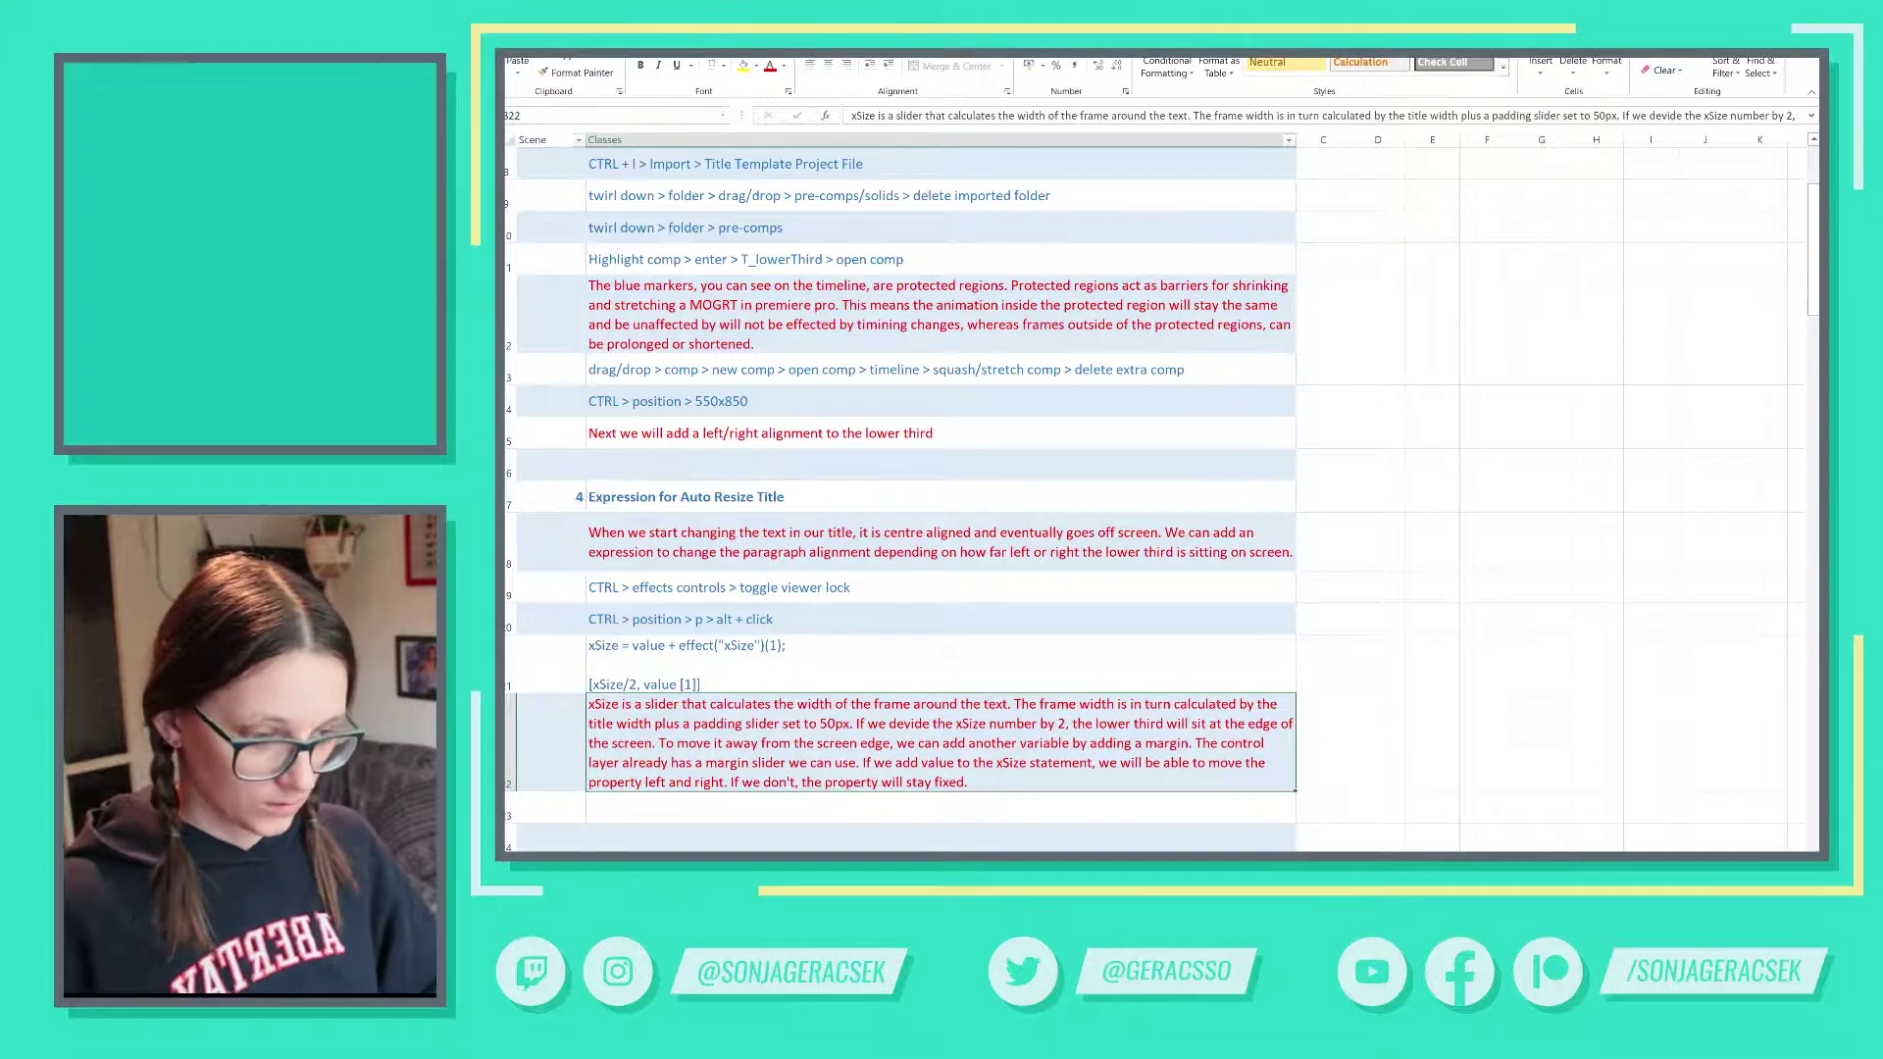
# - Switch to After Effects, paste the copied expression onto the CTRL layer's Position, and remove the space in "value [1]"
pyautogui.hotkey('alt', 'Tab')
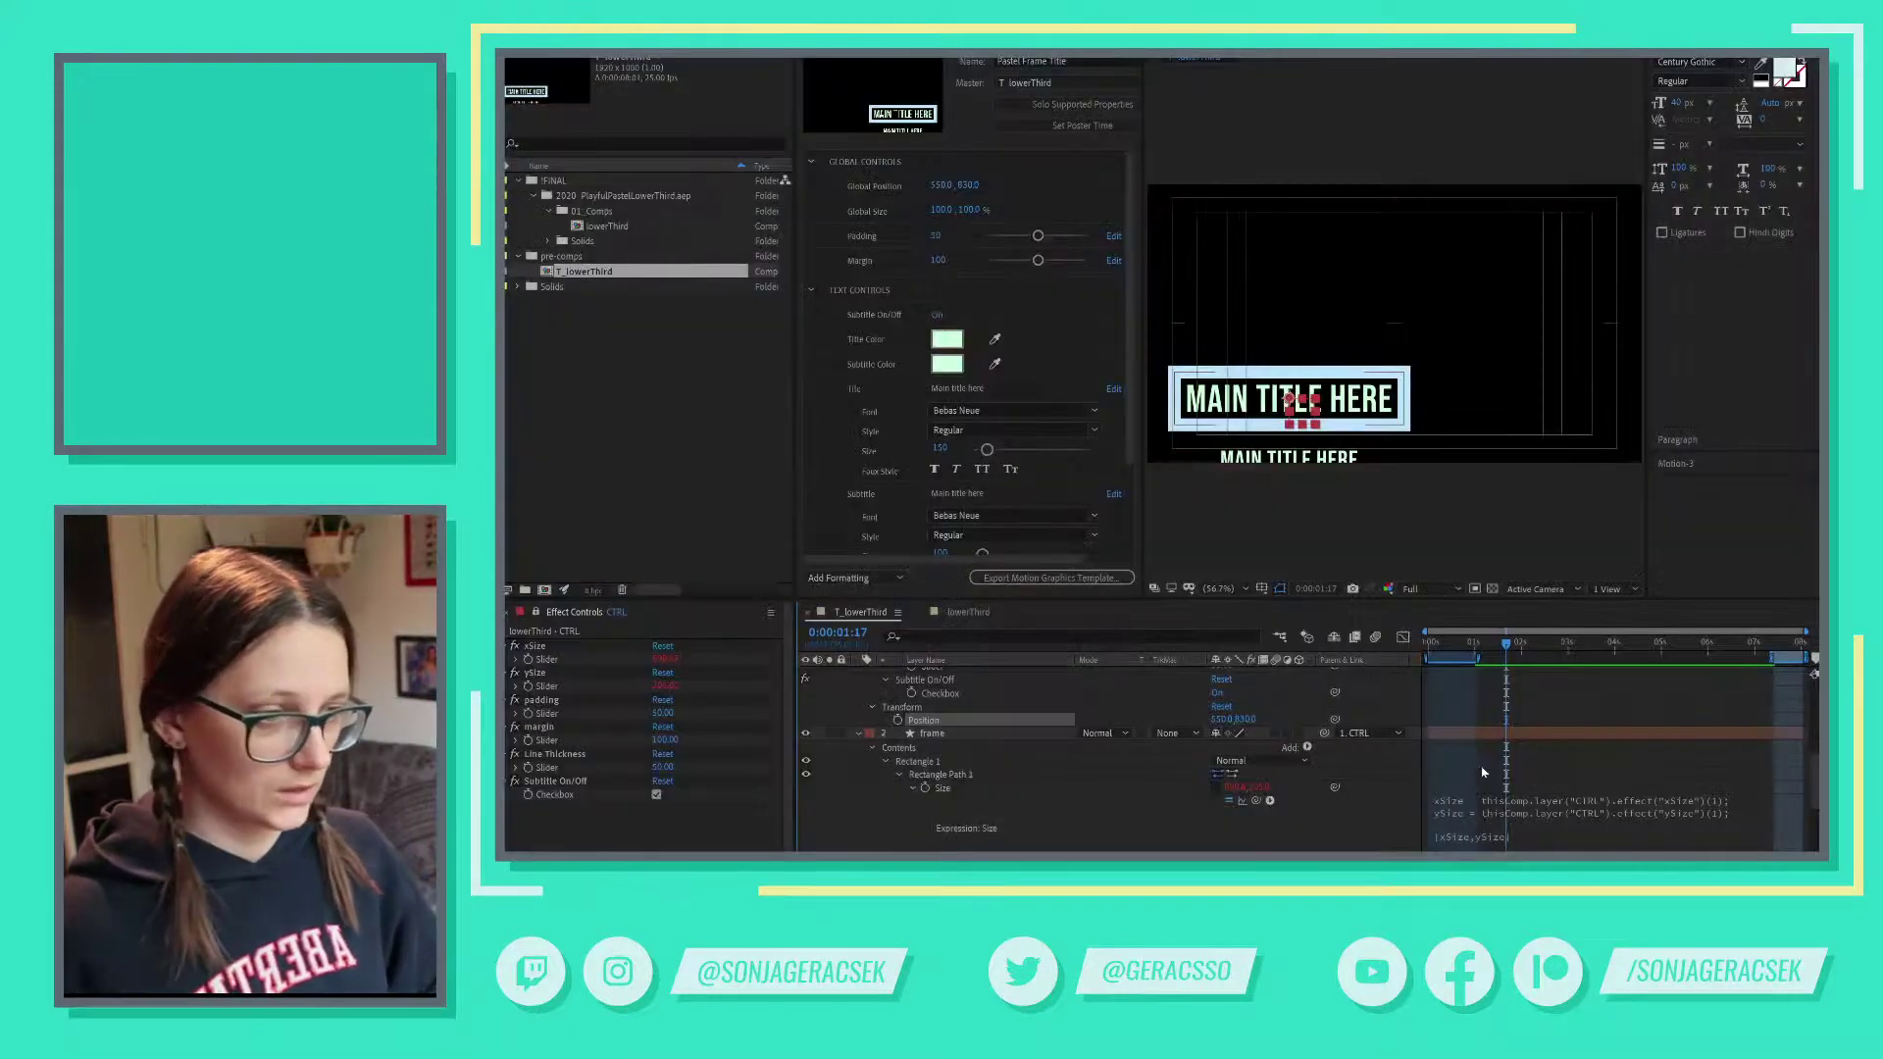
pyautogui.keyDown('alt'); pyautogui.click(897, 720); pyautogui.keyUp('alt')
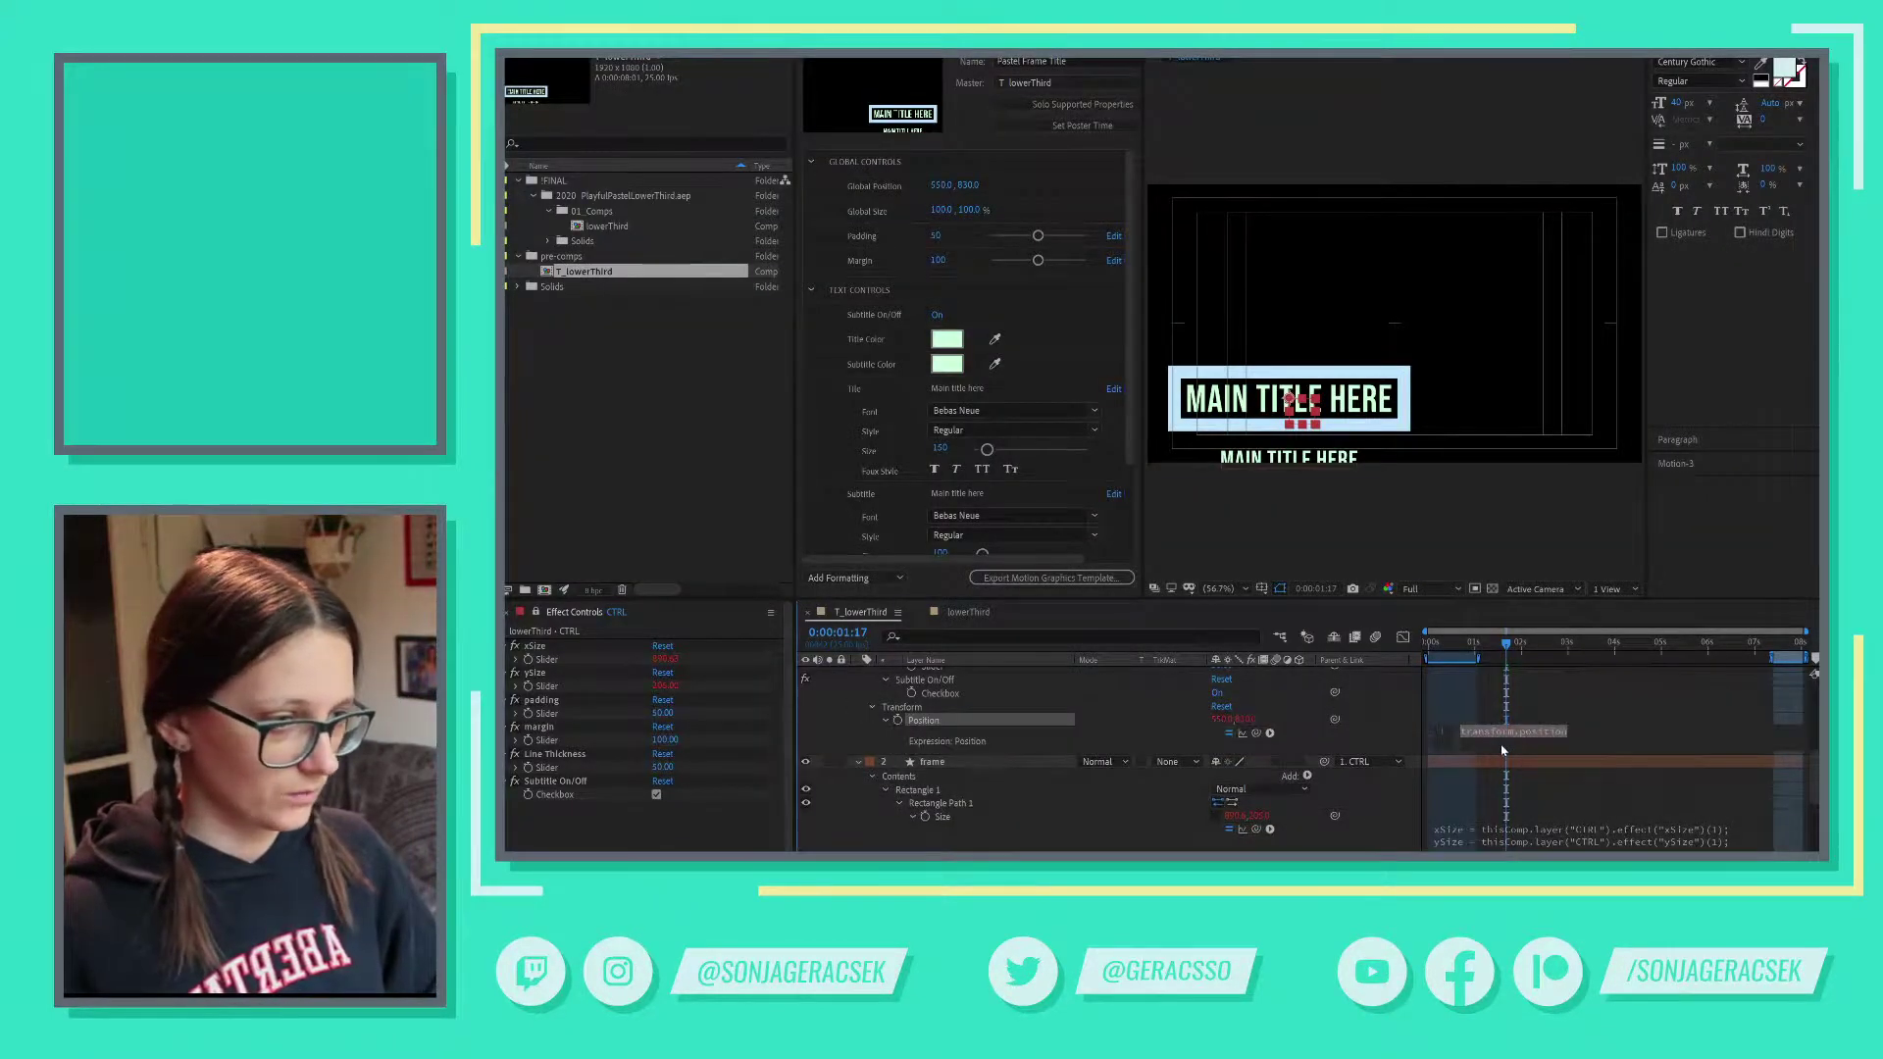
pyautogui.hotkey('ctrl', 'v')
pyautogui.click(1312, 736)
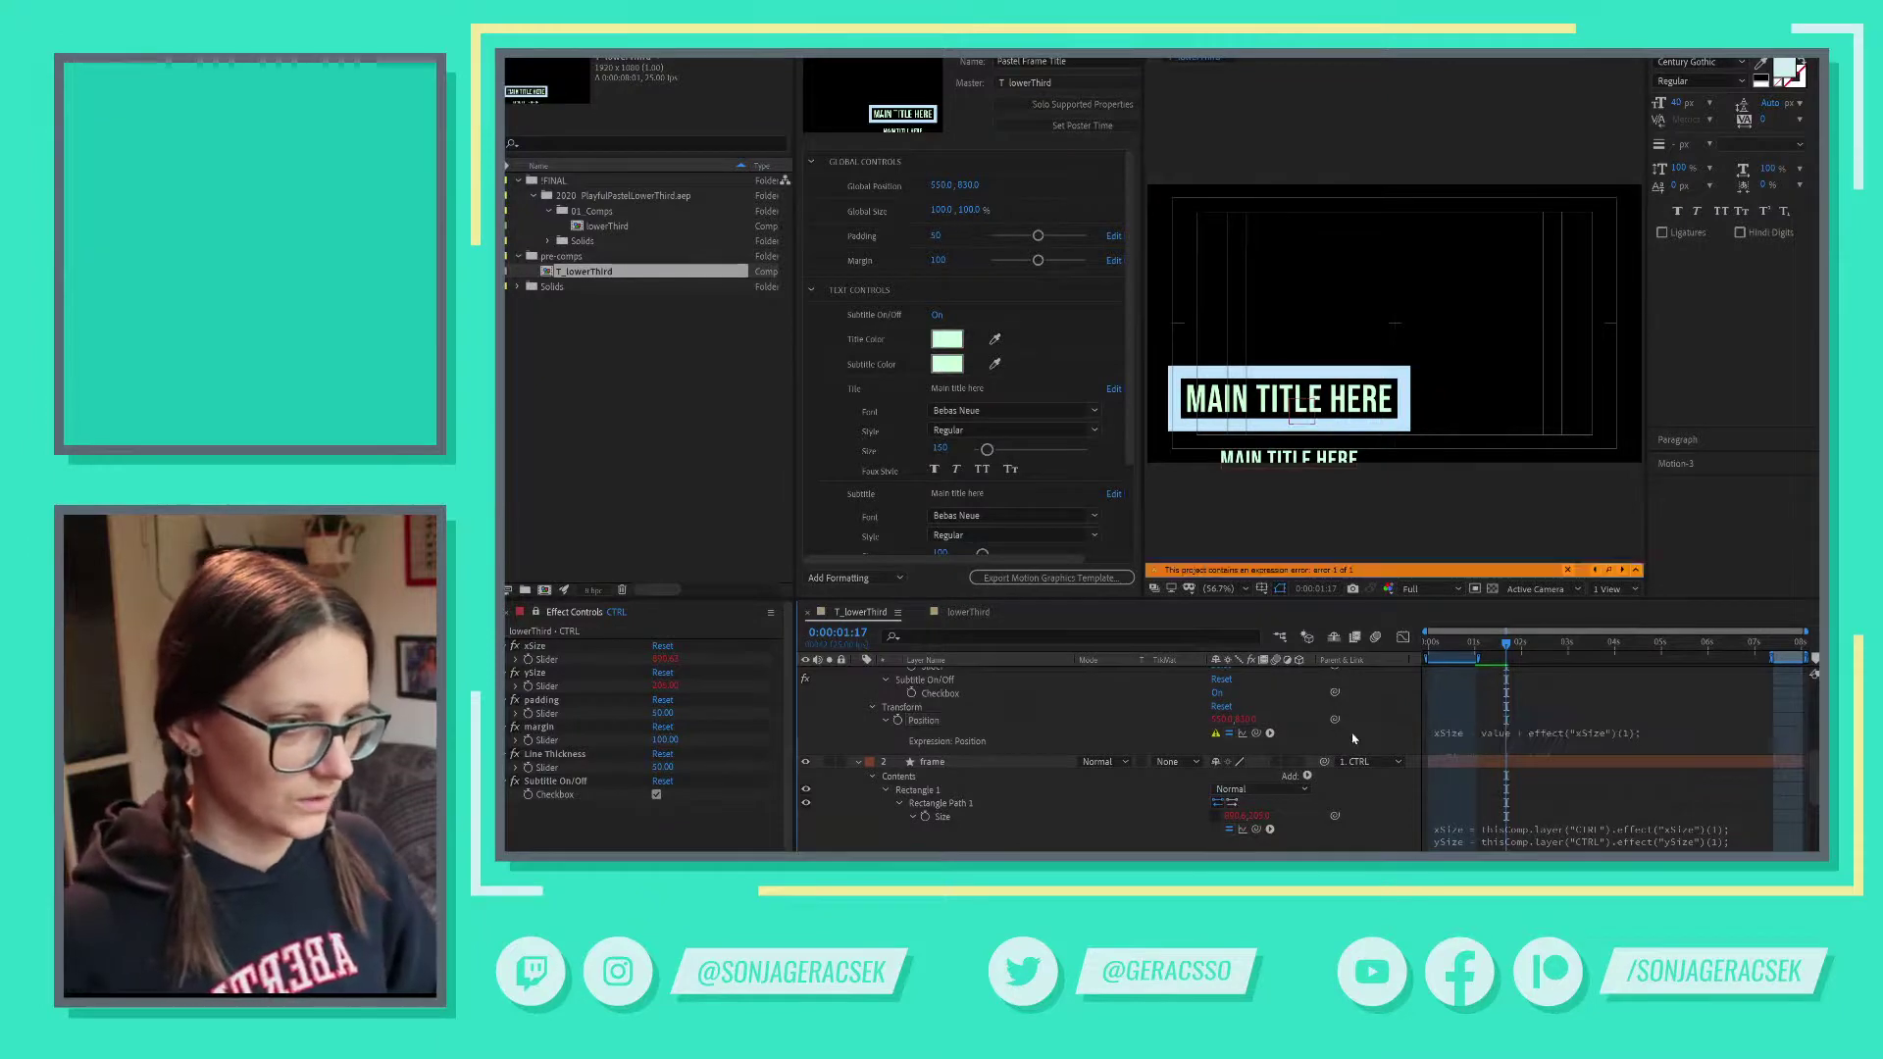
pyautogui.click(1651, 744)
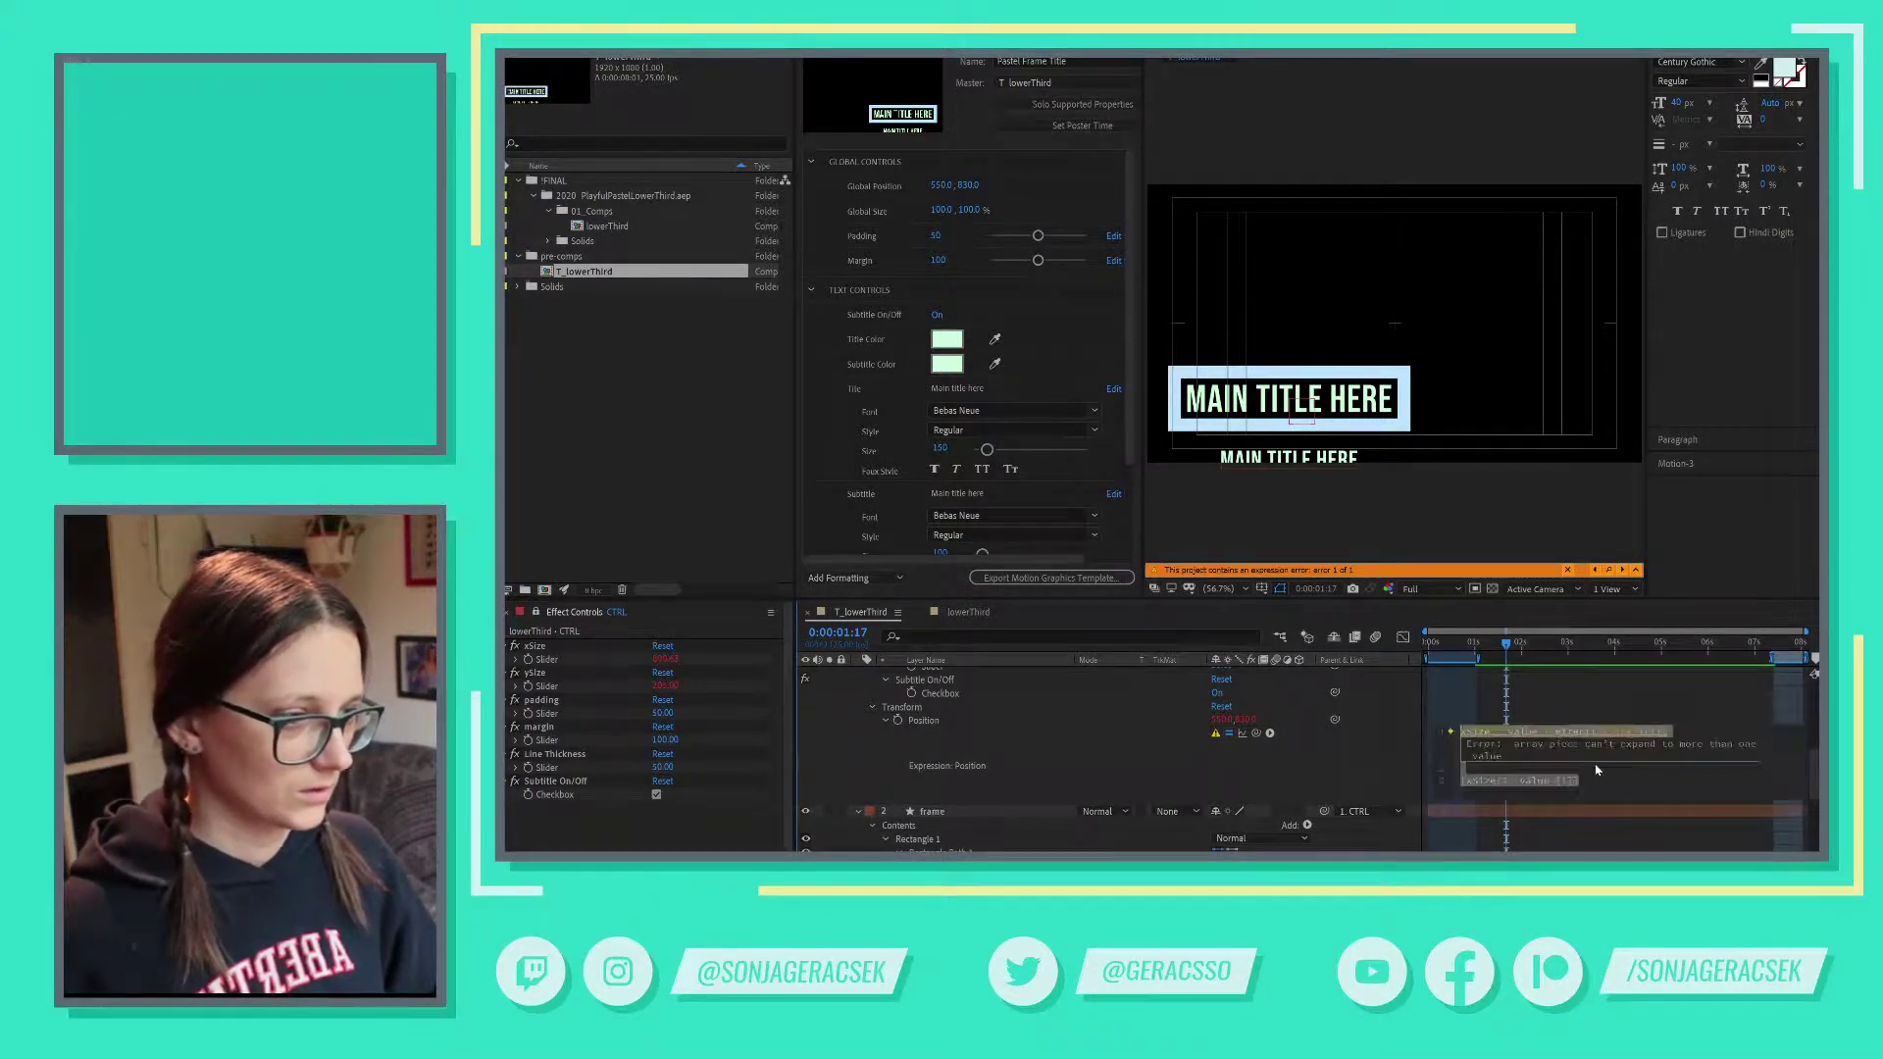
pyautogui.click(1546, 781)
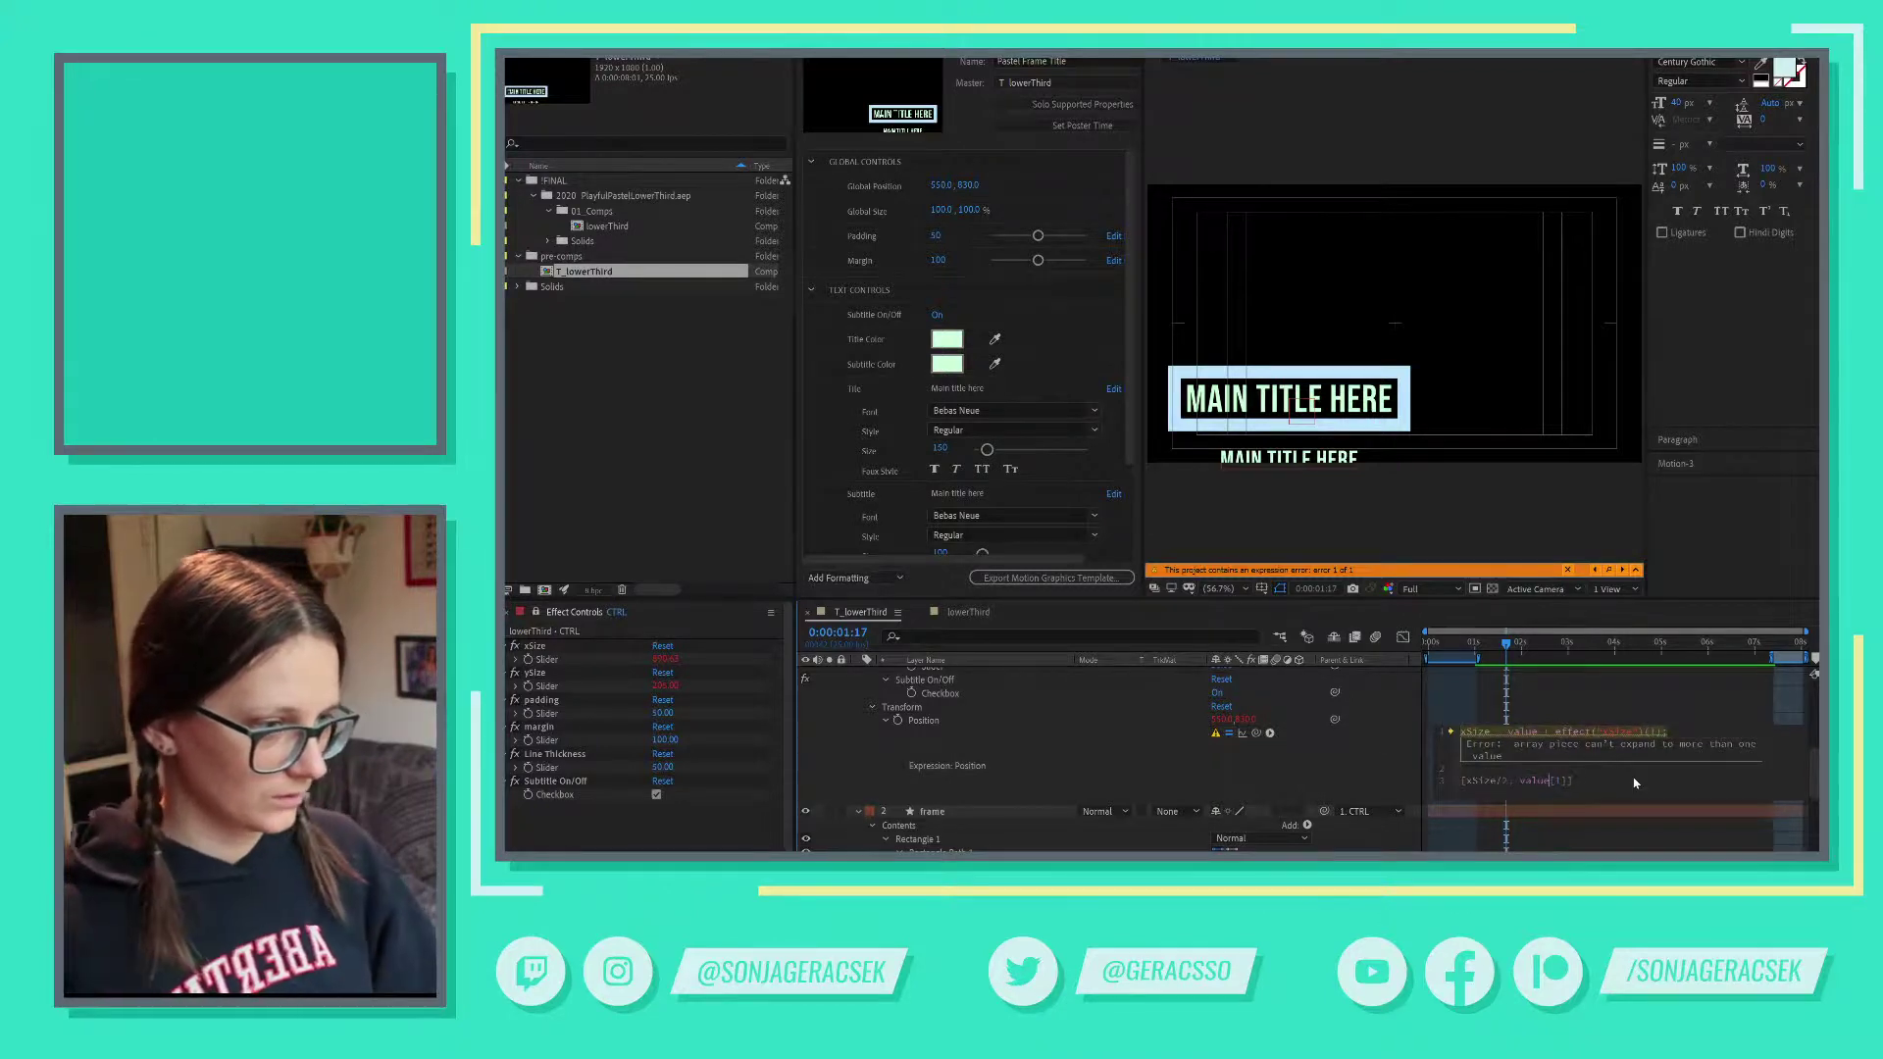
pyautogui.hotkey('ctrl', 'a')
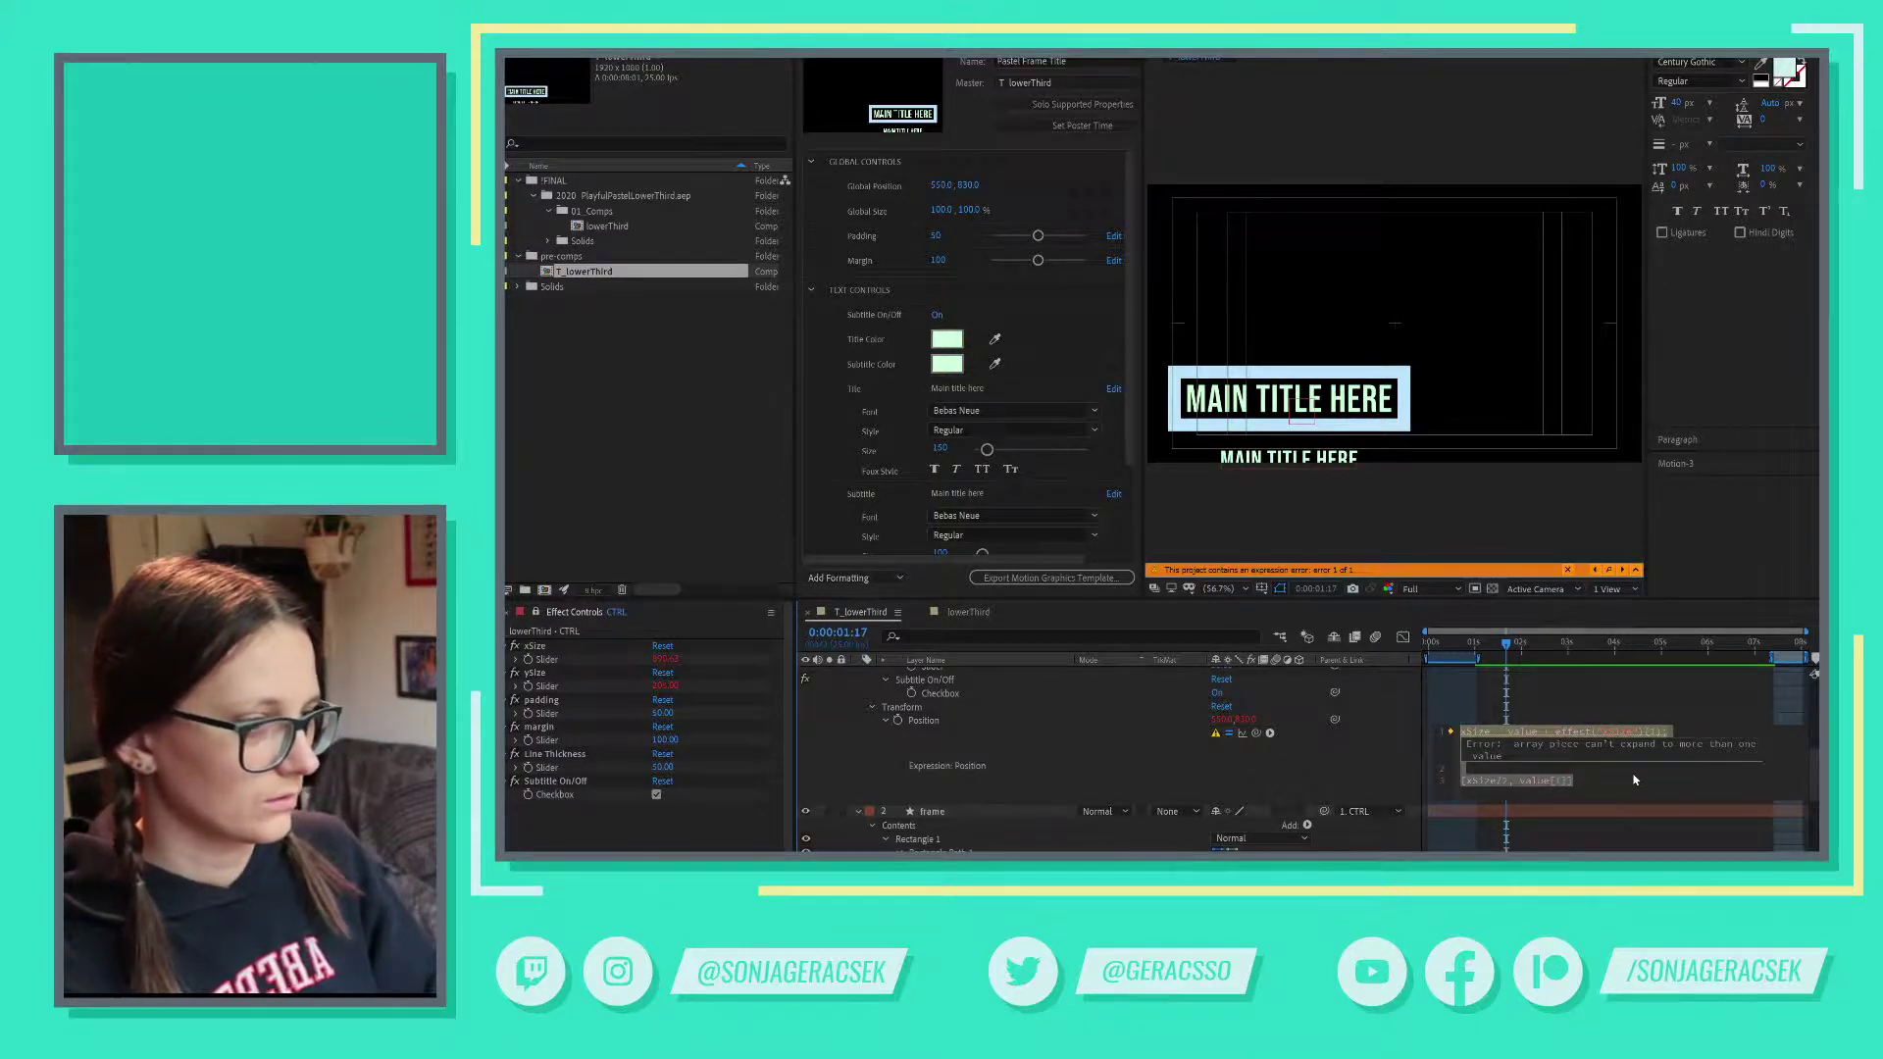
pyautogui.click(1510, 780)
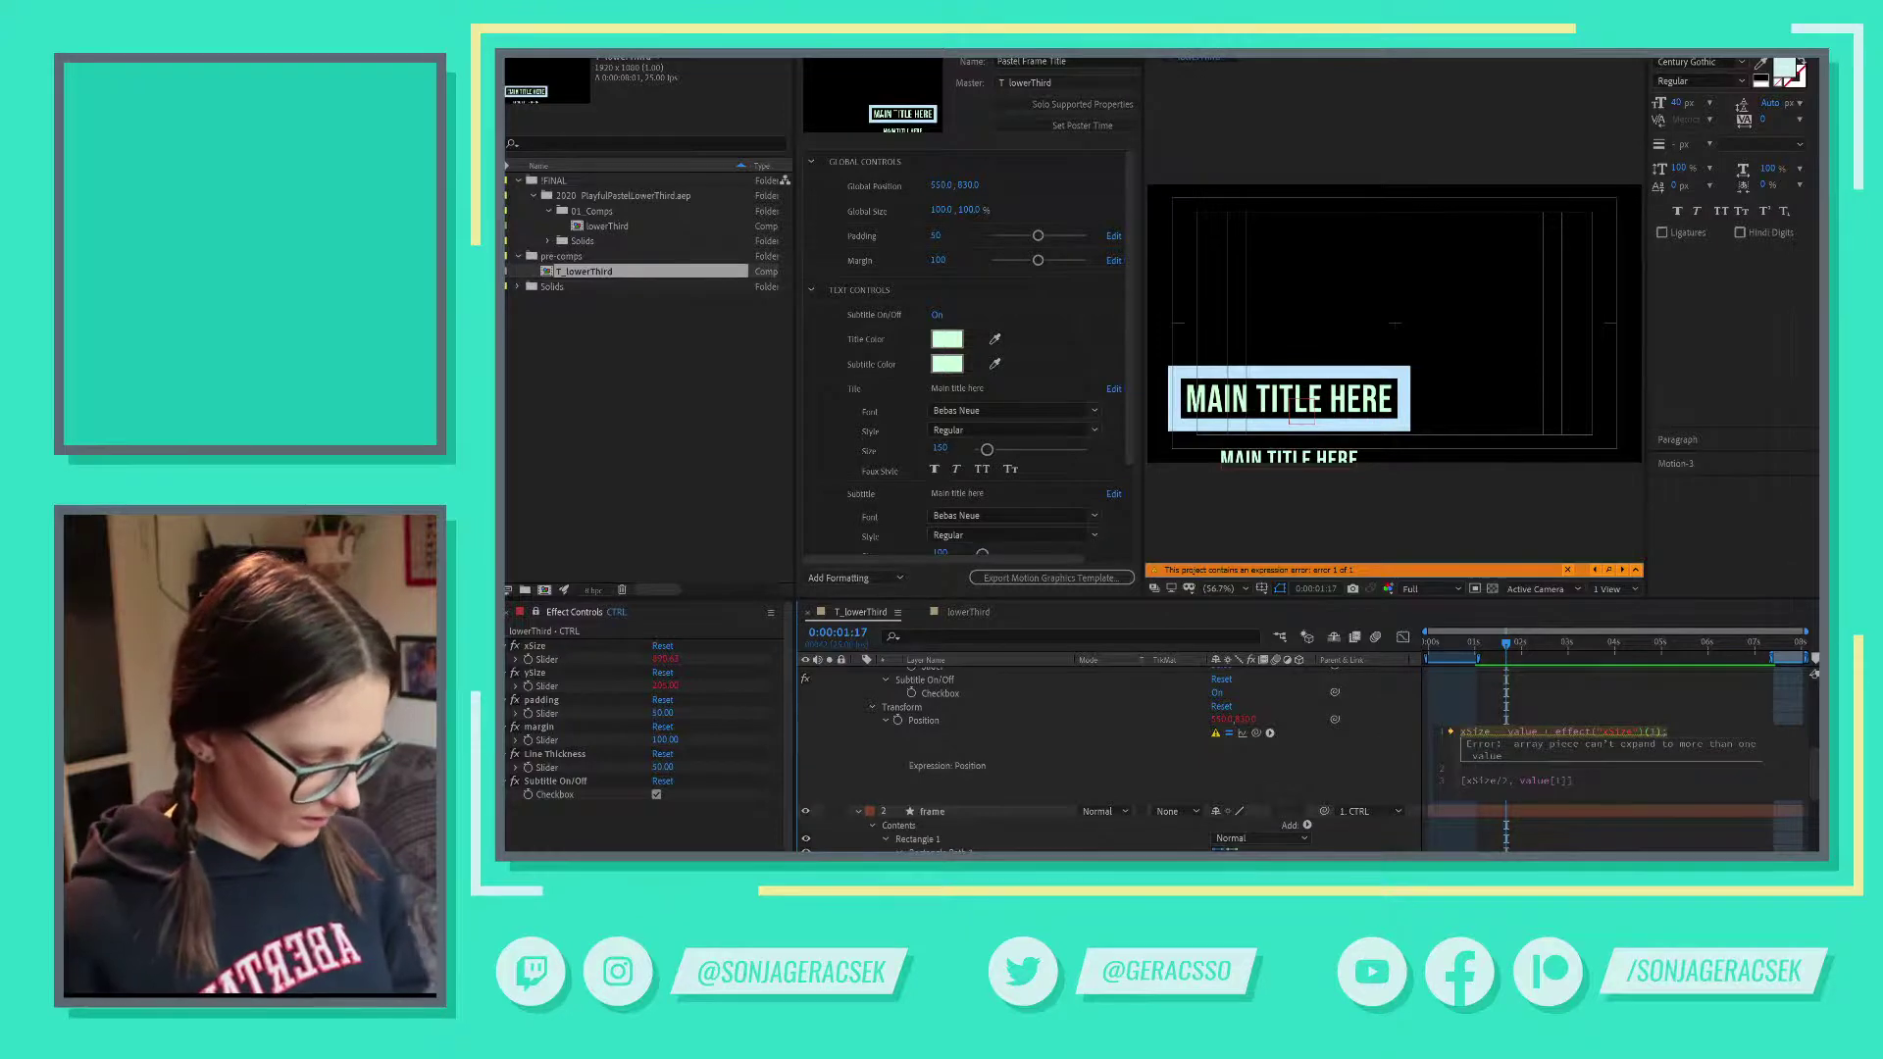
# - Try moving the "/2" from the Position expression's last line to the end of the xSize statement
pyautogui.write('/2')
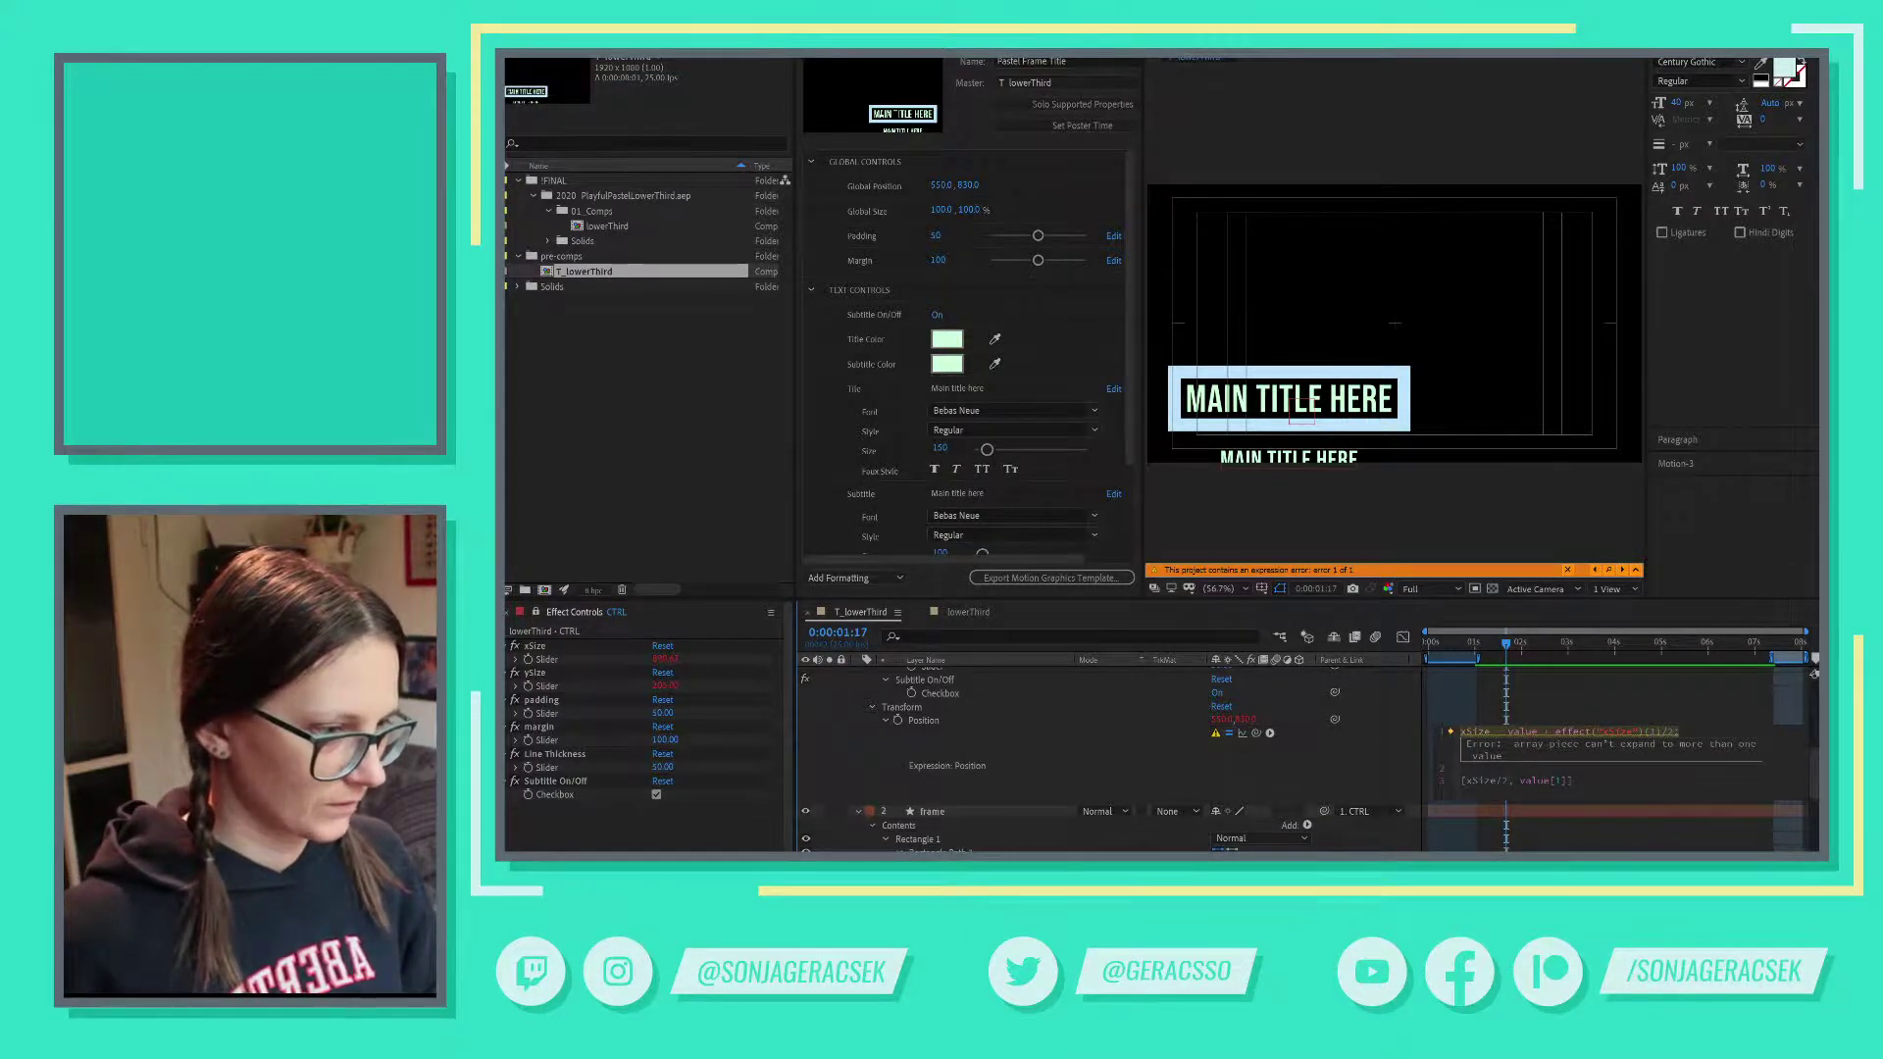
pyautogui.press('BackSpace')
pyautogui.press('BackSpace')
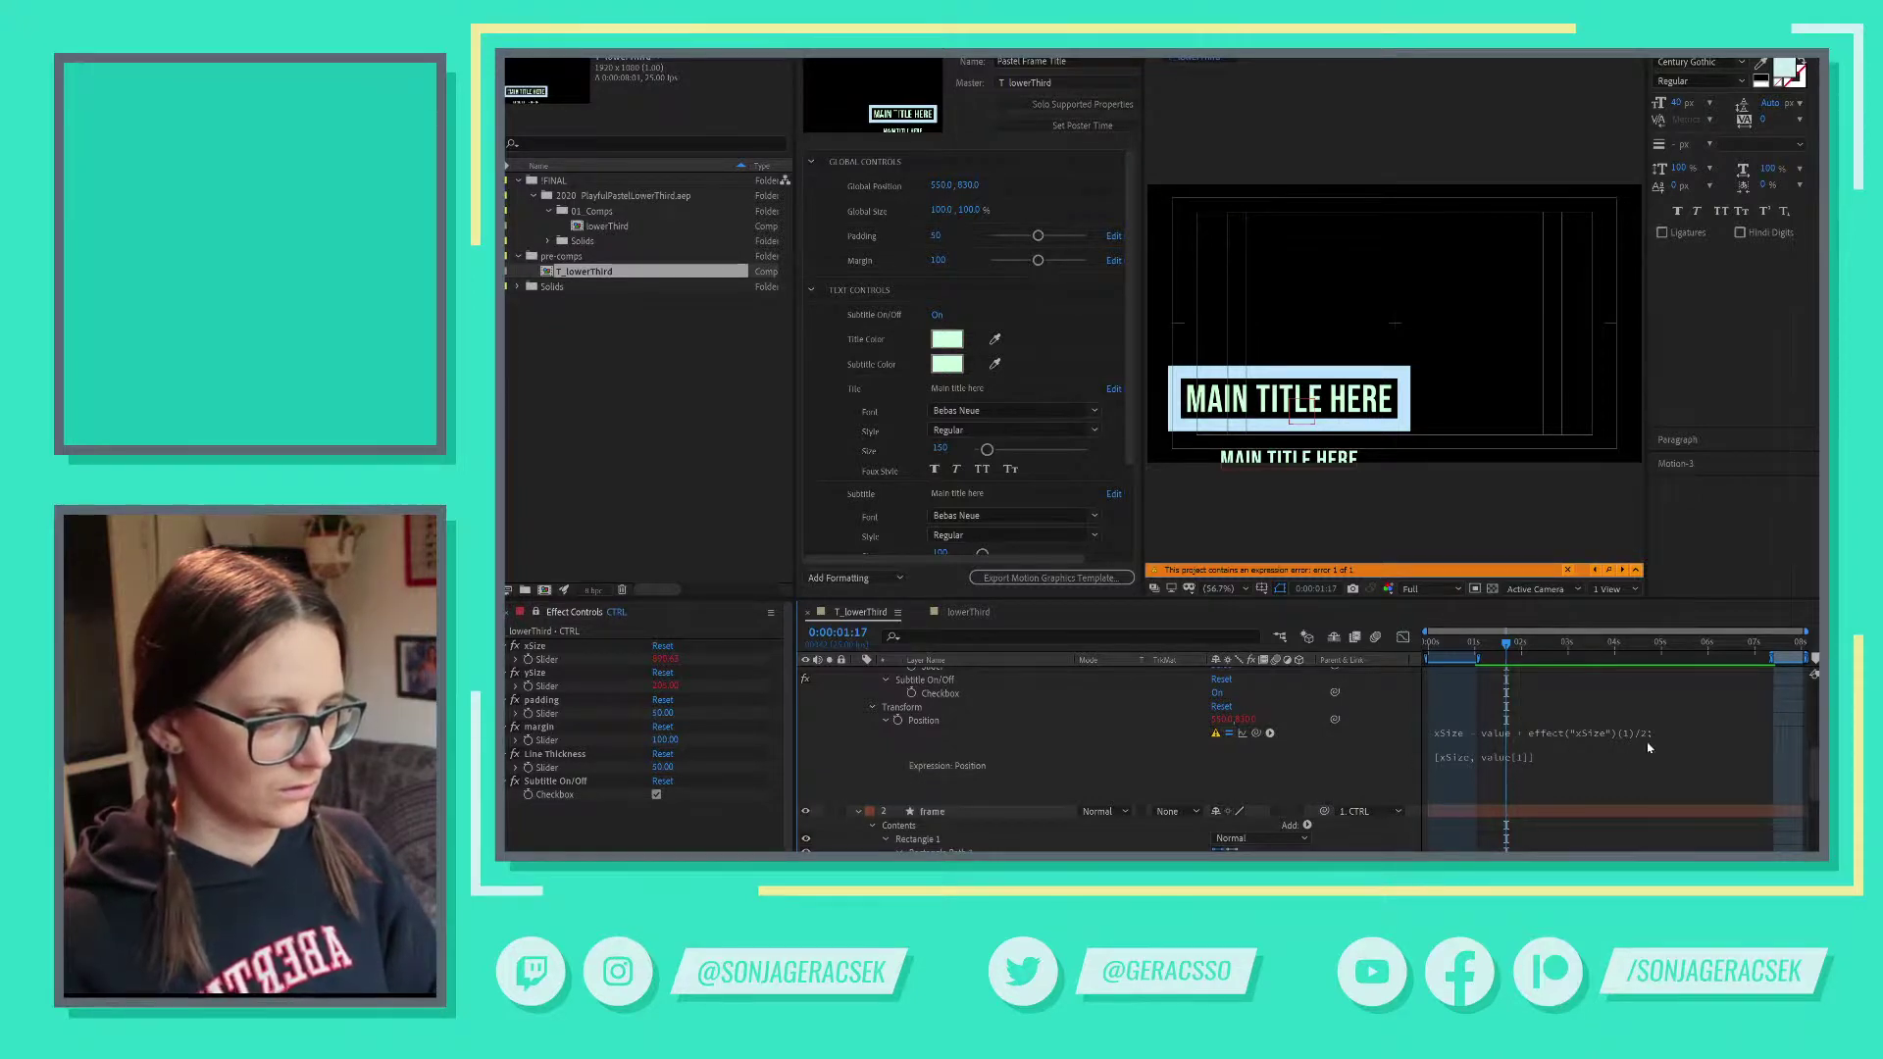
# - Remove "/2" from the xSize statement and try enclosing its value and effect sum in parentheses
pyautogui.click(1515, 764)
pyautogui.press('BackSpace')
pyautogui.press('BackSpace')
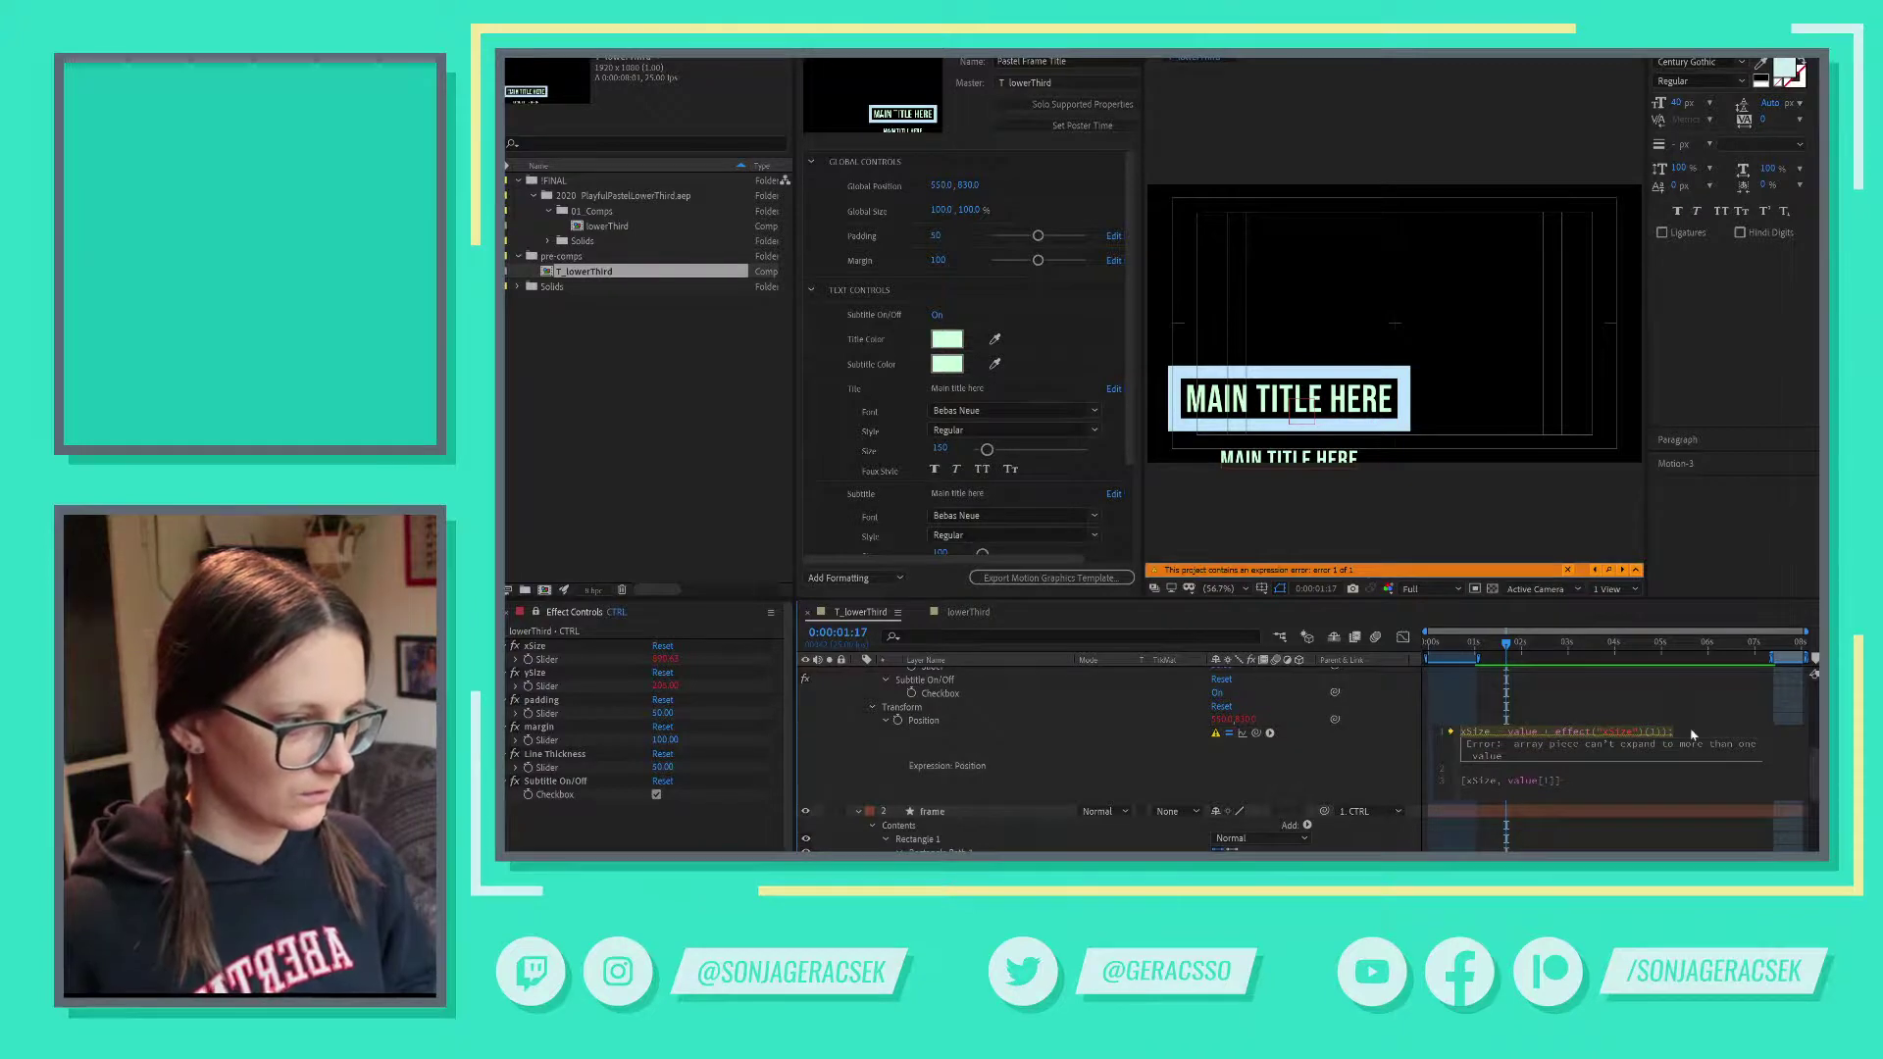
pyautogui.press('BackSpace')
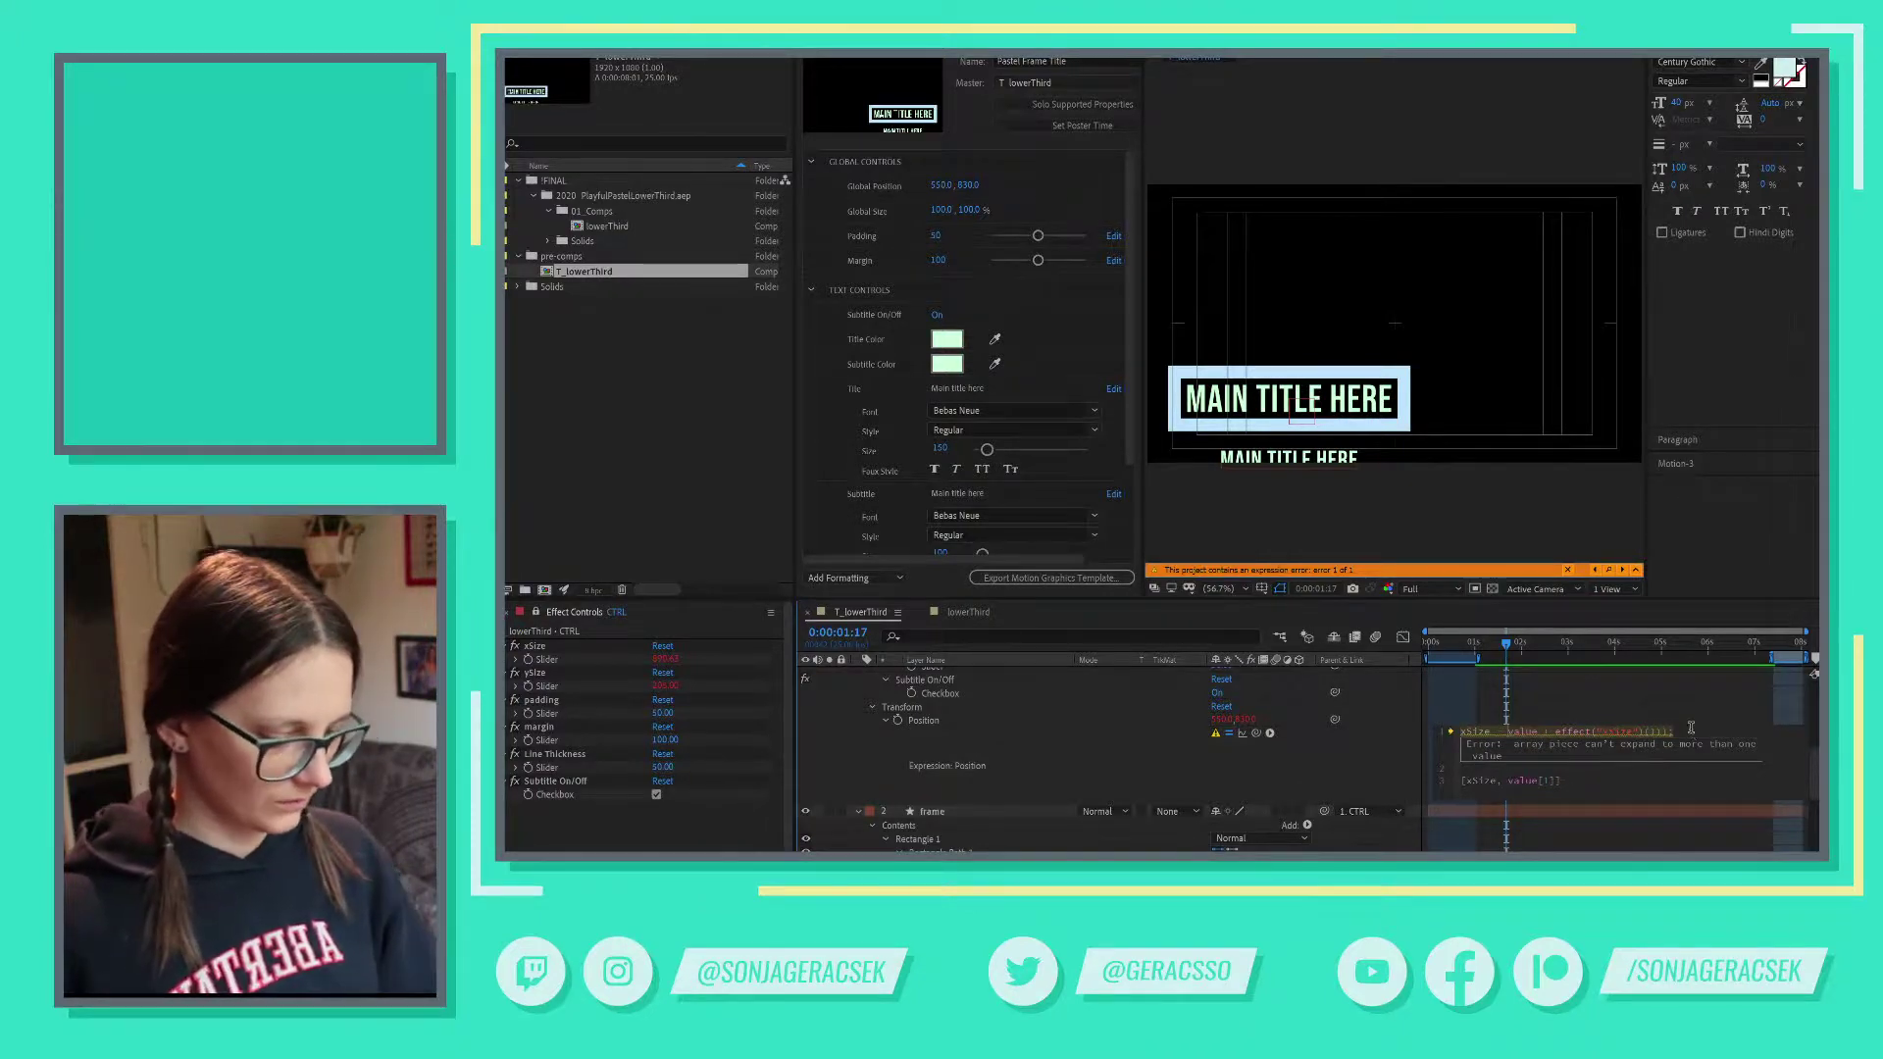
pyautogui.click(1336, 791)
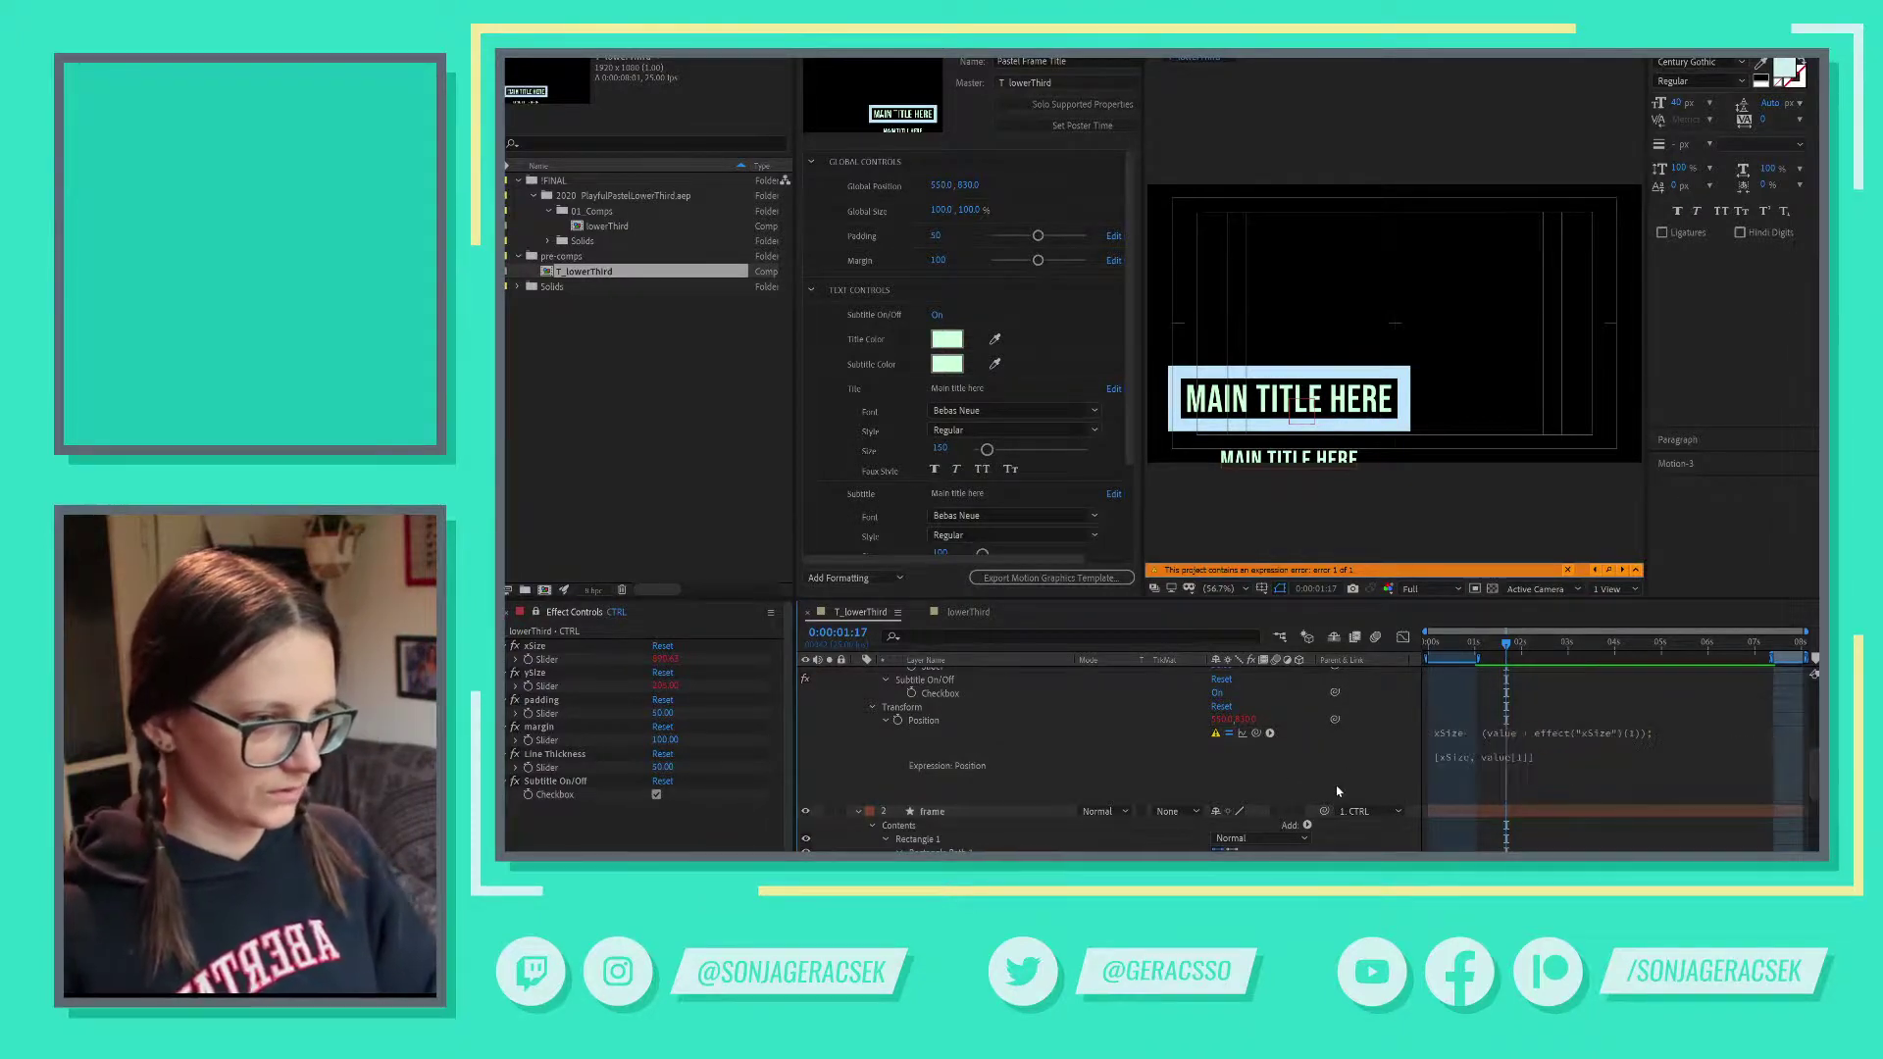
# - Remove the parentheses from the xSize statement and change the Position expression's last line to "[value + xSize/2, value[1]]"
pyautogui.click(1589, 737)
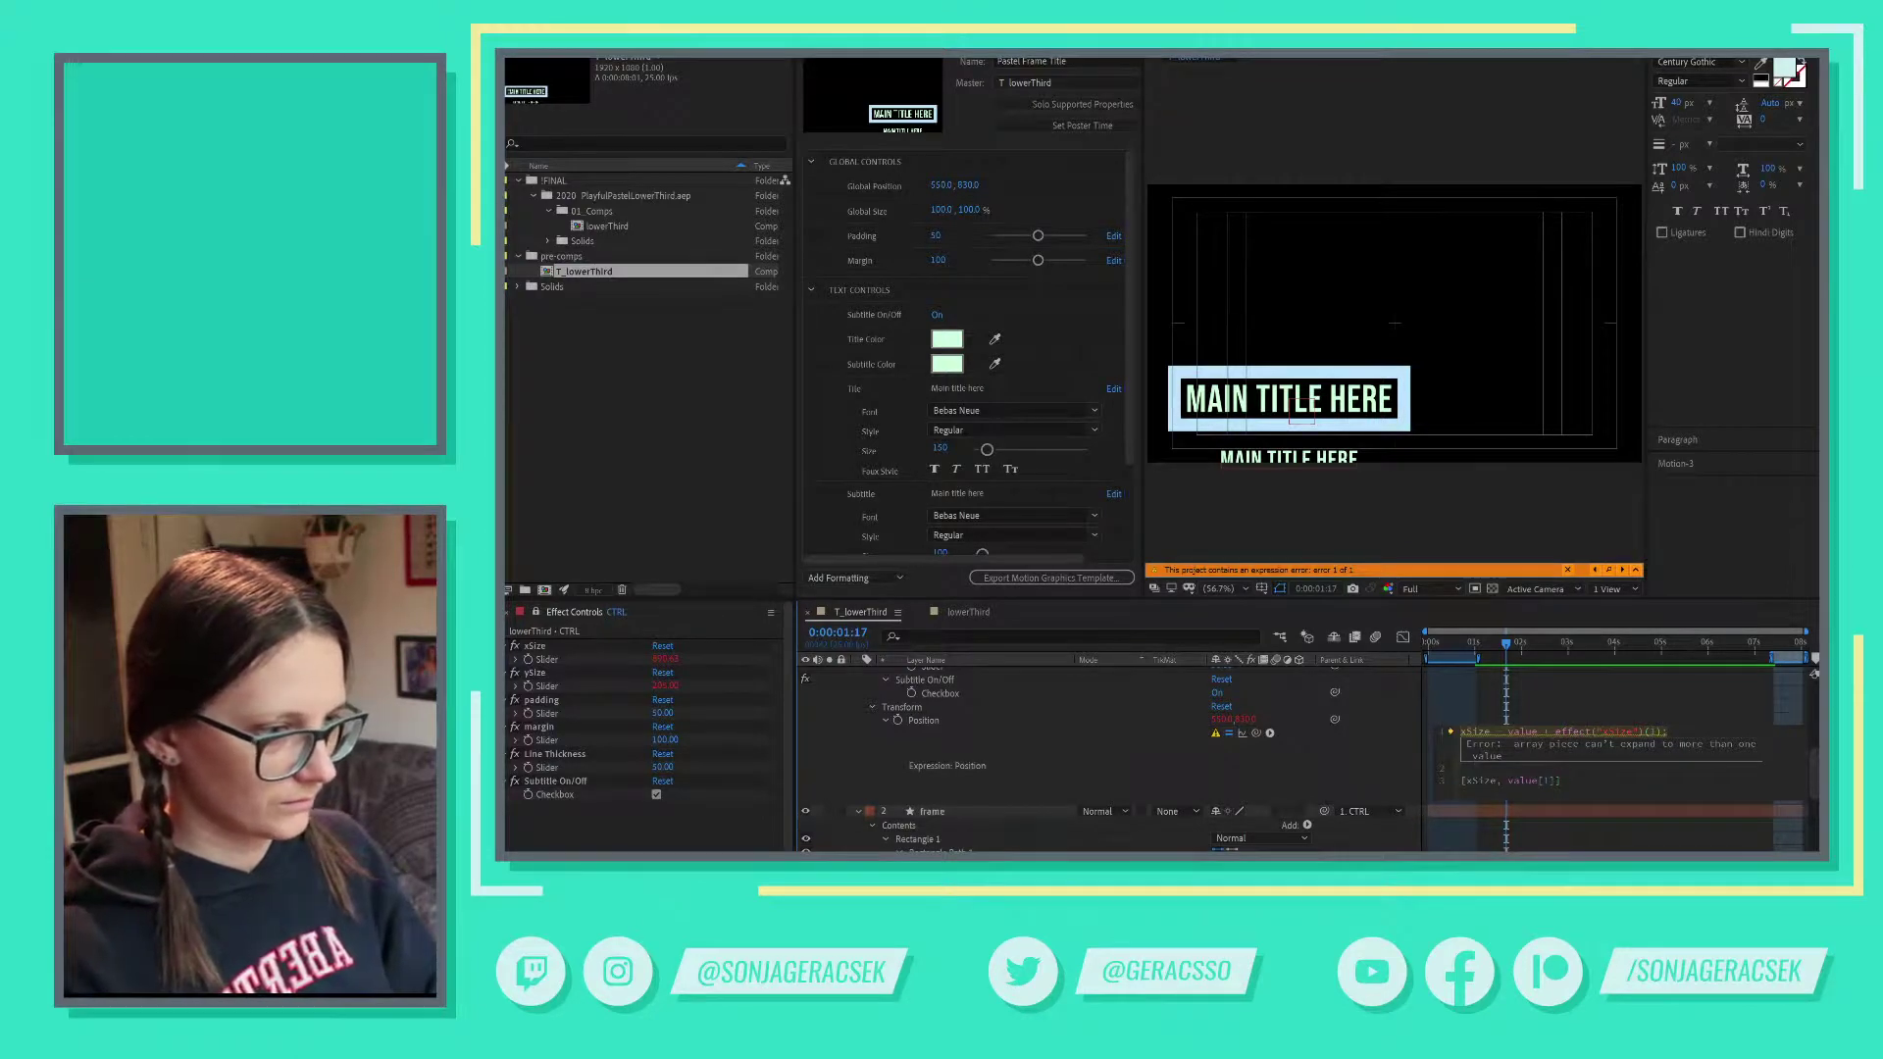
pyautogui.write('2')
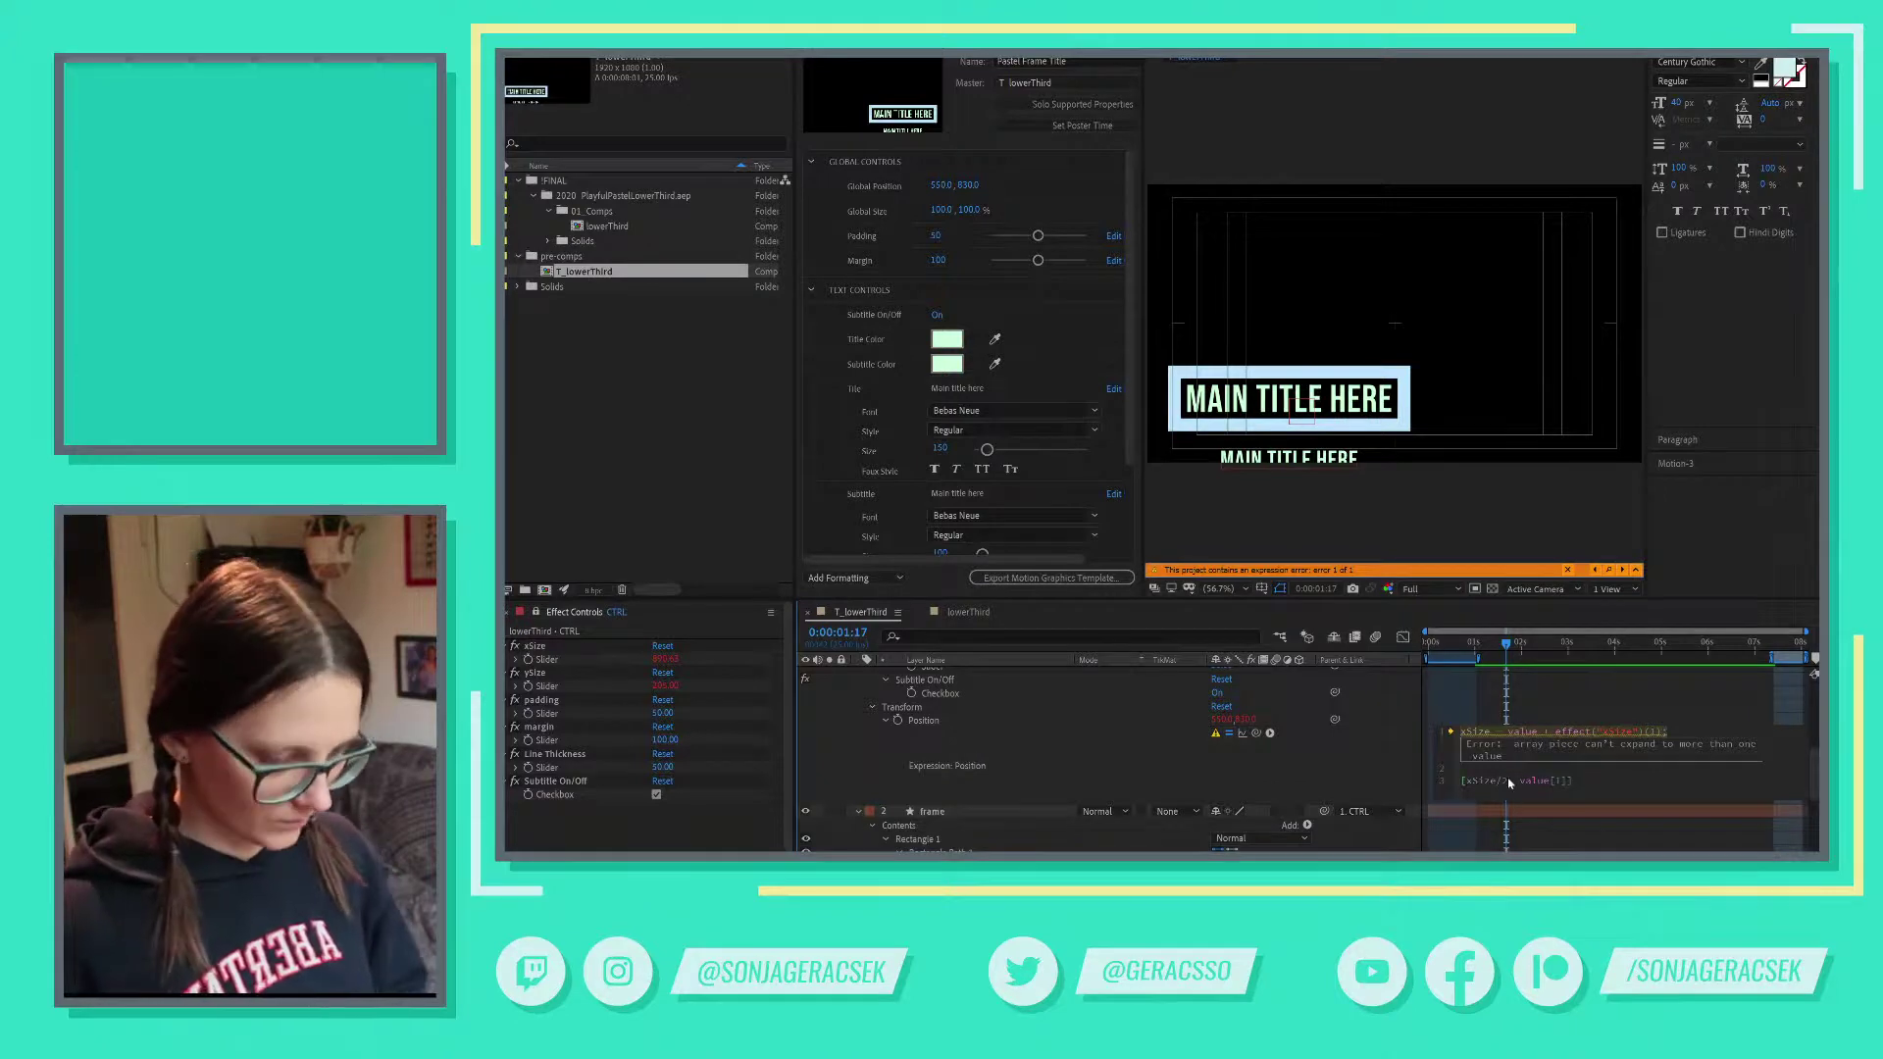
pyautogui.write('value +')
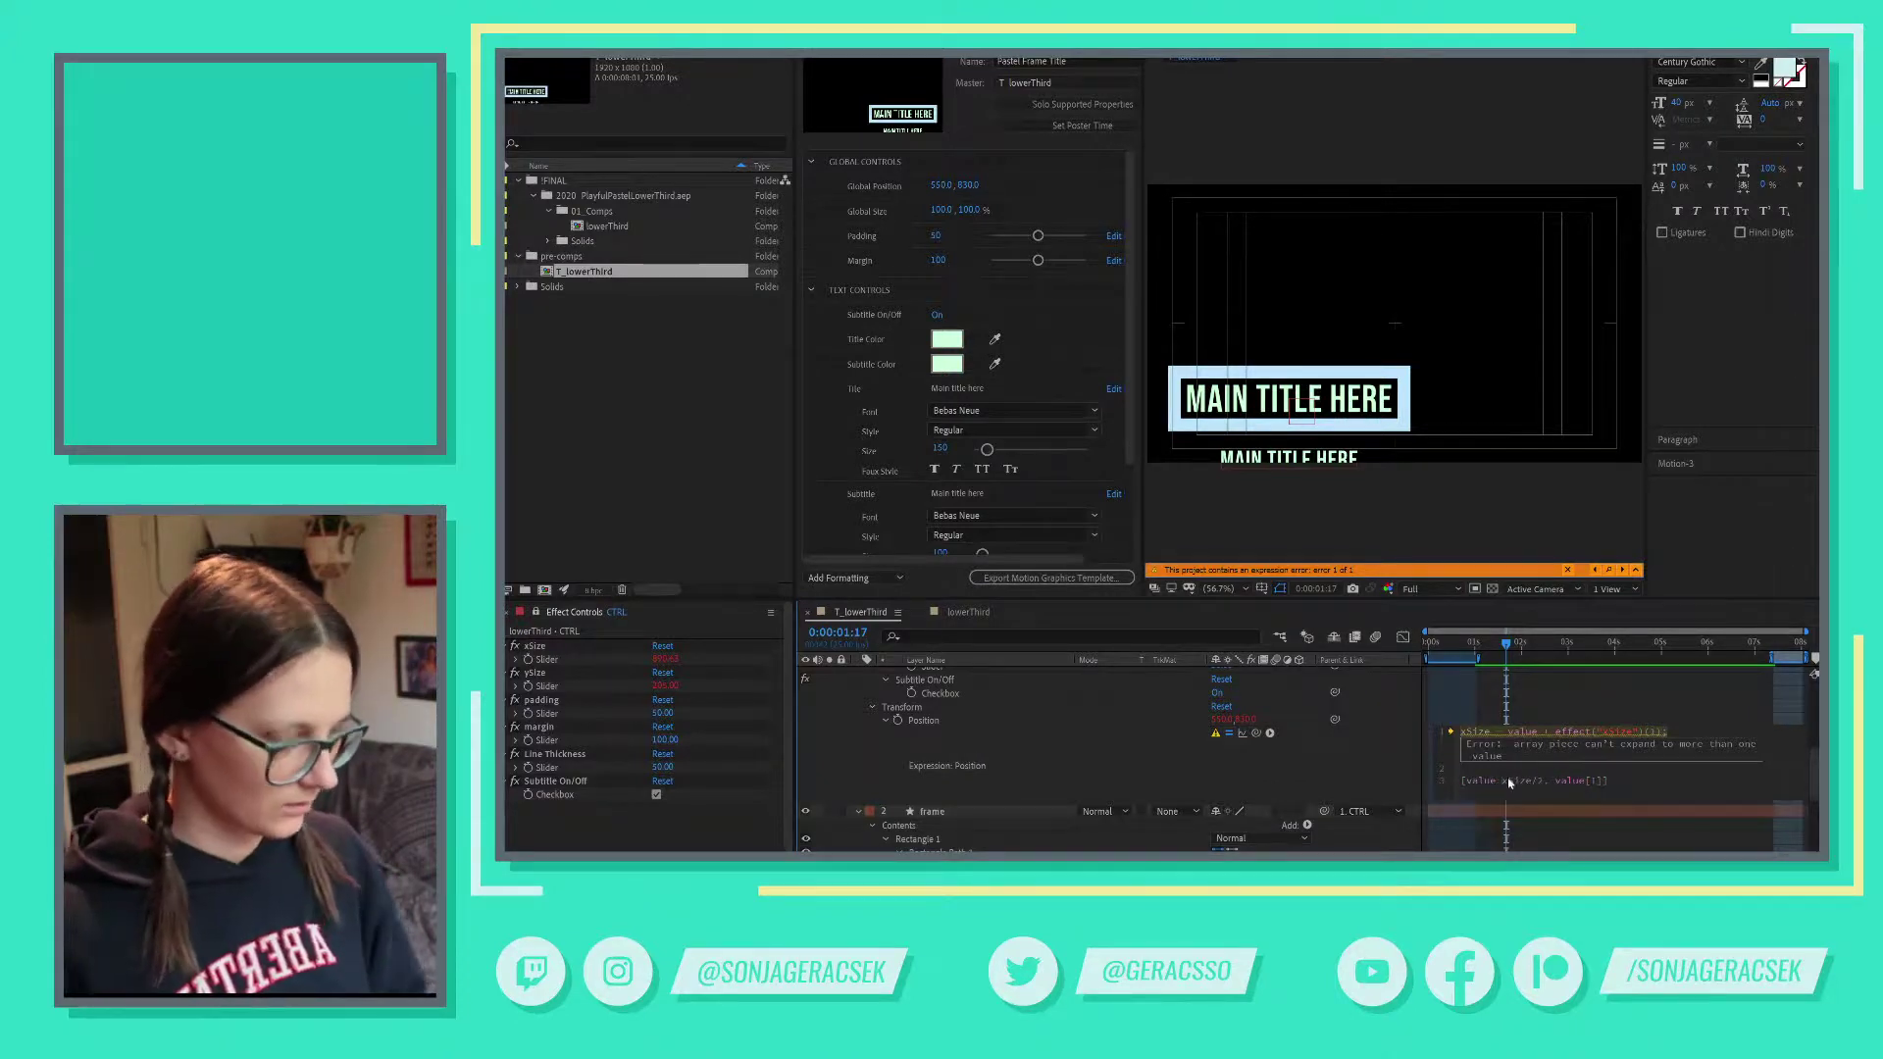
pyautogui.click(1246, 774)
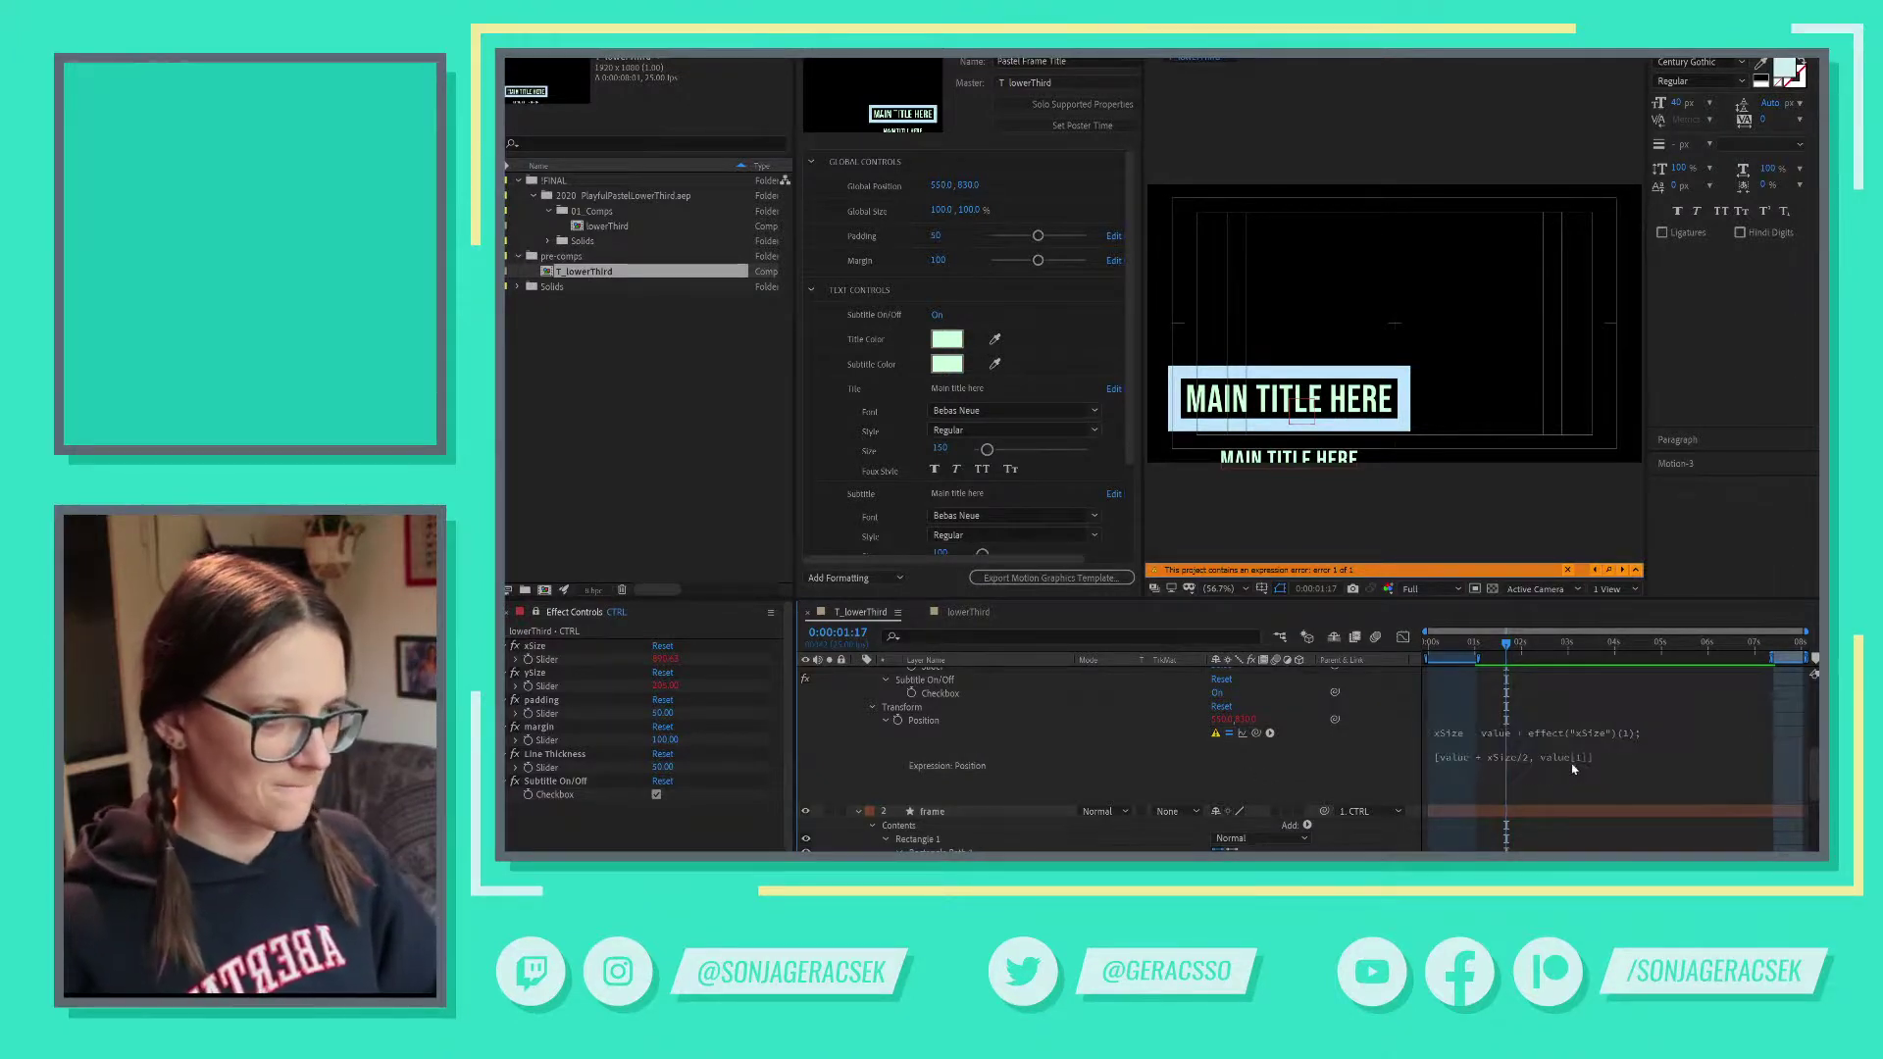
# - Delete "value +" from the xSize statement so that it uses only effect("xSize")(1)
pyautogui.click(1544, 733)
pyautogui.press('BackSpace')
pyautogui.press('BackSpace')
pyautogui.press('BackSpace')
pyautogui.press('BackSpace')
pyautogui.press('BackSpace')
pyautogui.press('BackSpace')
pyautogui.press('BackSpace')
pyautogui.press('BackSpace')
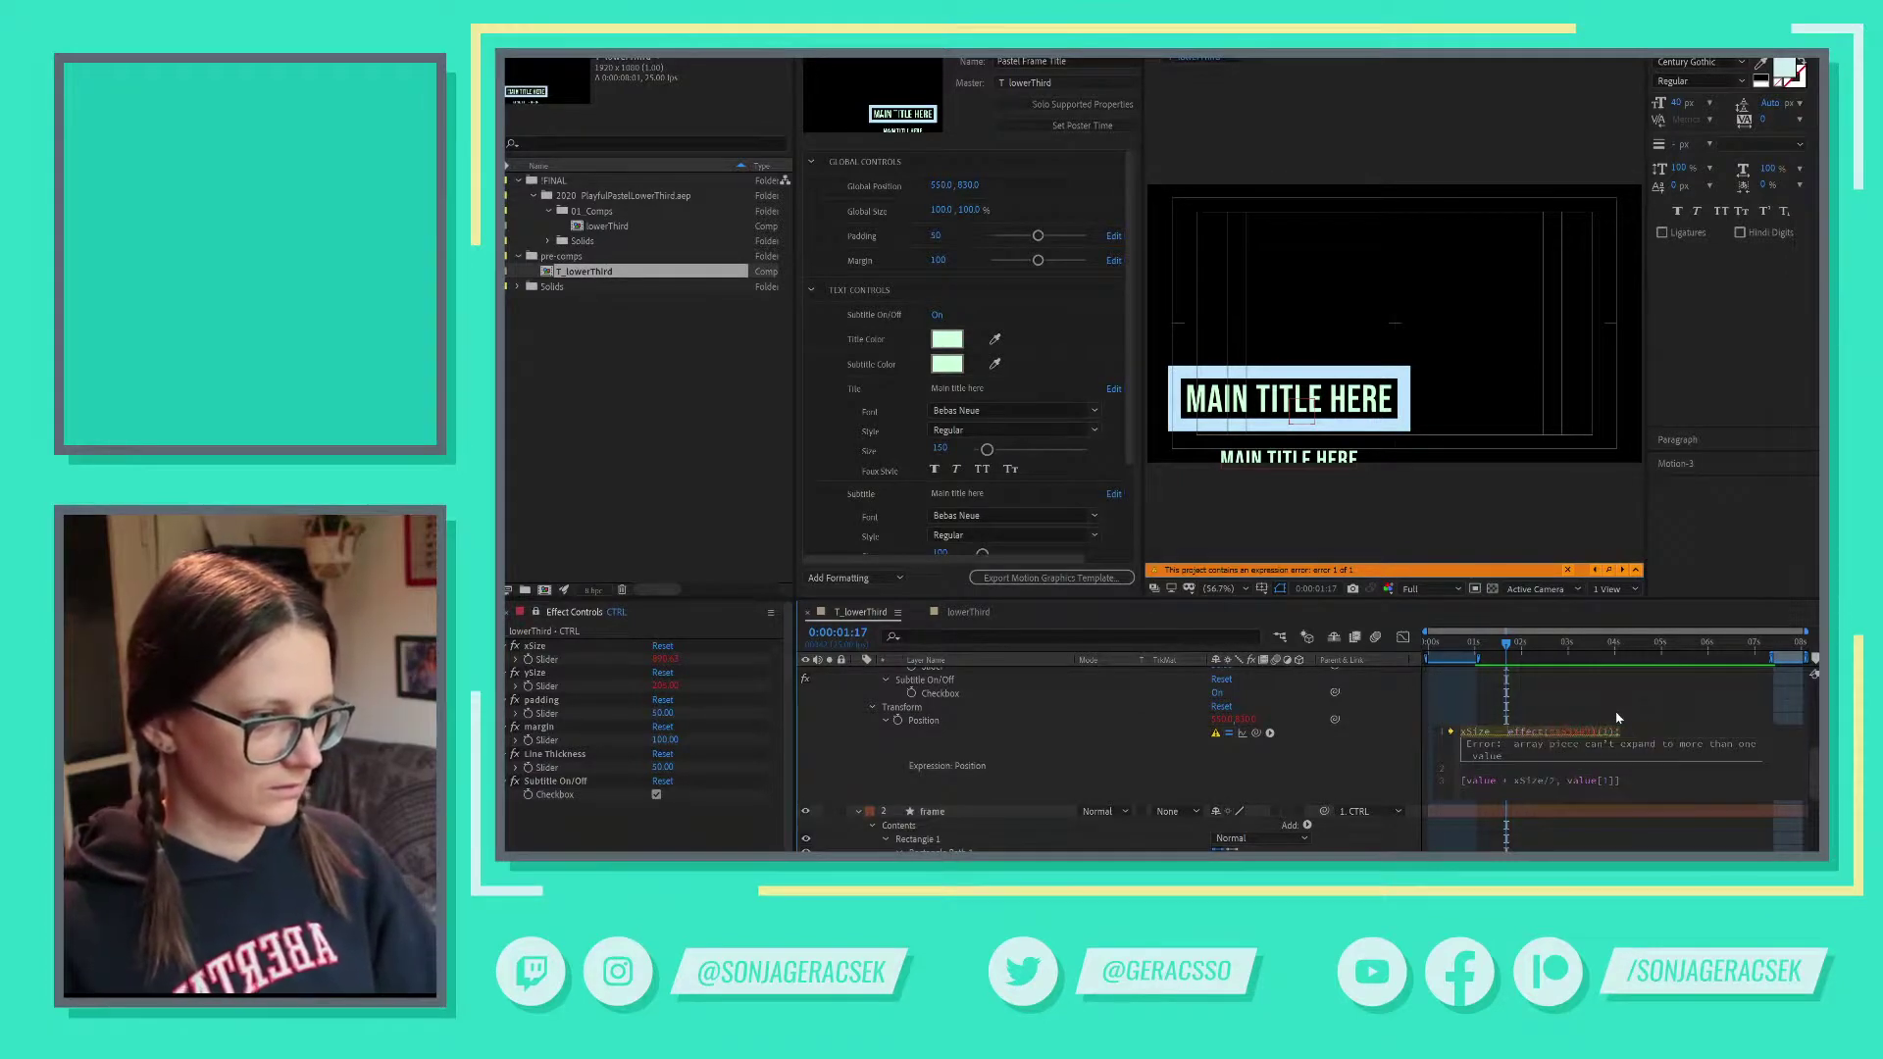
# - Examine the clamp-based Position expression in the lowerThird composition for reference and return to T_lowerThird
pyautogui.click(1312, 772)
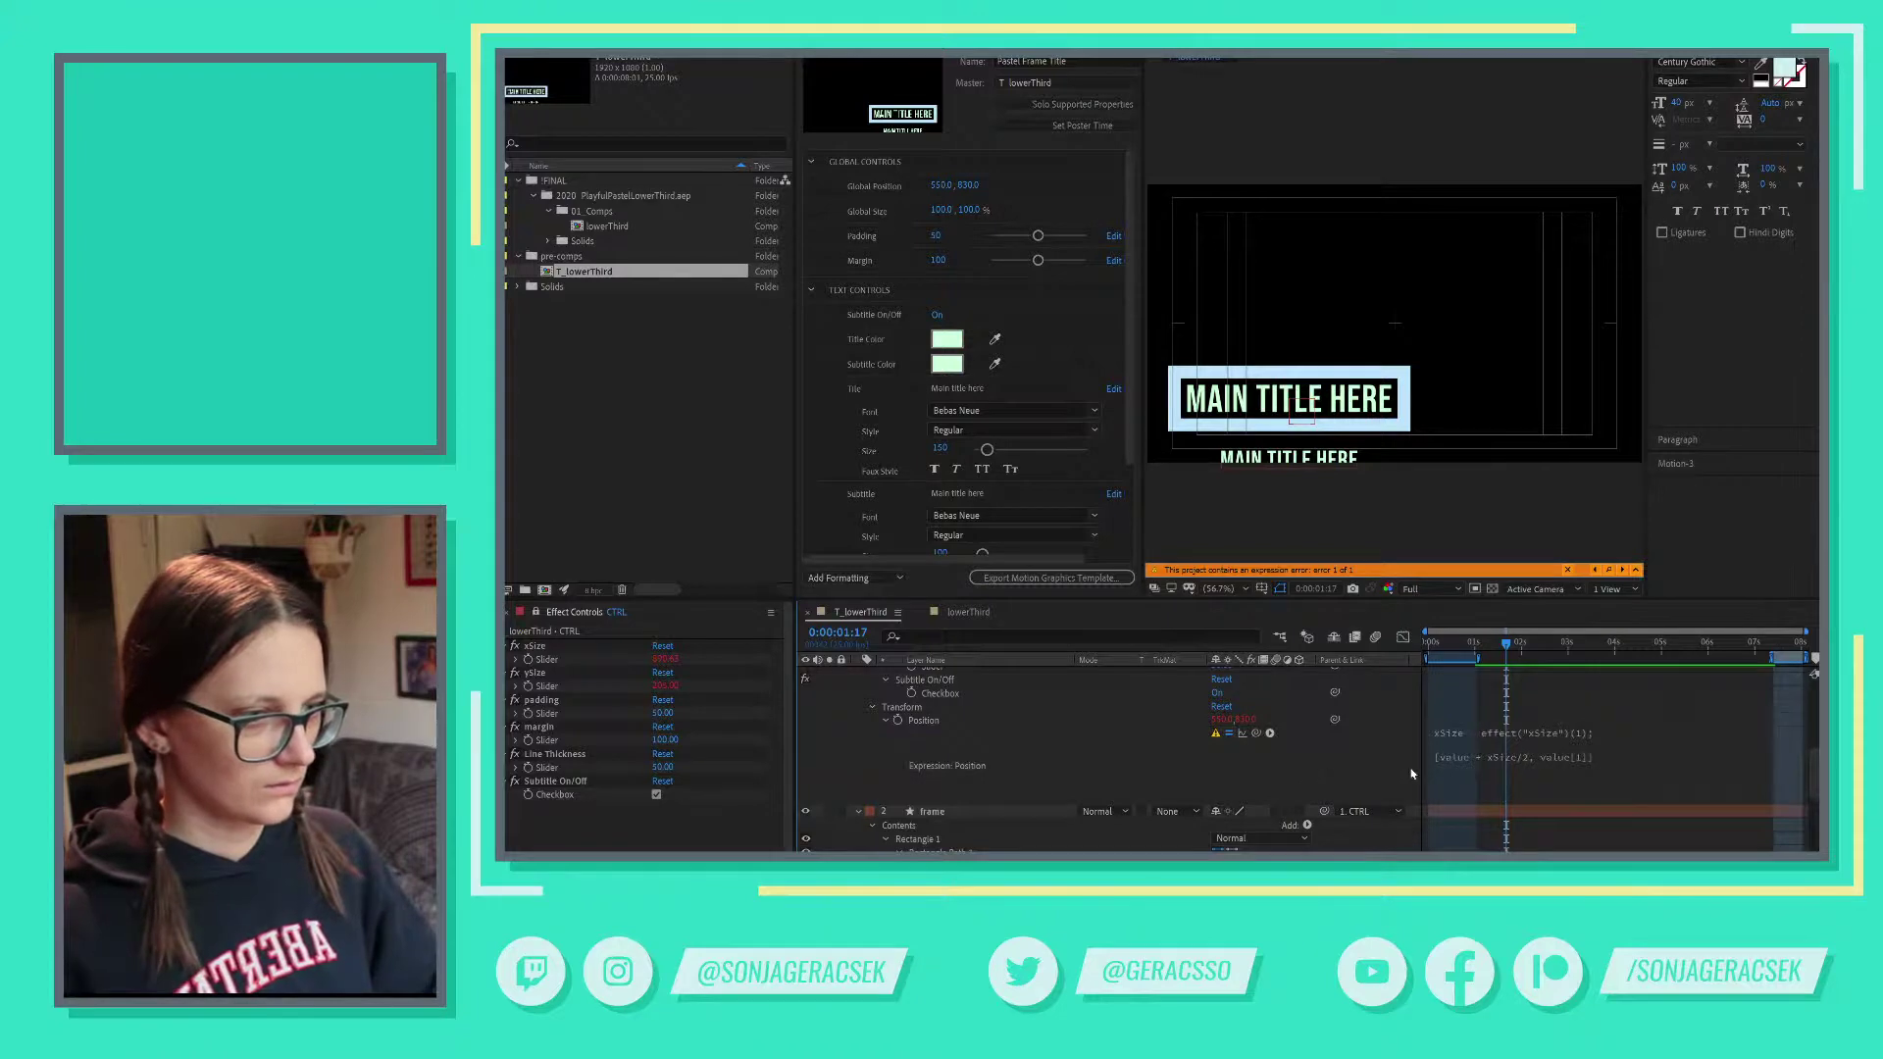
pyautogui.click(1463, 766)
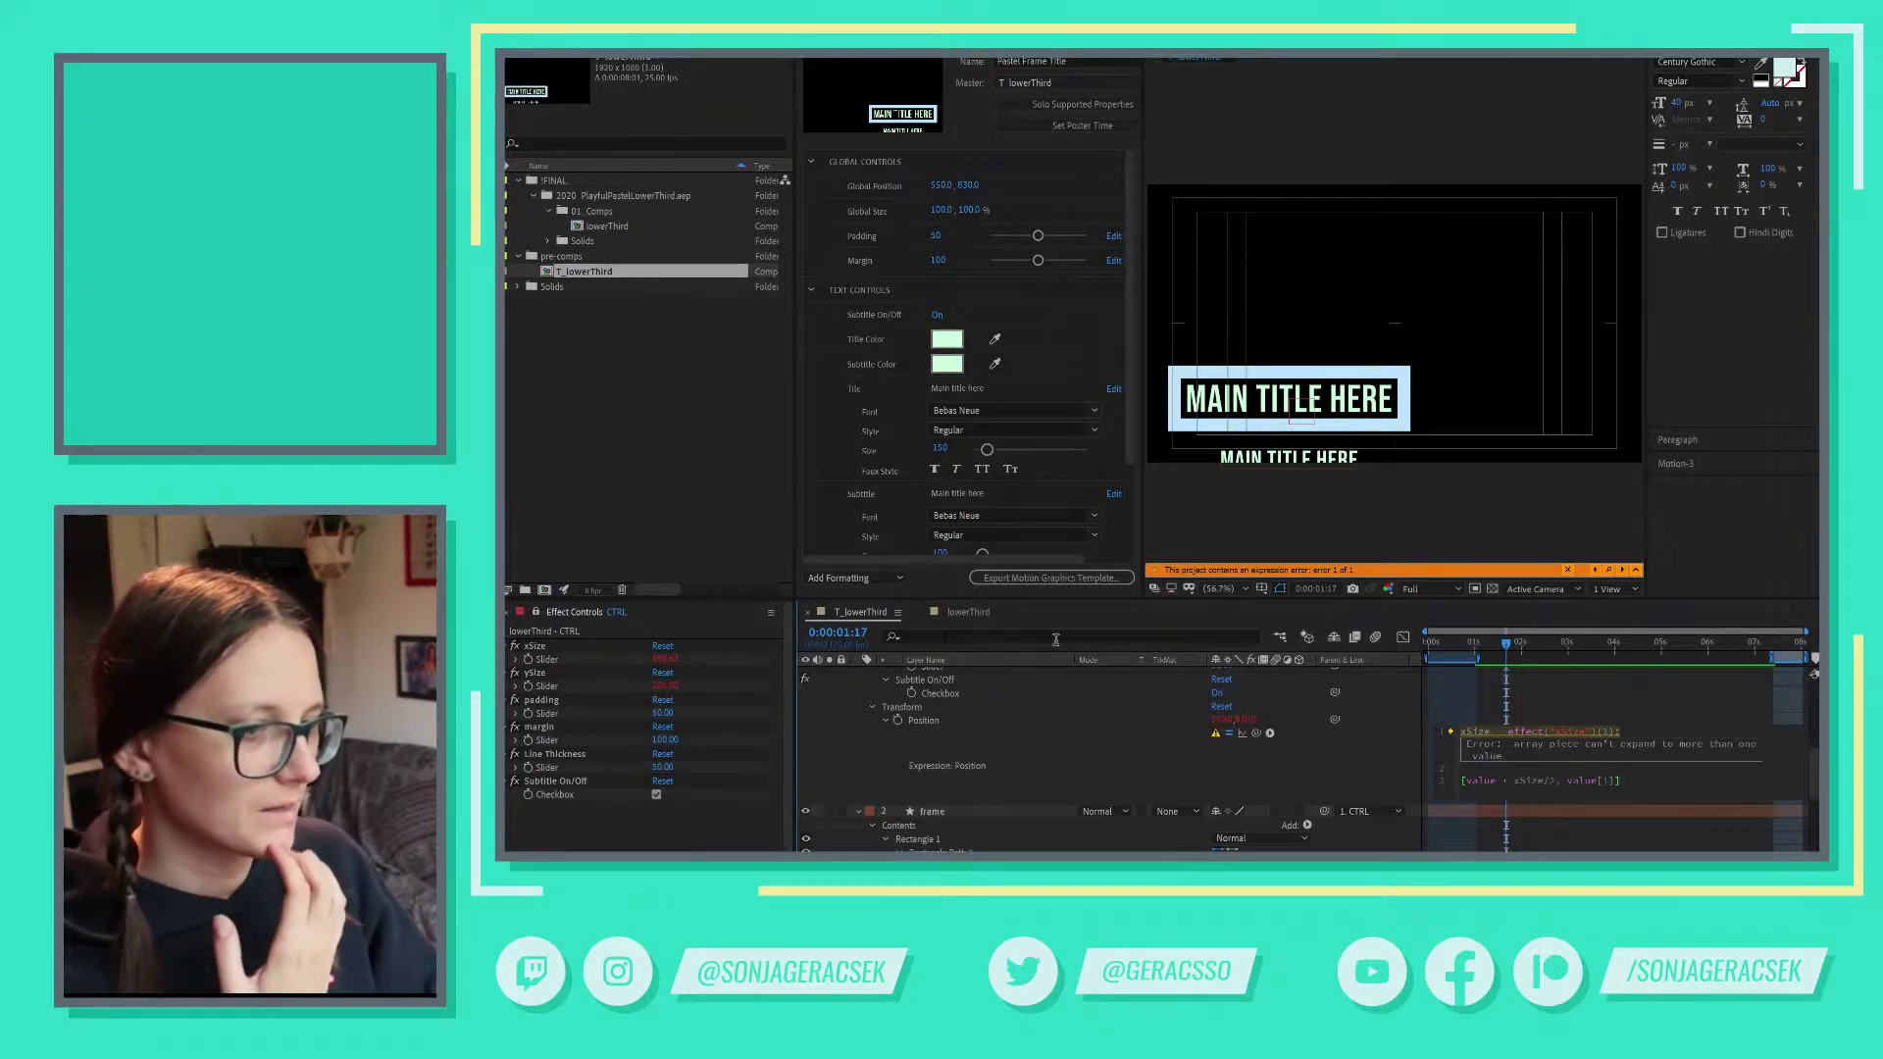
pyautogui.click(970, 612)
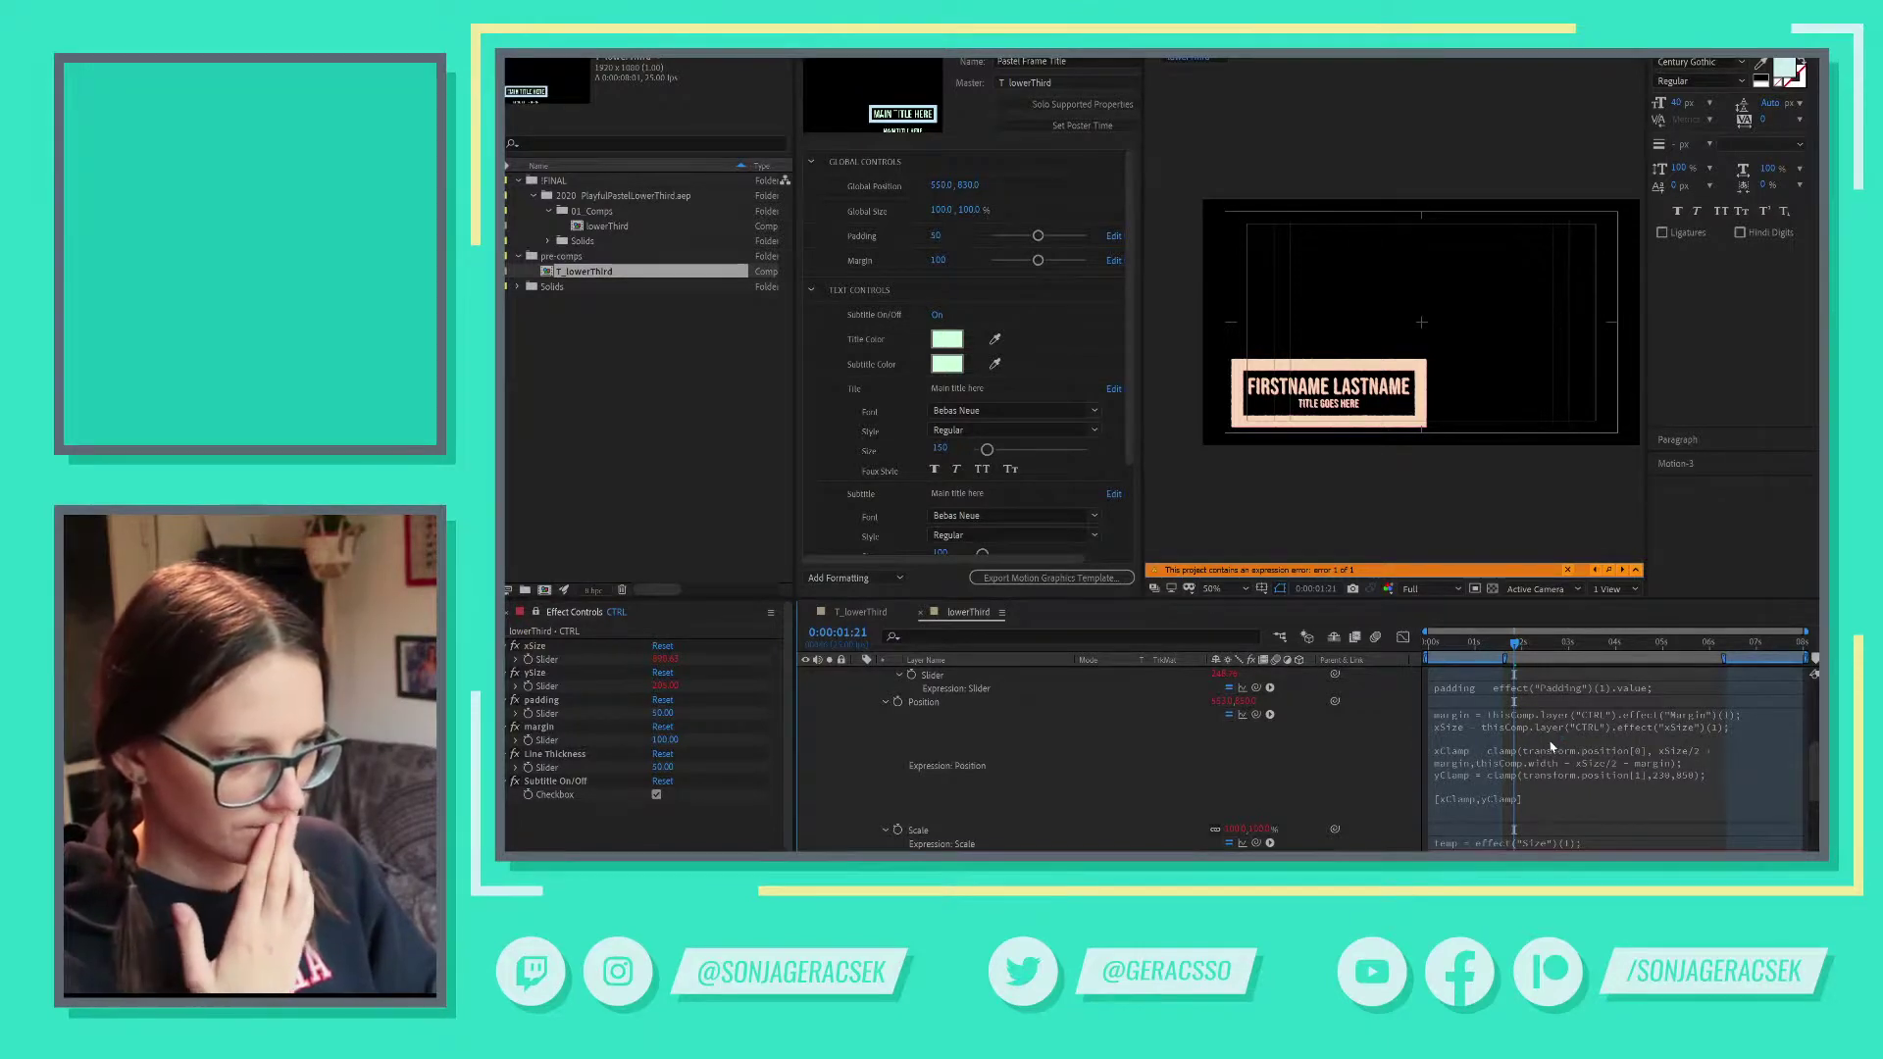
pyautogui.click(1484, 766)
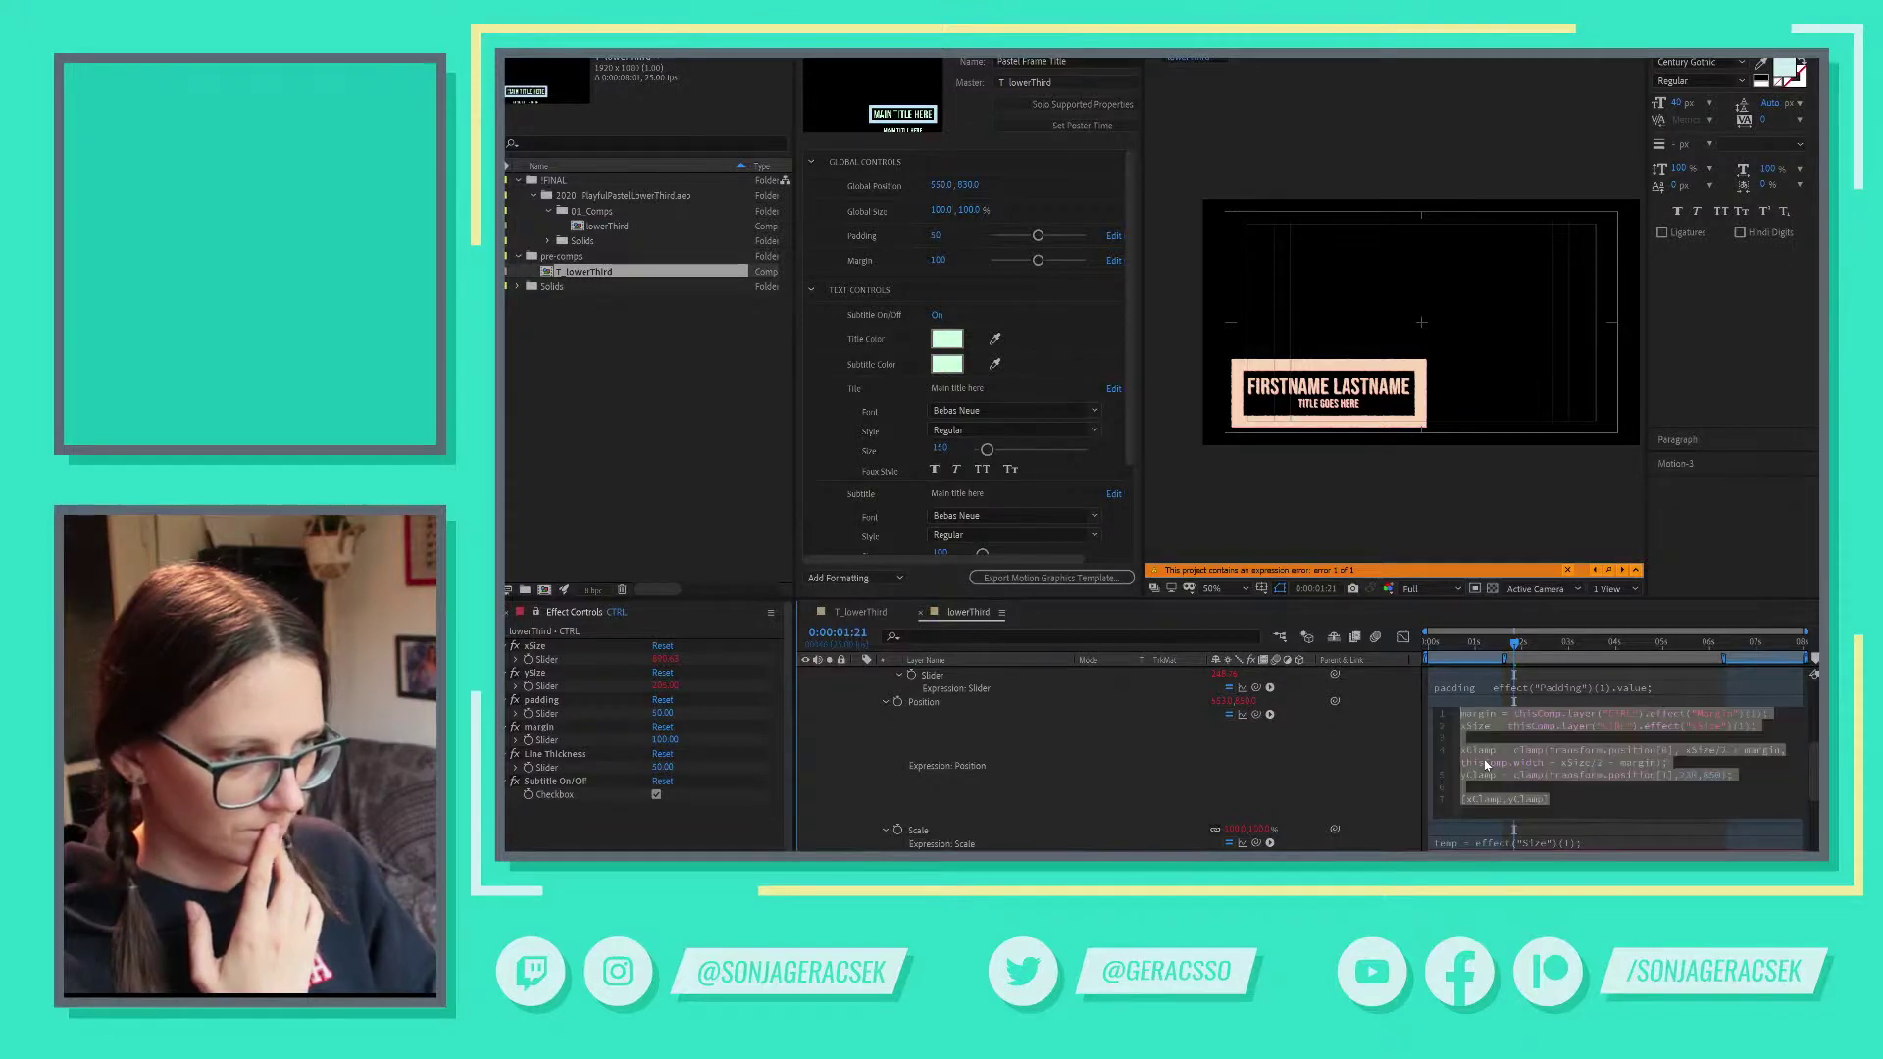
pyautogui.click(1251, 789)
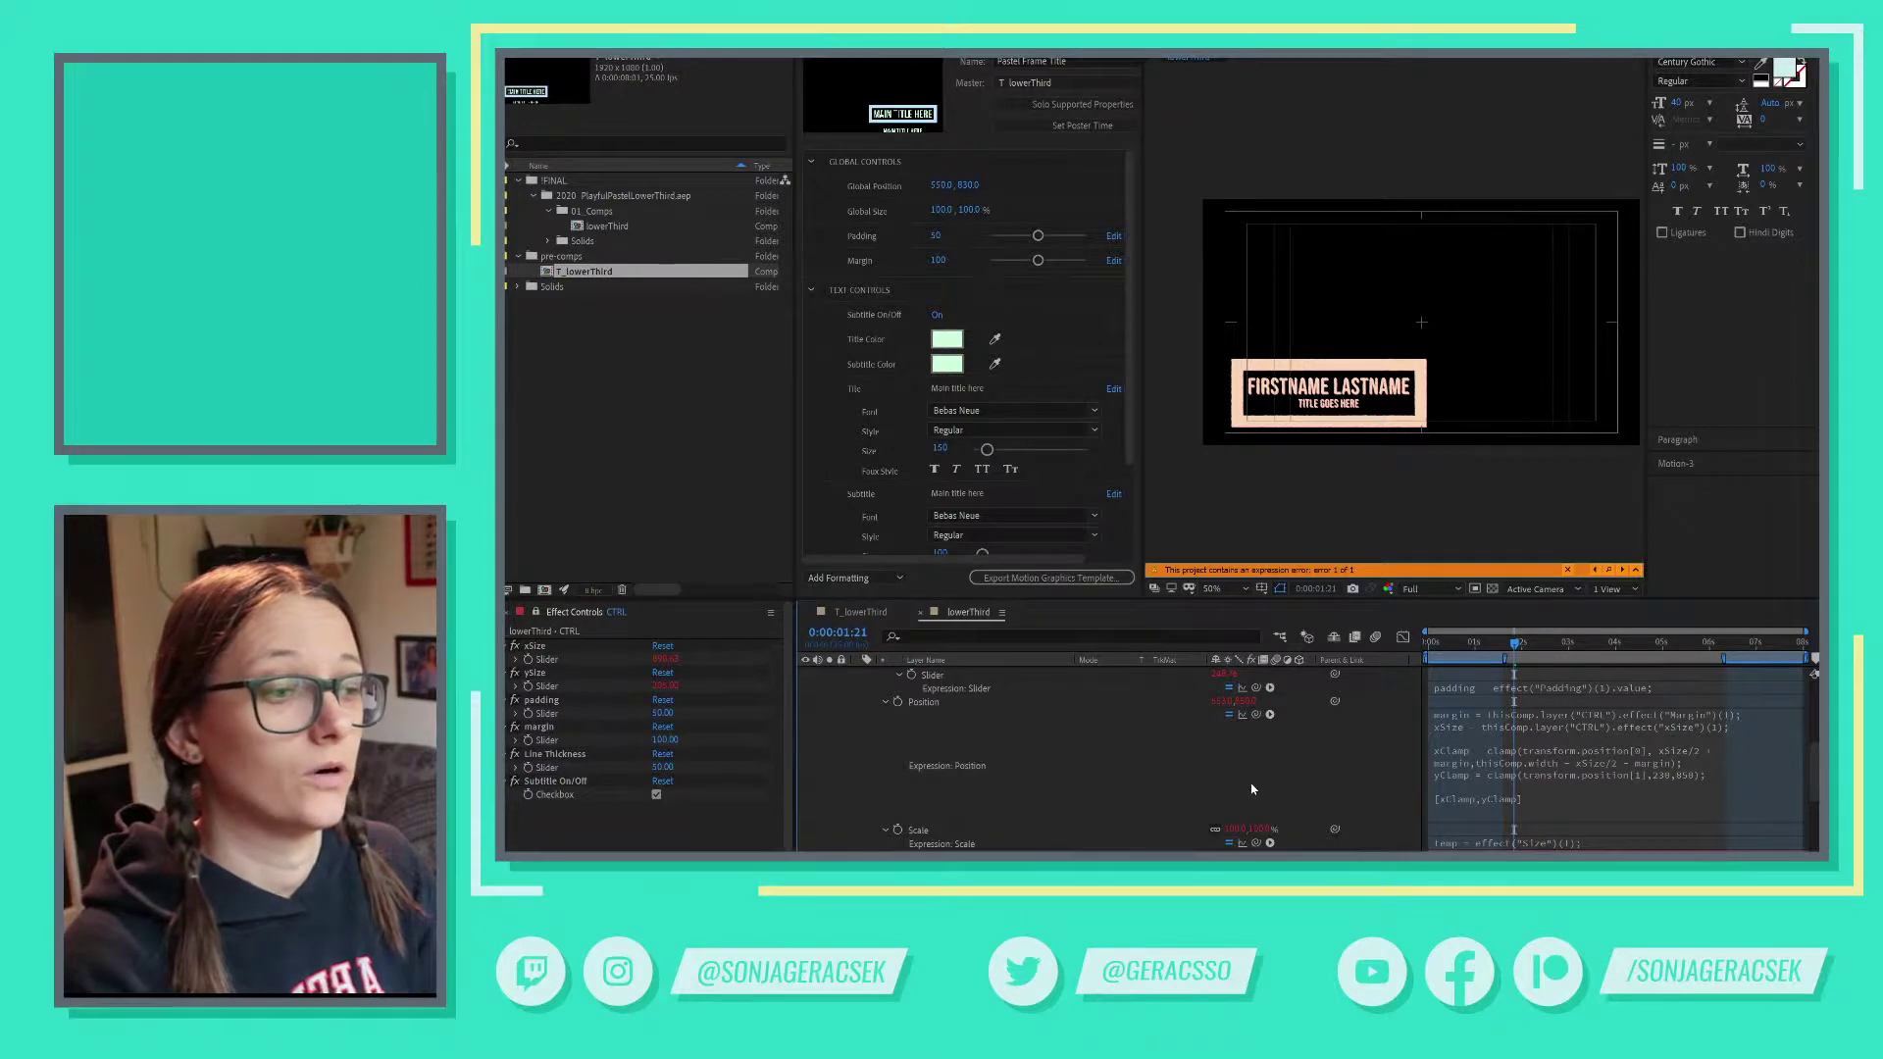
pyautogui.click(860, 612)
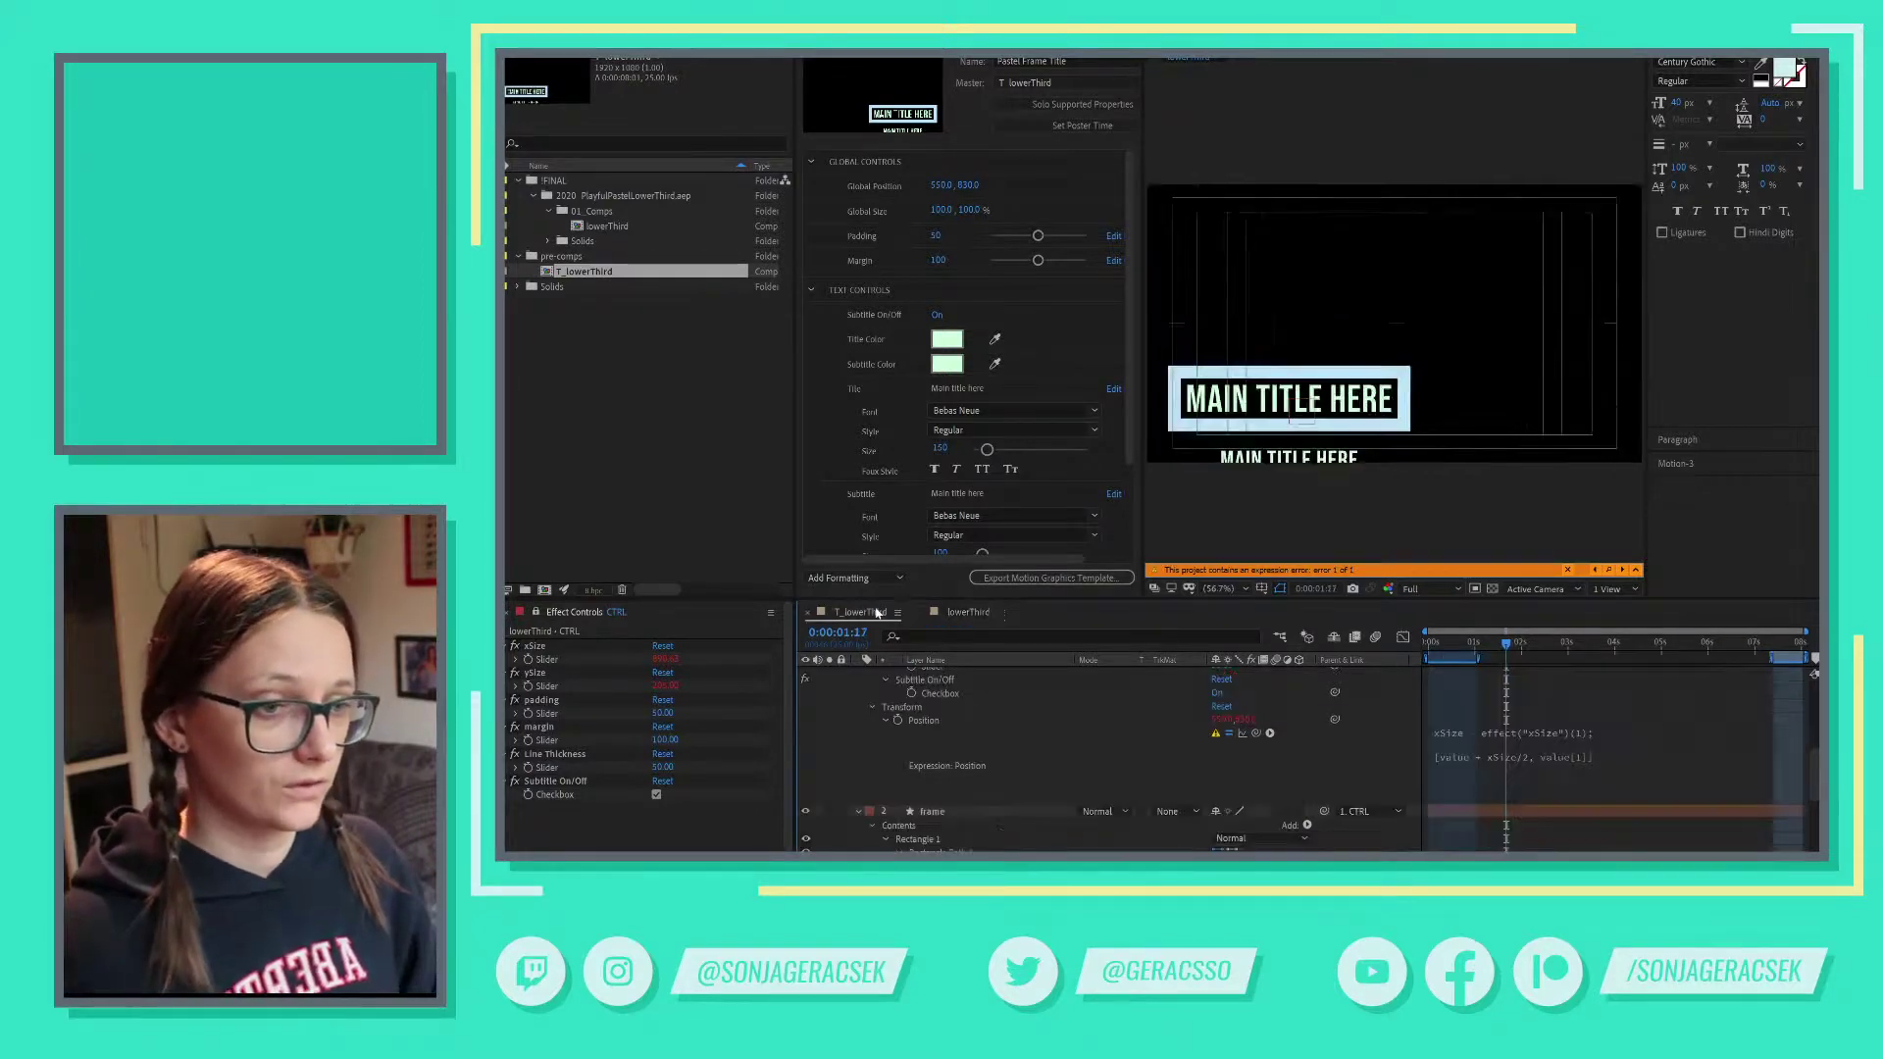
# - Undo the combined Position changes back to separate X and Y Position properties, and reveal the X Position expression
pyautogui.rightClick(925, 723)
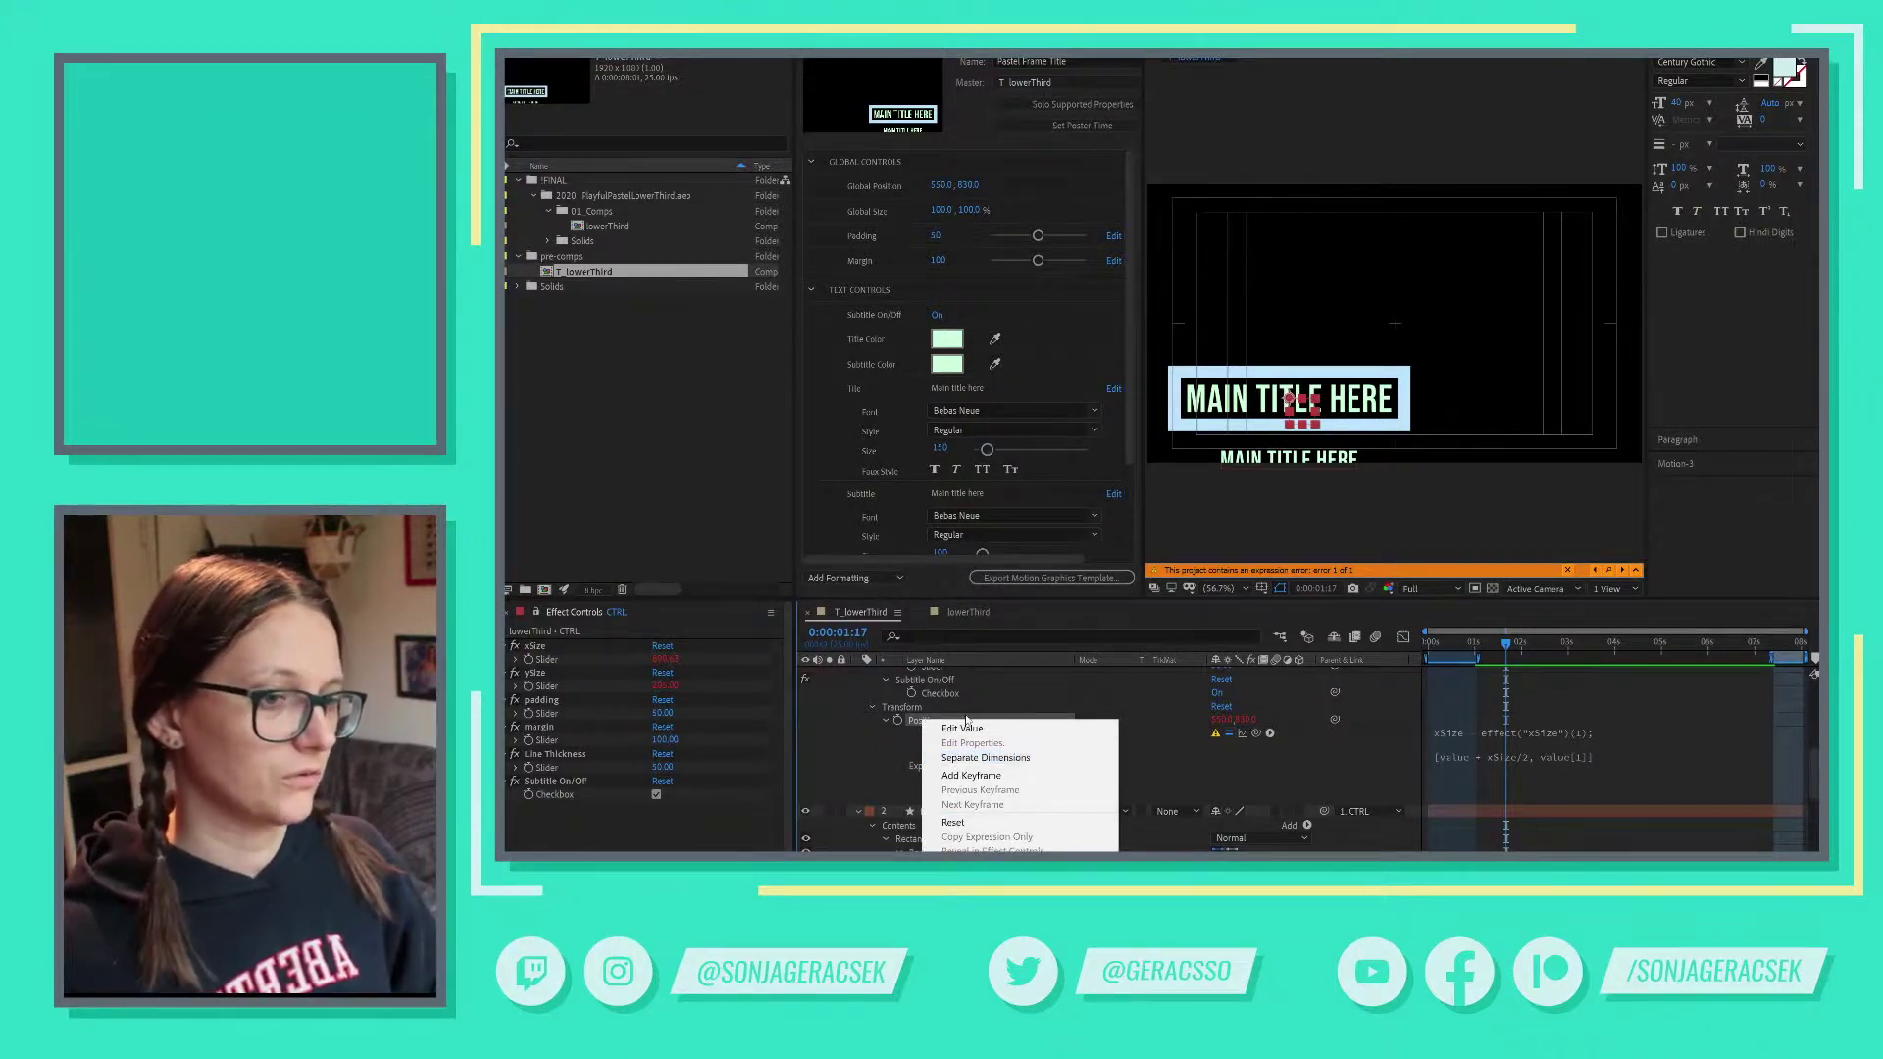
pyautogui.click(858, 195)
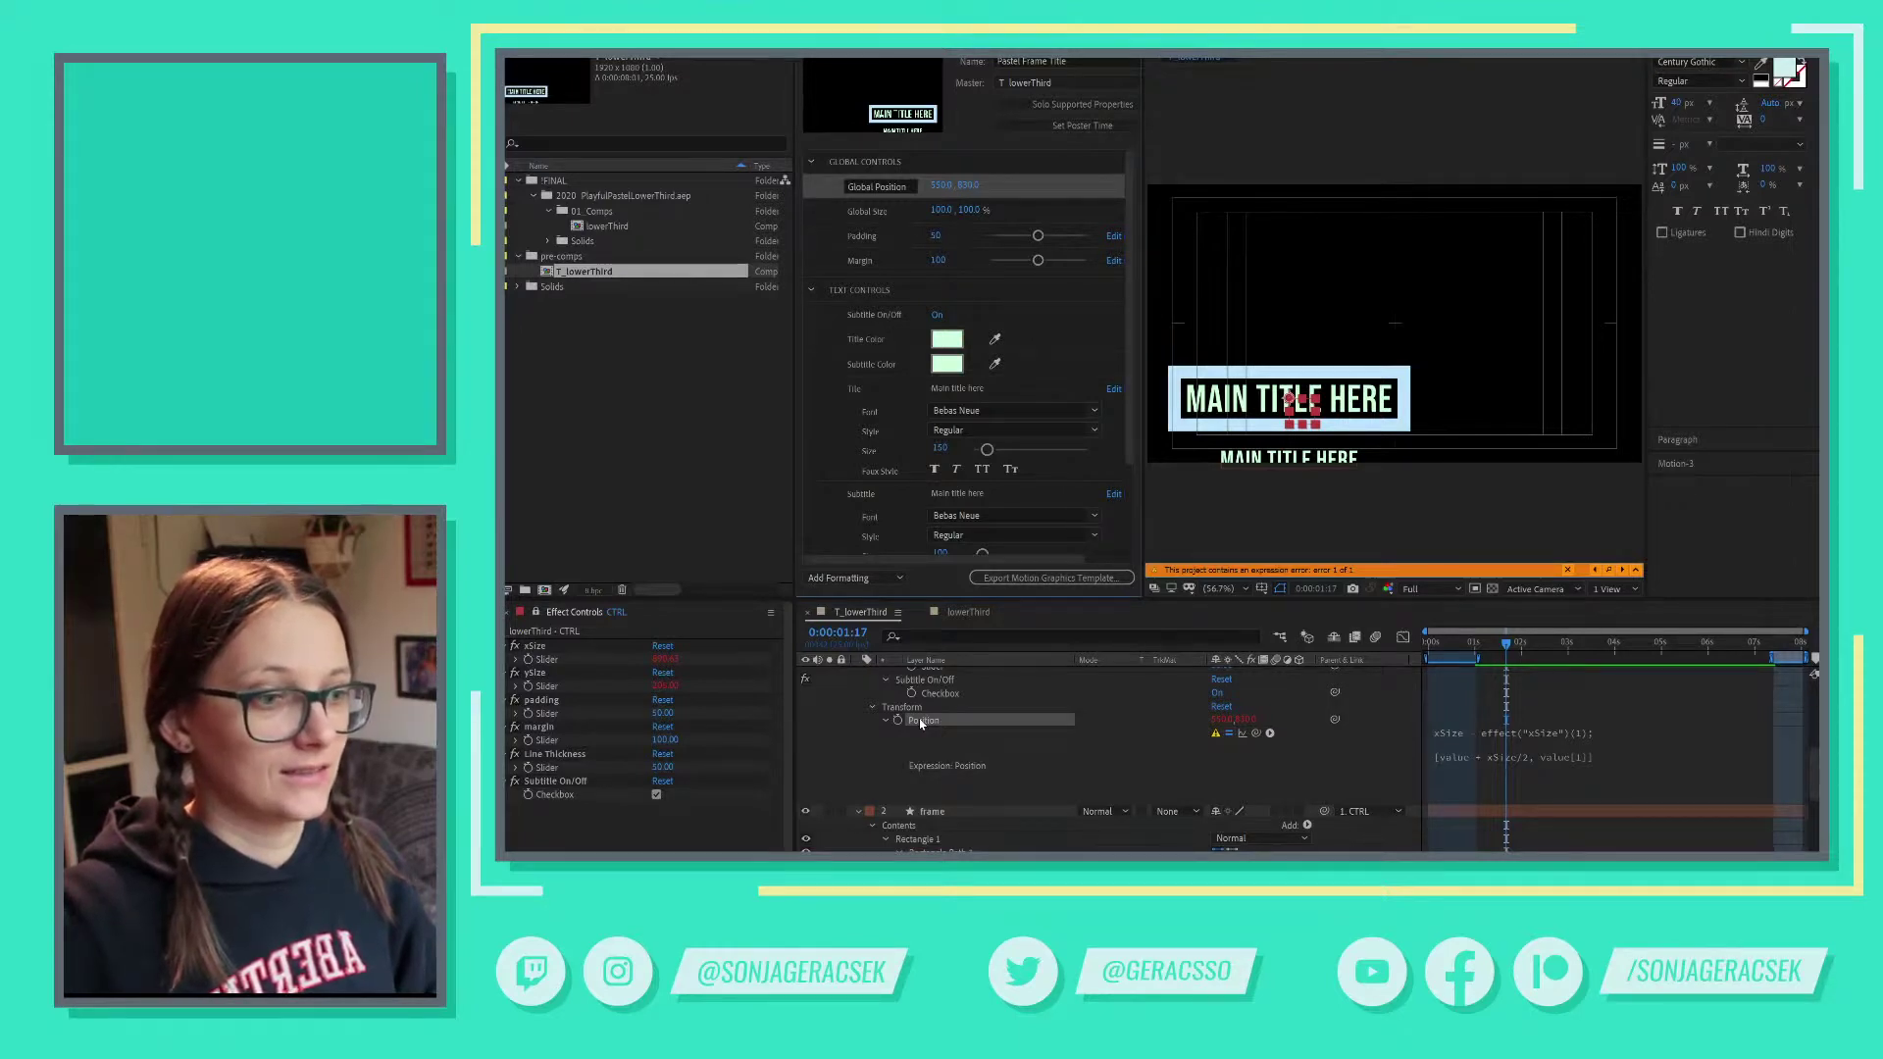
pyautogui.hotkey('ctrl', 'z')
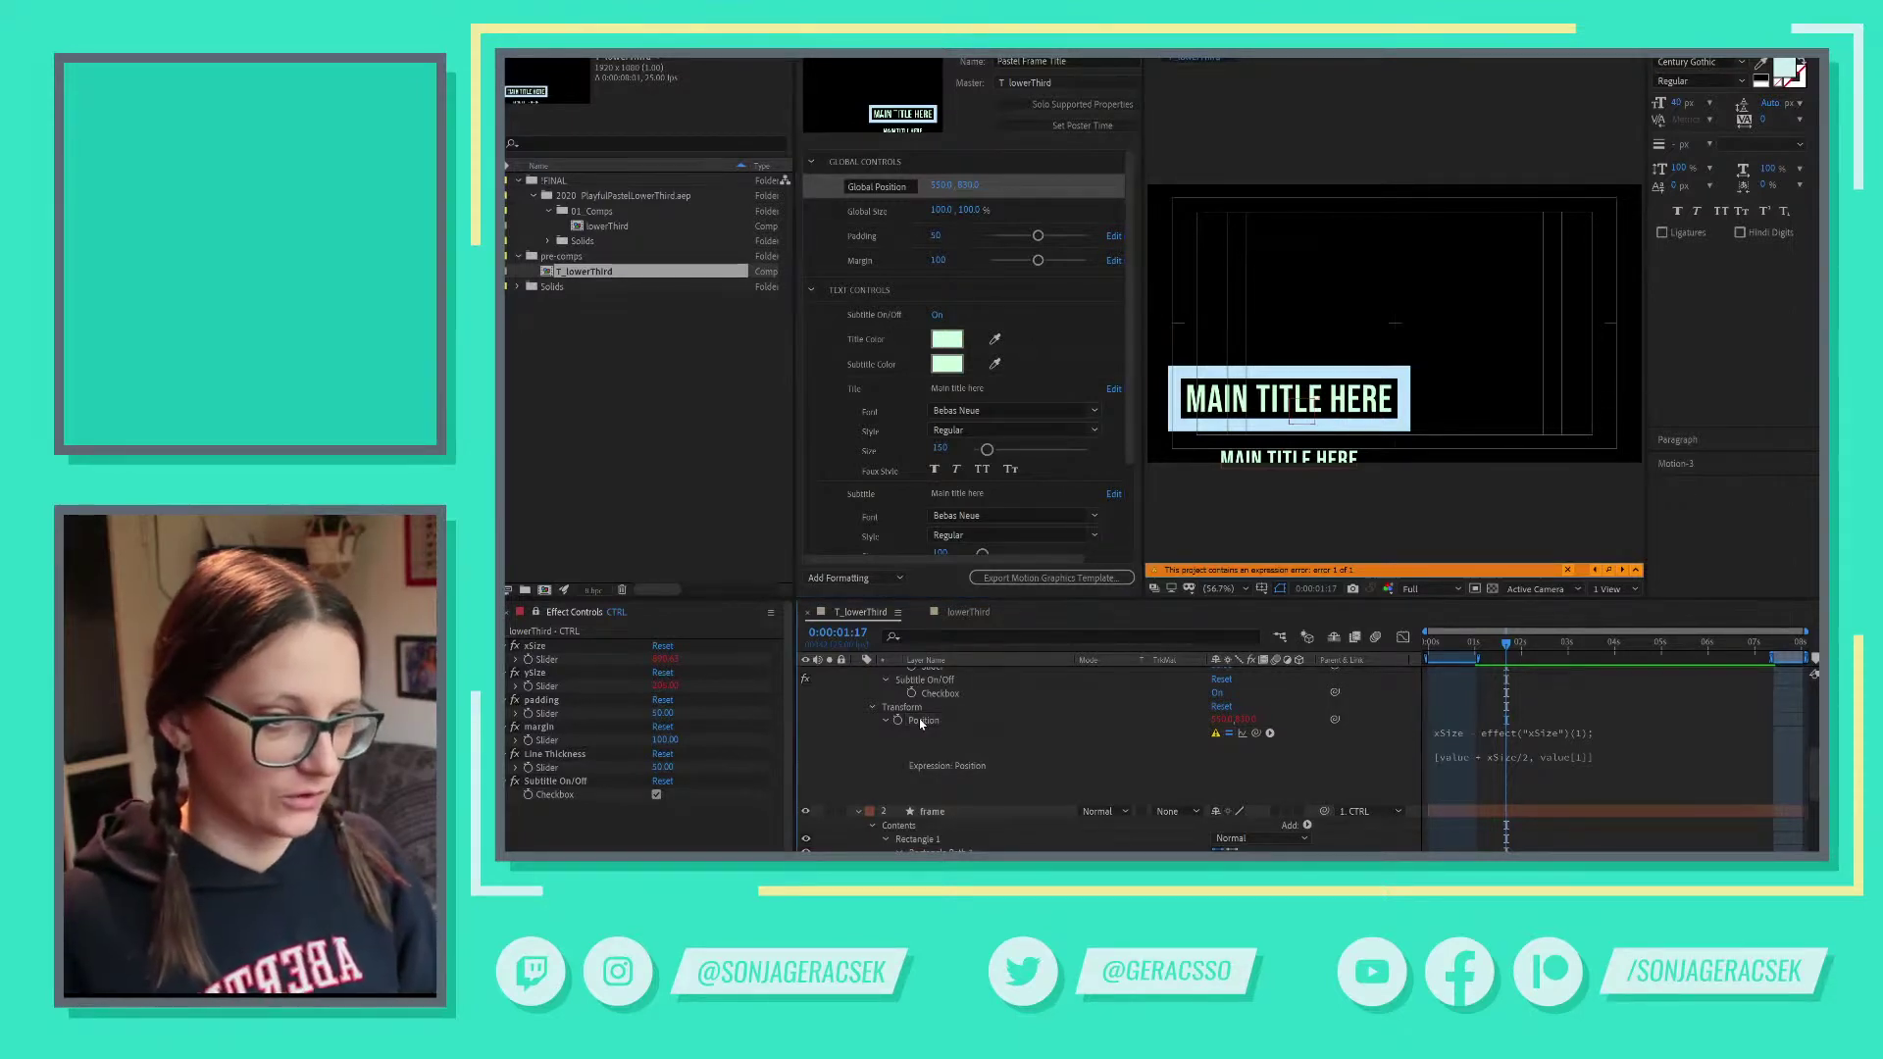
pyautogui.hotkey('ctrl', 'z')
pyautogui.hotkey('ctrl', 'z')
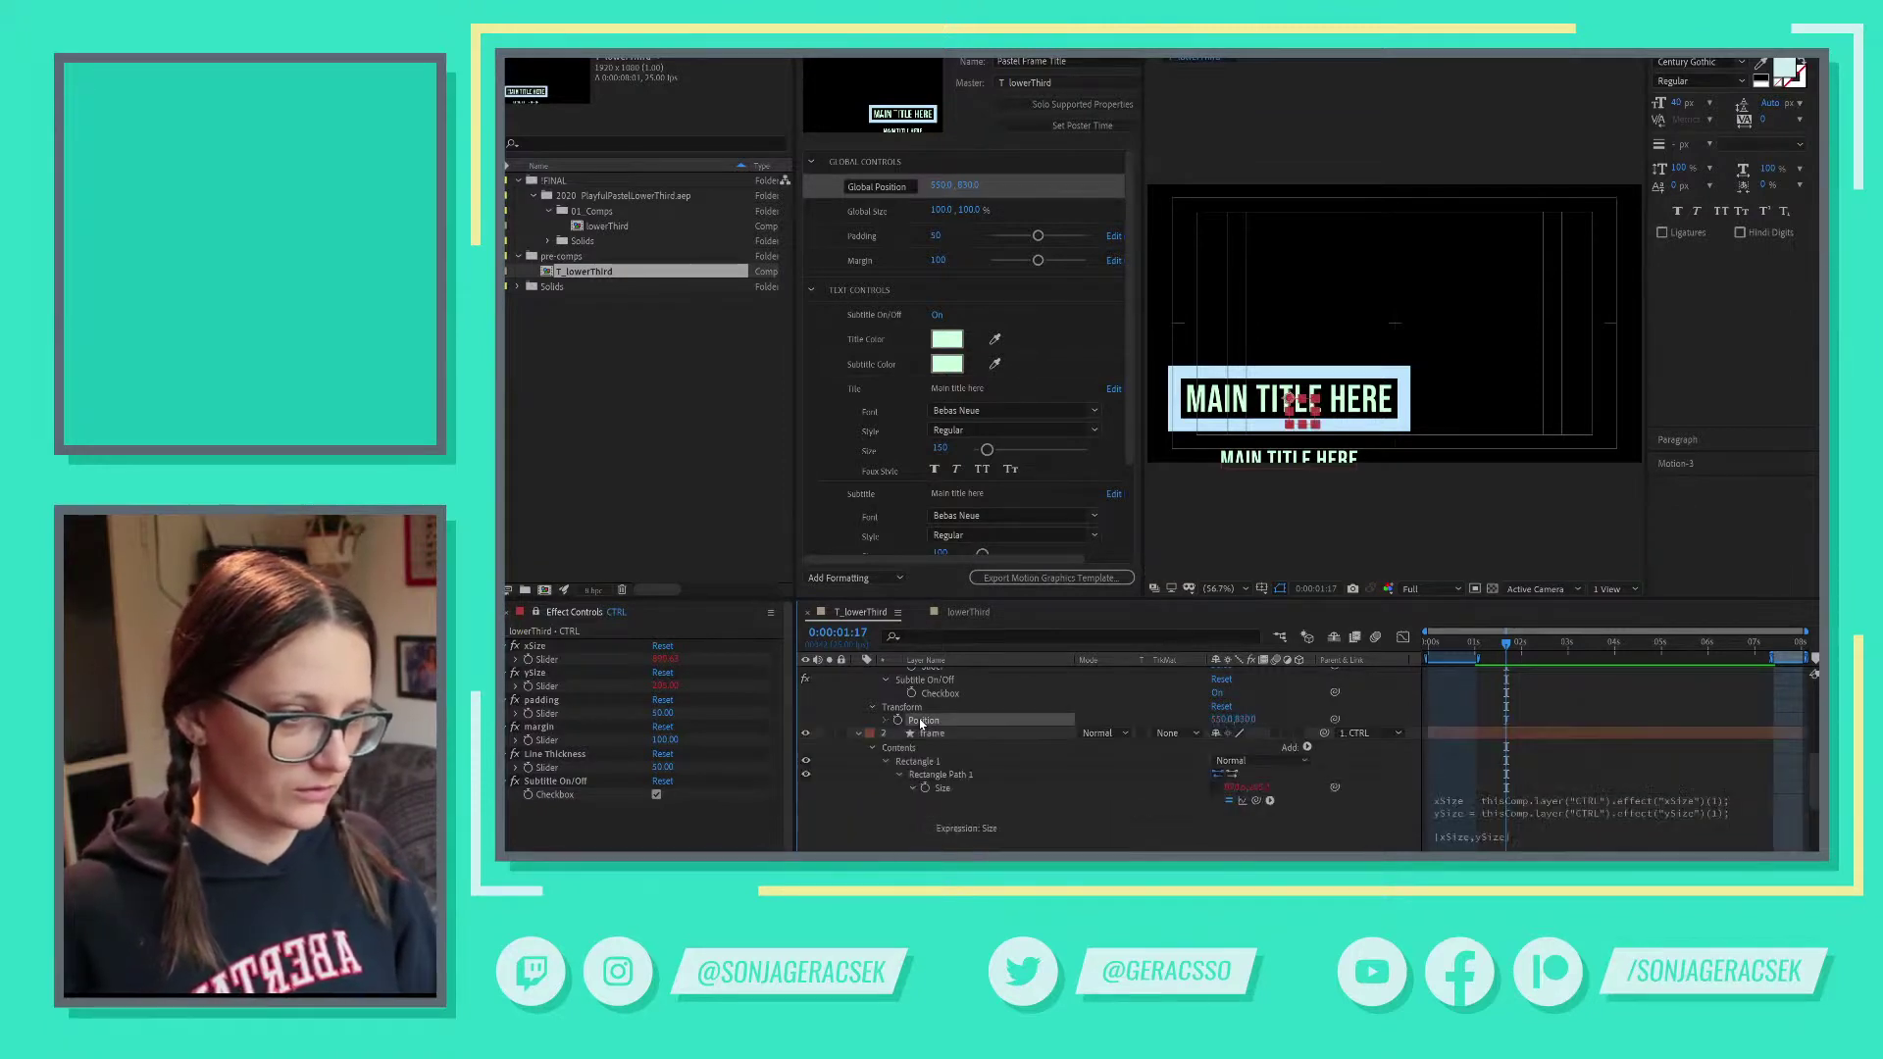
pyautogui.hotkey('ctrl', 'z')
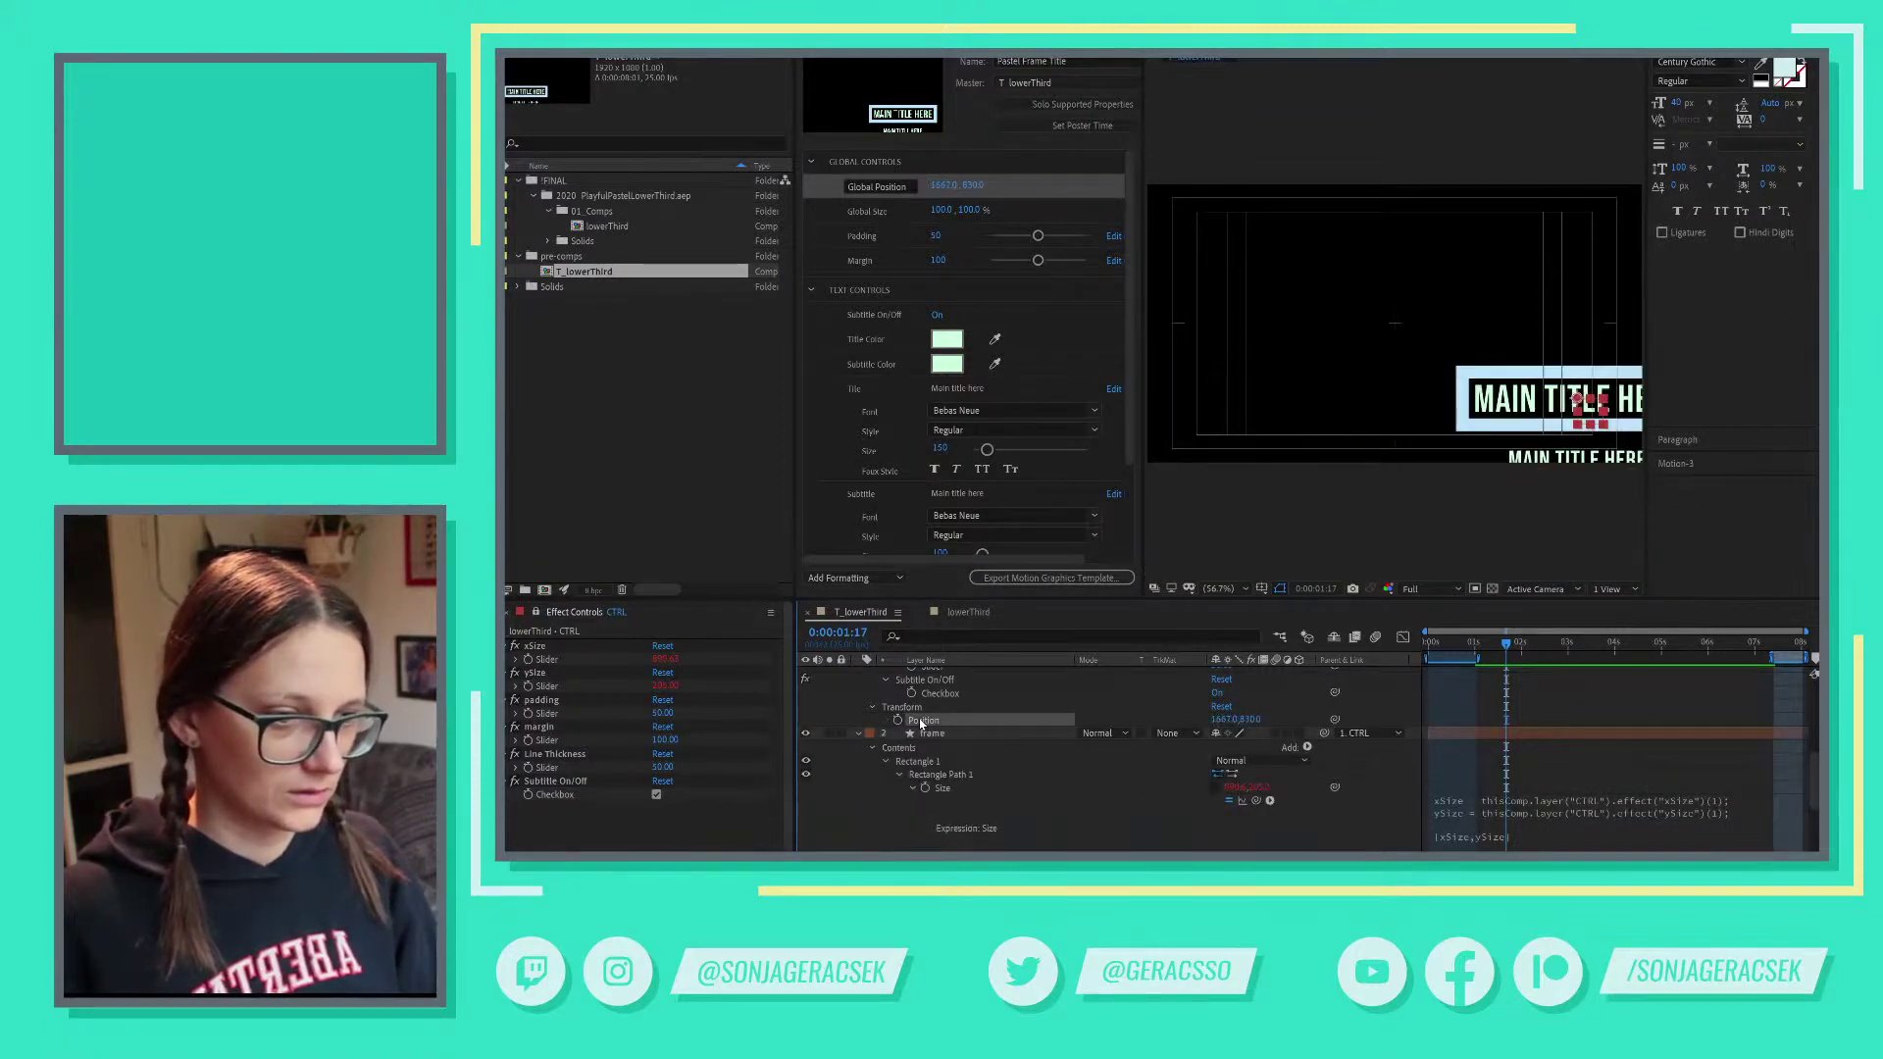
pyautogui.hotkey('ctrl', 'z')
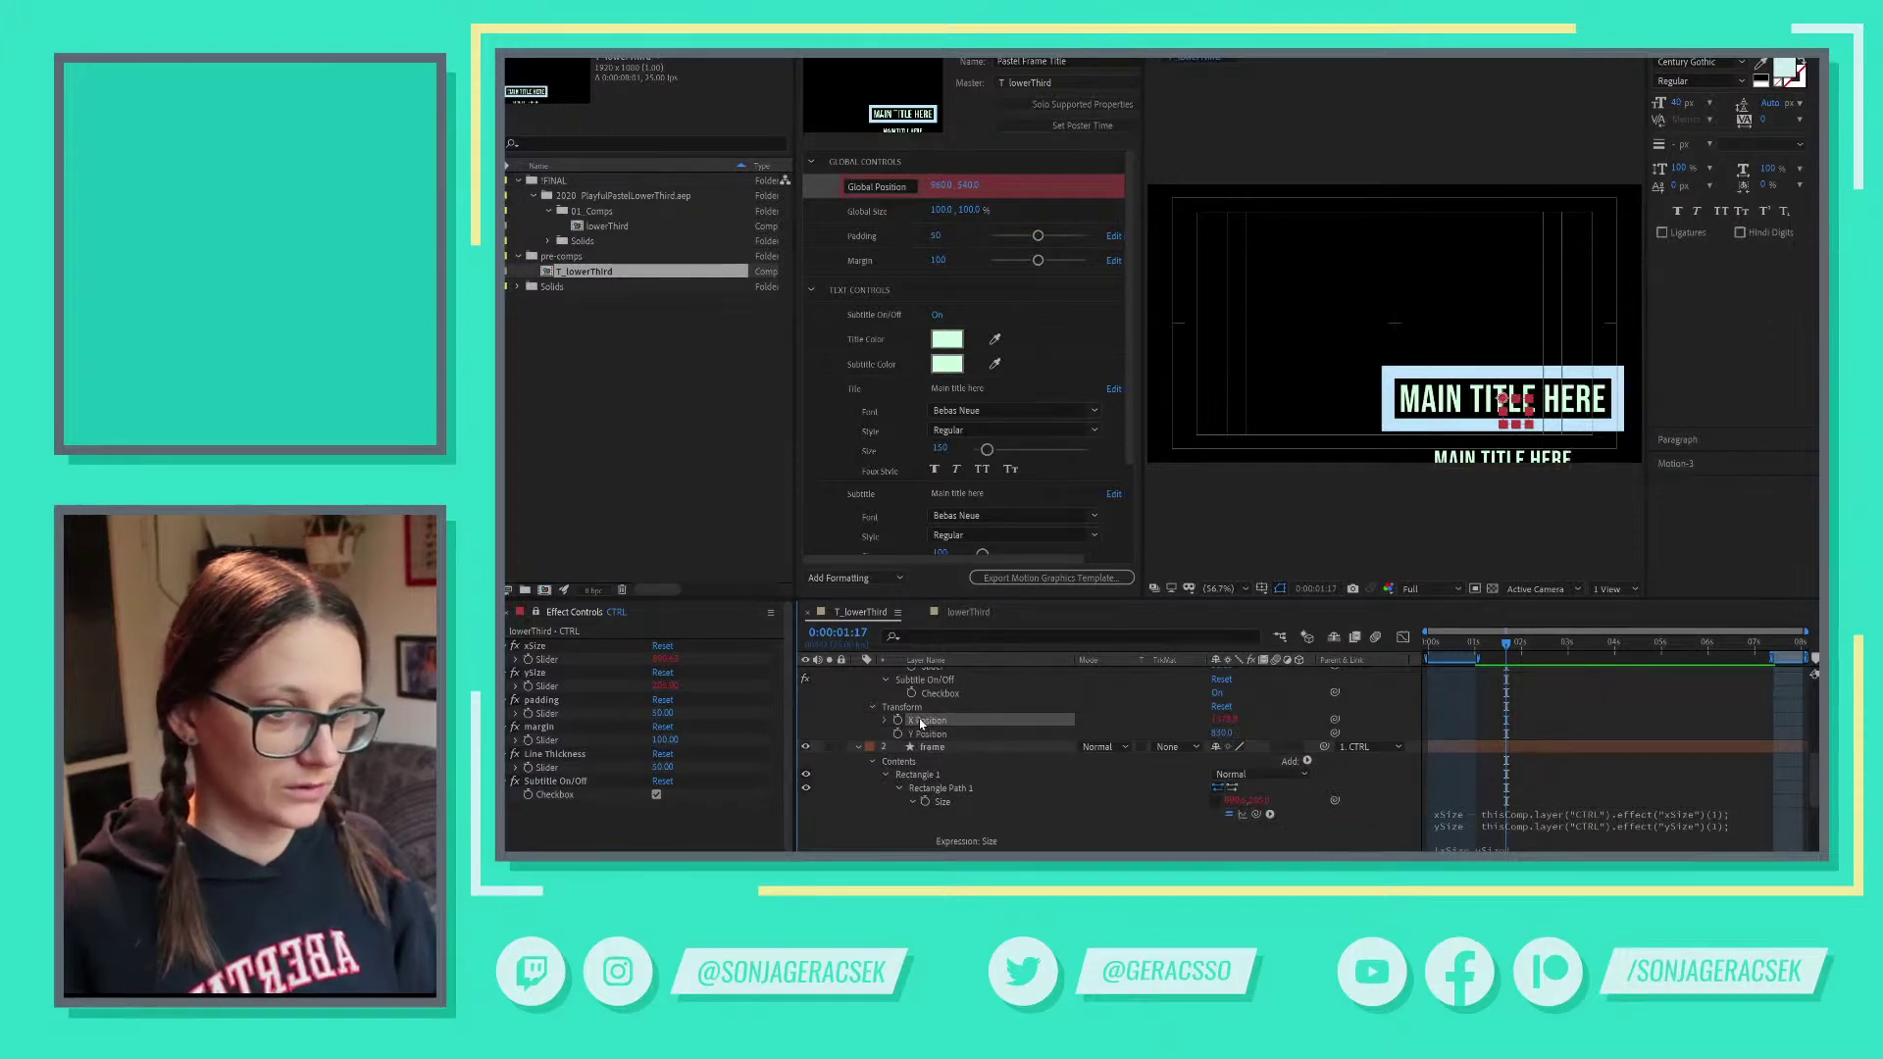
pyautogui.hotkey('ctrl', 'z')
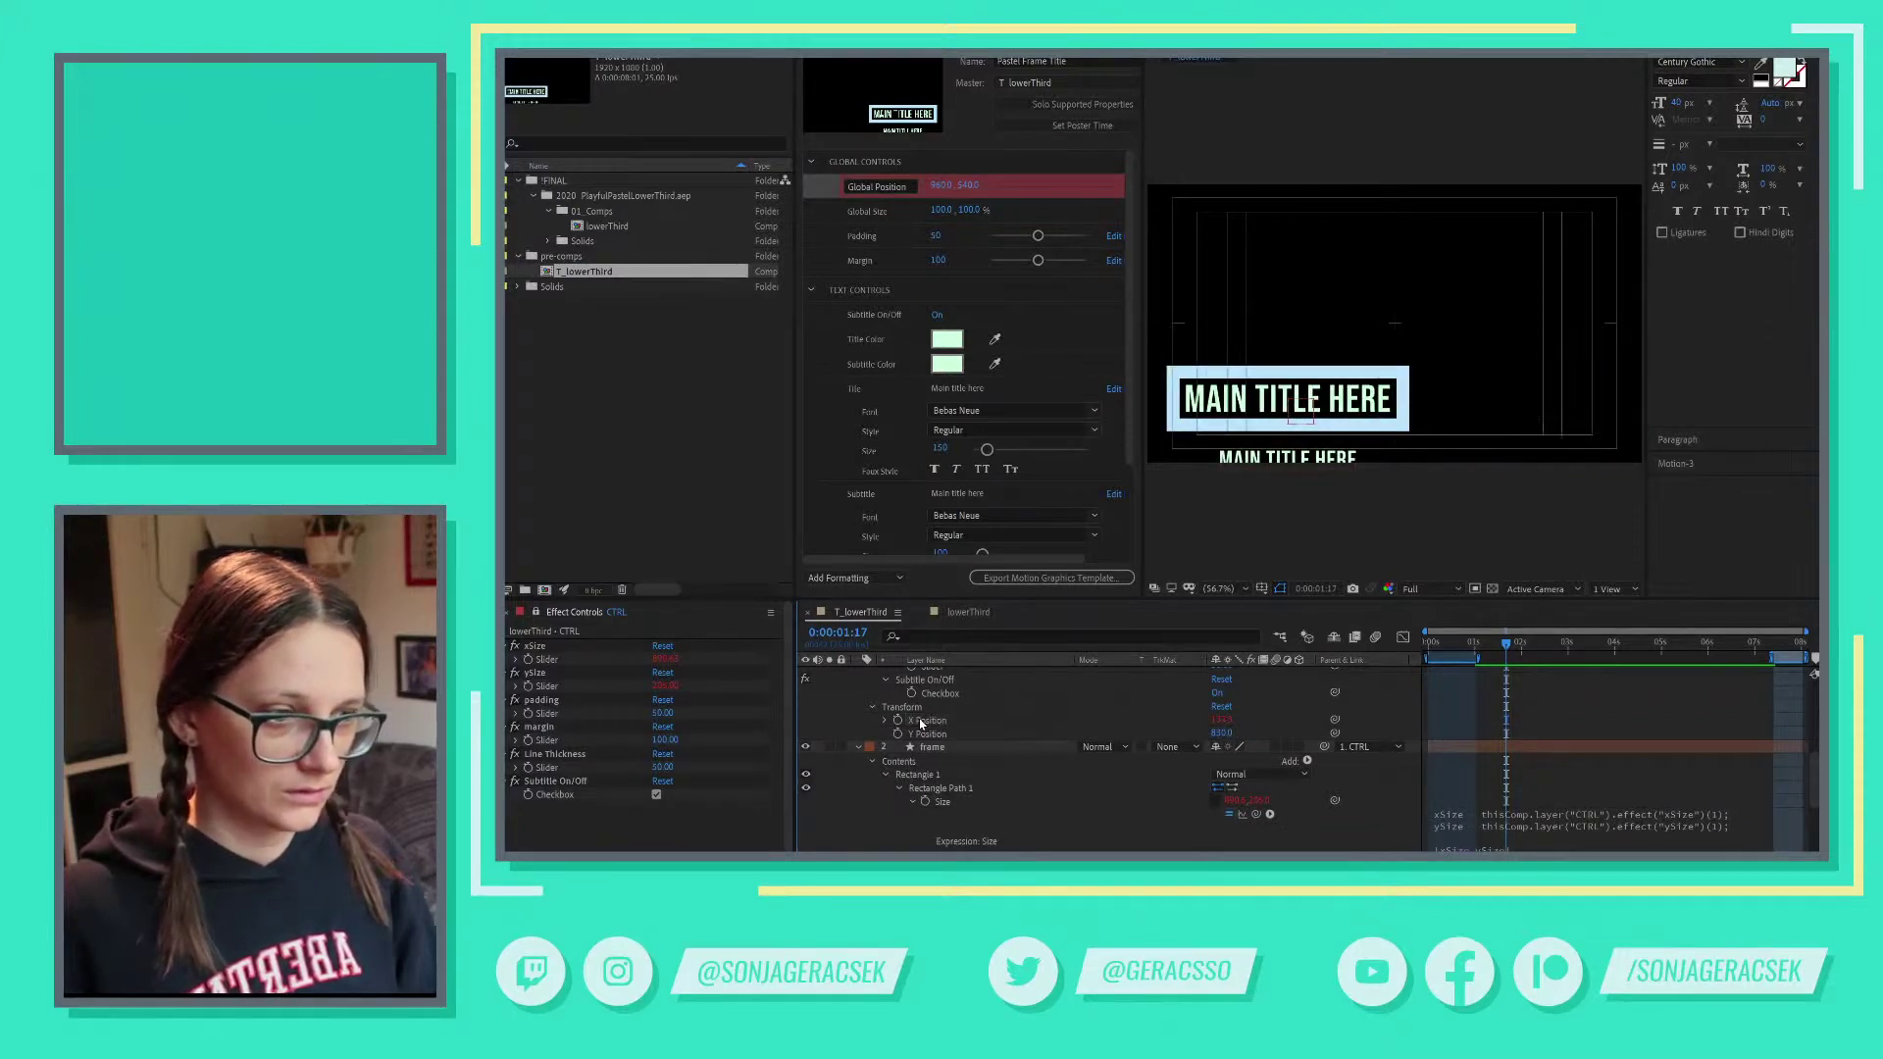
pyautogui.click(884, 721)
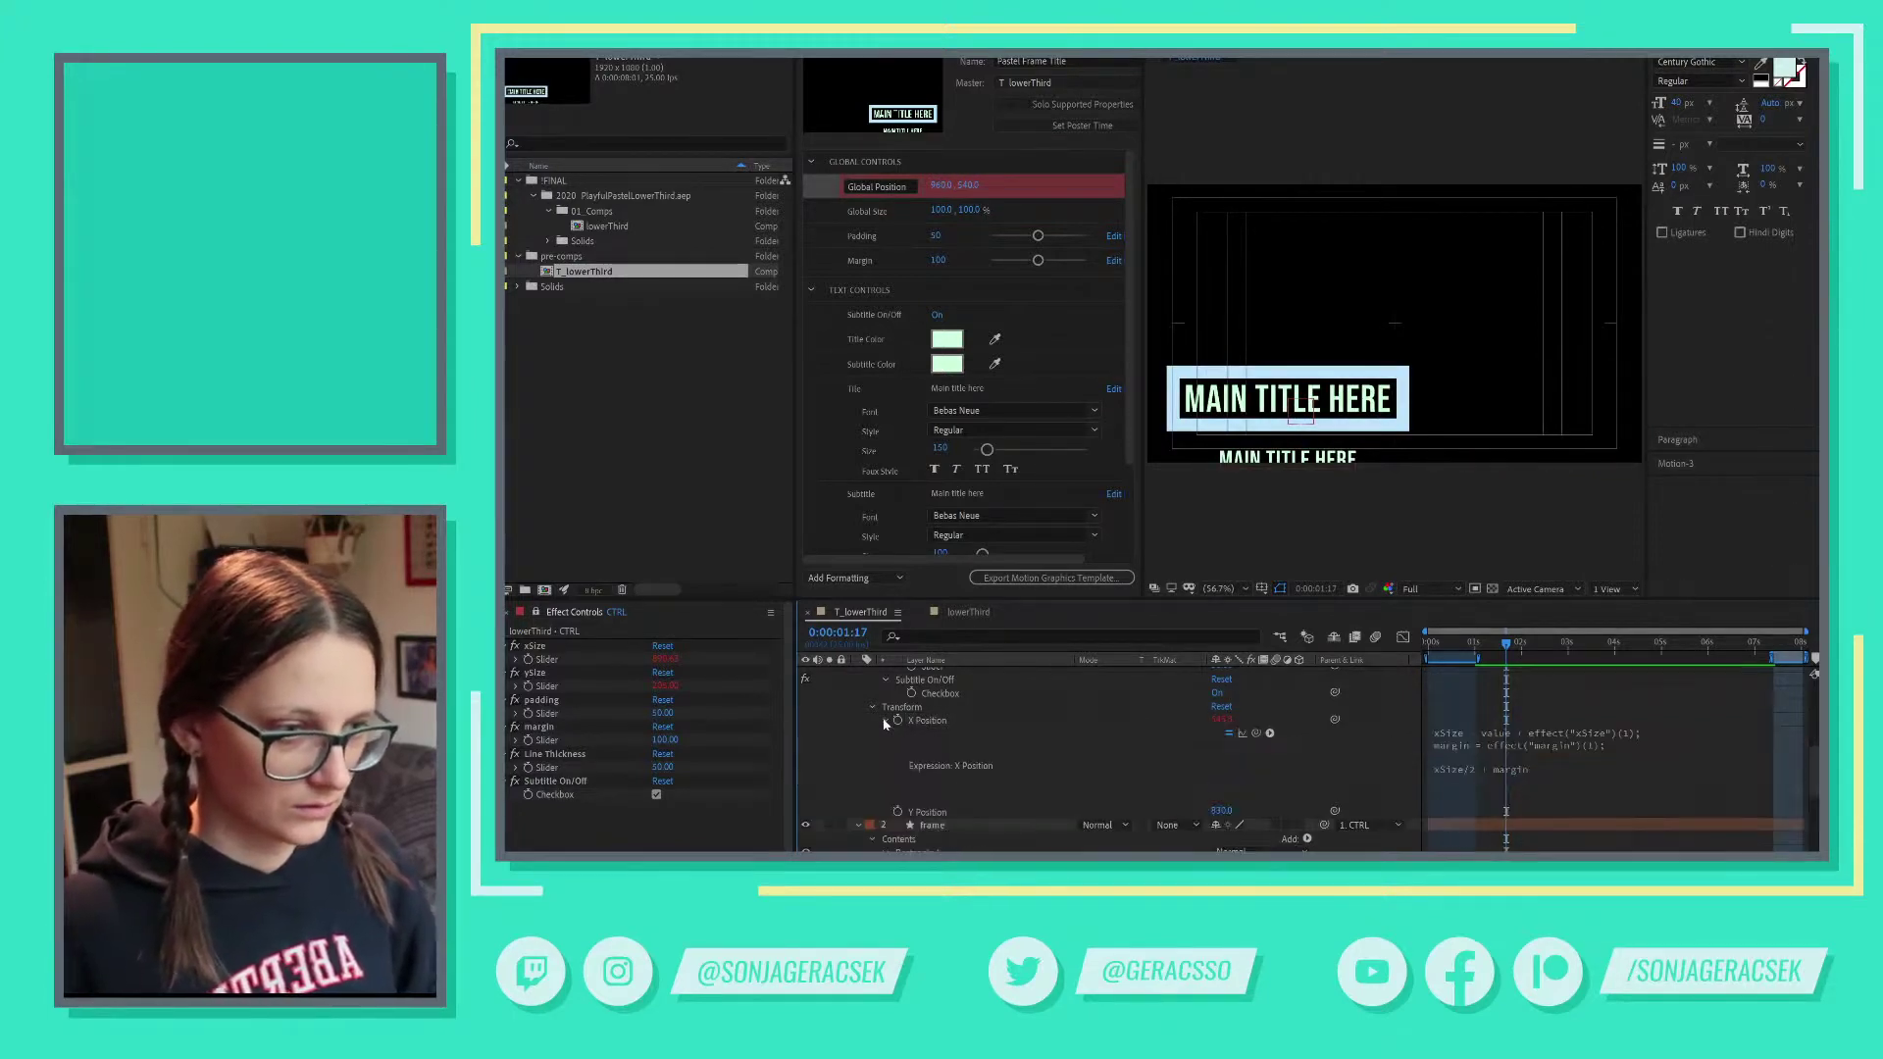
# - Leave the X Position value as it is and move the current time to 0:00:02:05 for a brief preview
pyautogui.click(1221, 719)
pyautogui.press('Return')
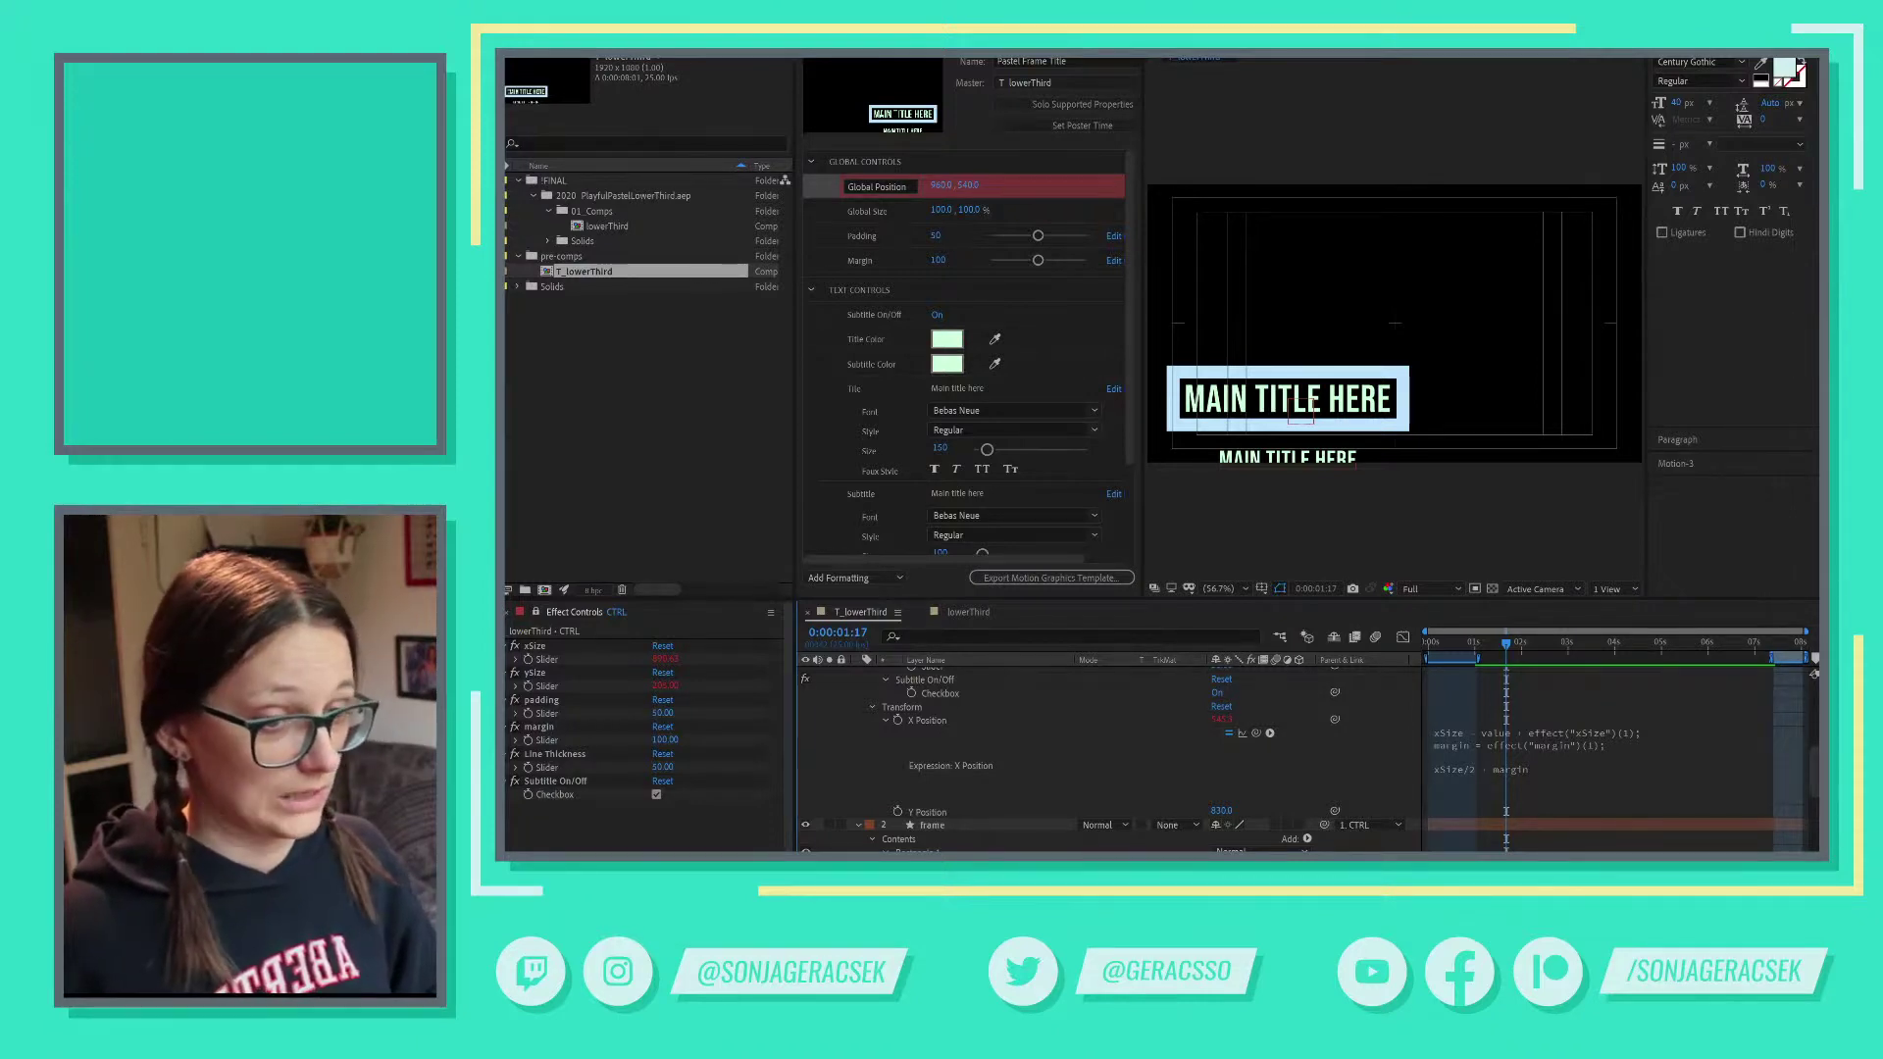
pyautogui.moveTo(1506, 643)
pyautogui.mouseDown()
pyautogui.moveTo(1398, 647)
pyautogui.moveTo(1530, 643)
pyautogui.mouseUp()
pyautogui.press('space')
pyautogui.press('space')
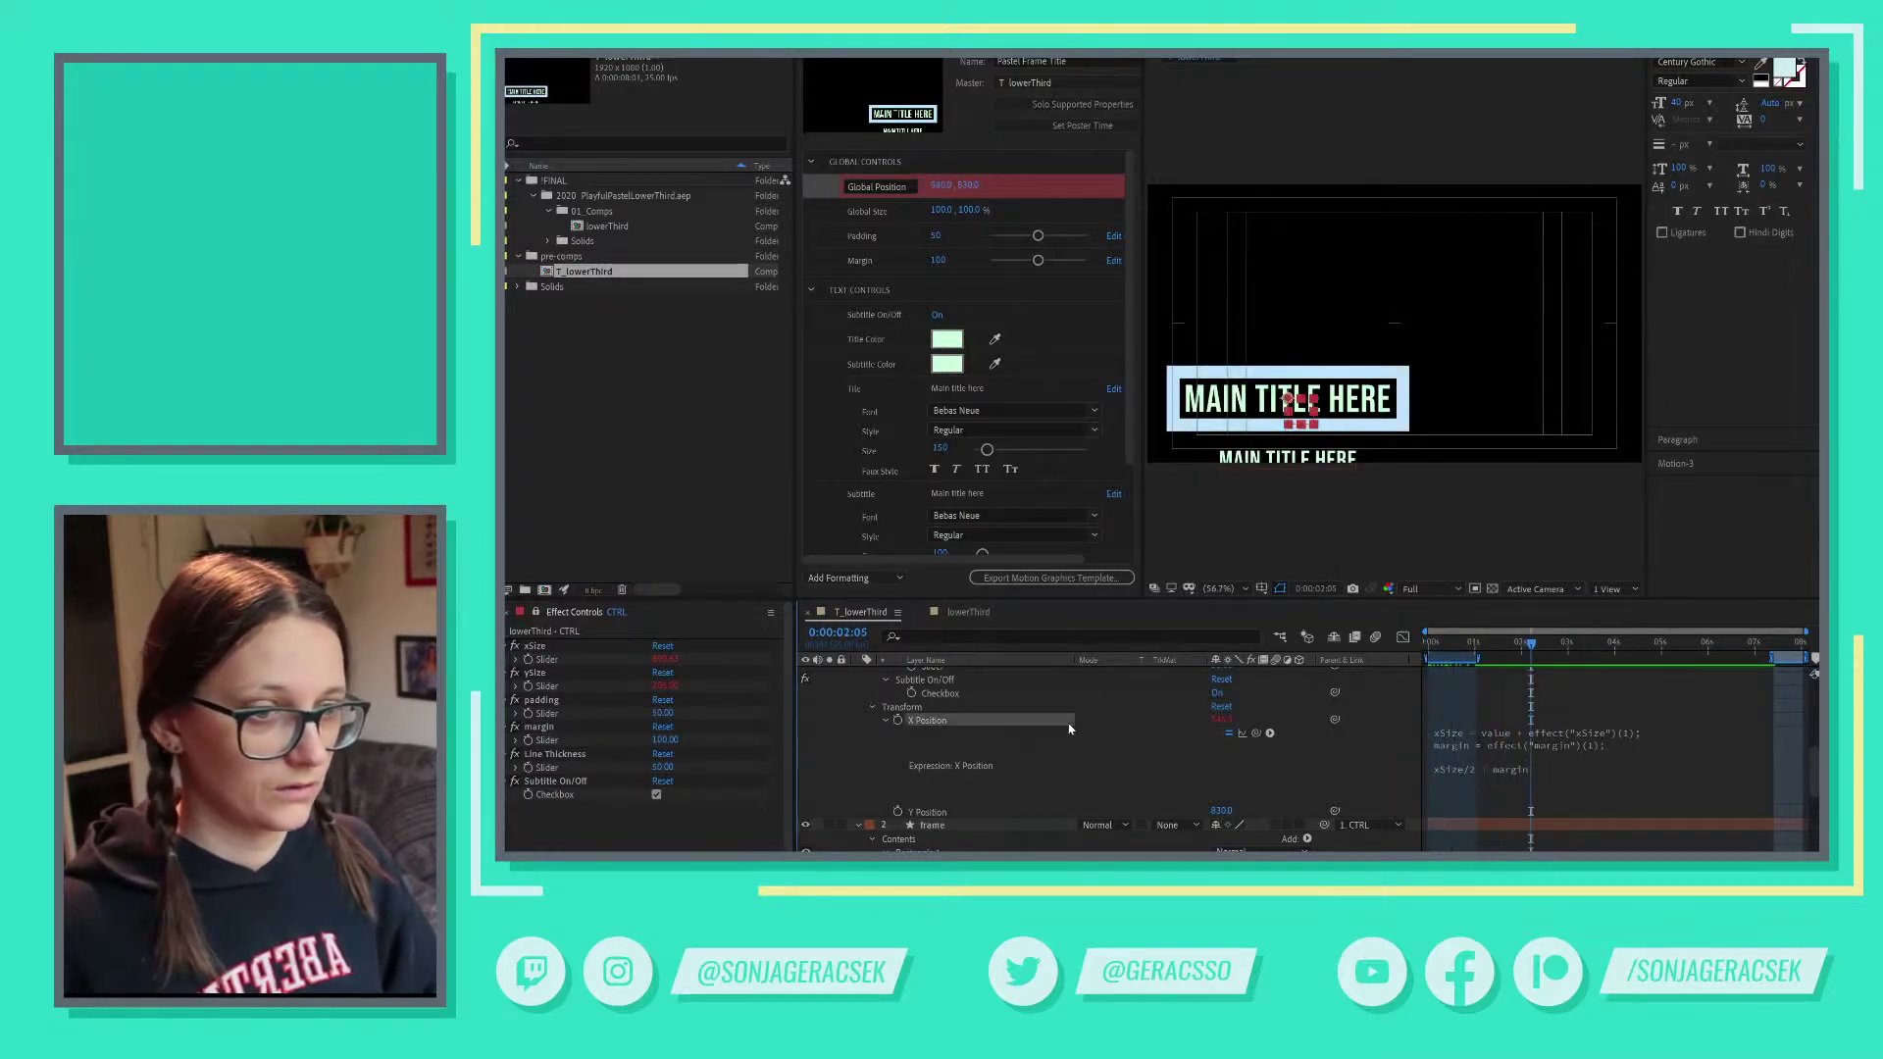
# - Test how the frame resizes by appending "alfnapsof" to the title "Main title here" and deleting the added text again
pyautogui.click(1000, 388)
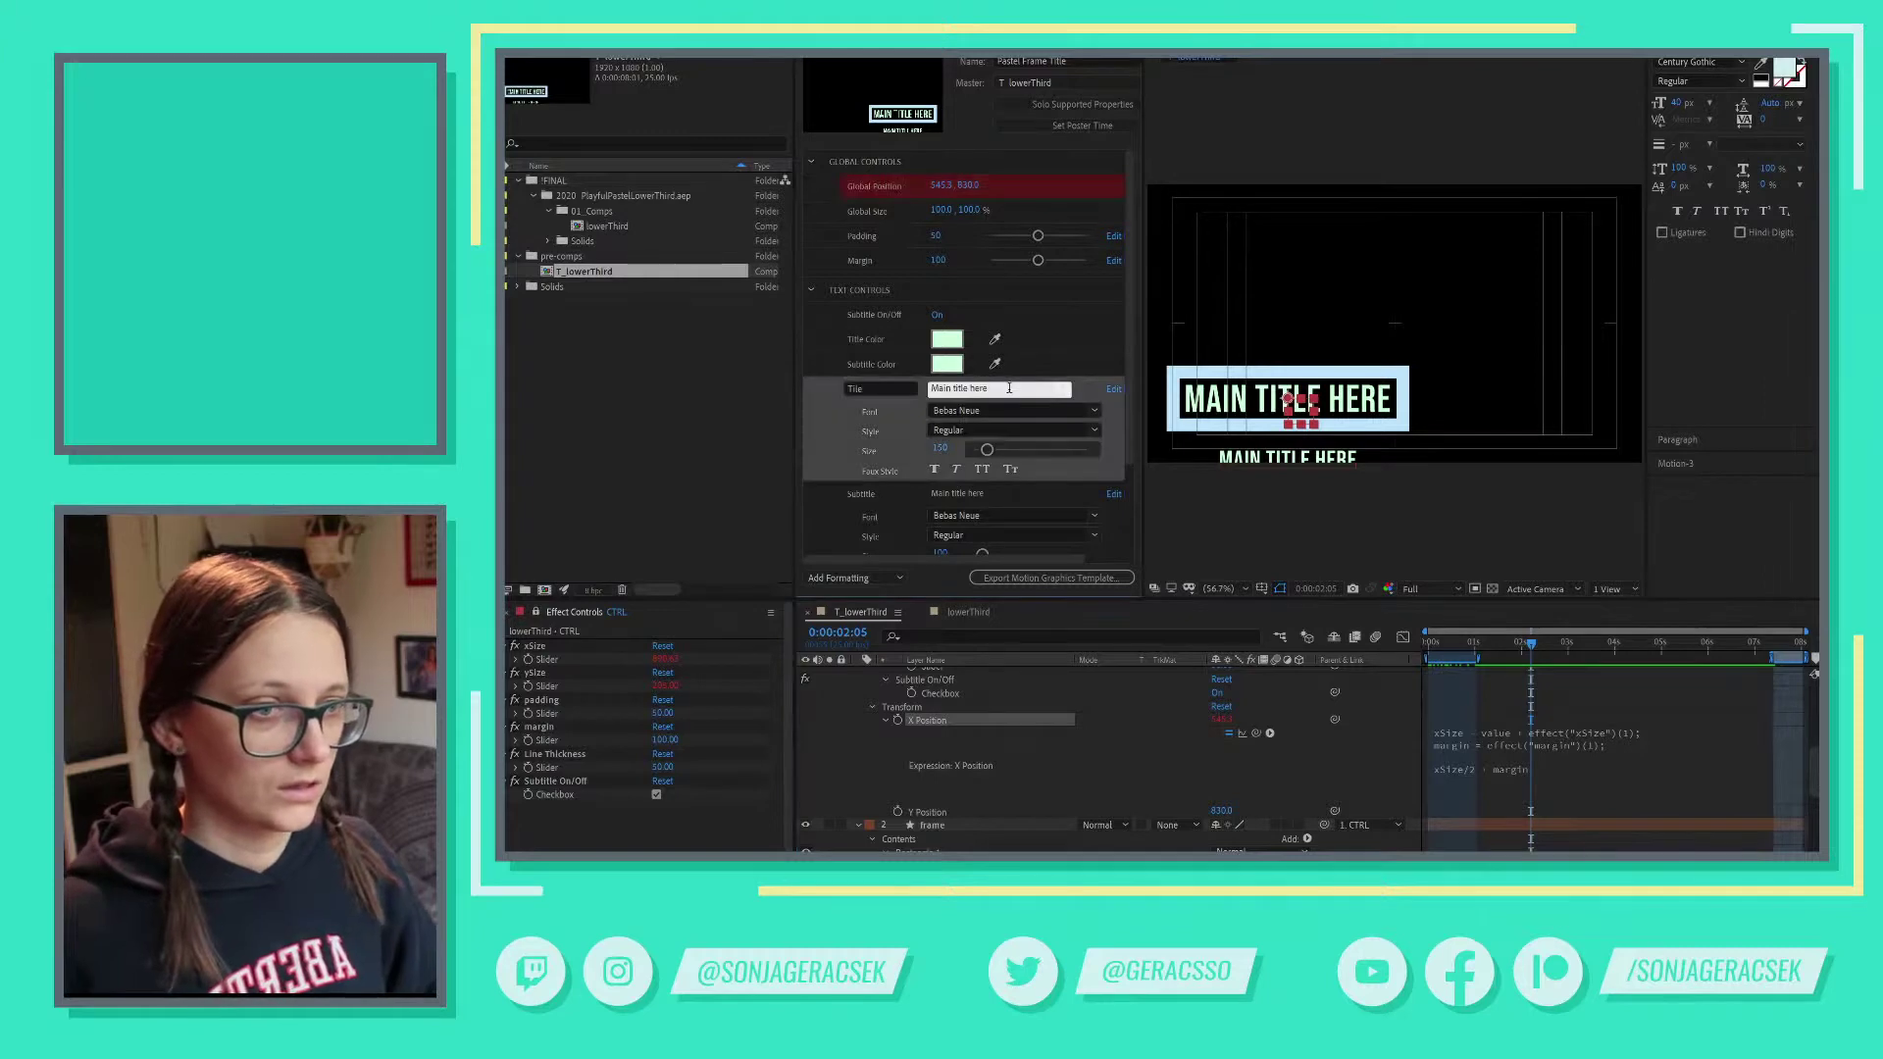
pyautogui.write('alfnapsof')
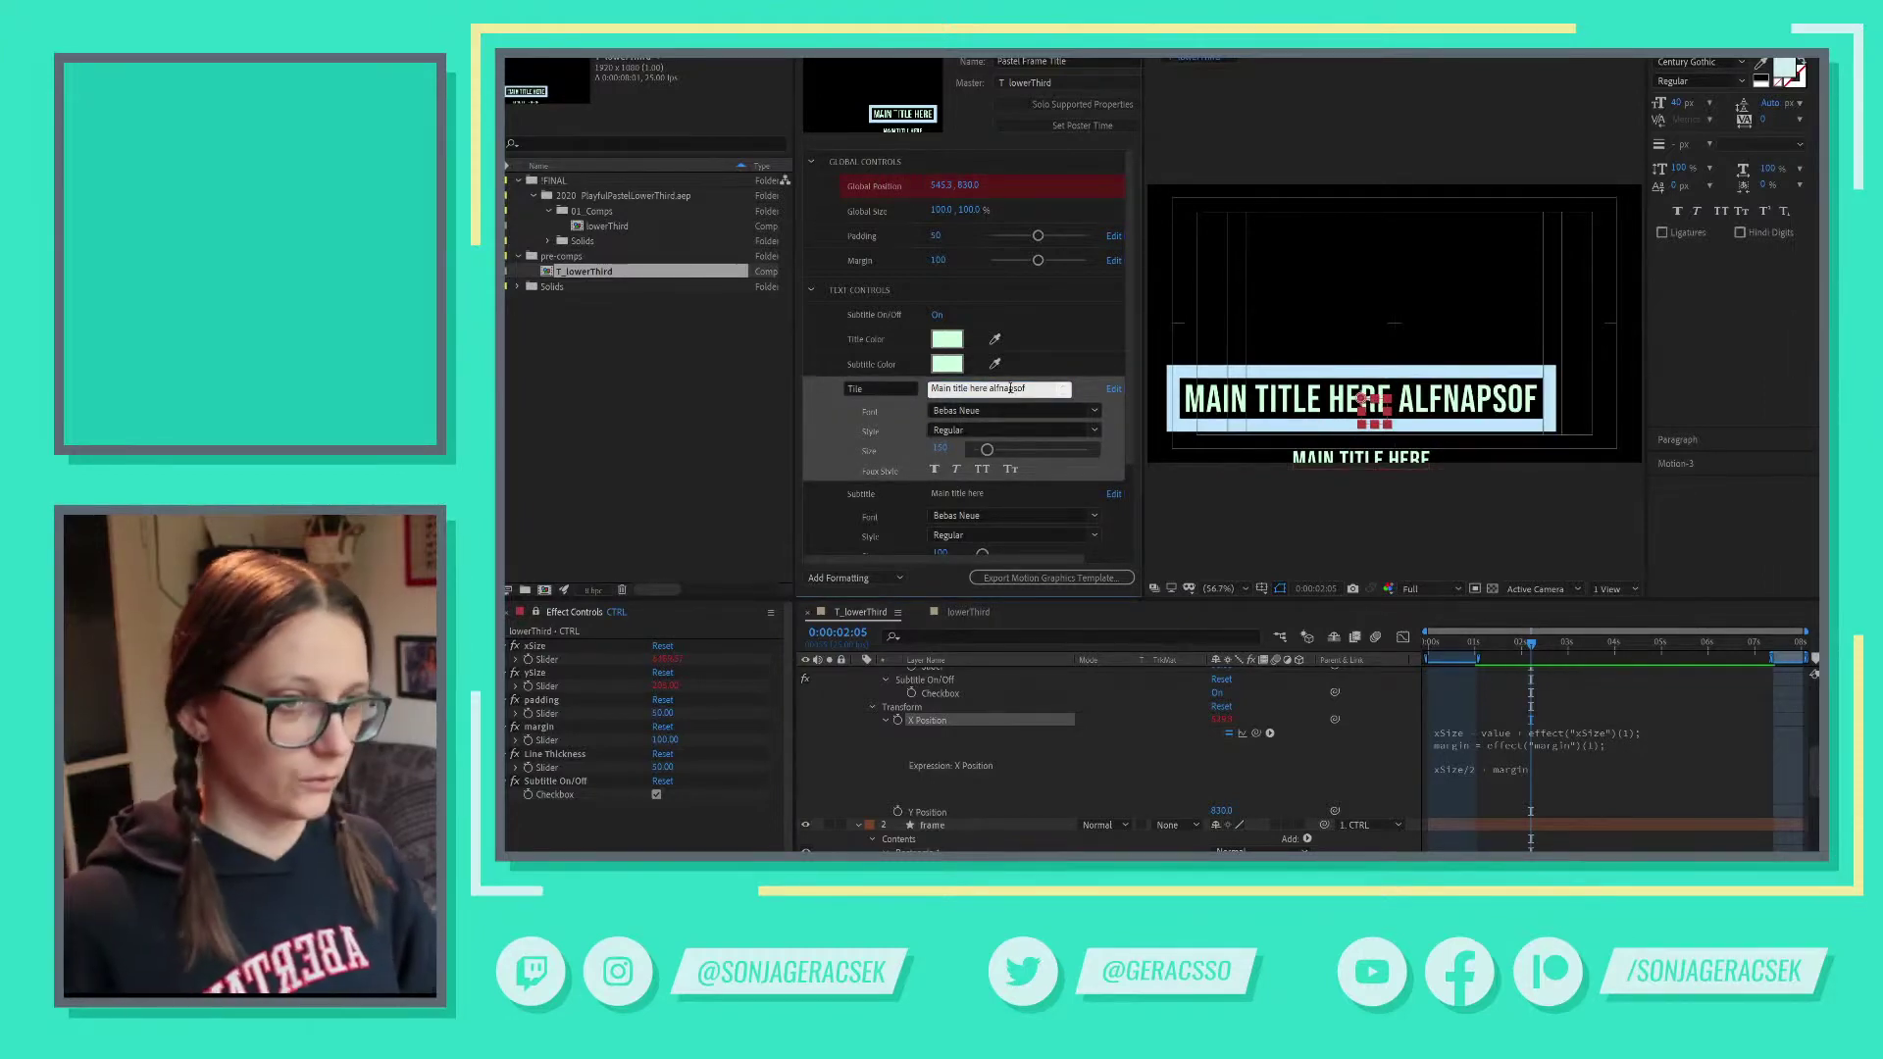
pyautogui.press('BackSpace')
pyautogui.press('BackSpace')
pyautogui.press('BackSpace')
pyautogui.press('BackSpace')
pyautogui.press('BackSpace')
pyautogui.press('BackSpace')
pyautogui.press('BackSpace')
pyautogui.press('BackSpace')
pyautogui.press('BackSpace')
pyautogui.press('BackSpace')
pyautogui.click(1157, 732)
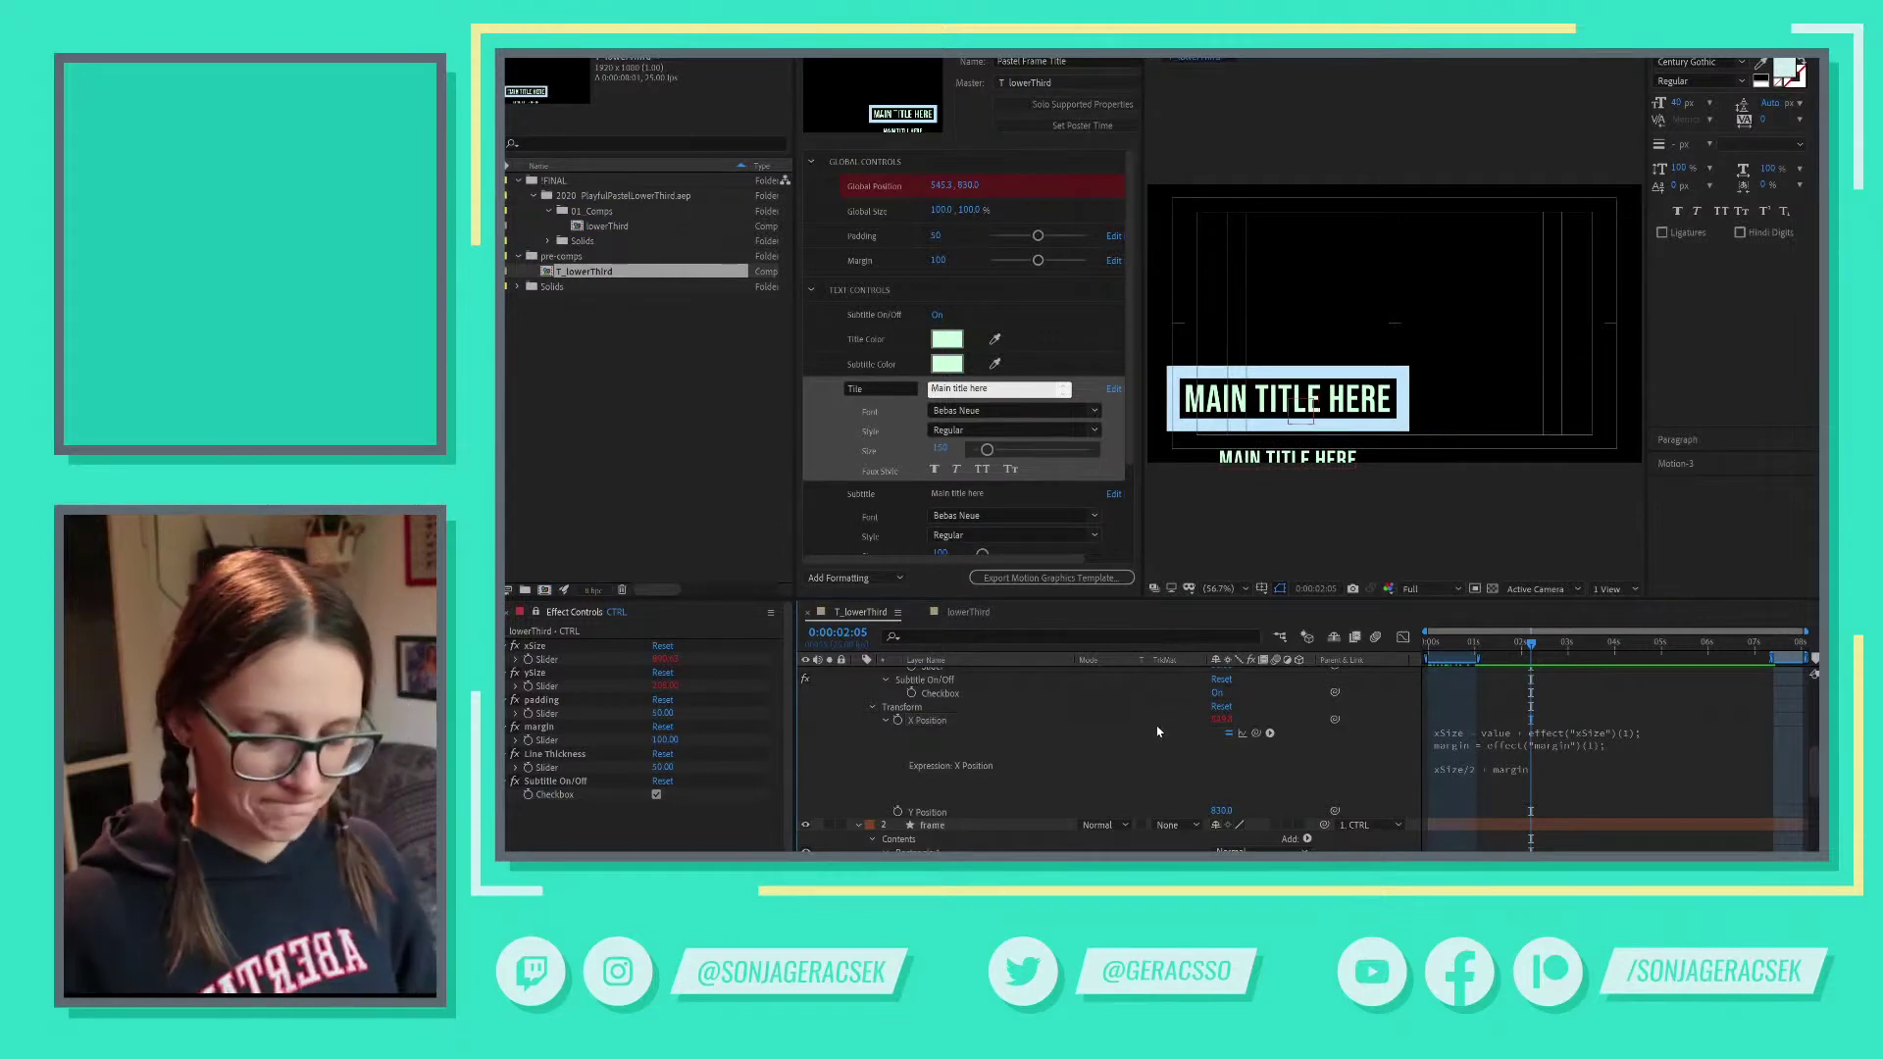